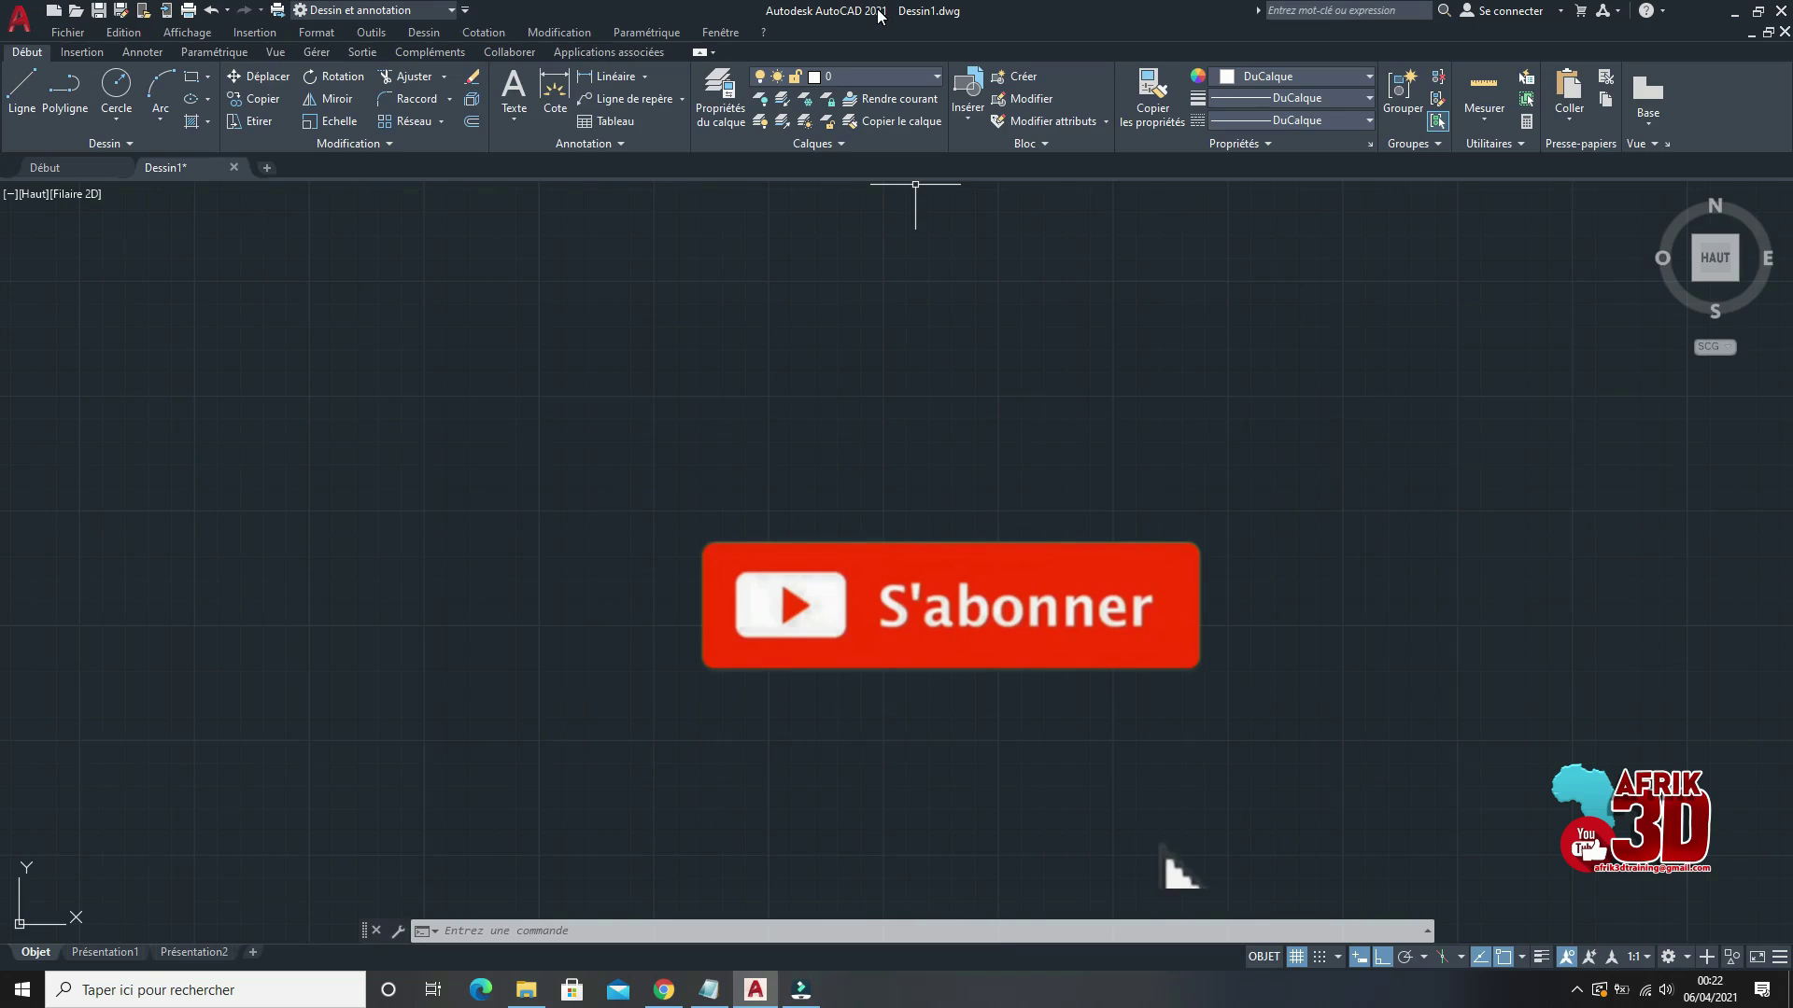
# Step: Open and close the application menu, then reopen it to show Dessin1.dwg under recent documents
pyautogui.click(22, 21)
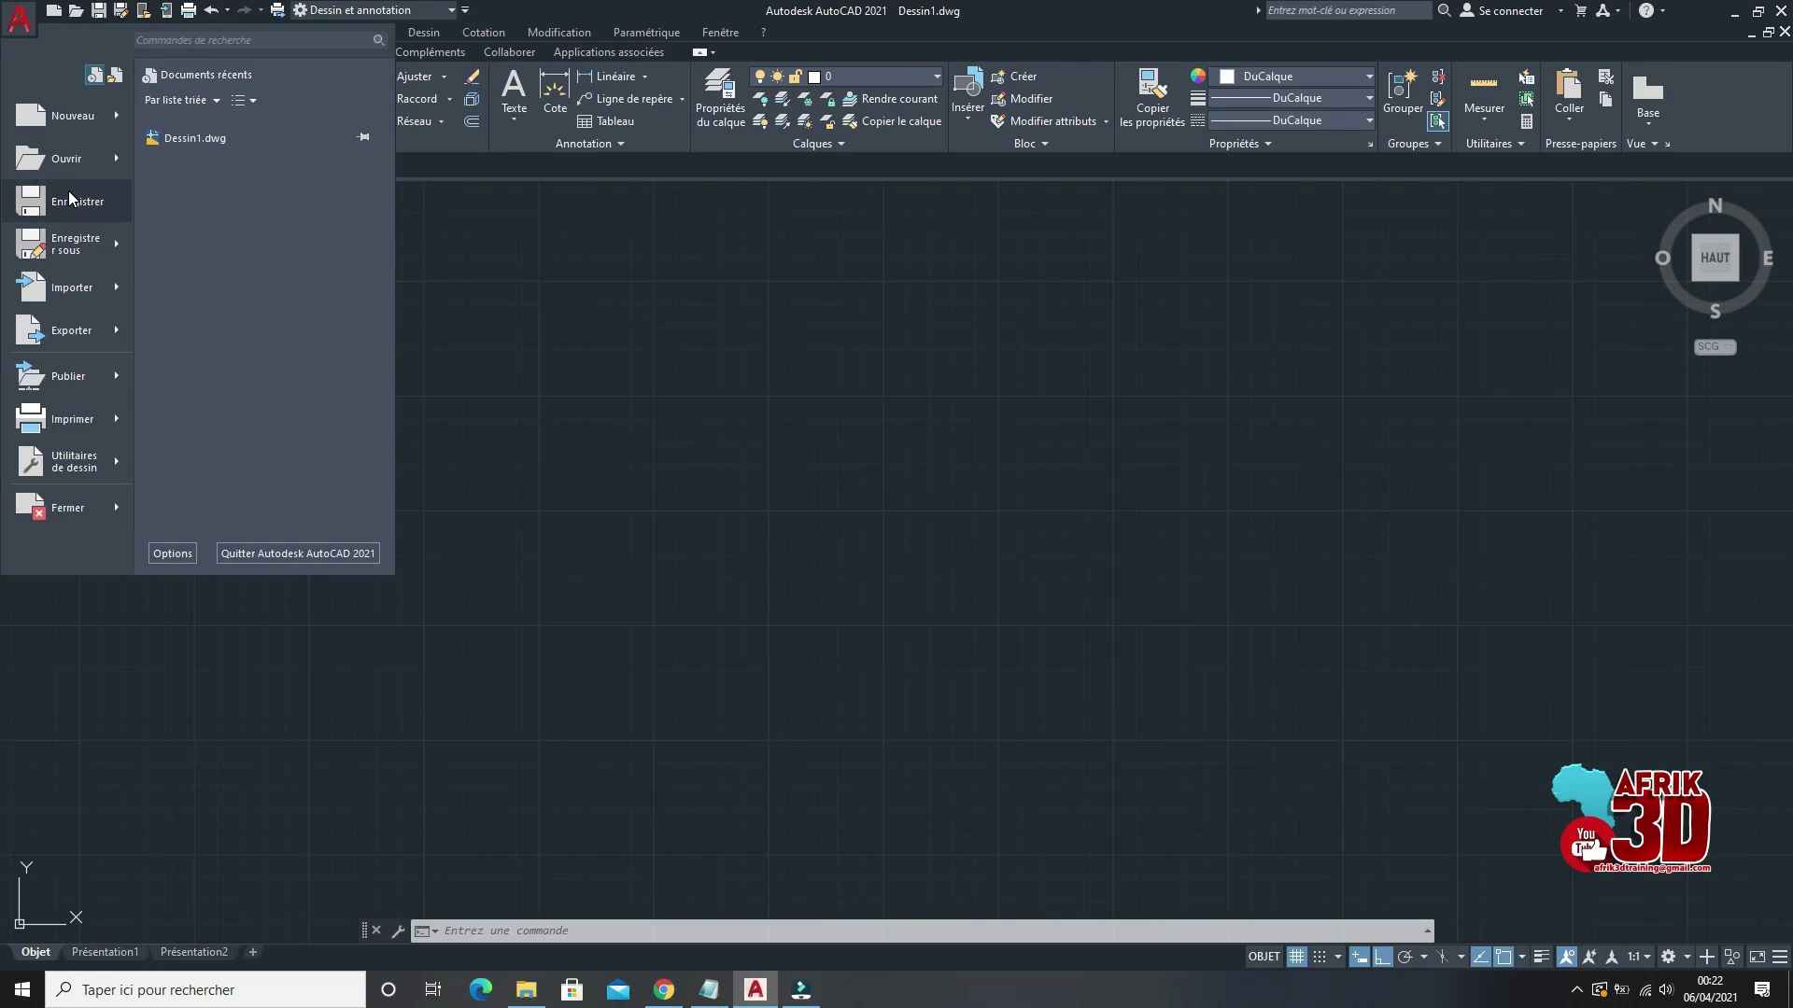
pyautogui.click(514, 226)
pyautogui.click(515, 226)
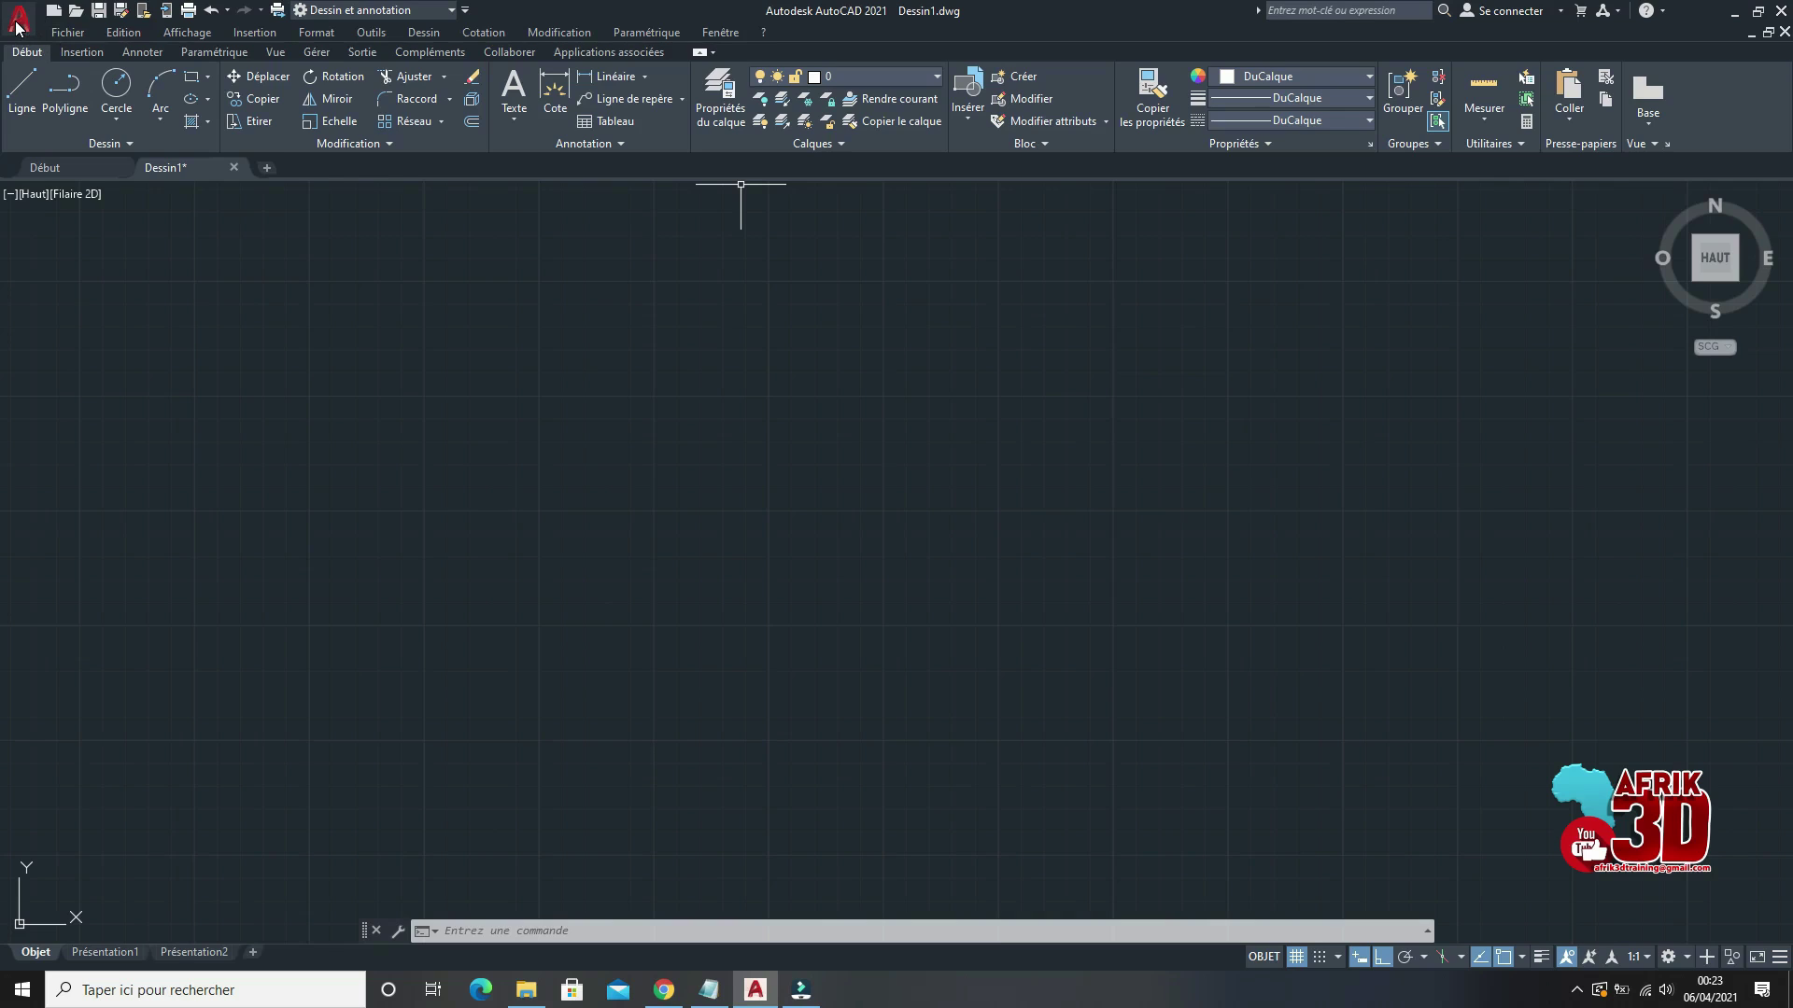
pyautogui.click(17, 22)
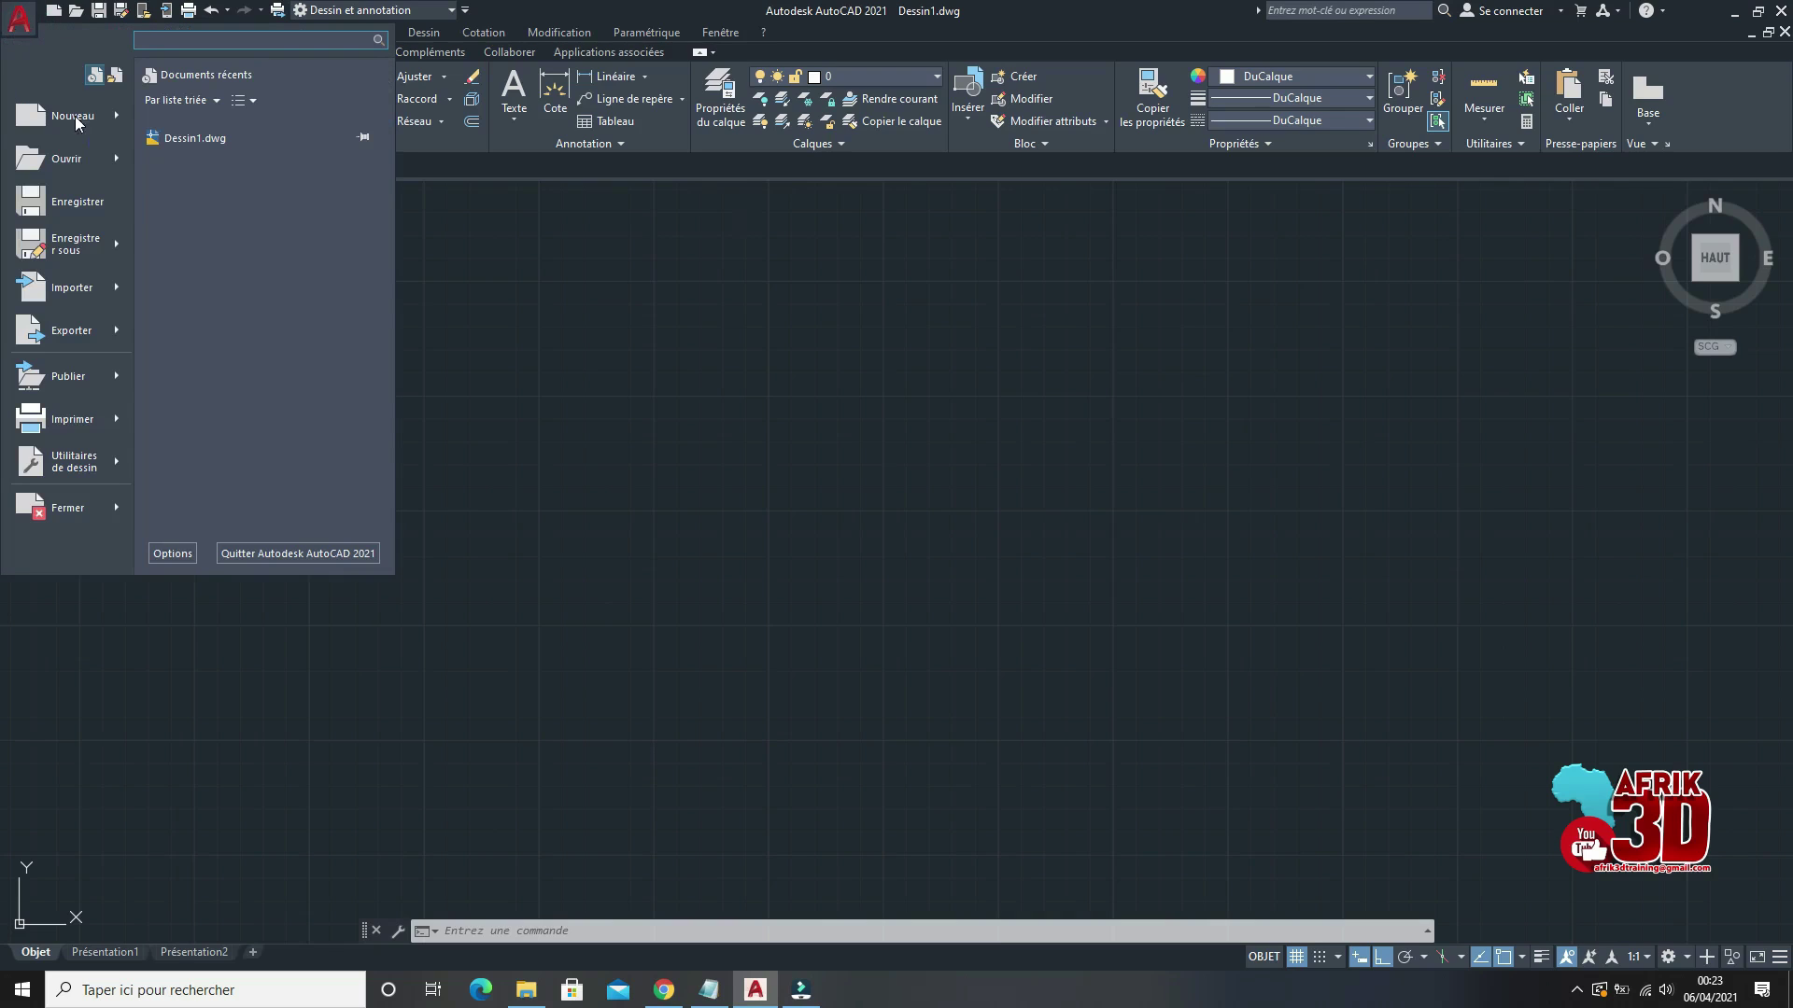
# Step: In Options, set Minutes entre enregistrements under Ouvrir et enregistrer from 5 to 2
pyautogui.click(184, 551)
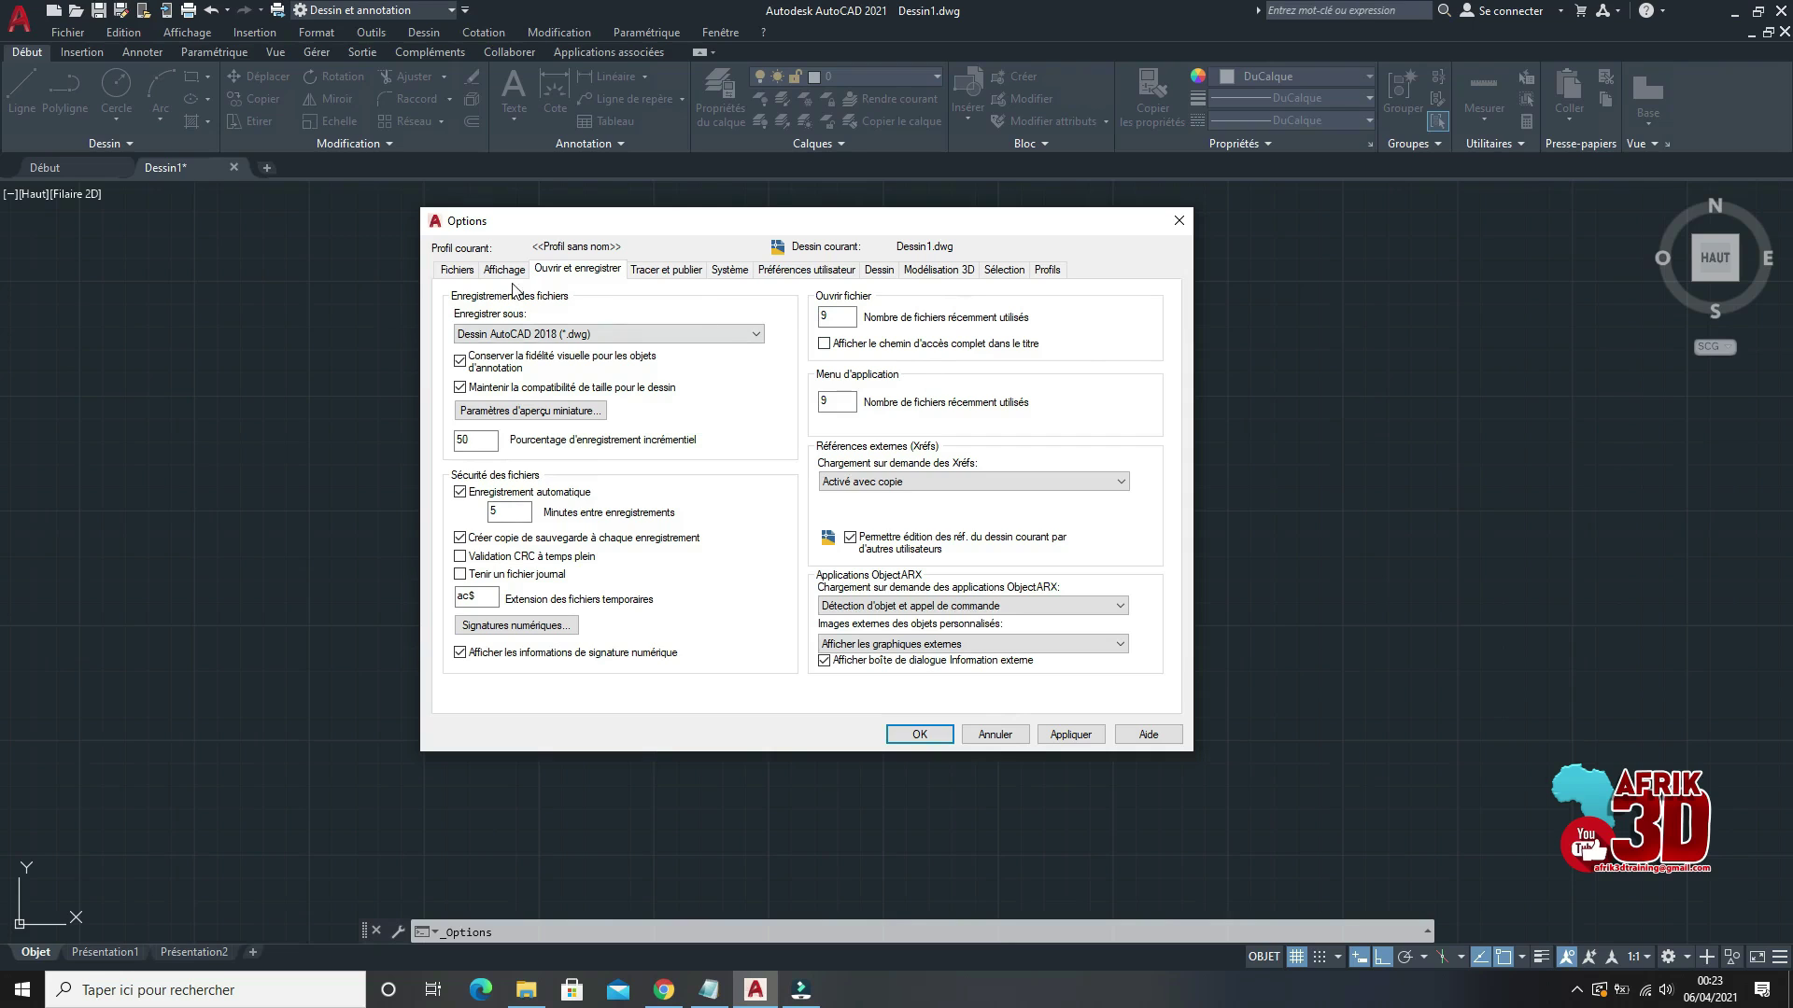
pyautogui.click(458, 270)
pyautogui.click(504, 271)
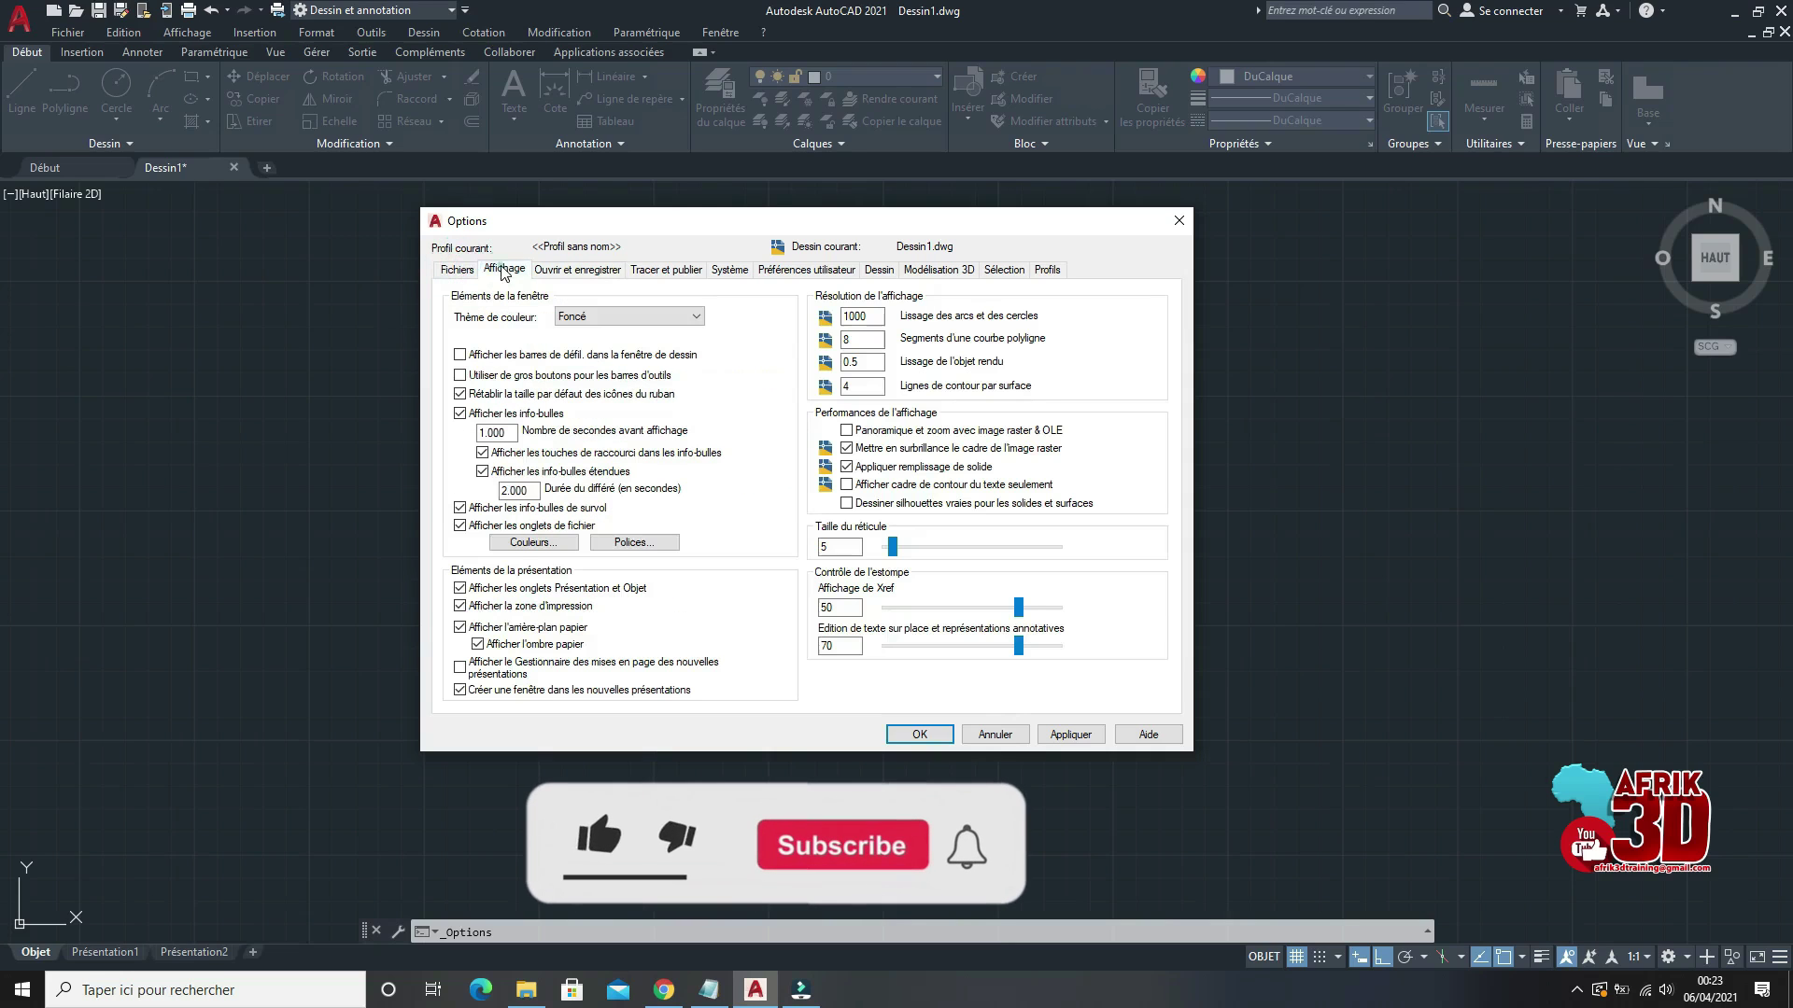
pyautogui.click(576, 270)
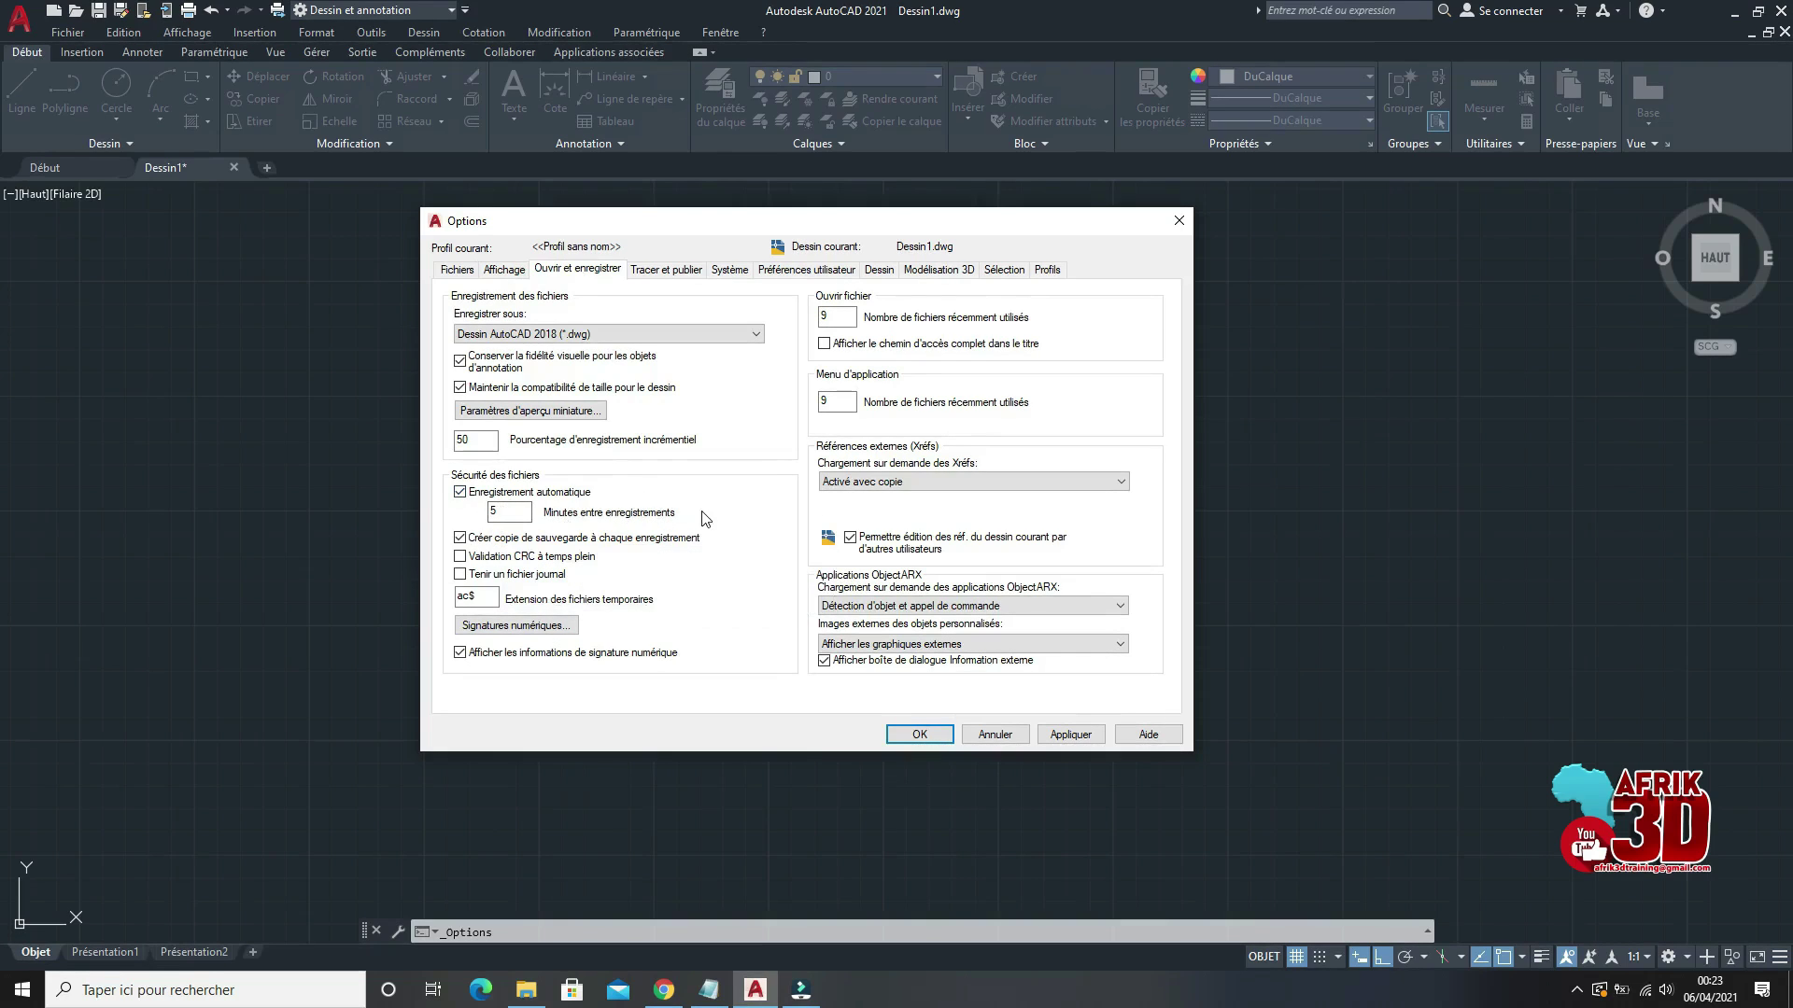
pyautogui.doubleClick(516, 510)
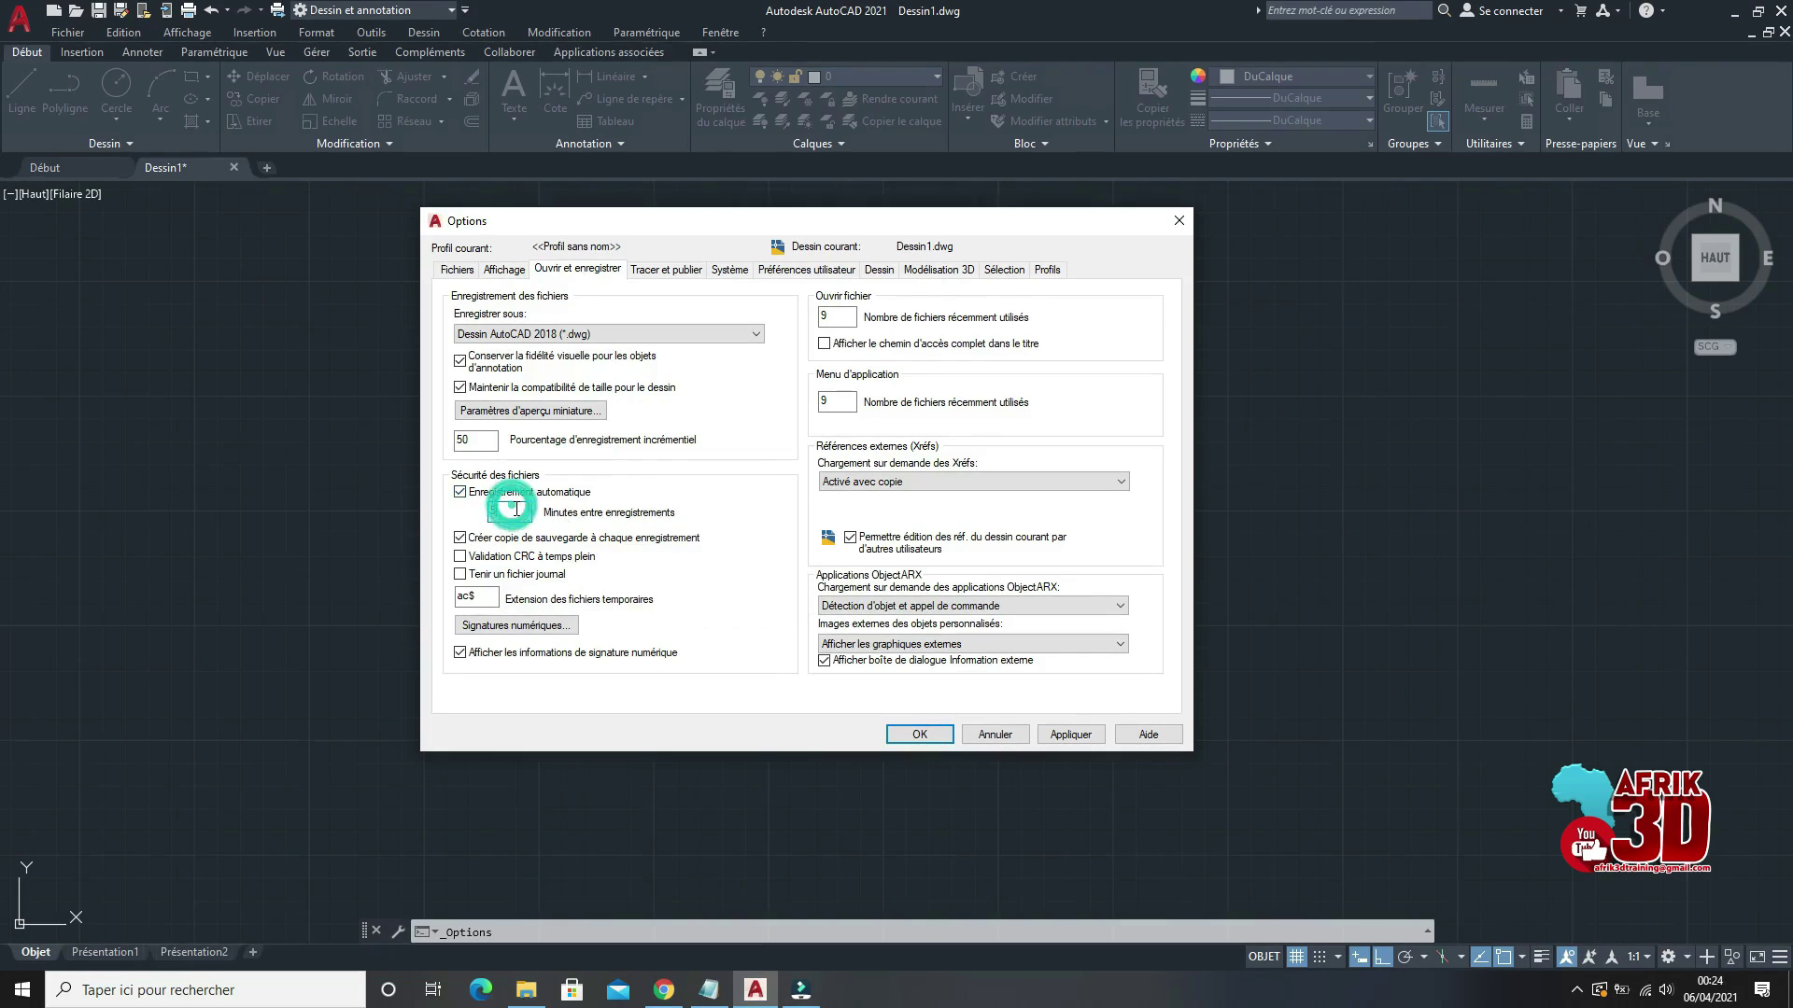
pyautogui.write('2')
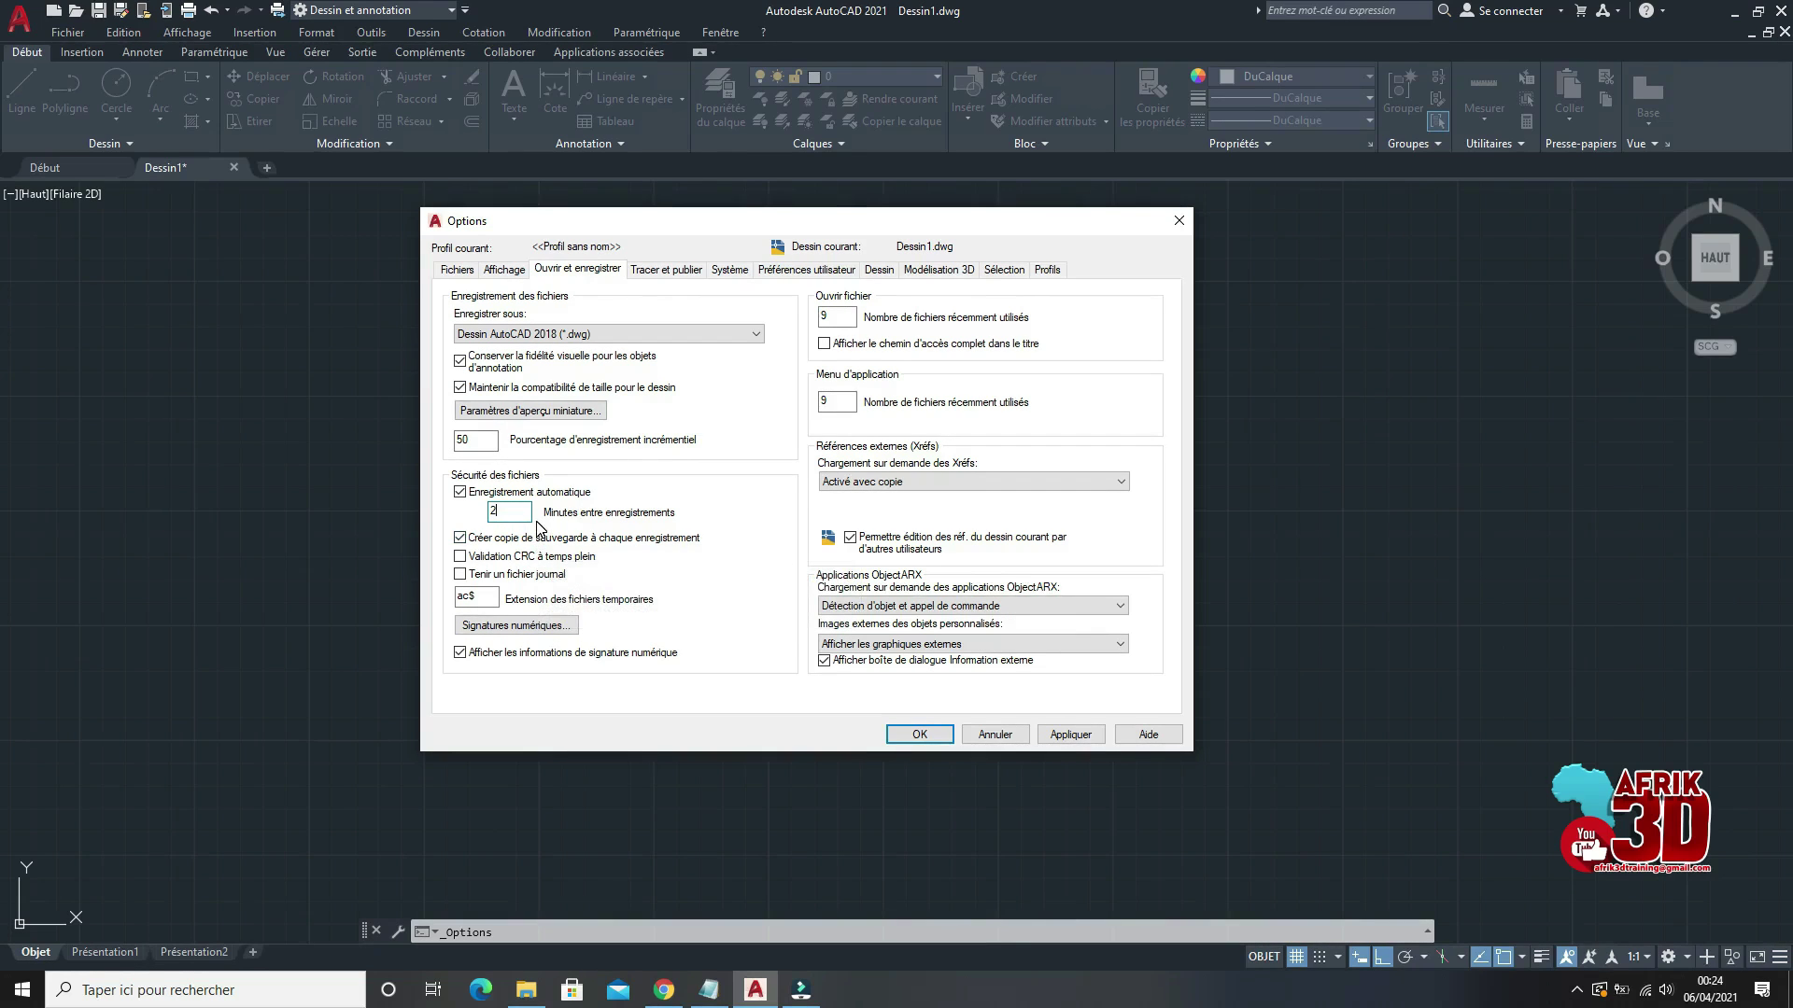
# Step: Browse the Tracer et publier, Système, Préférences utilisateur and Dessin tabs, then open the drawing window colours
pyautogui.click(659, 270)
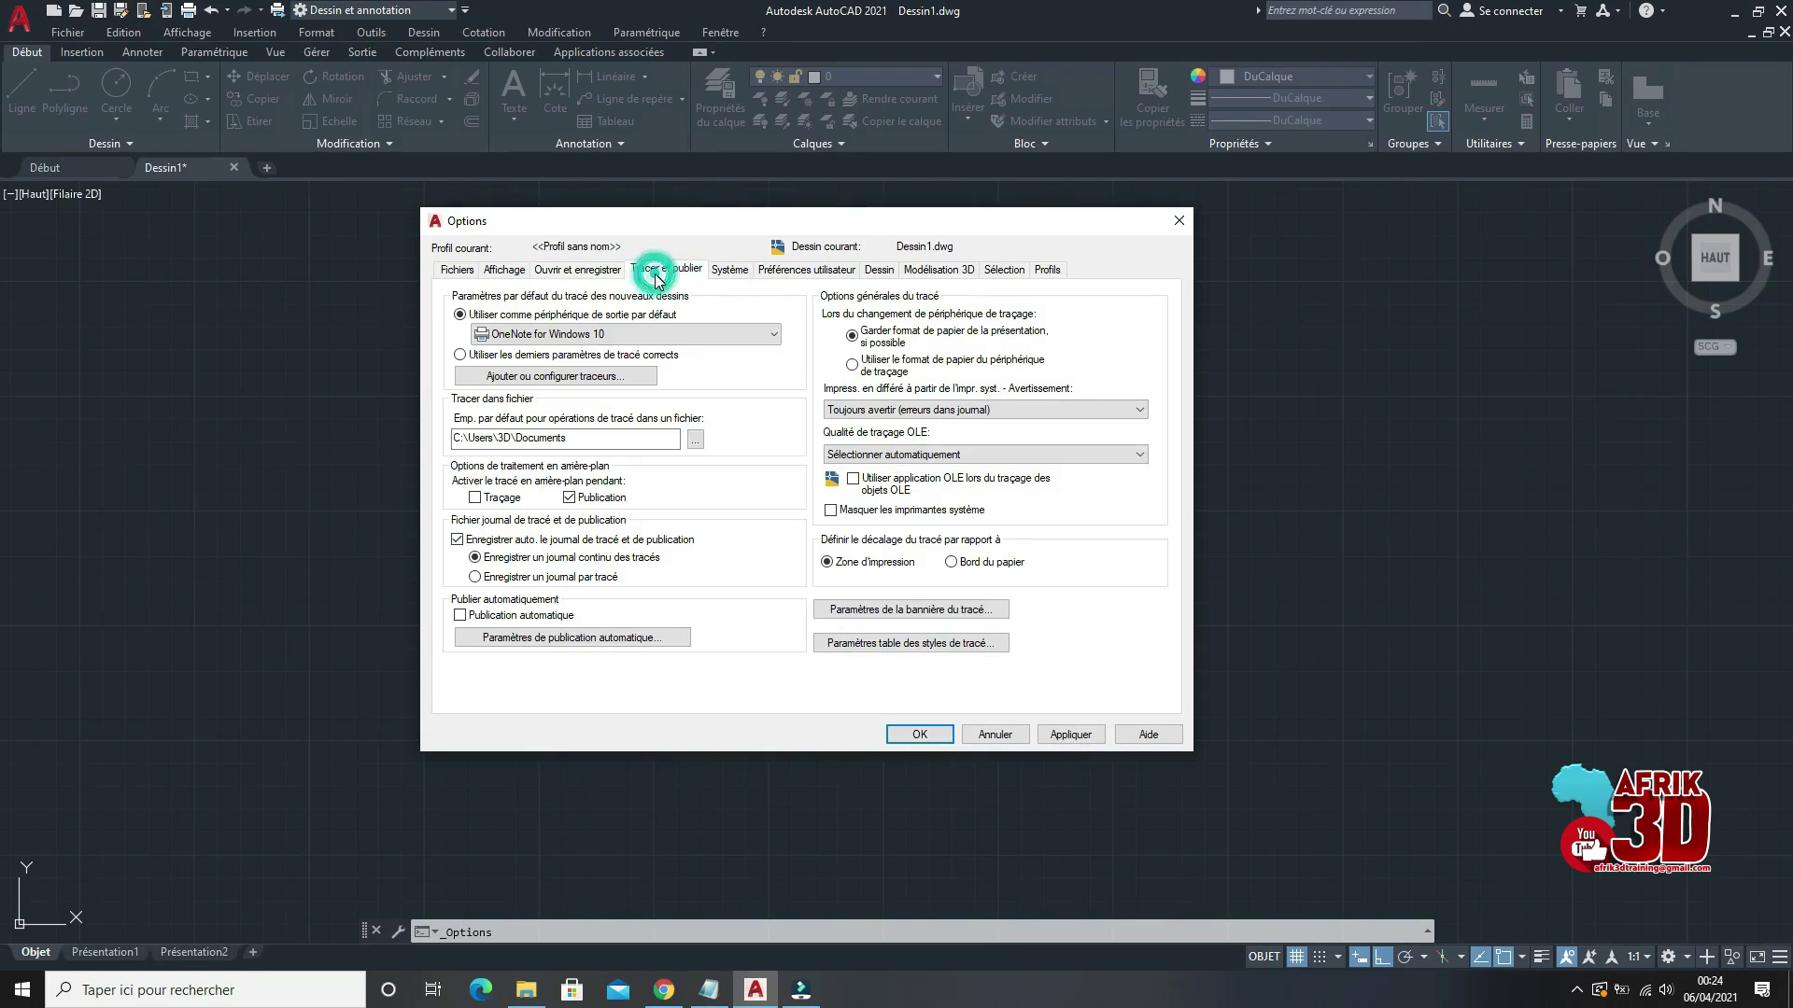
pyautogui.click(719, 273)
pyautogui.click(775, 273)
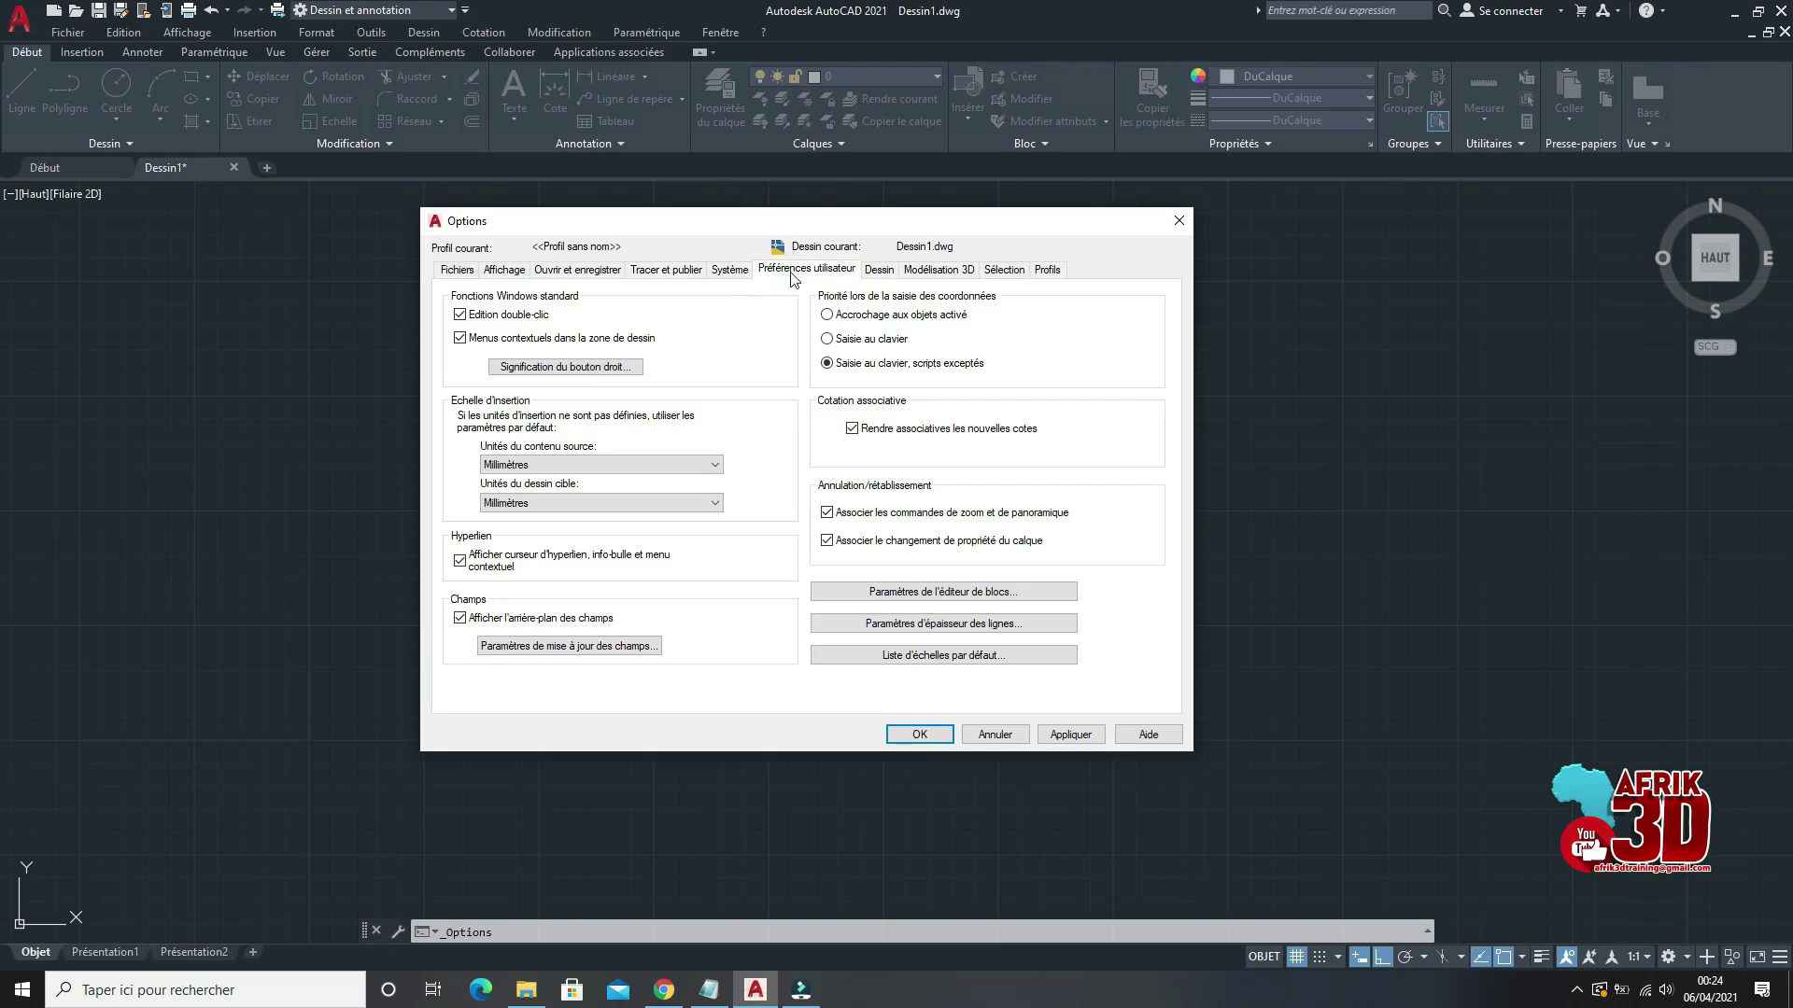
pyautogui.click(880, 272)
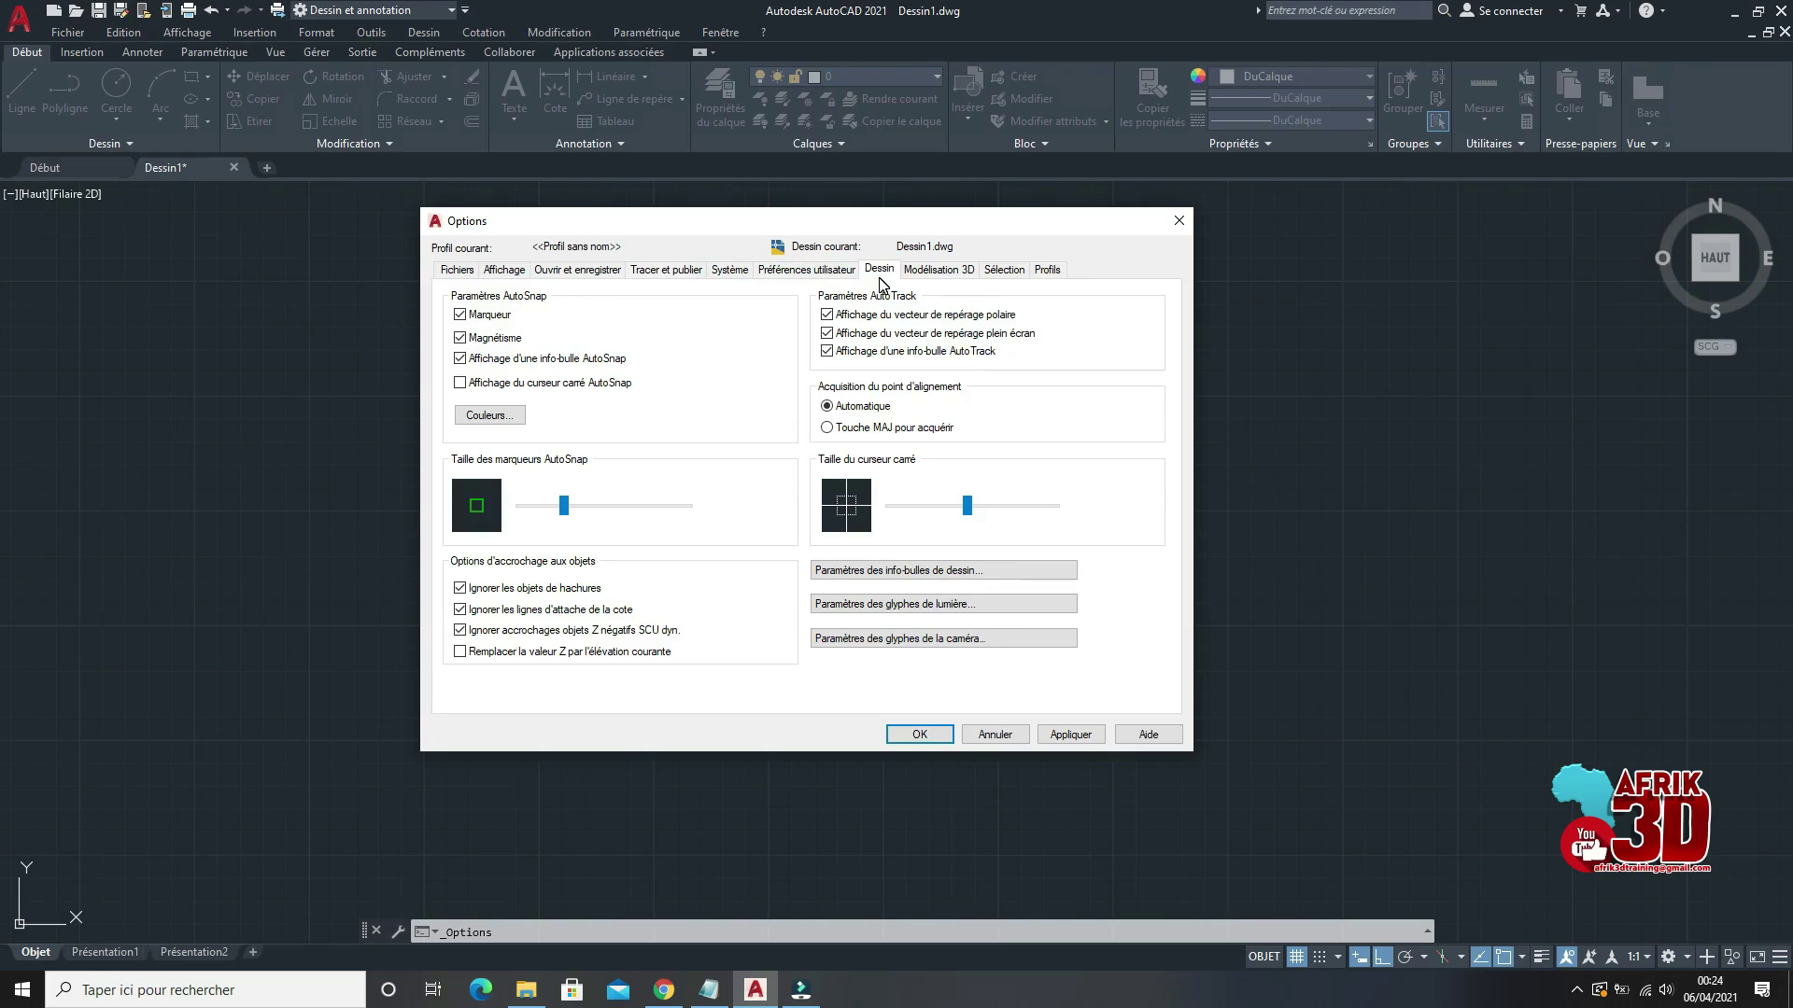
pyautogui.click(495, 413)
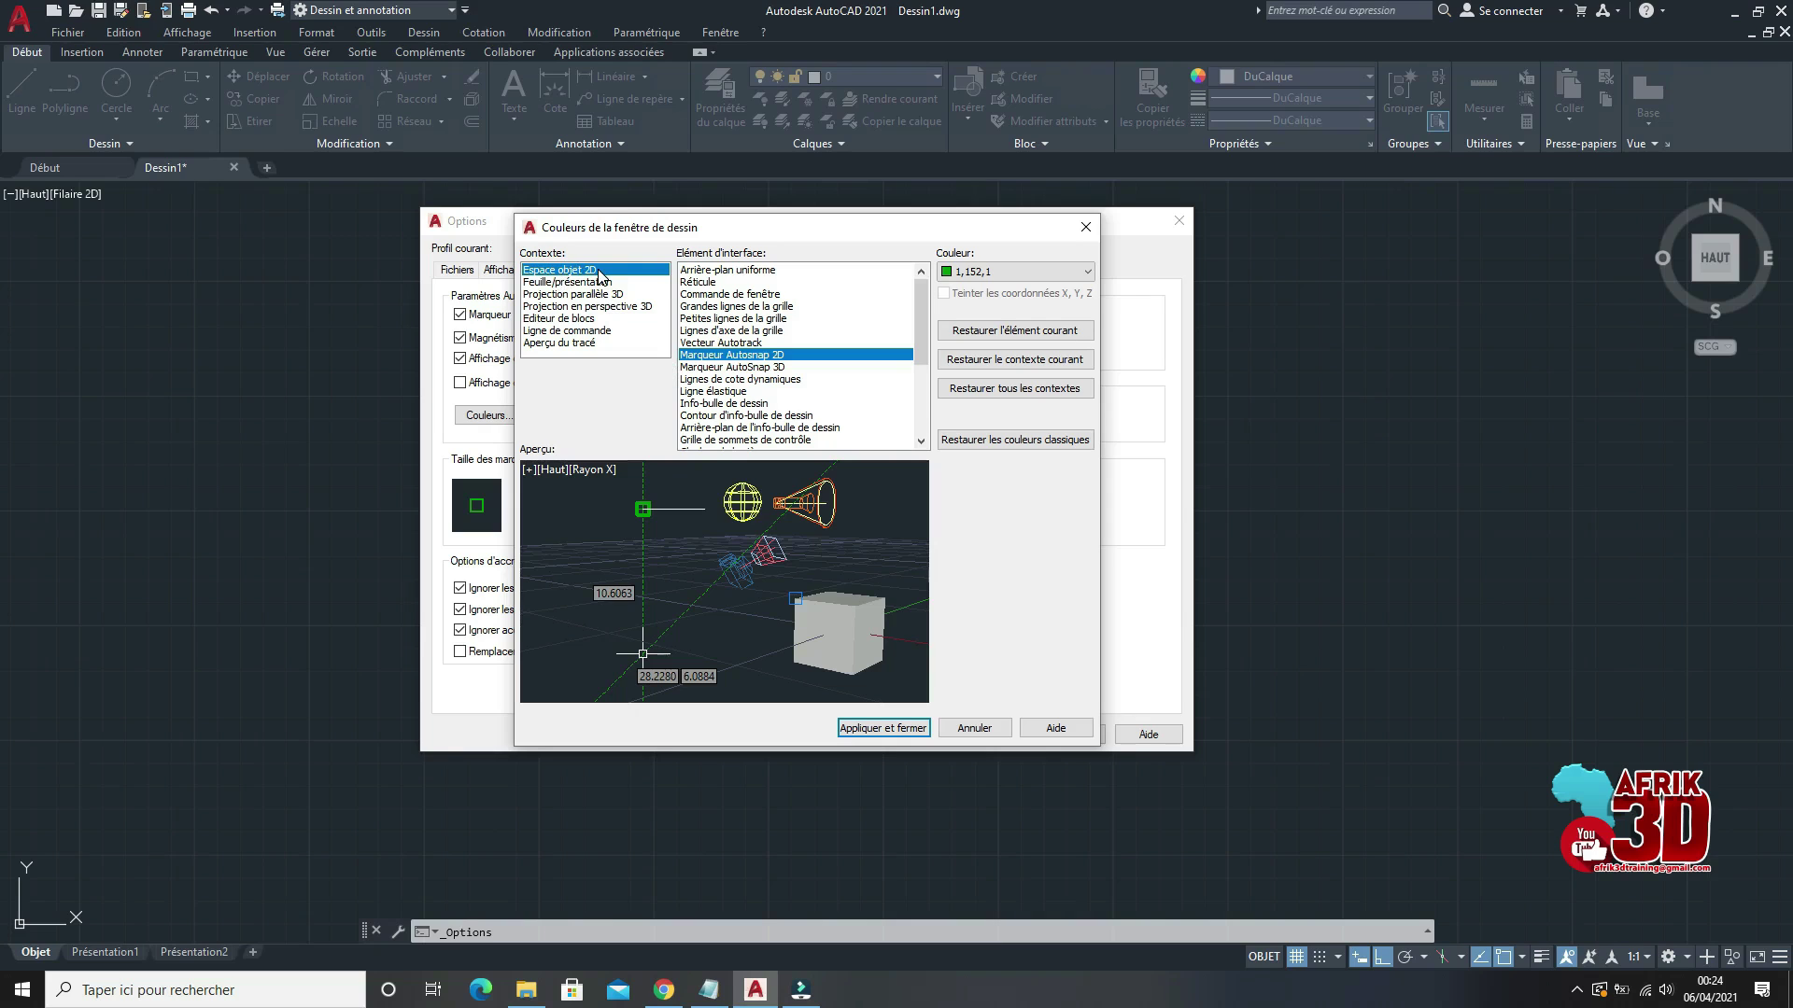
# Step: Set the 2D model space Arrière-plan uniforme colour to Cyan and close both dialogs
pyautogui.click(603, 274)
pyautogui.click(700, 272)
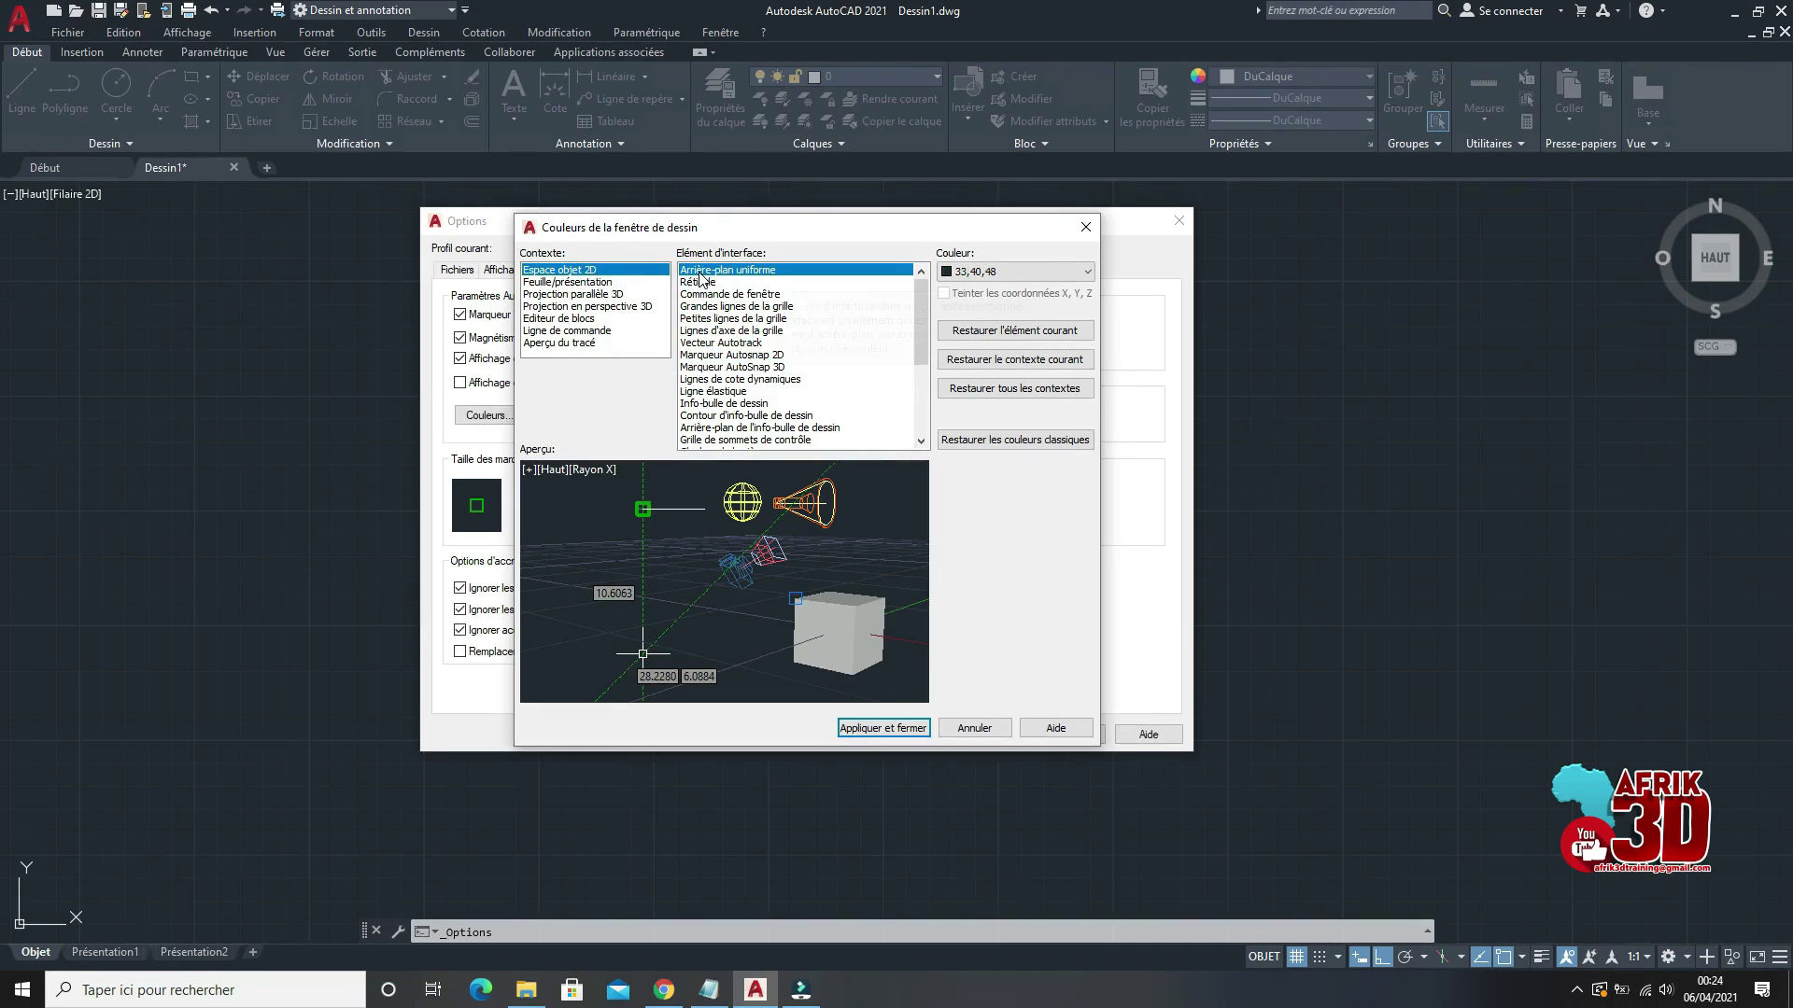
pyautogui.click(997, 272)
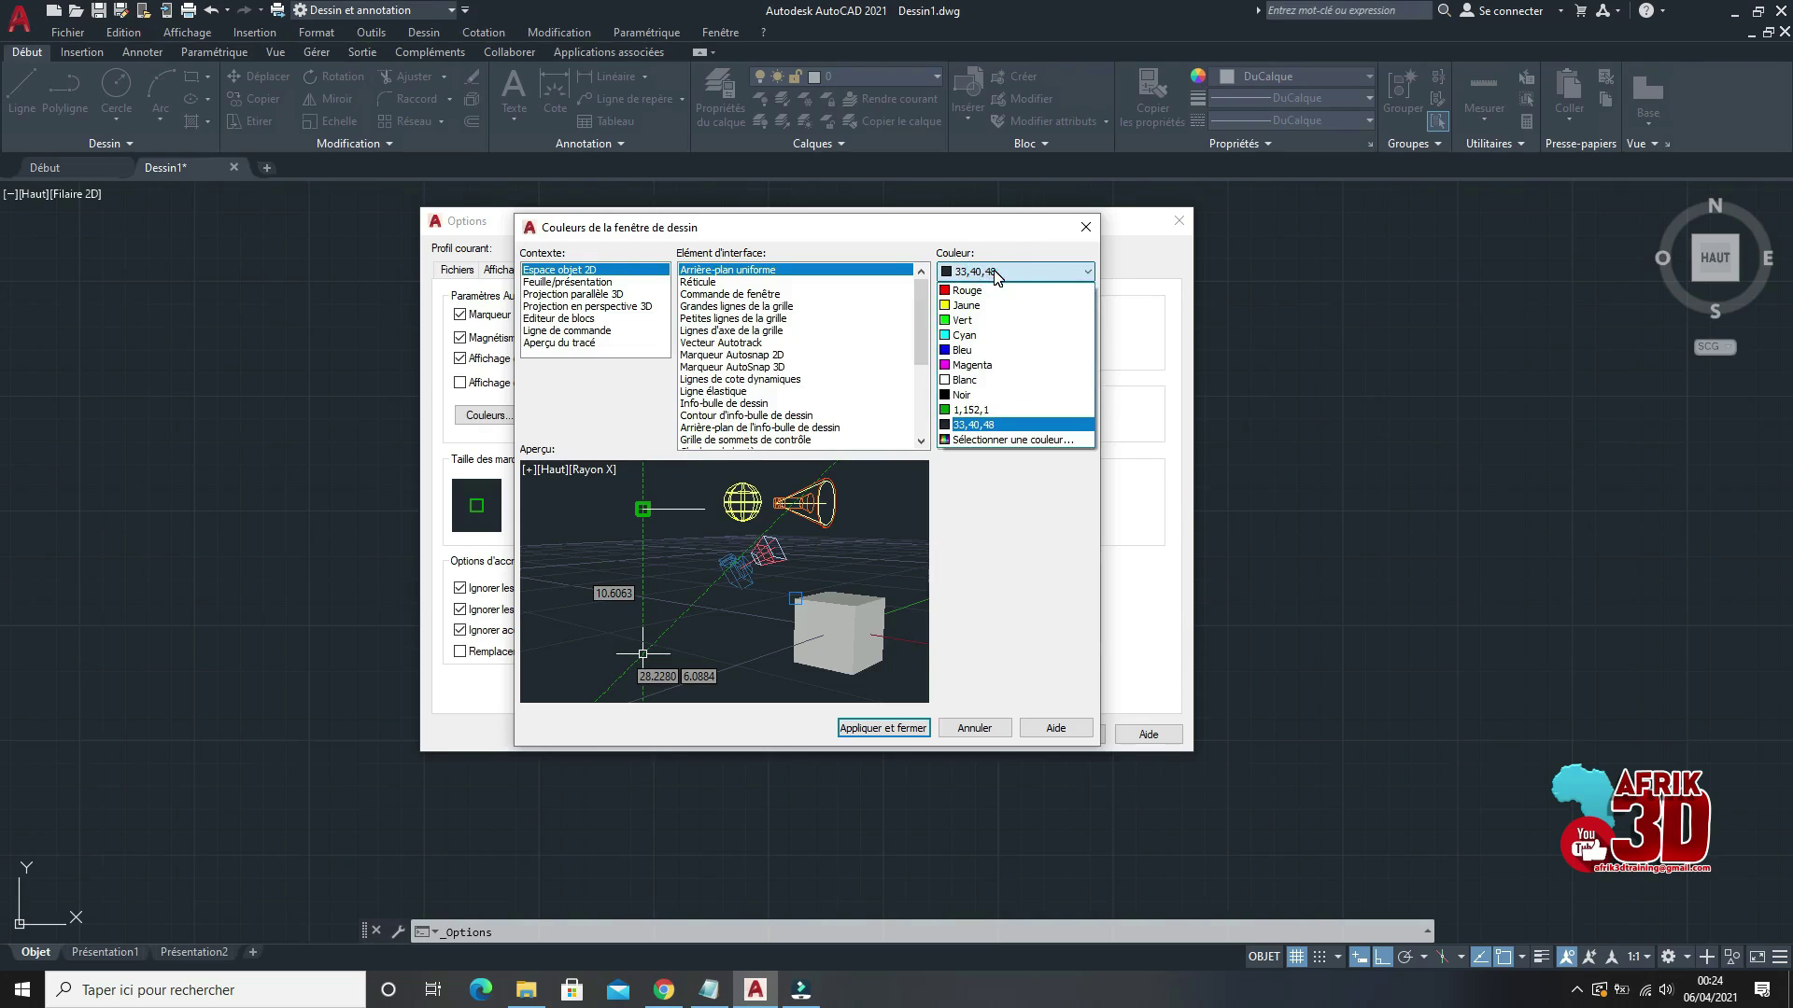
pyautogui.click(997, 272)
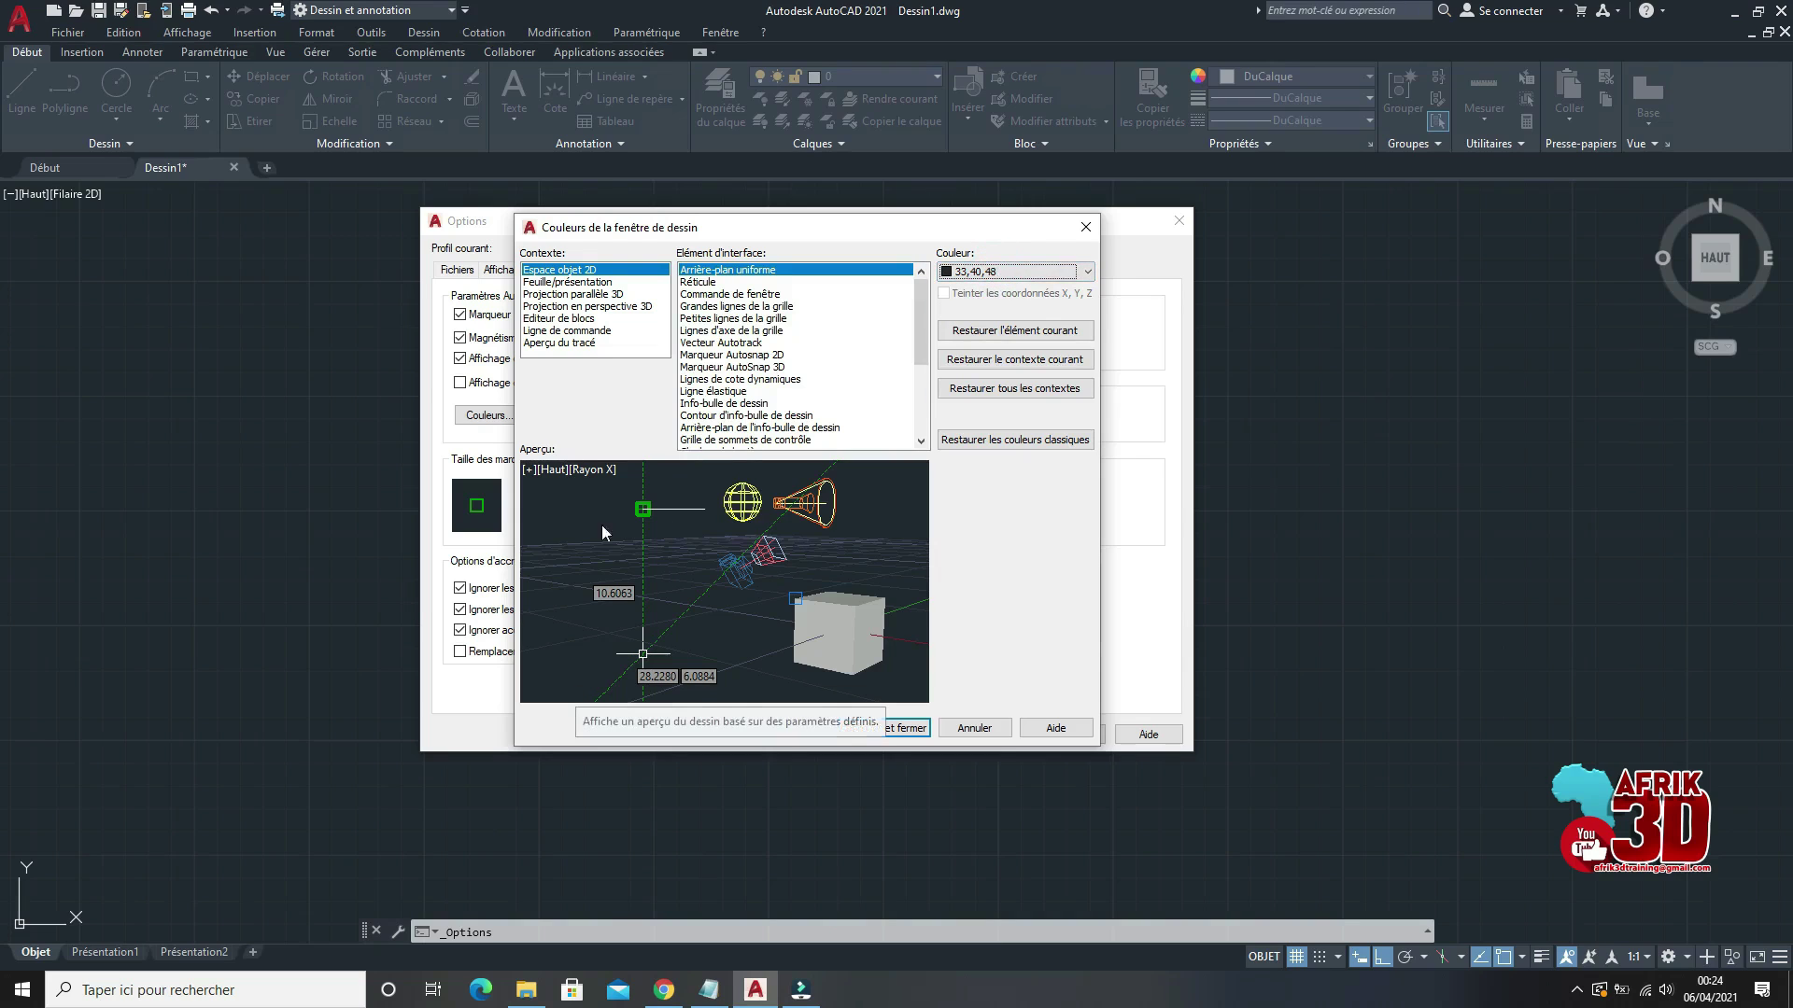
pyautogui.click(1036, 272)
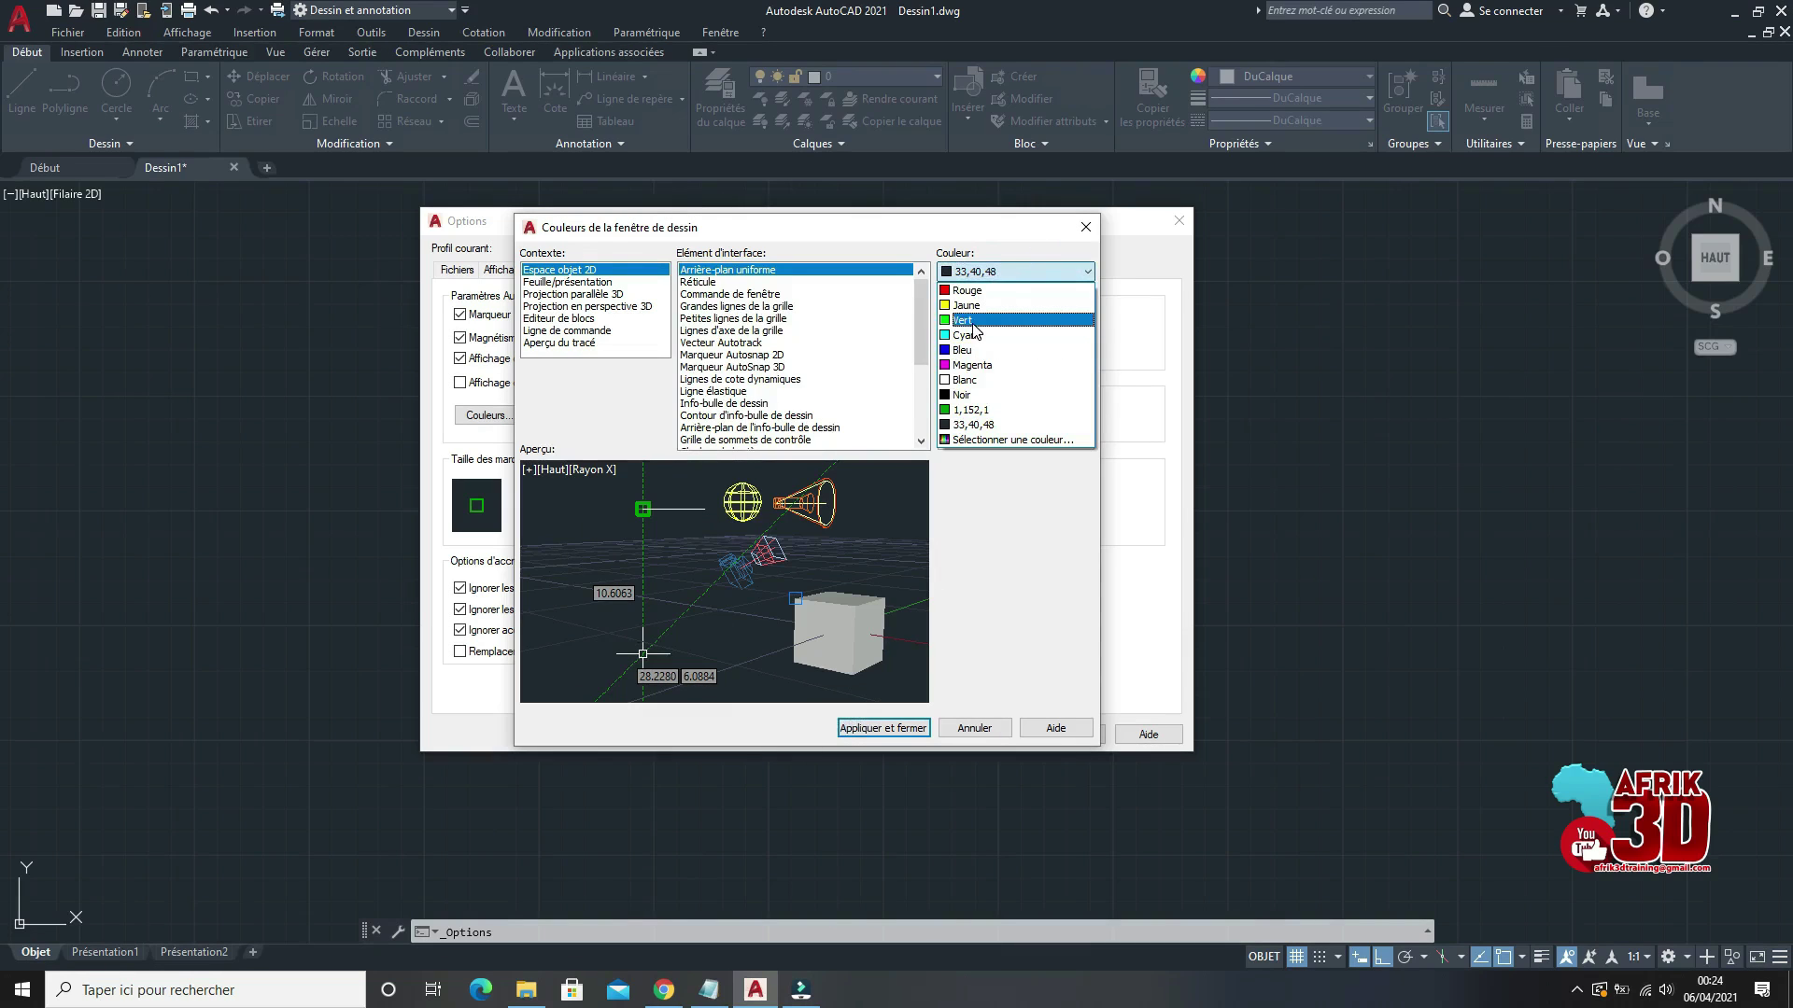
pyautogui.click(971, 335)
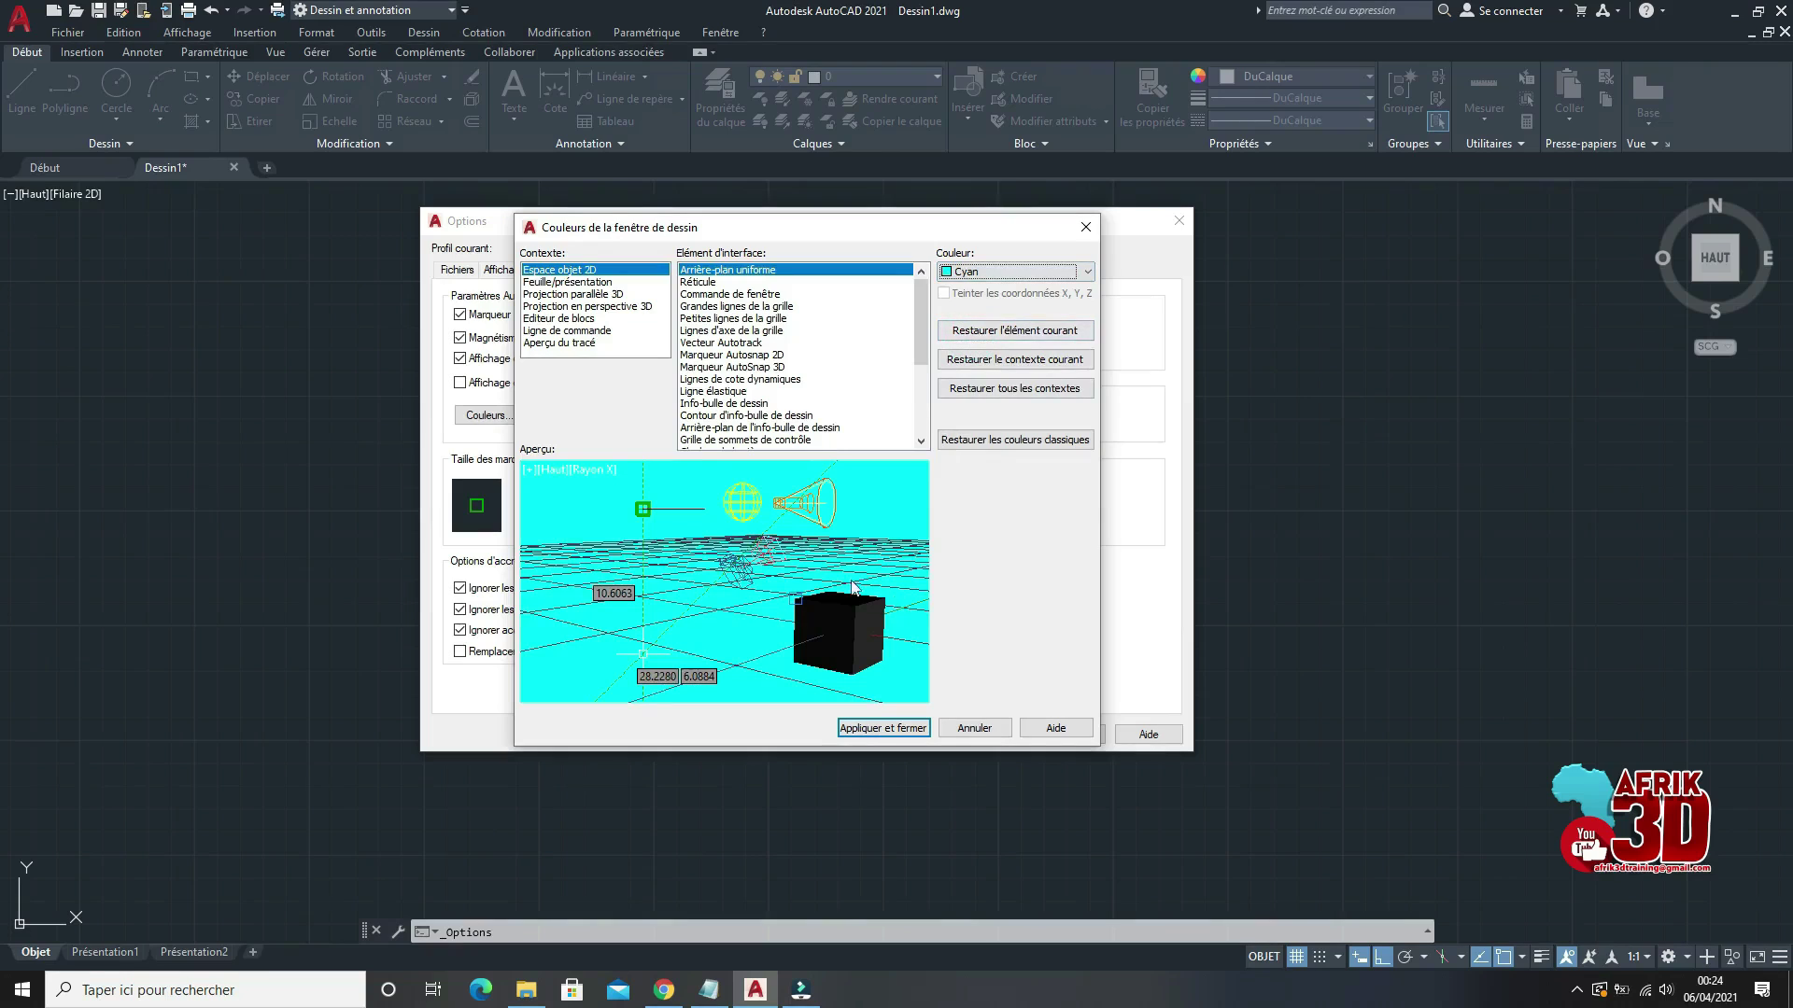
pyautogui.click(855, 728)
pyautogui.click(888, 730)
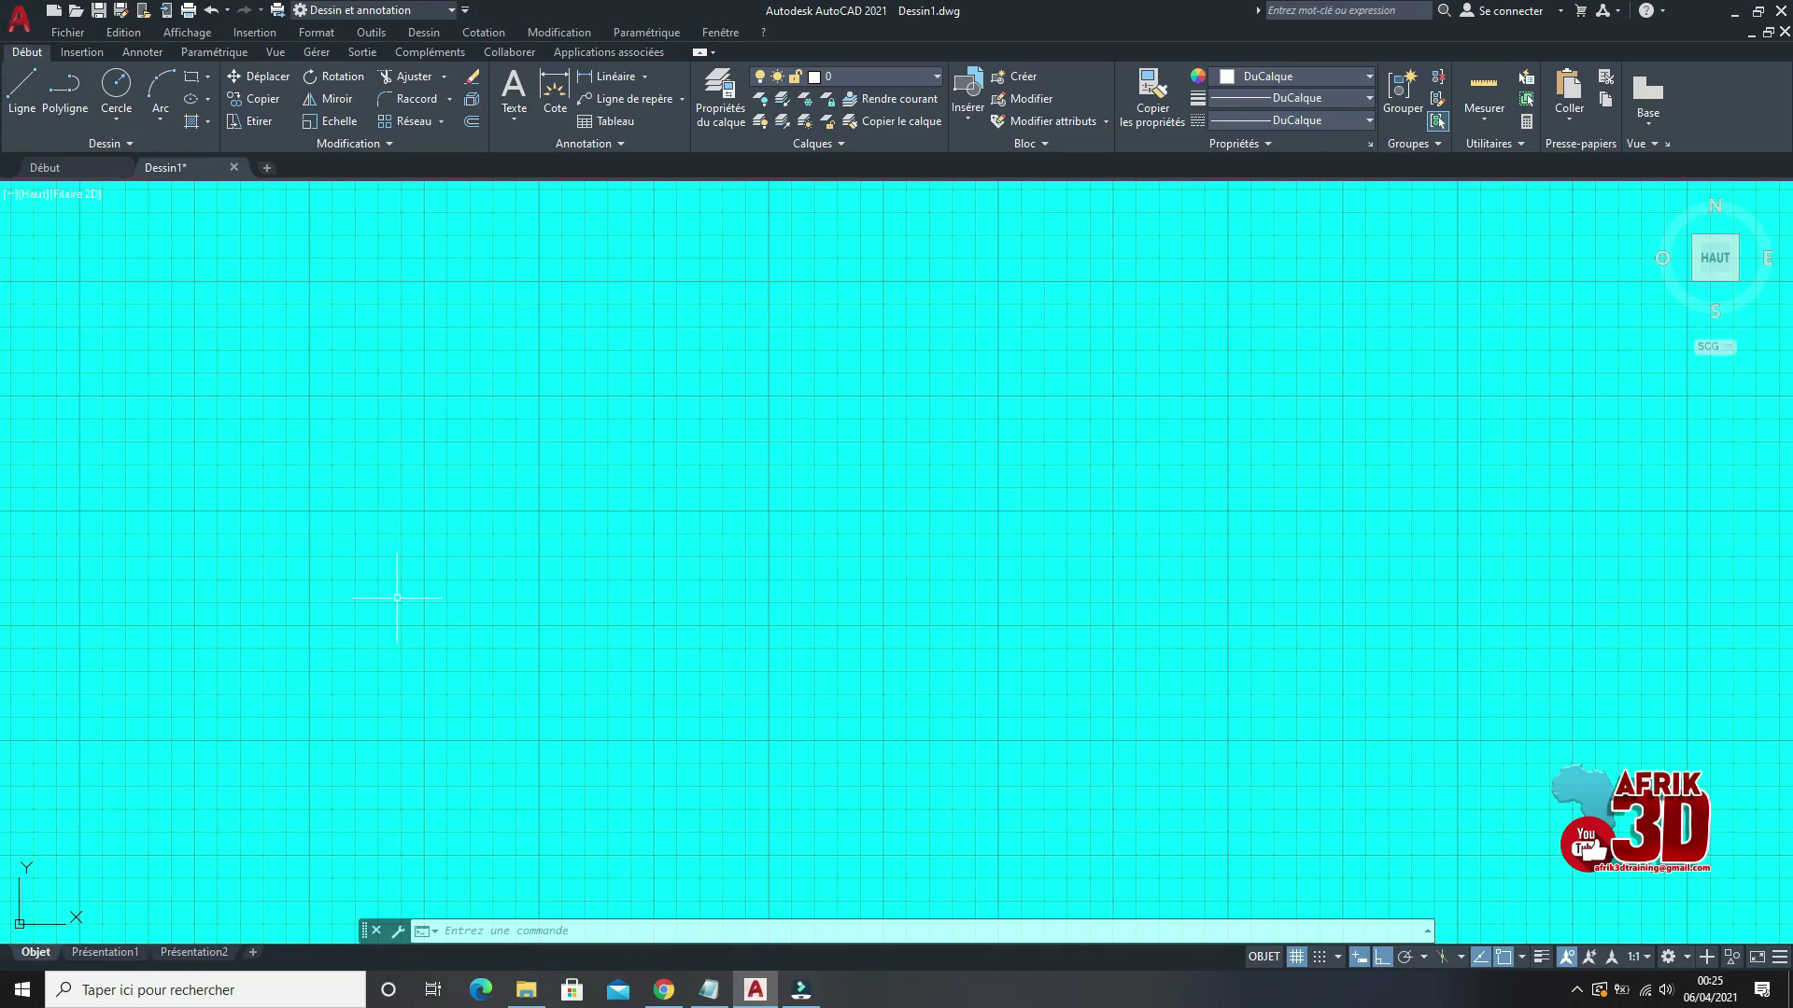
# Step: Reopen Options and change the Arrière-plan uniforme colour to Noir, closing both dialogs
pyautogui.press('Return')
pyautogui.moveTo(673, 219); pyautogui.dragTo(685, 272)
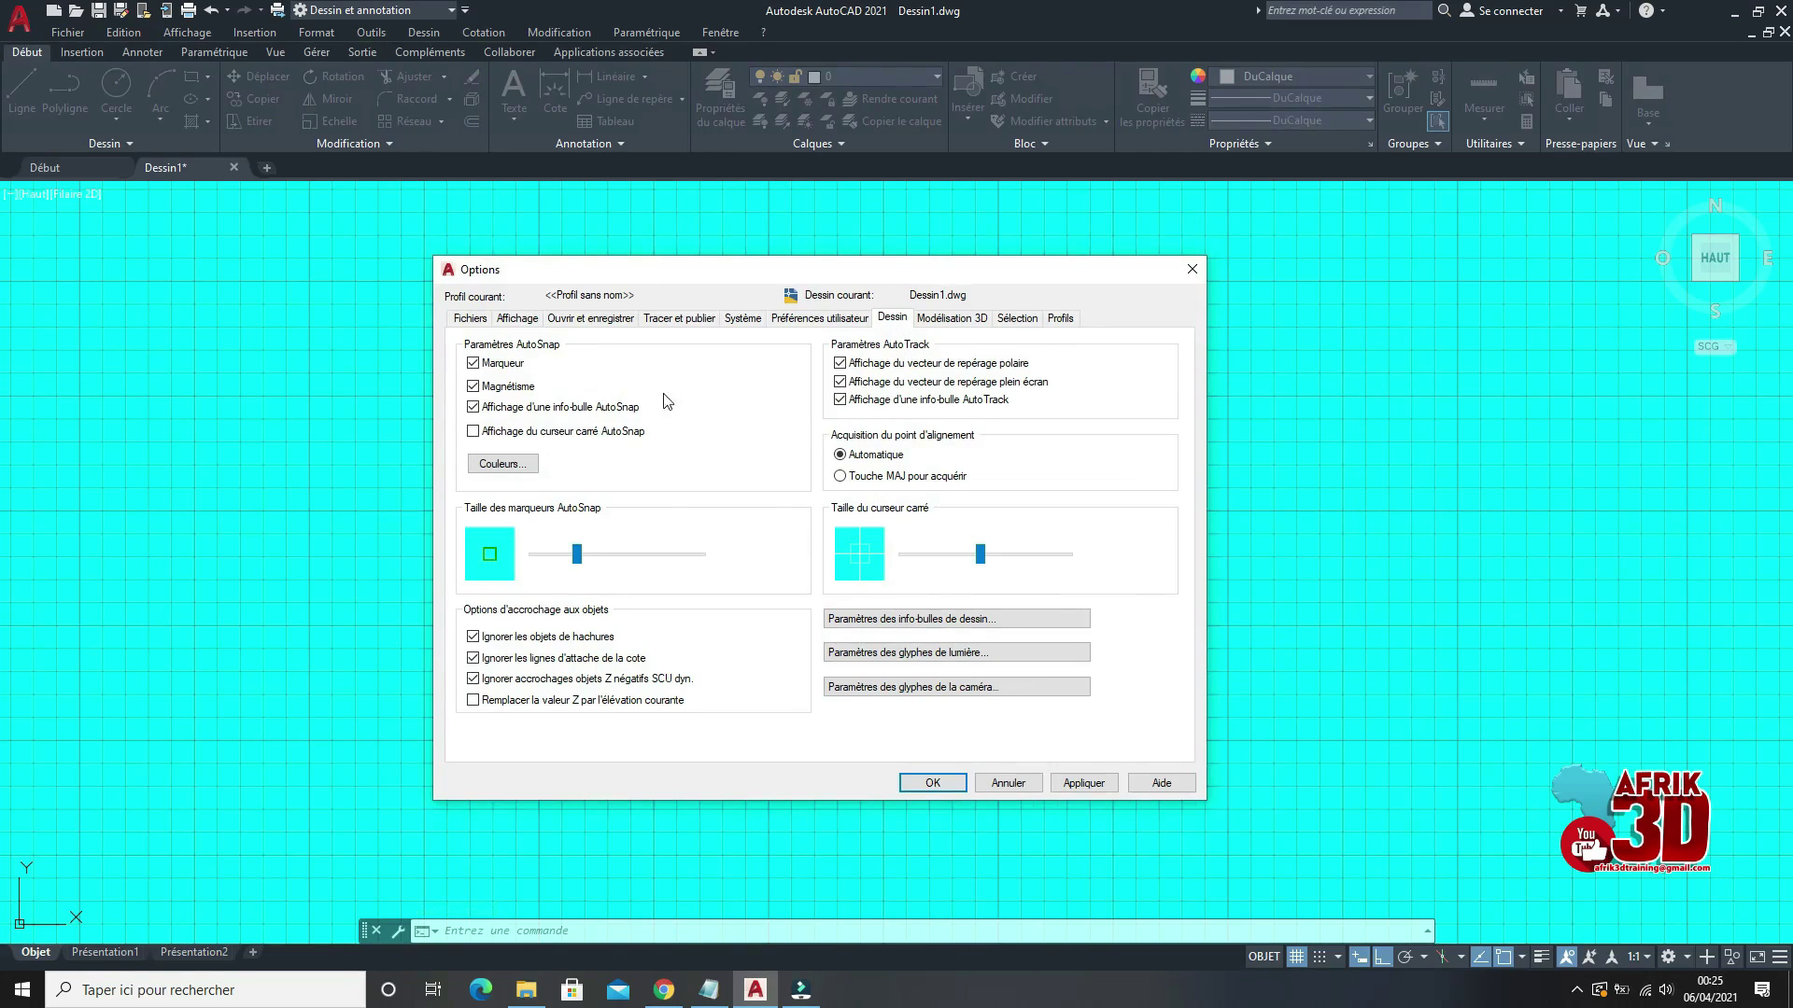
pyautogui.click(501, 464)
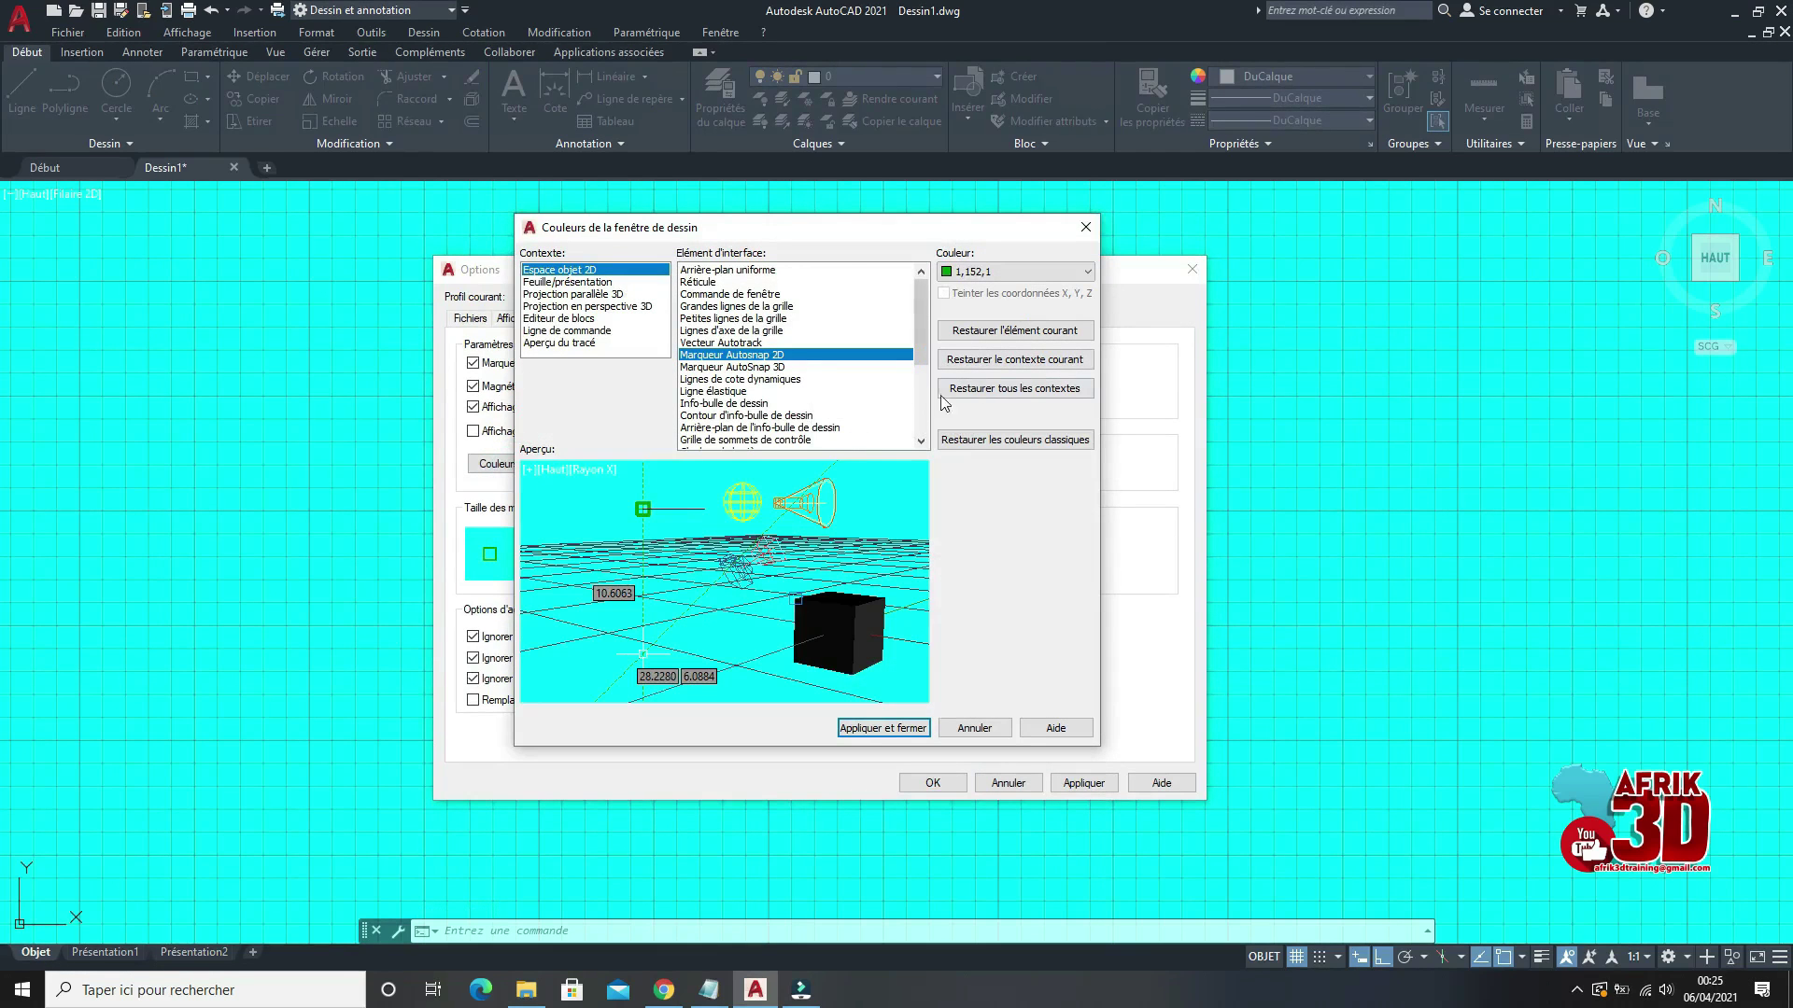
pyautogui.click(707, 273)
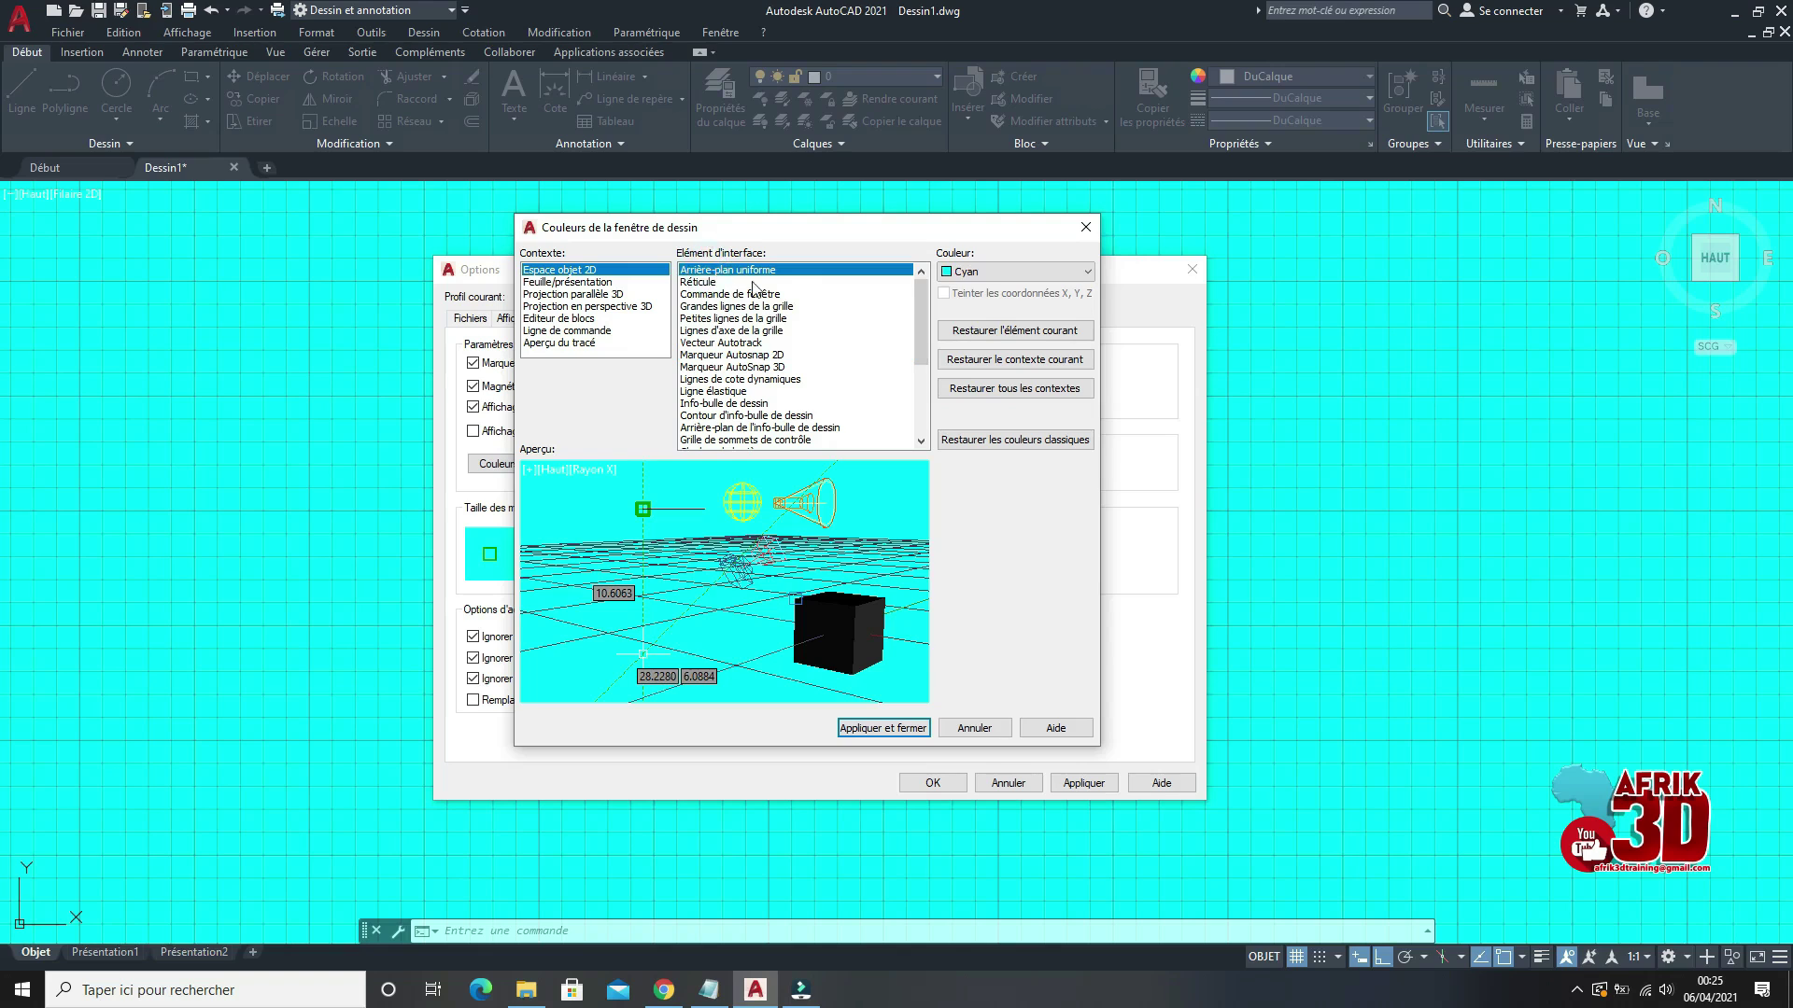
pyautogui.click(1000, 279)
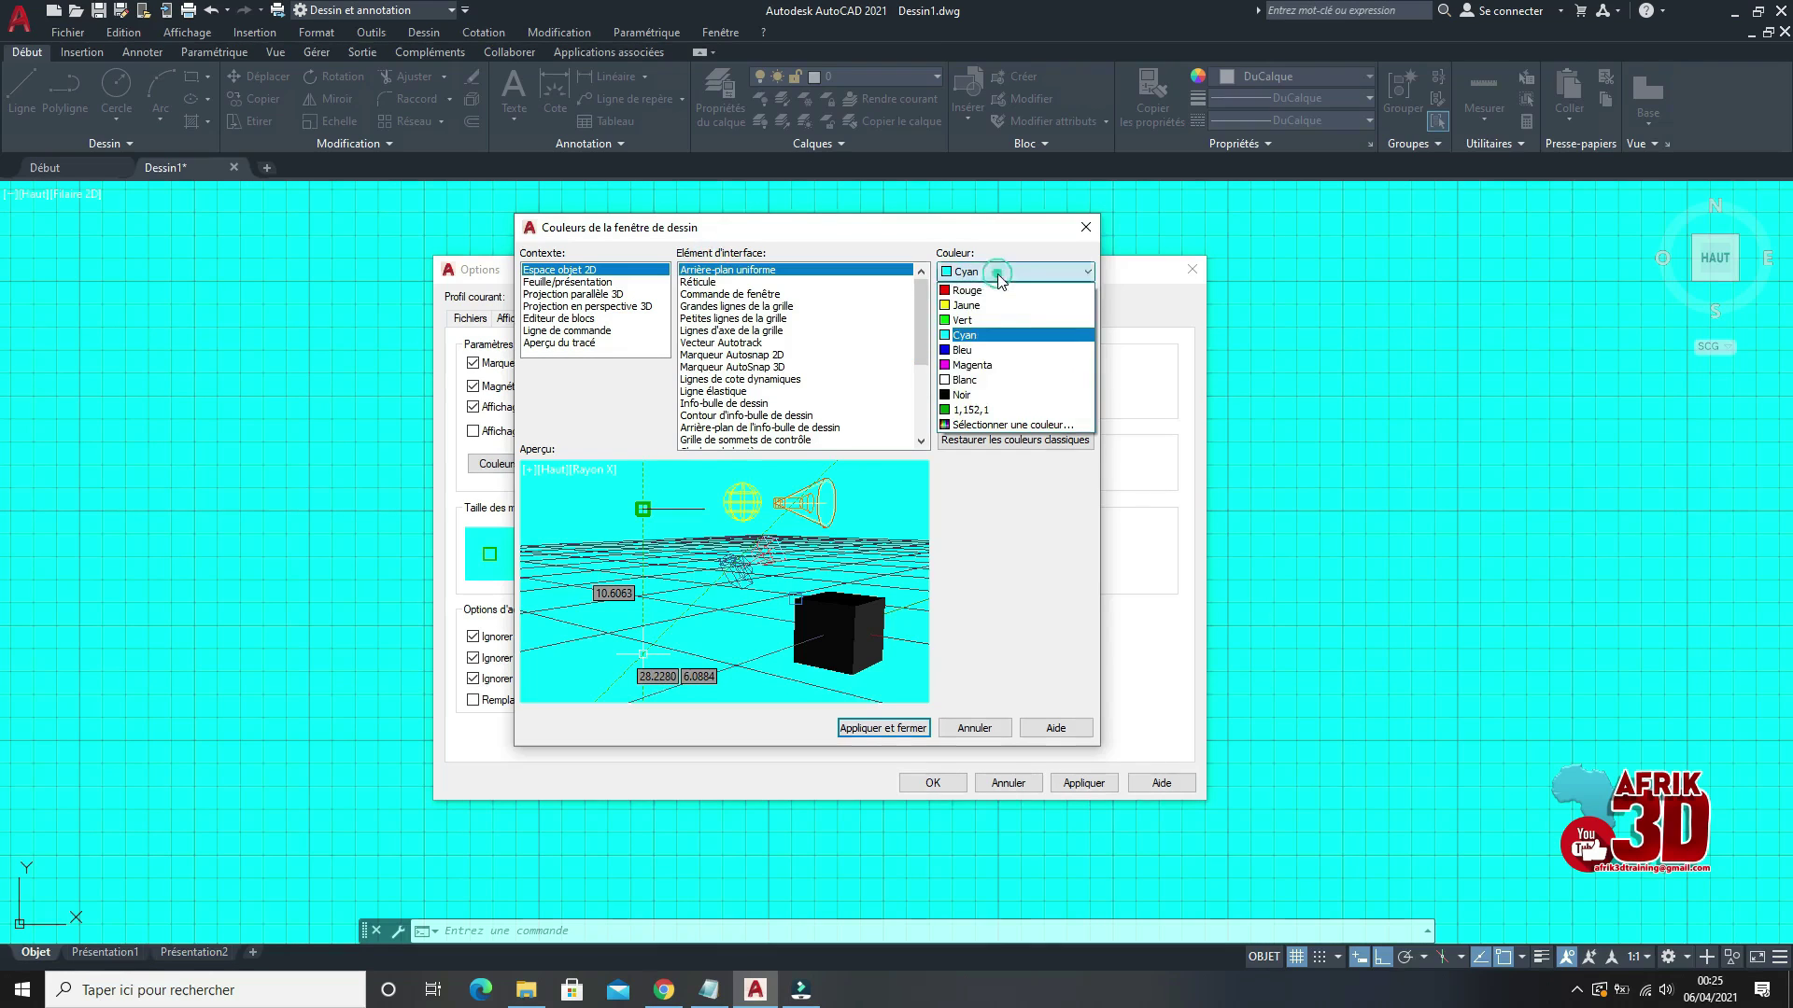
pyautogui.click(975, 395)
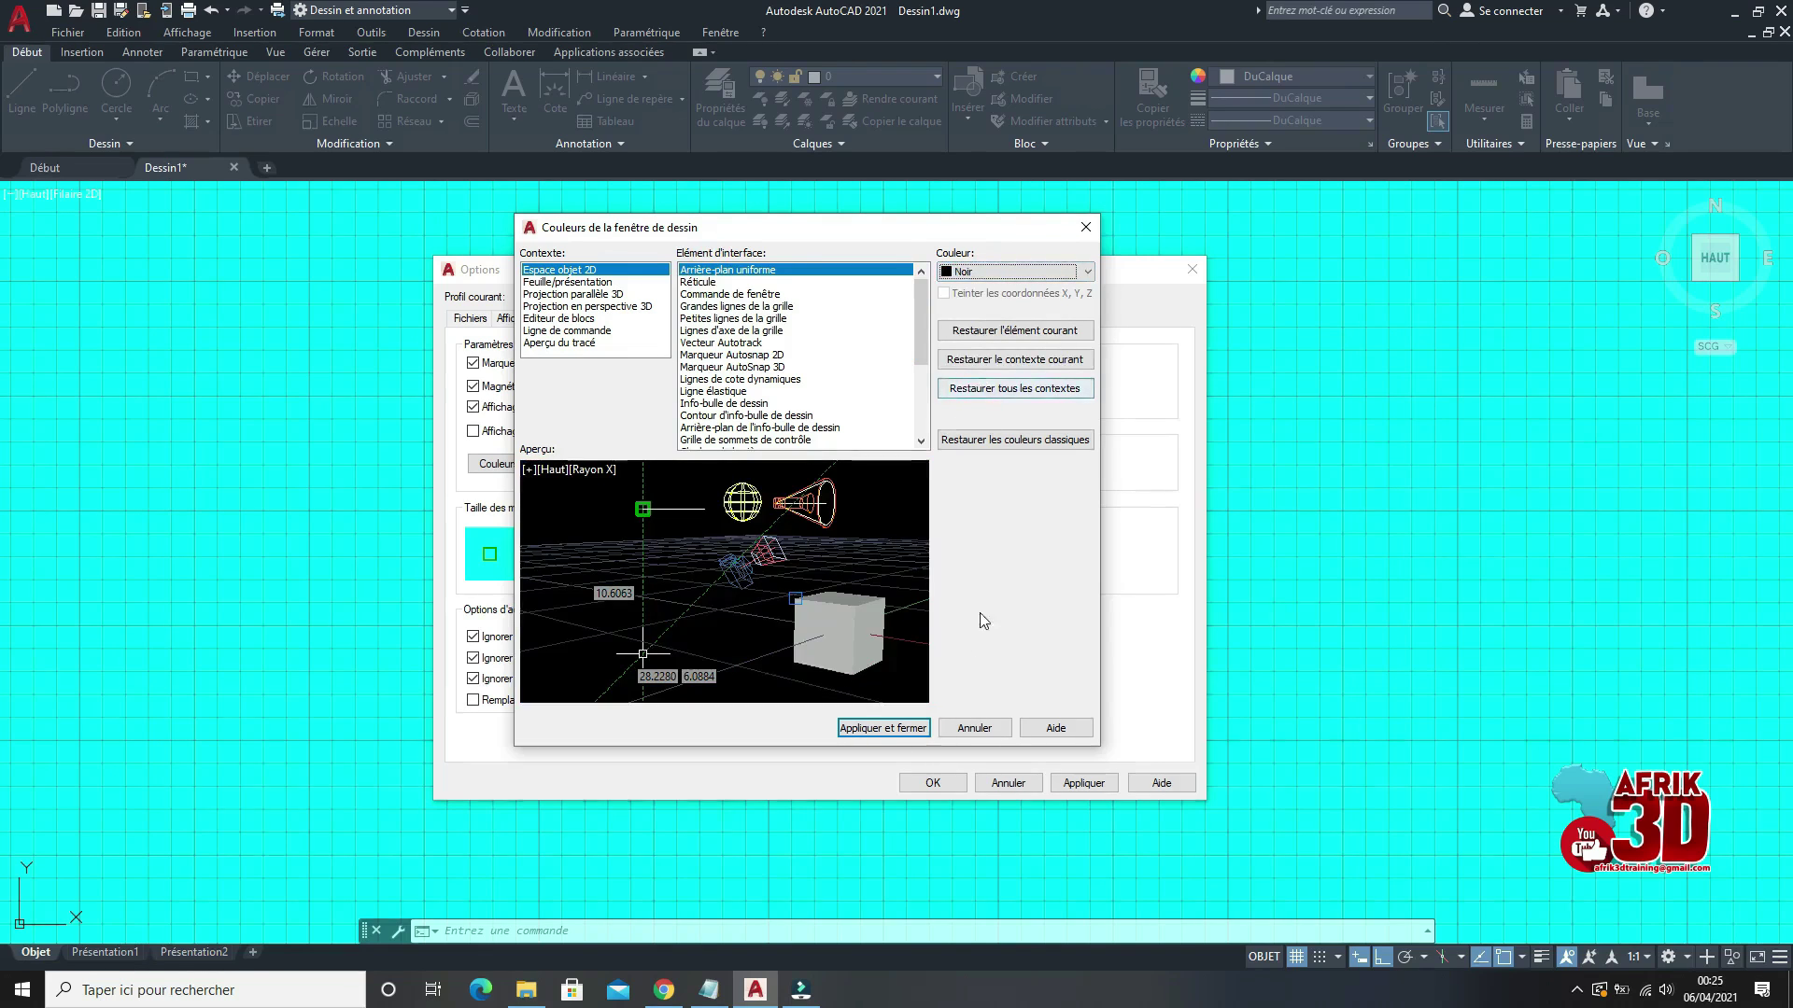
pyautogui.click(882, 729)
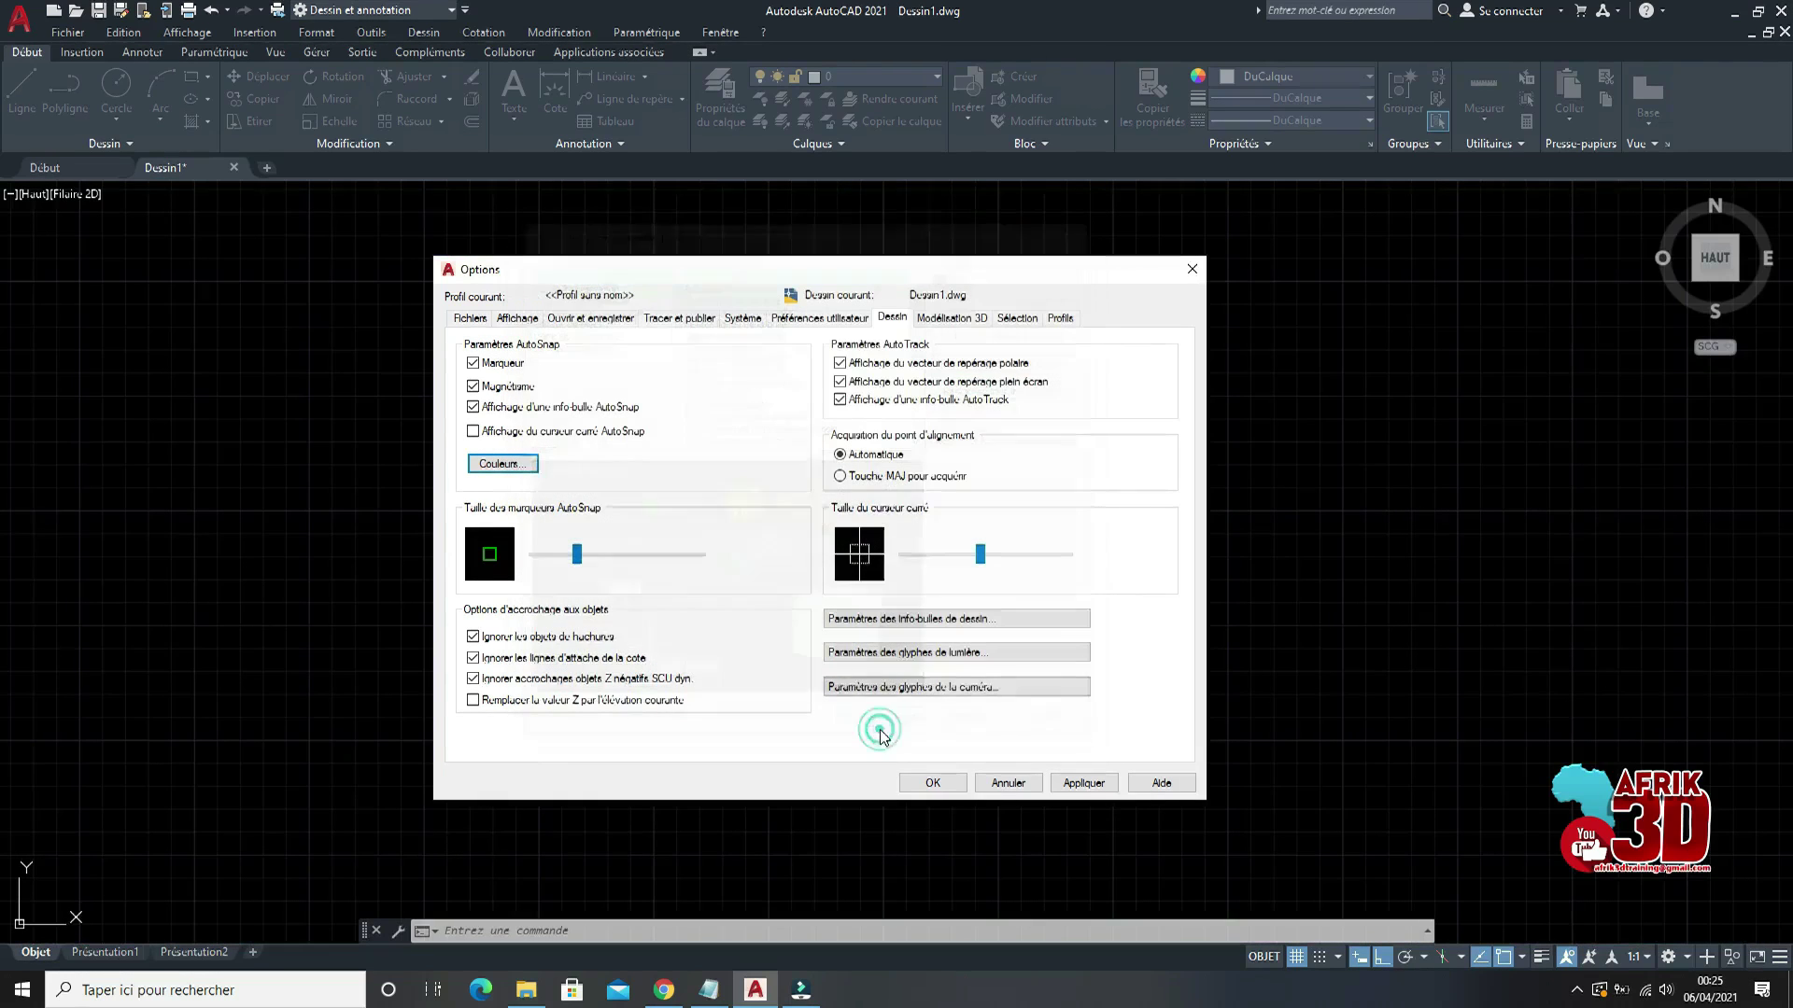
pyautogui.click(937, 784)
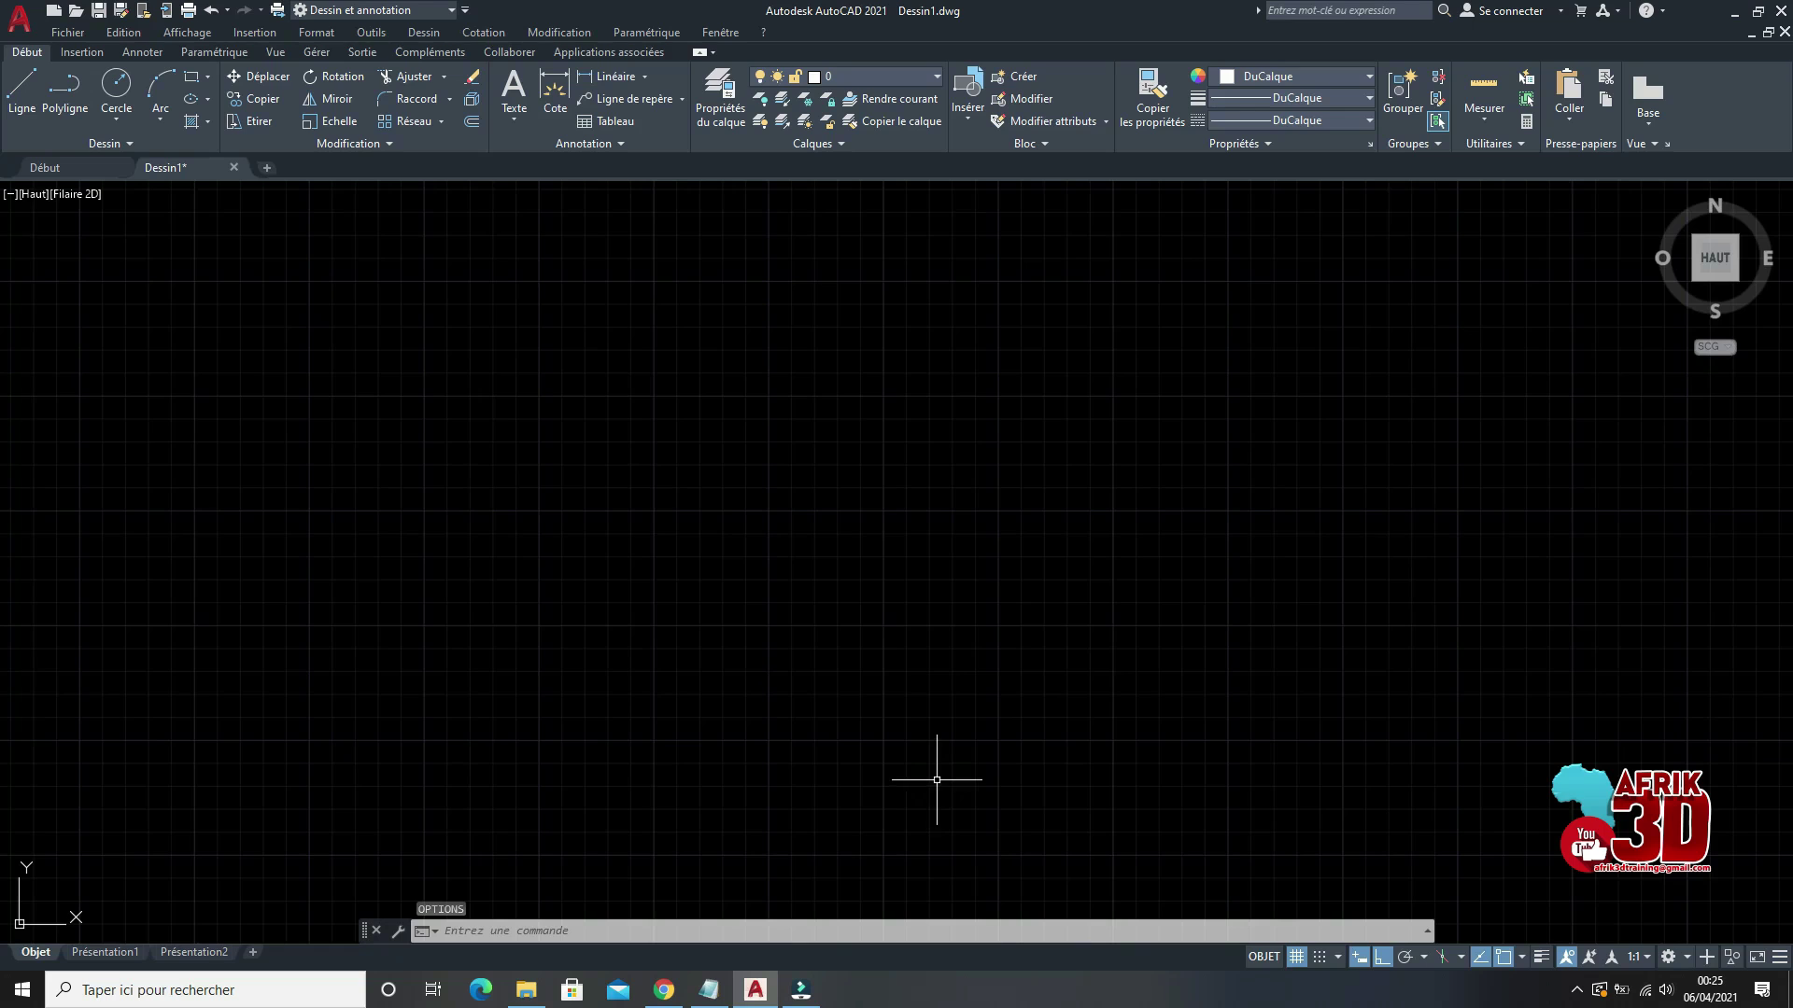
# Step: Reopen Options with OP, view Modélisation 3D, Sélection, Profils and Fichiers, then close without changes
pyautogui.write('op')
pyautogui.press('Return')
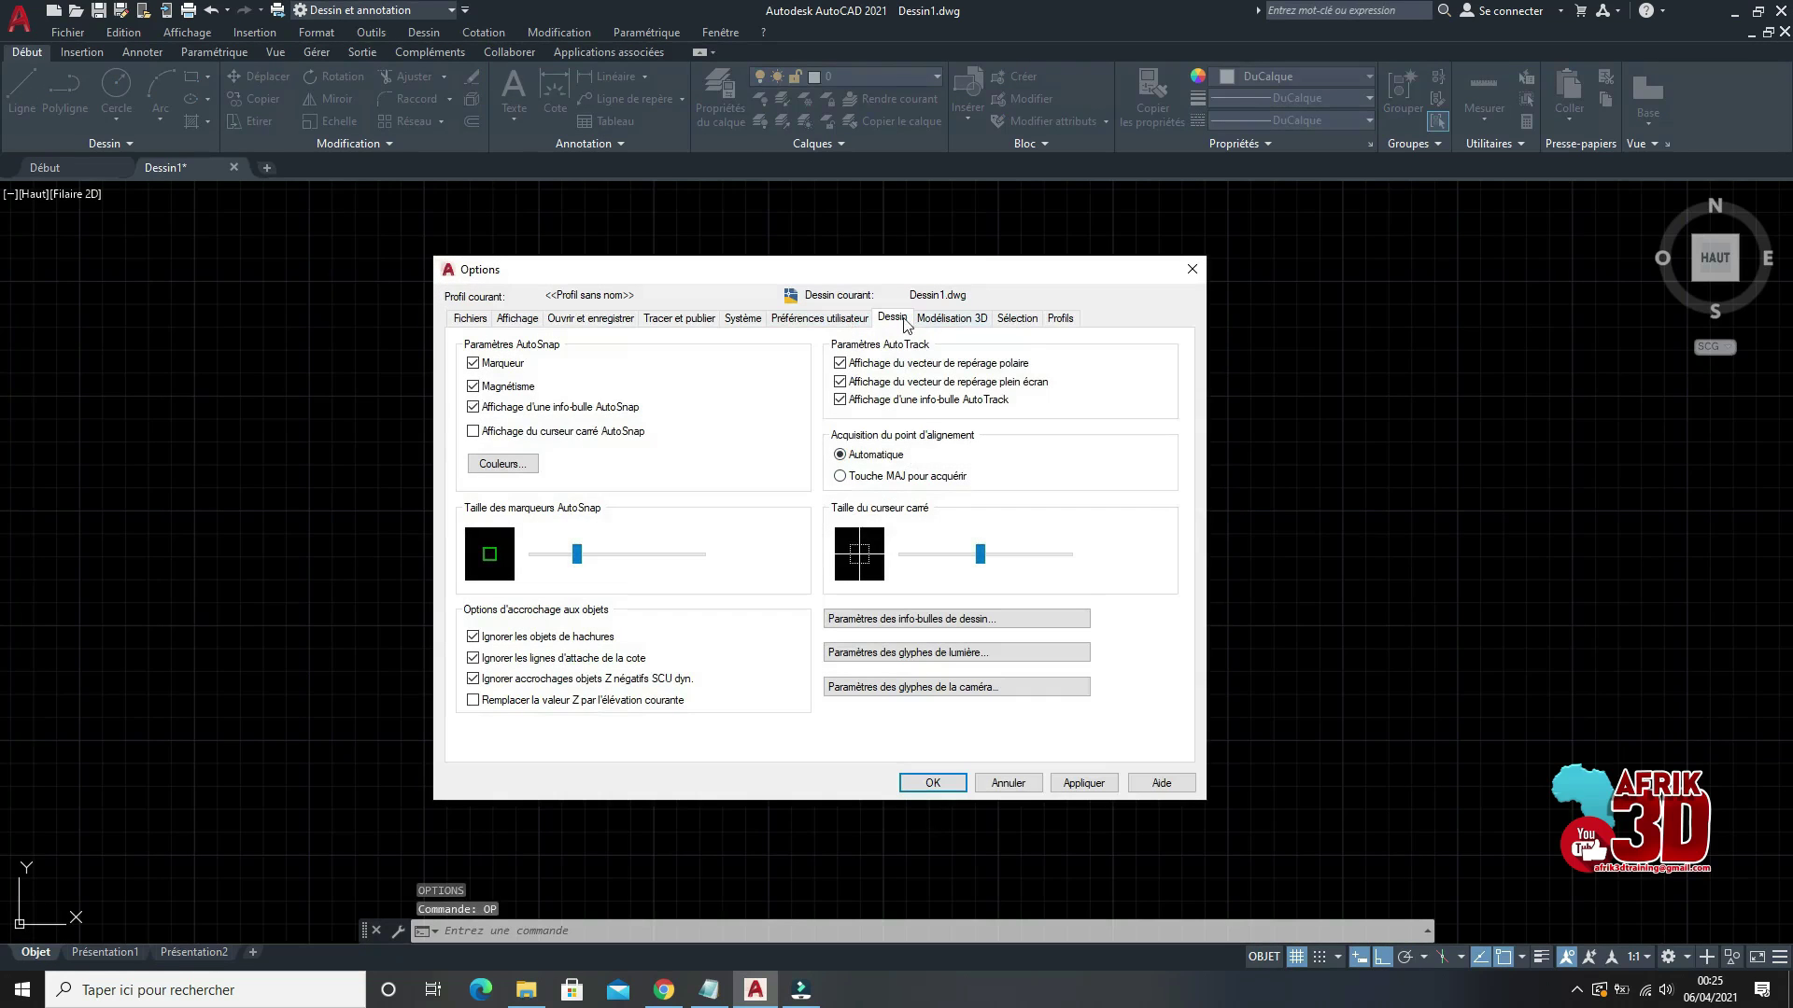
pyautogui.click(953, 322)
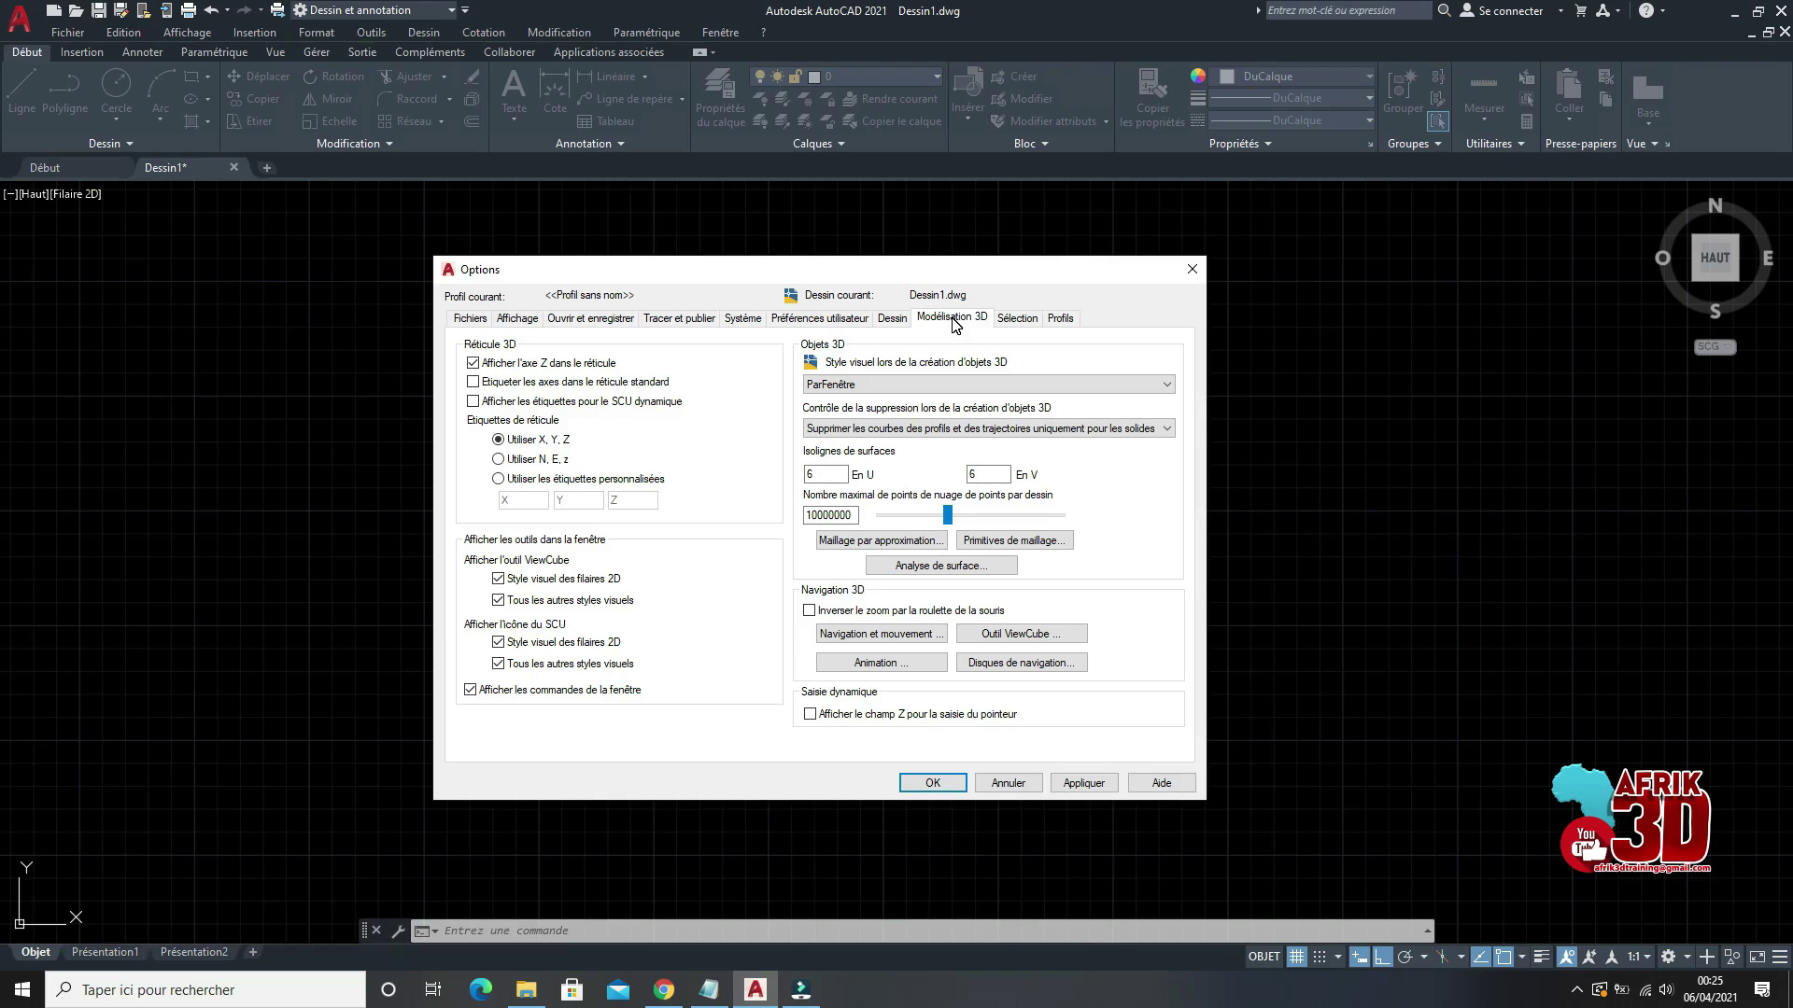
pyautogui.click(1016, 321)
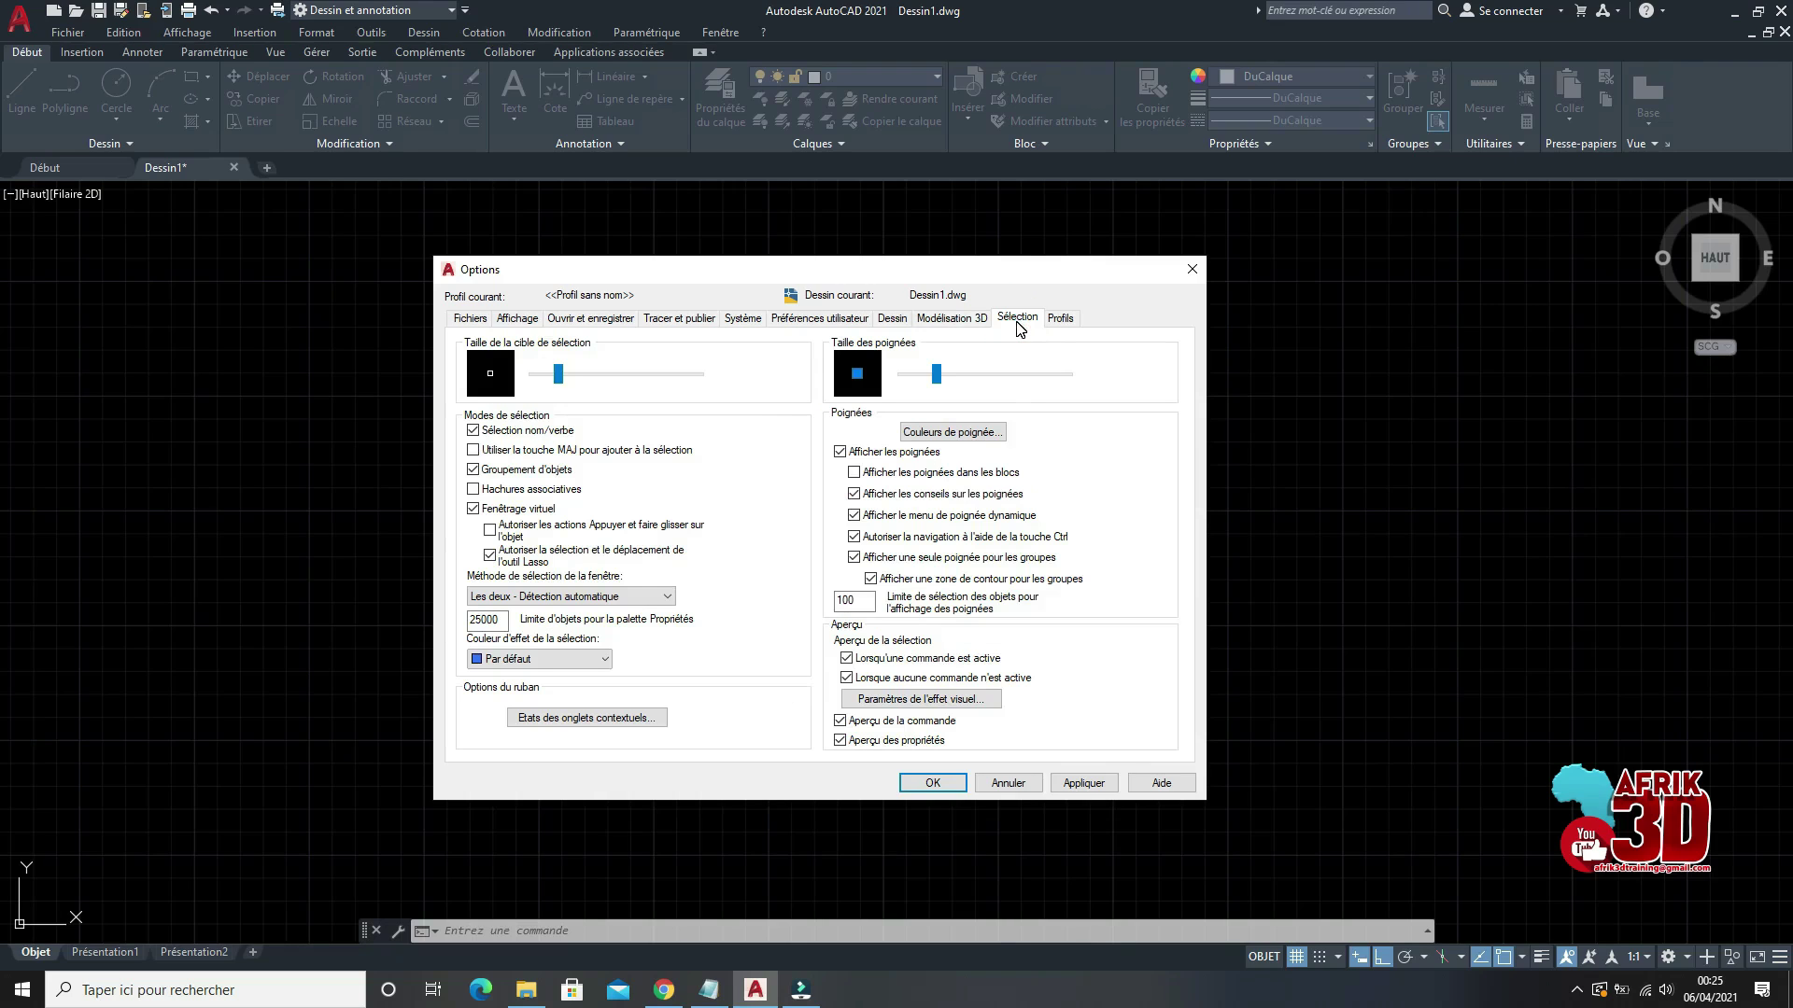
pyautogui.click(1057, 321)
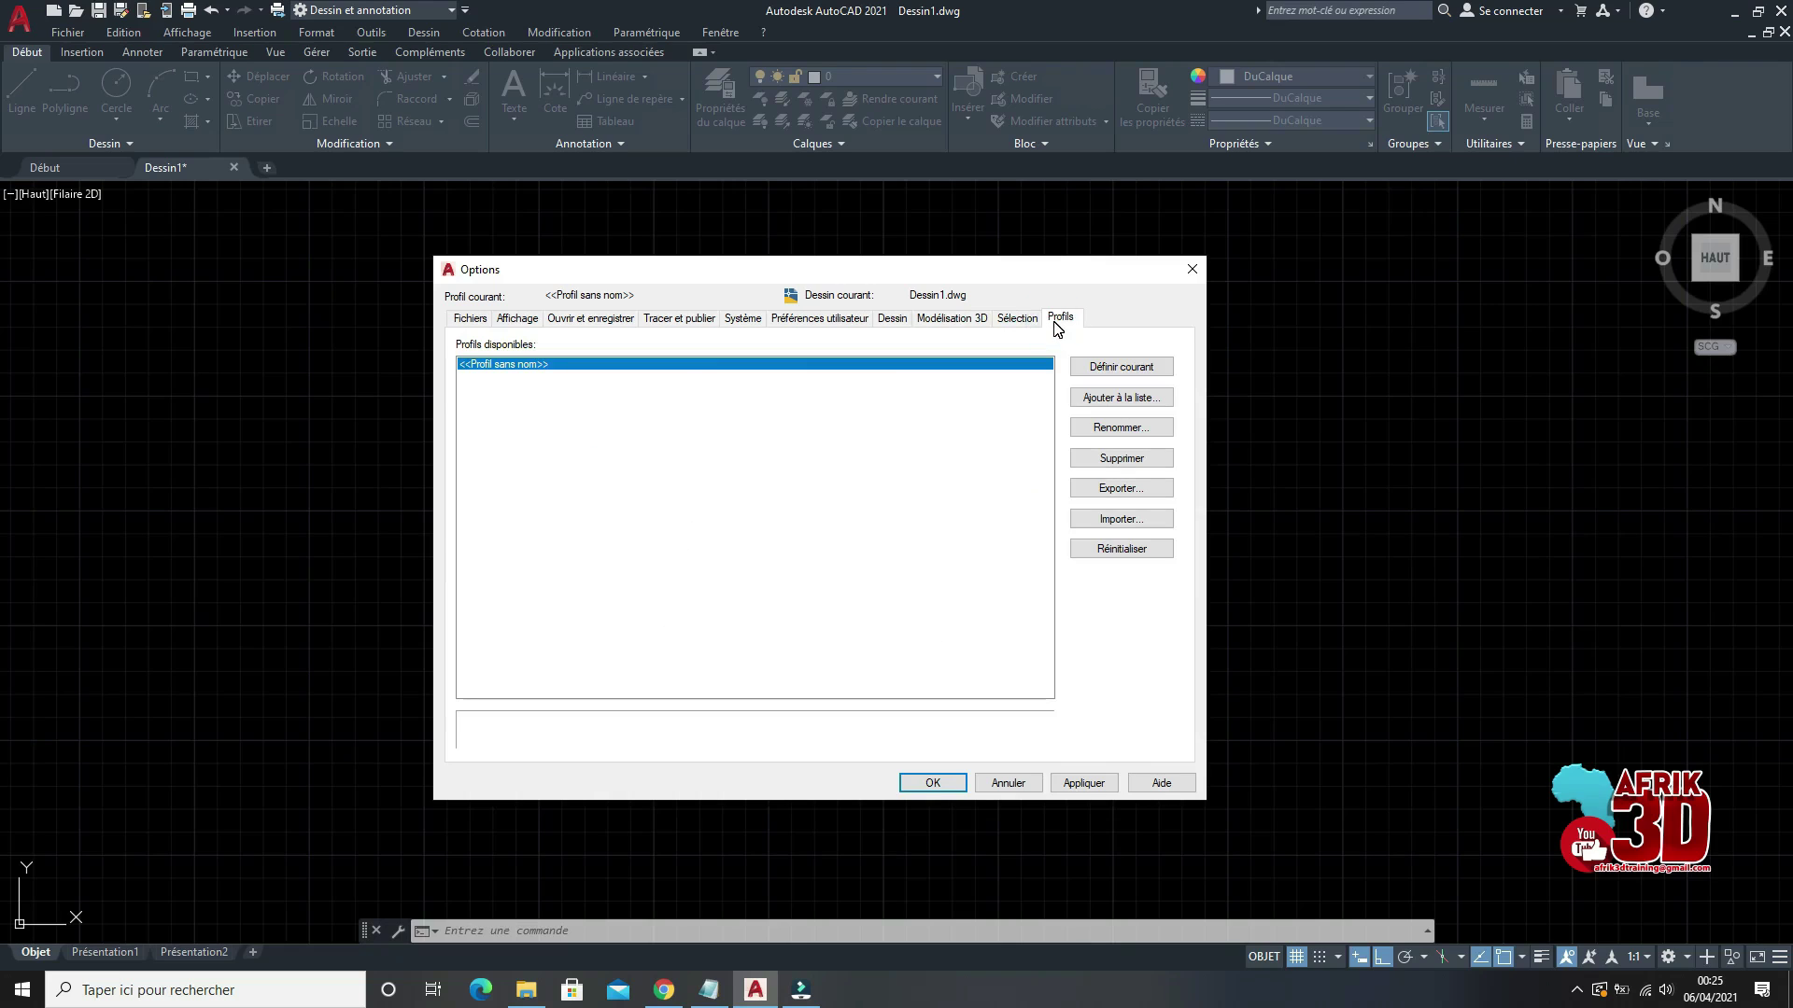
pyautogui.click(477, 320)
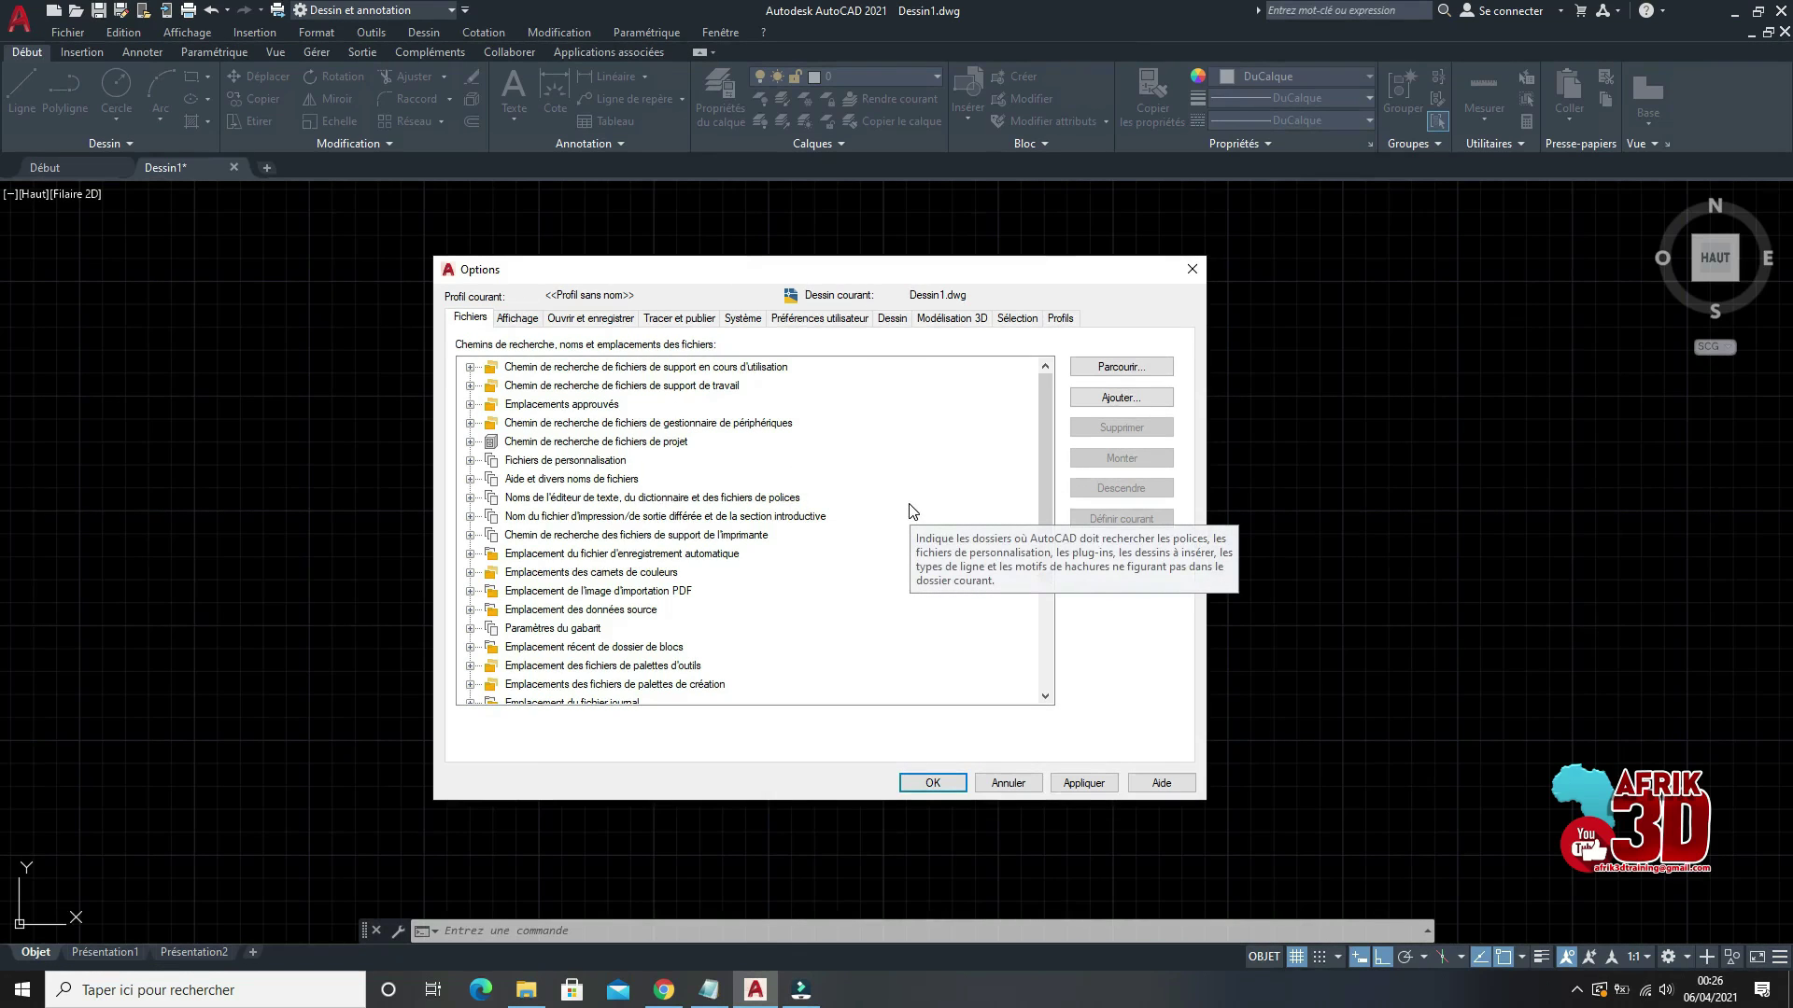
pyautogui.click(1199, 282)
# Step: Browse Nouveau, Enregistrer sous, Exporter, Publier and the Utilitaires de dessin submenu in the application menu
pyautogui.click(26, 28)
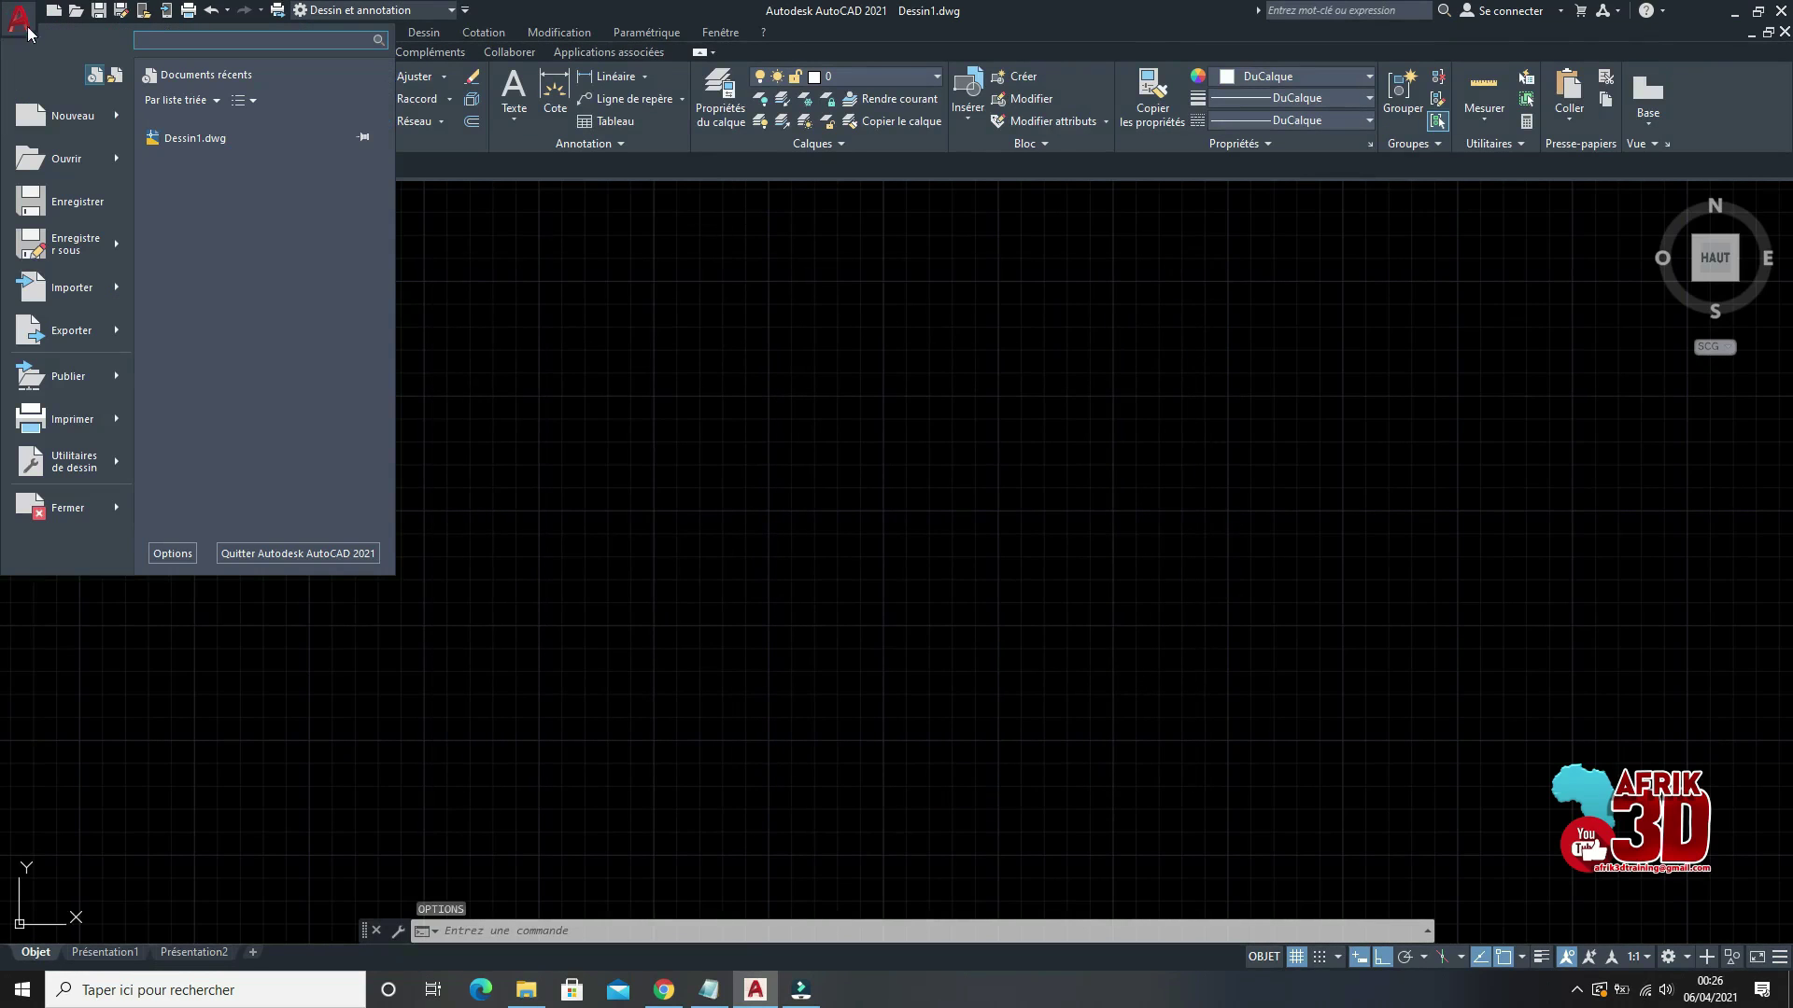
pyautogui.moveTo(71, 114)
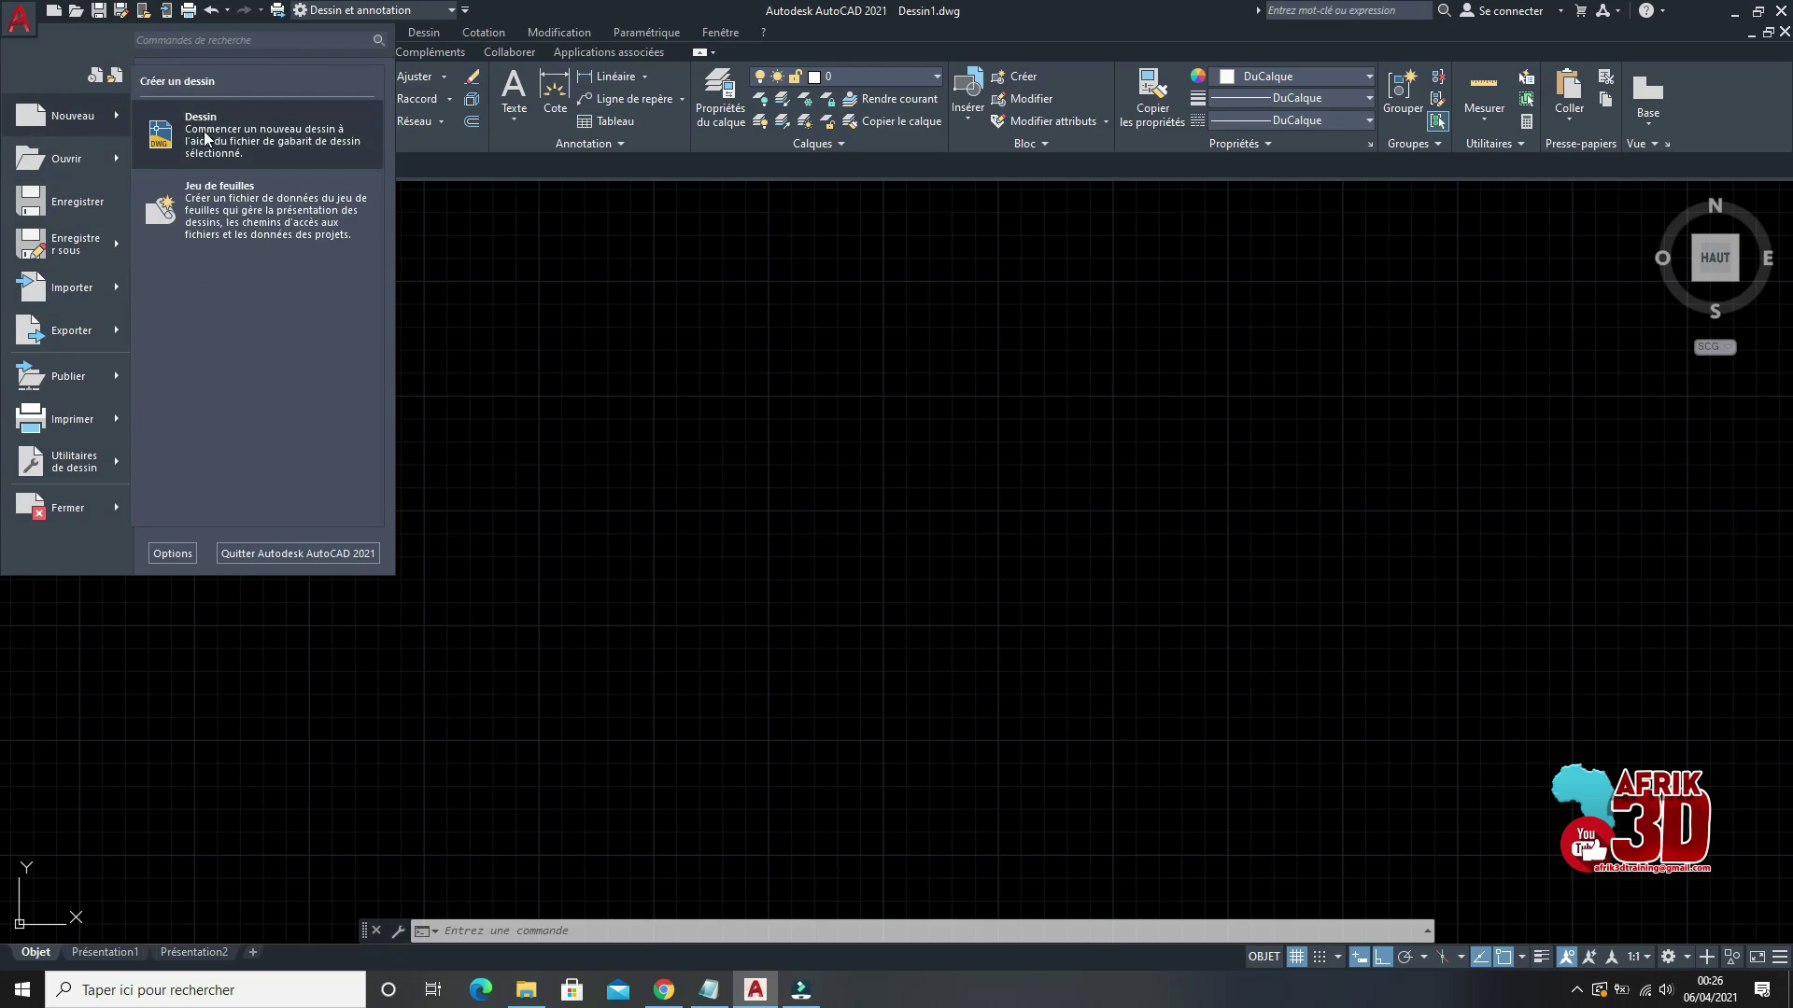
pyautogui.moveTo(68, 174)
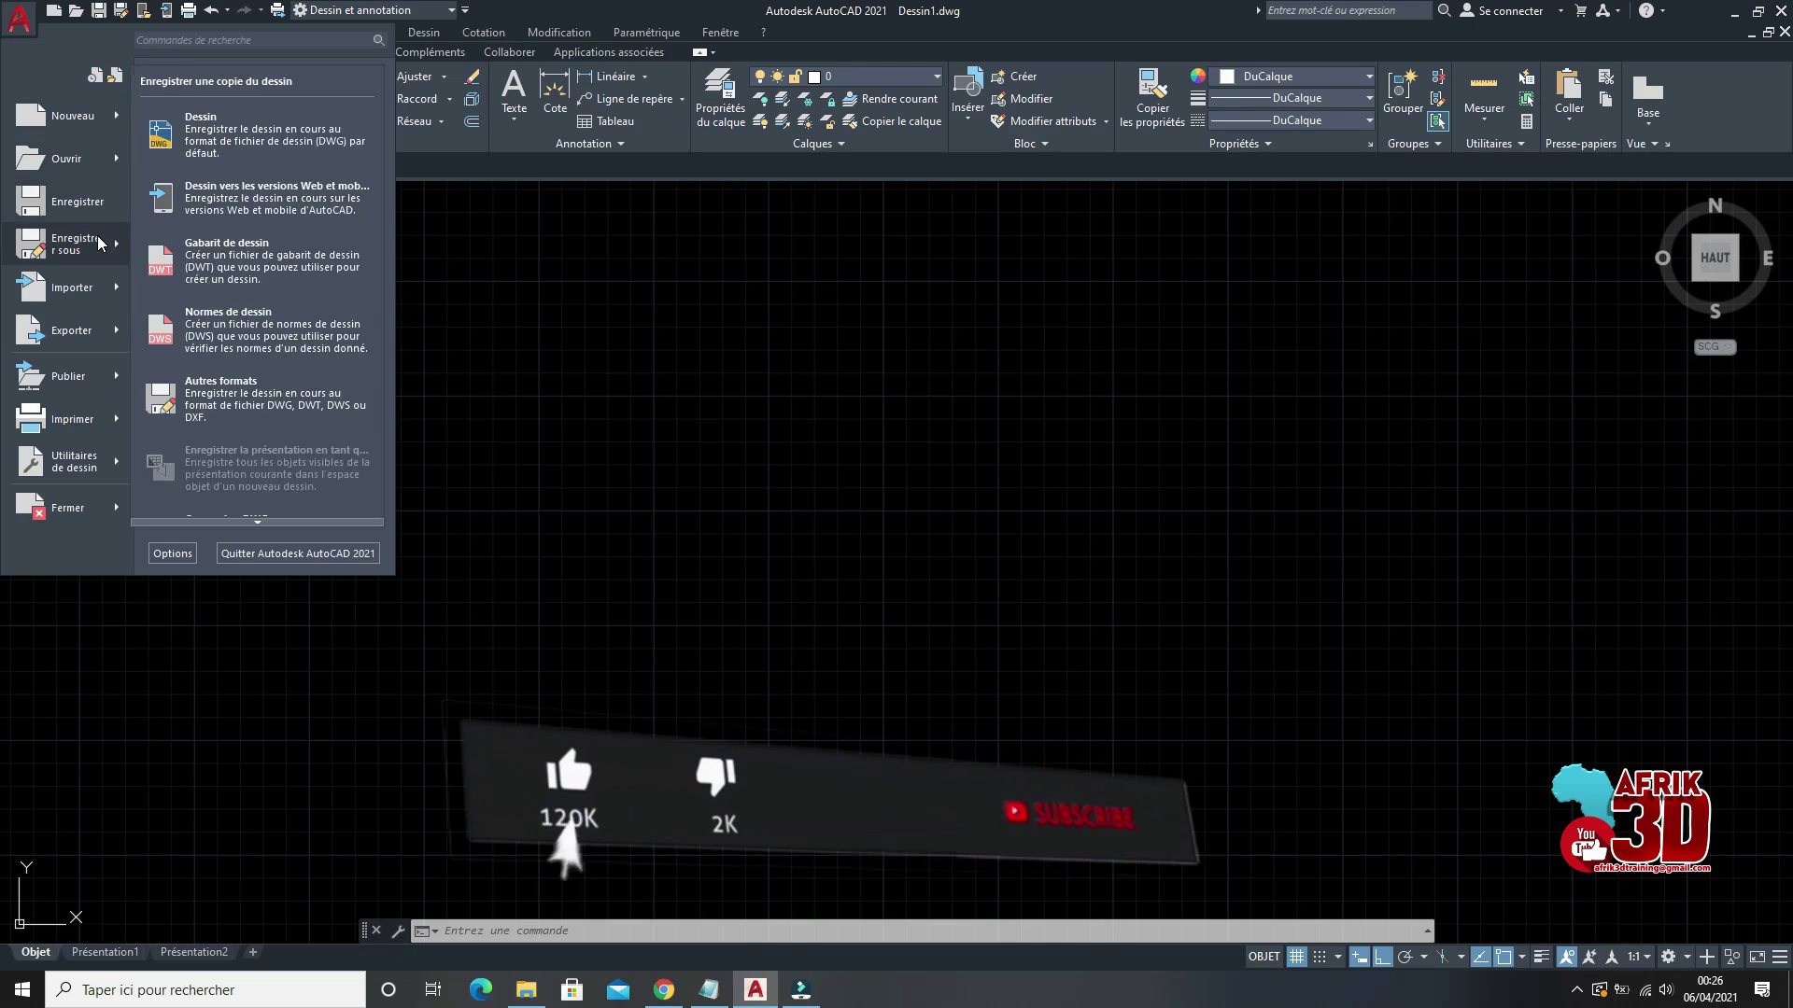
pyautogui.moveTo(74, 334)
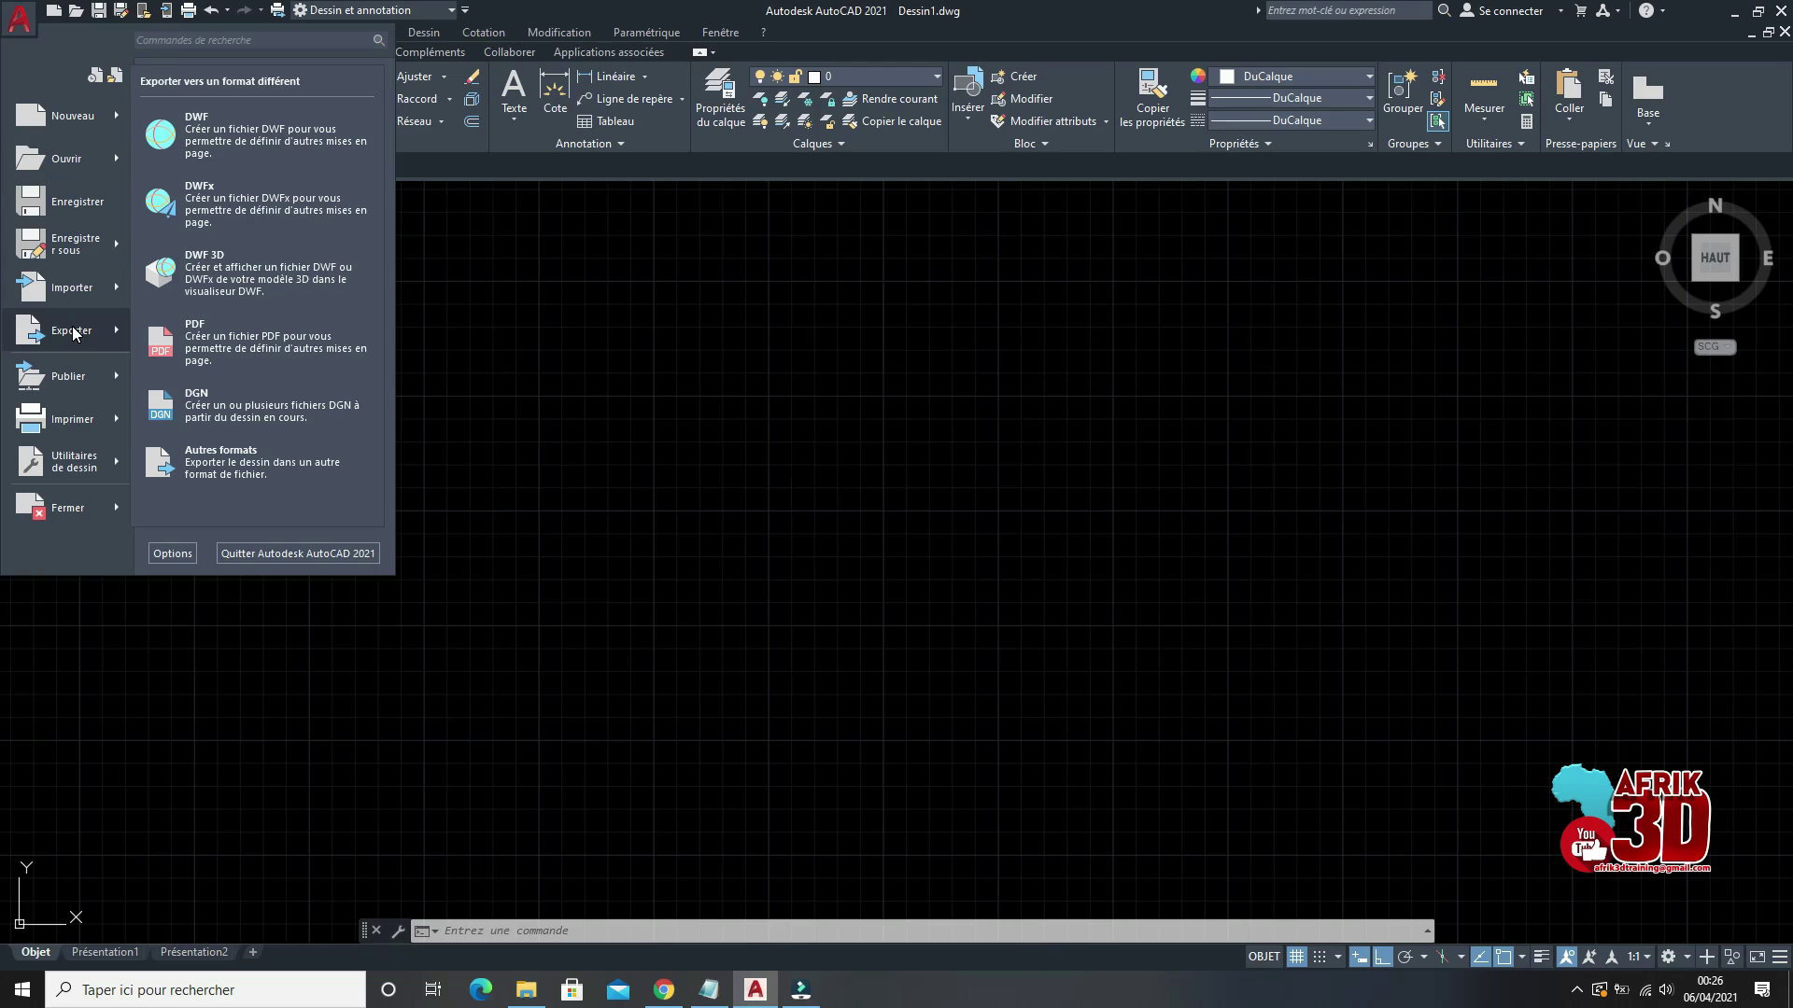
pyautogui.moveTo(80, 394)
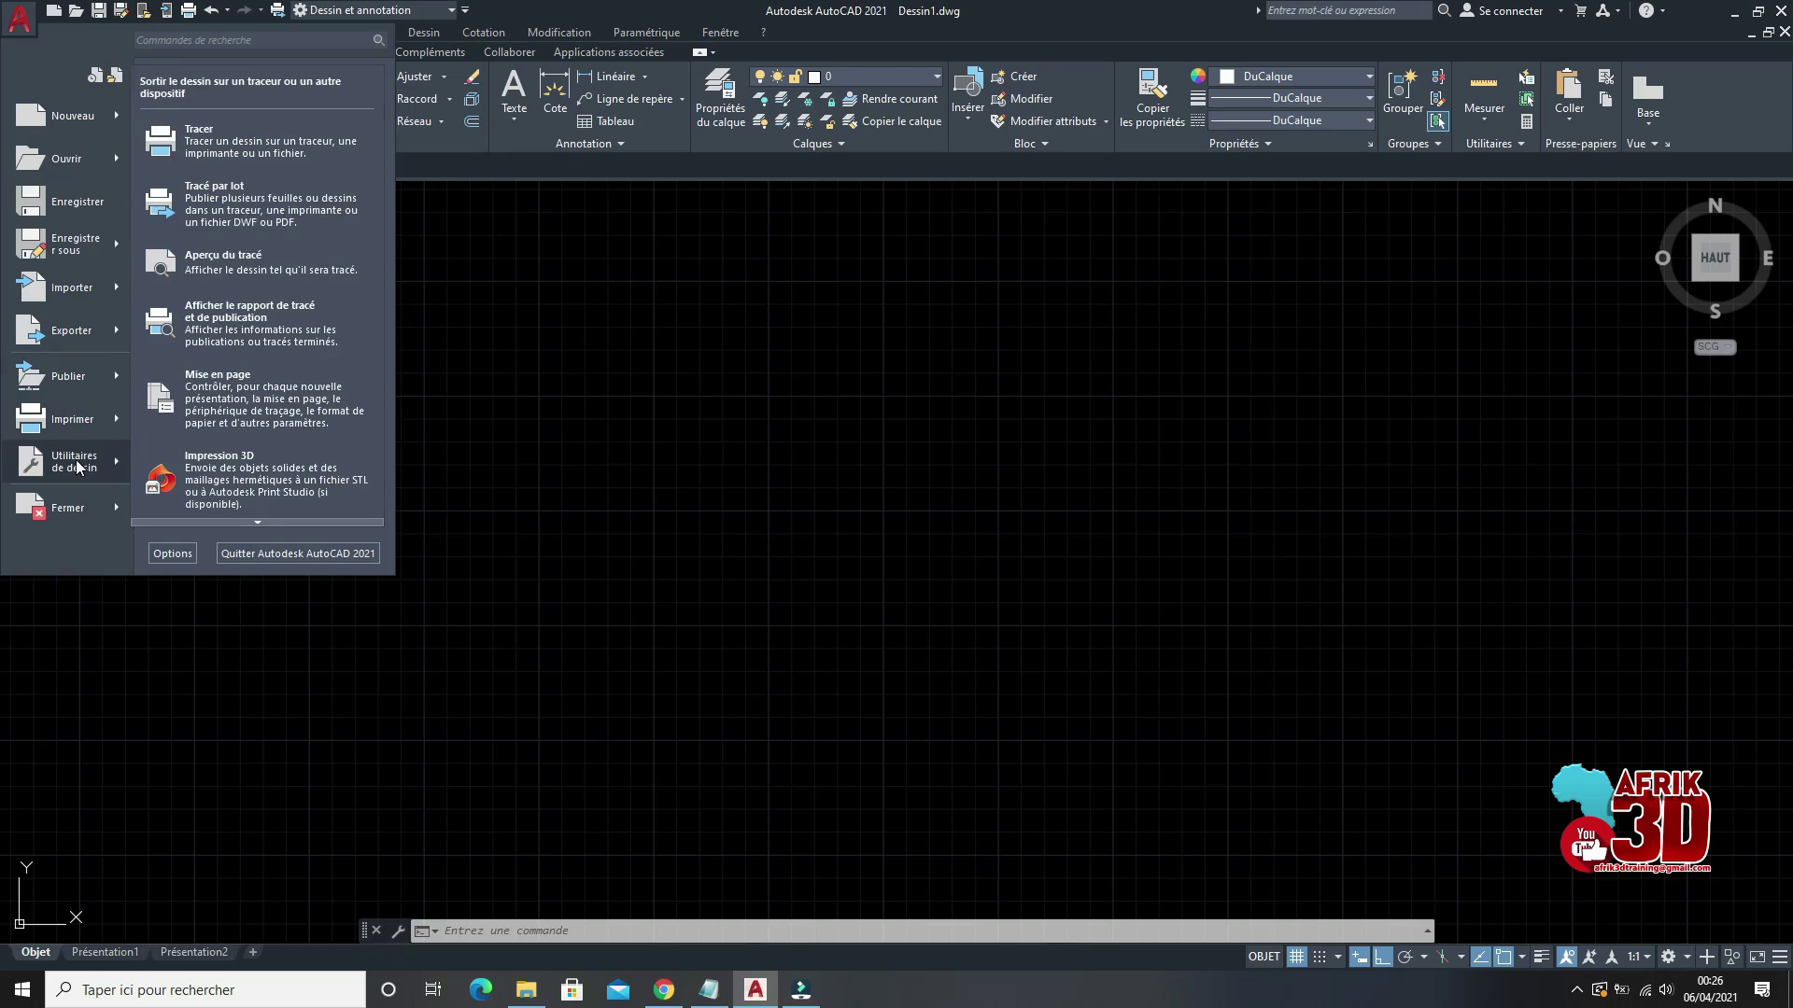
pyautogui.moveTo(75, 459)
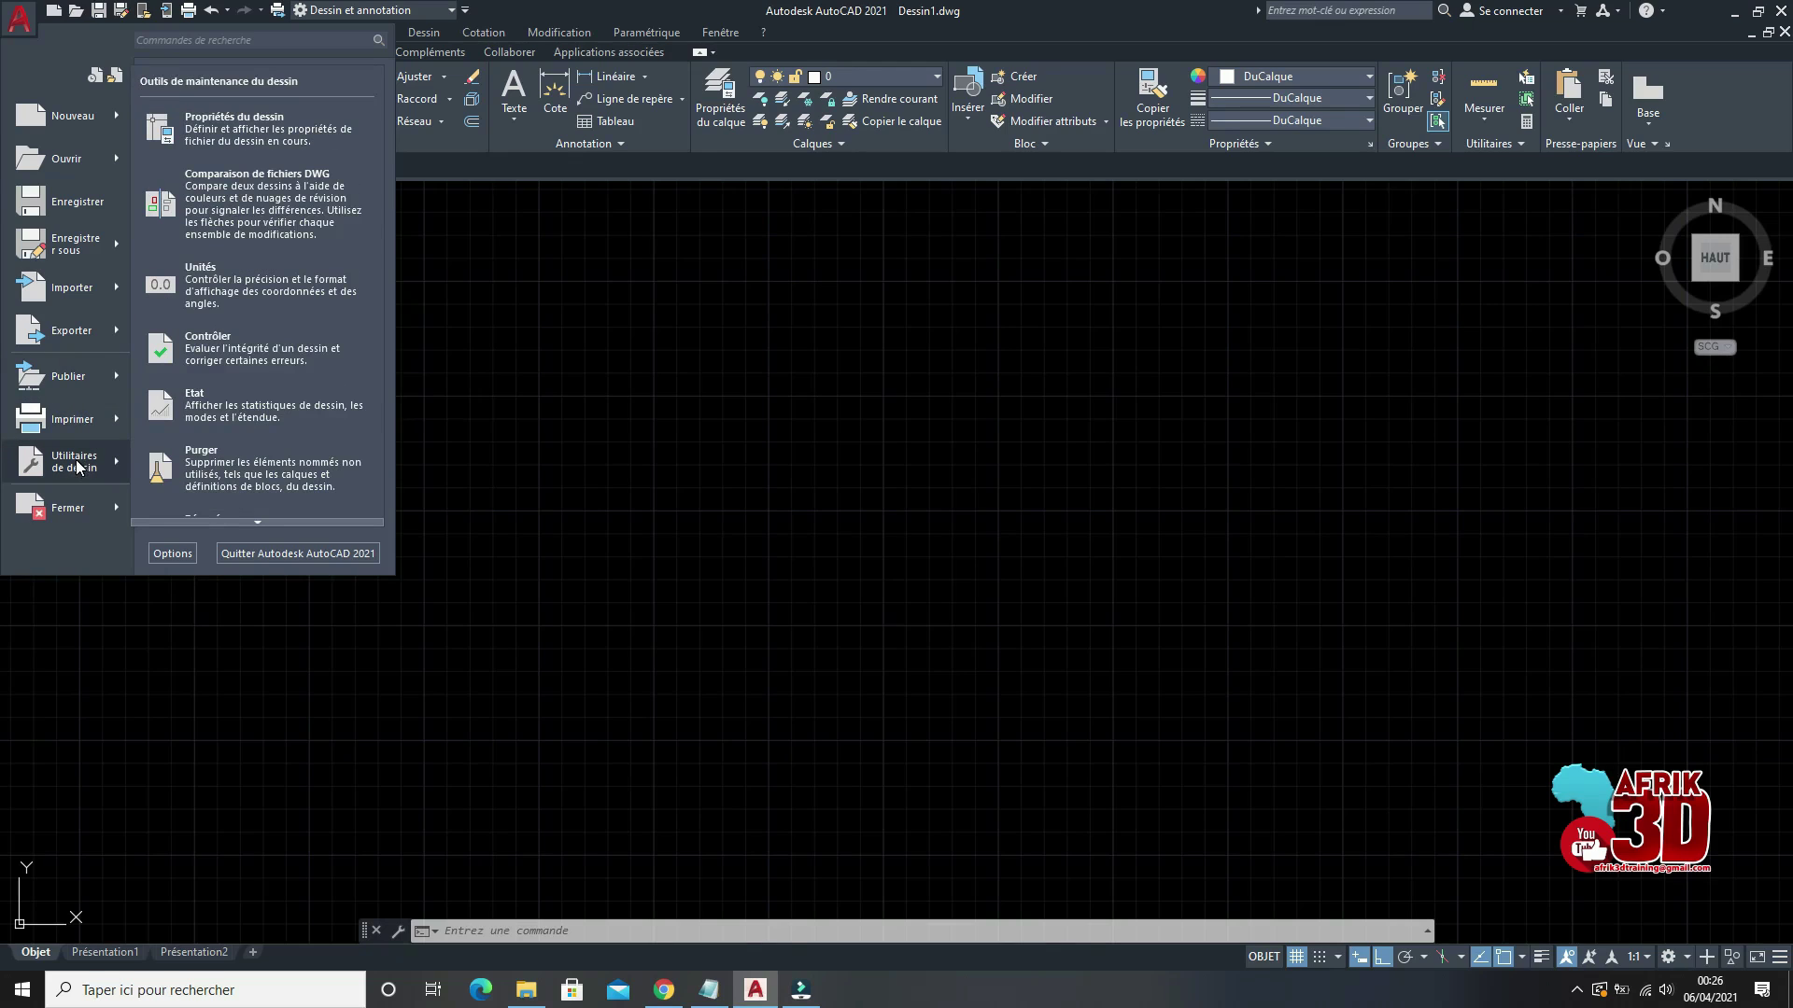
pyautogui.moveTo(63, 489)
# Step: Close the application menu and show the Quick Access Toolbar customisation menu
pyautogui.click(18, 20)
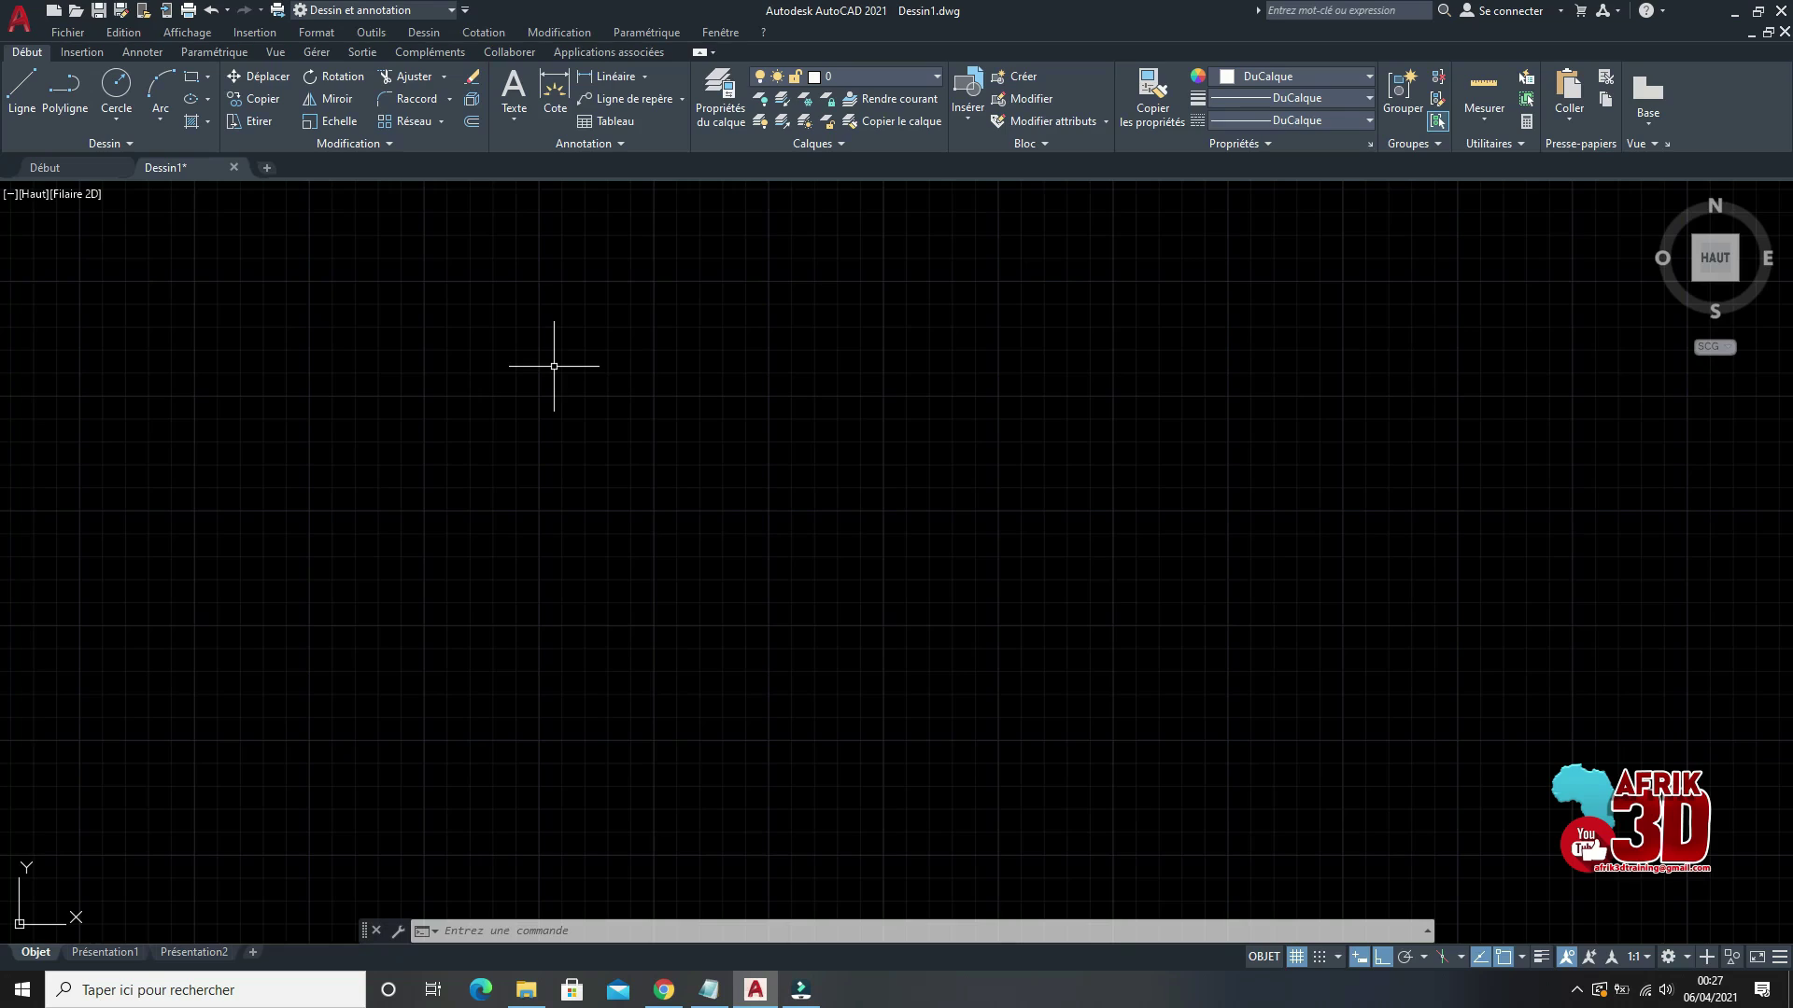
pyautogui.click(467, 11)
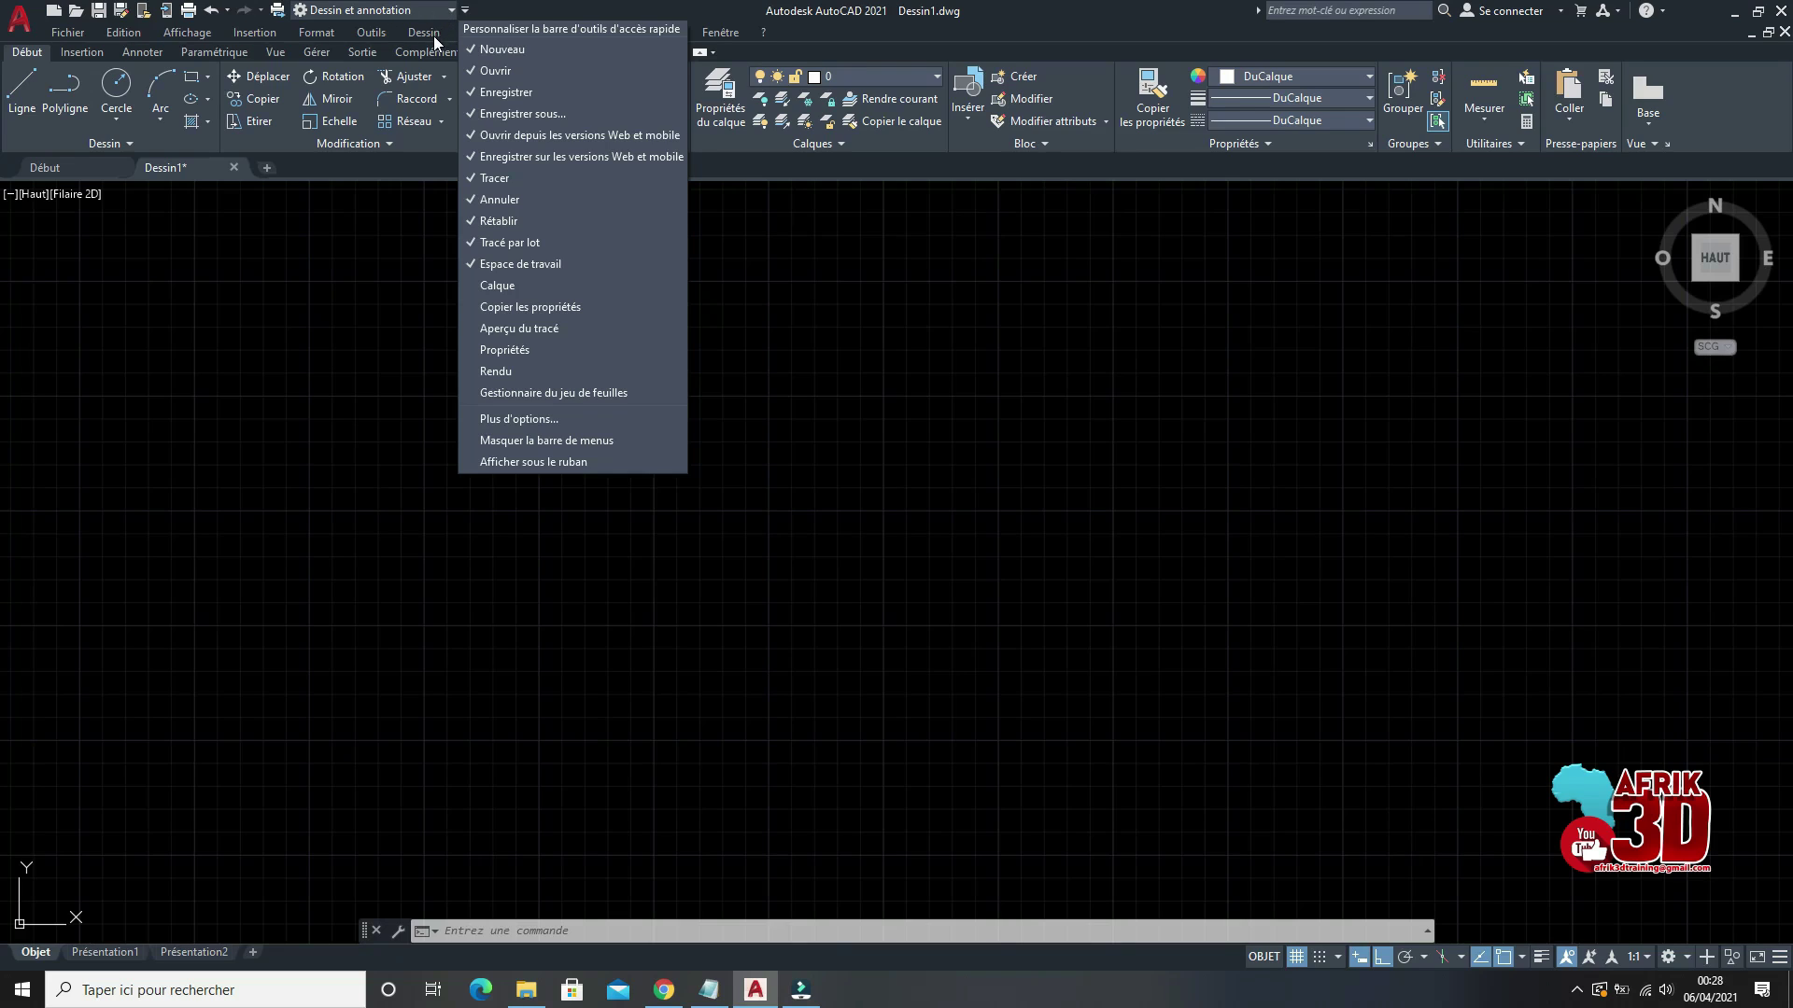
# Step: Dismiss the customisation menu and list workspaces: Dessin et annotation, Eléments de base 3D, Modélisation 3D
pyautogui.click(518, 25)
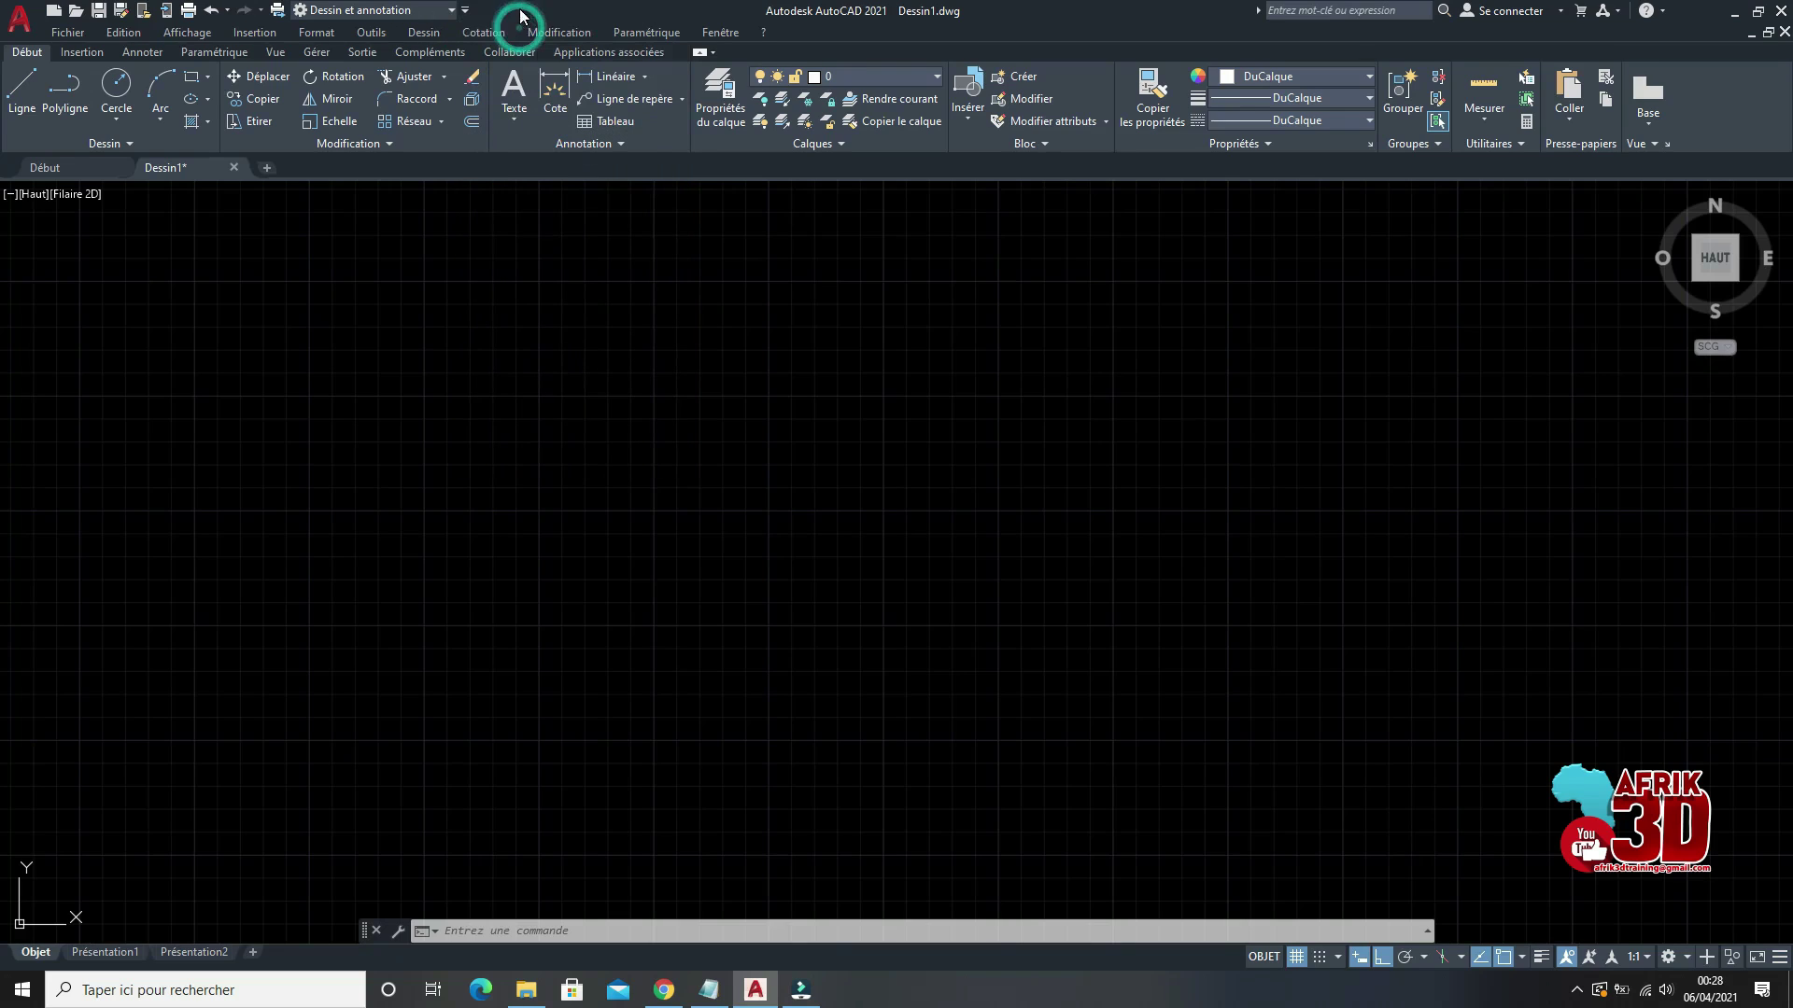
pyautogui.click(452, 10)
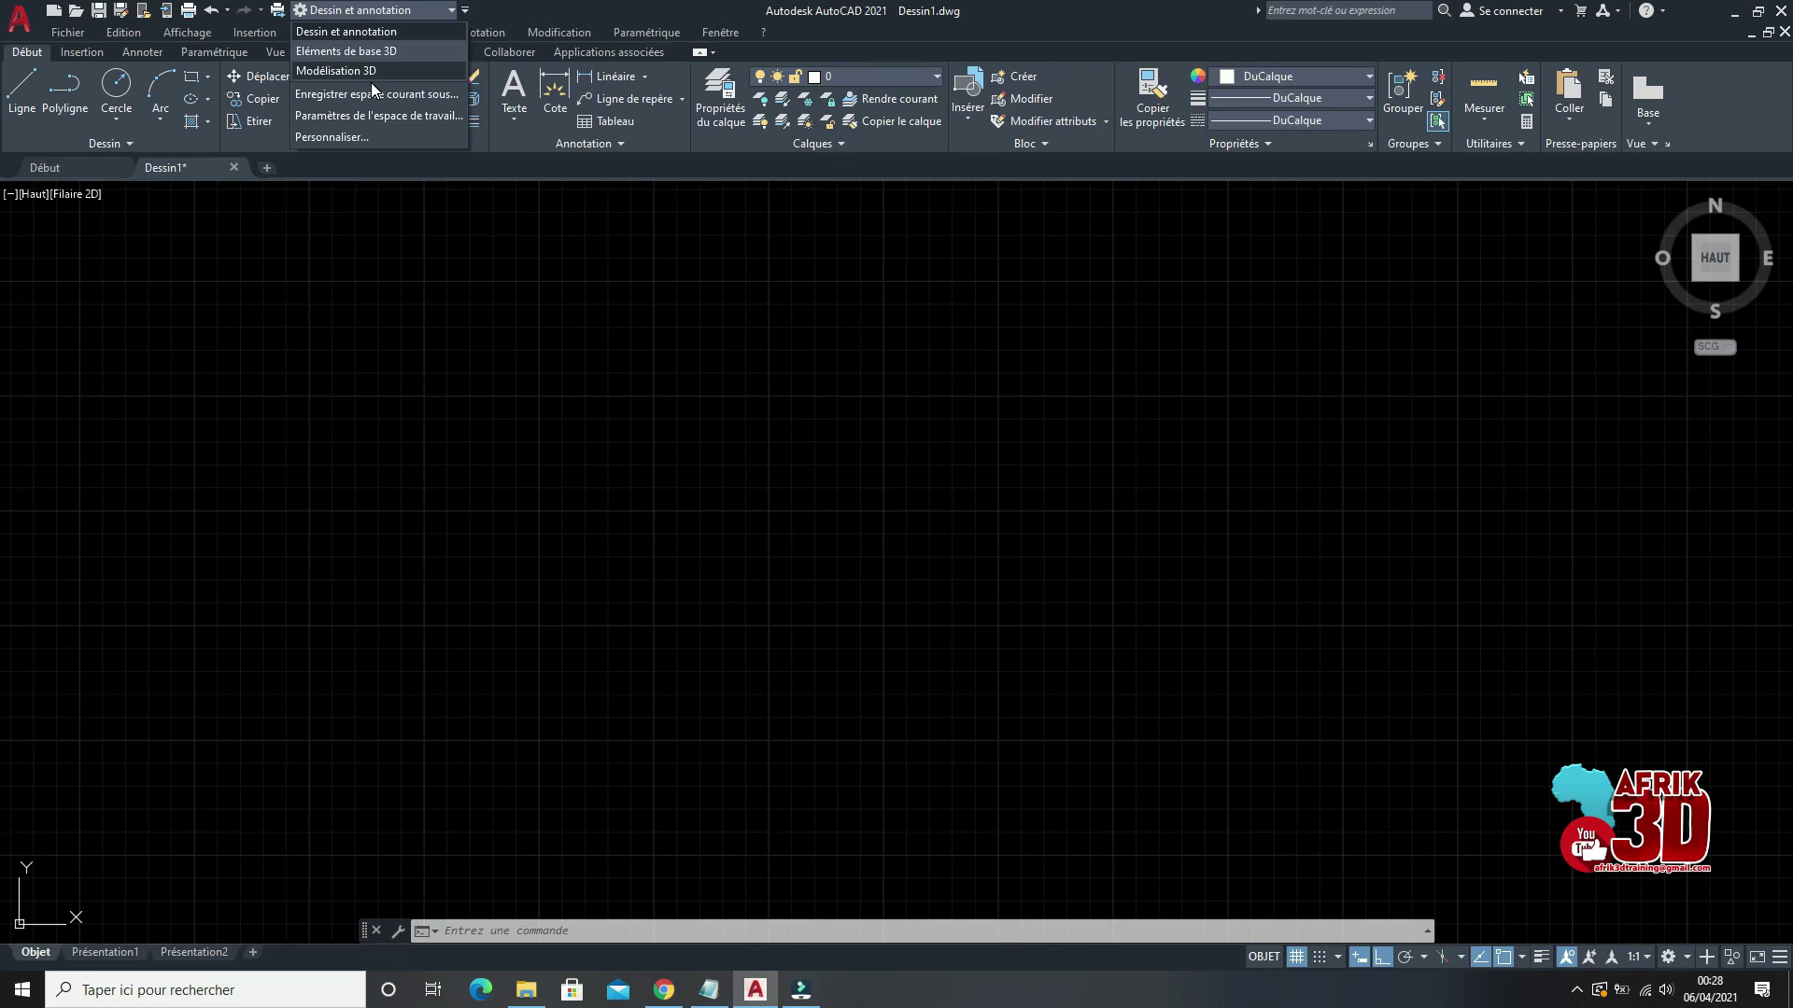
# Step: Keep Dessin et annotation as the current workspace
pyautogui.click(373, 32)
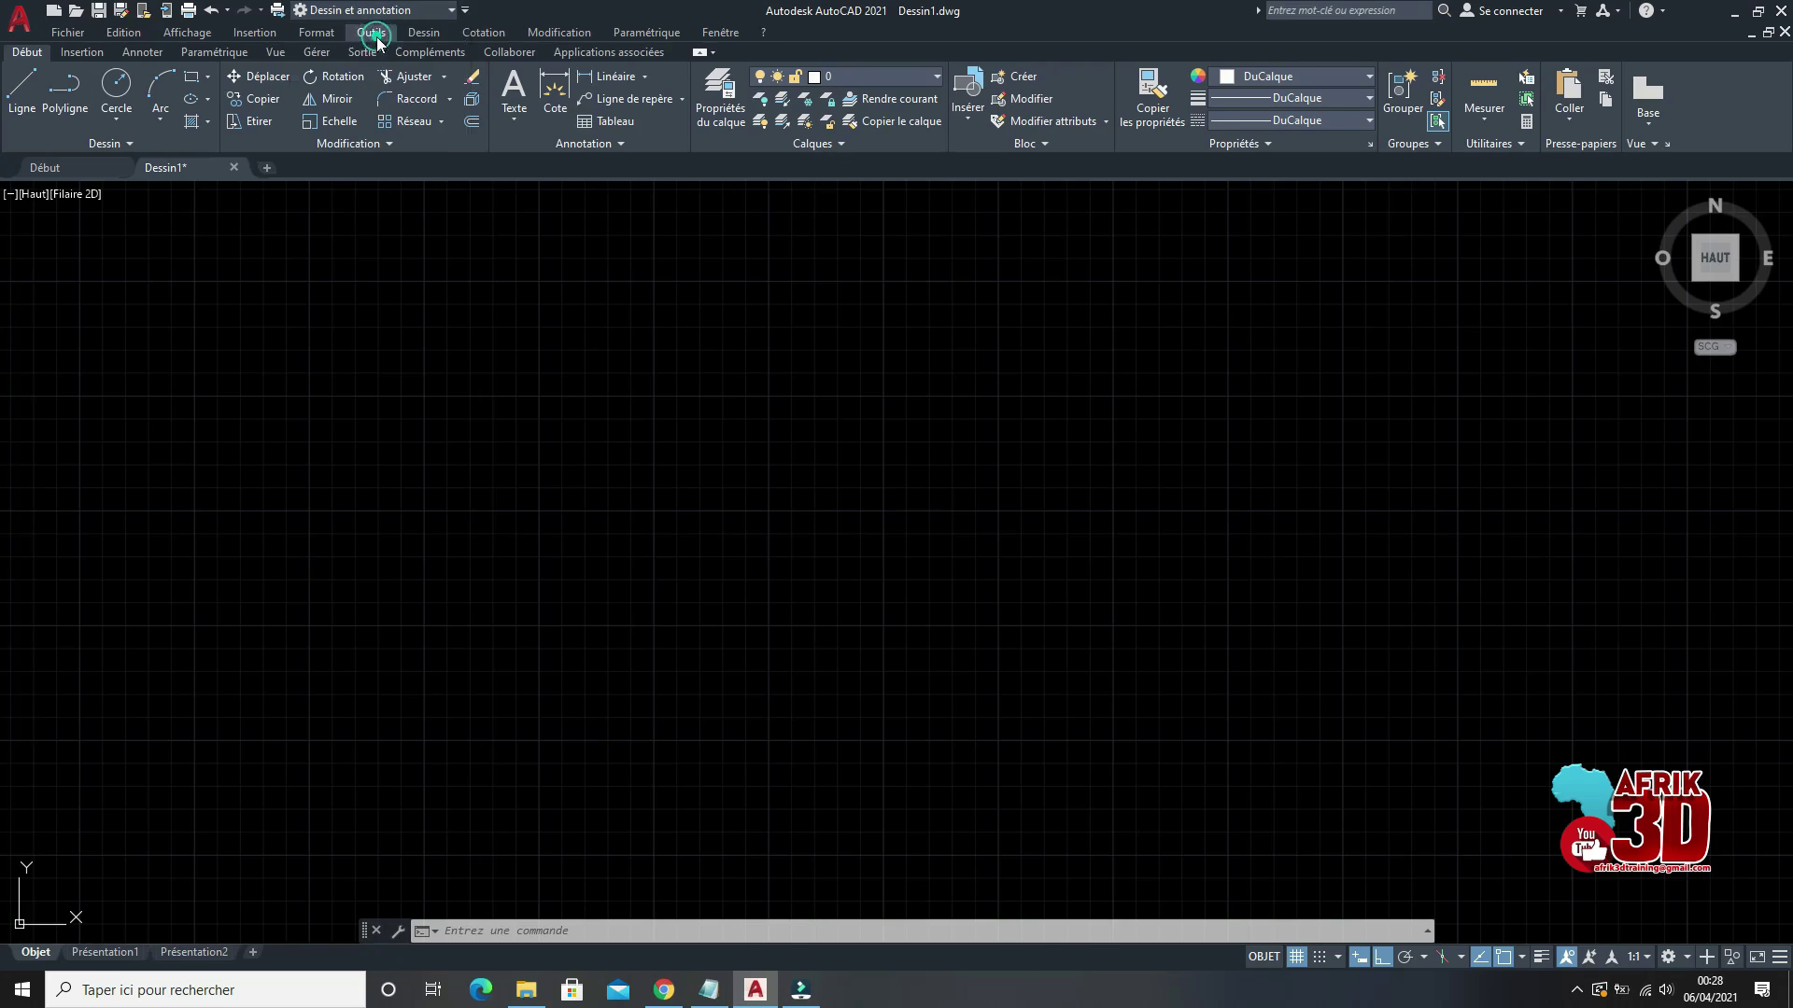
pyautogui.click(377, 12)
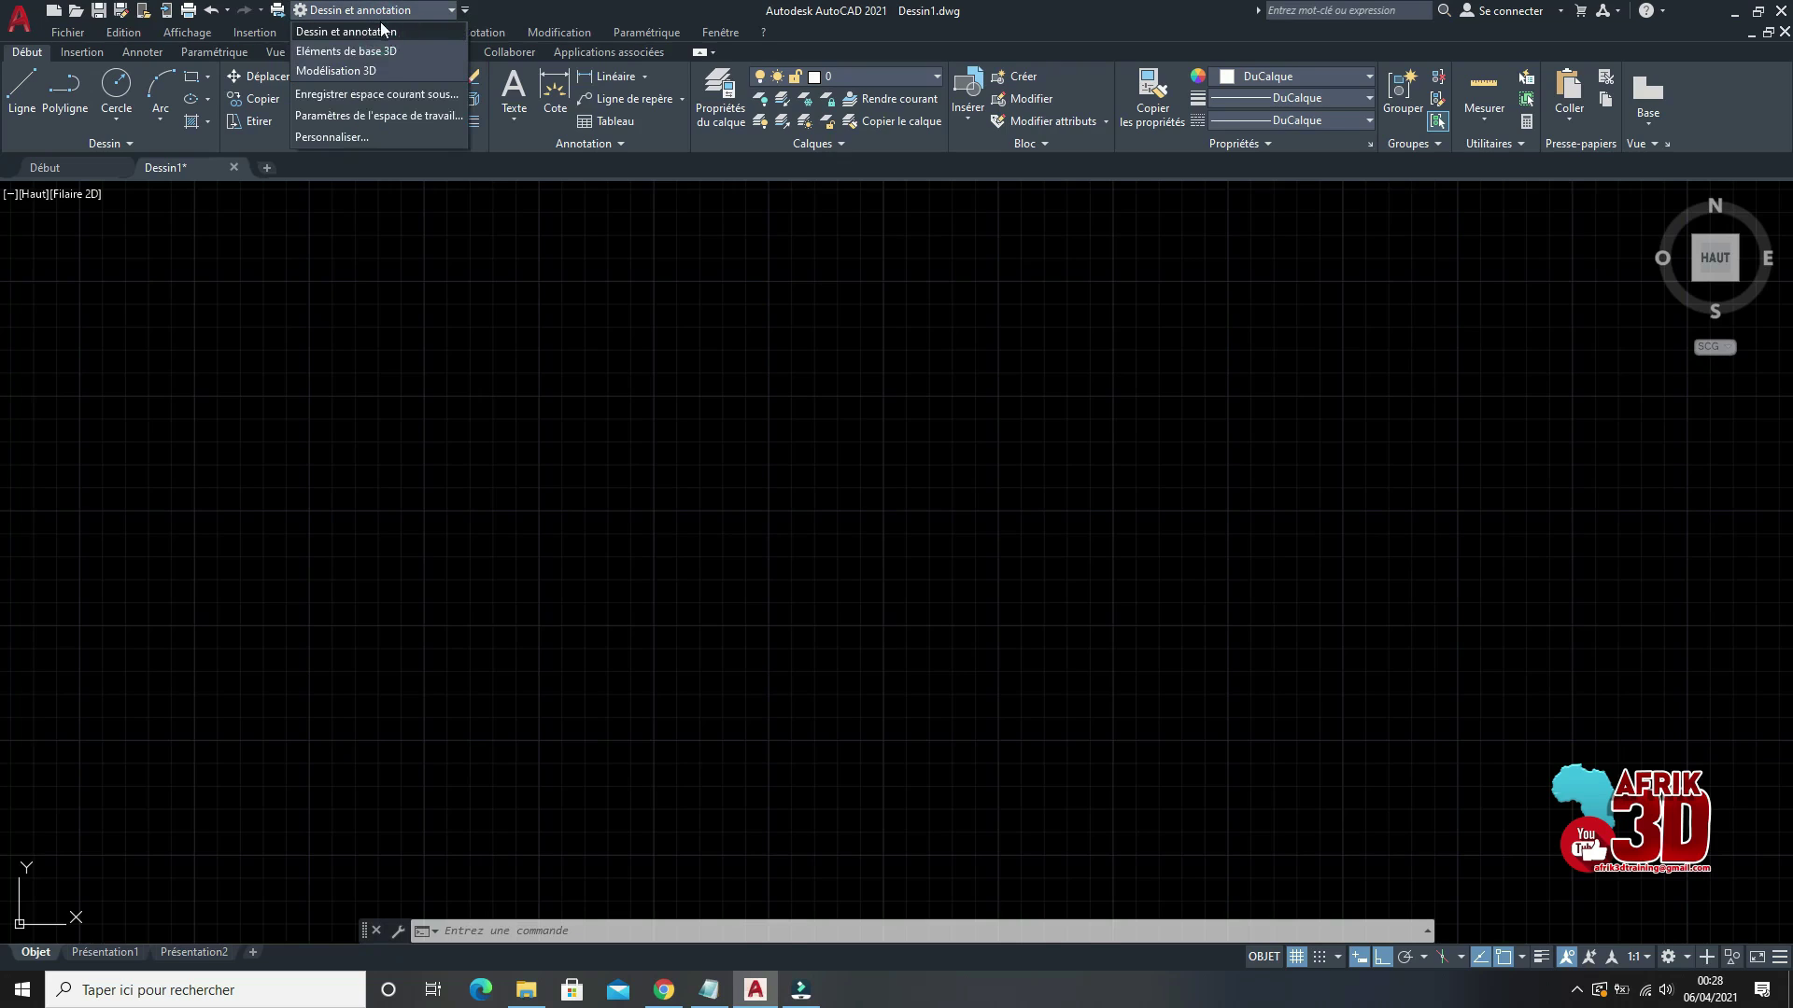
pyautogui.click(385, 33)
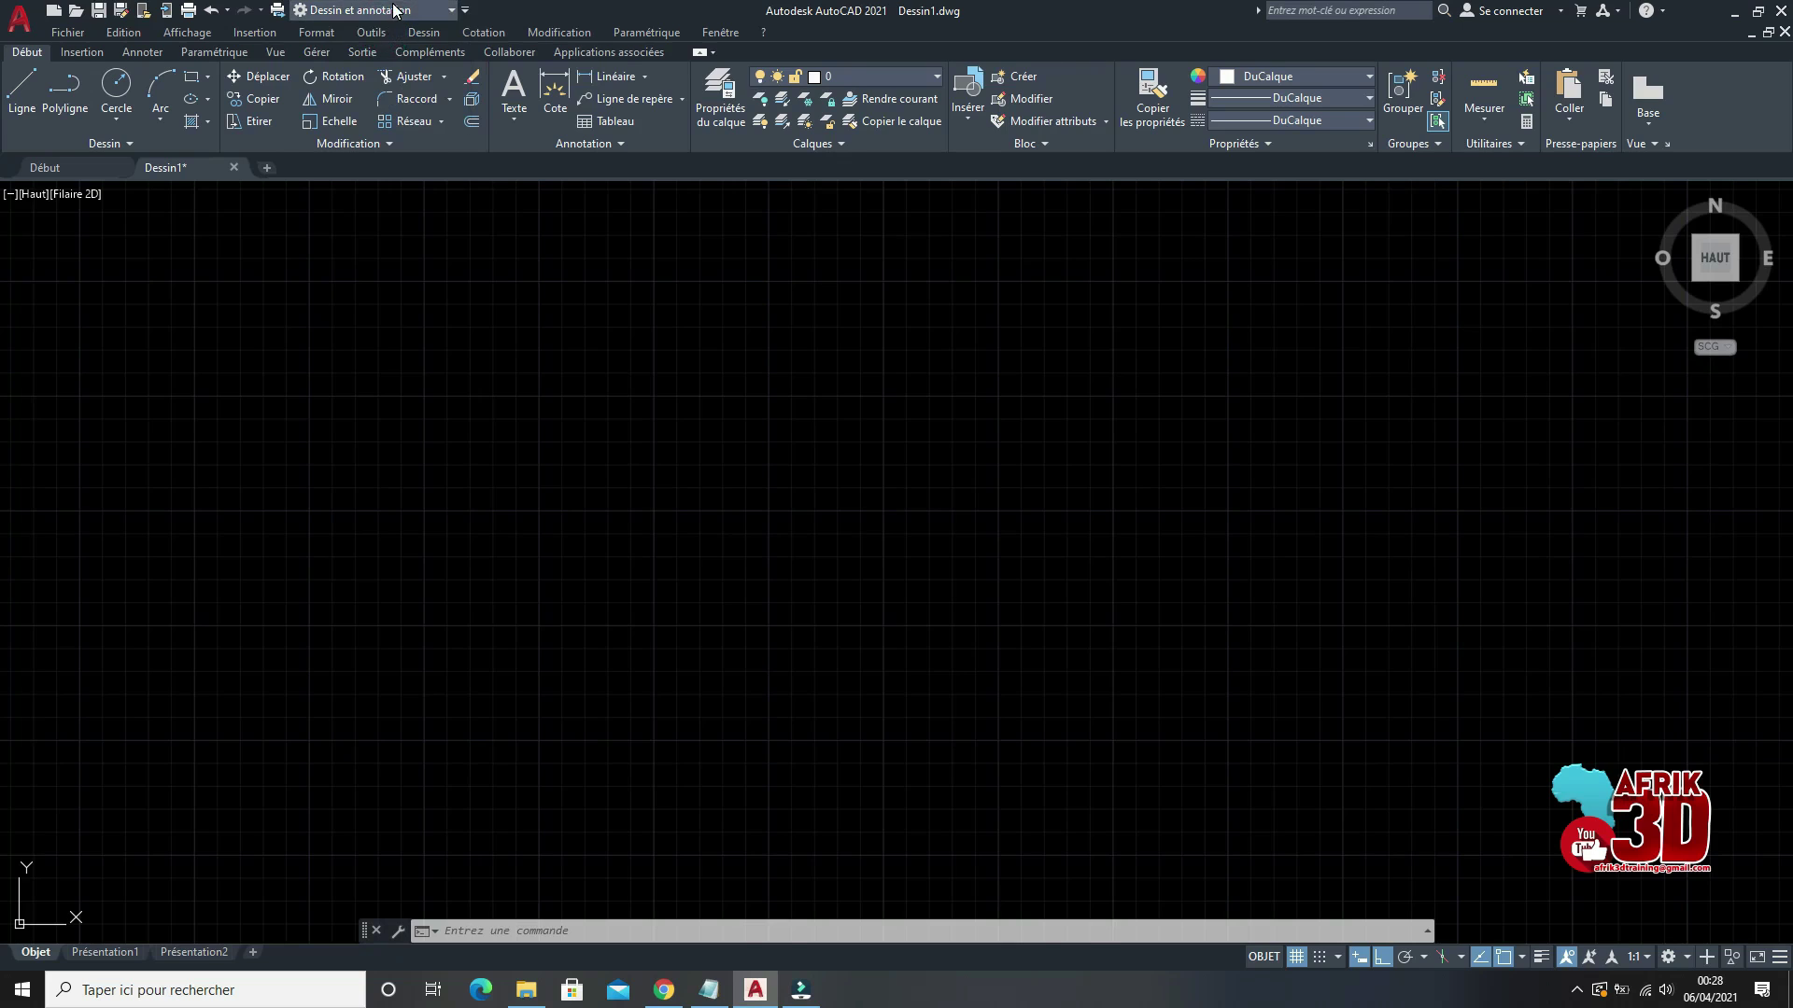
# Step: Pin the Calque control and Copier les propriétés to the Quick Access Toolbar
pyautogui.click(465, 11)
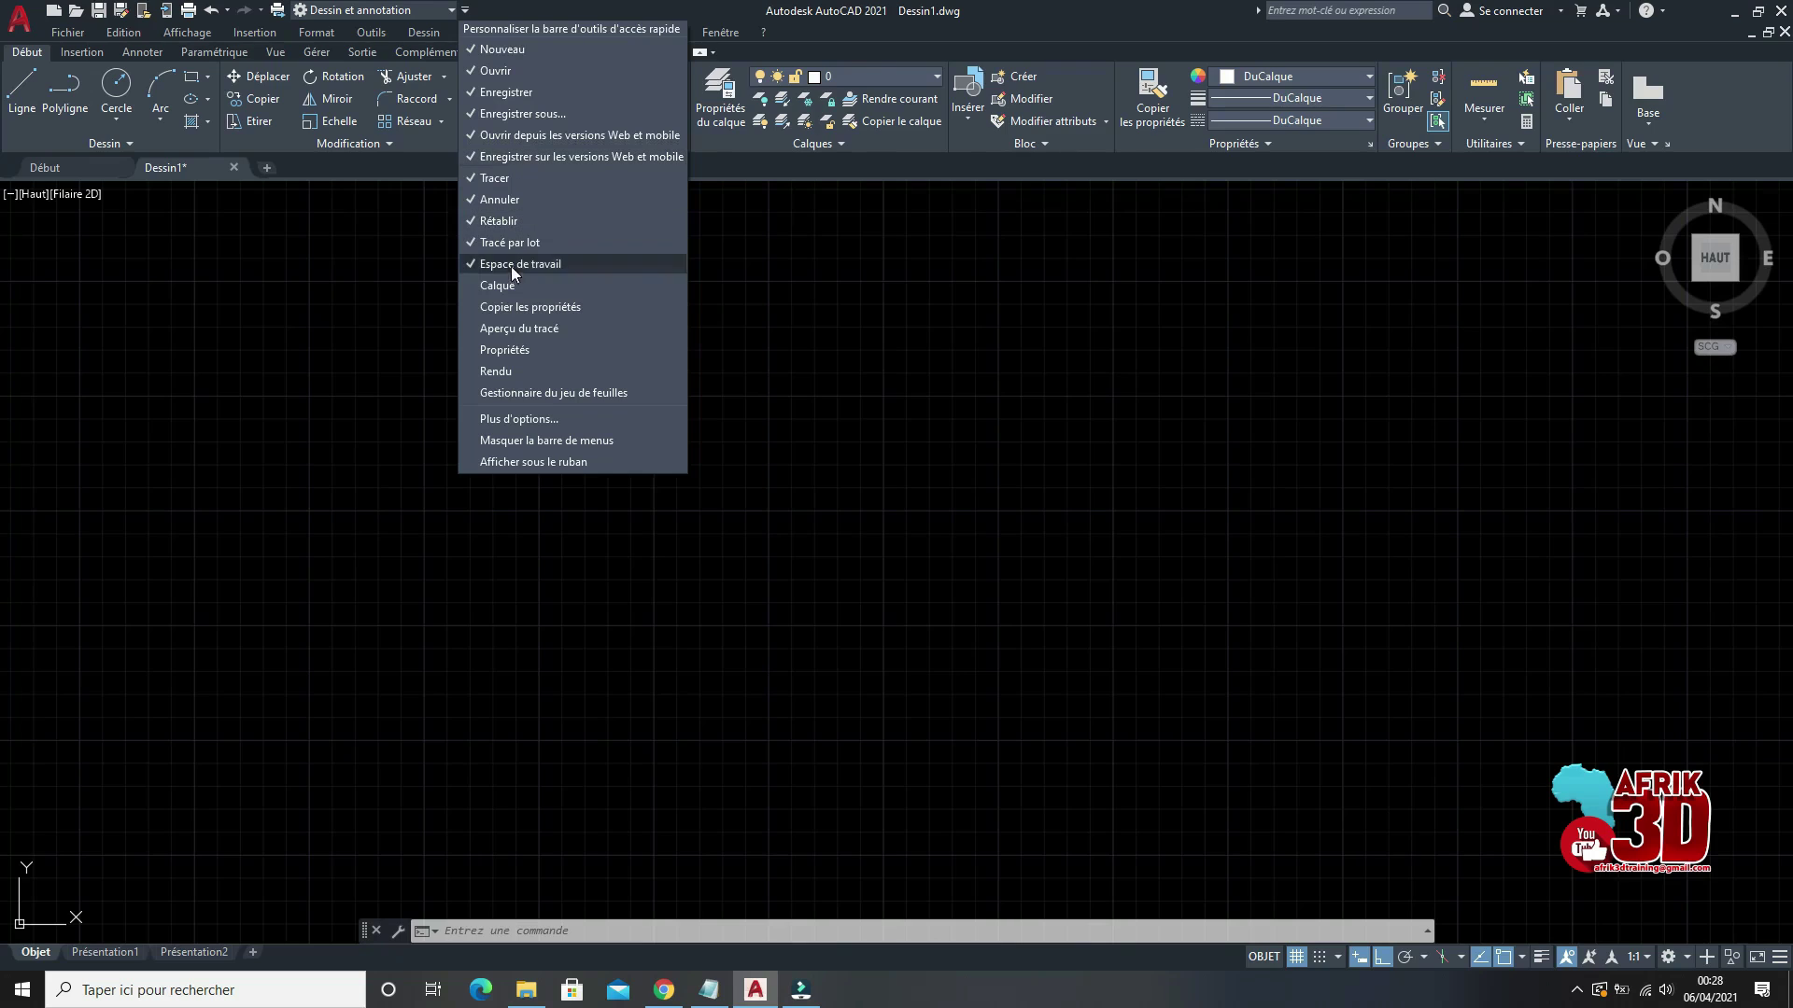
pyautogui.click(482, 286)
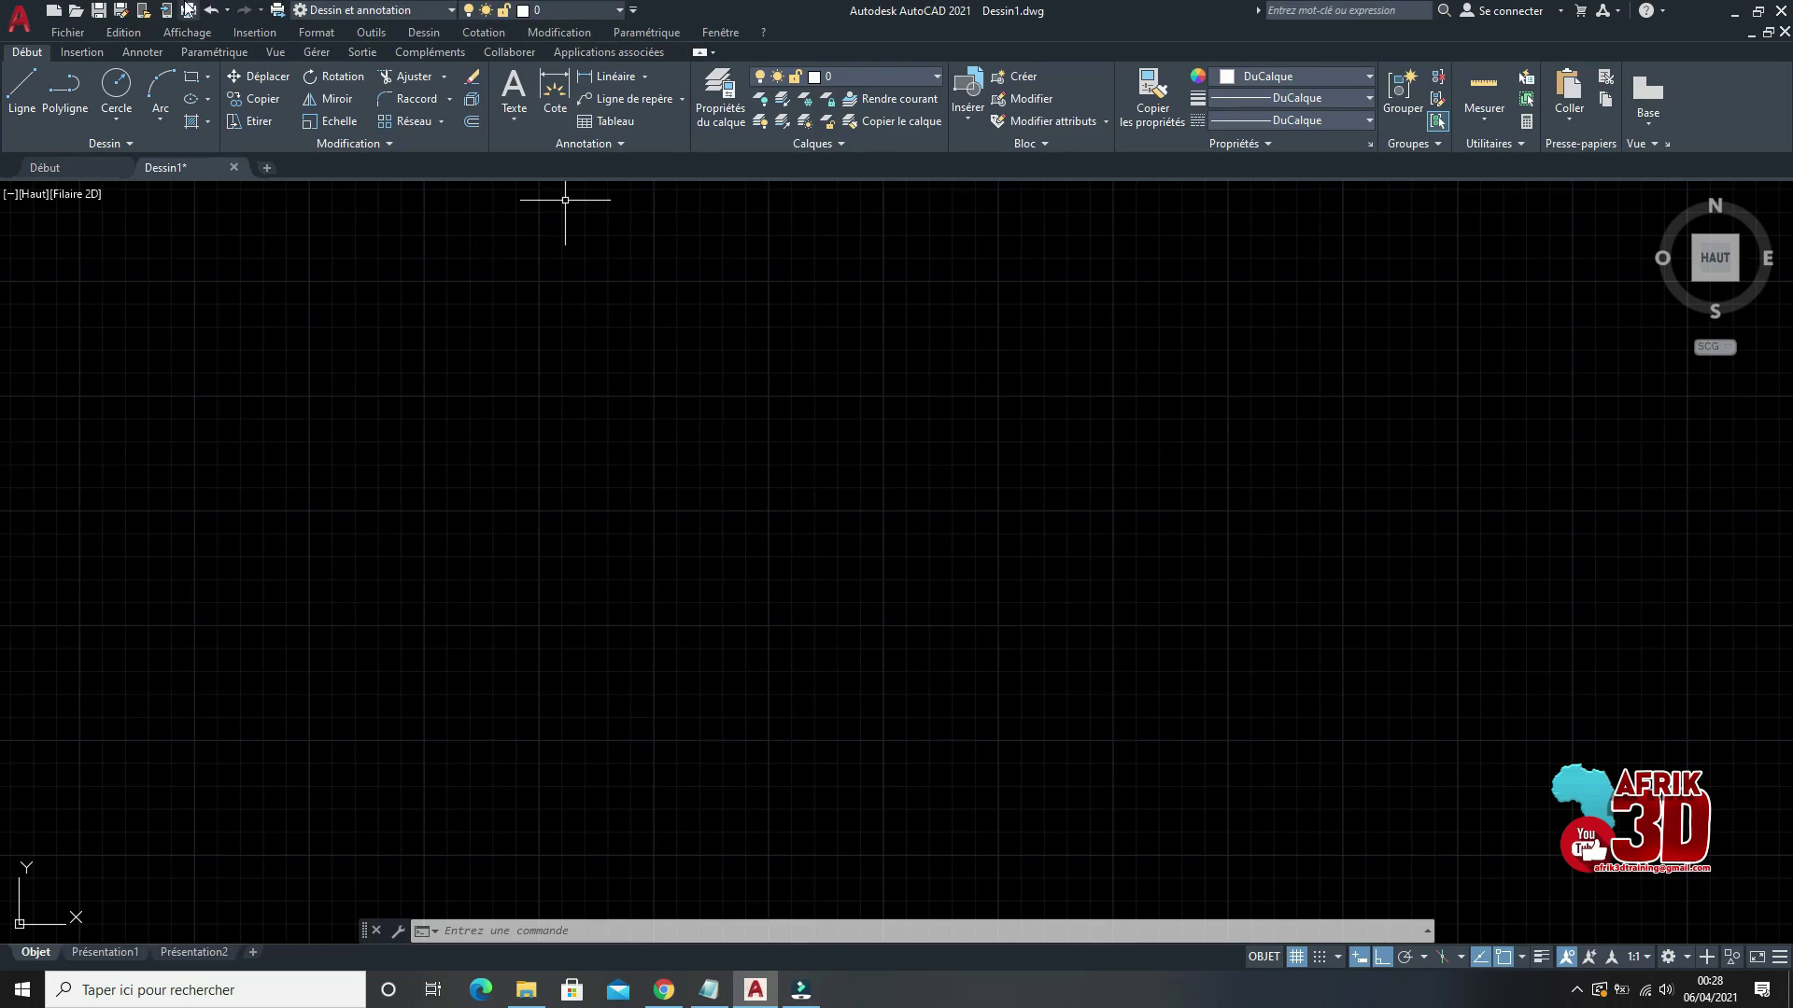
pyautogui.click(619, 11)
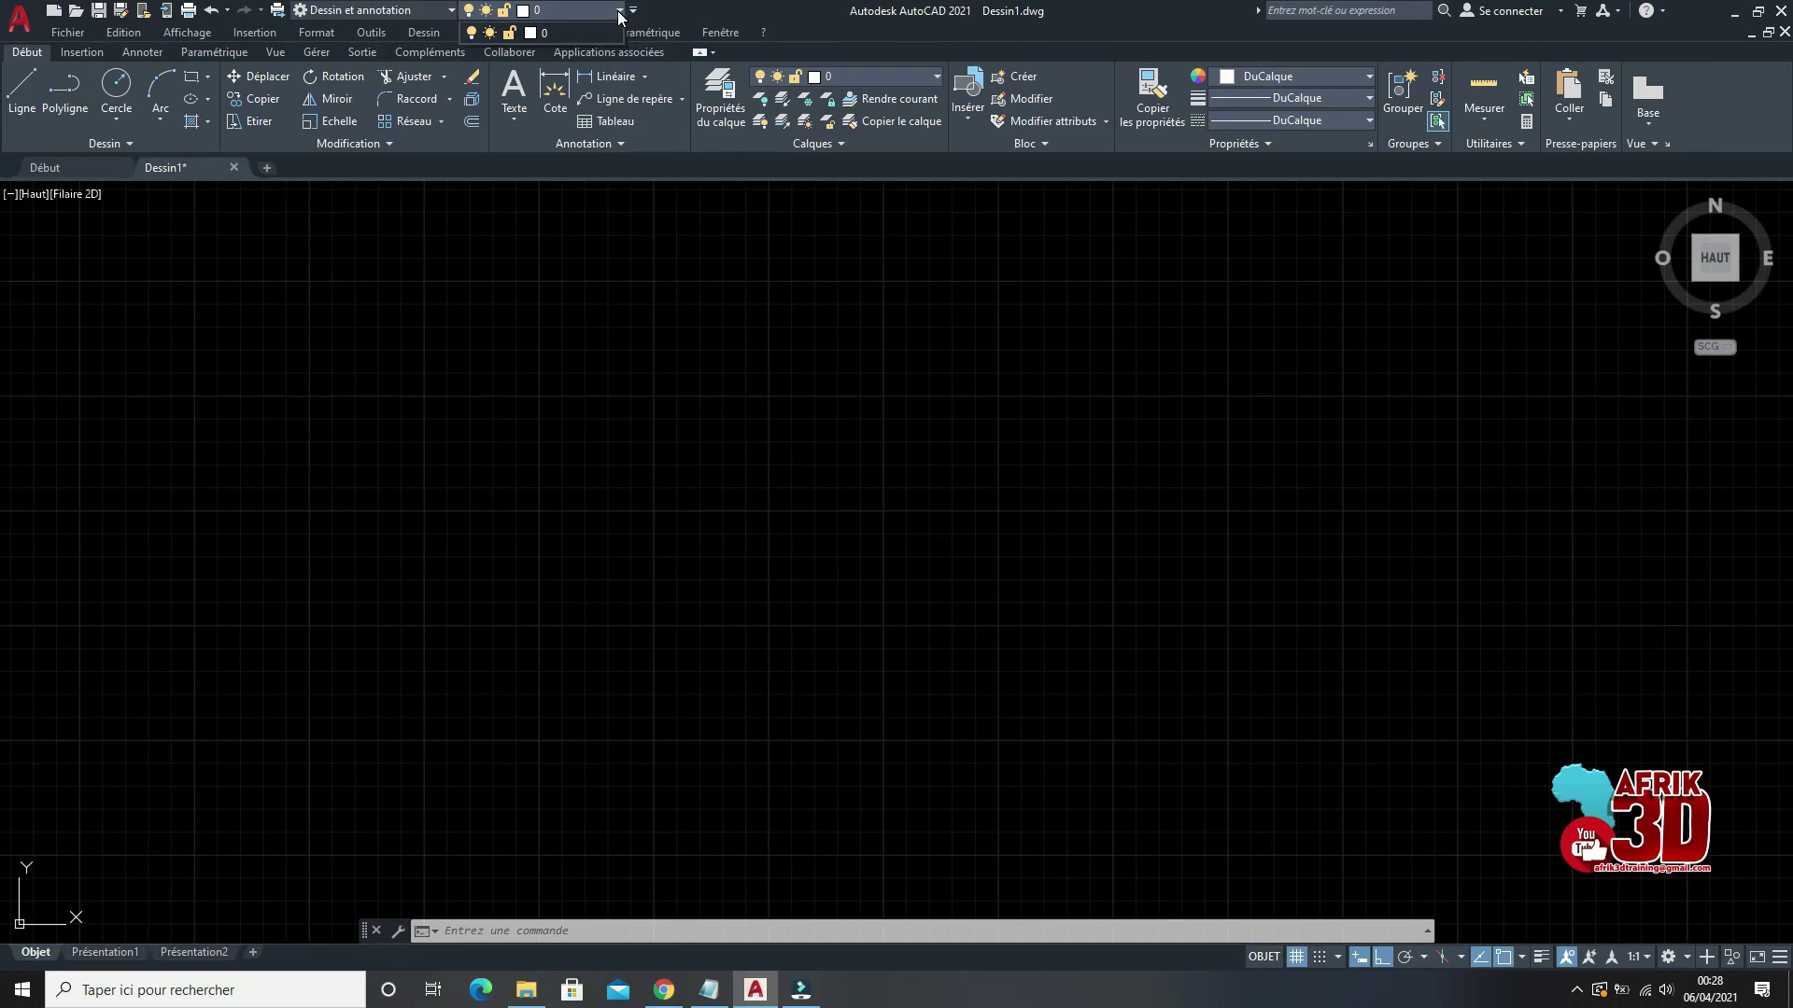
pyautogui.click(633, 11)
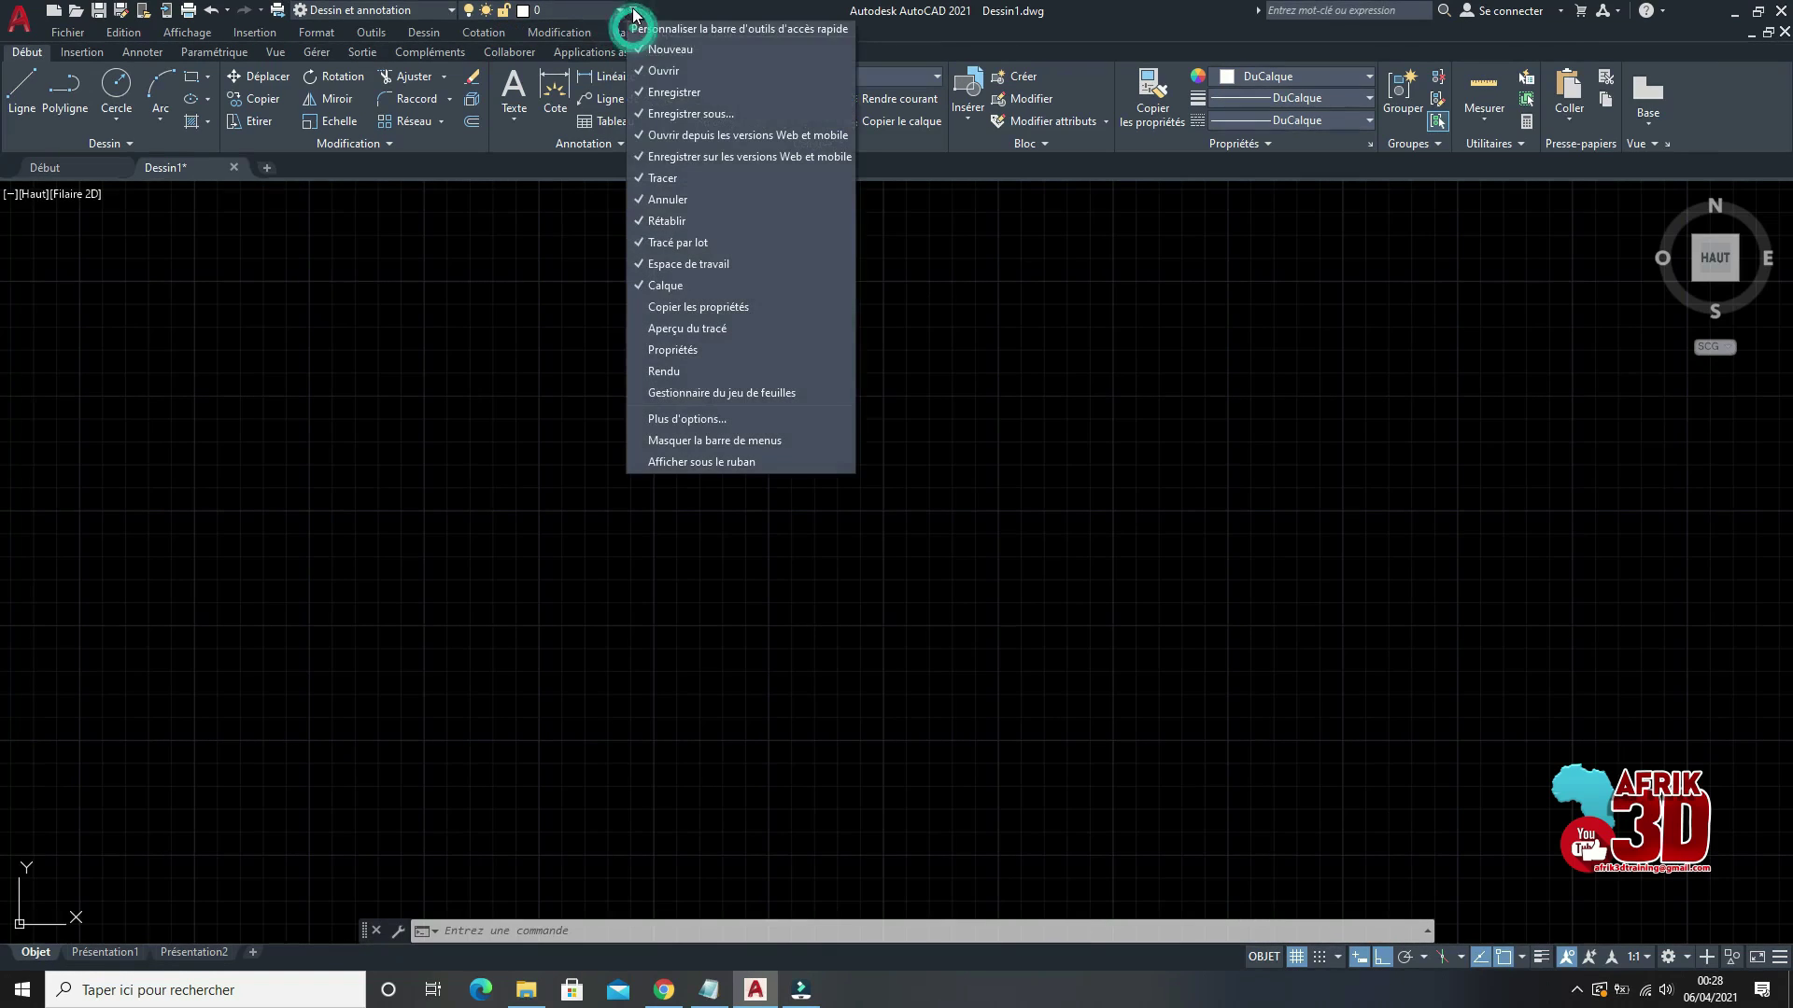
pyautogui.click(643, 308)
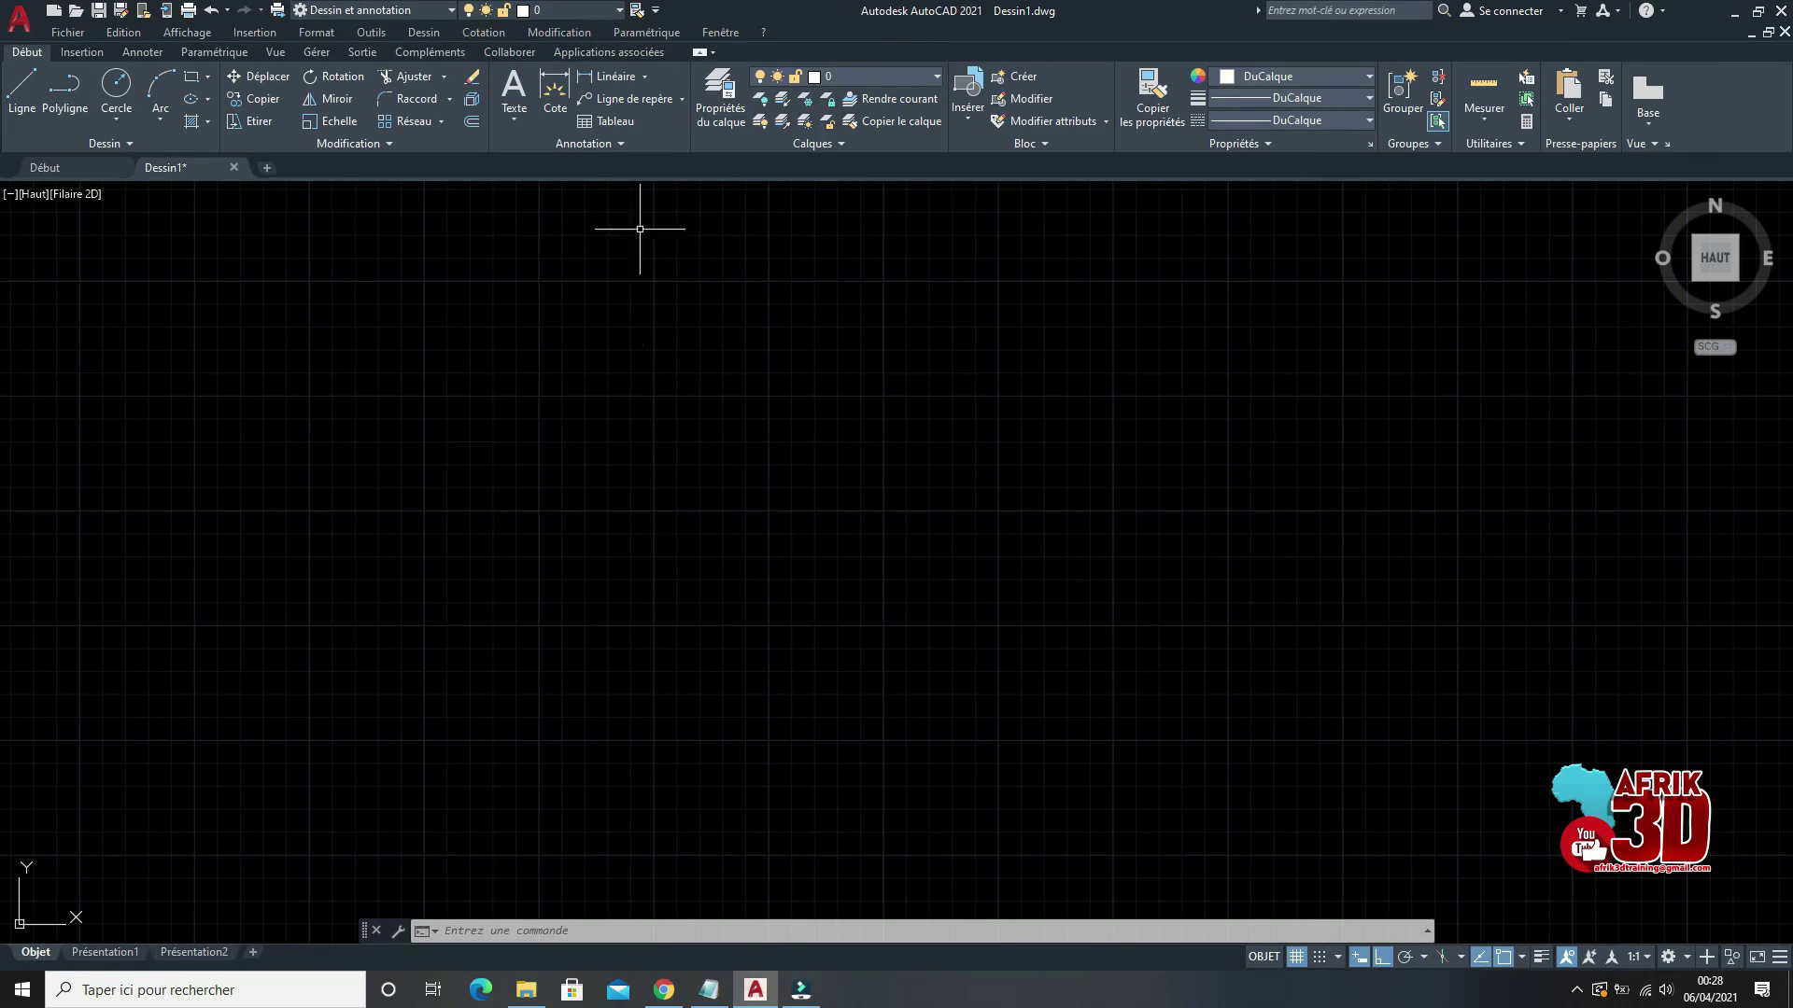
# Step: Unpin Copier les propriétés and Calque from the Quick Access Toolbar, then reopen its customisation menu
pyautogui.click(654, 11)
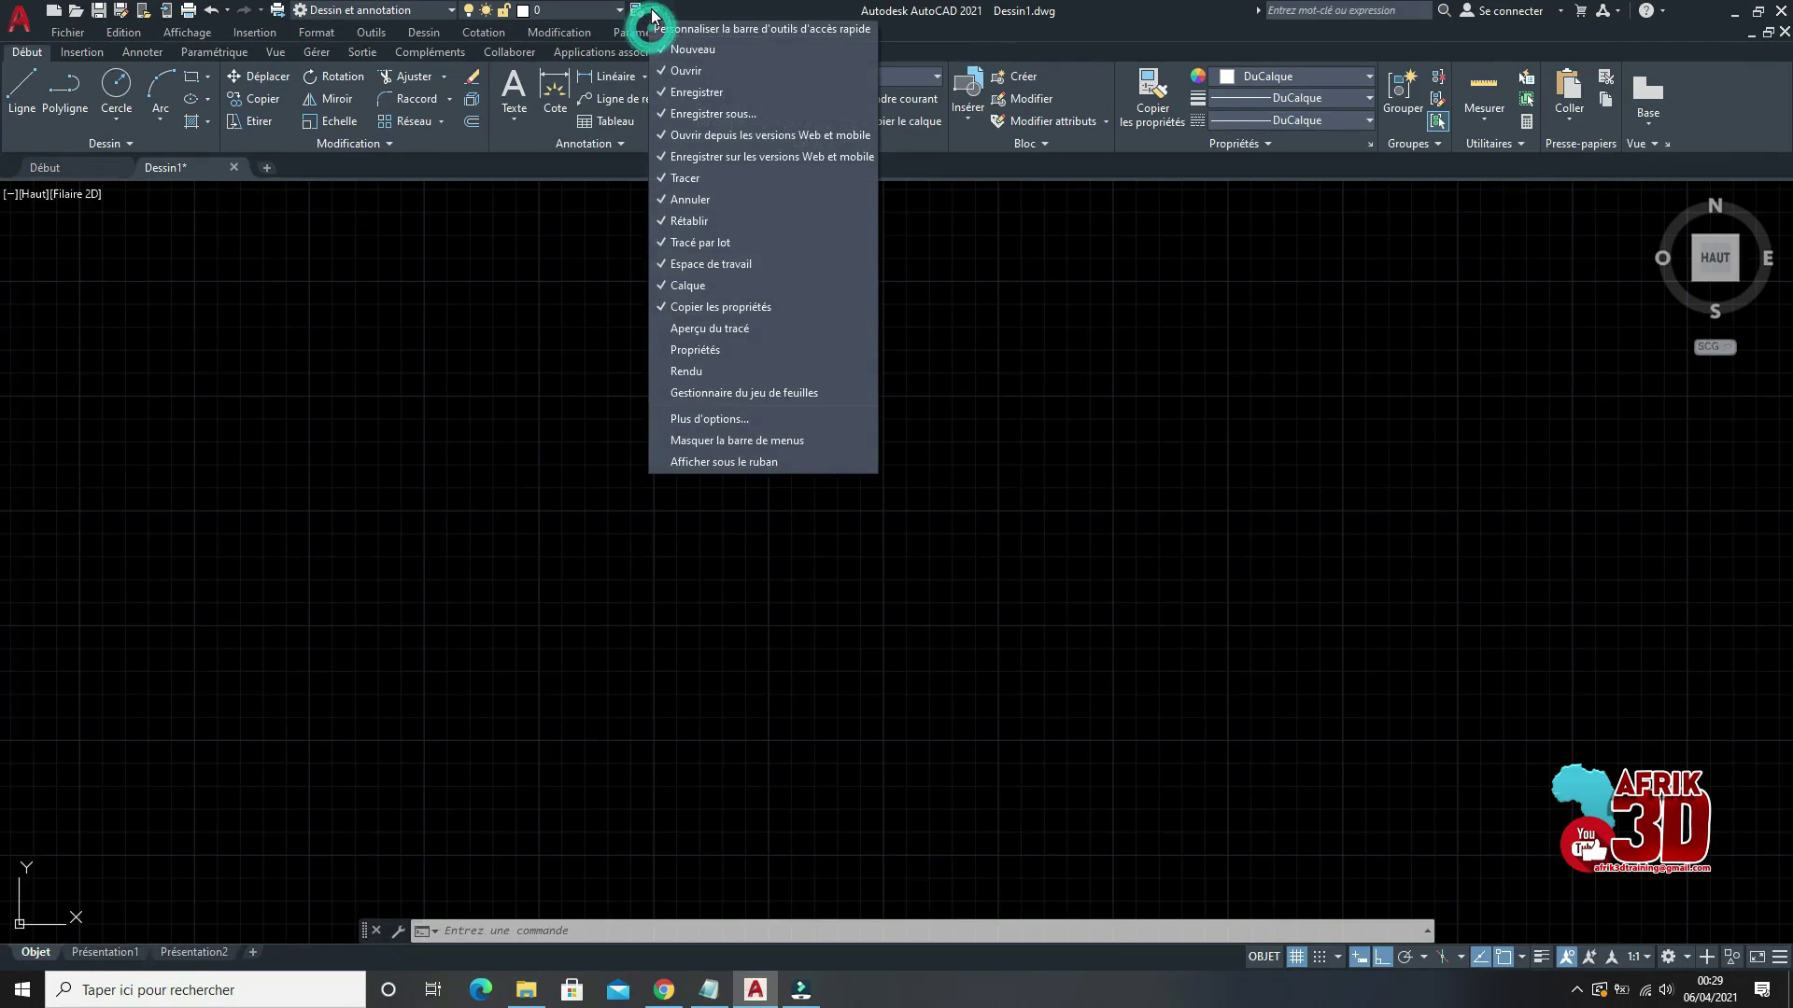
pyautogui.click(663, 308)
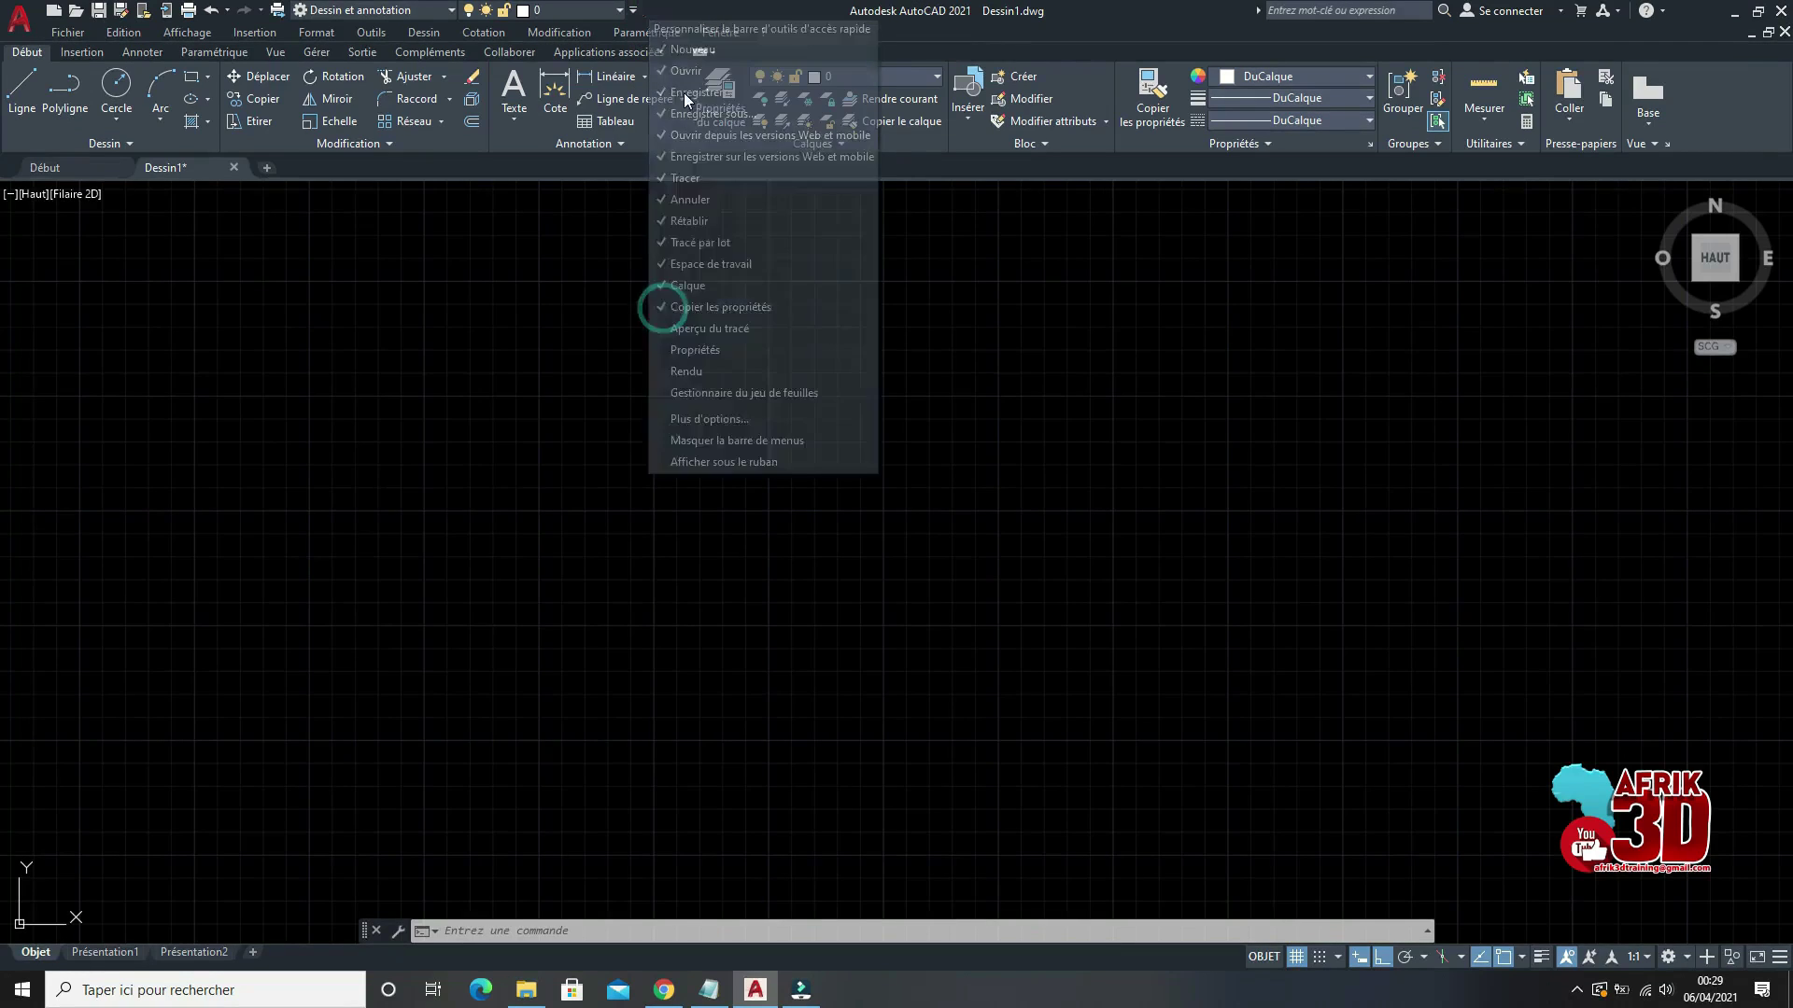
pyautogui.click(633, 11)
pyautogui.click(642, 288)
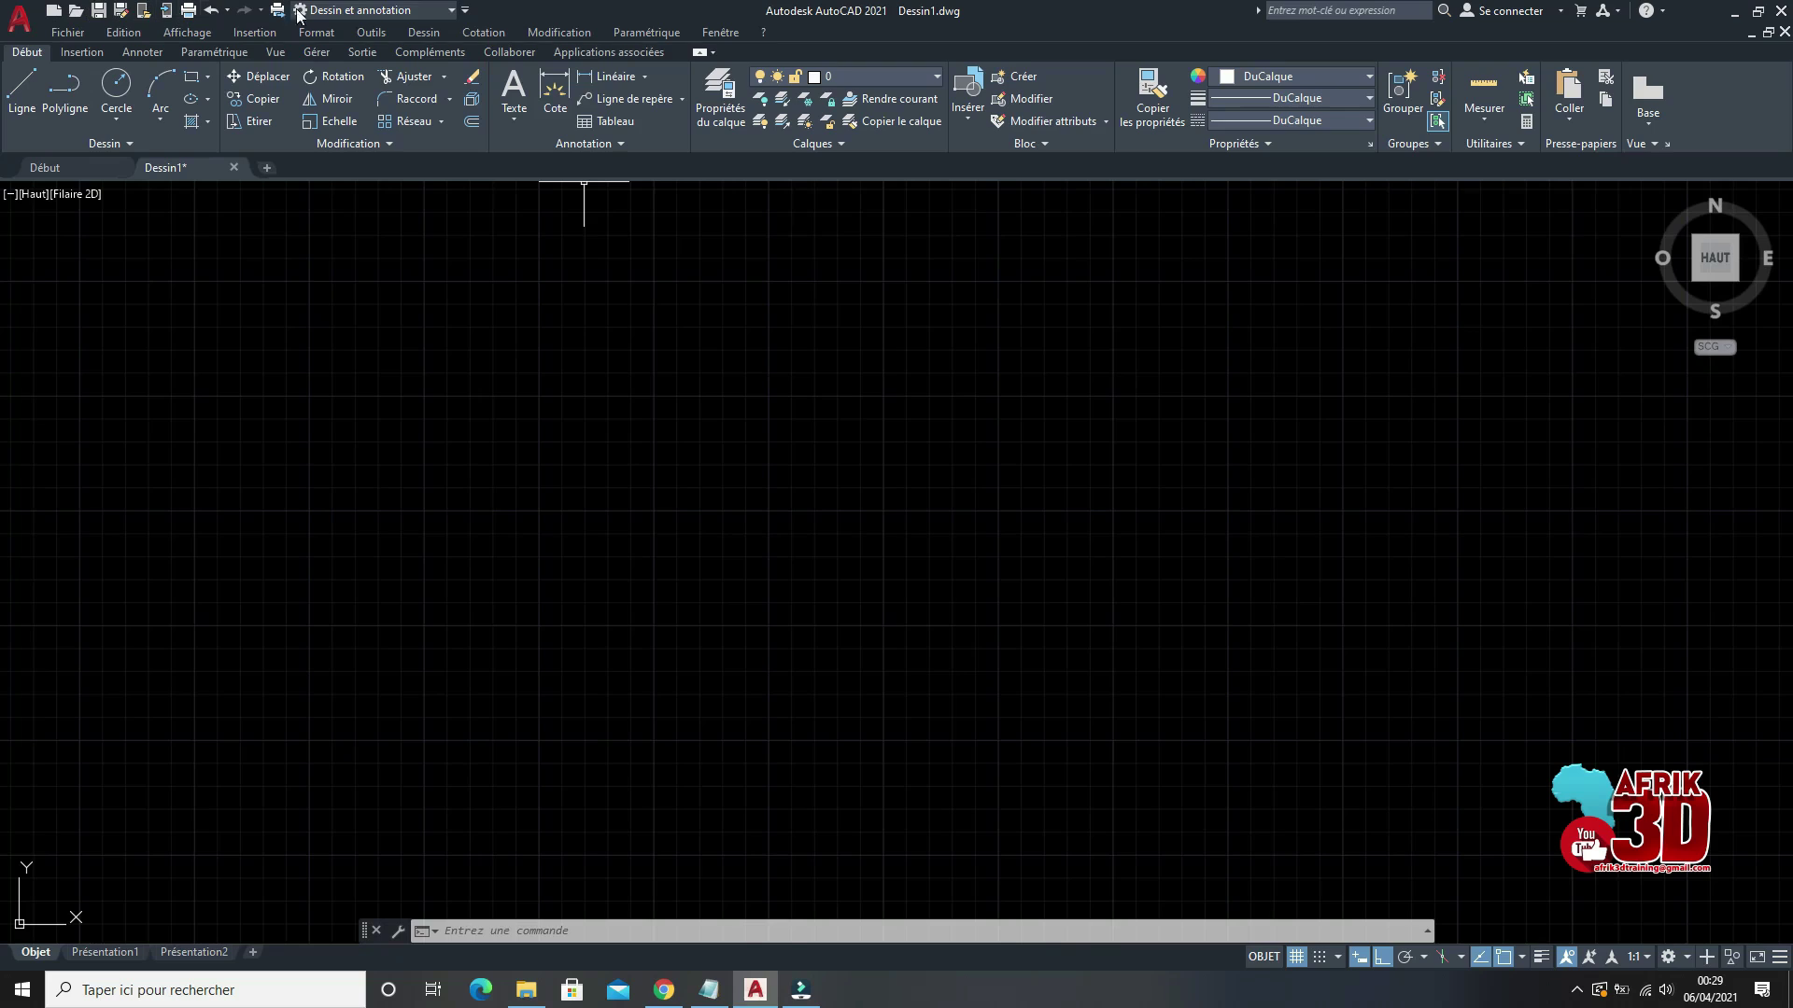
pyautogui.click(465, 11)
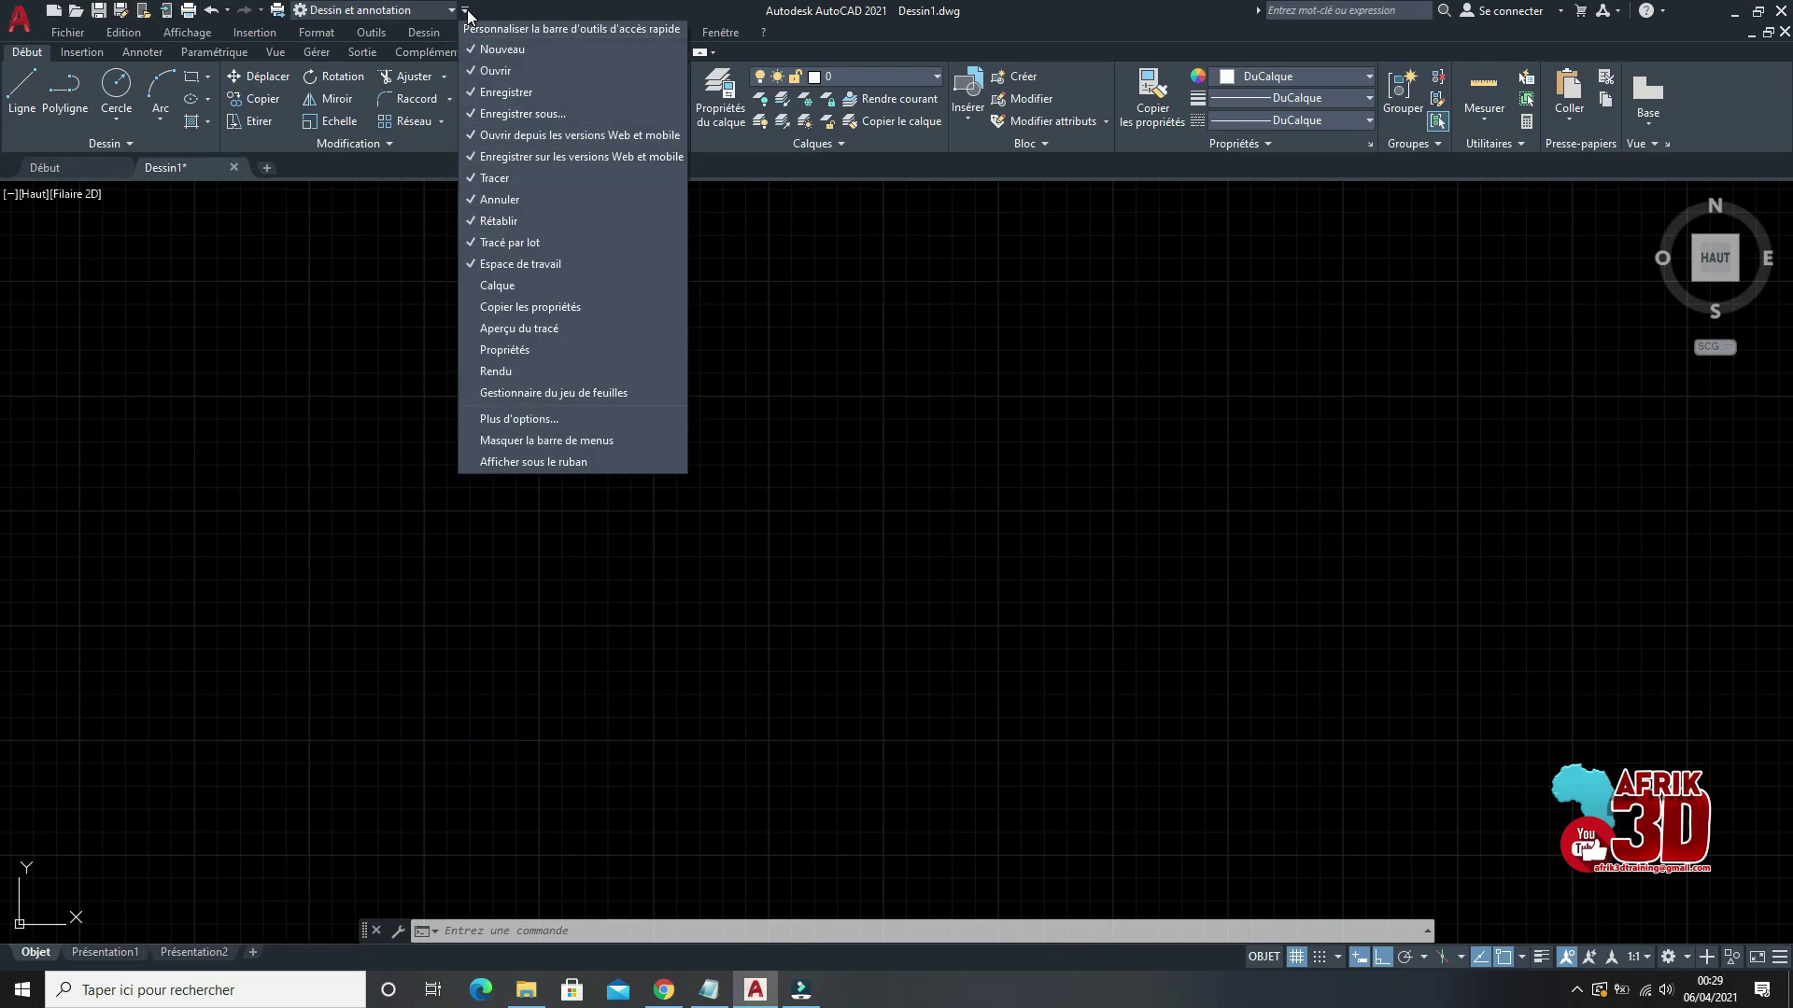
# Step: Hide the classic menu bar, then show it again from the Quick Access customize menu
pyautogui.click(524, 441)
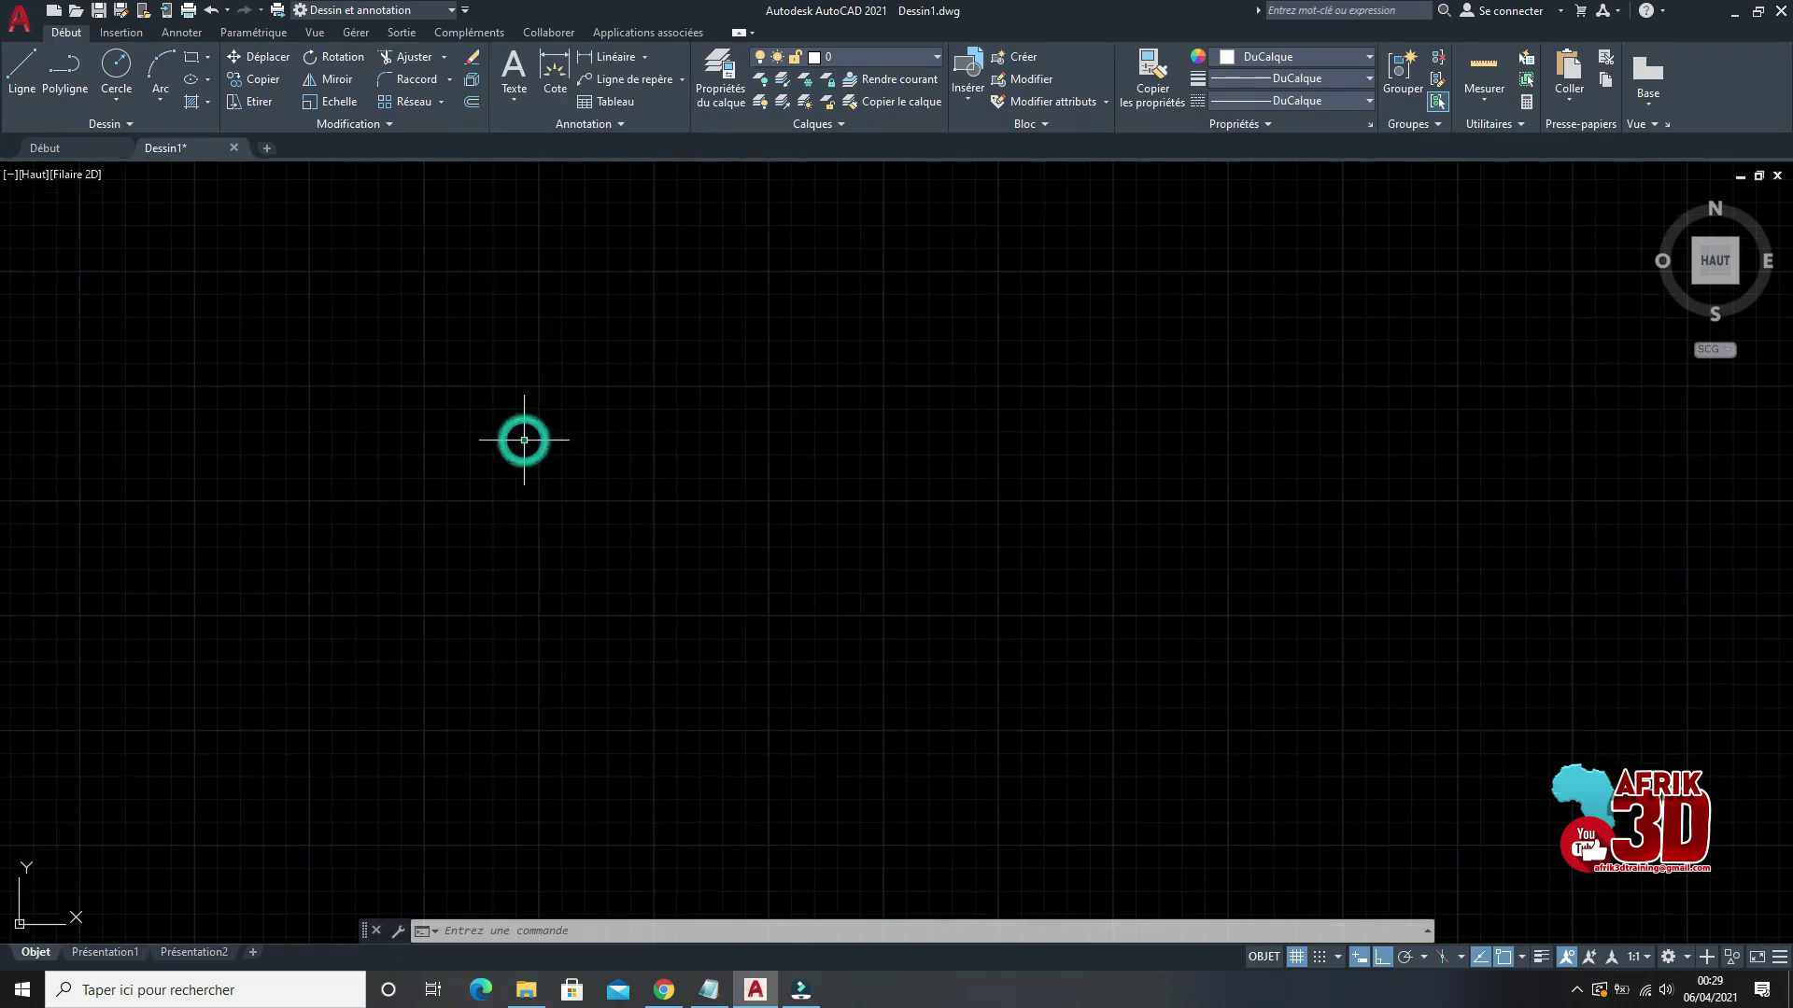
pyautogui.click(465, 12)
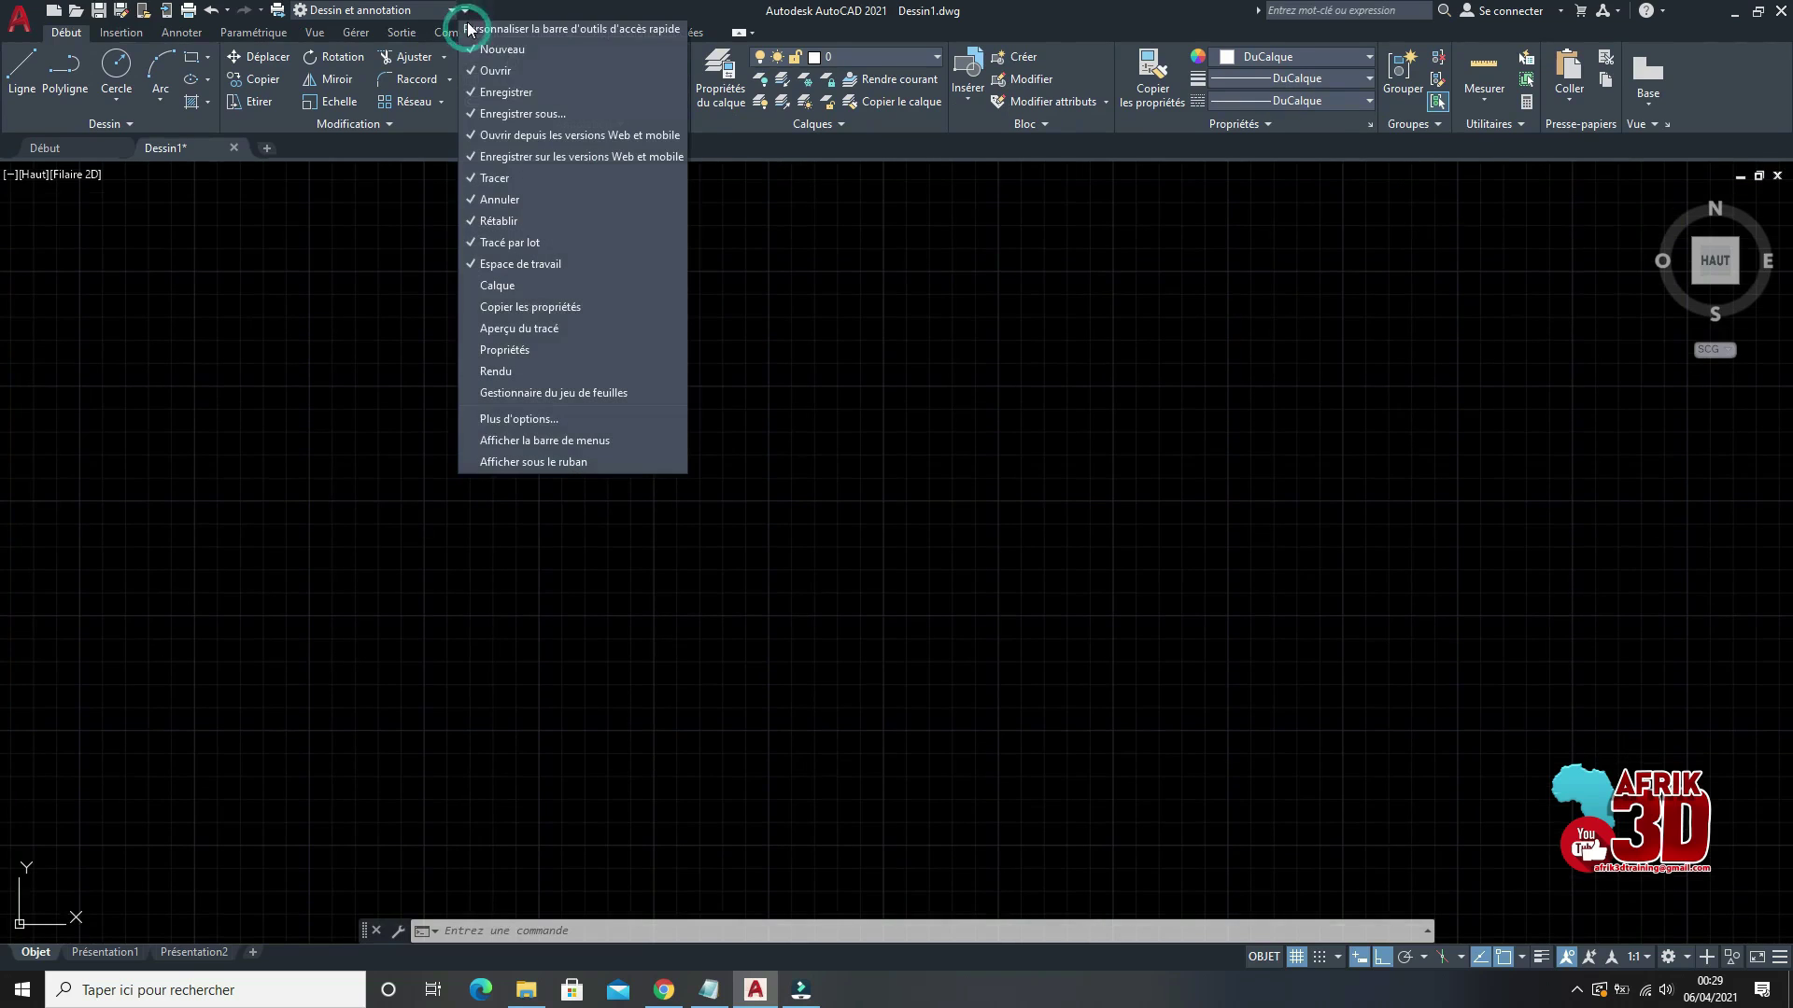
pyautogui.click(589, 439)
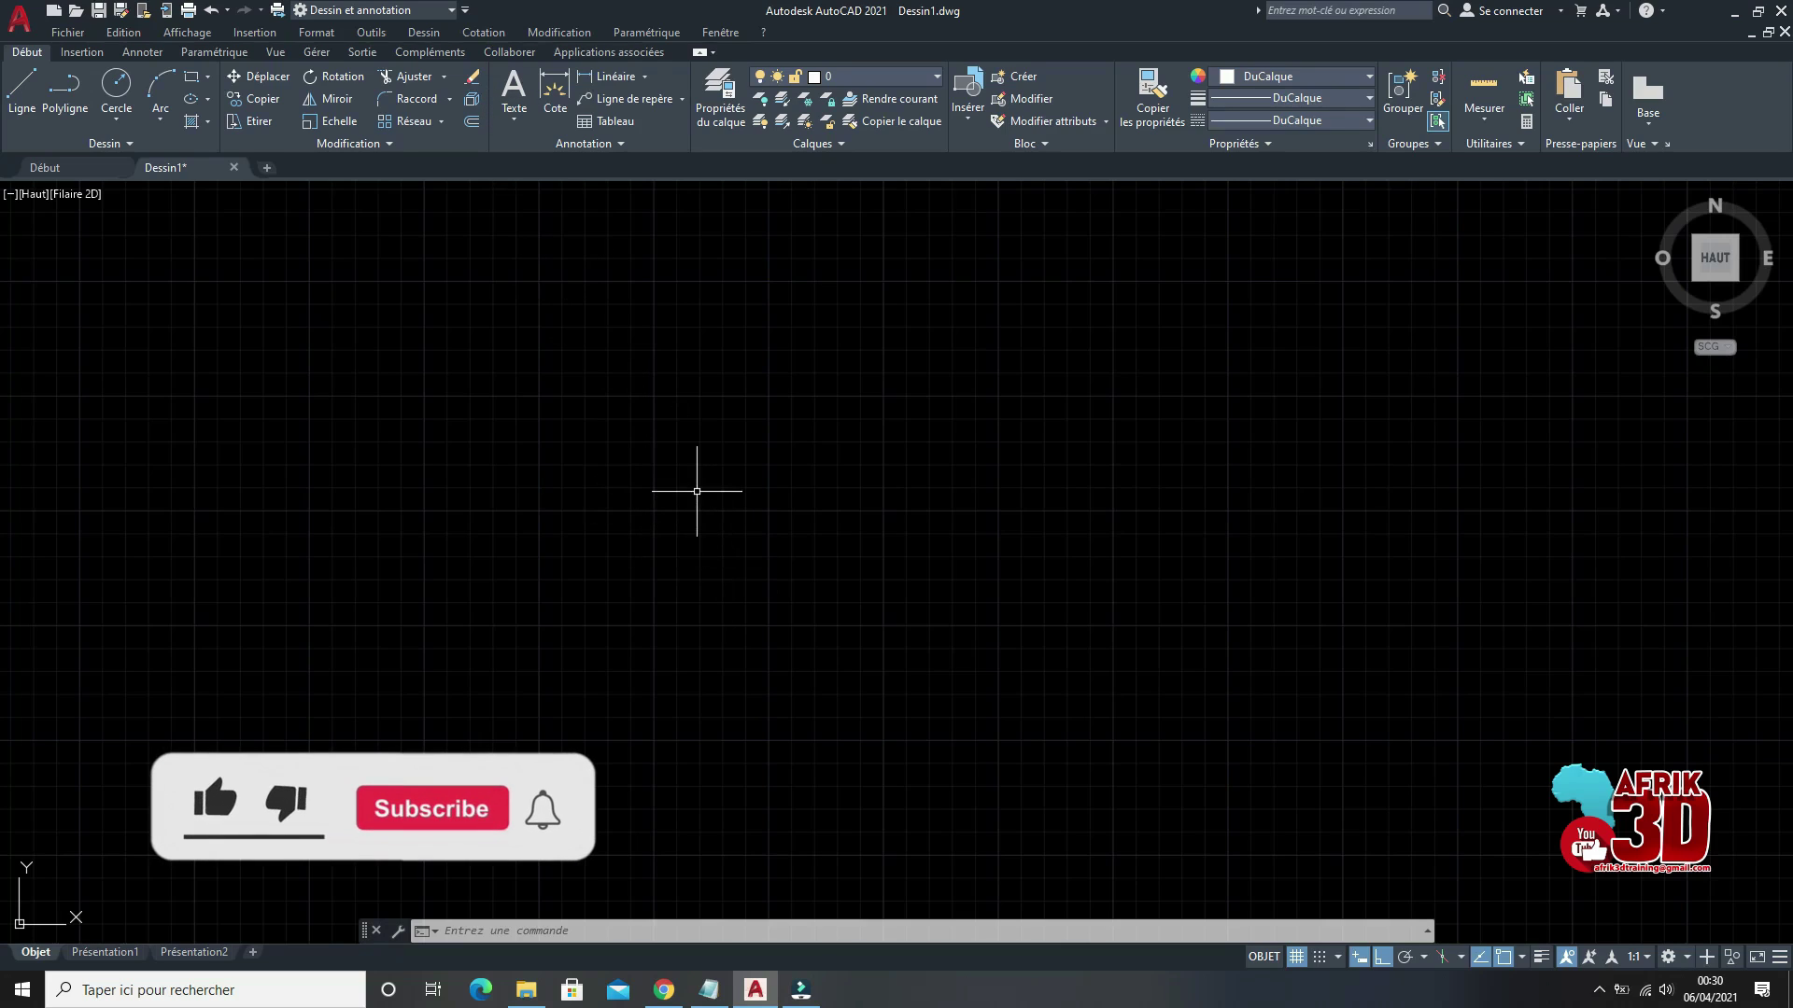
# Step: Hide and restore the menu bar once more, then open the Fichier menu
pyautogui.click(465, 13)
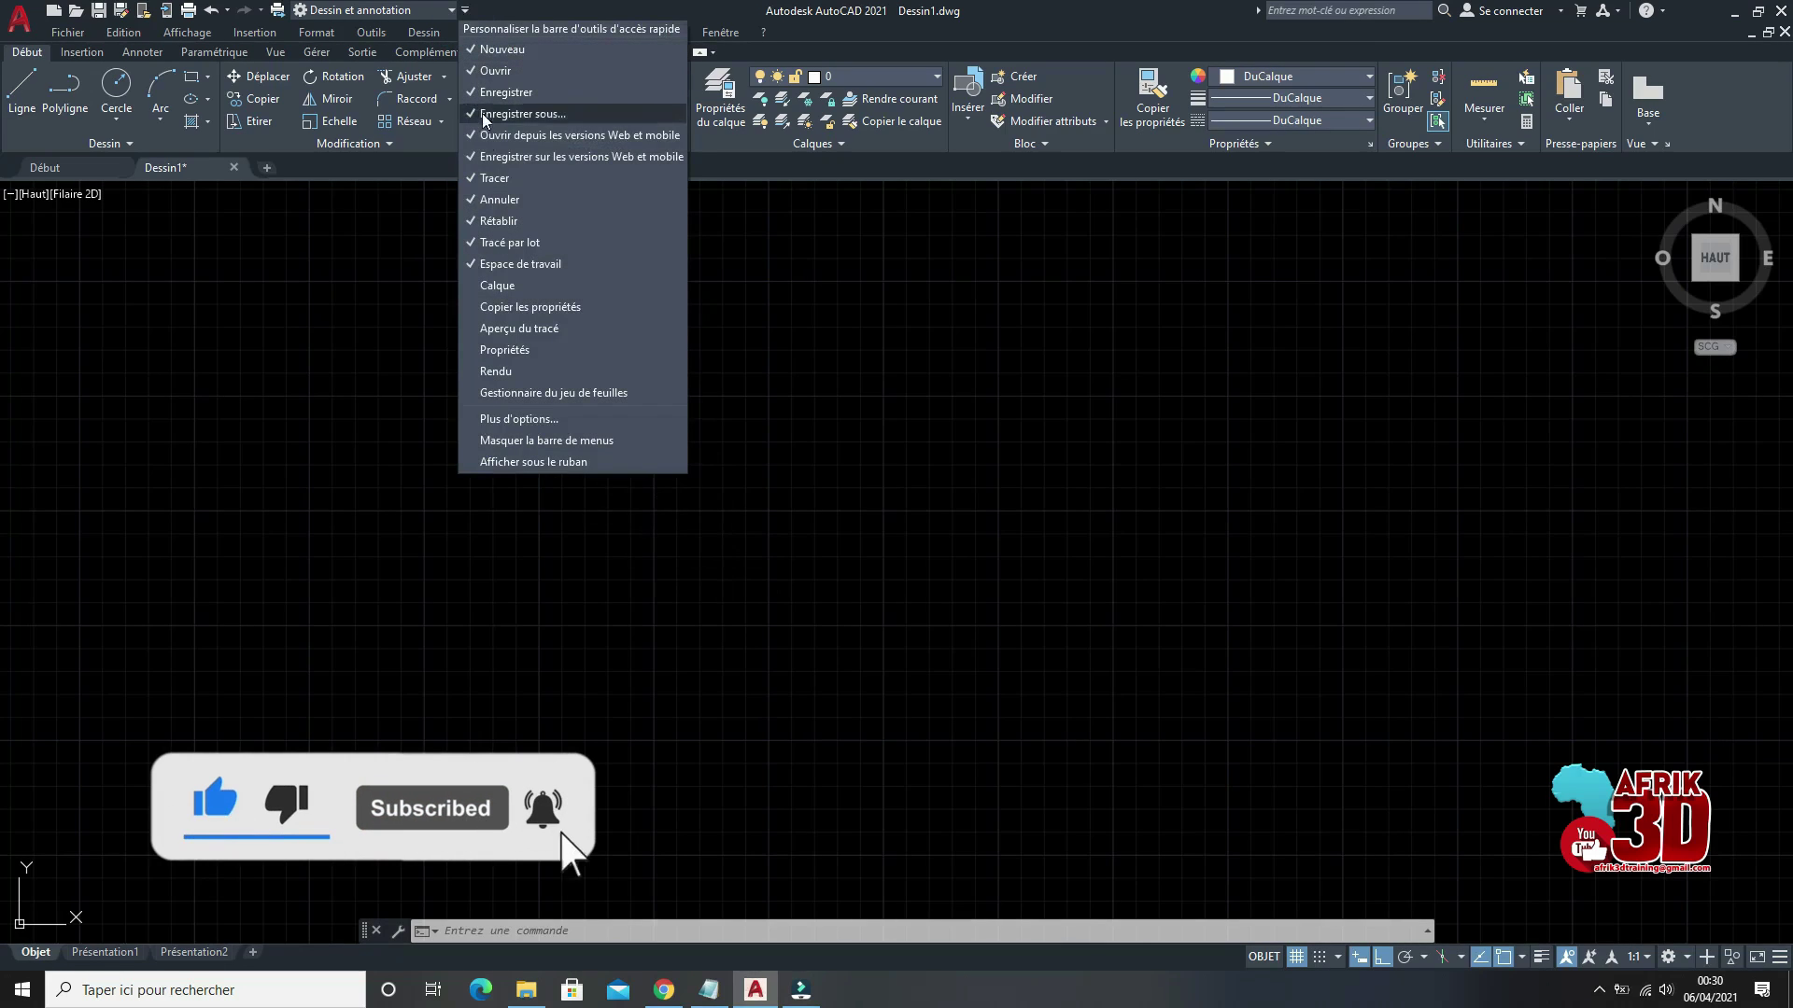
pyautogui.click(510, 440)
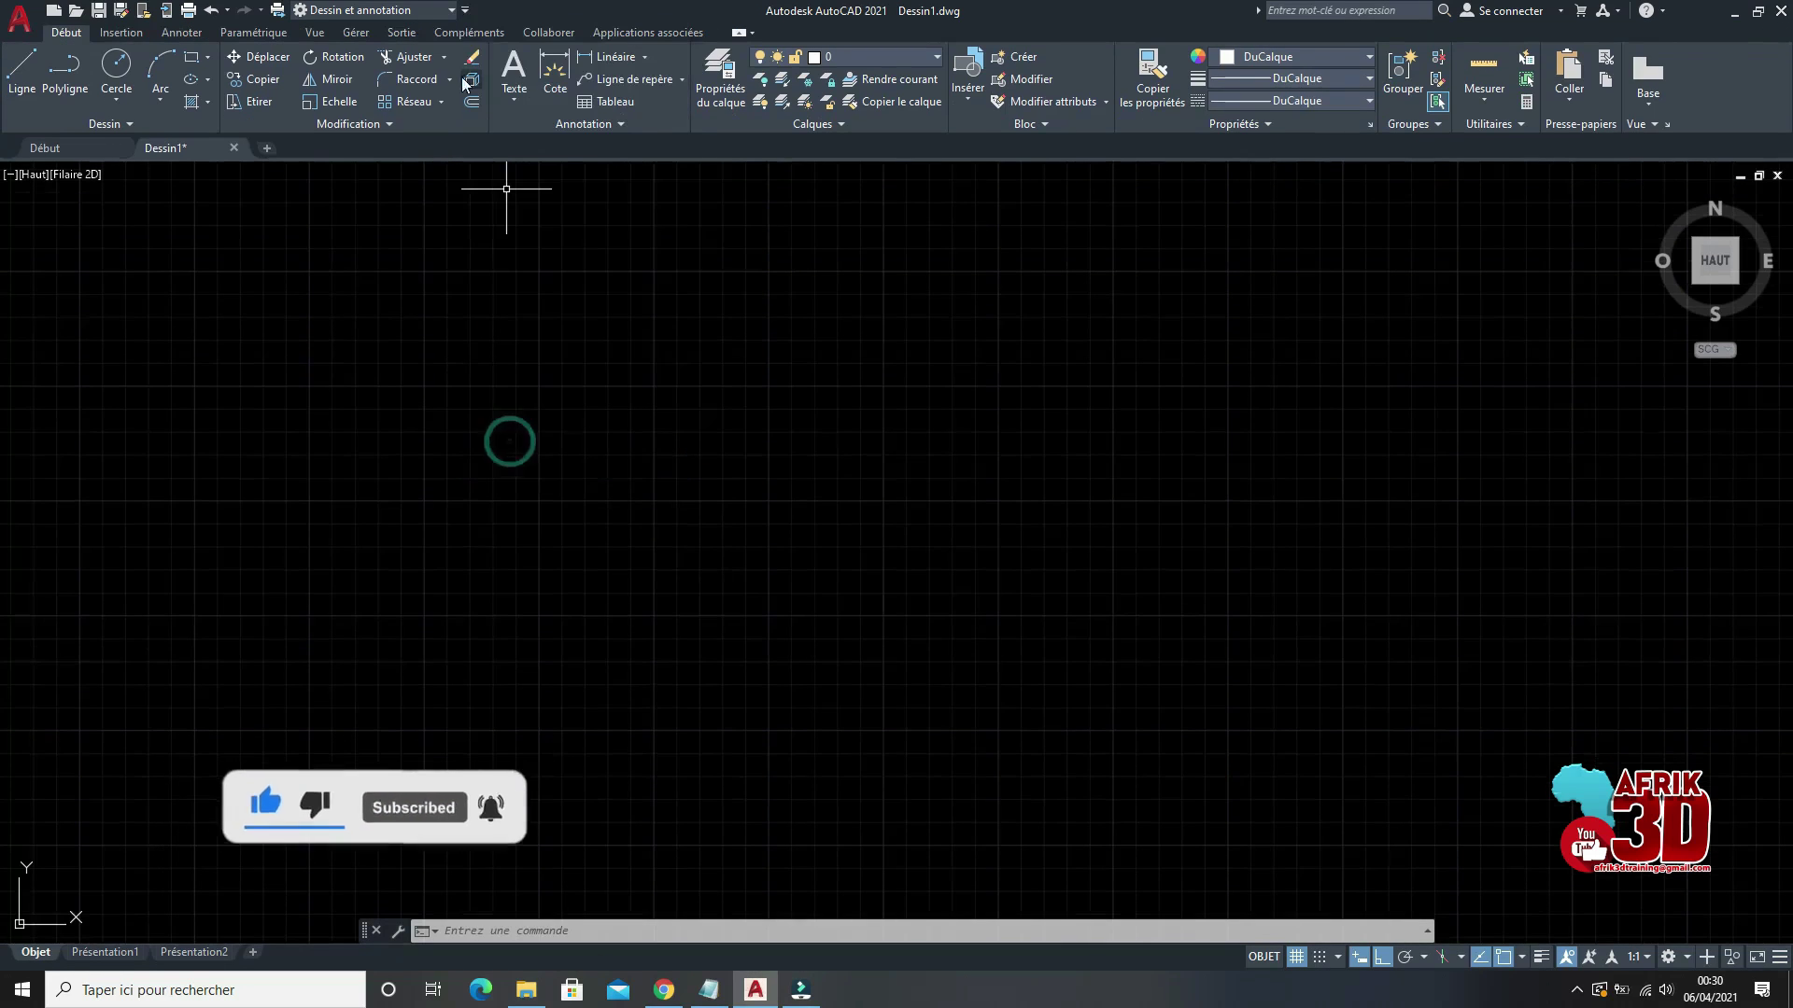
pyautogui.click(465, 10)
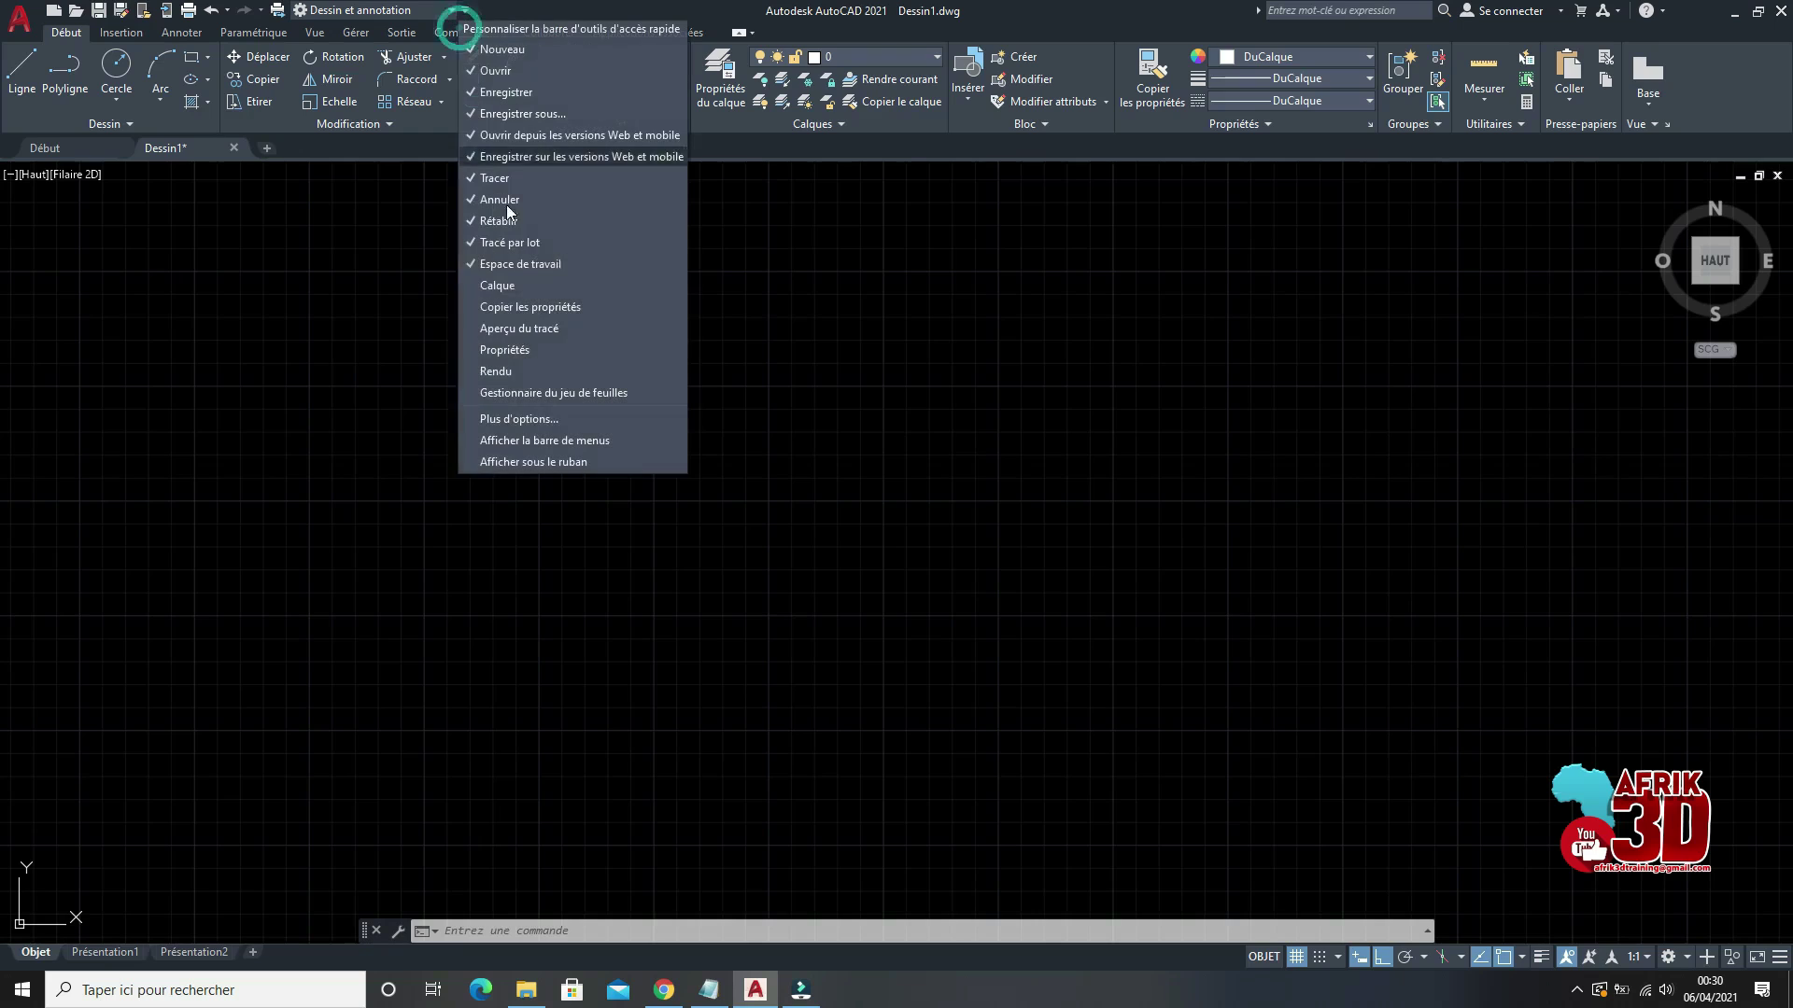
pyautogui.click(512, 440)
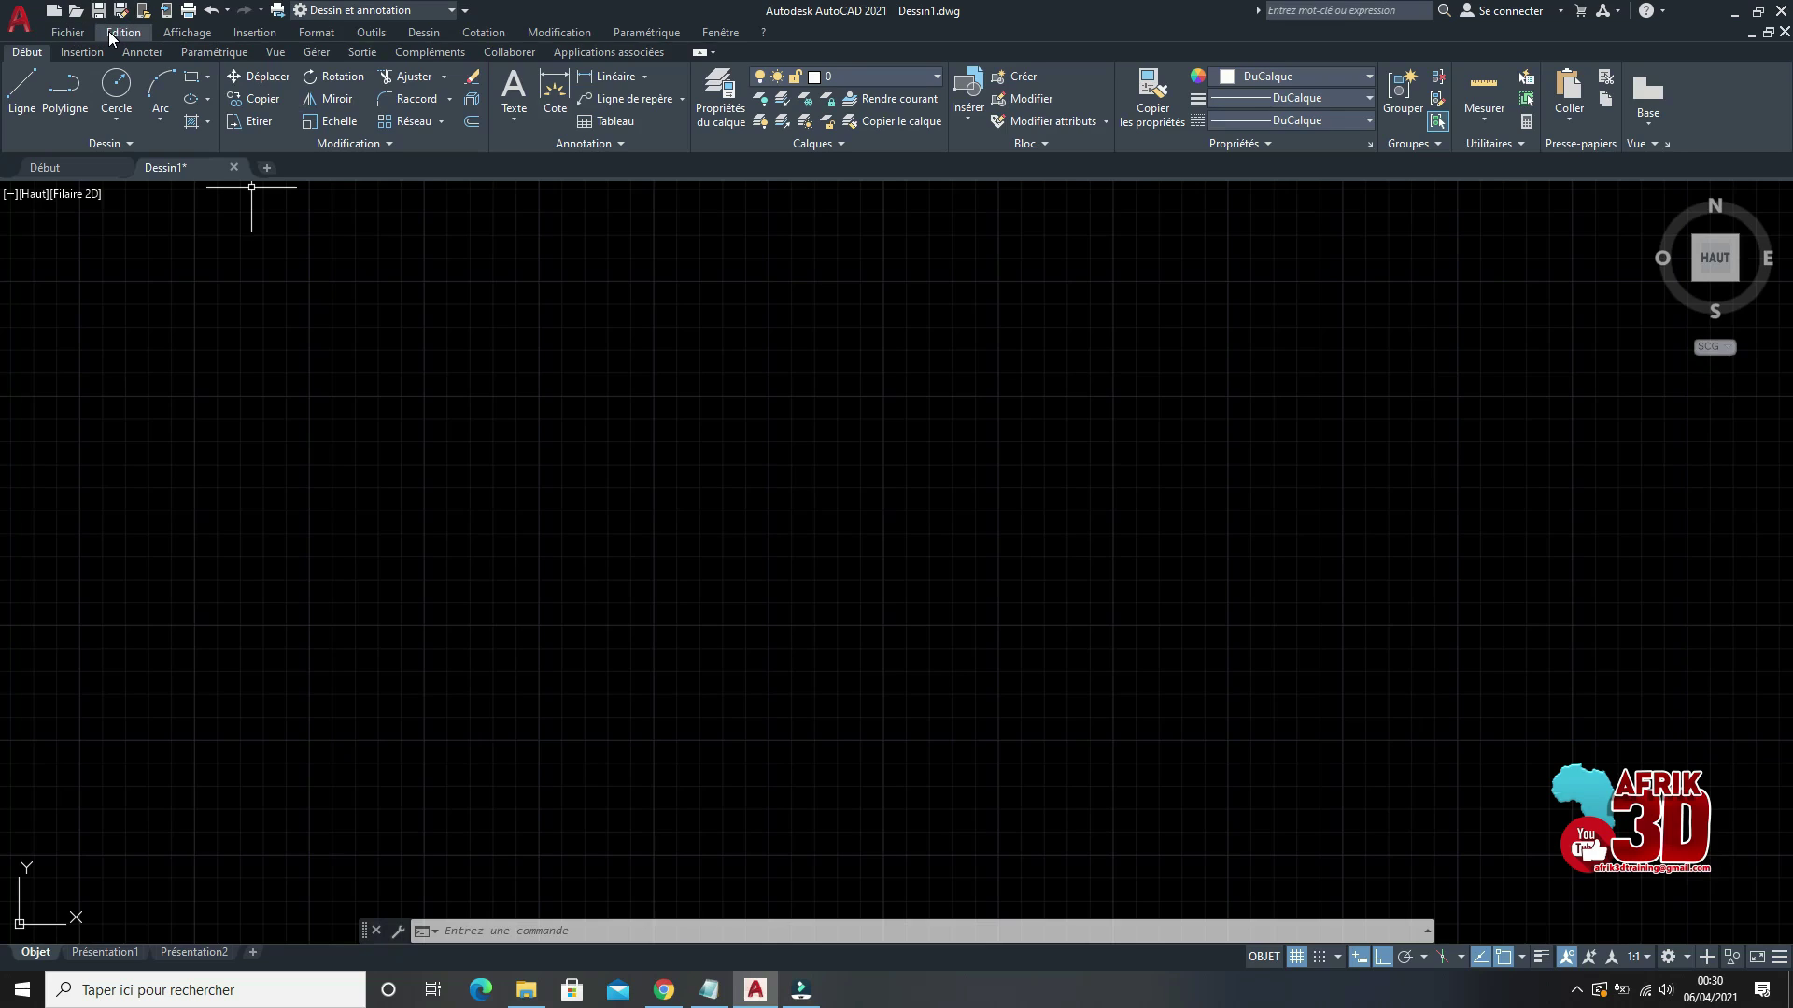
pyautogui.click(74, 32)
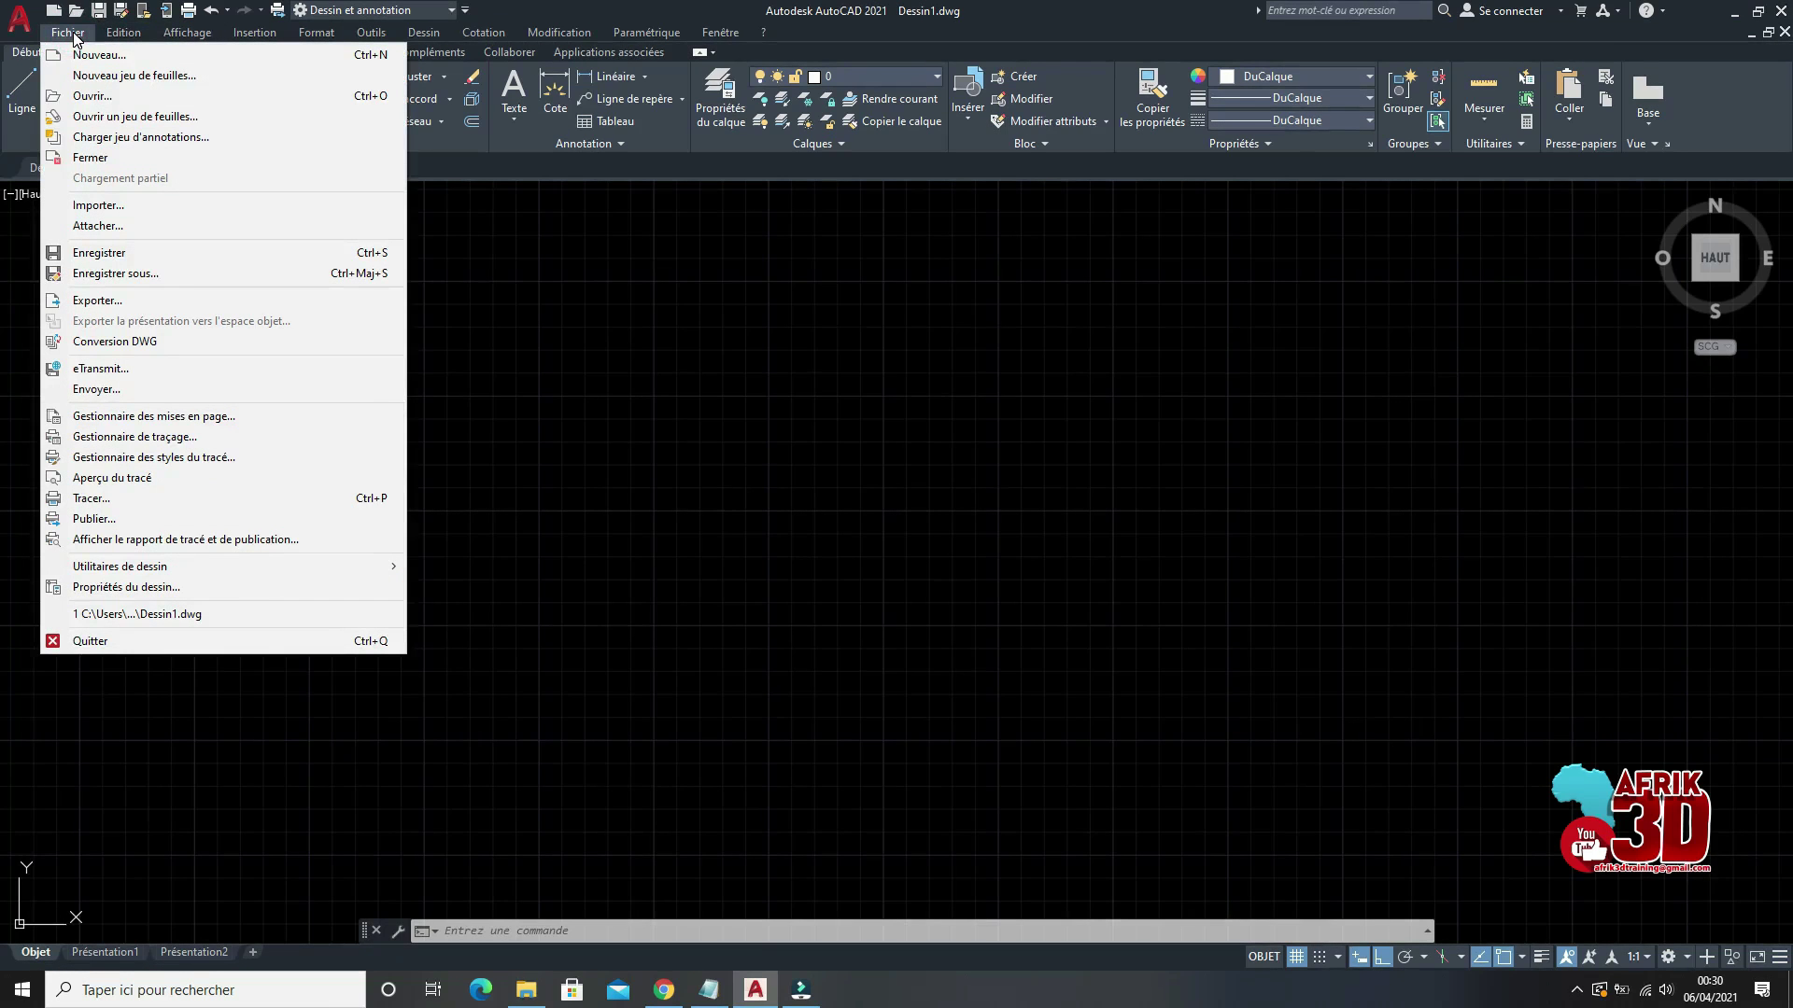
# Step: Look at the application menu with its recent documents, then dismiss it
pyautogui.click(19, 20)
pyautogui.click(18, 21)
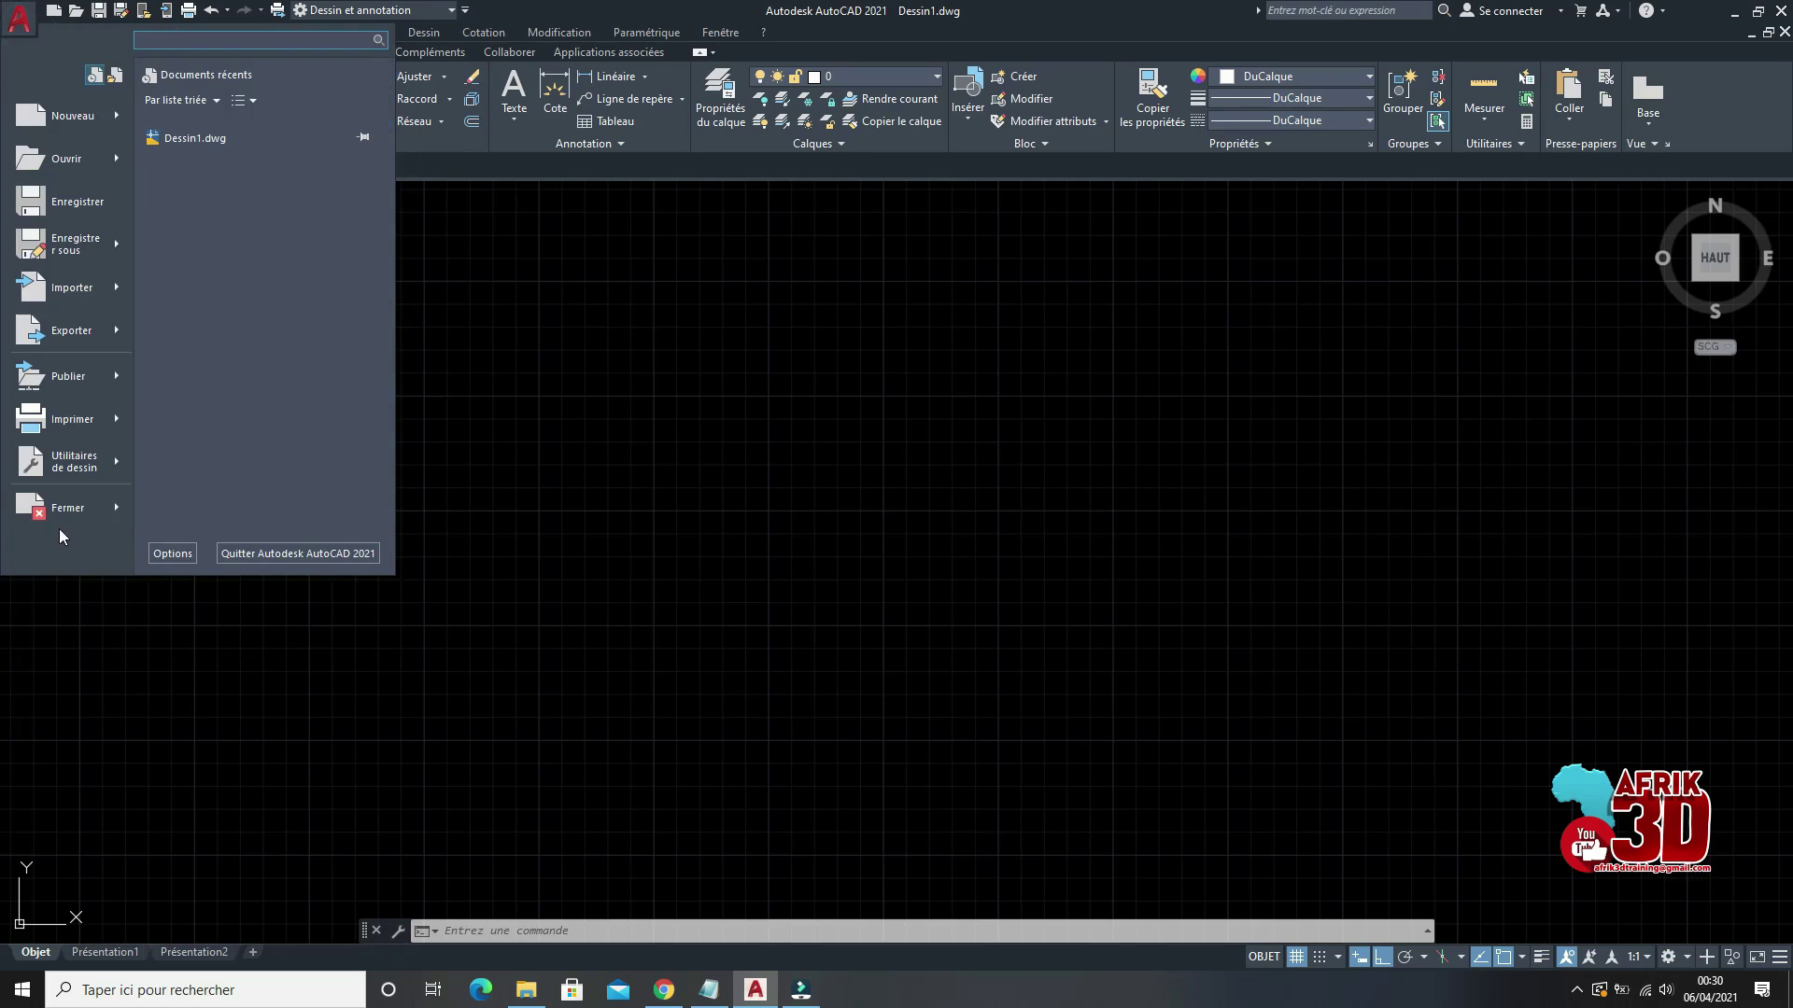
pyautogui.click(548, 504)
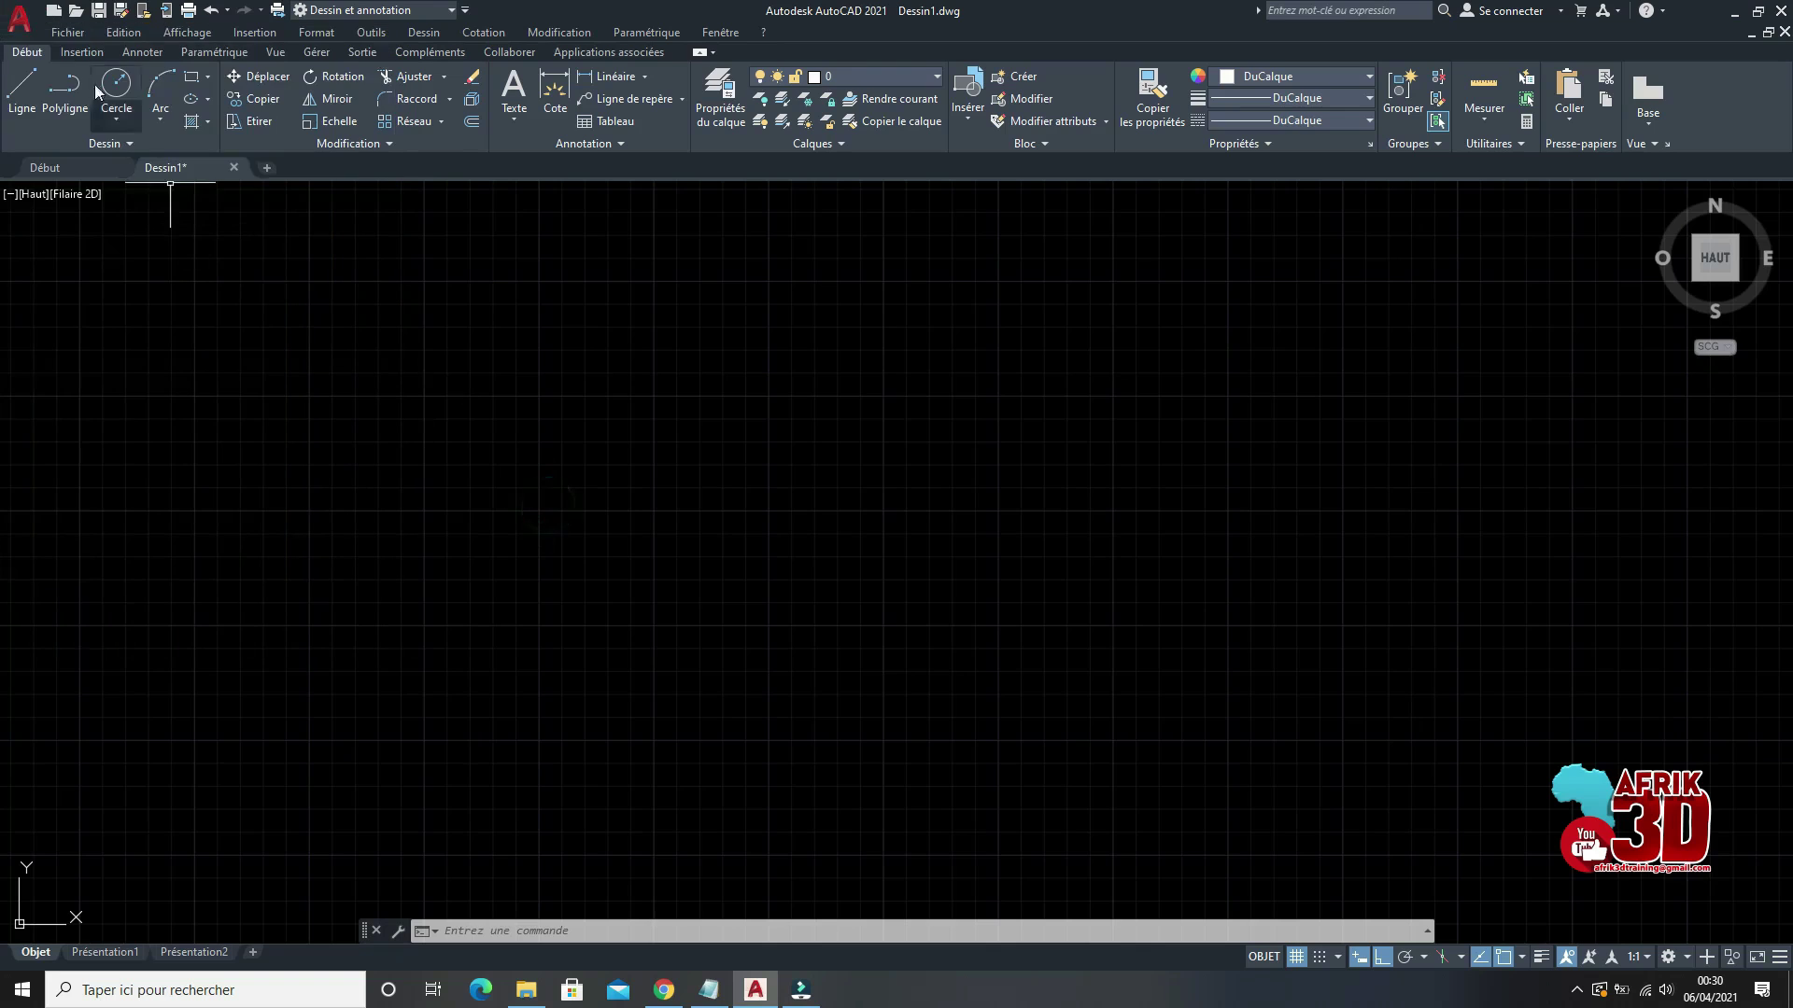
# Step: Browse the Fichier, Edition, Affichage, Insertion and Format menus on the menu bar
pyautogui.click(73, 32)
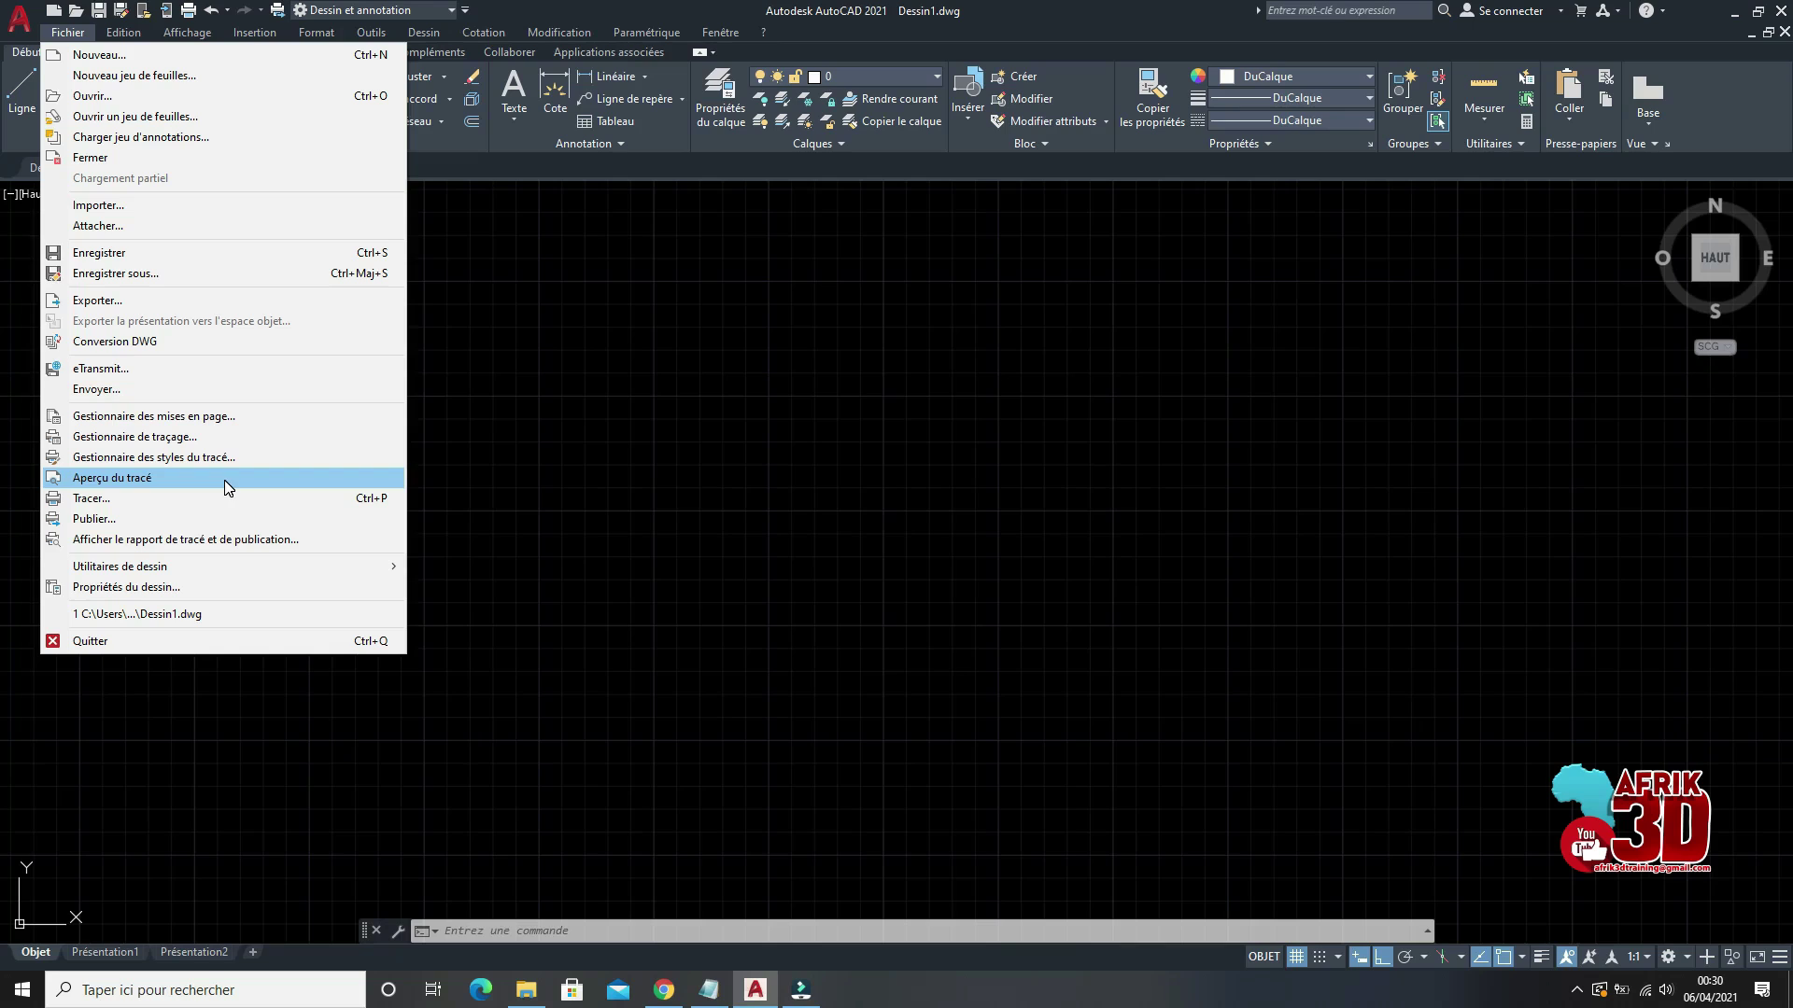
pyautogui.moveTo(123, 33)
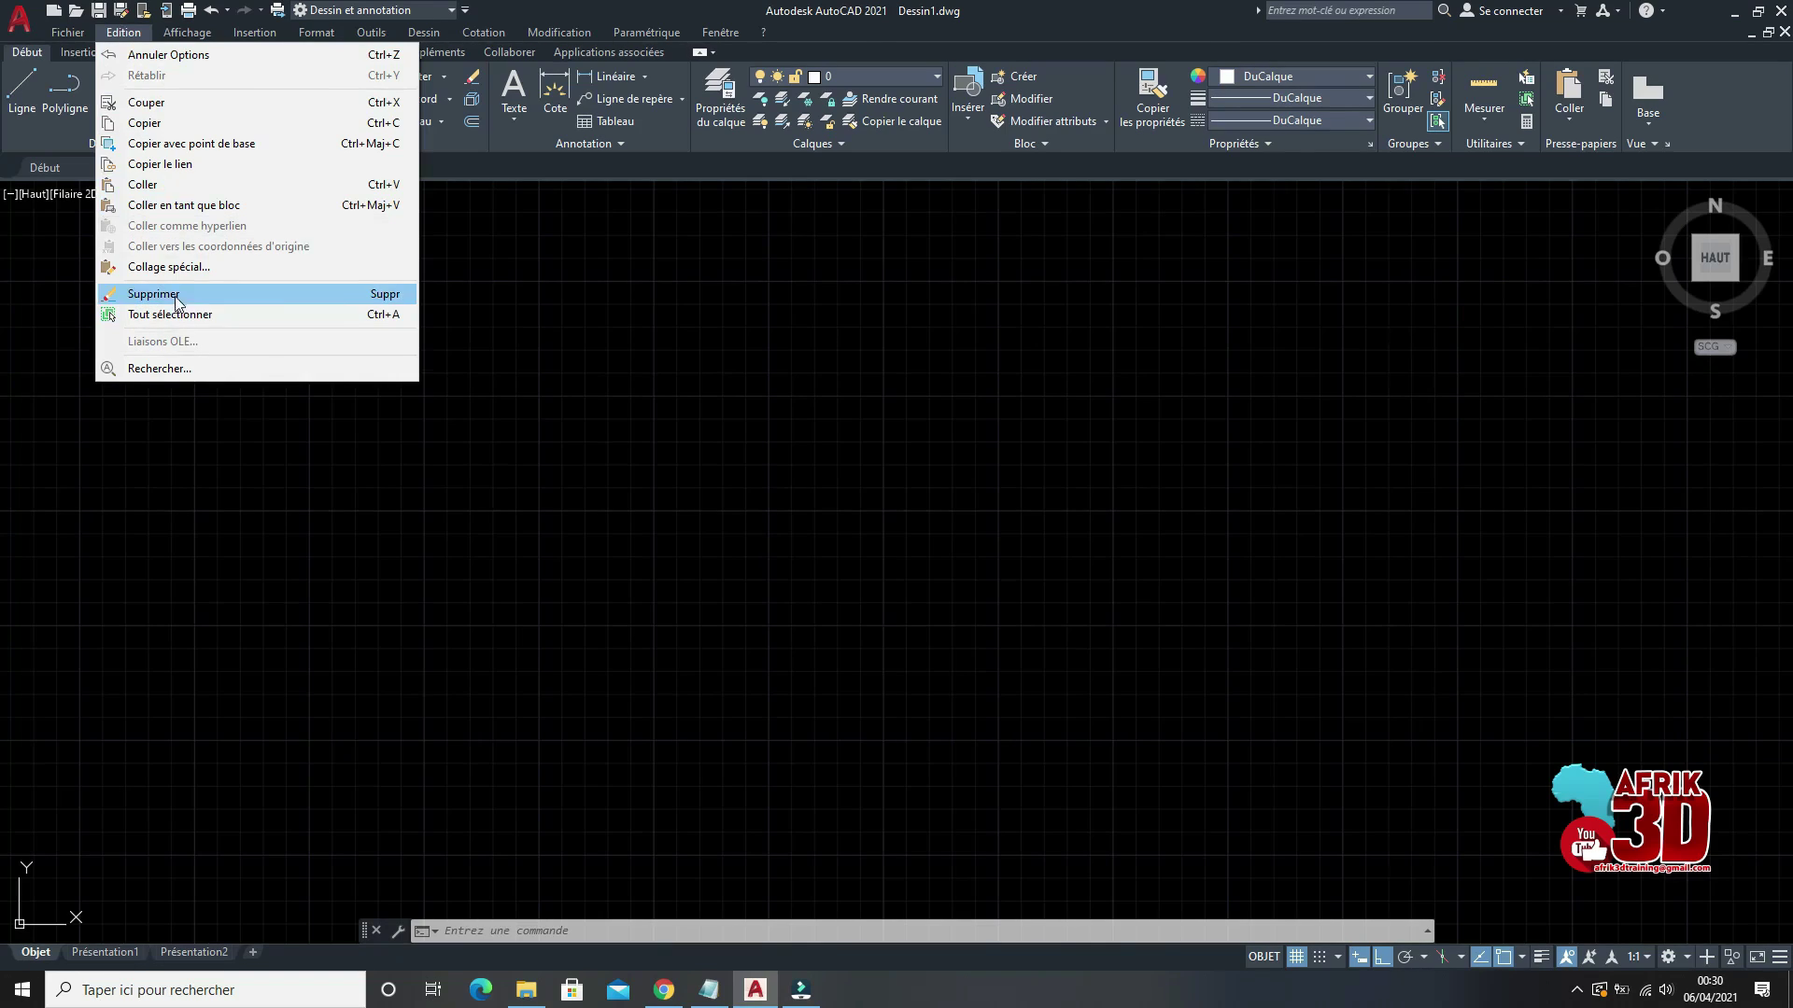
pyautogui.moveTo(196, 37)
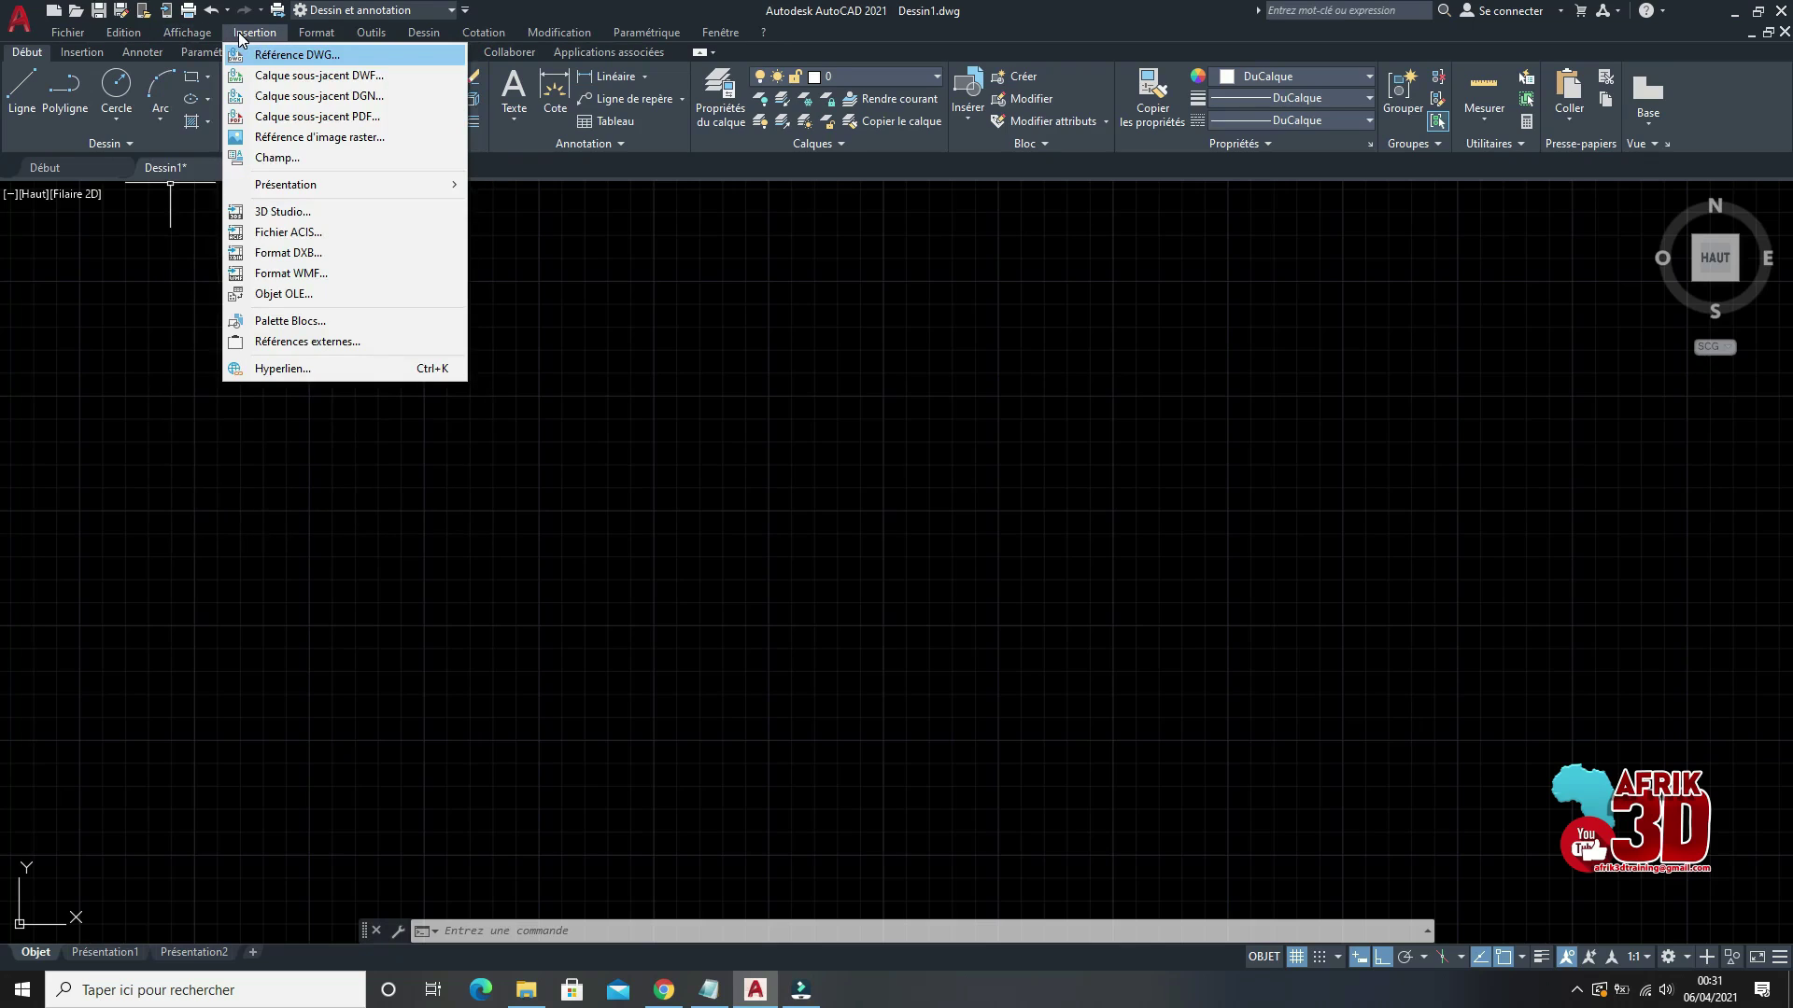
pyautogui.moveTo(317, 37)
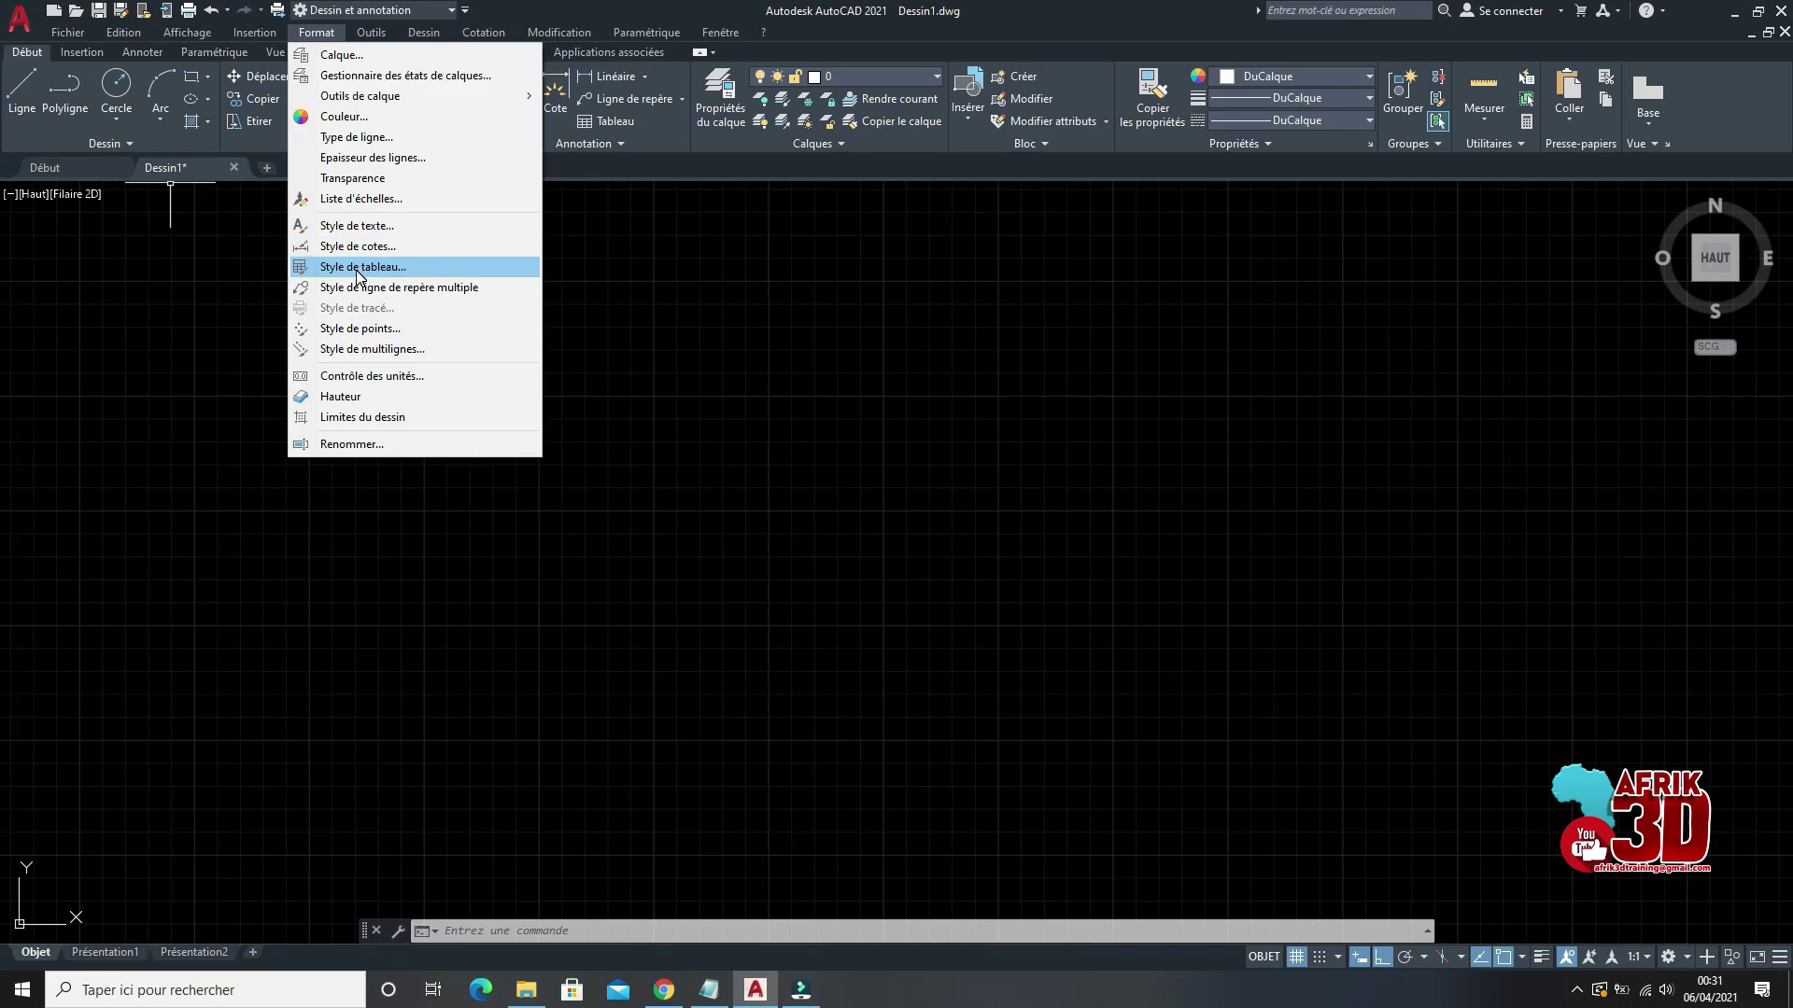
# Step: Open Drawing Units from Format and set lengths to Décimal with 0.00 precision
pyautogui.click(371, 376)
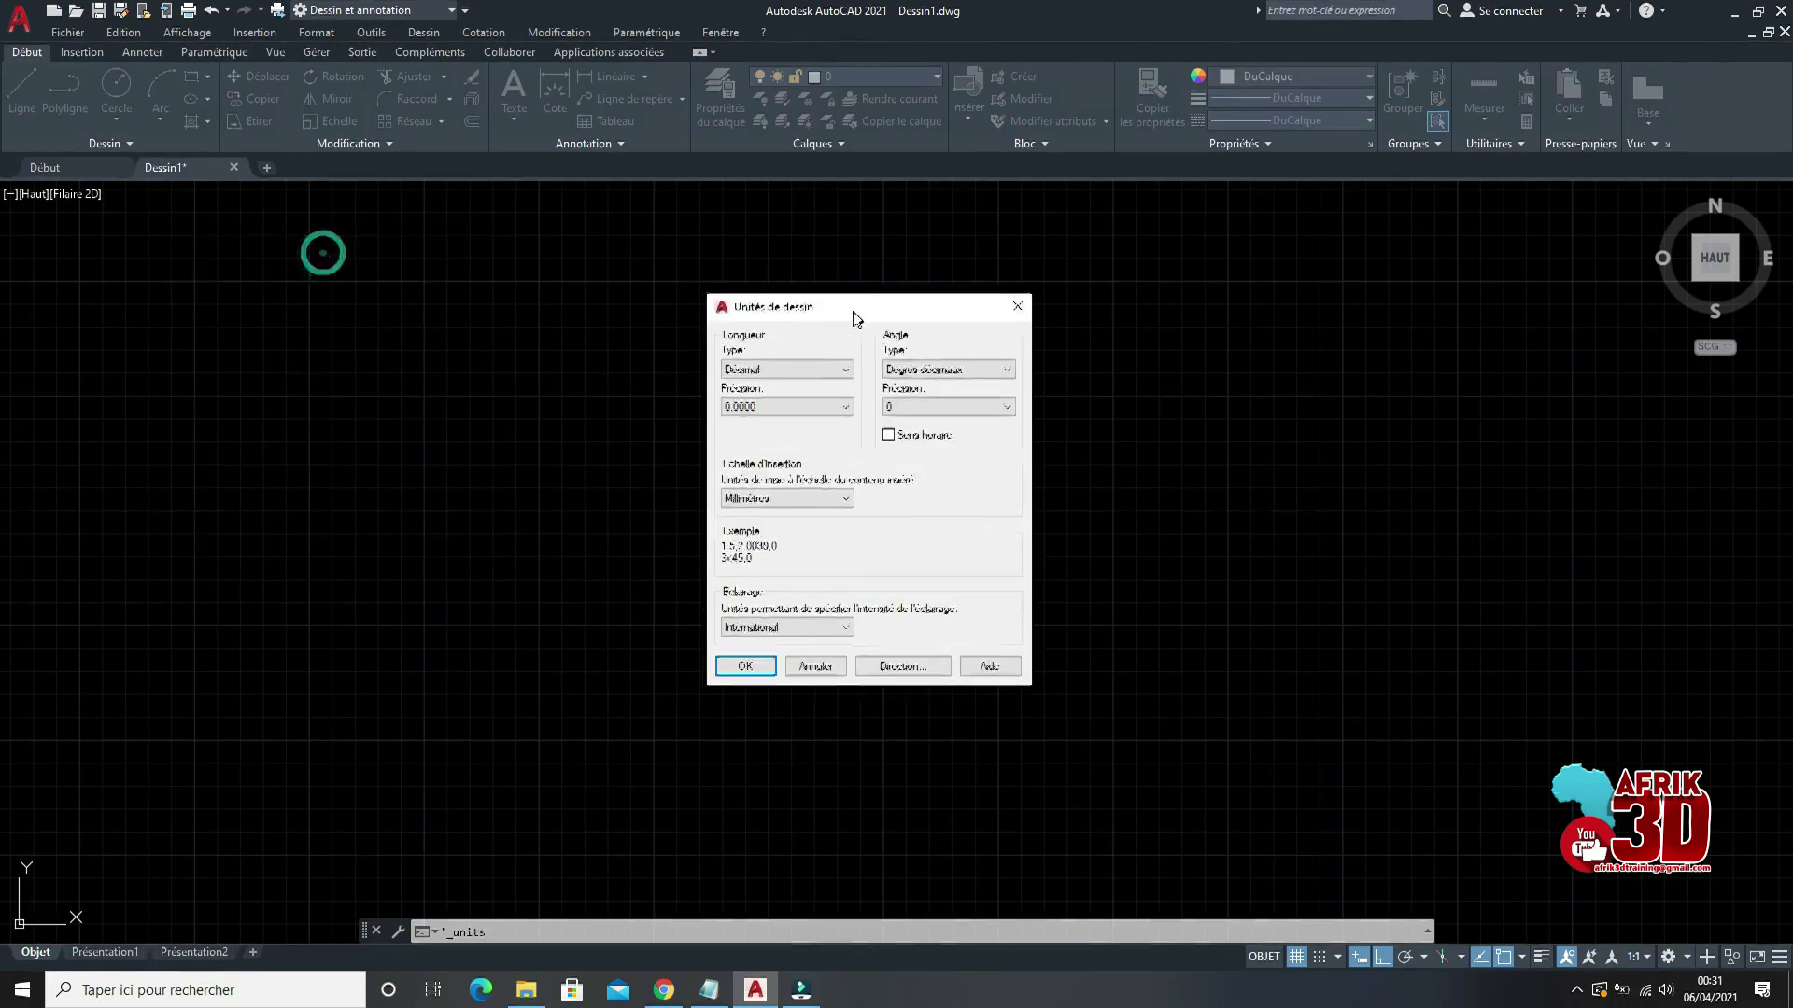
pyautogui.moveTo(853, 317); pyautogui.dragTo(839, 245)
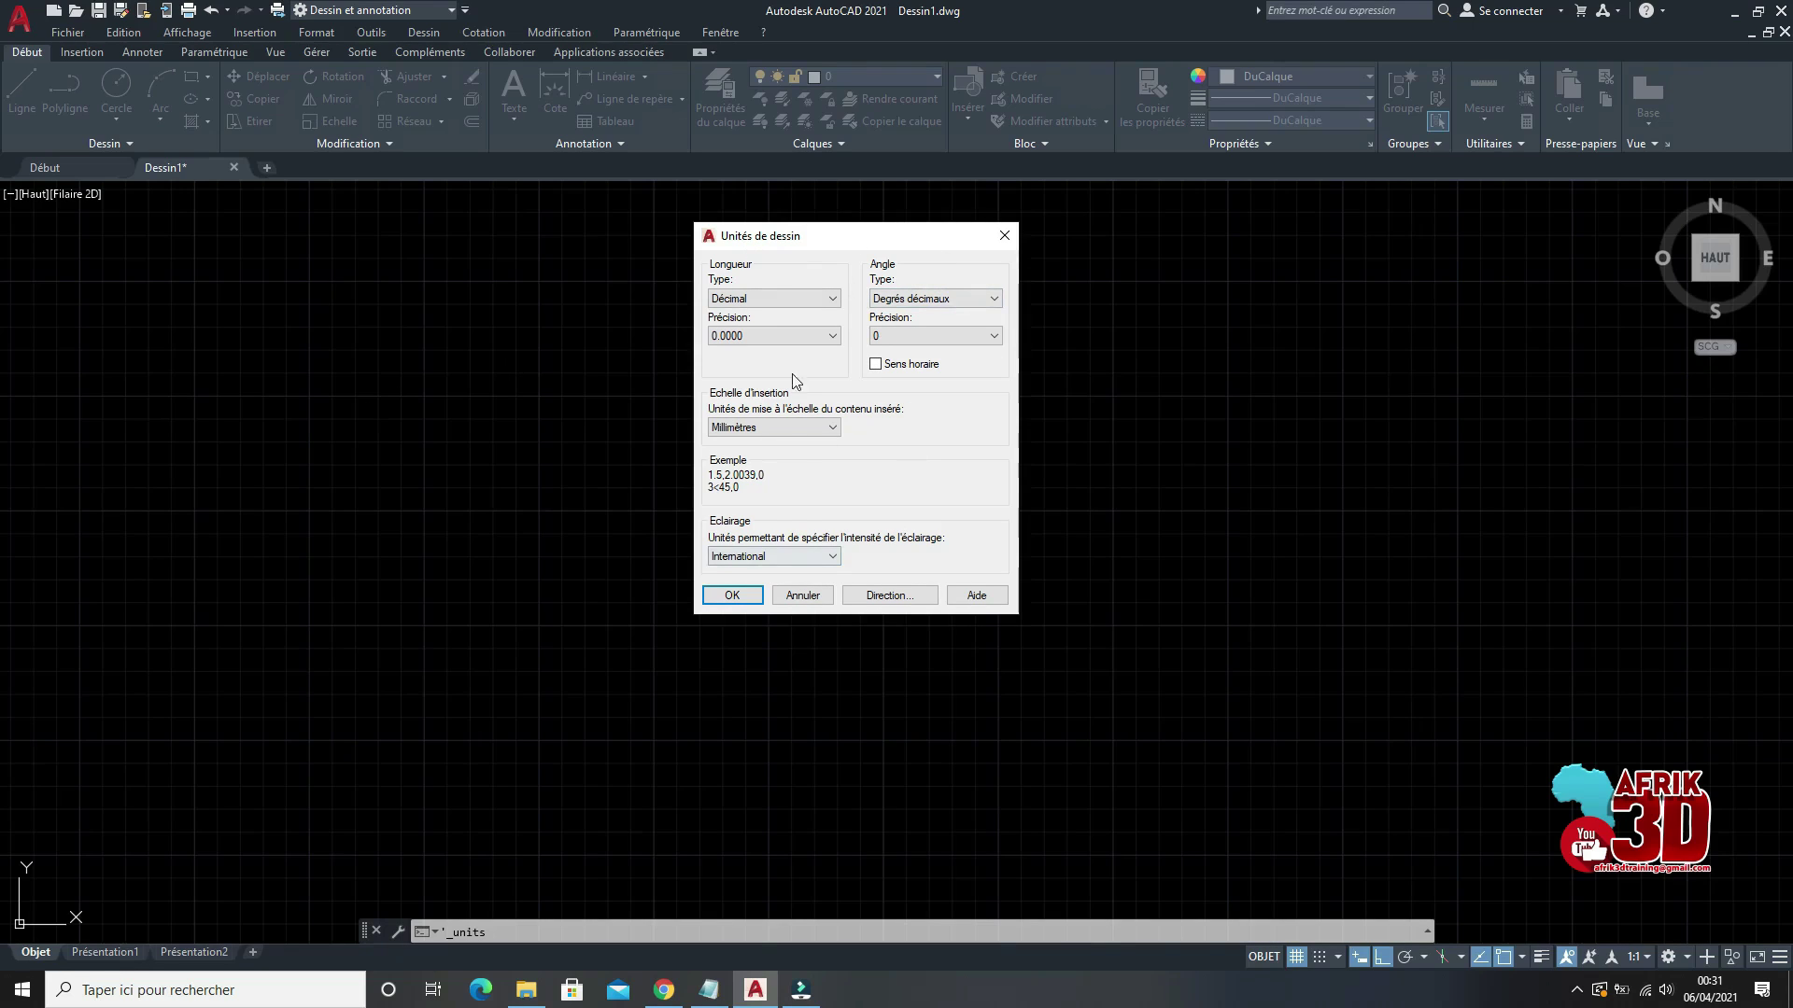
pyautogui.moveTo(814, 241); pyautogui.dragTo(640, 233)
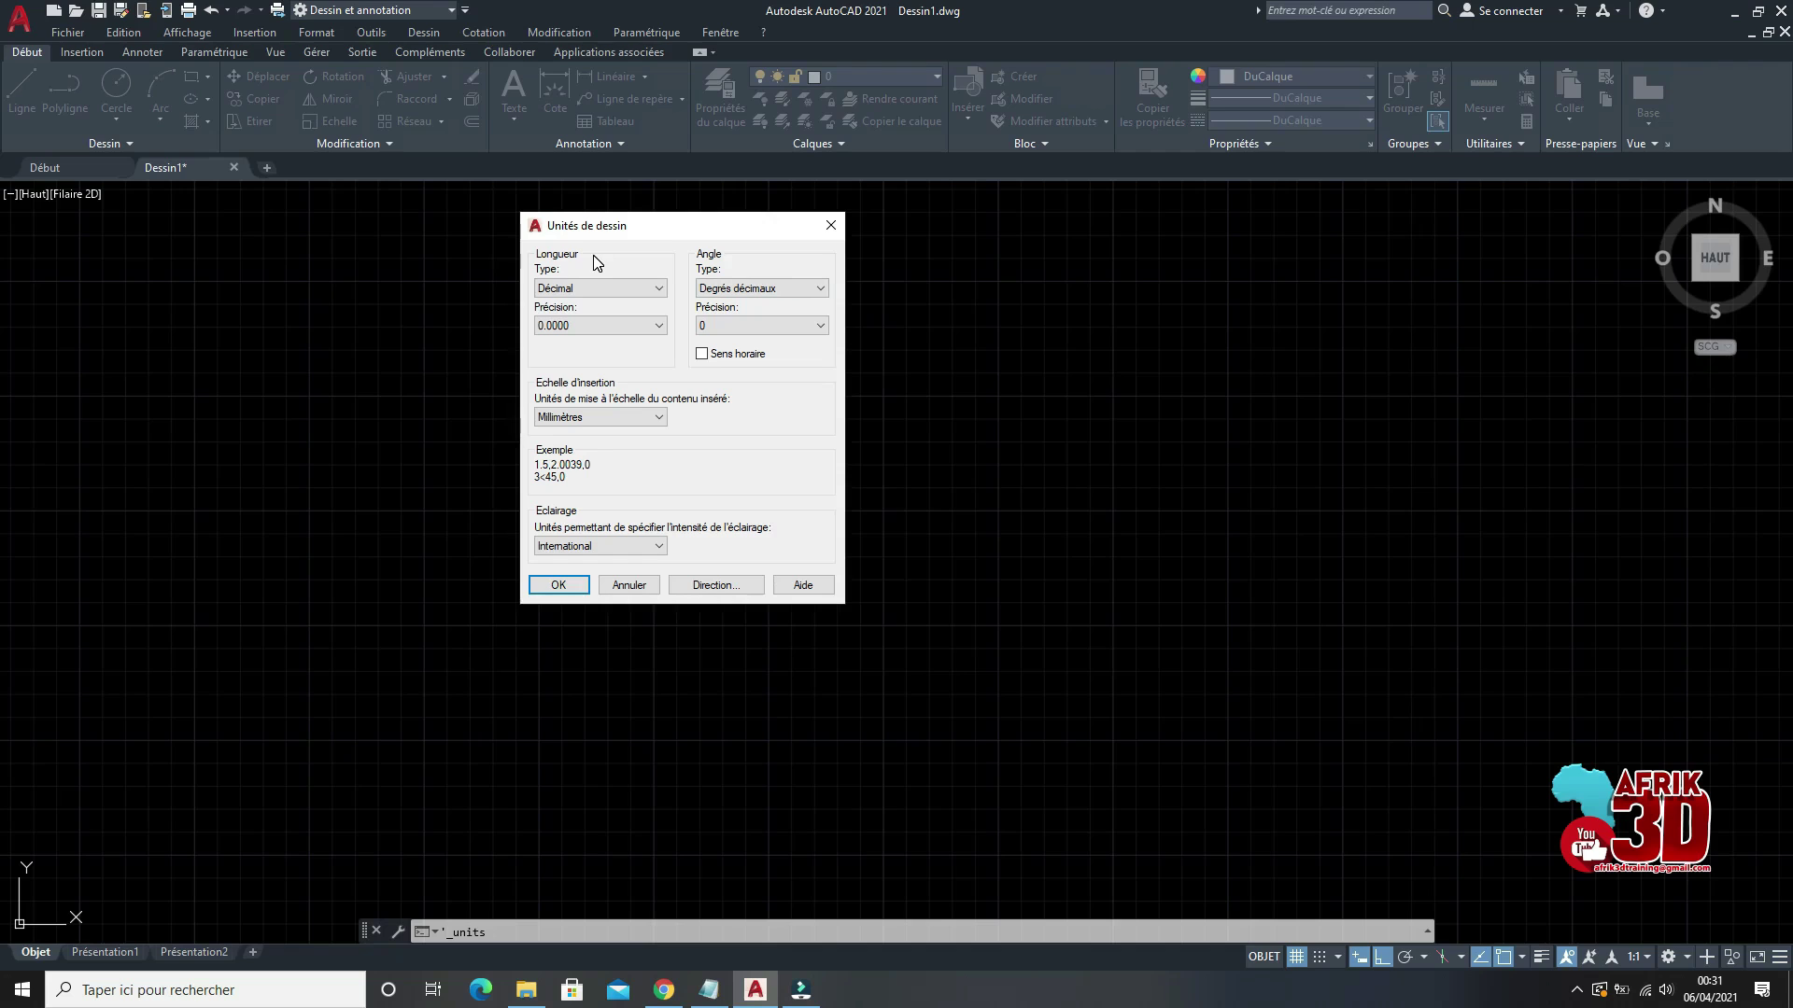
pyautogui.click(637, 289)
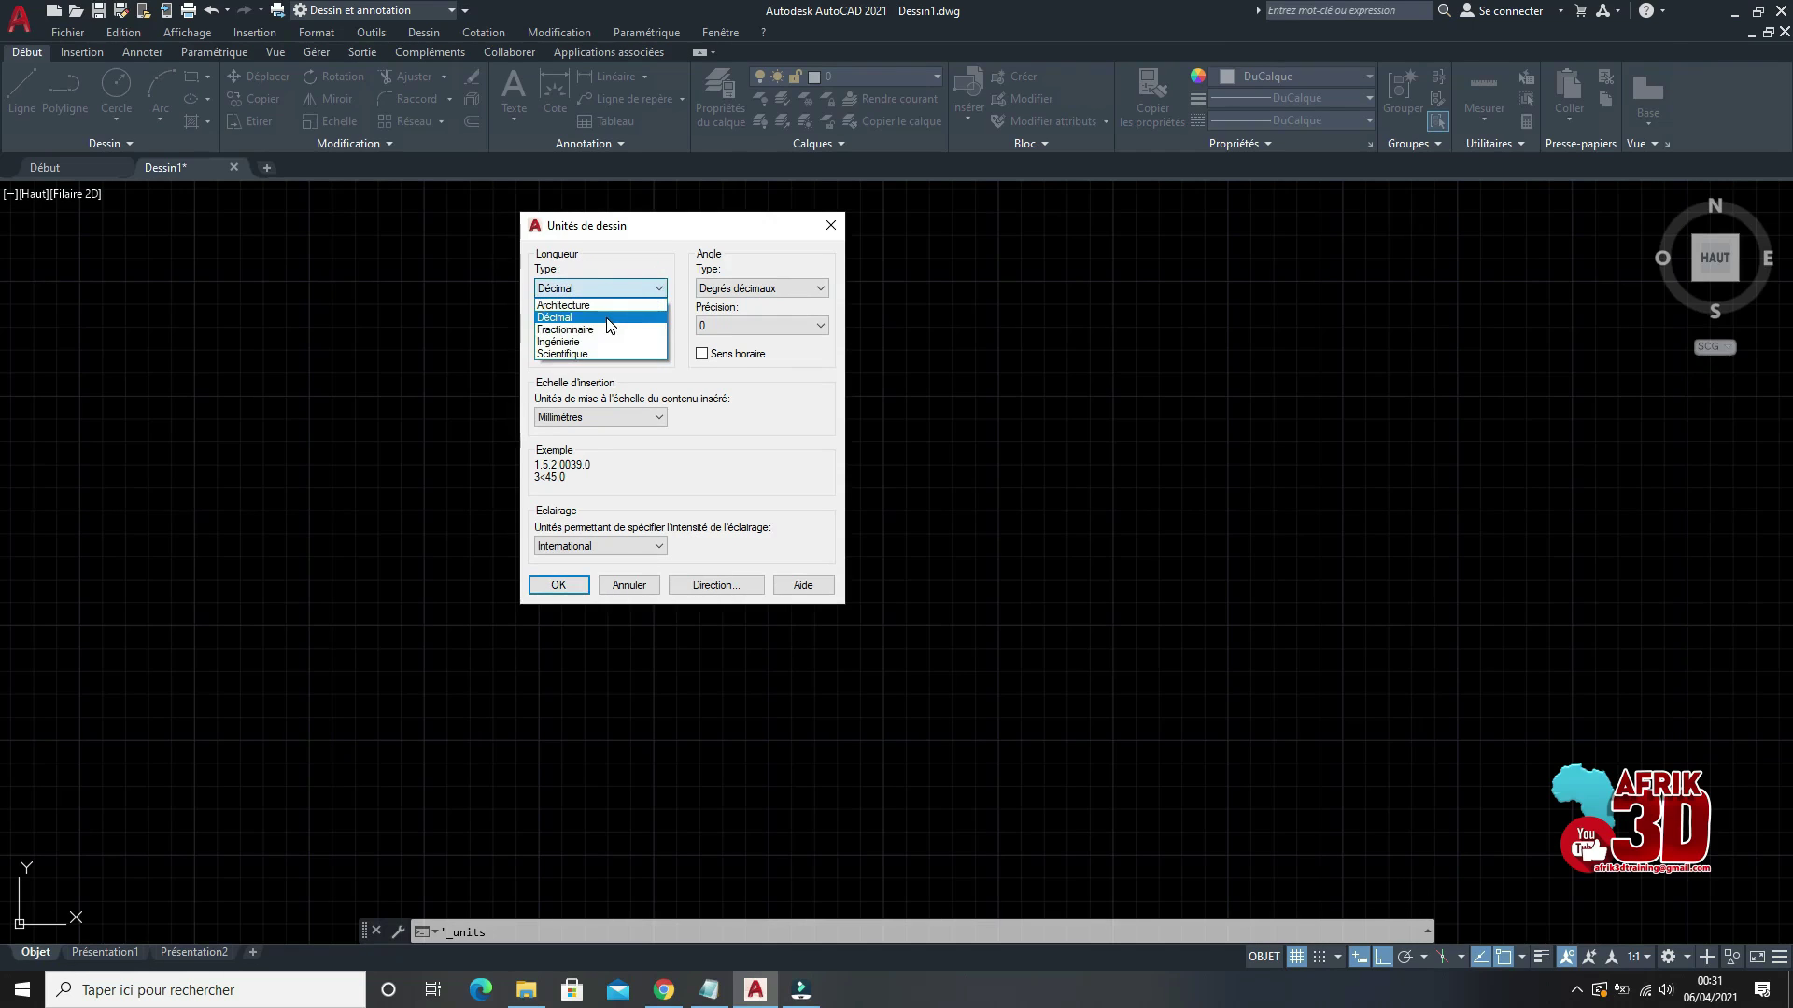
pyautogui.click(609, 325)
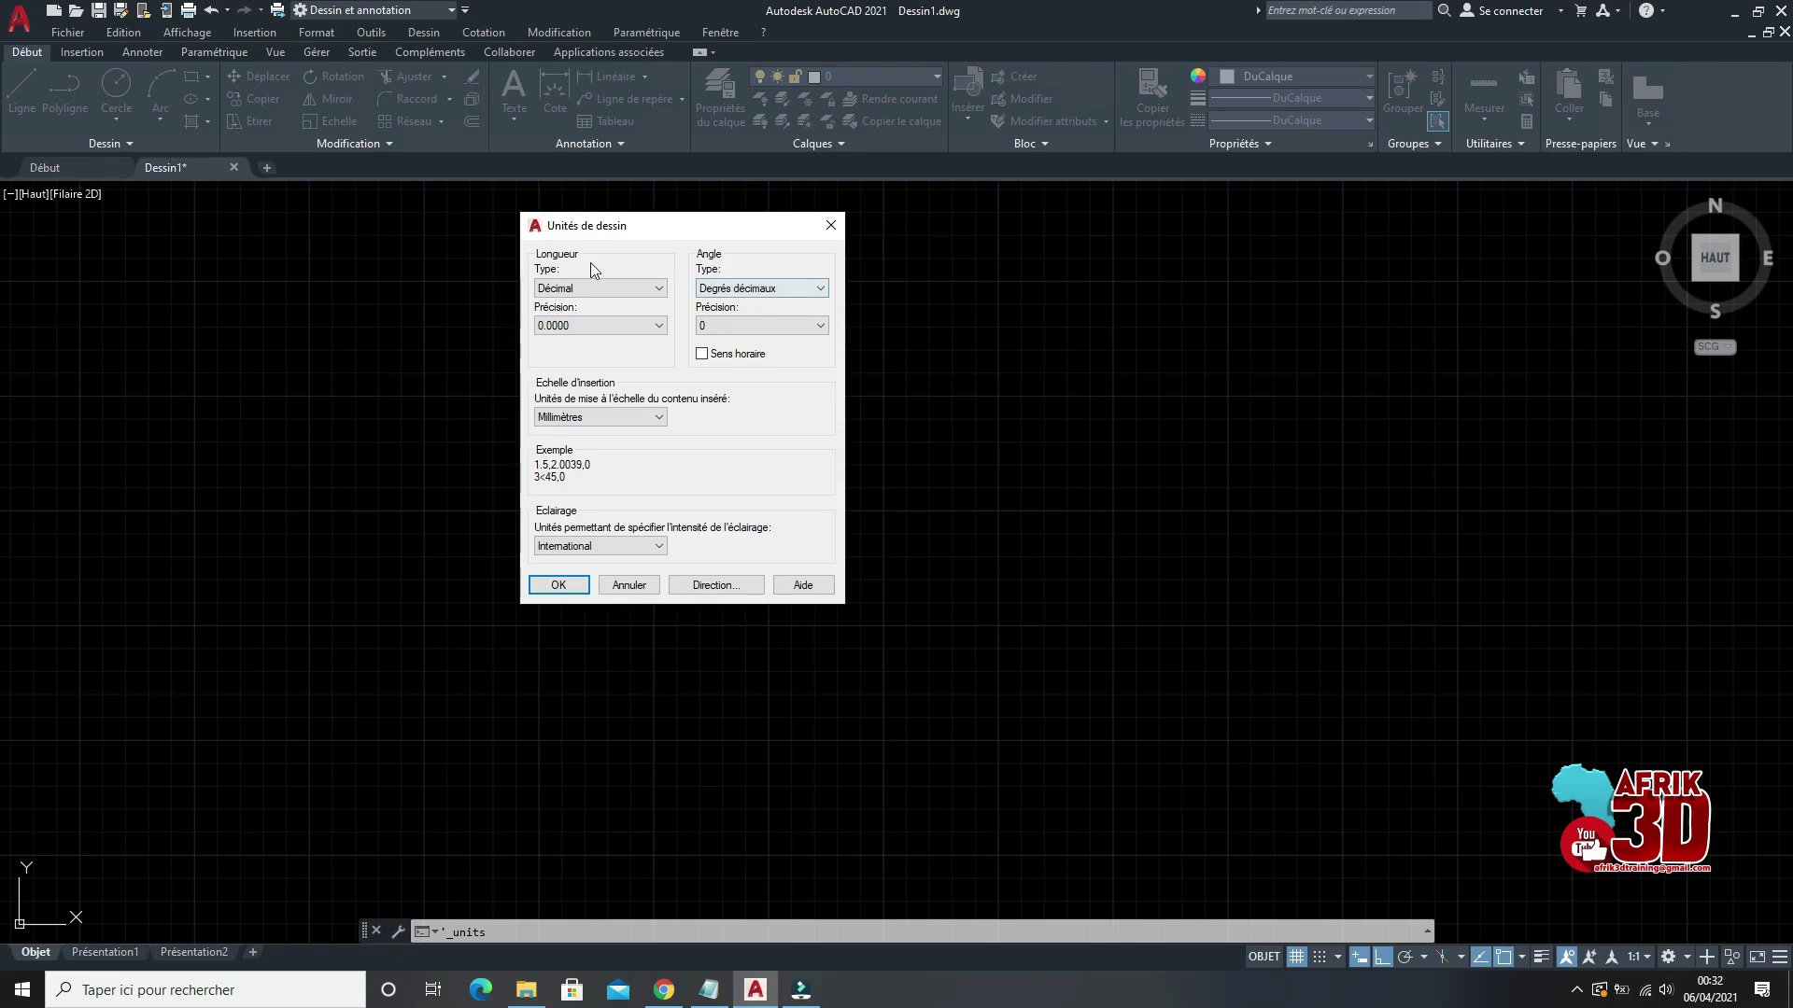
pyautogui.click(567, 288)
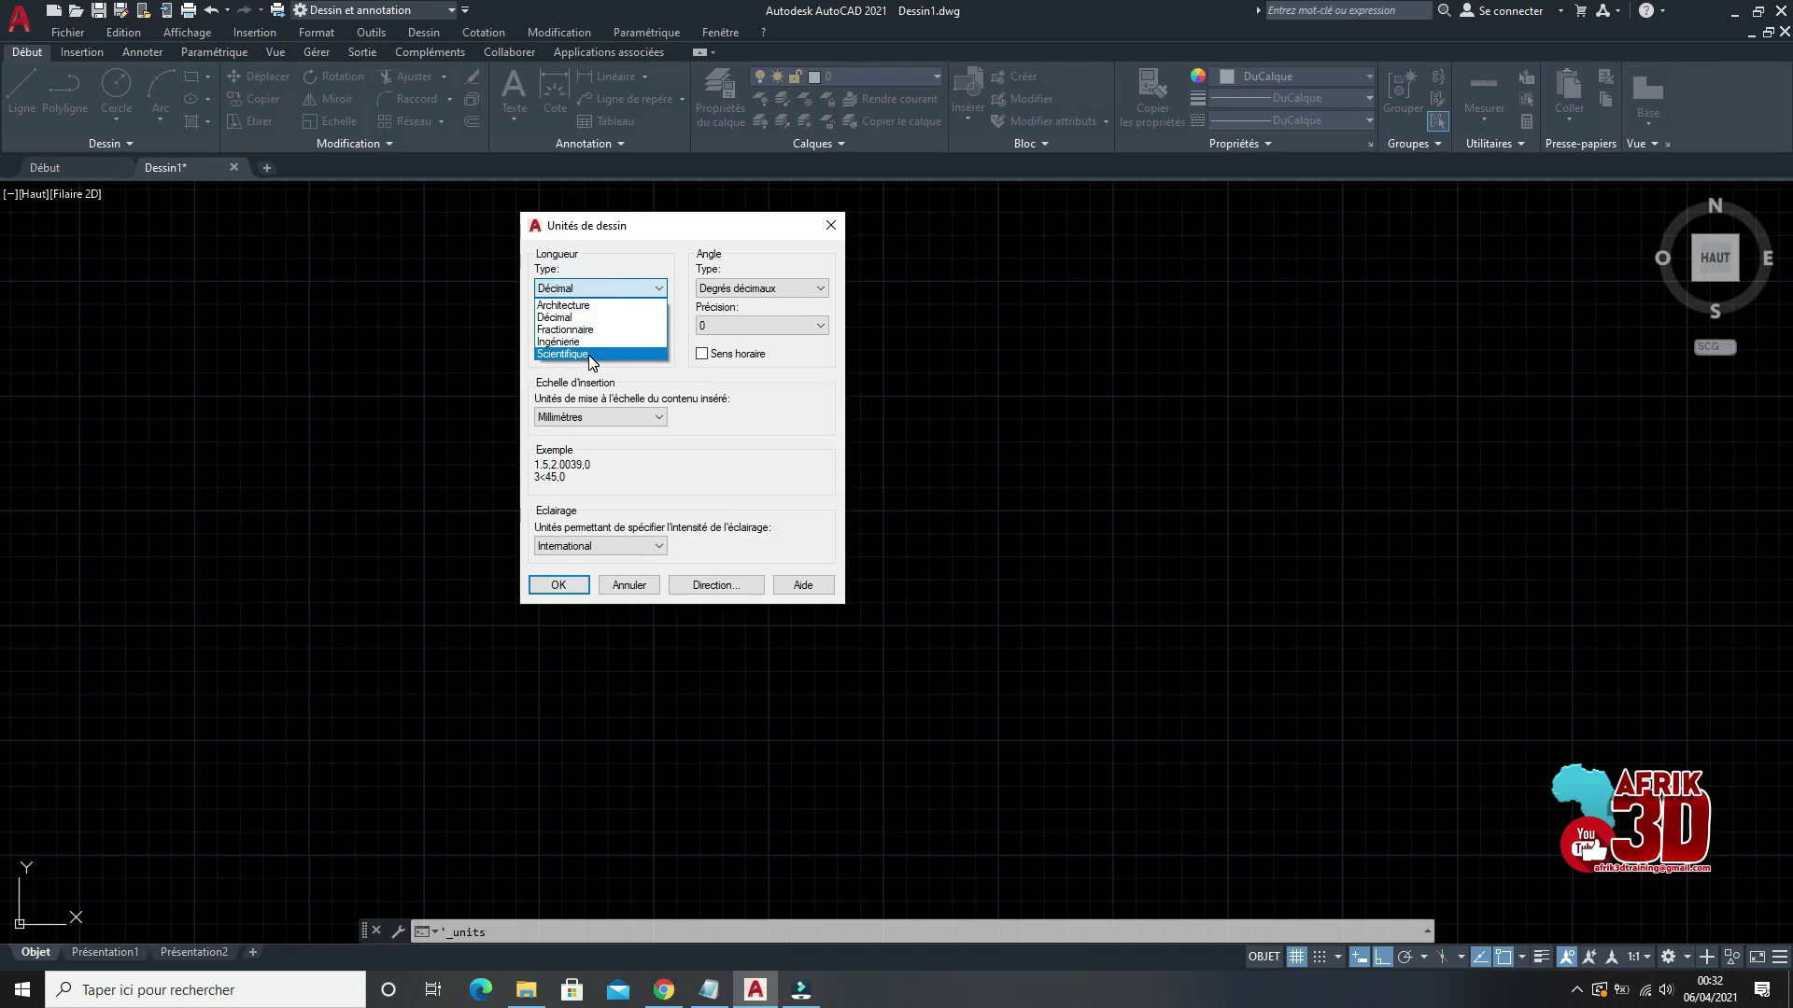
pyautogui.click(574, 317)
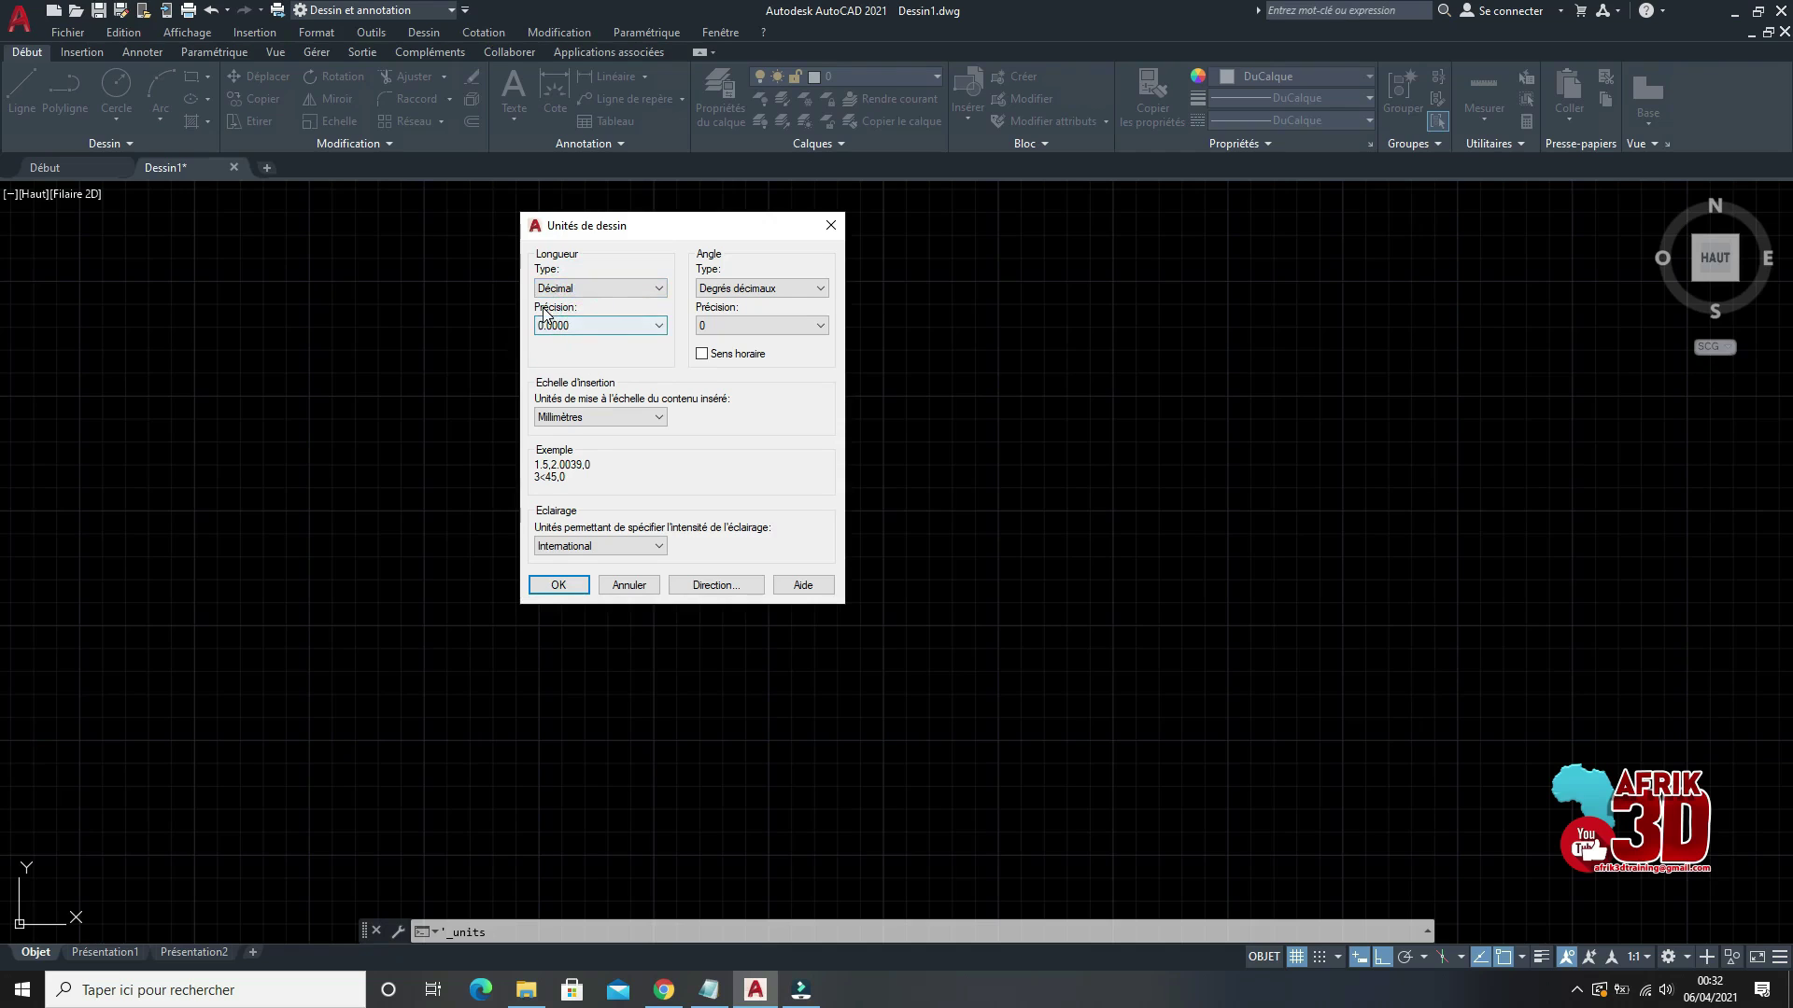
pyautogui.click(624, 325)
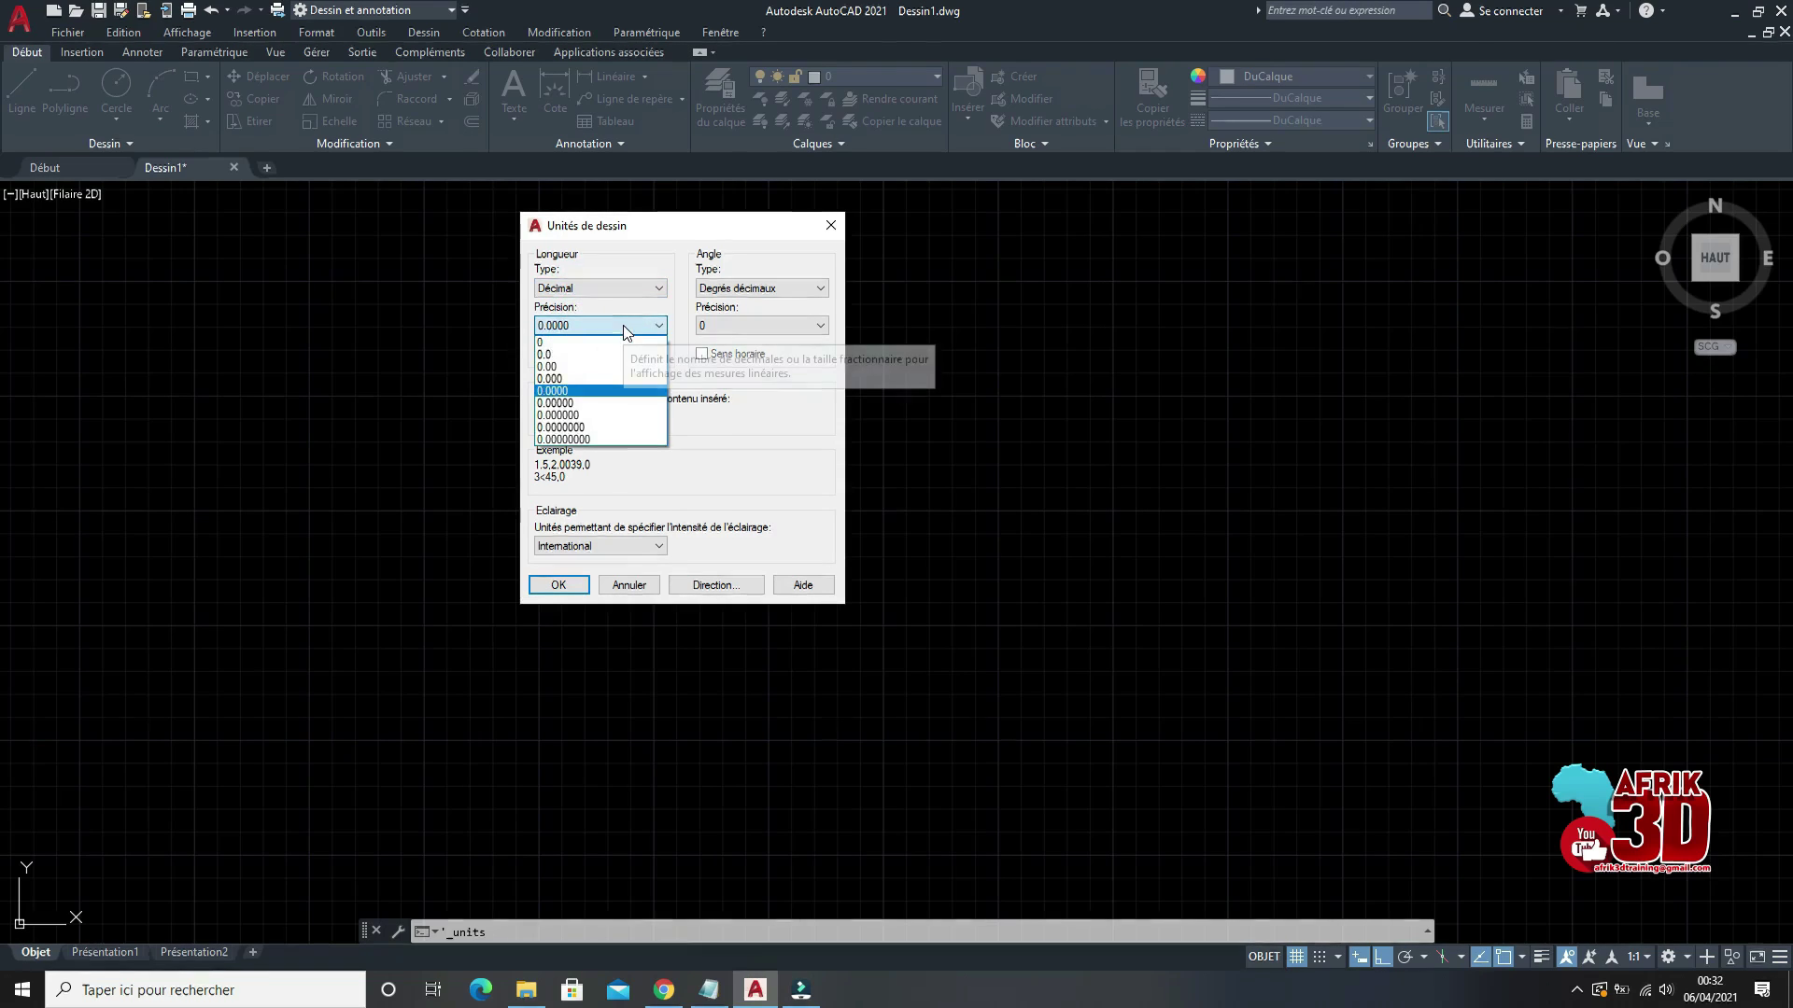
pyautogui.click(590, 367)
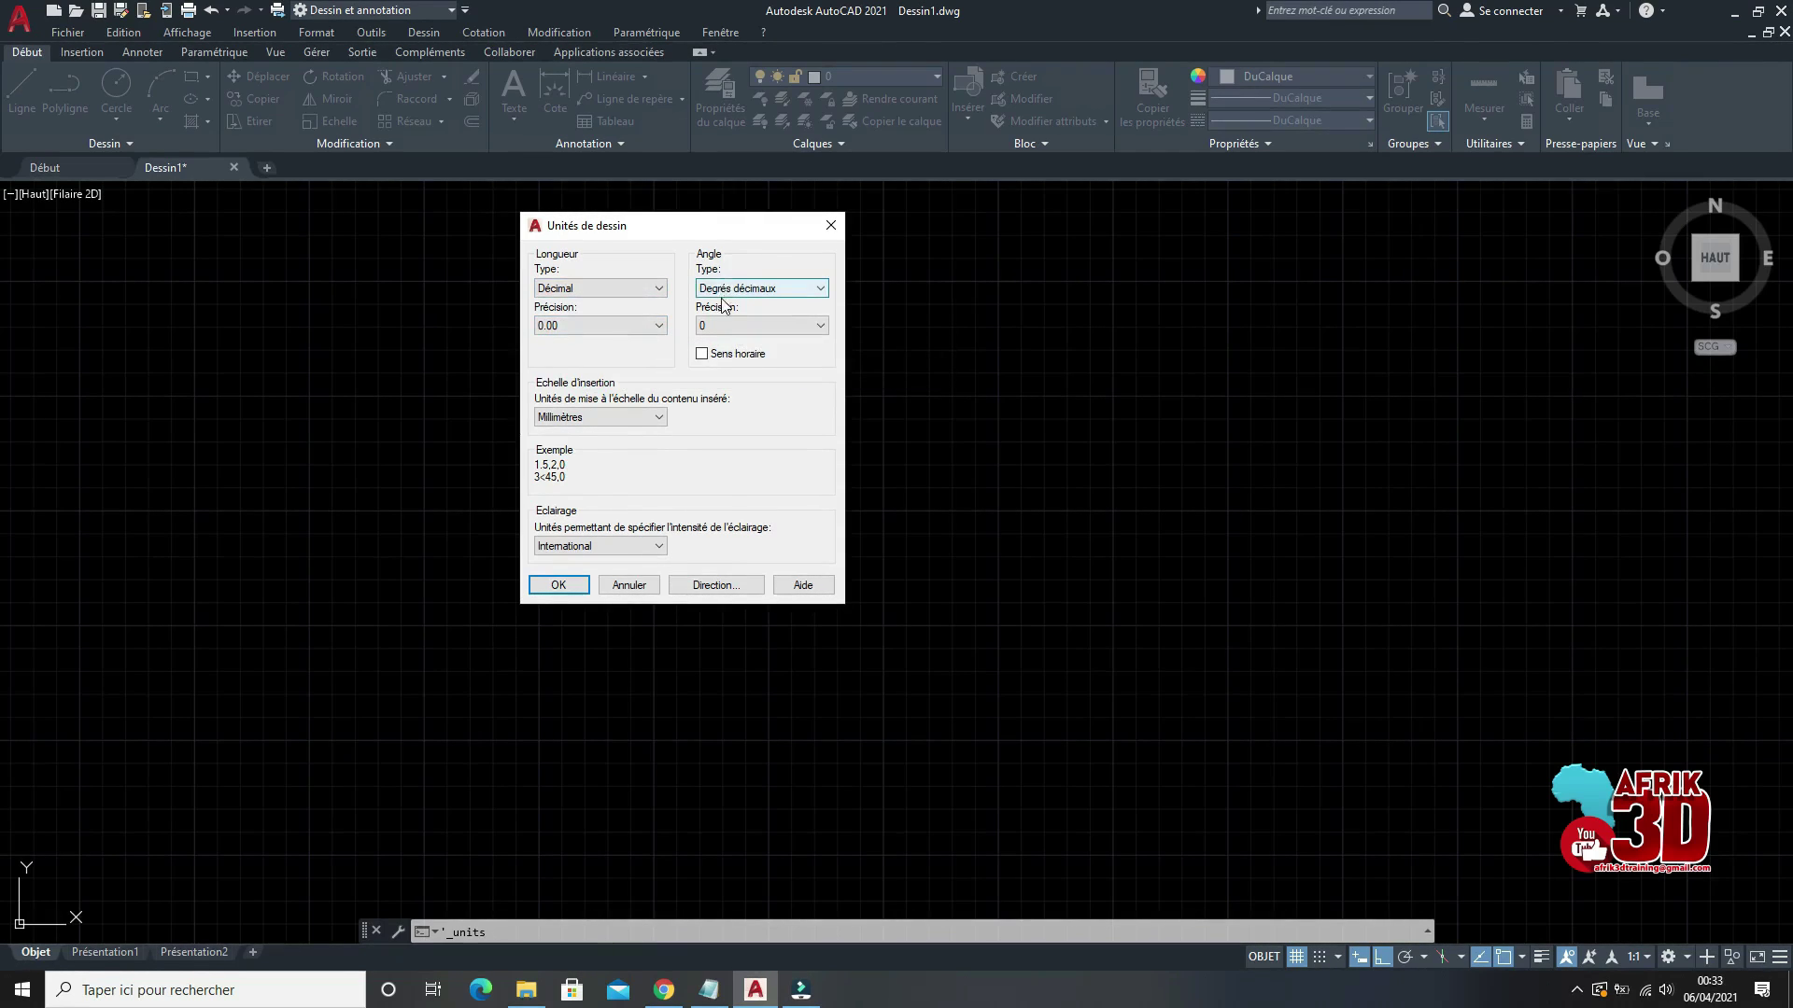
# Step: Set angles to Degrés décimaux with 0 precision, after briefly trying Grades at 0.000g
pyautogui.click(798, 287)
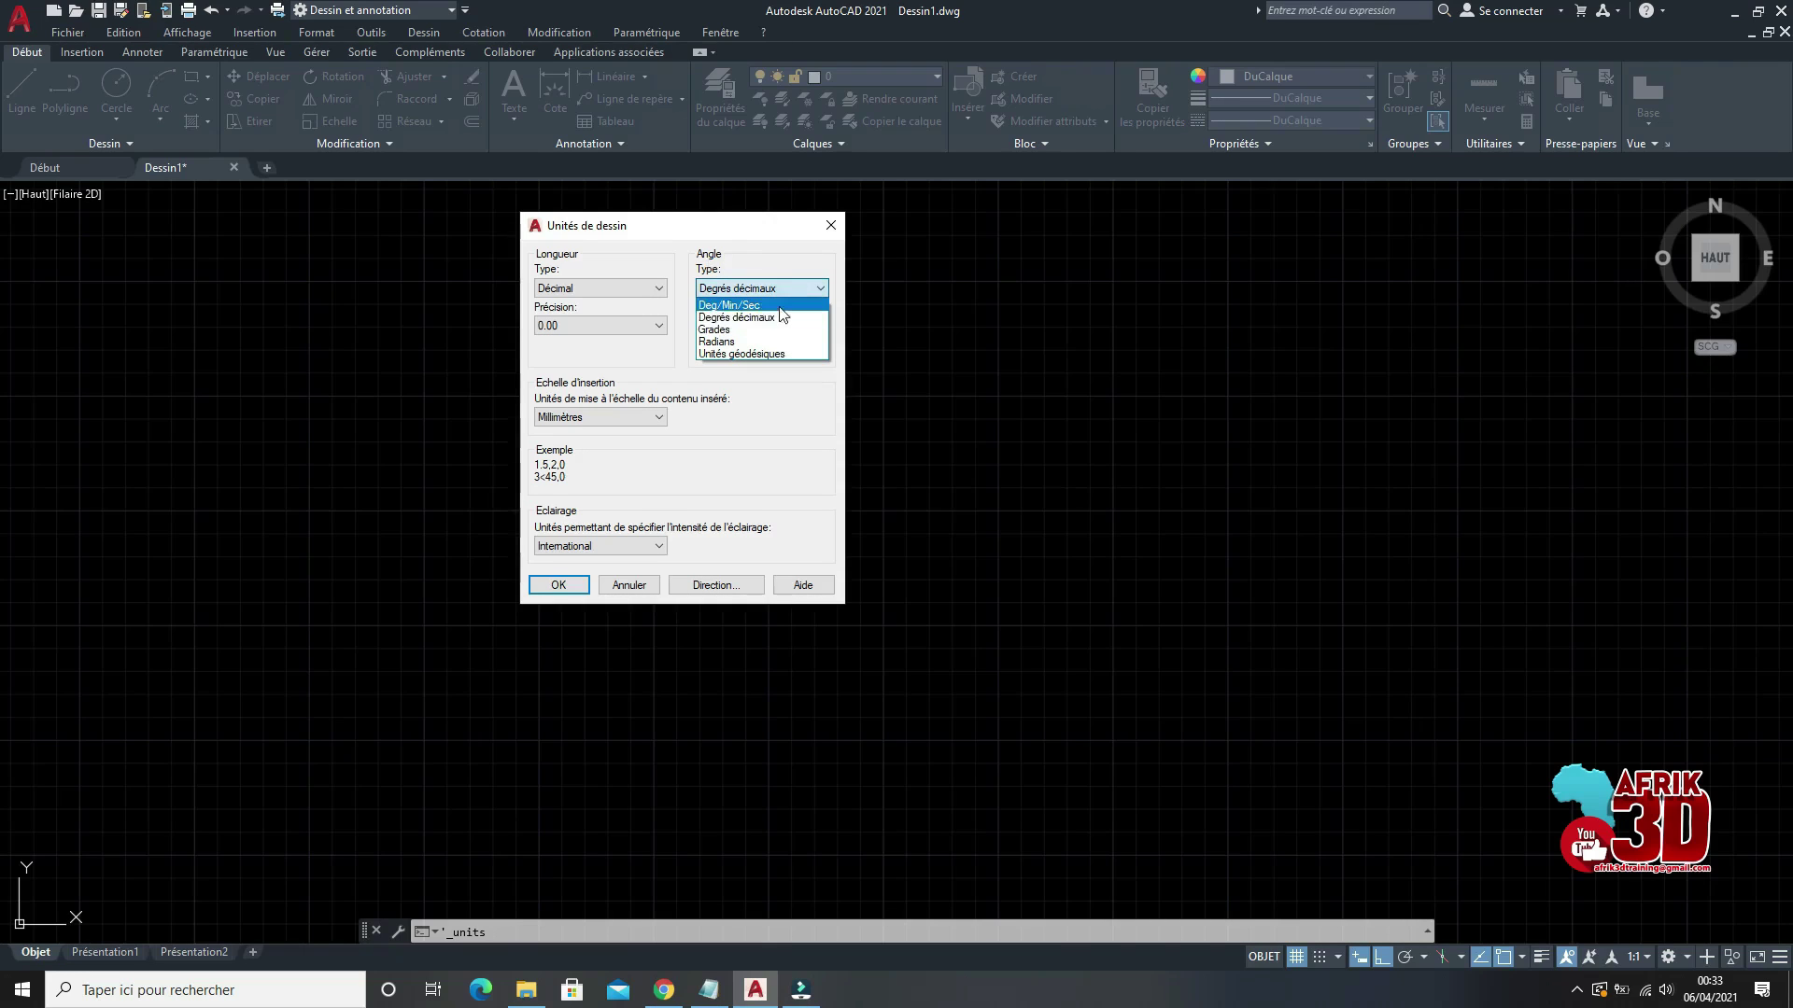
pyautogui.click(774, 323)
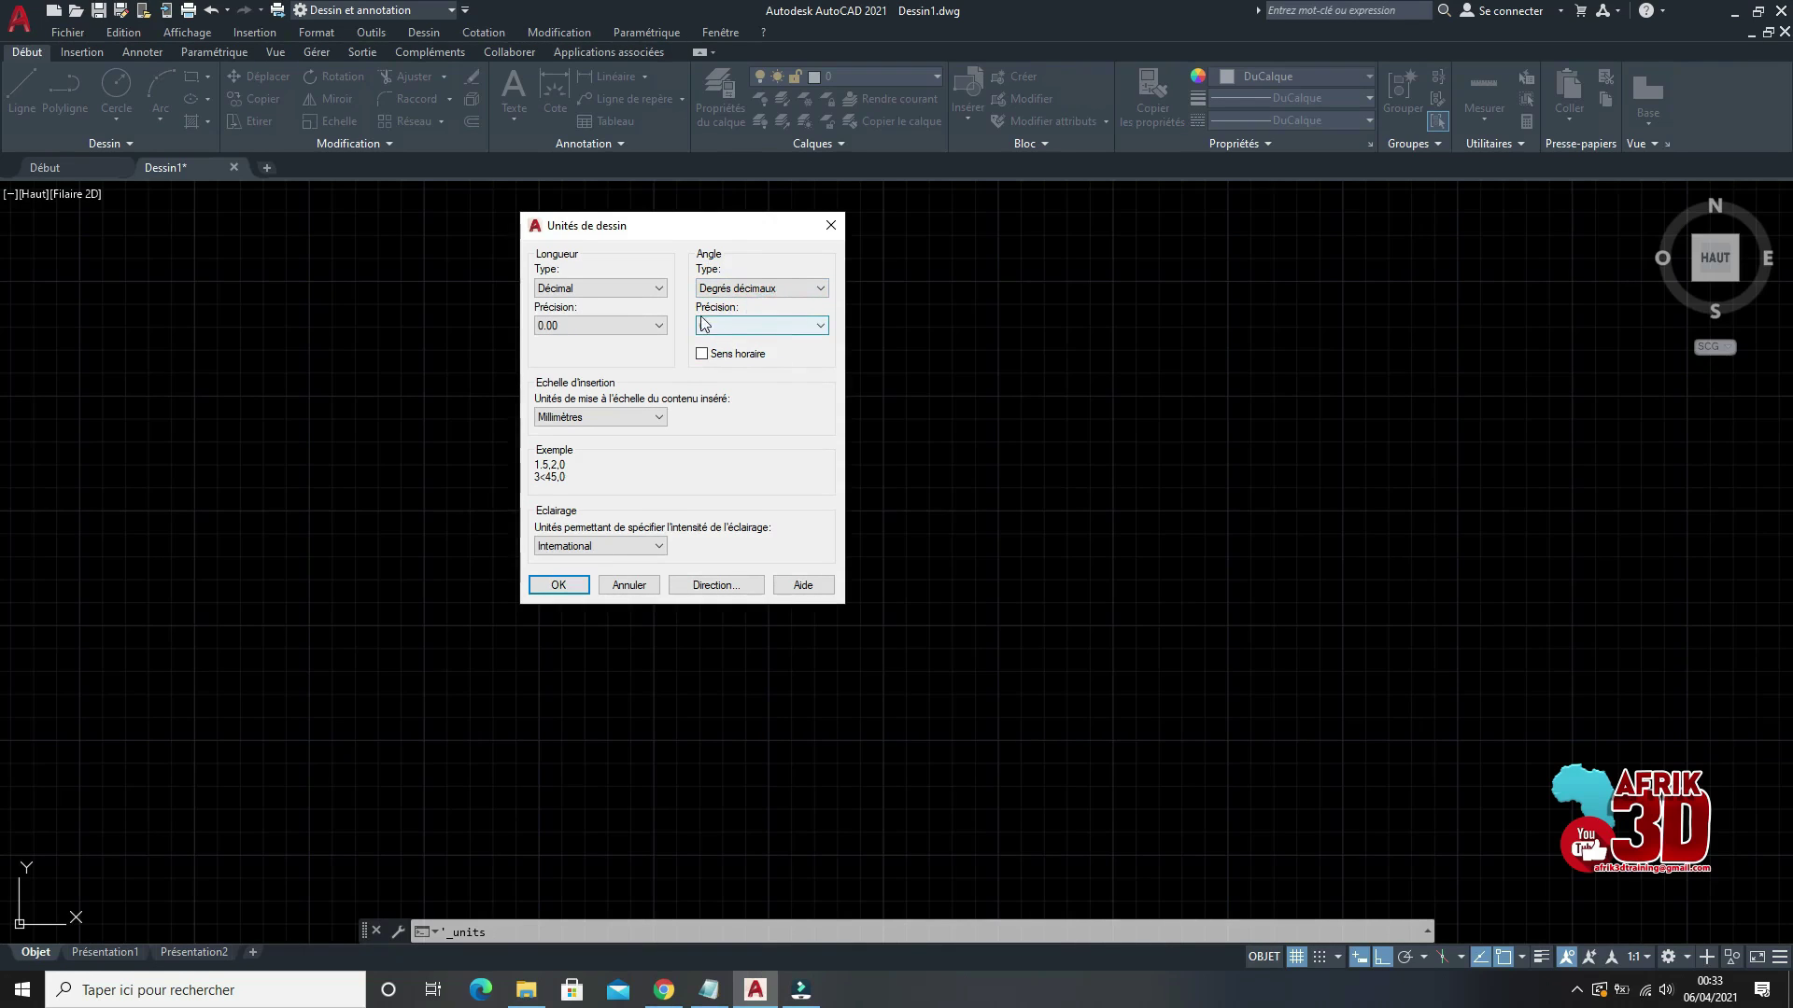
pyautogui.click(808, 334)
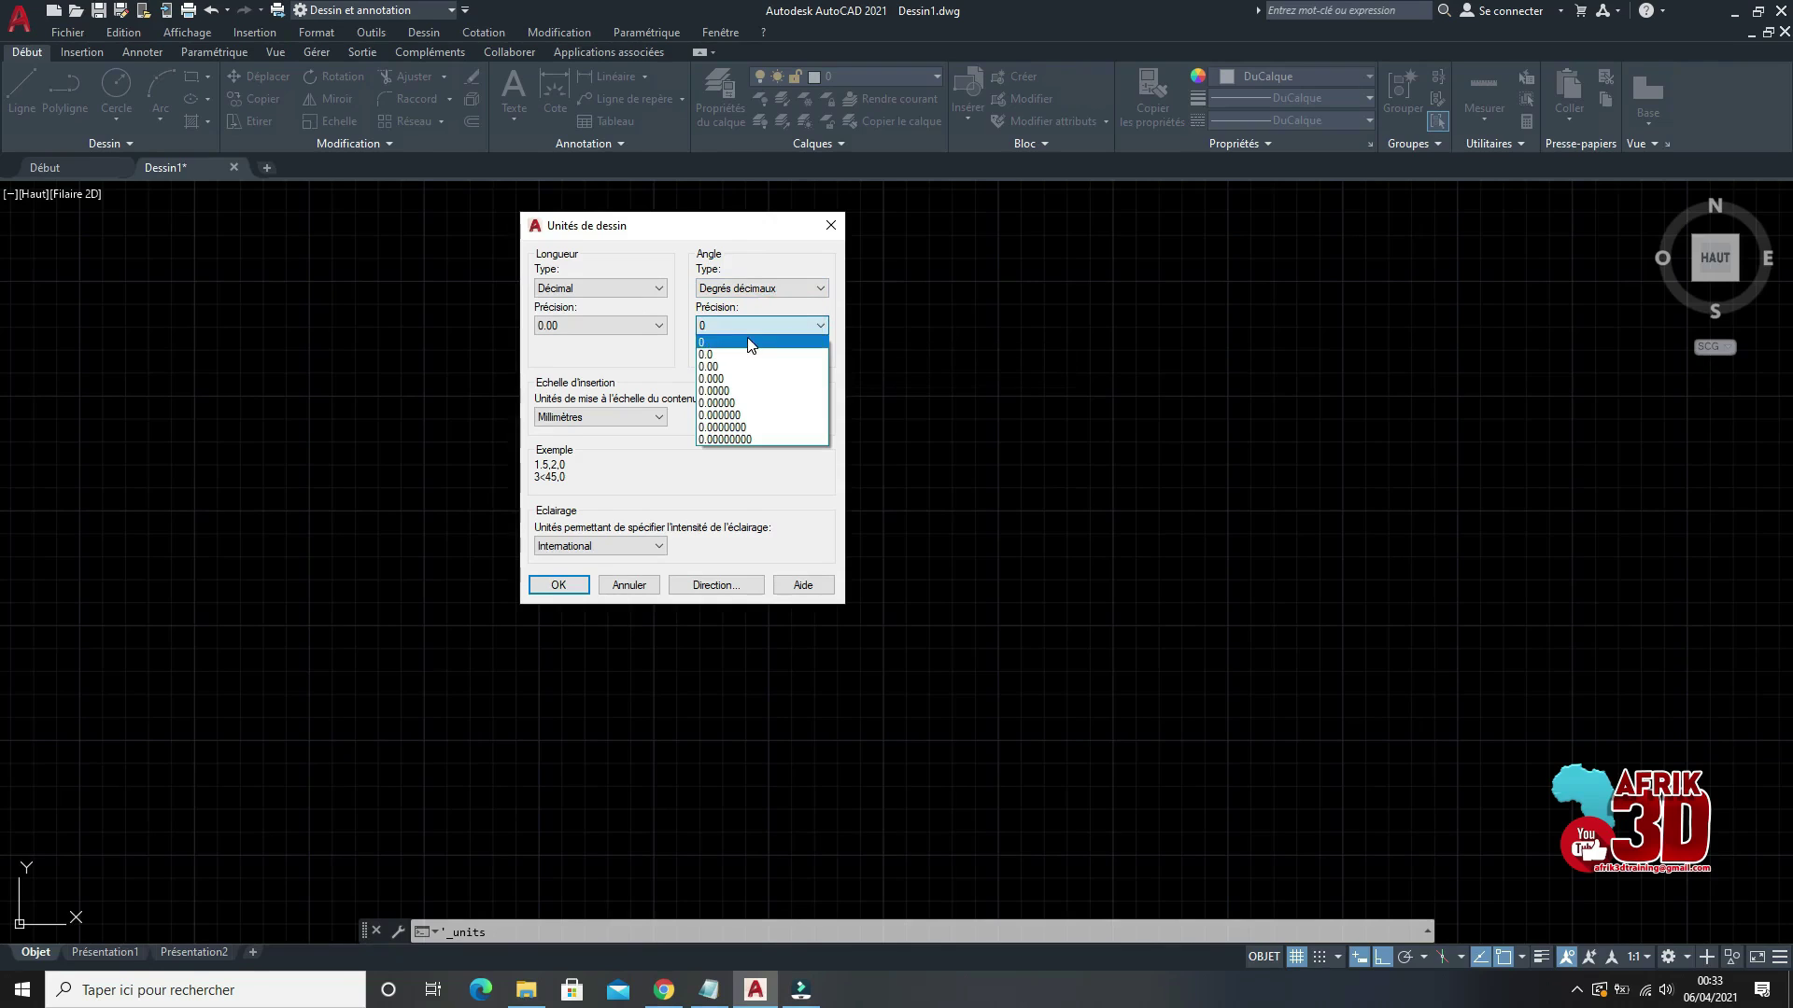
pyautogui.click(798, 340)
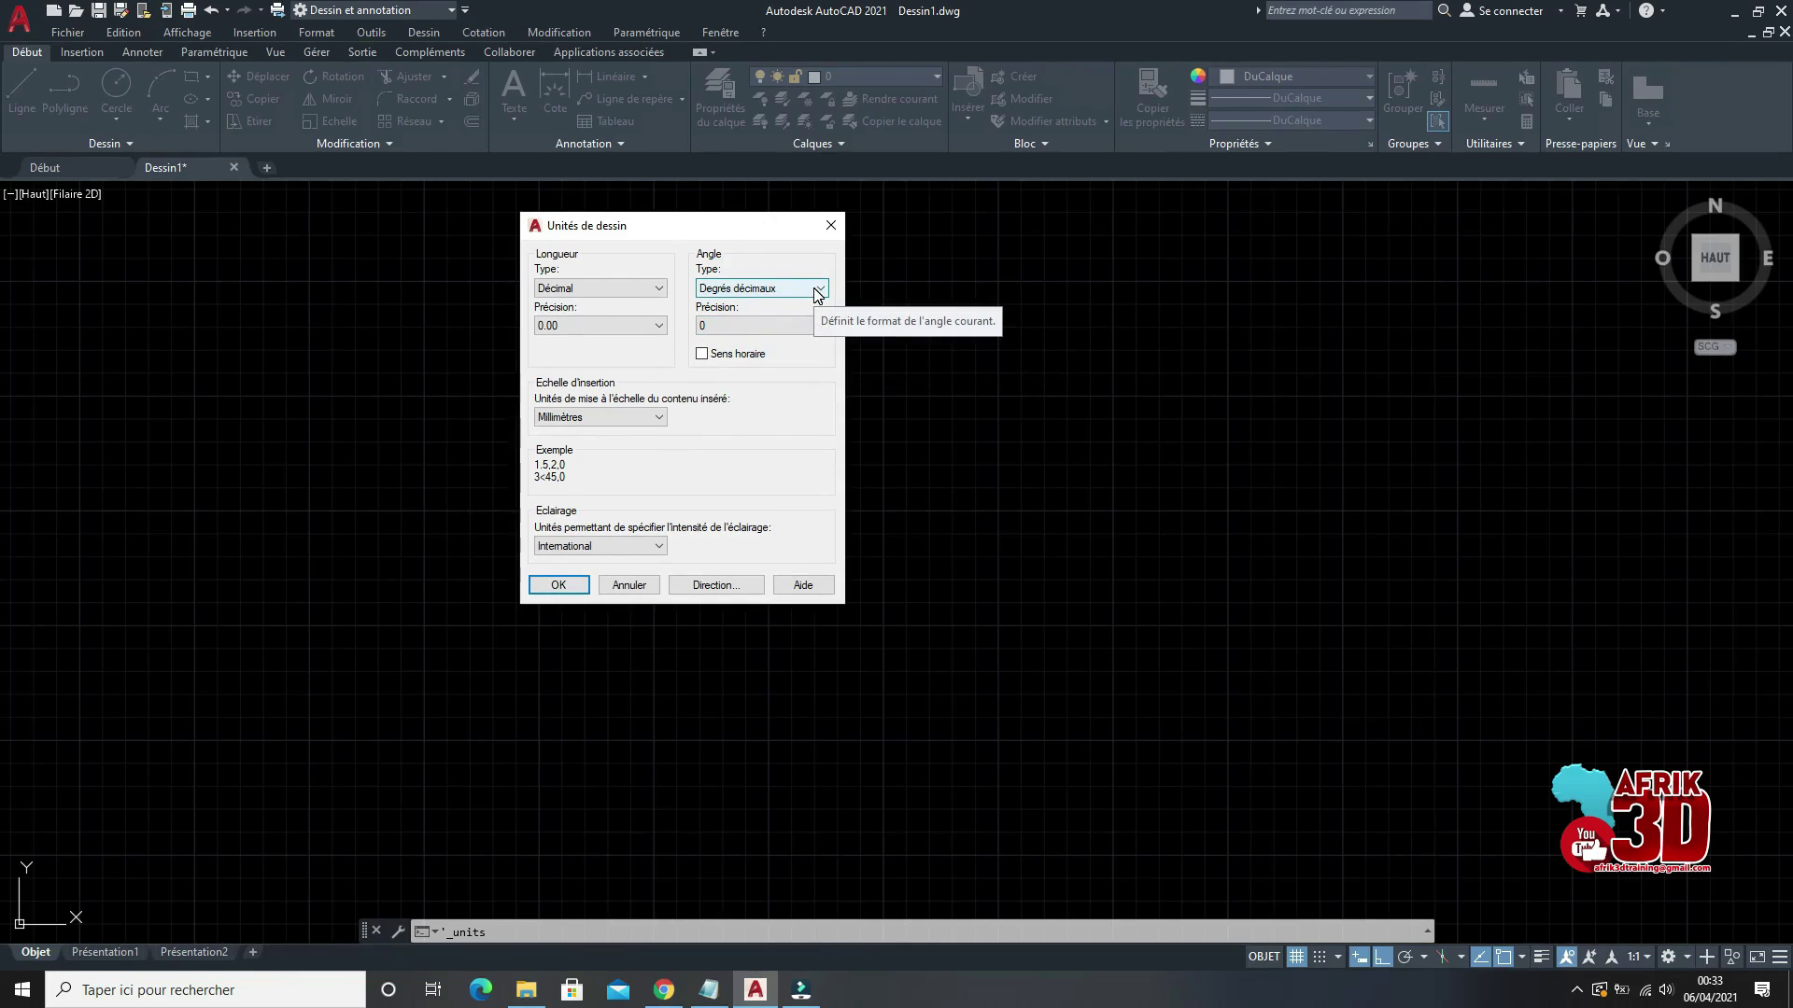
pyautogui.click(818, 291)
pyautogui.click(765, 331)
pyautogui.click(760, 326)
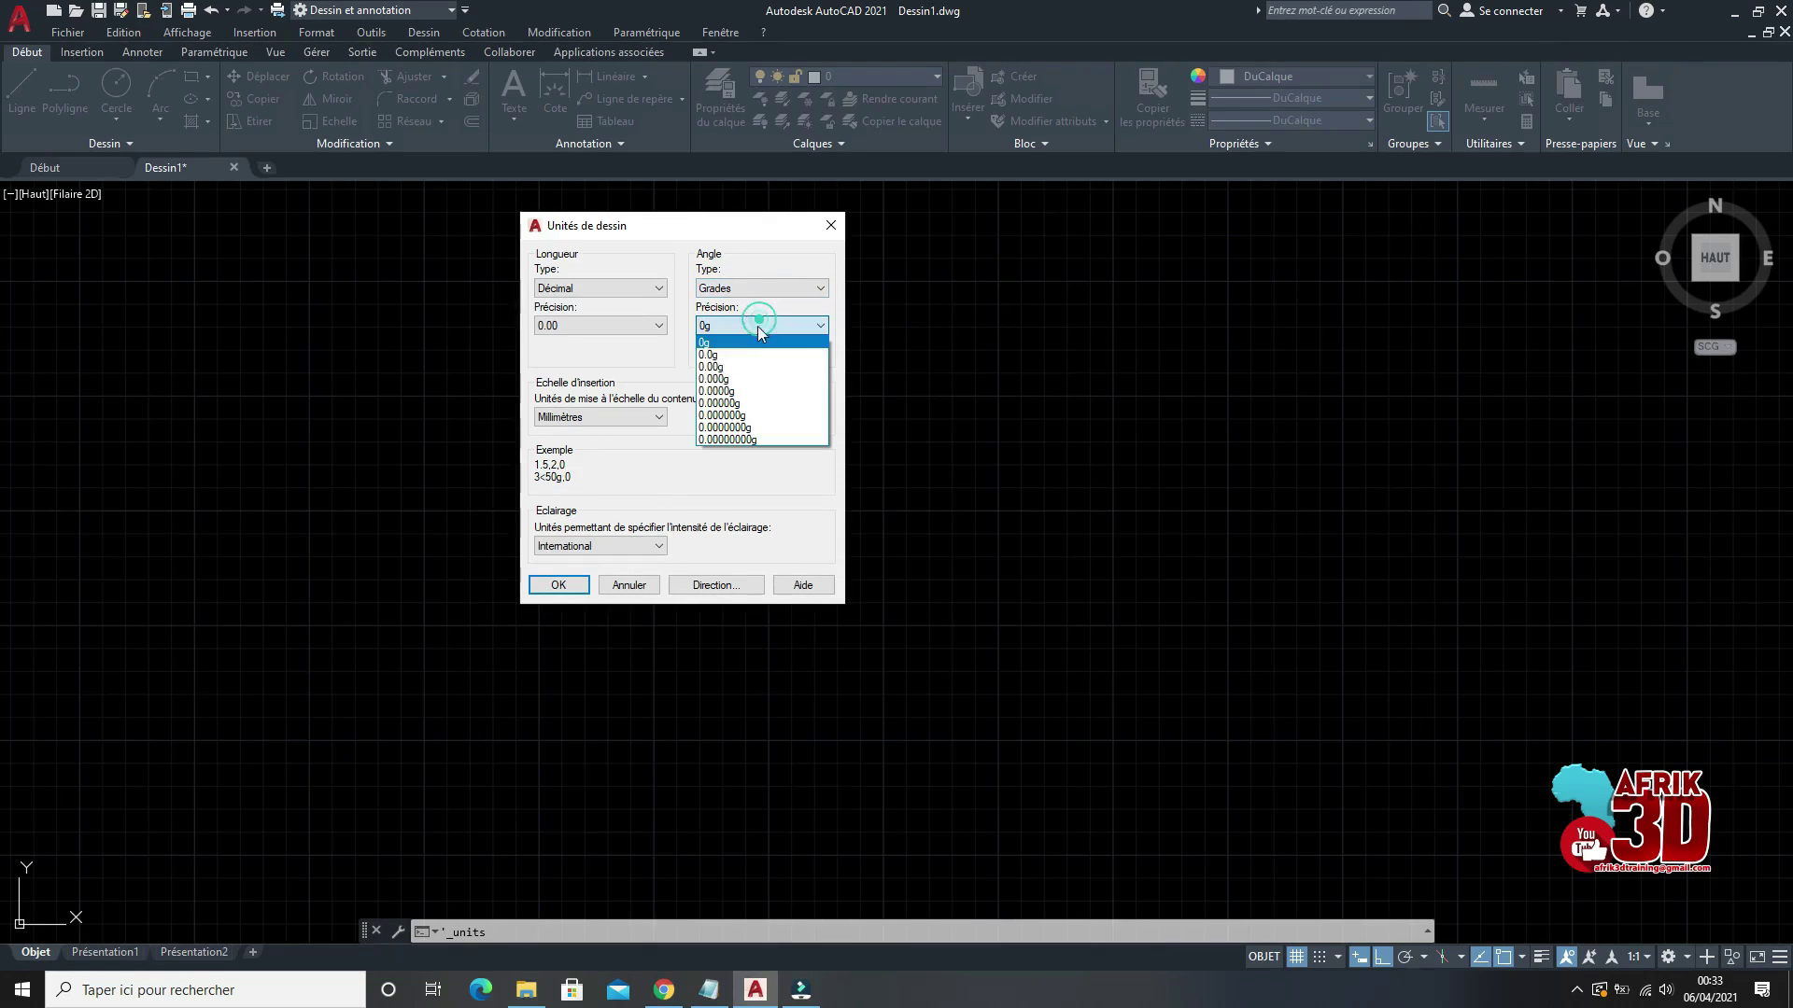
pyautogui.click(734, 378)
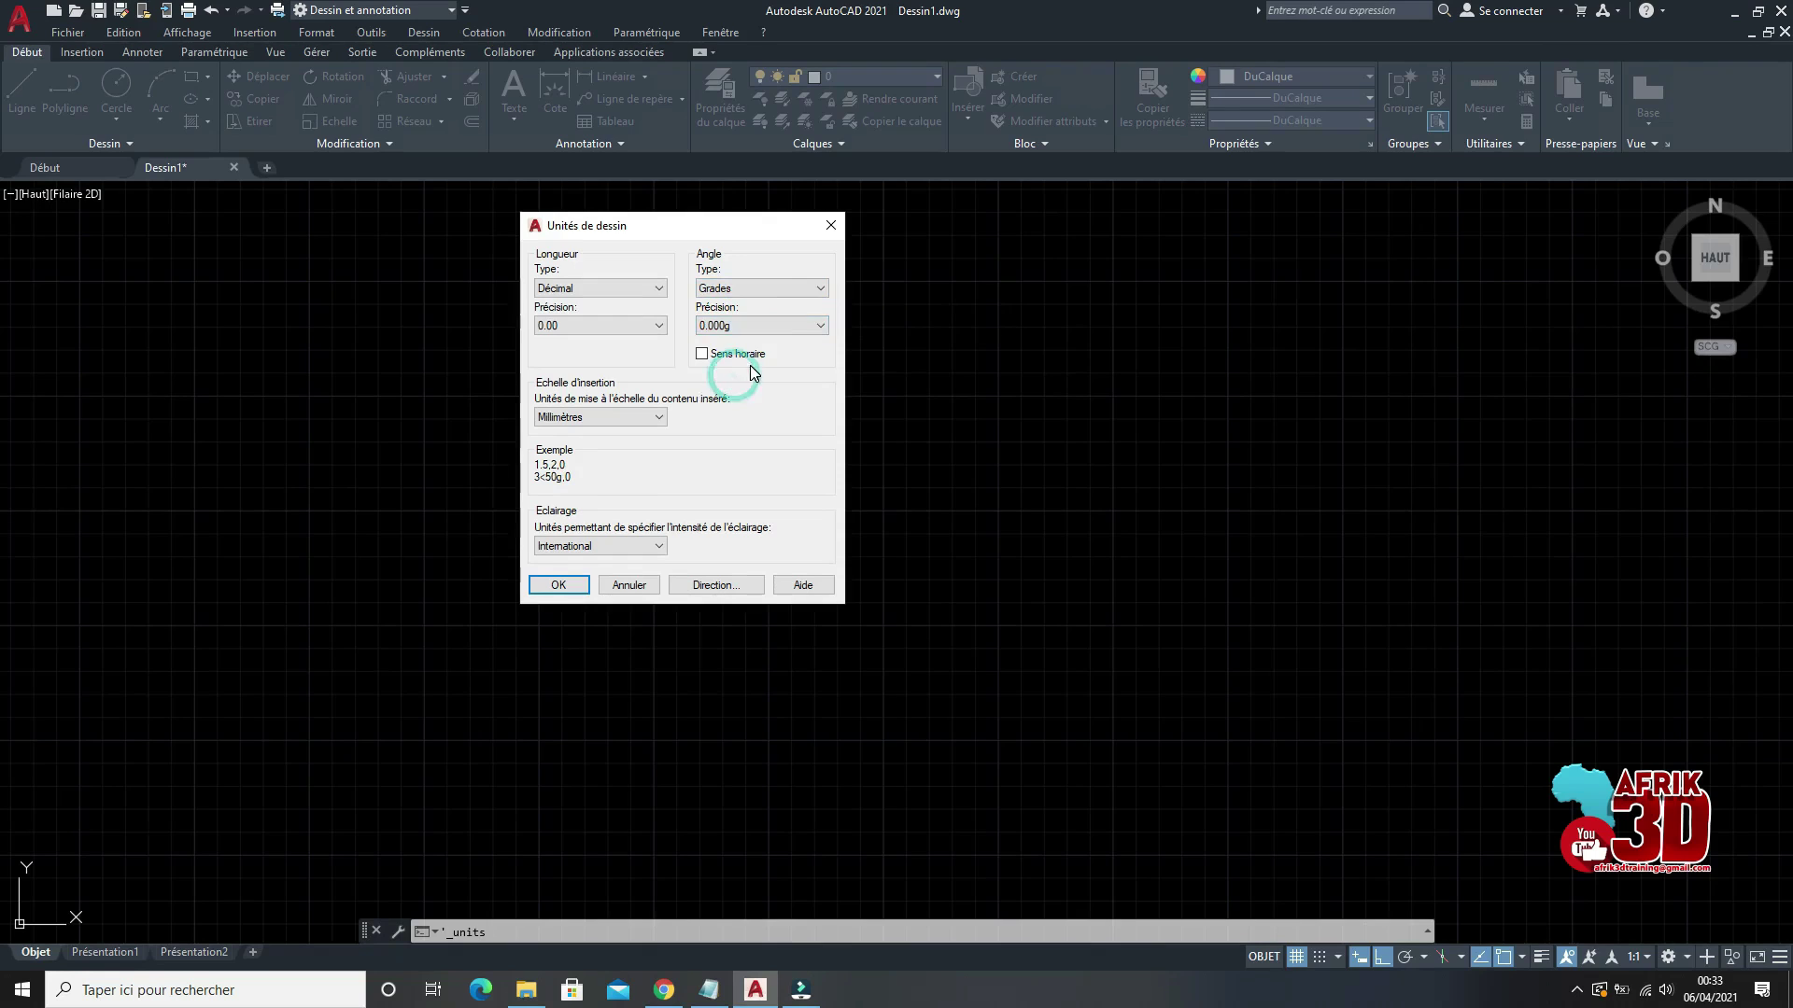
pyautogui.click(820, 294)
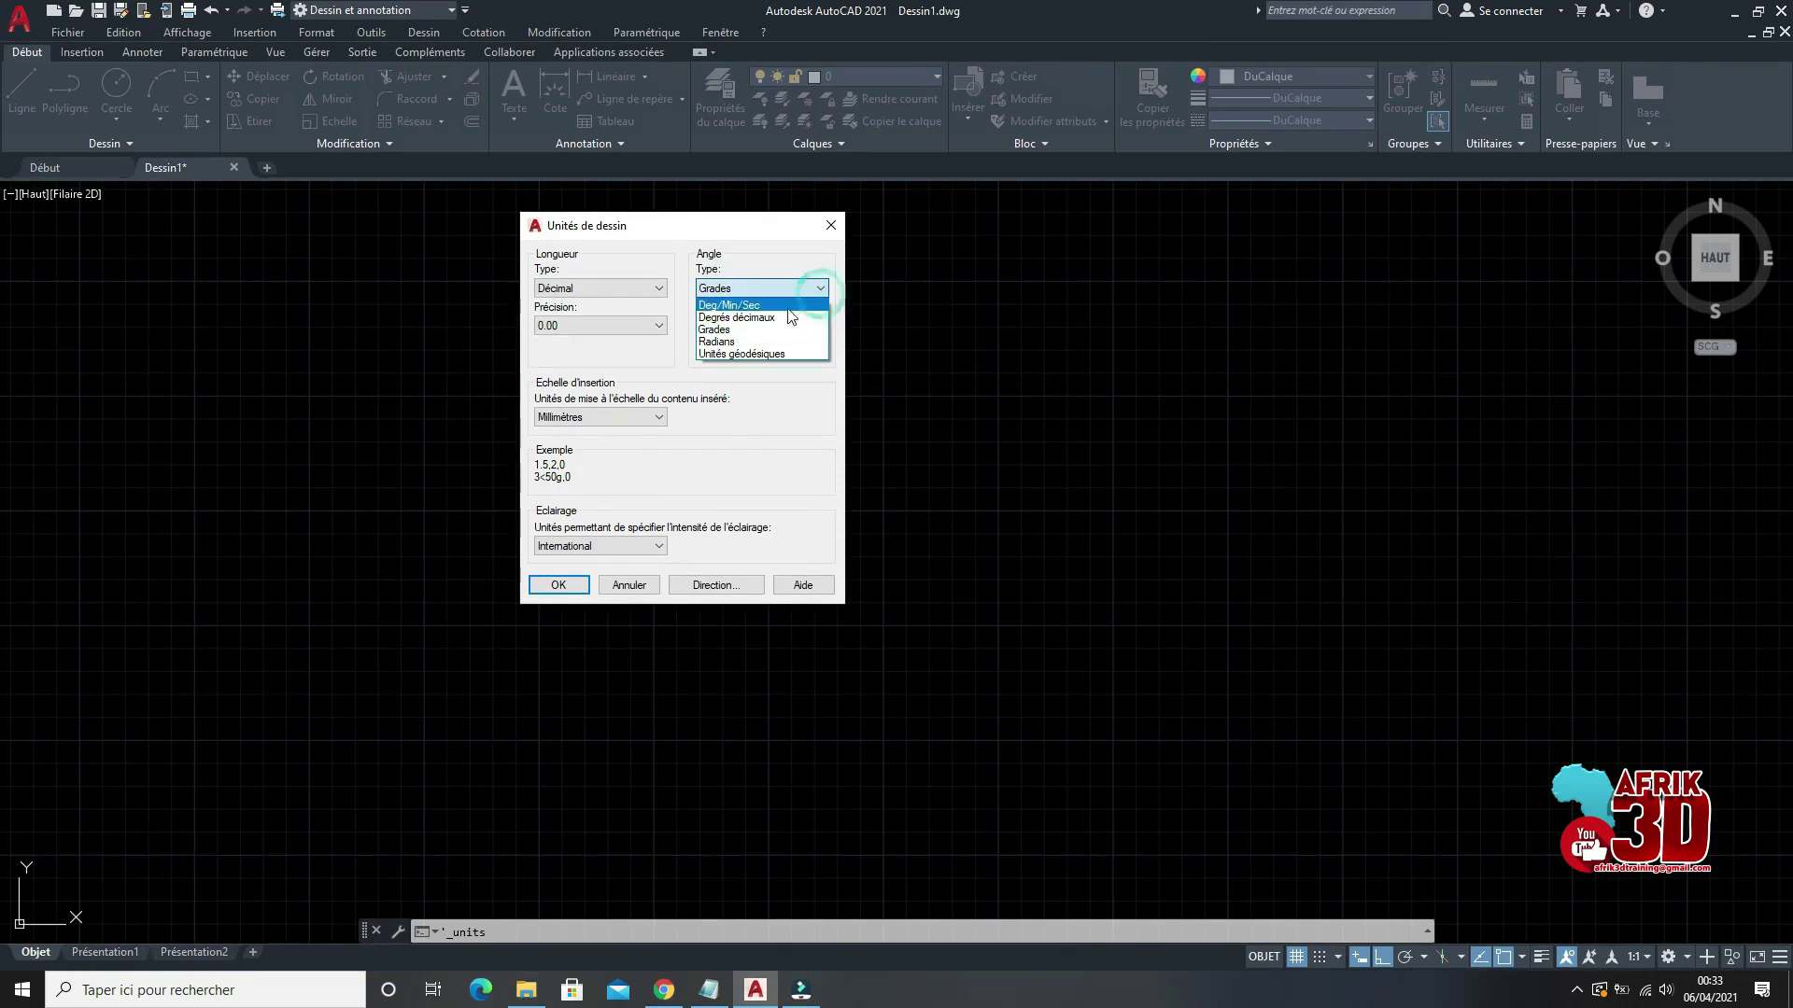
pyautogui.click(777, 310)
pyautogui.click(779, 322)
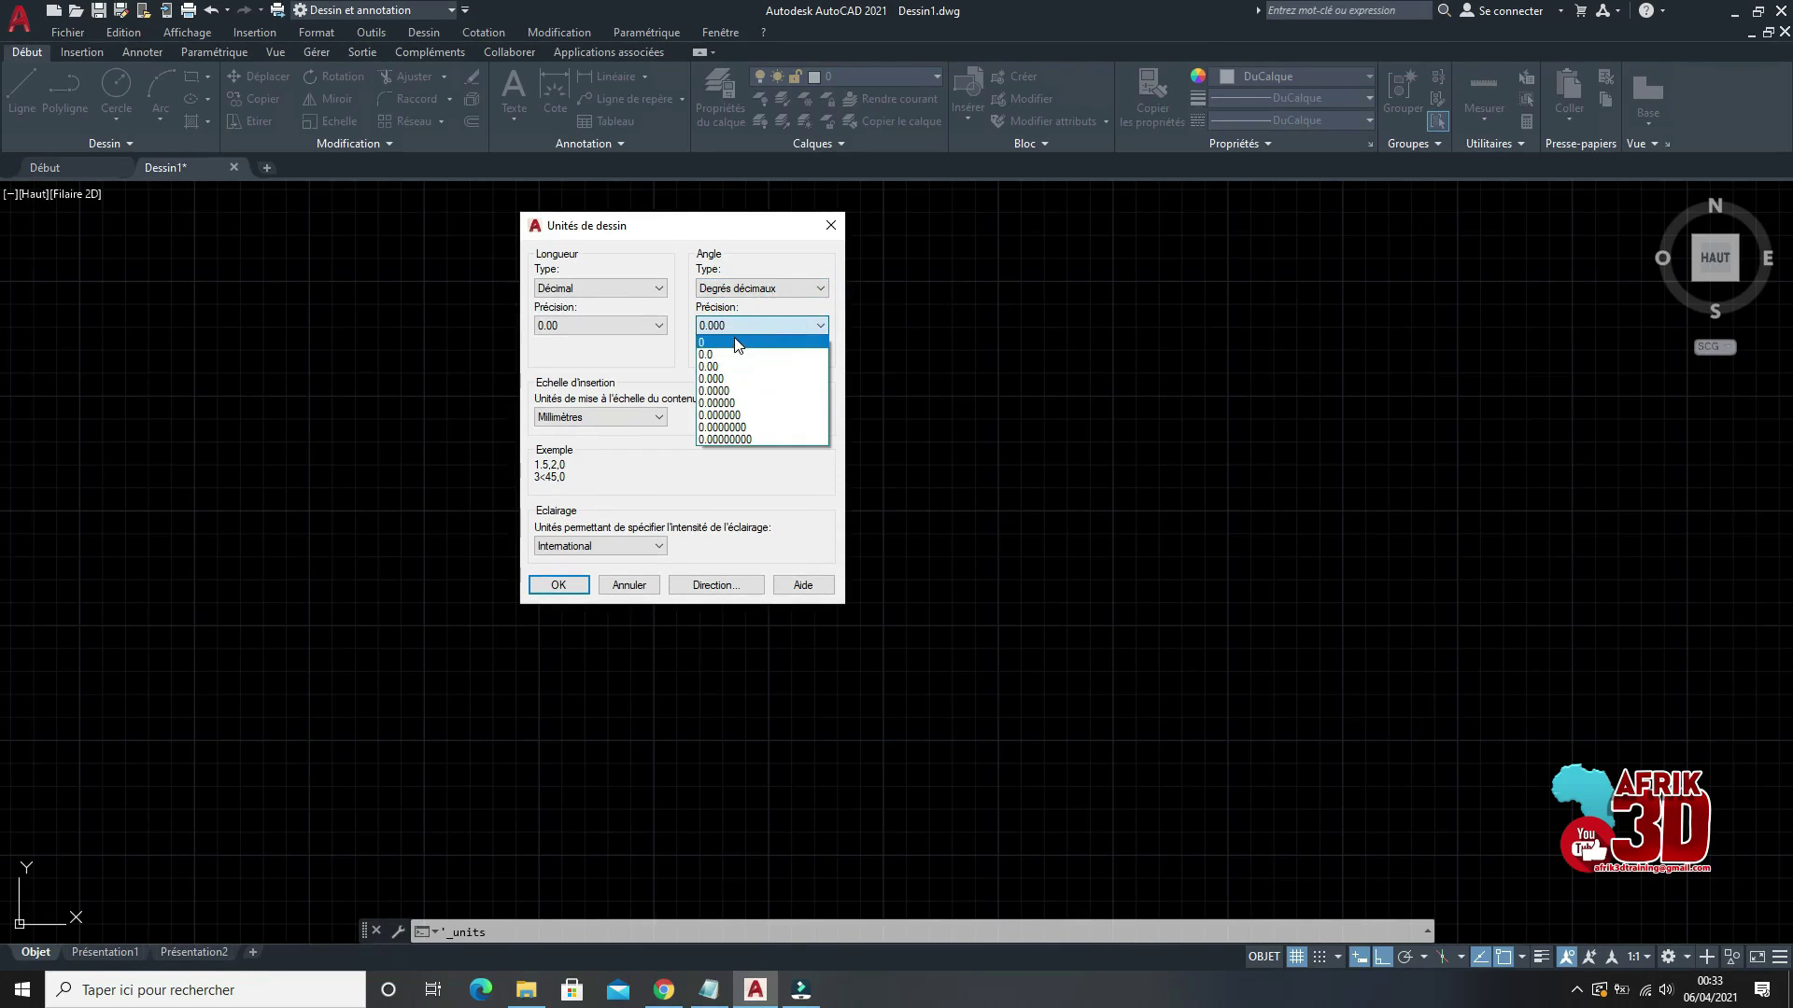
pyautogui.click(736, 340)
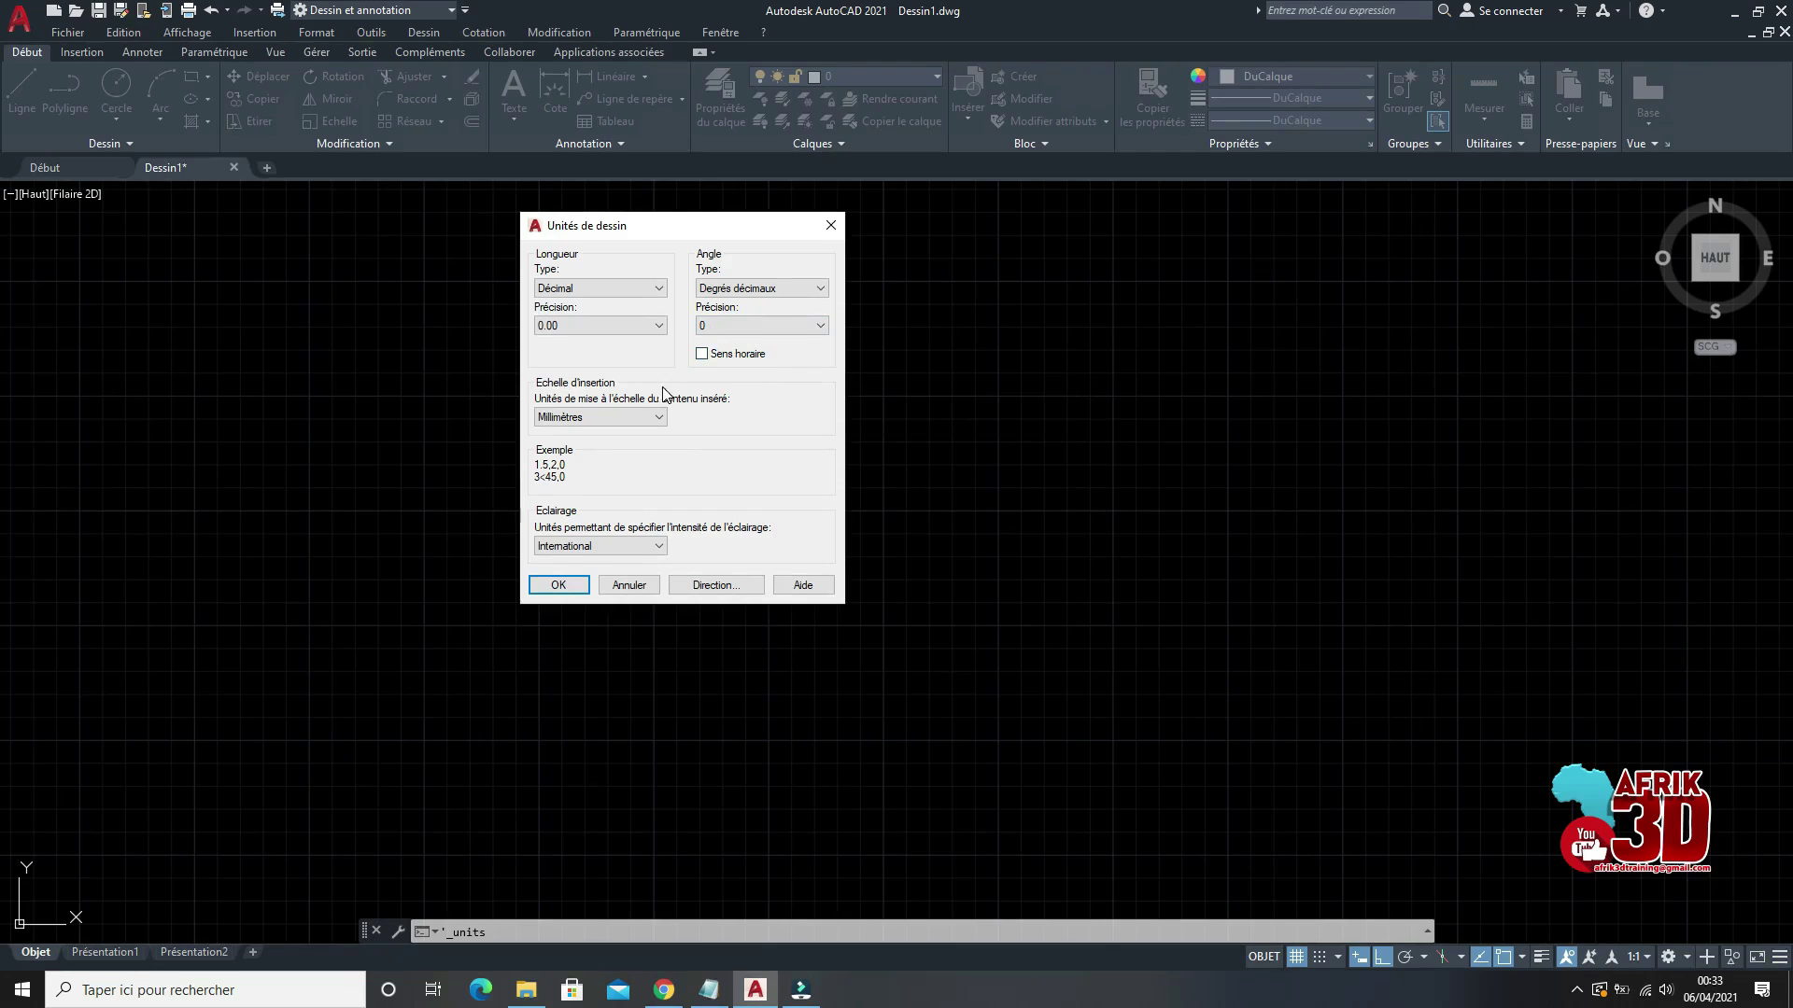
# Step: Set insertion units to Centimètres and keep International lighting units
pyautogui.click(659, 416)
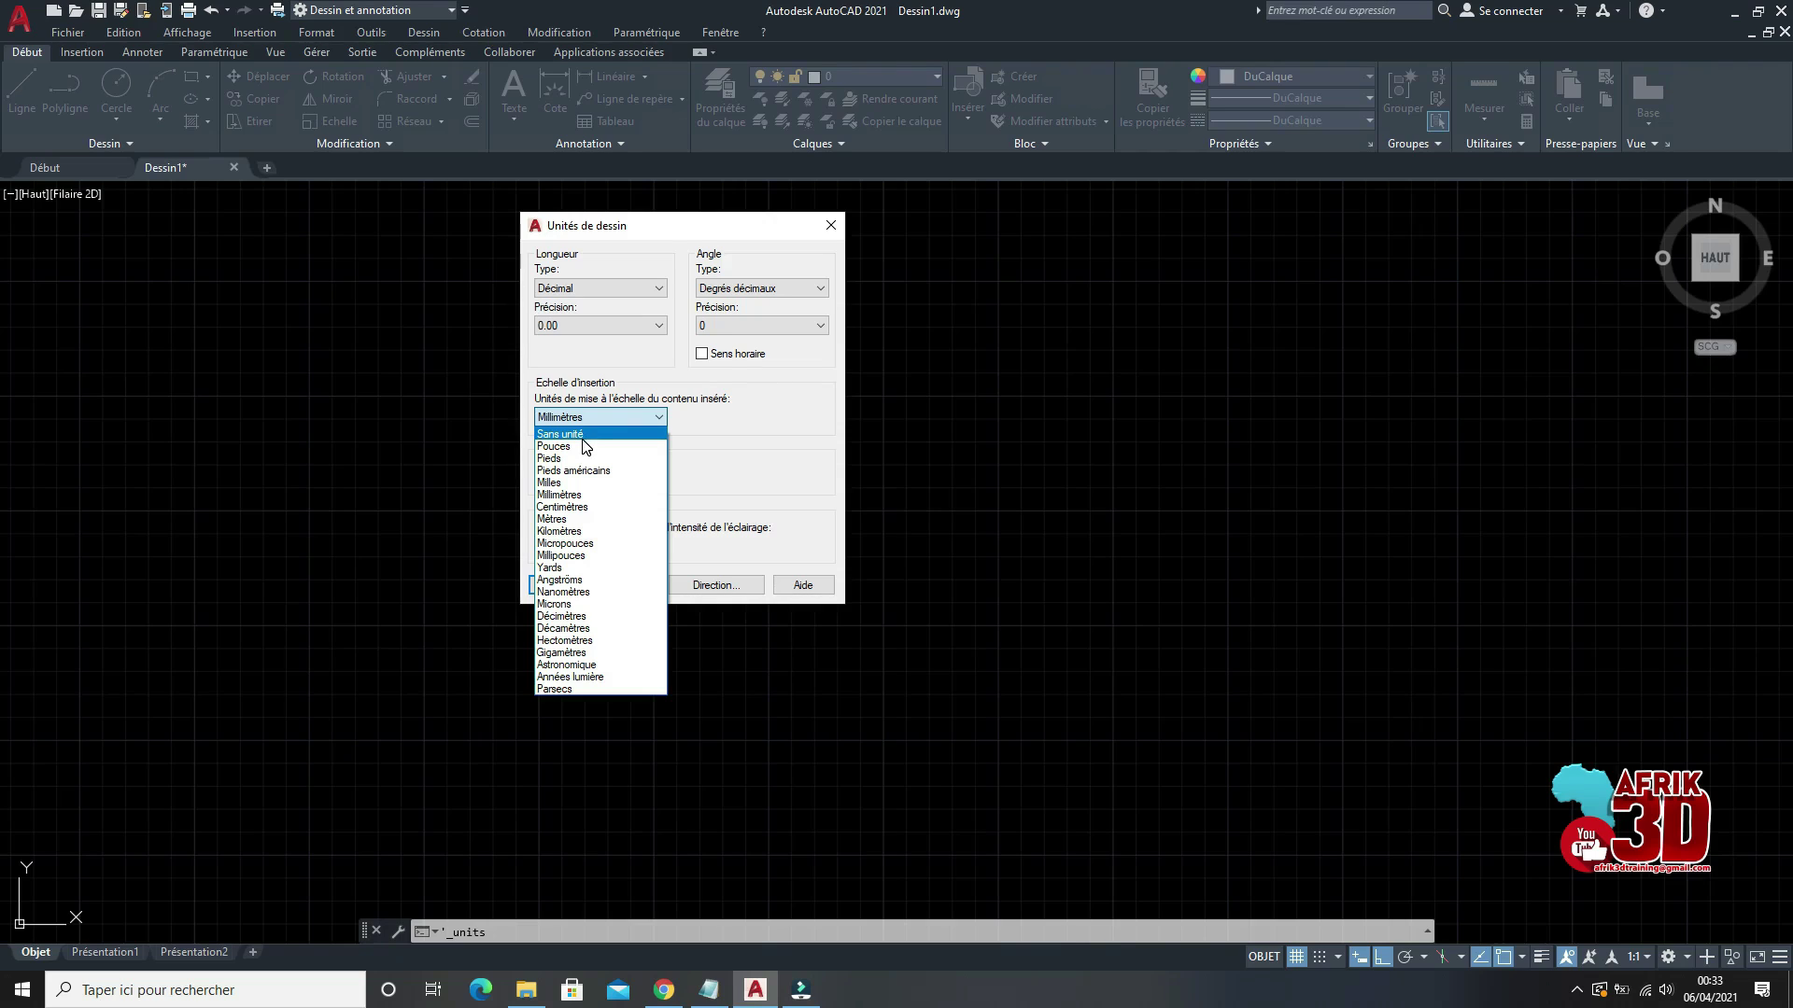
pyautogui.click(578, 510)
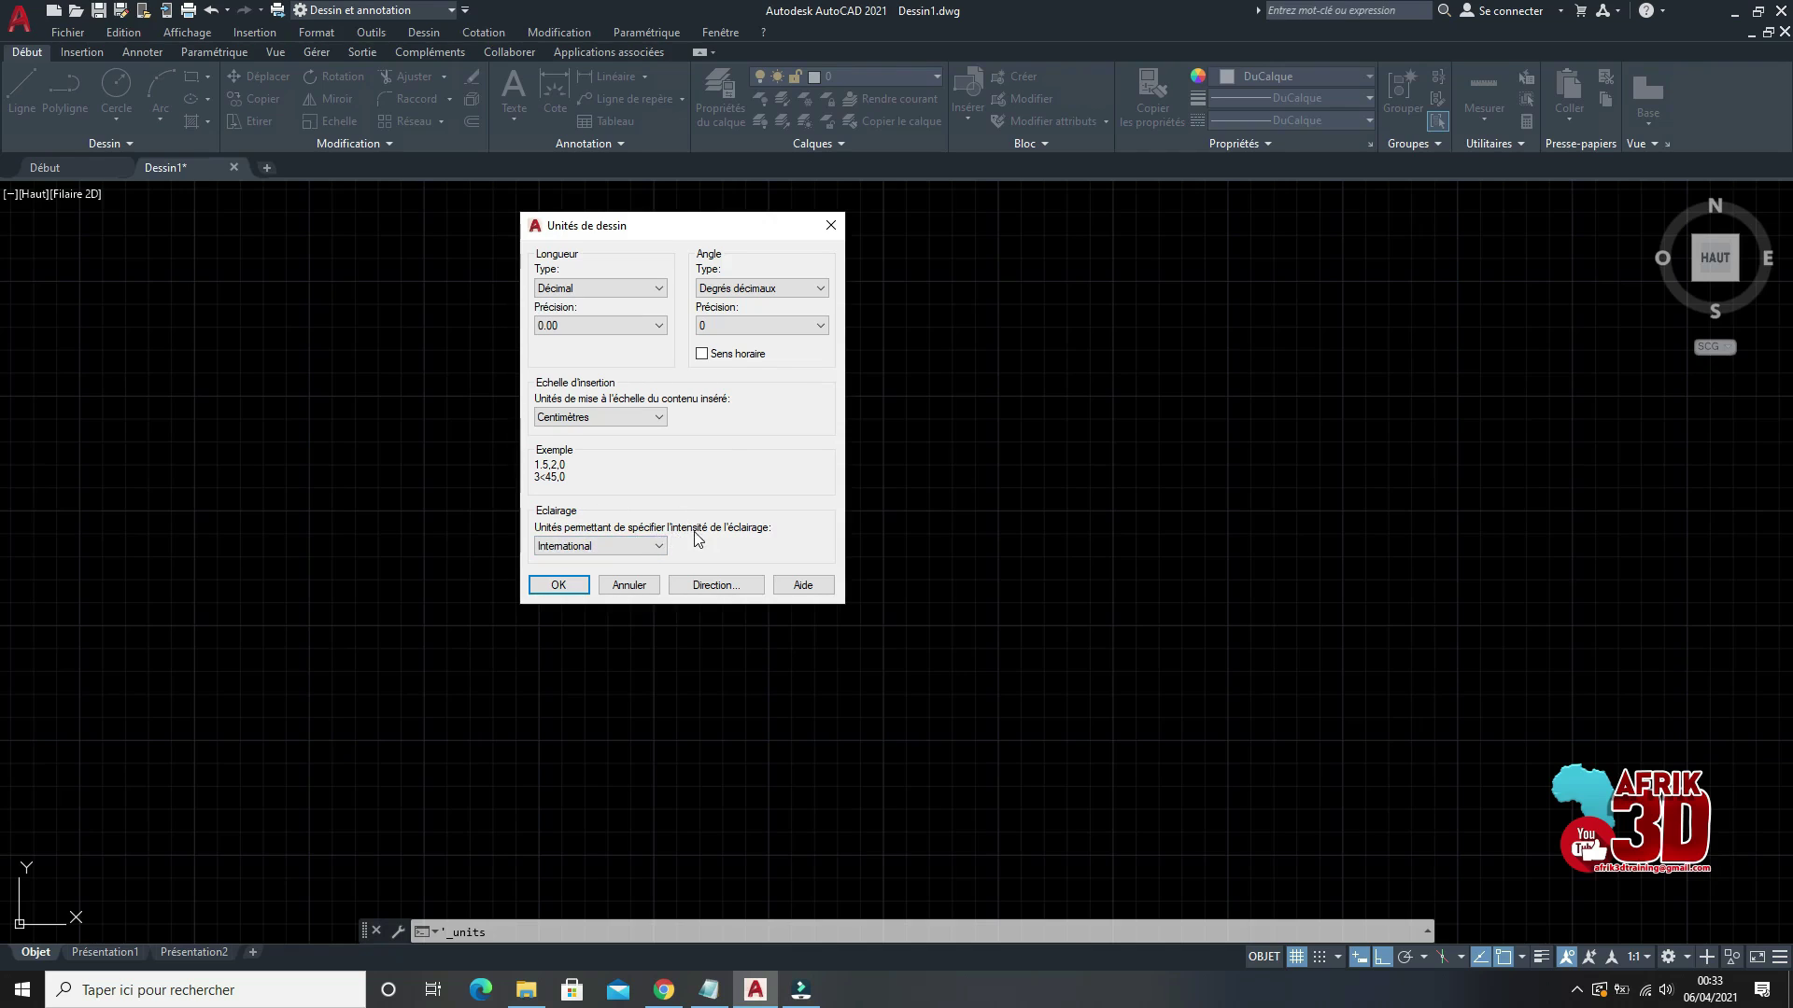
pyautogui.click(602, 547)
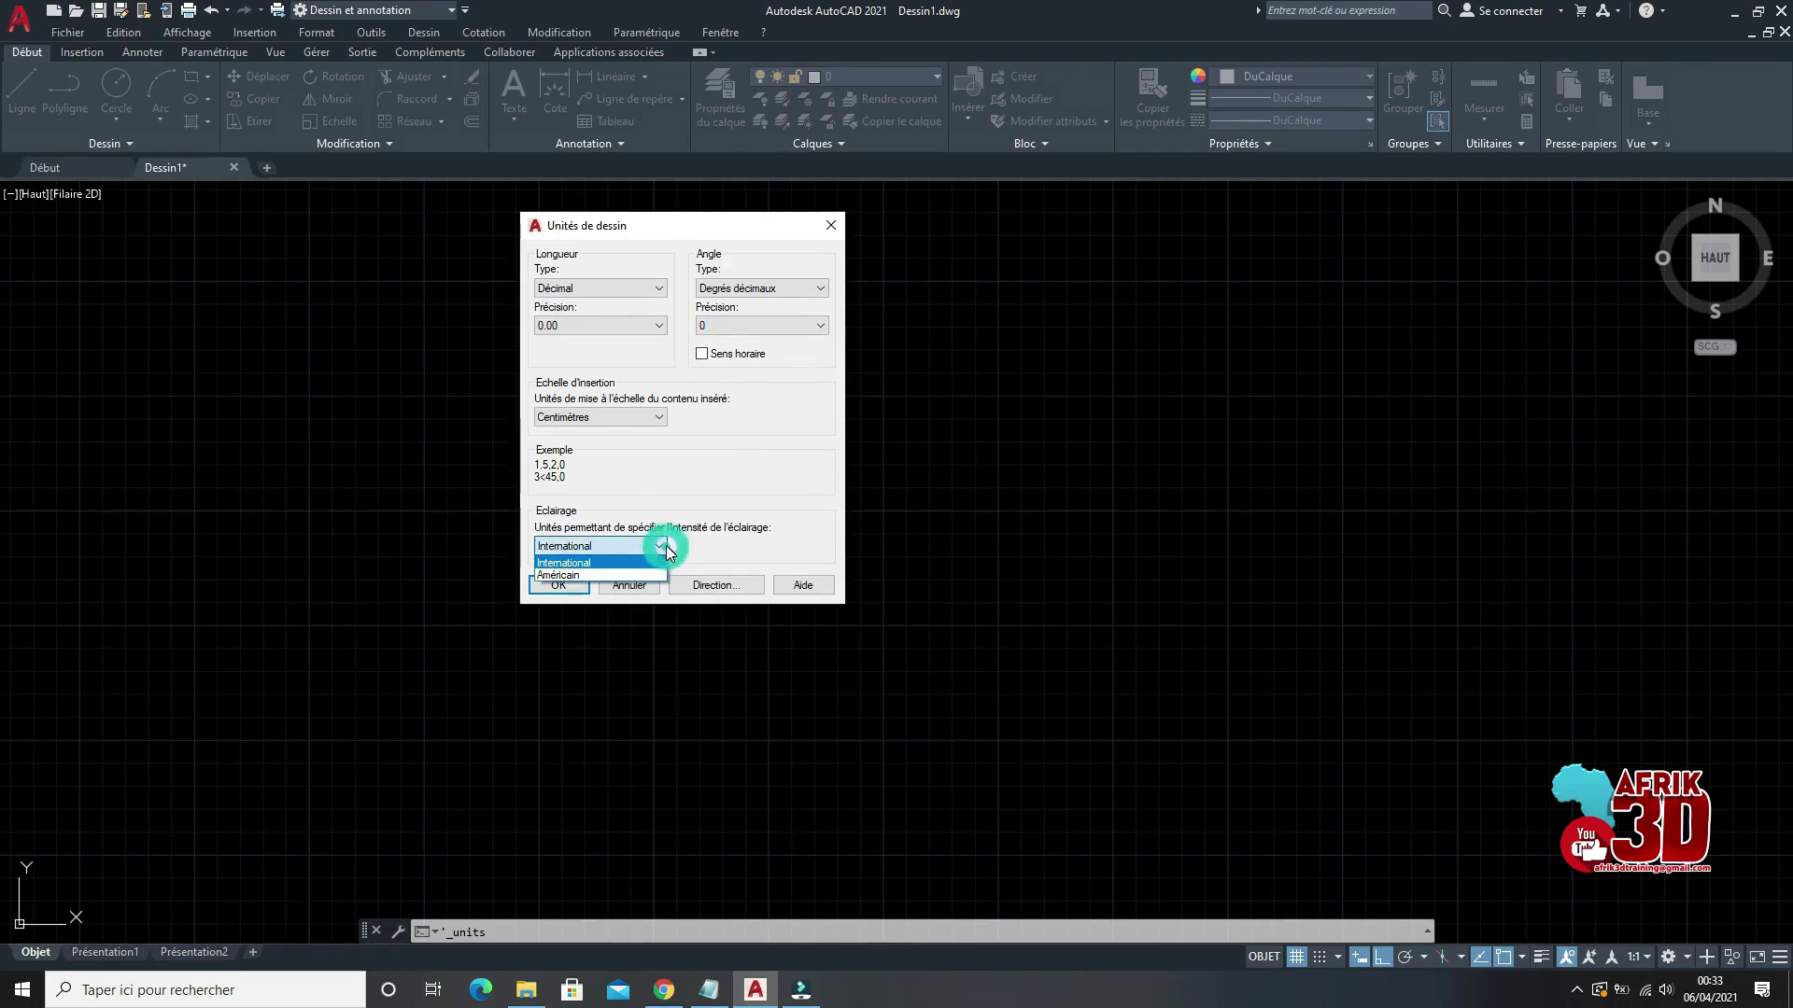
pyautogui.click(613, 559)
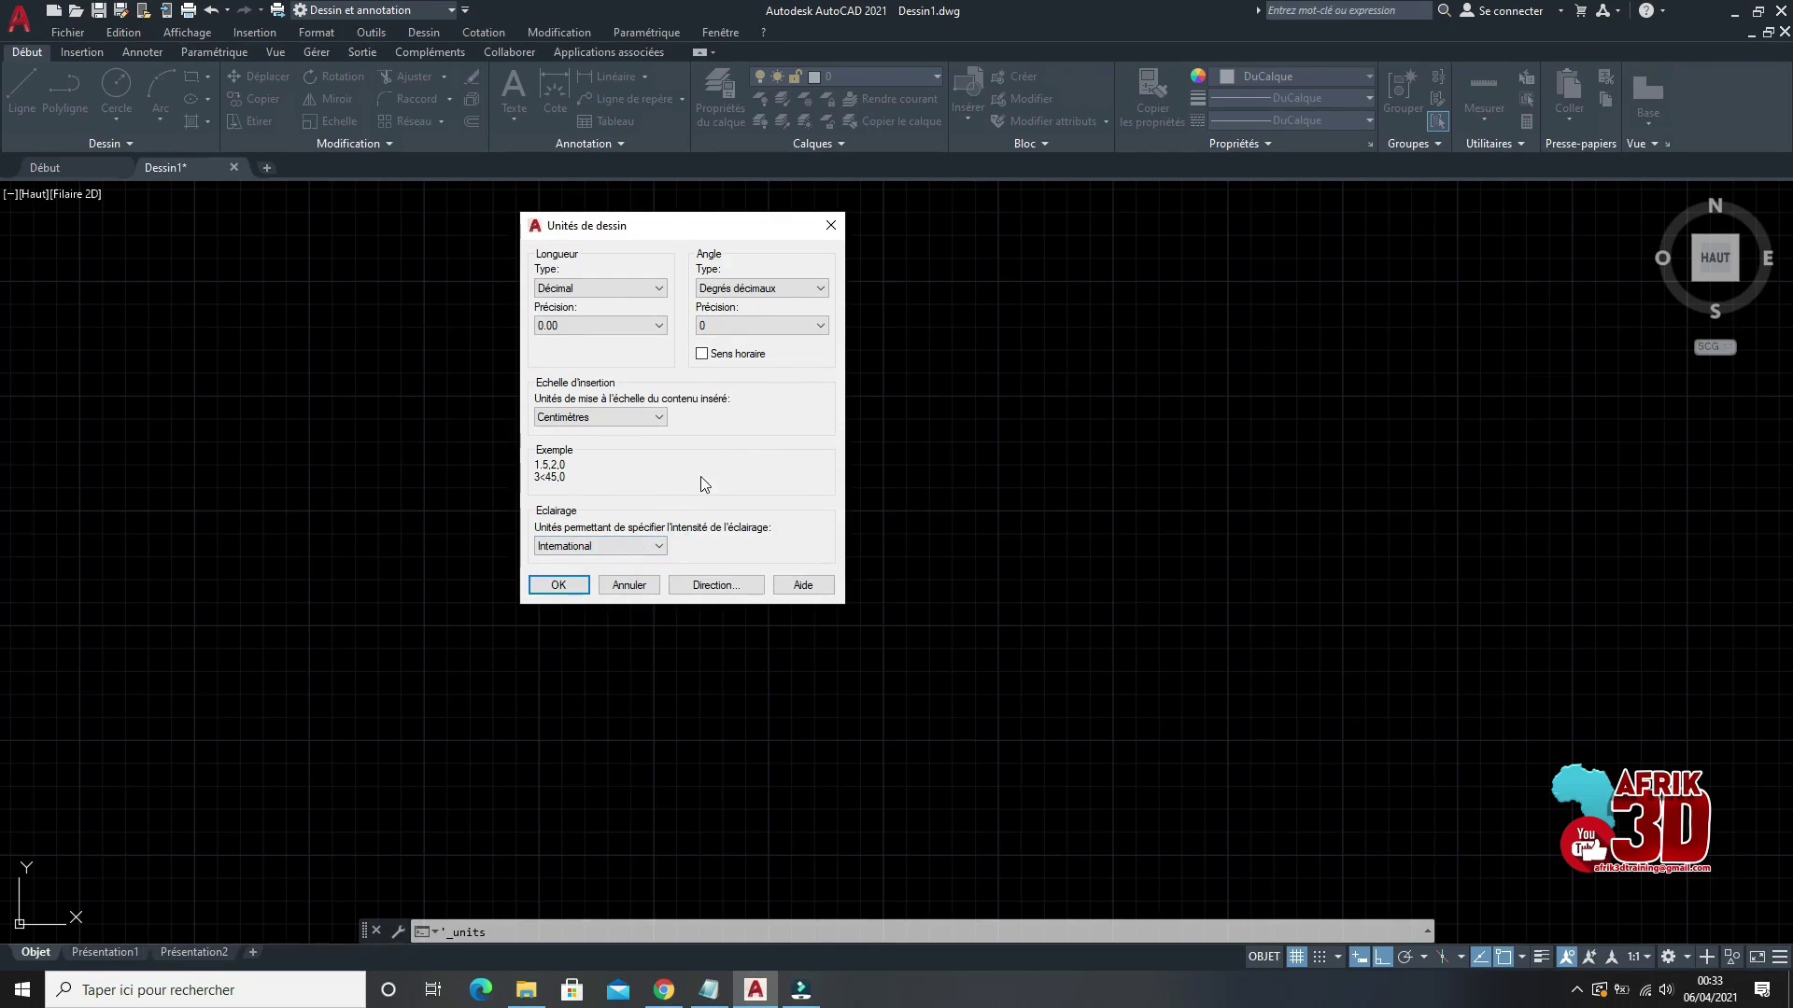
# Step: Apply the units with OK, reopen them with UNITES to verify, then close the dialog
pyautogui.click(560, 583)
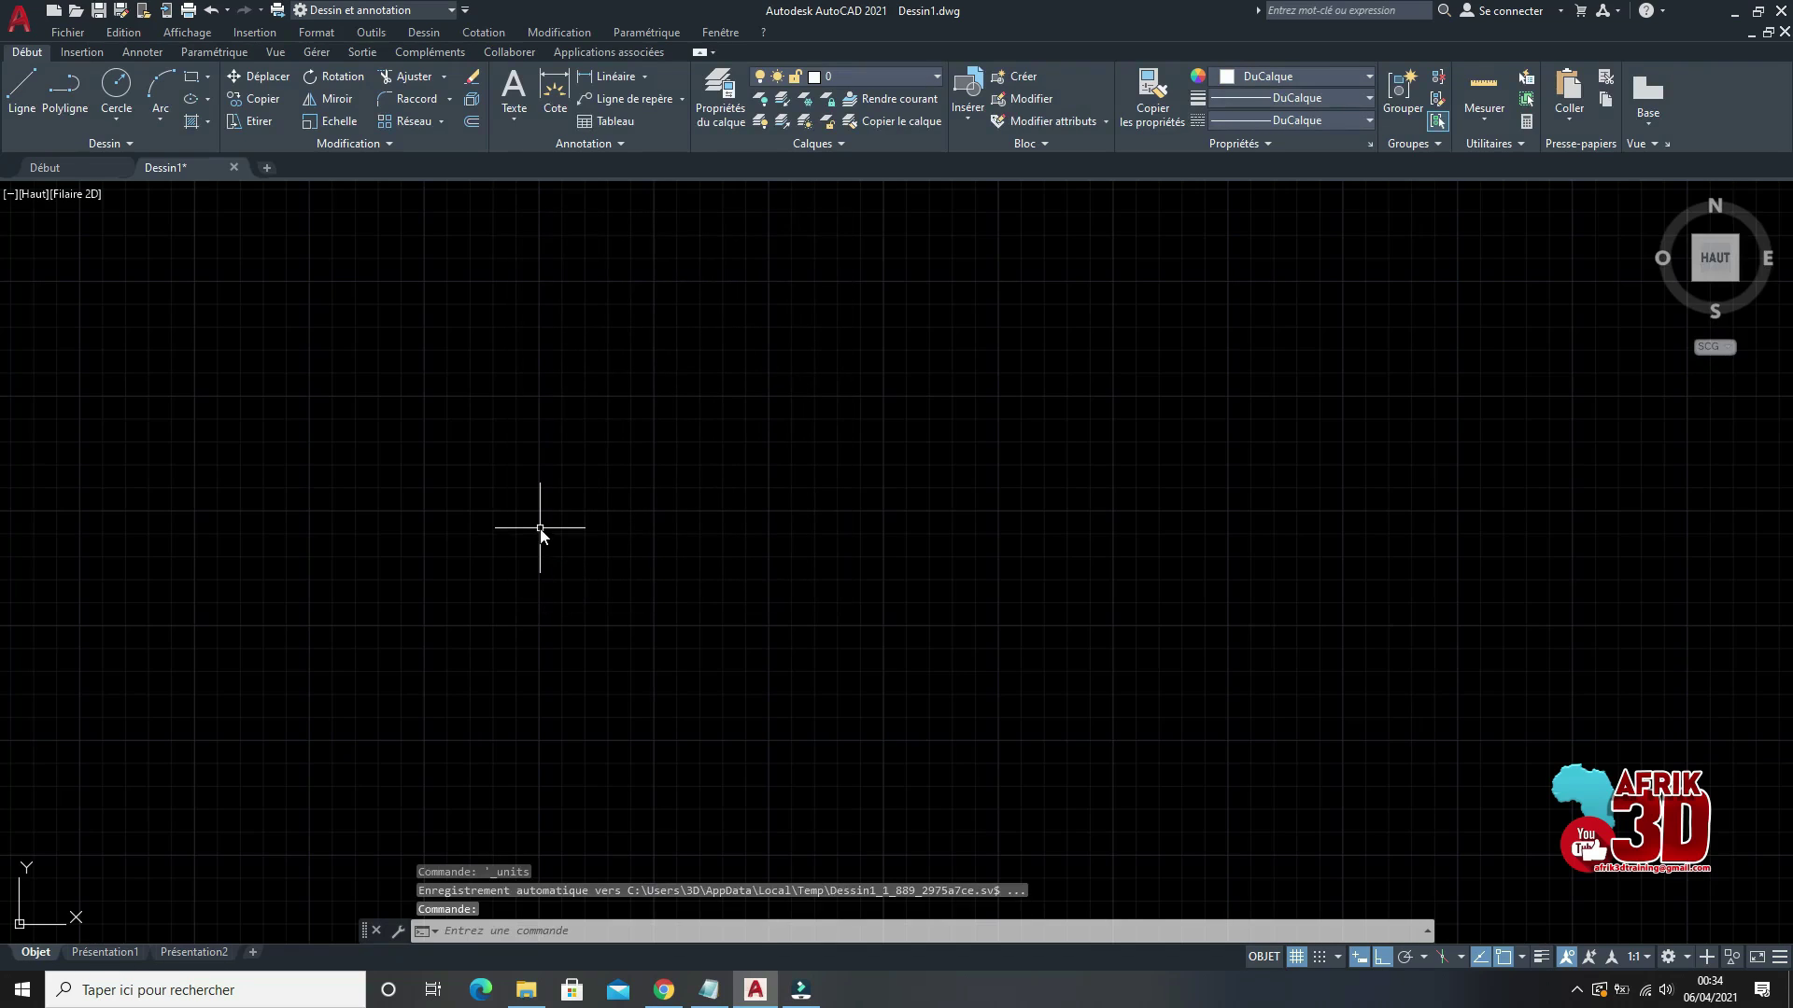
pyautogui.press('Return')
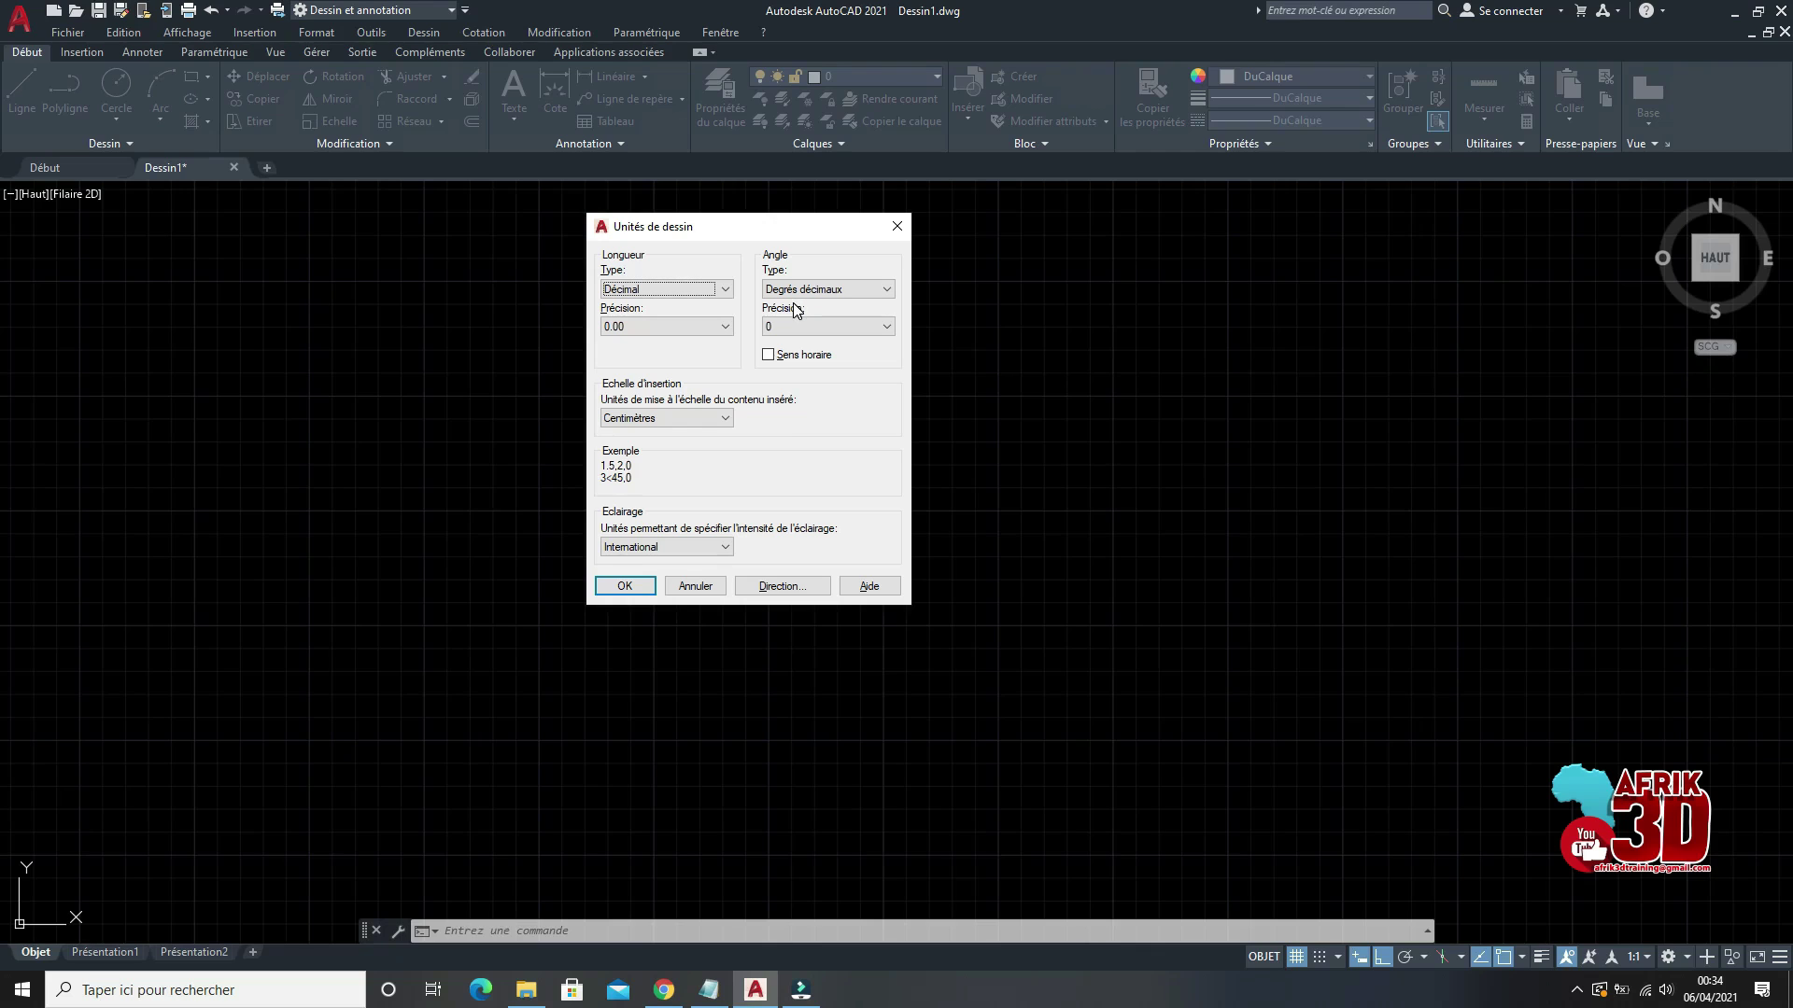
pyautogui.click(622, 587)
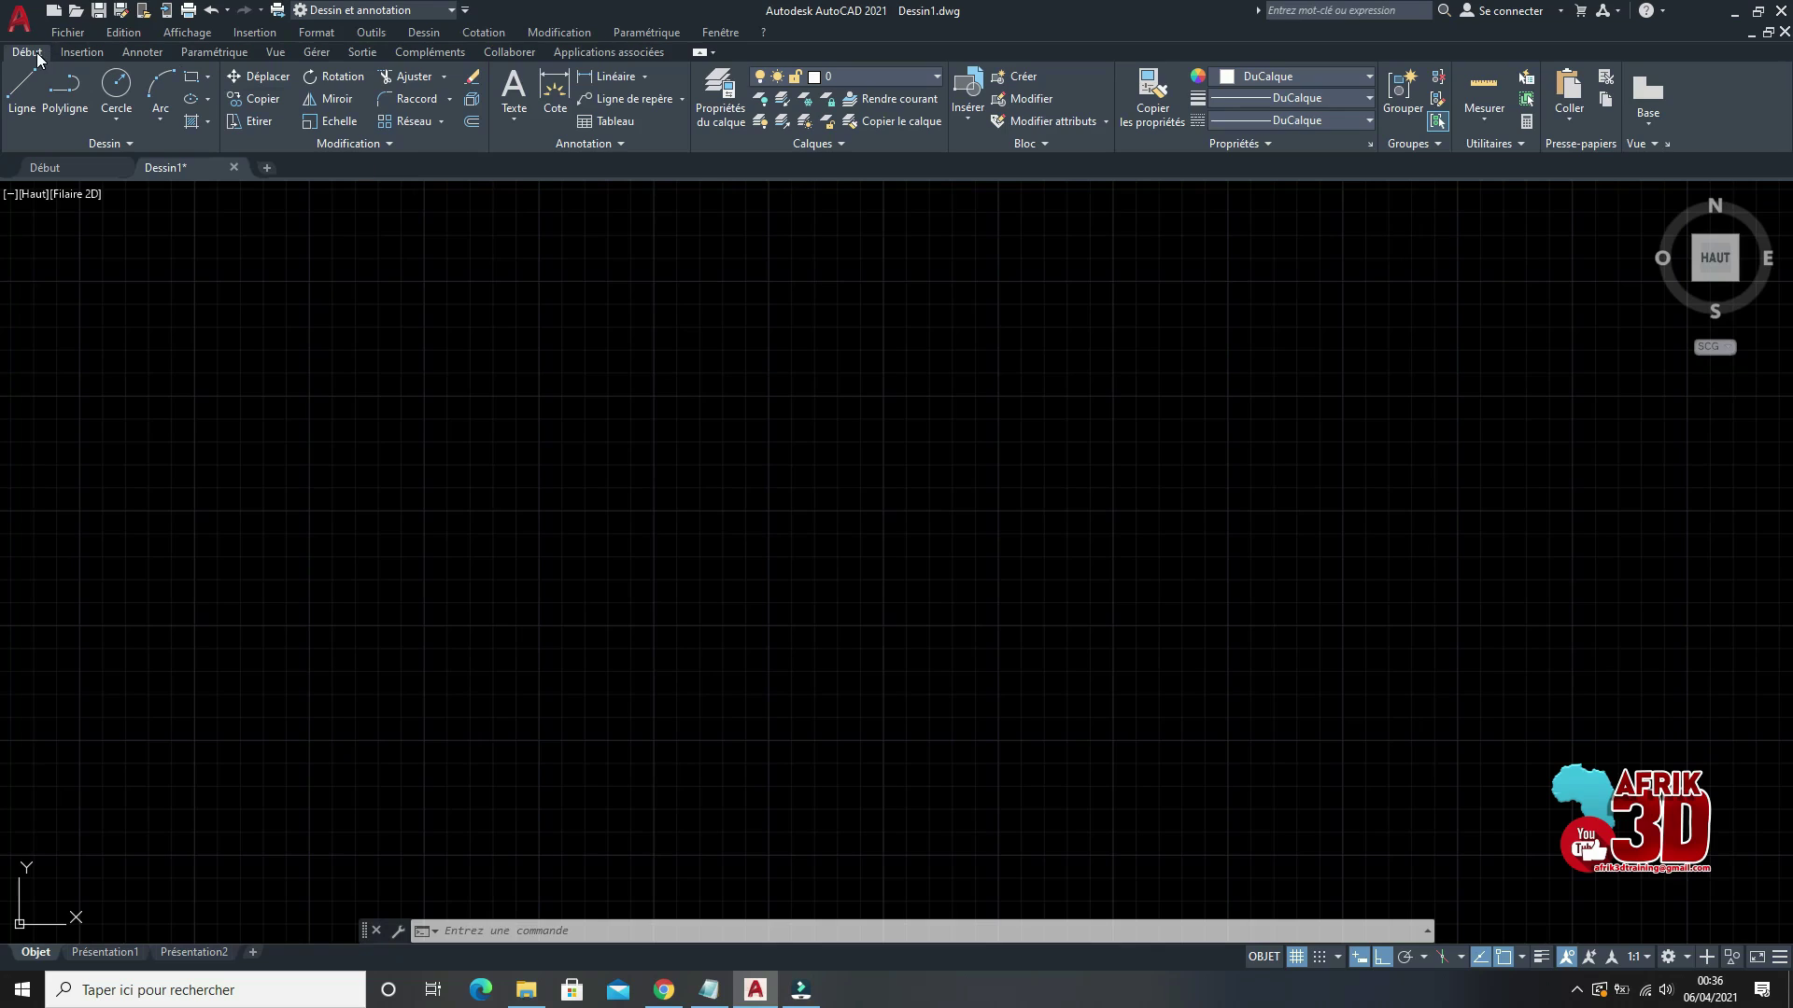
pyautogui.click(82, 53)
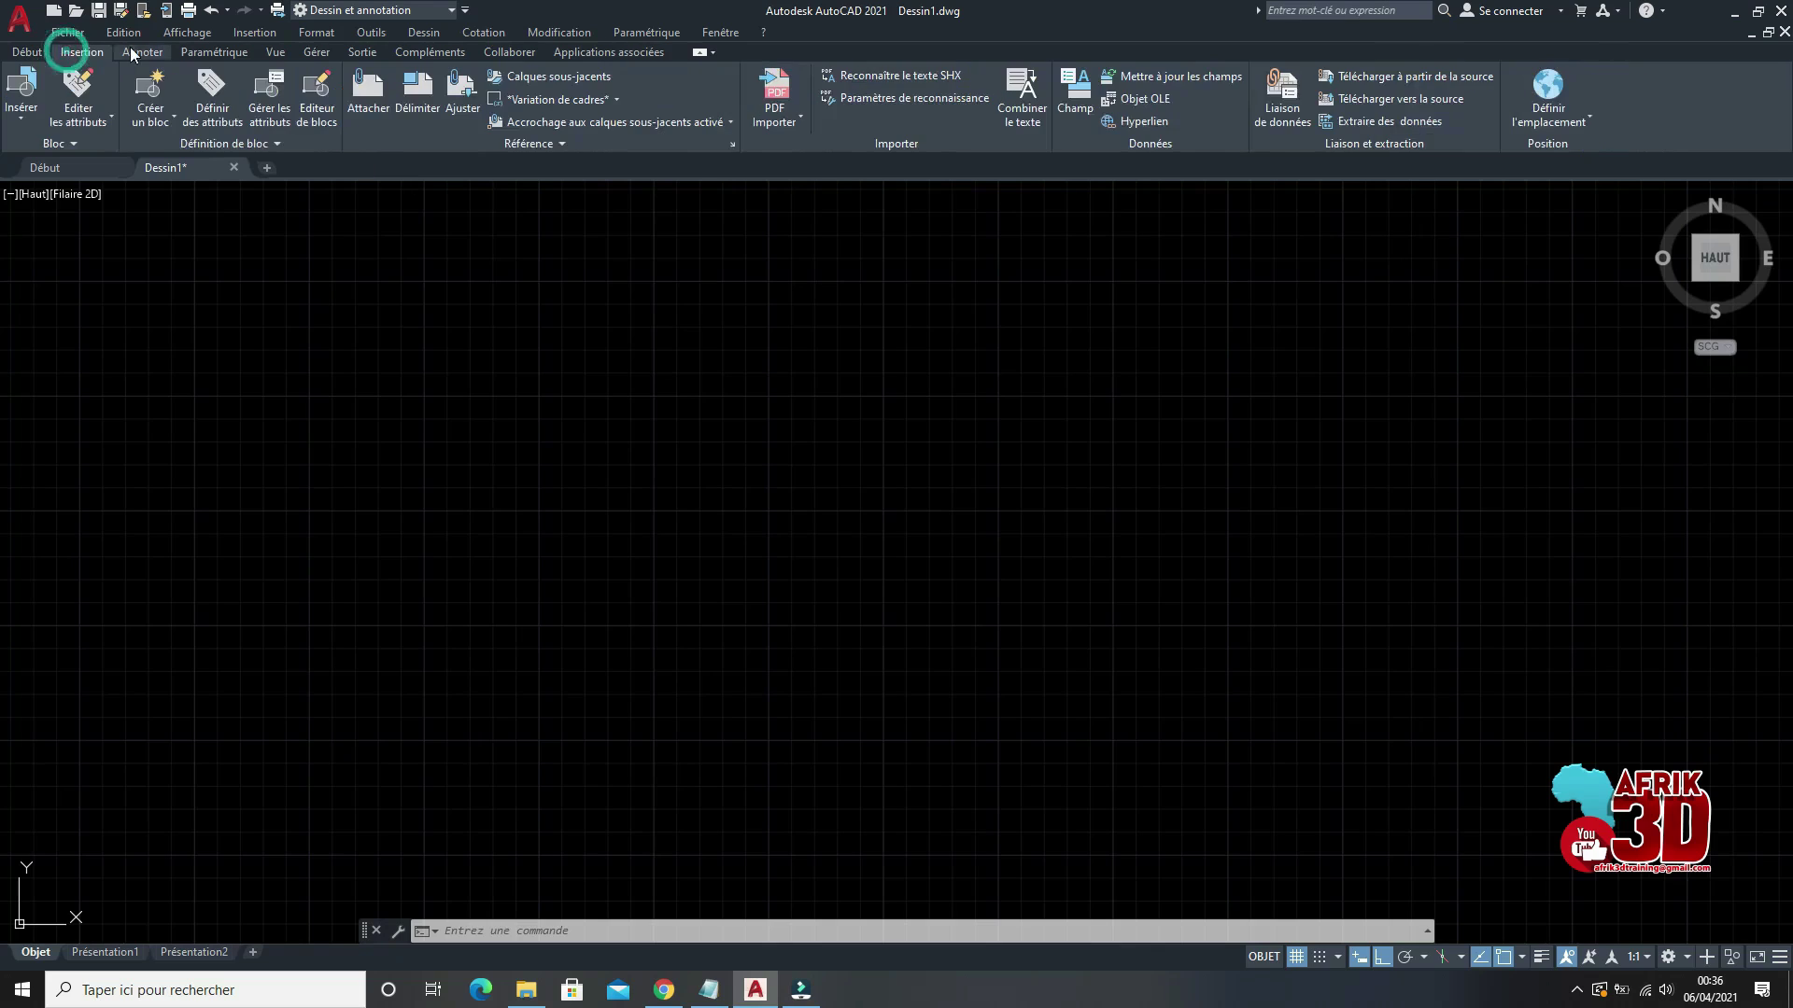
pyautogui.click(142, 52)
pyautogui.click(196, 52)
pyautogui.click(272, 52)
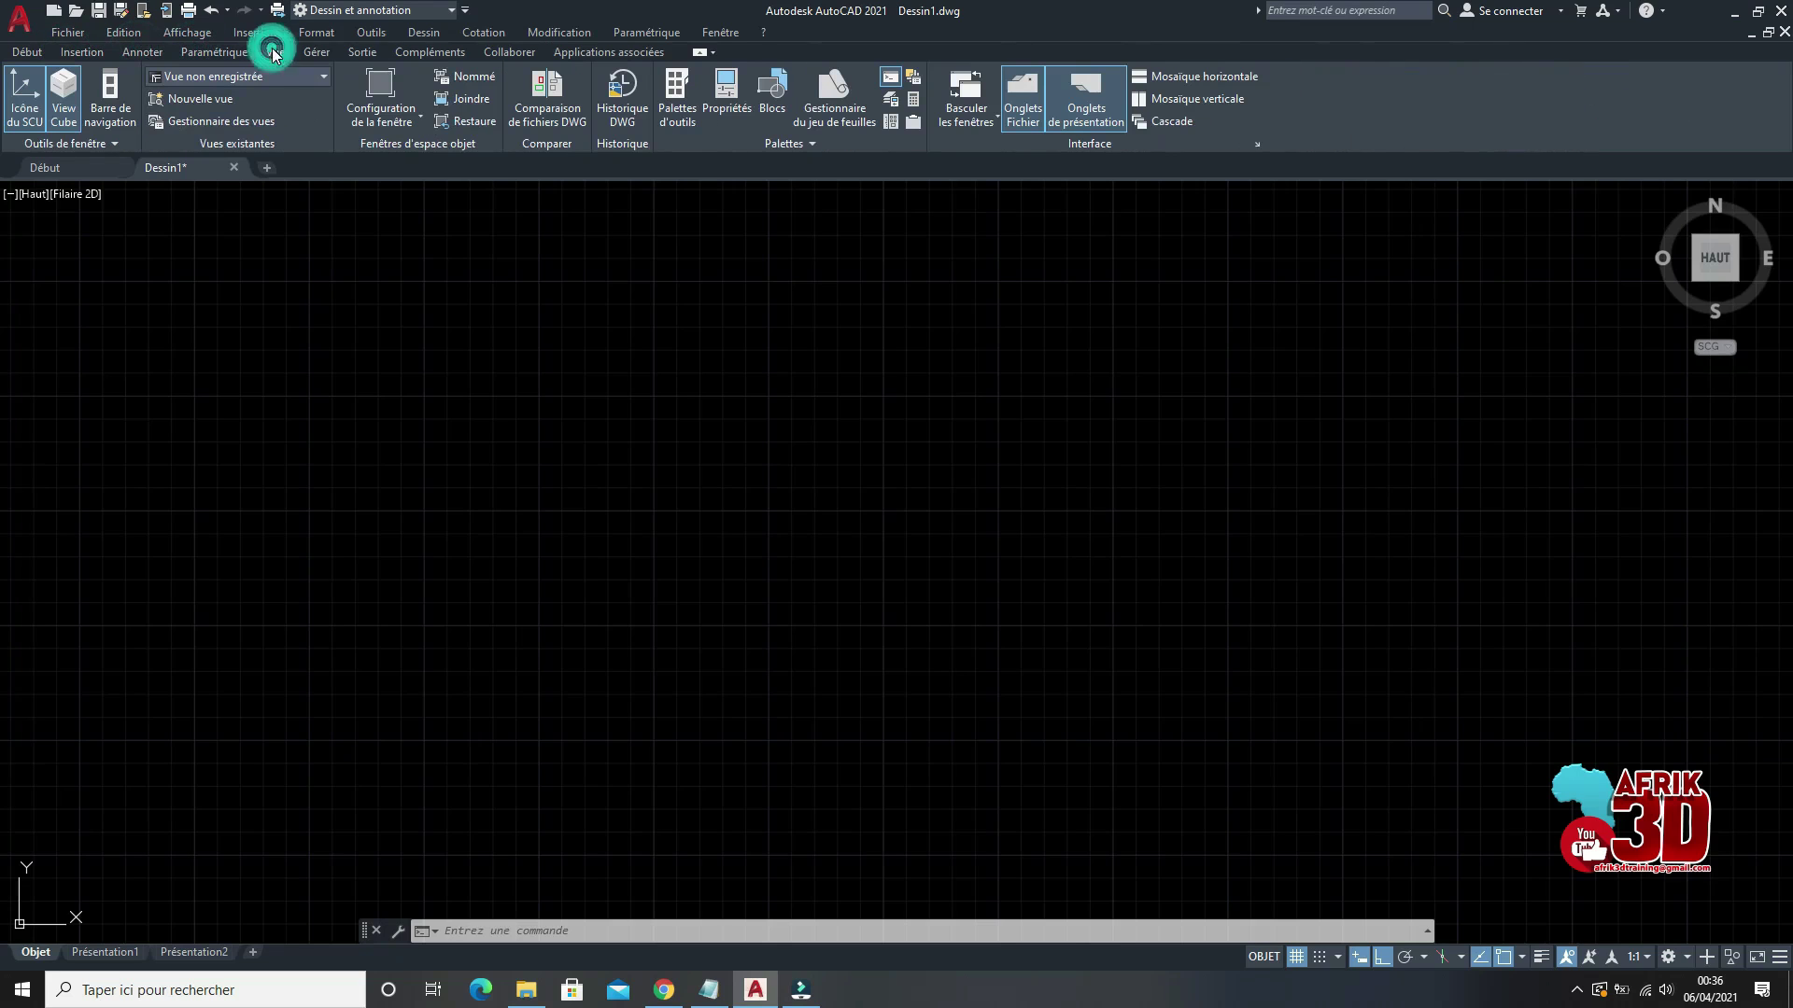
pyautogui.click(308, 52)
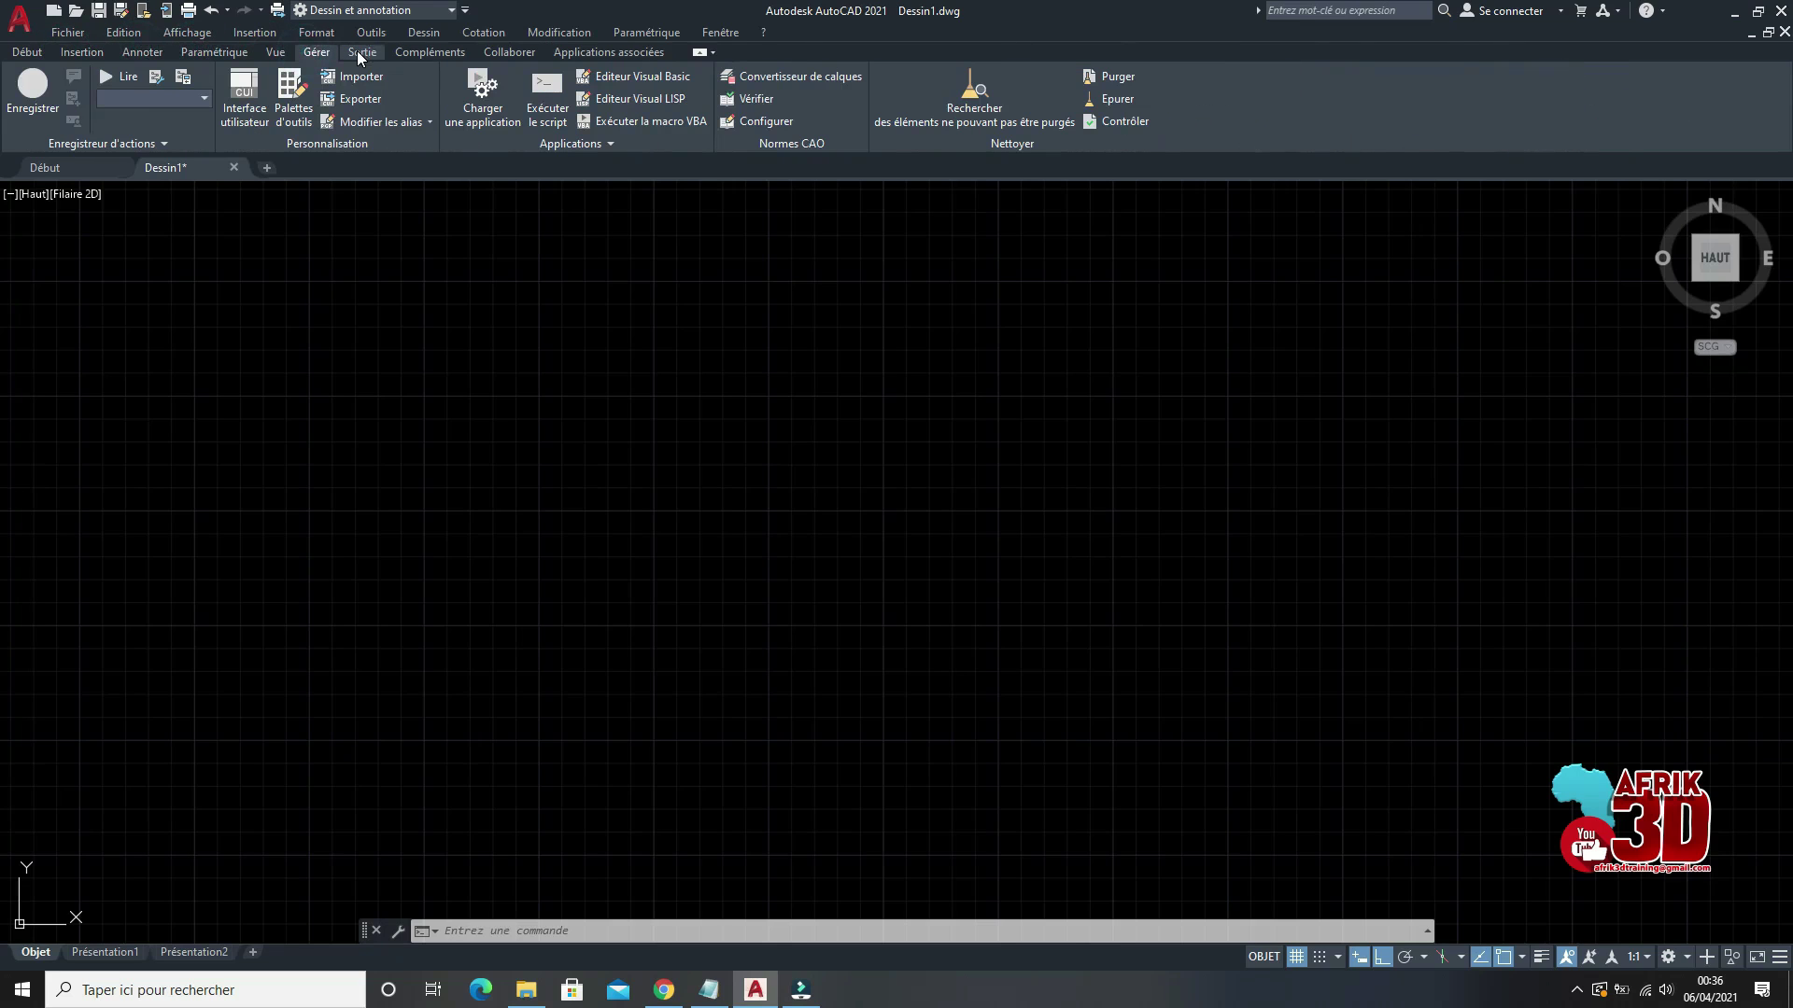
pyautogui.click(452, 51)
pyautogui.click(504, 53)
pyautogui.click(605, 52)
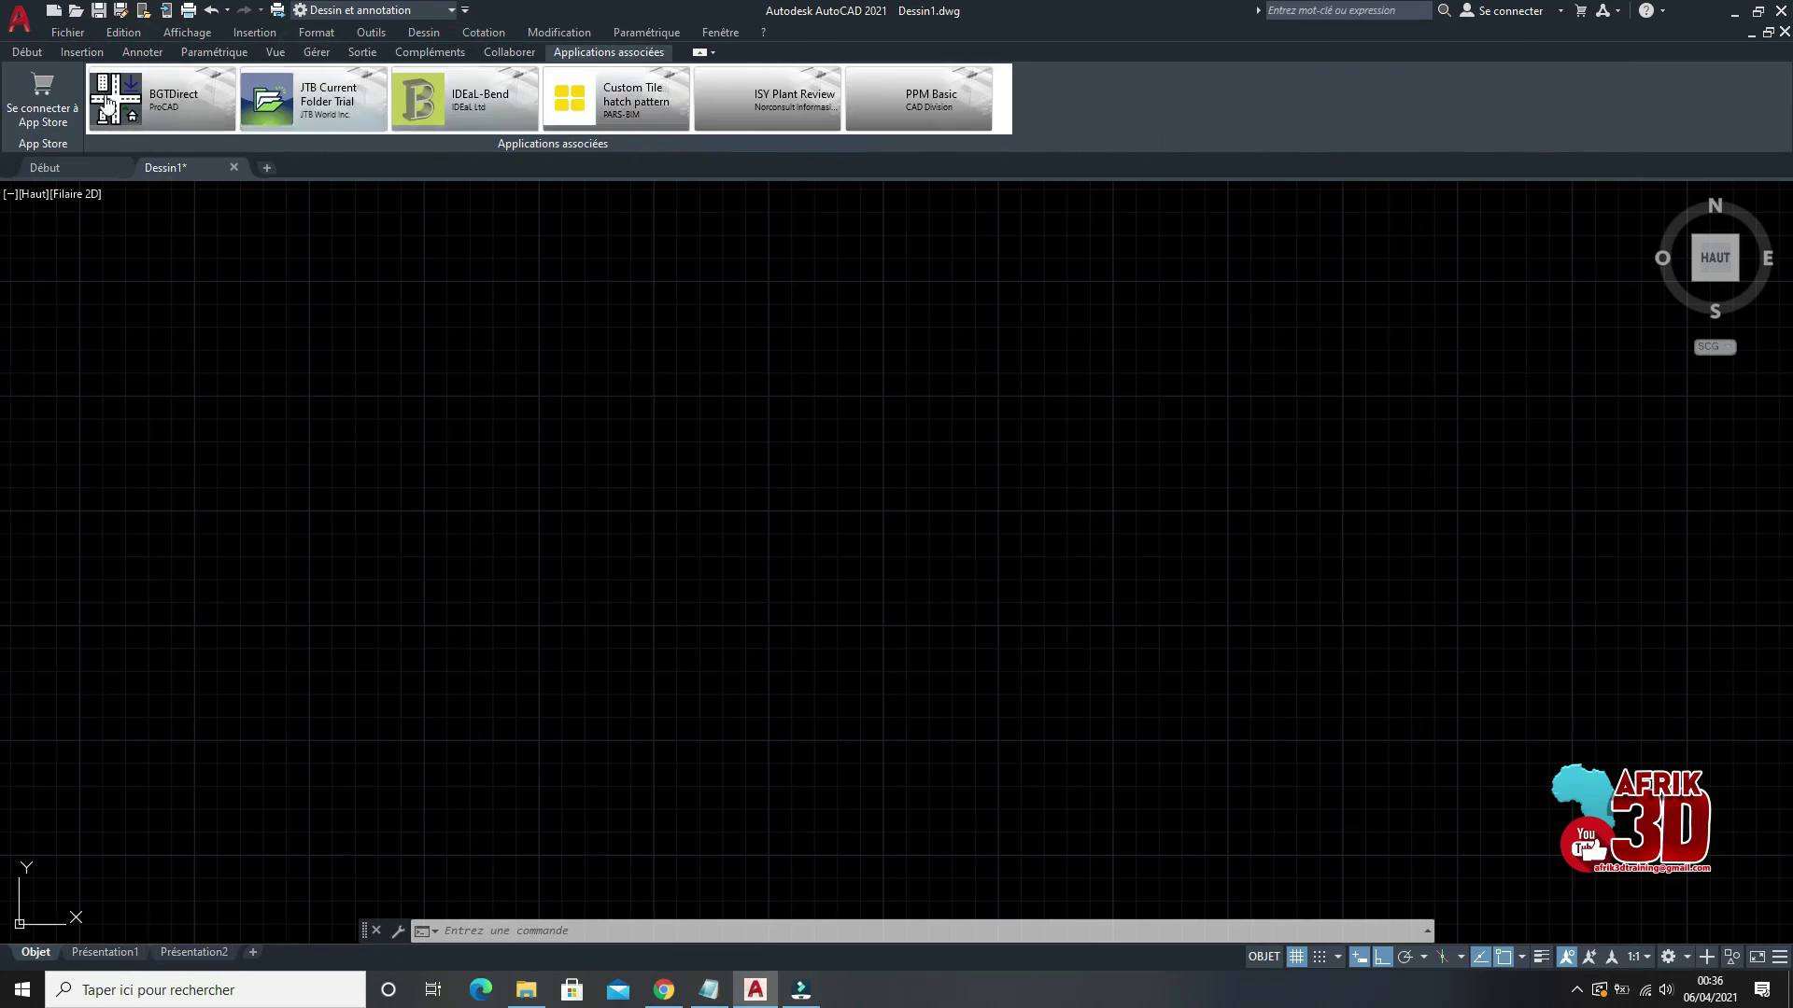
pyautogui.click(27, 52)
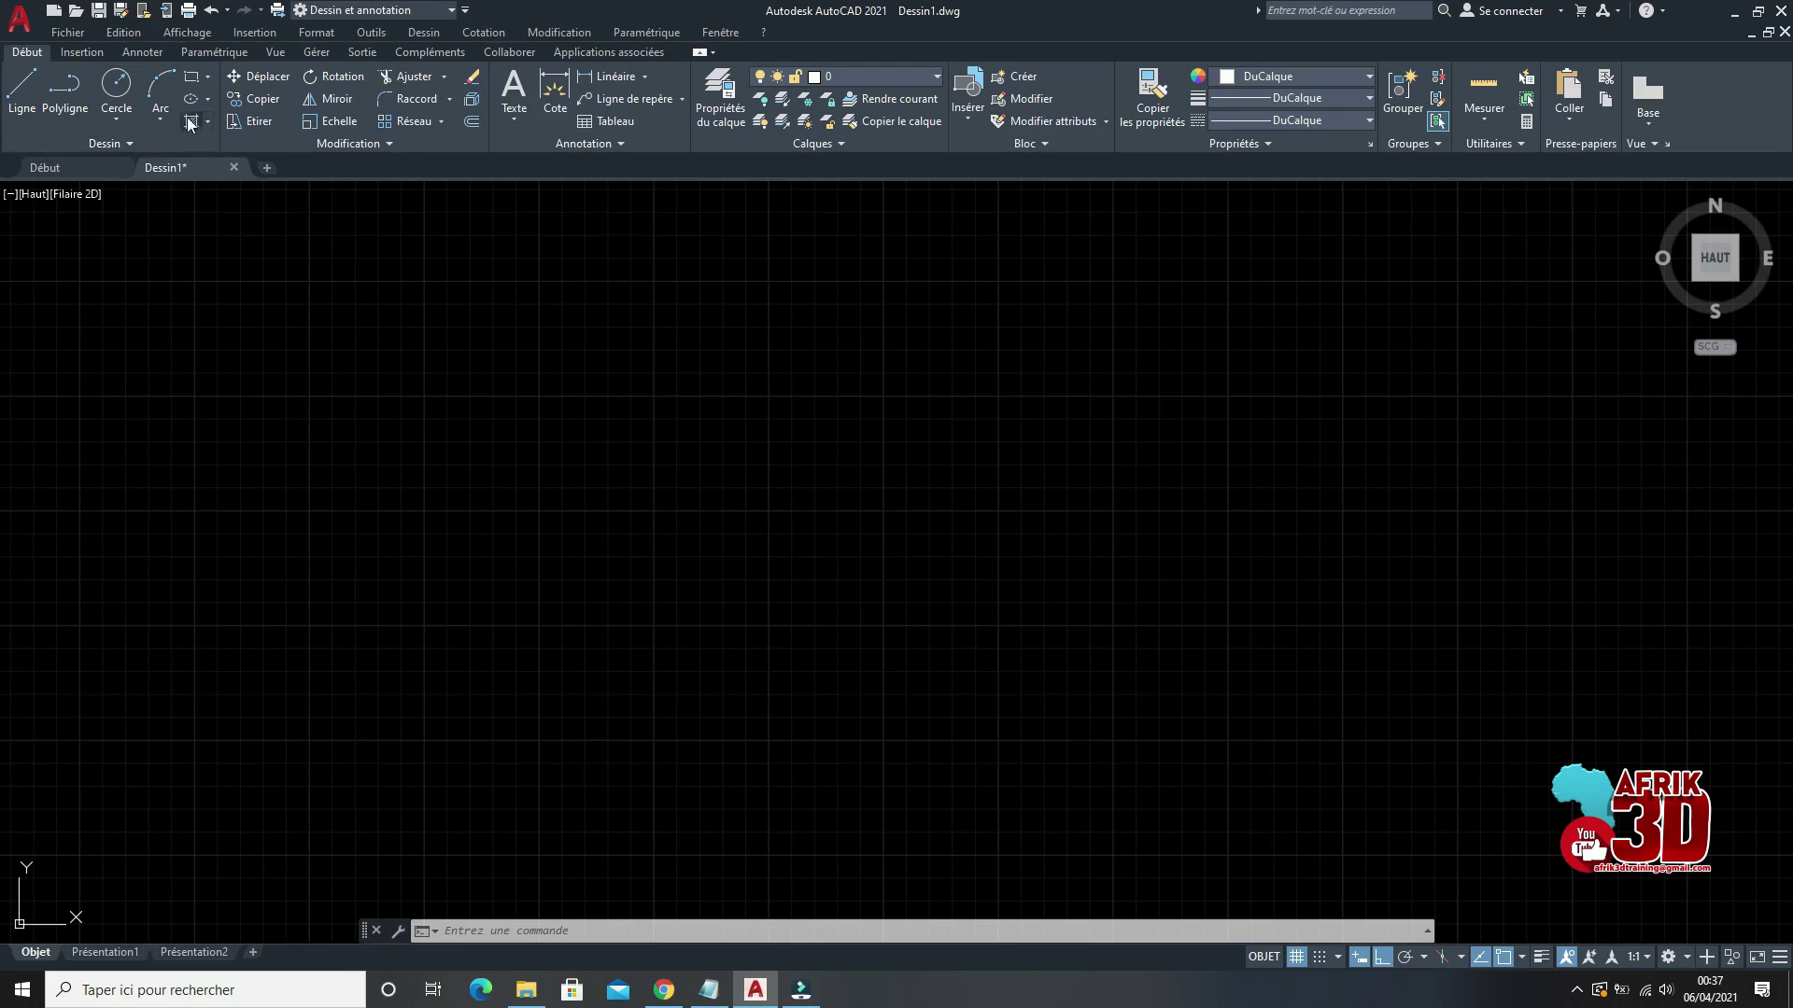
# Step: Draw a circle, then a rectangle to its right, by picking points on the canvas
pyautogui.click(116, 89)
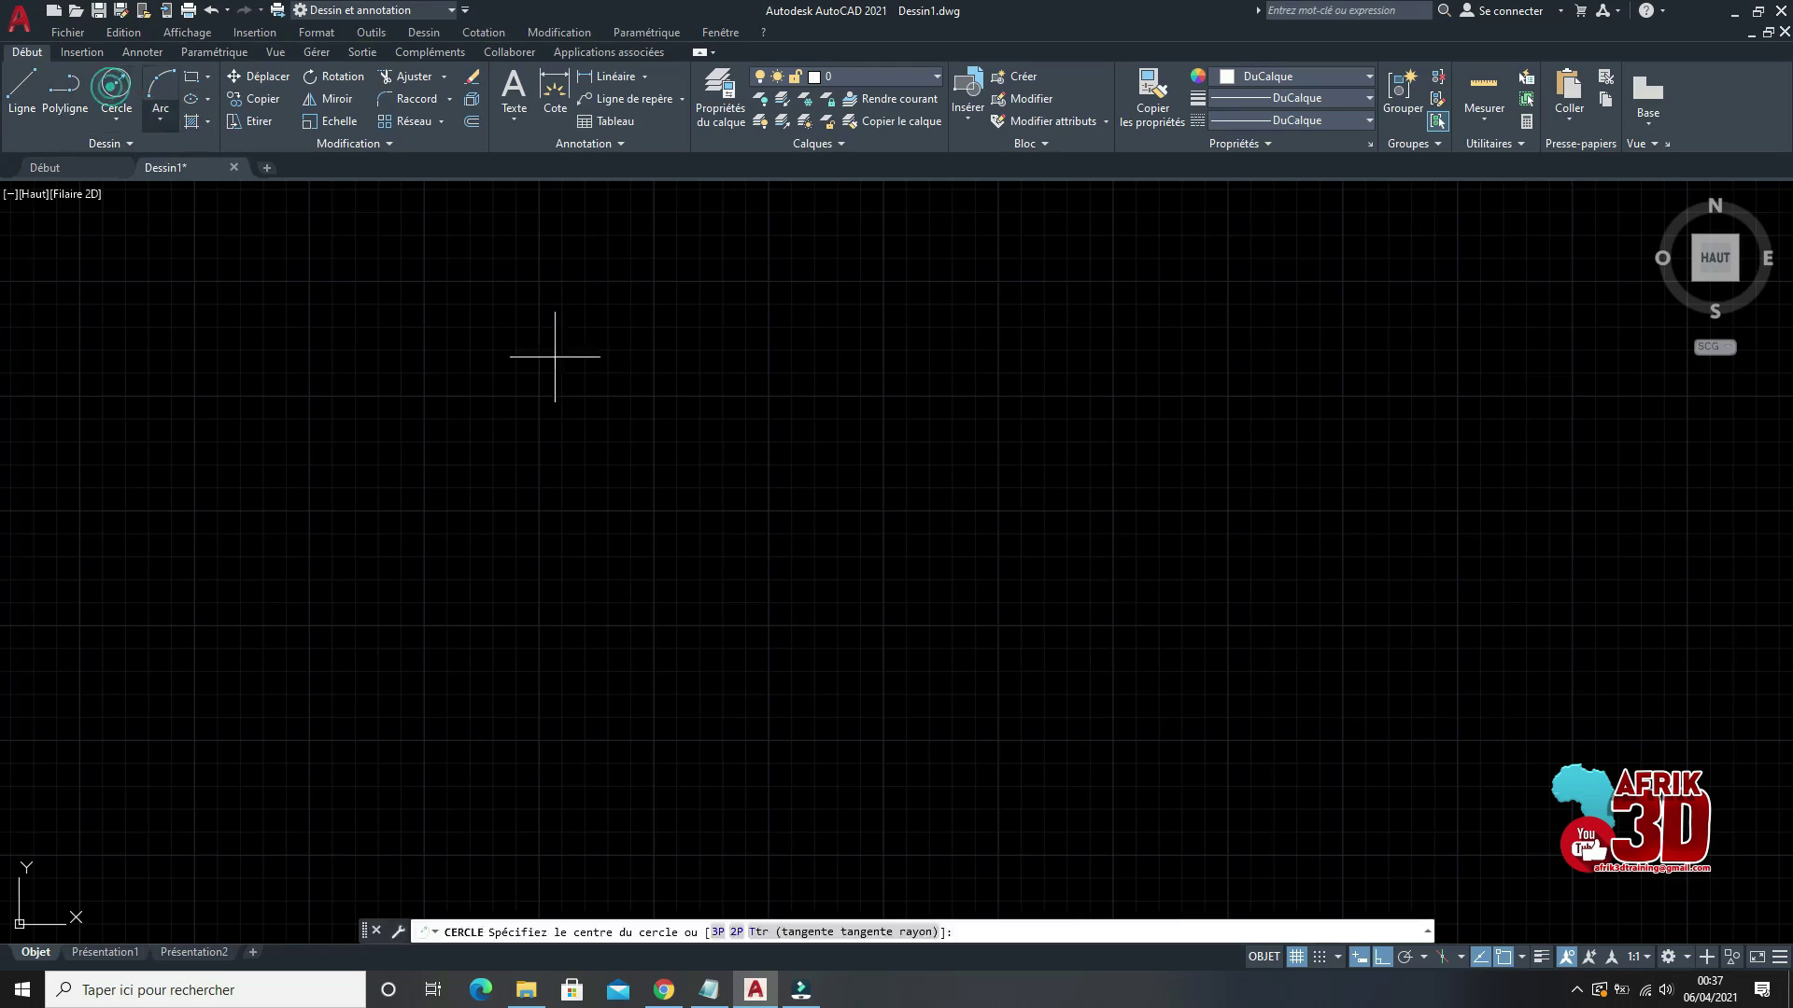
pyautogui.click(495, 433)
pyautogui.click(555, 547)
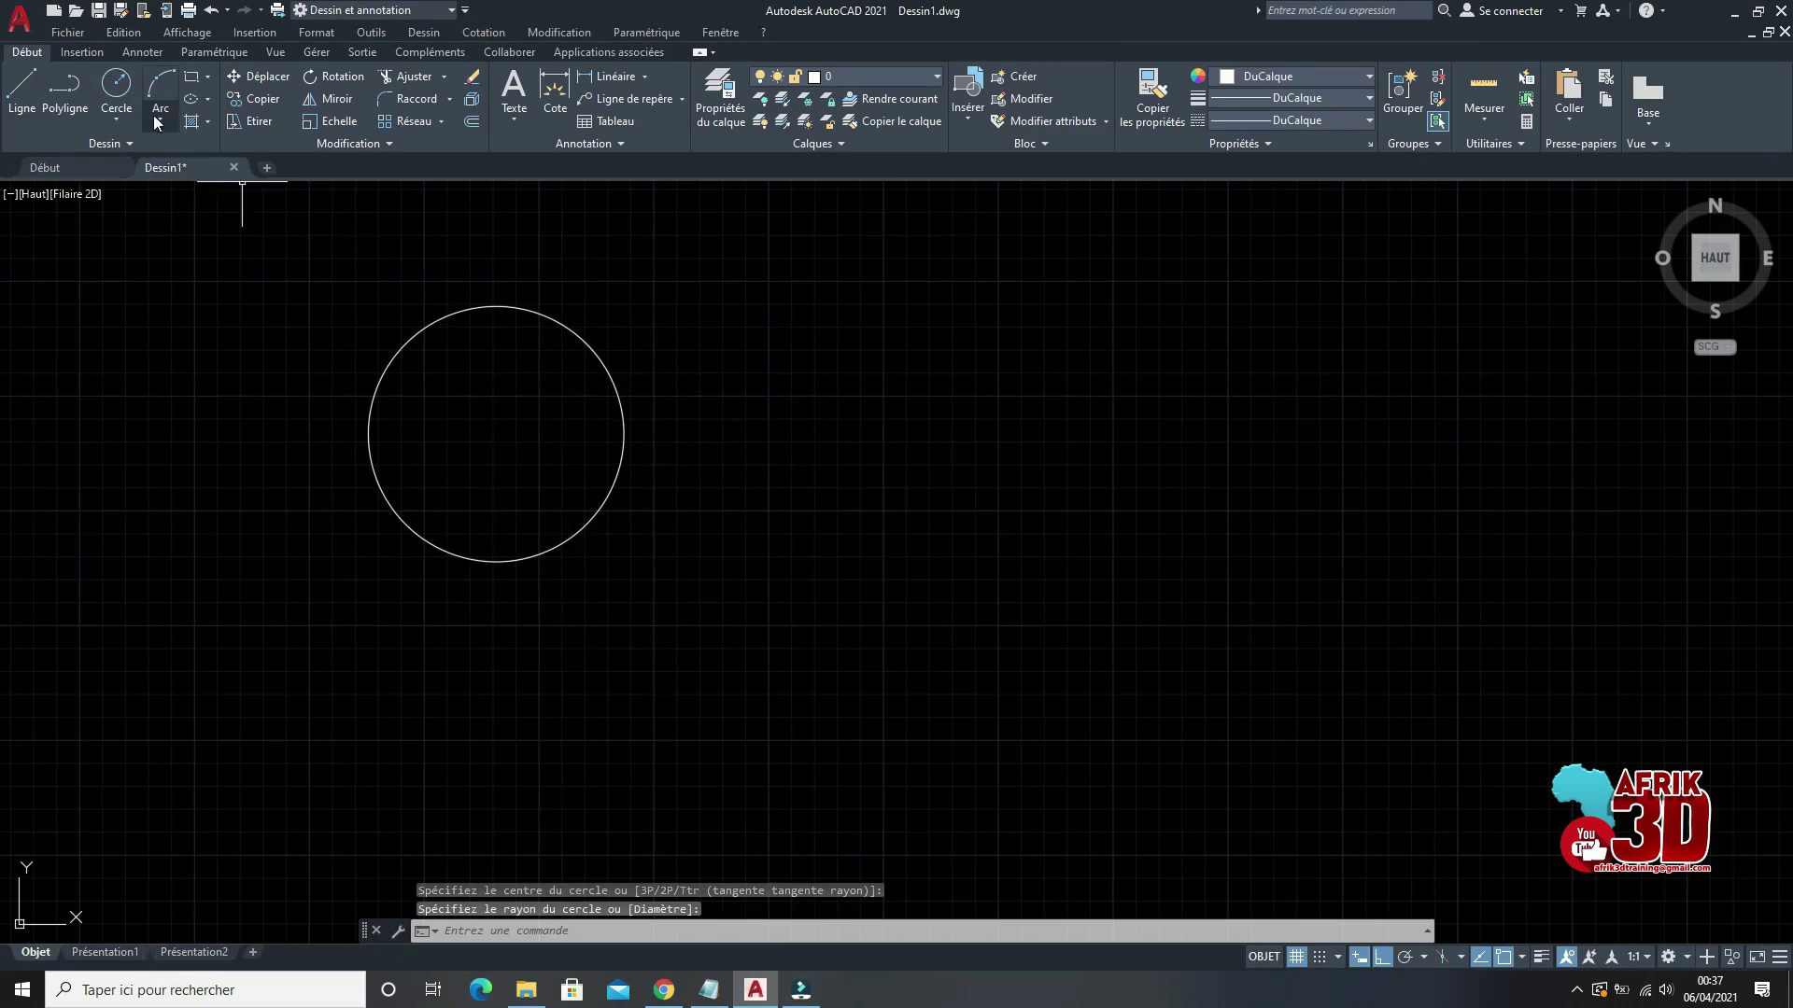
pyautogui.click(189, 89)
pyautogui.click(828, 461)
pyautogui.click(969, 648)
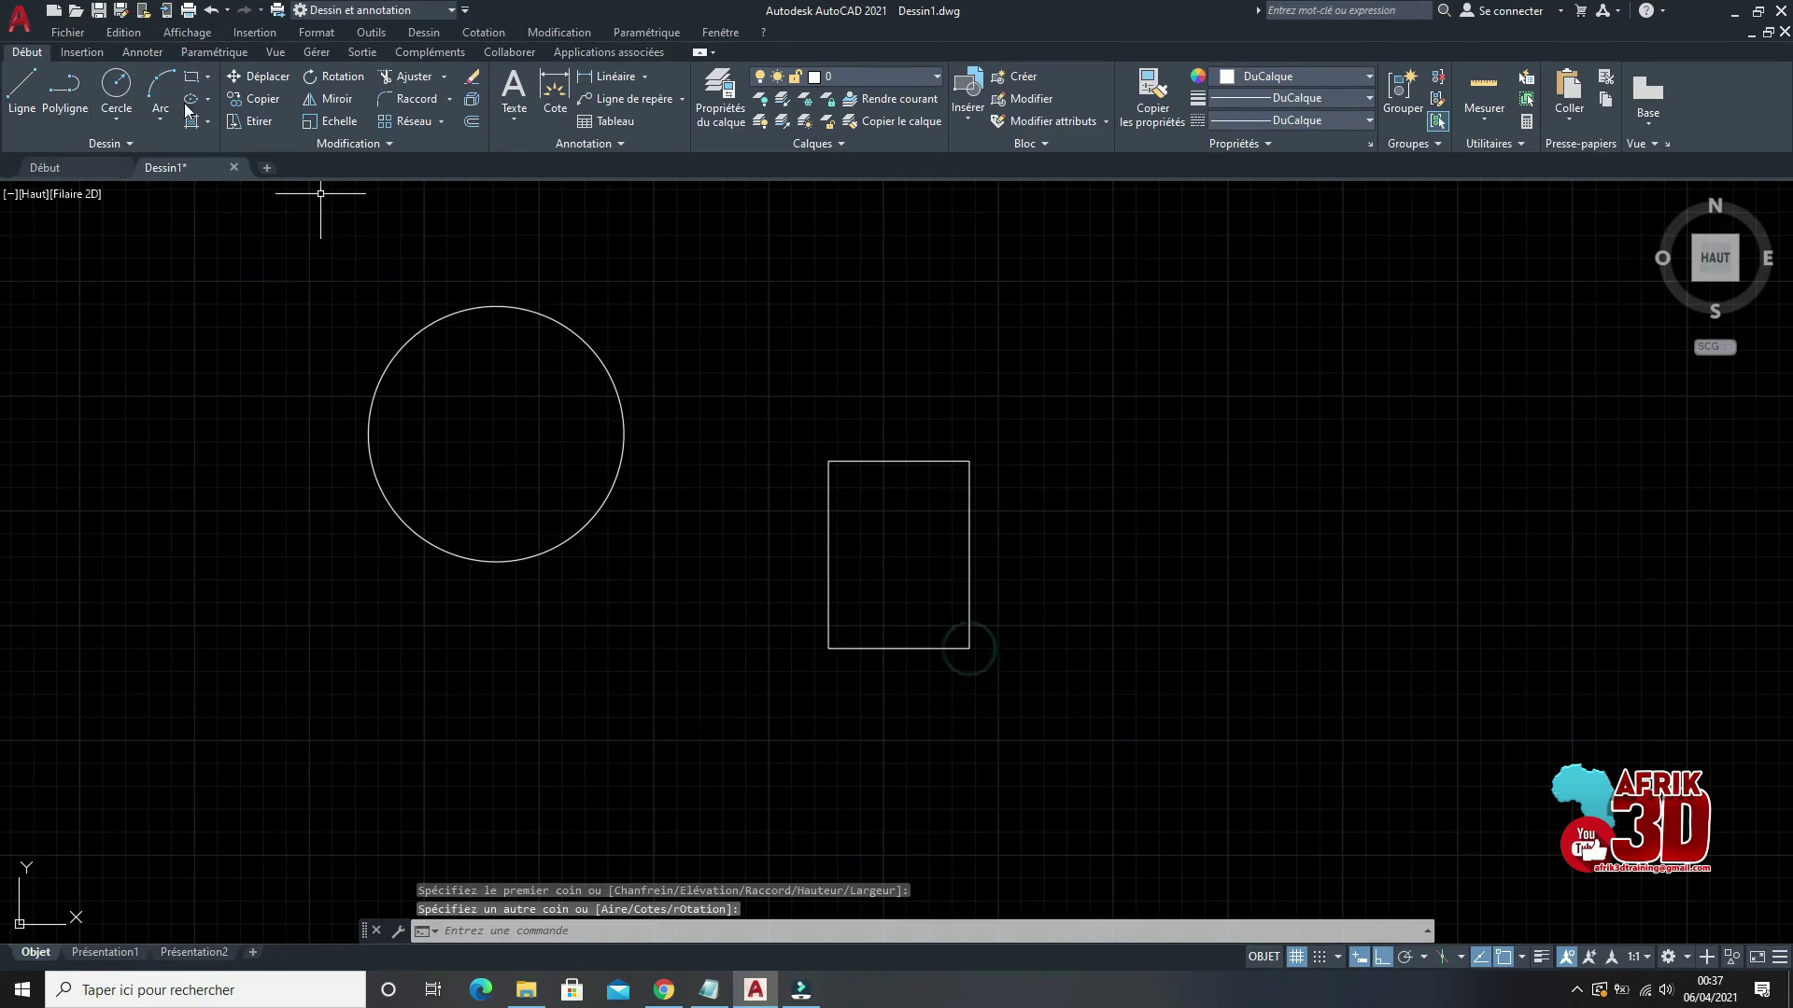
# Step: Draw a six-segment stepped line path with Ligne, going up, right, down, right and up
pyautogui.click(23, 86)
pyautogui.click(946, 397)
pyautogui.click(946, 289)
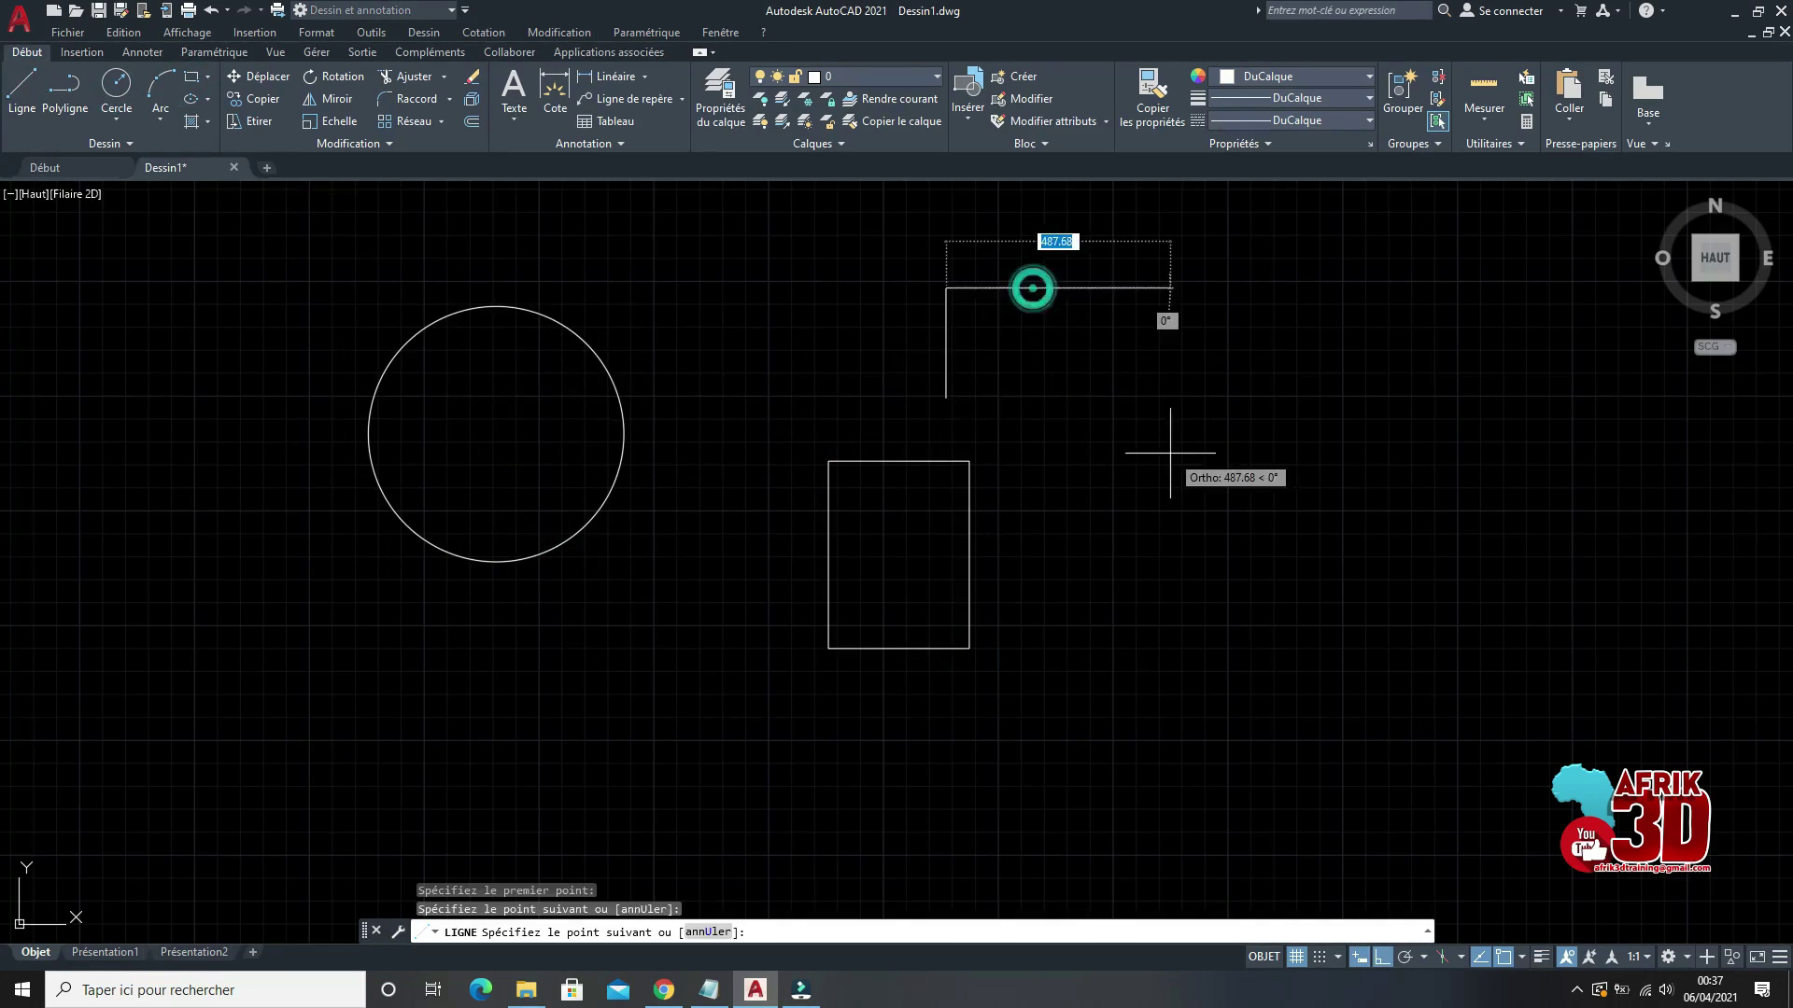
pyautogui.click(1170, 290)
pyautogui.click(1169, 599)
pyautogui.click(1362, 602)
pyautogui.click(1368, 470)
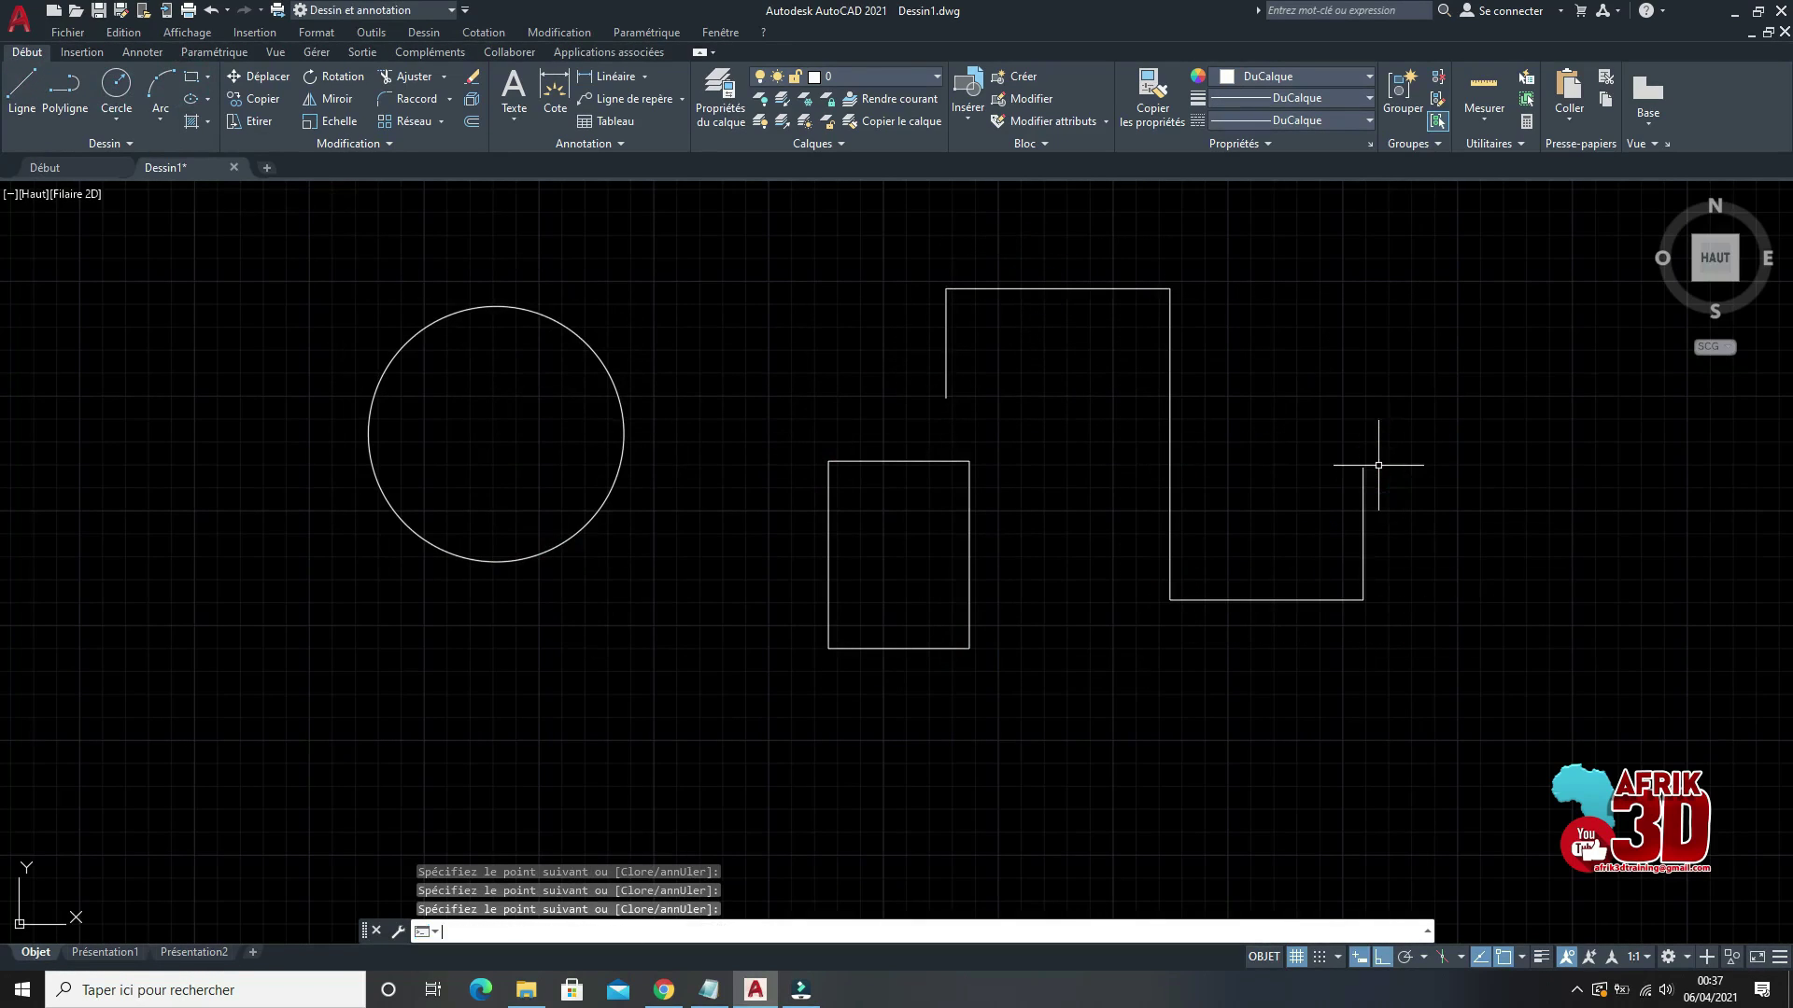
pyautogui.press('Return')
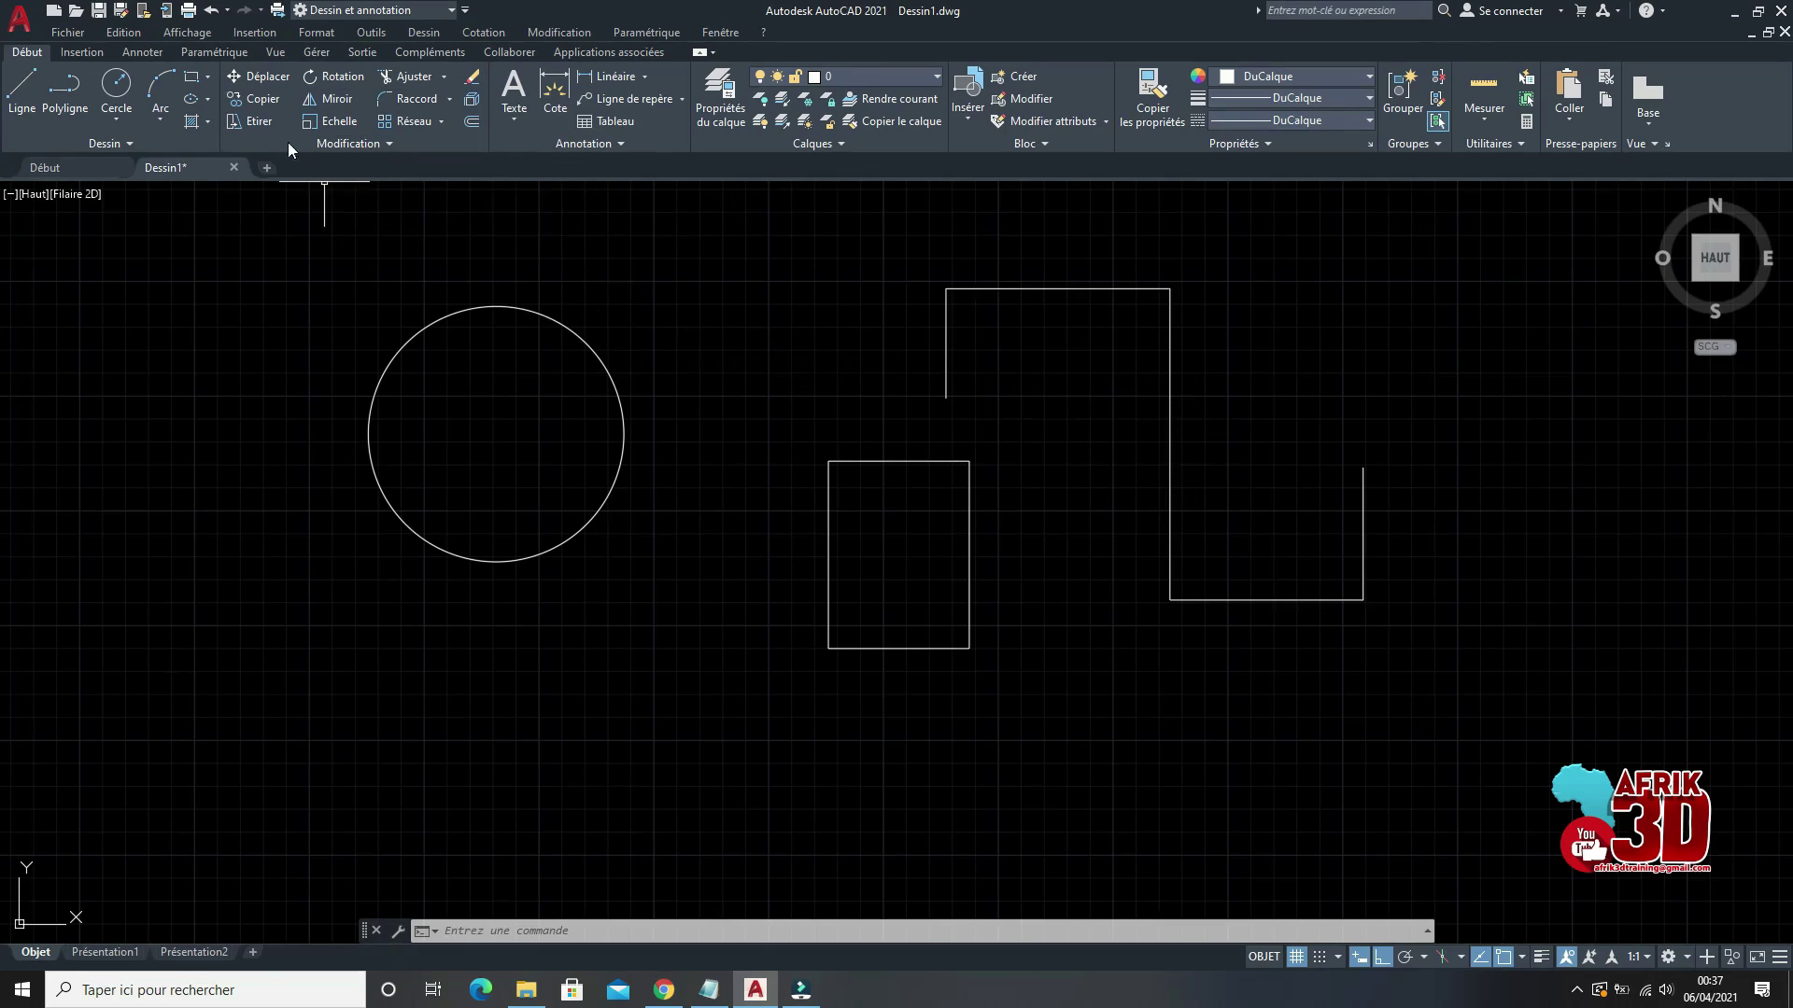
# Step: Start Copier on the circle with its centre as base point and Ortho off
pyautogui.click(265, 100)
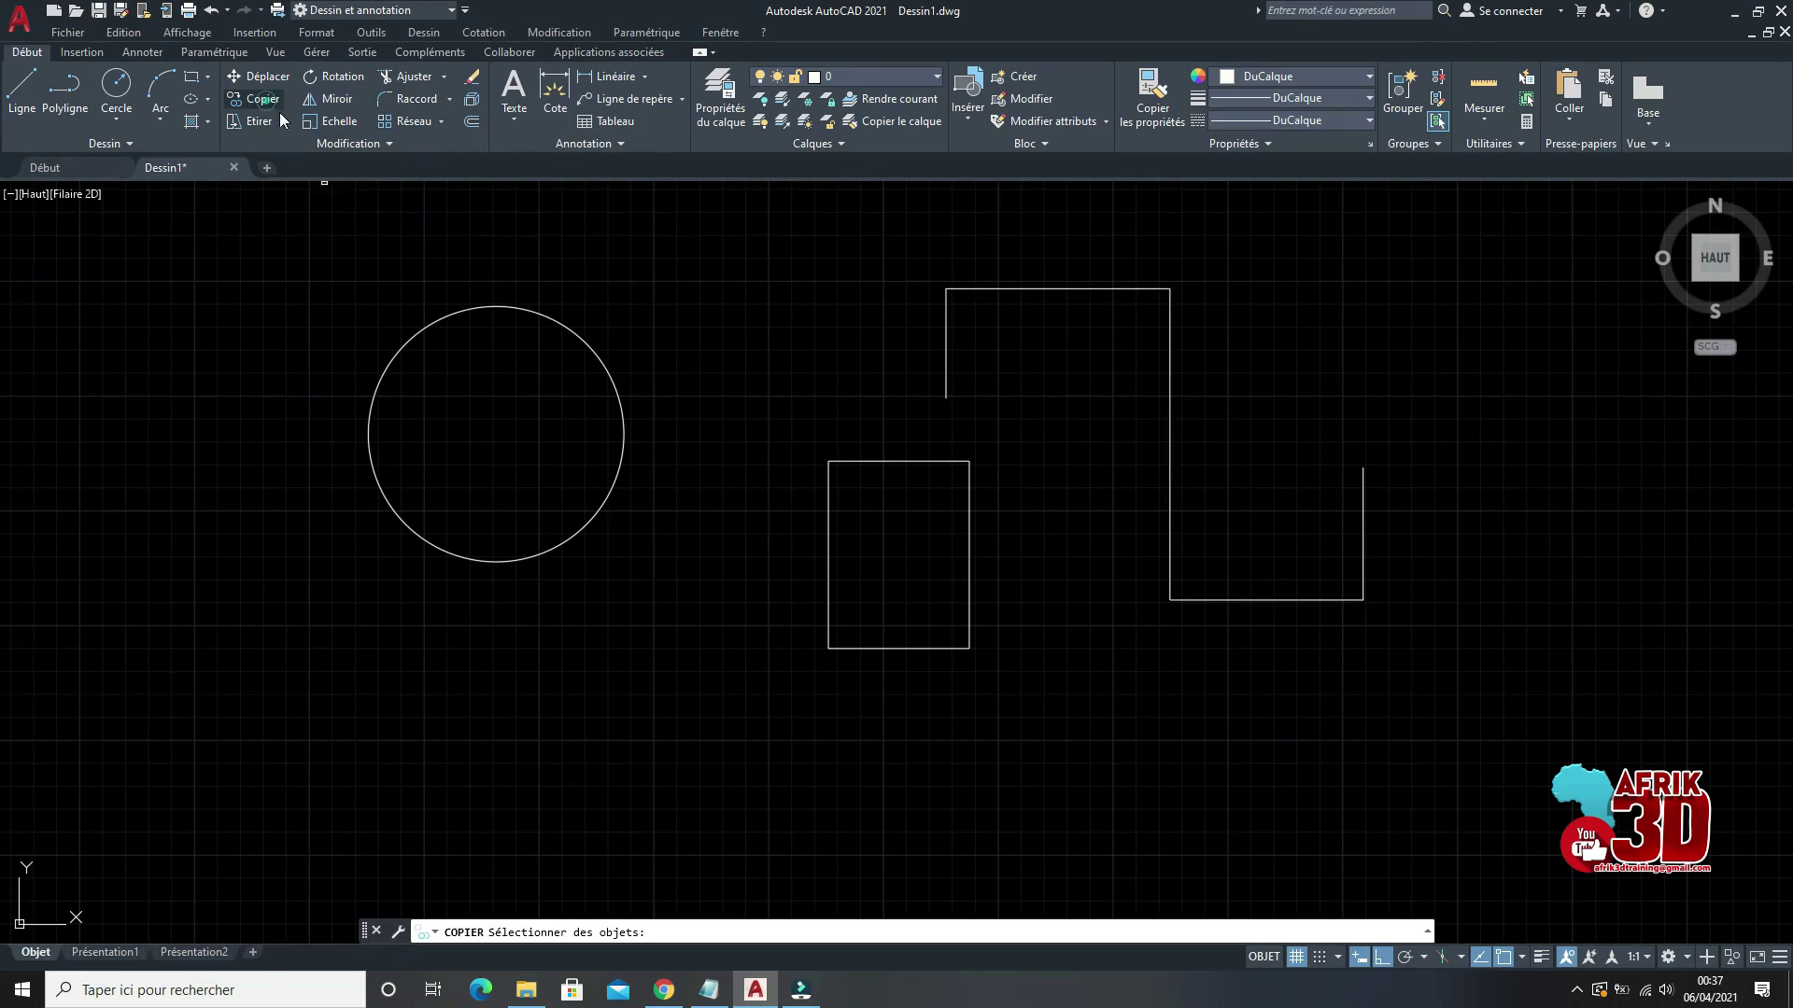
pyautogui.click(586, 343)
pyautogui.press('Return')
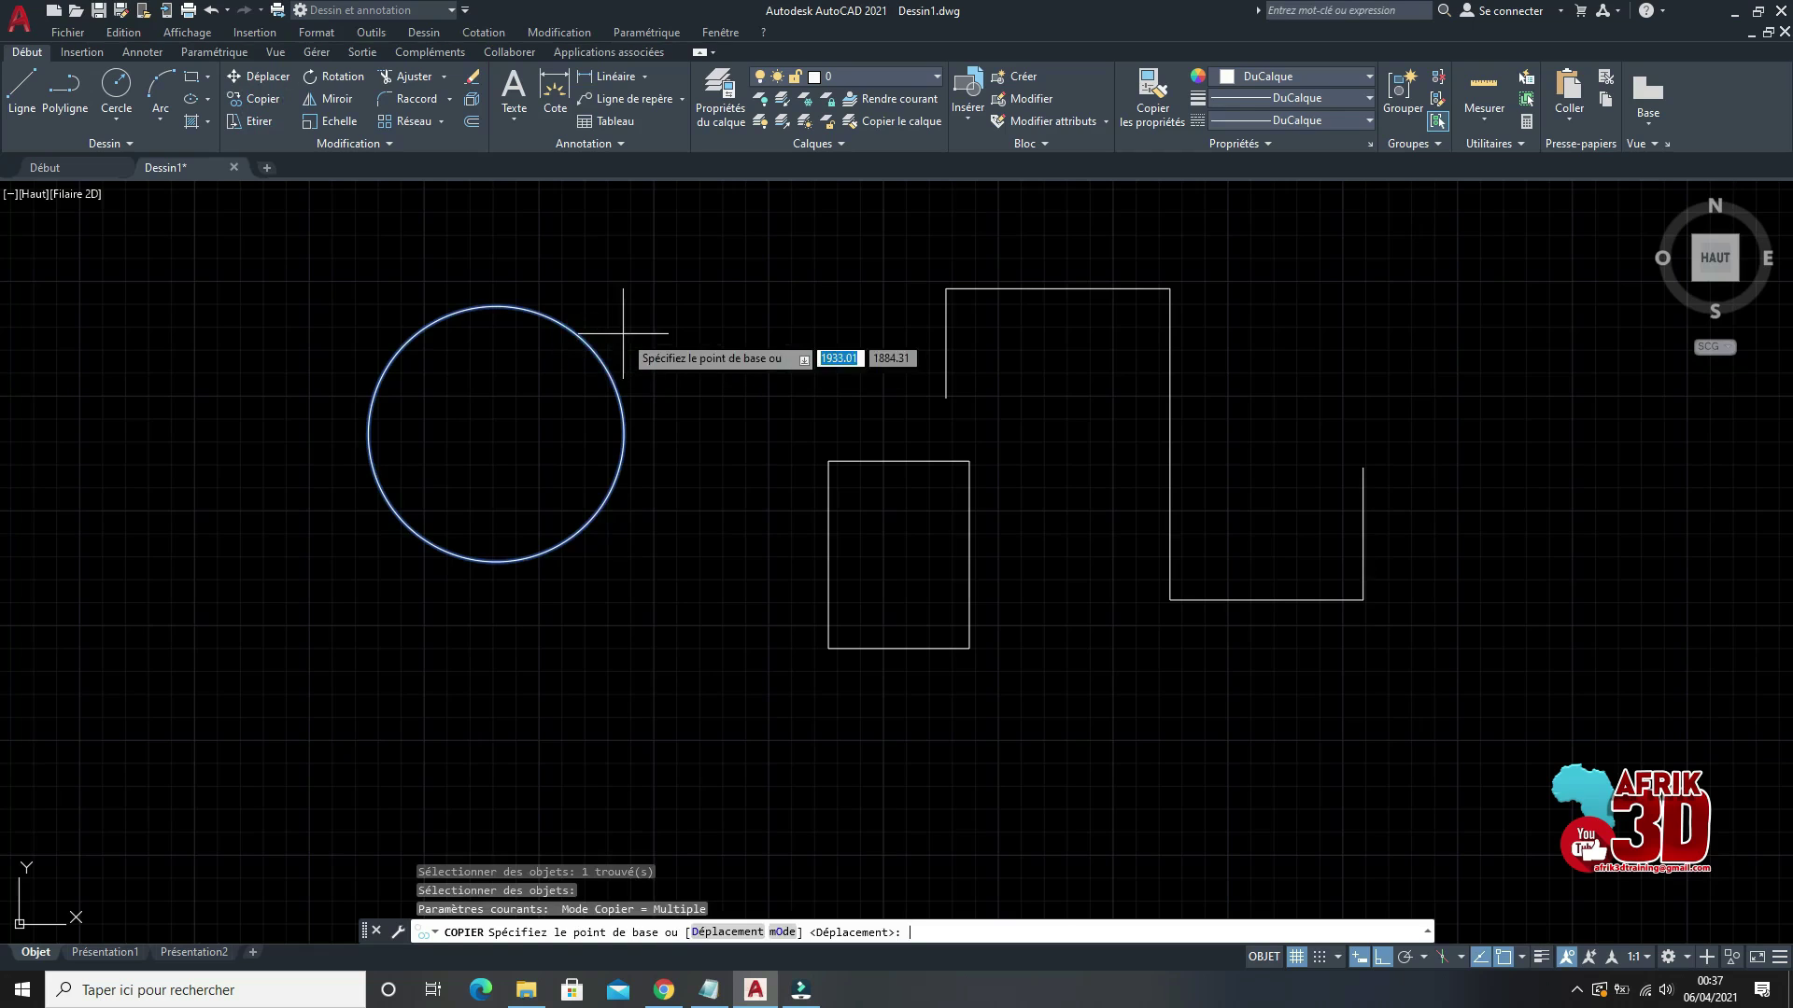
pyautogui.click(601, 353)
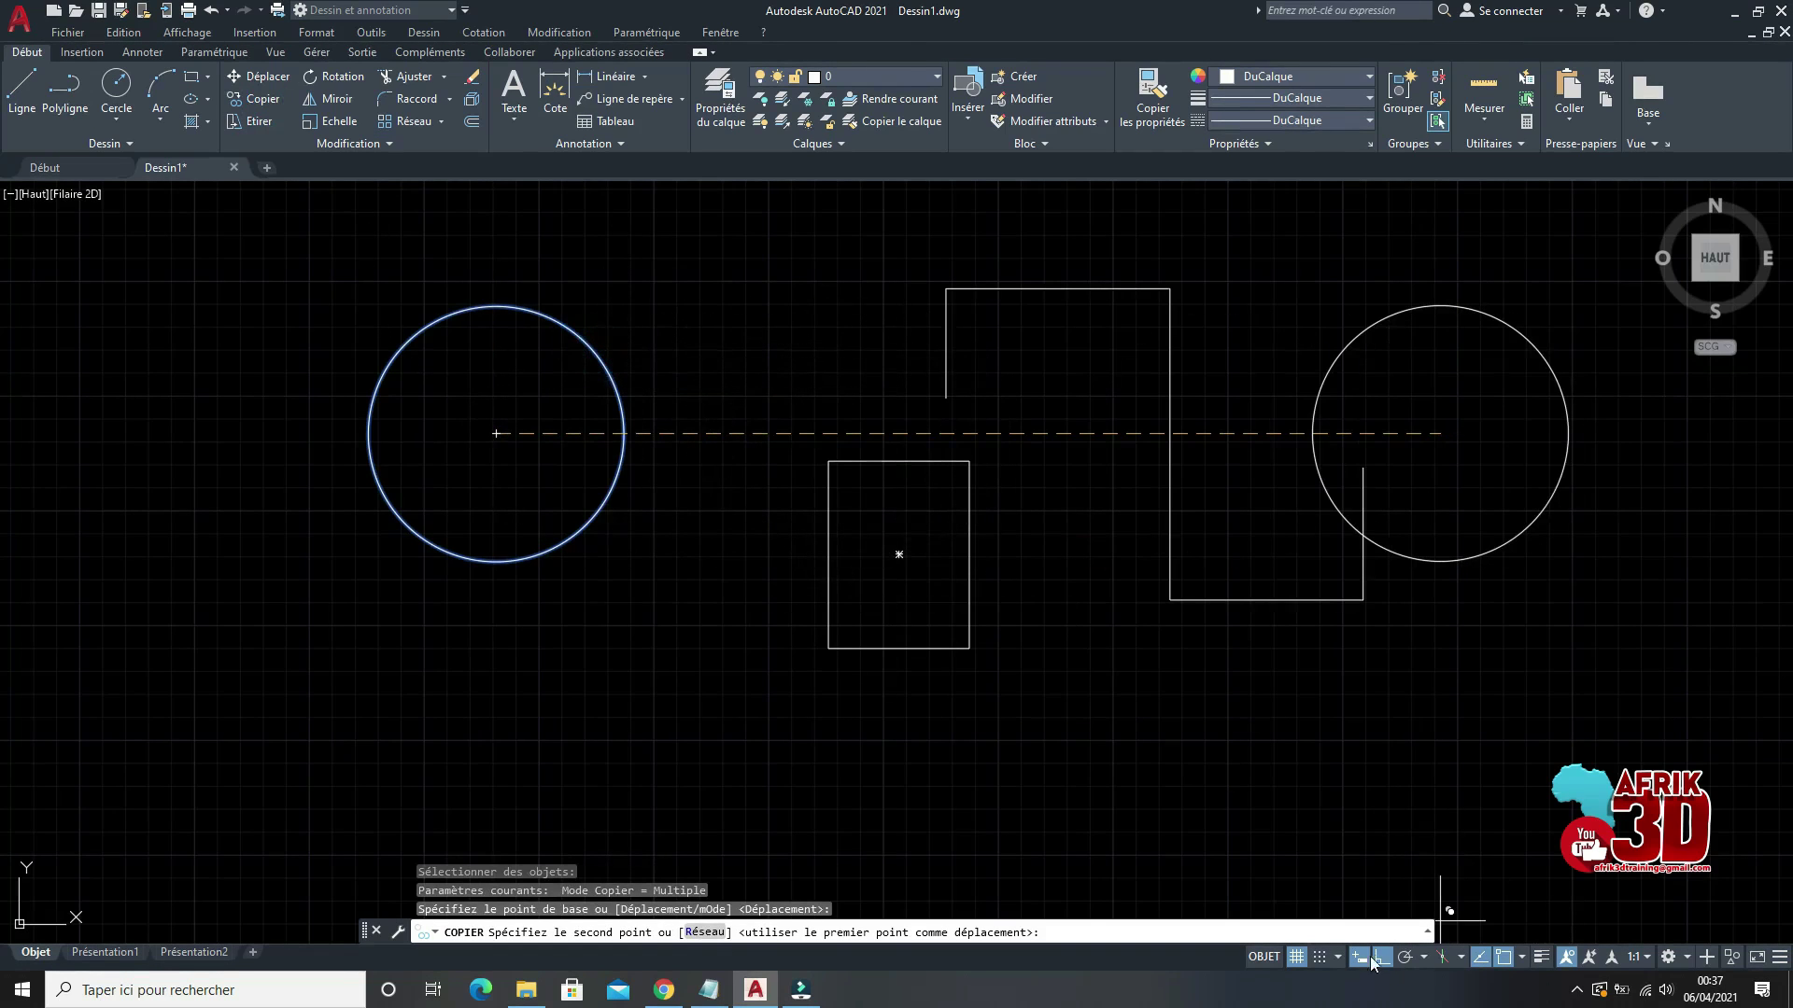
pyautogui.press('F8')
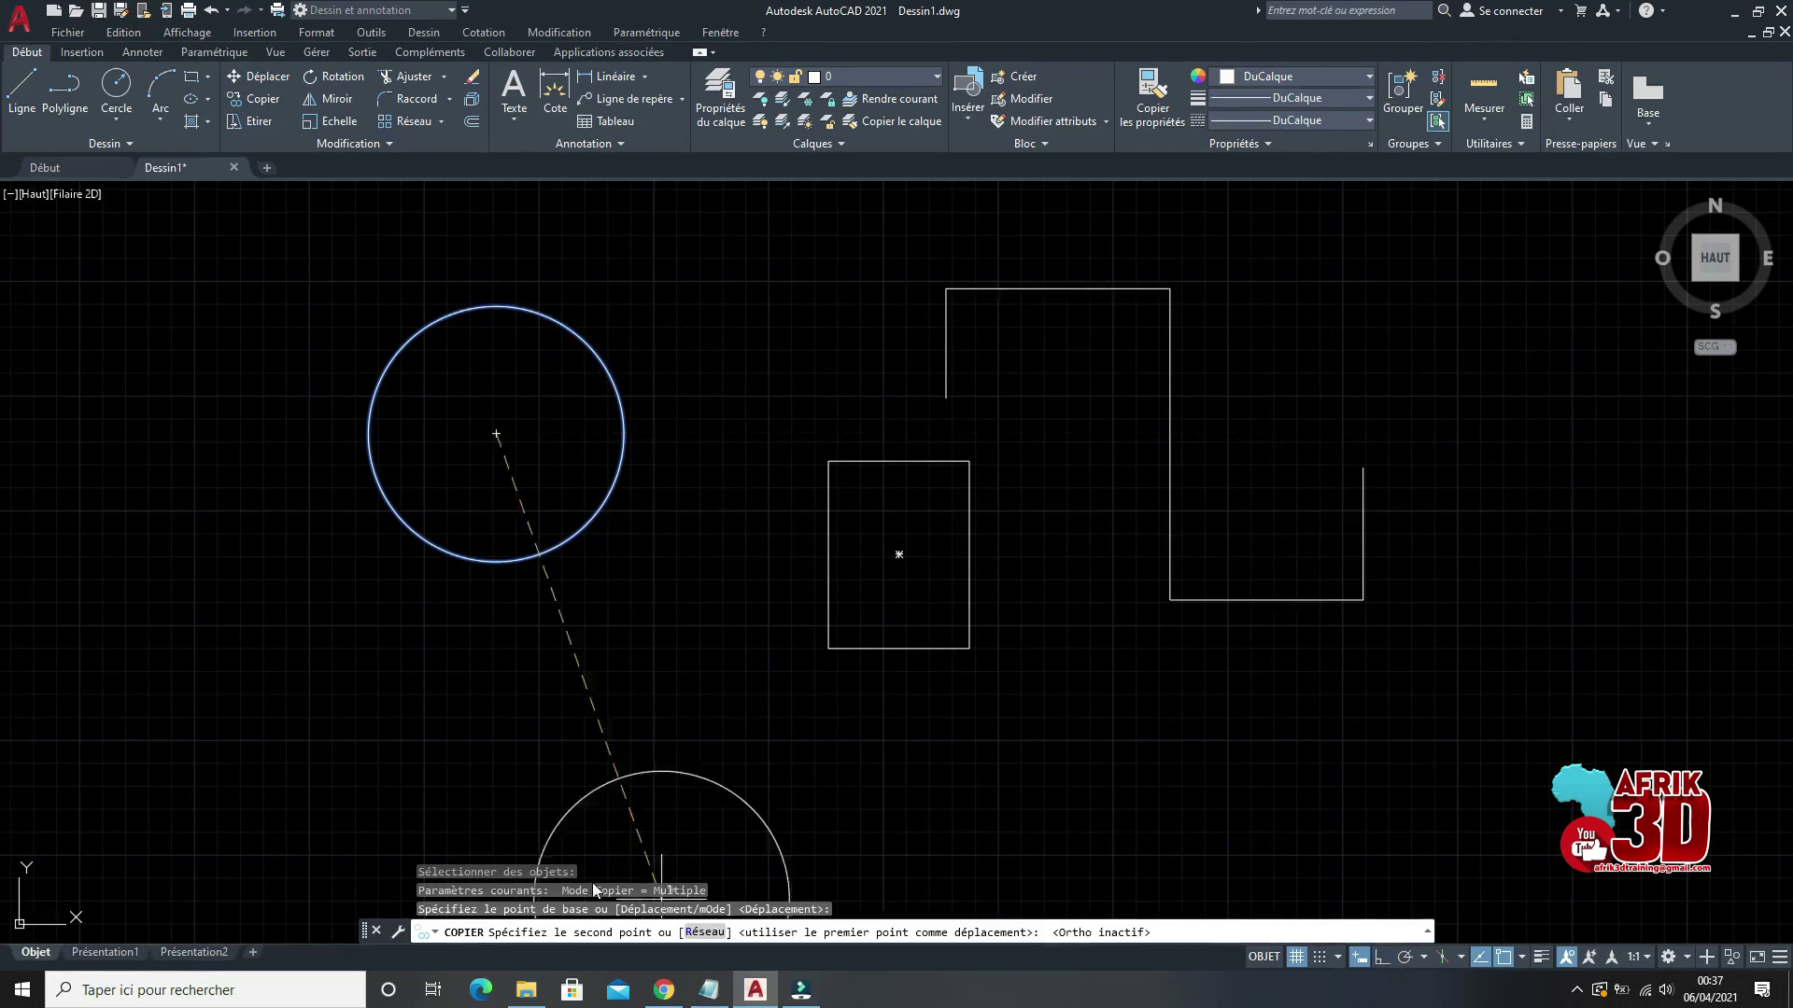
pyautogui.scroll(-4, 720, 620)
# Step: Place nine circle copies around the rectangle and stepped line, then end the command
pyautogui.click(546, 560)
pyautogui.click(613, 396)
pyautogui.click(791, 372)
pyautogui.click(1008, 374)
pyautogui.click(1108, 555)
pyautogui.click(1120, 651)
pyautogui.click(909, 711)
pyautogui.click(994, 769)
pyautogui.click(1290, 681)
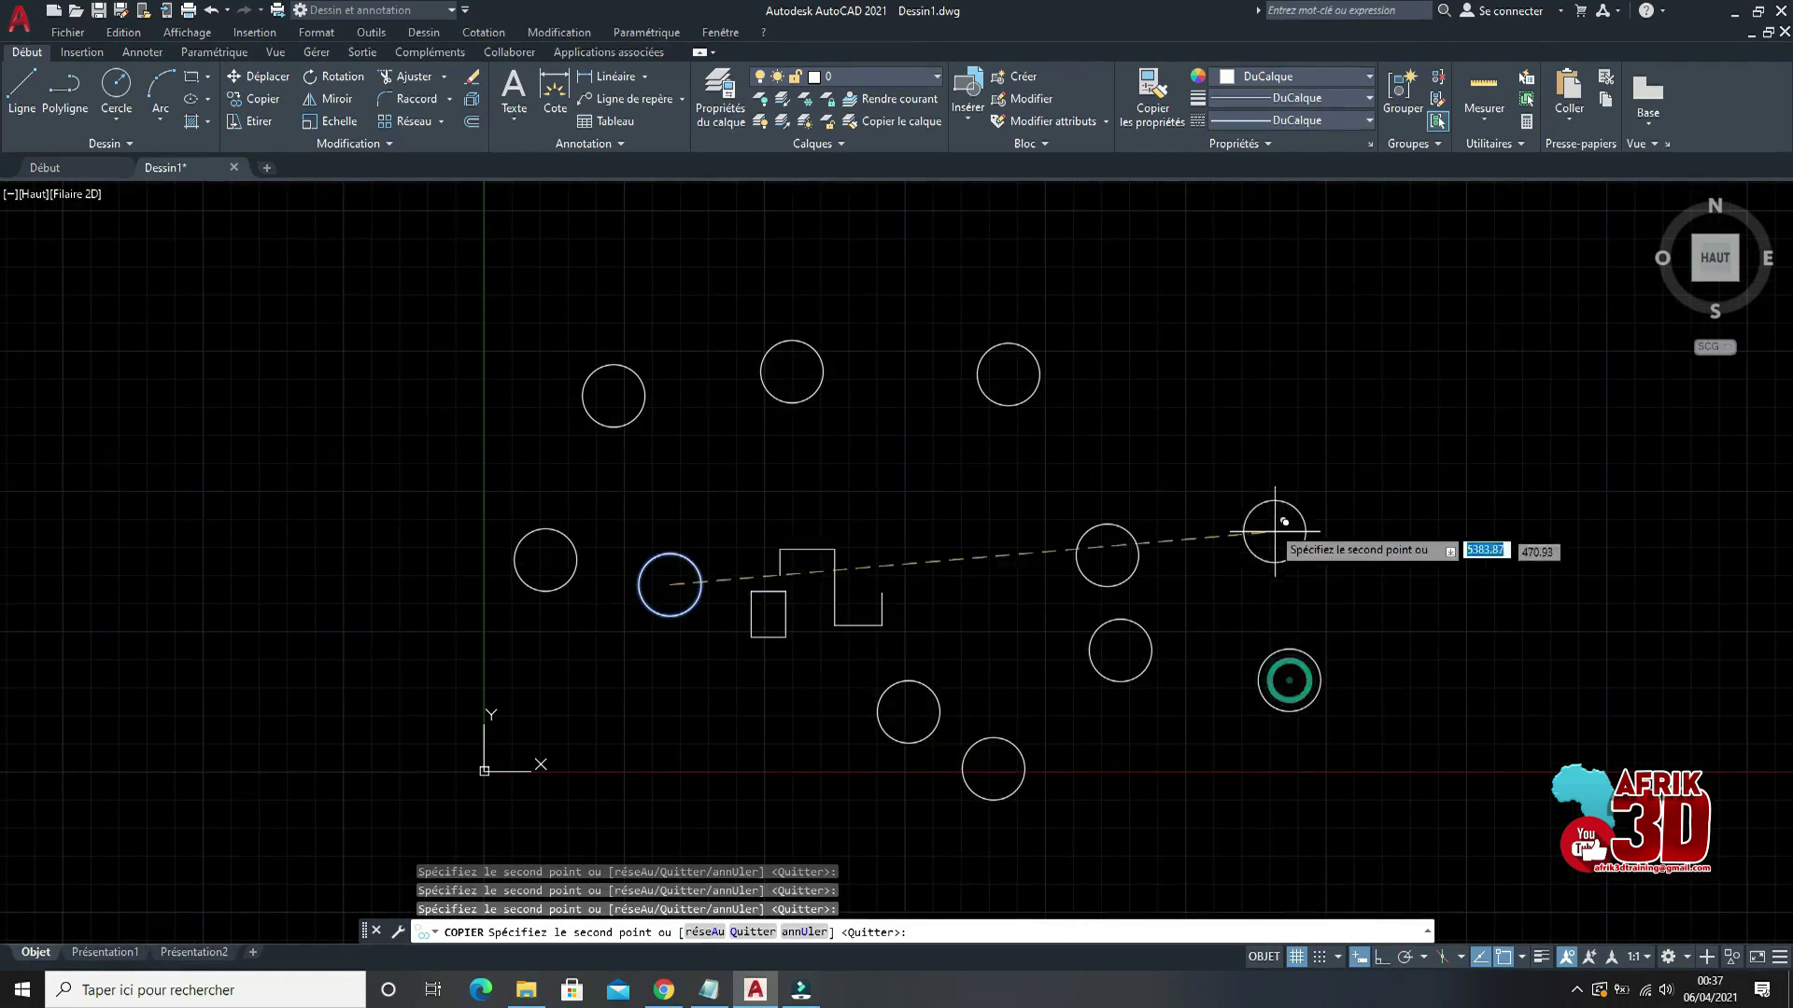
pyautogui.press('Escape')
pyautogui.scroll(3, 1206, 542)
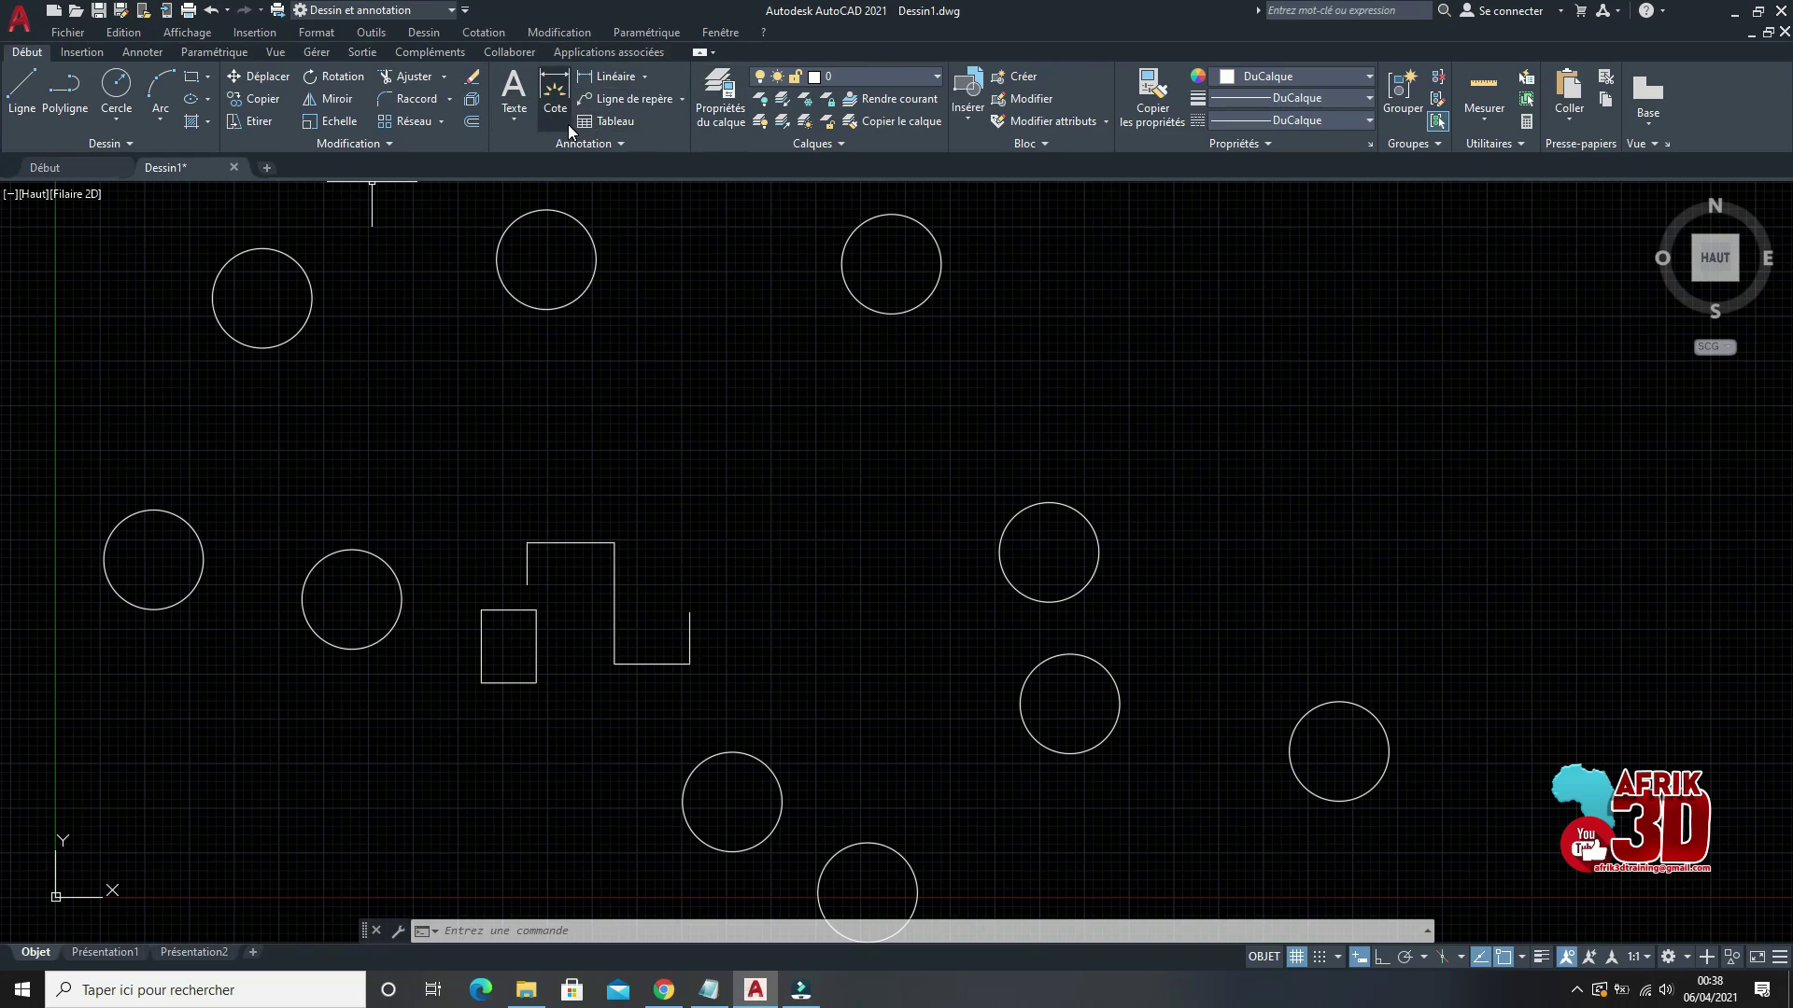
# Step: Choose Rayon from the dimension list and dimension a circle, placing the R278,19 label
pyautogui.click(636, 78)
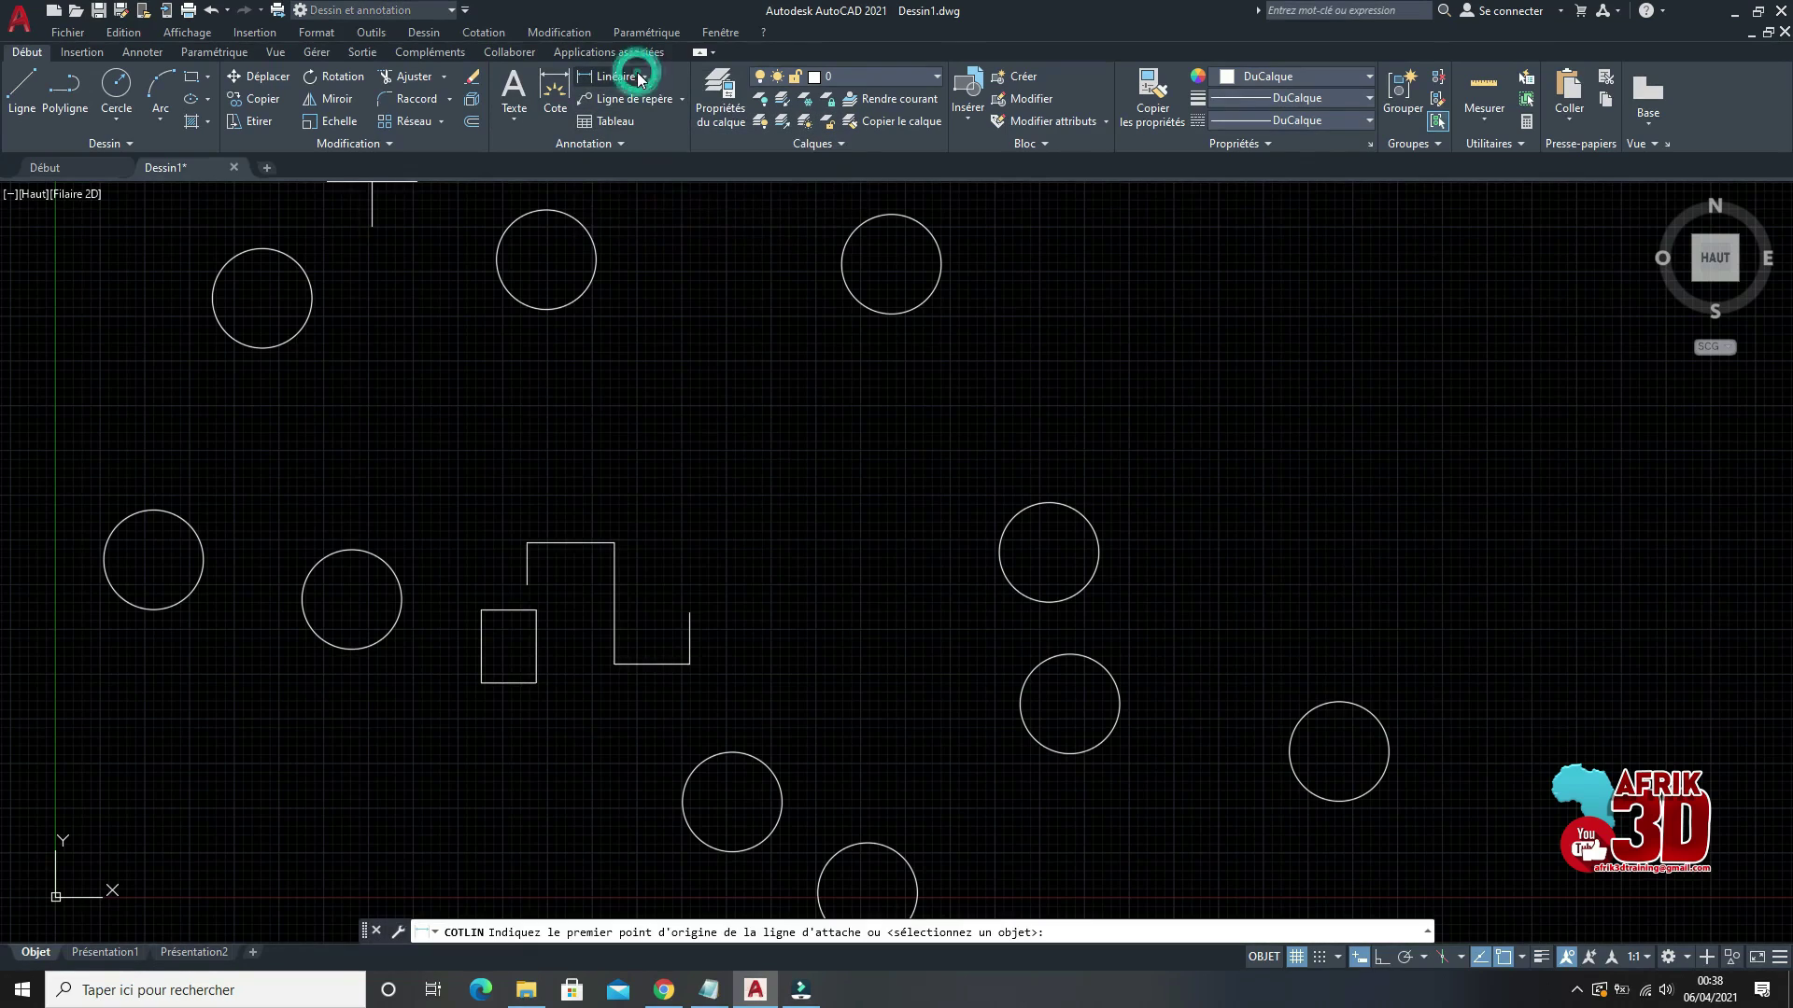
pyautogui.click(644, 79)
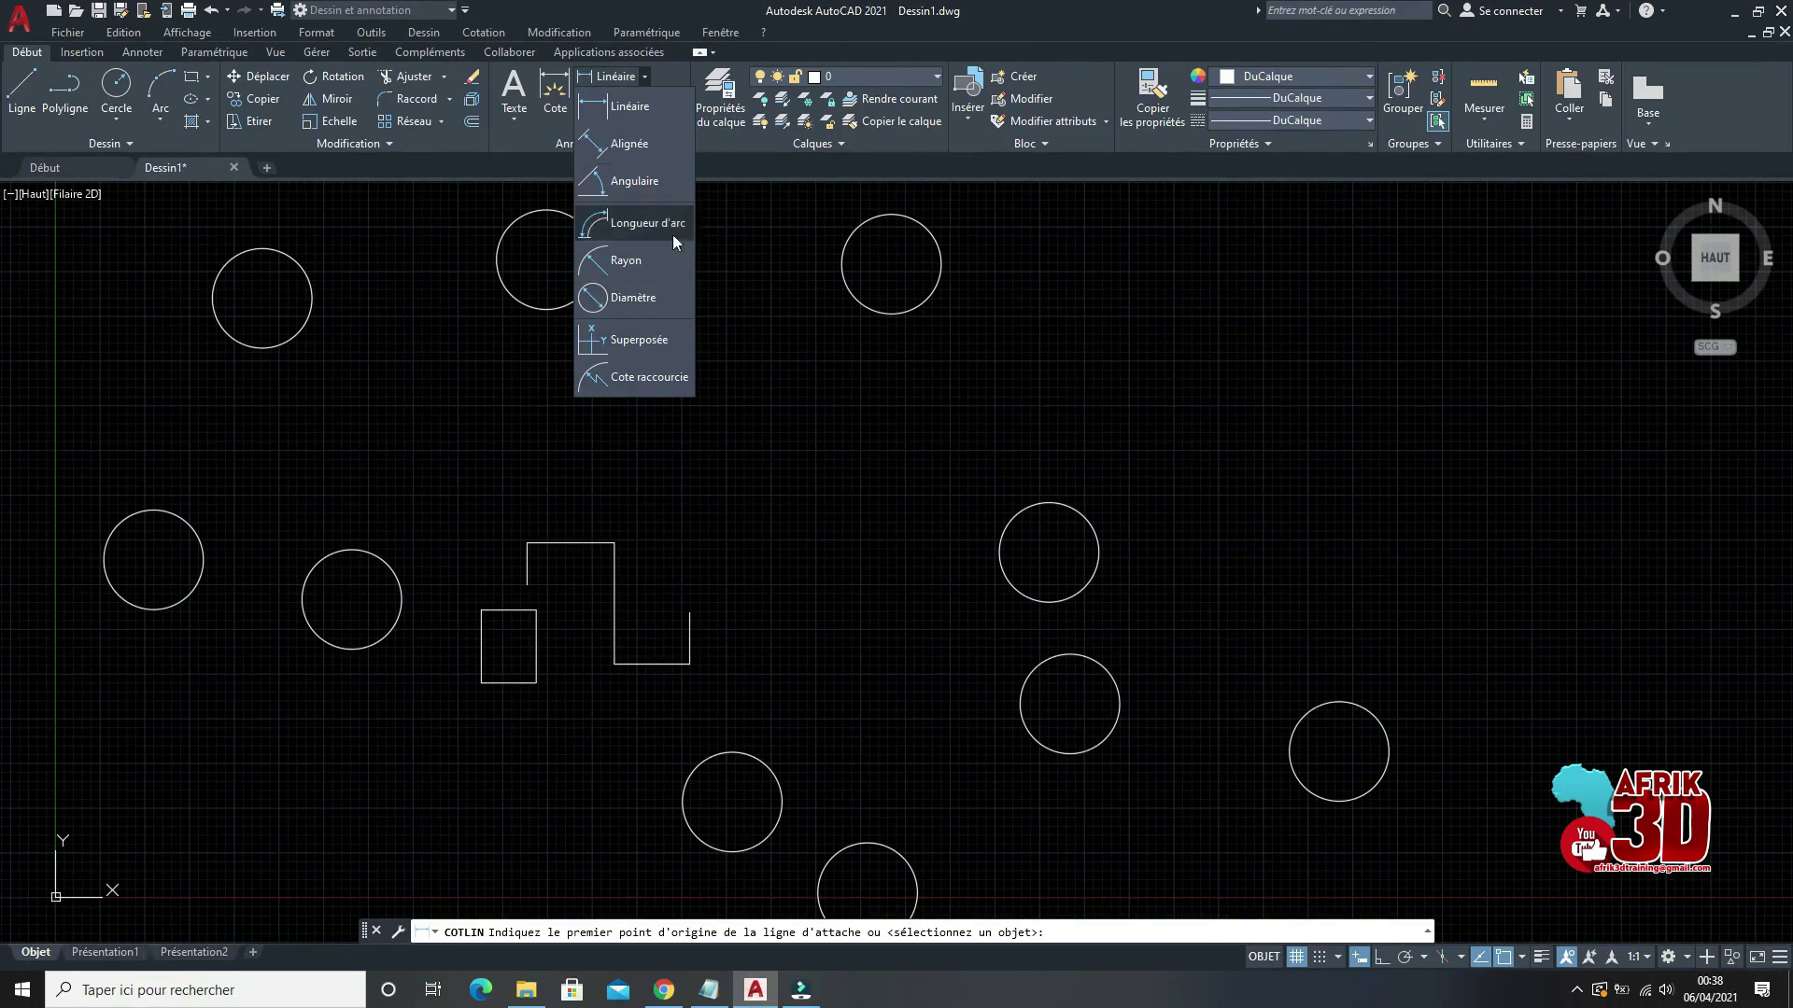
pyautogui.click(625, 261)
pyautogui.scroll(8, 934, 218)
pyautogui.scroll(-2, 903, 314)
pyautogui.click(903, 314)
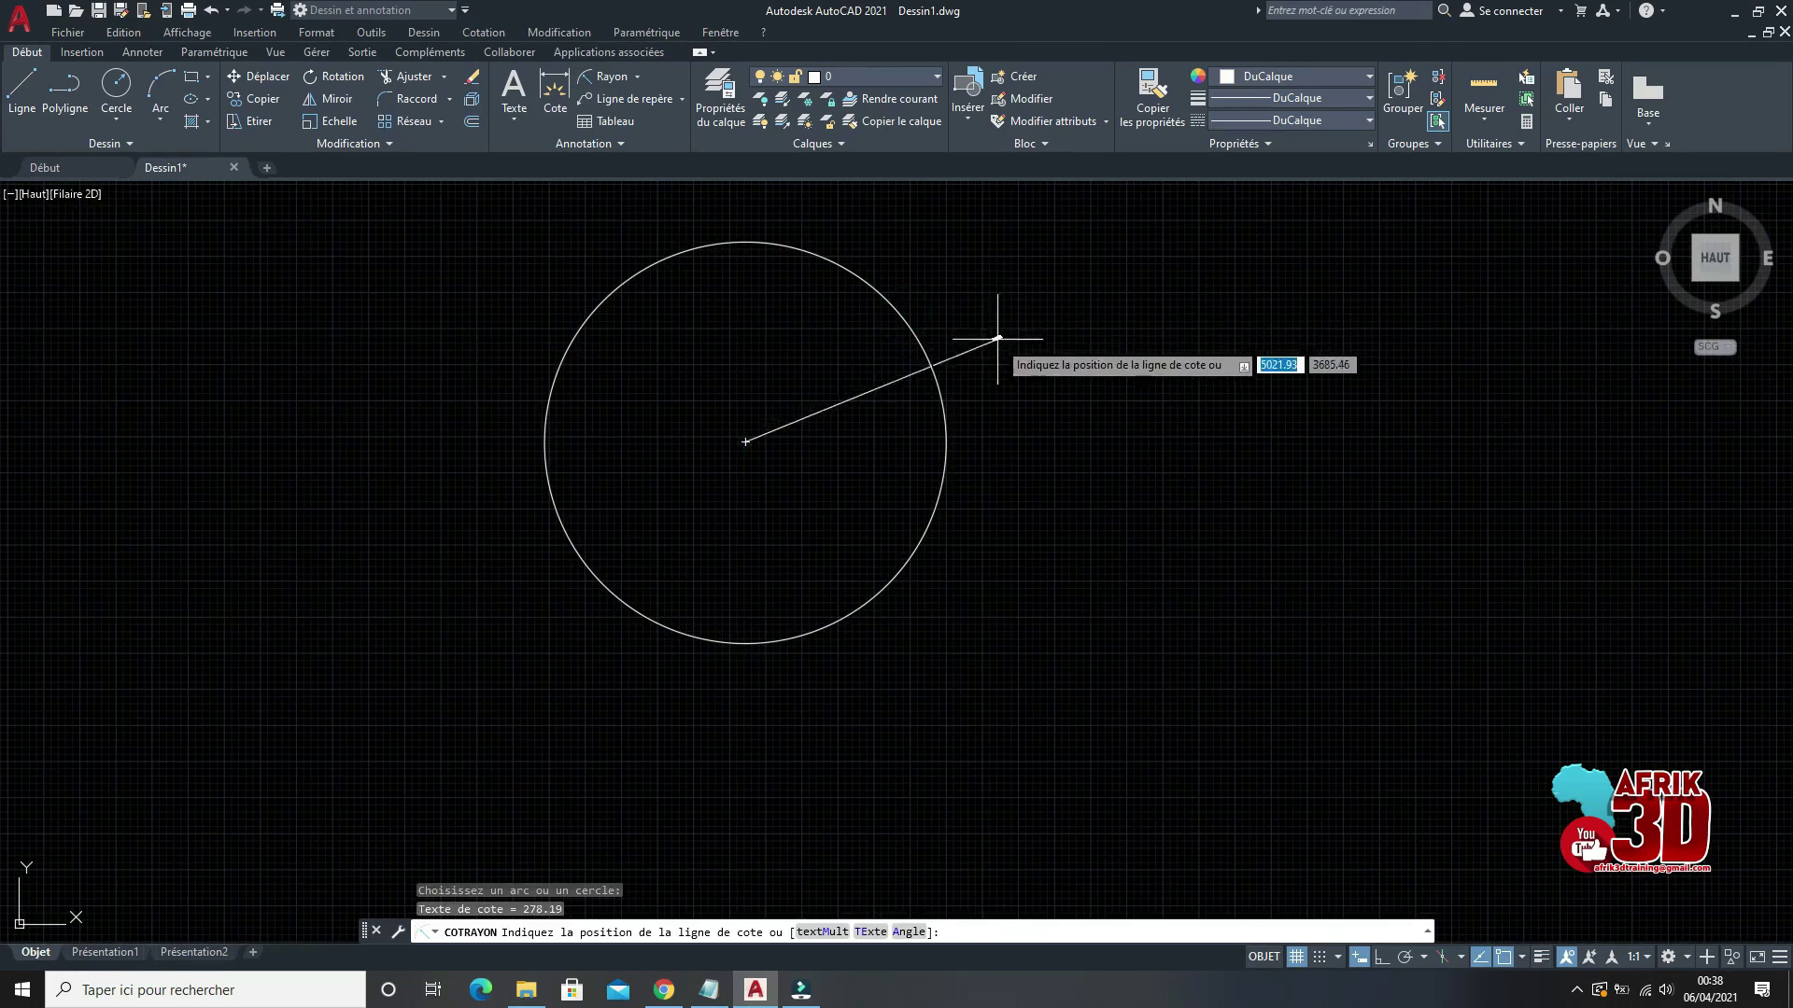
pyautogui.scroll(6, 969, 369)
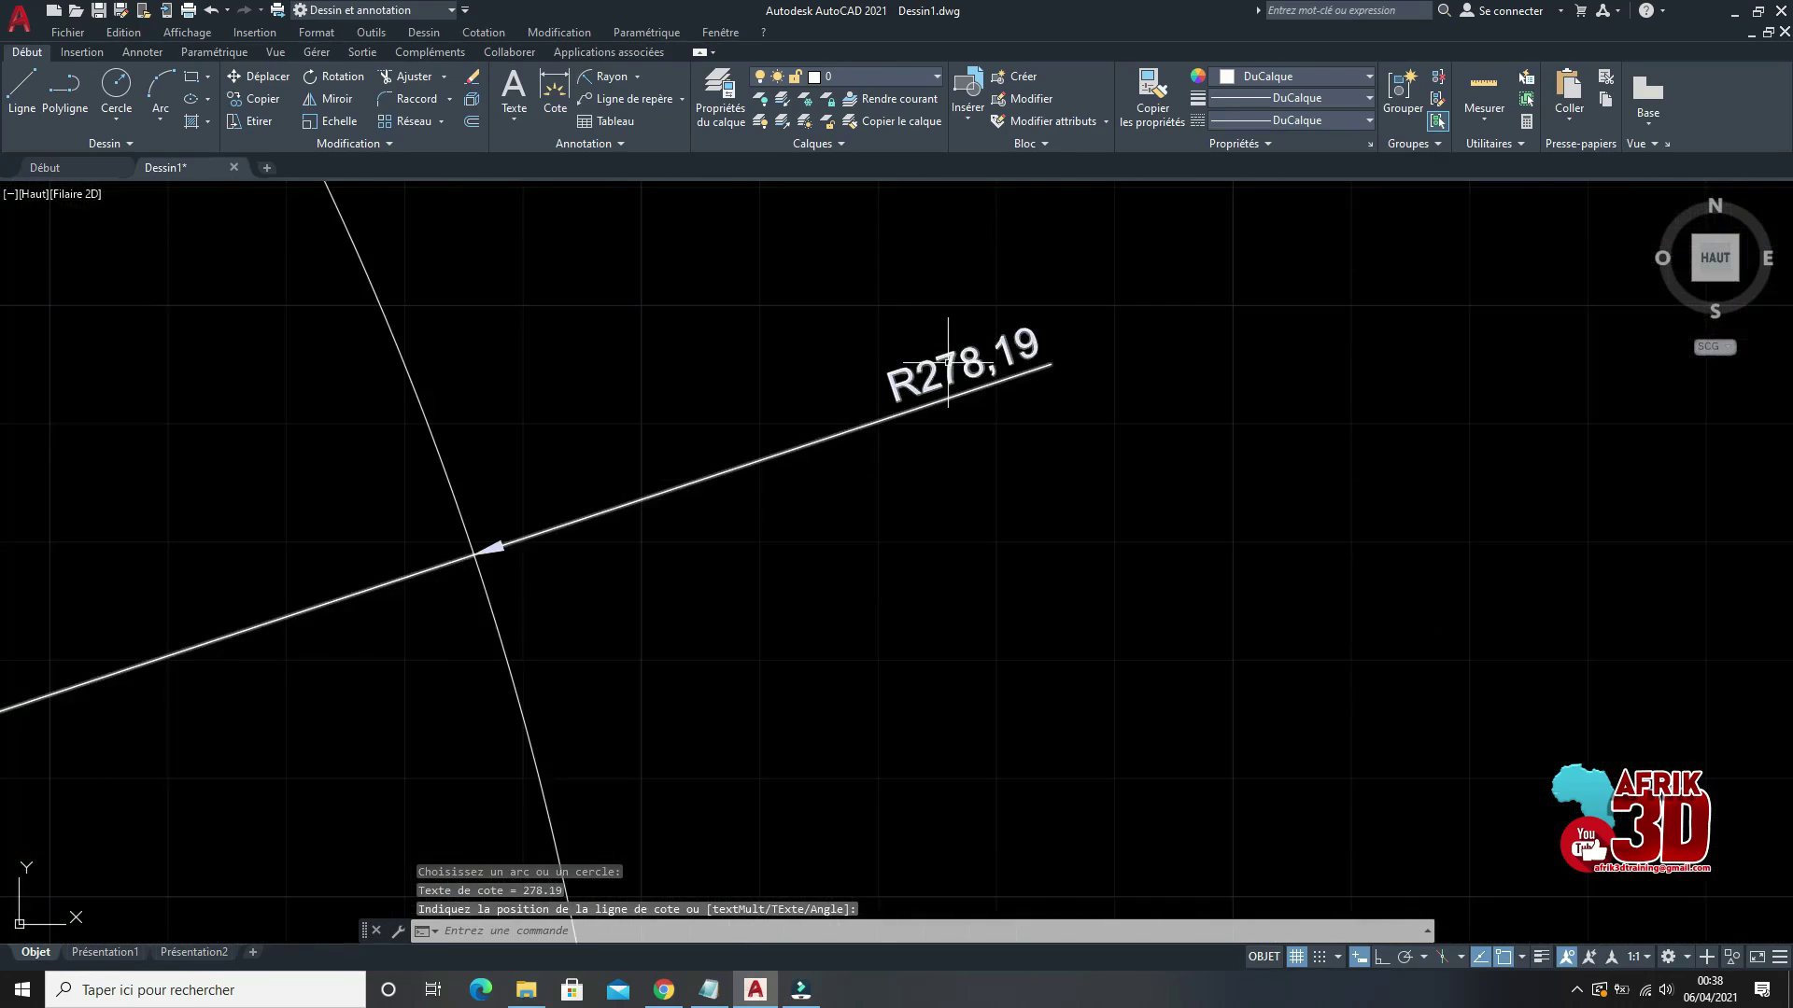
pyautogui.click(889, 352)
pyautogui.scroll(-4, 1065, 373)
pyautogui.scroll(3, 1022, 352)
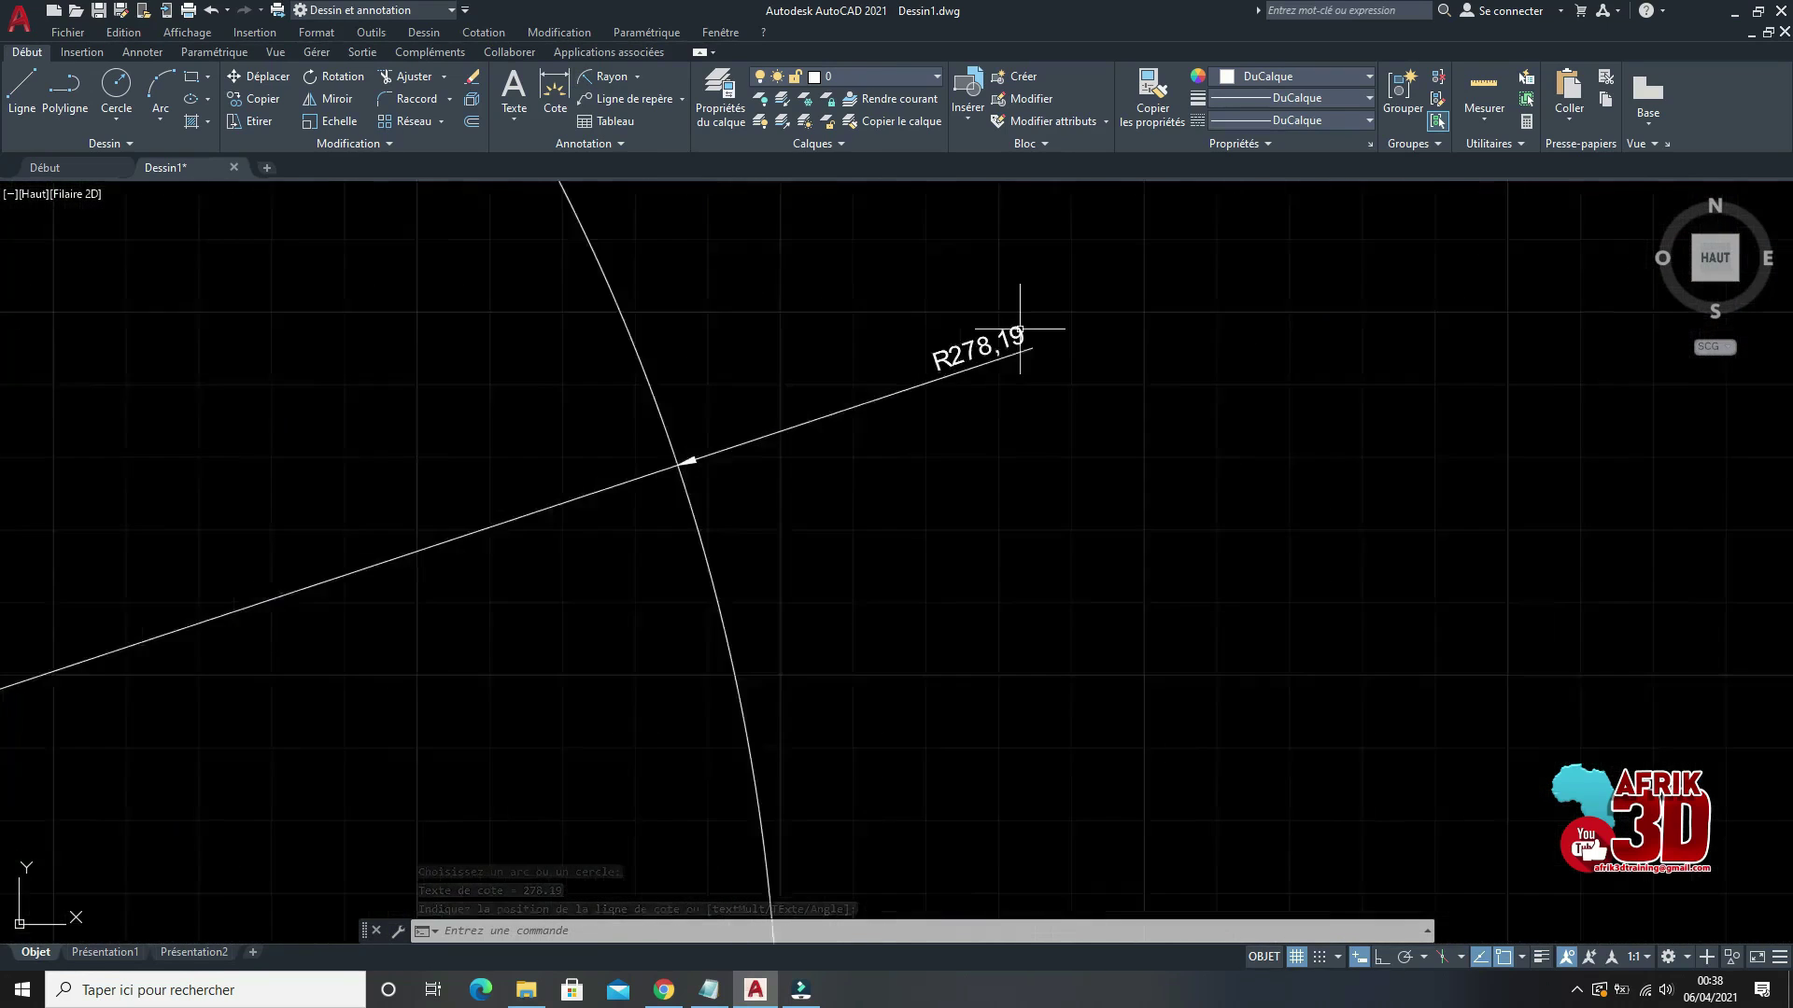
pyautogui.scroll(-4, 1036, 375)
pyautogui.scroll(-5, 990, 364)
pyautogui.scroll(4, 981, 354)
# Step: Choose Diamètre from the dimension list and dimension that circle, placing the Ø556,37 label
pyautogui.scroll(2, 1008, 406)
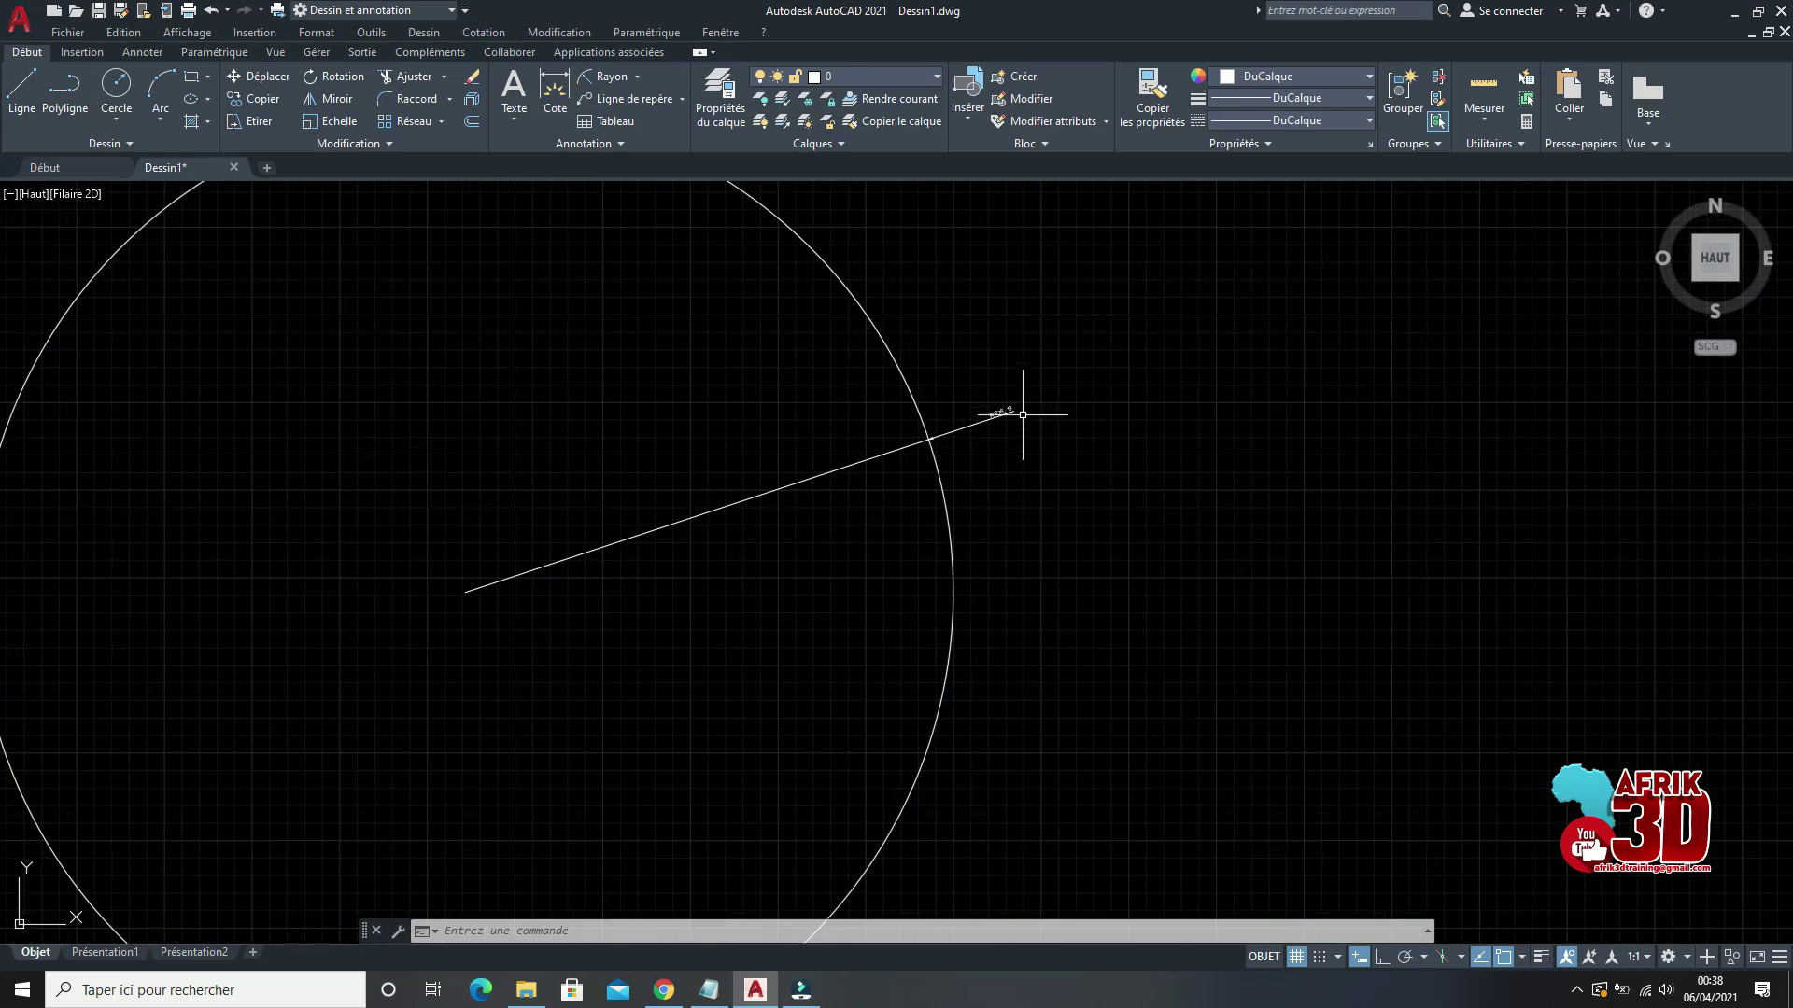
pyautogui.click(640, 77)
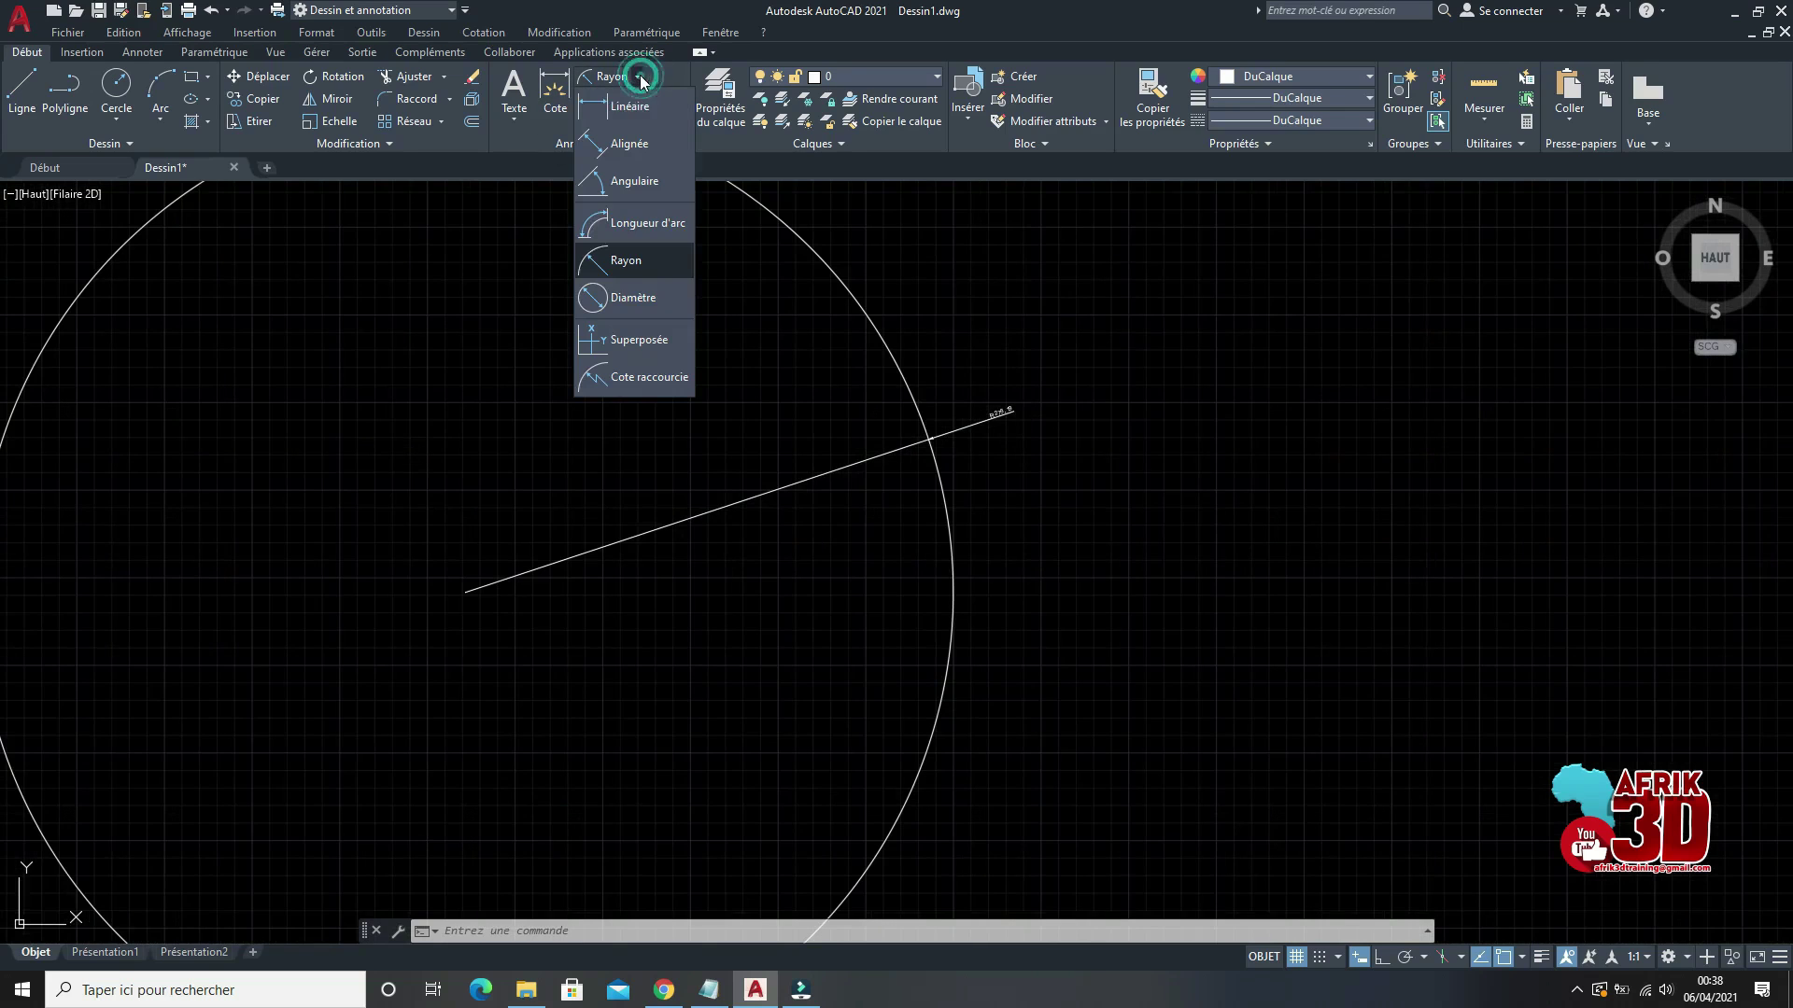
pyautogui.click(643, 302)
pyautogui.scroll(-2, 1016, 465)
pyautogui.click(972, 495)
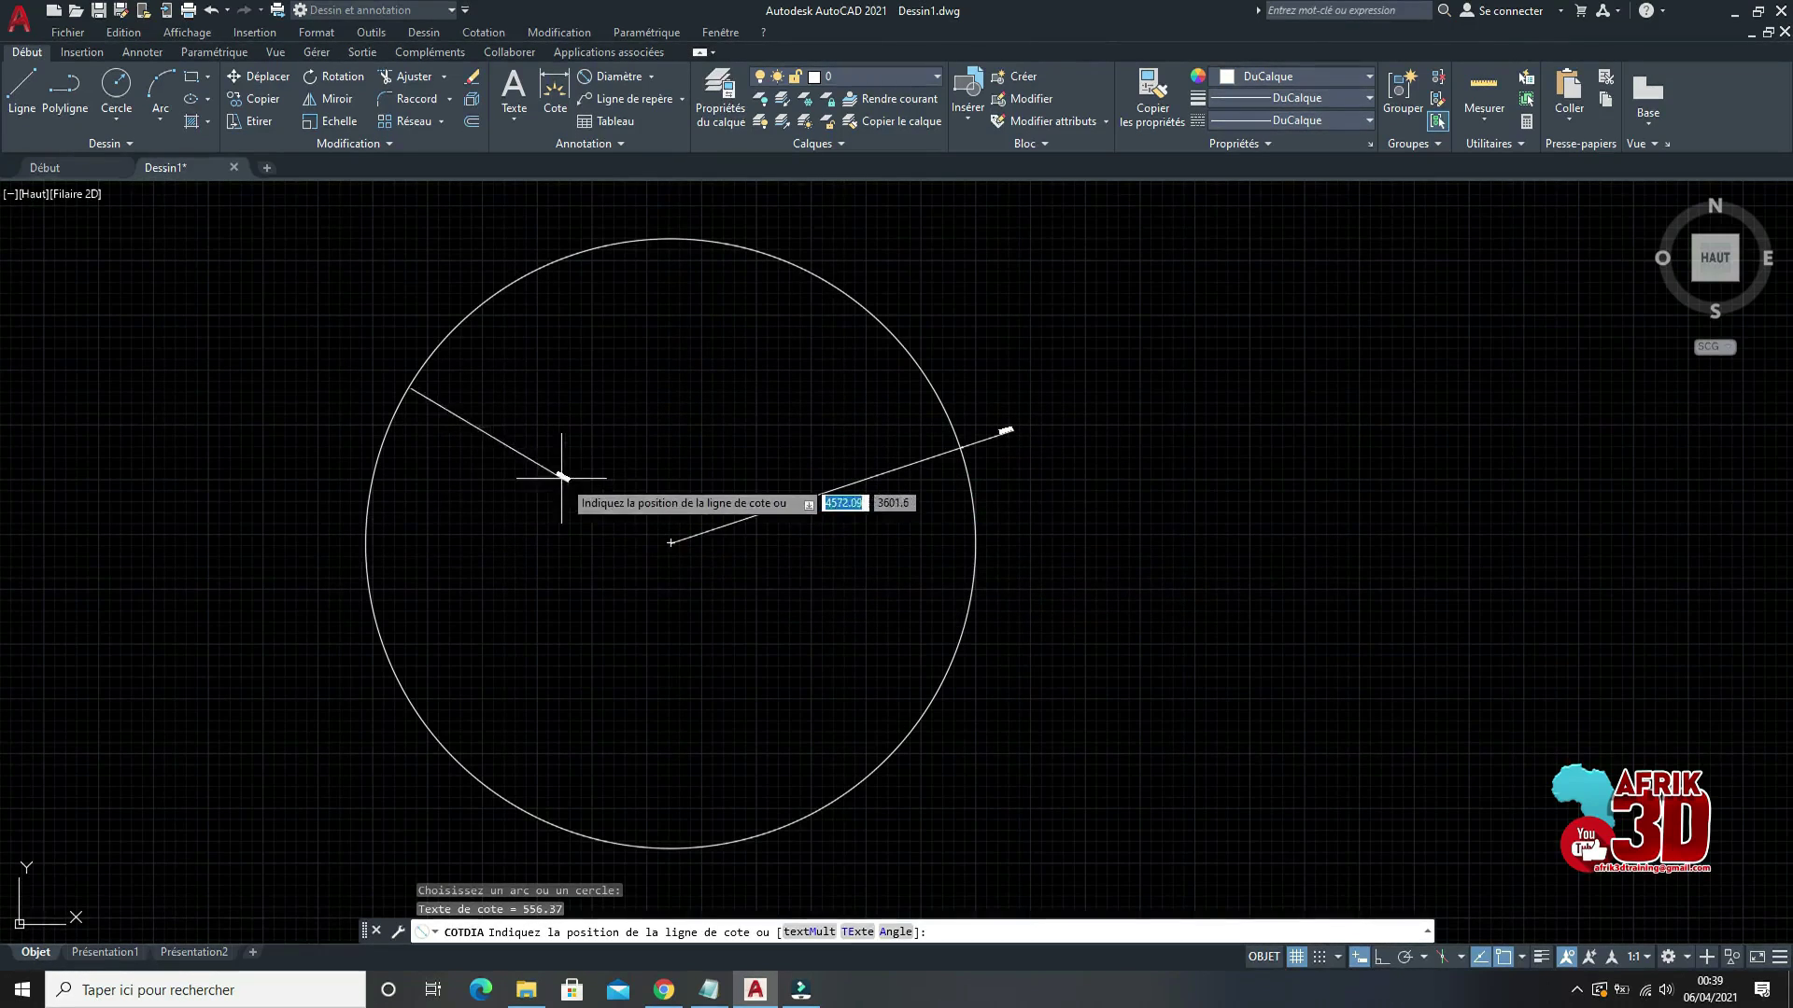
pyautogui.click(634, 557)
pyautogui.scroll(8, 634, 557)
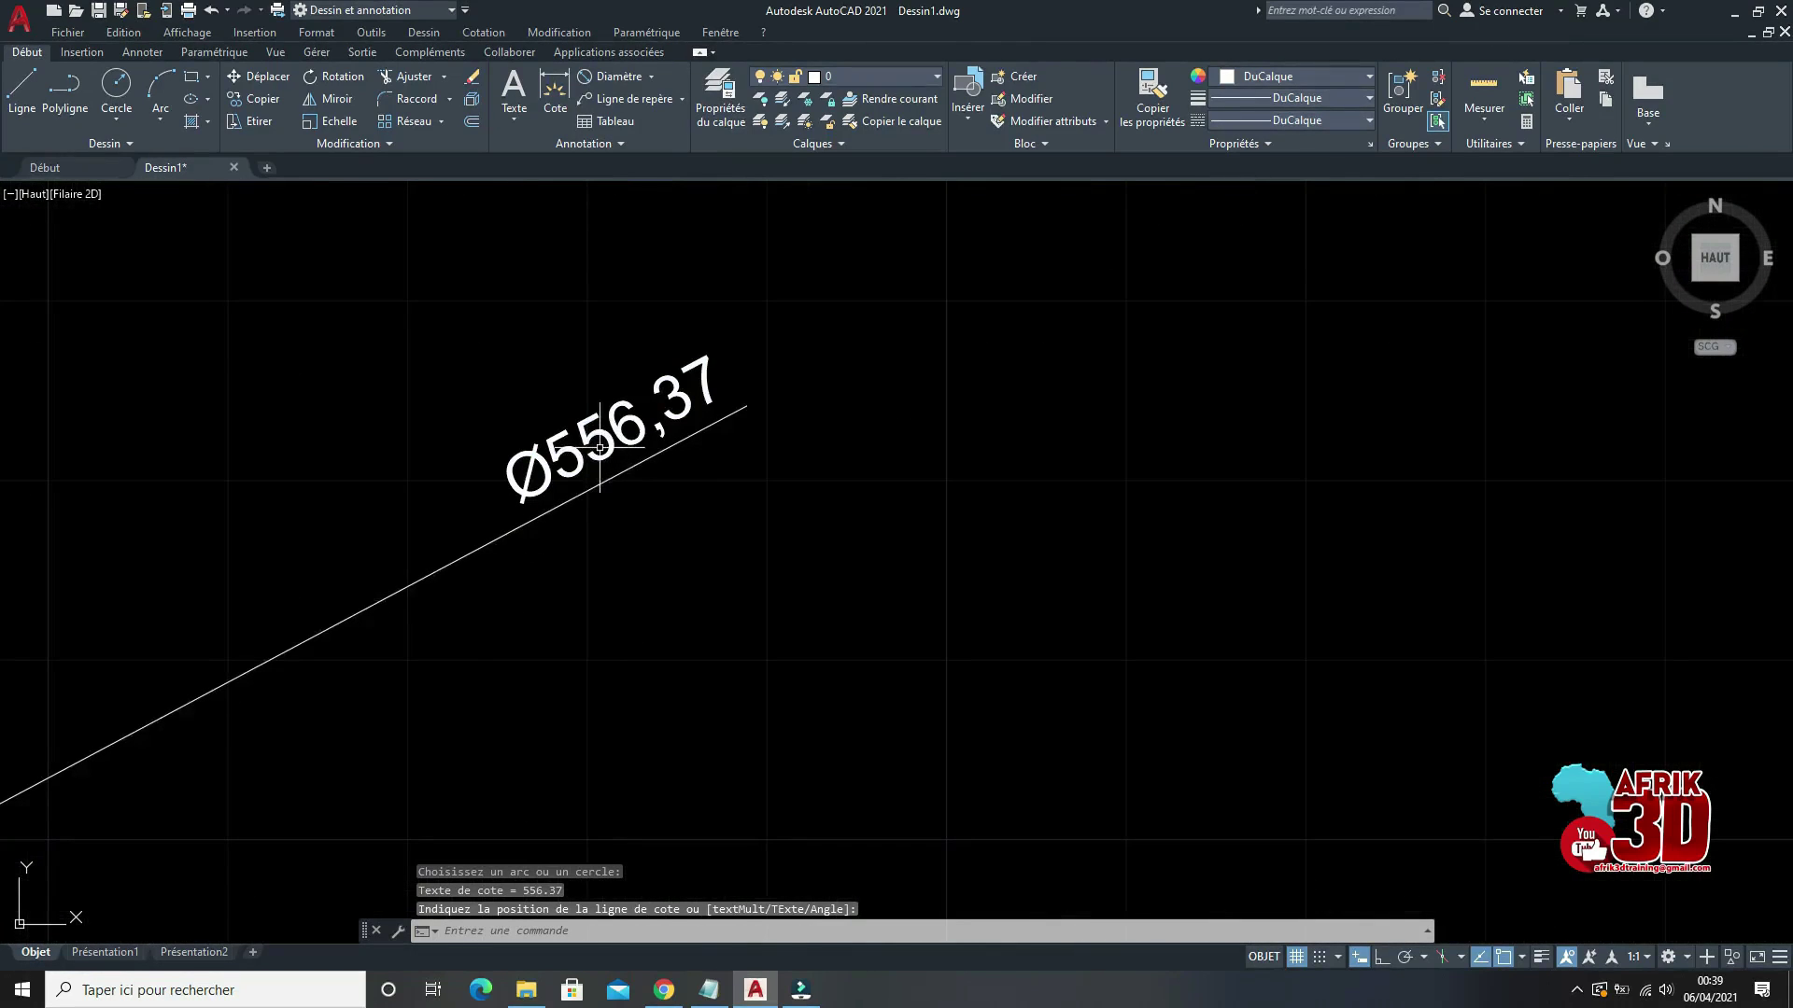
pyautogui.scroll(-10, 598, 441)
pyautogui.scroll(8, 859, 349)
pyautogui.scroll(-10, 1046, 280)
pyautogui.scroll(2, 987, 207)
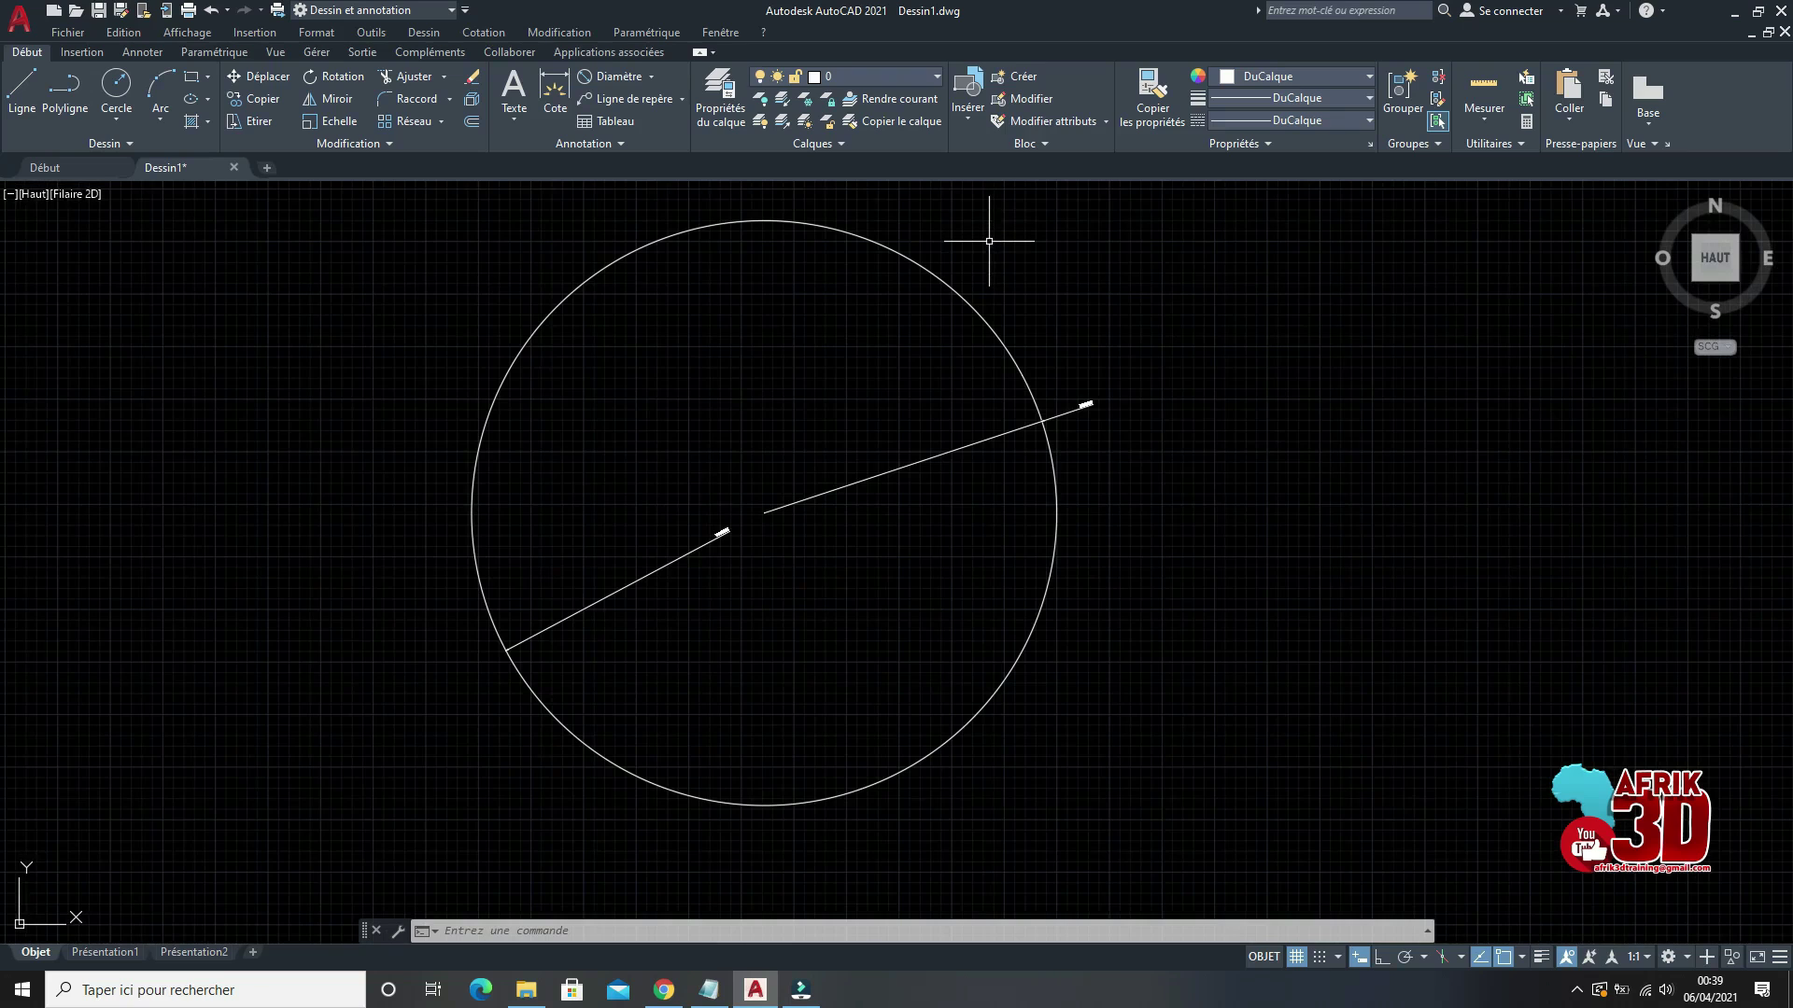
pyautogui.scroll(2, 1018, 299)
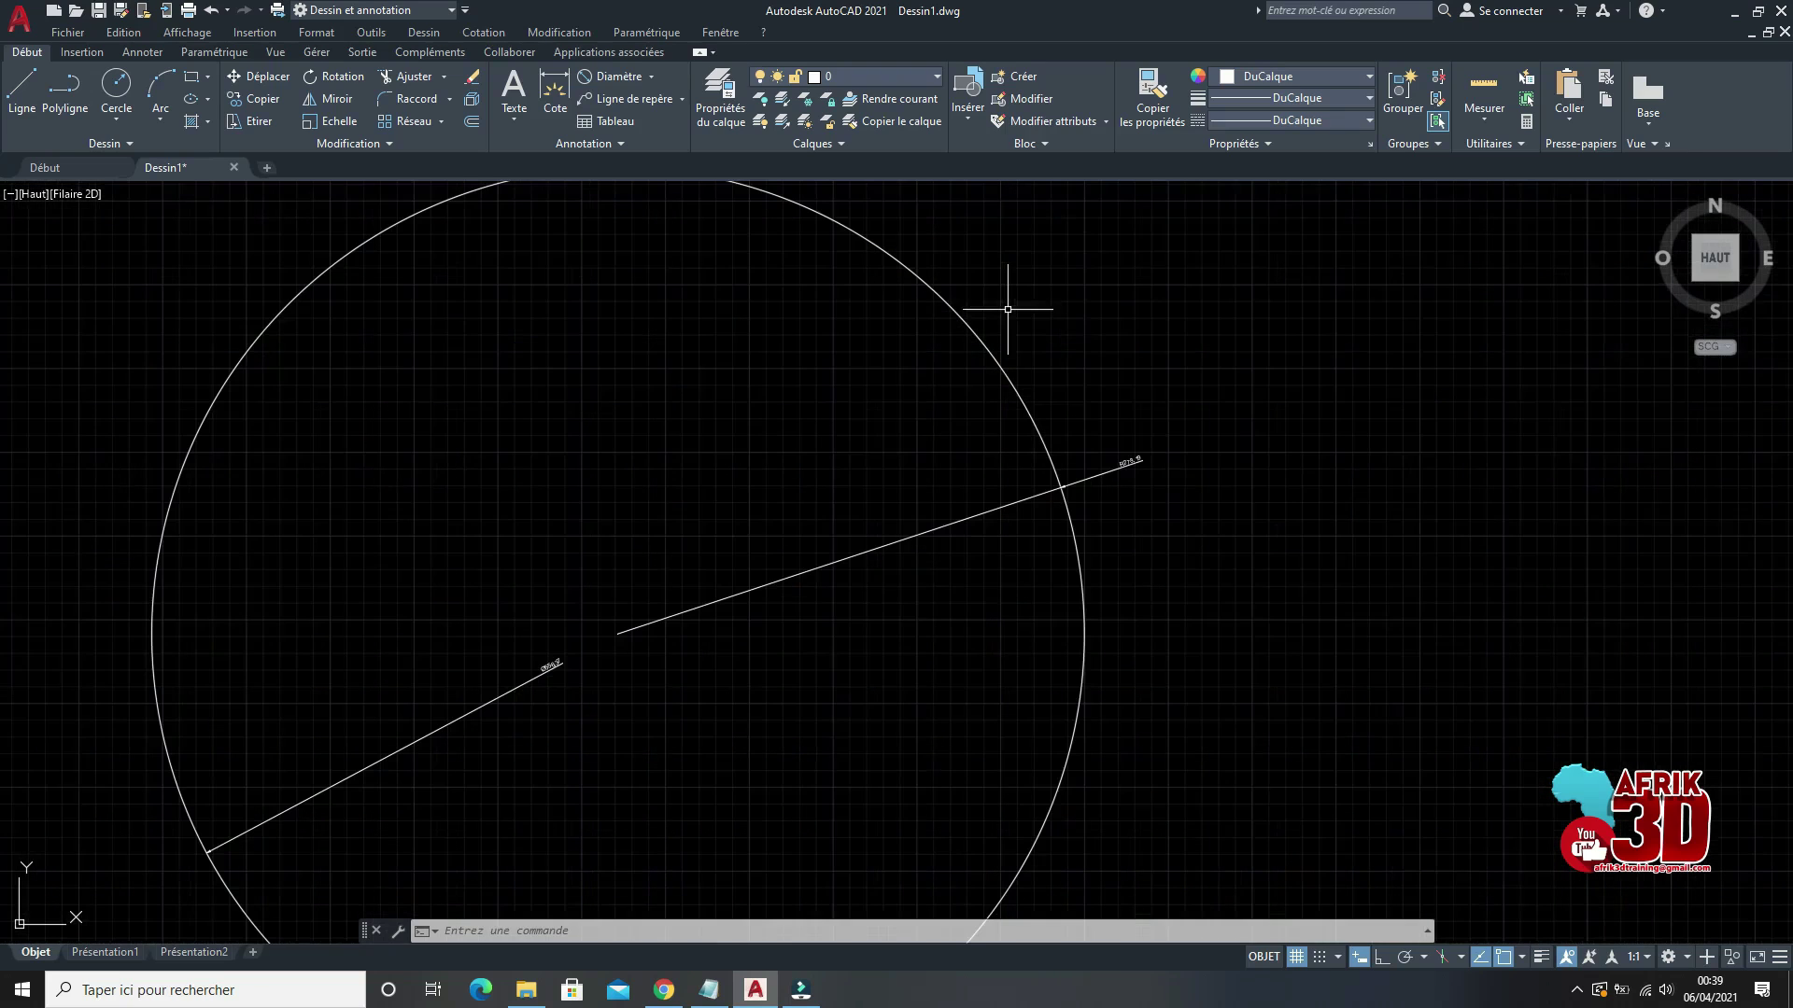
pyautogui.scroll(-2, 972, 348)
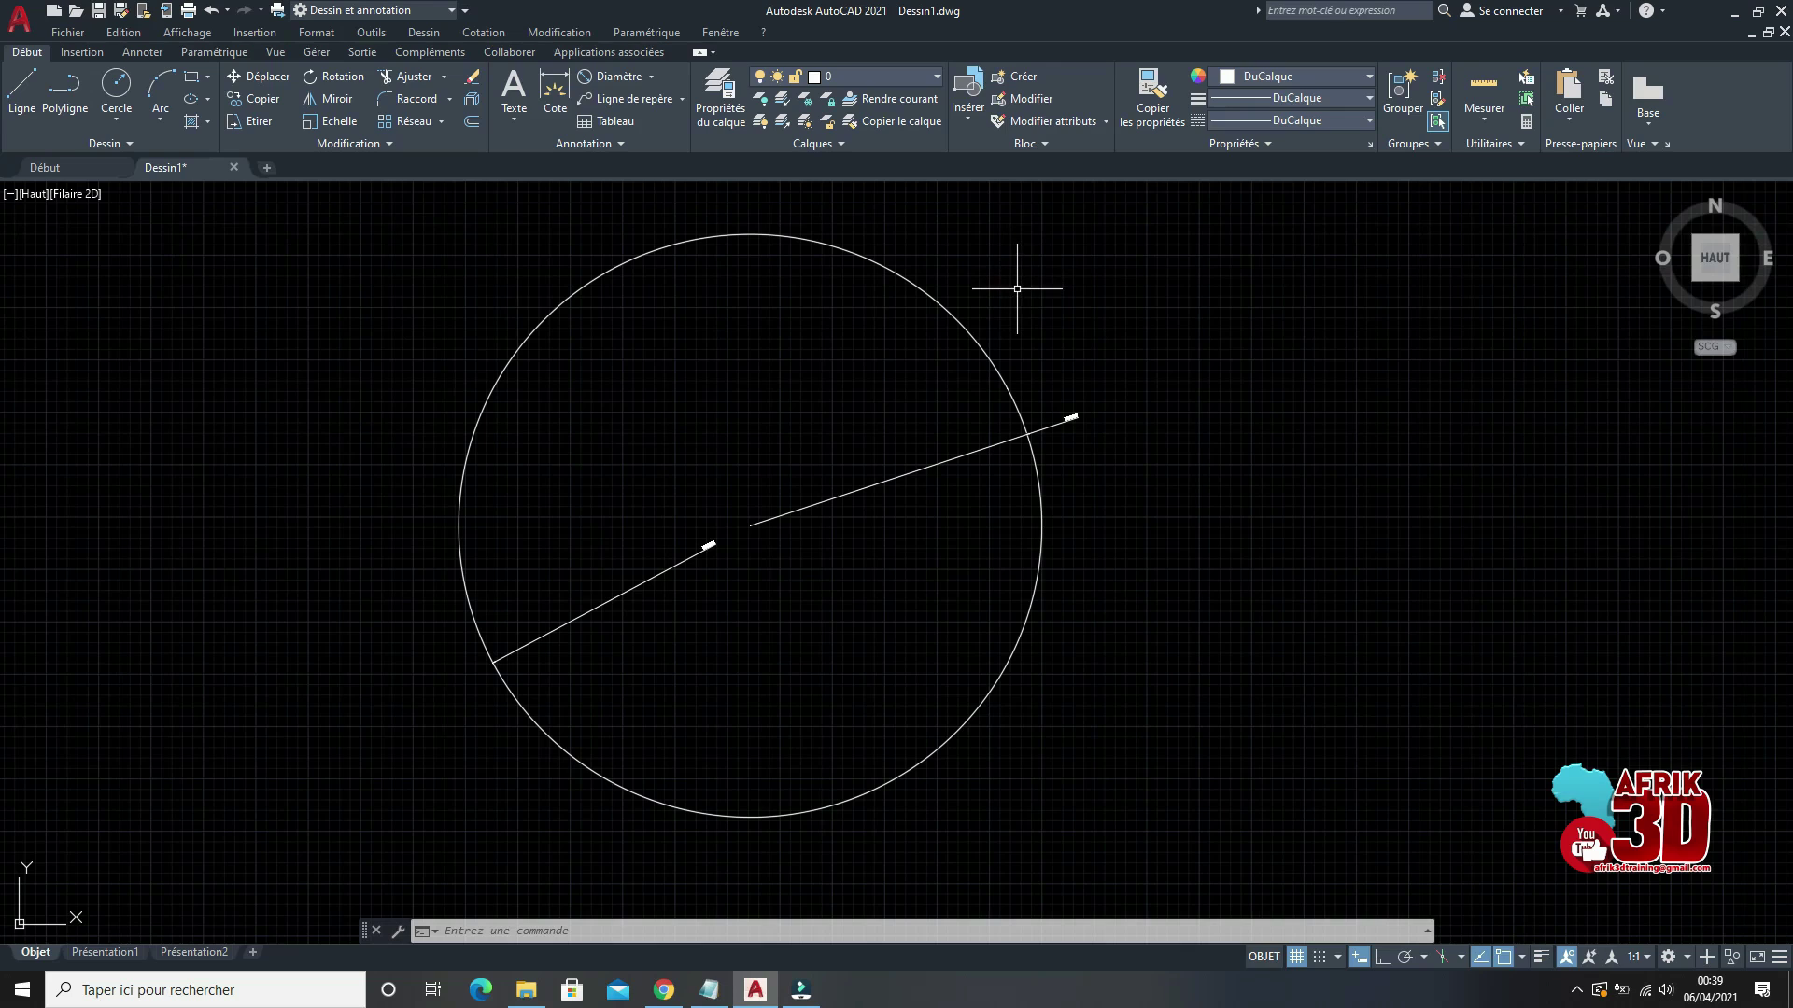
pyautogui.scroll(2, 1087, 355)
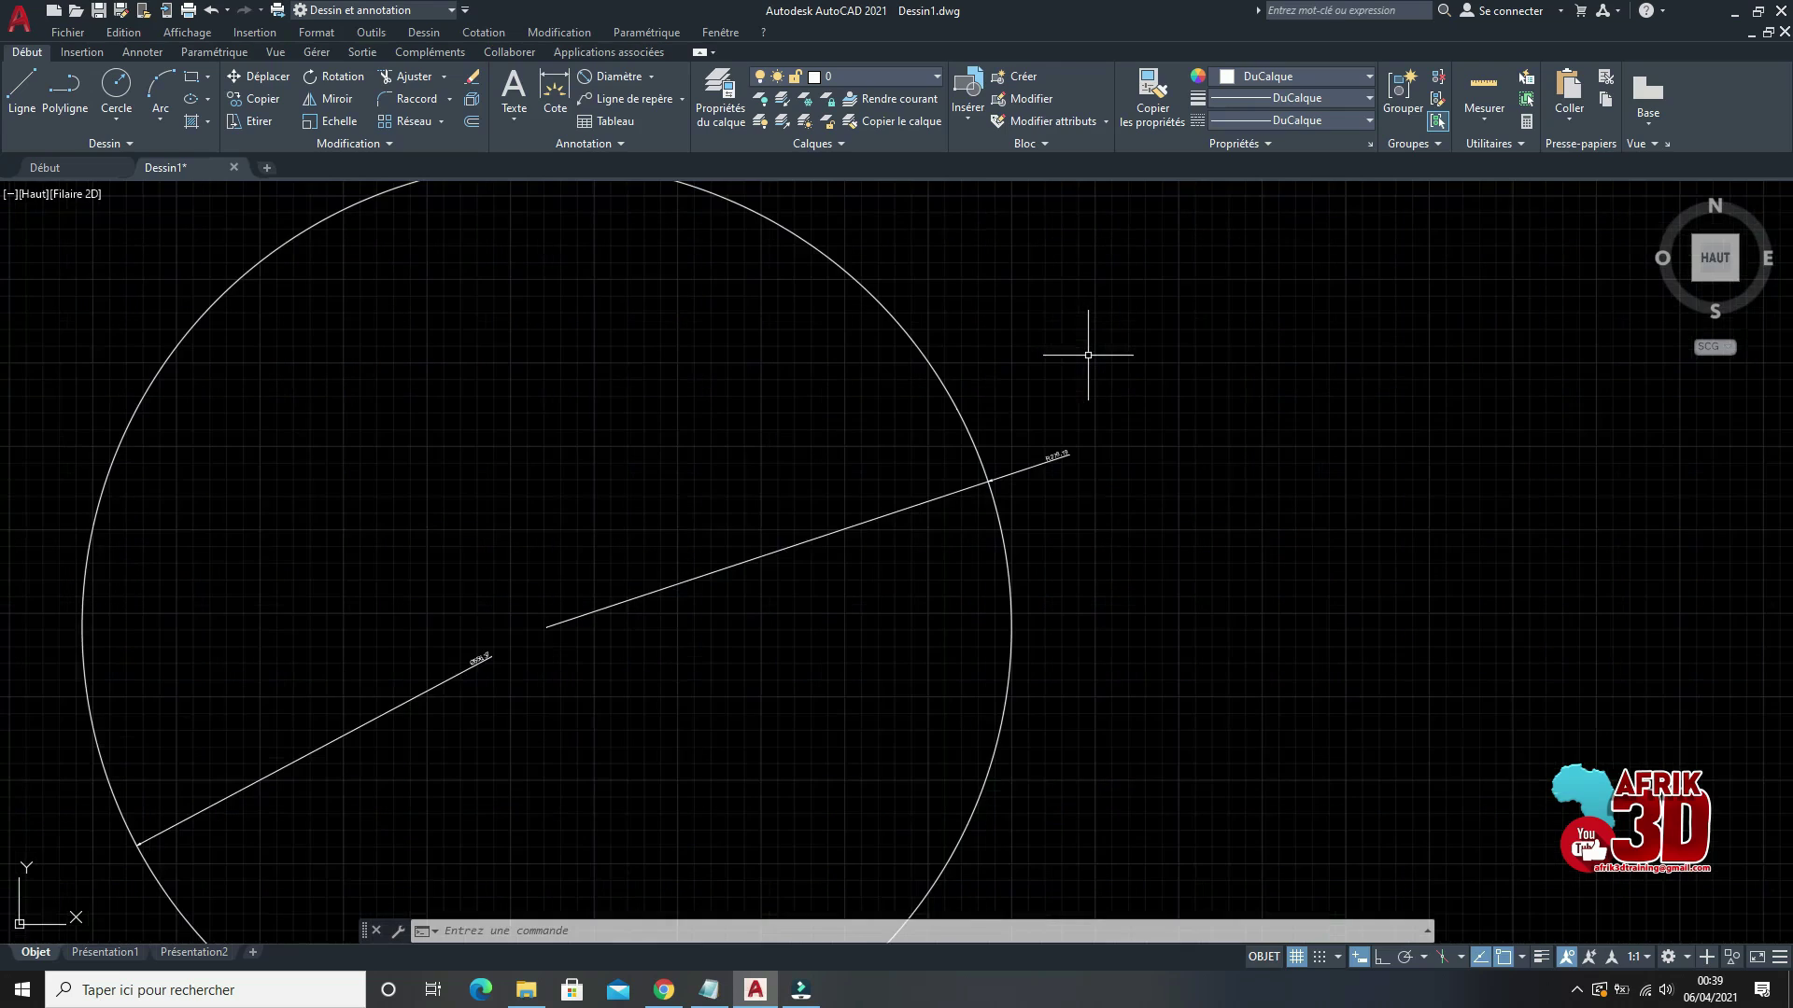
pyautogui.scroll(-4, 972, 399)
pyautogui.scroll(2, 965, 365)
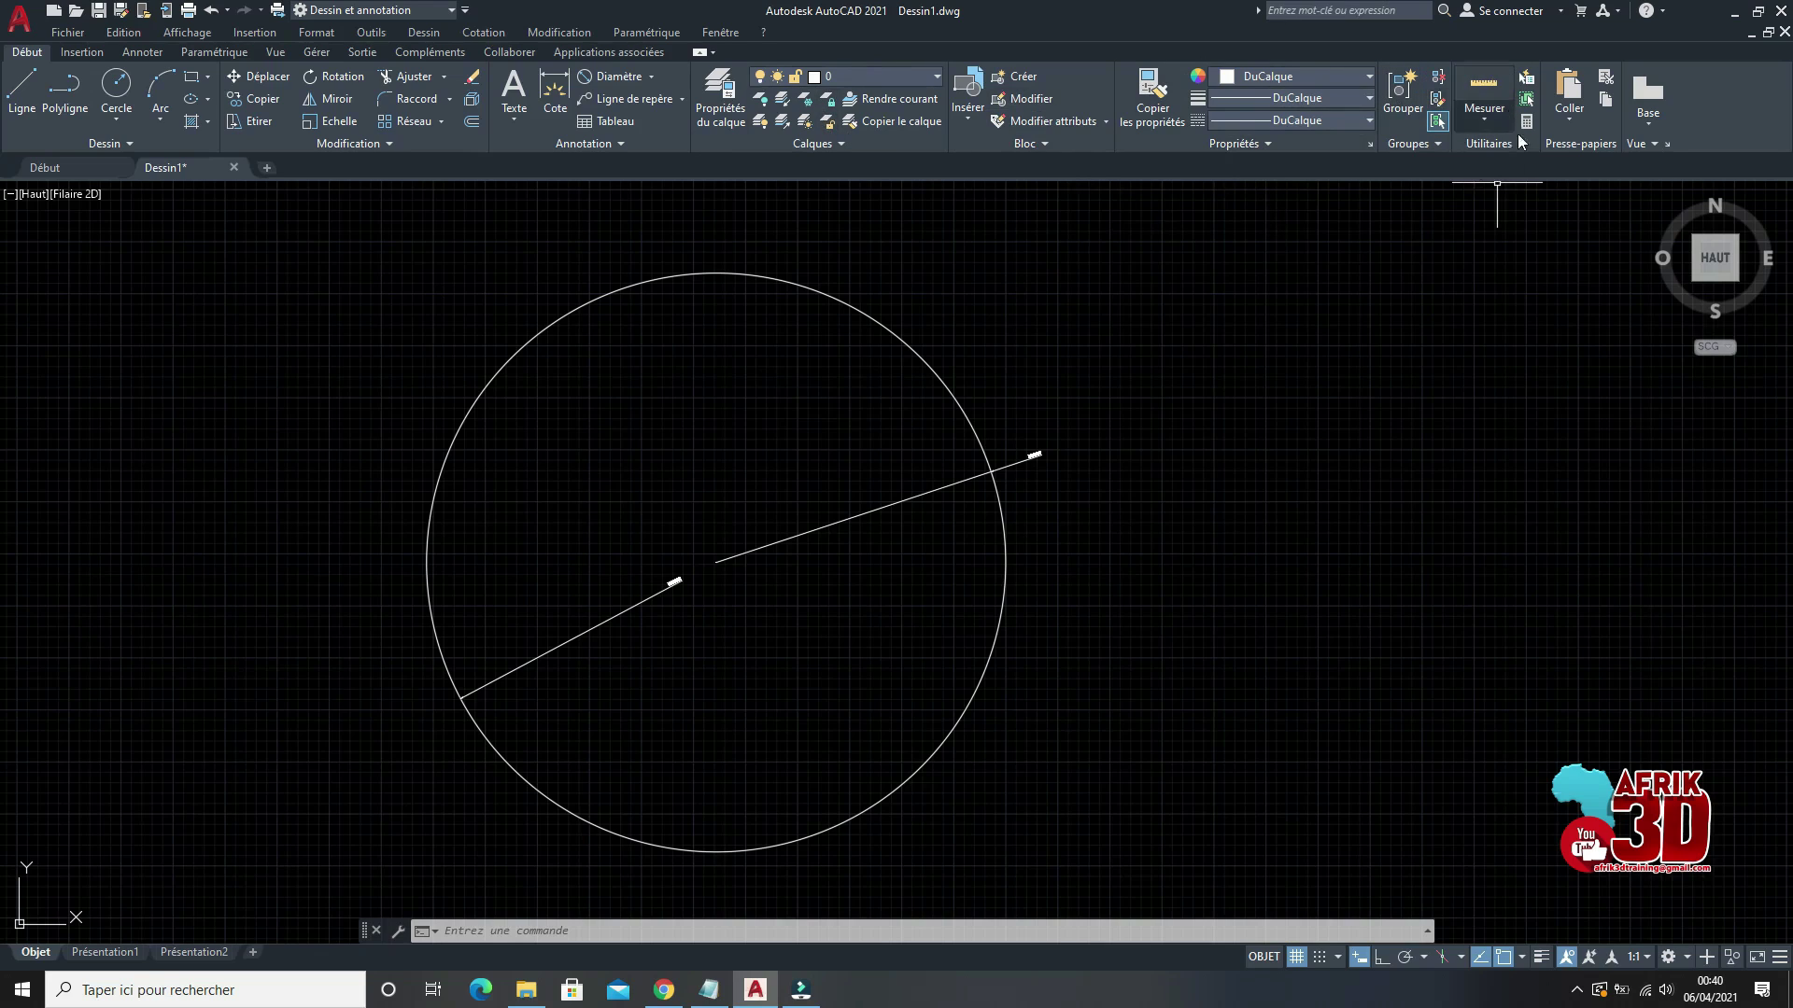
pyautogui.click(1487, 120)
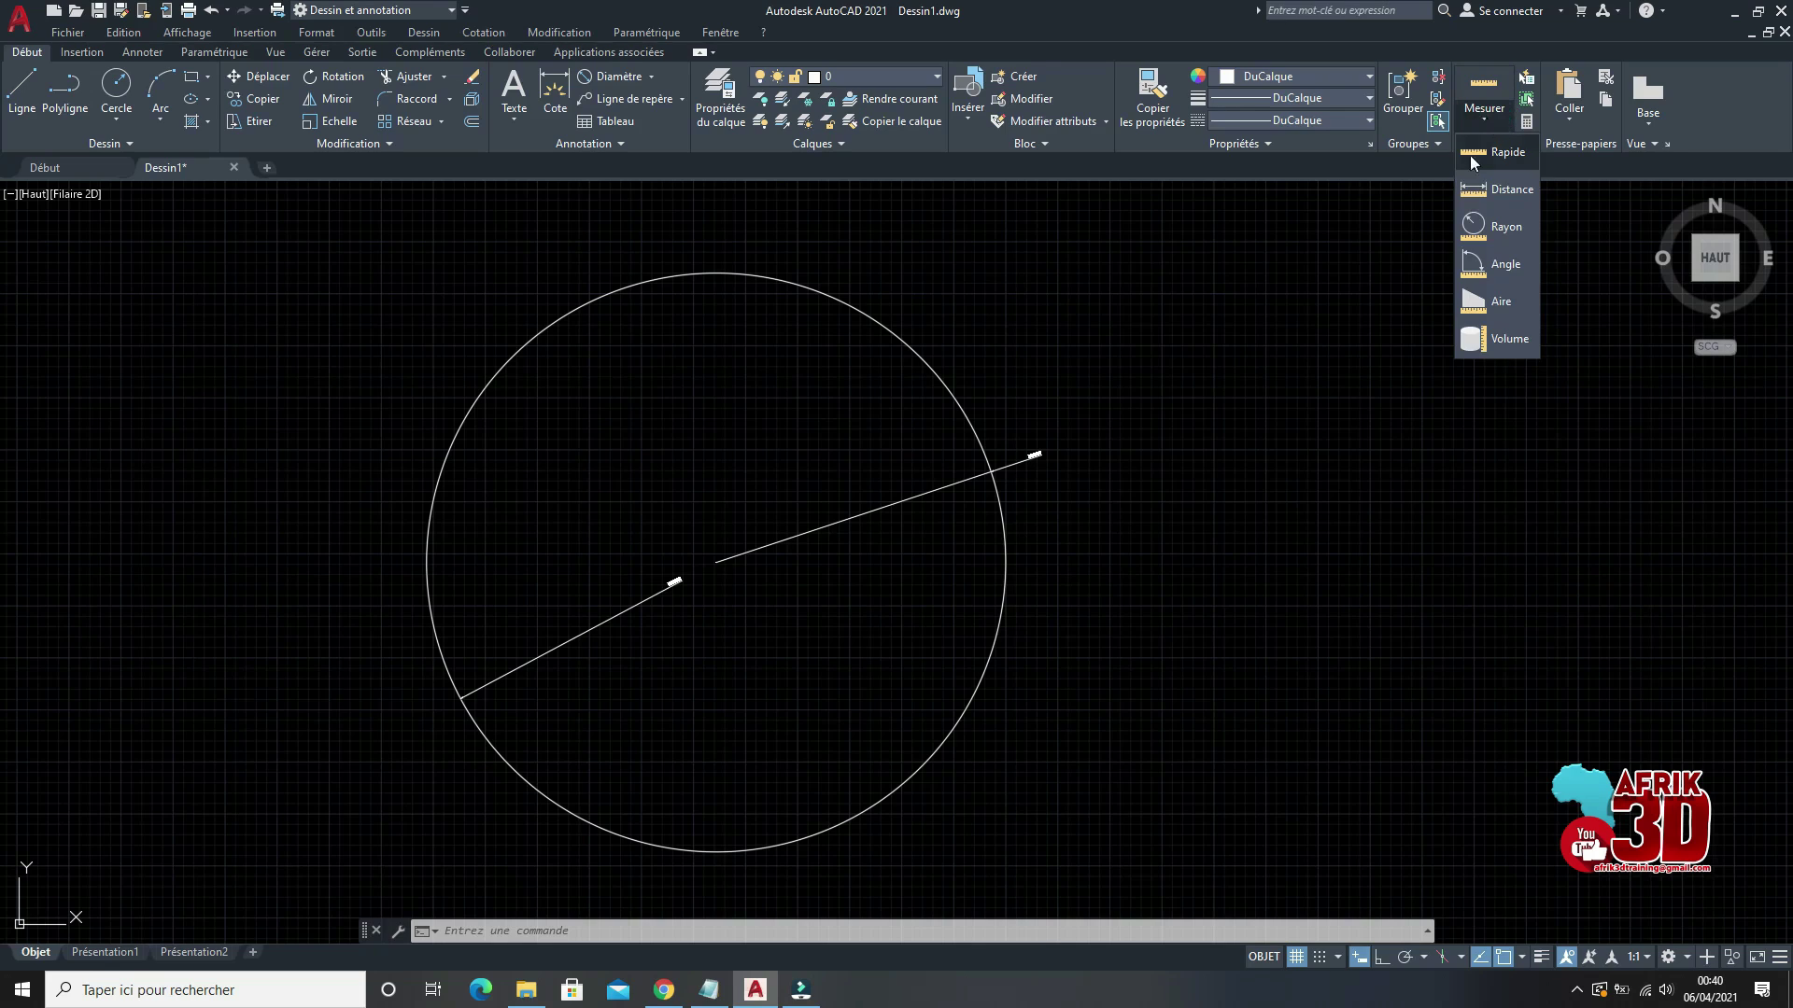
pyautogui.click(1438, 220)
pyautogui.click(1488, 133)
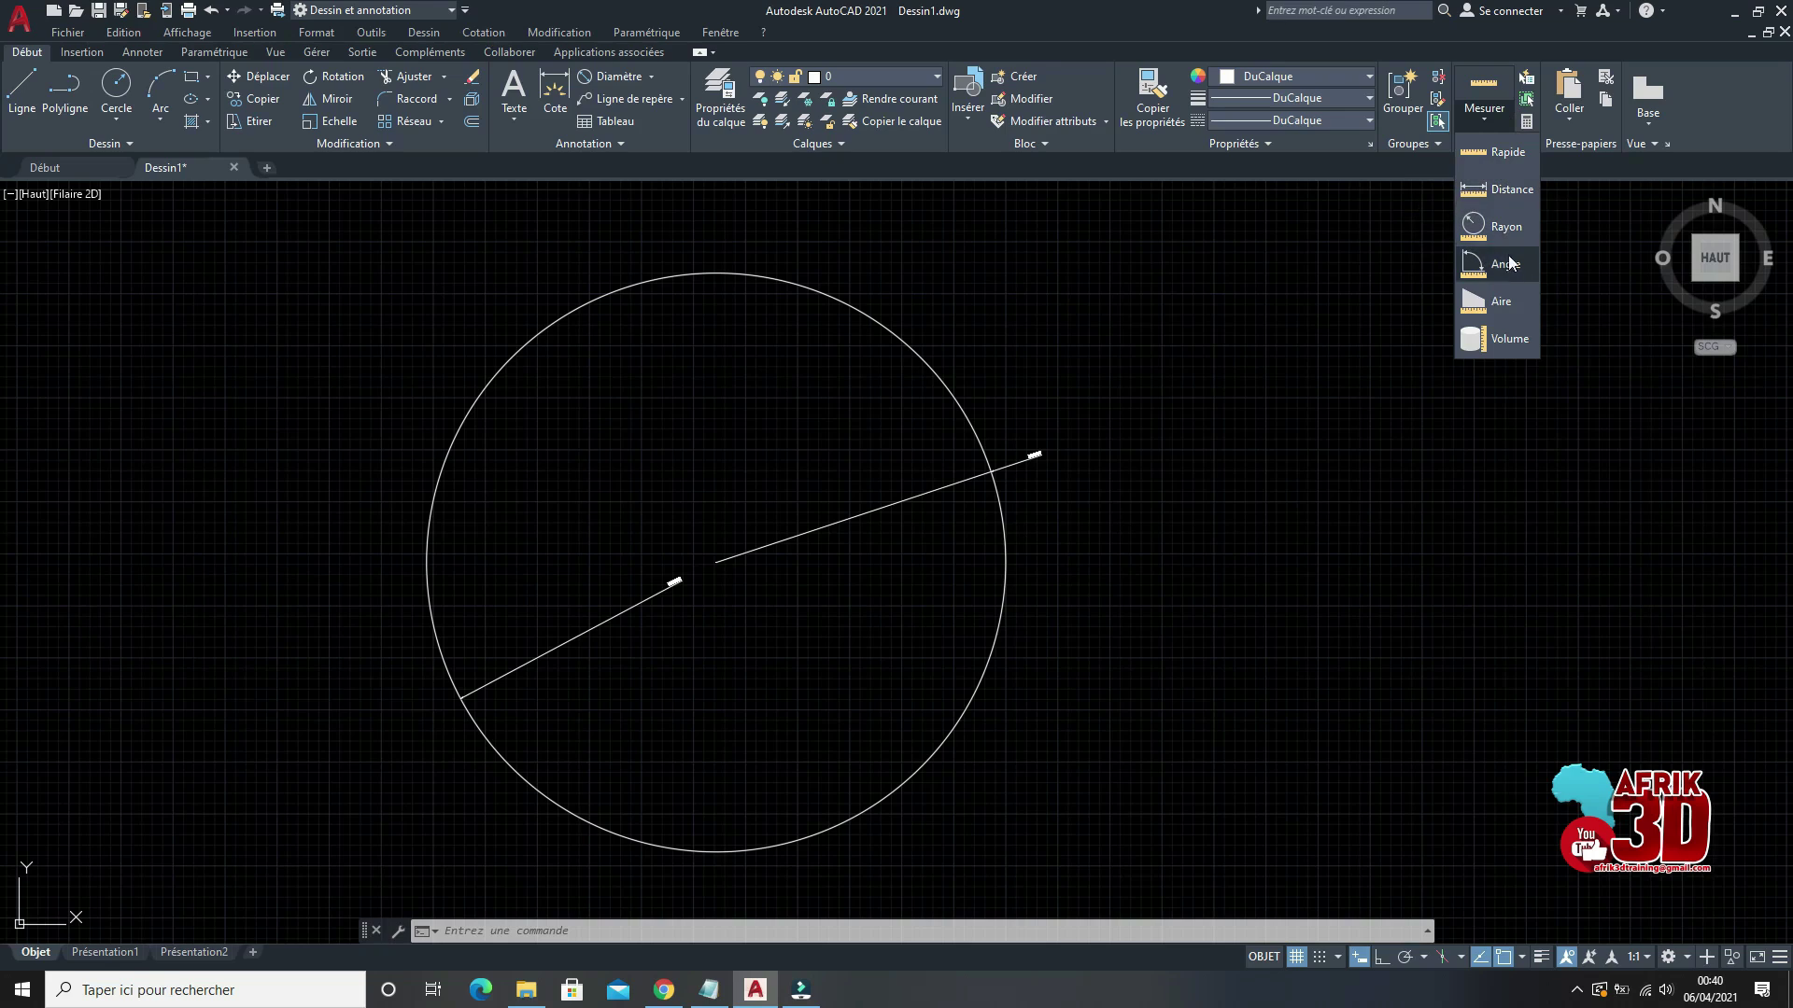
pyautogui.click(1392, 215)
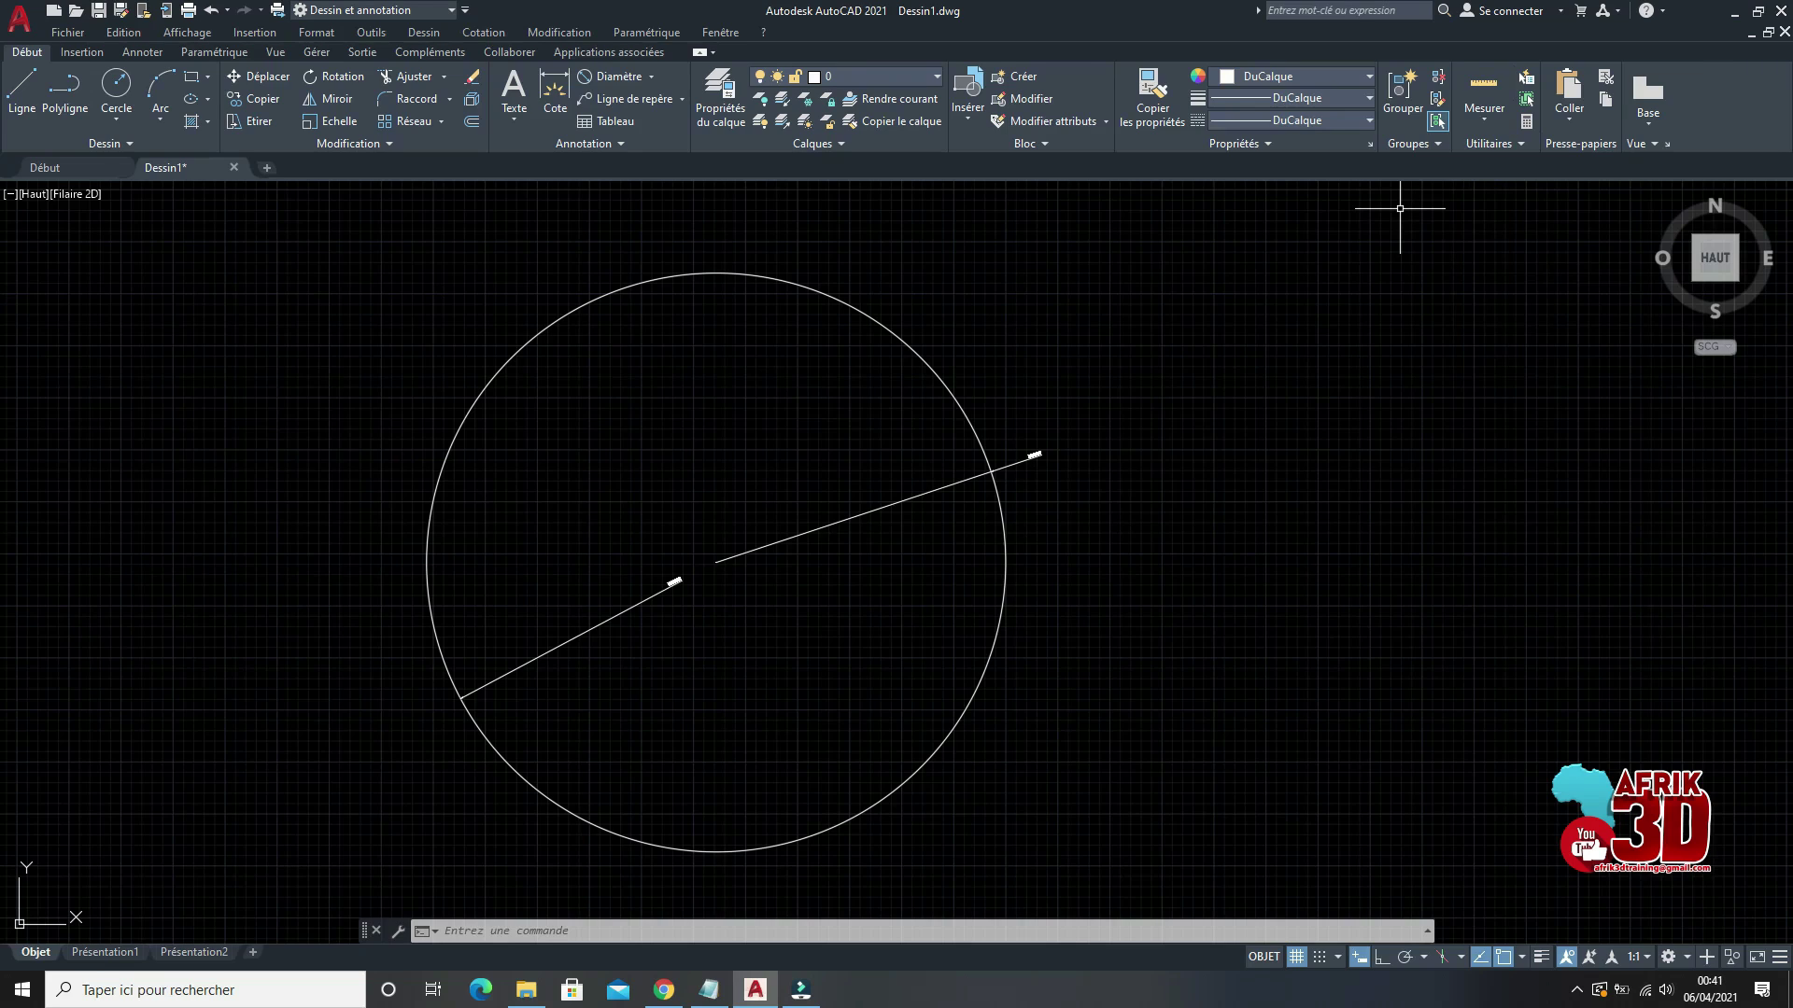
pyautogui.scroll(-2, 1361, 373)
pyautogui.scroll(2, 1363, 307)
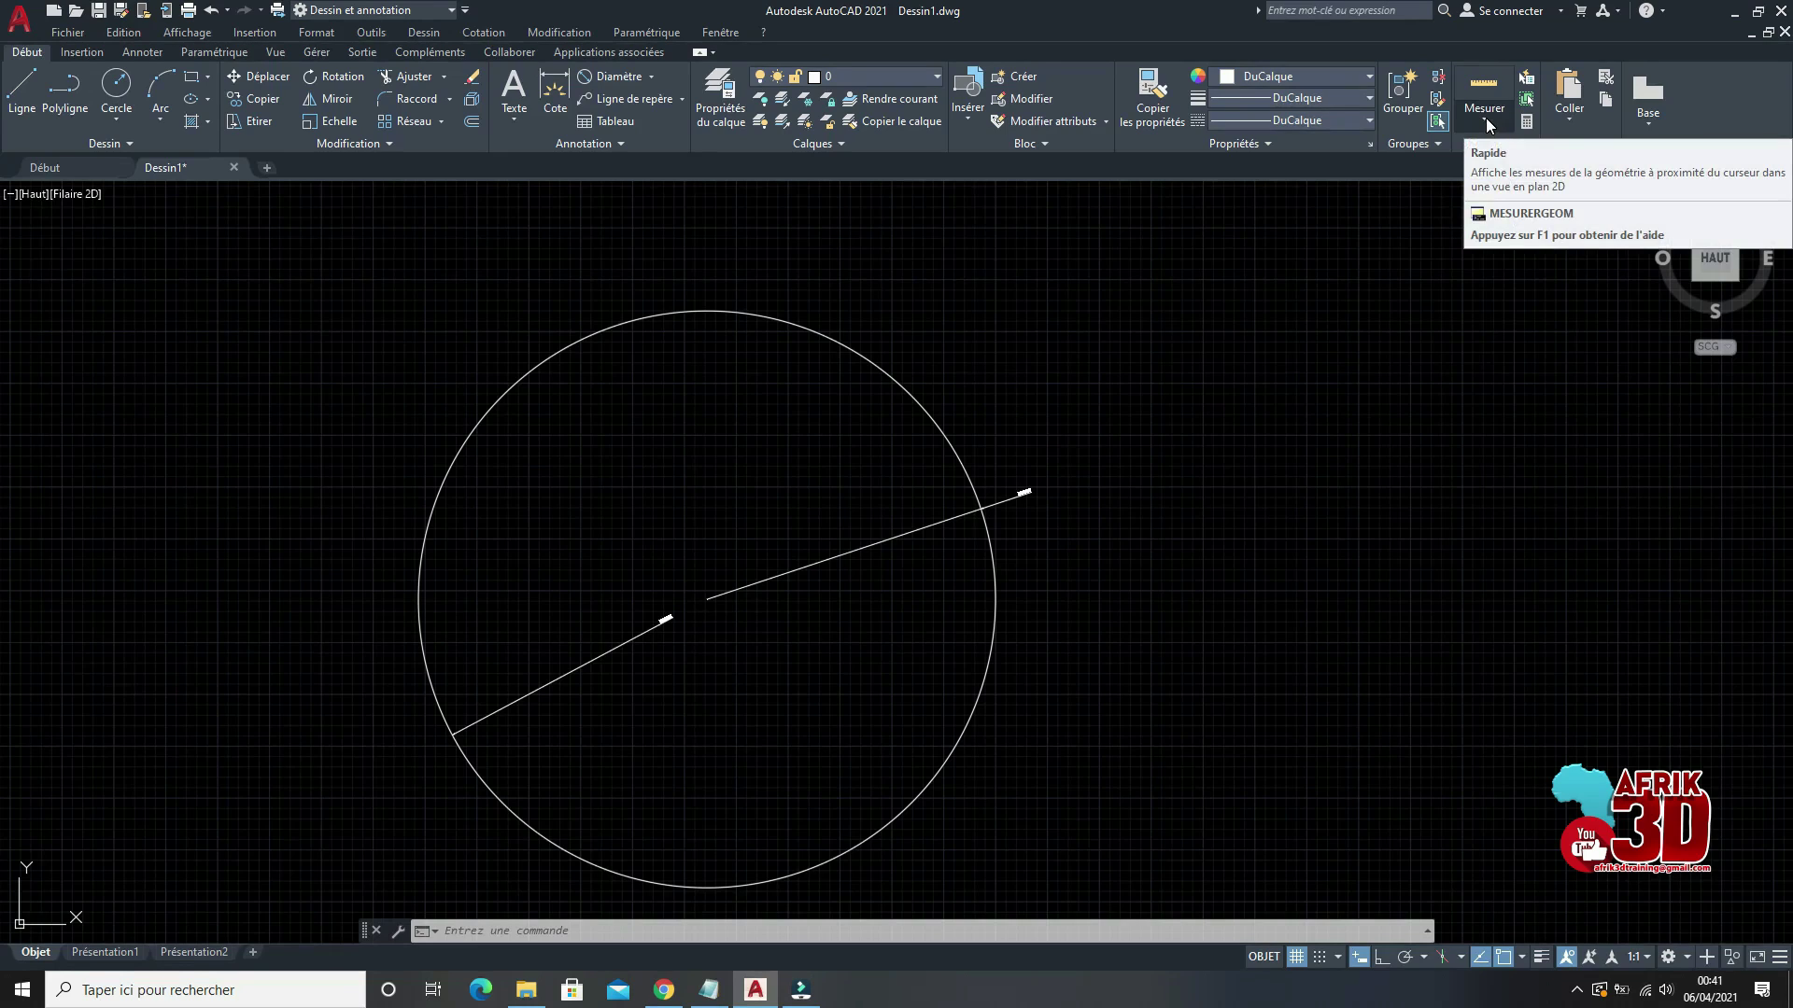
pyautogui.click(1570, 119)
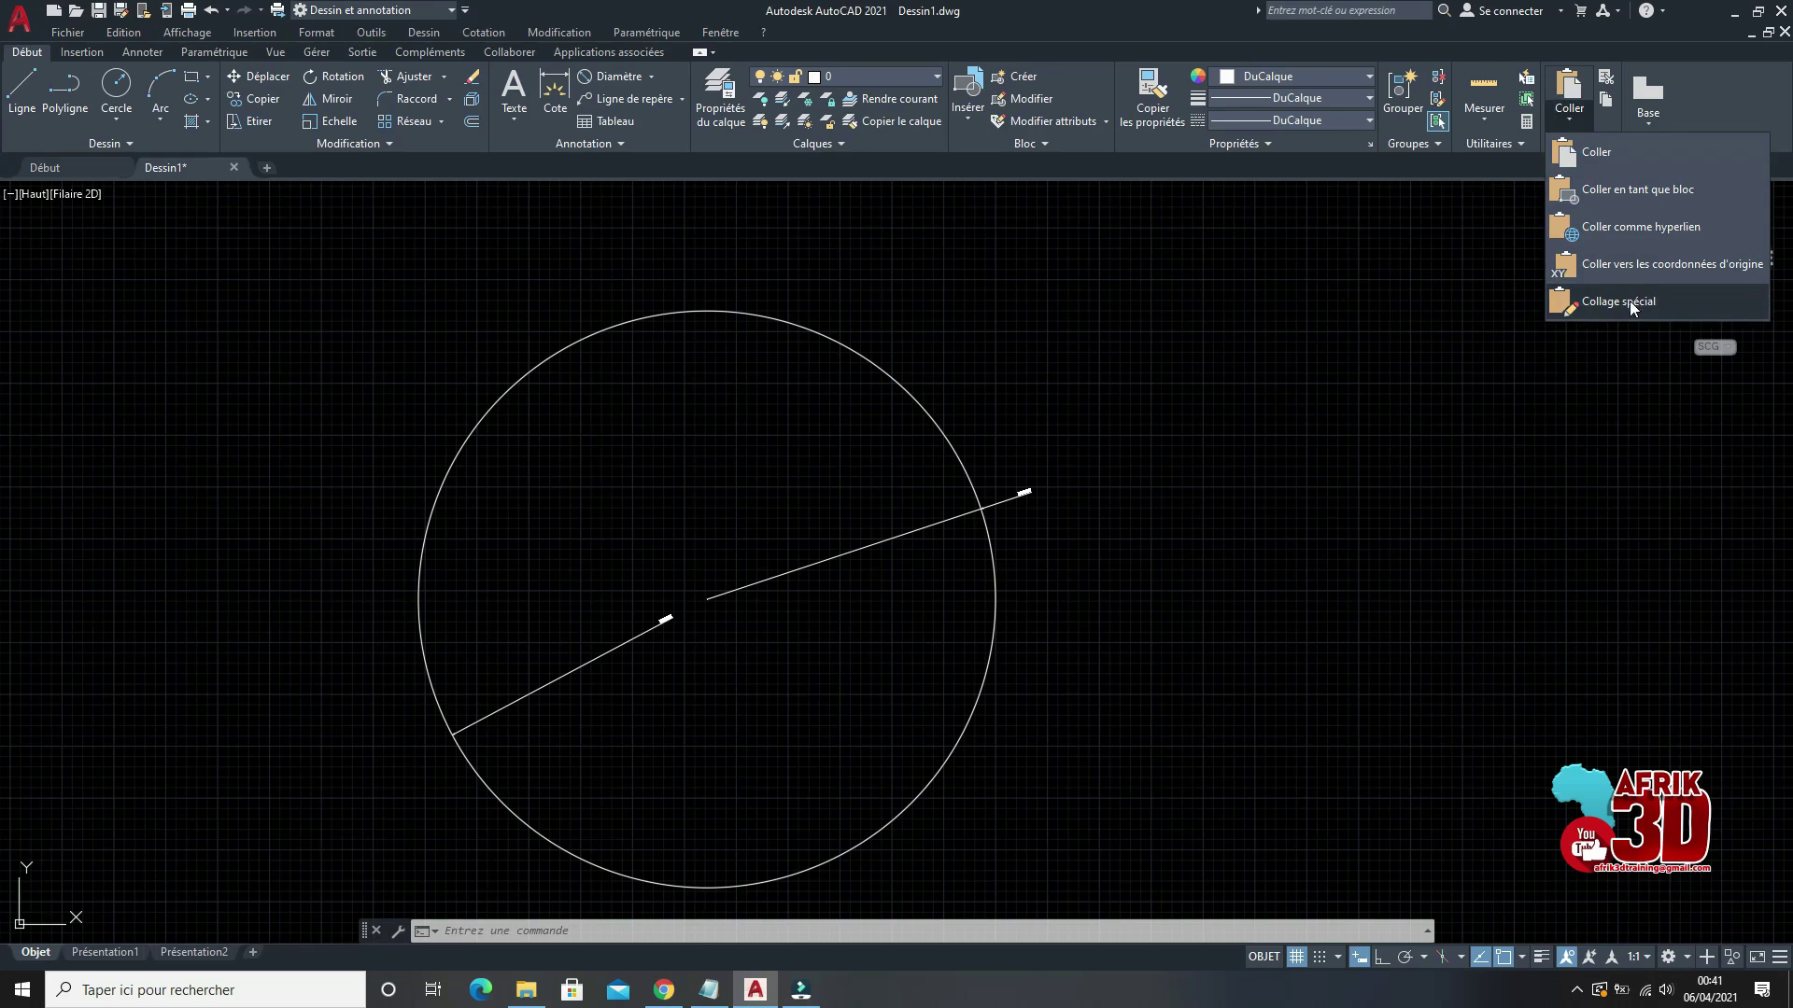
pyautogui.click(1576, 124)
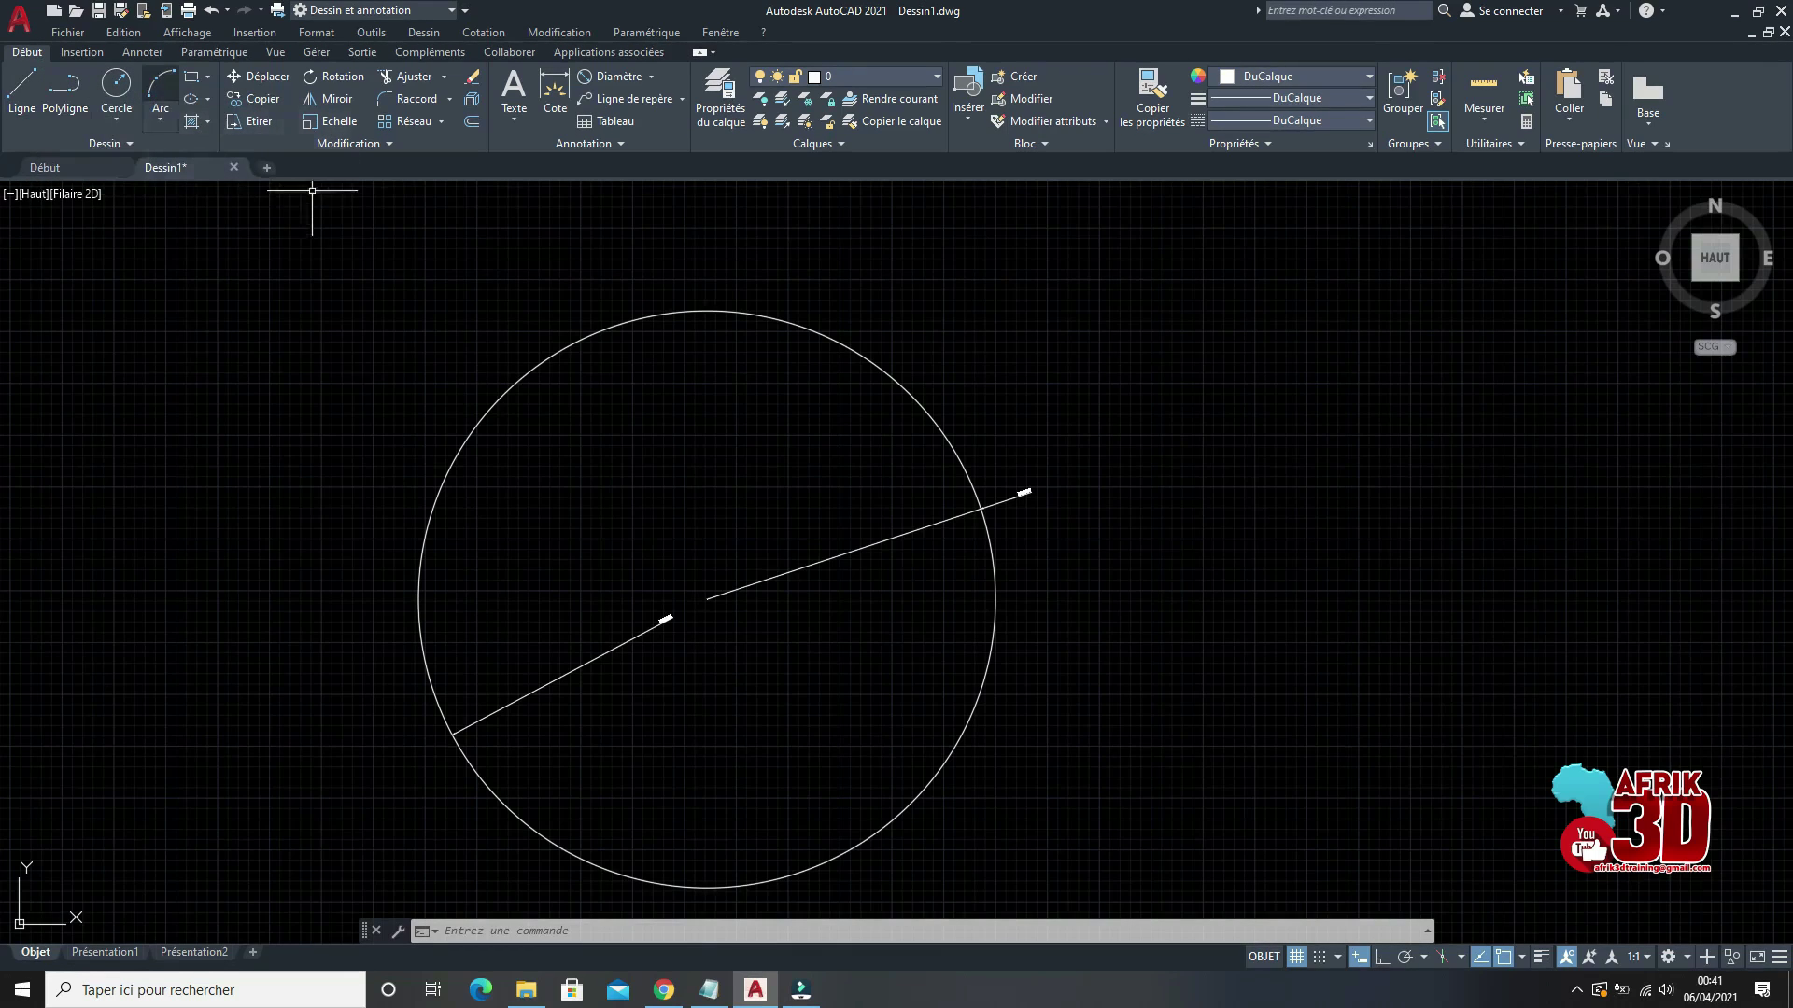
# Step: Float the Dessin and Modification panels over the canvas, stacked one below the other
pyautogui.click(199, 138)
pyautogui.moveTo(199, 137); pyautogui.dragTo(1207, 330)
pyautogui.moveTo(75, 141); pyautogui.dragTo(1178, 483)
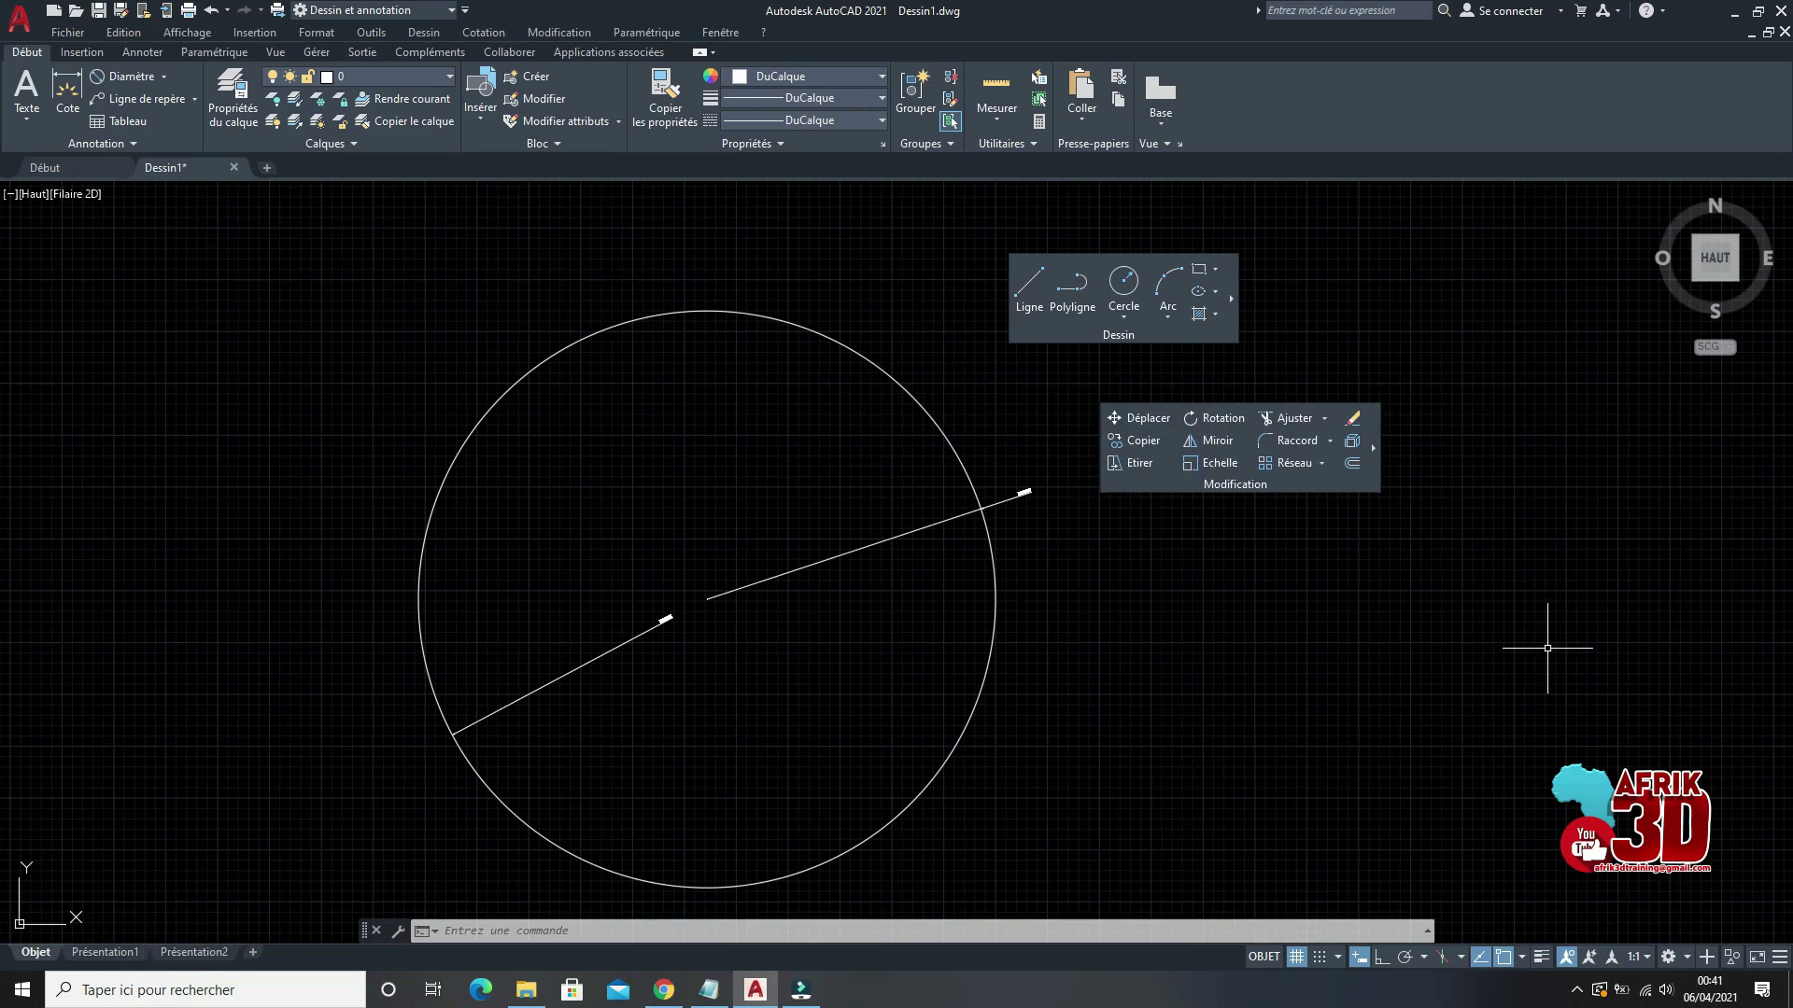
pyautogui.moveTo(1032, 328); pyautogui.dragTo(1174, 603)
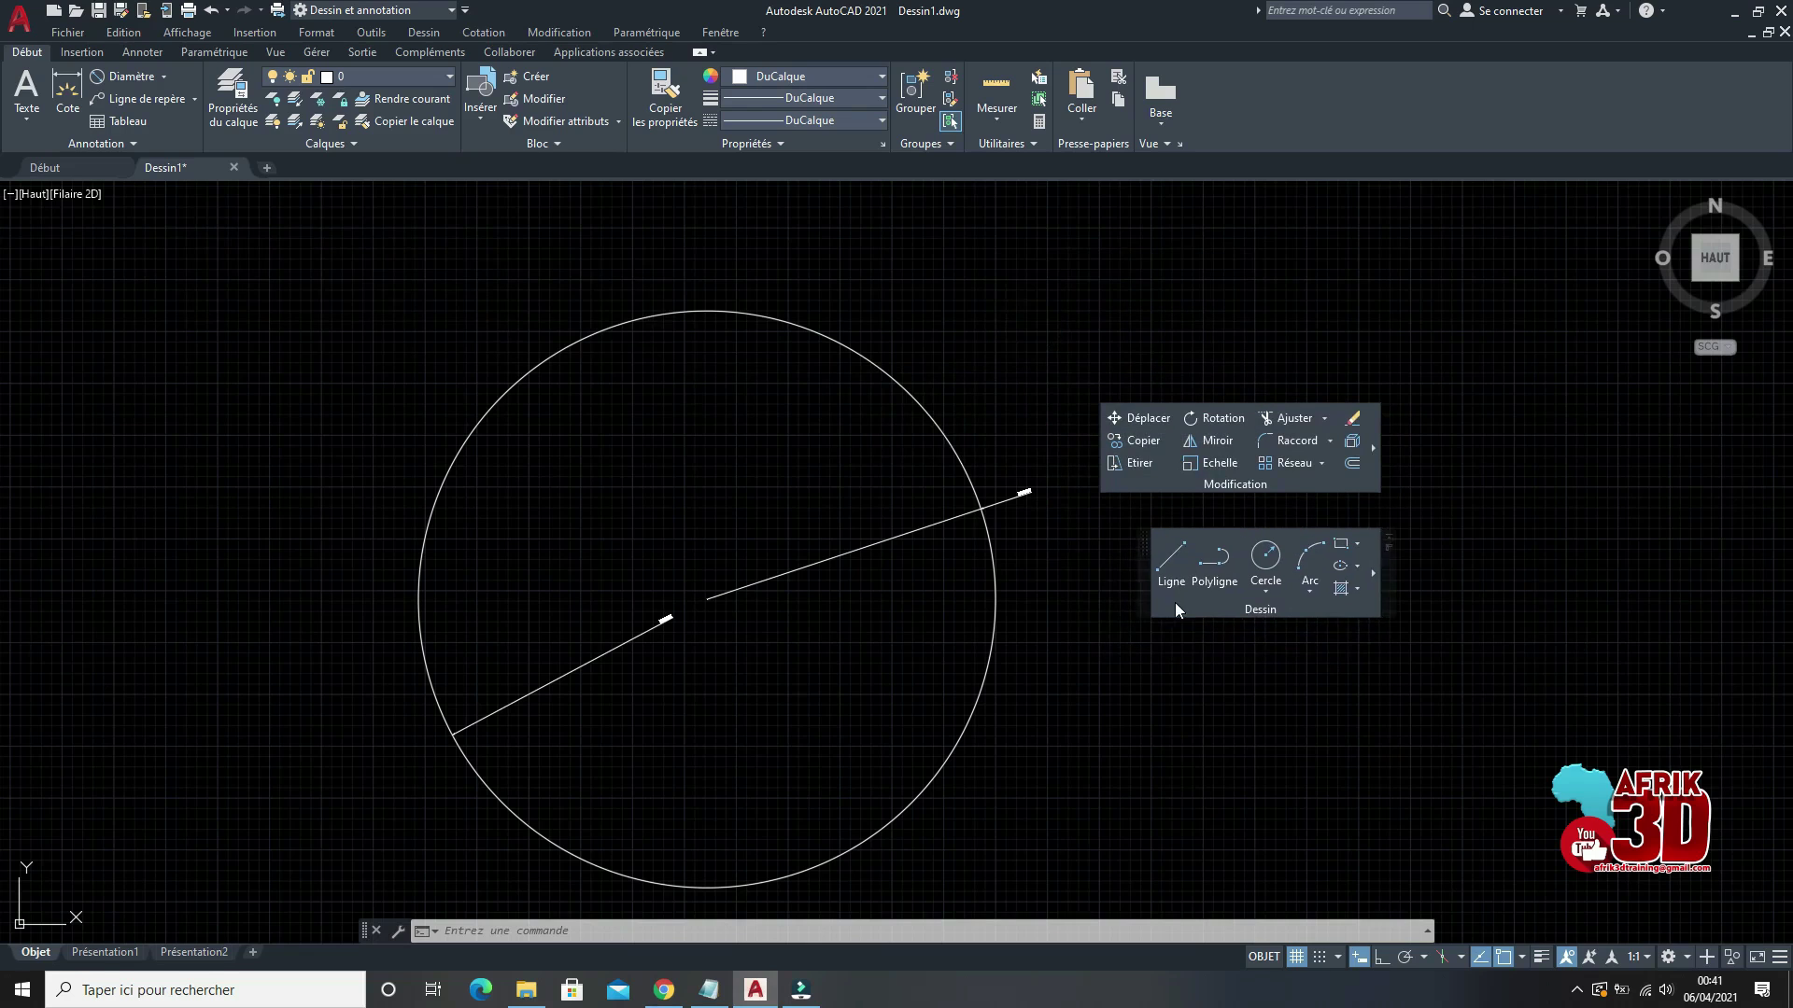
# Step: Draw a long thin rectangle above the circle using the floating Rectangle tool
pyautogui.click(1340, 545)
pyautogui.scroll(-4, 486, 550)
pyautogui.click(428, 353)
pyautogui.click(728, 404)
pyautogui.click(787, 513)
pyautogui.press('Escape')
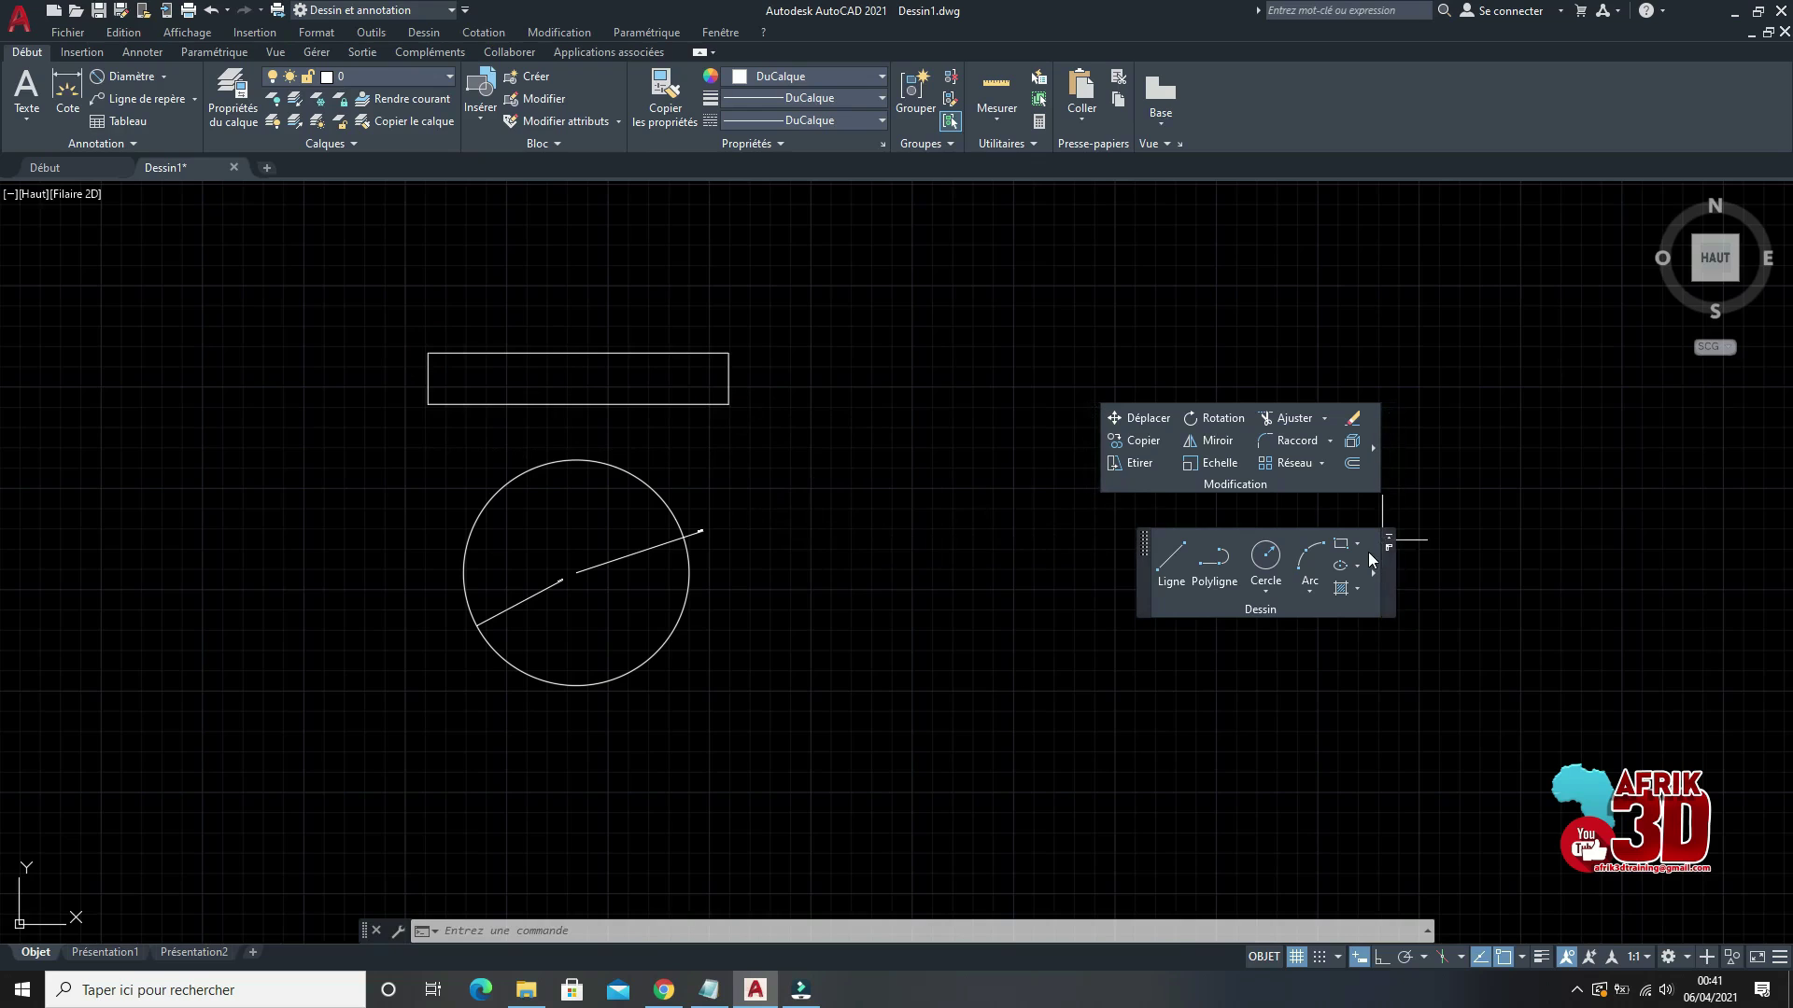
# Step: Dock the Modification and Dessin panels back onto the ribbon in their original order
pyautogui.moveTo(1147, 602)
pyautogui.mouseDown()
pyautogui.moveTo(864, 535)
pyautogui.moveTo(1183, 733)
pyautogui.moveTo(135, 176)
pyautogui.moveTo(1021, 591)
pyautogui.mouseUp()
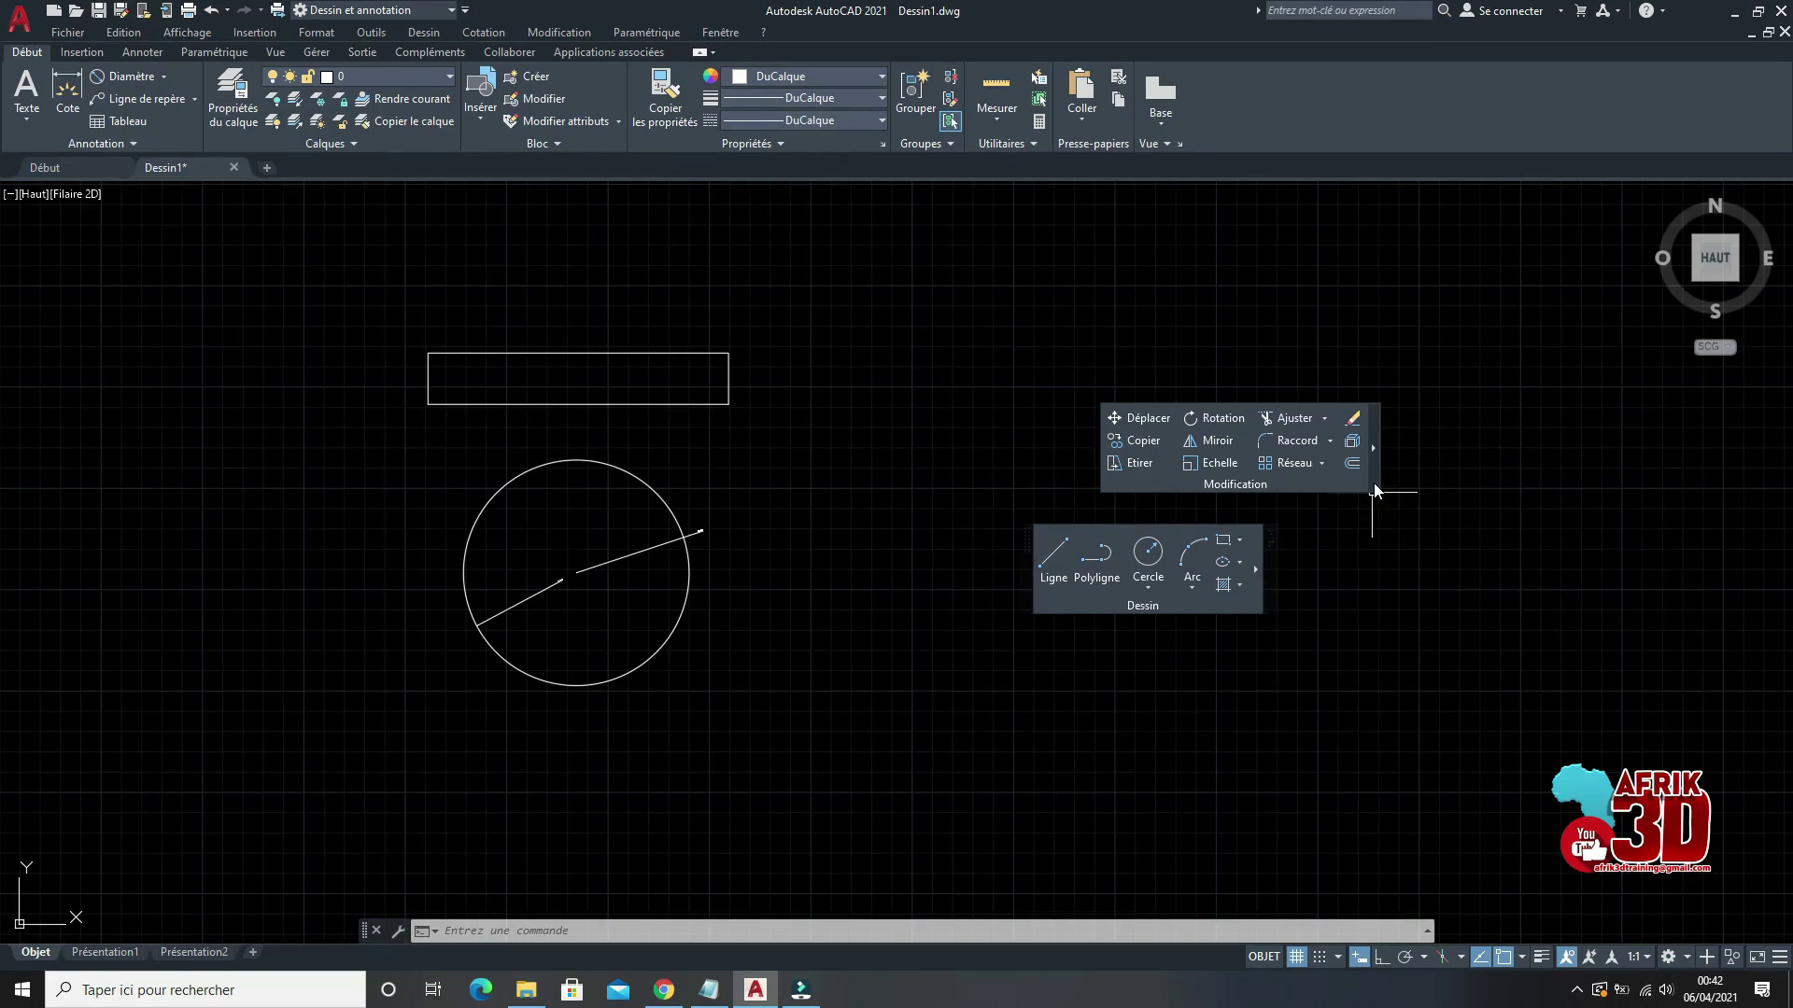
pyautogui.moveTo(1372, 484); pyautogui.dragTo(160, 135)
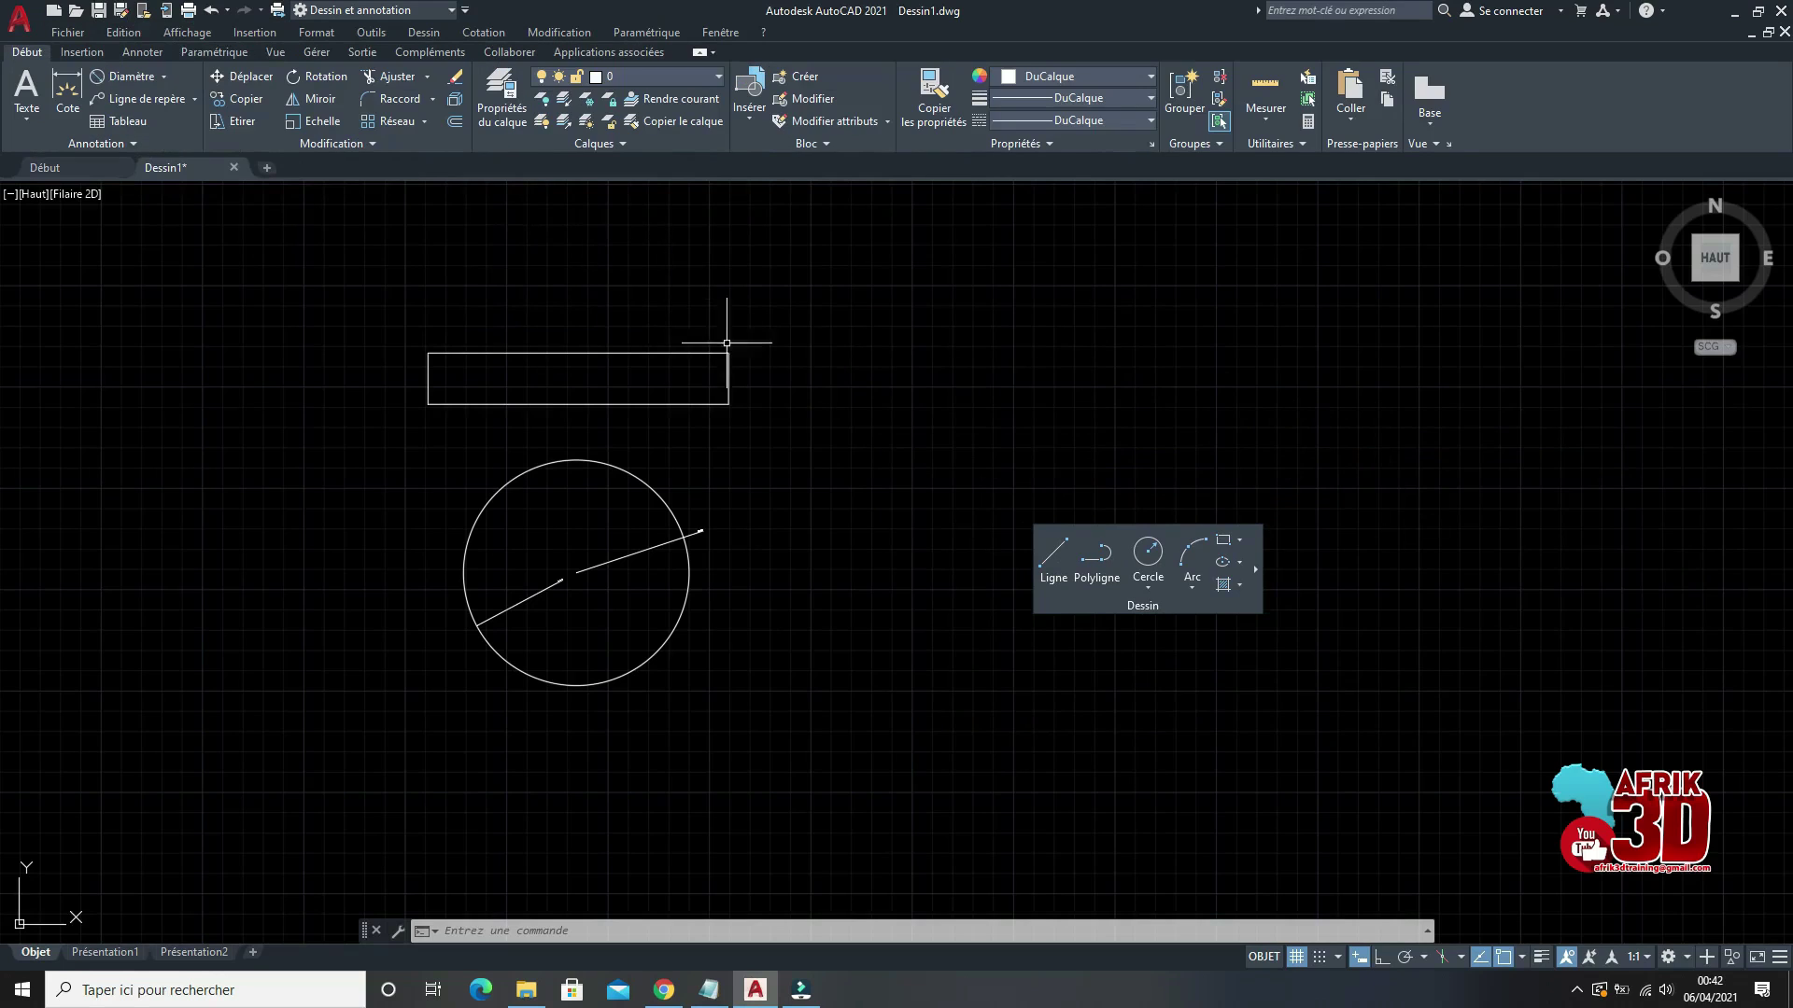
pyautogui.moveTo(149, 142)
pyautogui.mouseDown()
pyautogui.moveTo(448, 161)
pyautogui.moveTo(377, 143)
pyautogui.mouseUp()
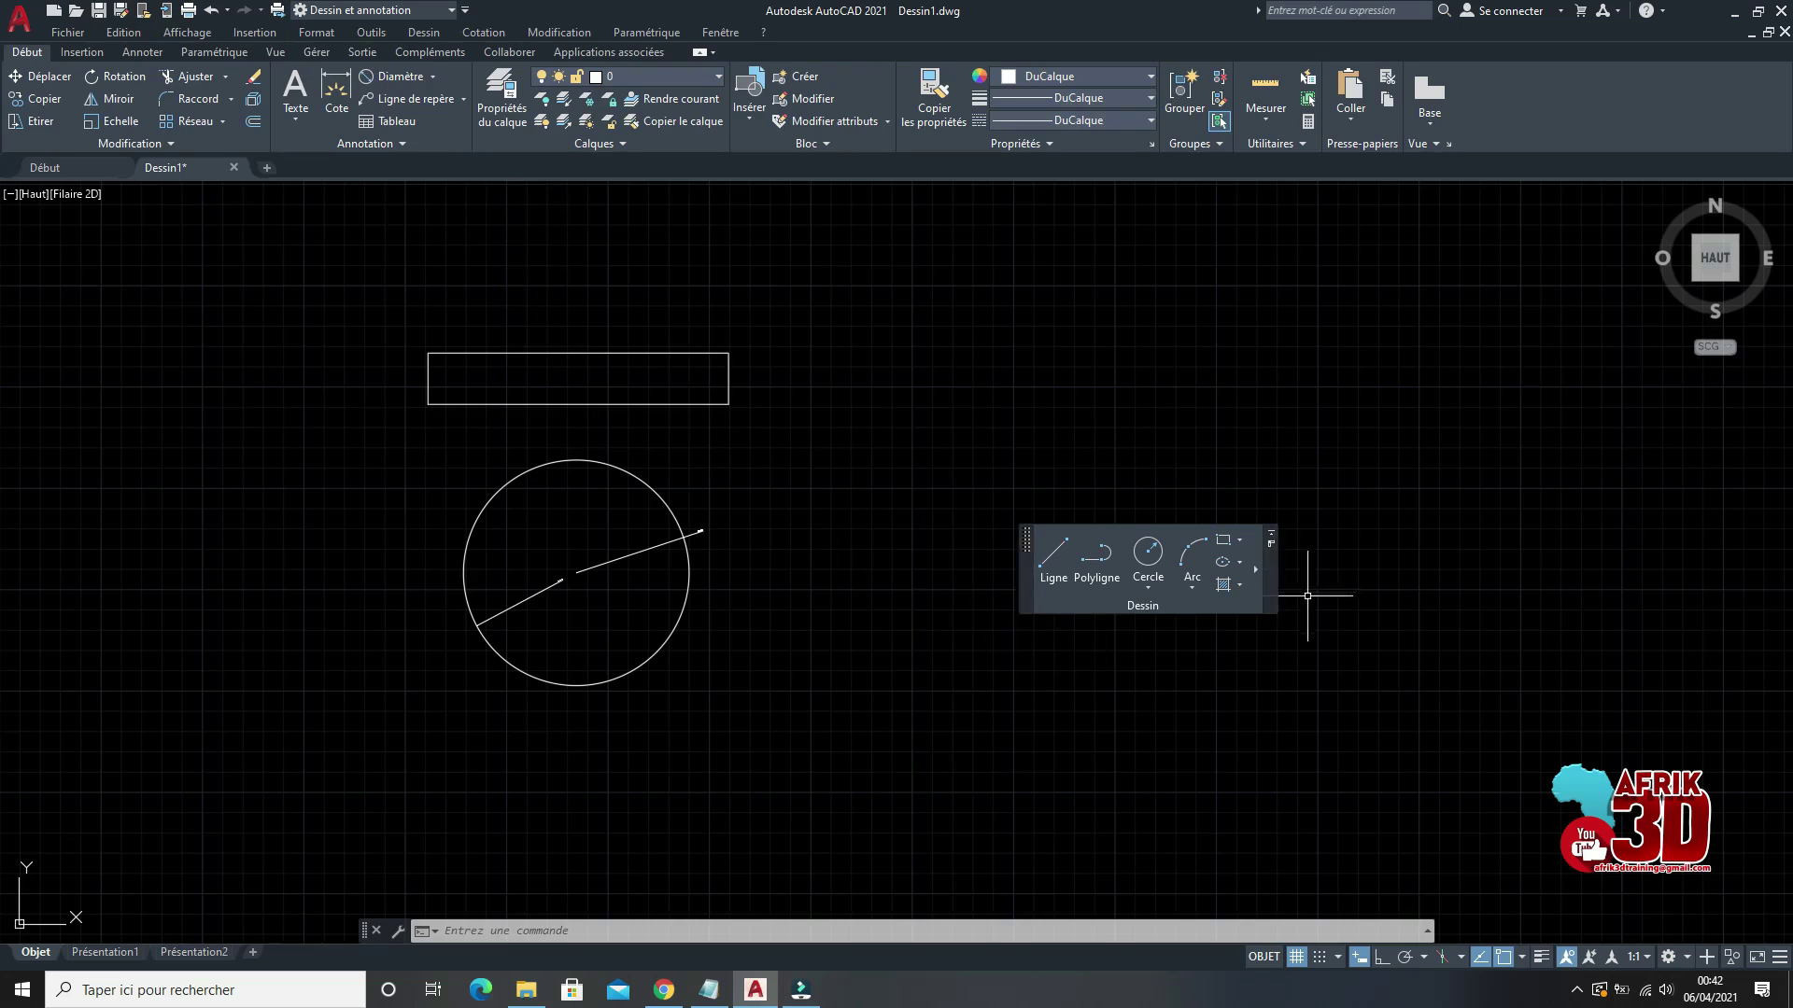
pyautogui.moveTo(1273, 605); pyautogui.dragTo(82, 131)
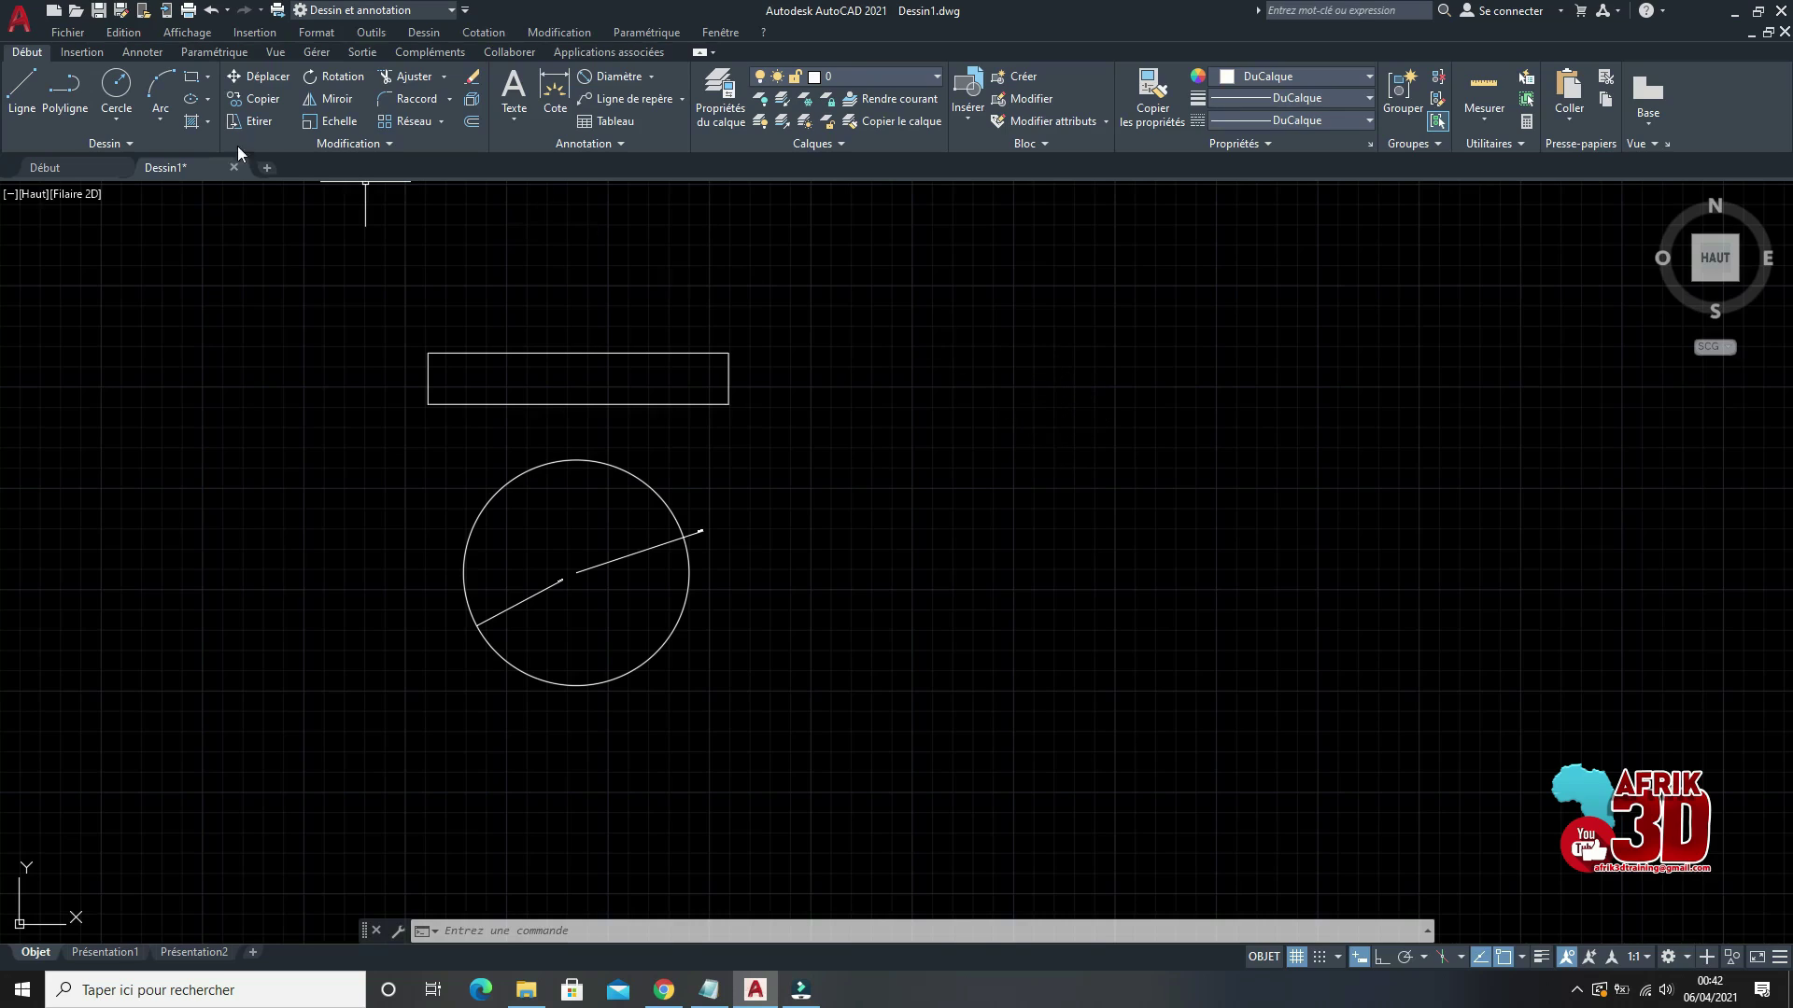
# Step: Switch the ribbon to the Insertion tab to show block and reference tools
pyautogui.click(78, 51)
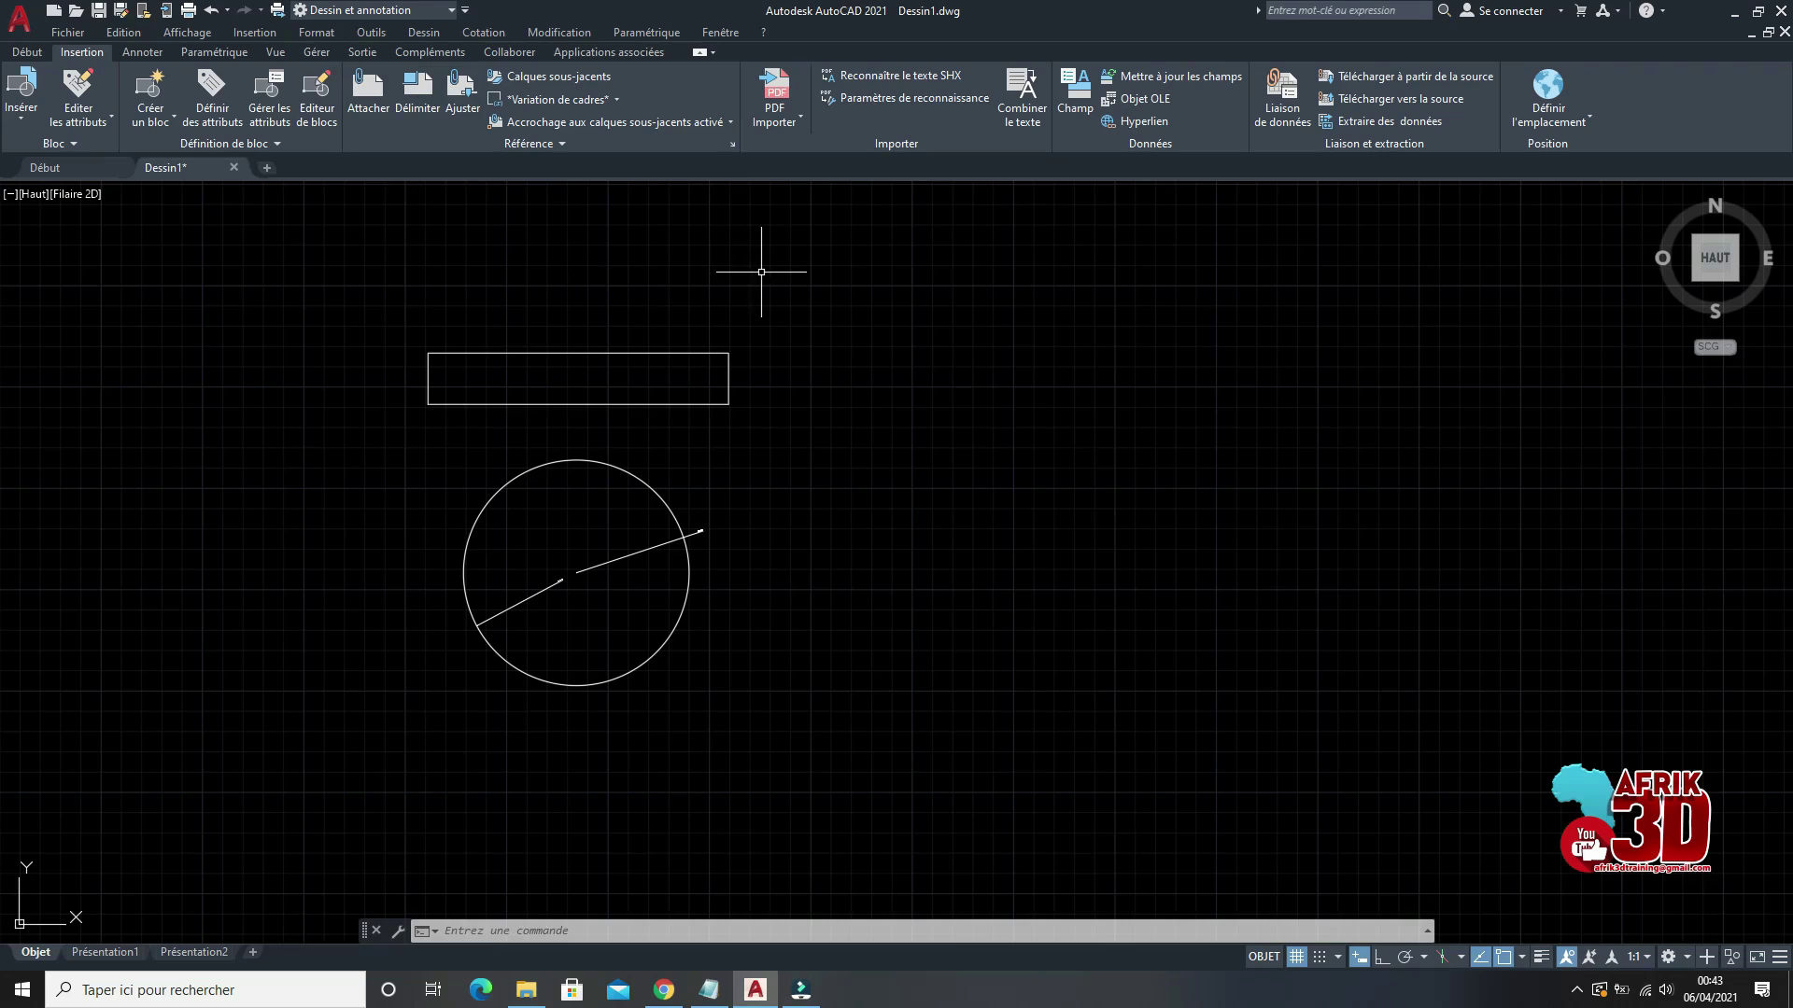
# Step: Zoom out over all the circles and shapes, return near the rectangle and circle, then show the Annoter tools
pyautogui.scroll(-5, 760, 472)
pyautogui.scroll(2, 732, 500)
pyautogui.scroll(-4, 875, 502)
pyautogui.scroll(4, 868, 392)
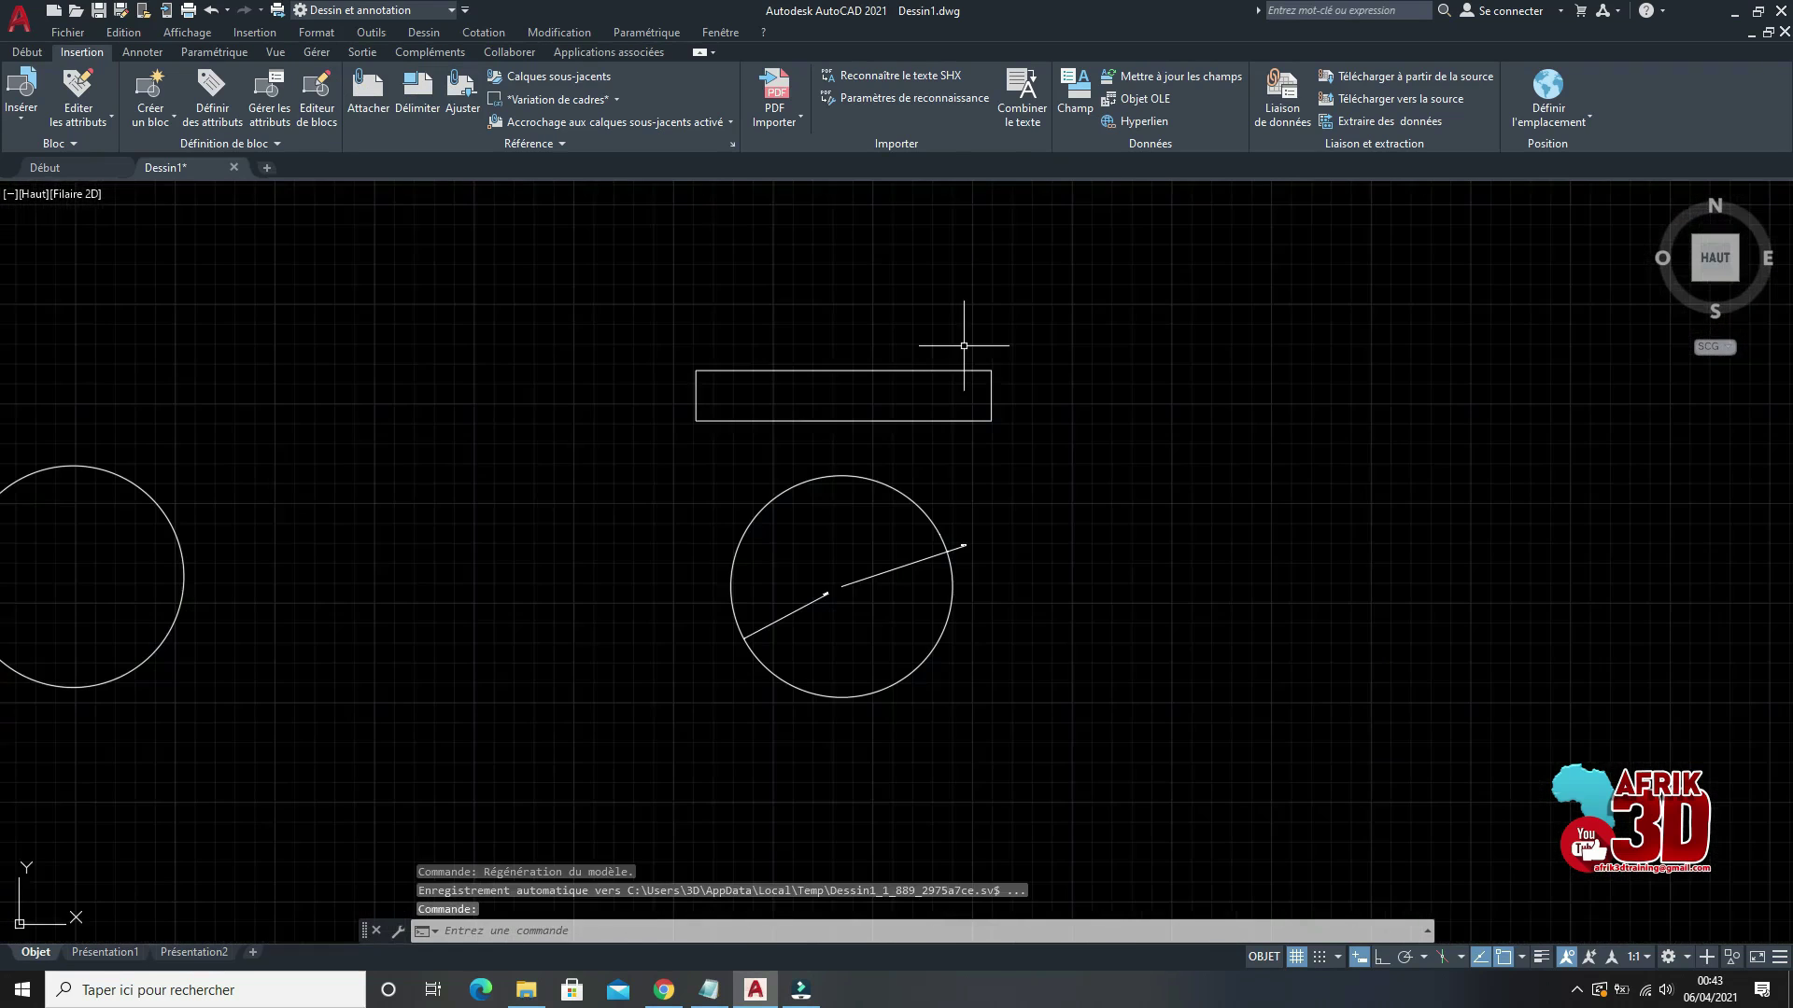
pyautogui.scroll(-4, 975, 378)
pyautogui.scroll(2, 565, 705)
pyautogui.scroll(-4, 644, 570)
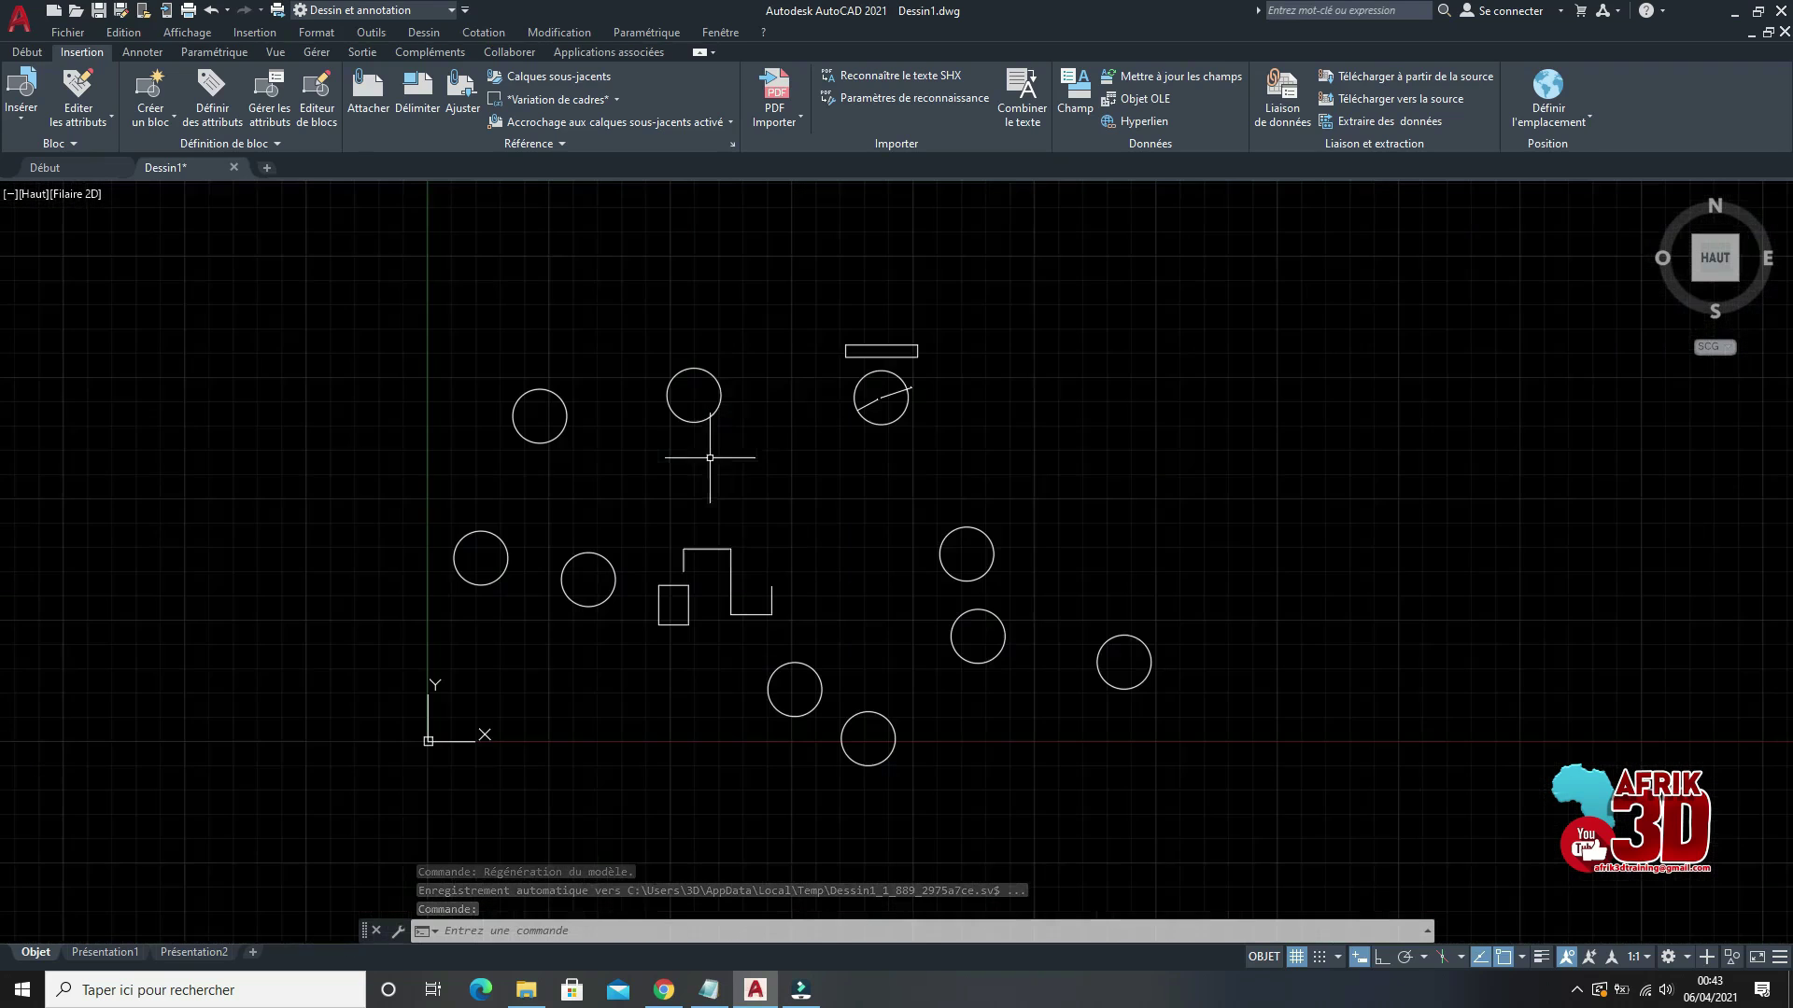
pyautogui.scroll(4, 928, 303)
pyautogui.scroll(-4, 976, 336)
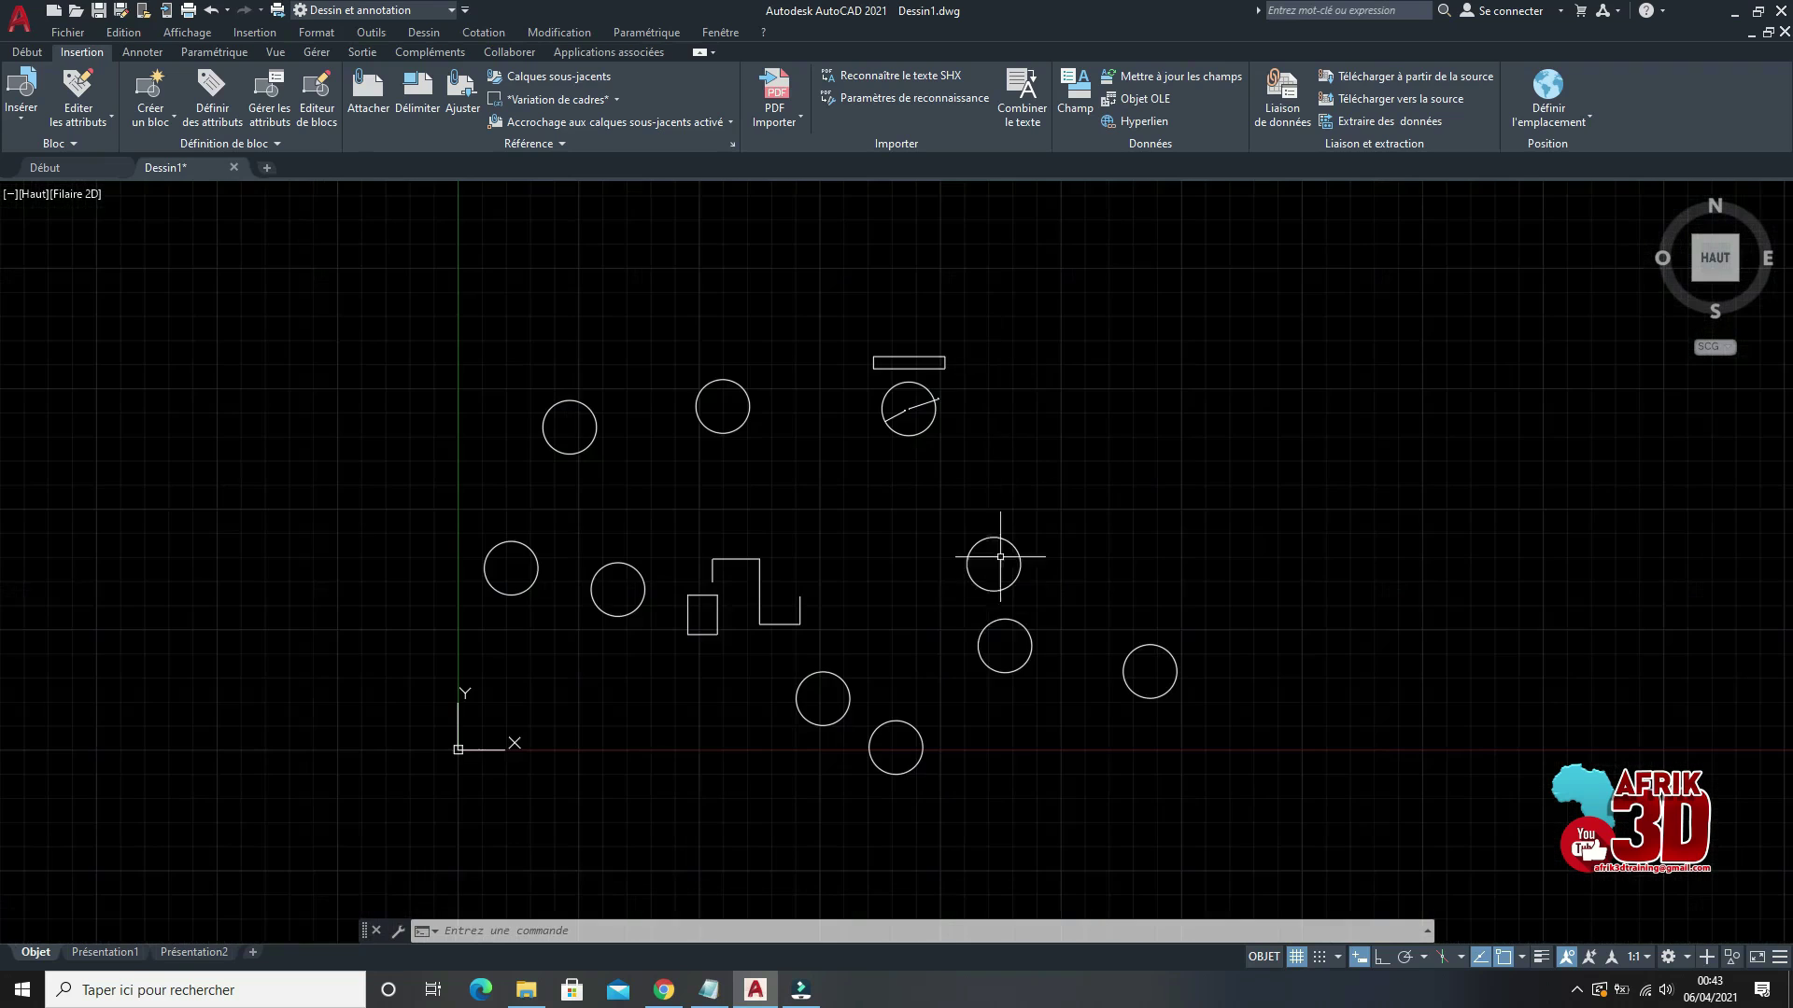
pyautogui.scroll(3, 978, 627)
pyautogui.scroll(-3, 979, 628)
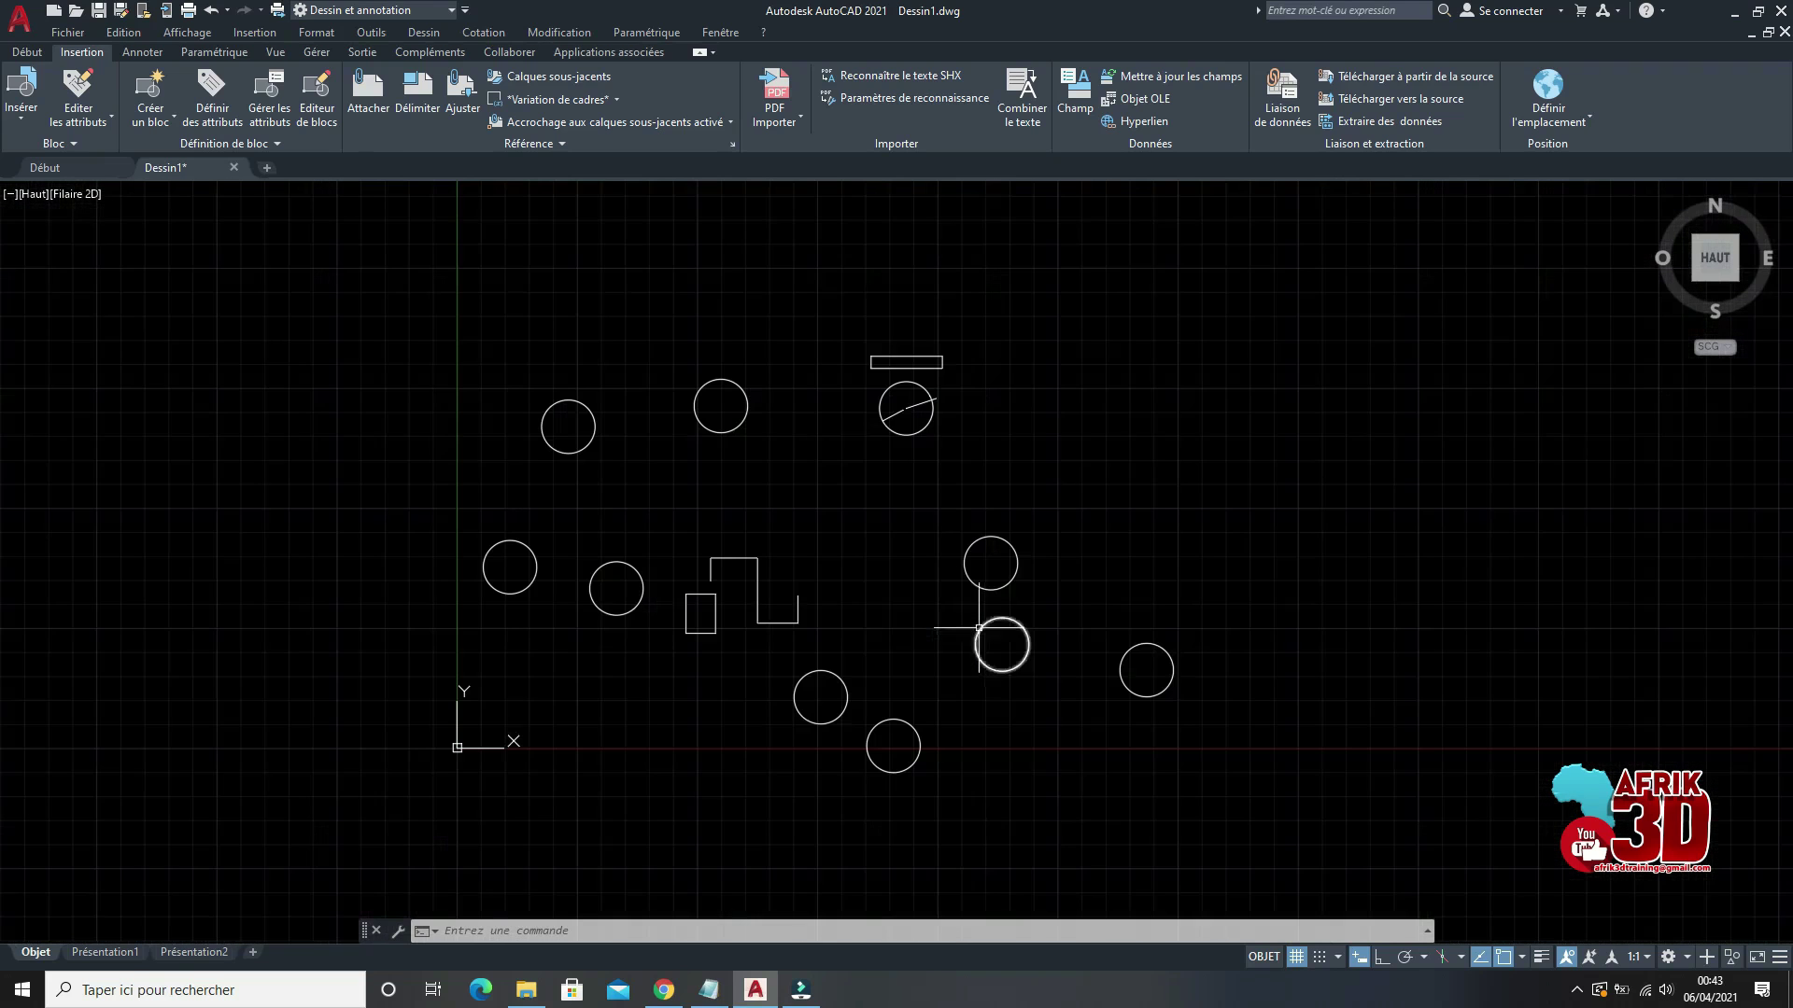
pyautogui.scroll(6, 888, 340)
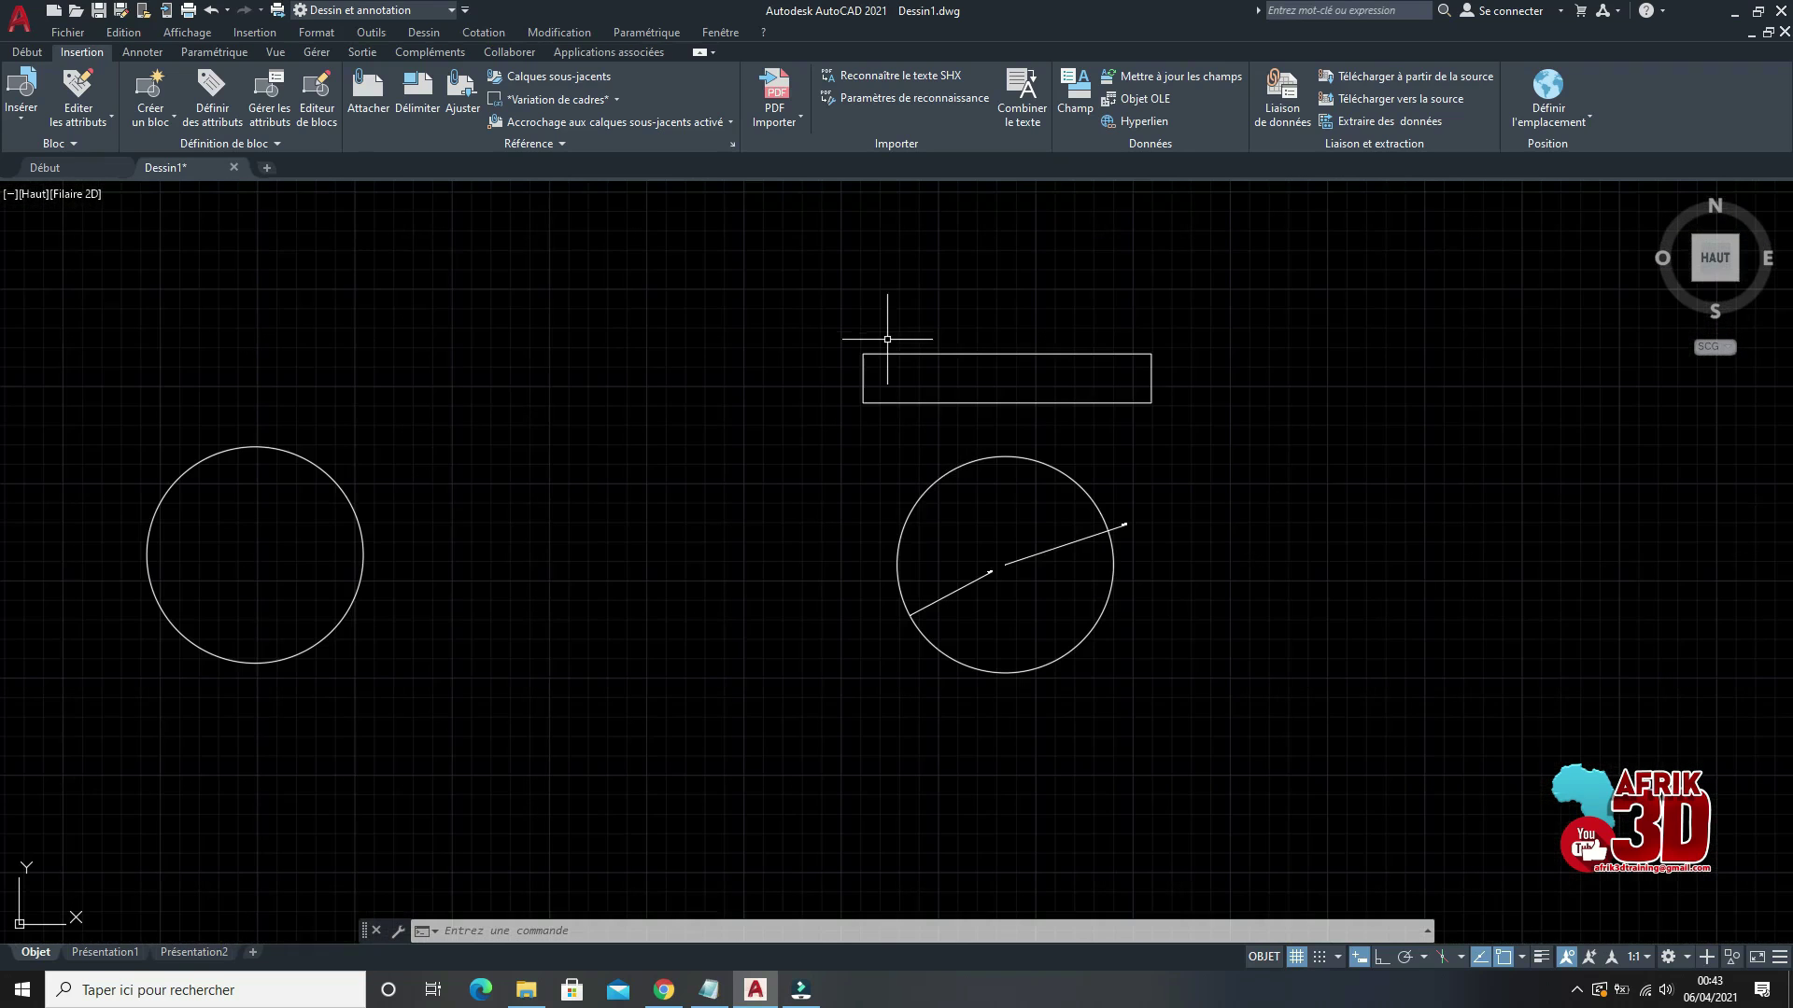
pyautogui.scroll(2, 1162, 336)
pyautogui.scroll(-5, 1099, 359)
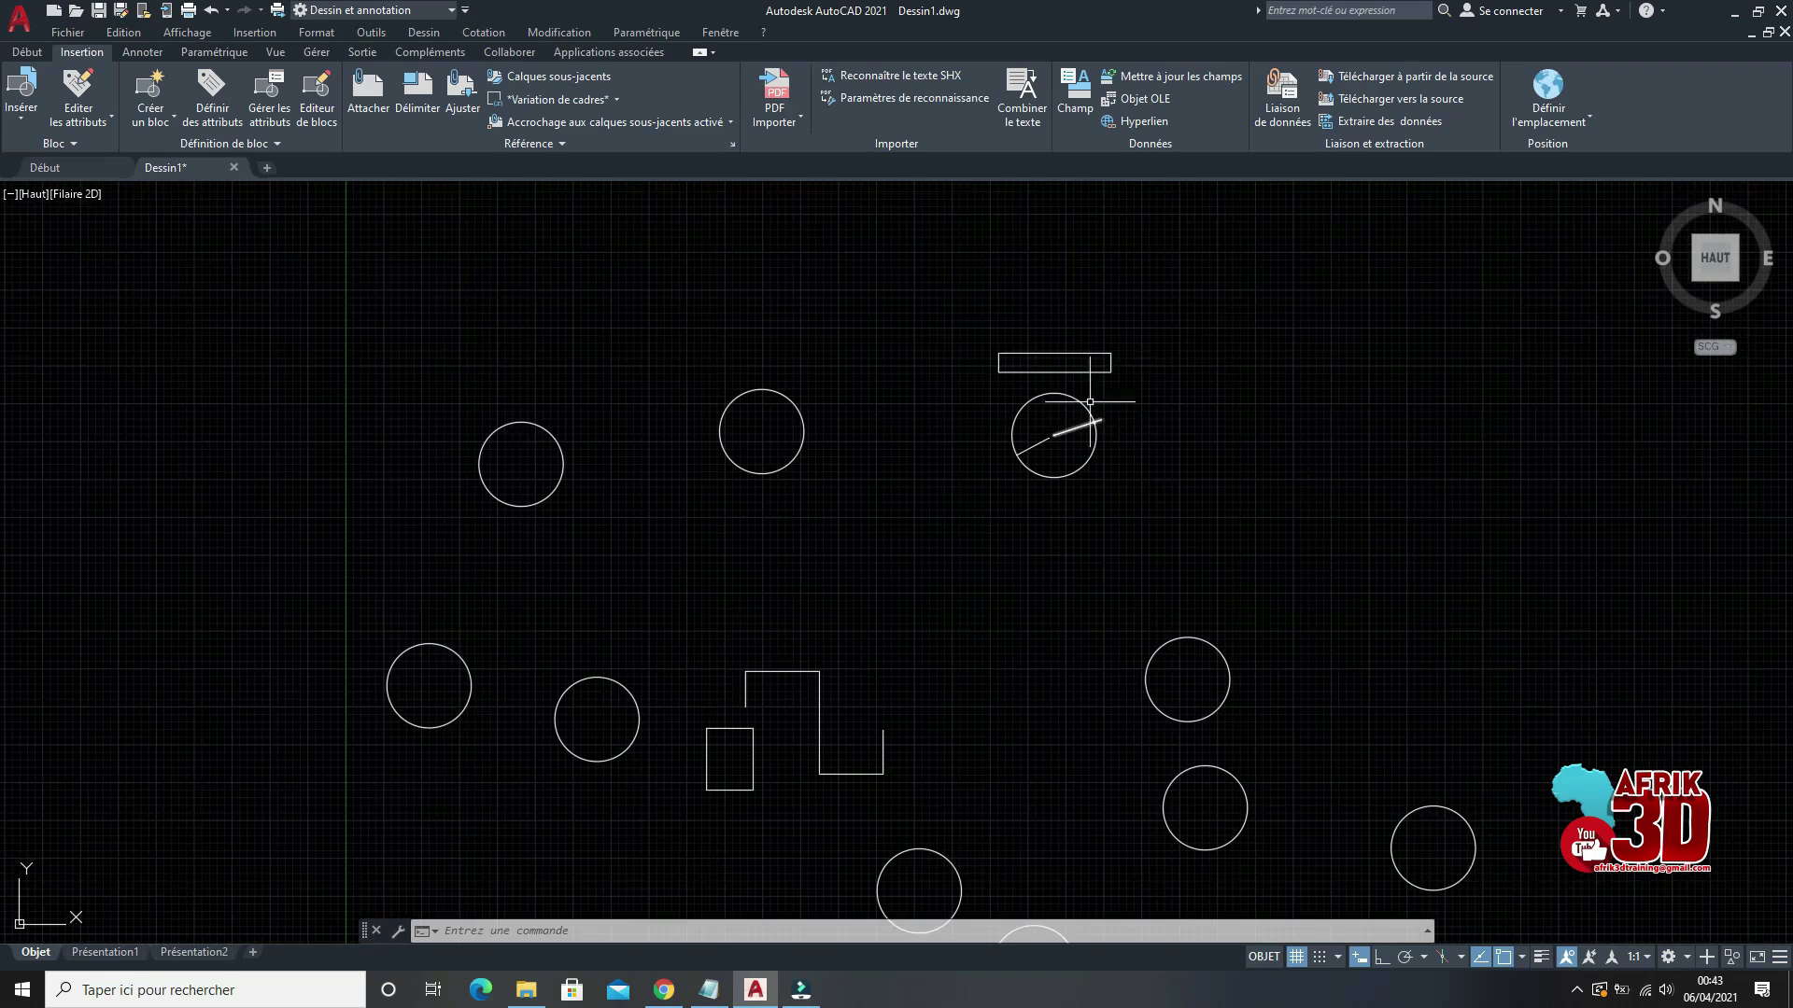
pyautogui.scroll(2, 1086, 360)
pyautogui.scroll(2, 1086, 360)
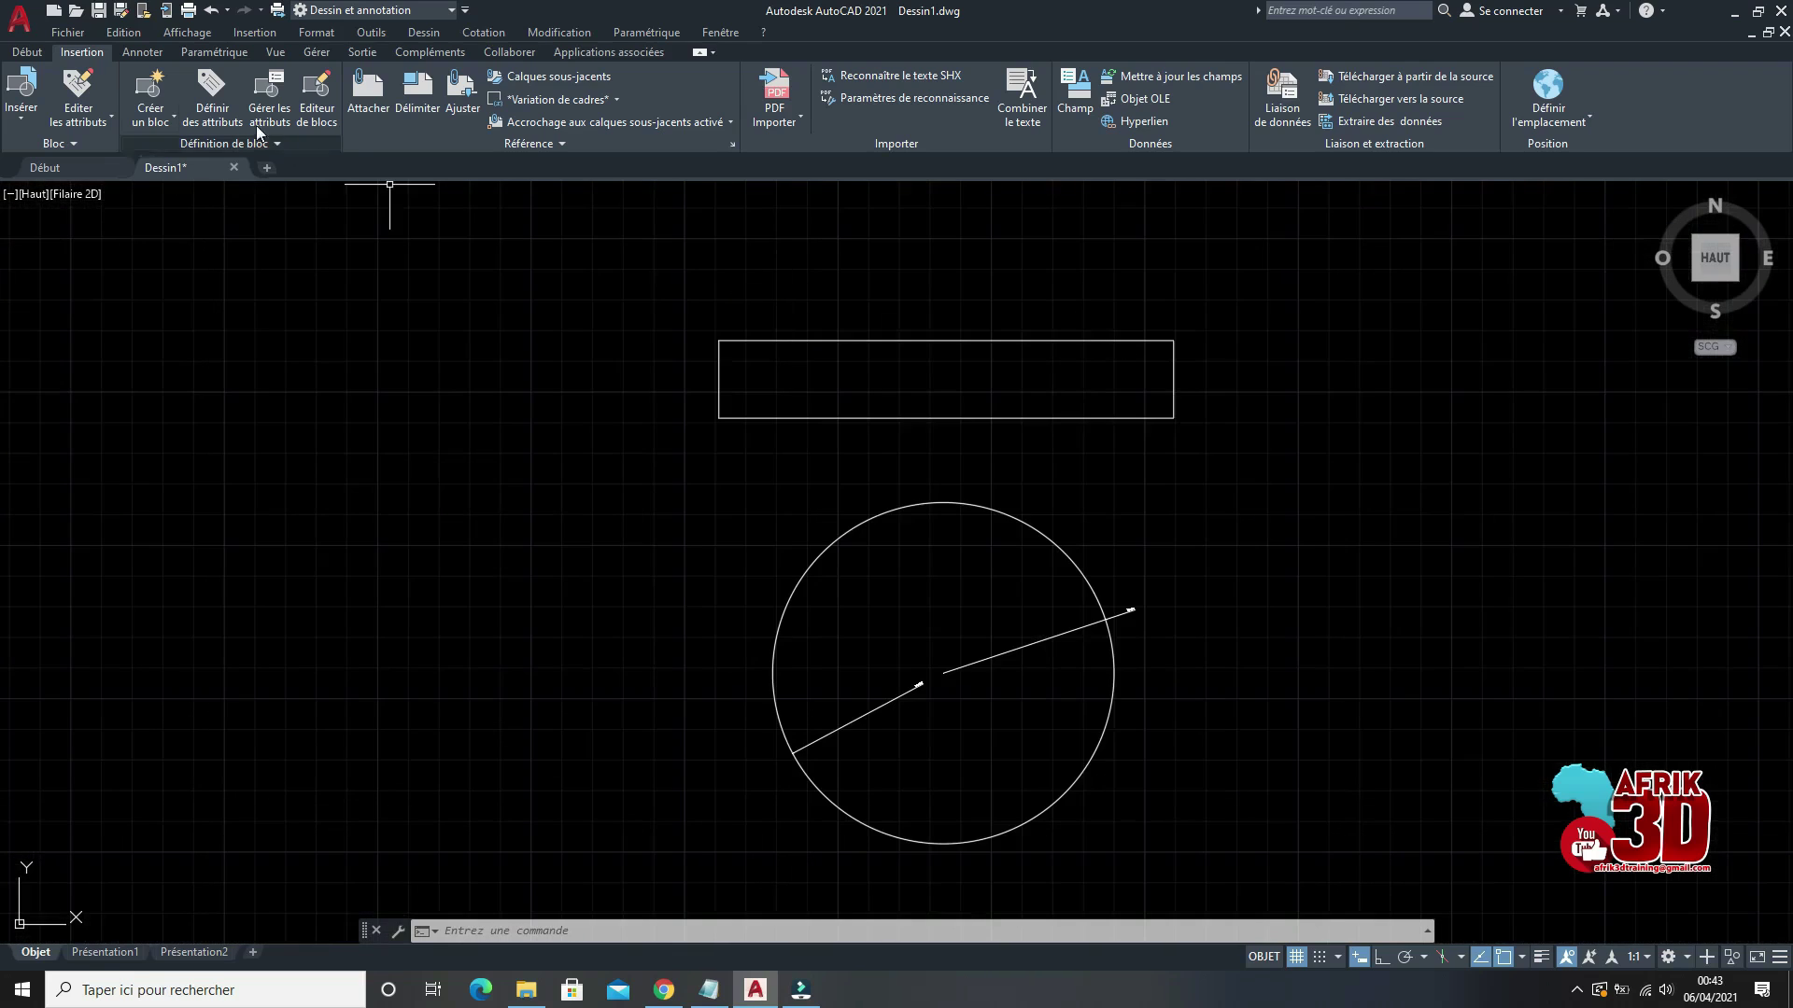
pyautogui.click(131, 52)
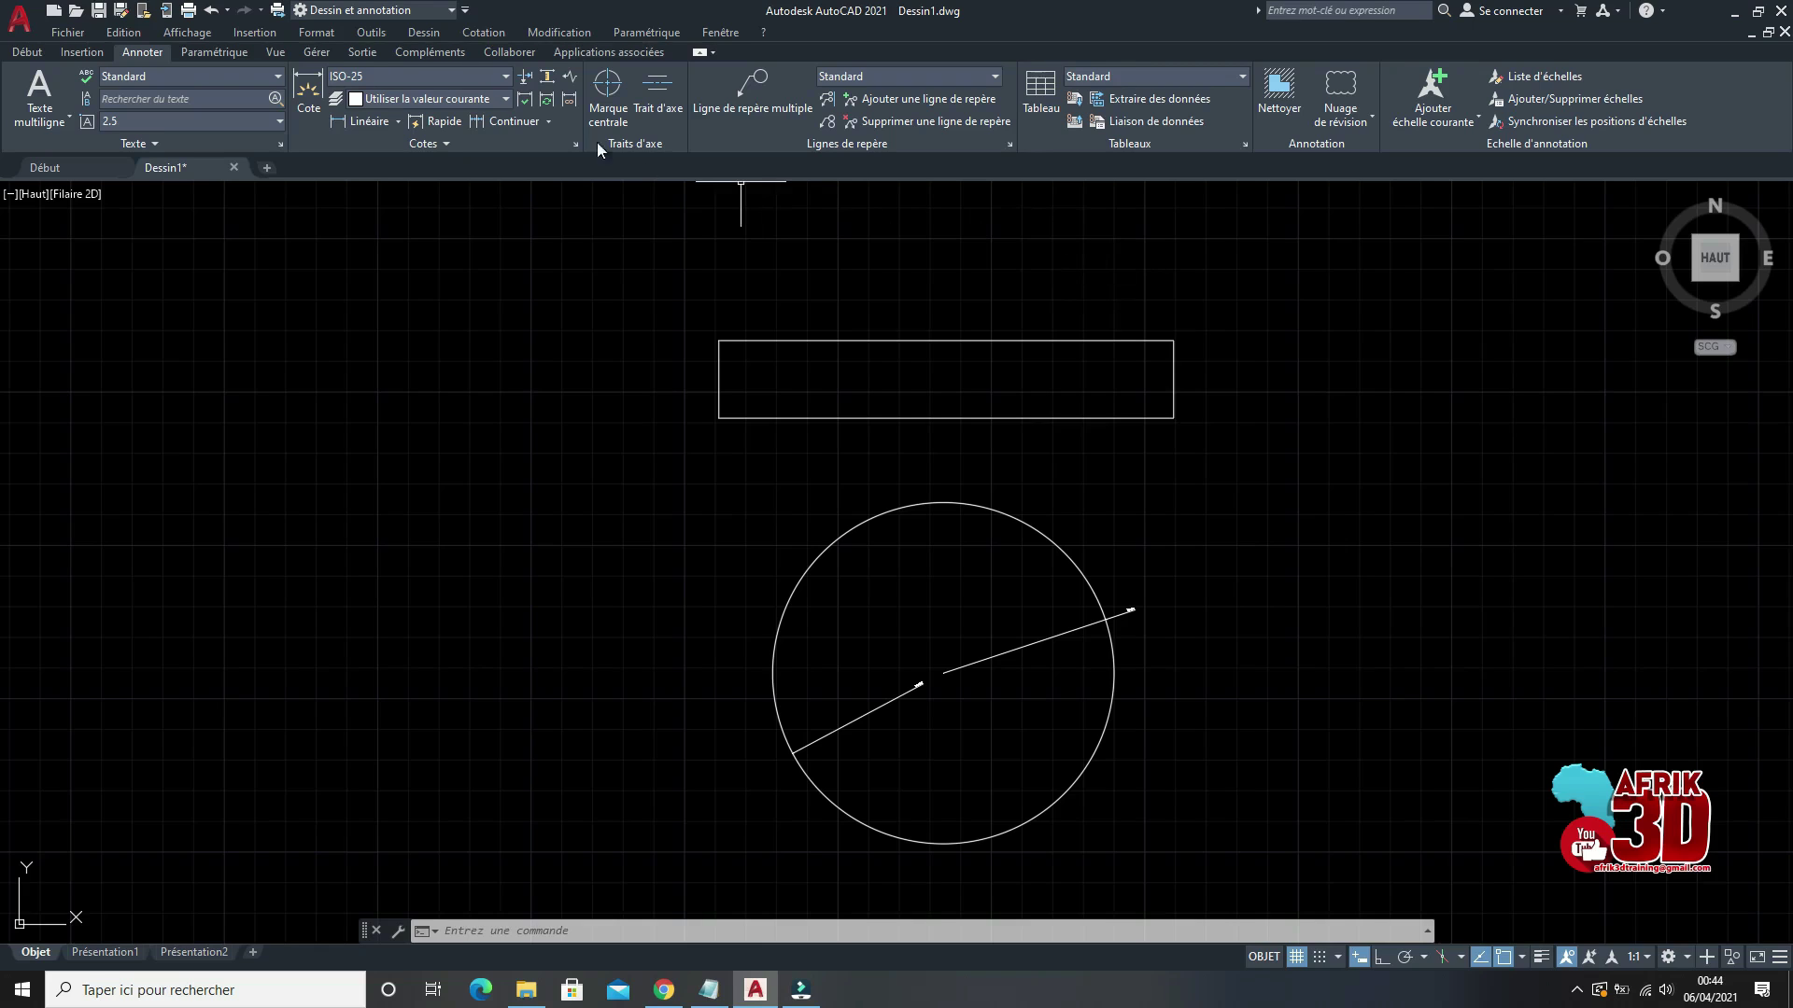
# Step: Compare the Paramétrique constraint tools with the Vue tab, ending on the Vue tools
pyautogui.click(216, 54)
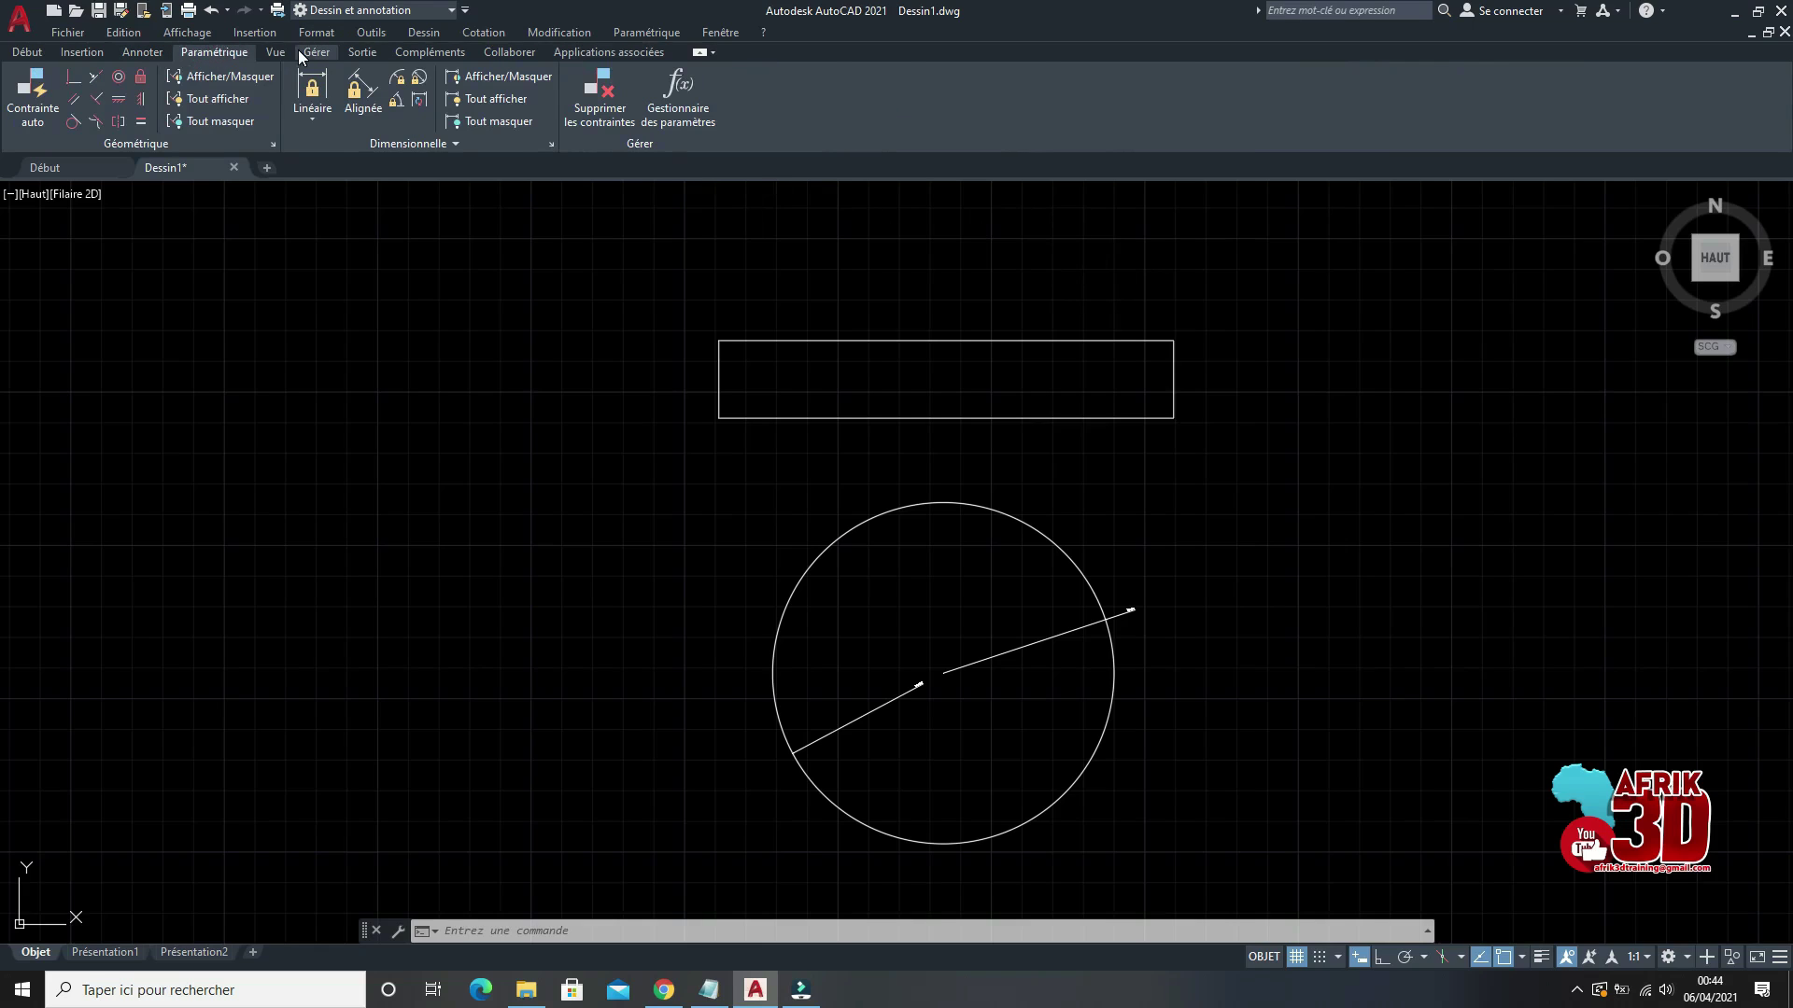
pyautogui.click(277, 55)
pyautogui.click(213, 53)
pyautogui.click(276, 53)
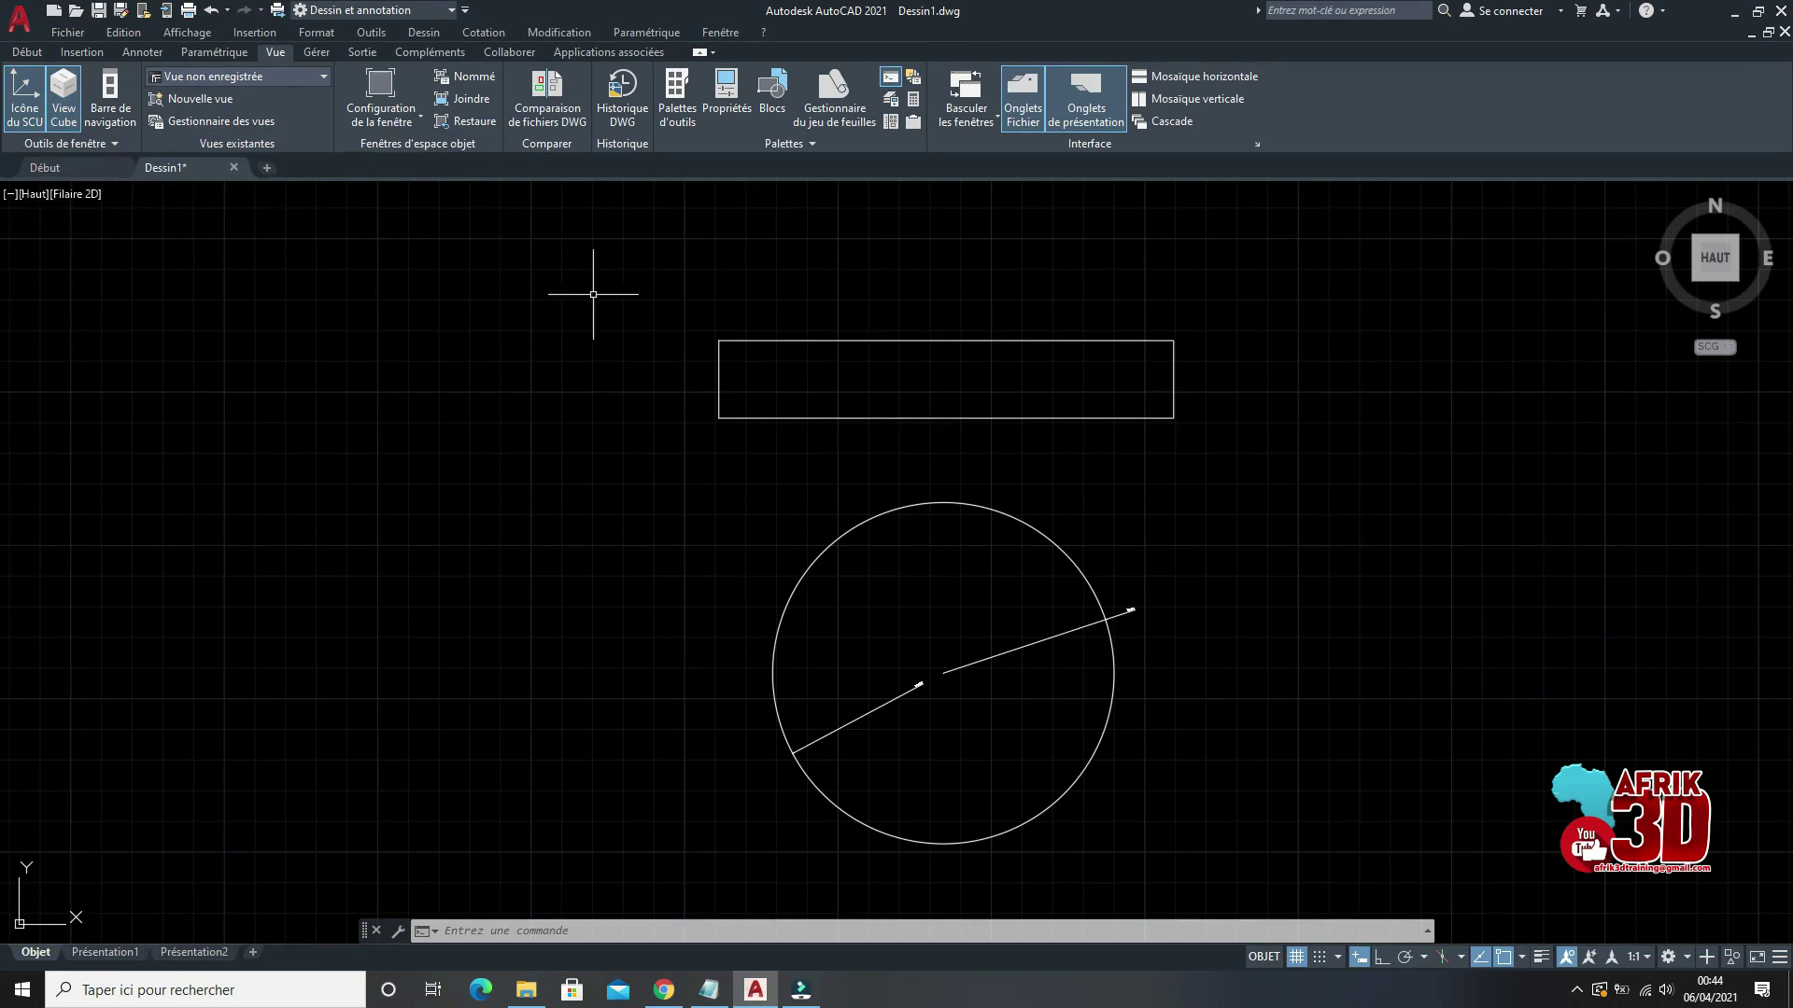
pyautogui.moveTo(1771, 292)
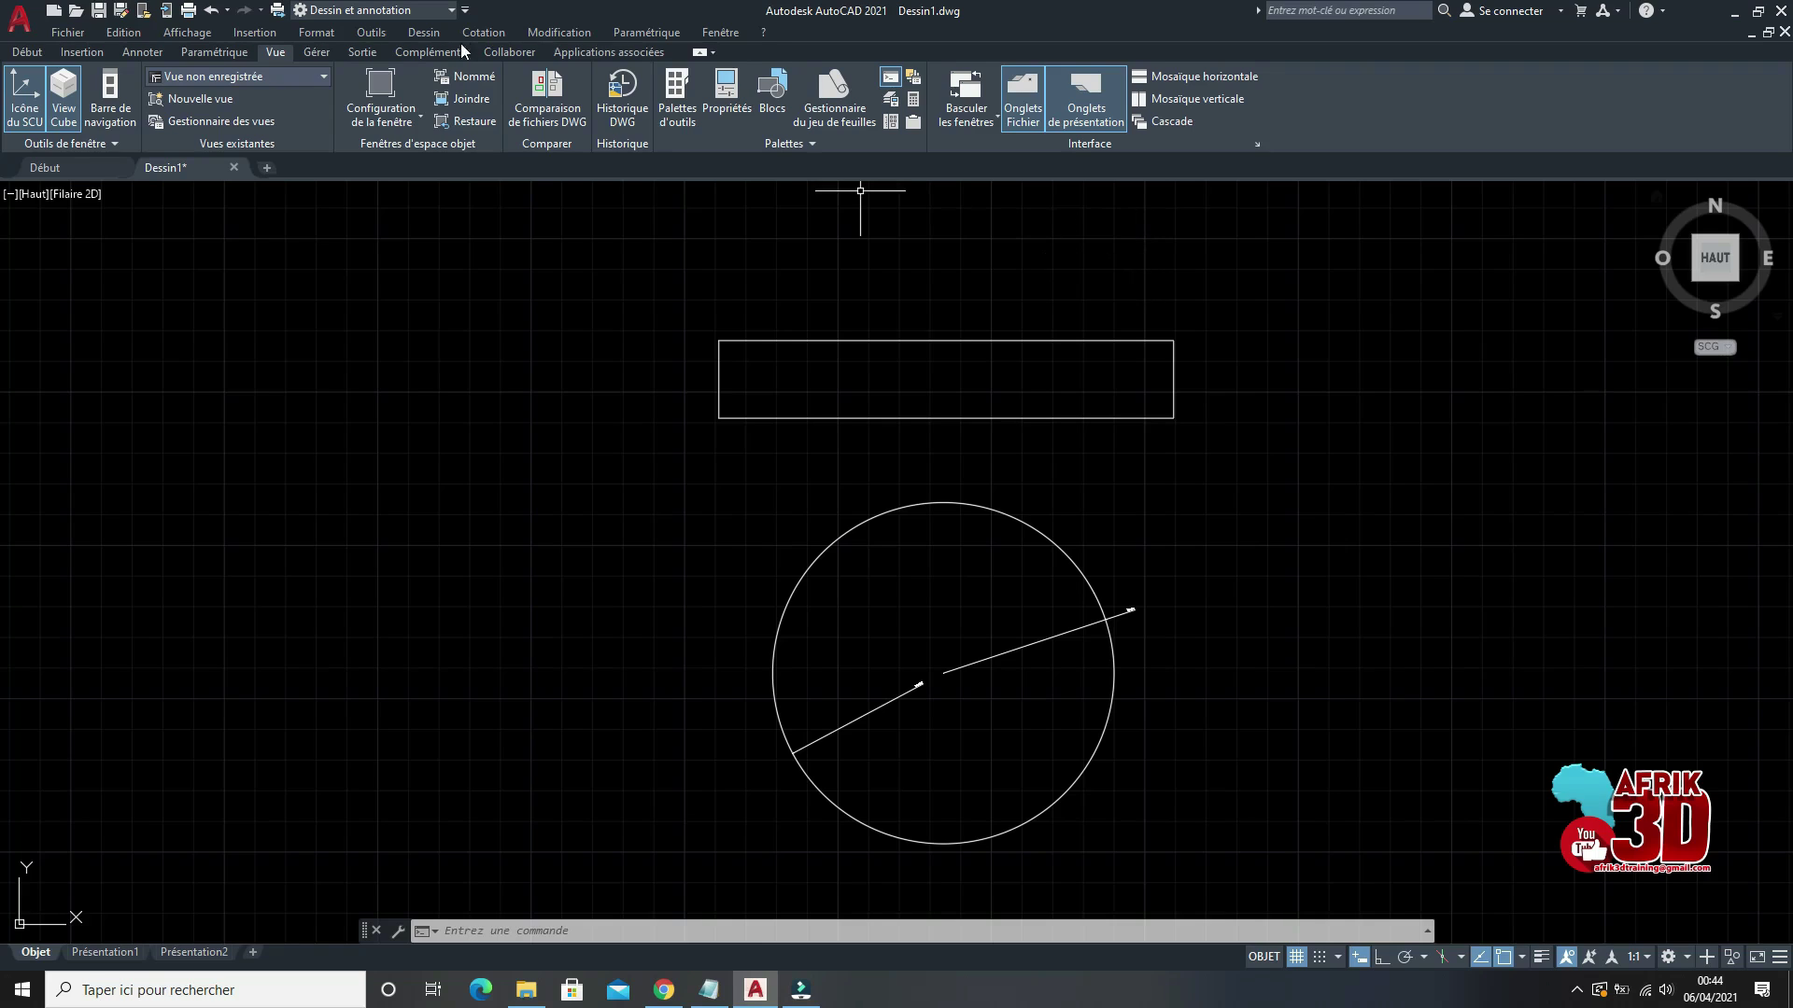
# Step: Browse the Gérer, Sortie, Compléments, Collaborer and Applications associées tabs, then return to Début
pyautogui.click(317, 52)
pyautogui.click(362, 52)
pyautogui.click(406, 53)
pyautogui.click(510, 53)
pyautogui.click(602, 52)
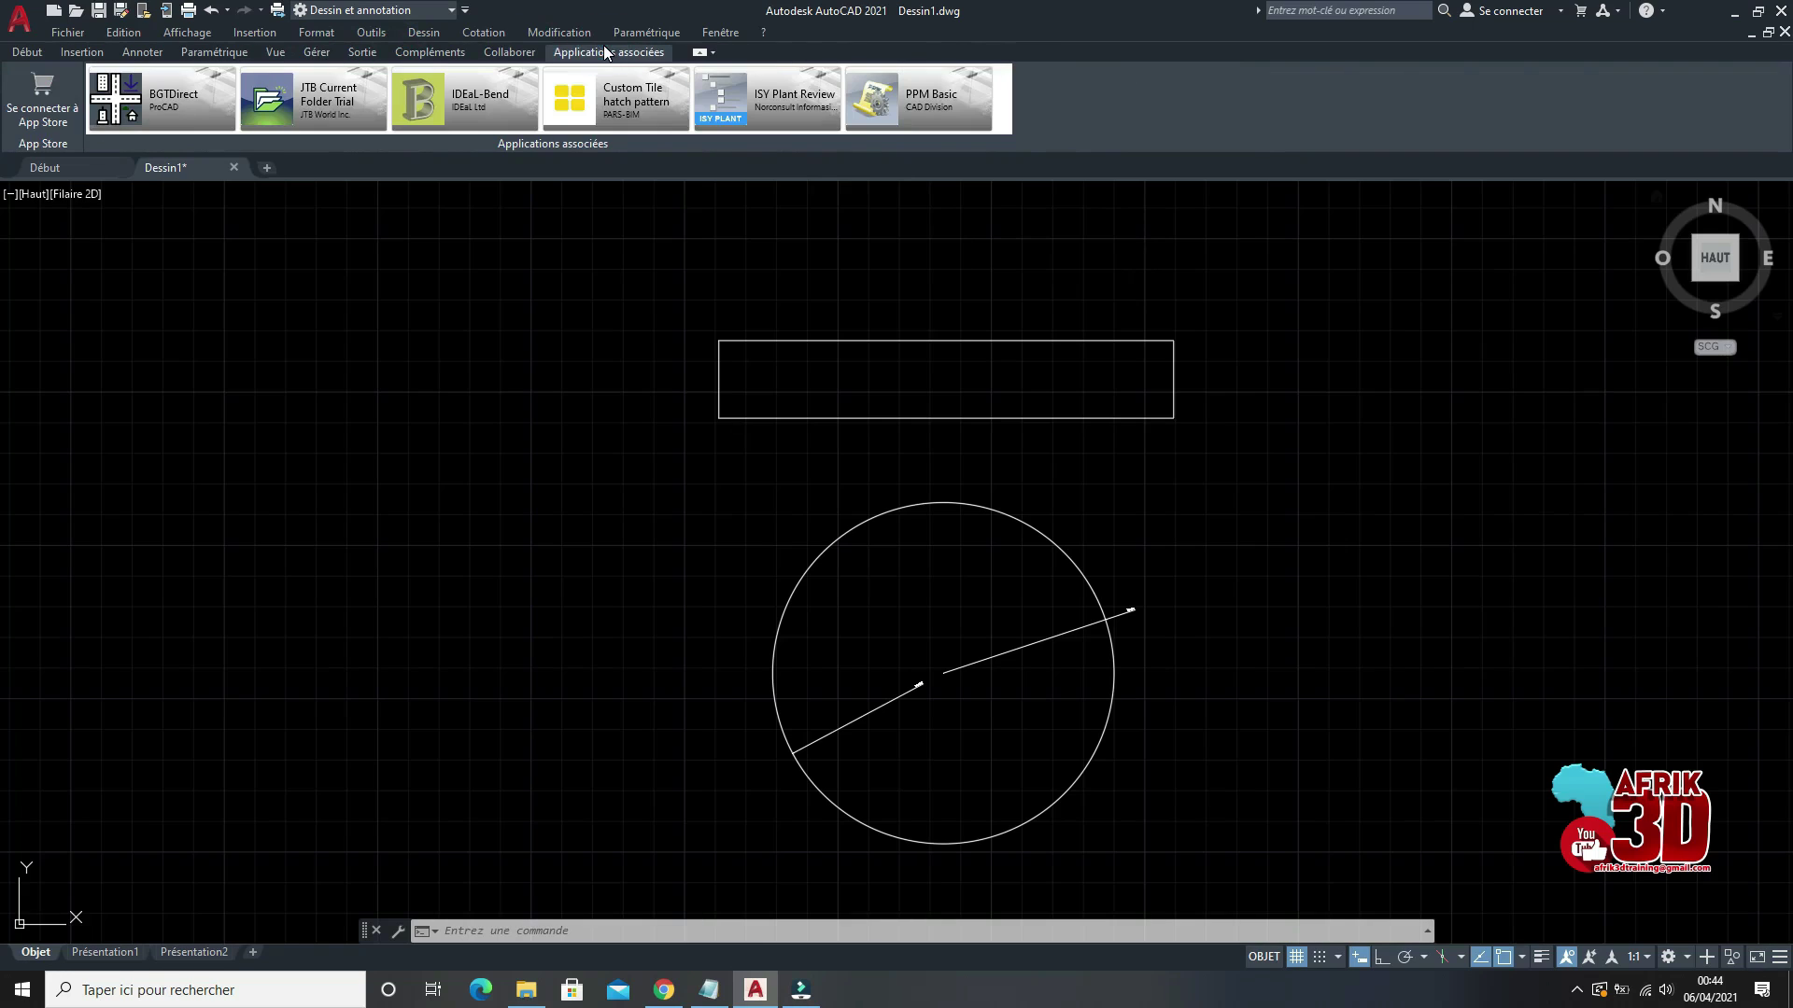
pyautogui.click(29, 51)
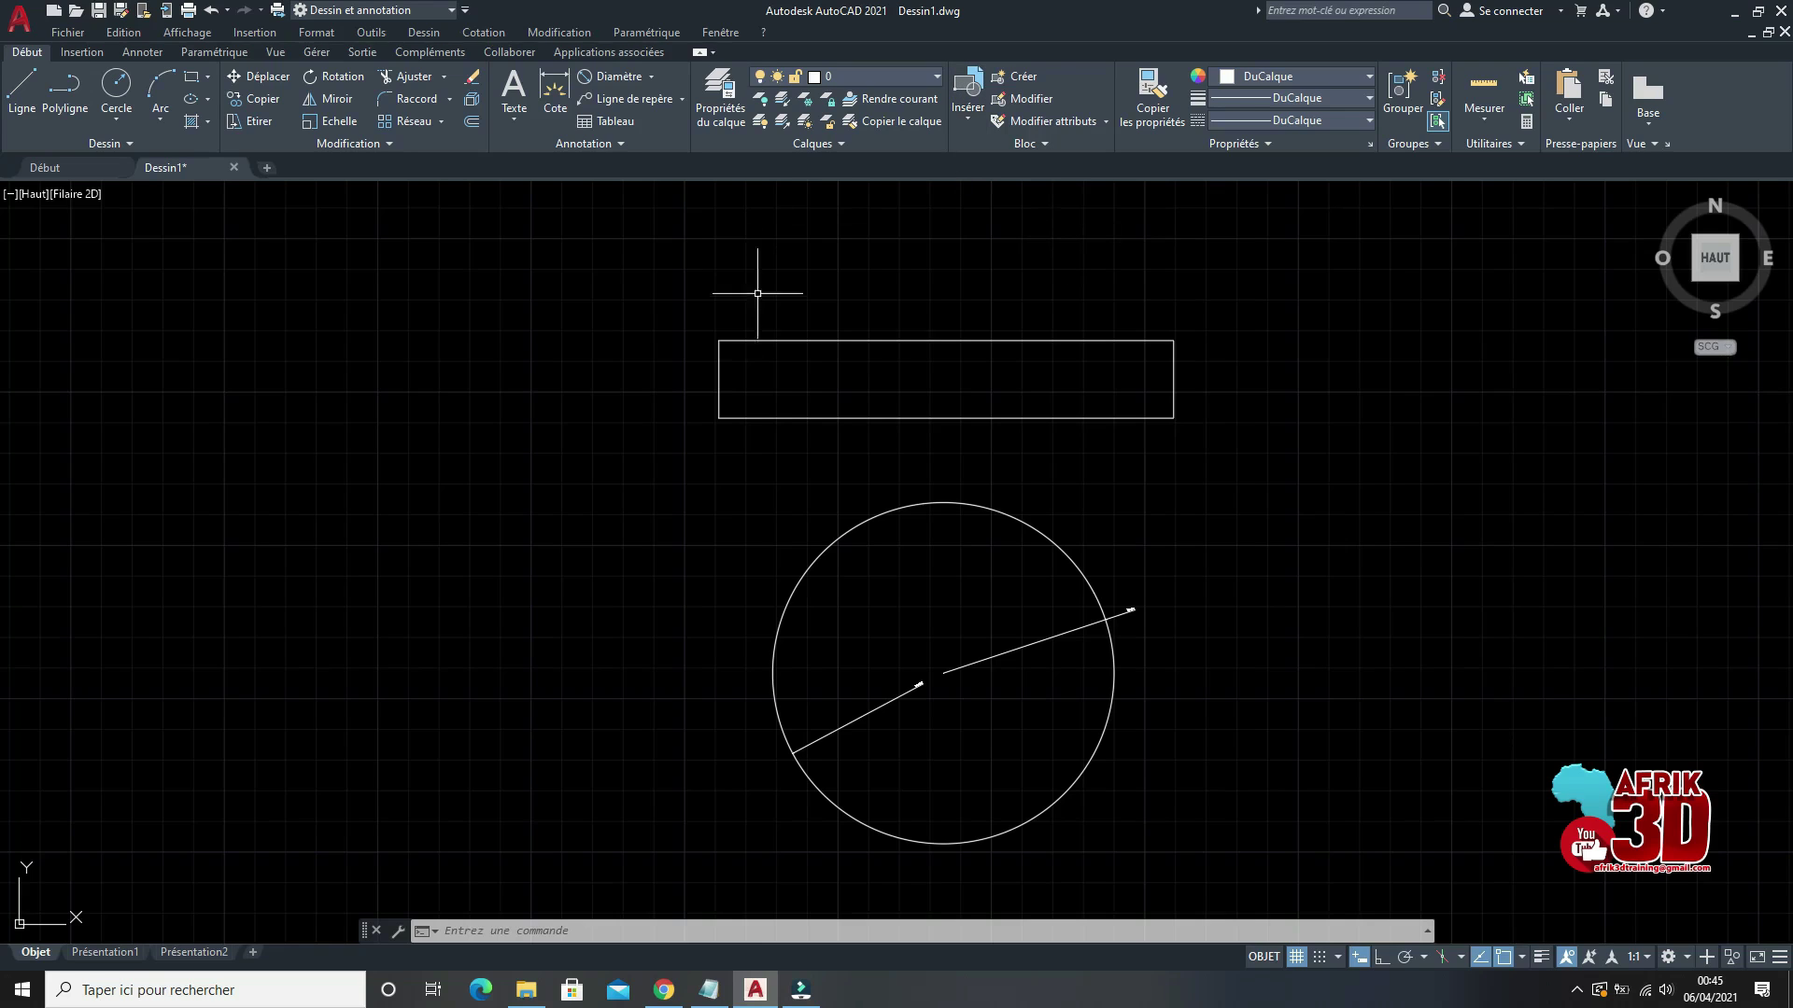
# Step: Zoom in and out repeatedly around the rectangle, circles and zigzag polyline
pyautogui.scroll(-4, 773, 332)
pyautogui.scroll(5, 760, 352)
pyautogui.scroll(-1, 800, 340)
pyautogui.scroll(-2, 944, 376)
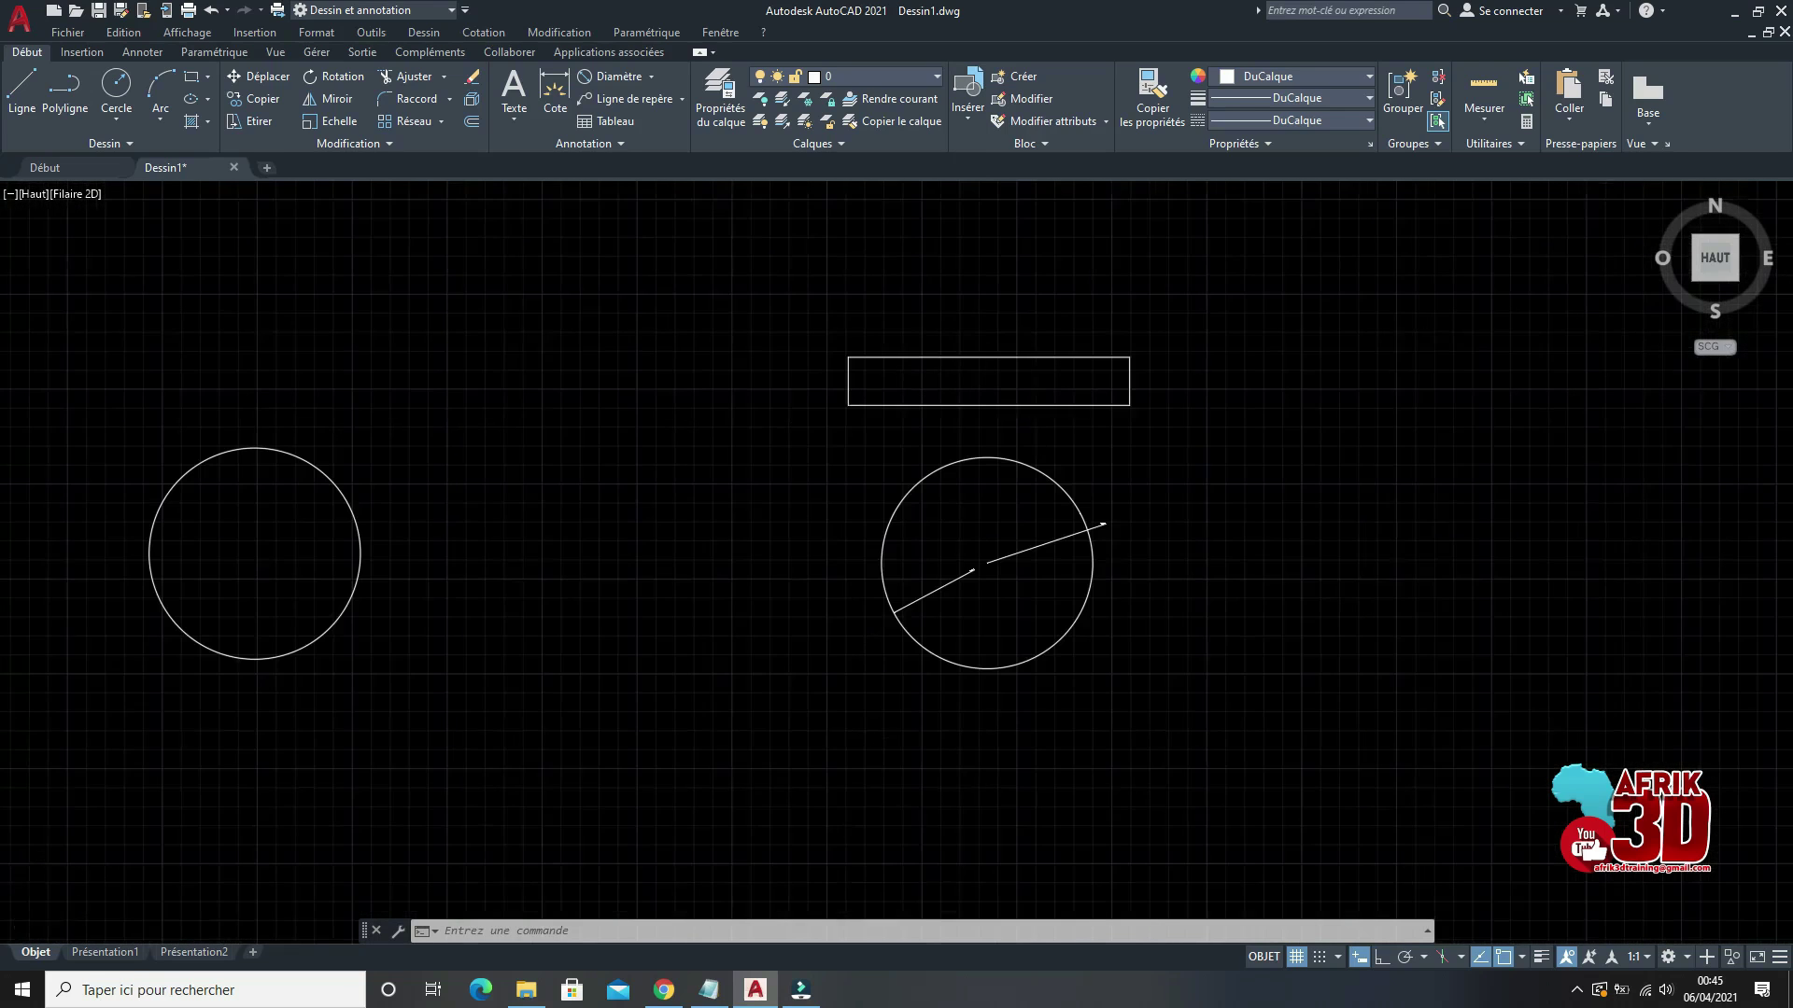
pyautogui.scroll(2, 1036, 407)
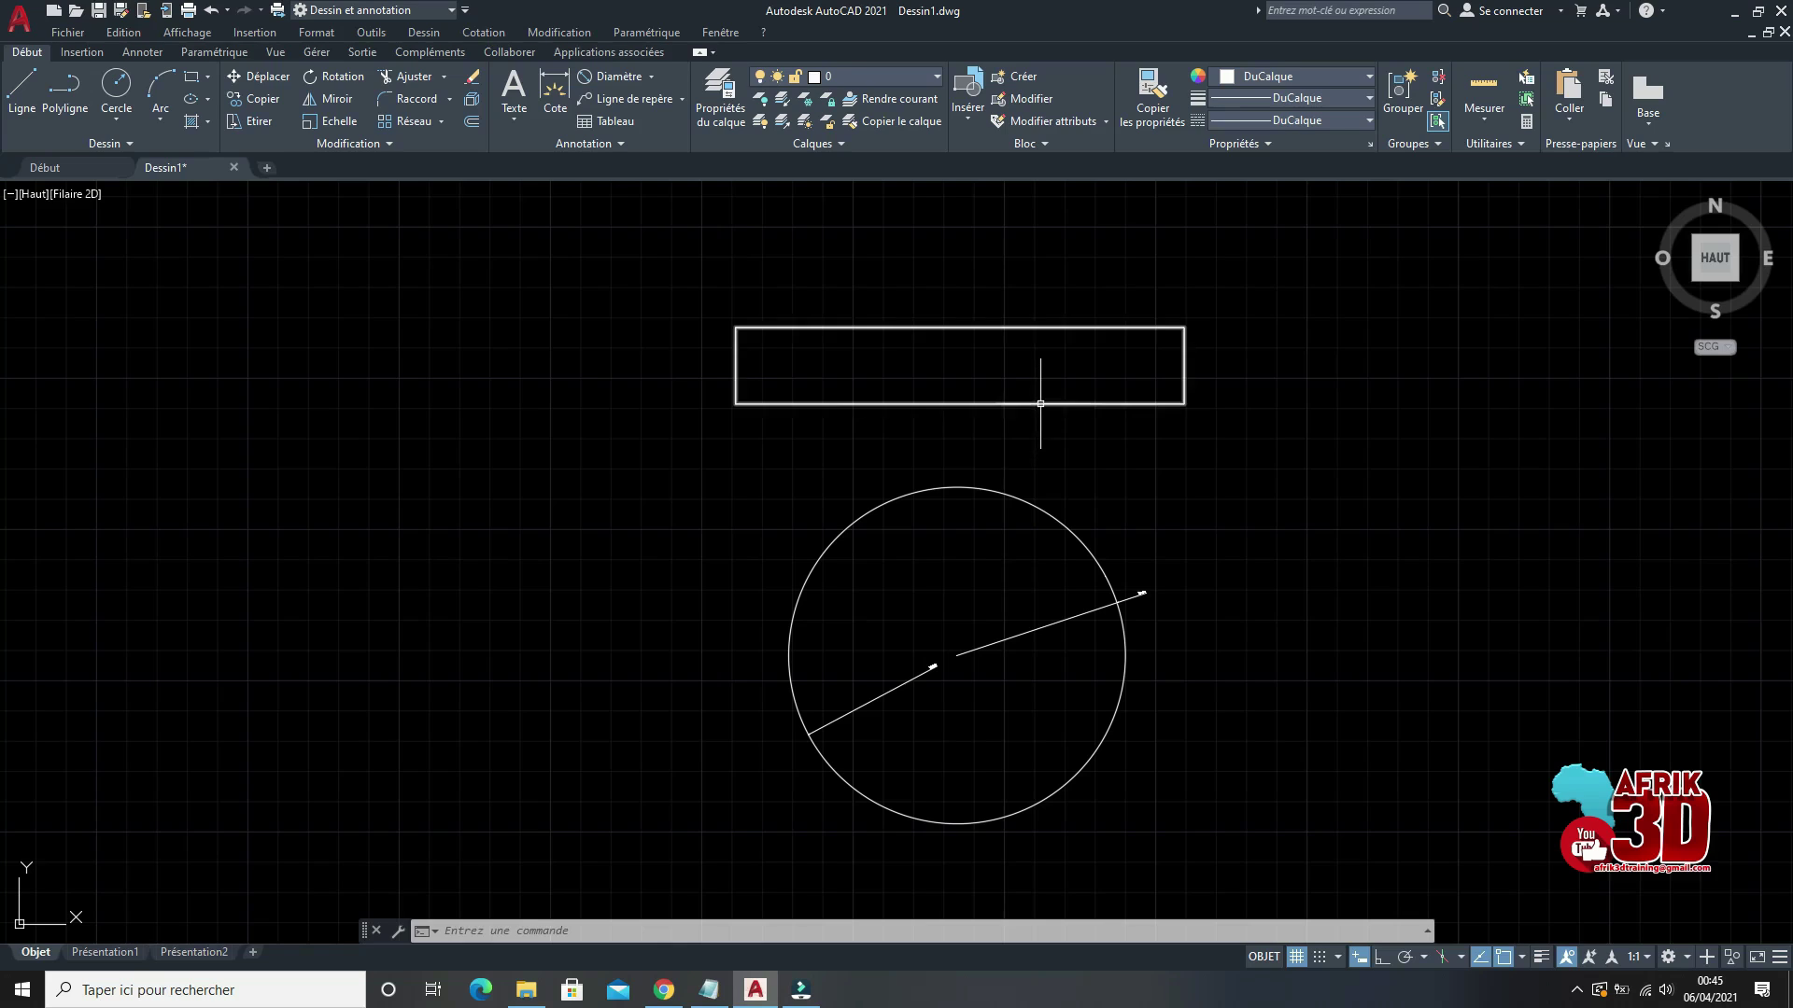
pyautogui.scroll(-2, 775, 361)
pyautogui.scroll(2, 680, 364)
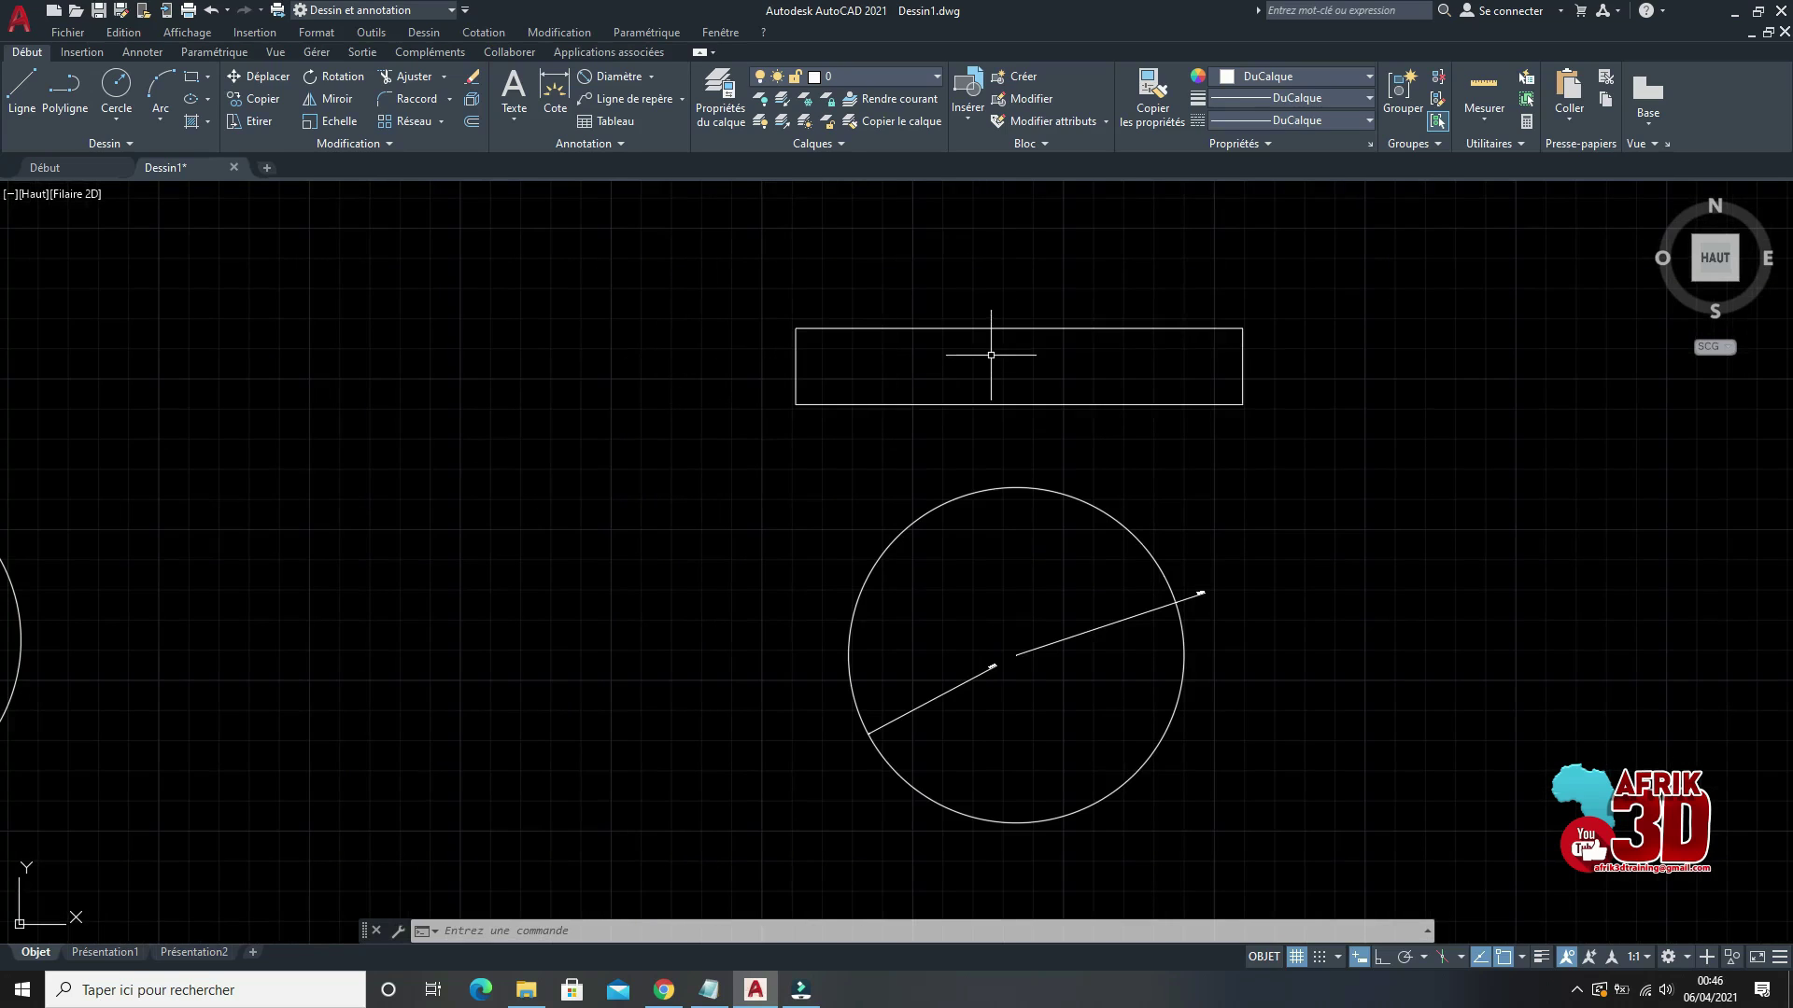
pyautogui.scroll(-8, 990, 327)
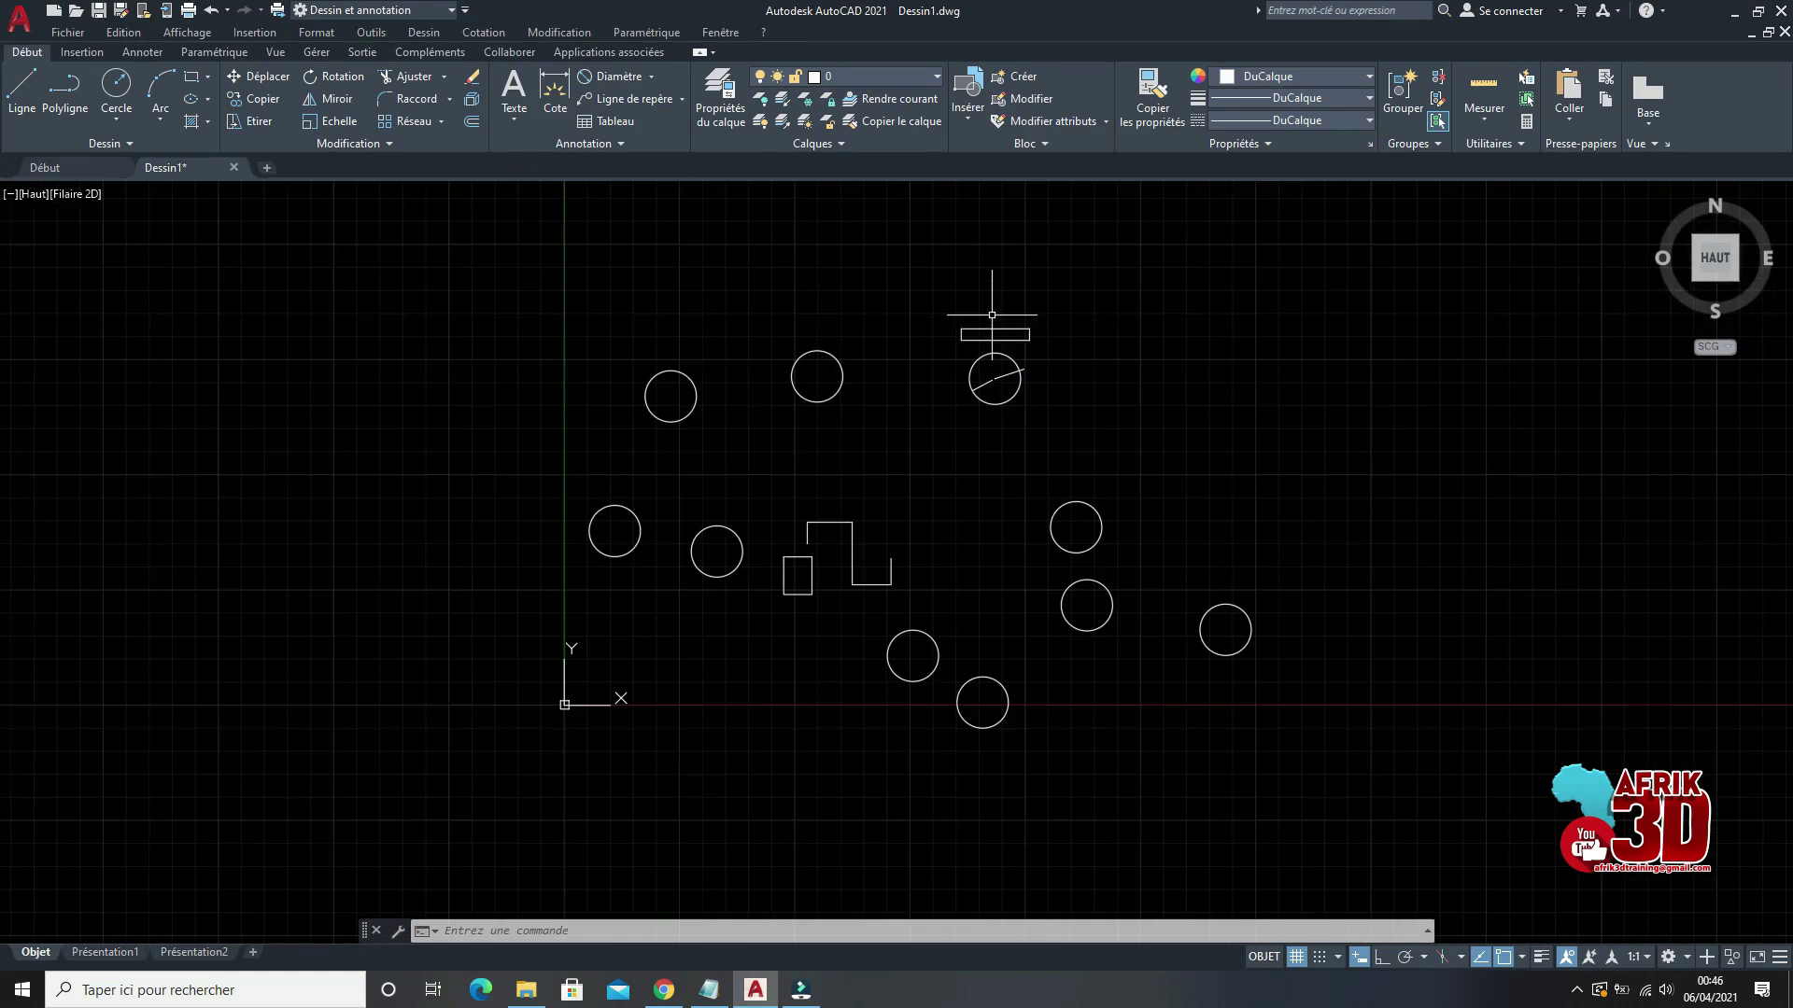
pyautogui.scroll(2, 993, 331)
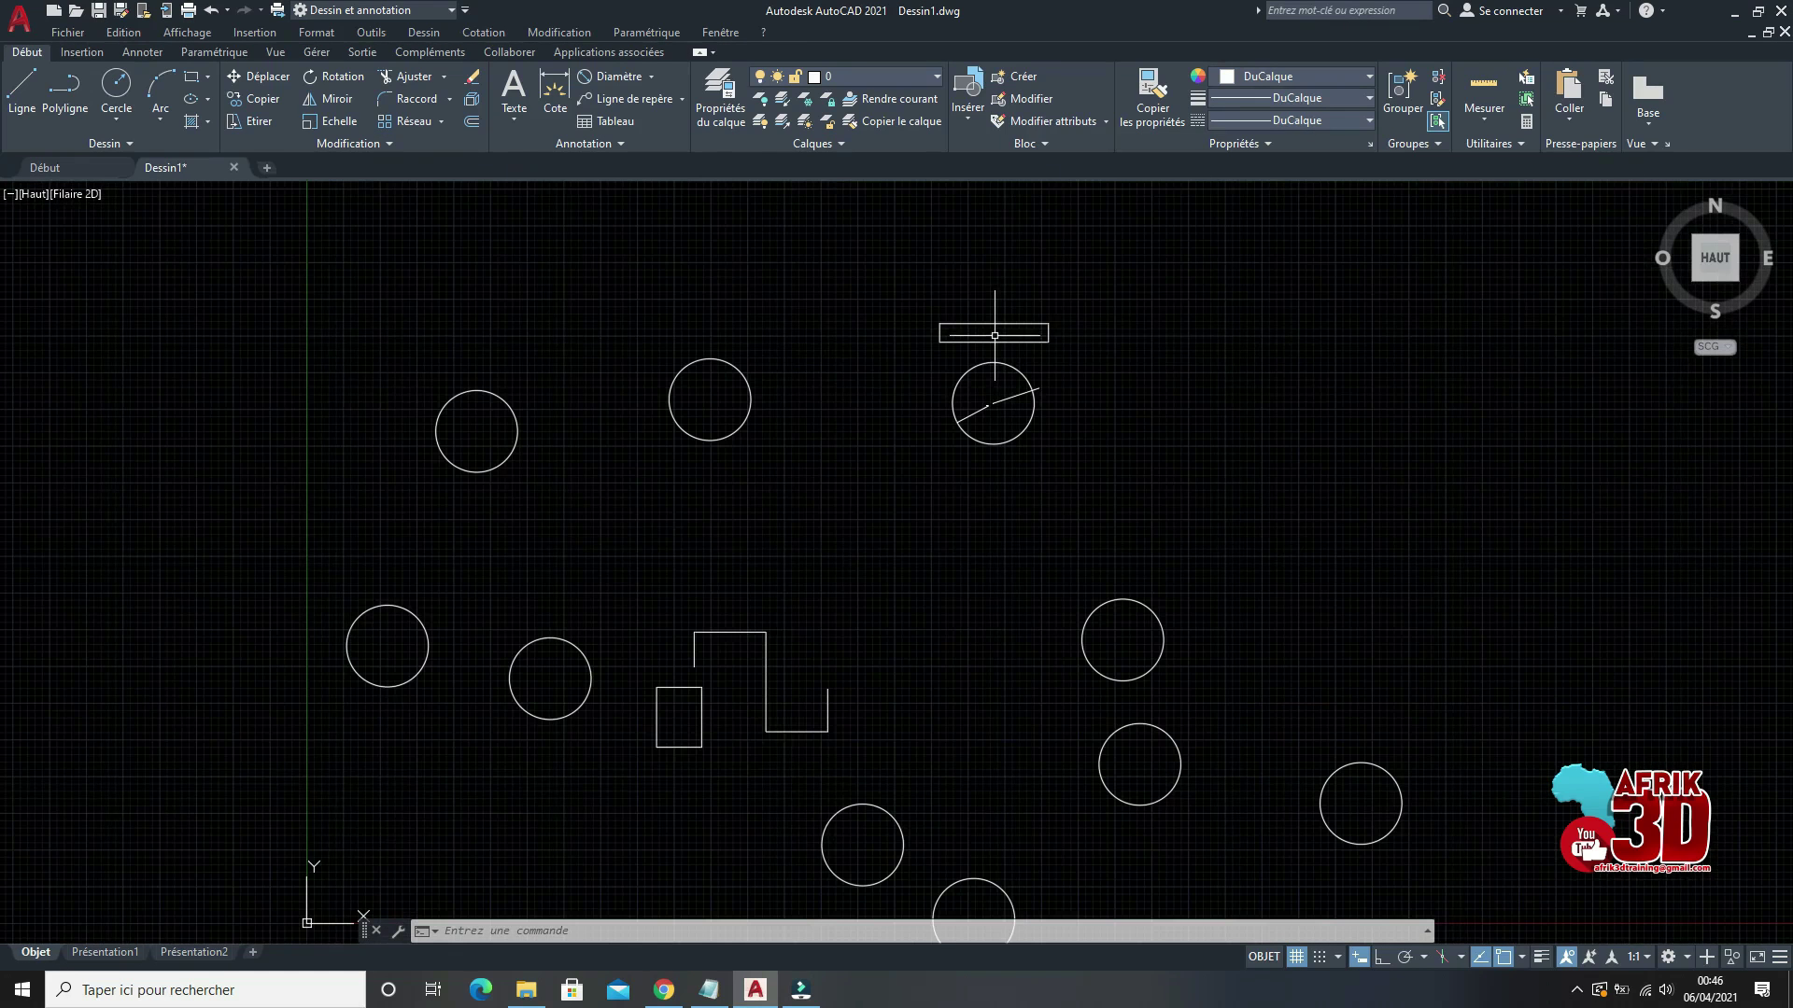
pyautogui.scroll(4, 1050, 318)
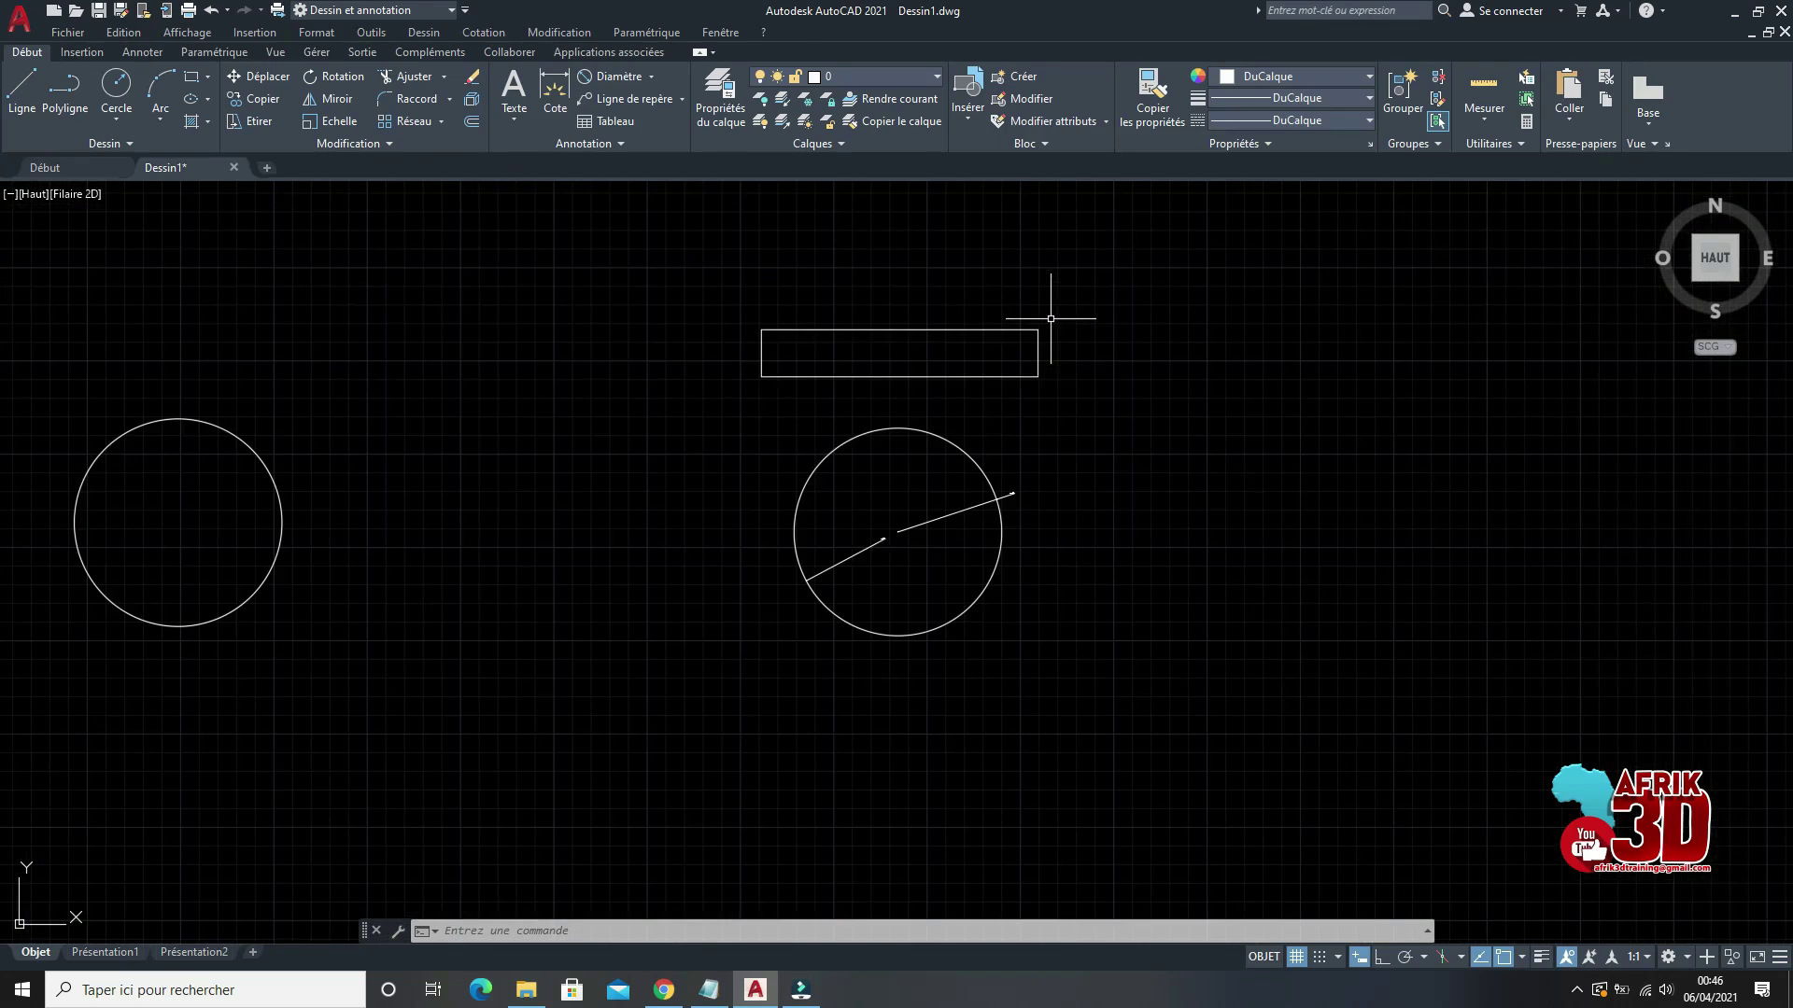
pyautogui.scroll(-5, 1050, 318)
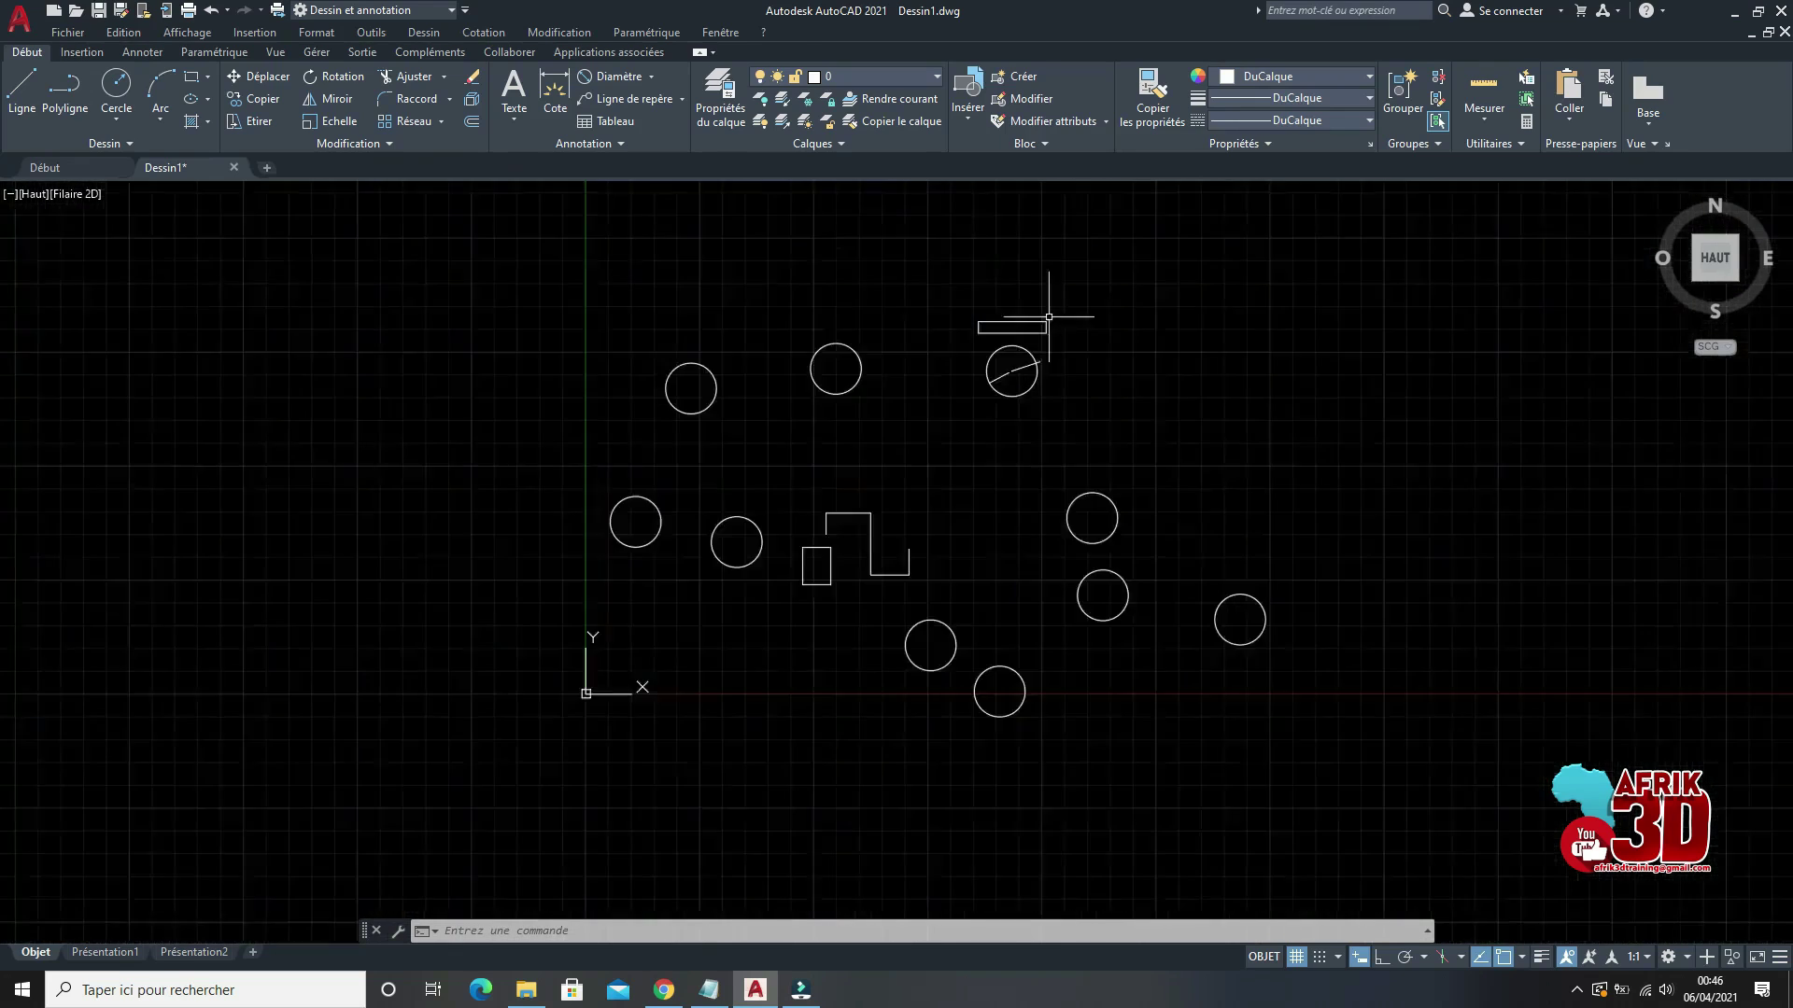
pyautogui.scroll(3, 1032, 300)
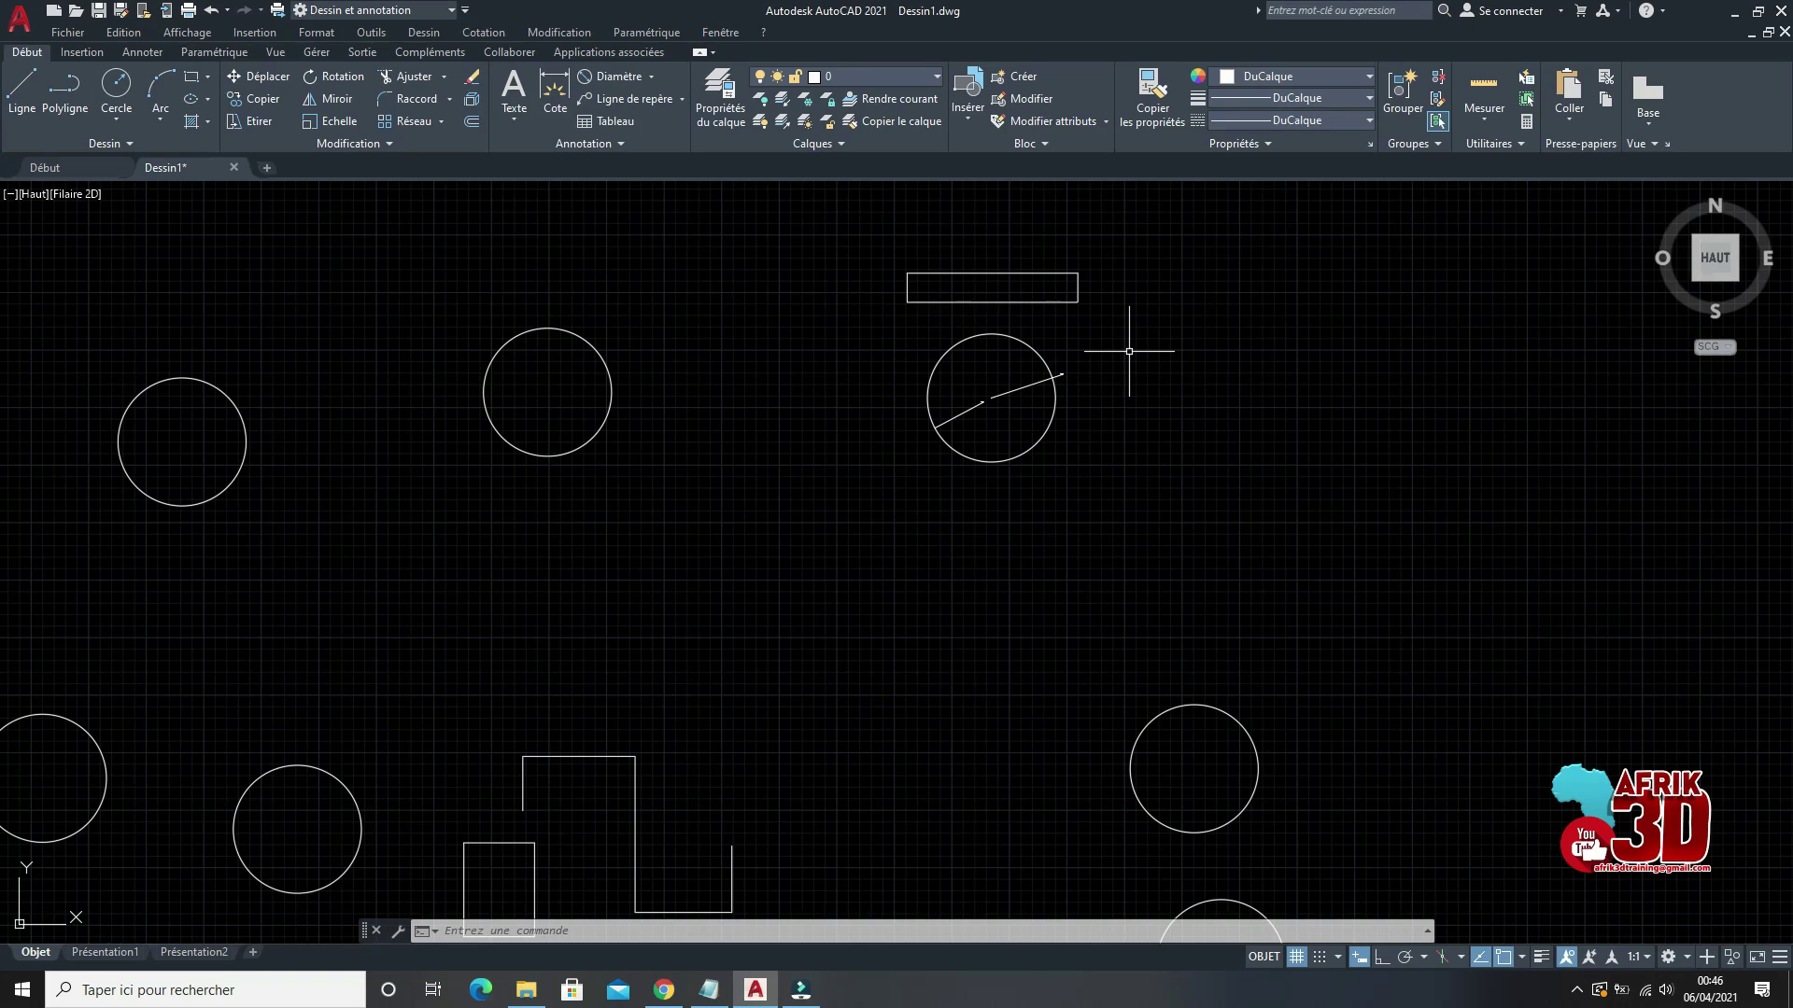
pyautogui.scroll(-5, 1027, 308)
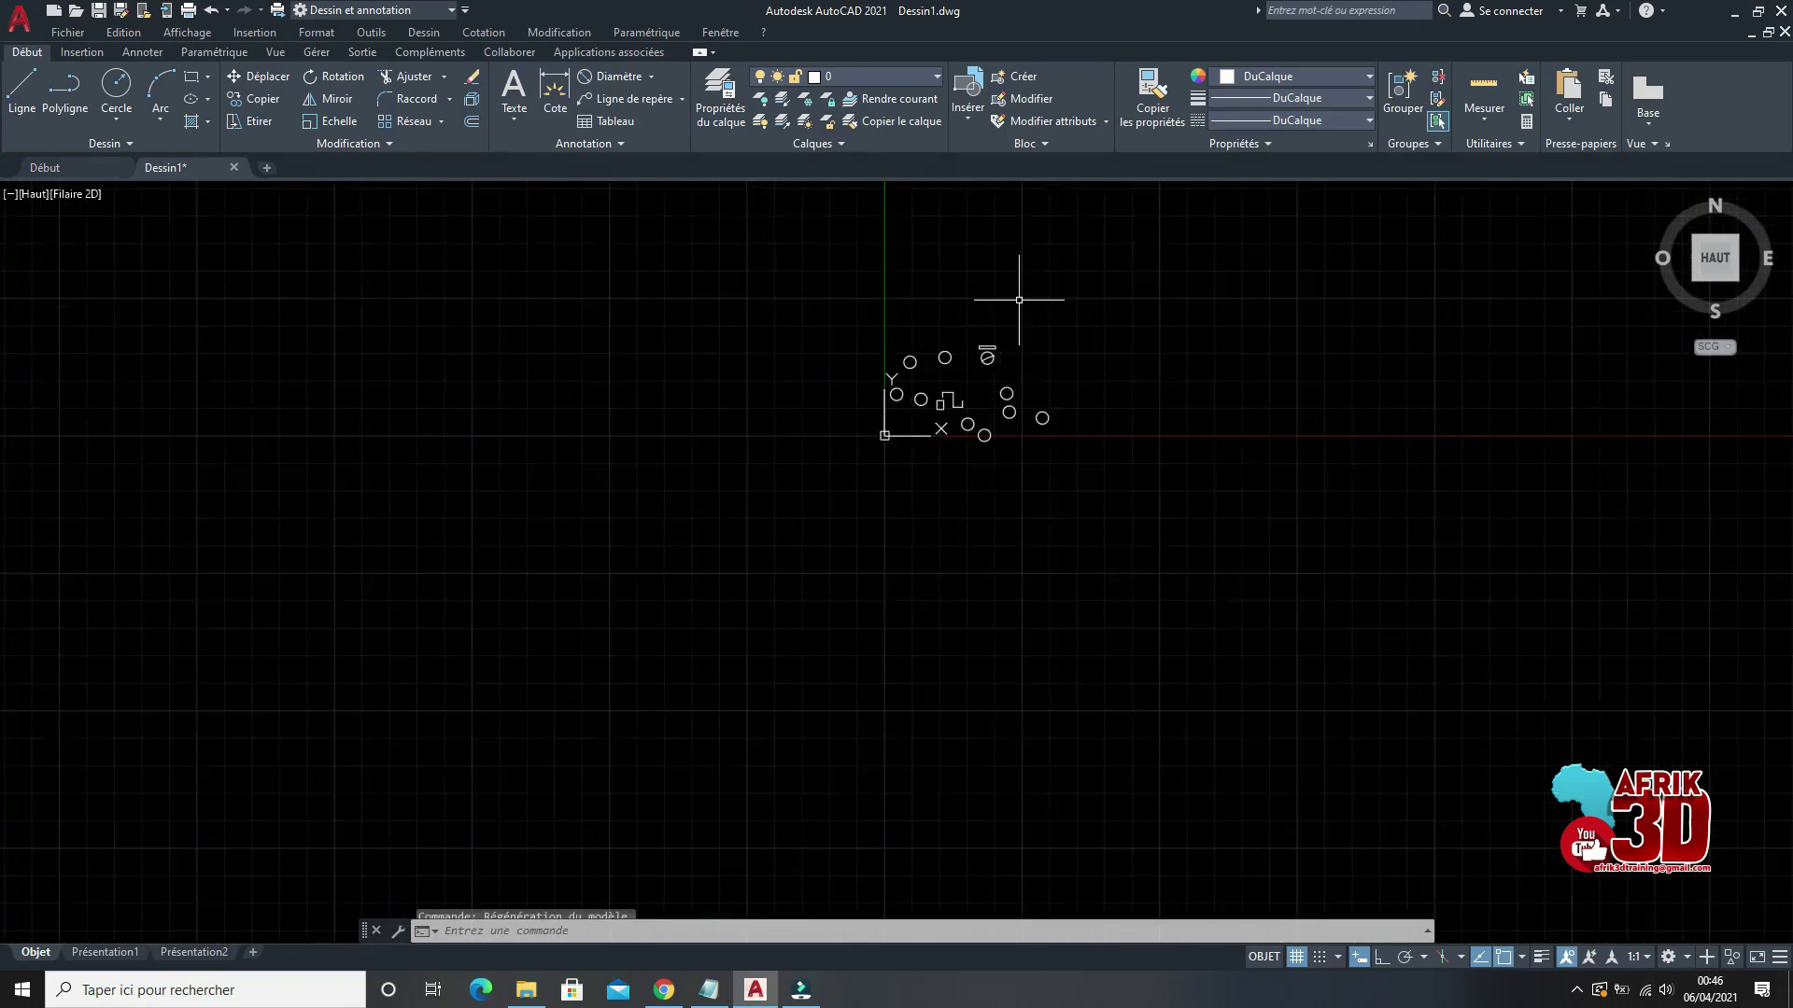
pyautogui.scroll(-3, 748, 389)
pyautogui.scroll(8, 837, 416)
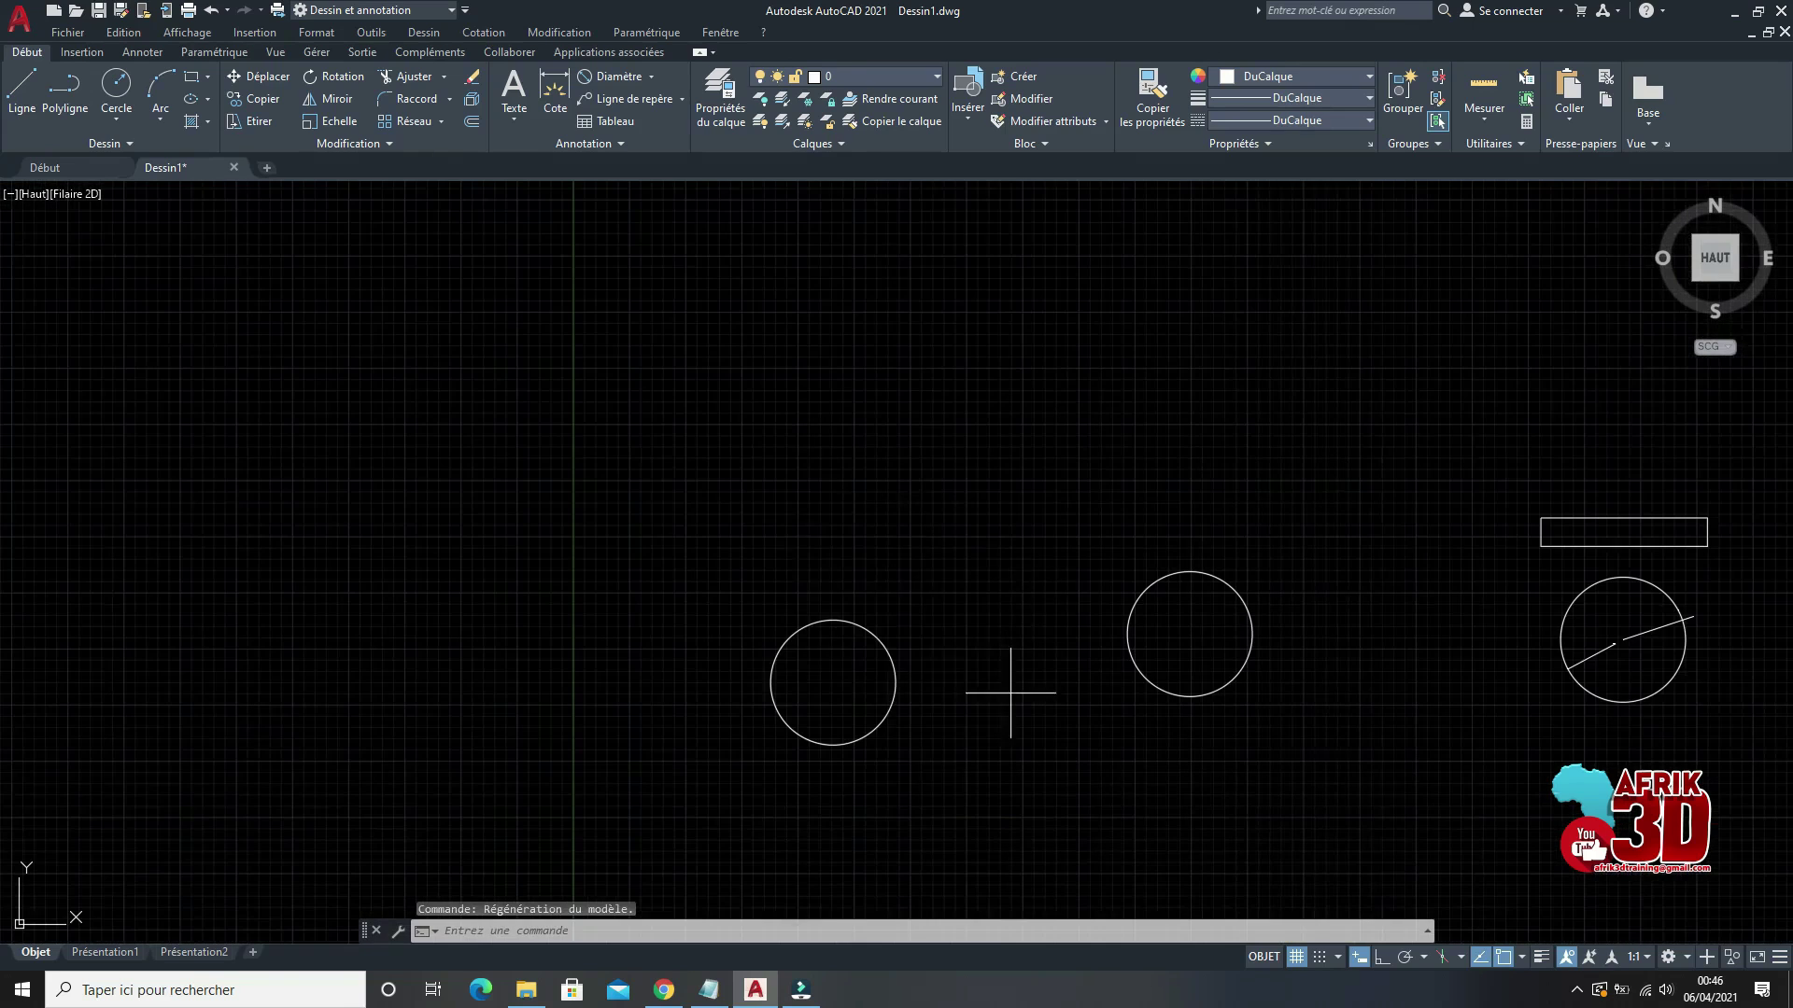
# Step: Move a circle by its centre point to a new spot on the left
pyautogui.click(876, 637)
pyautogui.click(792, 434)
pyautogui.rightClick(792, 434)
pyautogui.click(873, 552)
pyautogui.click(833, 682)
pyautogui.click(191, 381)
# Step: Erase the circle at the far left of the drawing
pyautogui.click(320, 488)
pyautogui.click(170, 276)
pyautogui.rightClick(213, 252)
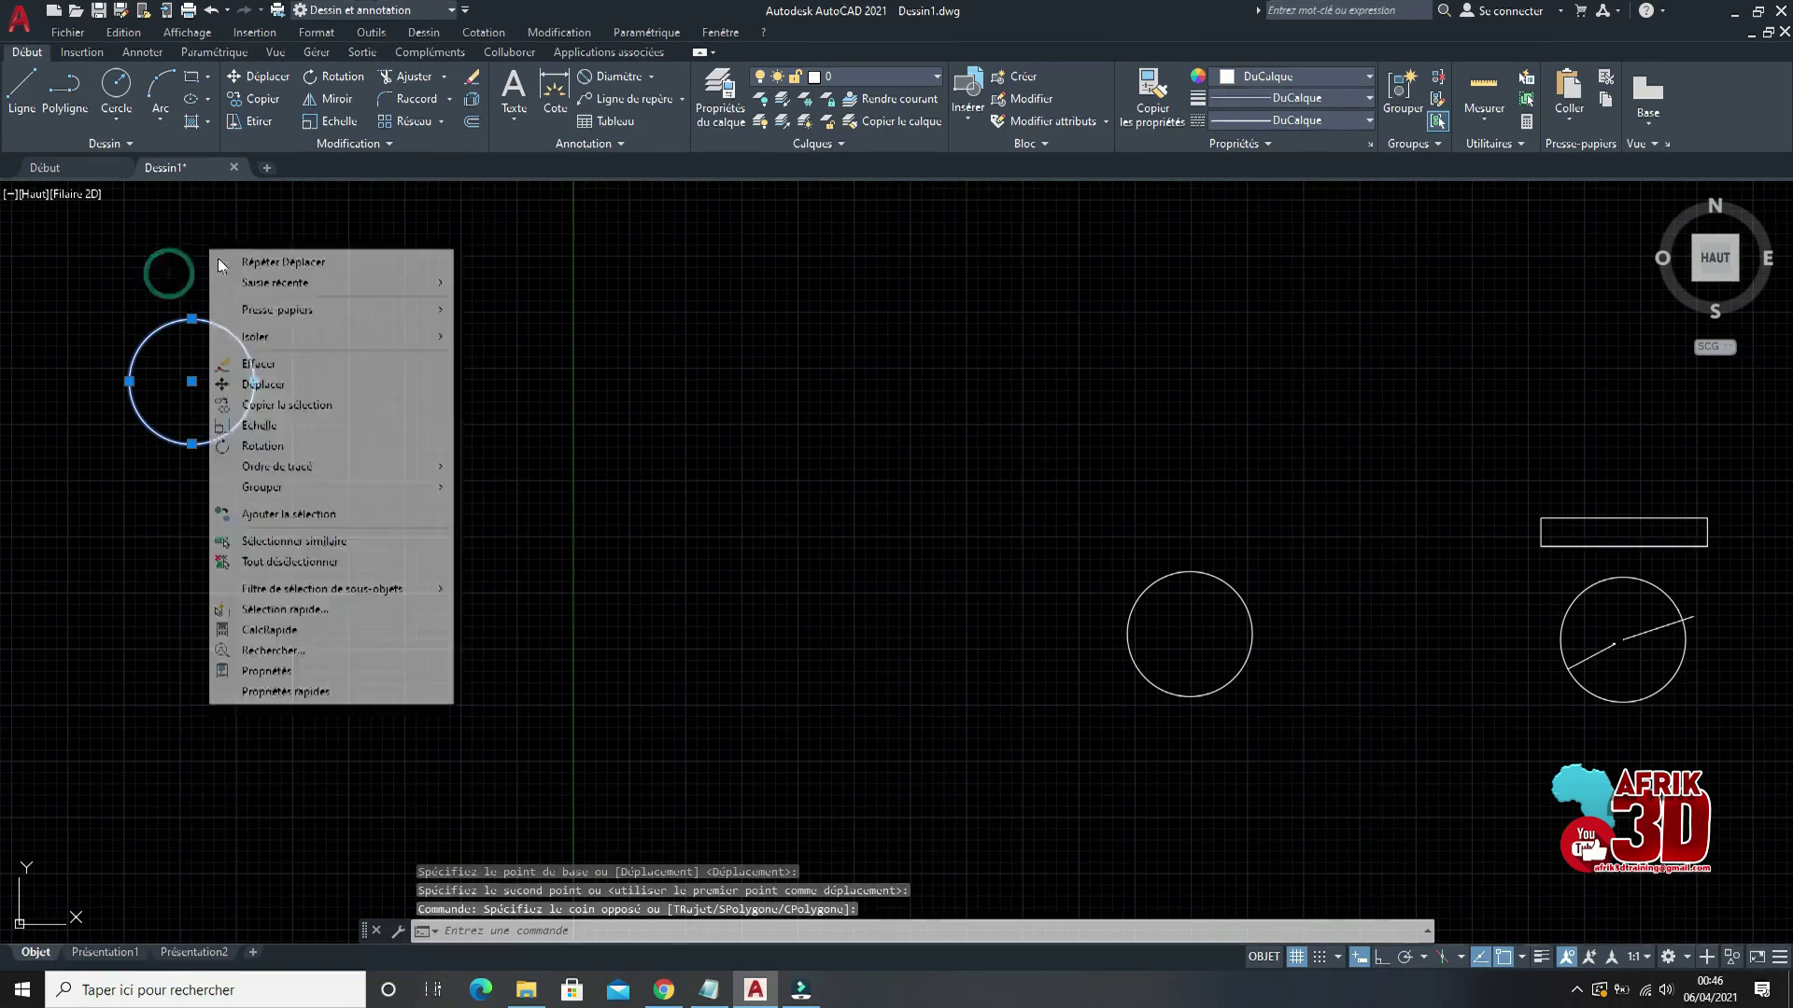
pyautogui.click(278, 363)
# Step: Start rotating the middle circle about its centre, then cancel the rotation
pyautogui.click(492, 480)
pyautogui.click(1249, 693)
pyautogui.click(1313, 744)
pyautogui.click(1187, 554)
pyautogui.rightClick(1011, 296)
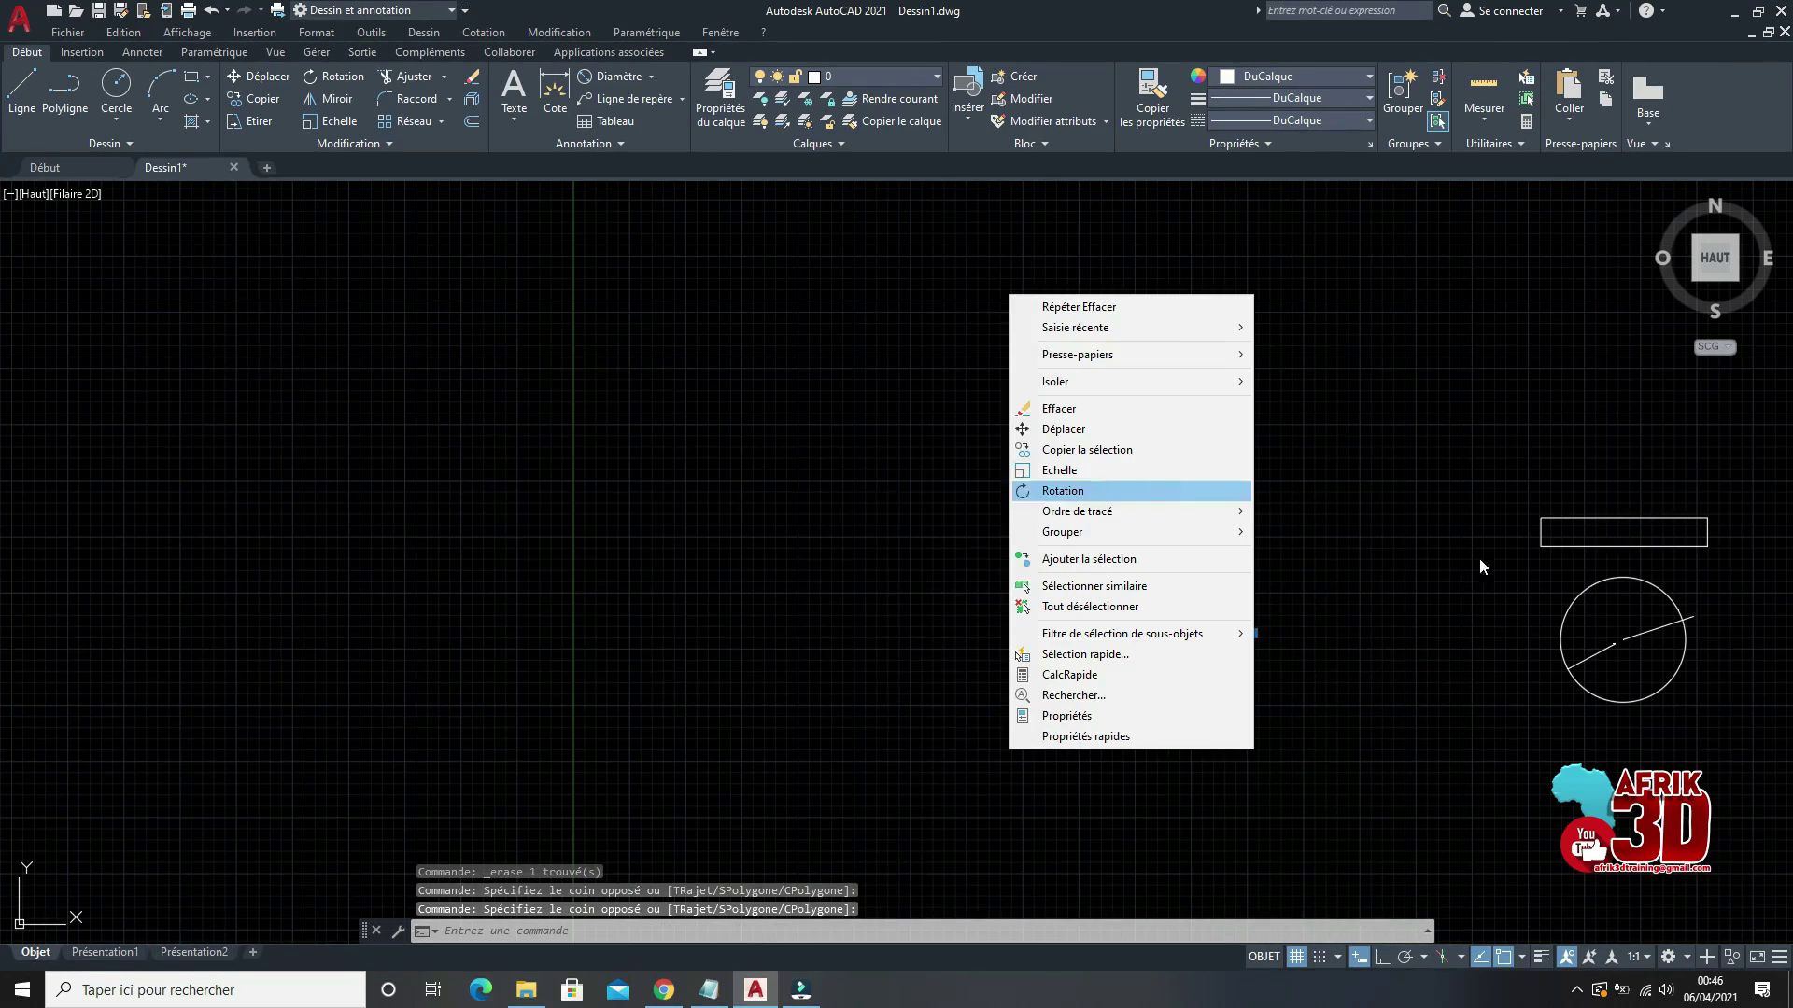
pyautogui.click(1120, 490)
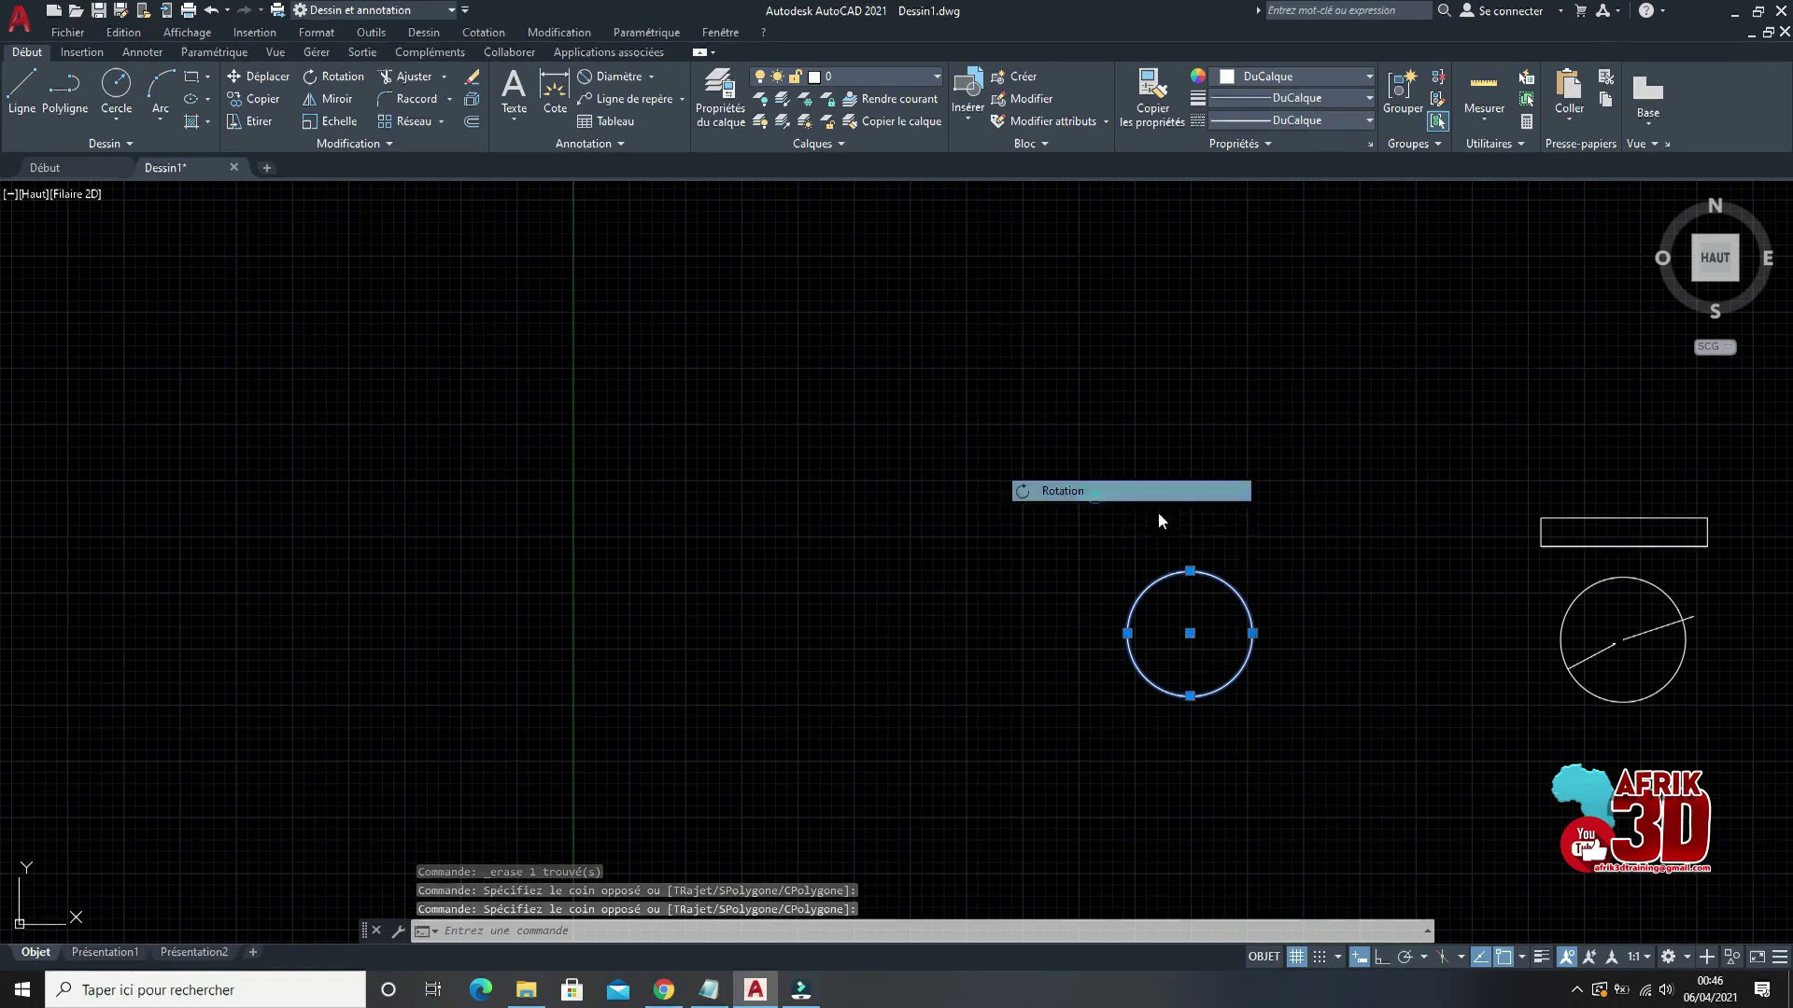
pyautogui.click(1255, 605)
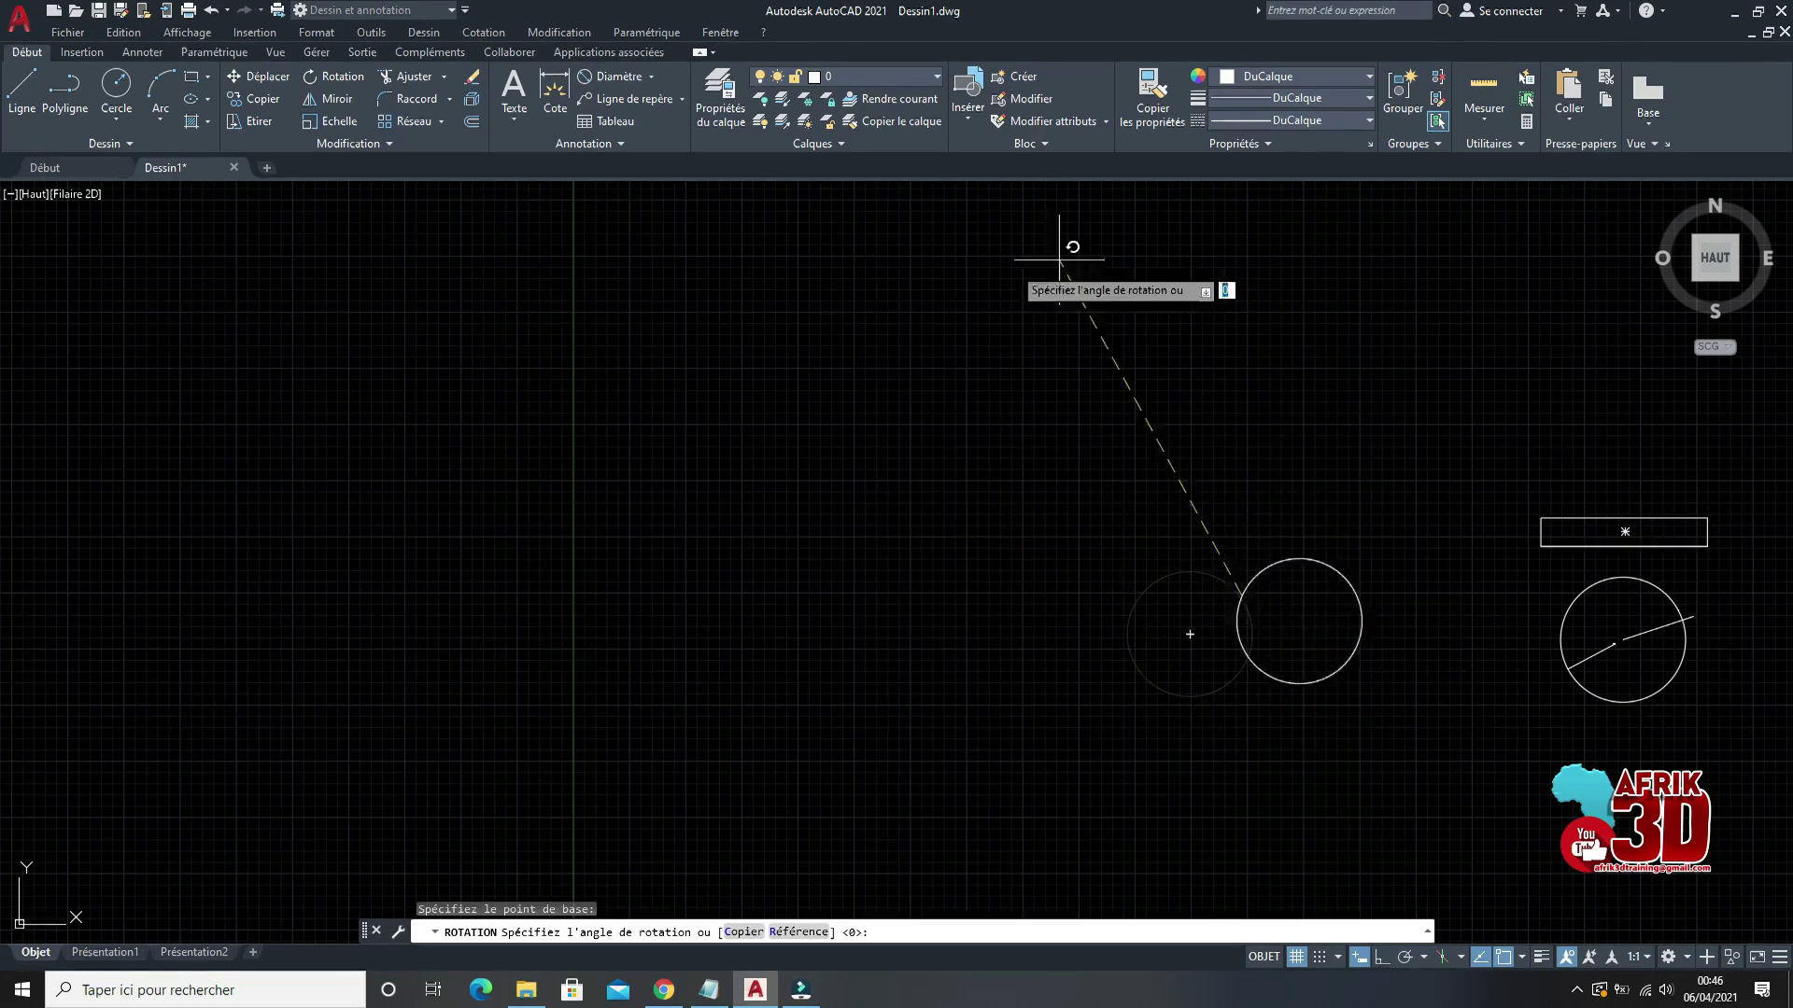
pyautogui.press('Escape')
# Step: Turn the drawing grid off and back on
pyautogui.scroll(-4, 780, 501)
pyautogui.scroll(6, 800, 541)
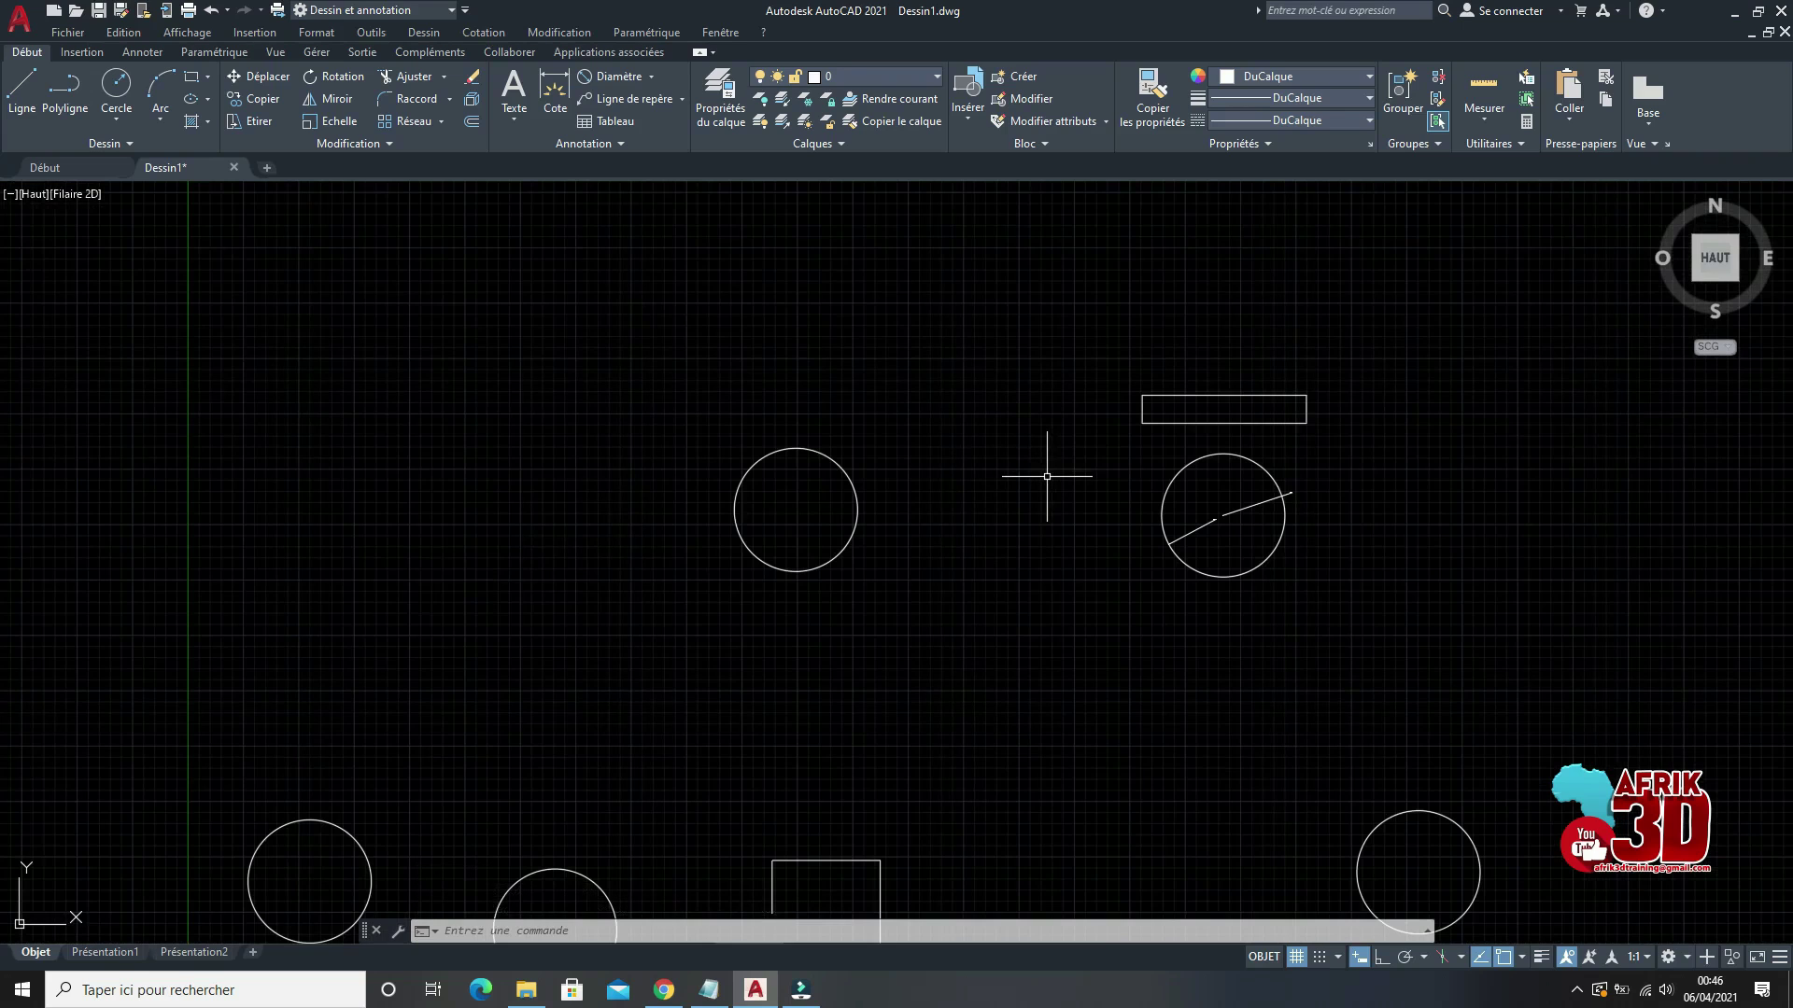
pyautogui.scroll(4, 1120, 473)
pyautogui.scroll(2, 817, 474)
pyautogui.scroll(-2, 817, 474)
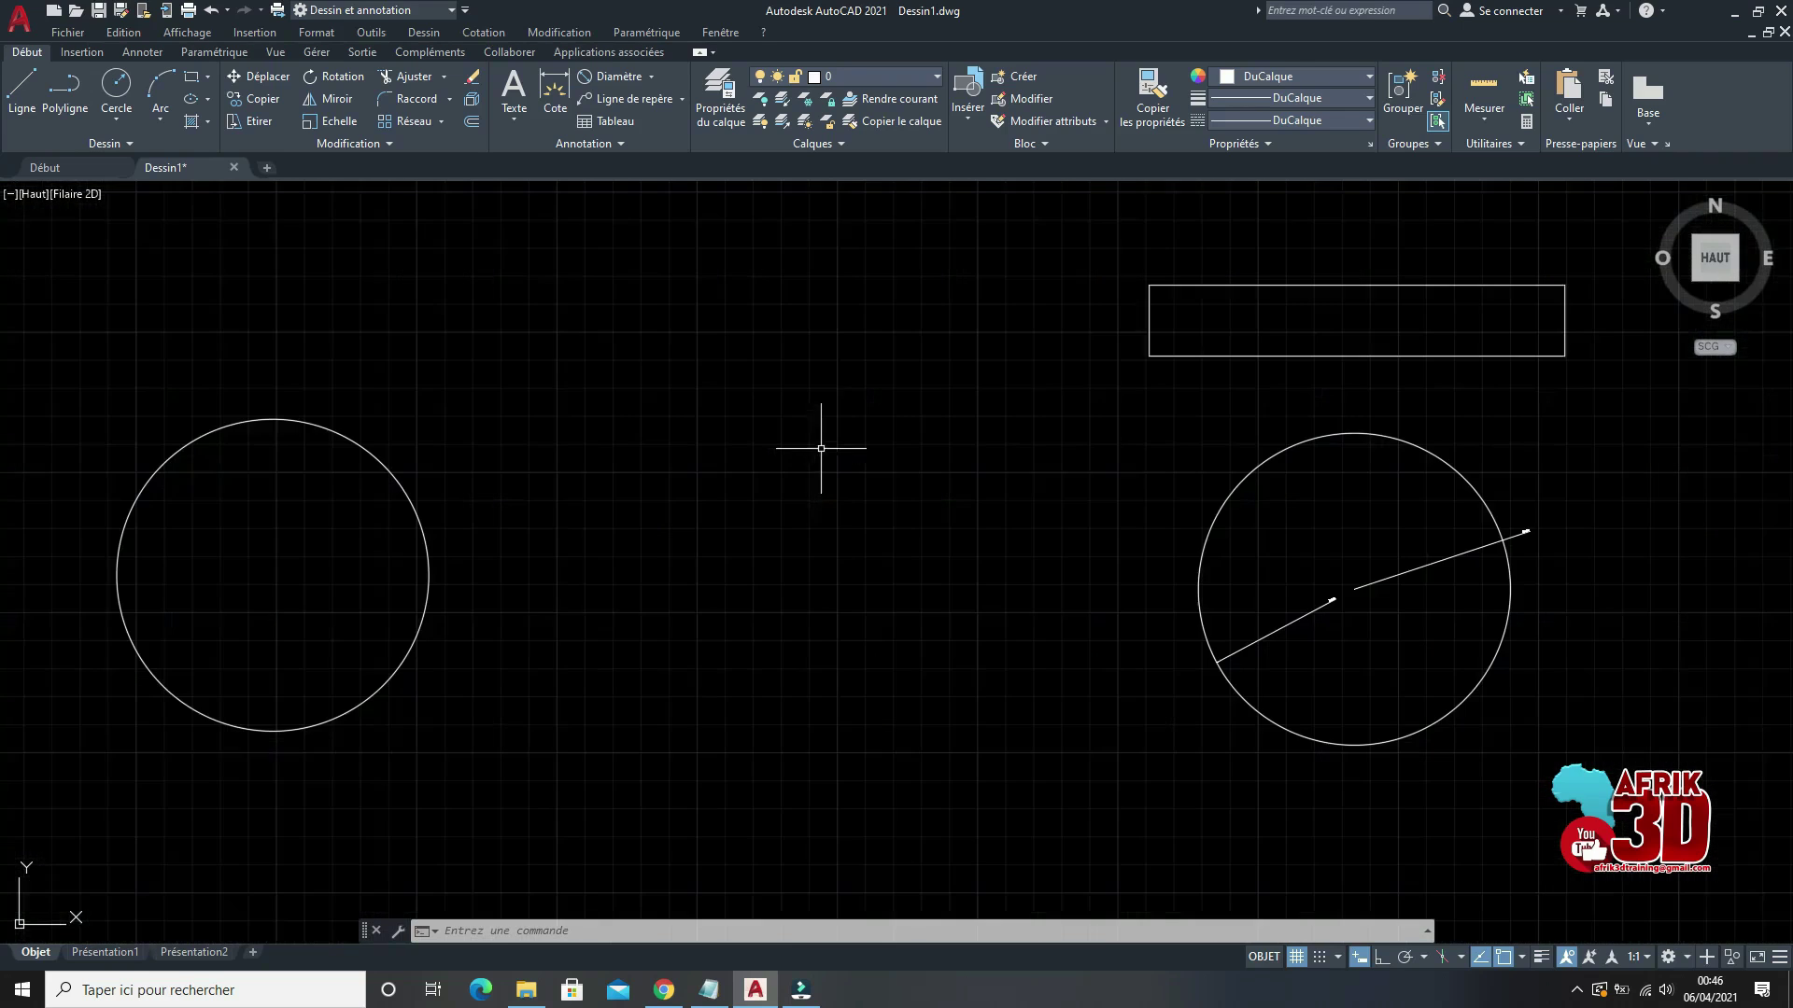
pyautogui.click(1302, 958)
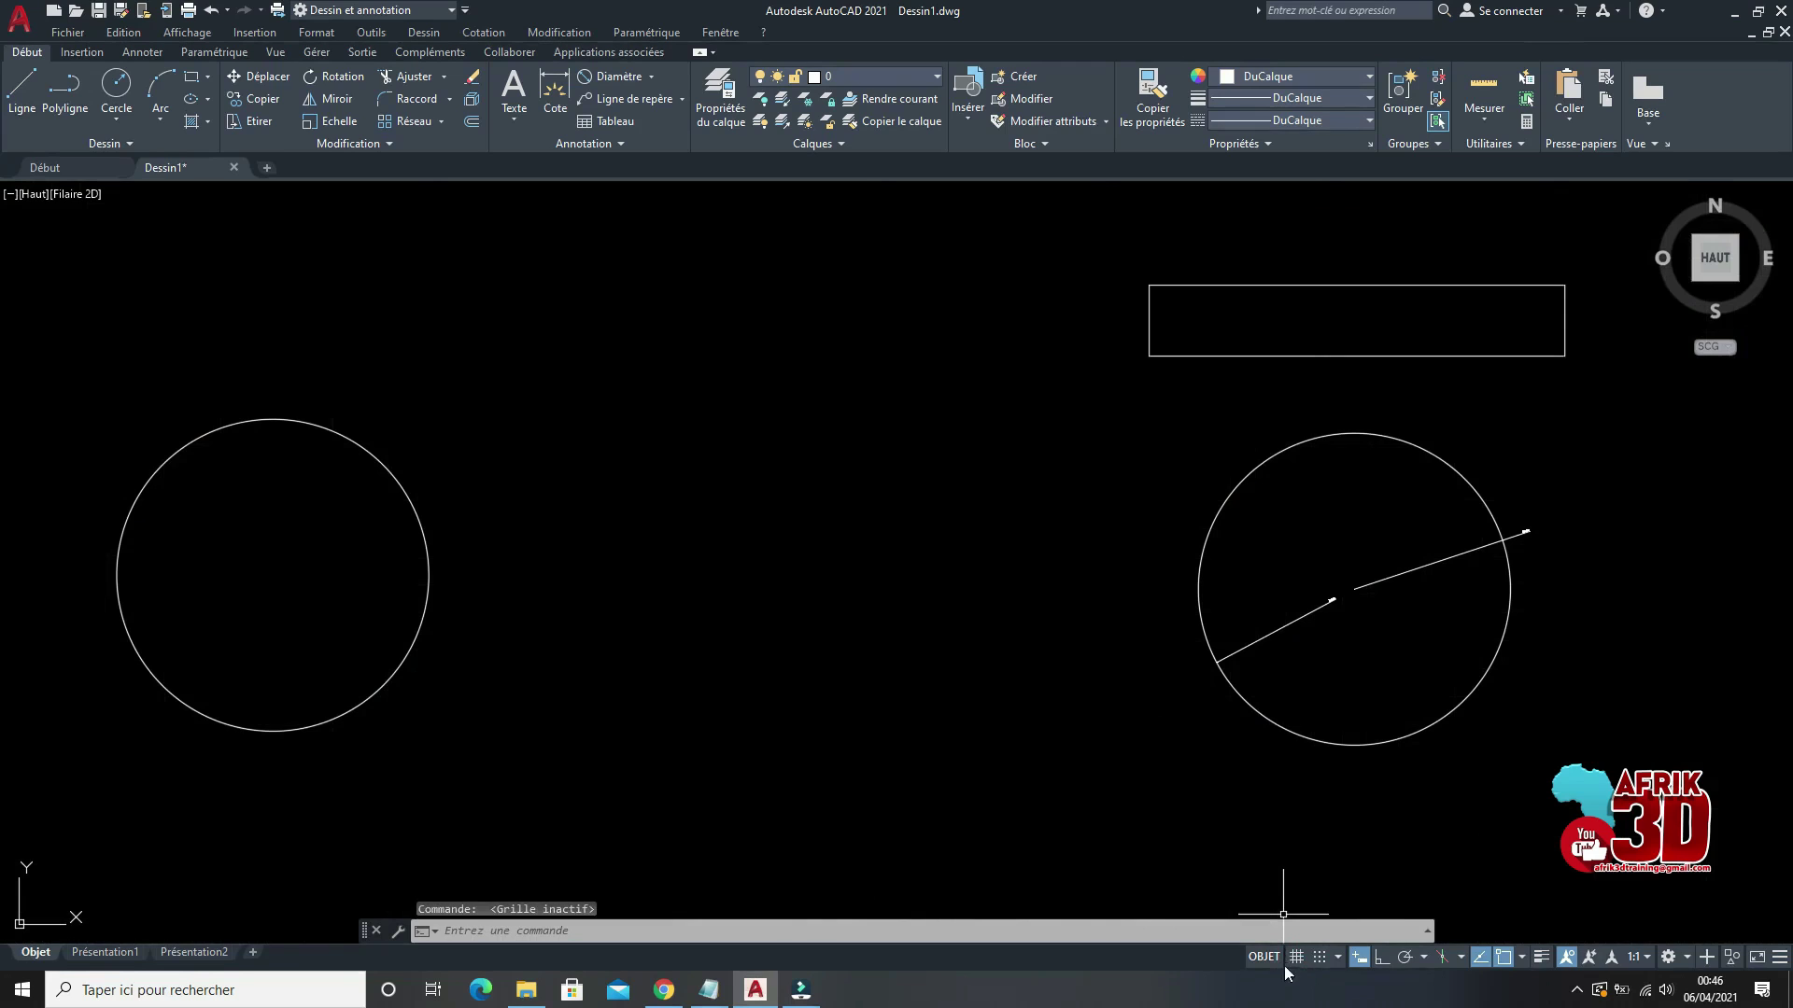
pyautogui.click(1297, 958)
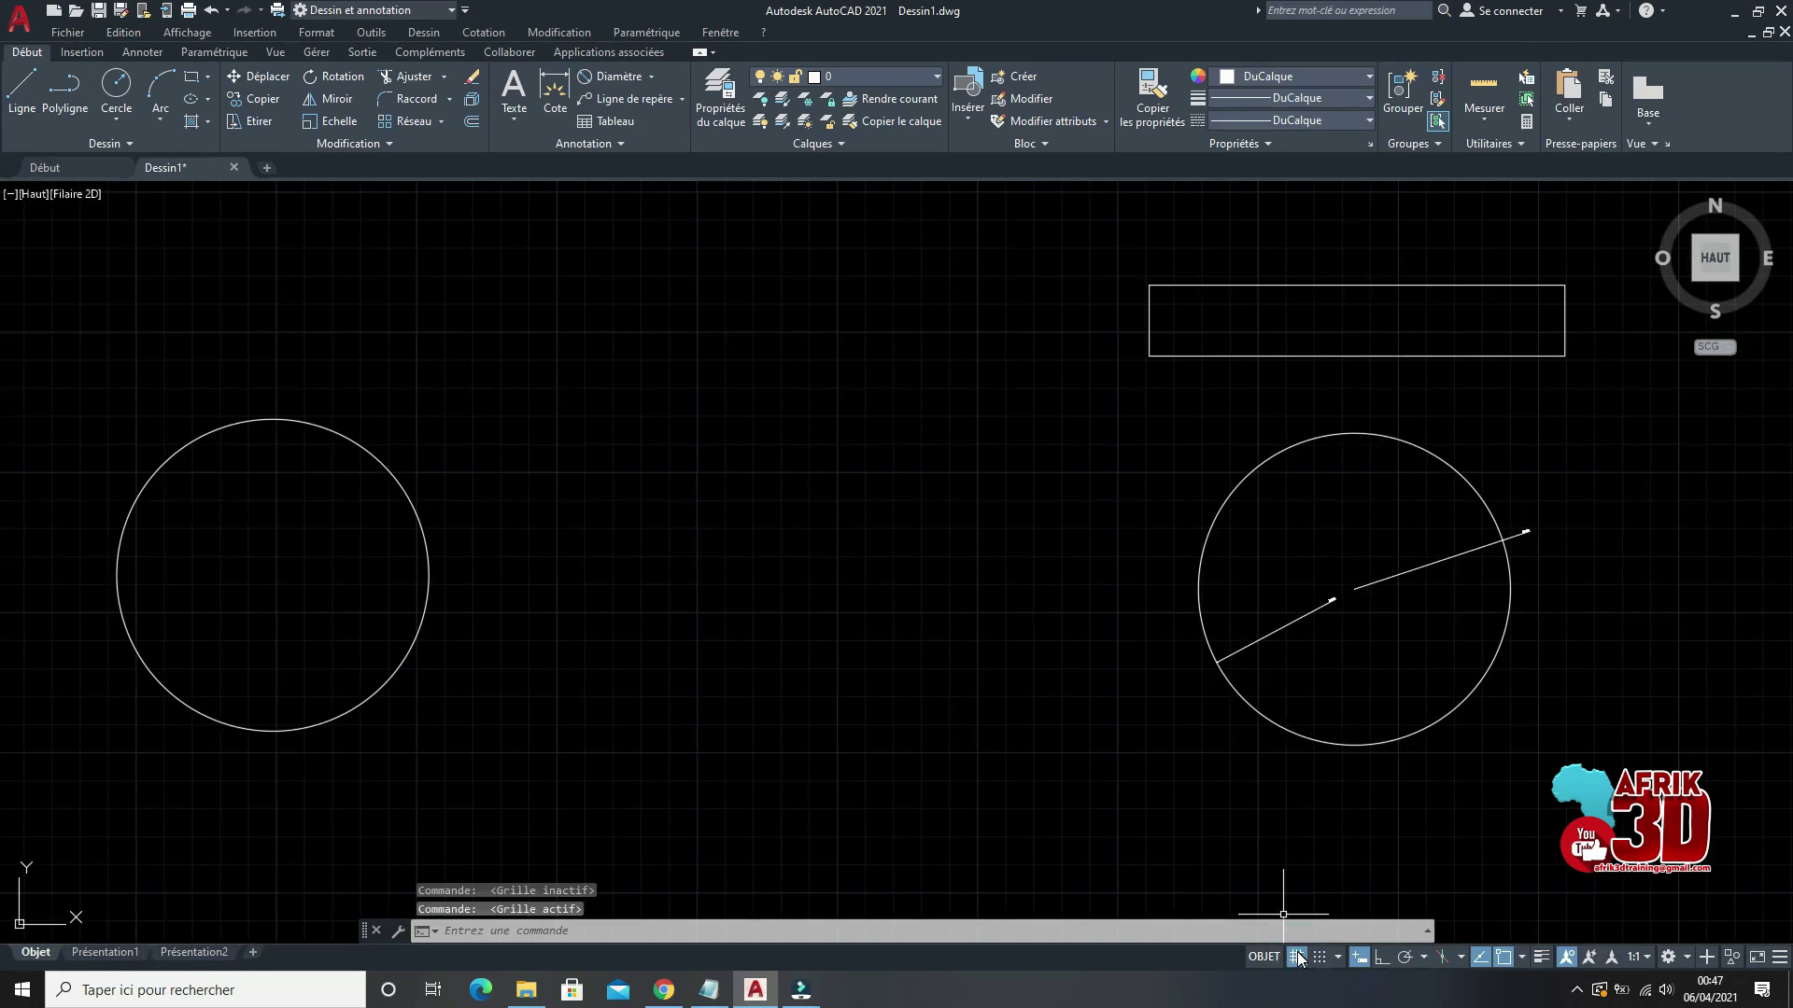
# Step: Zoom in closely on an empty area of the drawing
pyautogui.scroll(2, 1018, 661)
pyautogui.scroll(3, 848, 640)
pyautogui.scroll(-1, 874, 584)
pyautogui.scroll(2, 874, 585)
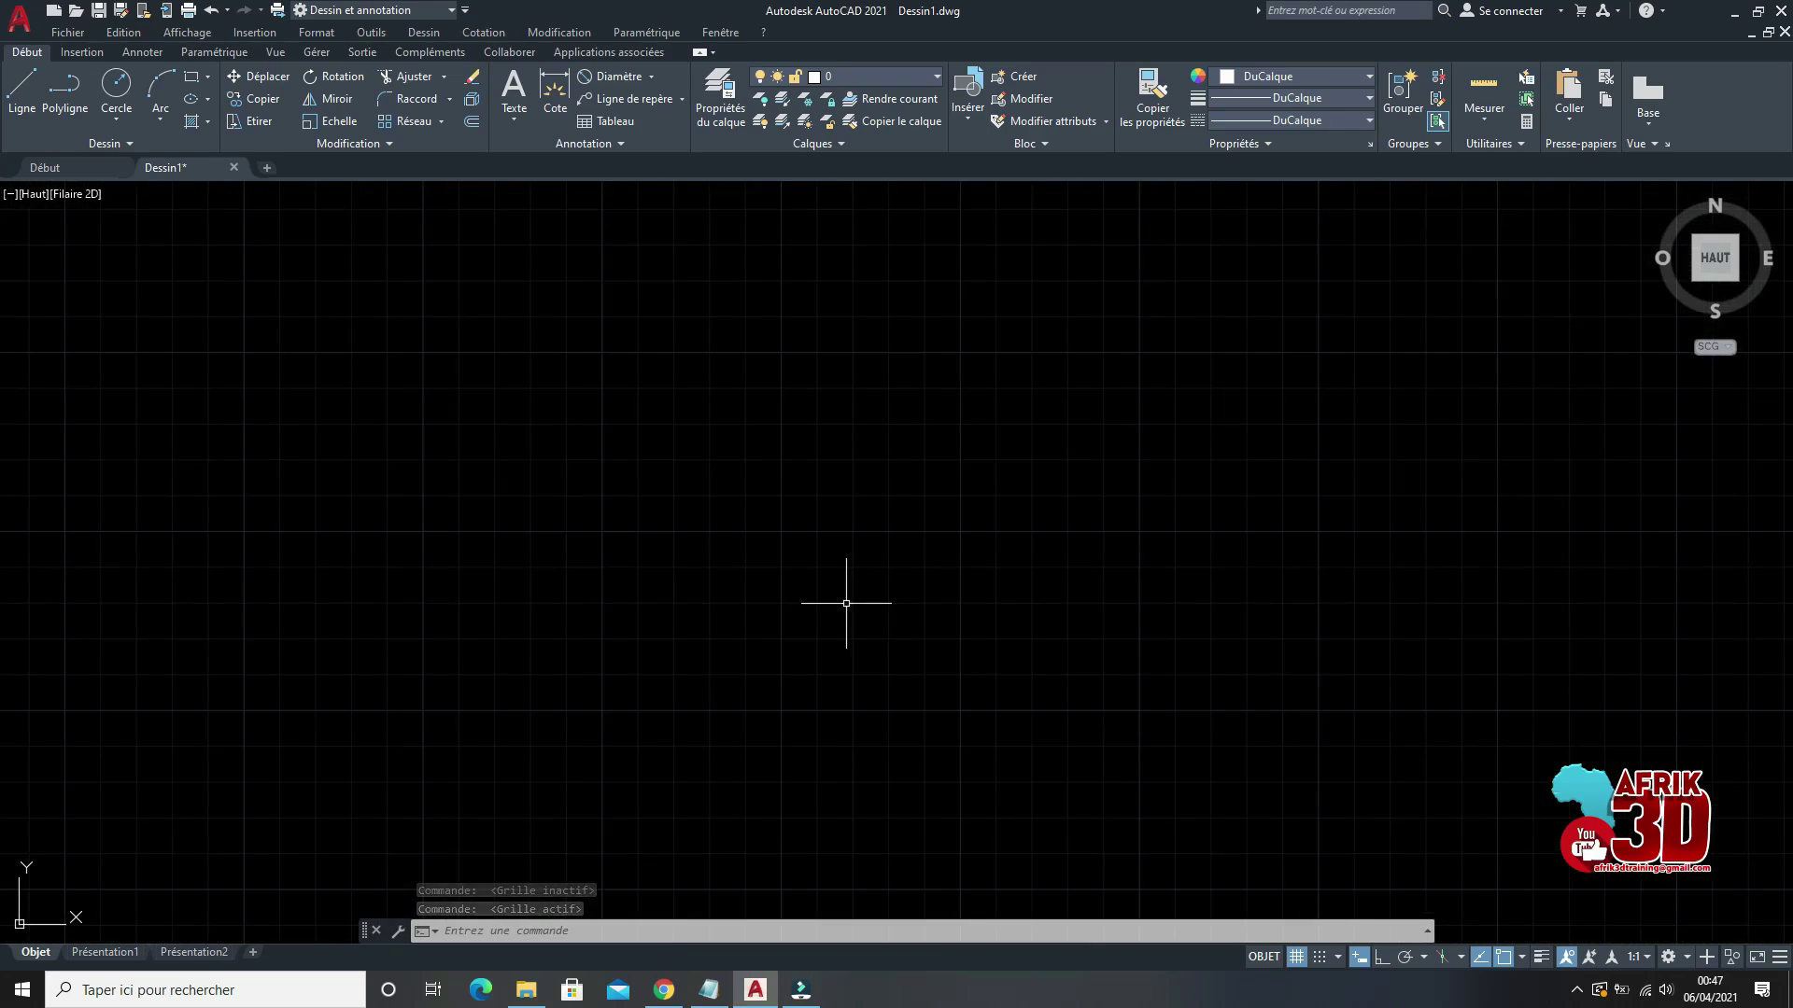
pyautogui.scroll(-1, 847, 598)
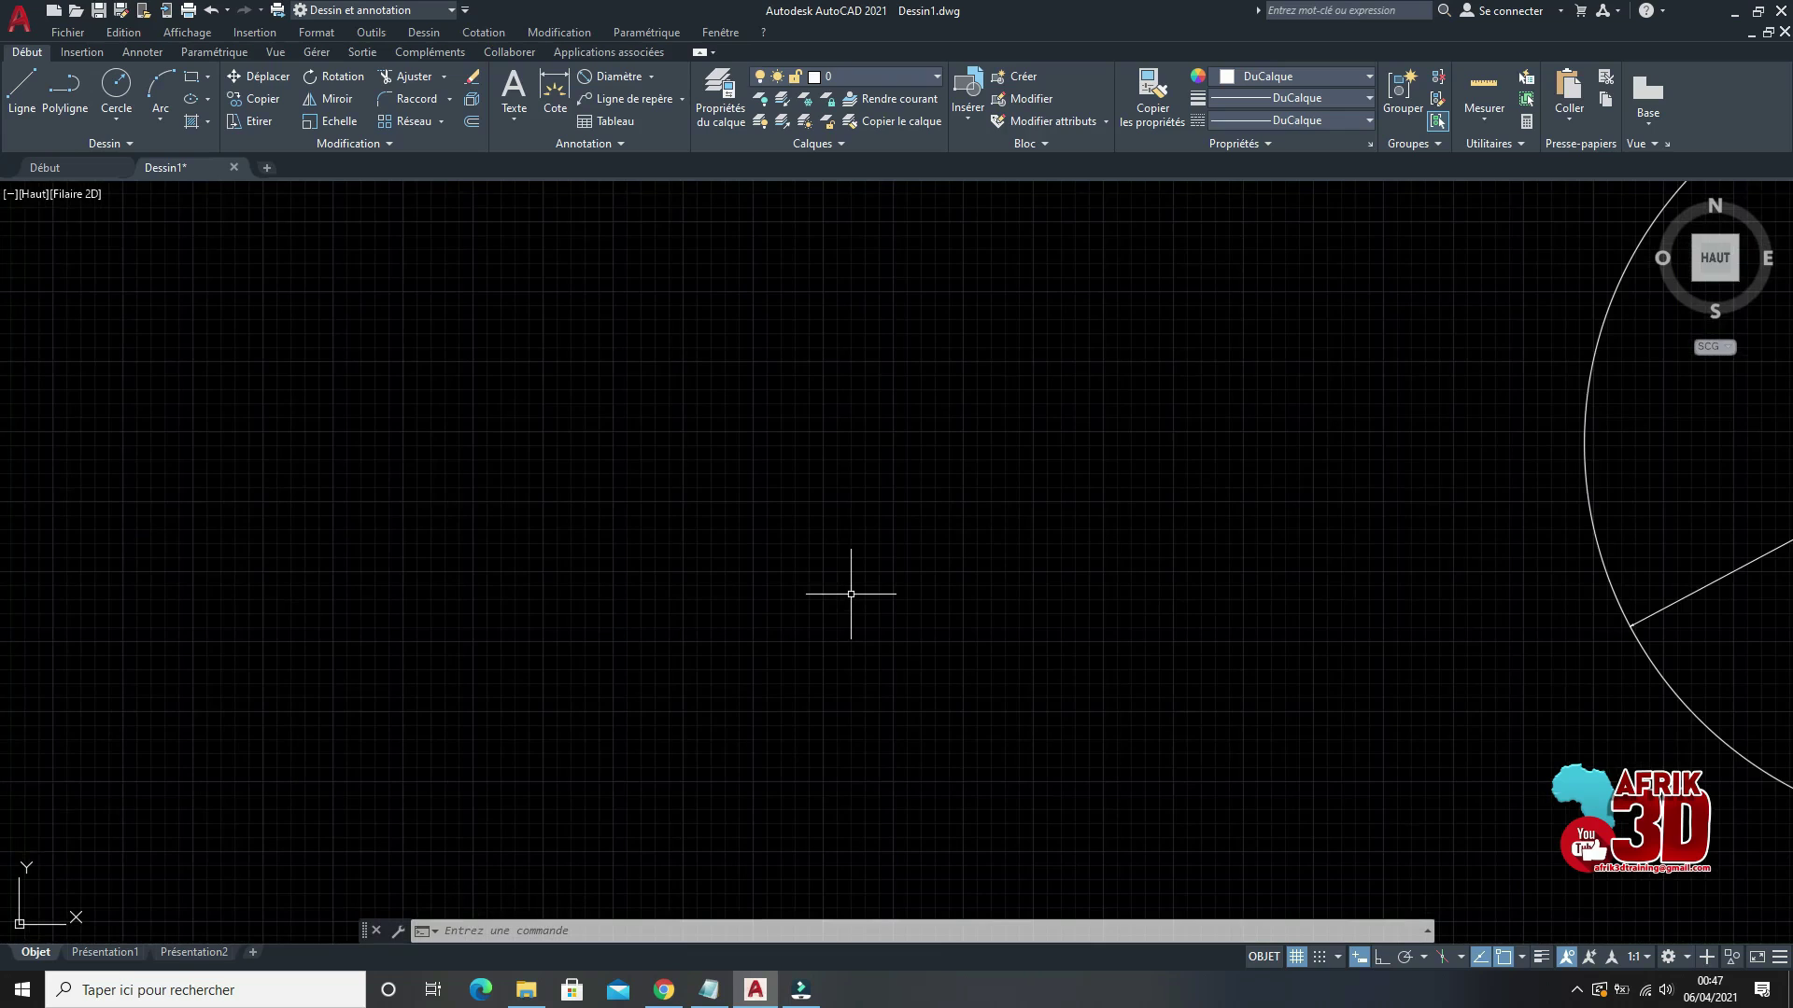
pyautogui.scroll(1, 851, 594)
pyautogui.scroll(2, 710, 586)
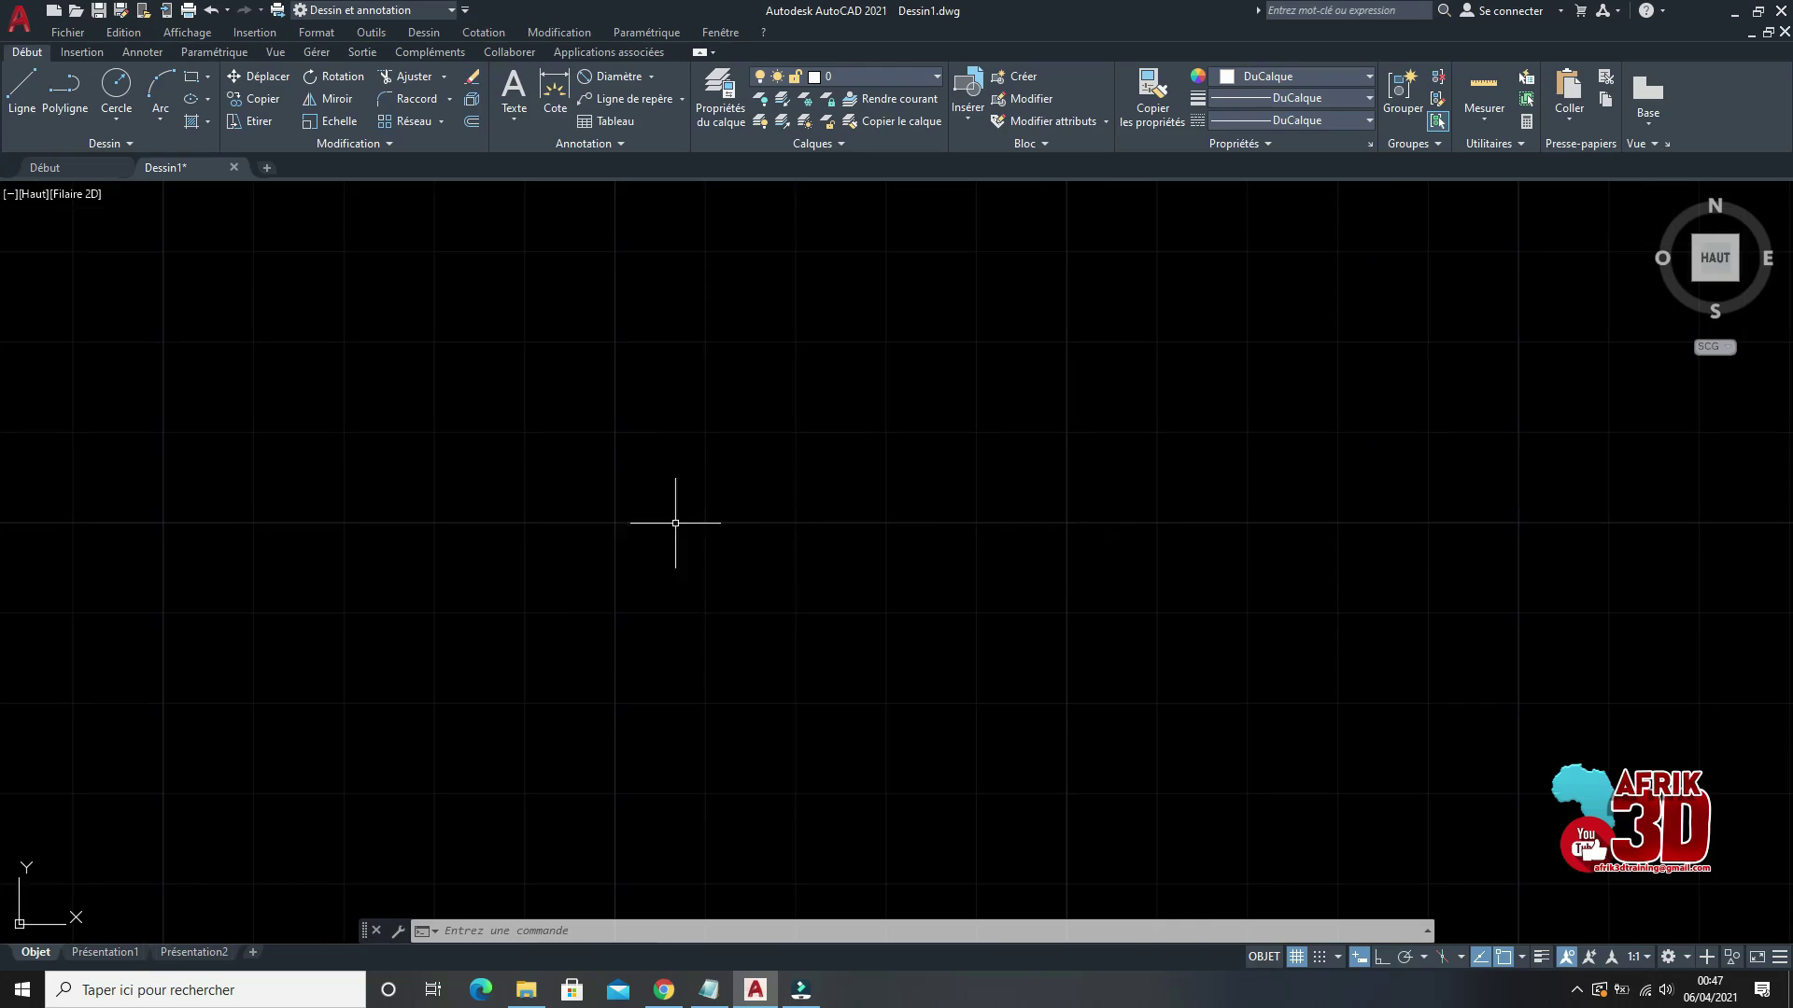
# Step: Draw a short horizontal line, left to right, in the empty area
pyautogui.click(22, 90)
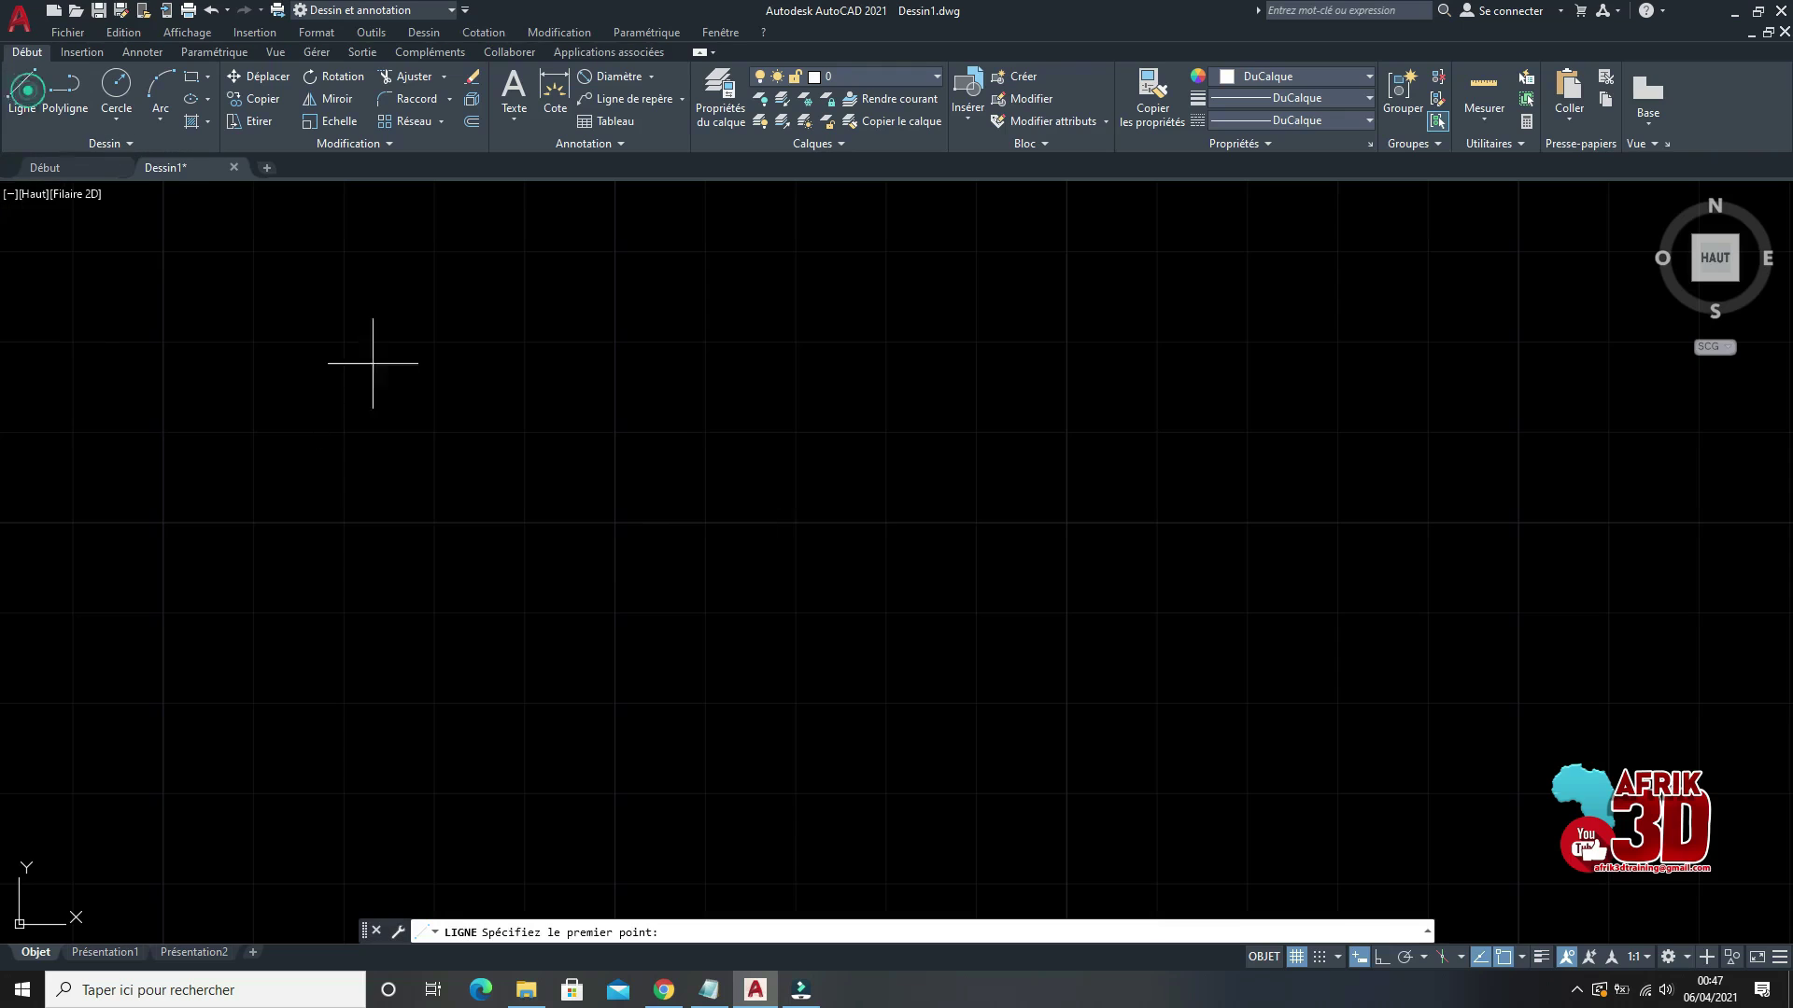
pyautogui.click(620, 520)
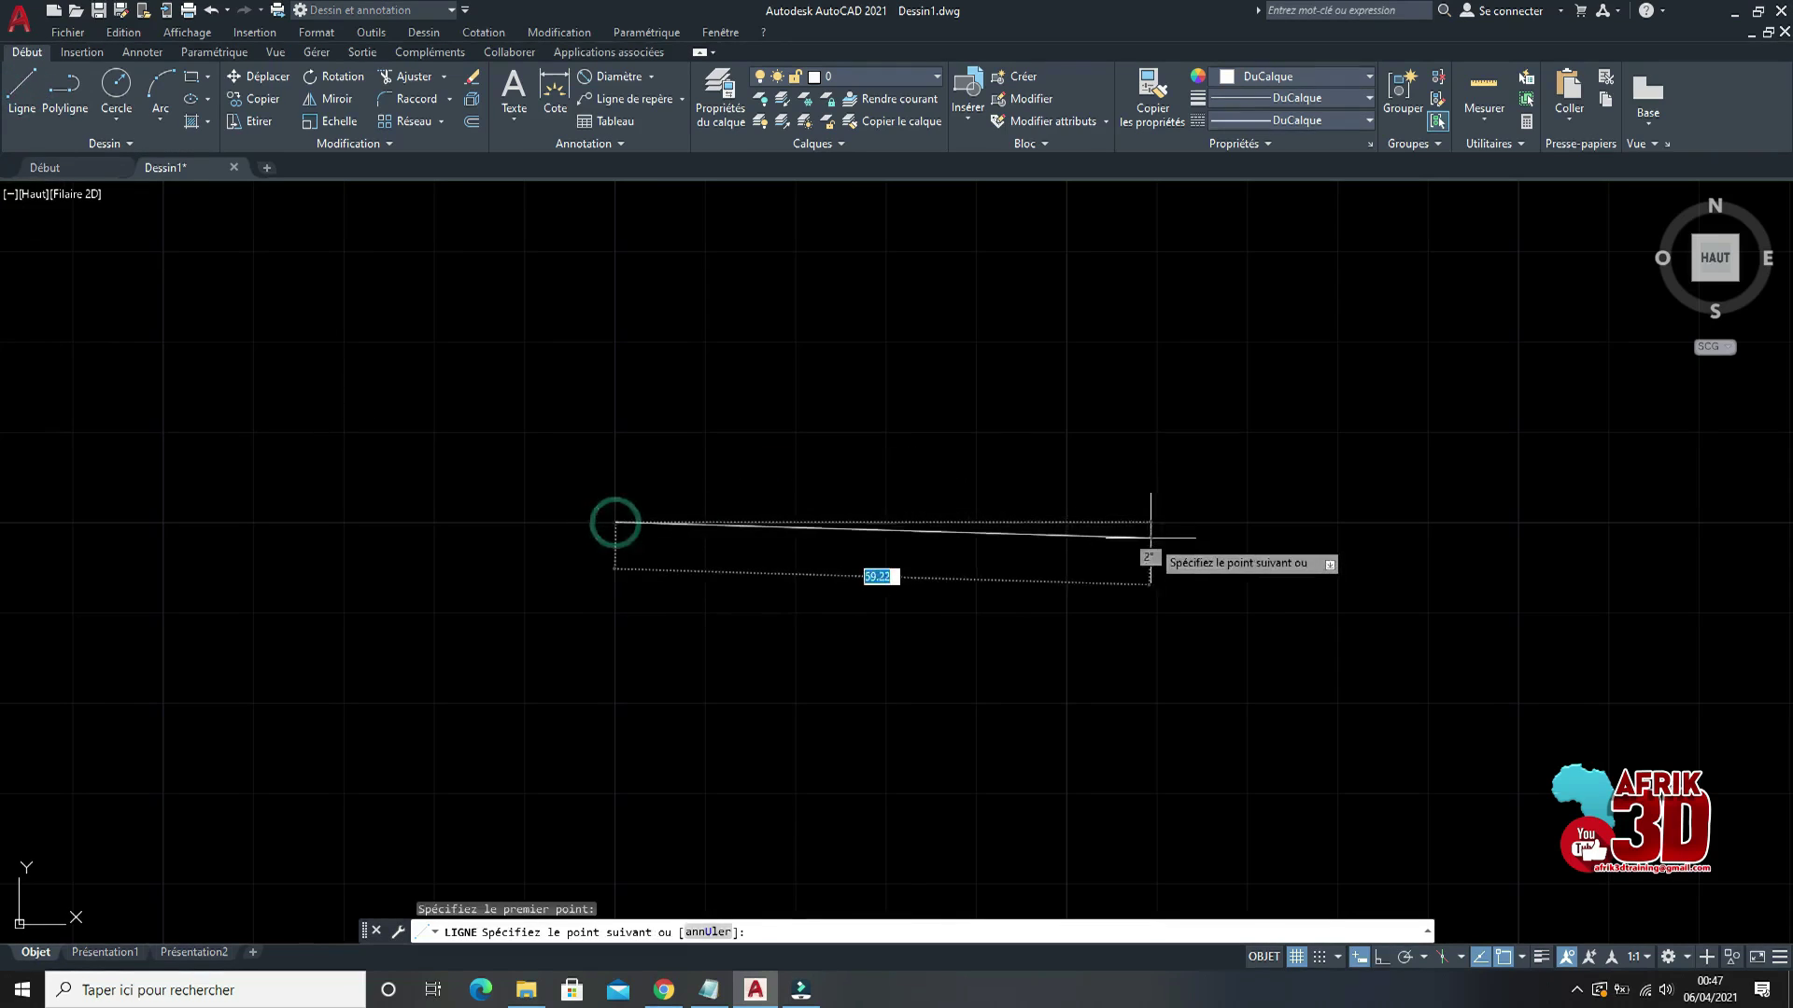
pyautogui.click(1065, 521)
pyautogui.press('Return')
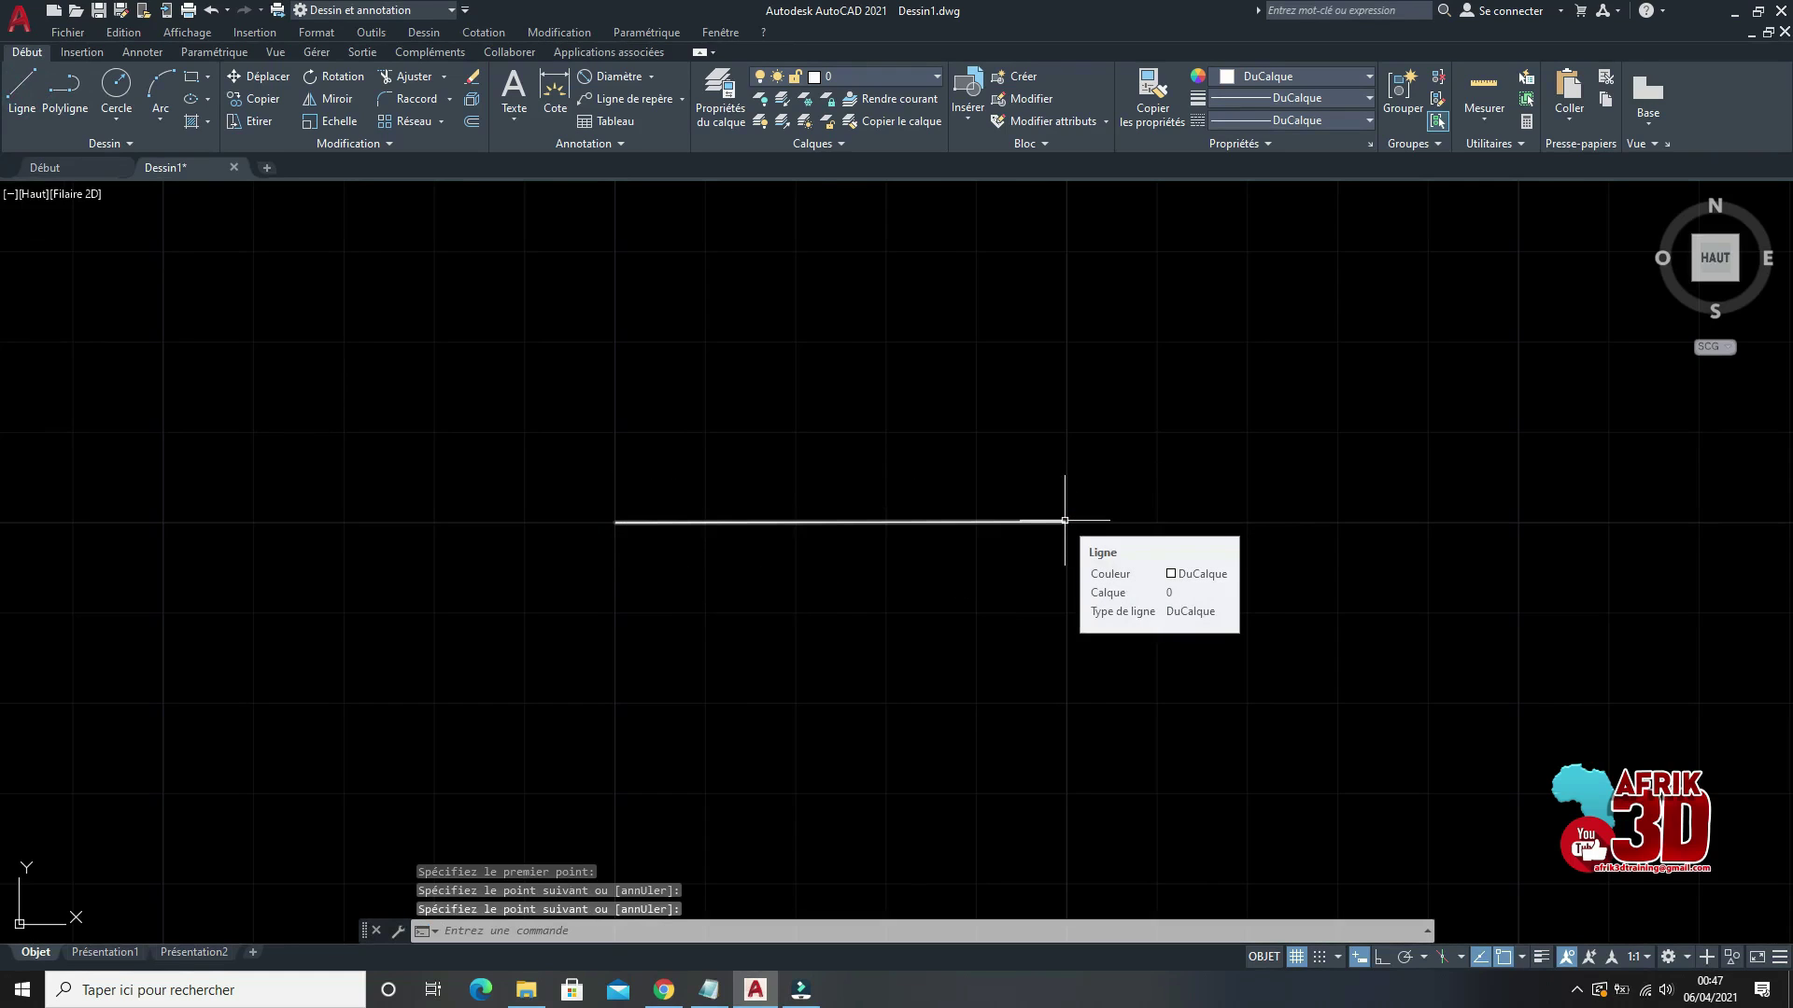
pyautogui.scroll(-5, 926, 388)
pyautogui.scroll(4, 978, 374)
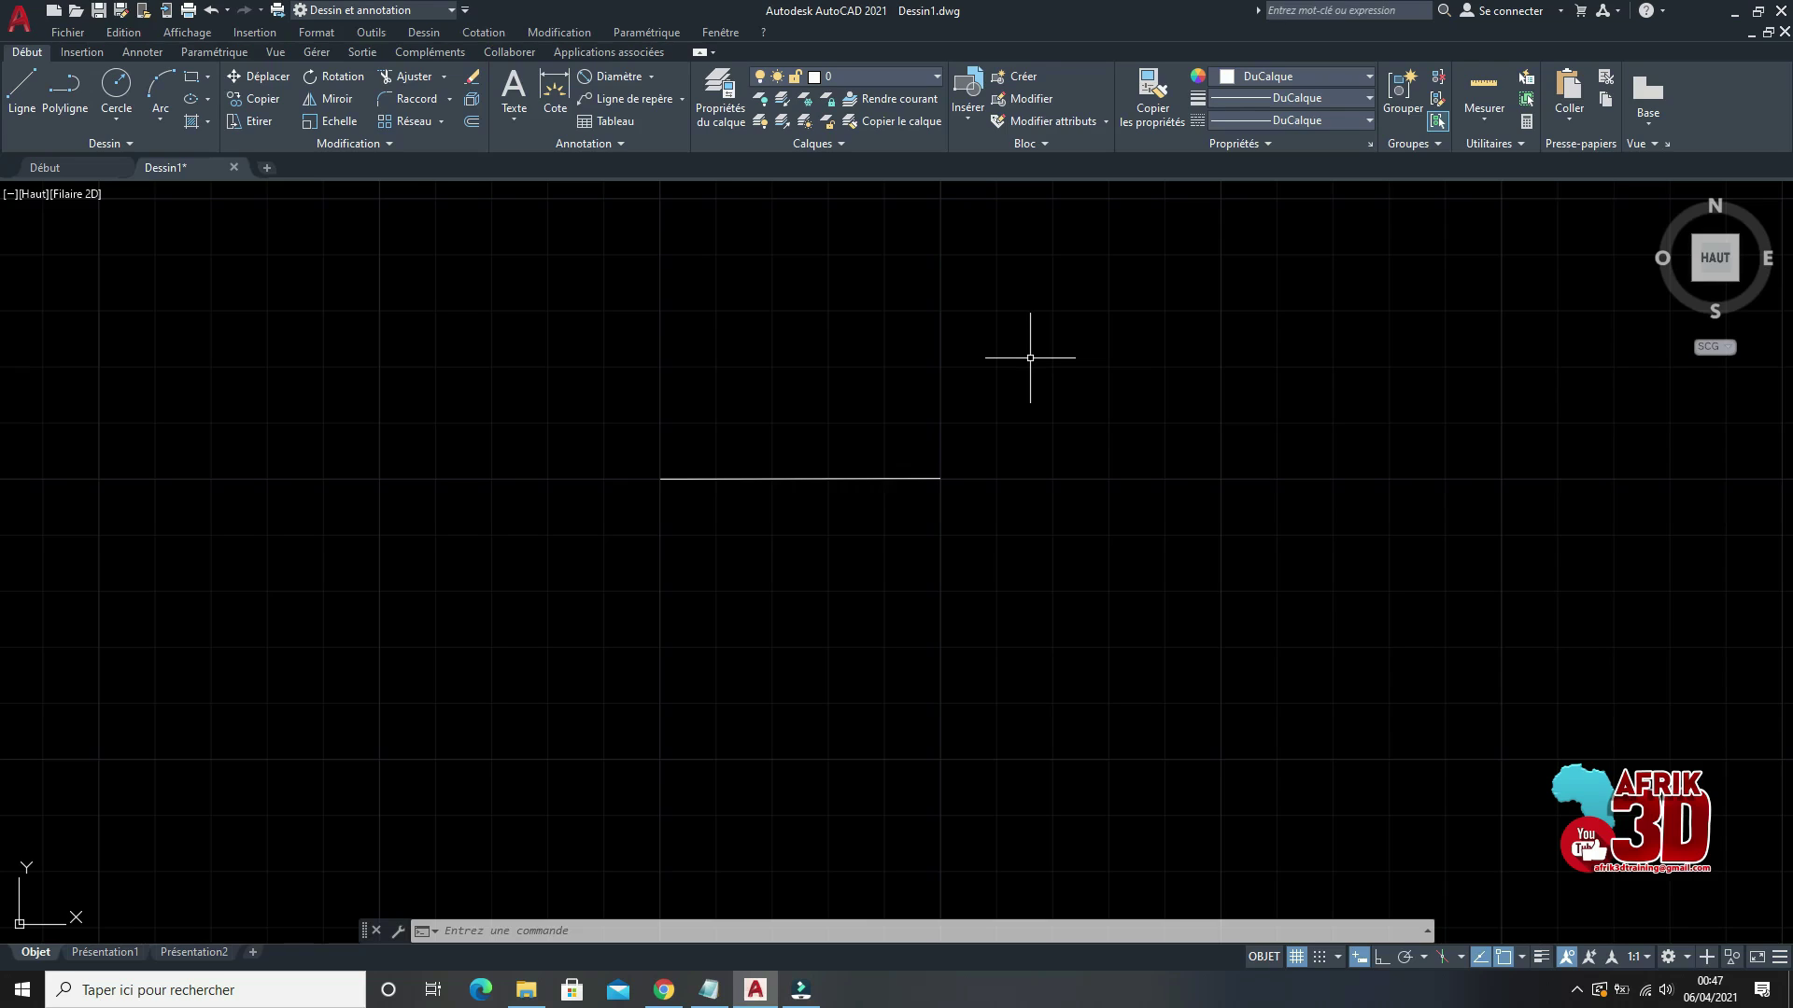
# Step: Zoom out until the circles, rectangle and new short line all show together
pyautogui.scroll(-3, 935, 438)
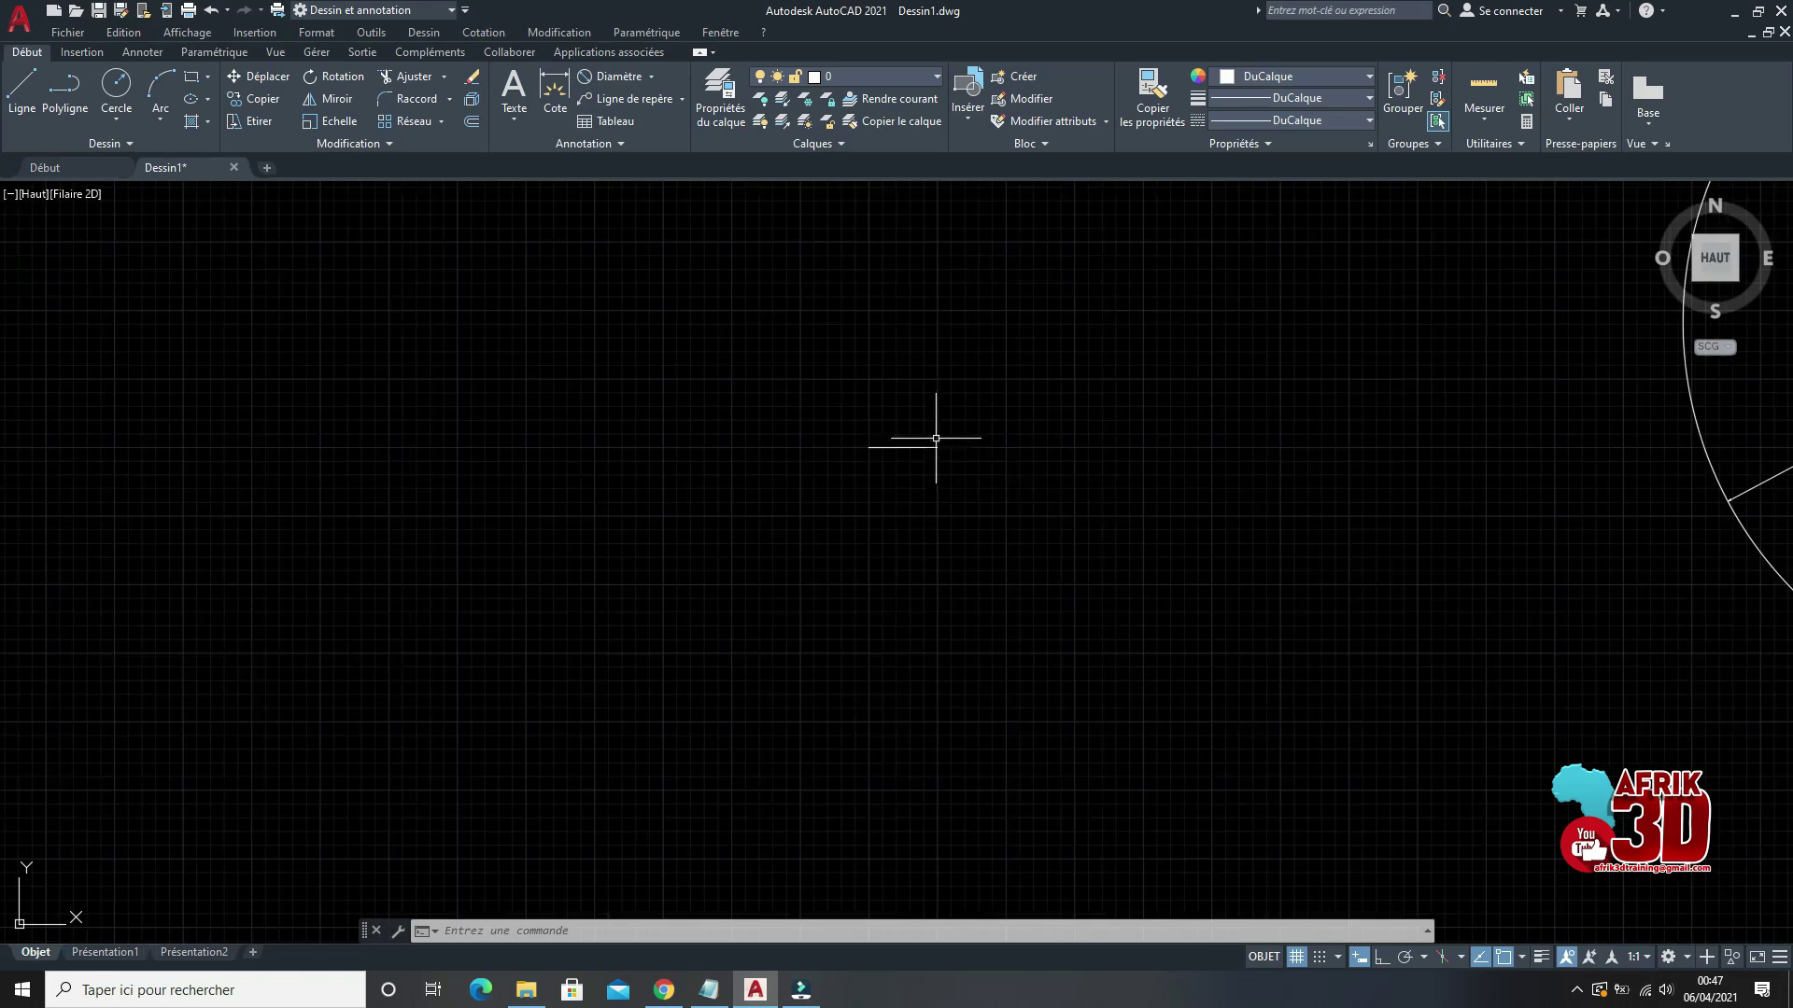
pyautogui.scroll(5, 1221, 520)
pyautogui.scroll(-2, 1188, 494)
pyautogui.scroll(4, 1440, 460)
pyautogui.scroll(-4, 1104, 489)
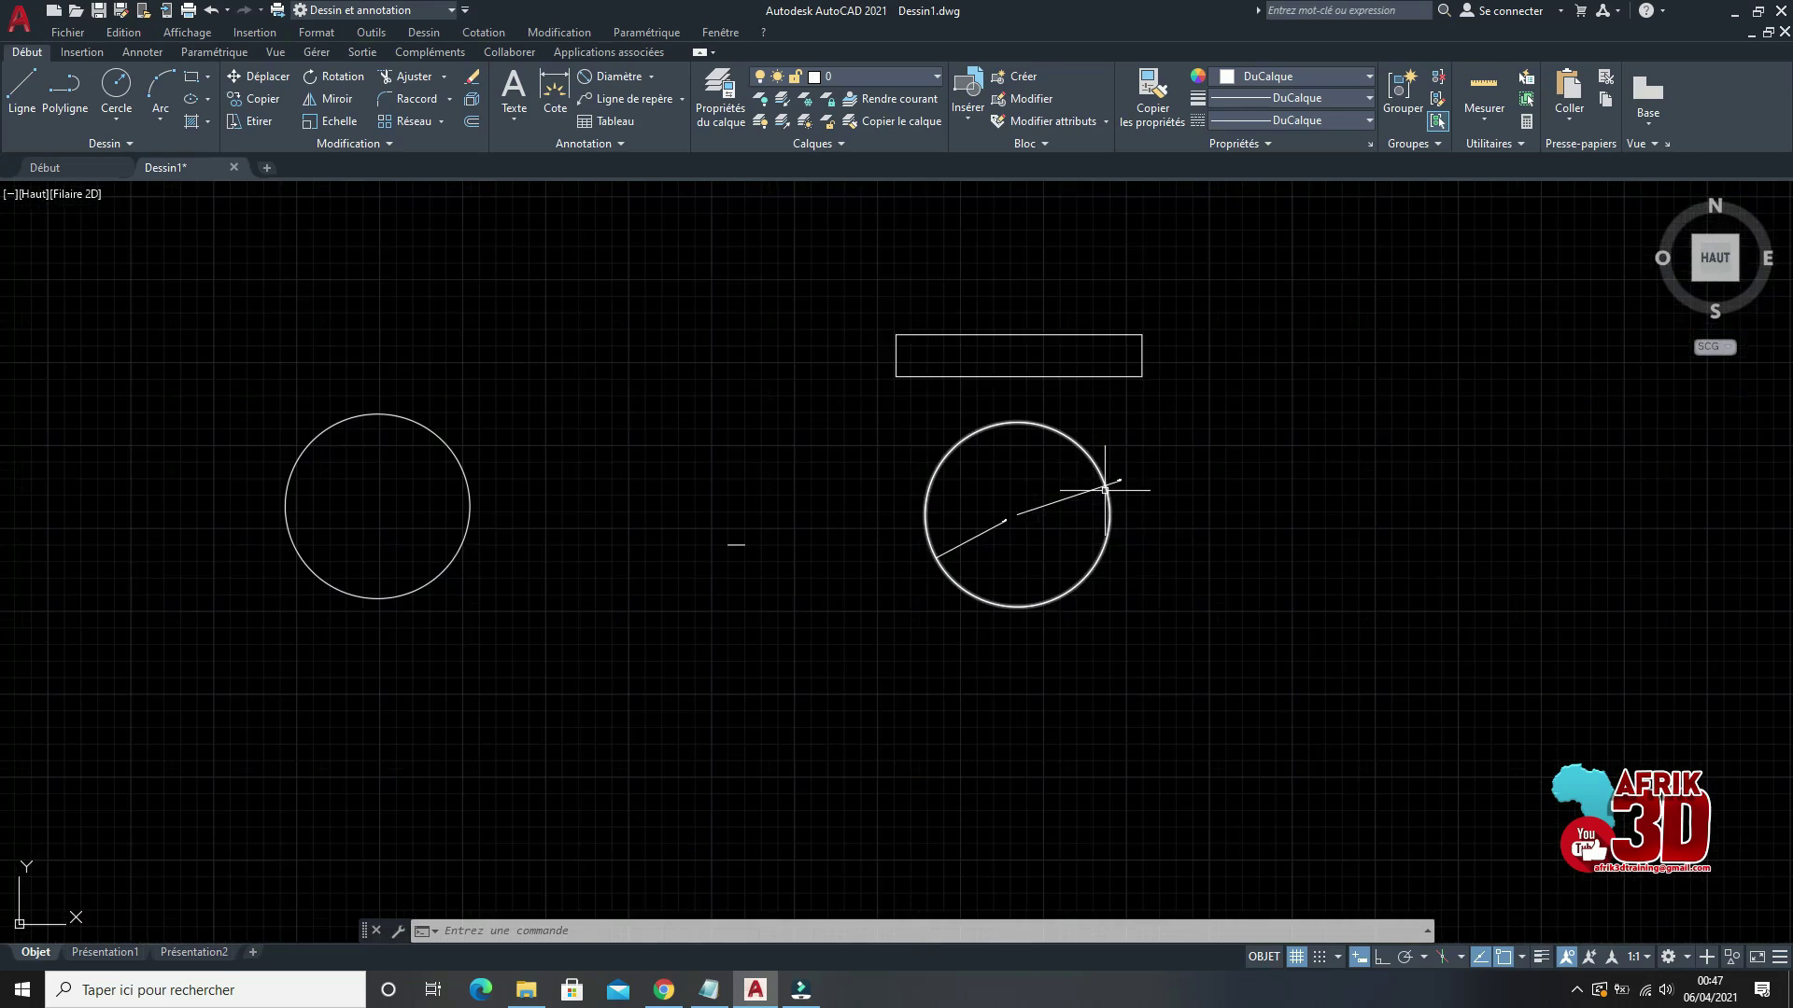
pyautogui.scroll(2, 1117, 360)
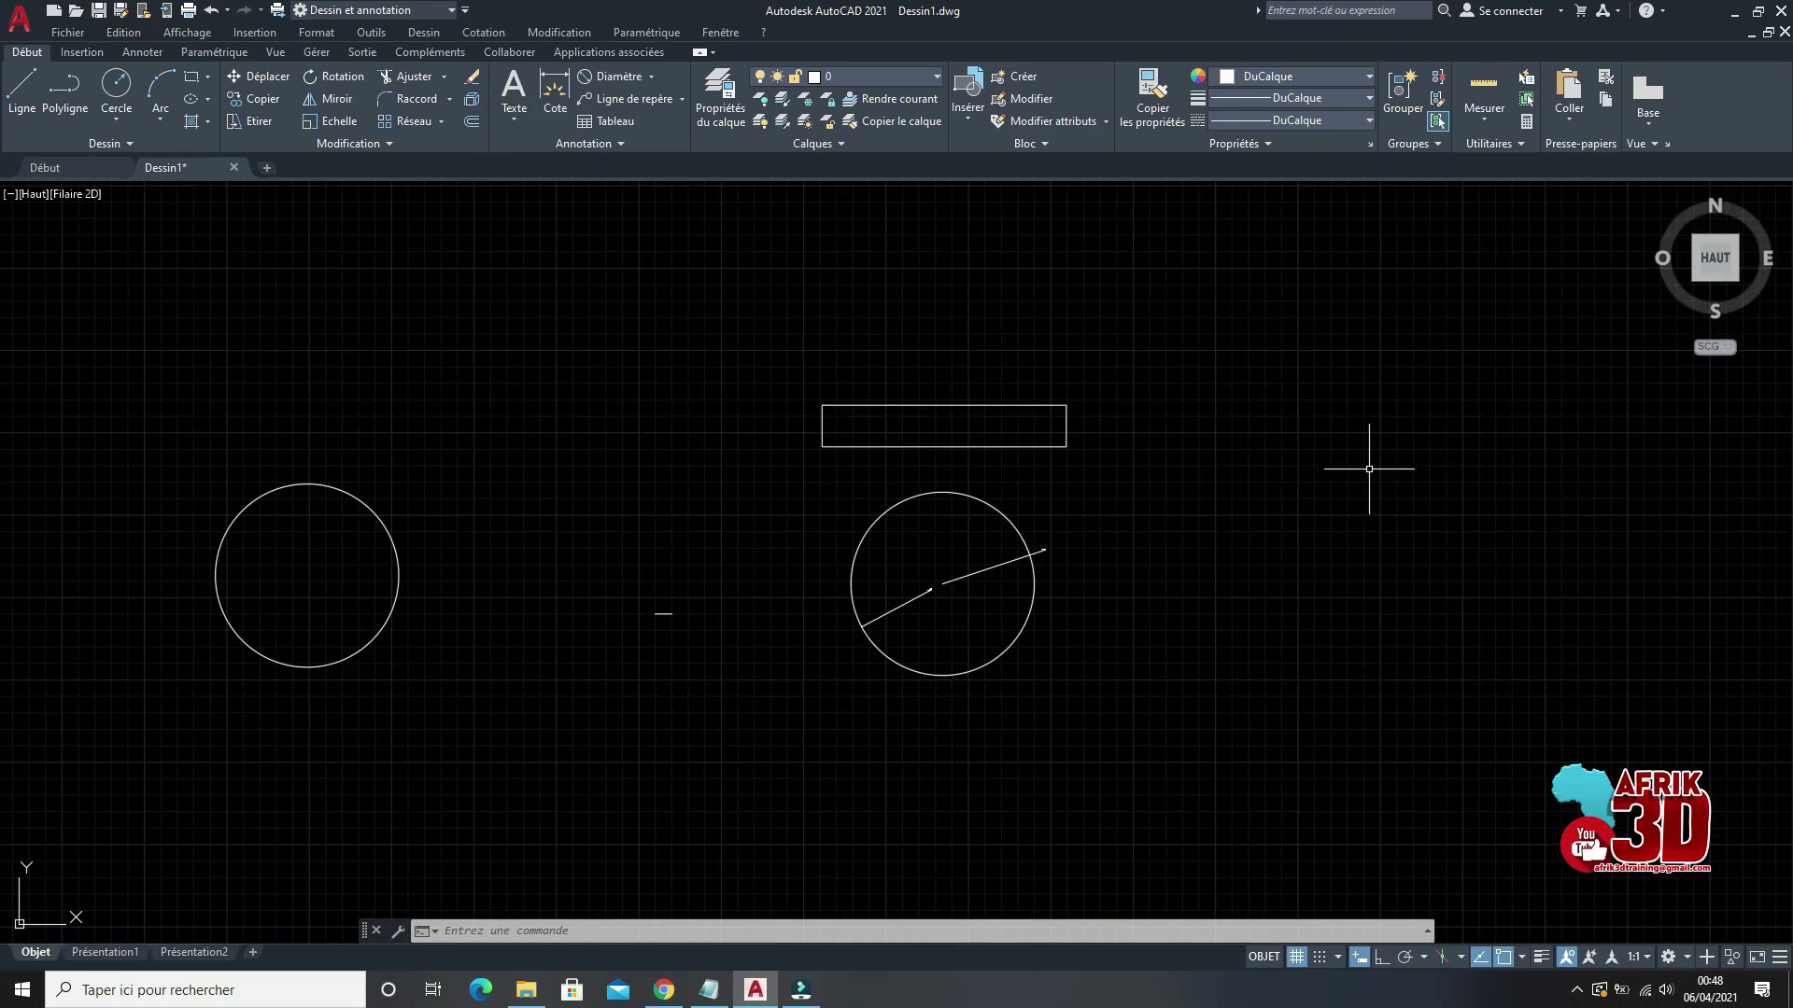
pyautogui.moveTo(1708, 218)
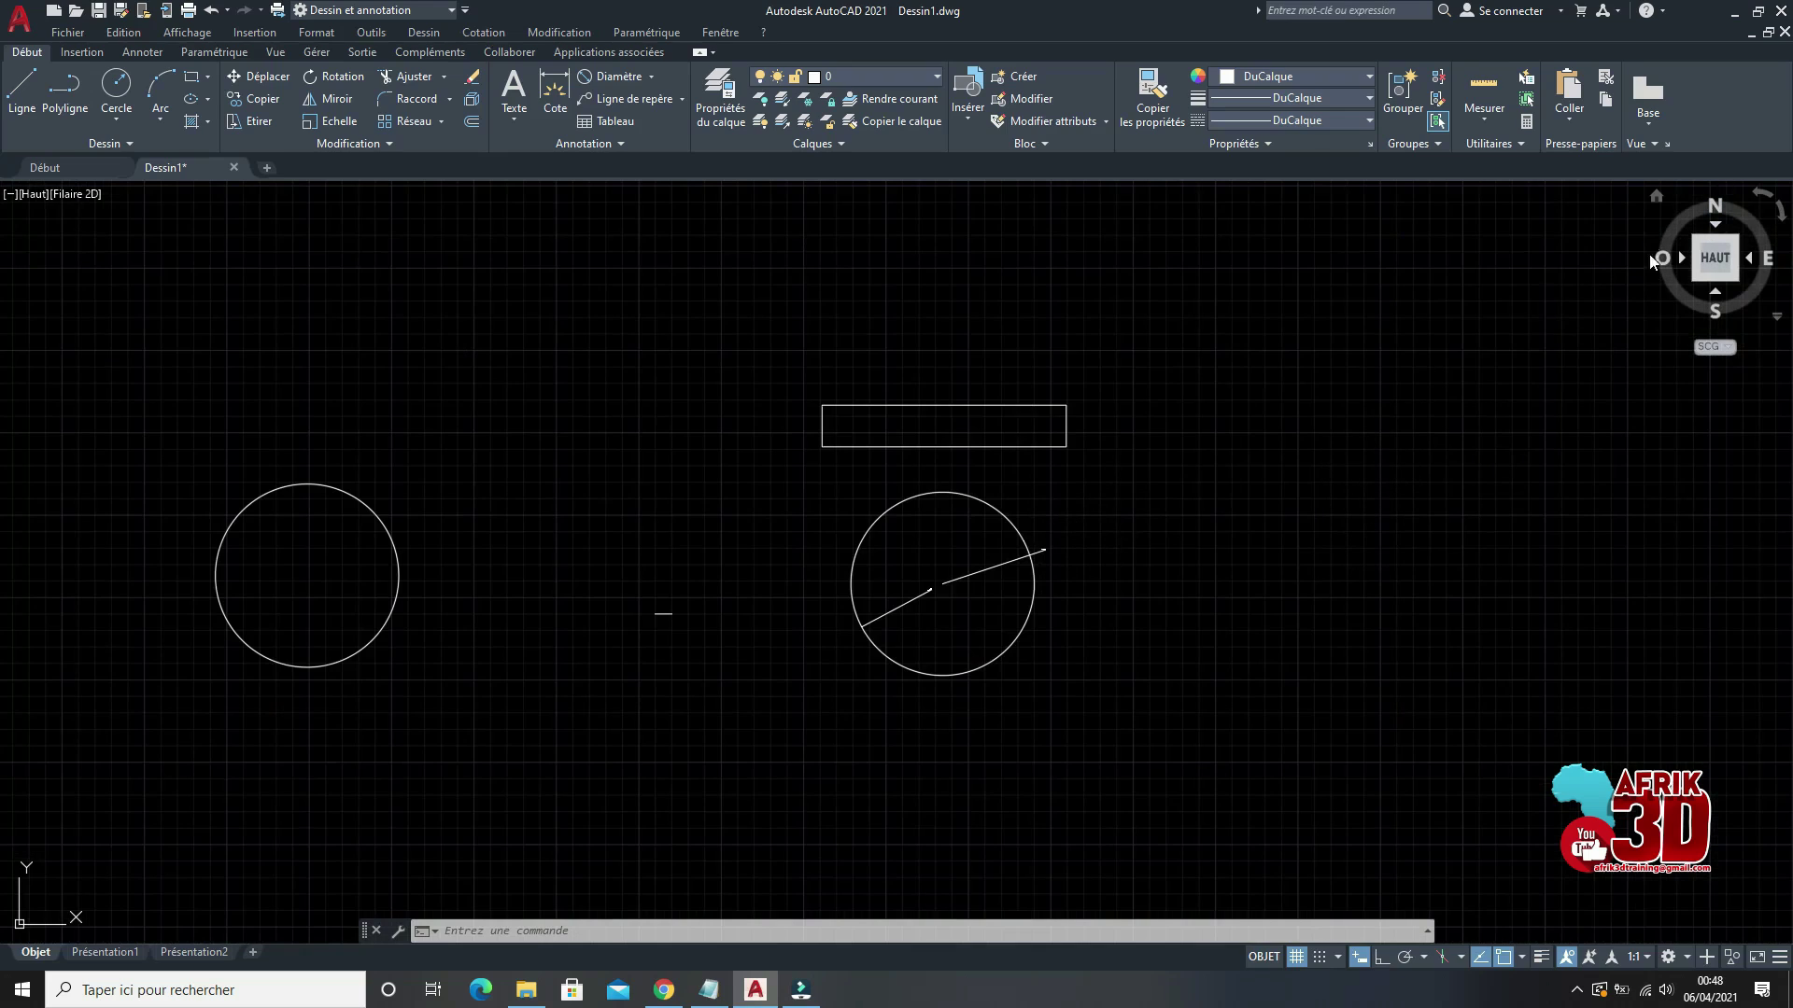
pyautogui.moveTo(1771, 314)
# Step: Turn off dynamic input and rotate the top view by quarter turns until north is on top
pyautogui.press('F12')
pyautogui.click(1767, 198)
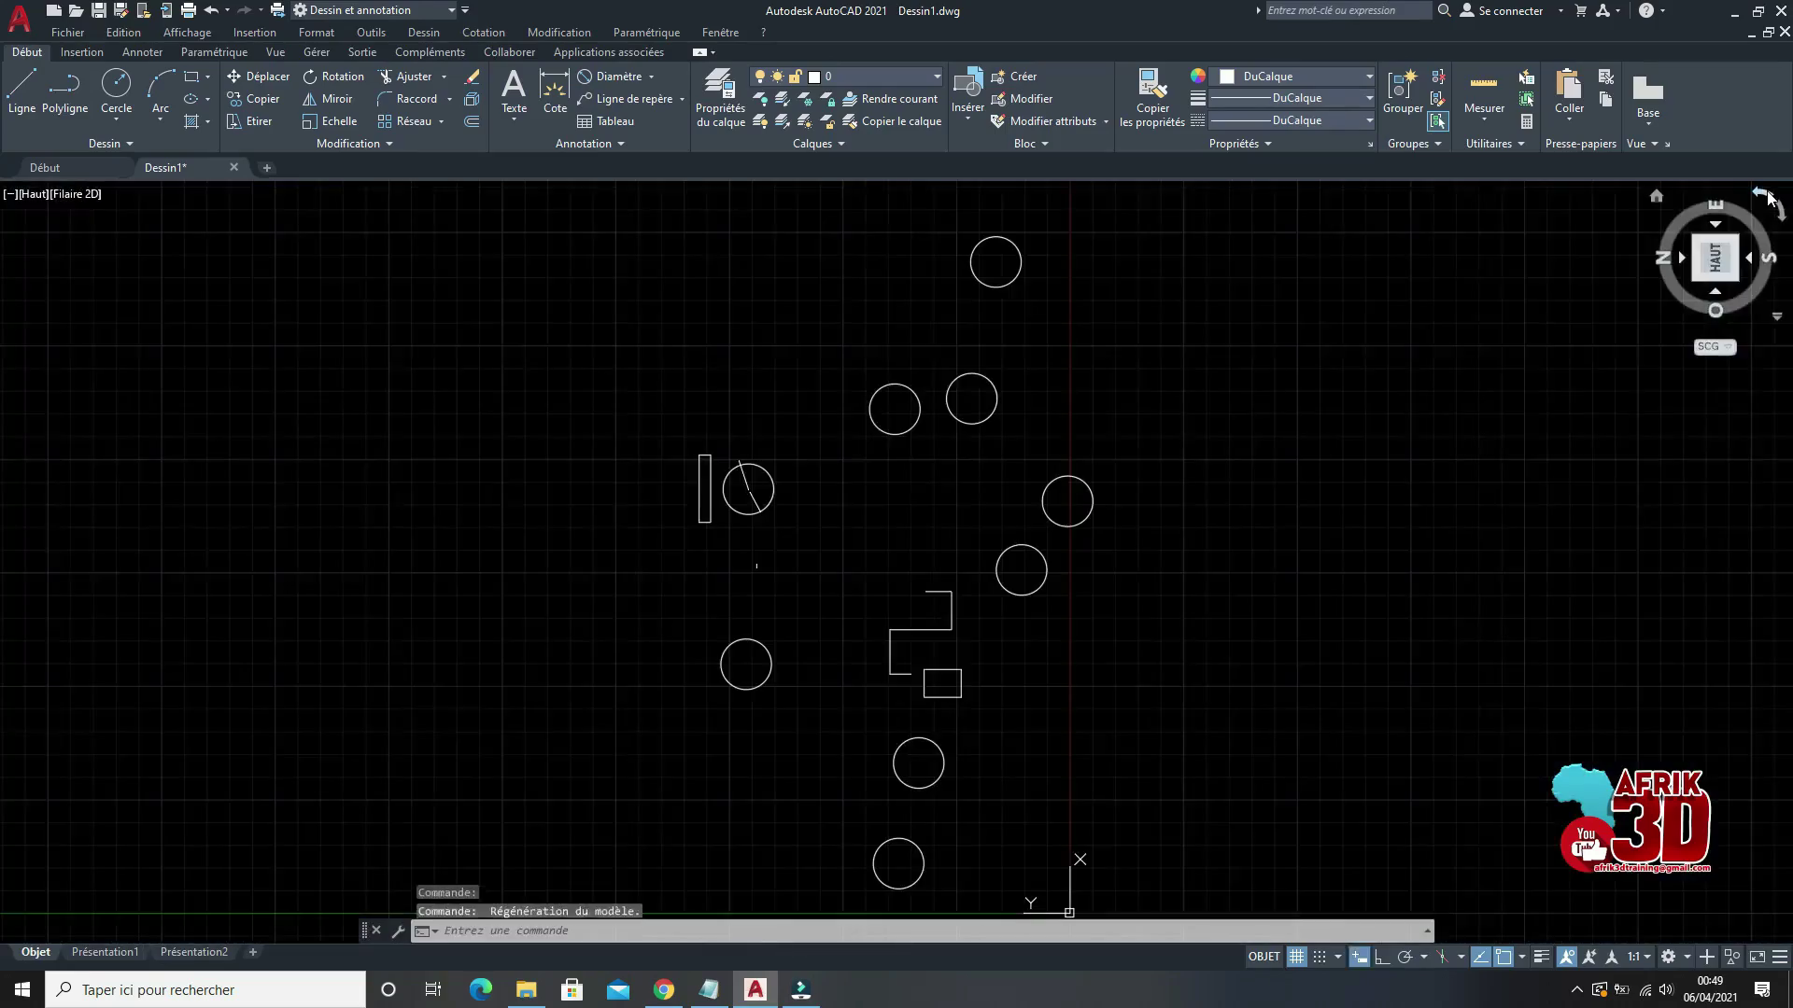
pyautogui.click(1768, 198)
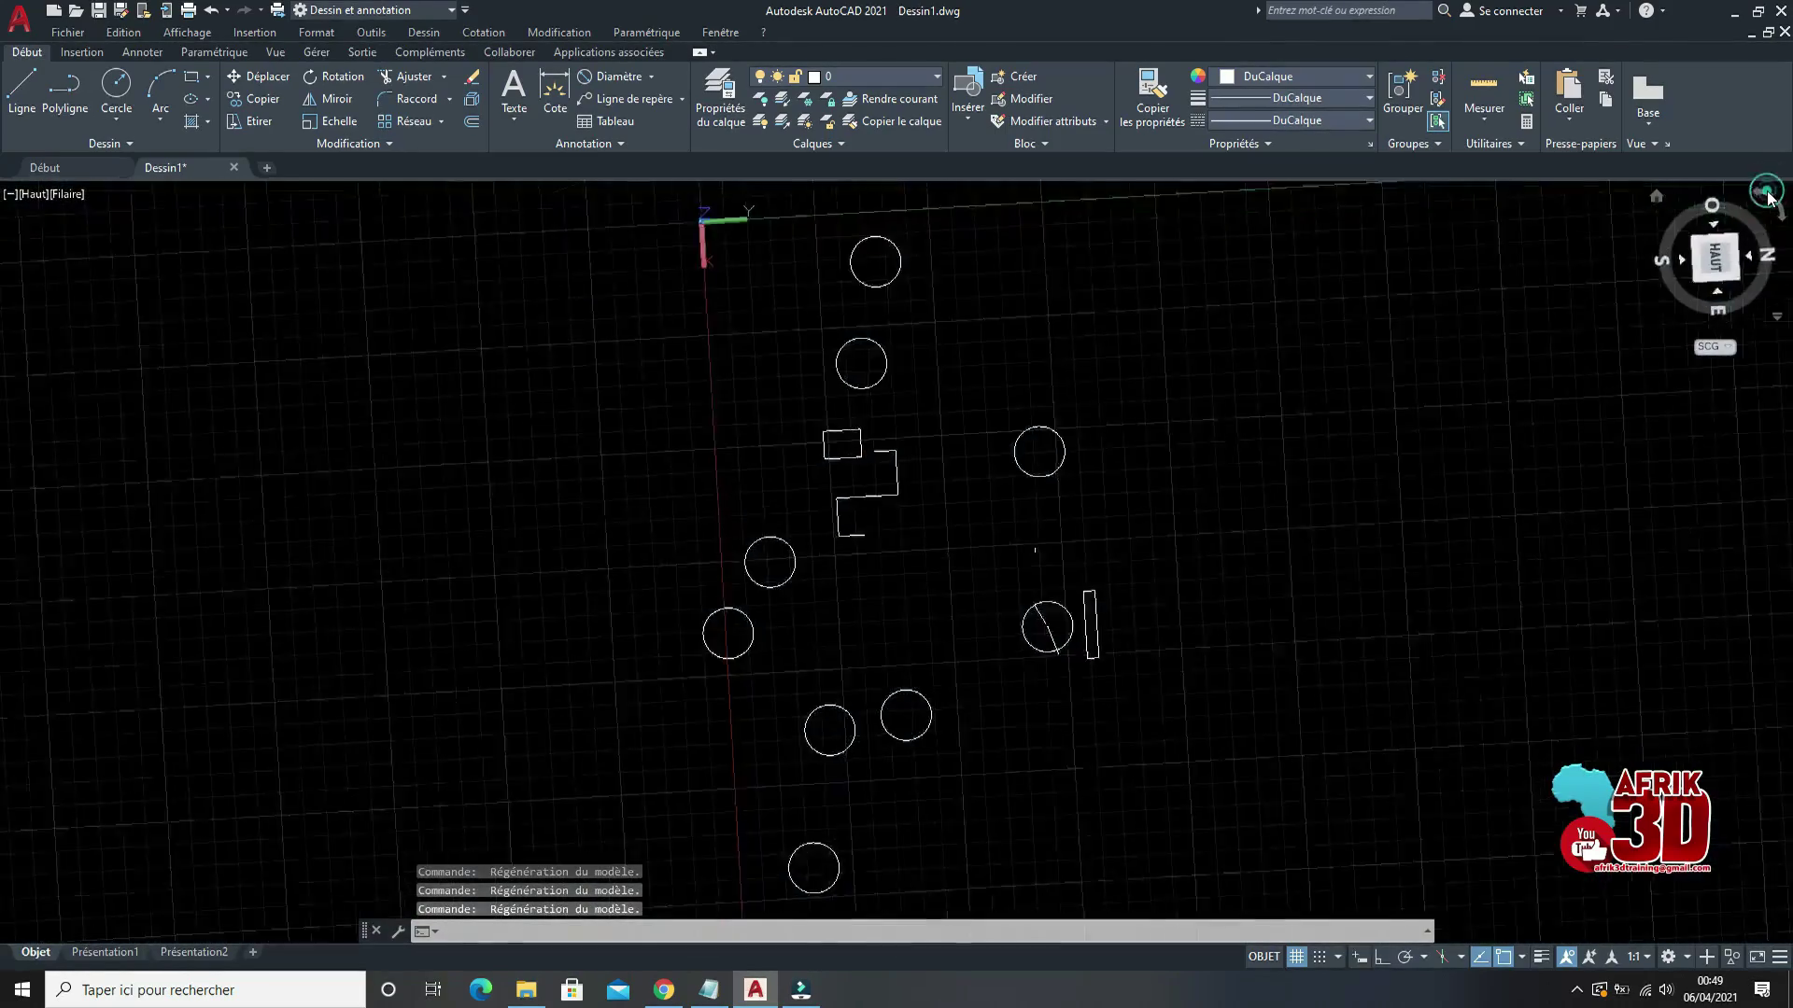
pyautogui.click(1767, 198)
pyautogui.click(1767, 198)
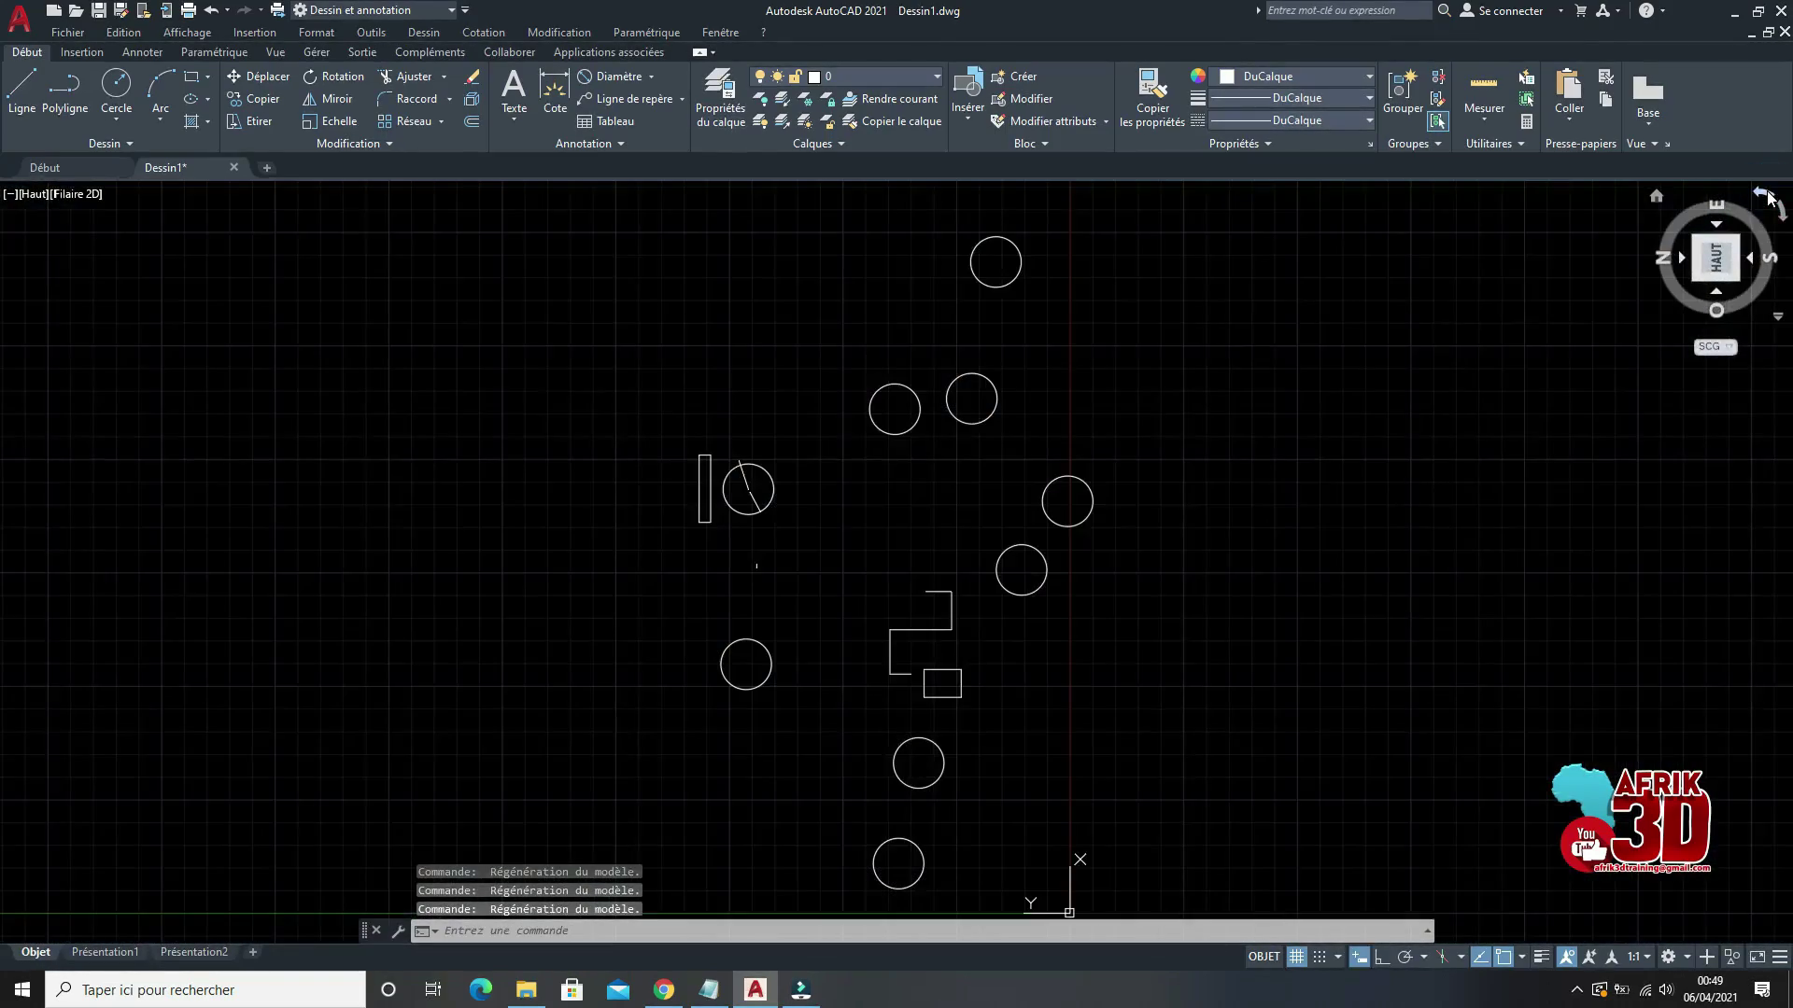
pyautogui.click(1768, 198)
pyautogui.click(1768, 198)
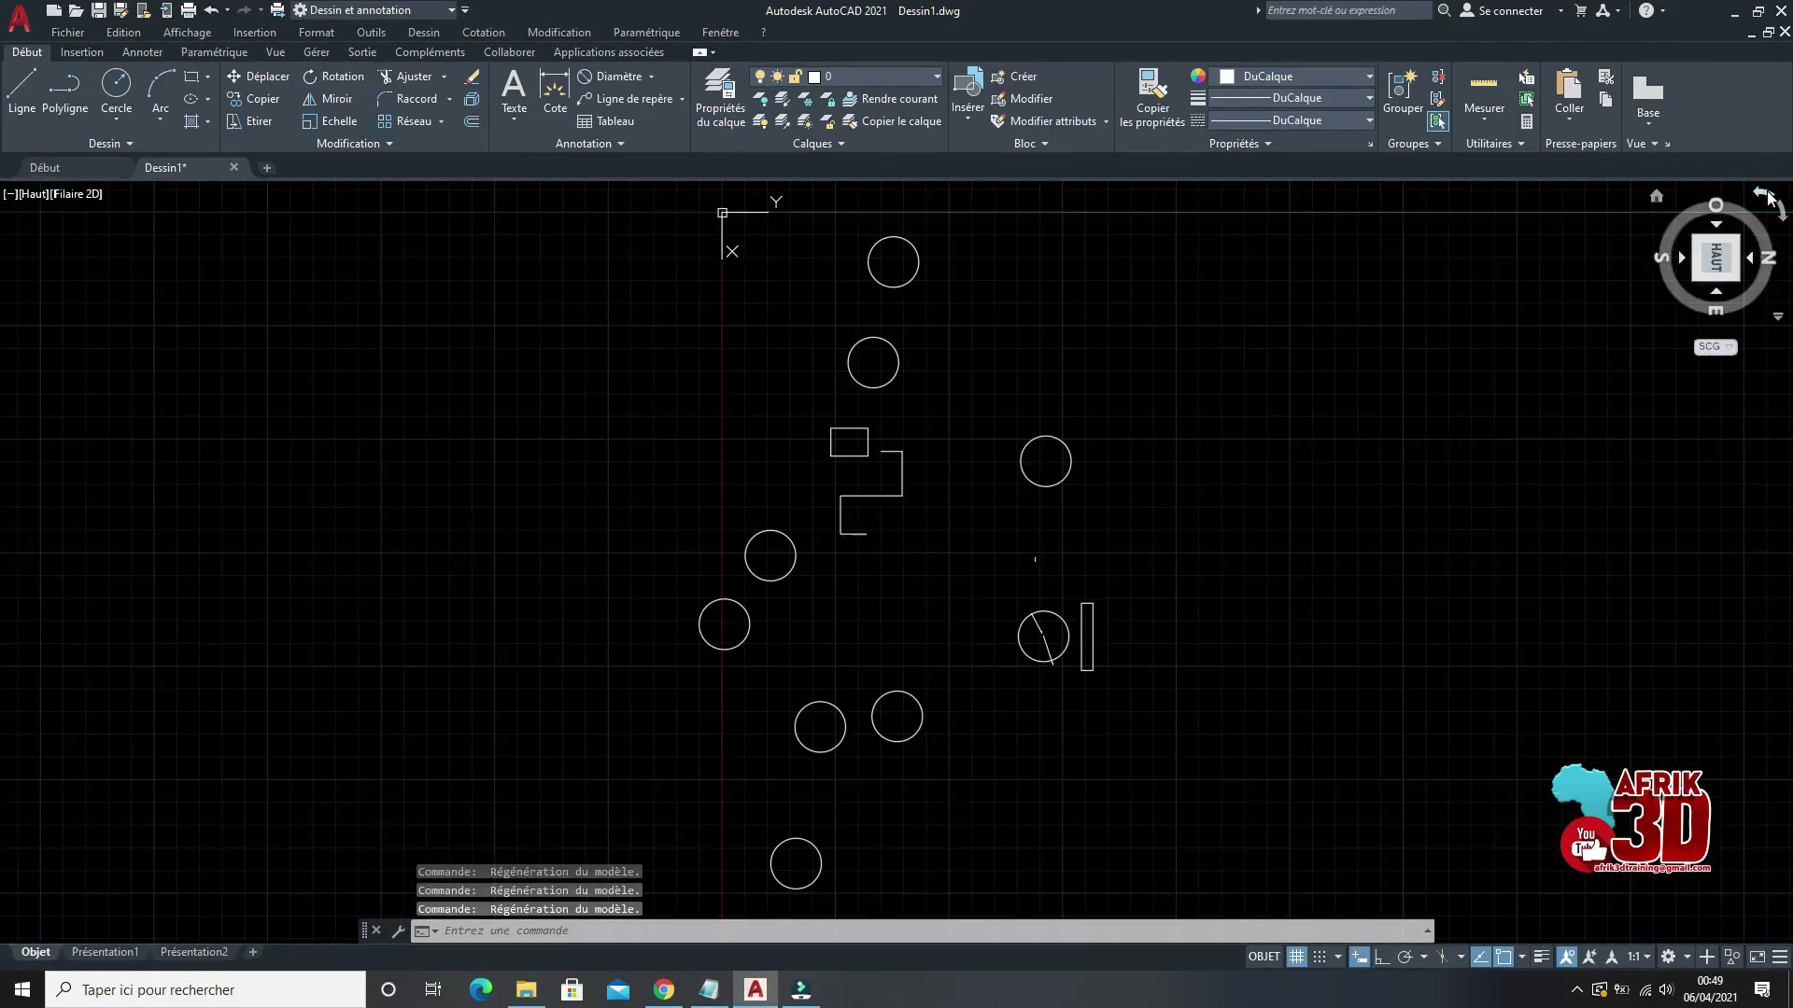
# Step: Rotate the top view another quarter turn, then turn it around 180°
pyautogui.click(1774, 213)
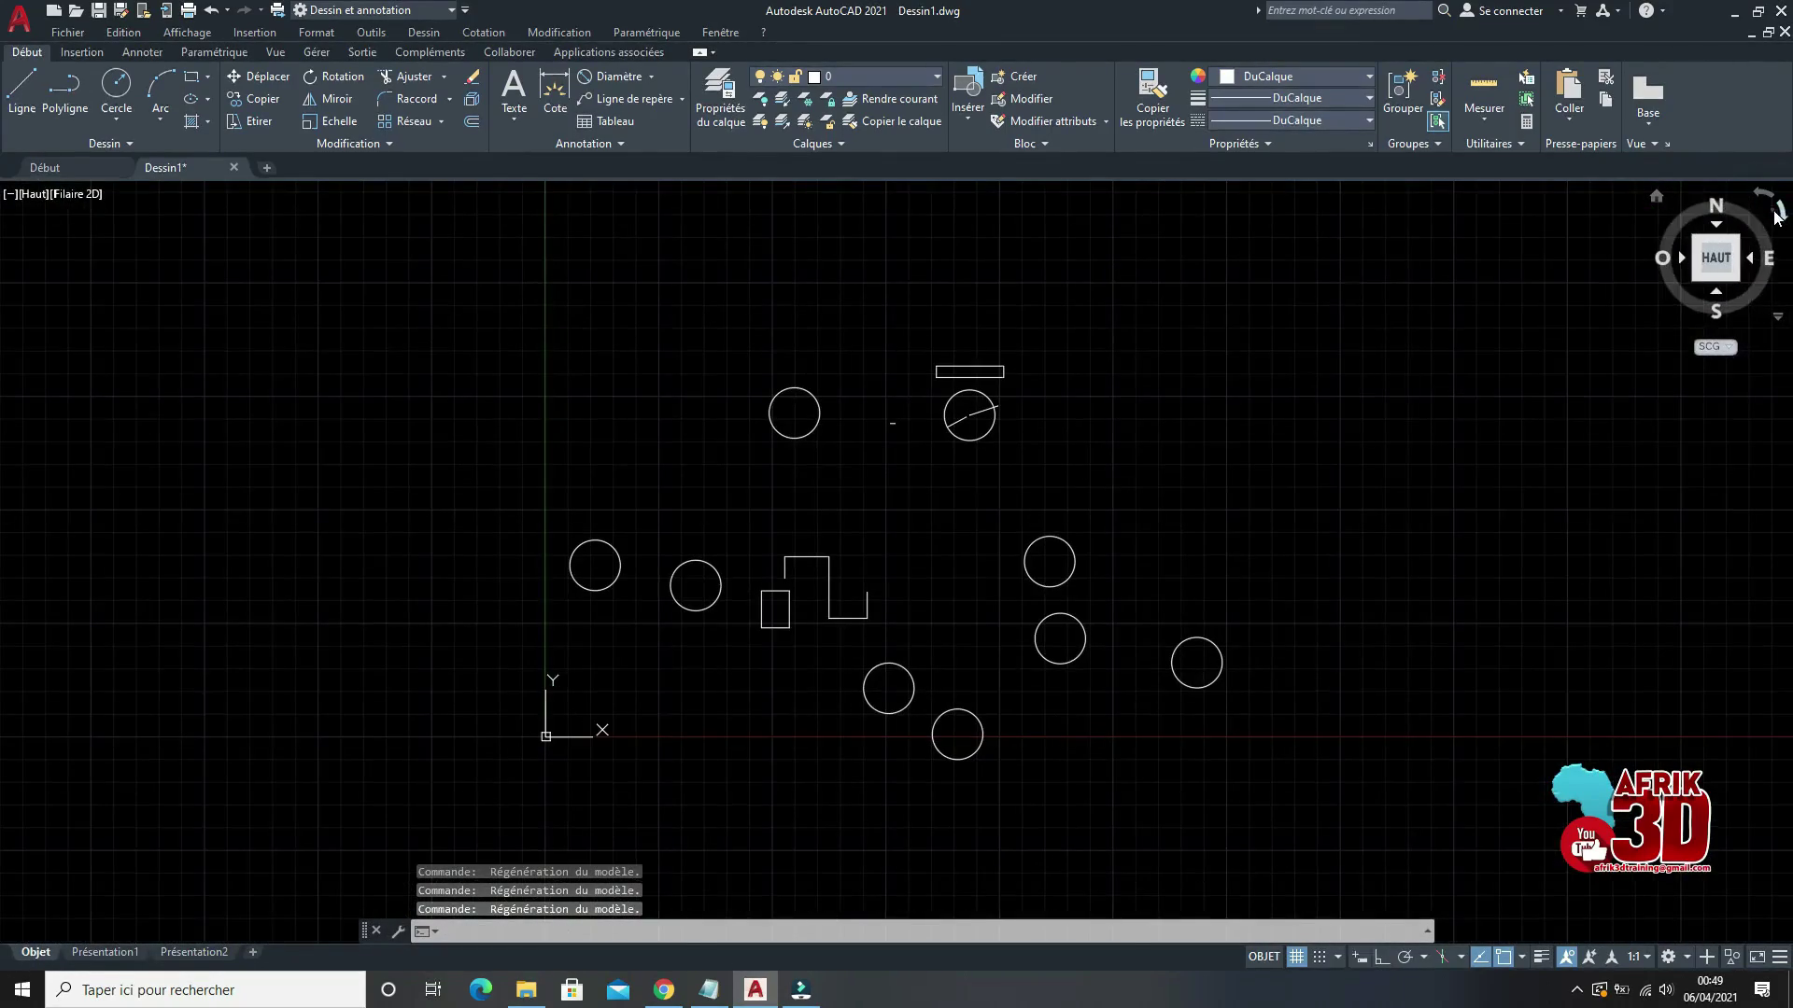
pyautogui.scroll(-5, 660, 340)
pyautogui.scroll(7, 688, 374)
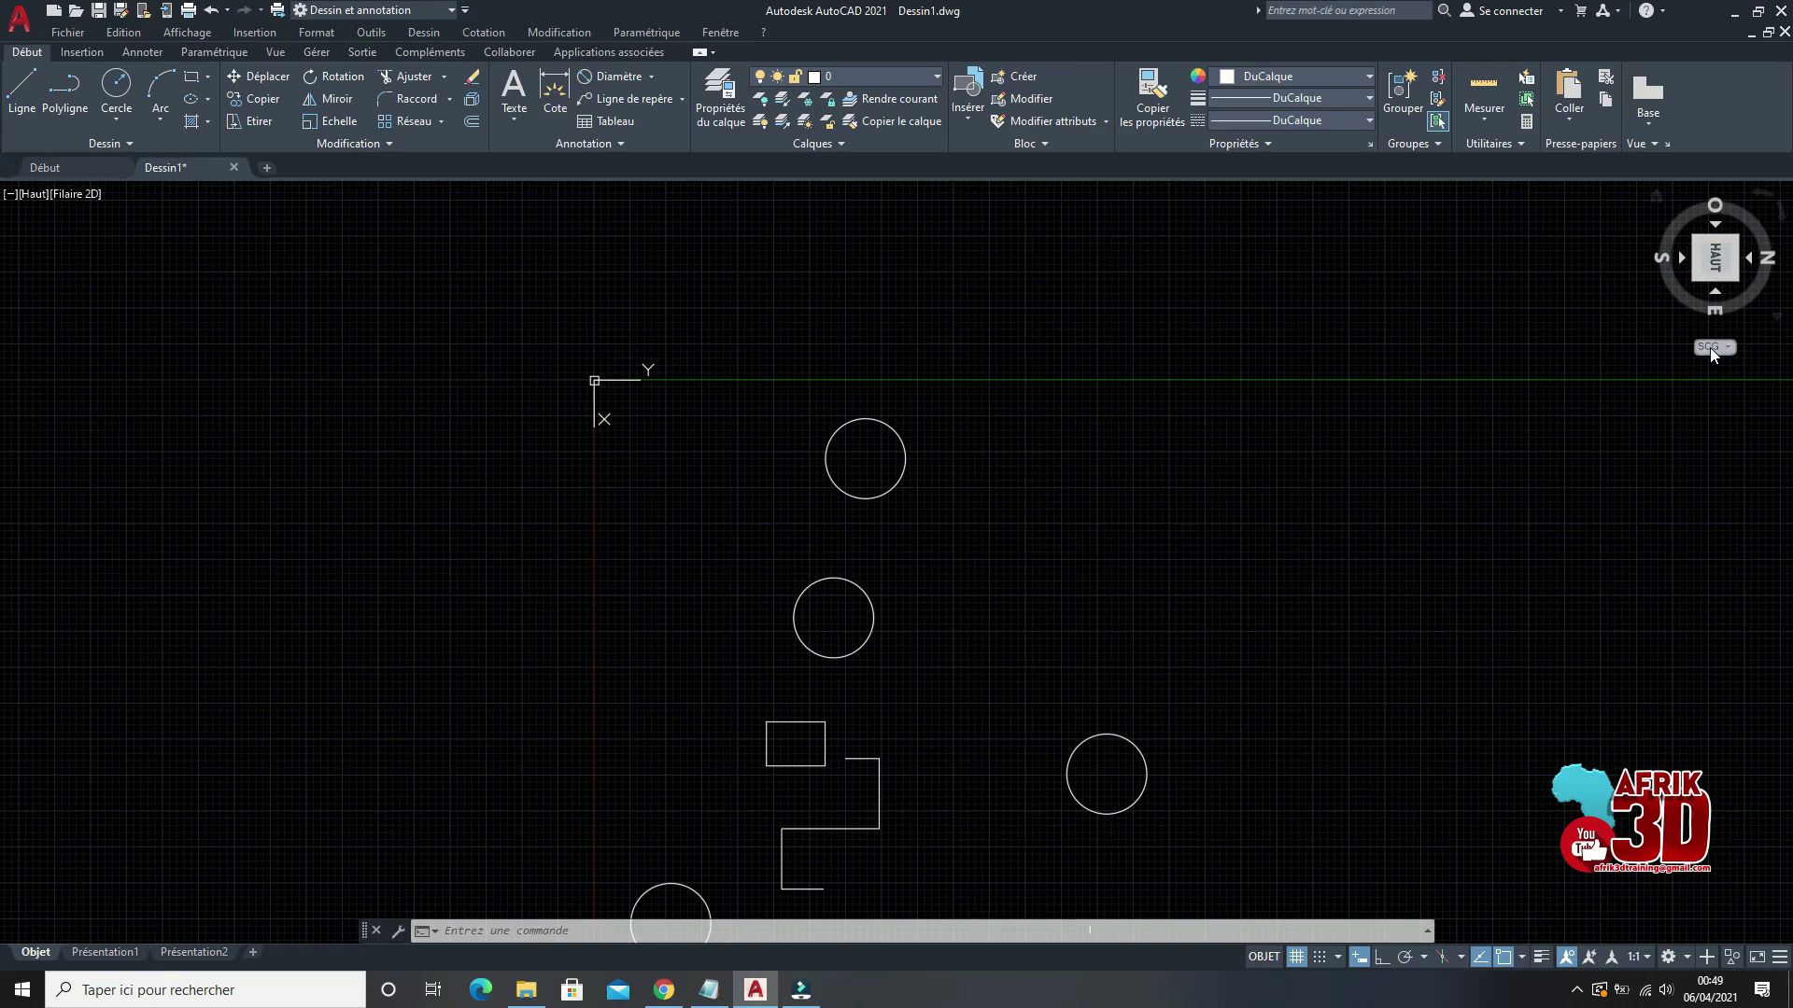
pyautogui.click(1777, 211)
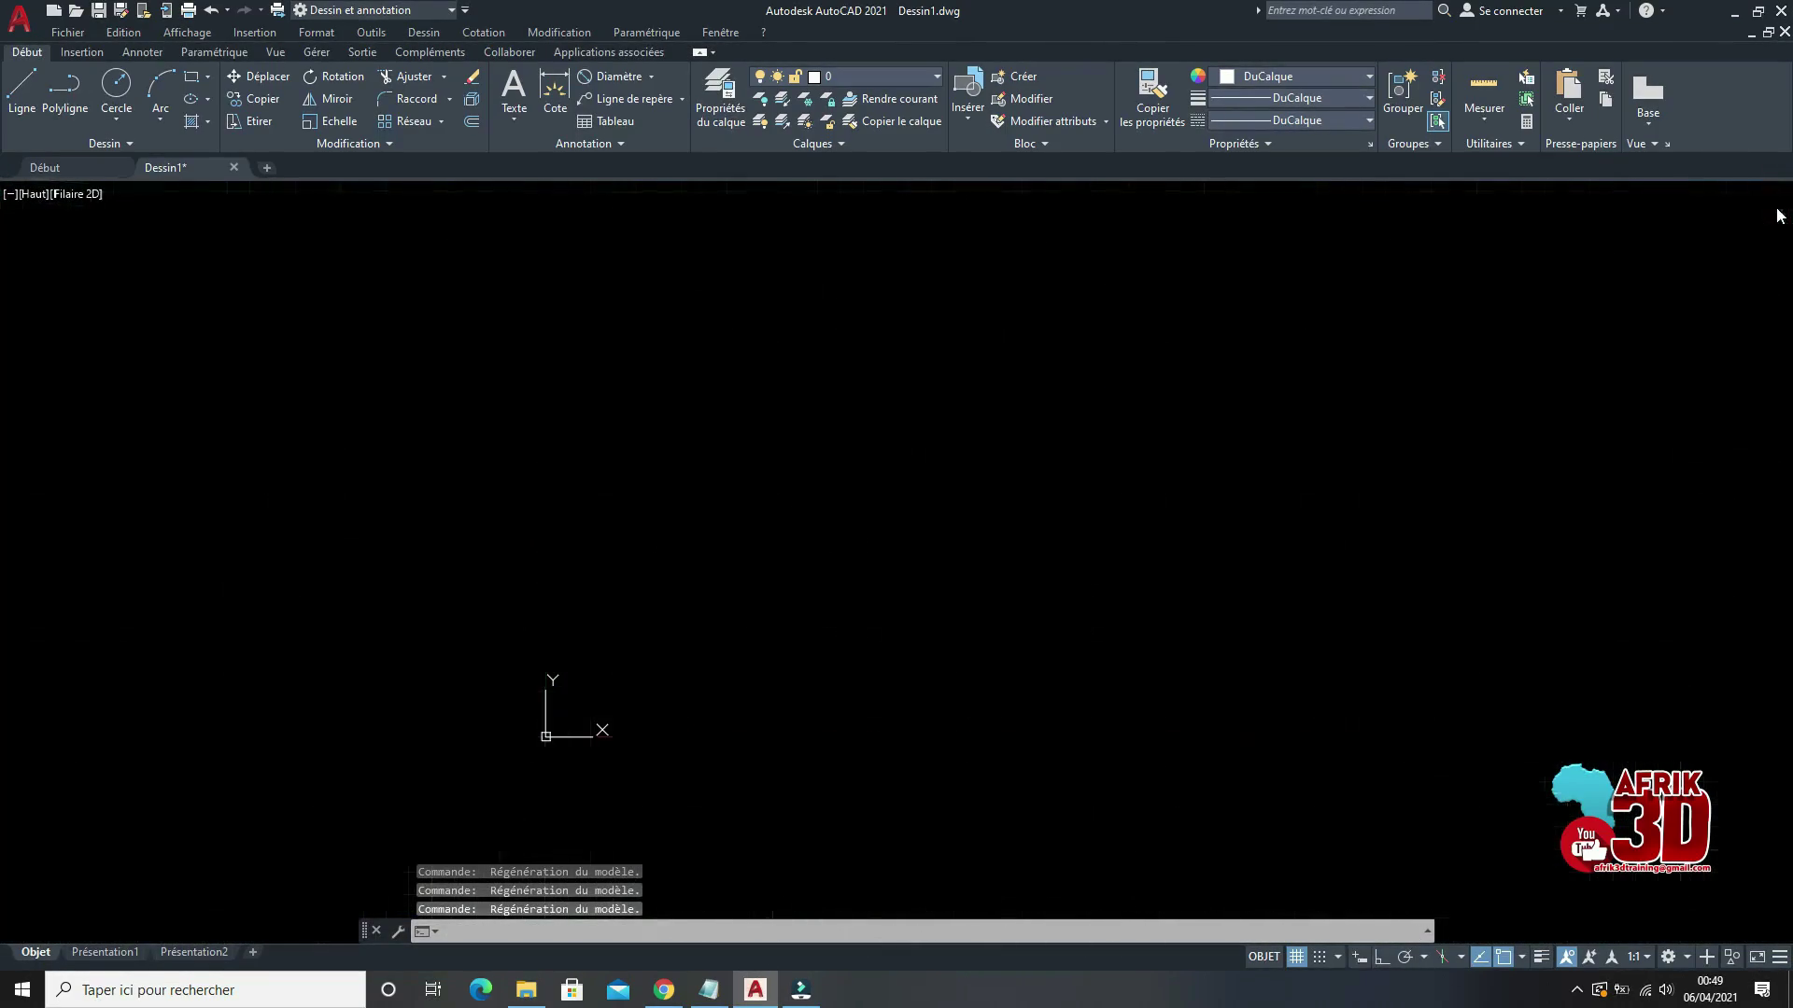
# Step: Zoom back to the shapes and reveal the SCG / Nouveau SCU coordinate system choices
pyautogui.scroll(10, 579, 693)
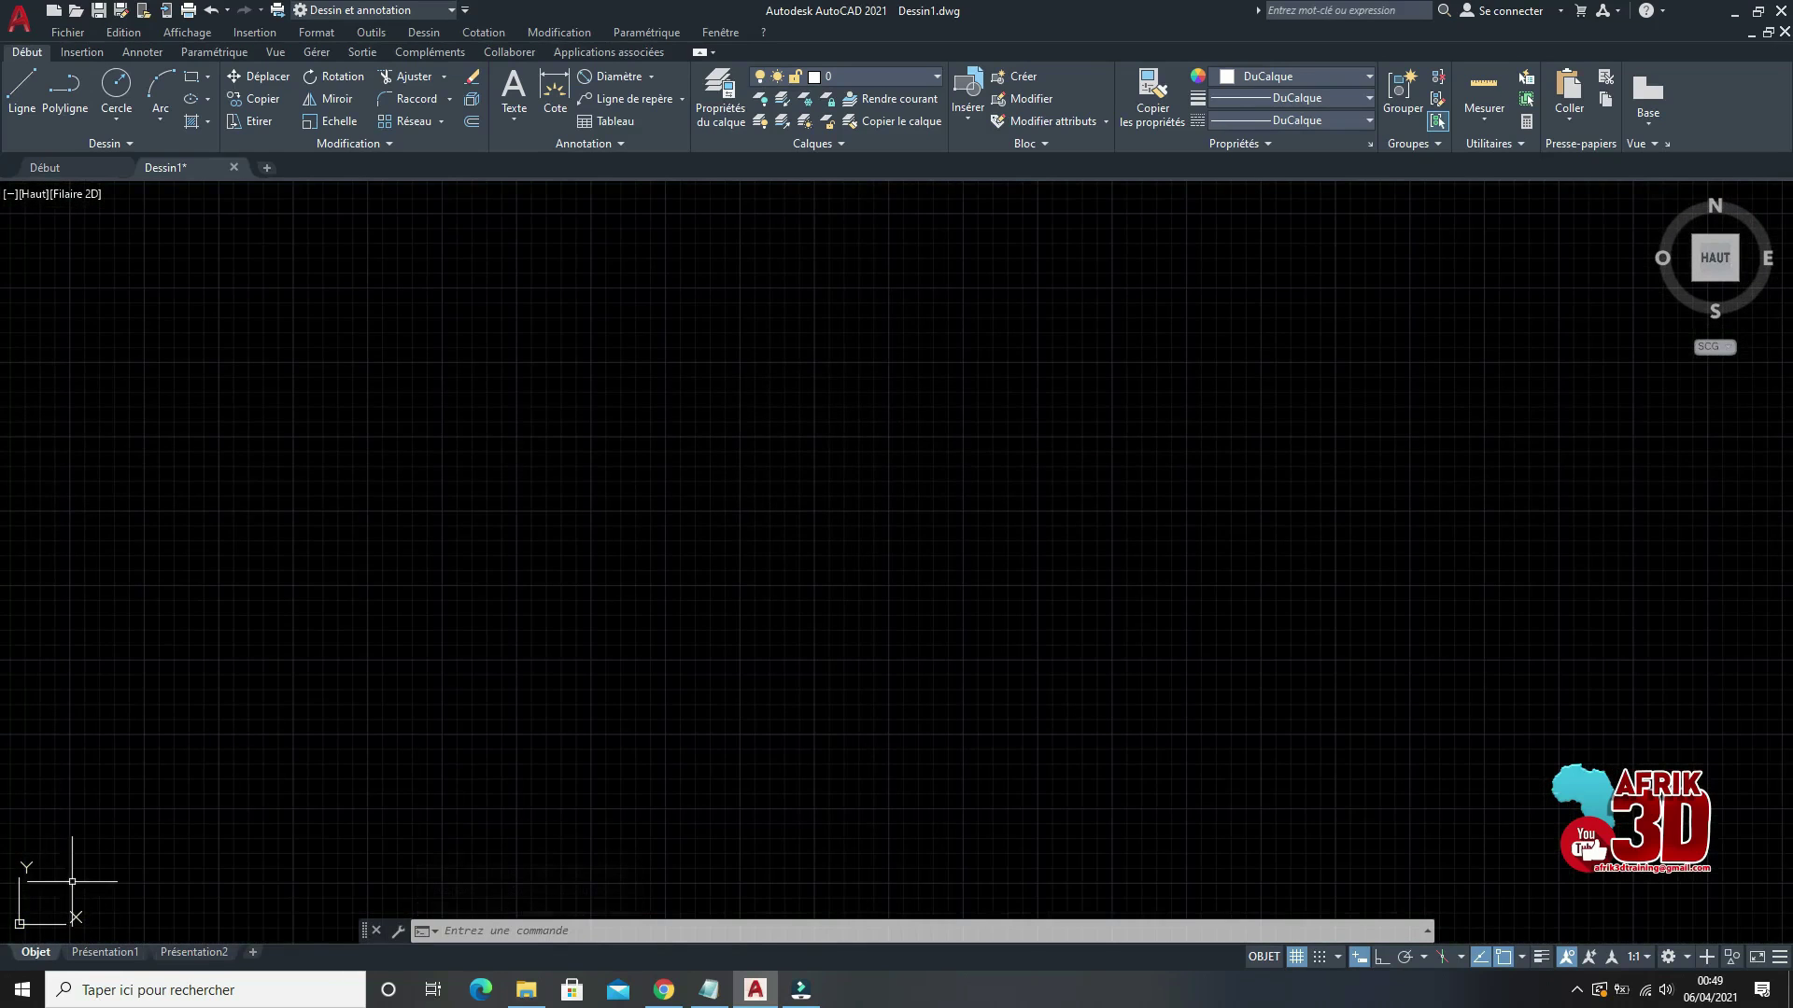
pyautogui.scroll(-6, 93, 873)
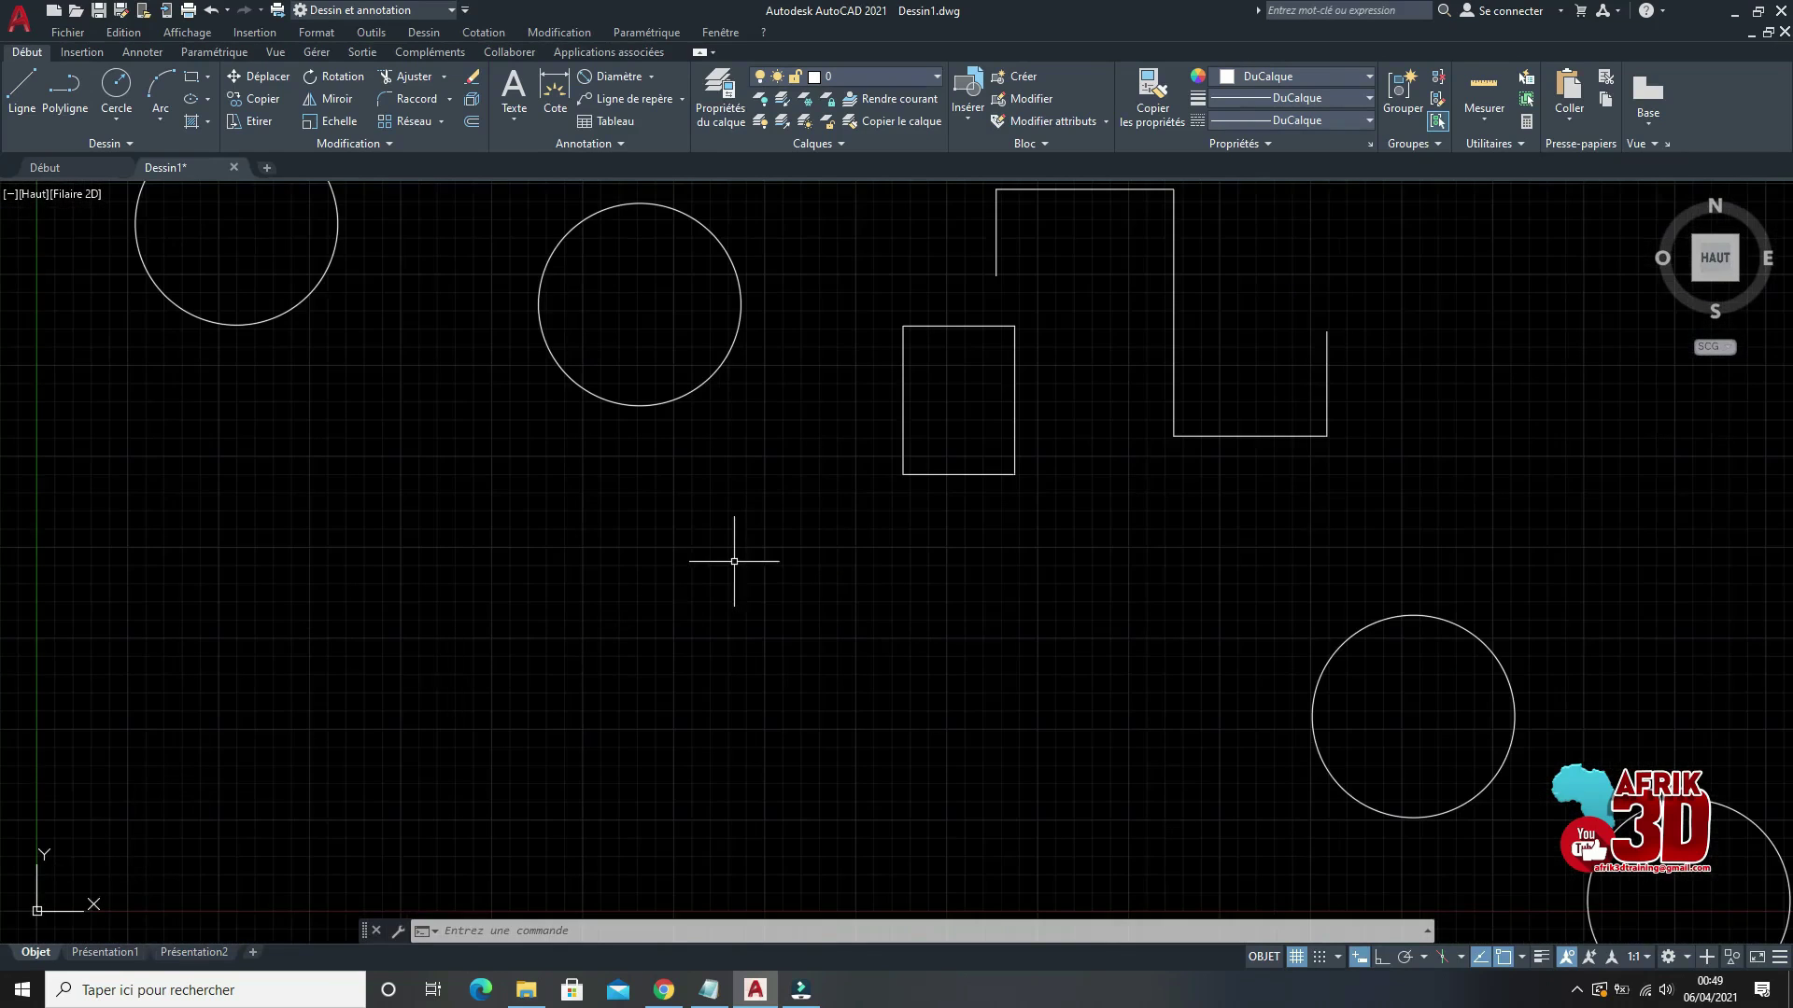
pyautogui.scroll(-2, 688, 613)
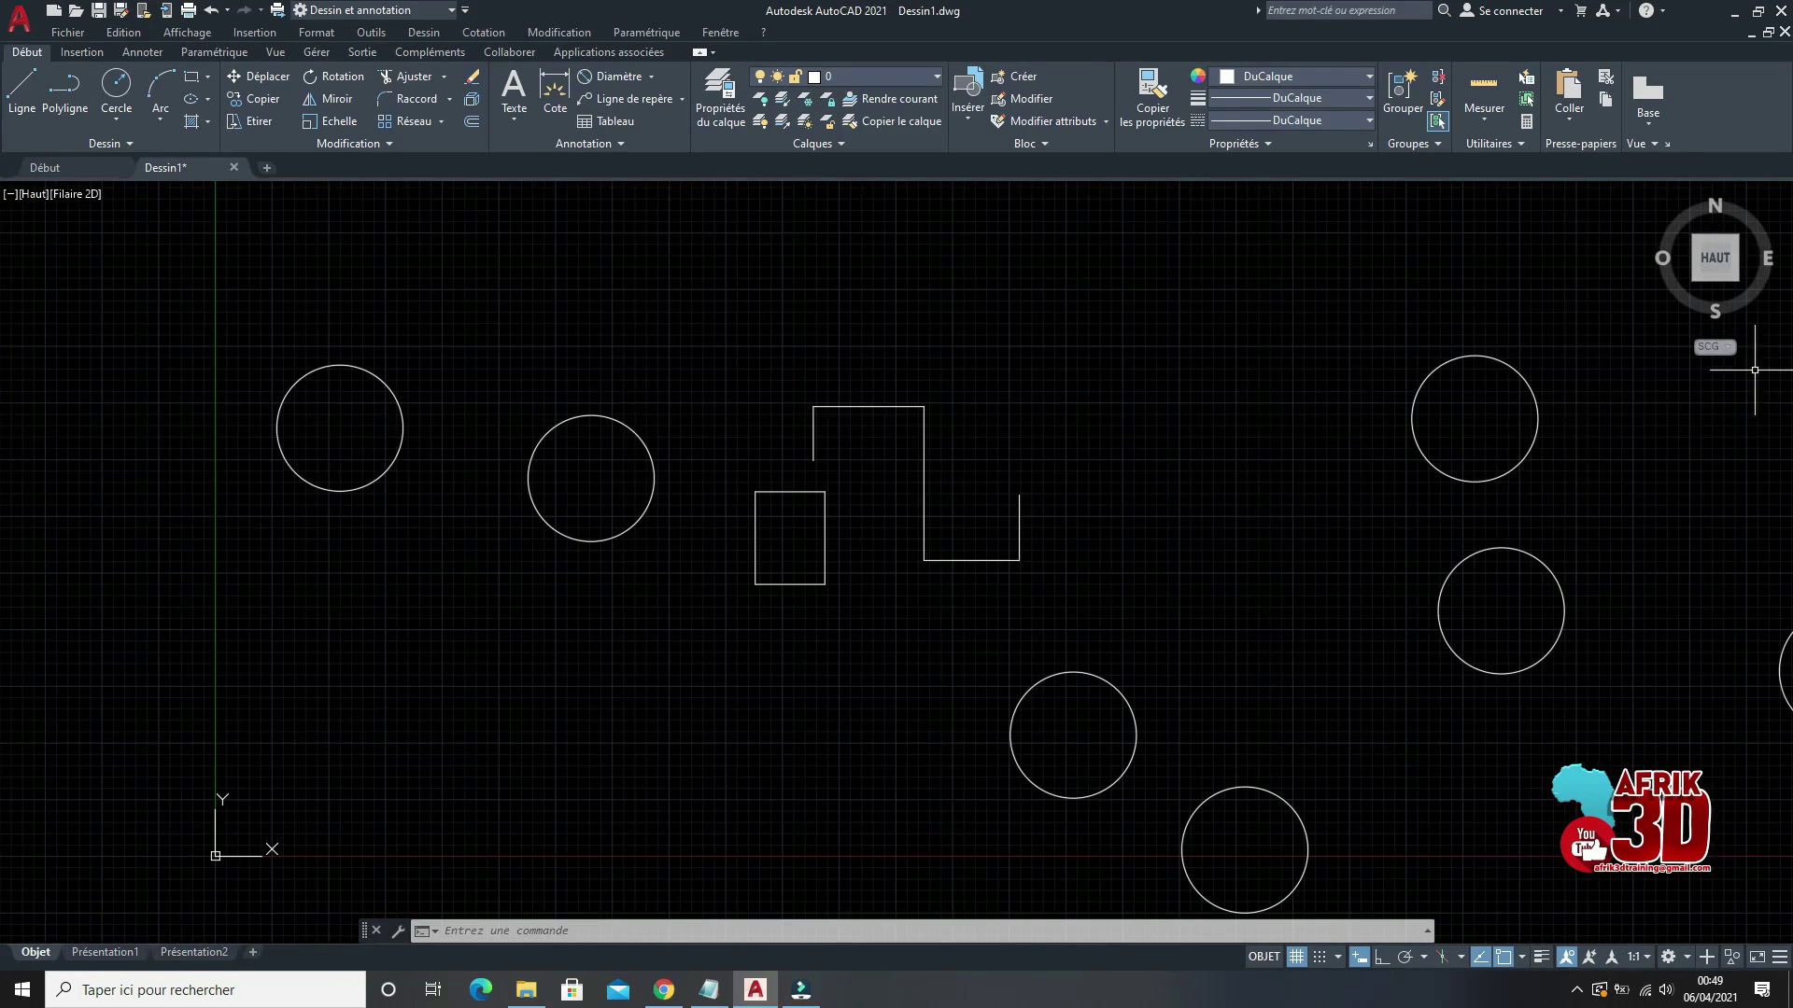
pyautogui.click(1730, 346)
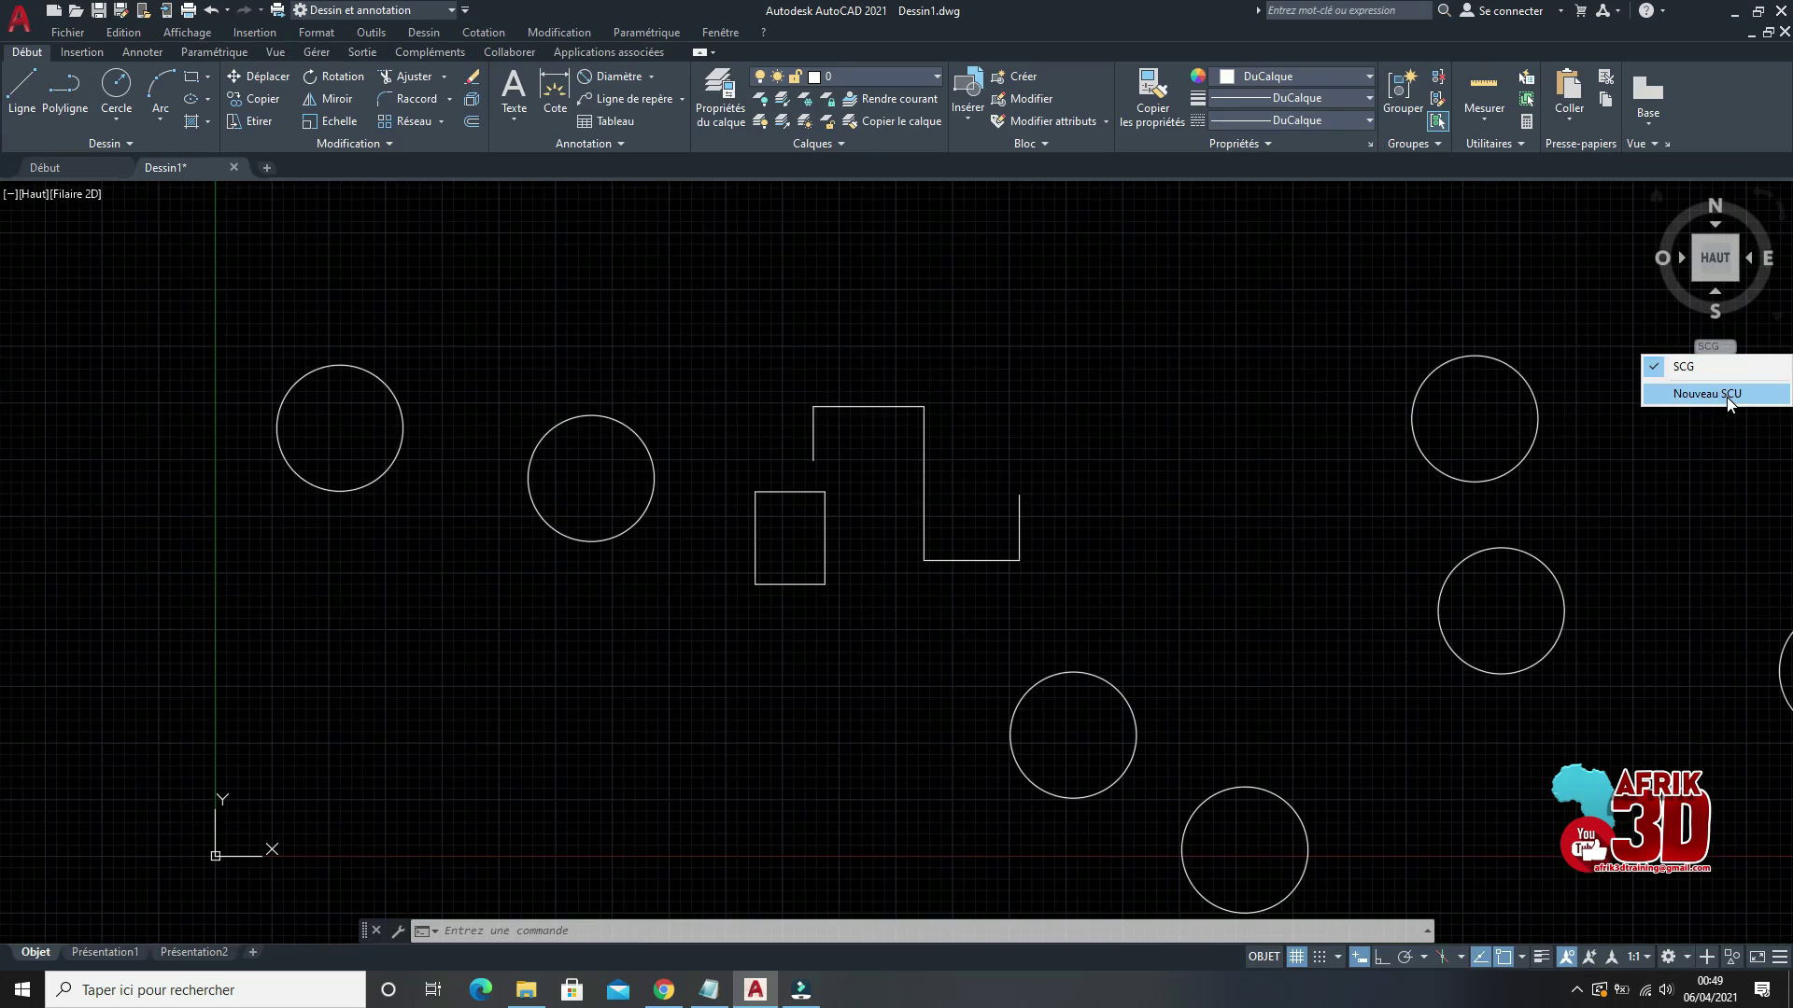
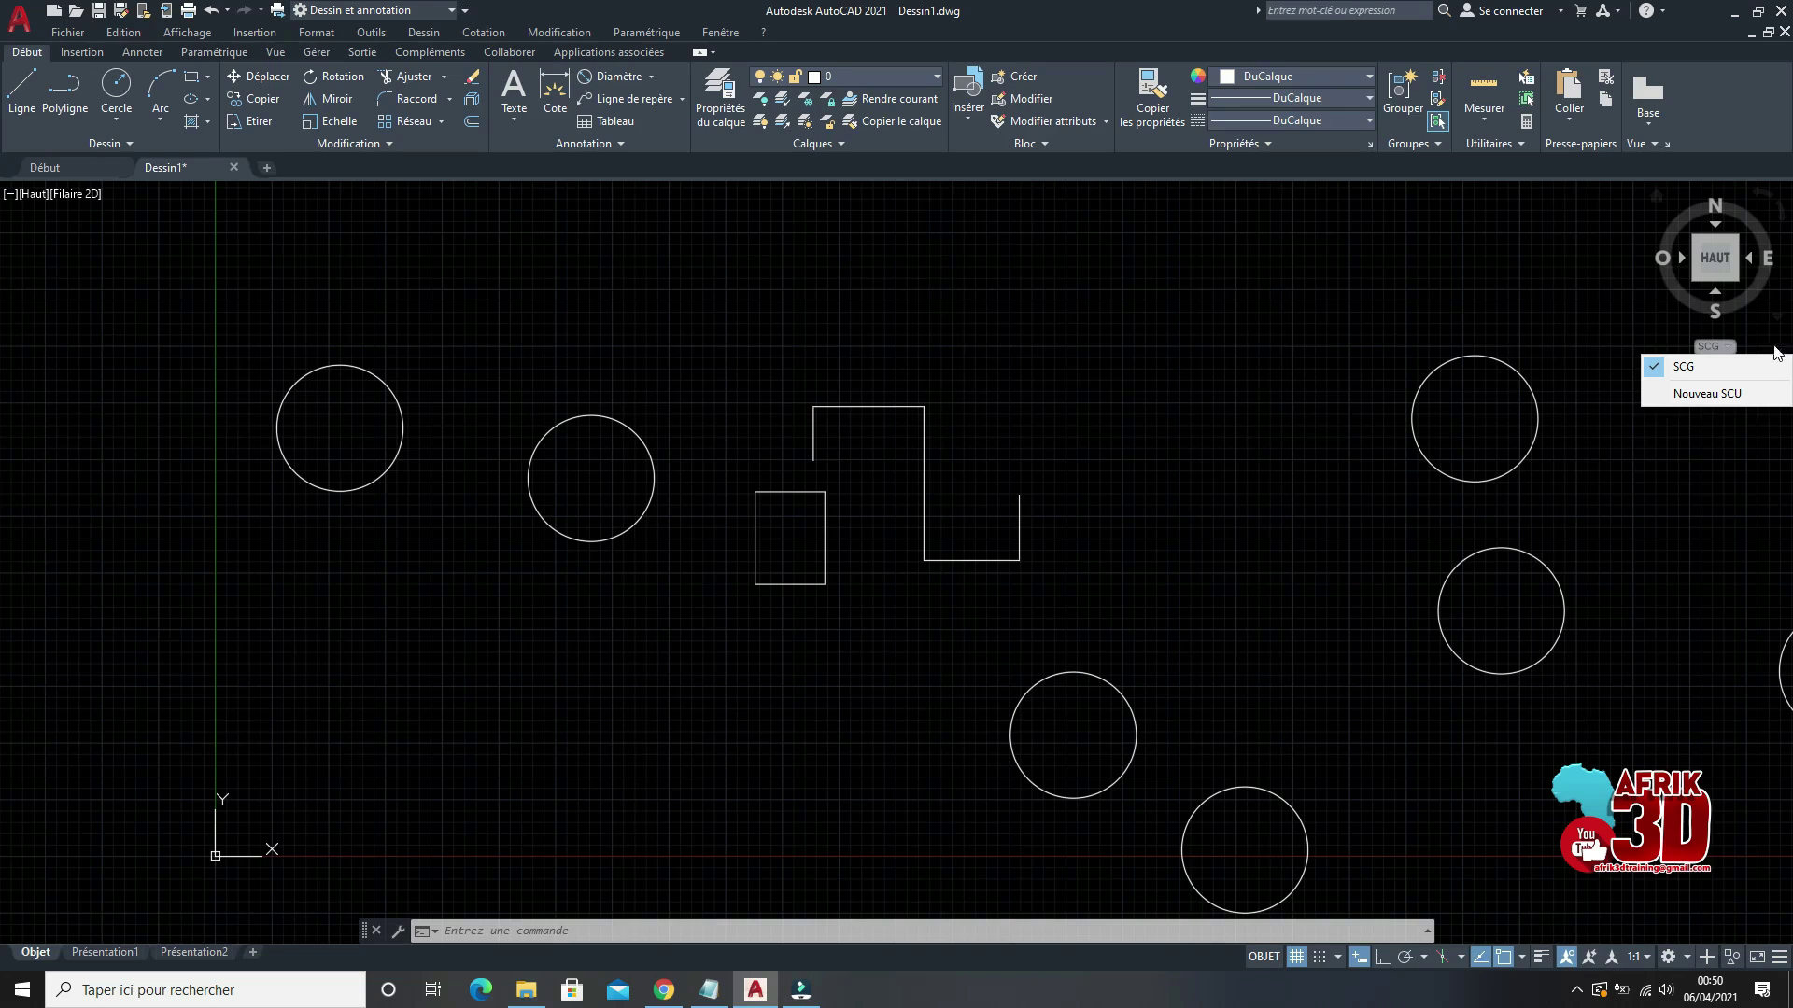
# Step: View the drawing from the north-east isometric corner in the Modélisation 3D workspace
pyautogui.scroll(-2, 1372, 416)
pyautogui.scroll(4, 1502, 446)
pyautogui.scroll(3, 1457, 392)
pyautogui.scroll(-1, 1129, 412)
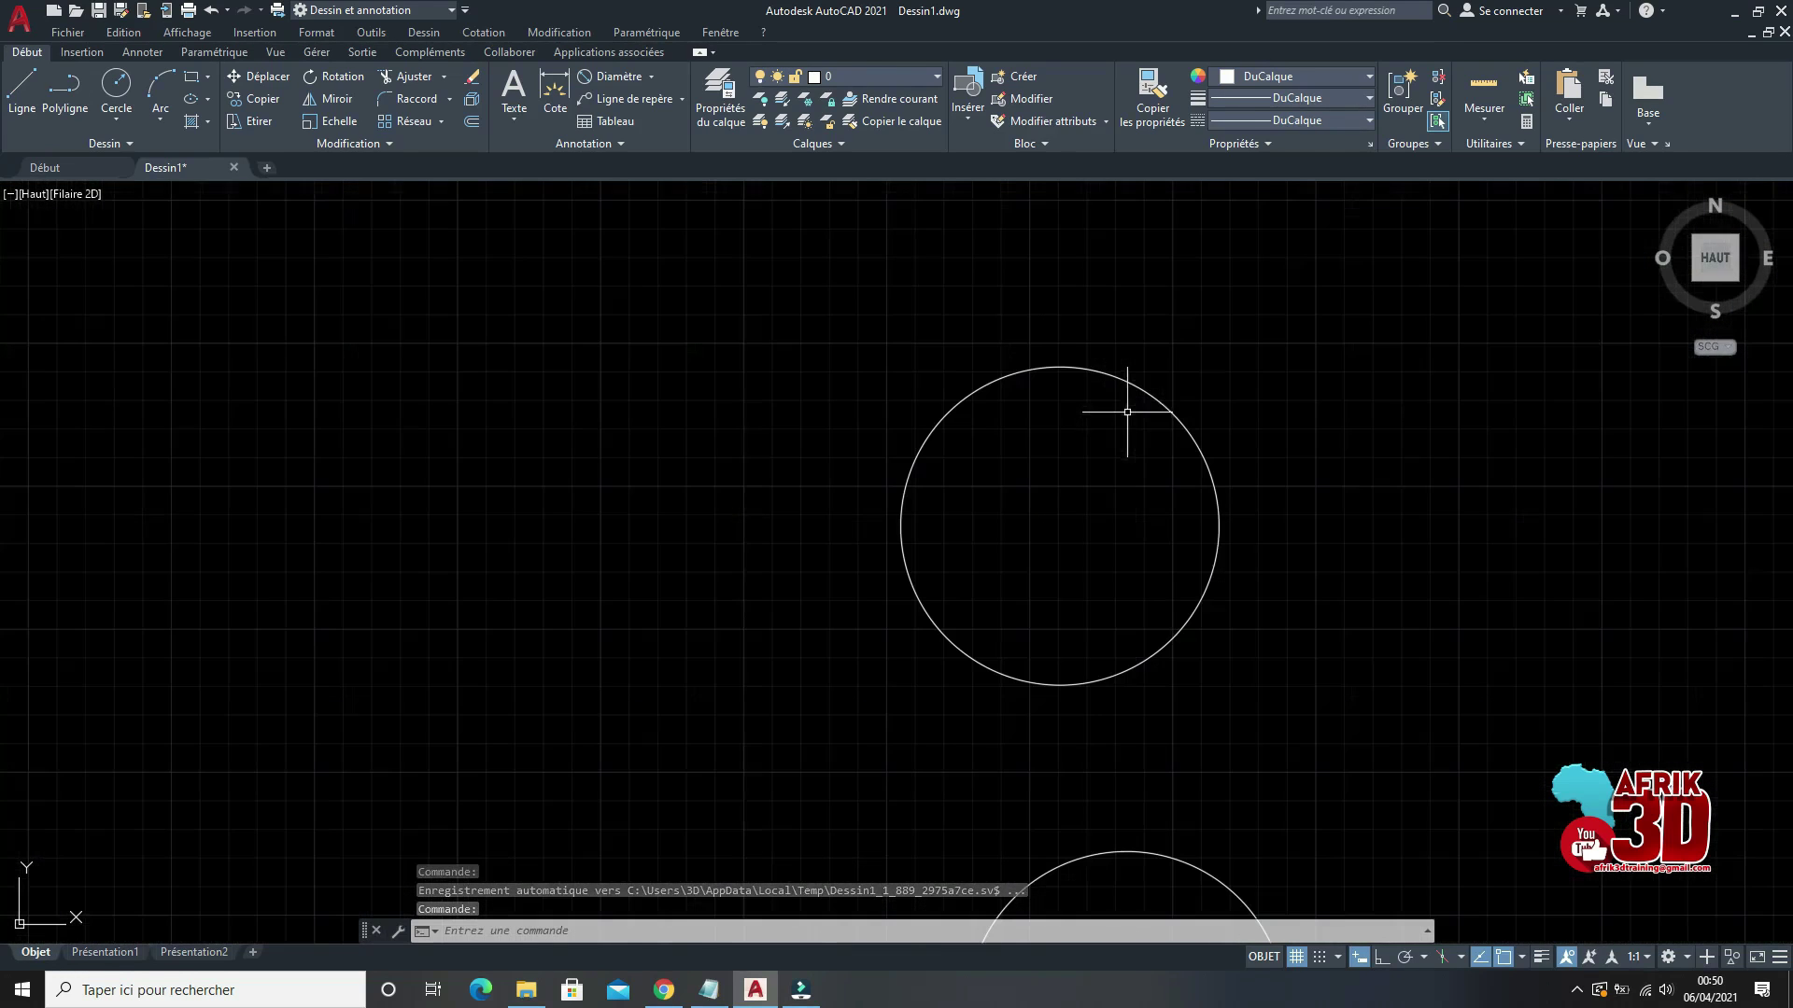
pyautogui.click(1738, 239)
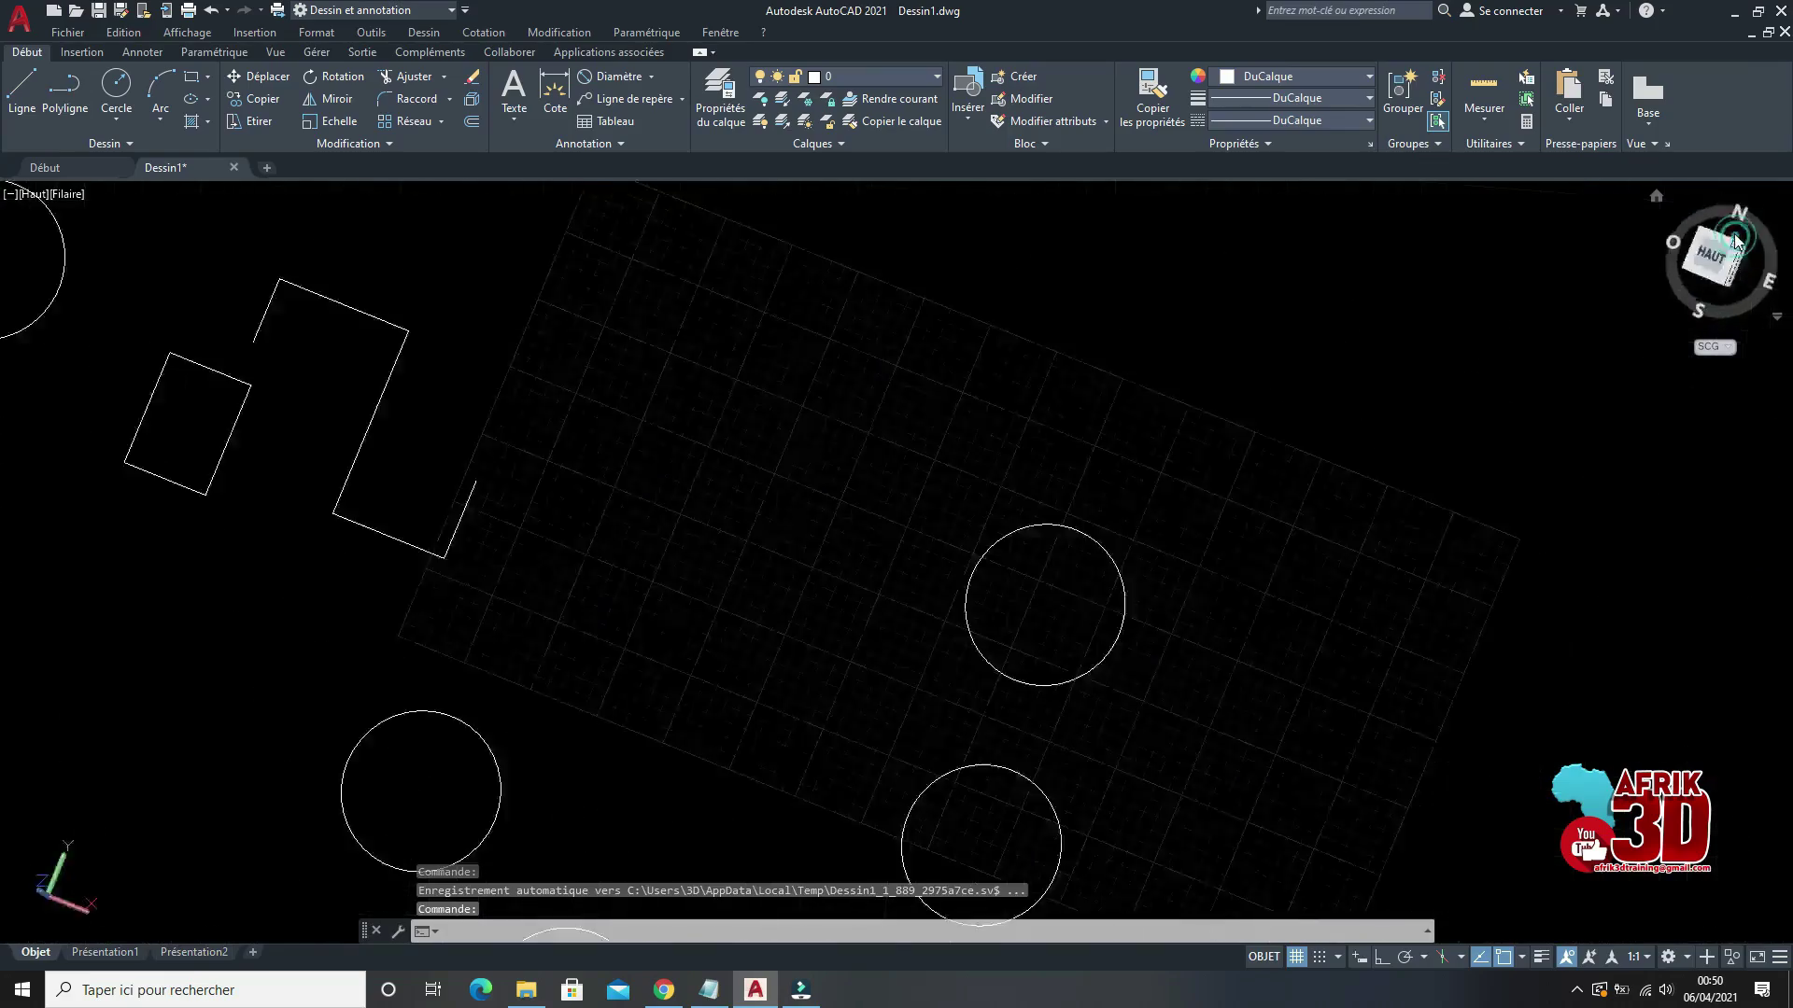
pyautogui.scroll(-3, 780, 647)
pyautogui.scroll(5, 872, 600)
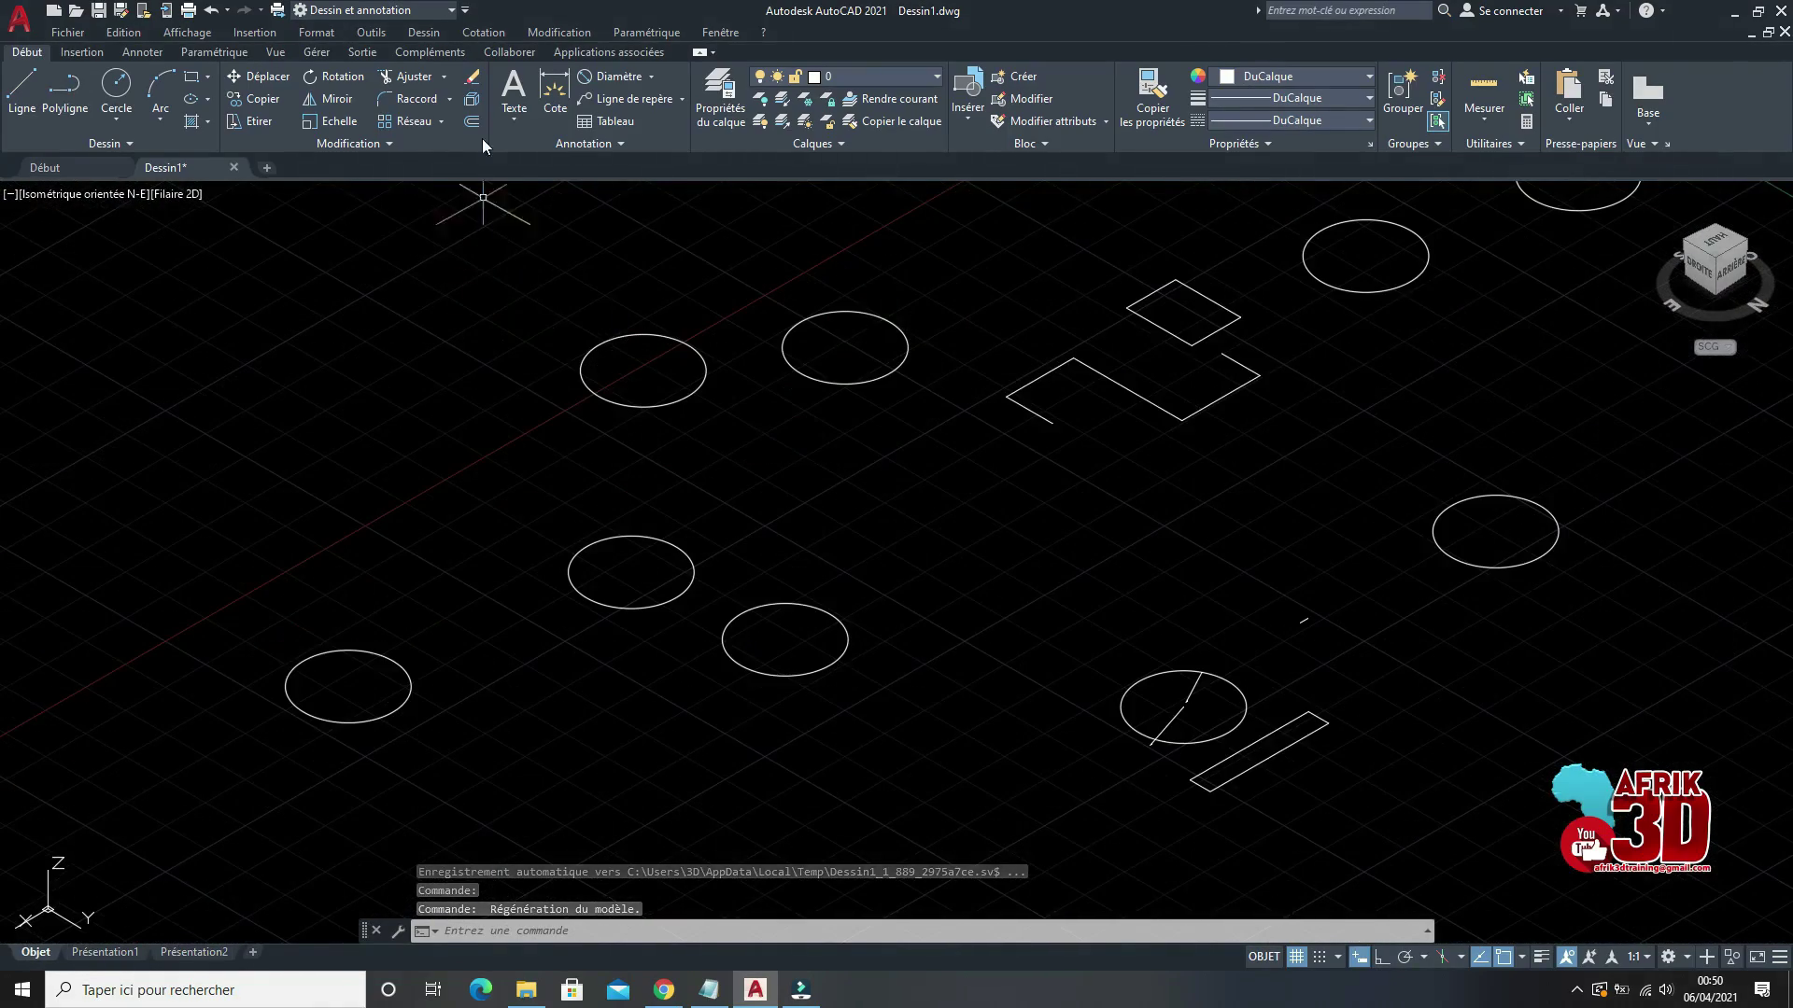
pyautogui.click(453, 11)
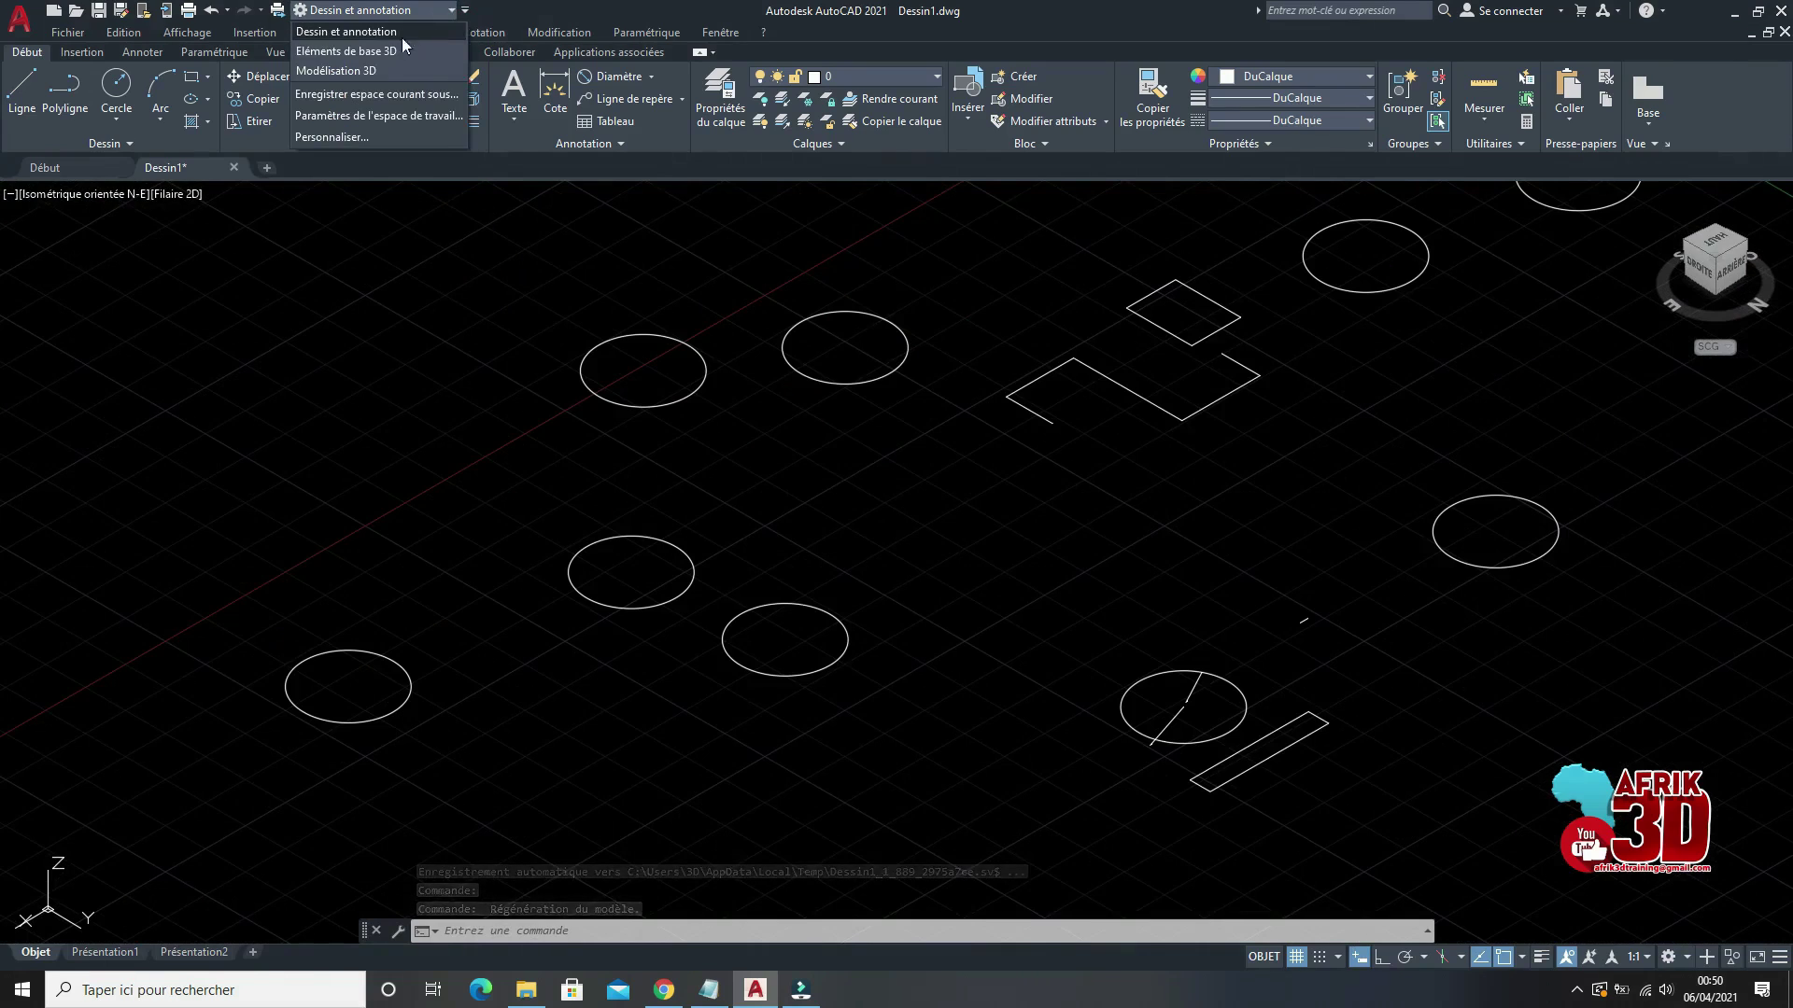
pyautogui.click(365, 72)
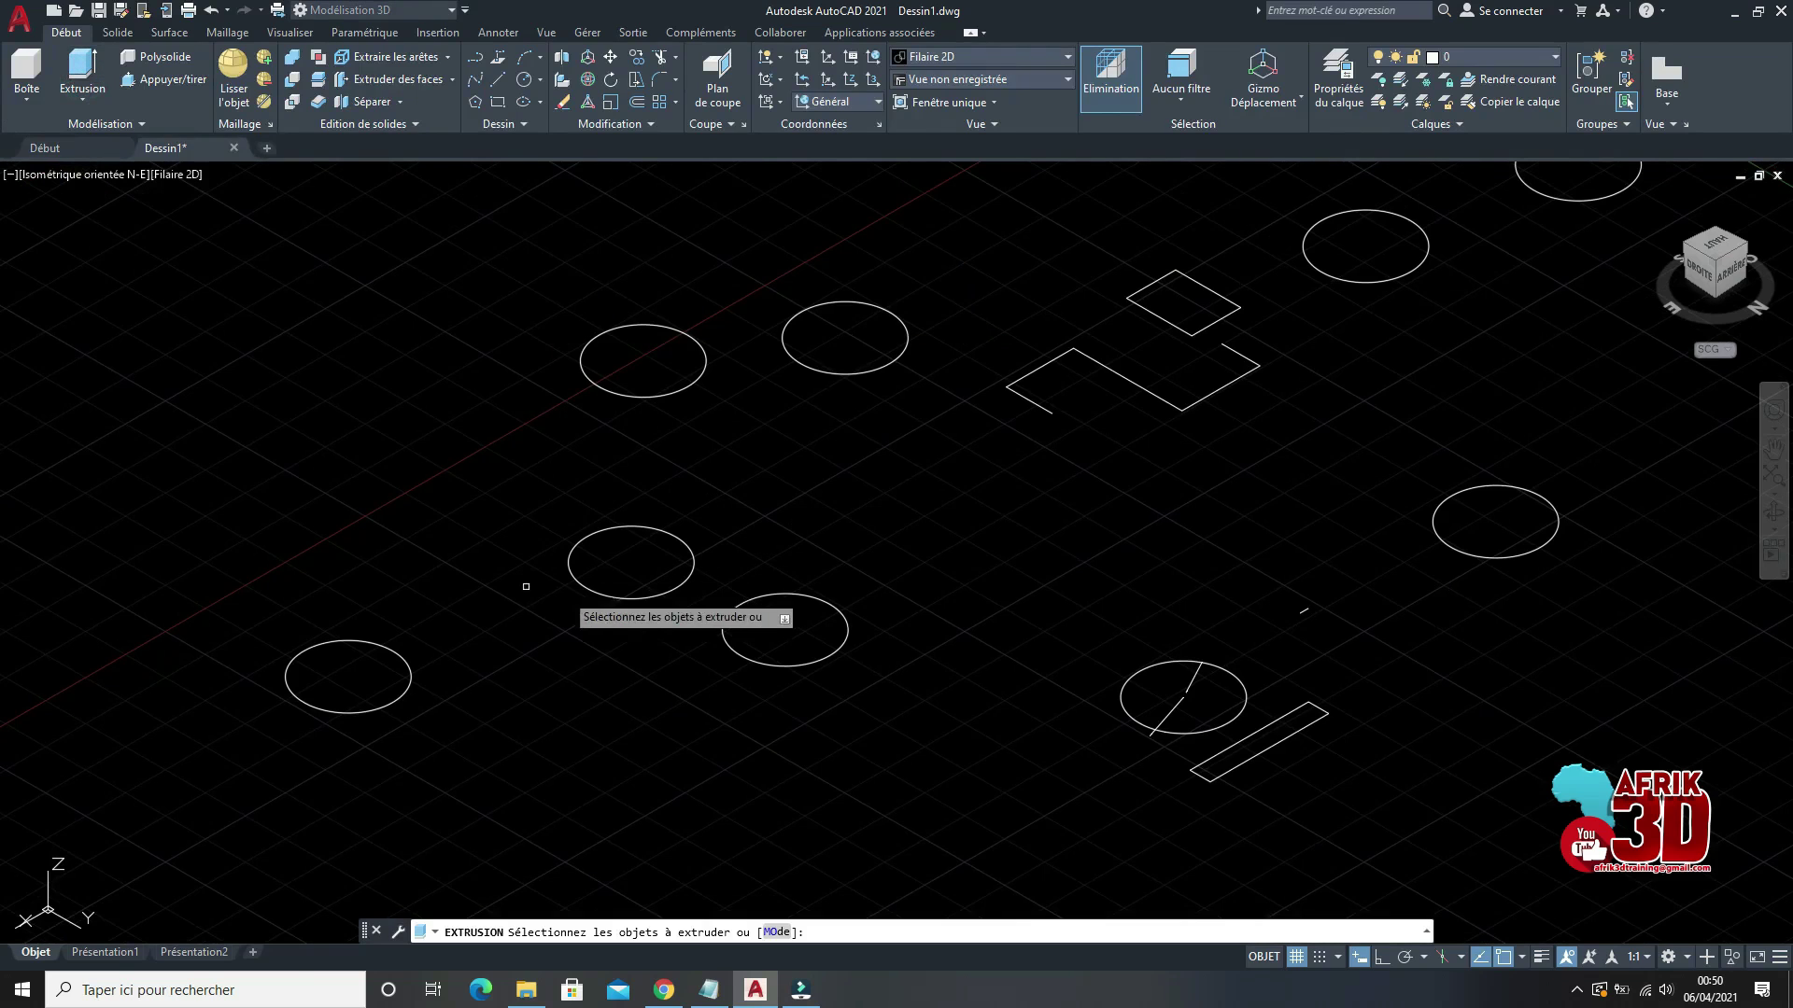
# Step: Extrude the lower-left circle upward into a solid cylinder
pyautogui.click(618, 598)
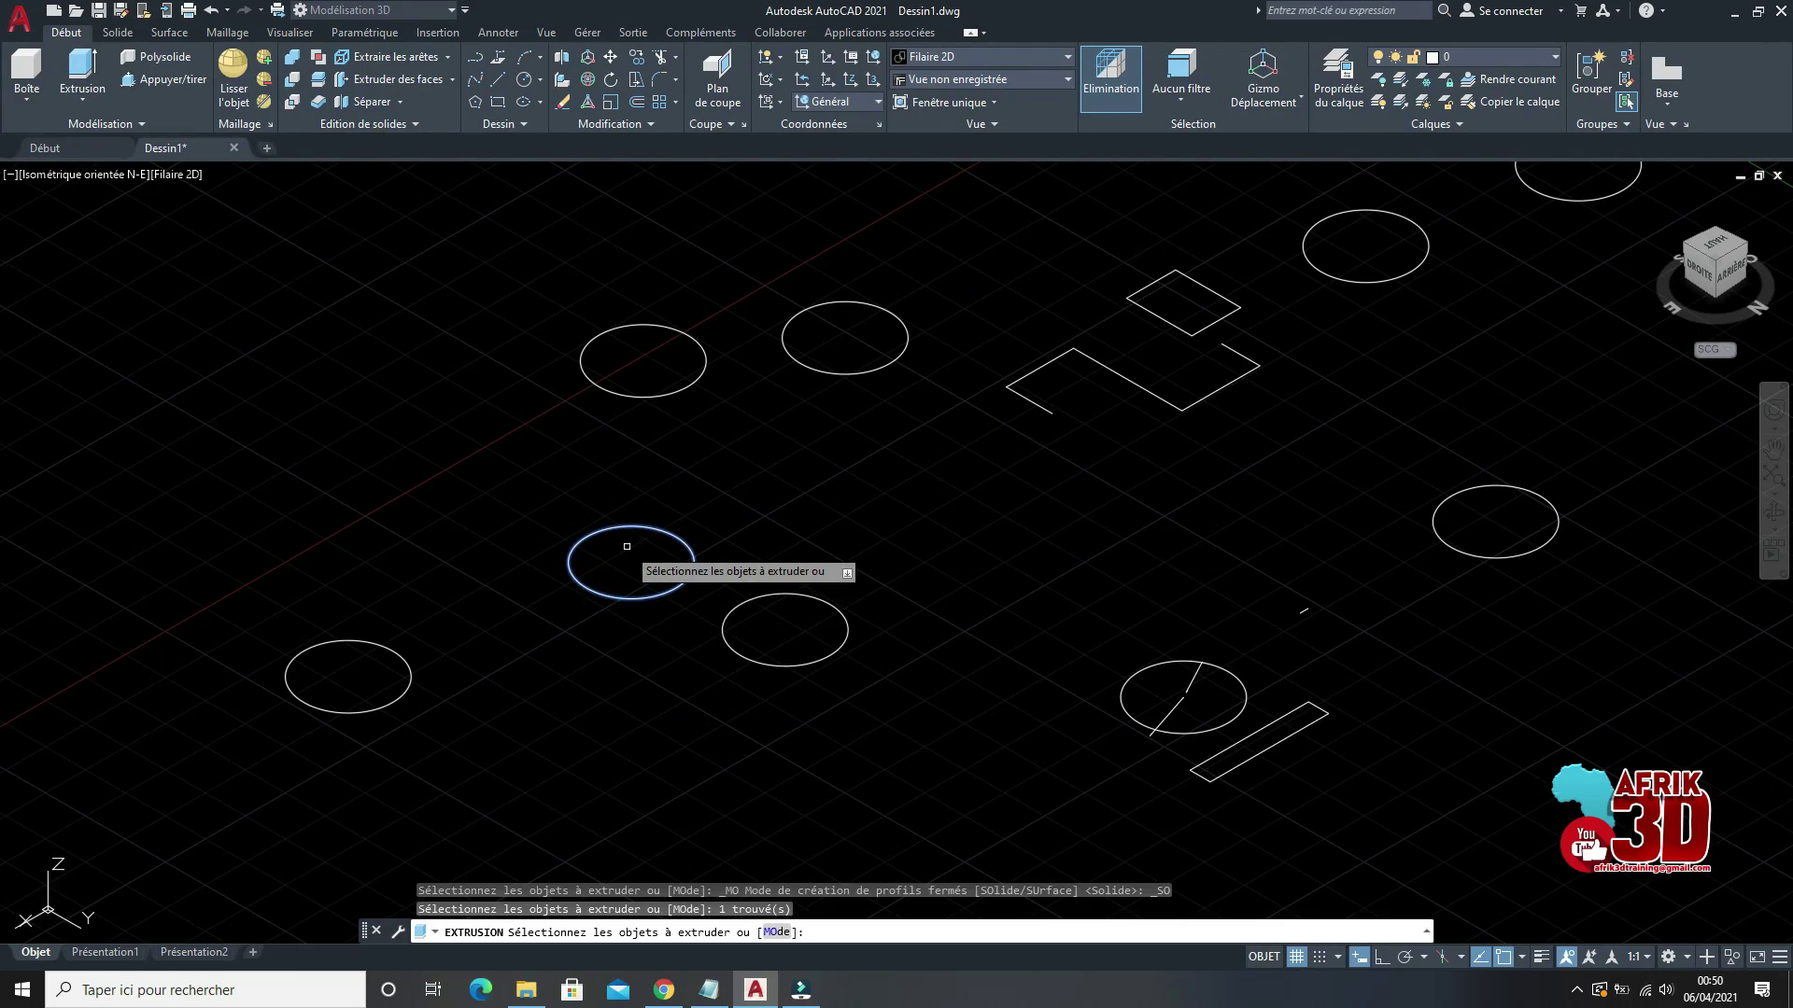
pyautogui.press('Return')
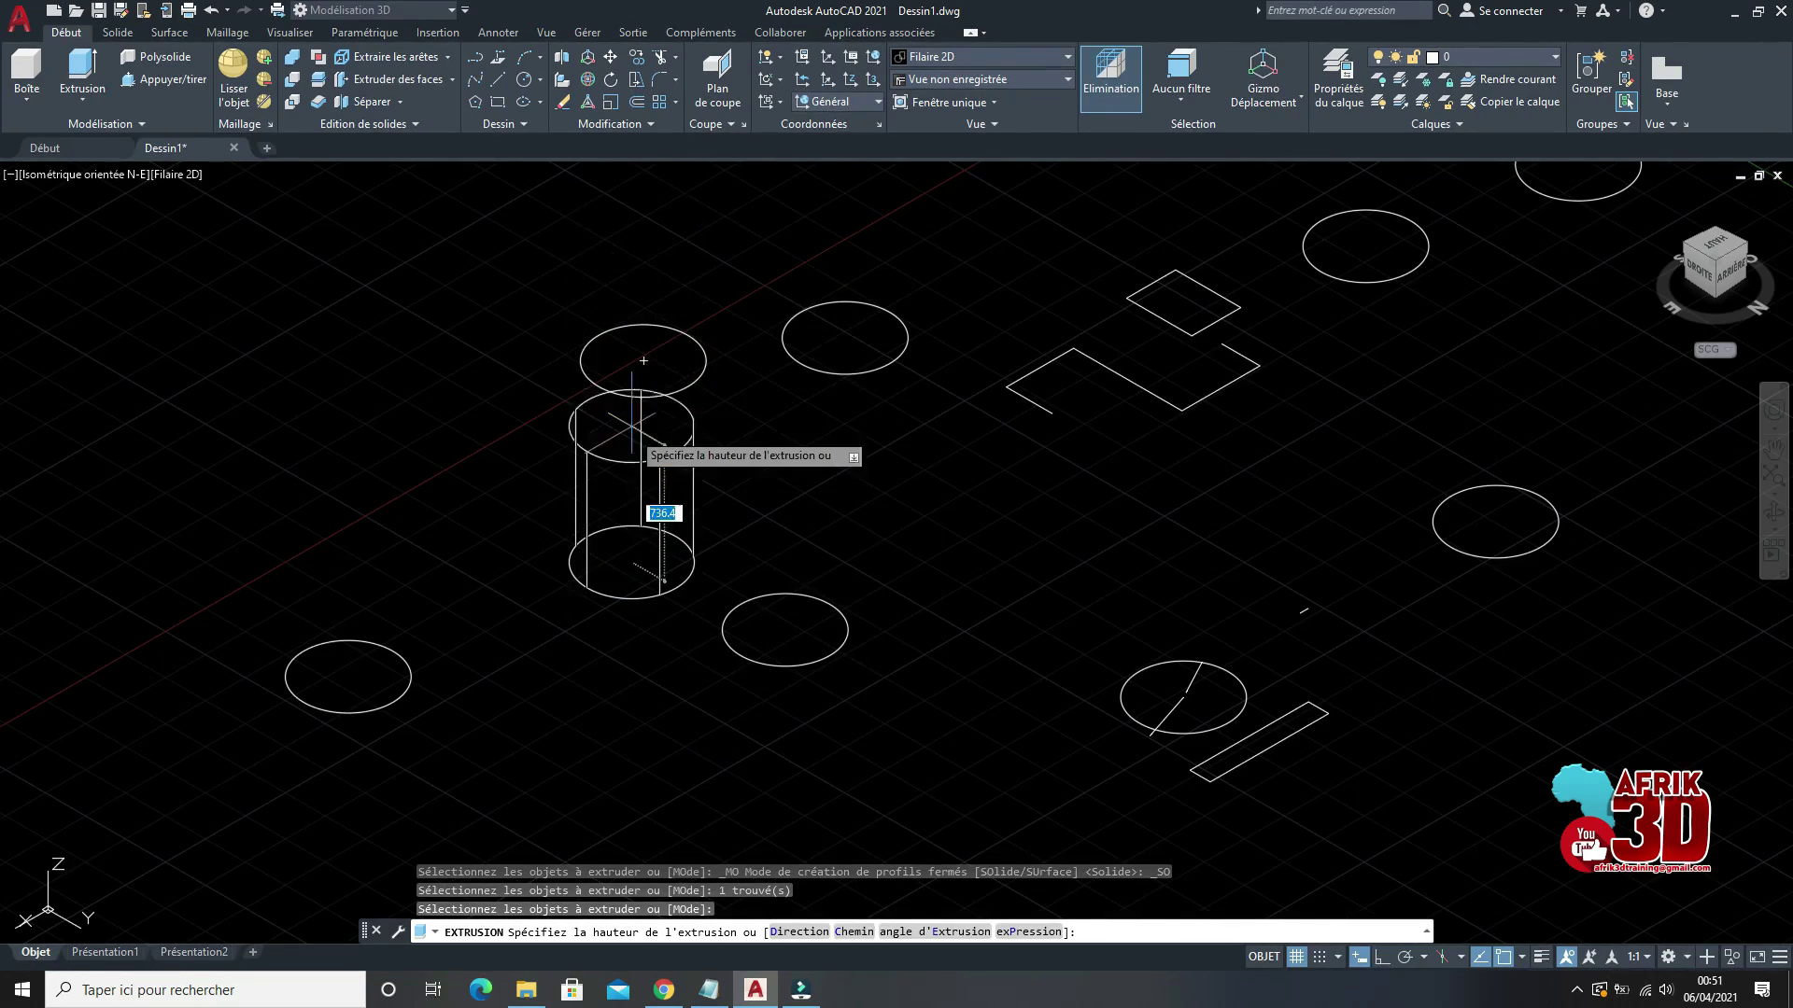
pyautogui.click(643, 360)
pyautogui.scroll(5, 621, 453)
pyautogui.scroll(-5, 548, 420)
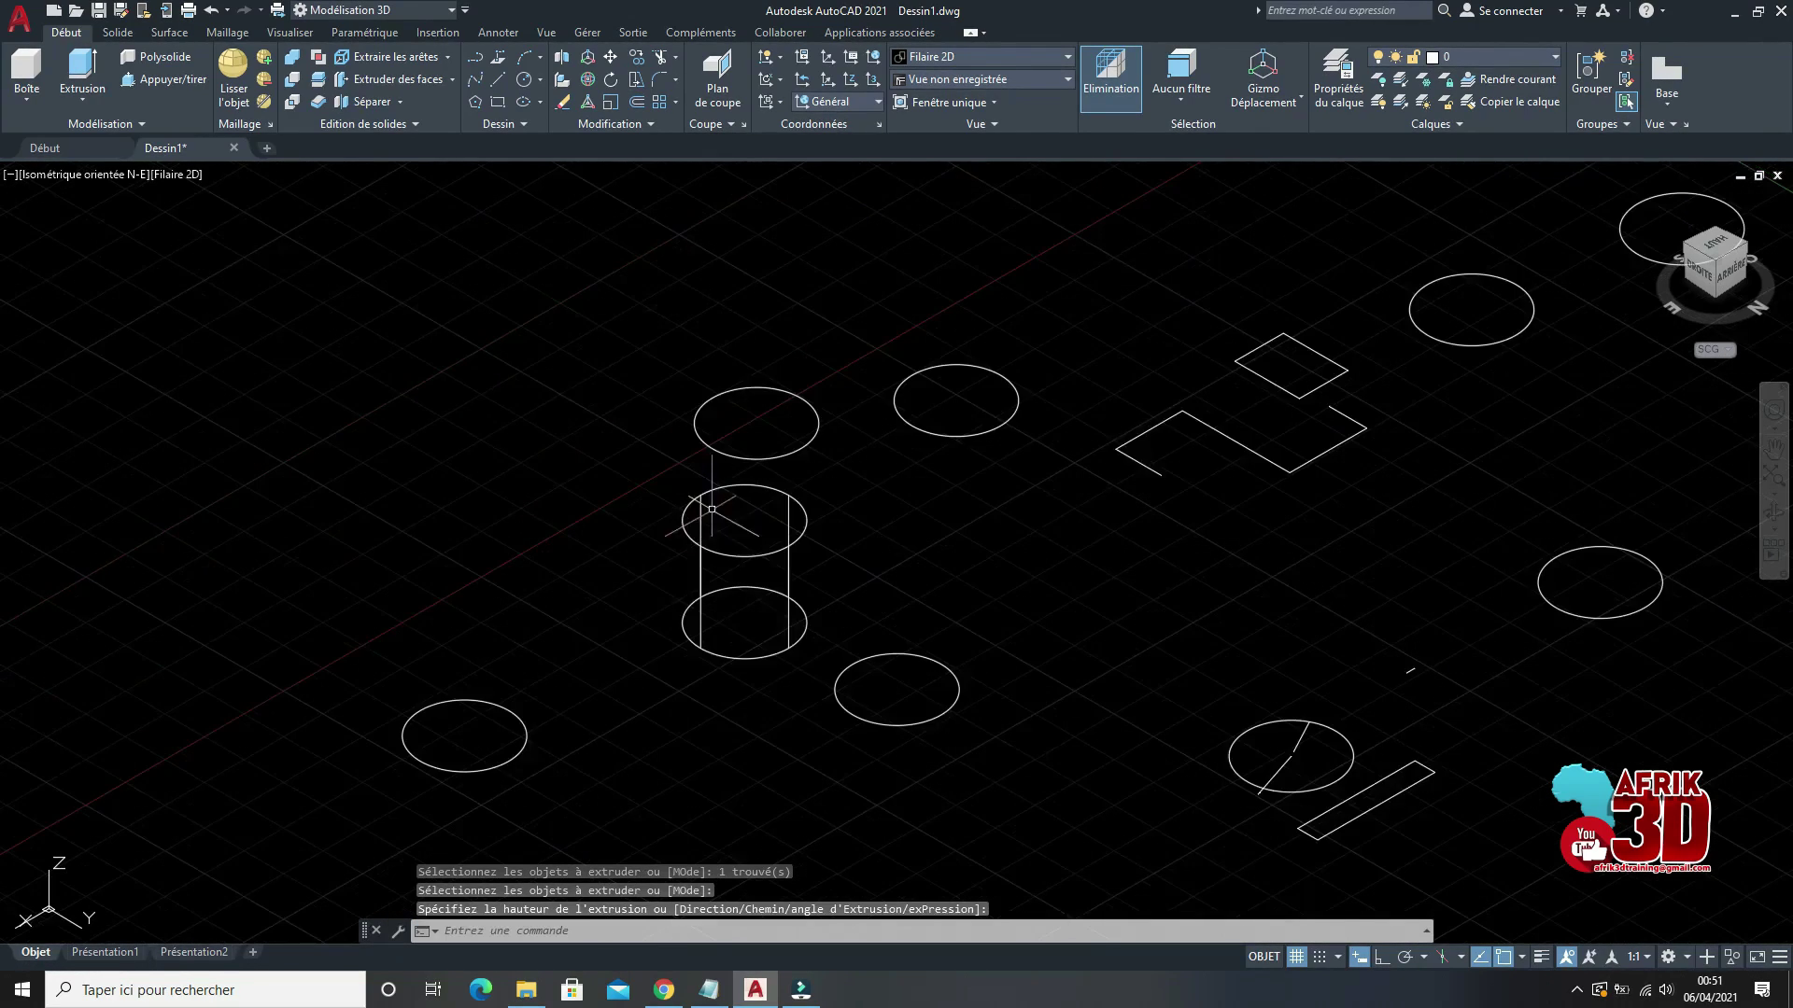
pyautogui.scroll(2, 701, 513)
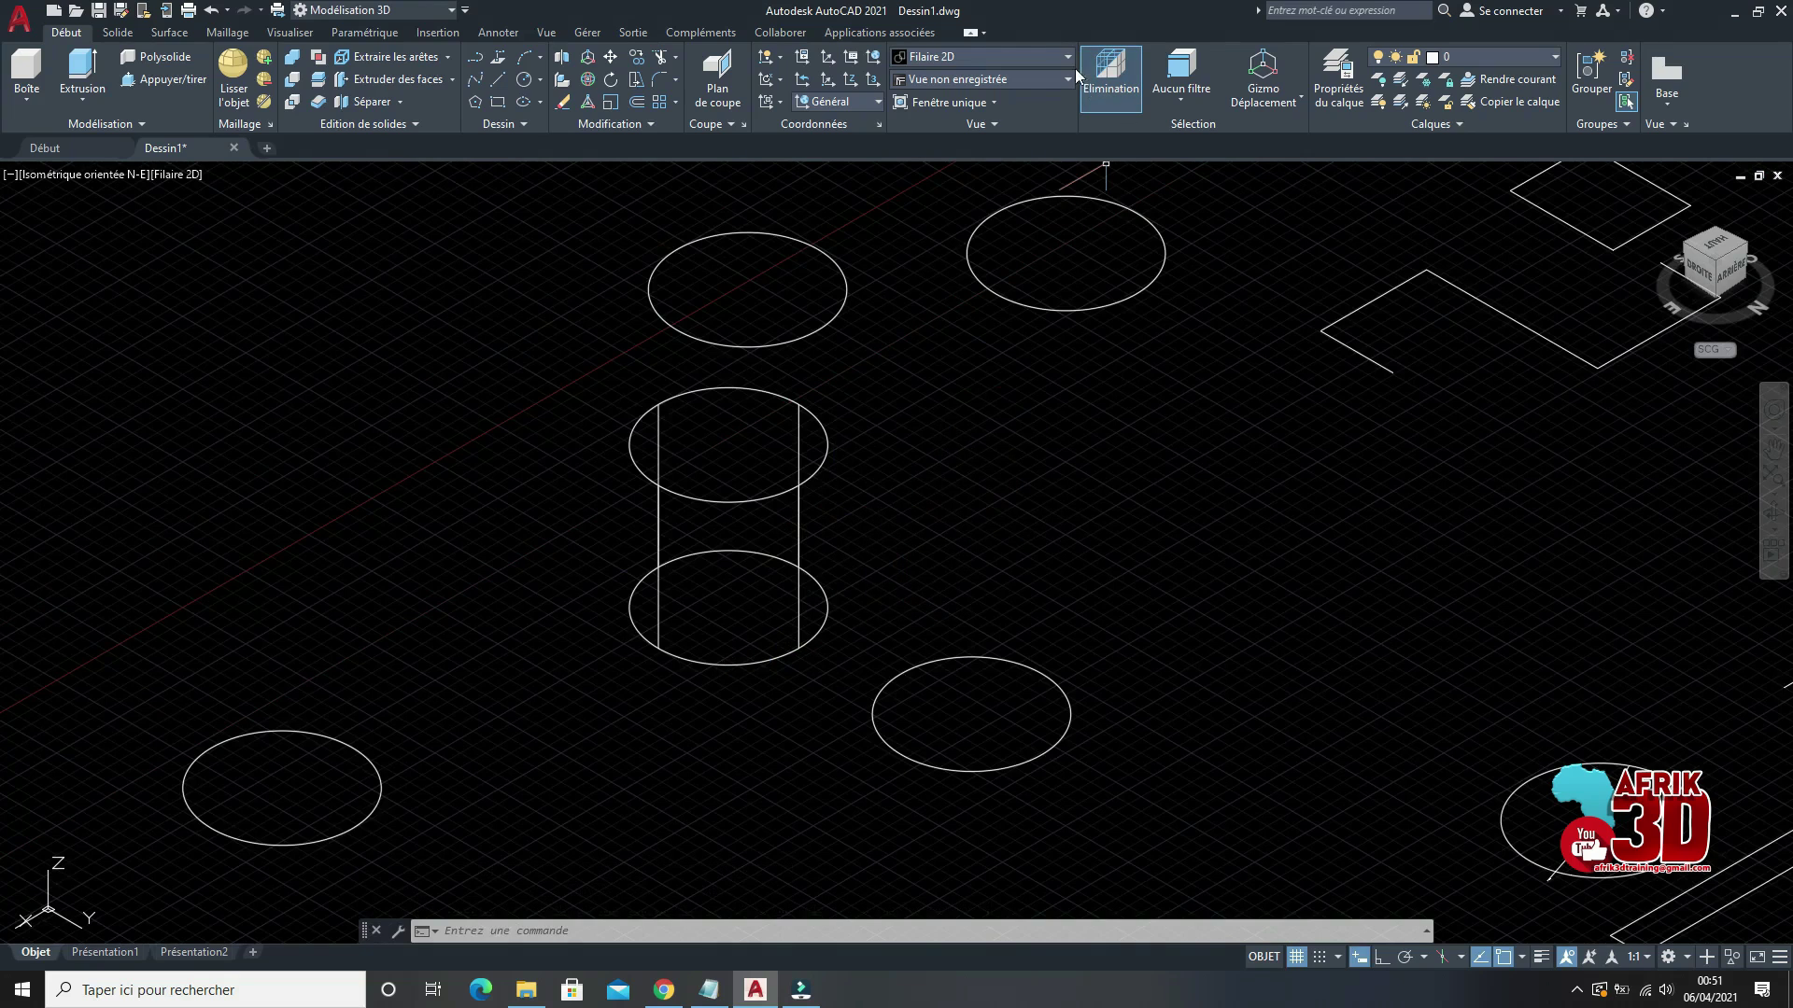
# Step: Apply the Esquisse visual style and orbit around the cylinder
pyautogui.click(930, 60)
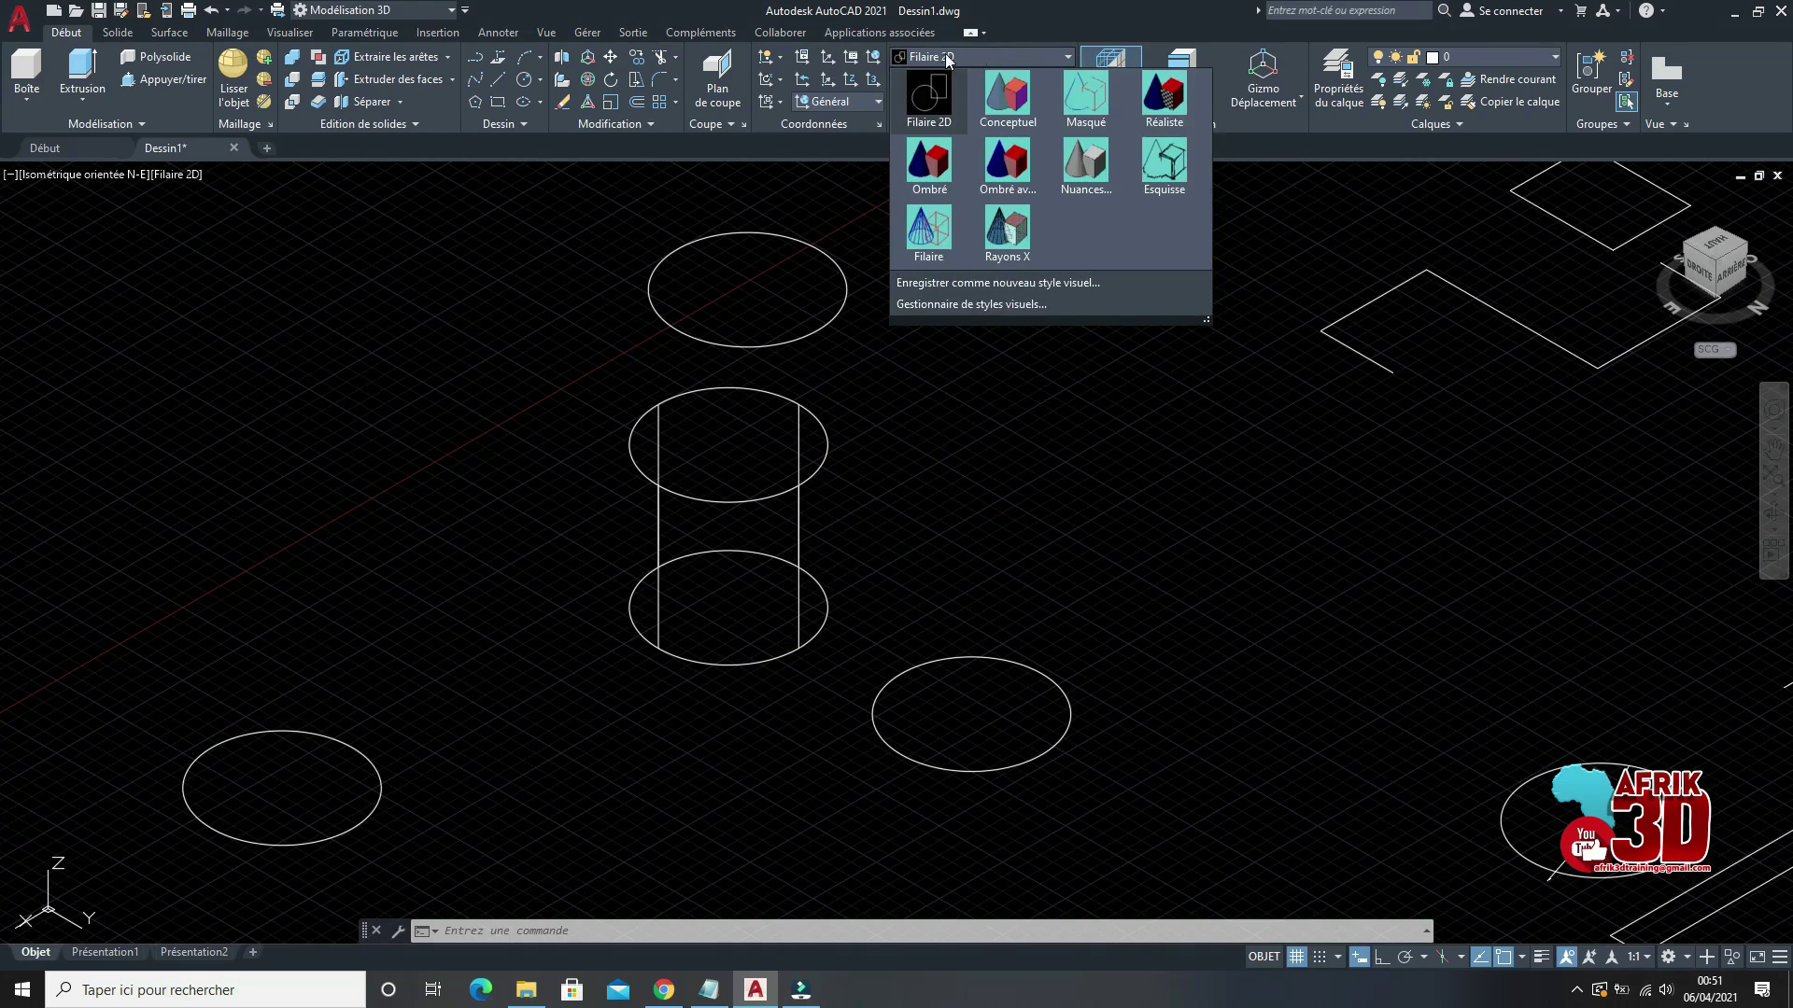
pyautogui.click(1022, 64)
pyautogui.click(1020, 60)
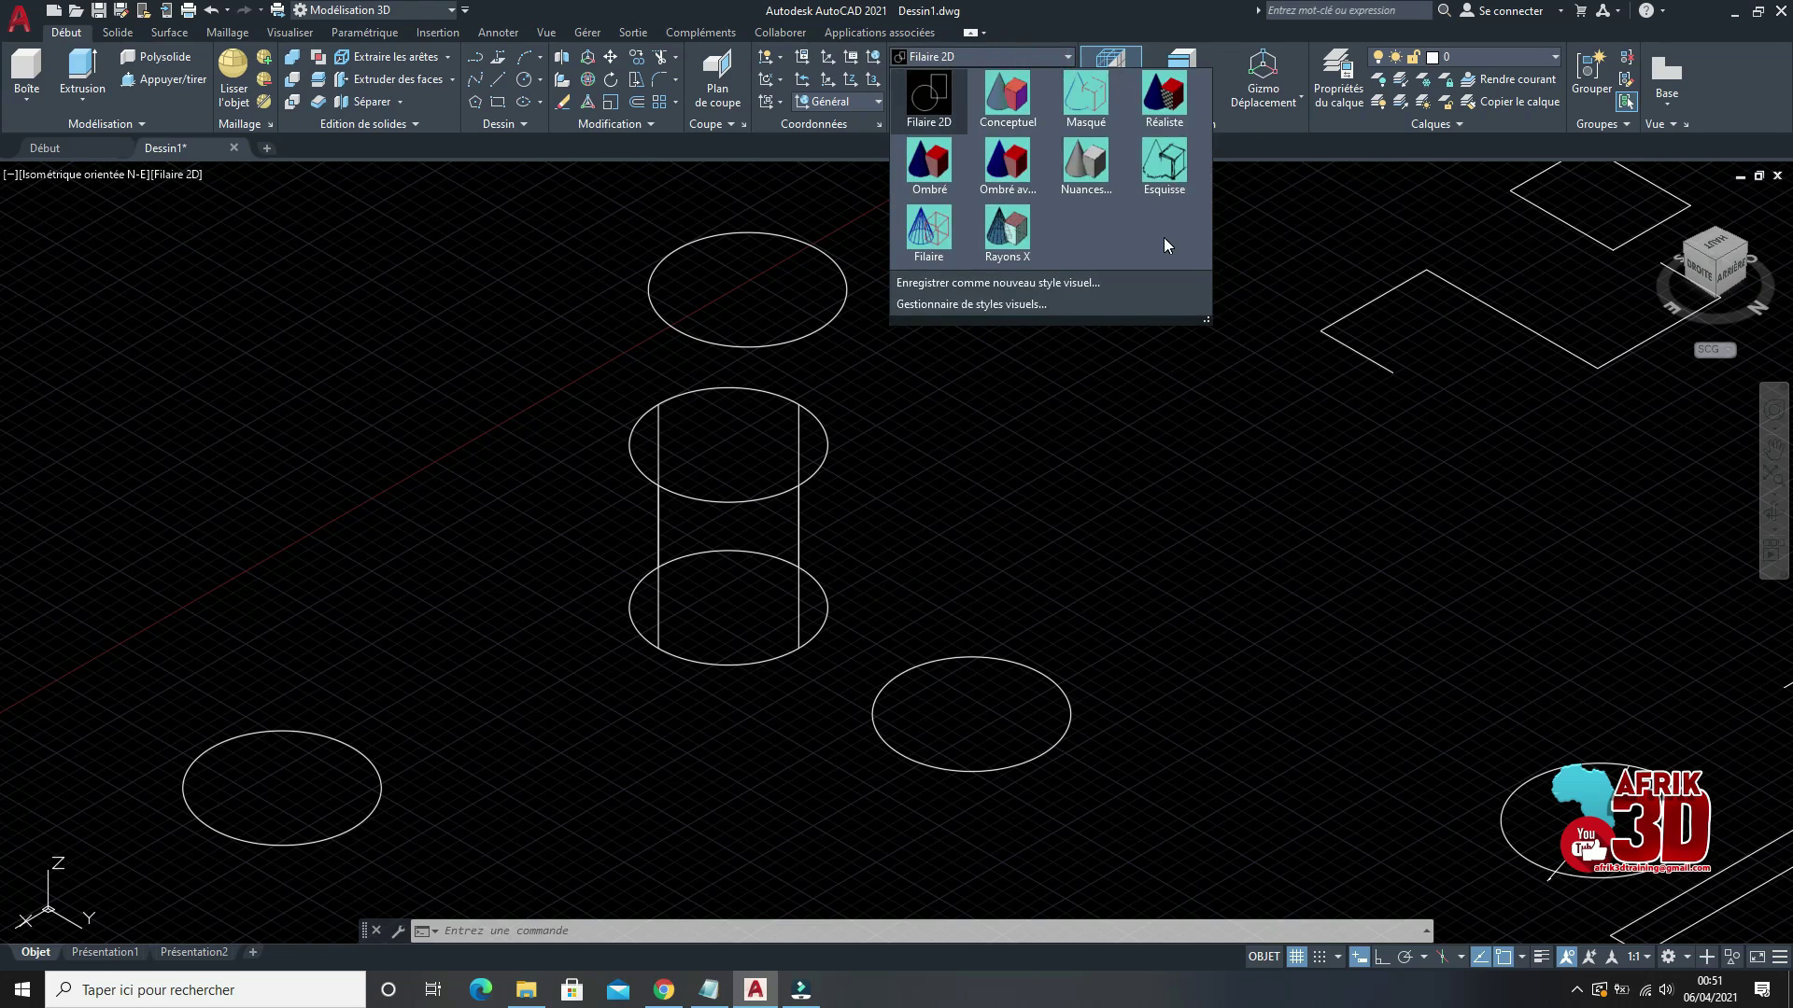
pyautogui.click(1164, 164)
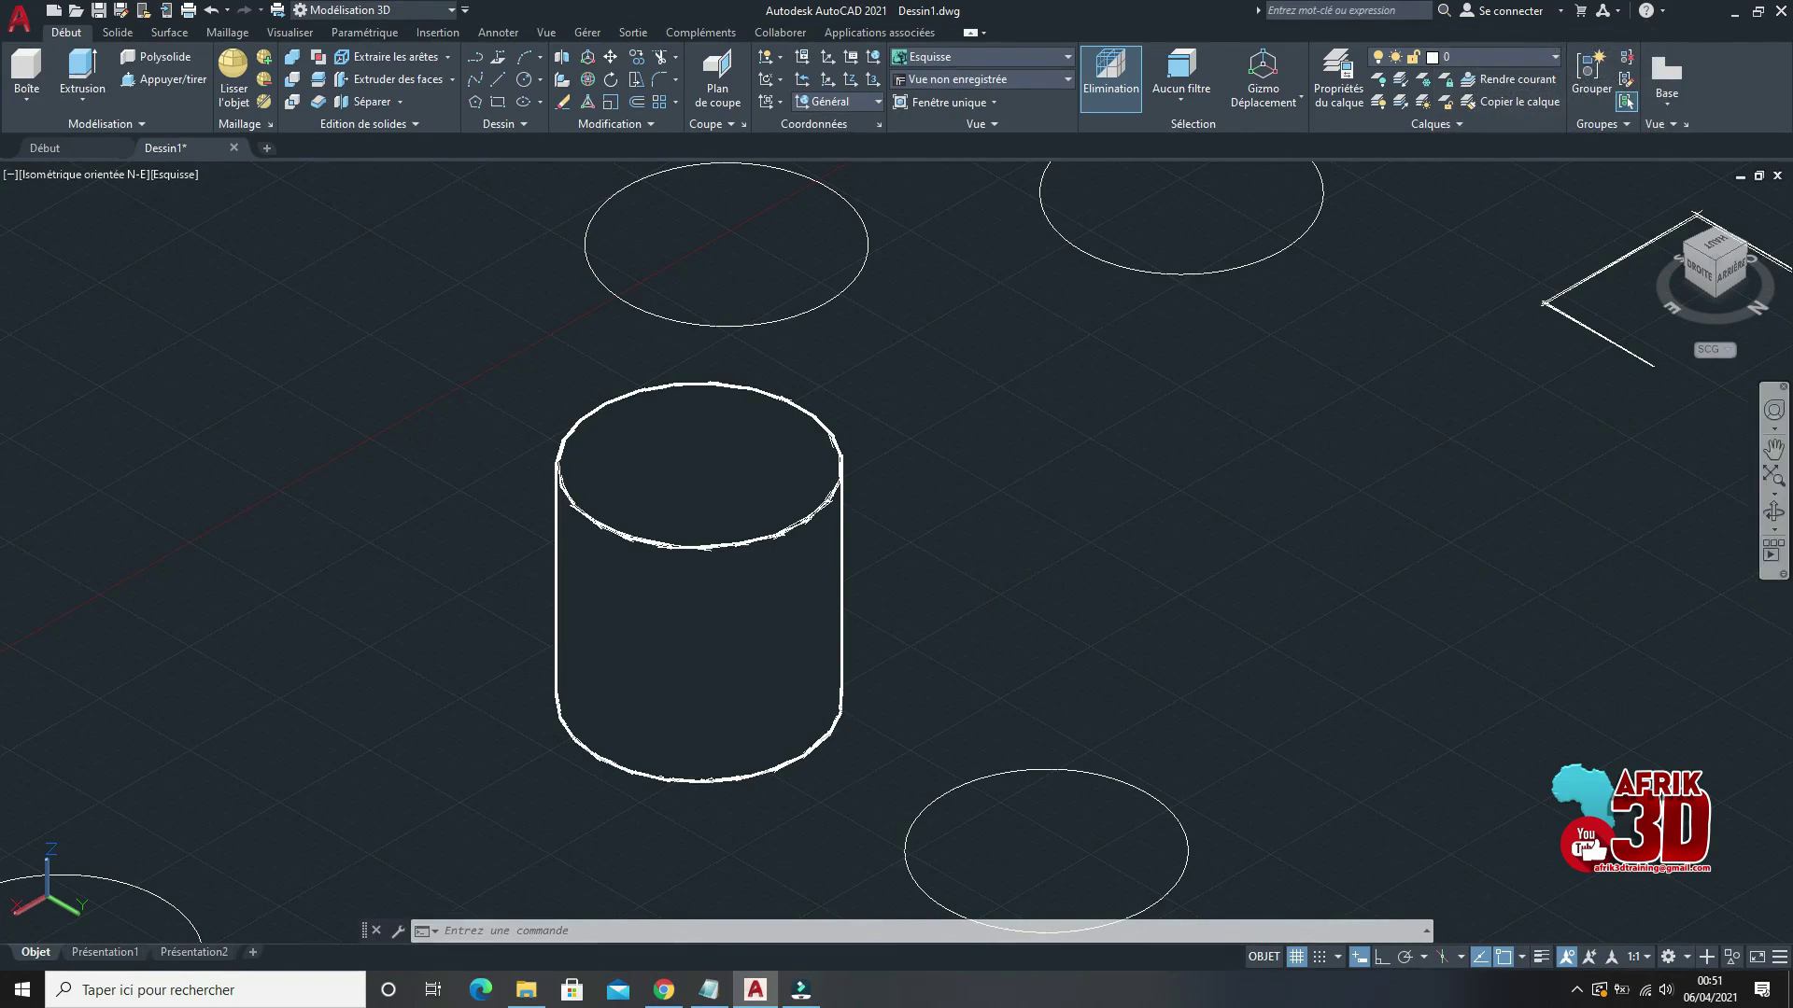
pyautogui.click(1771, 509)
pyautogui.moveTo(1009, 668); pyautogui.dragTo(908, 452)
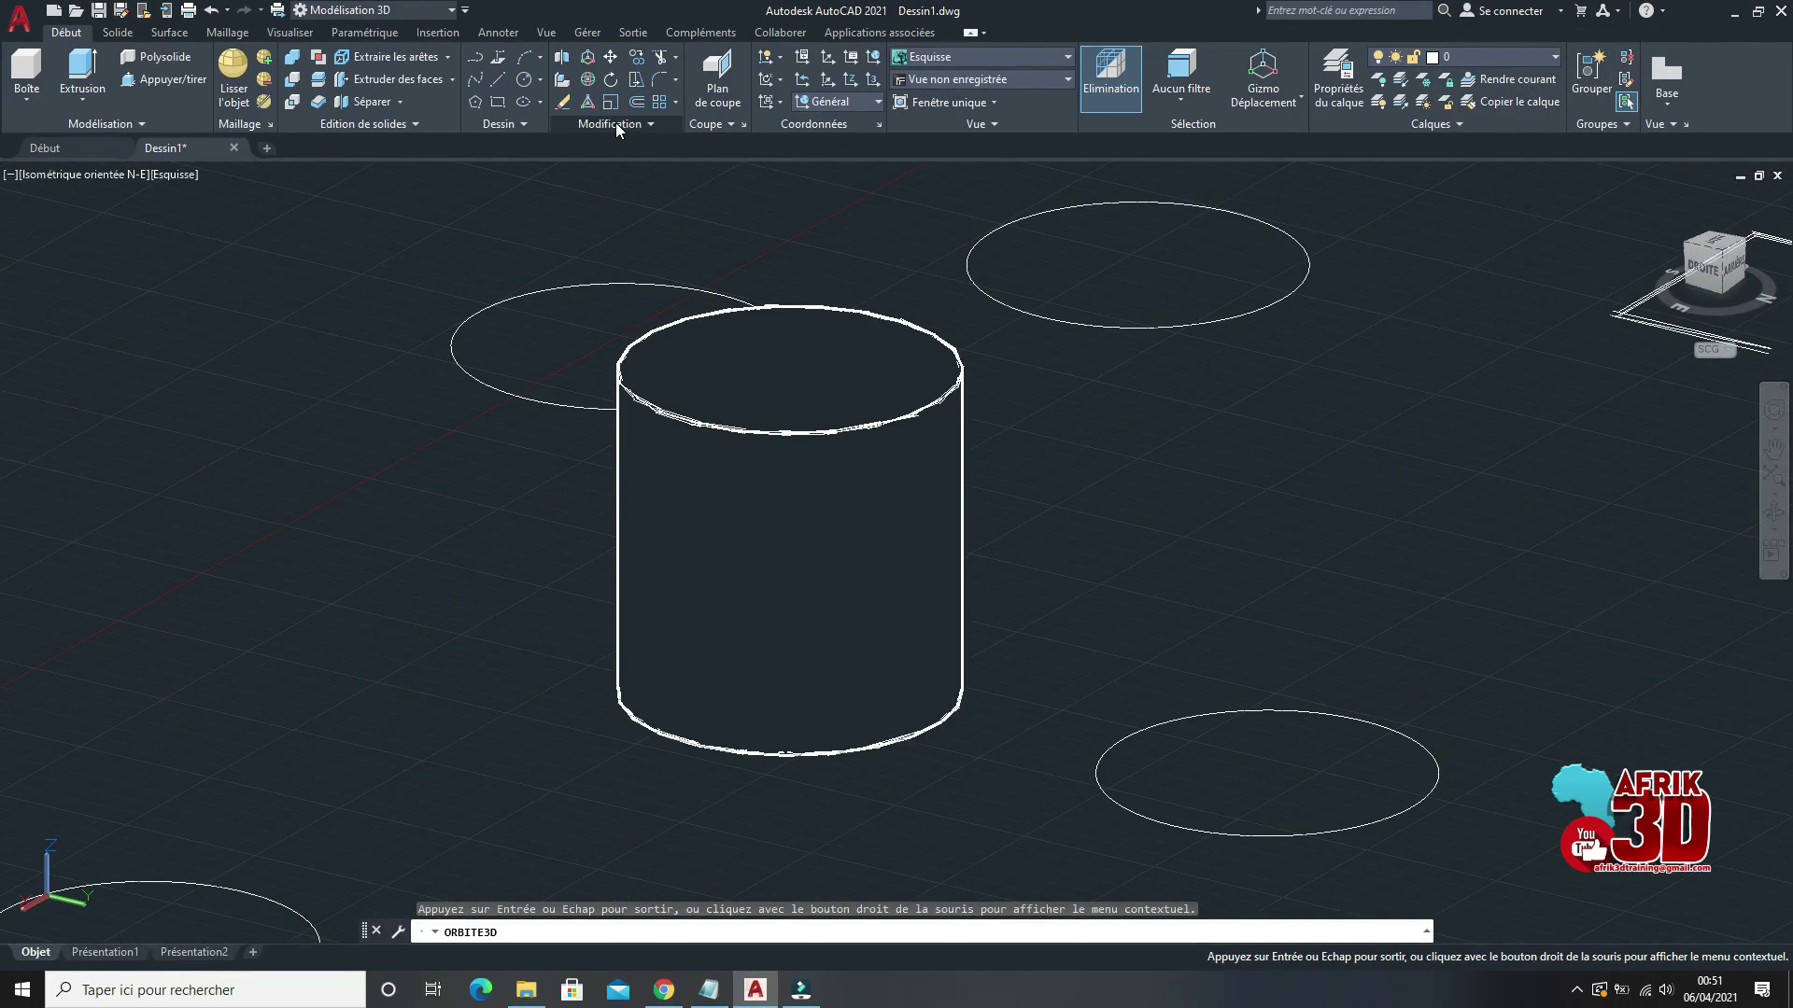
# Step: Switch to the Réaliste visual style and orbit to inspect the shaded cylinder
pyautogui.click(1043, 57)
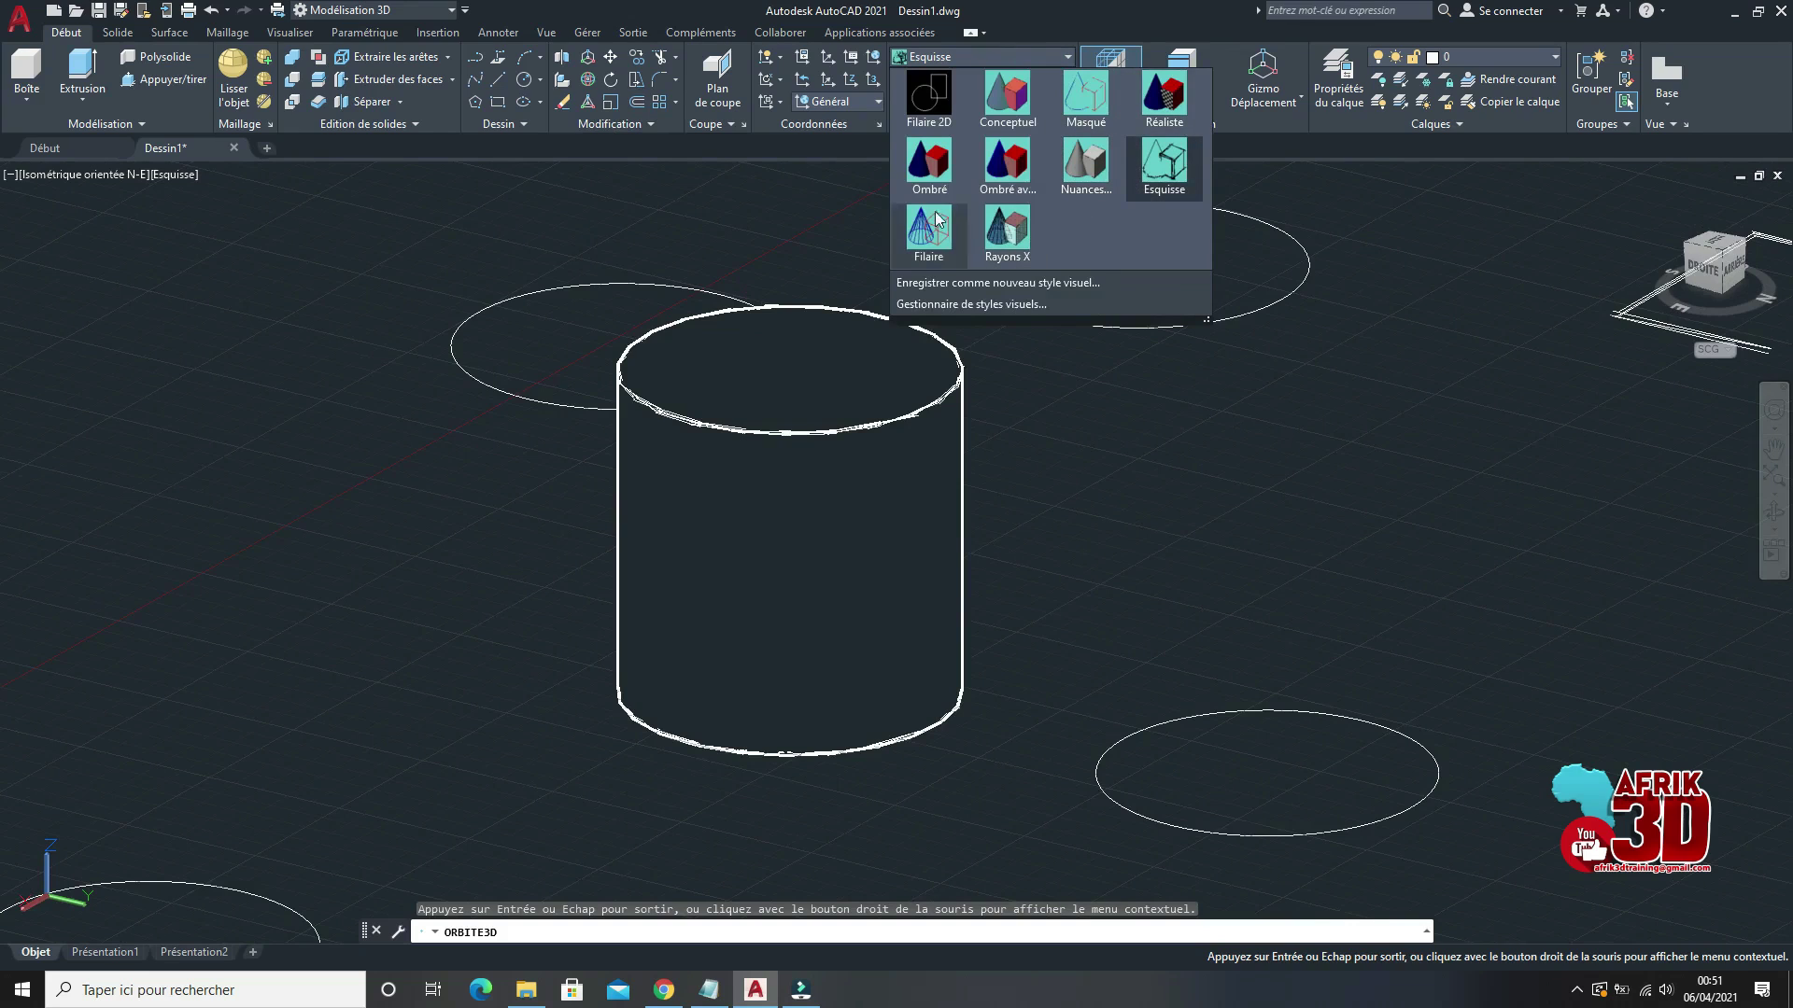
pyautogui.click(1158, 98)
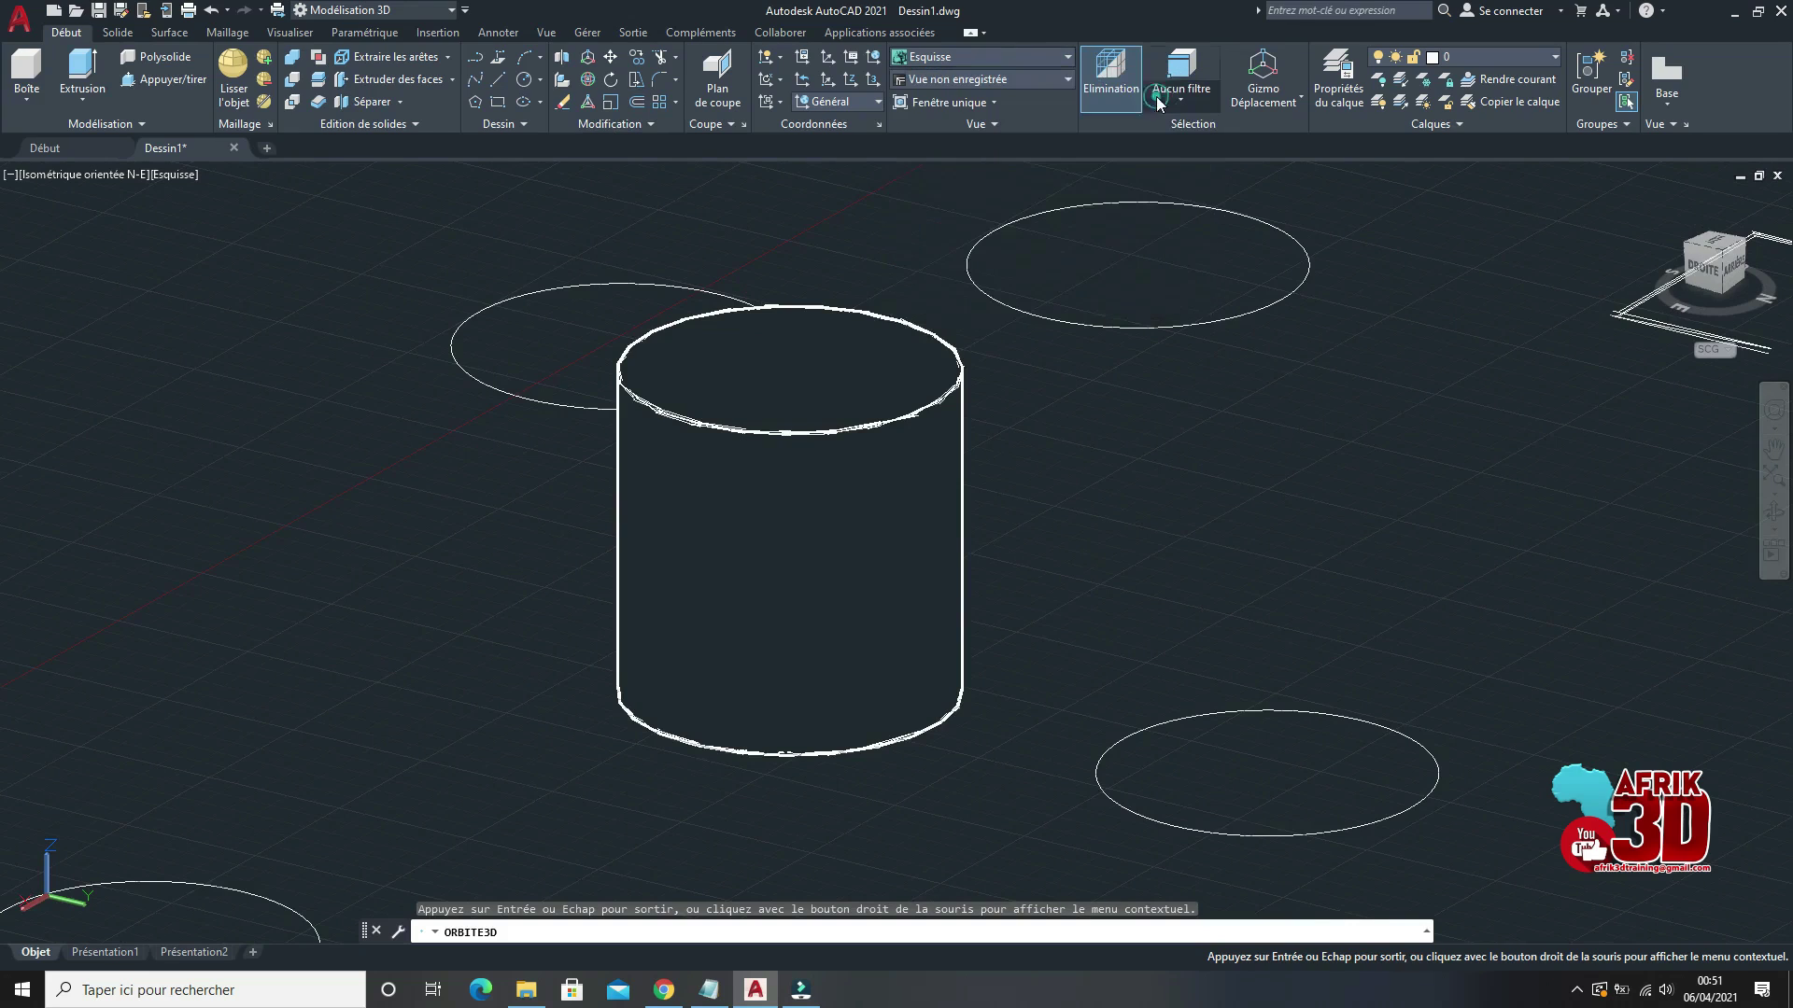
pyautogui.scroll(3, 840, 374)
pyautogui.keyDown('shift'); pyautogui.moveTo(970, 728); pyautogui.dragTo(1316, 612, button='middle'); pyautogui.keyUp('shift')
pyautogui.scroll(2, 739, 787)
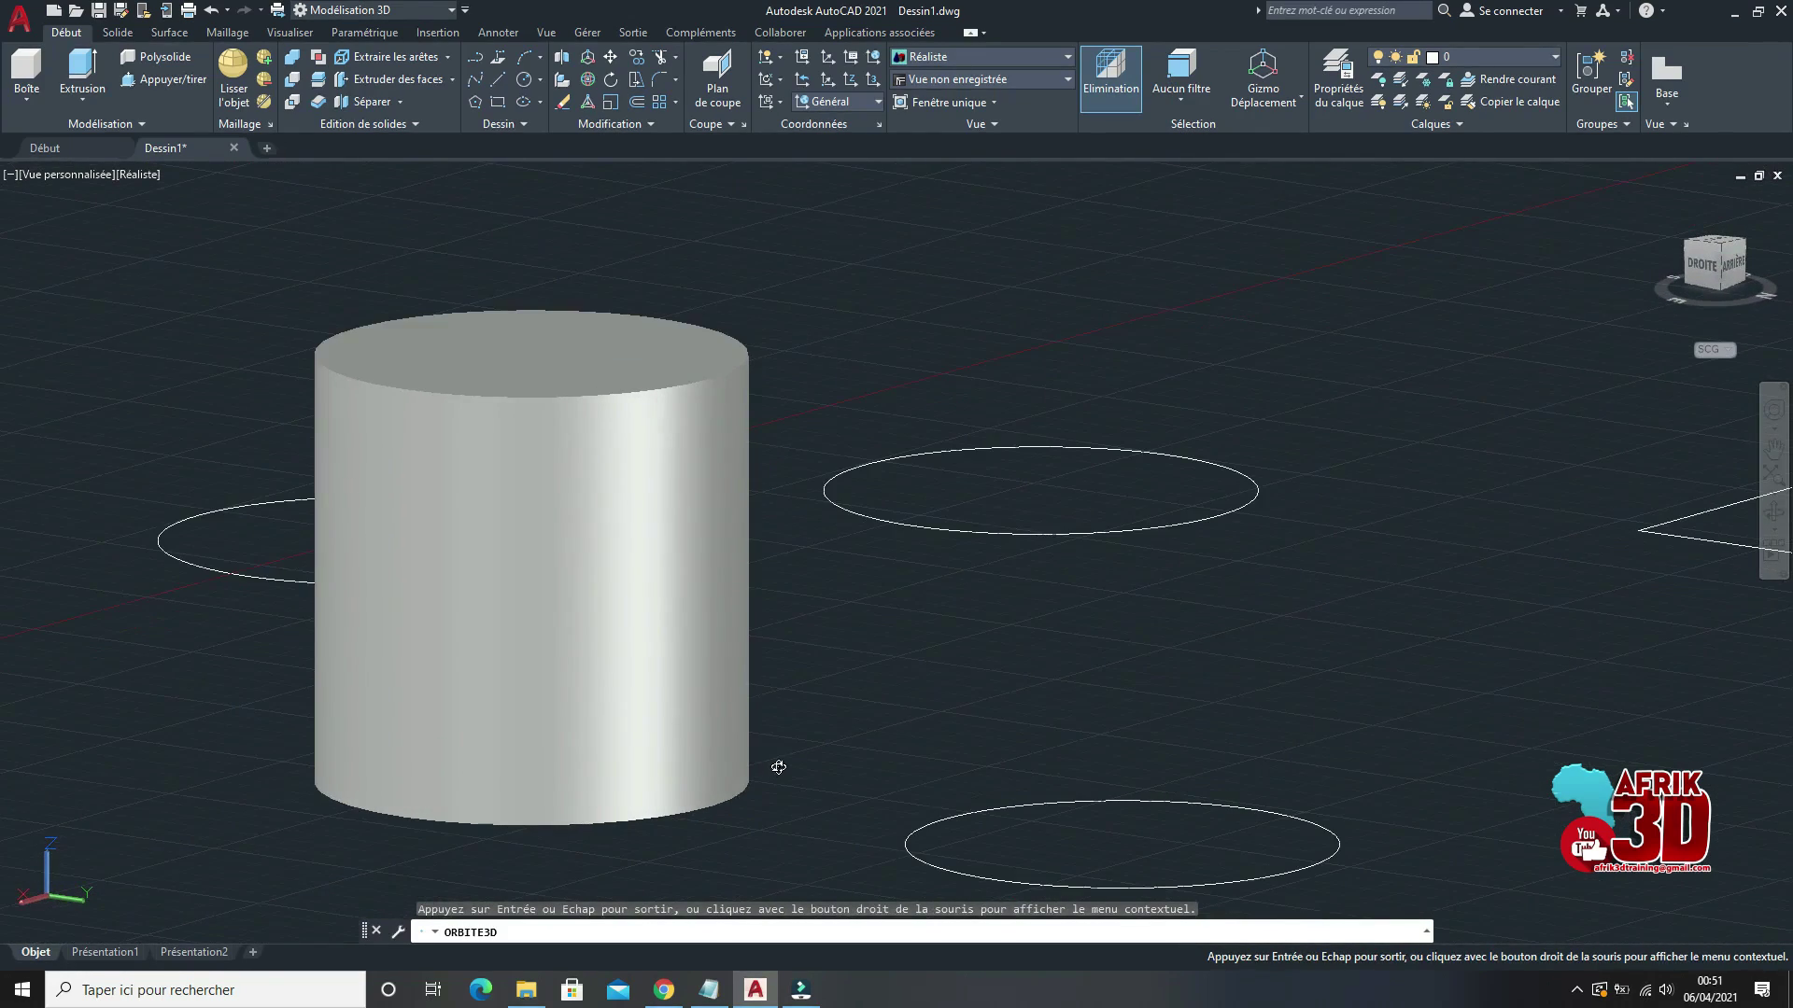
pyautogui.scroll(-2, 779, 767)
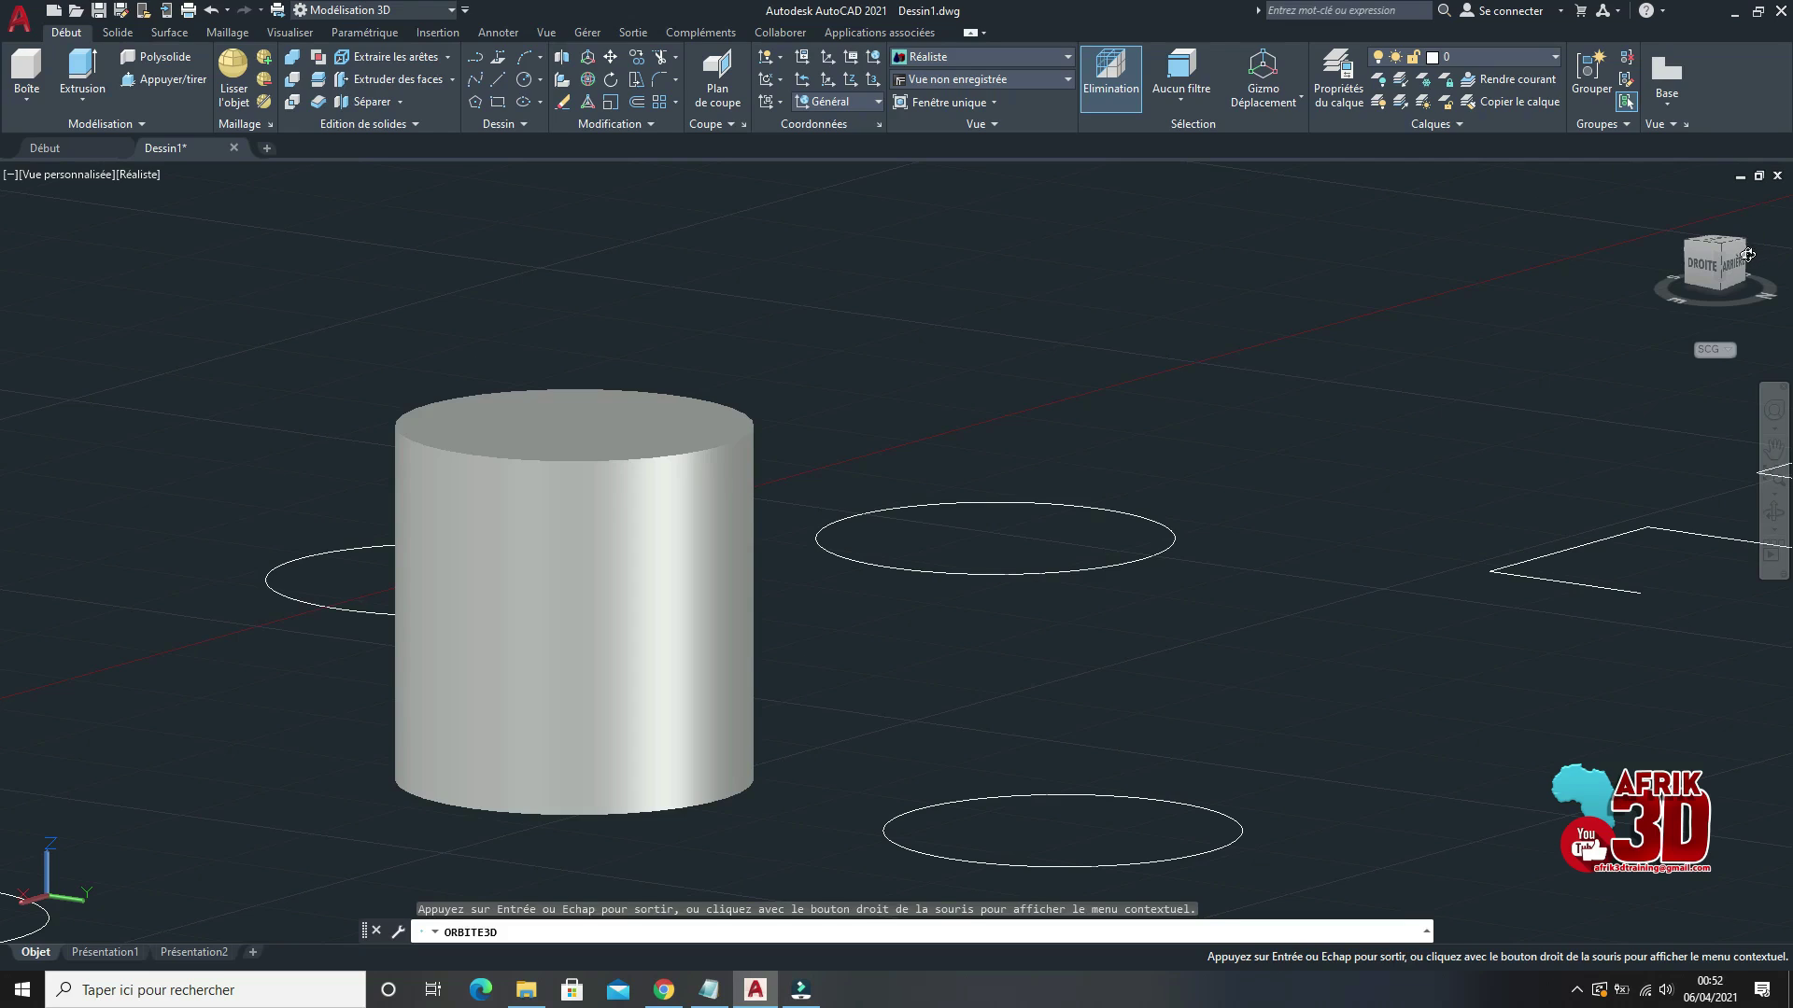
pyautogui.moveTo(1367, 465); pyautogui.dragTo(737, 775)
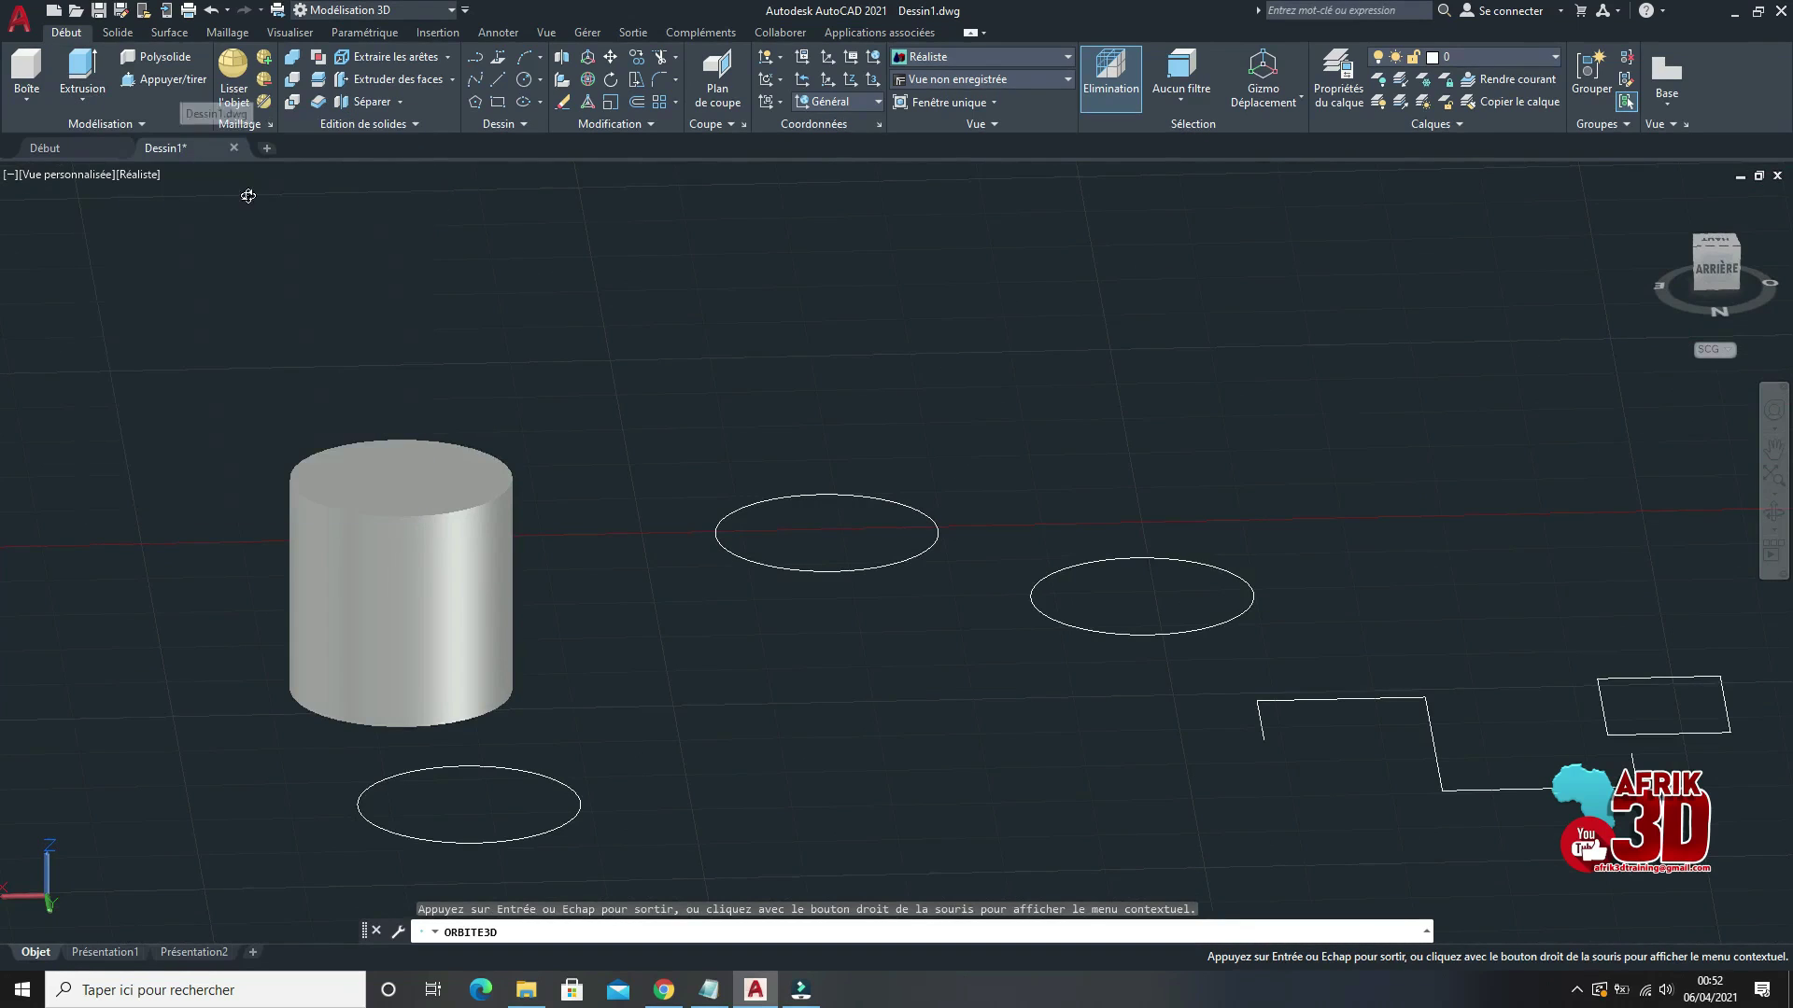
pyautogui.scroll(-2, 877, 495)
pyautogui.scroll(2, 613, 538)
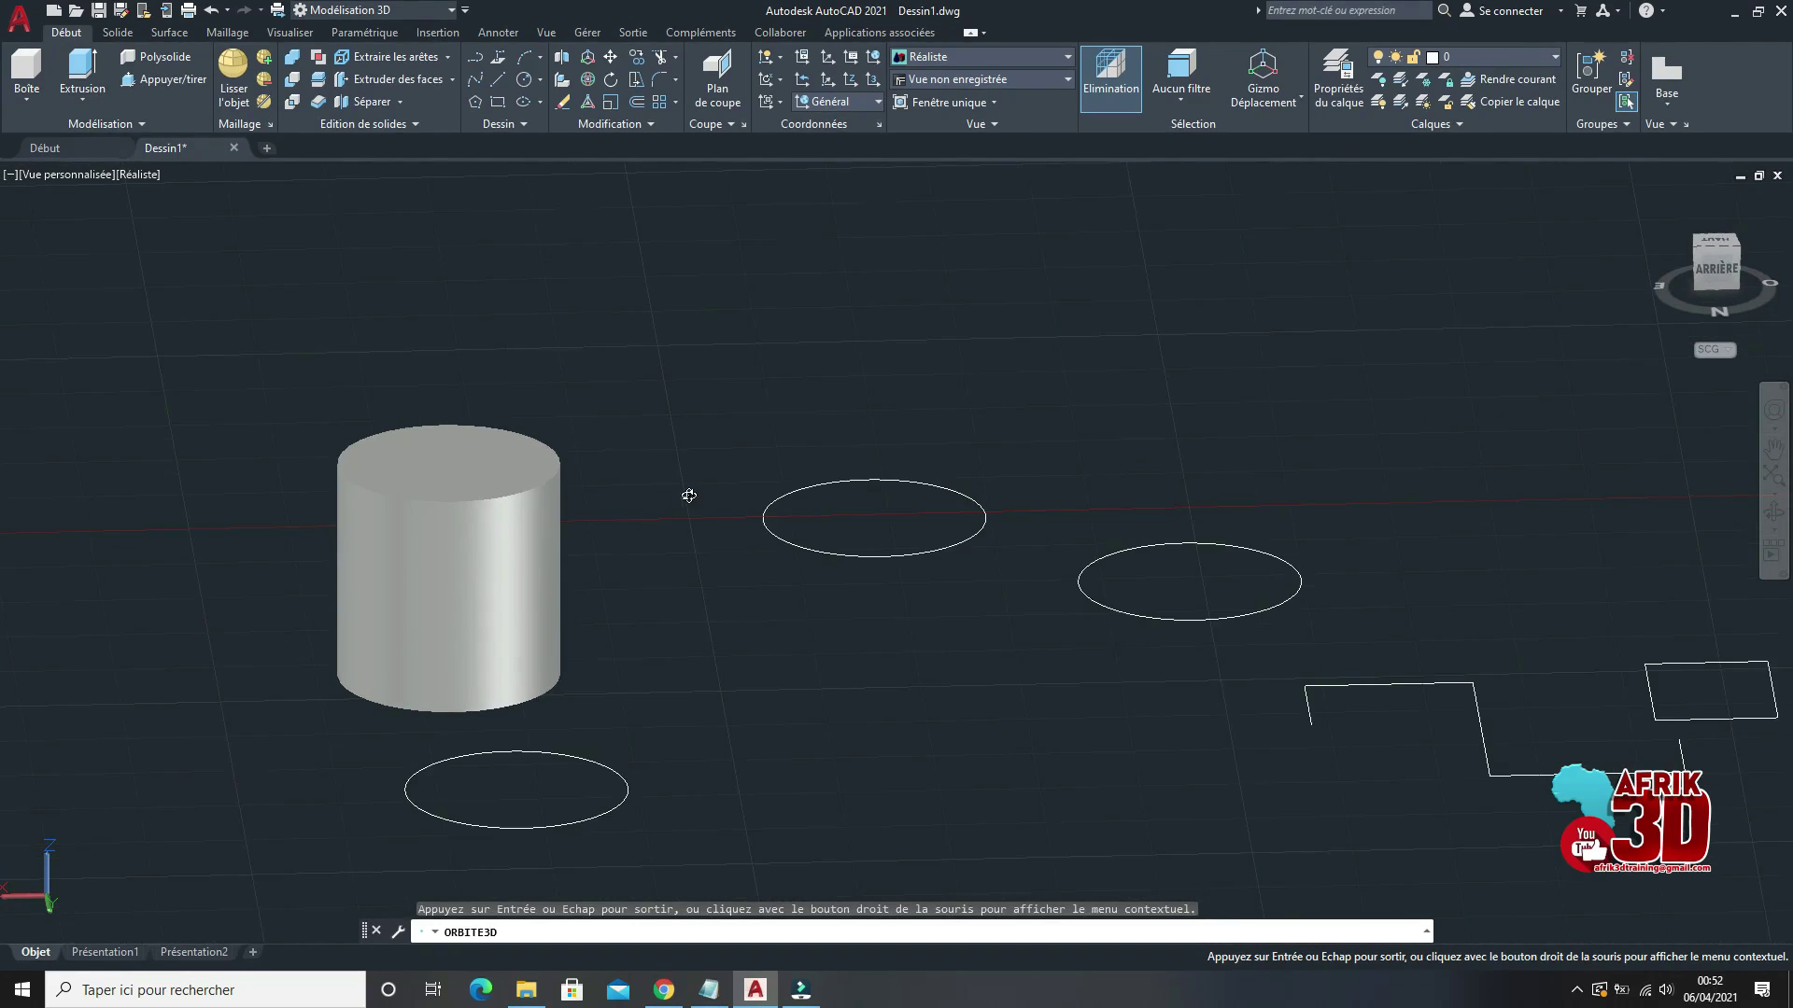
pyautogui.scroll(-1, 688, 496)
pyautogui.scroll(1, 320, 600)
pyautogui.scroll(-1, 843, 447)
pyautogui.moveTo(696, 529); pyautogui.dragTo(817, 512)
pyautogui.scroll(1, 1345, 641)
pyautogui.scroll(1, 1346, 641)
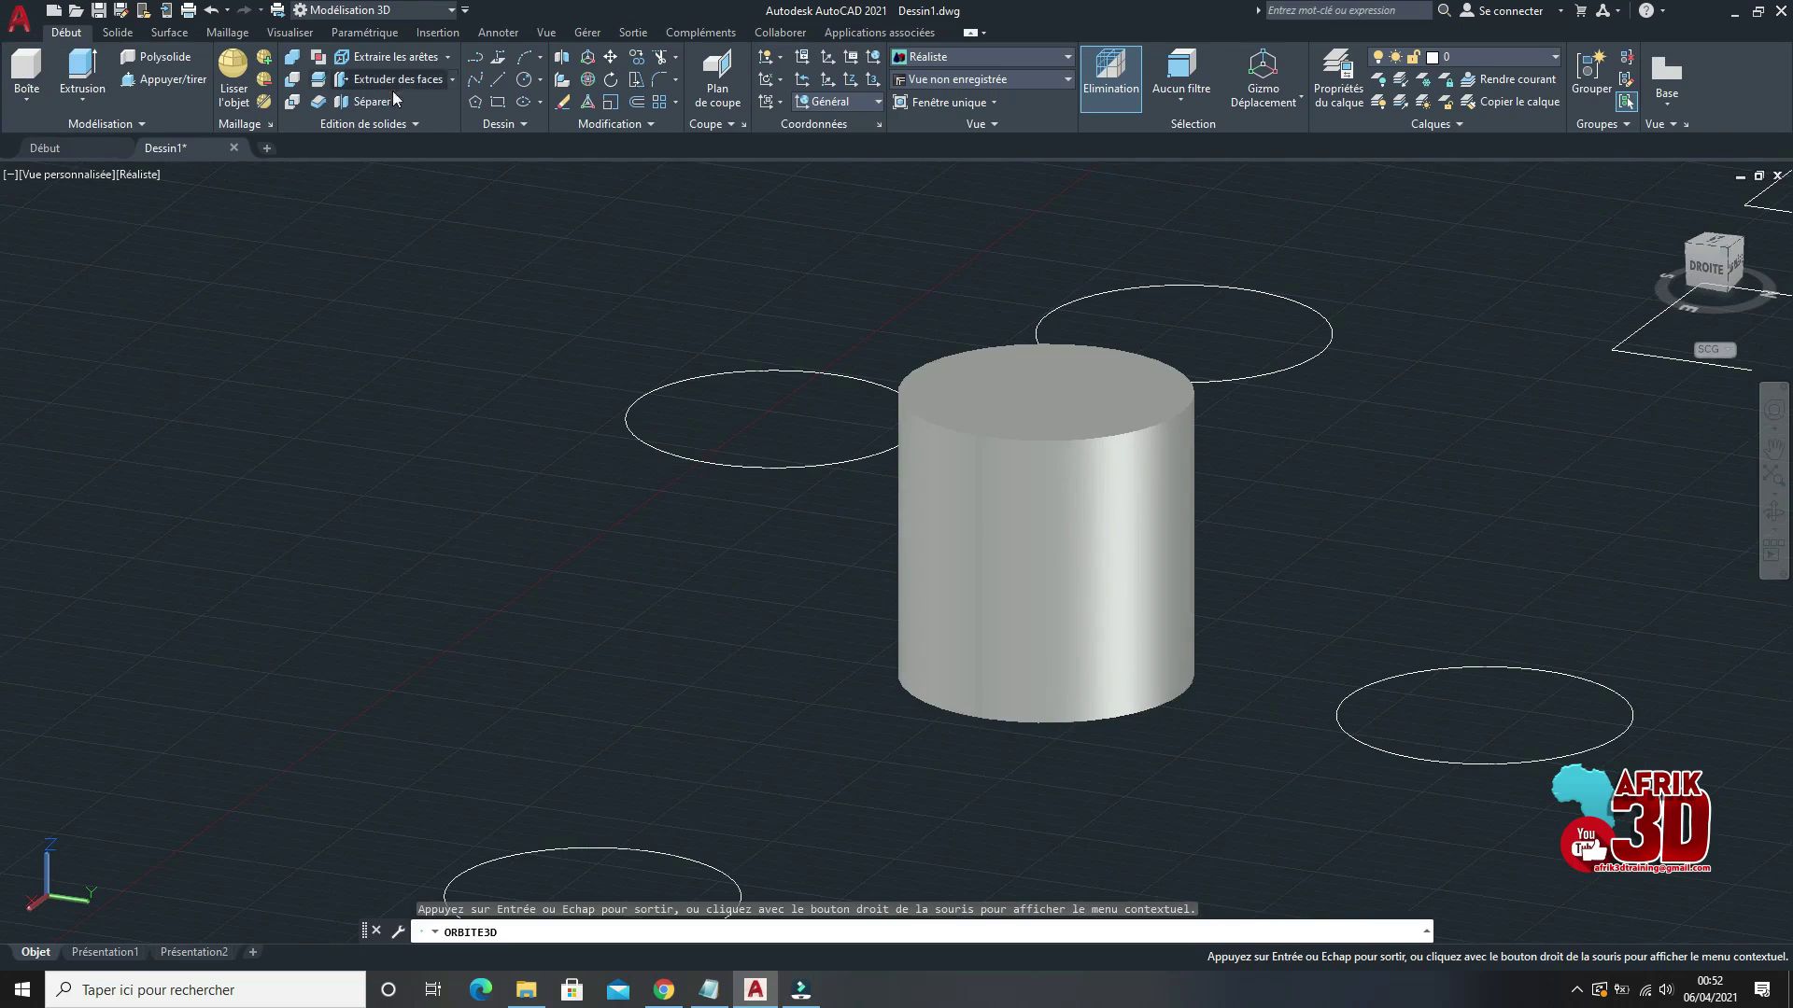
# Step: Show the Solide tools, orbit to view the cylinder from above, then end the orbit
pyautogui.click(125, 37)
pyautogui.scroll(2, 1111, 563)
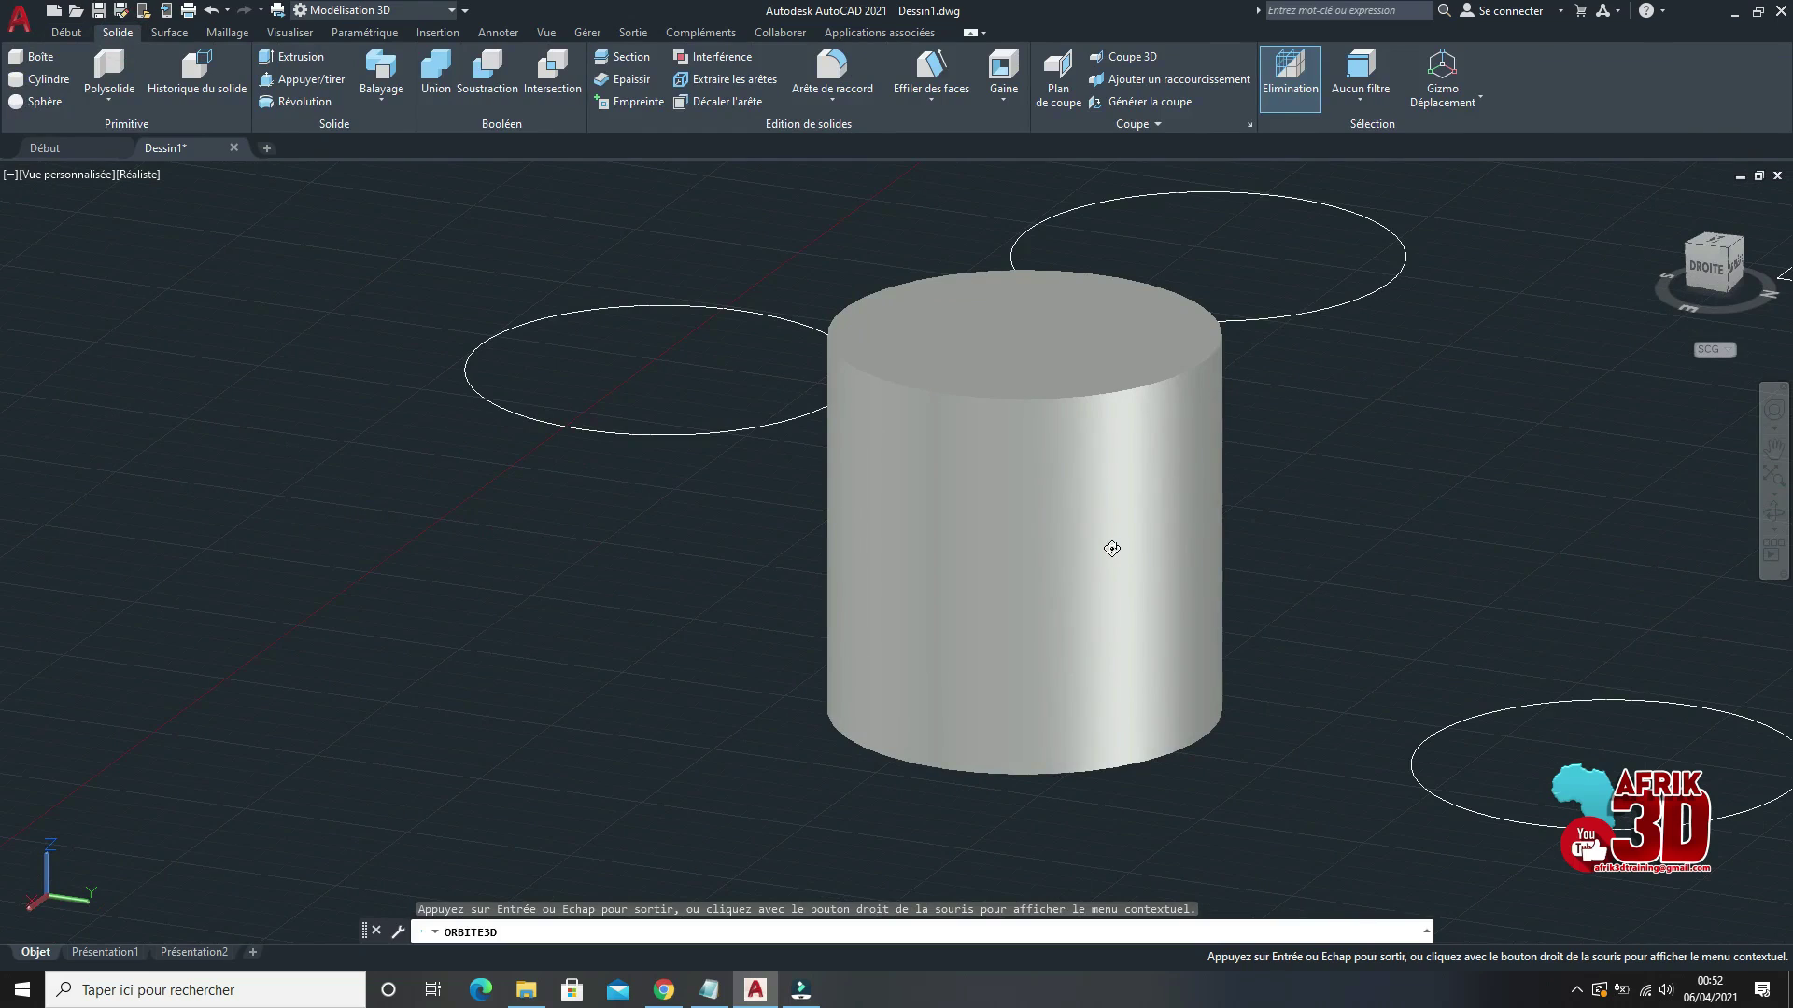
pyautogui.moveTo(1111, 546); pyautogui.dragTo(1011, 539)
pyautogui.moveTo(955, 549); pyautogui.dragTo(1093, 544)
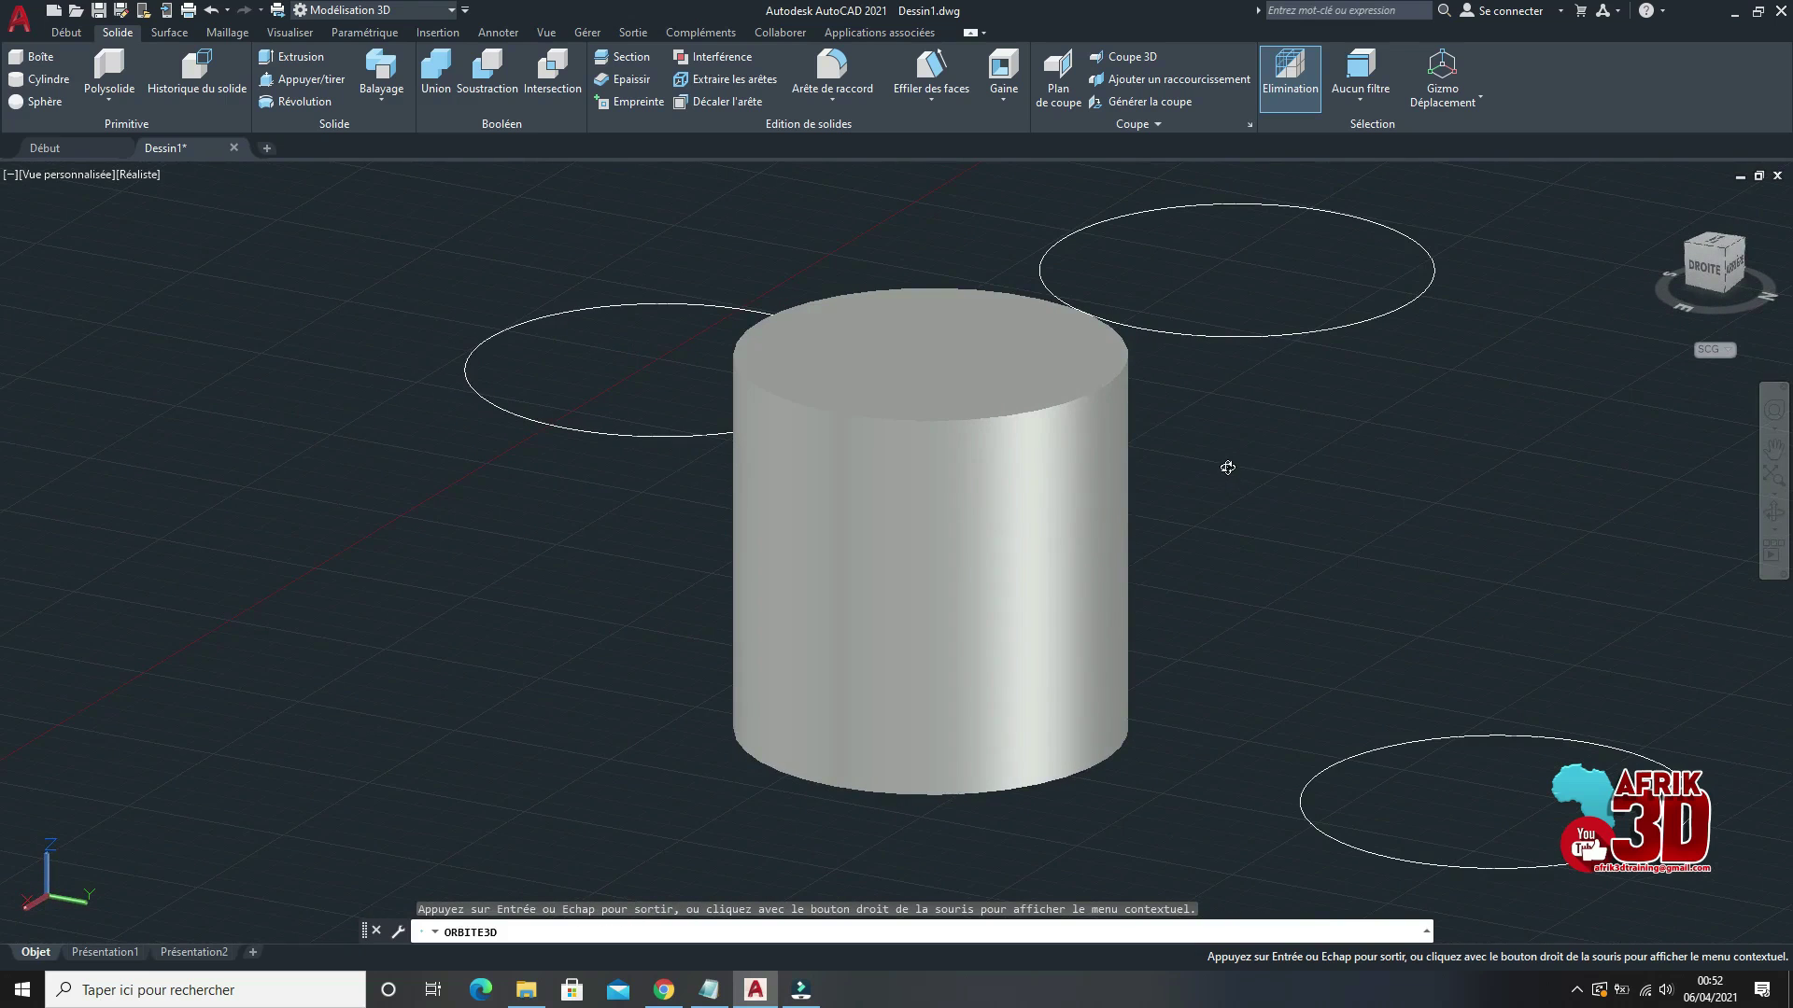
pyautogui.moveTo(1579, 355); pyautogui.dragTo(1687, 212)
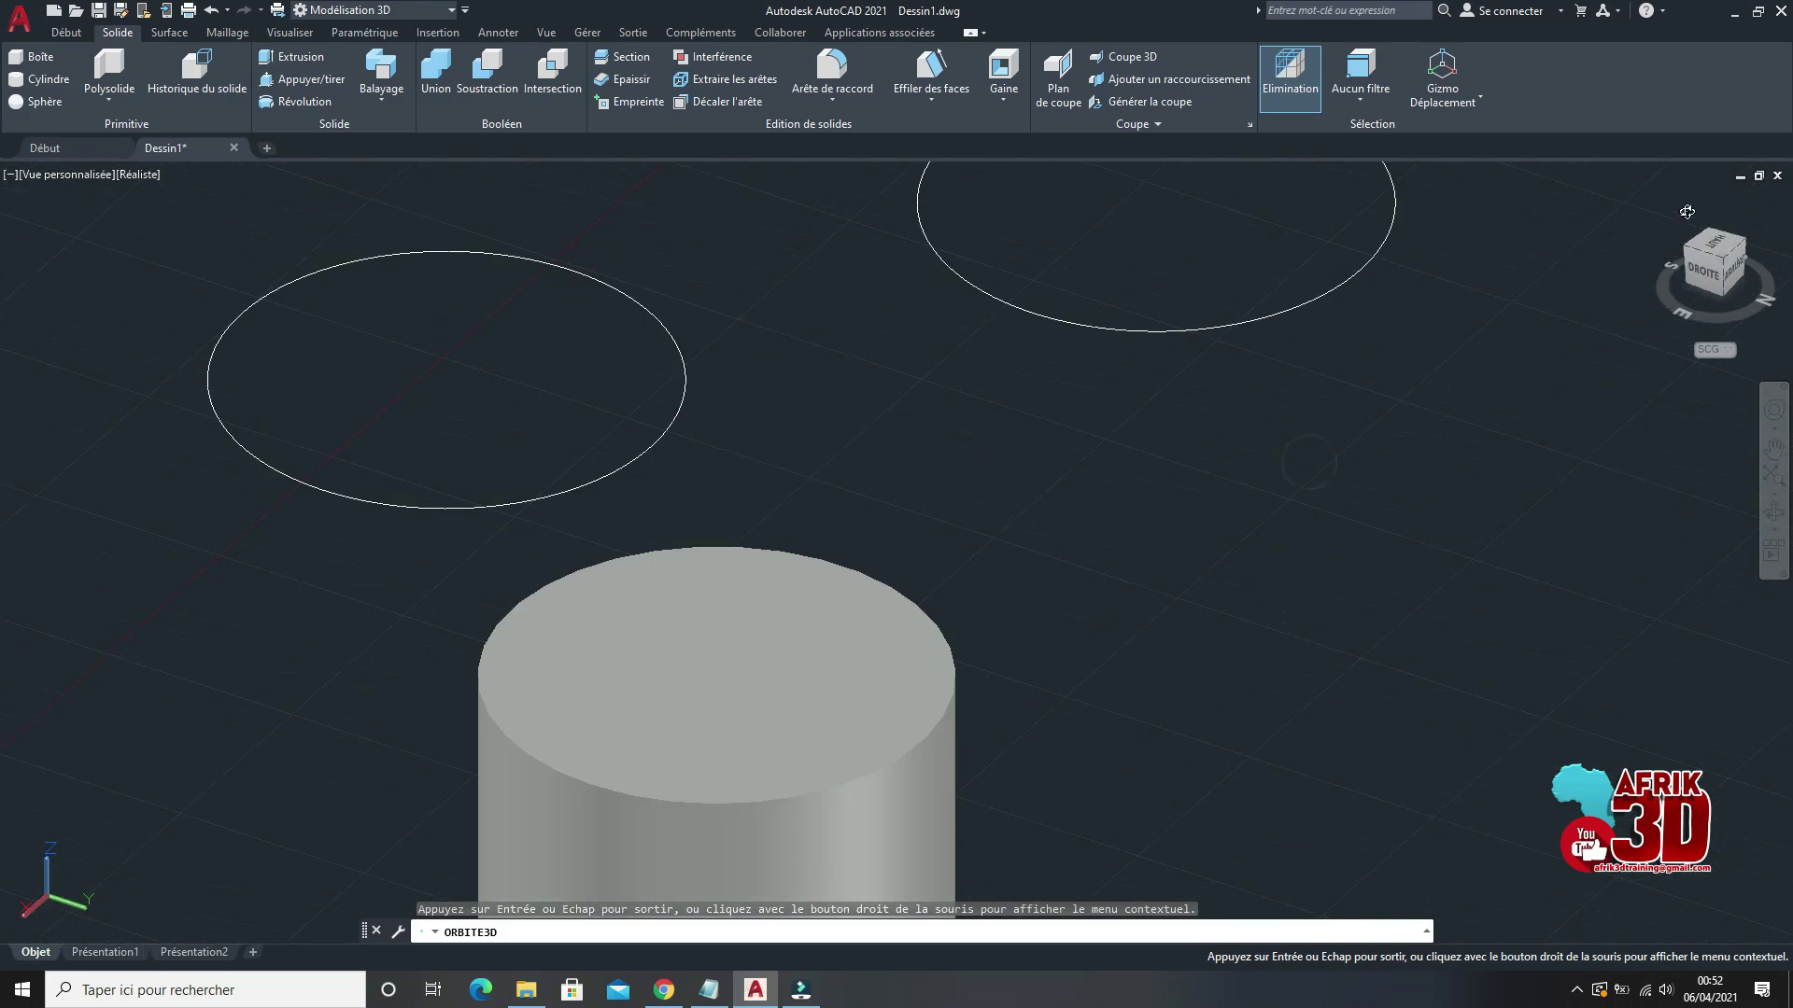
pyautogui.press('Escape')
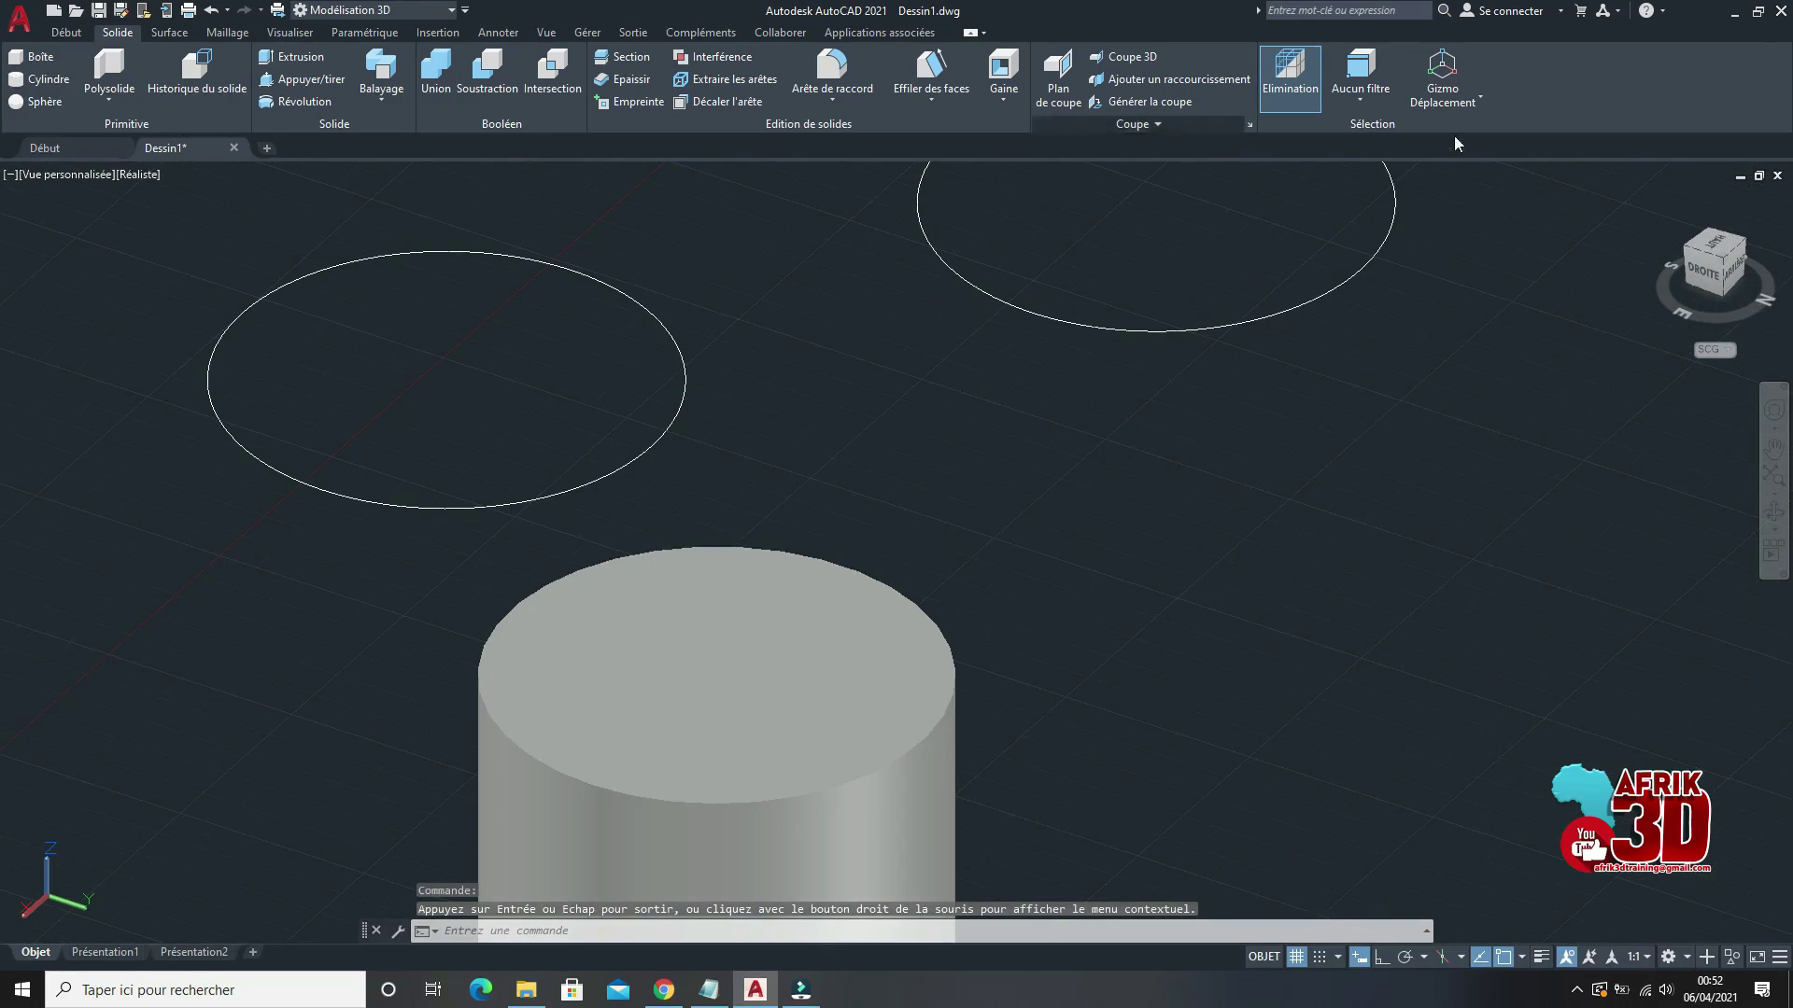
# Step: Return to the north-up top view in Dessin et annotation, browsing its ribbon tabs
pyautogui.click(1723, 245)
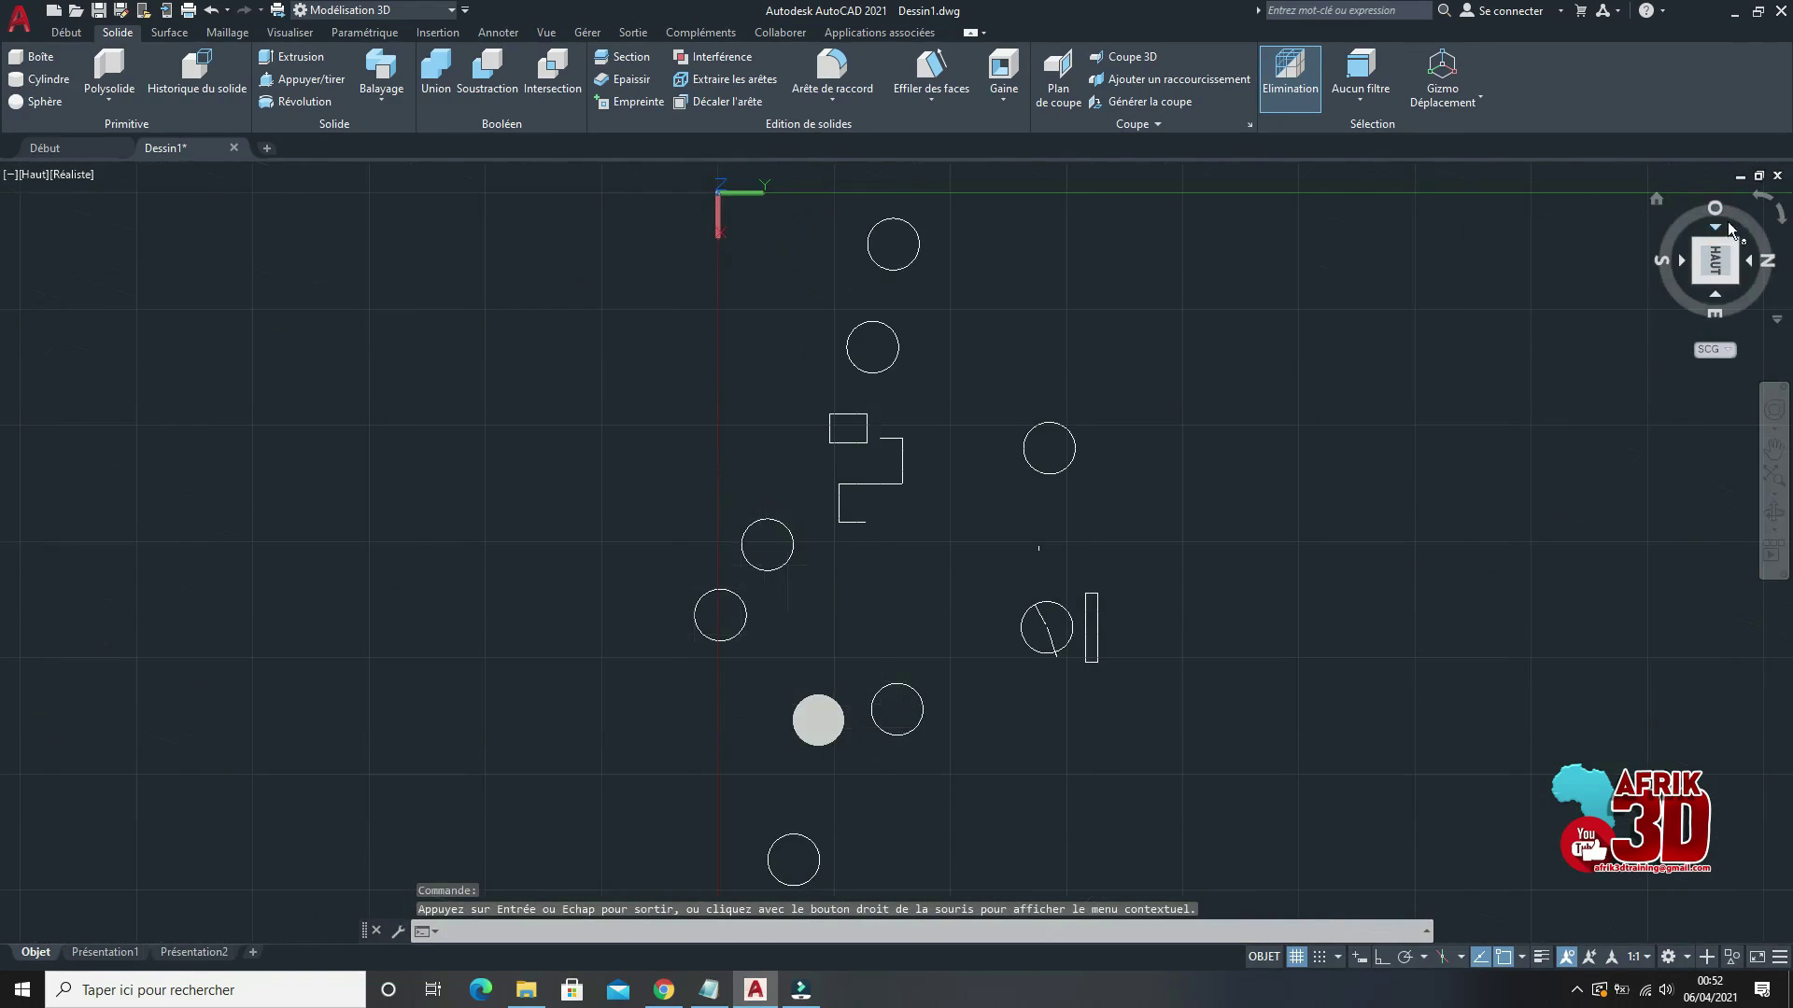
pyautogui.click(1755, 193)
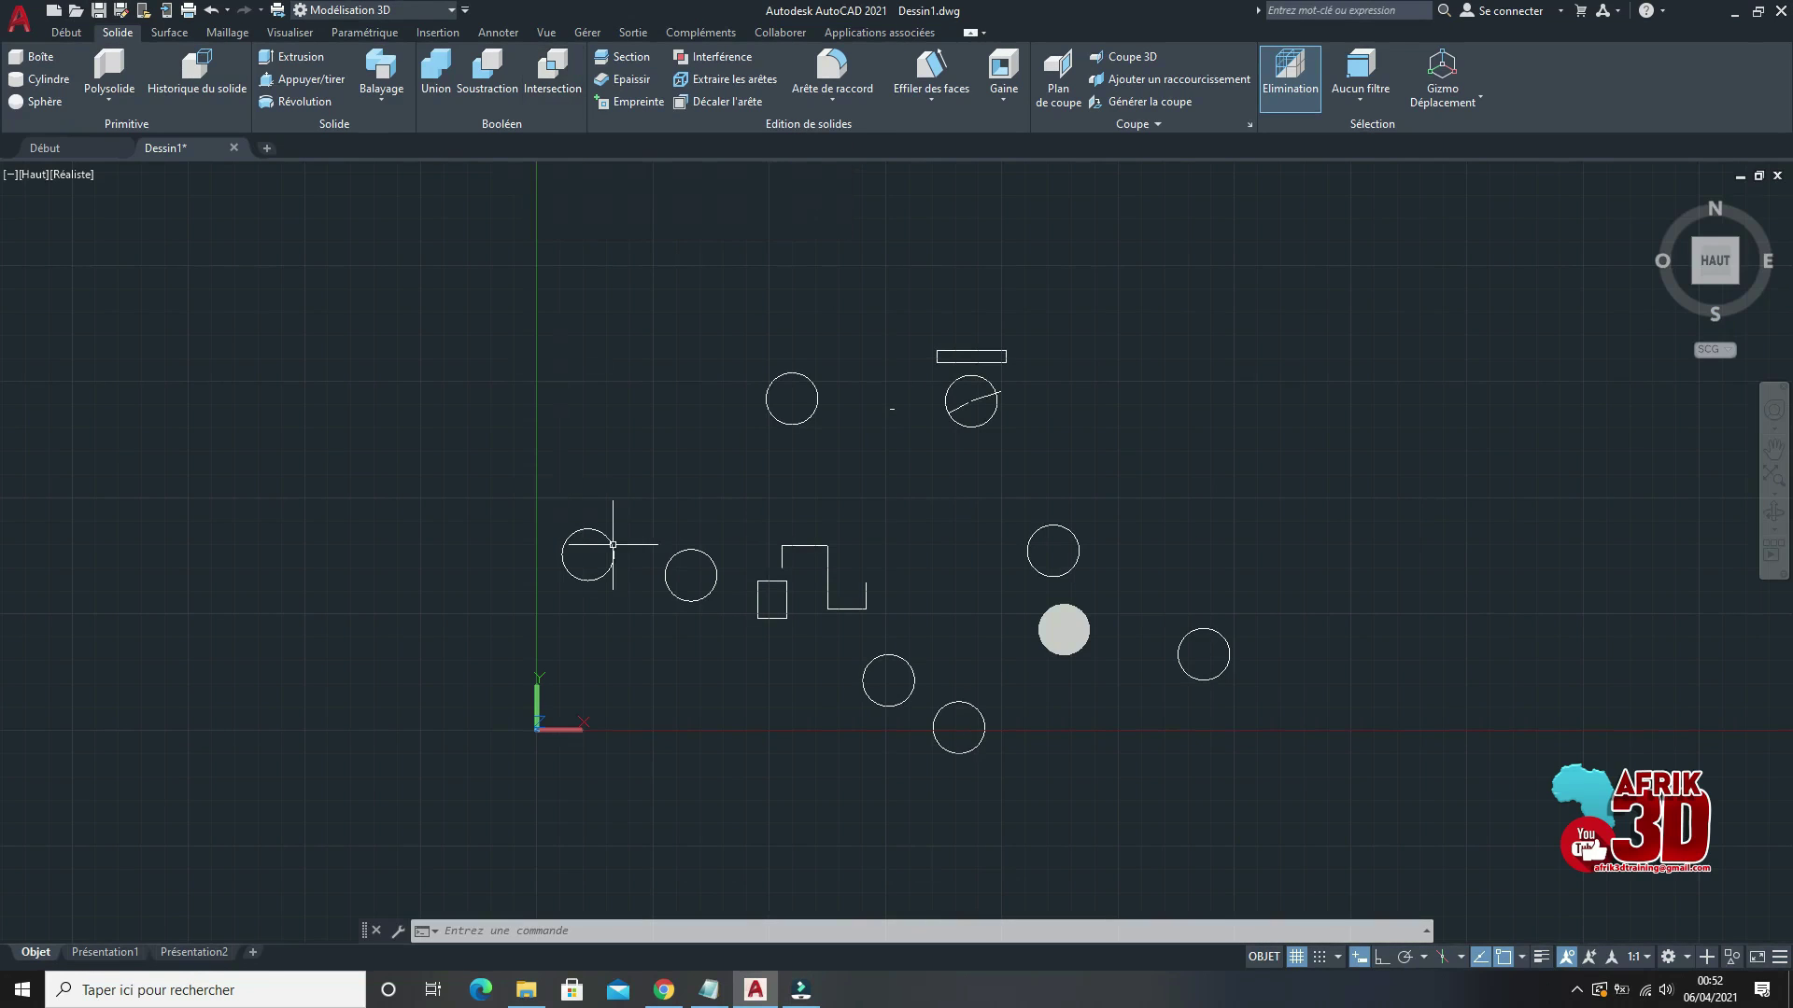
pyautogui.scroll(3, 1054, 598)
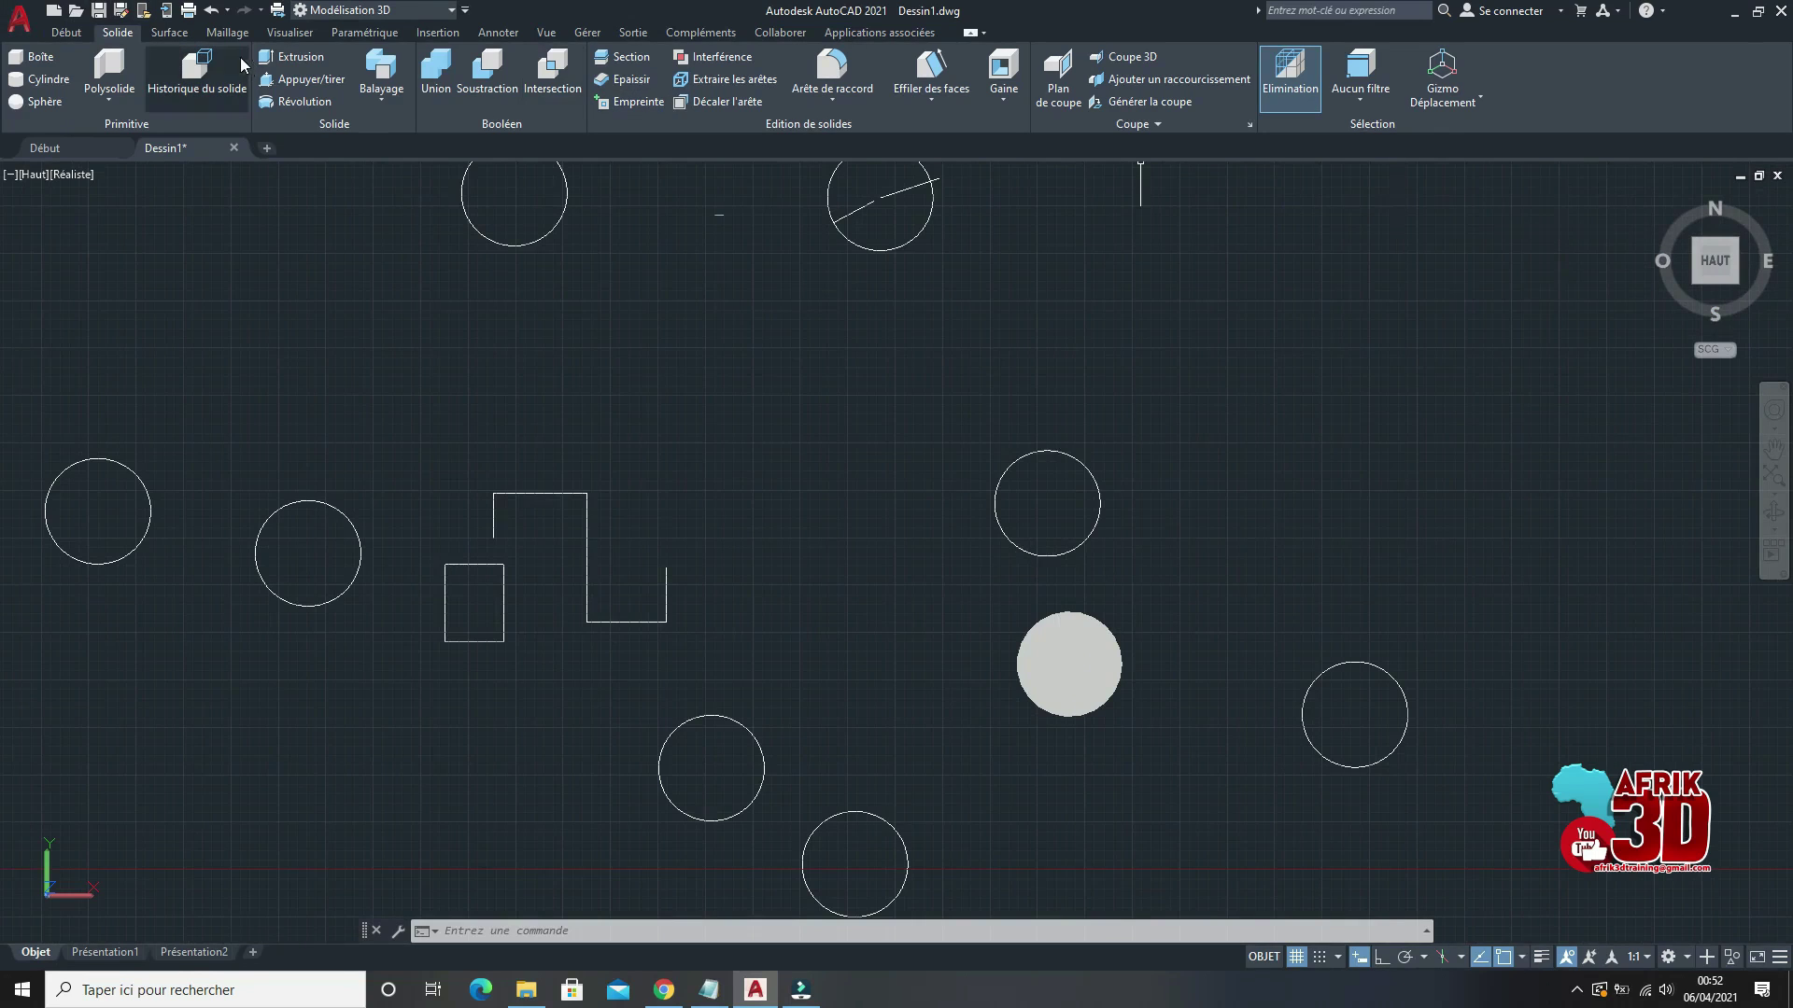
pyautogui.click(452, 12)
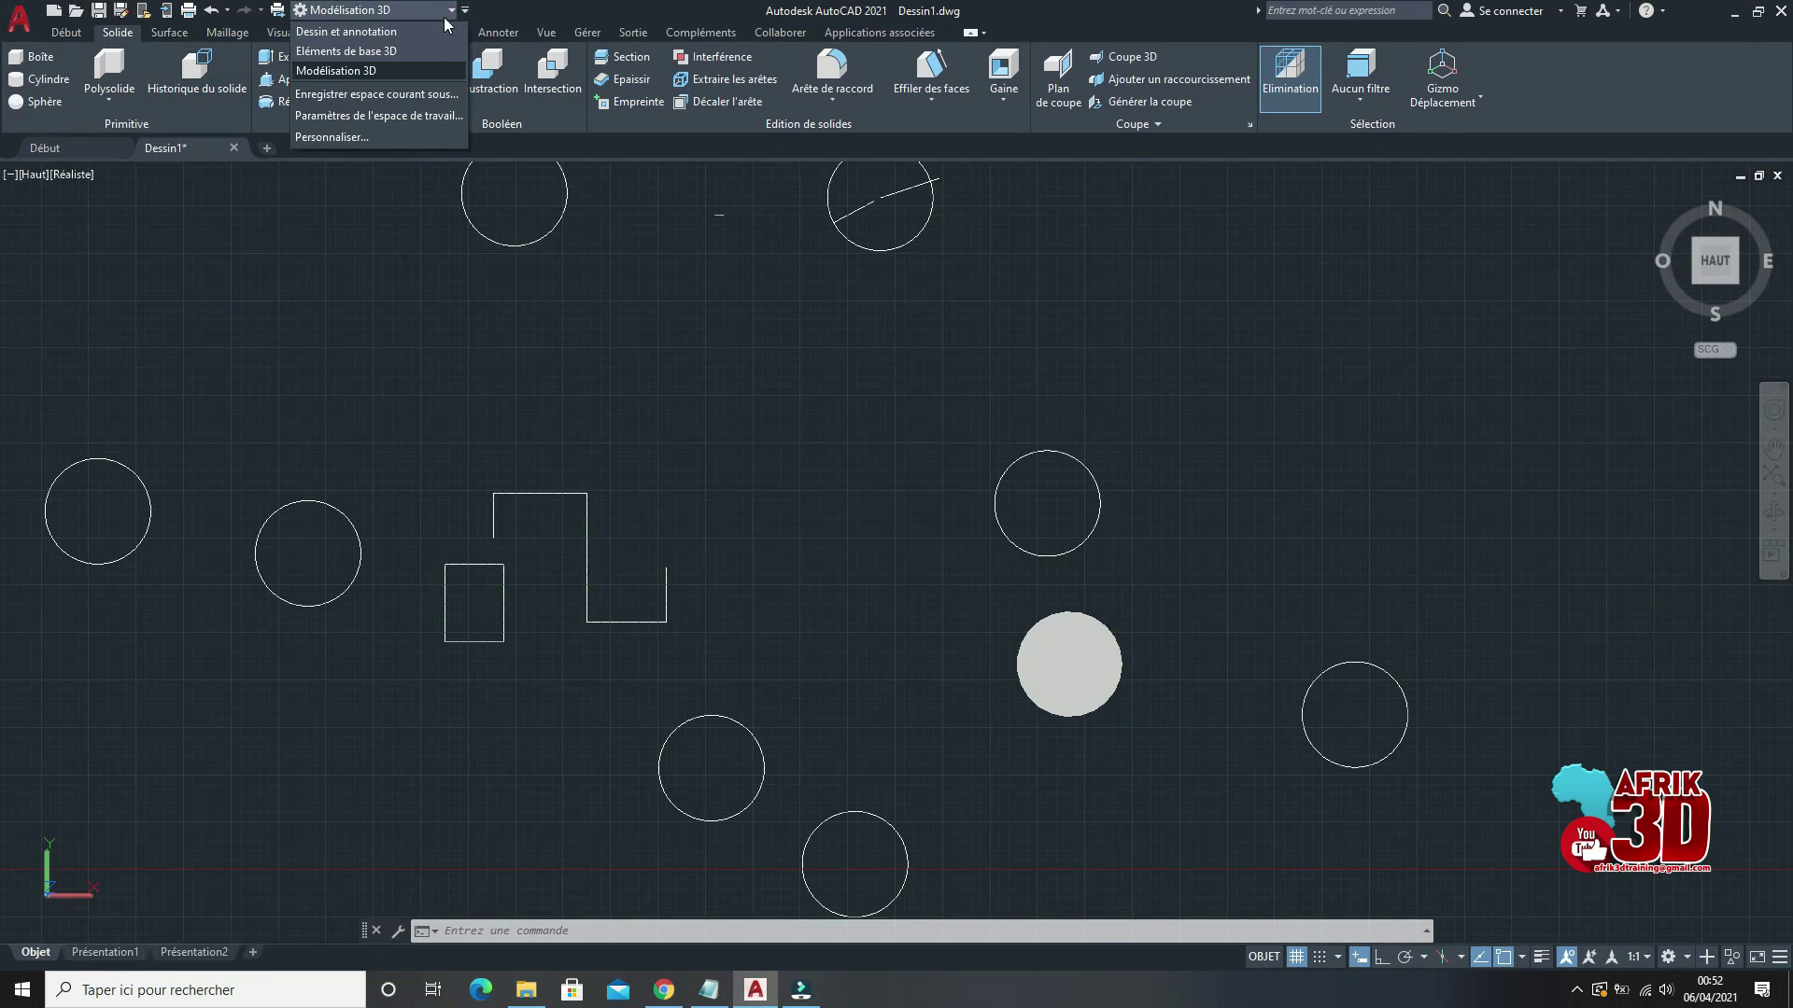
pyautogui.click(365, 33)
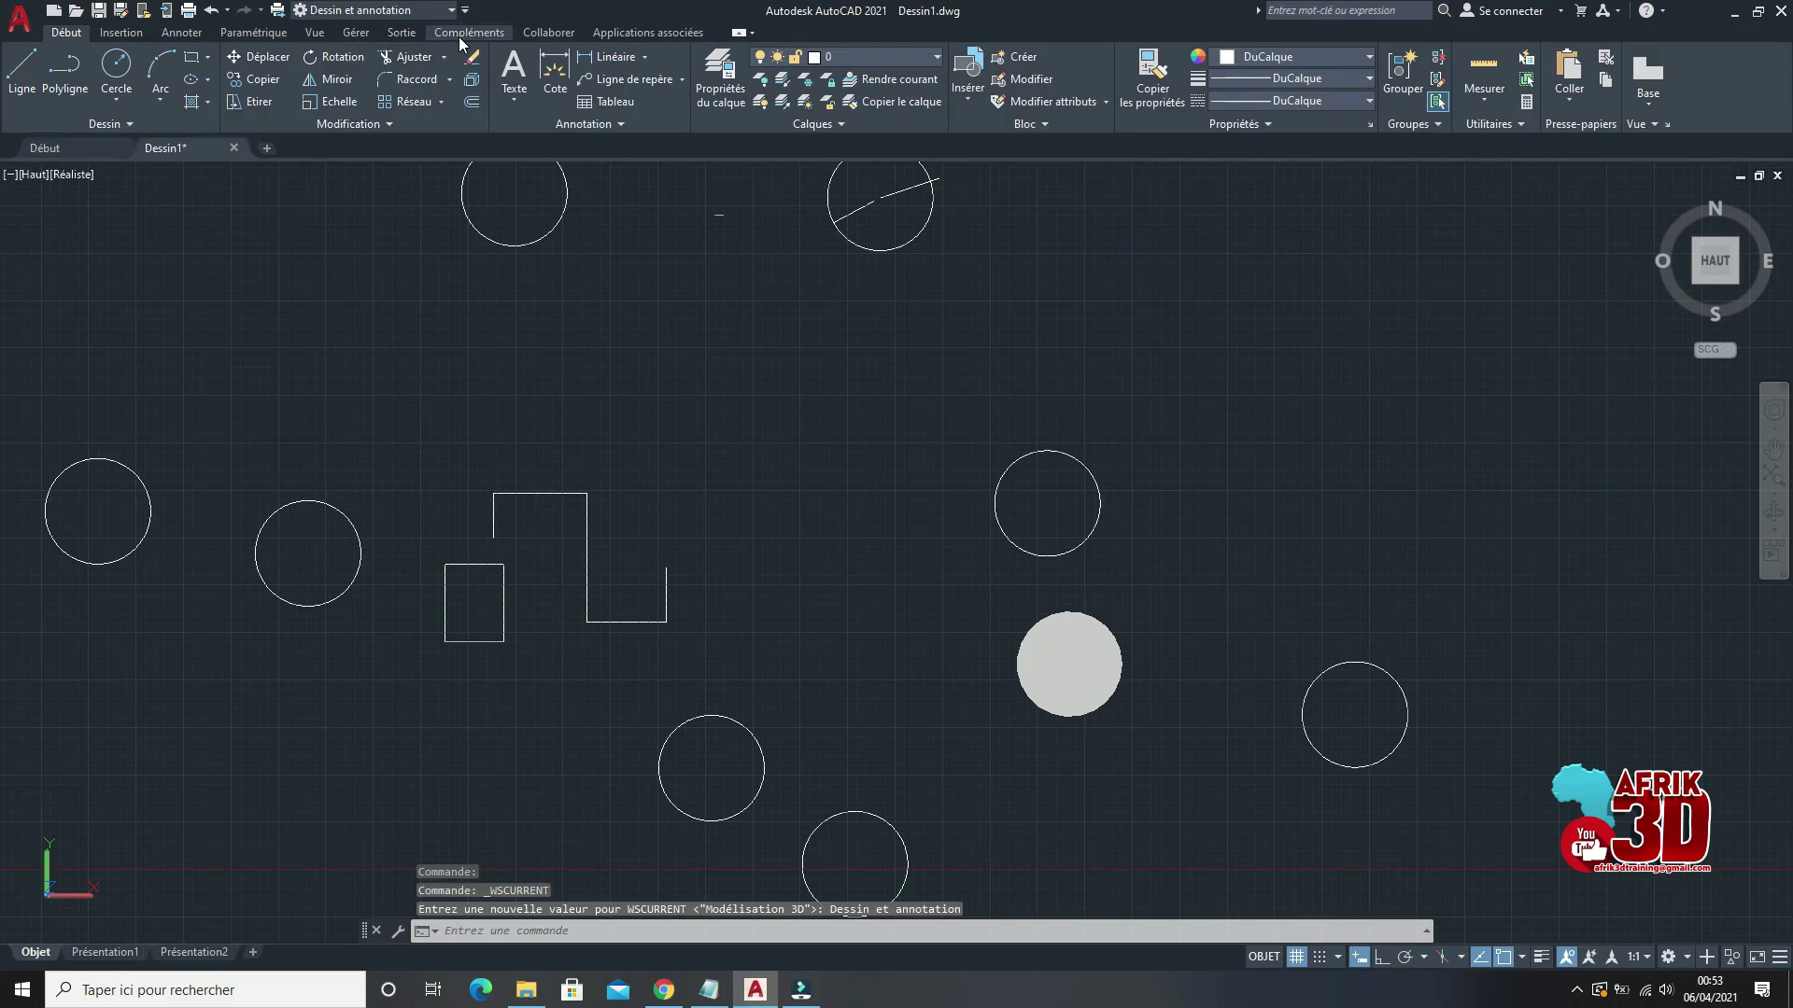
pyautogui.click(121, 33)
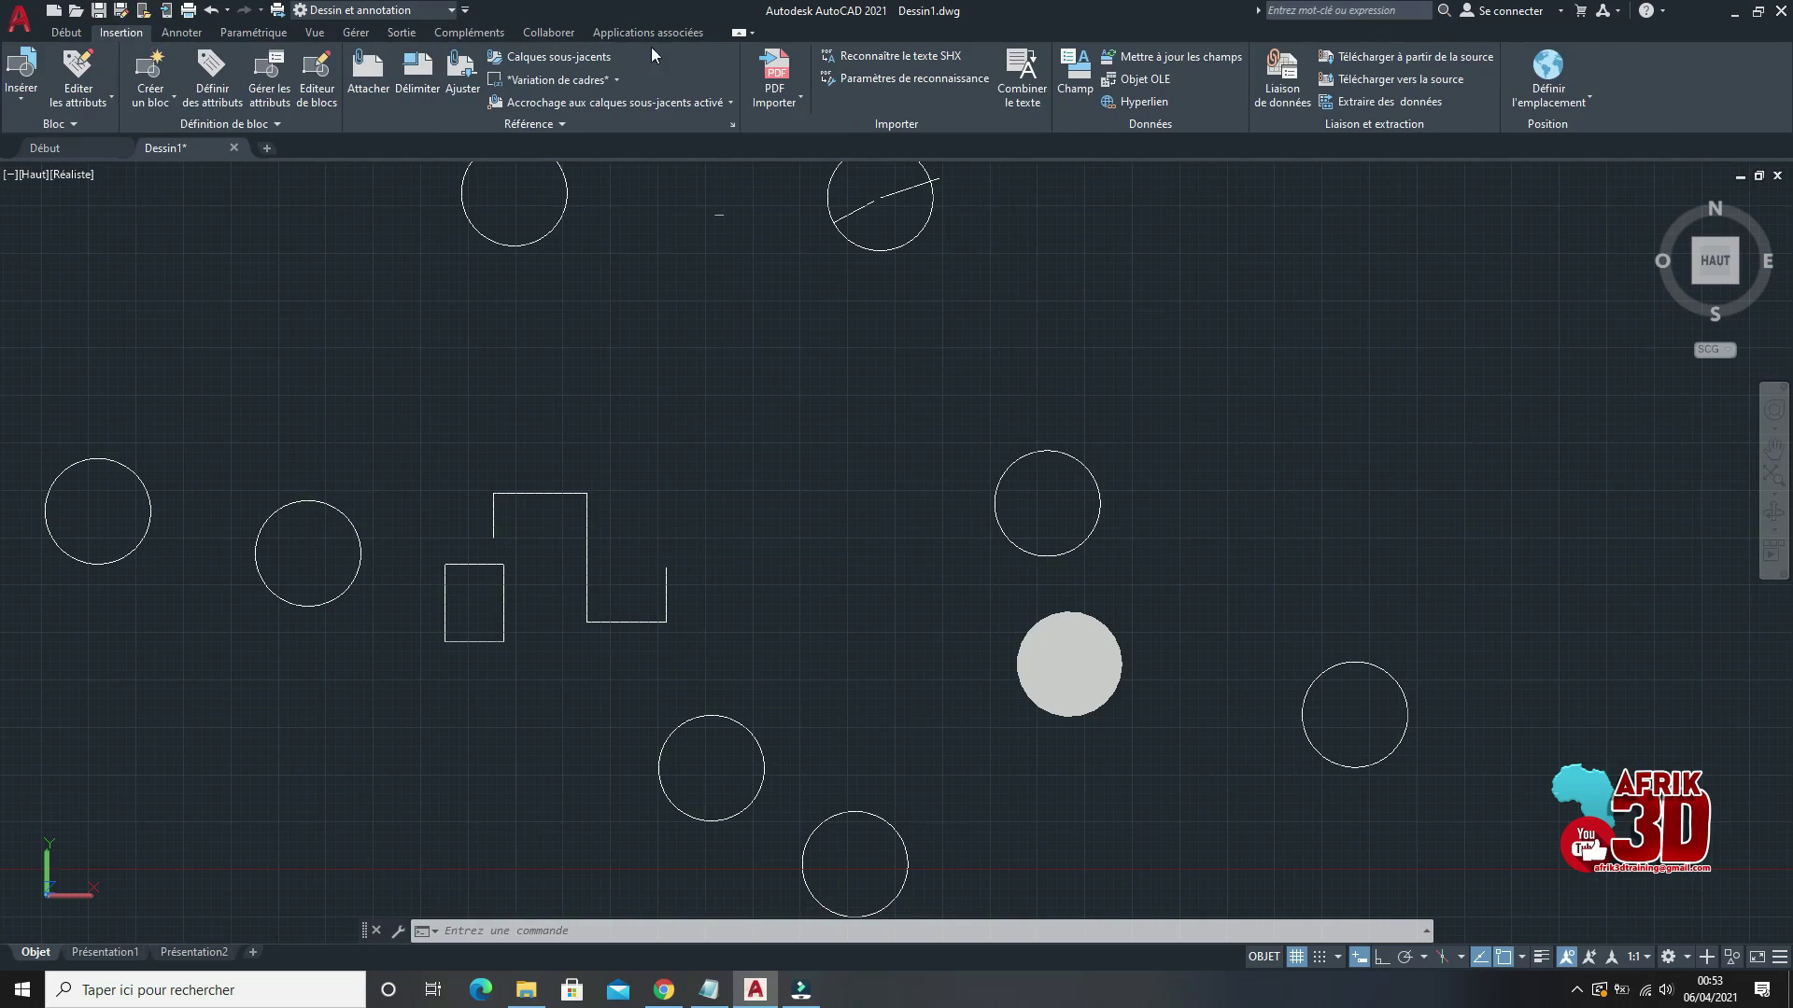
pyautogui.click(65, 32)
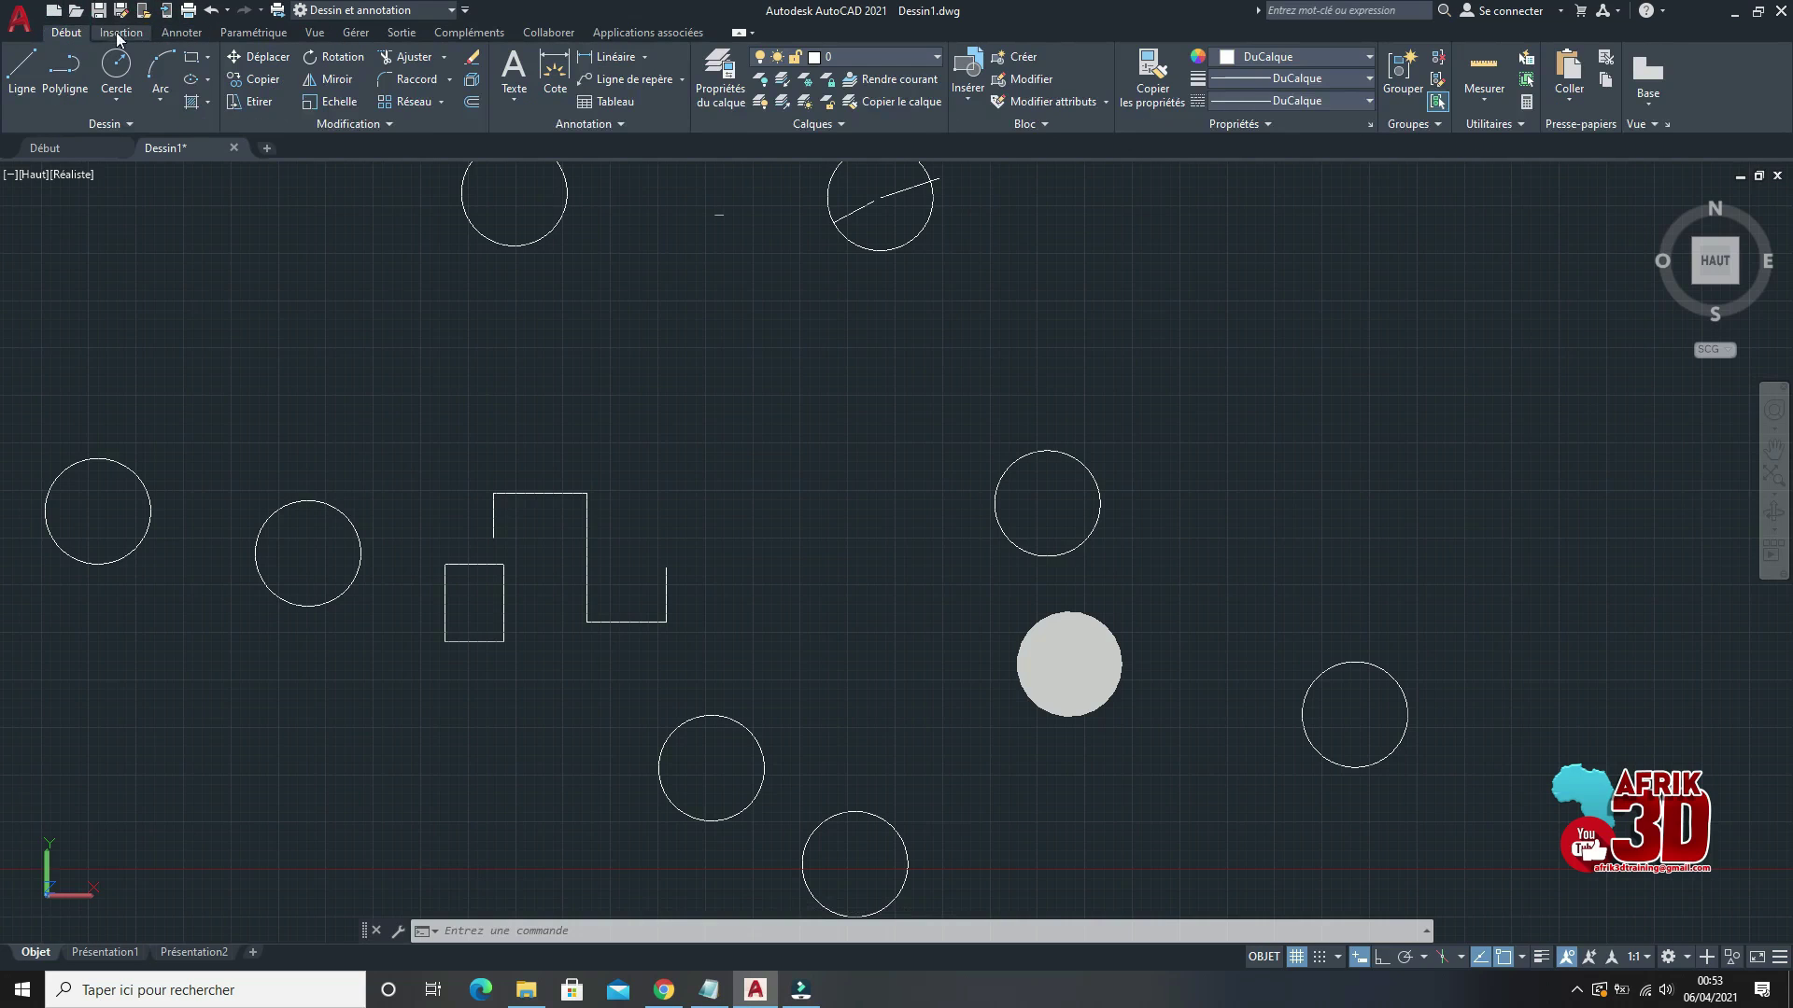
pyautogui.click(315, 32)
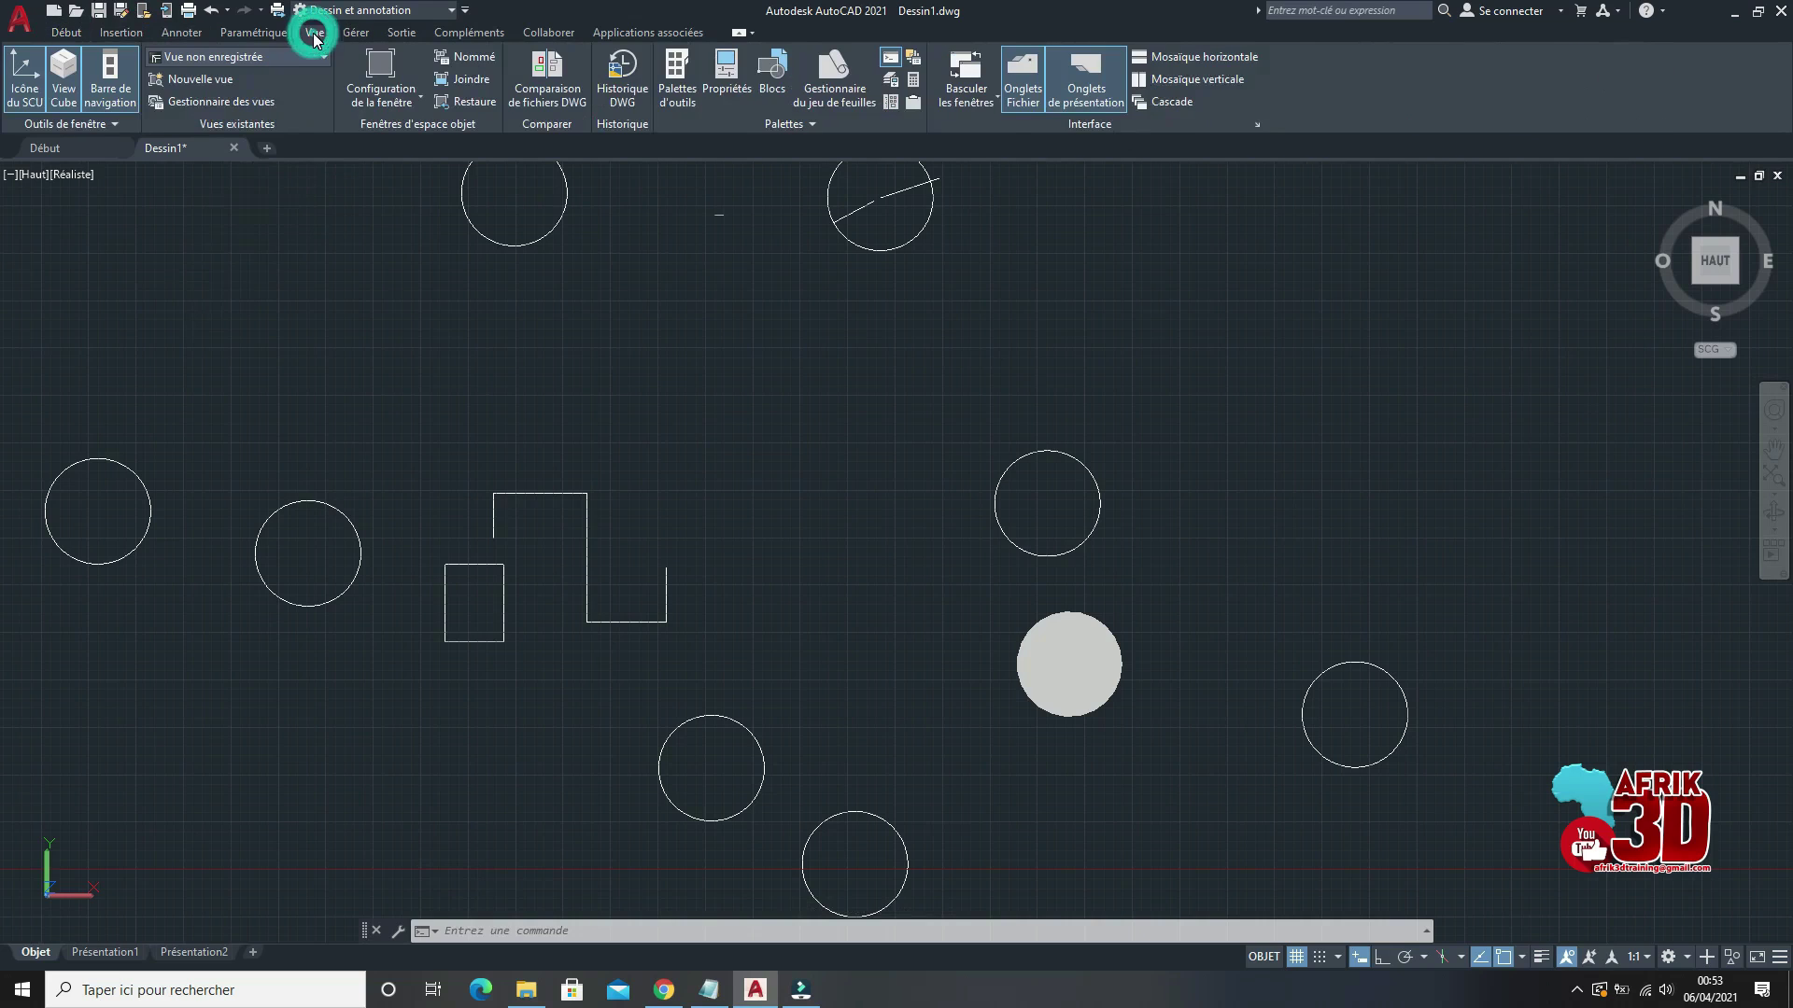
pyautogui.click(181, 32)
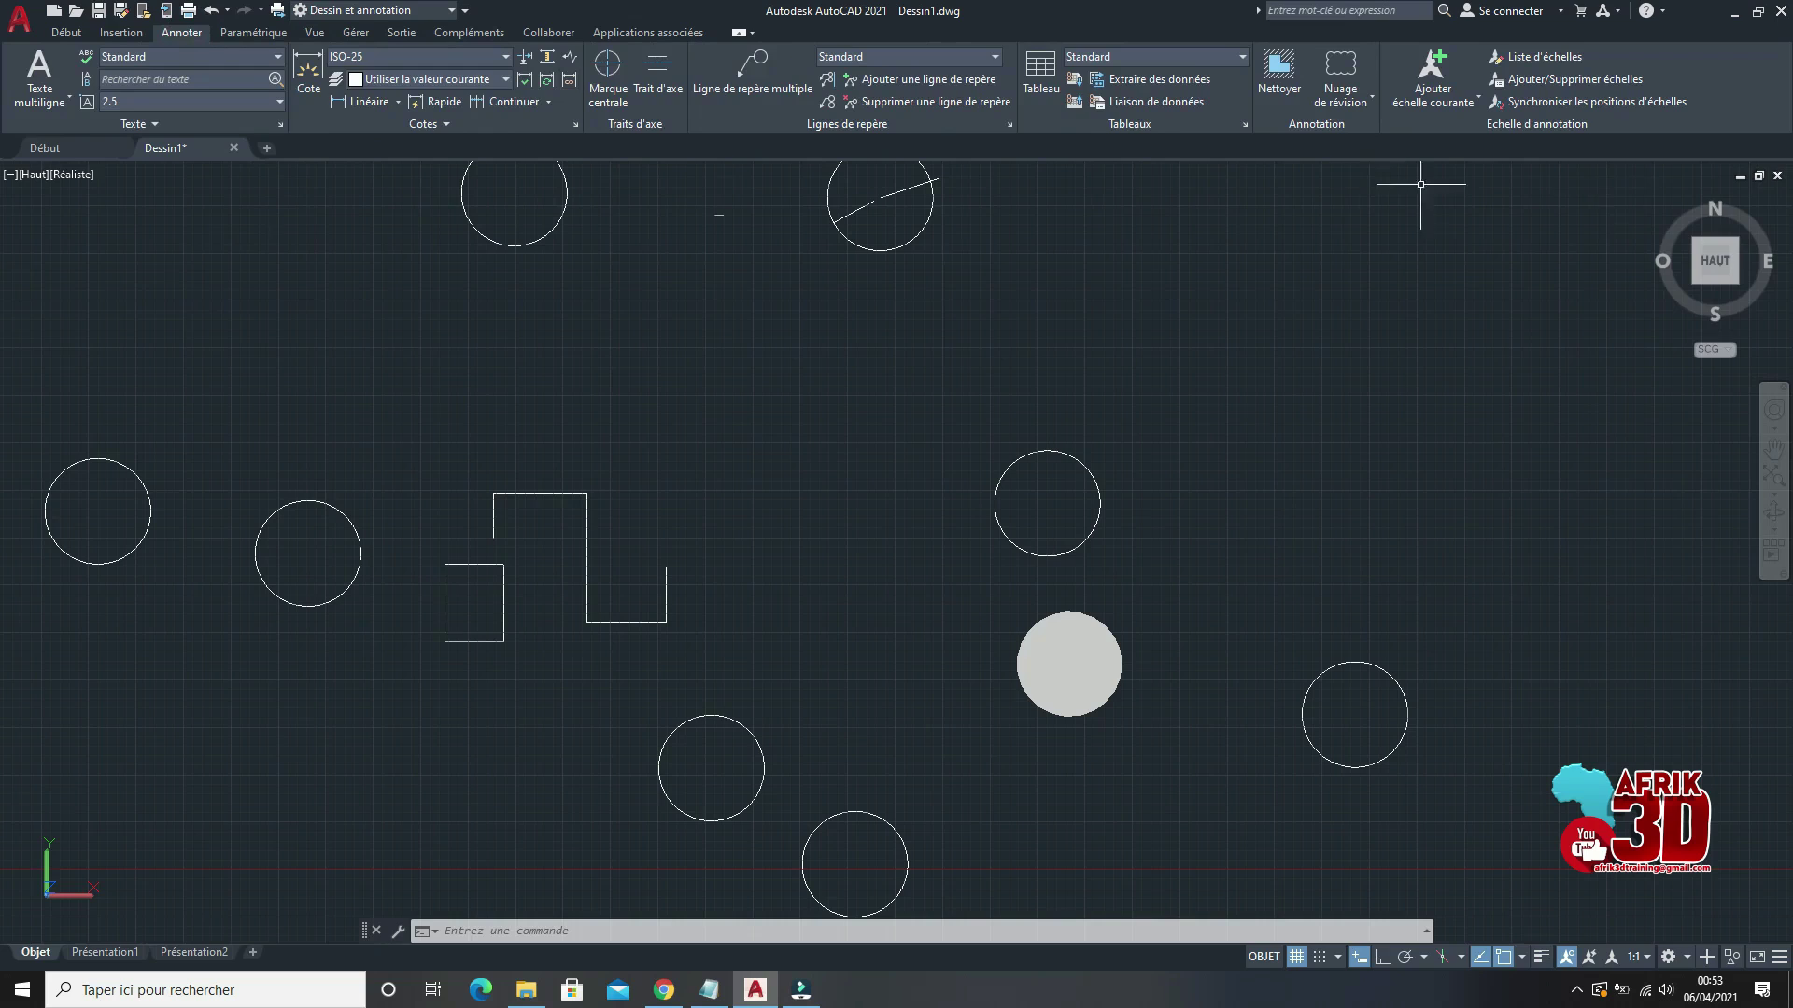
# Step: Set the visual style to Filaire 2D via Modélisation 3D, then return to Dessin et annotation
pyautogui.click(451, 9)
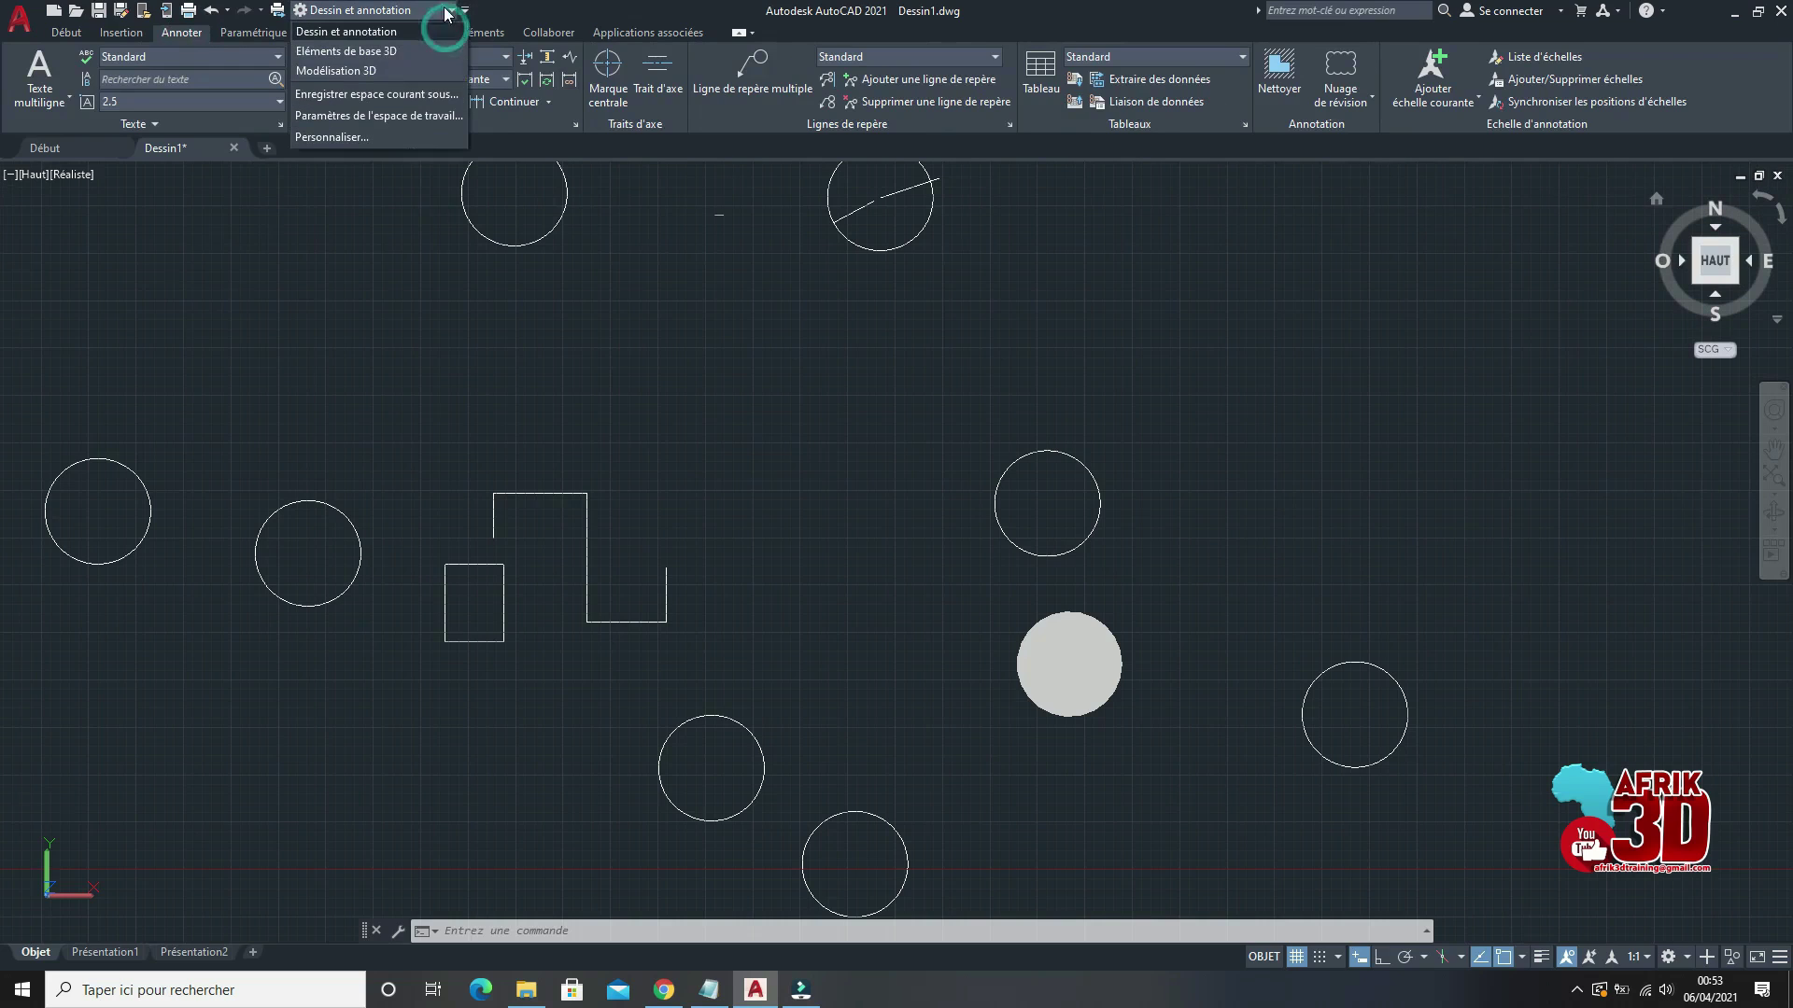
pyautogui.click(381, 71)
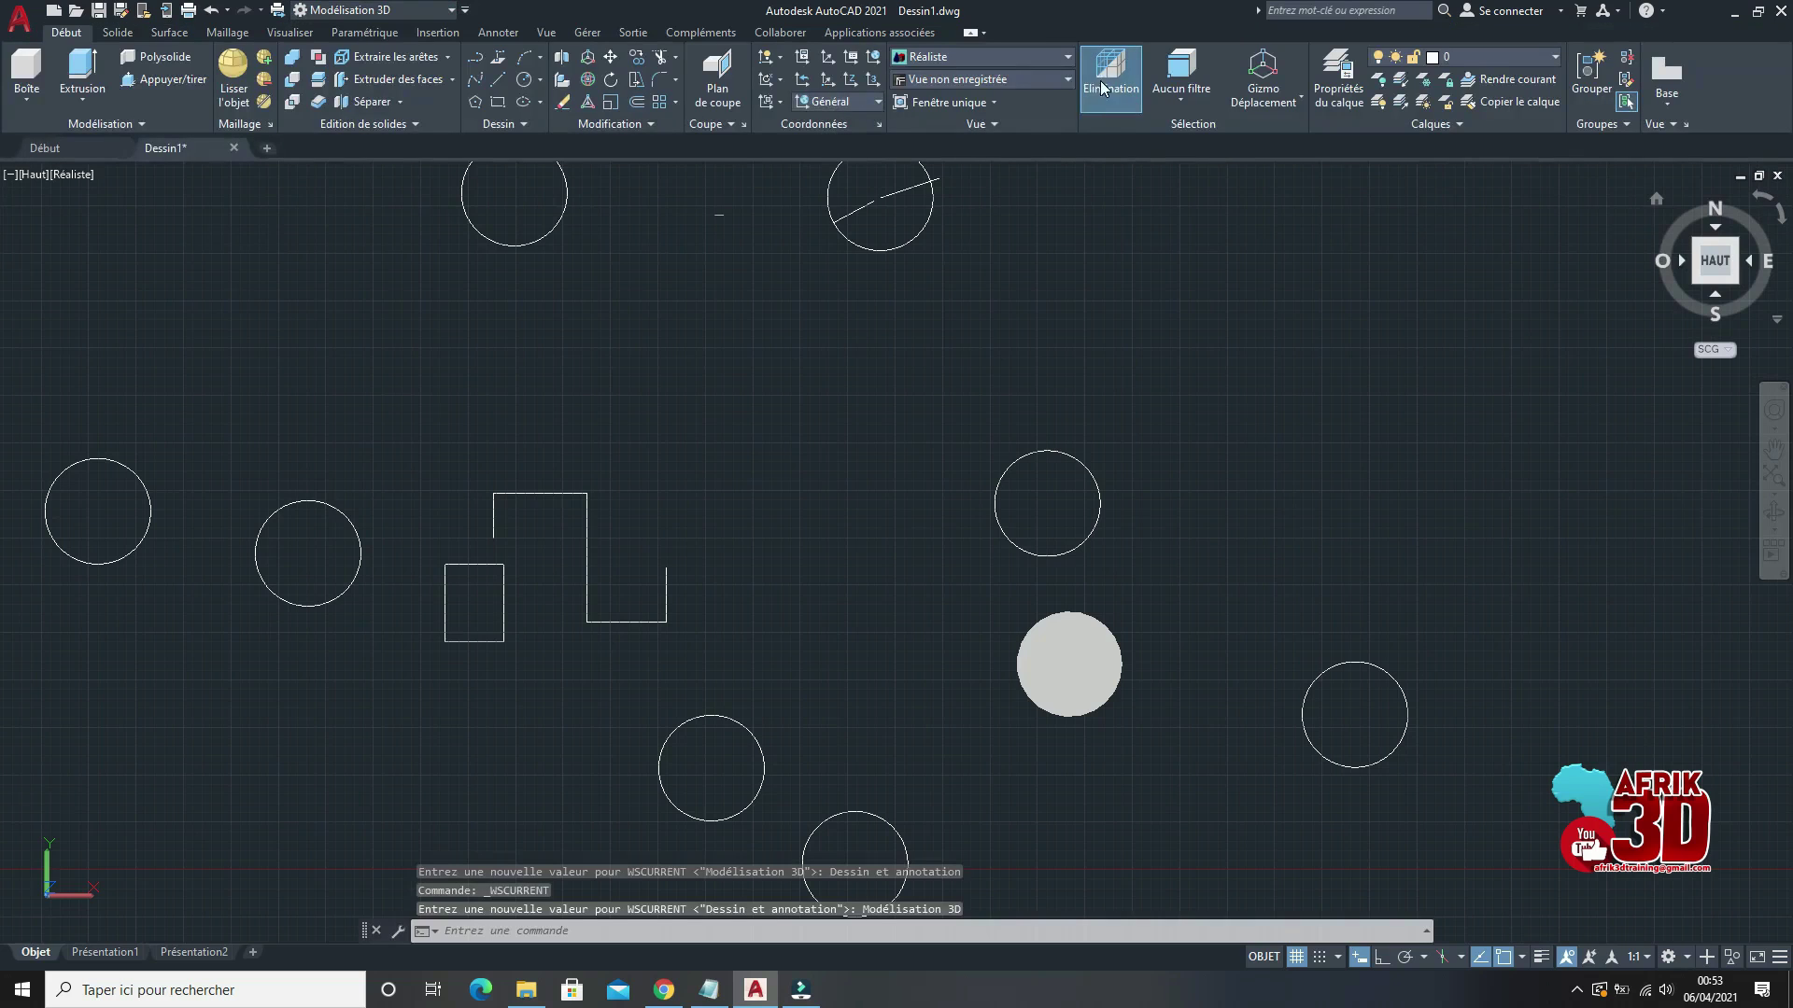
pyautogui.click(1041, 66)
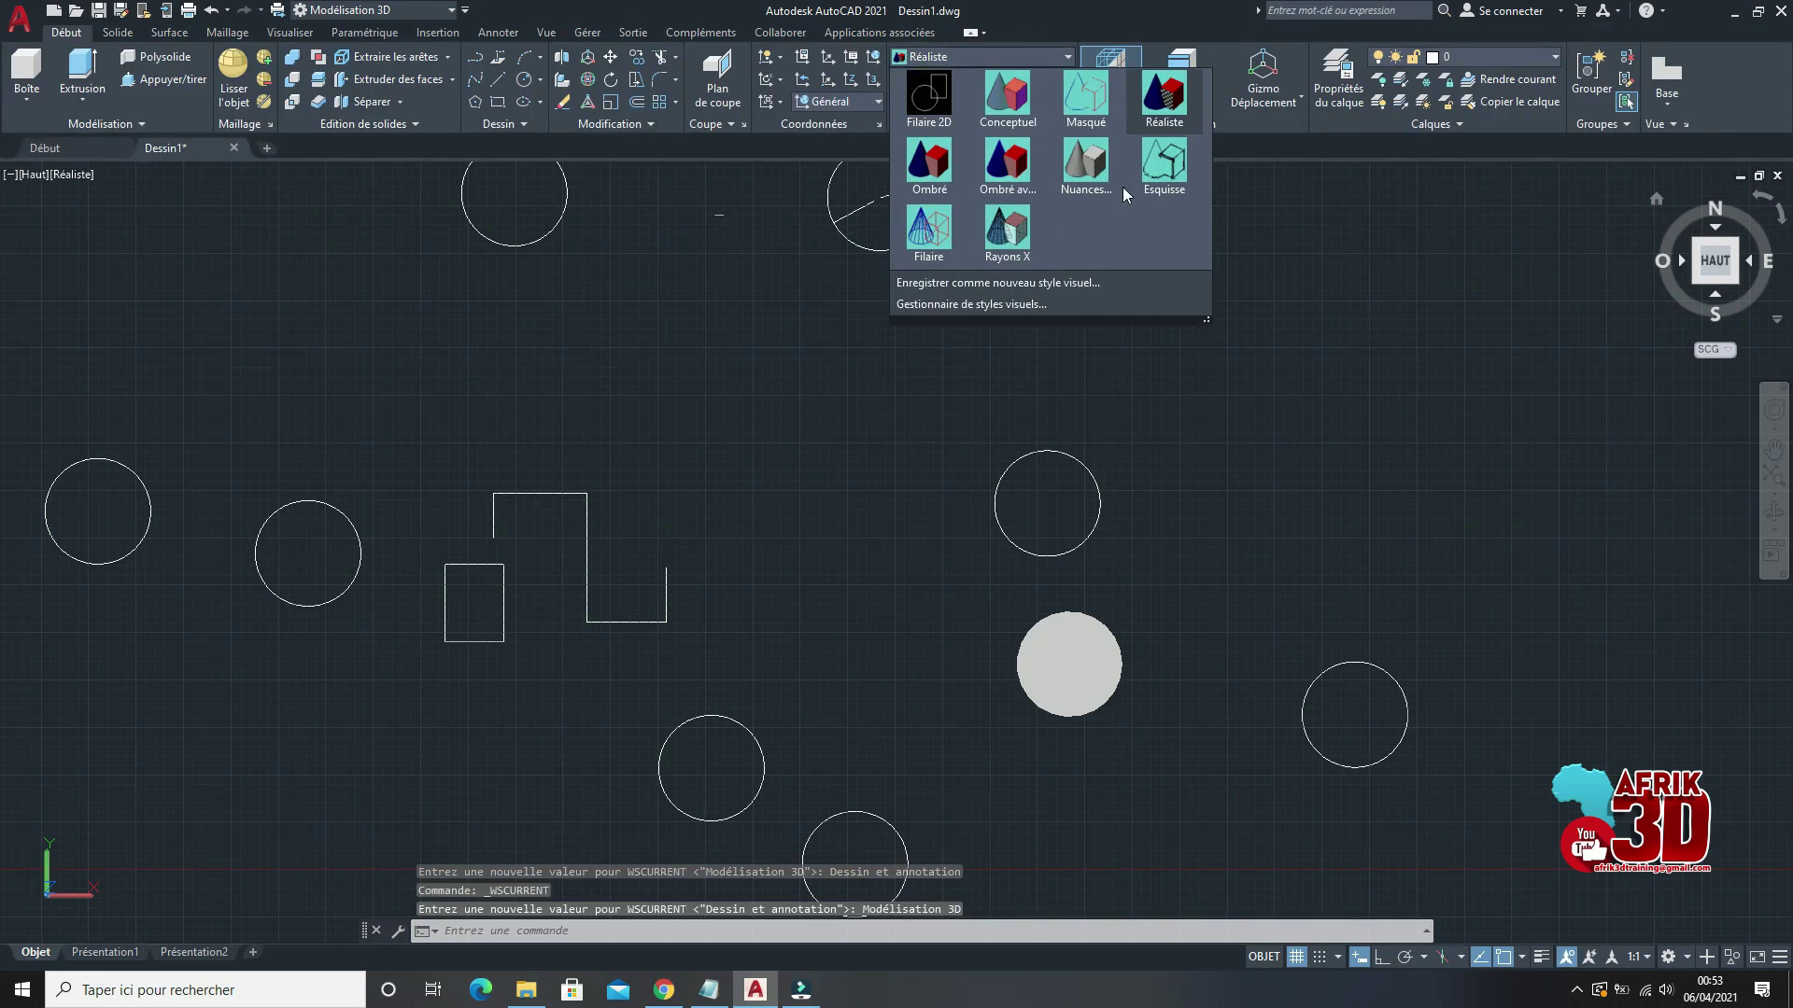
pyautogui.click(929, 96)
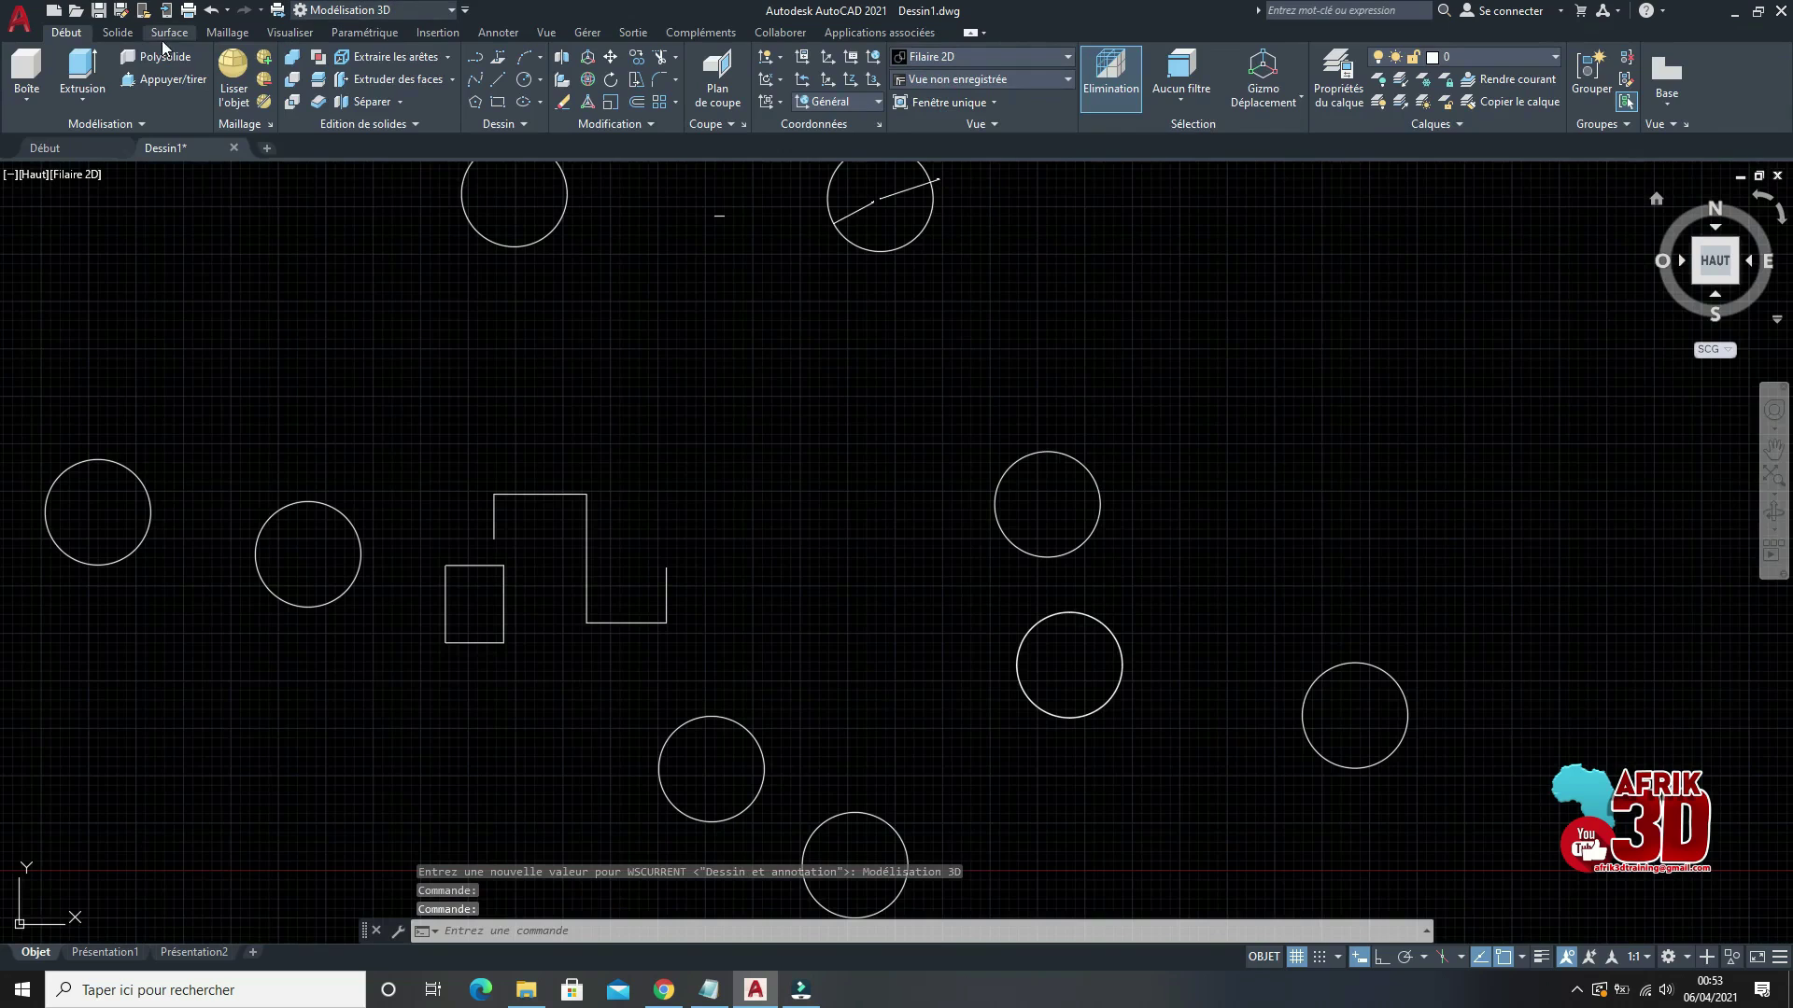
pyautogui.click(446, 11)
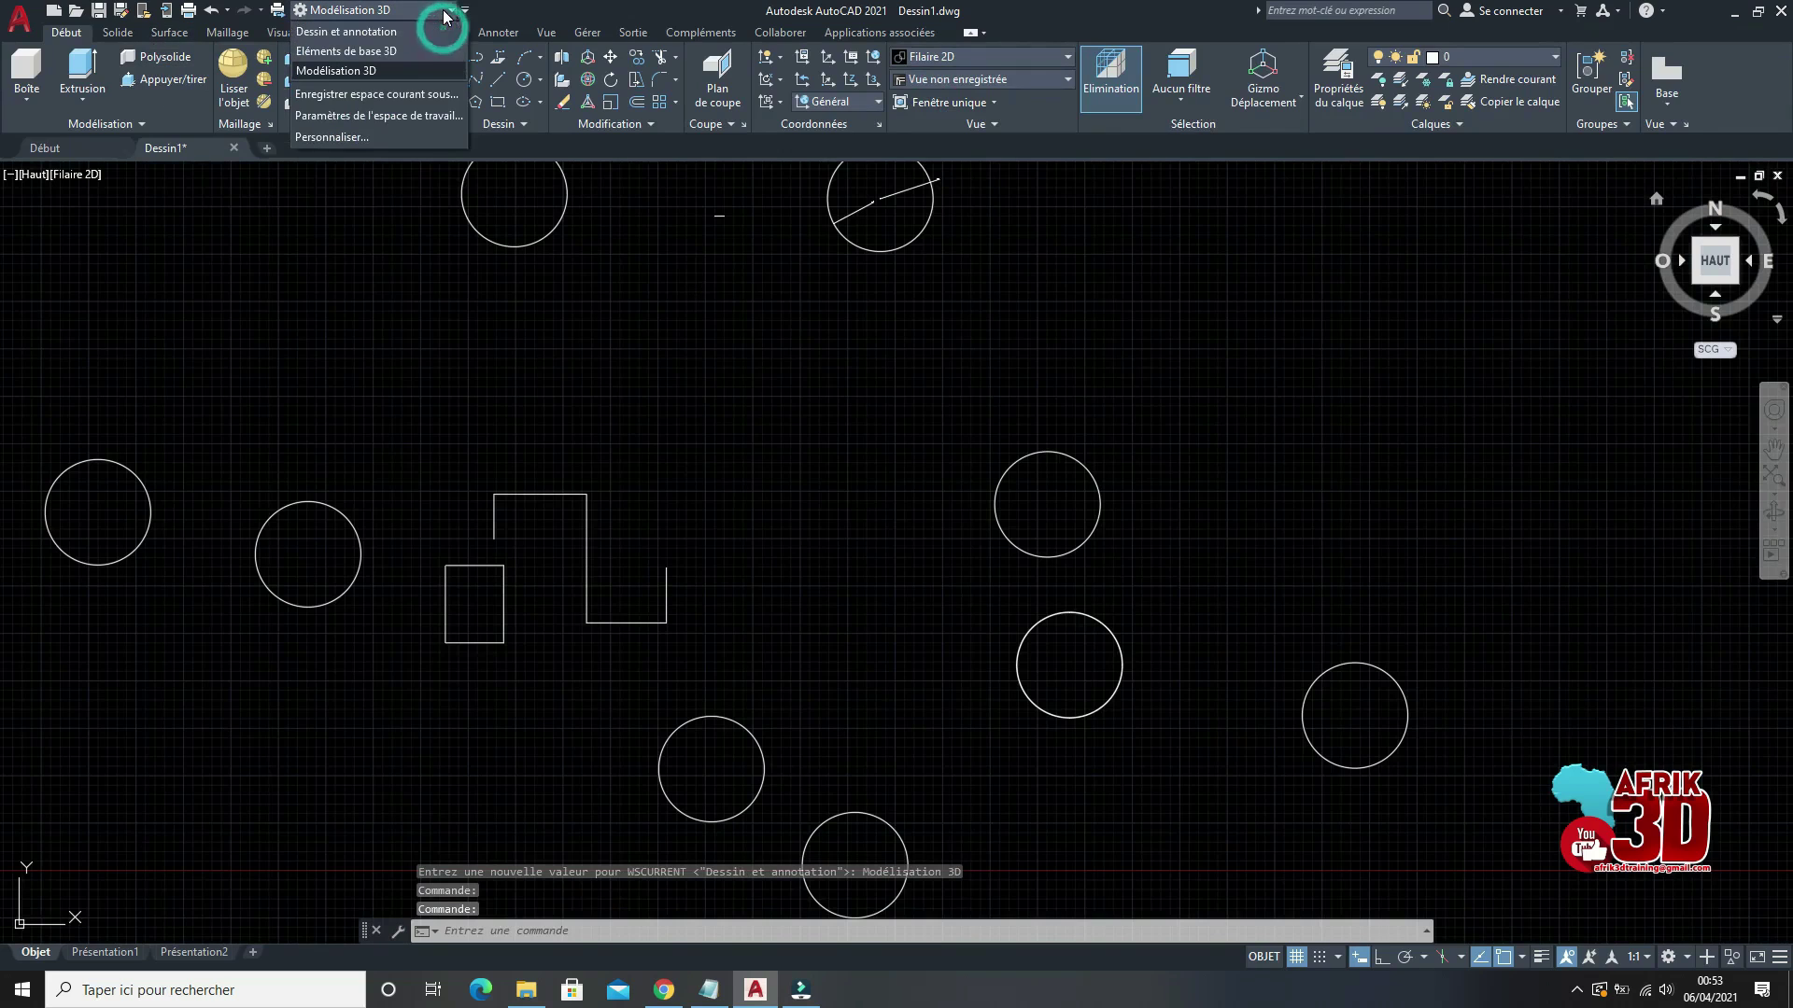
pyautogui.click(396, 35)
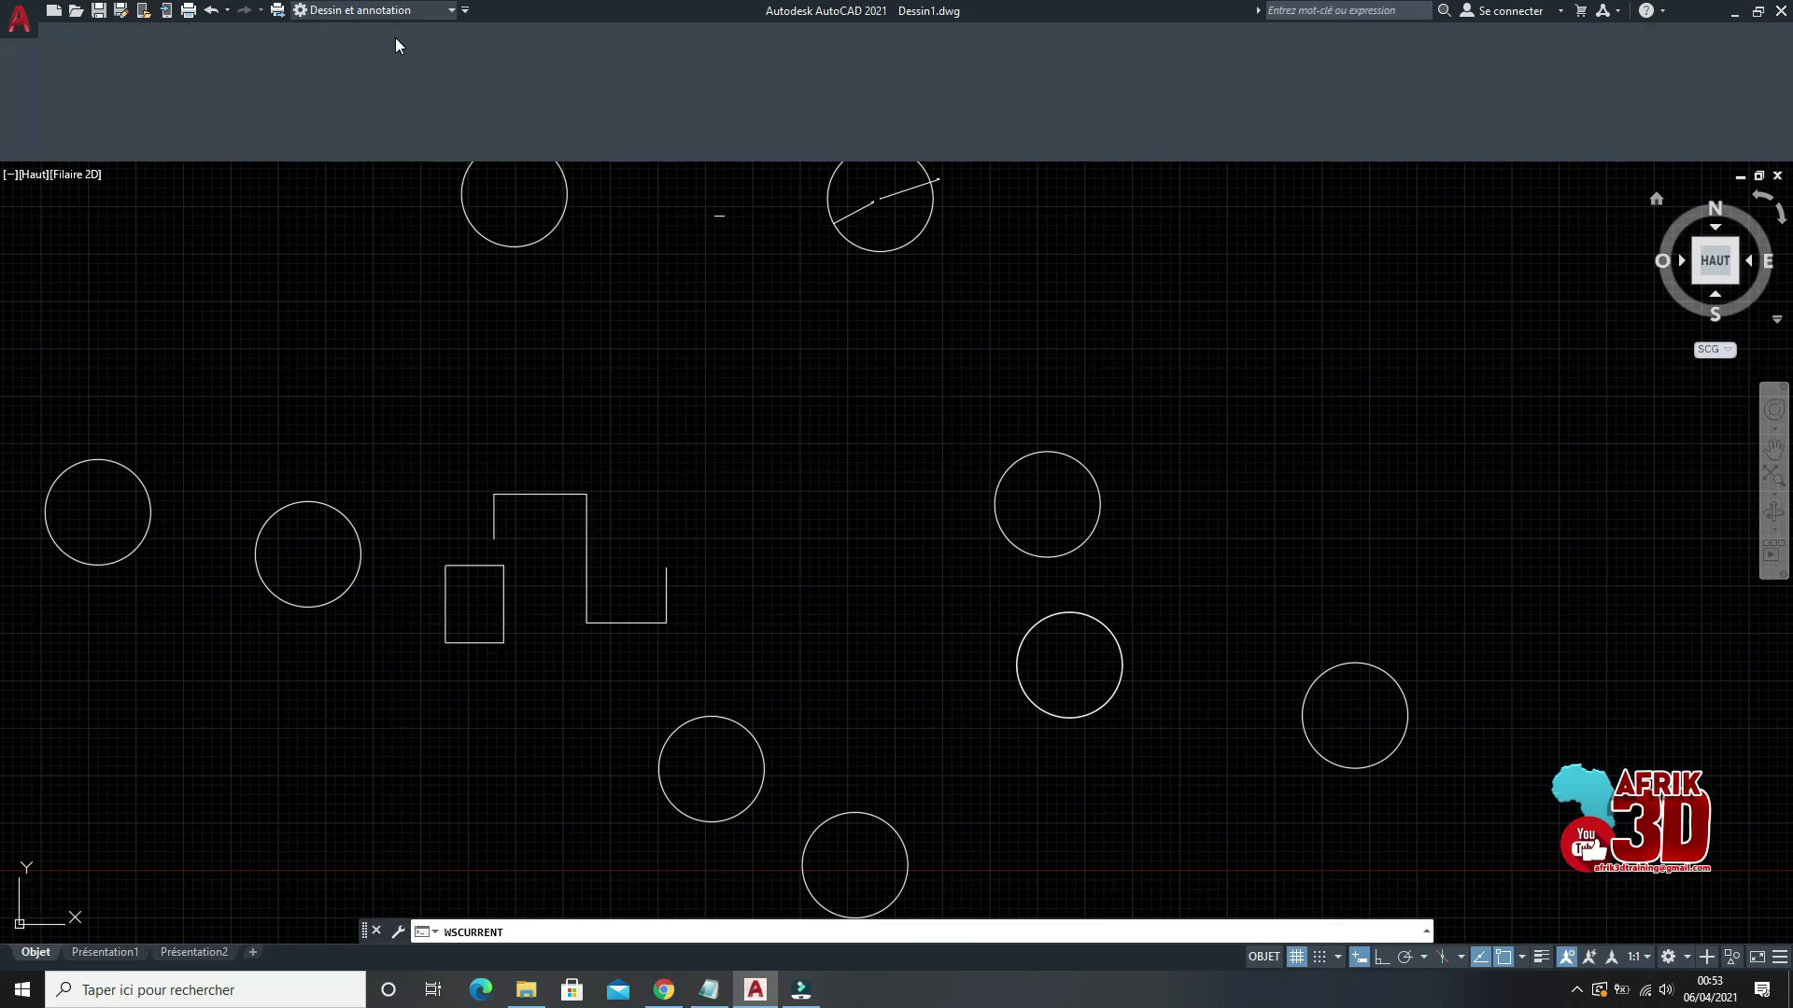
pyautogui.scroll(-3, 719, 472)
pyautogui.scroll(3, 1146, 291)
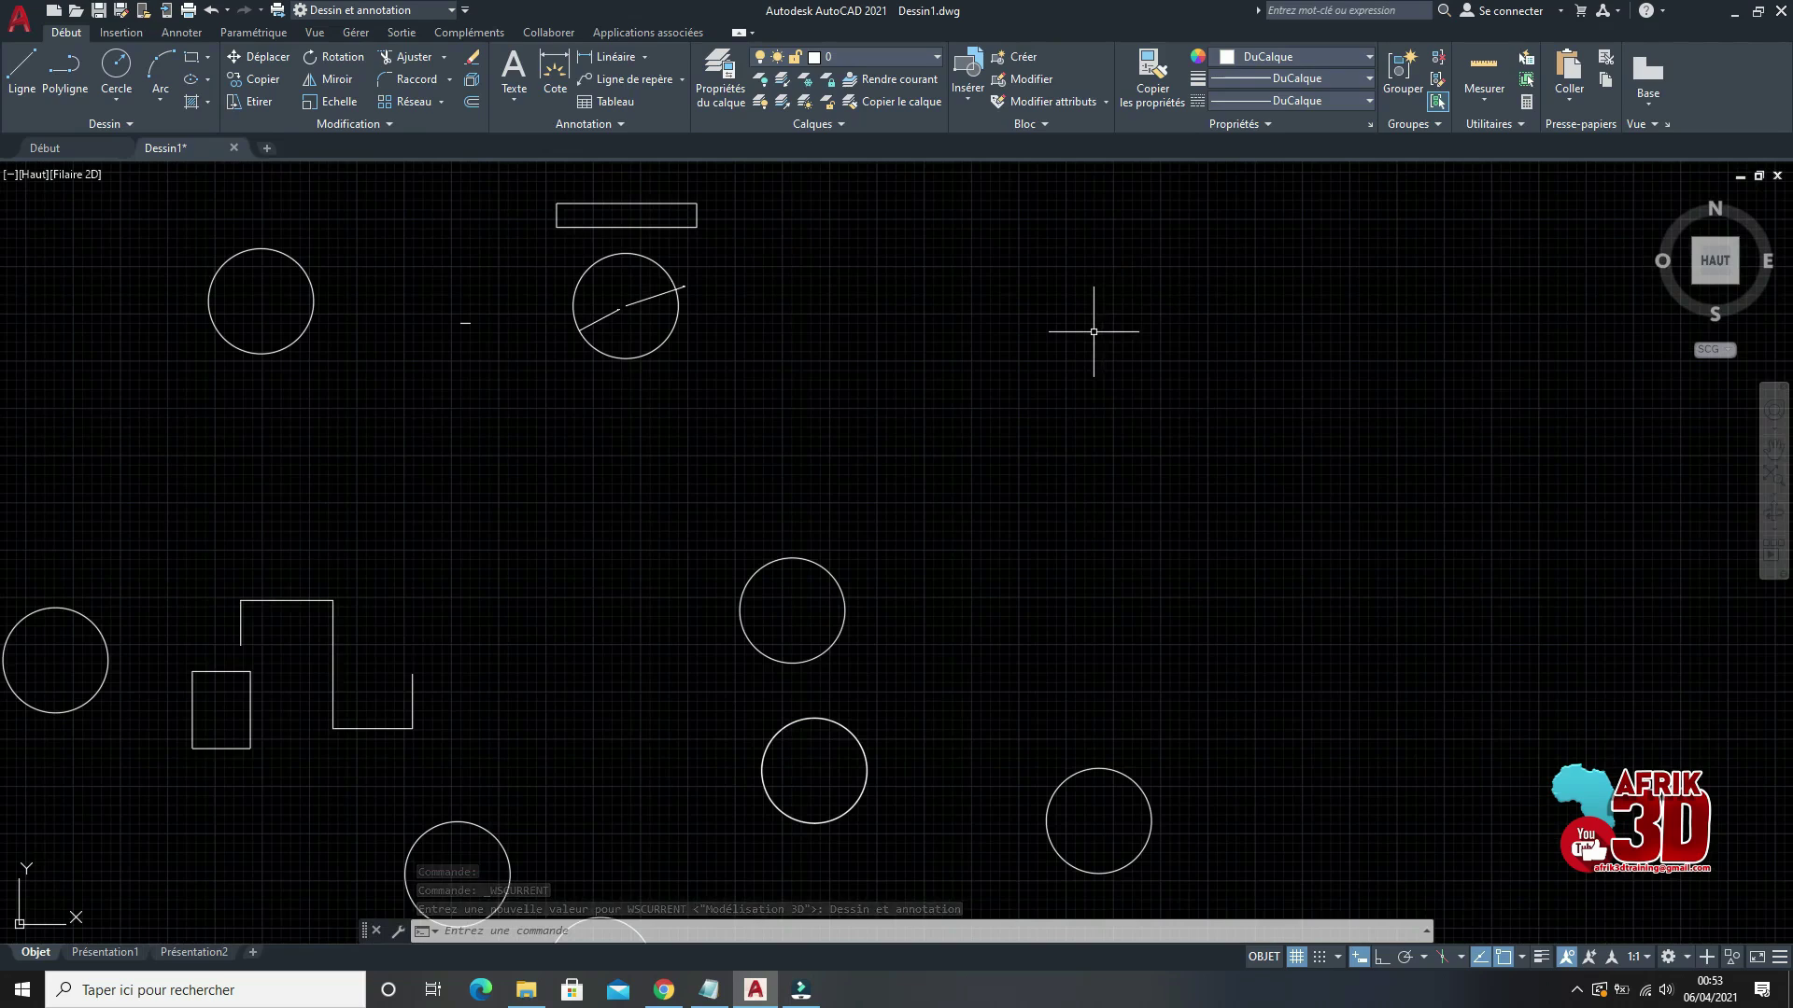
pyautogui.moveTo(1670, 321)
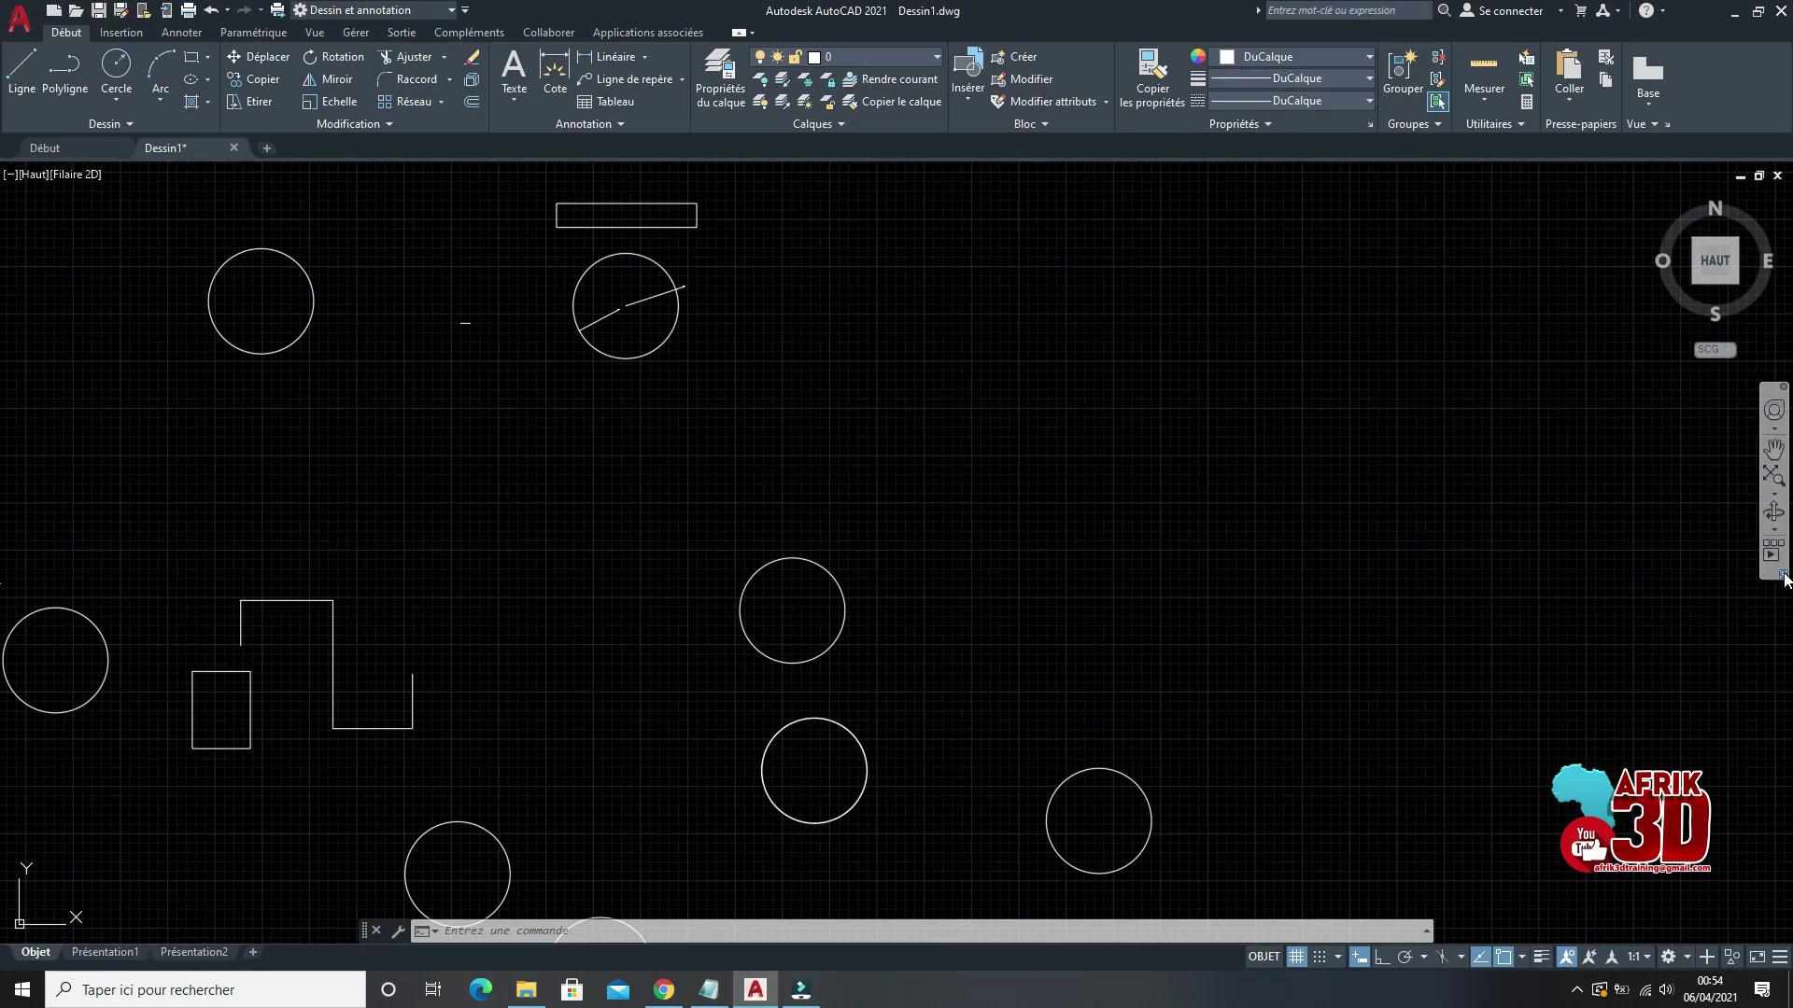
pyautogui.click(1773, 456)
pyautogui.moveTo(873, 461)
pyautogui.mouseDown()
pyautogui.moveTo(1560, 448)
pyautogui.moveTo(714, 423)
pyautogui.moveTo(697, 480)
pyautogui.moveTo(780, 532)
pyautogui.moveTo(1364, 640)
pyautogui.moveTo(1271, 830)
pyautogui.moveTo(692, 604)
pyautogui.moveTo(1241, 636)
pyautogui.moveTo(796, 604)
pyautogui.moveTo(1060, 652)
pyautogui.moveTo(1255, 637)
pyautogui.mouseUp()
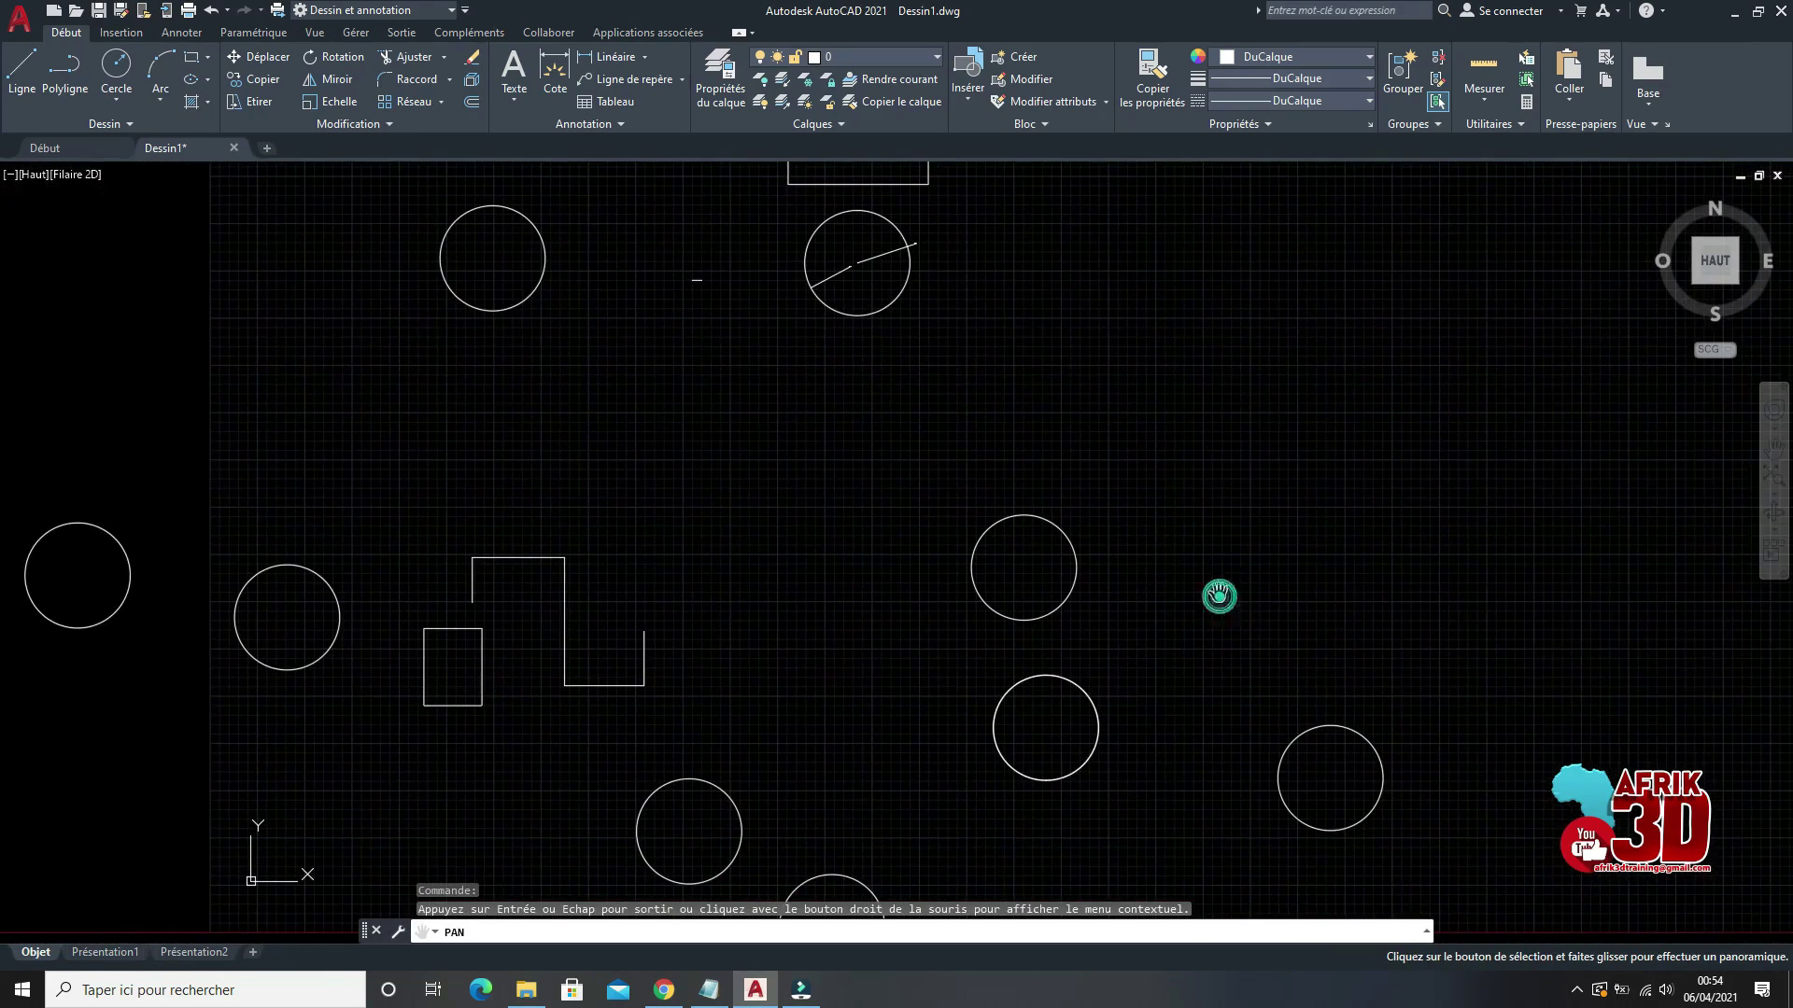
pyautogui.scroll(5, 1180, 551)
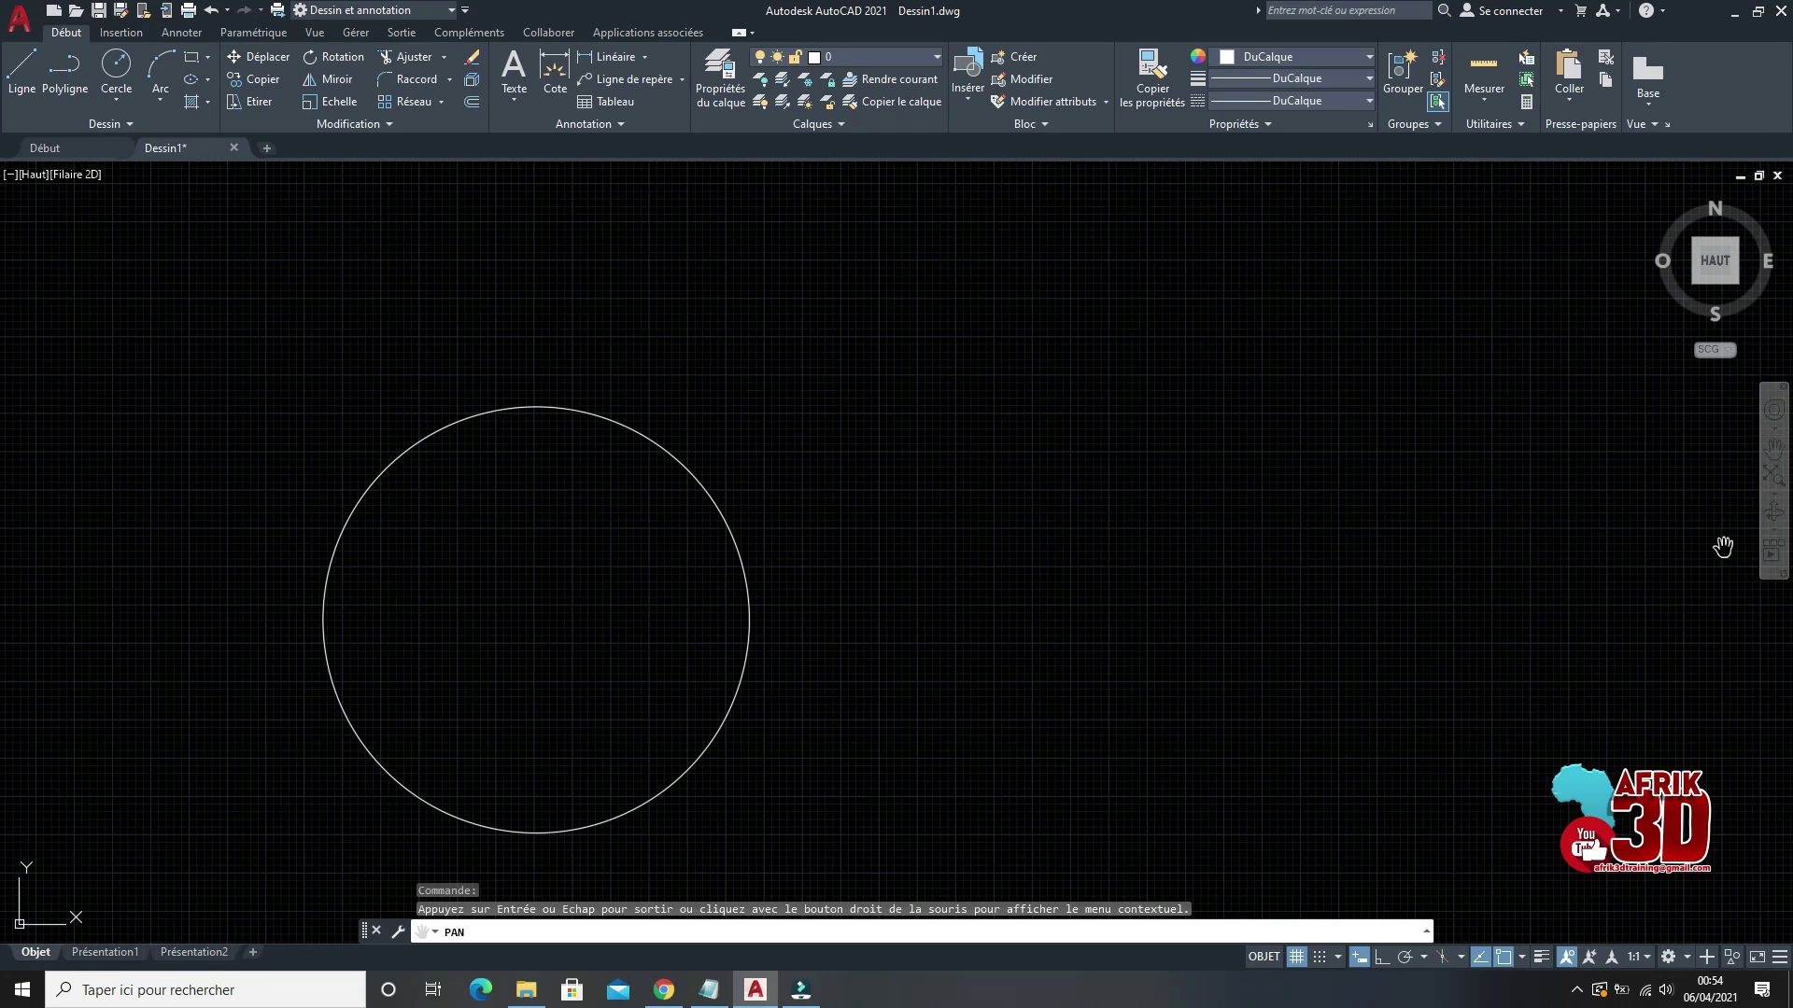
pyautogui.scroll(-4, 1163, 584)
pyautogui.scroll(3, 916, 596)
pyautogui.scroll(3, 1096, 620)
pyautogui.scroll(-2, 1064, 523)
pyautogui.scroll(-2, 1064, 523)
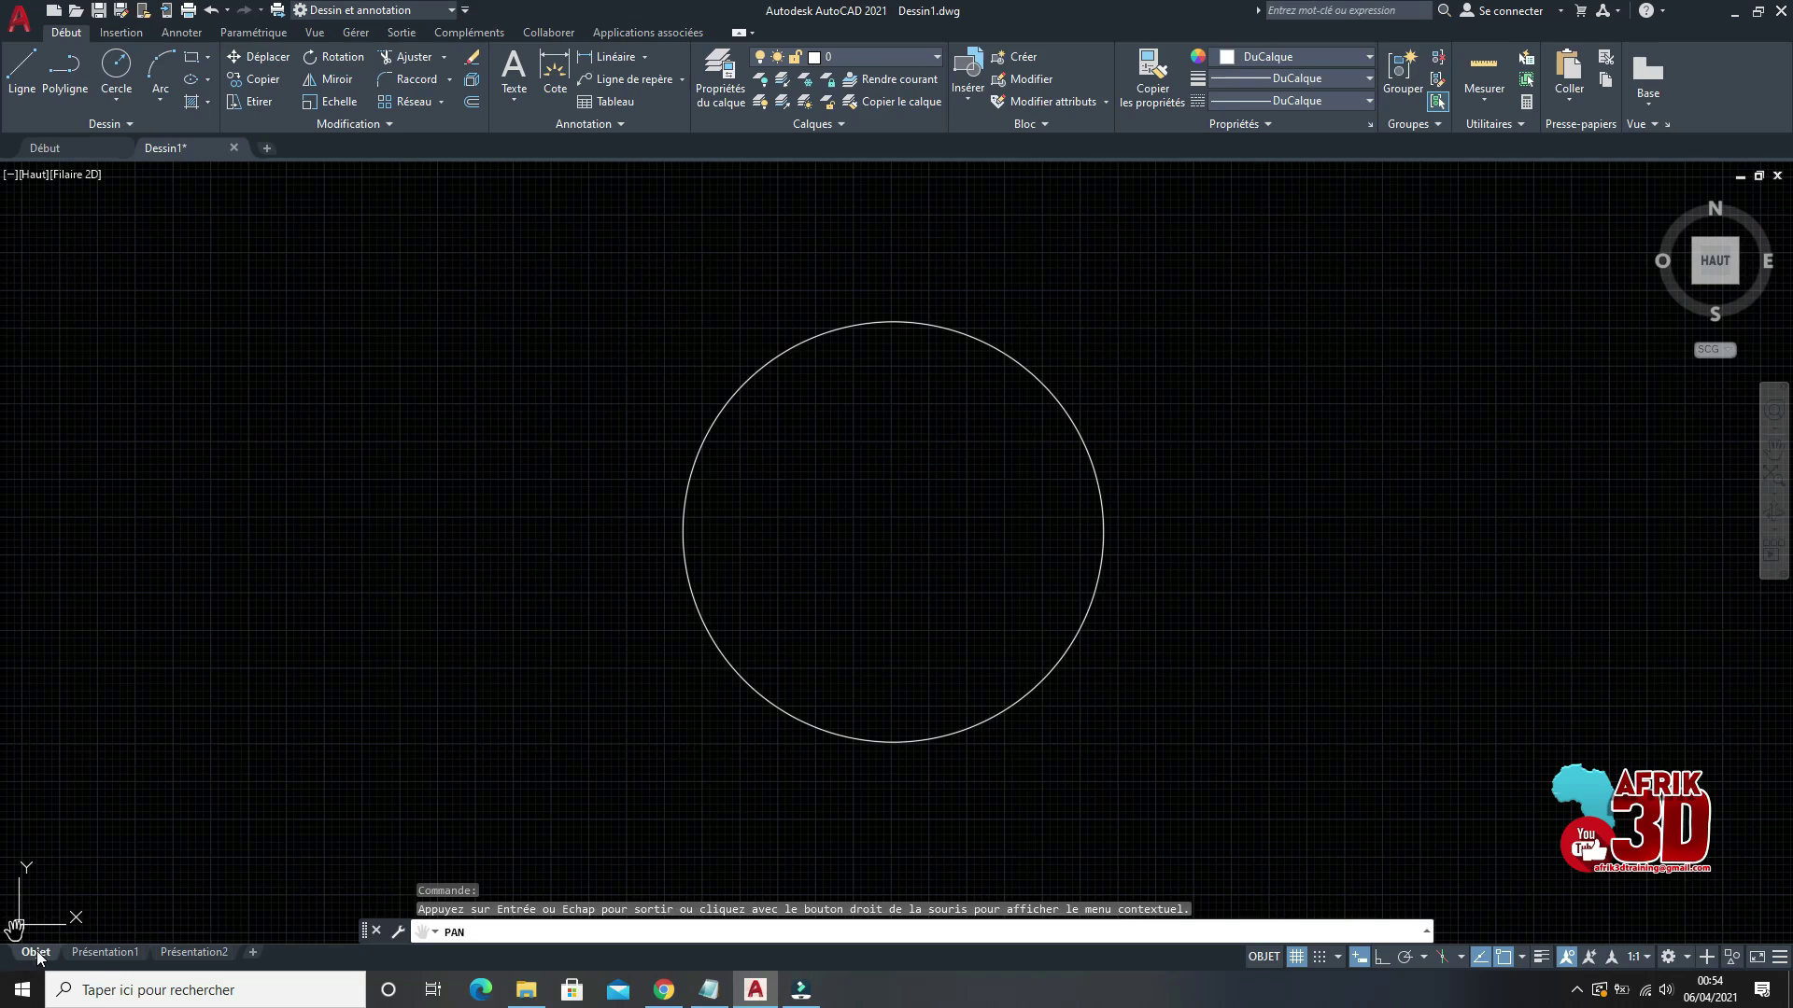
pyautogui.moveTo(101, 961)
pyautogui.scroll(-5, 567, 579)
pyautogui.scroll(2, 548, 593)
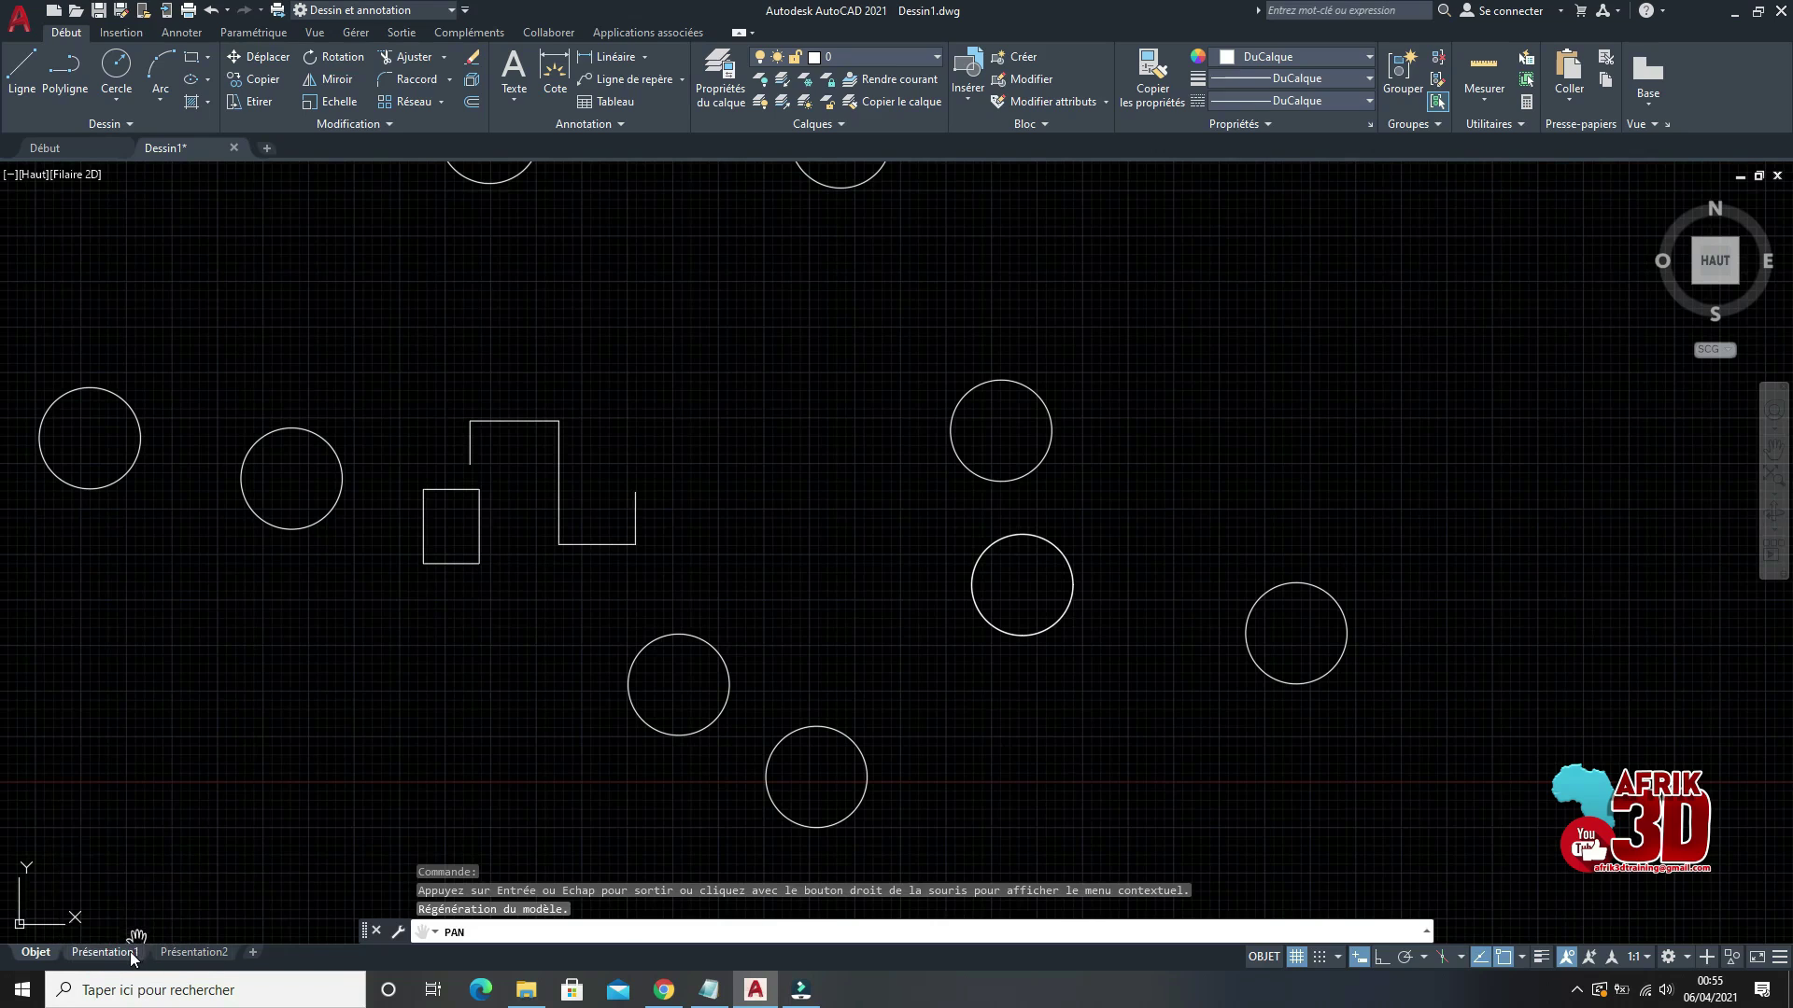
# Step: Preview the Présentation1 layout, then return to model space
pyautogui.press('Escape')
pyautogui.press('Escape')
pyautogui.press('Escape')
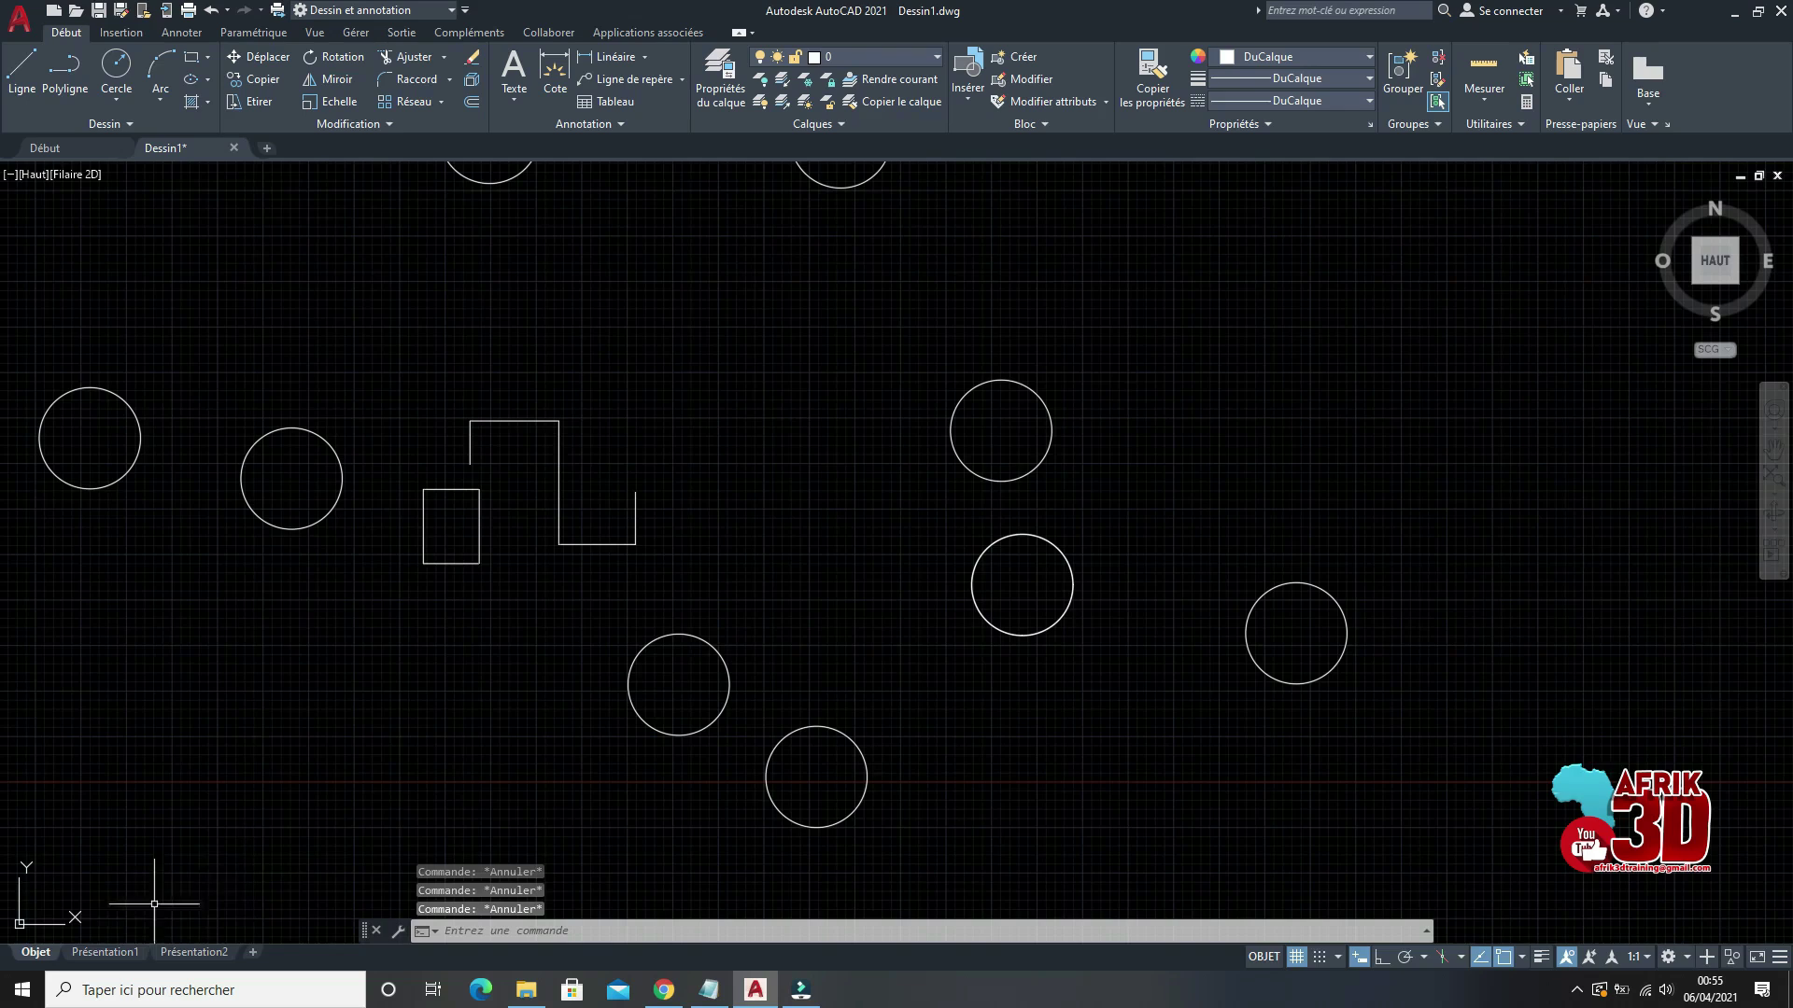
pyautogui.click(104, 952)
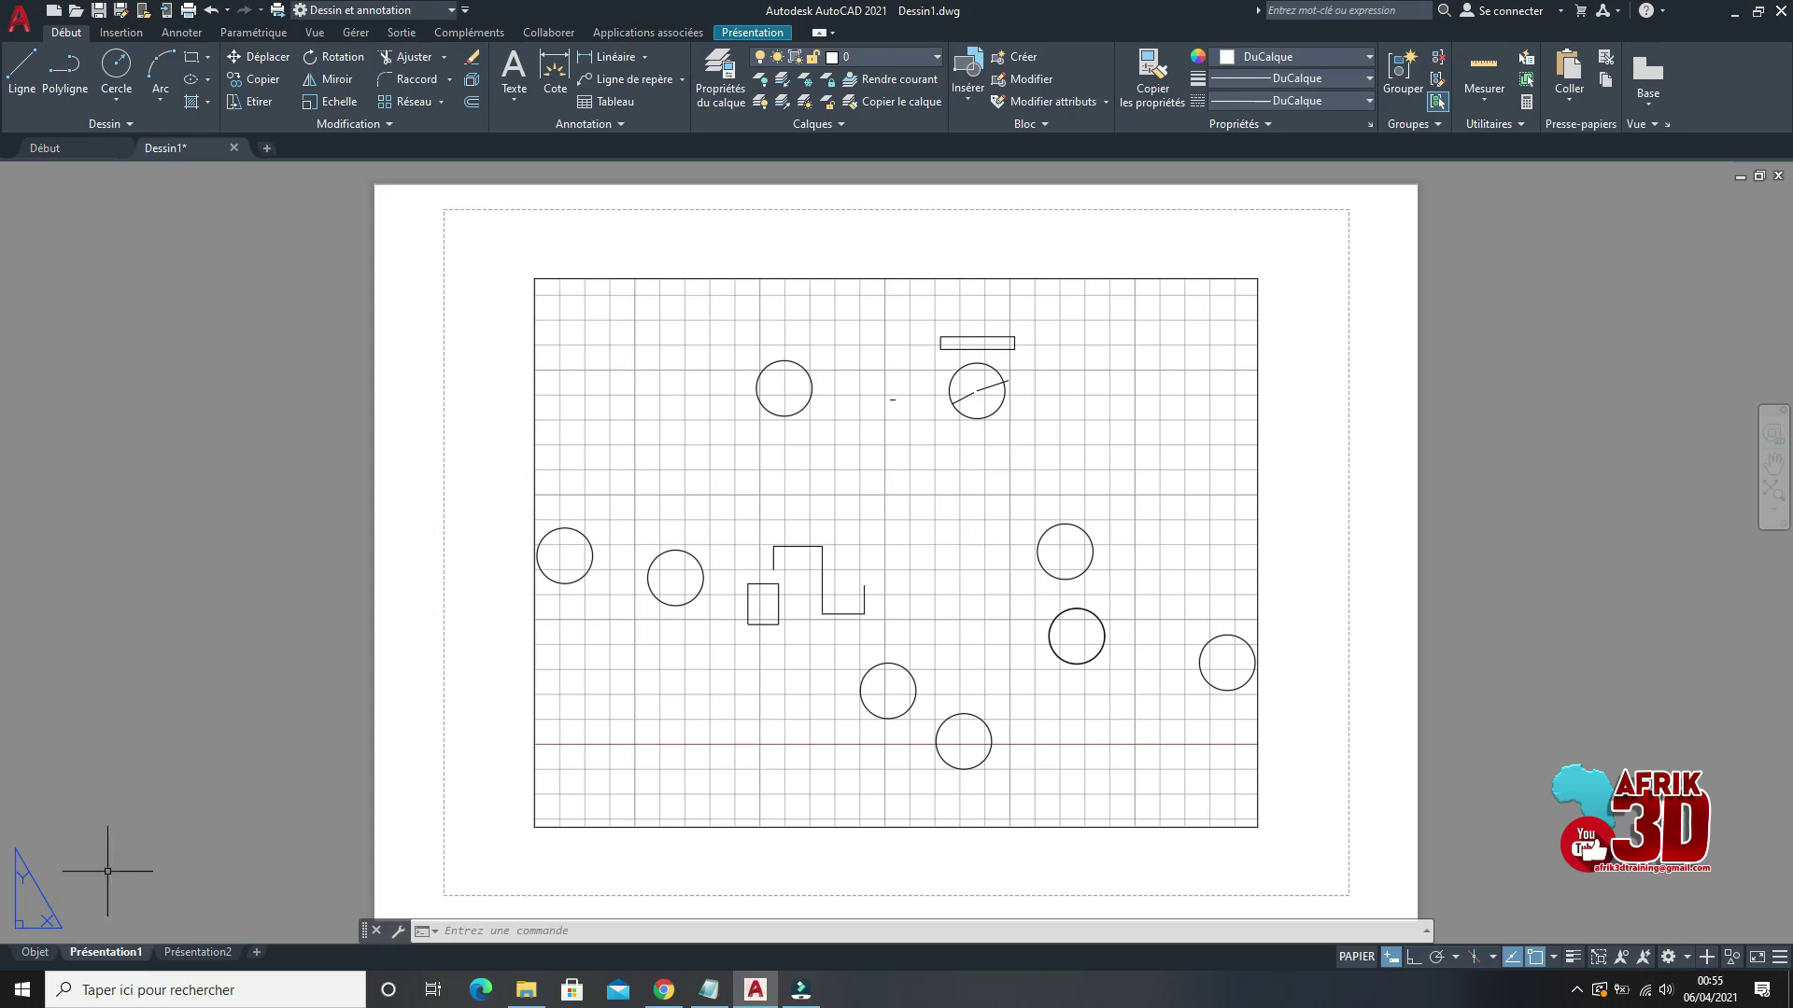
pyautogui.click(37, 952)
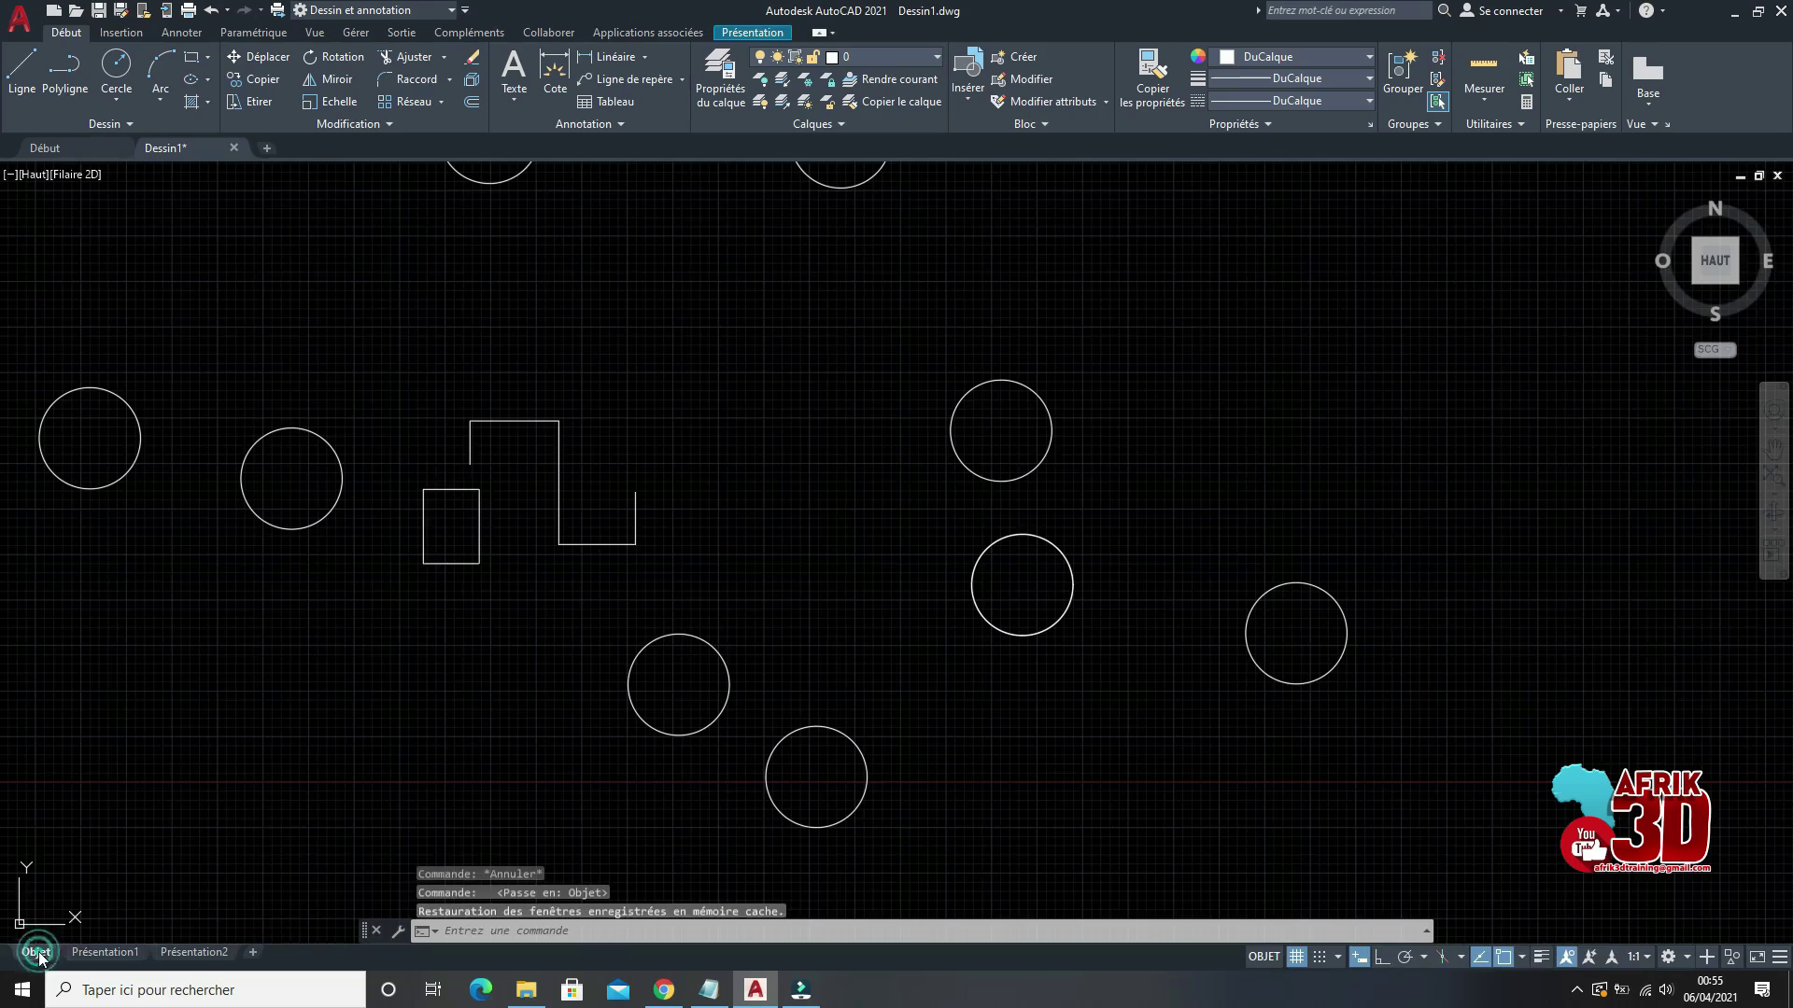
# Step: Add two new layouts, Présentation3 and Présentation4
pyautogui.click(252, 952)
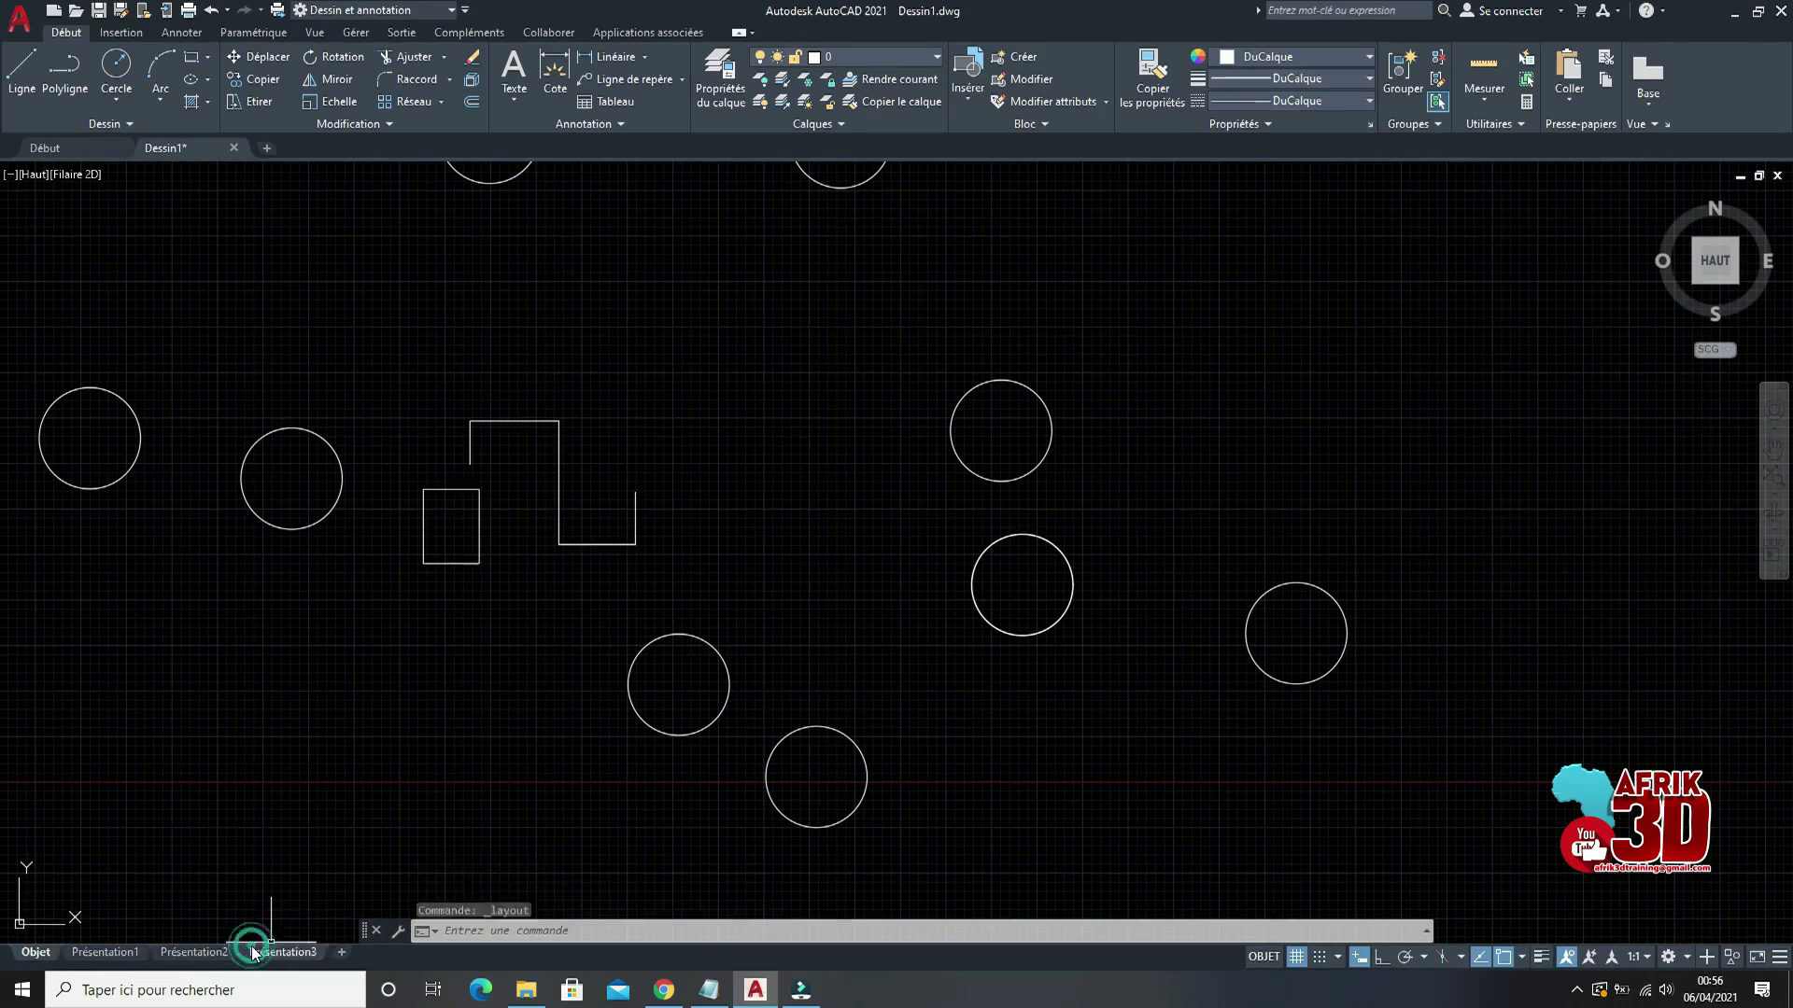
pyautogui.moveTo(306, 952)
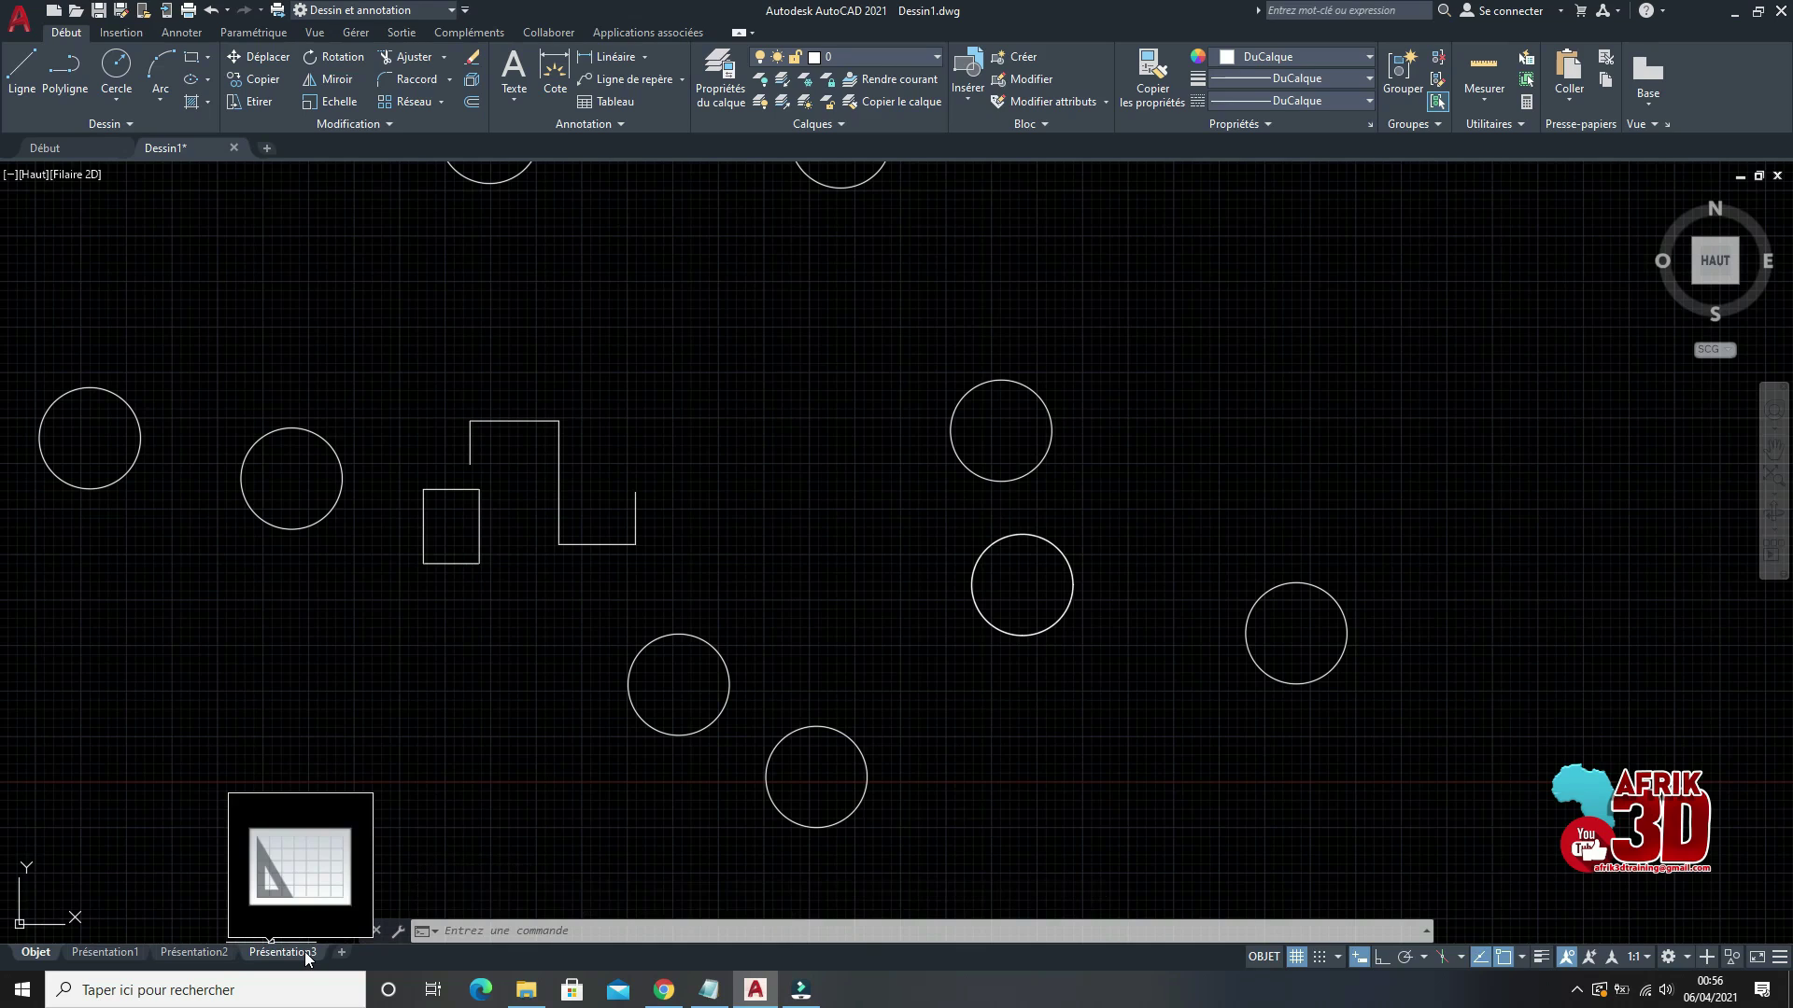
pyautogui.click(341, 952)
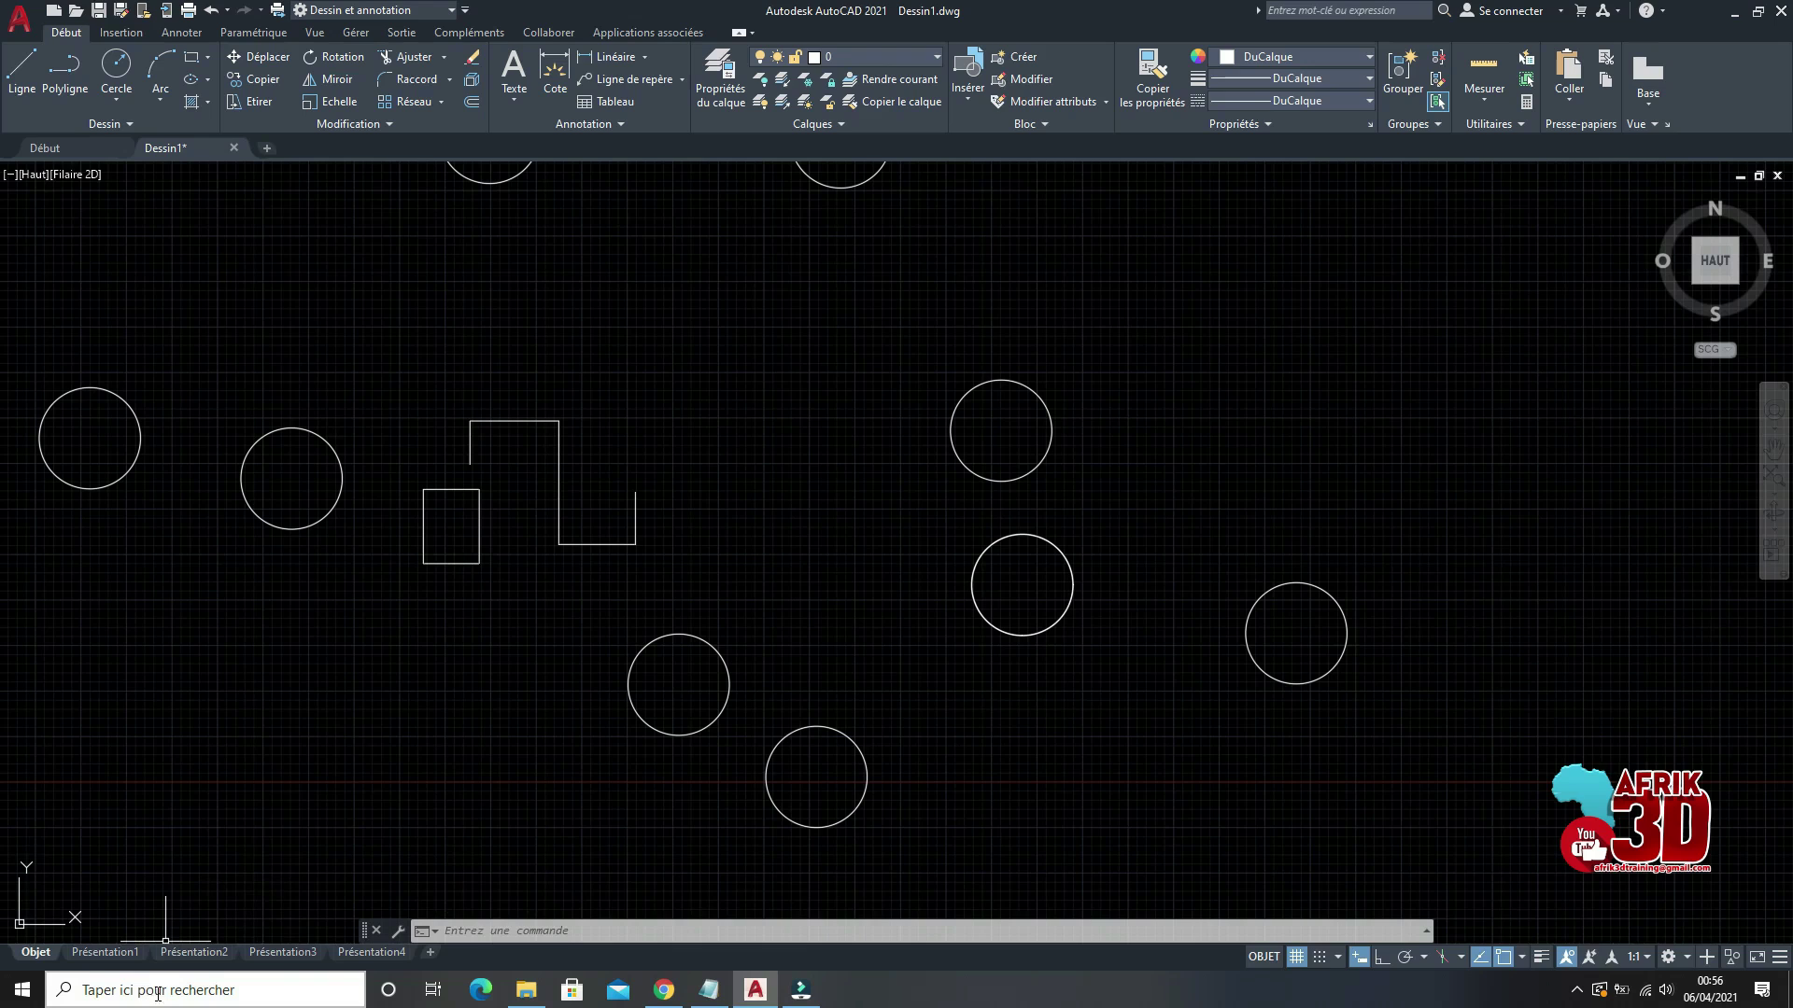
pyautogui.click(105, 951)
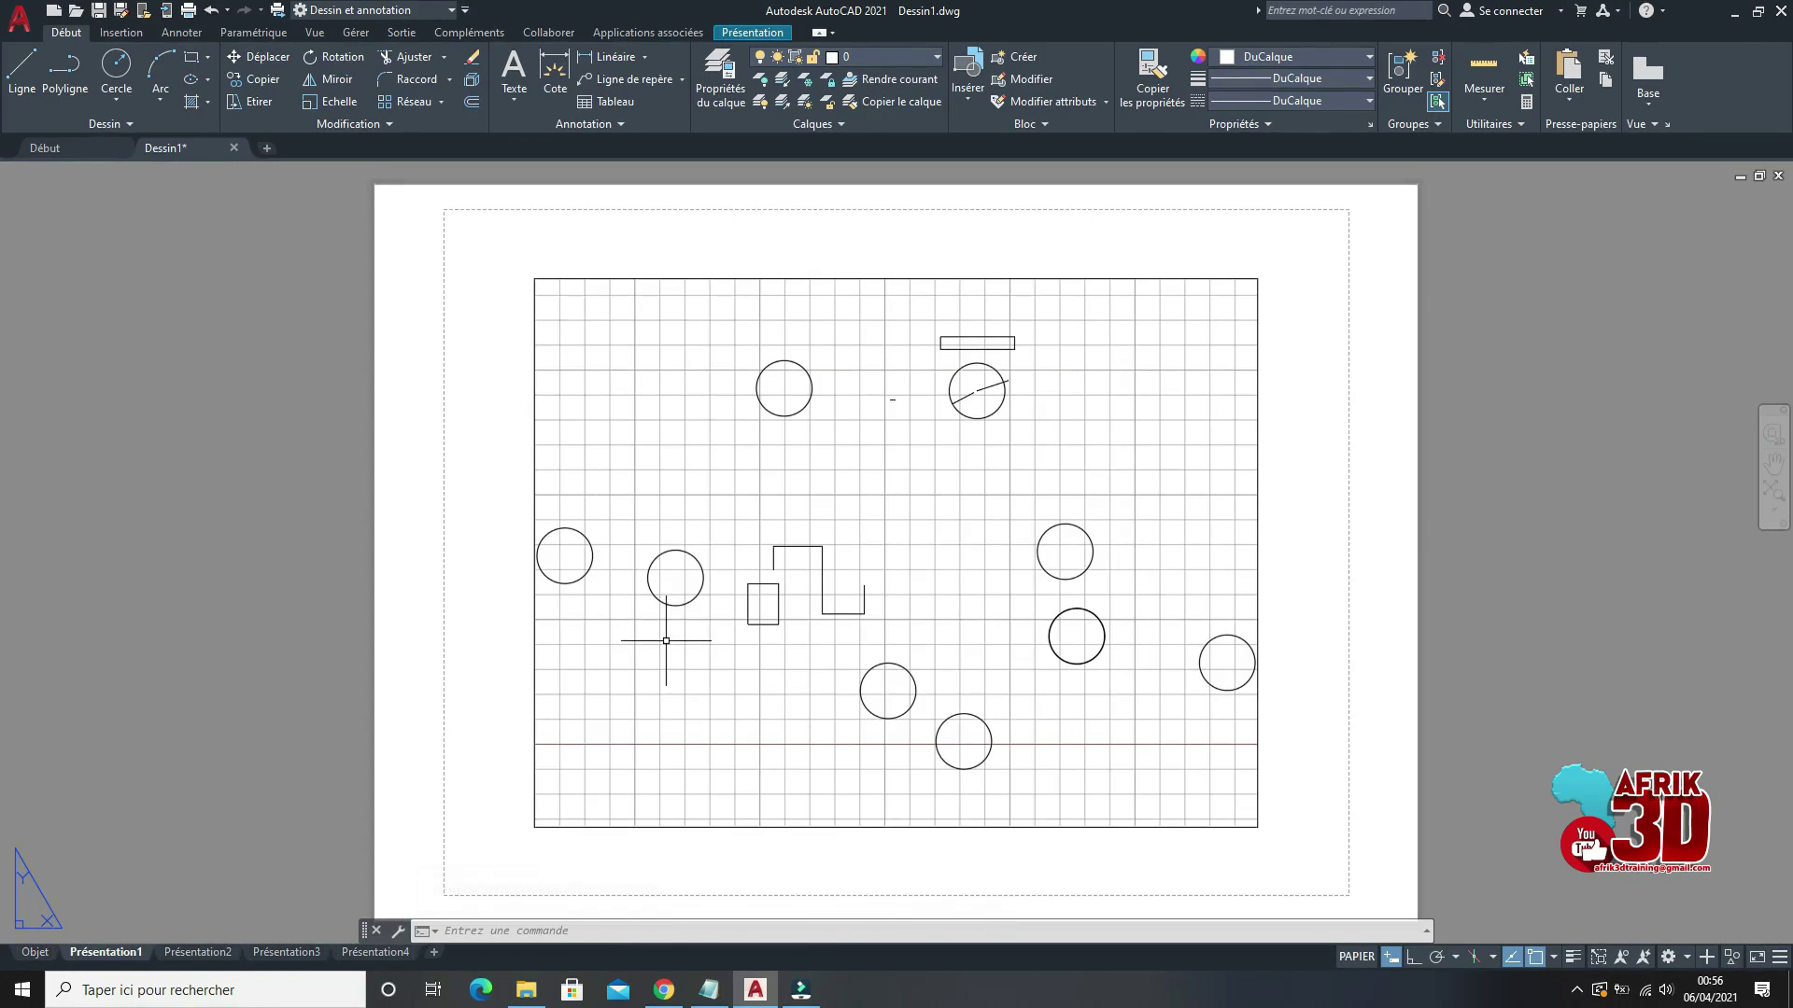
pyautogui.click(220, 952)
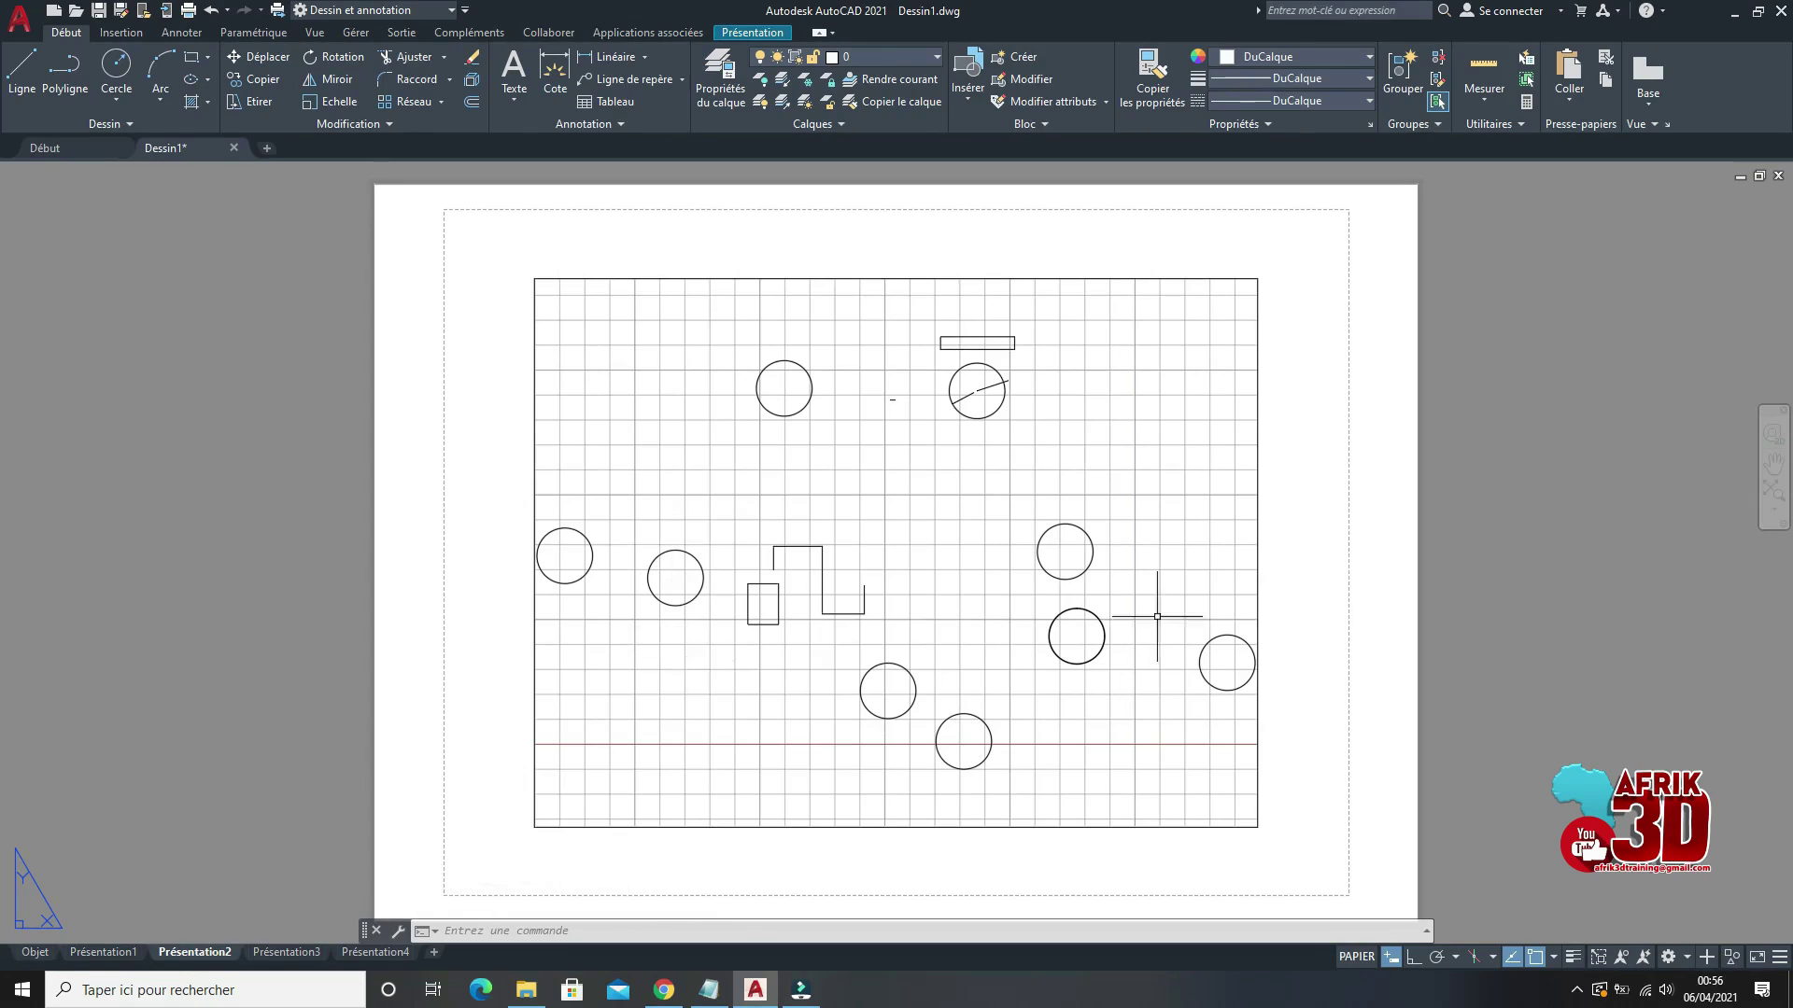
pyautogui.scroll(-5, 1156, 620)
pyautogui.scroll(6, 1110, 625)
pyautogui.scroll(-3, 993, 592)
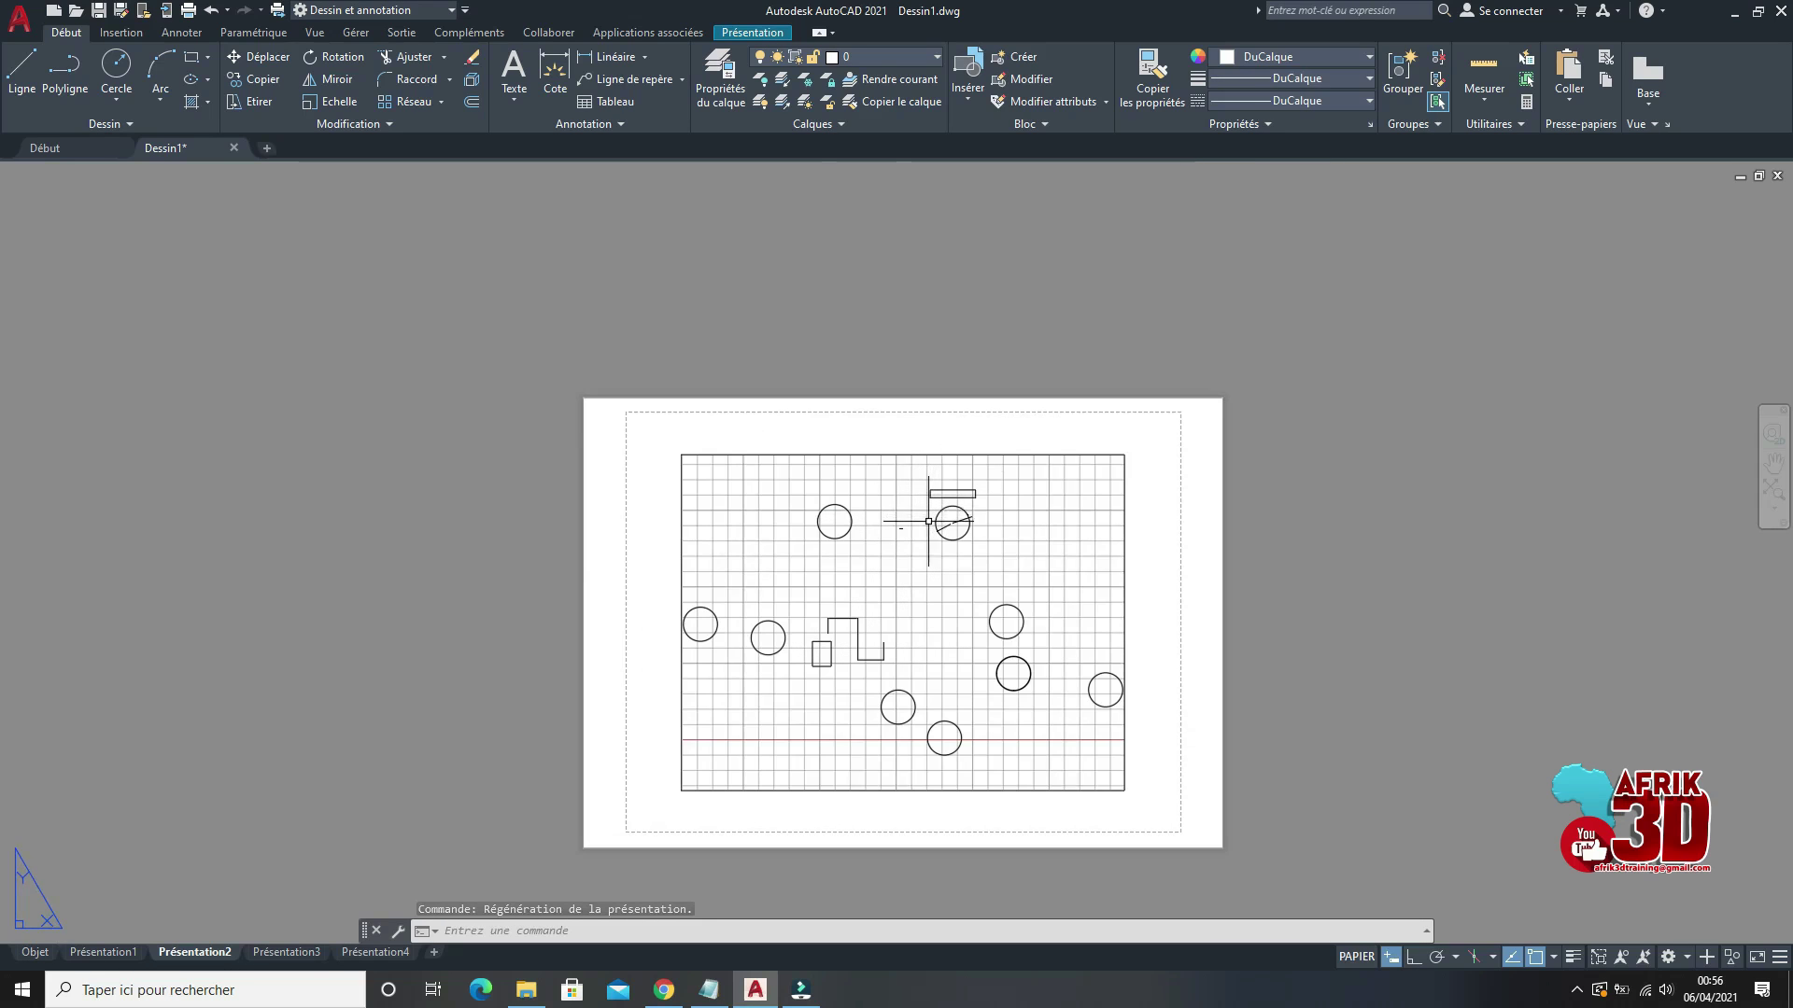
pyautogui.scroll(2, 1022, 607)
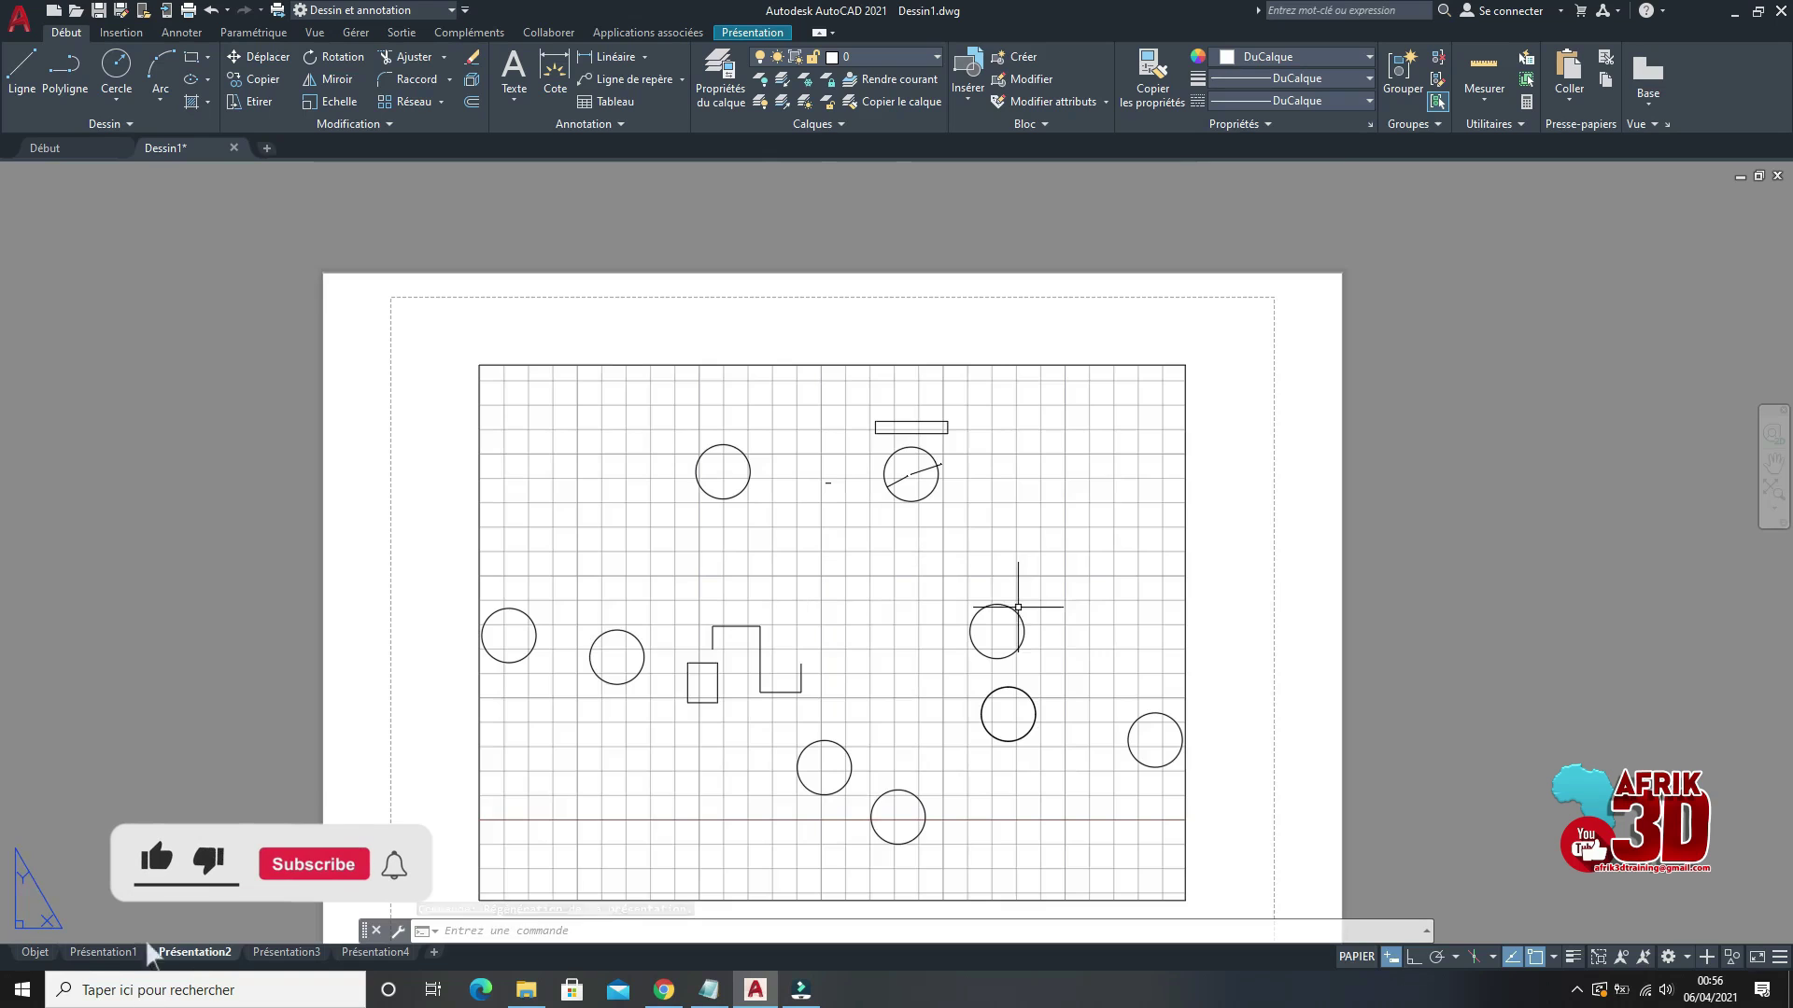
pyautogui.scroll(-4, 1023, 580)
pyautogui.scroll(6, 985, 602)
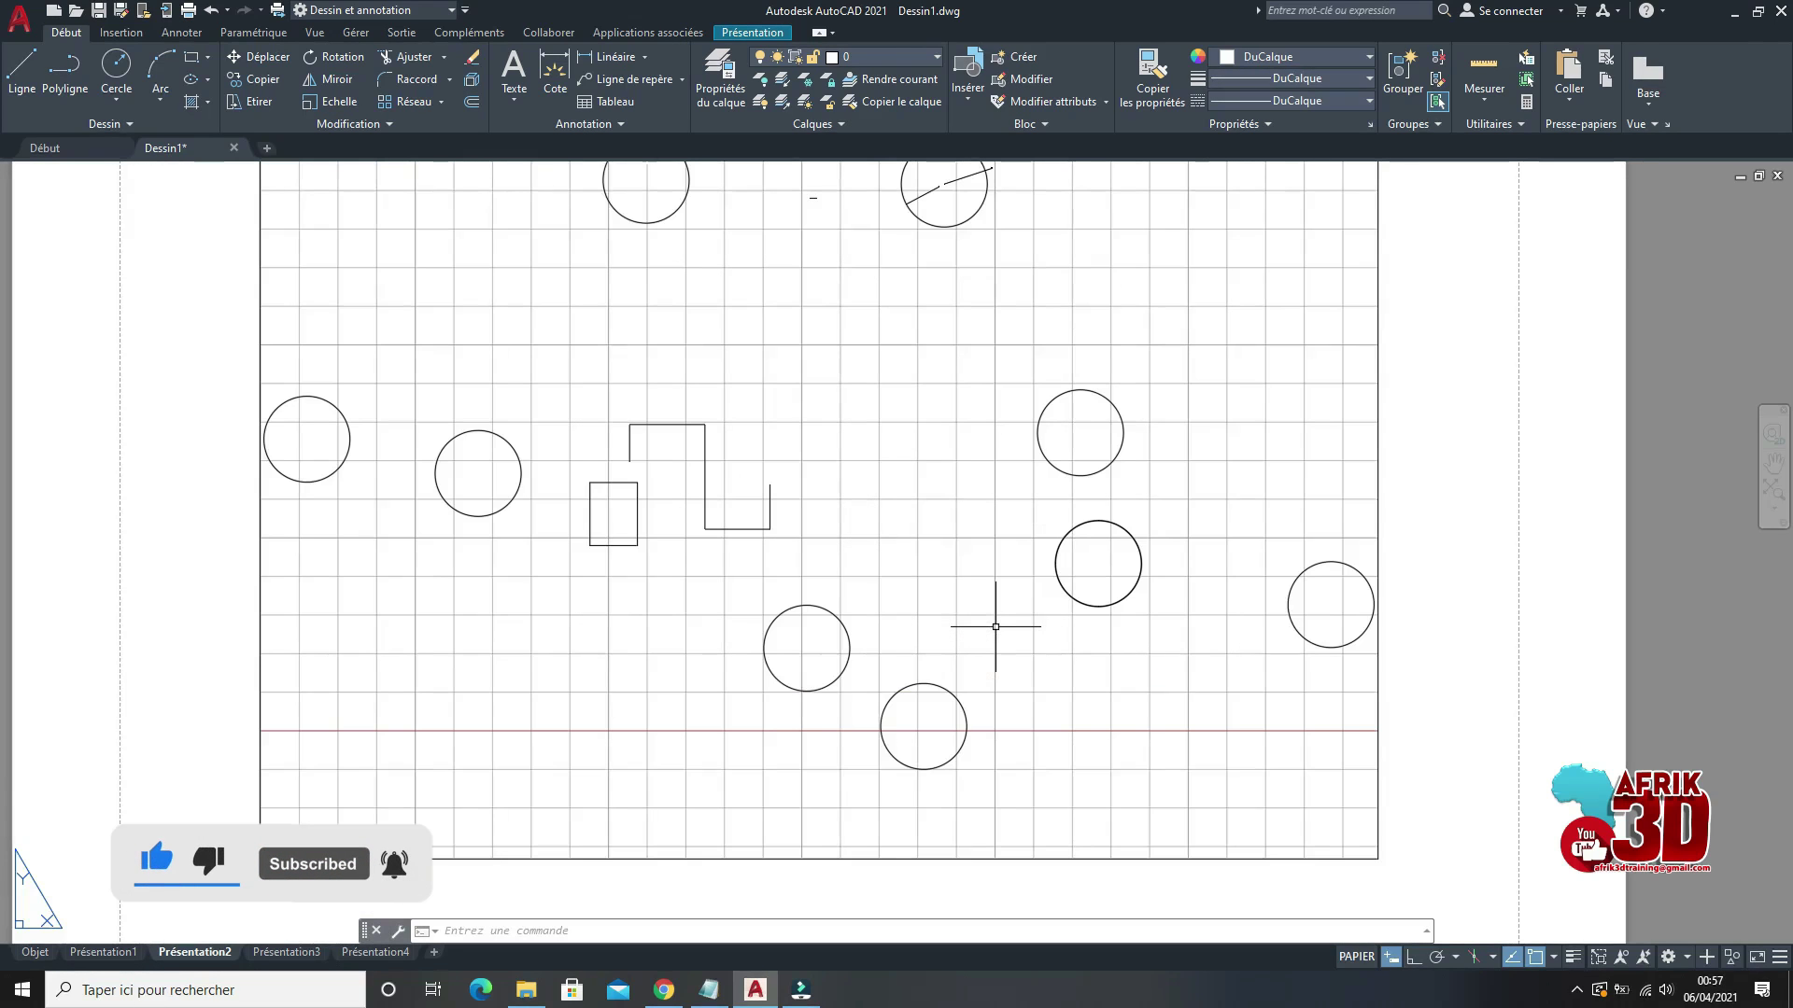
pyautogui.scroll(-4, 997, 618)
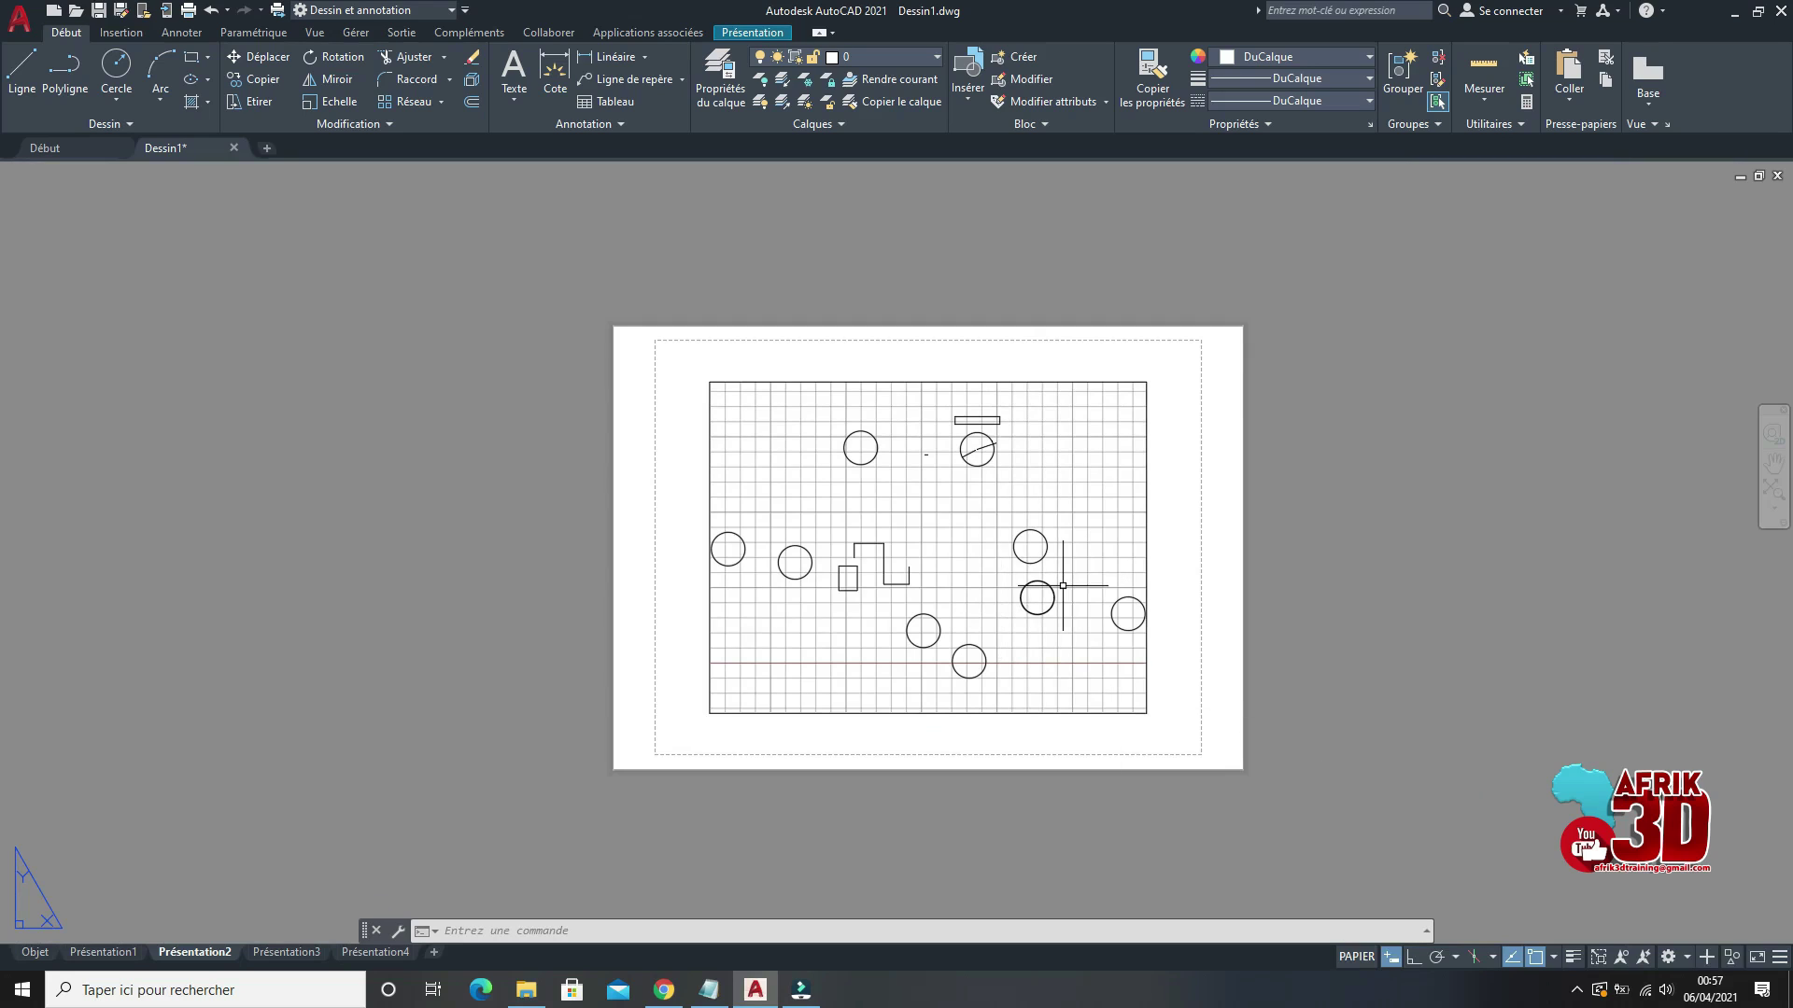
pyautogui.scroll(2, 1094, 668)
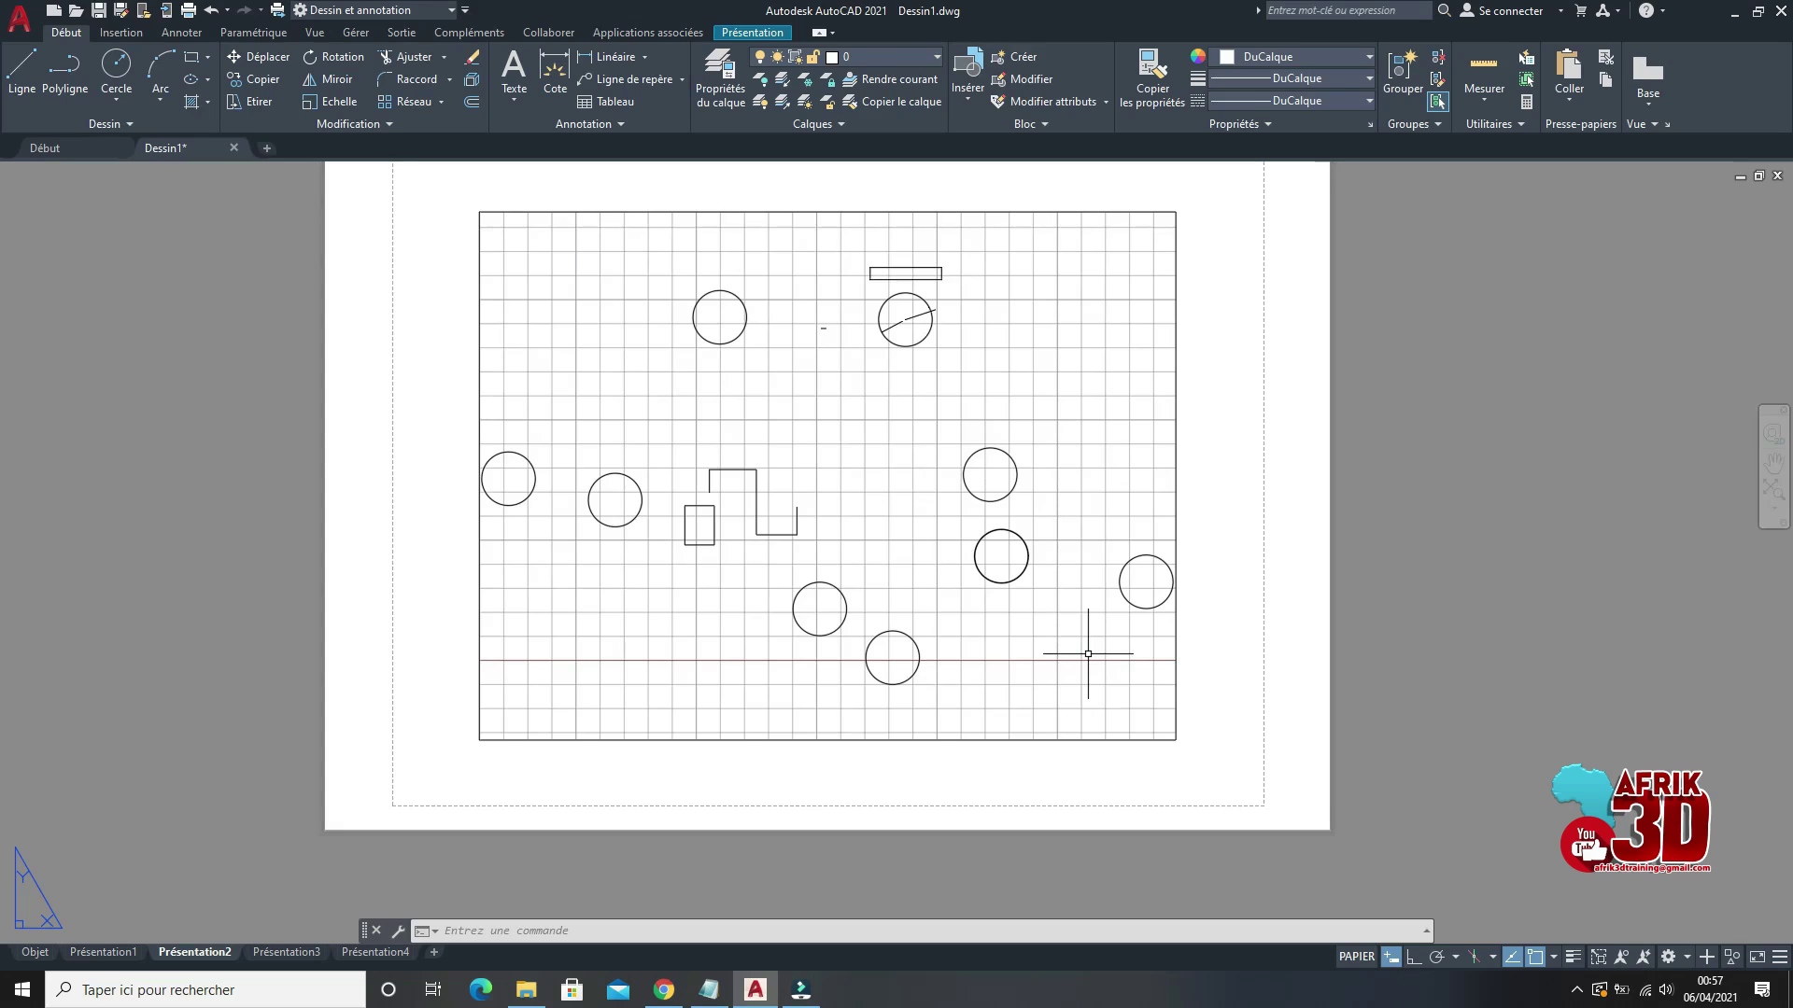
pyautogui.click(32, 952)
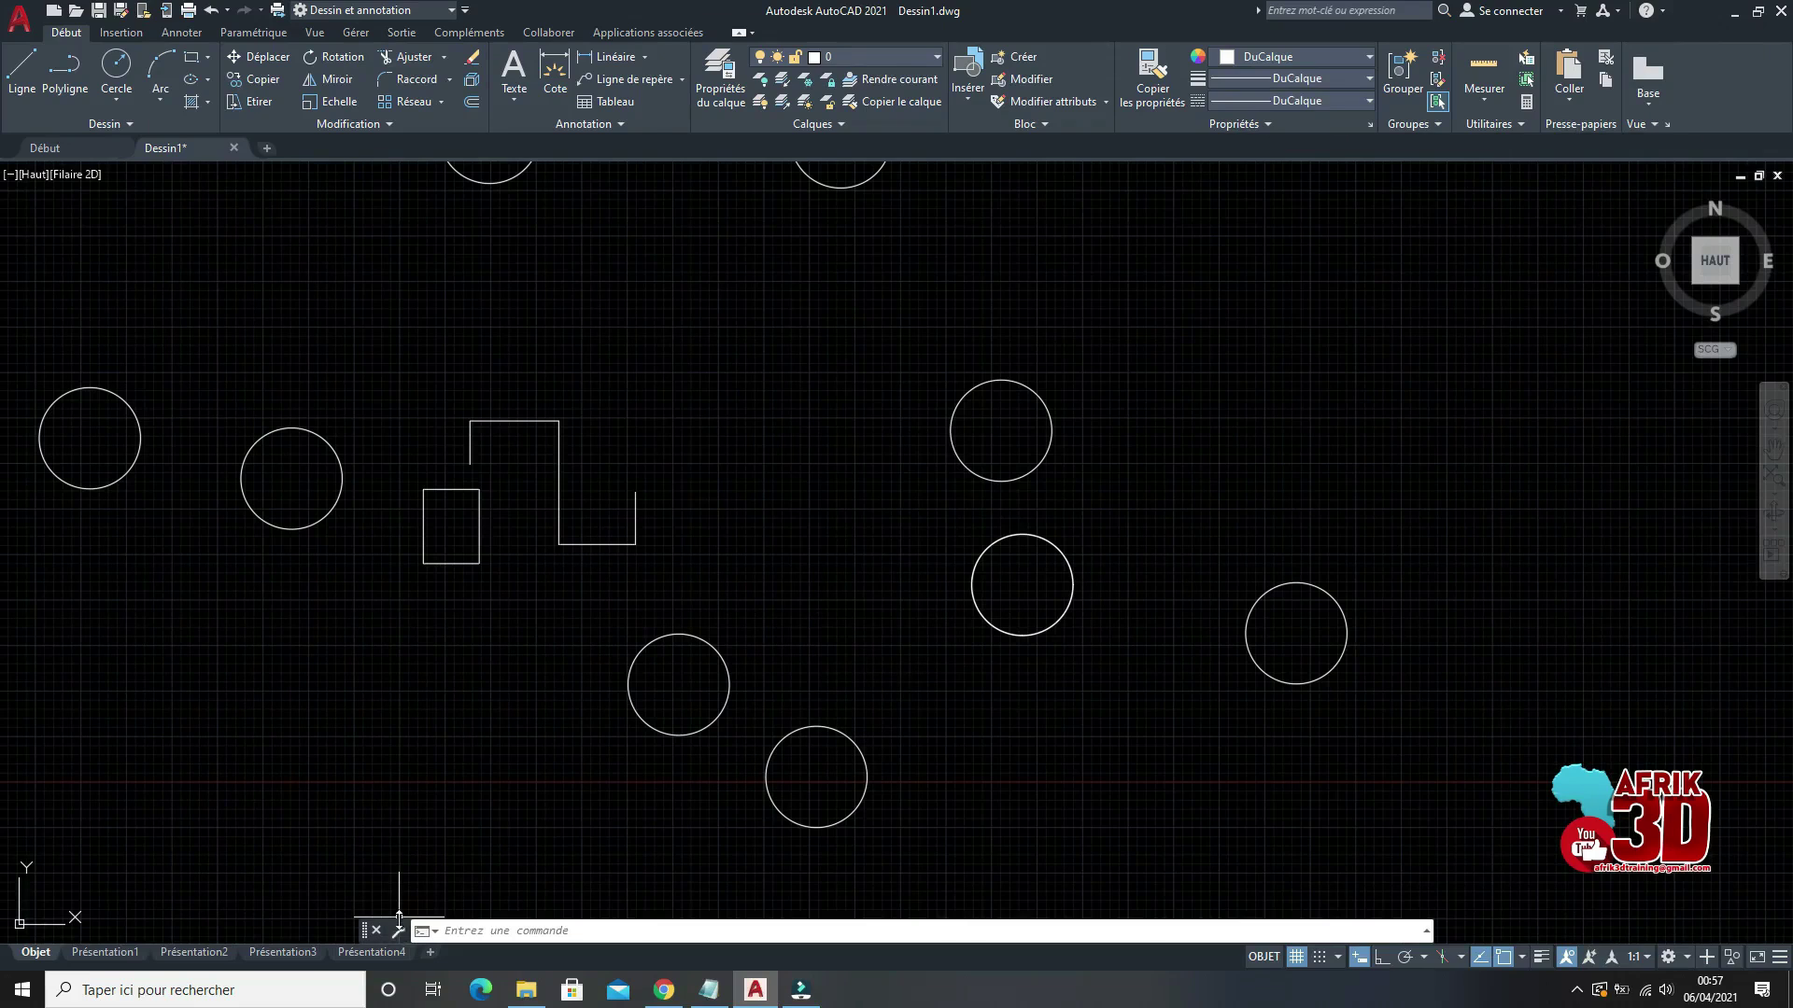
# Step: Draw a horizontal line of length 50 with Ortho (F8) on, then zoom in on it
pyautogui.click(564, 927)
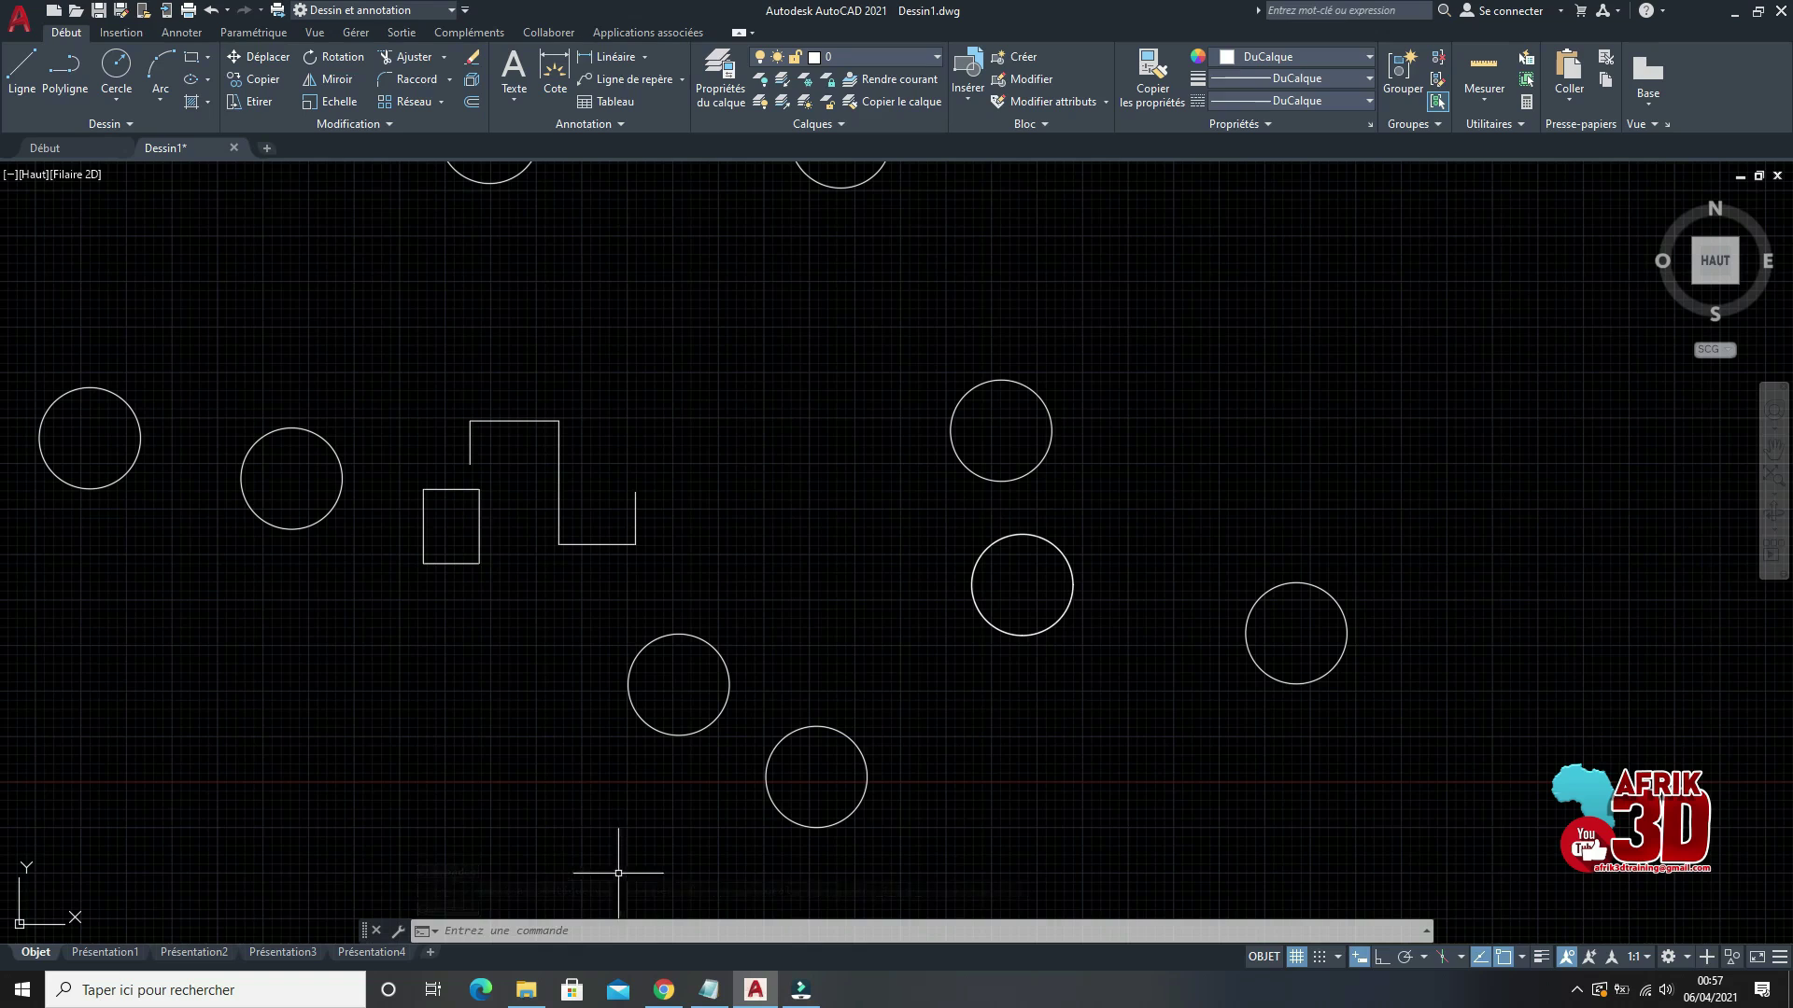
pyautogui.click(14, 89)
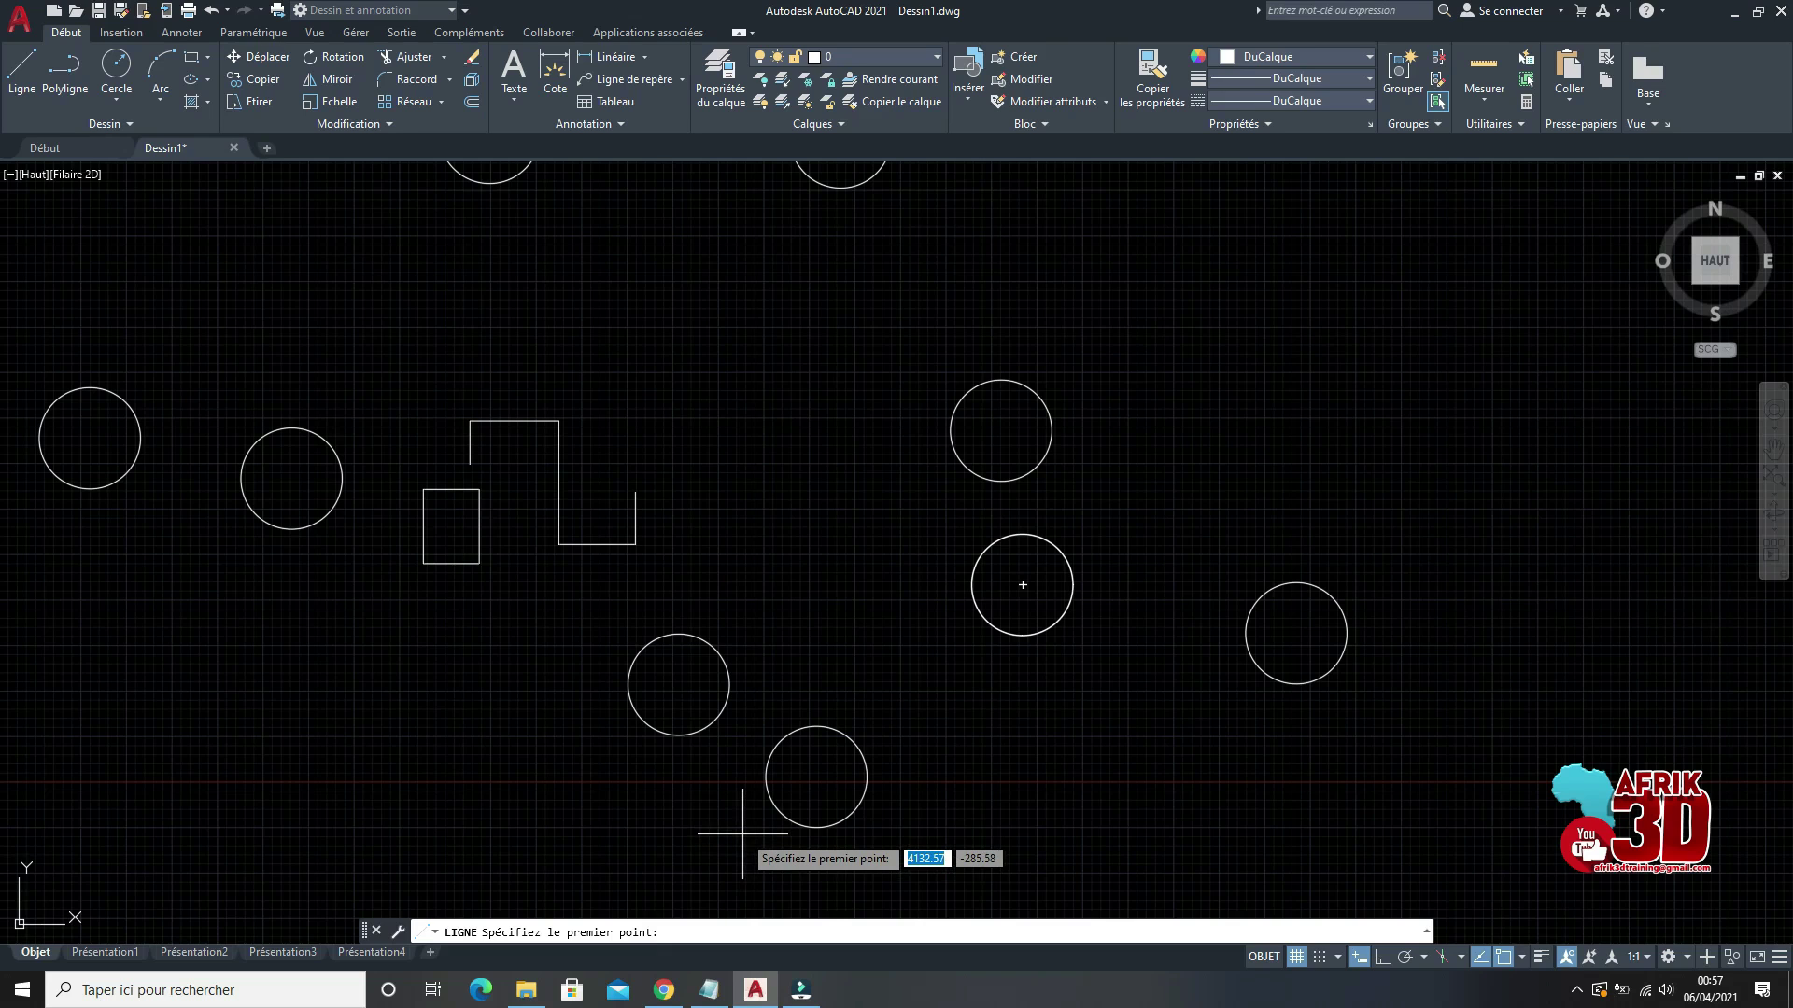
pyautogui.scroll(-5, 742, 833)
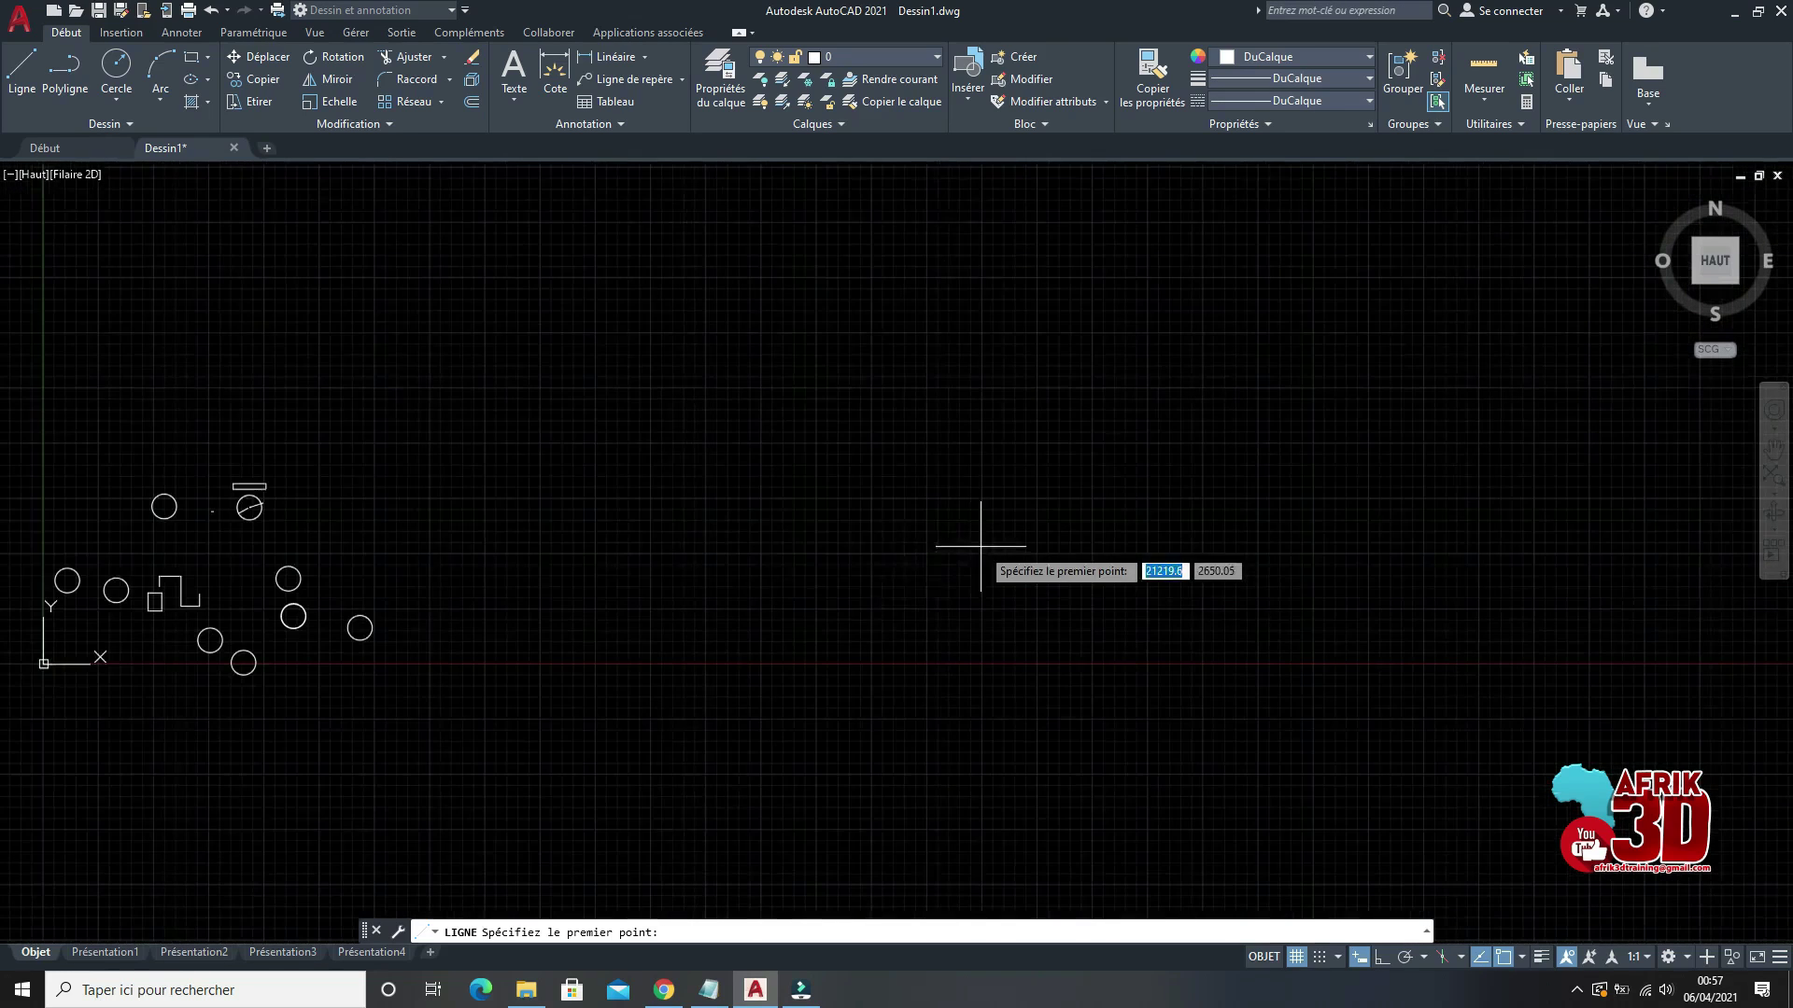
pyautogui.scroll(5, 524, 612)
pyautogui.scroll(4, 580, 641)
pyautogui.click(571, 577)
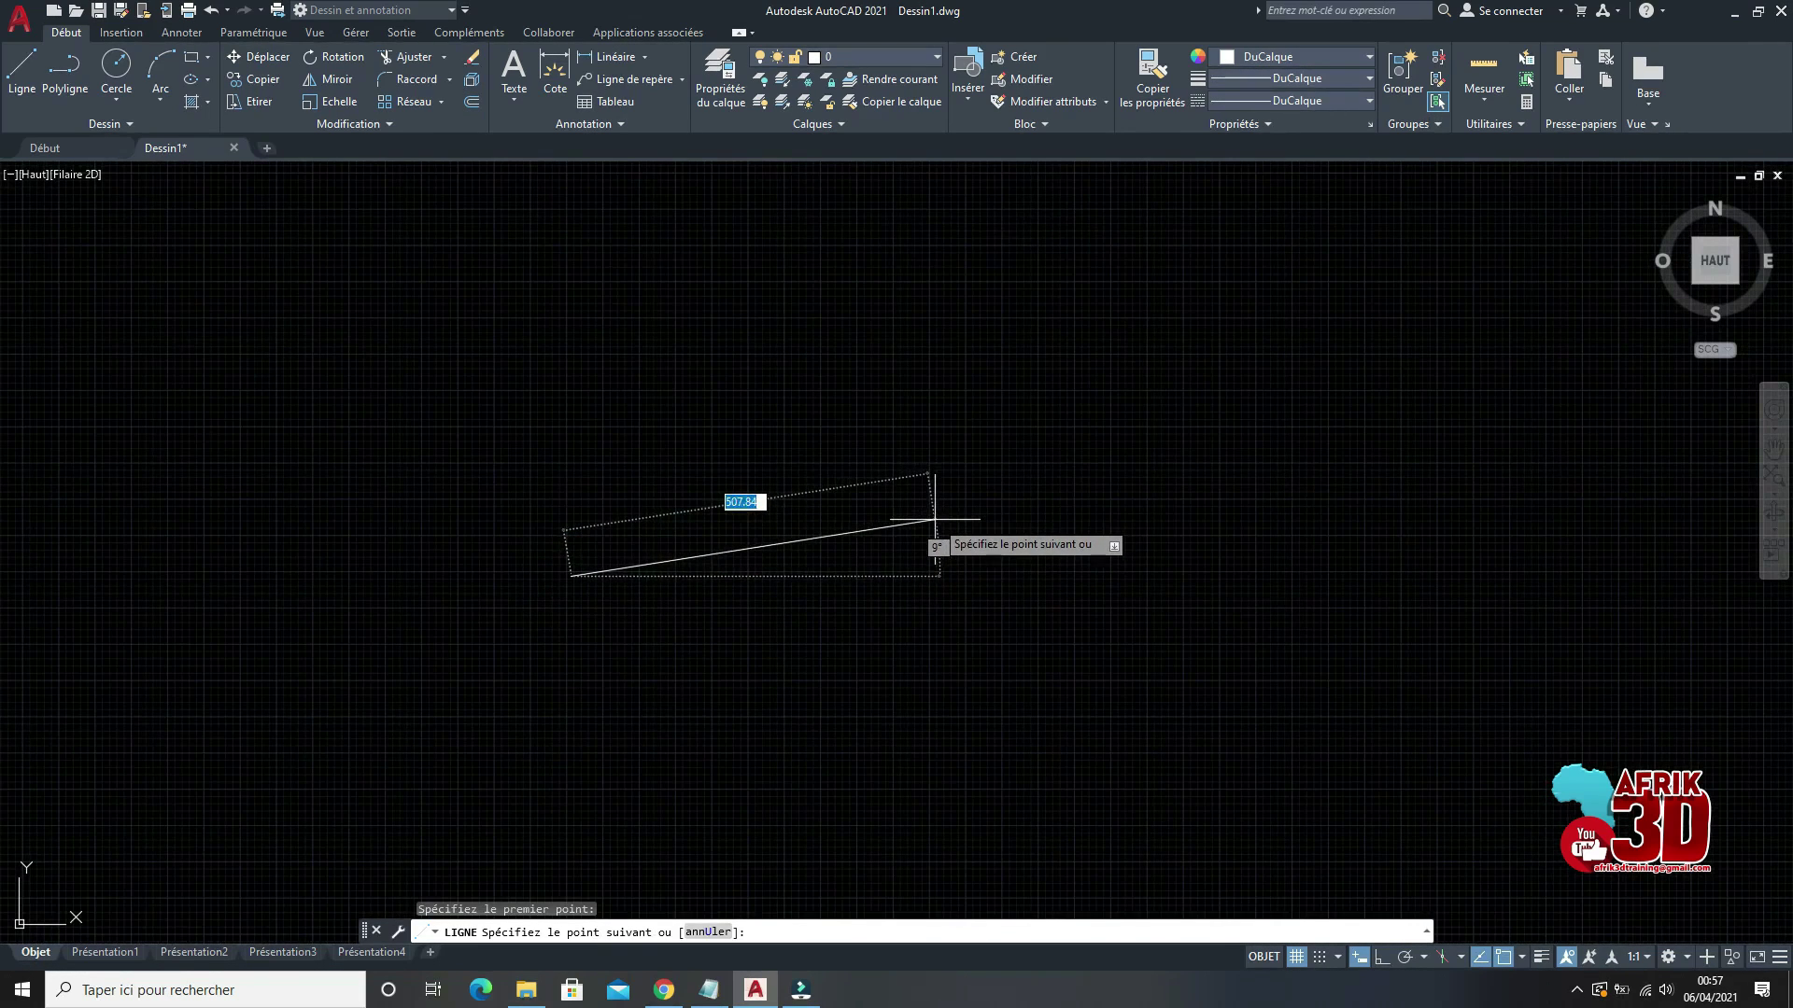
pyautogui.press('F8')
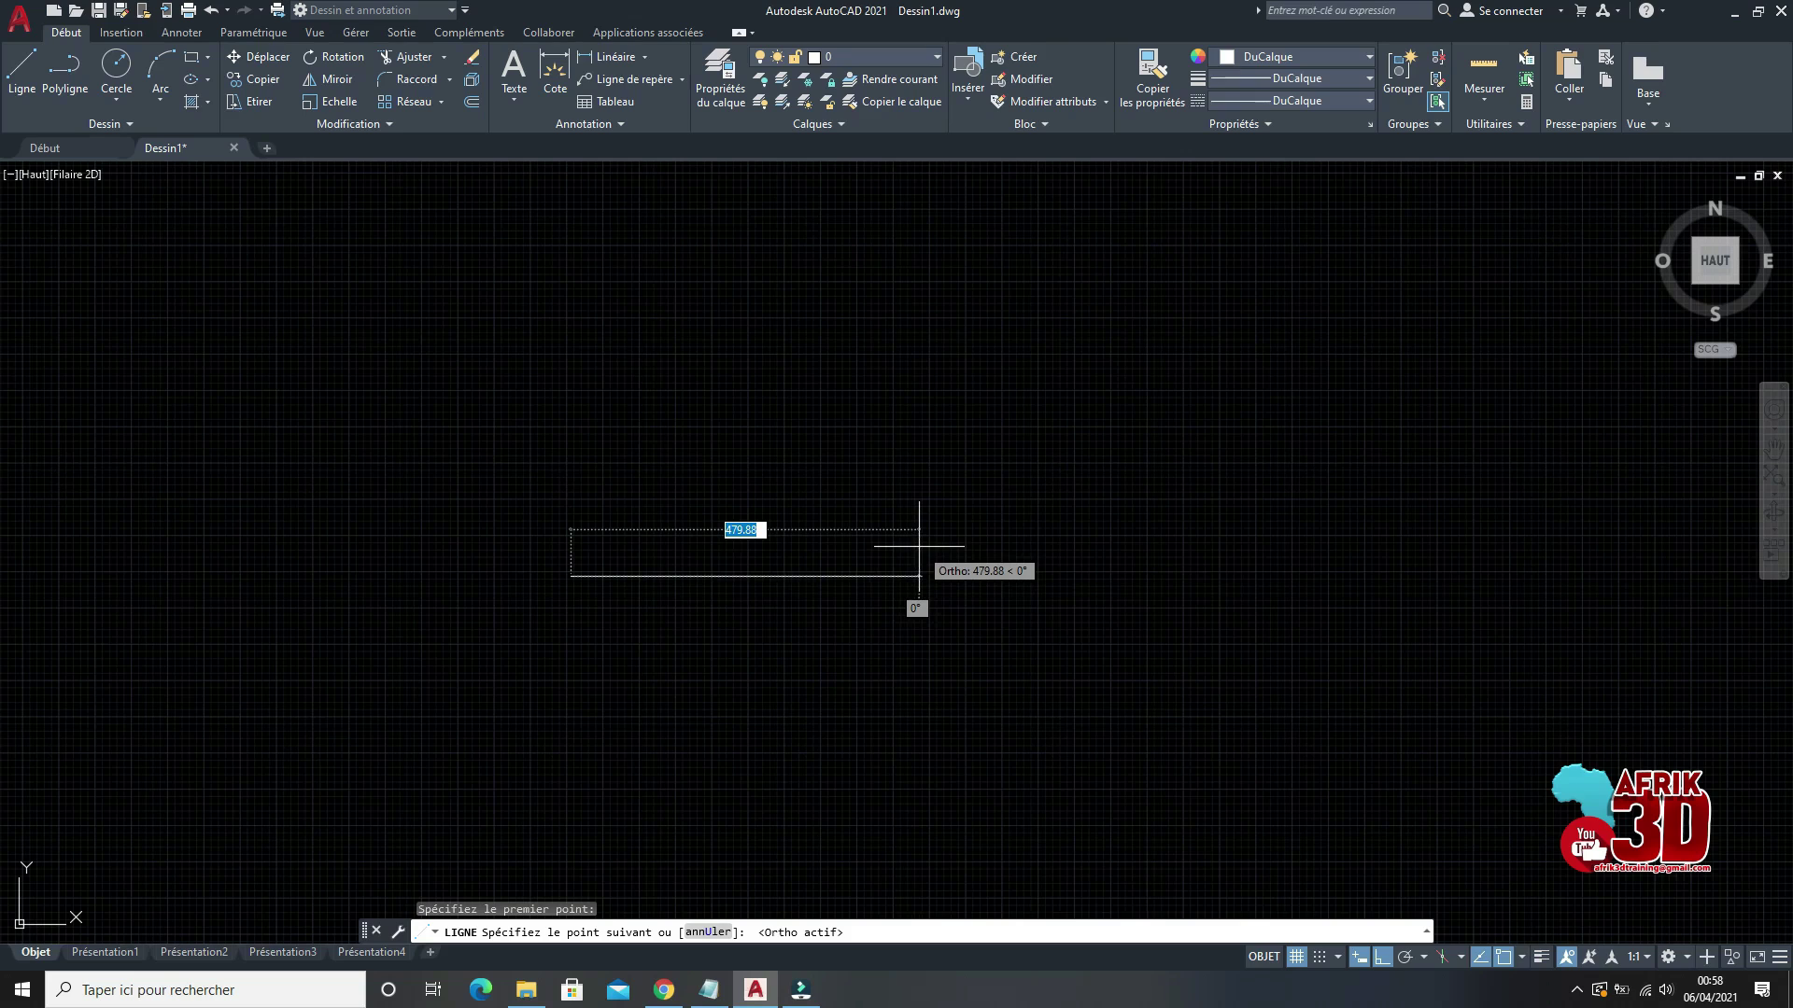
pyautogui.write('50')
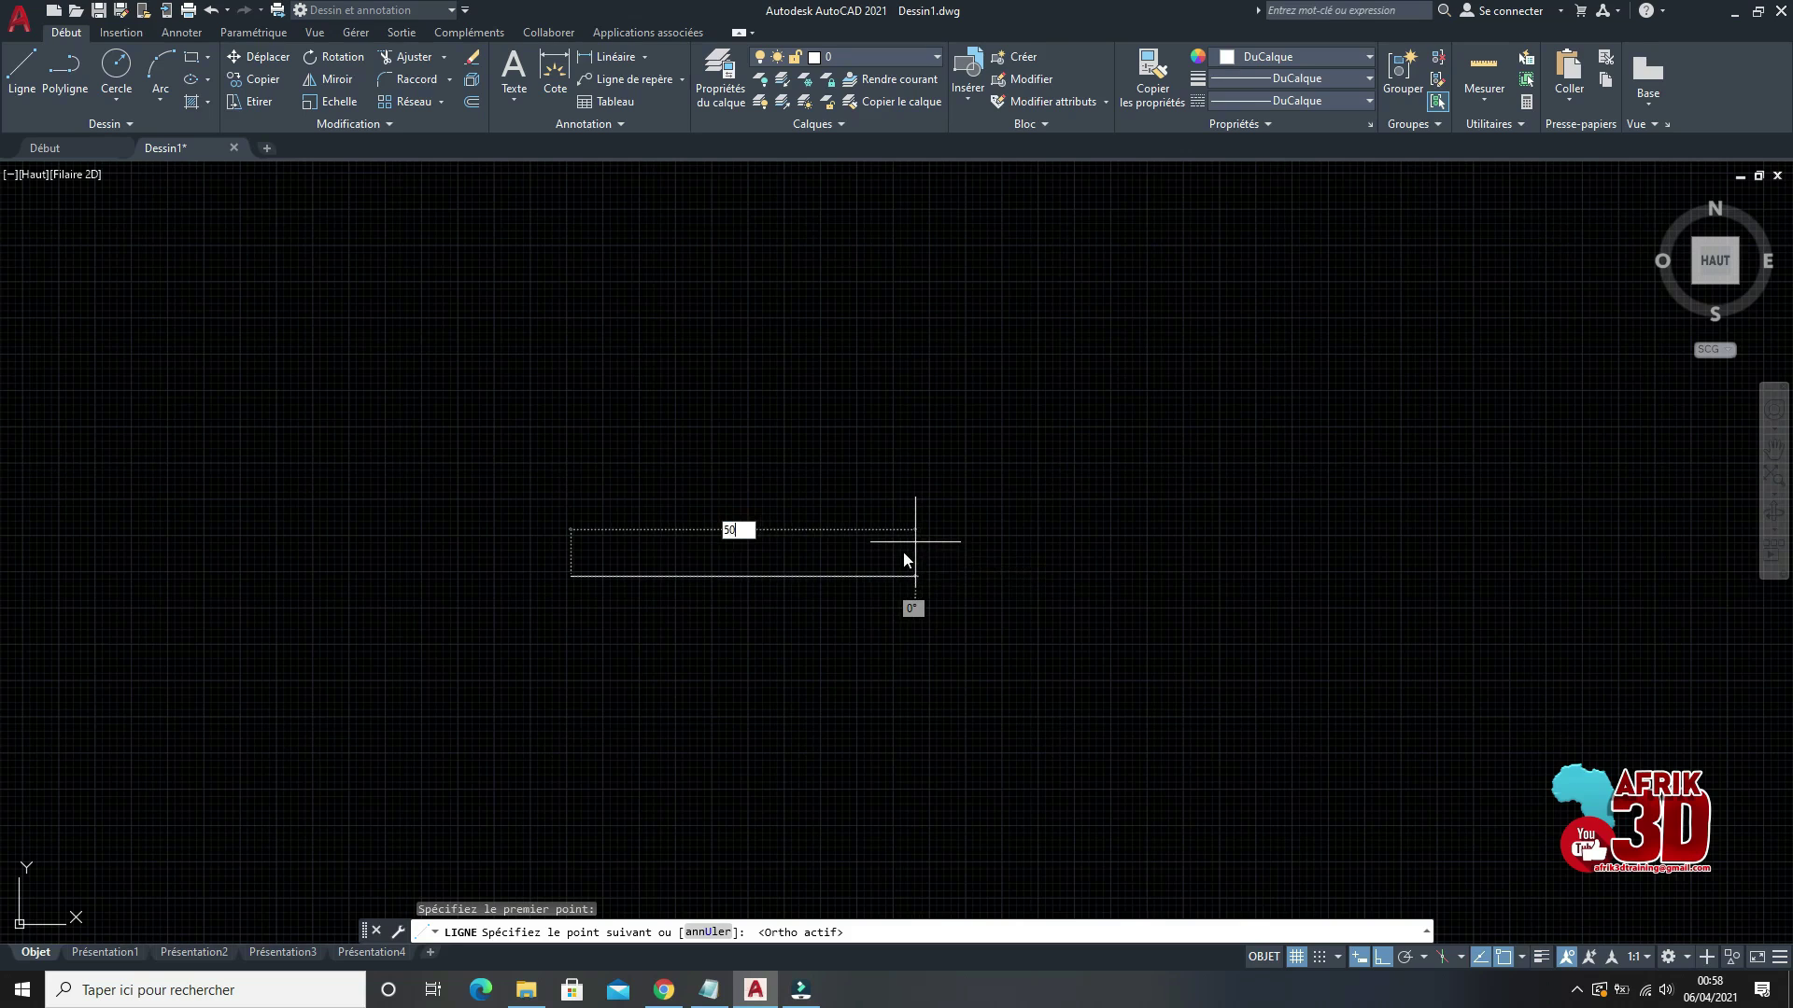
pyautogui.press('Return')
pyautogui.press('Return')
pyautogui.scroll(6, 572, 579)
pyautogui.scroll(2, 558, 577)
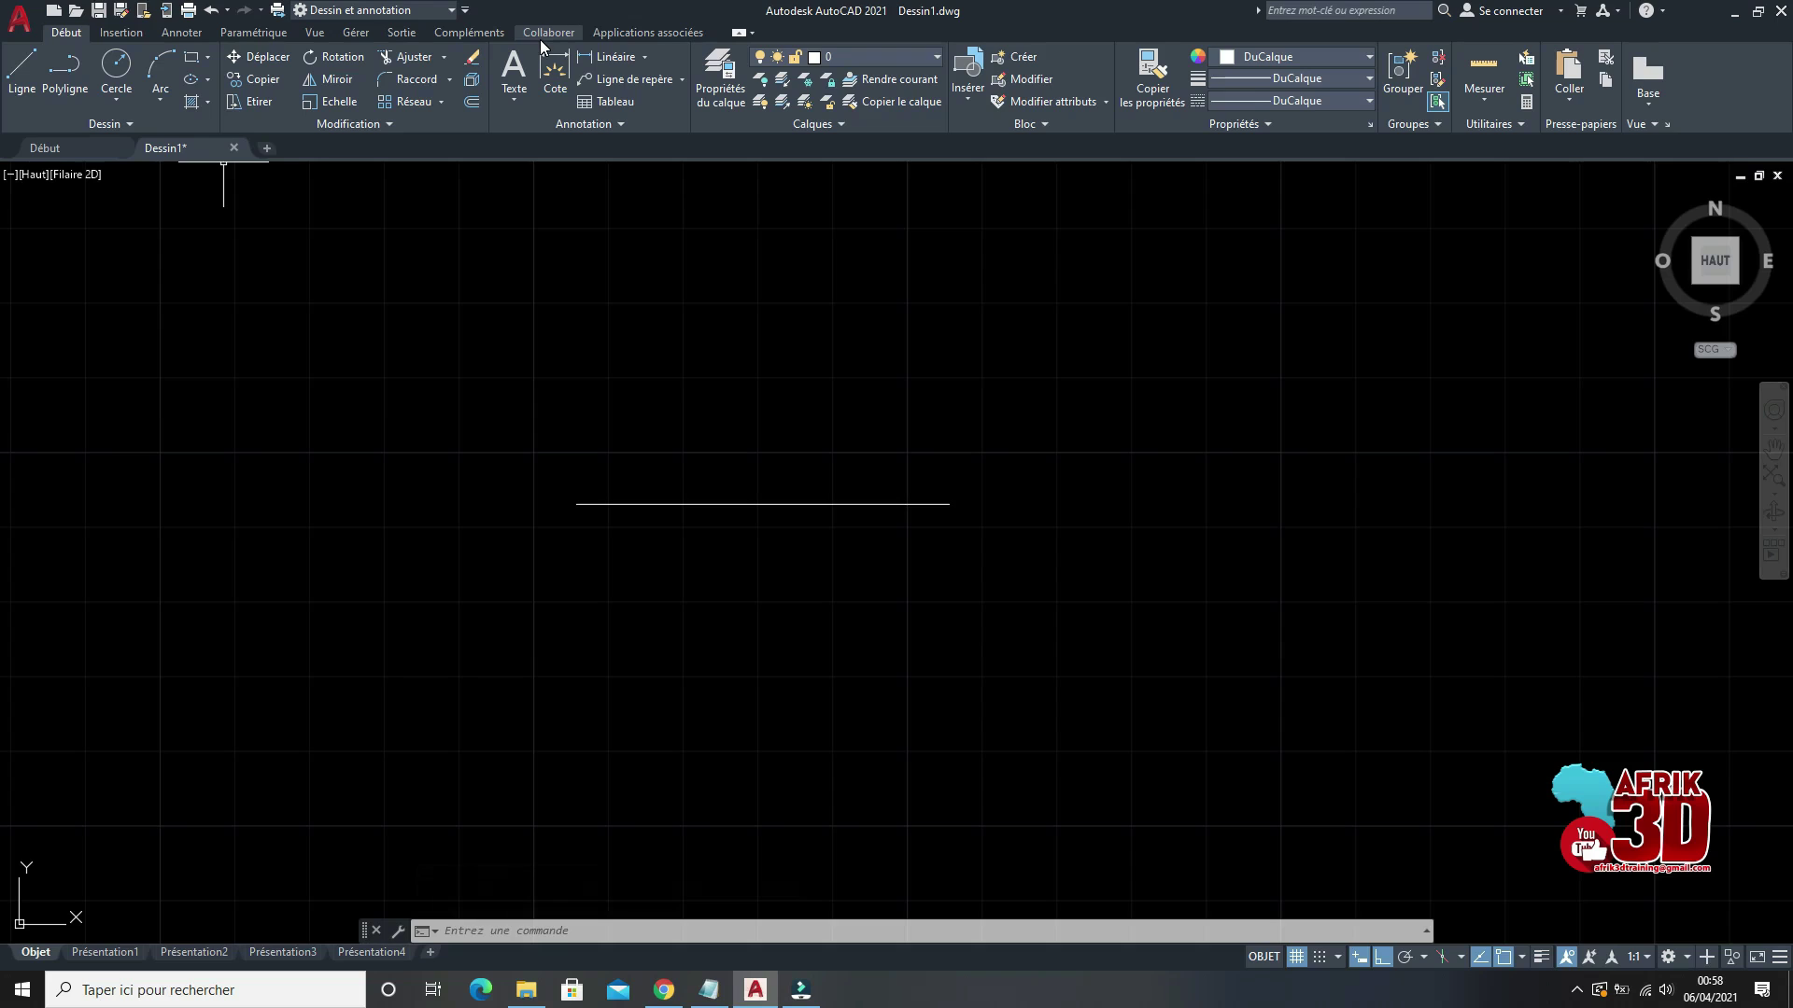
pyautogui.scroll(3, 580, 476)
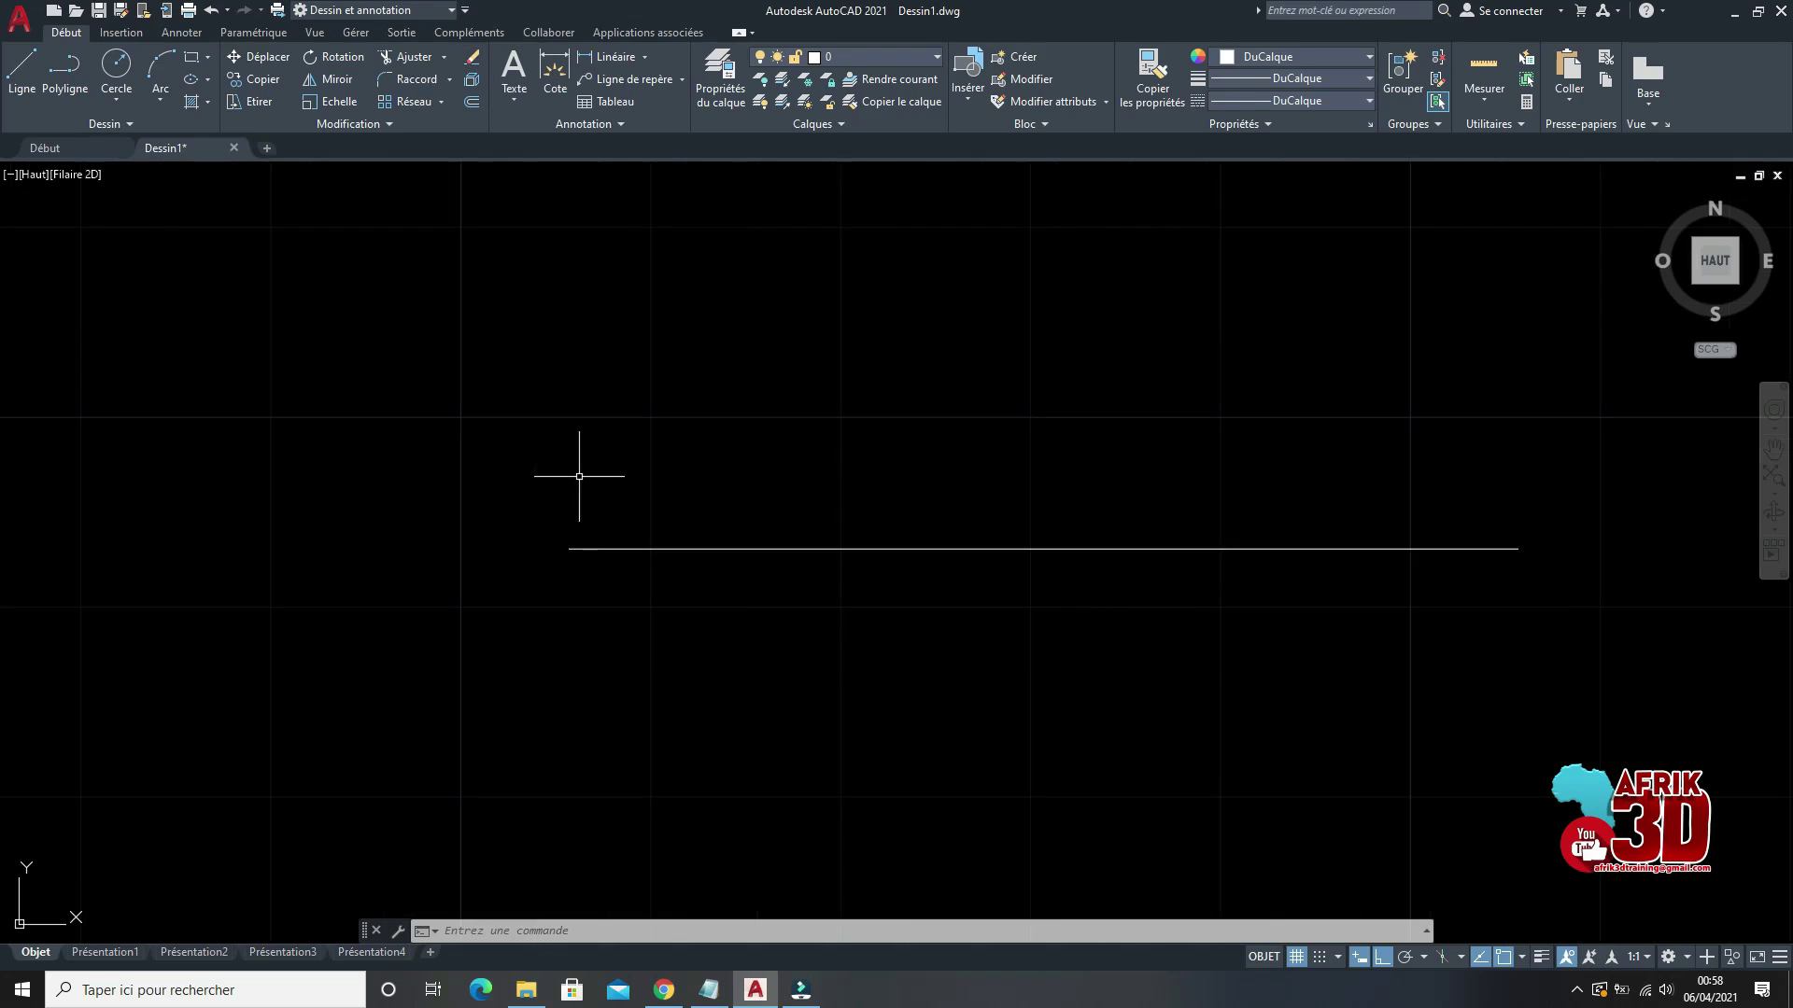
# Step: Place a horizontal linear dimension reading 50 above the line, between its endpoints
pyautogui.click(253, 33)
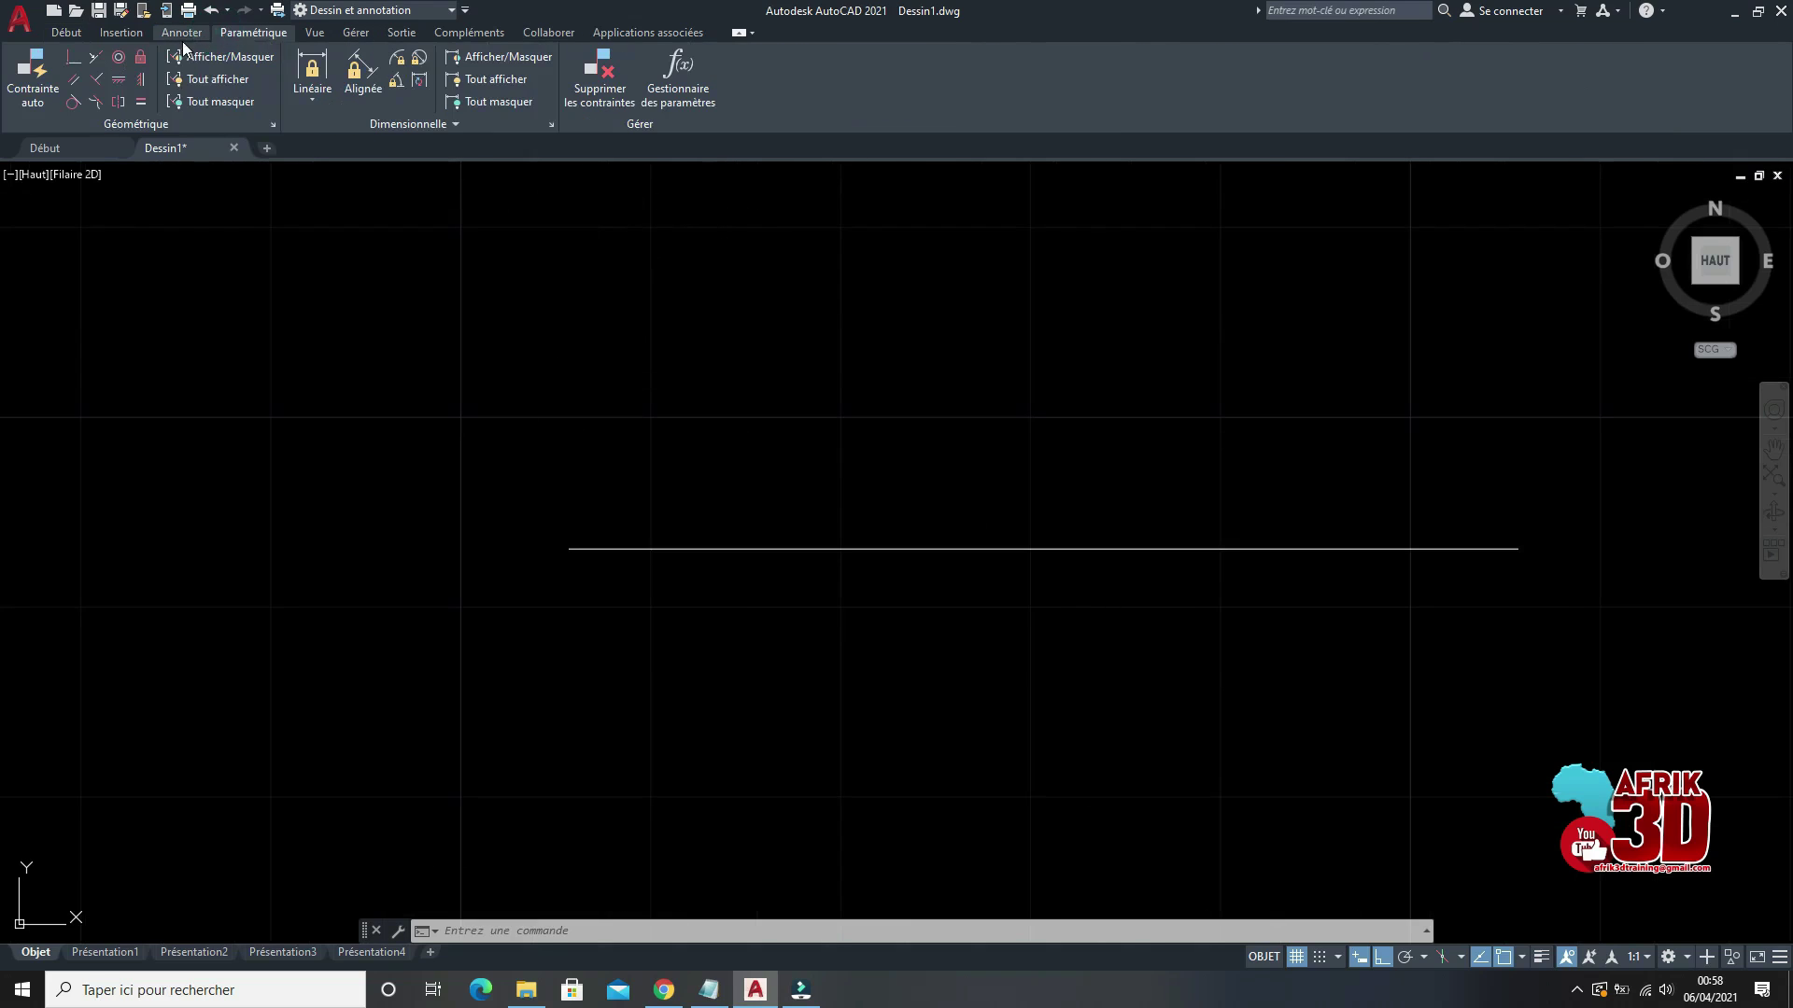
pyautogui.click(66, 34)
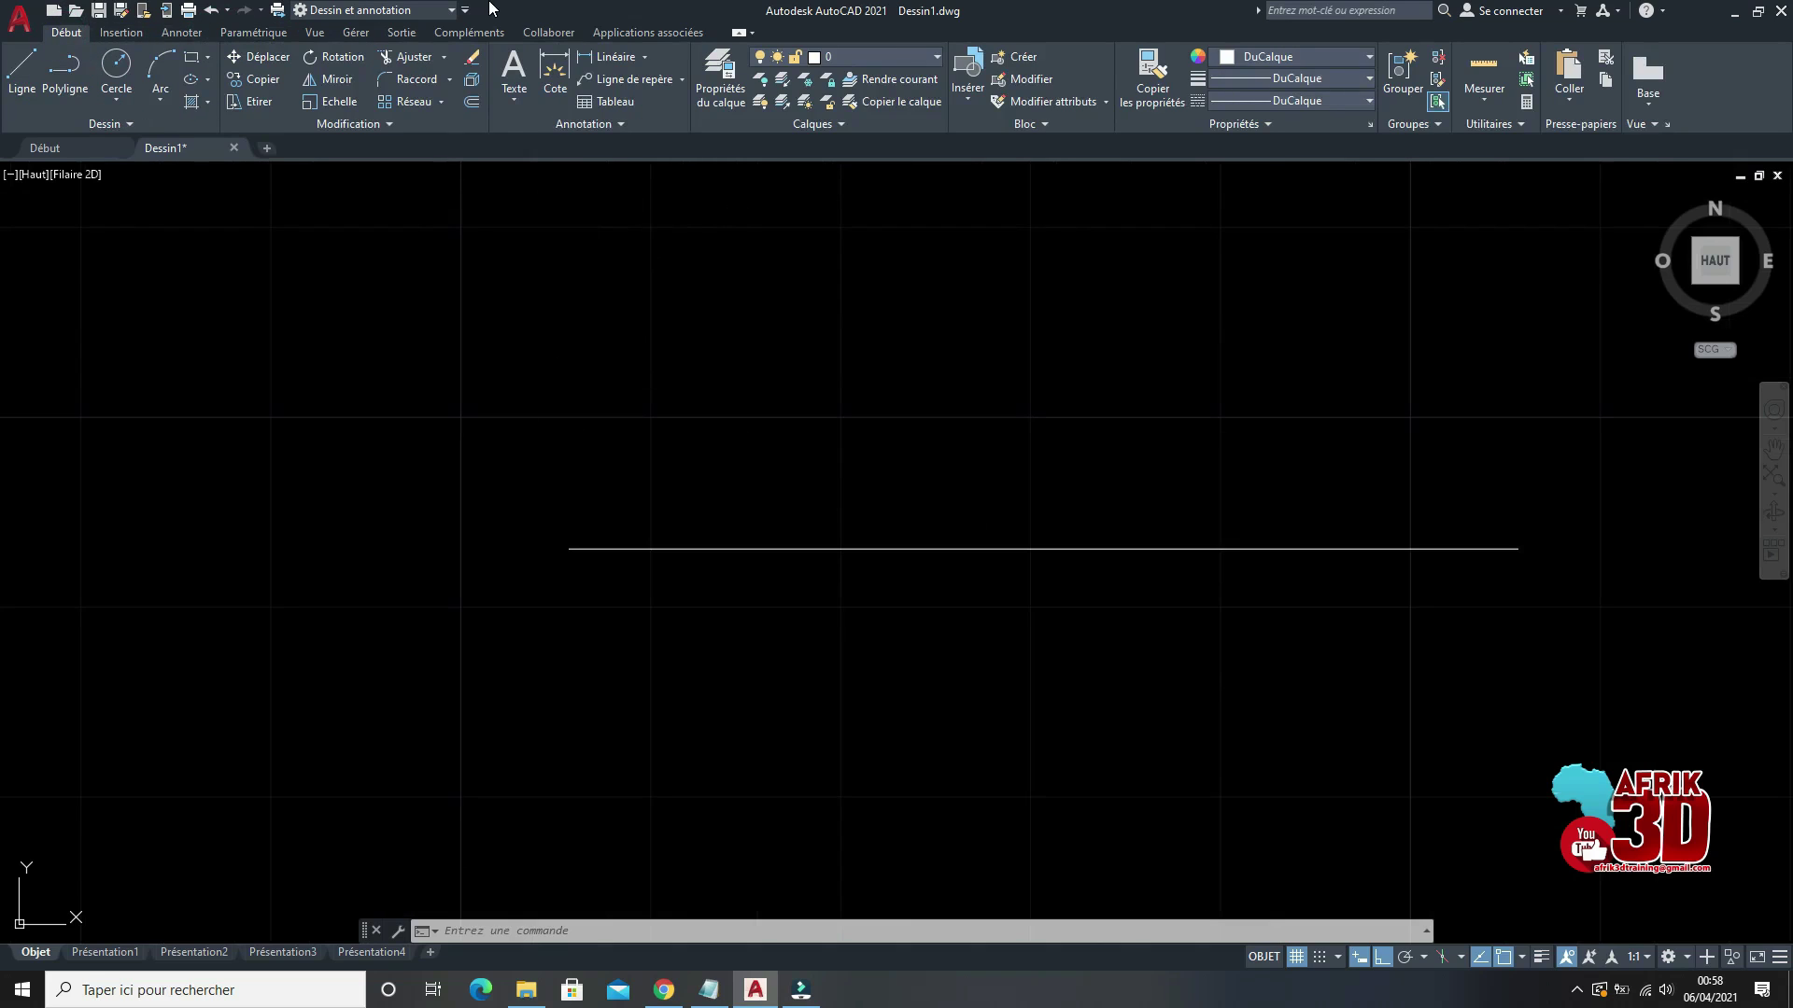
pyautogui.click(620, 56)
pyautogui.click(644, 58)
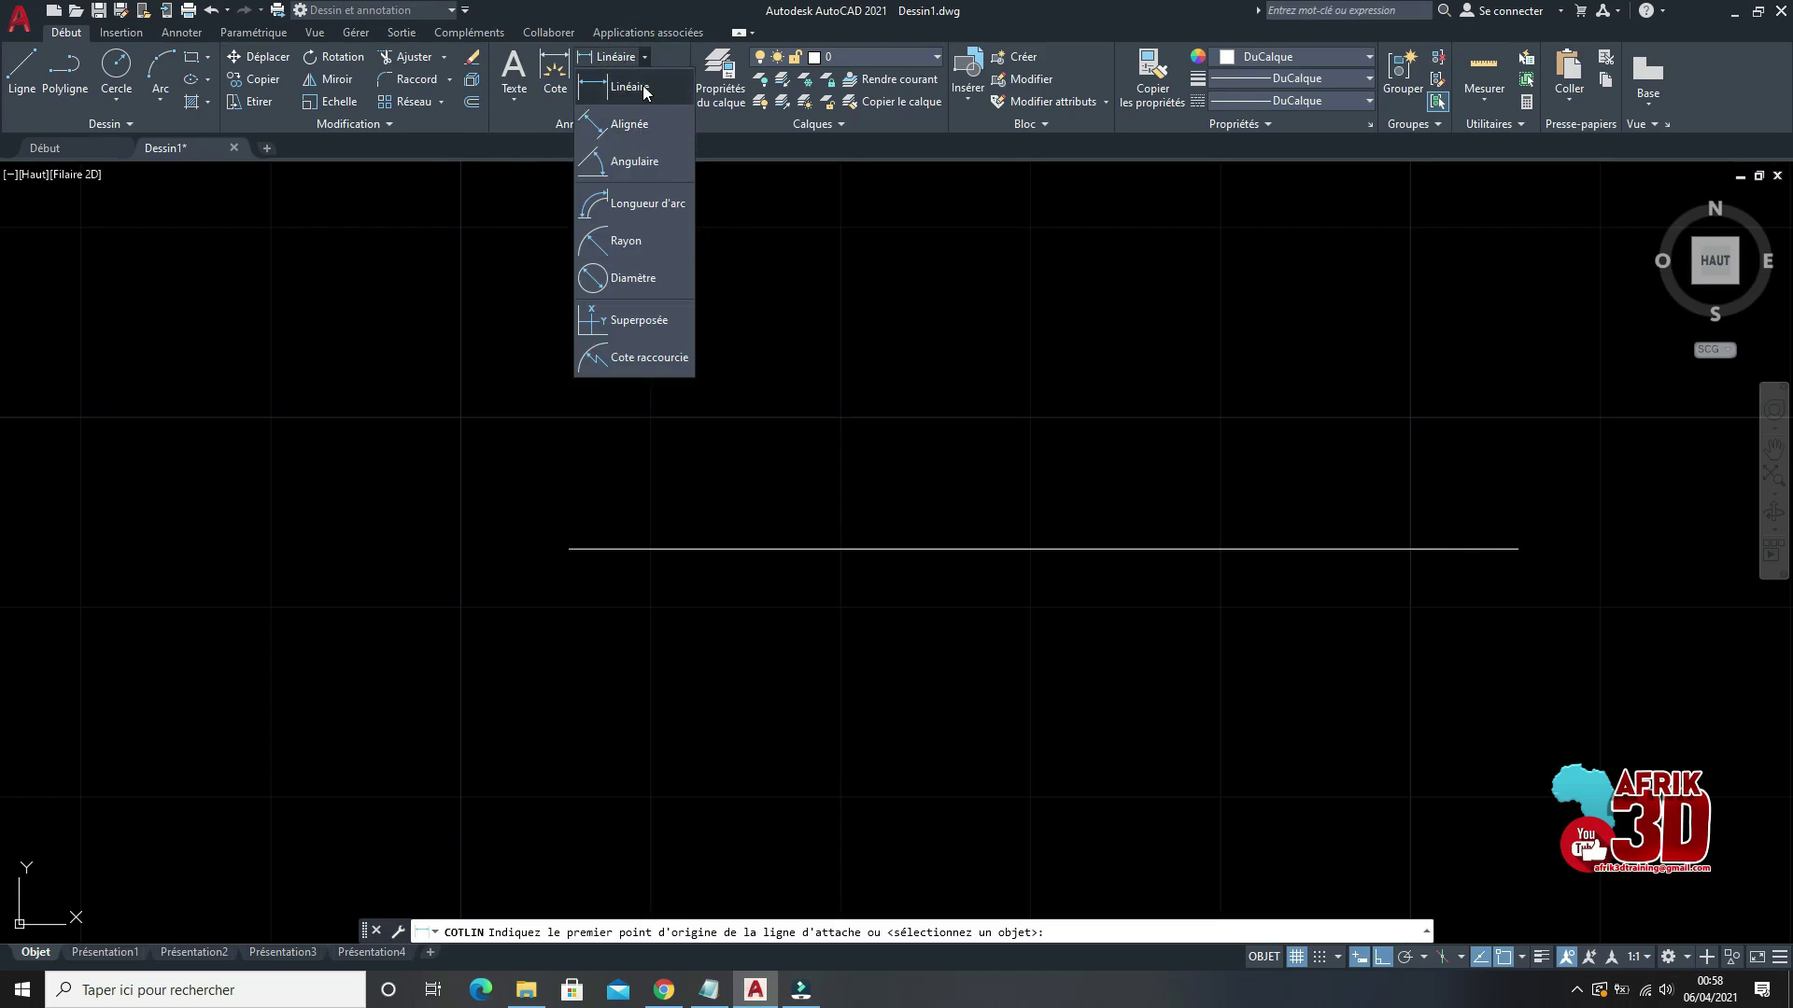
pyautogui.click(642, 86)
pyautogui.click(570, 548)
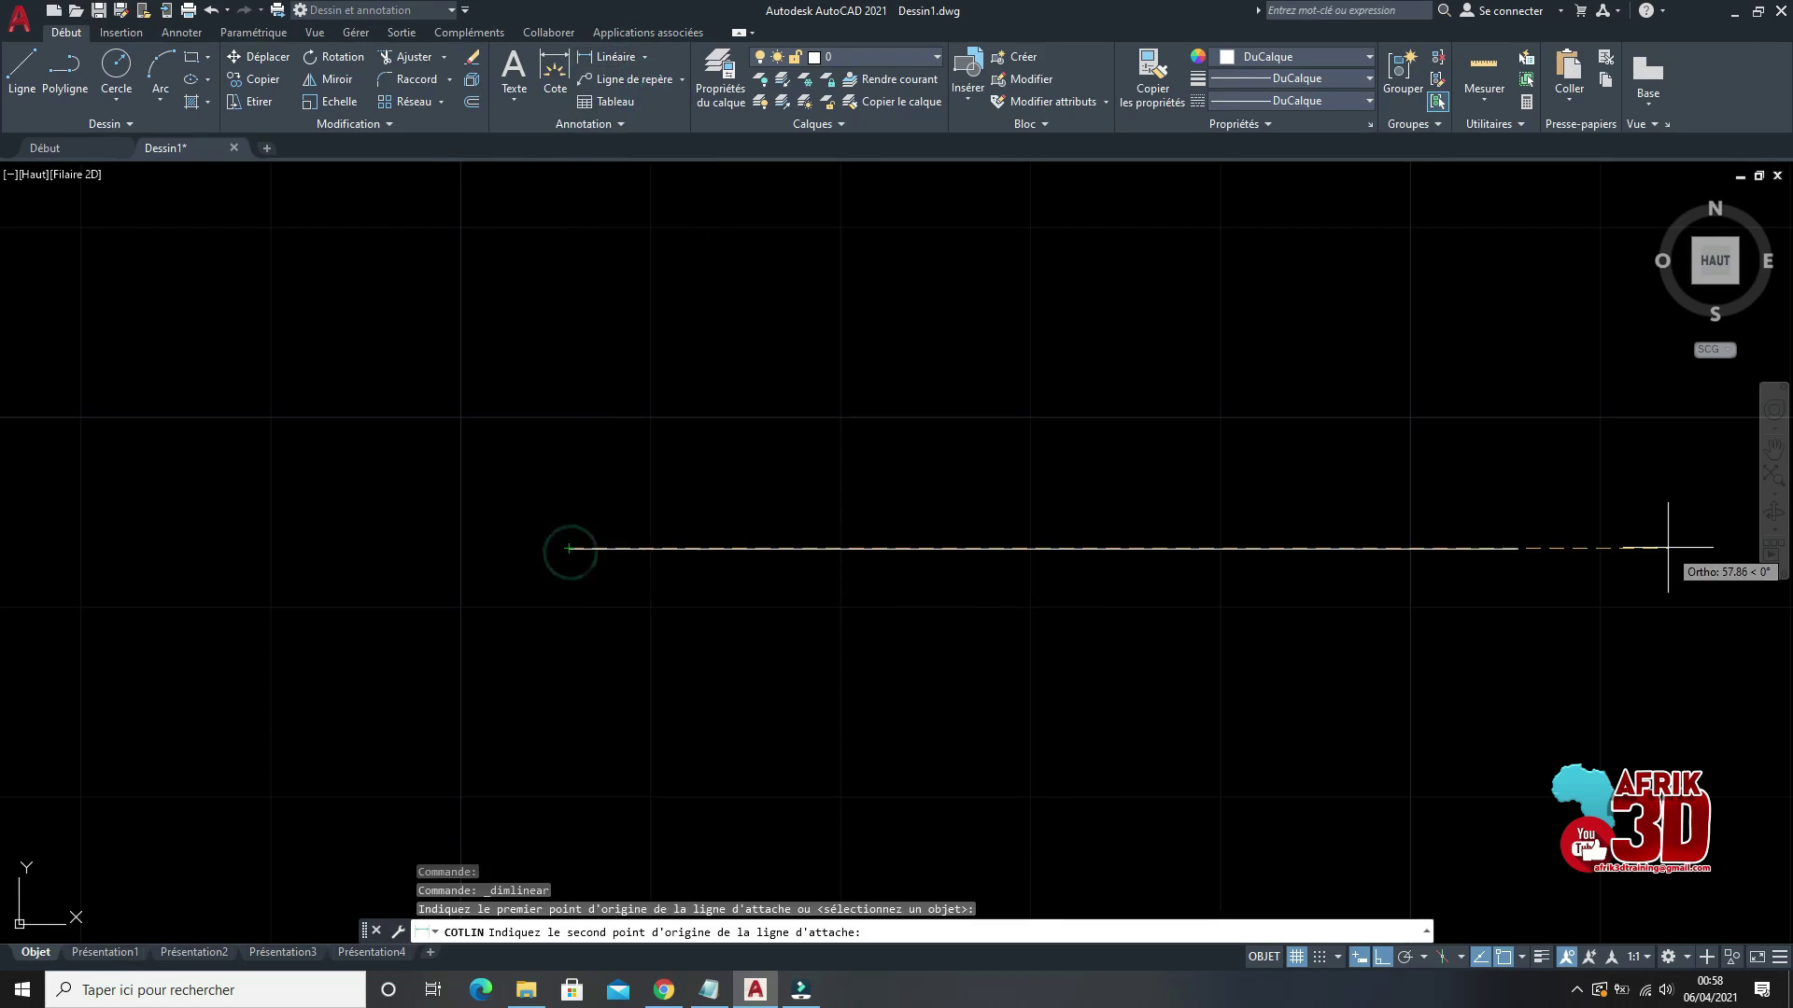
pyautogui.click(1517, 549)
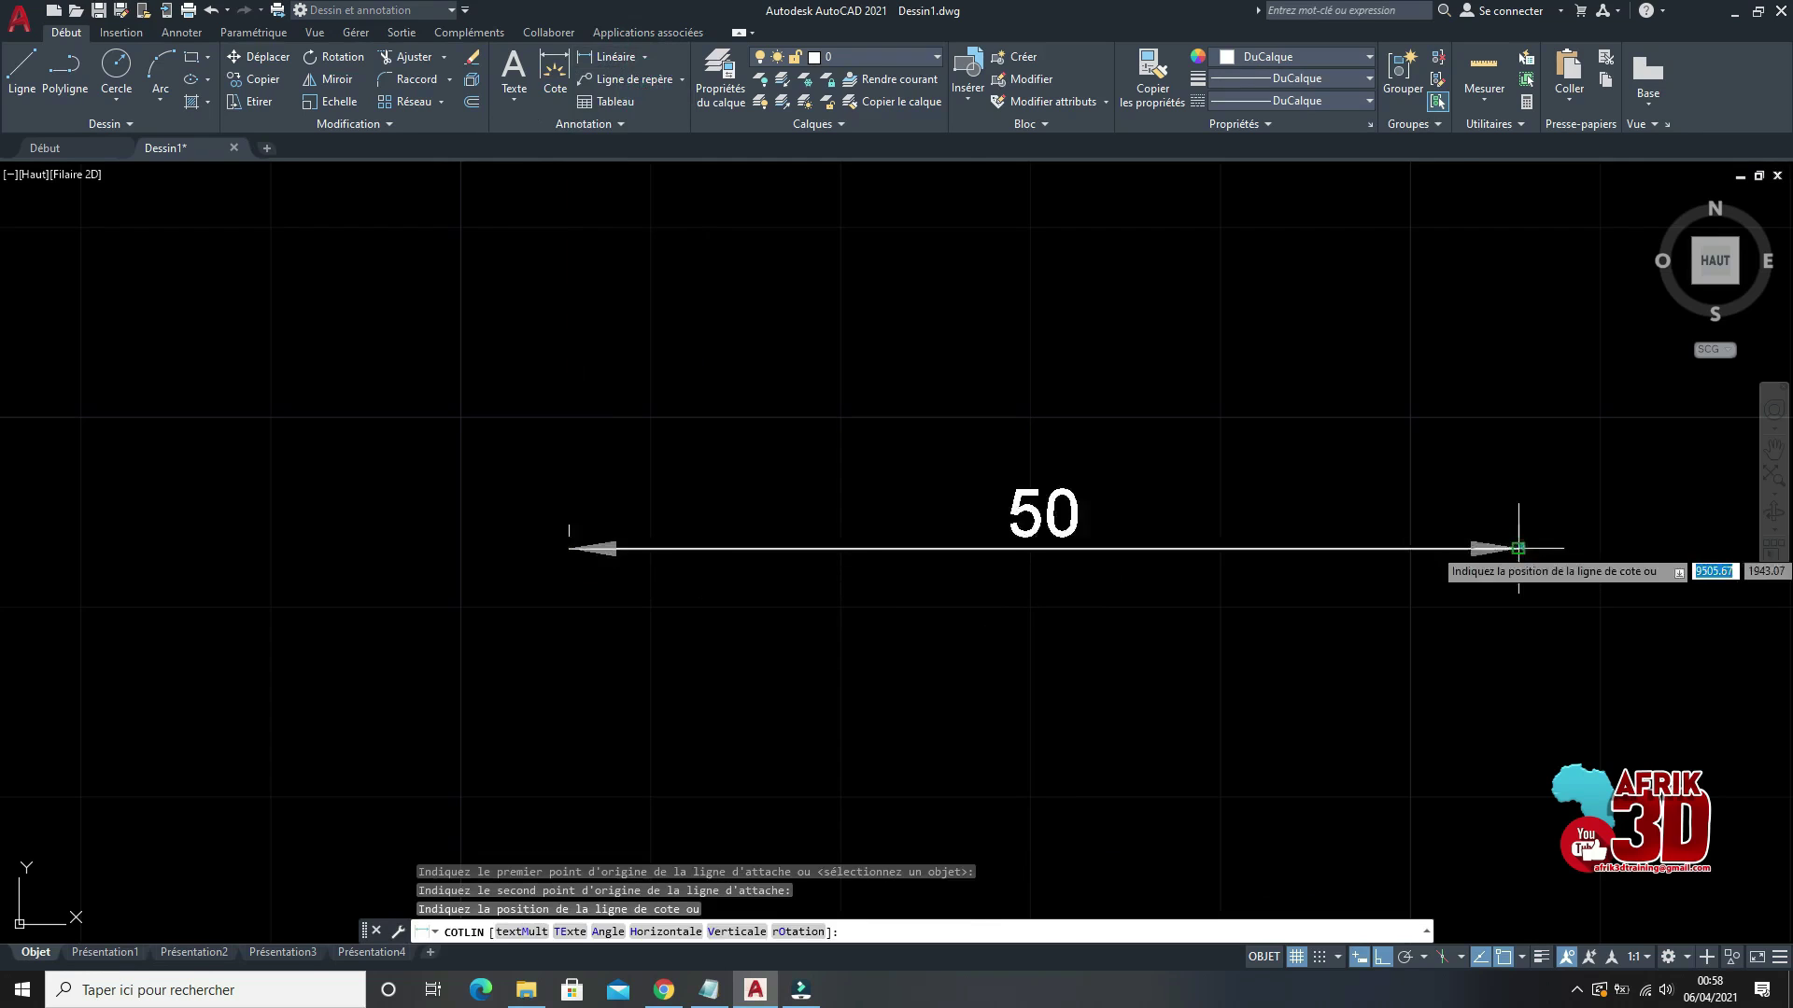
pyautogui.click(1508, 466)
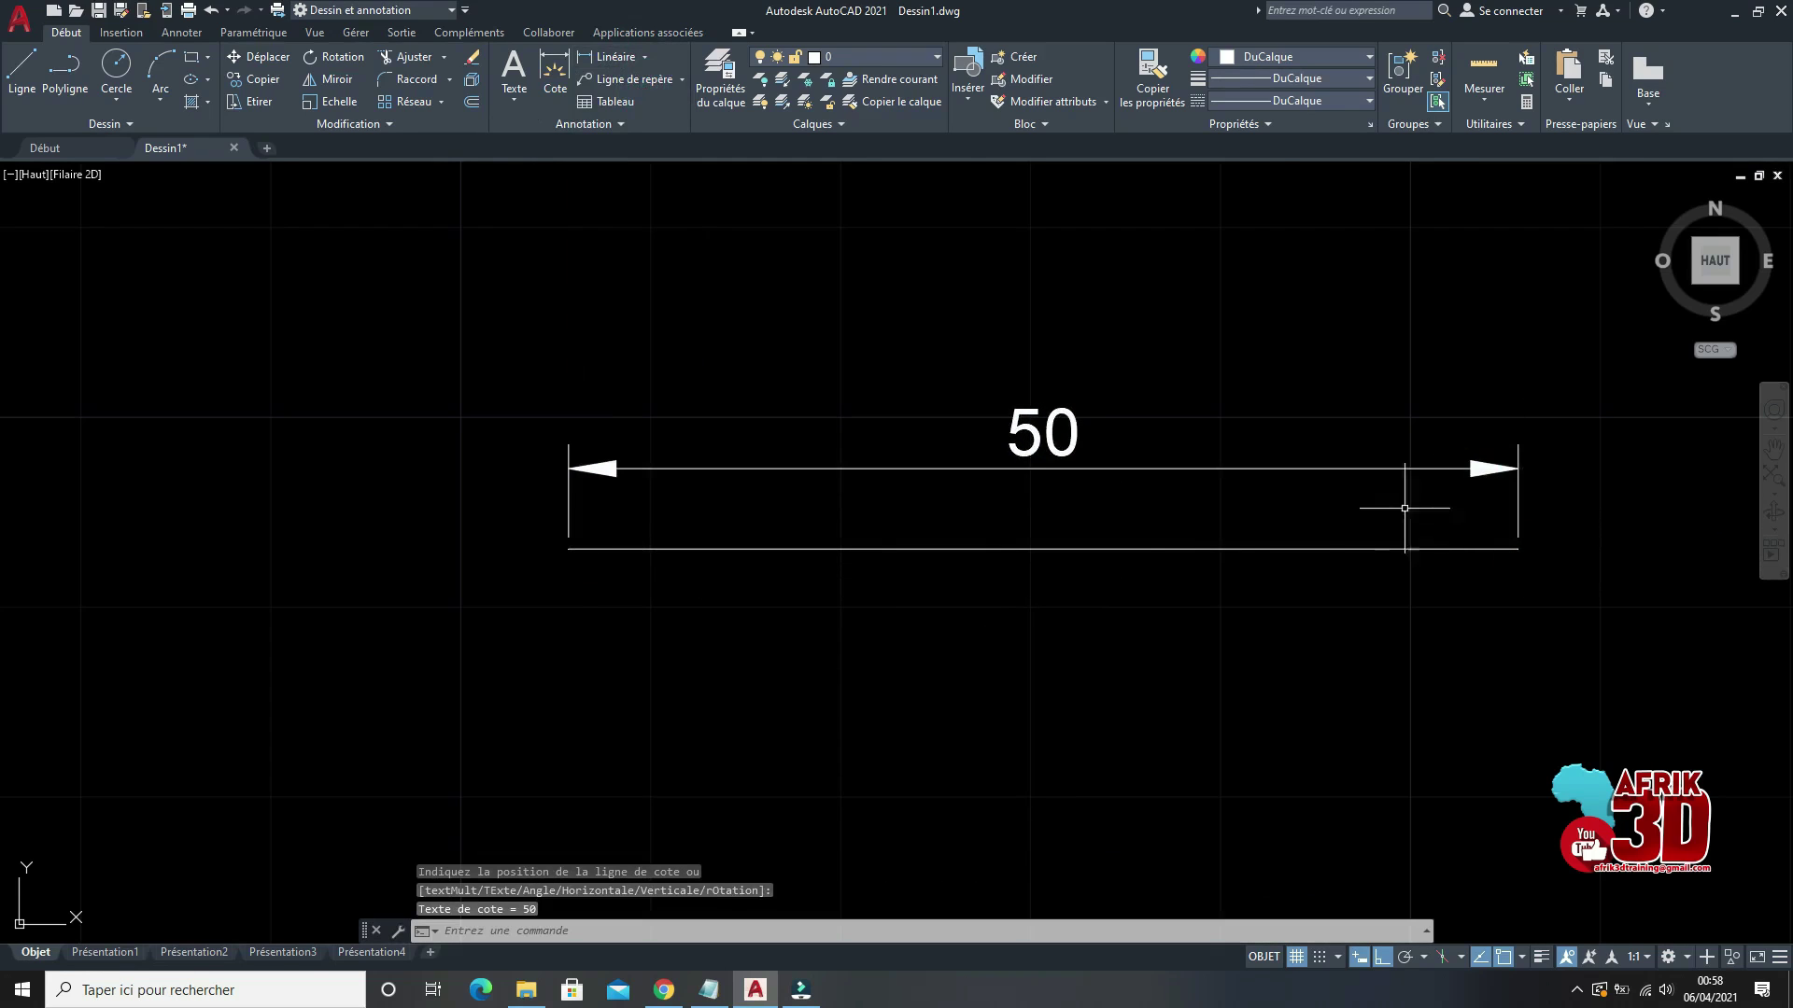
pyautogui.scroll(-2, 1152, 537)
pyautogui.scroll(2, 1396, 463)
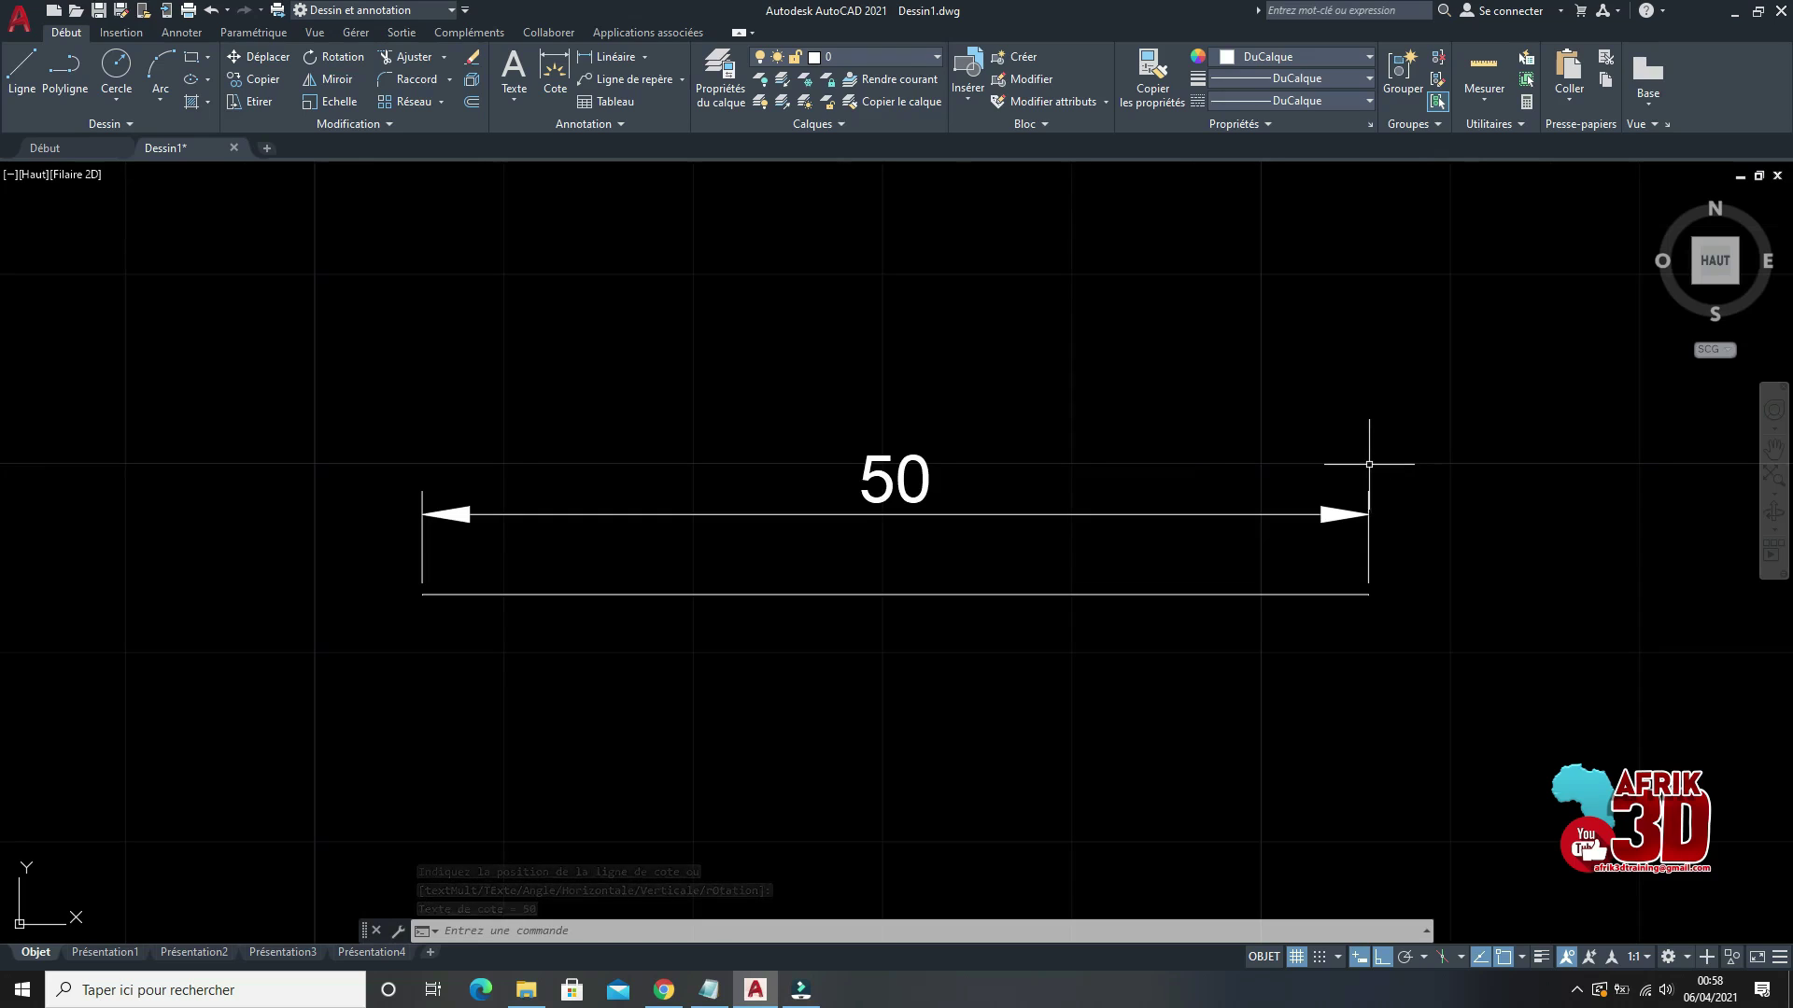
pyautogui.scroll(-2, 1209, 496)
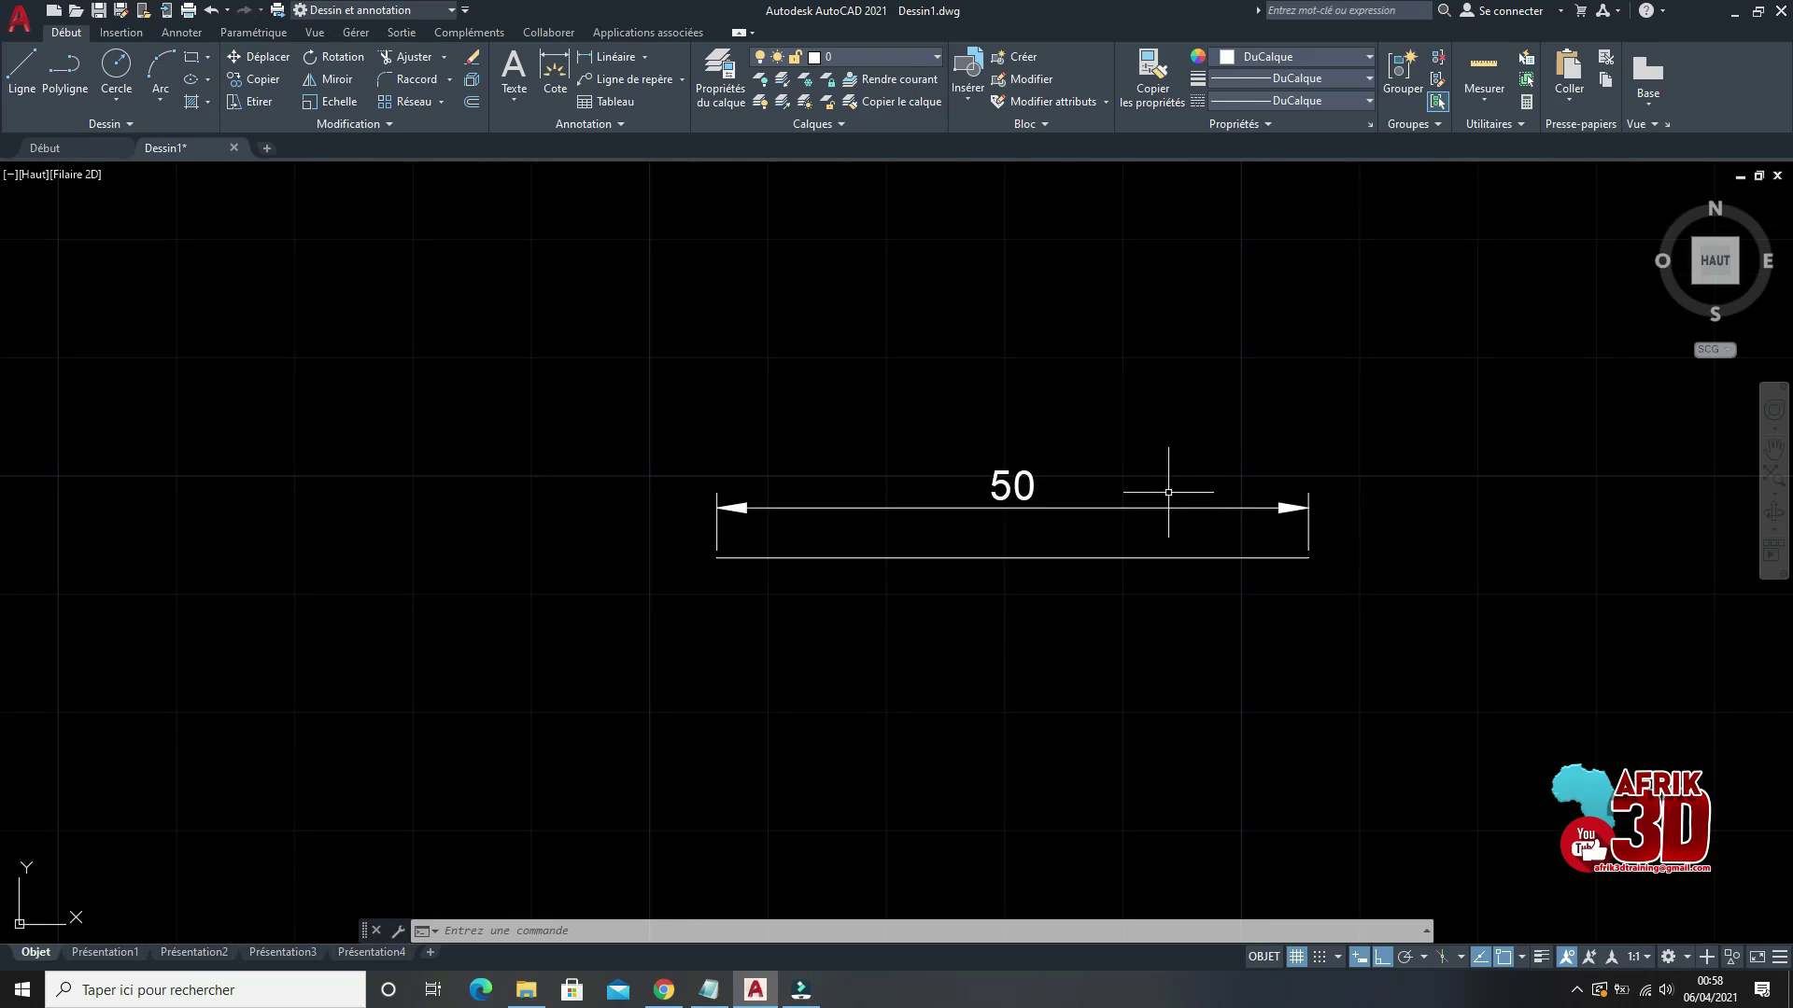
pyautogui.scroll(2, 1141, 477)
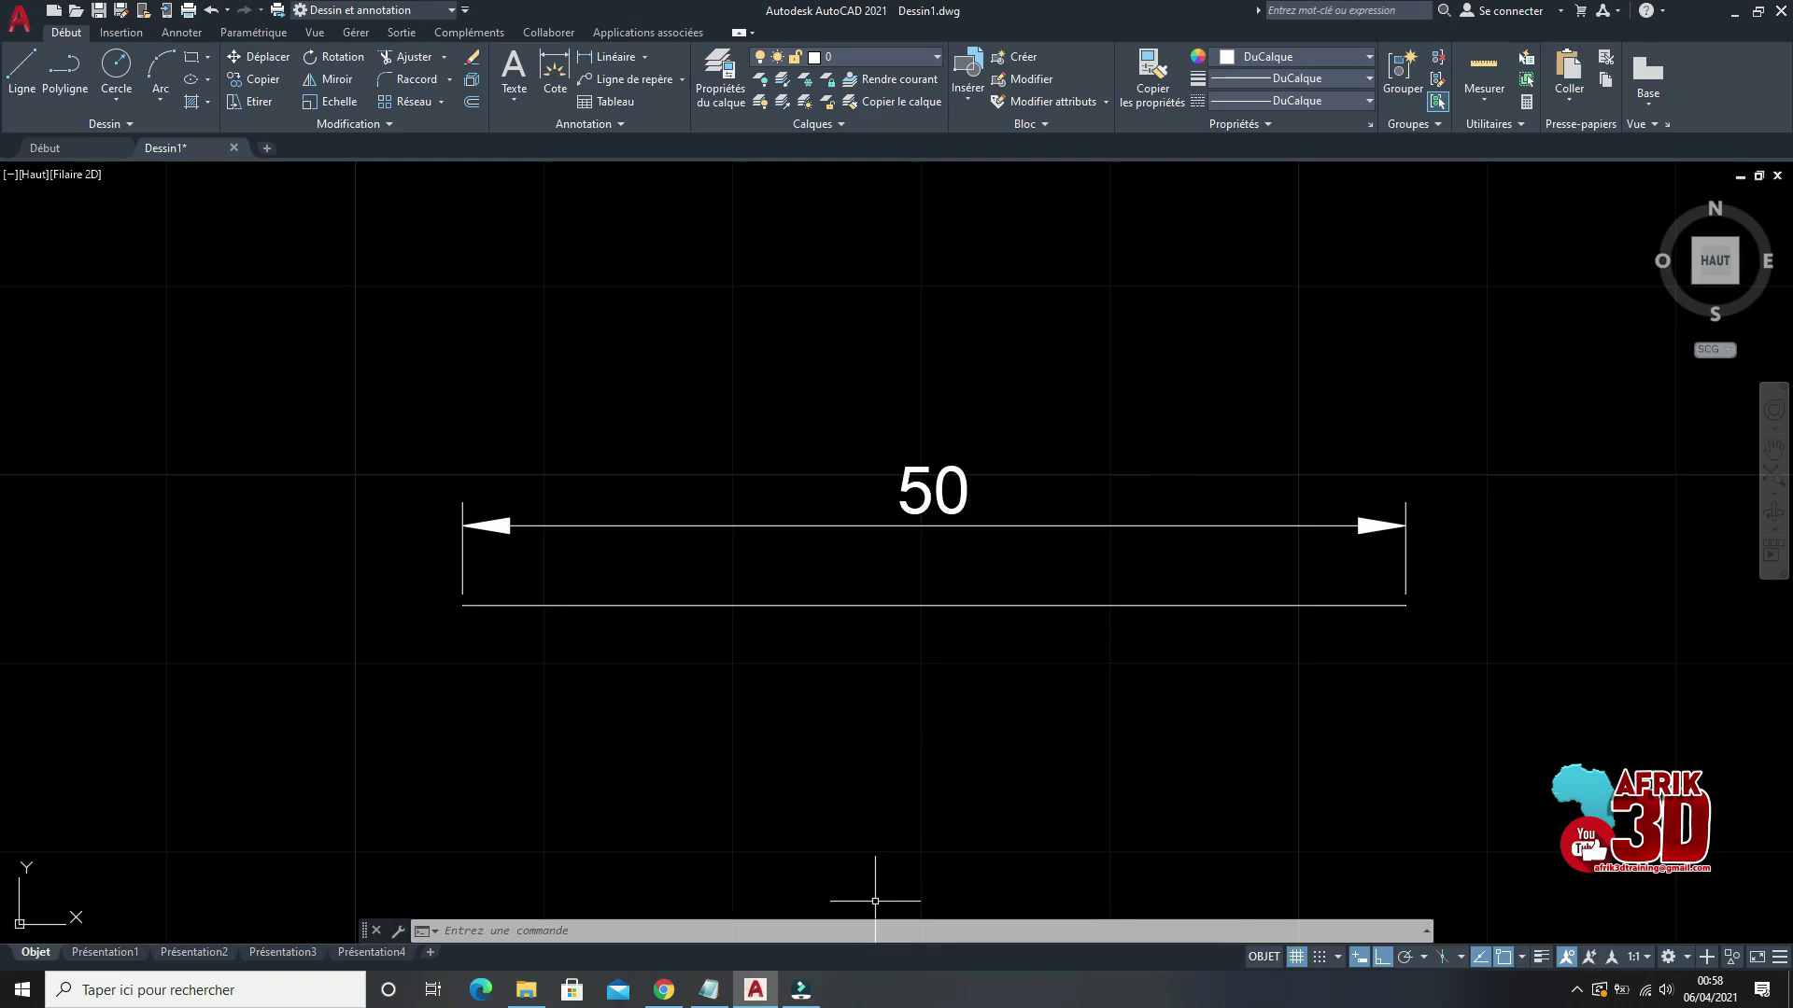
# Step: Float the command line near the top of the drawing area
pyautogui.click(842, 929)
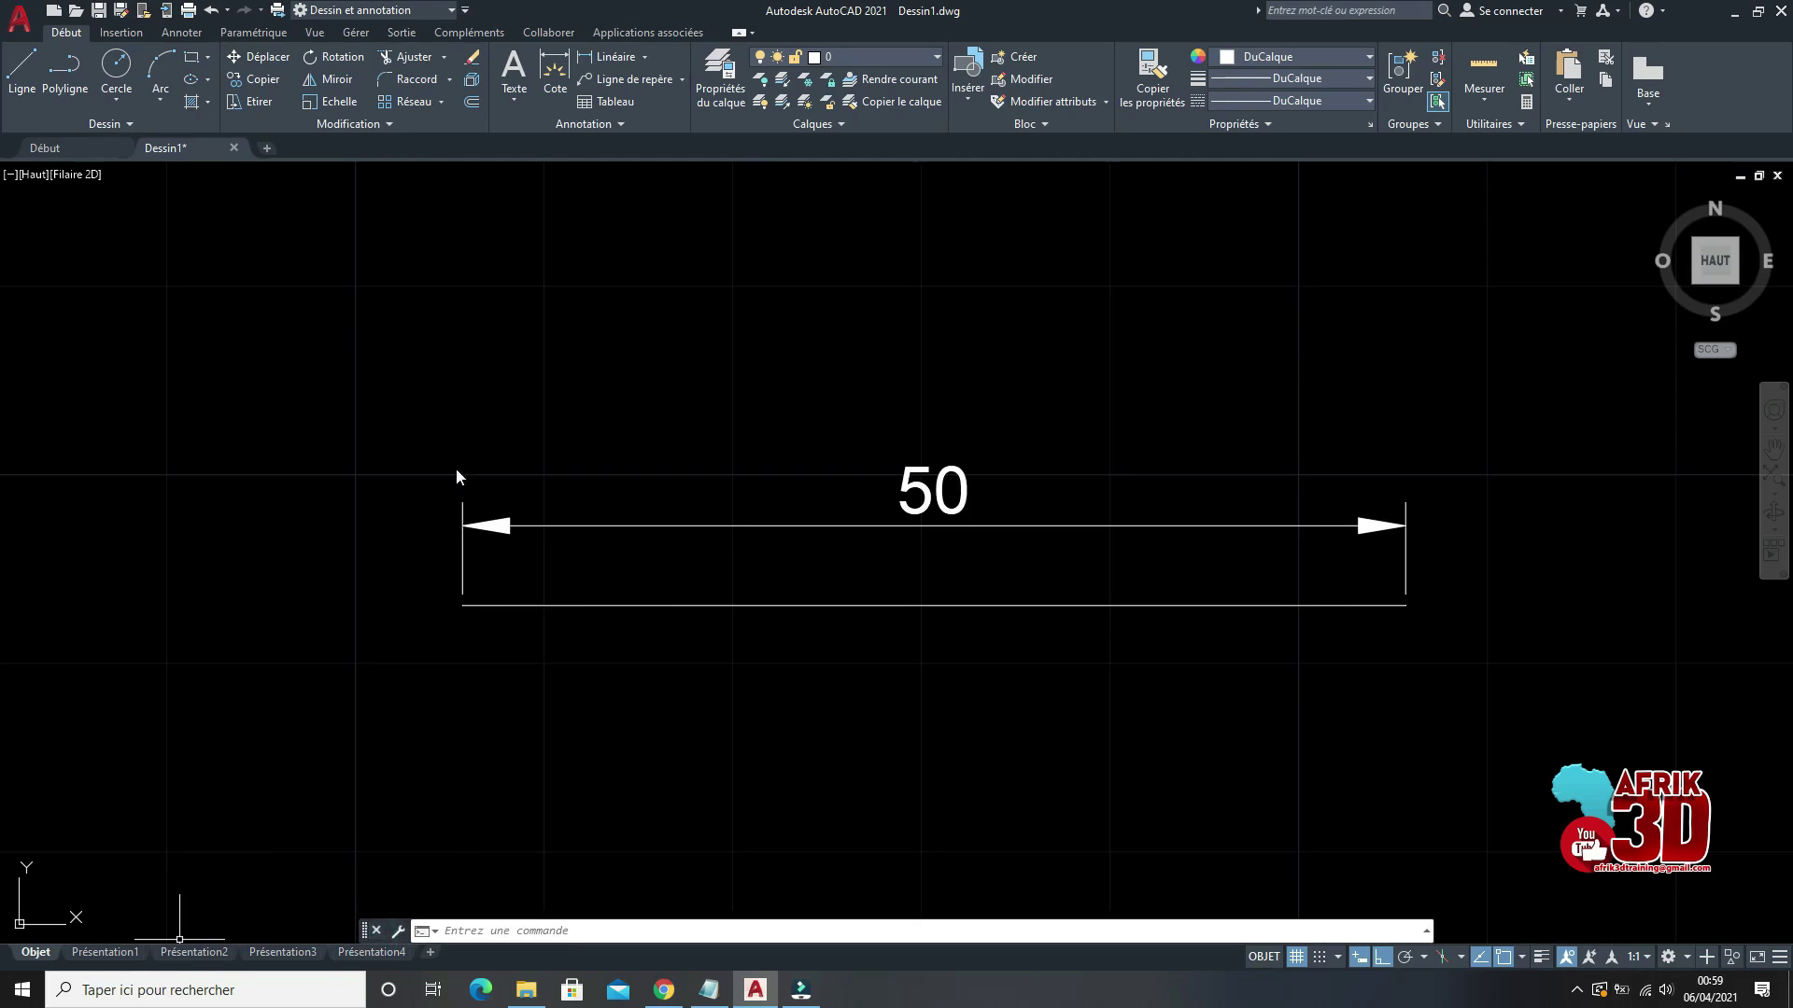
pyautogui.moveTo(363, 932); pyautogui.dragTo(422, 210)
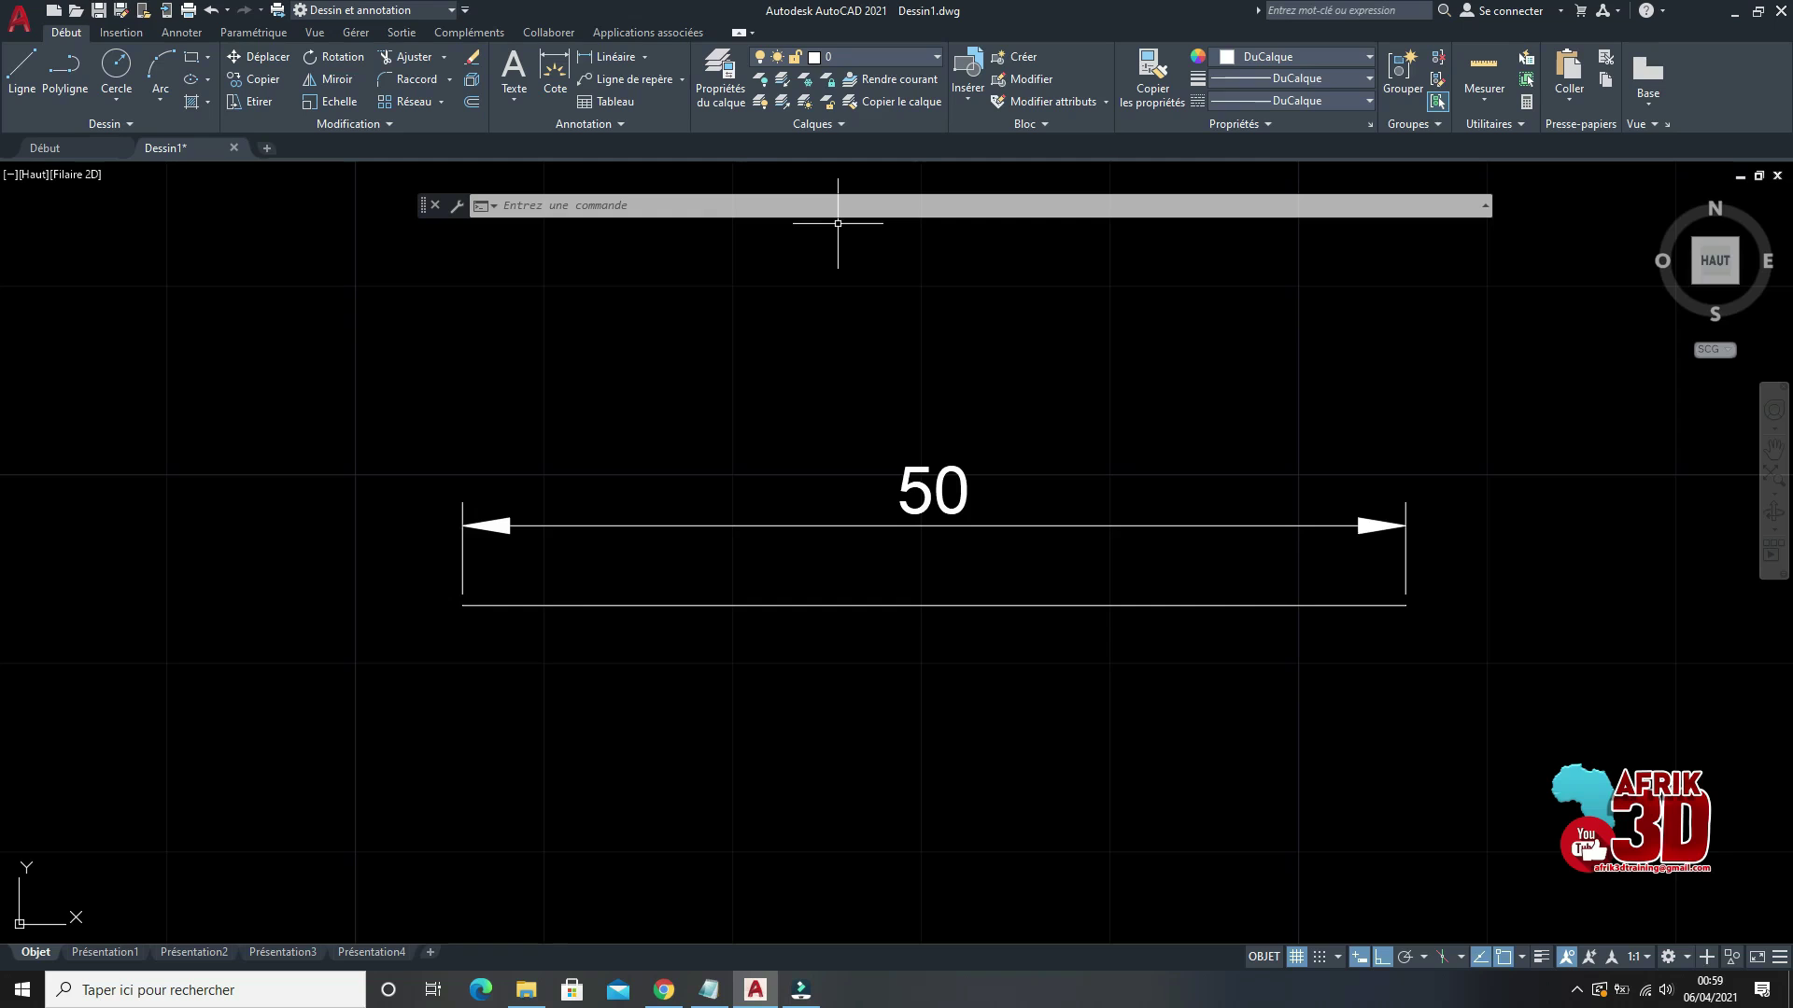
# Step: Sketch circles and a rectangle, then move the command line back down above the layout tabs
pyautogui.click(114, 63)
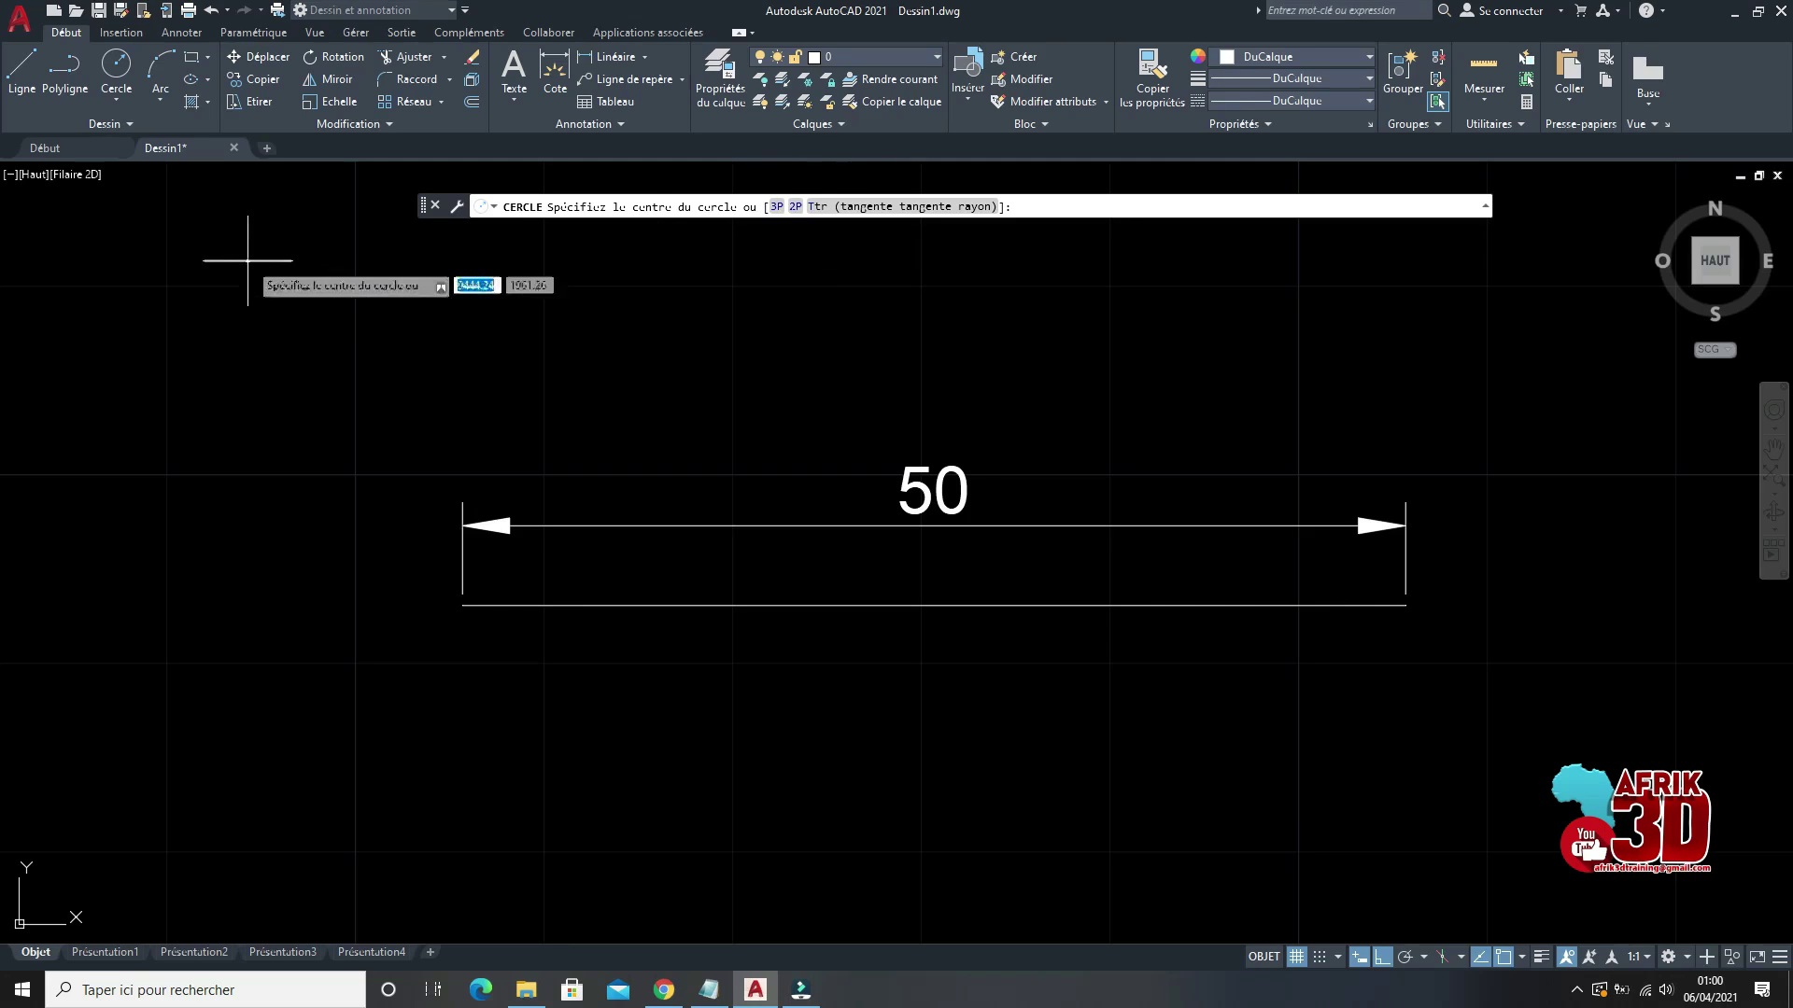
pyautogui.click(197, 58)
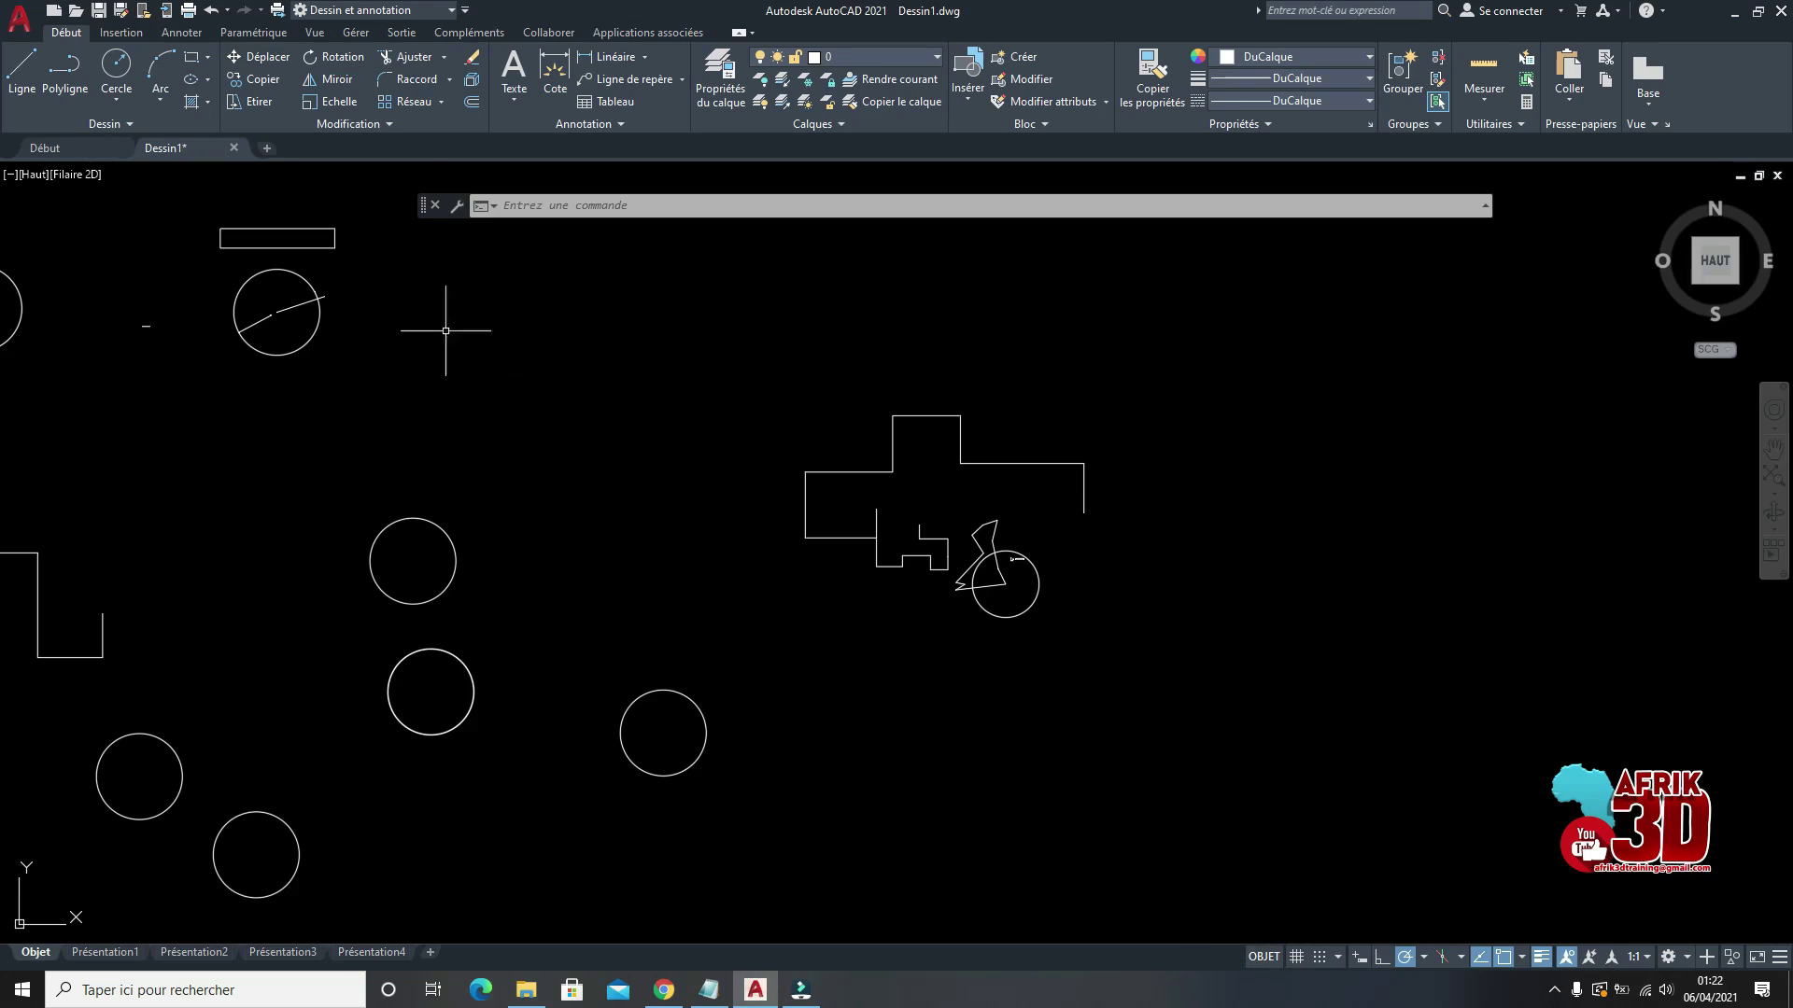
pyautogui.moveTo(425, 218); pyautogui.dragTo(340, 929)
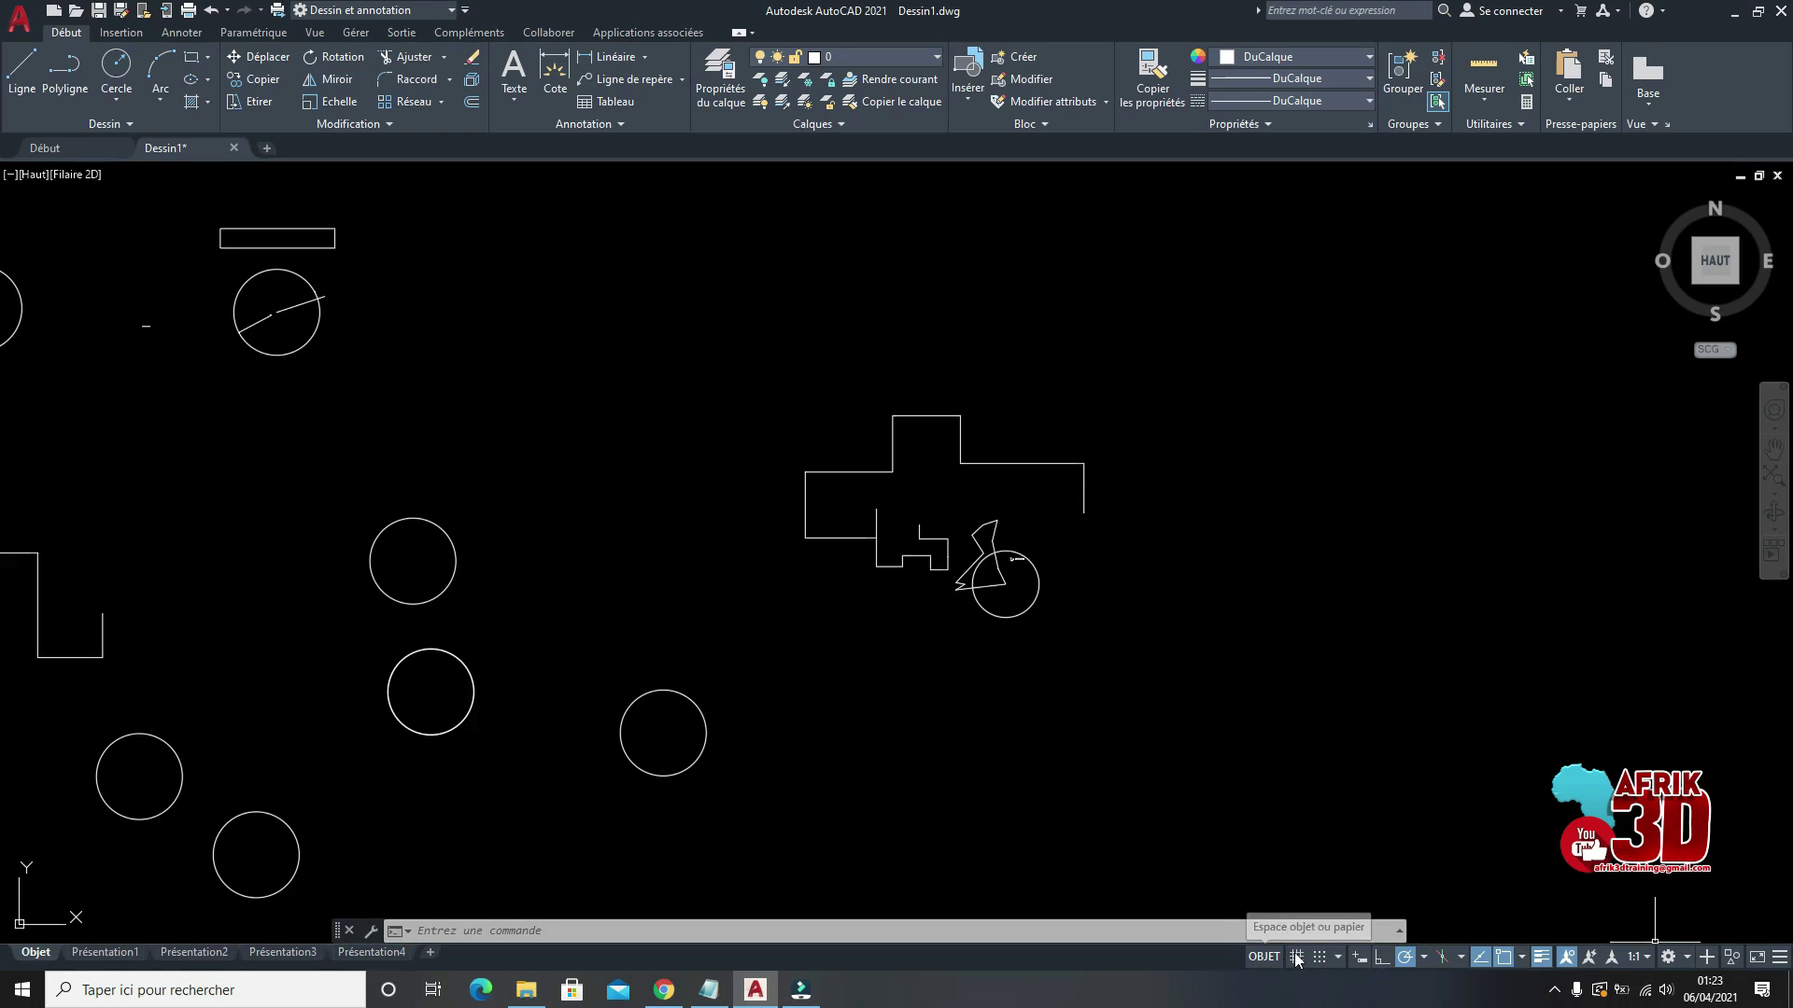
pyautogui.click(1263, 957)
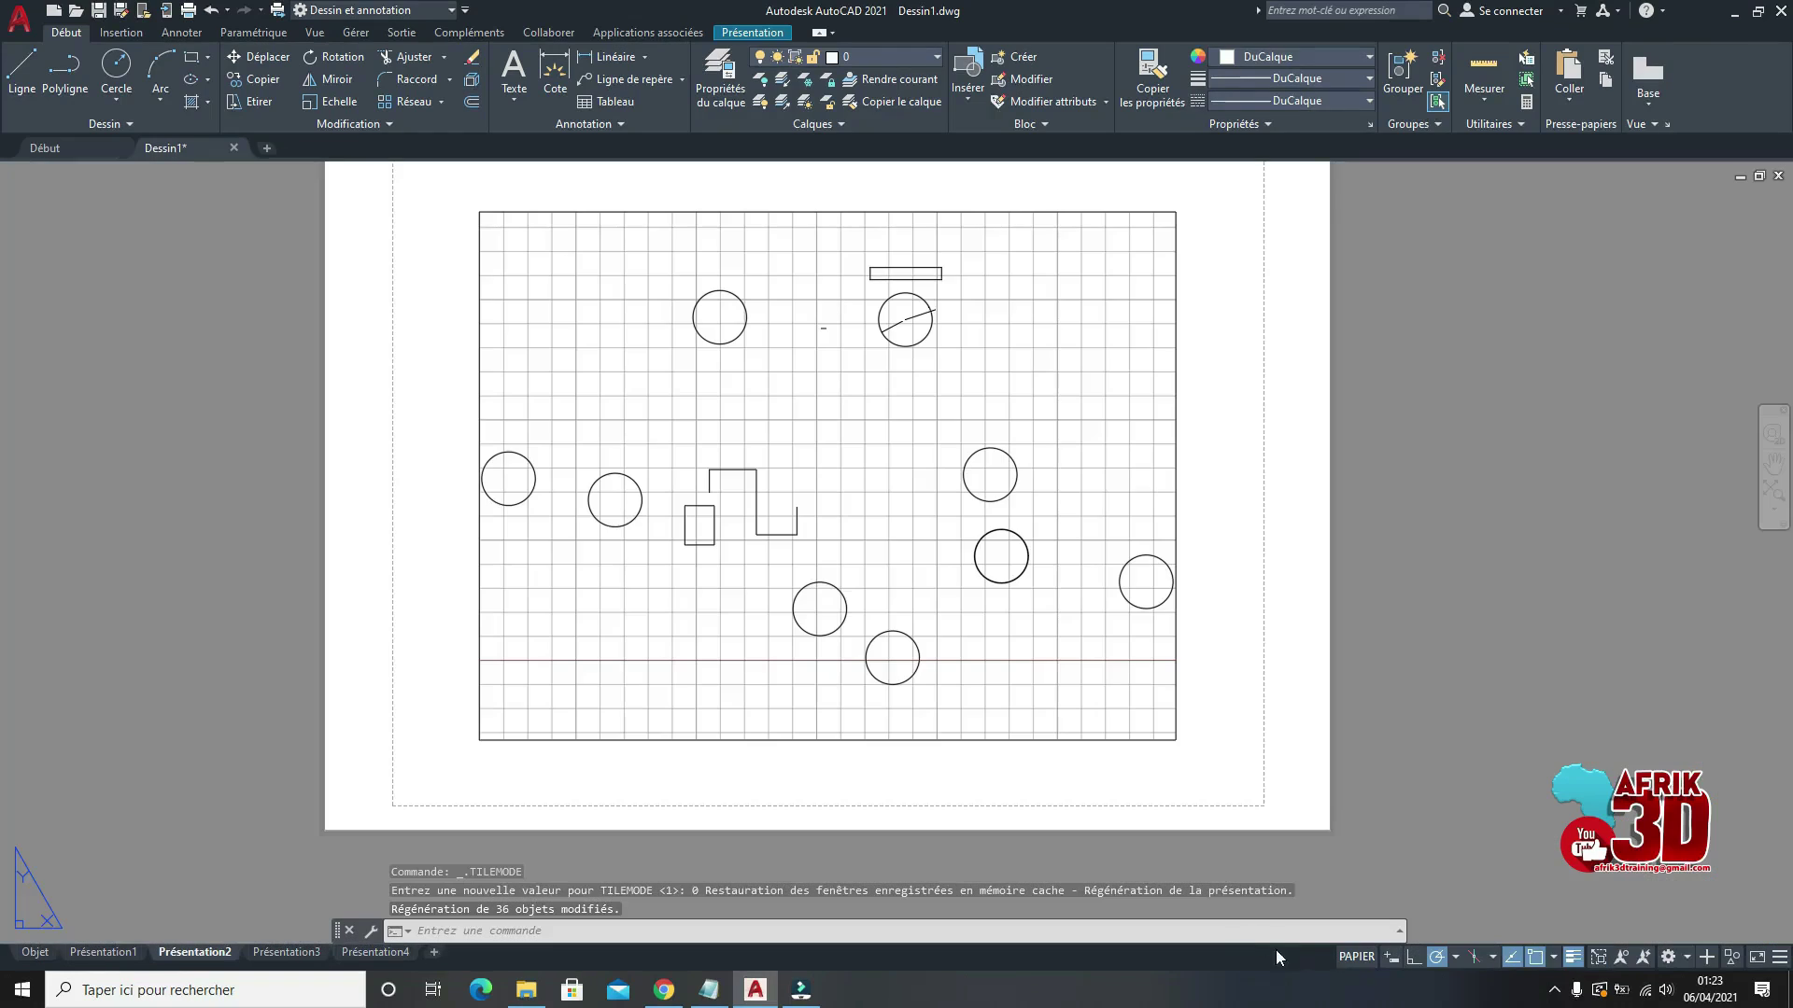
pyautogui.click(1342, 955)
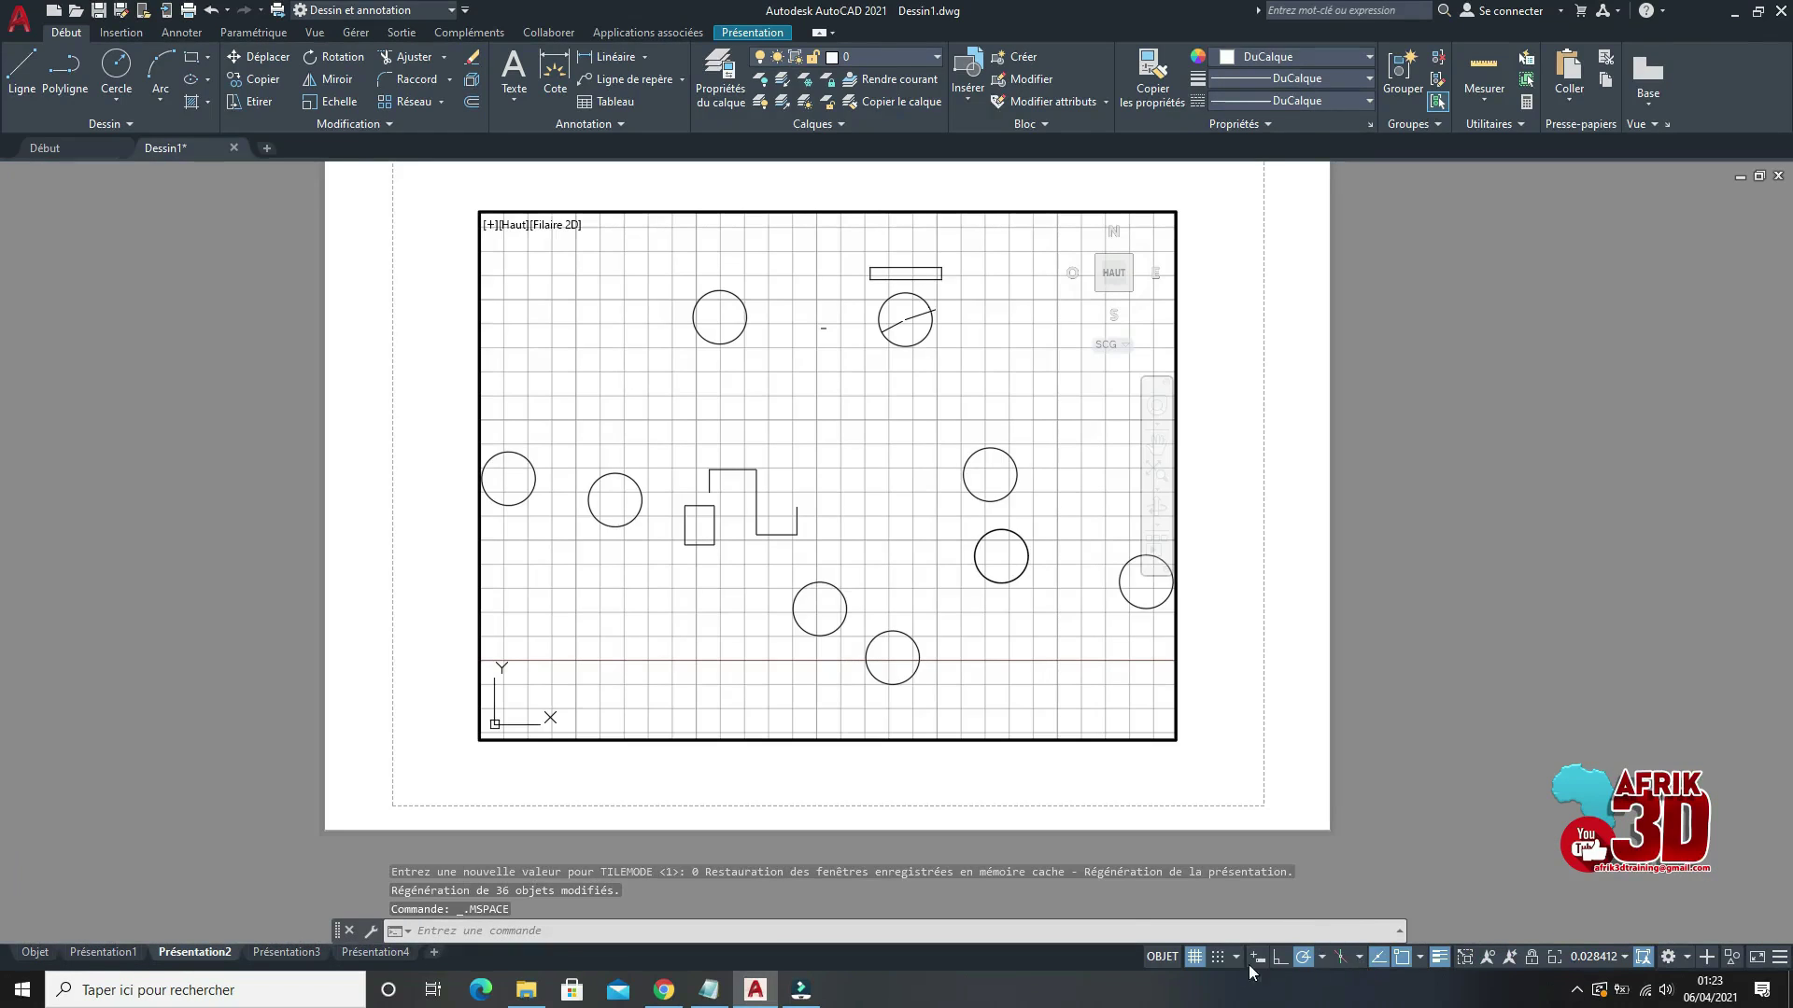
pyautogui.click(1179, 950)
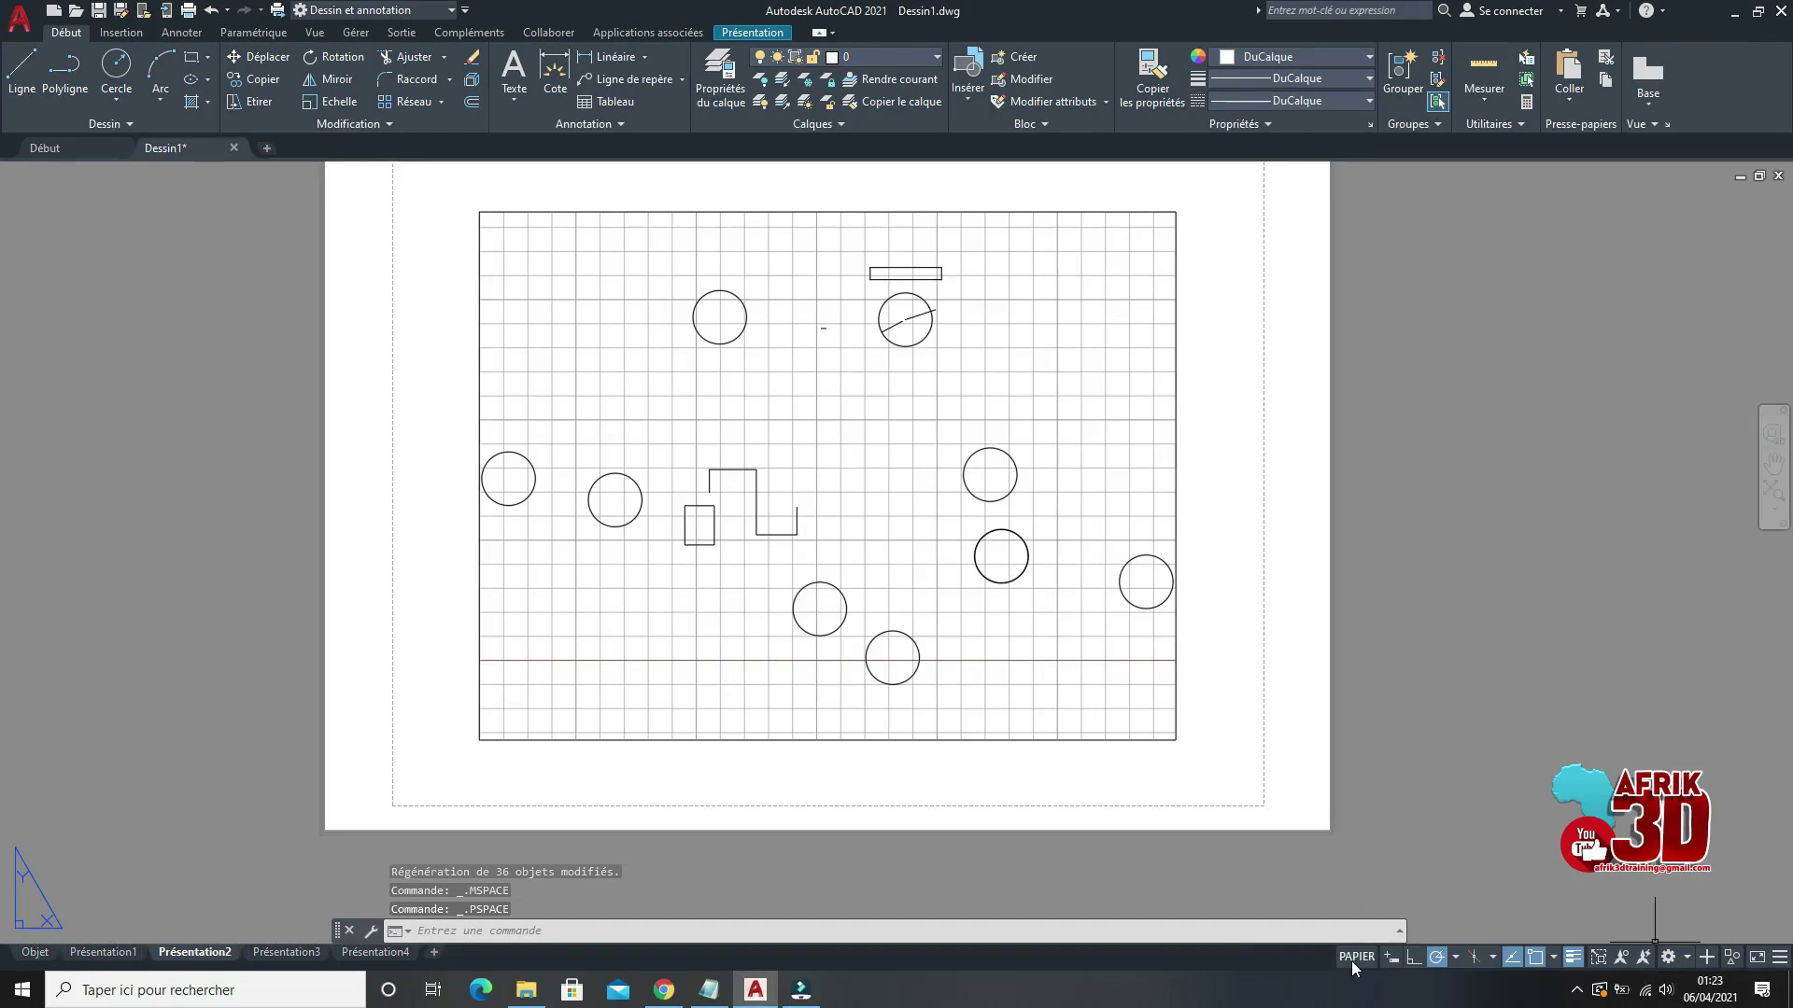
pyautogui.click(1352, 961)
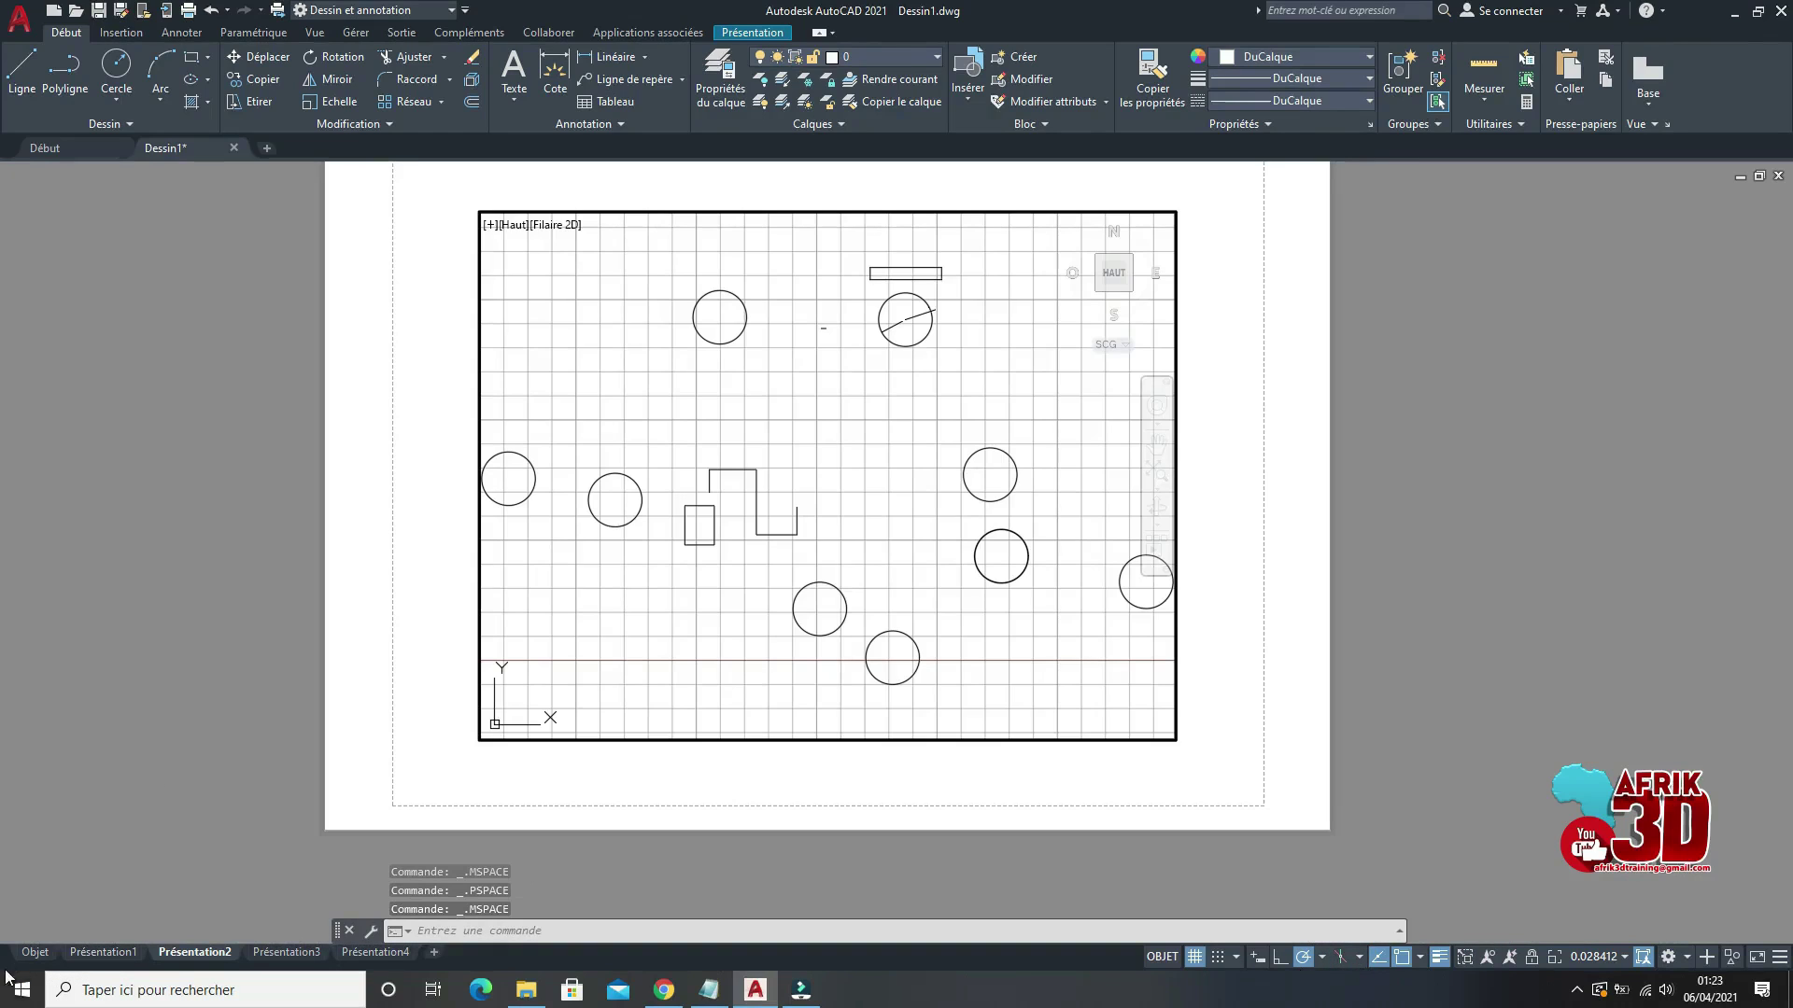
pyautogui.click(28, 951)
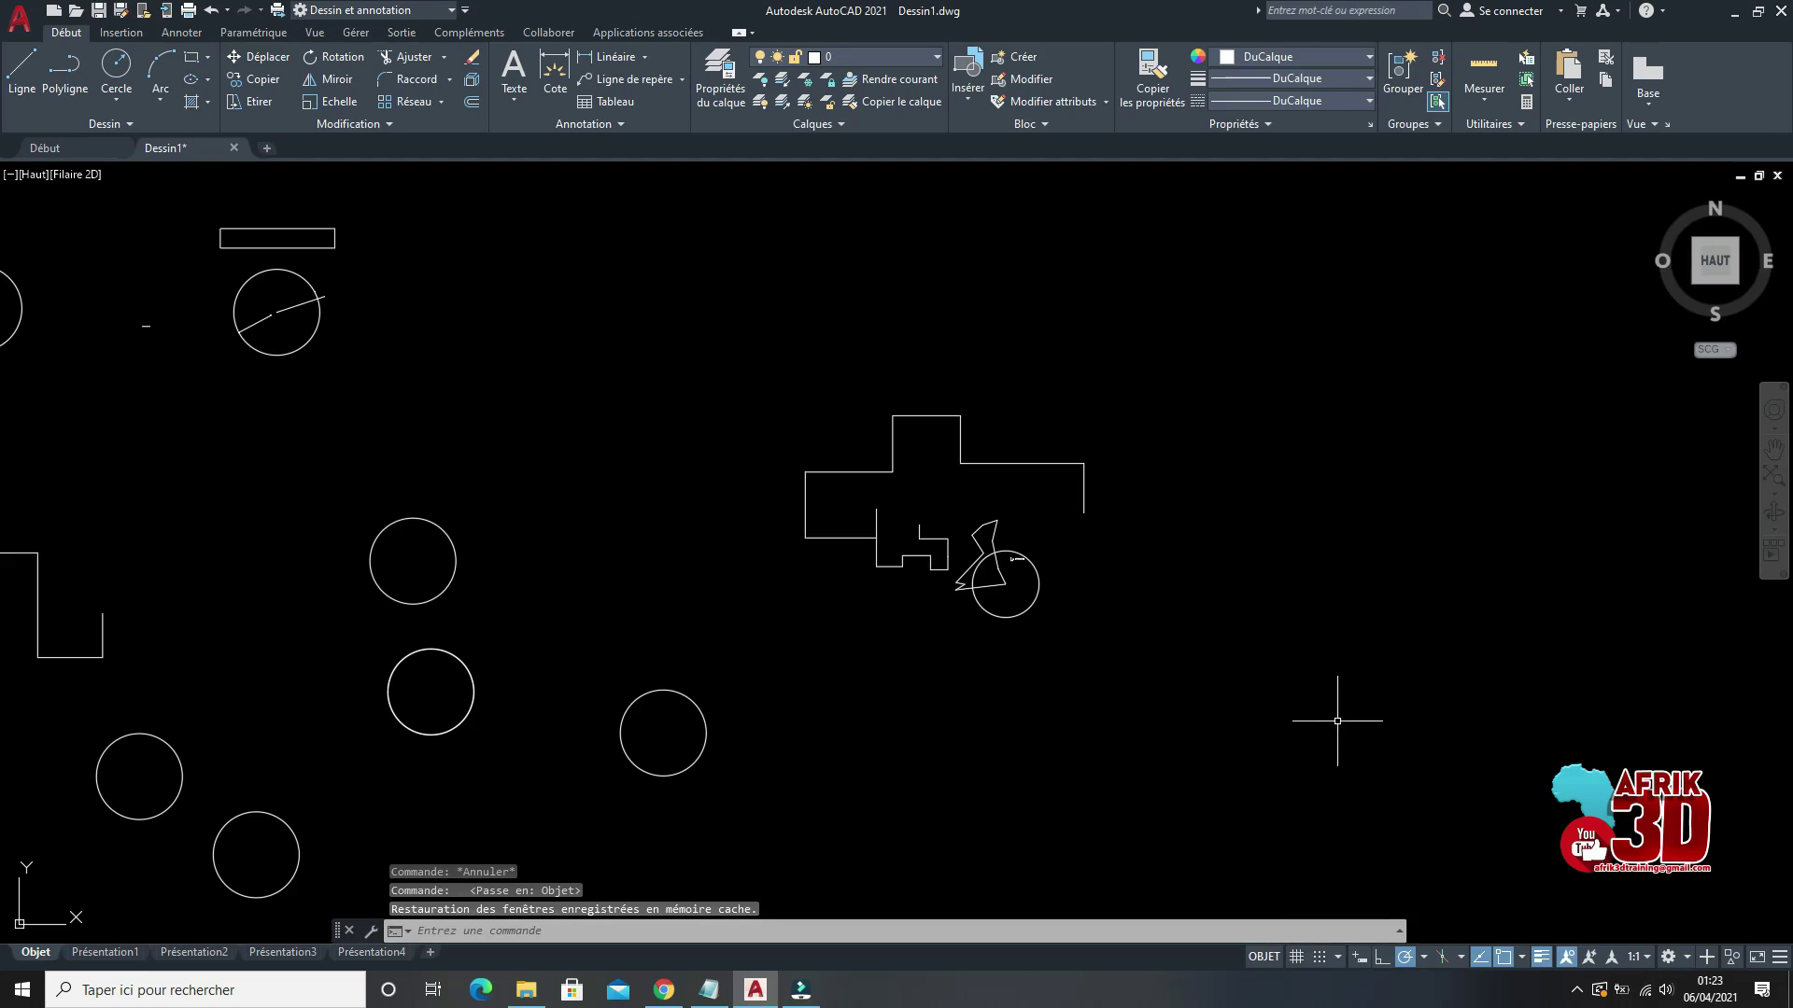
# Step: Turn on the grid and delete all objects with Ctrl+A and Delete
pyautogui.click(1304, 956)
pyautogui.scroll(-5, 1083, 500)
pyautogui.scroll(5, 1301, 440)
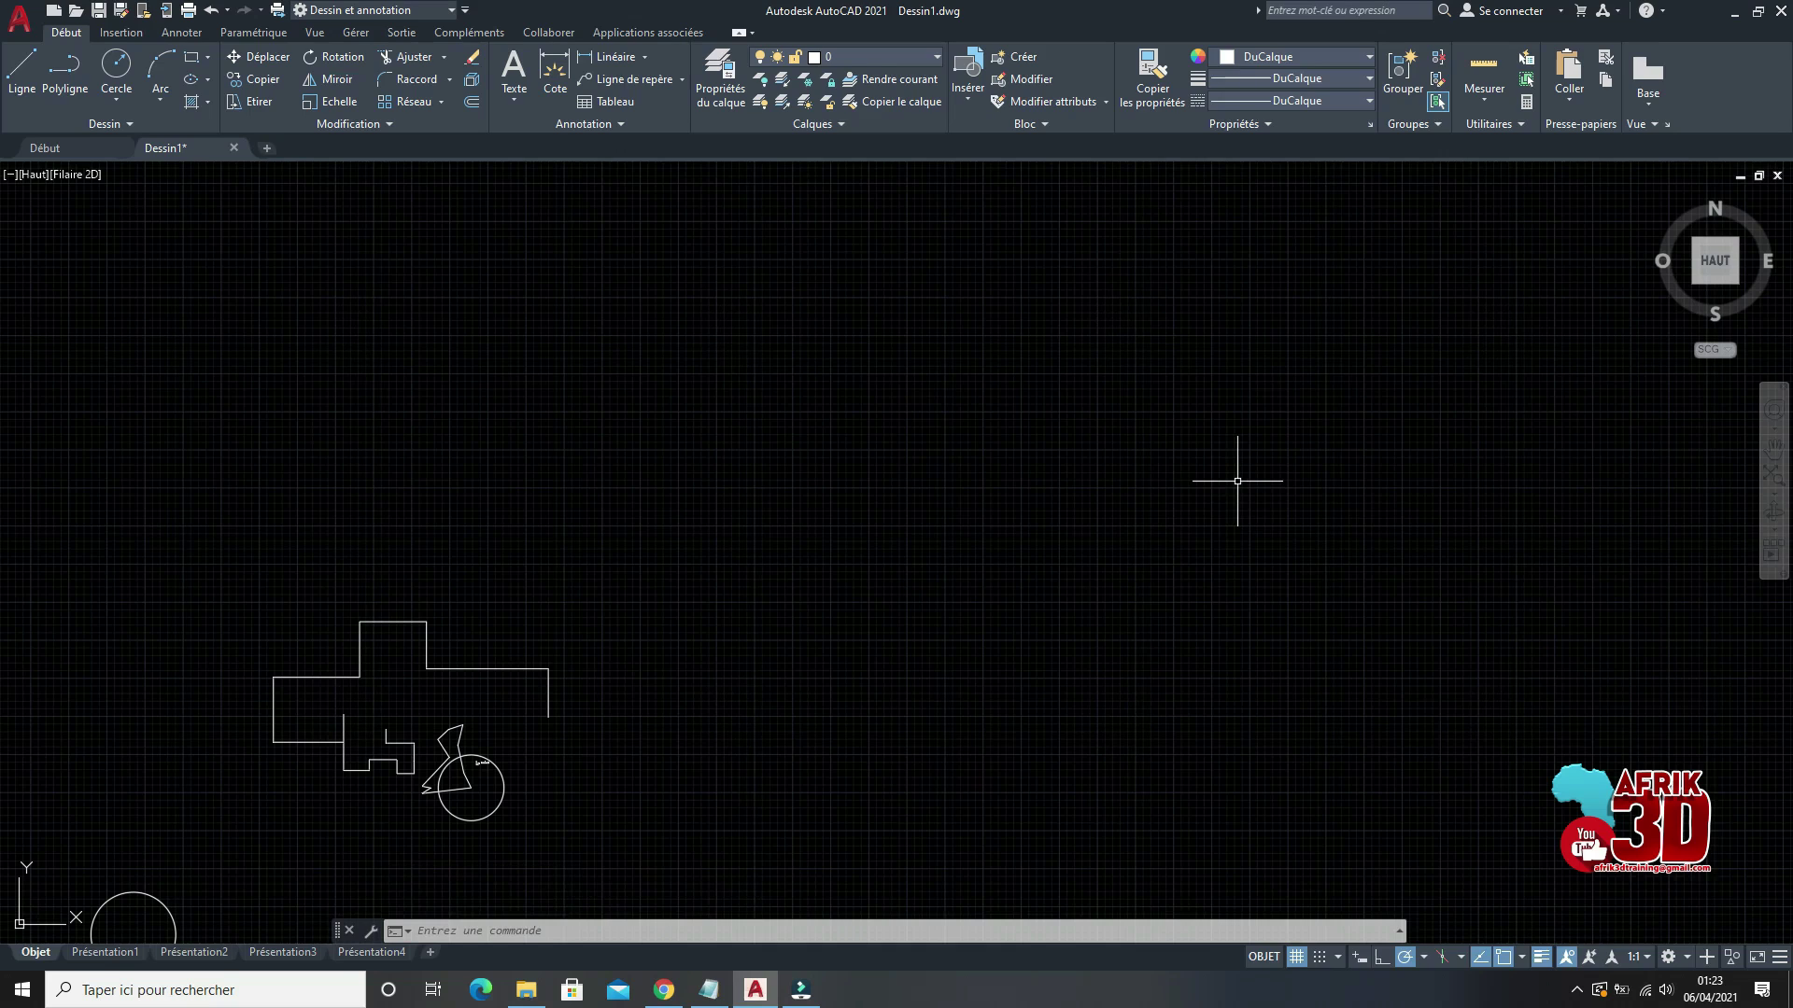
pyautogui.hotkey('ctrl', 'a')
pyautogui.press('Delete')
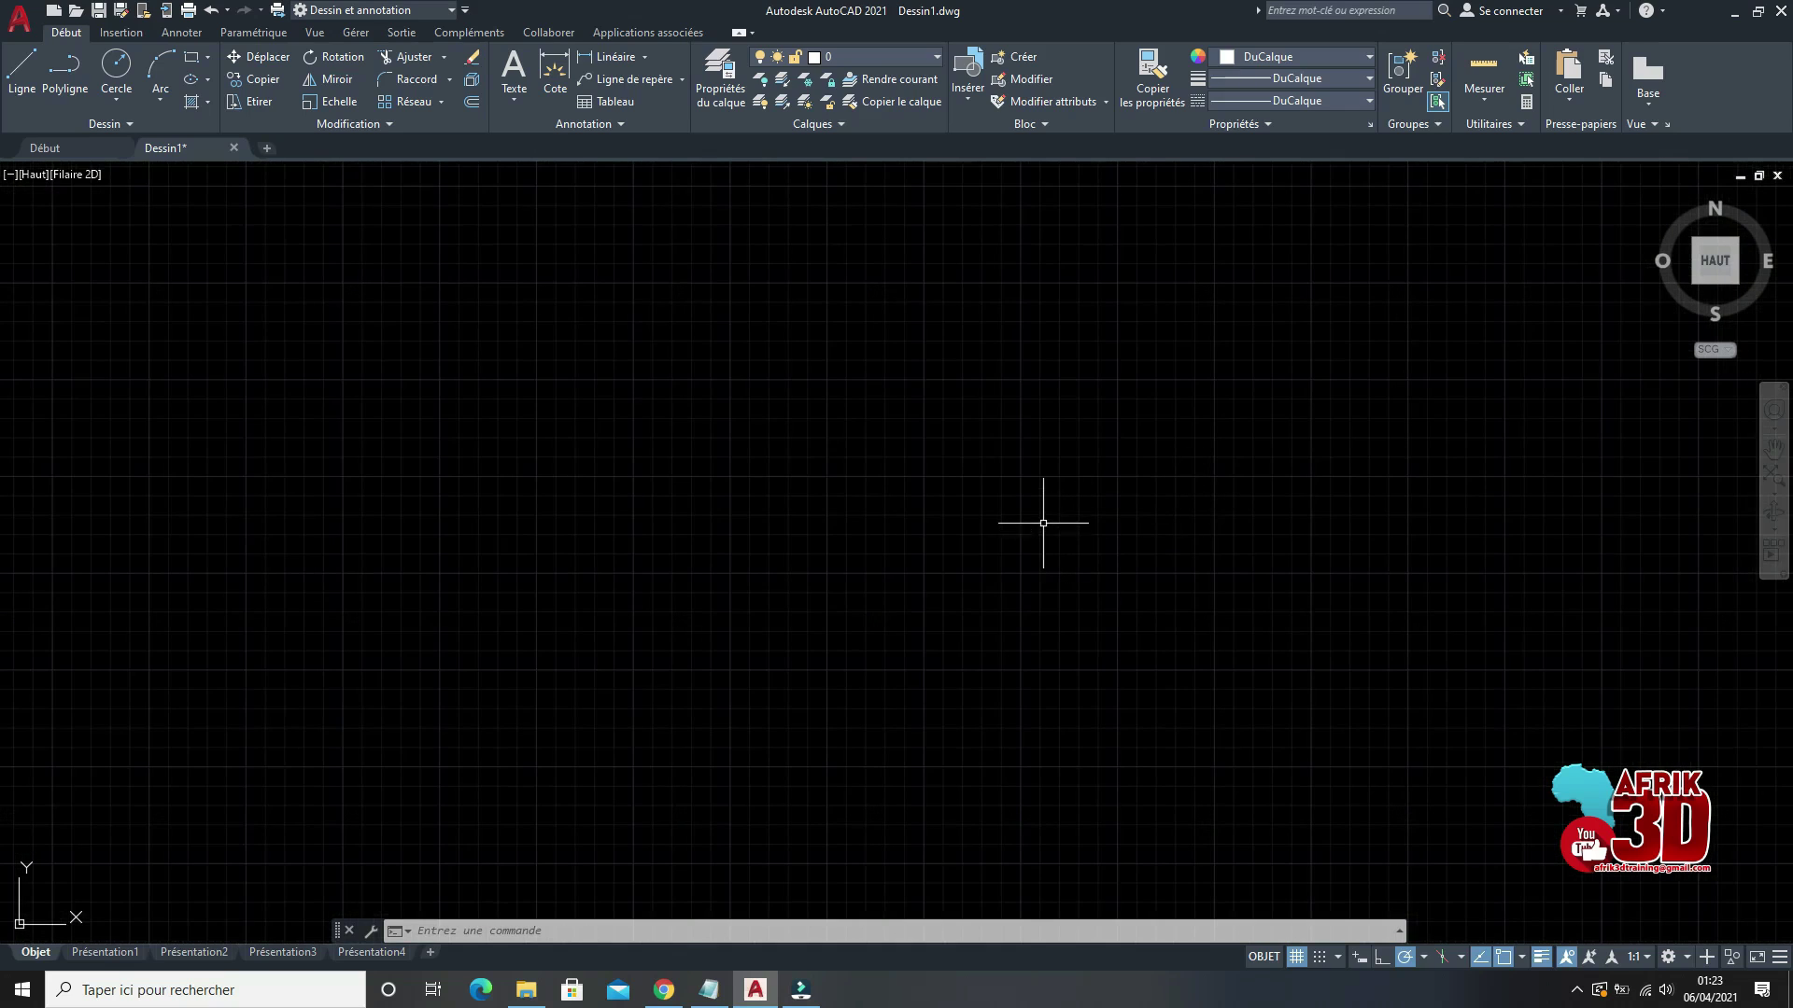
pyautogui.scroll(-1, 934, 574)
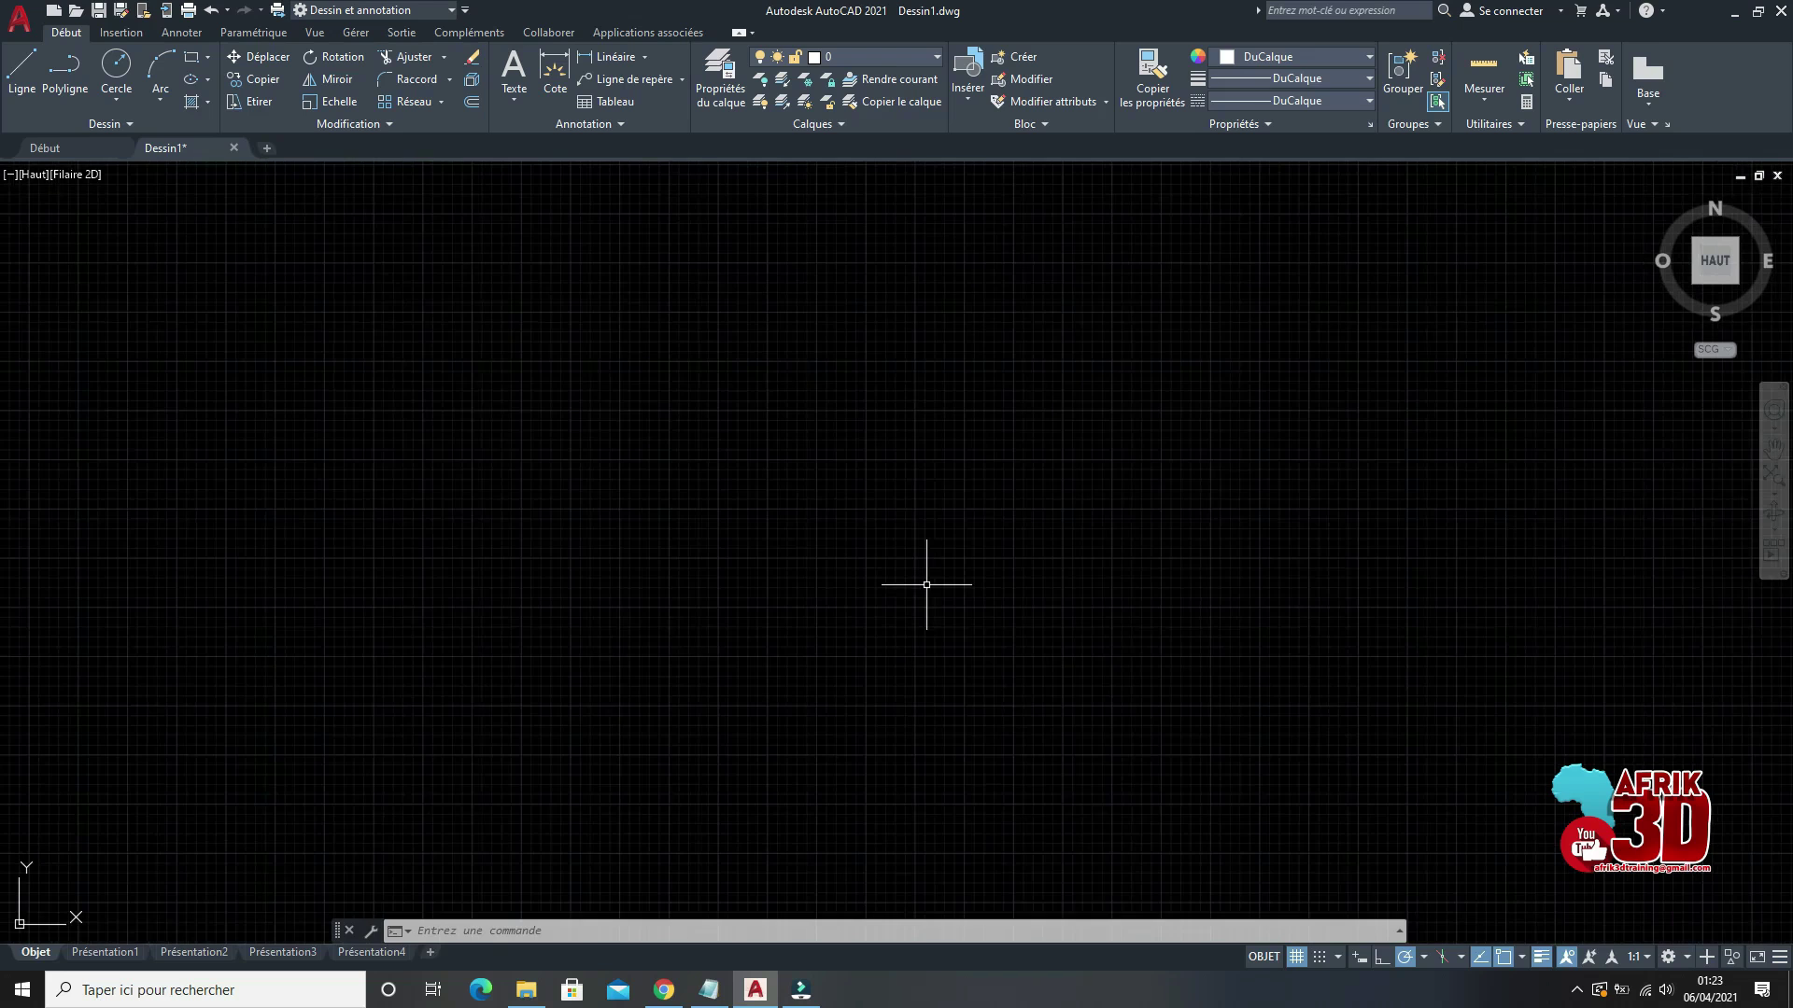
pyautogui.scroll(1, 926, 584)
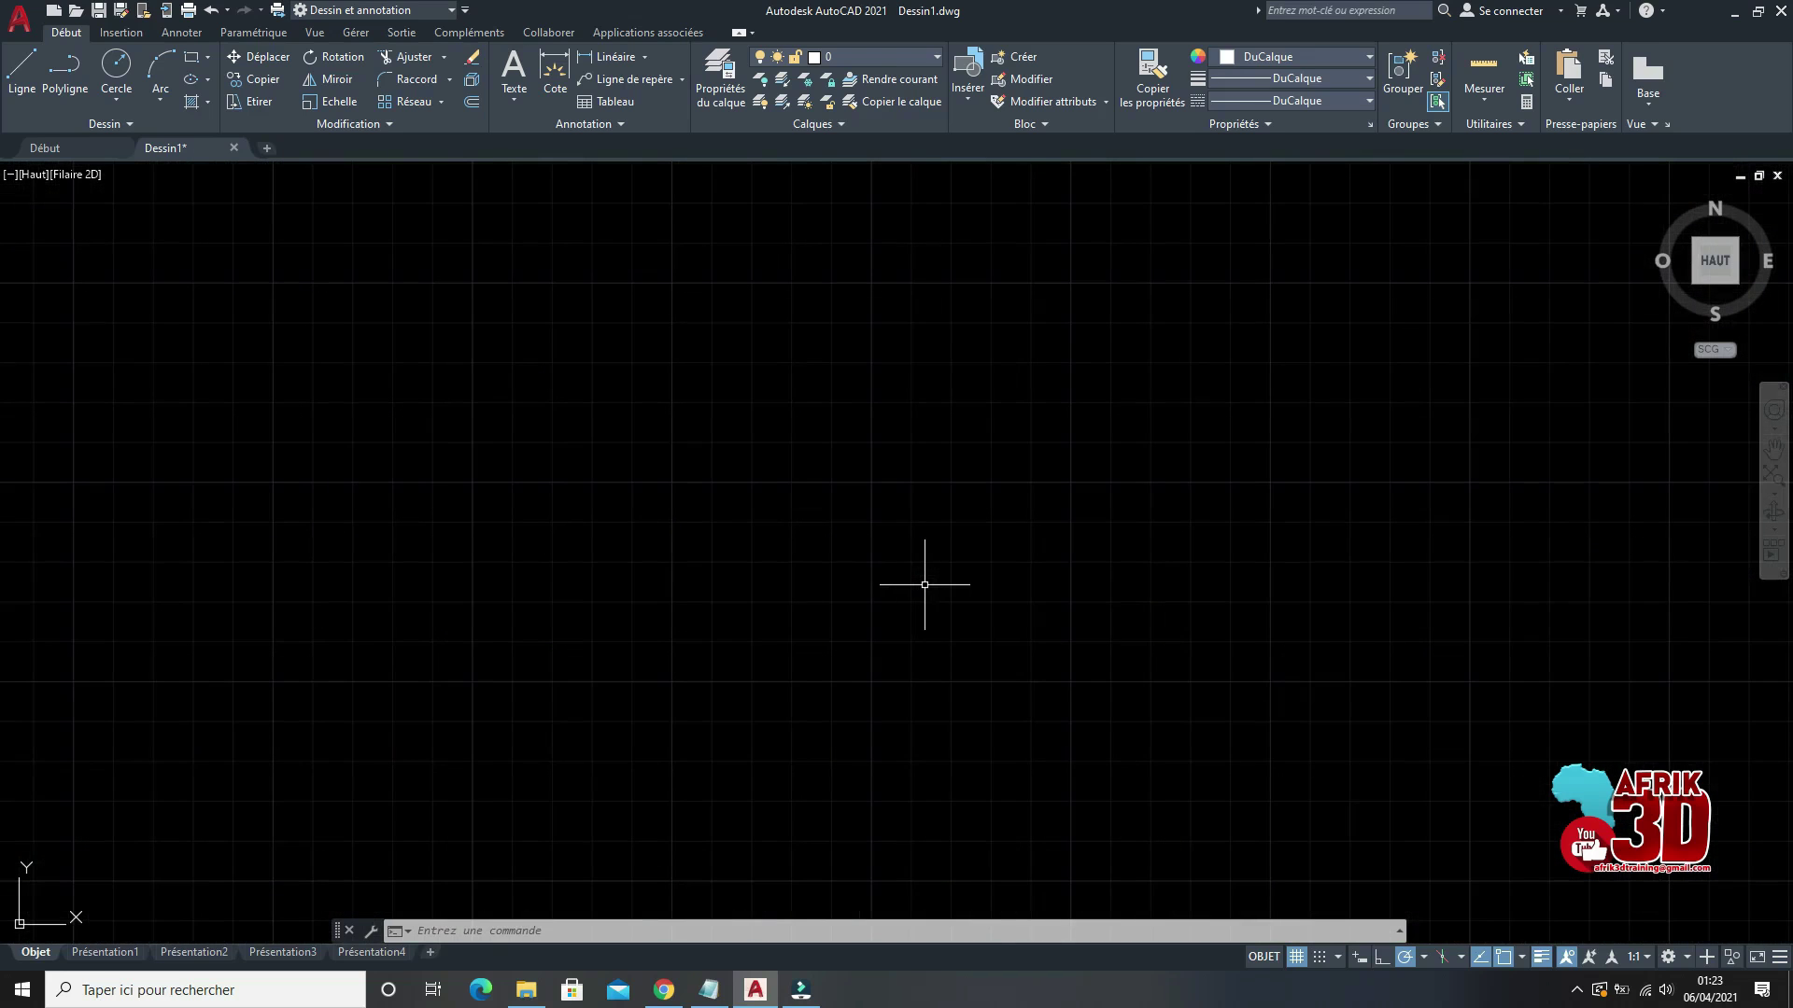
pyautogui.scroll(1, 716, 700)
pyautogui.scroll(2, 653, 611)
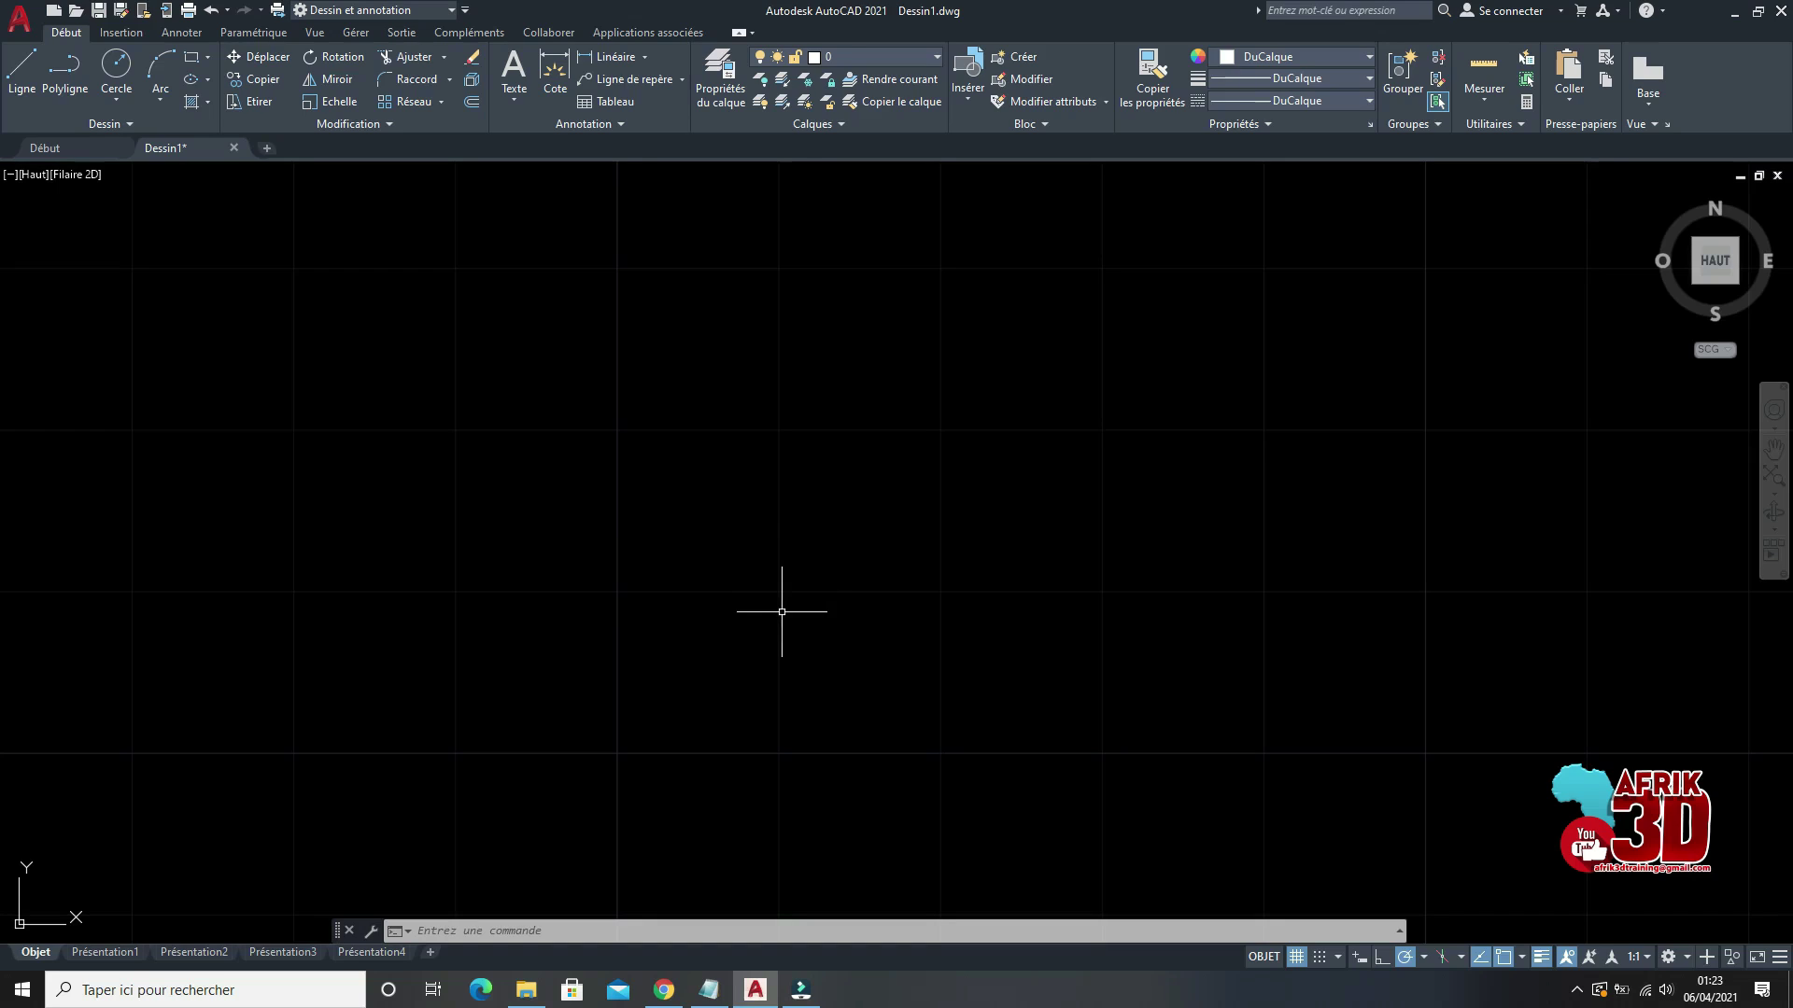
pyautogui.scroll(-1, 628, 580)
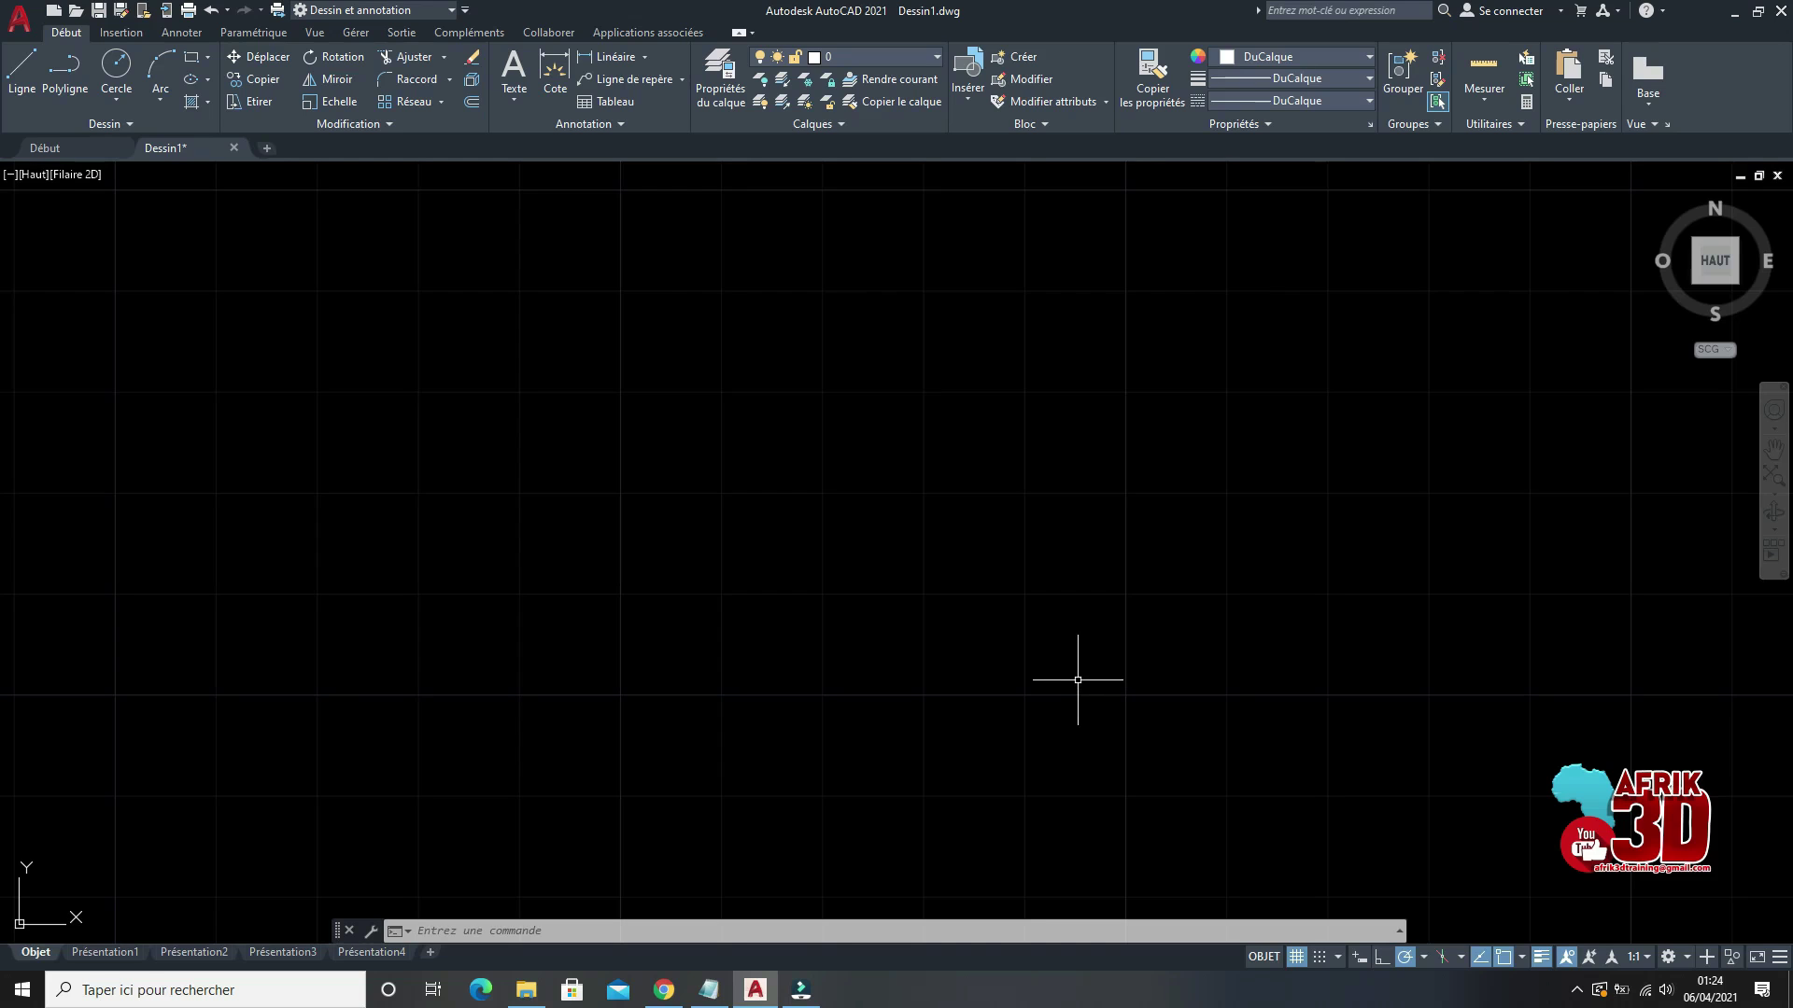
pyautogui.scroll(-5, 1050, 671)
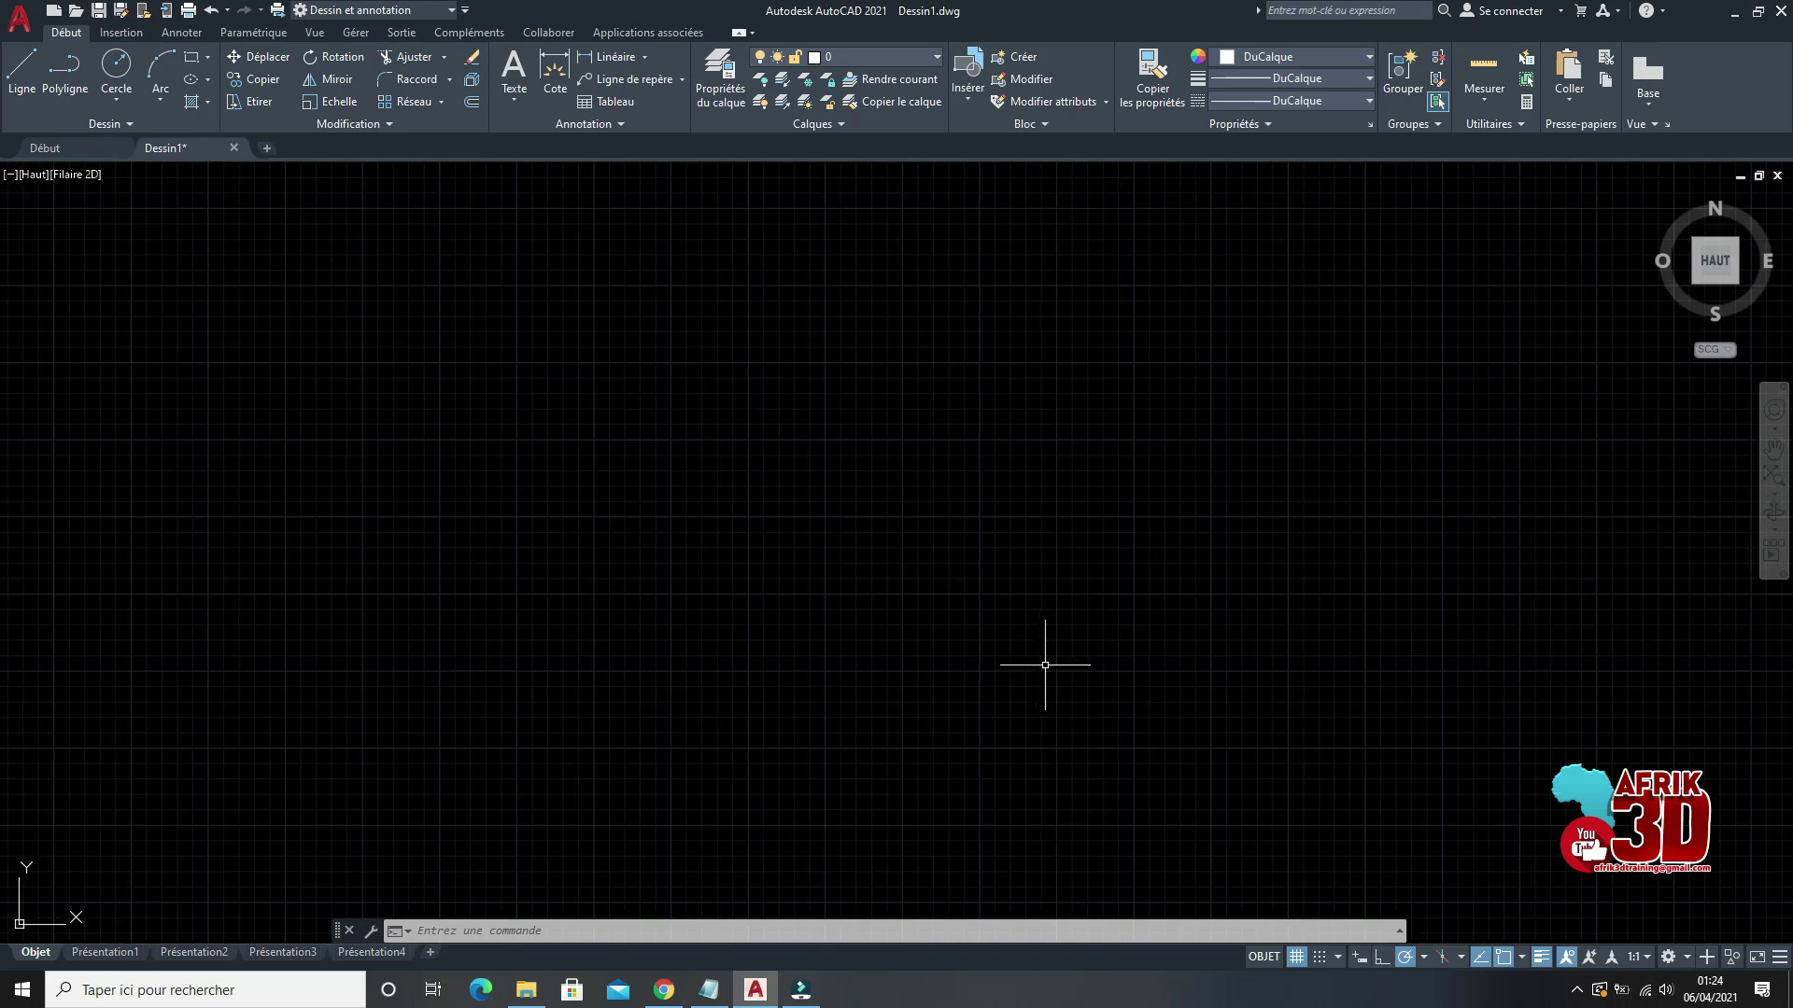
pyautogui.scroll(3, 1186, 635)
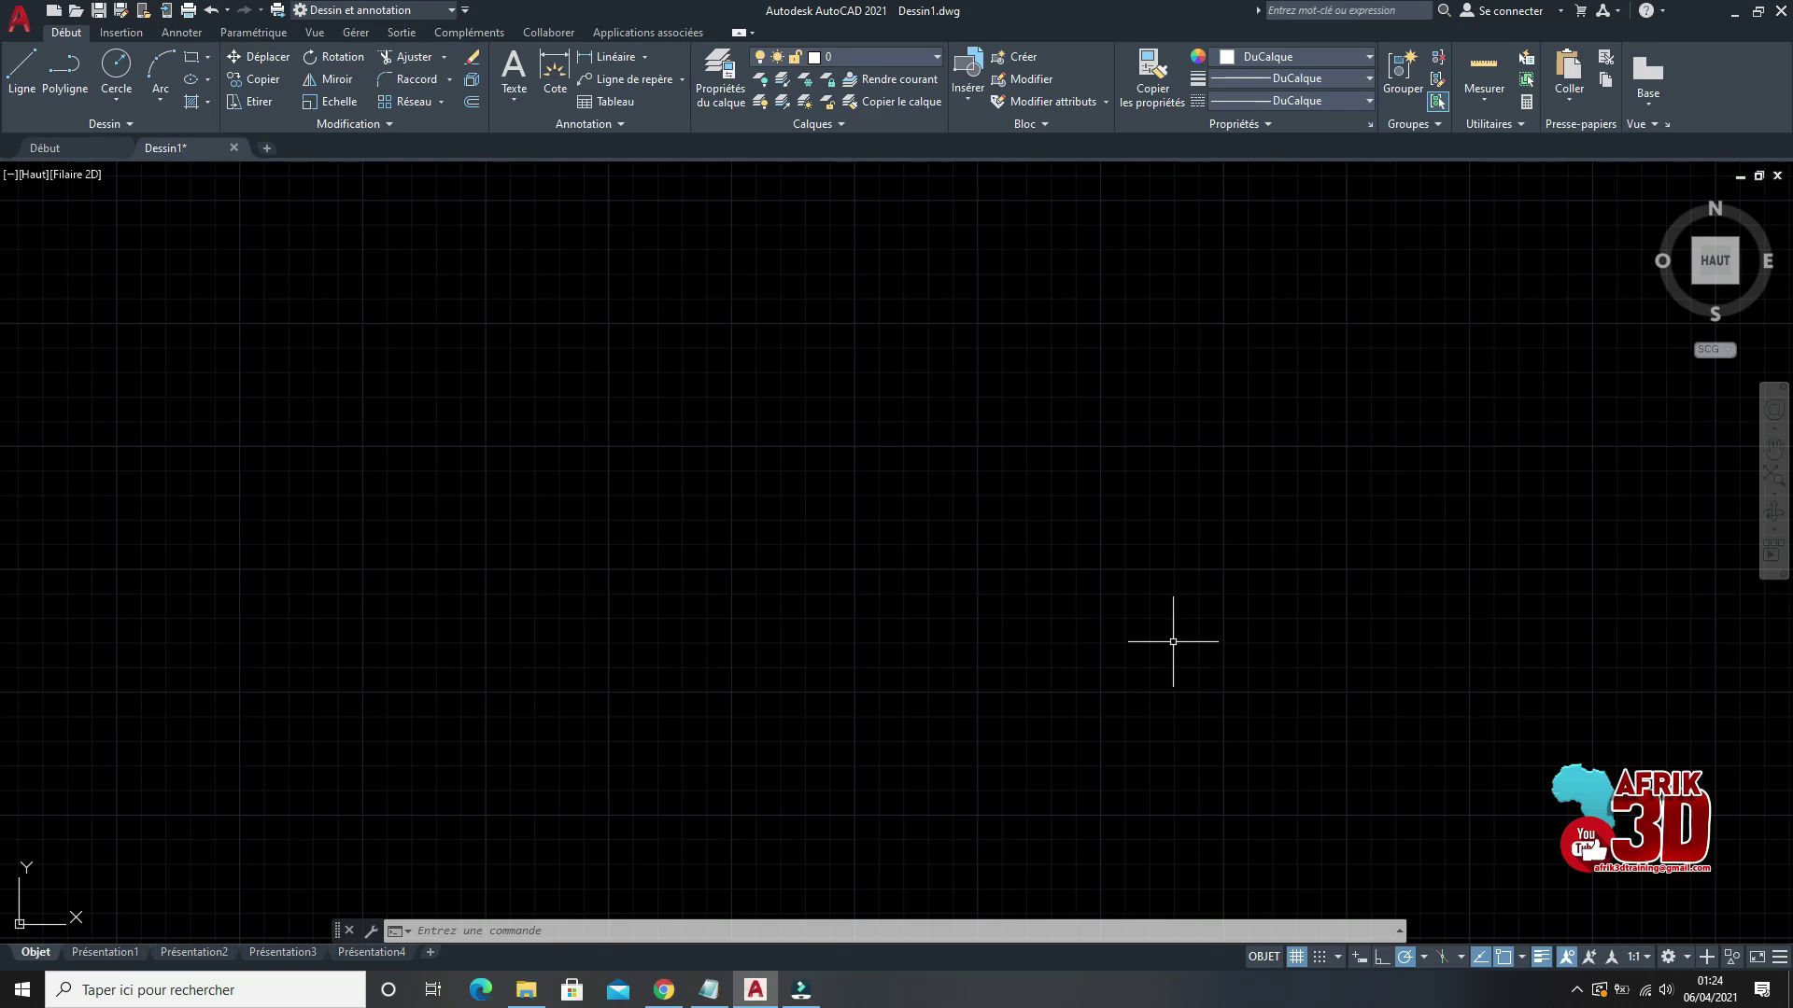
# Step: Enable dynamic input and start the Ligne command
pyautogui.click(1358, 956)
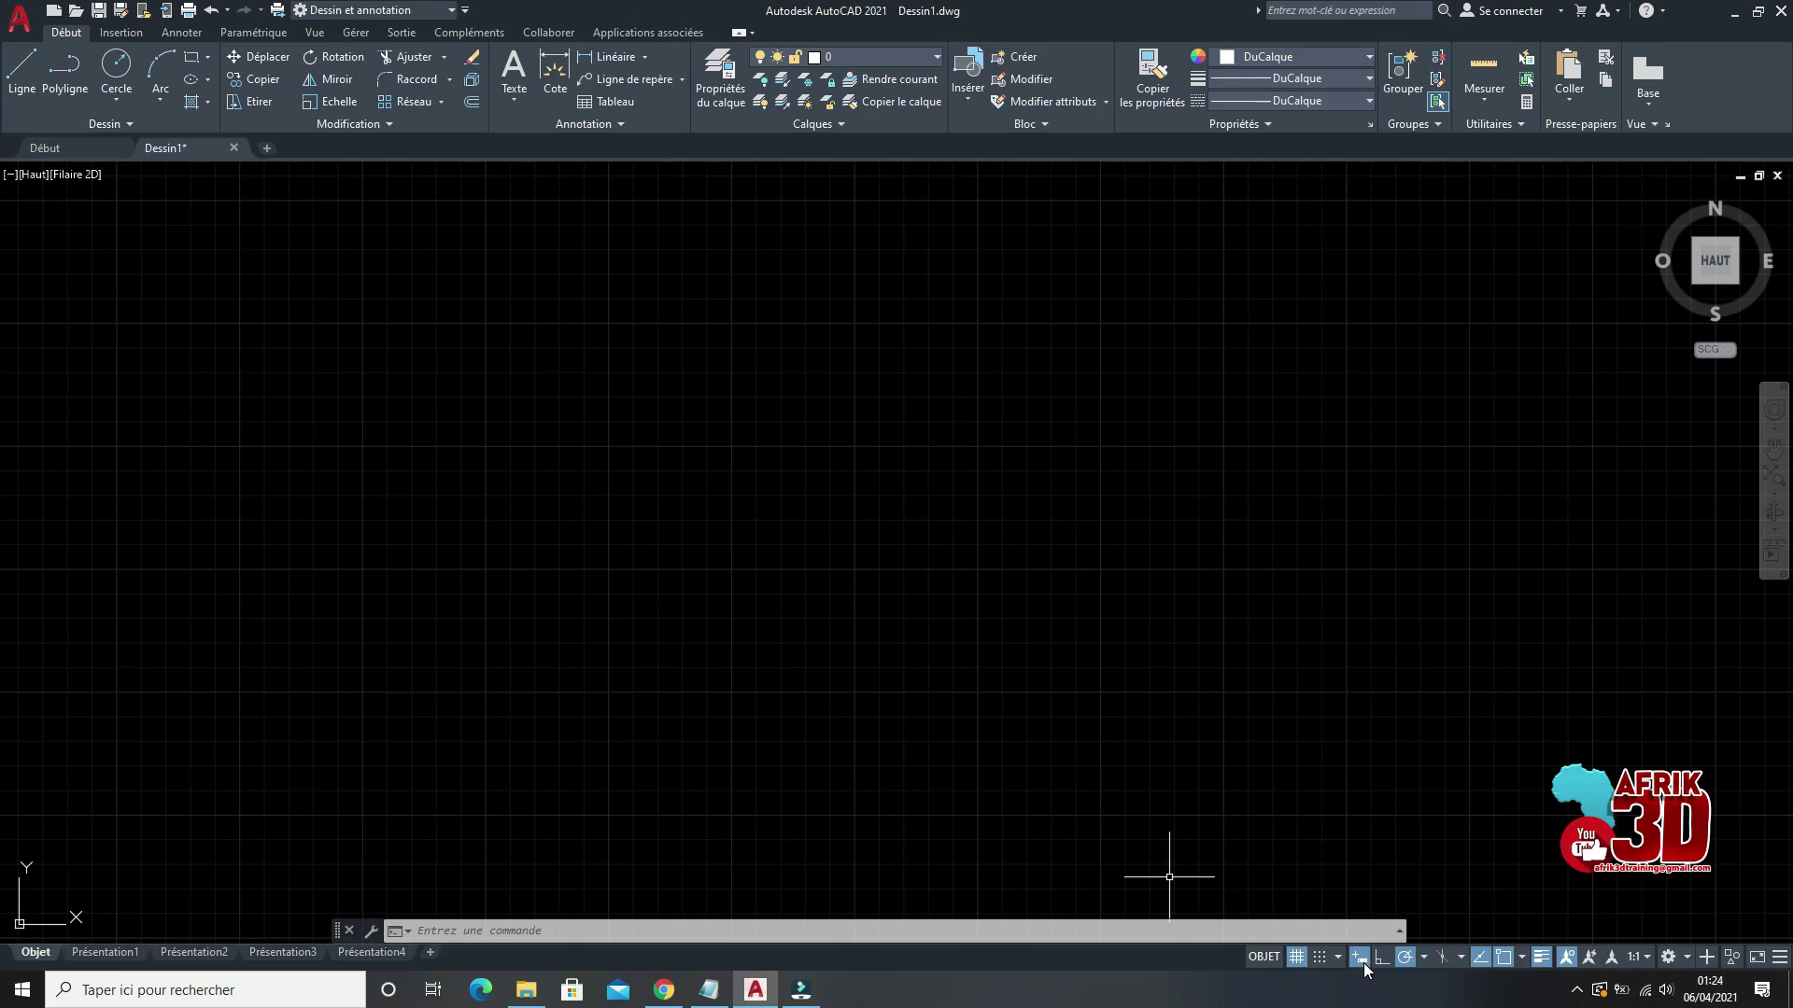
pyautogui.click(22, 67)
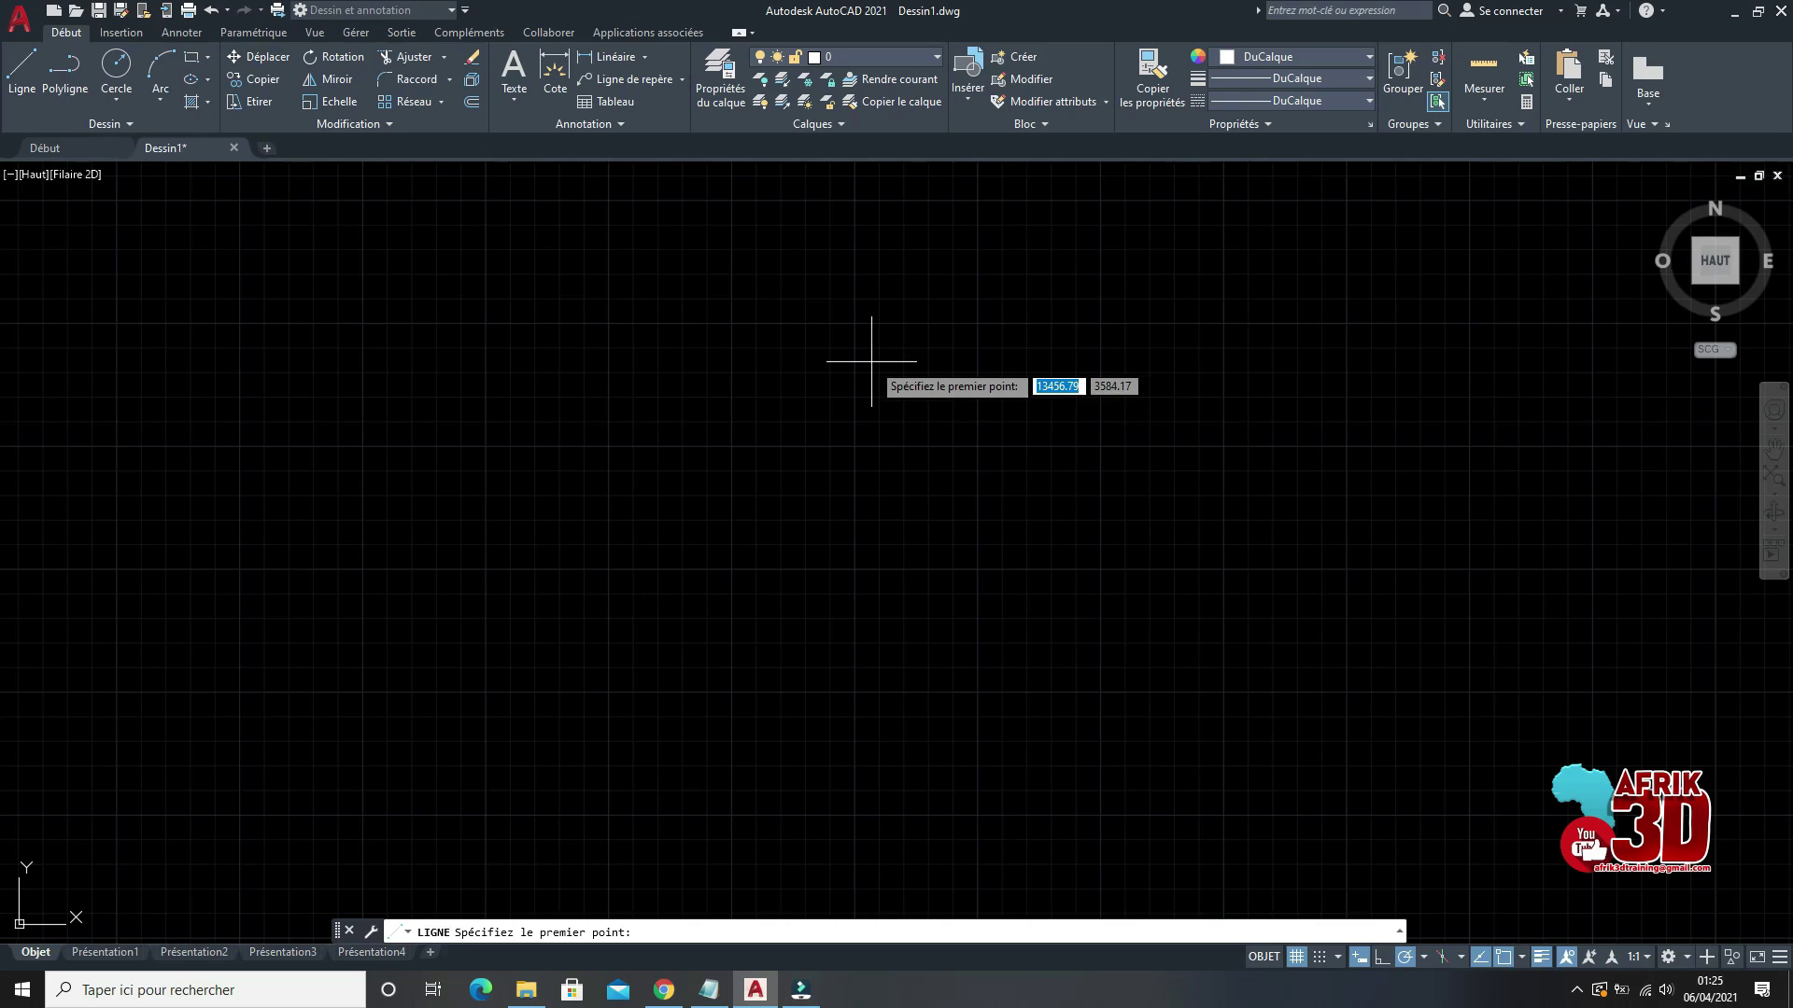
# Step: Start a rectangle, cancel it before placing it, and turn Ortho on with F8
pyautogui.click(193, 61)
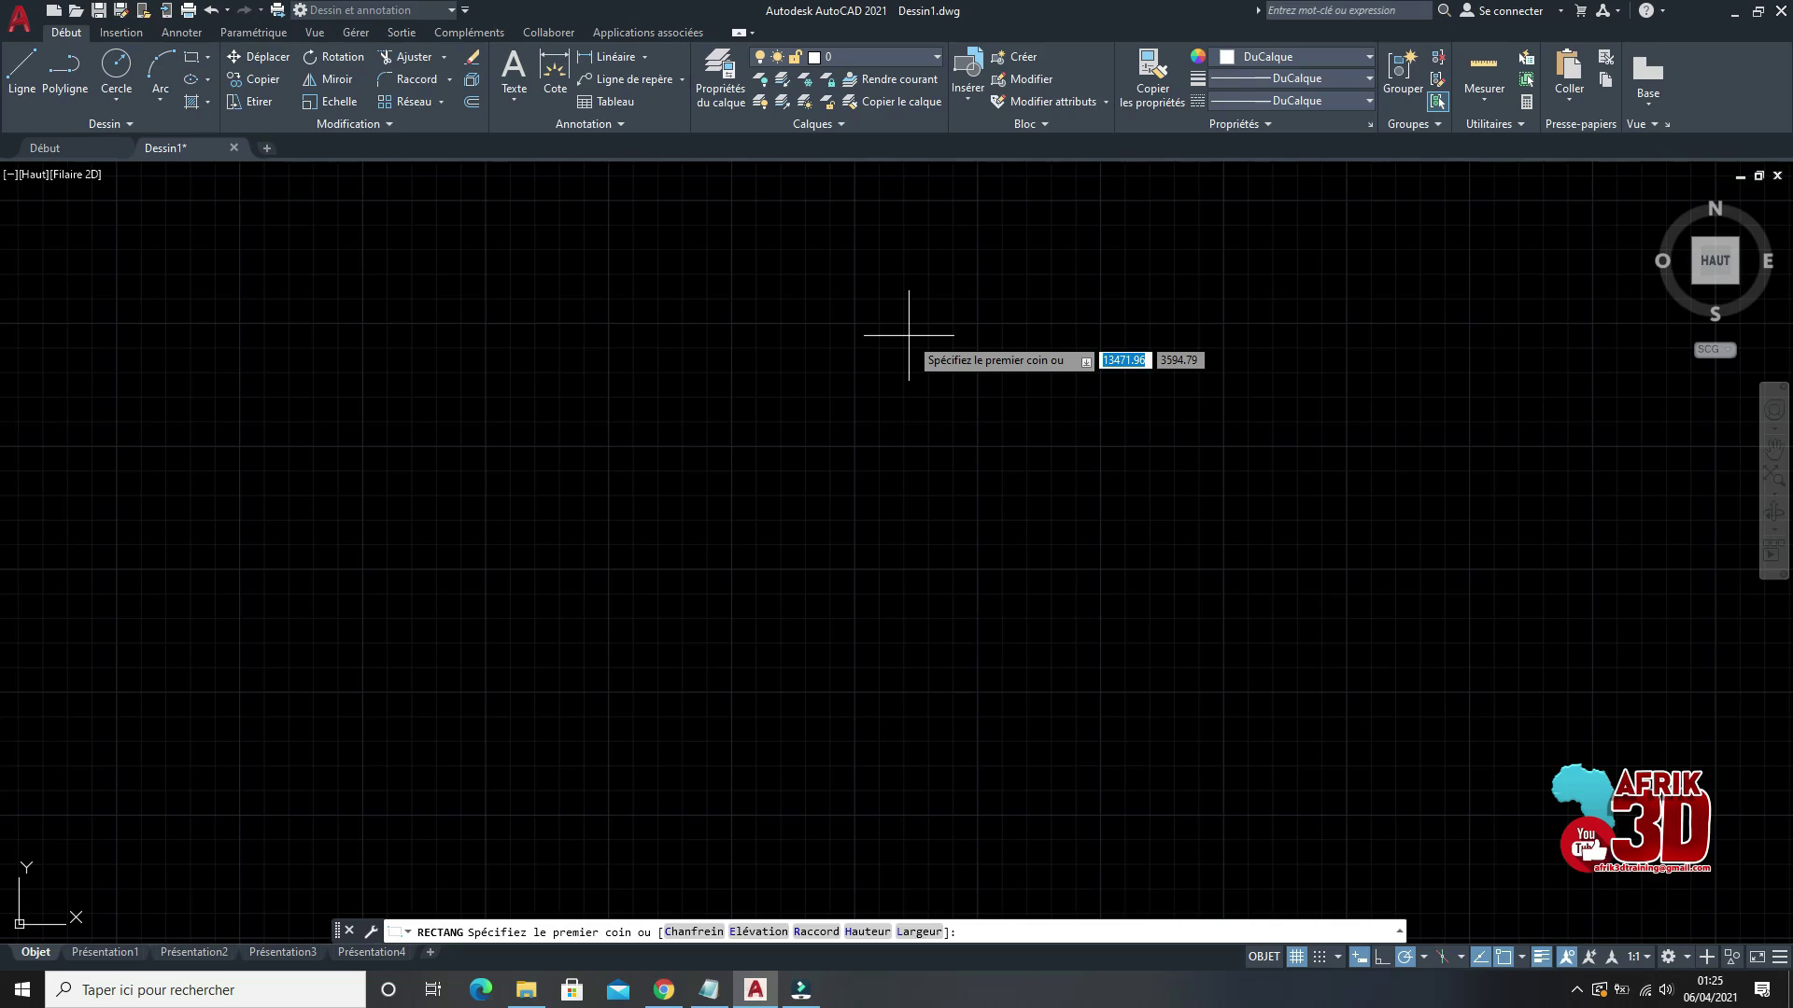
pyautogui.press('Down')
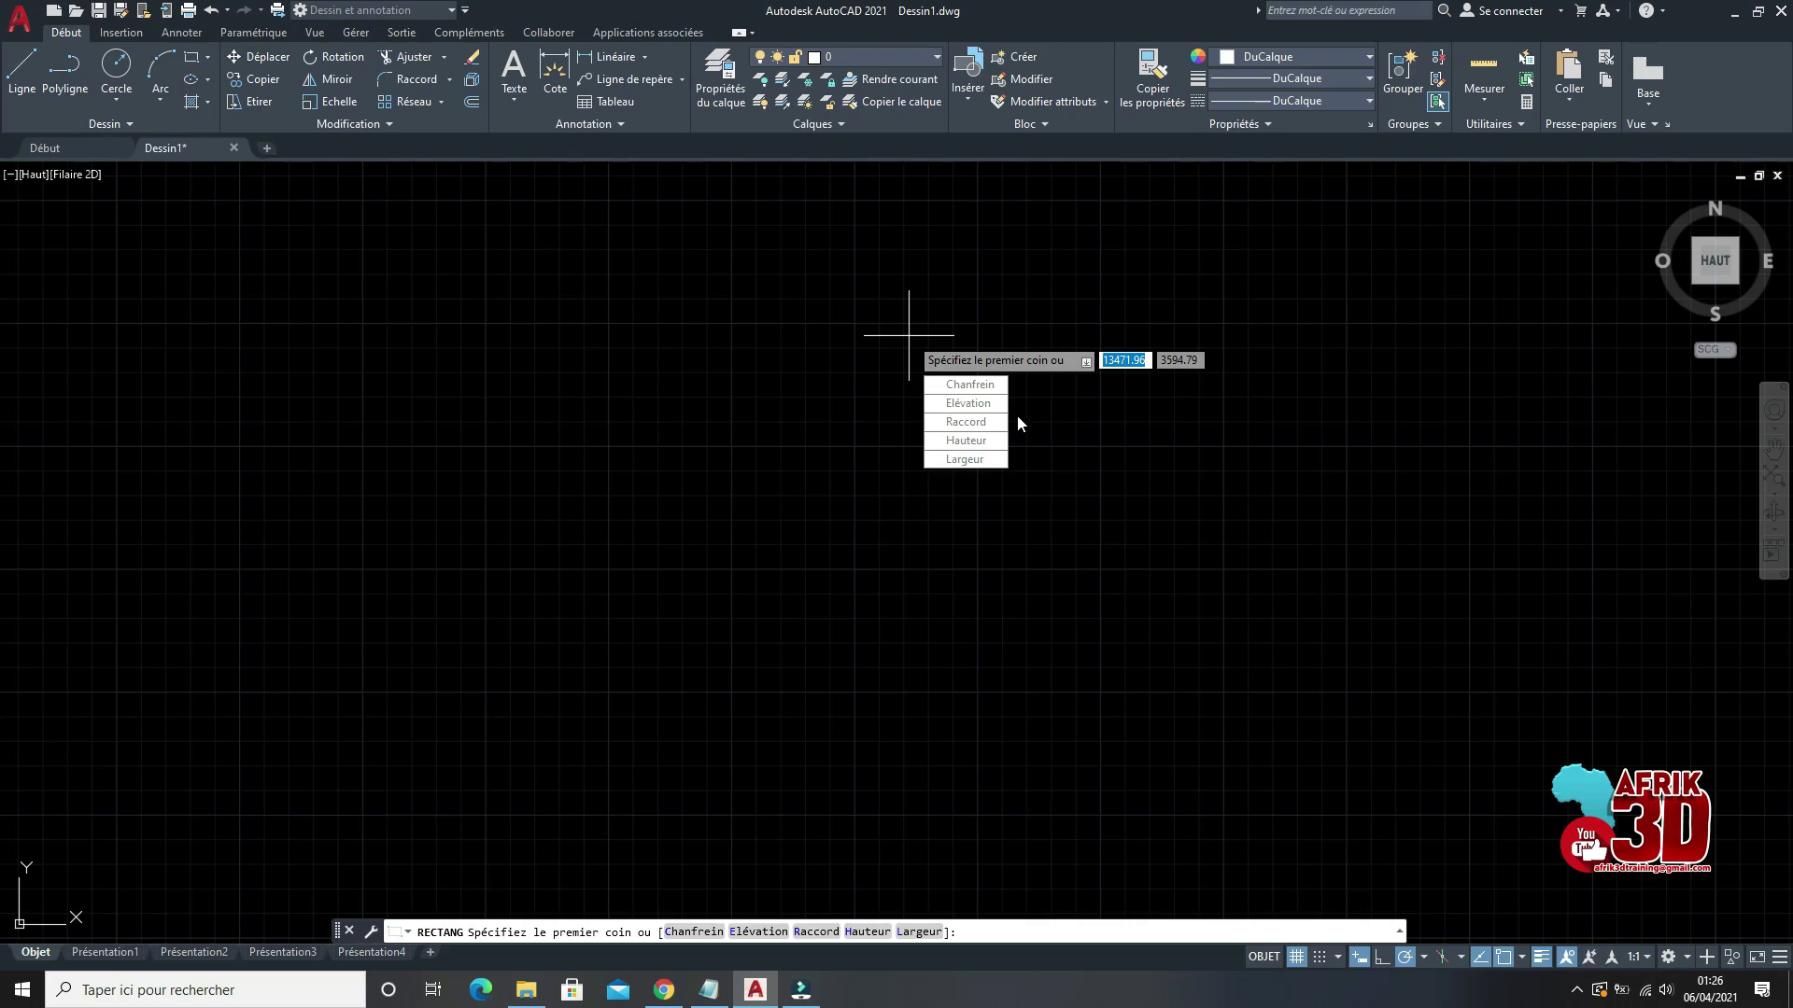
pyautogui.press('Escape')
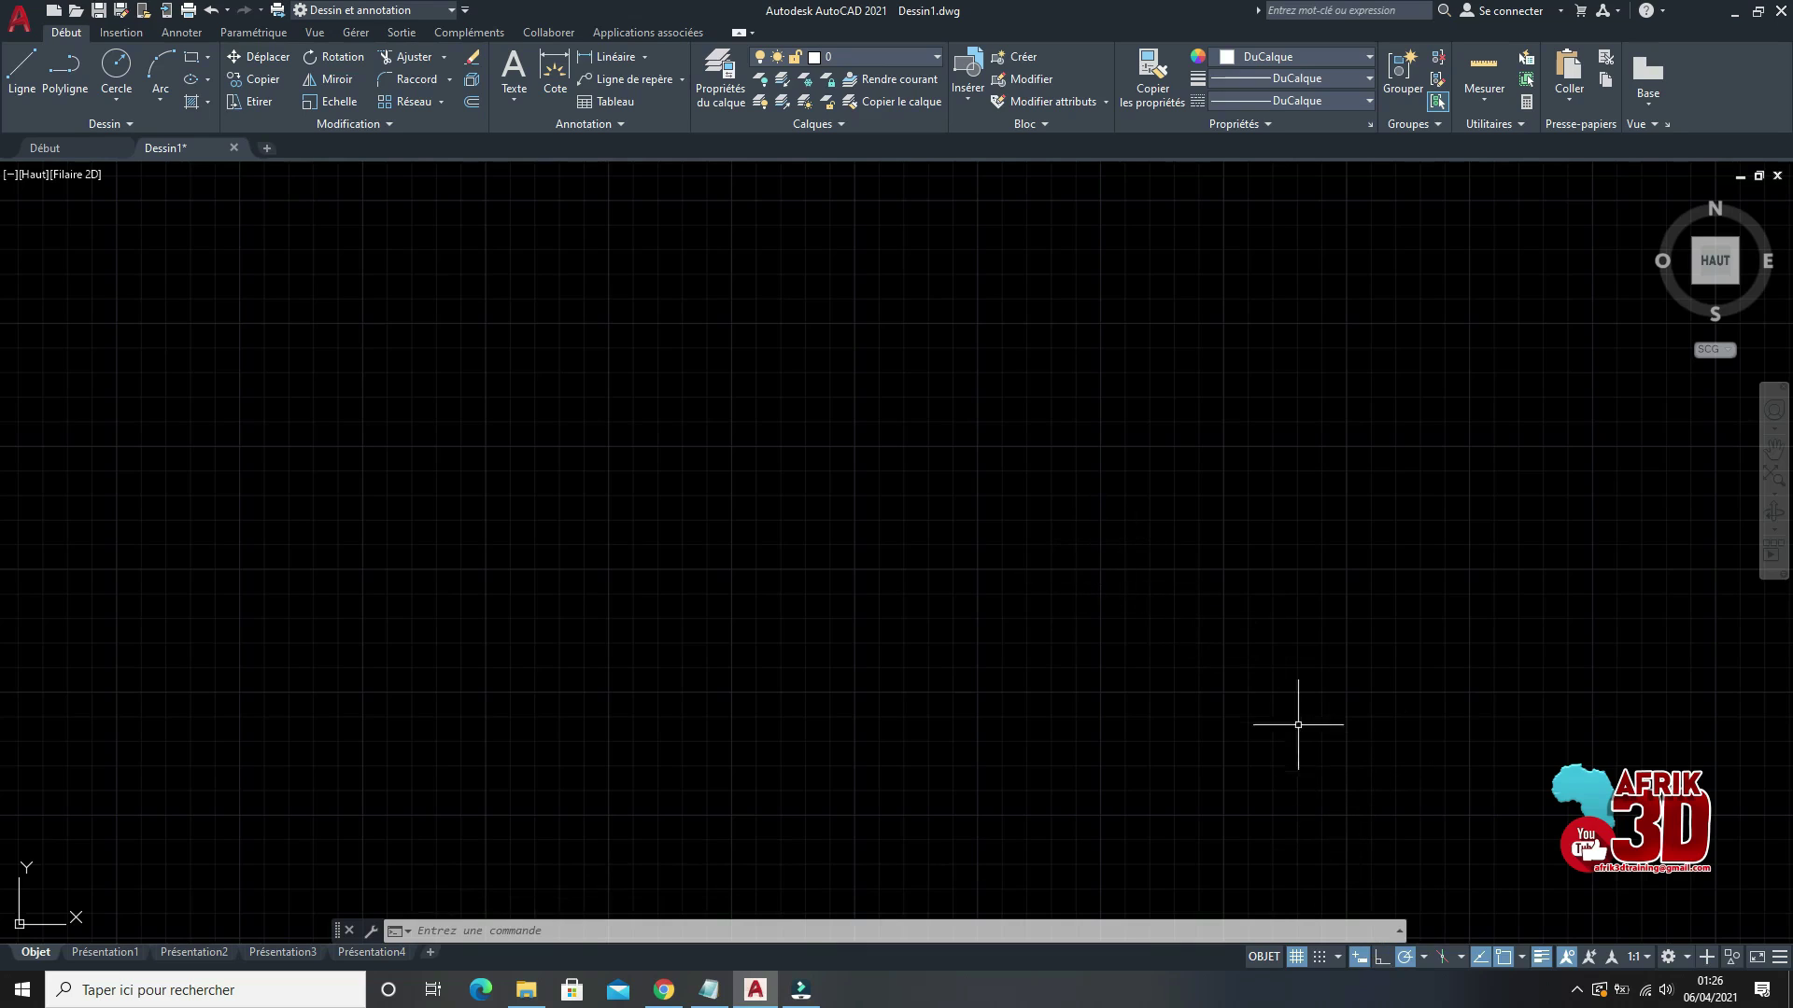
pyautogui.press('F8')
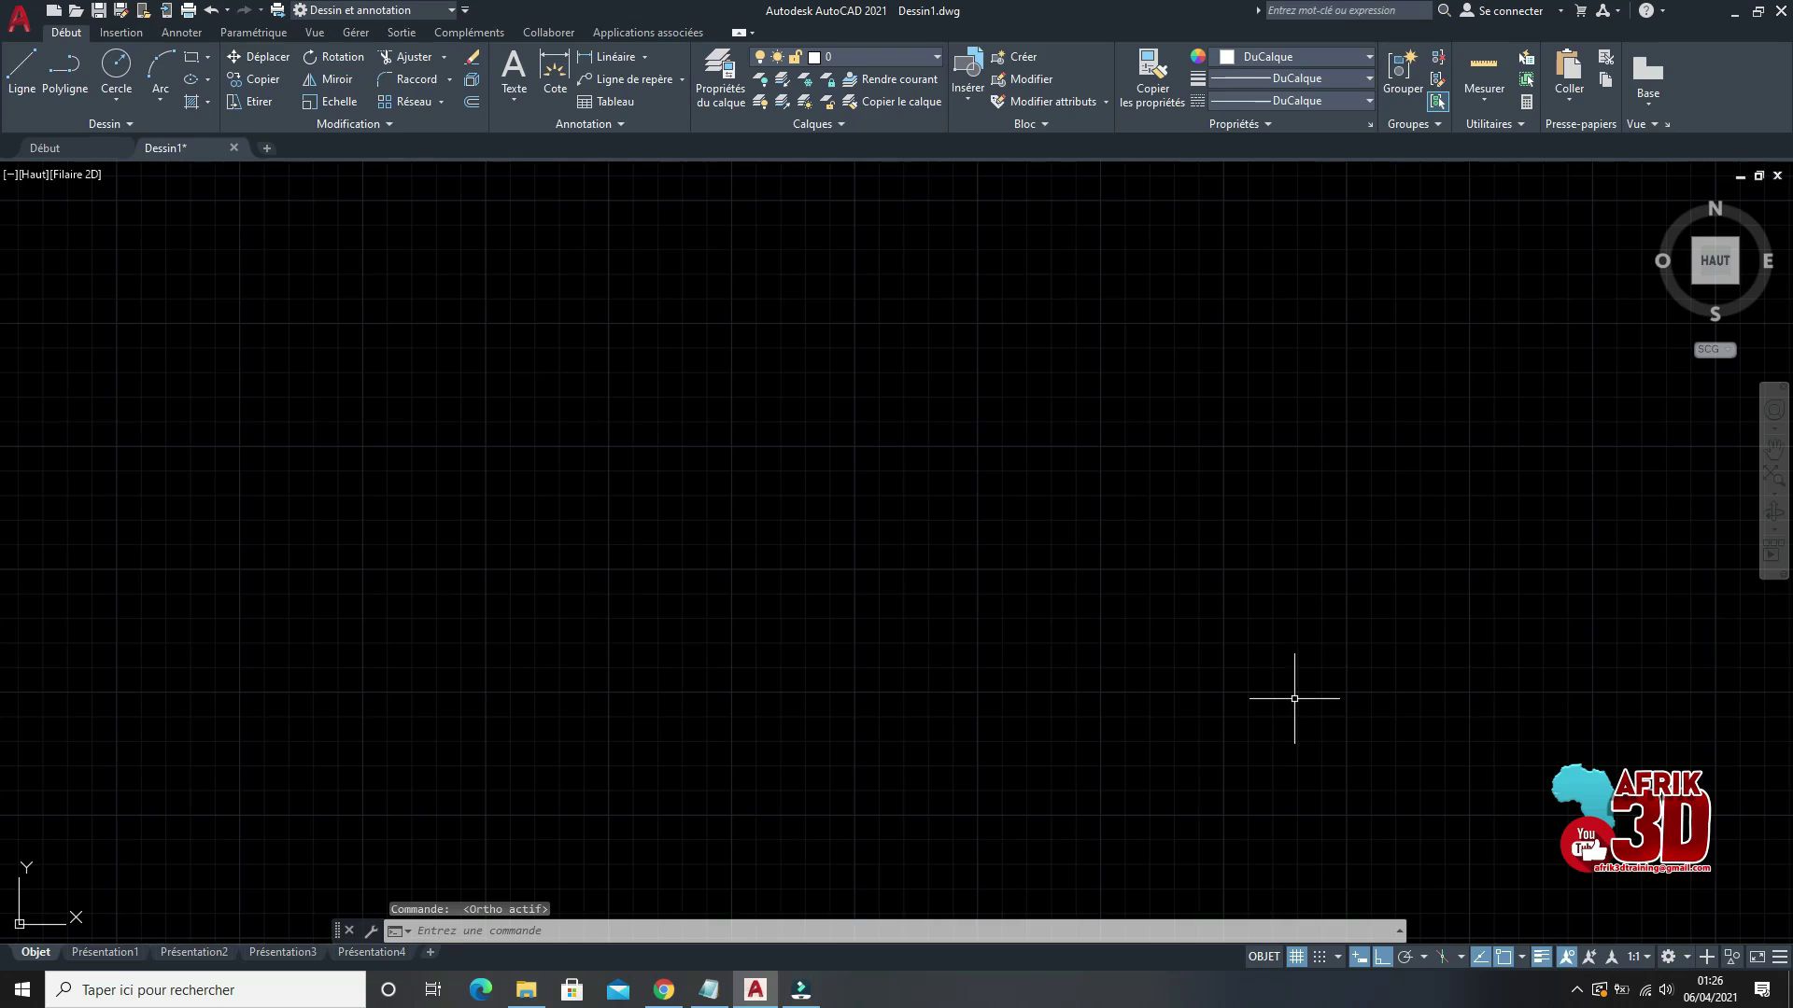
pyautogui.press('F7')
pyautogui.press('F7')
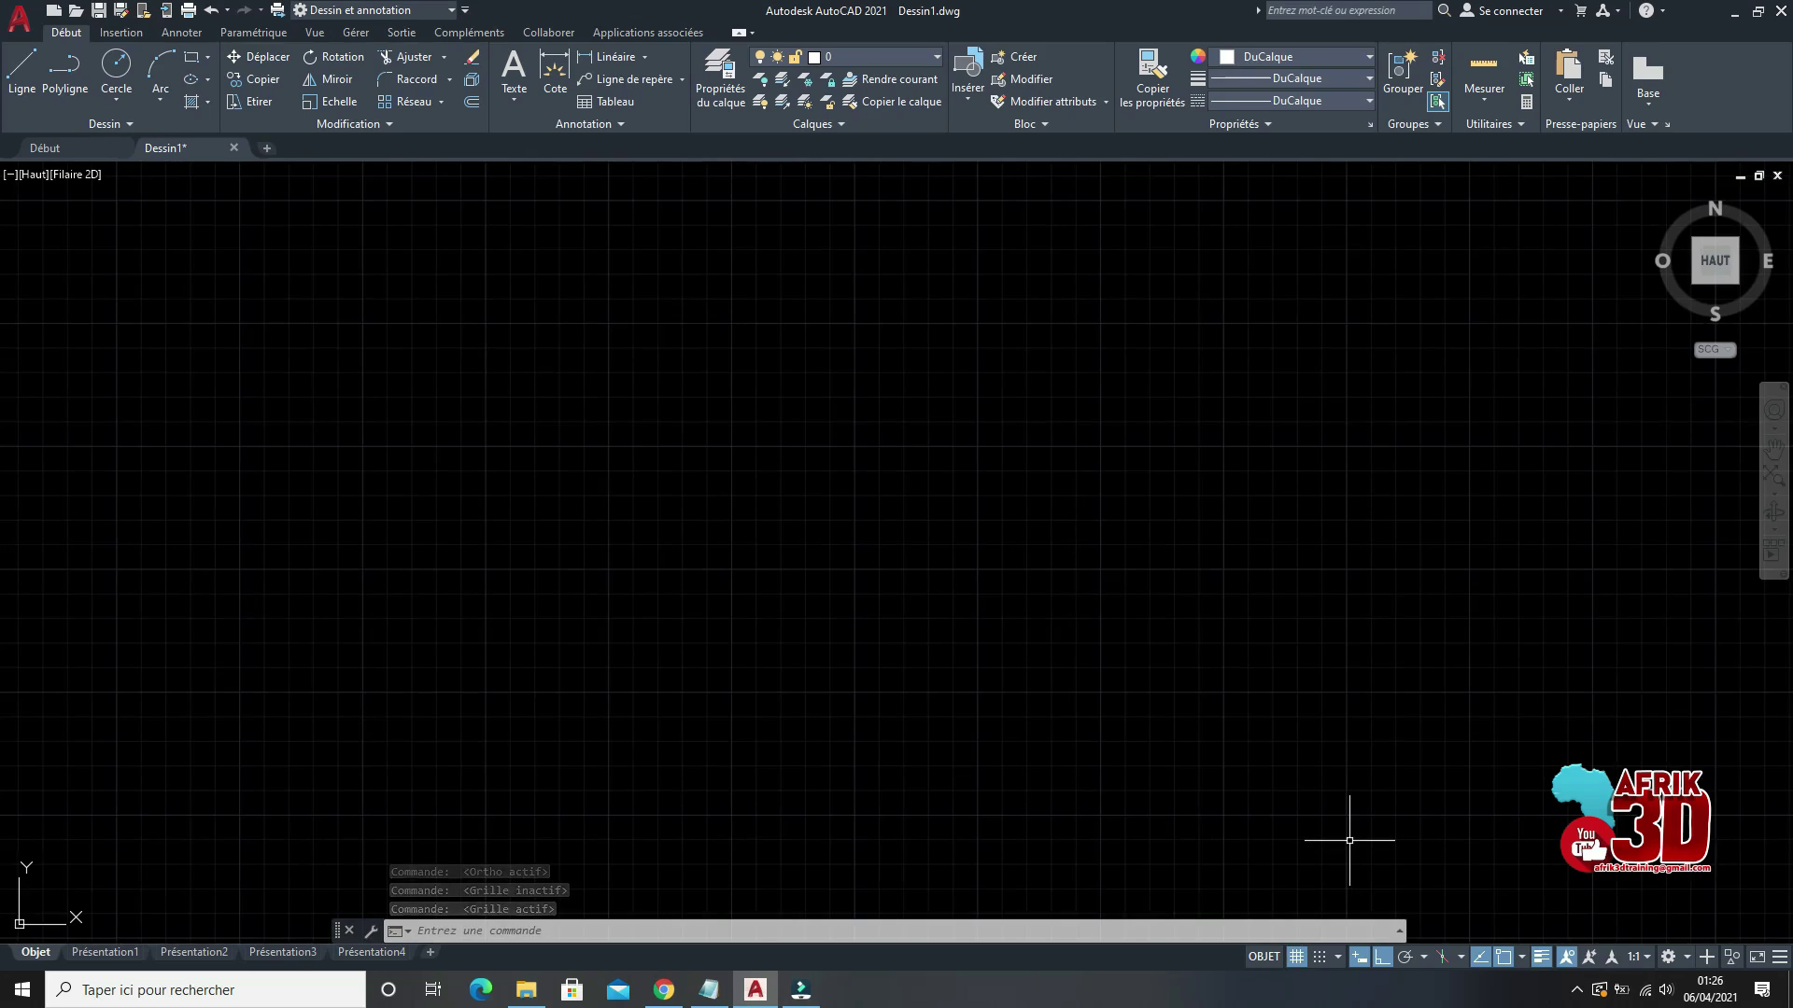
pyautogui.press('F7')
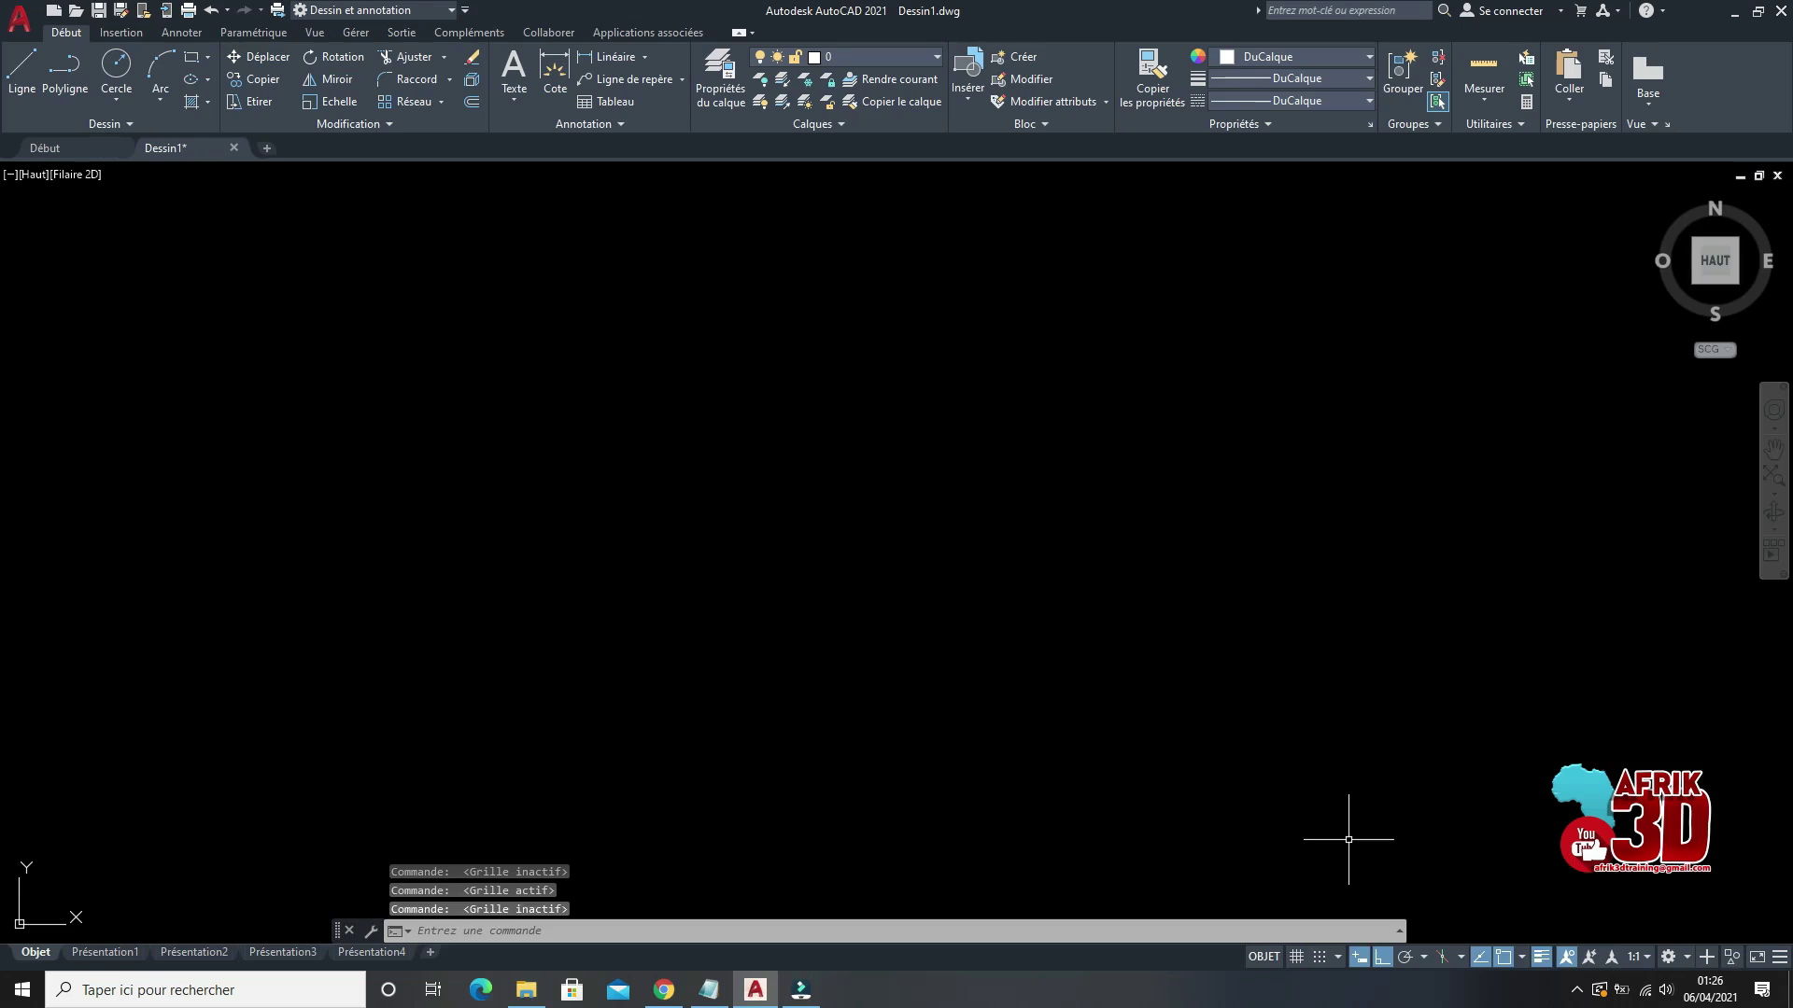
pyautogui.press('F7')
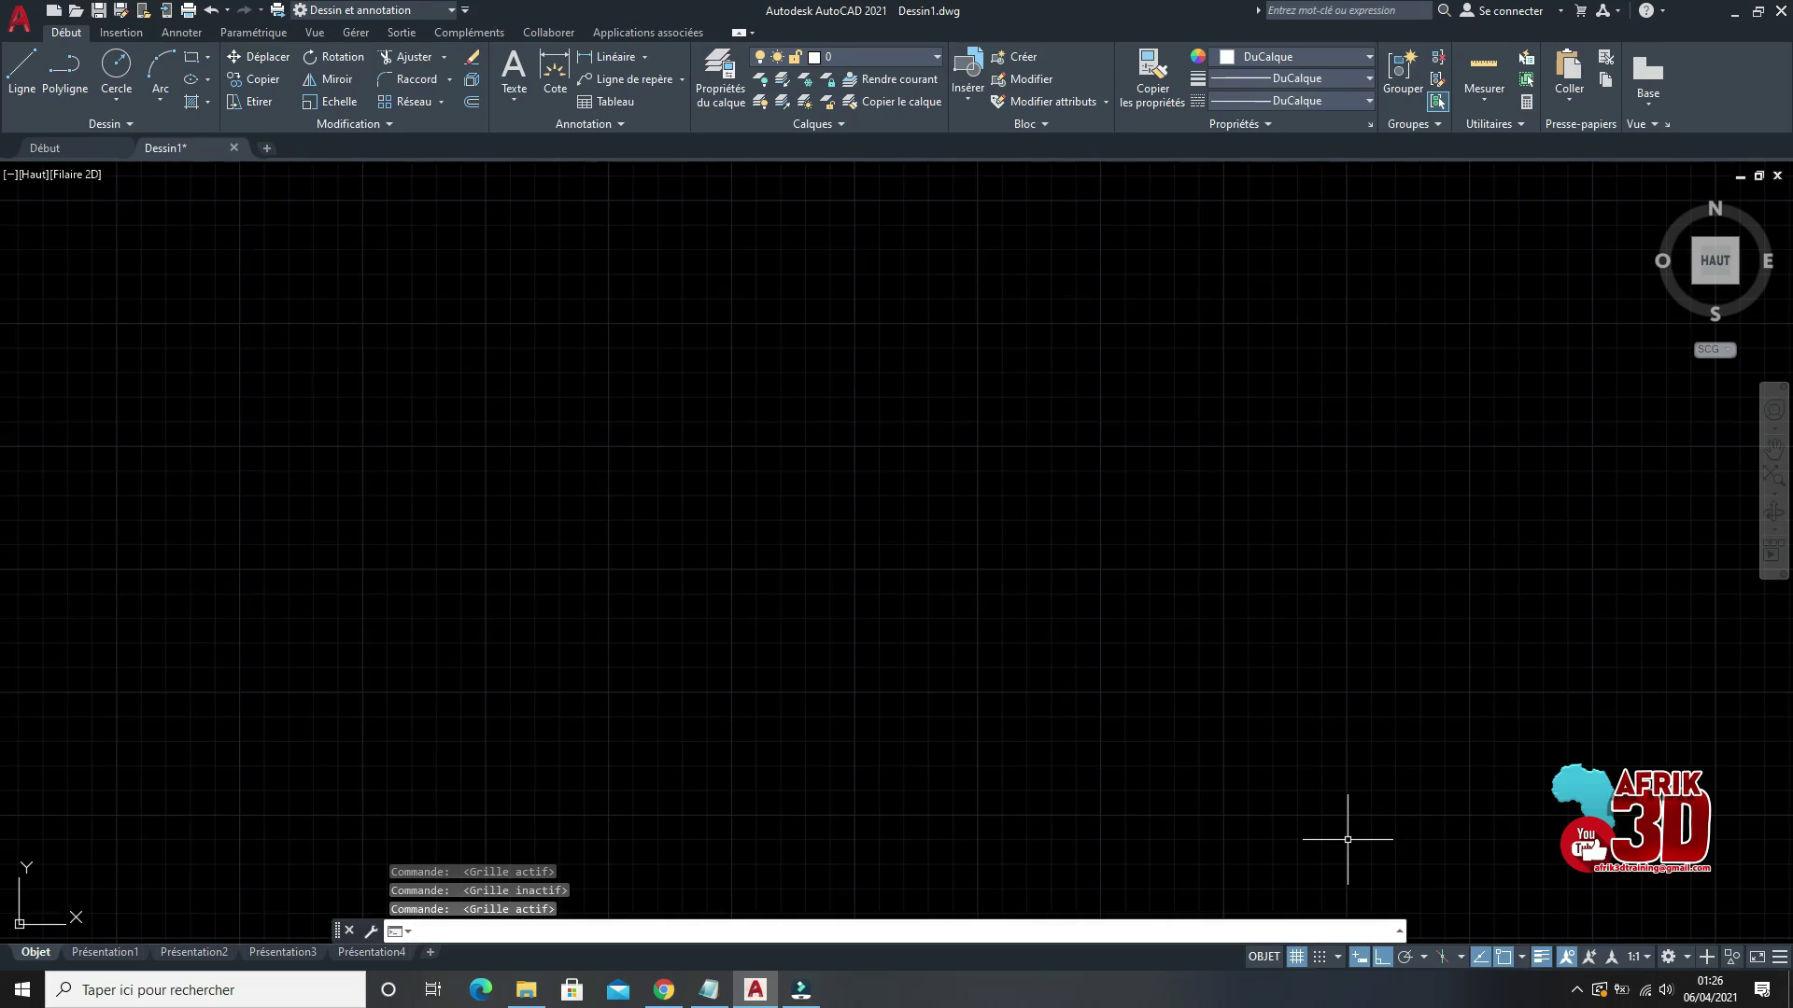
pyautogui.press('F3')
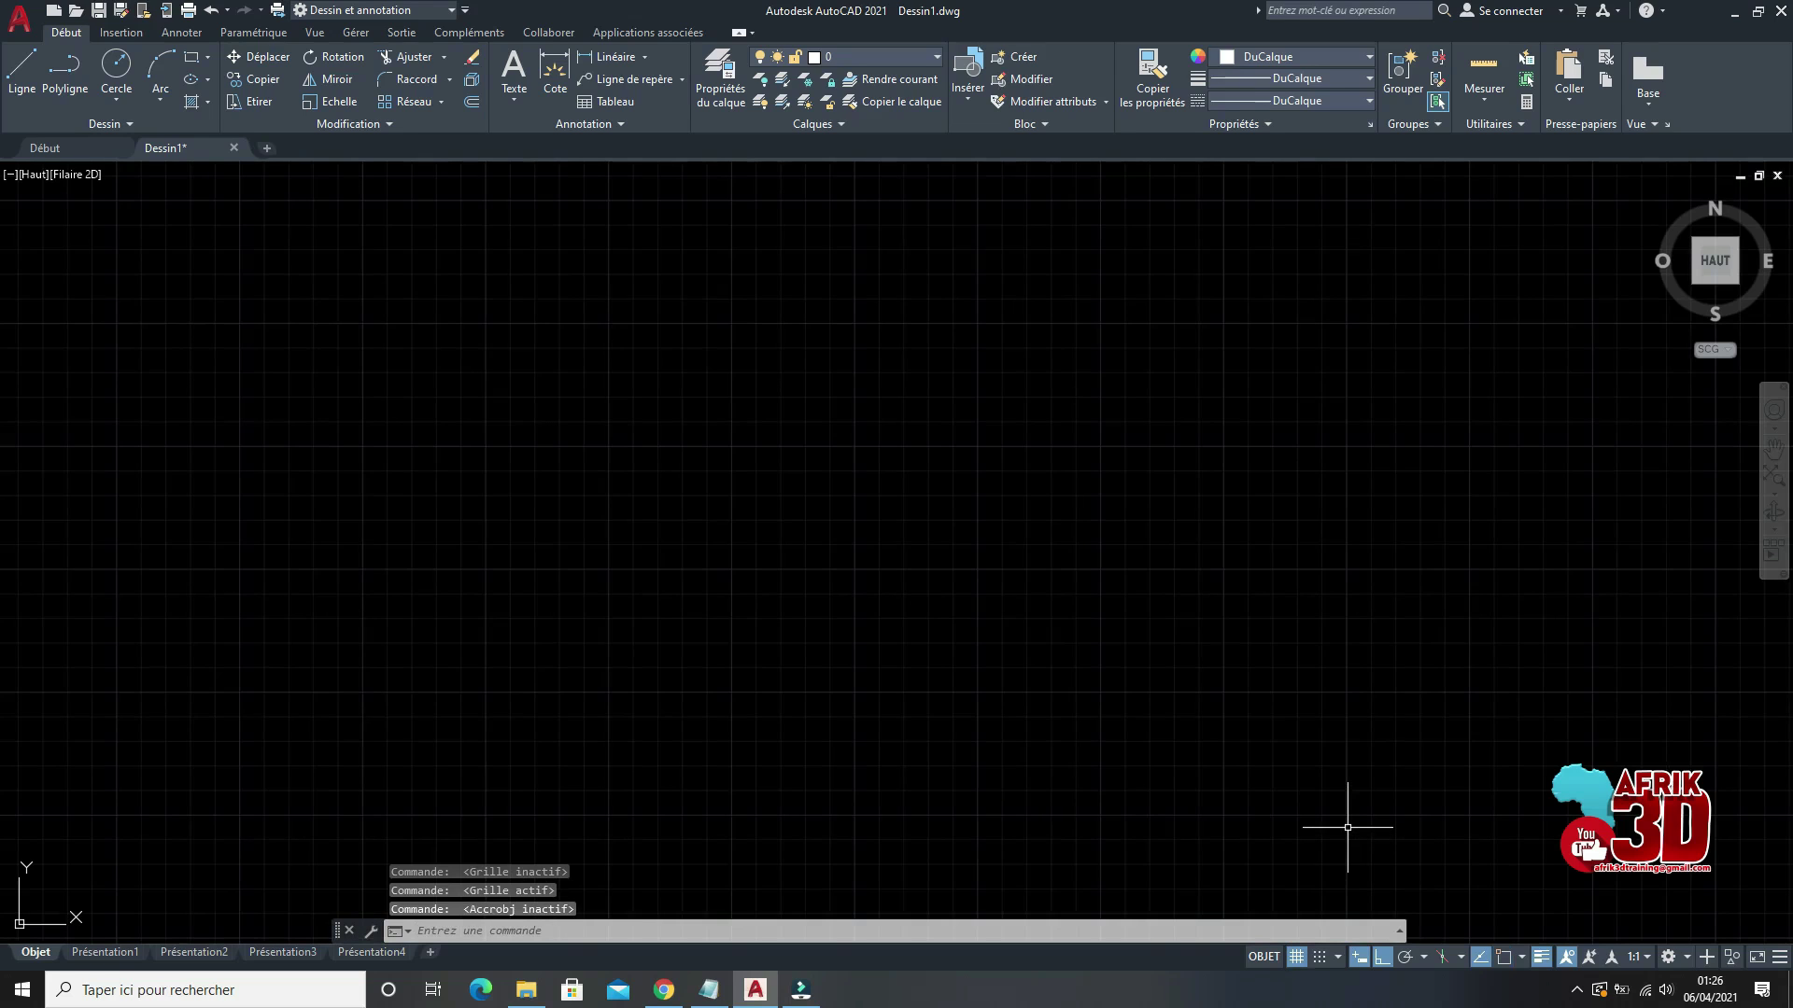
pyautogui.click(1504, 962)
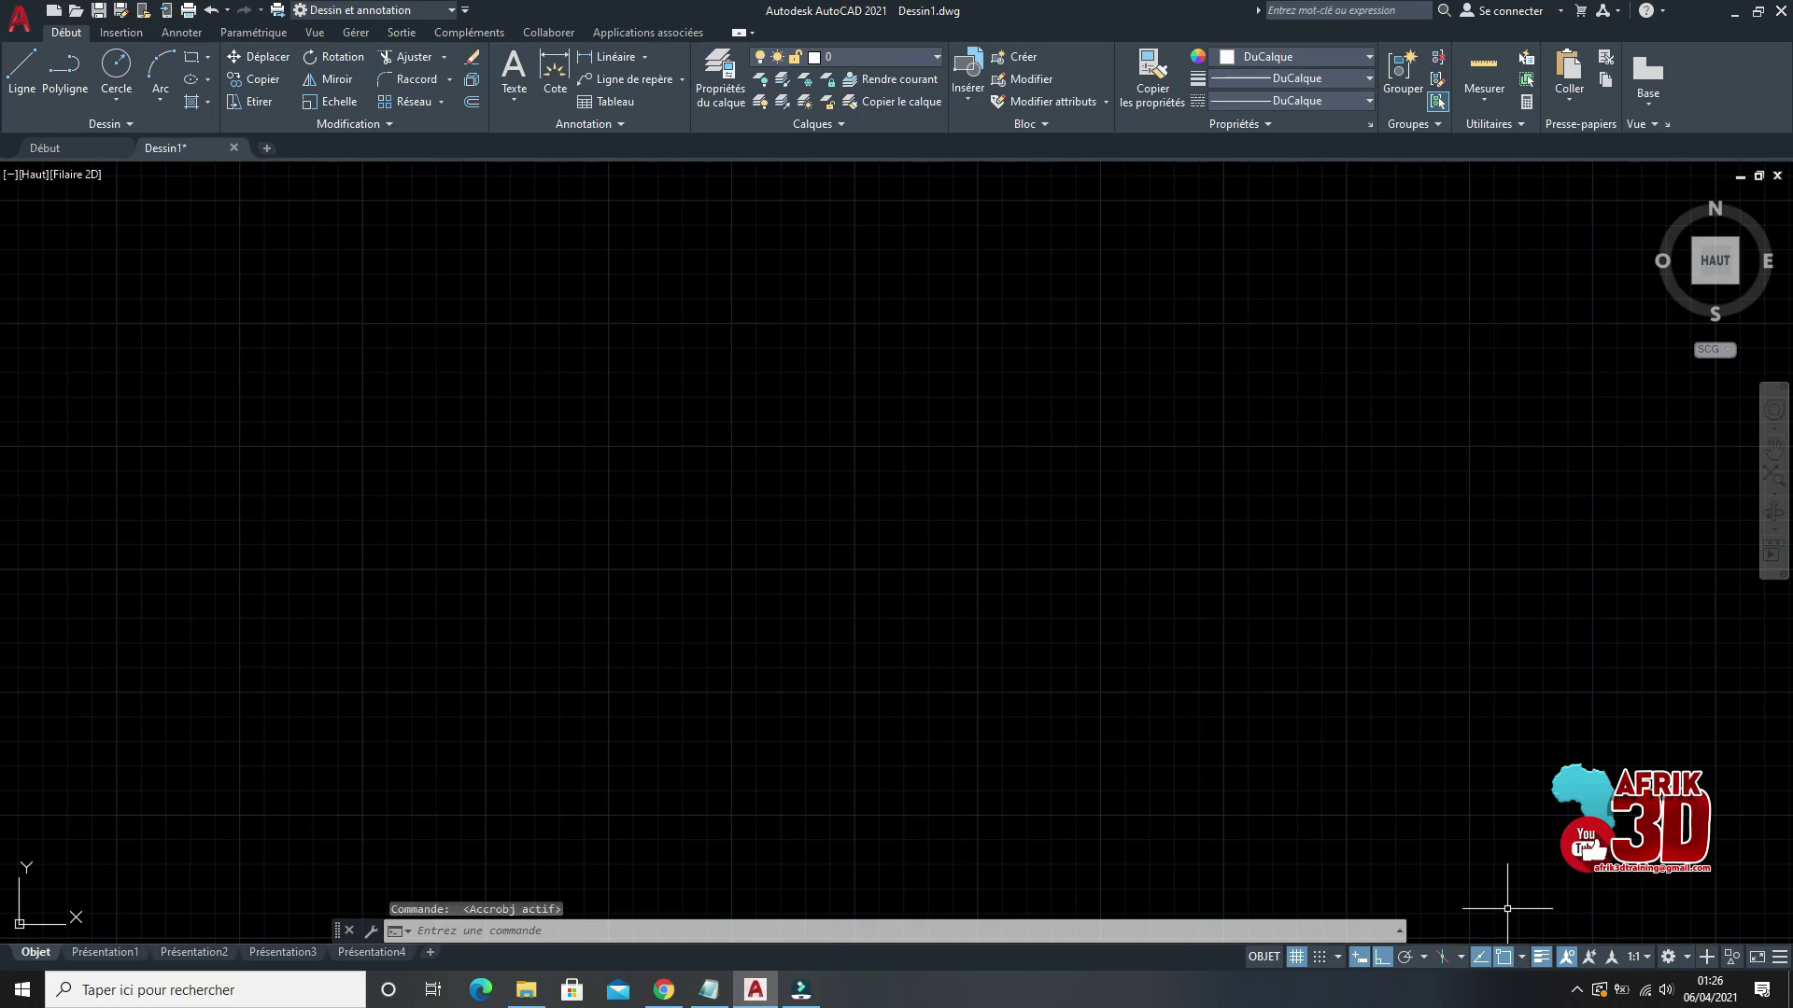
pyautogui.press('F3')
pyautogui.press('F3')
pyautogui.press('F3')
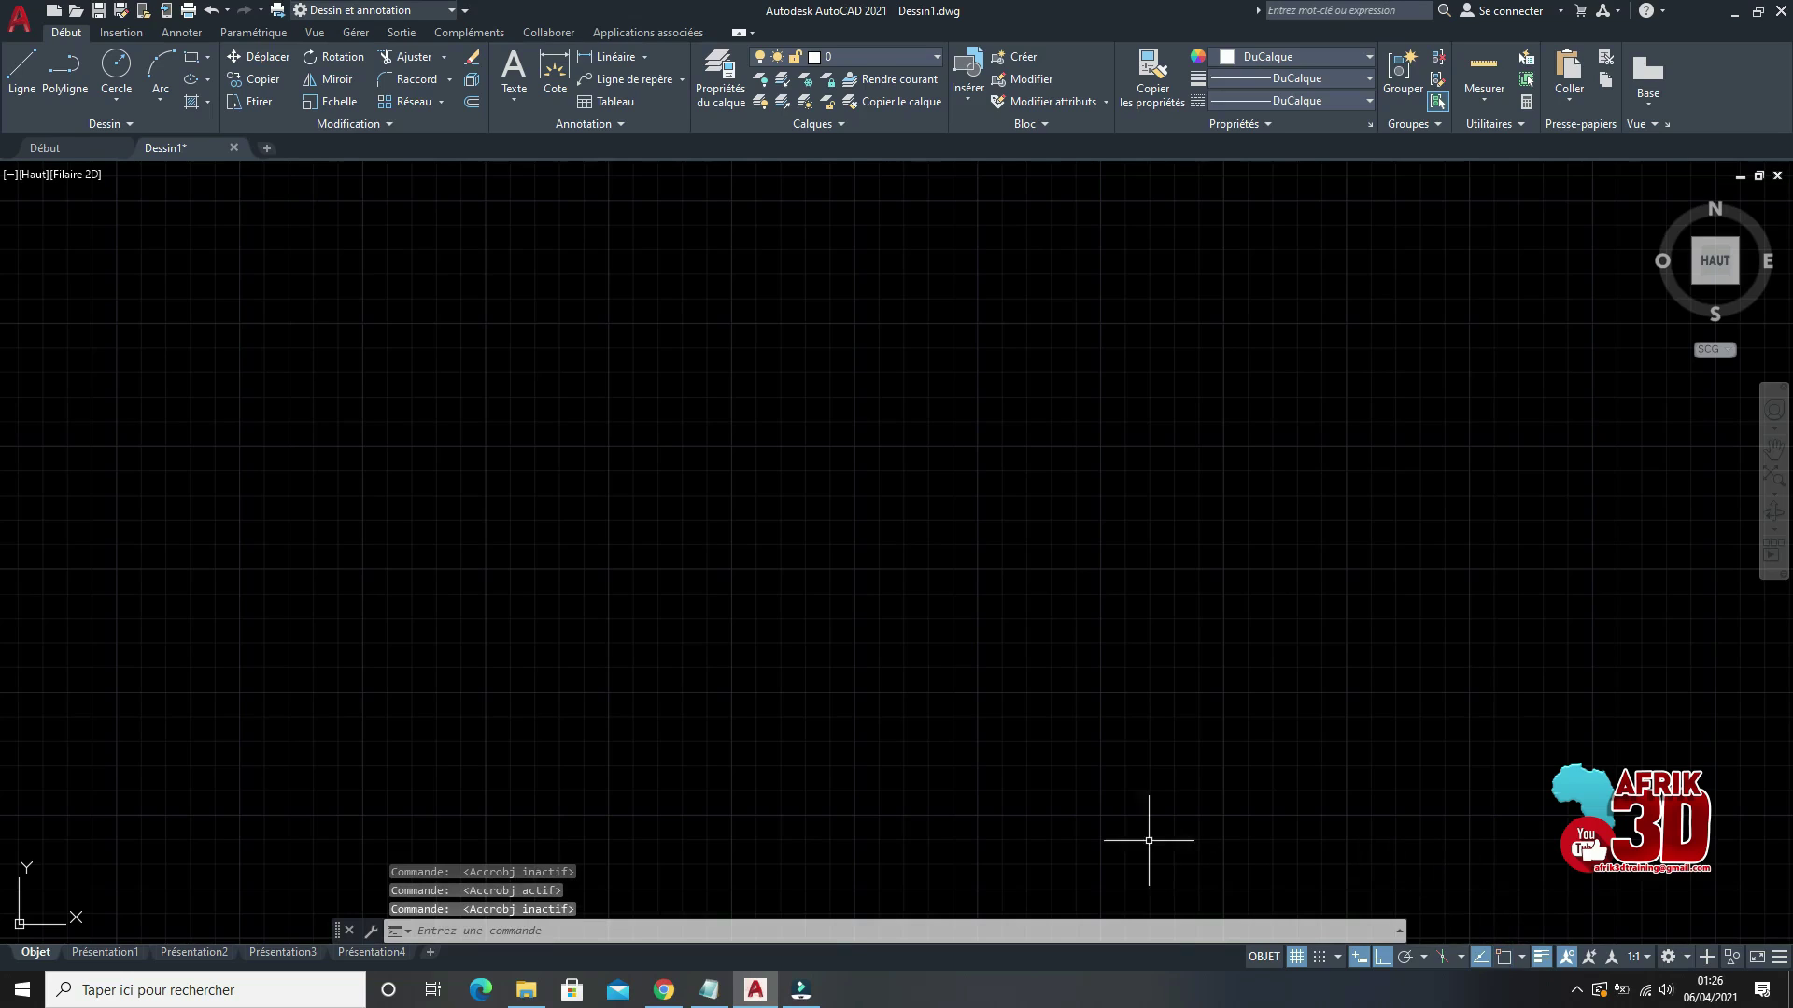
pyautogui.press('F6')
pyautogui.press('F6')
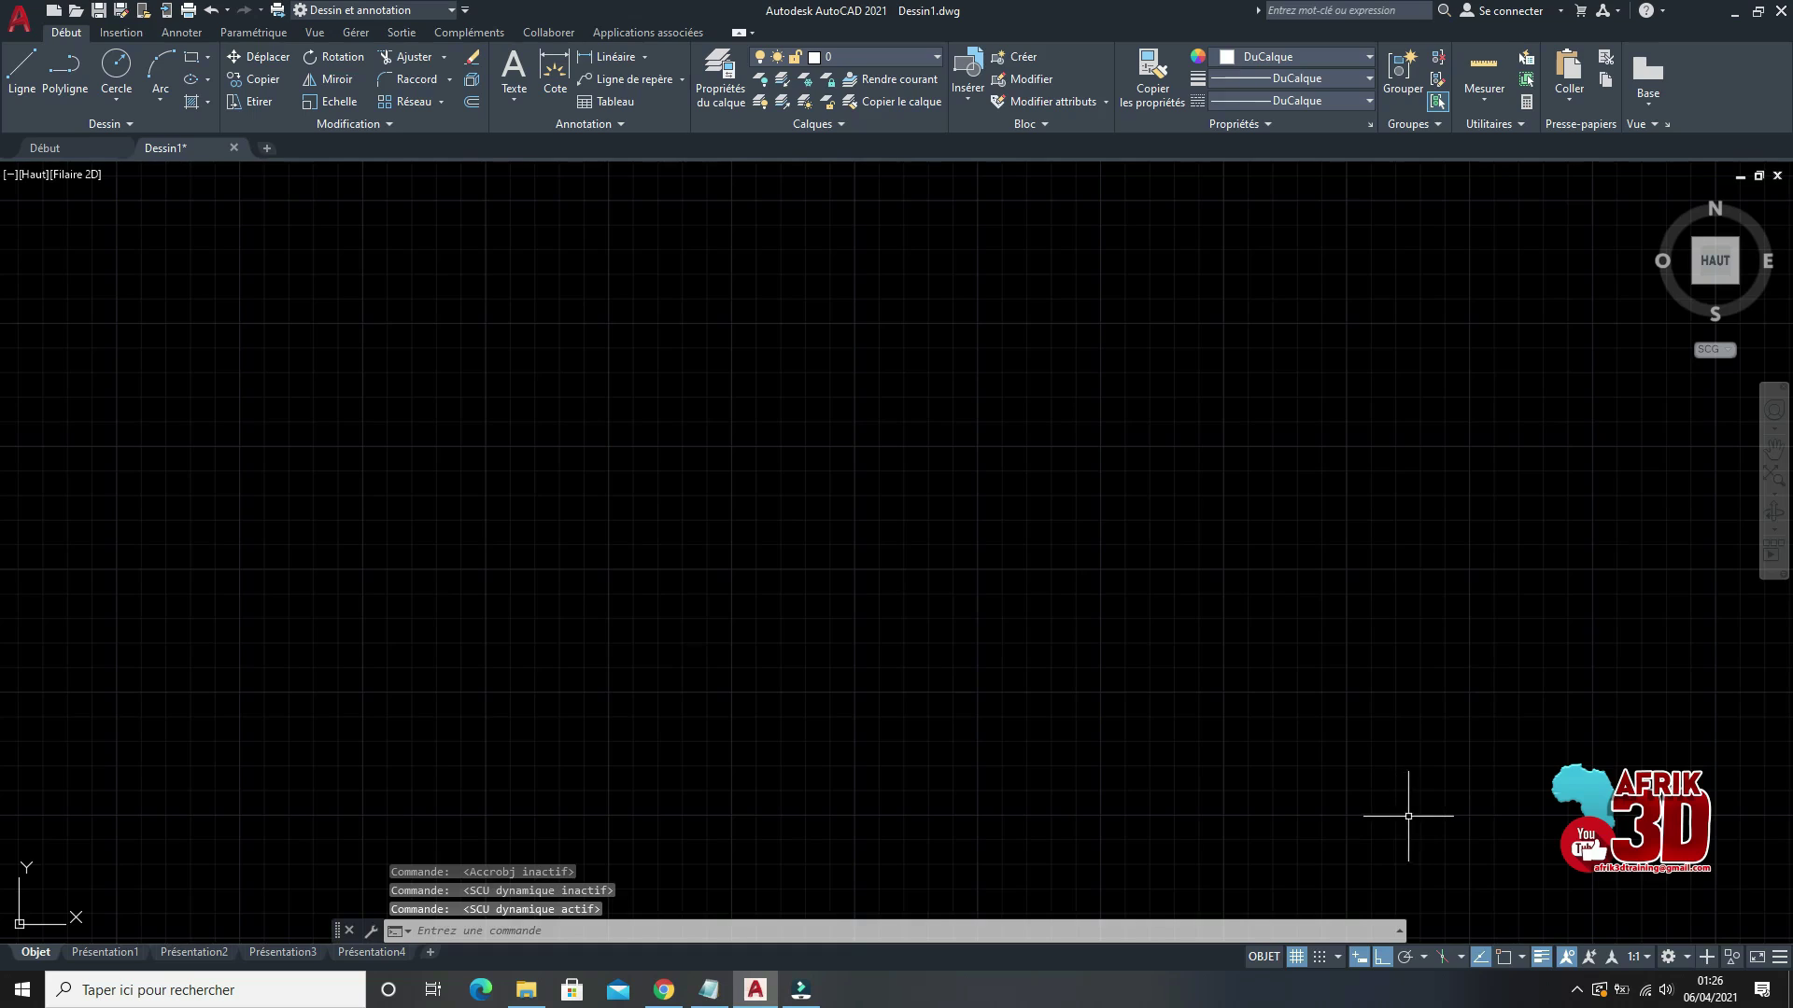
pyautogui.press('F5')
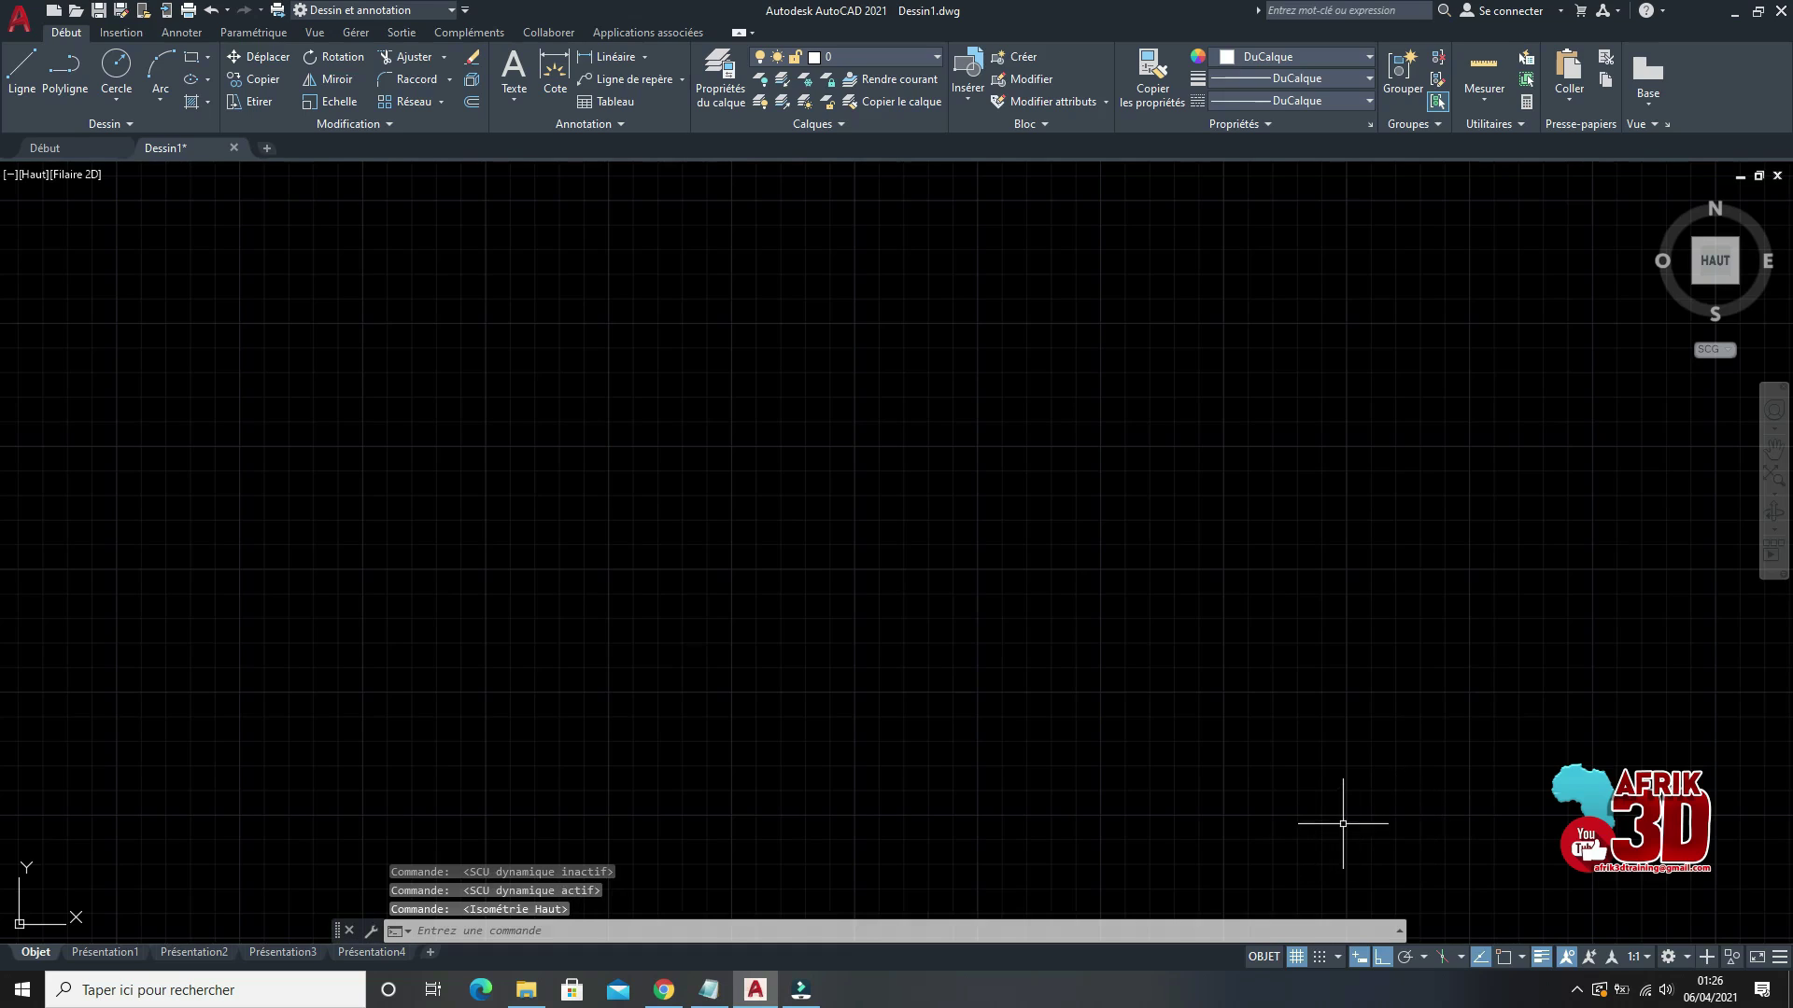
pyautogui.click(1385, 958)
pyautogui.click(1389, 956)
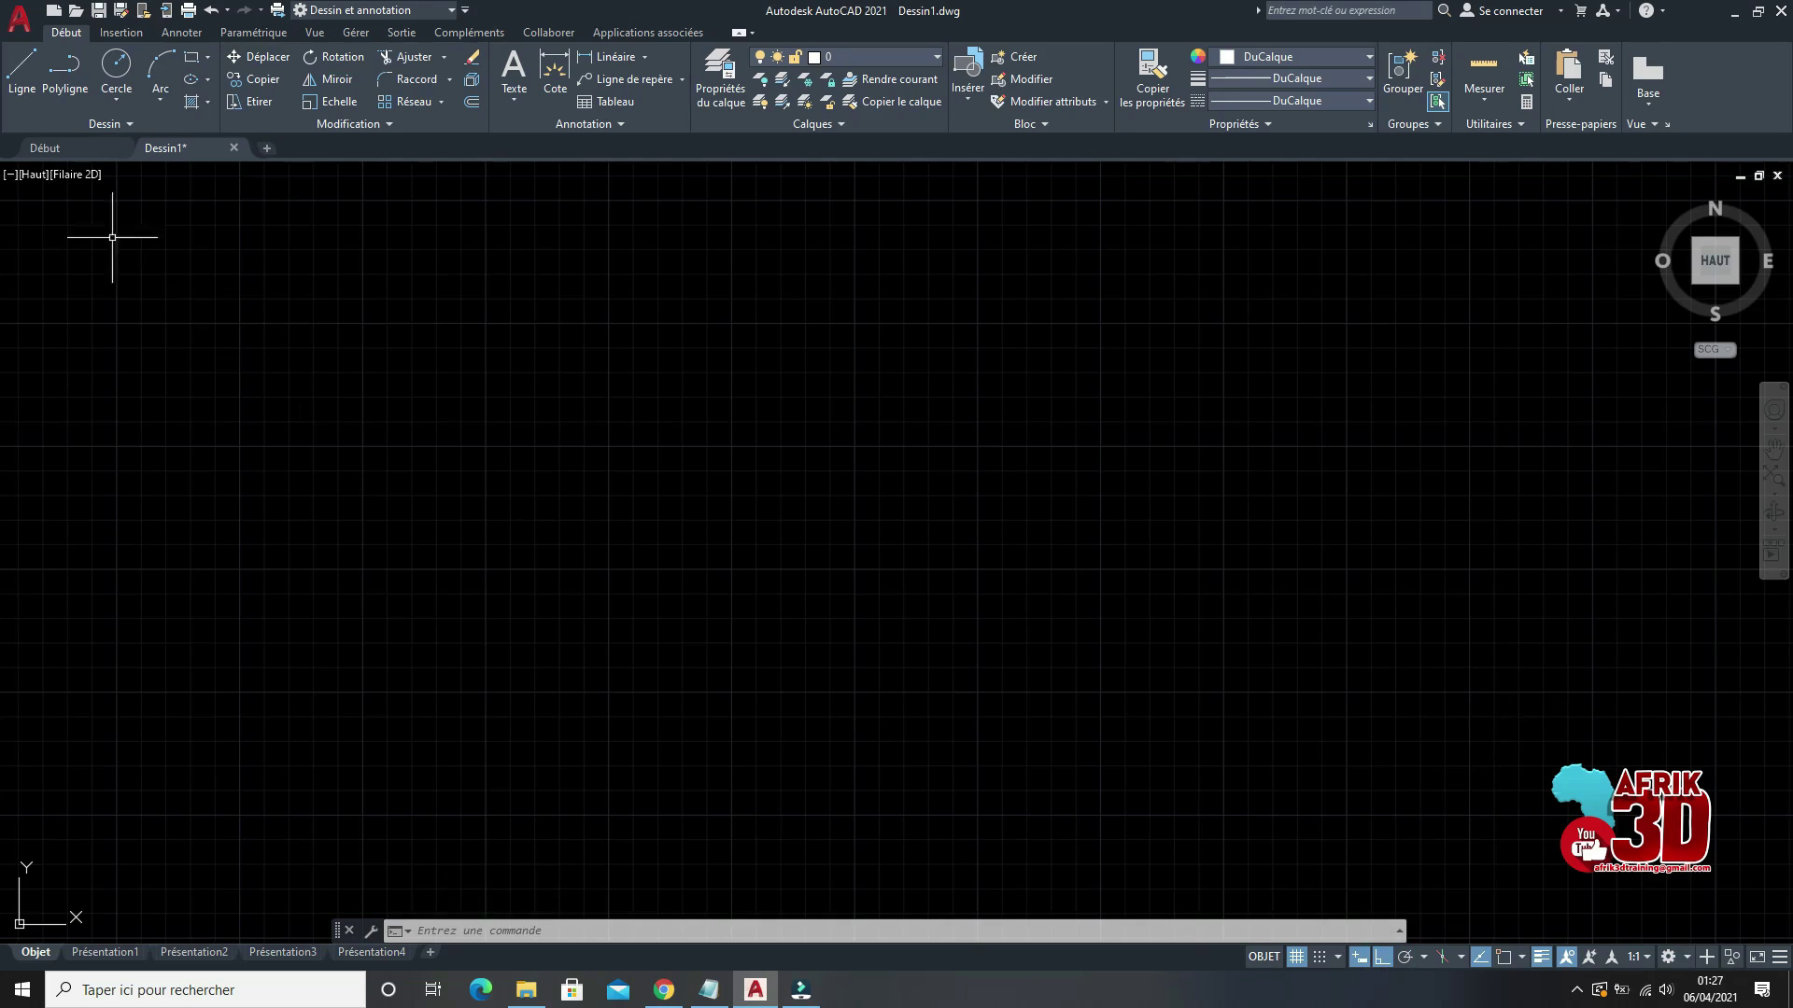
# Step: Draw the first stepped edges of the outline with Line: down, across, and up to the right side
pyautogui.click(20, 70)
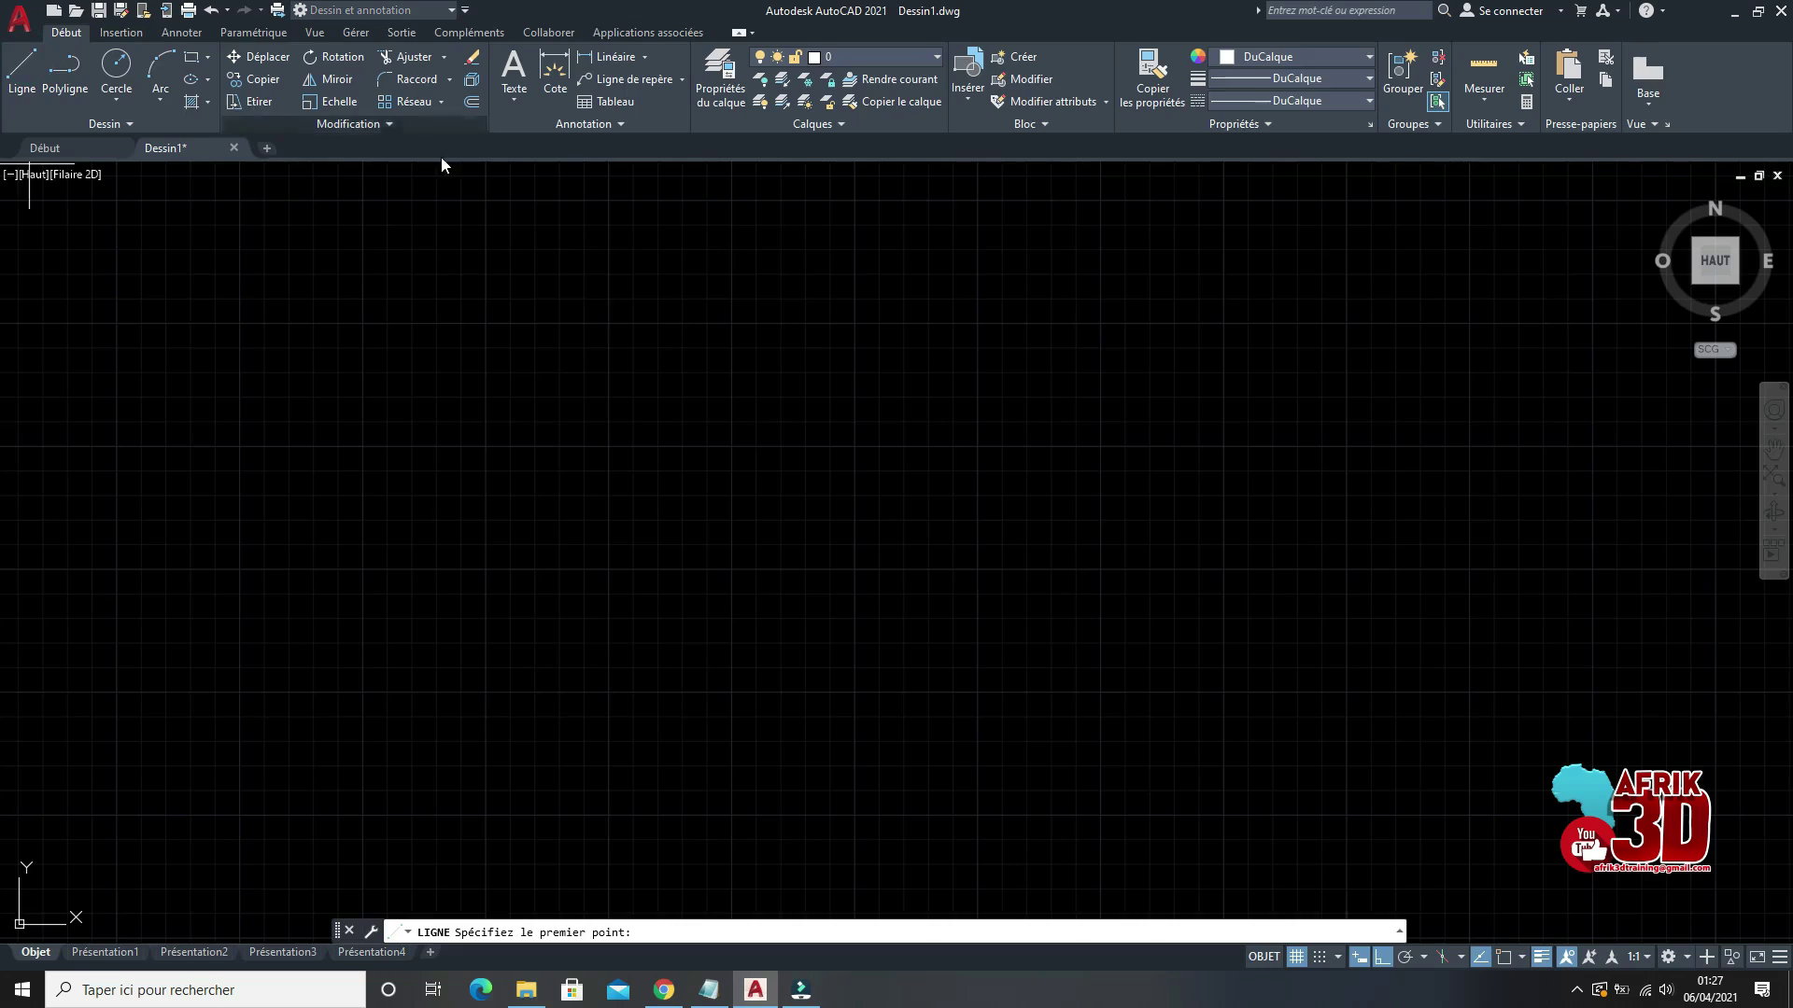
pyautogui.click(669, 295)
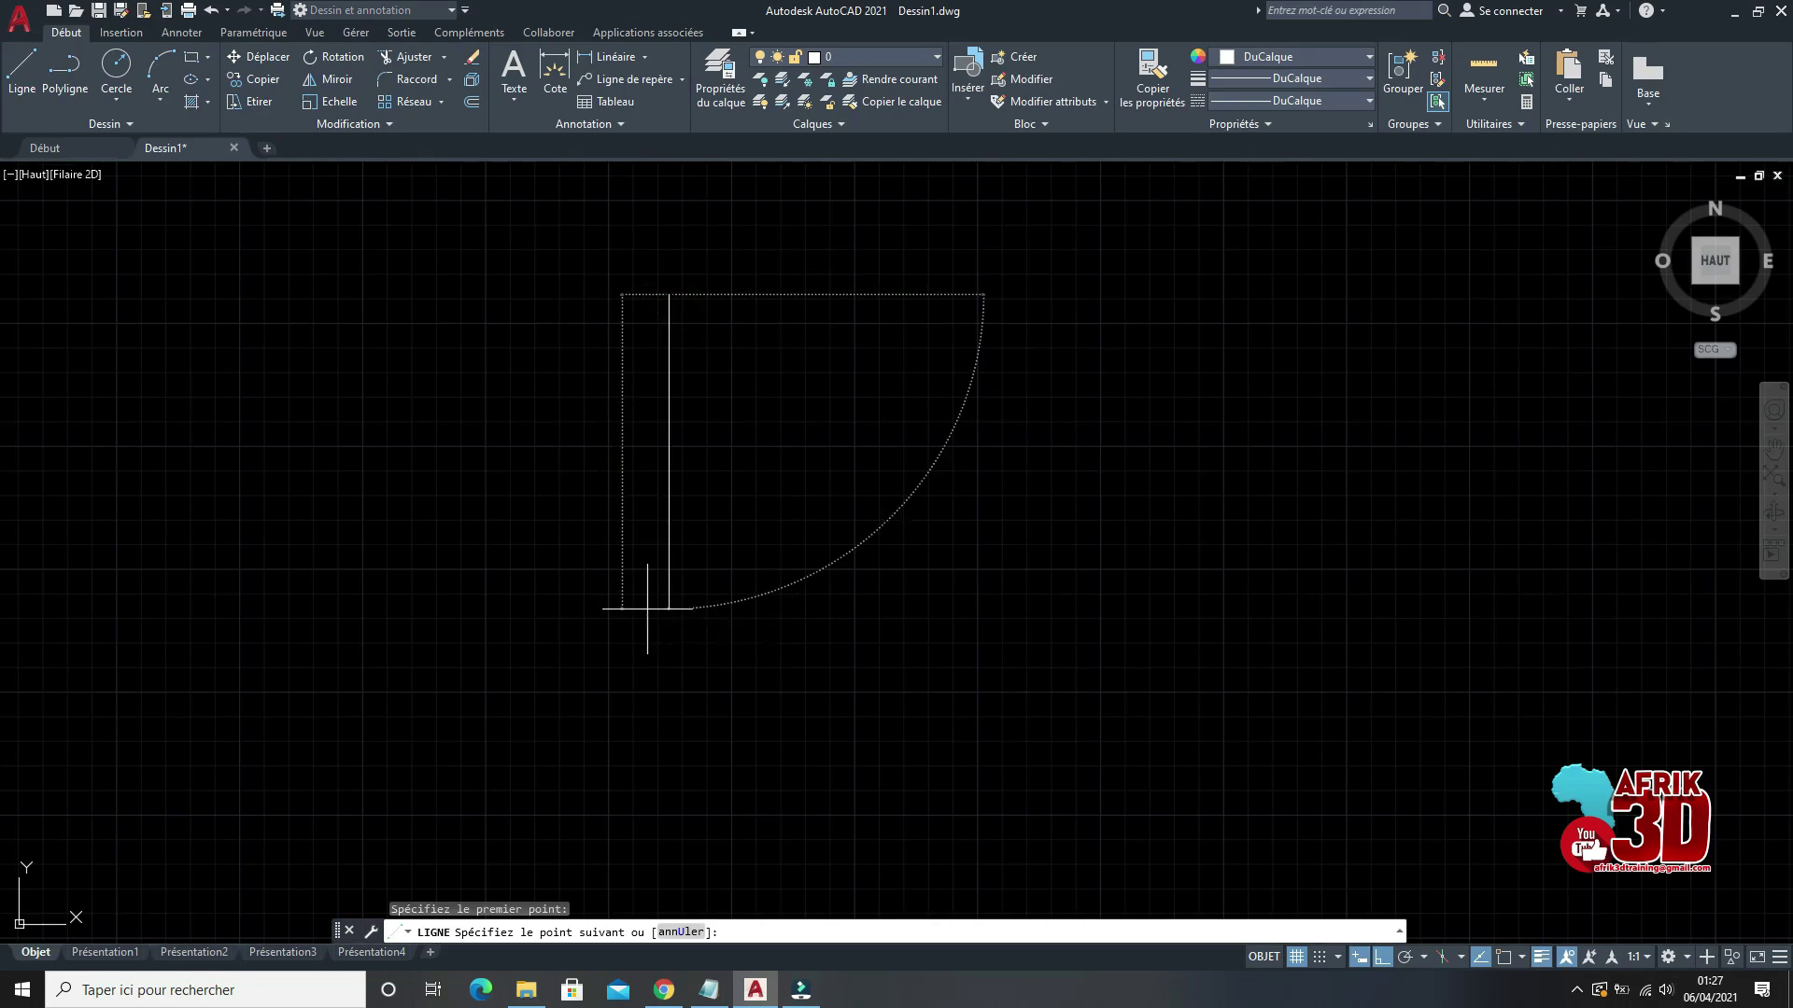
pyautogui.click(647, 608)
pyautogui.click(922, 609)
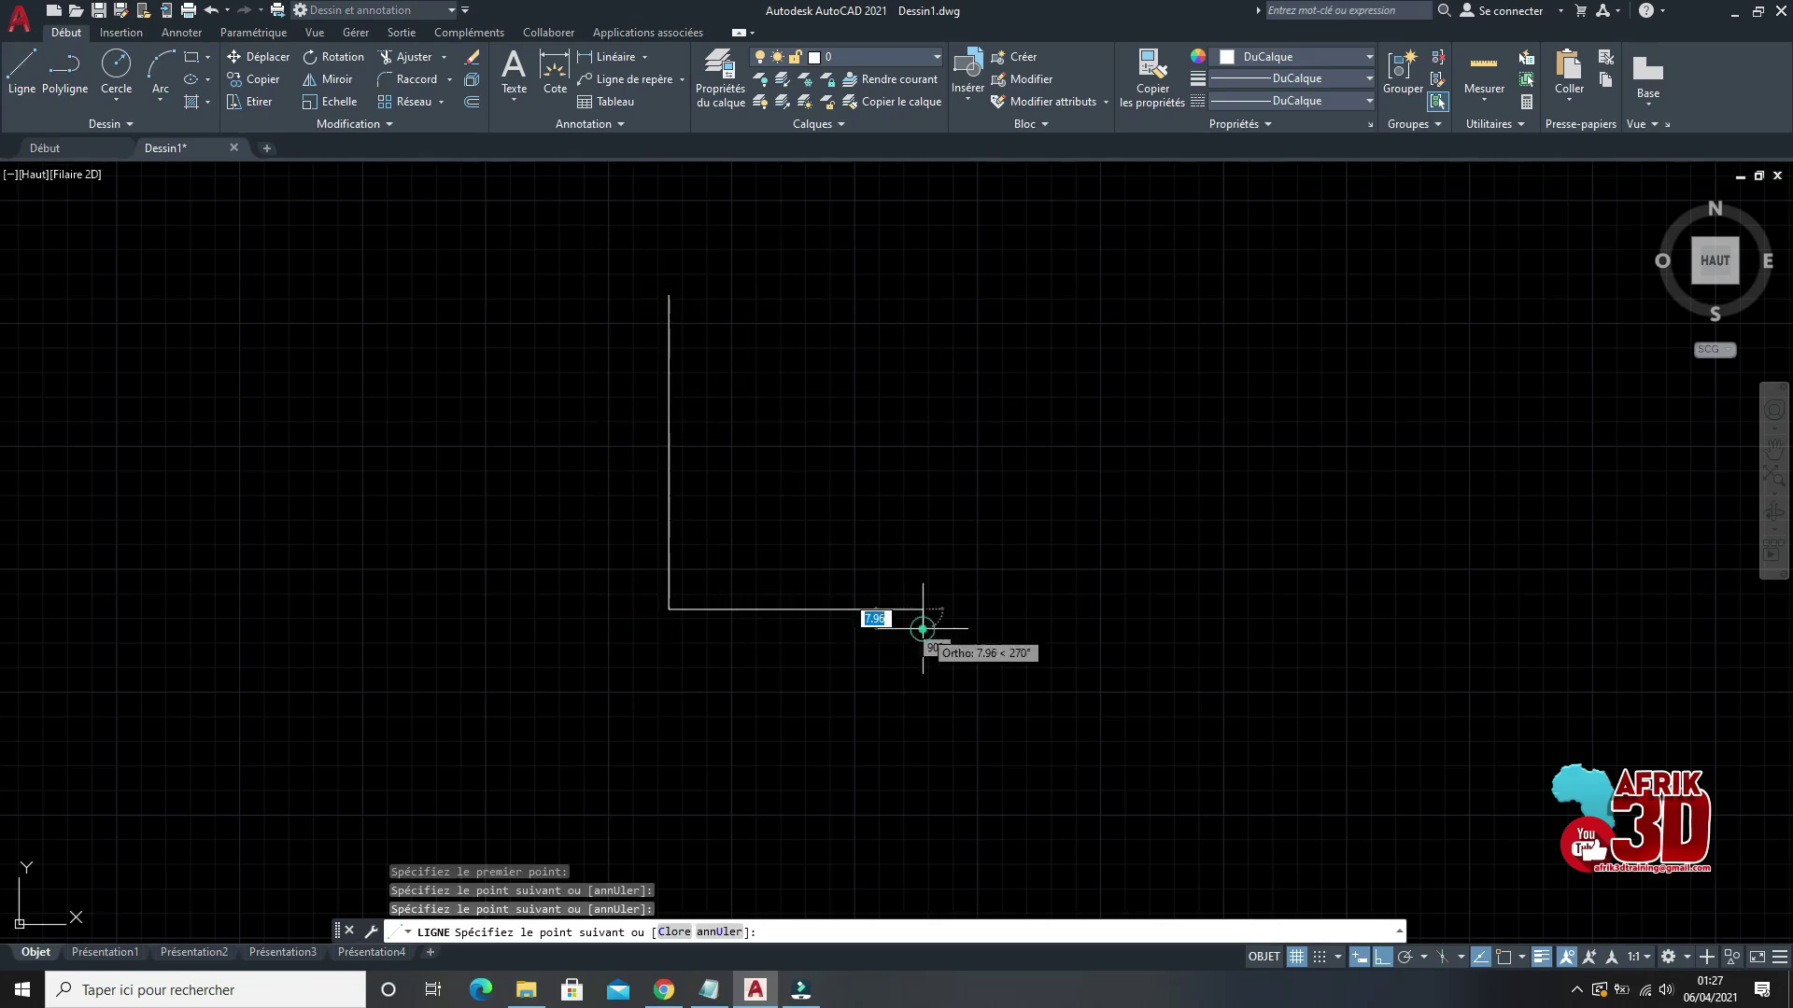
pyautogui.click(923, 379)
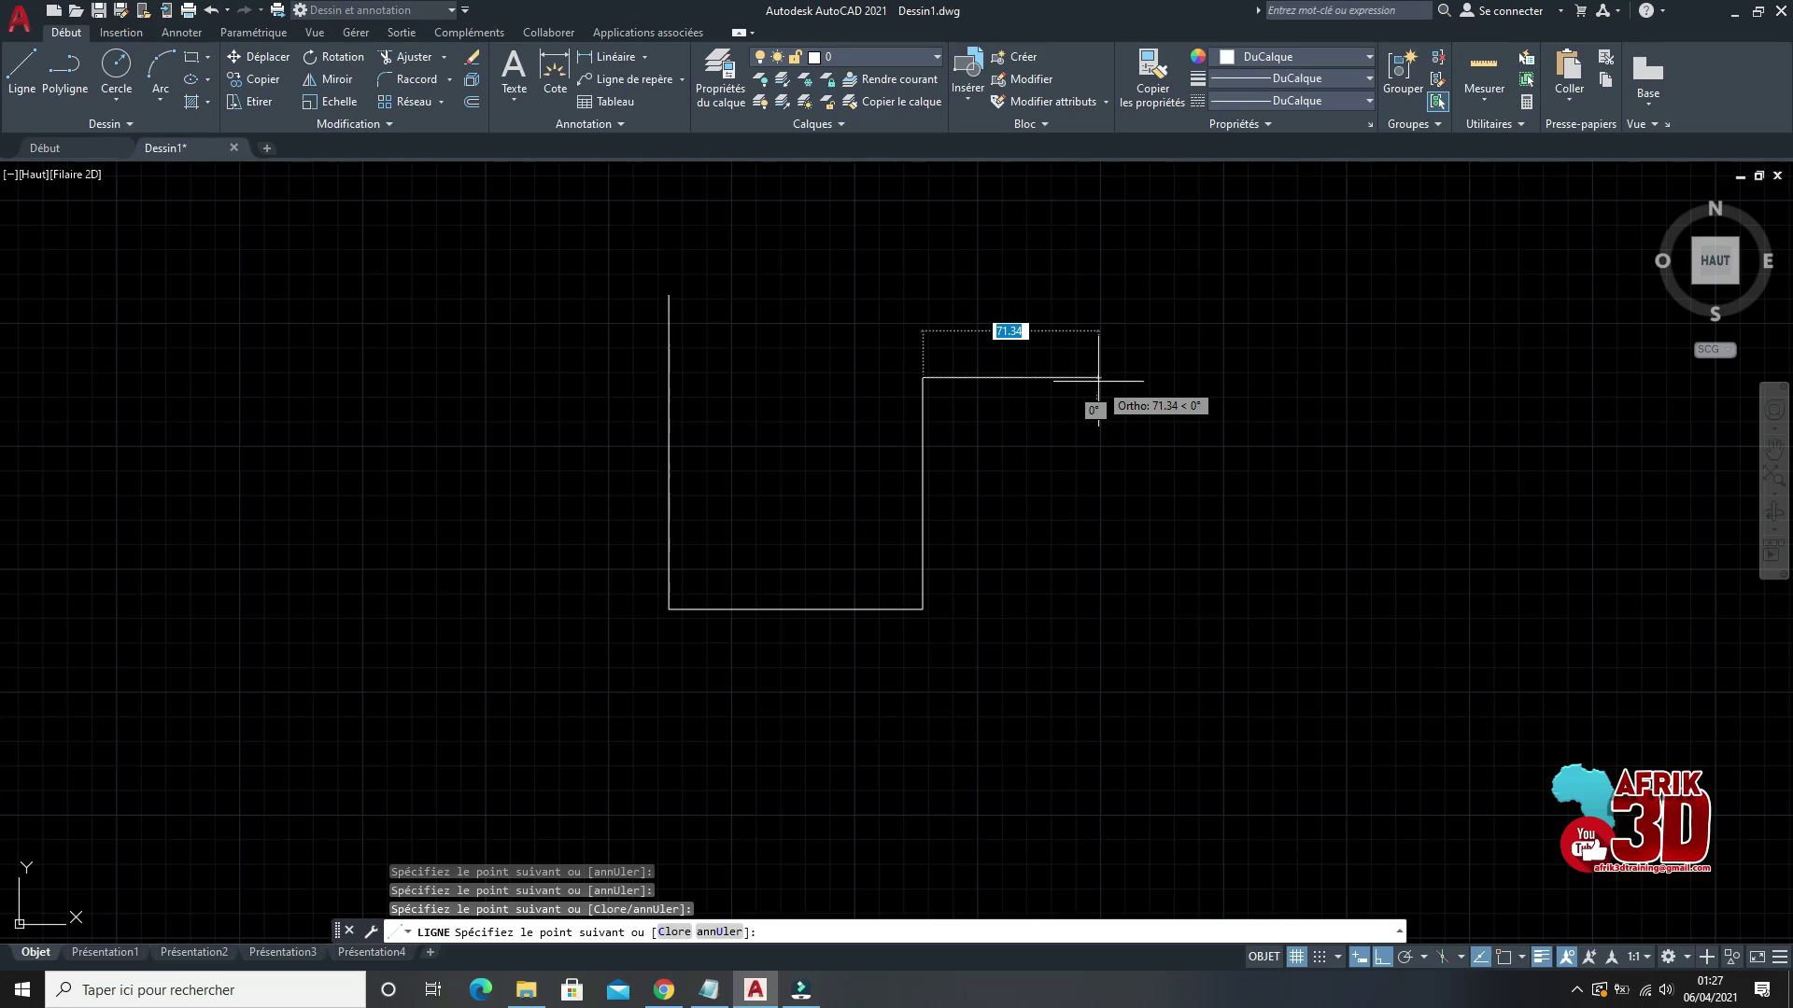
pyautogui.click(1099, 379)
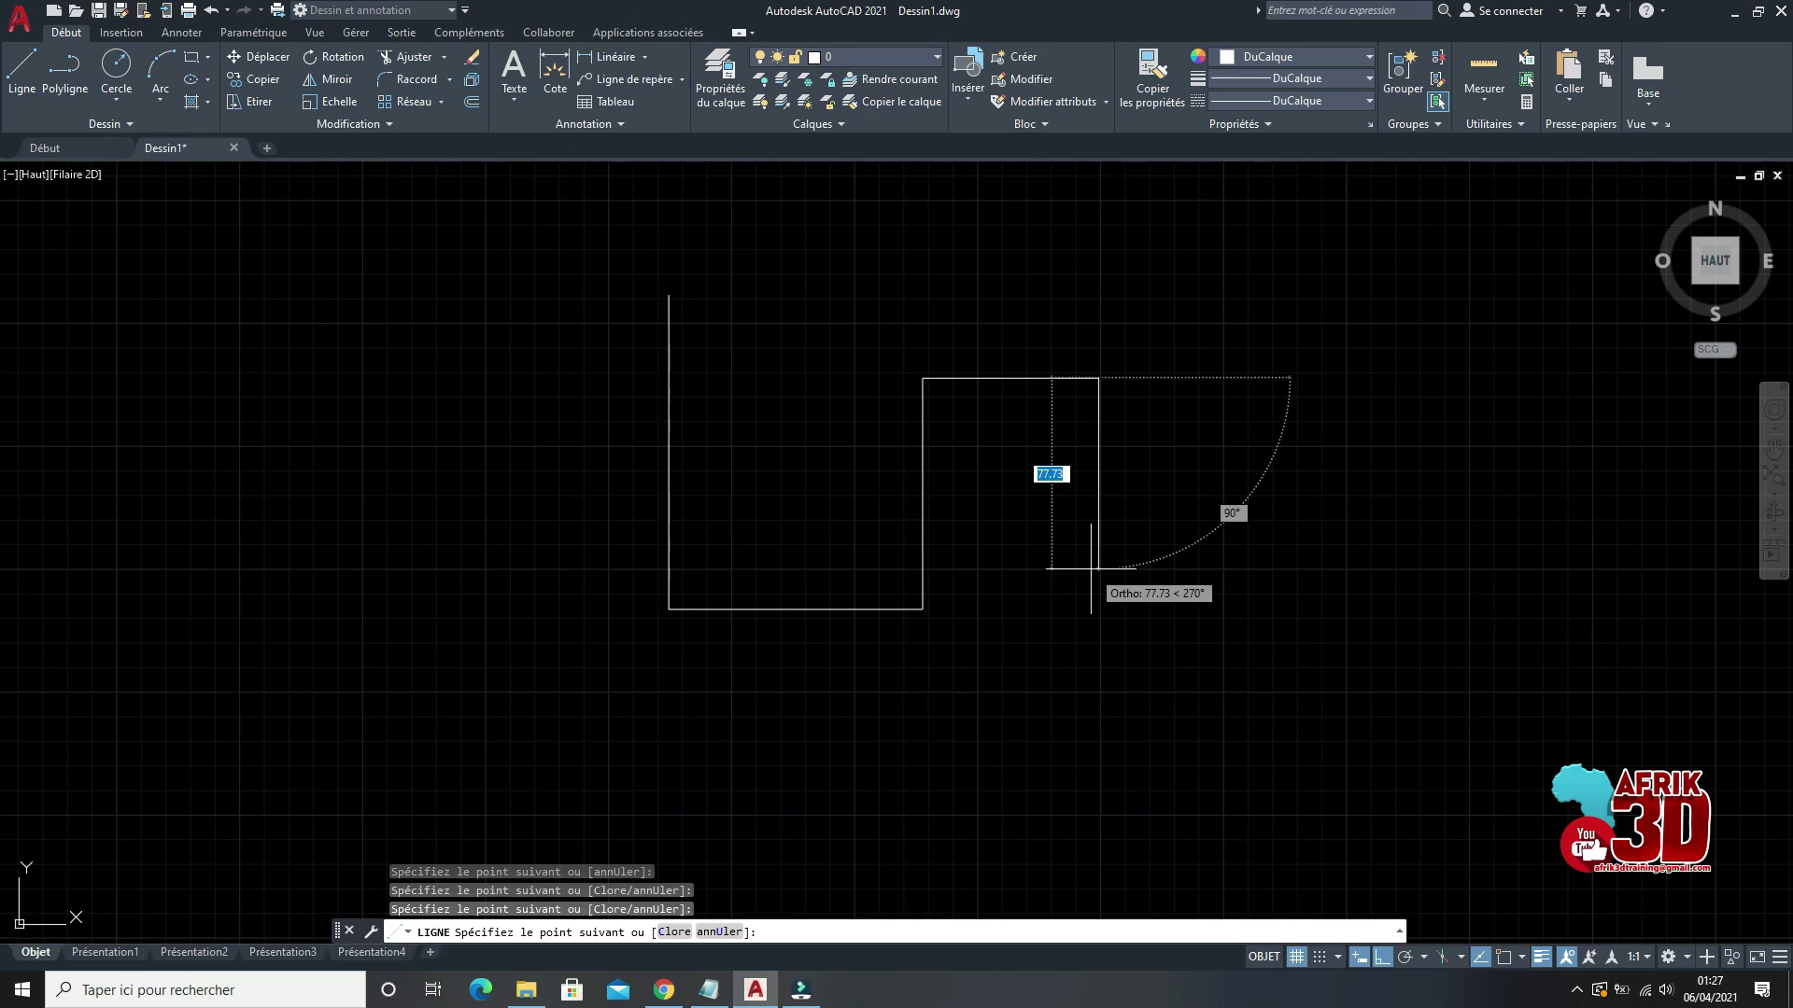
pyautogui.click(1094, 575)
pyautogui.click(1240, 577)
pyautogui.click(1239, 297)
pyautogui.click(1459, 297)
pyautogui.click(1459, 750)
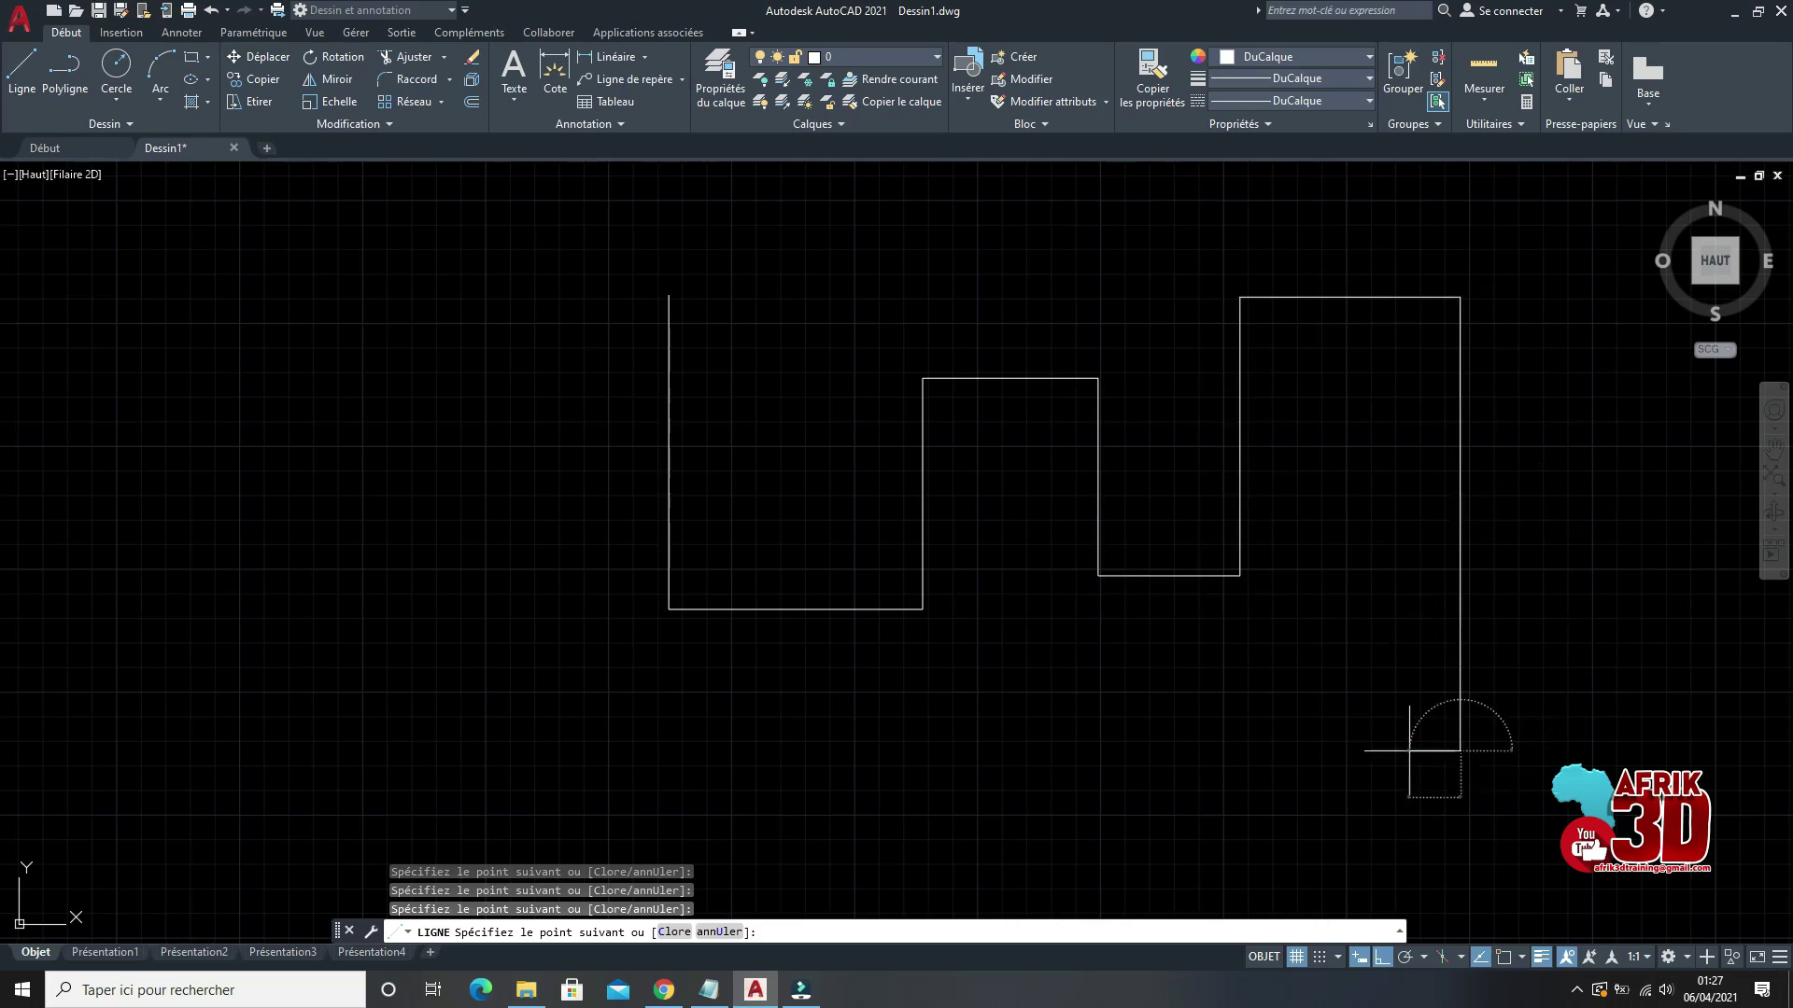
# Step: Finish the outline along the base, up the left side and the notched top, then turn Ortho off
pyautogui.click(374, 750)
pyautogui.click(375, 368)
pyautogui.click(493, 368)
pyautogui.click(493, 224)
pyautogui.click(781, 224)
pyautogui.click(781, 345)
pyautogui.click(897, 344)
pyautogui.click(898, 266)
pyautogui.click(1156, 266)
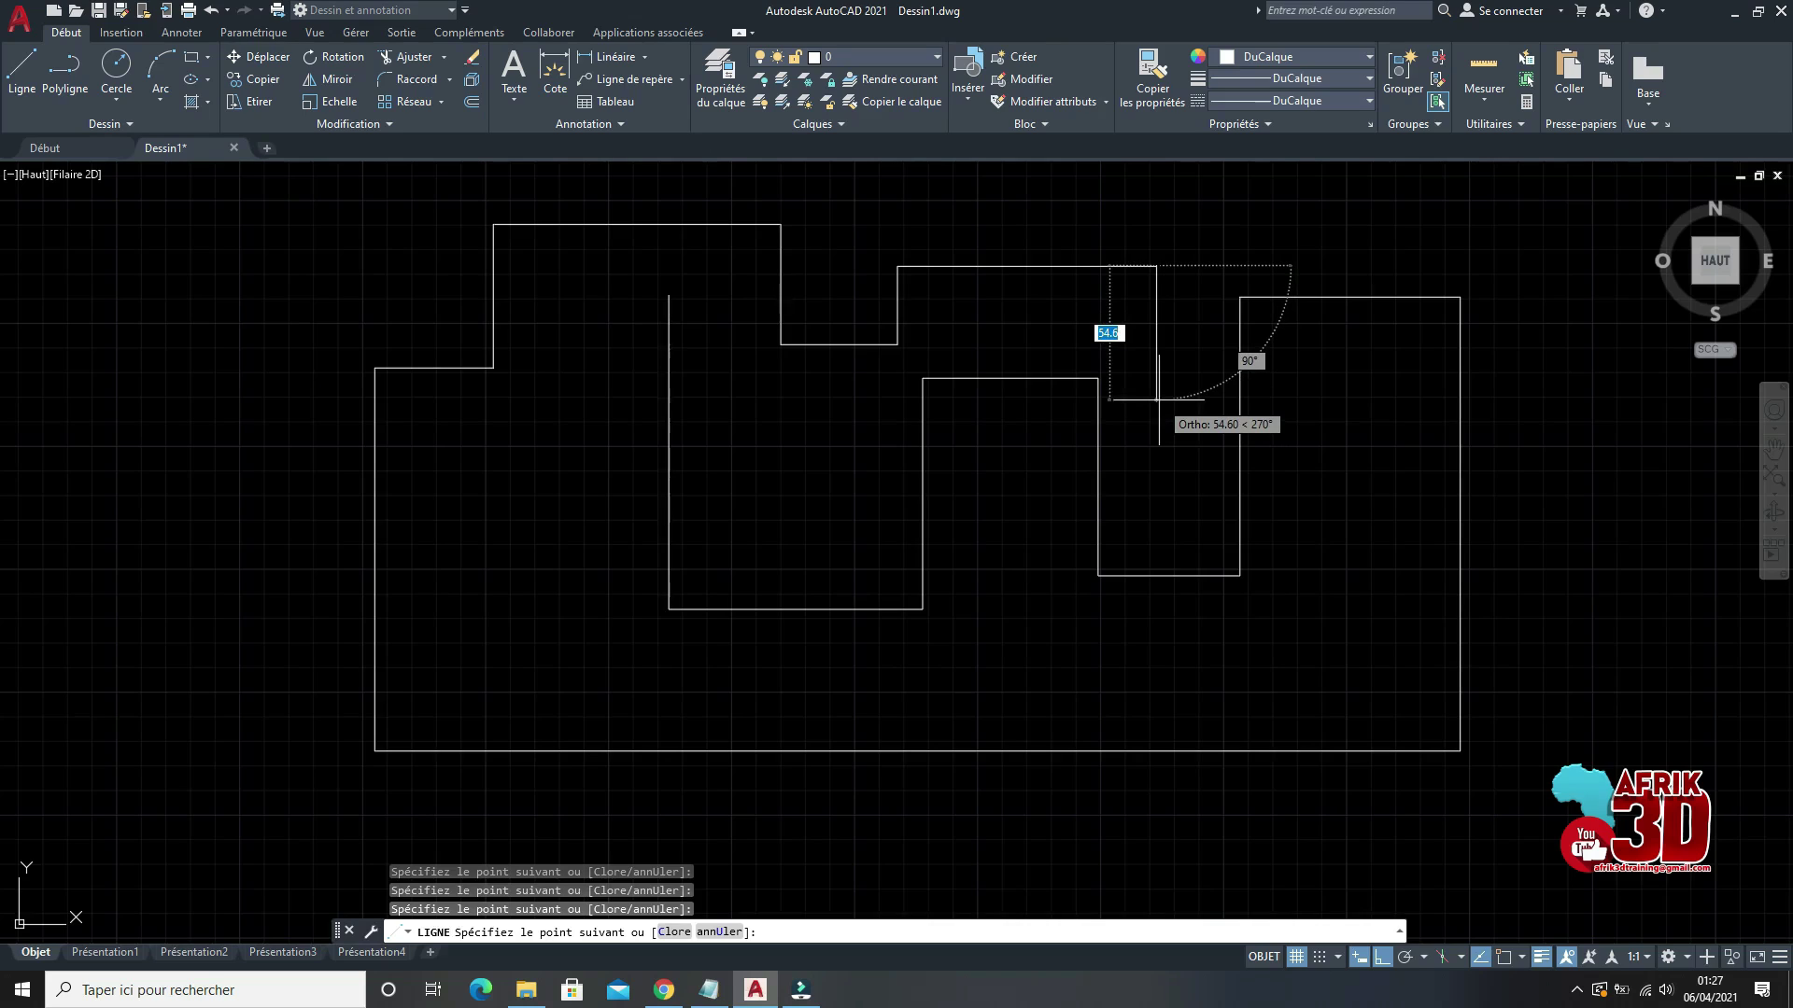
pyautogui.press('Escape')
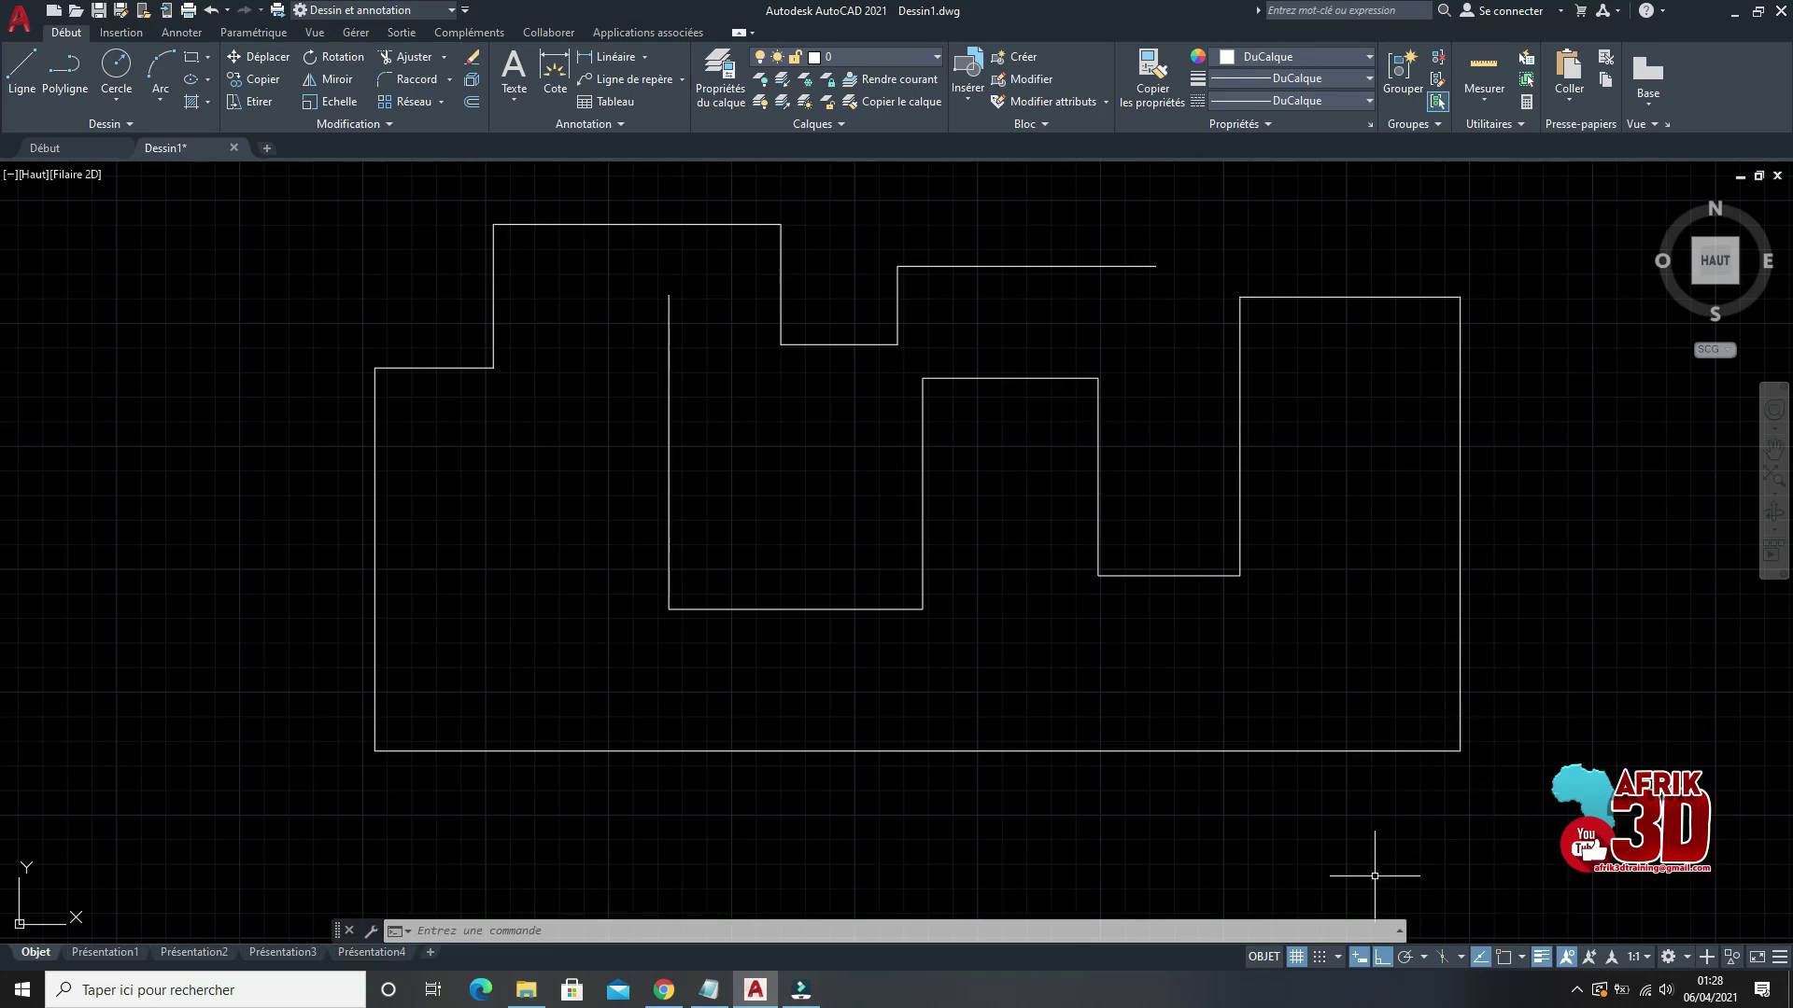
pyautogui.click(1383, 956)
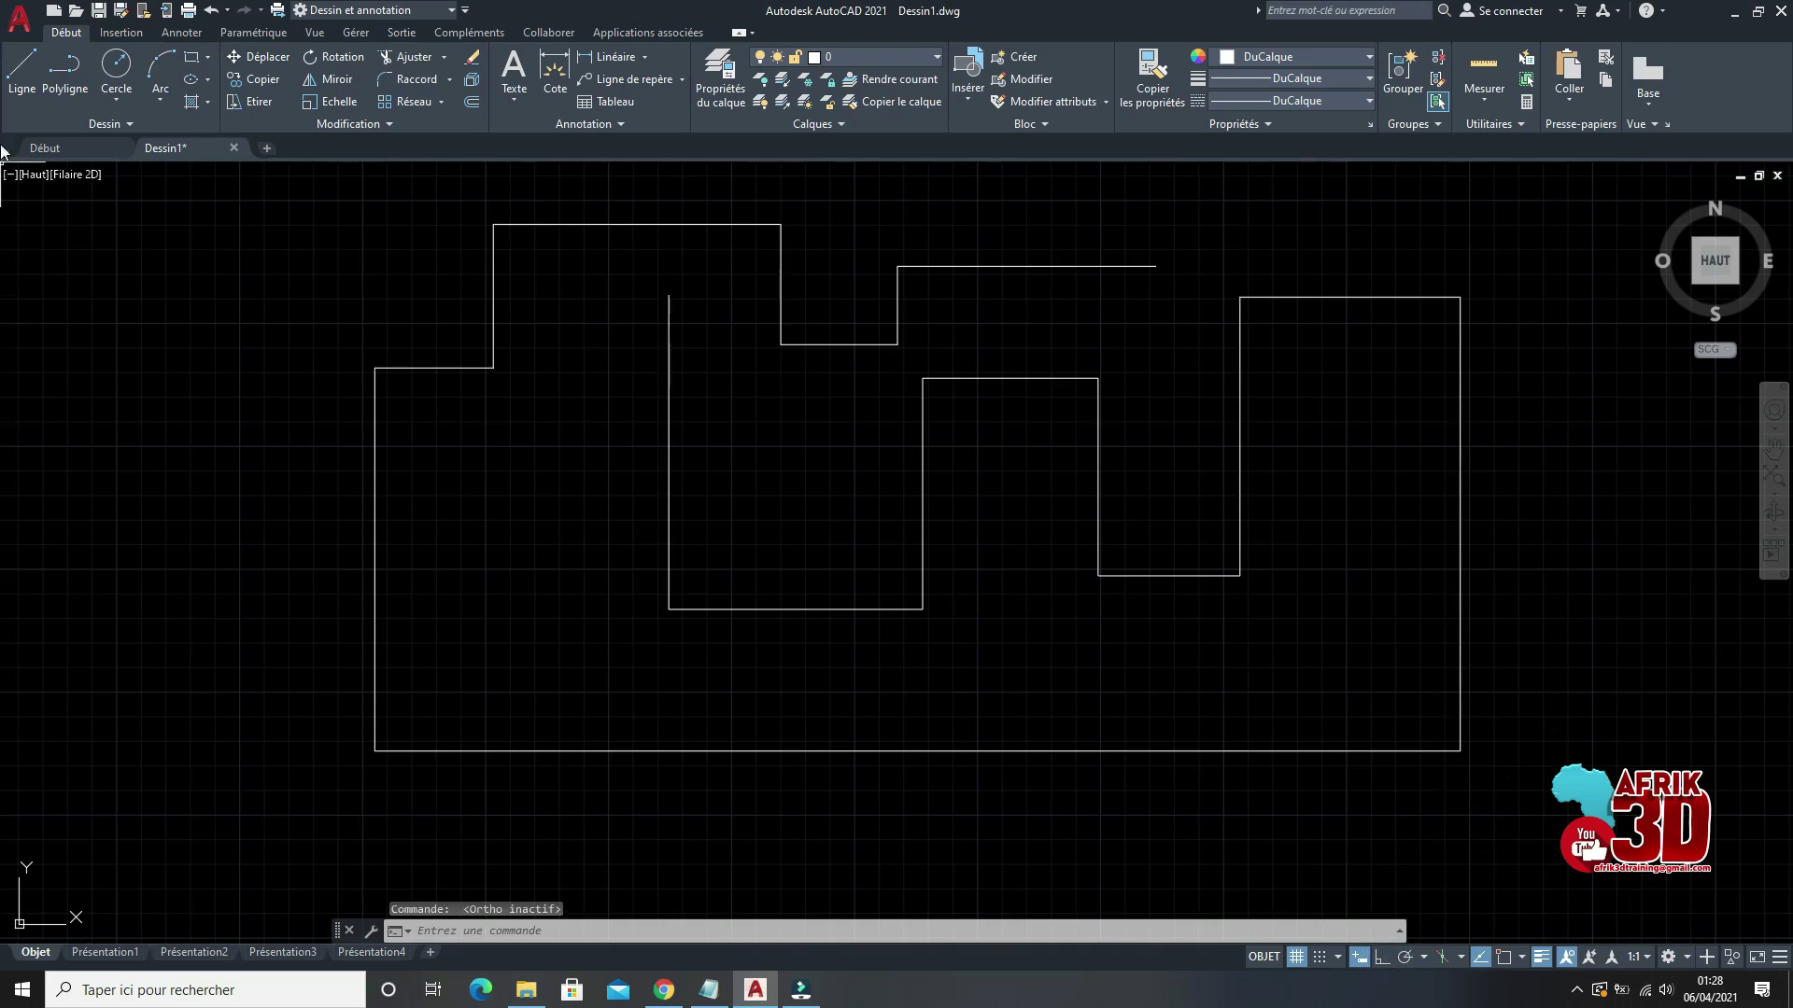
# Step: Start a new Line and place the first angled edges of a jagged shape beside the outline
pyautogui.click(21, 67)
pyautogui.scroll(-2, 843, 479)
pyautogui.scroll(-2, 843, 479)
pyautogui.scroll(2, 280, 600)
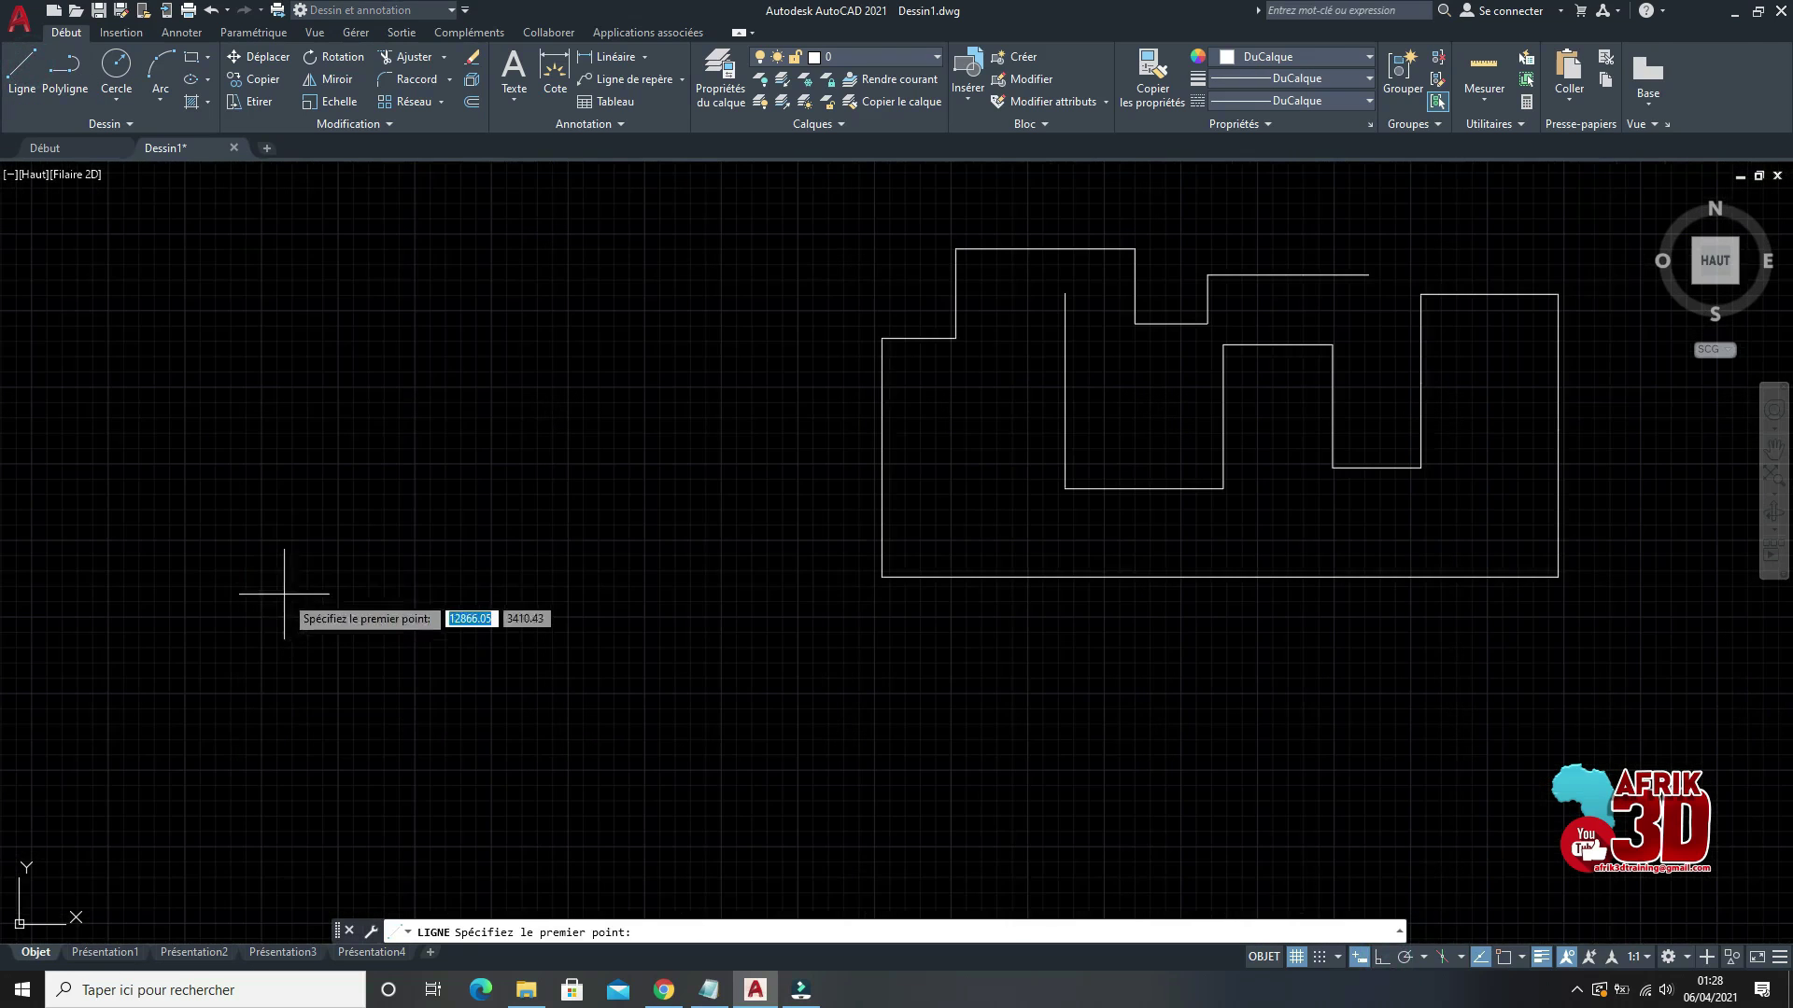
pyautogui.click(269, 597)
pyautogui.click(415, 305)
pyautogui.click(514, 471)
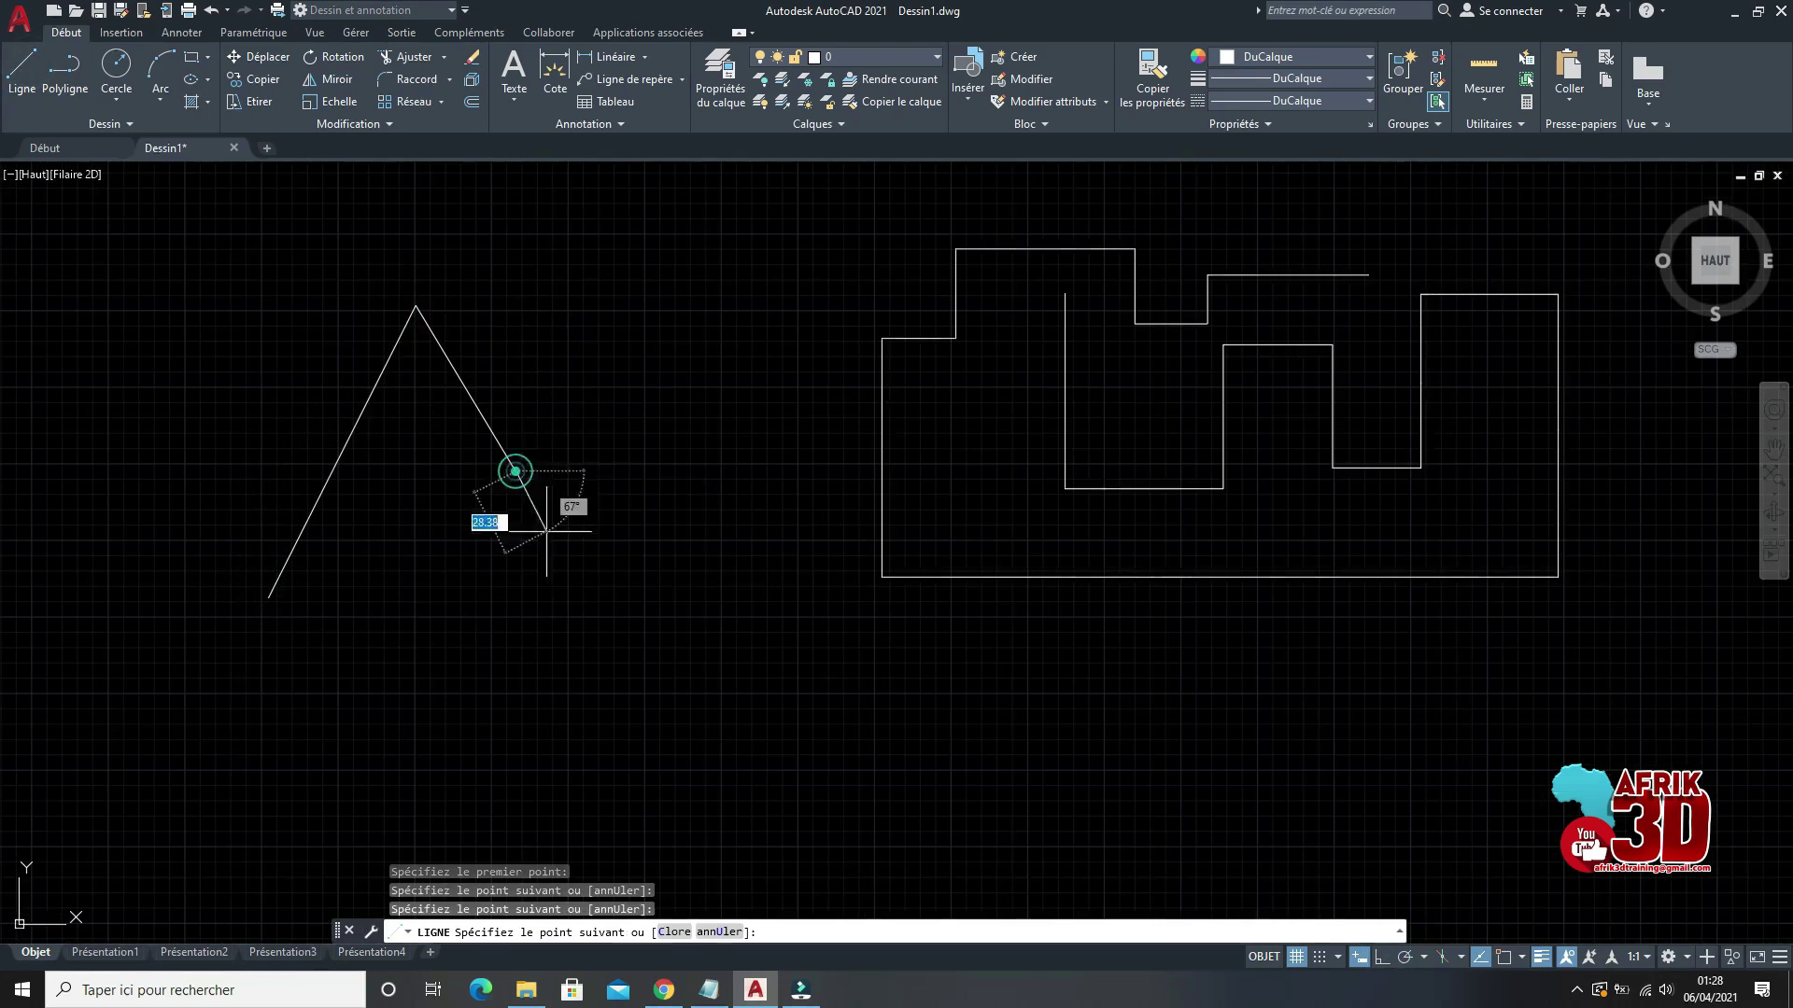
pyautogui.click(423, 643)
pyautogui.click(382, 762)
pyautogui.click(598, 781)
pyautogui.click(618, 609)
pyautogui.click(809, 649)
pyautogui.click(779, 481)
# Step: Continue the jagged shape with angled edges across the top-left and down the left side
pyautogui.click(658, 525)
pyautogui.click(635, 373)
pyautogui.click(775, 297)
pyautogui.click(558, 227)
pyautogui.click(546, 323)
pyautogui.click(469, 254)
pyautogui.click(360, 192)
pyautogui.click(121, 256)
pyautogui.click(135, 398)
pyautogui.click(217, 372)
pyautogui.click(172, 512)
pyautogui.click(296, 446)
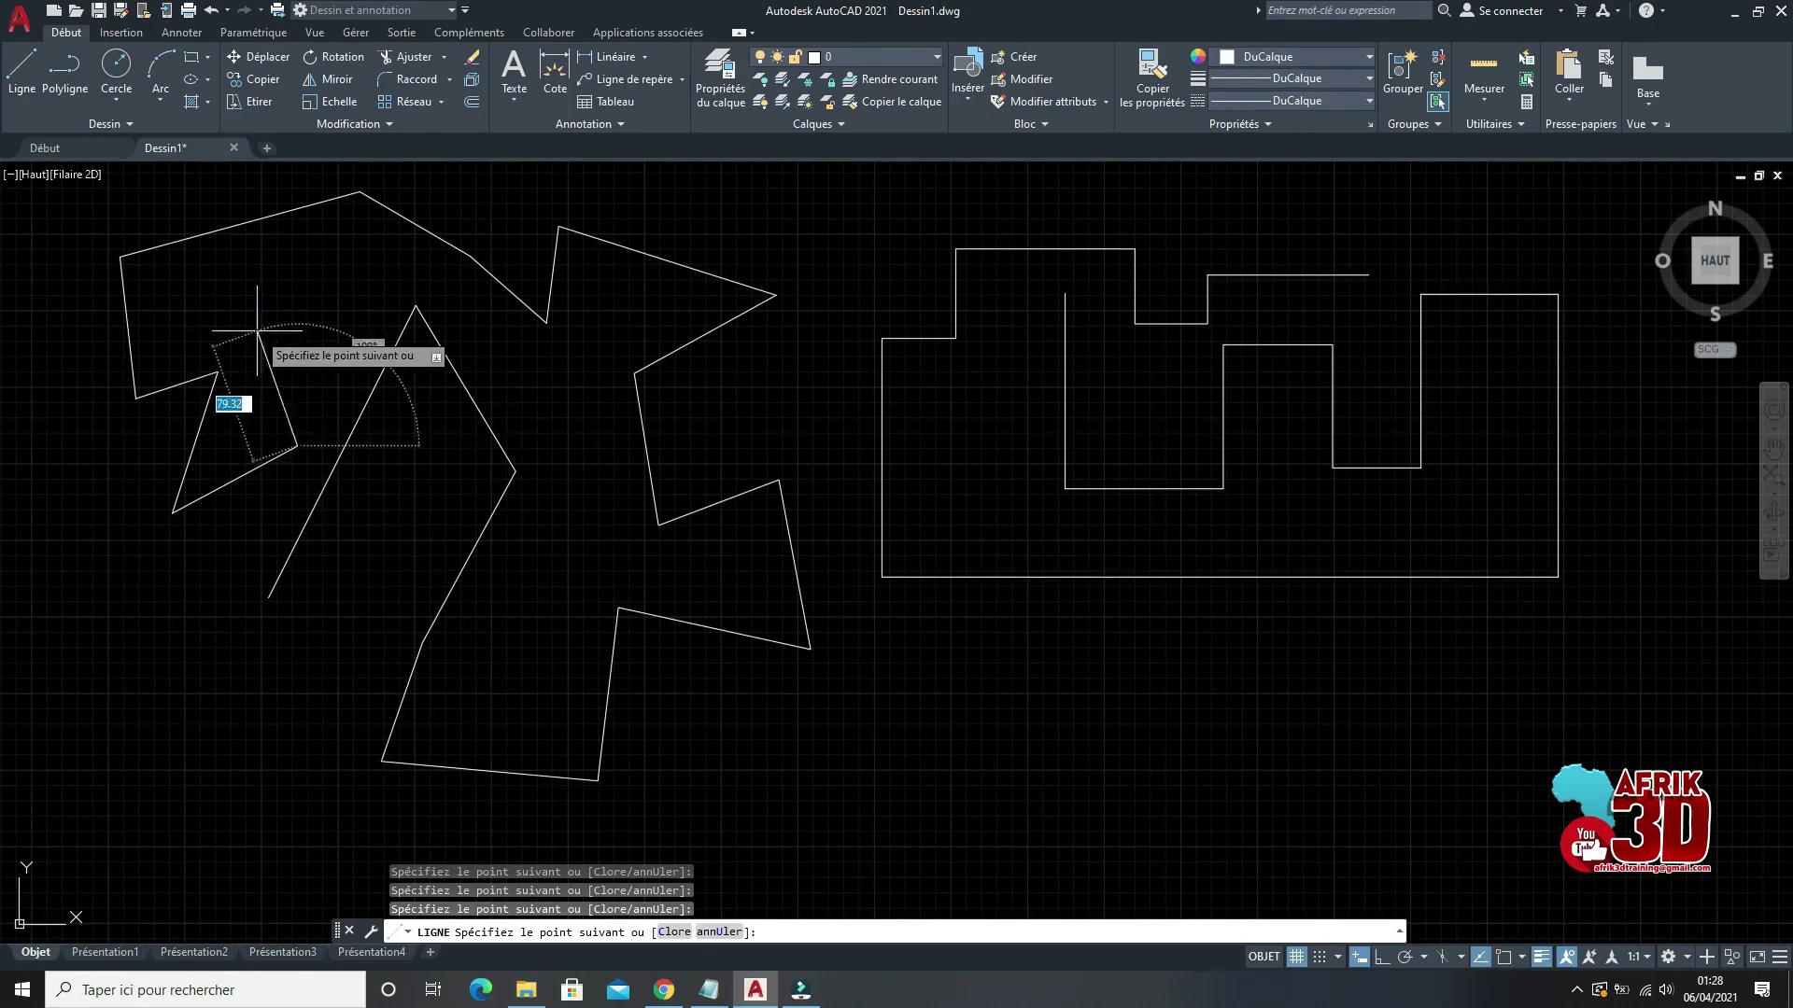
# Step: Turn Ortho back on, add three right-angle steps, and finish the line series
pyautogui.click(1382, 956)
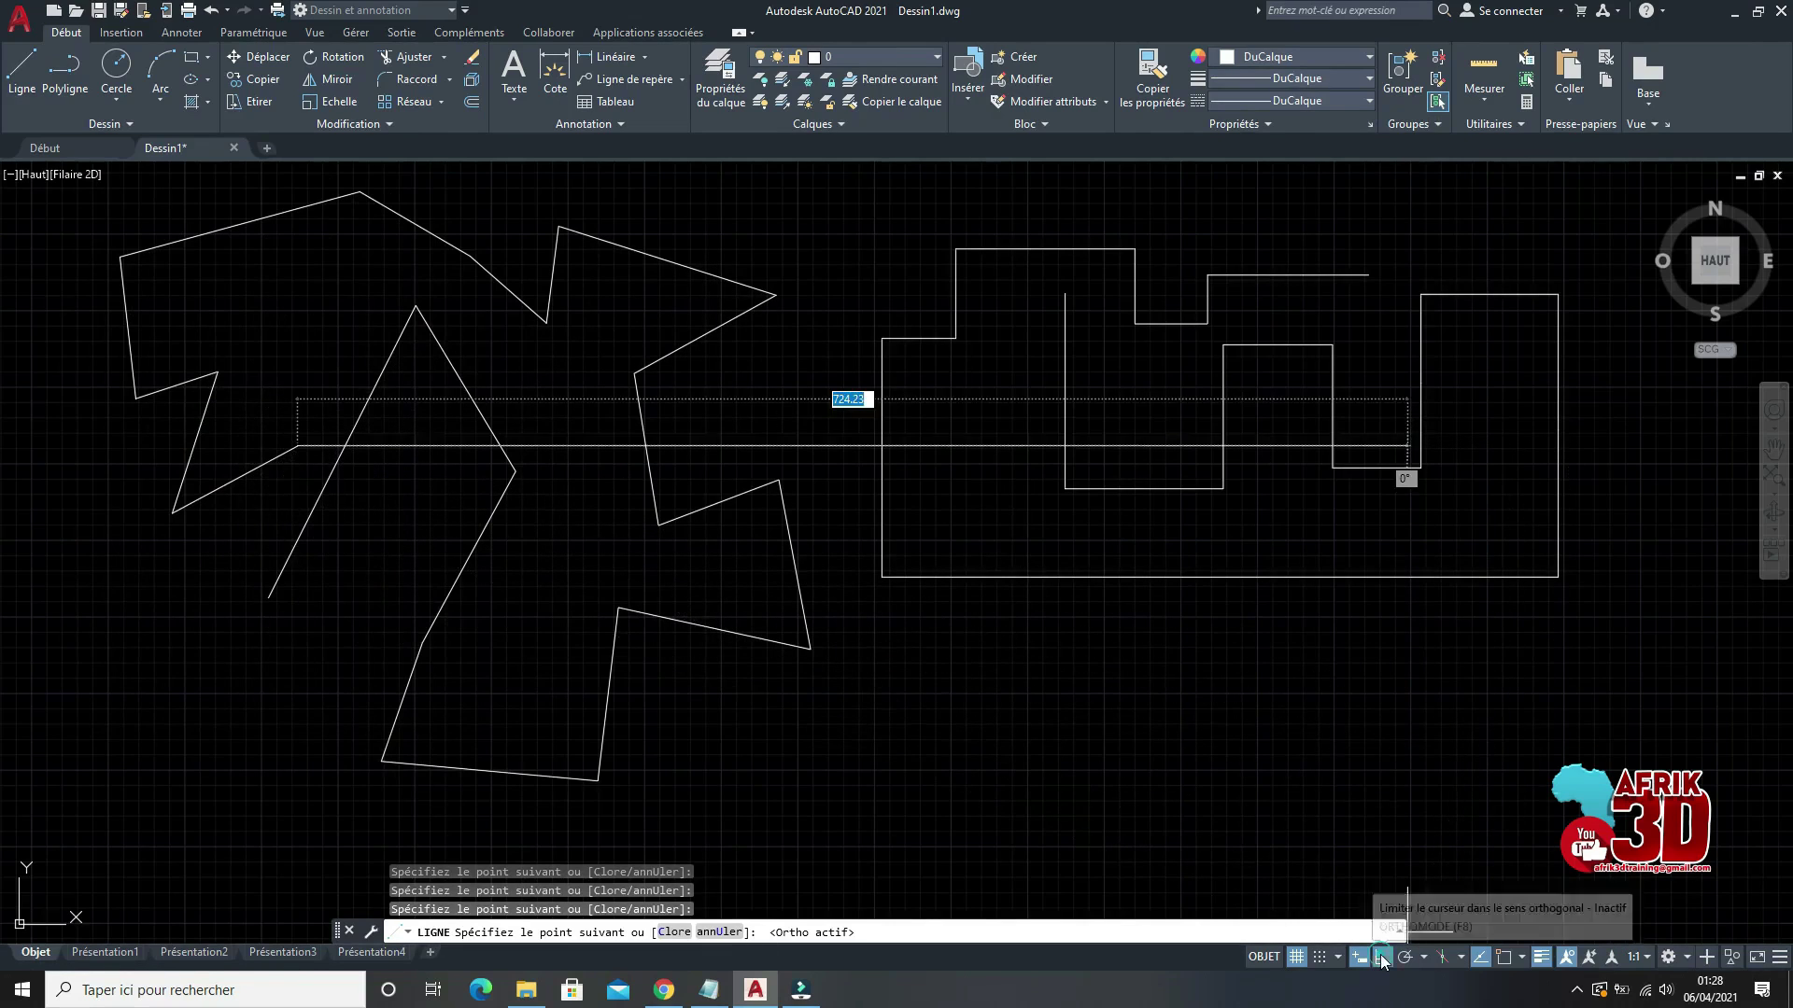
pyautogui.click(297, 672)
pyautogui.click(364, 672)
pyautogui.click(364, 528)
pyautogui.click(575, 529)
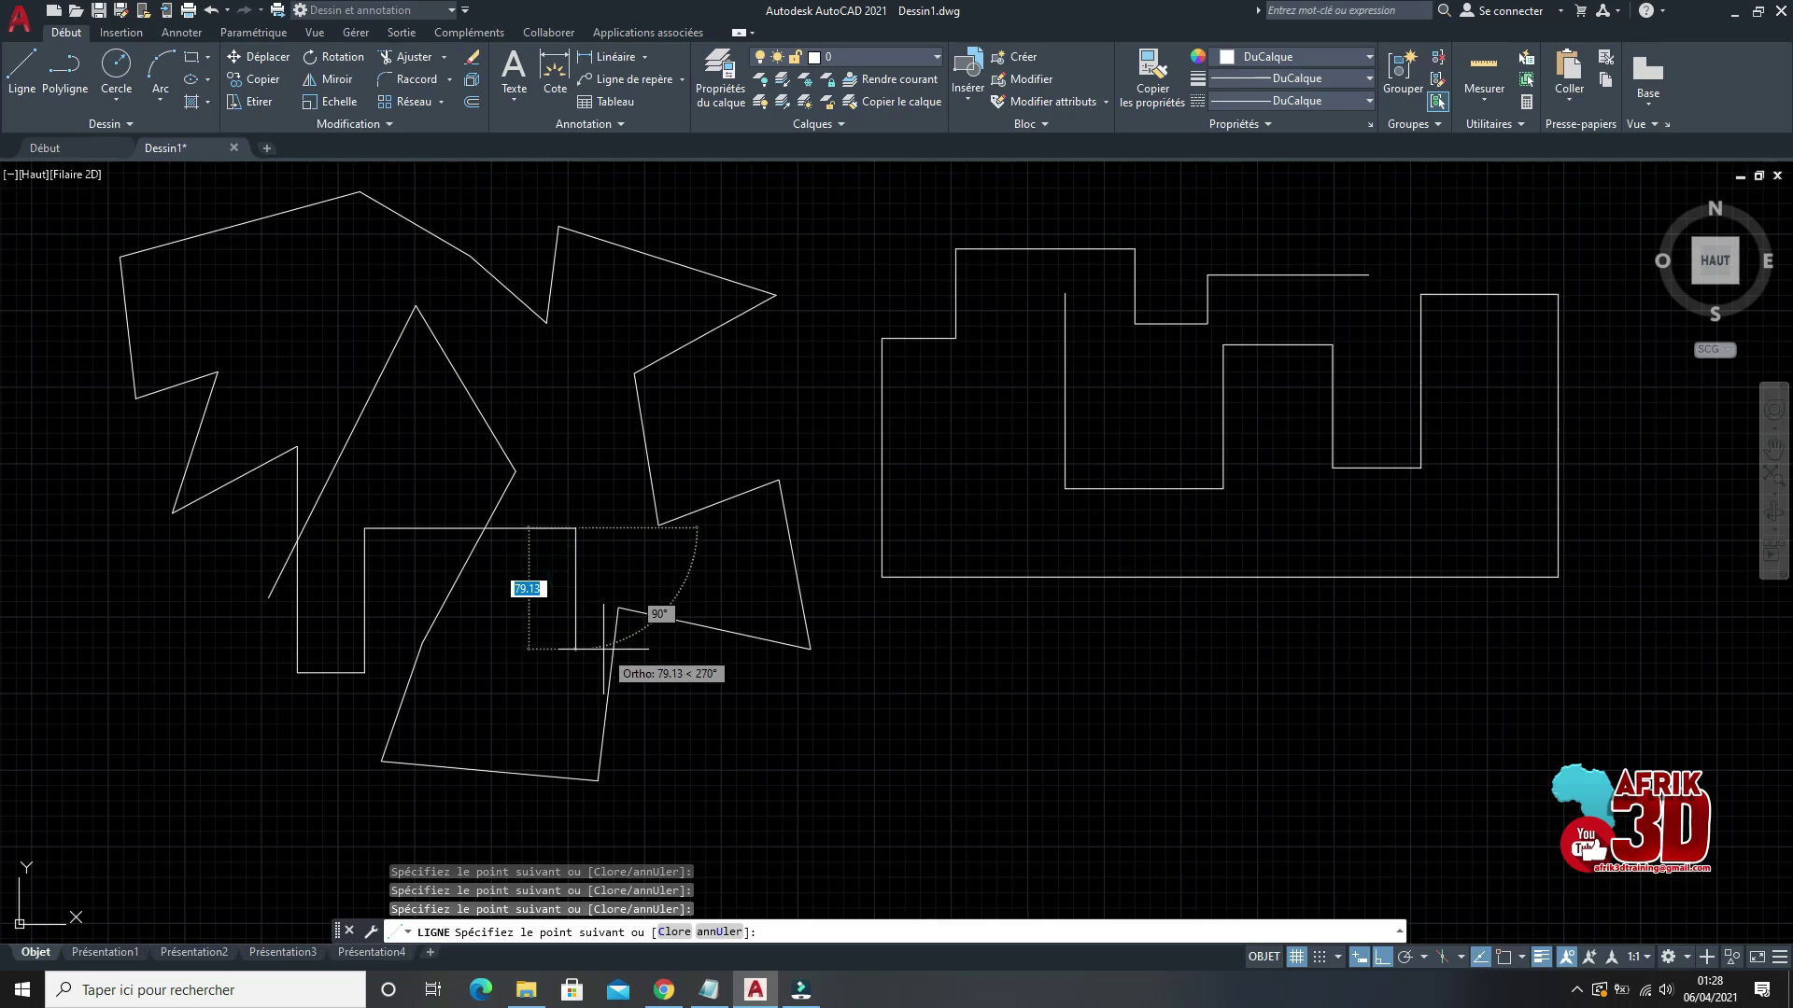
pyautogui.press('Return')
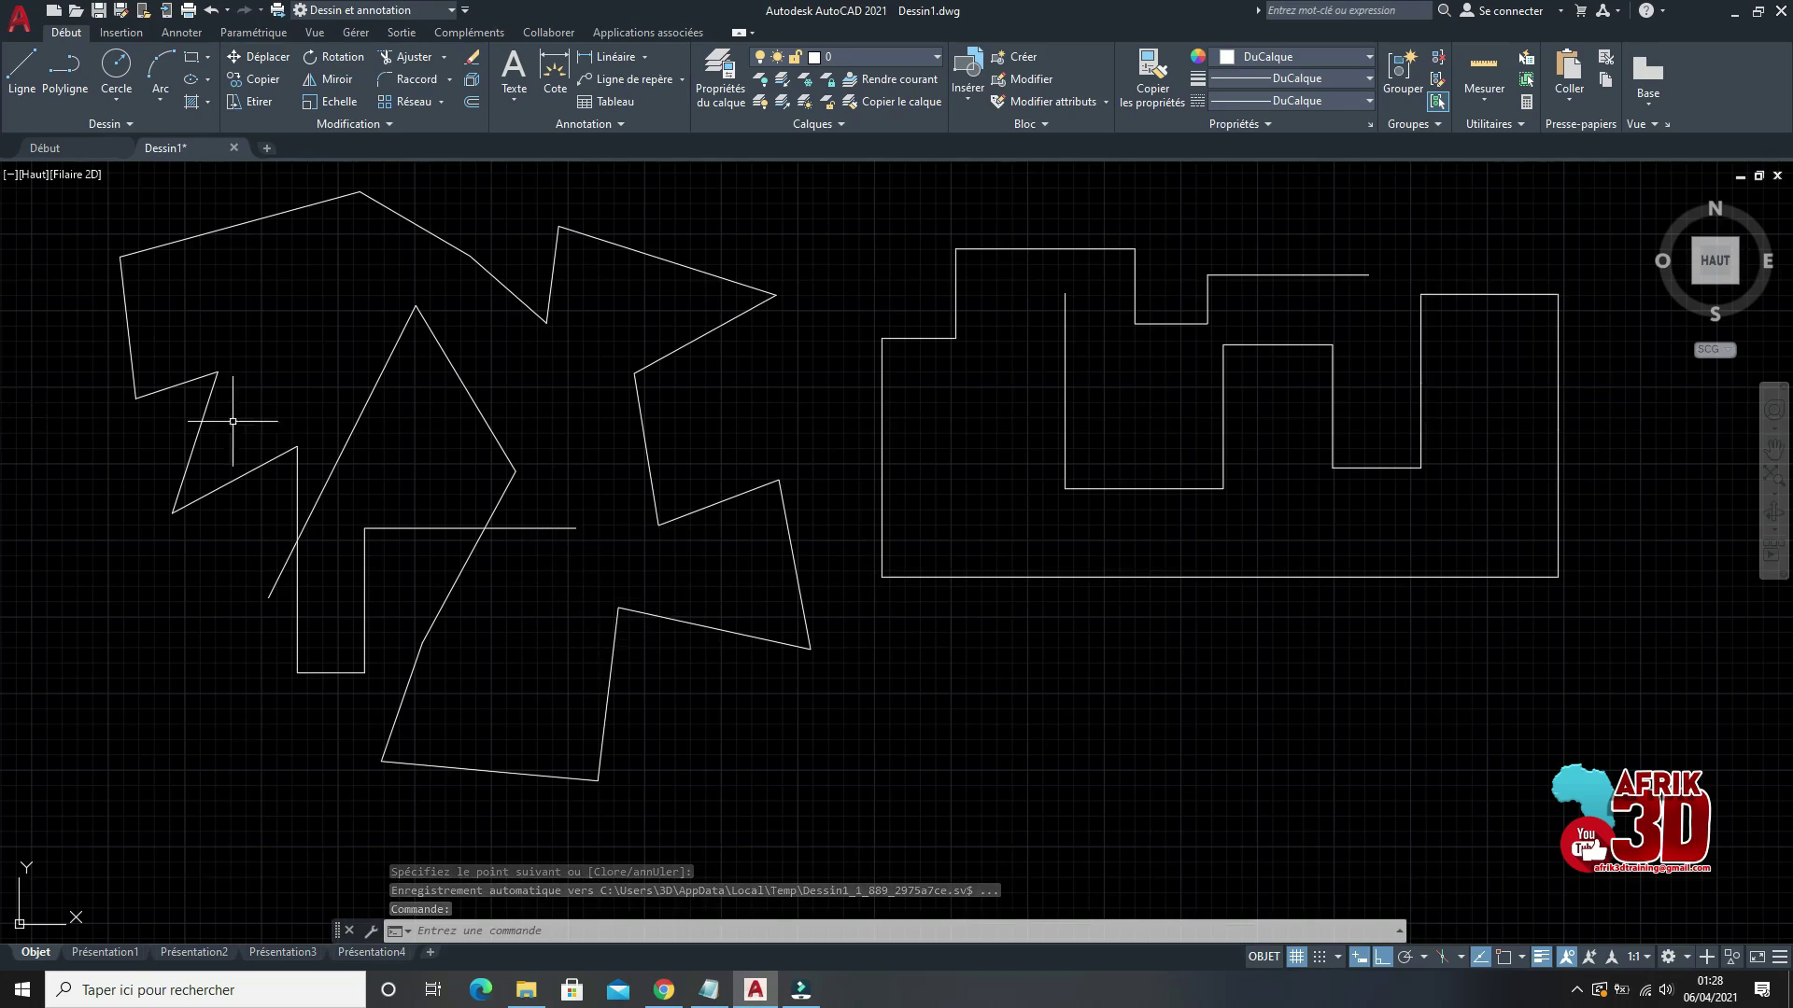
# Step: Glance at the tracking angle increments list, then start a new Line command
pyautogui.click(1422, 957)
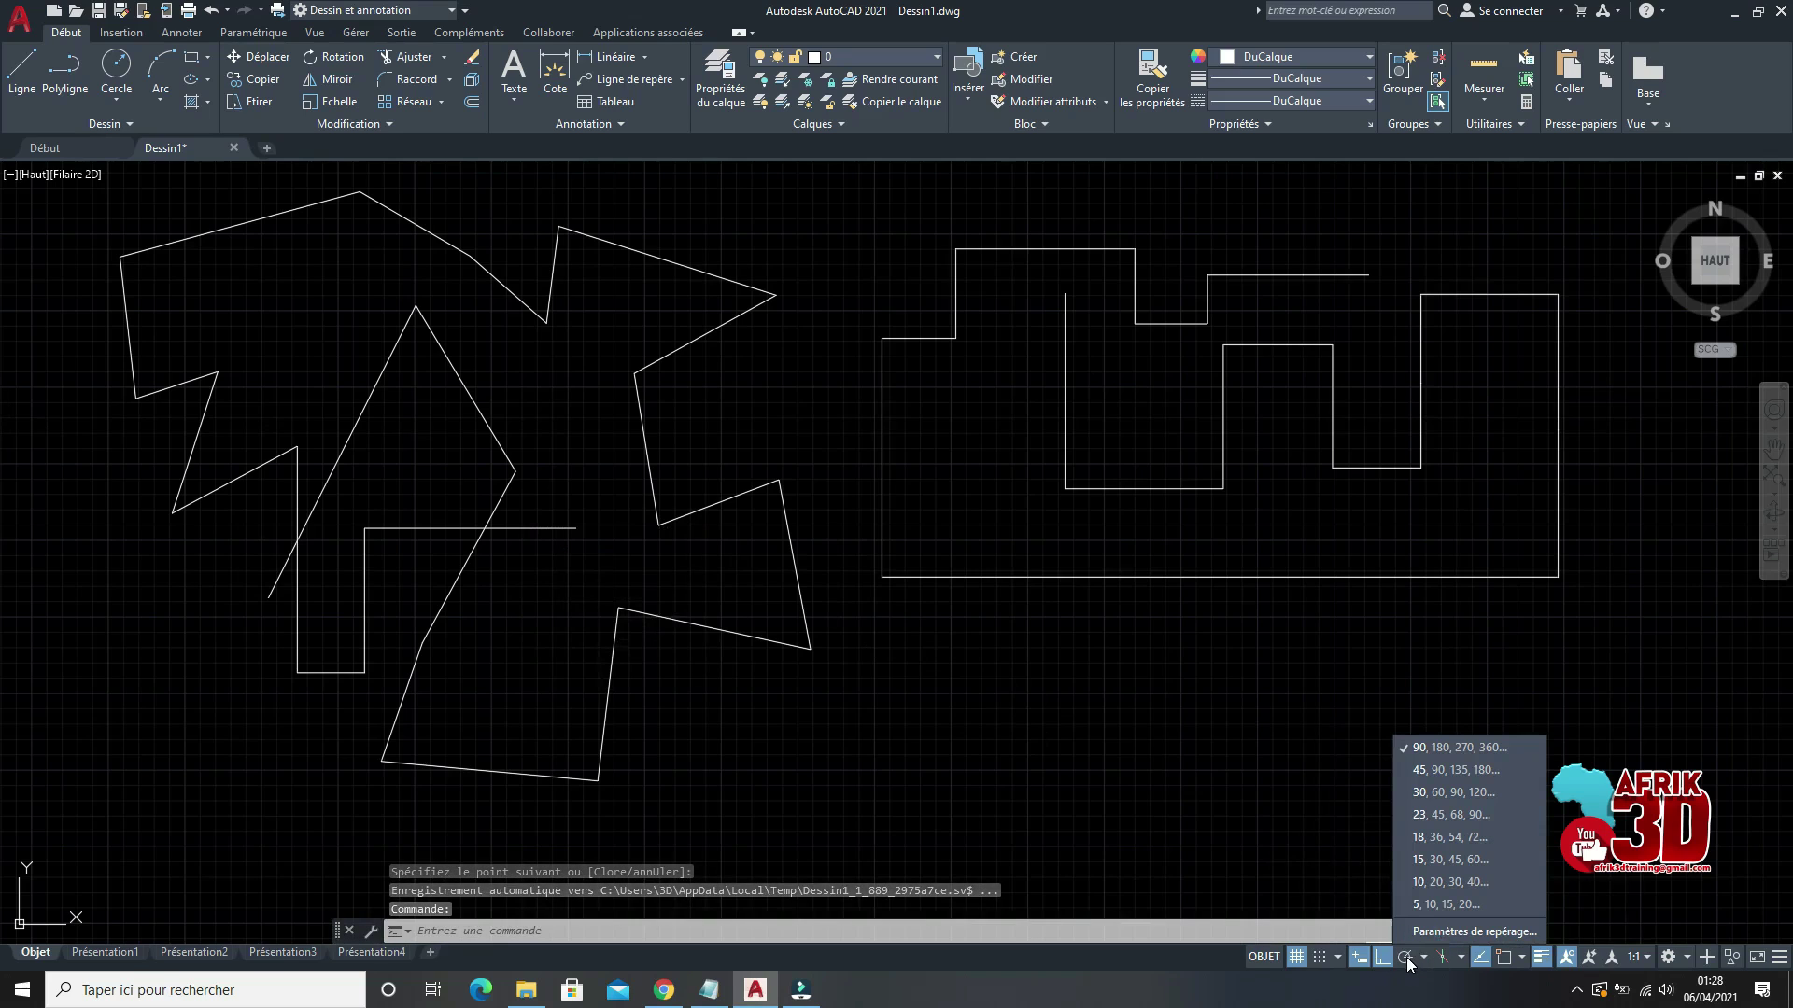
pyautogui.press('Escape')
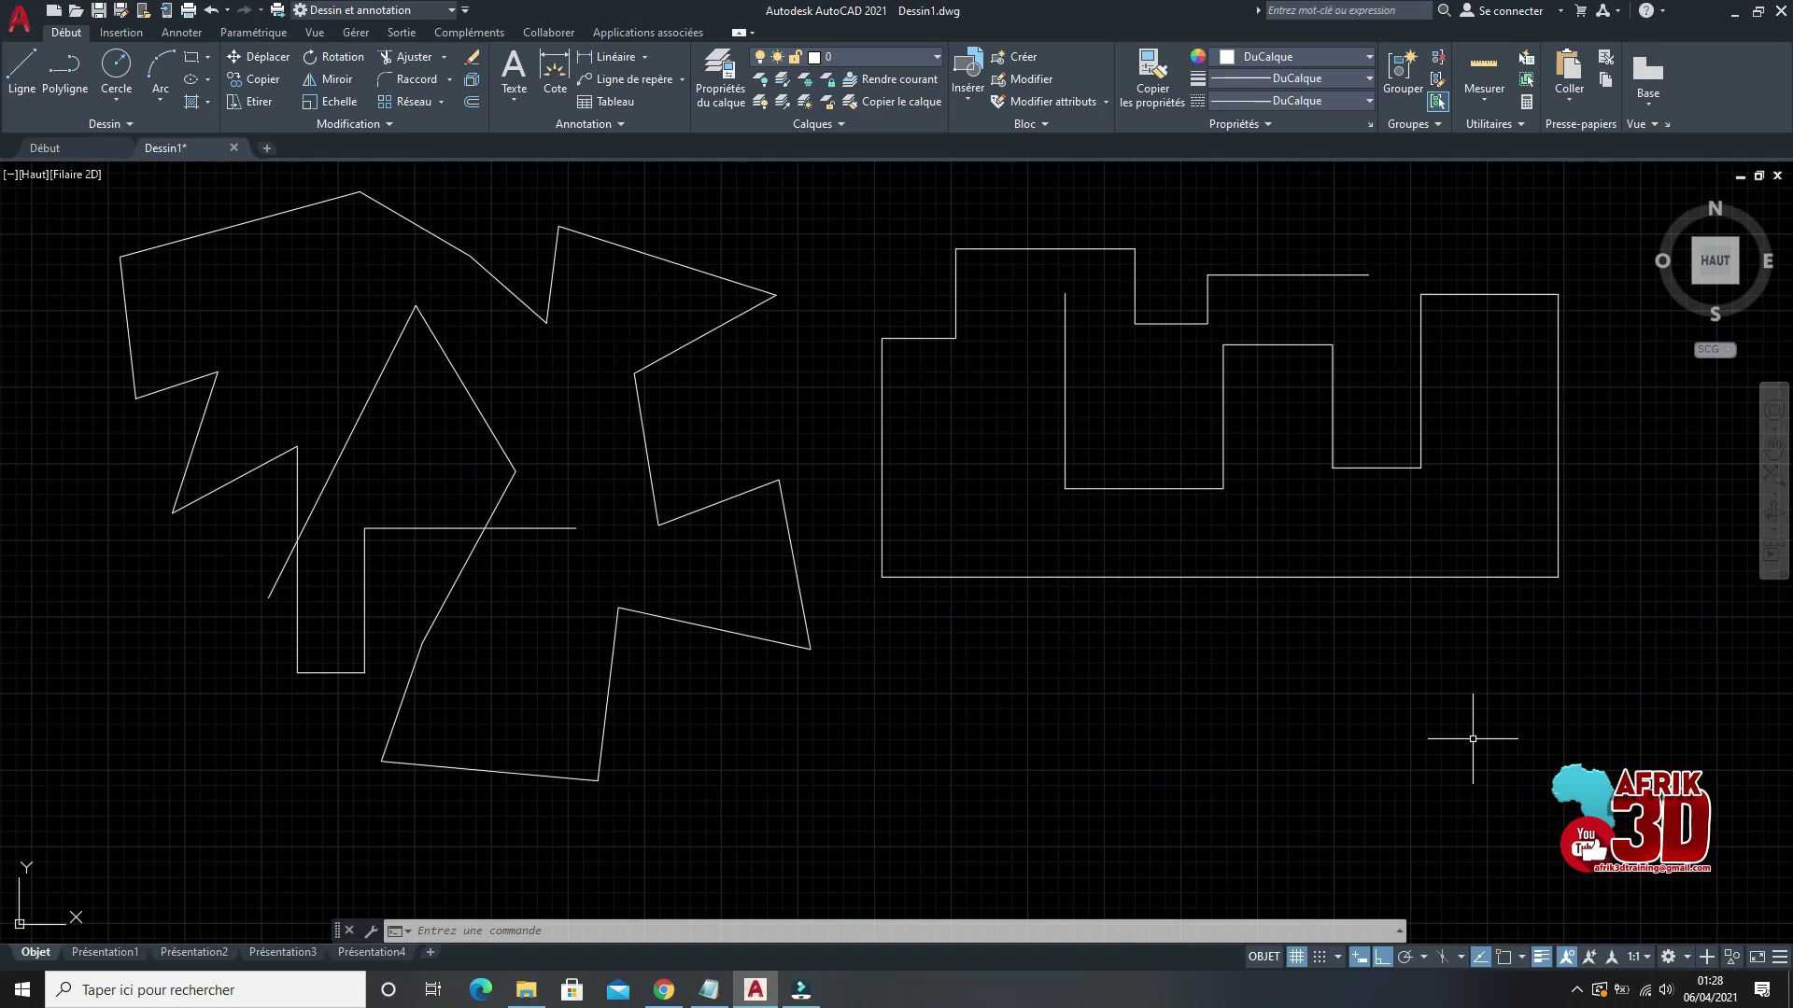
pyautogui.scroll(-3, 1295, 562)
pyautogui.scroll(2, 939, 499)
pyautogui.scroll(1, 1262, 530)
pyautogui.scroll(-3, 1255, 490)
pyautogui.scroll(3, 1271, 553)
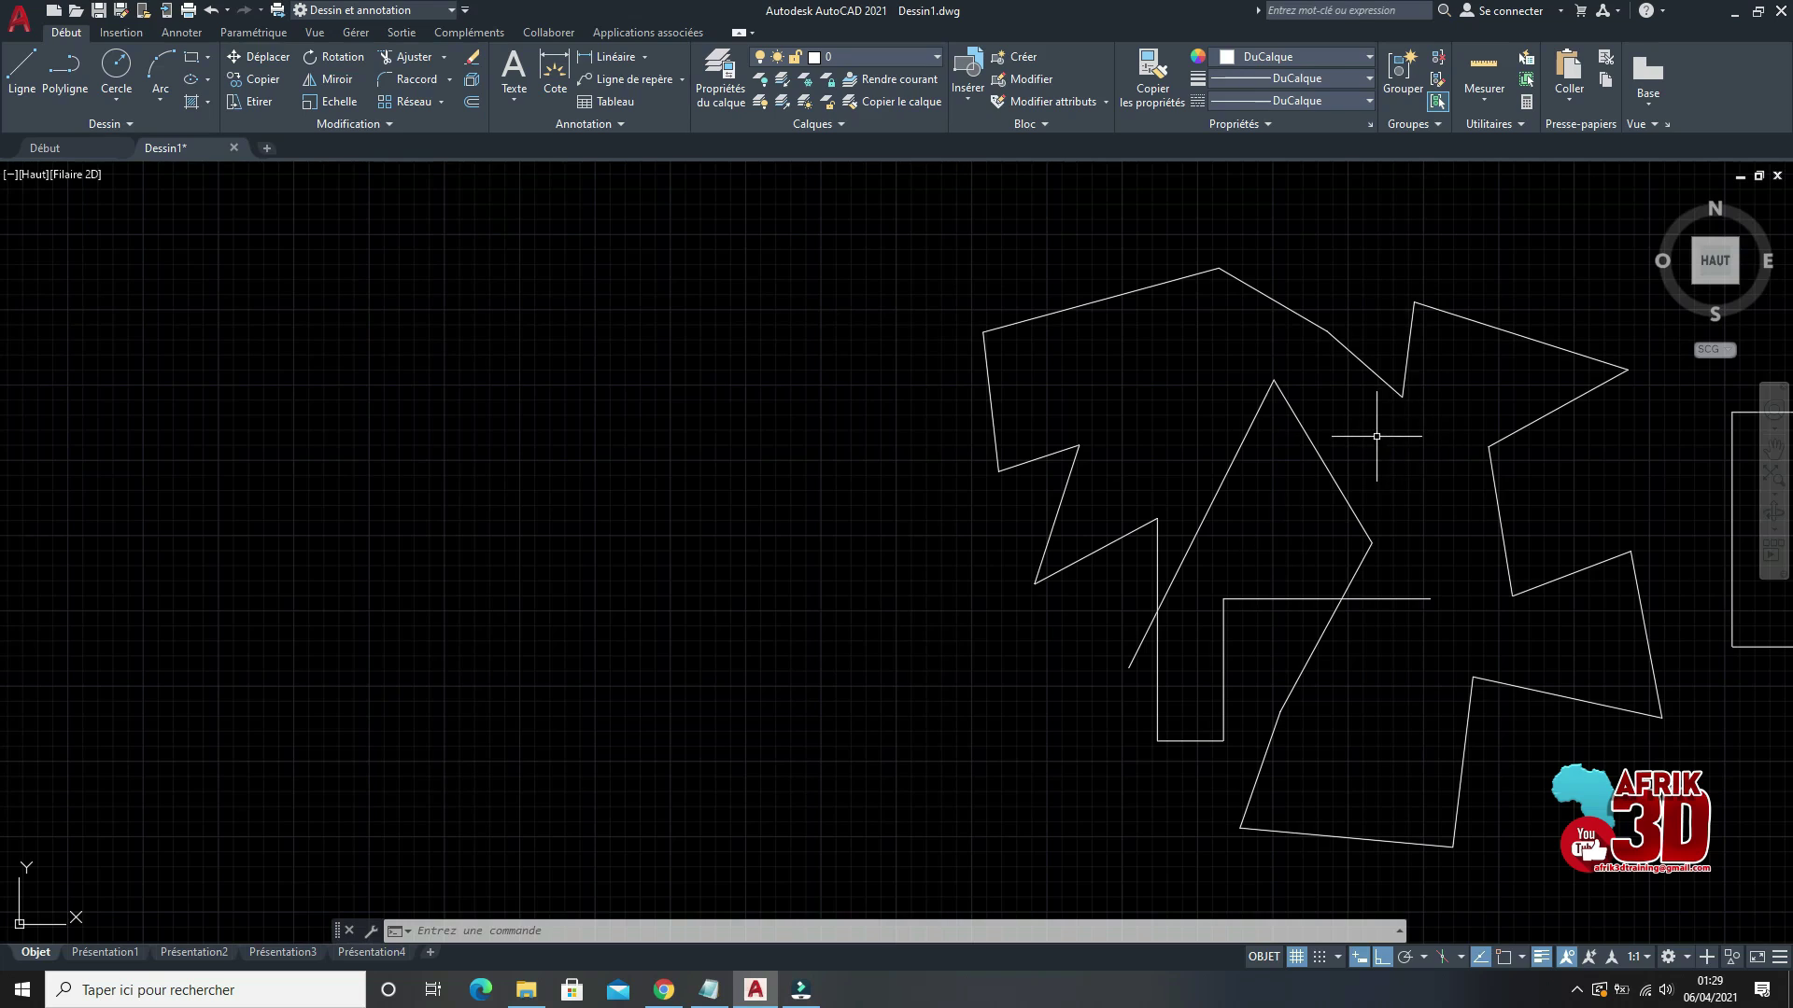
pyautogui.click(23, 70)
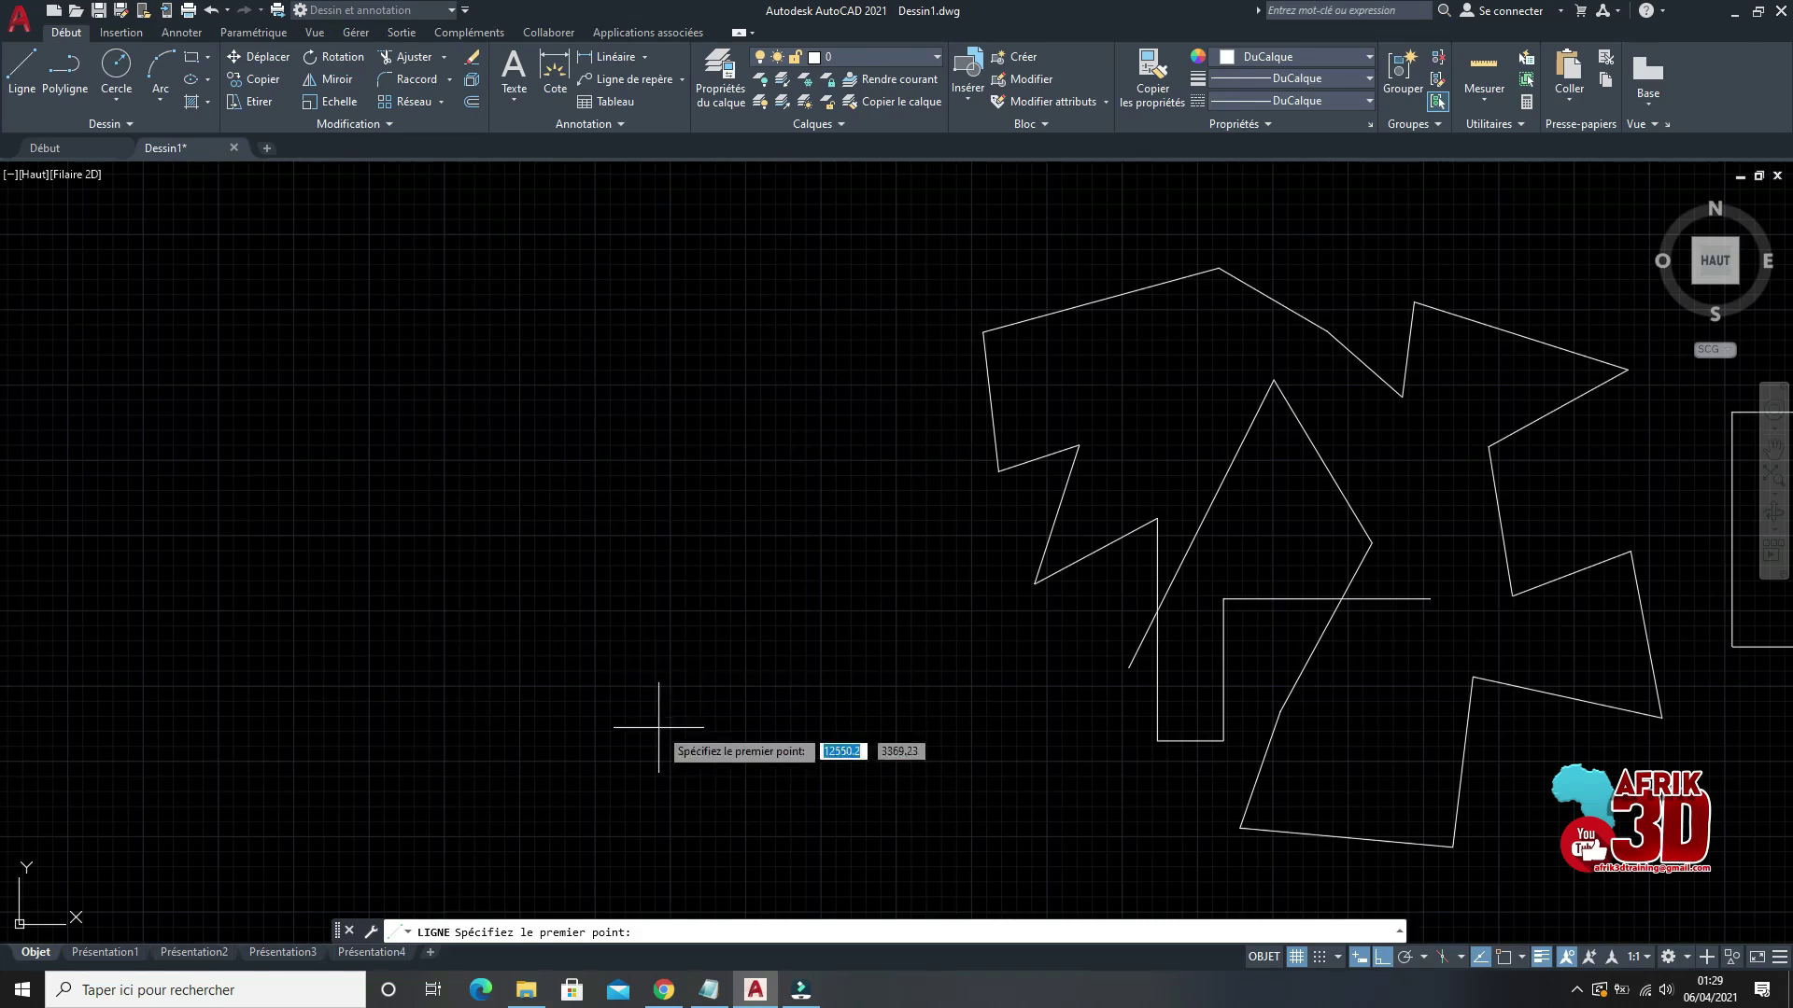
# Step: With Ortho off, draw a 200-unit line at 45° to the left of the shapes
pyautogui.click(1381, 956)
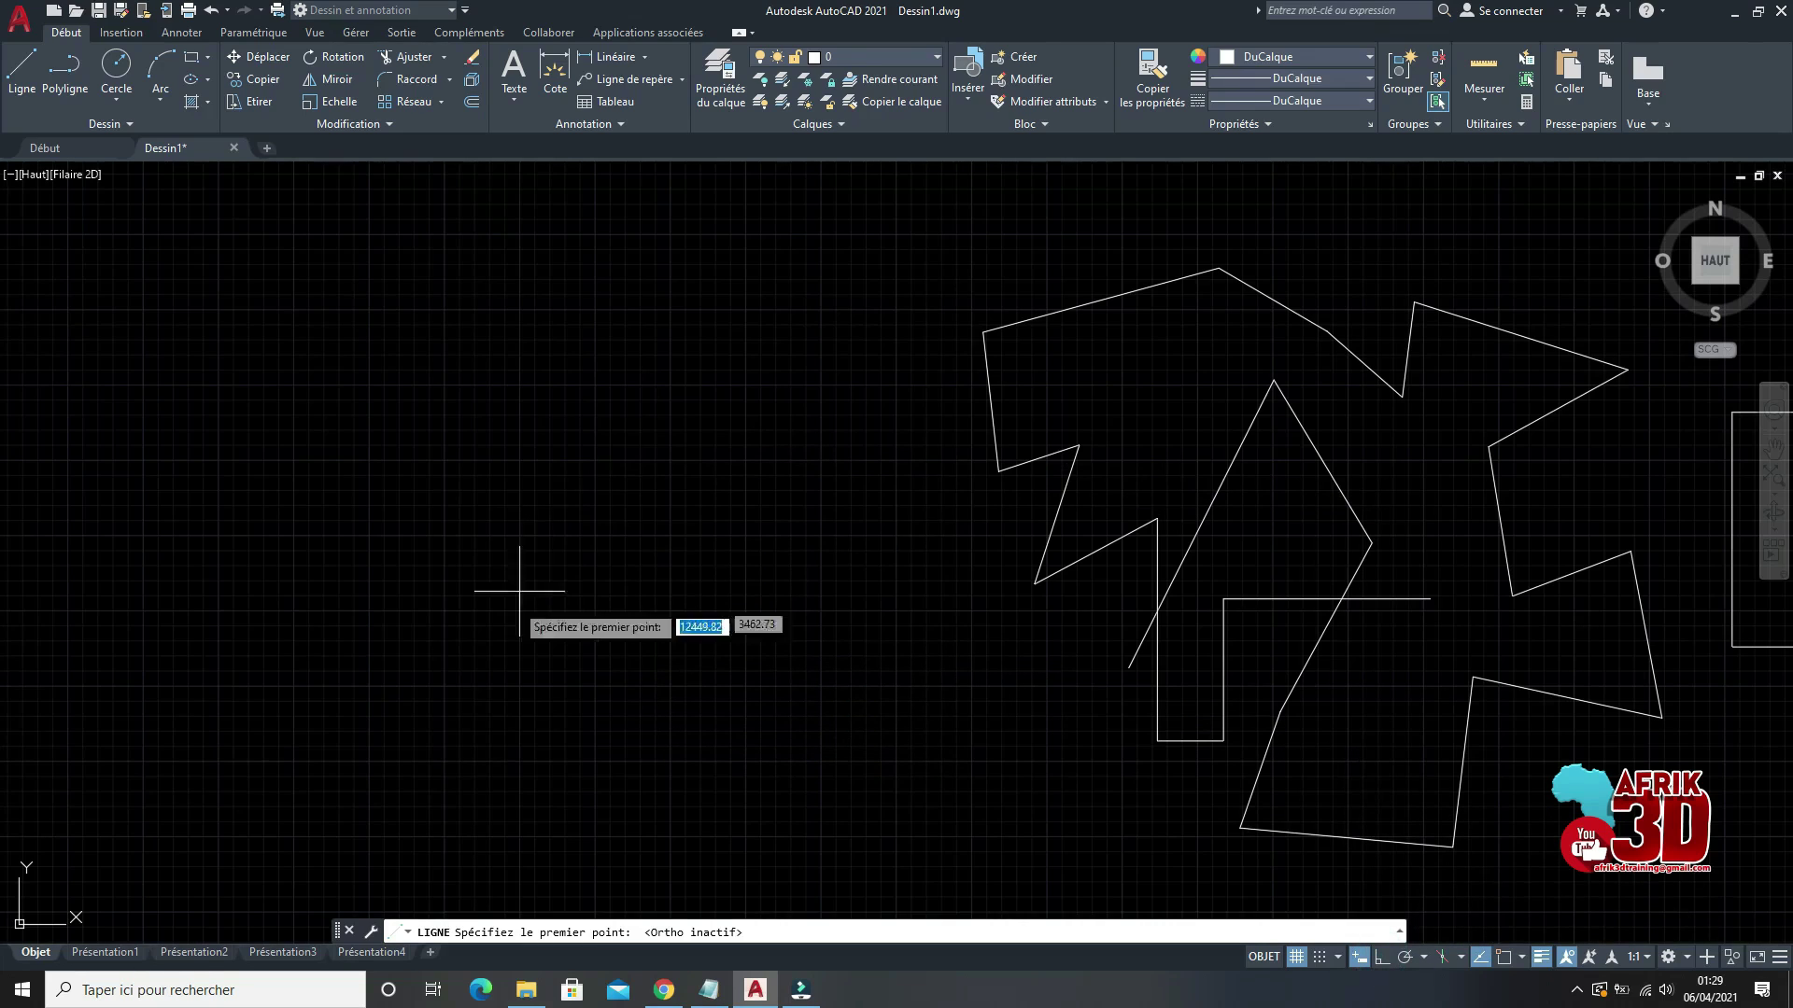
pyautogui.click(453, 644)
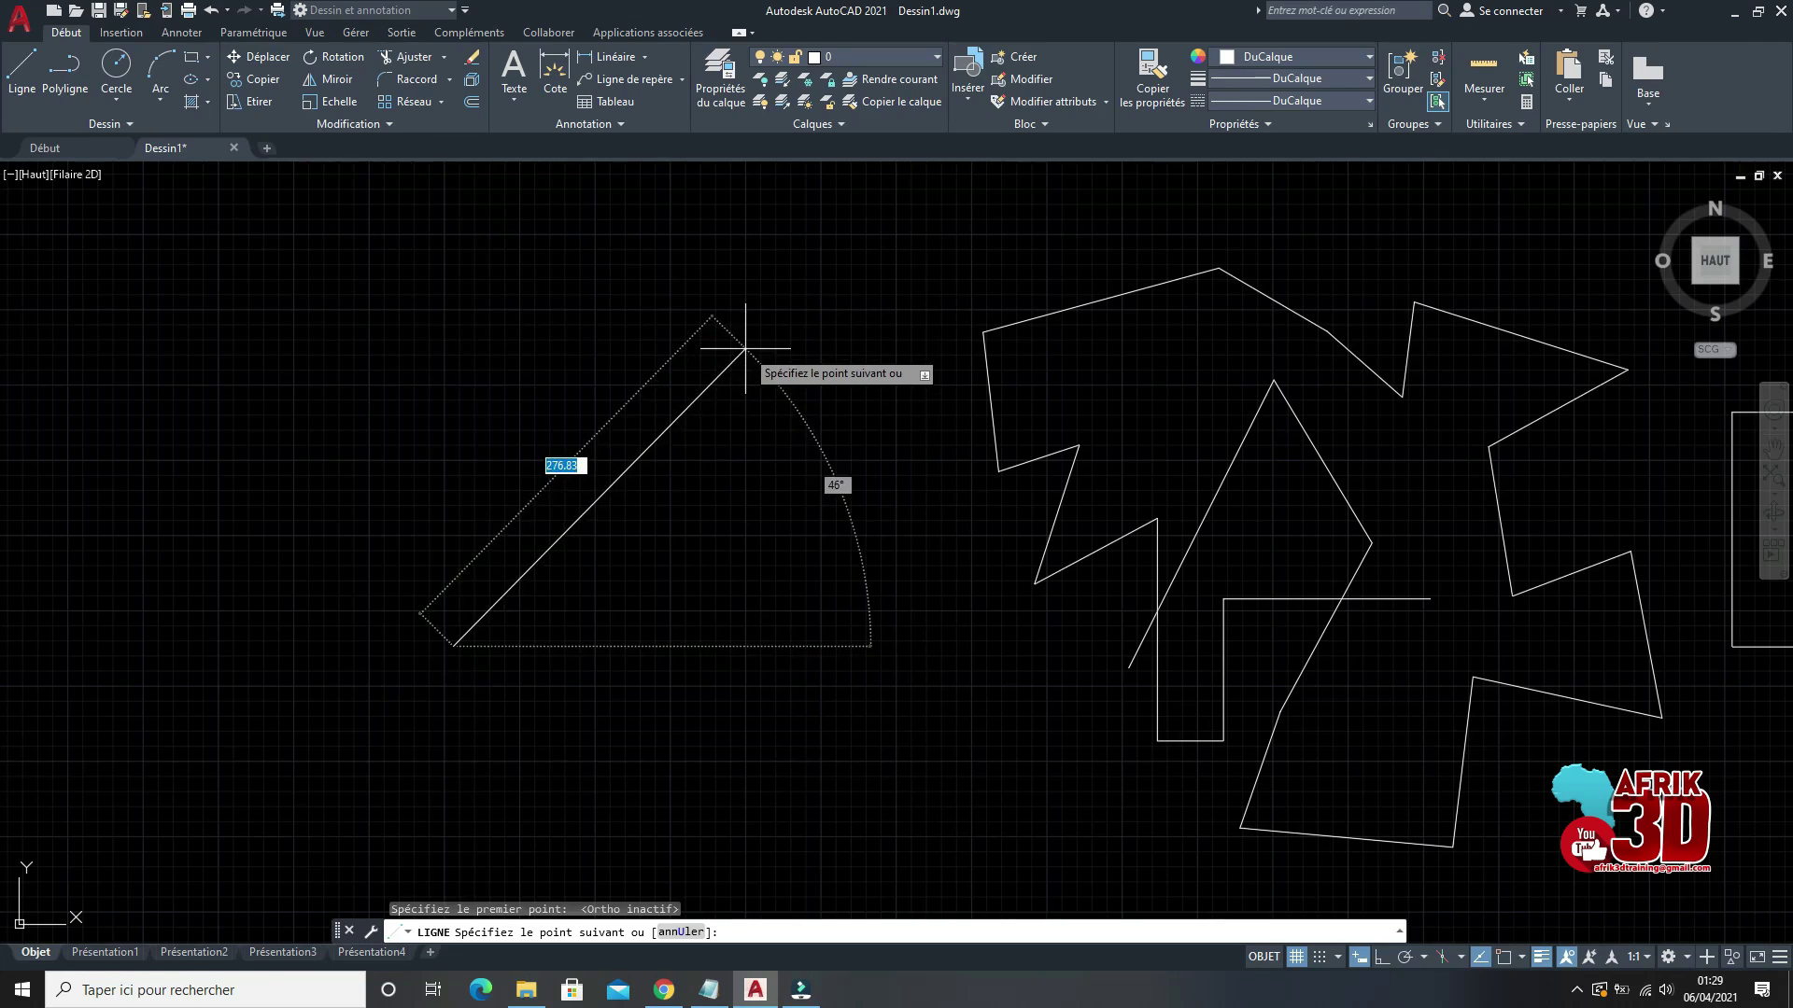
pyautogui.write('200')
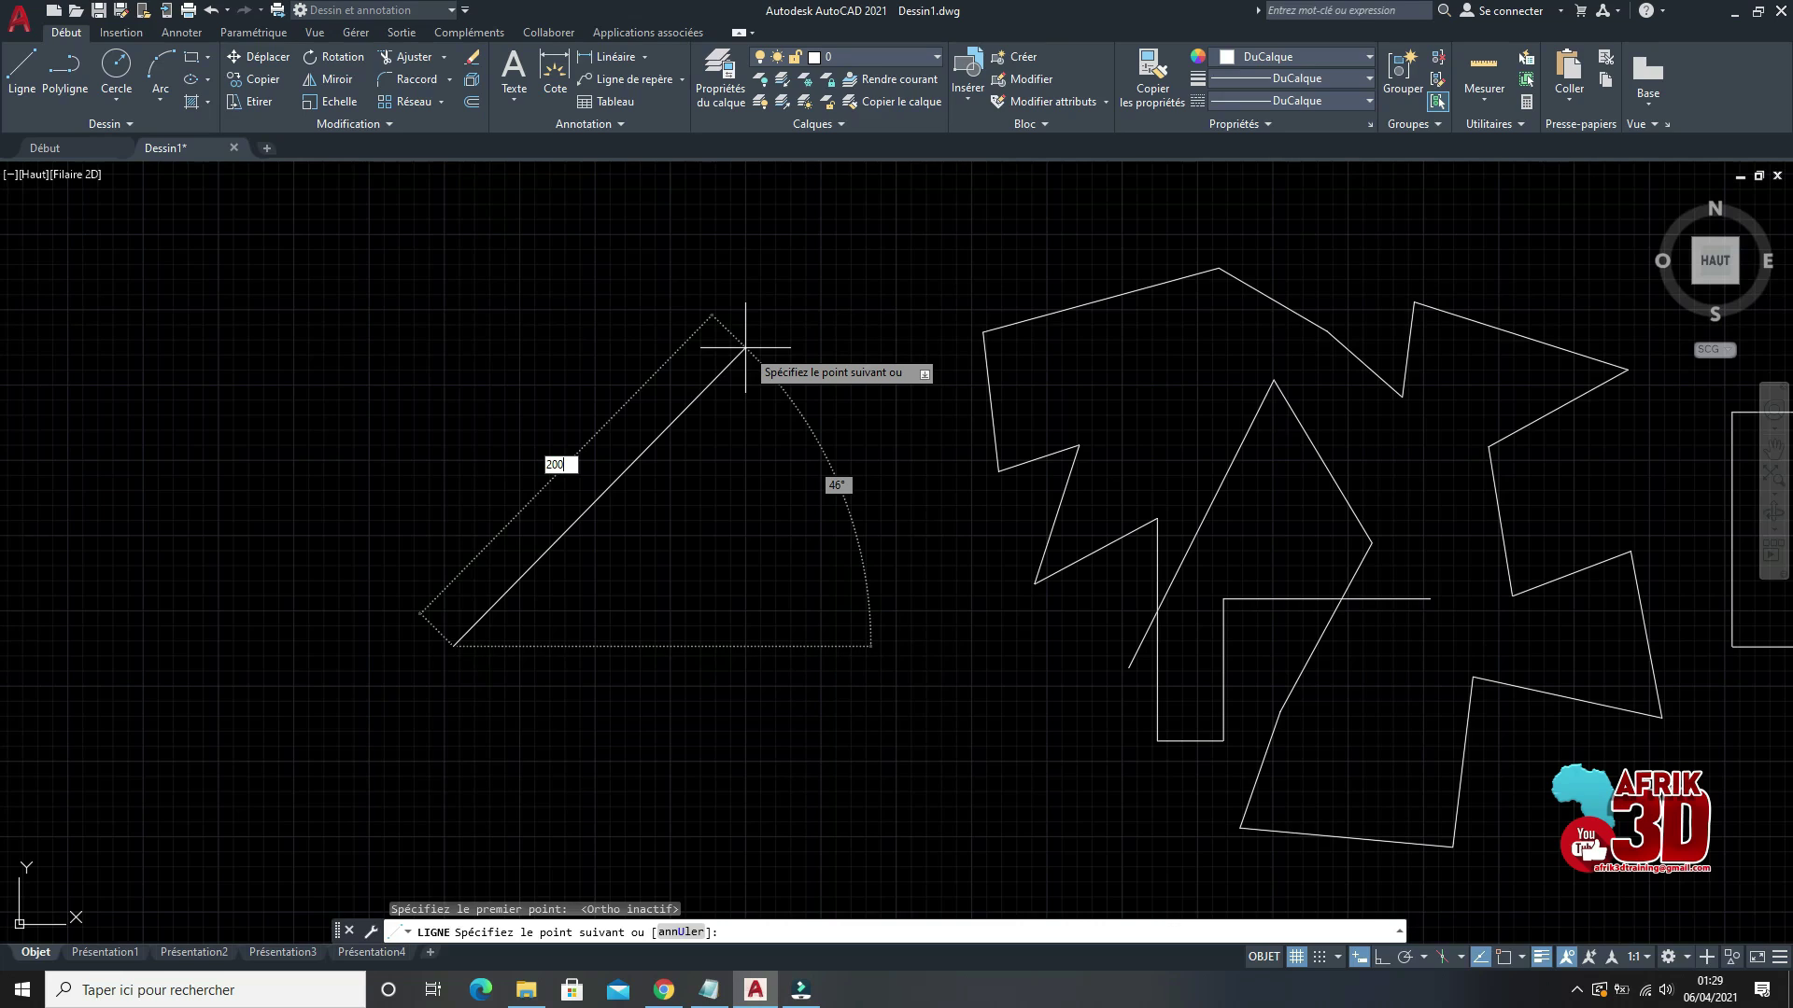
pyautogui.press('Tab')
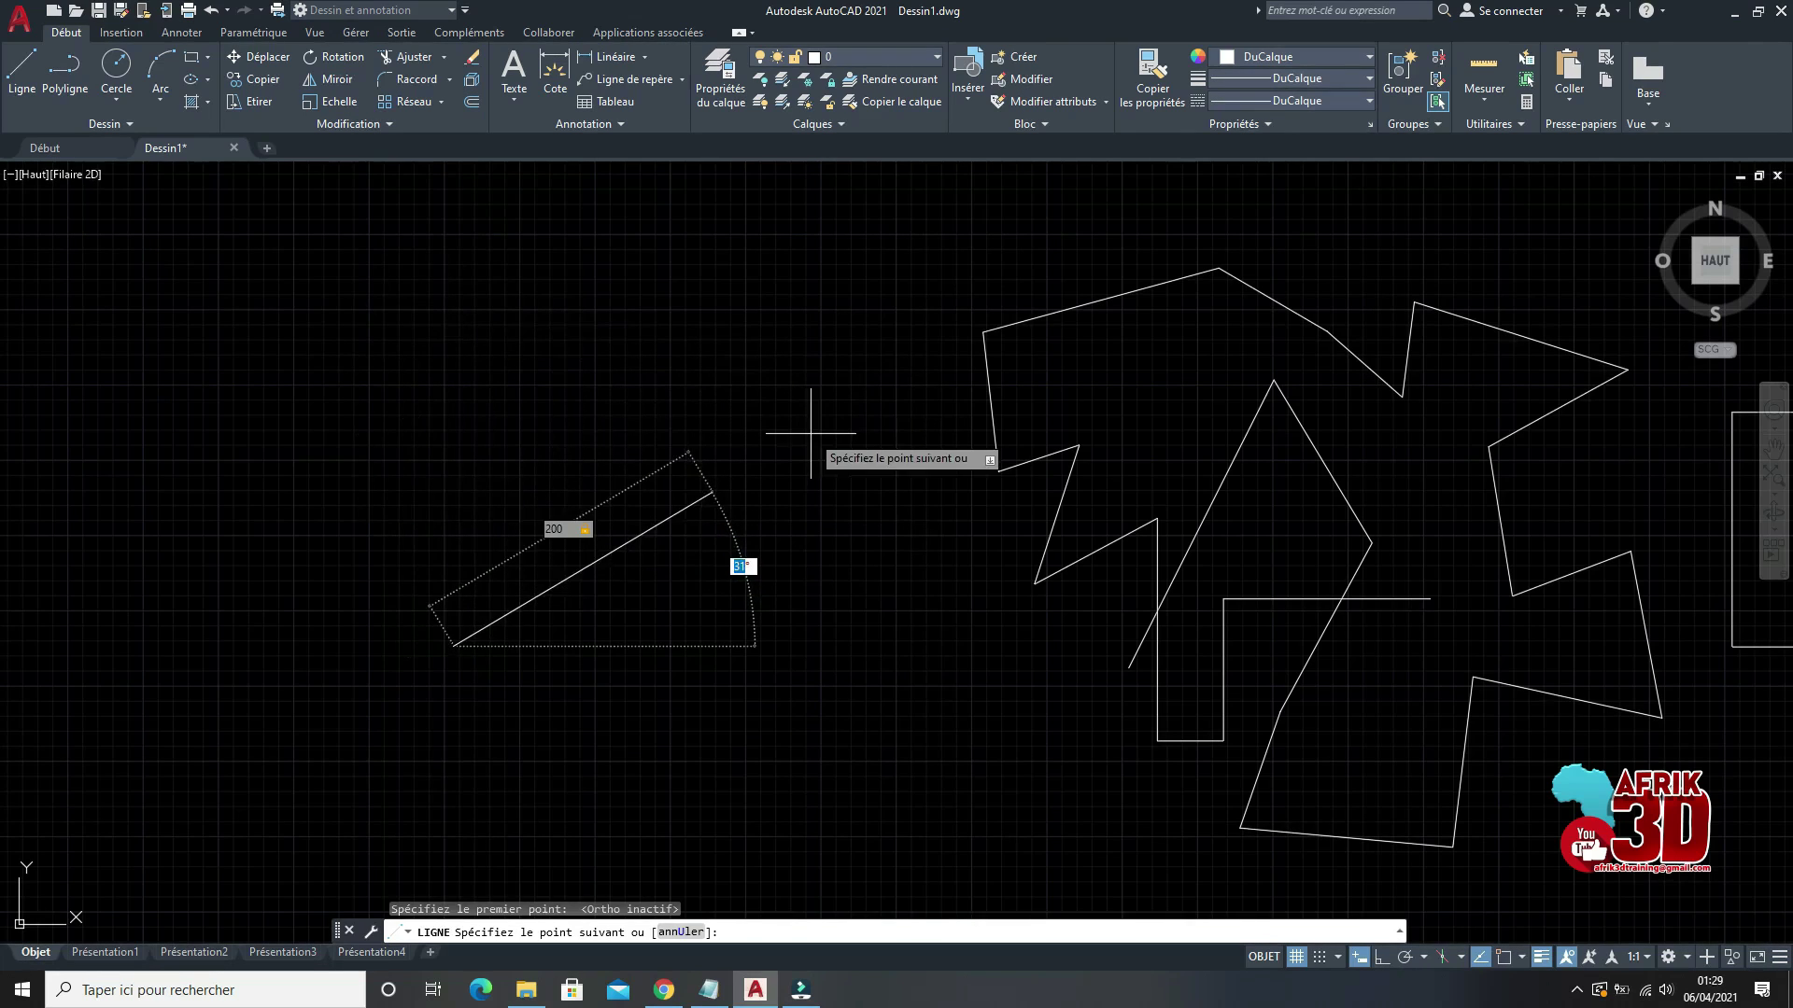
pyautogui.write('4')
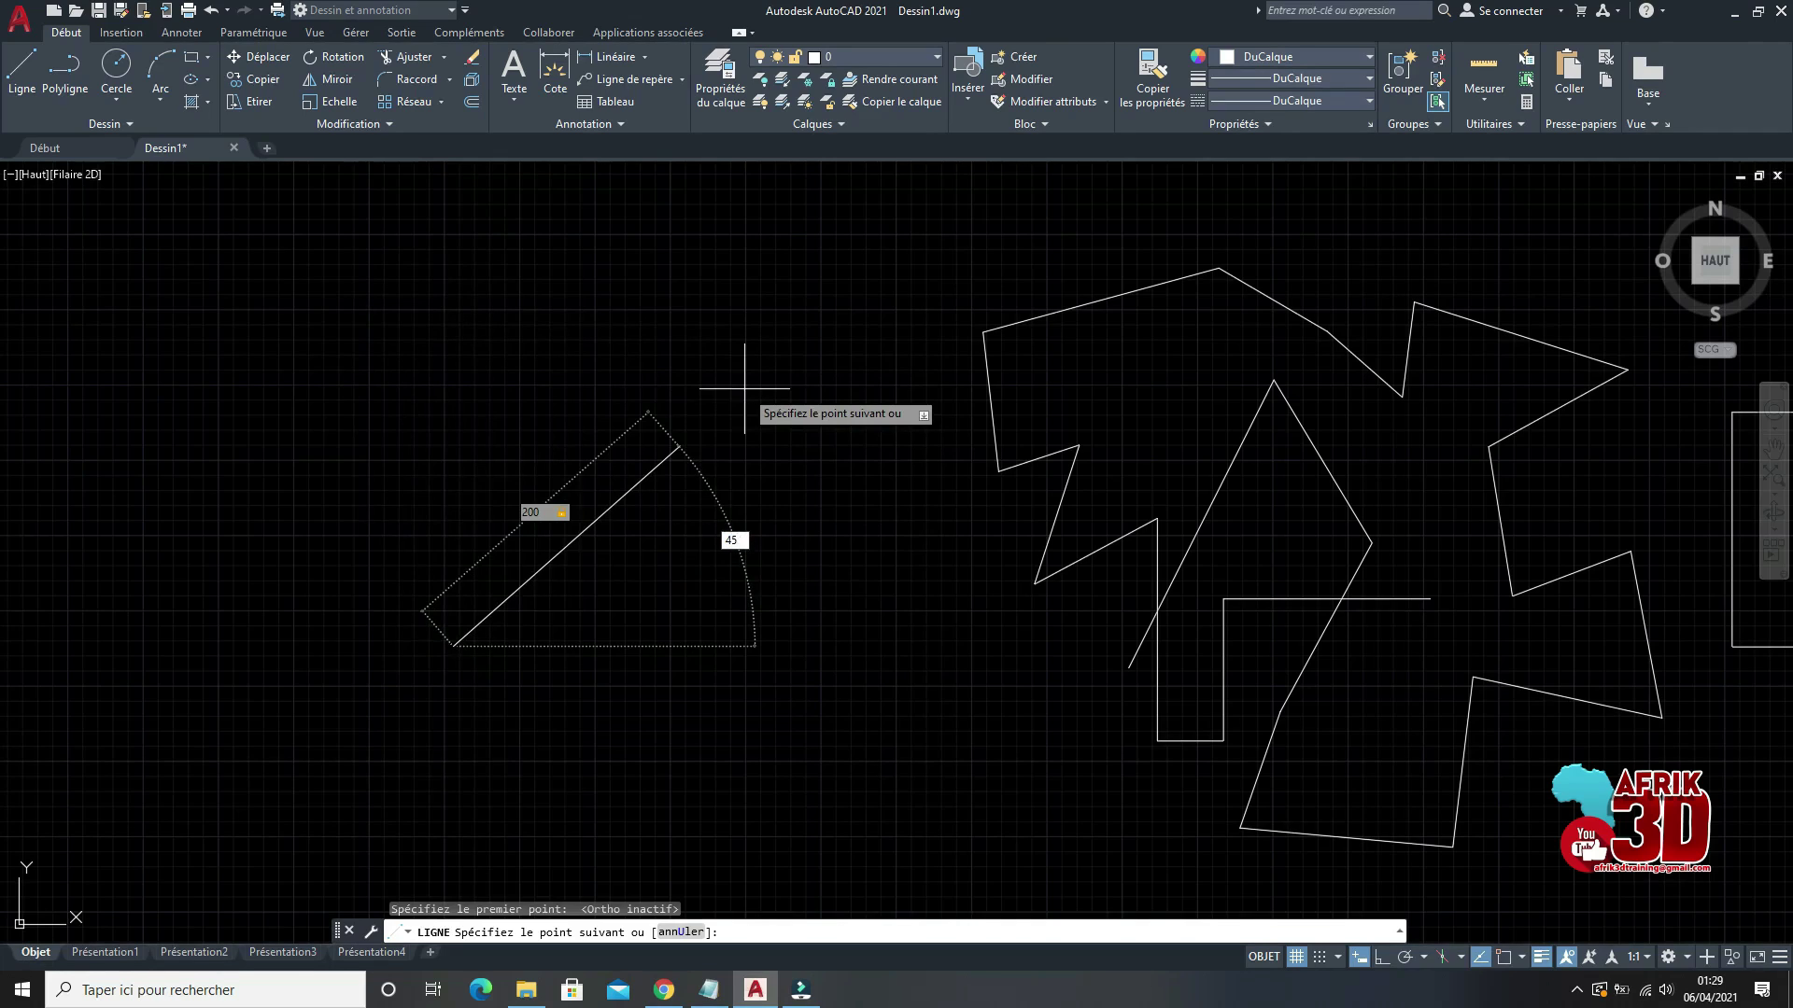
pyautogui.write('5')
pyautogui.press('Return')
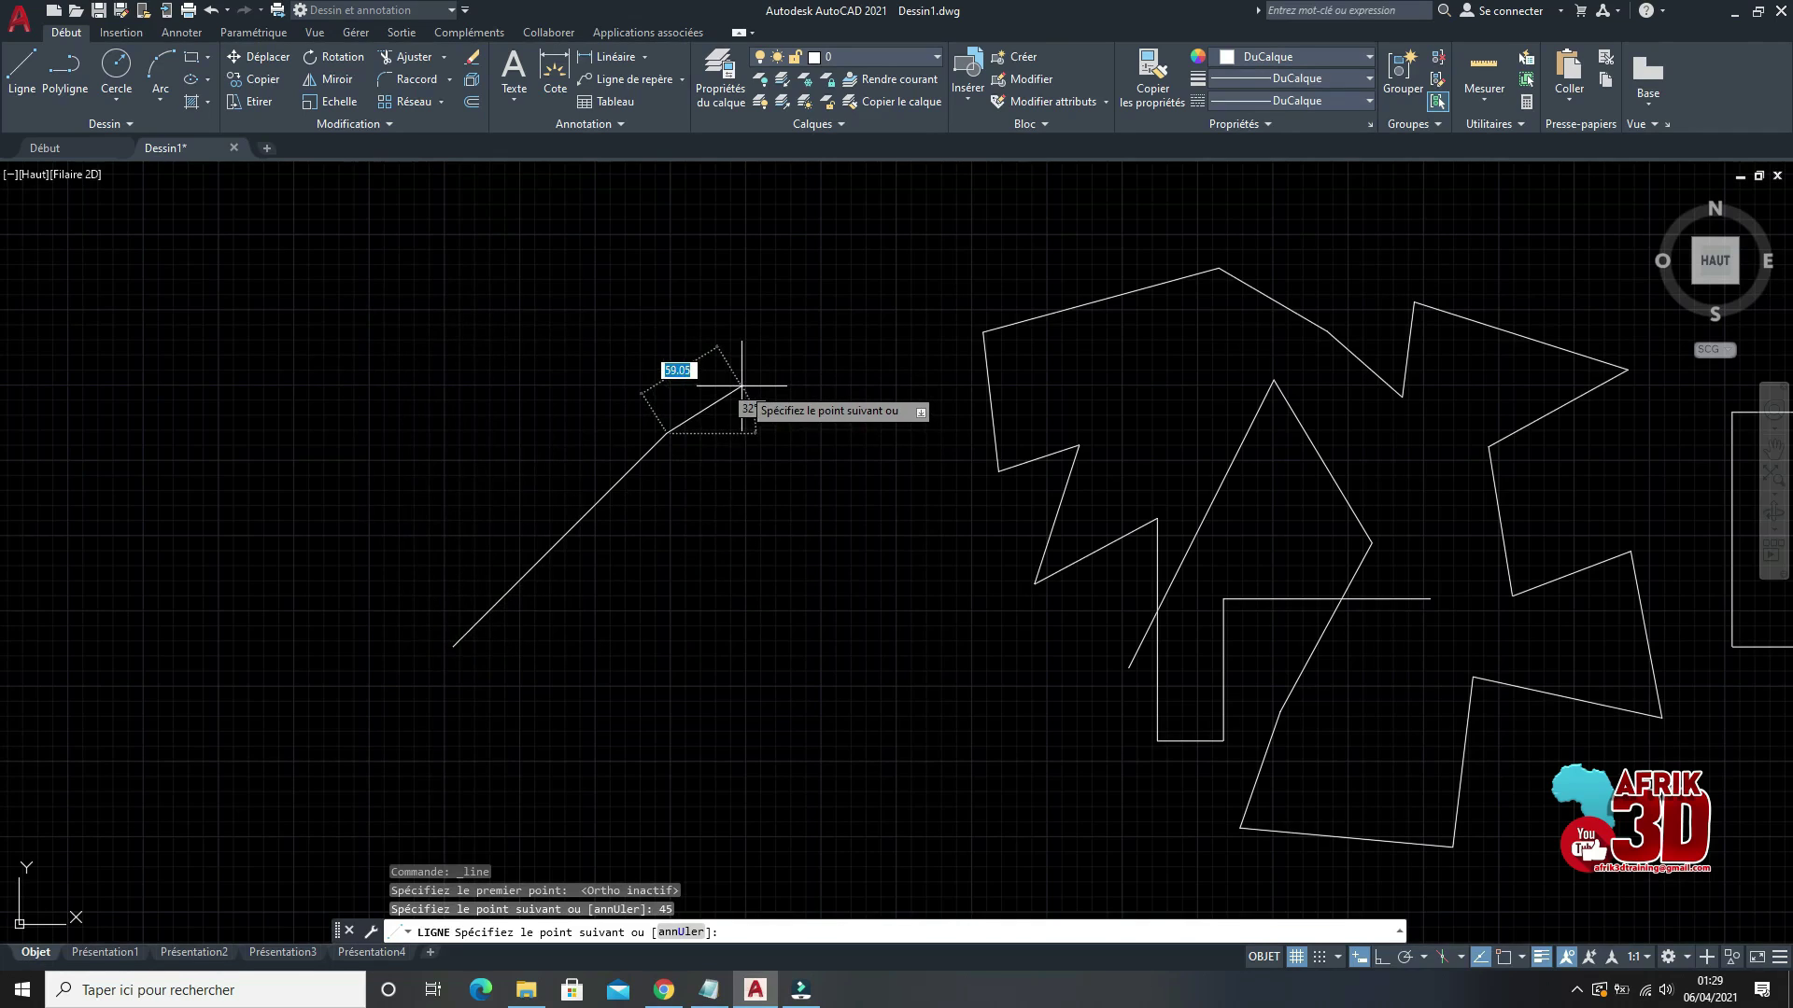
pyautogui.press('Return')
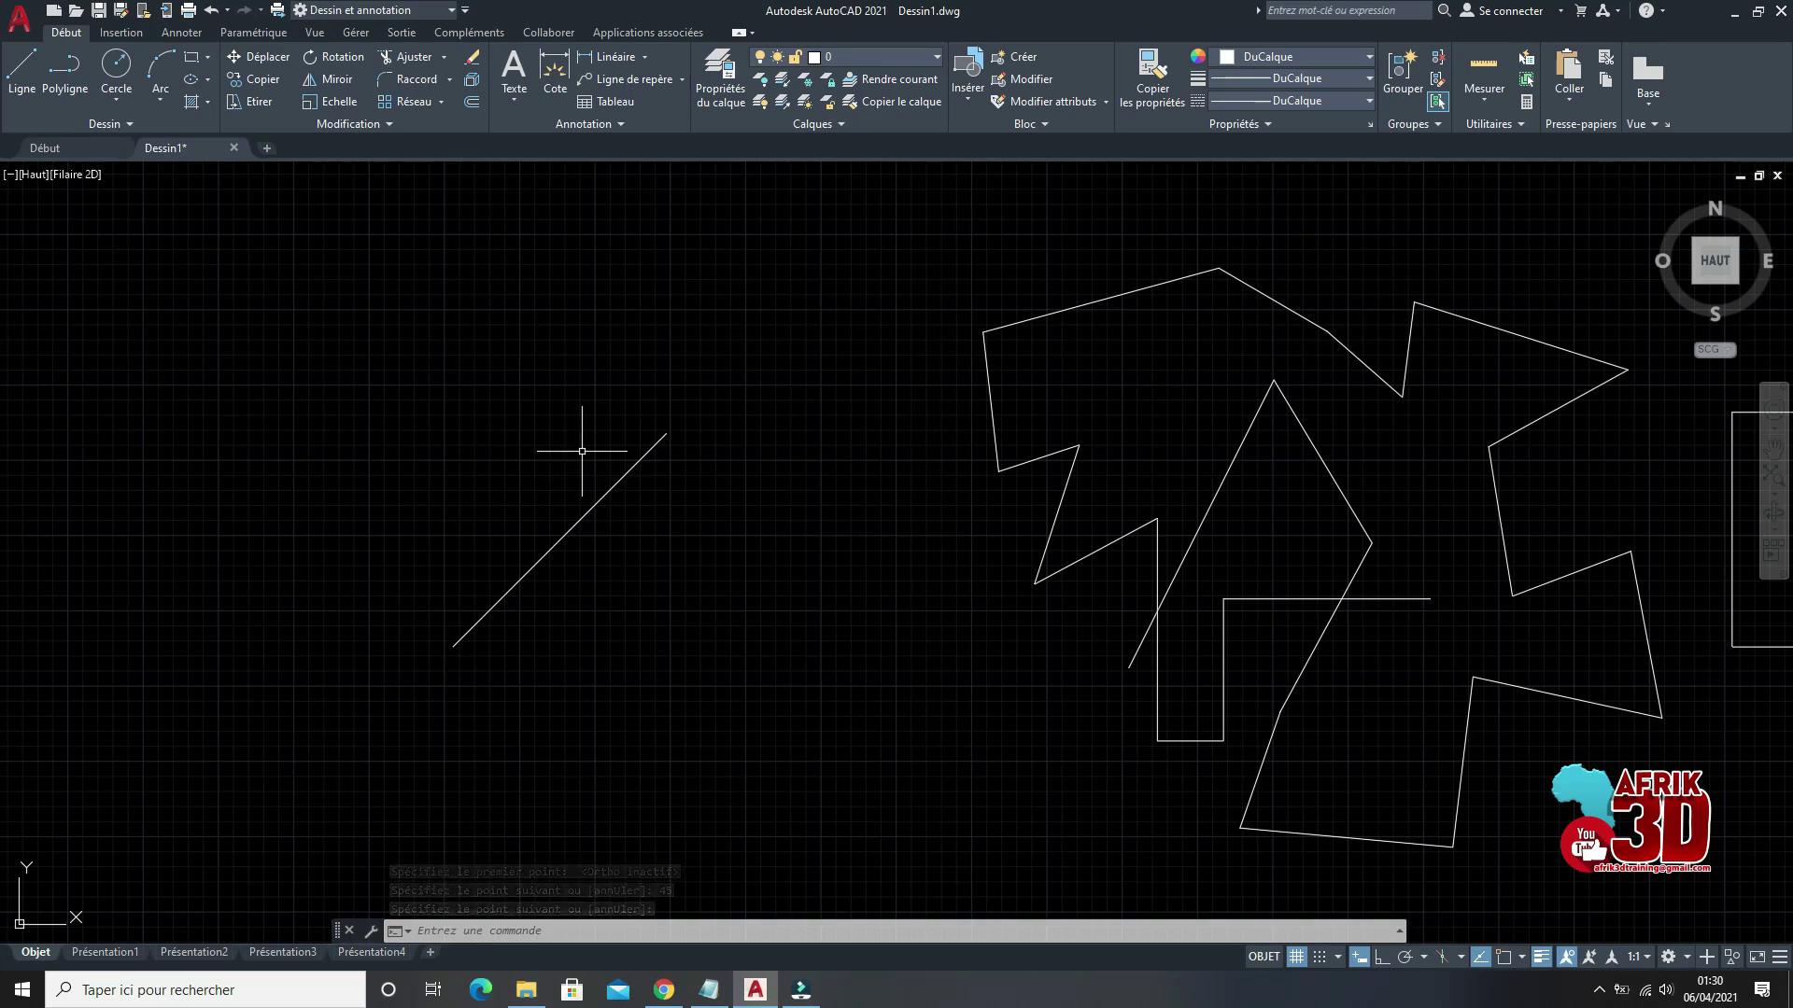
pyautogui.scroll(2, 620, 484)
# Step: With Ortho and Osnap on, draw a 500-unit horizontal line from the diagonal's end, then erase it
pyautogui.click(23, 86)
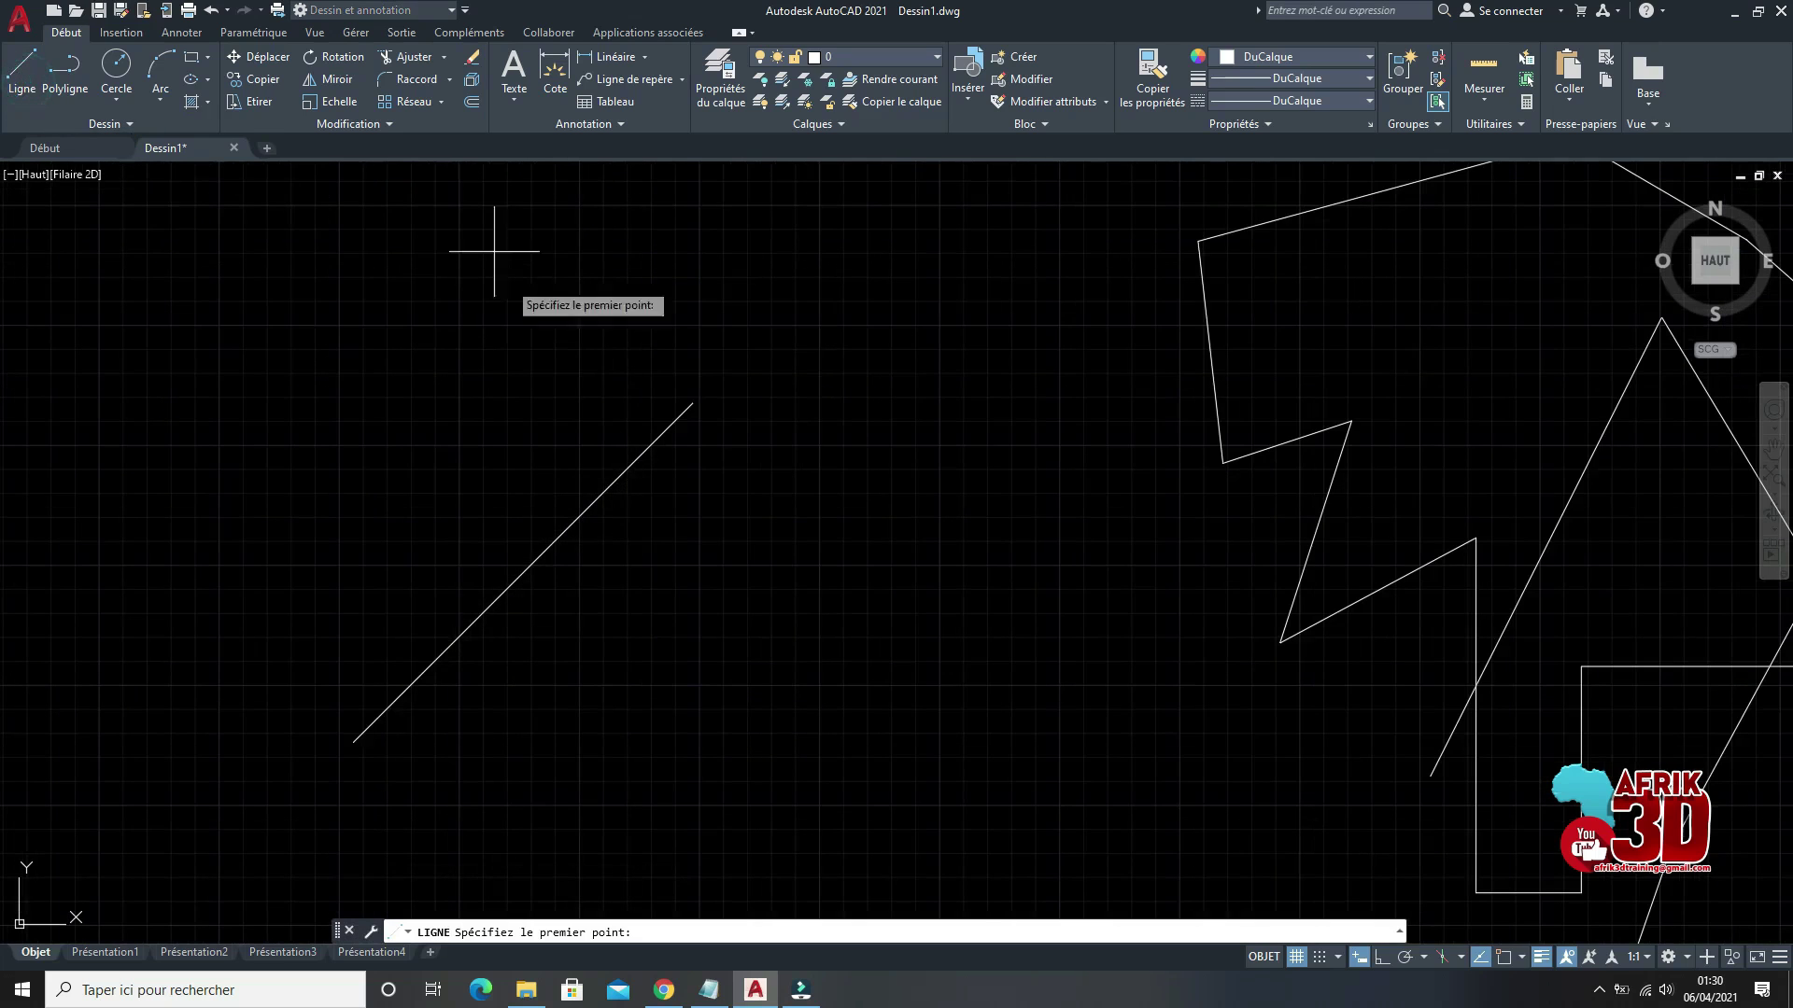
pyautogui.click(1385, 955)
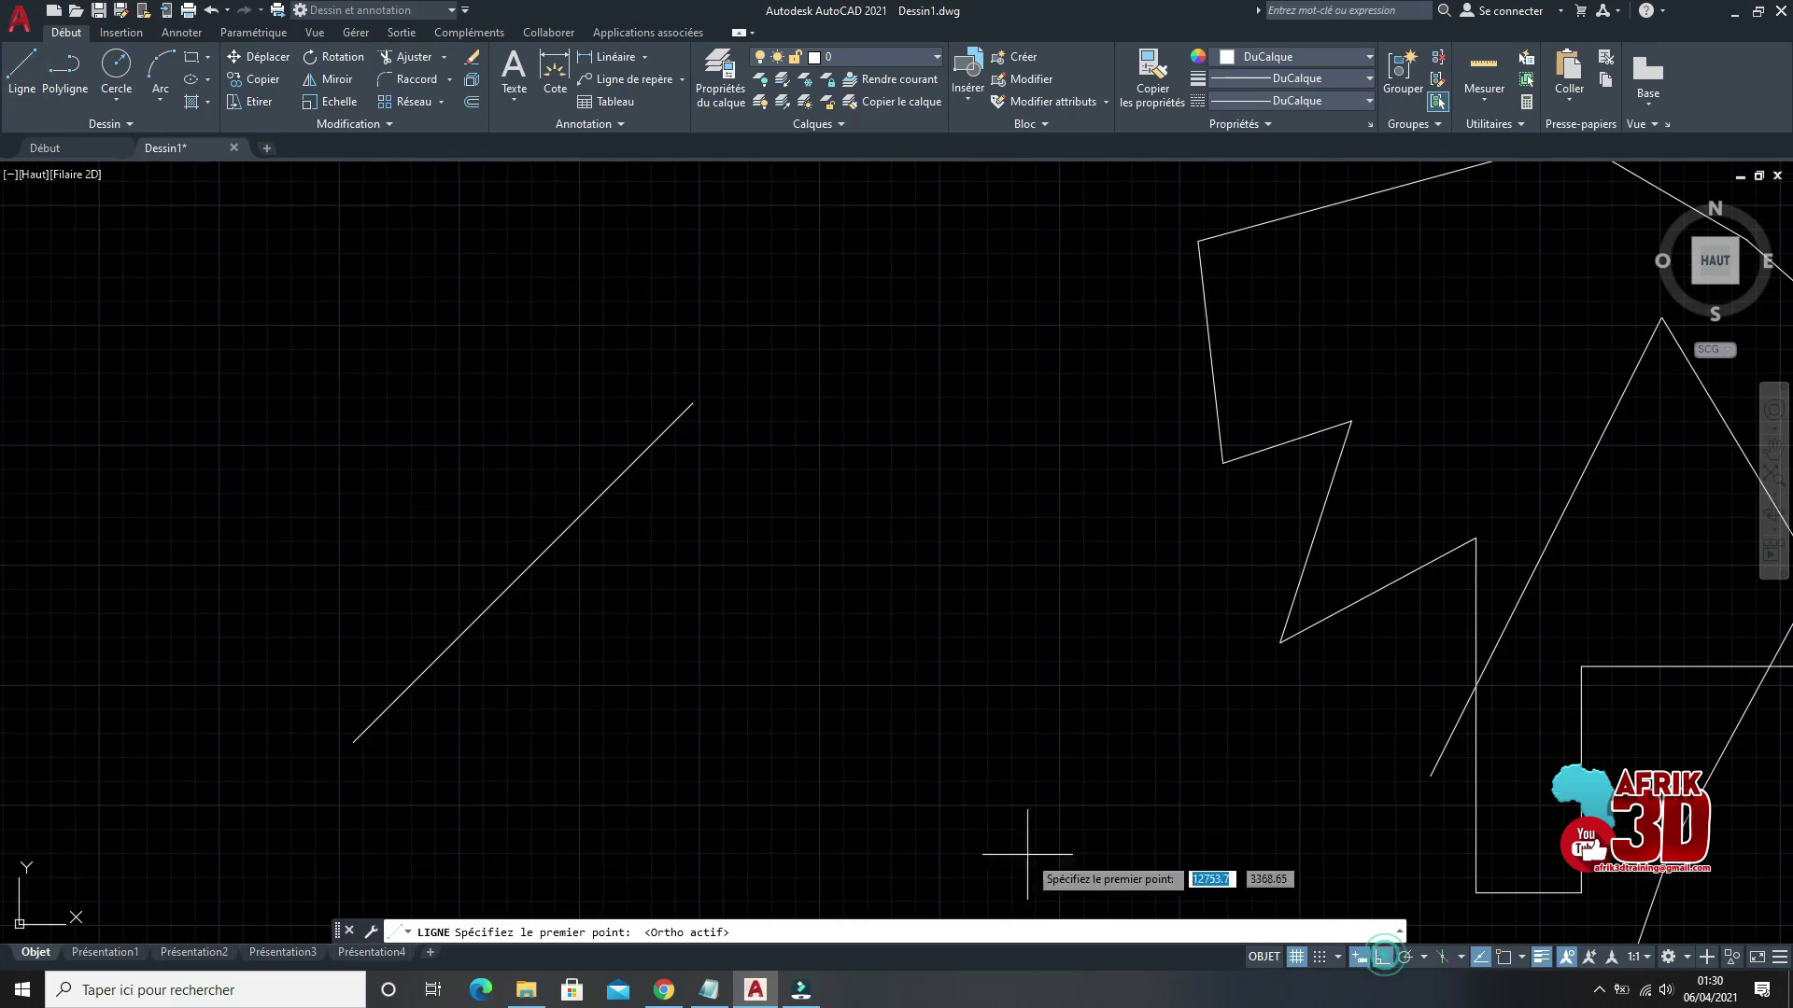
pyautogui.click(1499, 958)
pyautogui.click(355, 742)
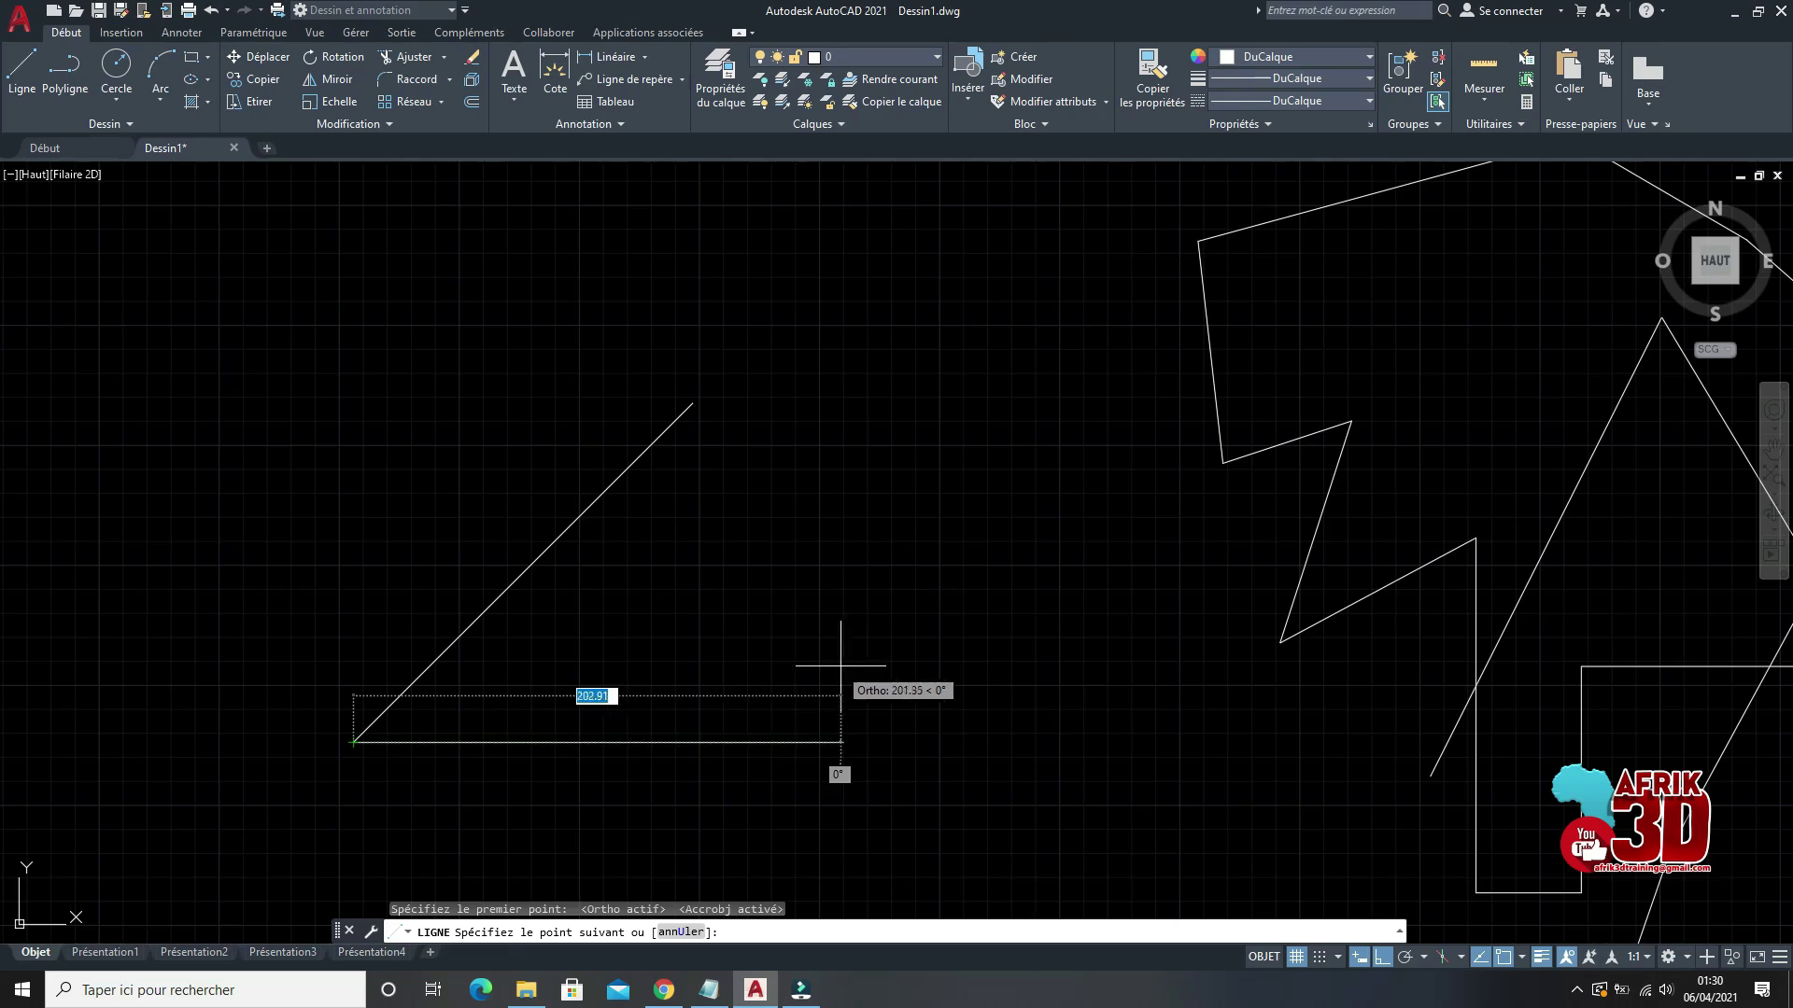
pyautogui.write('500')
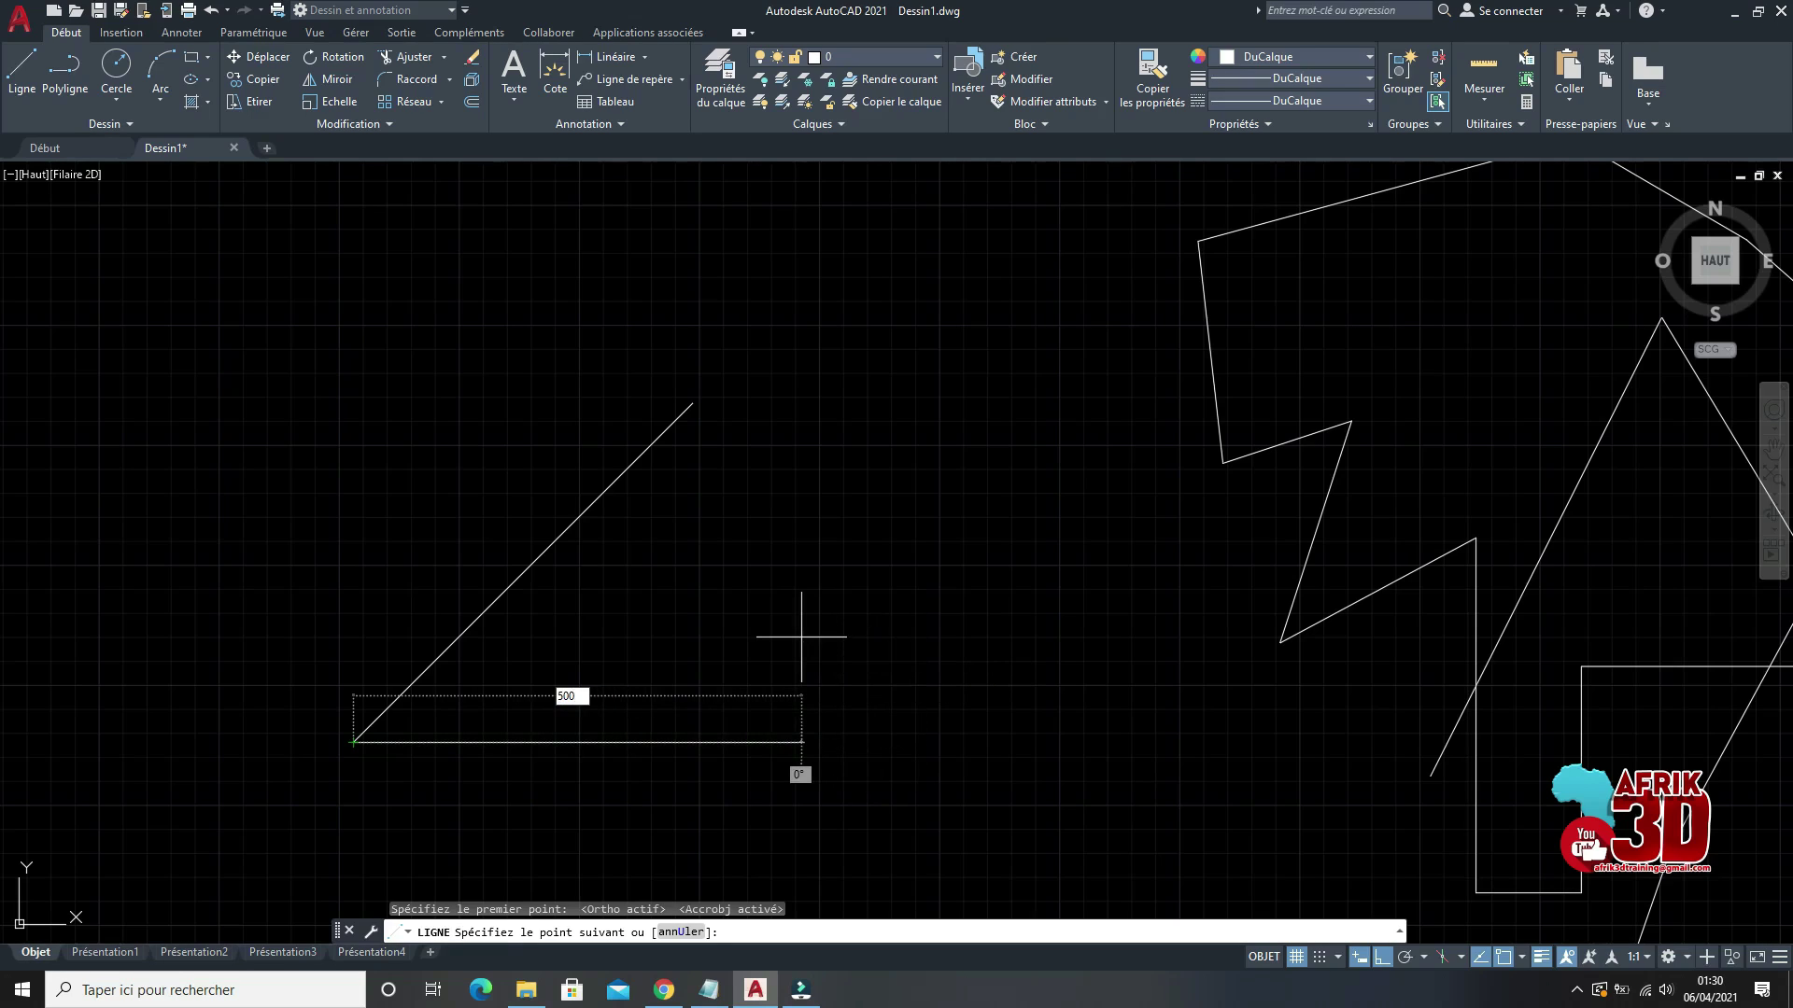
pyautogui.press('Return')
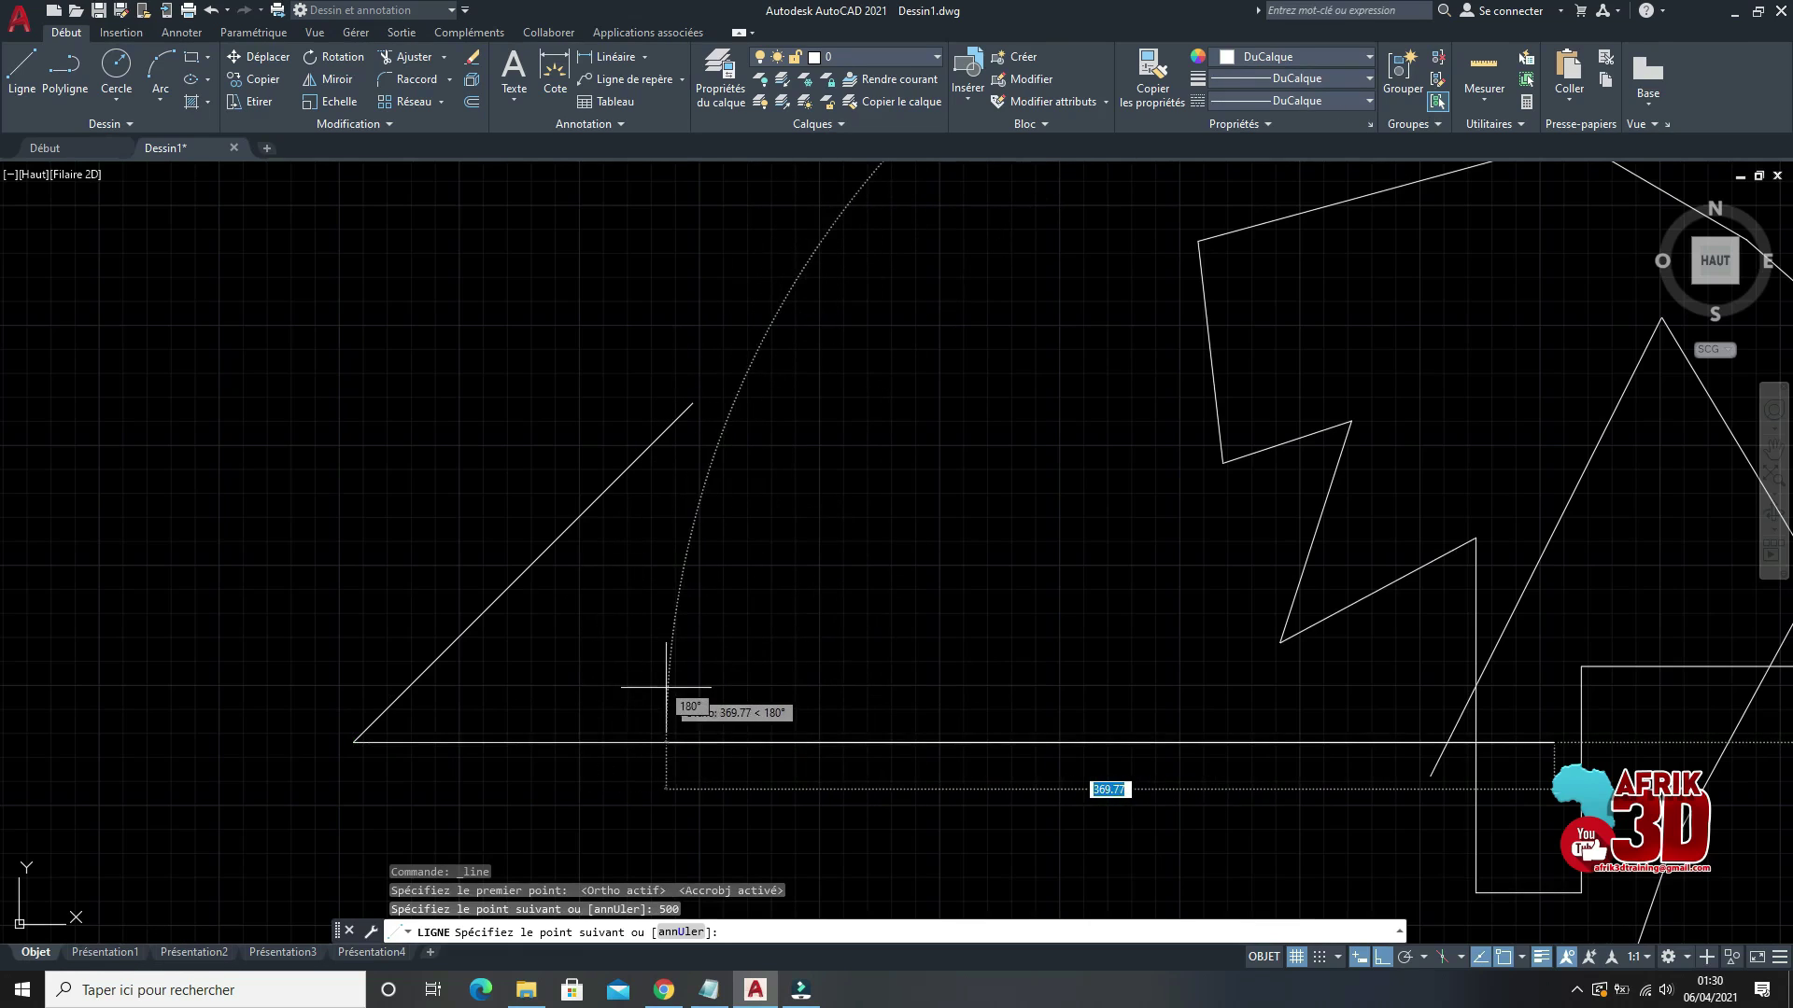
pyautogui.press('Escape')
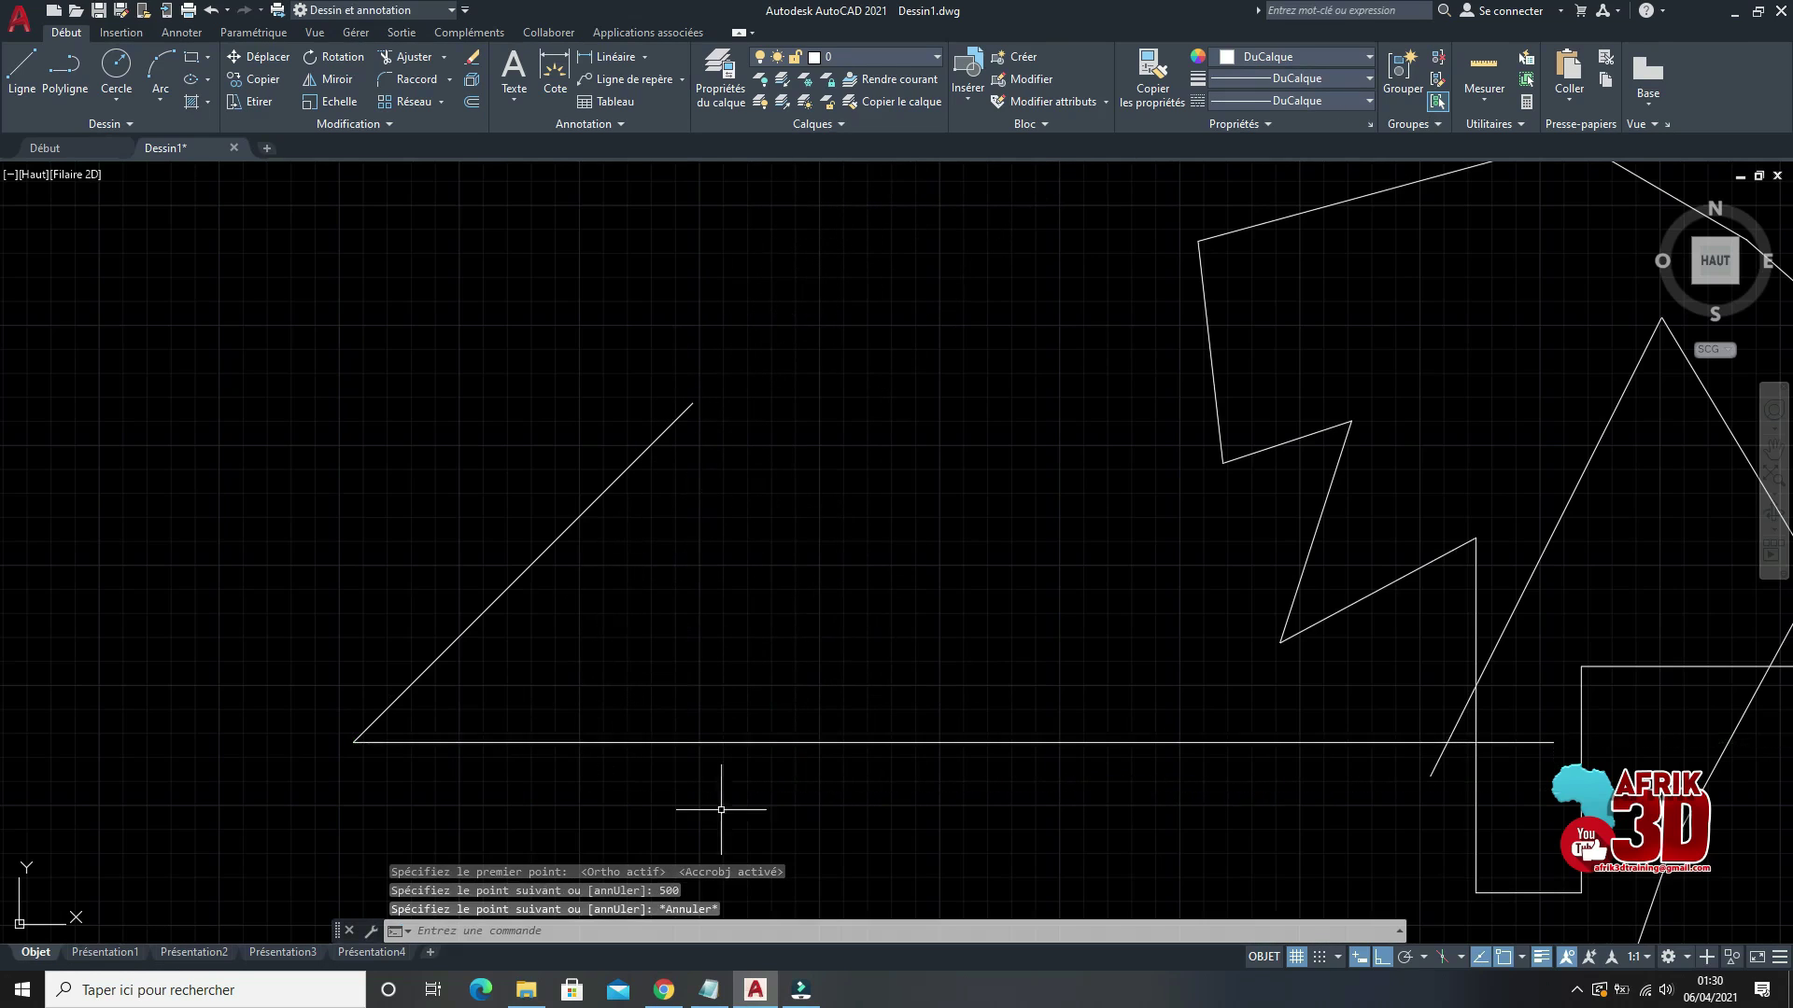
pyautogui.click(812, 743)
pyautogui.click(784, 672)
pyautogui.rightClick(800, 609)
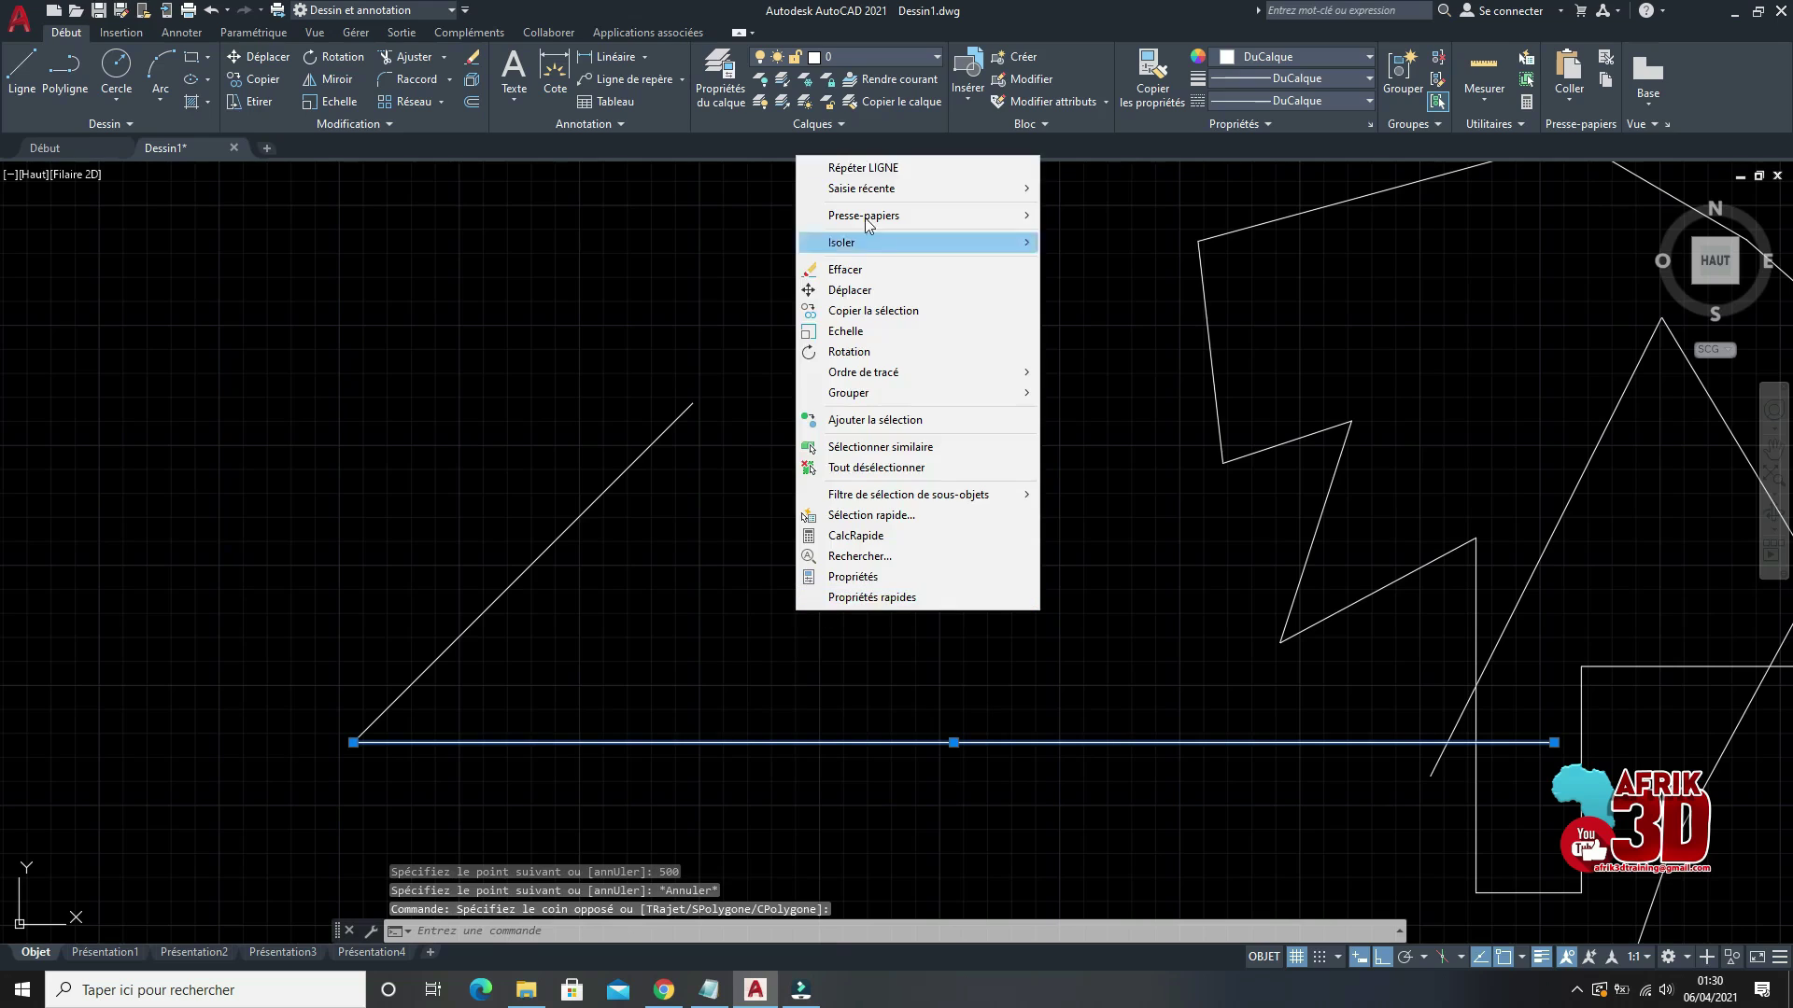
pyautogui.click(845, 269)
# Step: Redraw the horizontal line from the diagonal's lower endpoint with length 200
pyautogui.click(22, 70)
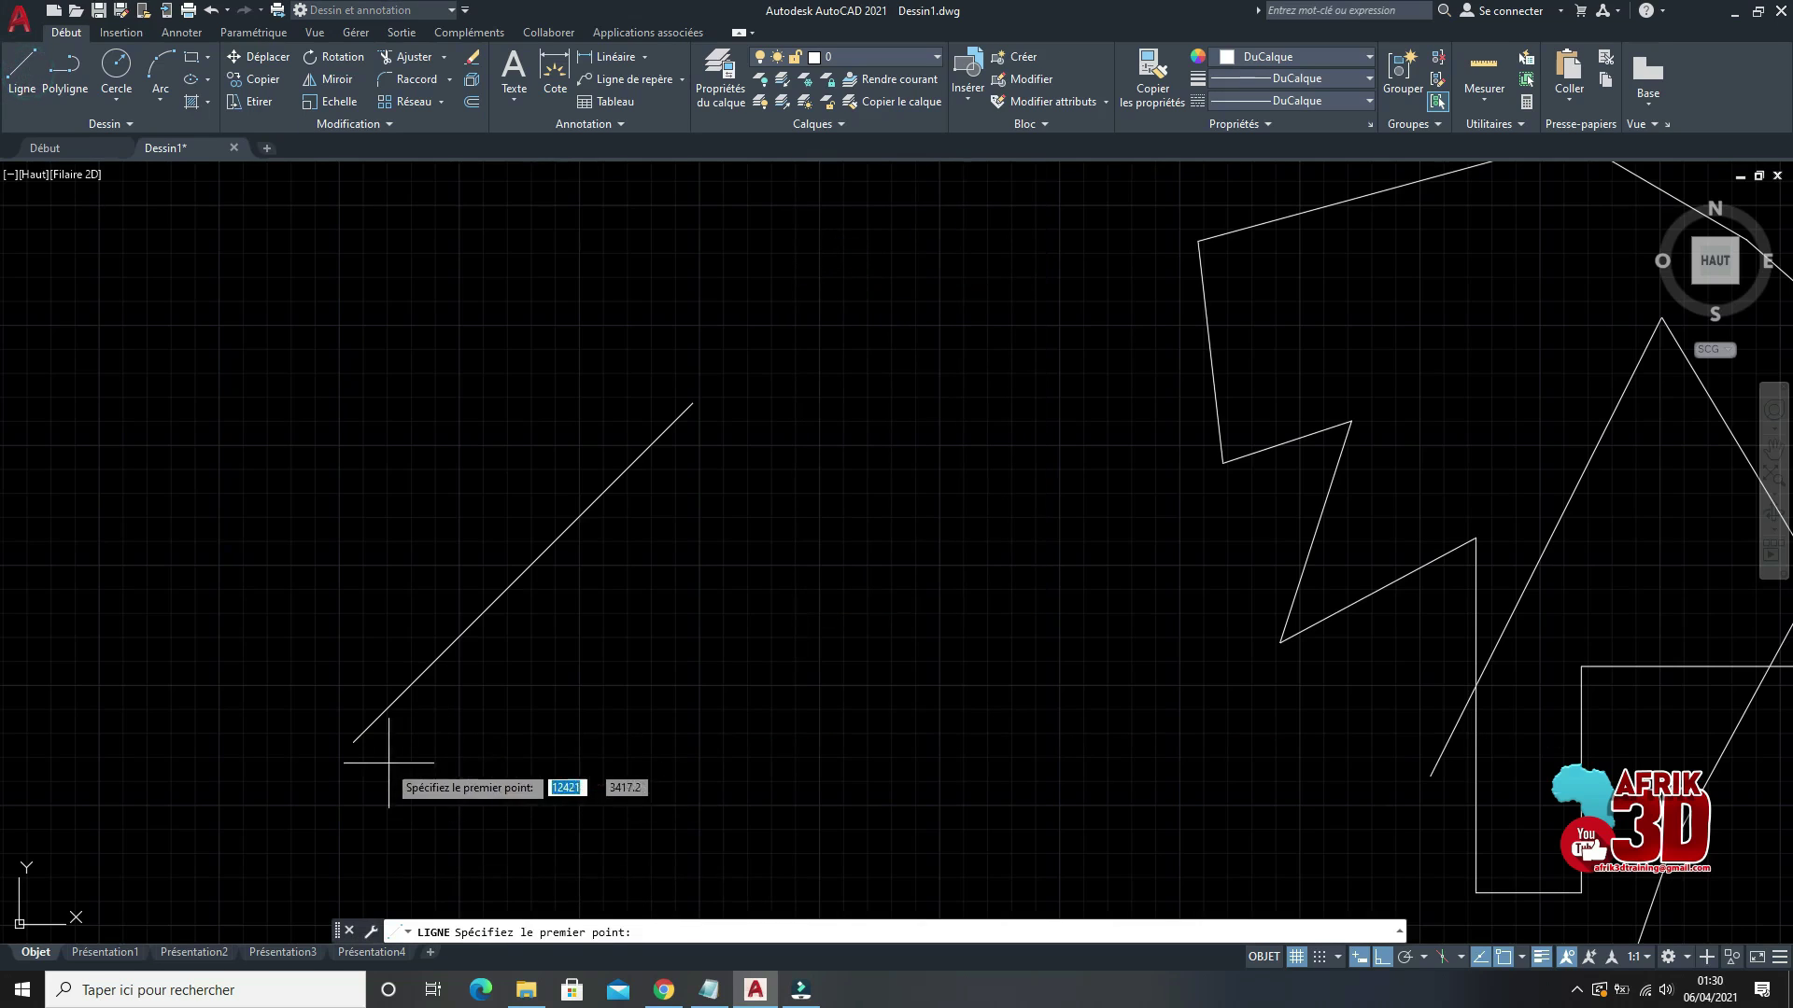
pyautogui.click(354, 741)
pyautogui.write('2')
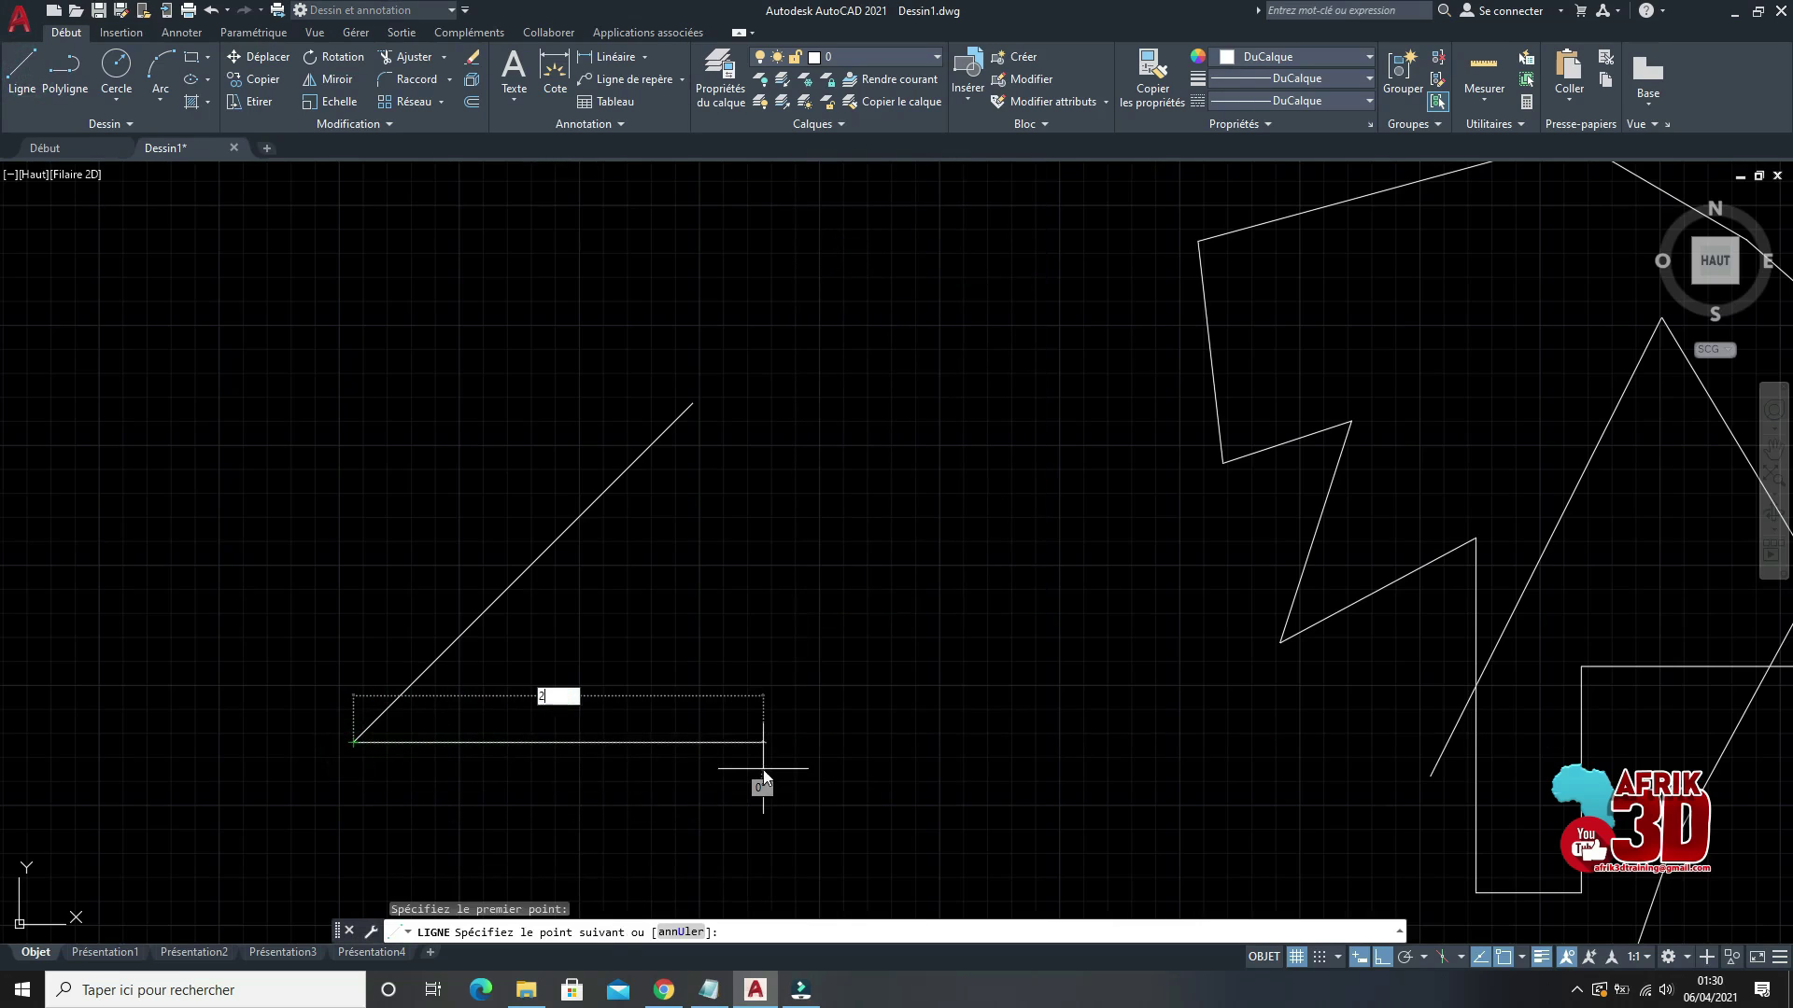
pyautogui.write('00')
pyautogui.press('Return')
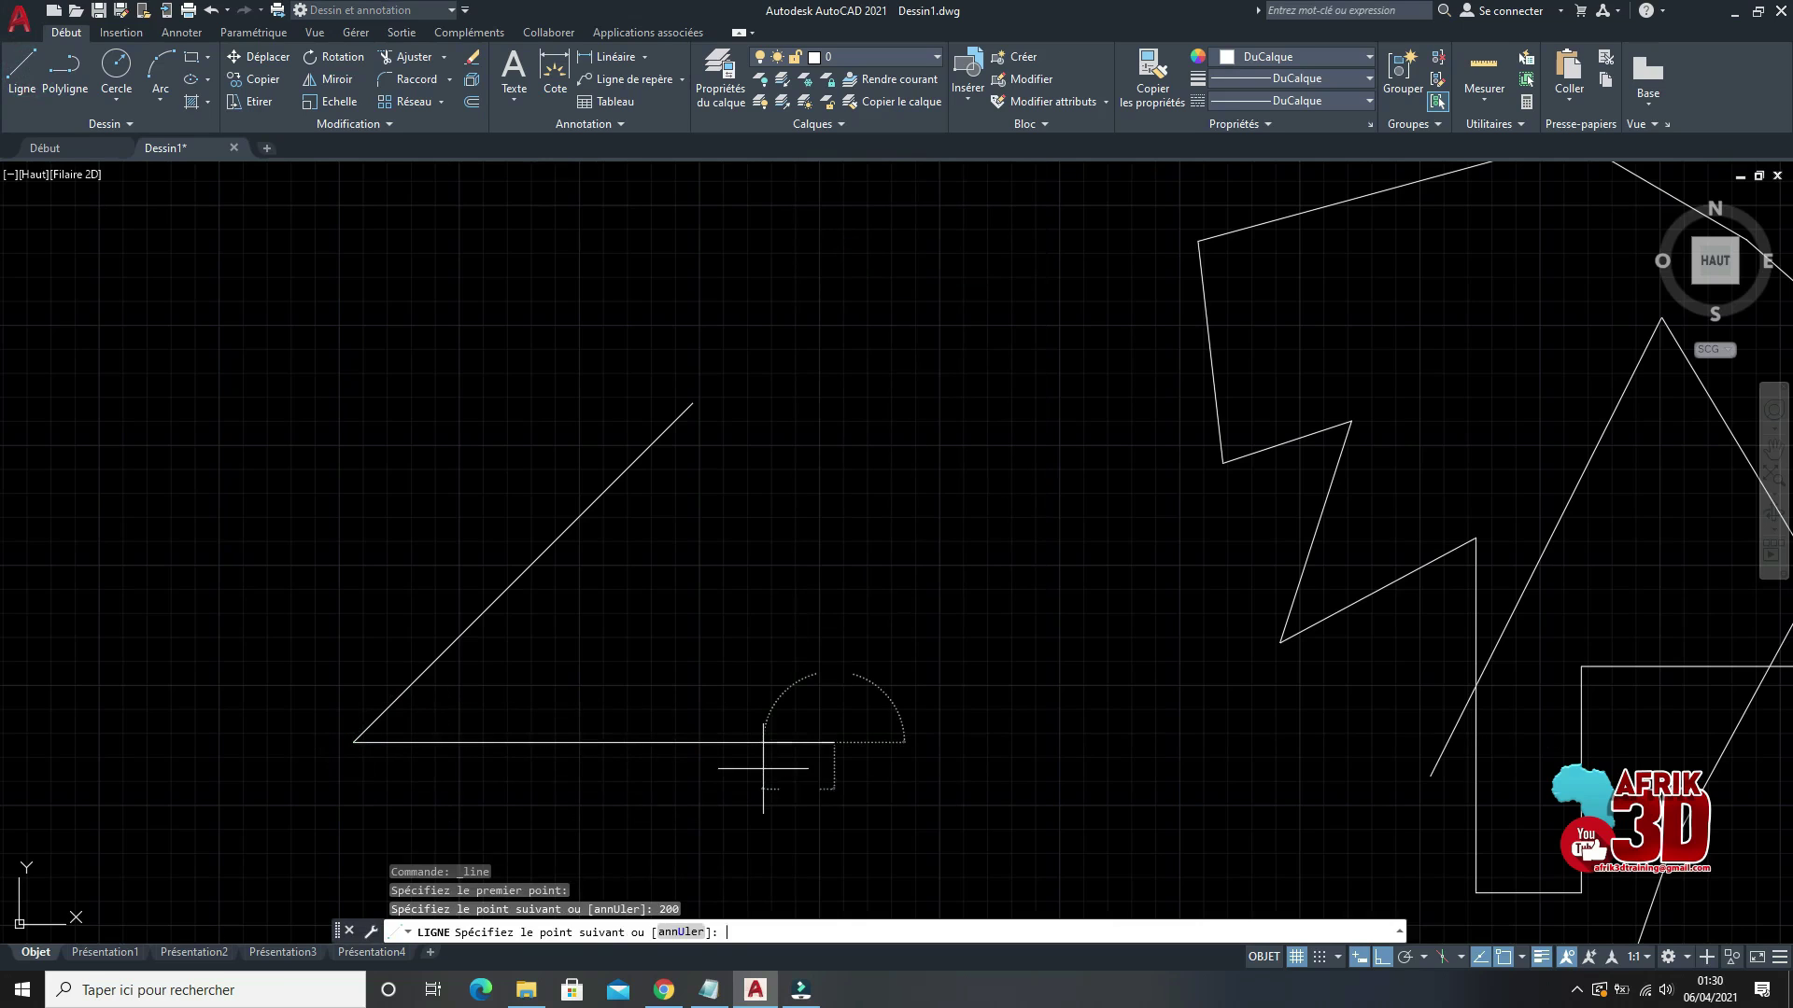
pyautogui.press('Return')
pyautogui.scroll(-3, 660, 560)
pyautogui.scroll(2, 640, 588)
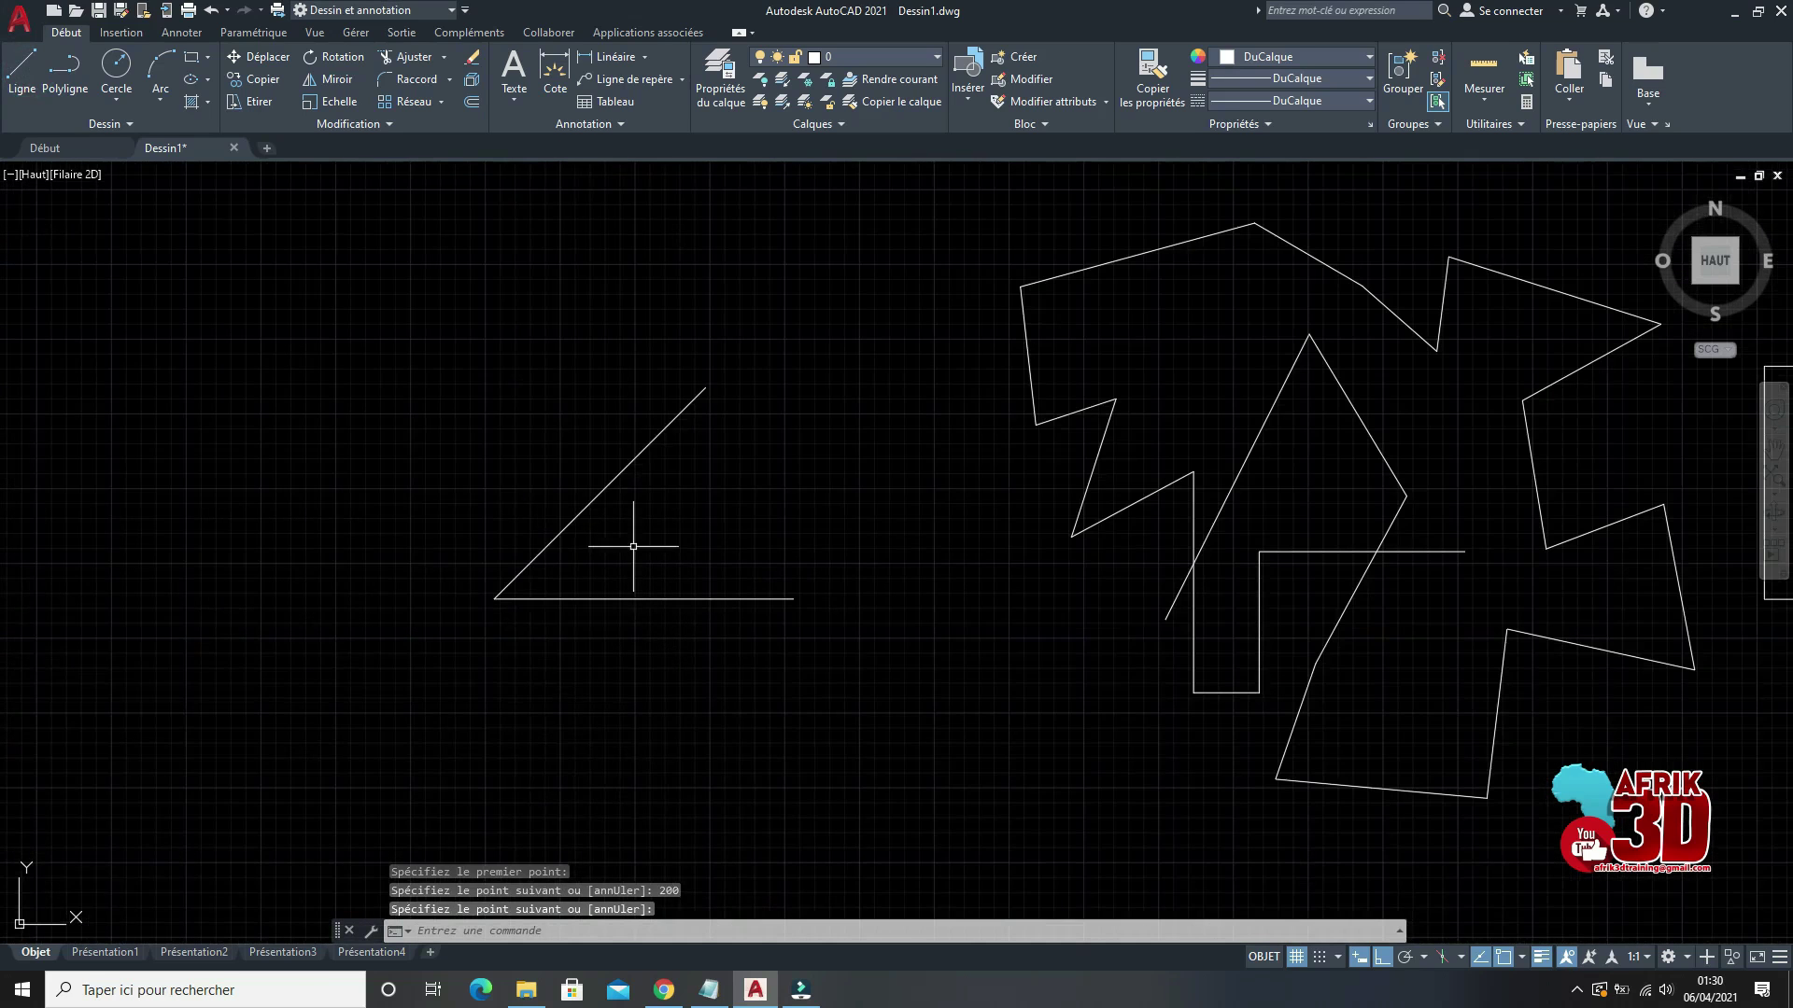
pyautogui.scroll(4, 632, 473)
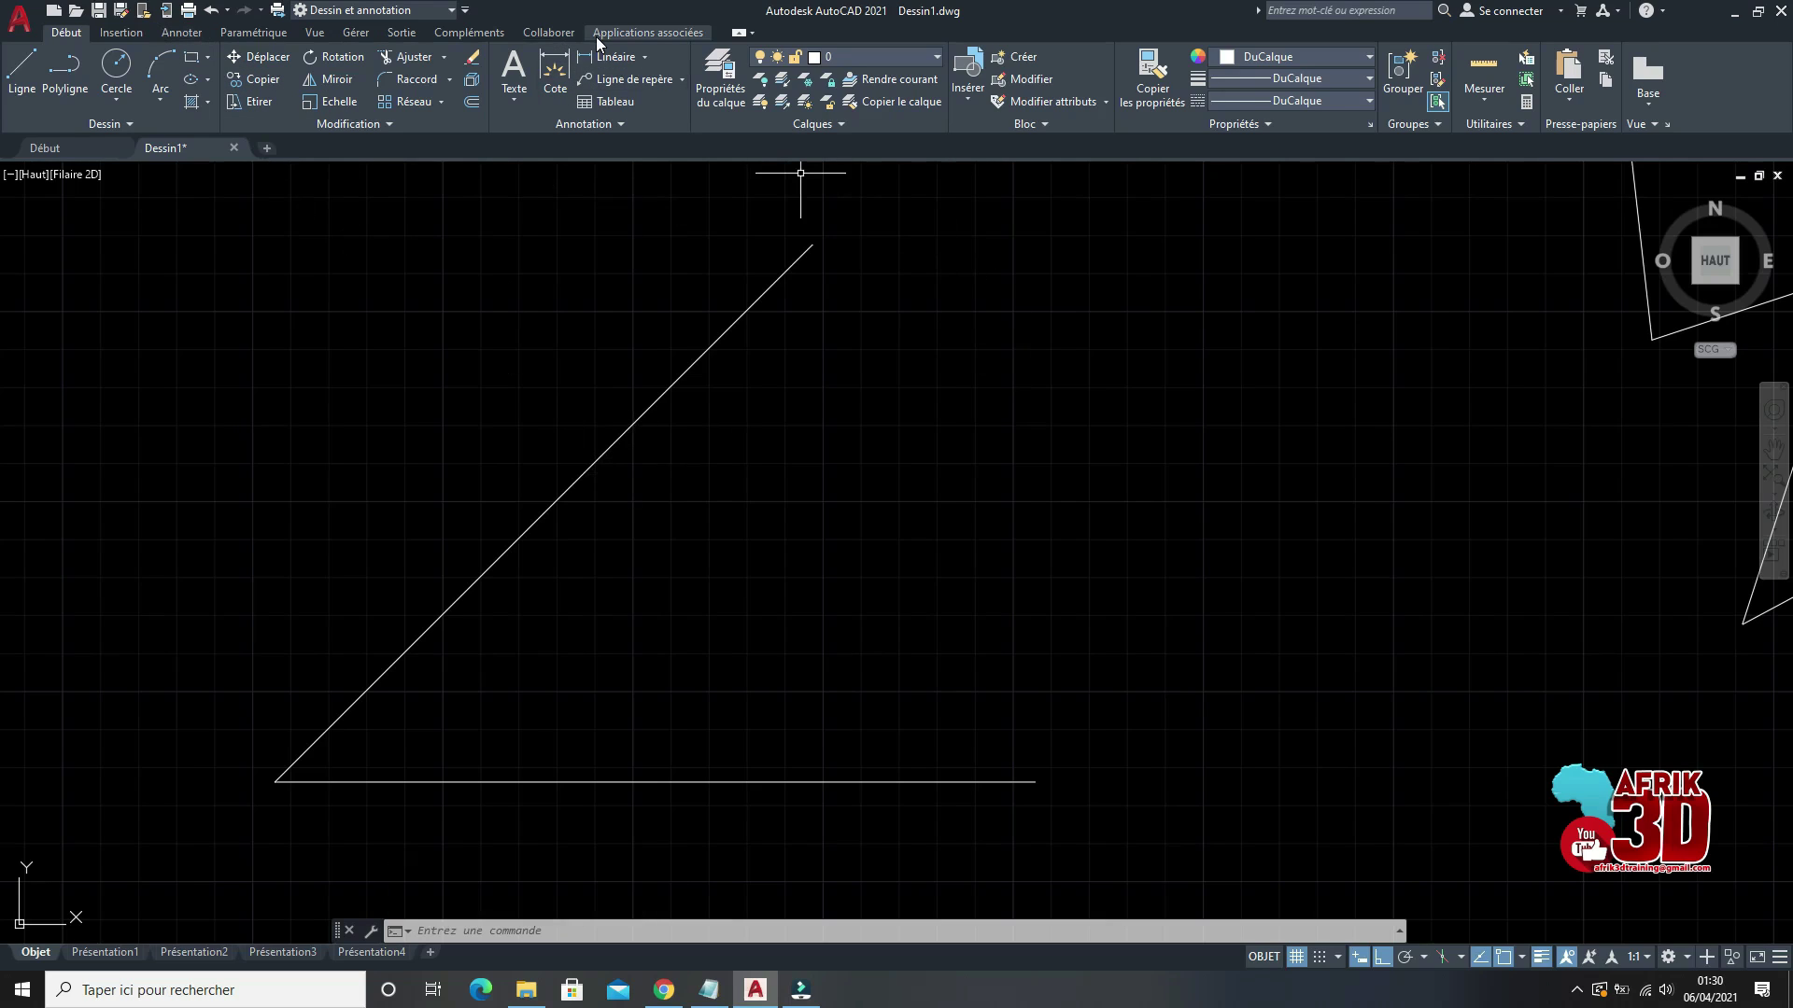
# Step: Show the menu bar and add a 45° angular dimension between the diagonal and horizontal lines
pyautogui.click(465, 9)
pyautogui.click(542, 445)
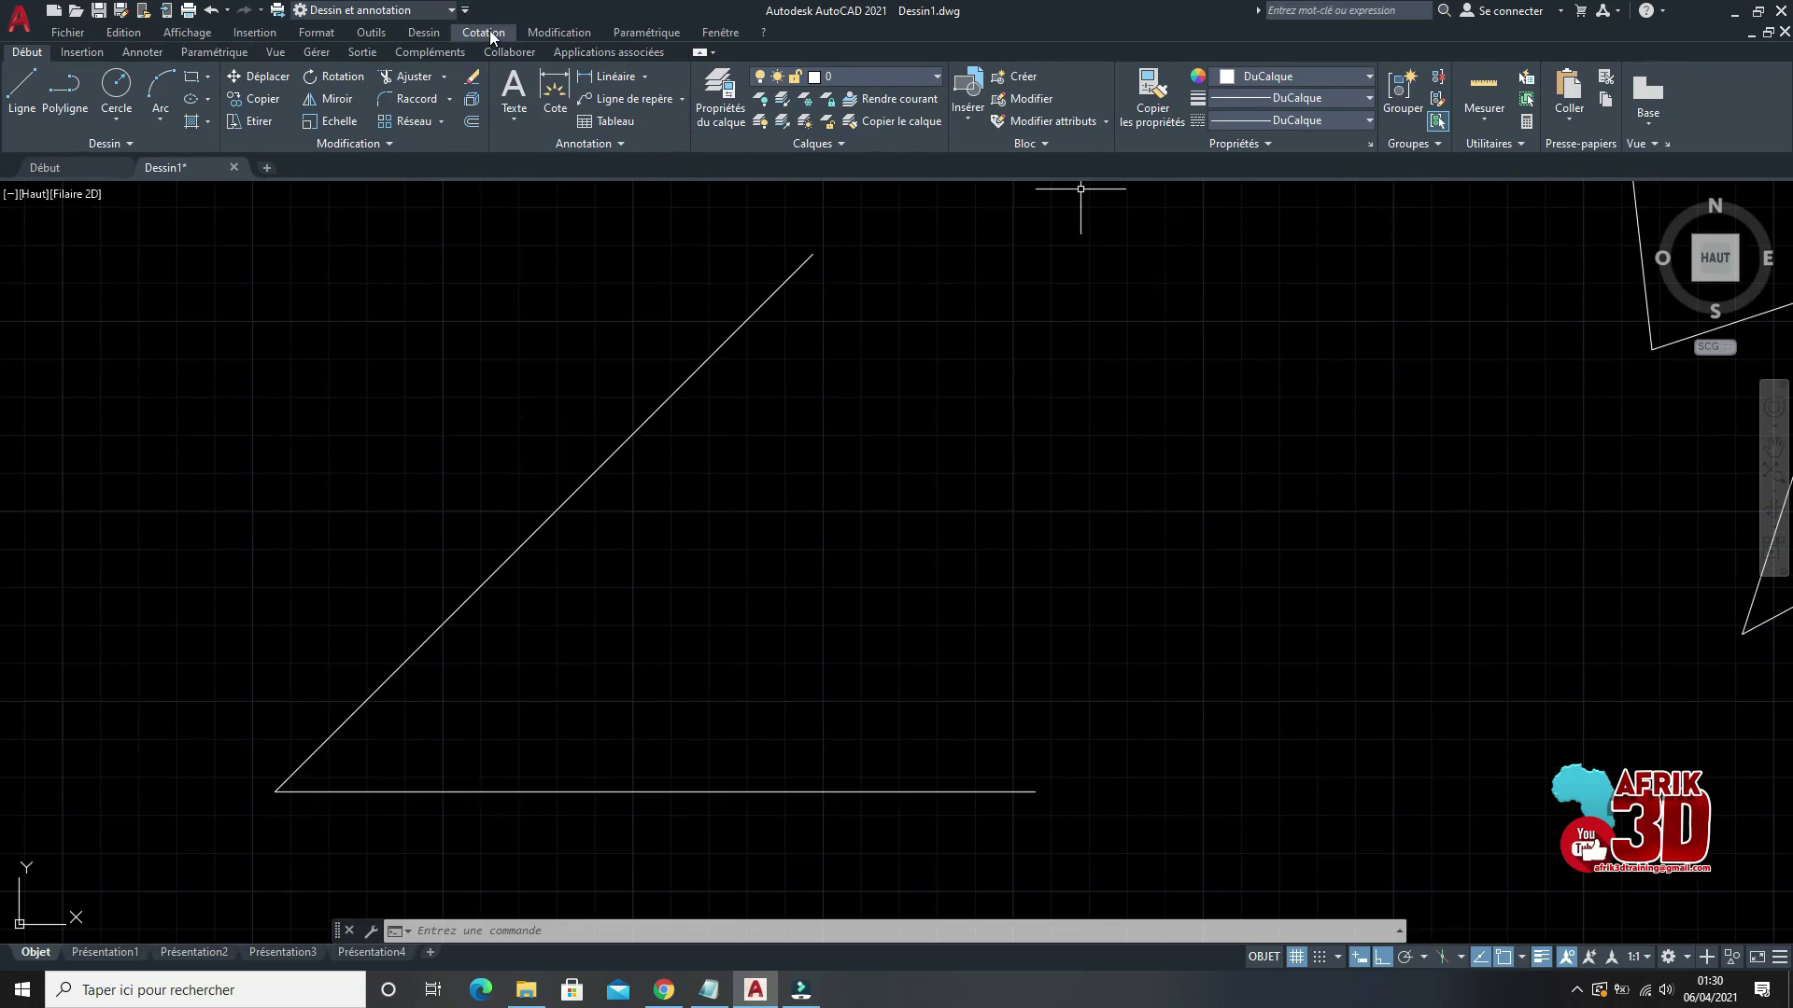
pyautogui.click(486, 31)
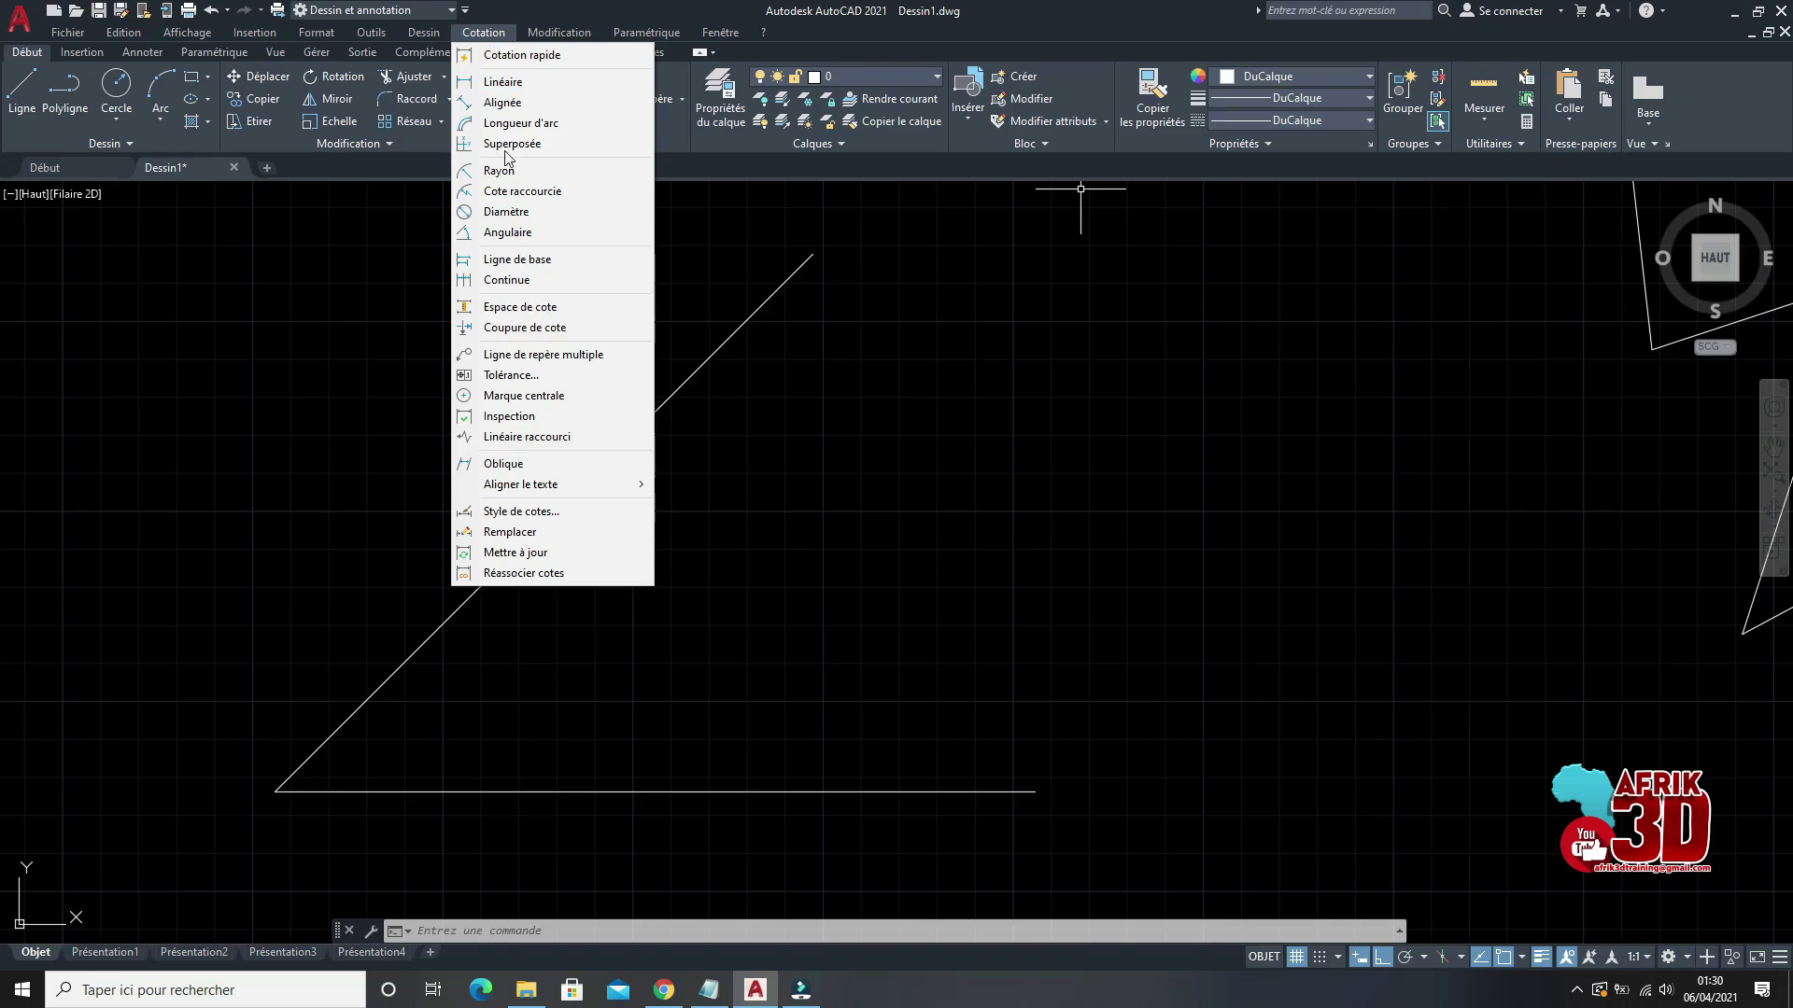
pyautogui.click(510, 232)
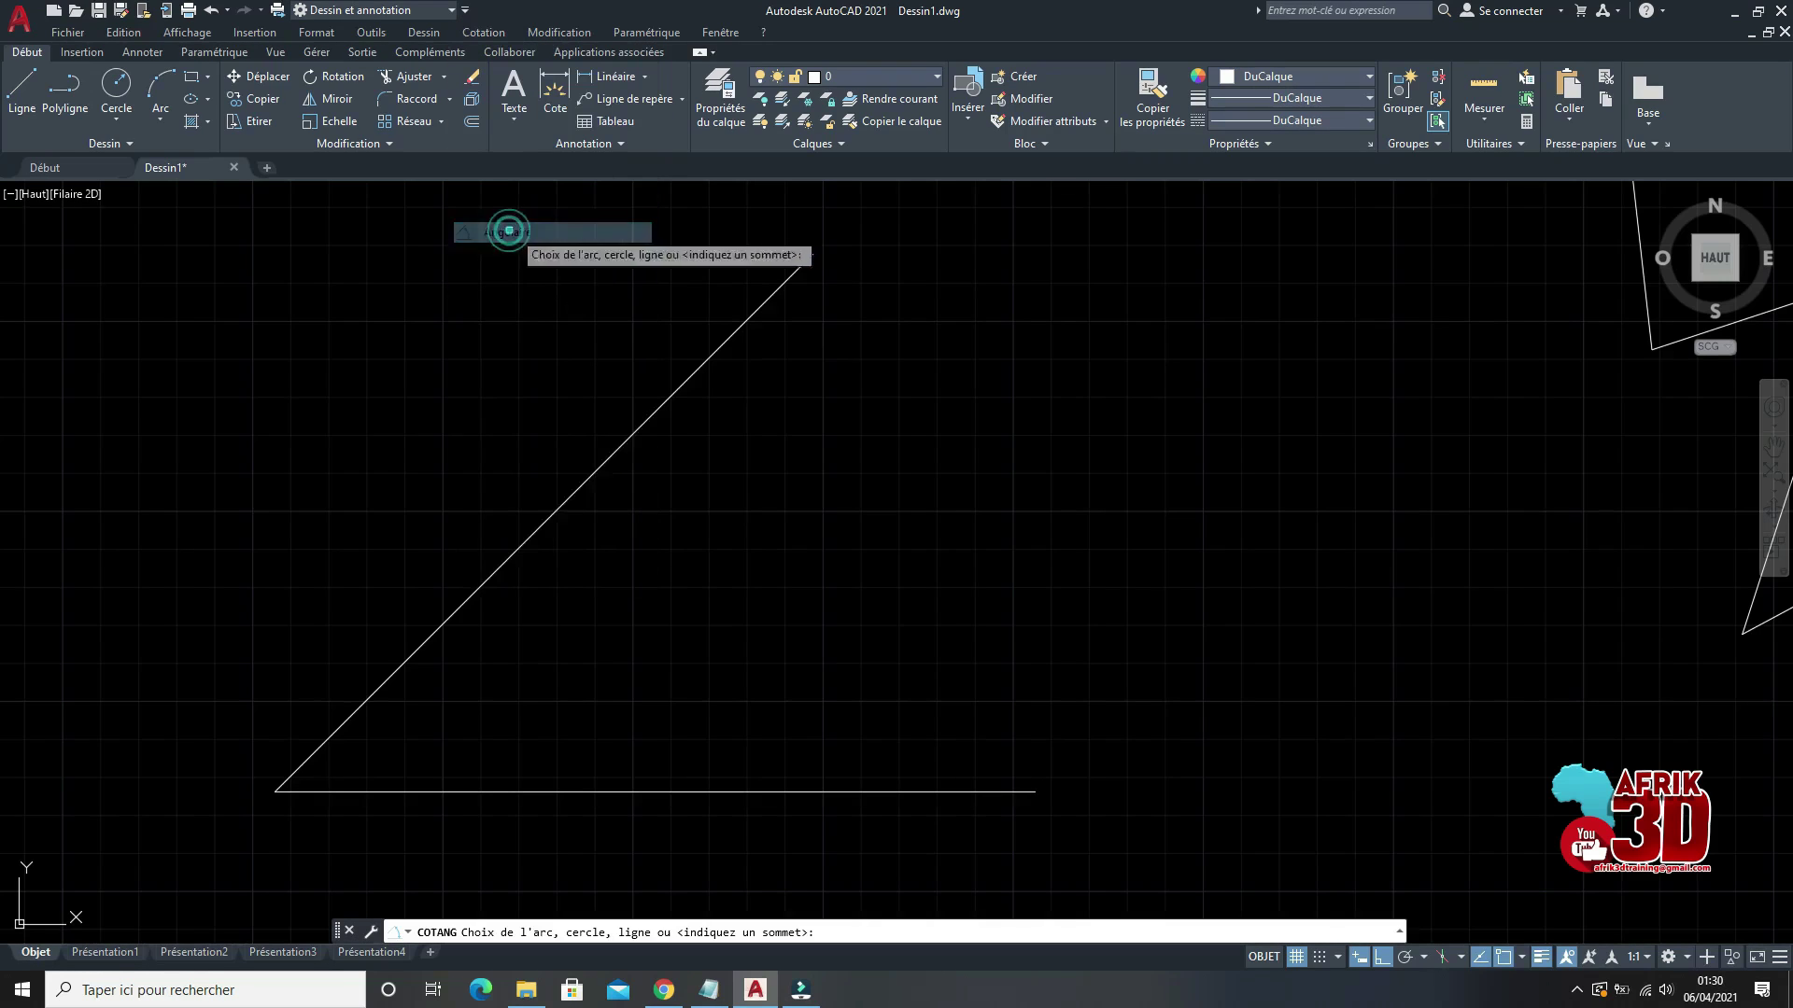
pyautogui.click(603, 462)
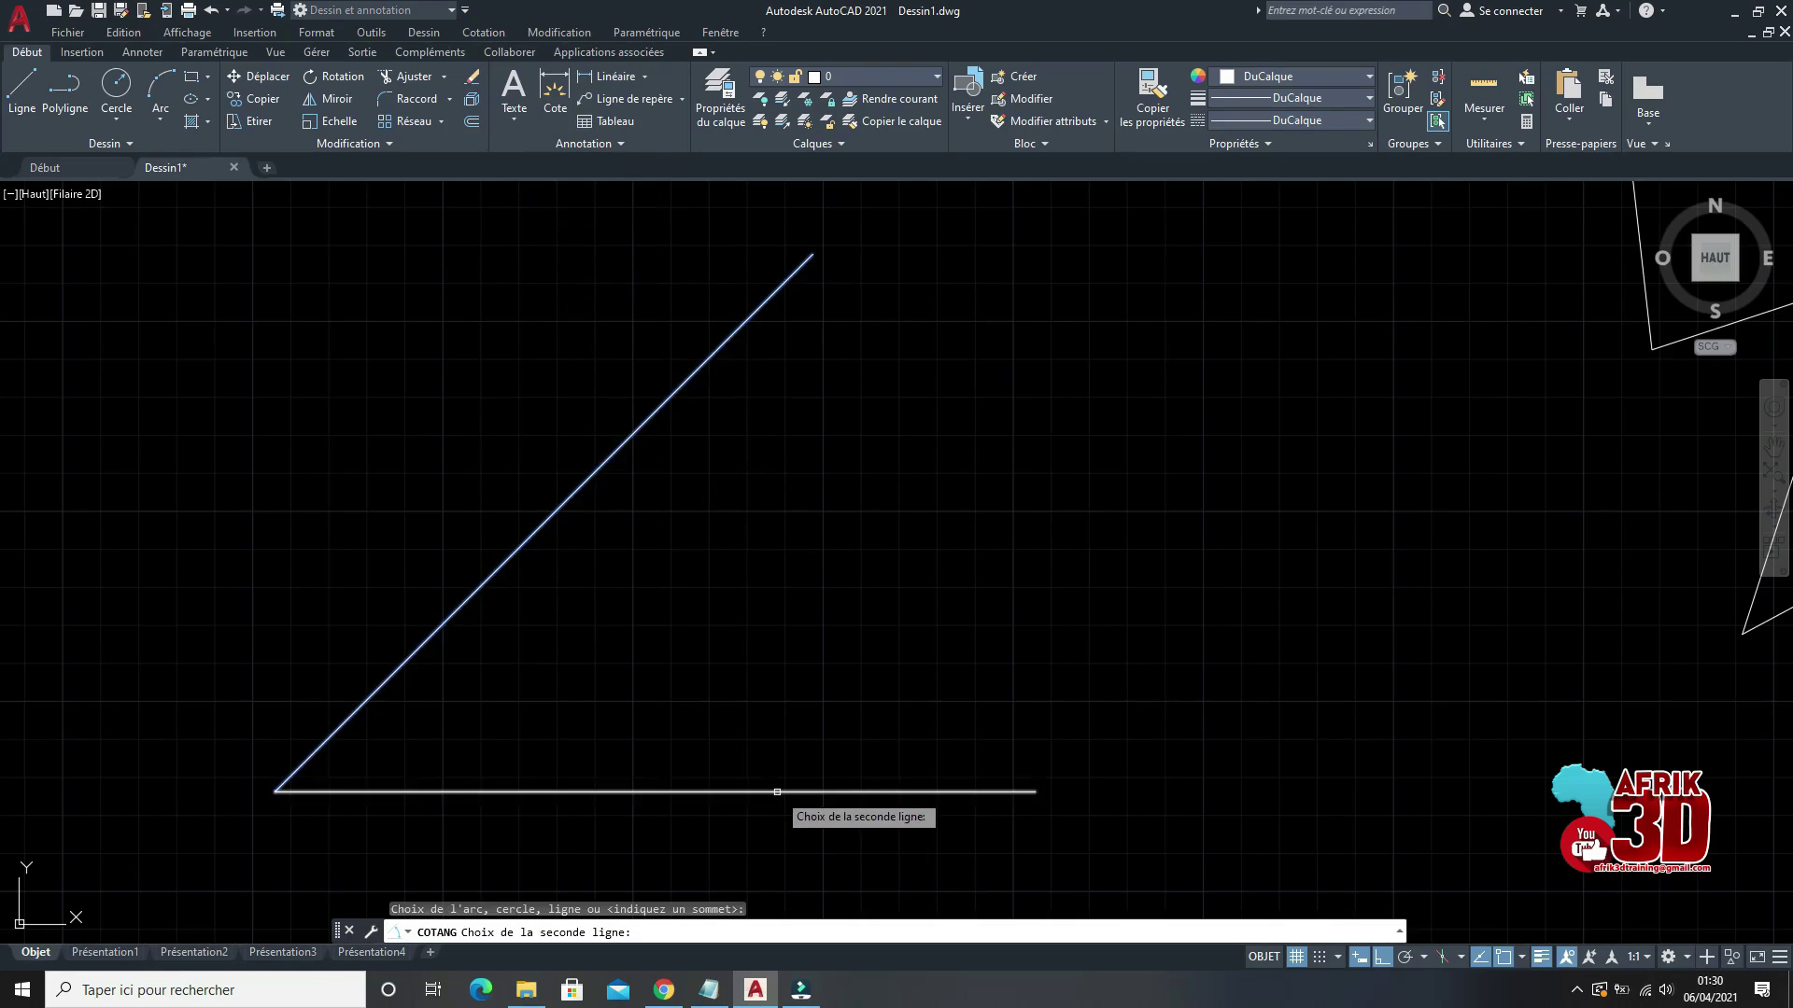
pyautogui.click(777, 792)
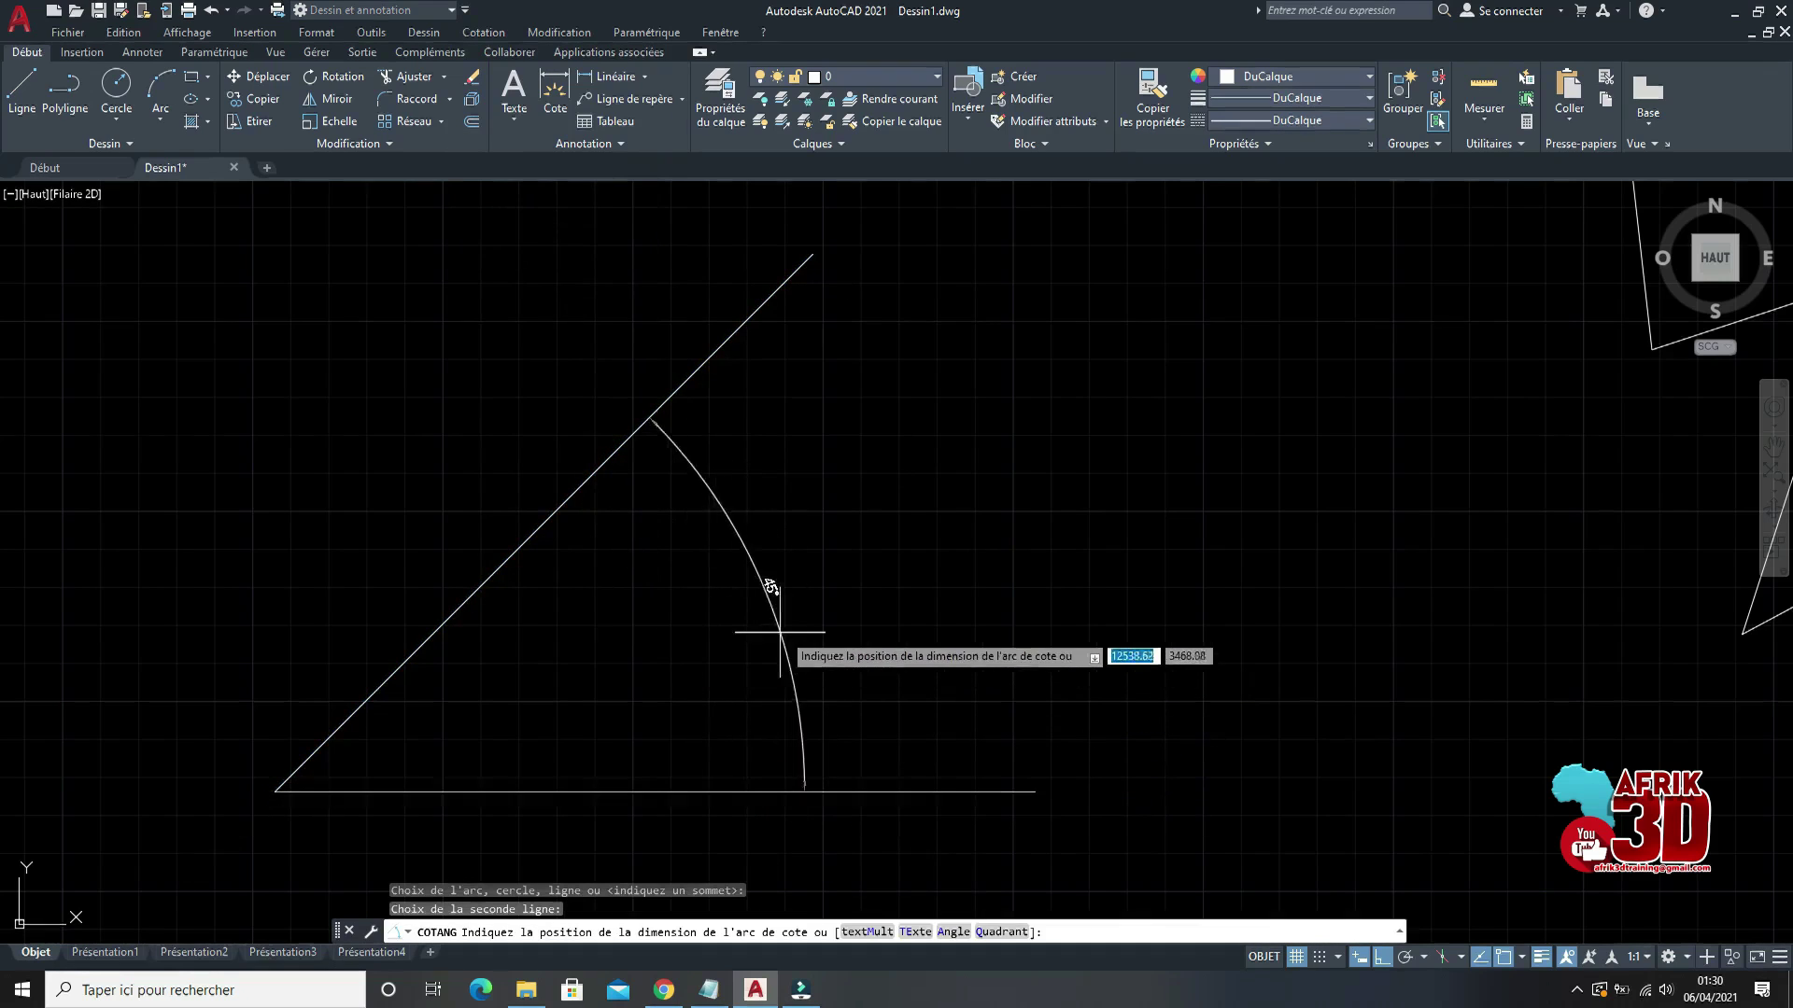
pyautogui.click(840, 600)
pyautogui.scroll(5, 852, 560)
pyautogui.scroll(-8, 926, 501)
pyautogui.scroll(5, 926, 501)
pyautogui.scroll(-2, 1048, 625)
pyautogui.scroll(2, 1049, 641)
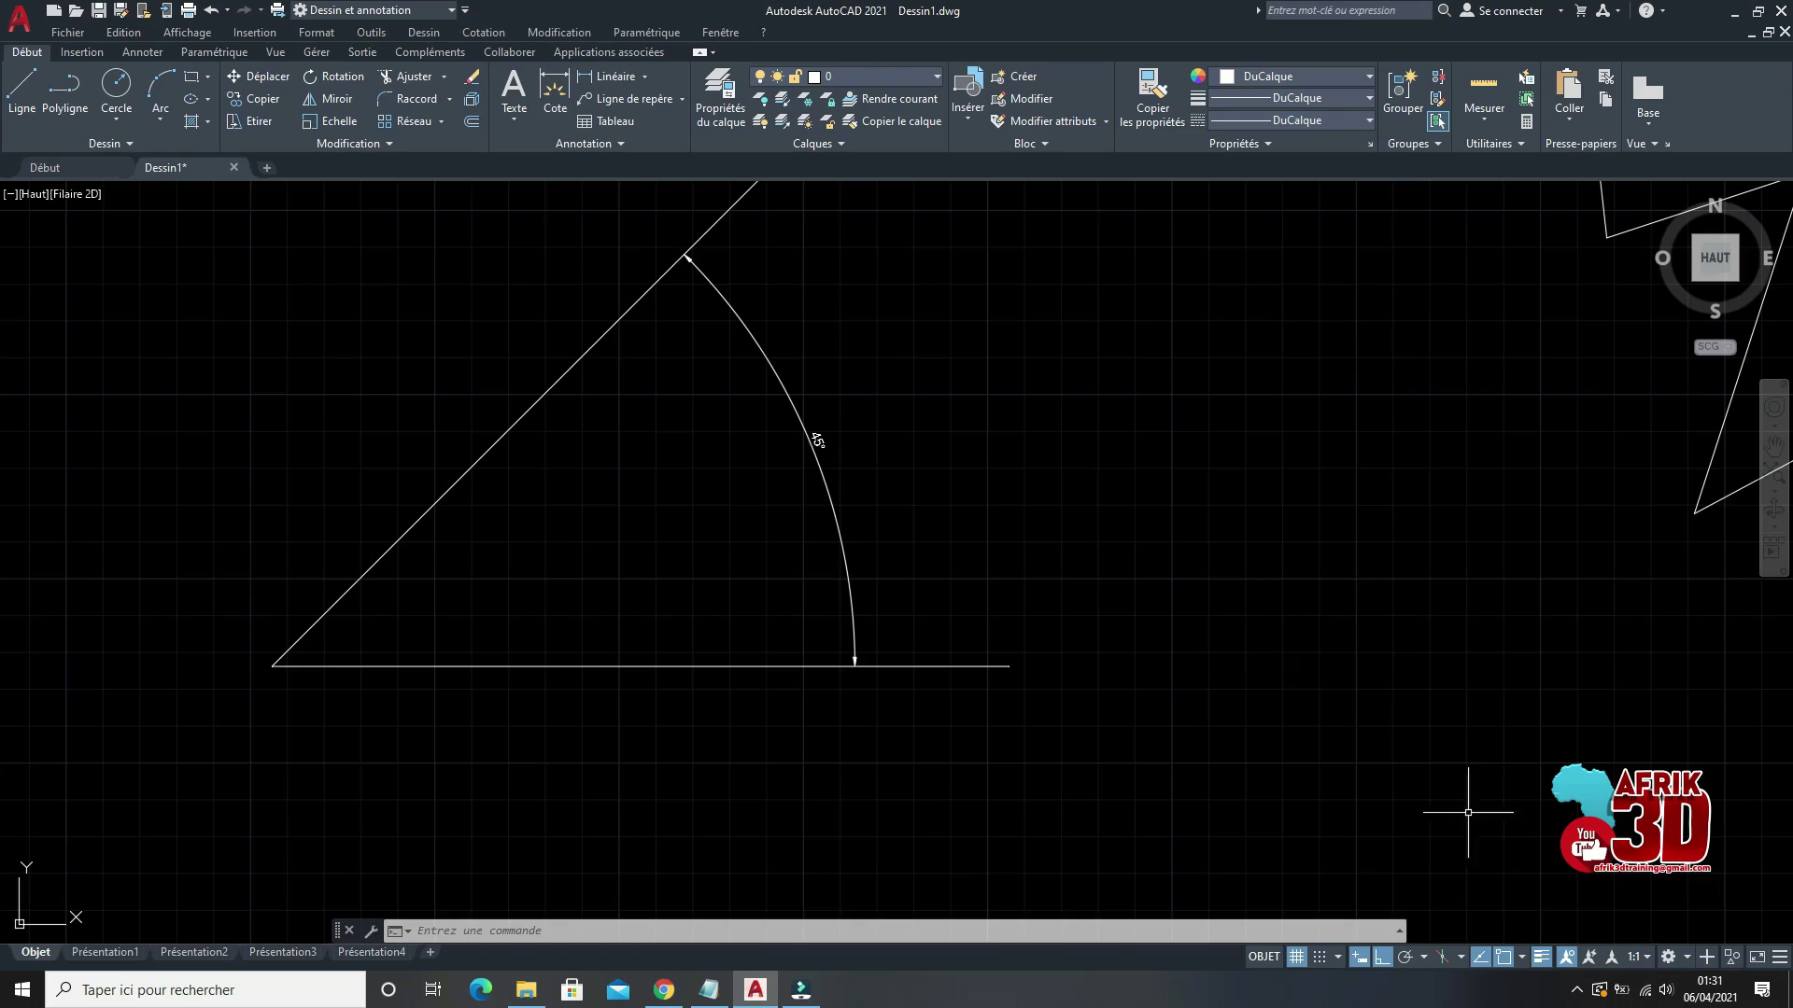
# Step: Remove Isometric Drafting and Snap Mode from the status bar
pyautogui.click(1459, 955)
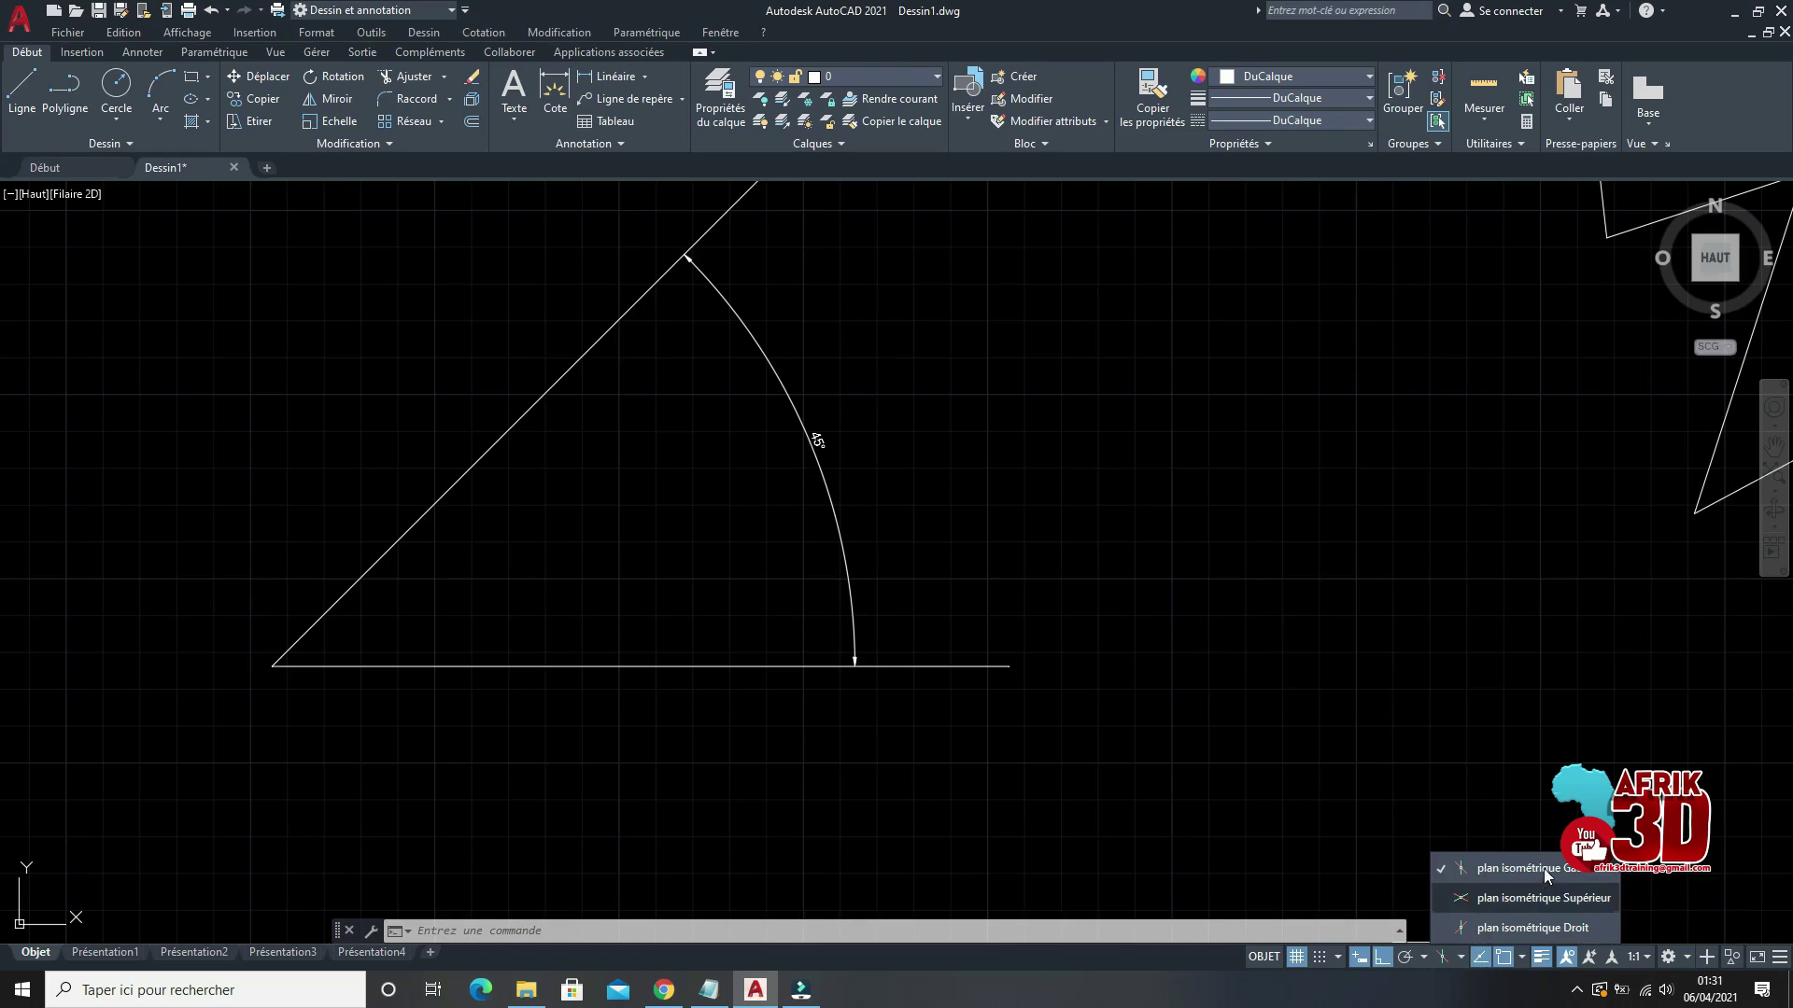
pyautogui.click(1781, 958)
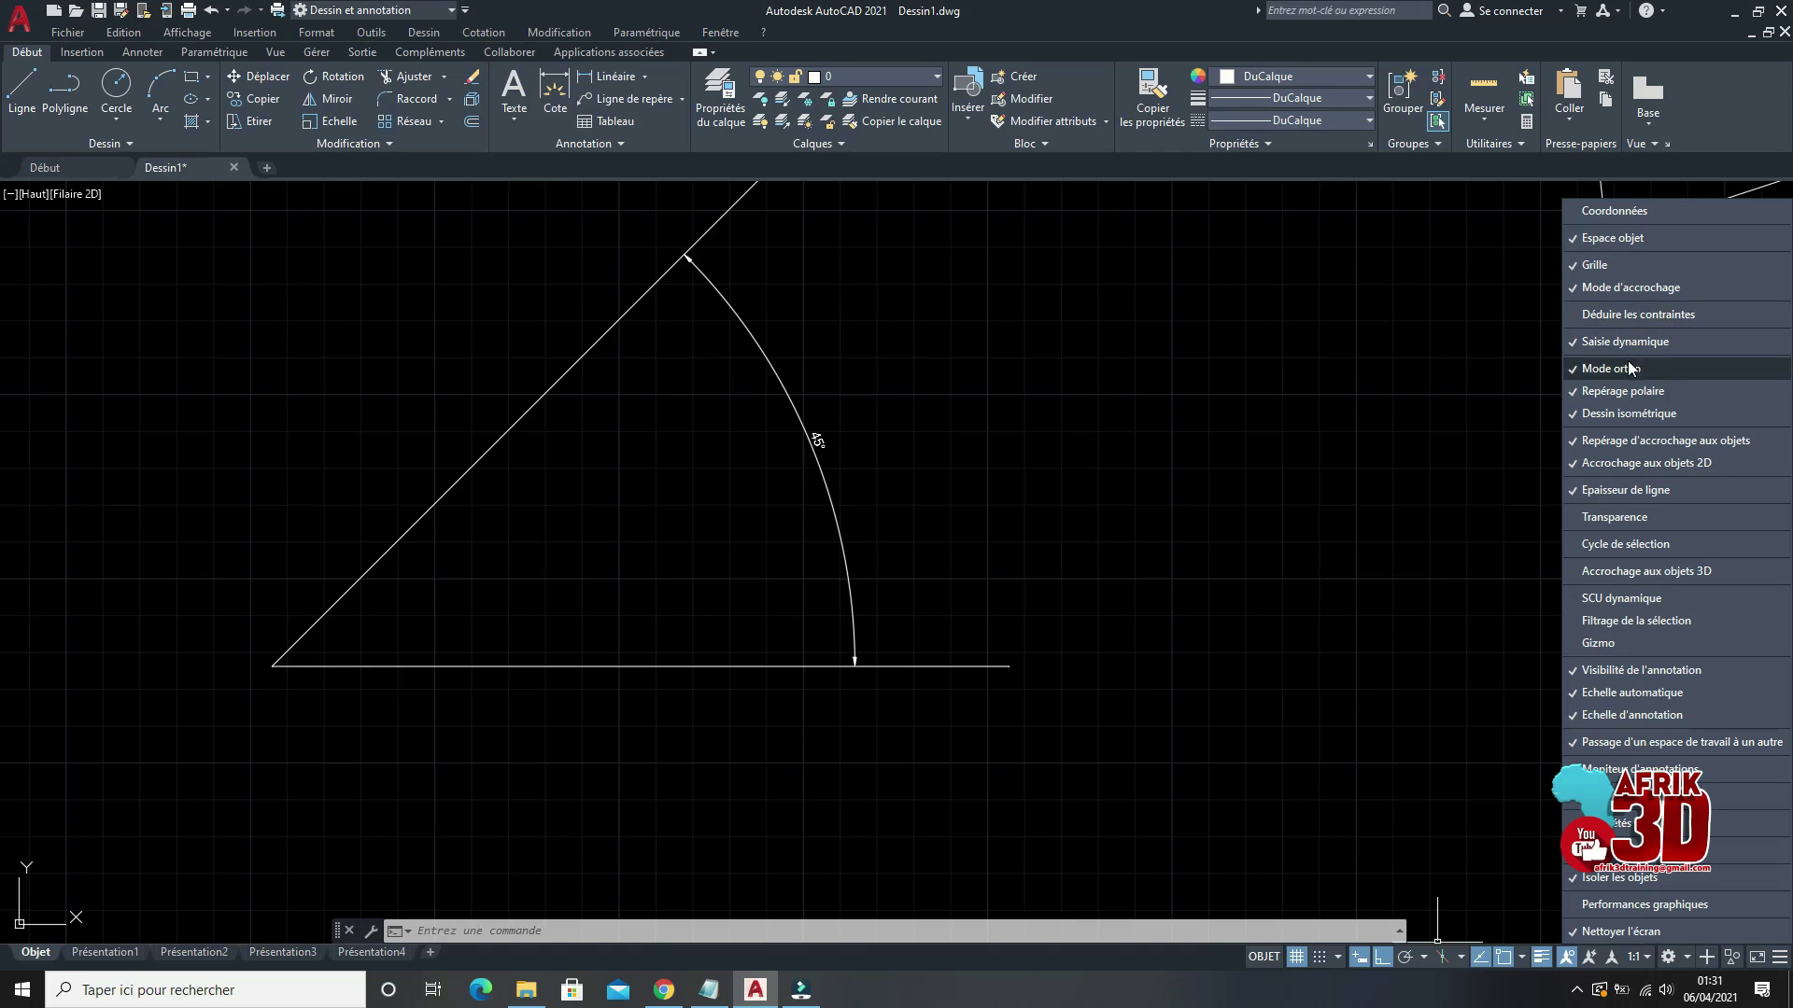
pyautogui.click(1574, 418)
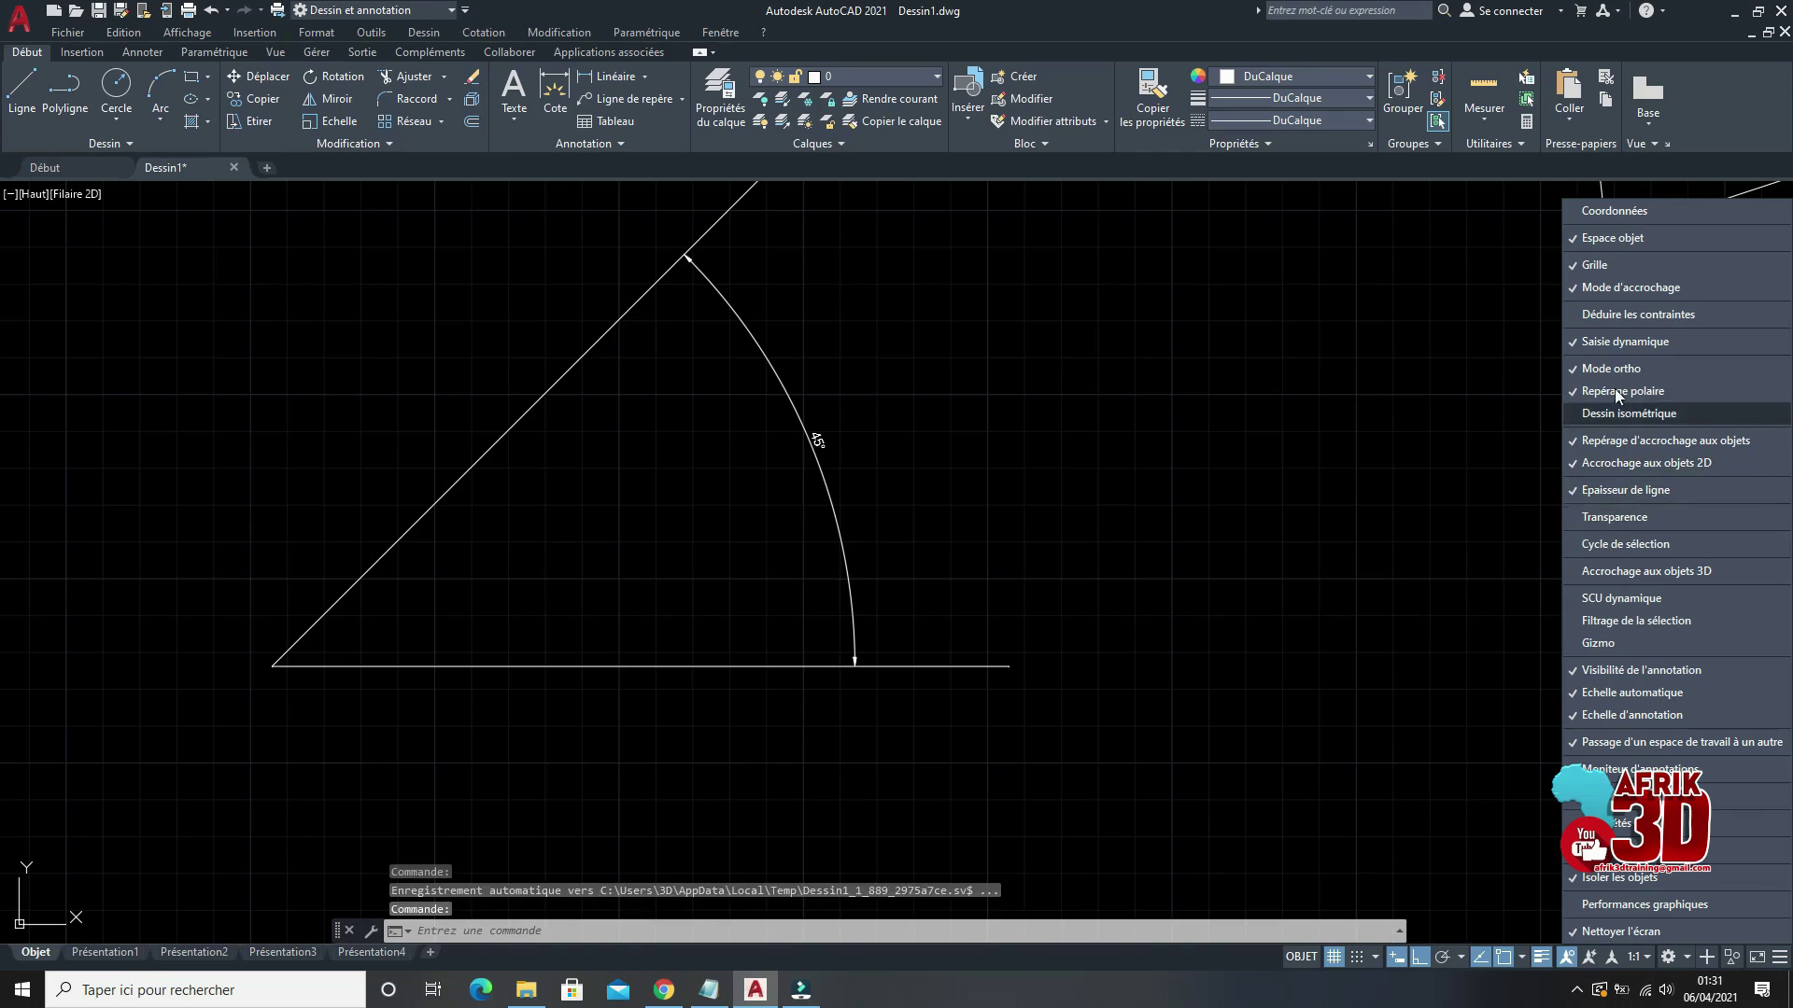
pyautogui.click(1574, 289)
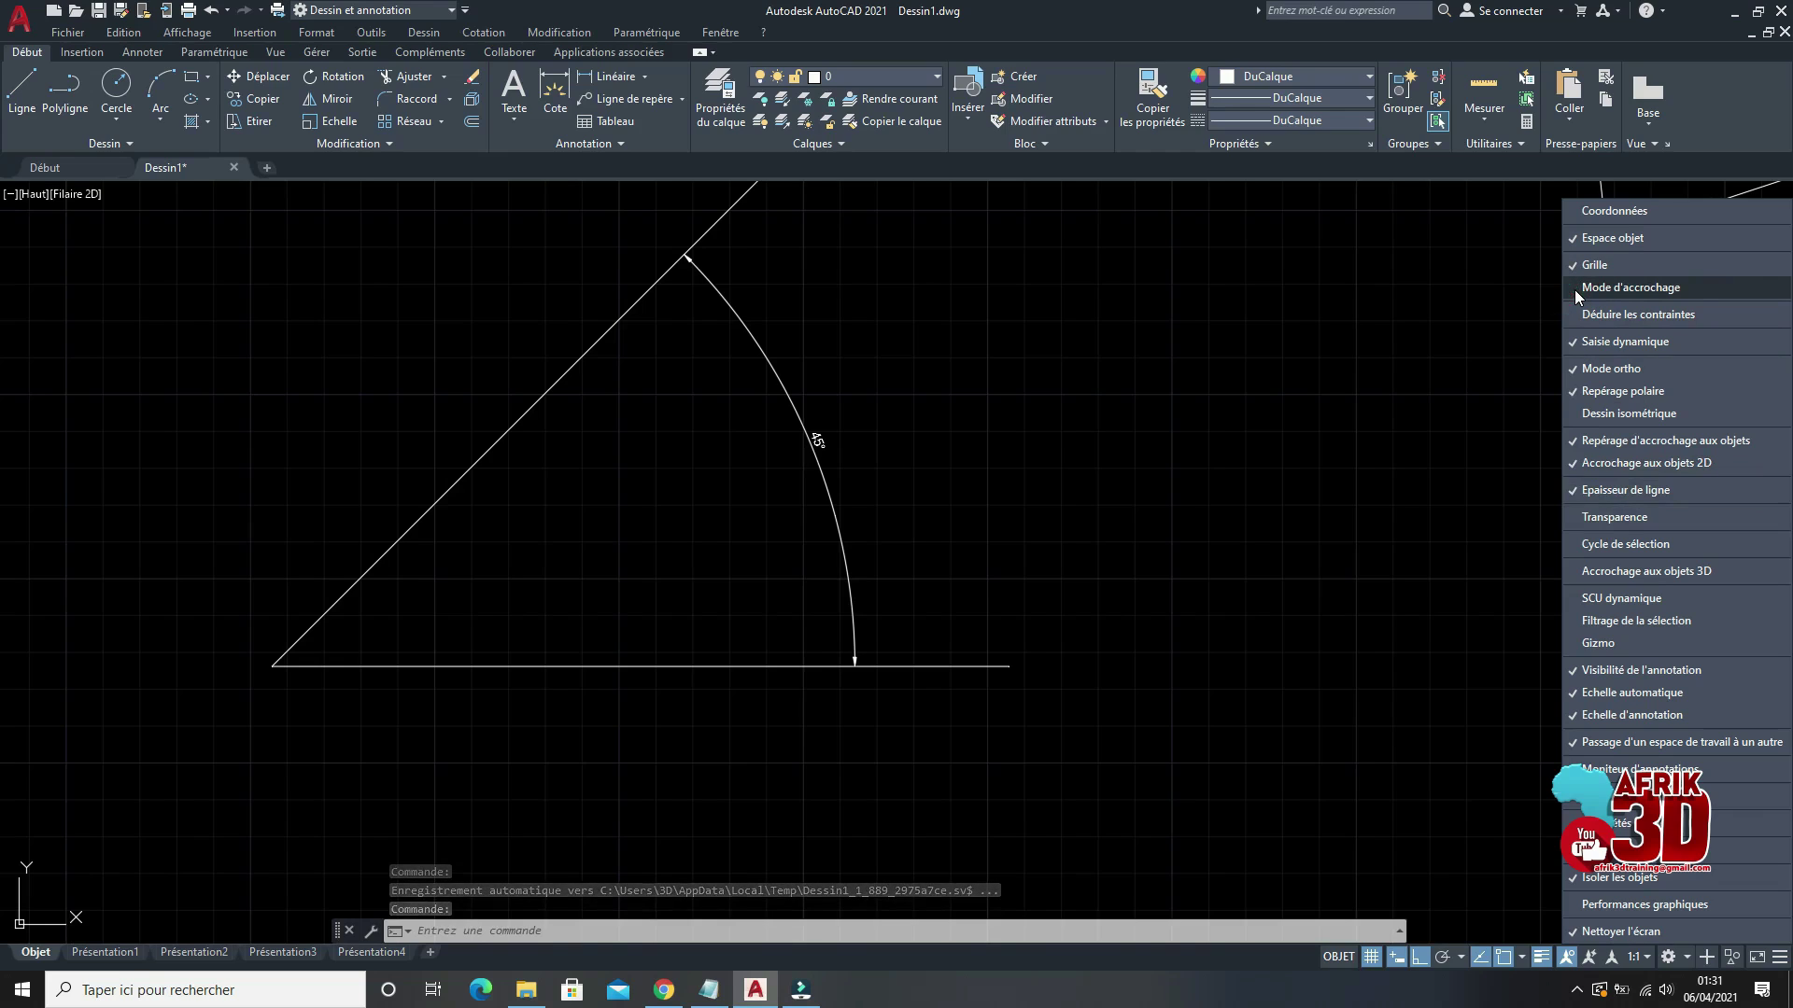
pyautogui.click(1495, 332)
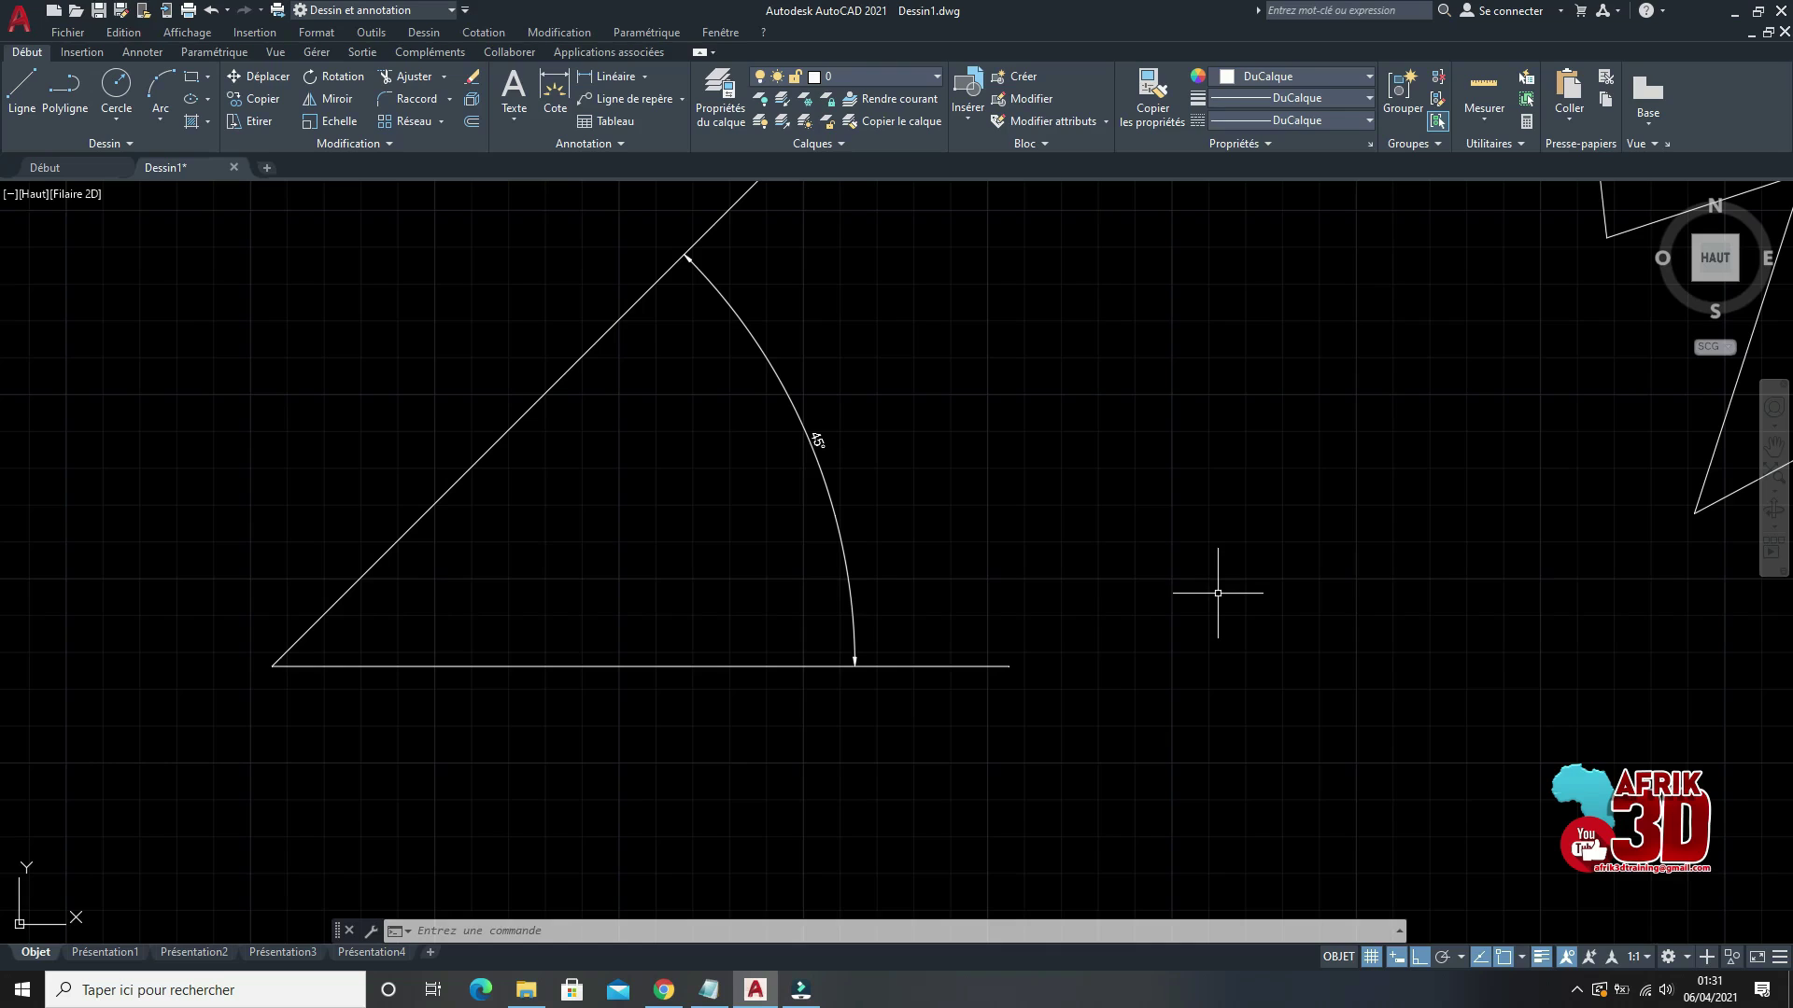
pyautogui.scroll(-2, 1107, 556)
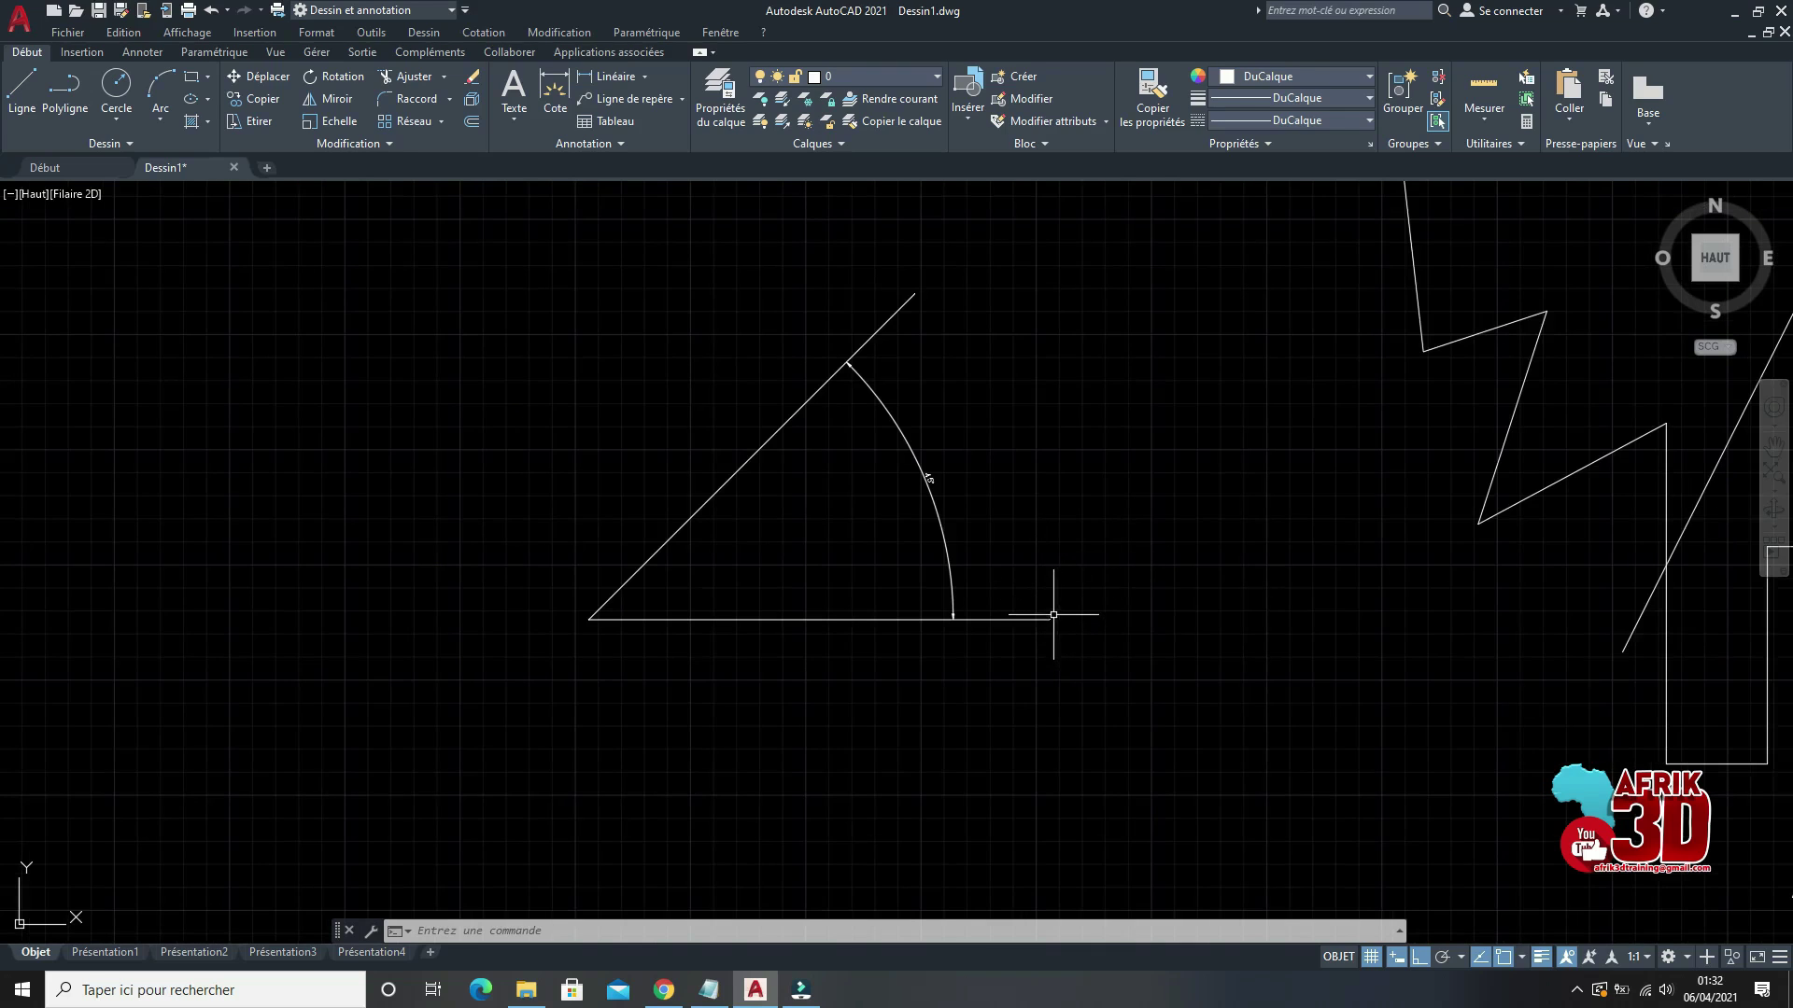
# Step: Turn off the Intersection object snap in the Object Snap list
pyautogui.click(1521, 958)
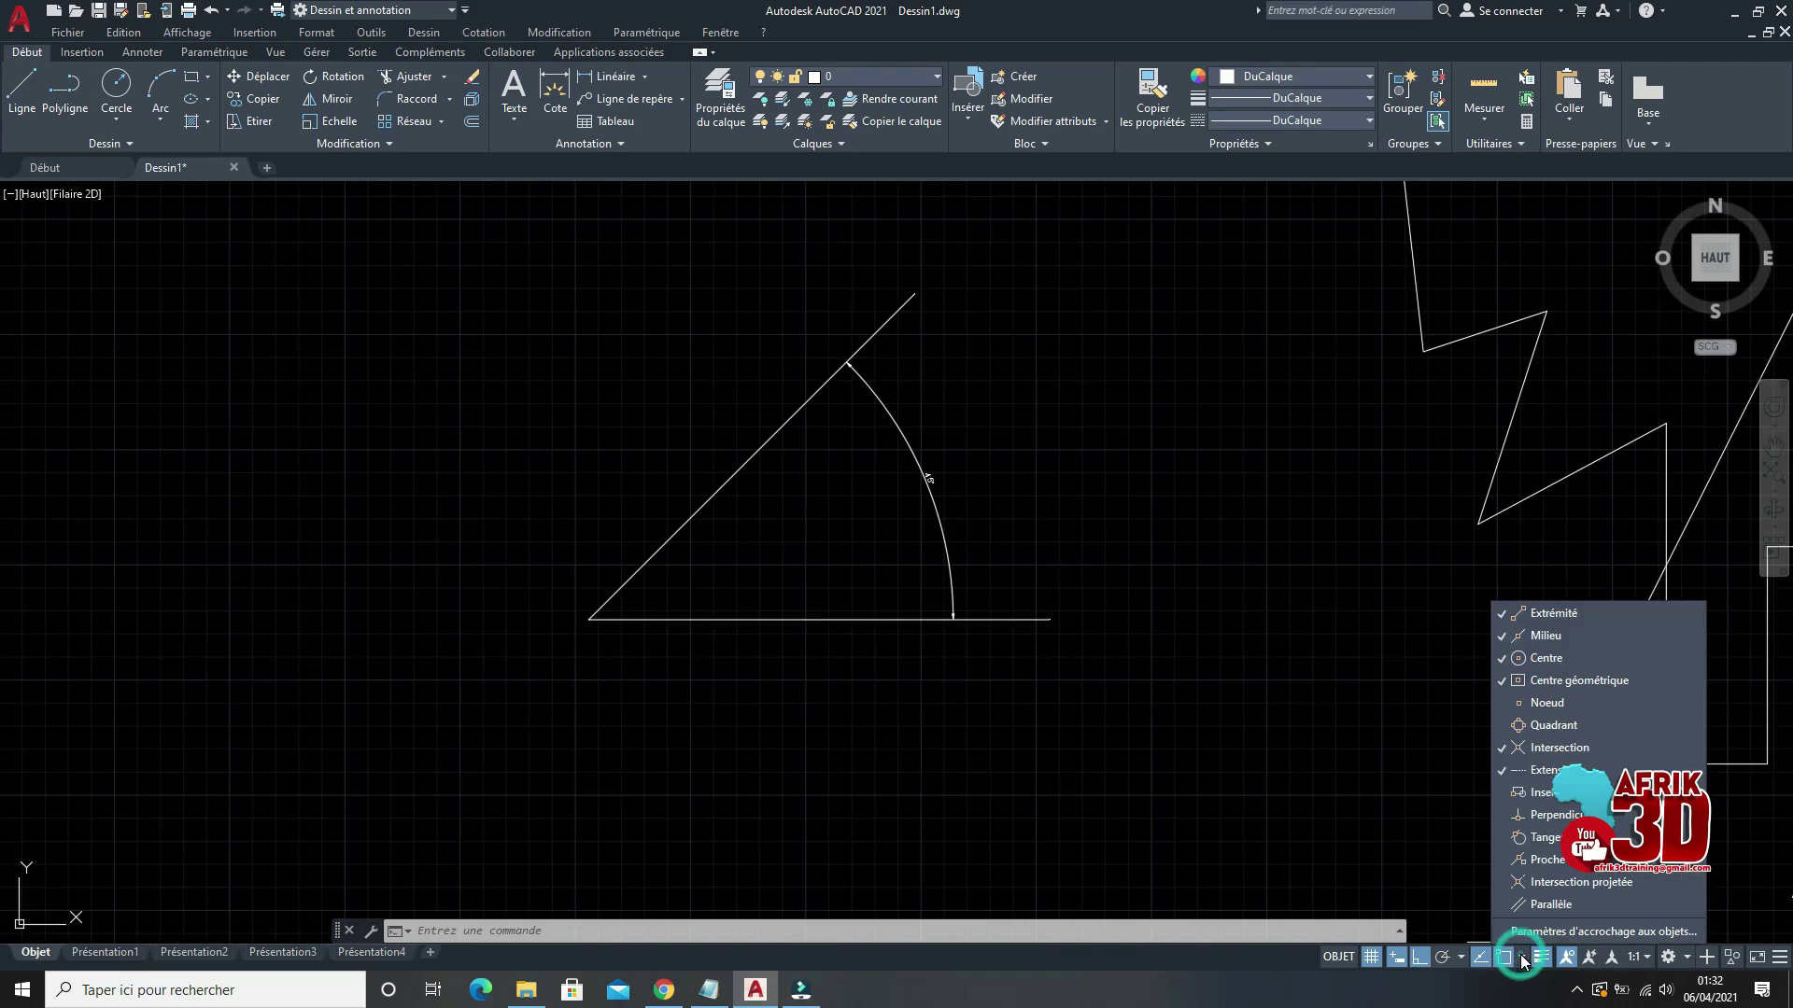
pyautogui.click(1501, 748)
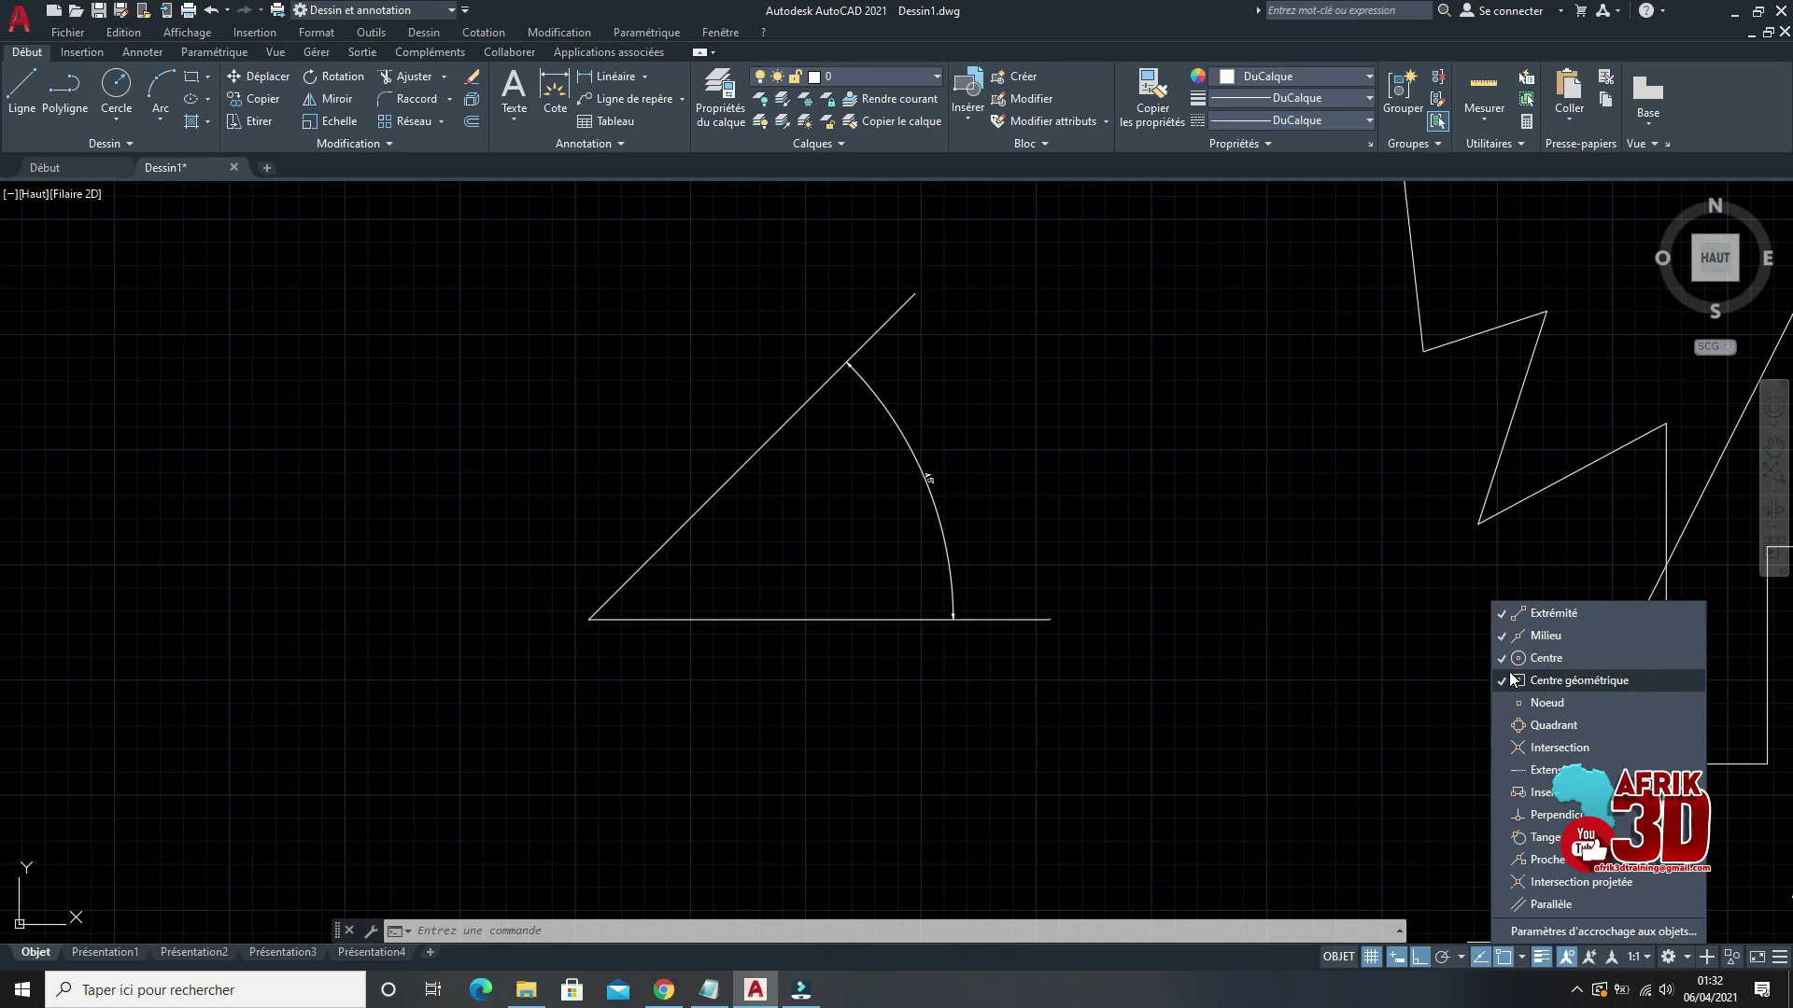
pyautogui.click(1470, 597)
# Step: From the 200-unit line's right endpoint, draw 100 units up, then 100 units right
pyautogui.click(31, 78)
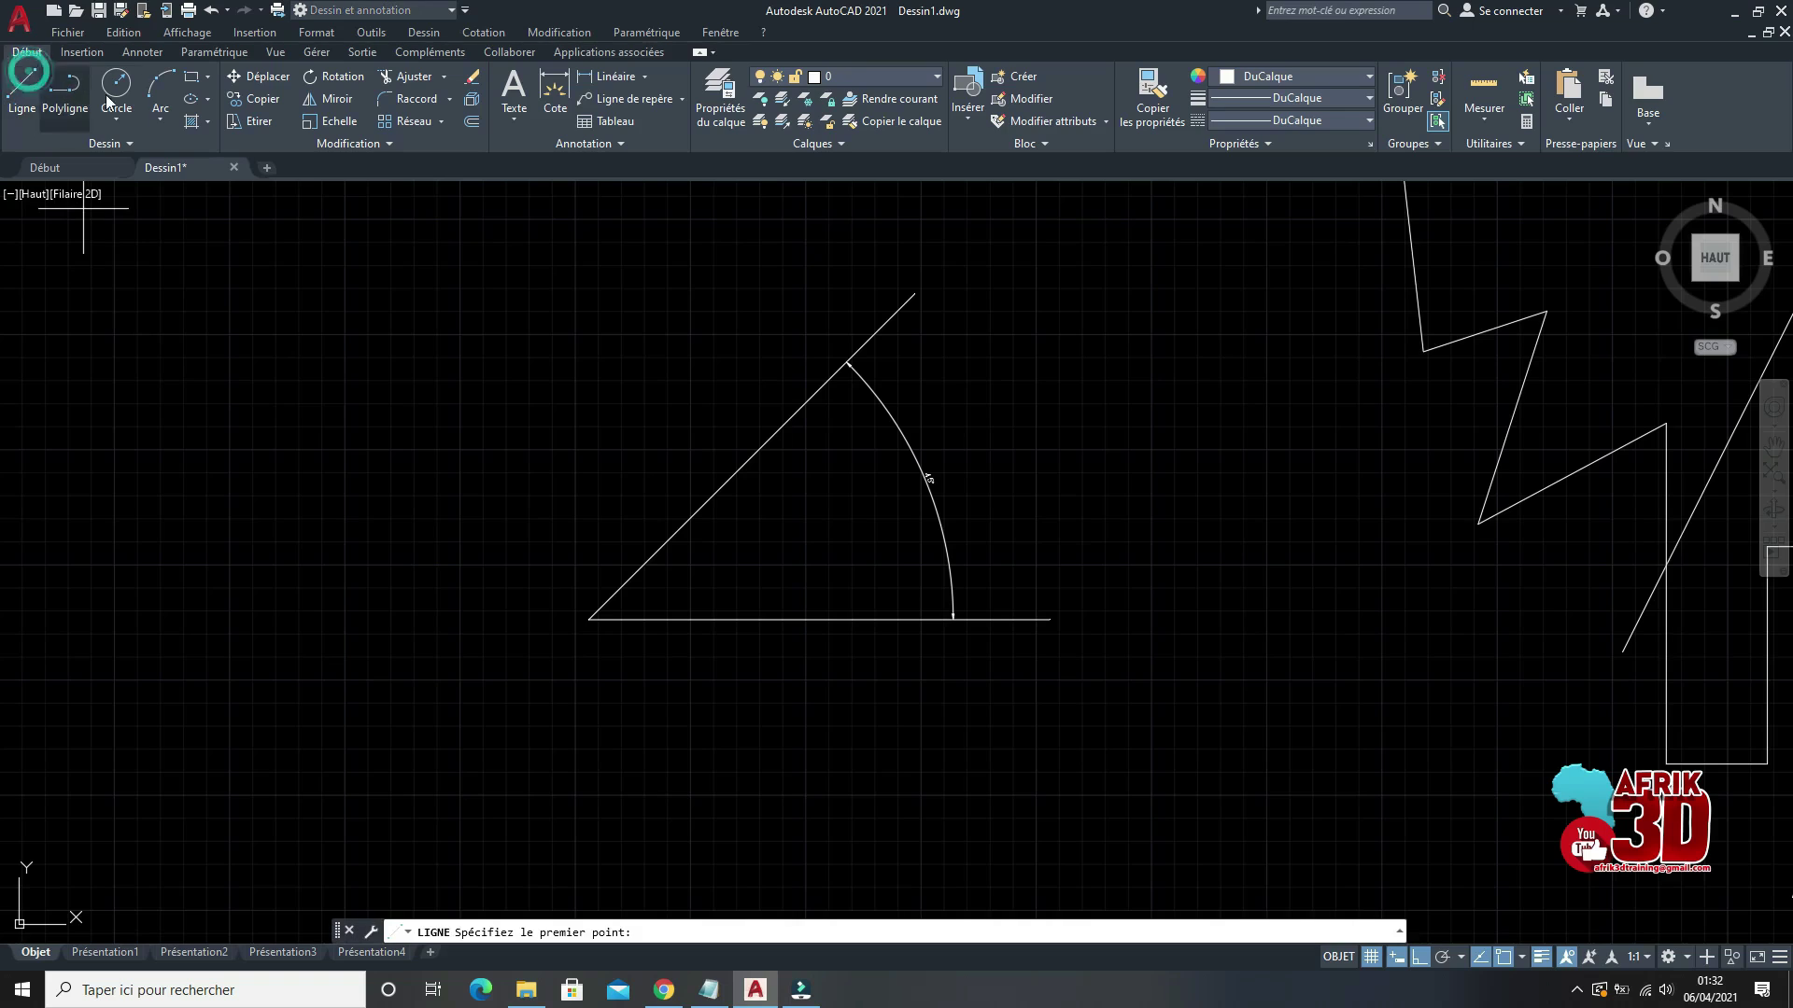
pyautogui.click(31, 84)
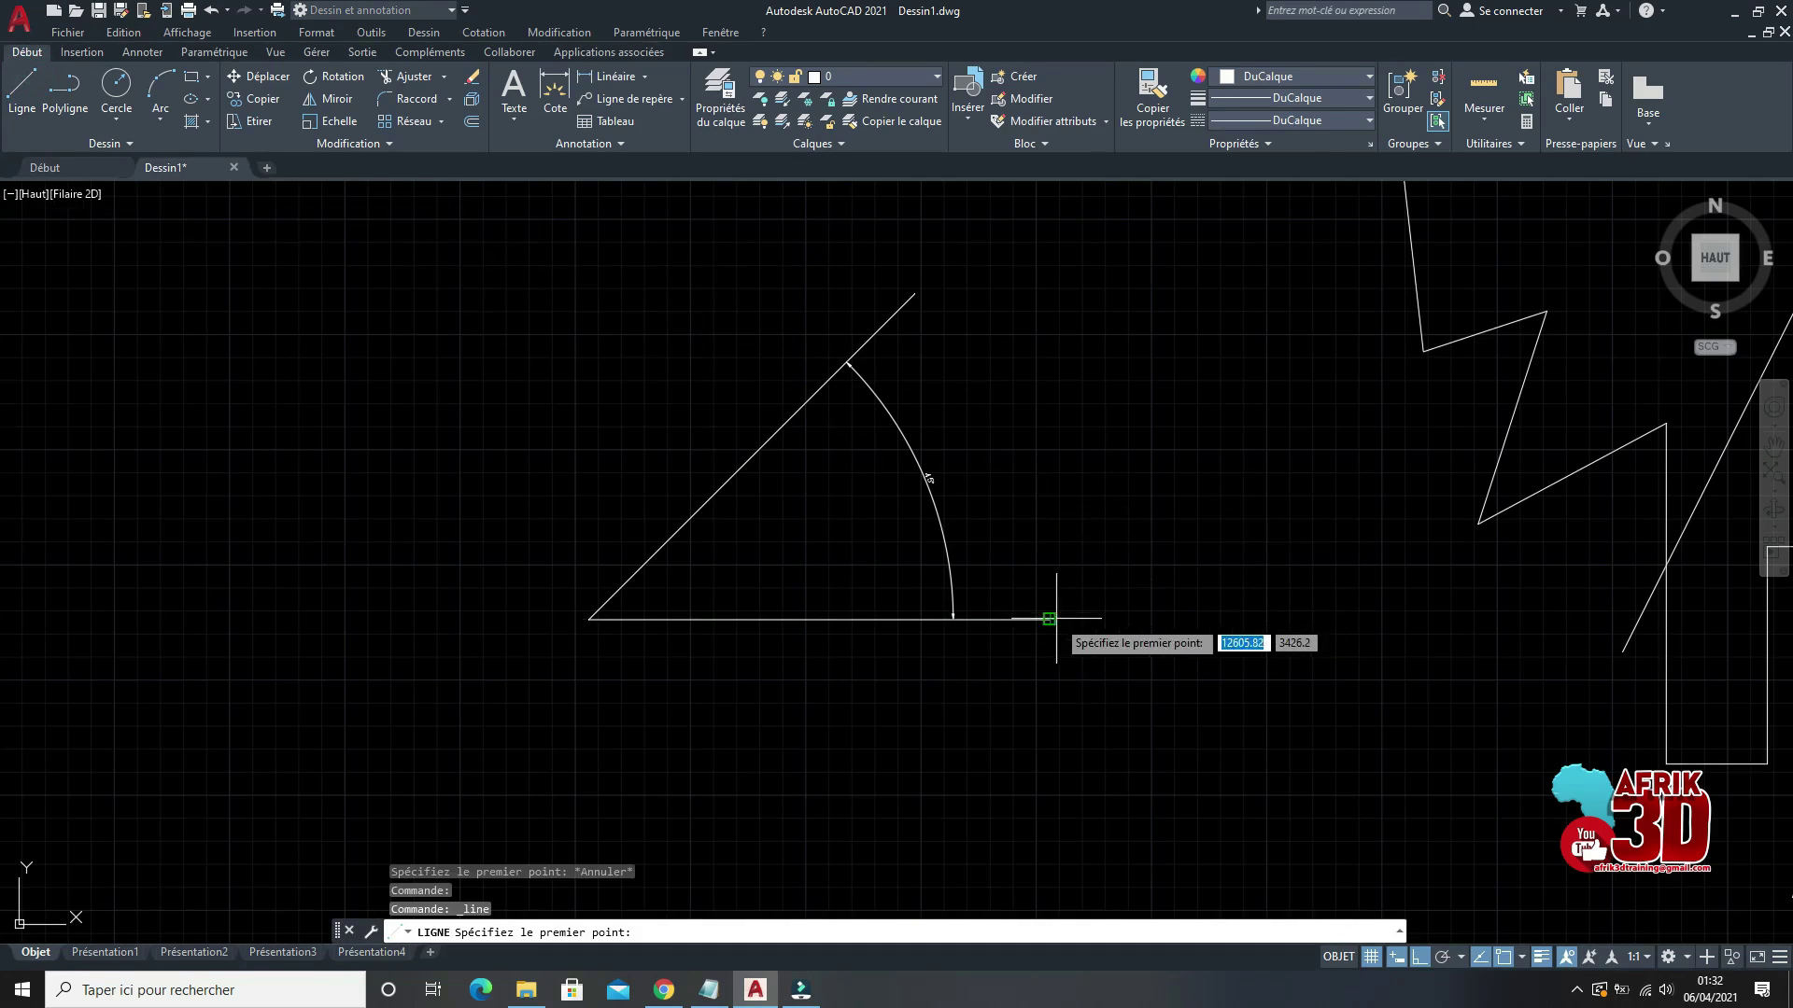
pyautogui.scroll(2, 1195, 640)
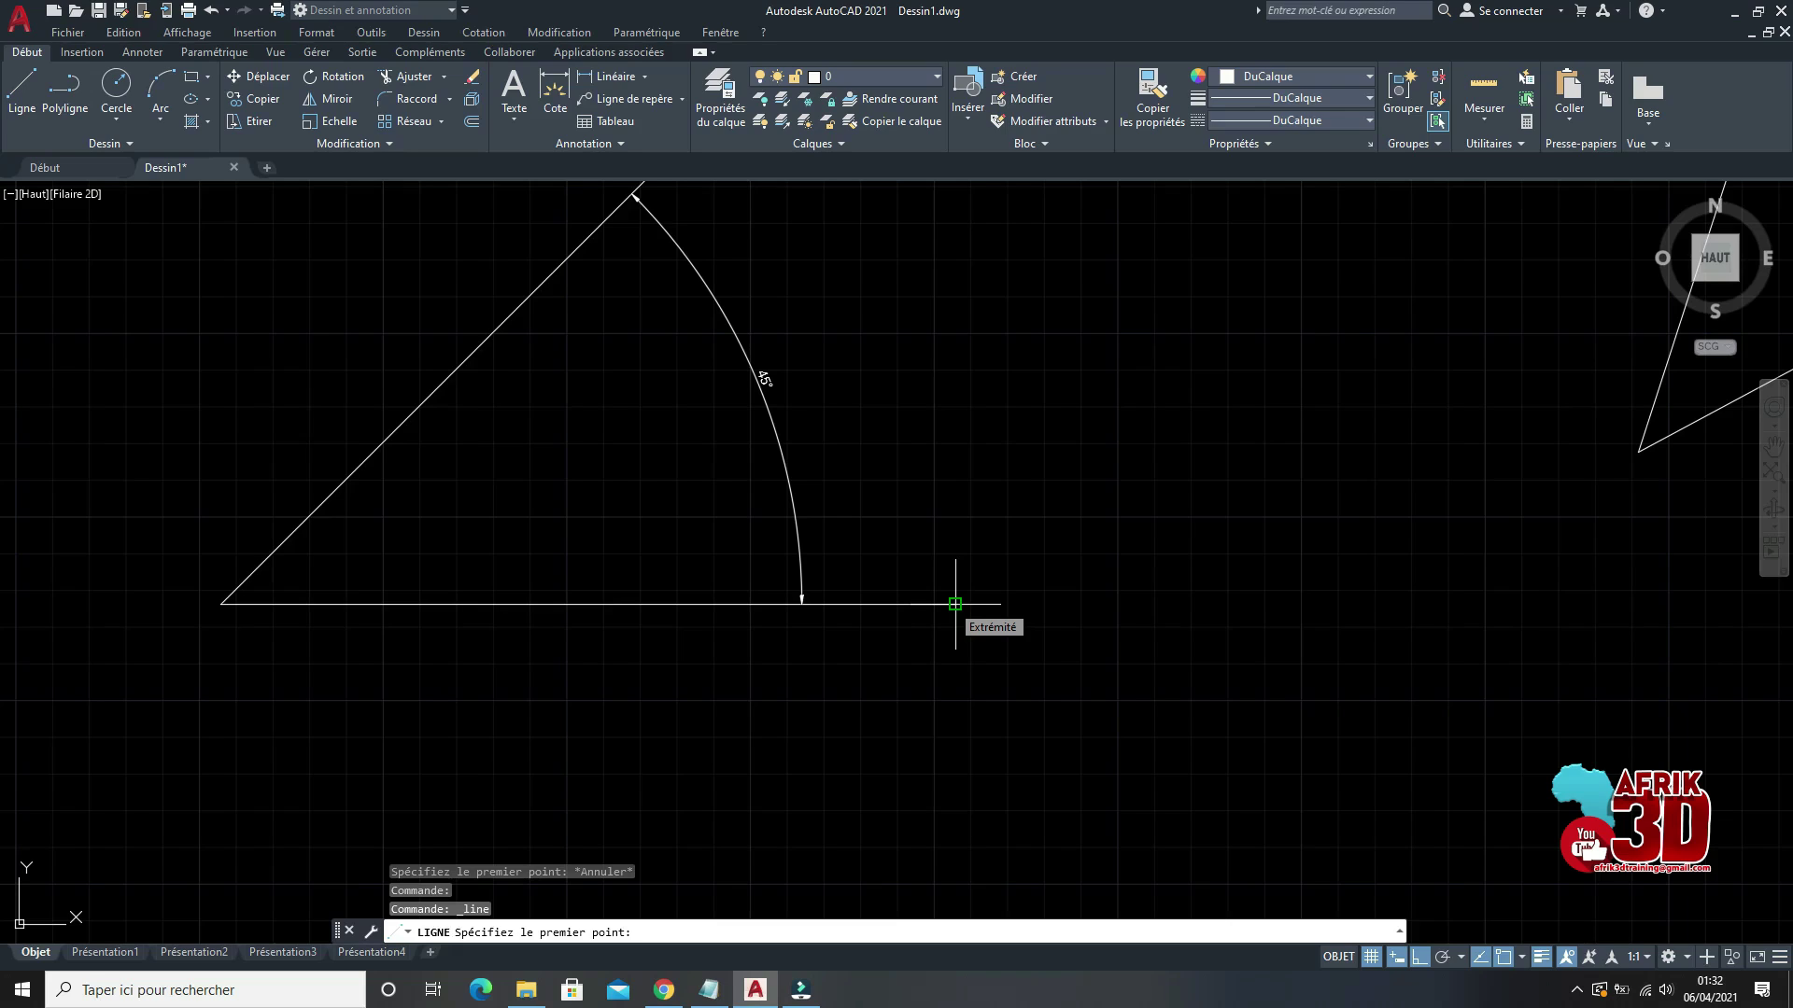
pyautogui.click(955, 604)
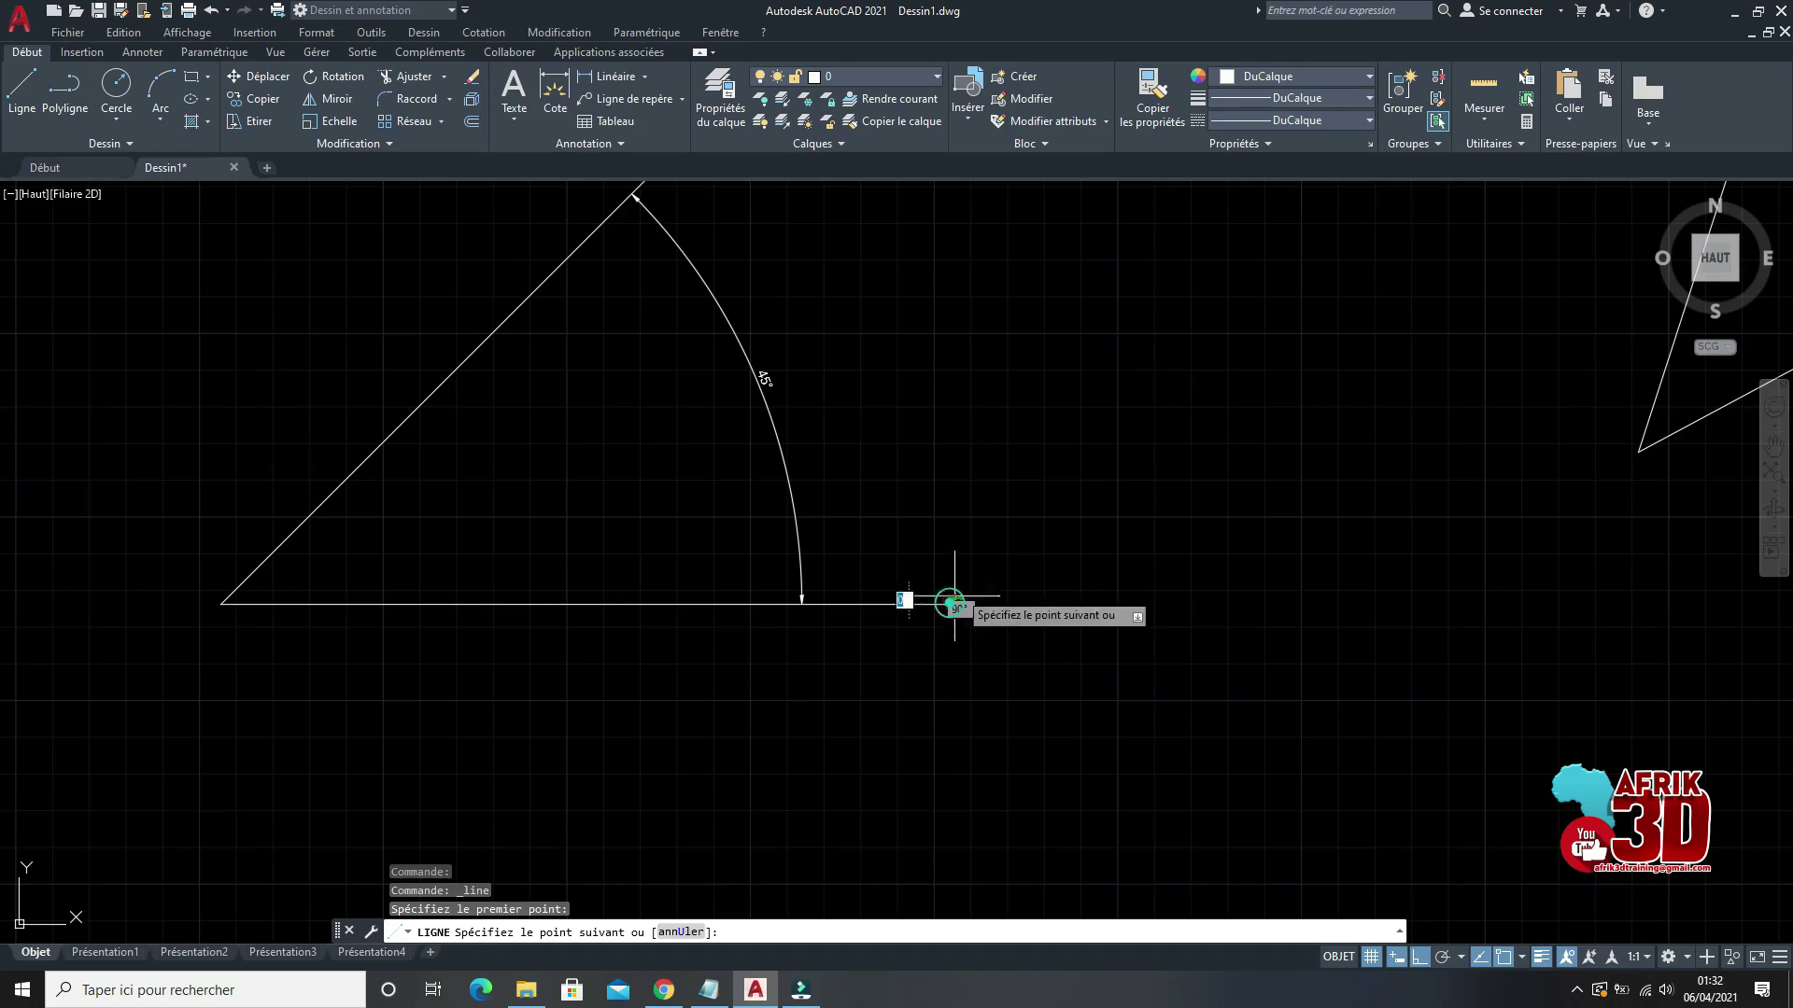
pyautogui.write('100')
pyautogui.press('Return')
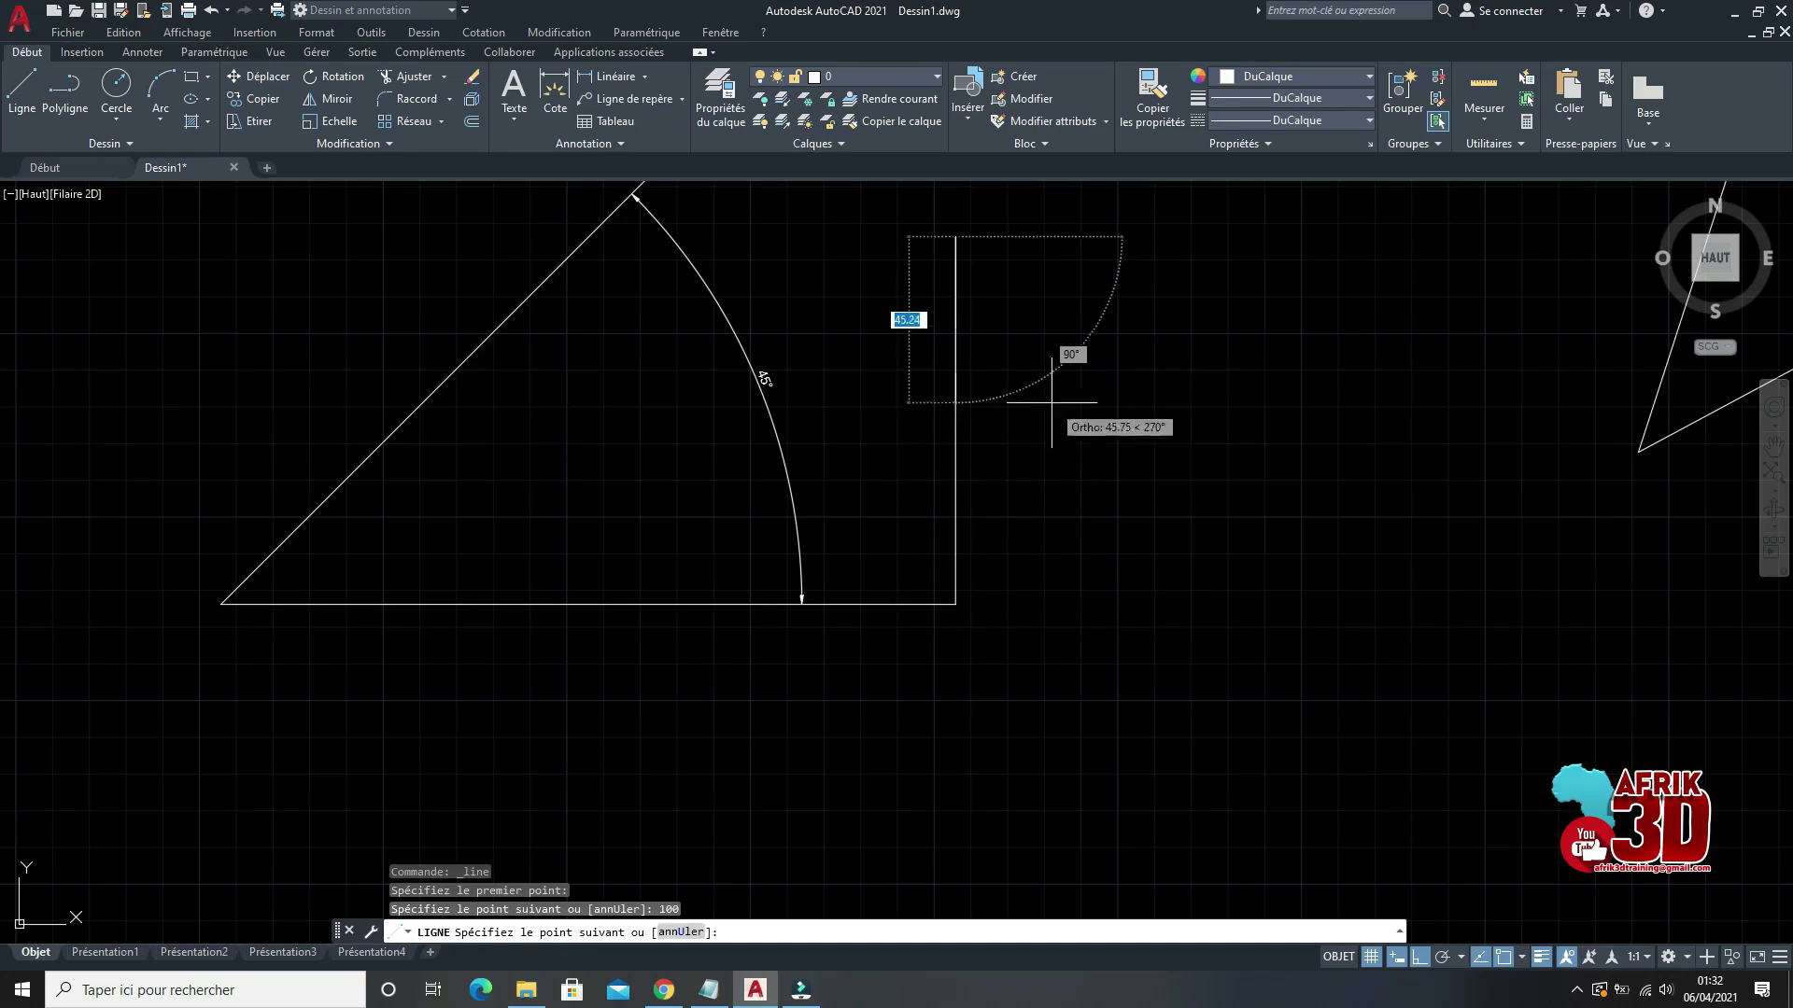
pyautogui.write('10')
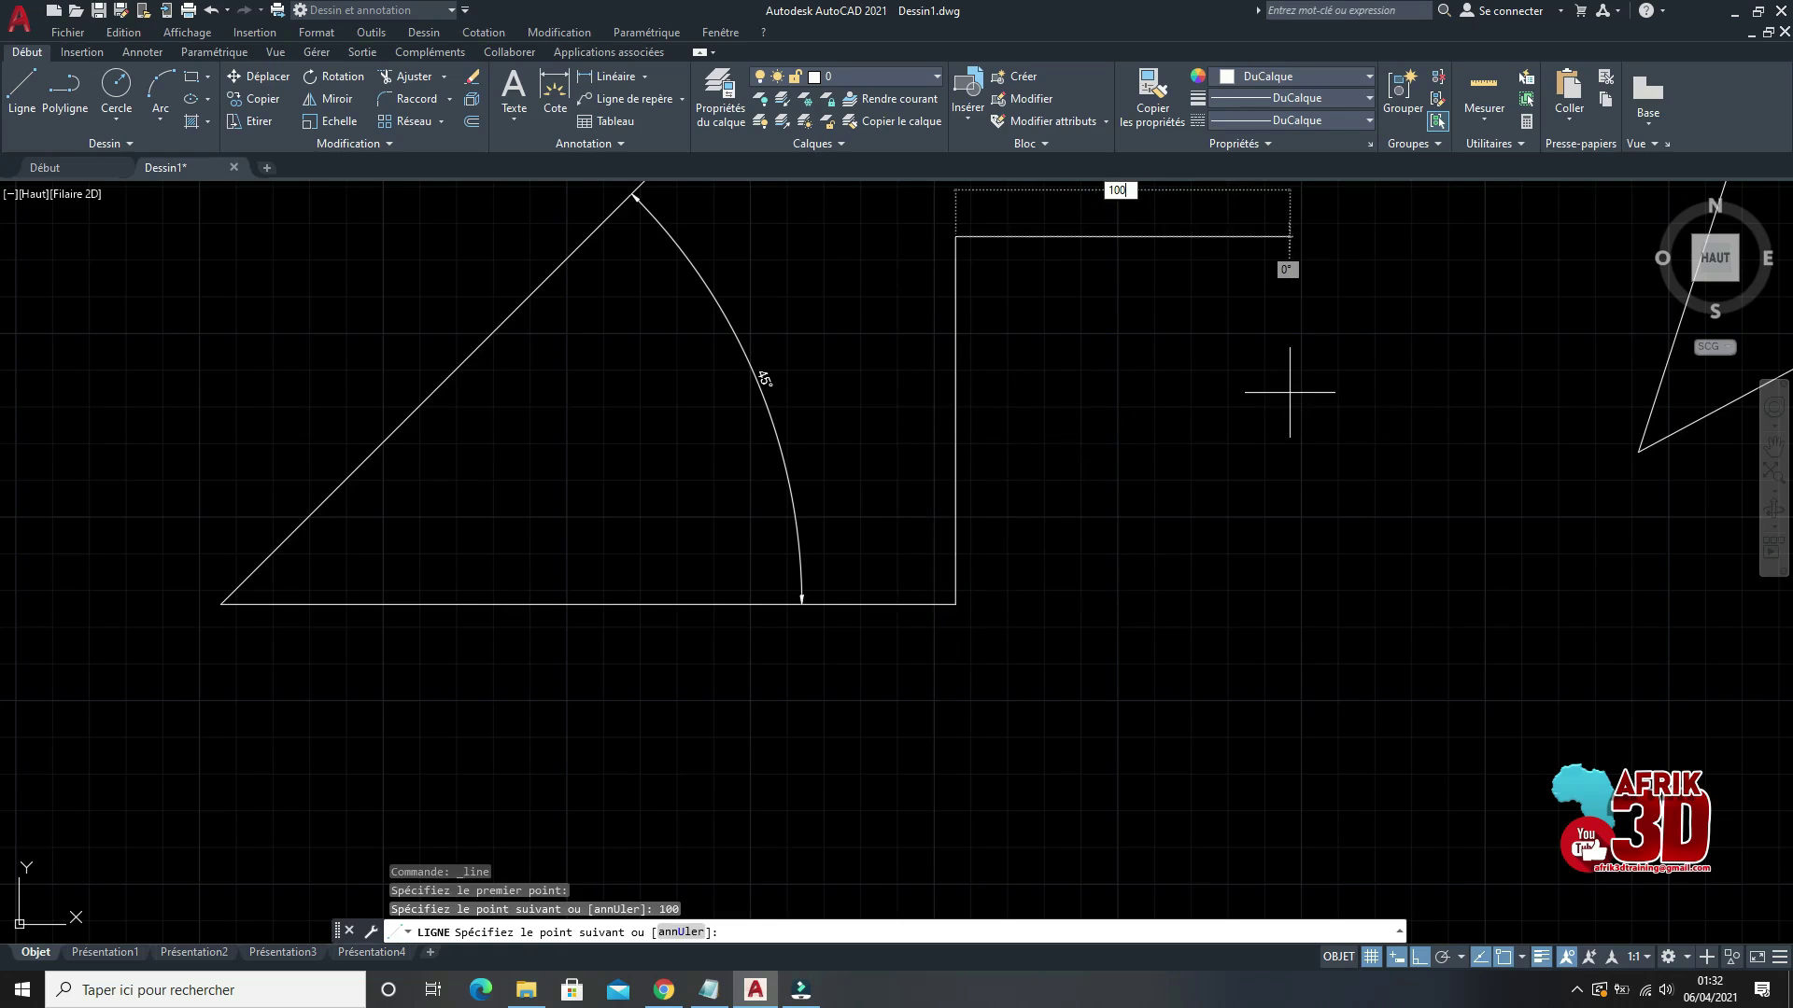
pyautogui.write('0')
pyautogui.press('Return')
pyautogui.rightClick(1289, 387)
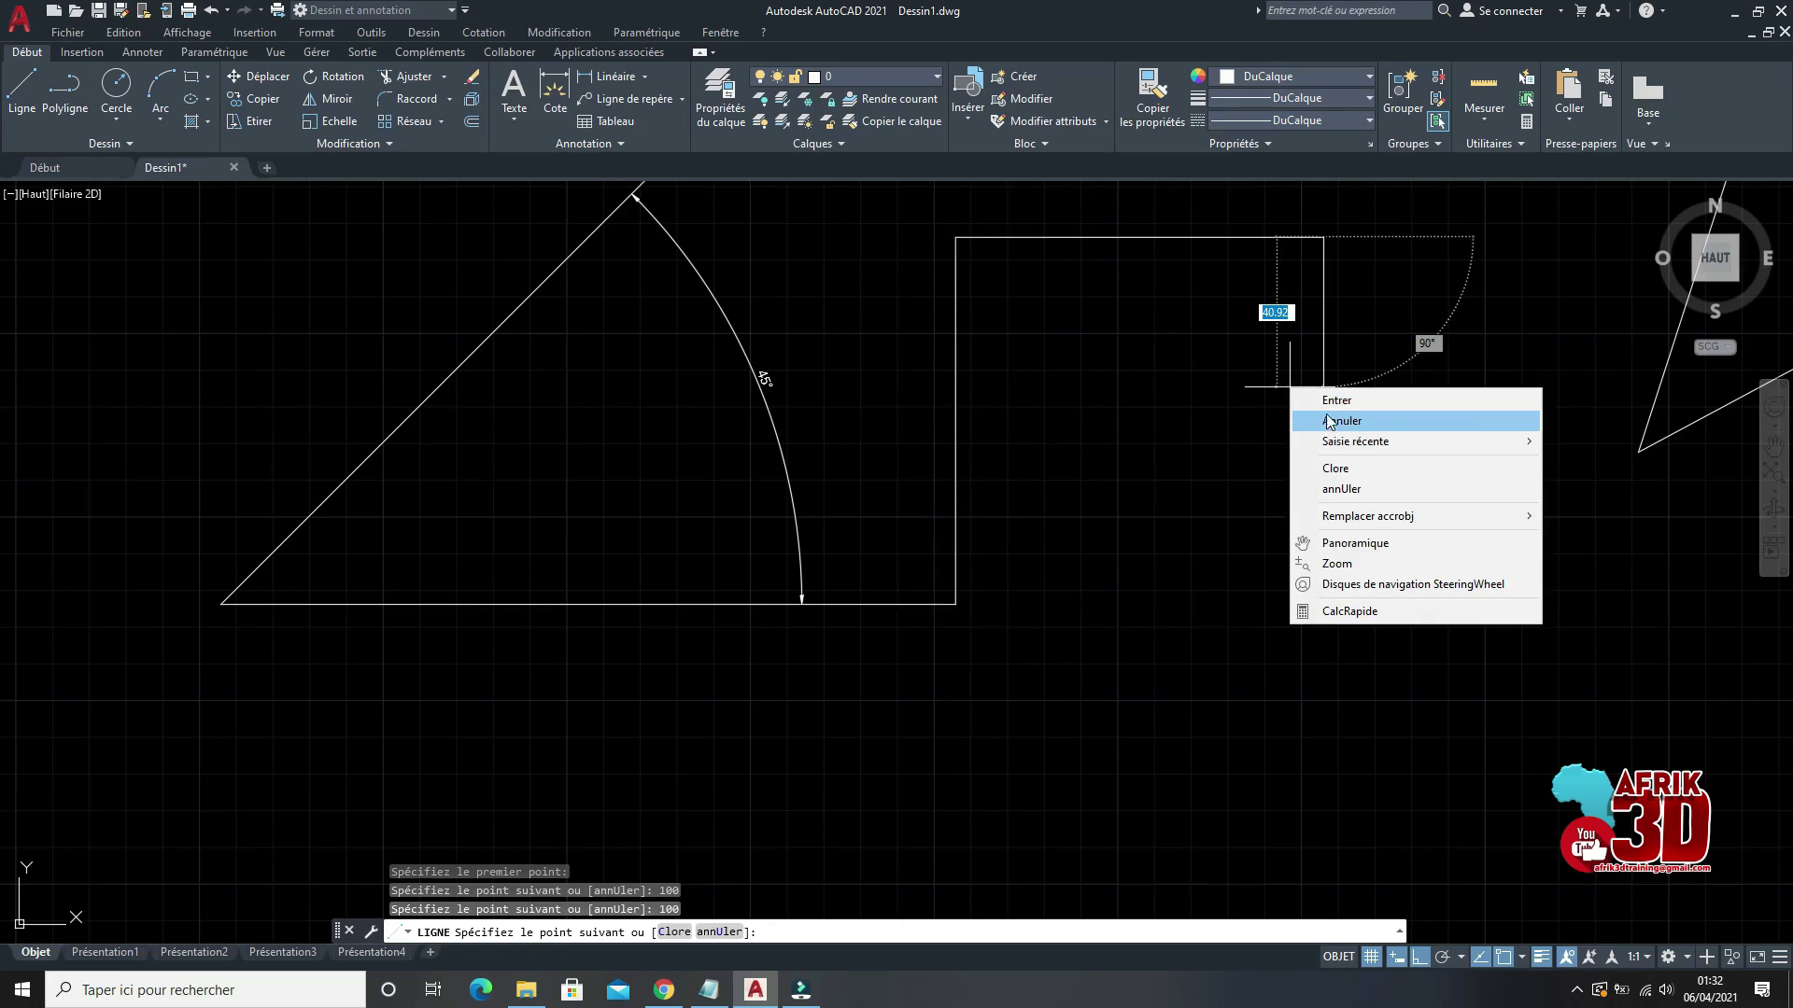
pyautogui.click(1330, 421)
pyautogui.scroll(-2, 1132, 496)
pyautogui.scroll(2, 1278, 496)
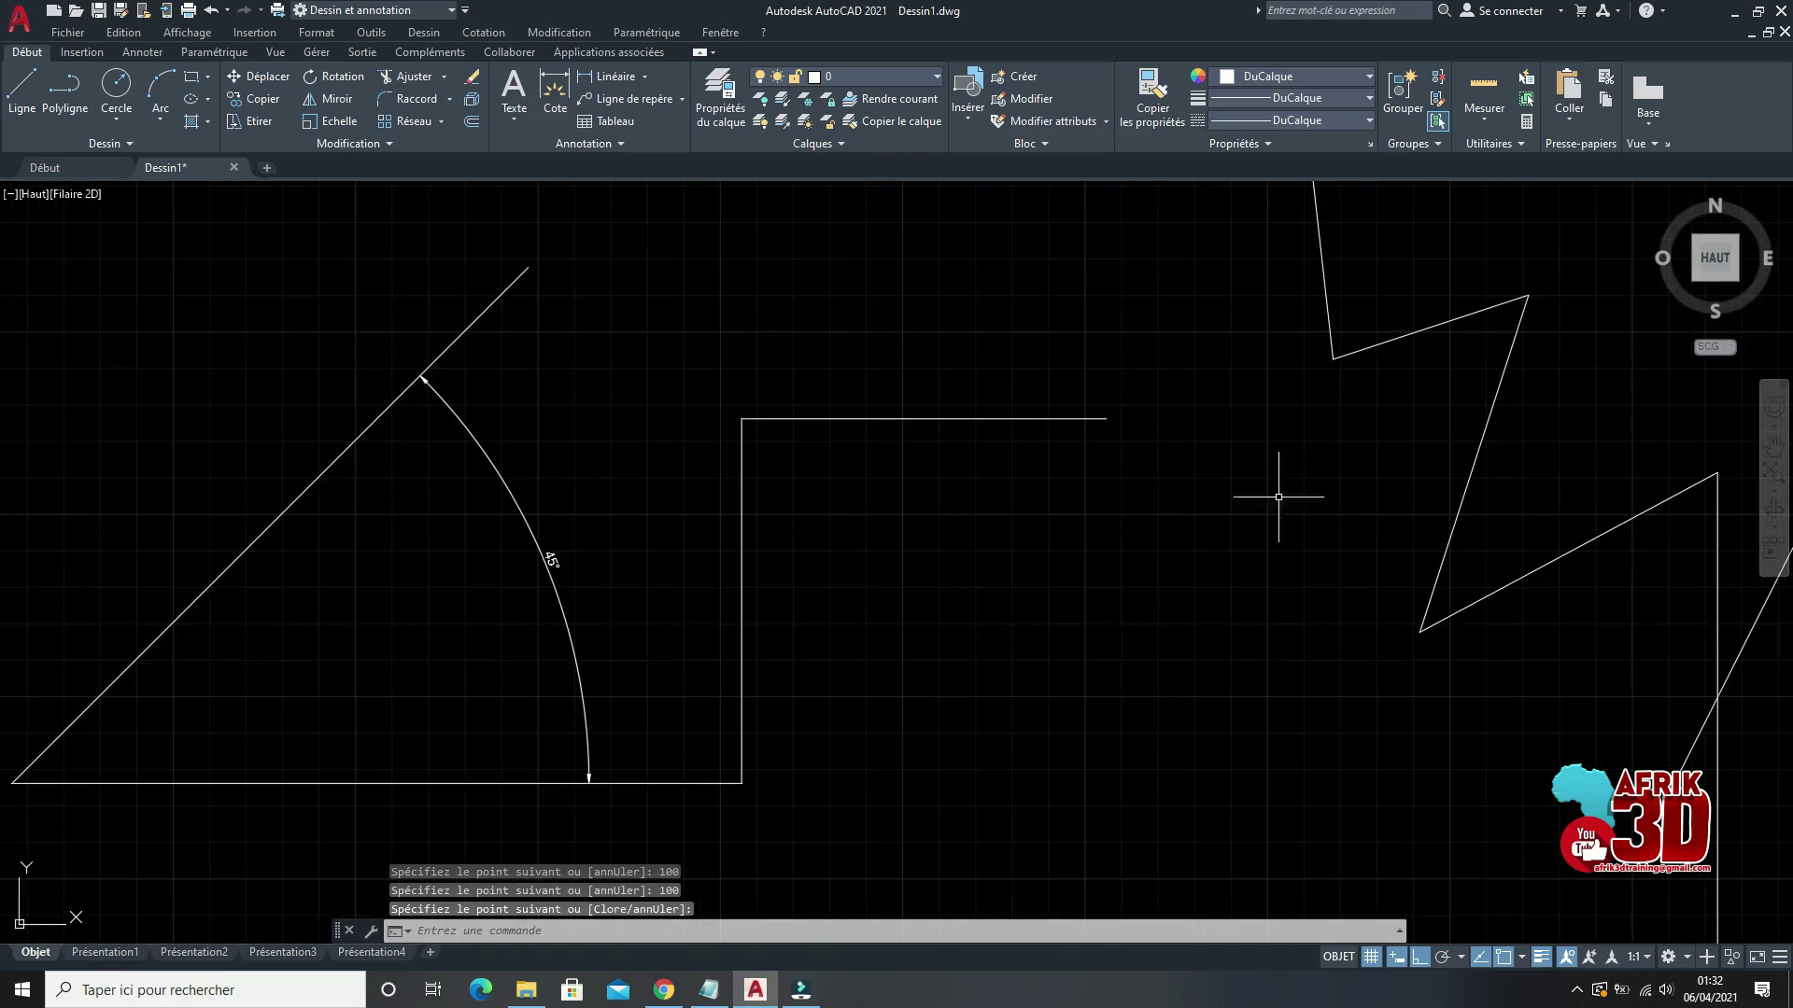
# Step: Add a linear dimension reading 100 to the vertical line, placed beside it
pyautogui.click(484, 32)
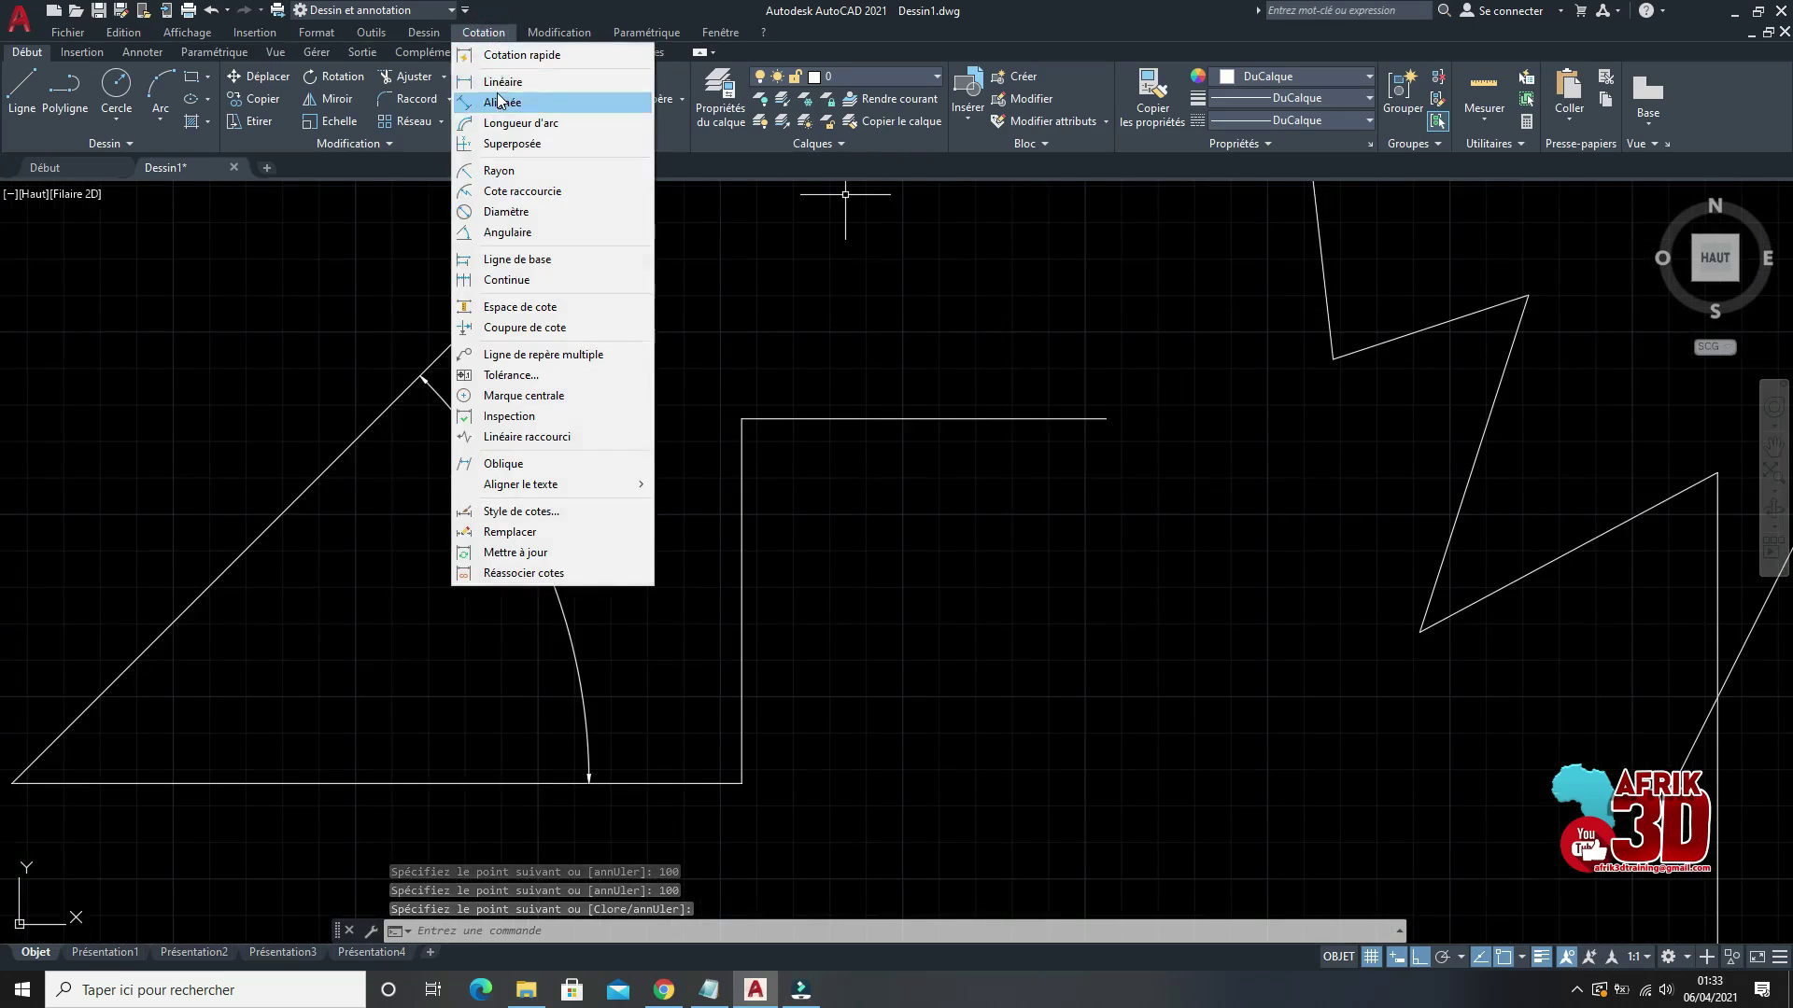
pyautogui.click(498, 82)
pyautogui.click(741, 419)
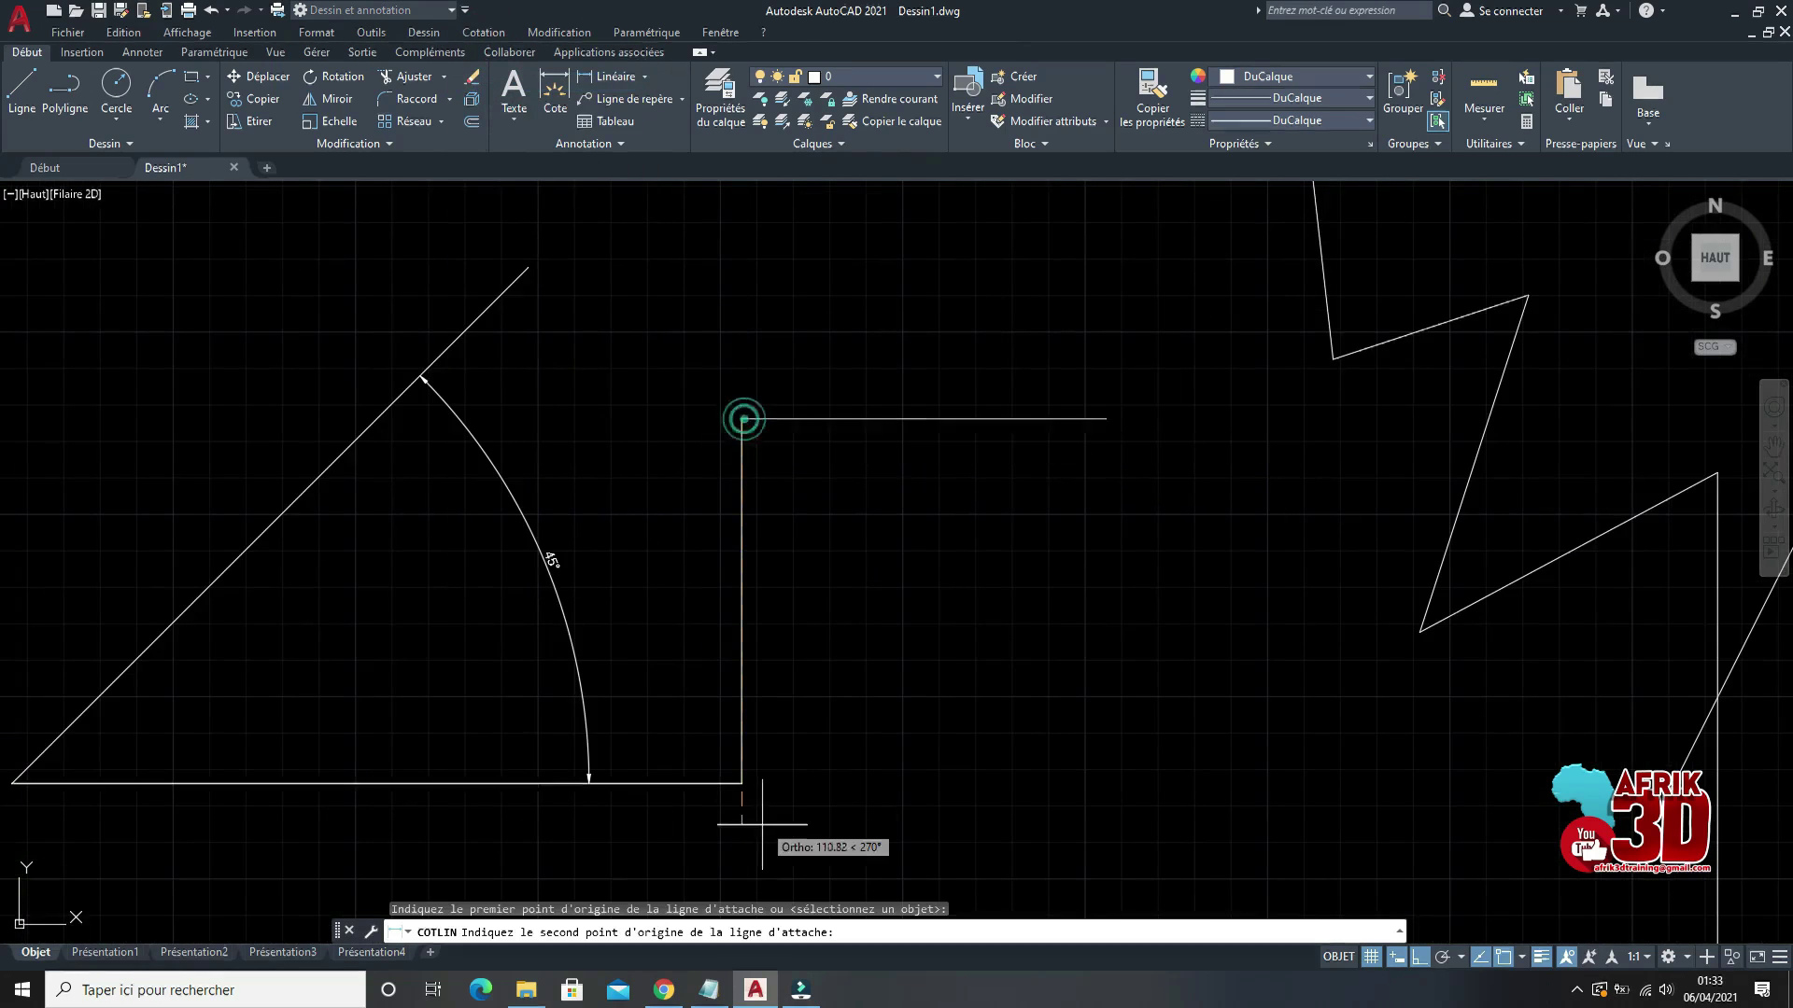
pyautogui.click(741, 782)
pyautogui.click(799, 753)
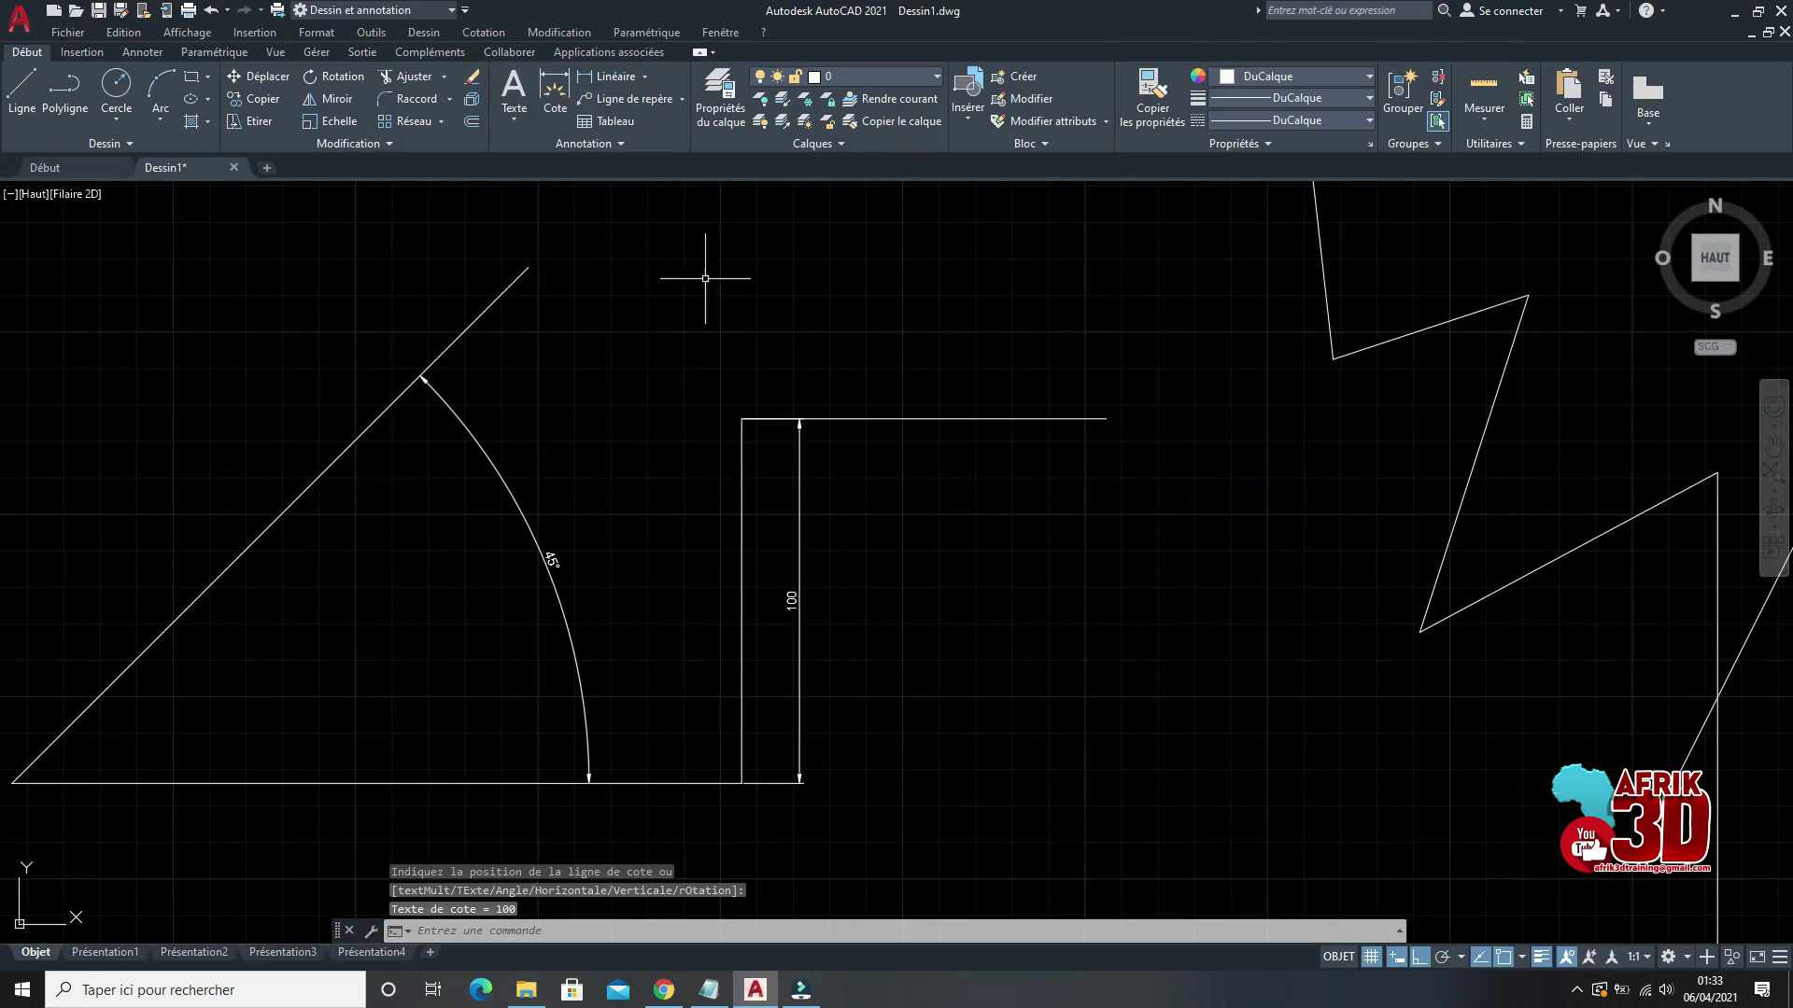
# Step: Add a linear dimension reading 100 to the horizontal line, placed above it
pyautogui.click(467, 34)
pyautogui.click(482, 81)
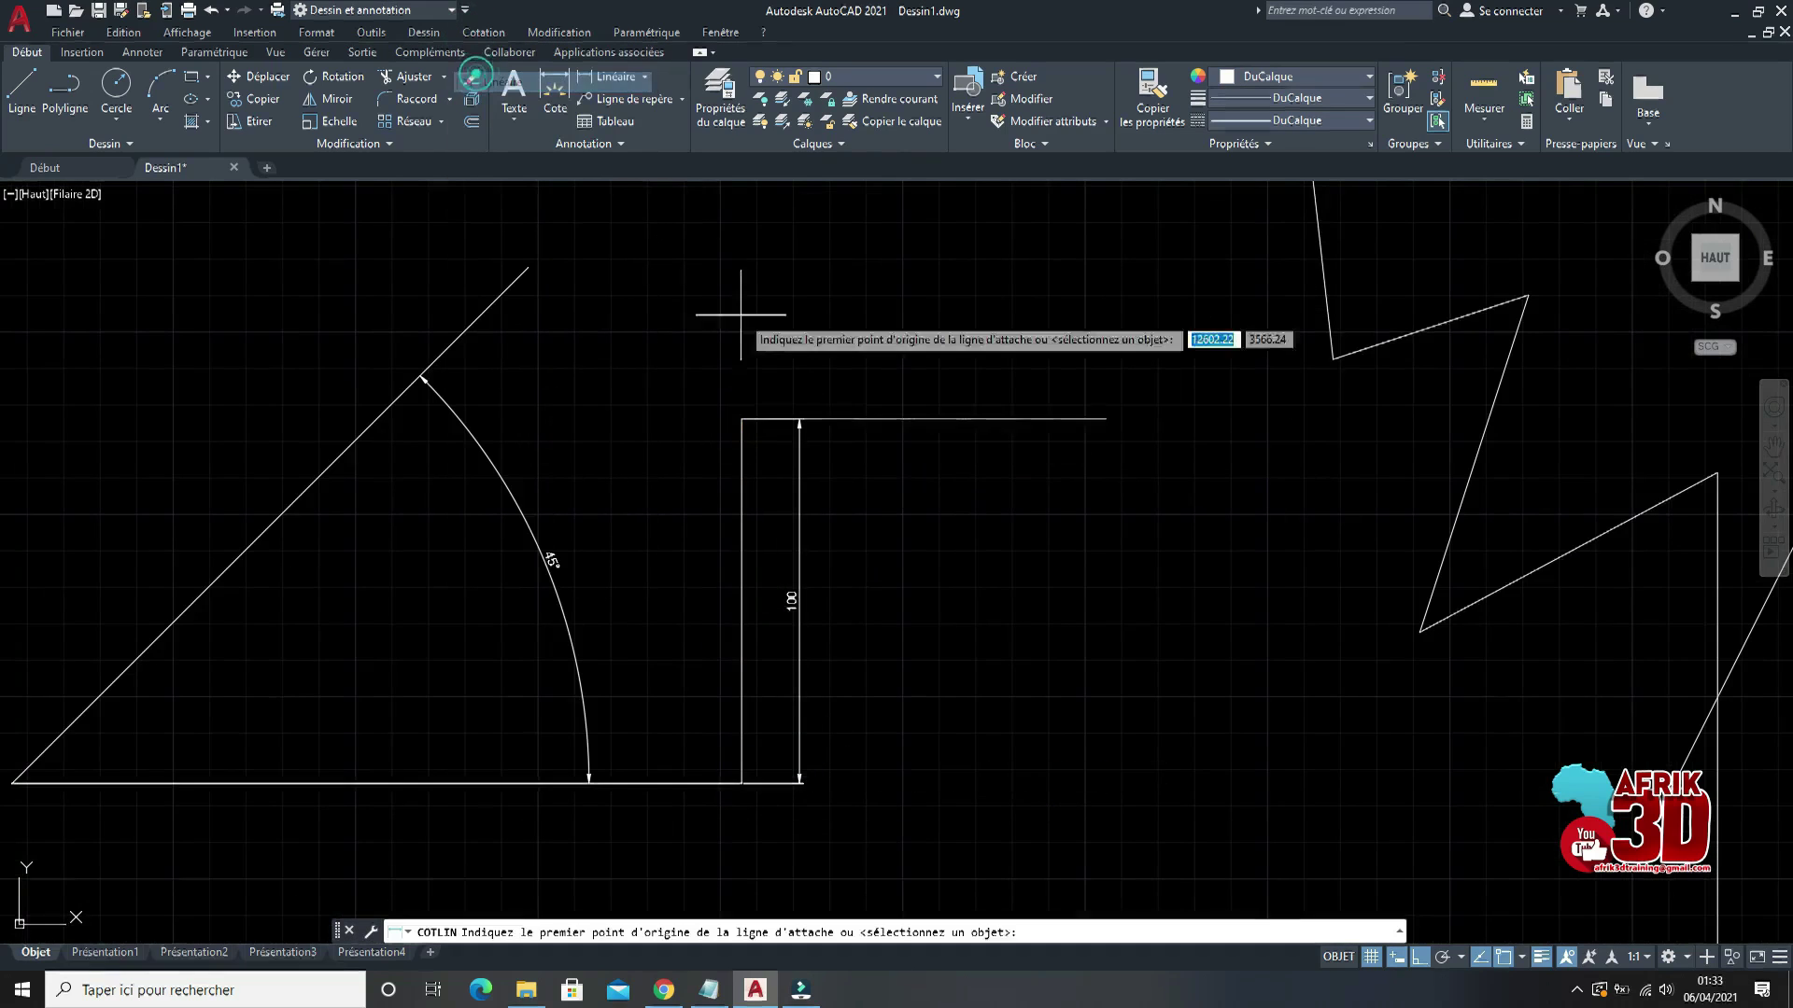
pyautogui.click(741, 419)
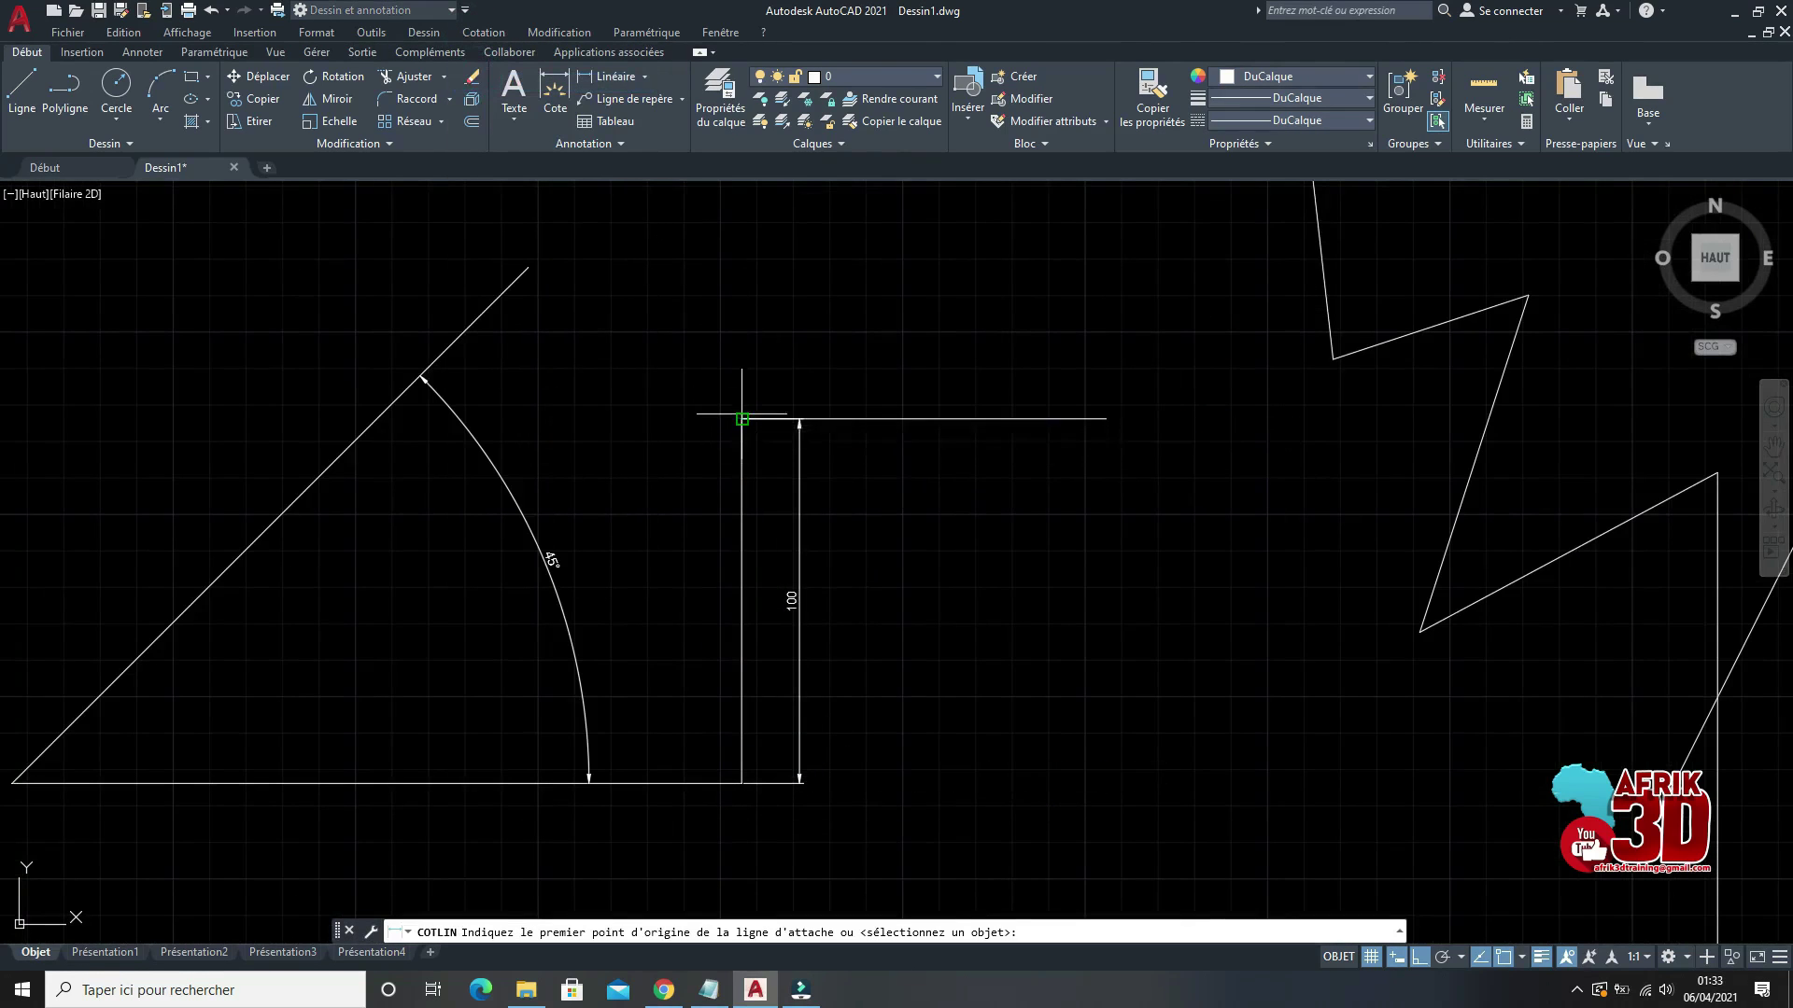
pyautogui.click(1110, 418)
pyautogui.click(1108, 381)
# Step: Zoom around the drawing and check the object snap list without changing anything
pyautogui.scroll(3, 921, 389)
pyautogui.scroll(-5, 980, 340)
pyautogui.scroll(2, 971, 401)
pyautogui.scroll(2, 1058, 336)
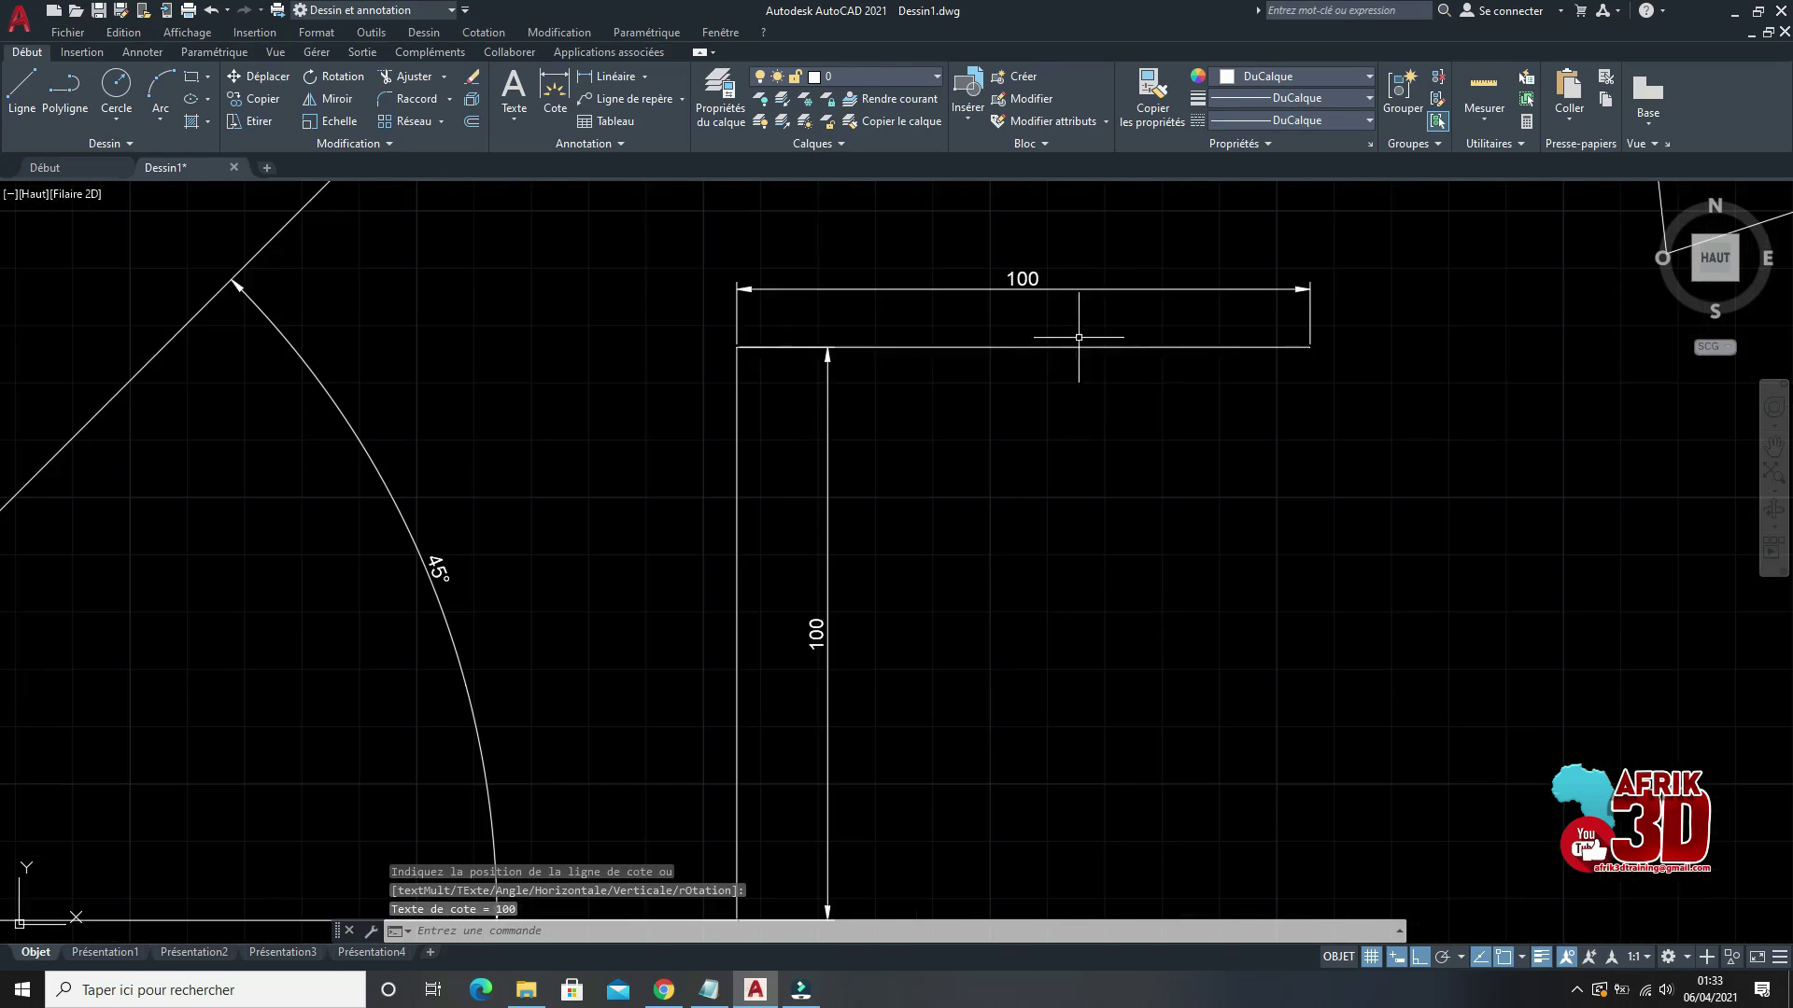
pyautogui.click(1523, 957)
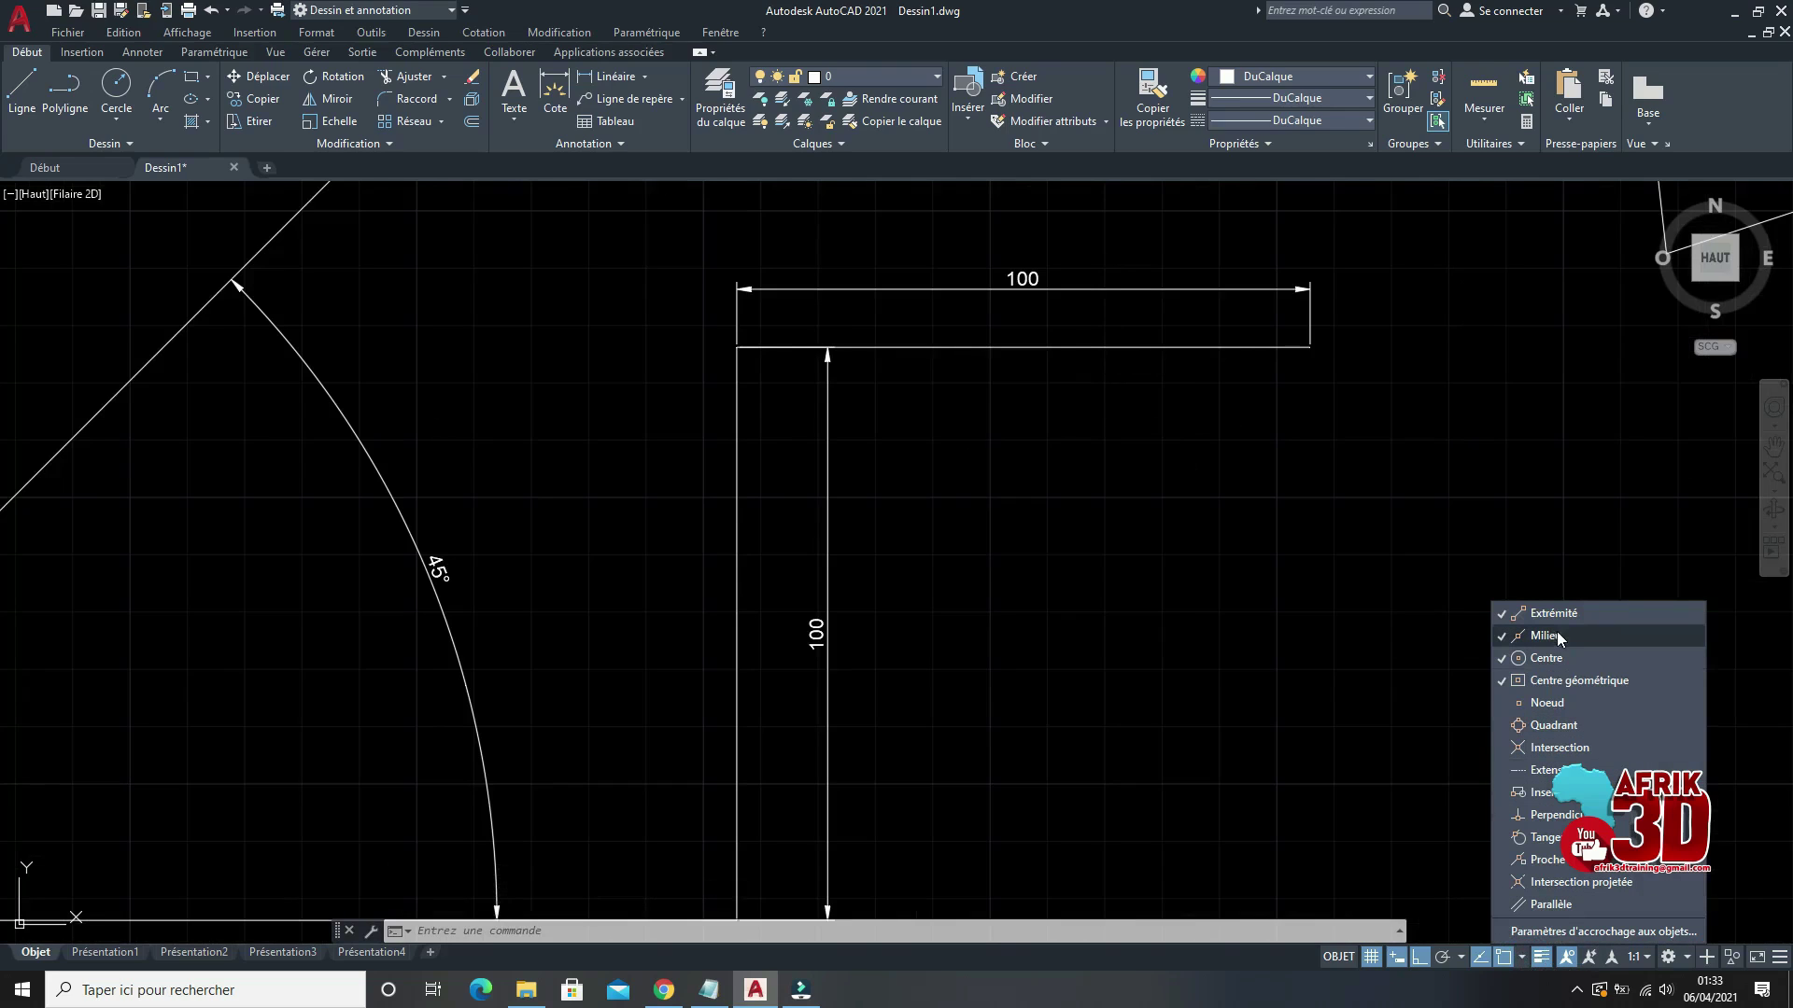
pyautogui.press('Escape')
pyautogui.scroll(-3, 1248, 583)
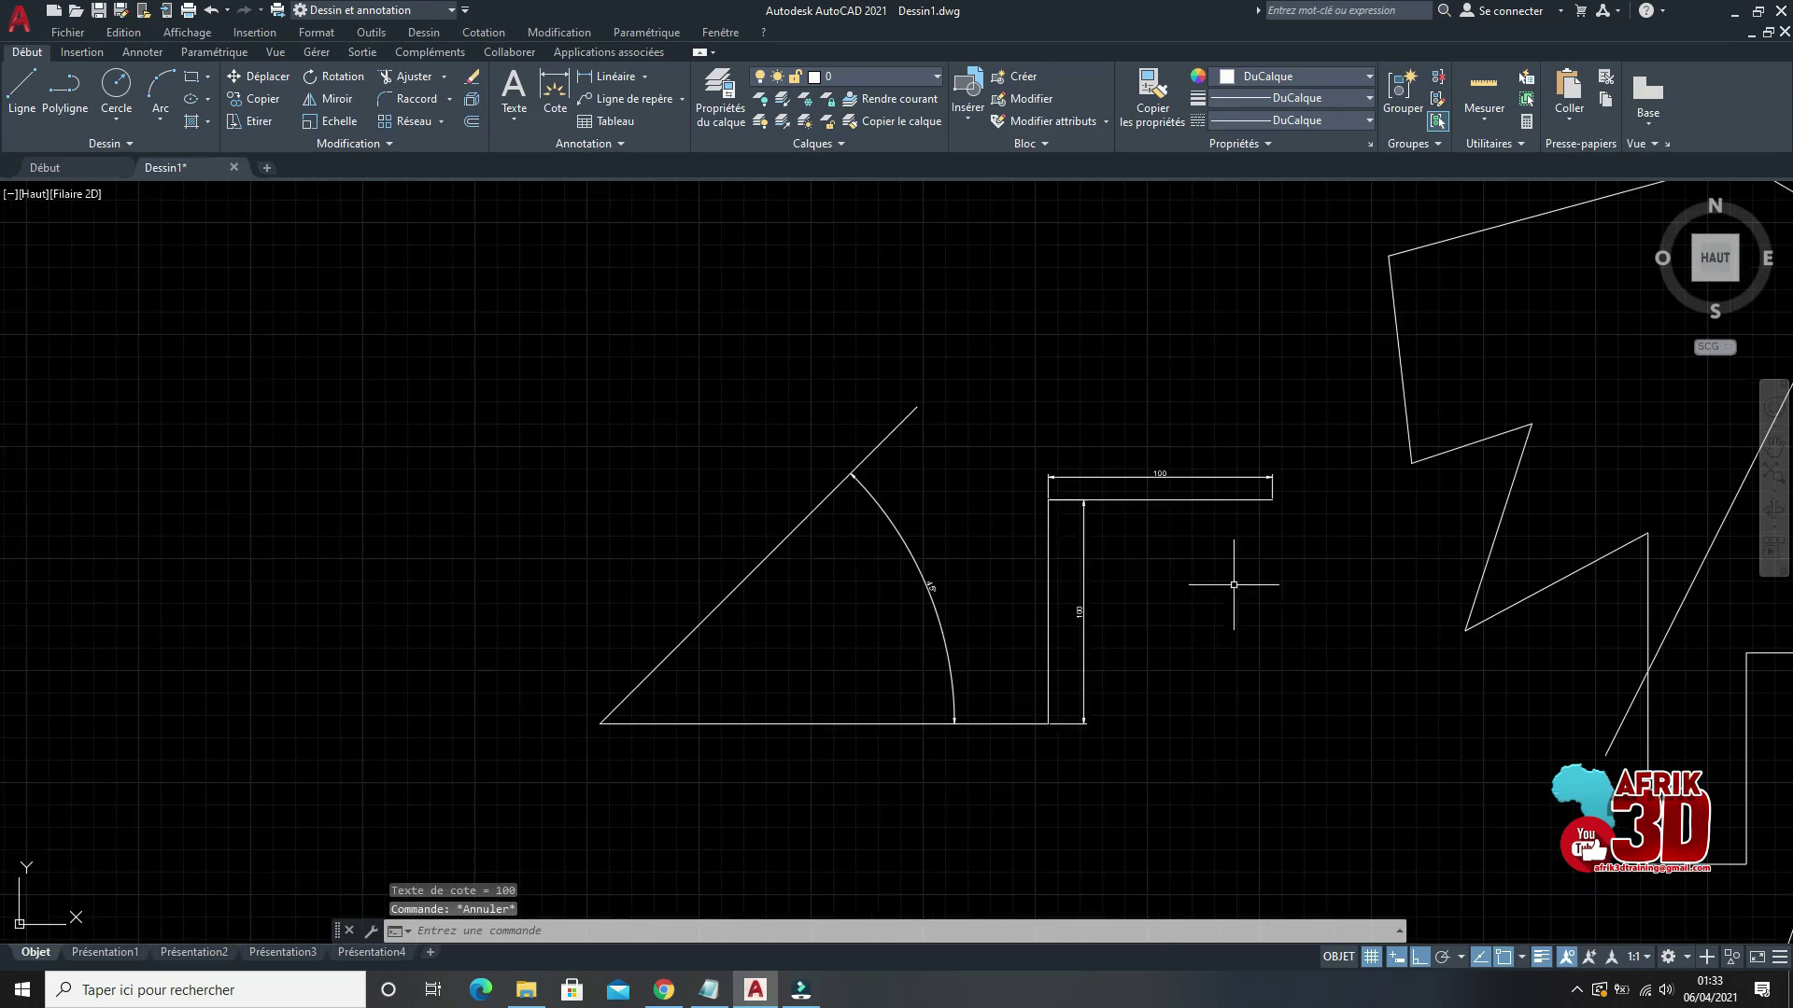
# Step: Draw a 250-unit horizontal line to the left of the triangle
pyautogui.click(27, 82)
pyautogui.click(218, 401)
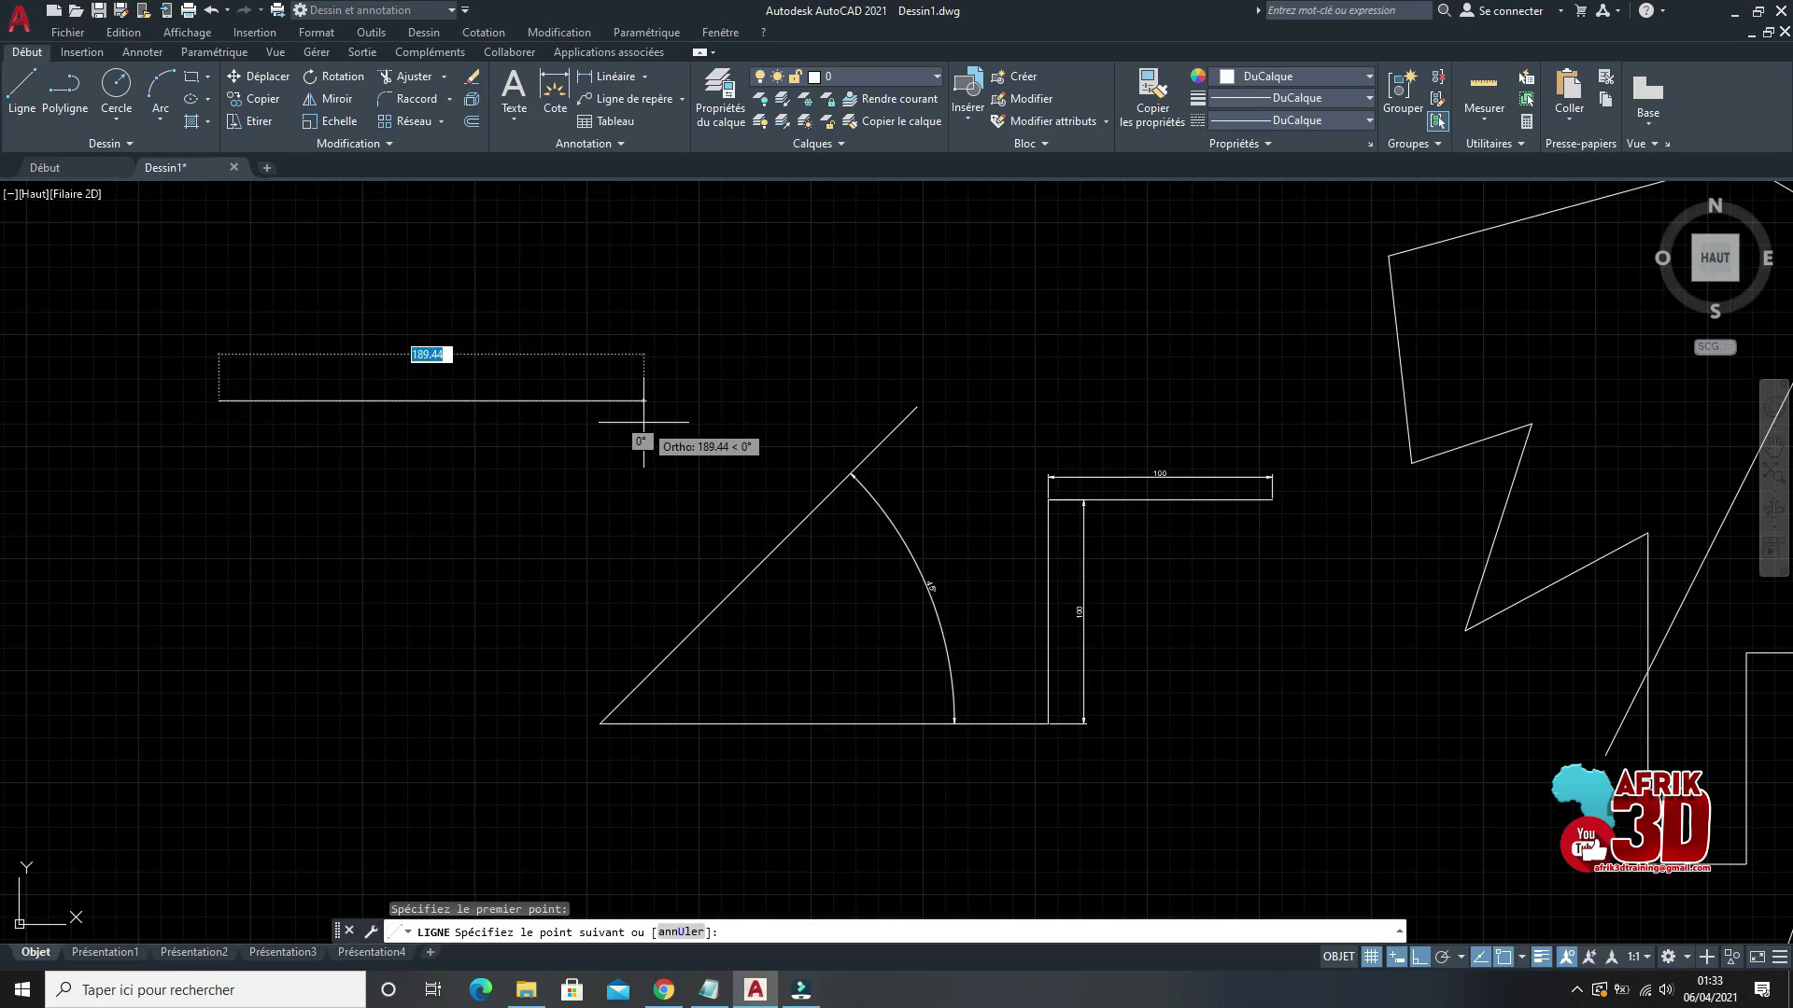
pyautogui.write('250')
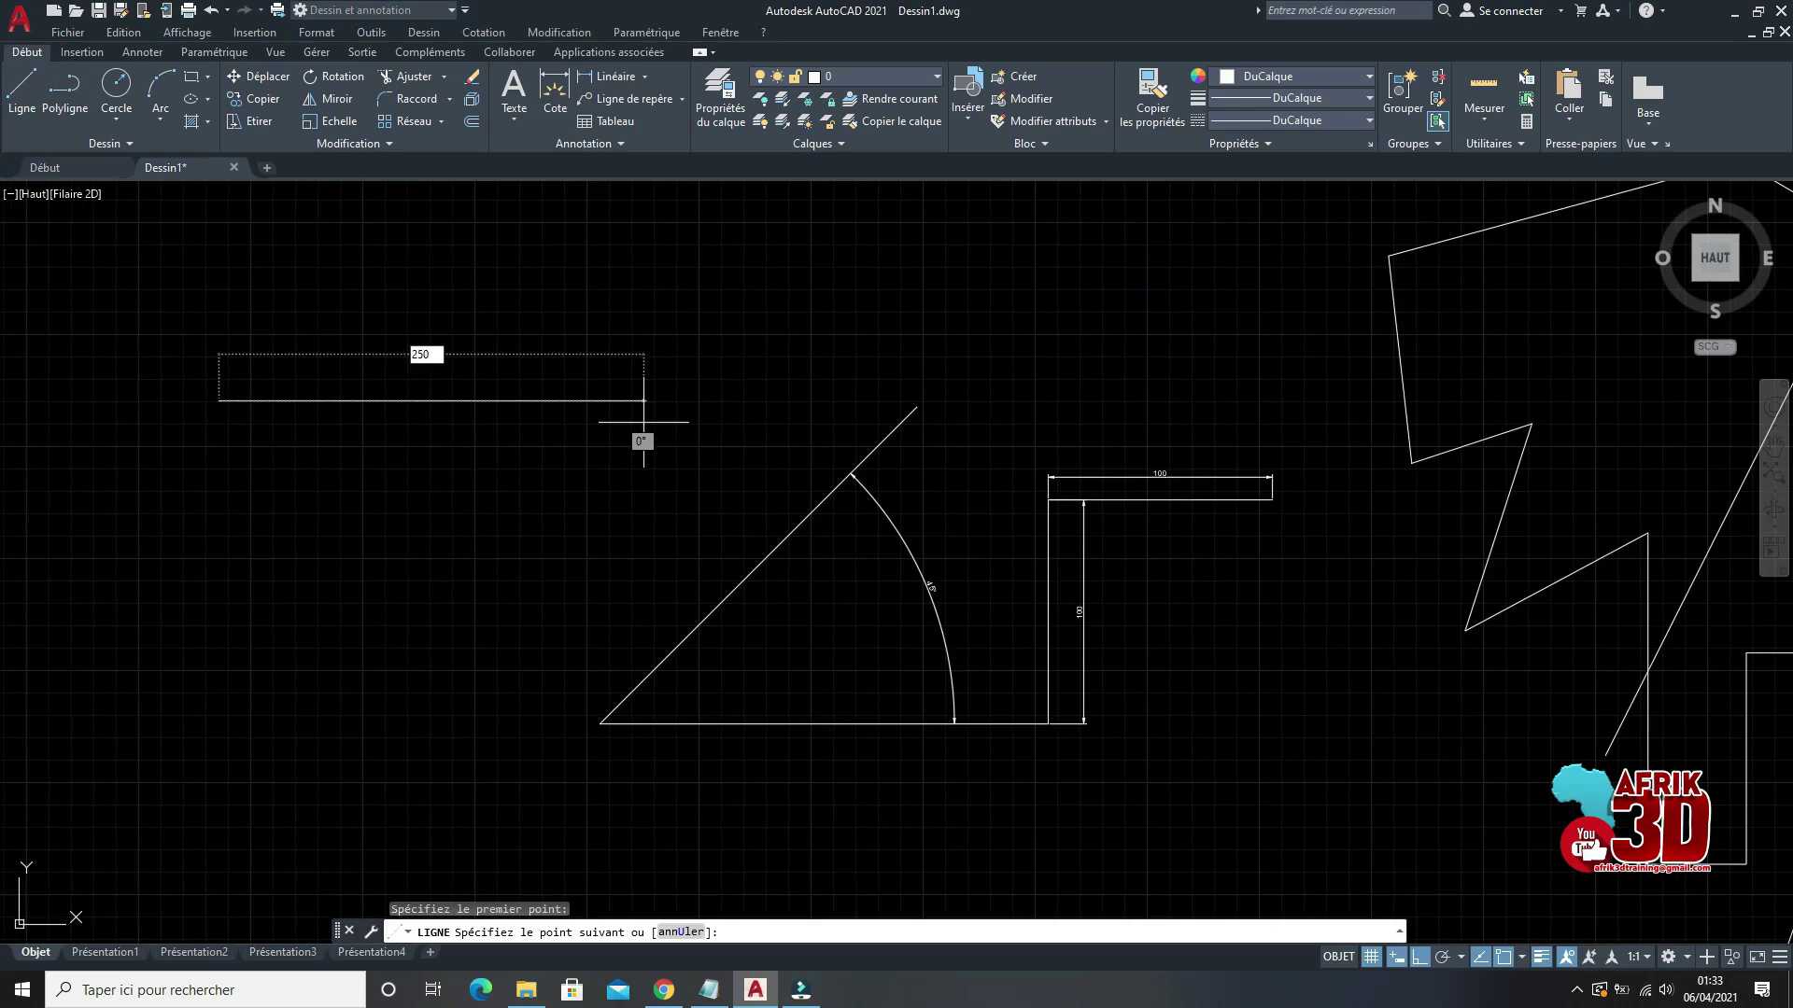
pyautogui.press('Return')
pyautogui.press('Return')
# Step: Start a new line at the midpoint of the 250 line
pyautogui.scroll(-2, 612, 422)
pyautogui.scroll(2, 438, 379)
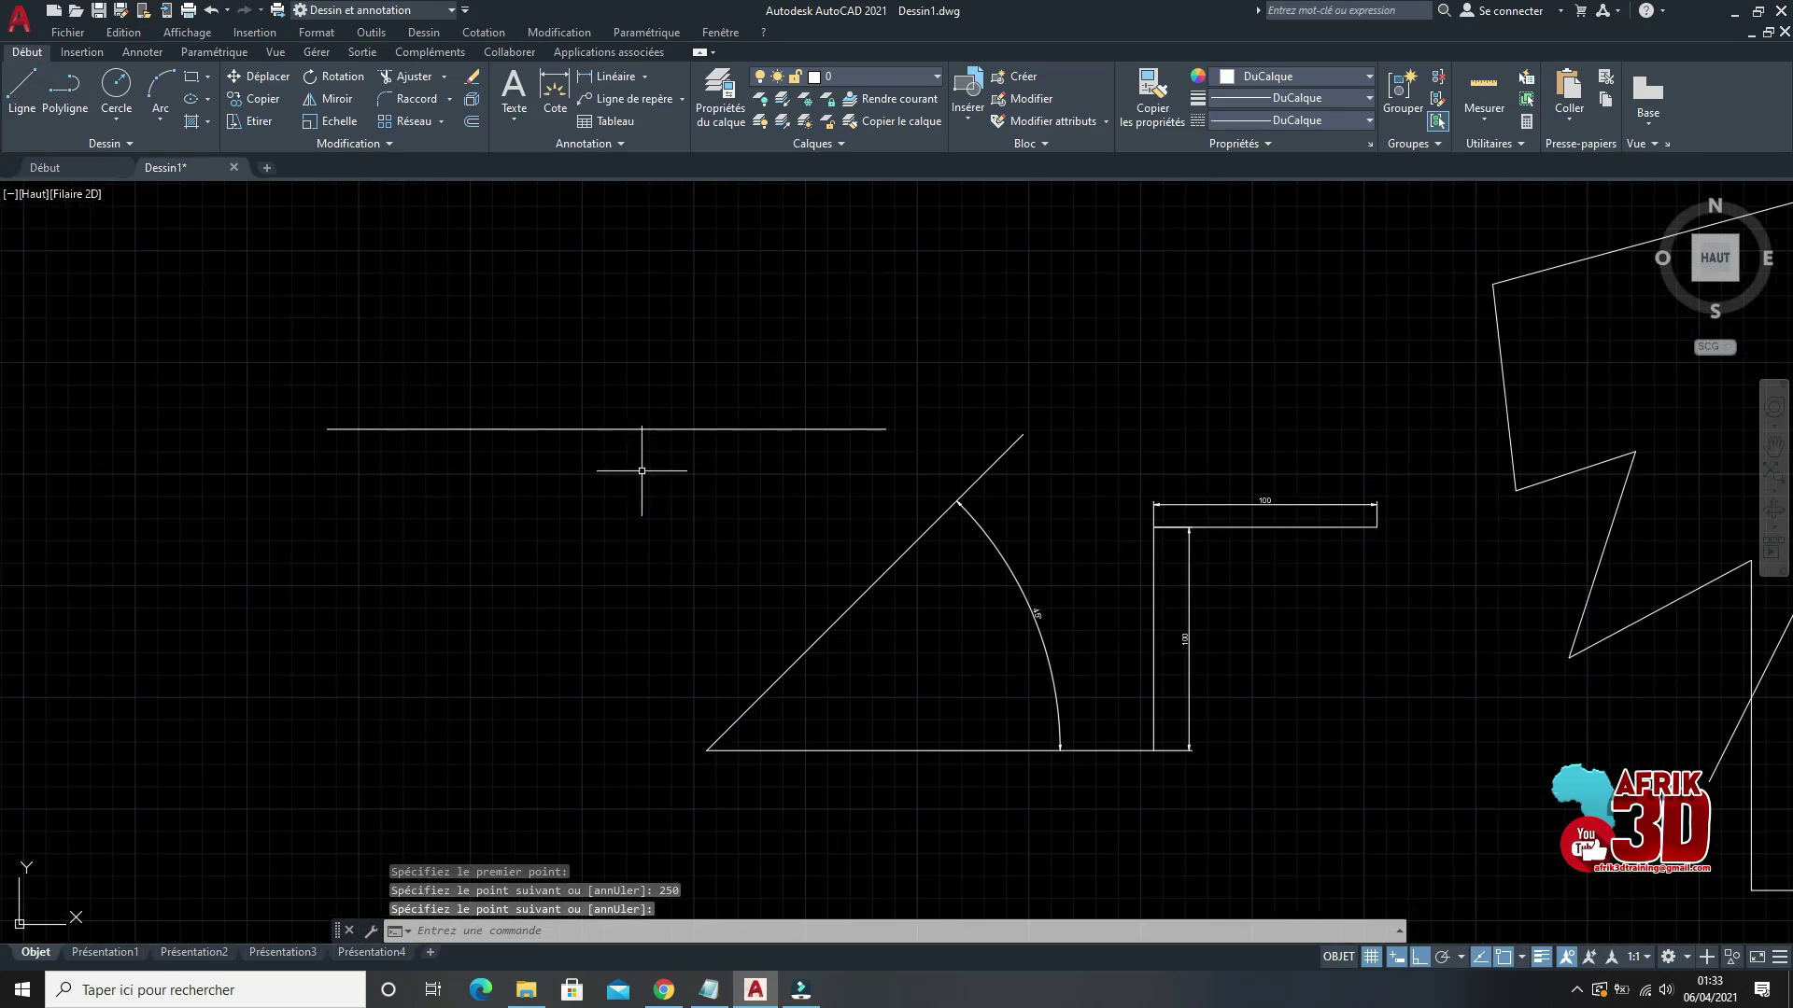
pyautogui.click(38, 88)
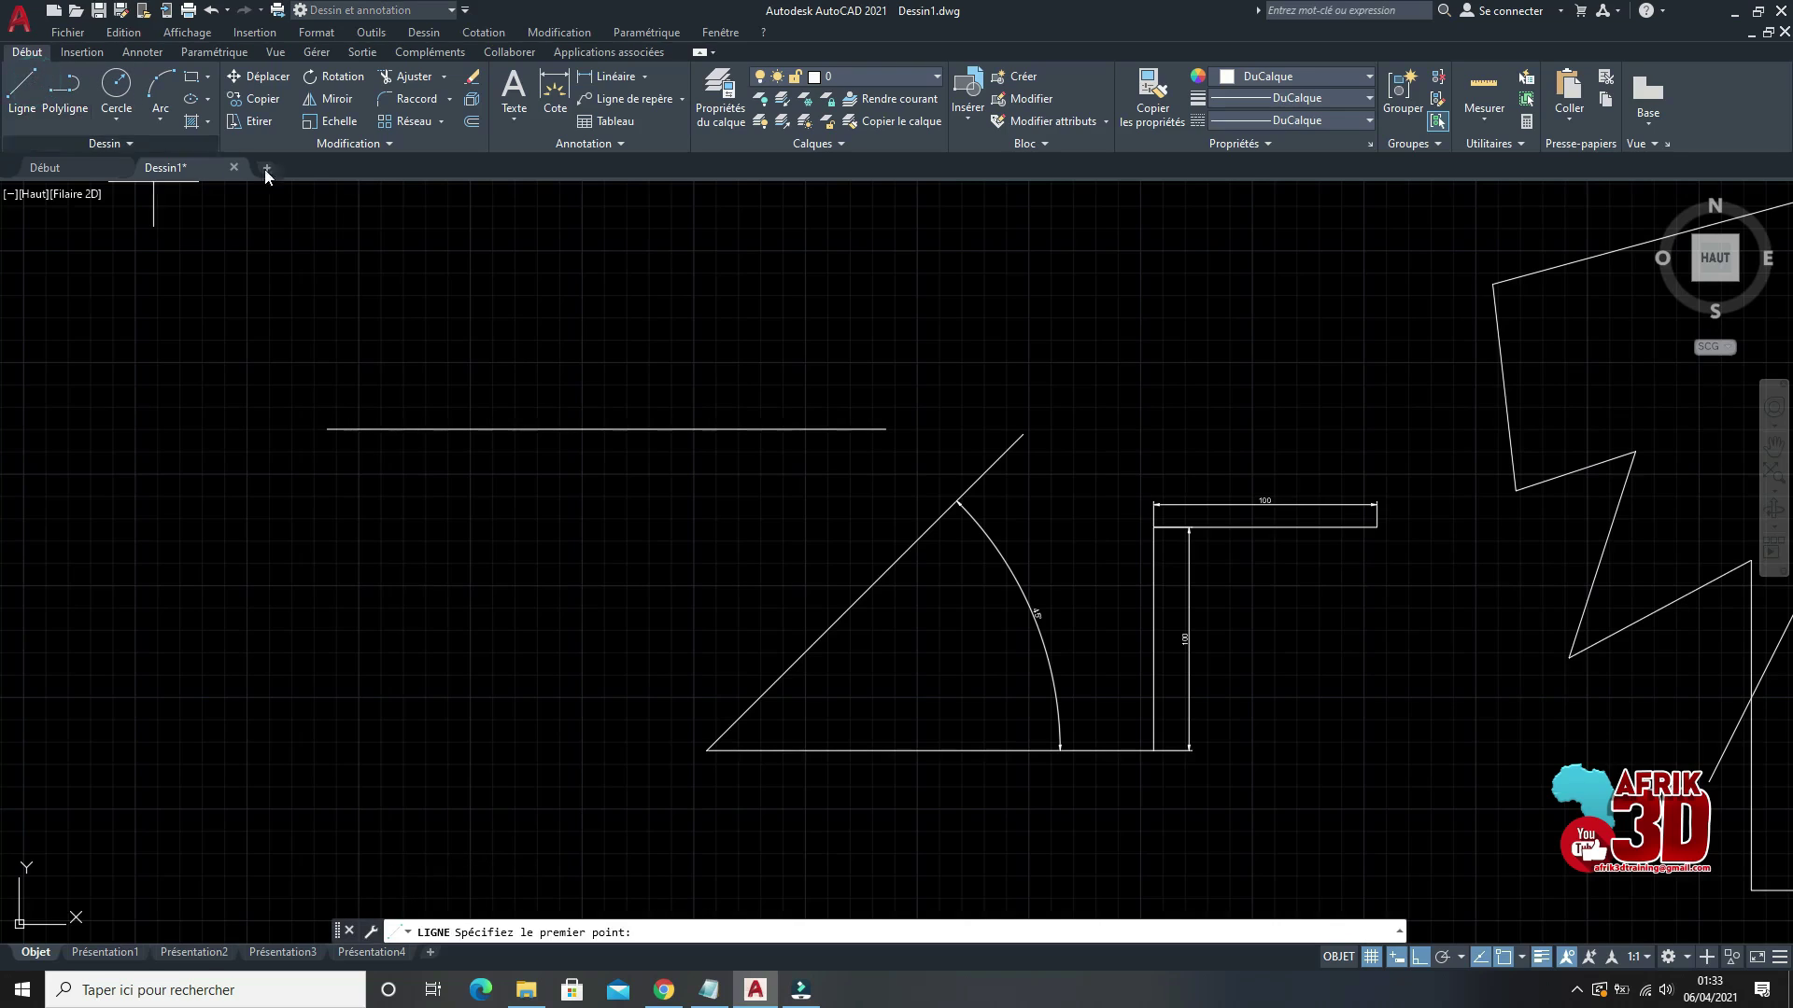
pyautogui.click(606, 429)
# Step: End the upright line and dimension the 250 line's left half (125) below it
pyautogui.rightClick(606, 349)
pyautogui.click(636, 363)
pyautogui.click(483, 31)
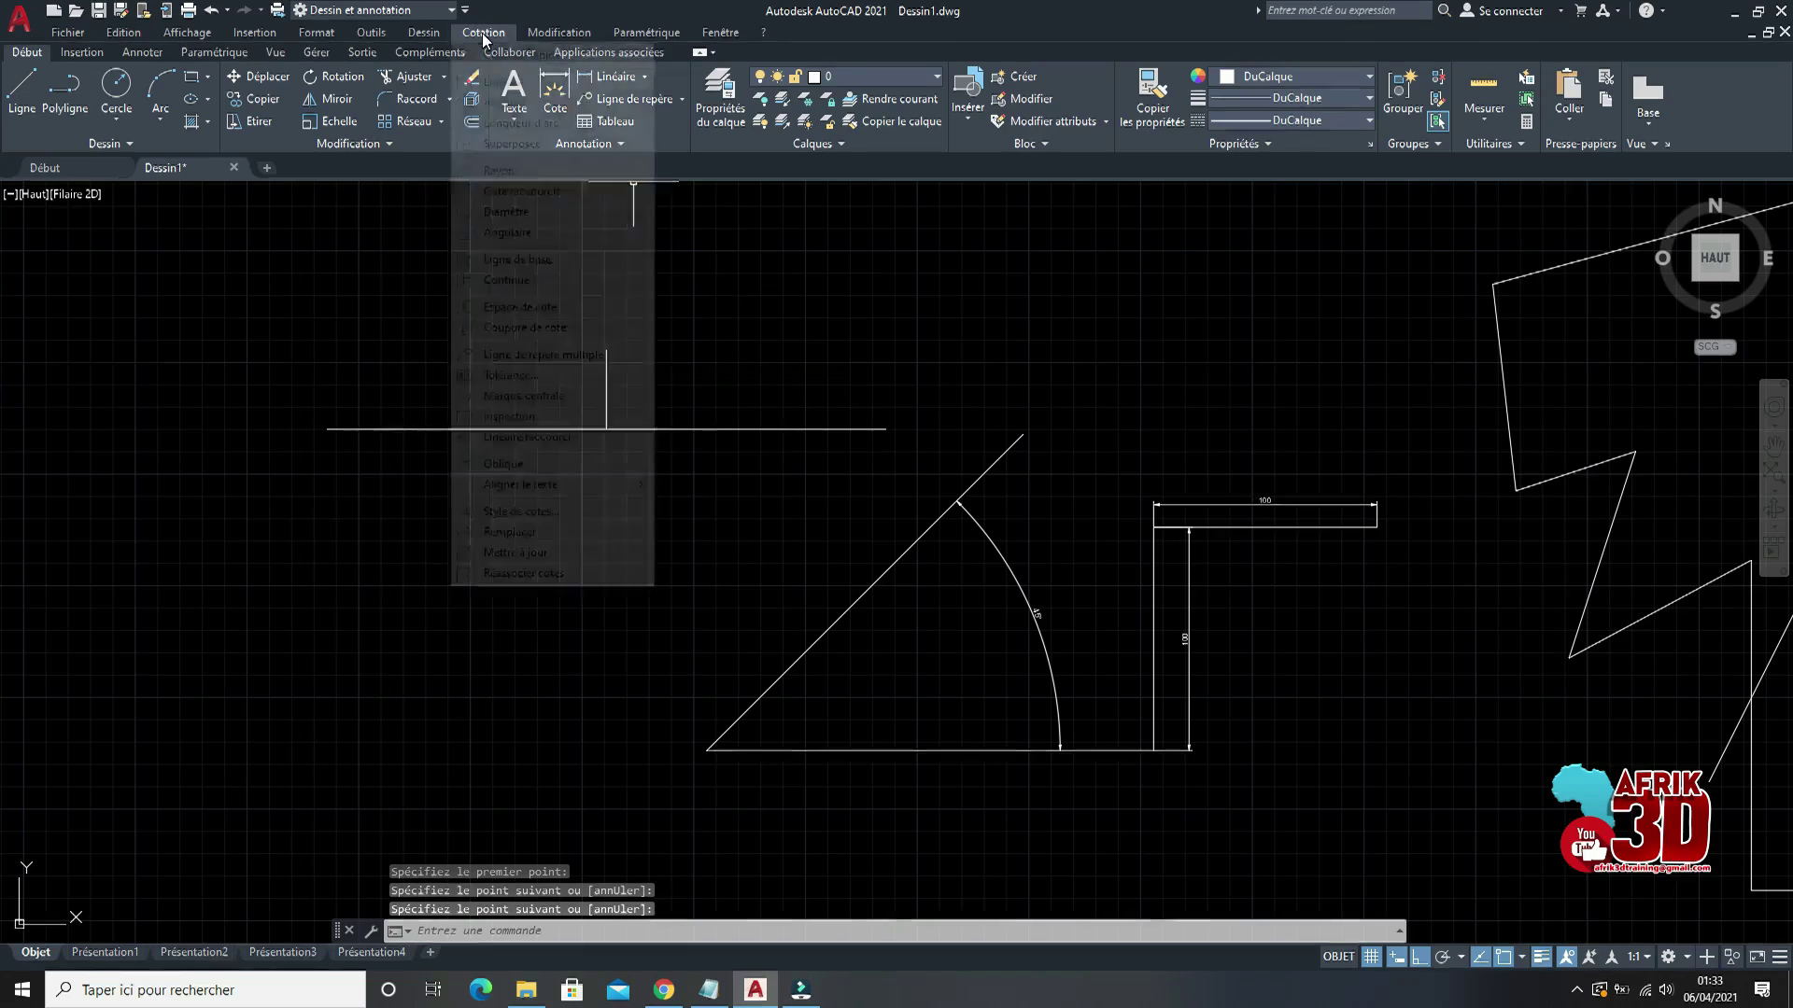
pyautogui.click(508, 76)
pyautogui.click(327, 429)
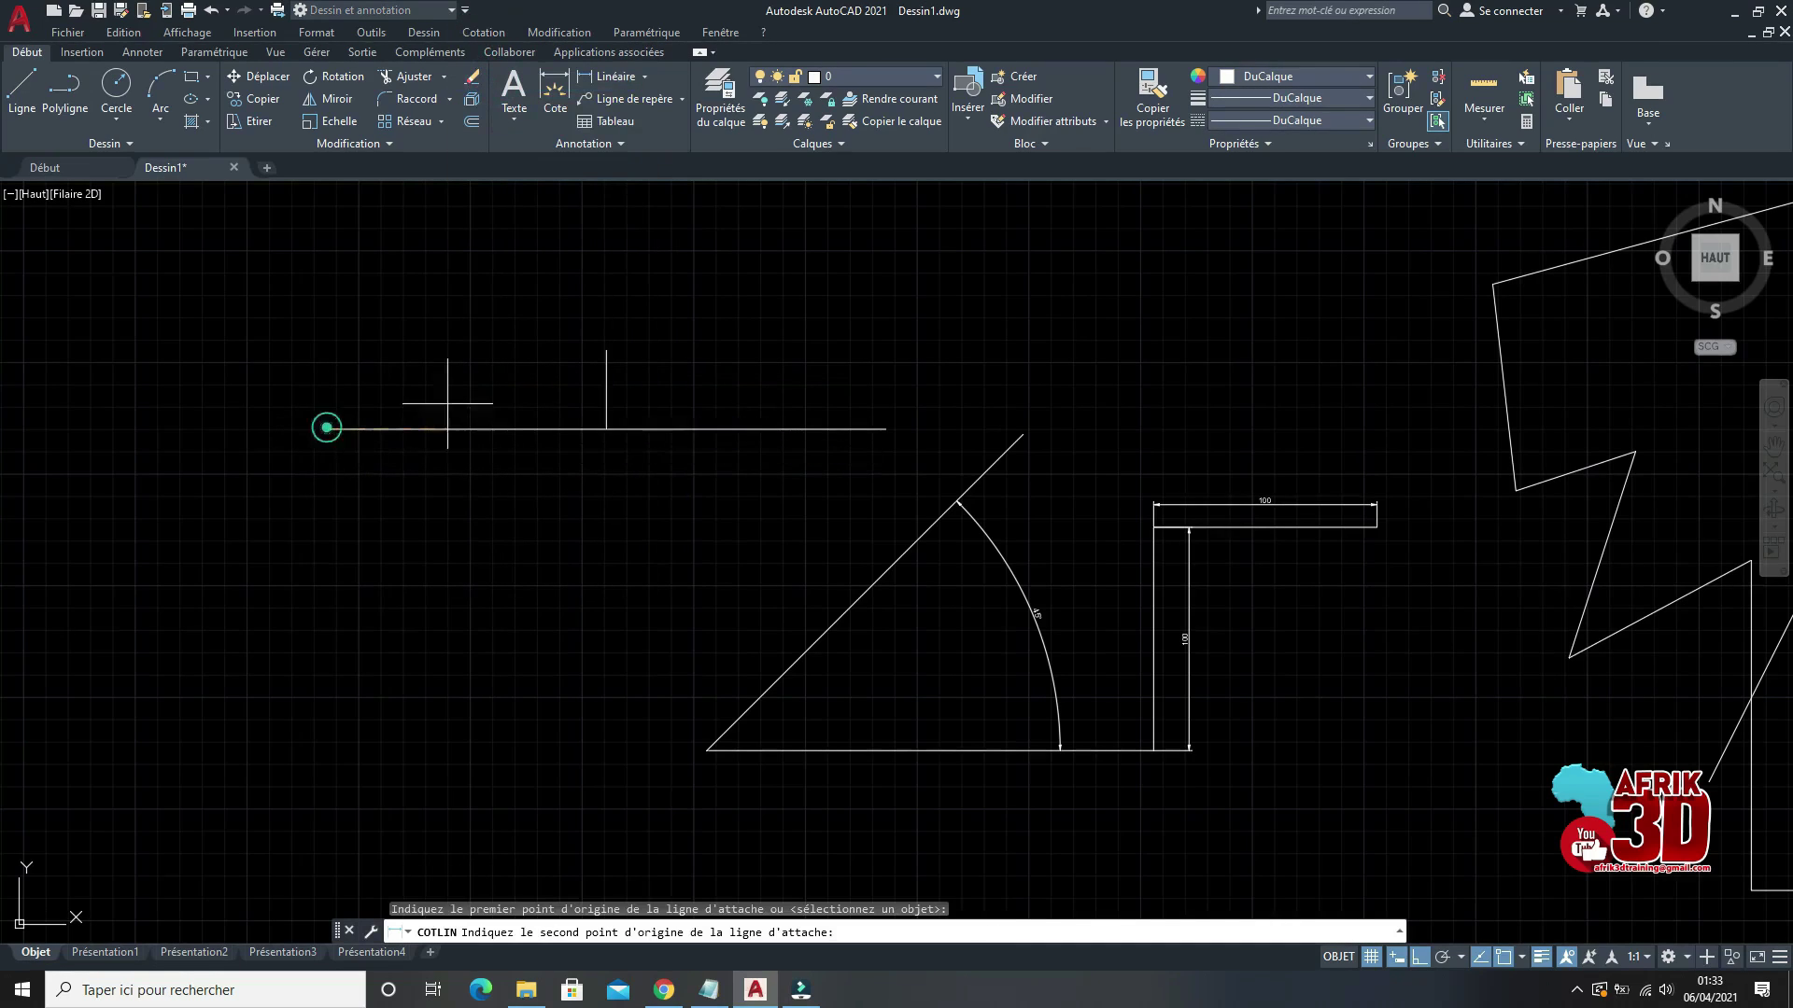
pyautogui.click(606, 428)
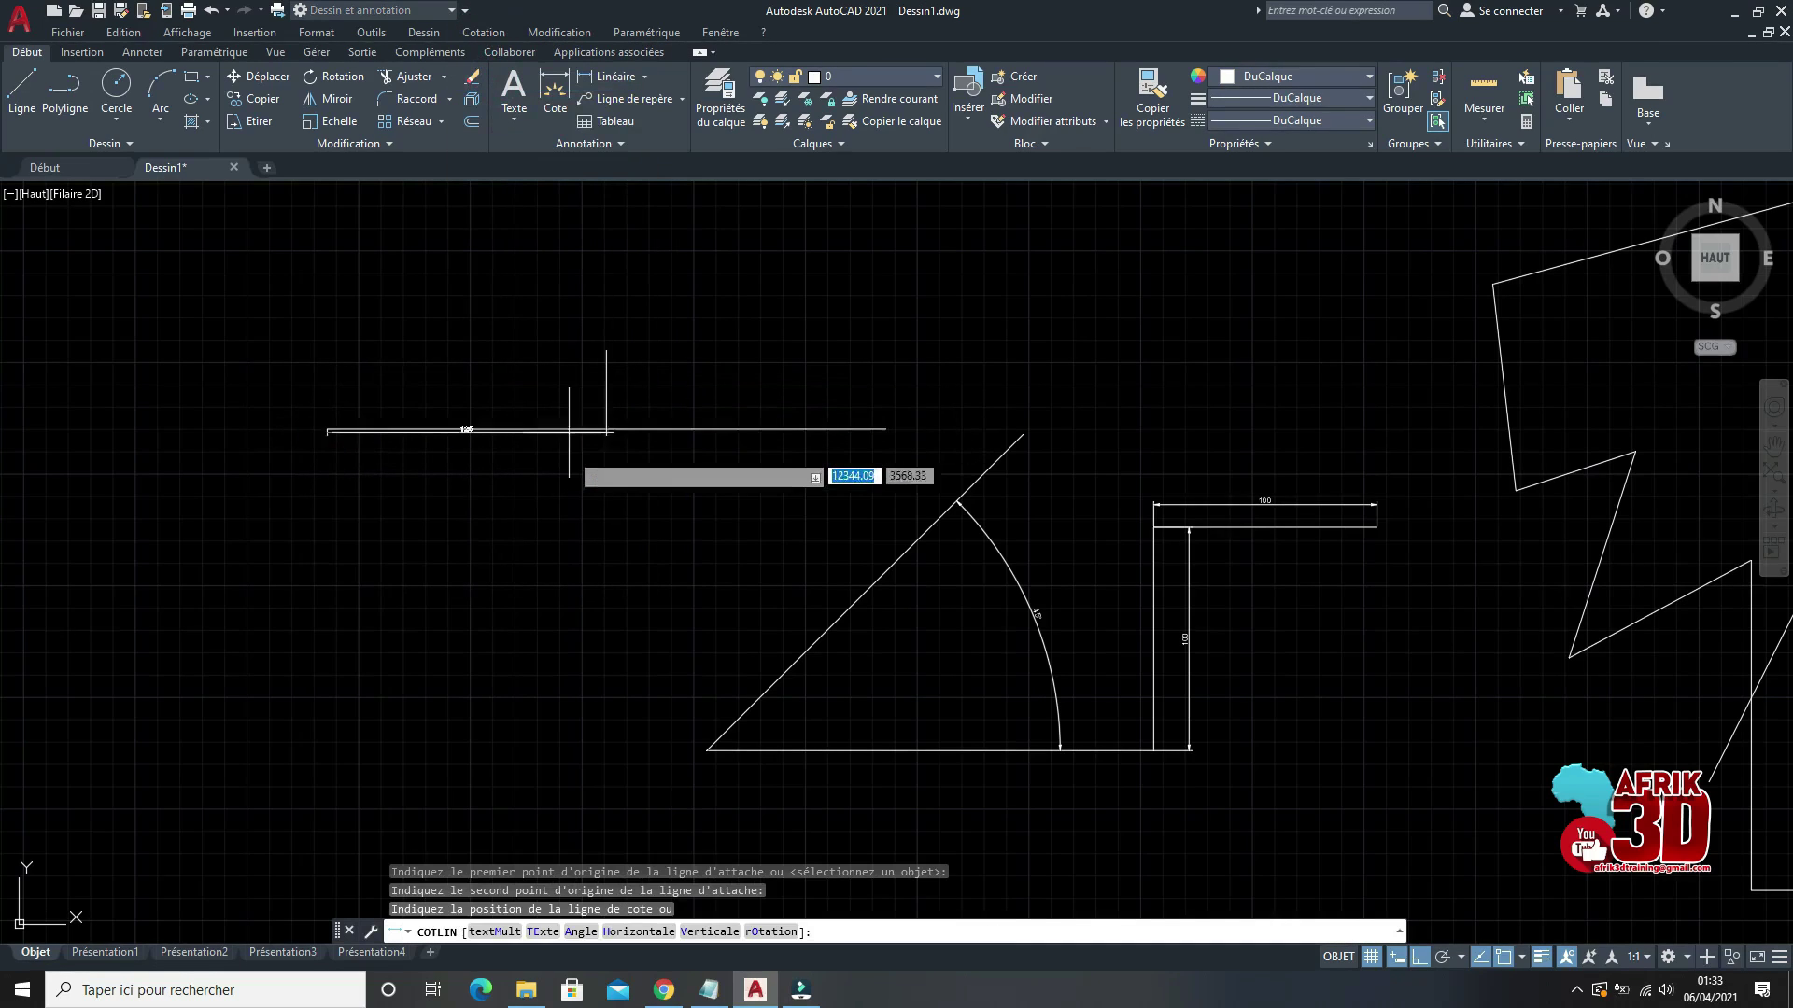
pyautogui.click(568, 472)
# Step: Dimension the right half of the 250 line, also reading 125, placed below
pyautogui.scroll(4, 579, 448)
pyautogui.click(483, 32)
pyautogui.click(509, 75)
pyautogui.click(644, 212)
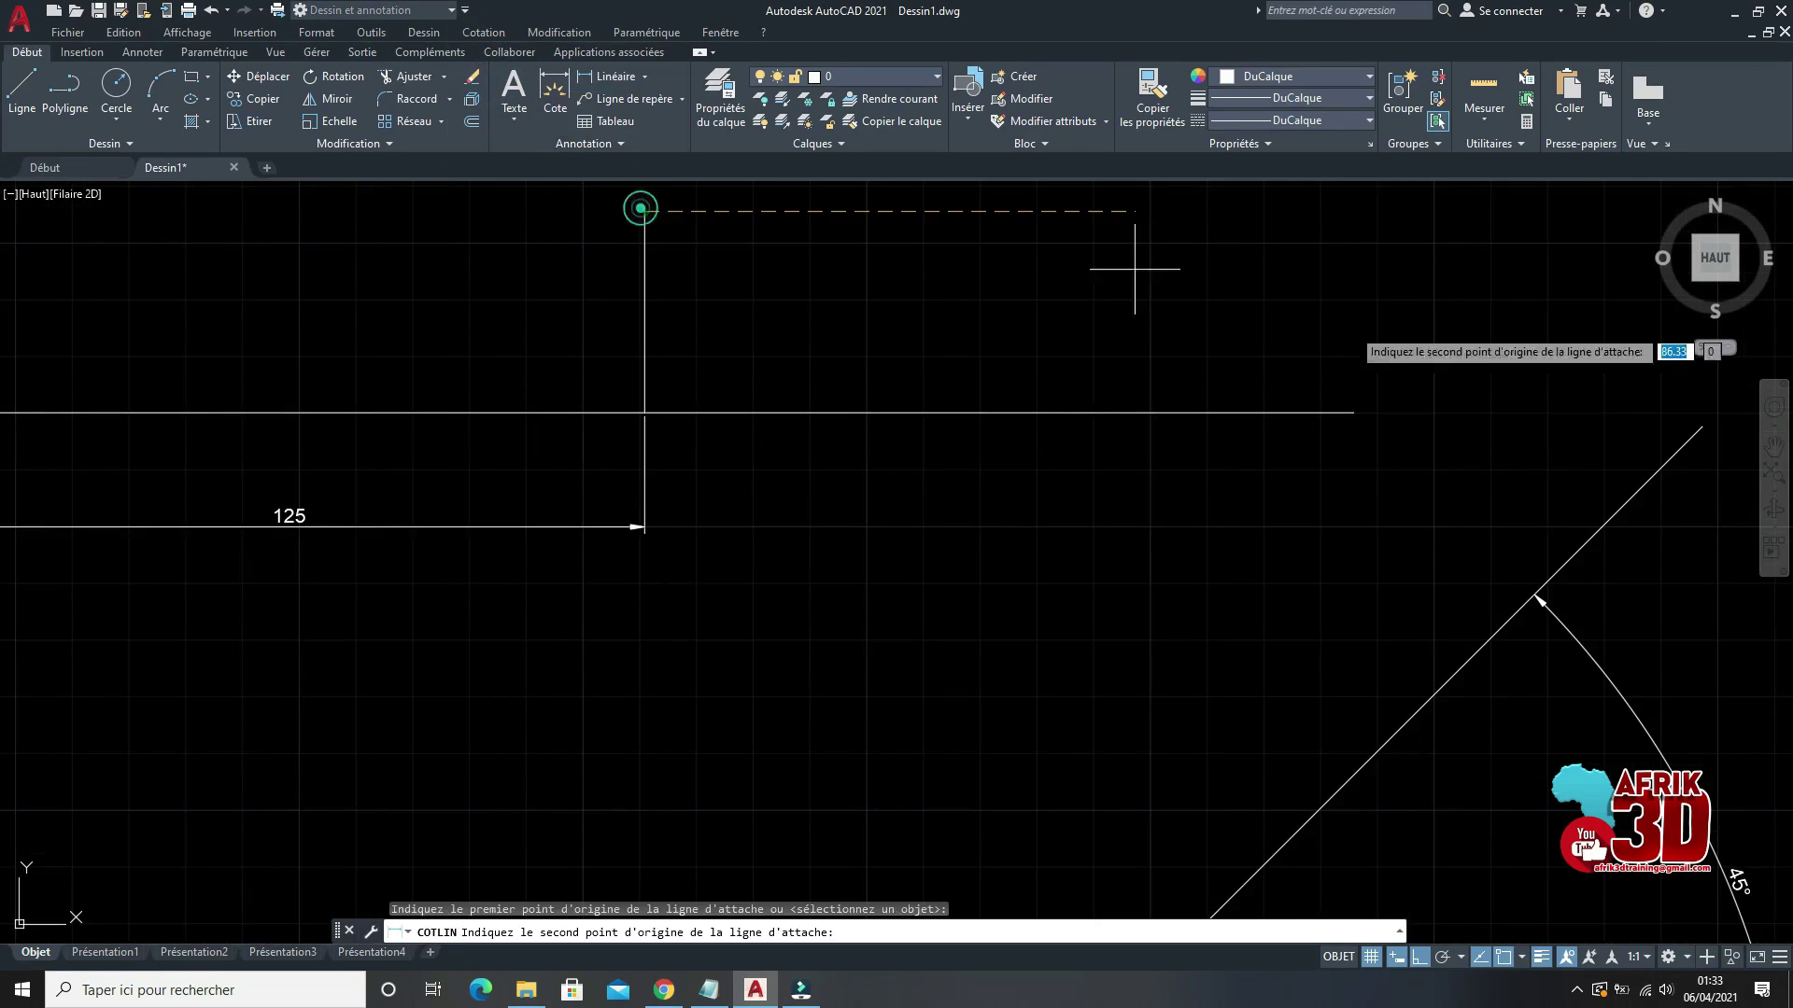
pyautogui.click(1355, 412)
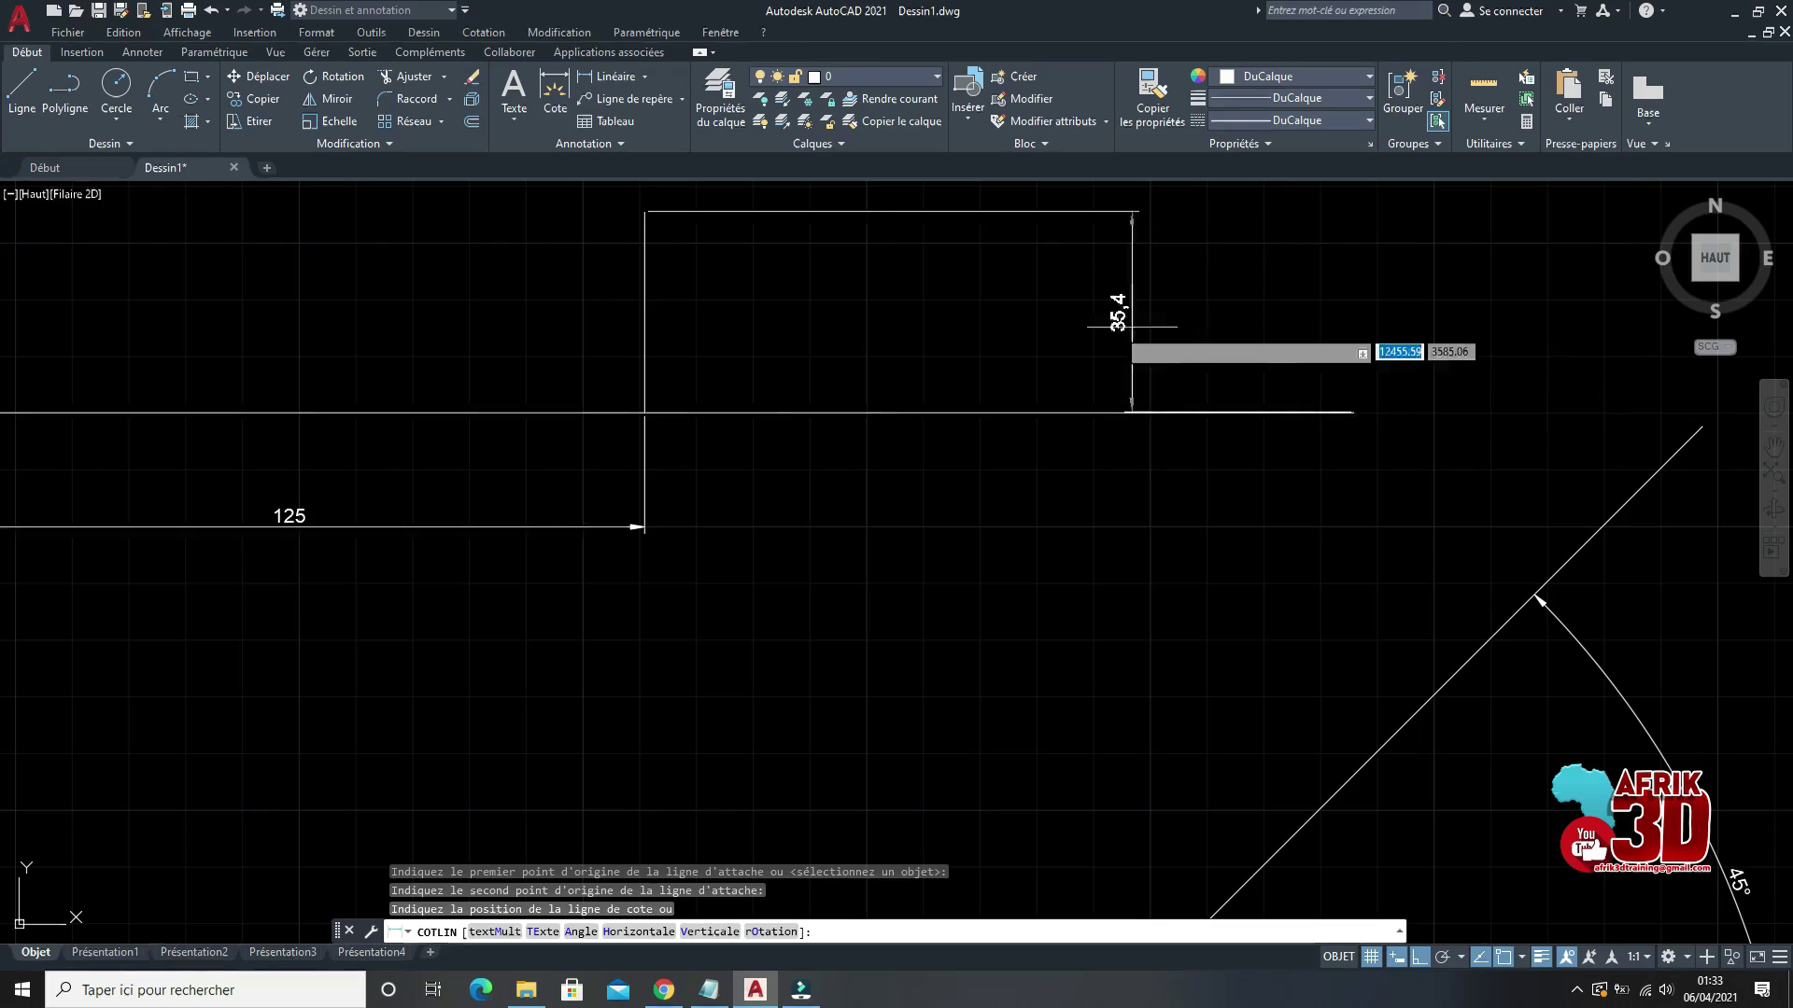
pyautogui.click(915, 668)
pyautogui.scroll(-2, 877, 628)
pyautogui.scroll(2, 828, 720)
pyautogui.scroll(-6, 830, 717)
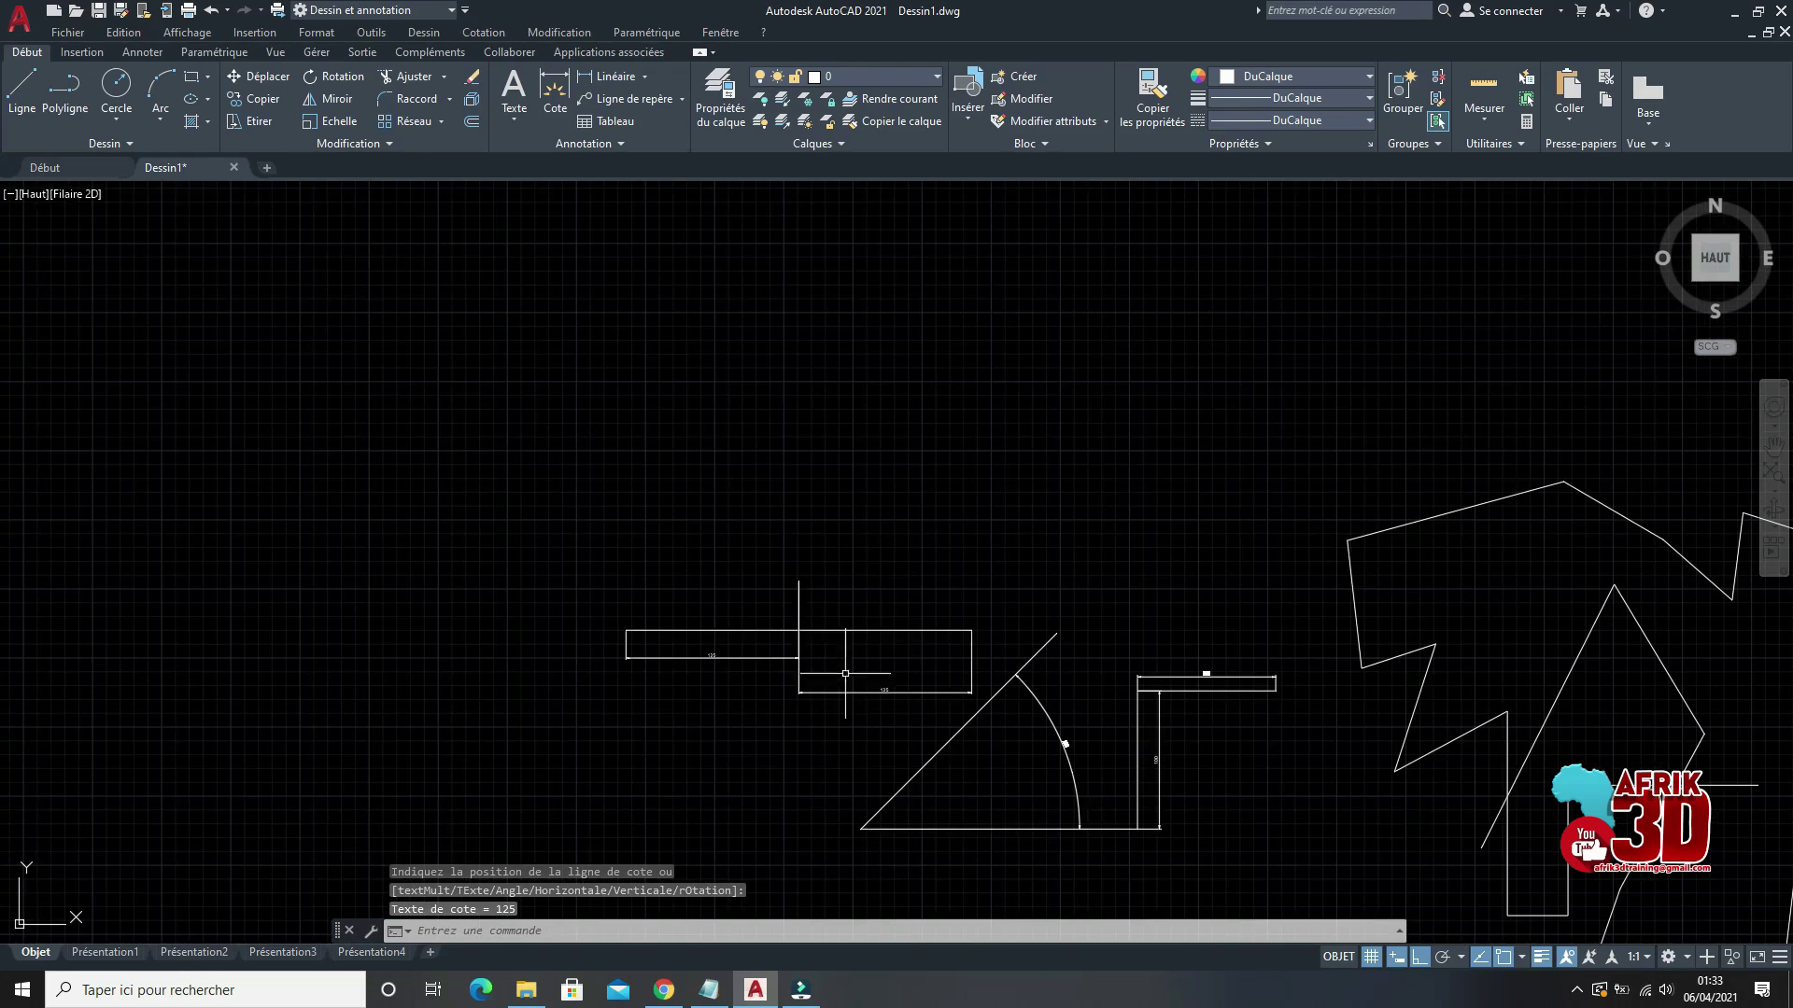
pyautogui.scroll(2, 861, 686)
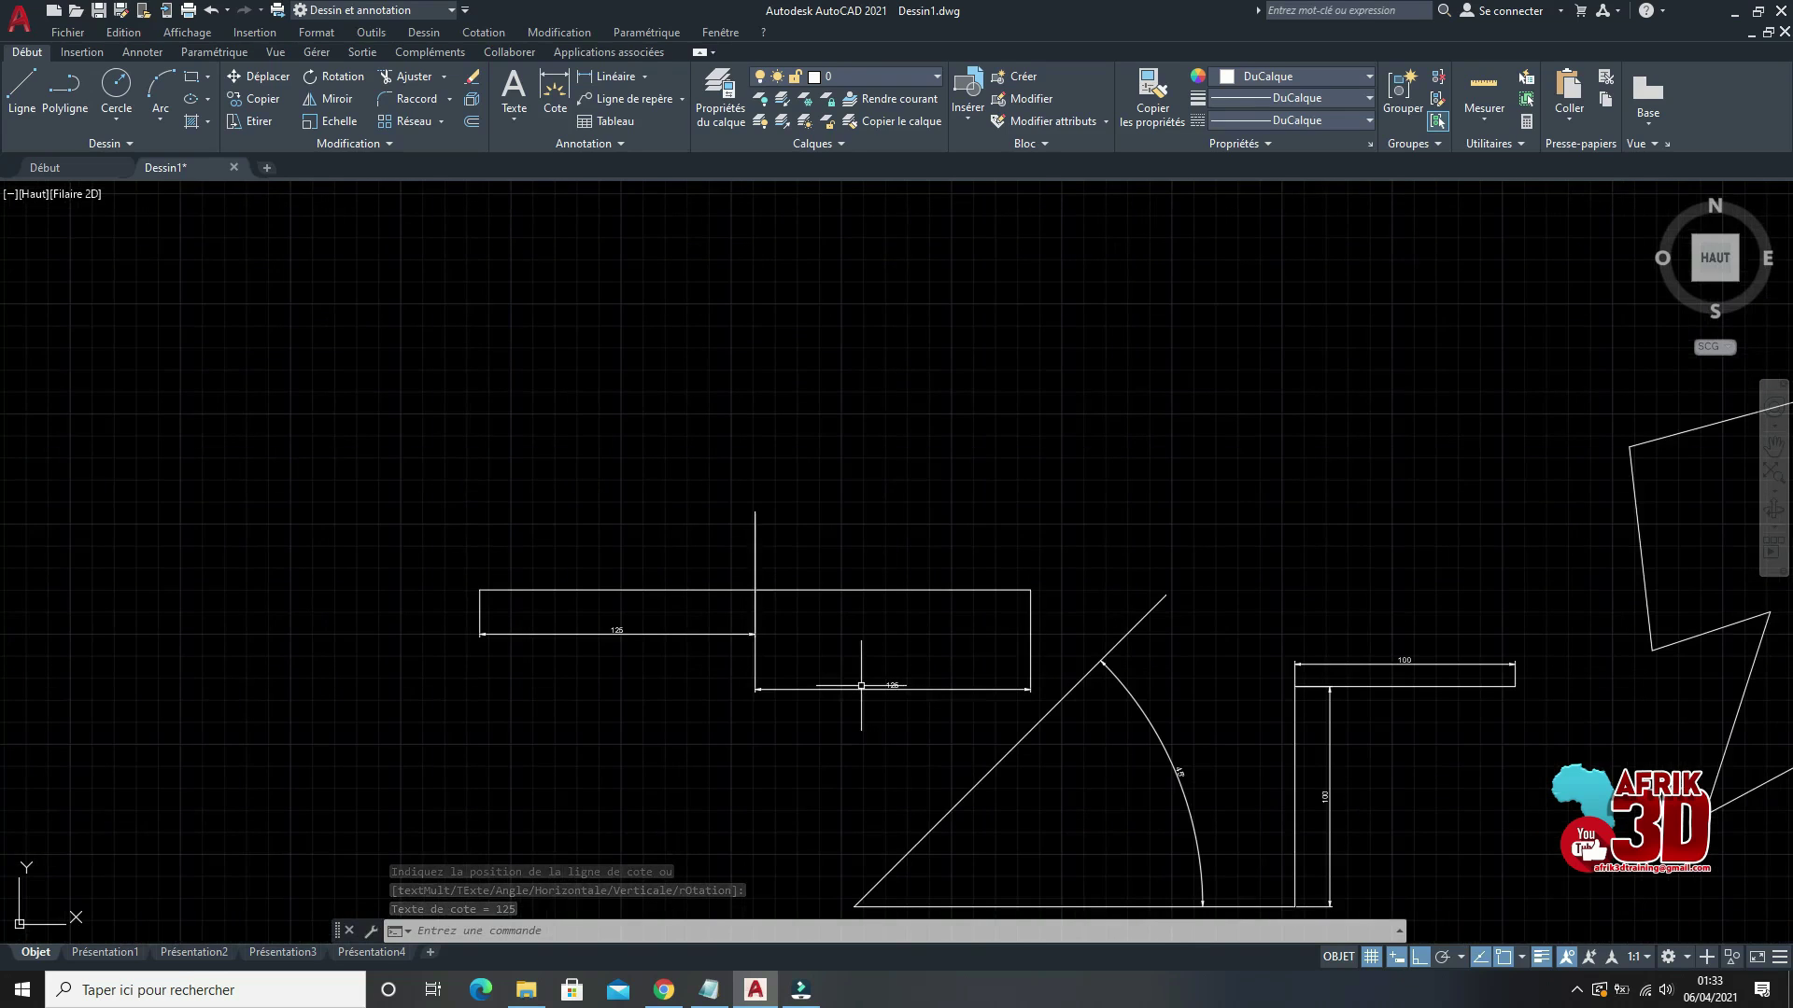
pyautogui.scroll(2, 921, 700)
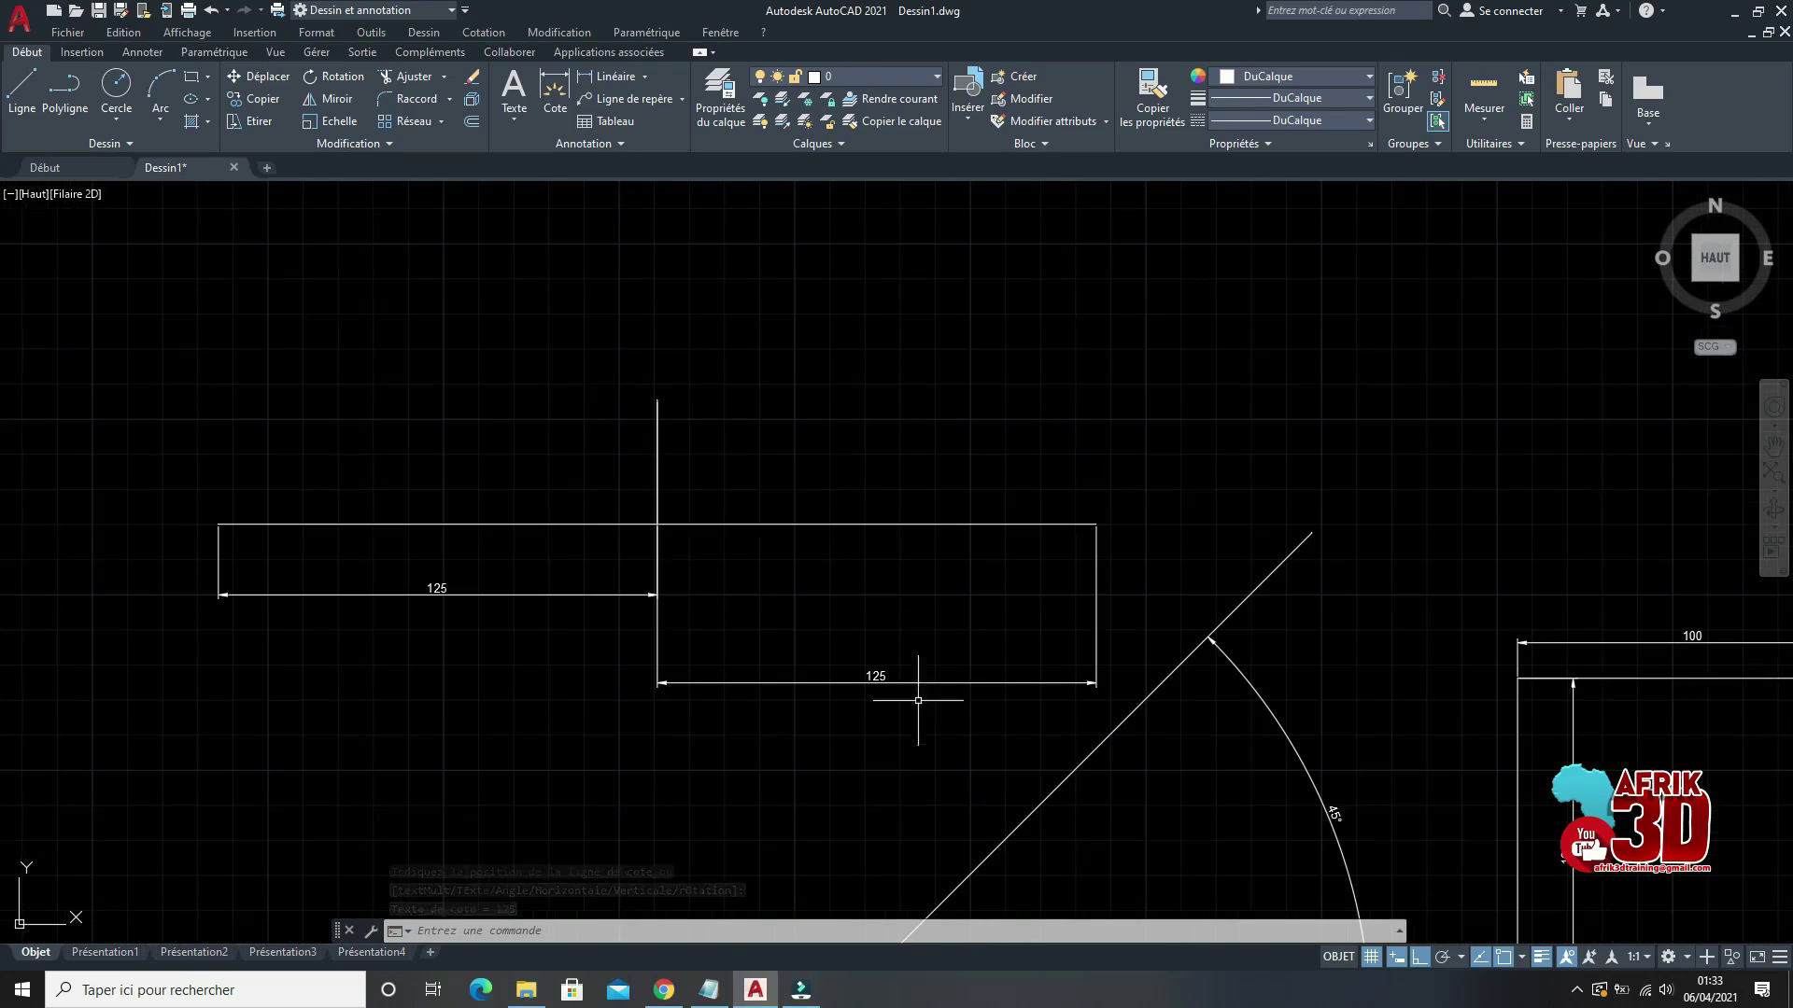
# Step: Draw a radius-25 circle left of the drawing and view the object snap modes list
pyautogui.click(114, 88)
pyautogui.scroll(-5, 1110, 655)
pyautogui.click(610, 531)
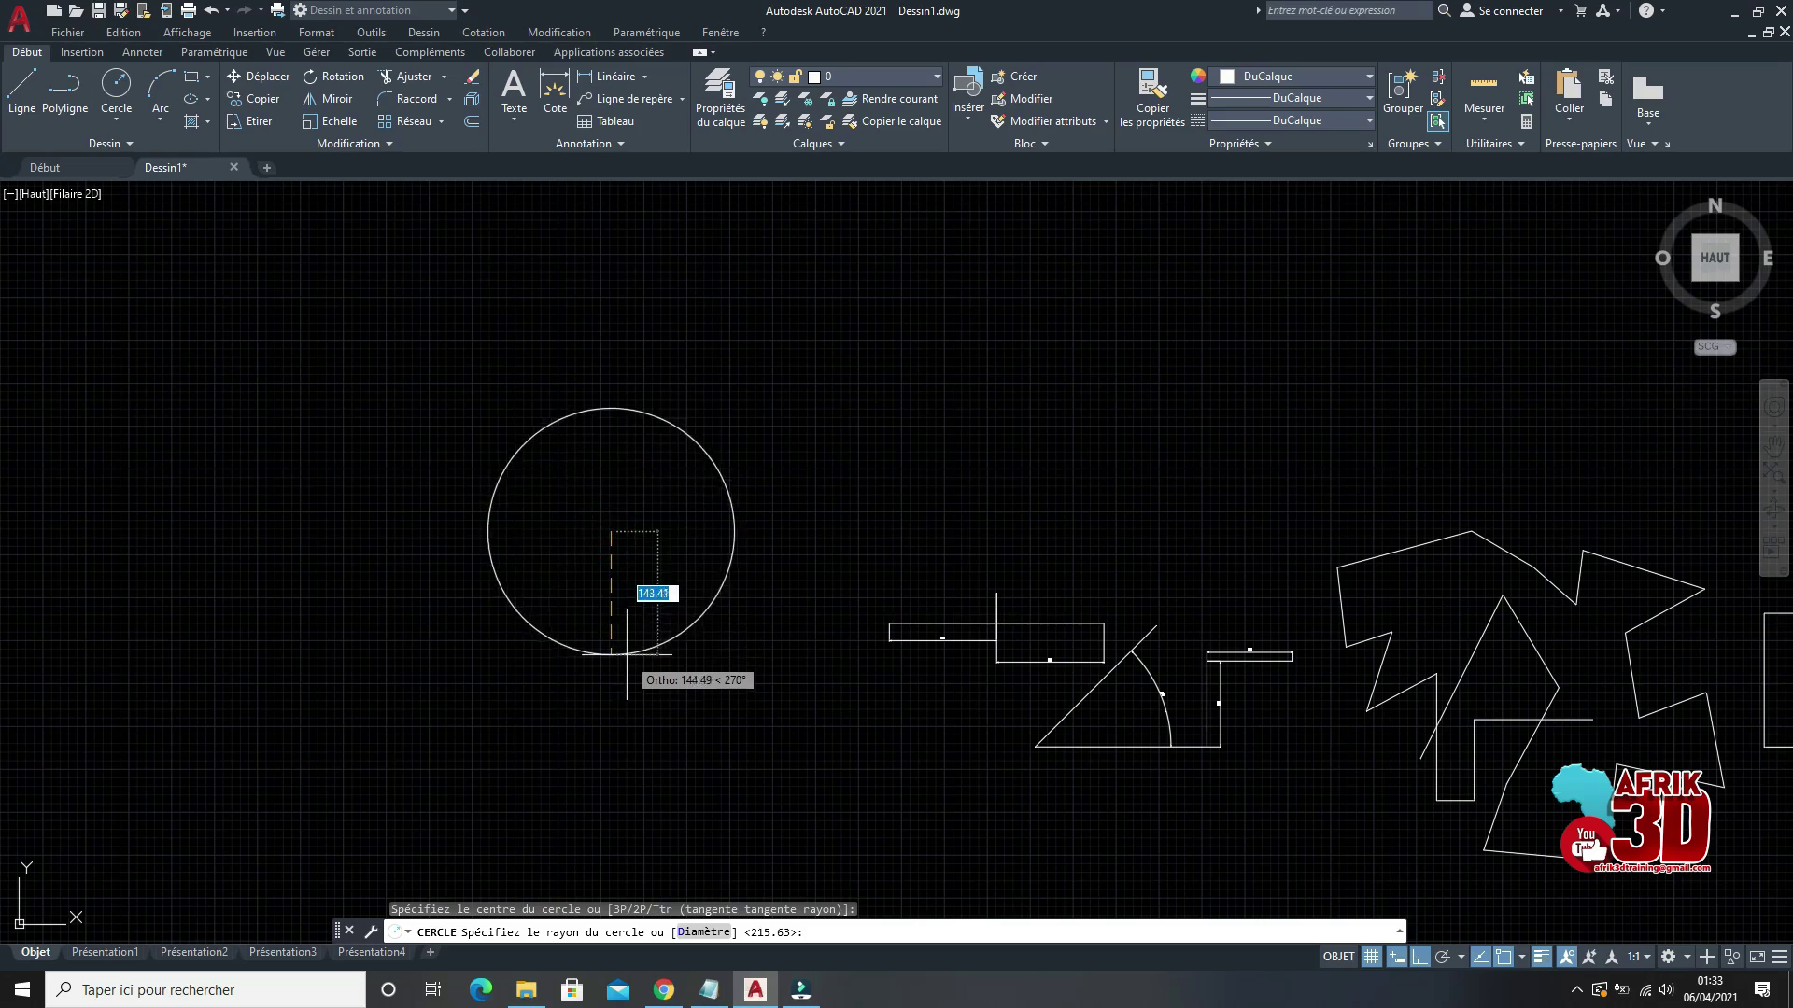
pyautogui.write('25')
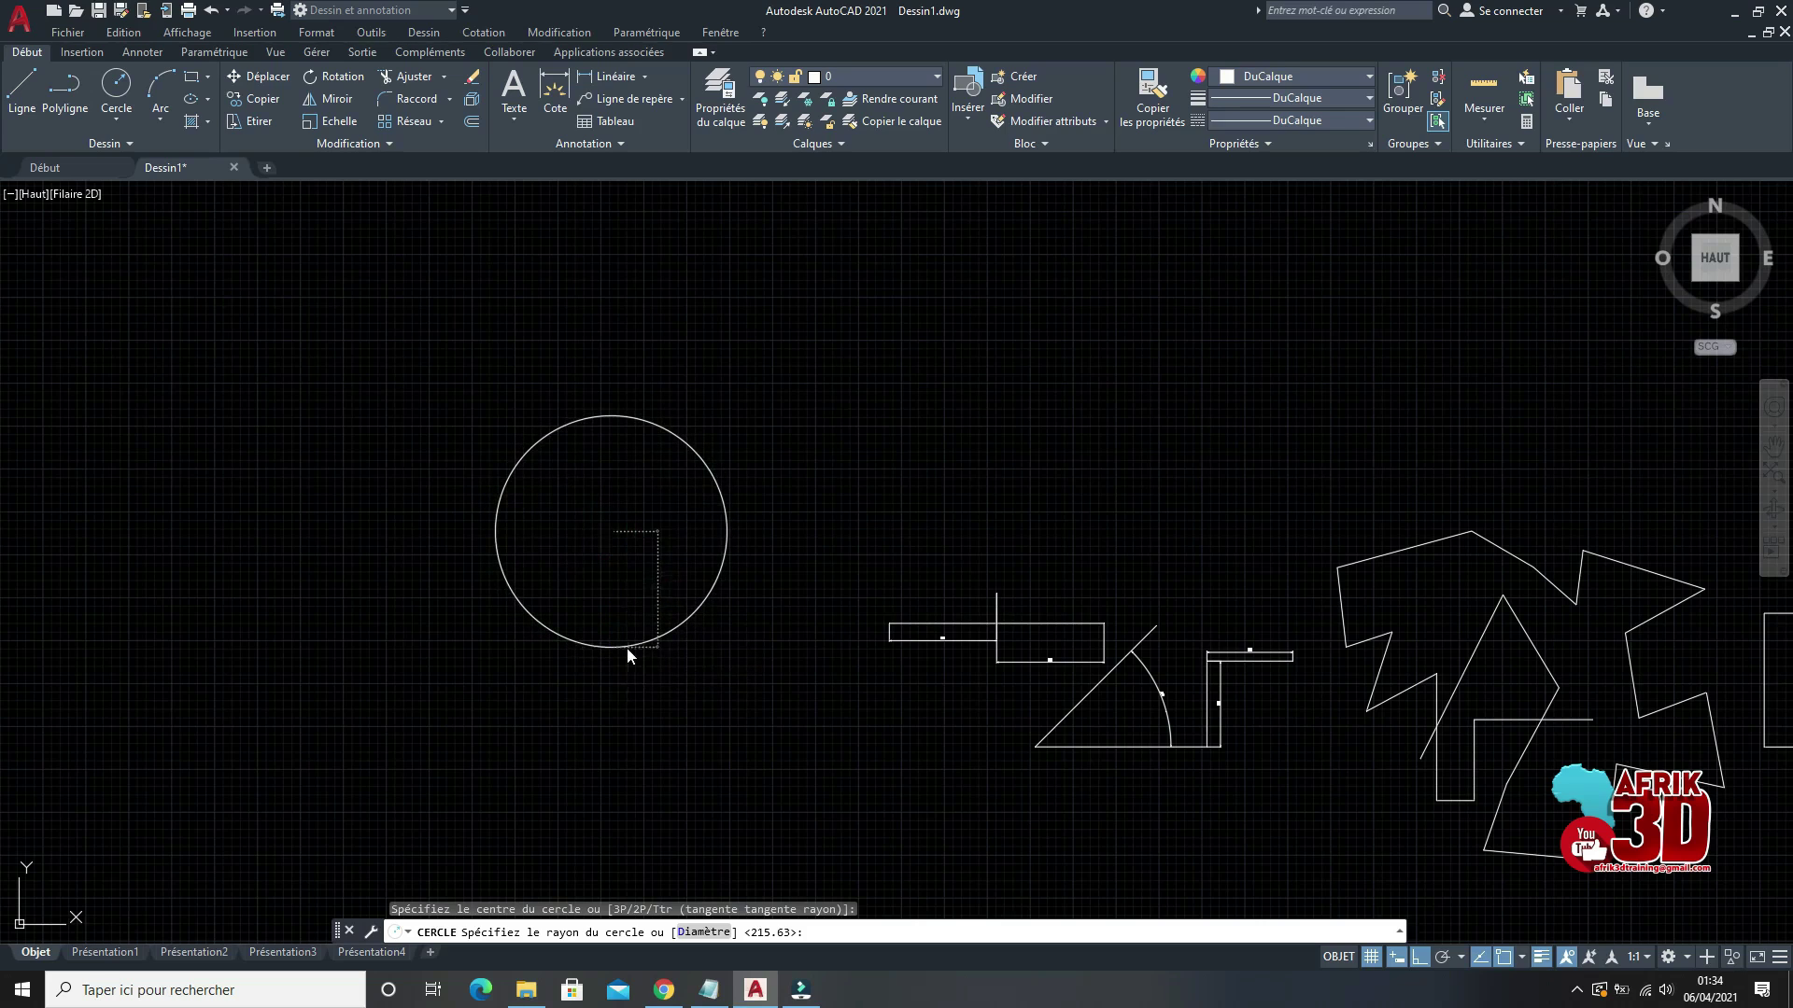
pyautogui.press('Return')
pyautogui.scroll(5, 598, 561)
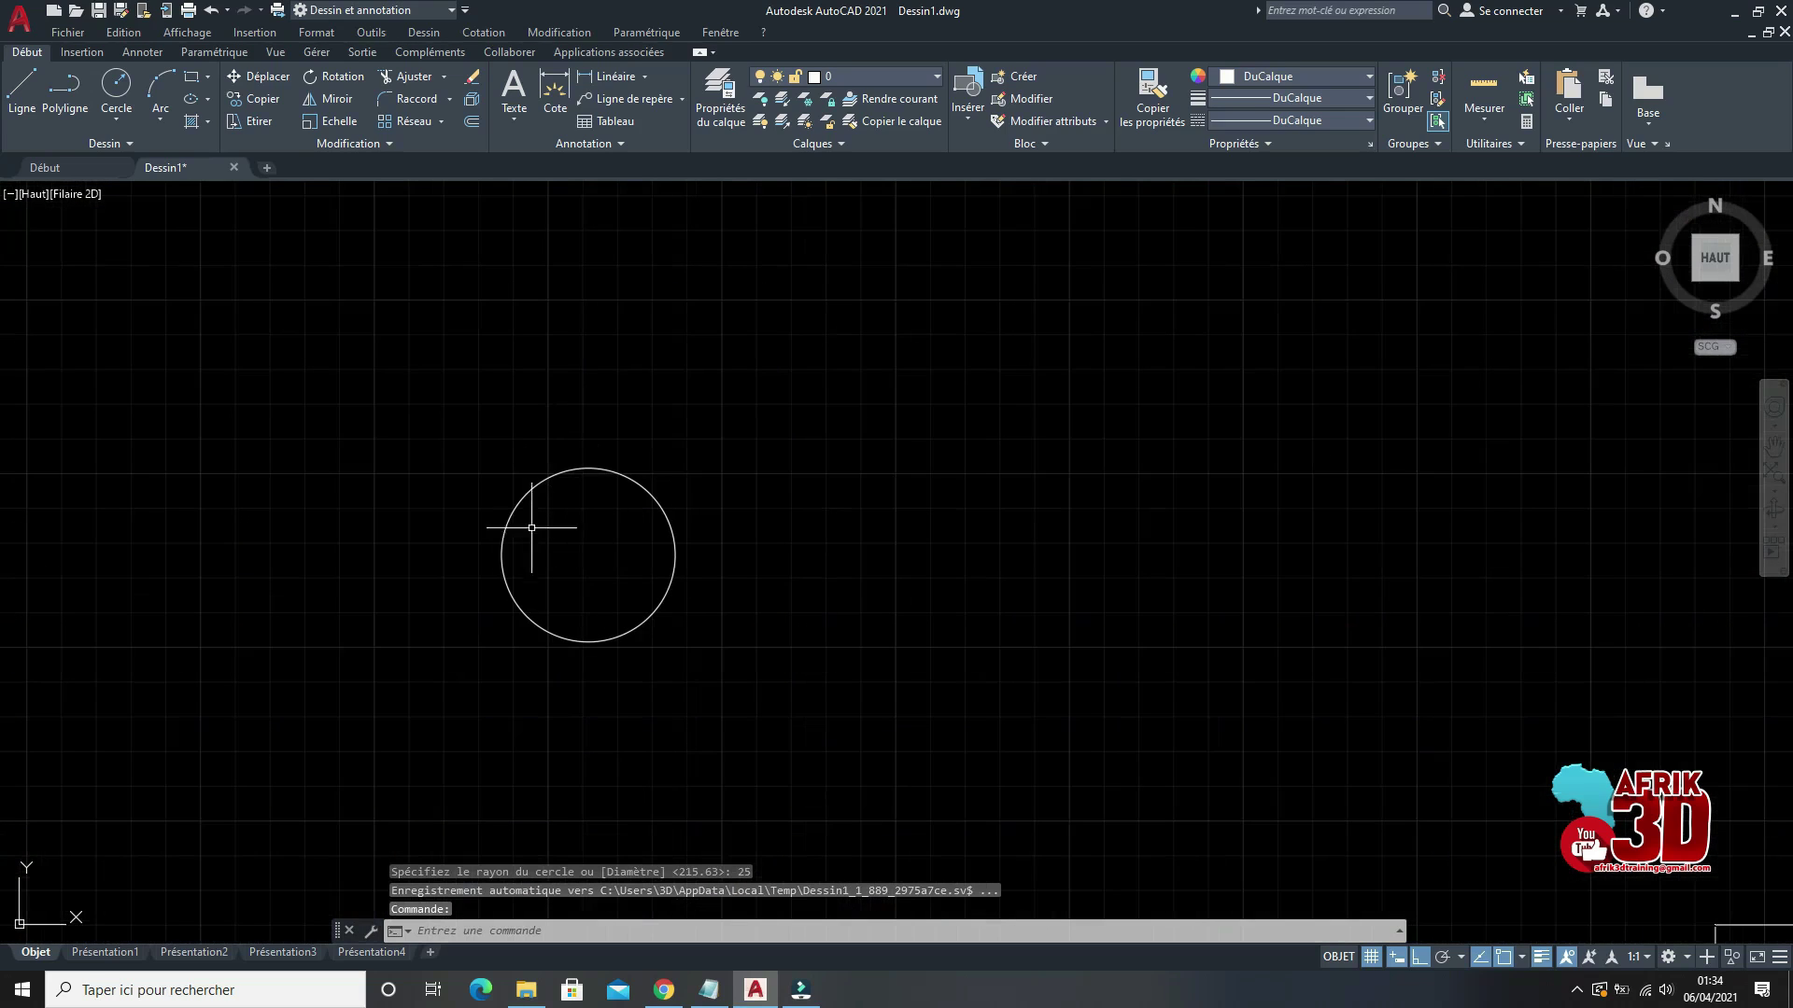
pyautogui.click(1524, 958)
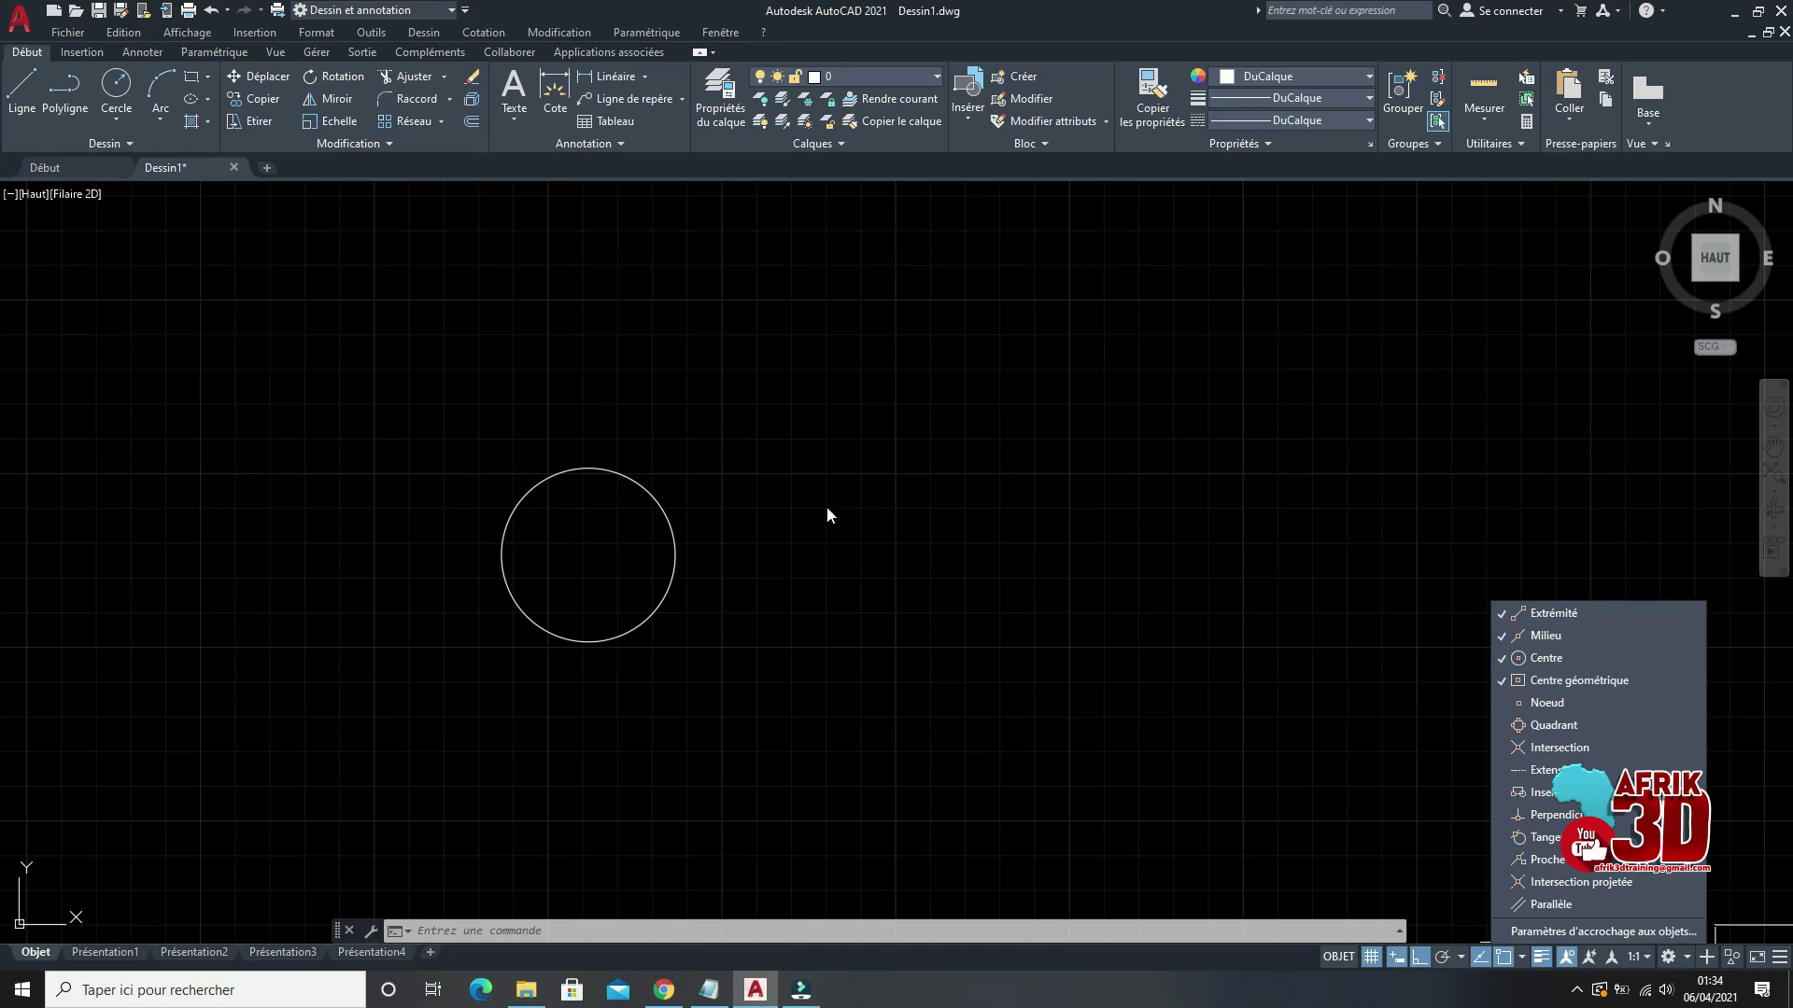
pyautogui.press('Escape')
# Step: Draw a line 100 units right from the circle's centre, then up and right
pyautogui.click(23, 101)
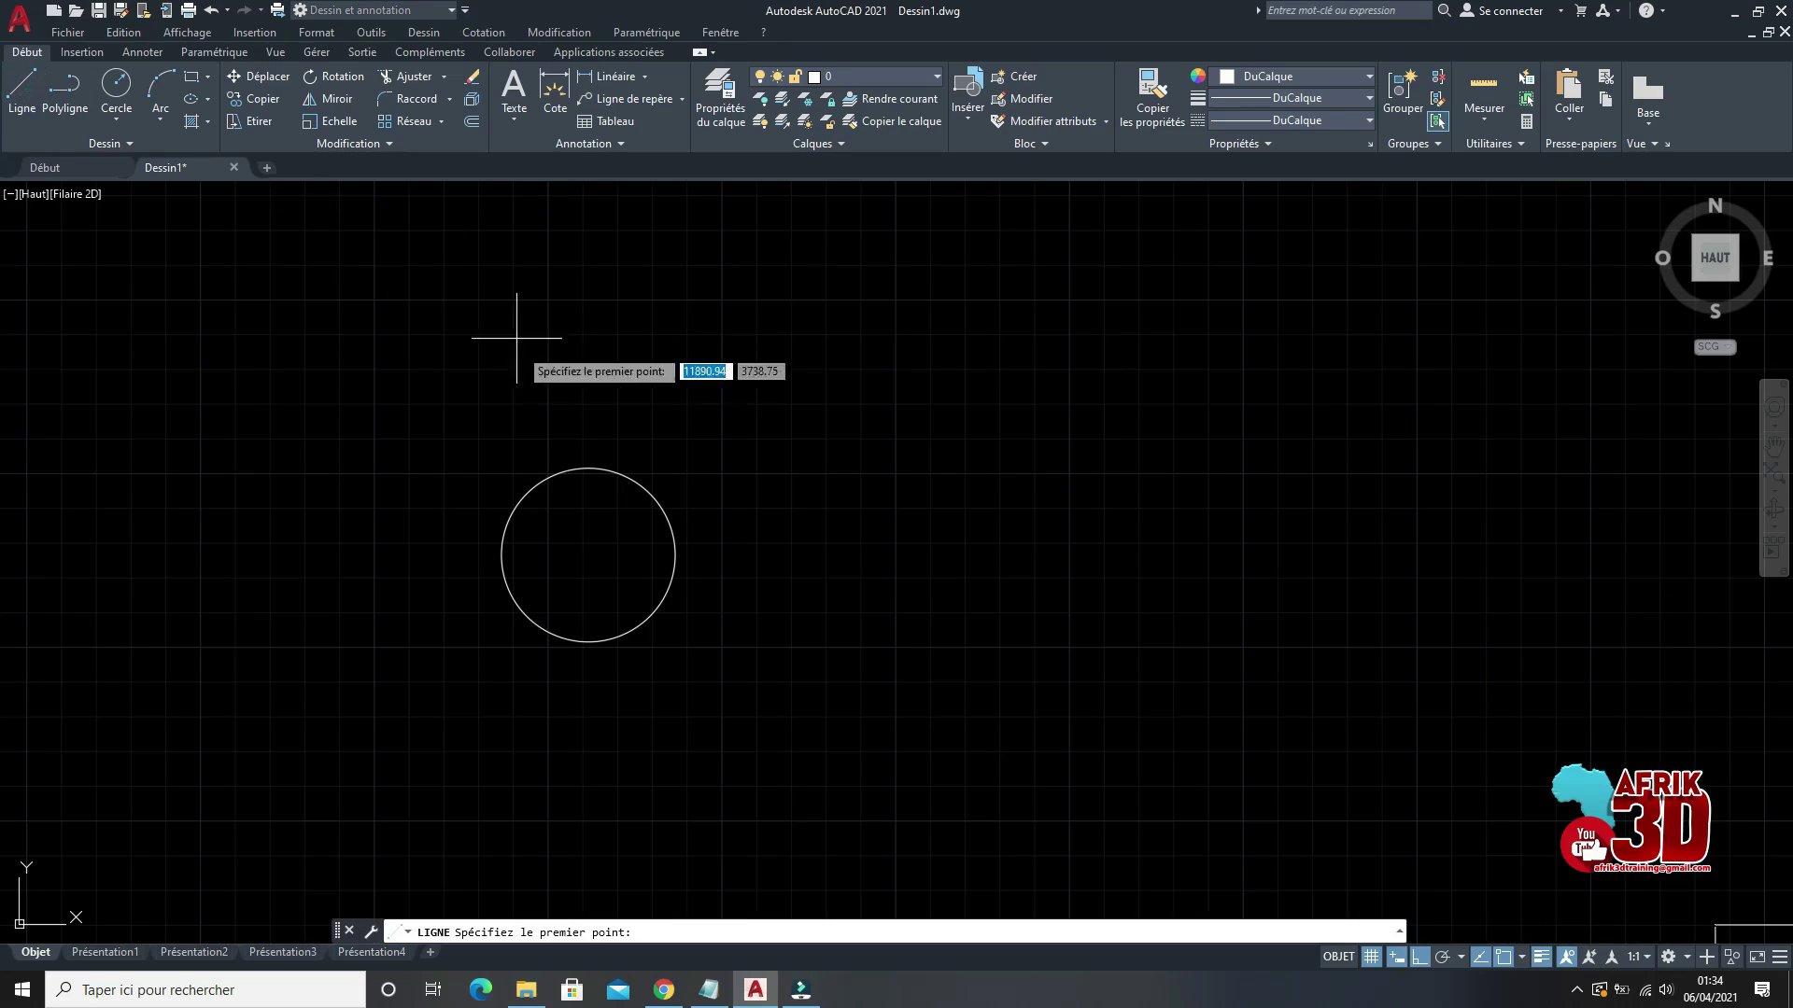
pyautogui.scroll(5, 589, 510)
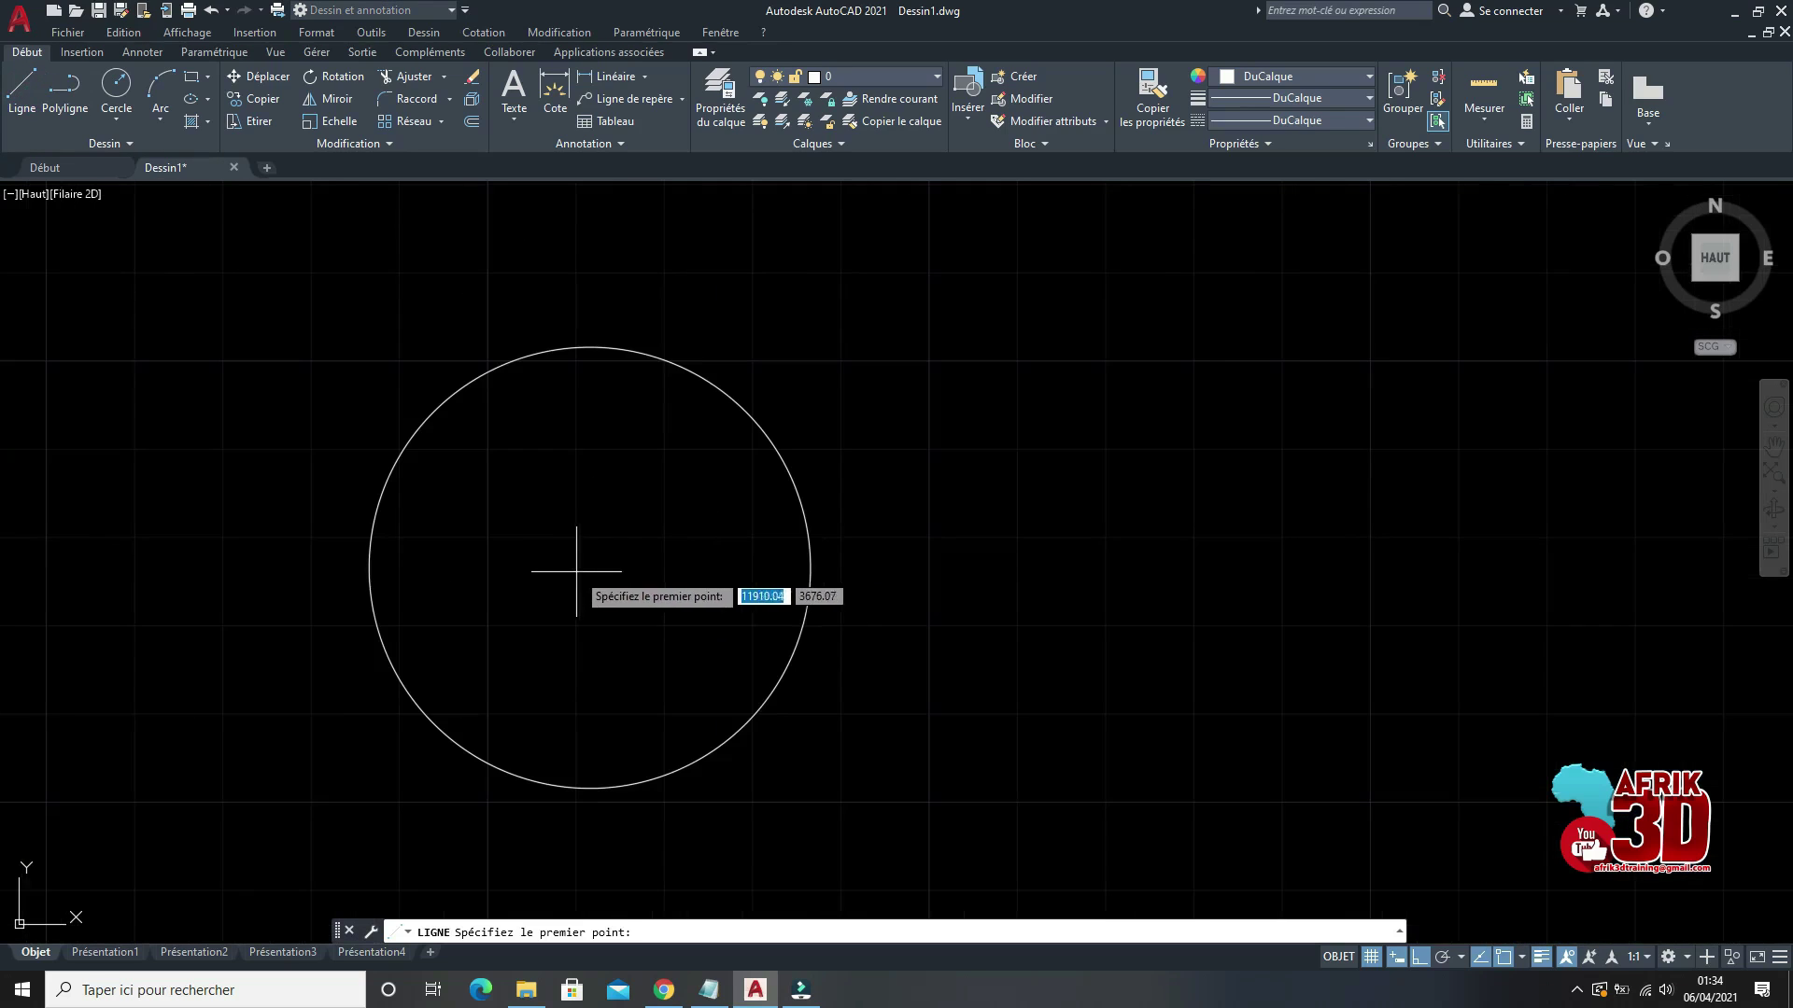
pyautogui.scroll(-2, 716, 518)
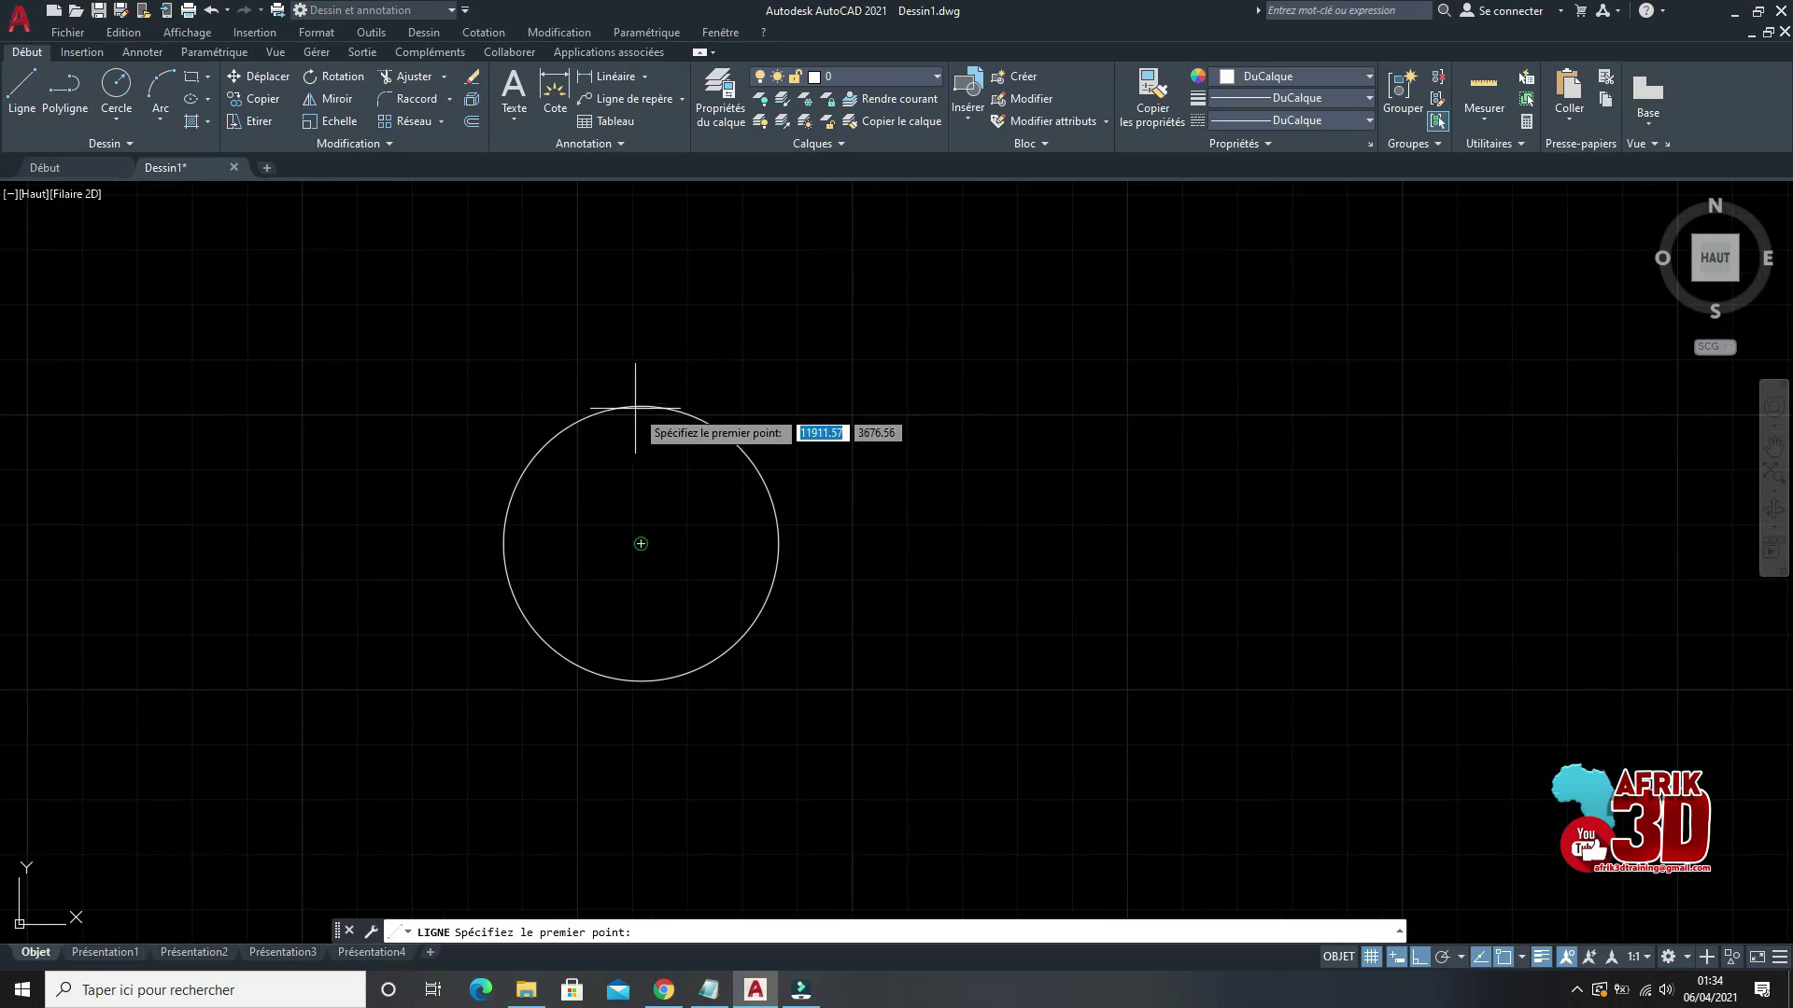
pyautogui.click(640, 543)
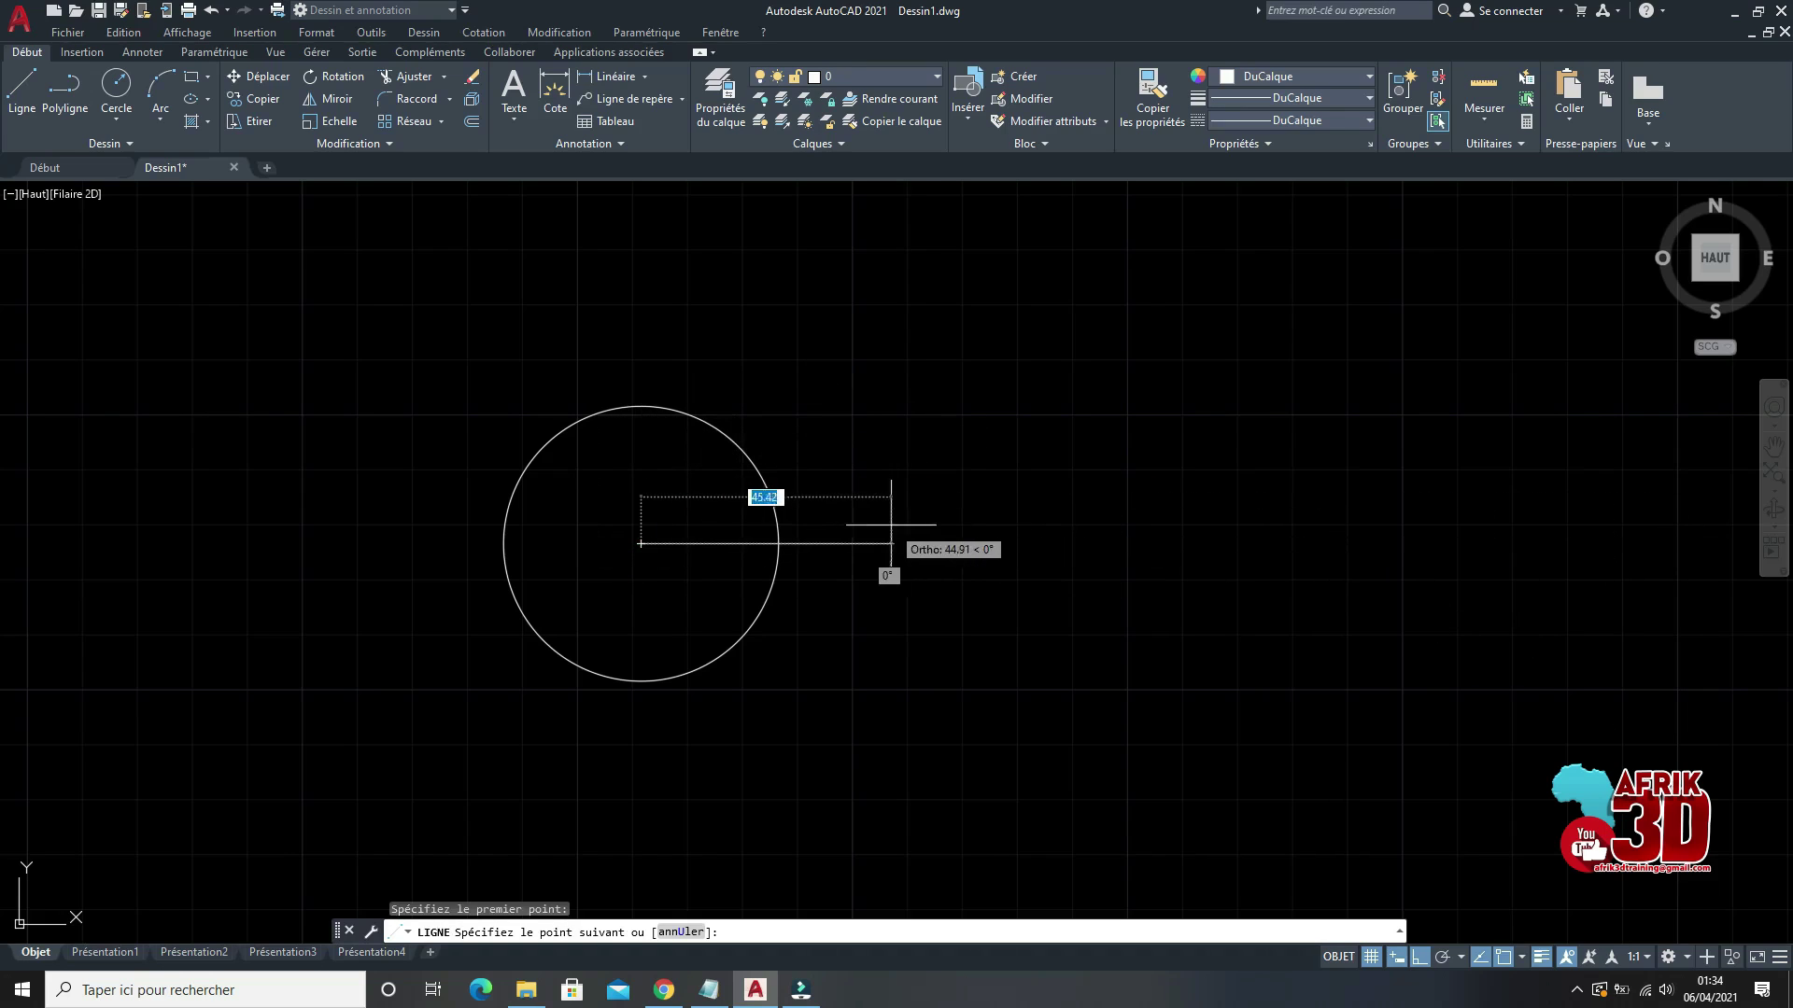
pyautogui.write('100')
pyautogui.press('Return')
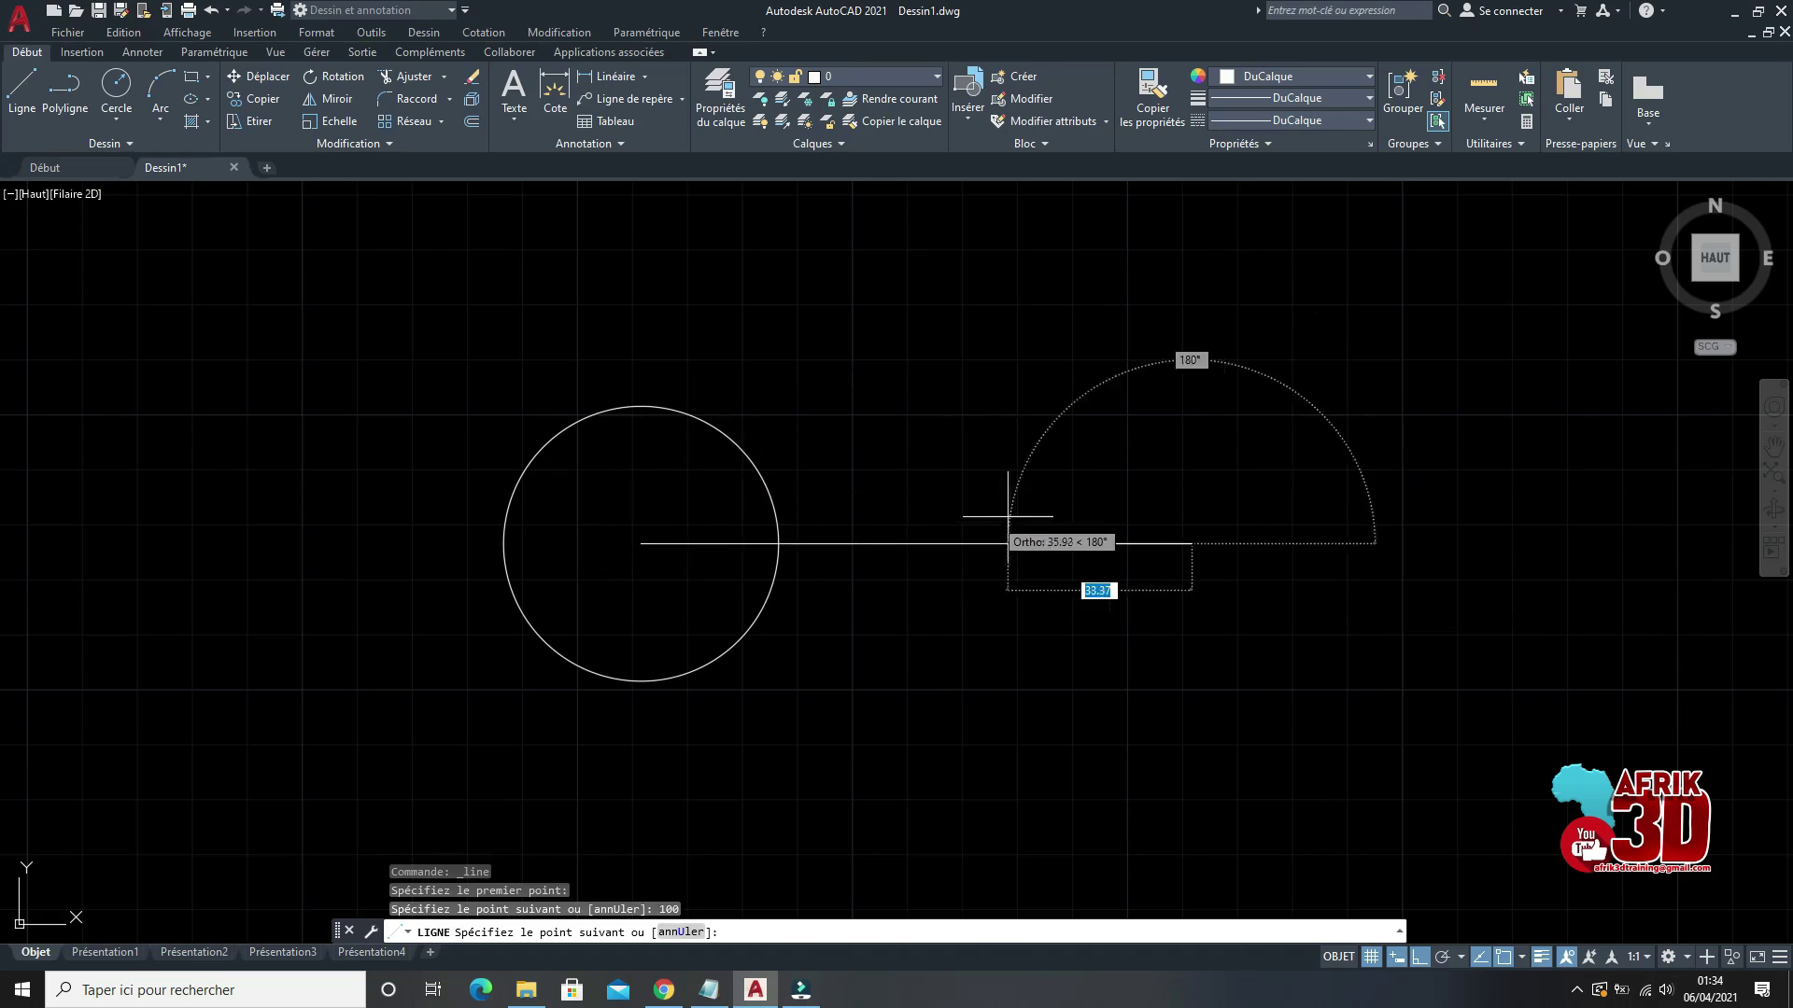
pyautogui.click(1191, 328)
pyautogui.click(1336, 309)
pyautogui.press('Return')
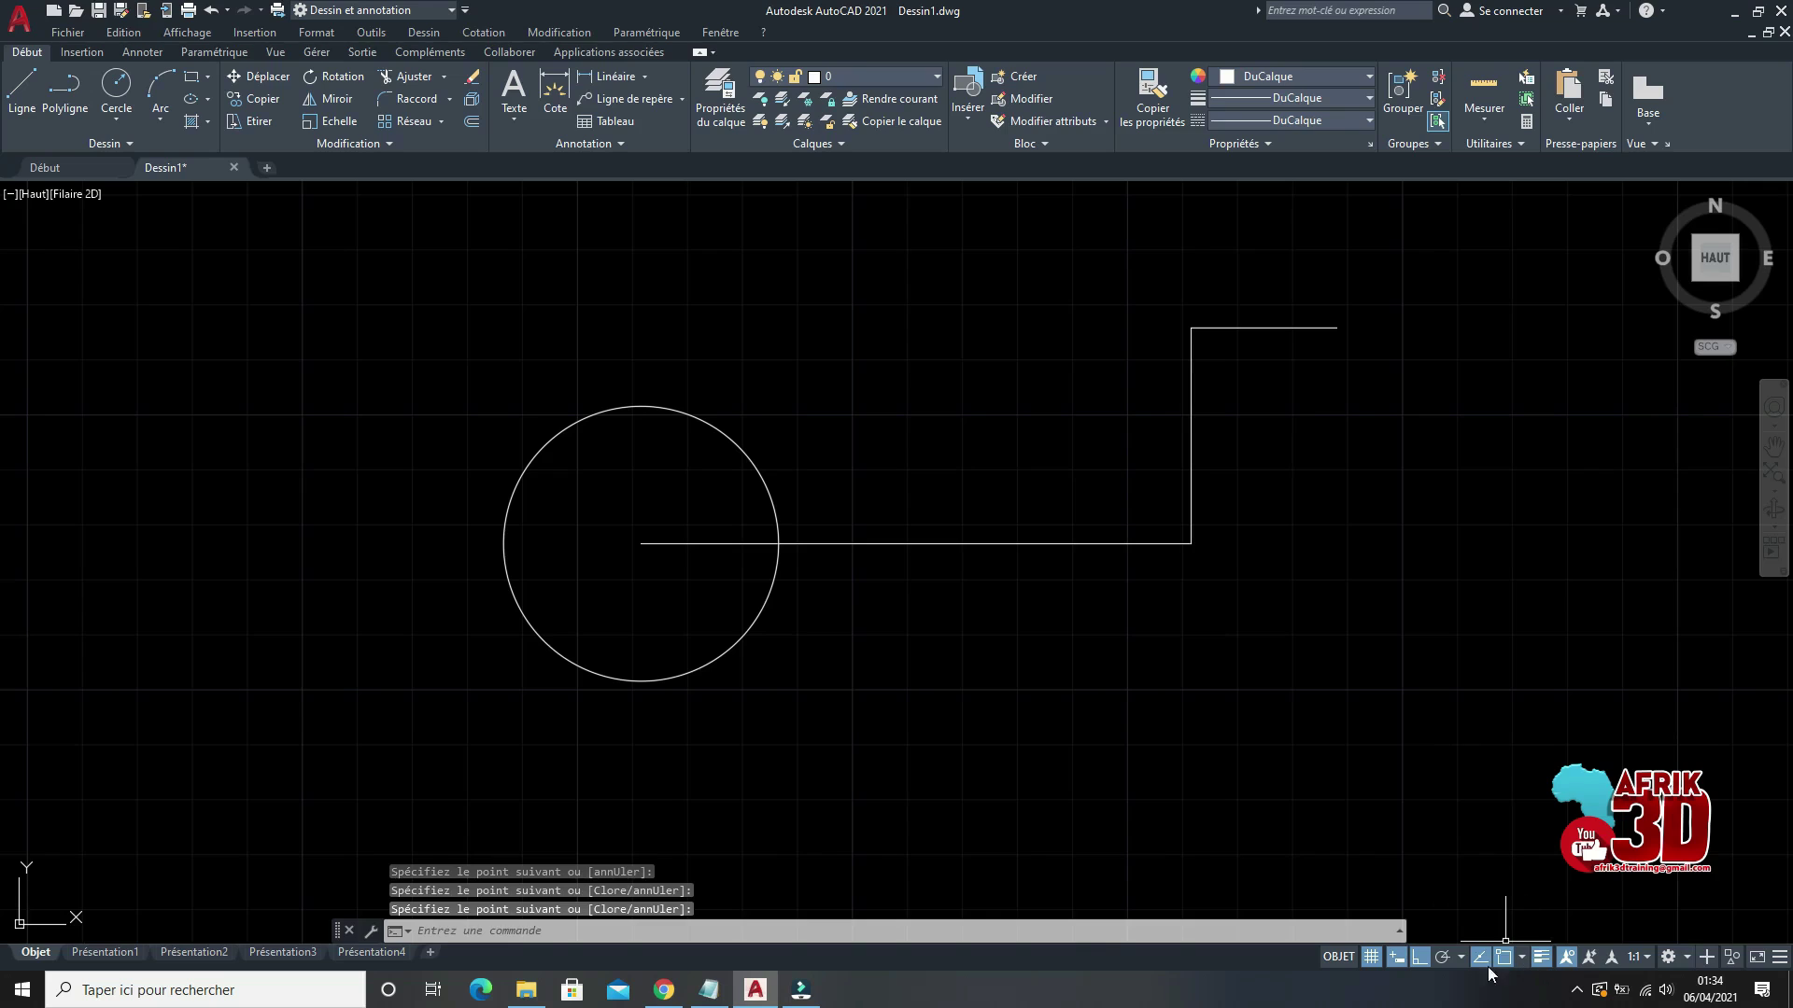
# Step: Turn on Quadrant object snapping
pyautogui.click(1522, 958)
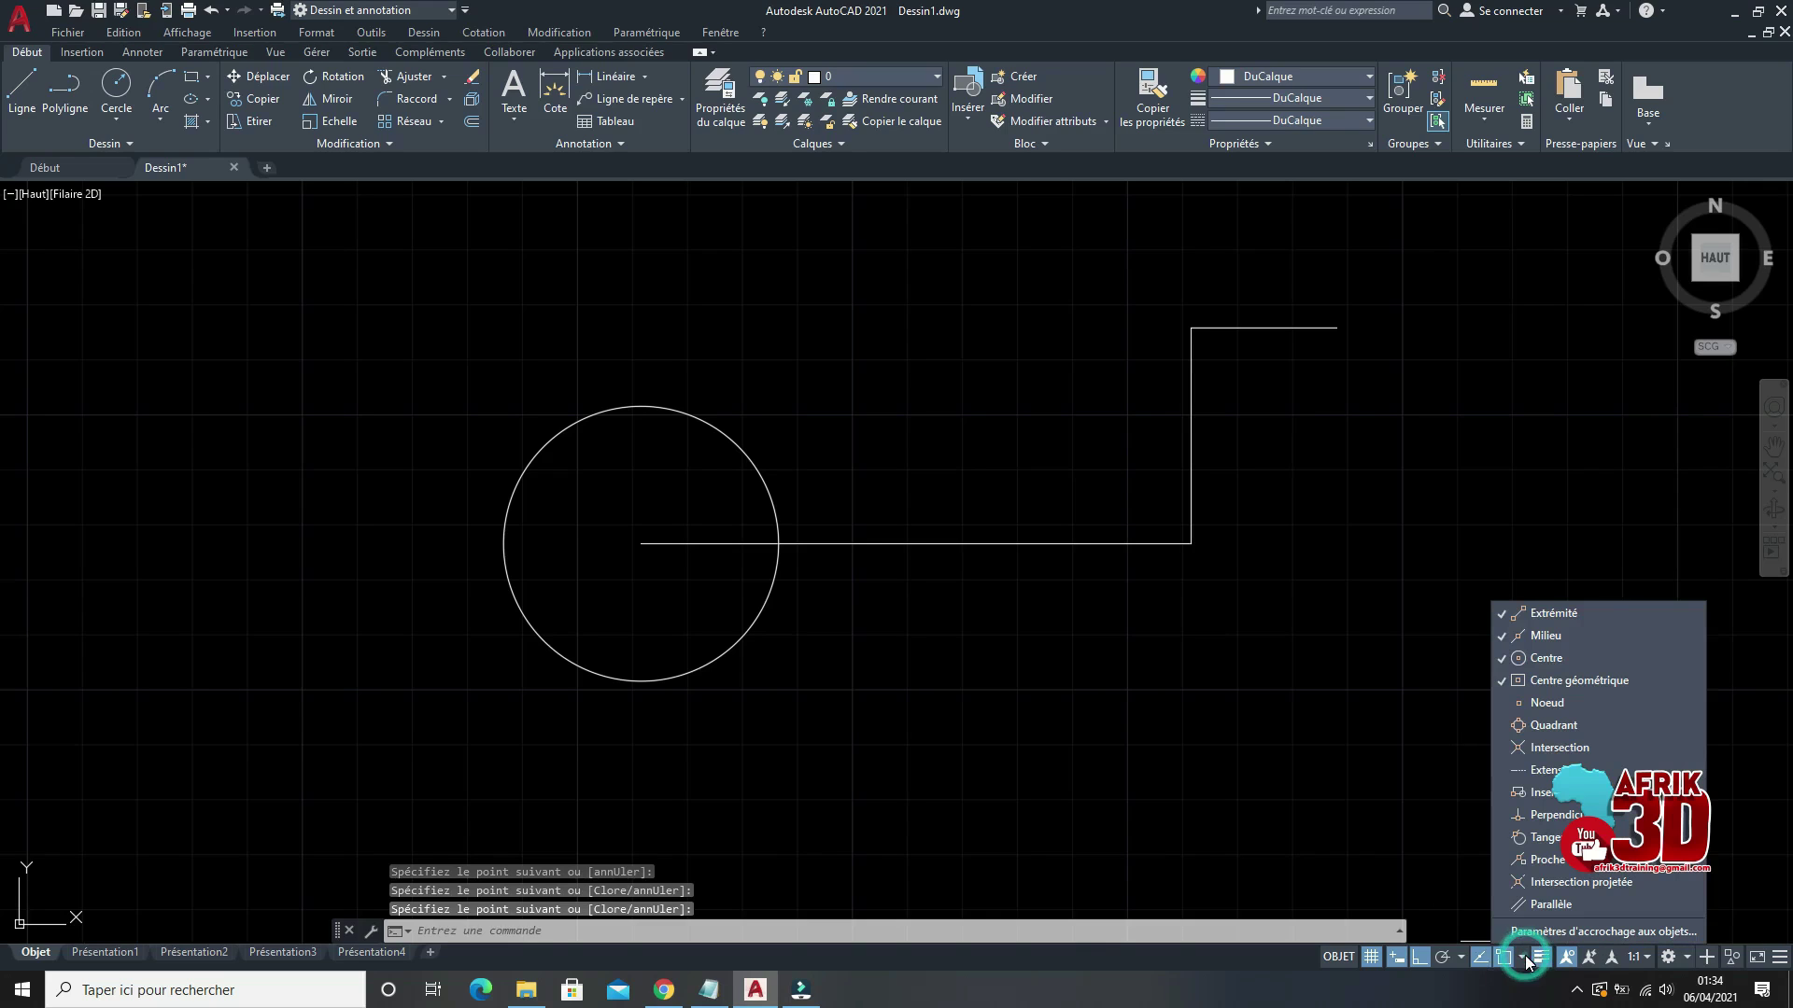
pyautogui.click(1537, 727)
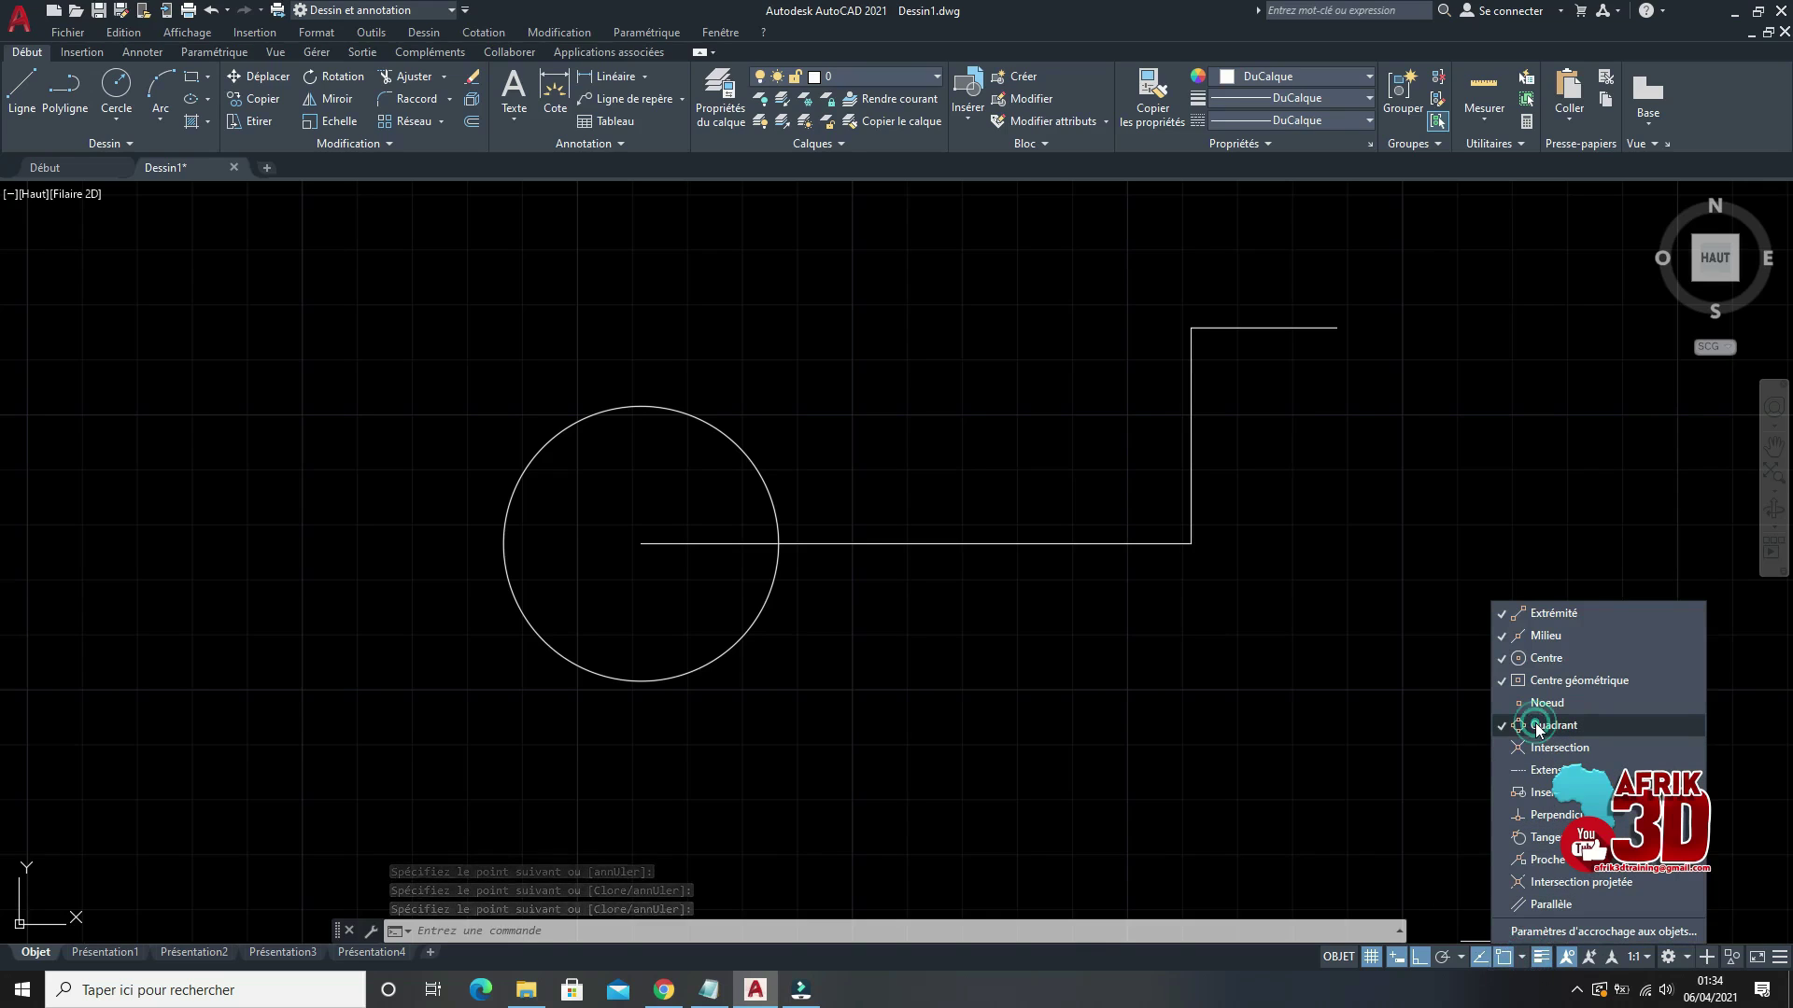
pyautogui.click(1447, 450)
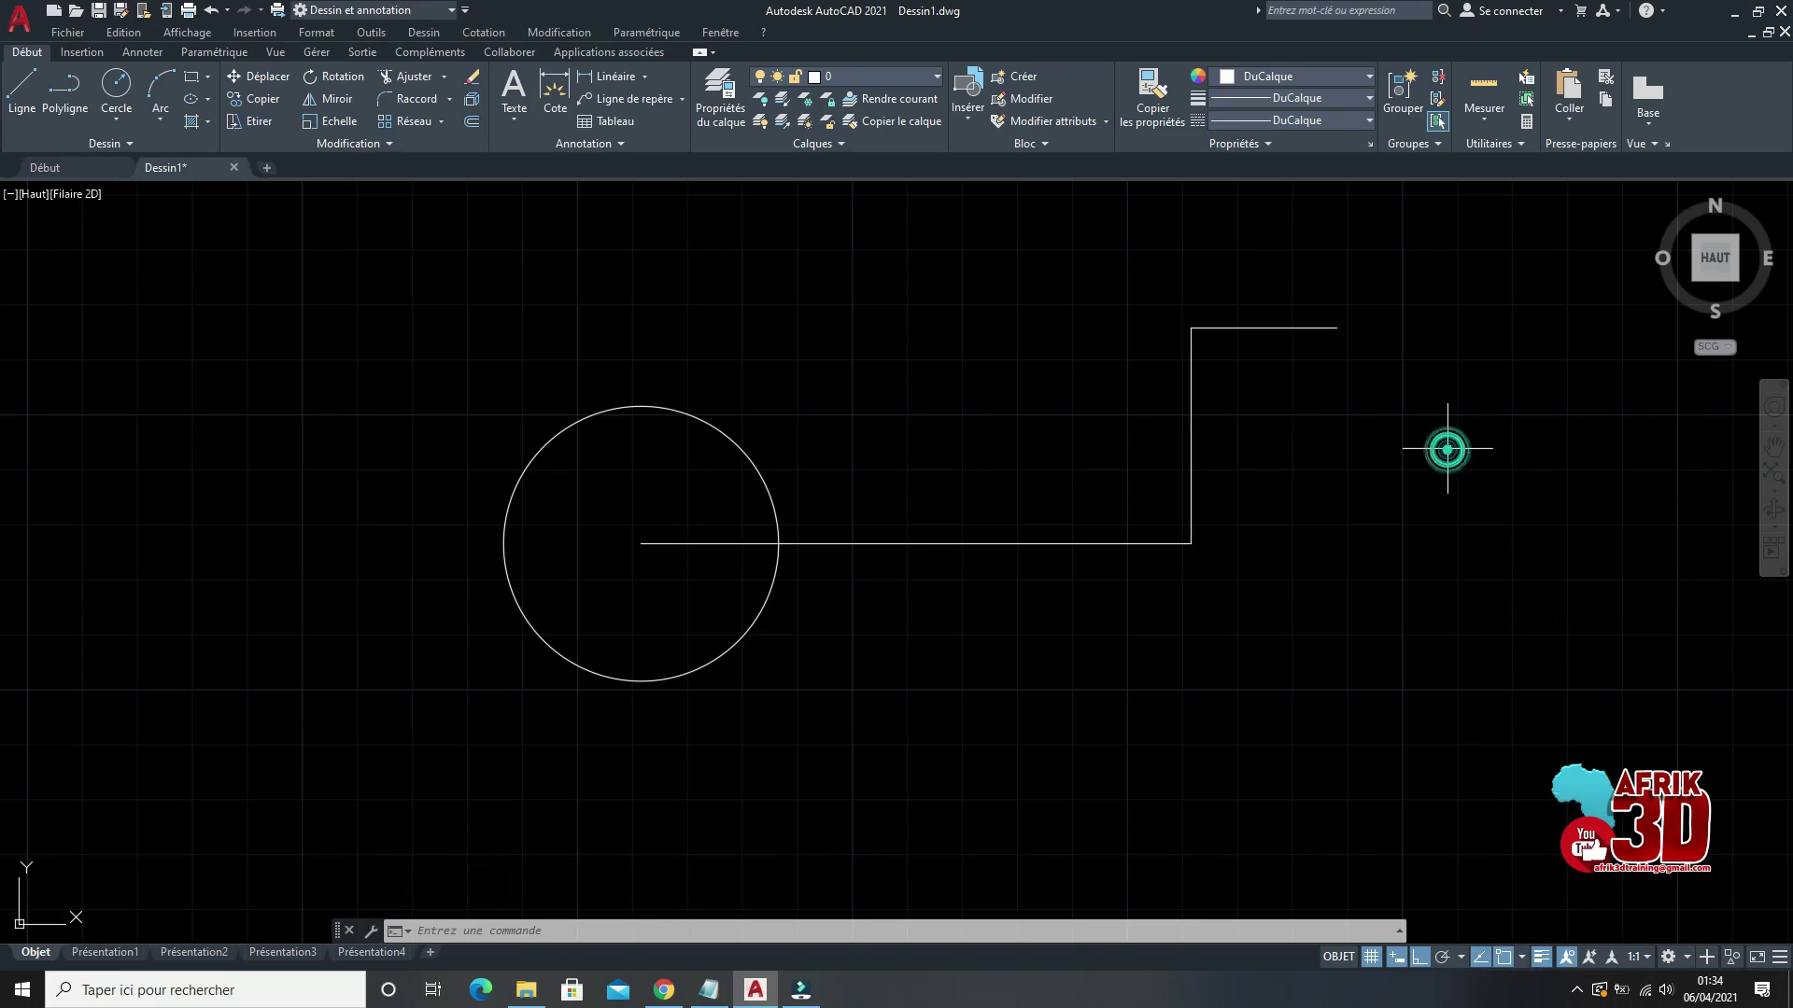
# Step: With Ortho off, join the circle's top, left, bottom and right quadrants into a diamond
pyautogui.click(22, 84)
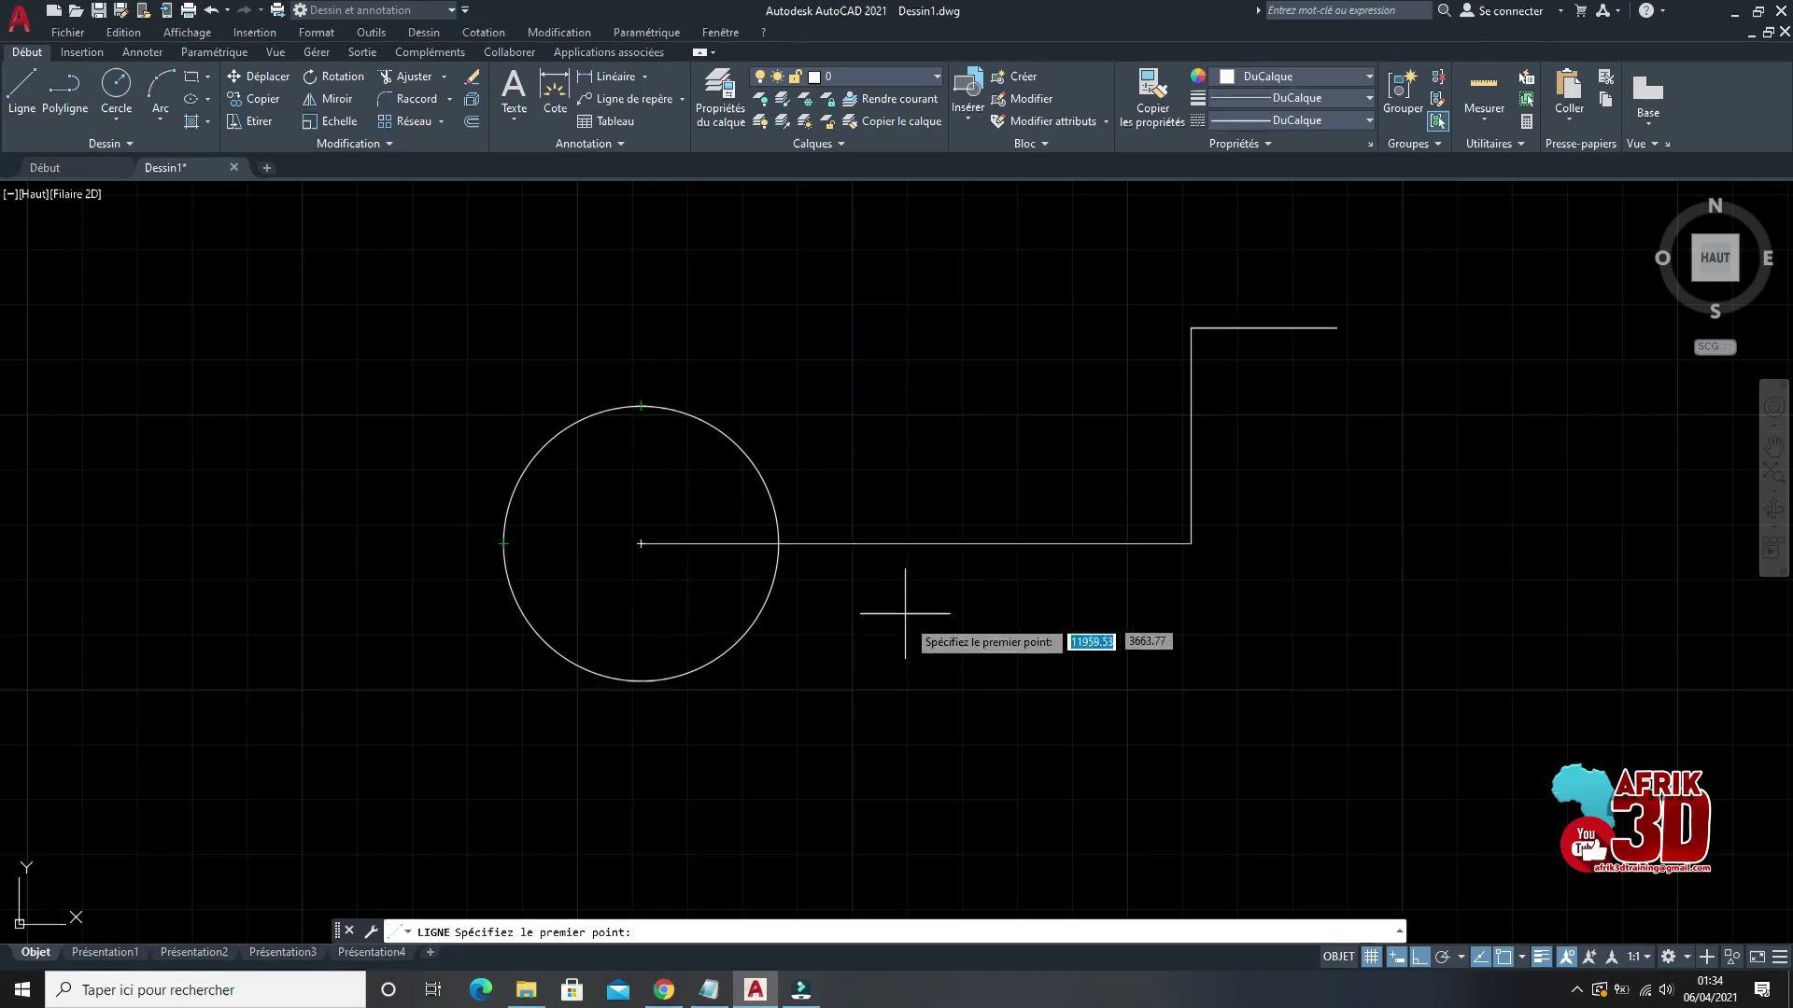
pyautogui.click(640, 405)
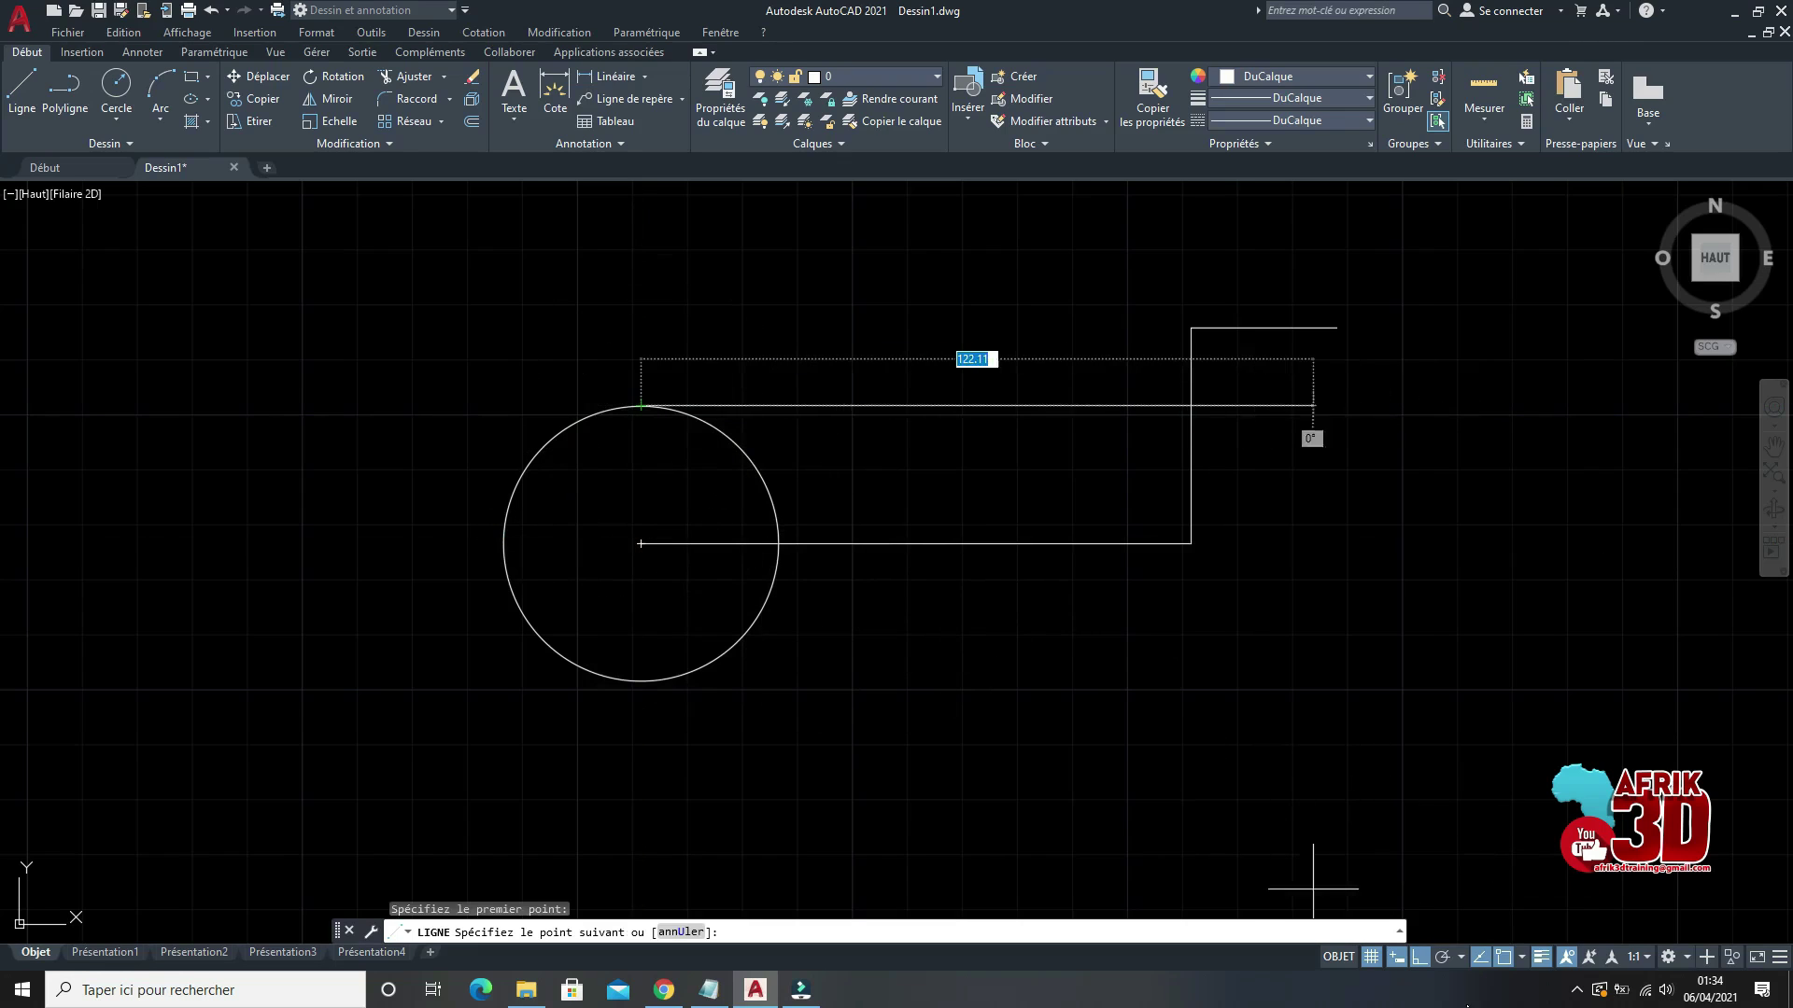
pyautogui.click(1420, 960)
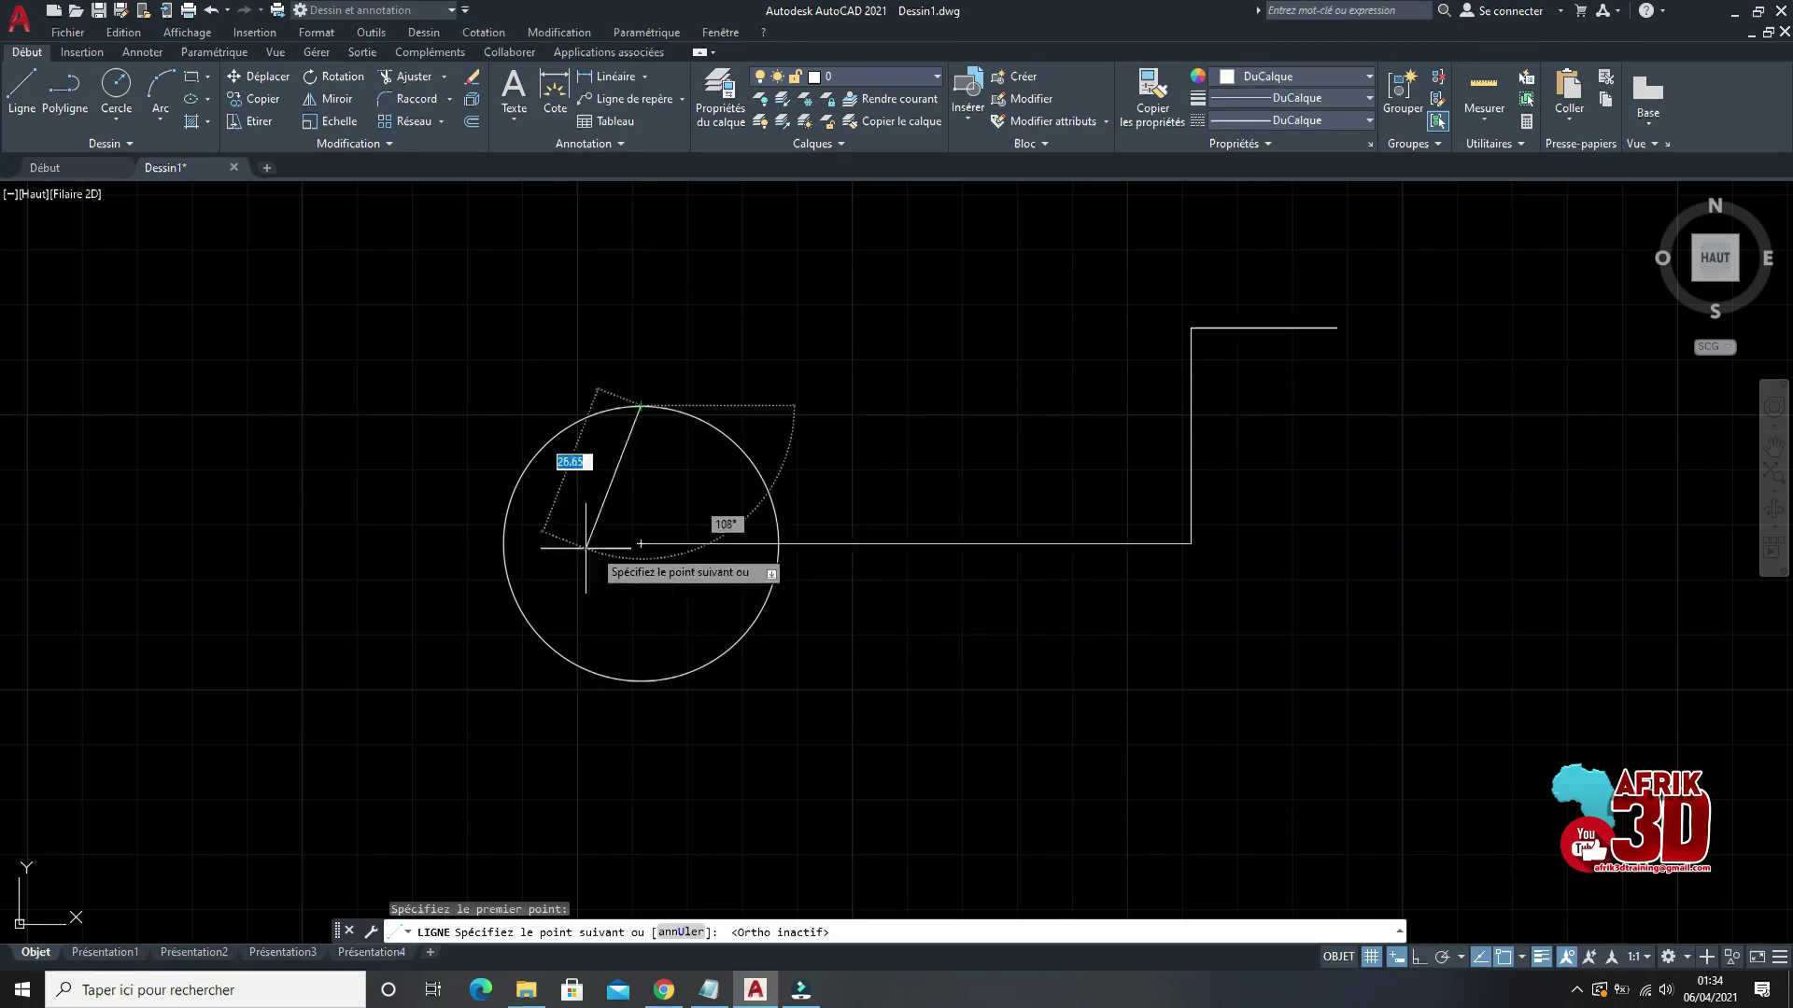
pyautogui.click(503, 544)
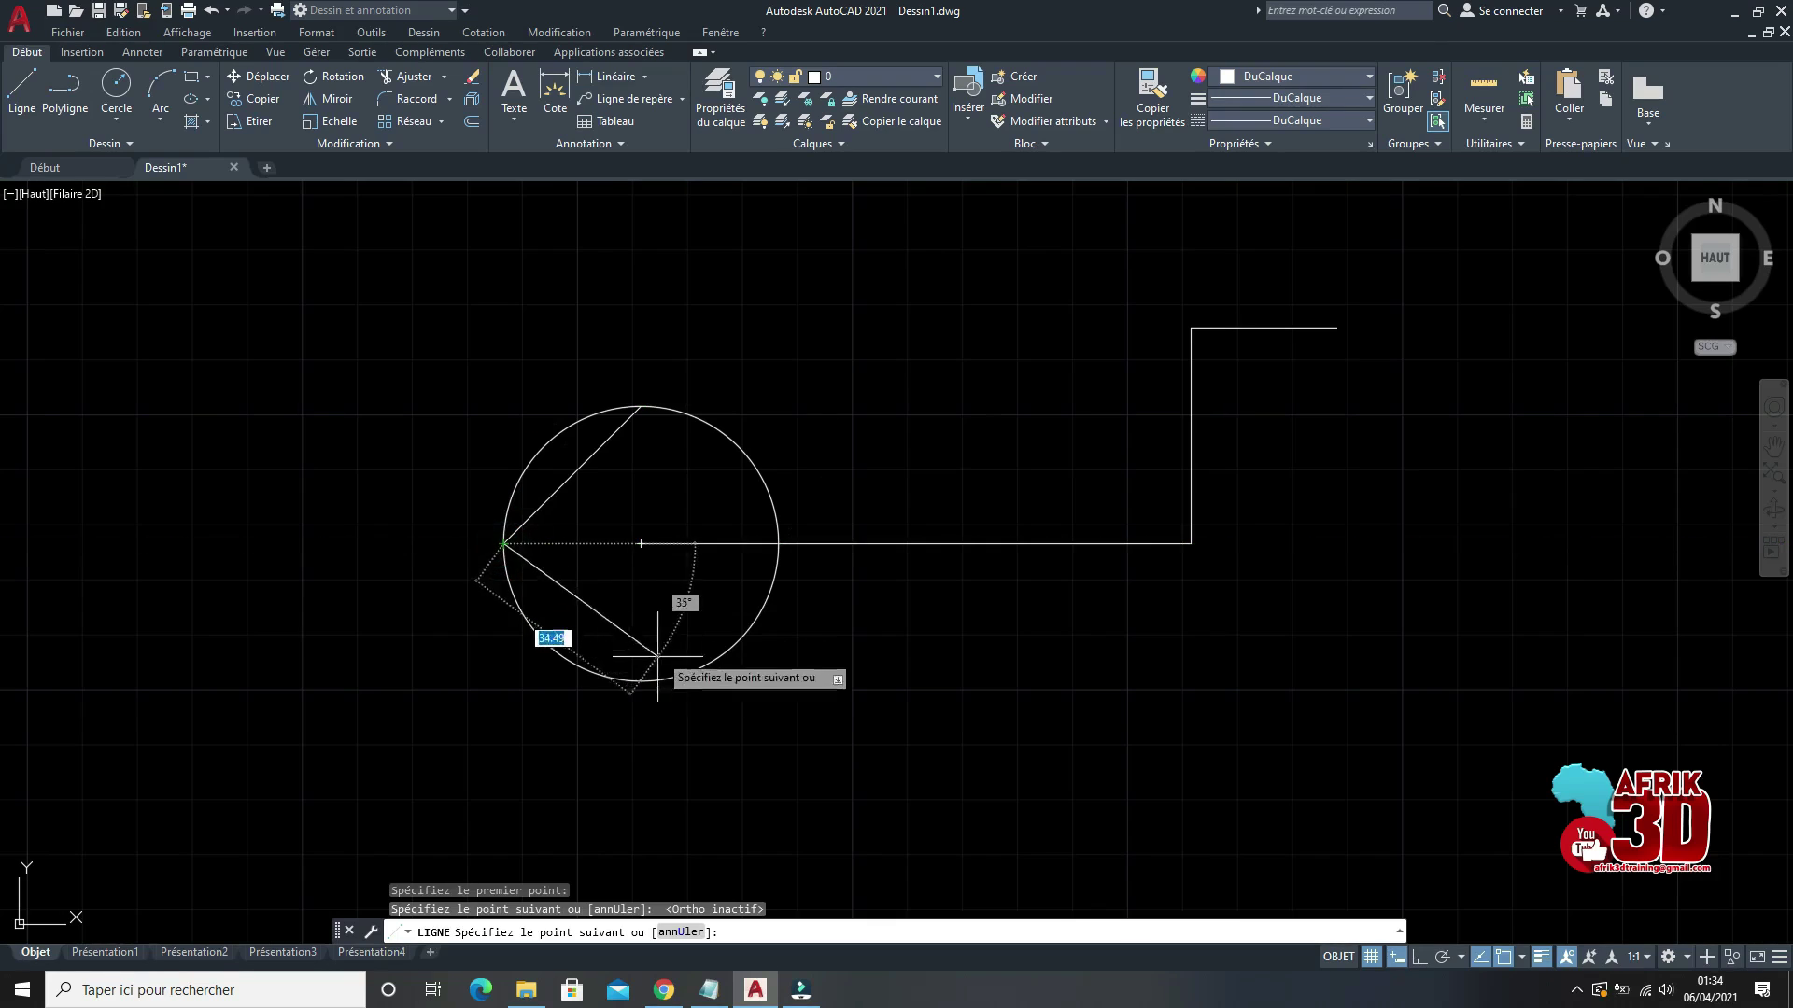
pyautogui.click(642, 683)
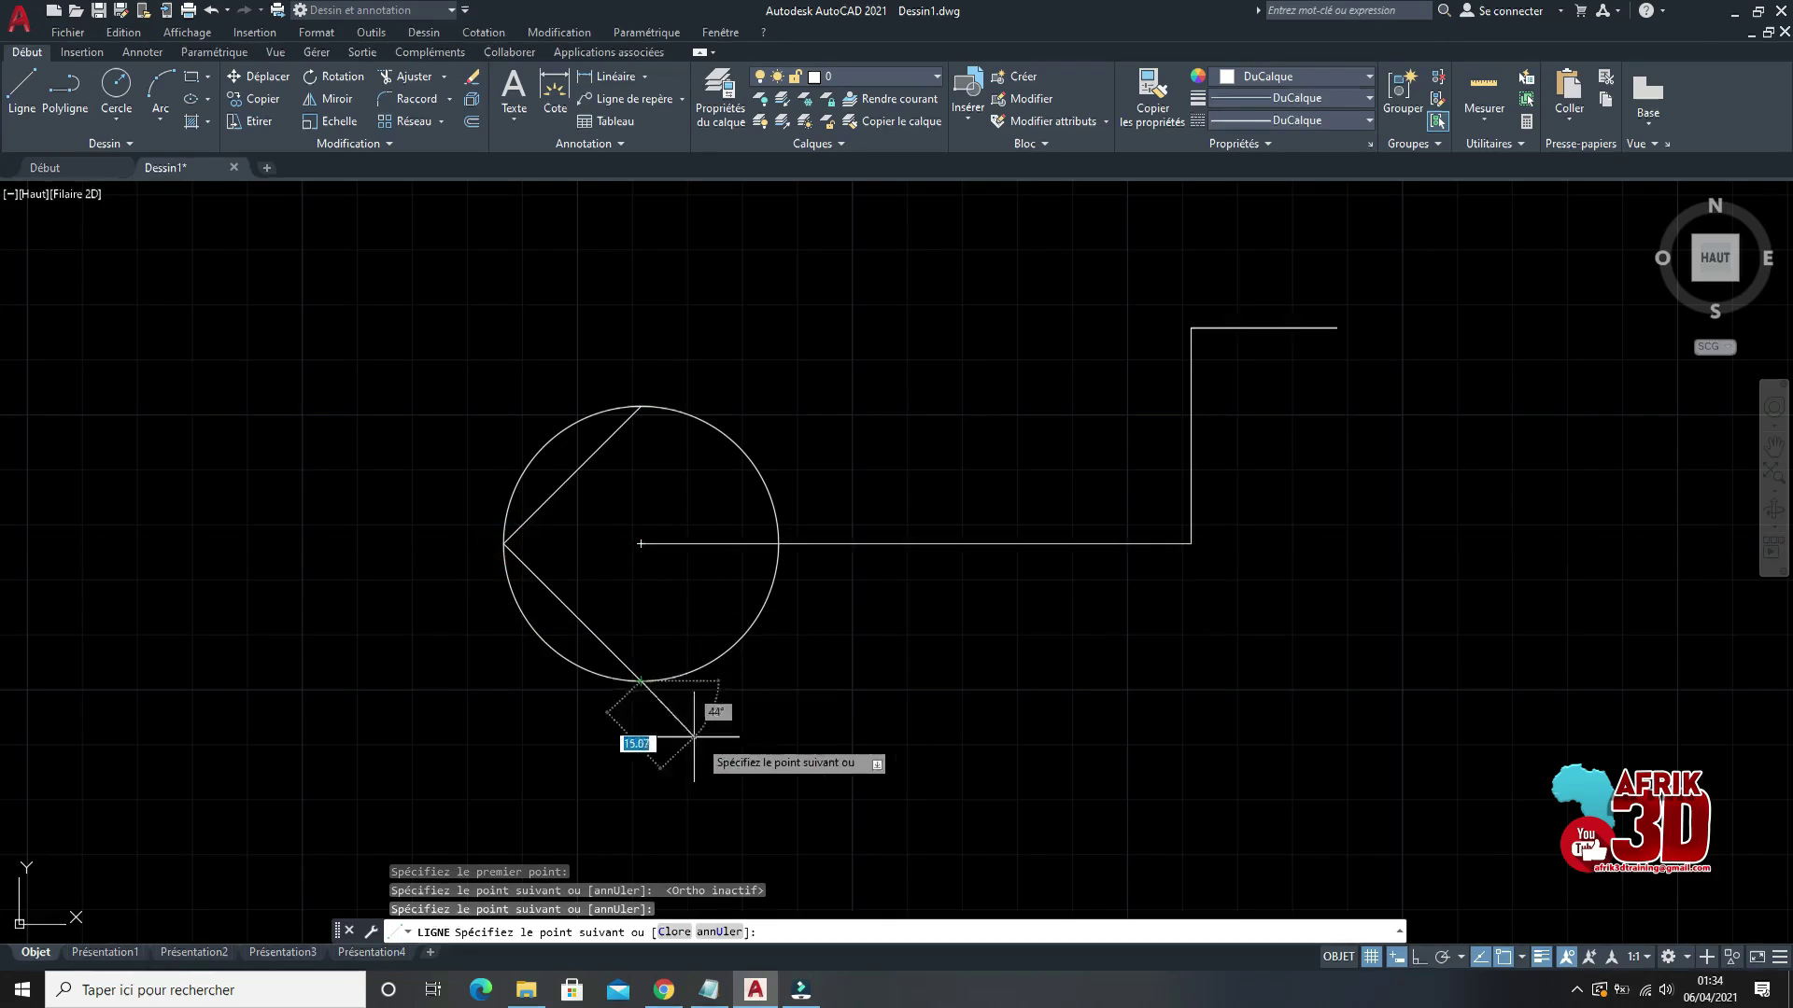
pyautogui.click(779, 544)
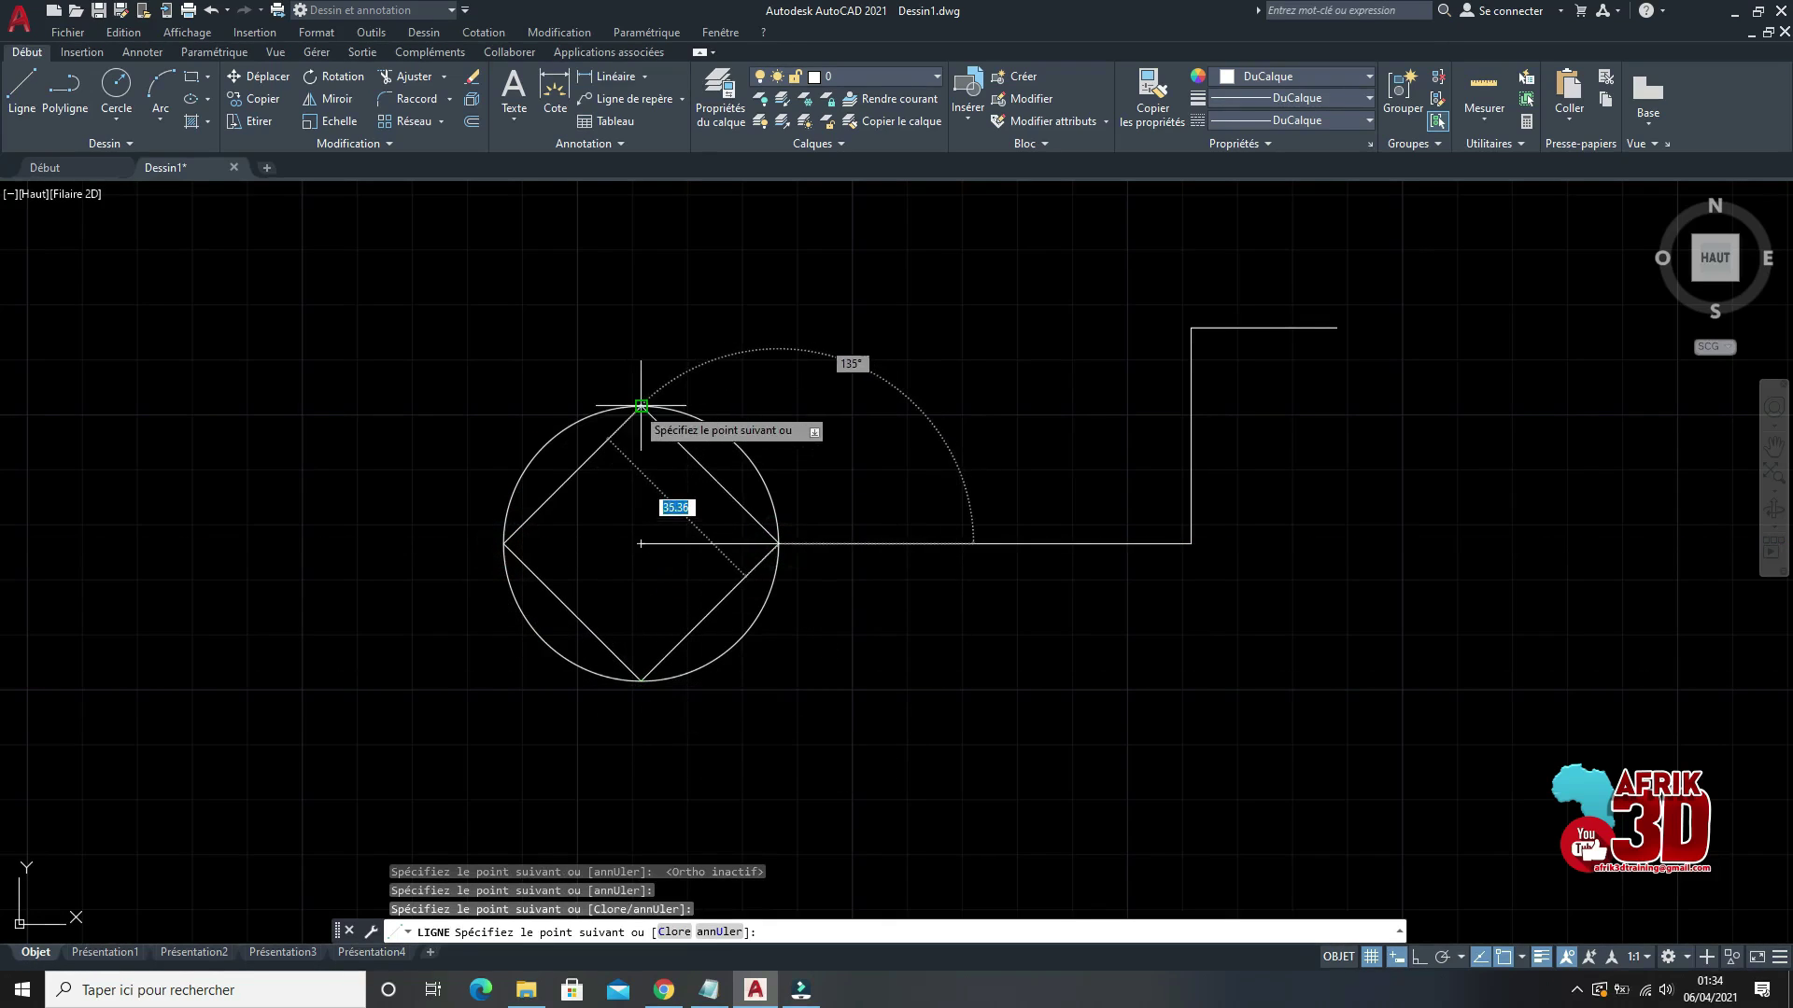
pyautogui.click(640, 406)
pyautogui.press('Return')
# Step: Erase the horizontal line running from the circle's centre
pyautogui.click(1036, 596)
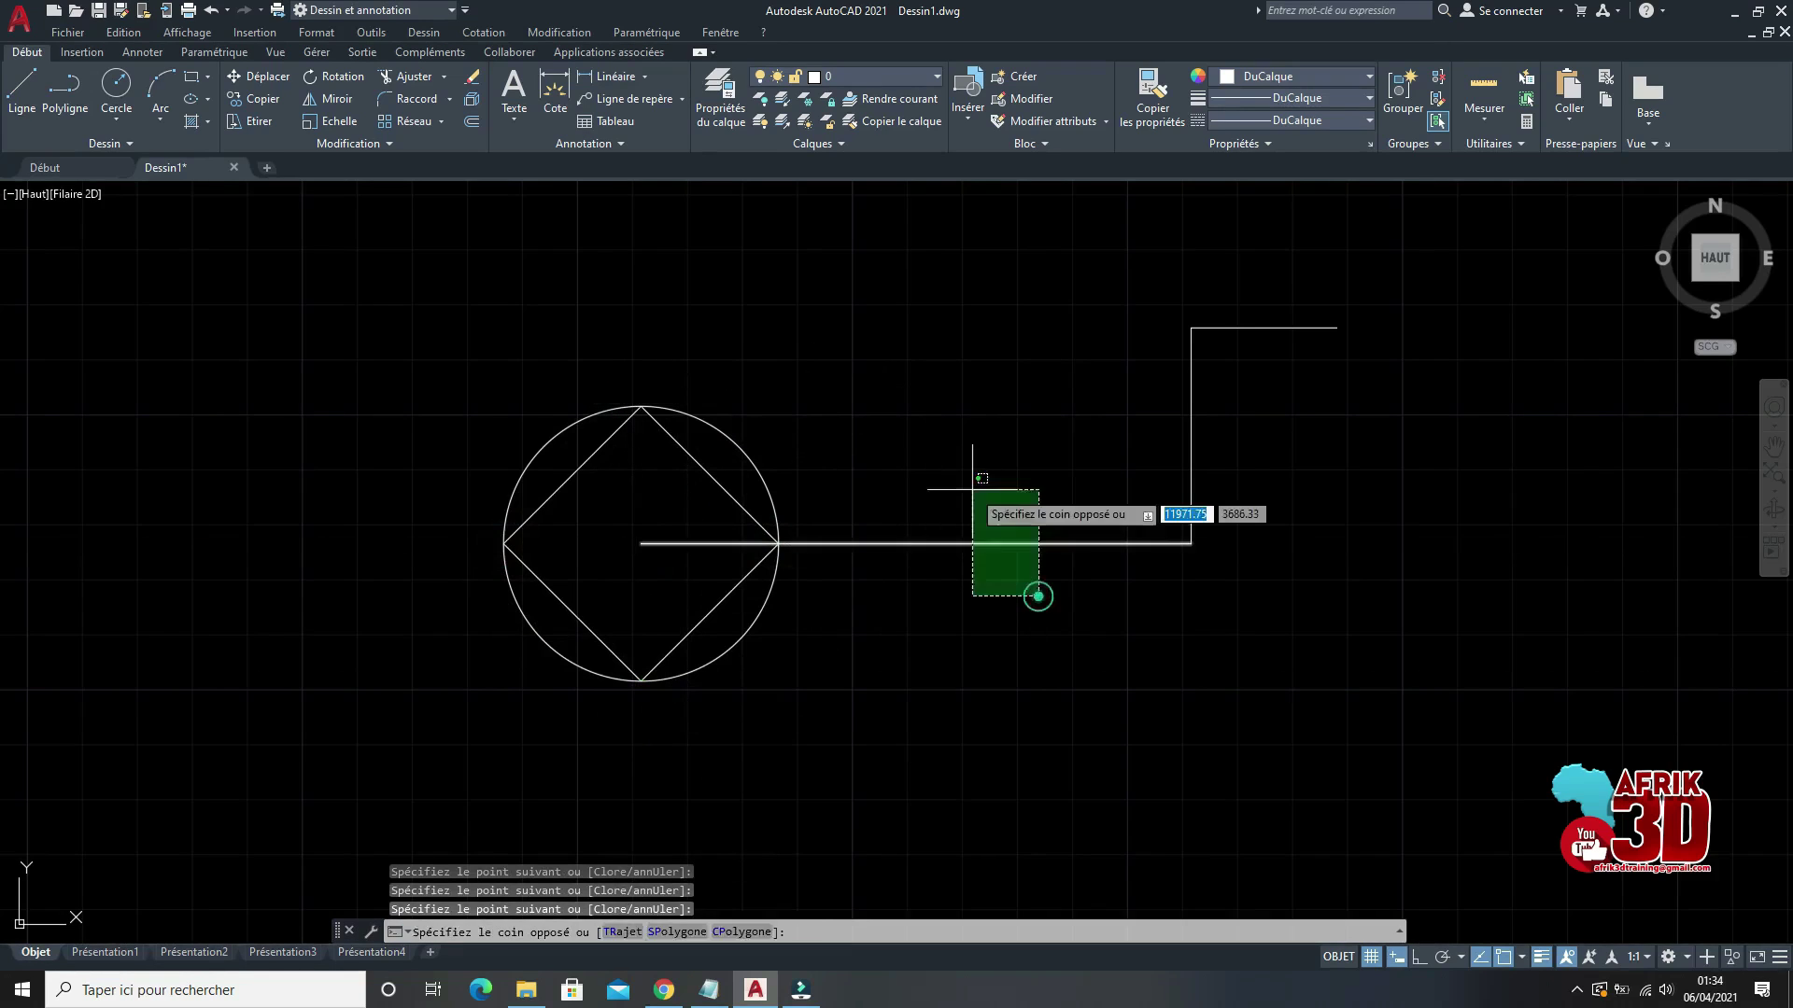
pyautogui.click(973, 493)
pyautogui.rightClick(947, 400)
pyautogui.click(1007, 519)
pyautogui.scroll(-2, 971, 542)
pyautogui.scroll(2, 937, 439)
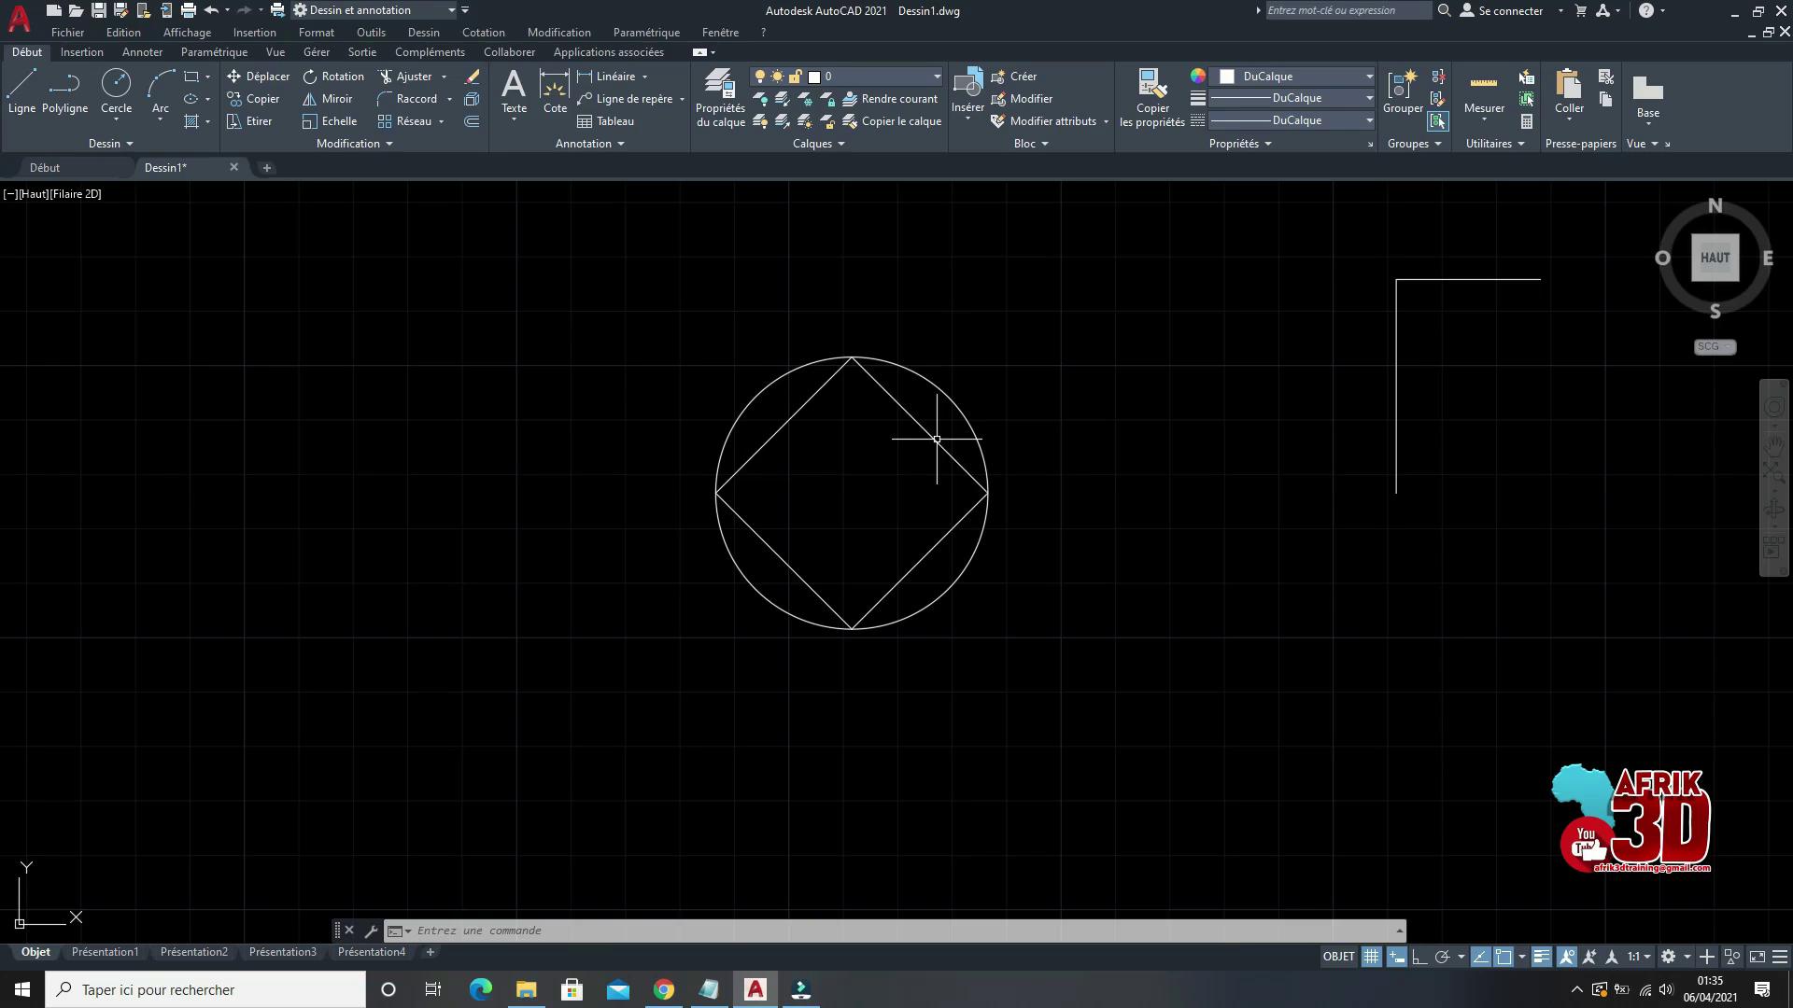
pyautogui.click(1522, 958)
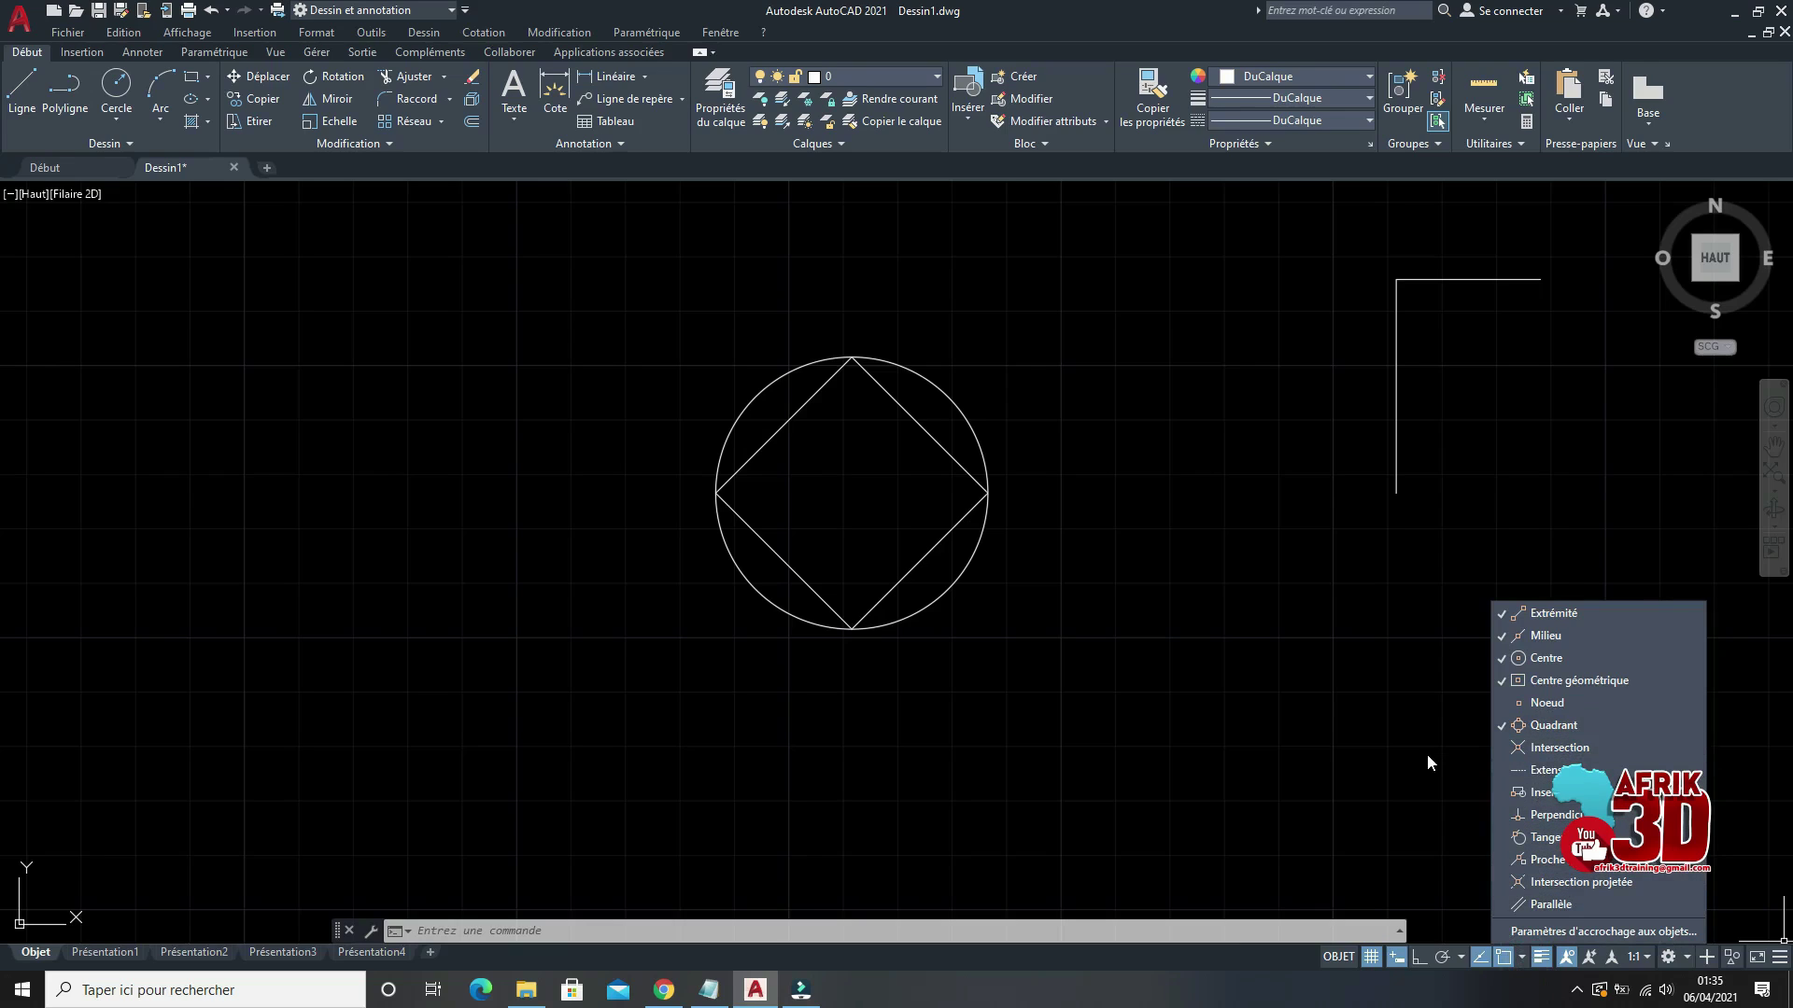
pyautogui.press('Escape')
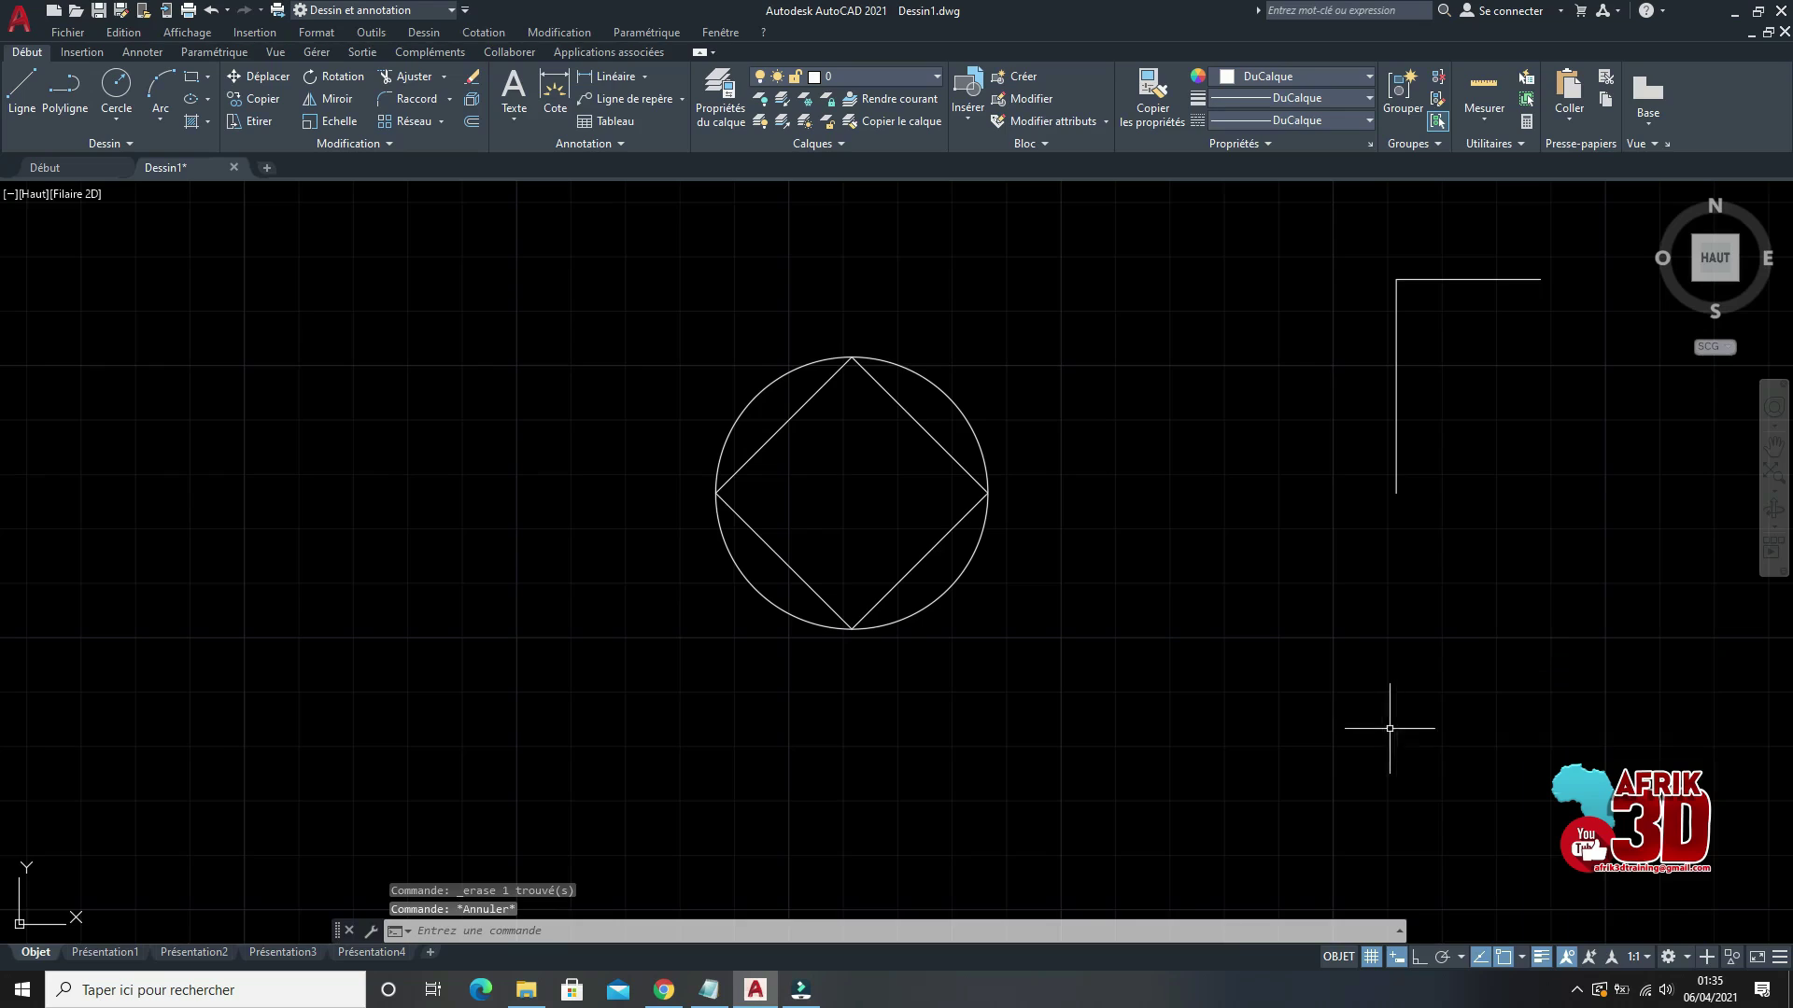
pyautogui.press('Escape')
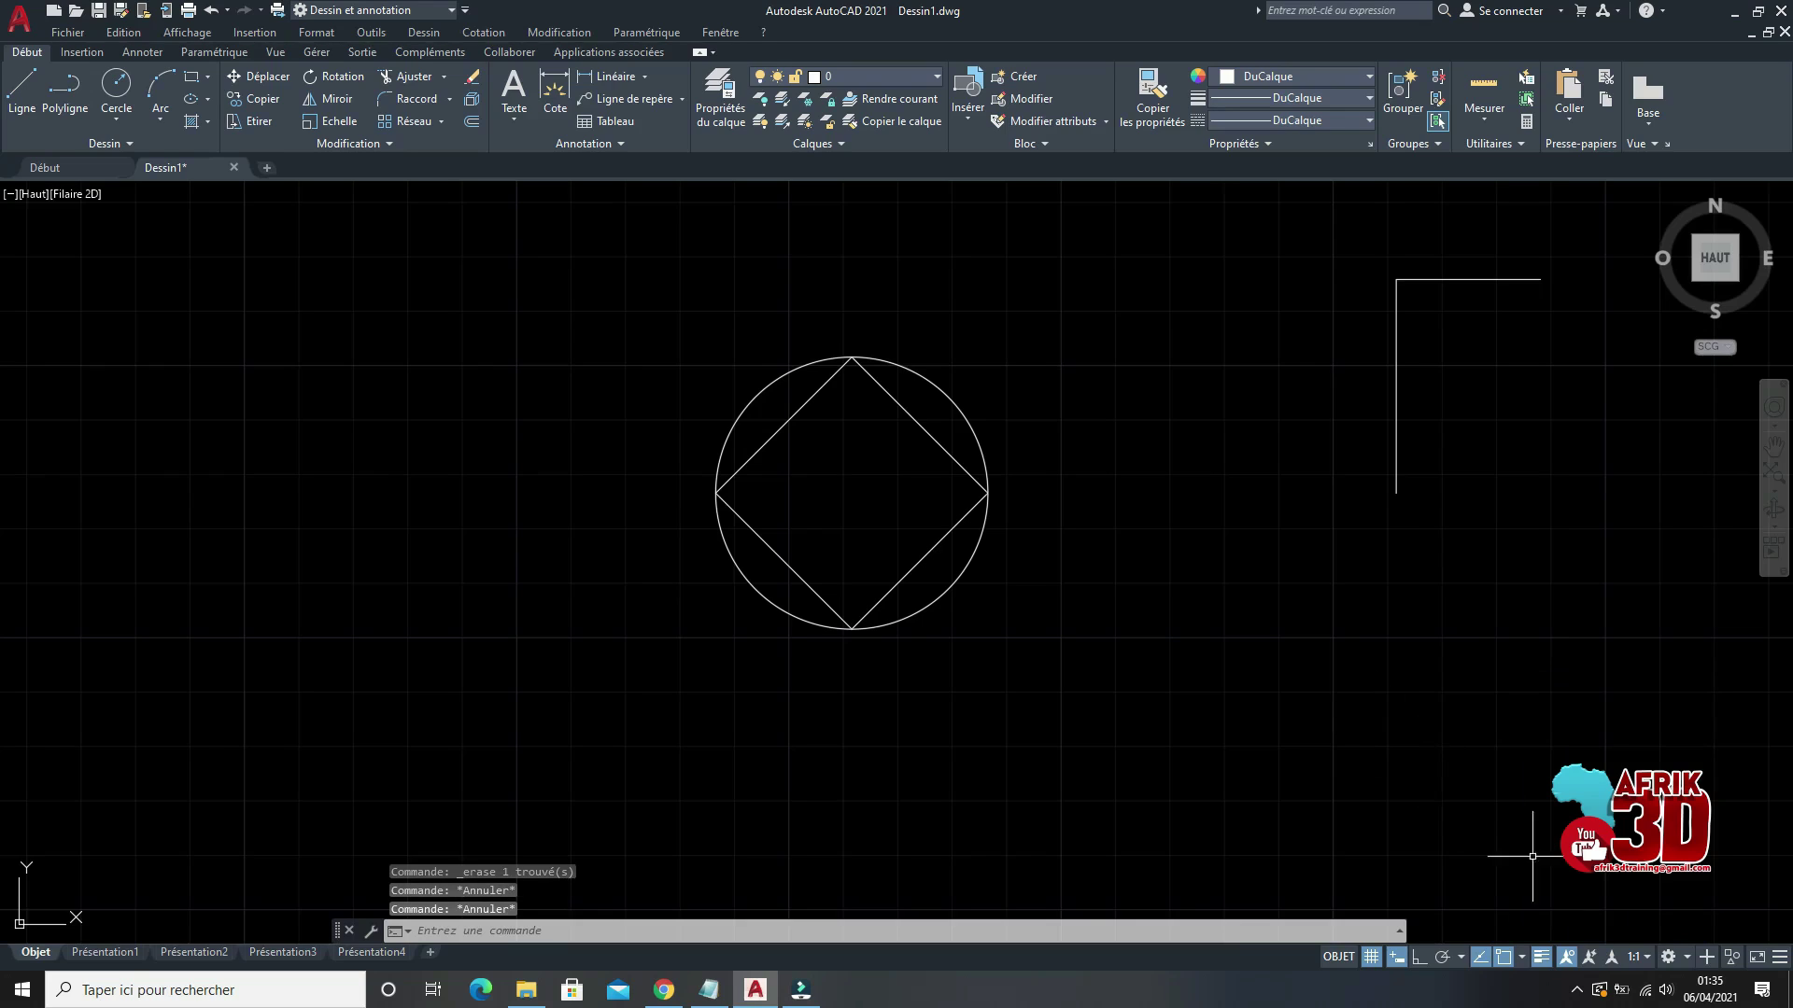
pyautogui.click(1541, 958)
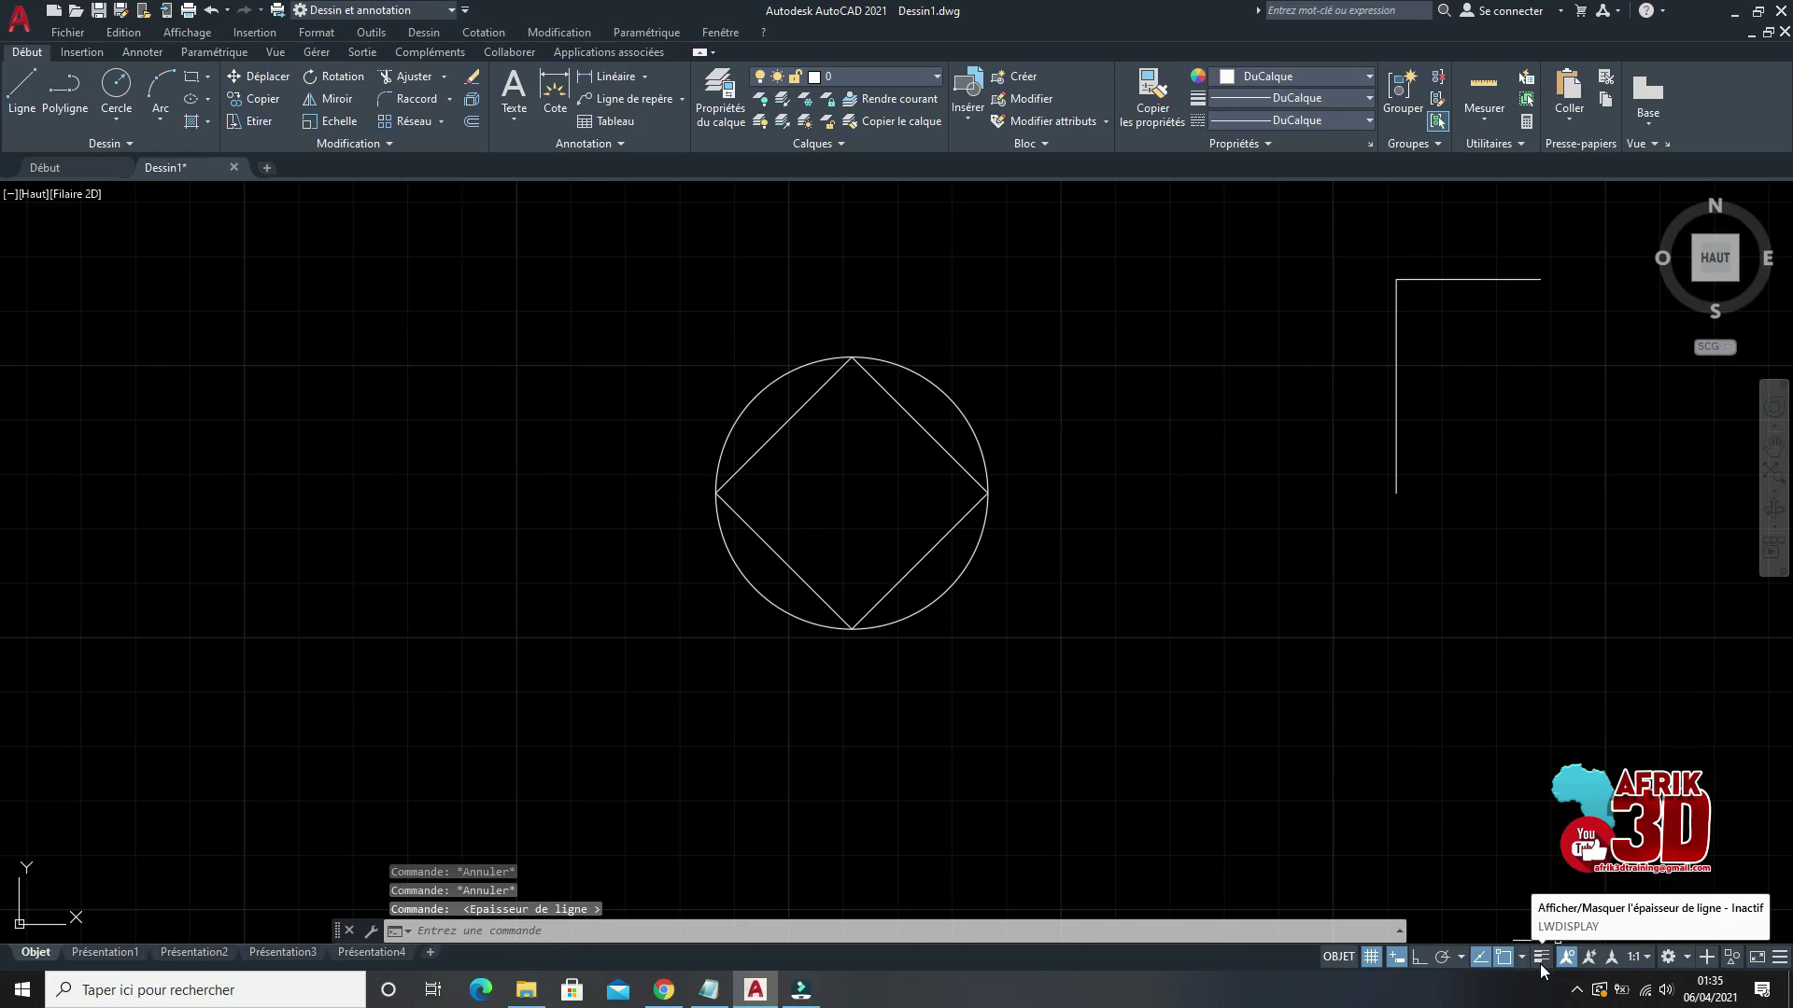
pyautogui.click(1540, 957)
# Step: Add layer 'mur' with 0.70 mm lineweight, make it current, and close Layer Properties
pyautogui.press('Escape')
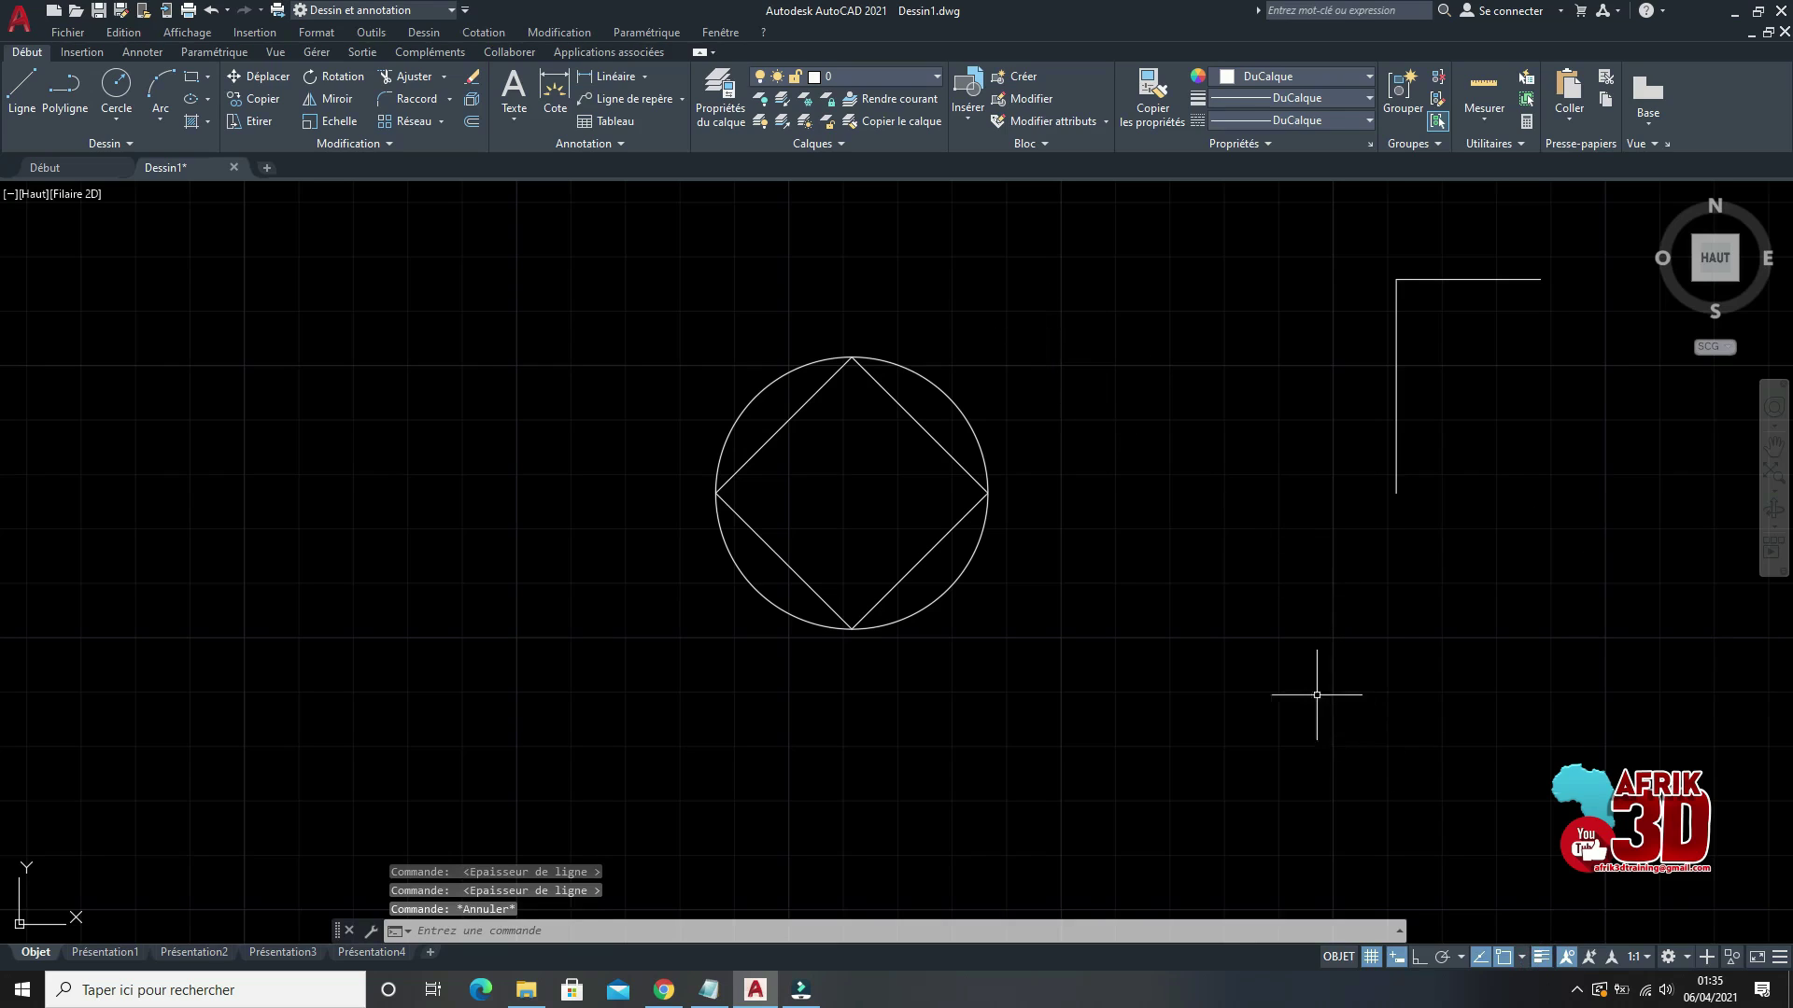
pyautogui.click(738, 97)
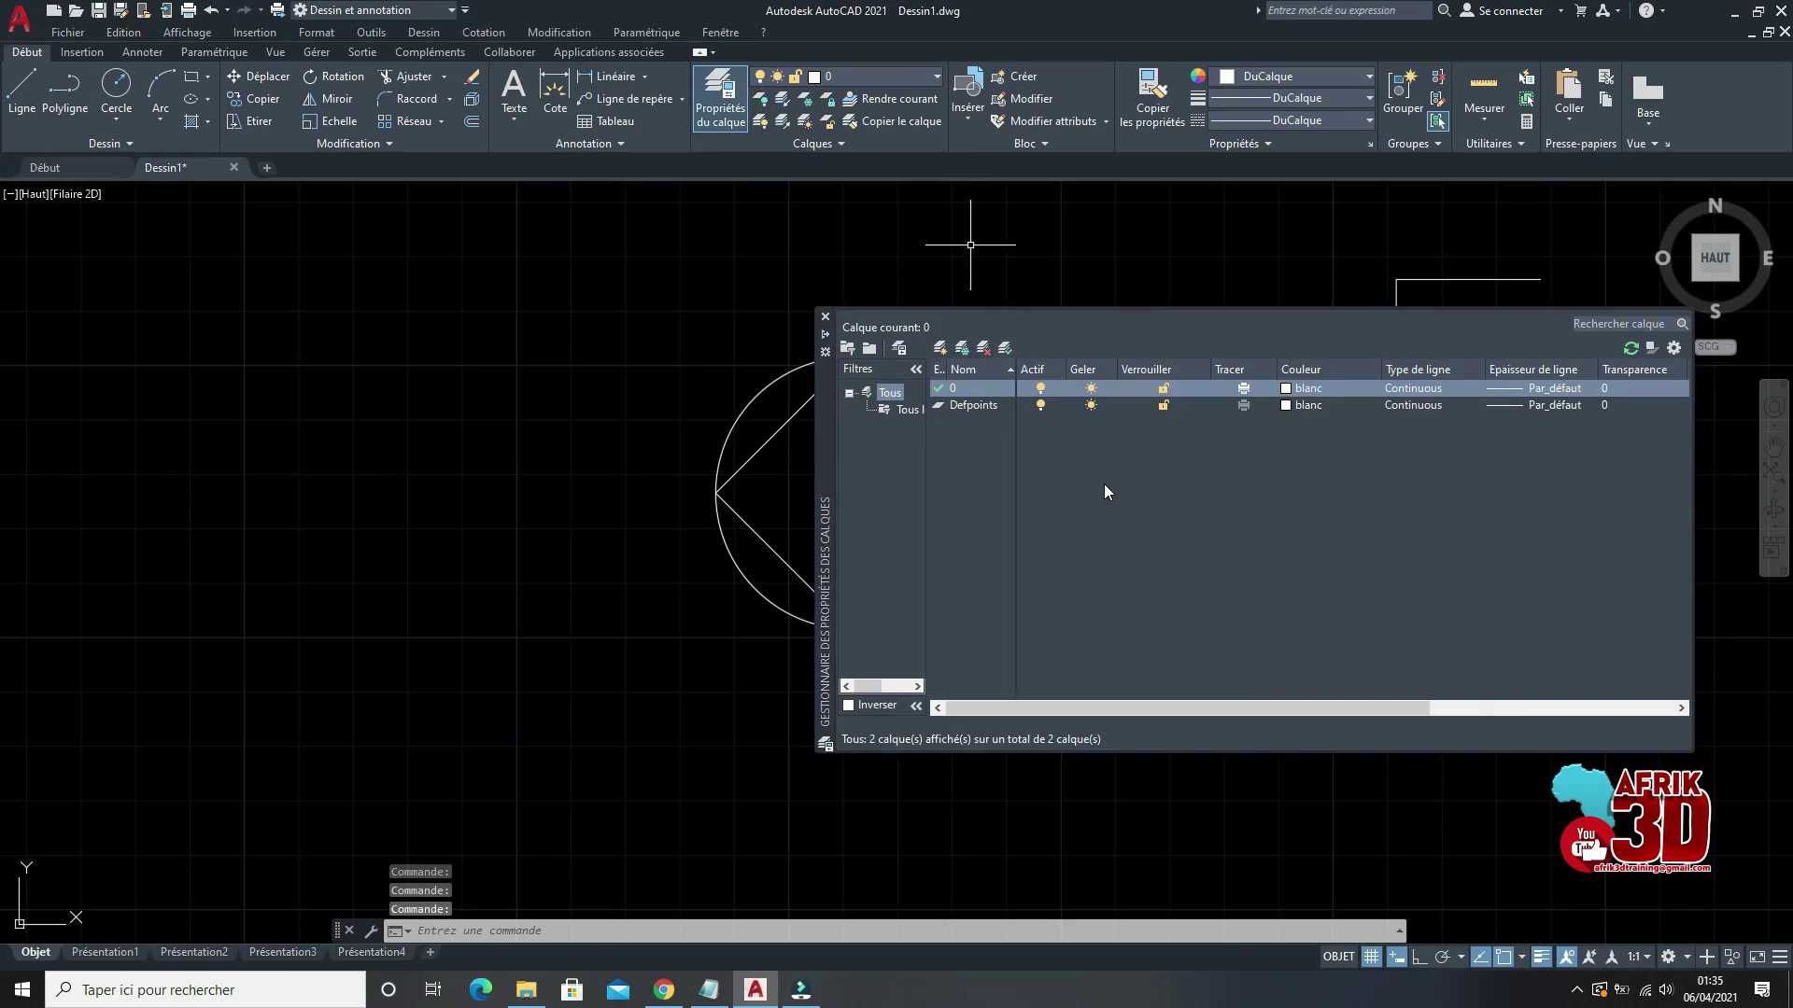
pyautogui.rightClick(1103, 492)
pyautogui.click(1143, 563)
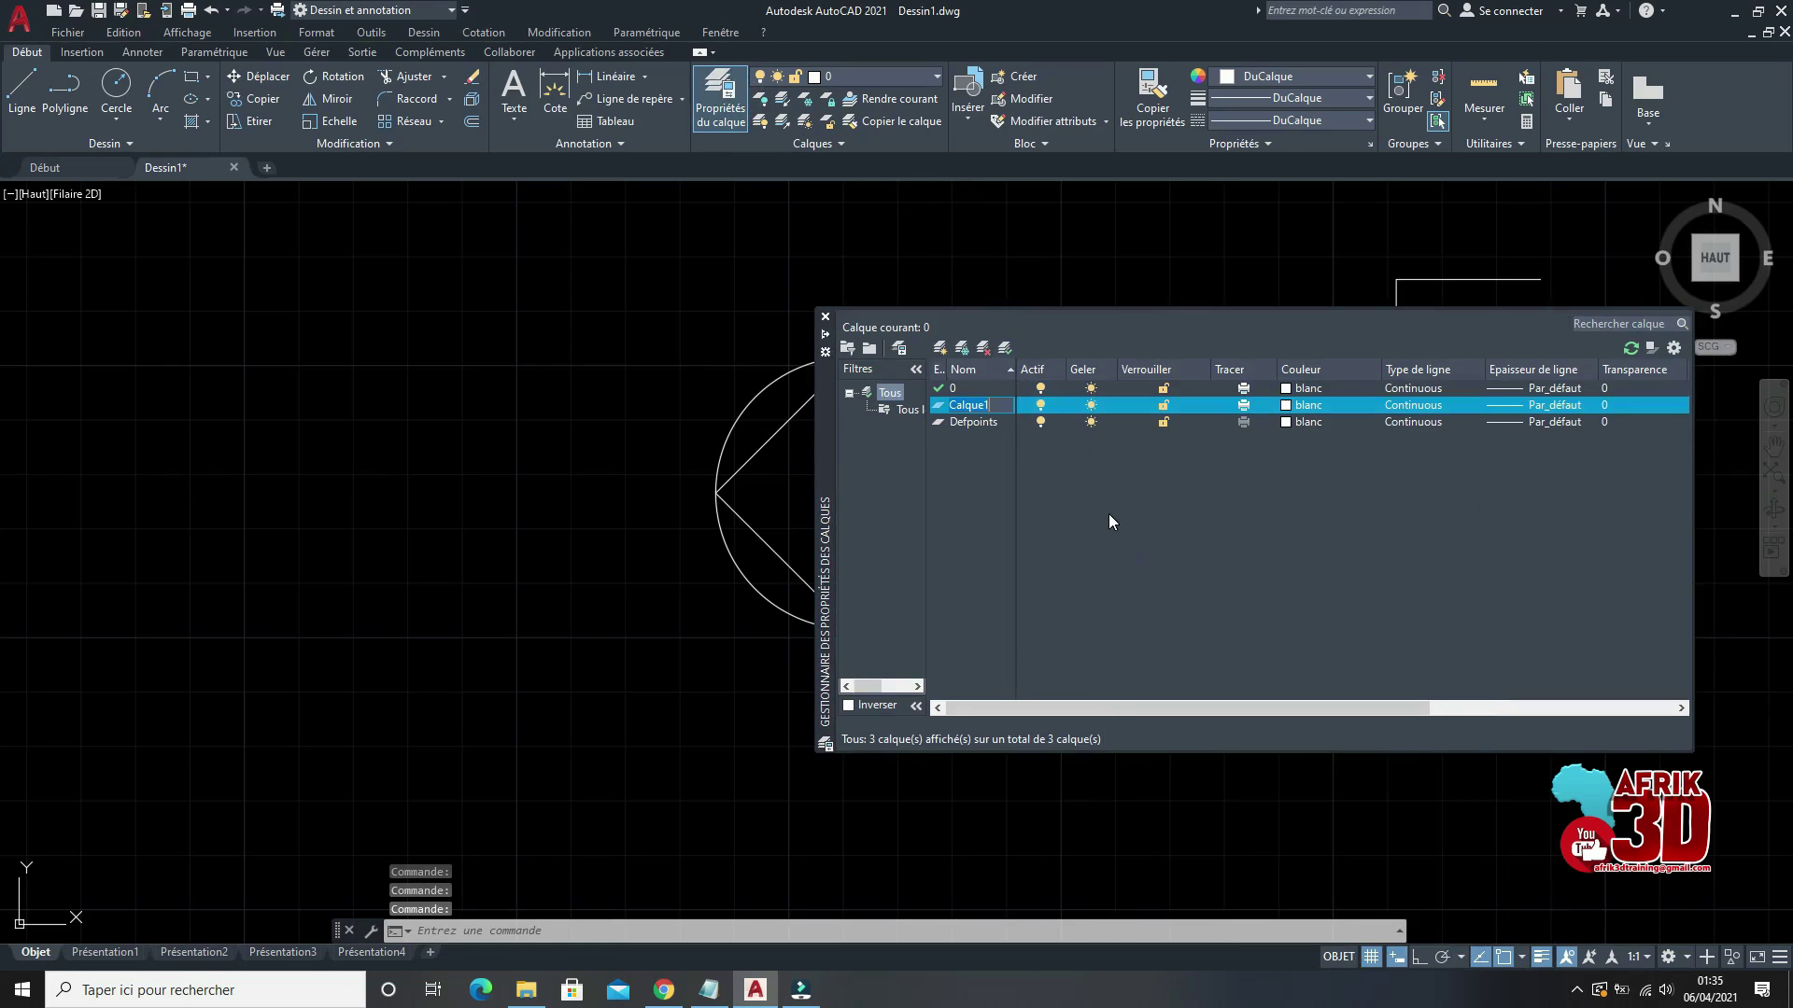
pyautogui.write('mur')
pyautogui.click(1550, 409)
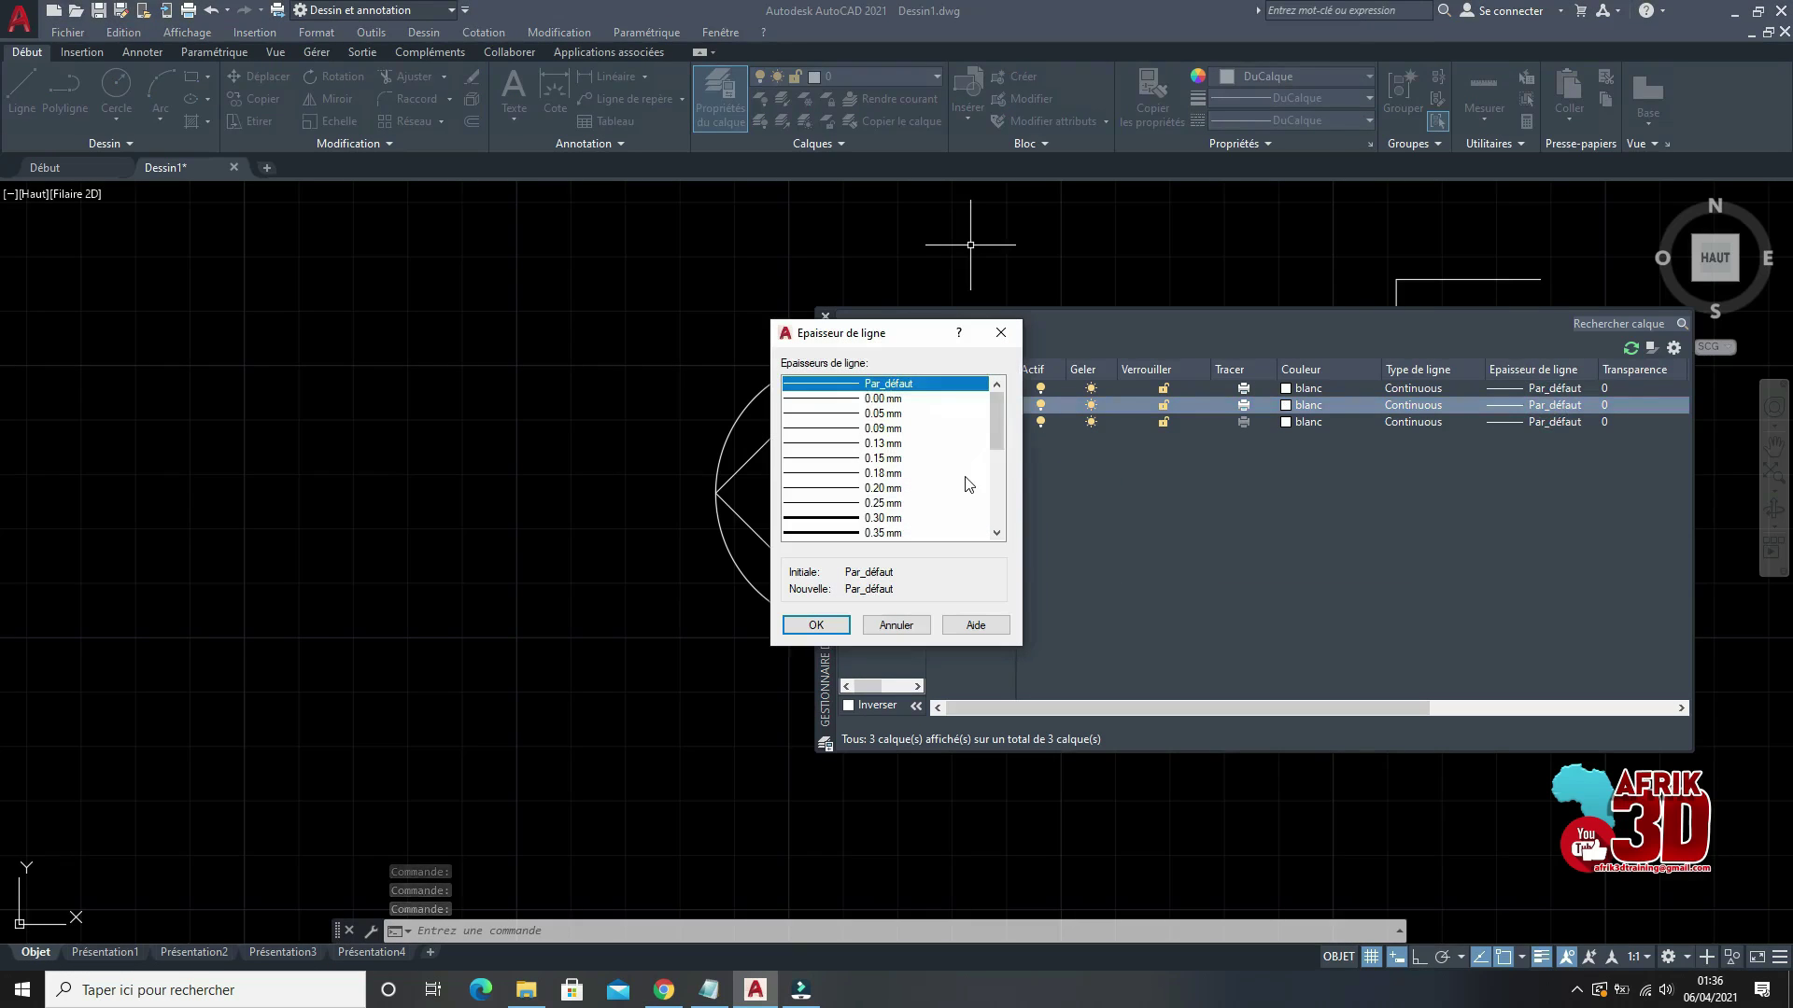
pyautogui.scroll(-4, 966, 484)
pyautogui.click(845, 474)
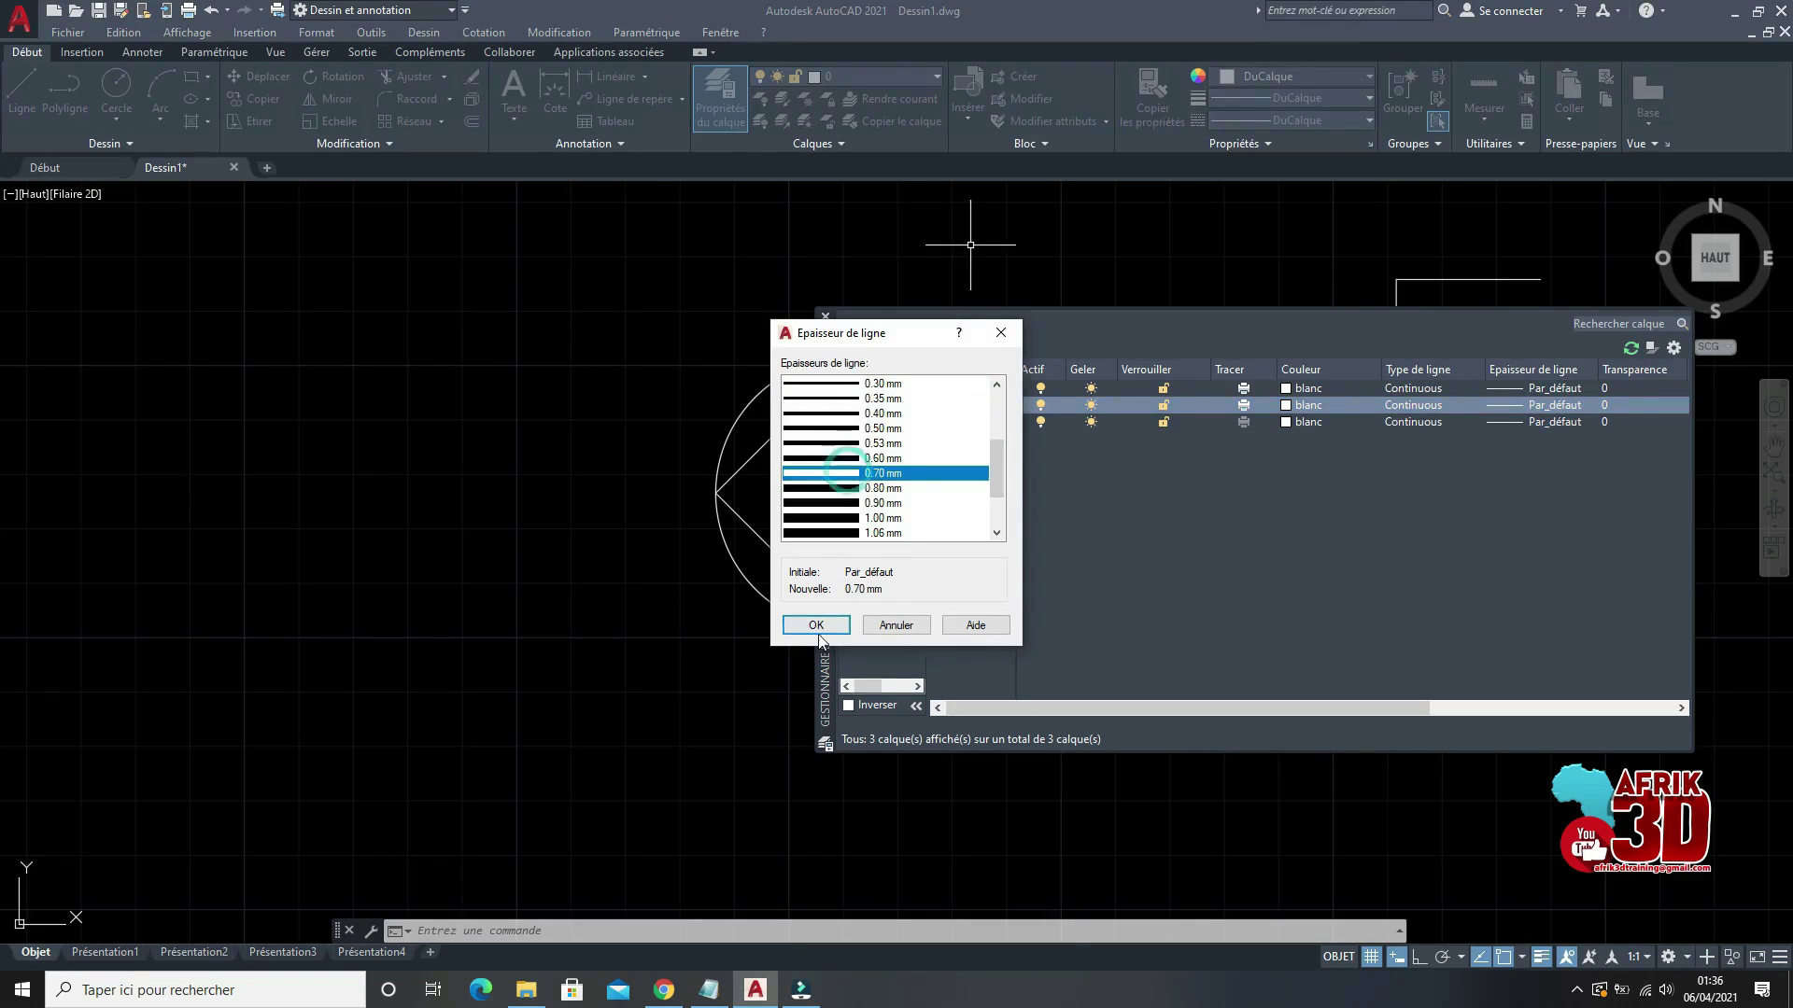
pyautogui.click(816, 625)
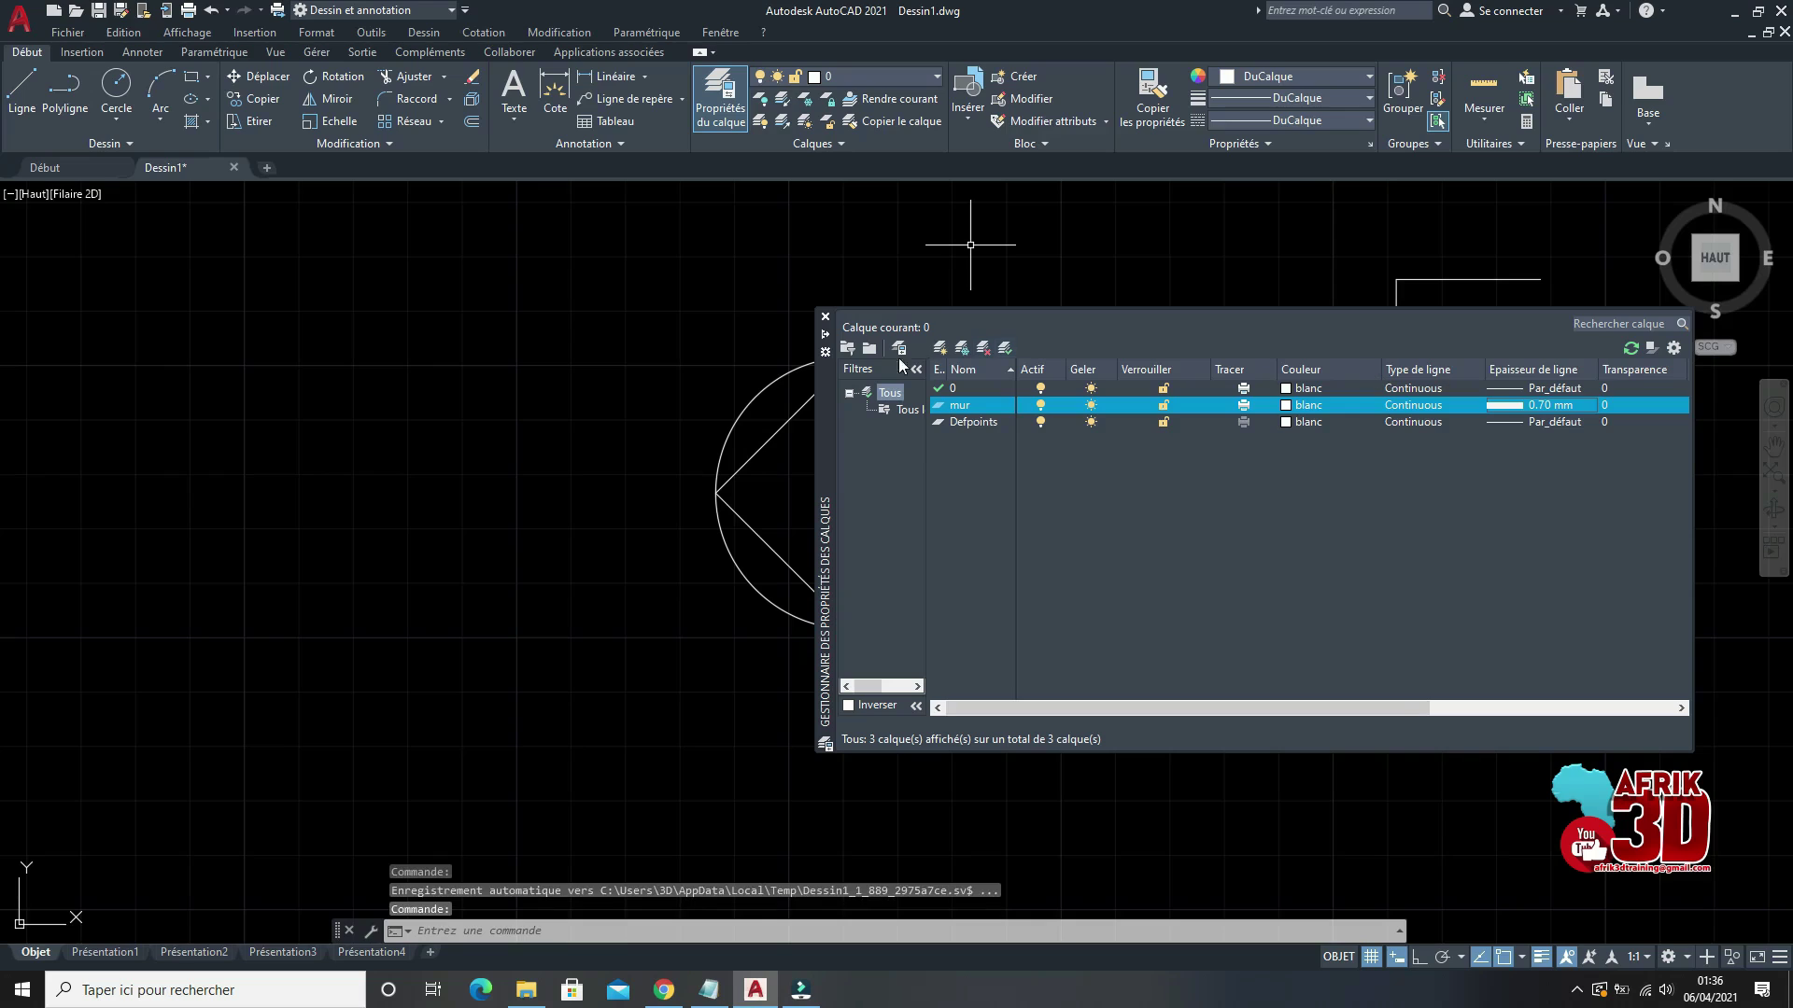
pyautogui.doubleClick(937, 408)
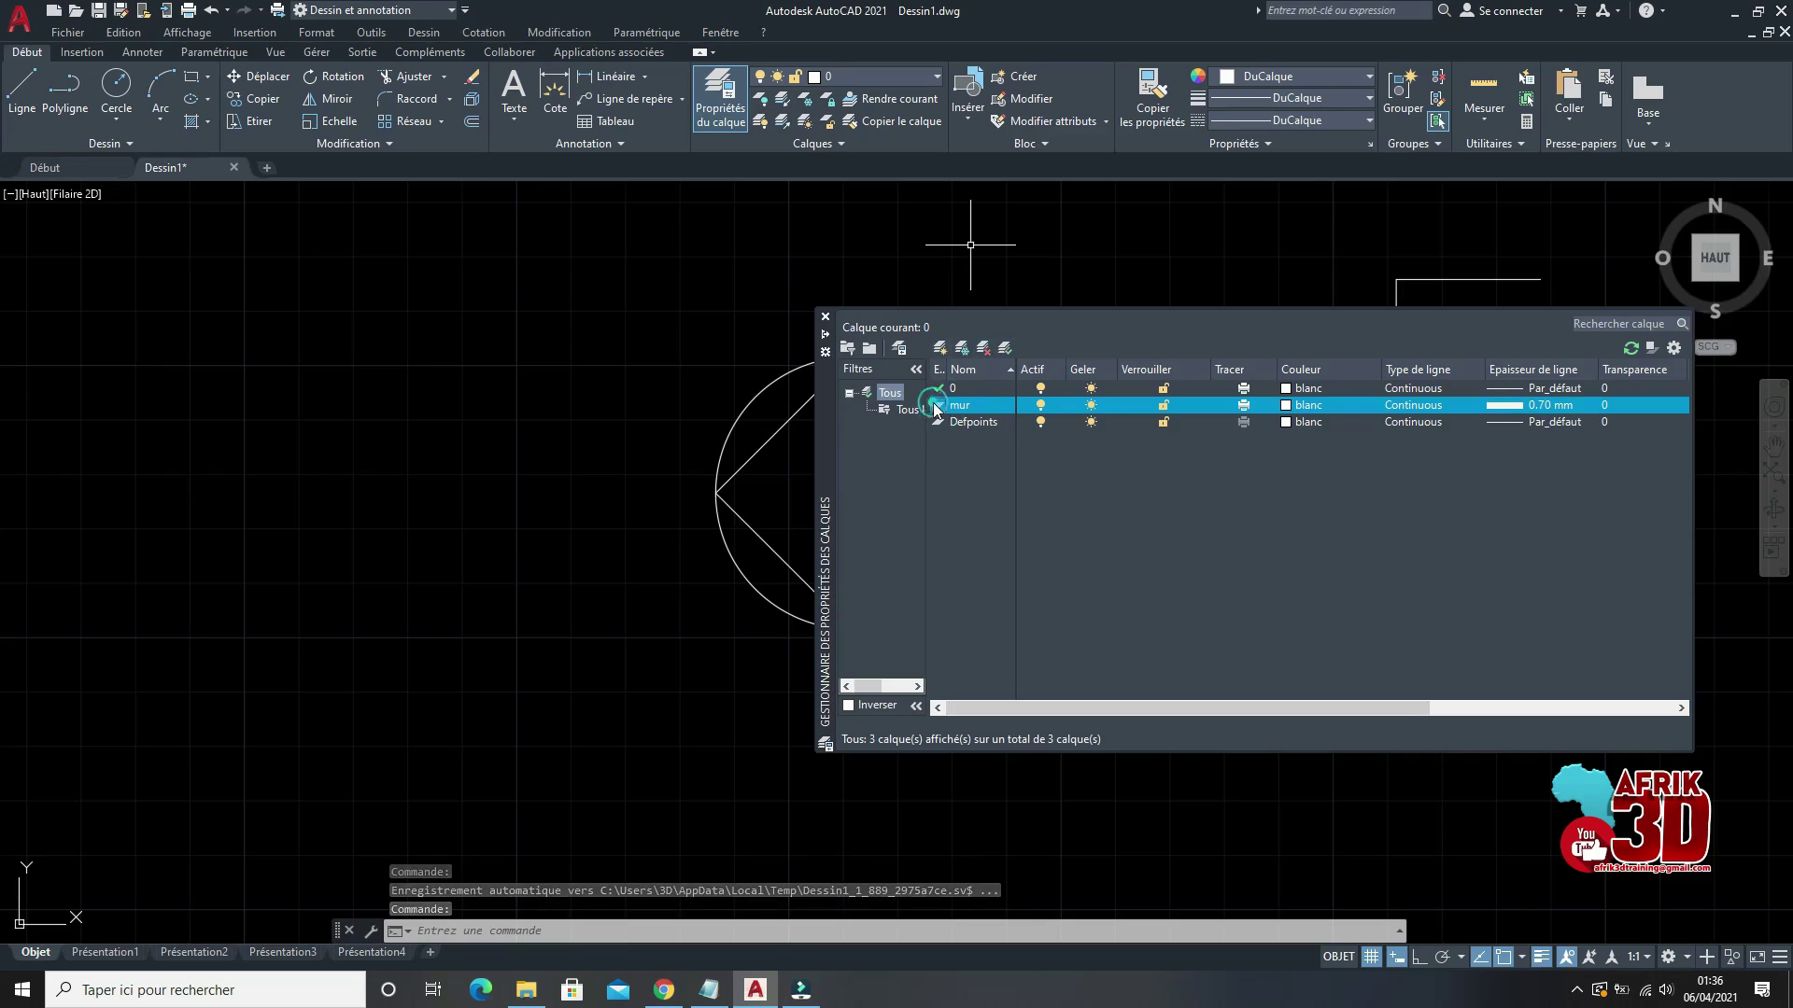
pyautogui.click(824, 319)
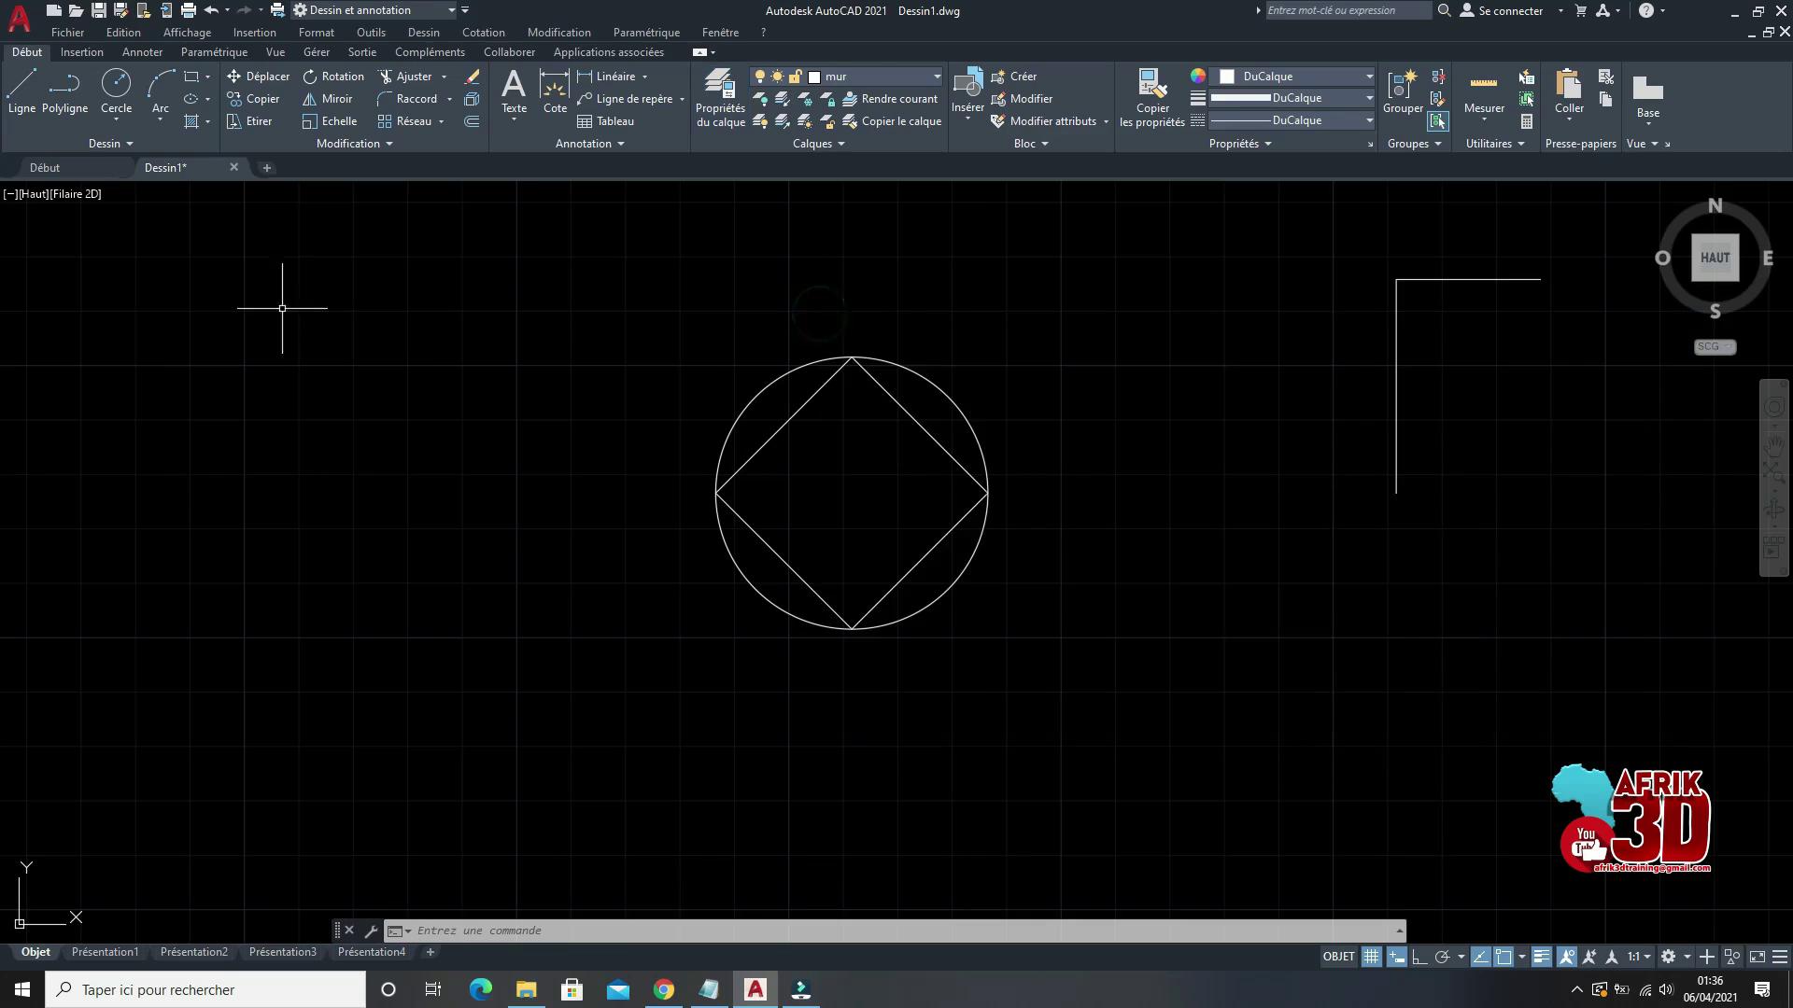
# Step: Draw a straight horizontal wall line on the mur layer with Ortho on
pyautogui.click(20, 89)
pyautogui.click(233, 362)
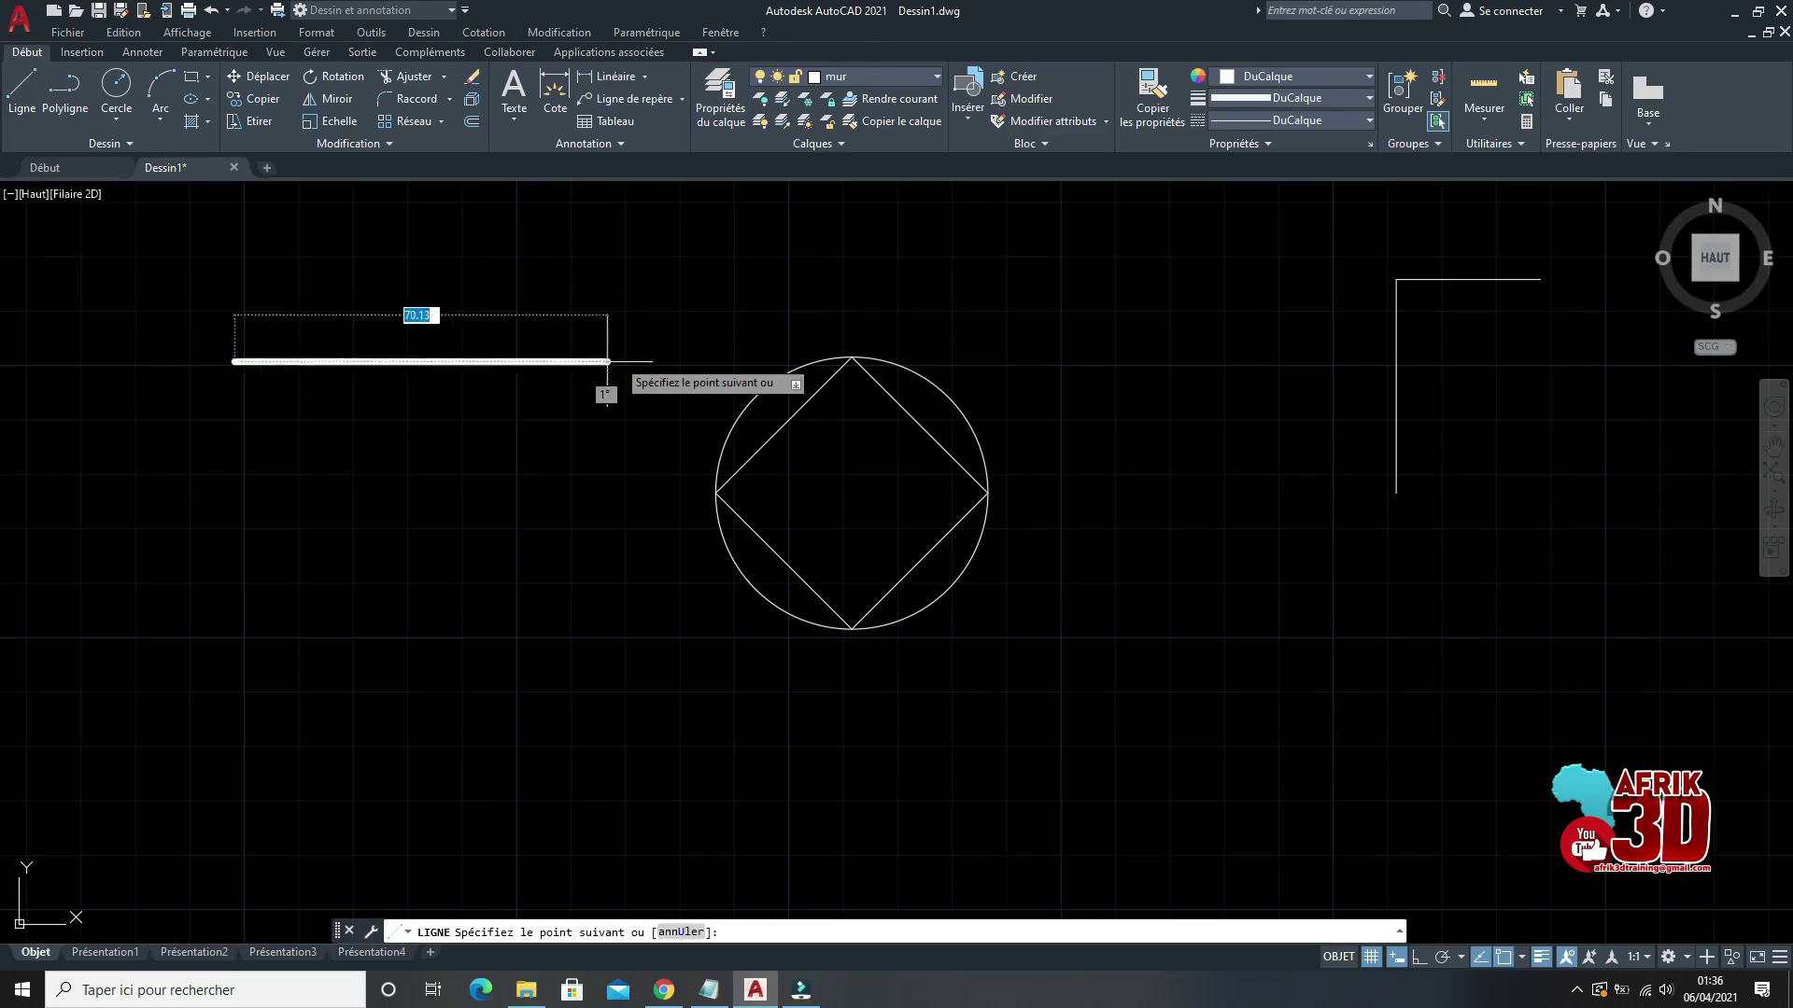
pyautogui.click(1540, 957)
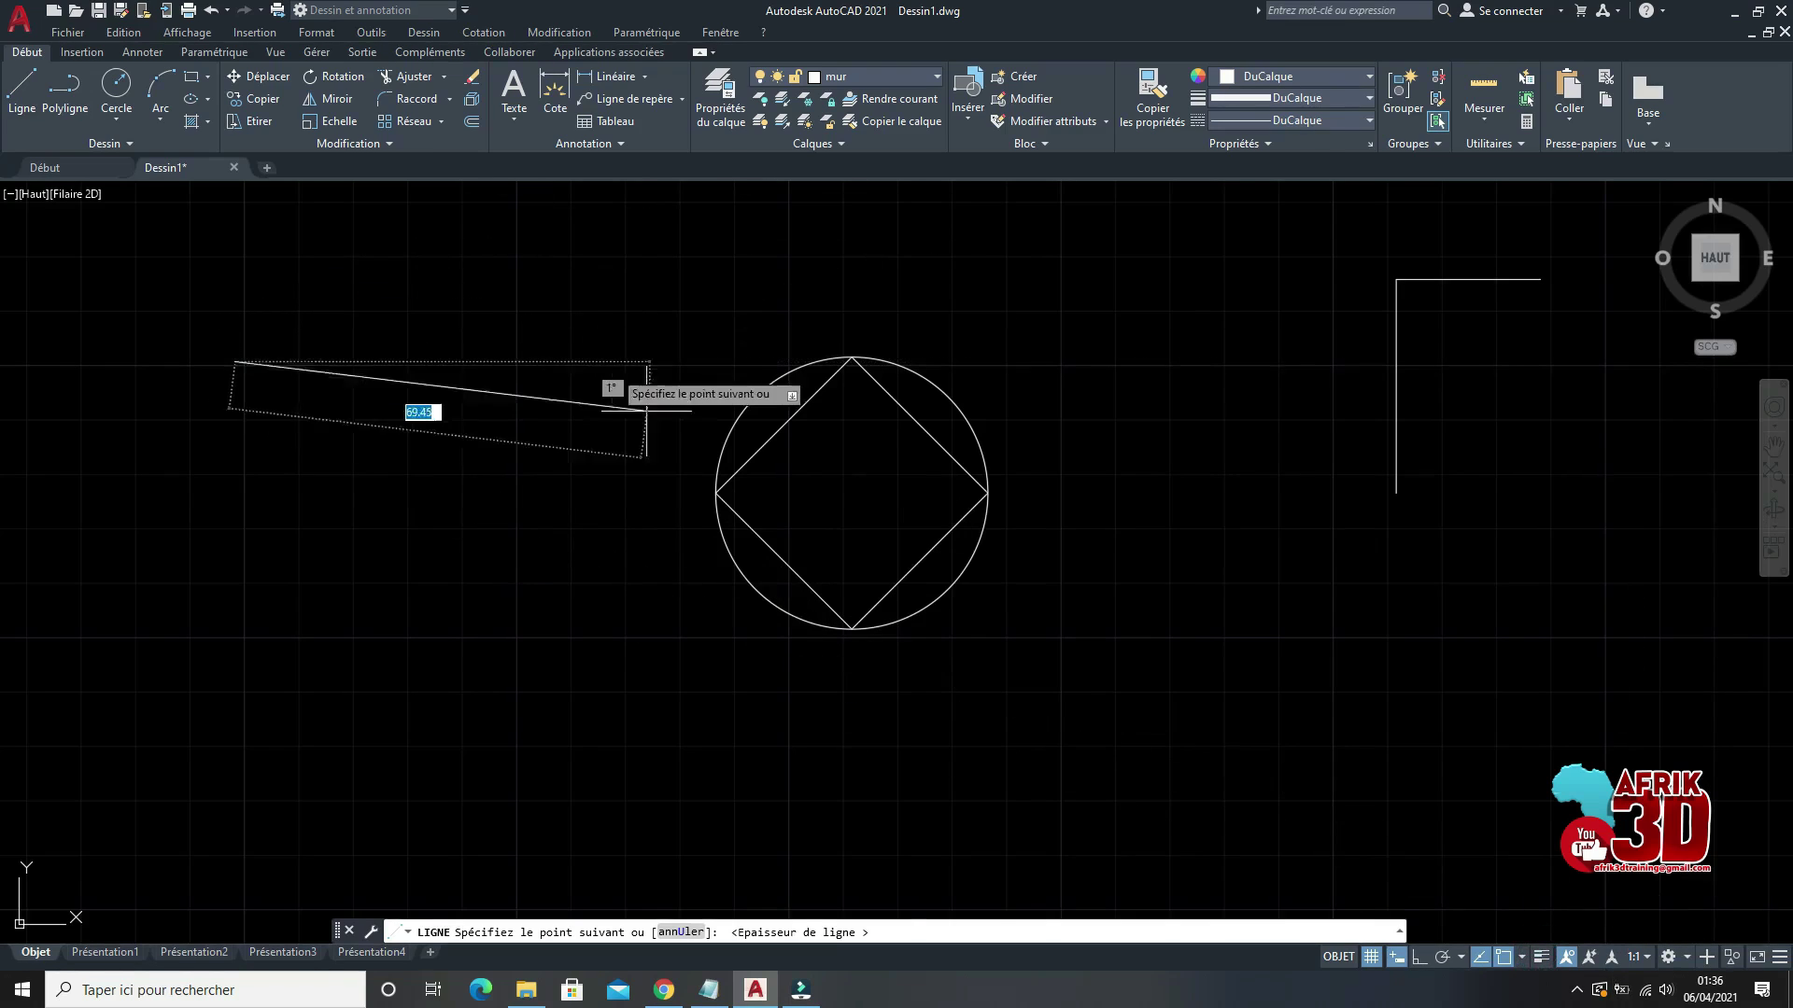
pyautogui.click(1419, 957)
pyautogui.write('2')
pyautogui.press('Return')
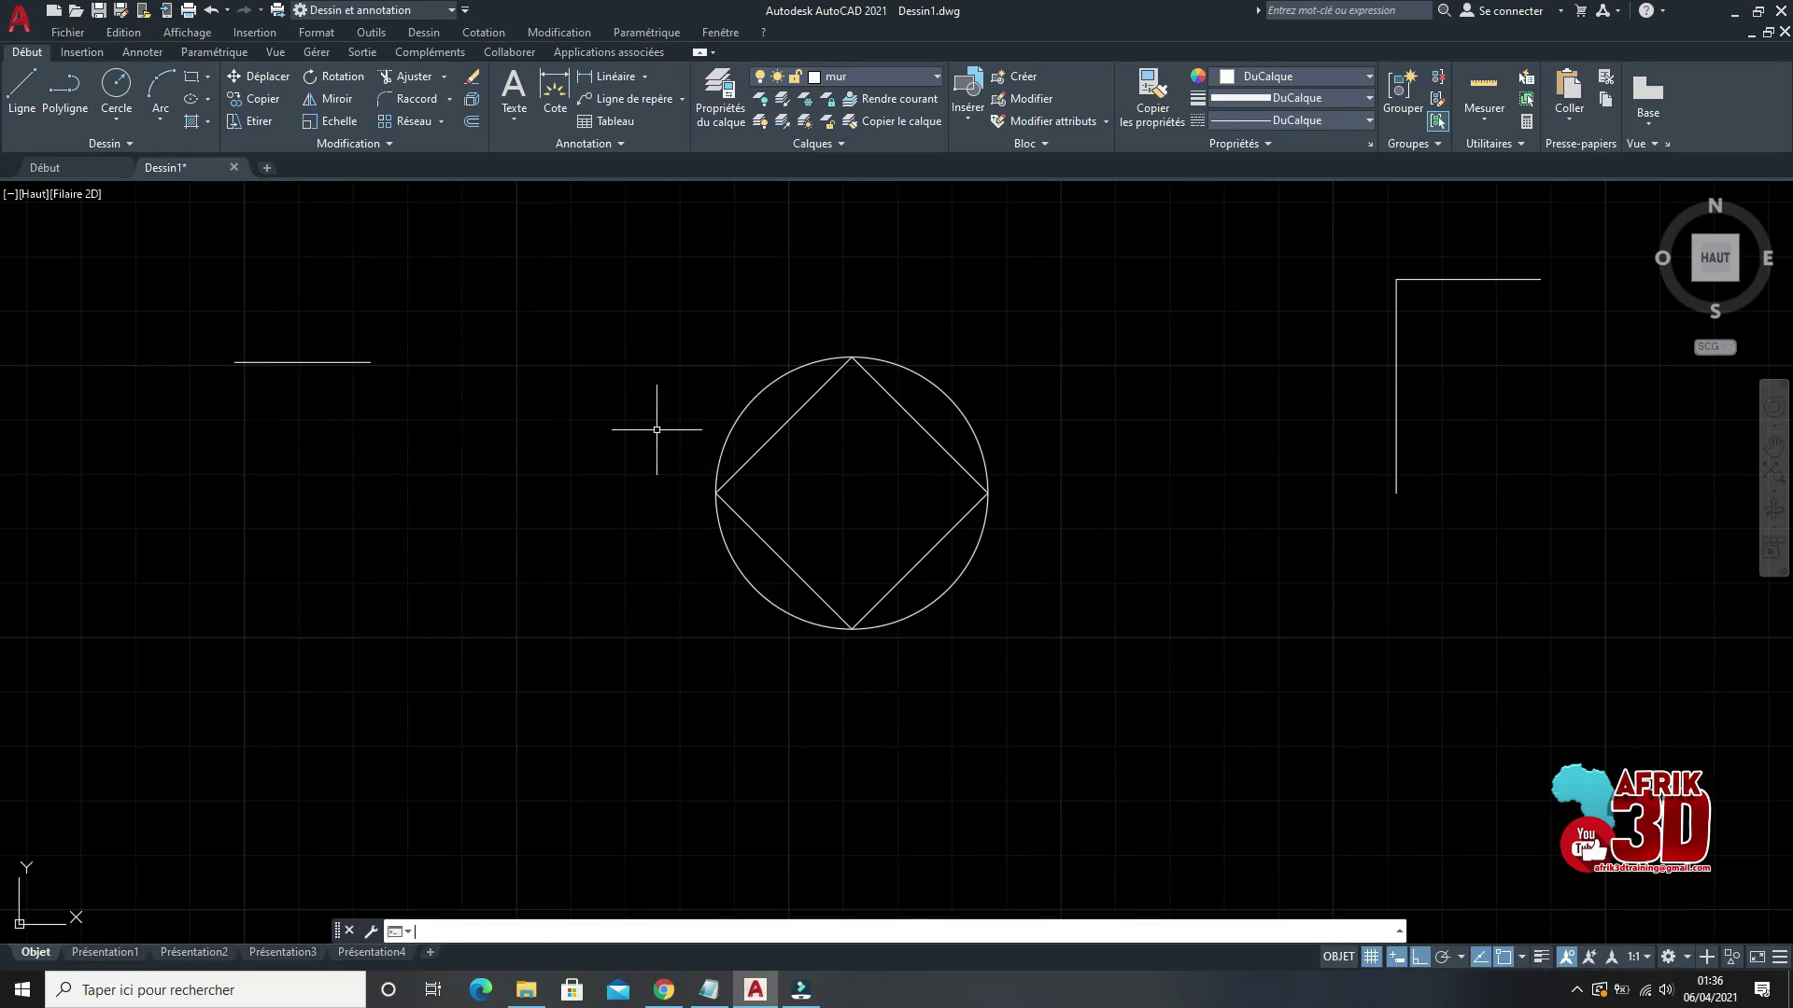
pyautogui.press('Return')
# Step: Turn on lineweight display so the wall line shows its thickness, and zoom in
pyautogui.scroll(5, 640, 455)
pyautogui.scroll(-2, 644, 429)
pyautogui.scroll(2, 747, 458)
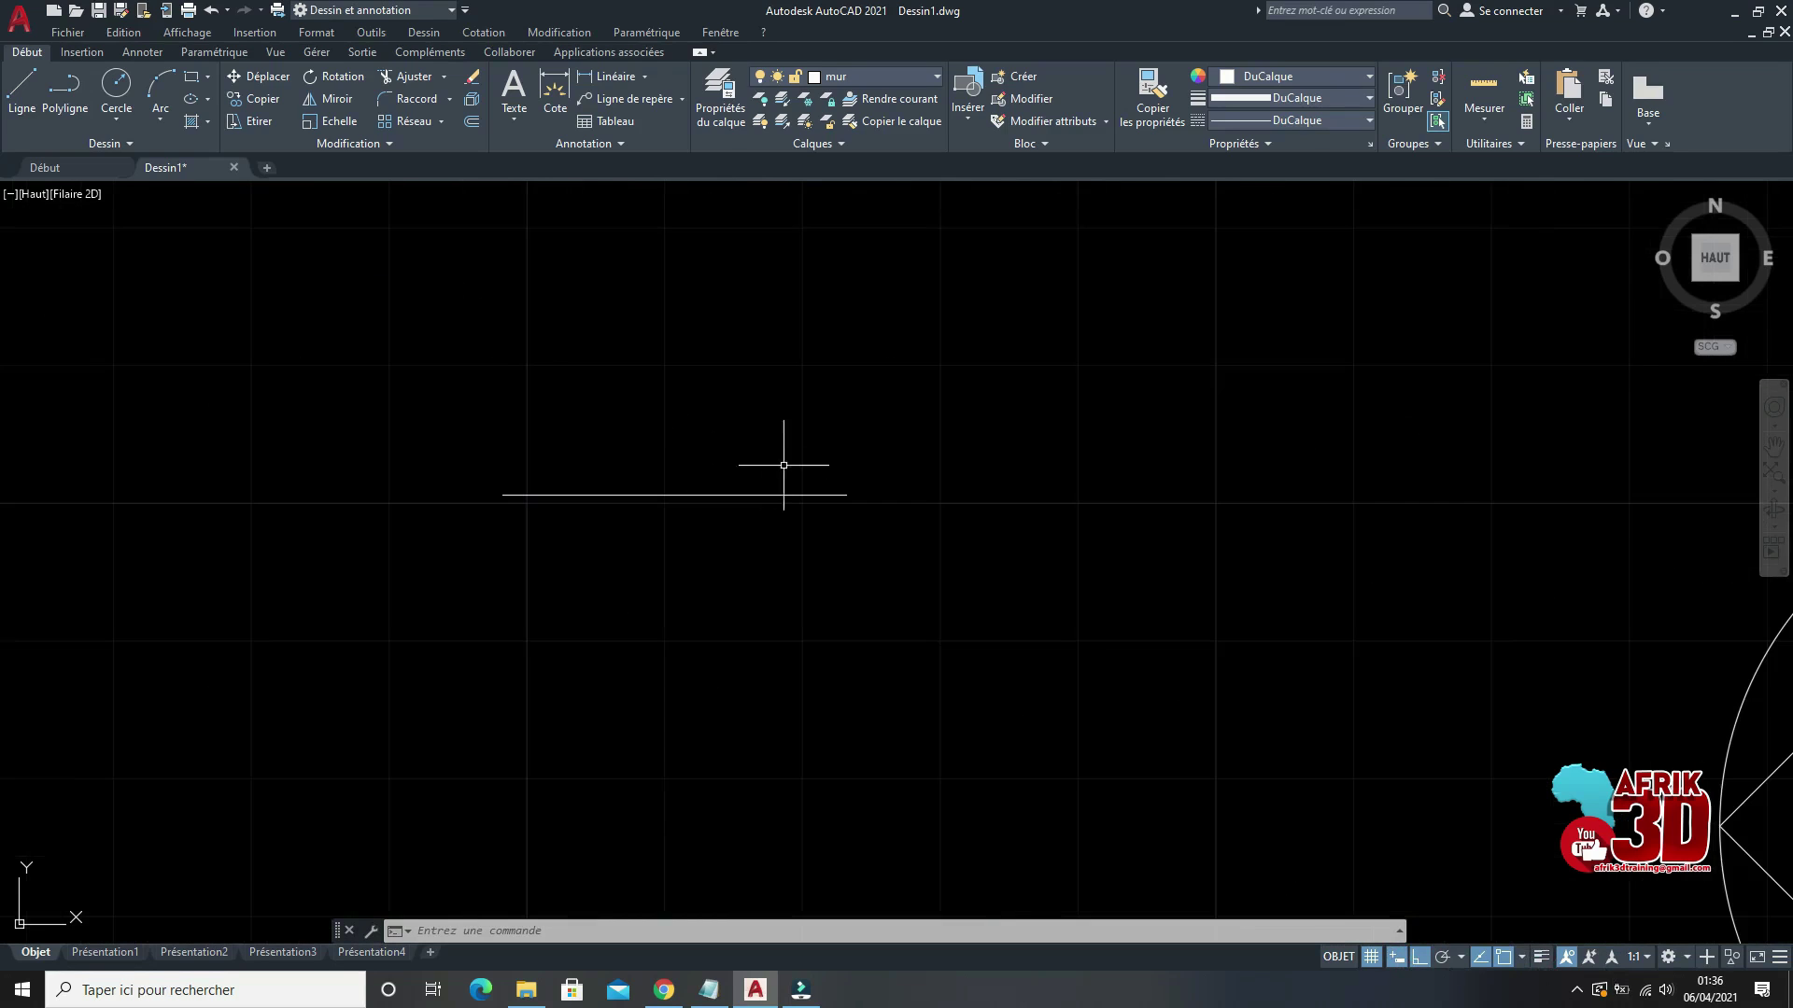
pyautogui.click(1542, 959)
pyautogui.scroll(2, 539, 453)
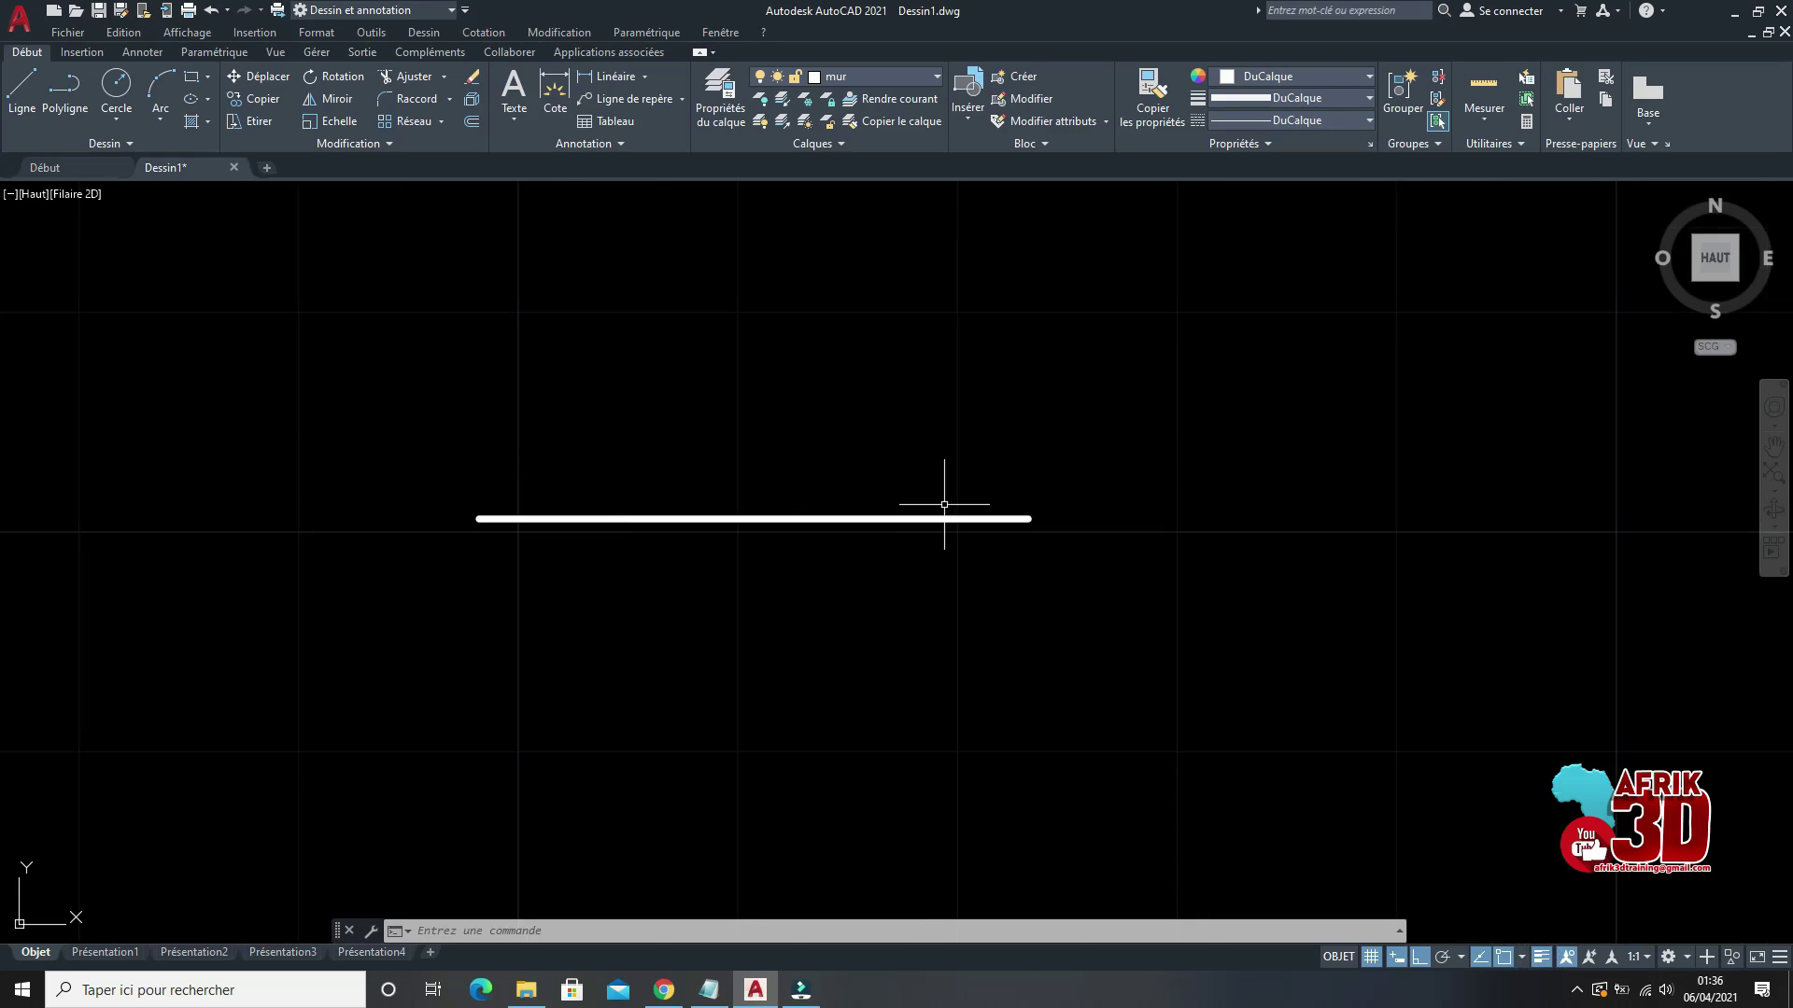
pyautogui.scroll(4, 640, 524)
pyautogui.scroll(-2, 647, 524)
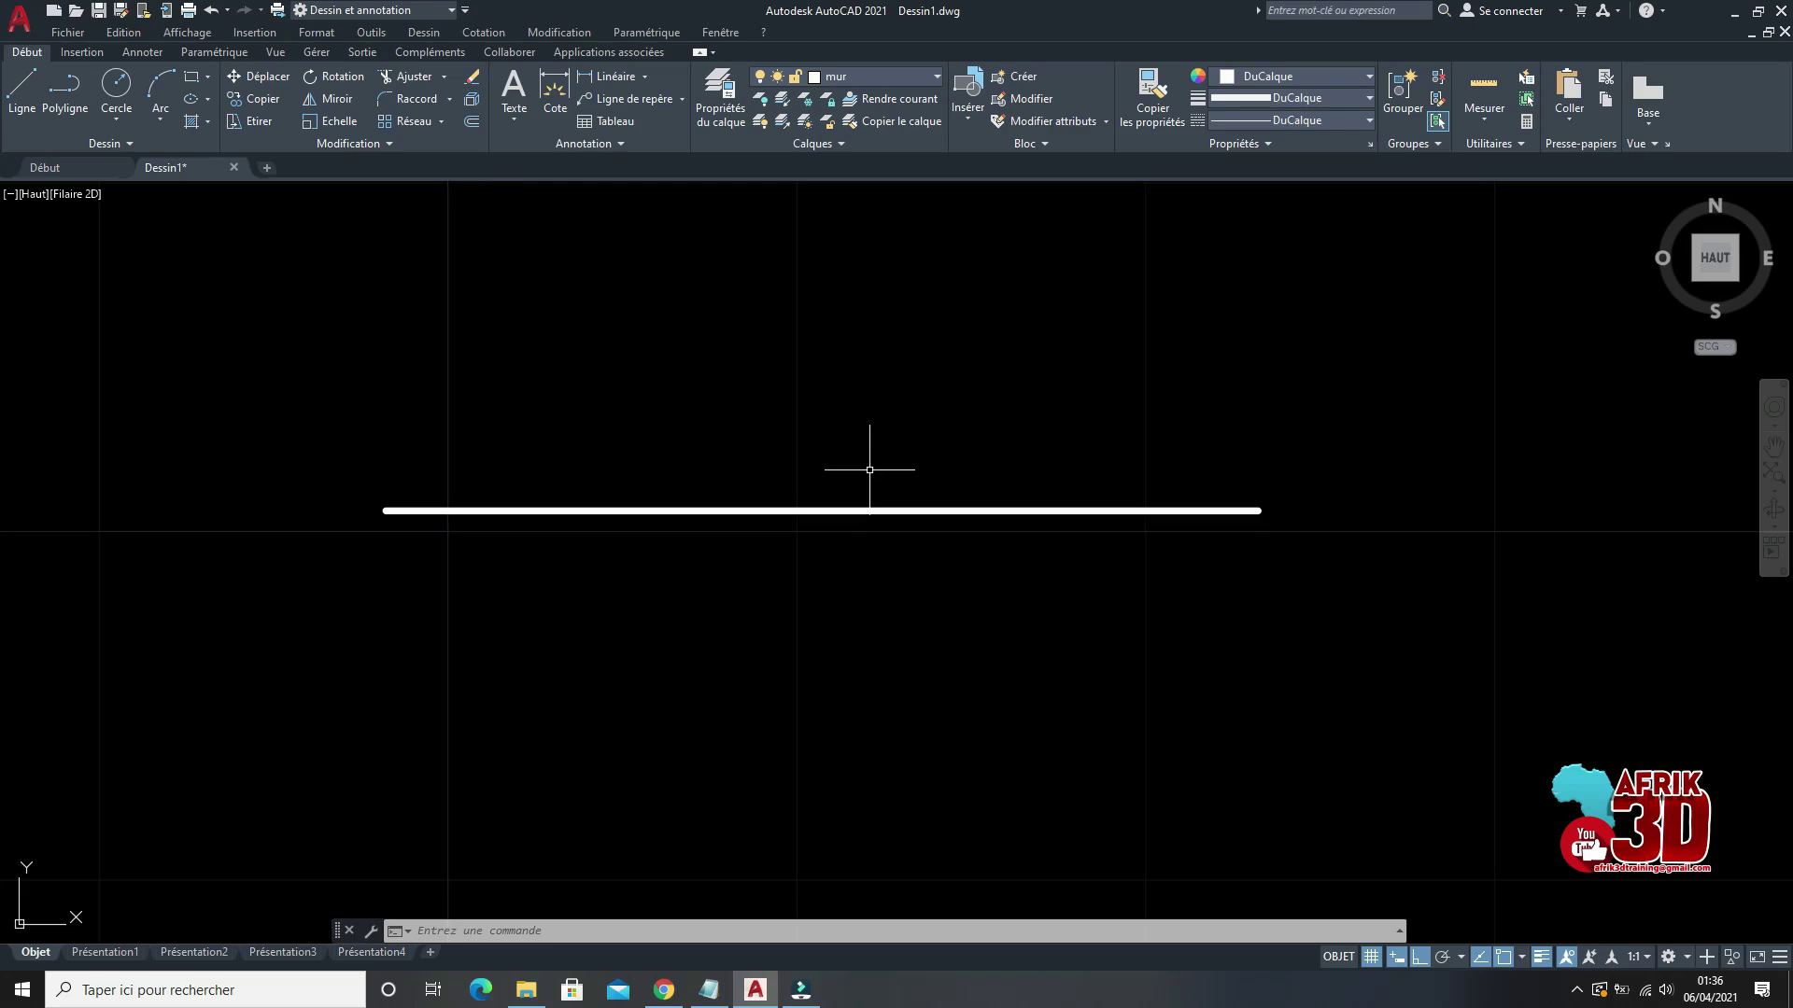
pyautogui.scroll(-5, 869, 470)
pyautogui.scroll(2, 901, 436)
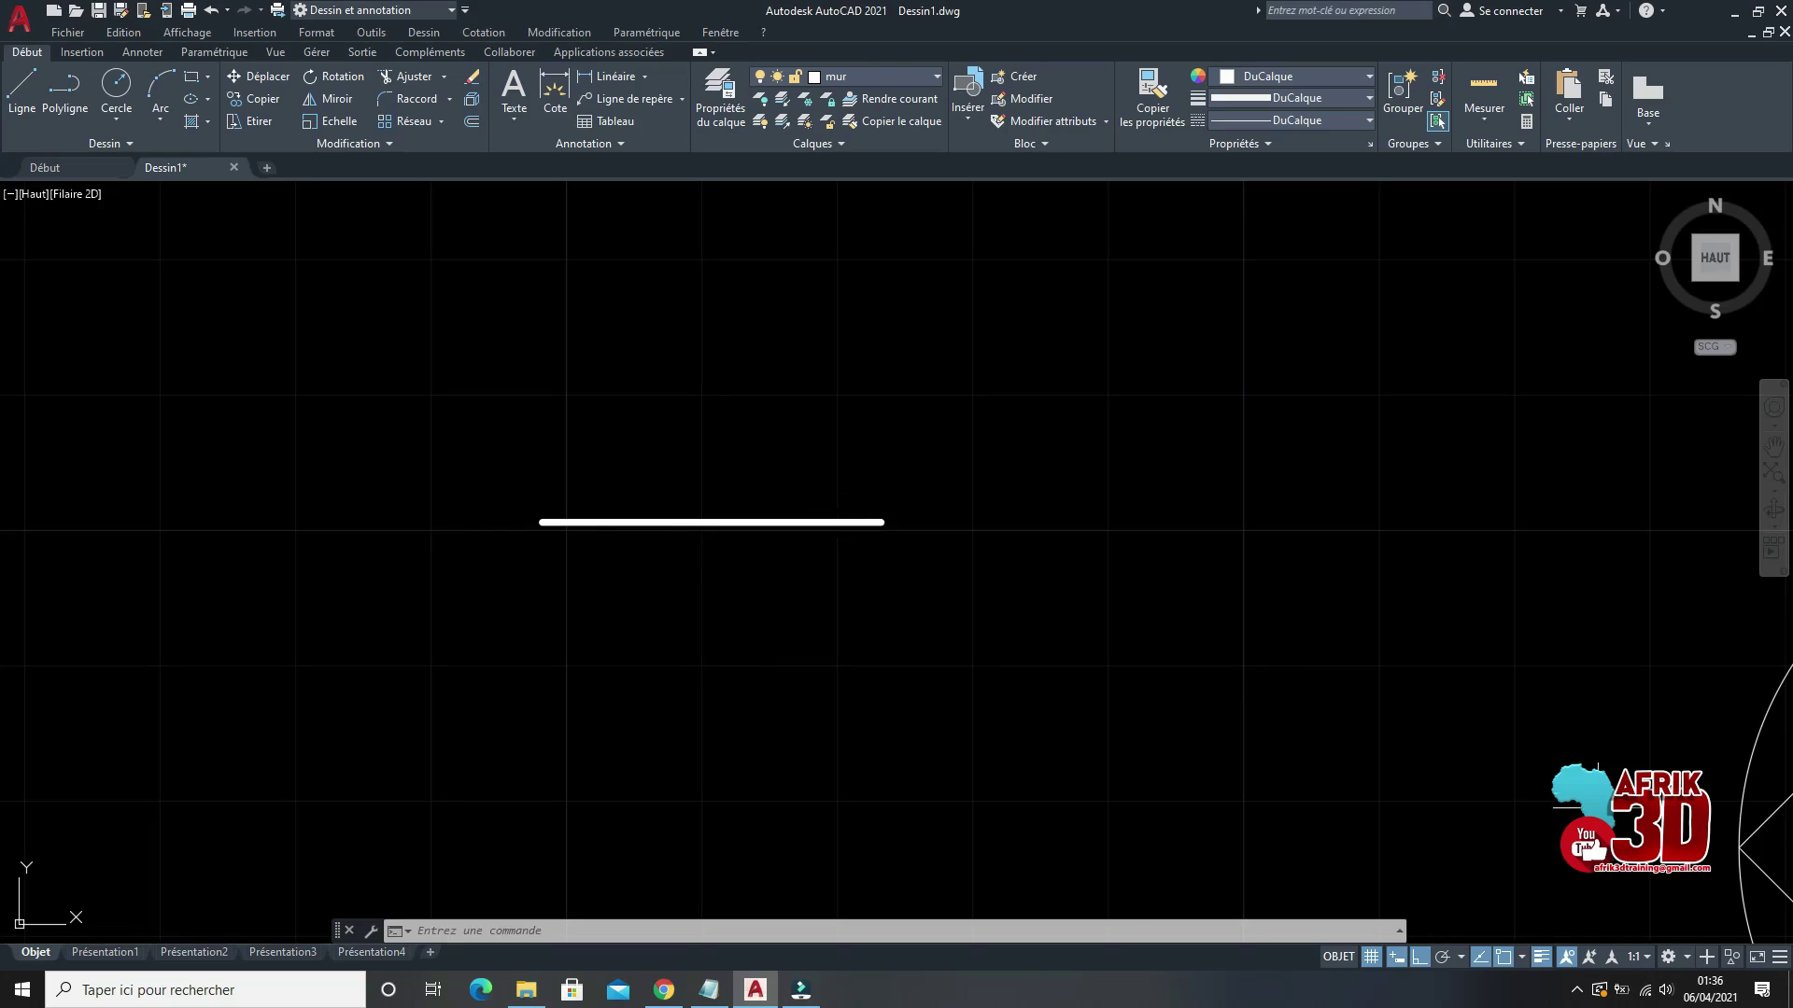
pyautogui.click(1778, 957)
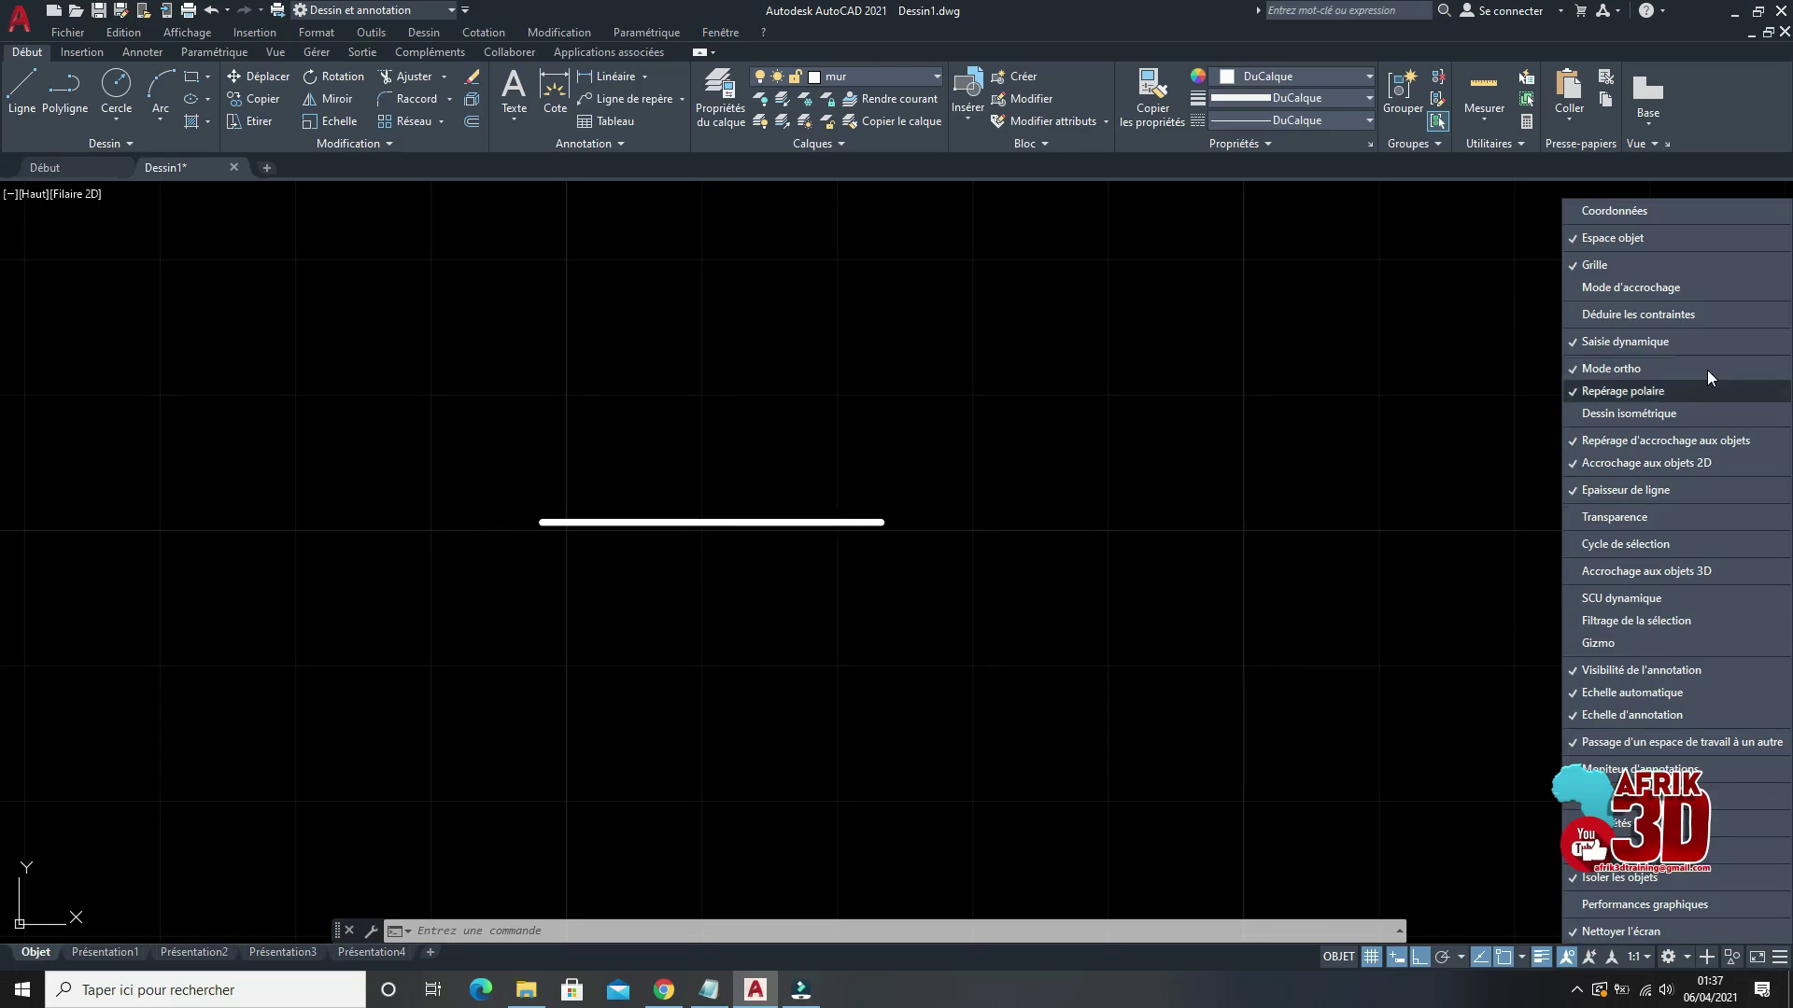
pyautogui.click(1582, 495)
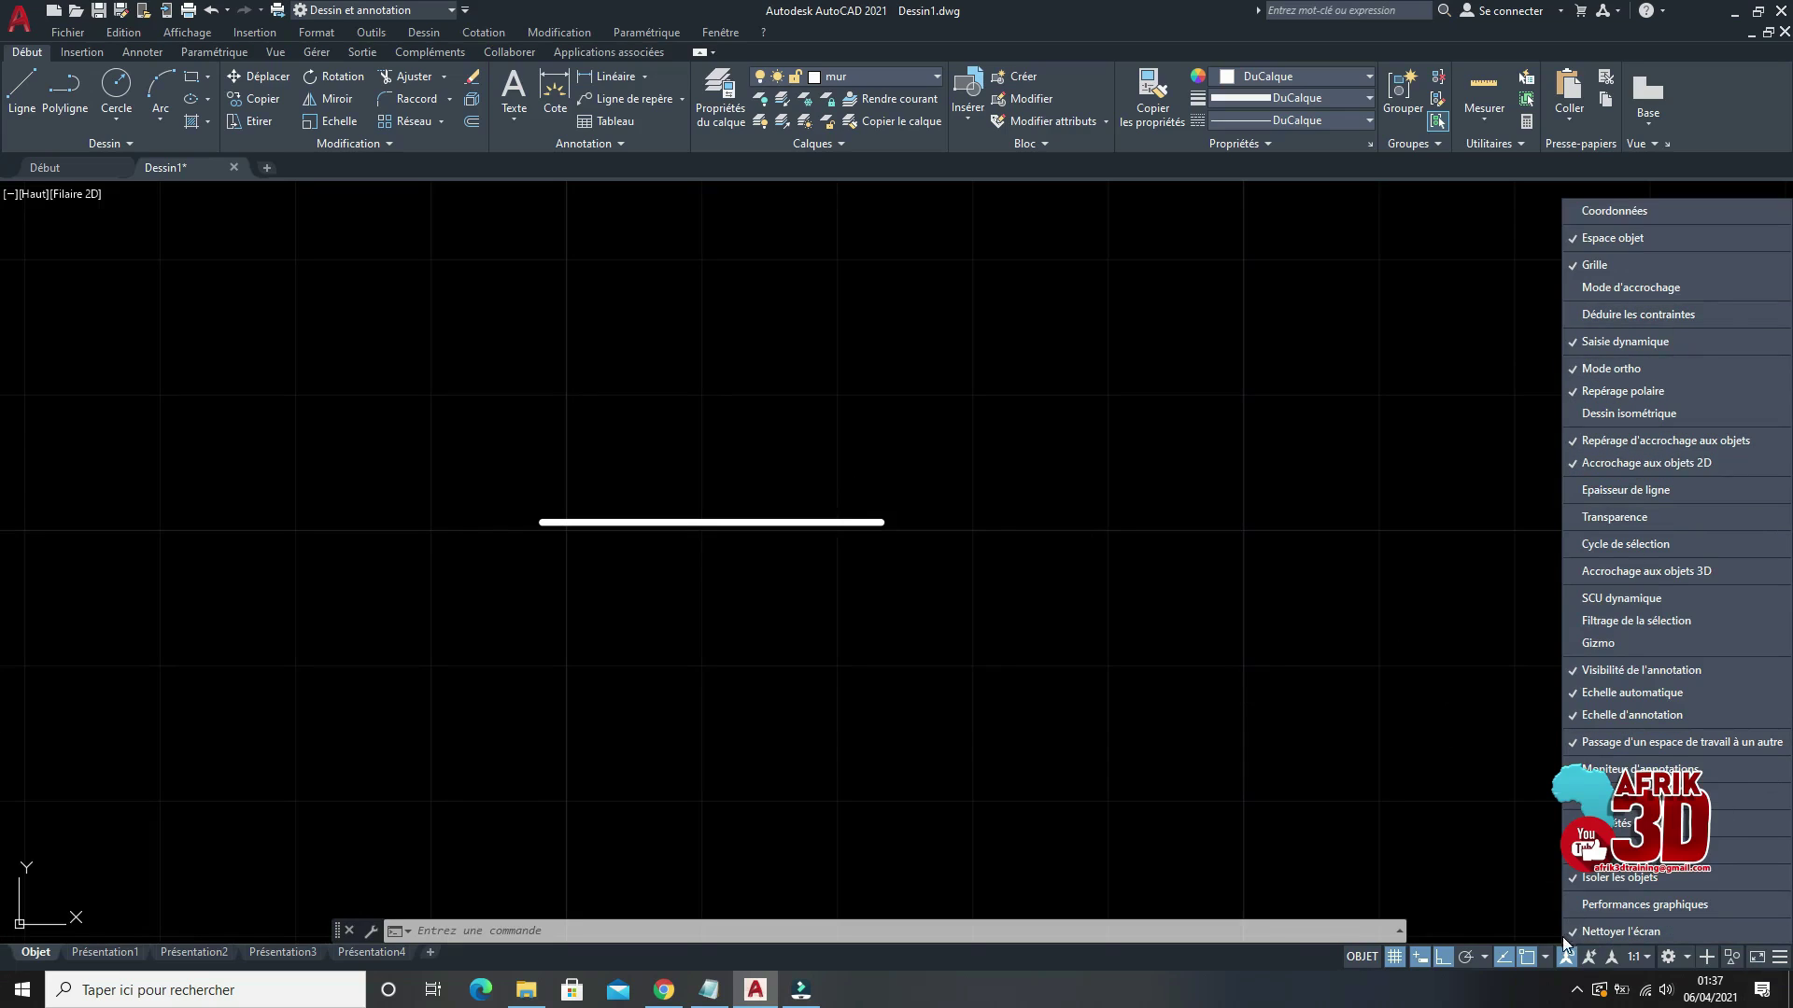
pyautogui.click(1578, 493)
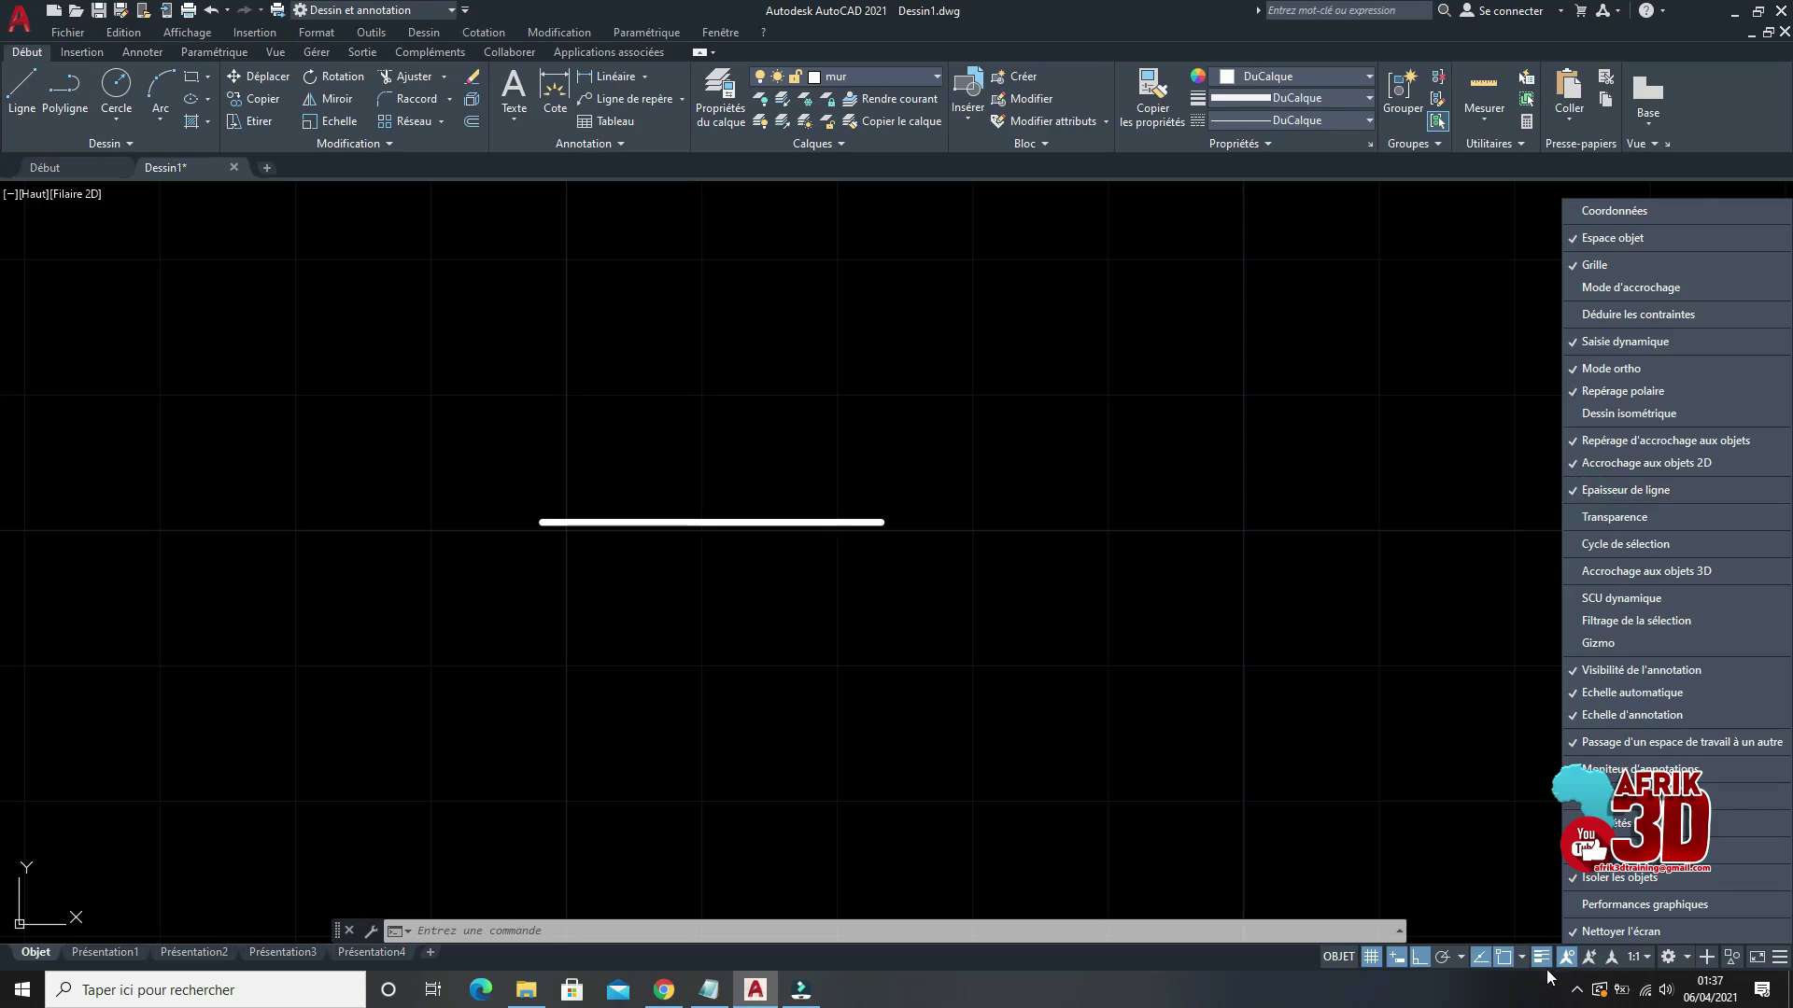
pyautogui.press('Escape')
pyautogui.press('Escape')
pyautogui.press('Escape')
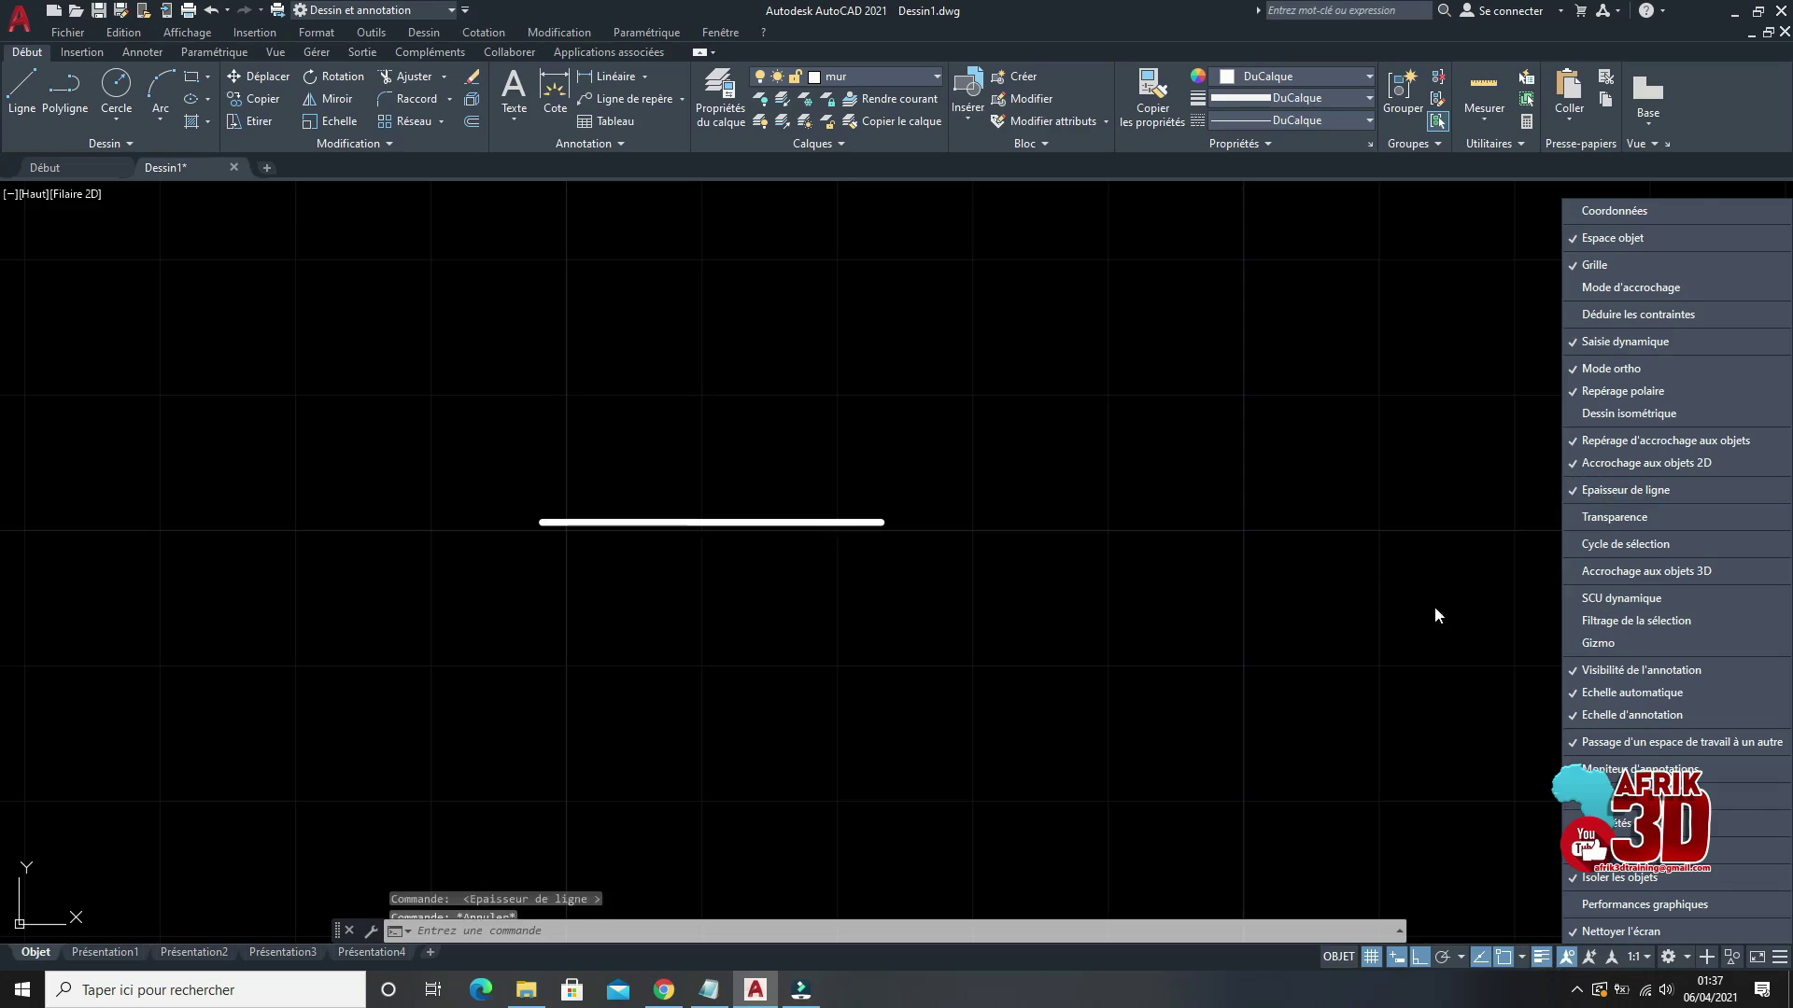
pyautogui.click(1279, 574)
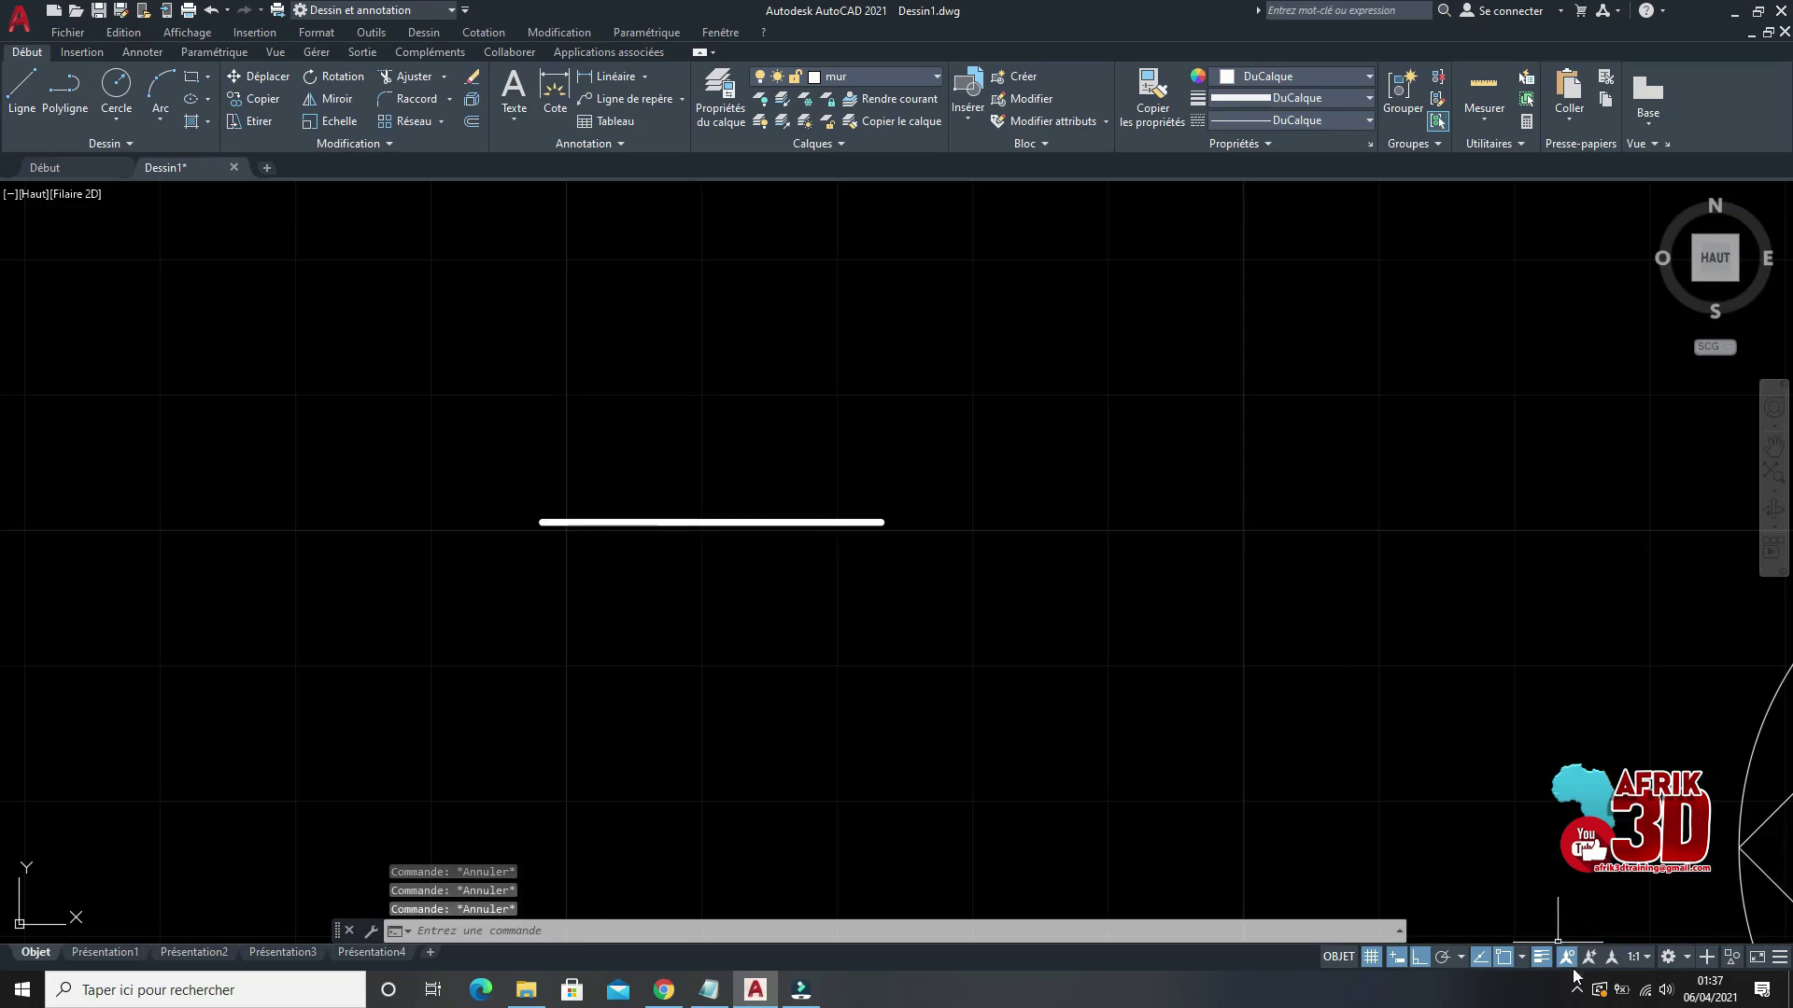
pyautogui.click(1645, 958)
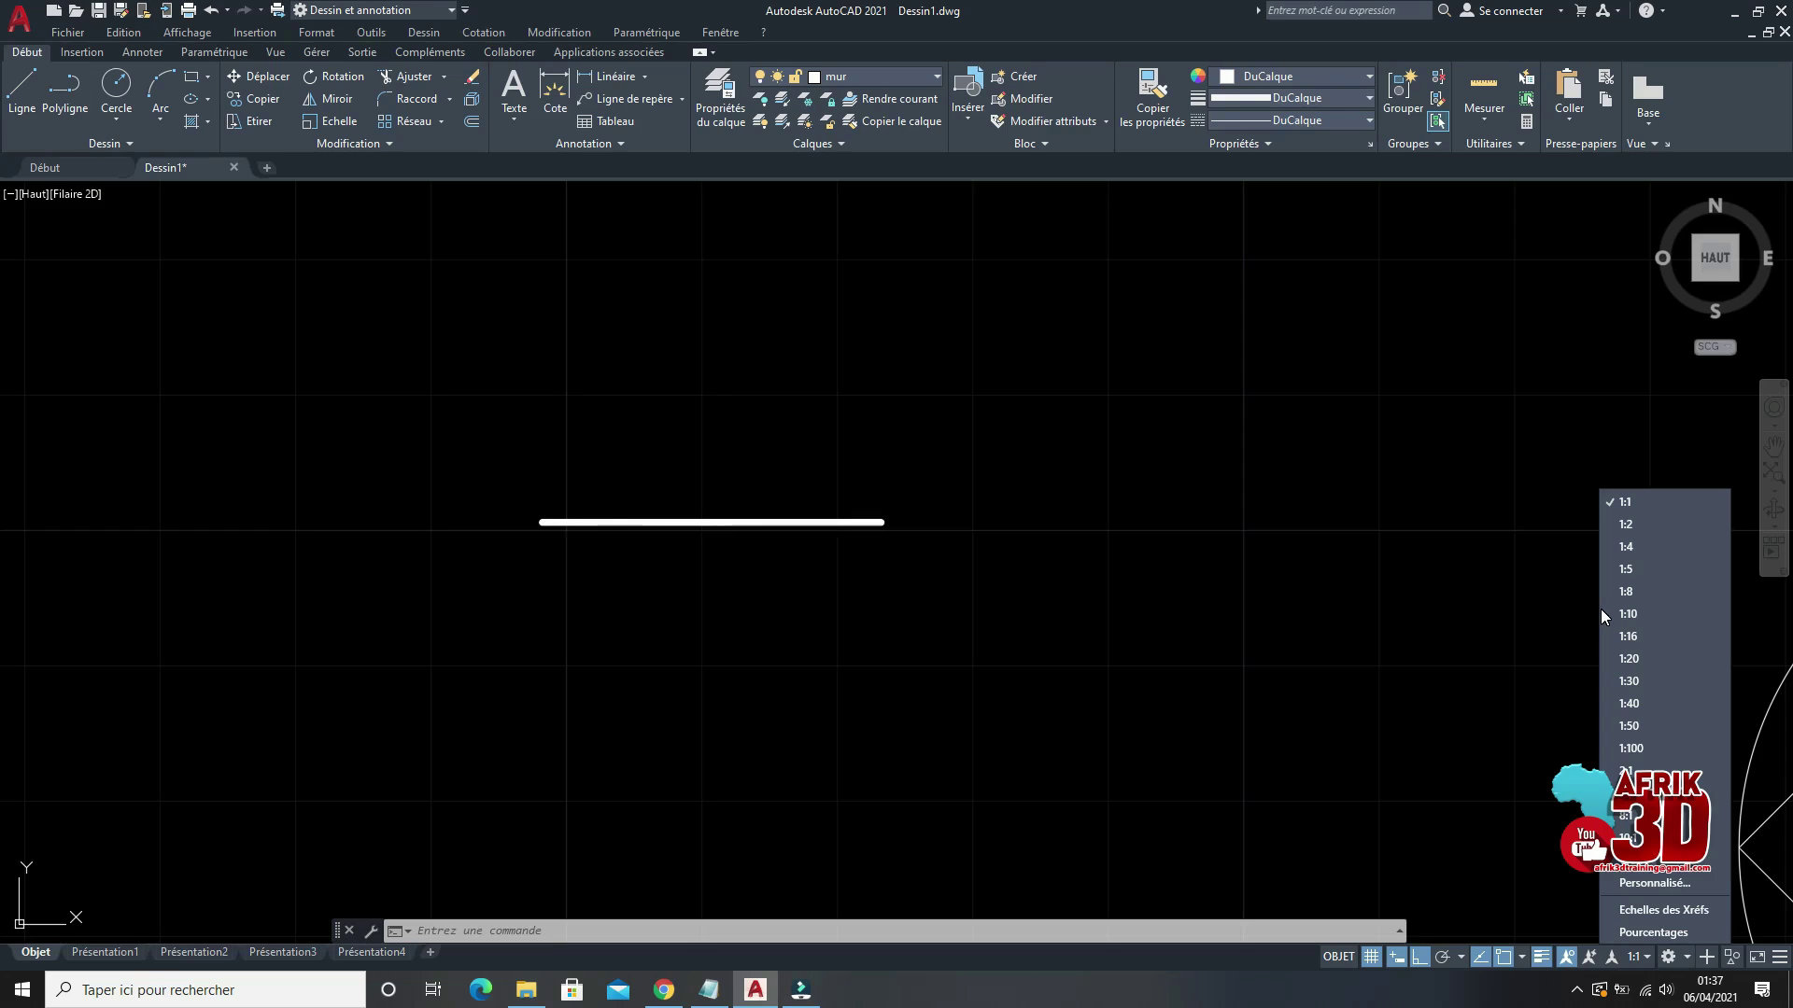
pyautogui.click(1591, 612)
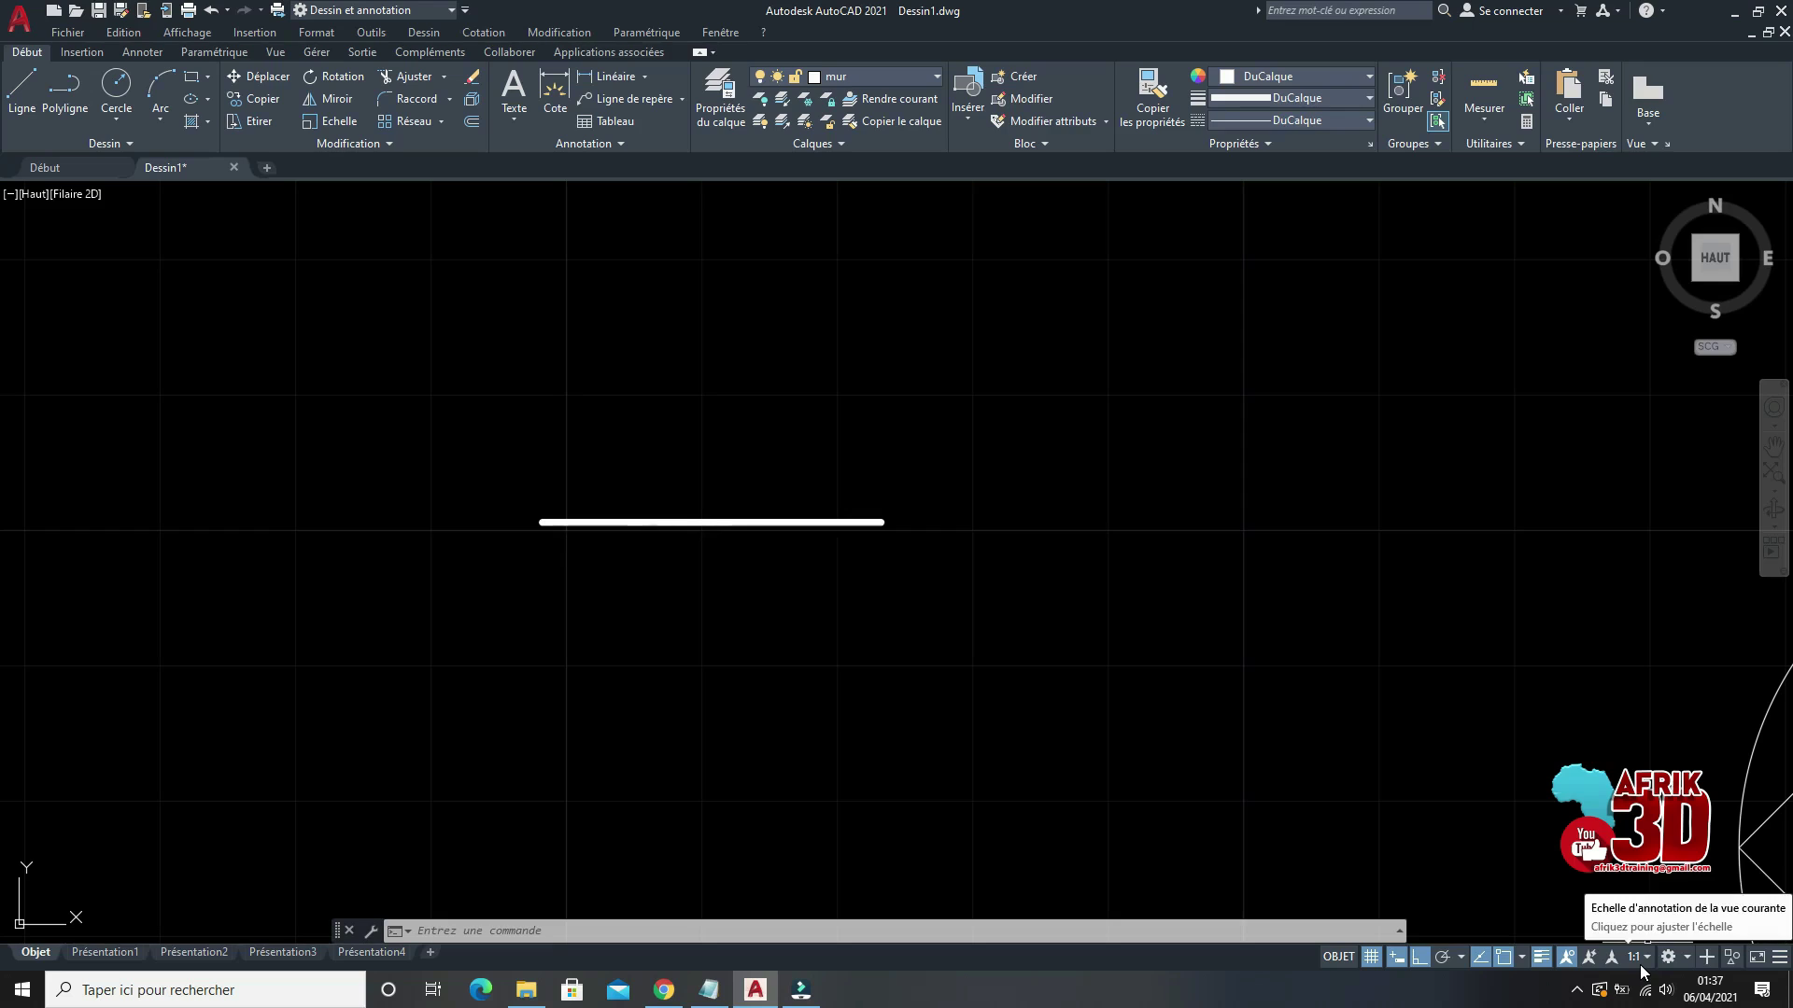
# Step: Draw a thick wall outline running right, up, across and back down beside the first line
pyautogui.click(29, 88)
pyautogui.click(503, 717)
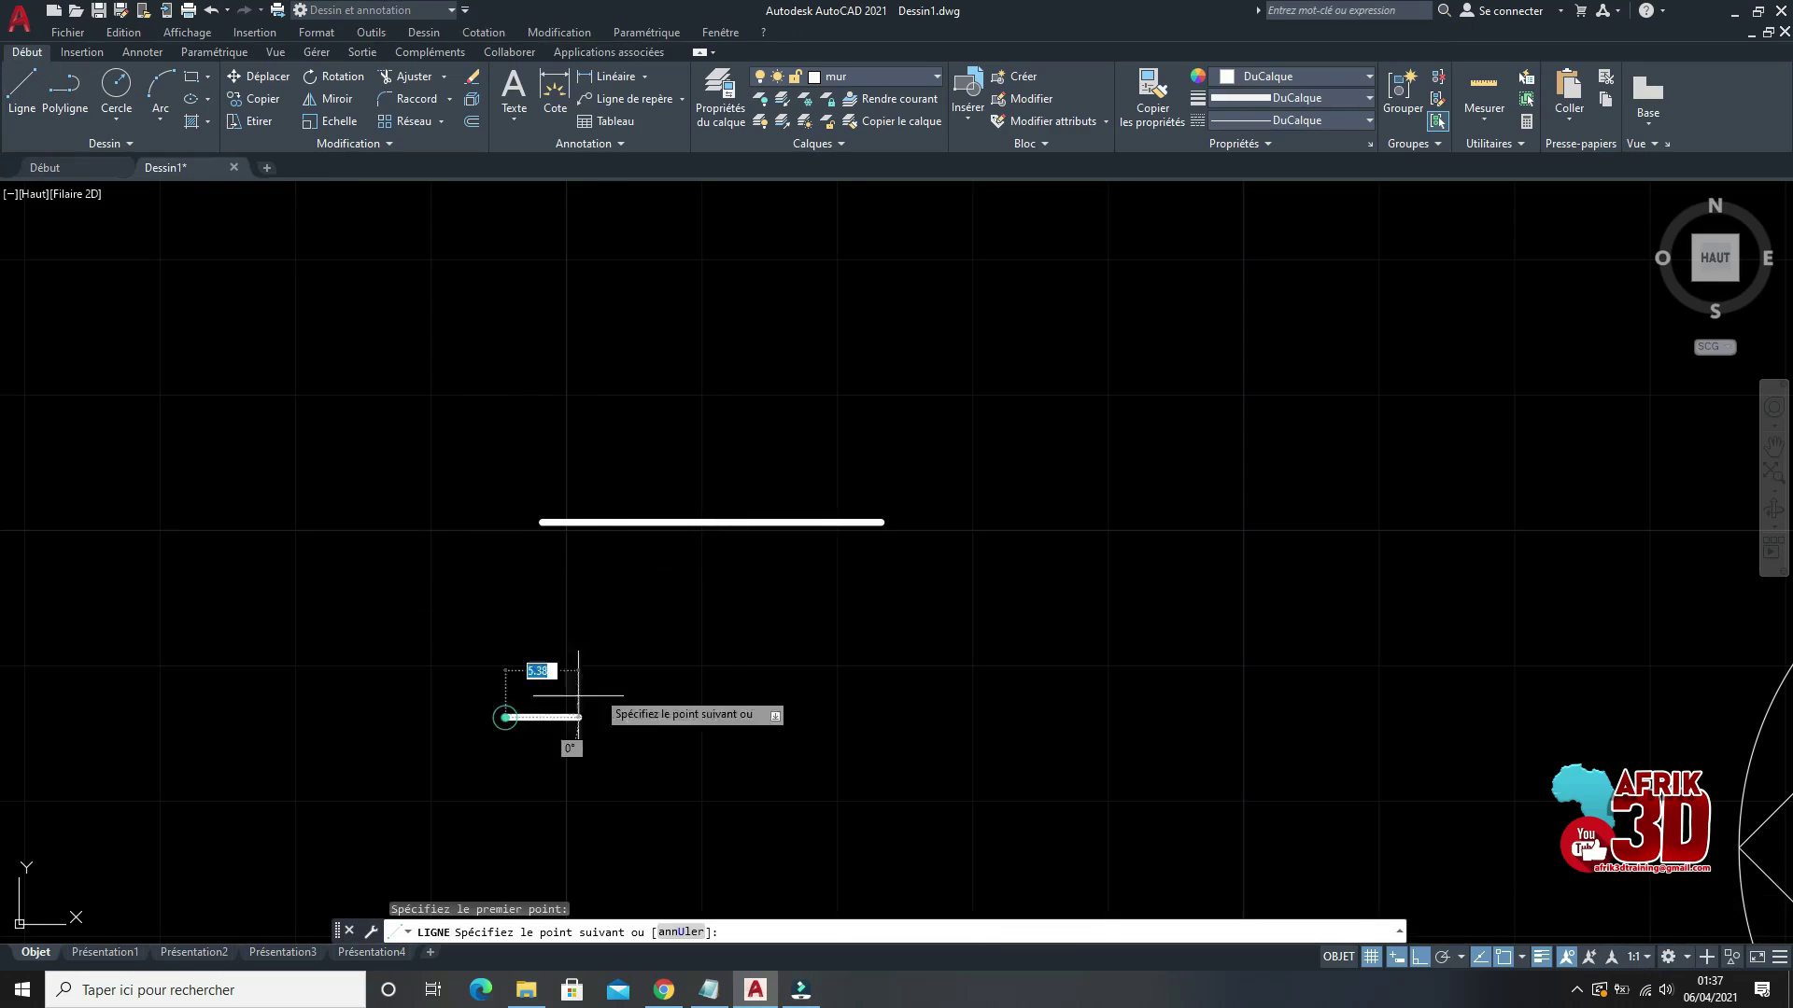
pyautogui.click(949, 717)
pyautogui.click(953, 422)
pyautogui.click(1272, 423)
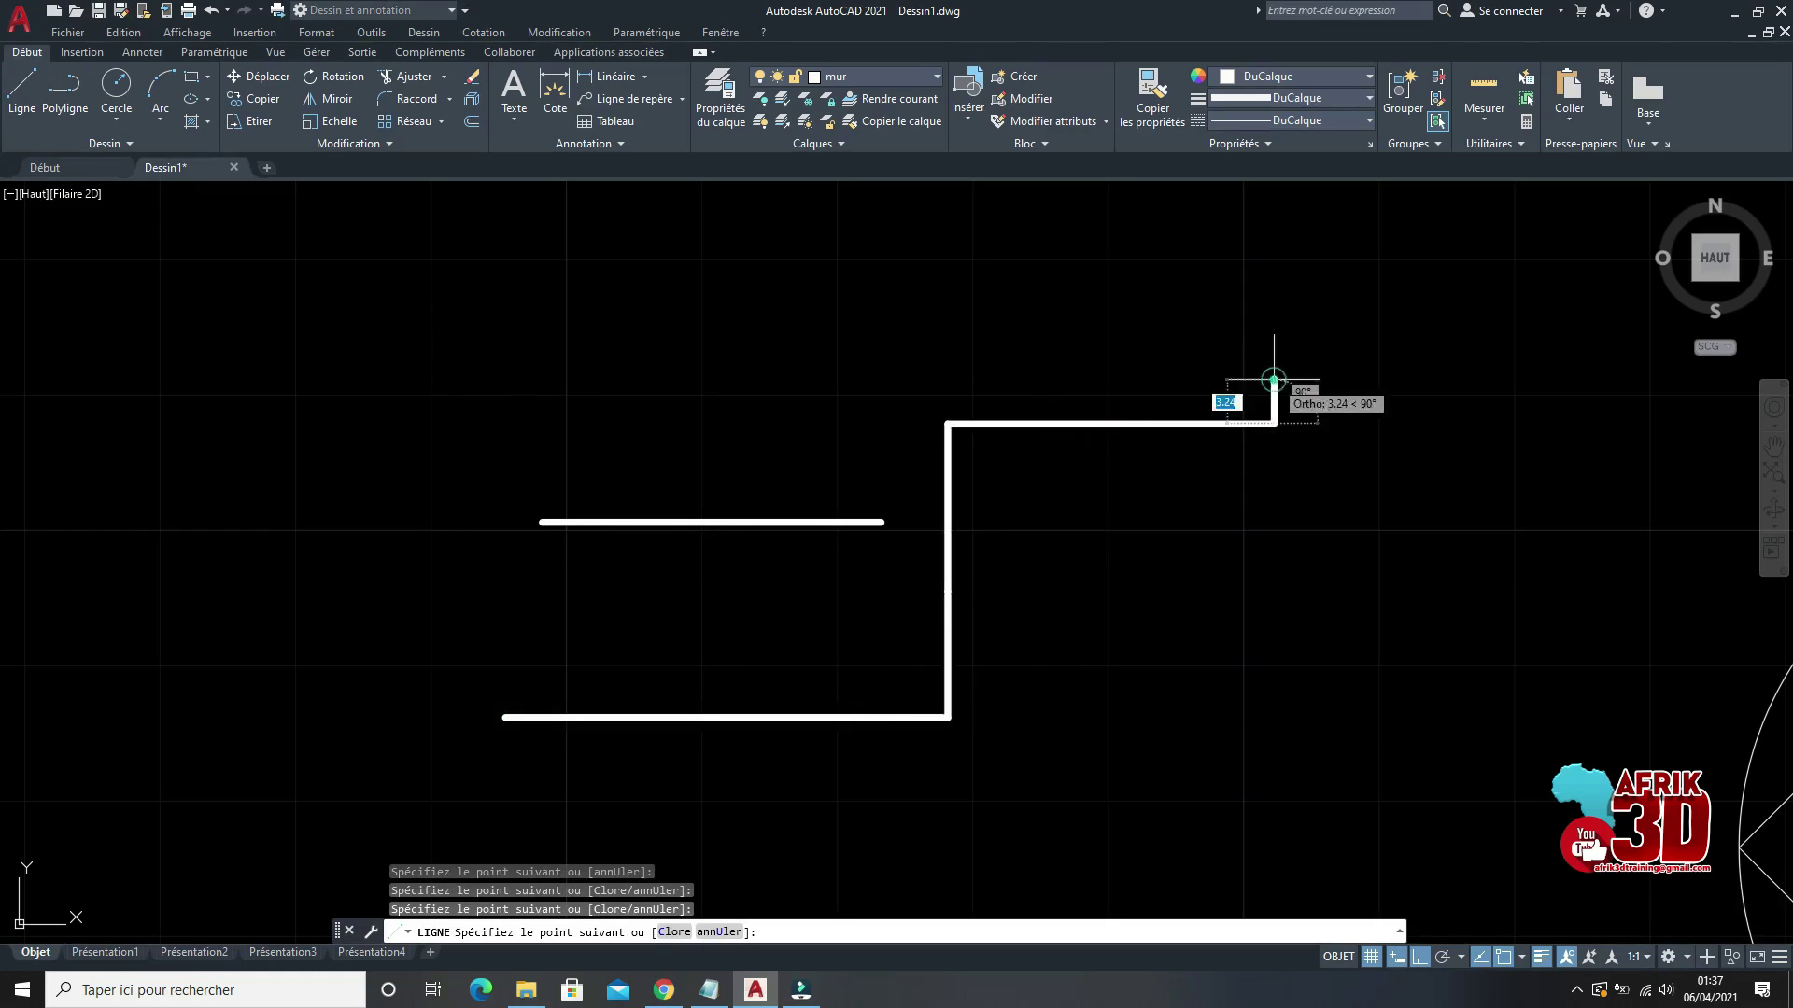
pyautogui.click(1275, 709)
pyautogui.press('Return')
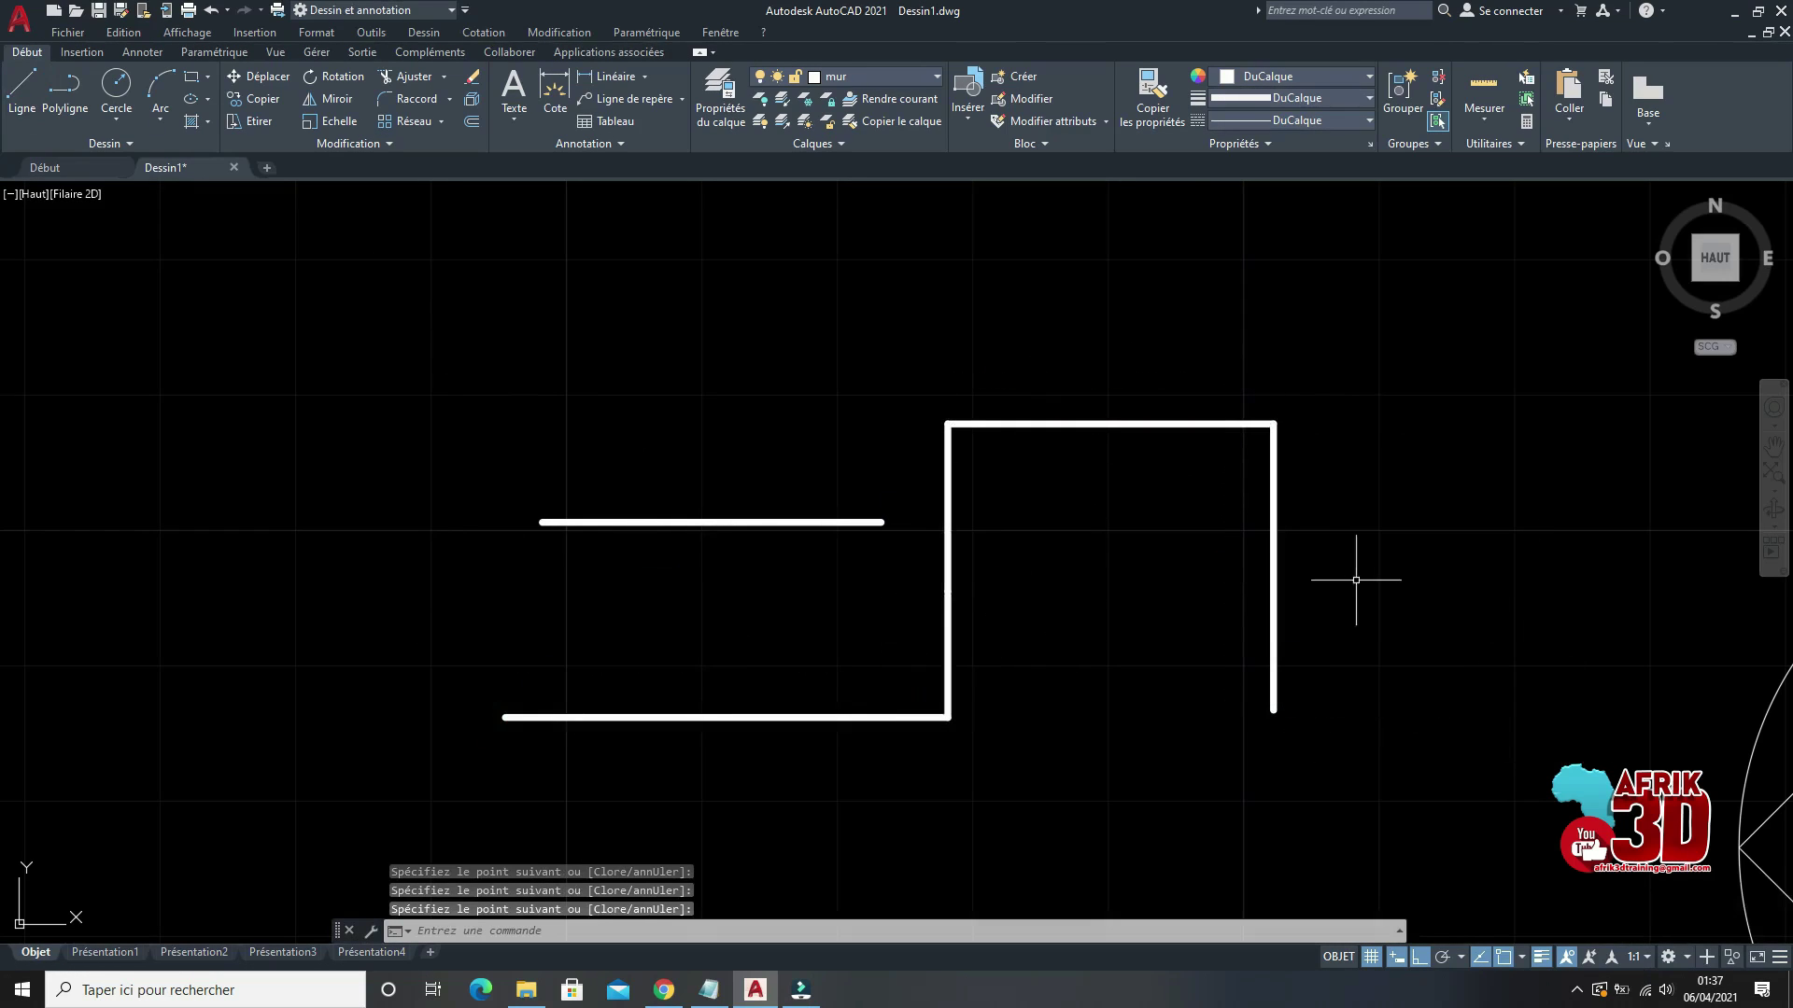
# Step: Zoom to review the outline and bring up the layer properties list
pyautogui.scroll(-6, 1361, 580)
pyautogui.scroll(6, 1288, 547)
pyautogui.scroll(2, 1353, 488)
pyautogui.scroll(-2, 1345, 494)
pyautogui.scroll(2, 1208, 472)
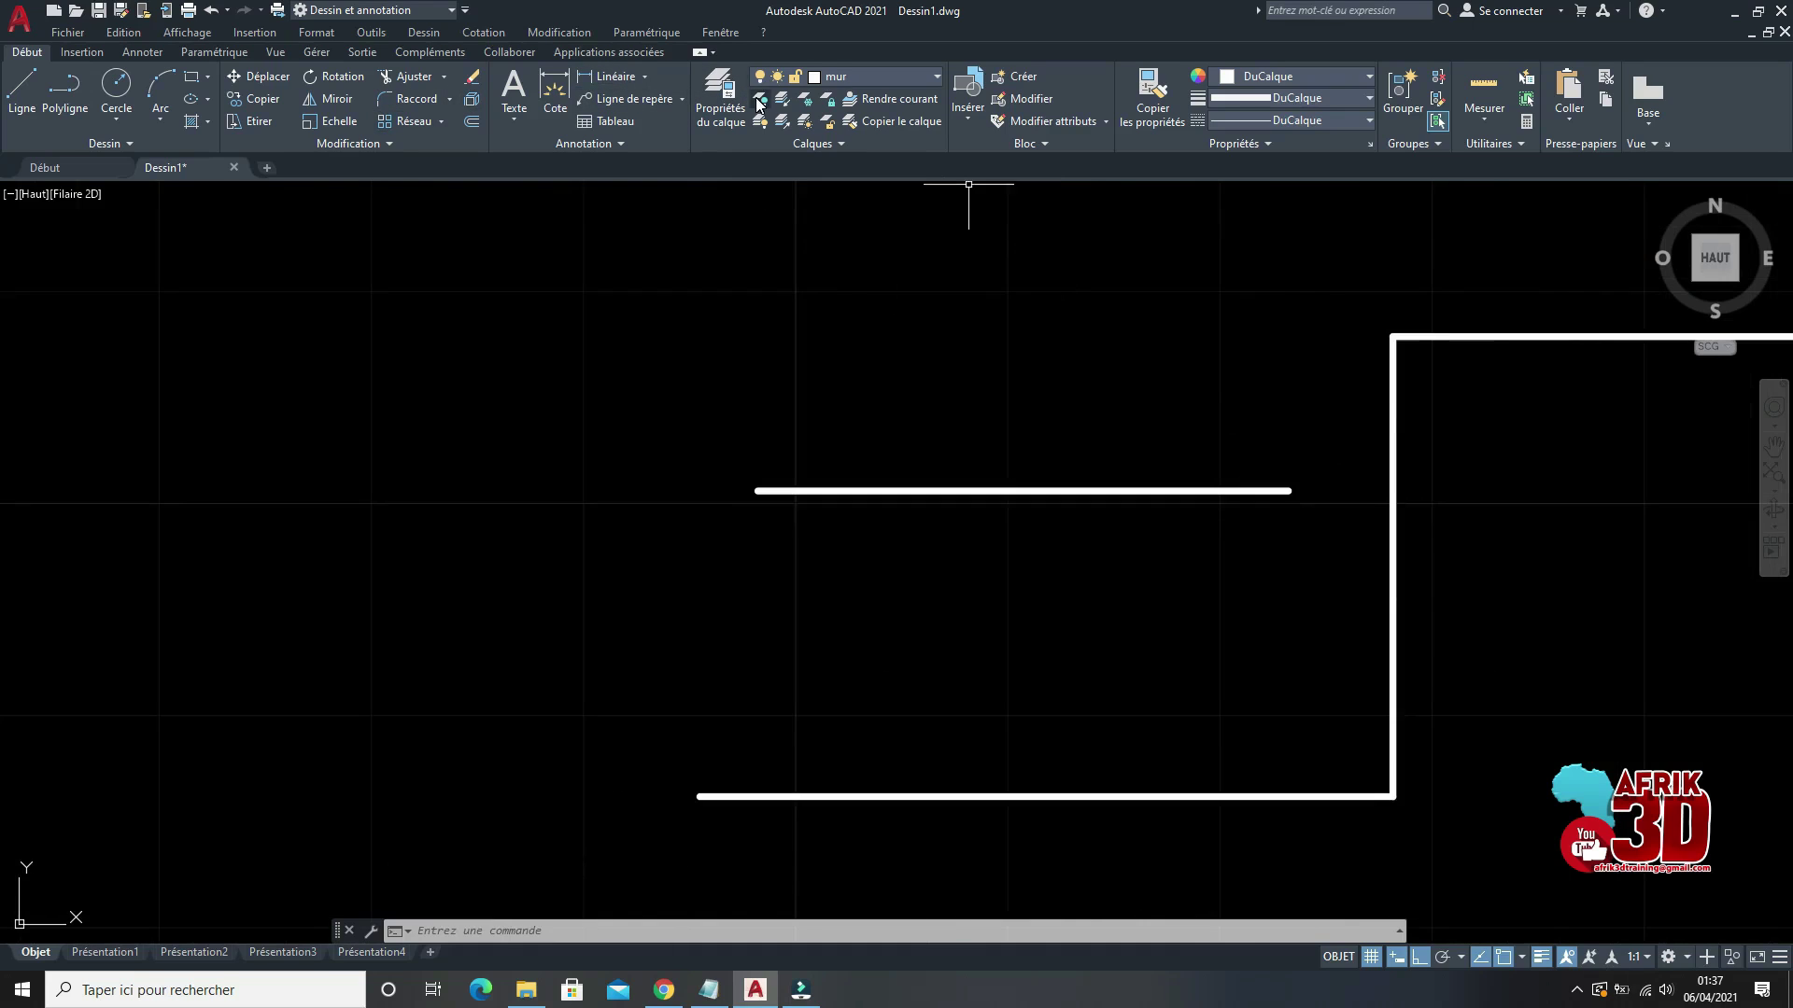
pyautogui.click(720, 98)
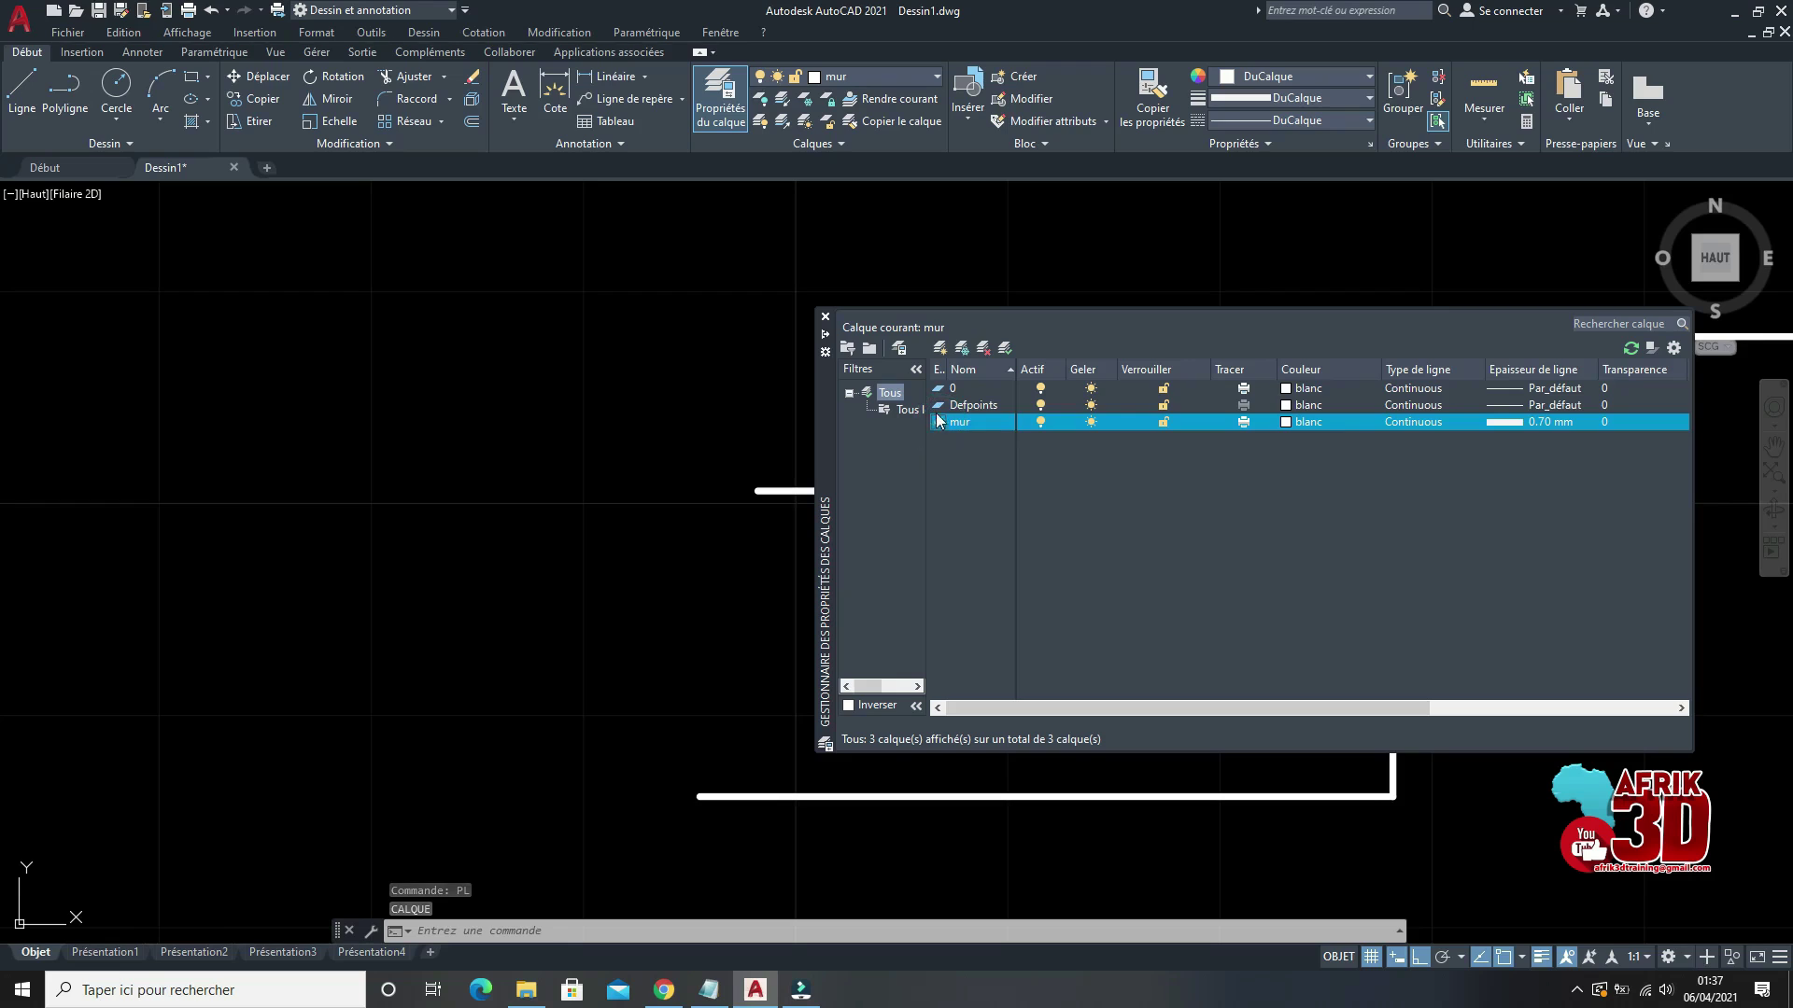
# Step: Make layer 0 current and draw a thin horizontal line with the L command
pyautogui.doubleClick(941, 388)
pyautogui.click(825, 317)
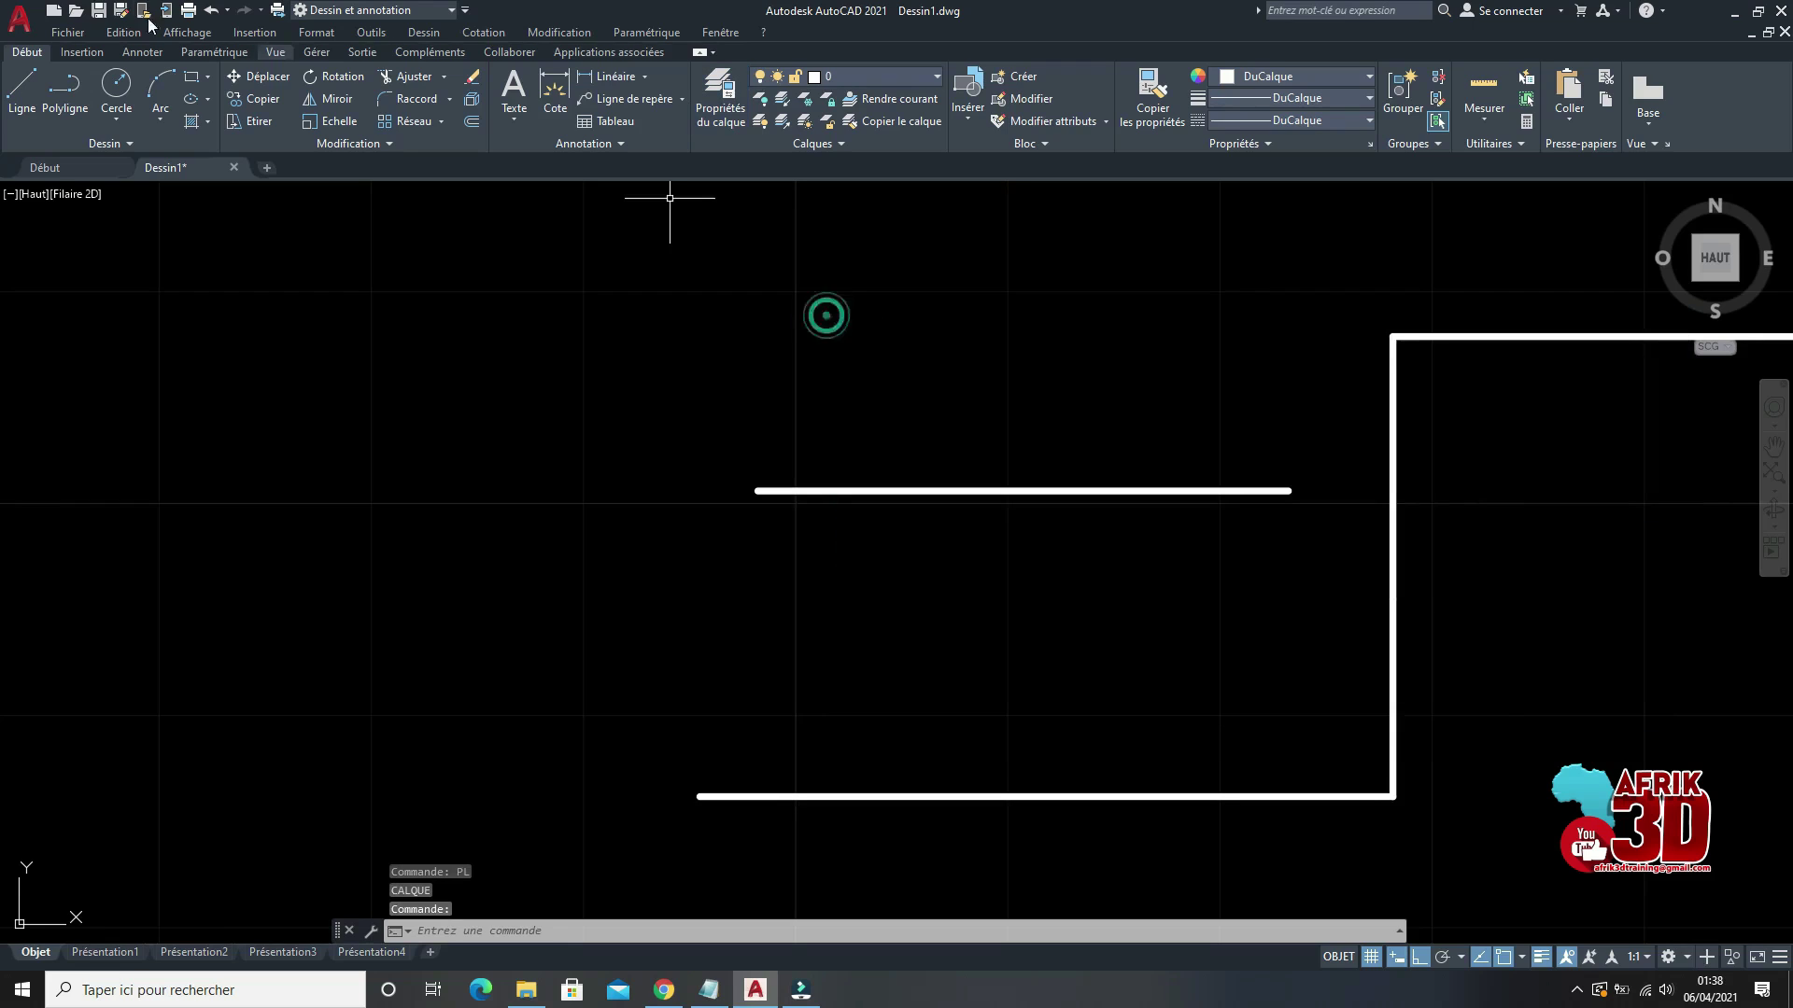
pyautogui.write('l')
pyautogui.press('Return')
pyautogui.click(440, 317)
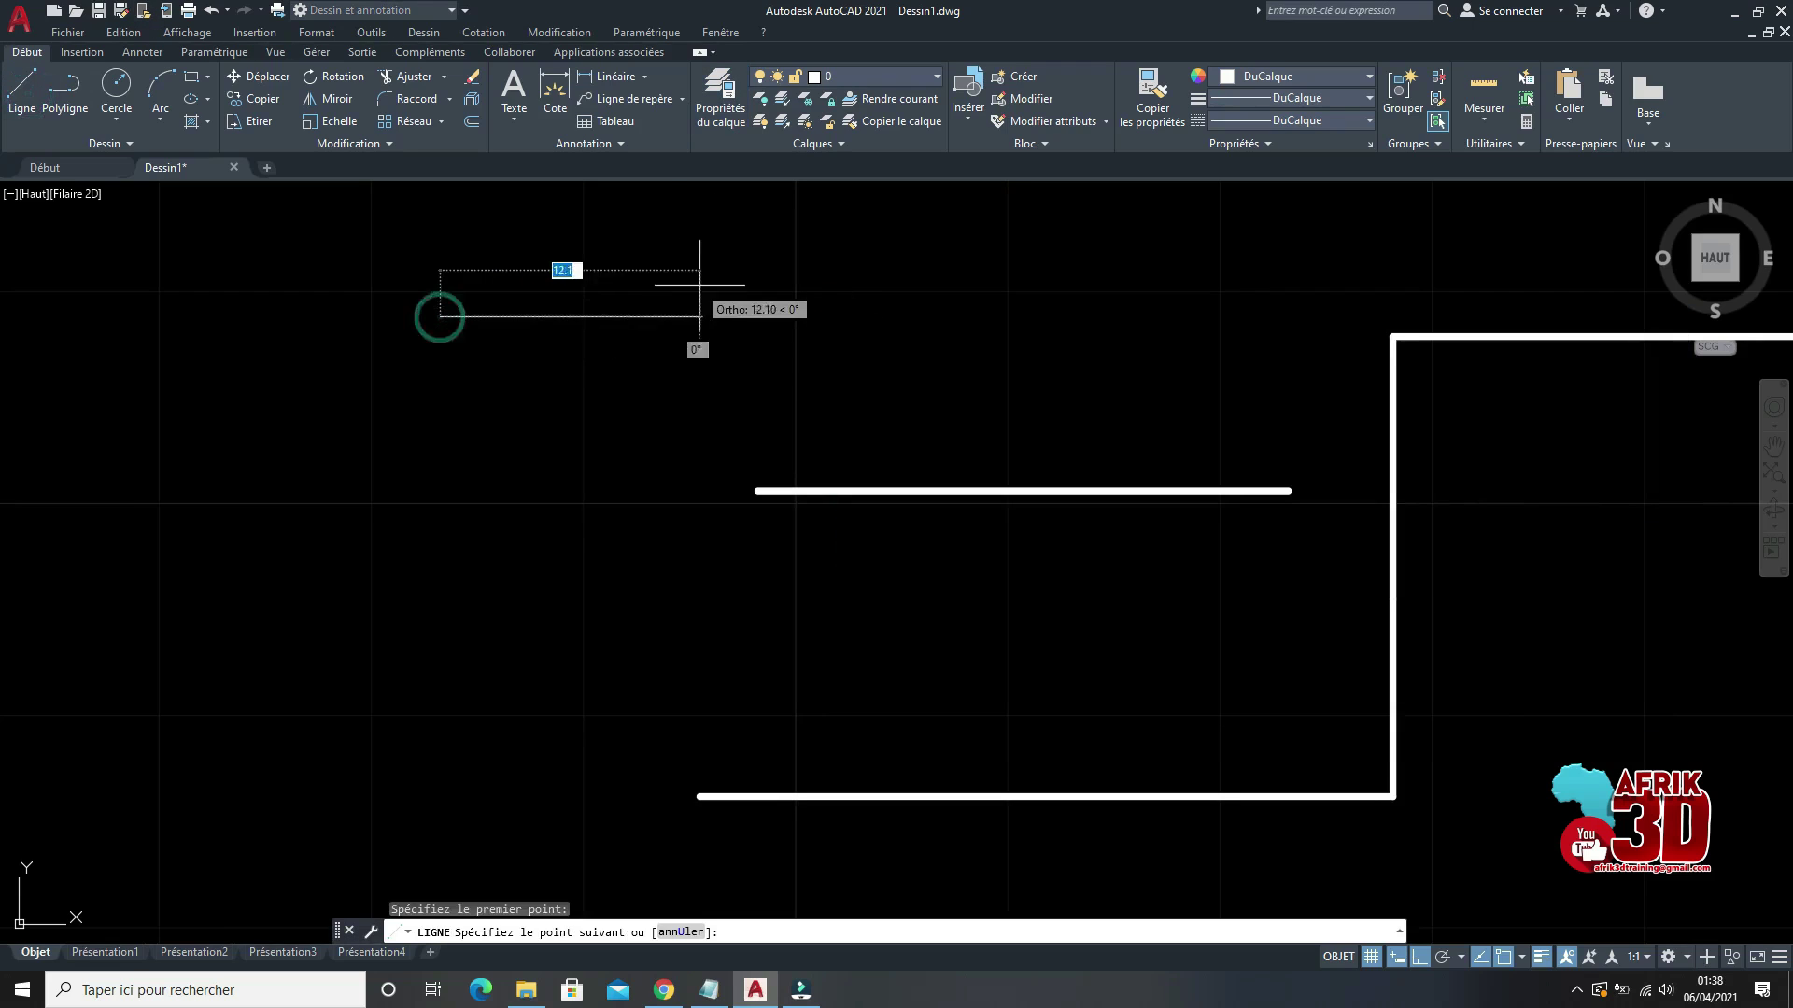
pyautogui.click(737, 317)
pyautogui.press('Return')
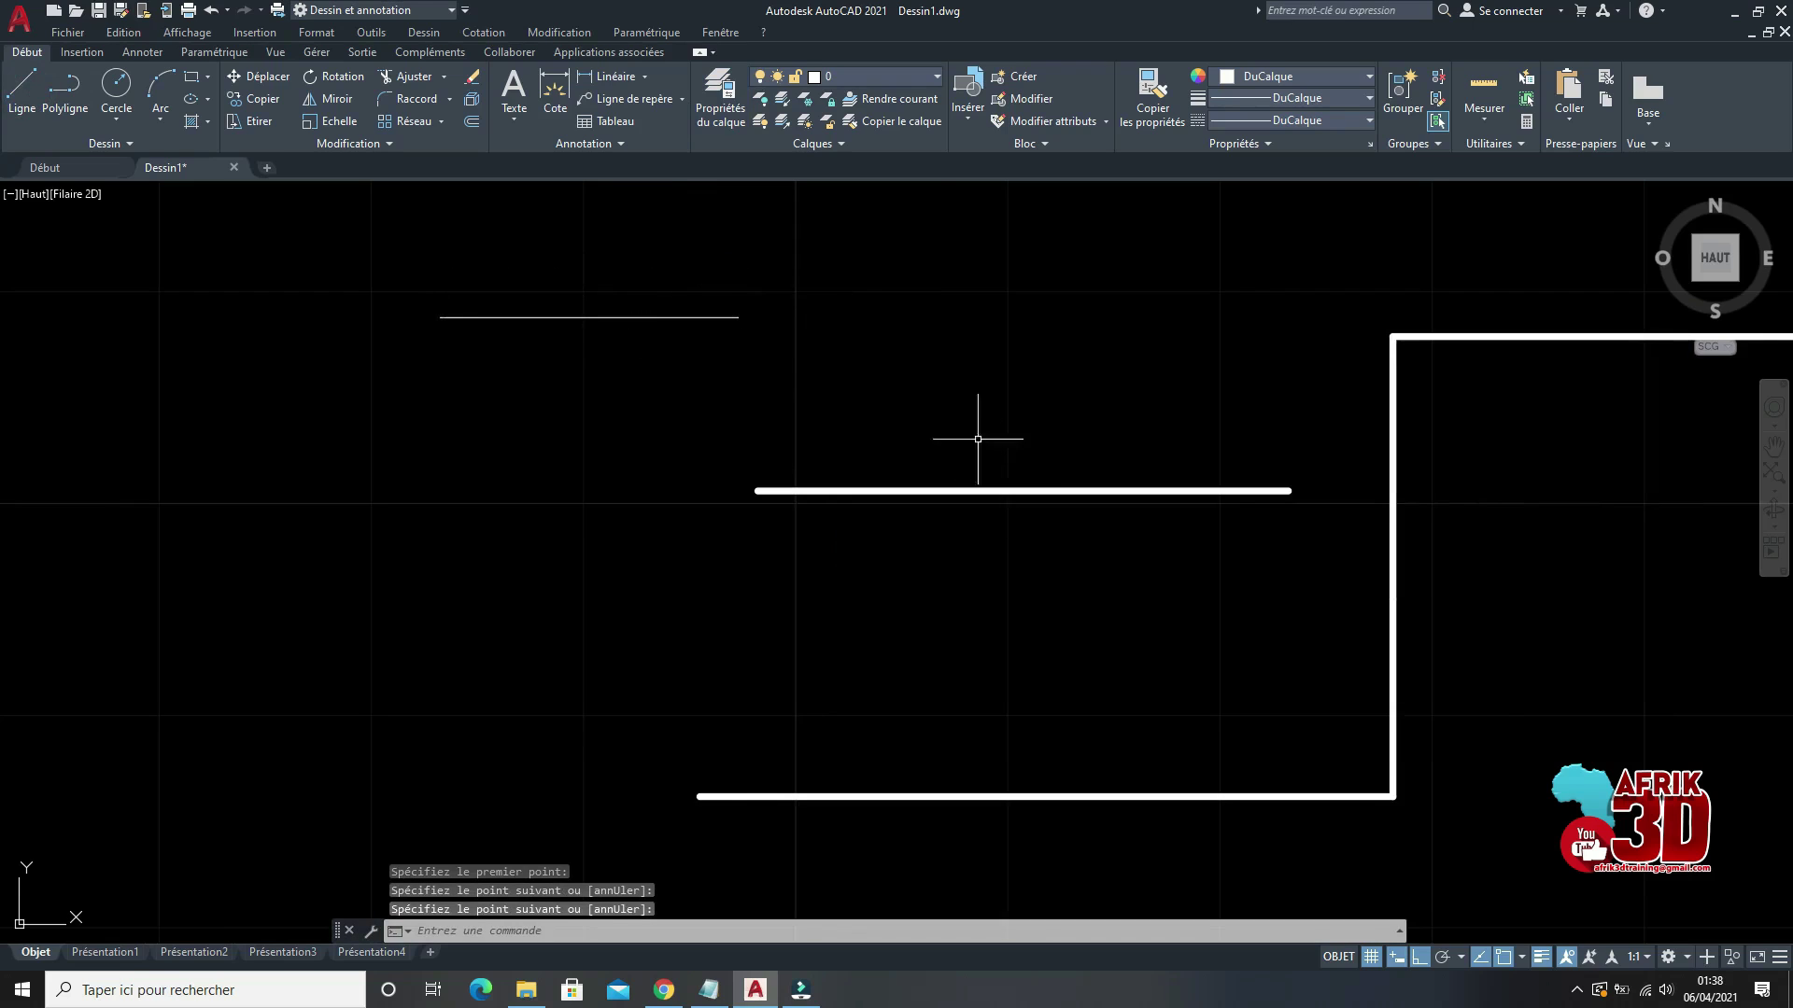
pyautogui.scroll(2, 509, 257)
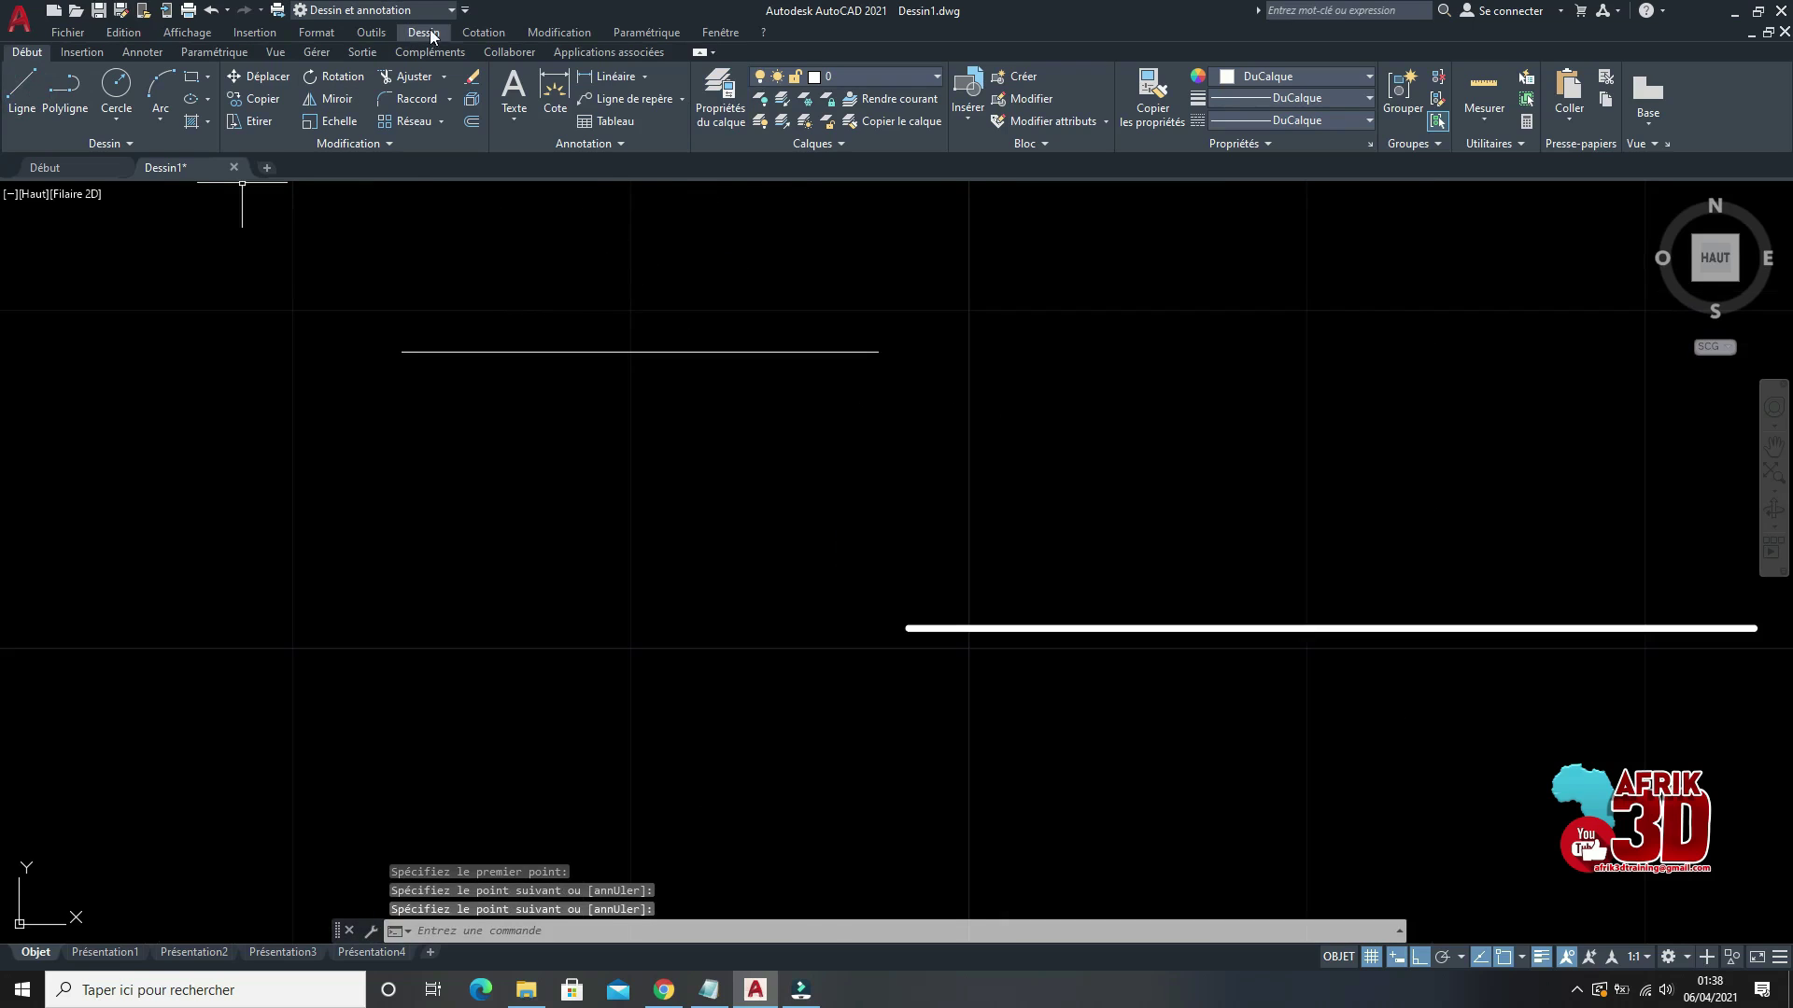
# Step: Add a linear dimension reading 14,08 across the thin line, placed below it
pyautogui.click(482, 32)
pyautogui.click(490, 77)
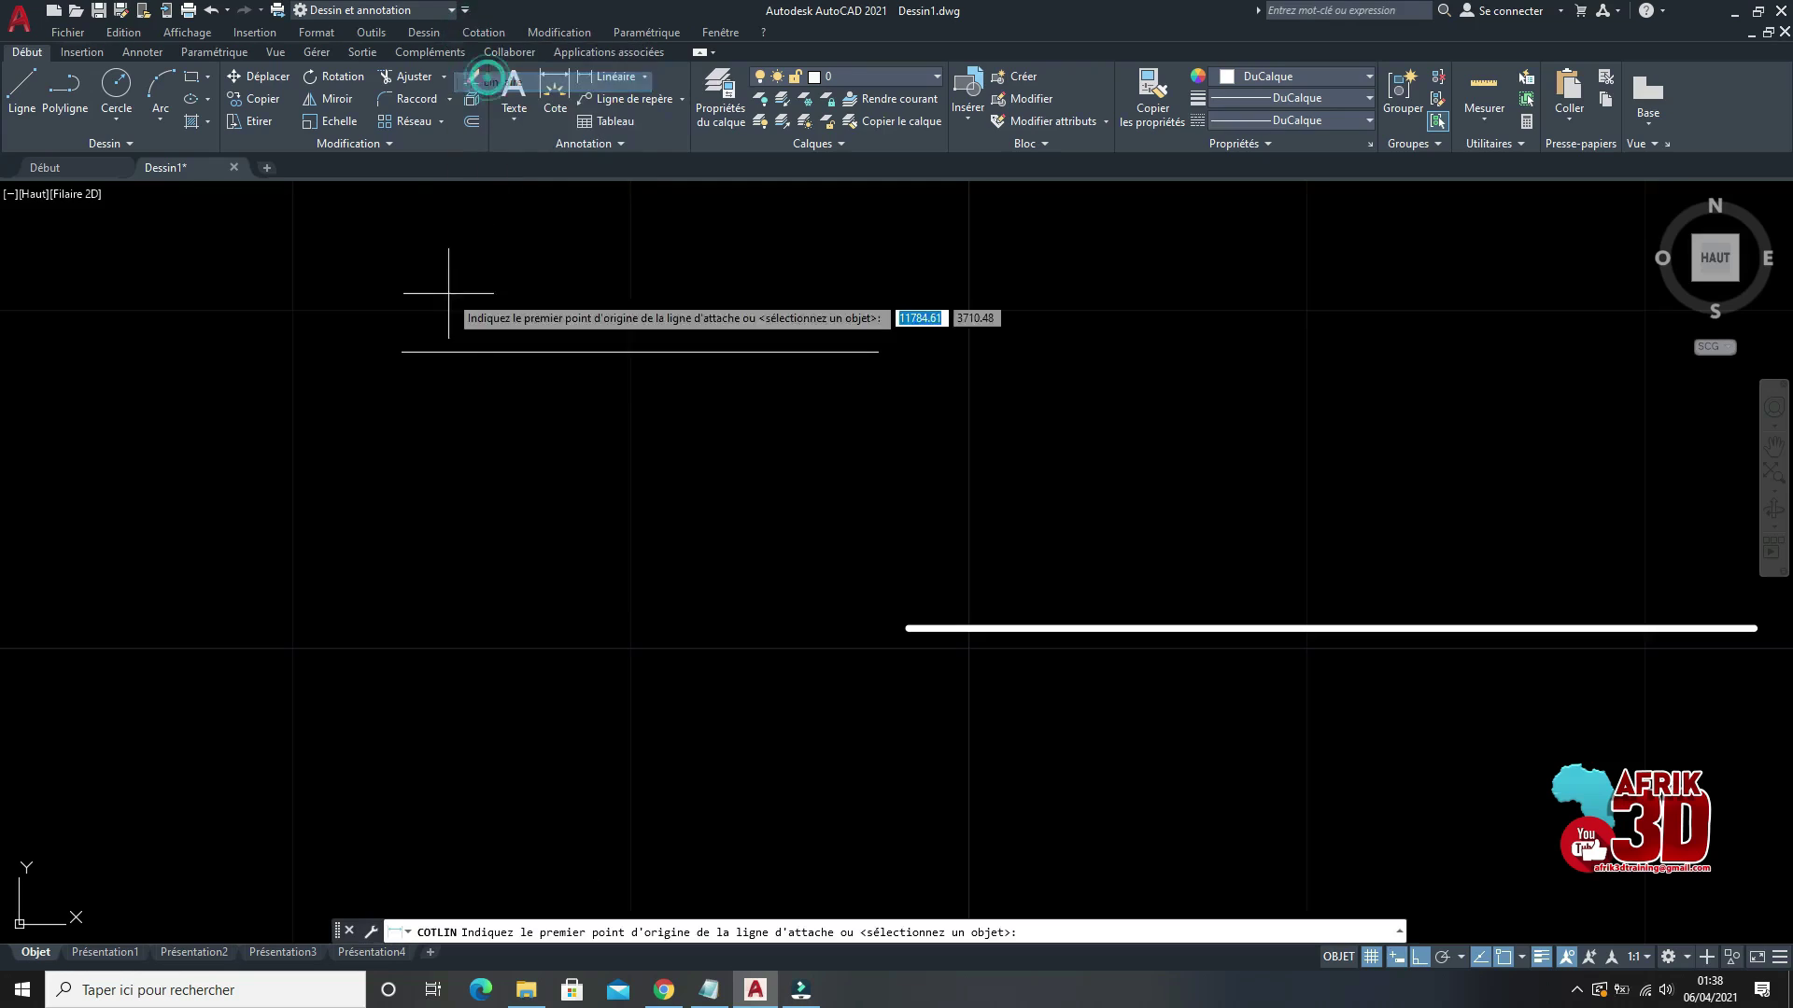
pyautogui.click(401, 352)
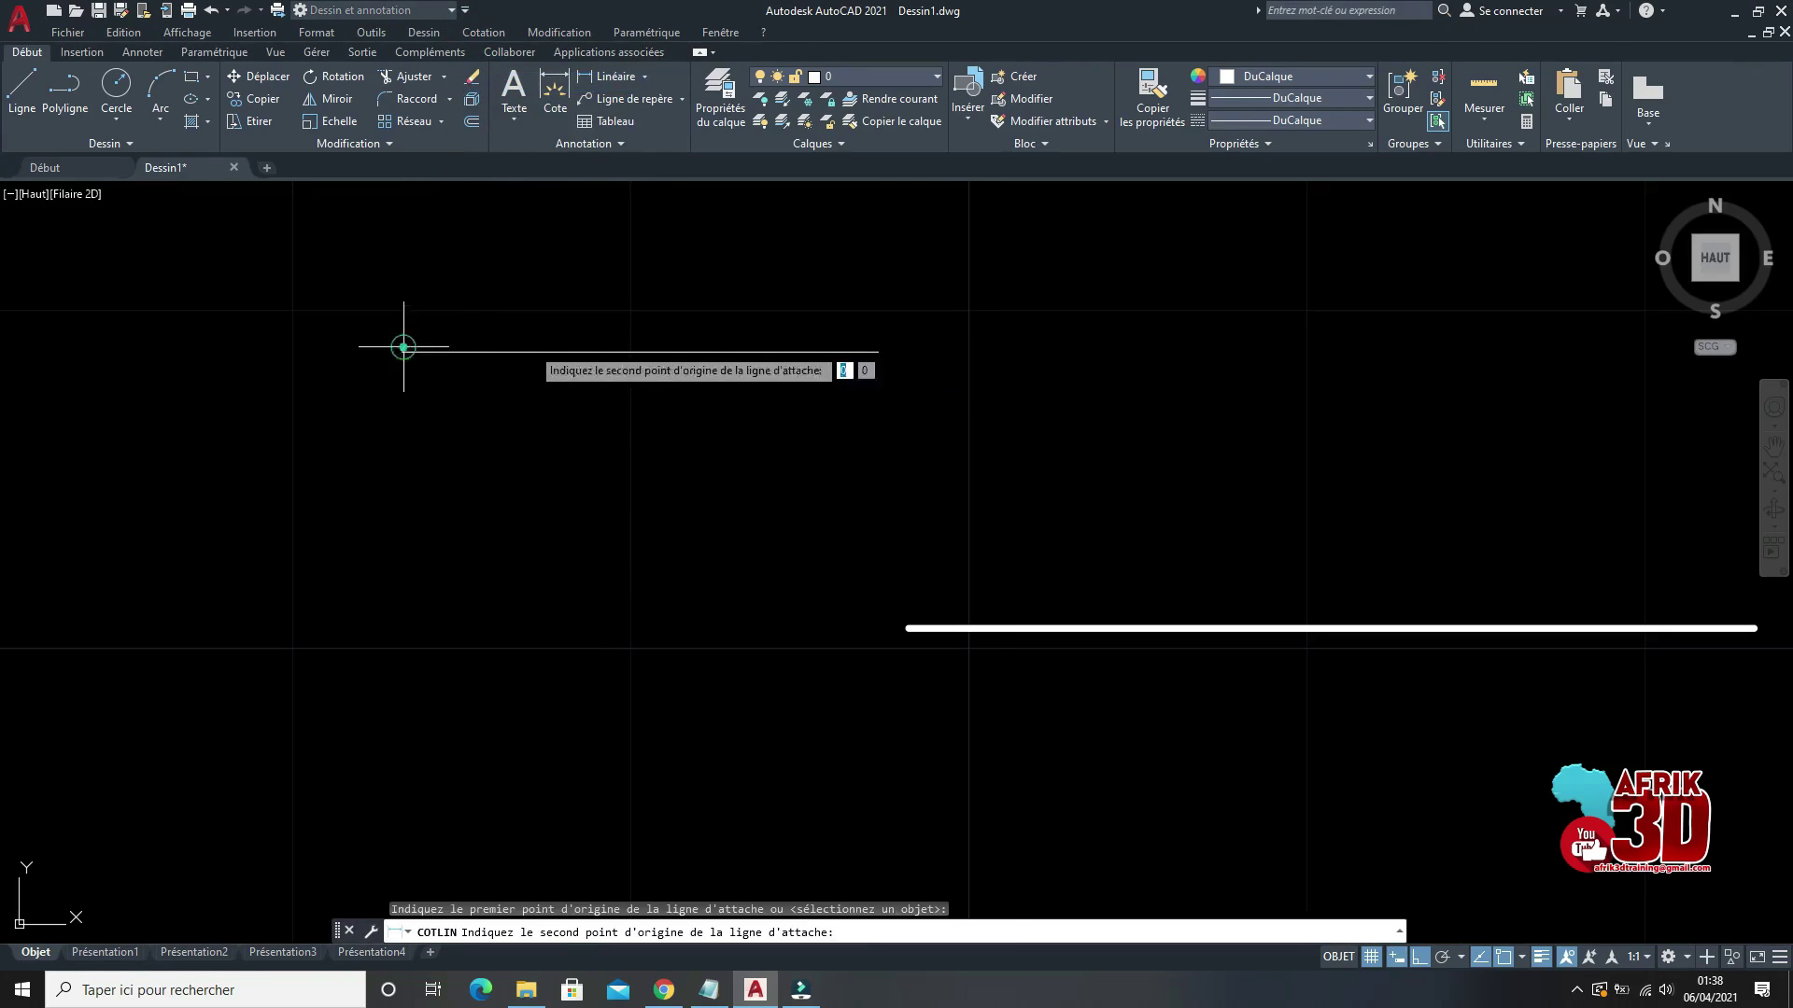
pyautogui.click(877, 352)
pyautogui.click(792, 530)
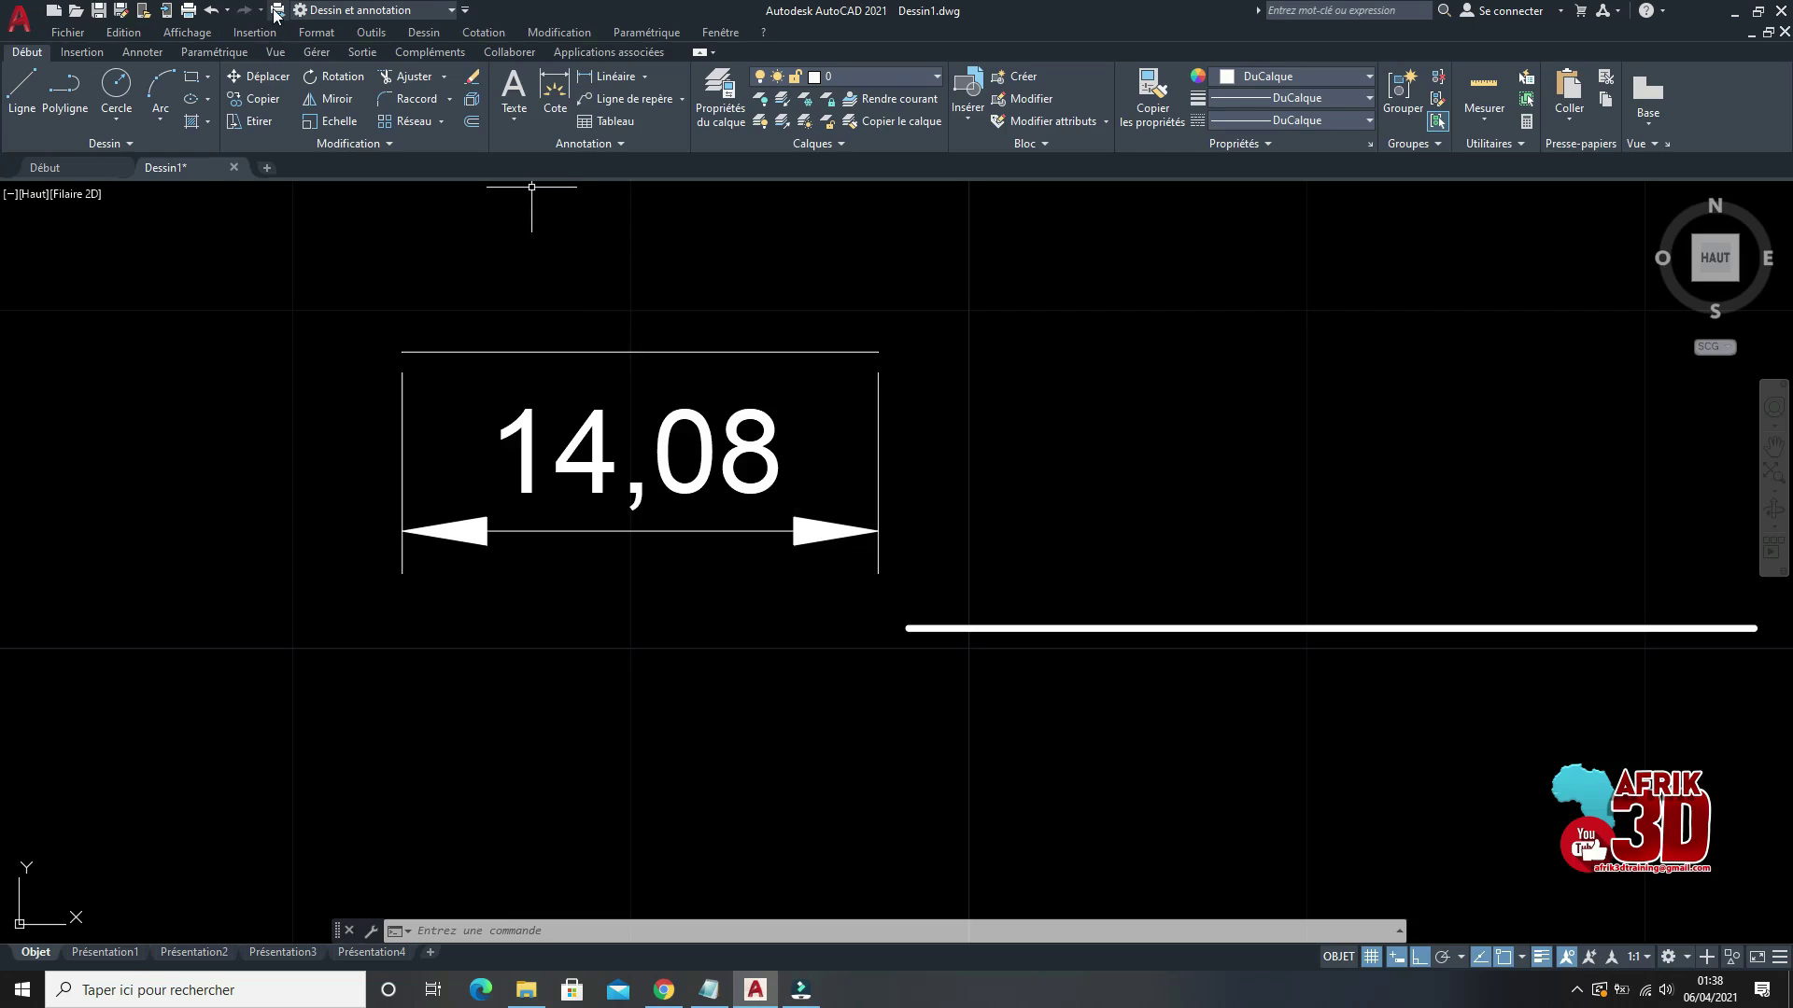
# Step: Review the single-sheet plot settings in the Tracer dialog and close it without plotting
pyautogui.click(189, 11)
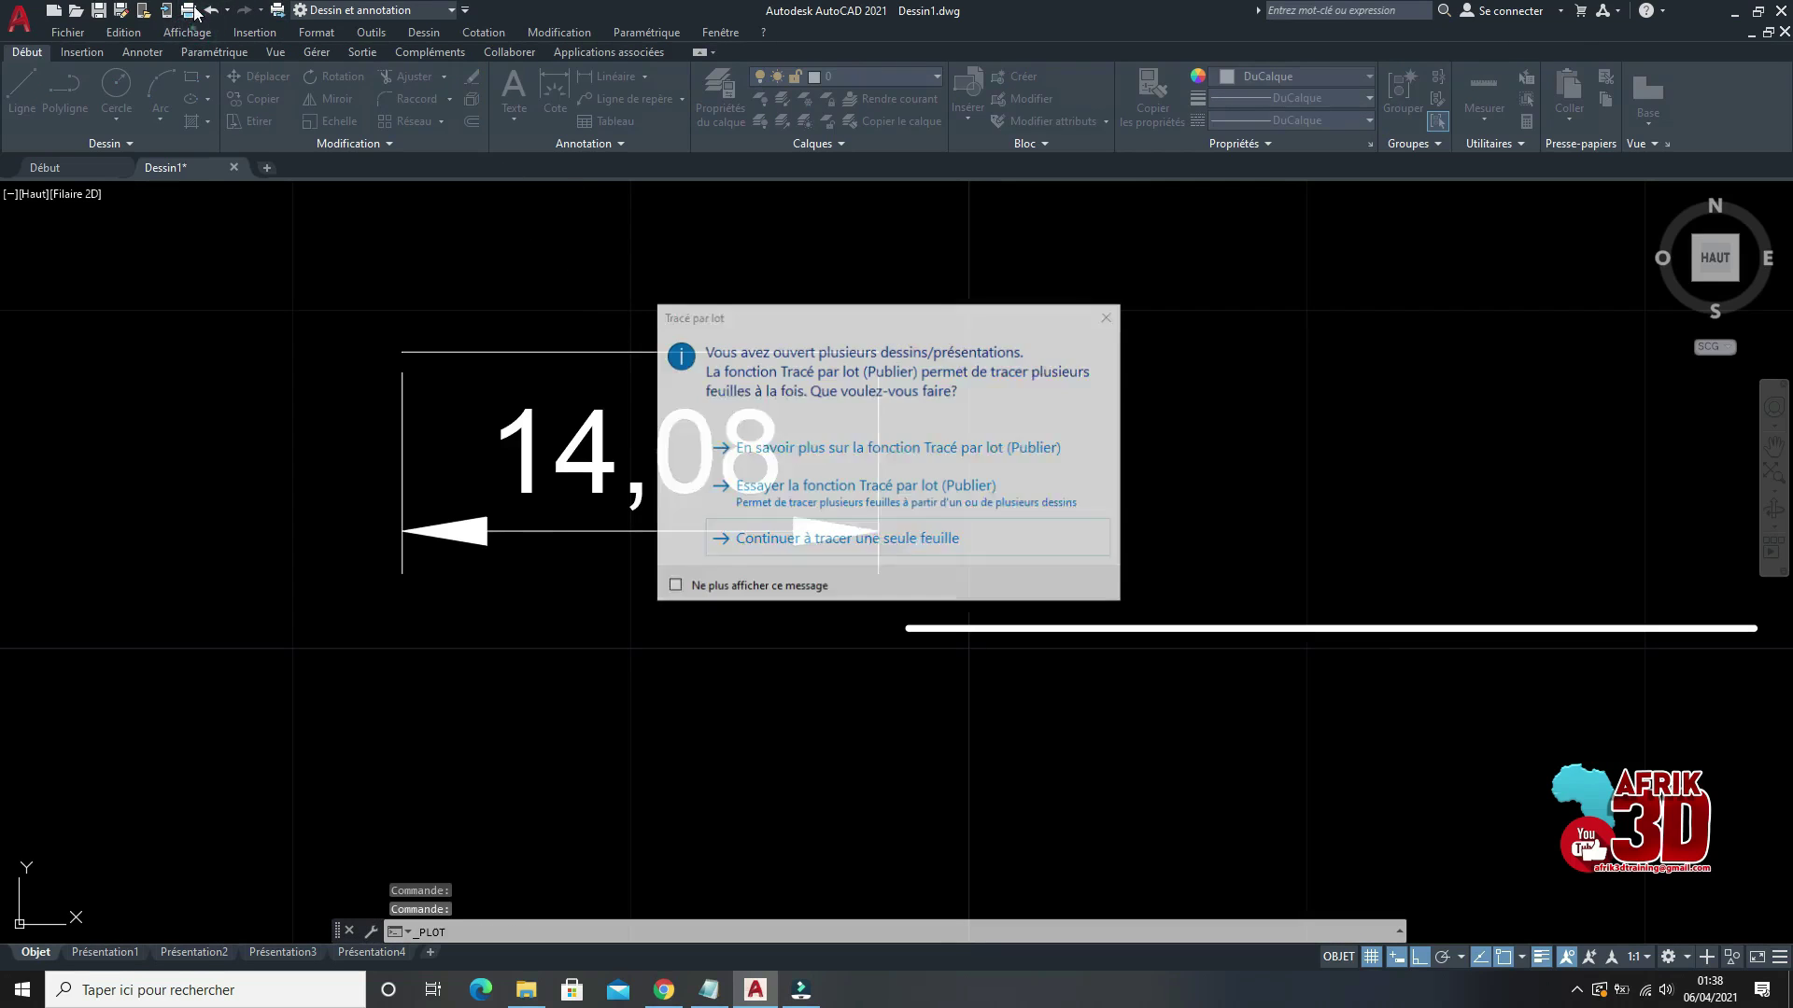
pyautogui.click(912, 549)
pyautogui.moveTo(992, 241)
pyautogui.mouseDown()
pyautogui.moveTo(872, 394)
pyautogui.moveTo(846, 333)
pyautogui.moveTo(1056, 317)
pyautogui.mouseUp()
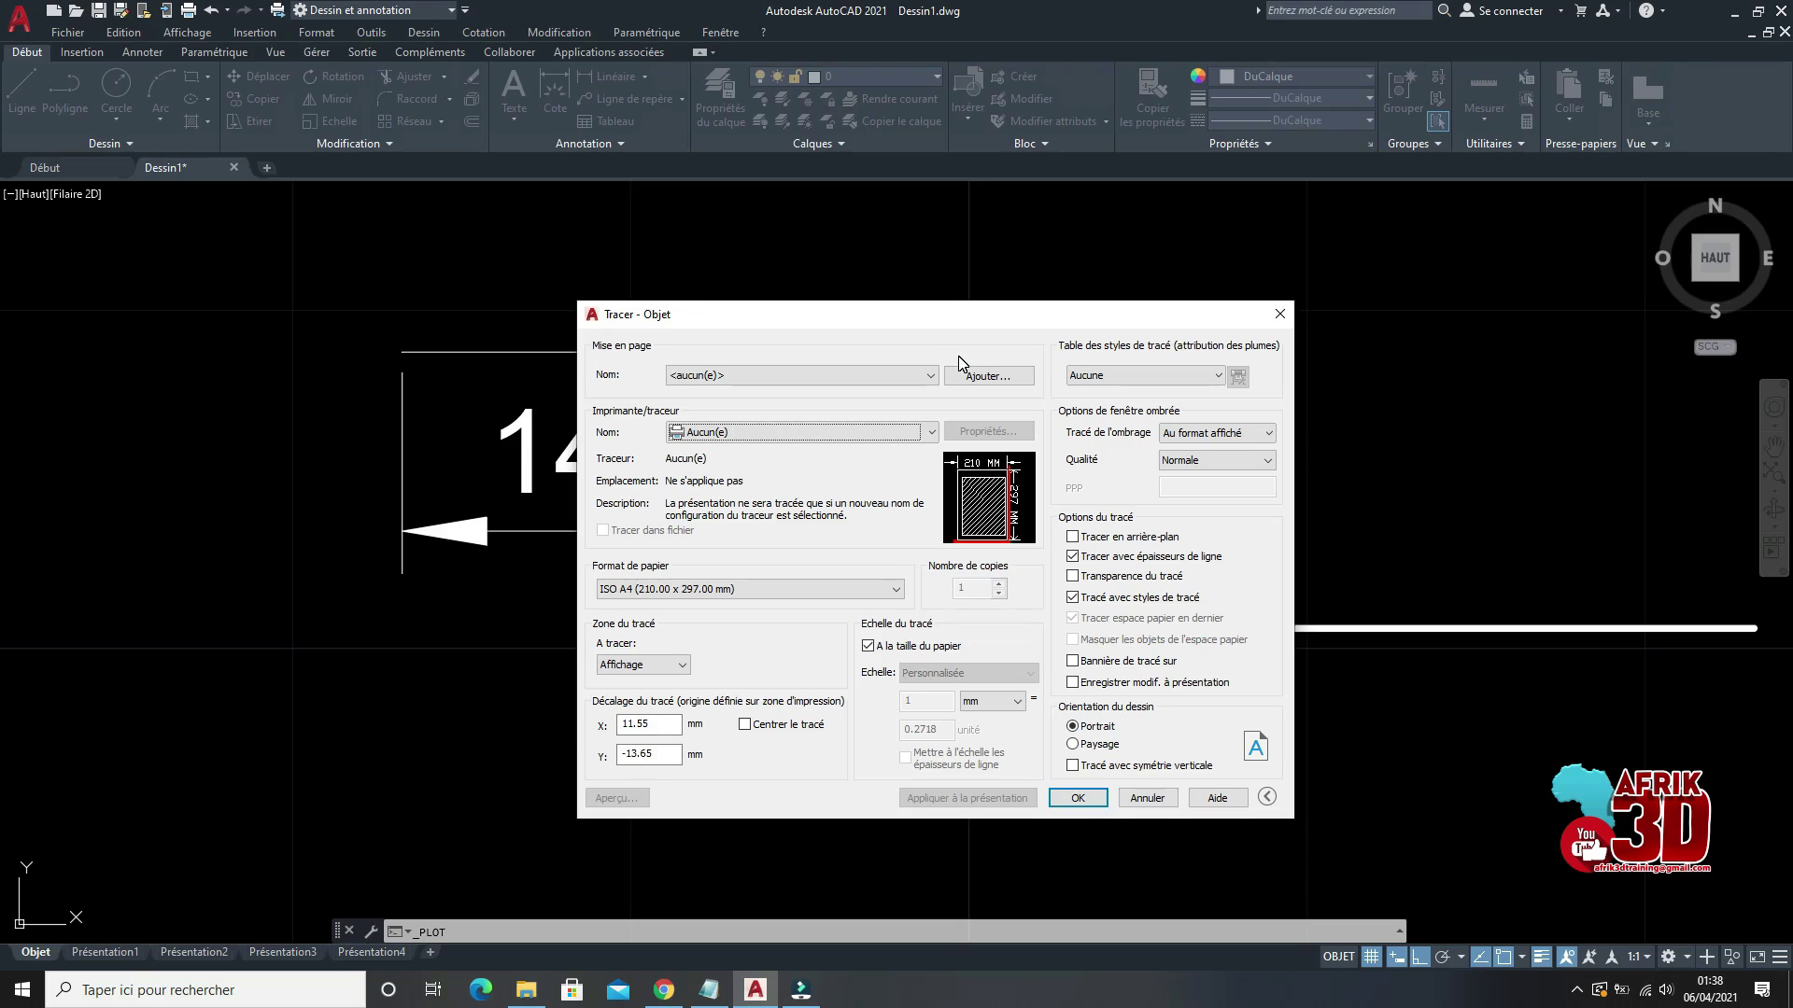
pyautogui.moveTo(1216, 312); pyautogui.dragTo(1531, 290)
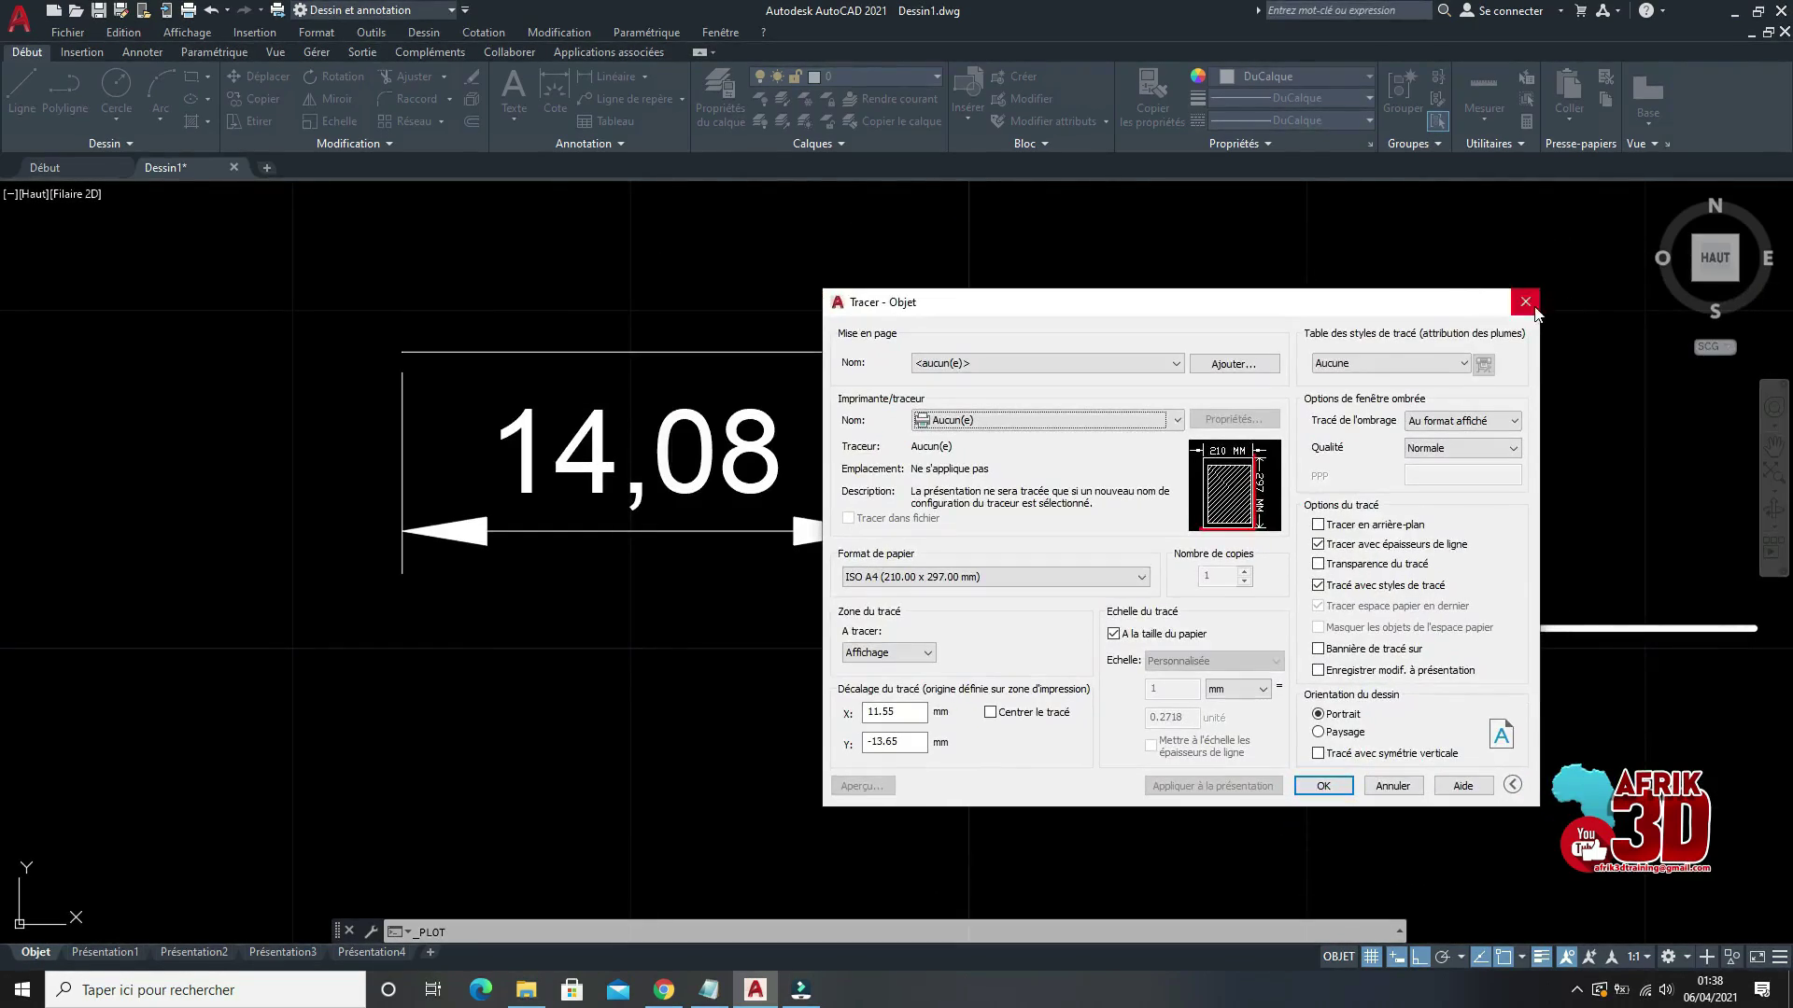
pyautogui.click(1532, 307)
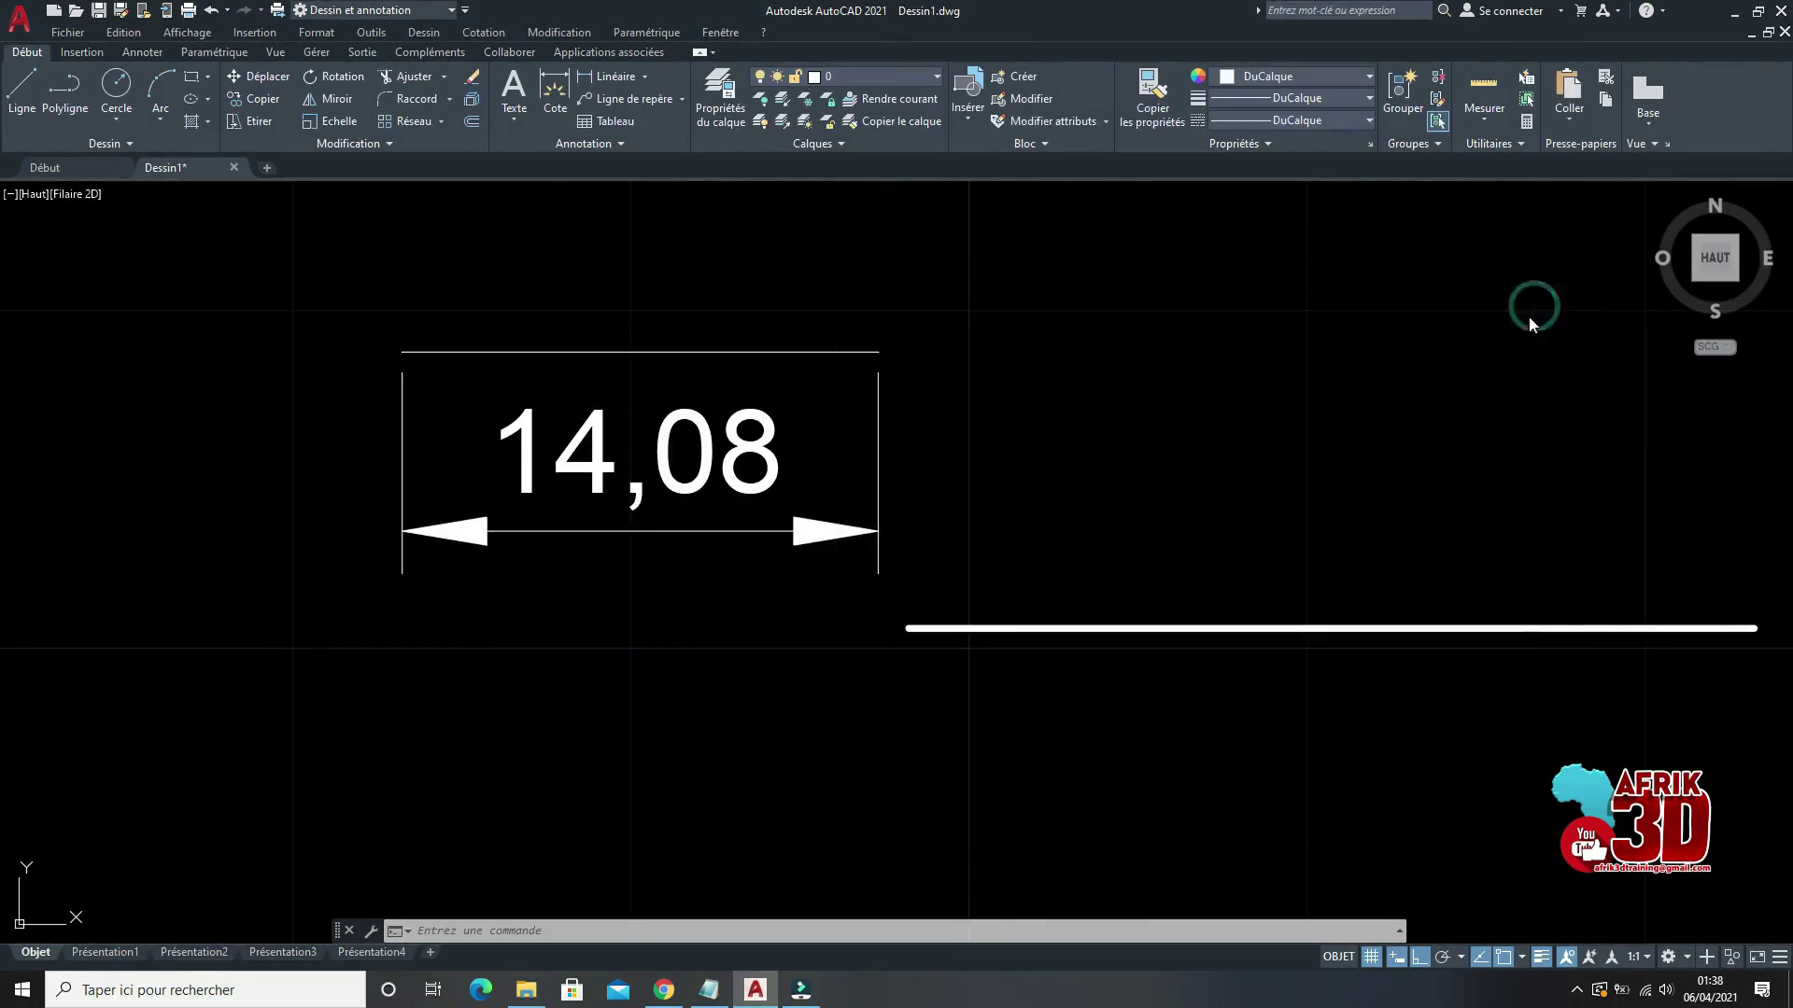
# Step: Confirm the annotation scale remains 1:1, then bring up the workspace settings options
pyautogui.click(1647, 958)
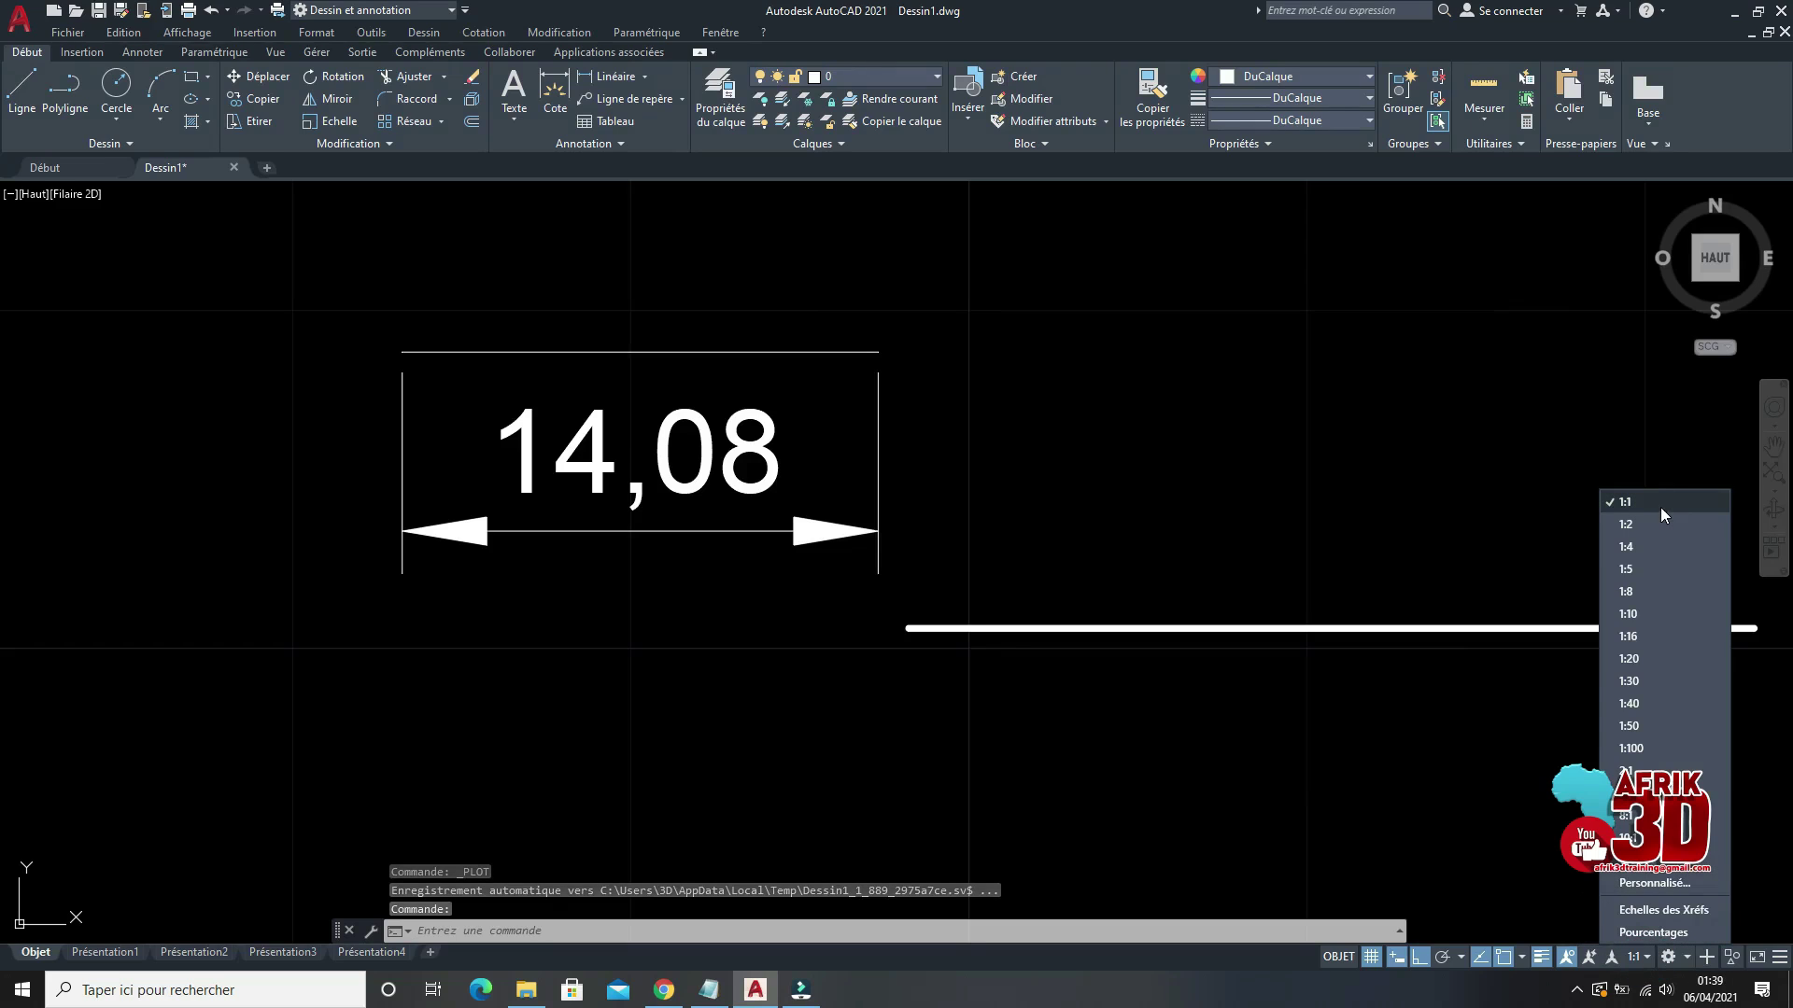
pyautogui.click(1577, 524)
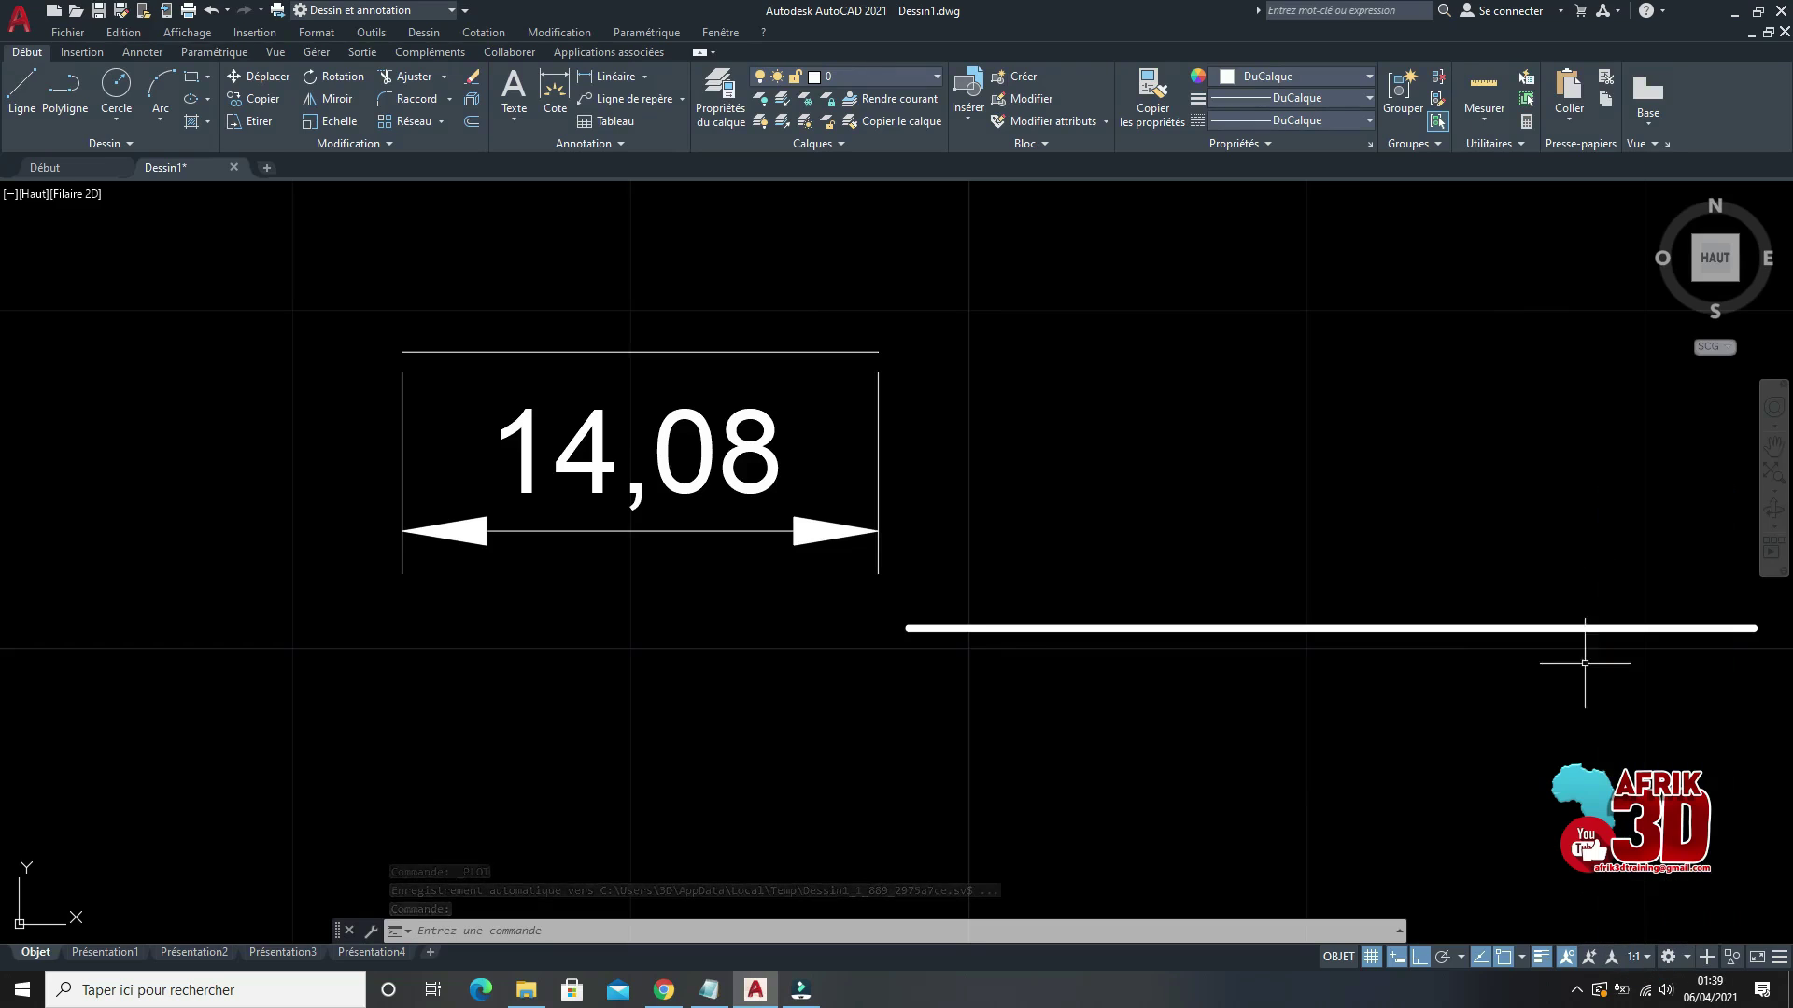
pyautogui.click(1678, 958)
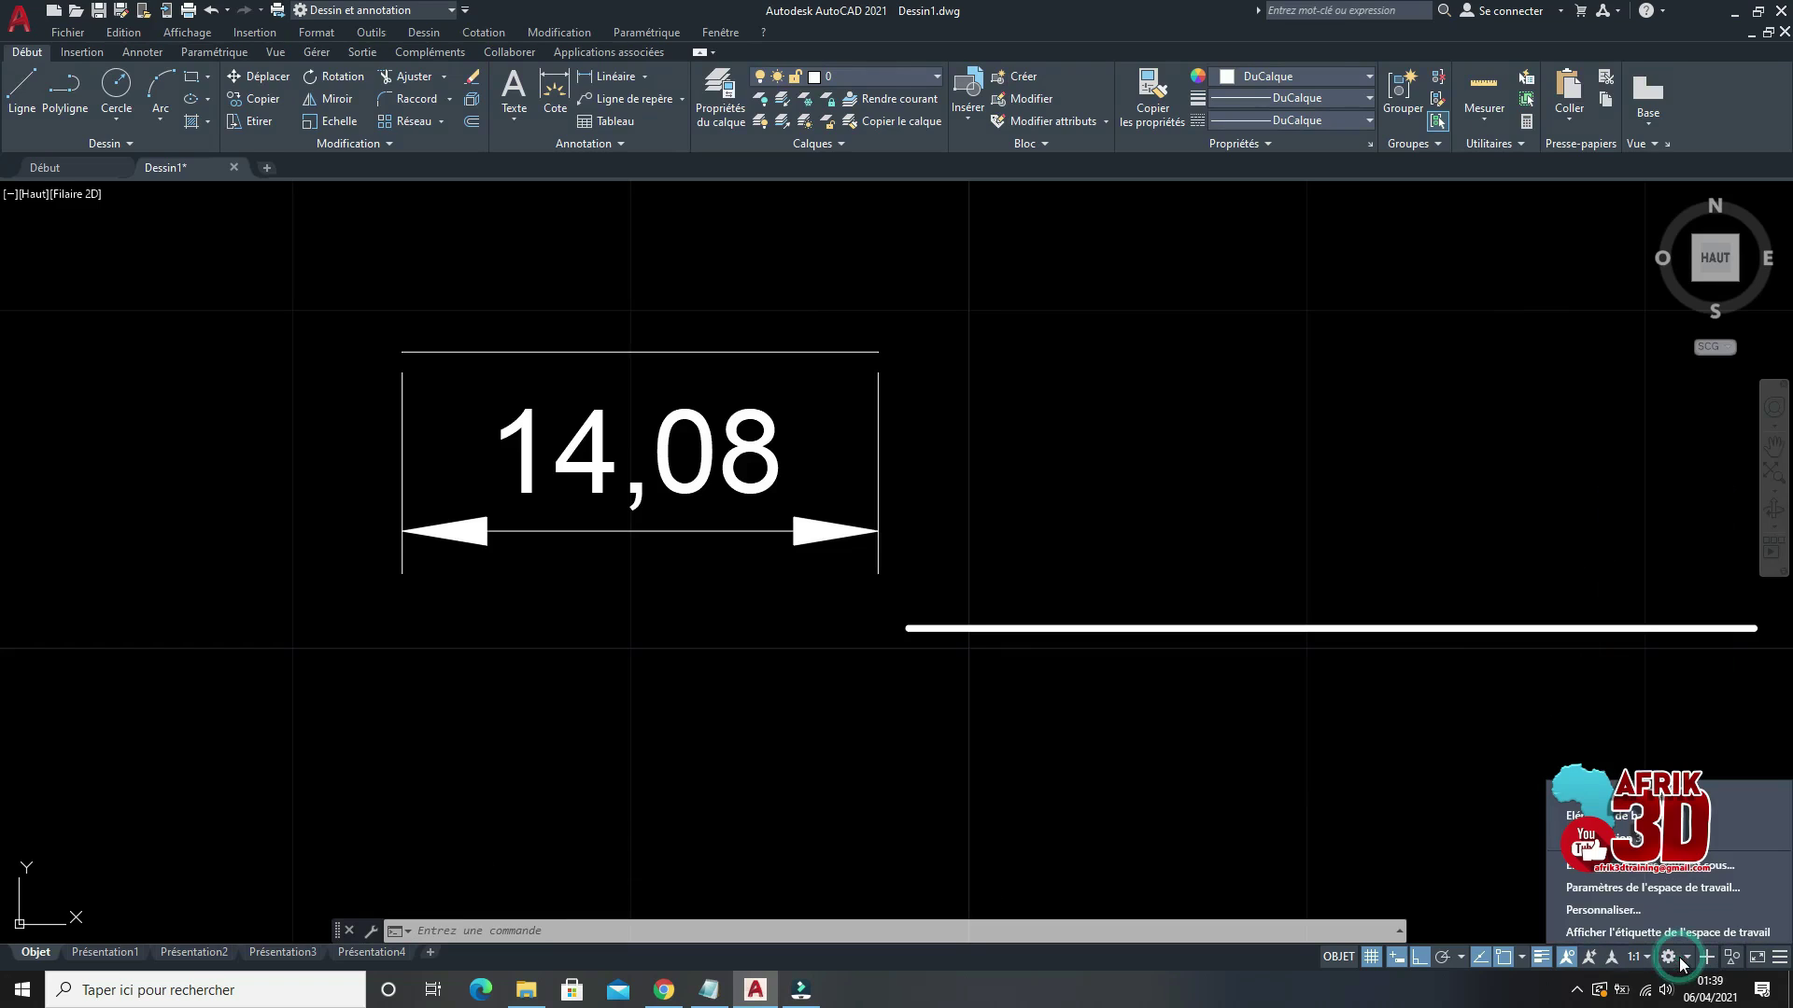
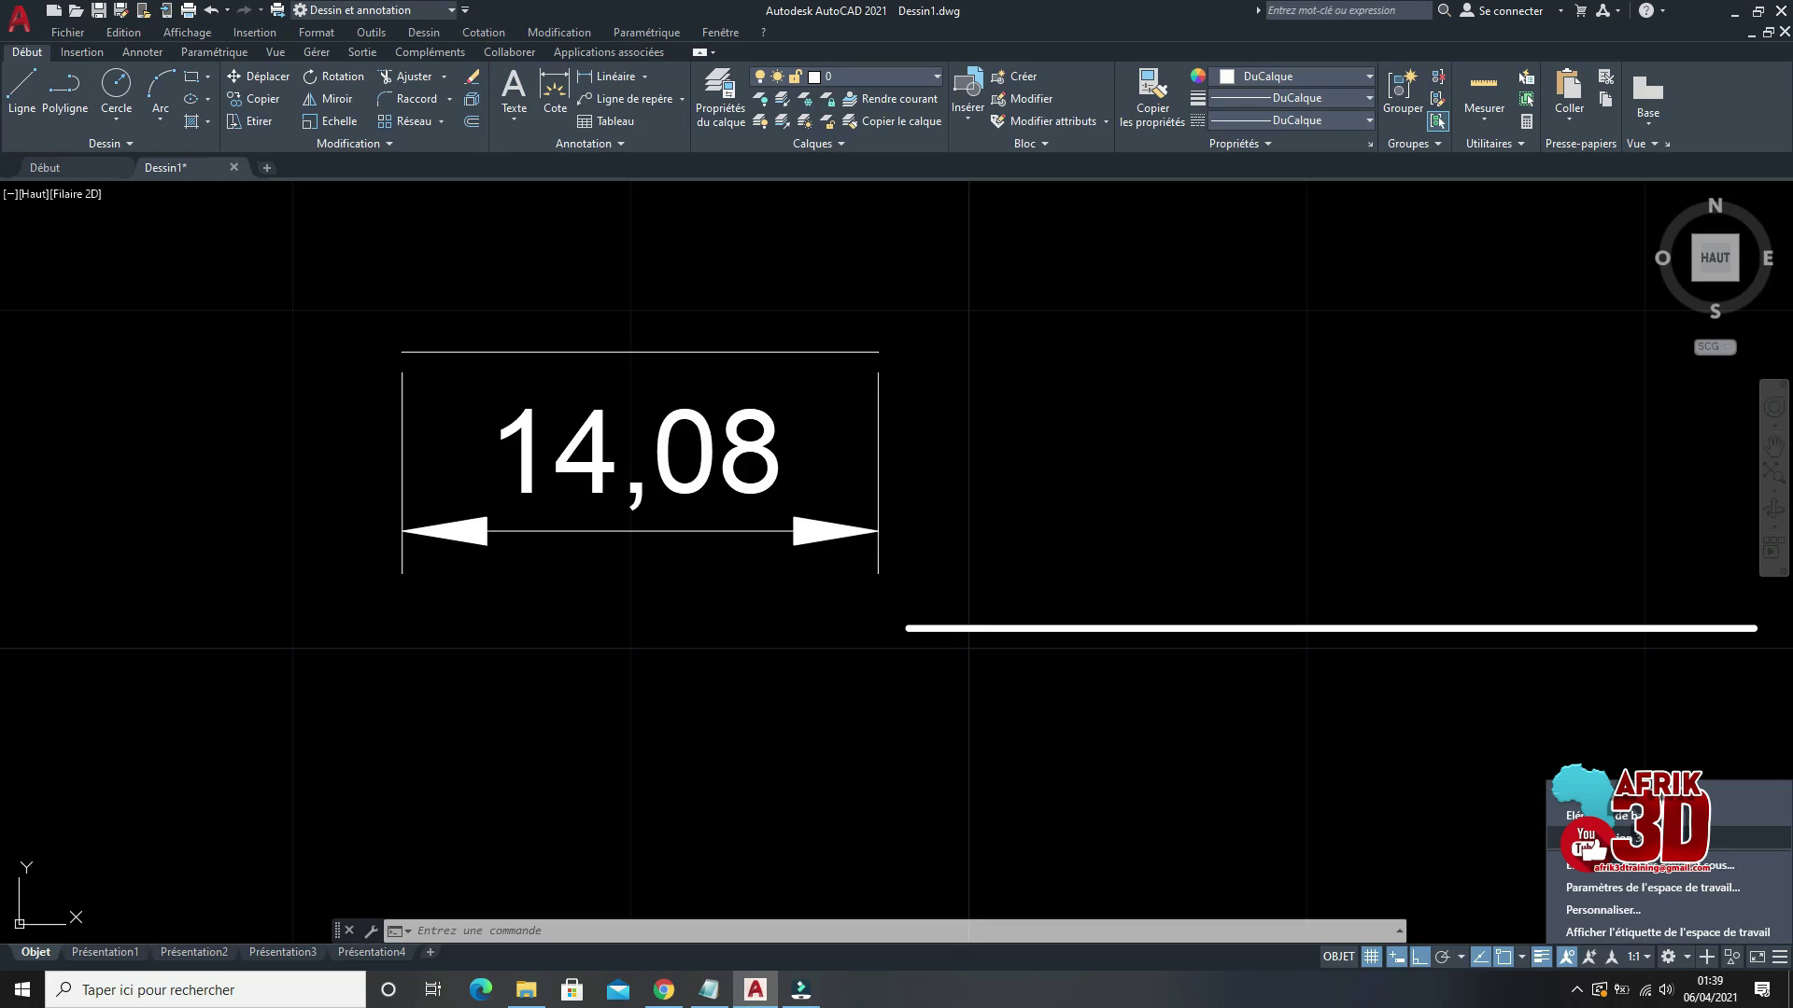
# Step: Open and close the save-workspace dialog and workspace settings without changing anything
pyautogui.click(1613, 866)
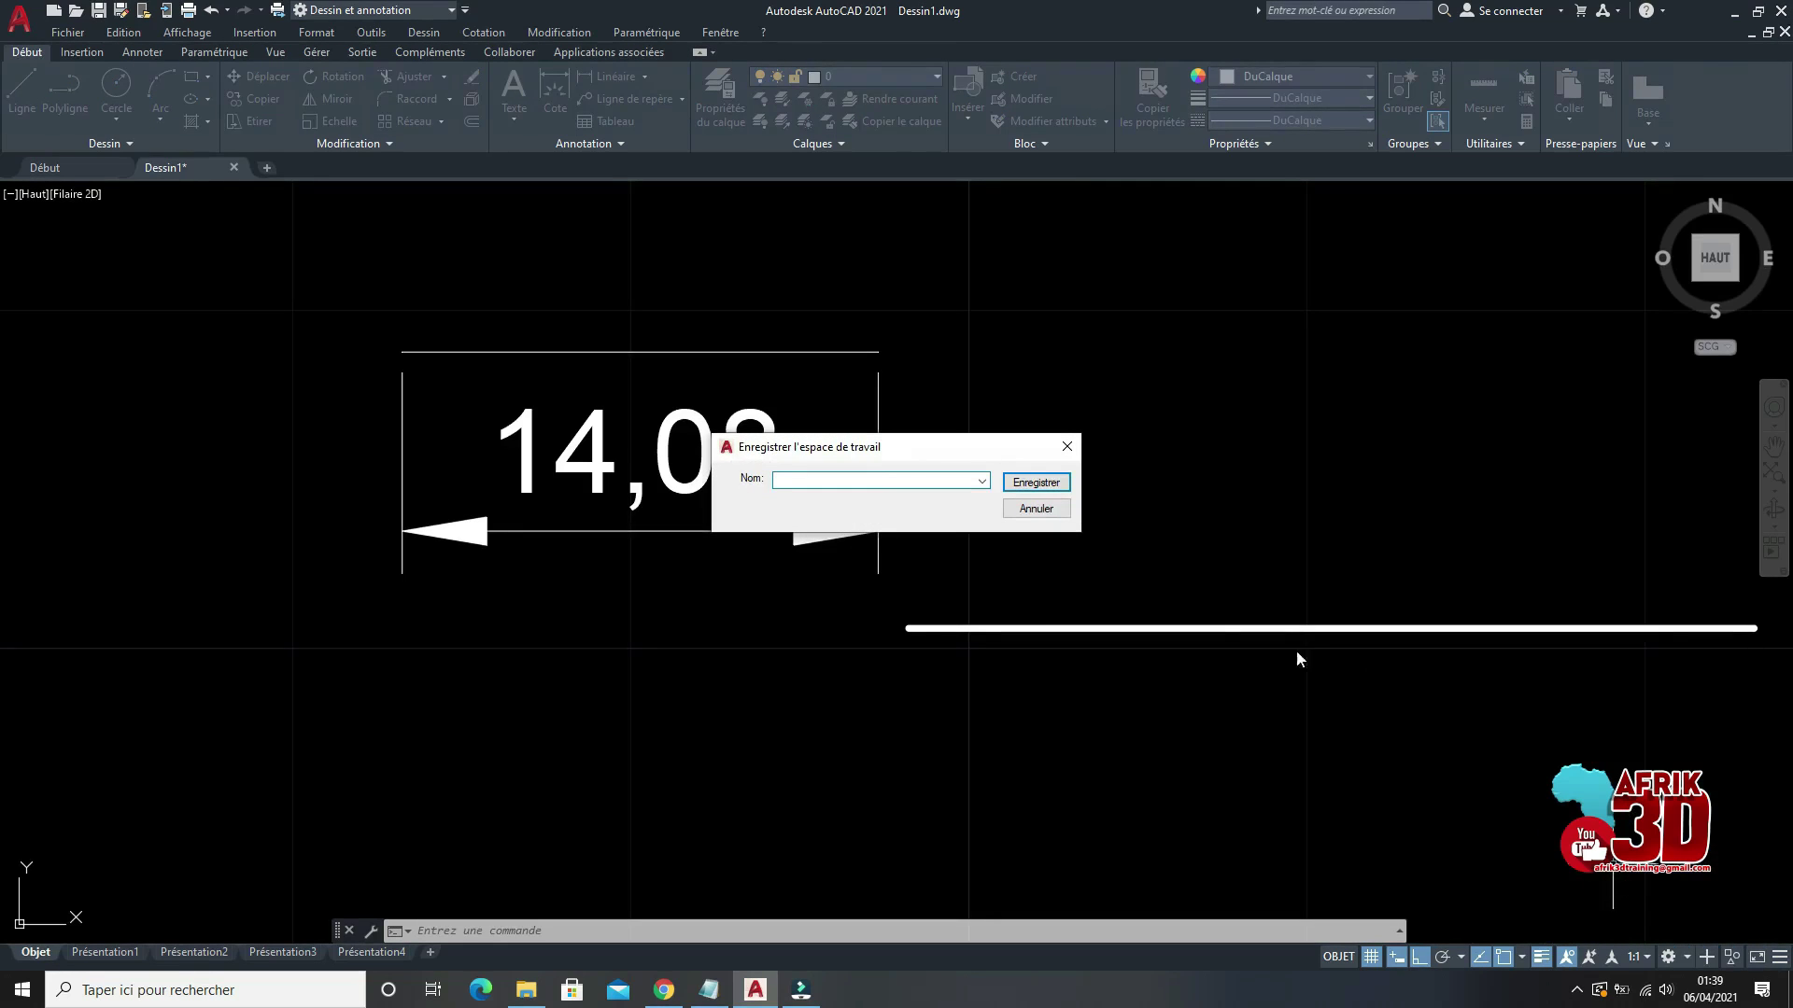
pyautogui.moveTo(897, 456); pyautogui.dragTo(1154, 412)
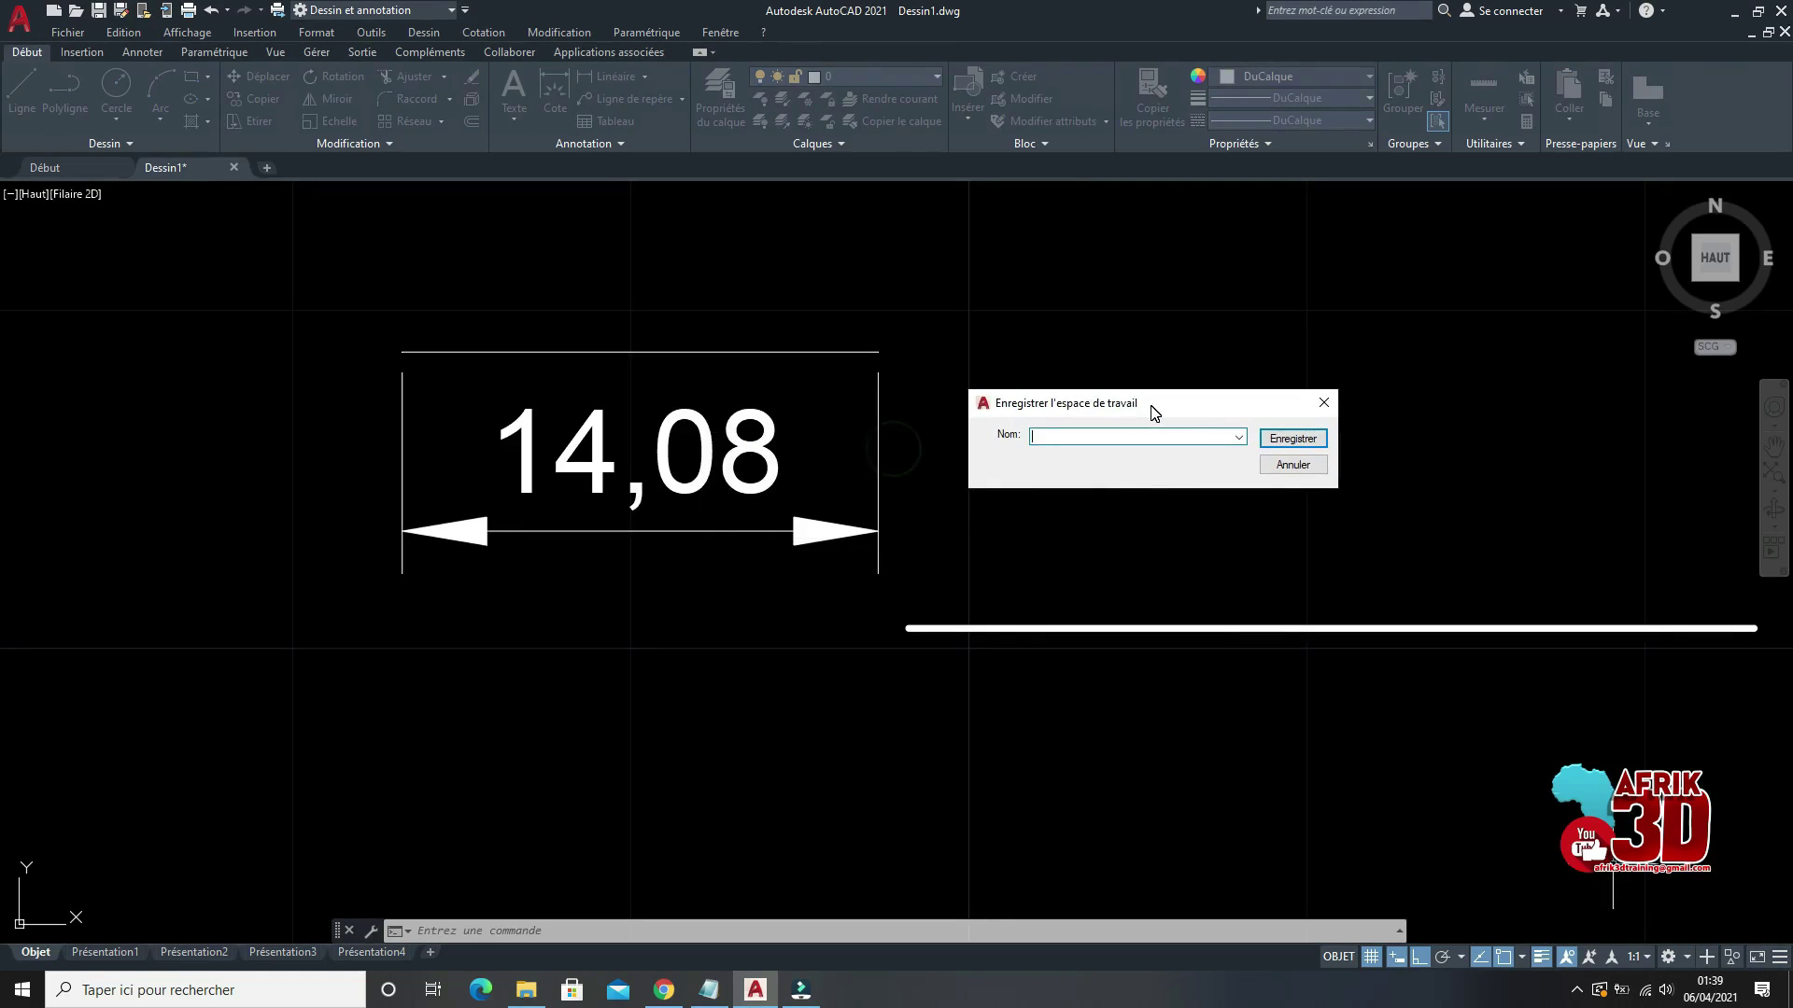
pyautogui.click(1323, 403)
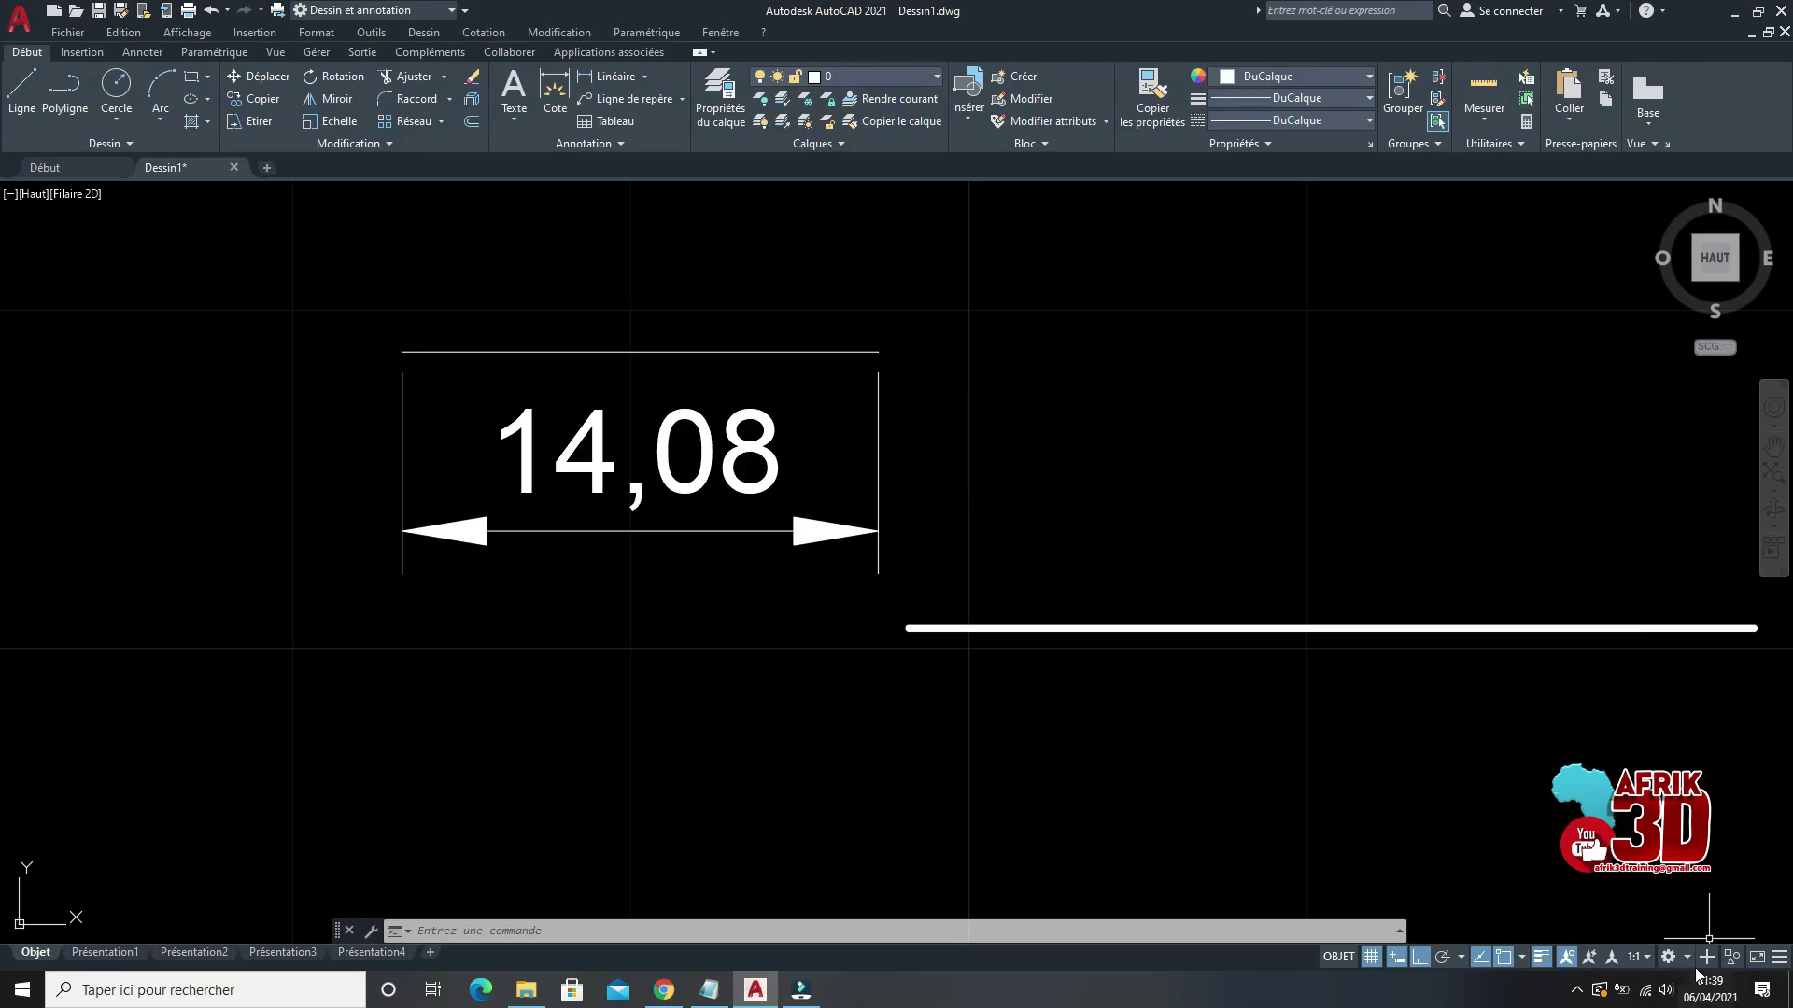
pyautogui.click(1688, 958)
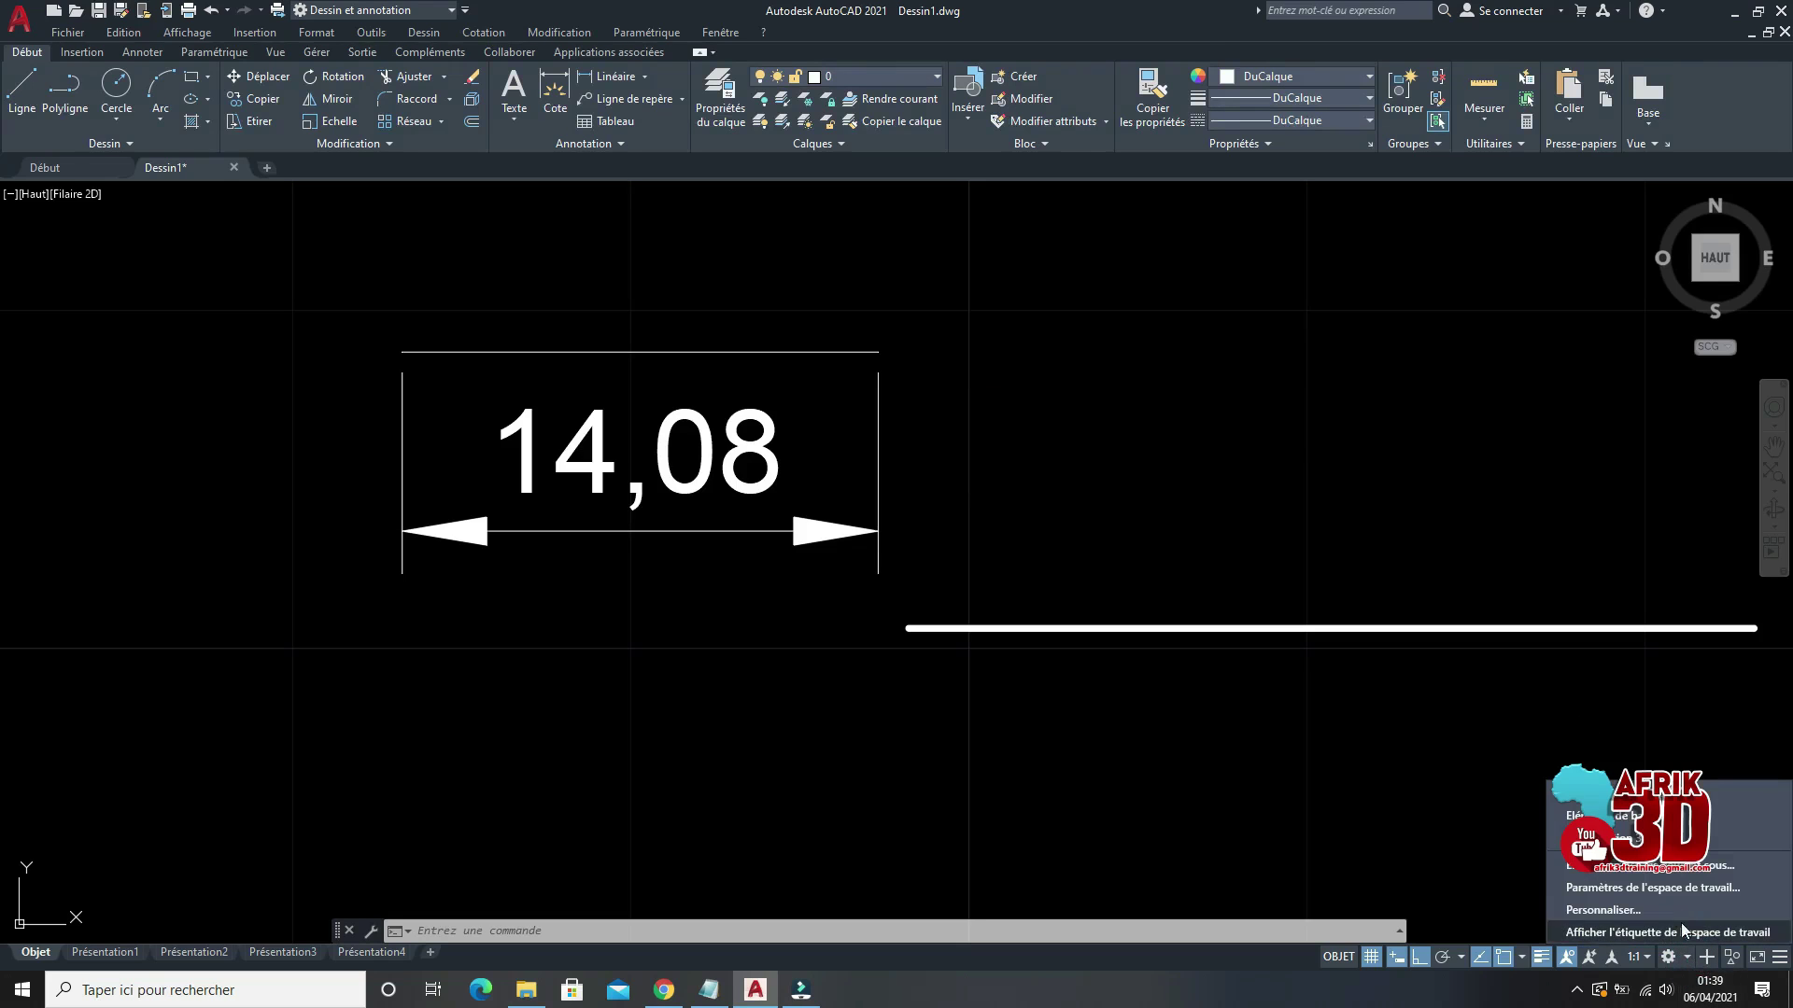
pyautogui.click(1631, 892)
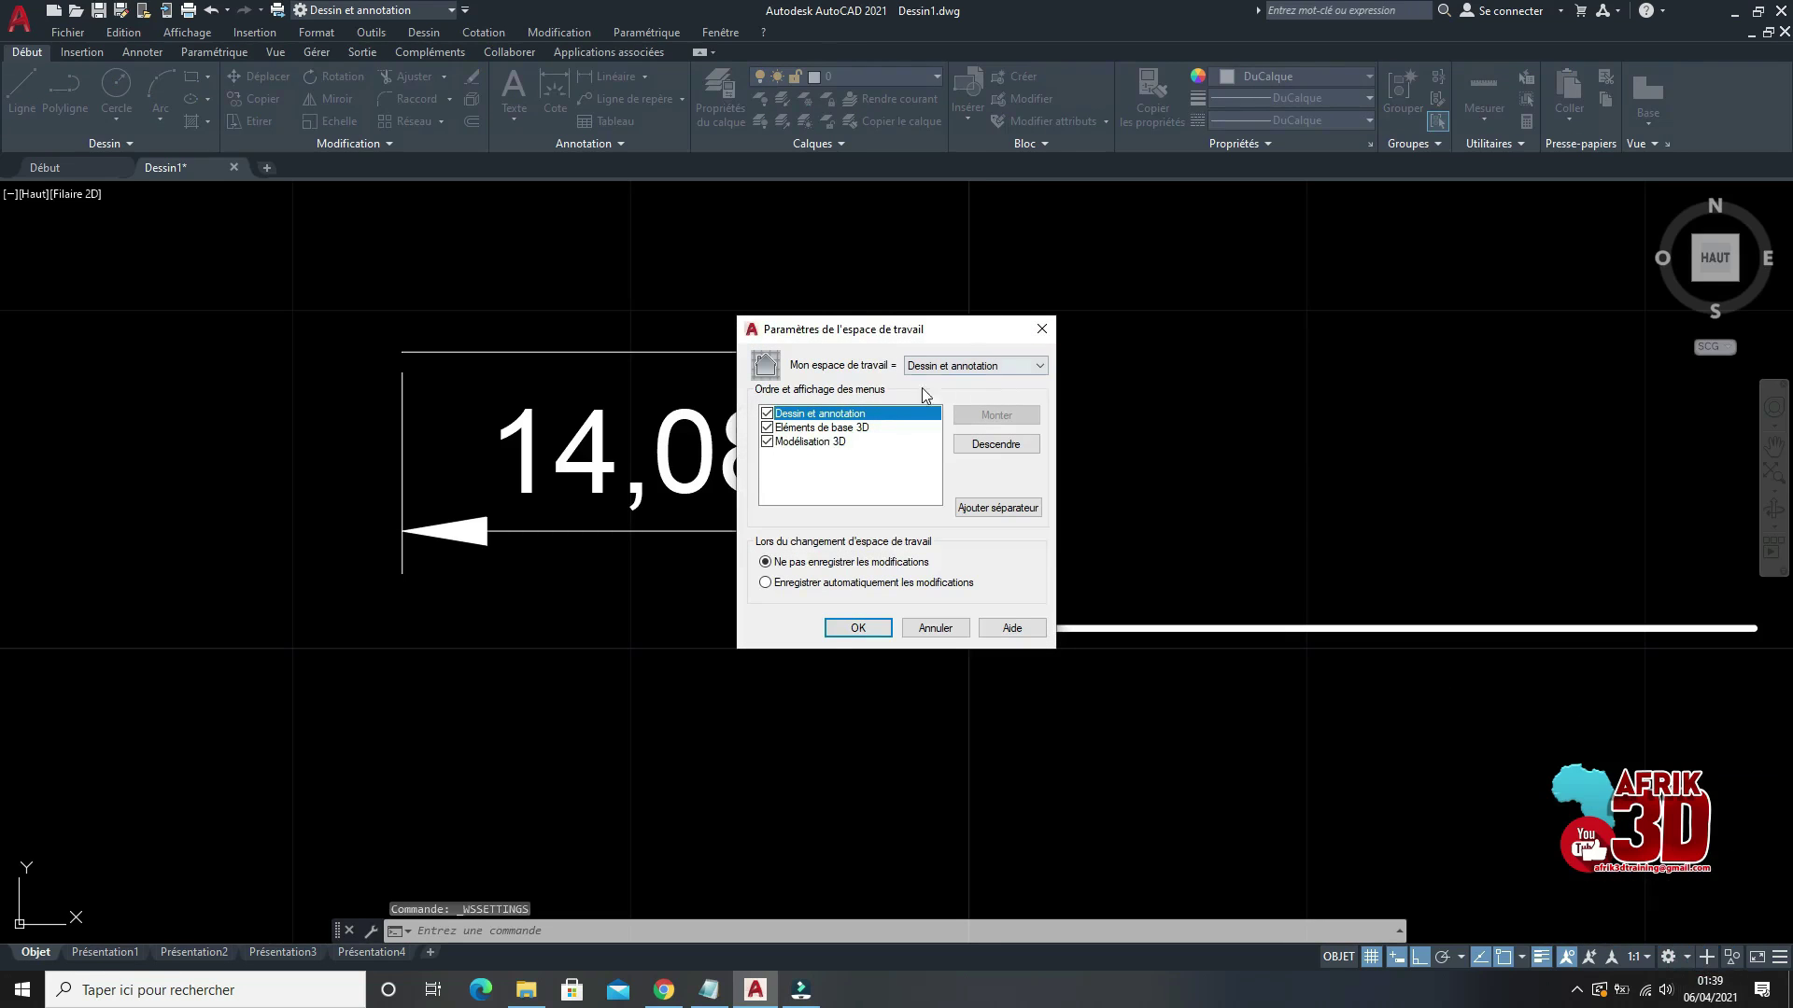
pyautogui.click(1042, 329)
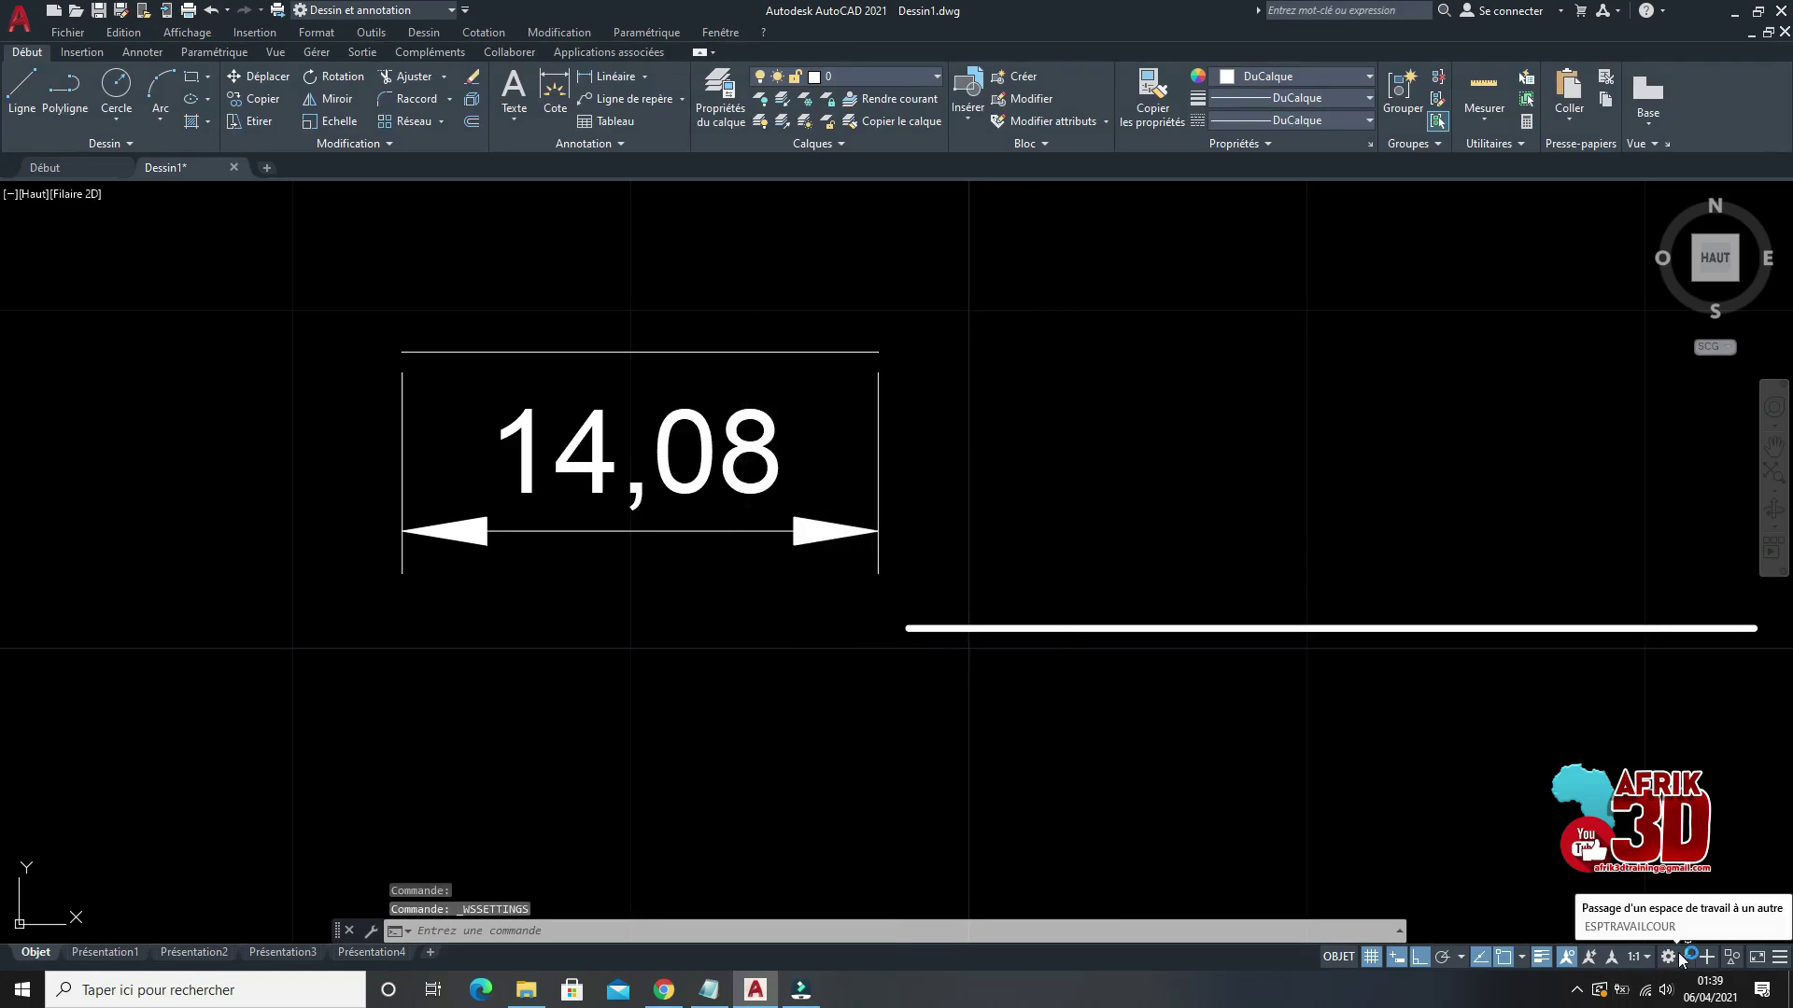
pyautogui.click(1679, 959)
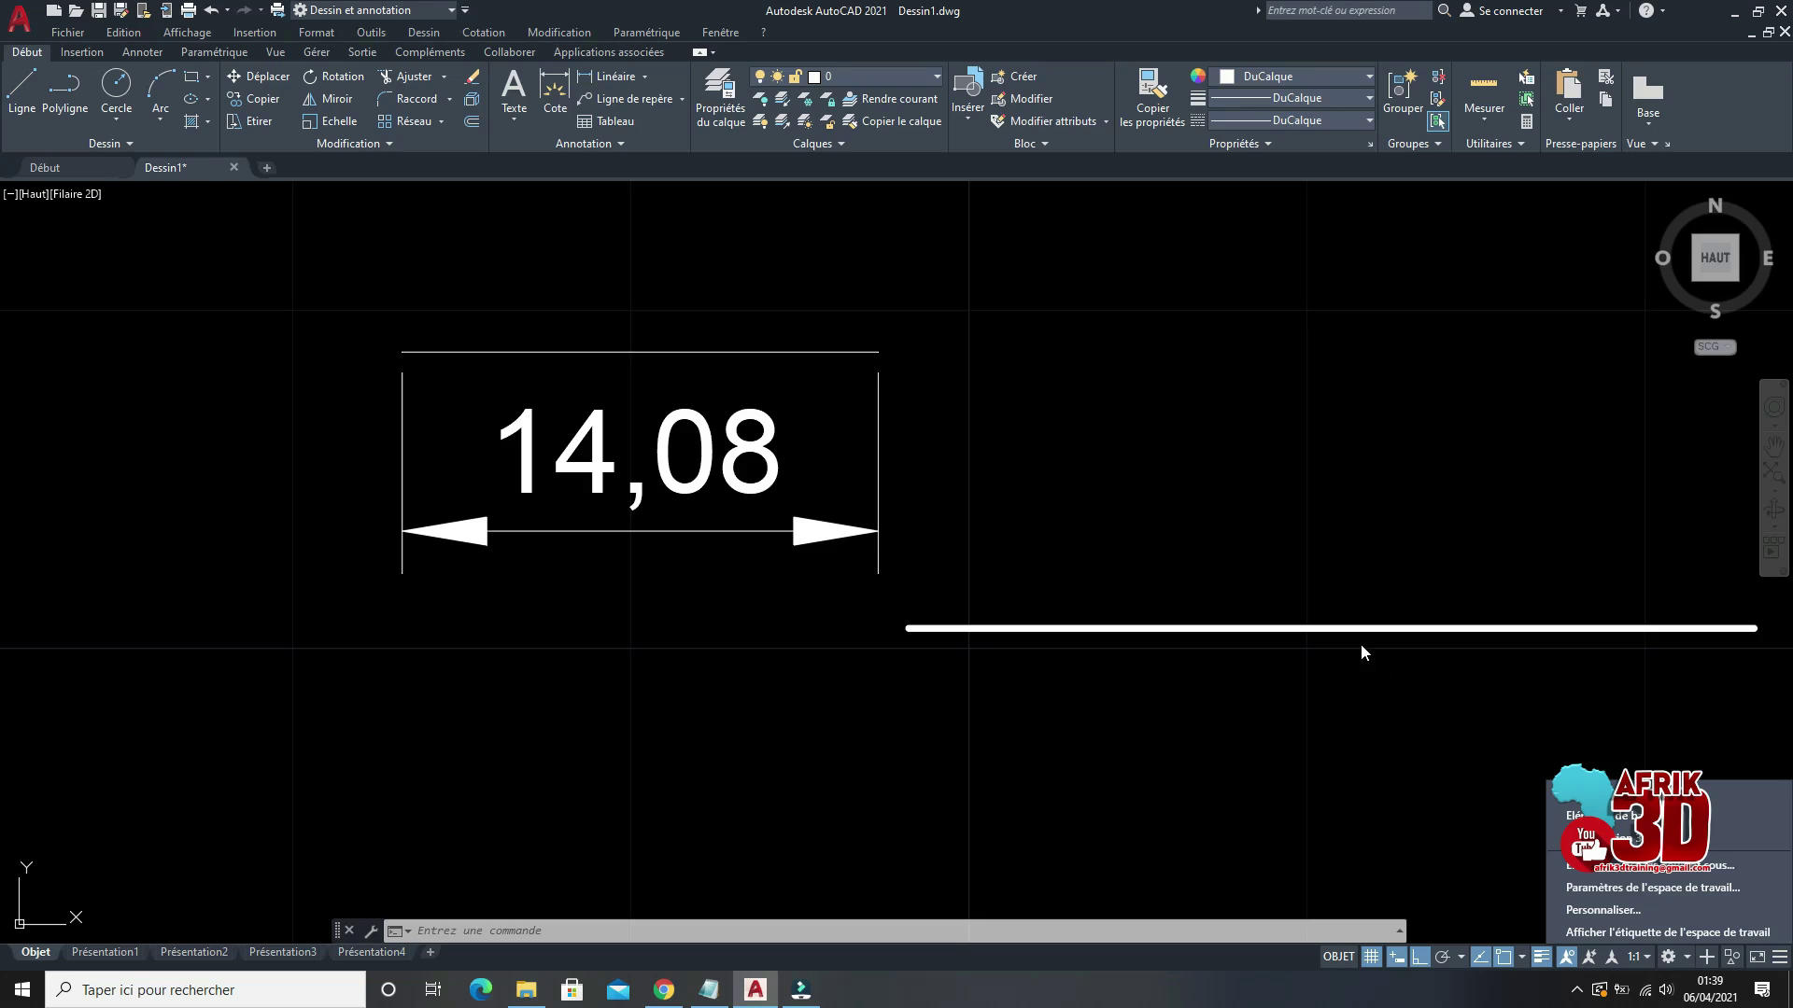
pyautogui.click(1494, 827)
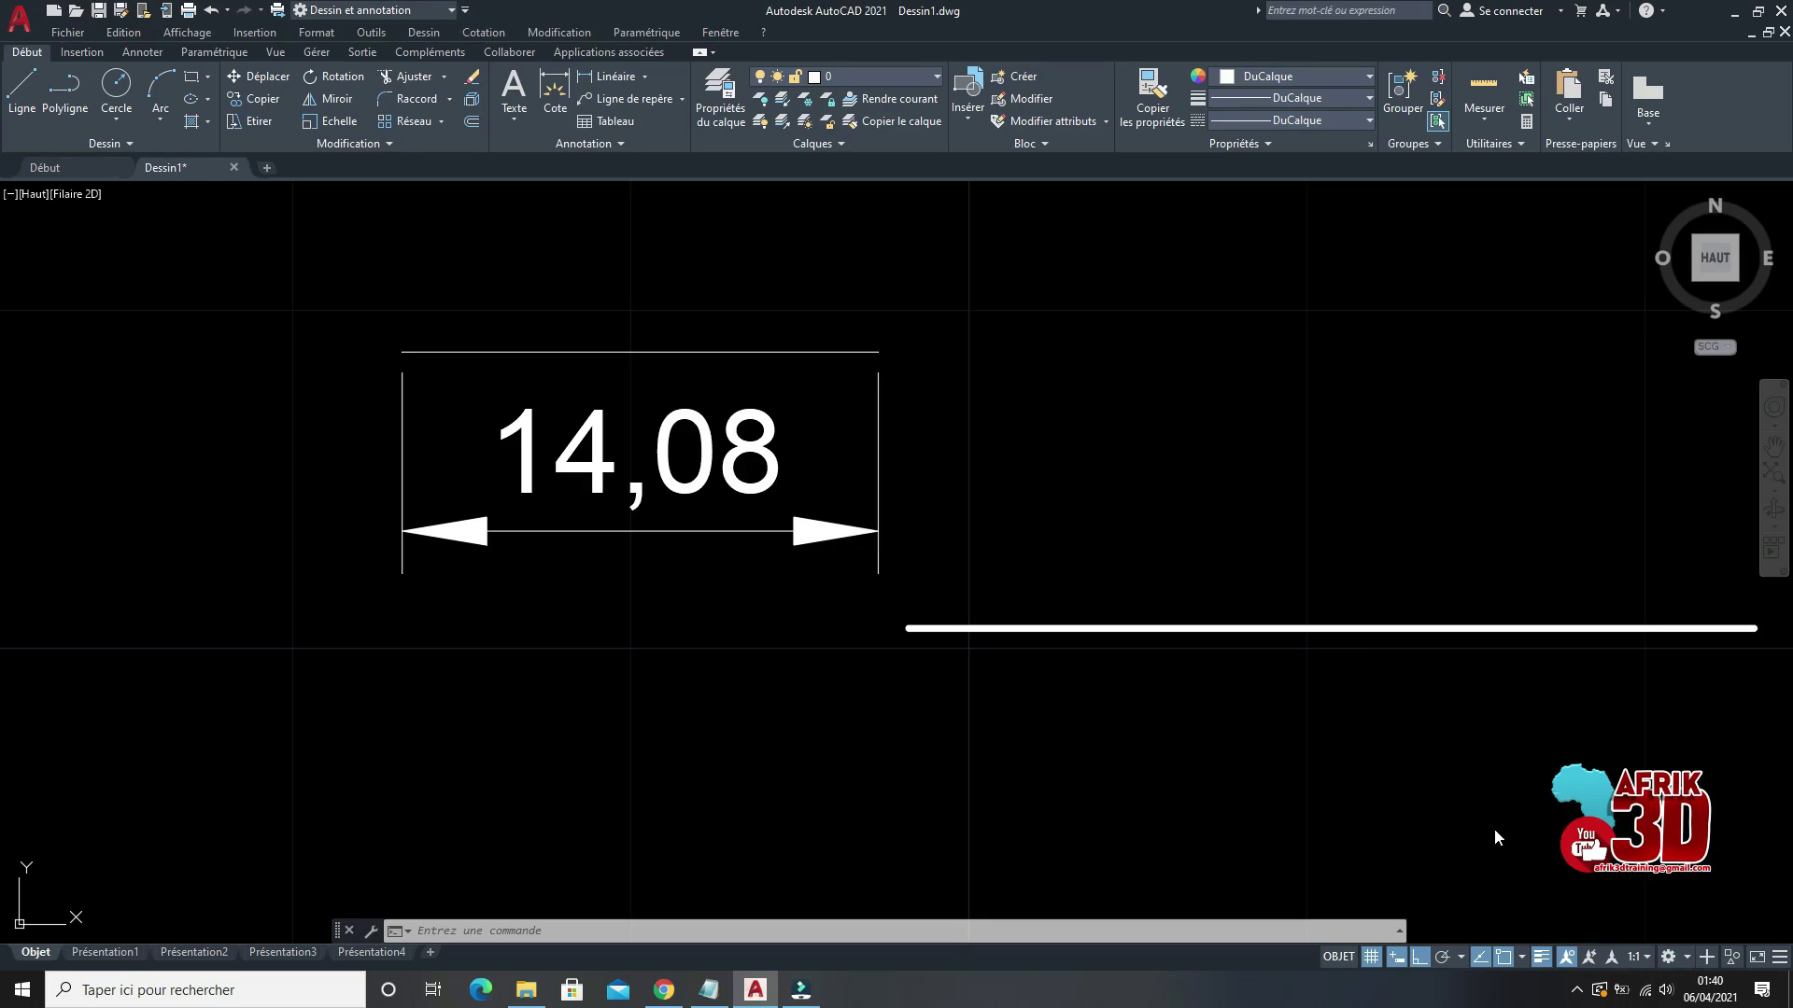
# Step: Add Quick Properties to the status bar and show the long horizontal line's properties
pyautogui.click(1779, 958)
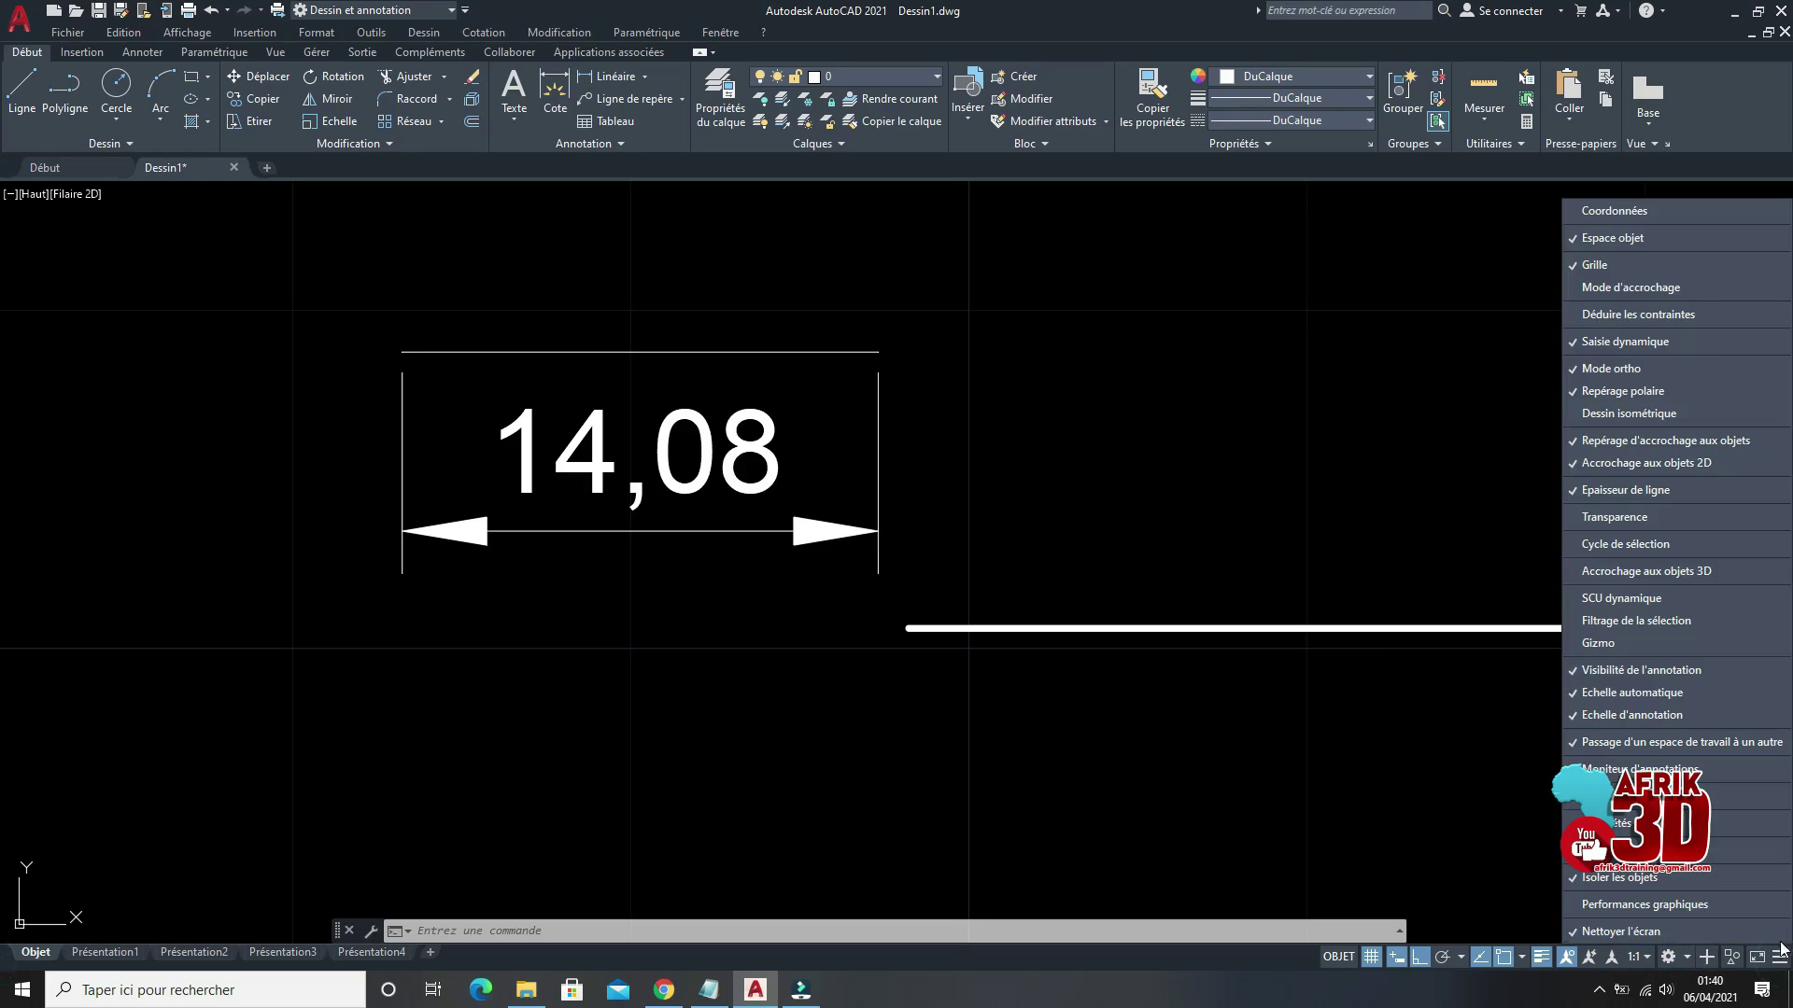
pyautogui.click(1715, 822)
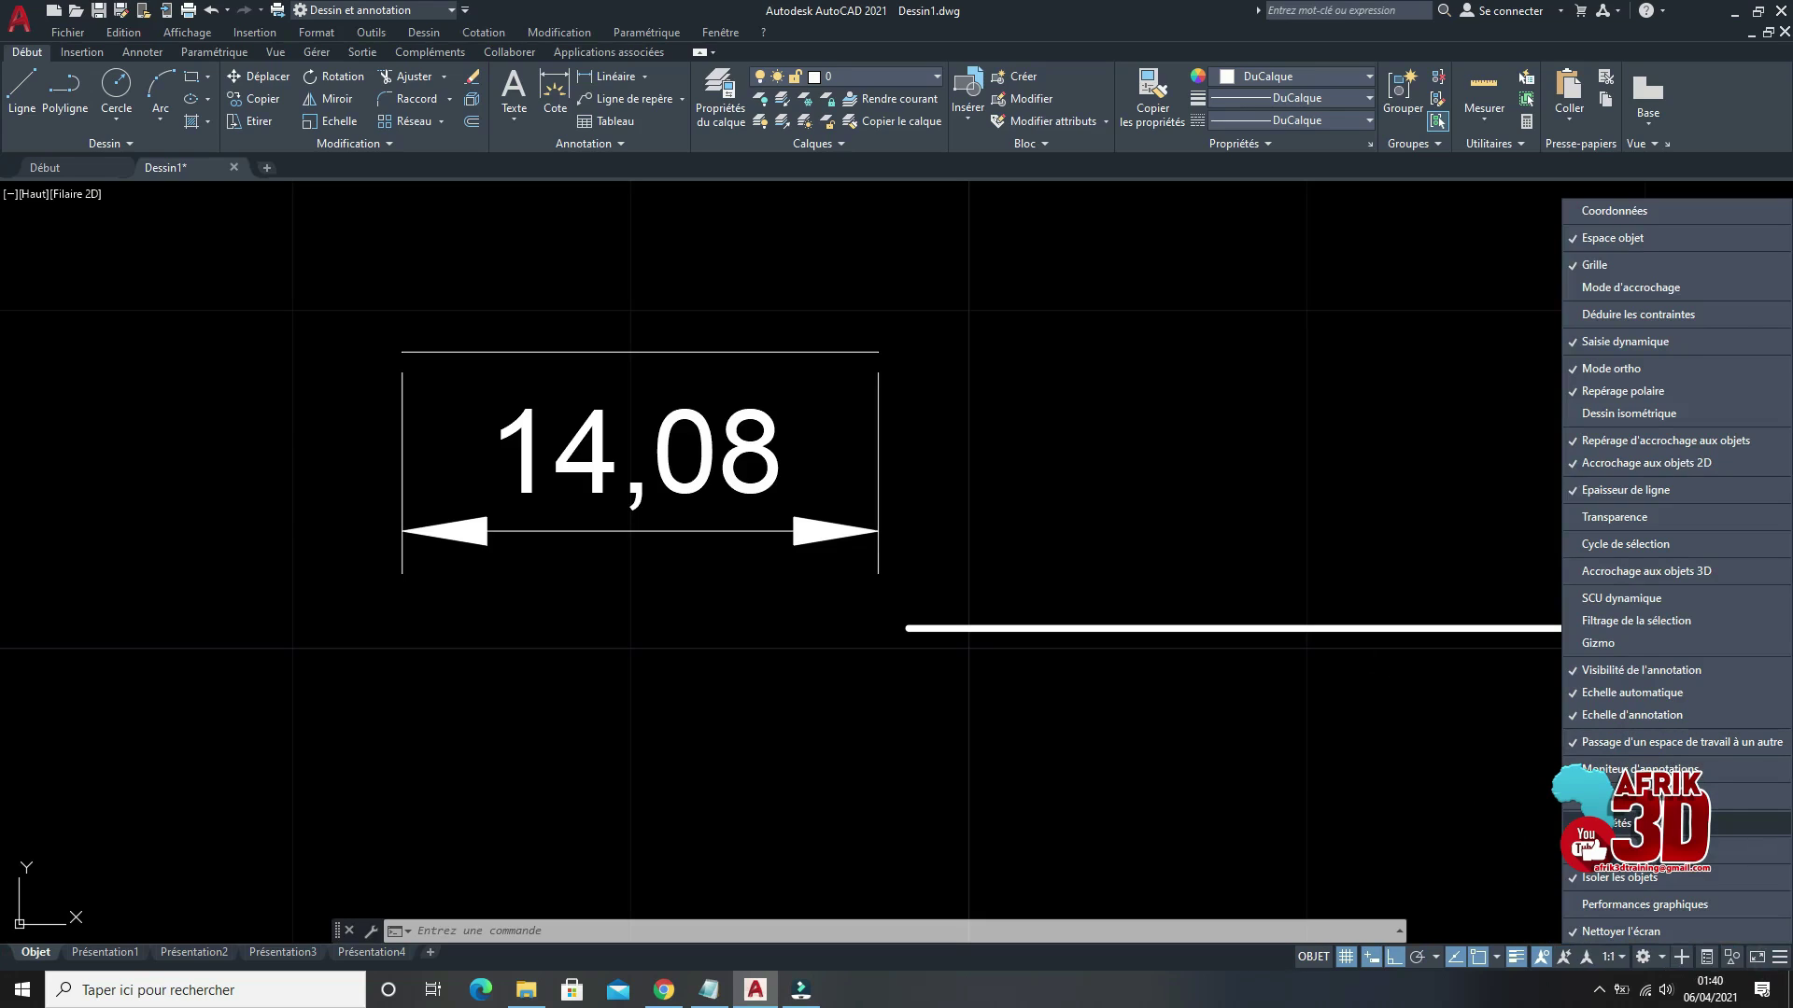
pyautogui.click(1313, 785)
pyautogui.click(1213, 719)
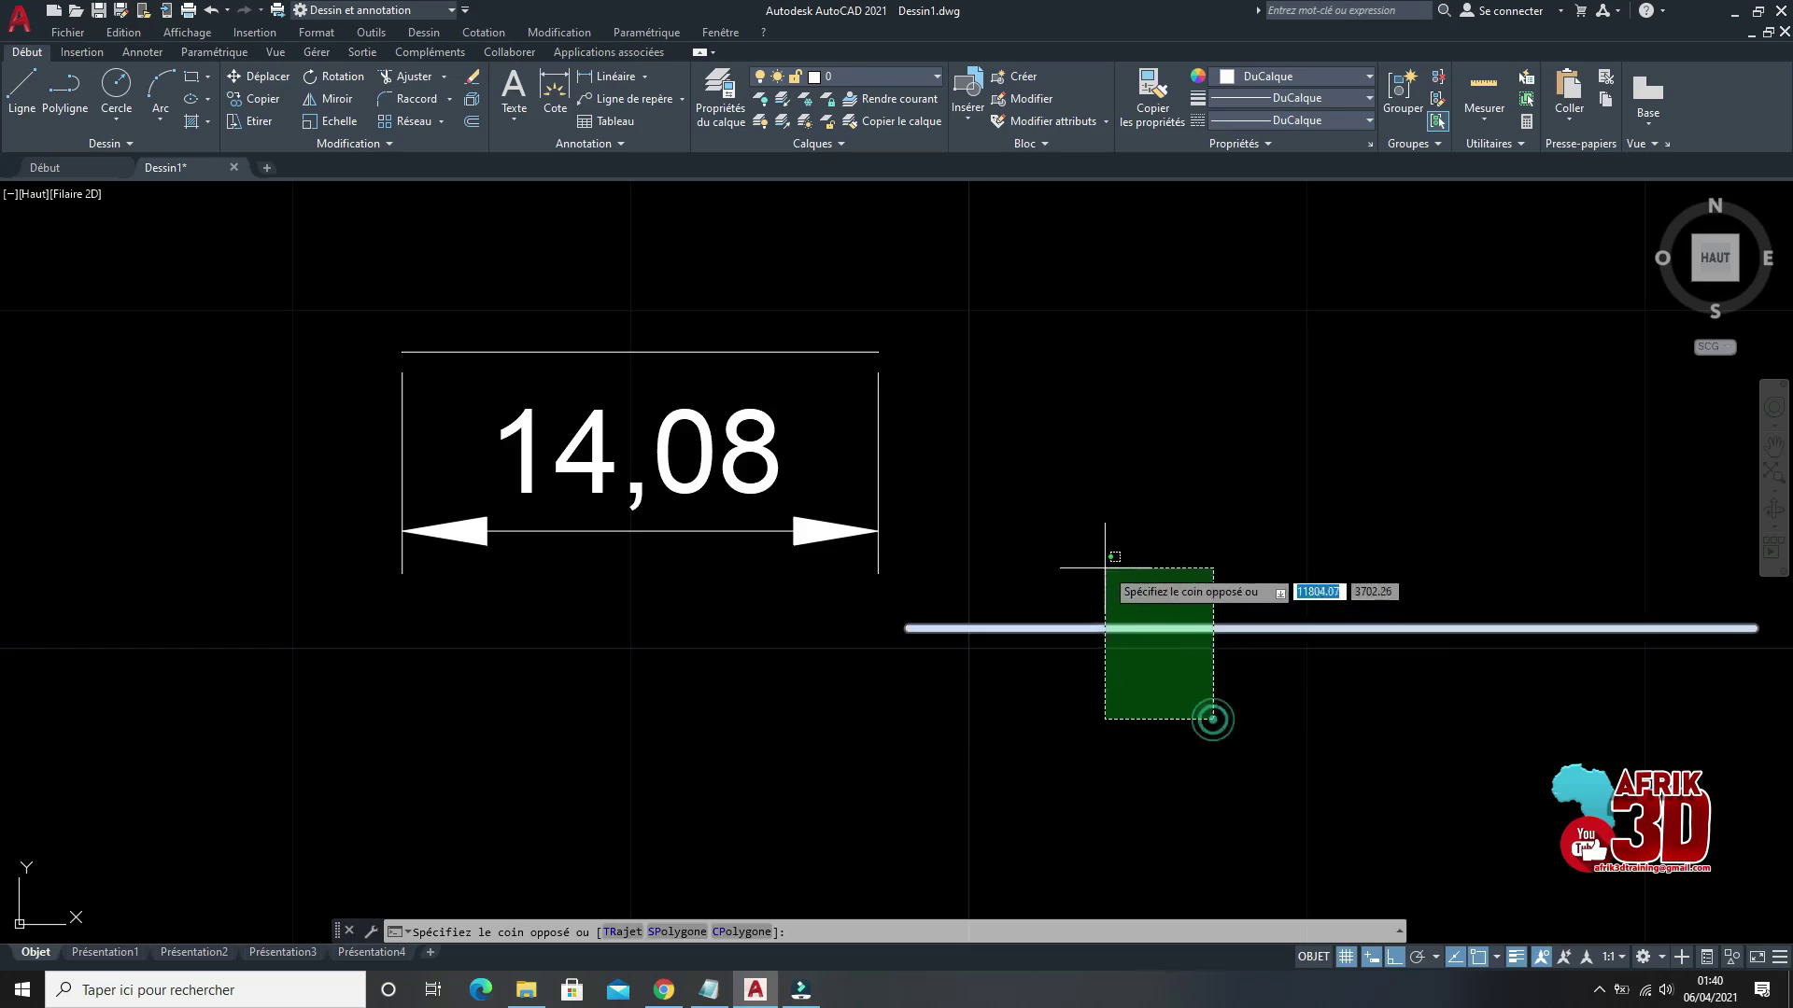
pyautogui.click(1105, 566)
pyautogui.click(1706, 959)
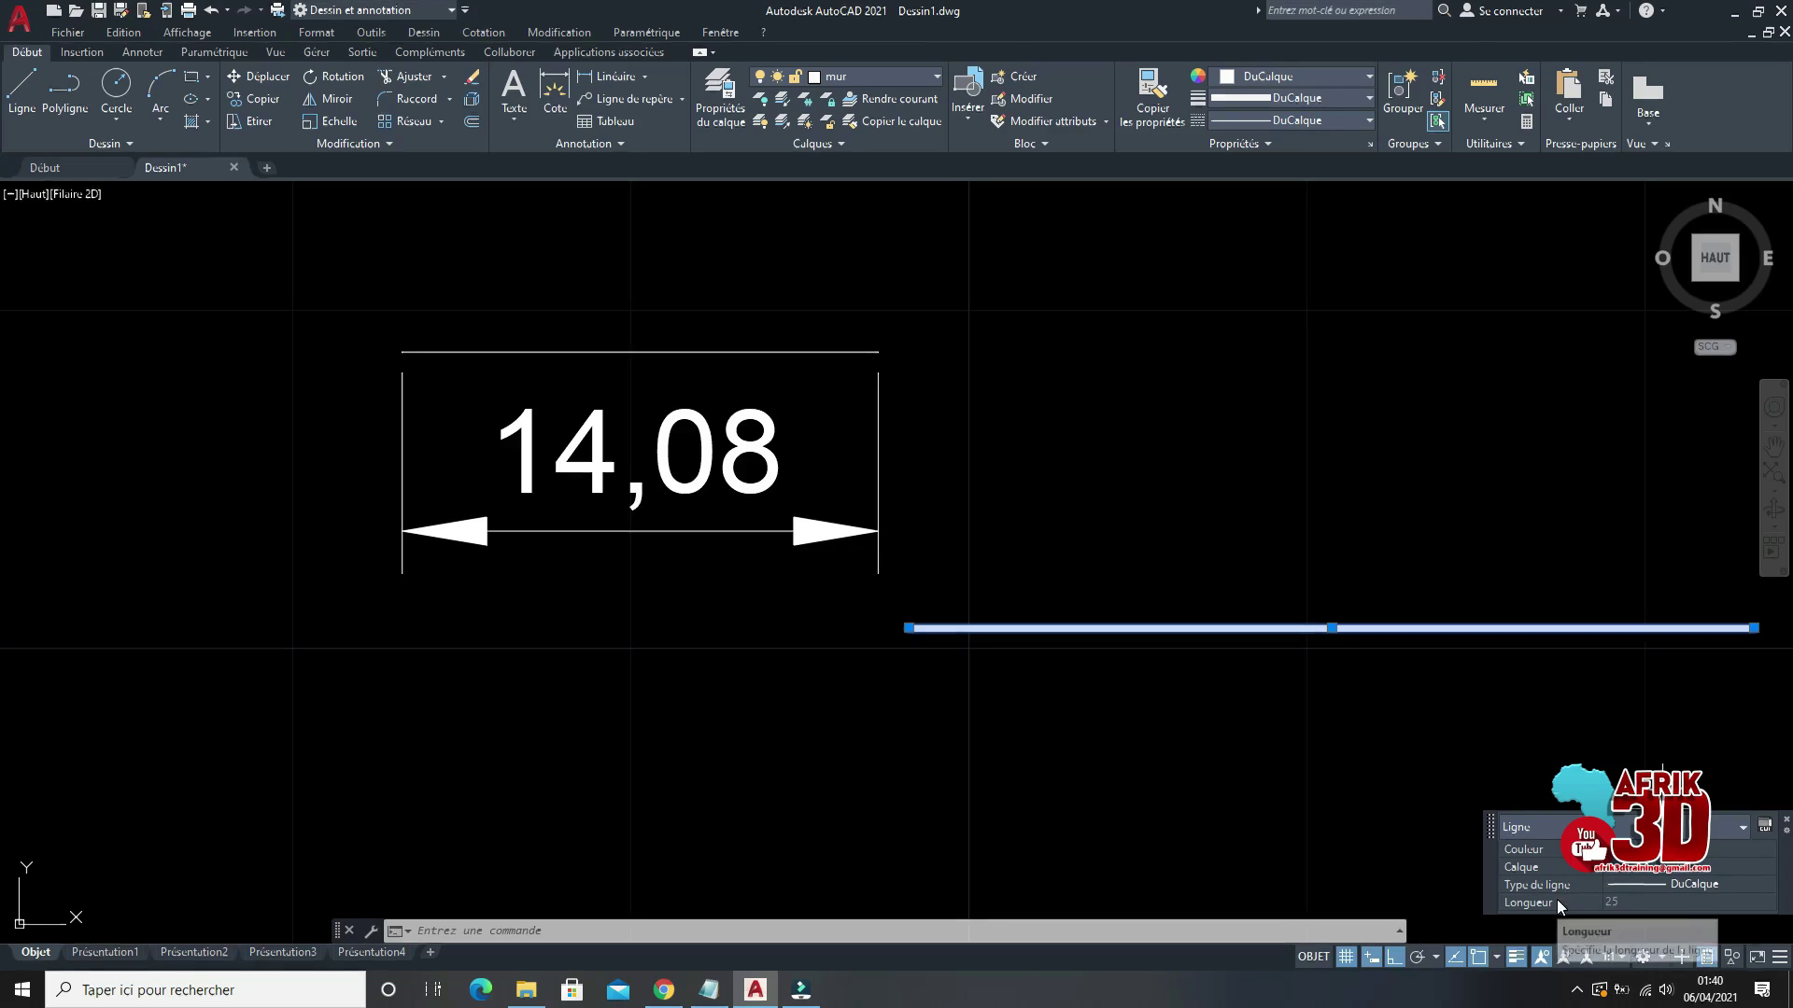
# Step: Select the line above the 14,08 dimension and read its length of 14.08 in Quick Properties
pyautogui.click(1786, 825)
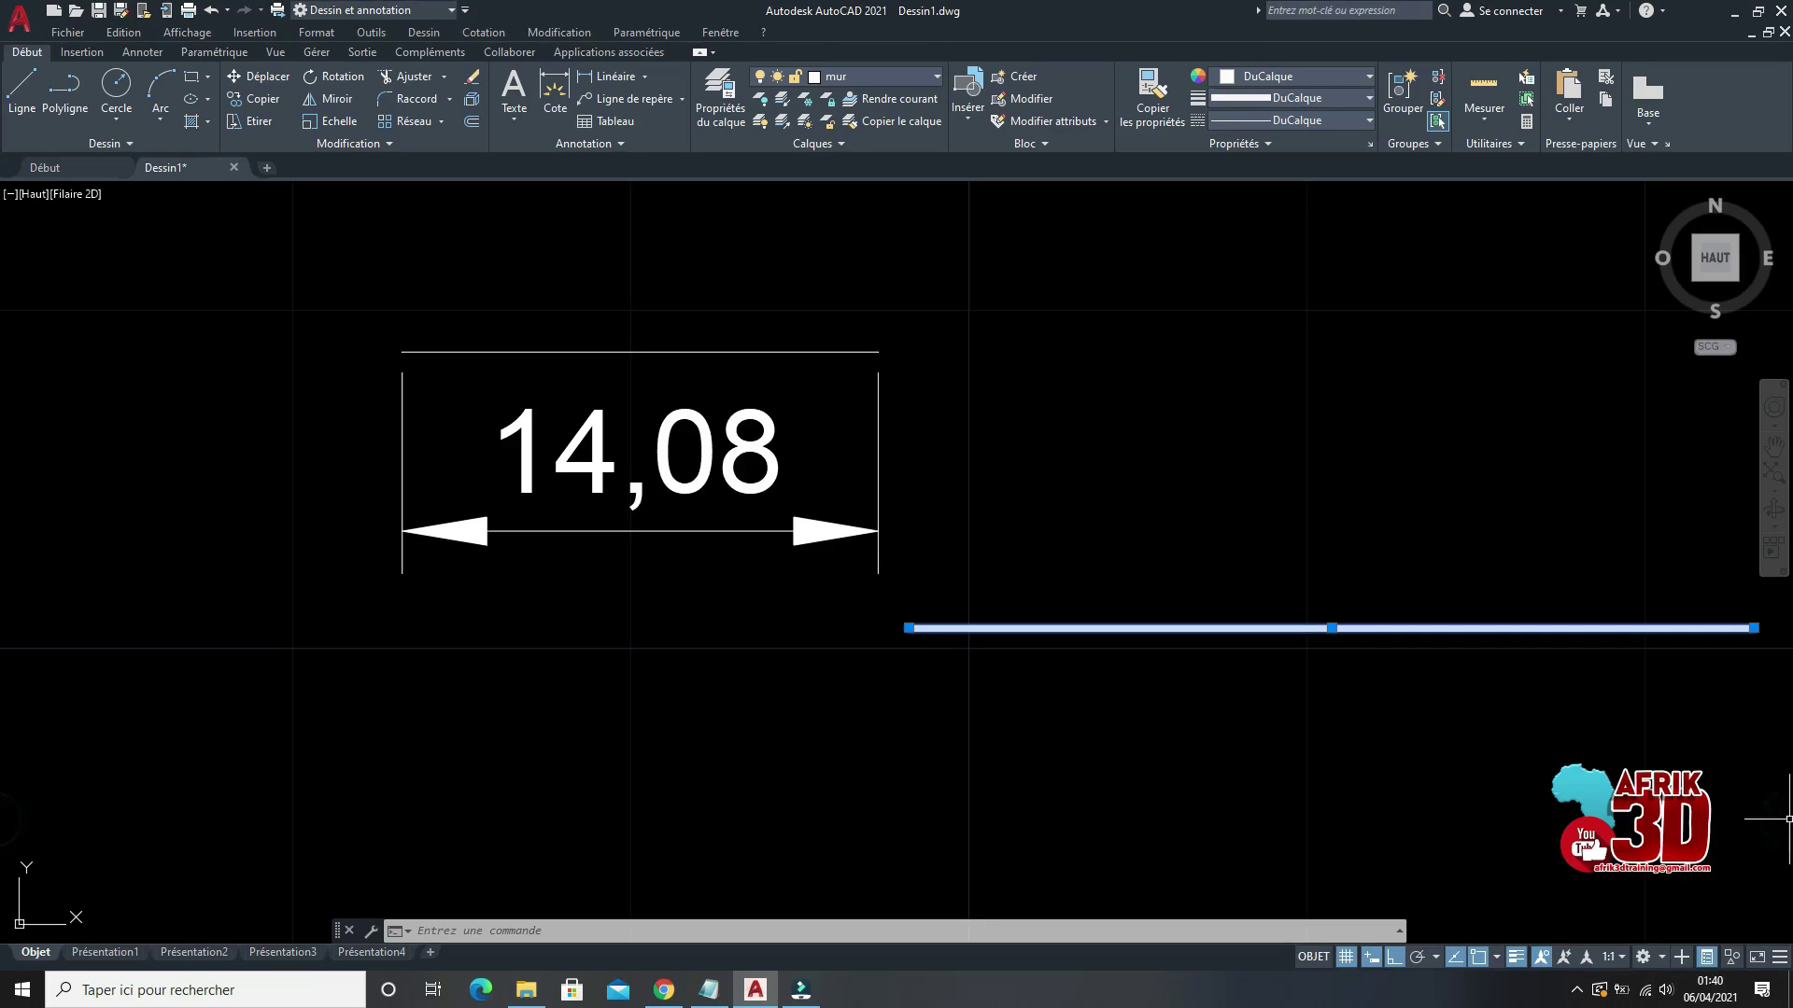
pyautogui.press('Escape')
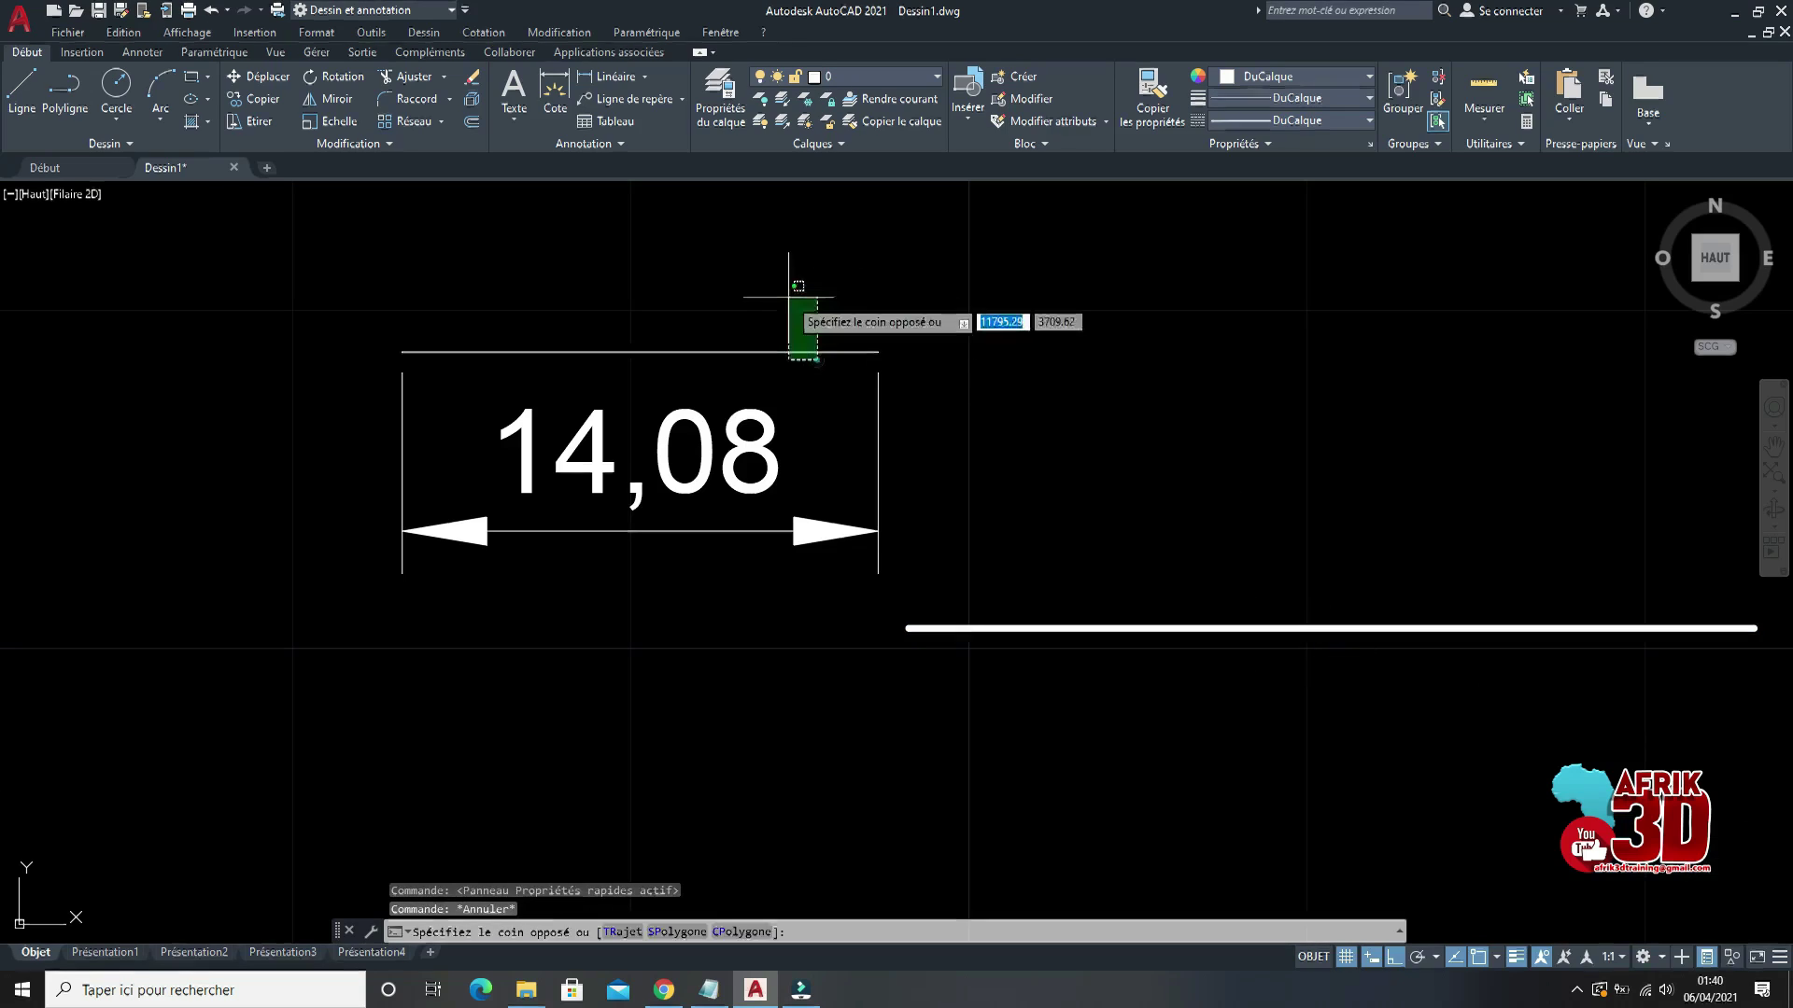
pyautogui.click(805, 351)
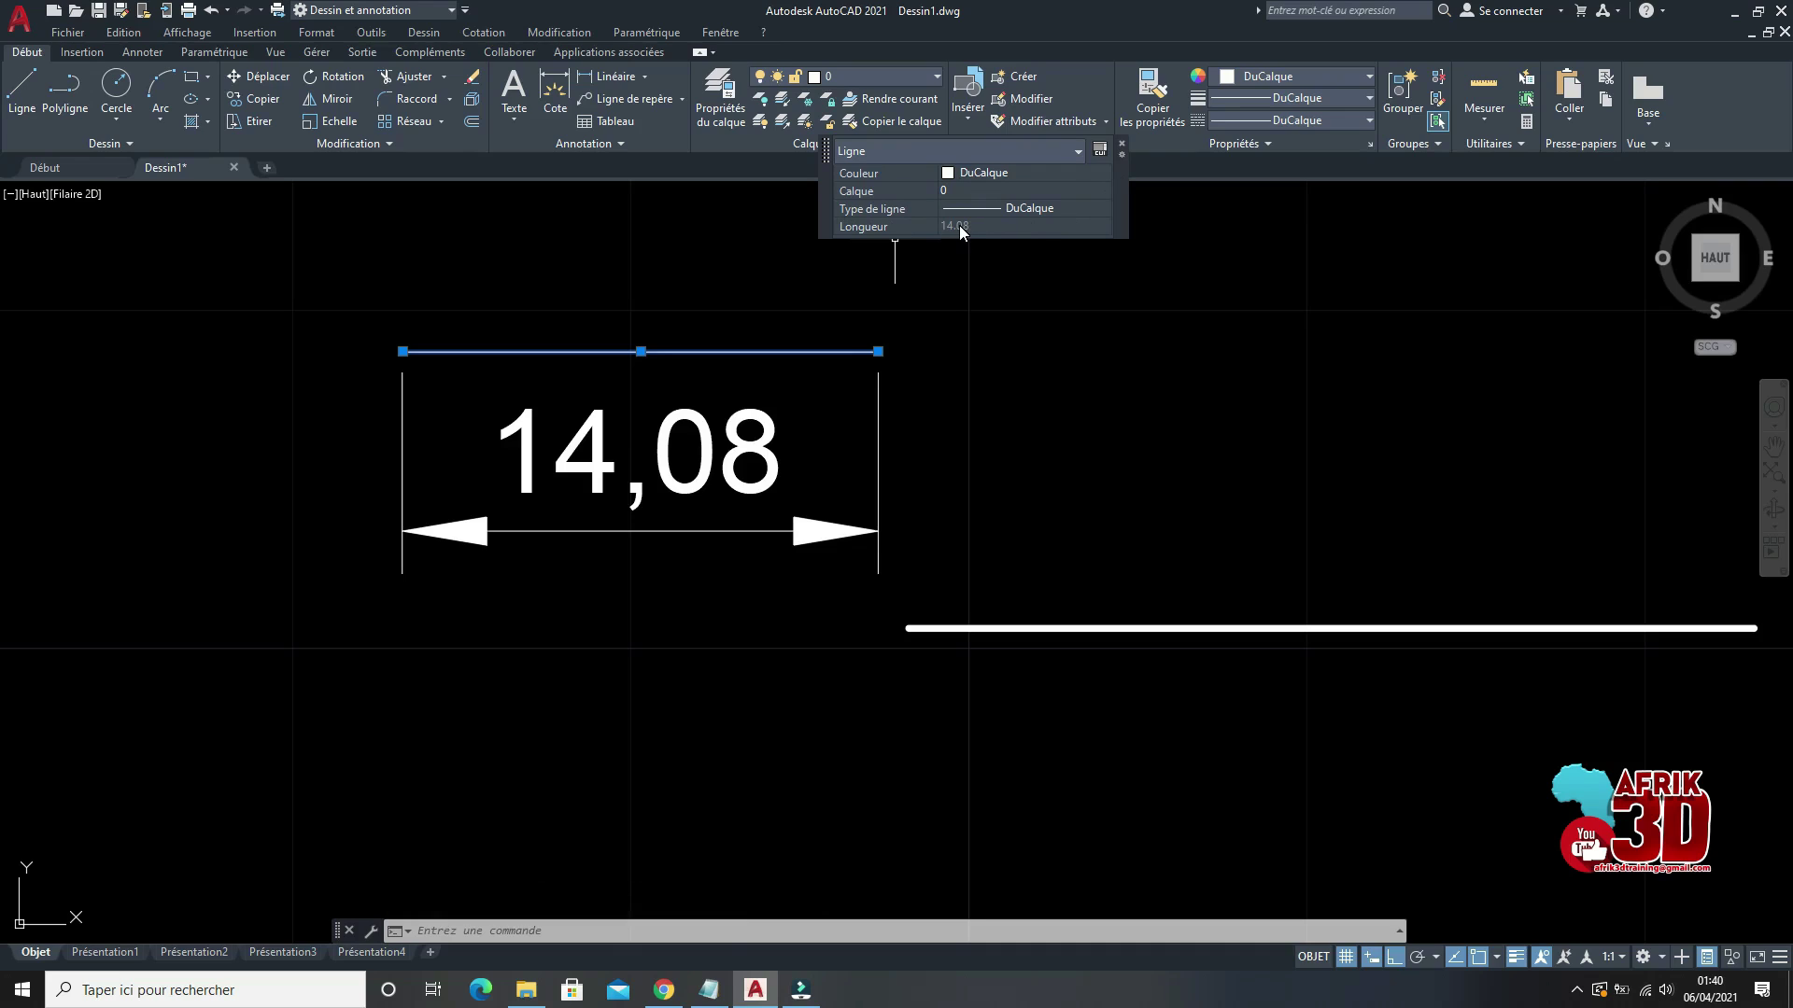
pyautogui.click(1121, 150)
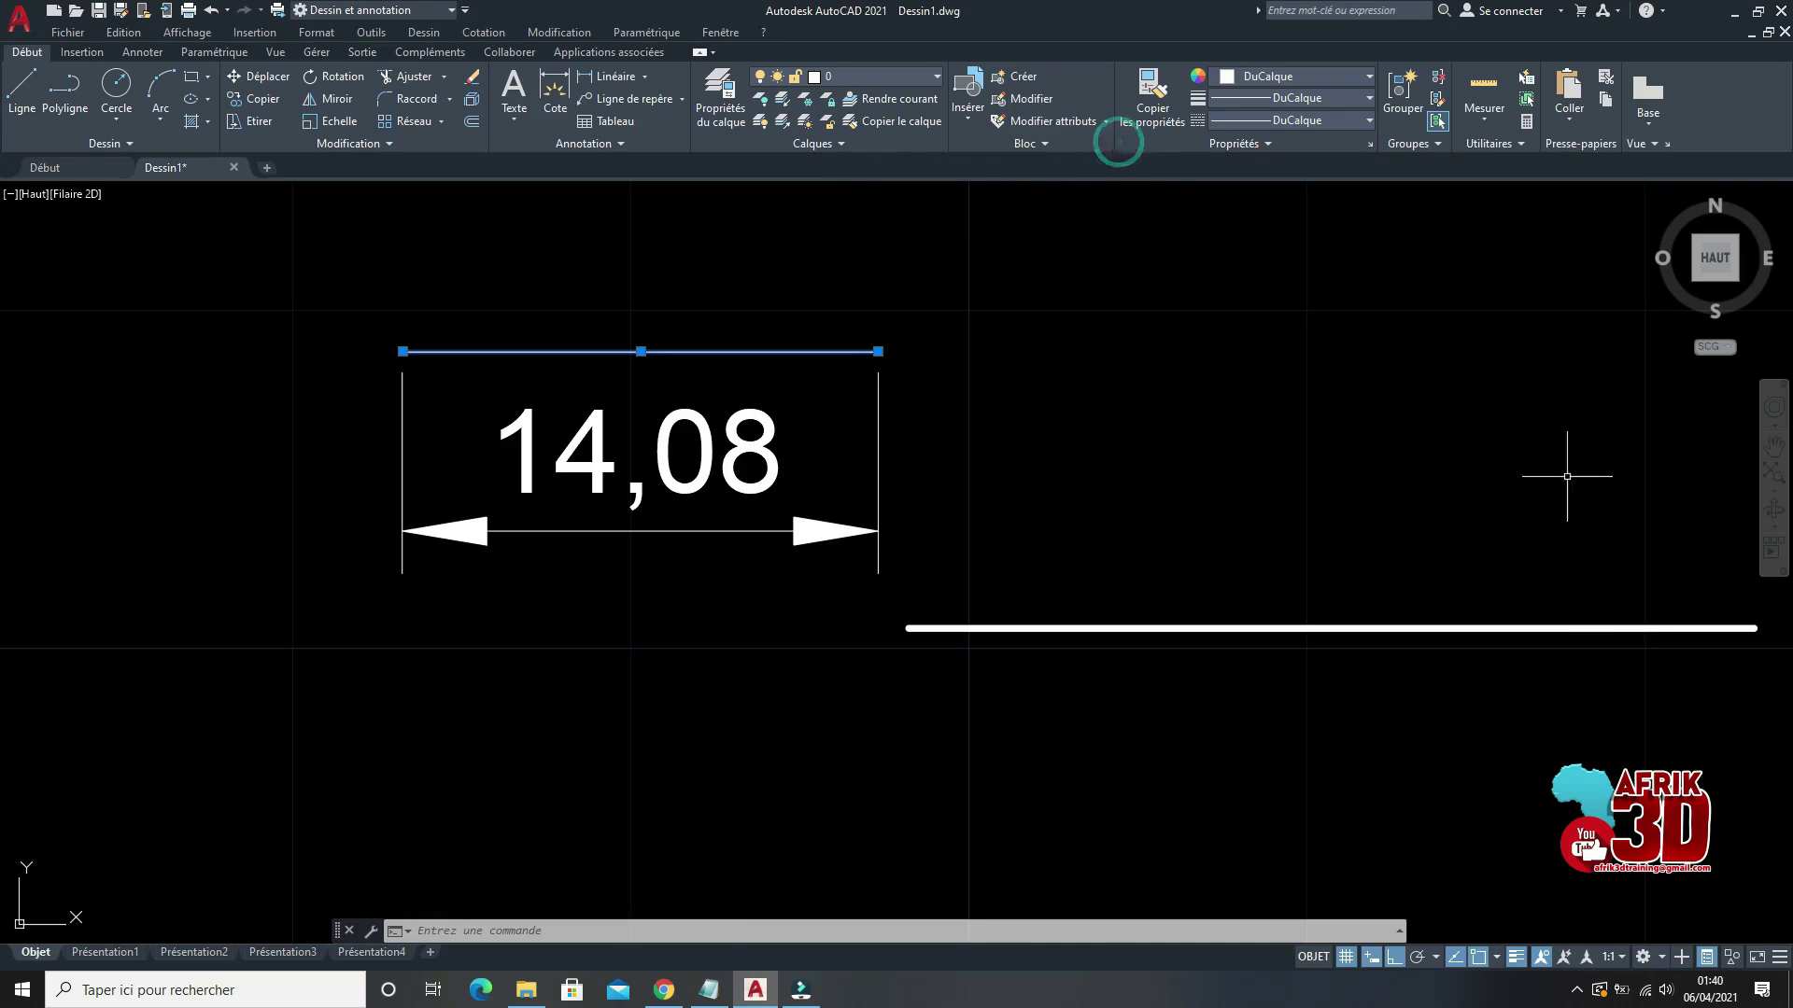
pyautogui.click(1780, 956)
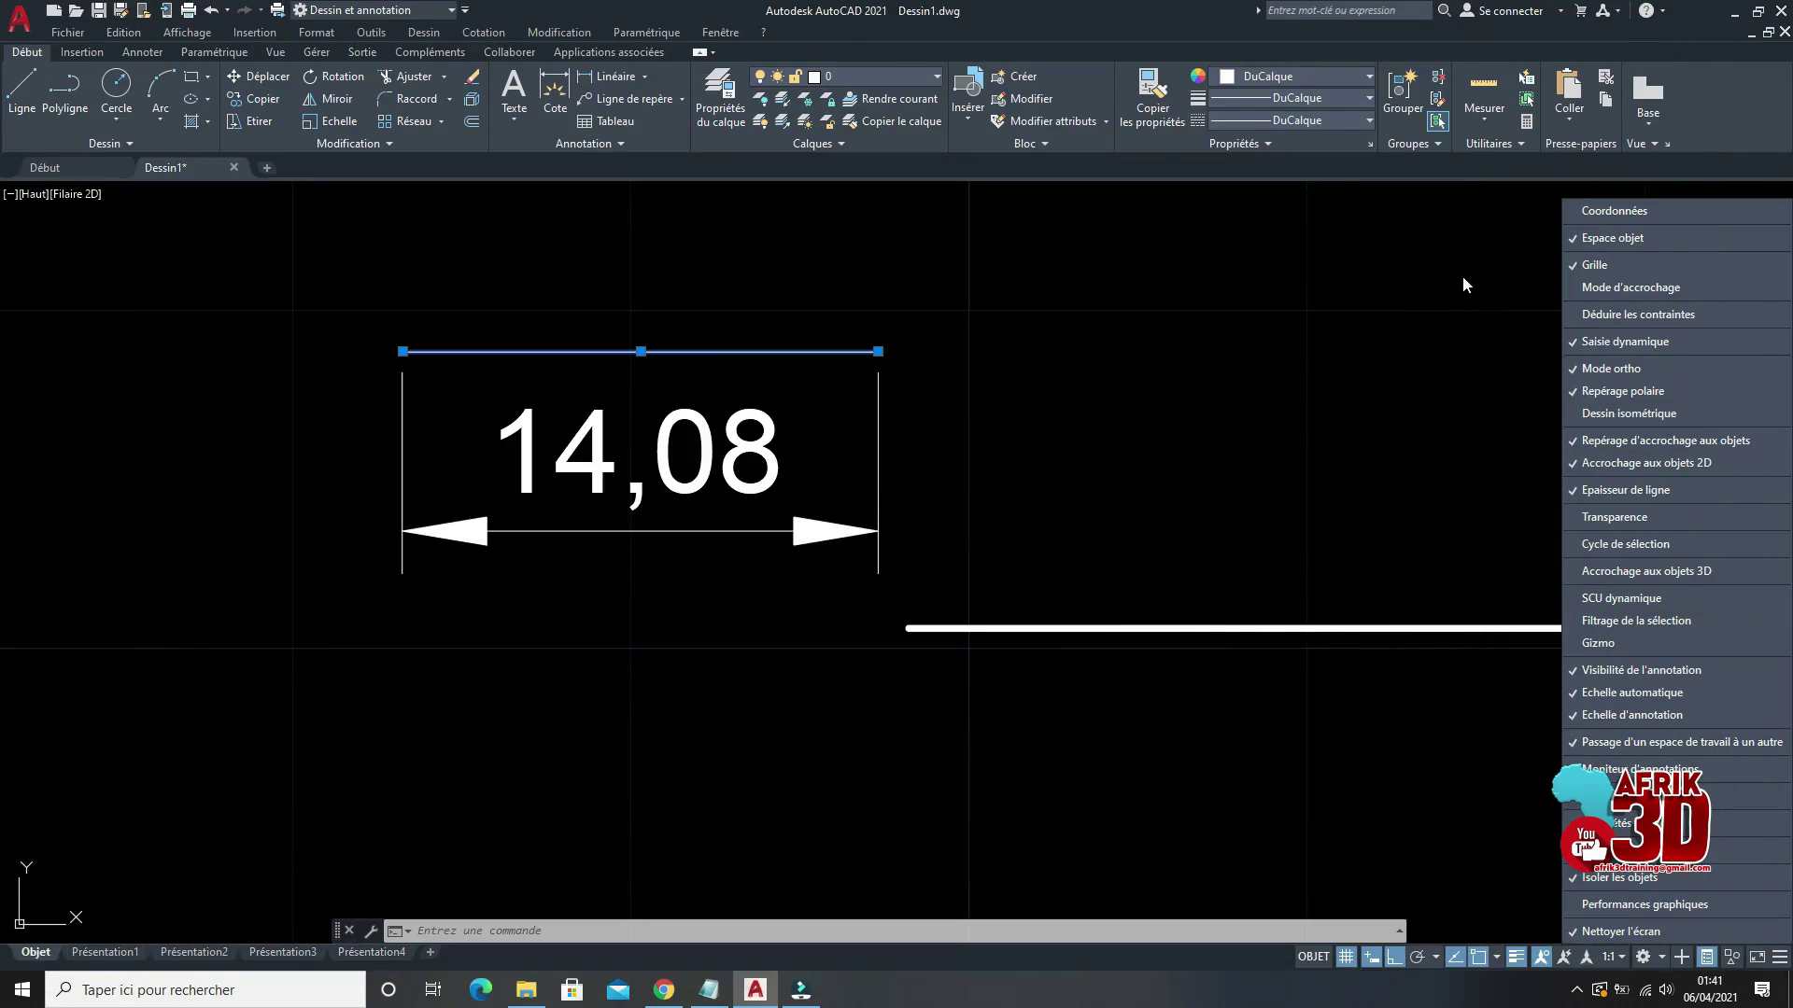
pyautogui.click(1408, 423)
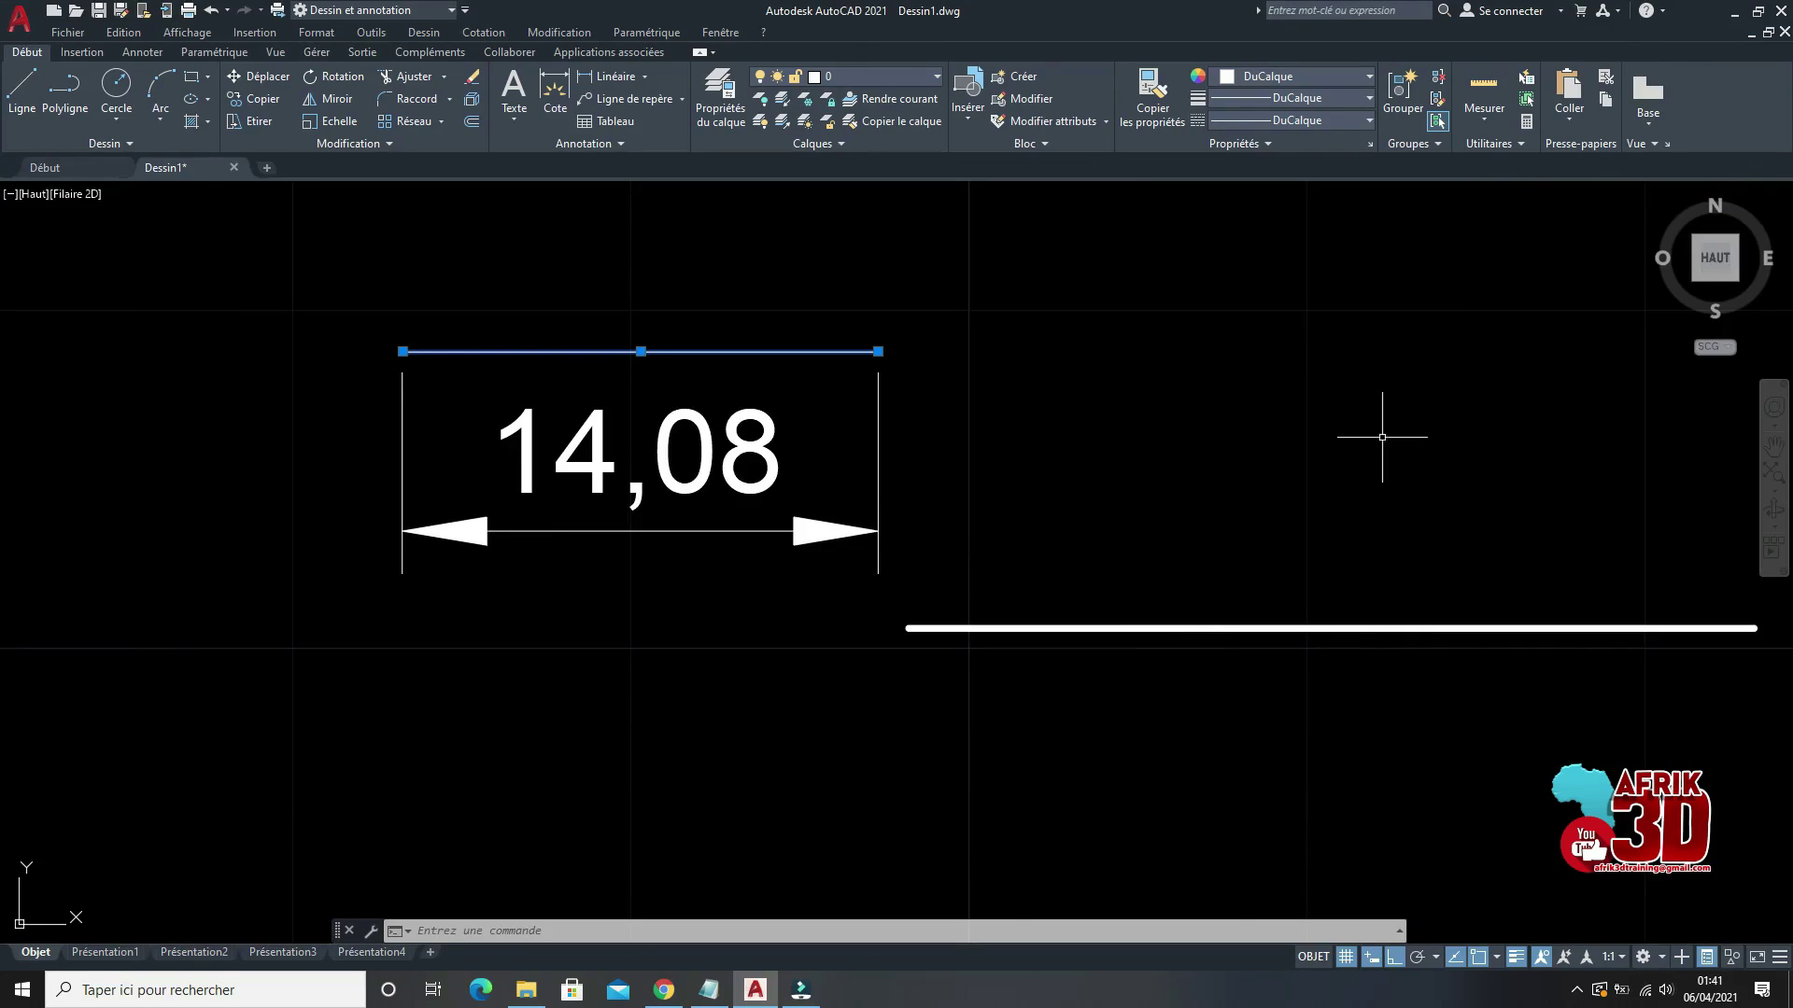
# Step: Zoom around the 14,08 dimension and pick the line above it to inspect it
pyautogui.scroll(-5, 1385, 458)
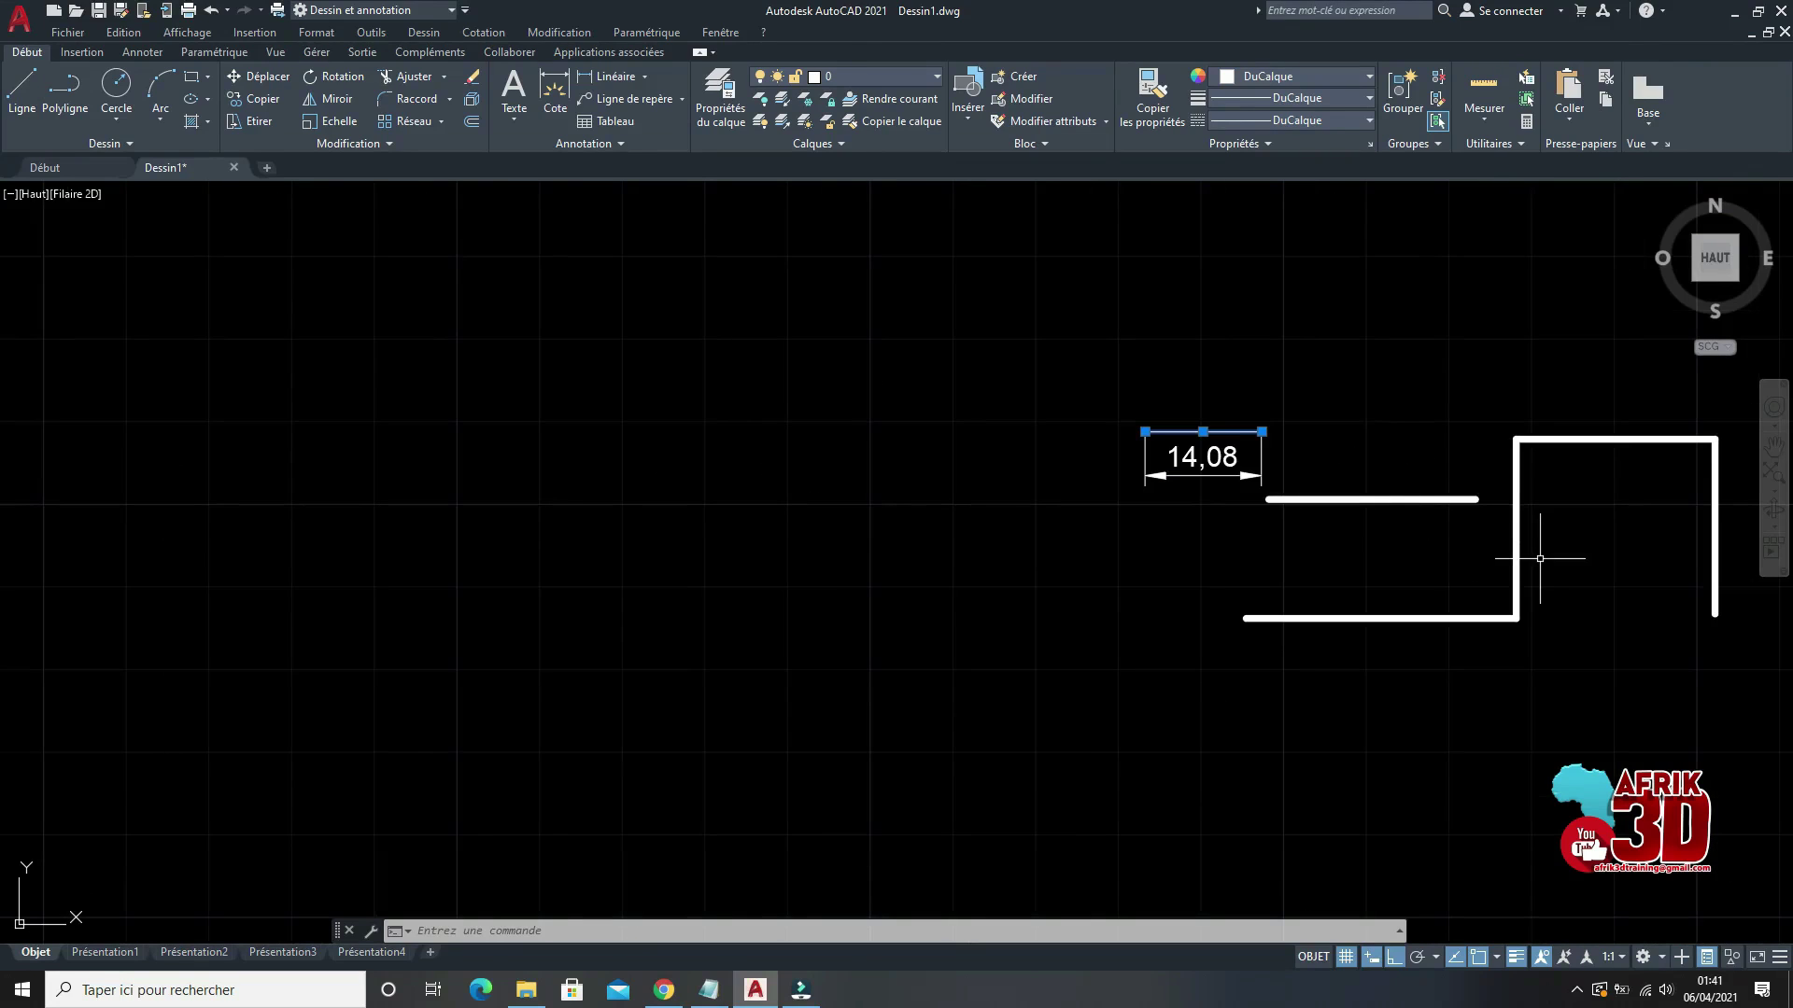
pyautogui.scroll(2, 1254, 433)
pyautogui.click(1255, 436)
pyautogui.press('Escape')
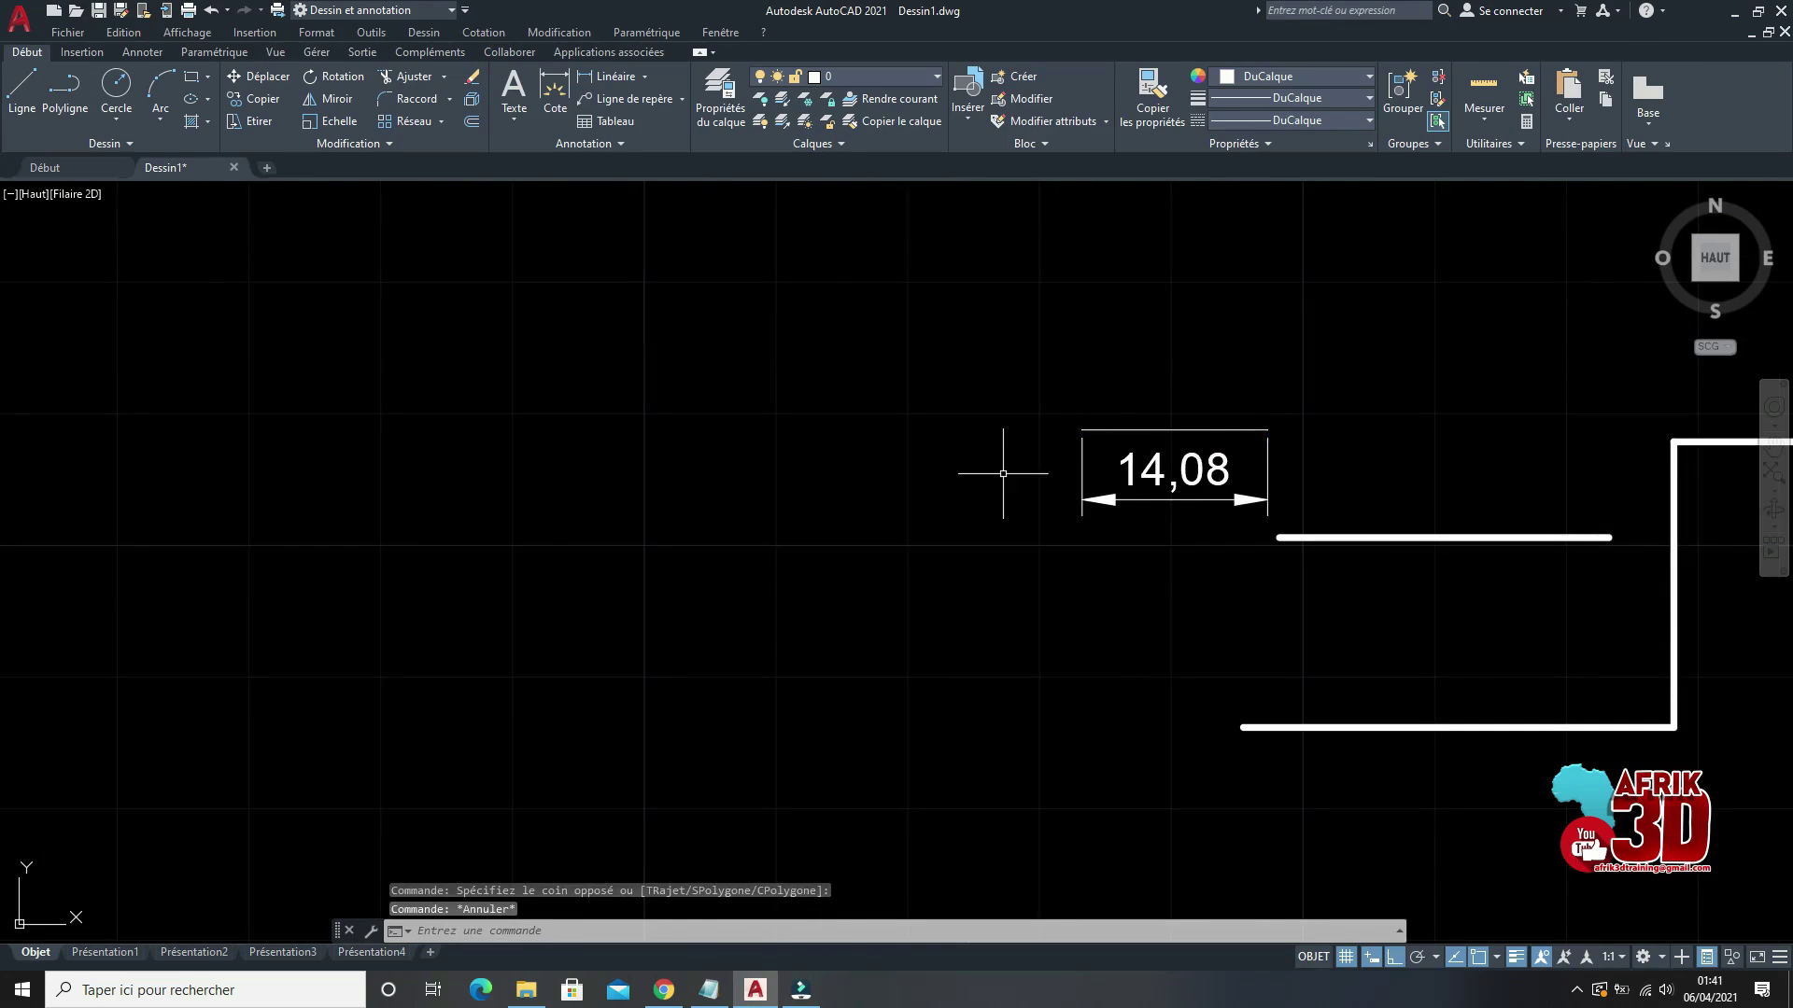
pyautogui.scroll(2, 1012, 481)
pyautogui.scroll(-2, 1221, 458)
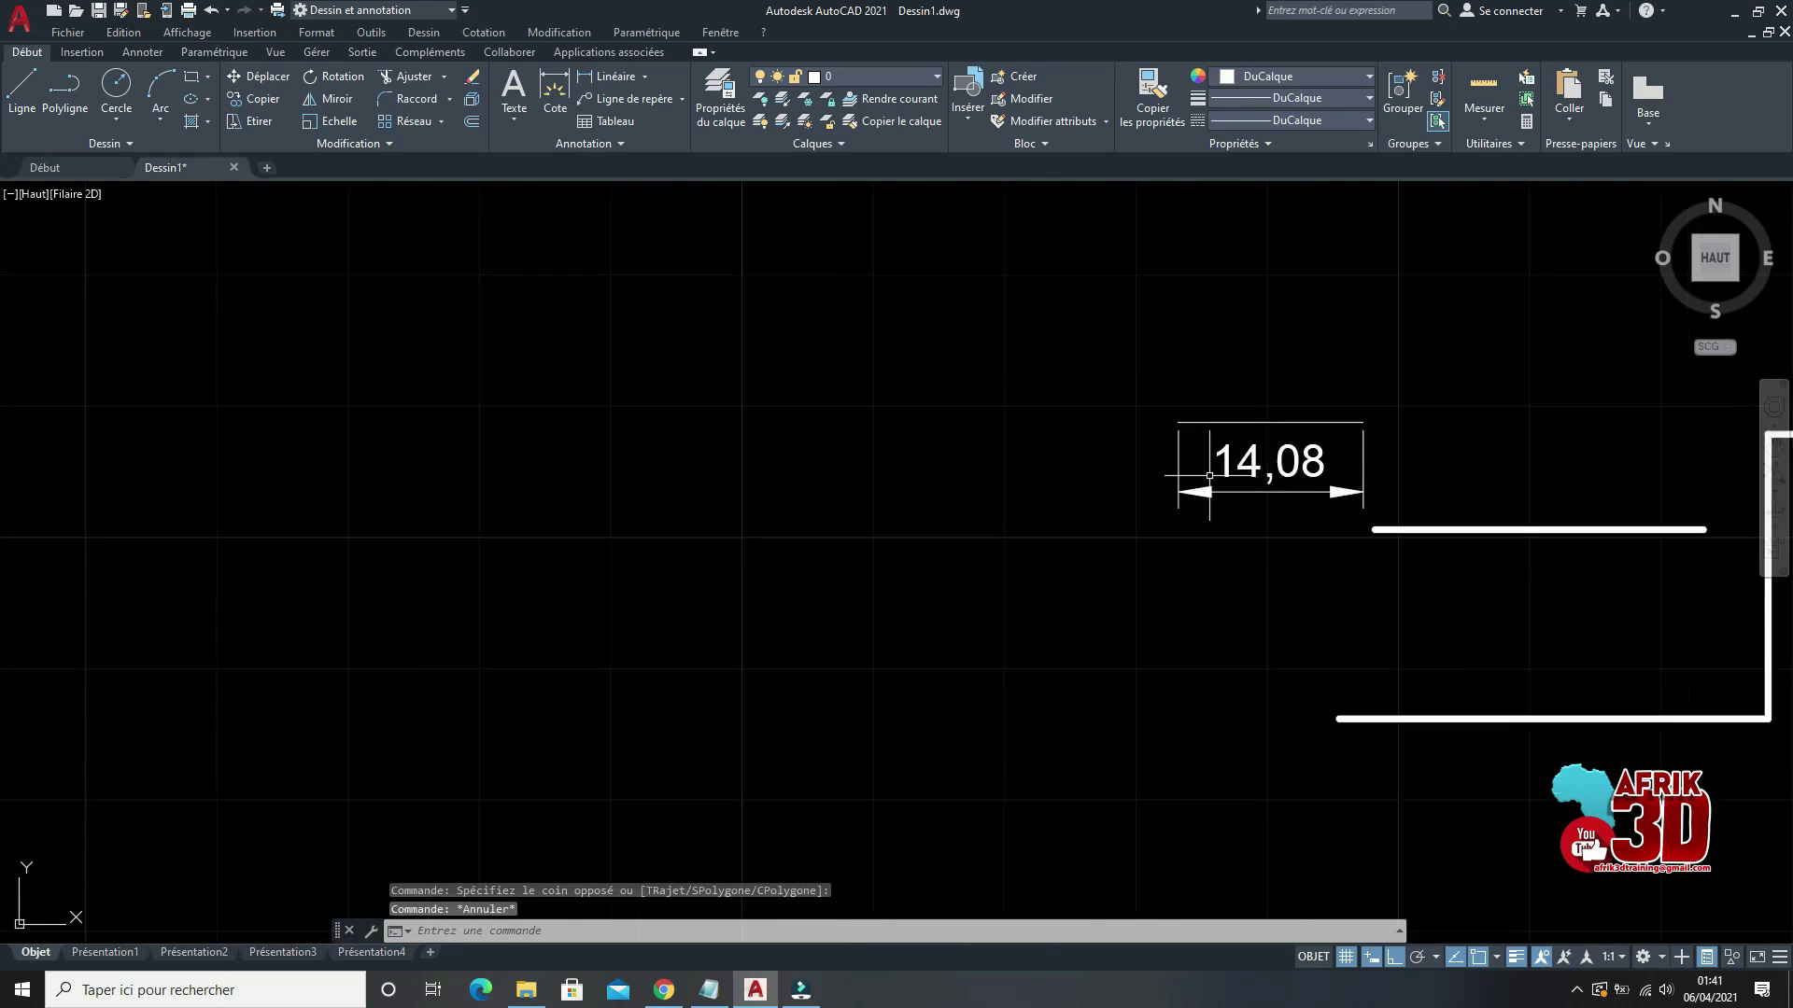
pyautogui.scroll(2, 1251, 526)
pyautogui.scroll(-1, 1233, 541)
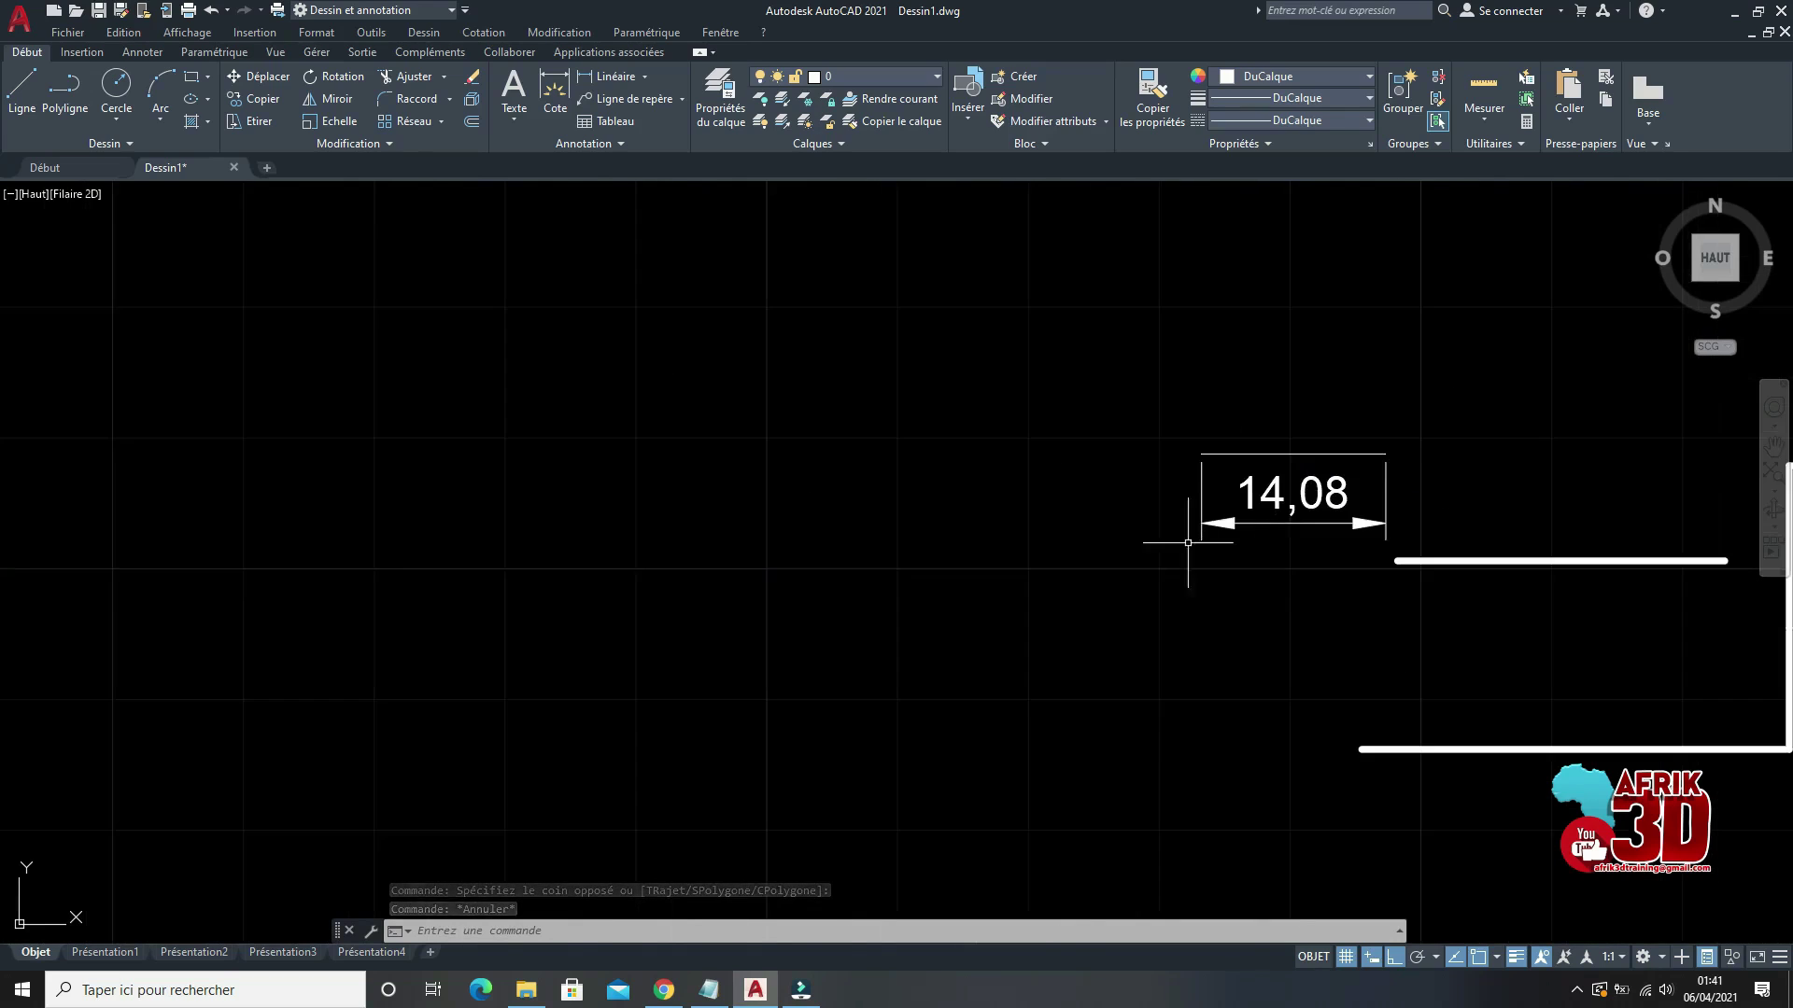
pyautogui.scroll(1, 1093, 534)
pyautogui.scroll(-2, 1358, 546)
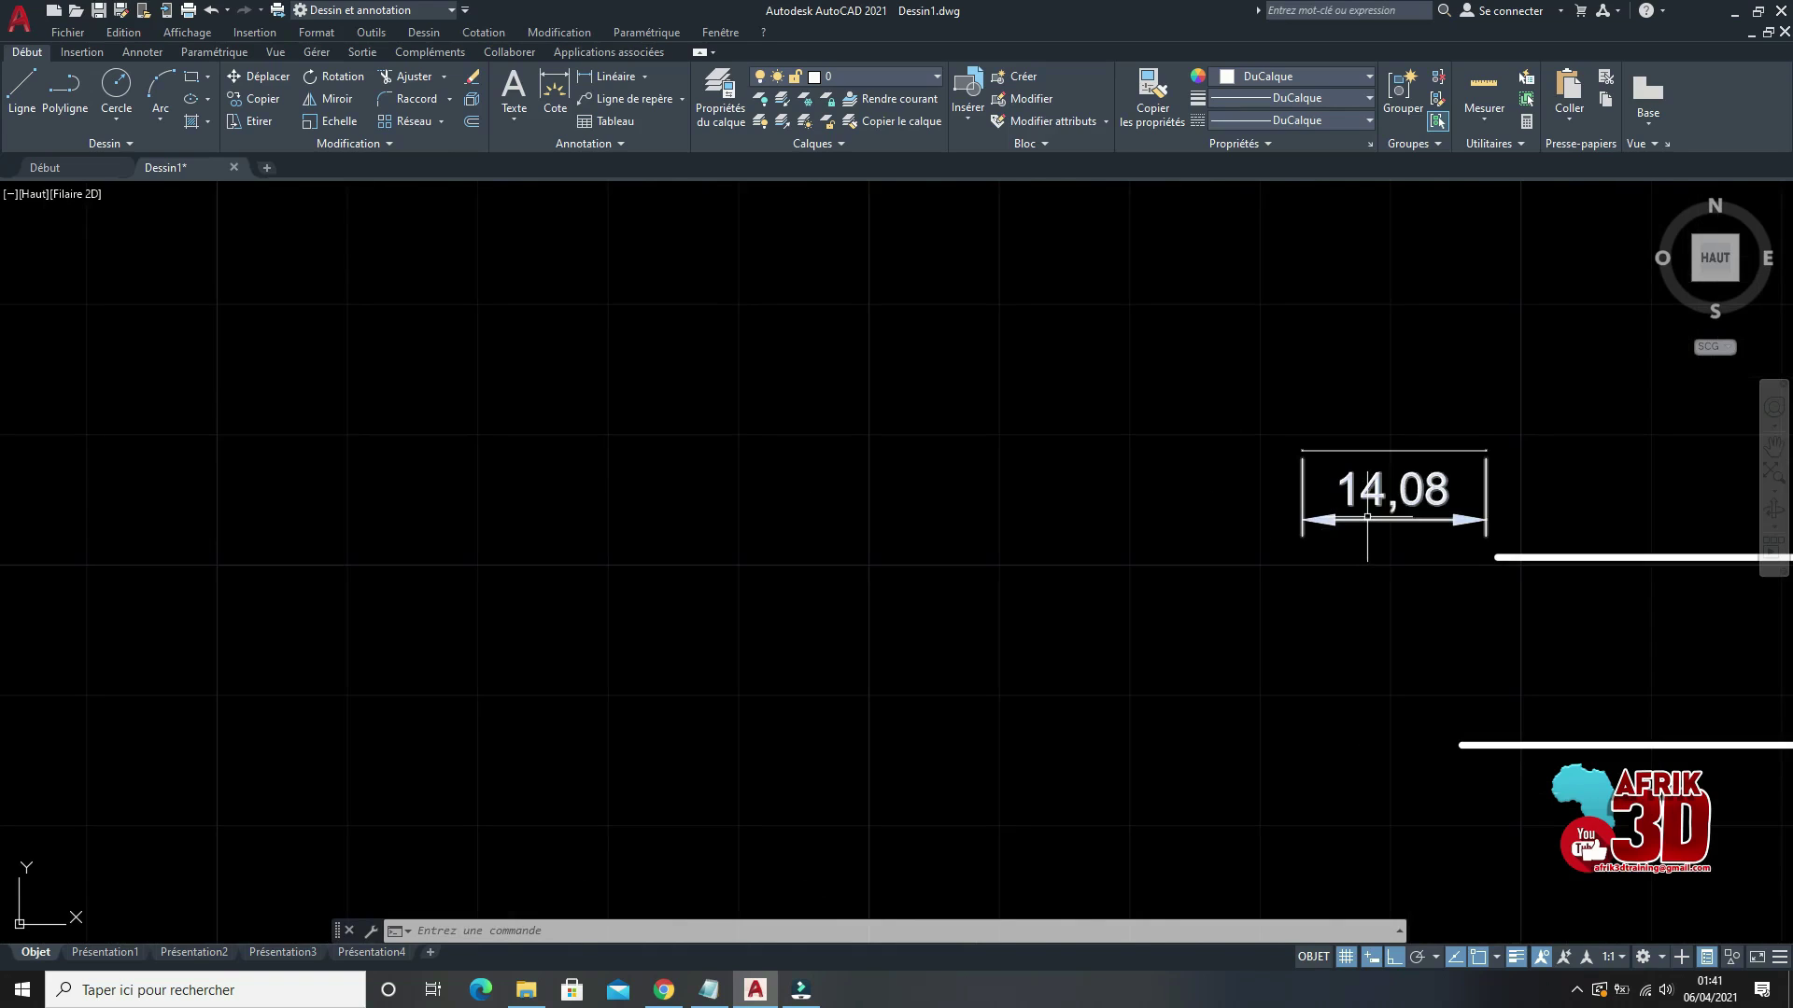
pyautogui.scroll(-3, 1104, 451)
pyautogui.scroll(1, 1109, 450)
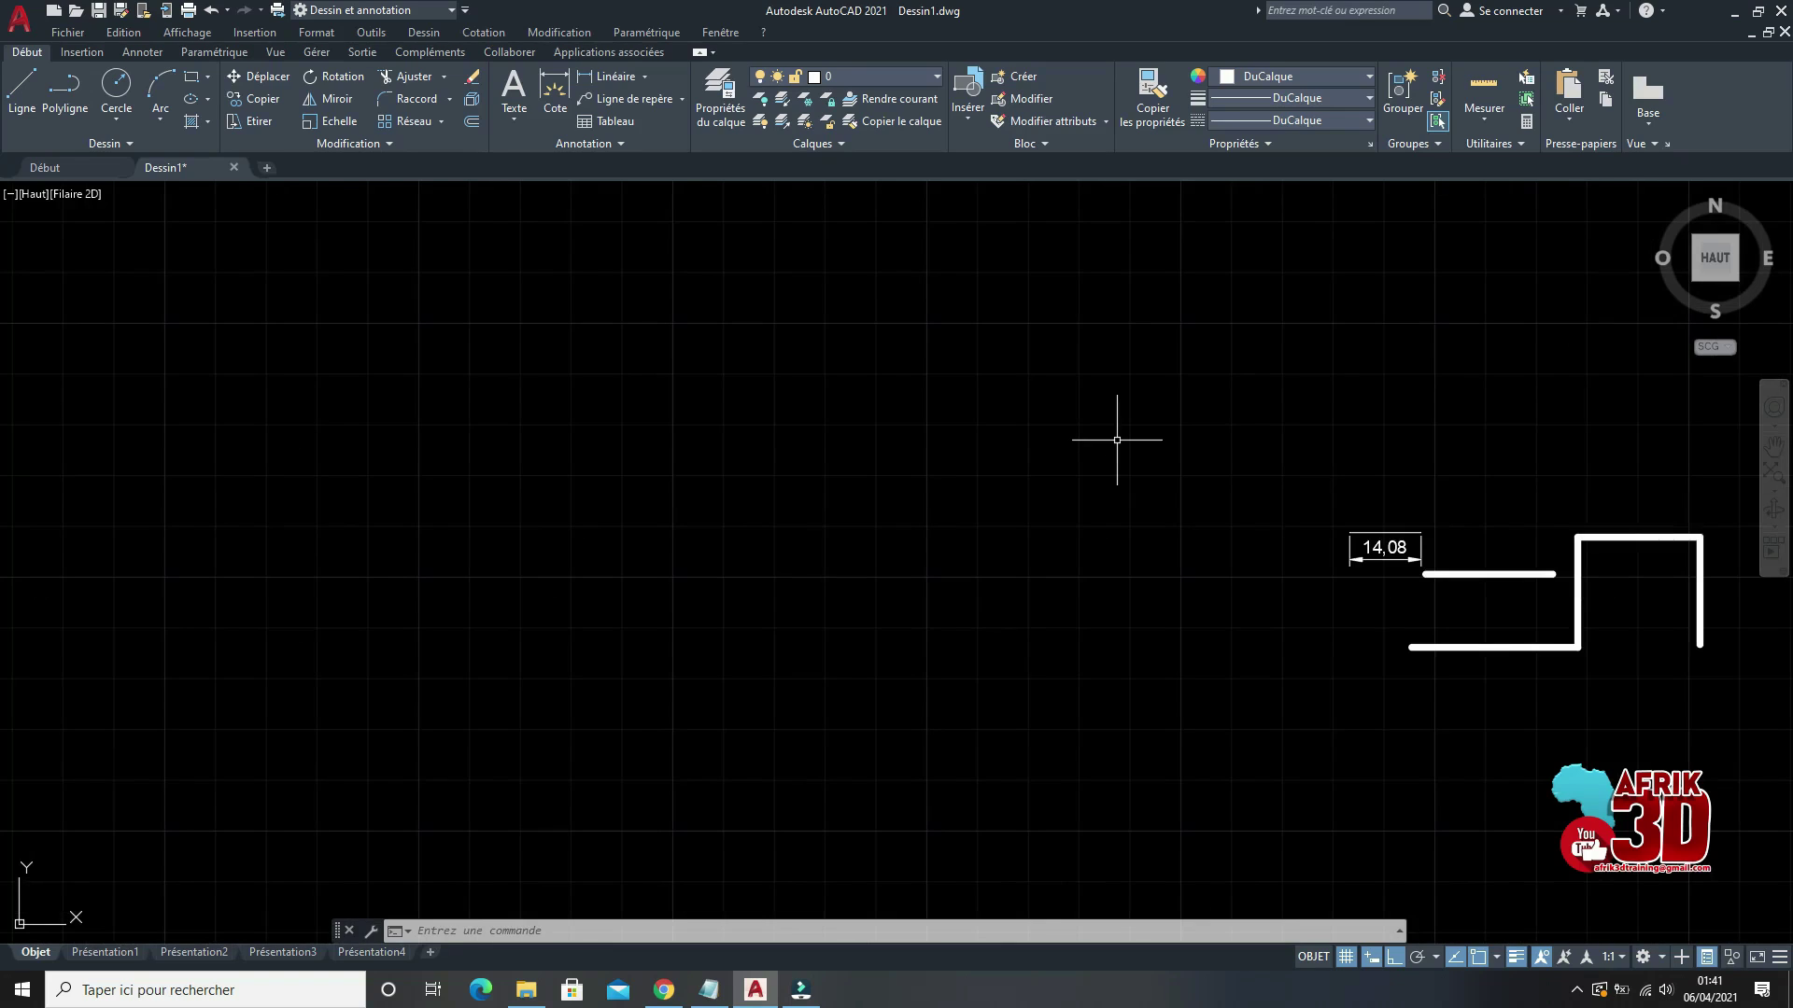
pyautogui.scroll(3, 1270, 486)
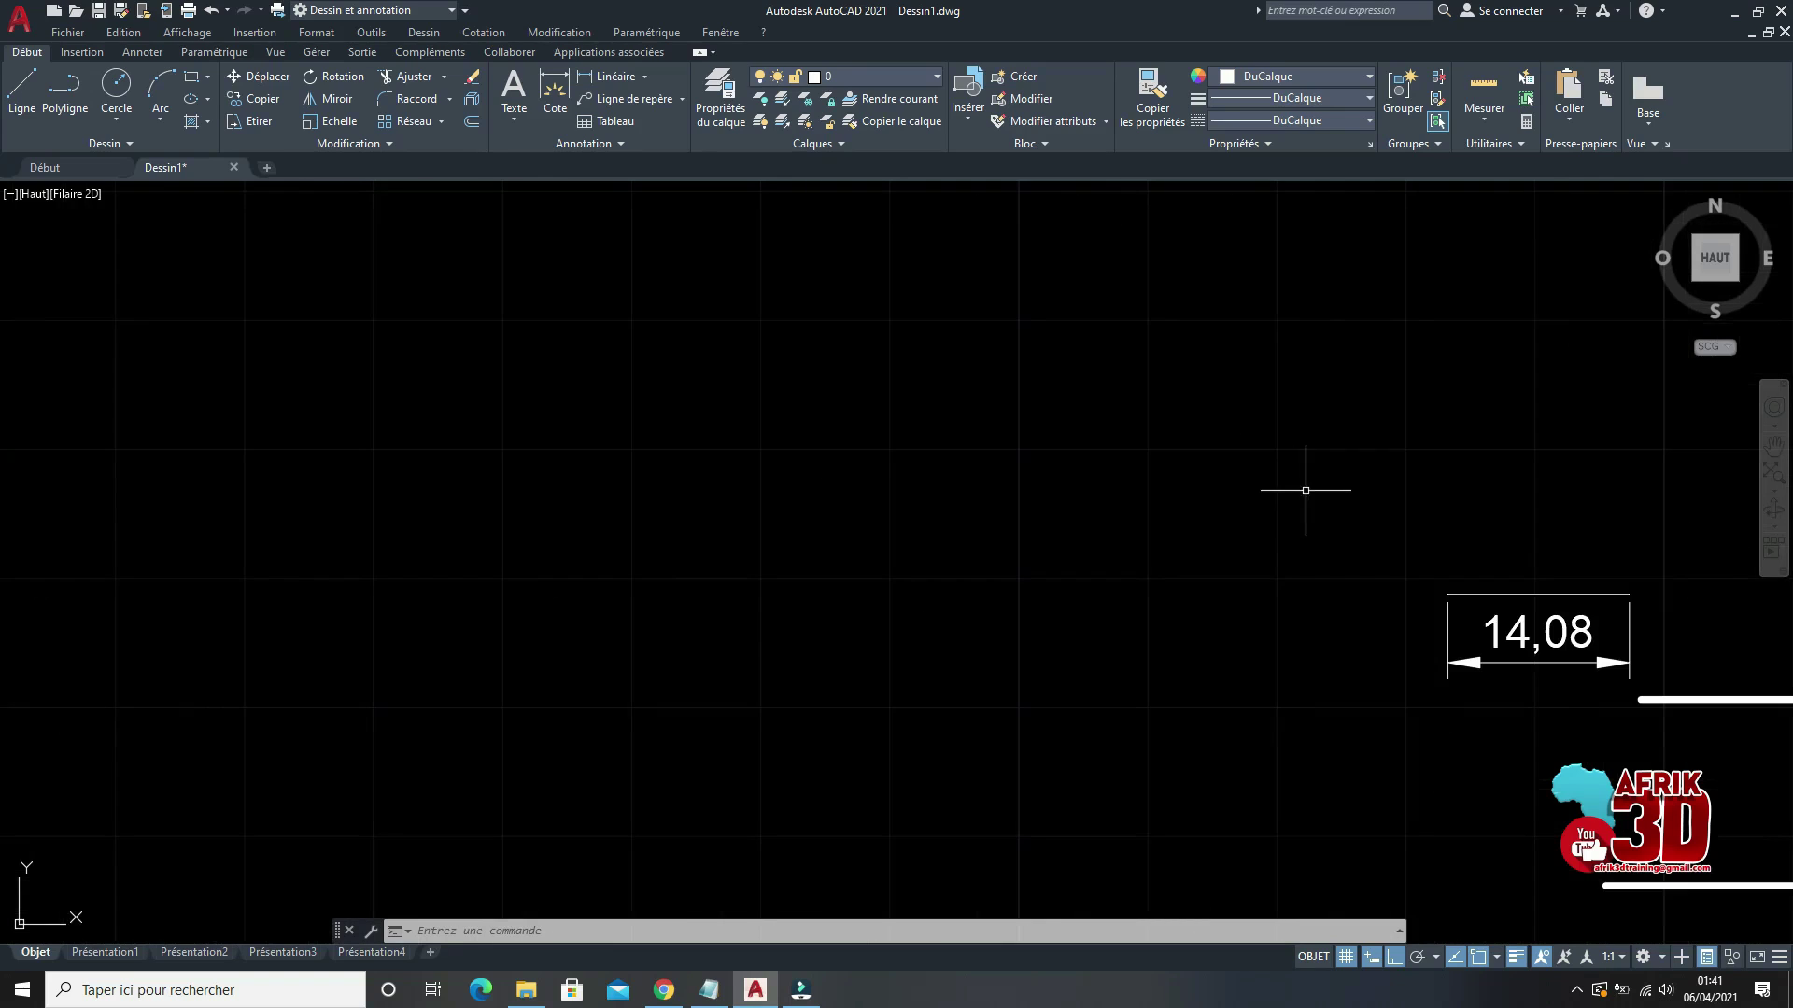
pyautogui.scroll(-3, 1269, 560)
pyautogui.scroll(1, 1588, 592)
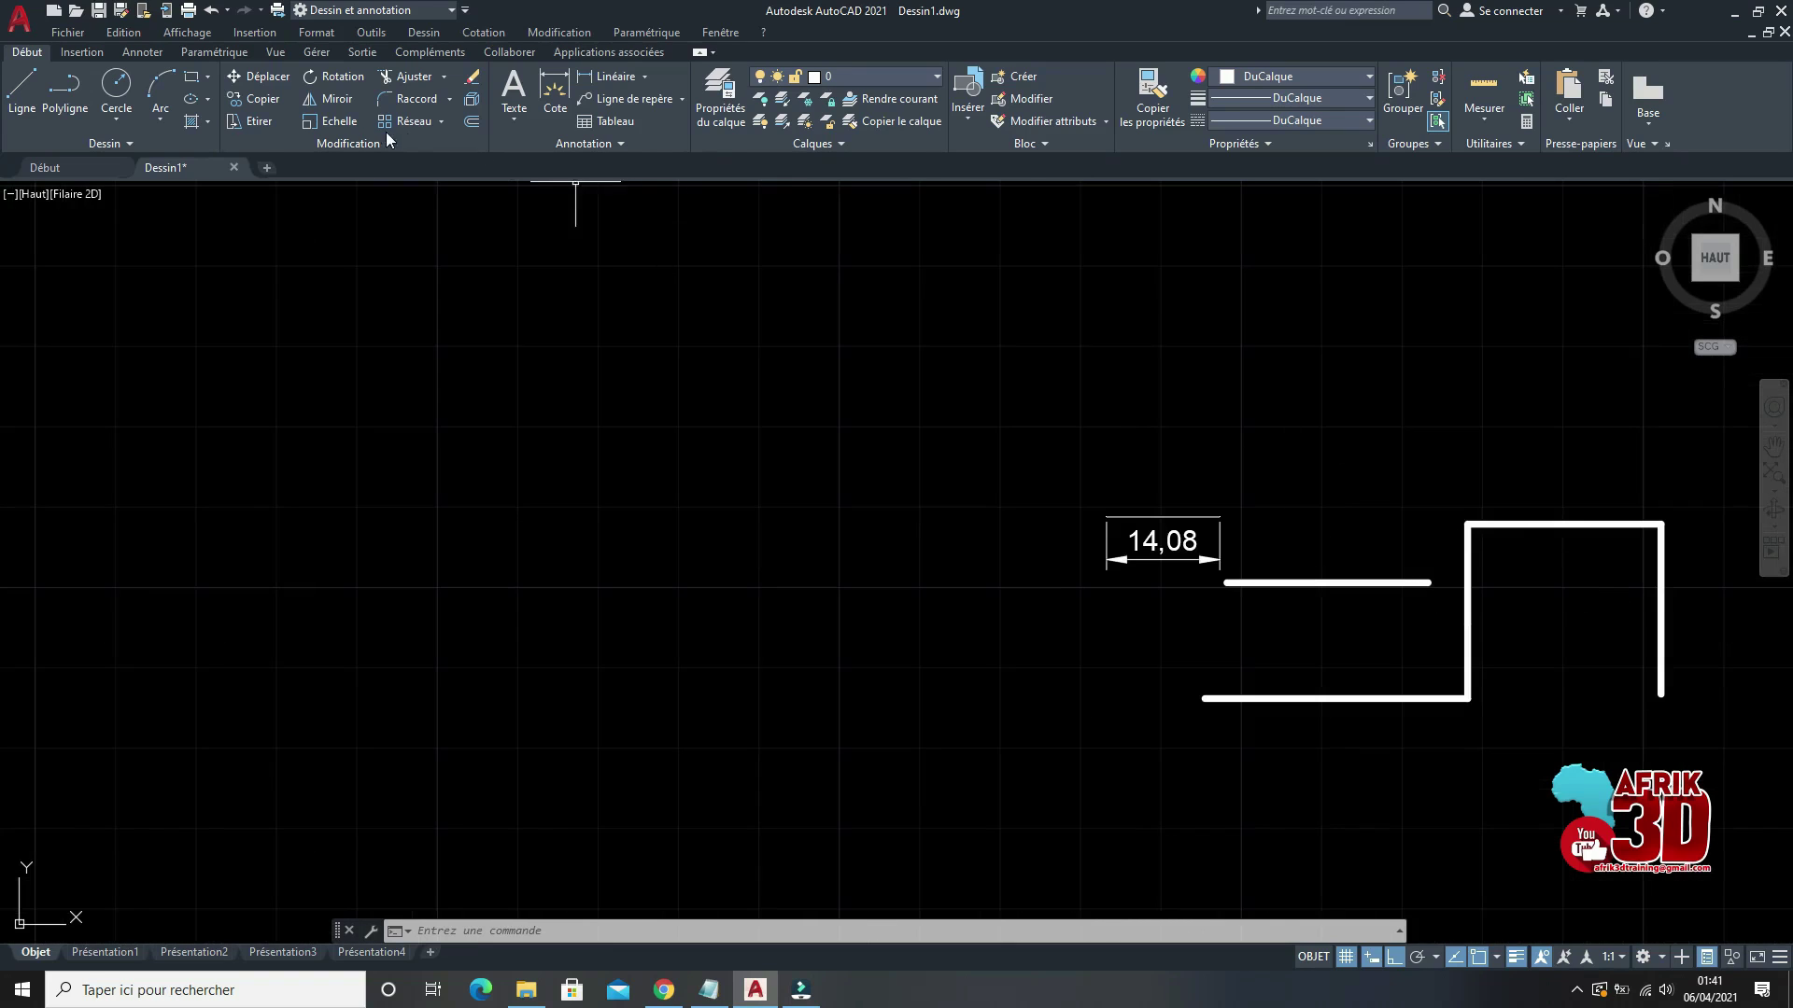
pyautogui.scroll(2, 1172, 560)
pyautogui.scroll(2, 1180, 538)
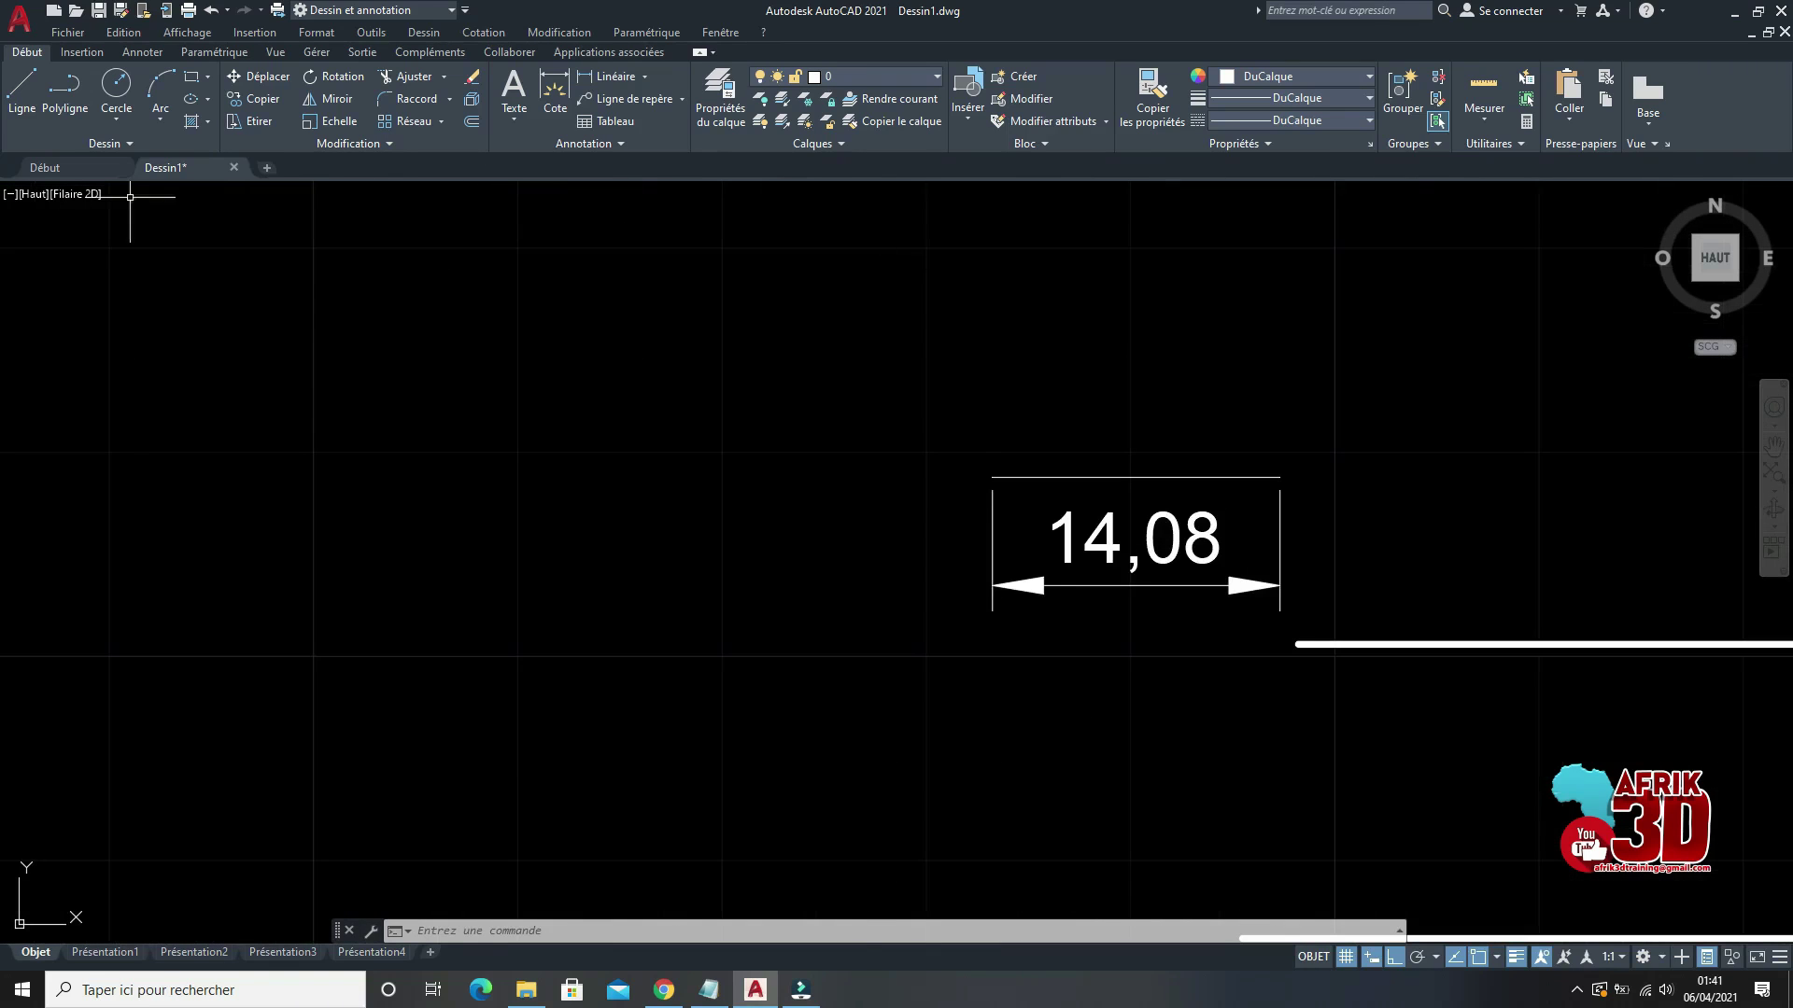
pyautogui.click(1204, 478)
pyautogui.press('Escape')
pyautogui.scroll(2, 1232, 480)
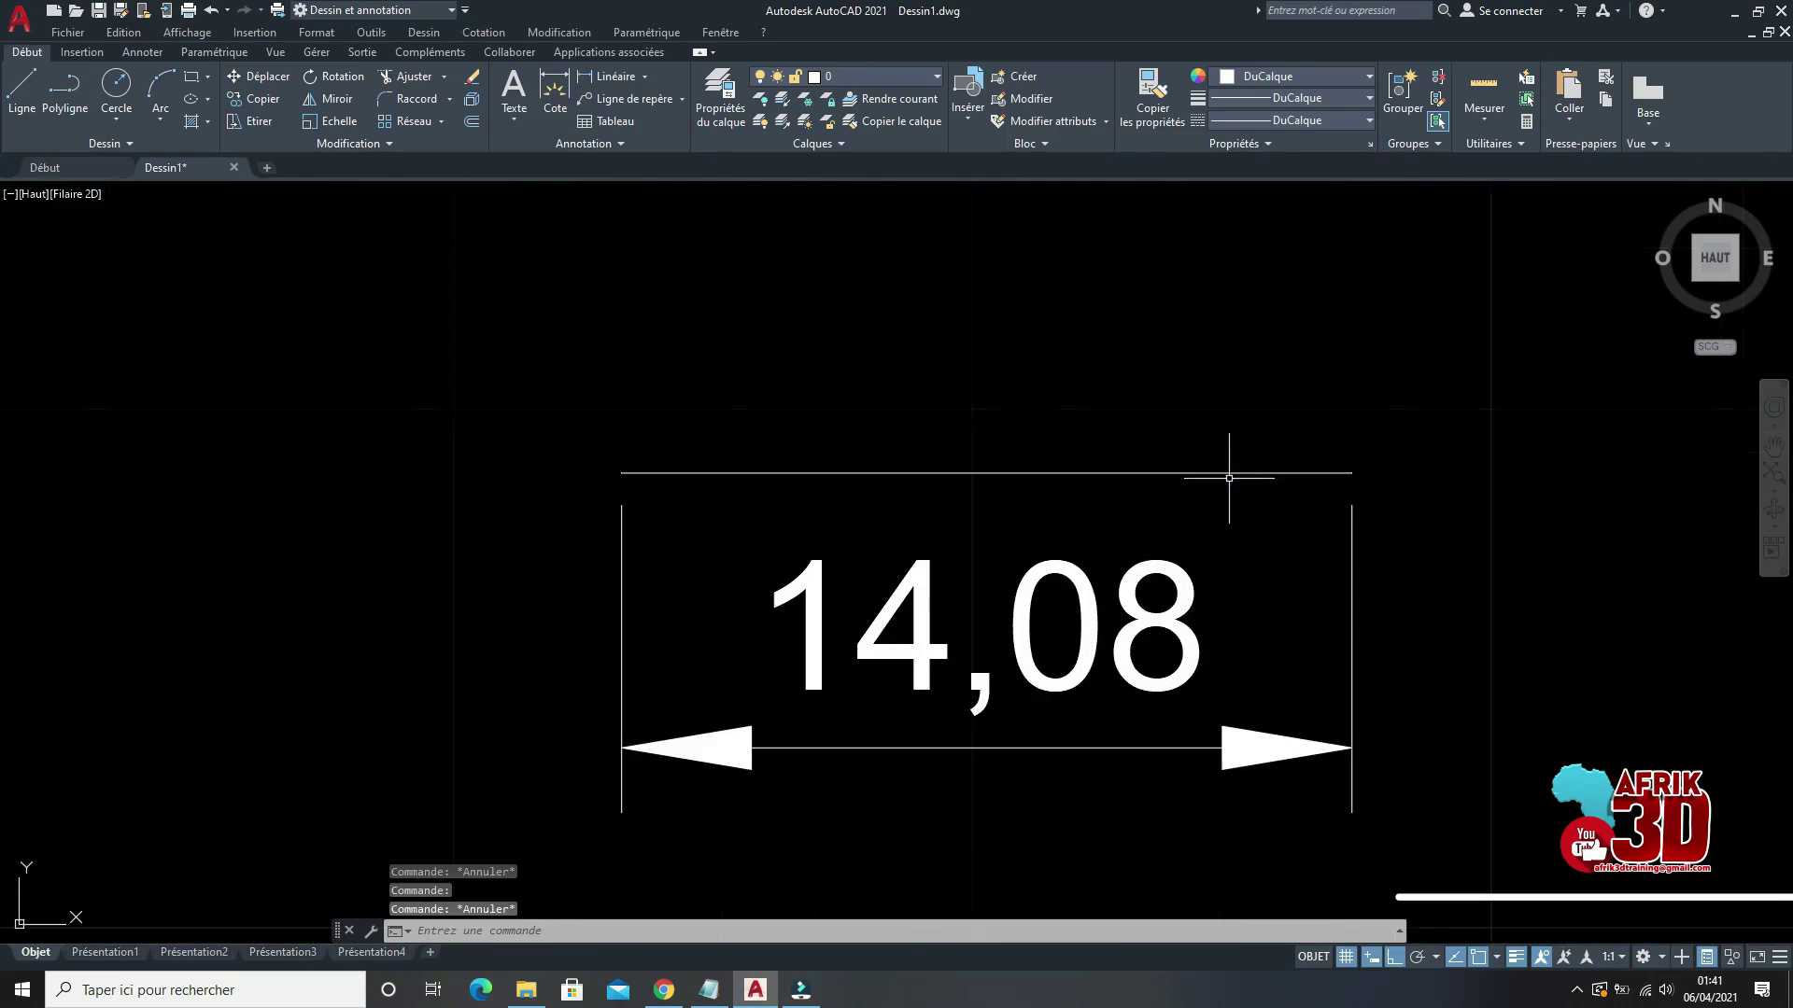
# Step: Switch Quick Properties off and erase the 14,08 dimension with Effacer
pyautogui.click(1716, 959)
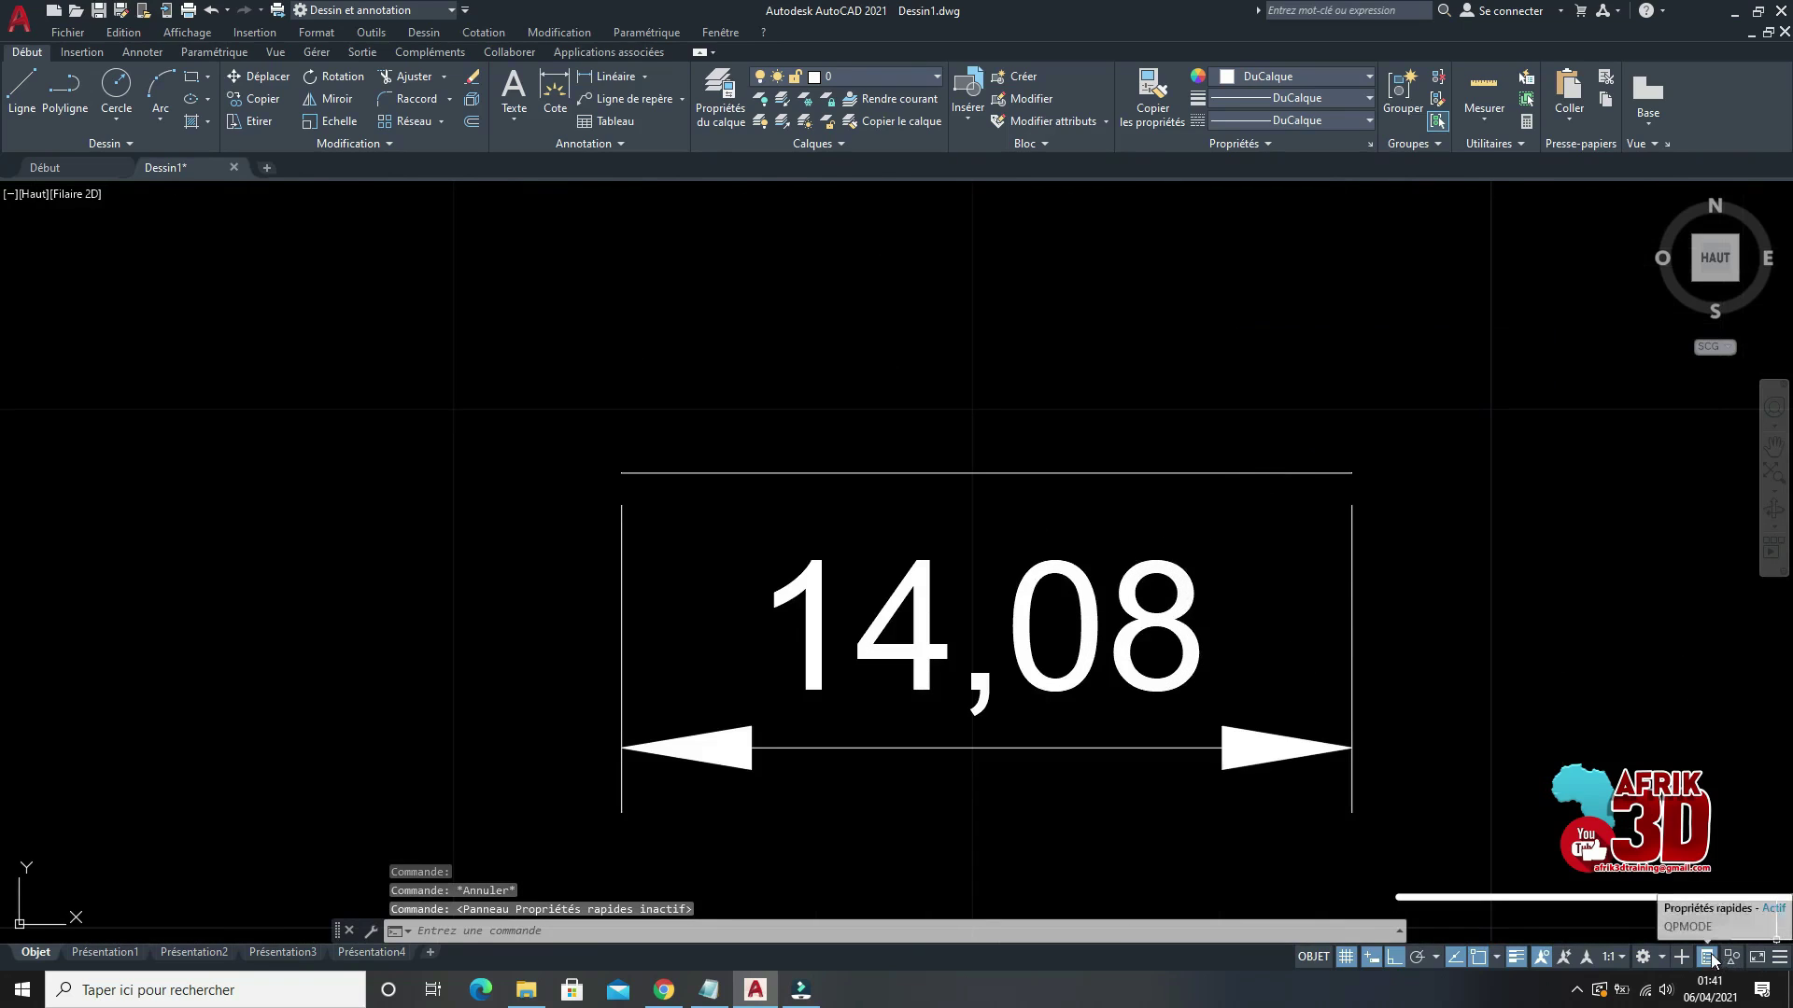
pyautogui.click(949, 652)
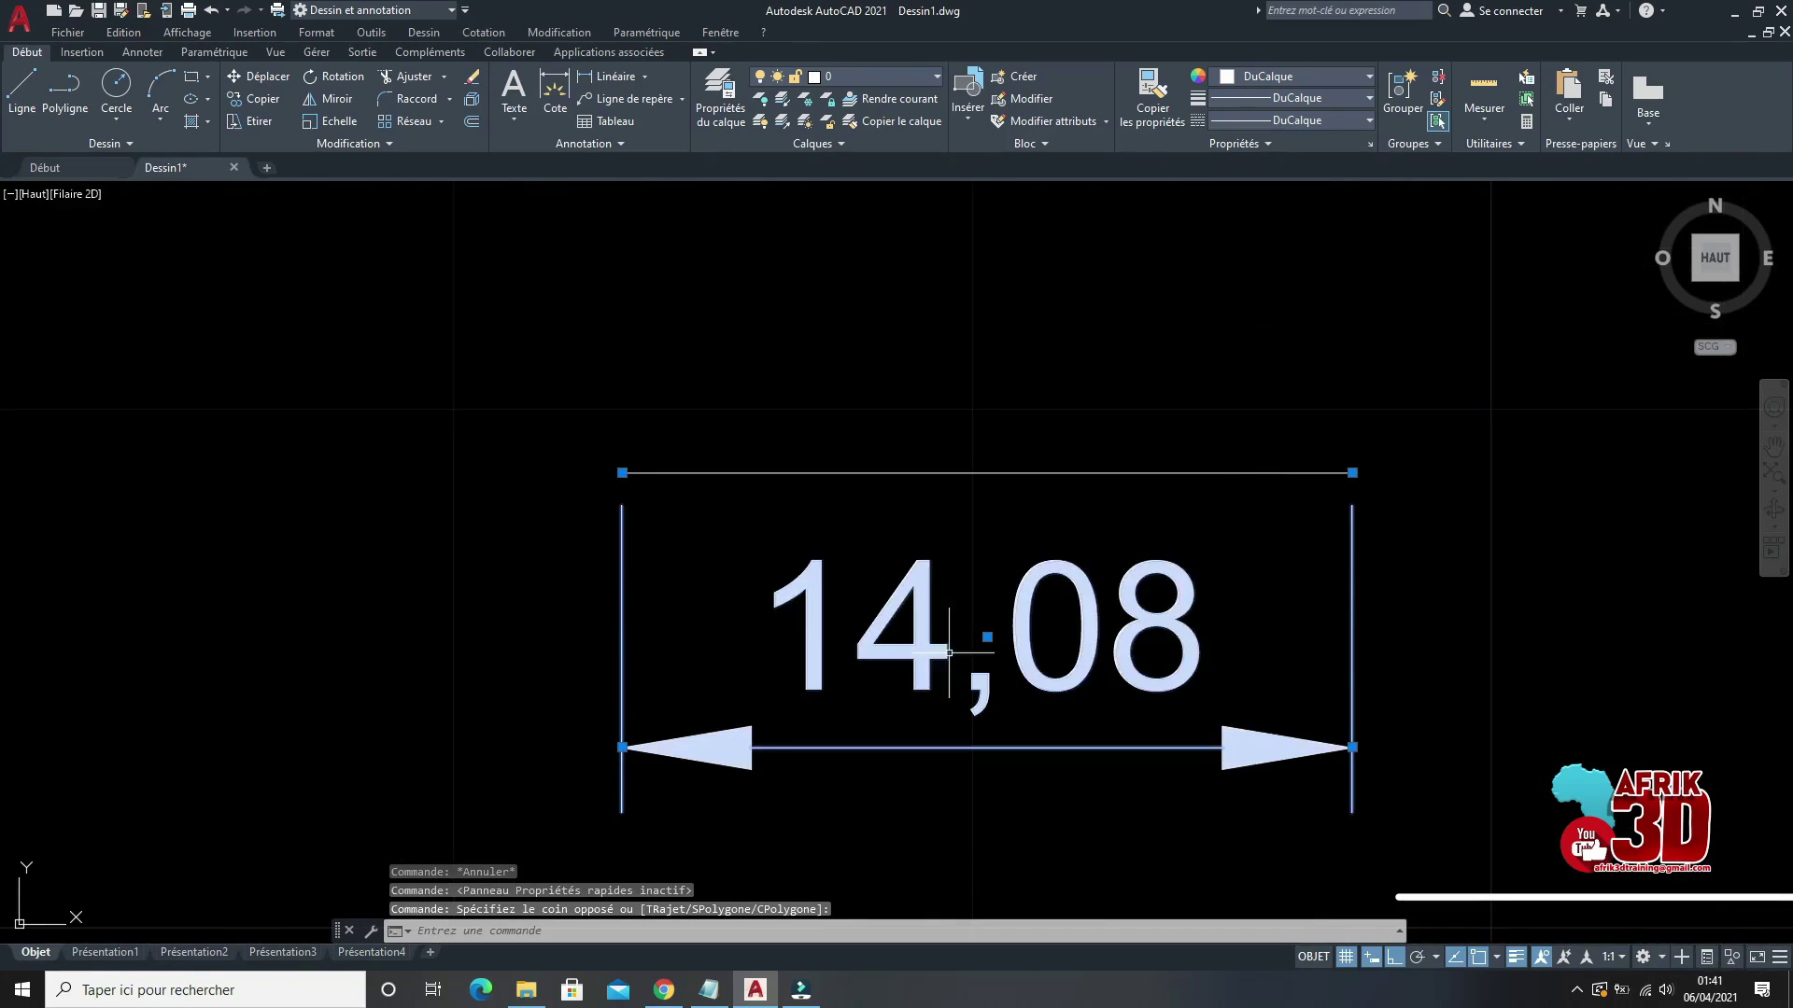
pyautogui.rightClick(1022, 339)
pyautogui.click(1087, 541)
pyautogui.scroll(-2, 1088, 531)
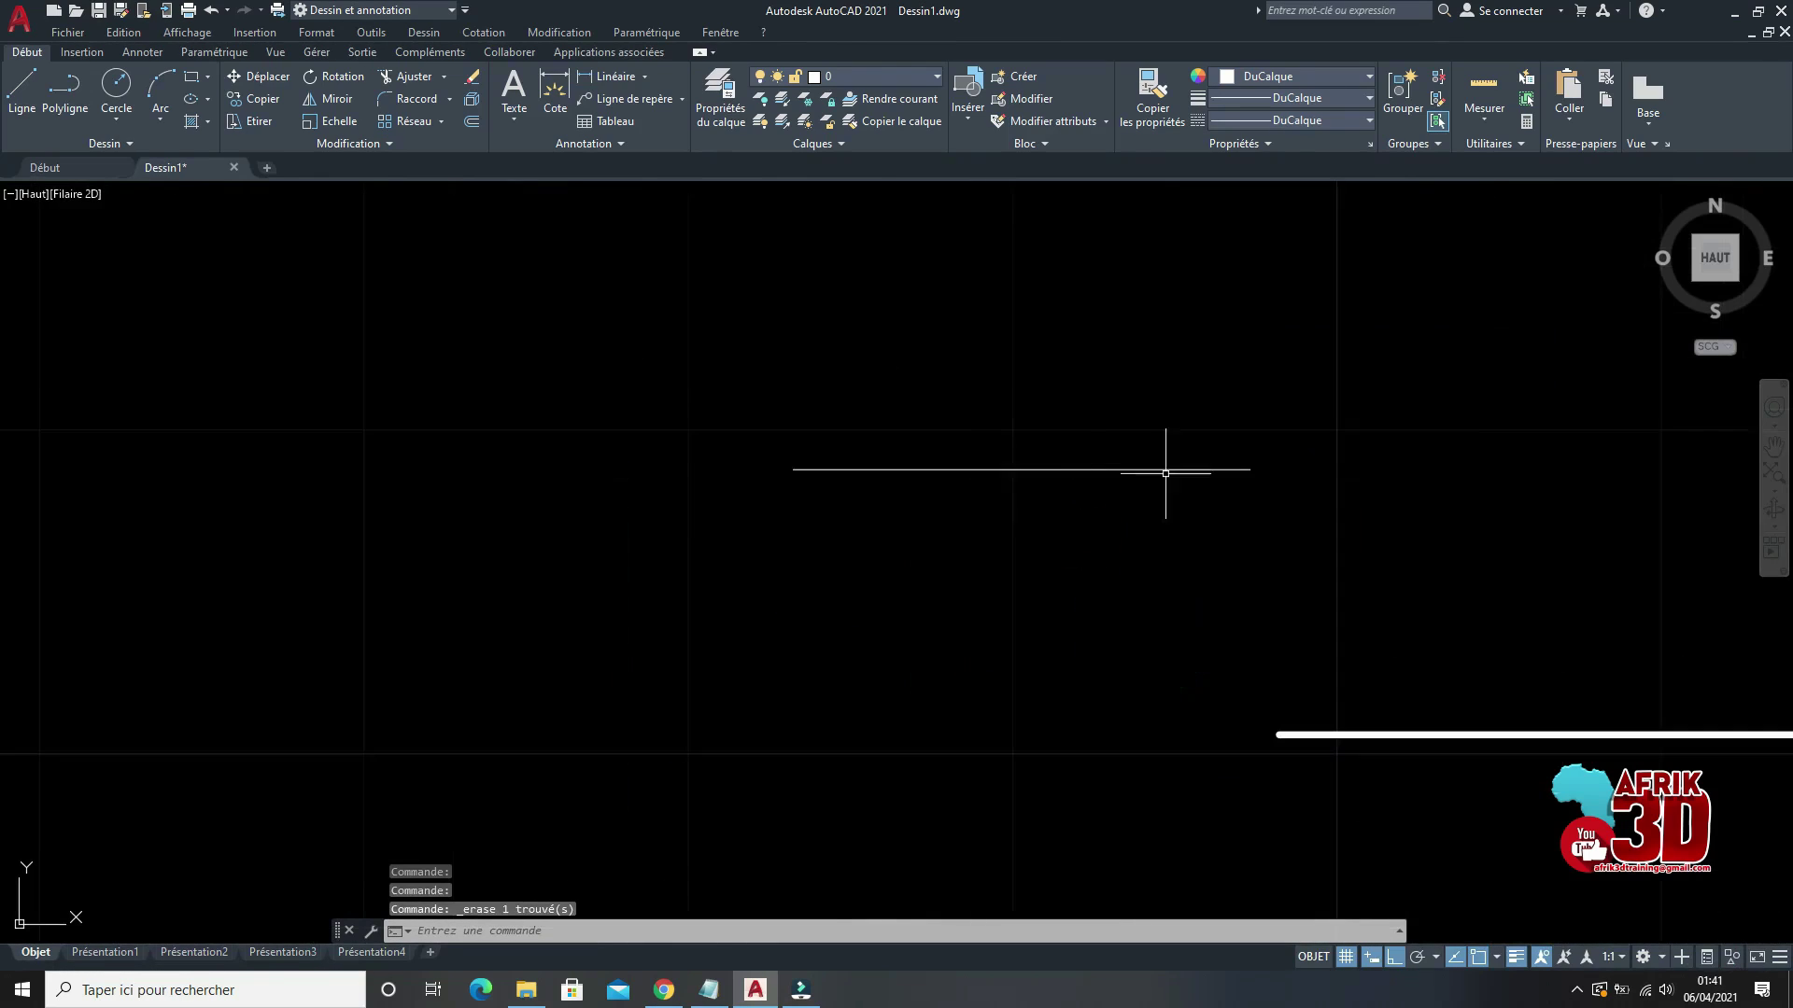
pyautogui.scroll(2, 1164, 467)
pyautogui.click(725, 460)
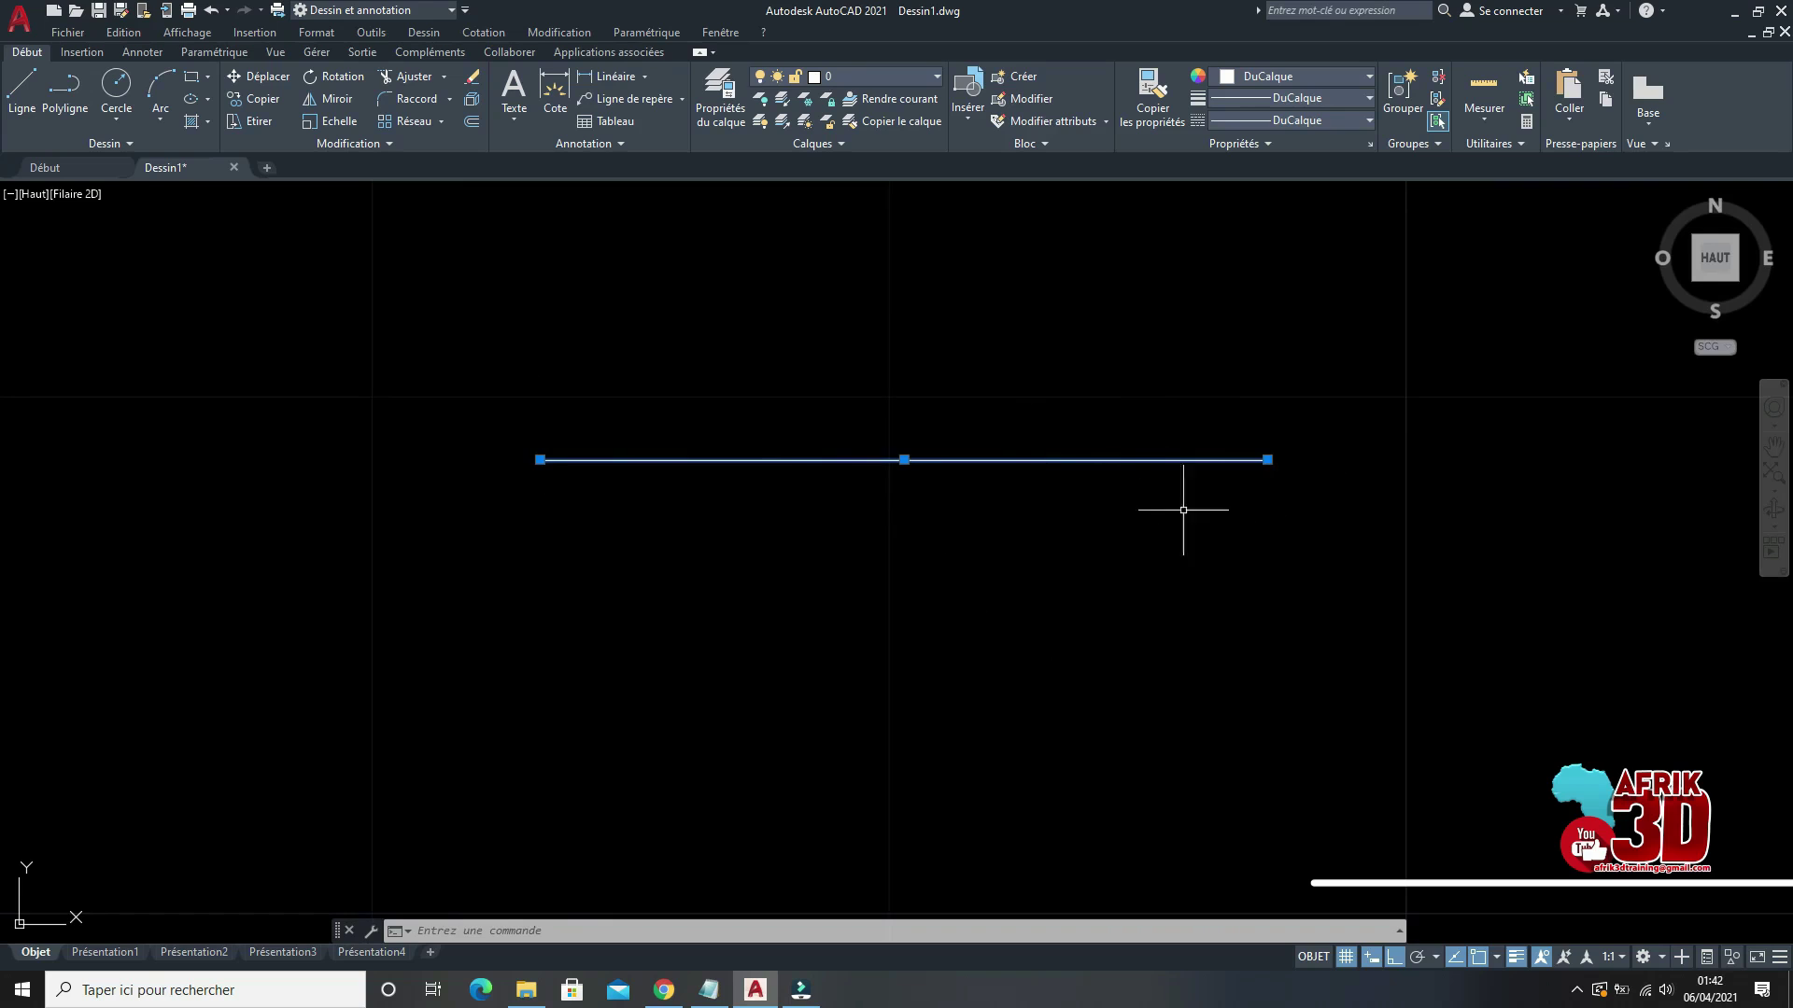
pyautogui.scroll(-10, 1186, 513)
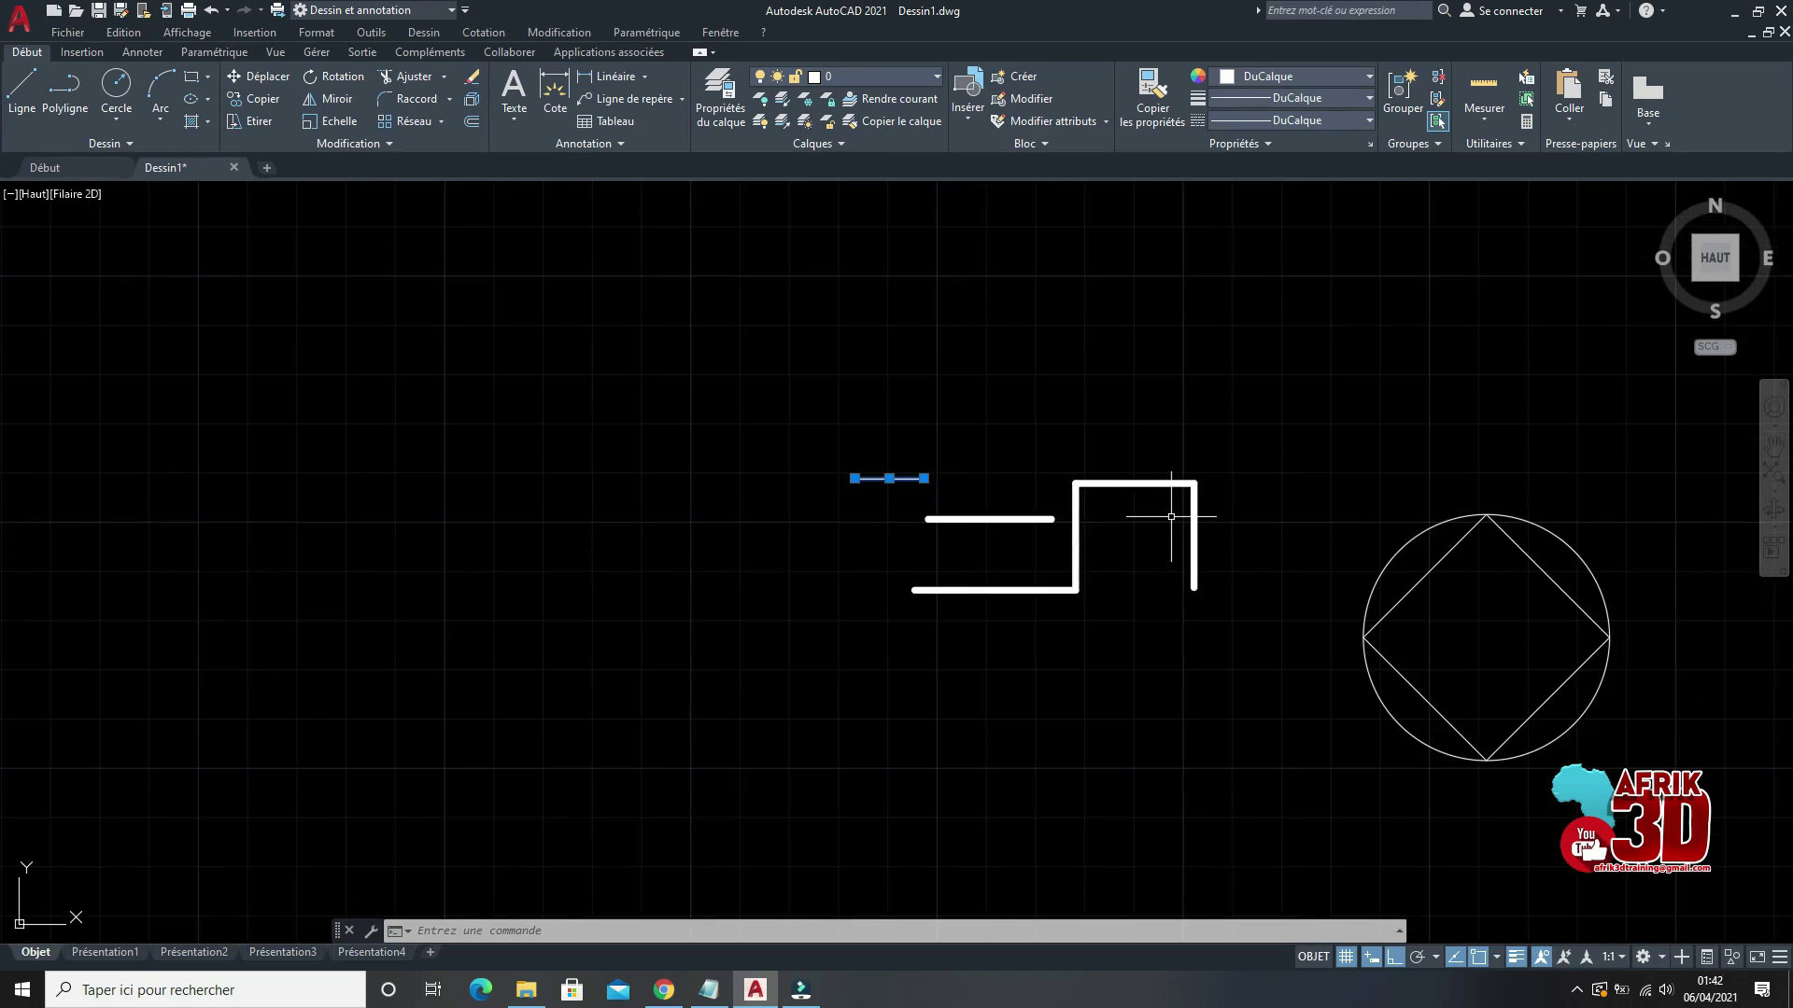
pyautogui.press('Escape')
pyautogui.scroll(2, 1168, 512)
pyautogui.scroll(-15, 1140, 592)
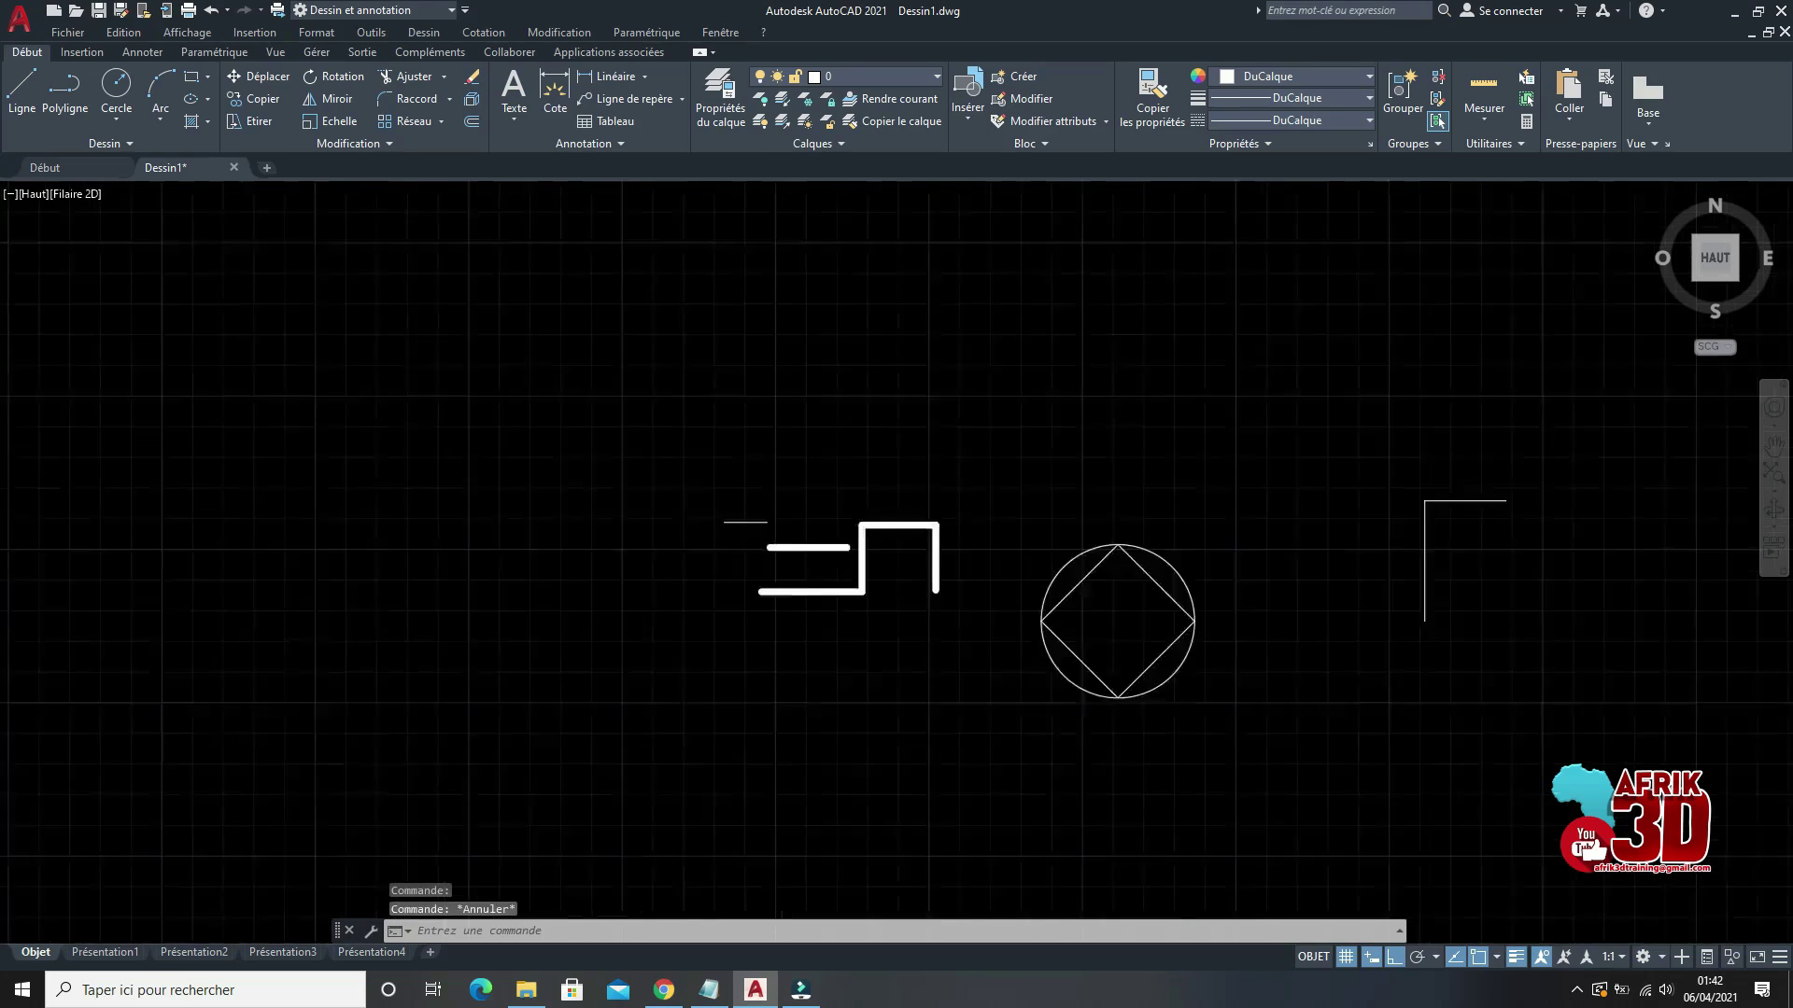
pyautogui.scroll(-3, 1035, 541)
pyautogui.scroll(9, 1121, 561)
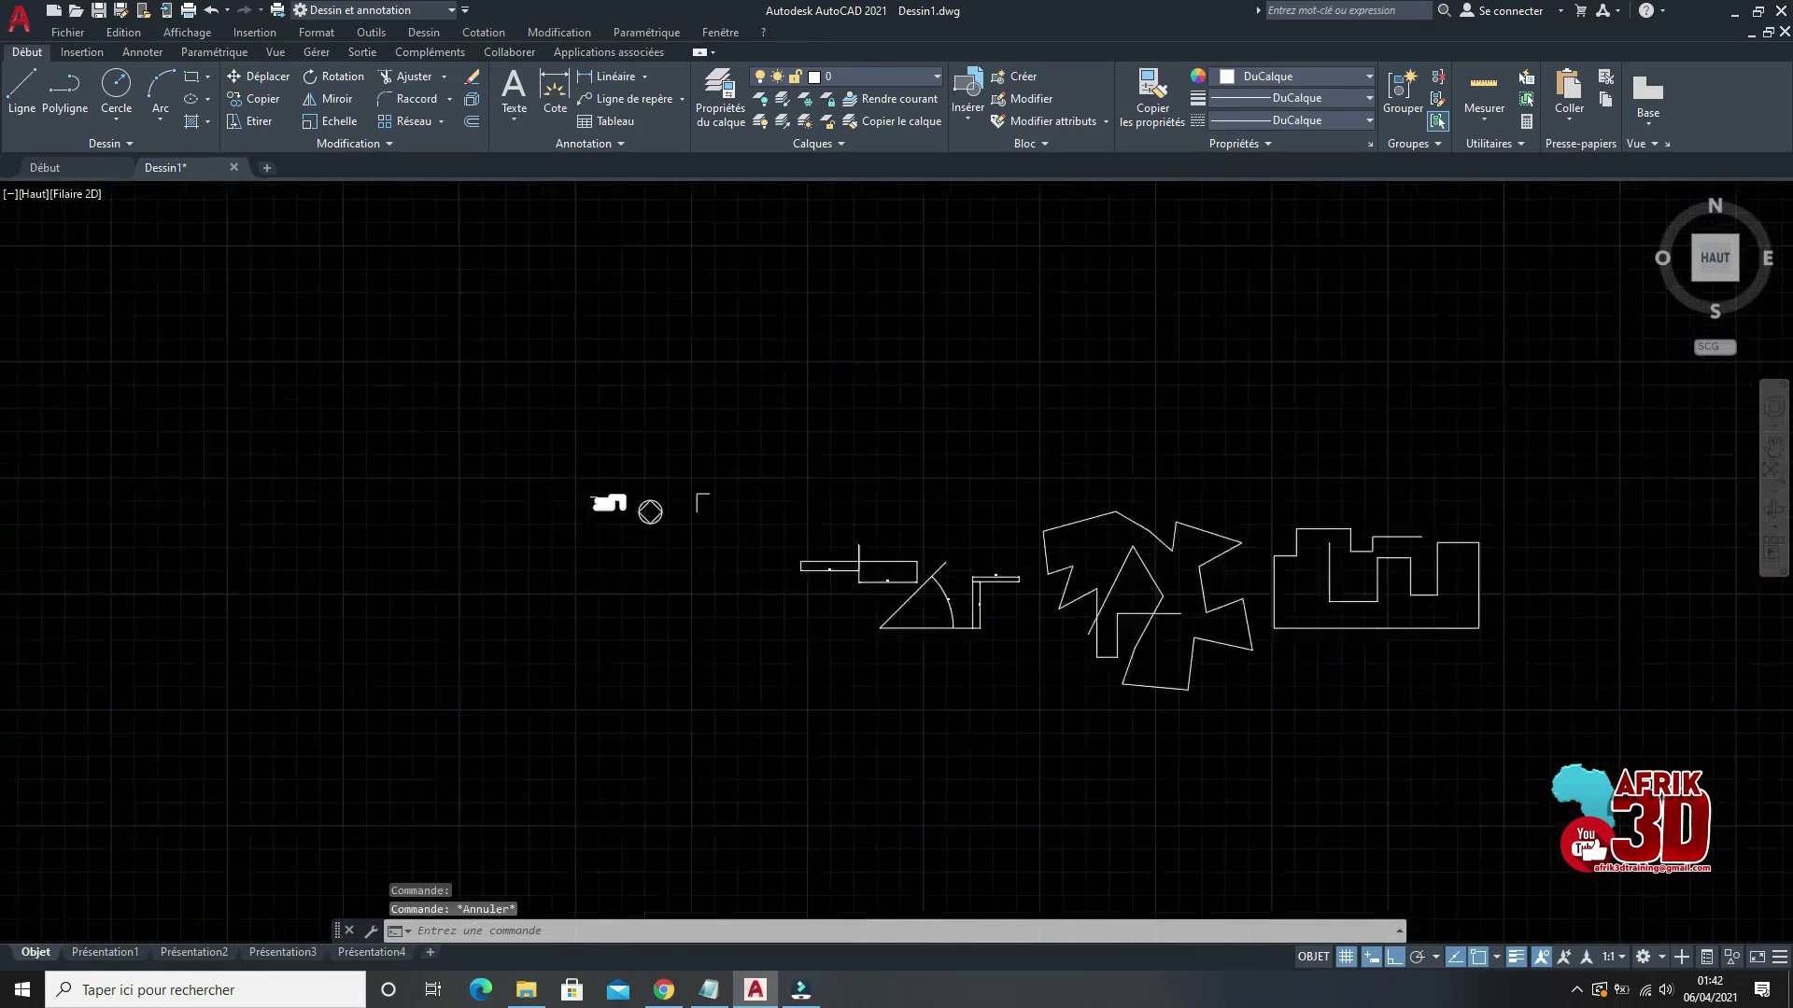
pyautogui.scroll(-4, 1192, 565)
pyautogui.scroll(1, 1193, 565)
pyautogui.scroll(-3, 1195, 598)
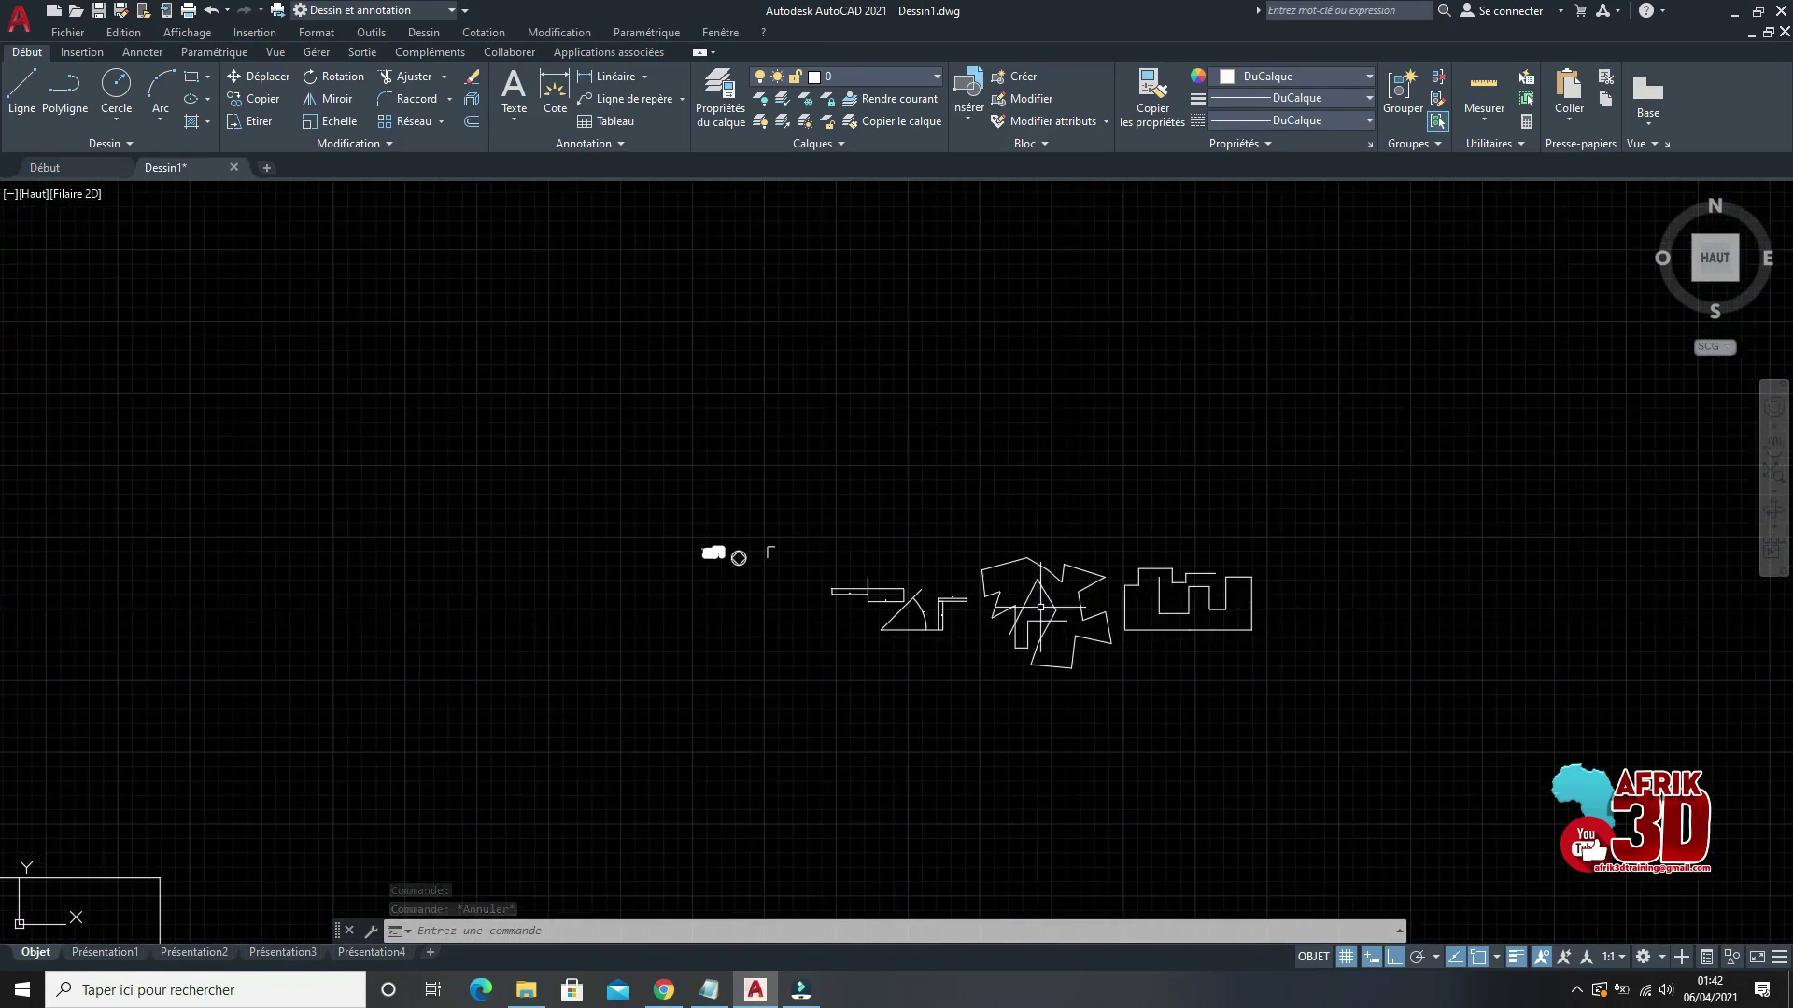
pyautogui.scroll(4, 1167, 653)
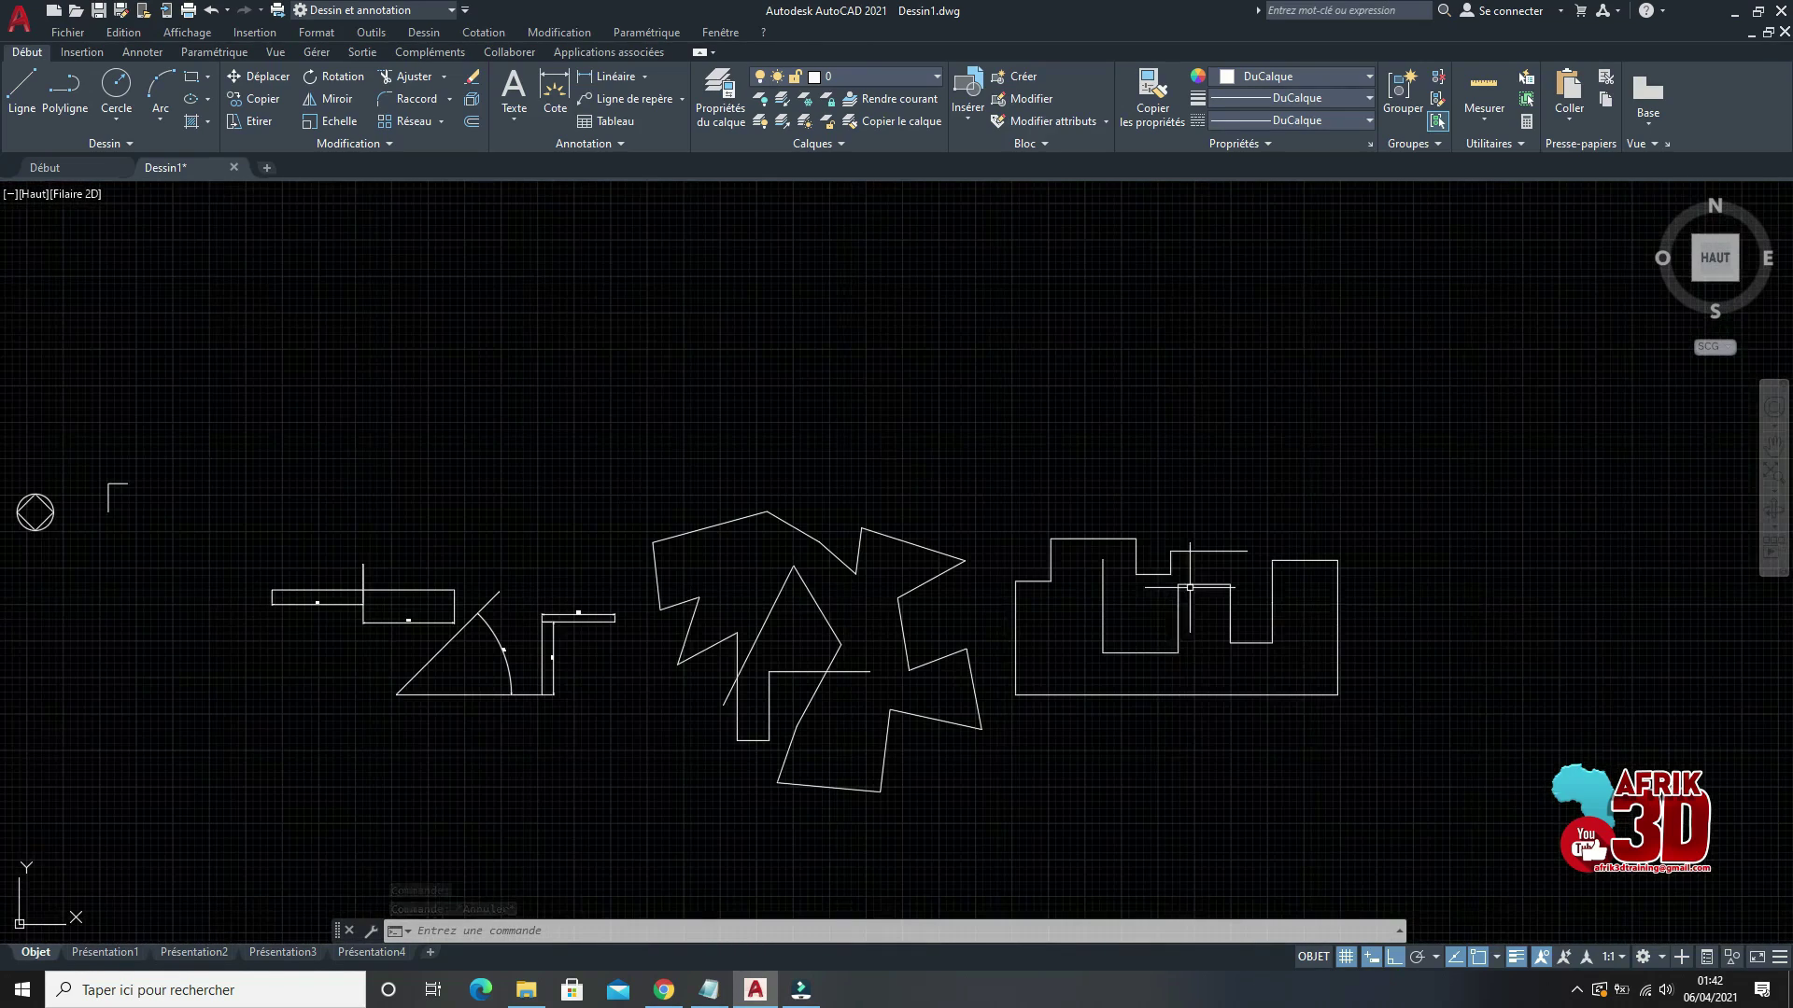
pyautogui.click(1457, 774)
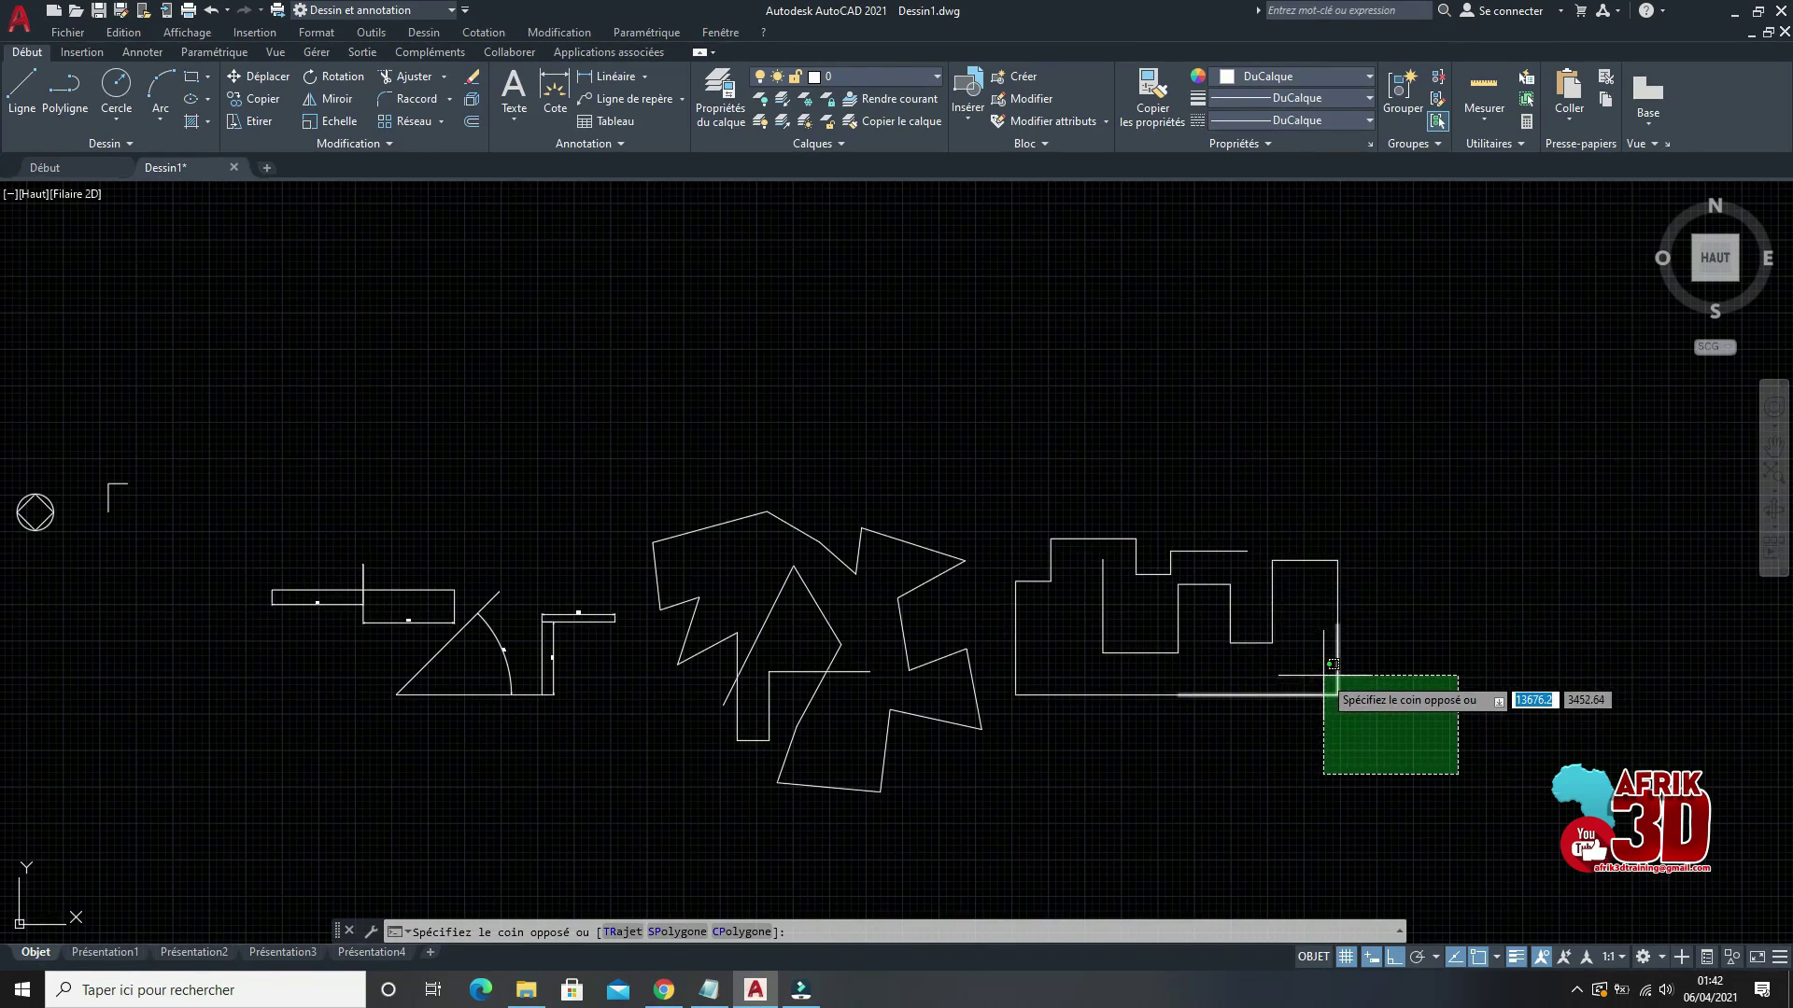
pyautogui.scroll(2, 1331, 669)
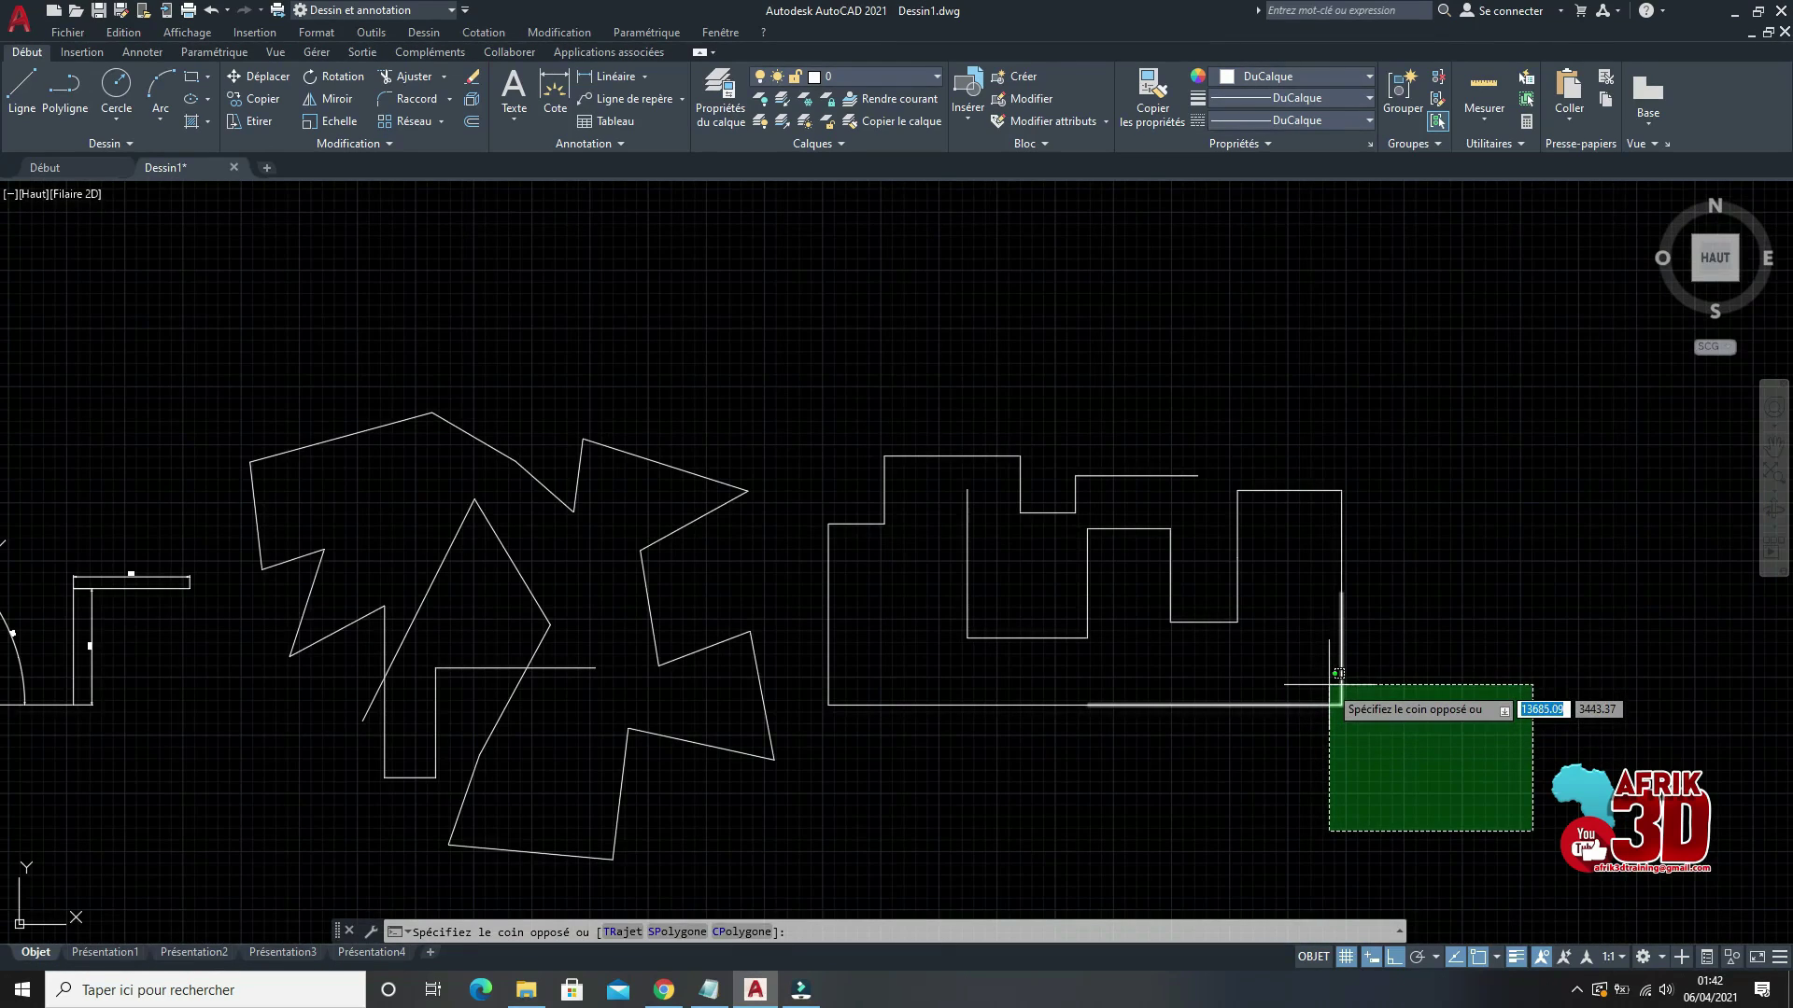
pyautogui.click(1338, 673)
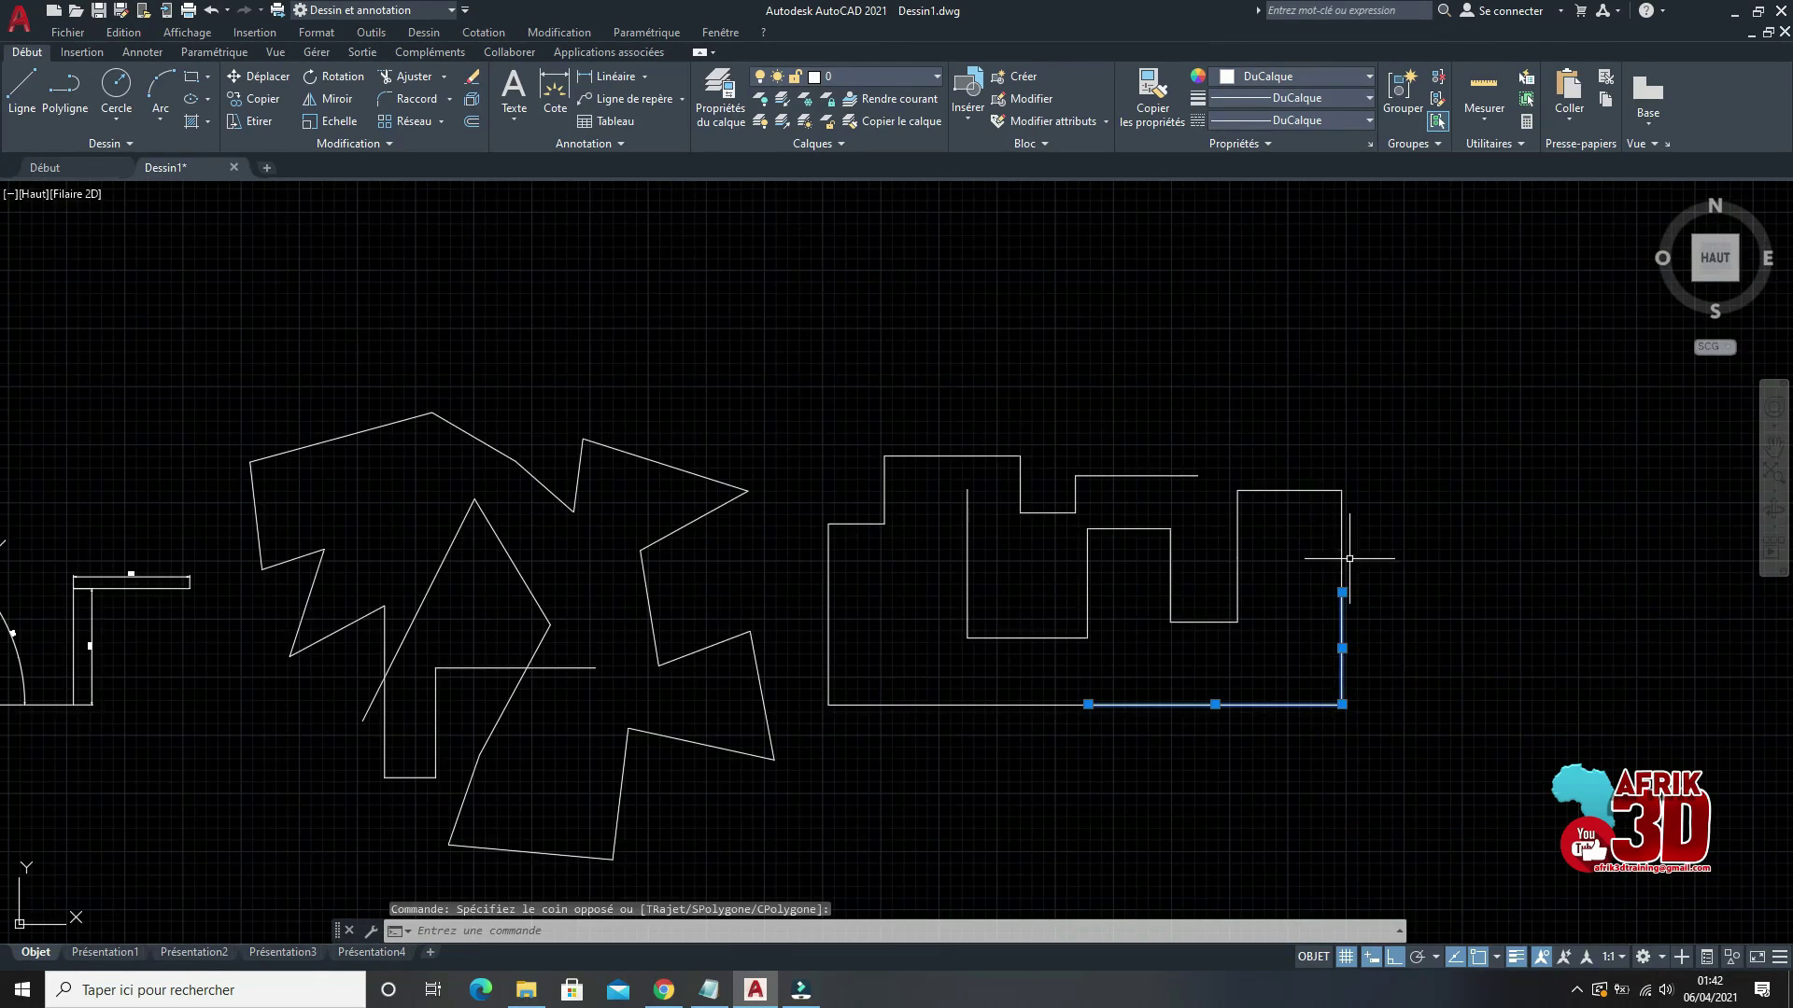
pyautogui.scroll(-2, 1256, 646)
pyautogui.scroll(2, 1251, 653)
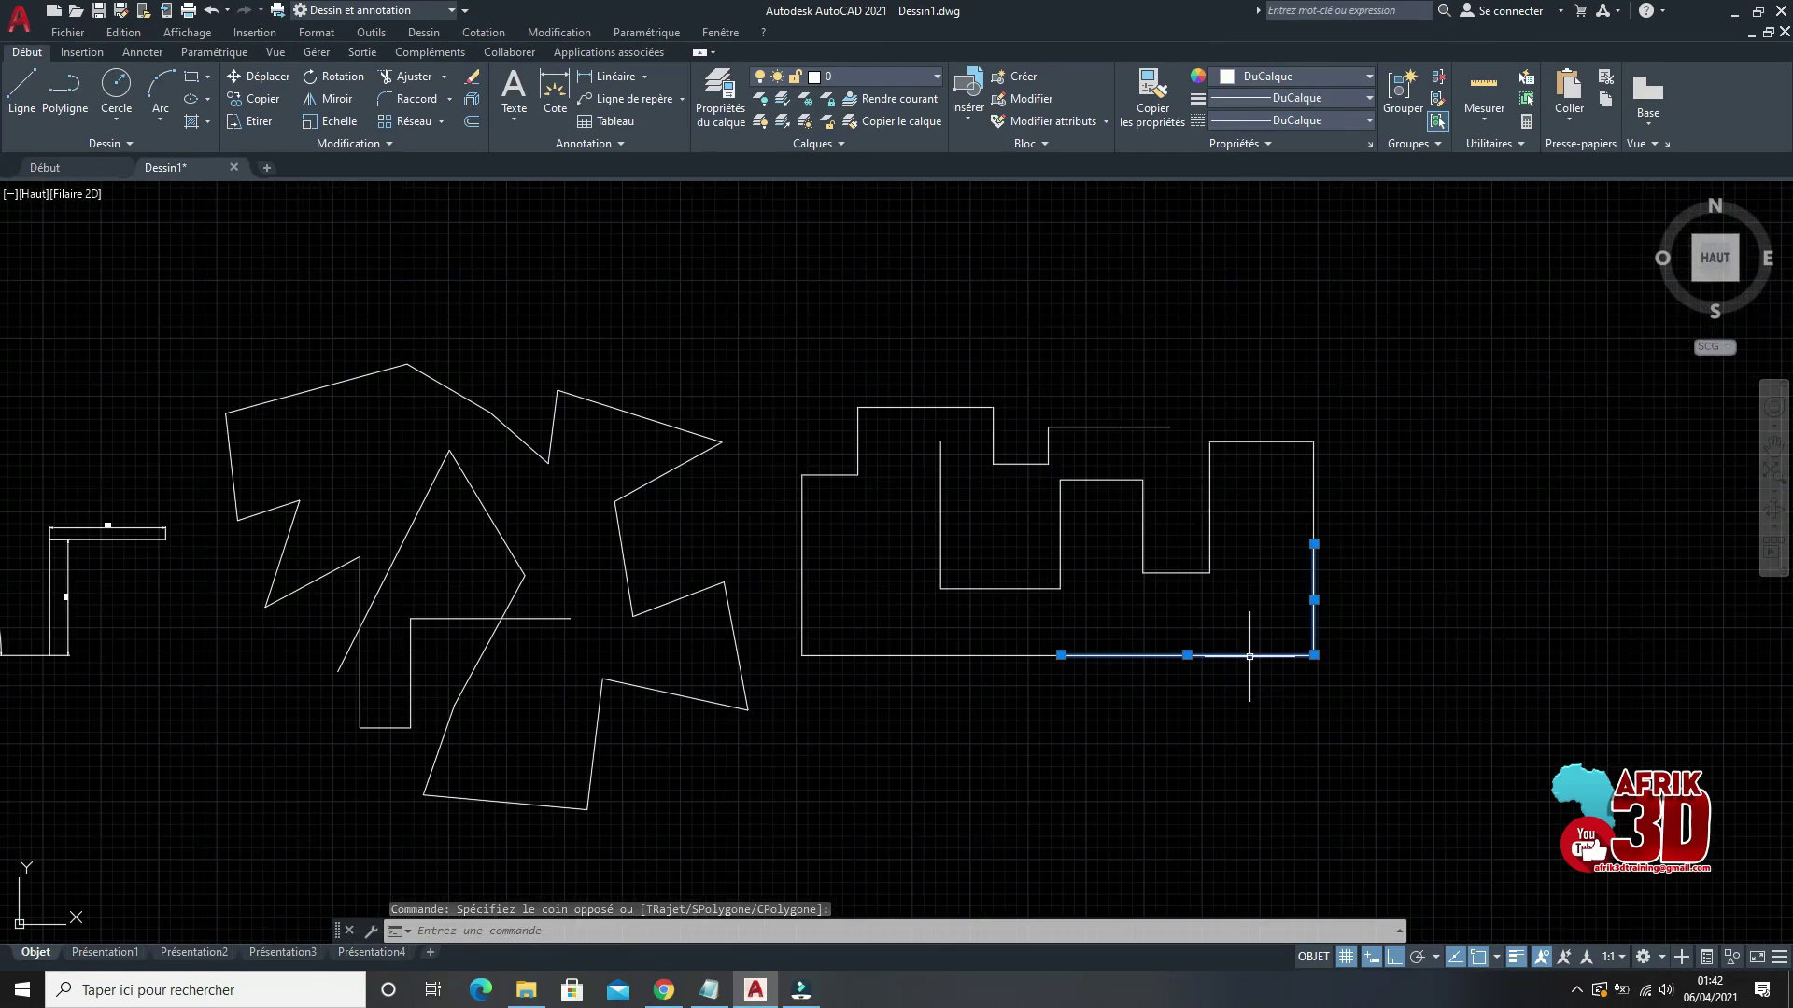
pyautogui.click(1353, 700)
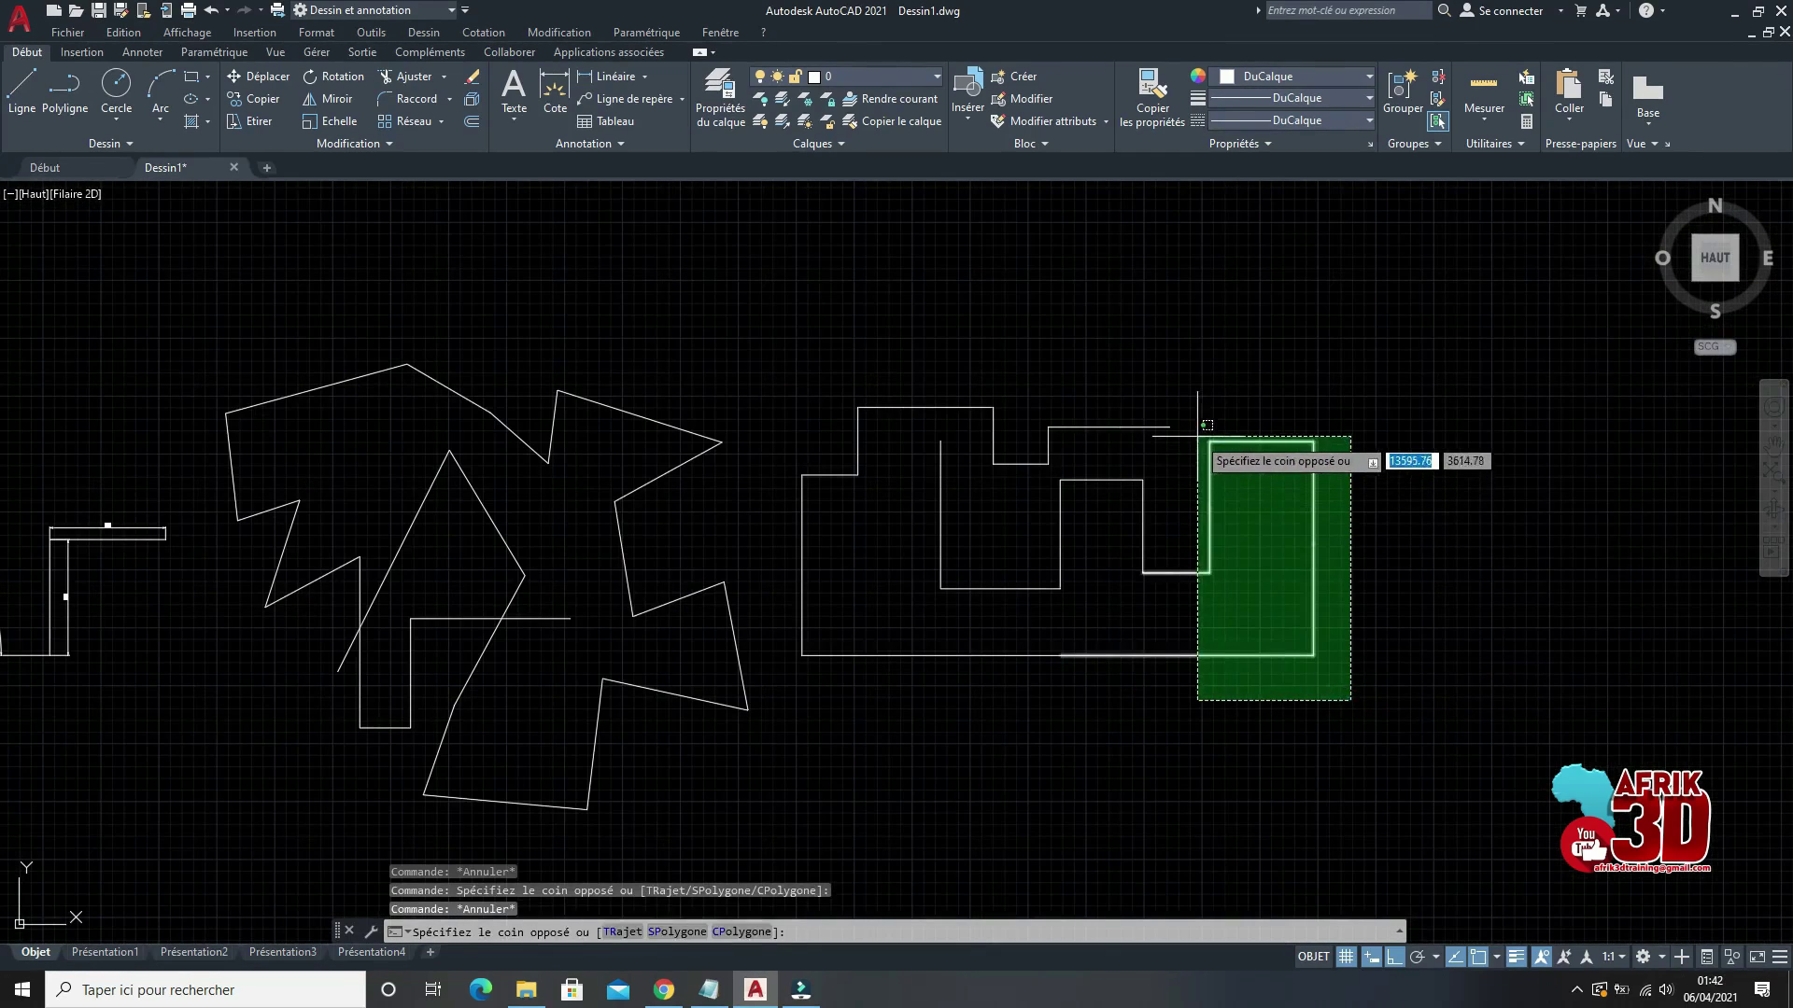
pyautogui.click(1196, 437)
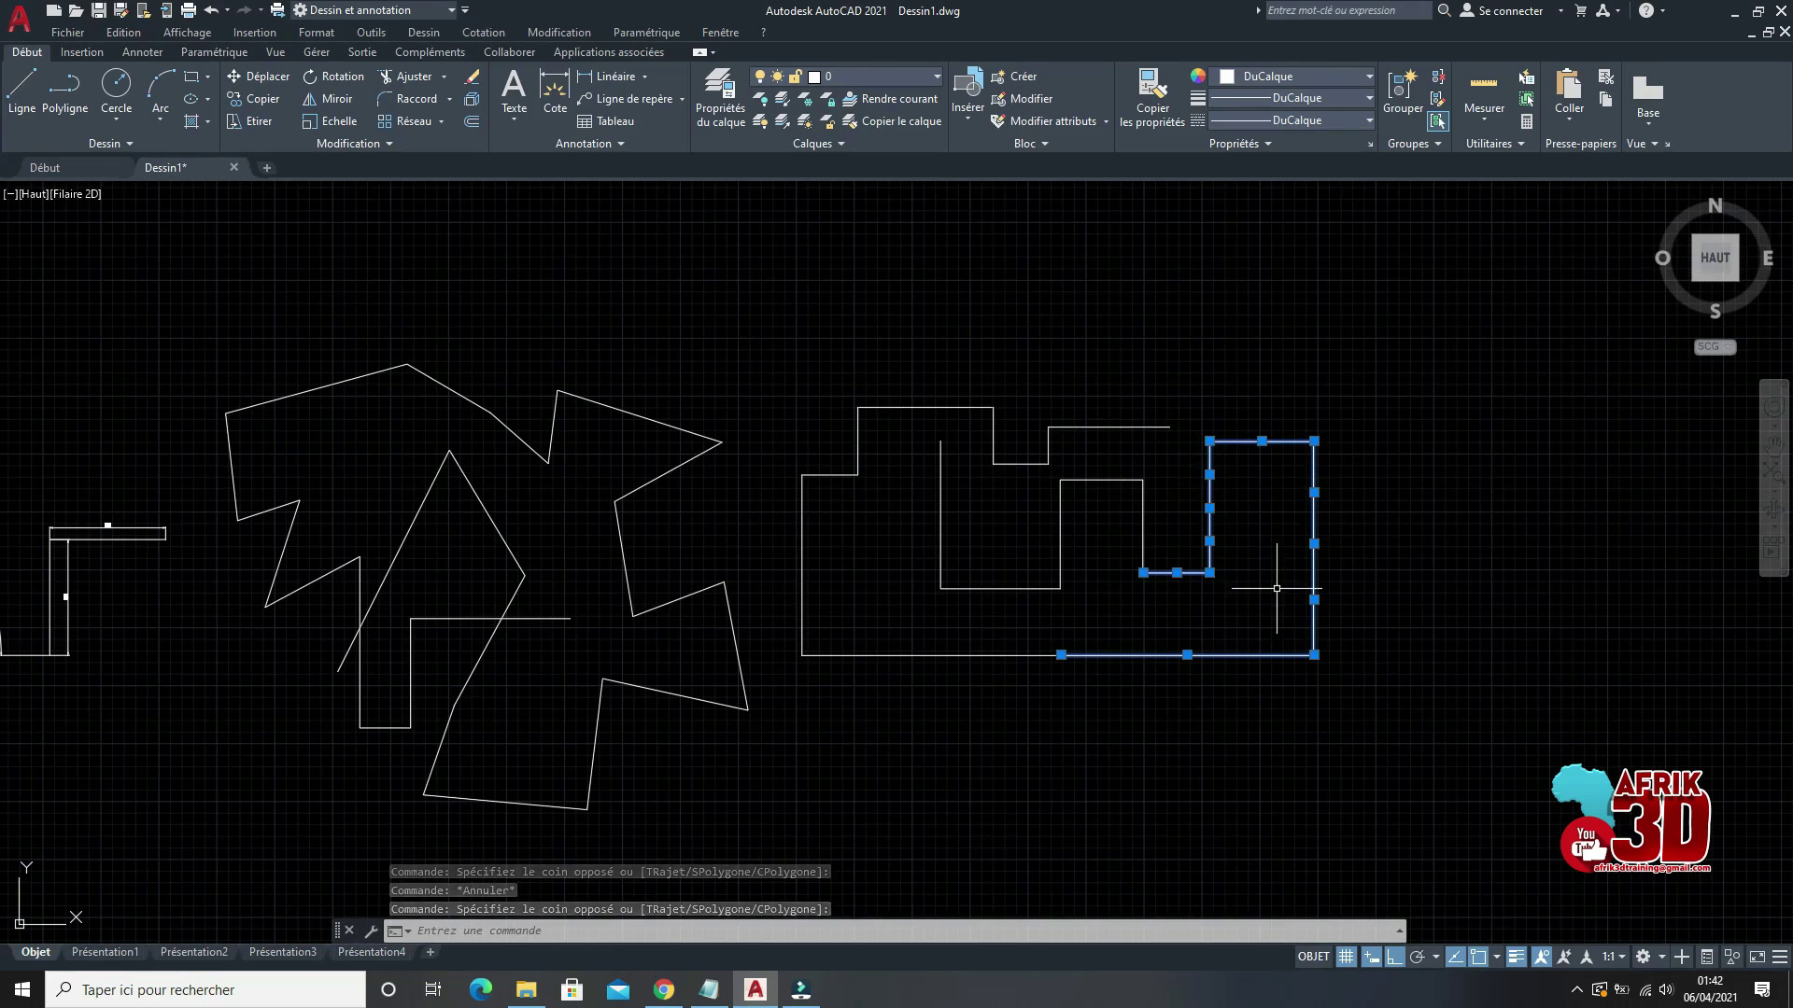
pyautogui.press('Escape')
pyautogui.scroll(-2, 1302, 588)
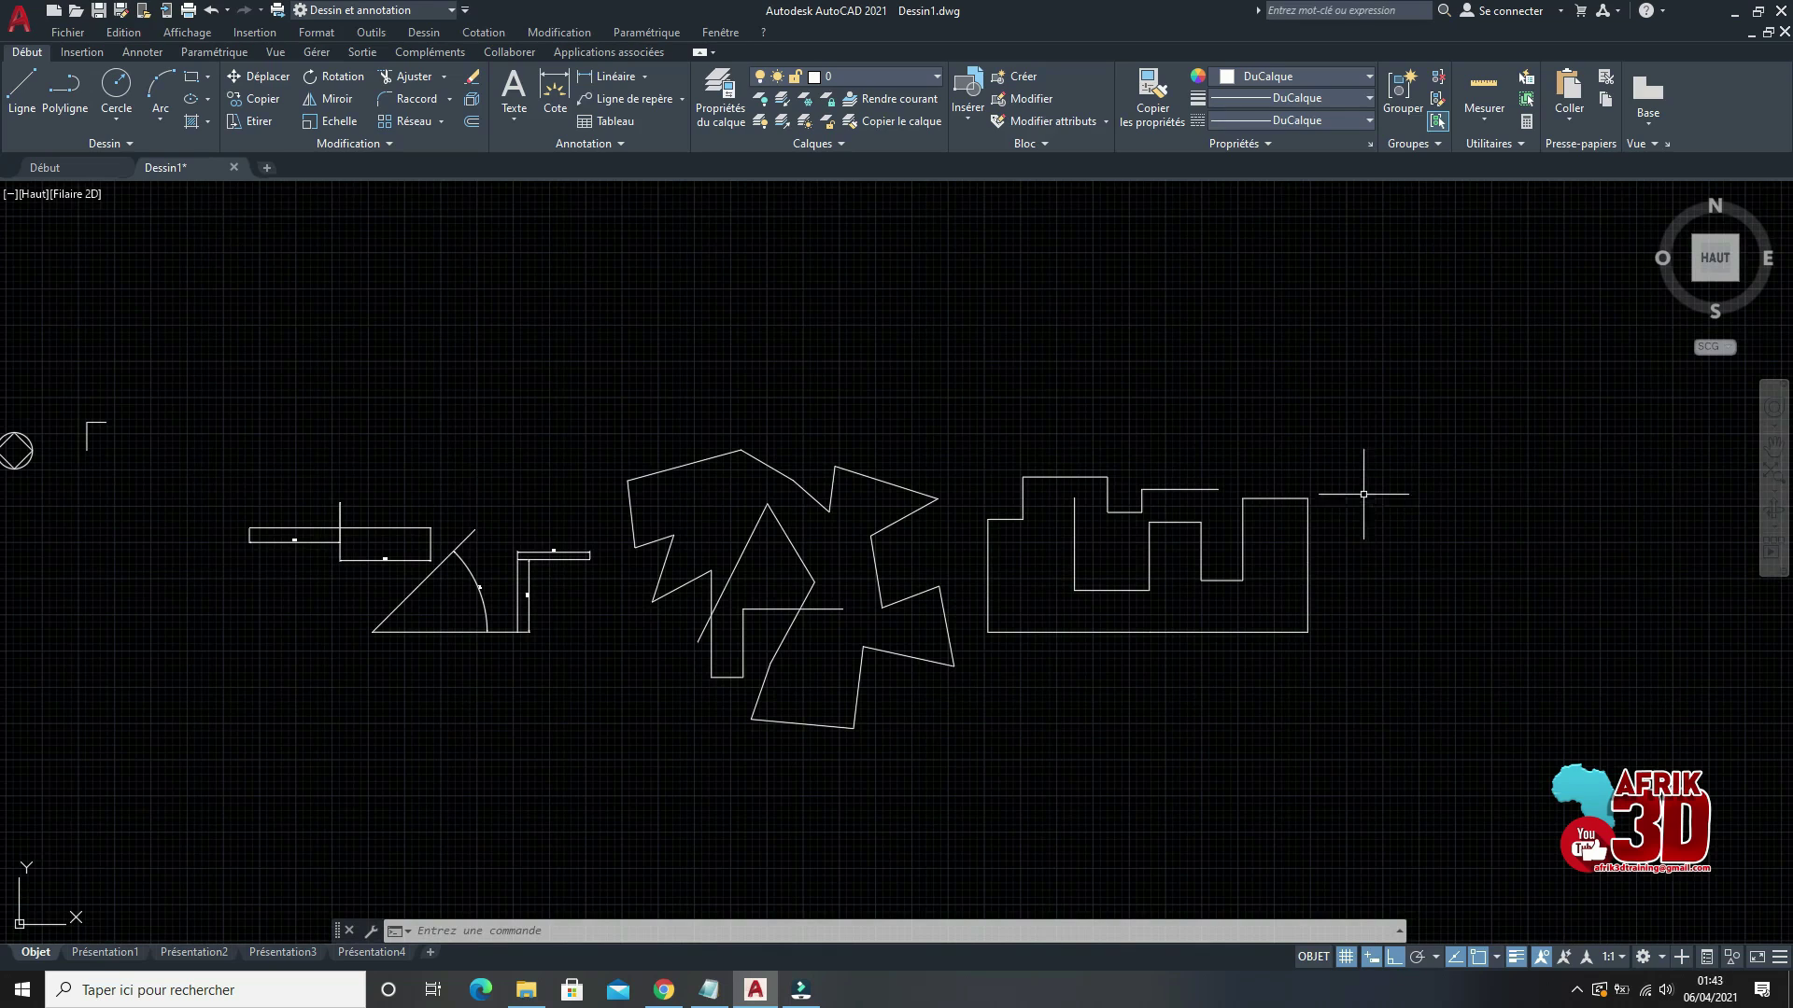
pyautogui.click(557, 292)
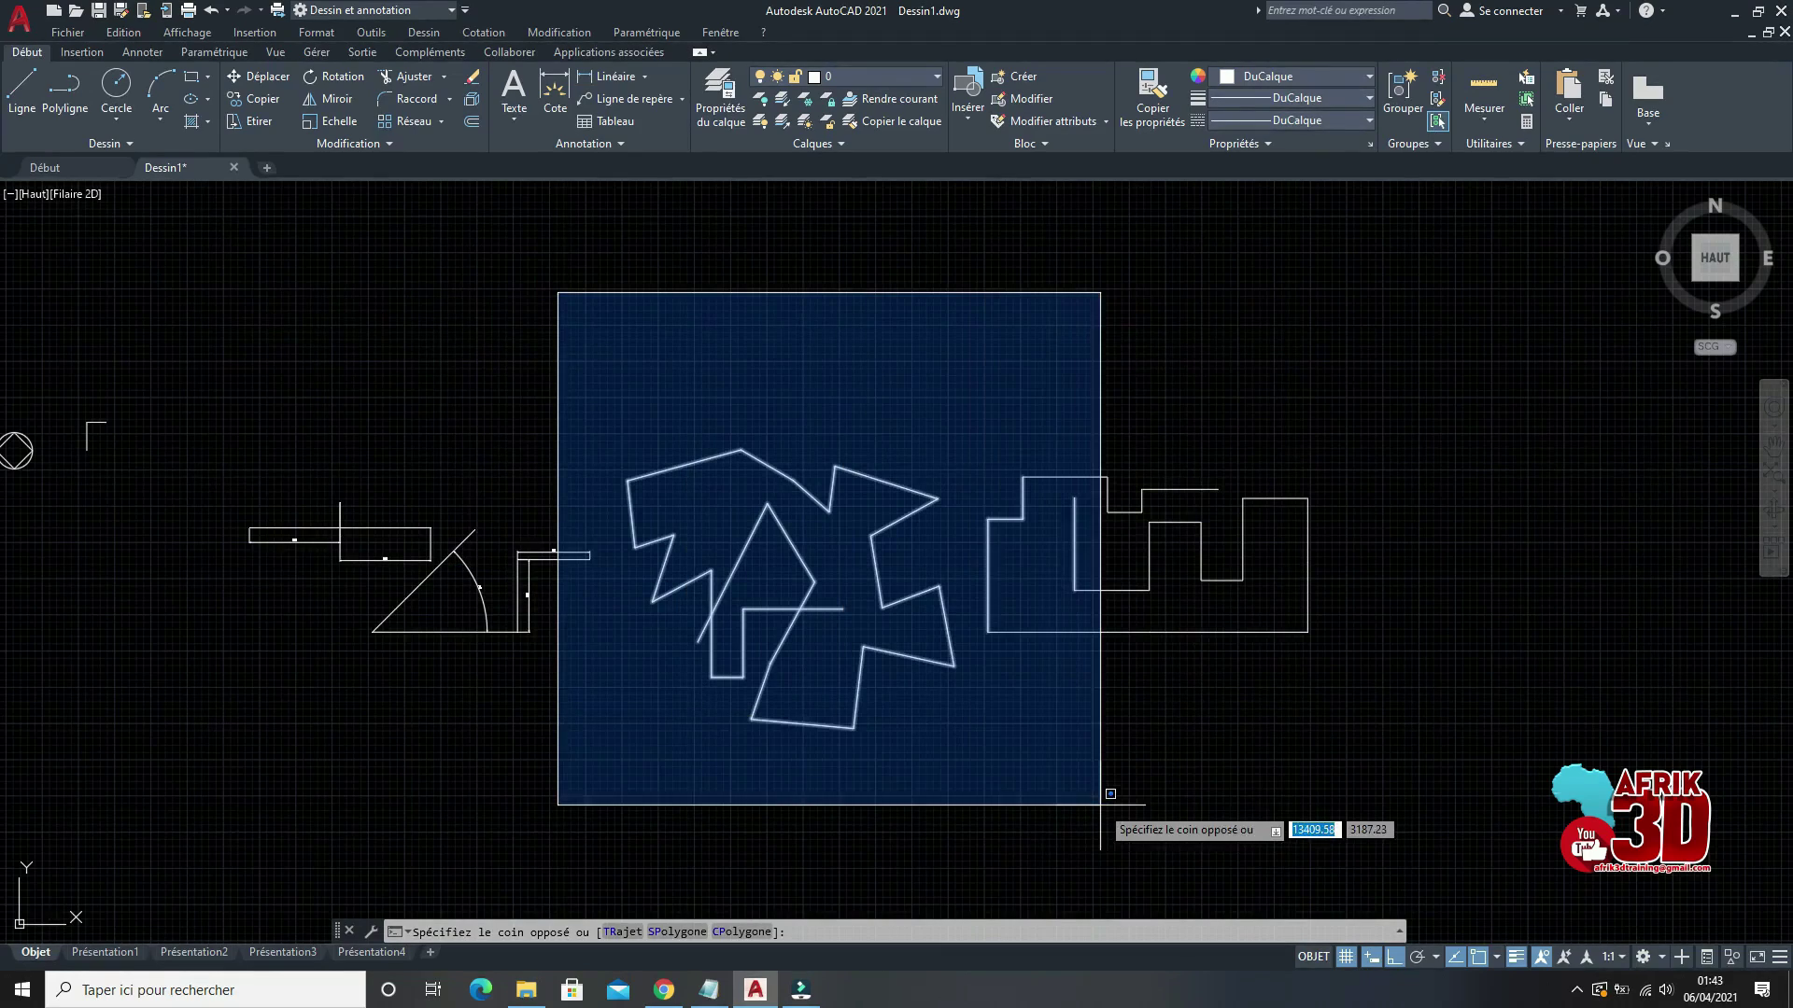
pyautogui.press('Escape')
pyautogui.scroll(4, 678, 563)
pyautogui.scroll(-3, 1125, 576)
pyautogui.click(711, 390)
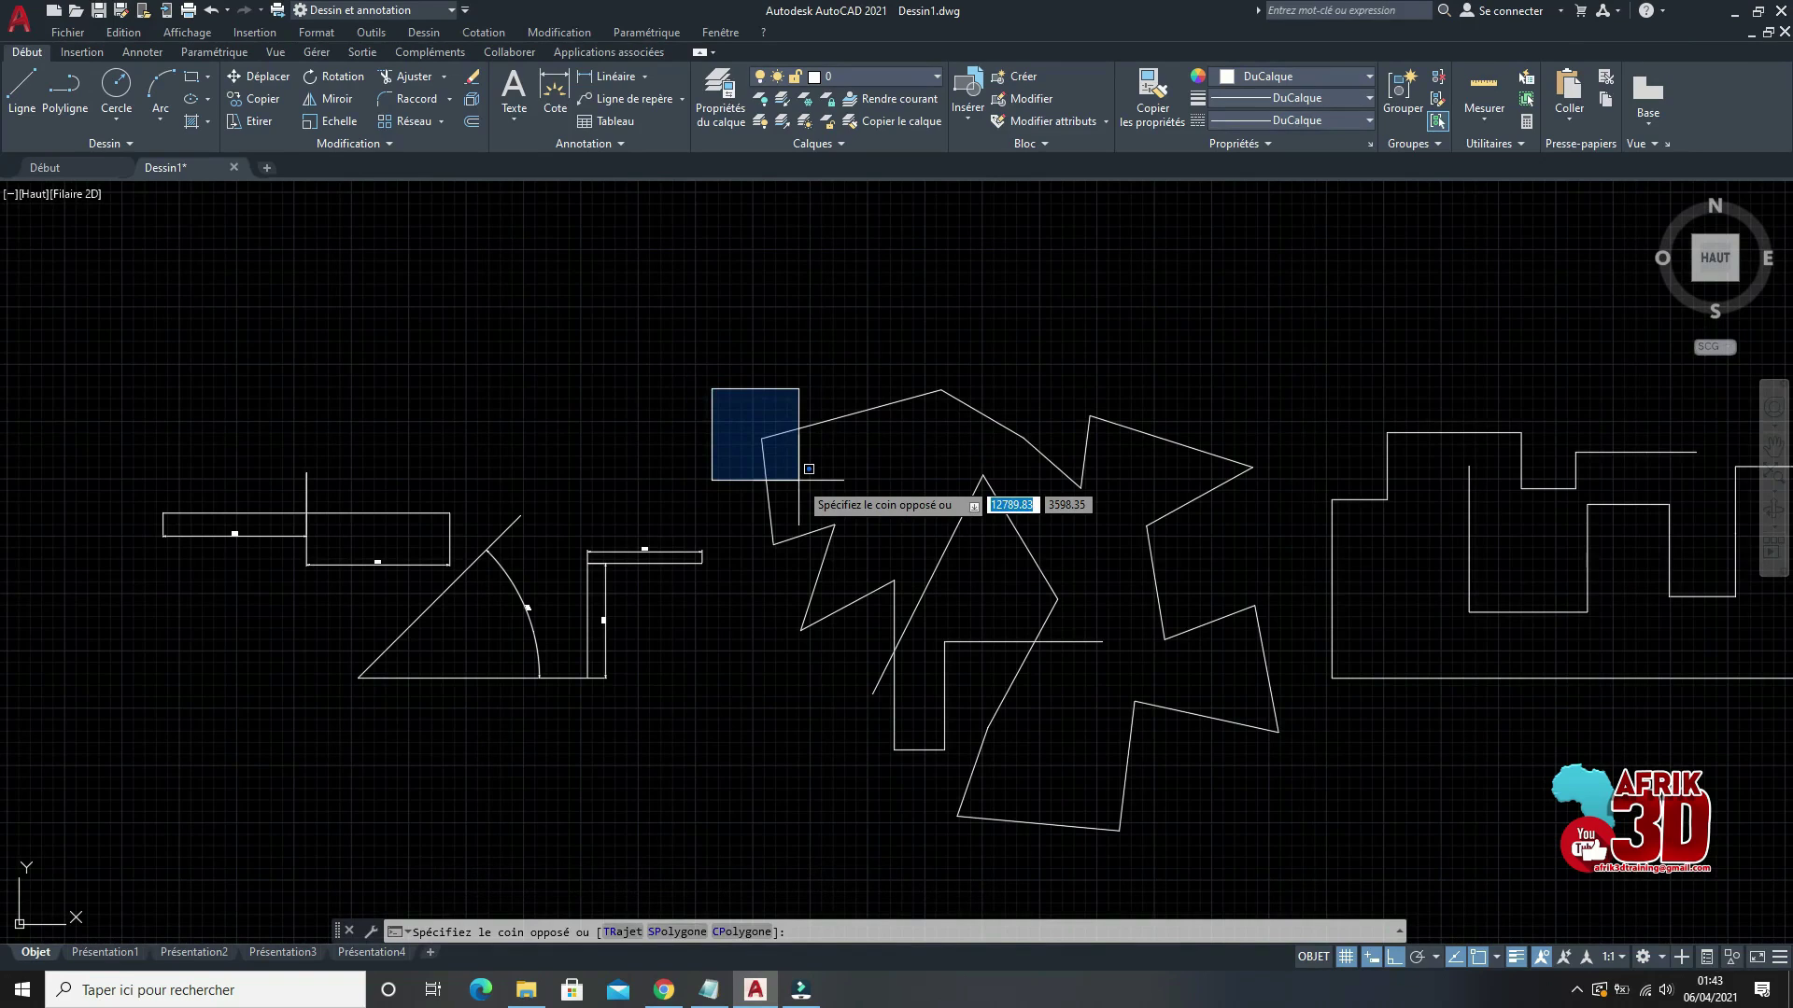
pyautogui.click(808, 468)
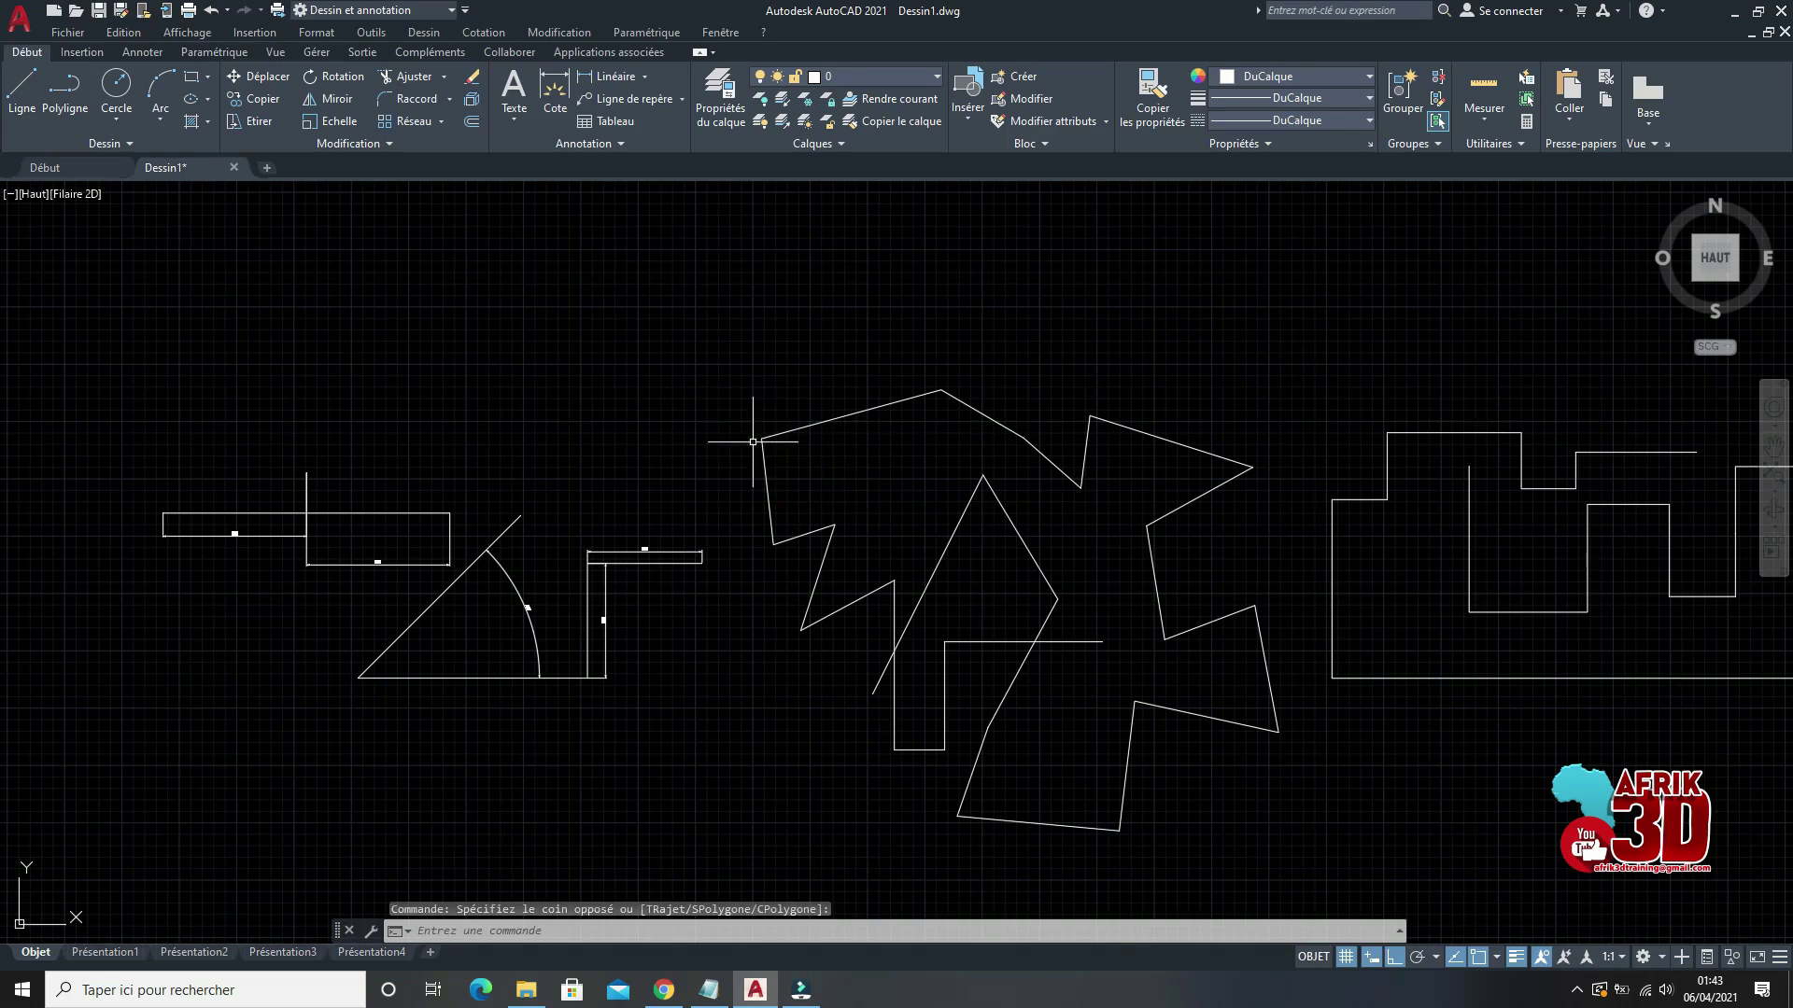
pyautogui.click(721, 371)
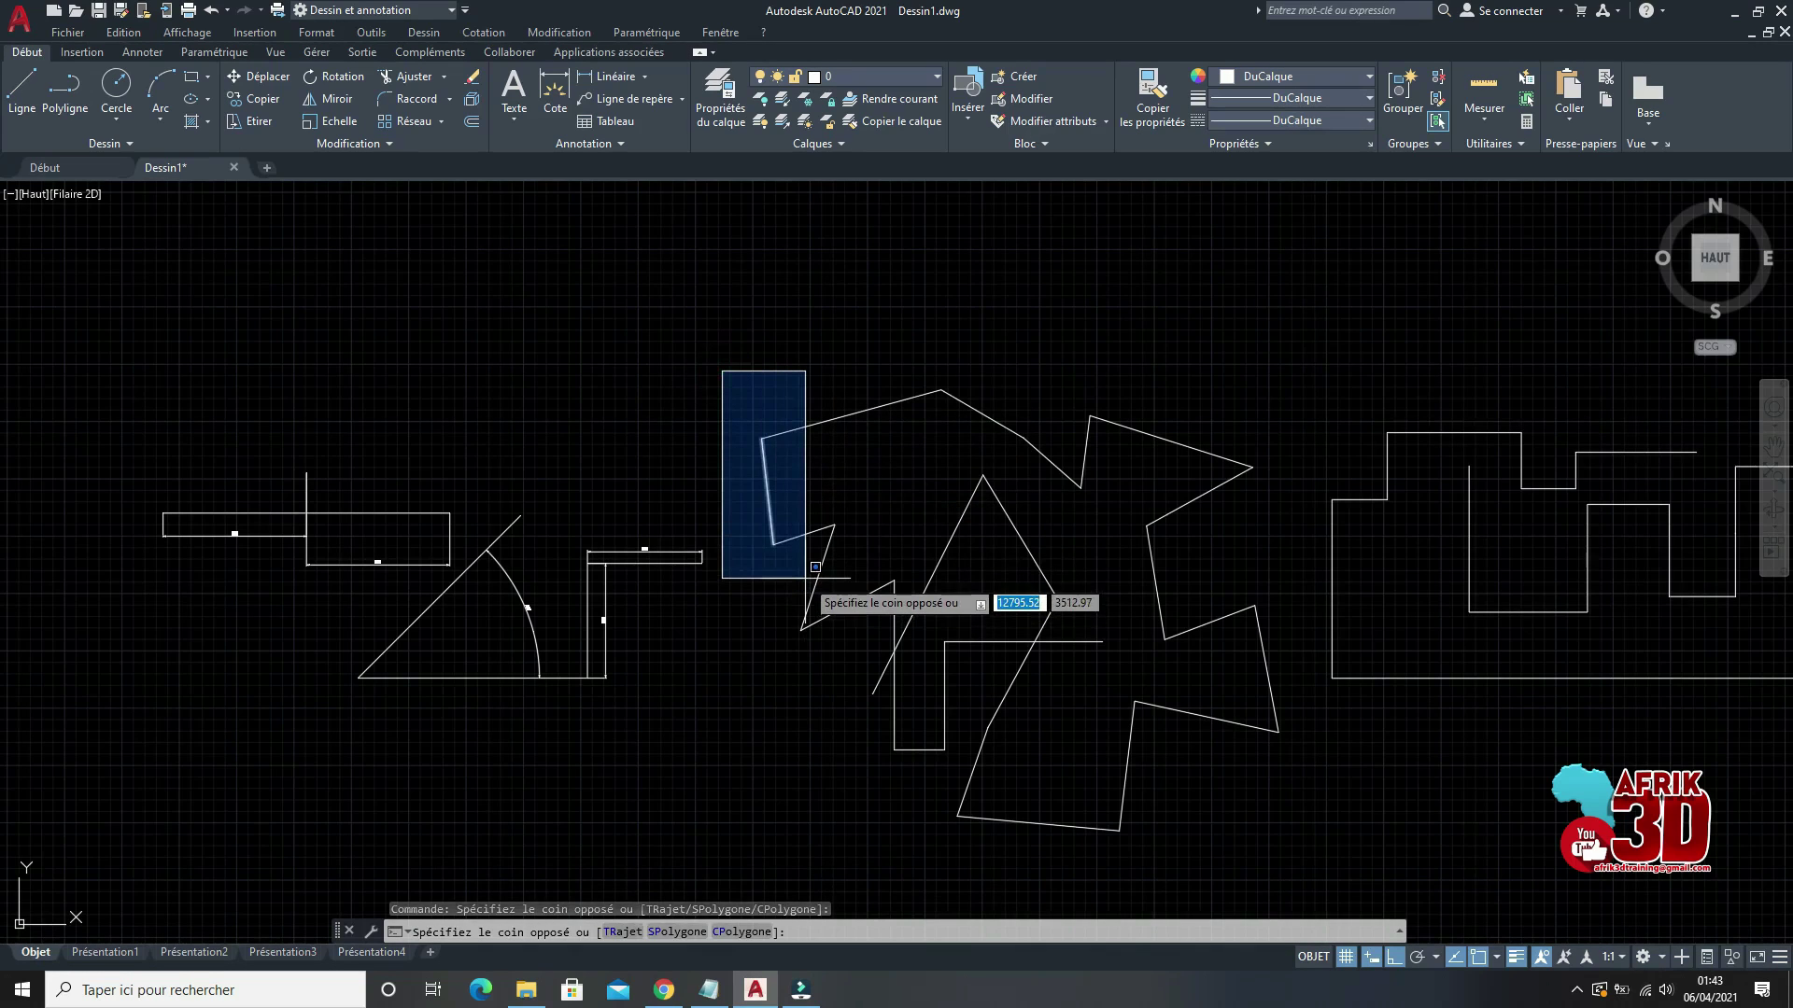
pyautogui.scroll(4, 815, 574)
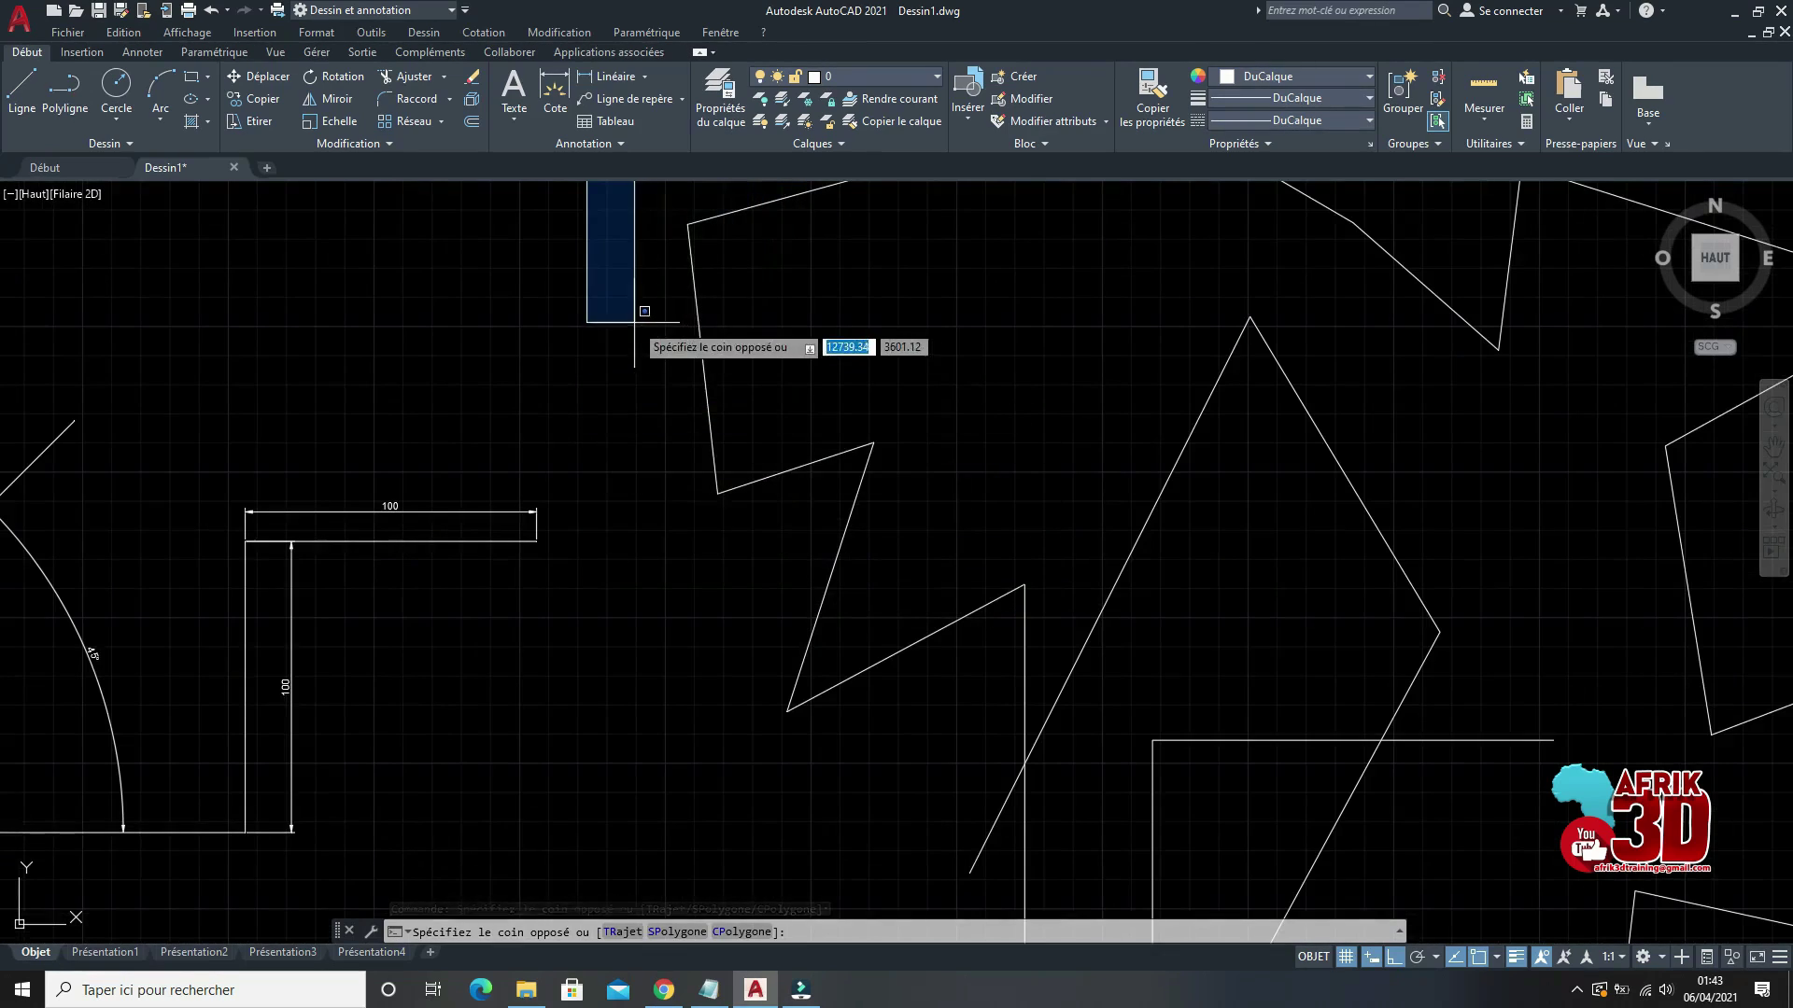
pyautogui.scroll(-2, 779, 545)
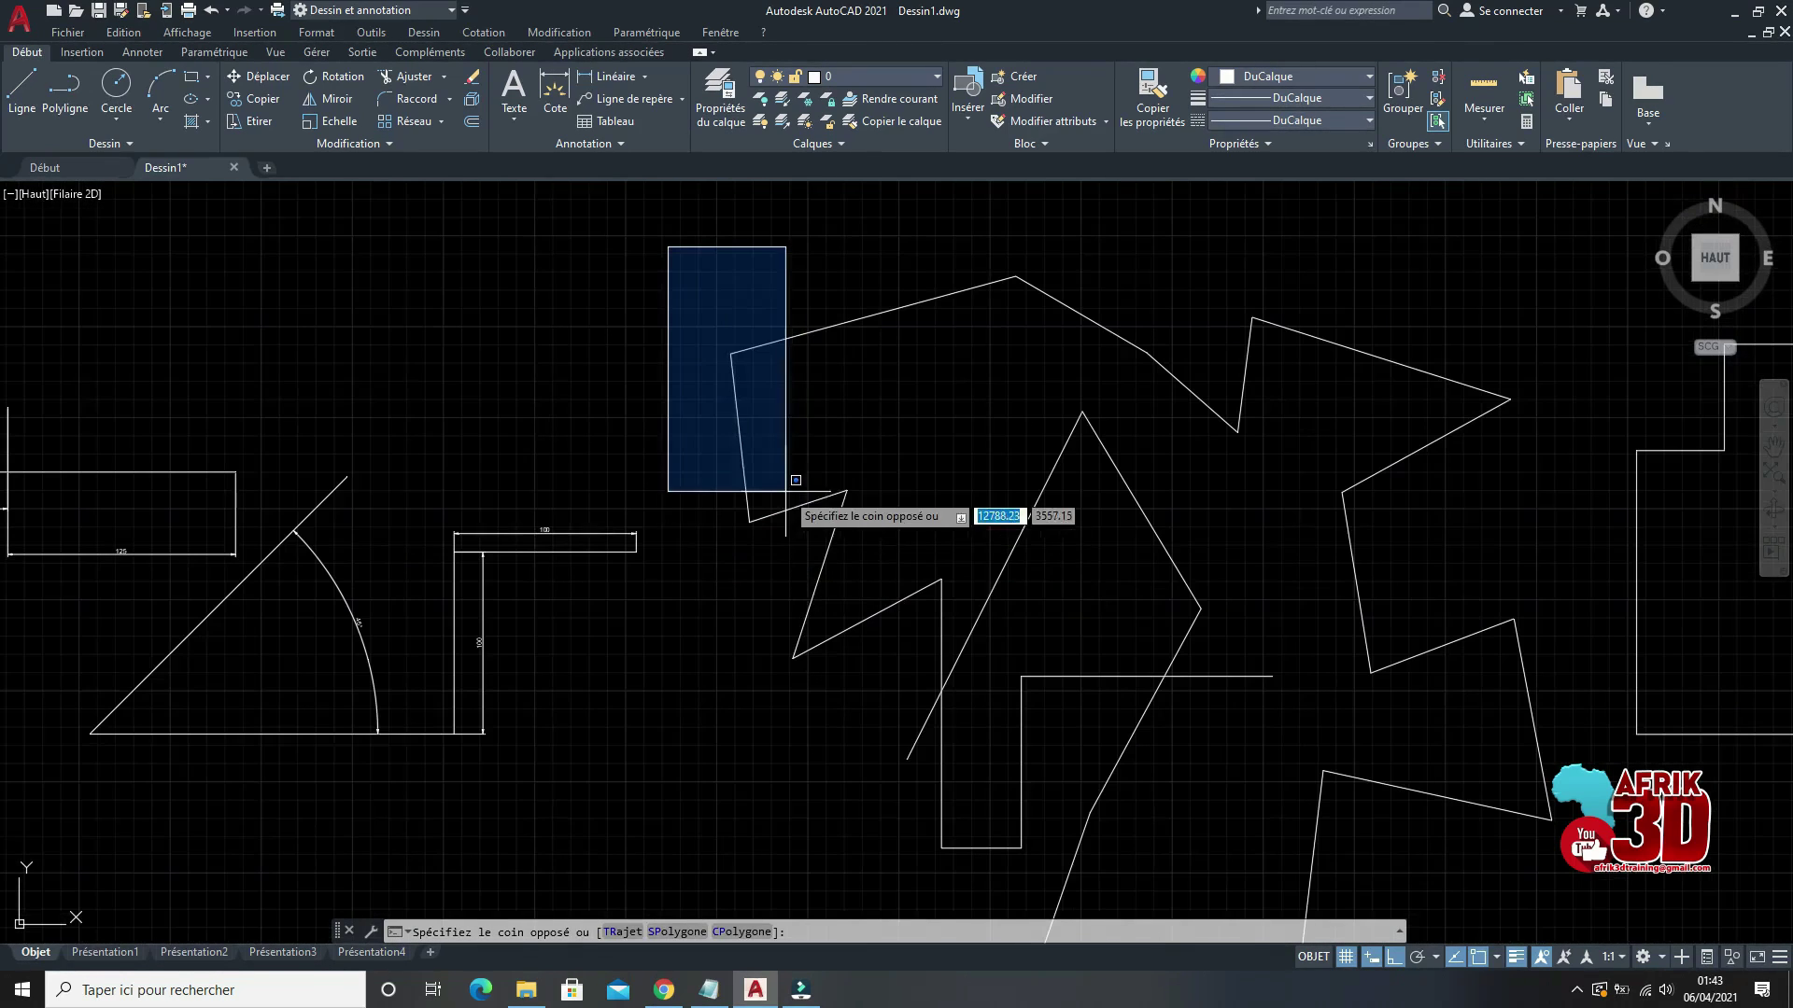
pyautogui.click(774, 543)
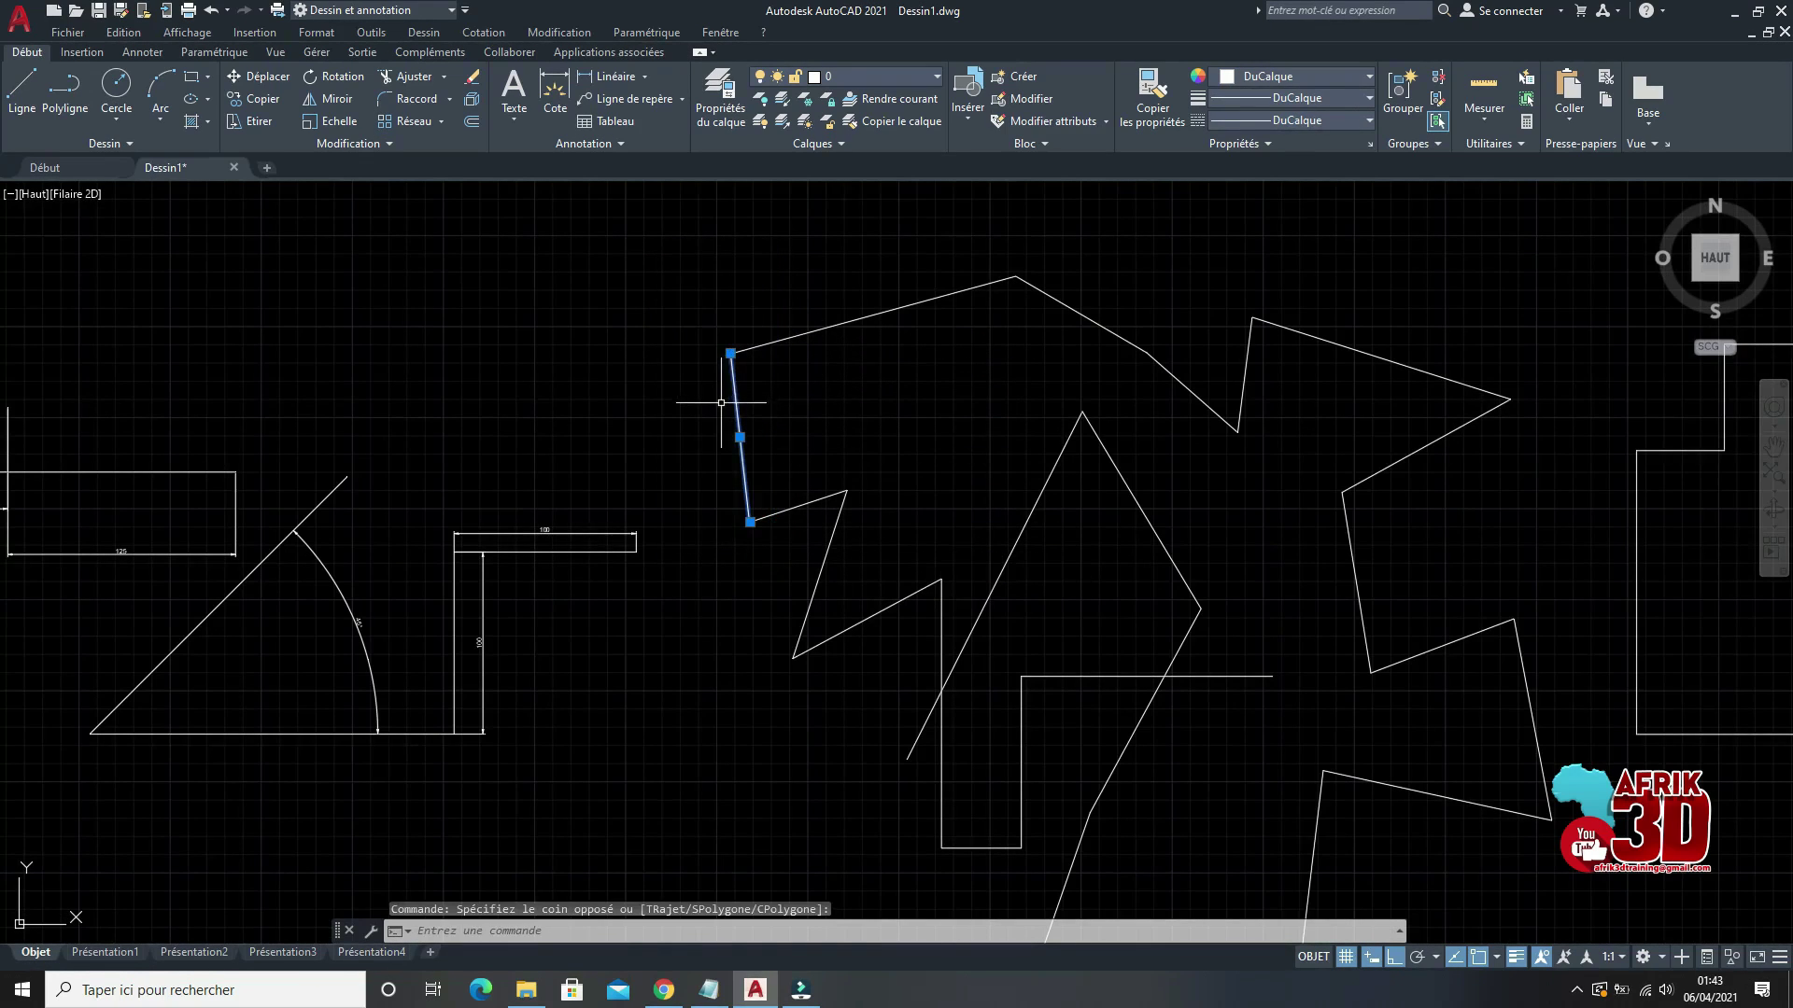
pyautogui.press('Escape')
pyautogui.click(698, 290)
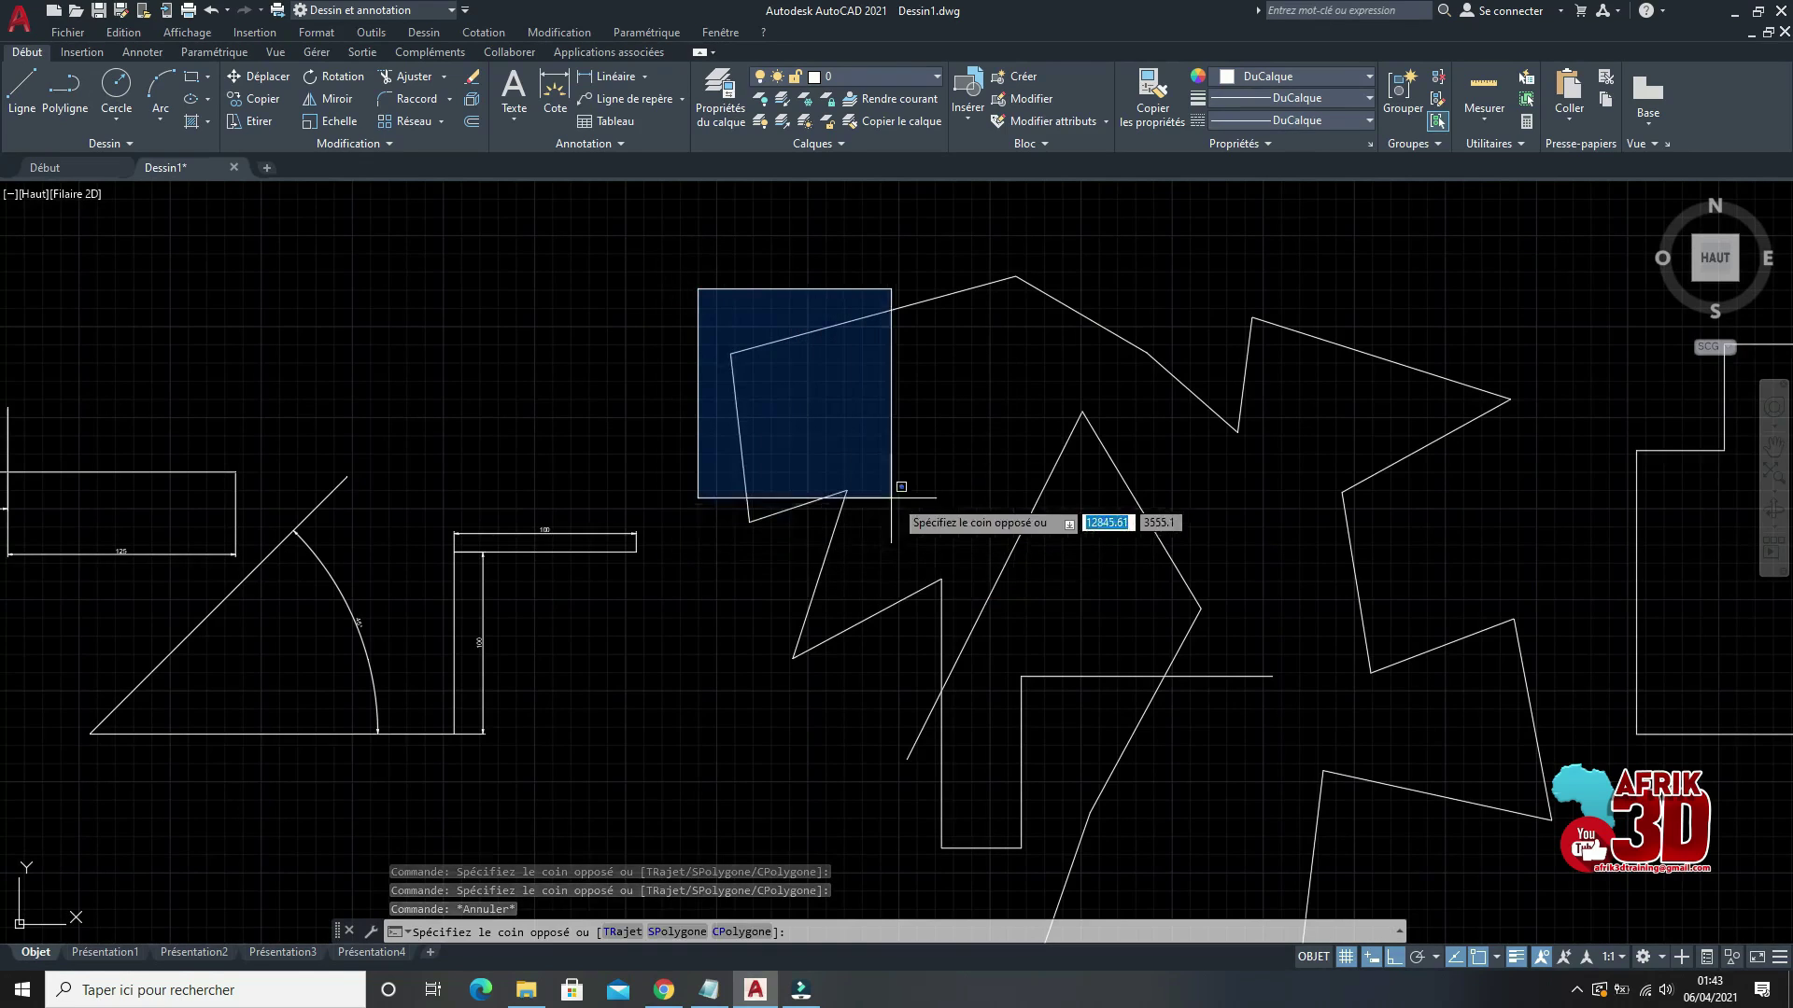
pyautogui.click(945, 654)
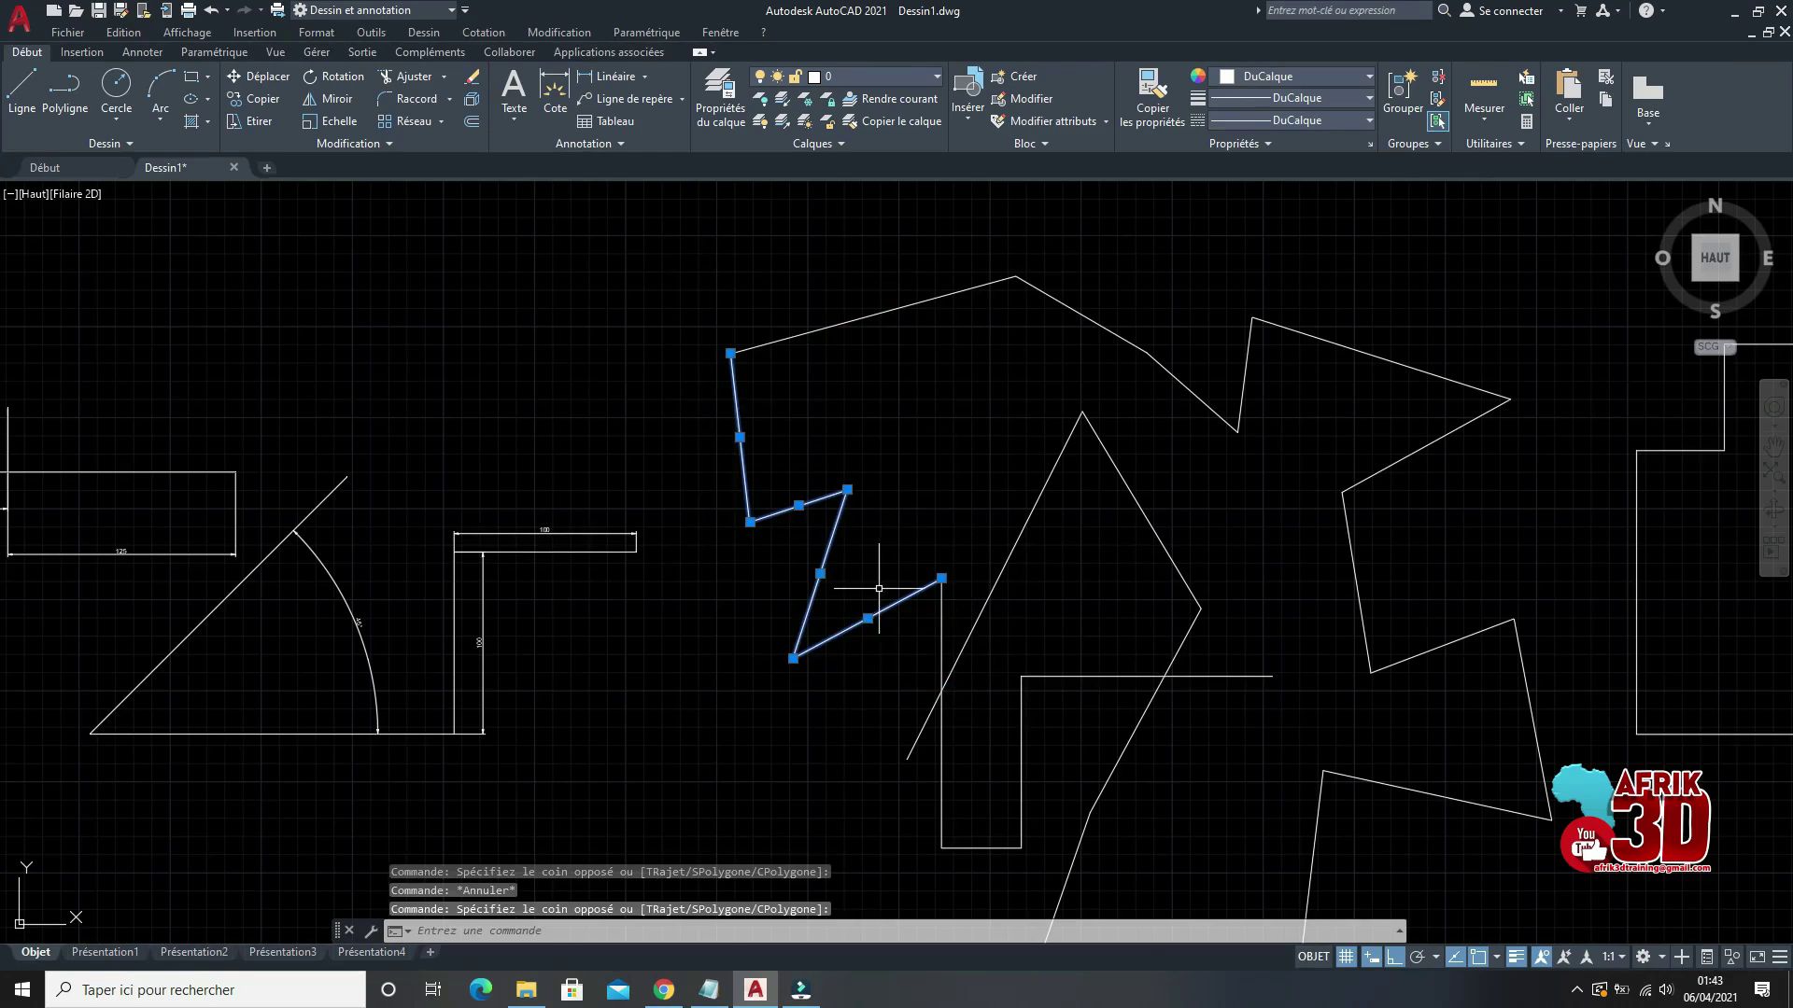
pyautogui.press('Escape')
pyautogui.click(661, 260)
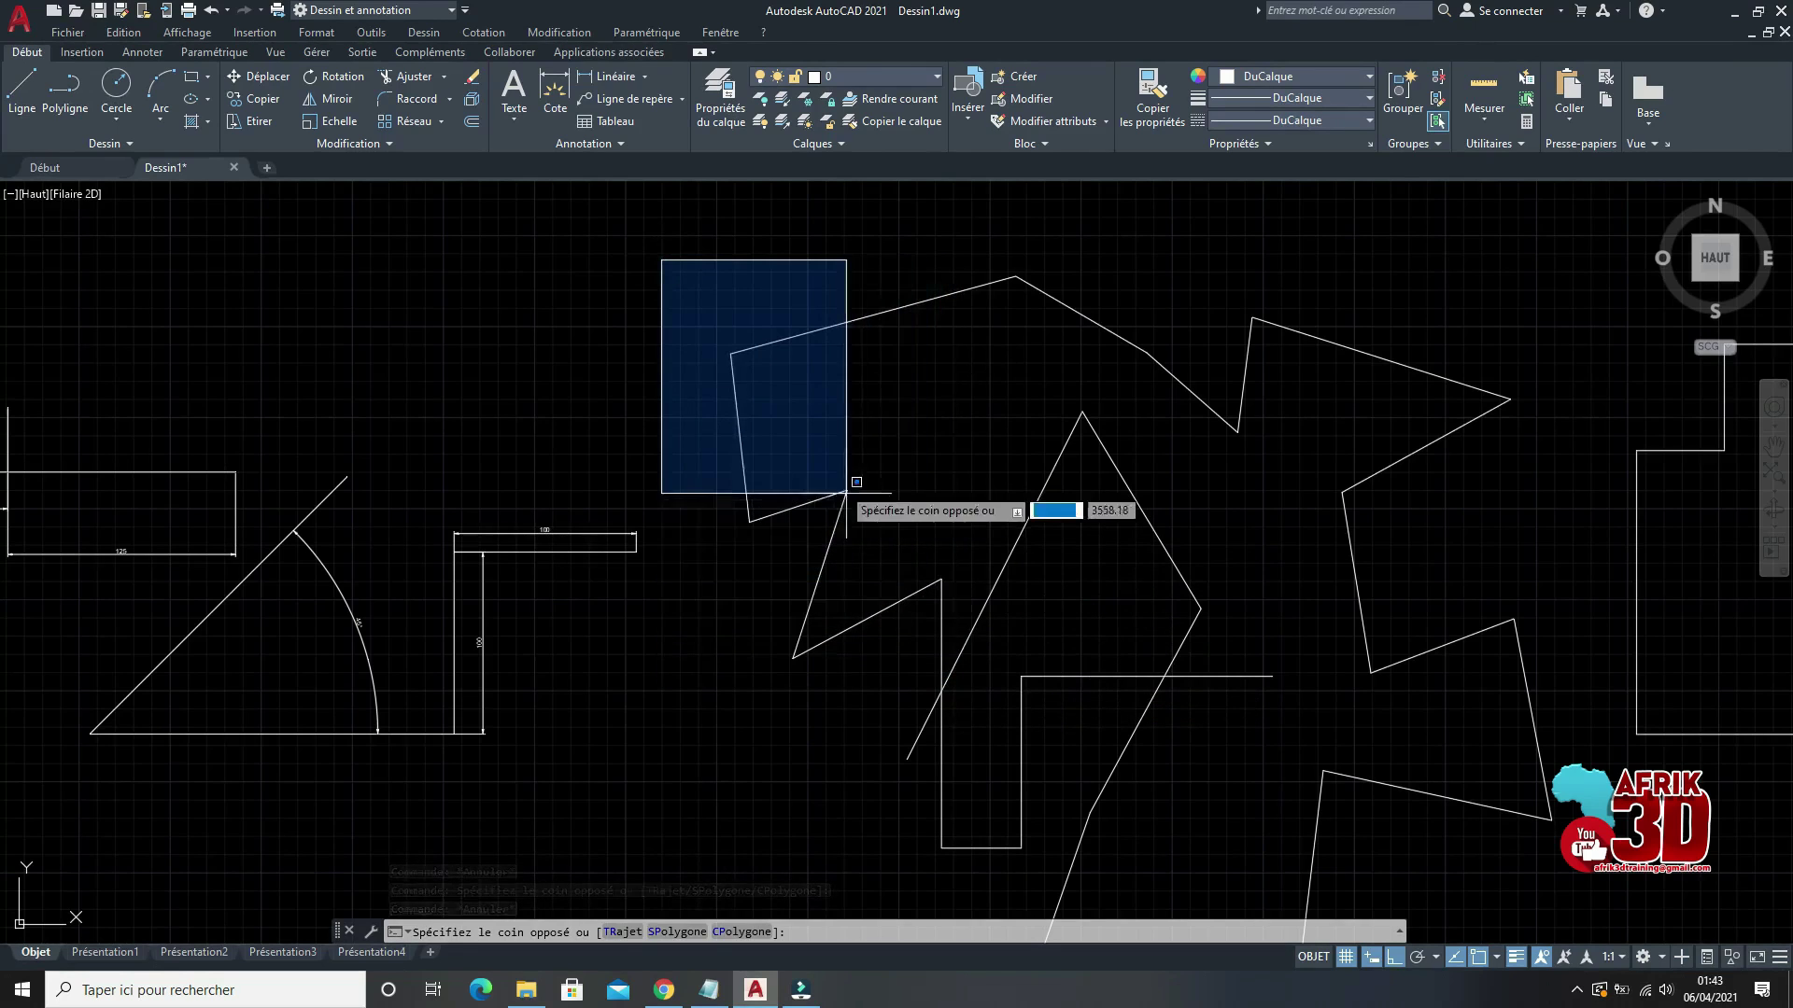
pyautogui.click(952, 680)
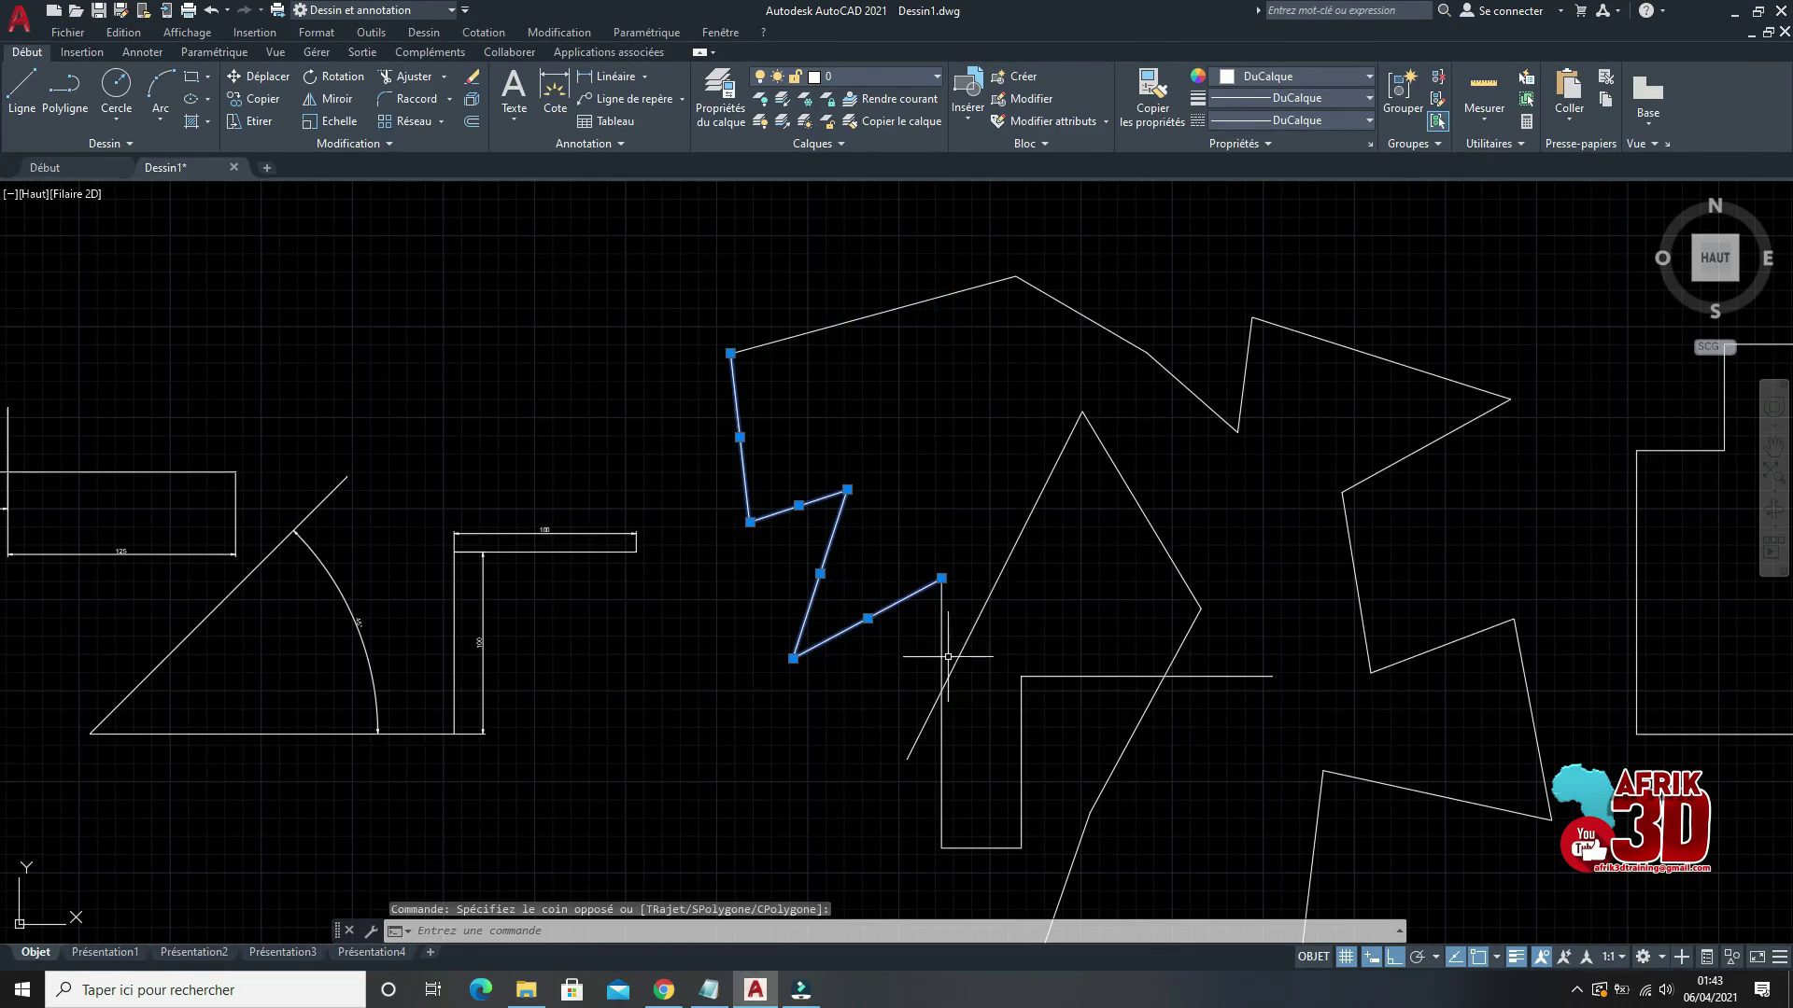
pyautogui.press('Escape')
pyautogui.scroll(-3, 928, 606)
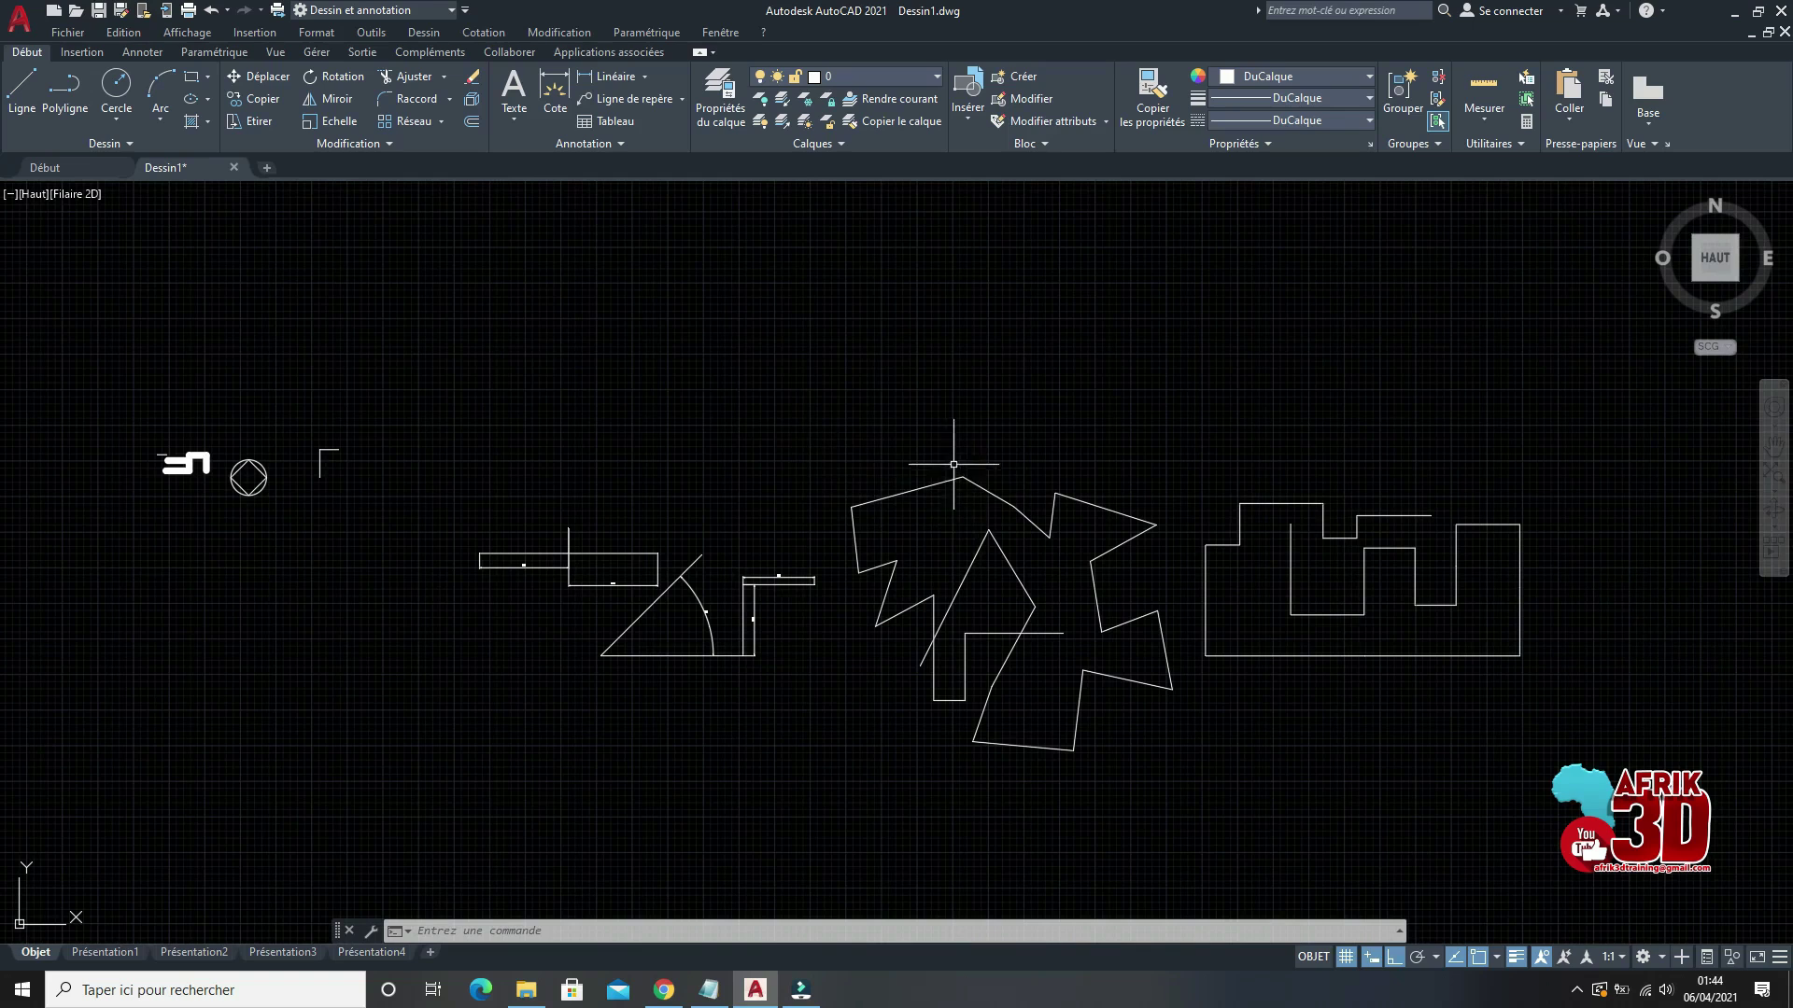
pyautogui.scroll(-2, 927, 482)
pyautogui.scroll(2, 1043, 564)
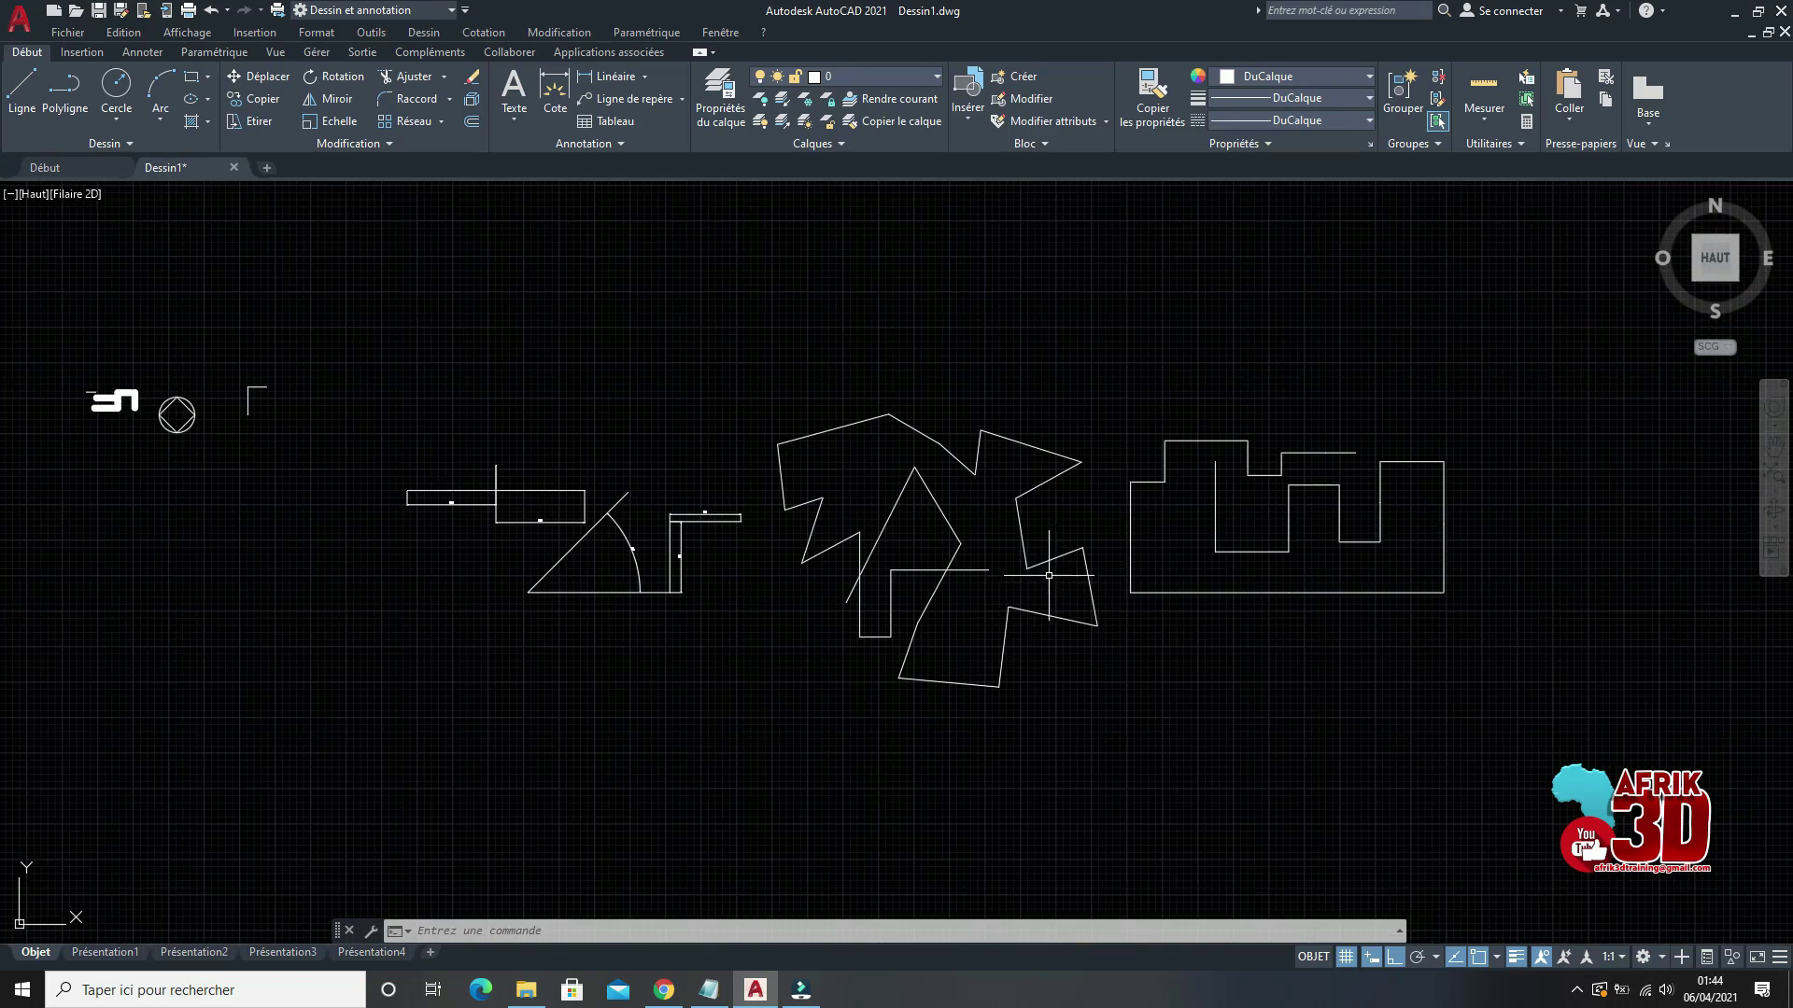
pyautogui.moveTo(1042, 564)
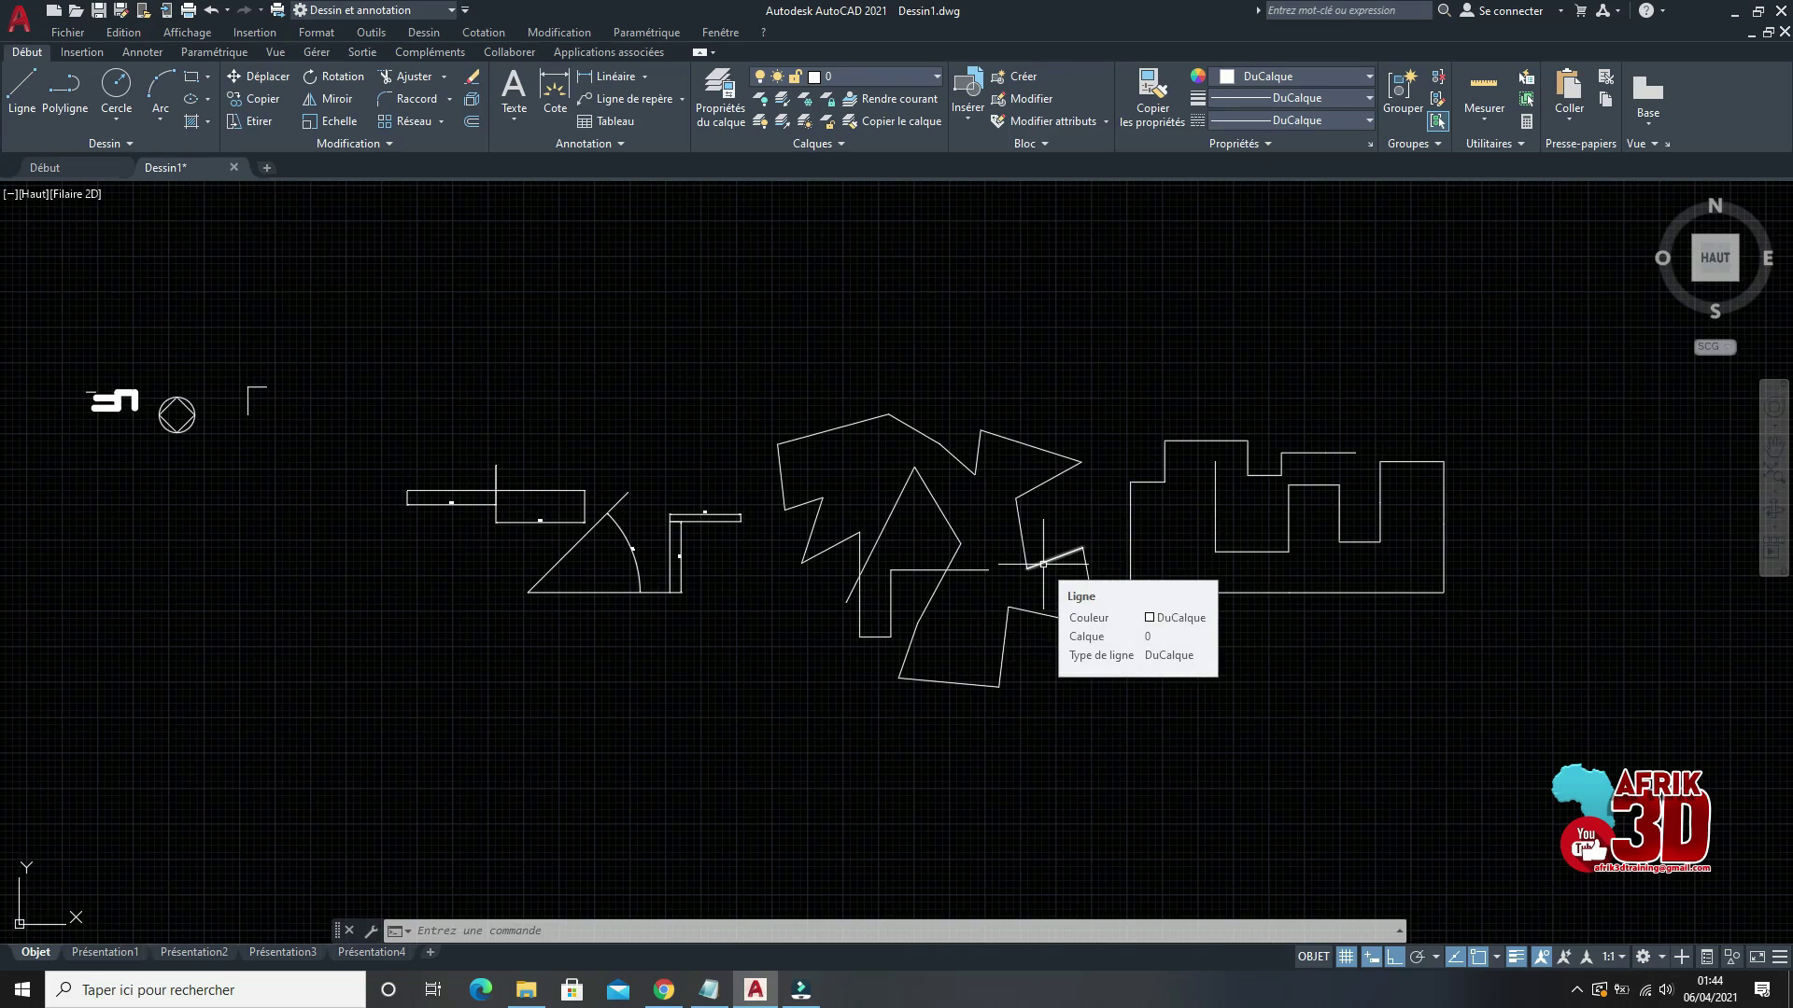
pyautogui.click(1557, 659)
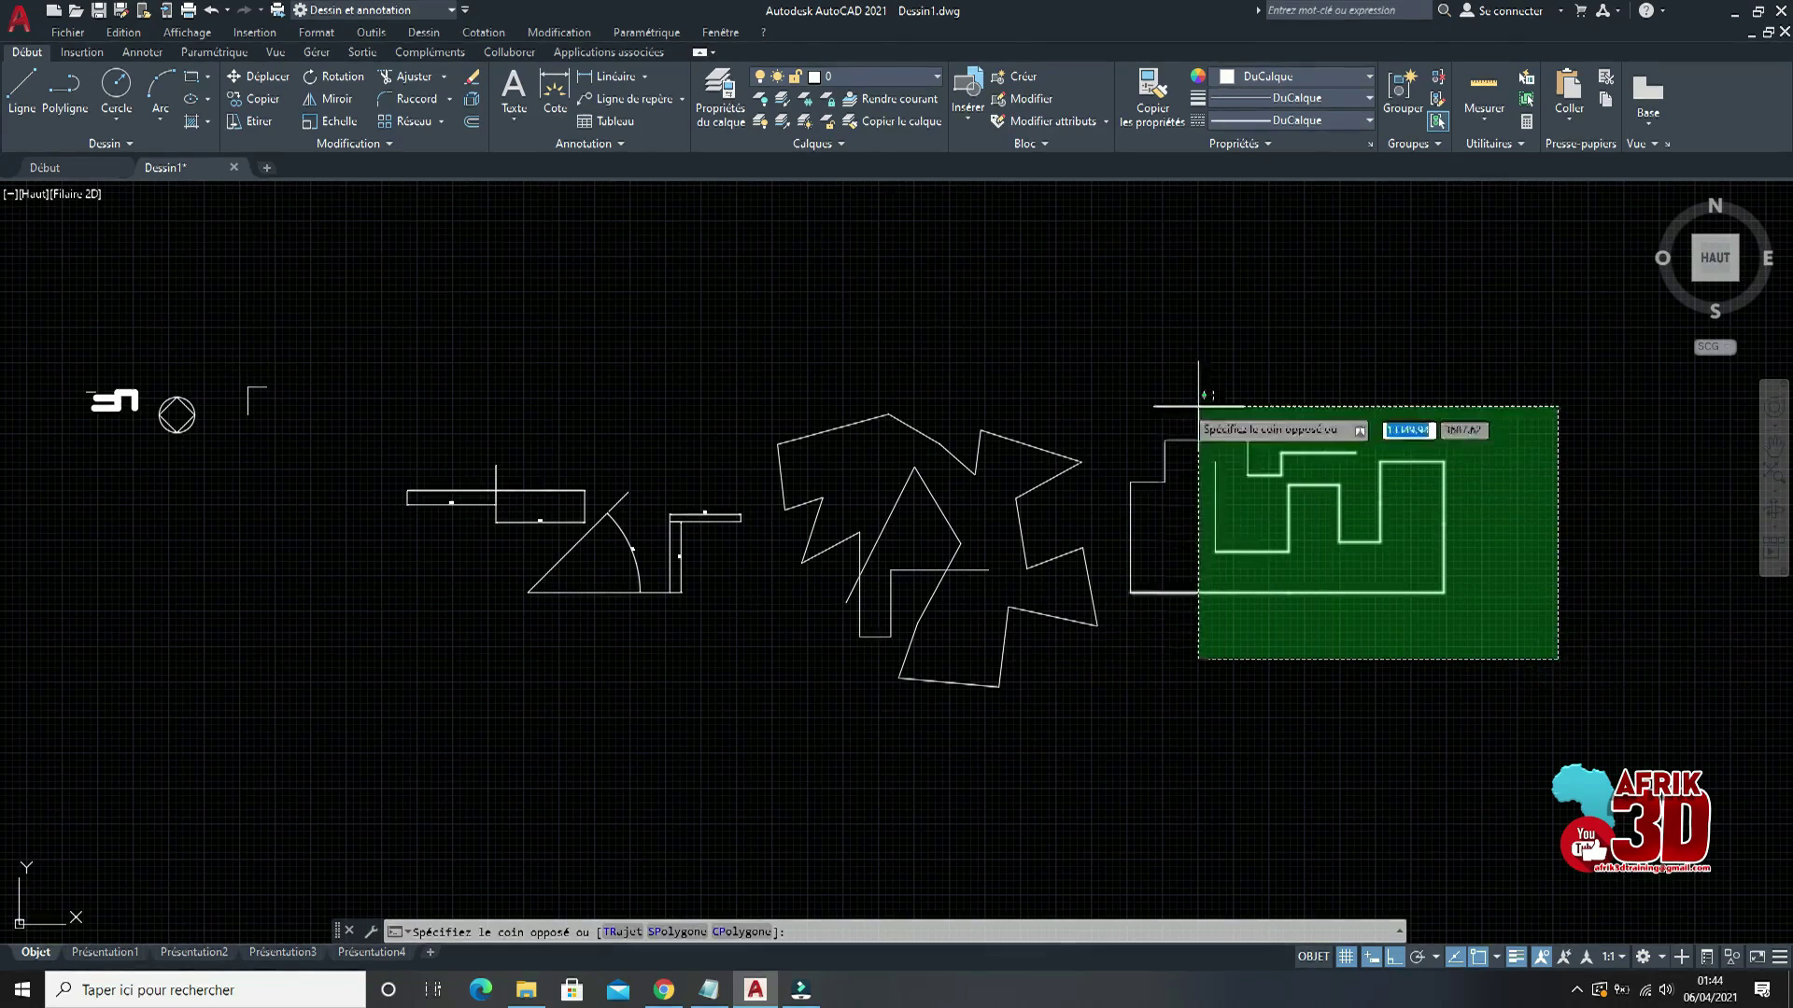
pyautogui.click(1139, 399)
pyautogui.scroll(3, 1510, 507)
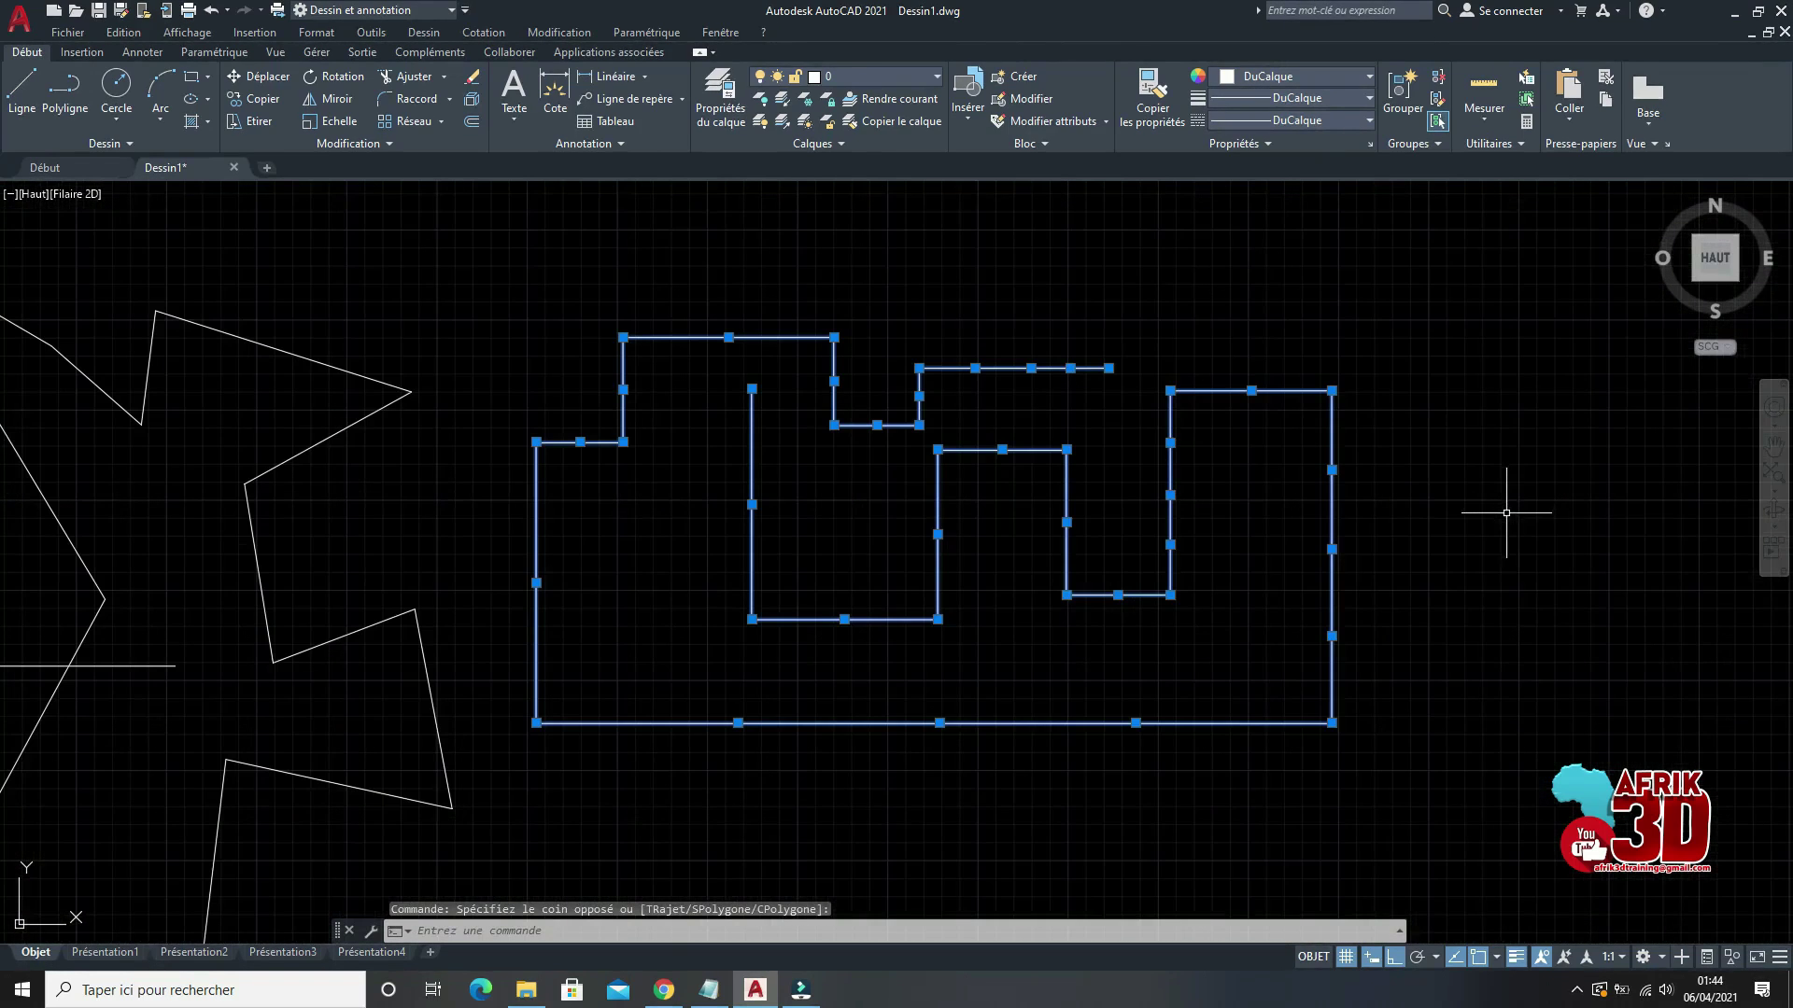
pyautogui.press('Escape')
pyautogui.scroll(-5, 1514, 499)
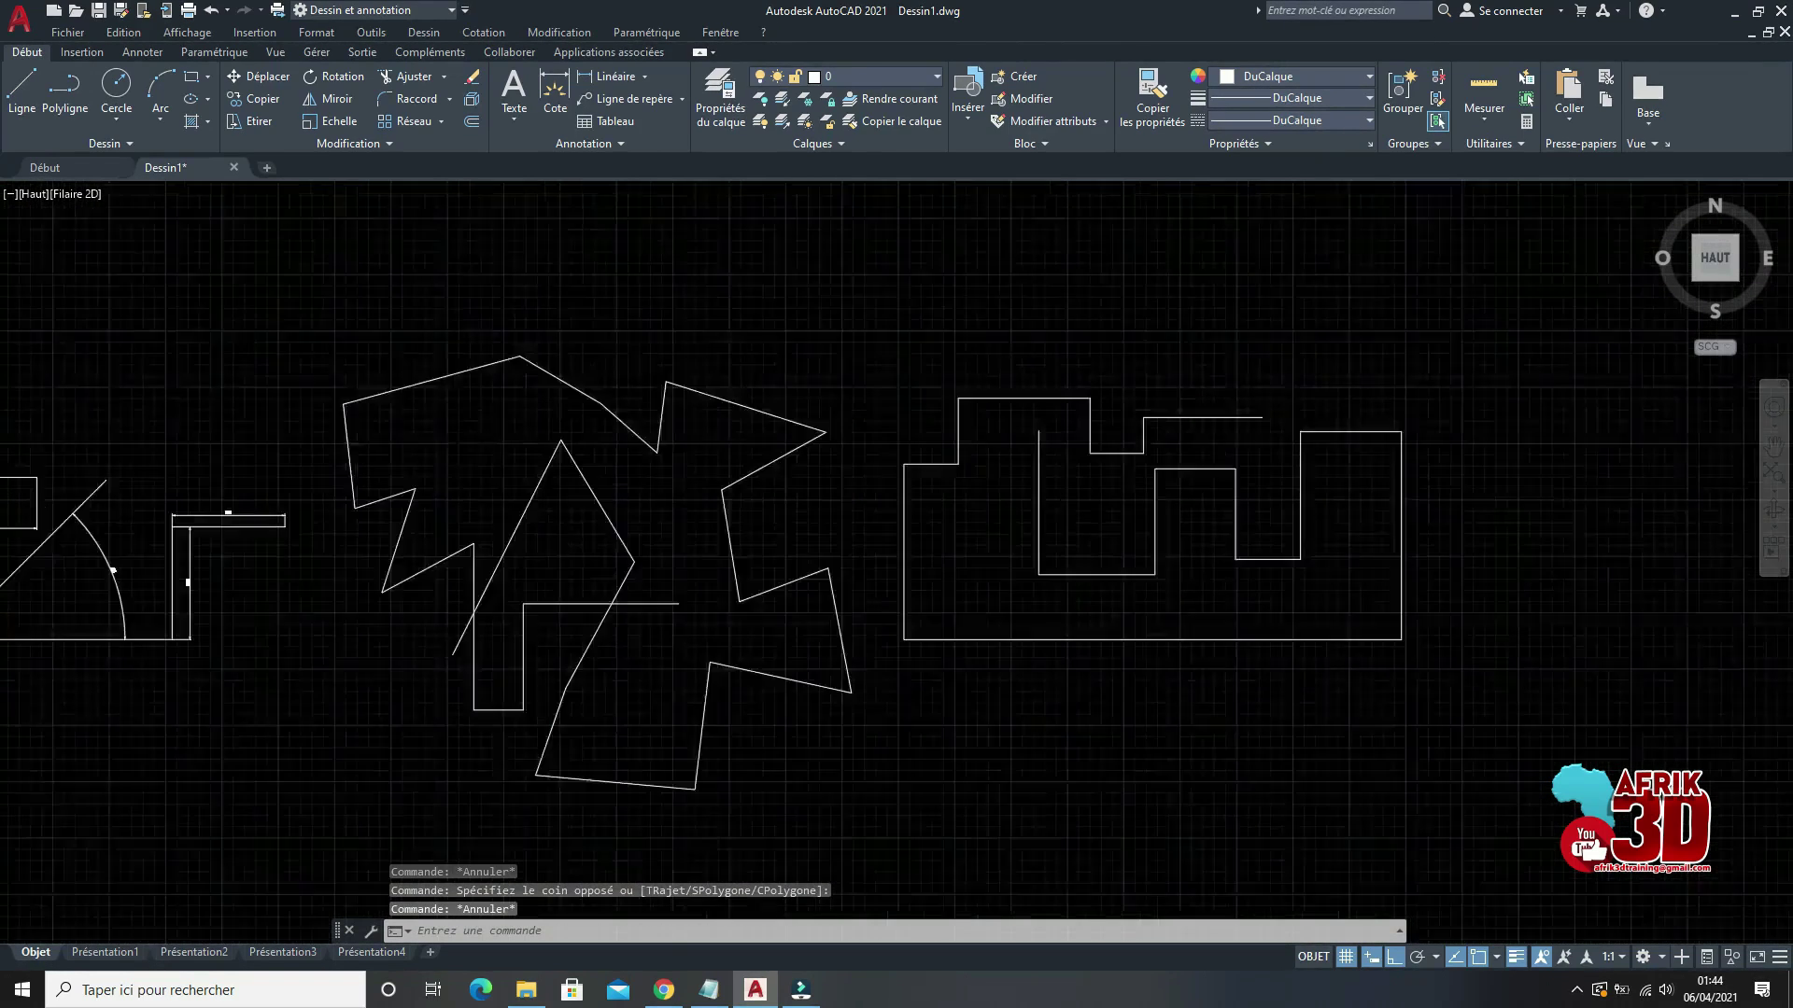
pyautogui.scroll(-2, 828, 369)
pyautogui.click(836, 359)
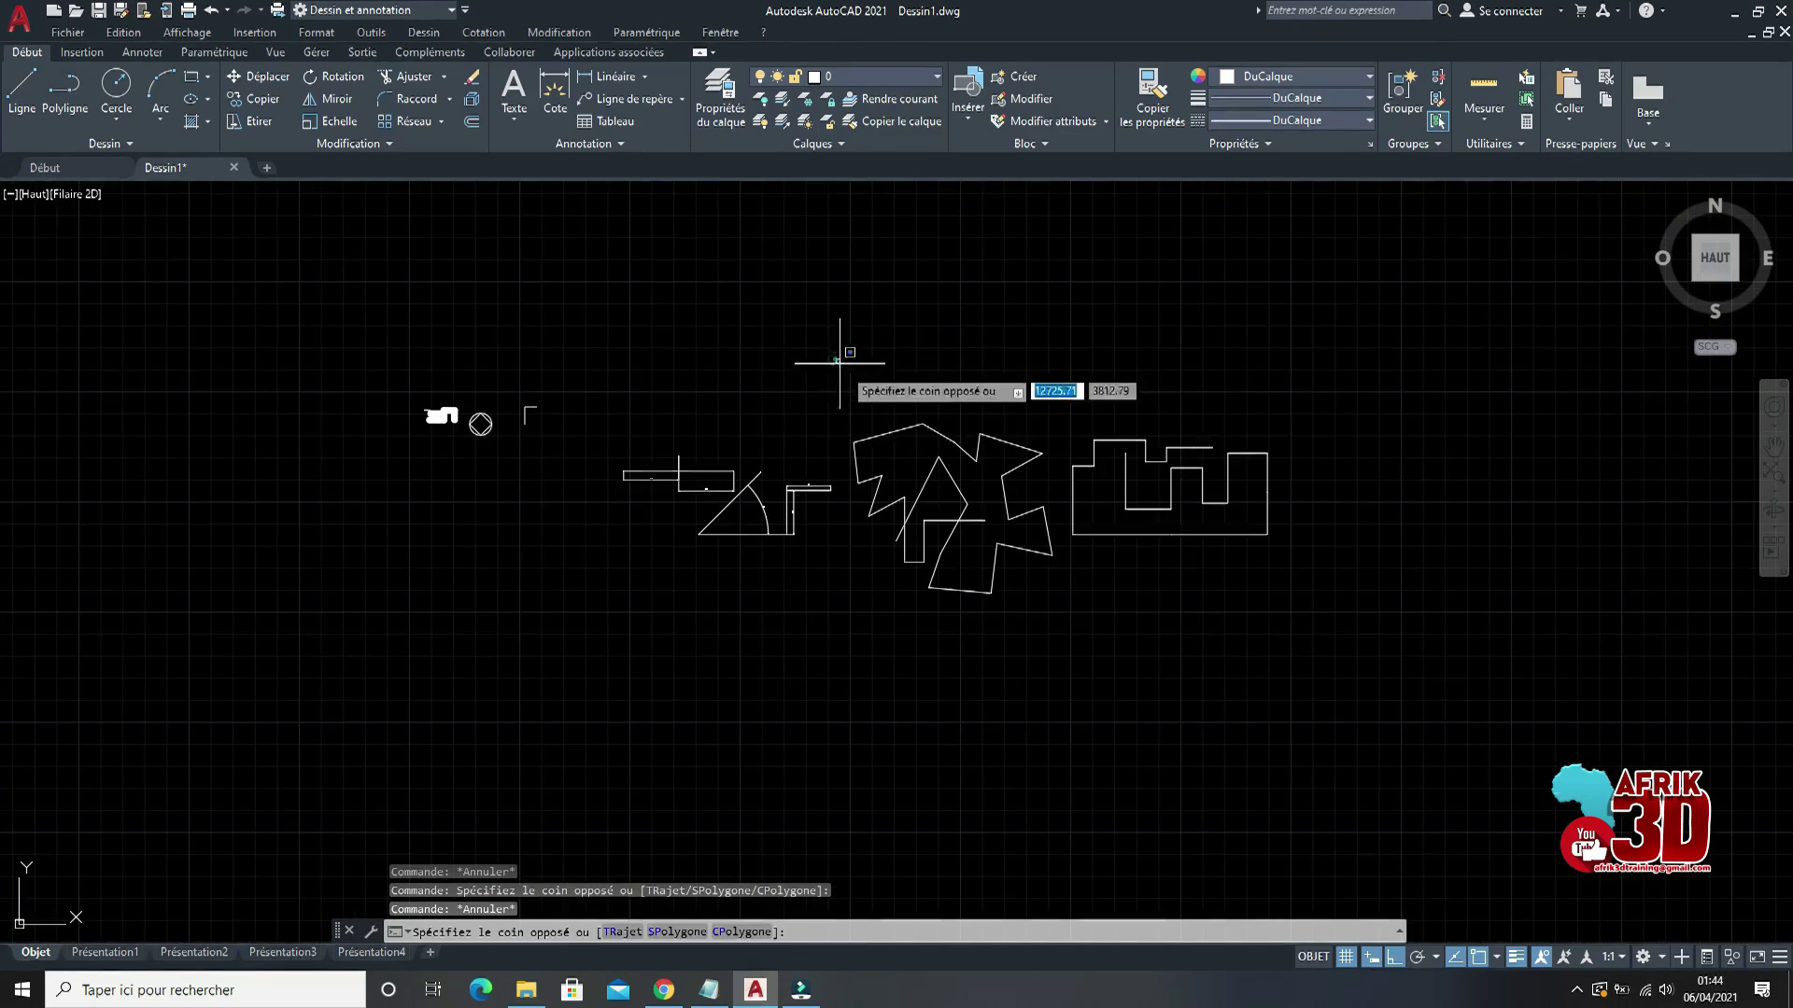
pyautogui.click(1061, 672)
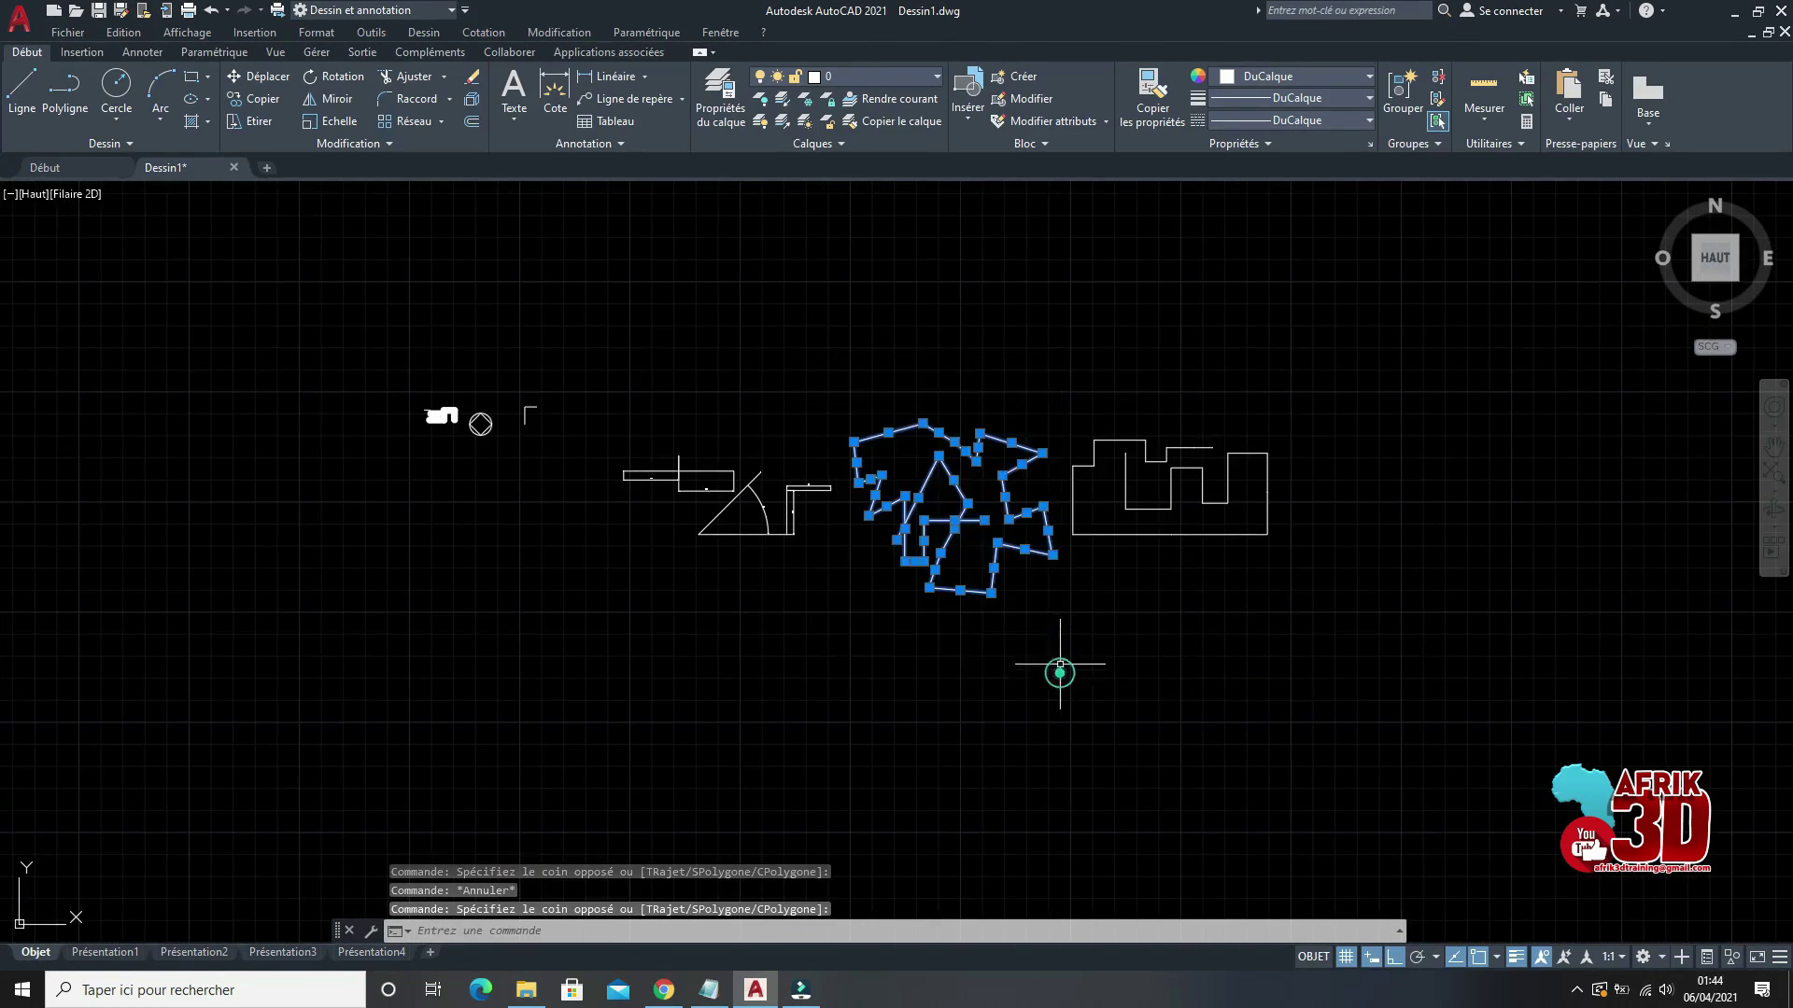
pyautogui.scroll(4, 1064, 468)
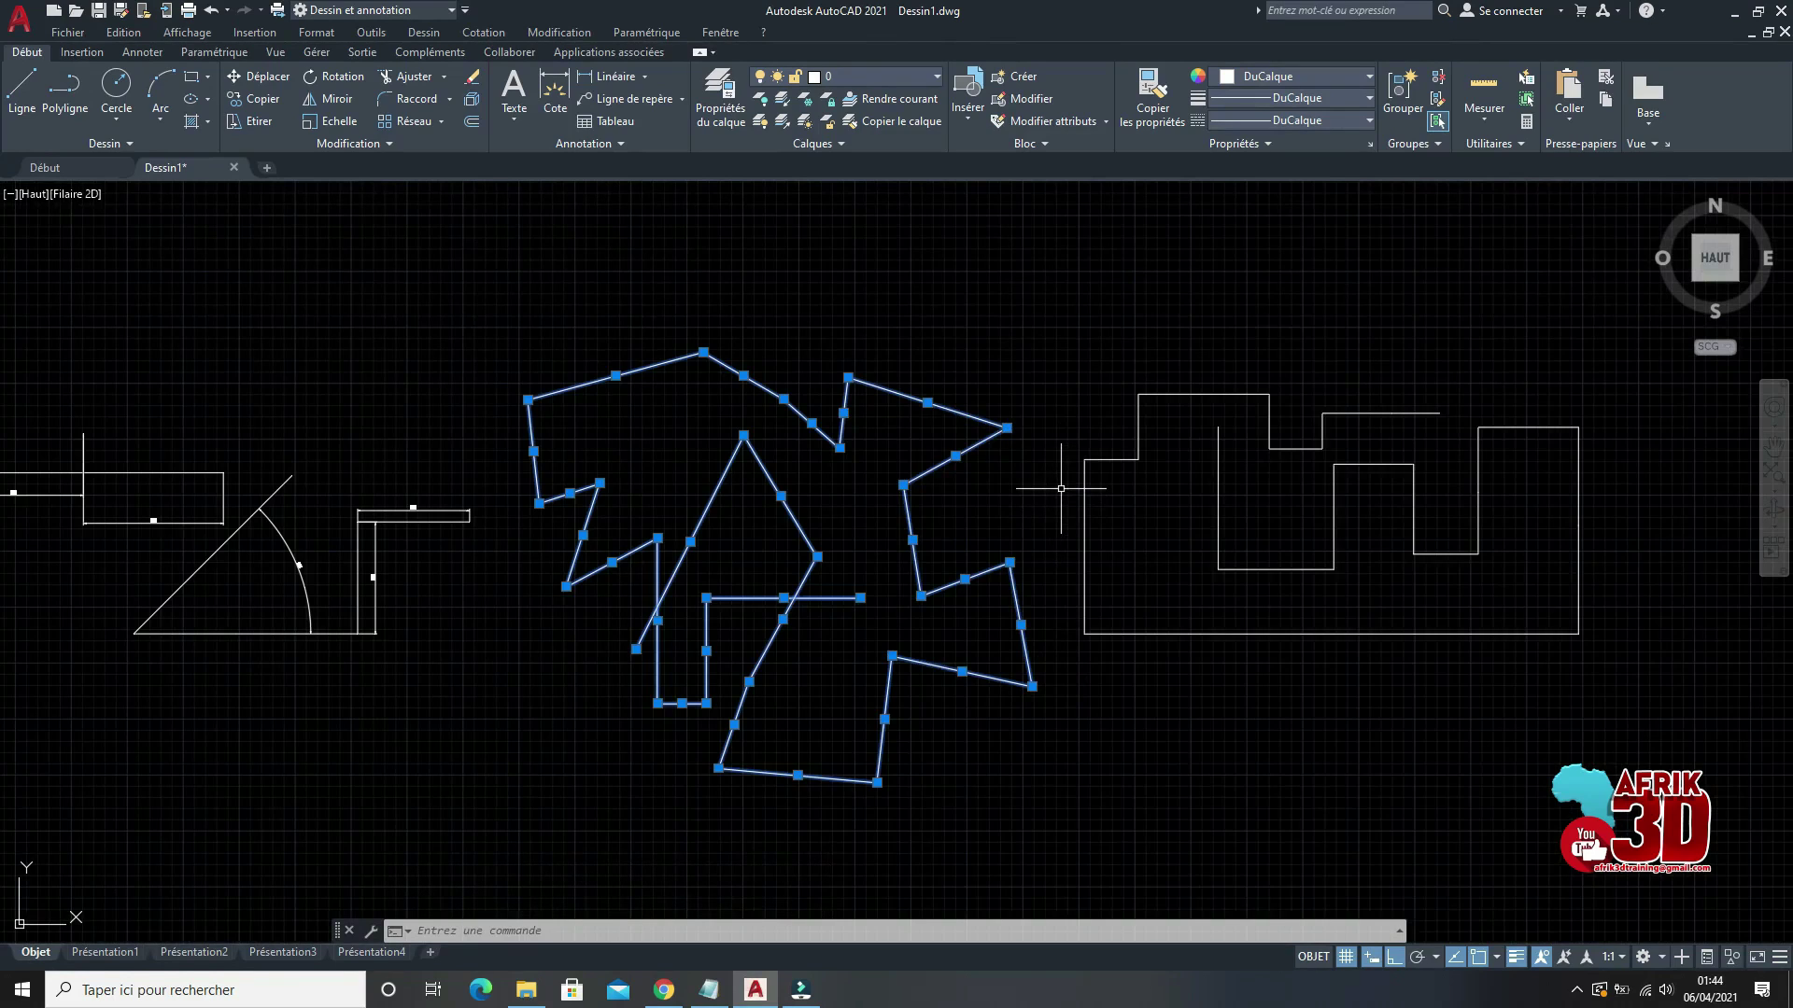
pyautogui.press('Escape')
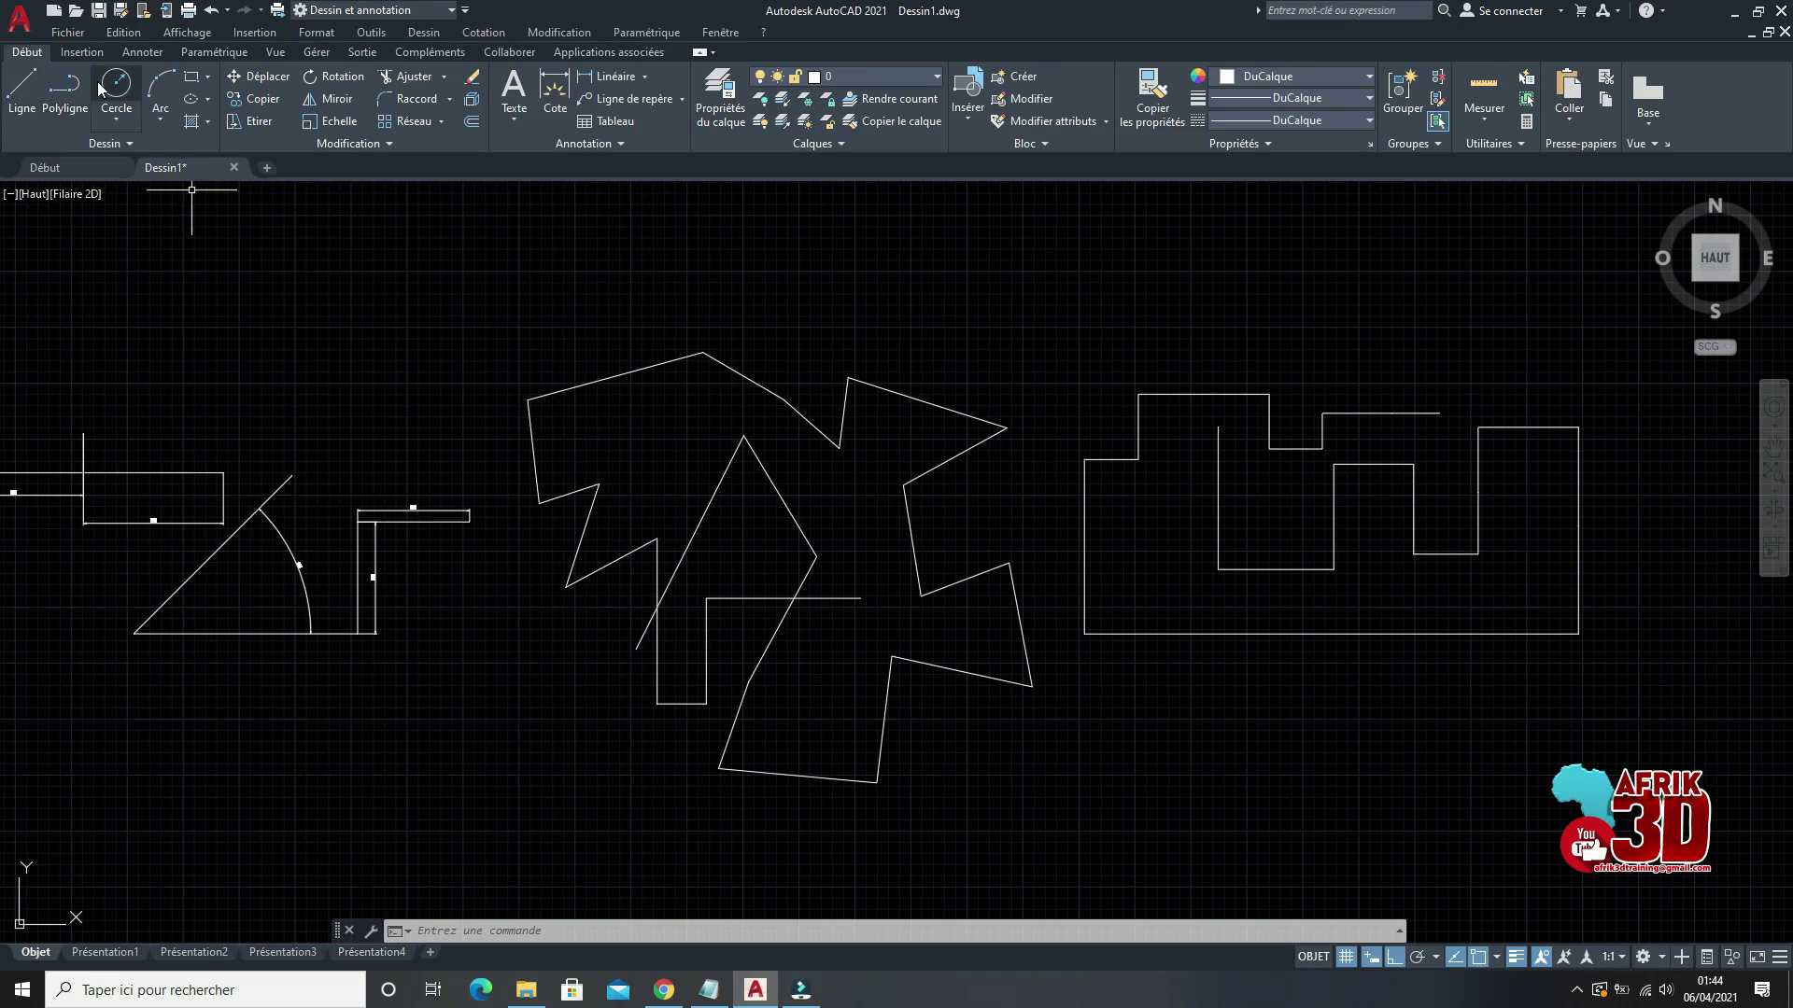
# Step: Draw two concentric circles sharing one centre inside the star figure
pyautogui.click(142, 105)
pyautogui.click(636, 436)
pyautogui.click(662, 461)
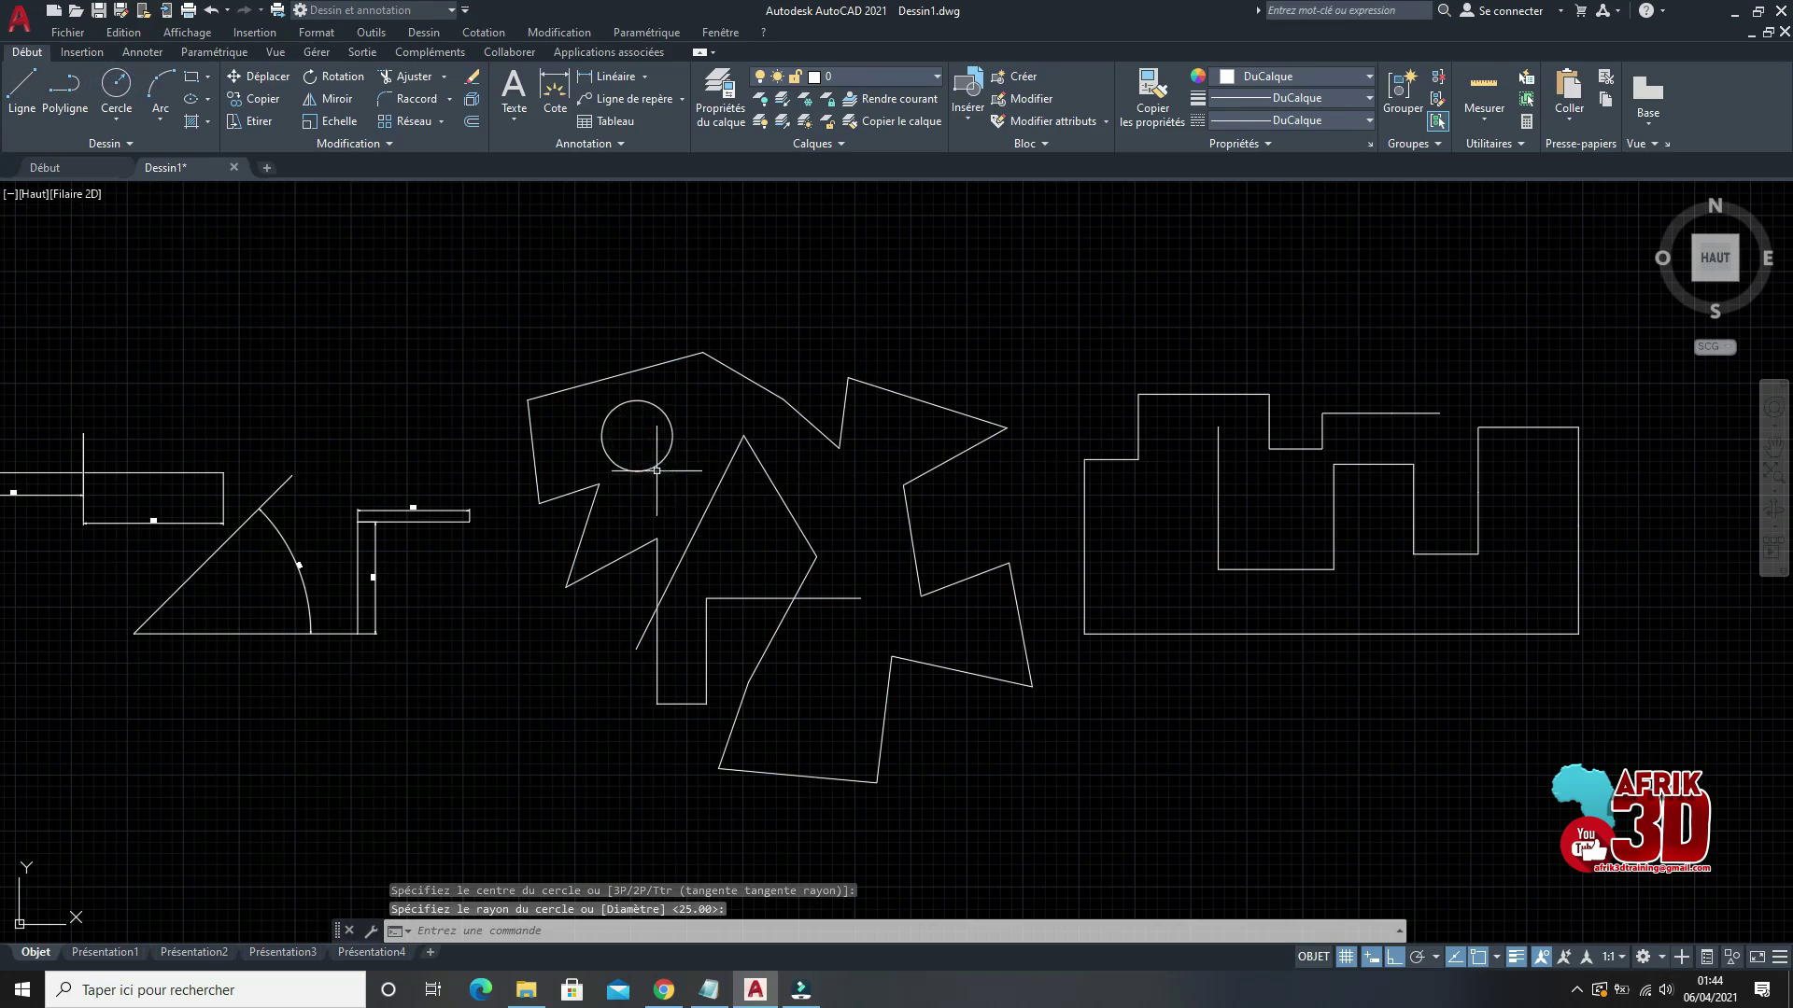
pyautogui.scroll(3, 822, 480)
pyautogui.scroll(-3, 803, 476)
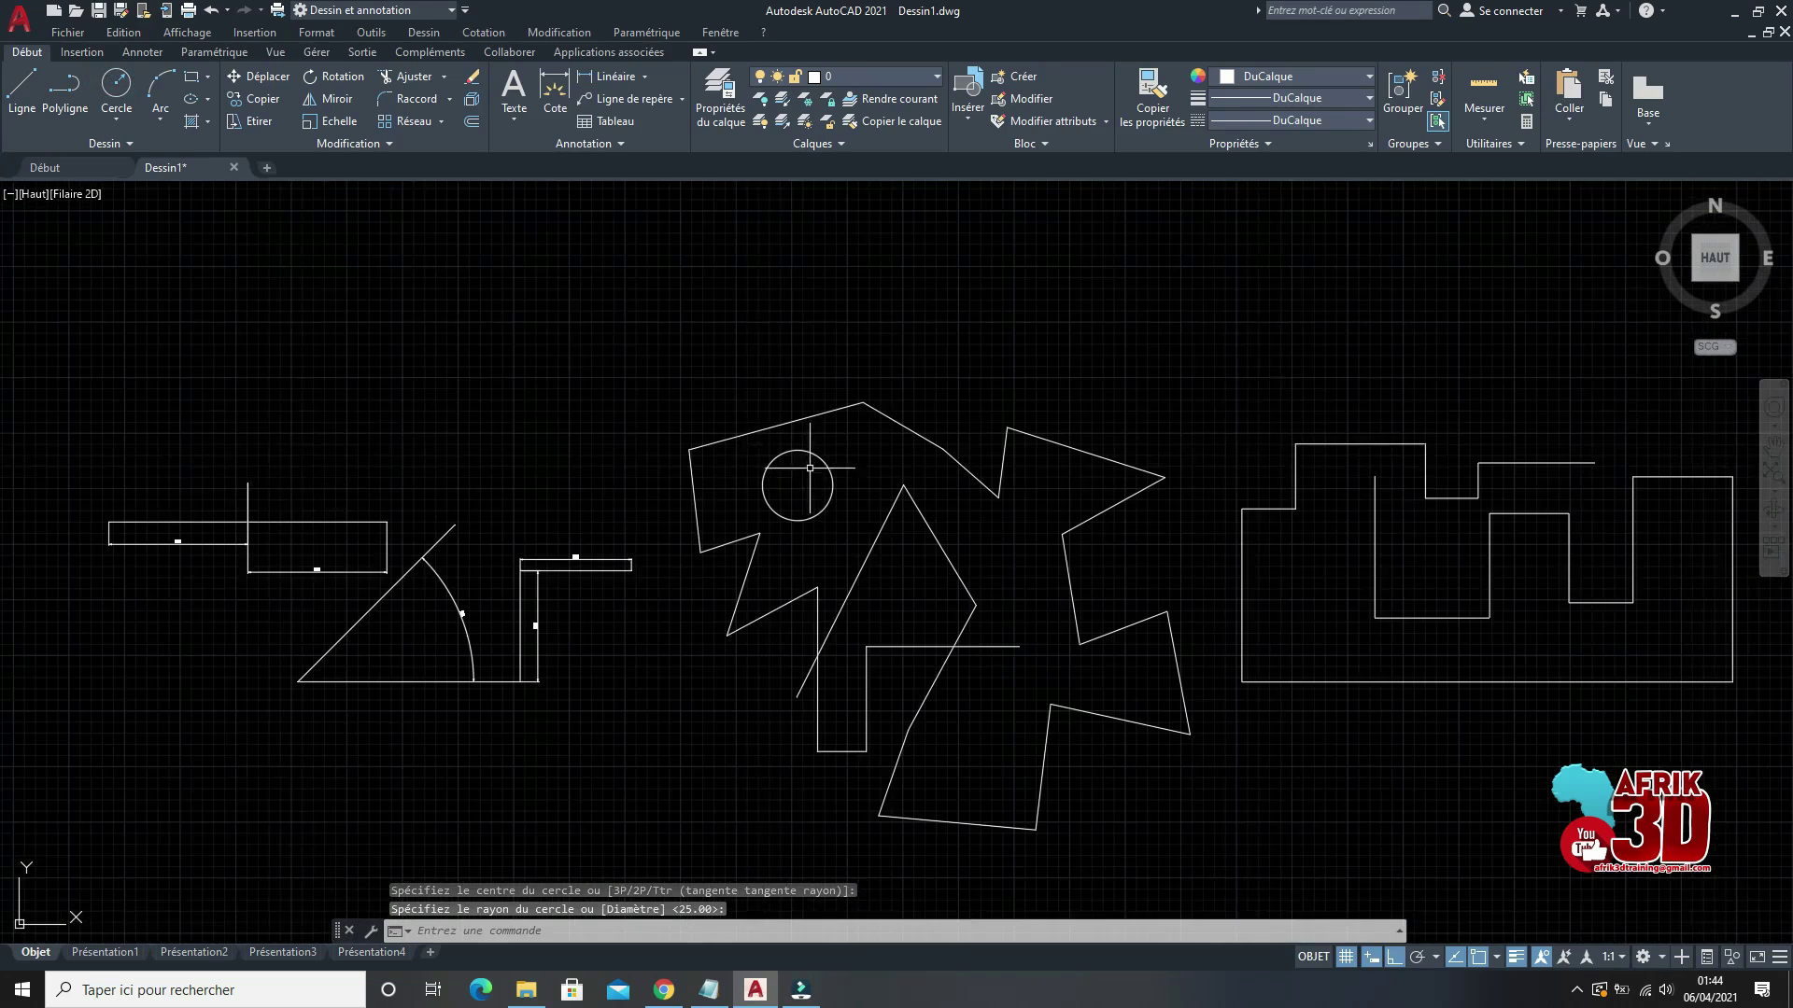
pyautogui.click(116, 89)
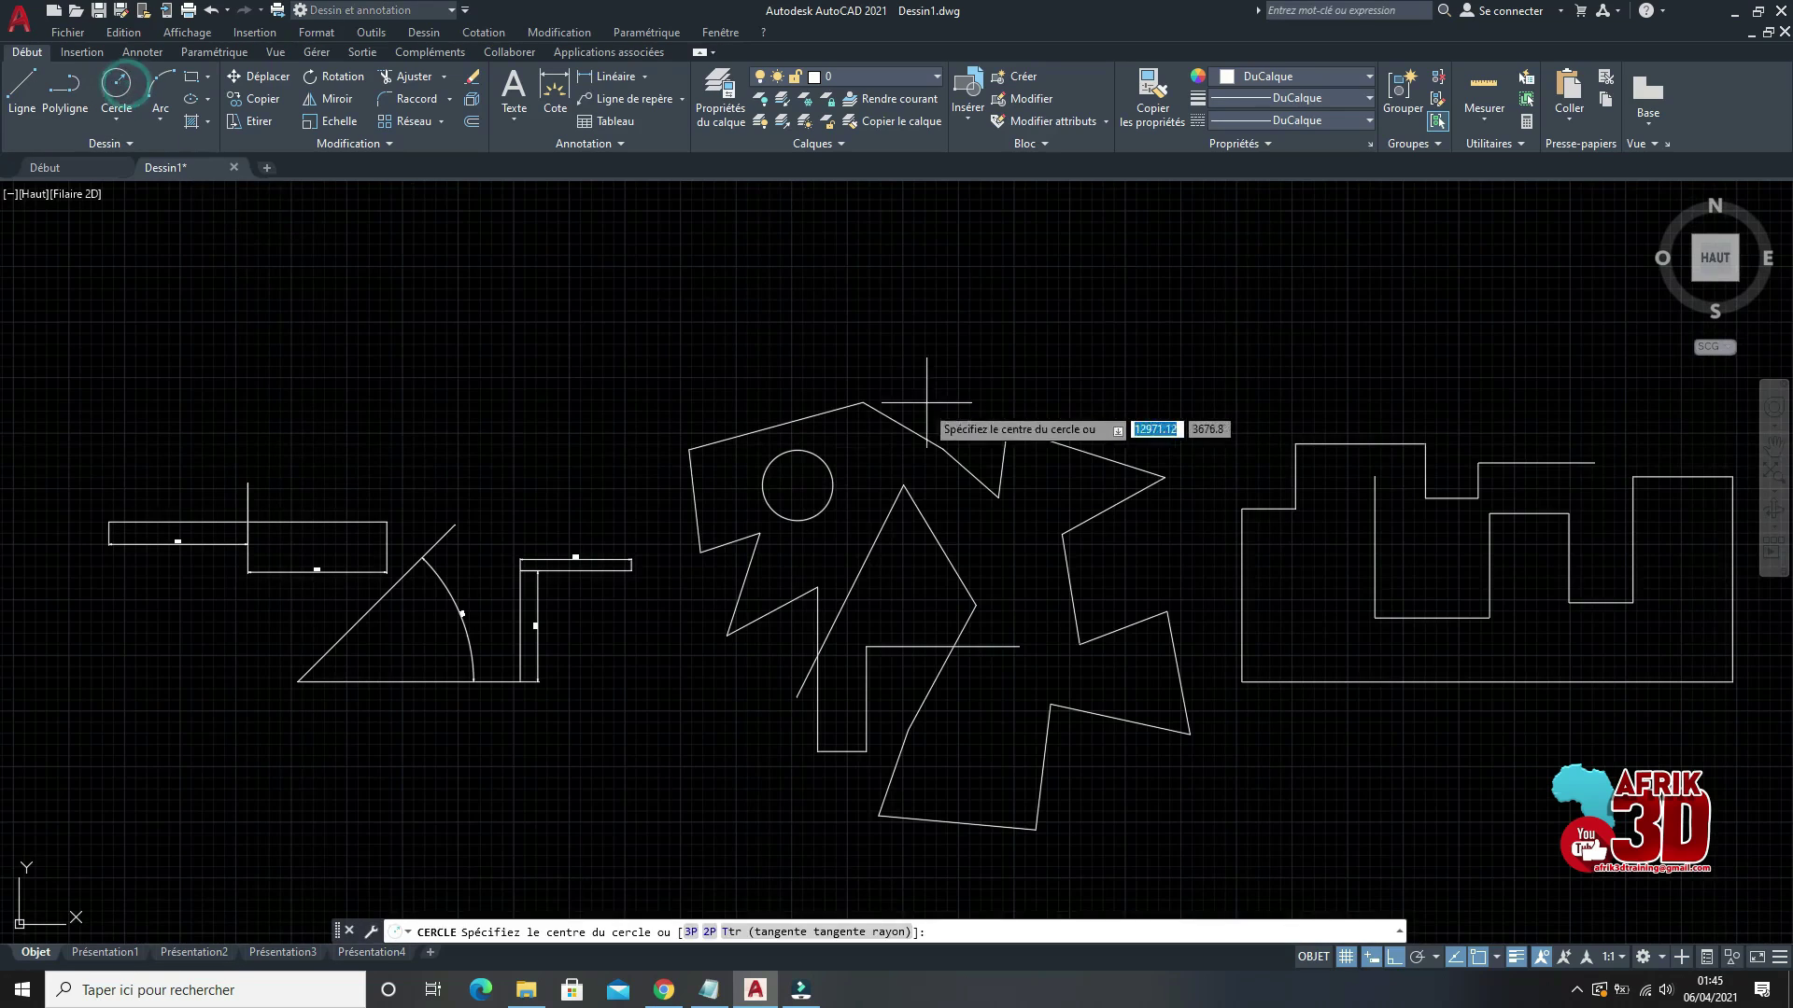
pyautogui.click(798, 484)
pyautogui.click(817, 529)
pyautogui.scroll(4, 757, 436)
pyautogui.scroll(-4, 756, 436)
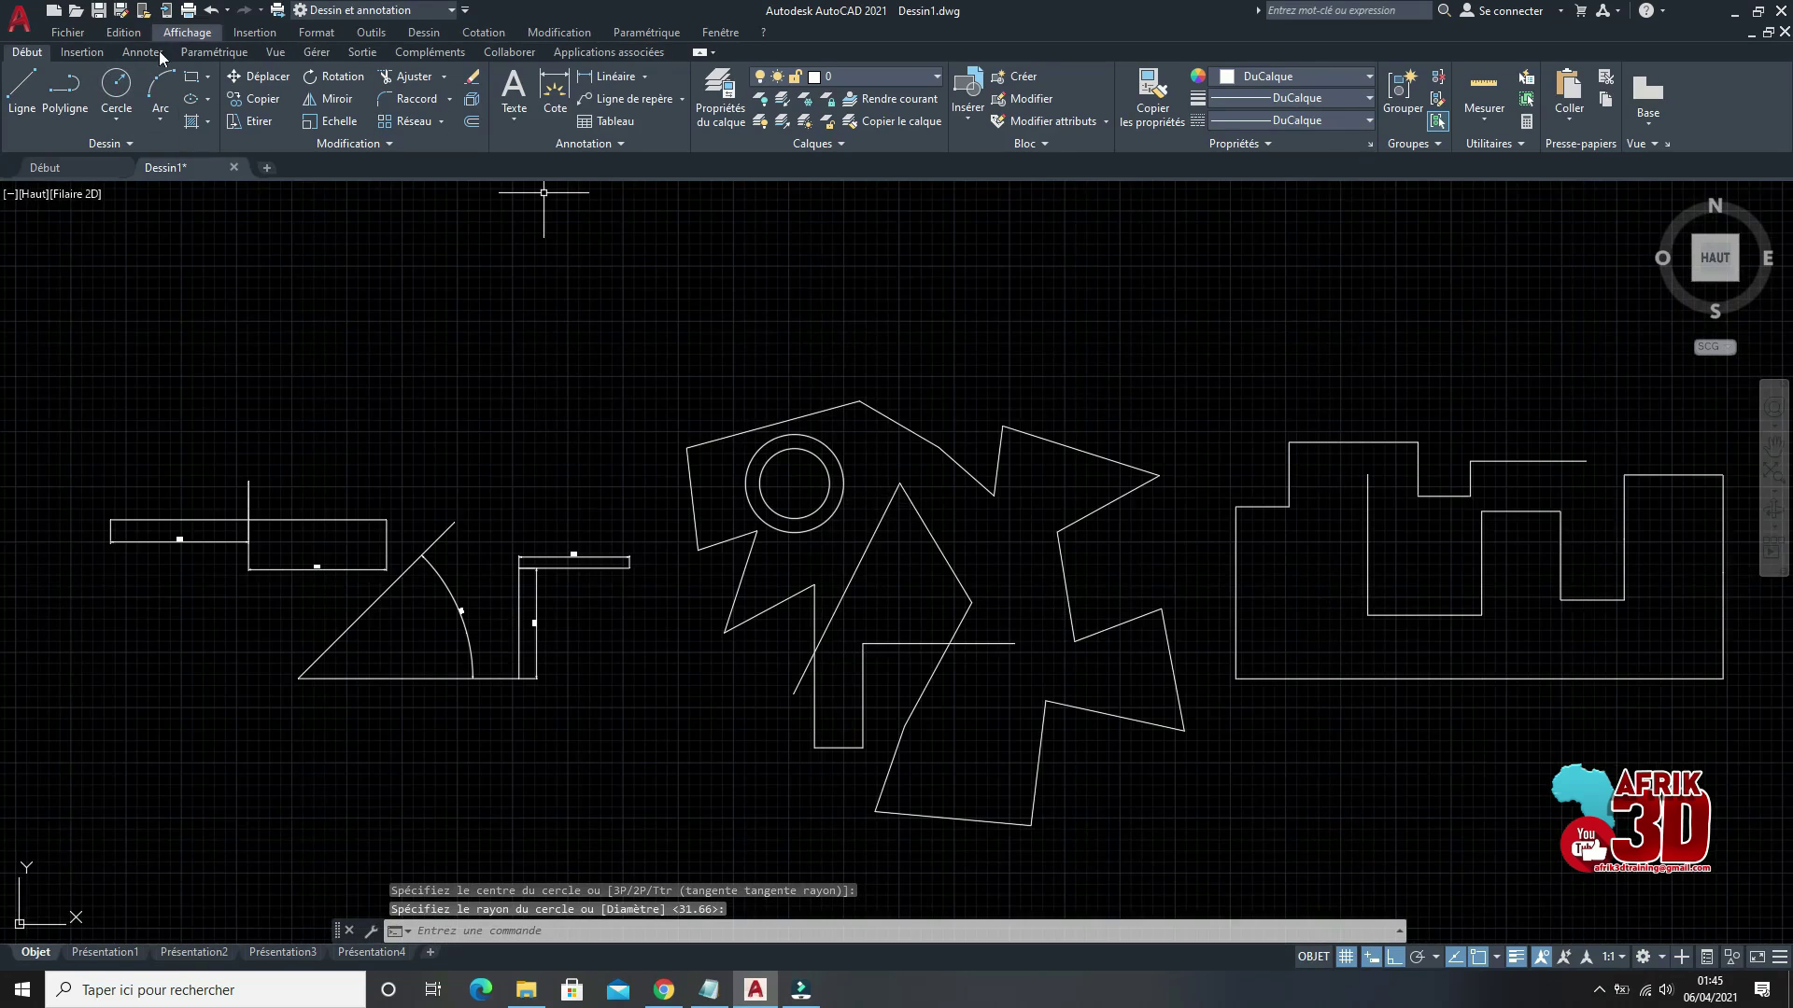
# Step: Move both circles with Déplacer to a spot above the triangle-and-arc figure, Ortho off
pyautogui.click(648, 367)
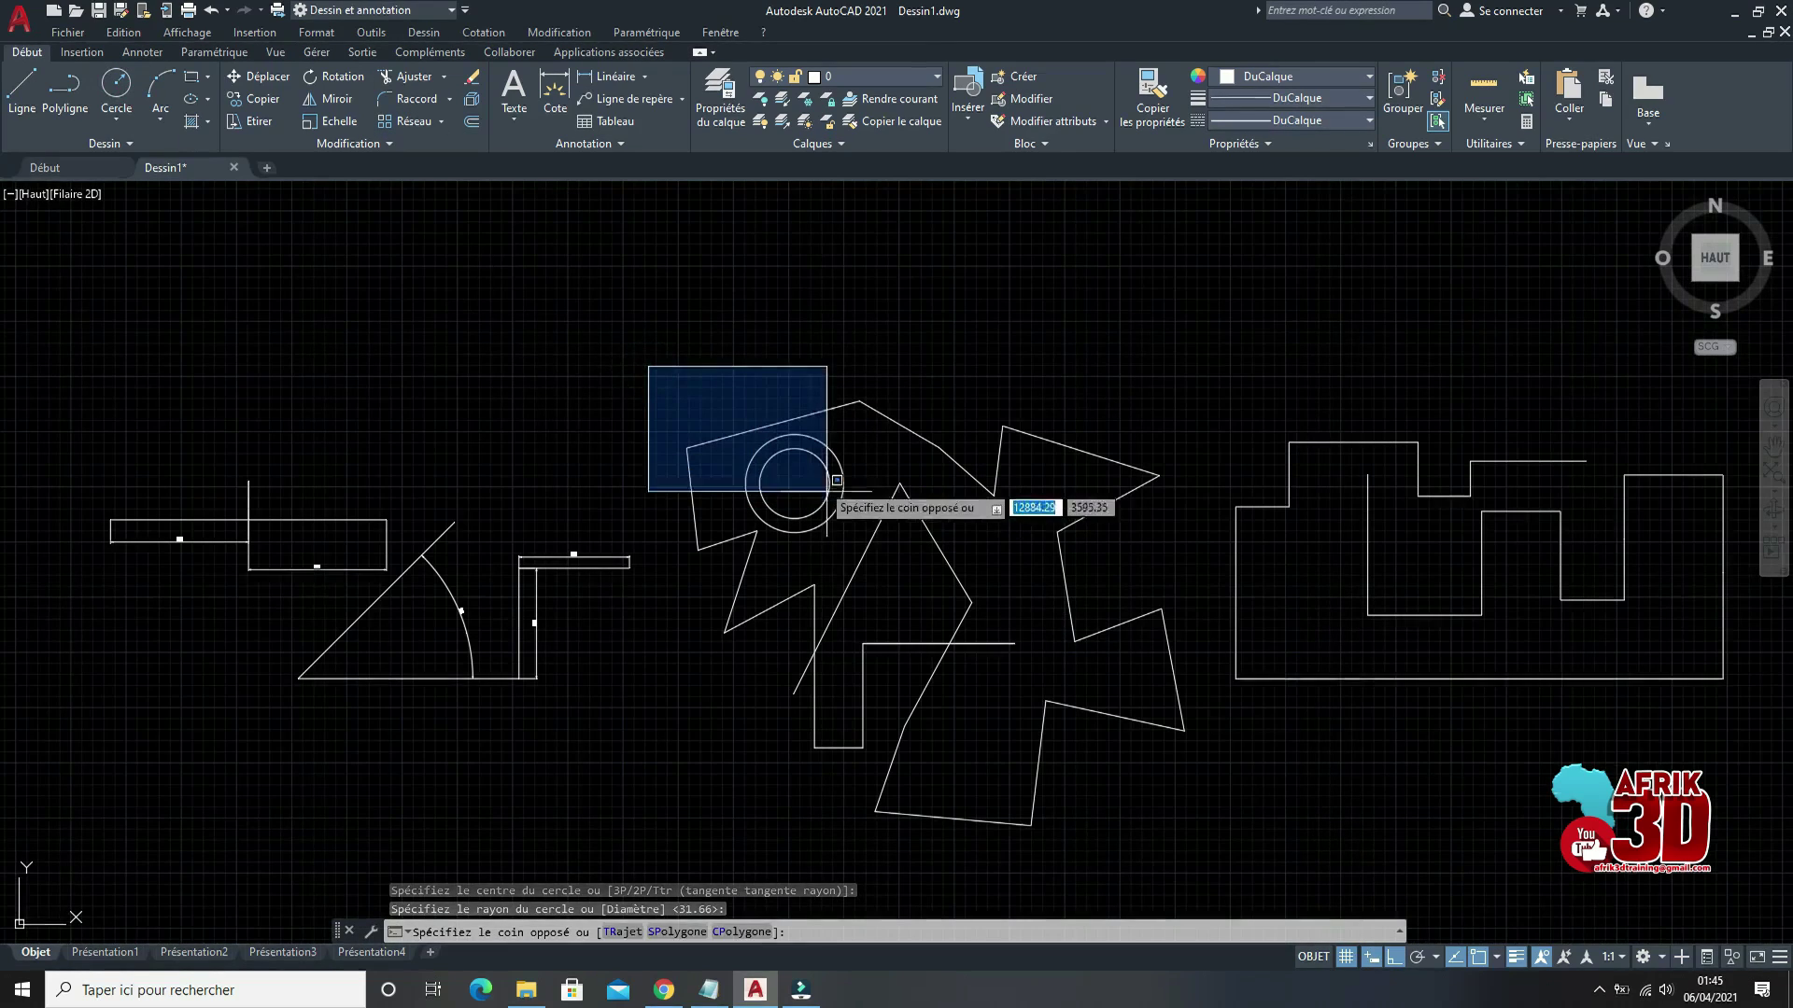
pyautogui.press('Escape')
pyautogui.scroll(5, 807, 489)
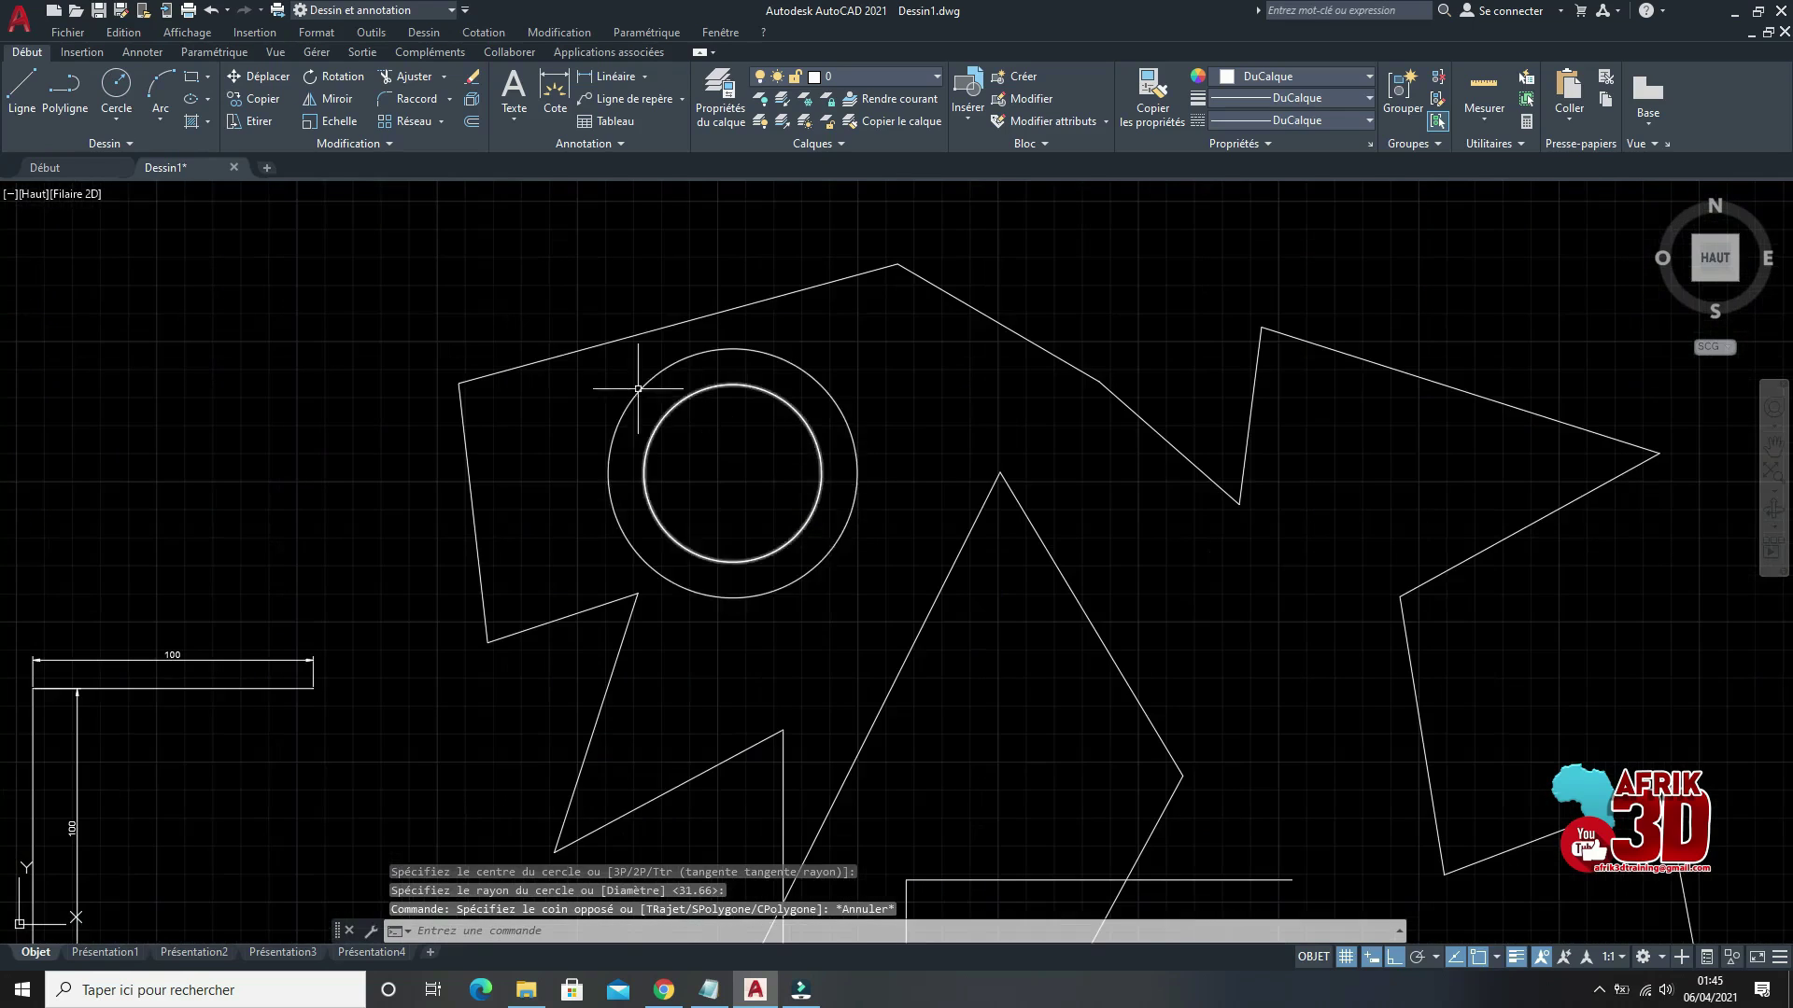
pyautogui.click(569, 290)
pyautogui.click(911, 642)
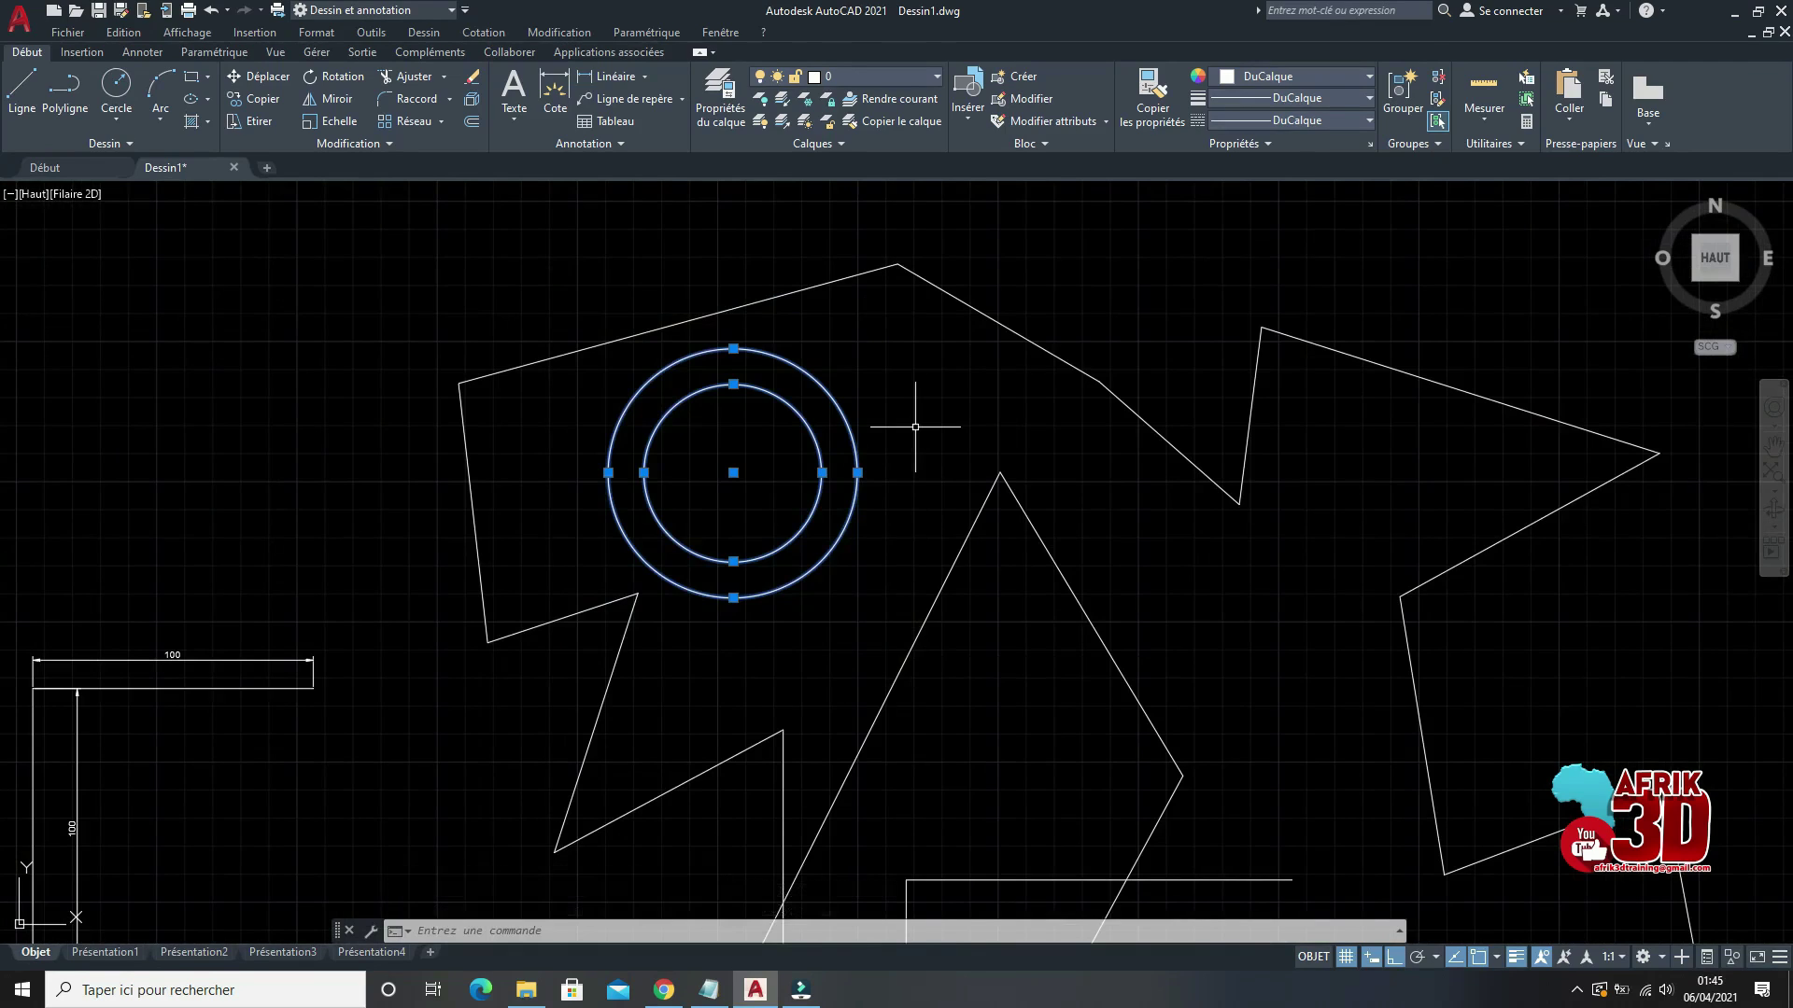
pyautogui.rightClick(913, 378)
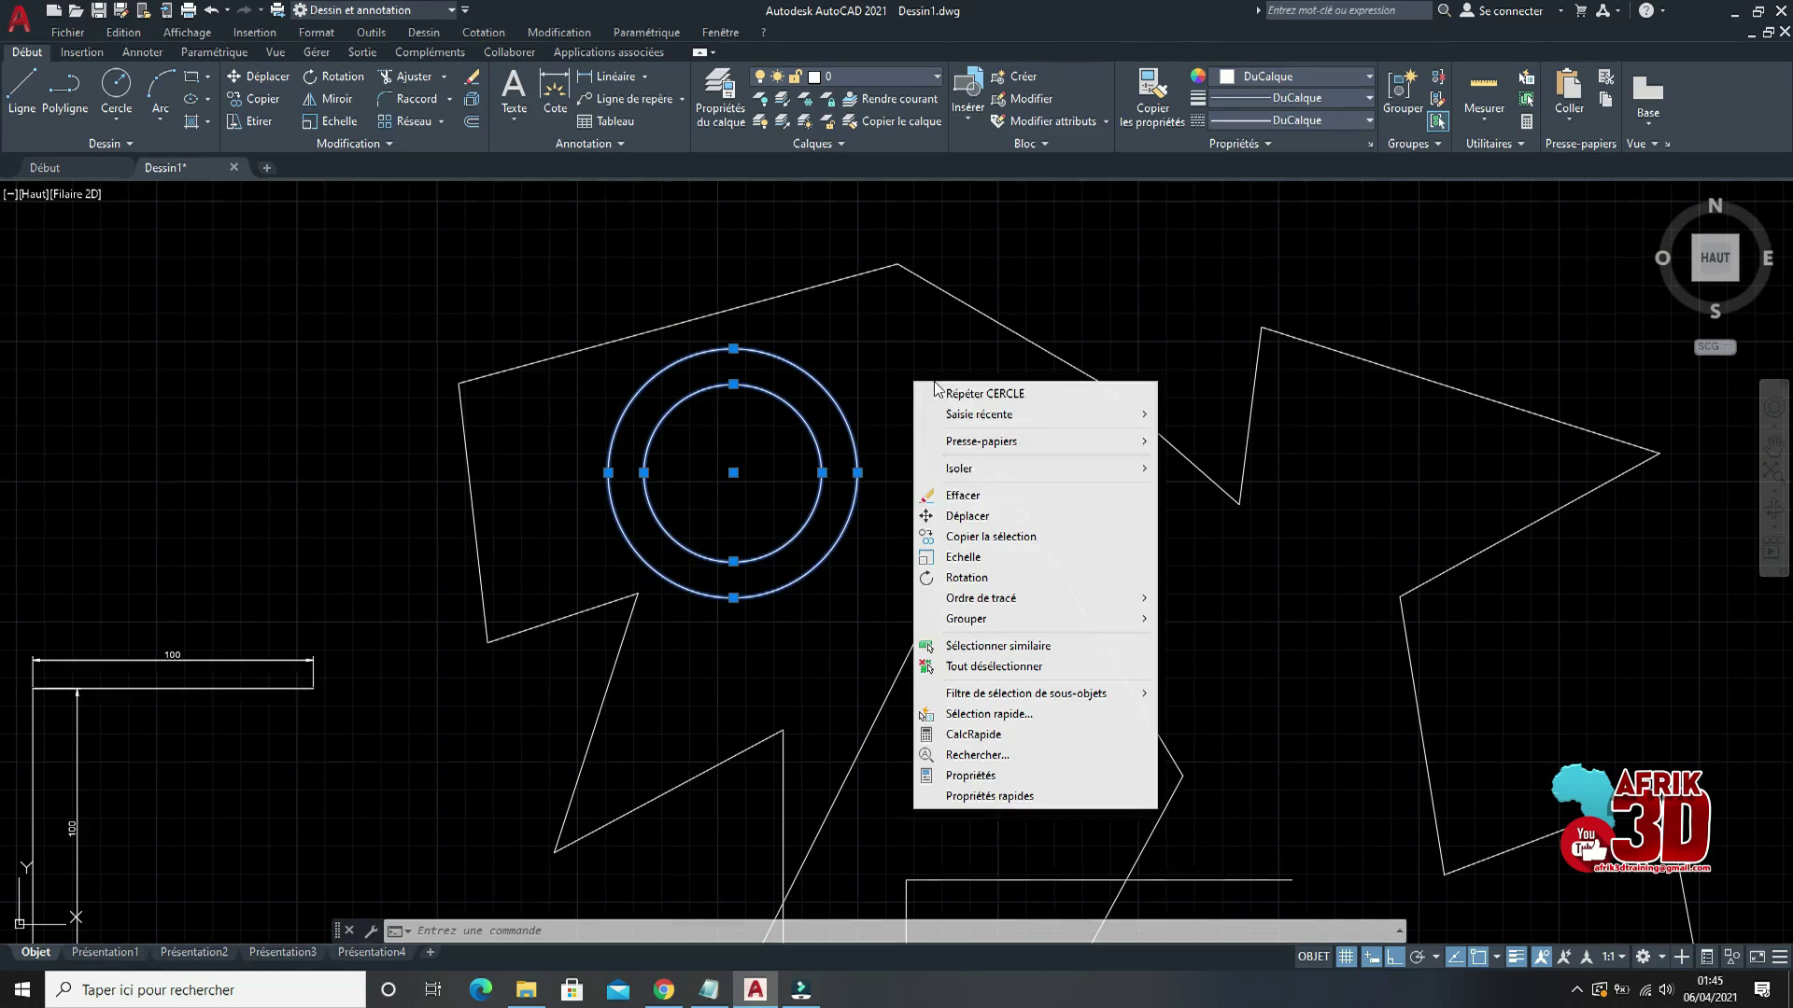
pyautogui.click(982, 514)
pyautogui.click(818, 480)
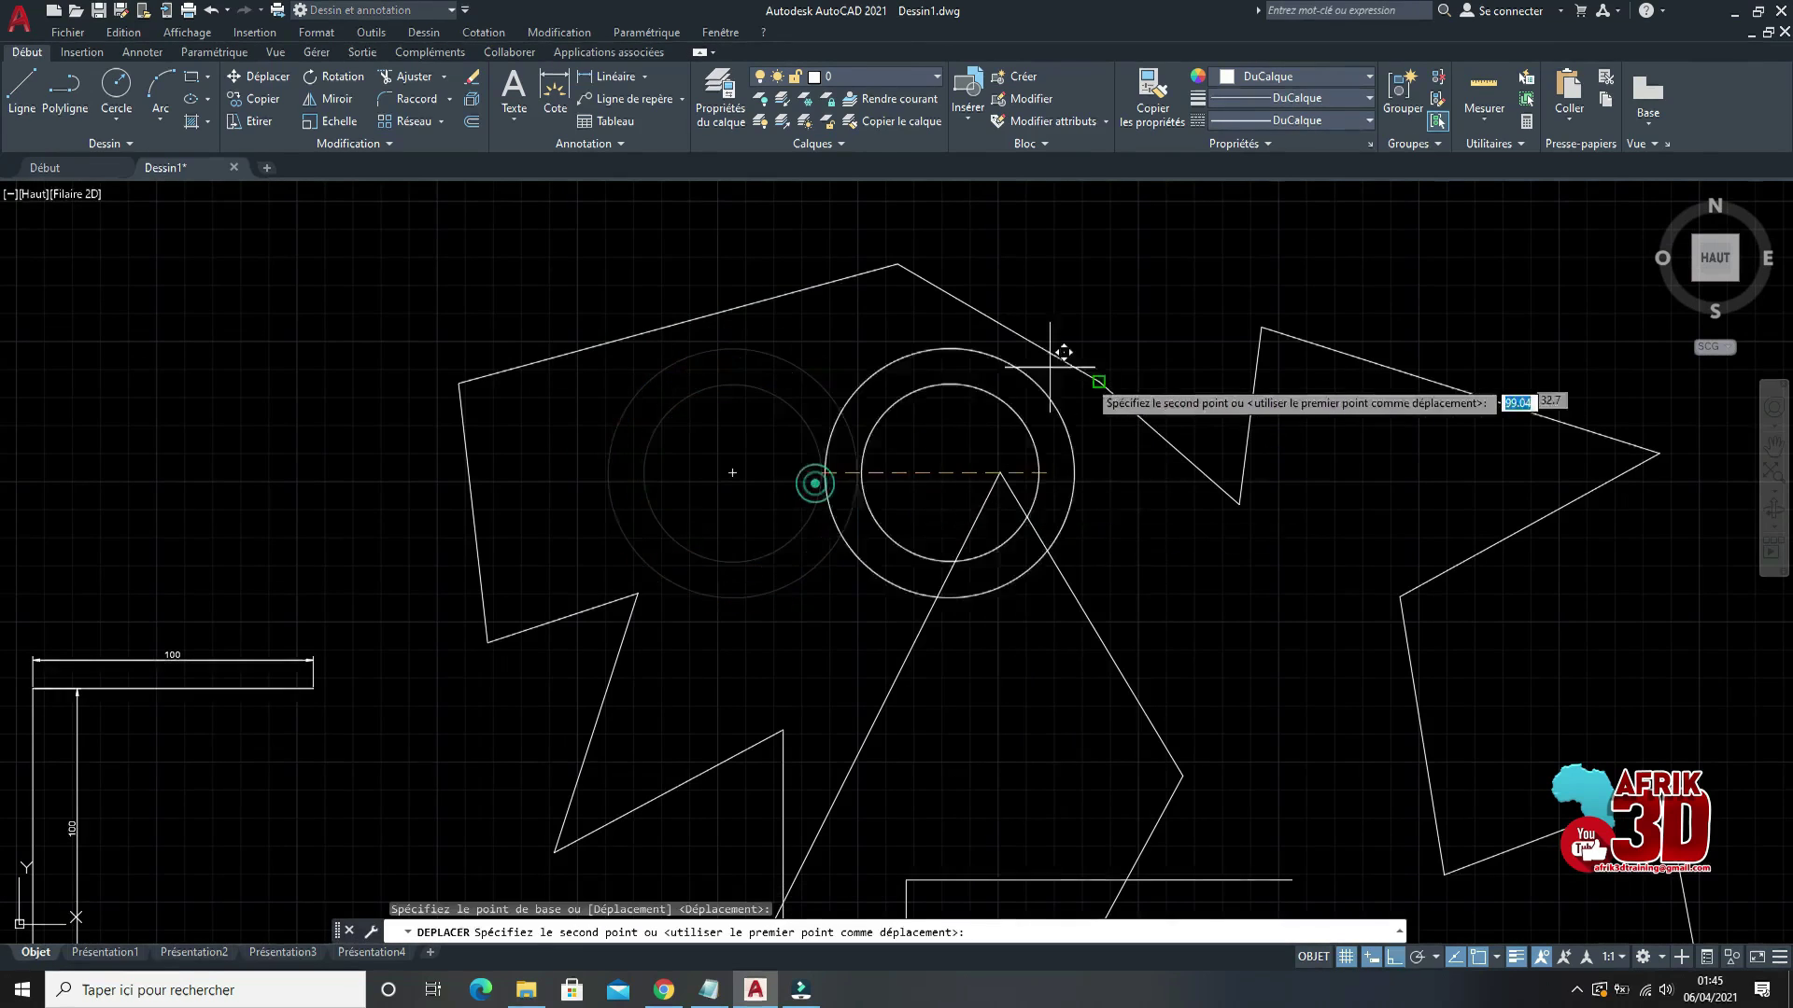
pyautogui.scroll(-4, 1161, 408)
pyautogui.click(1393, 957)
pyautogui.click(768, 308)
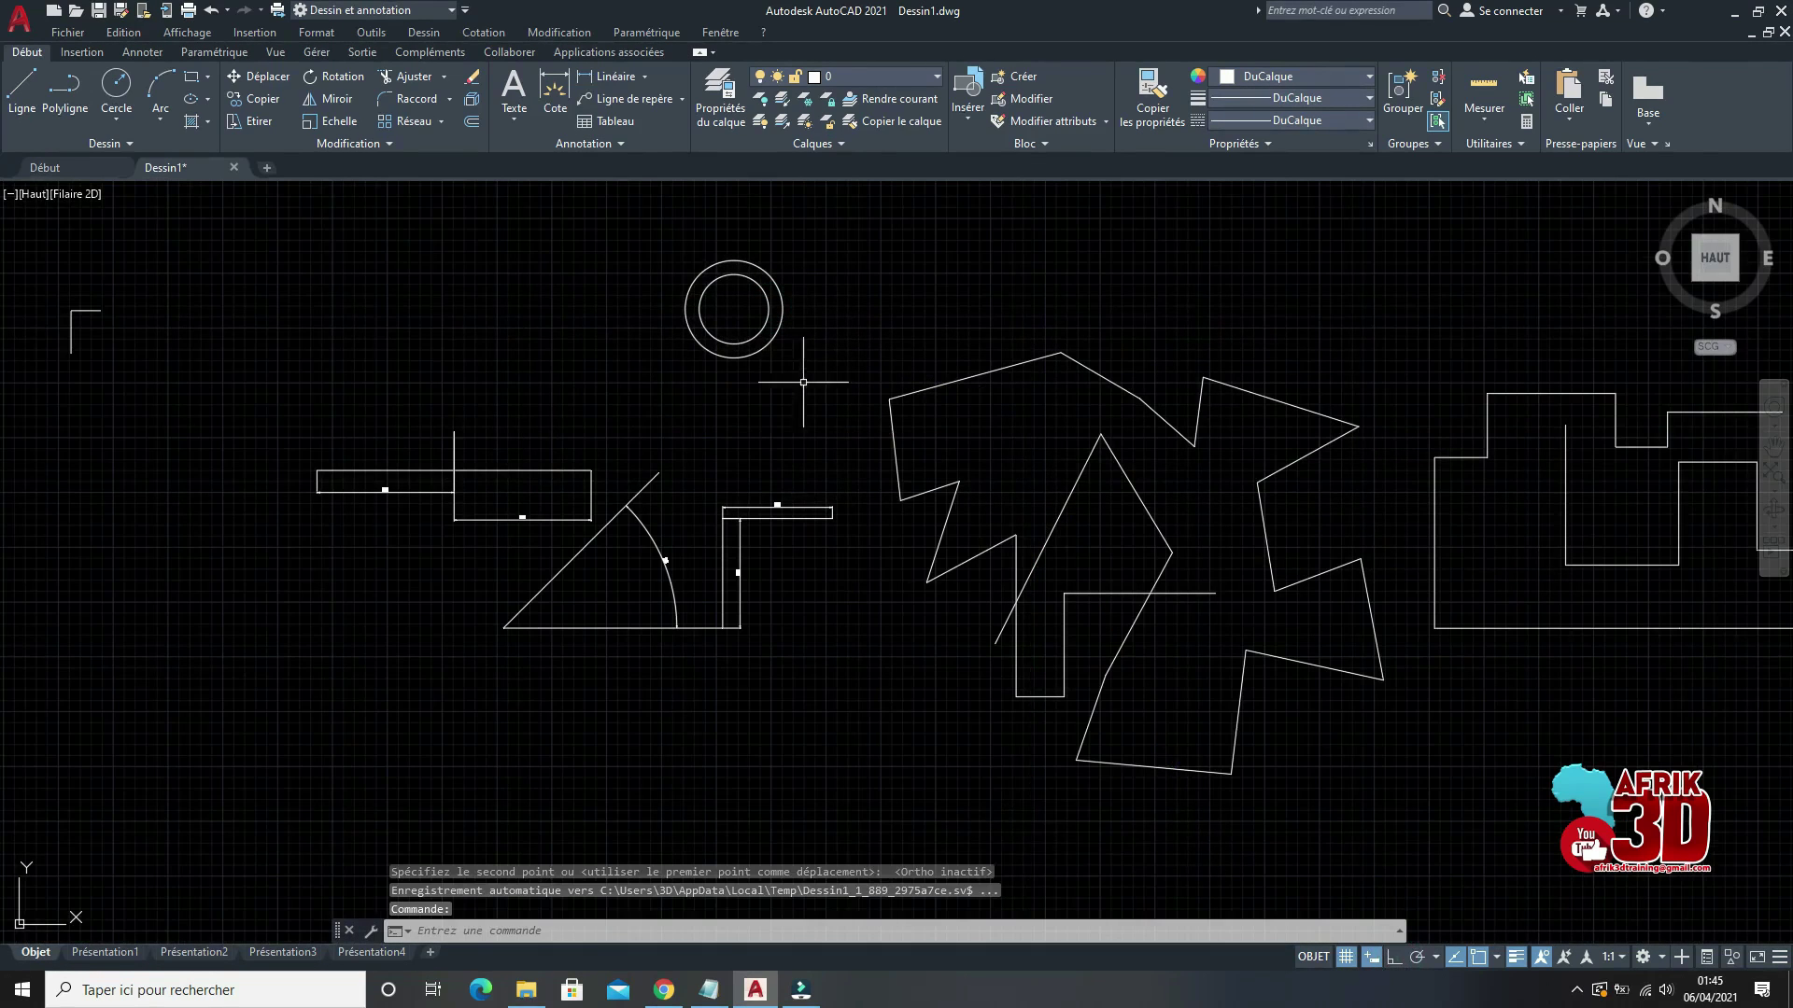
pyautogui.press('Escape')
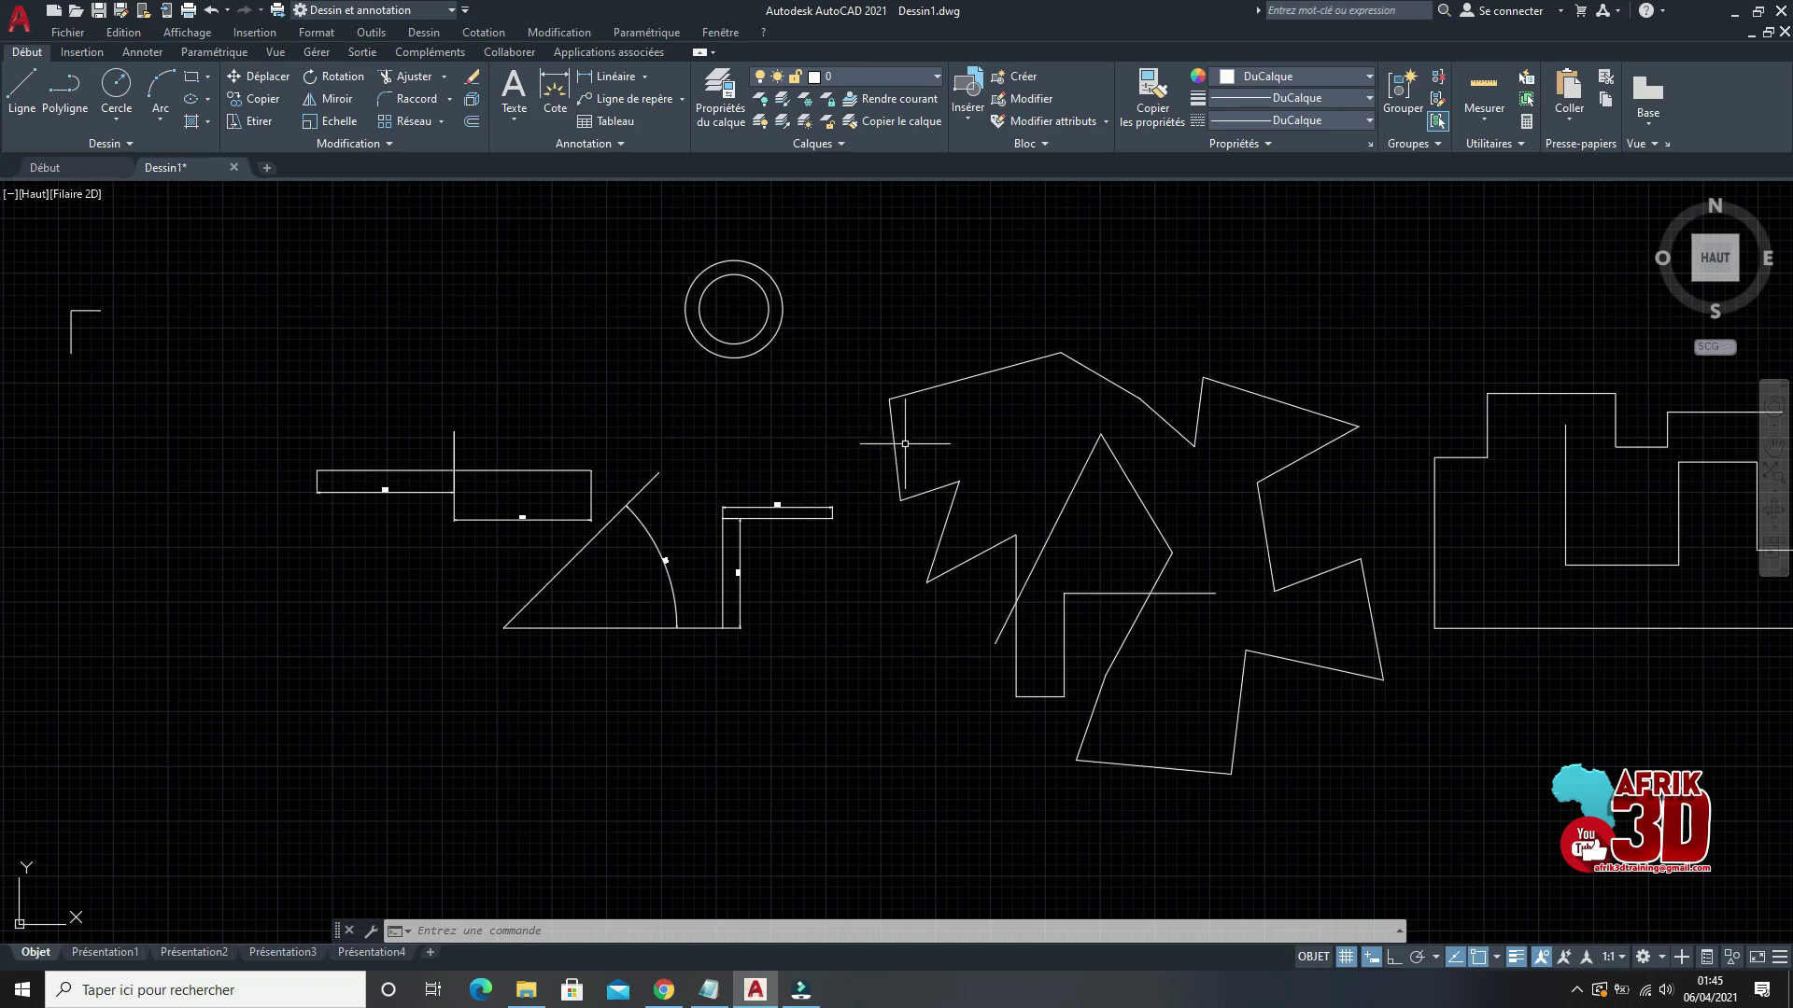
# Step: Crossing-select the 73 practice objects at the far right of the drawing for erasing
pyautogui.scroll(-3, 923, 462)
pyautogui.scroll(-2, 780, 440)
pyautogui.scroll(5, 828, 412)
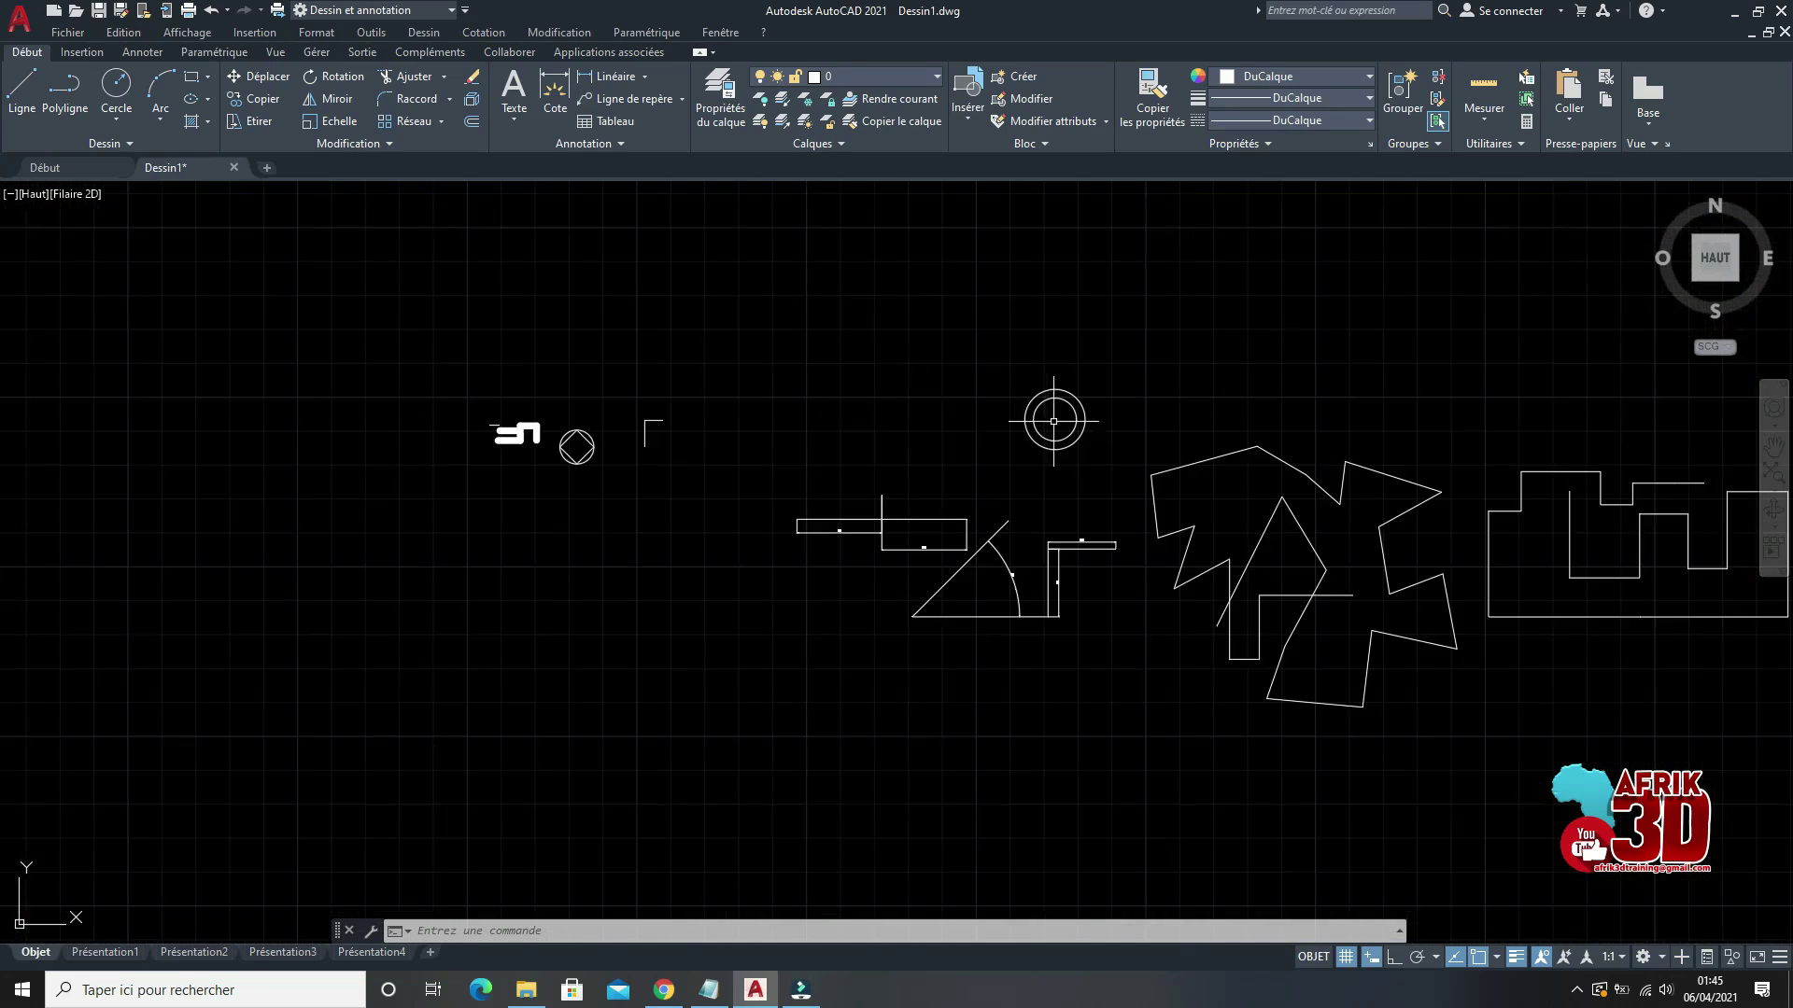
pyautogui.scroll(4, 1053, 421)
pyautogui.scroll(-6, 1053, 426)
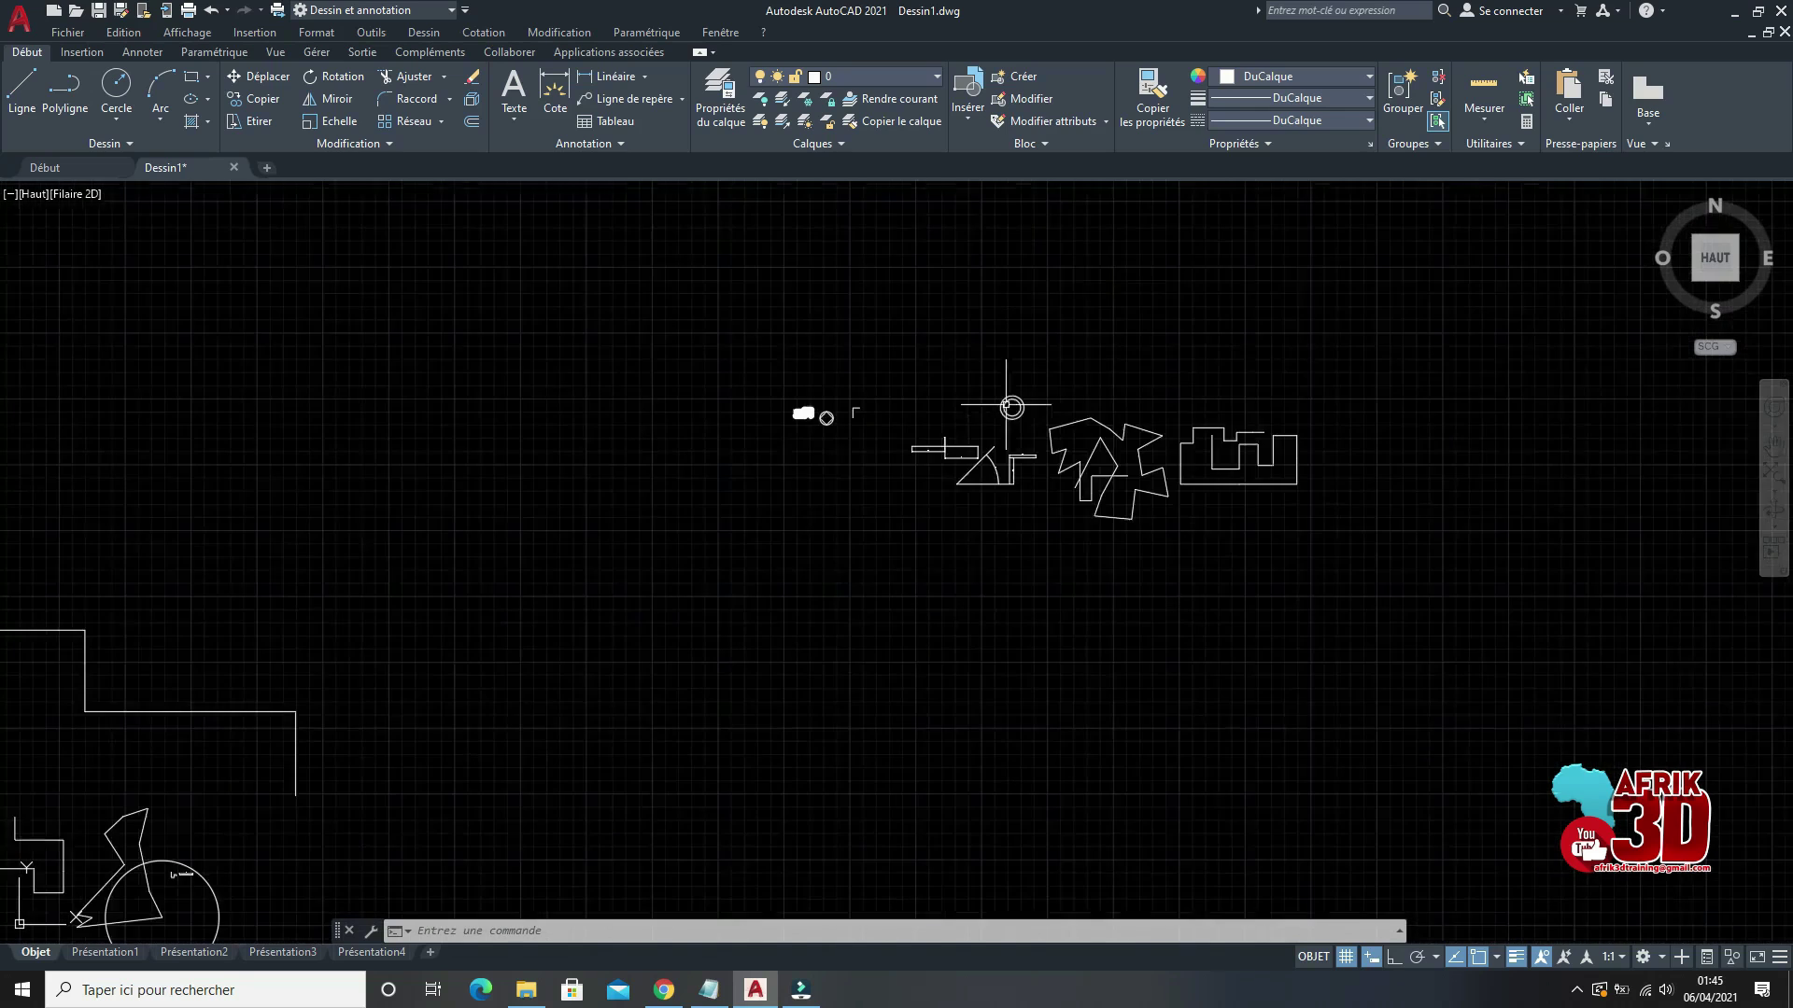
pyautogui.scroll(2, 1012, 404)
pyautogui.scroll(4, 1195, 453)
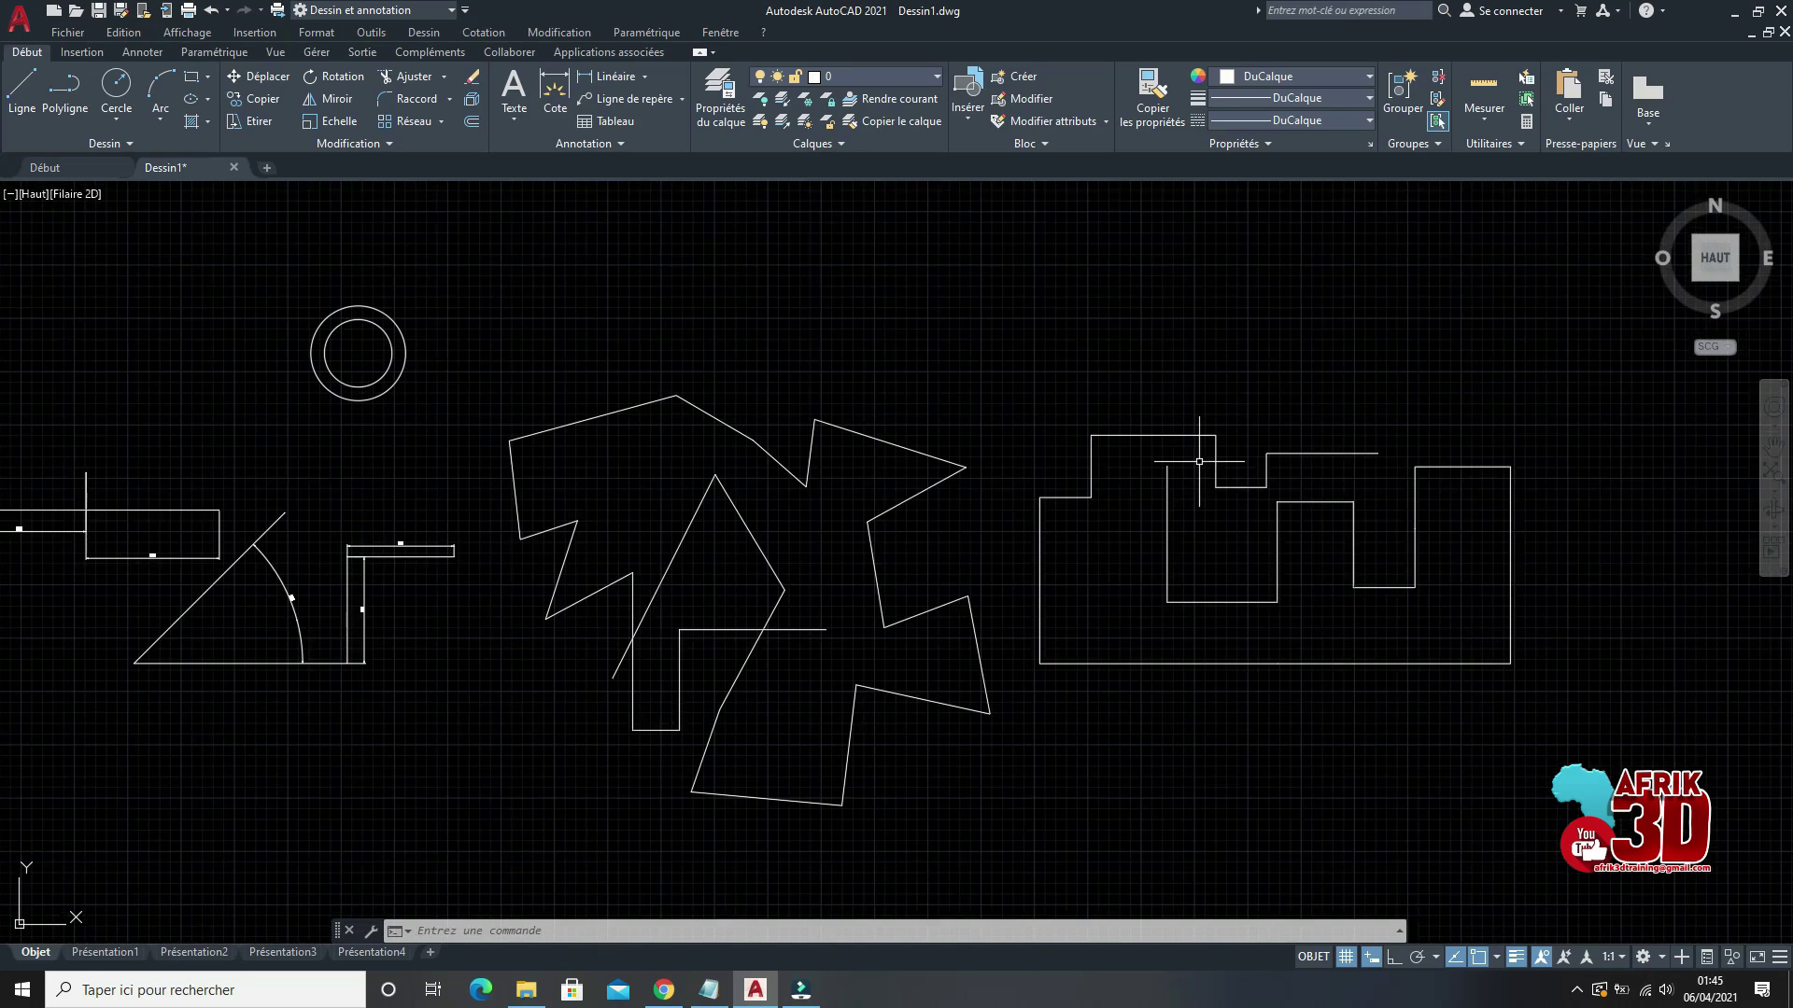
pyautogui.scroll(-5, 1230, 457)
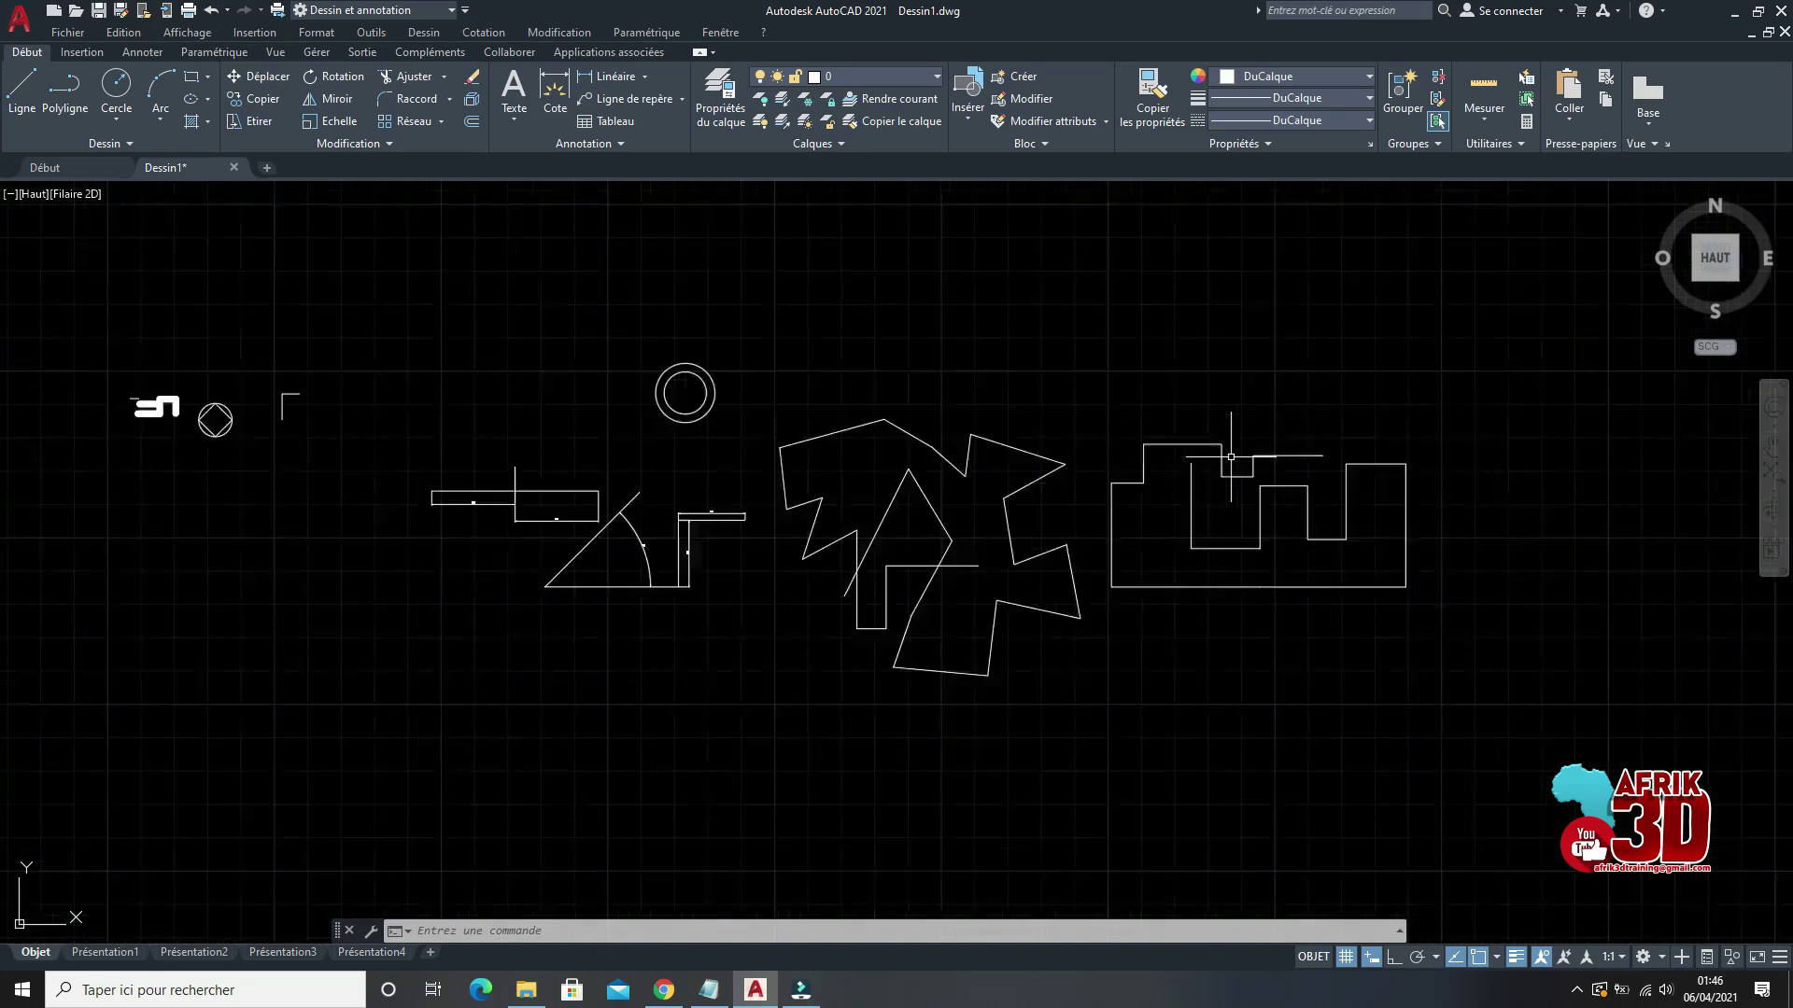
pyautogui.scroll(1, 1108, 445)
pyautogui.scroll(-6, 1108, 445)
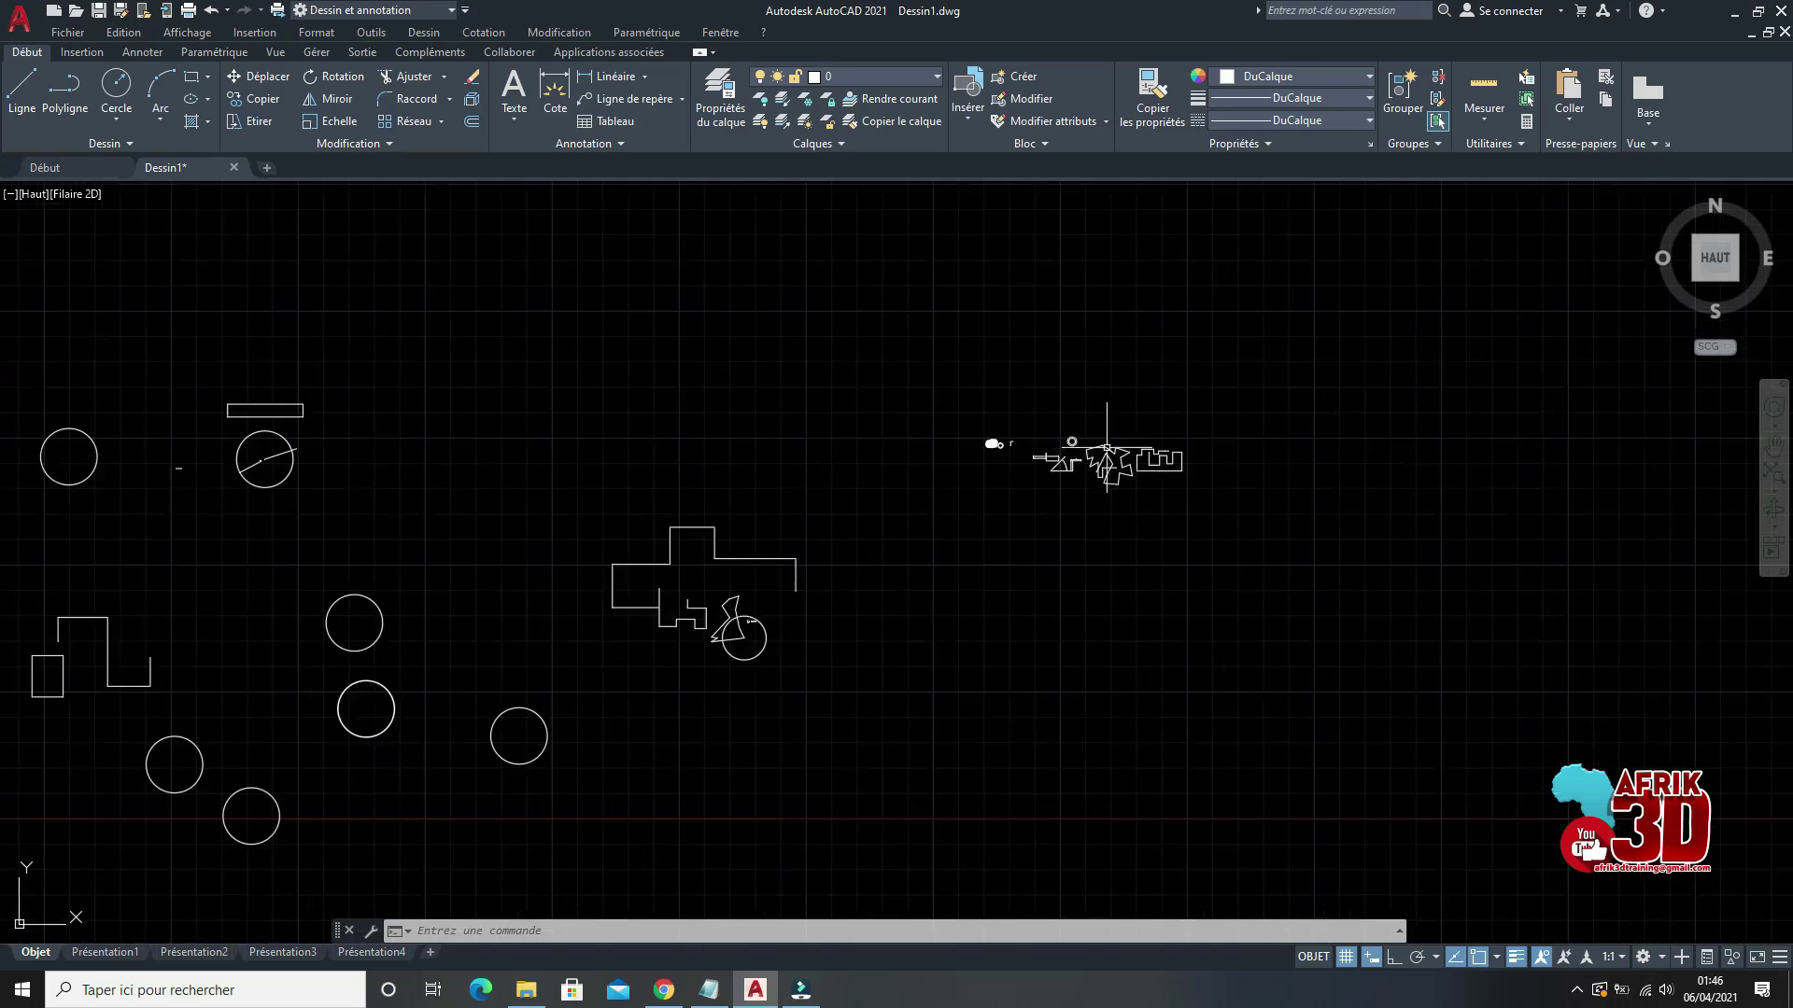
pyautogui.scroll(2, 1047, 441)
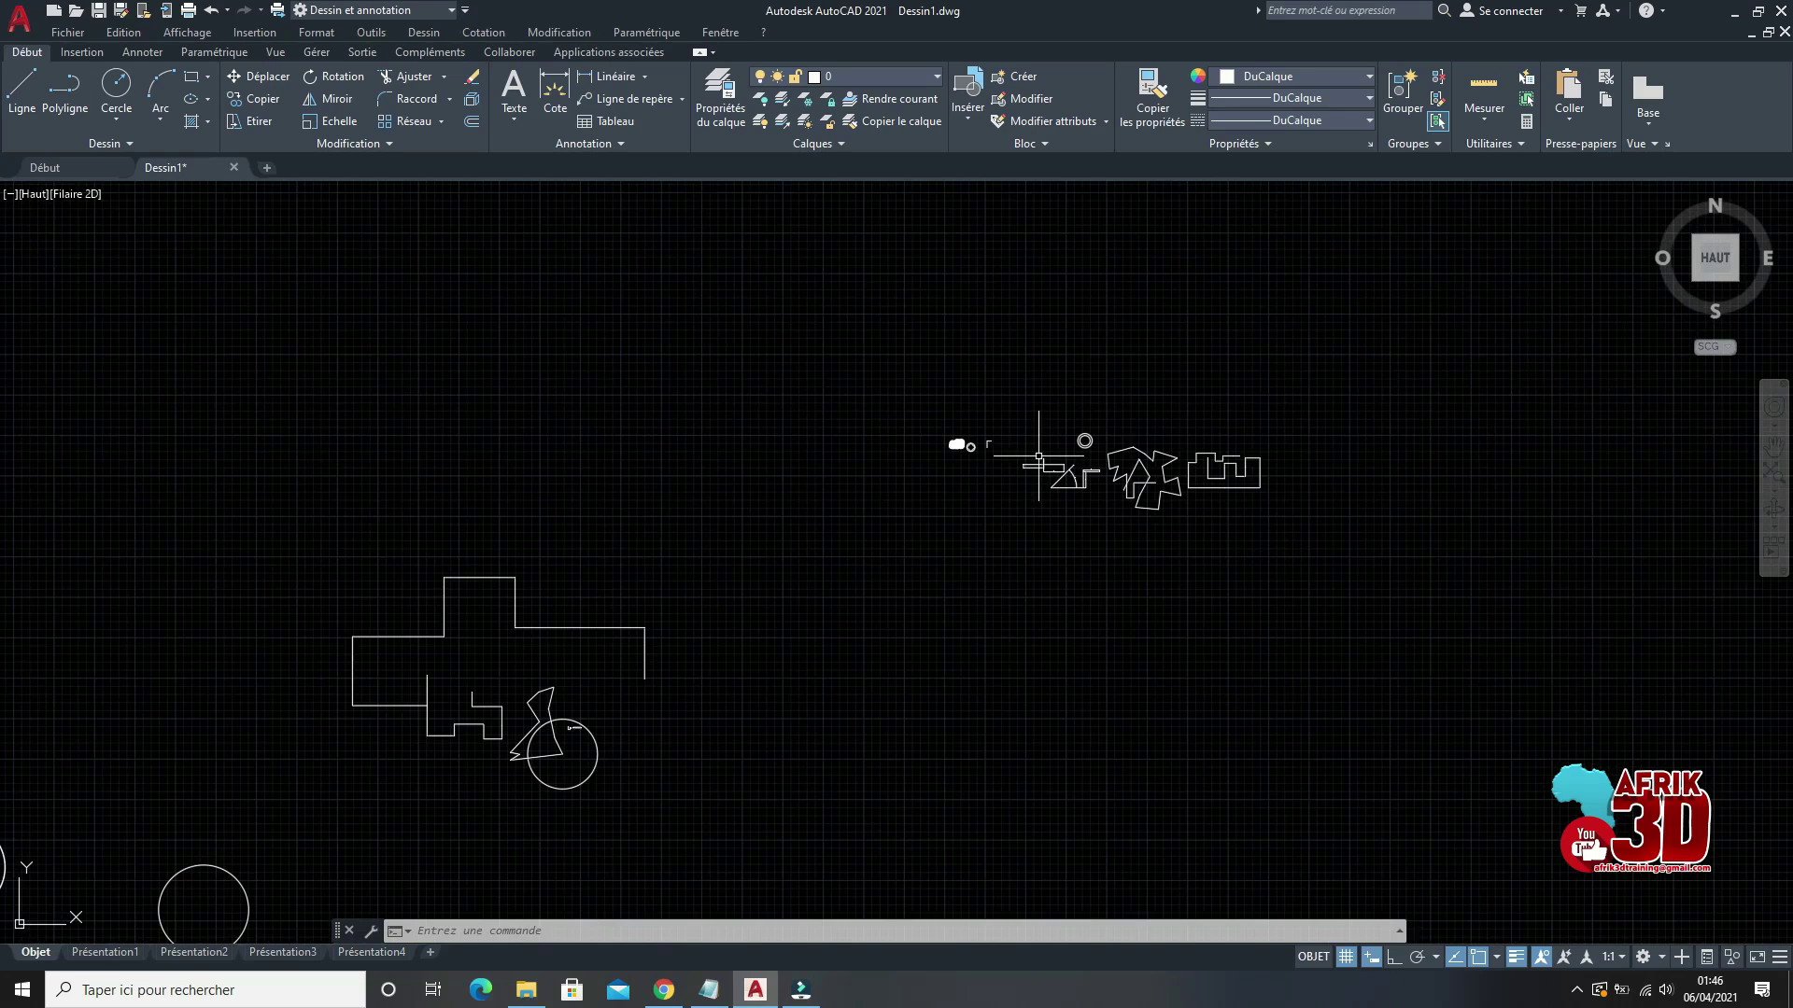
pyautogui.scroll(3, 1108, 475)
pyautogui.scroll(-3, 1201, 403)
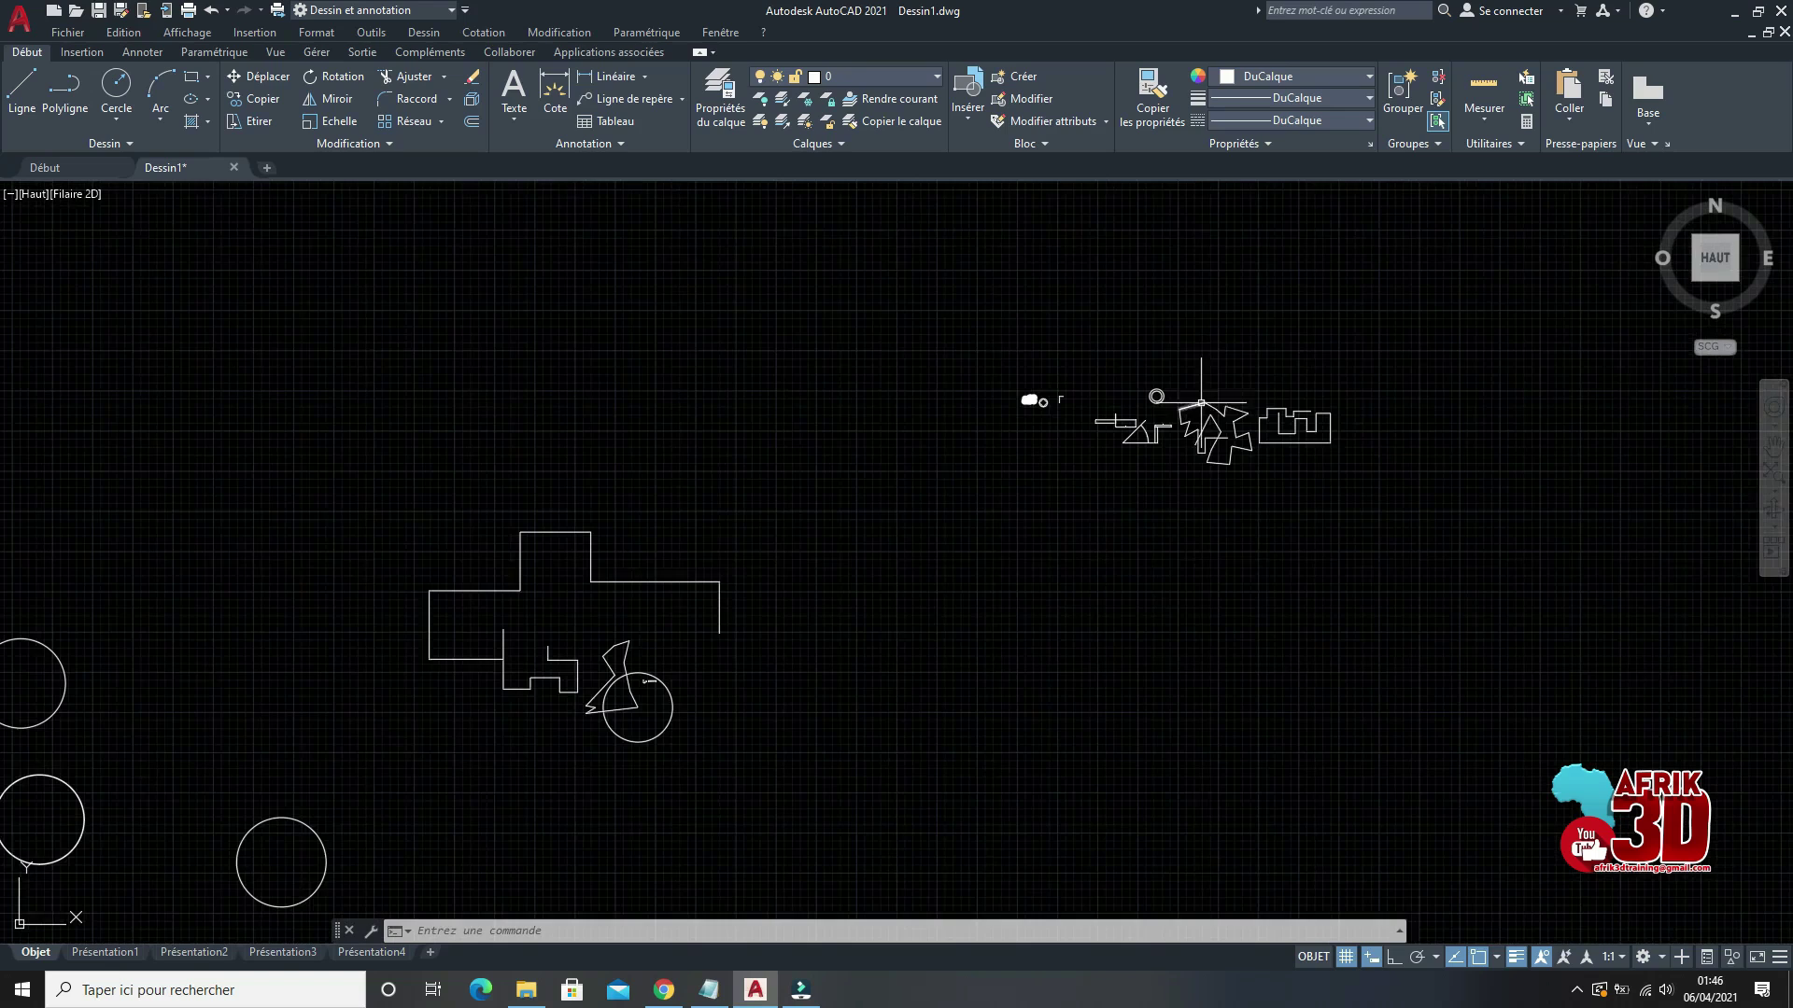
pyautogui.scroll(-3, 1201, 404)
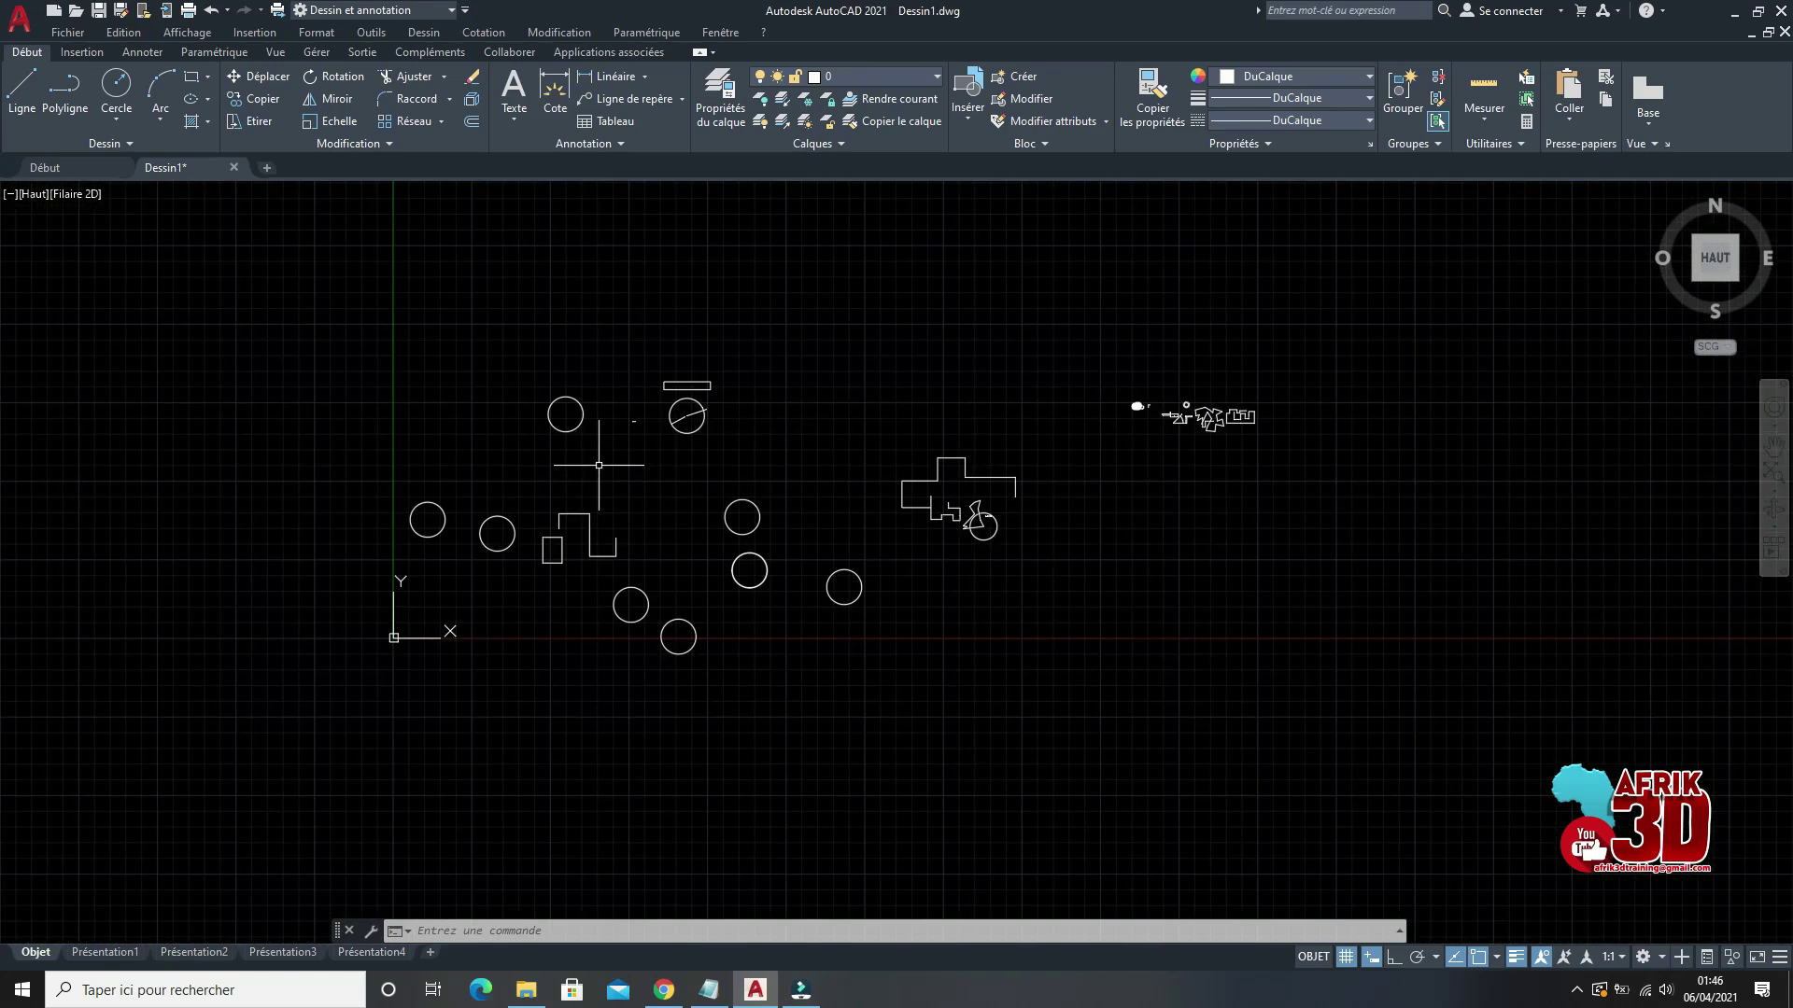
pyautogui.scroll(3, 1092, 391)
pyautogui.click(1596, 549)
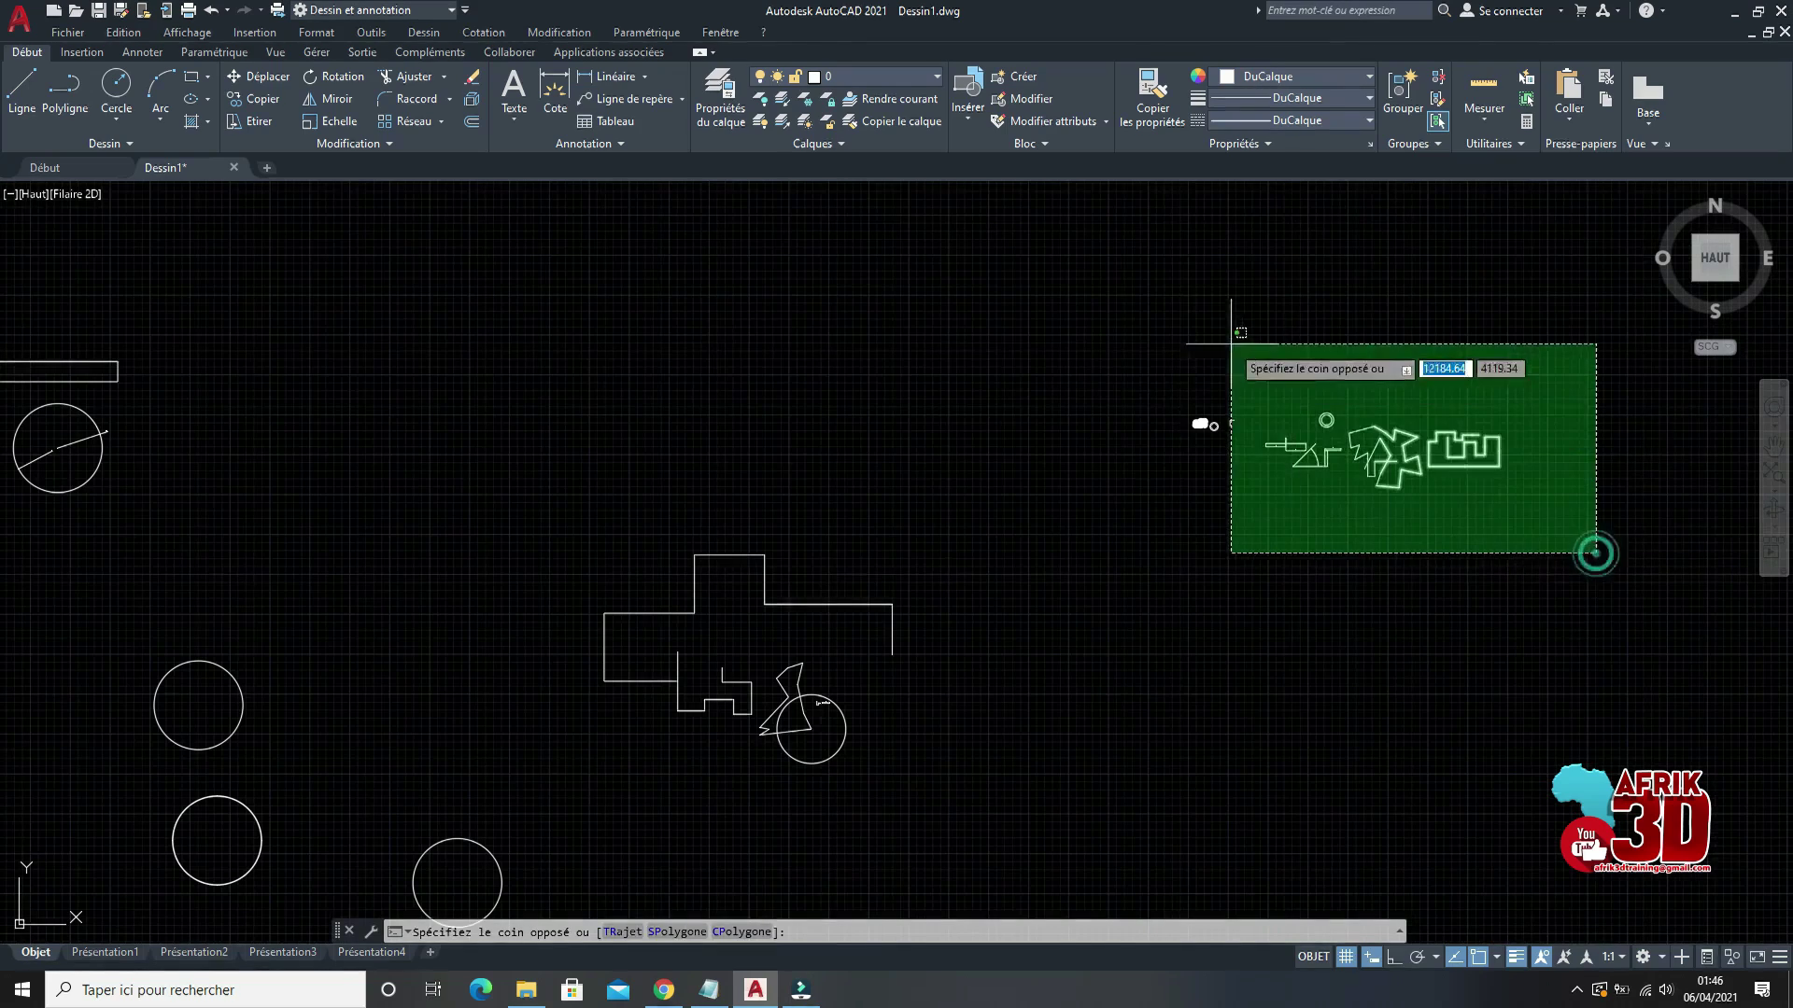
pyautogui.rightClick(1136, 305)
# Step: Erase the far-right shapes, then the right figure together with its circles
pyautogui.click(1179, 360)
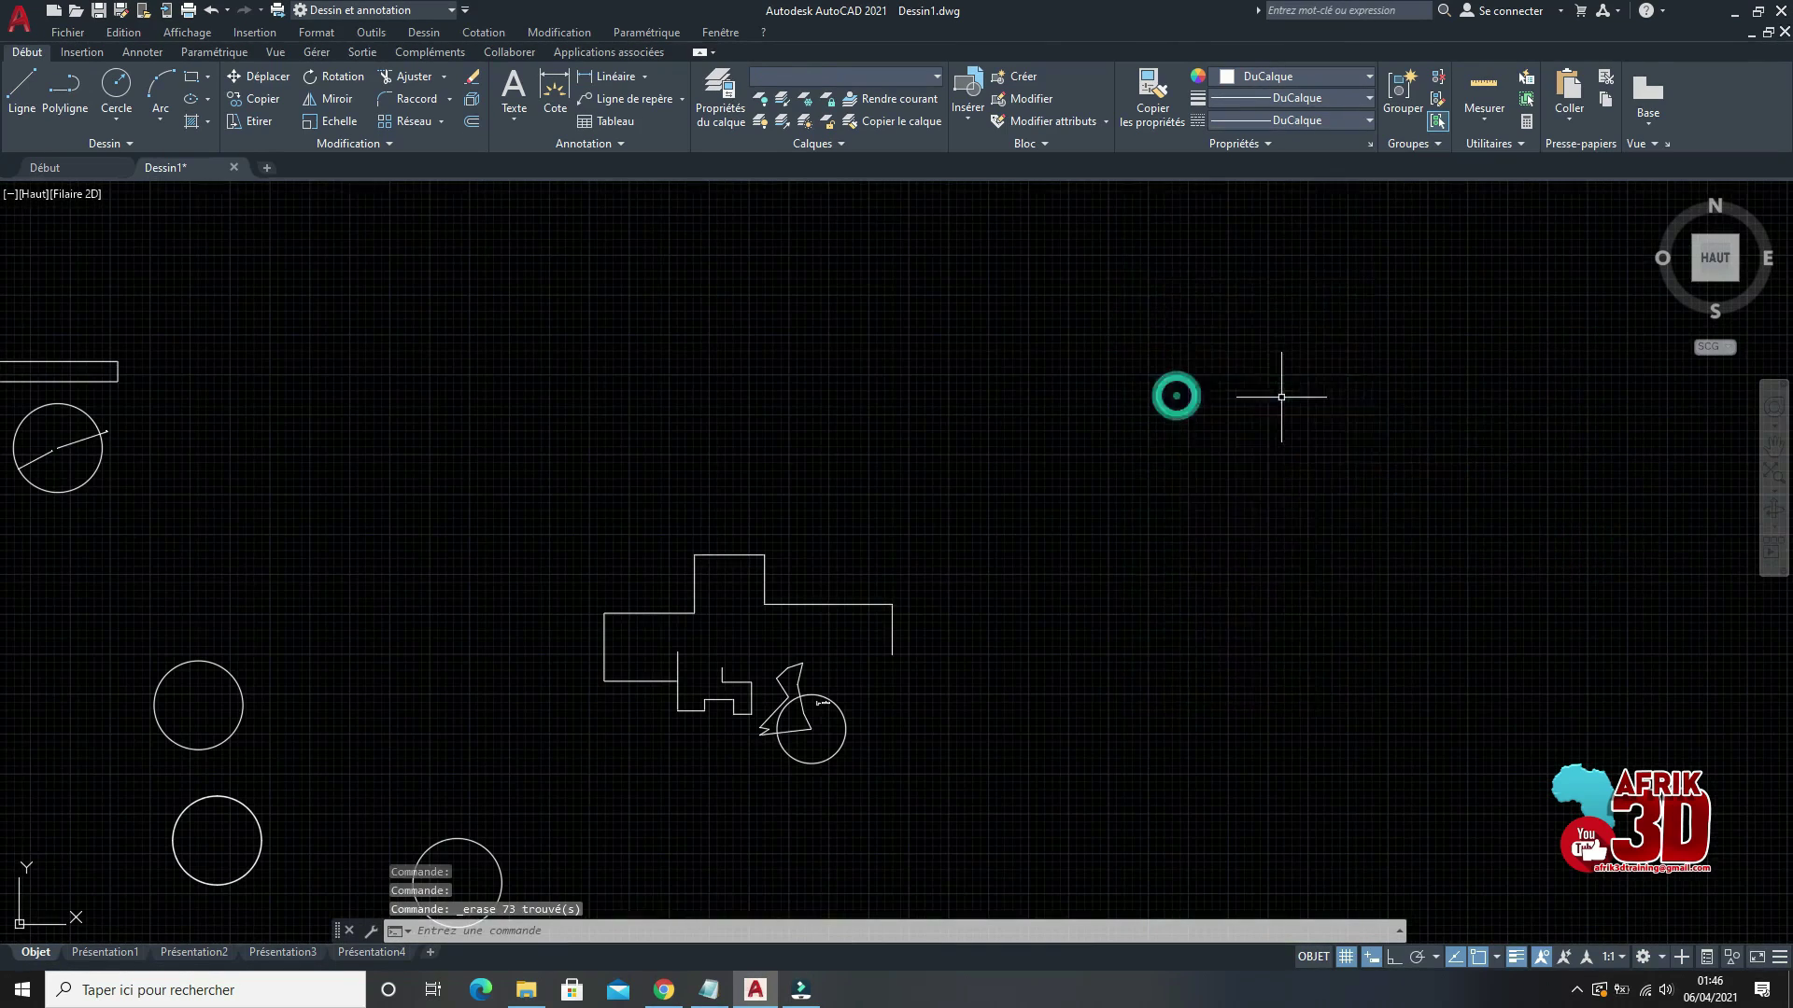
pyautogui.scroll(-5, 1280, 393)
pyautogui.click(1245, 524)
pyautogui.click(1017, 439)
pyautogui.rightClick(1017, 311)
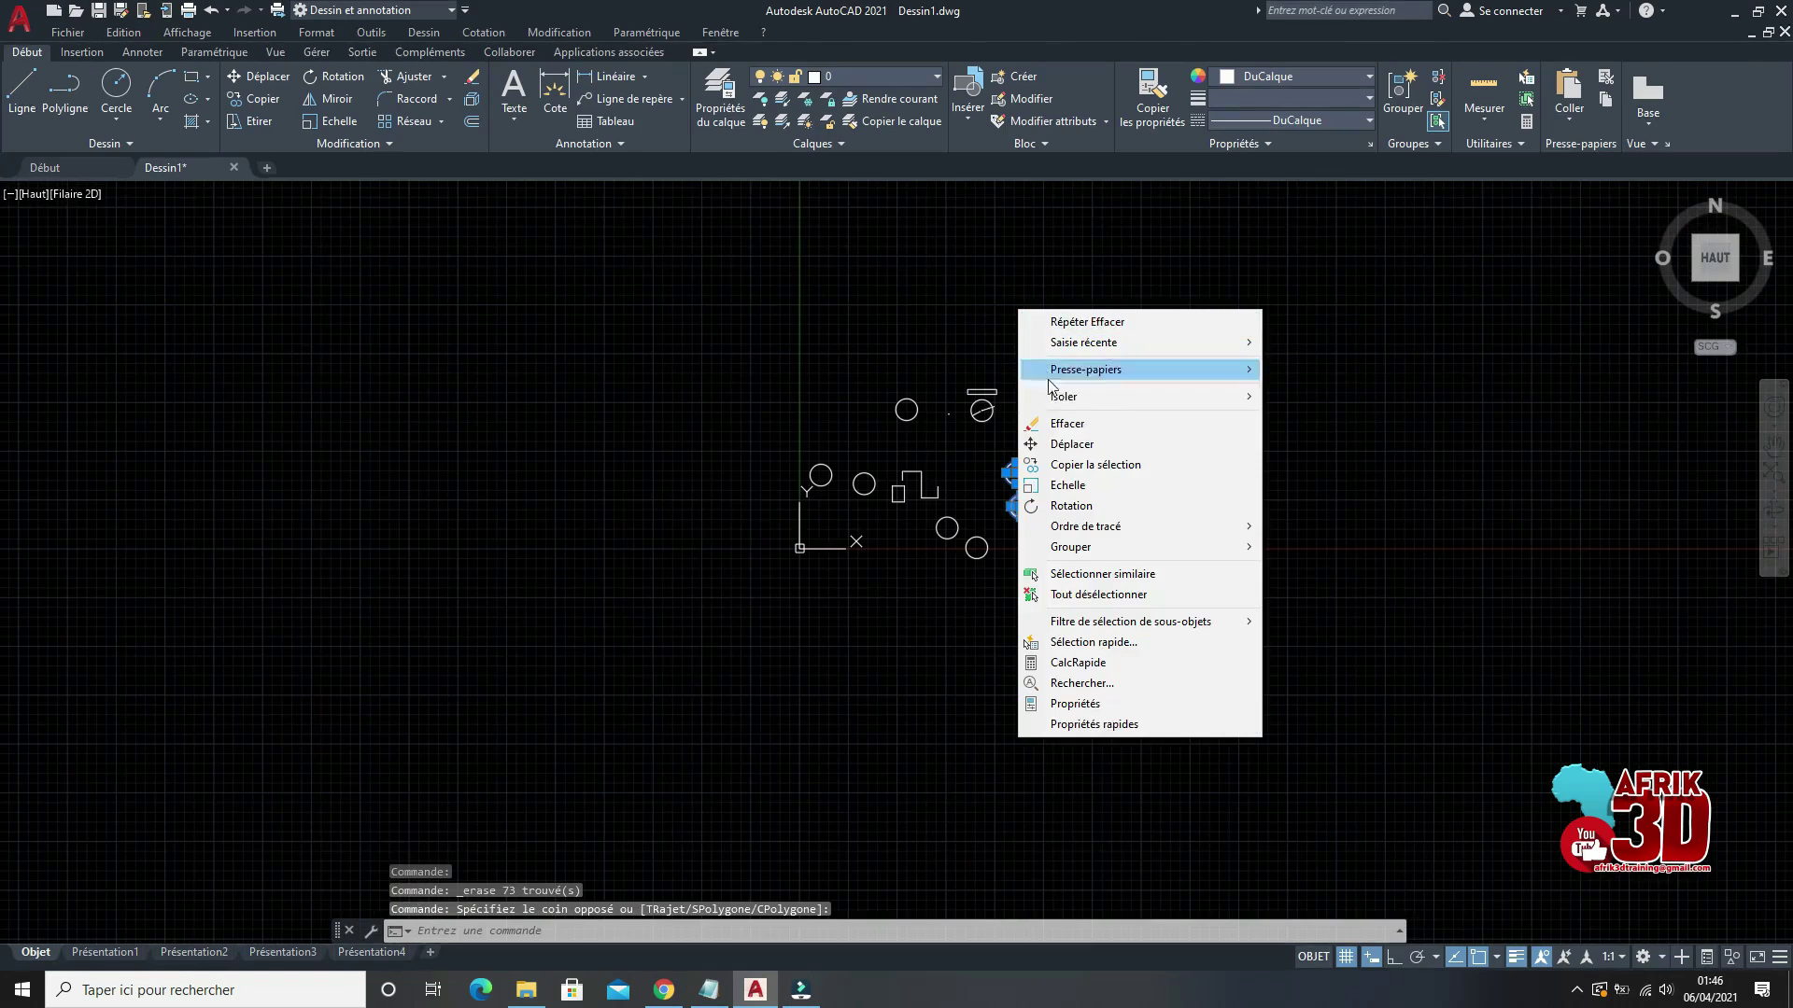
pyautogui.click(1055, 423)
# Step: Erase the remaining shapes and the last two circles, leaving the canvas empty
pyautogui.scroll(3, 972, 411)
pyautogui.click(1073, 825)
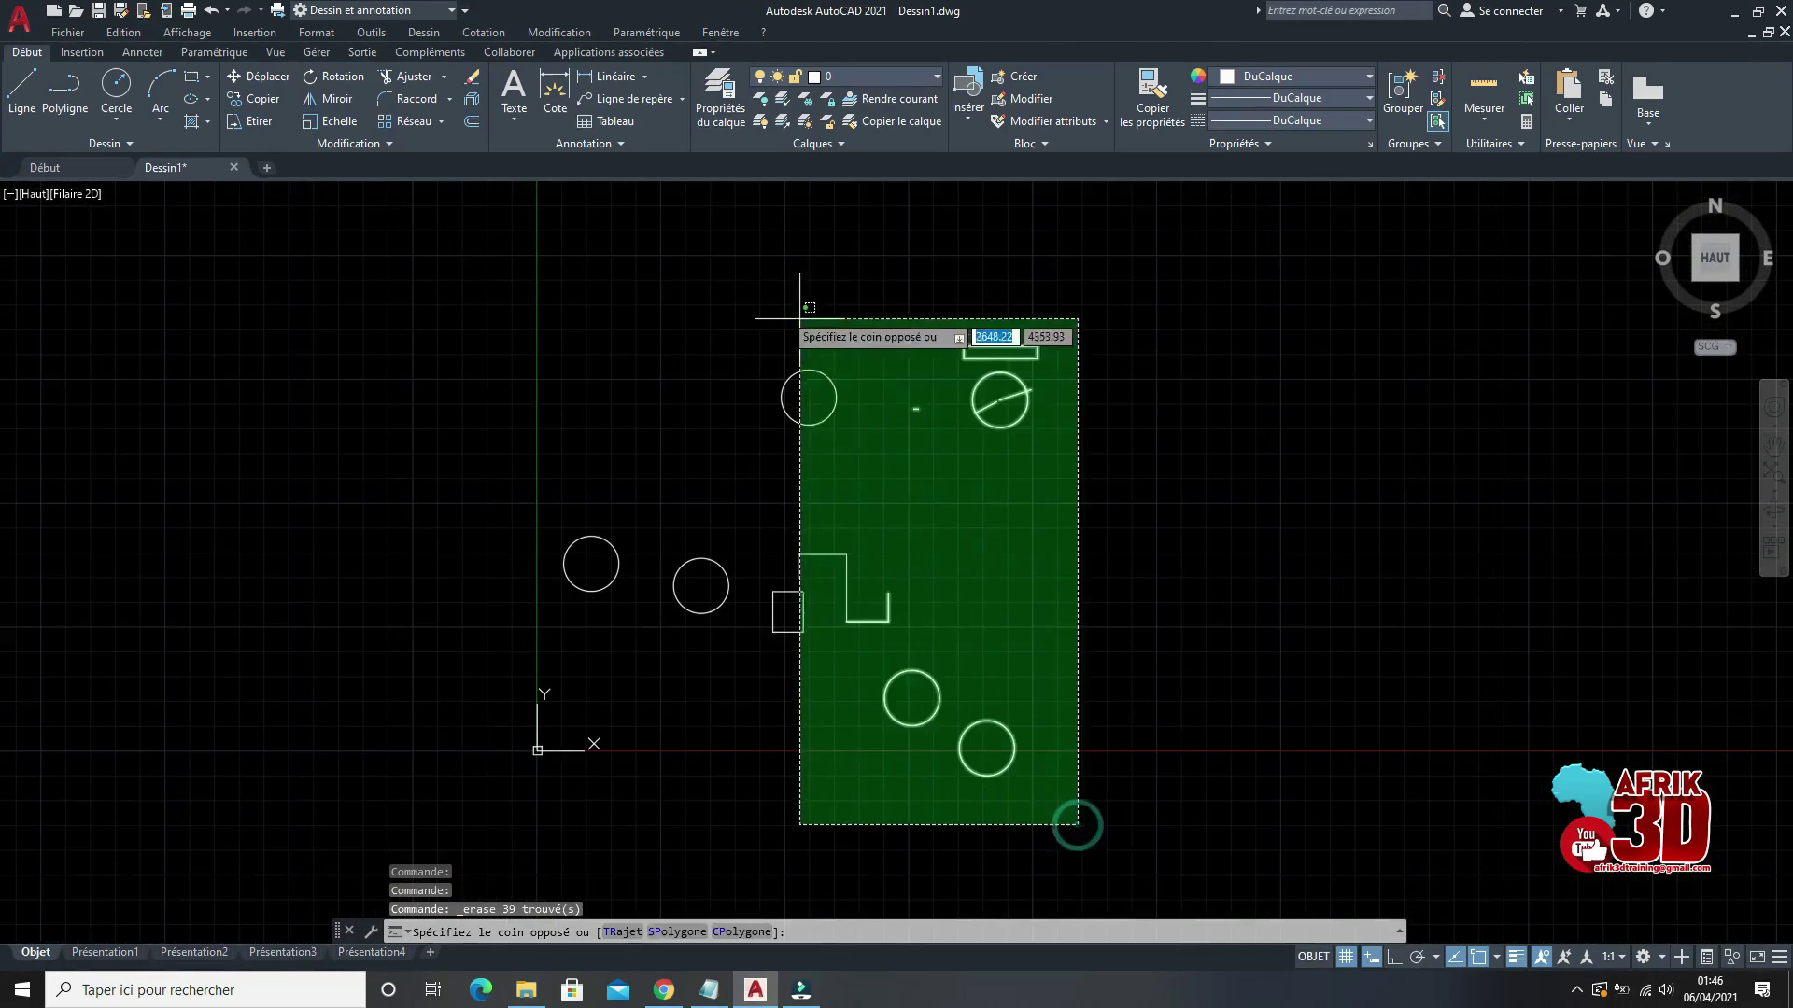
pyautogui.click(767, 299)
pyautogui.rightClick(835, 272)
pyautogui.click(910, 377)
pyautogui.click(949, 669)
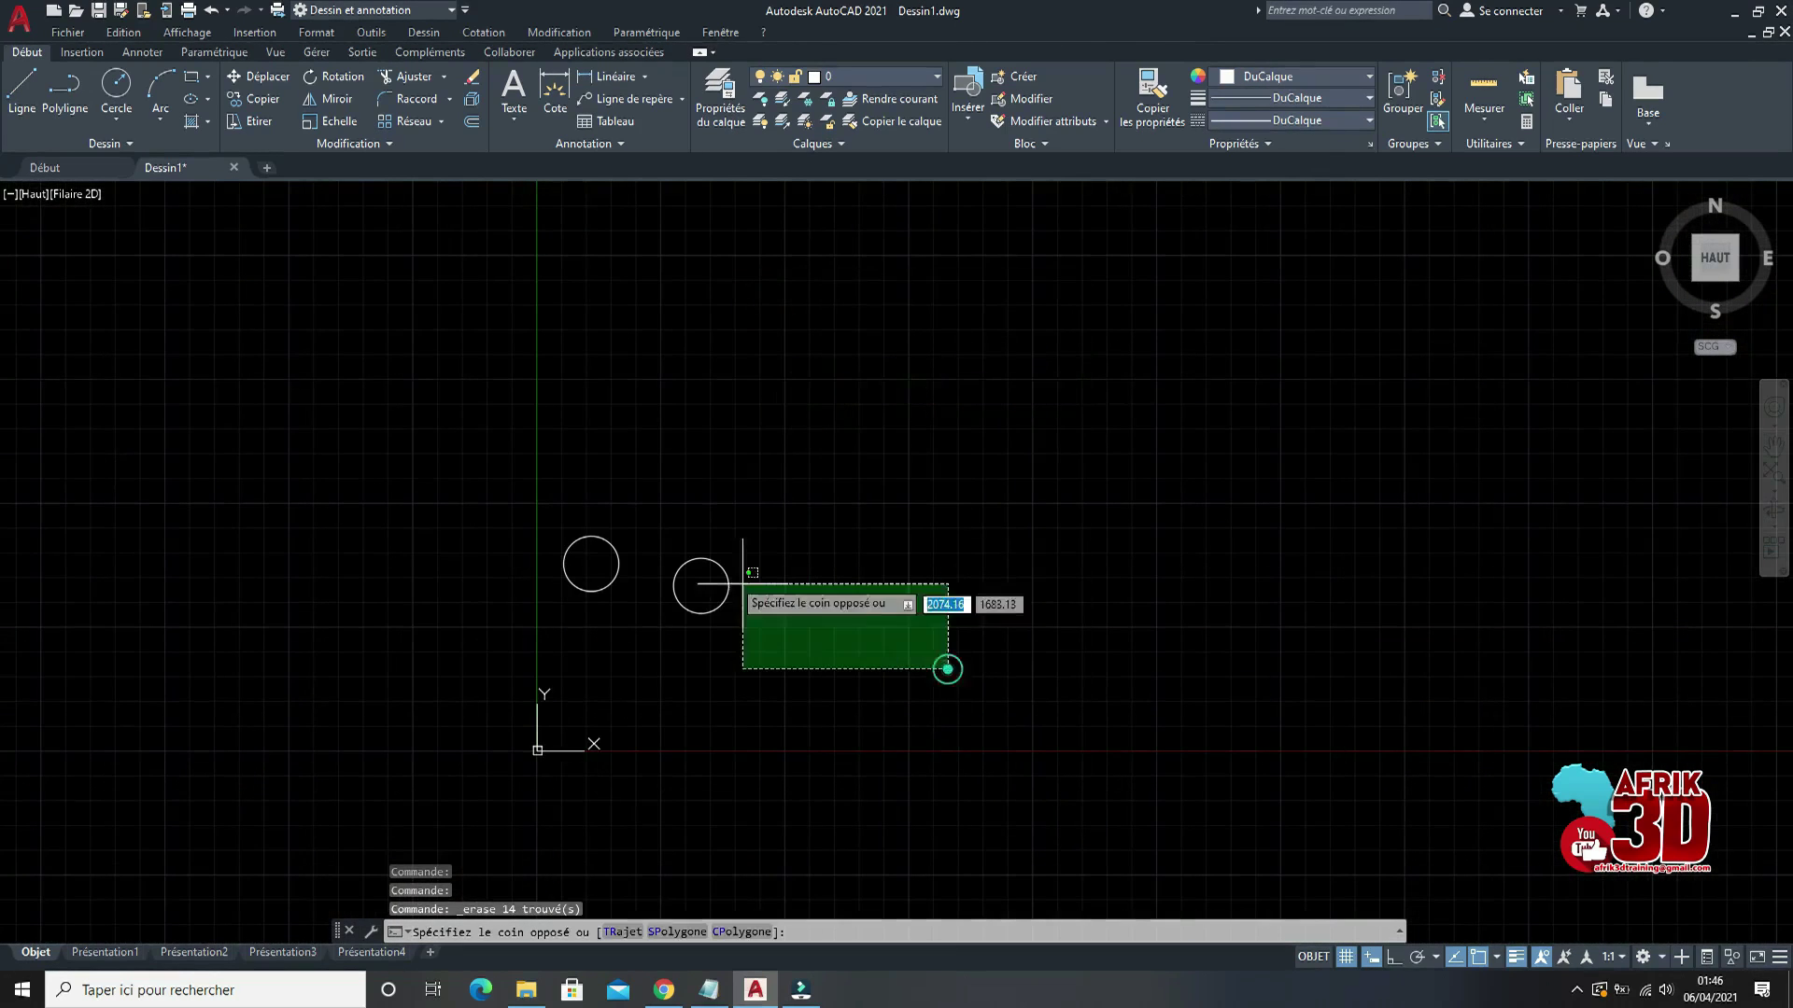
pyautogui.click(520, 479)
pyautogui.rightClick(789, 352)
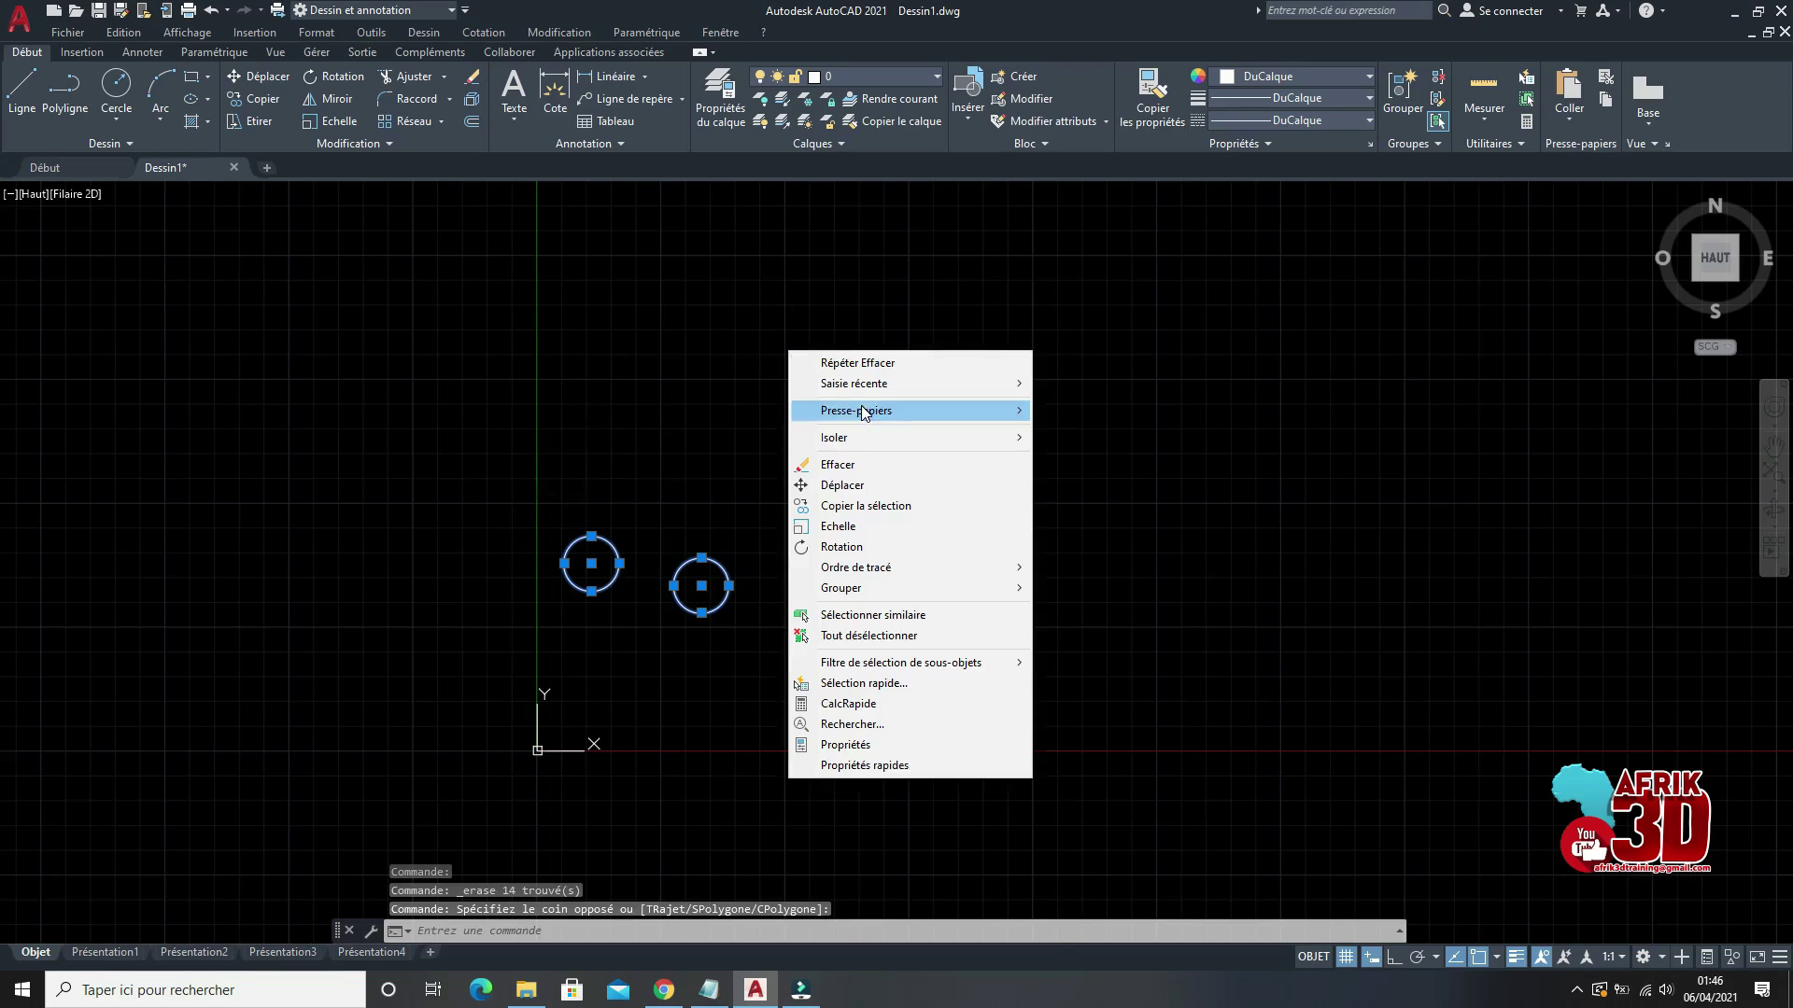
pyautogui.click(854, 466)
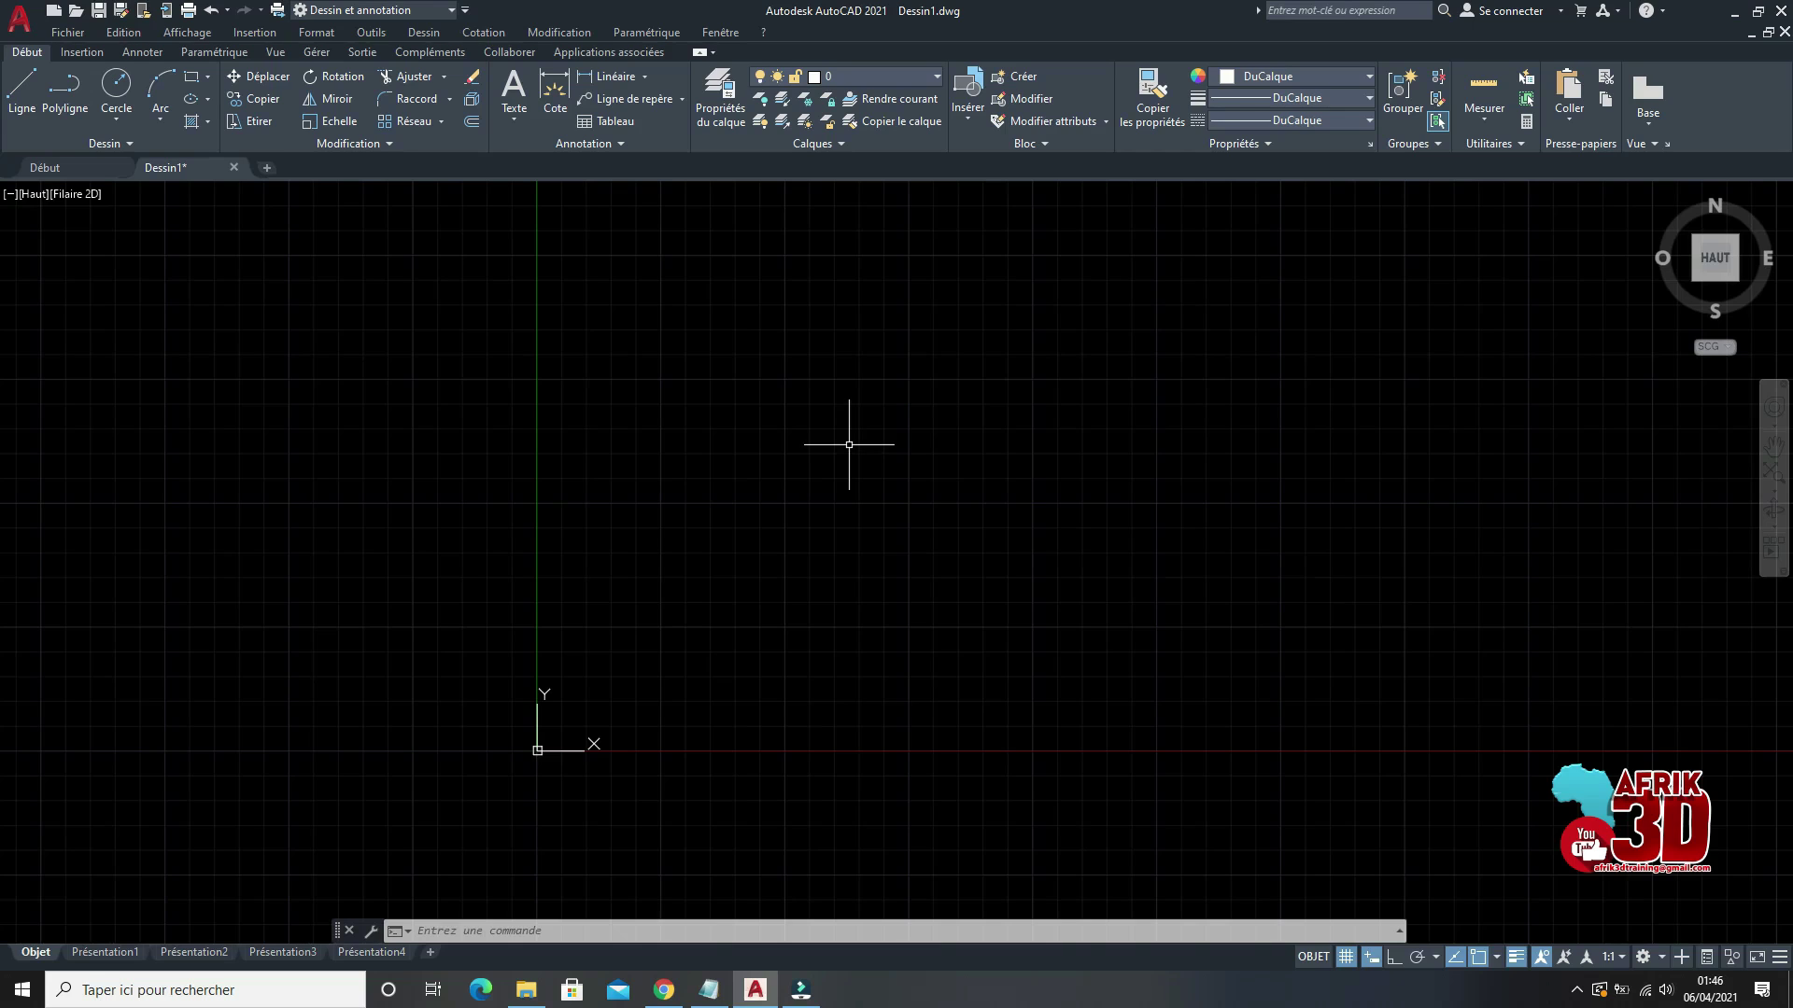
# Step: Show the floating Dessin and Modification toolbars from the AutoCAD toolbar list
pyautogui.click(356, 36)
pyautogui.moveTo(485, 94)
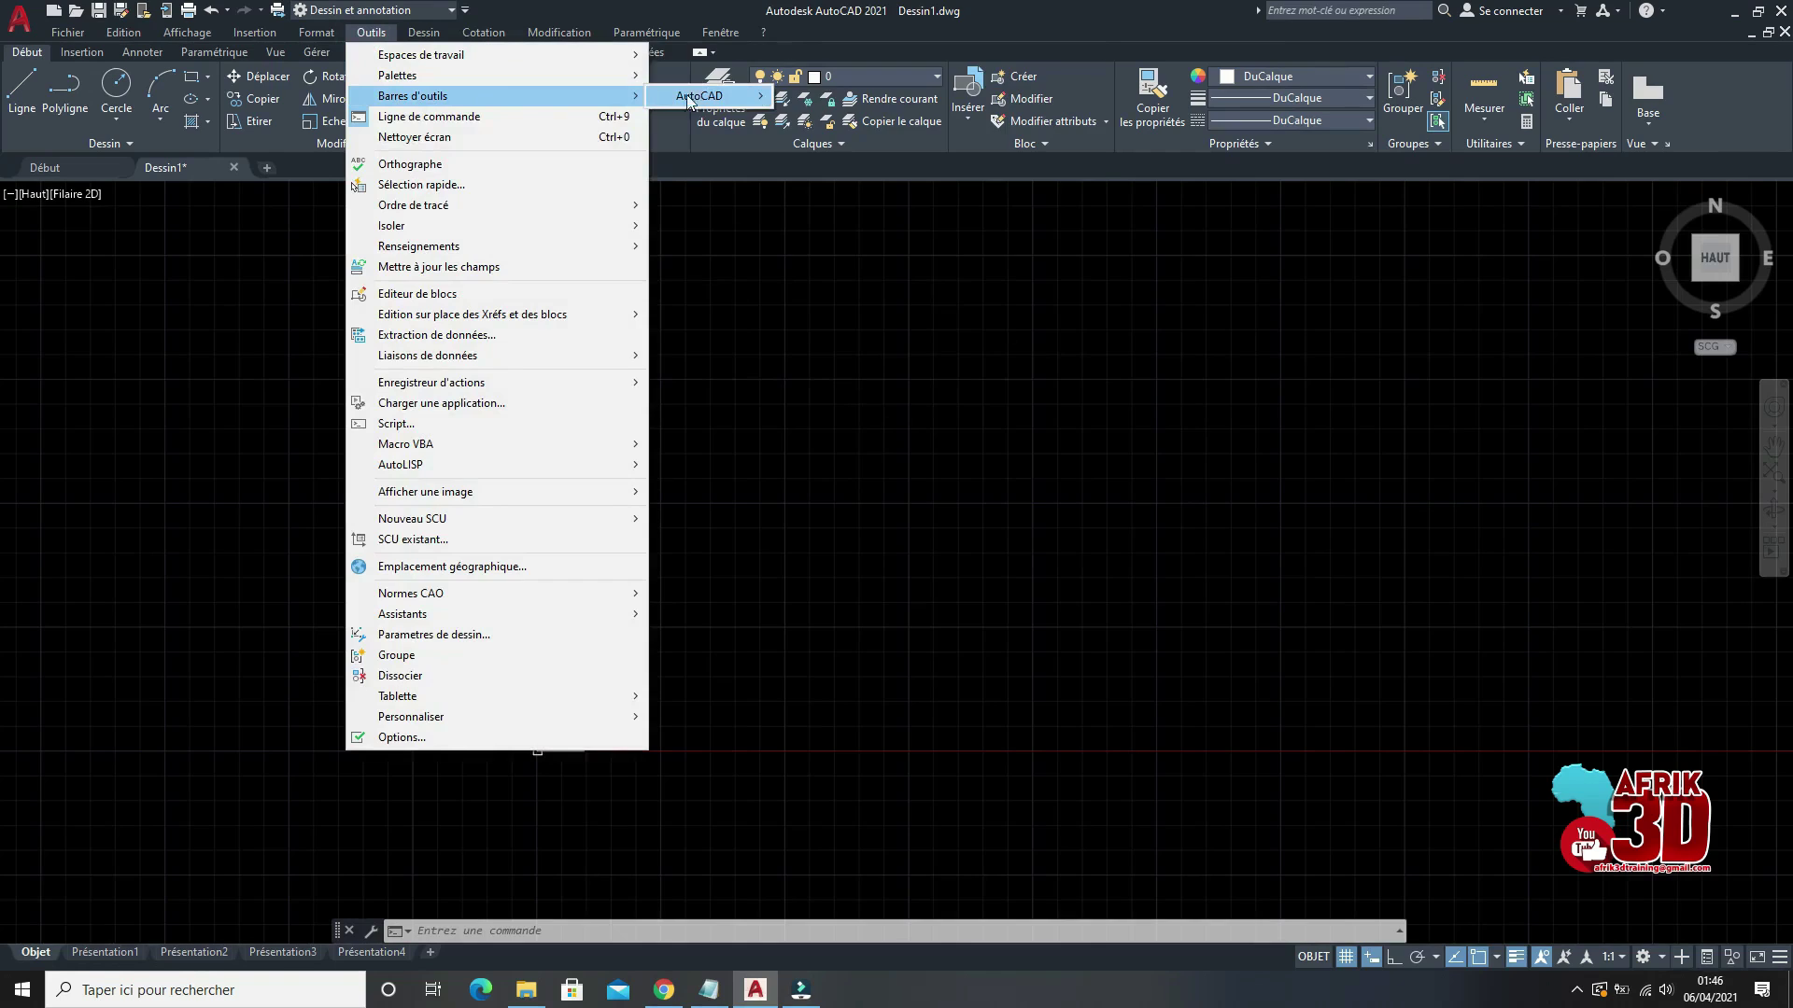
pyautogui.moveTo(696, 97)
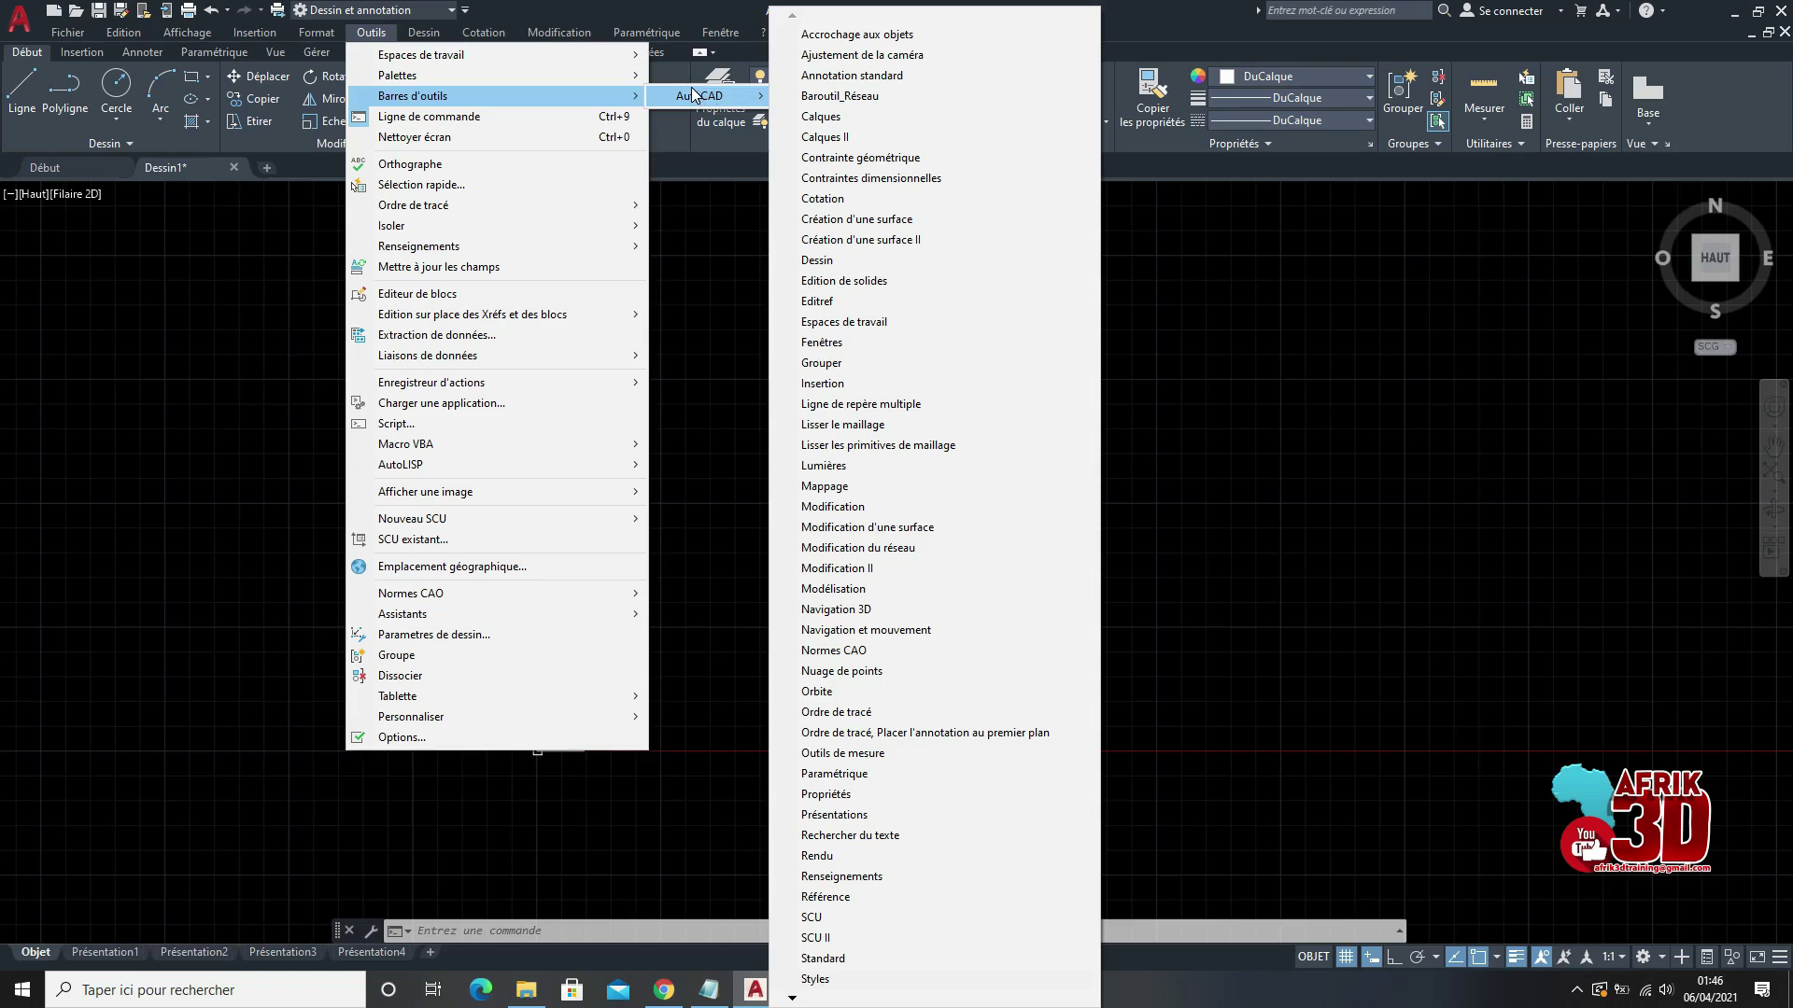
pyautogui.click(831, 264)
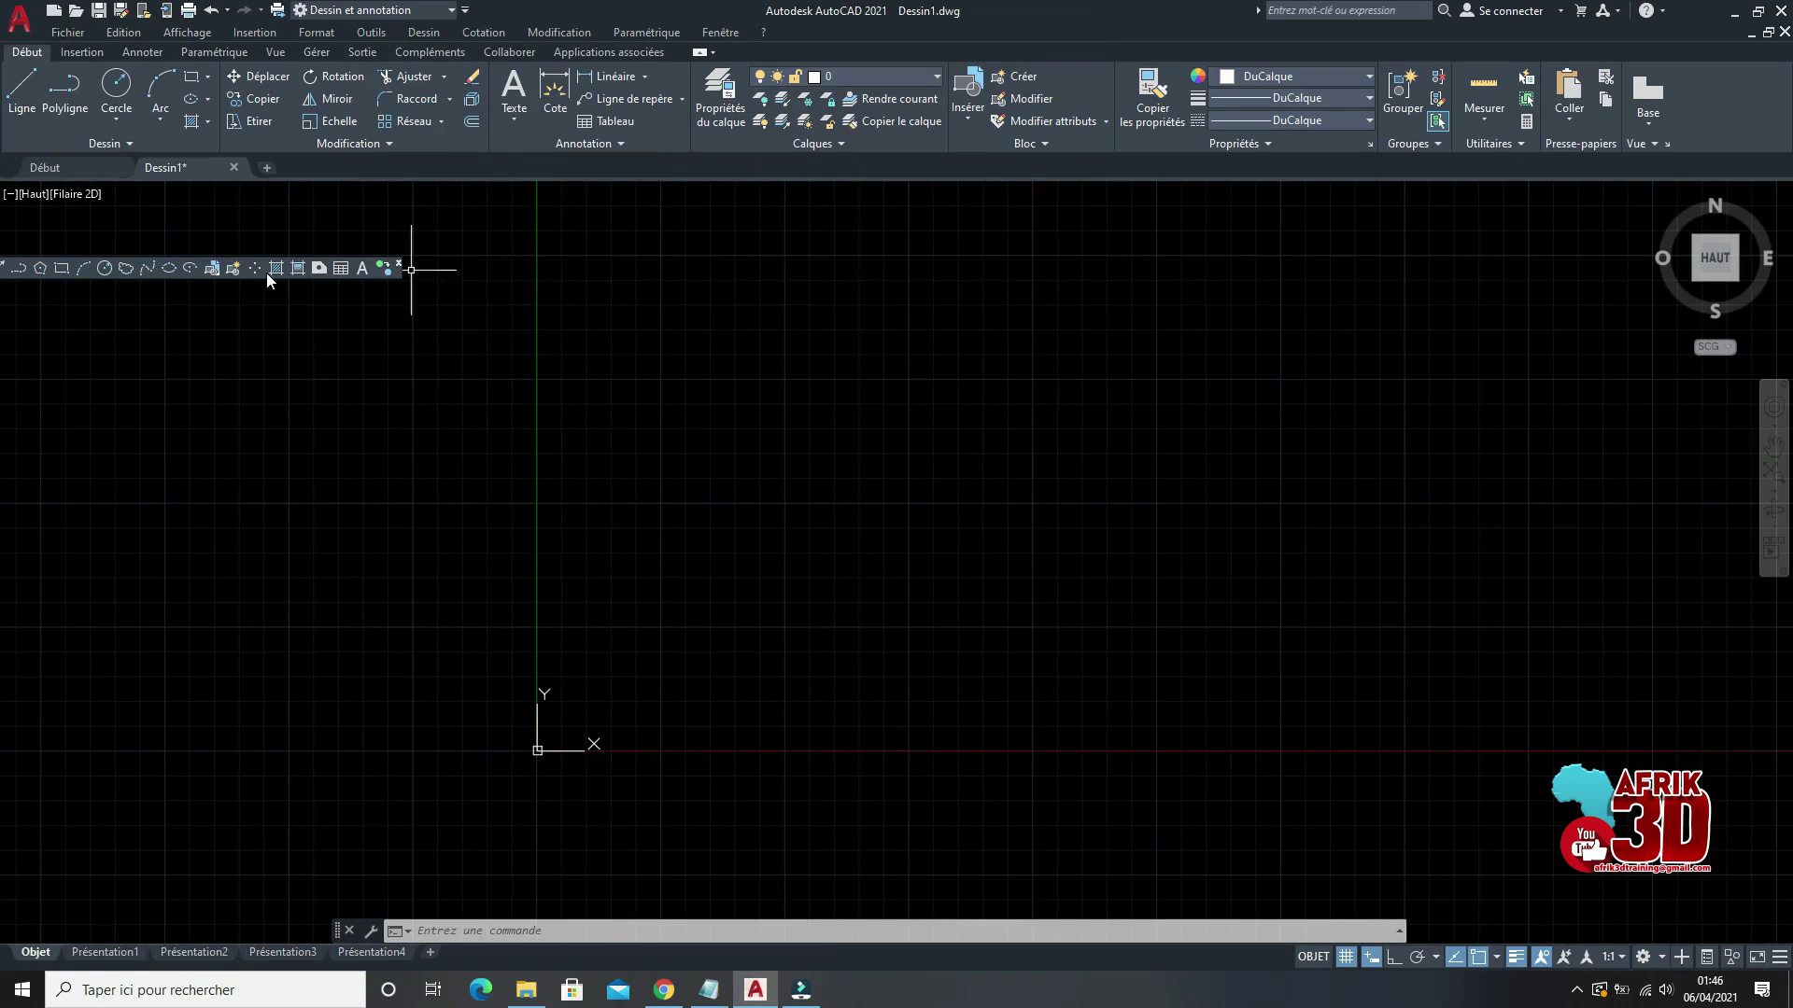
pyautogui.click(371, 32)
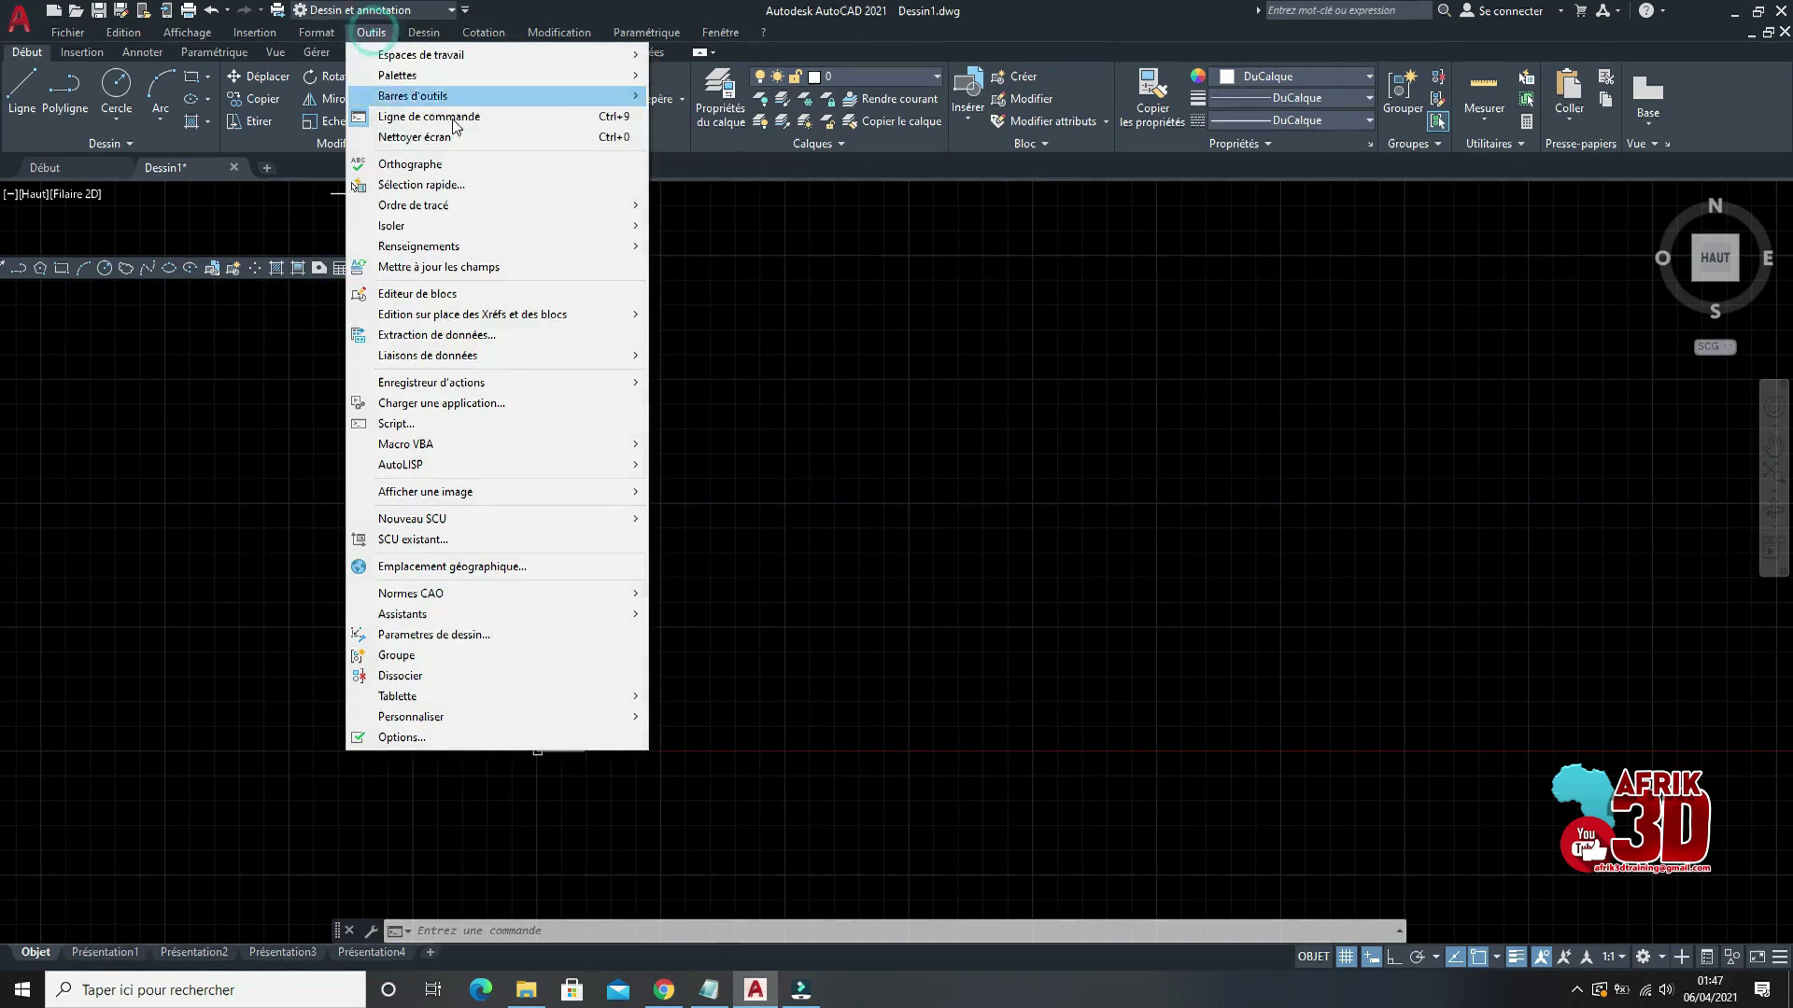
pyautogui.moveTo(611, 96)
pyautogui.moveTo(719, 95)
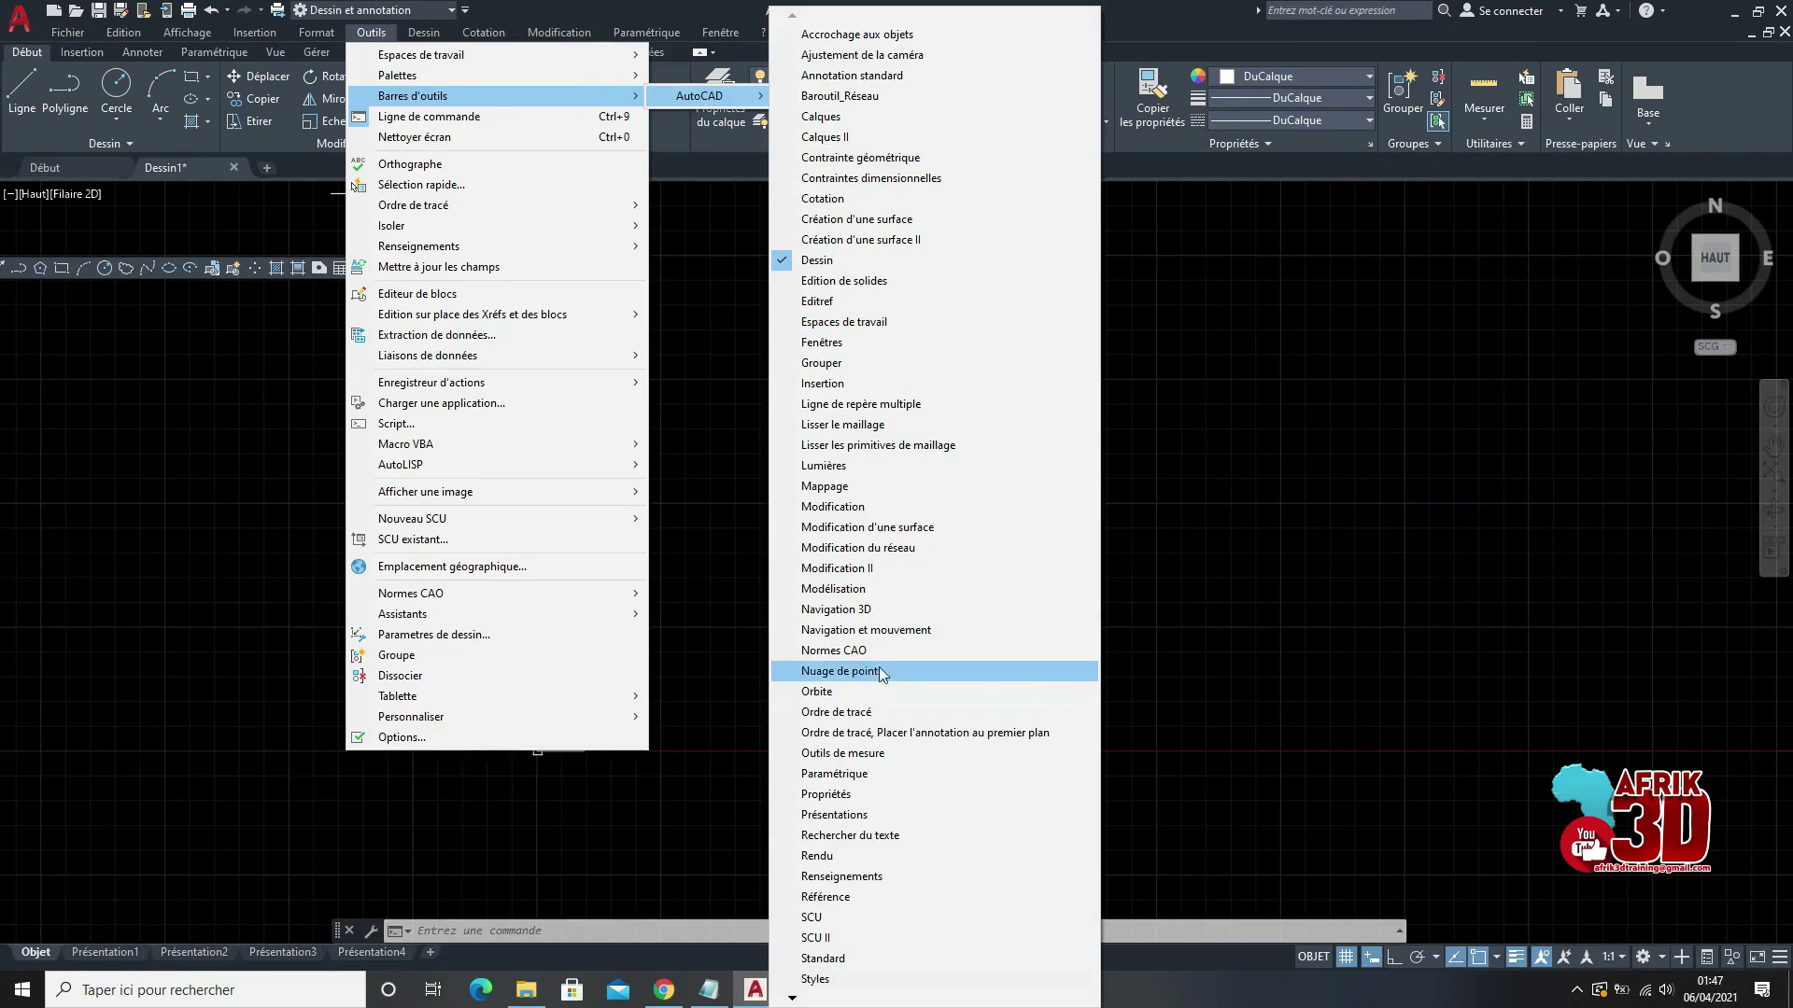
pyautogui.click(833, 507)
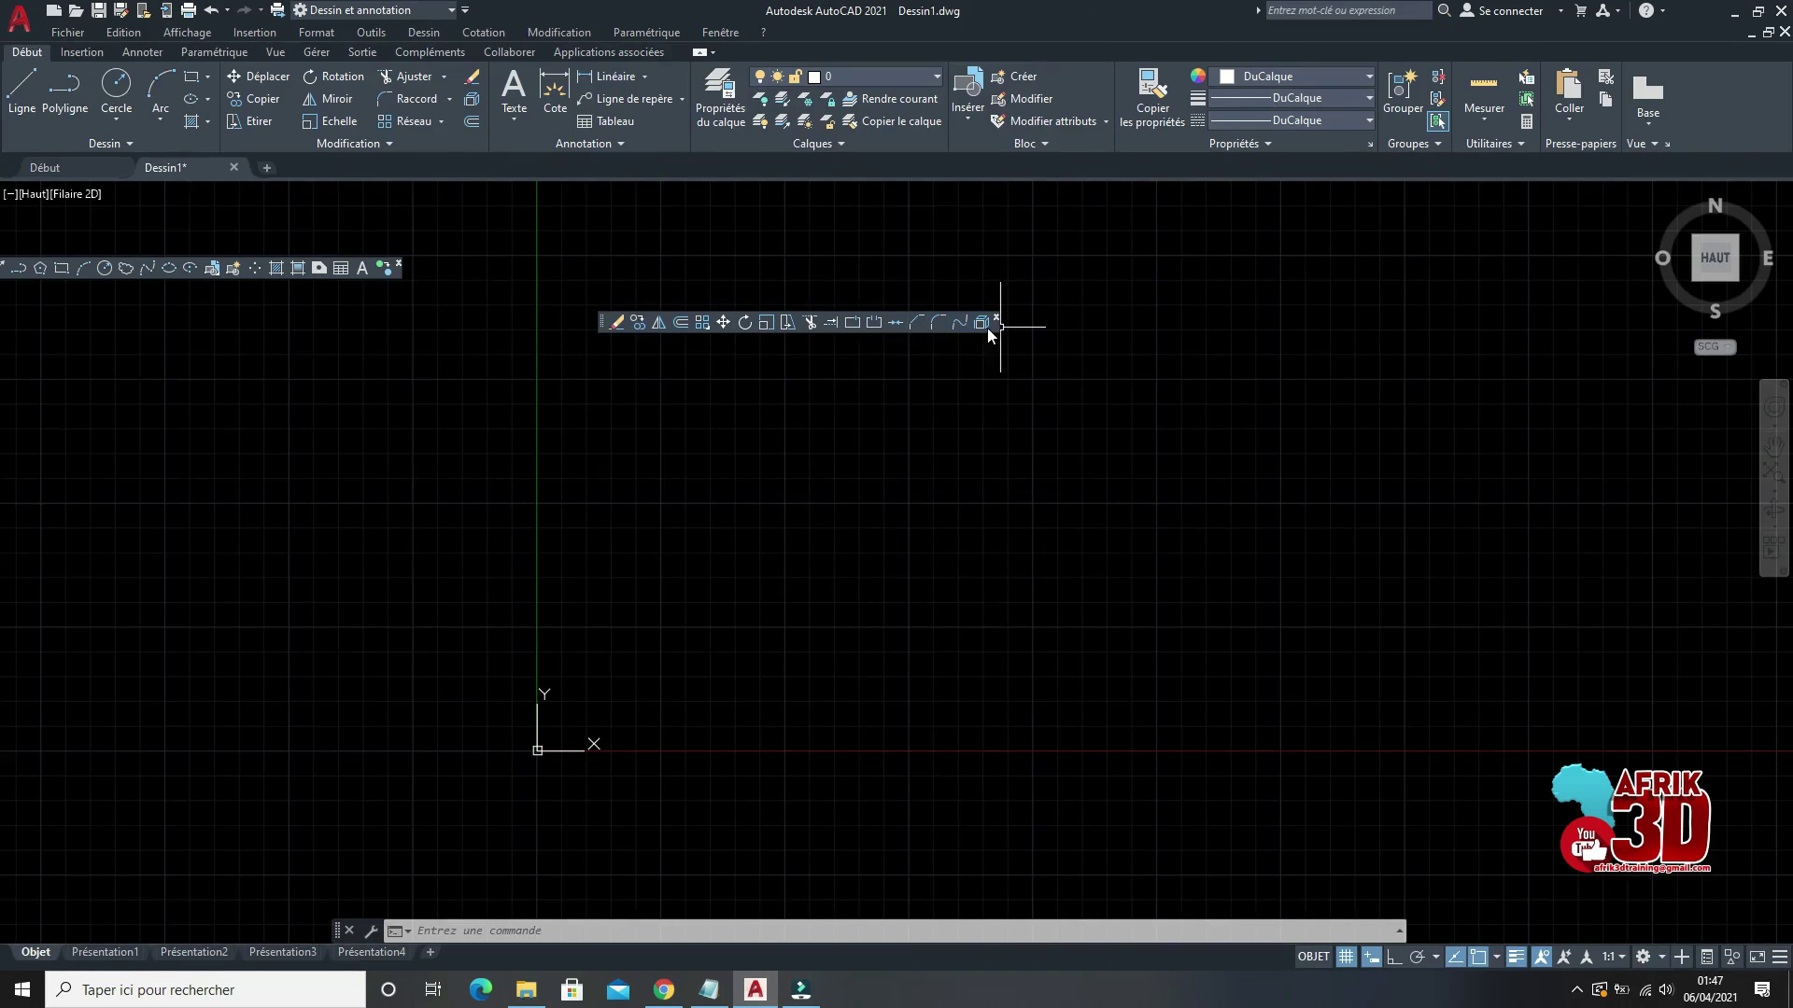
# Step: Dock the Modification toolbar on the right edge and the Dessin toolbar on the left
pyautogui.moveTo(997, 328); pyautogui.dragTo(1202, 377)
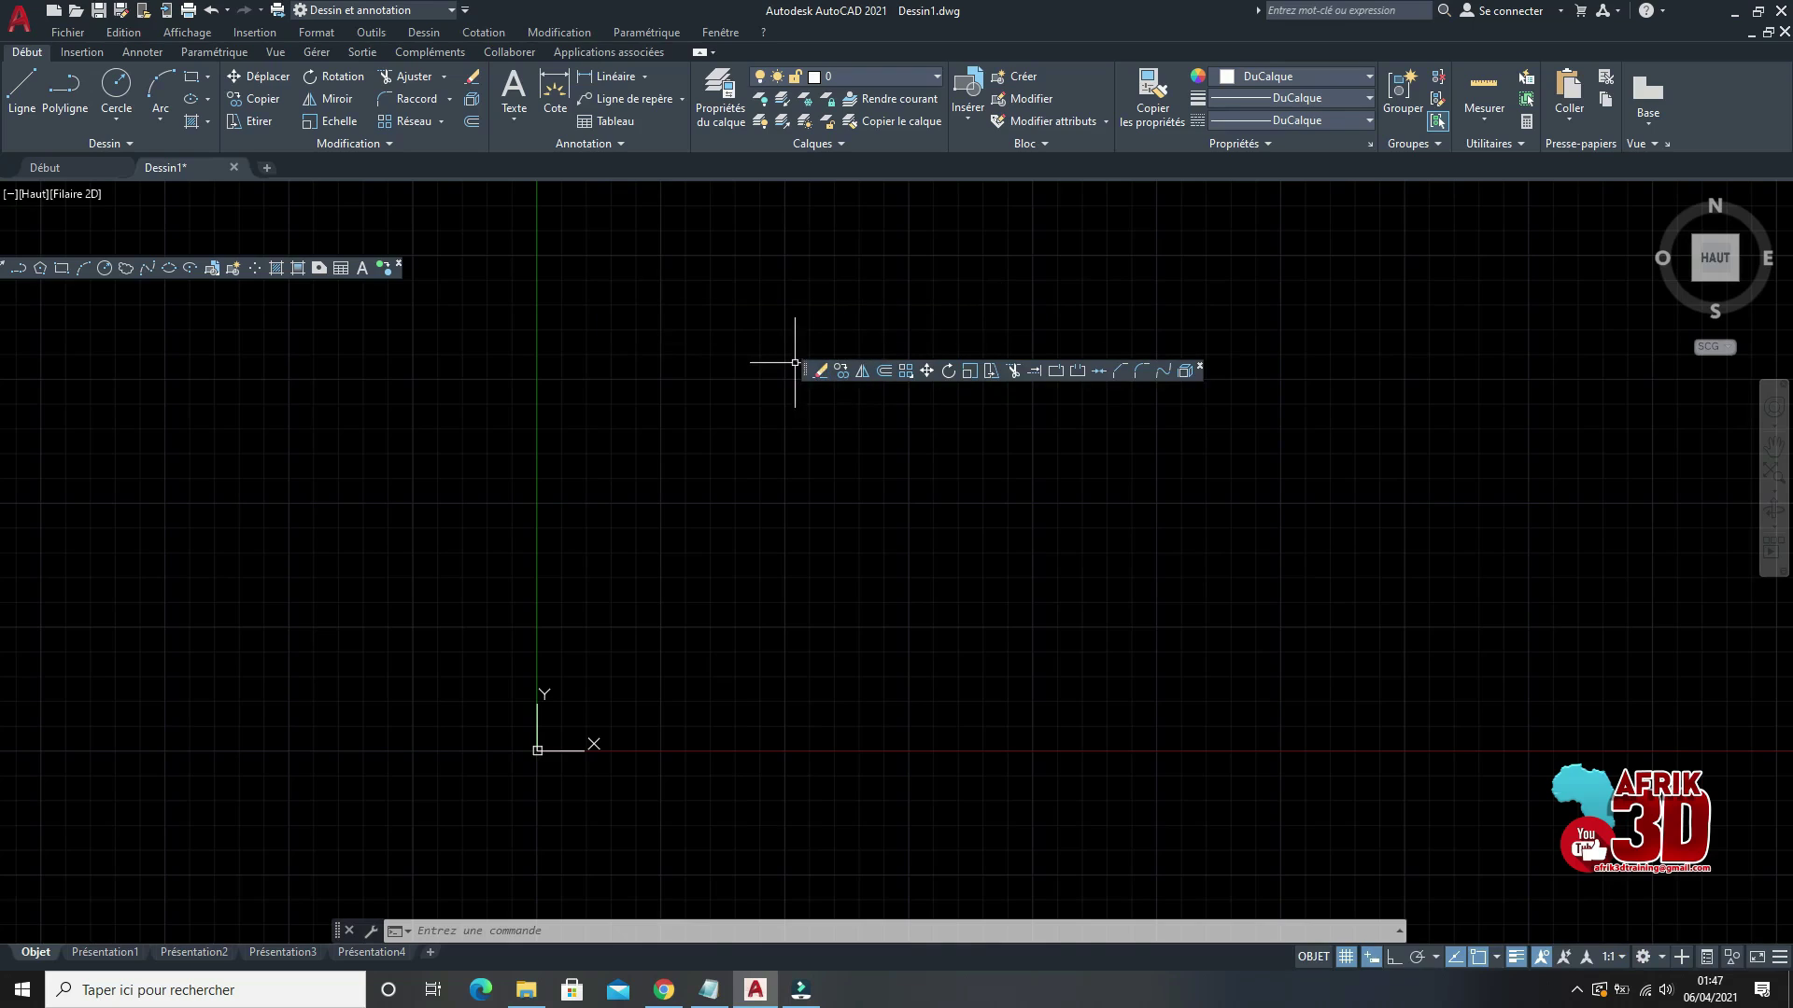
pyautogui.moveTo(809, 370)
pyautogui.mouseDown()
pyautogui.moveTo(1400, 201)
pyautogui.moveTo(1770, 425)
pyautogui.moveTo(1788, 126)
pyautogui.moveTo(1788, 347)
pyautogui.mouseUp()
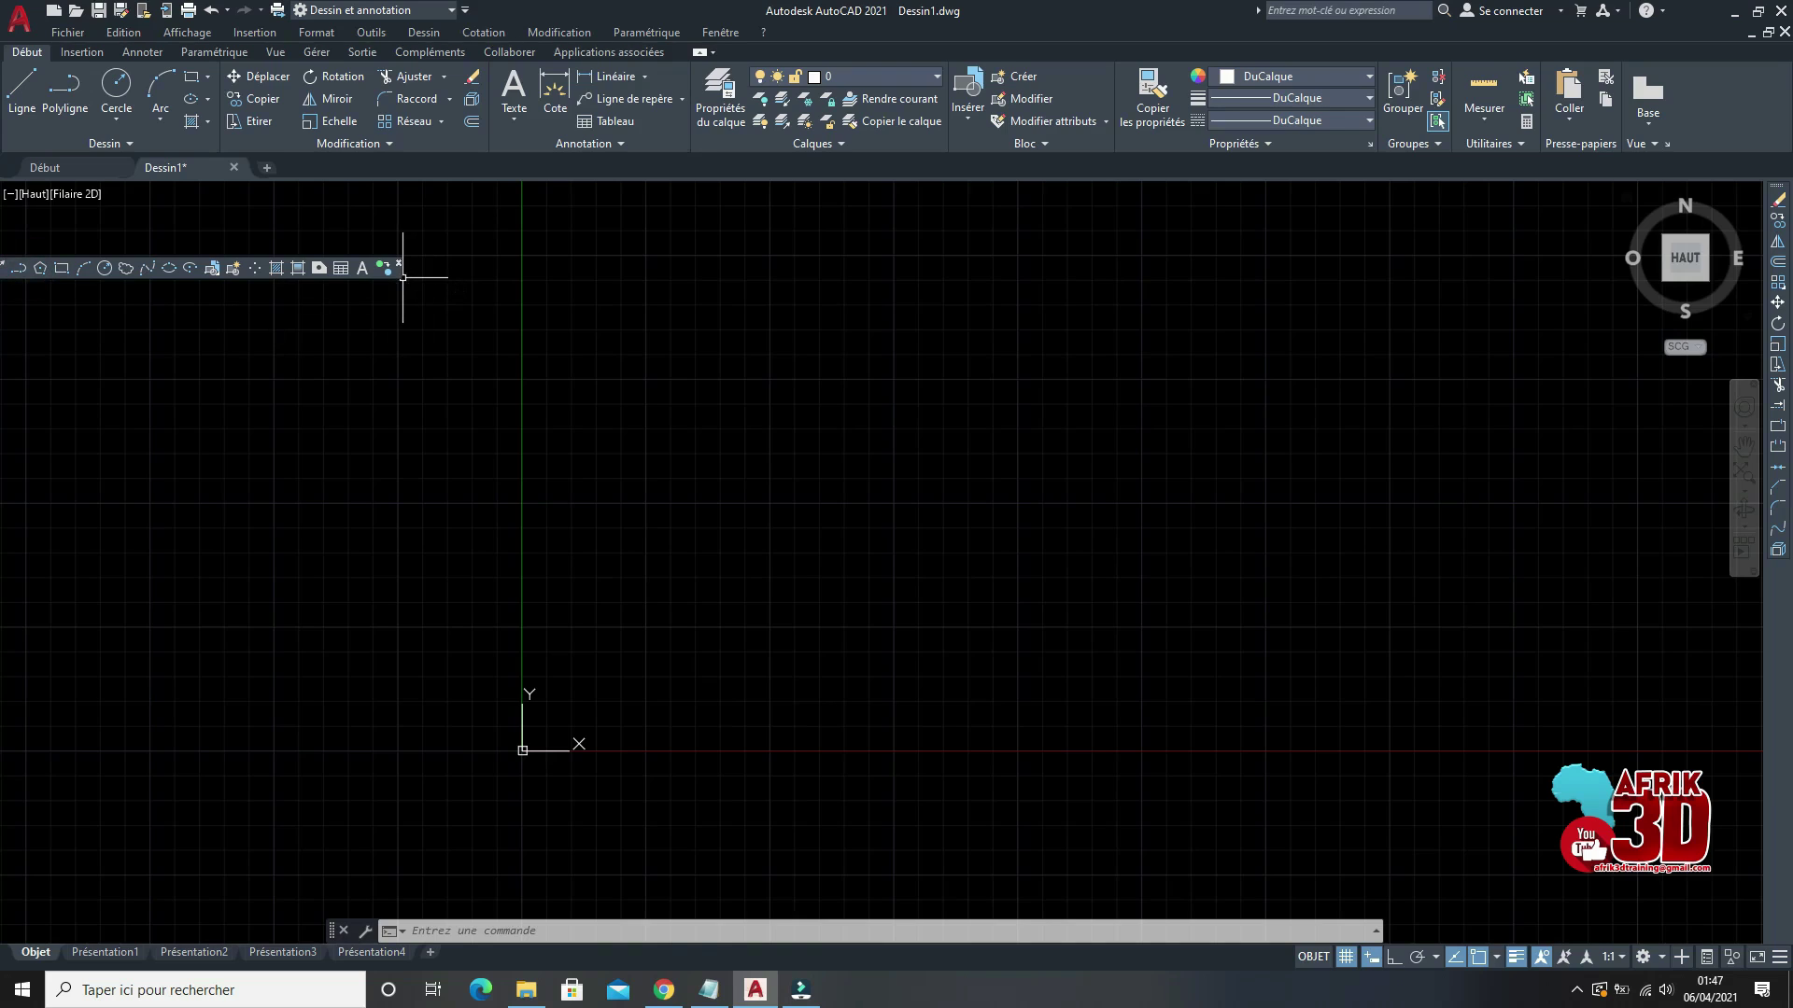
pyautogui.moveTo(400, 270); pyautogui.dragTo(792, 363)
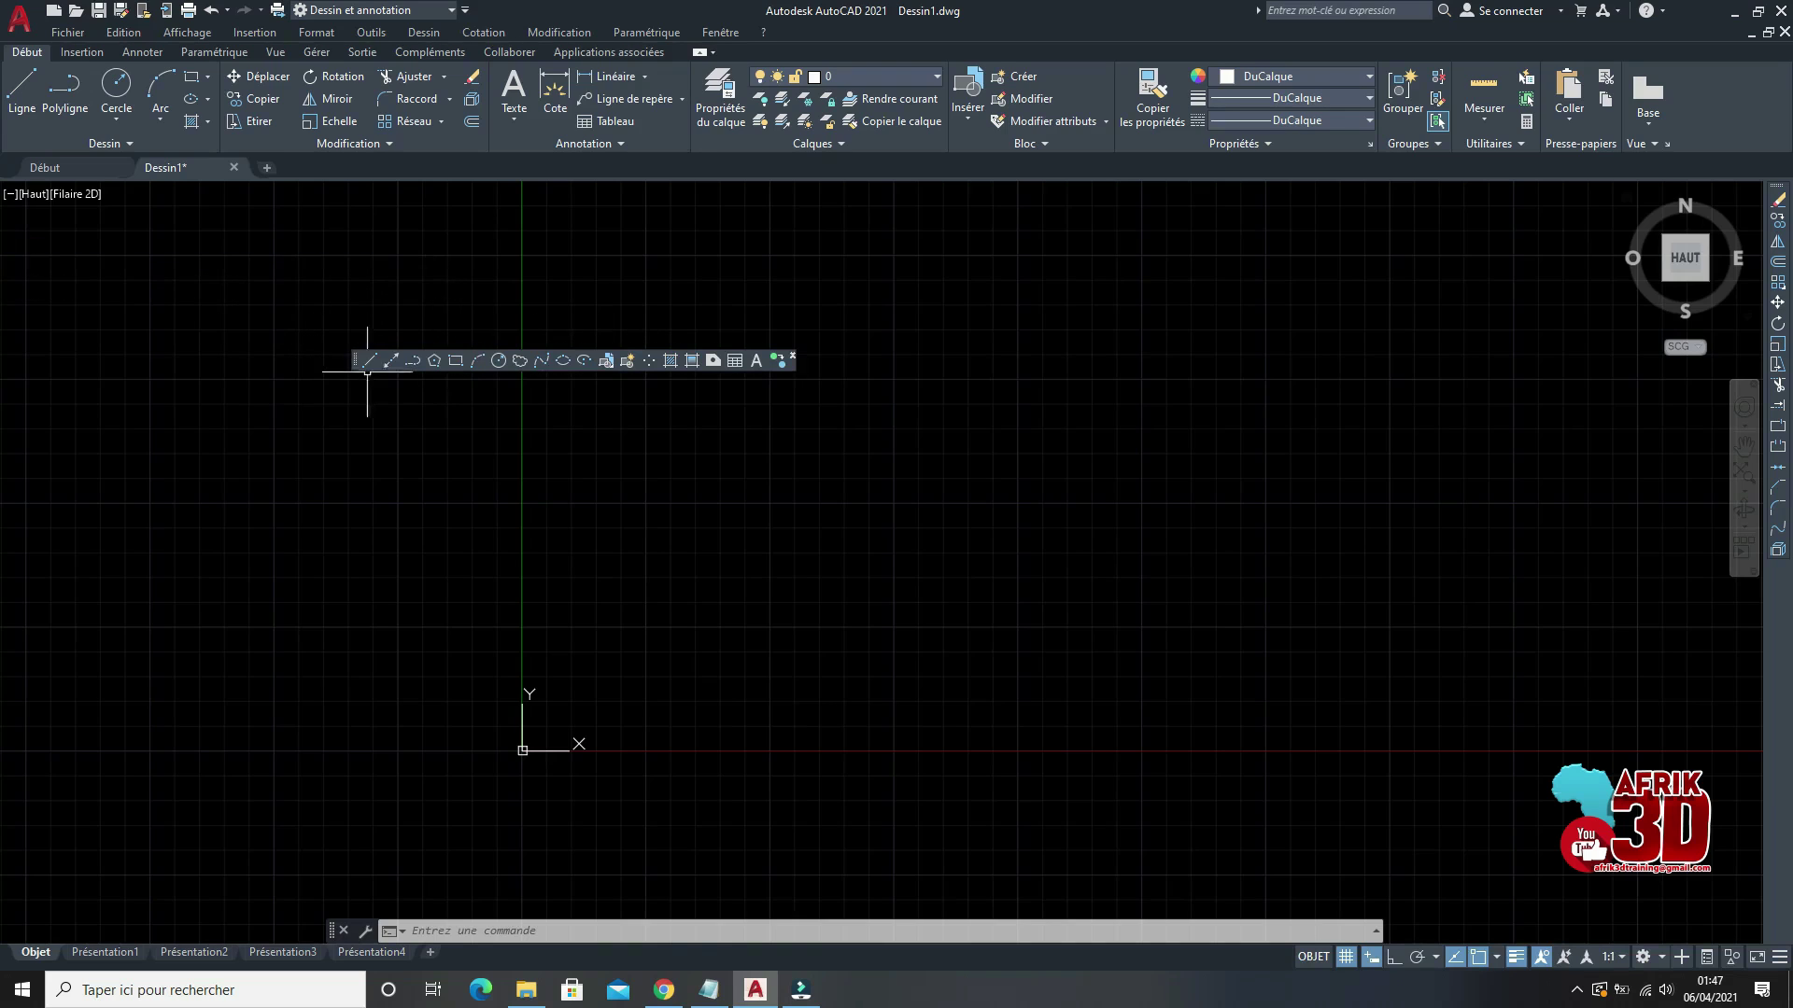
pyautogui.moveTo(353, 361)
pyautogui.mouseDown()
pyautogui.moveTo(3, 214)
pyautogui.moveTo(2, 400)
pyautogui.moveTo(3, 354)
pyautogui.mouseUp()
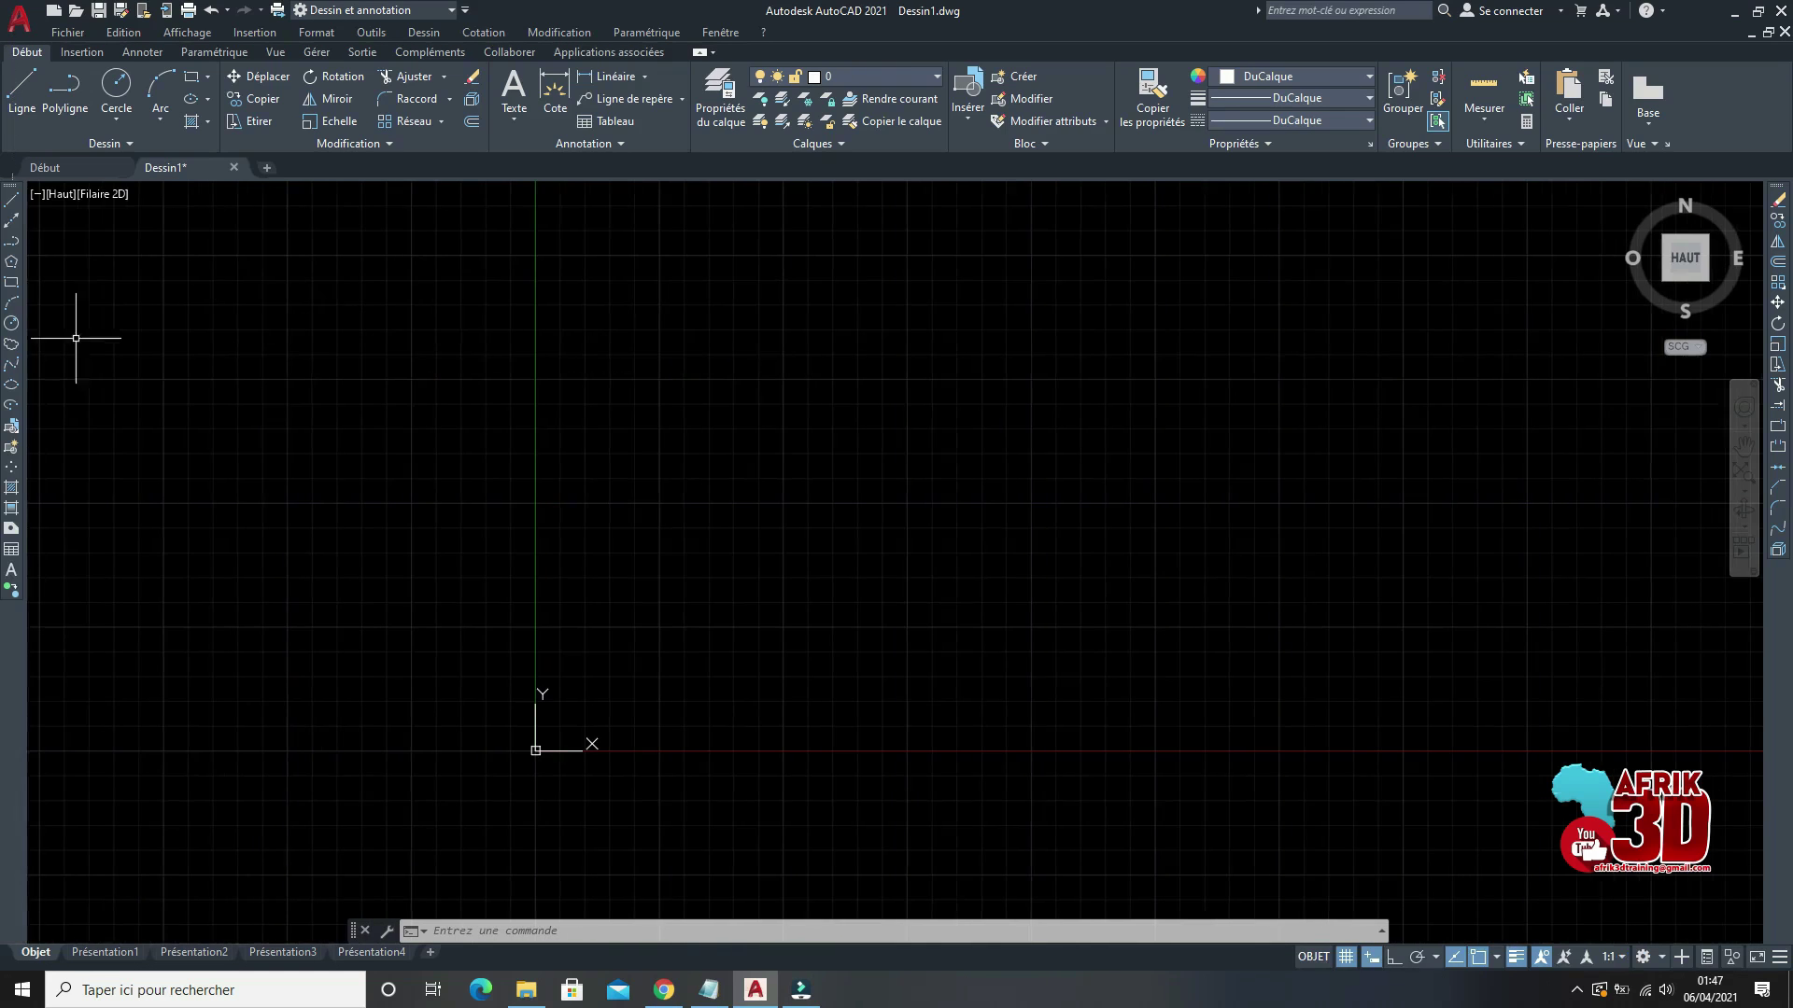
pyautogui.scroll(3, 1101, 429)
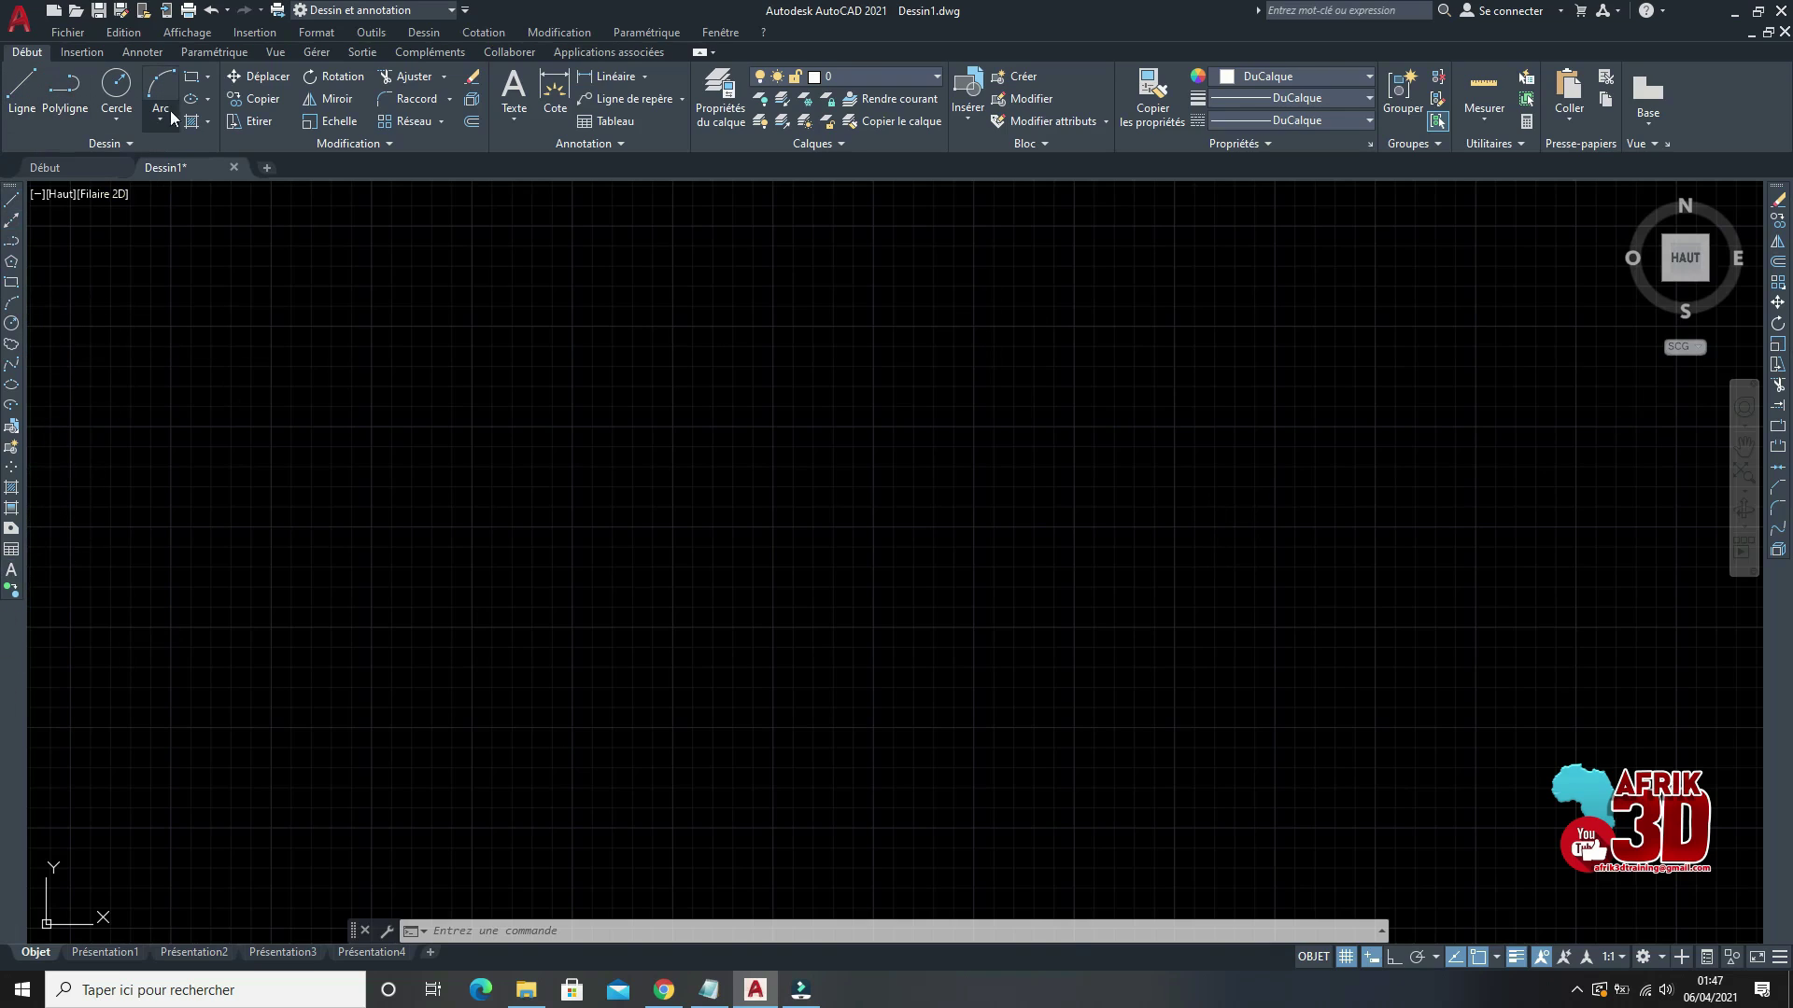
# Step: Start the Ligne command from the Dessin toolbar, cancelling a mistaken first-point entry of 1
pyautogui.click(421, 34)
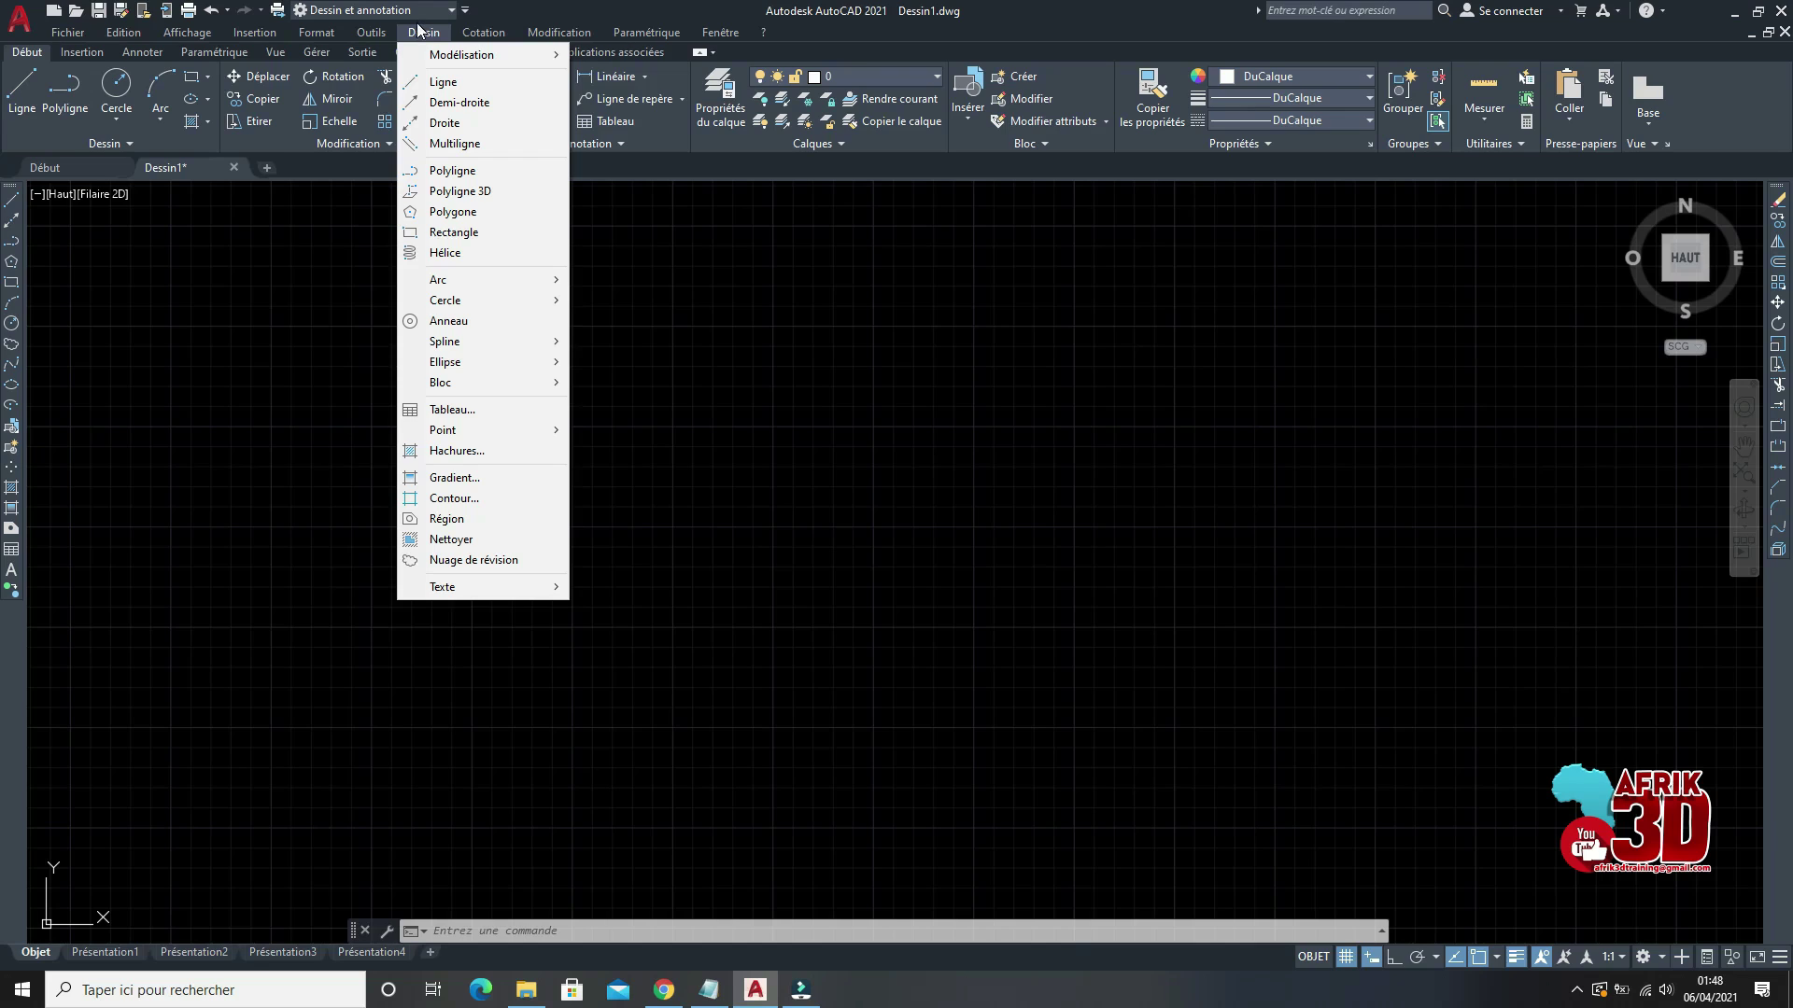
pyautogui.press('Left')
pyautogui.press('Escape')
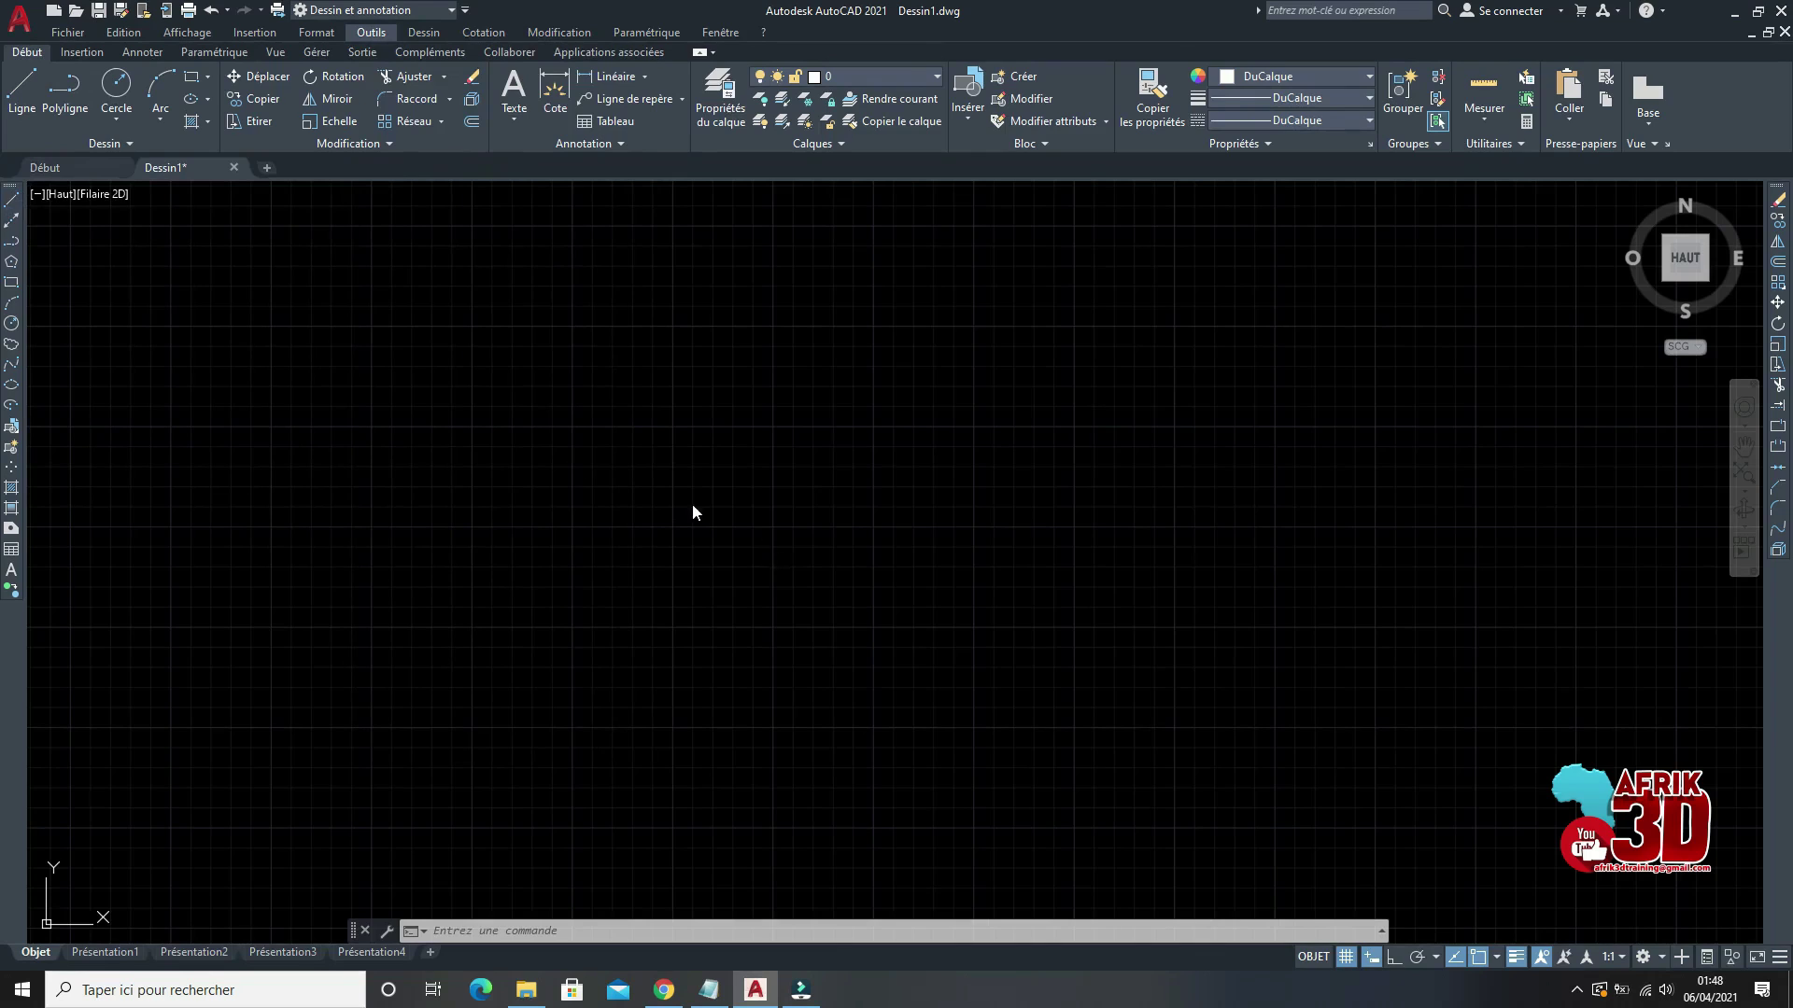
pyautogui.click(12, 201)
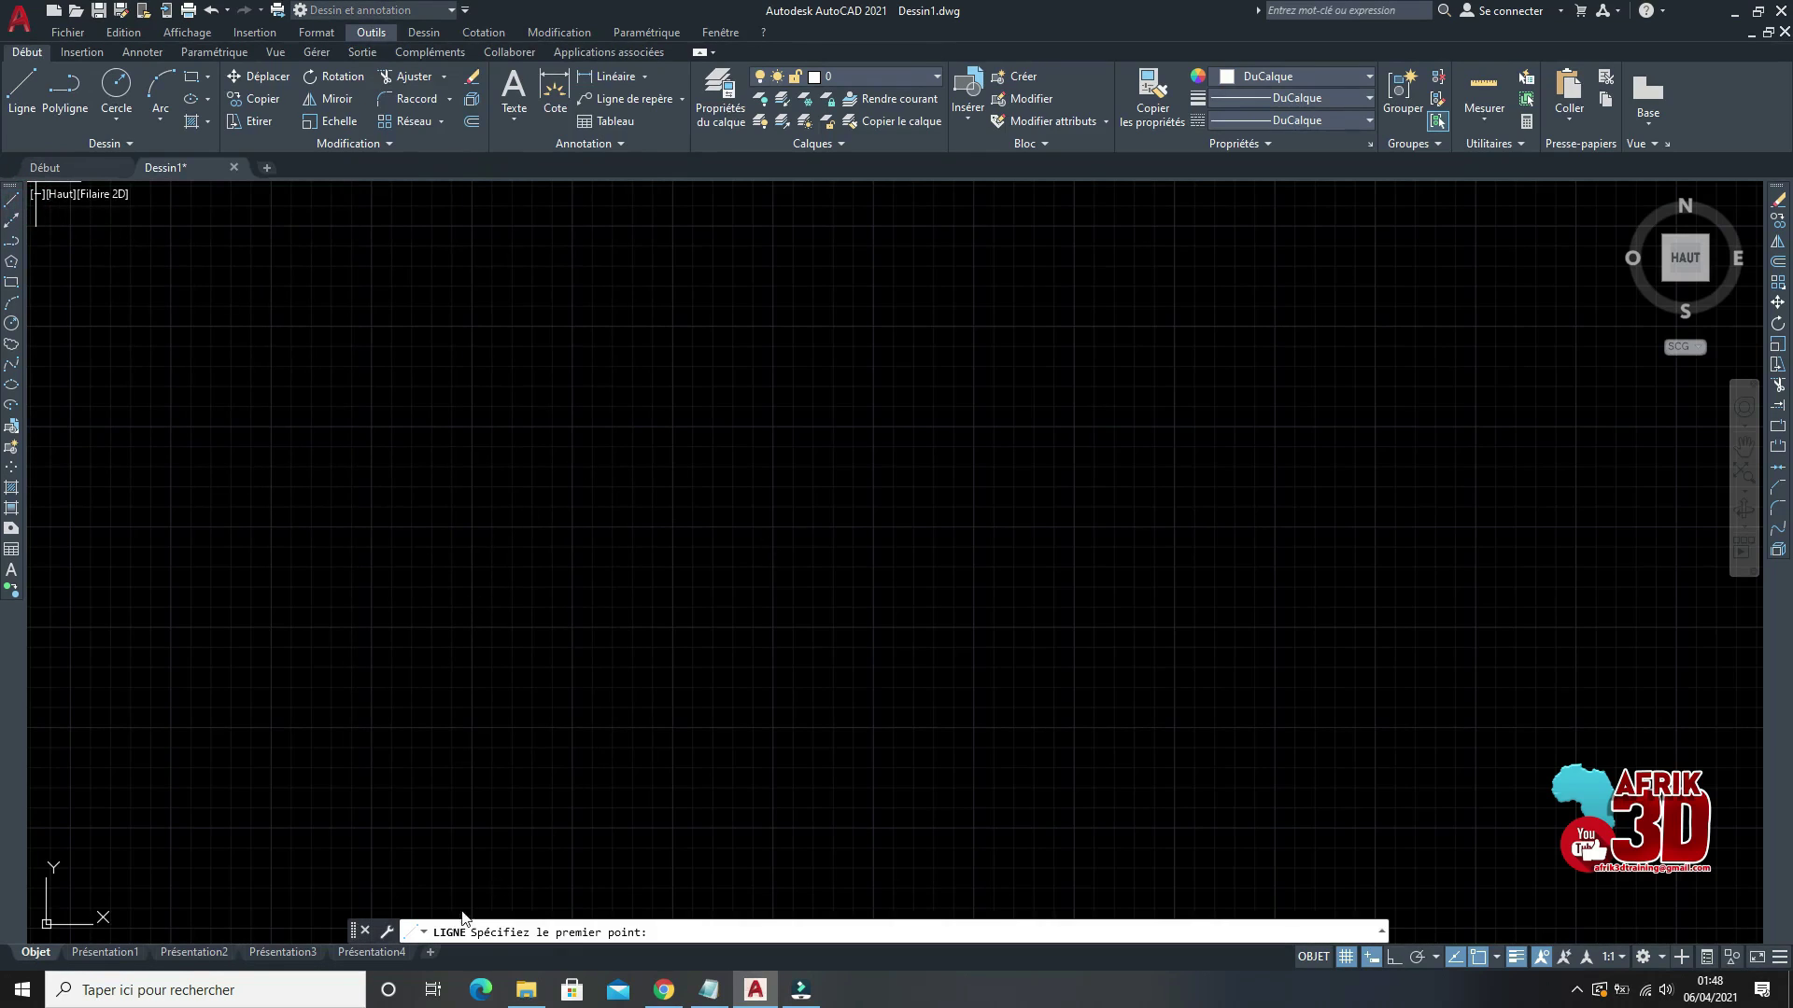
pyautogui.click(685, 928)
pyautogui.write('1')
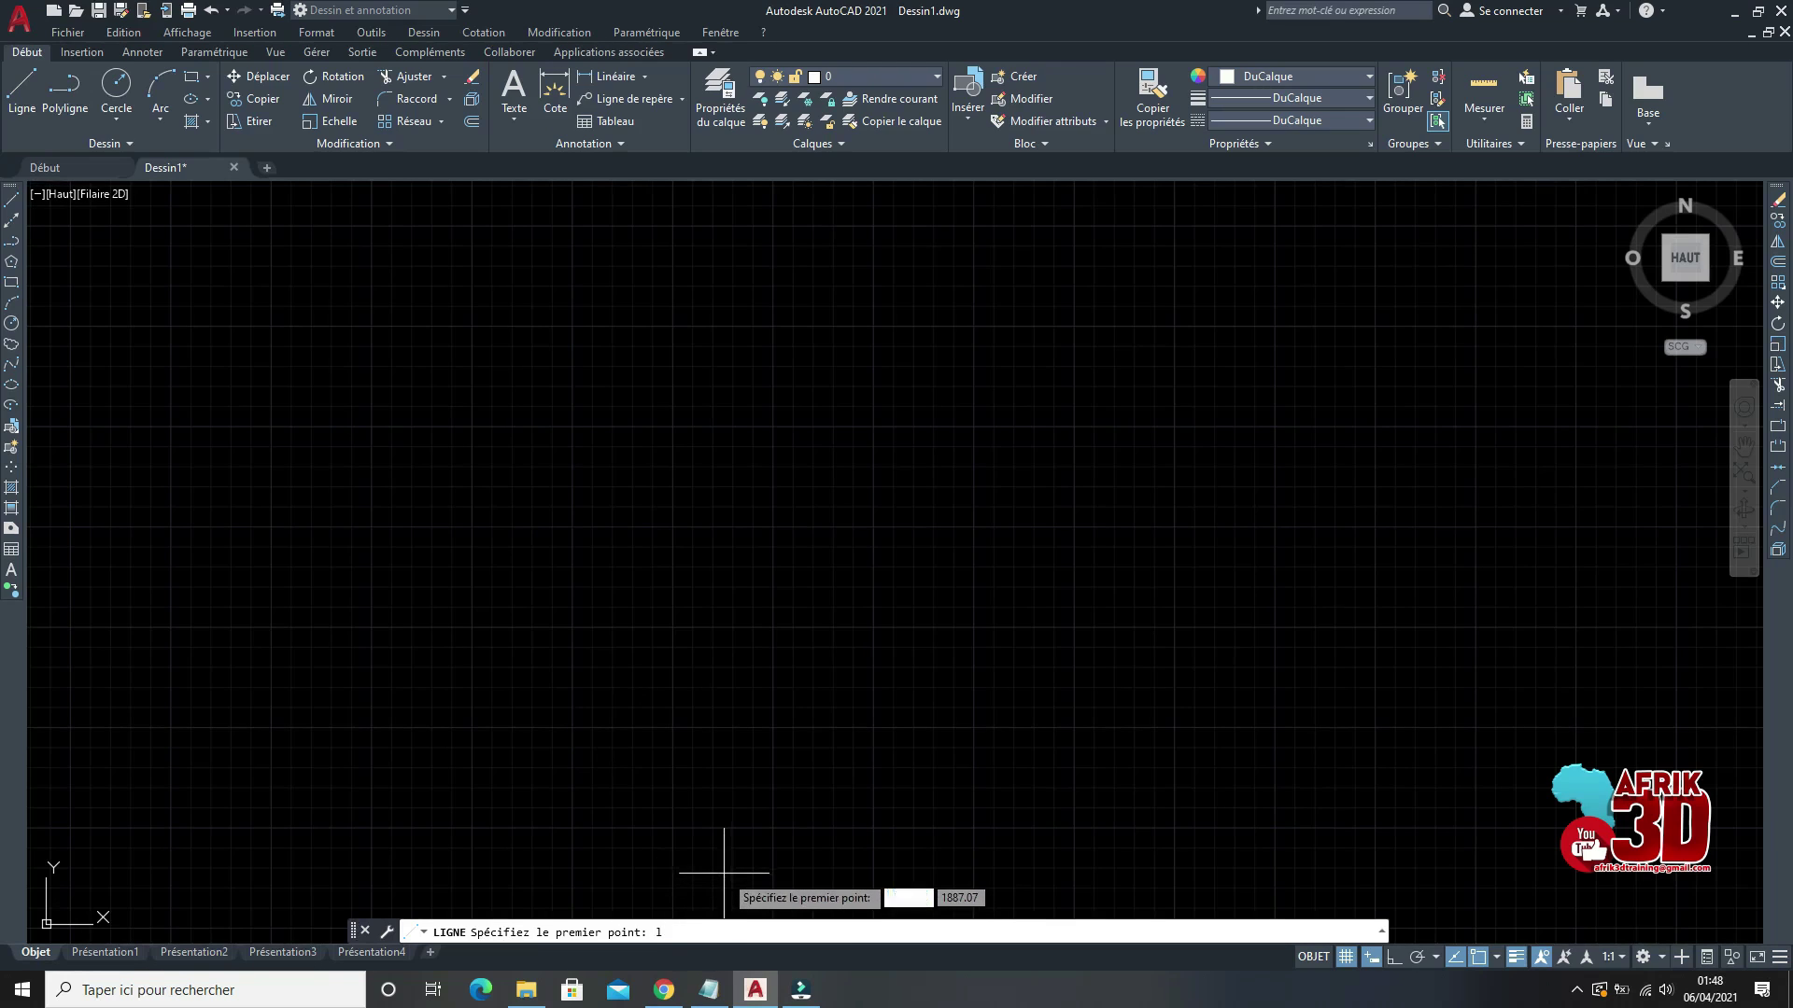
pyautogui.press('Return')
pyautogui.press('Escape')
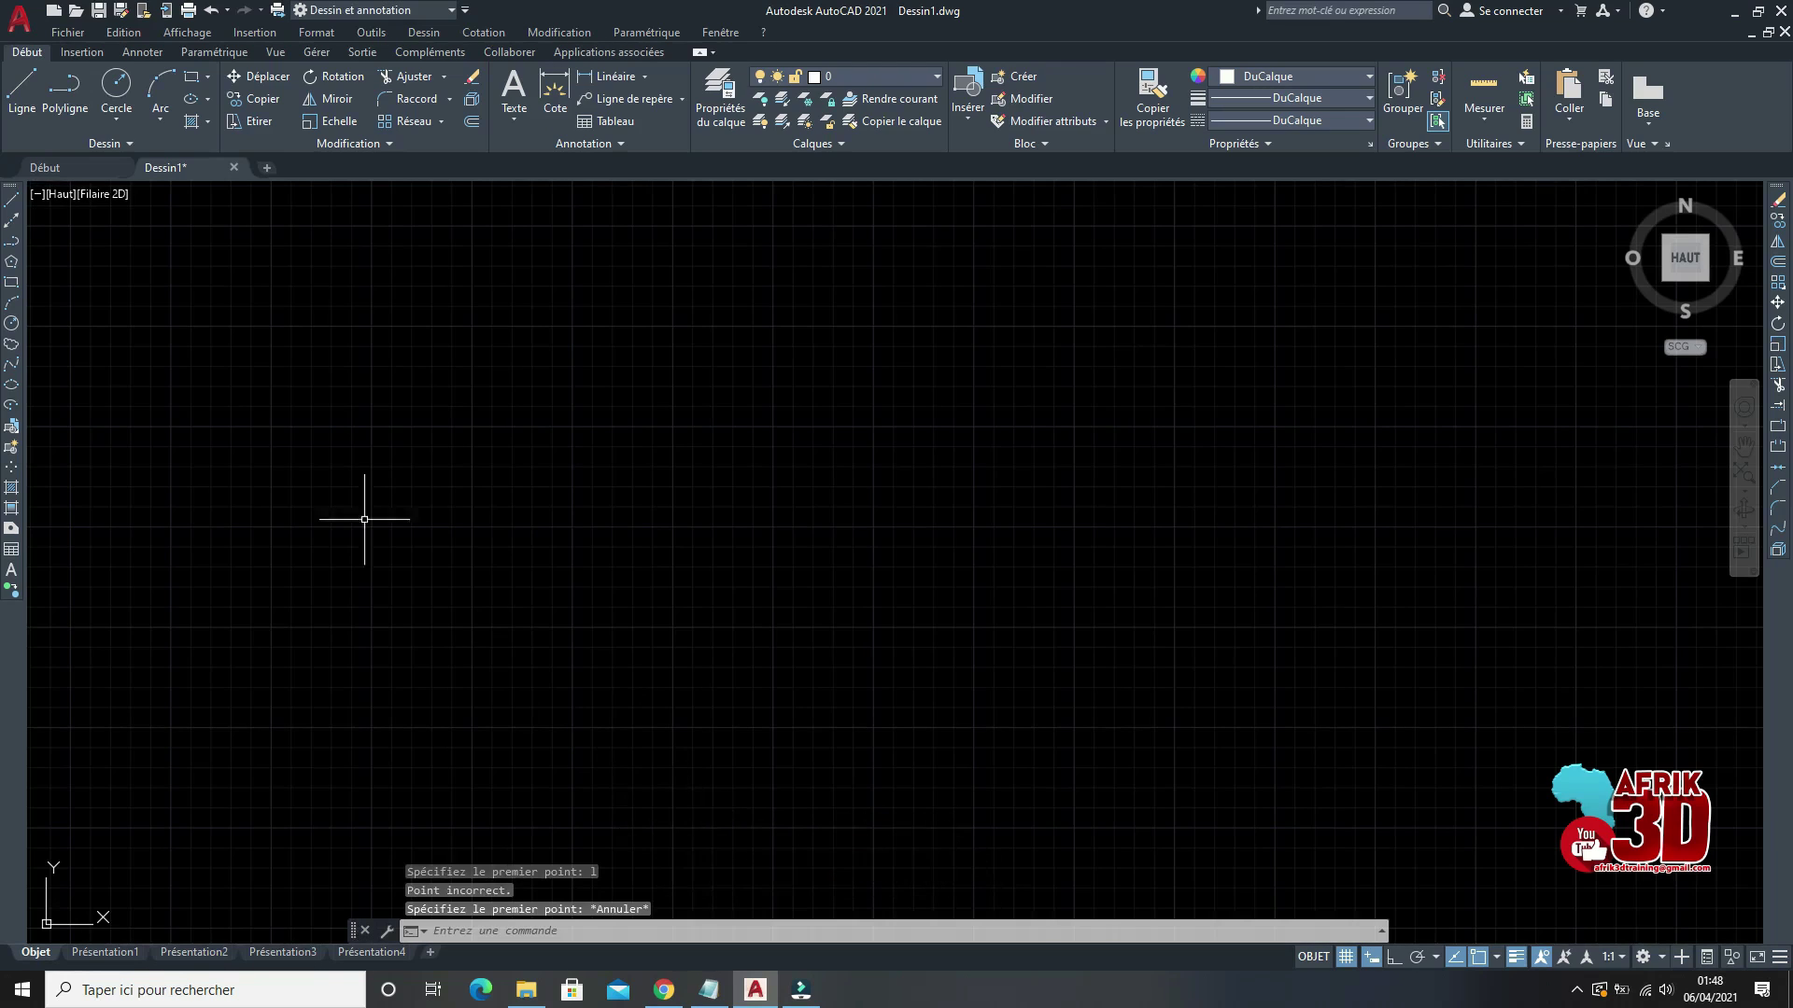
pyautogui.click(11, 199)
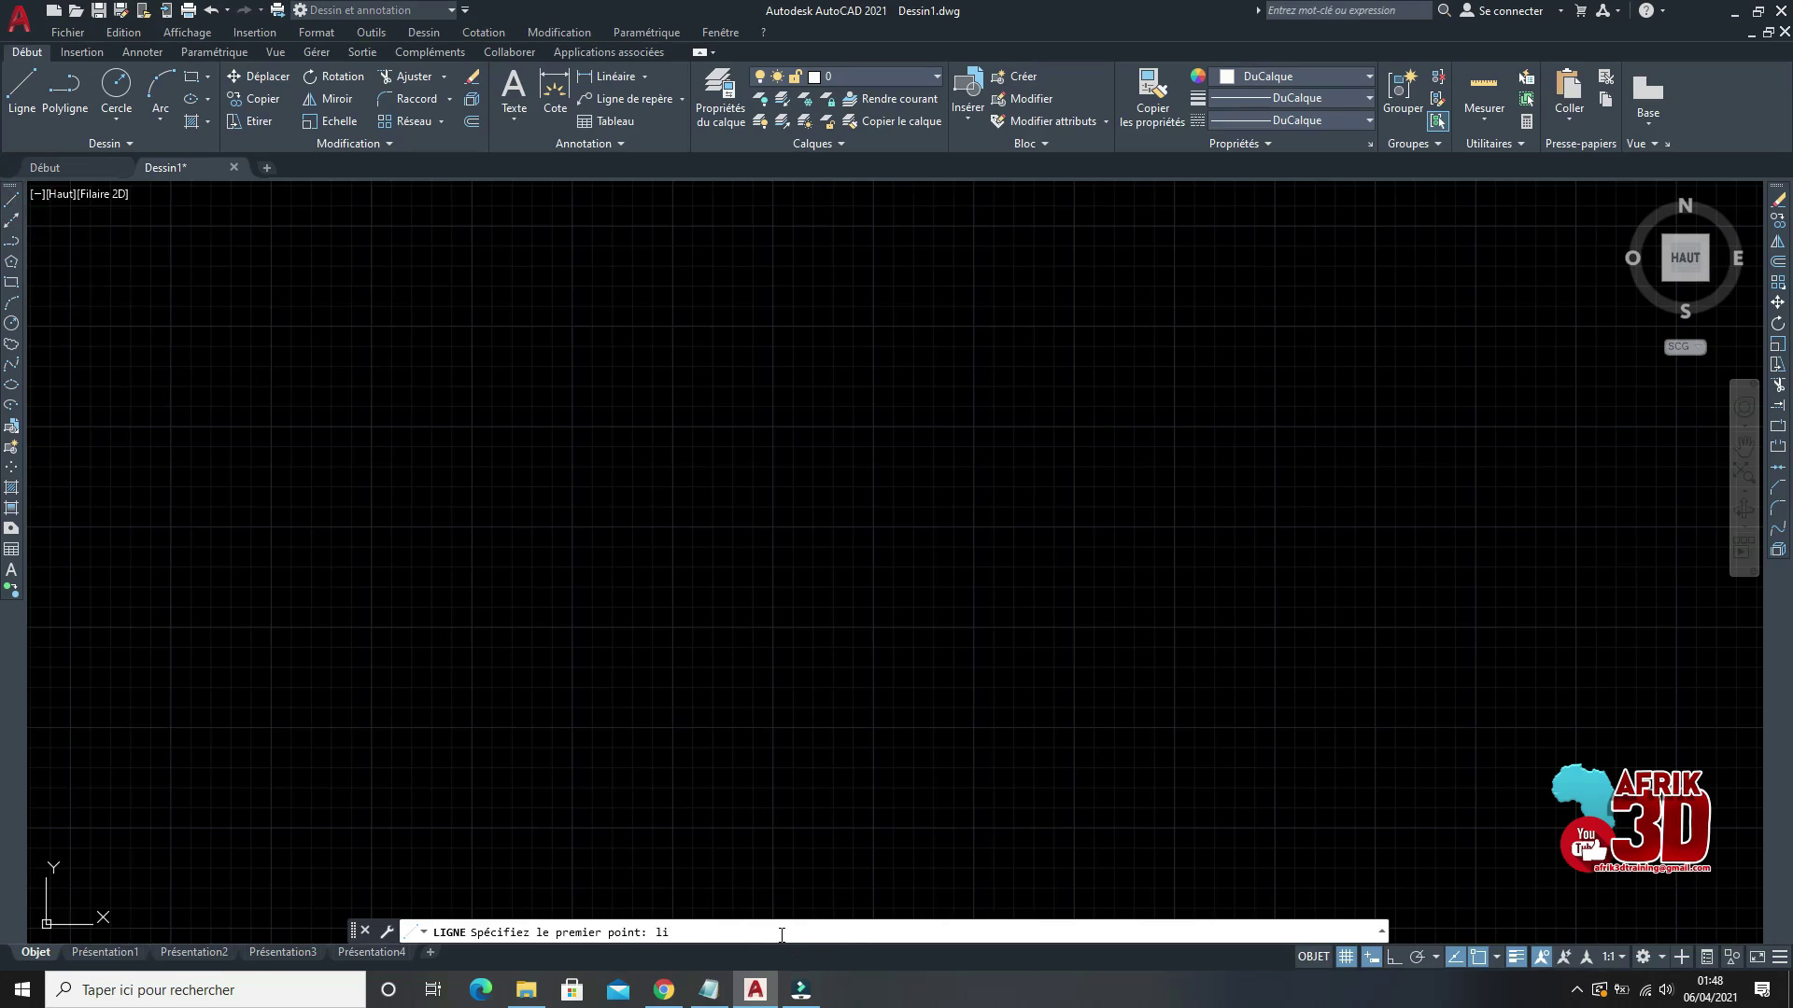
pyautogui.write('gn')
pyautogui.press('BackSpace')
pyautogui.press('BackSpace')
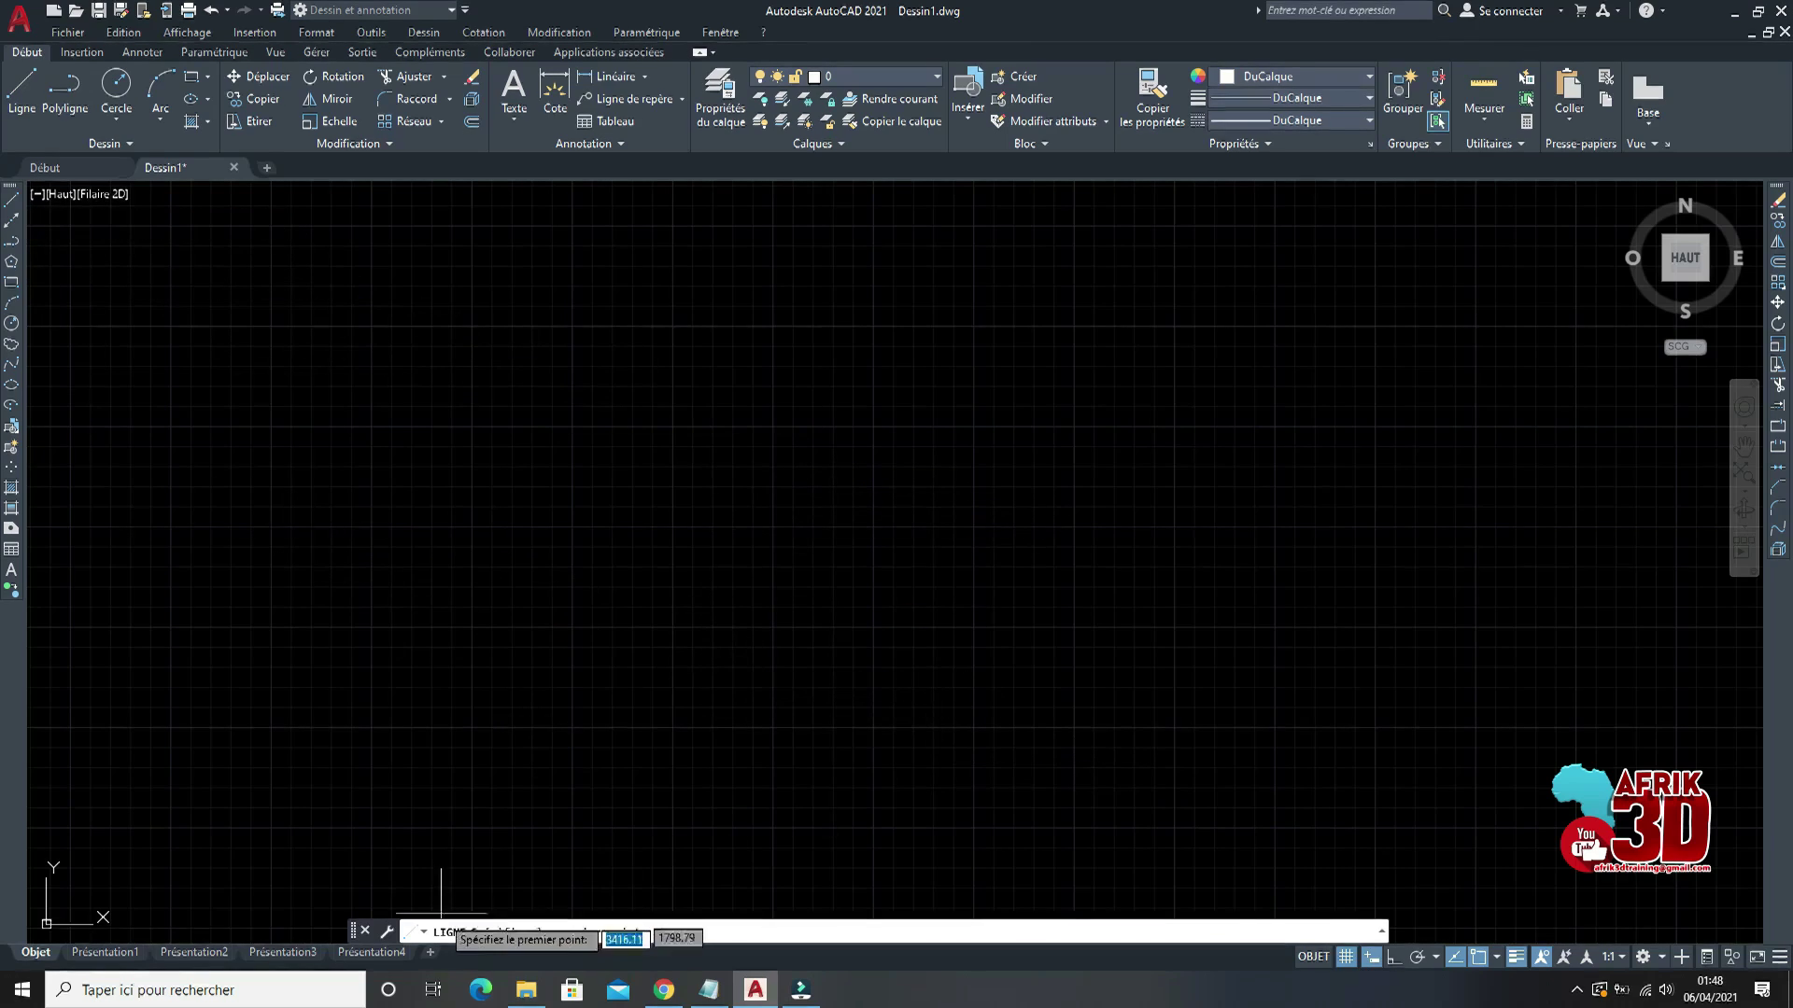
# Step: Draw a horizontal 100-unit line with Ortho on from a picked start point
pyautogui.click(8, 200)
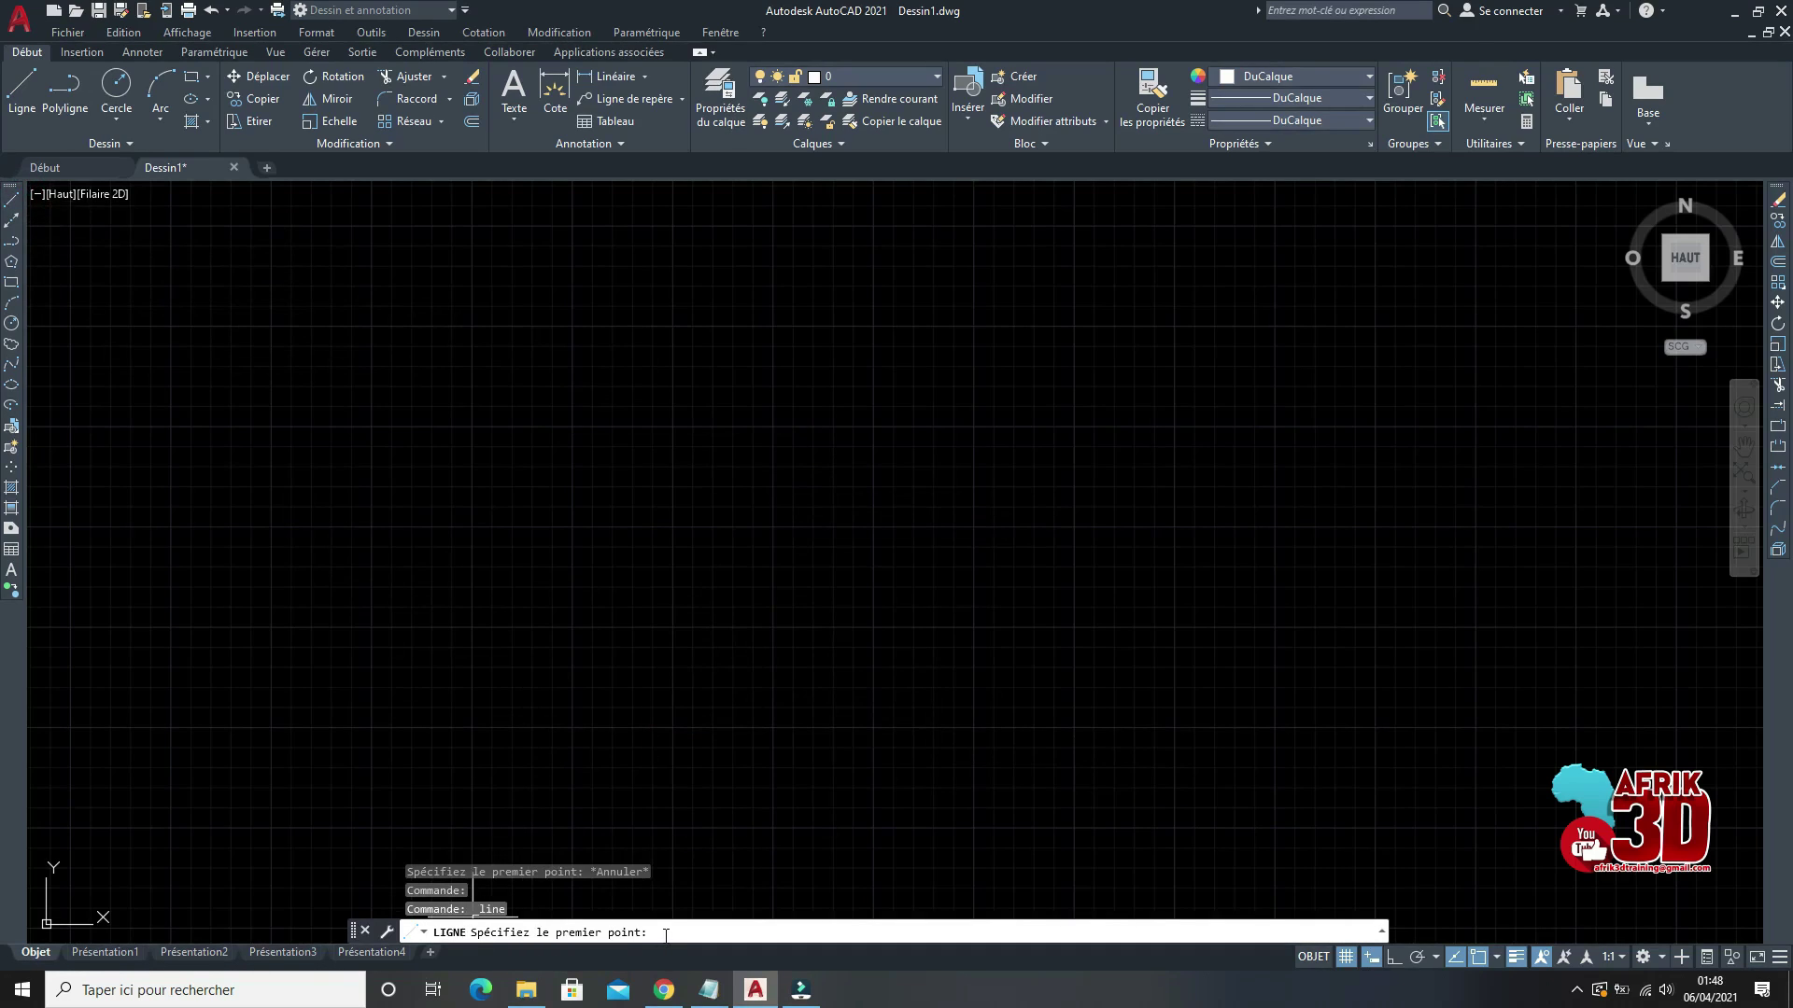
pyautogui.click(718, 477)
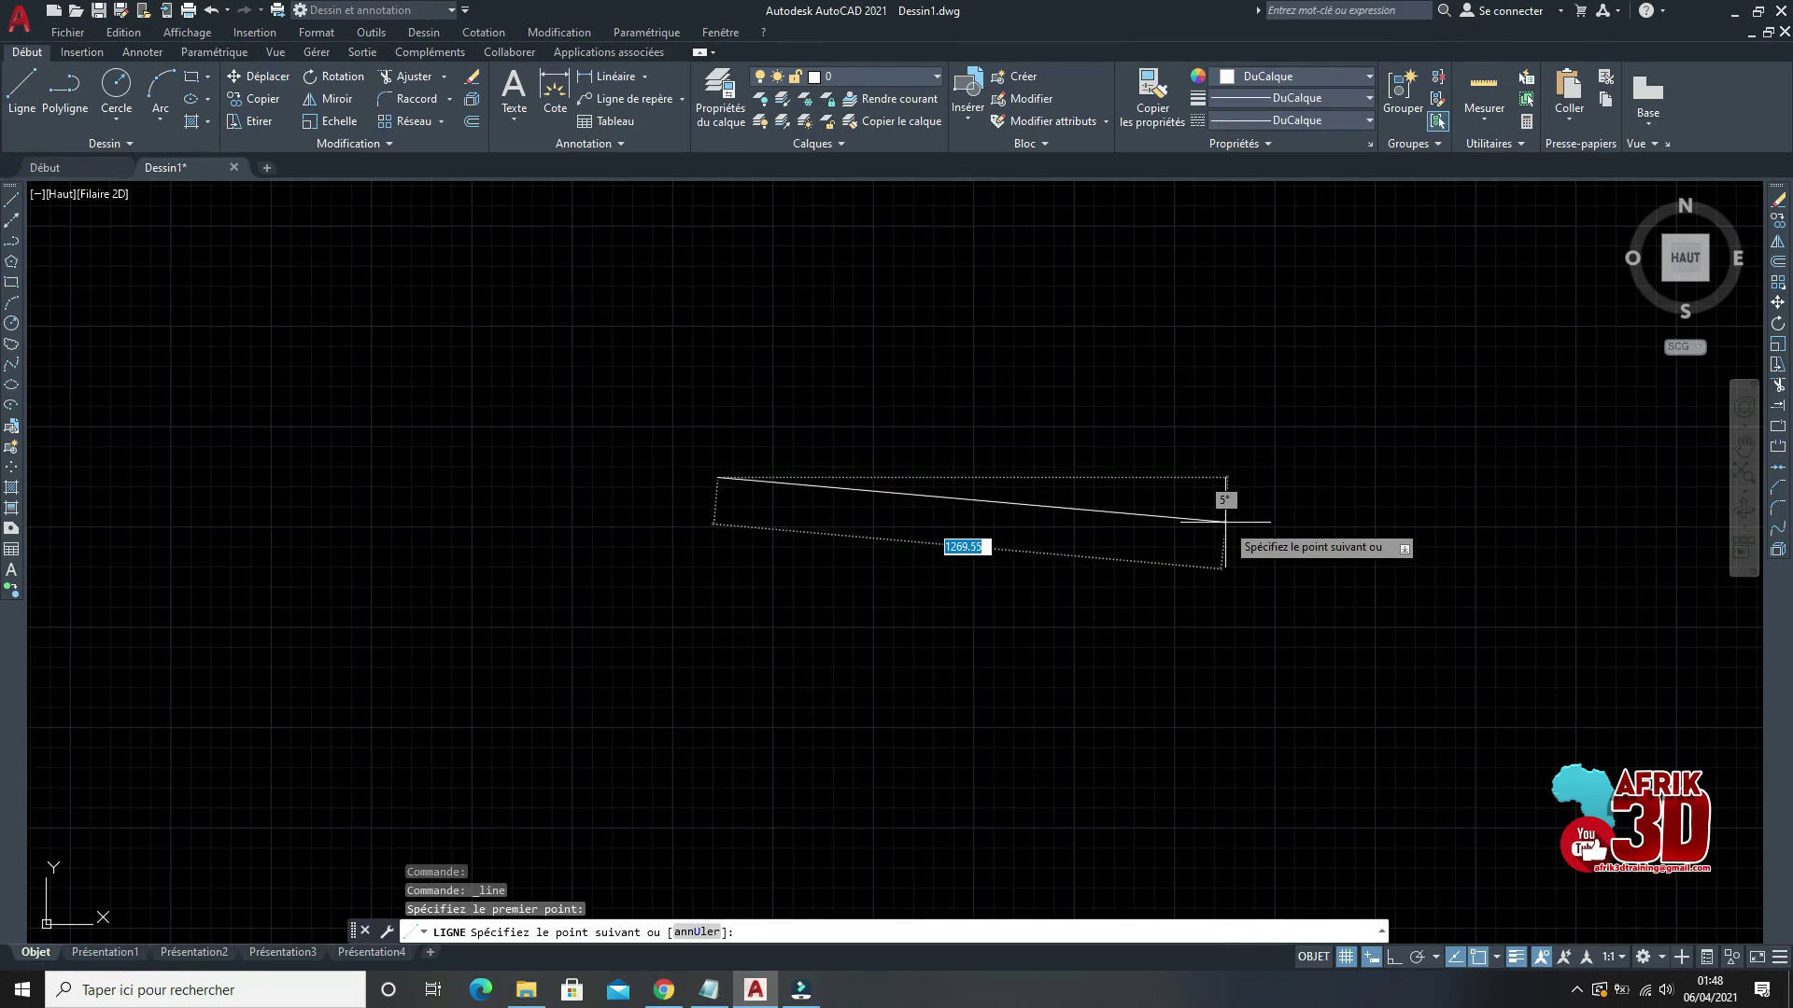
pyautogui.click(1393, 957)
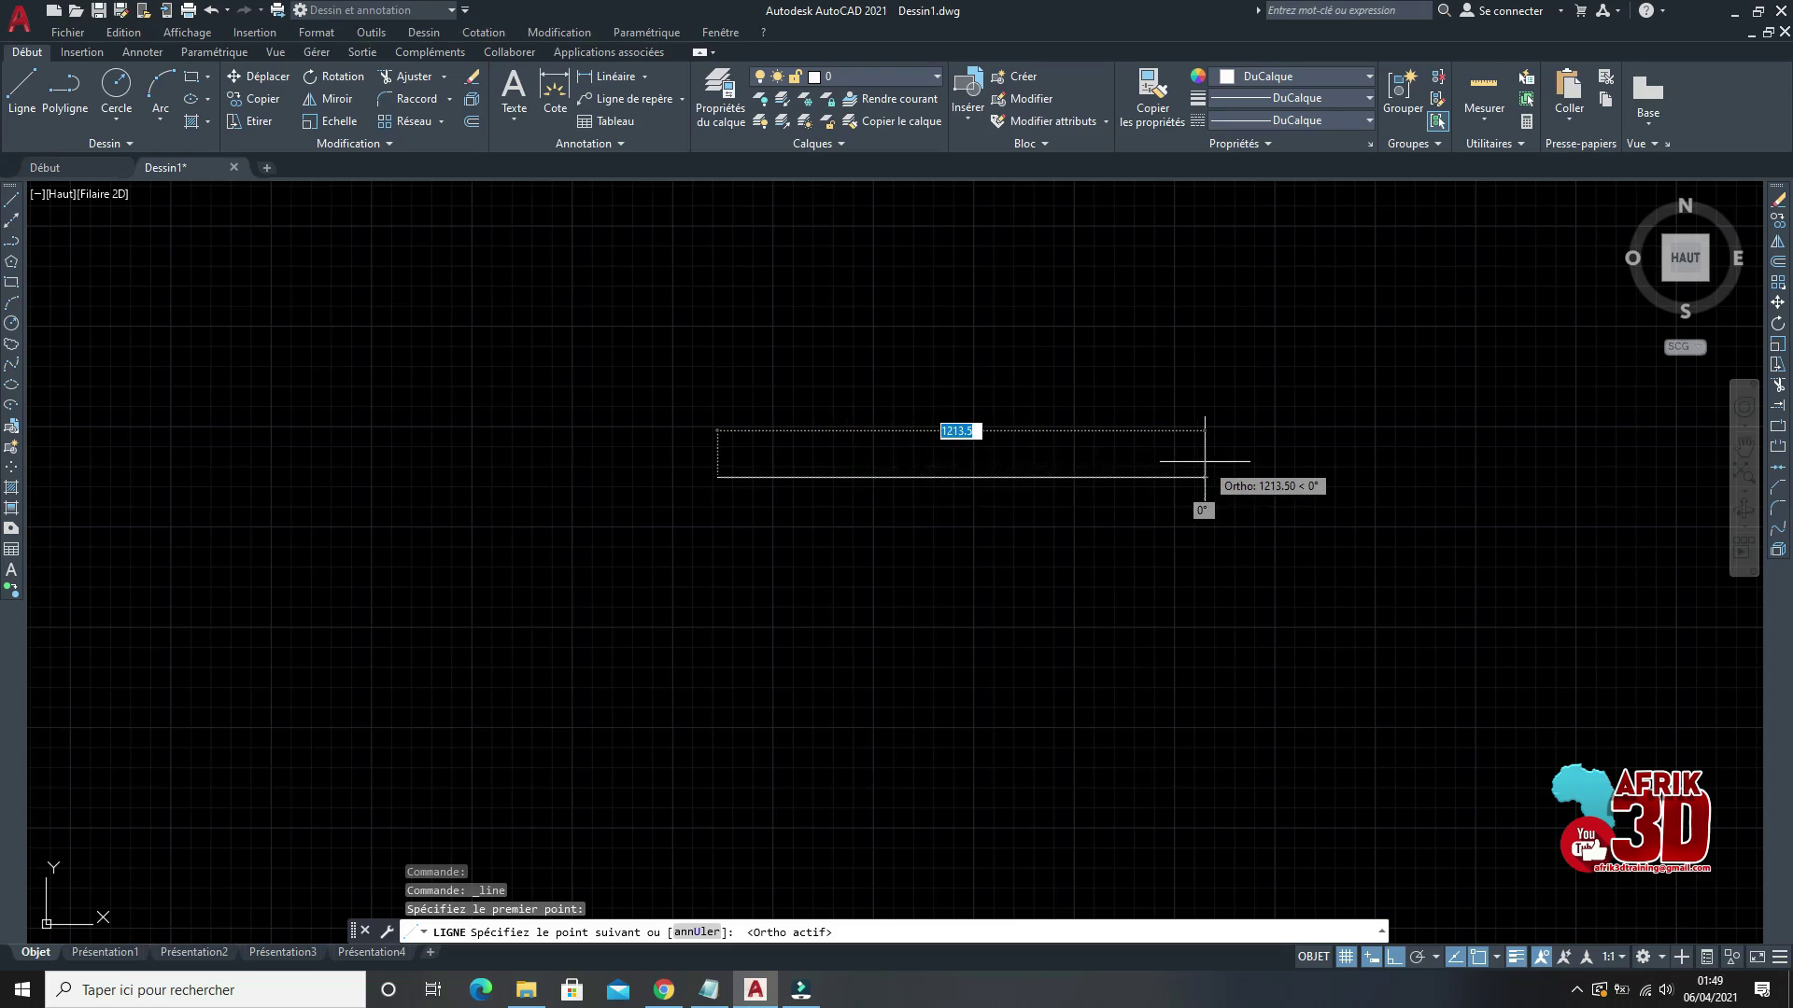
pyautogui.write('100')
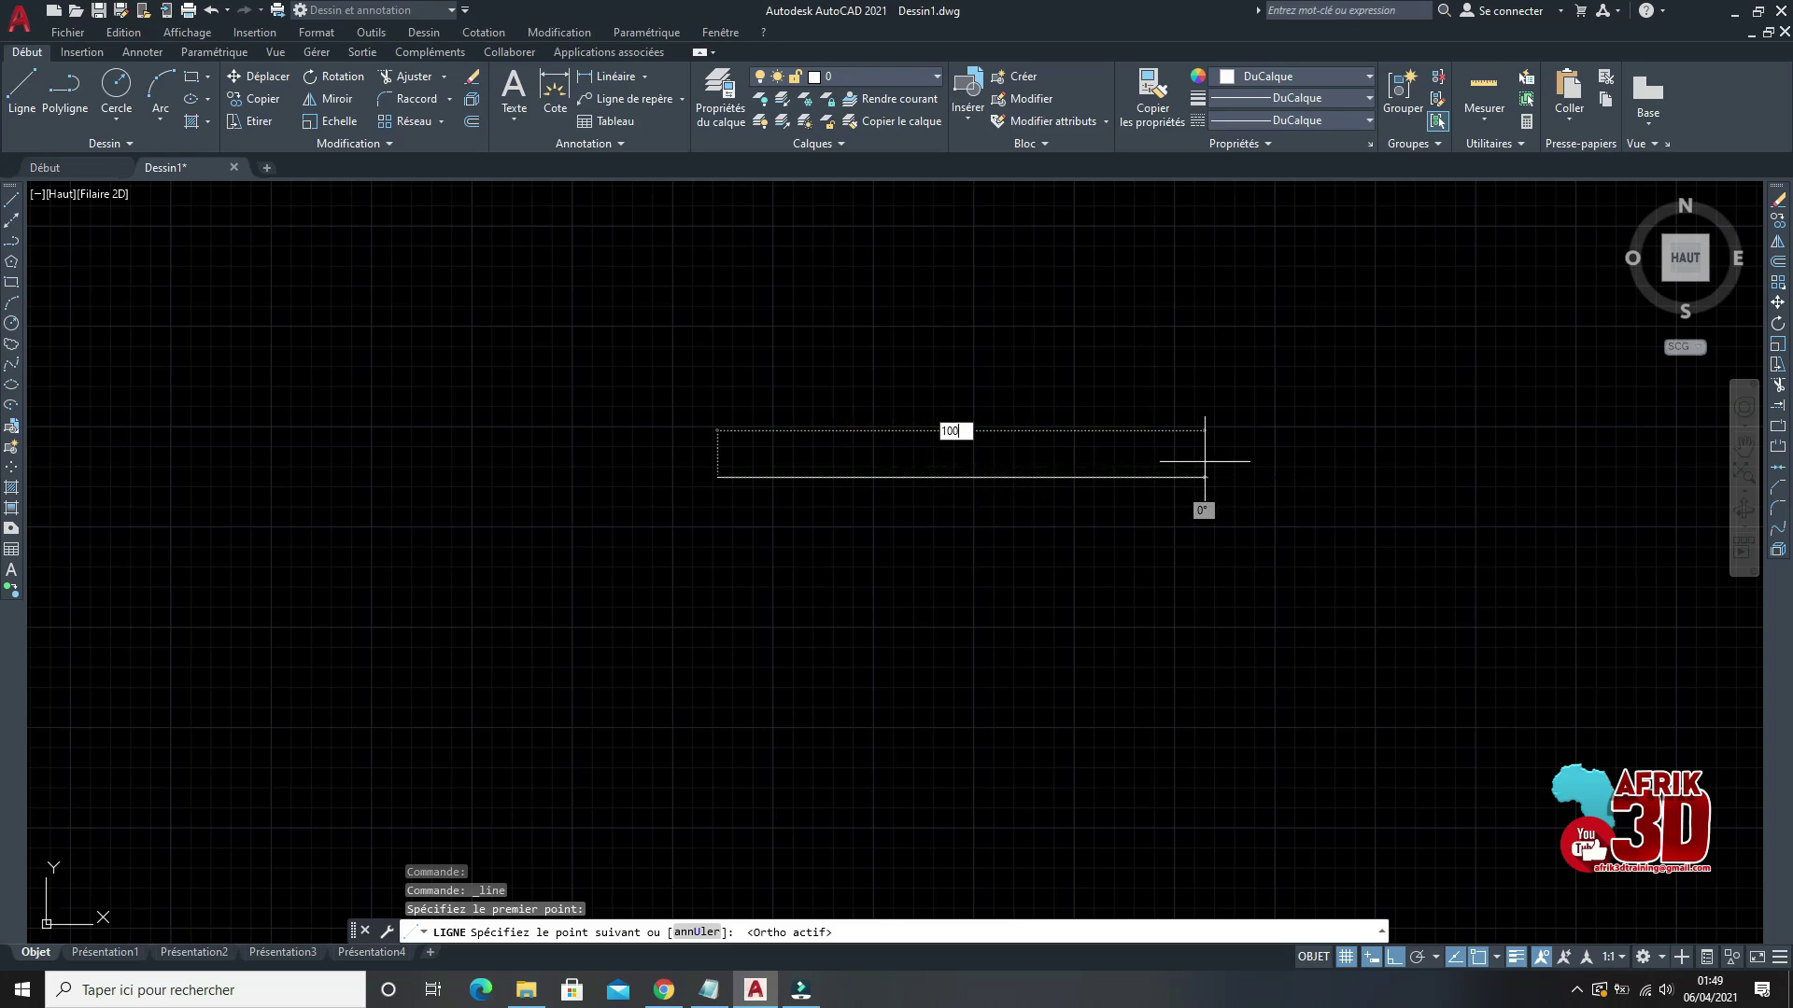
pyautogui.press('Return')
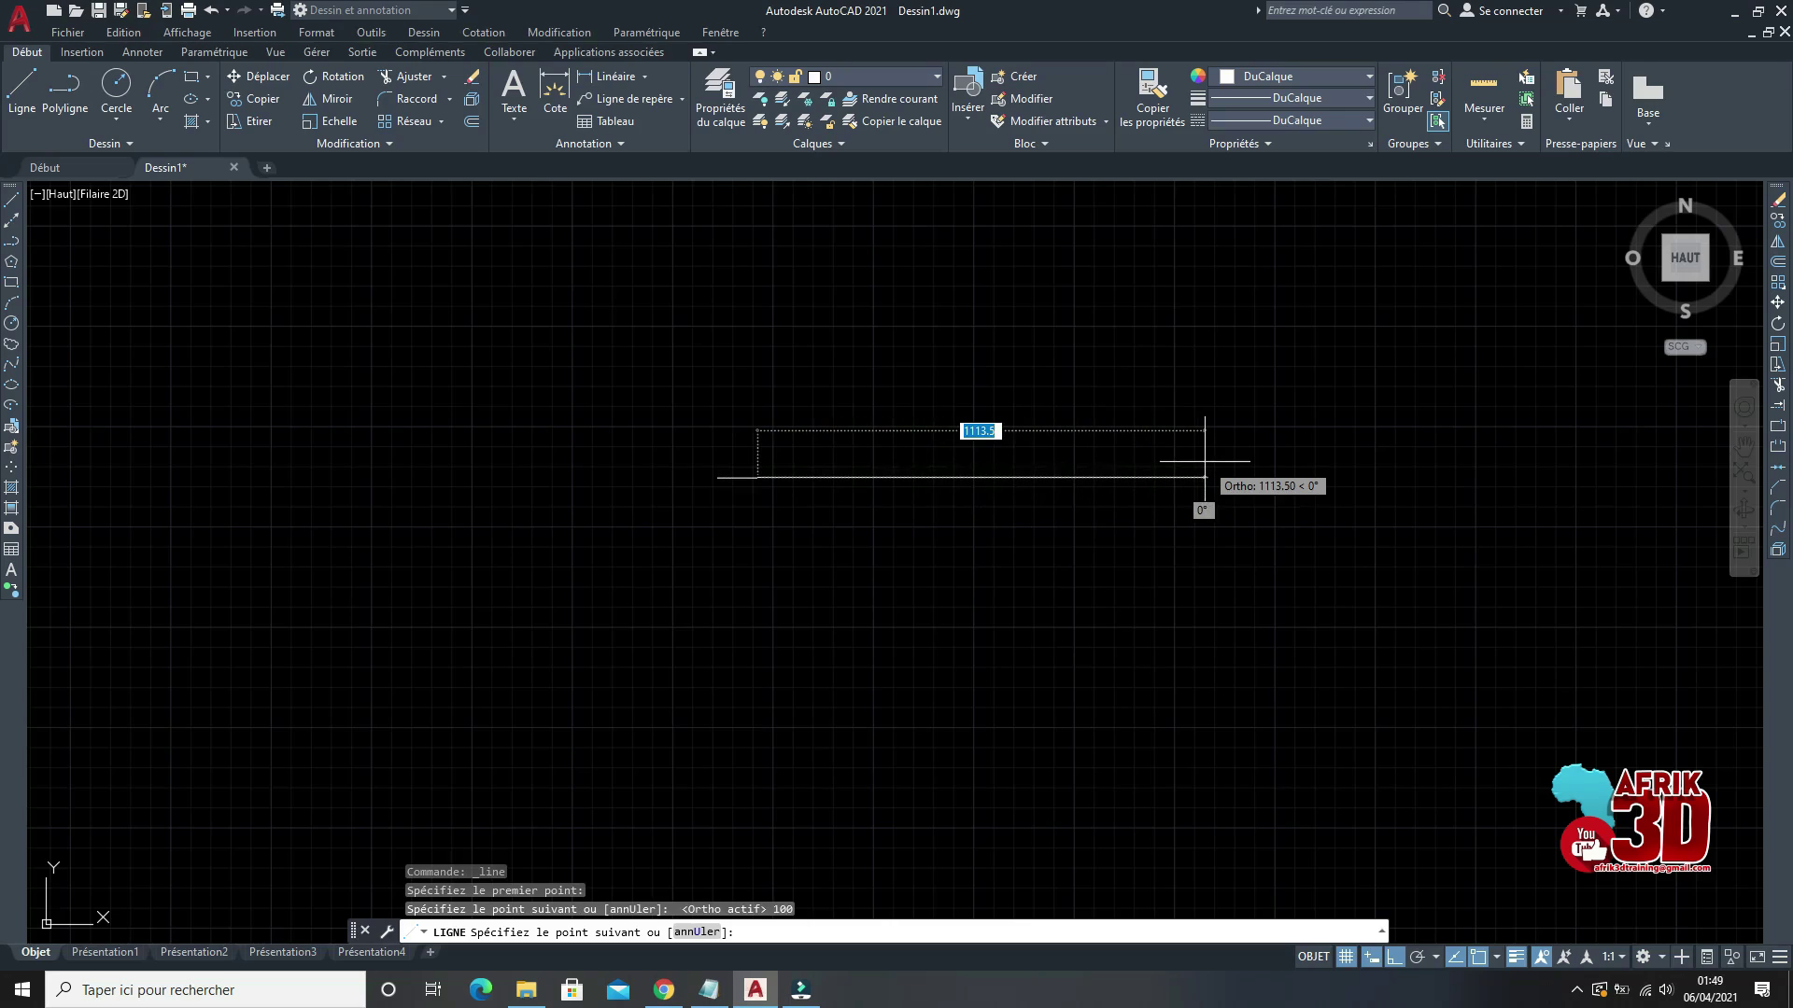
pyautogui.press('Return')
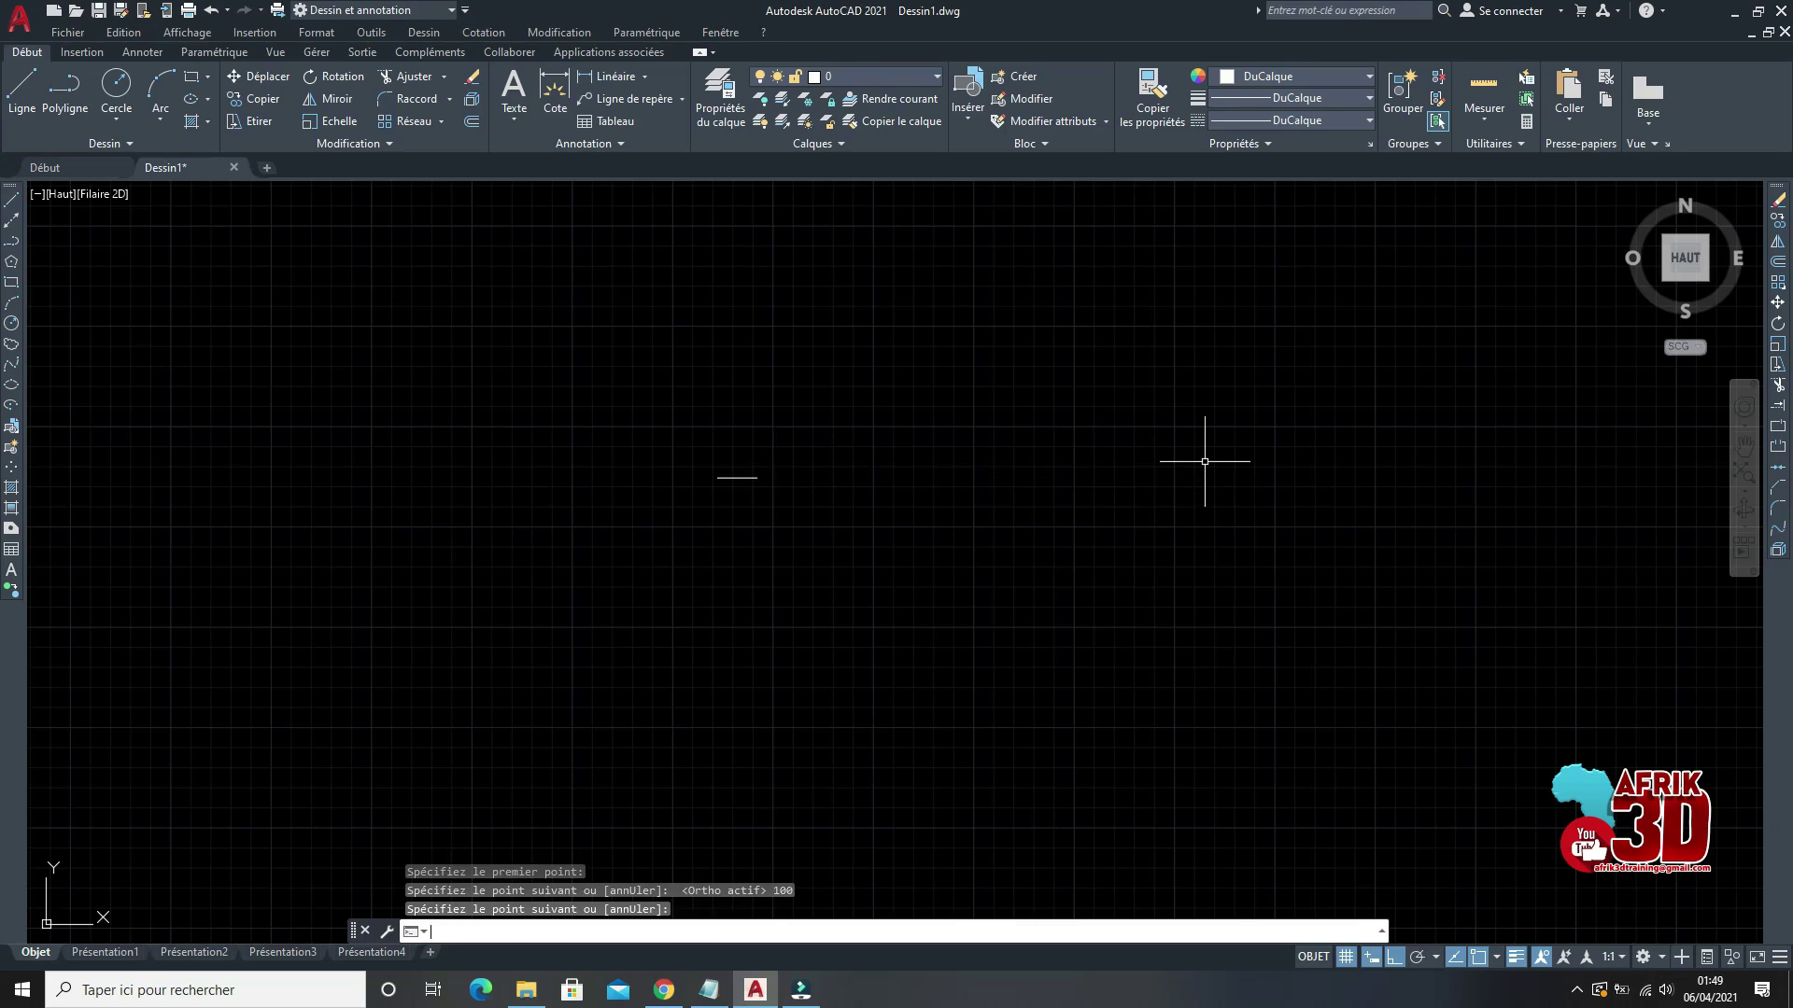
pyautogui.scroll(3, 733, 462)
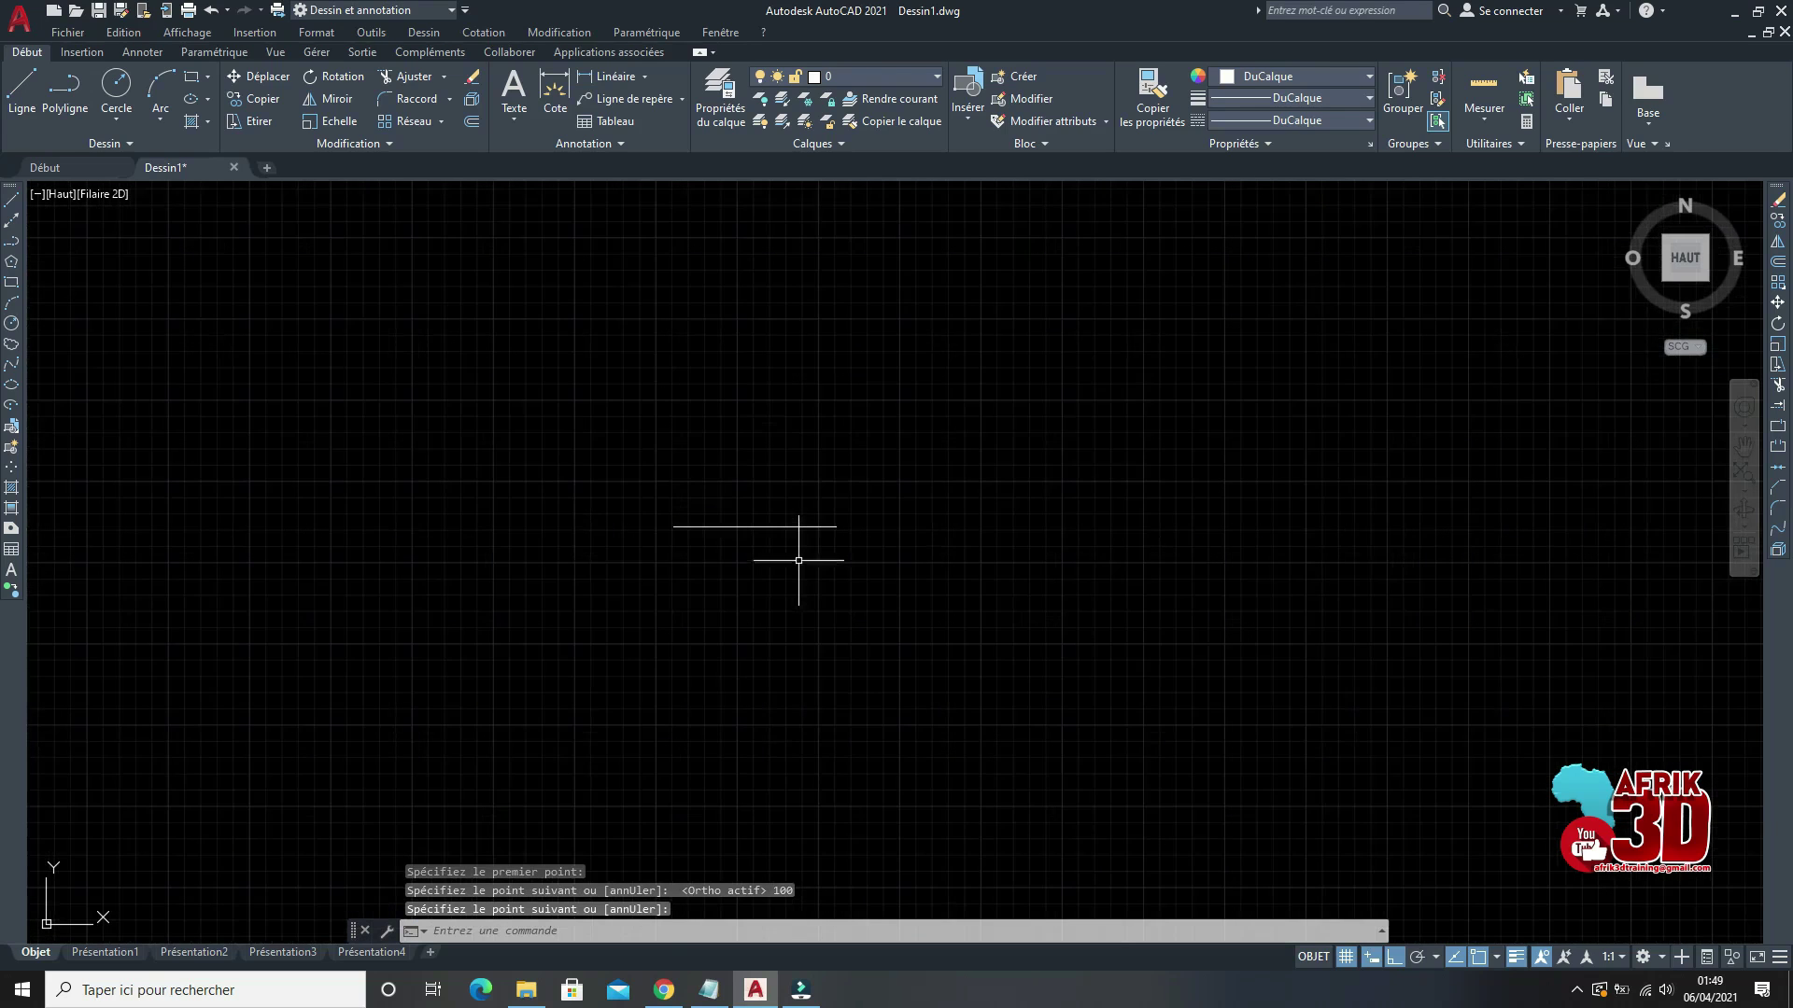
pyautogui.scroll(3, 806, 534)
pyautogui.scroll(-2, 924, 473)
# Step: Add a 100 linear dimension above the horizontal line, measured between its two endpoints
pyautogui.click(484, 32)
pyautogui.click(500, 75)
pyautogui.scroll(3, 914, 436)
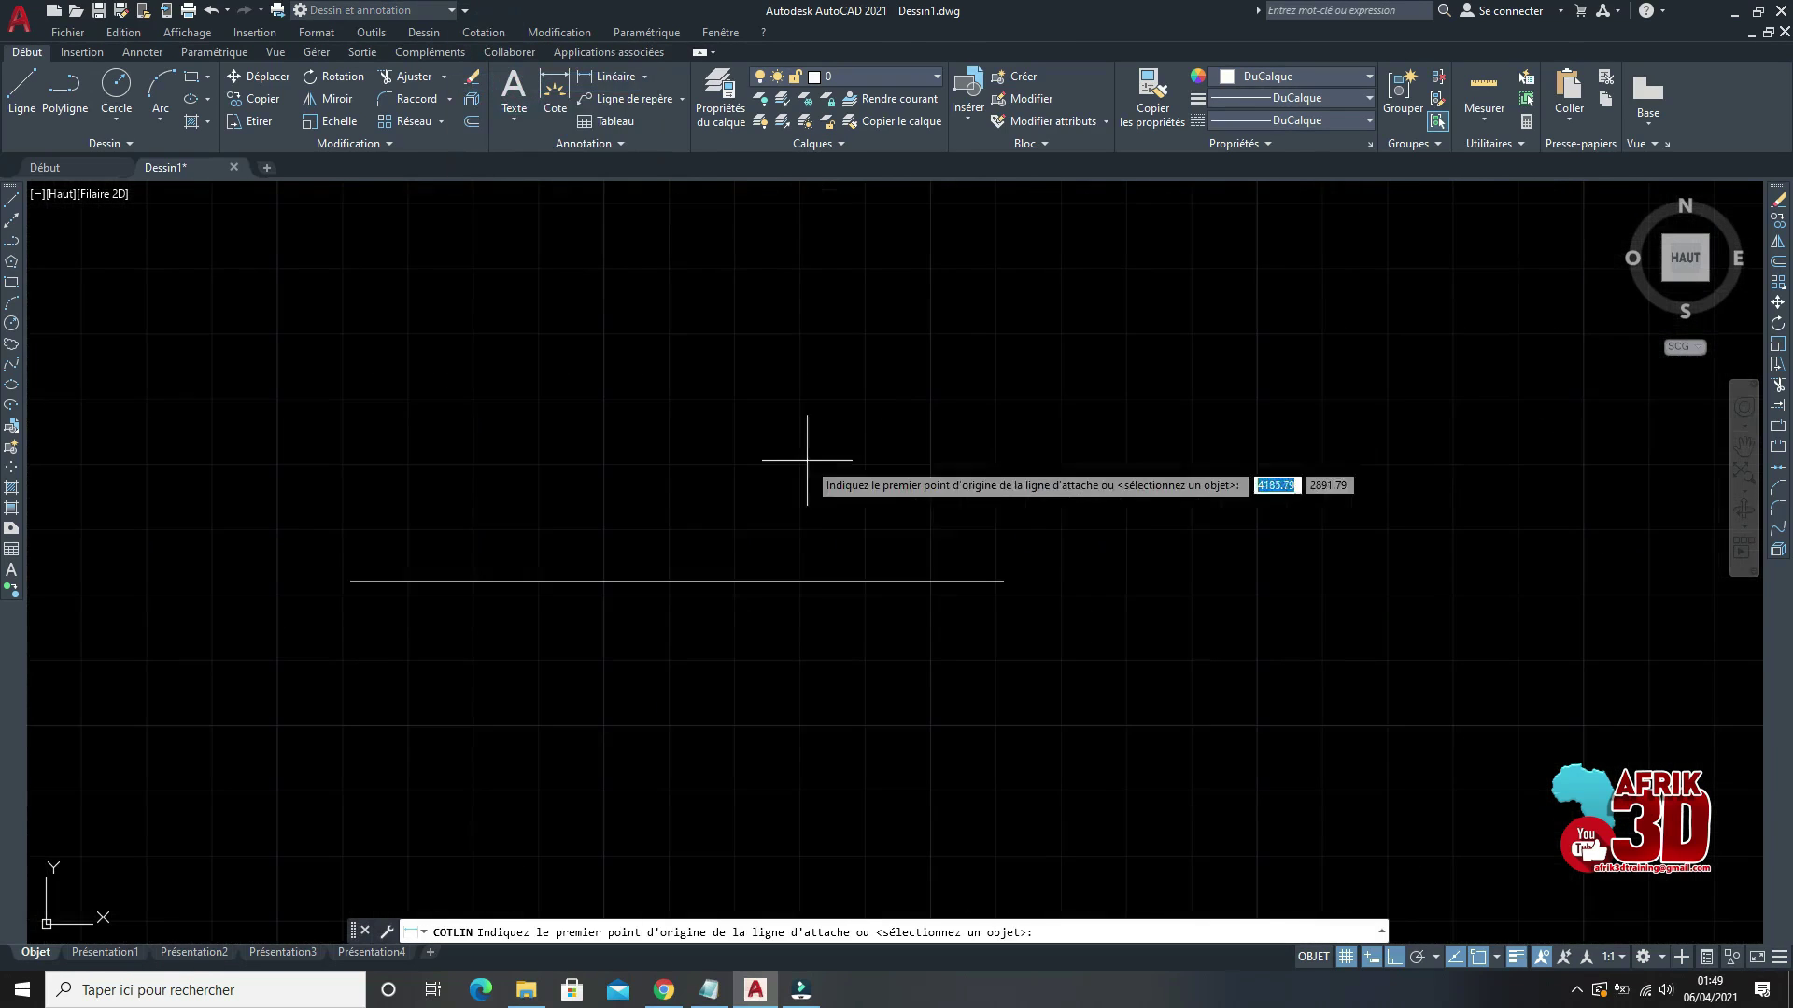
pyautogui.click(350, 581)
pyautogui.click(1004, 580)
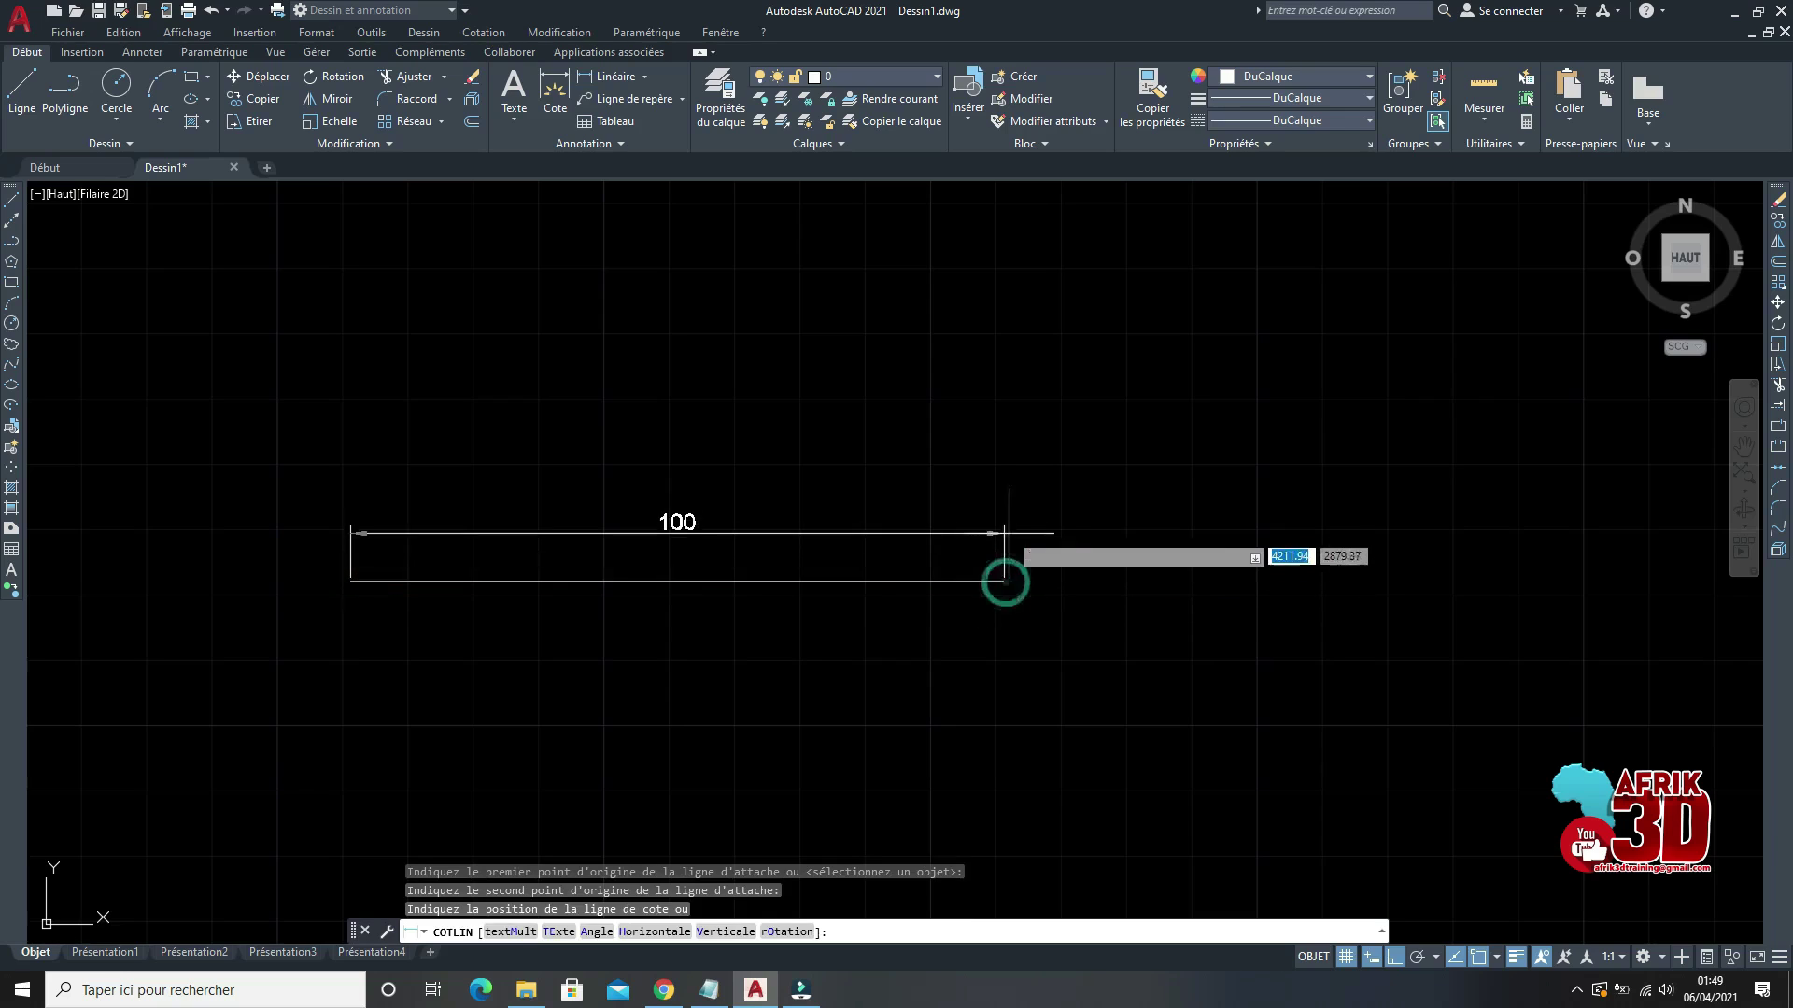
pyautogui.click(1004, 535)
pyautogui.scroll(2, 608, 580)
pyautogui.scroll(-2, 872, 496)
pyautogui.scroll(2, 772, 507)
pyautogui.scroll(-2, 822, 486)
pyautogui.scroll(2, 810, 532)
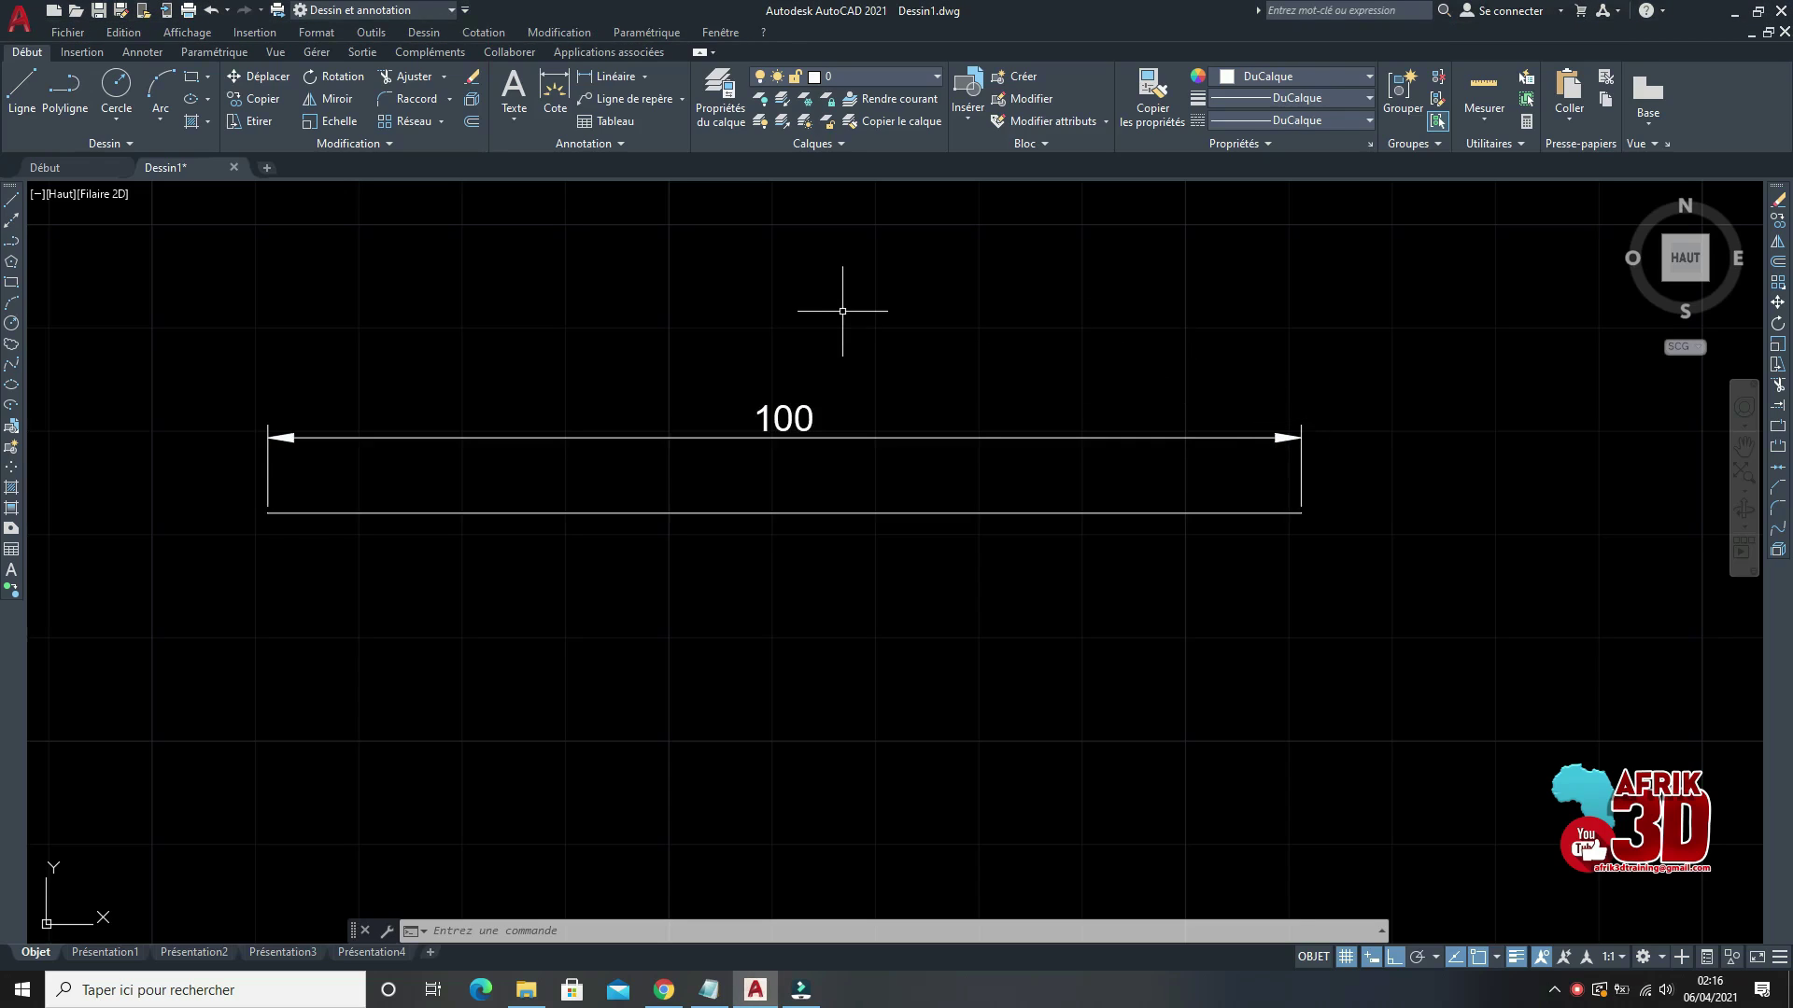
# Step: Start XLINE construction lines with the Angle option and a fixed inclination
pyautogui.click(13, 224)
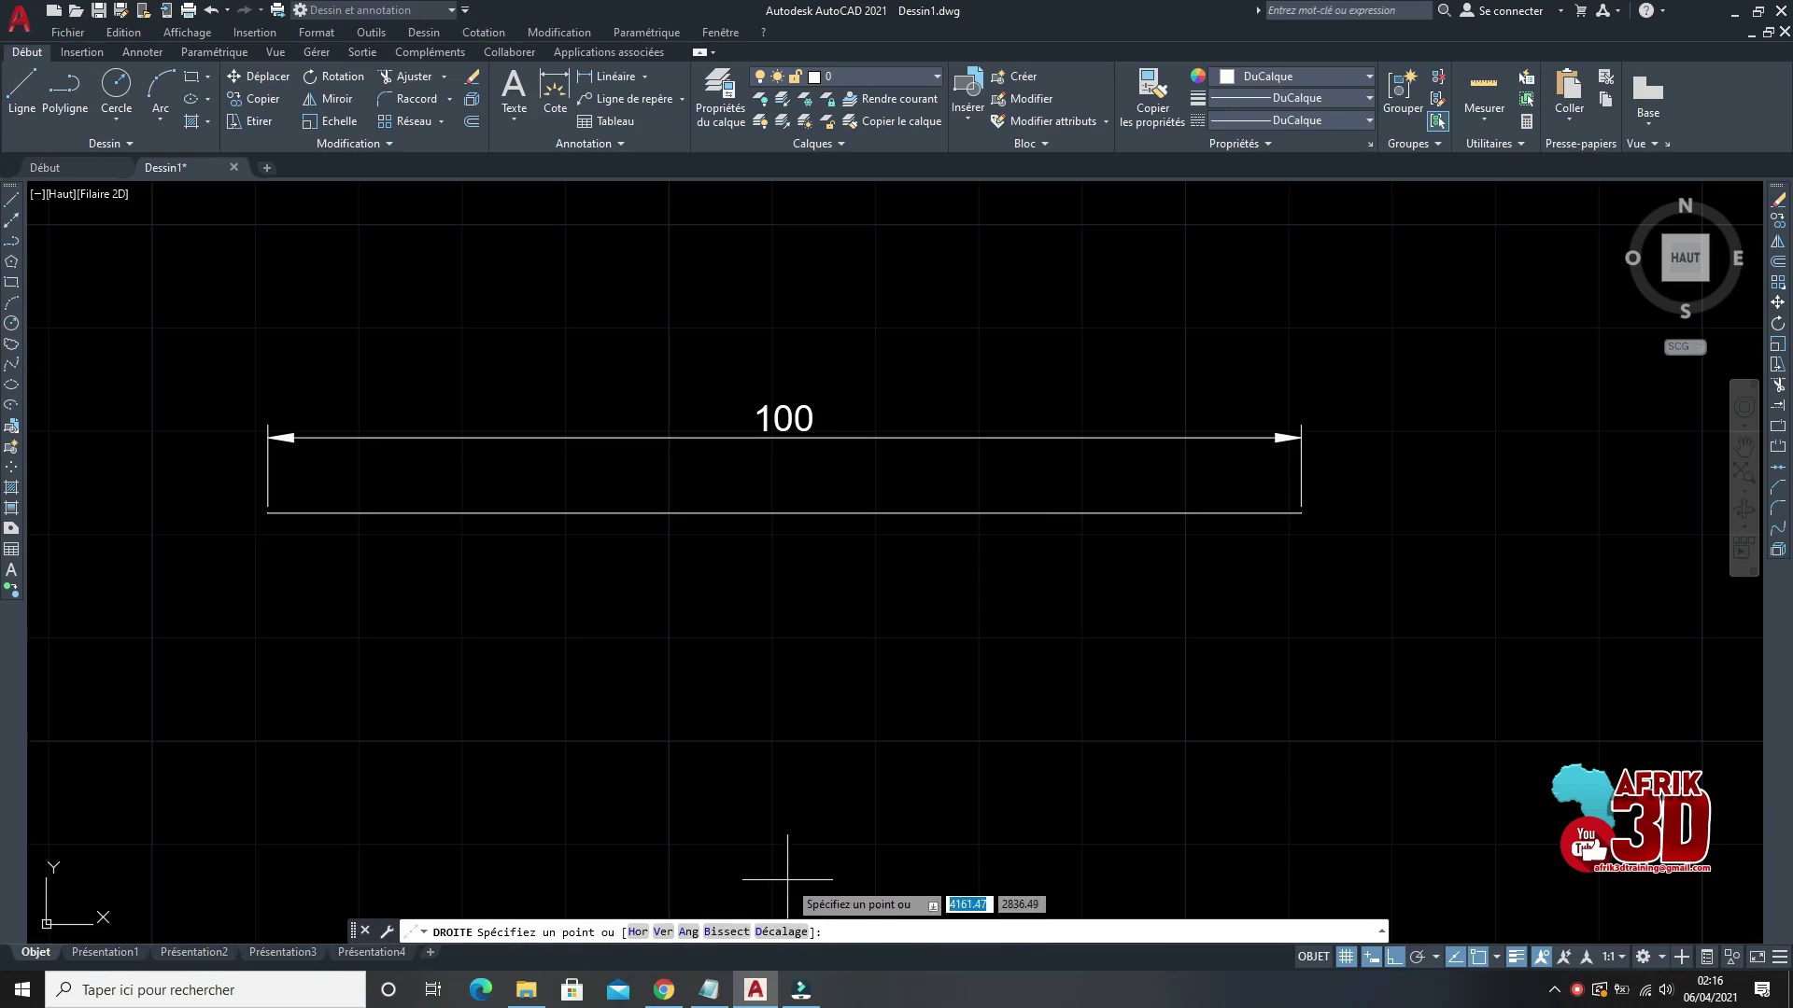
pyautogui.click(688, 931)
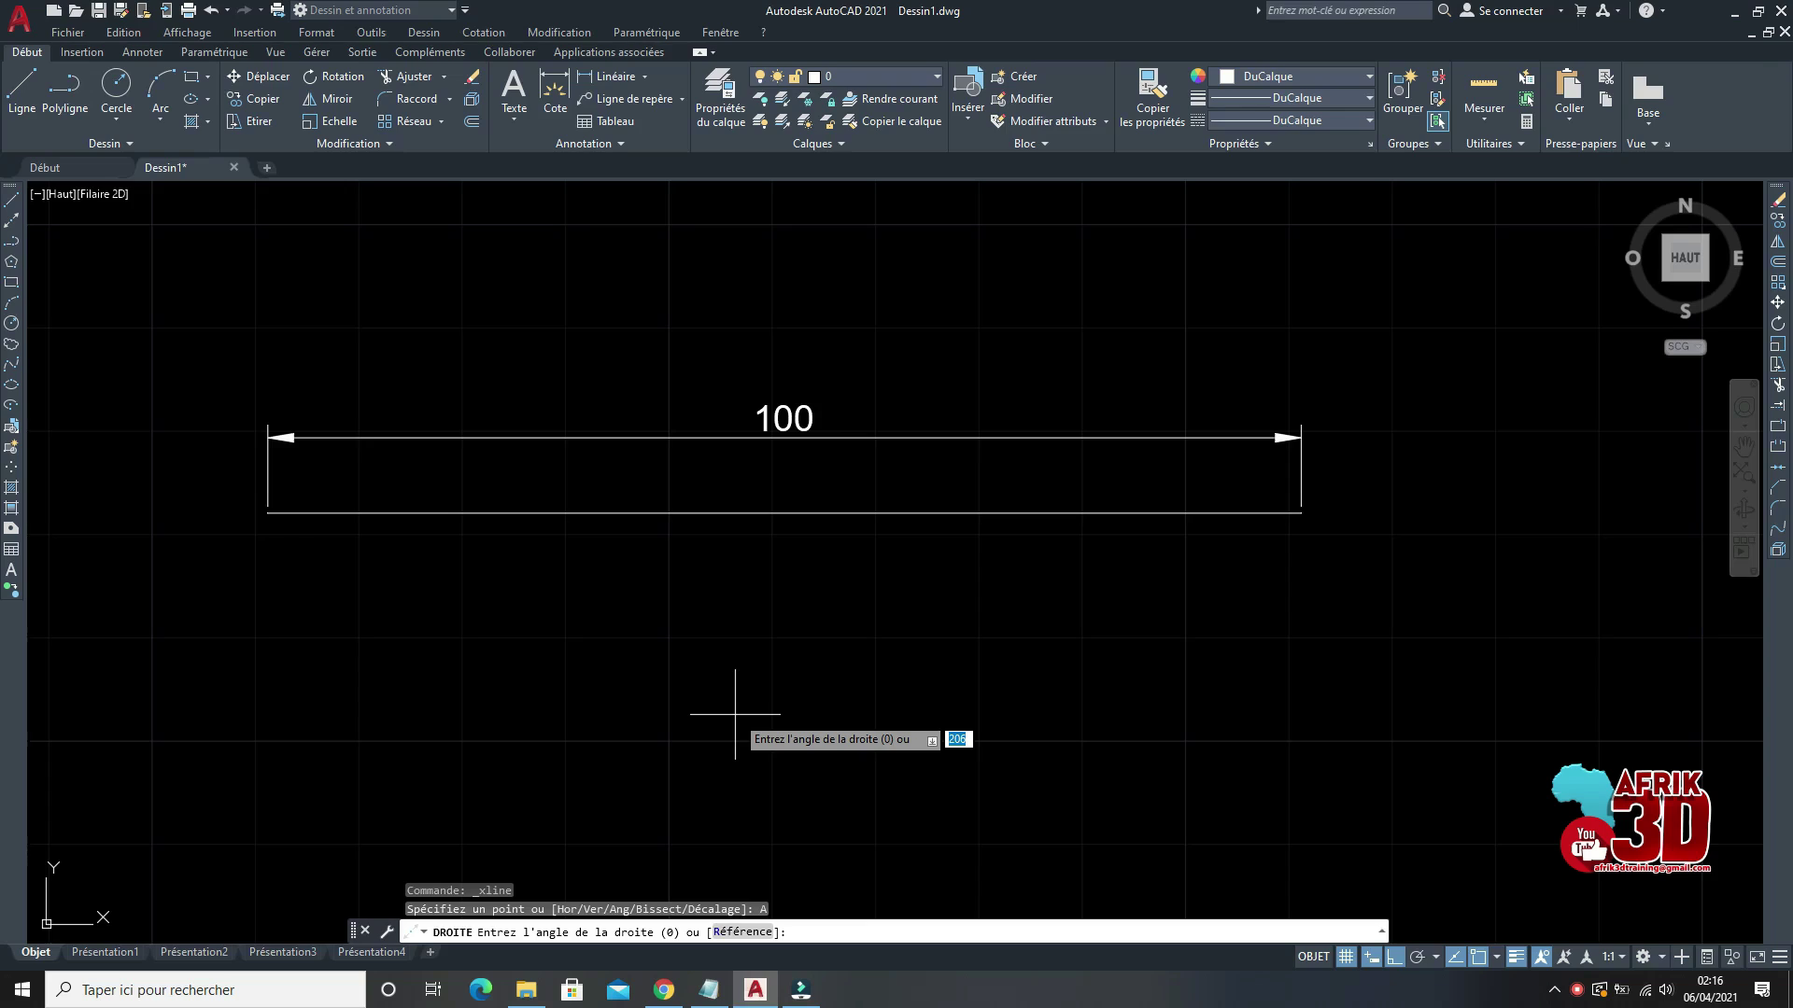
pyautogui.write('45')
pyautogui.press('Return')
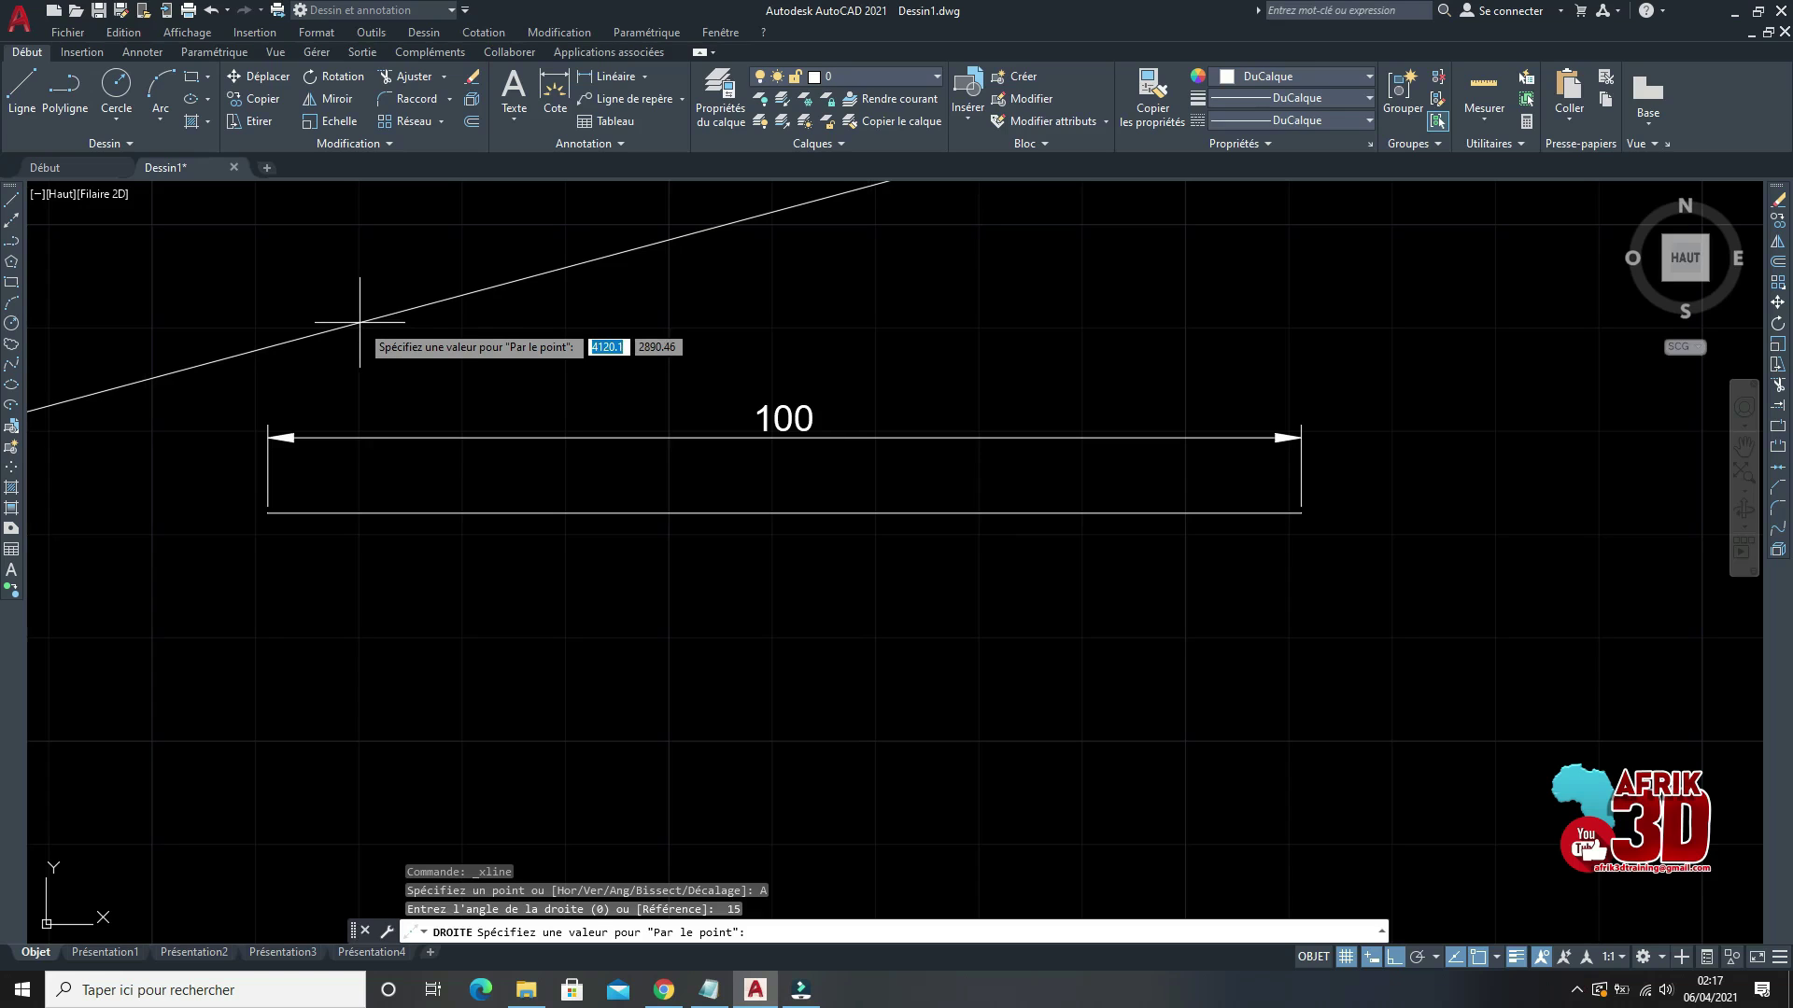
pyautogui.scroll(-5, 560, 466)
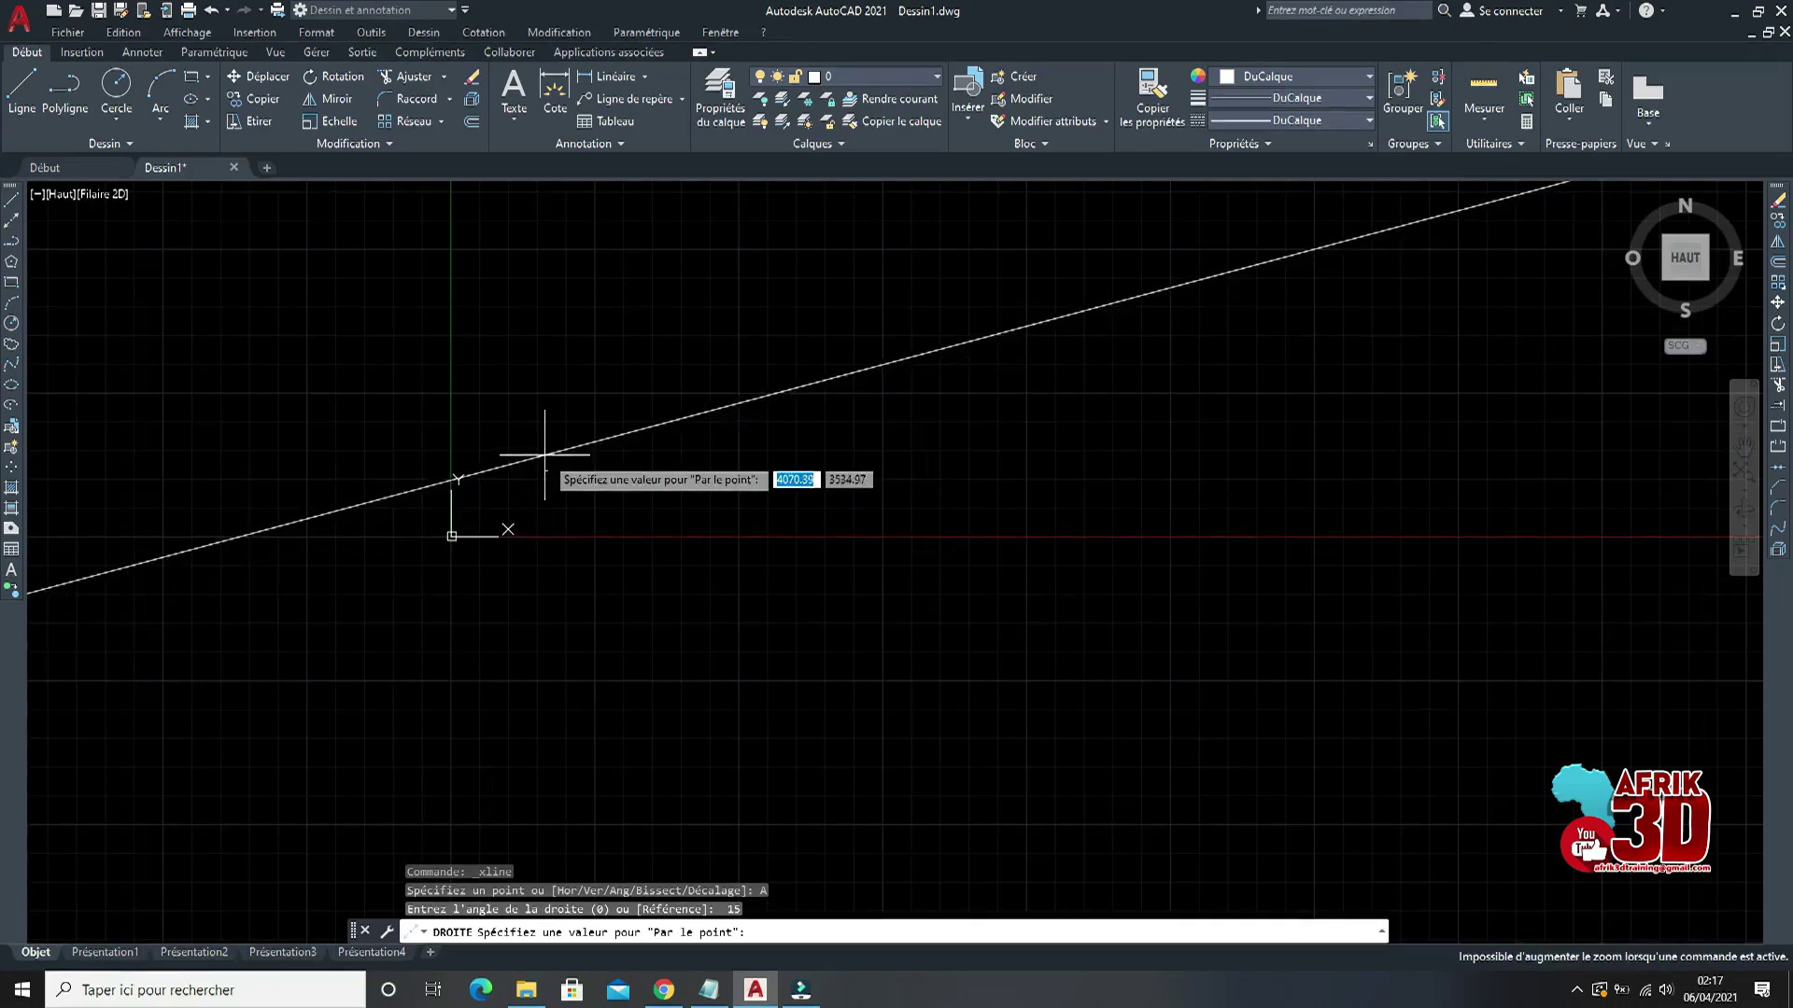
pyautogui.scroll(5, 604, 461)
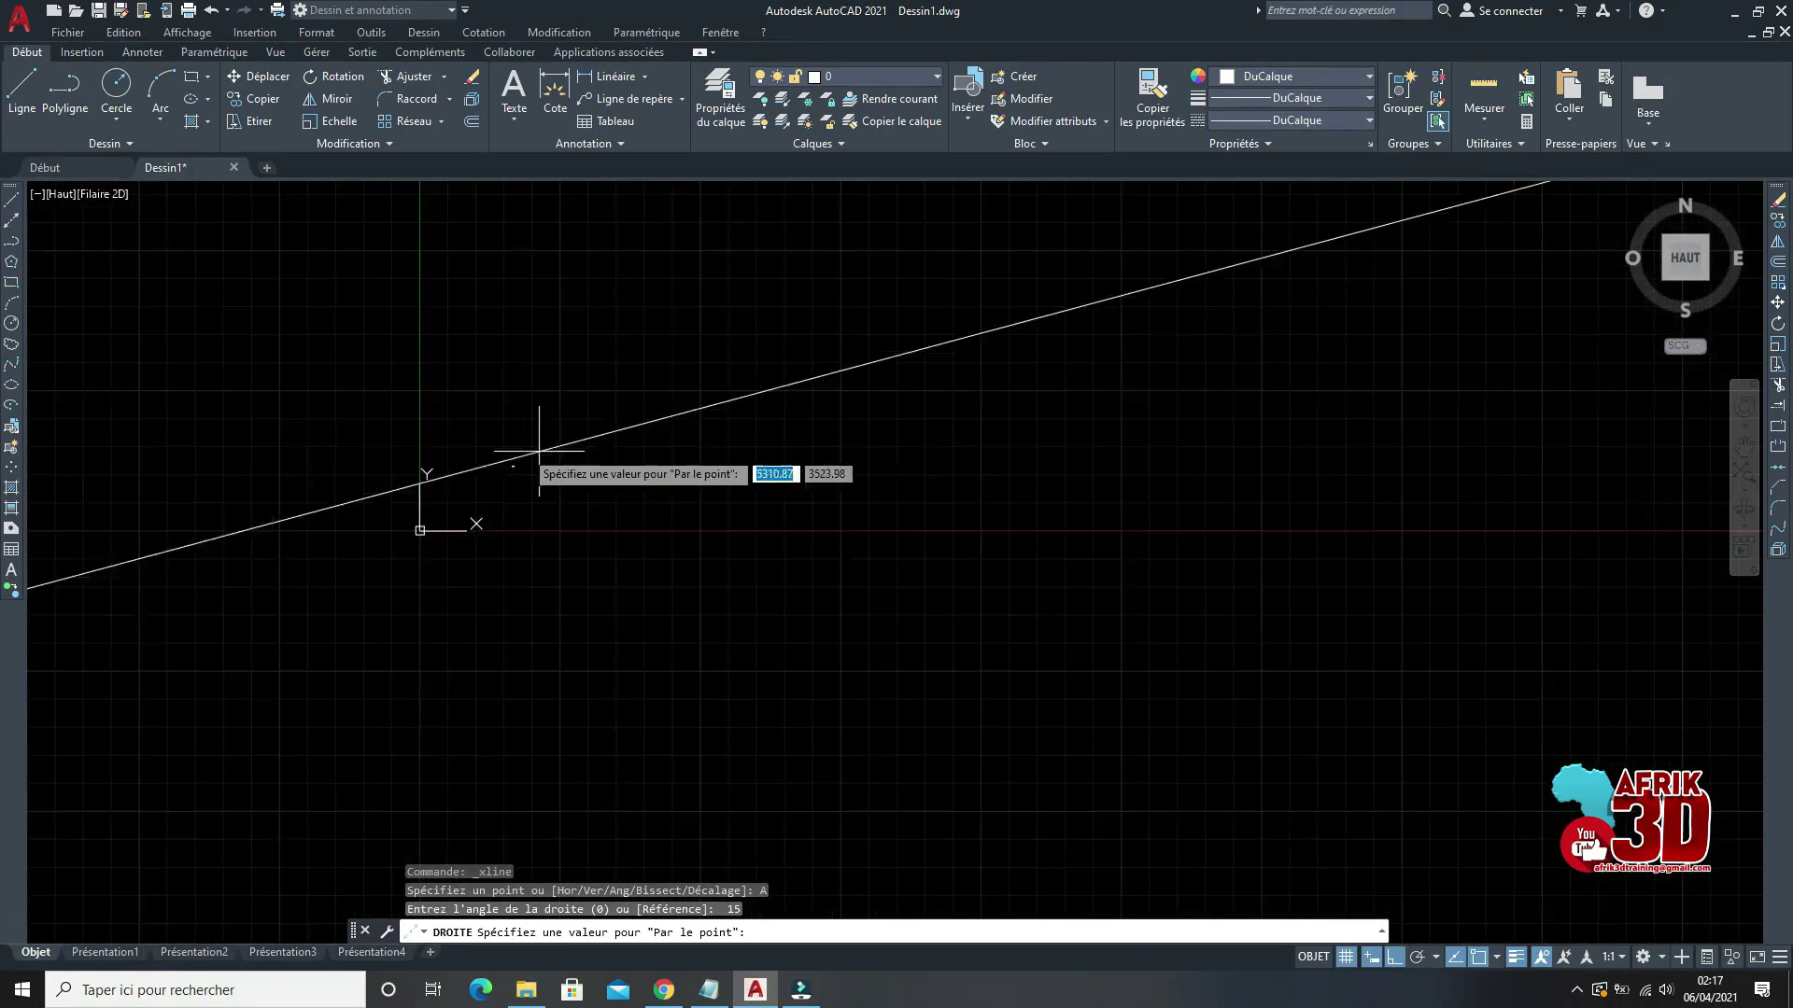
pyautogui.scroll(-3, 541, 560)
pyautogui.scroll(3, 462, 384)
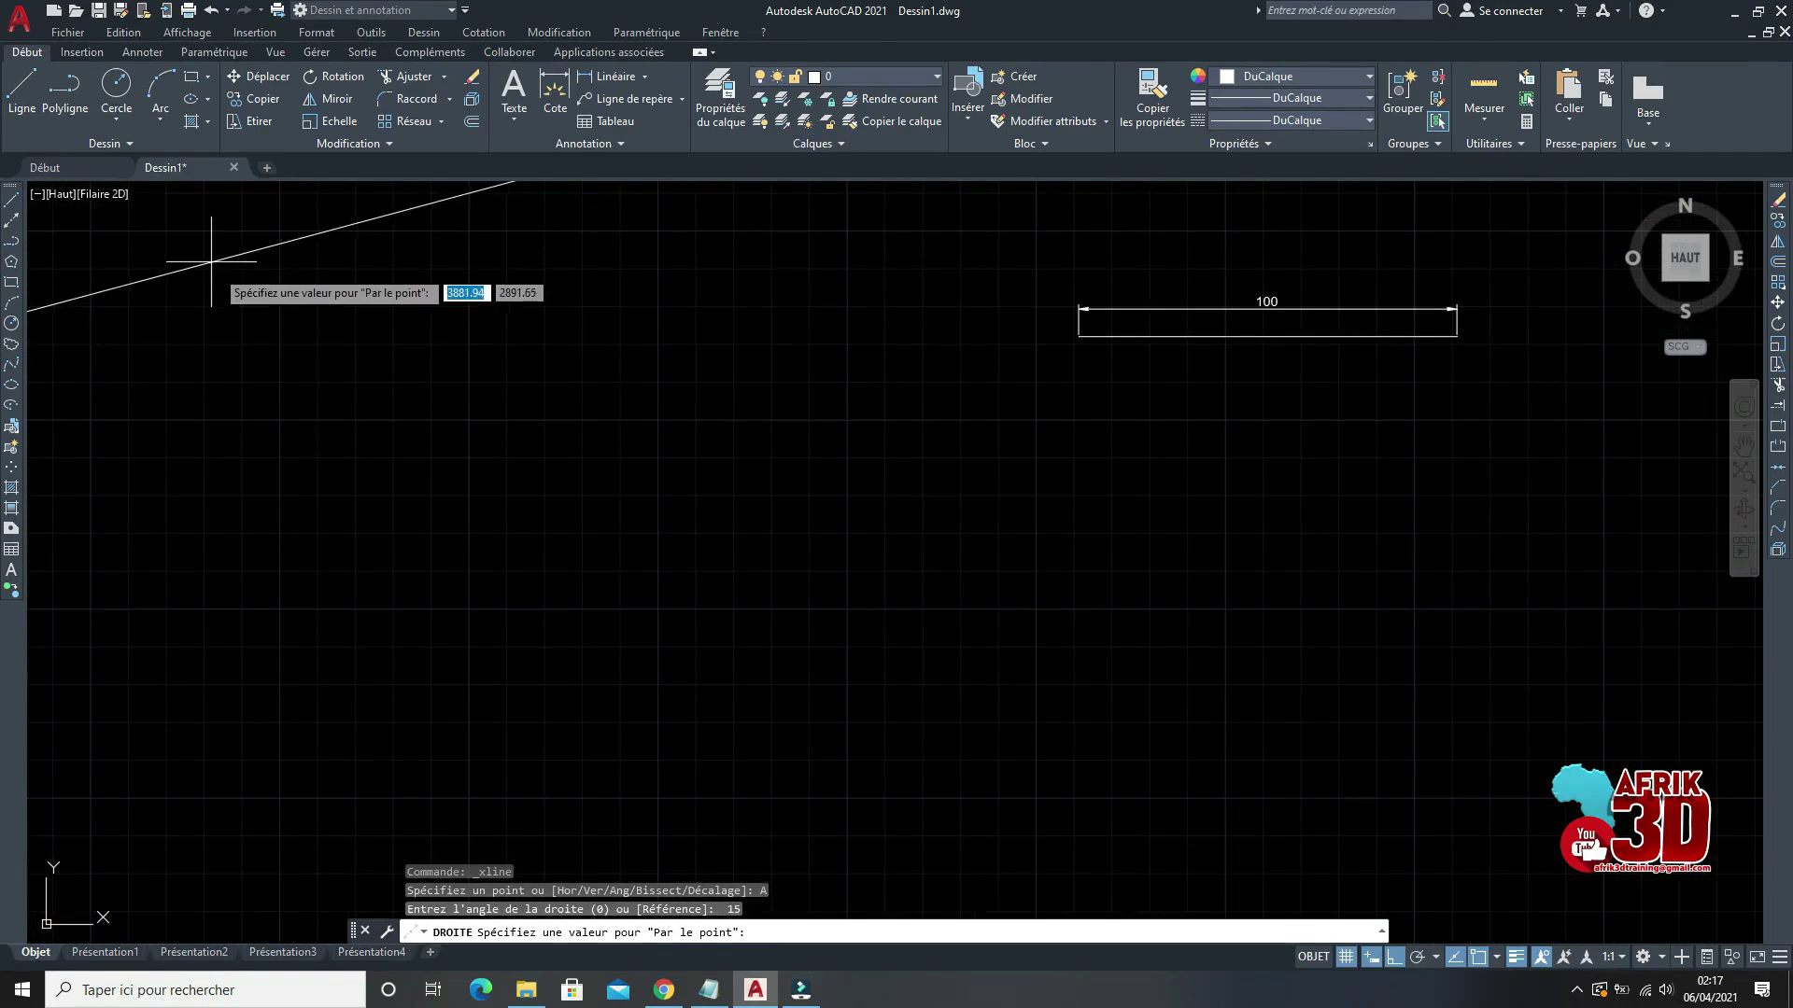
# Step: Place eight parallel inclined construction lines across the drawing near the 100 dimension
pyautogui.click(256, 303)
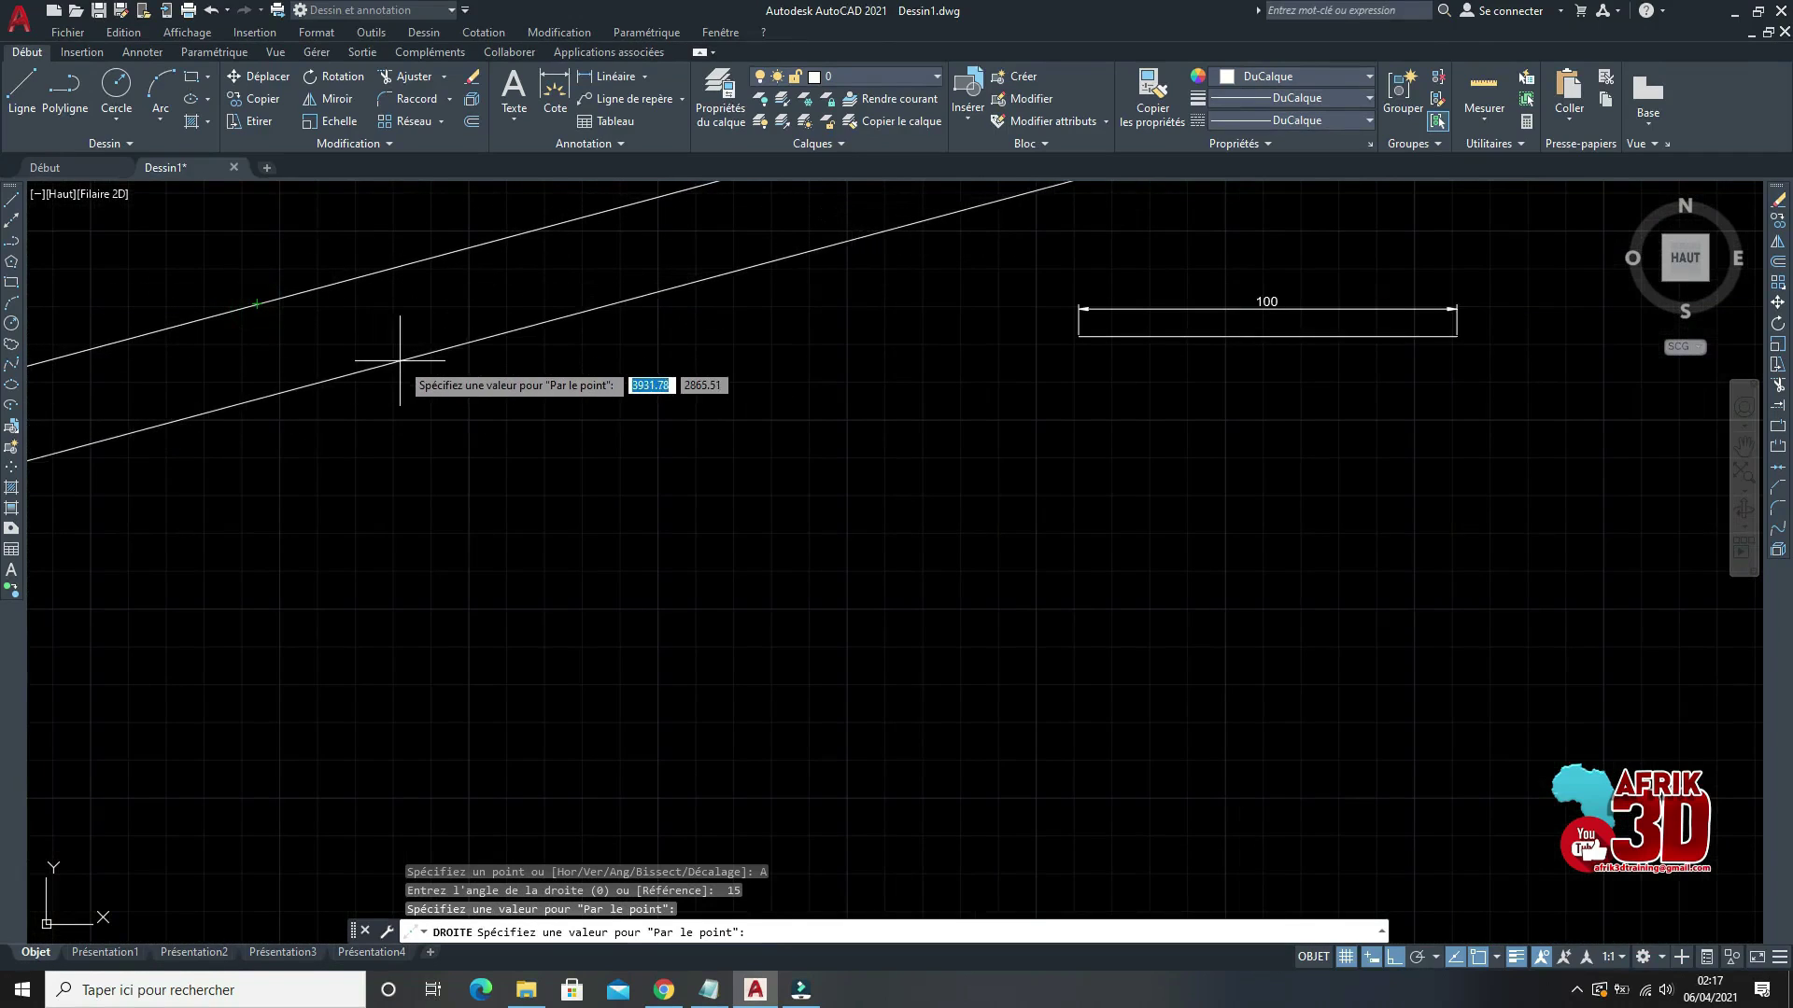
pyautogui.click(401, 371)
pyautogui.click(456, 433)
pyautogui.click(607, 531)
pyautogui.click(704, 618)
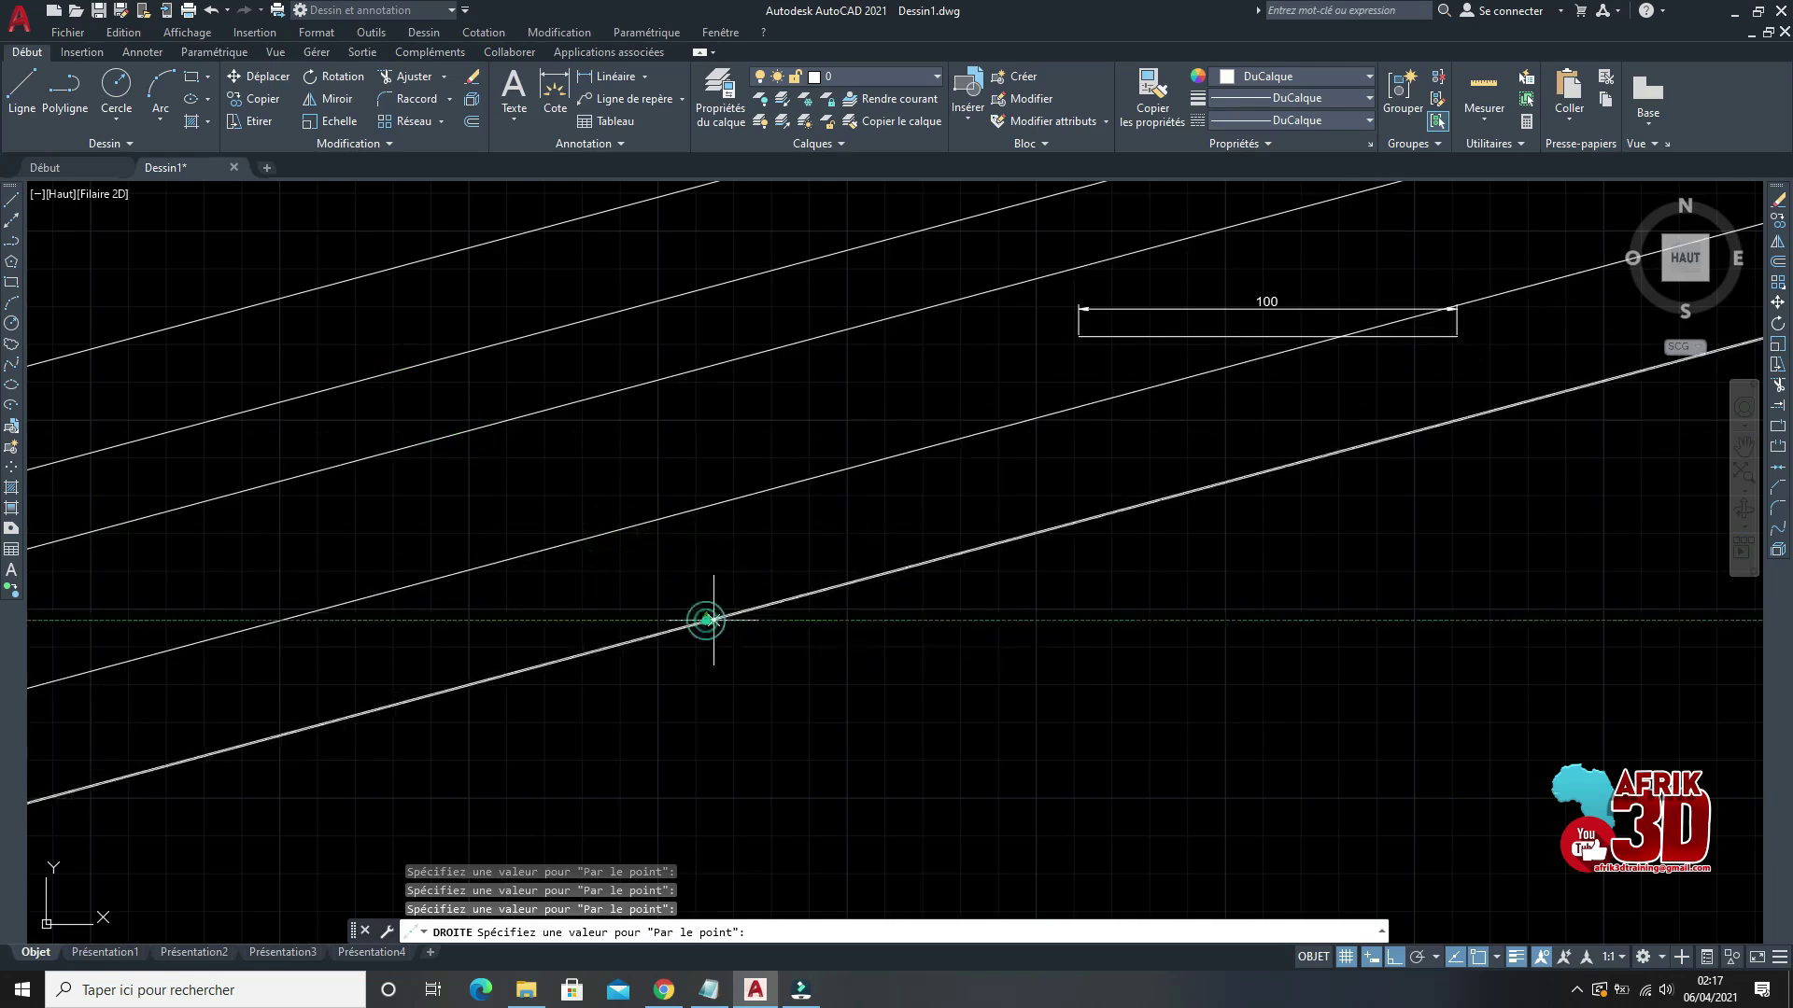
pyautogui.click(832, 706)
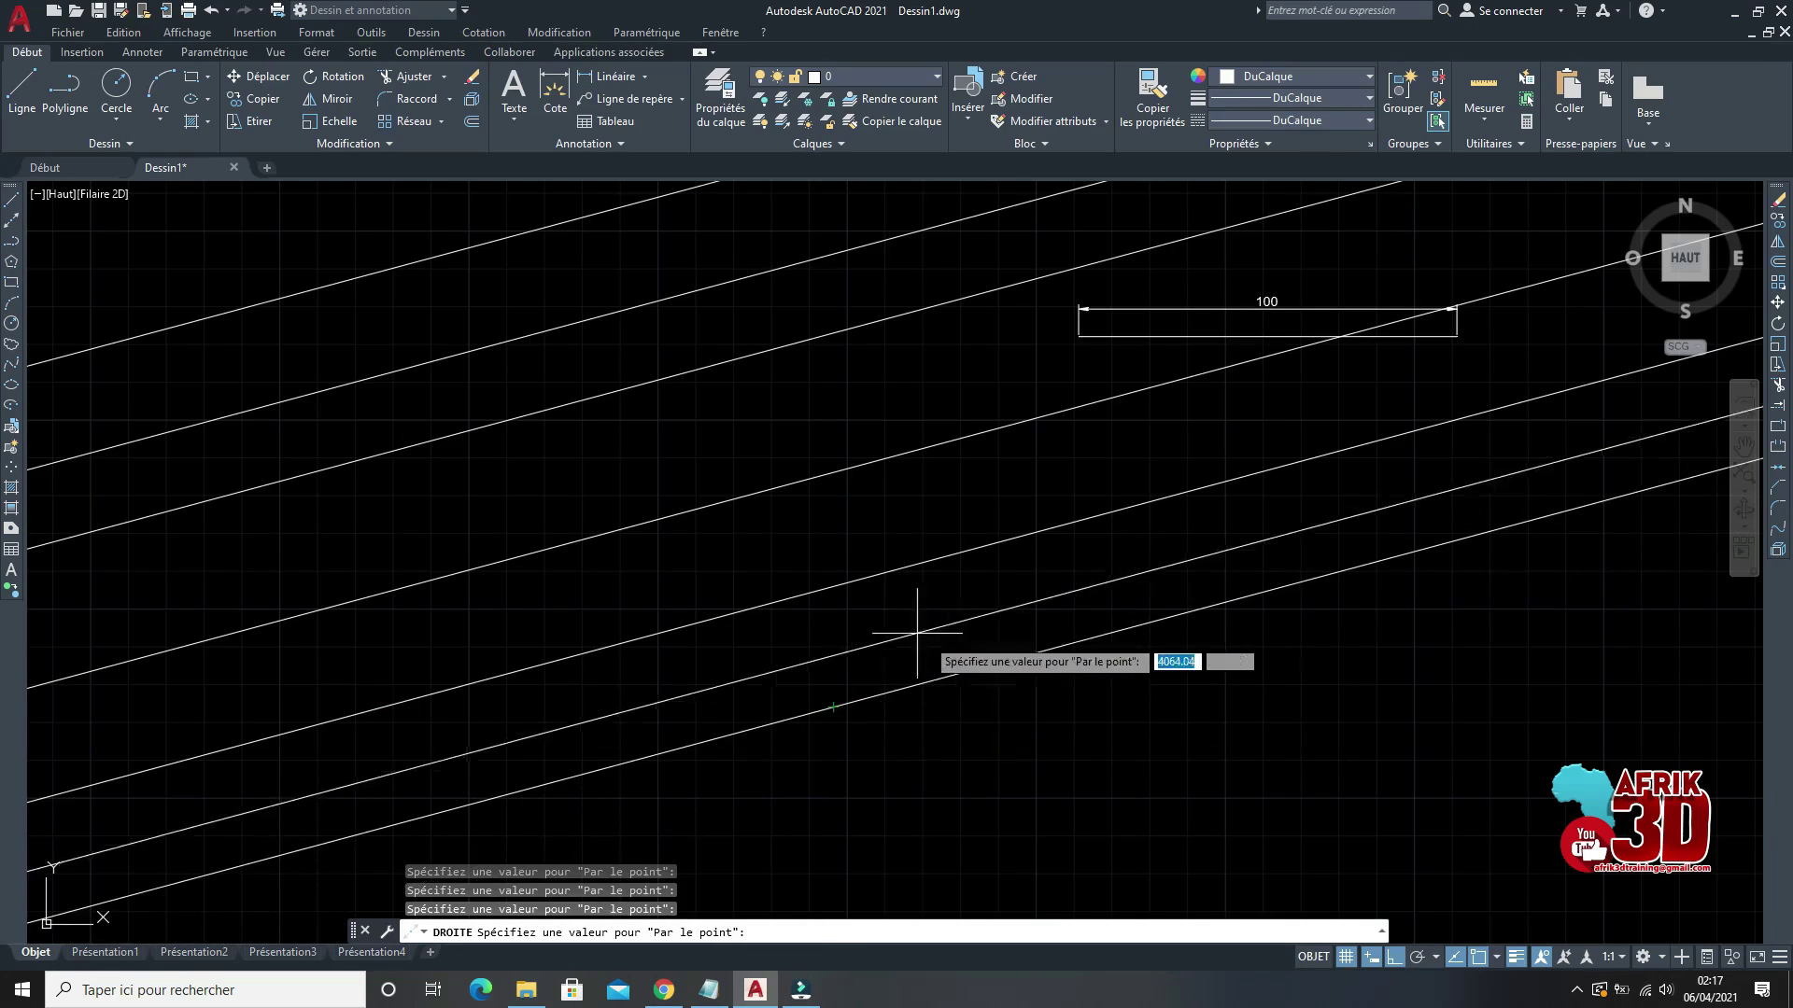
pyautogui.click(1174, 758)
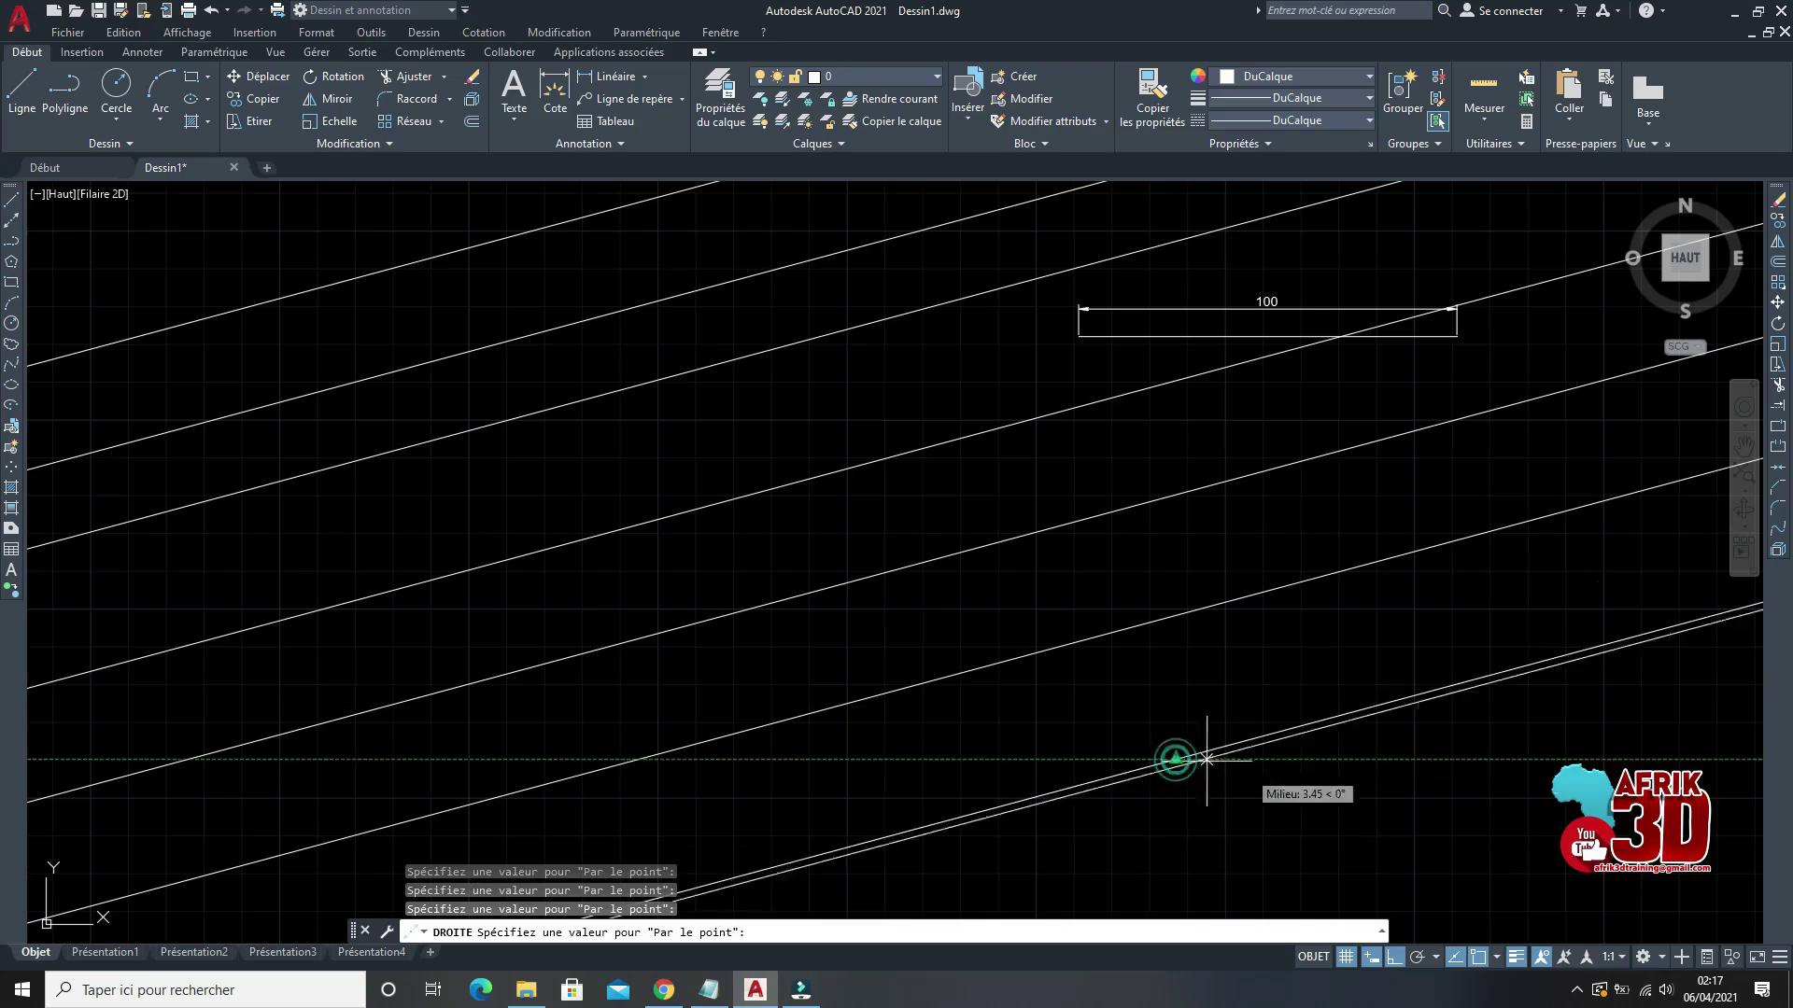
pyautogui.click(1448, 840)
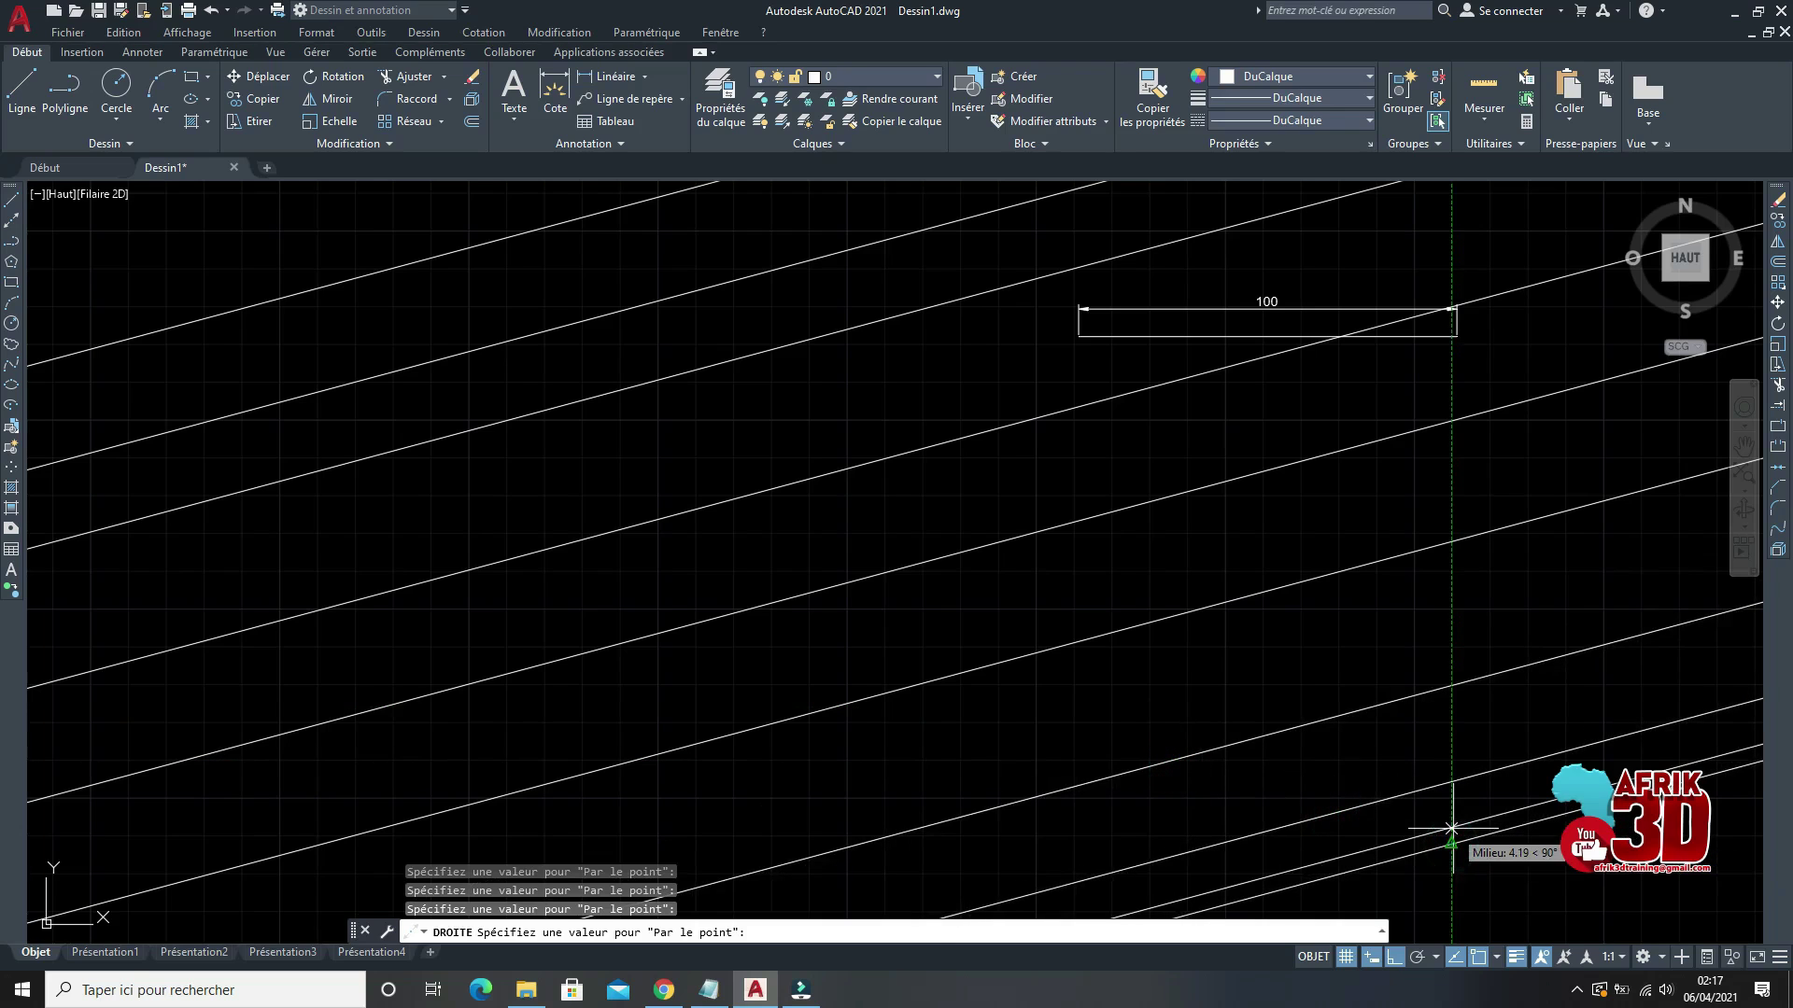
pyautogui.press('Escape')
pyautogui.scroll(-4, 840, 520)
pyautogui.scroll(4, 959, 532)
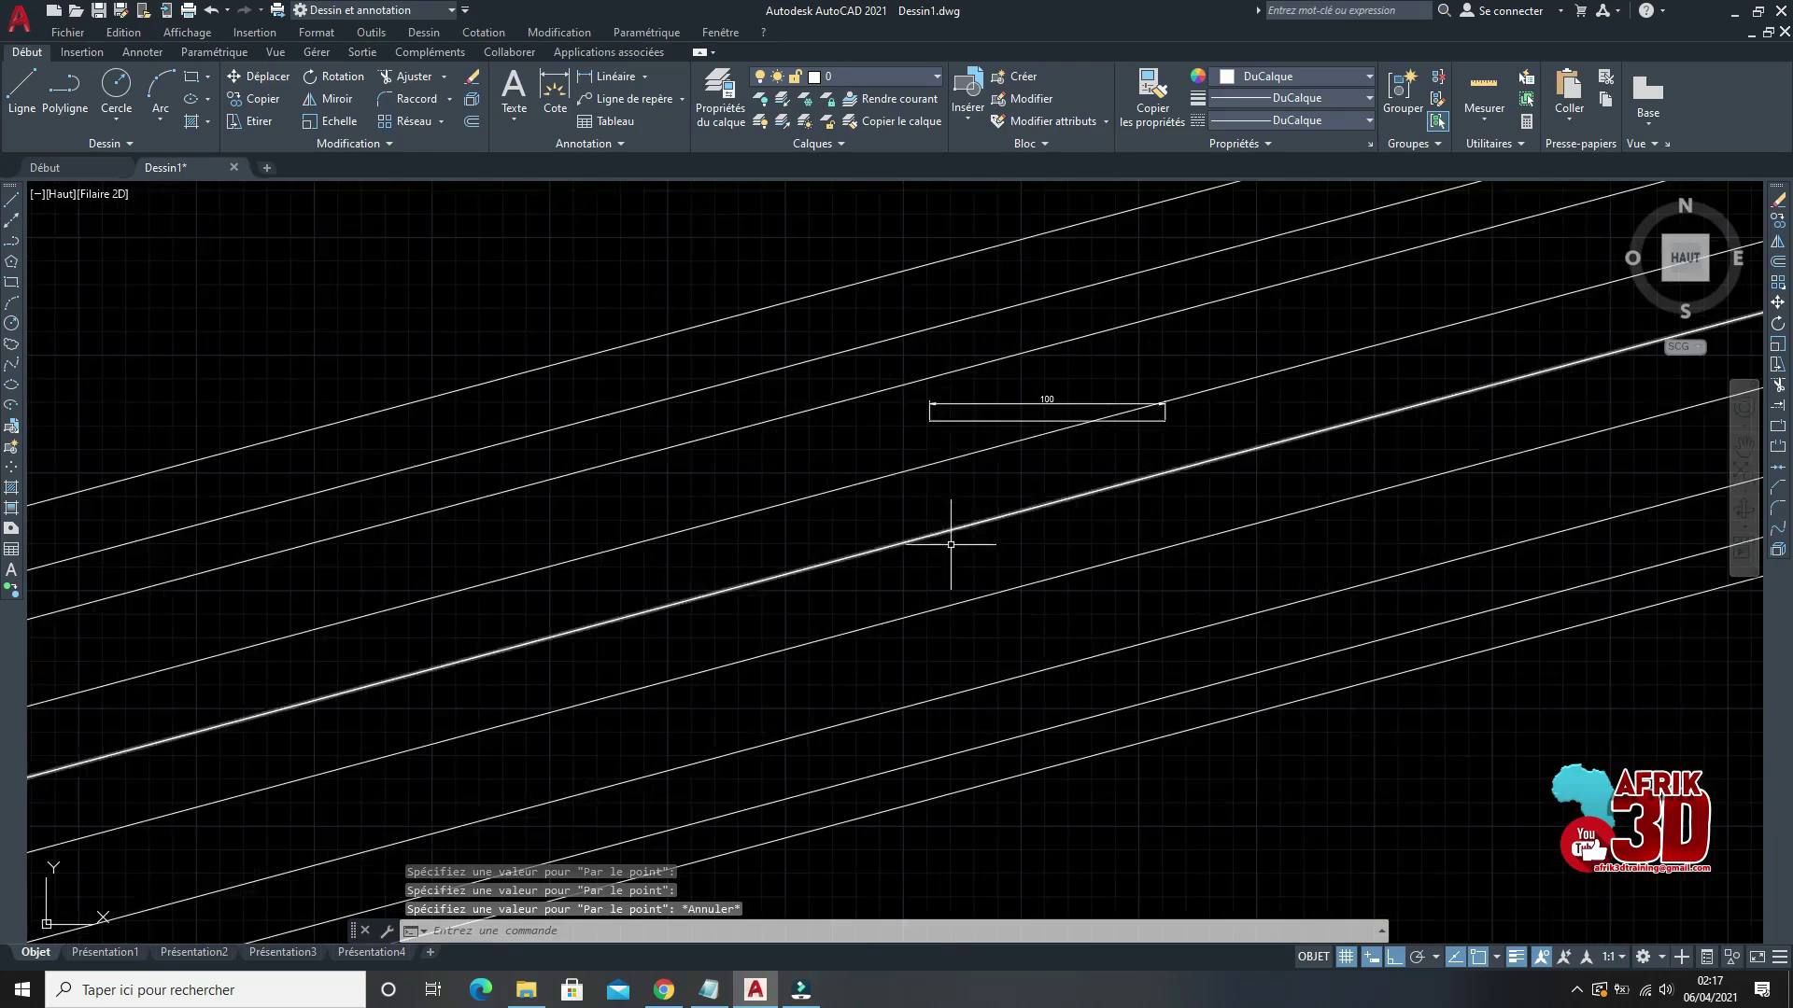
pyautogui.scroll(-4, 888, 601)
pyautogui.scroll(4, 912, 608)
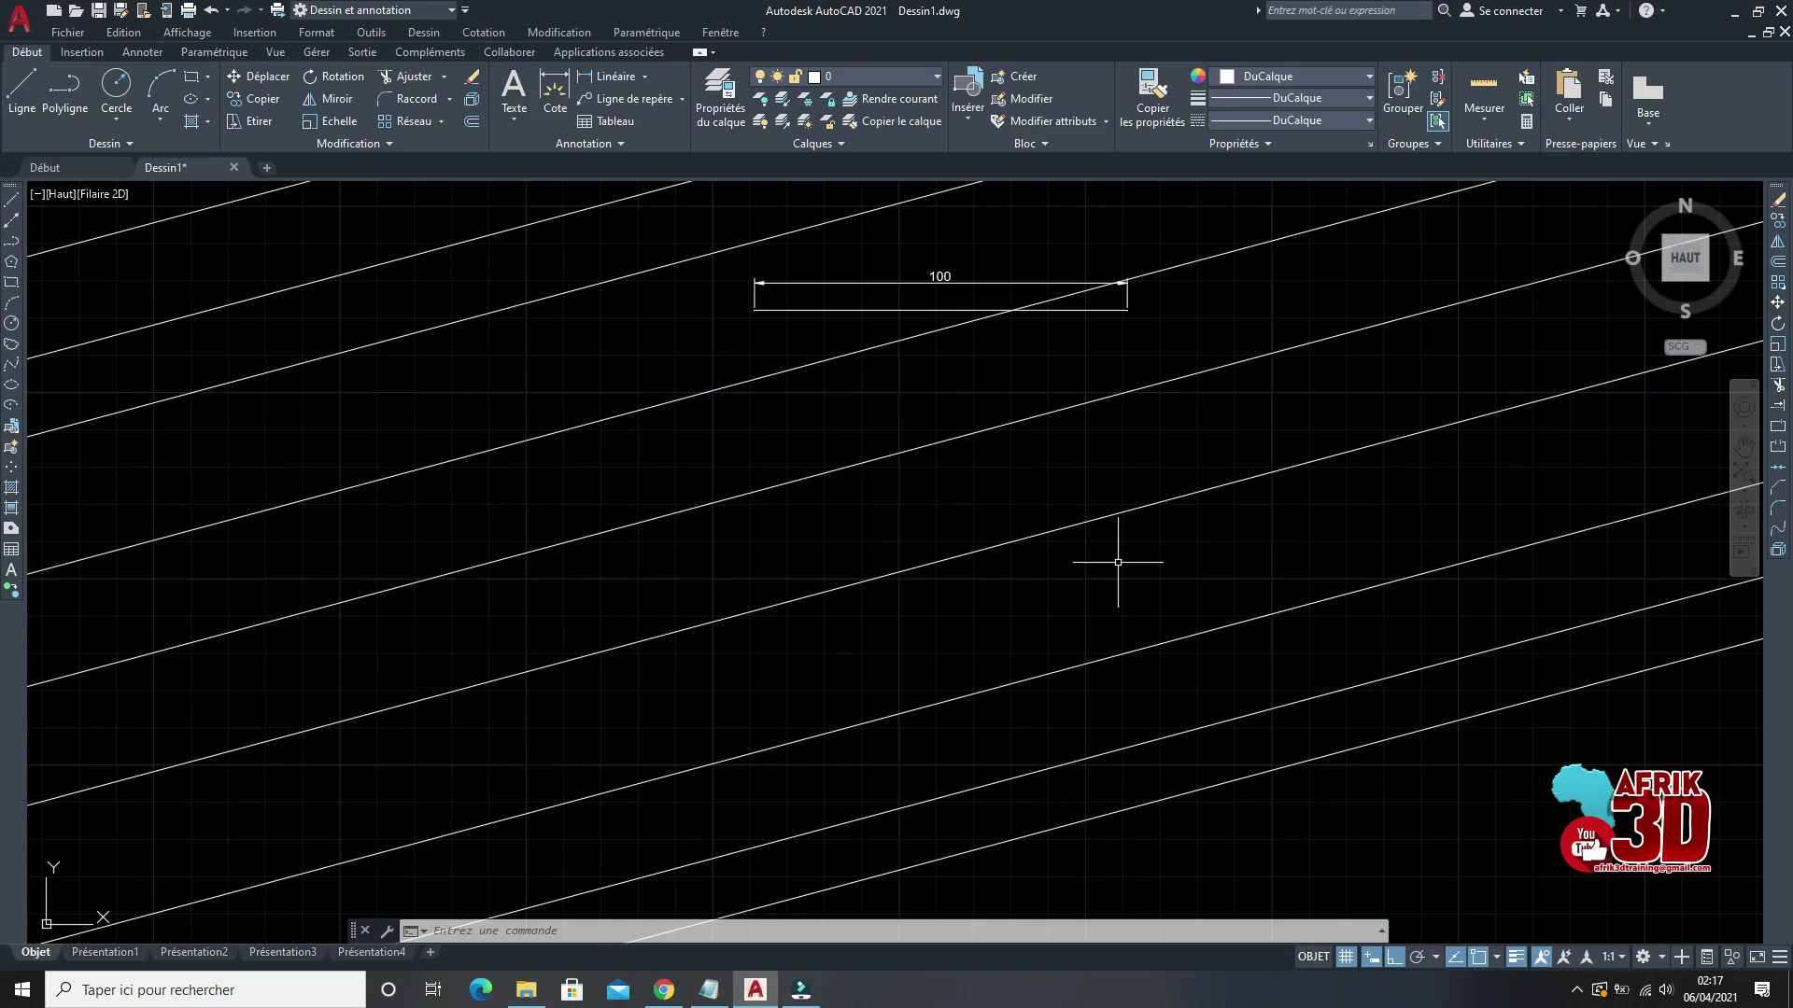
pyautogui.scroll(-3, 1036, 476)
pyautogui.scroll(5, 1072, 505)
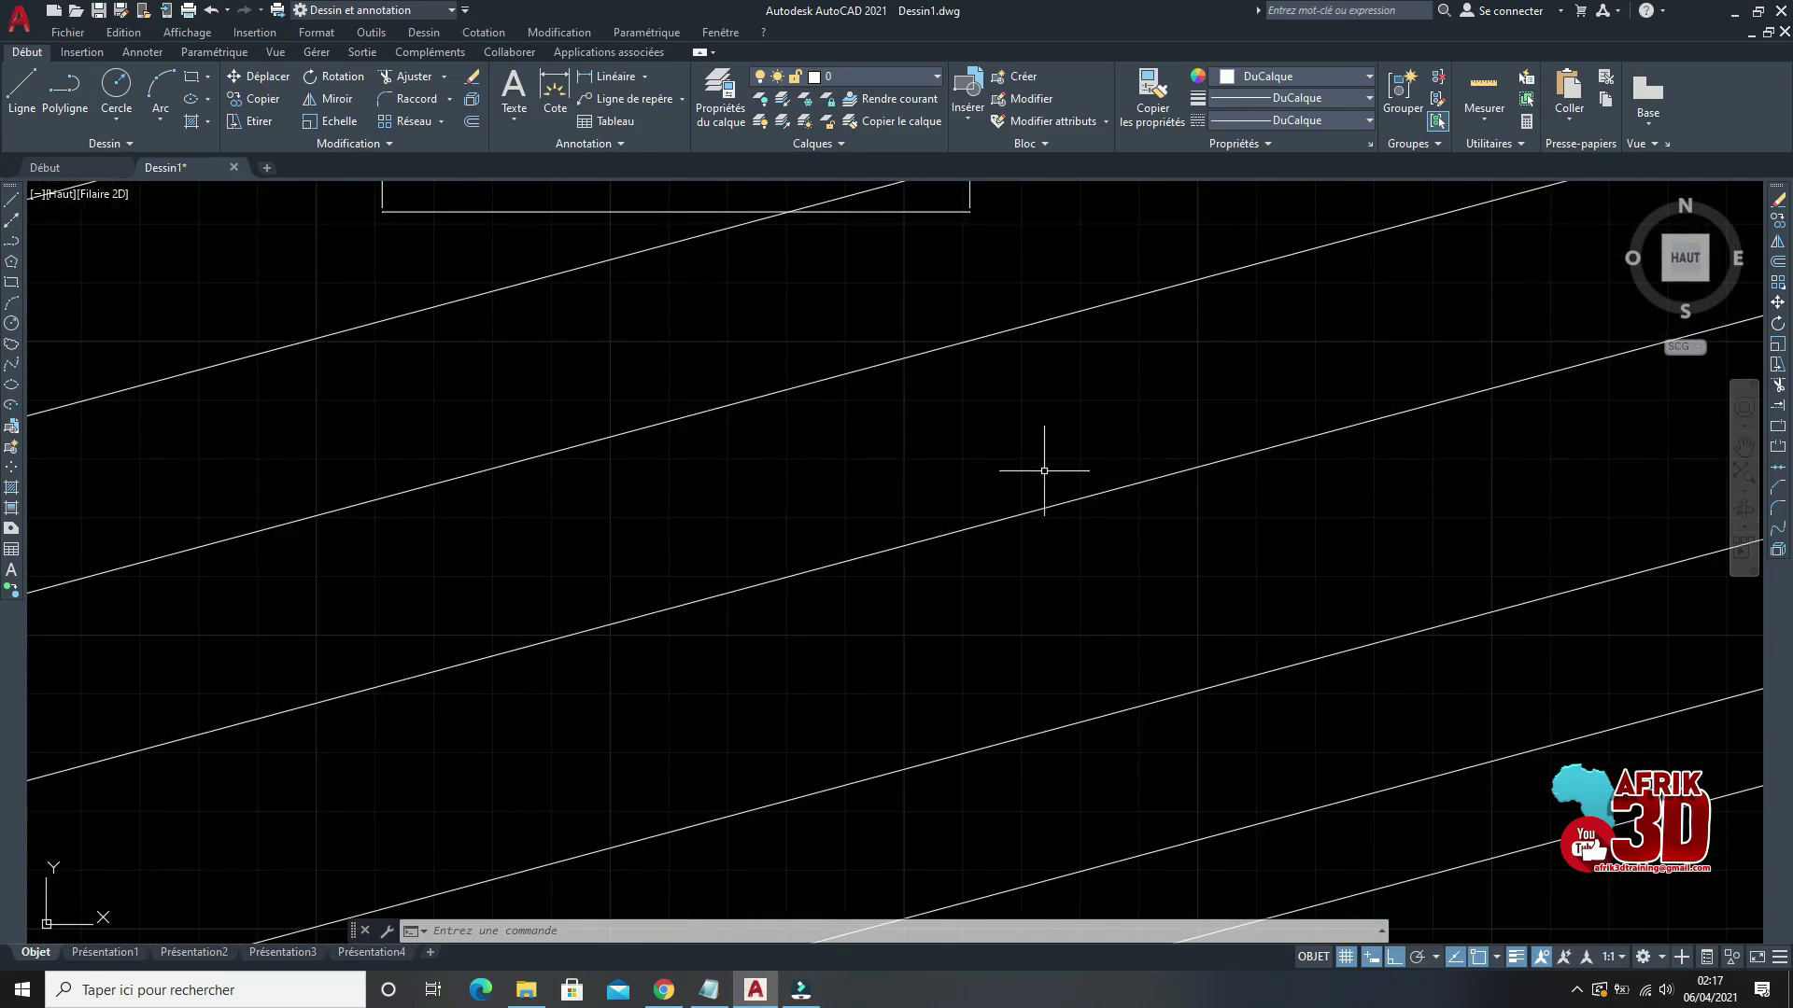
# Step: Place four horizontal construction lines across the drawing
pyautogui.click(13, 222)
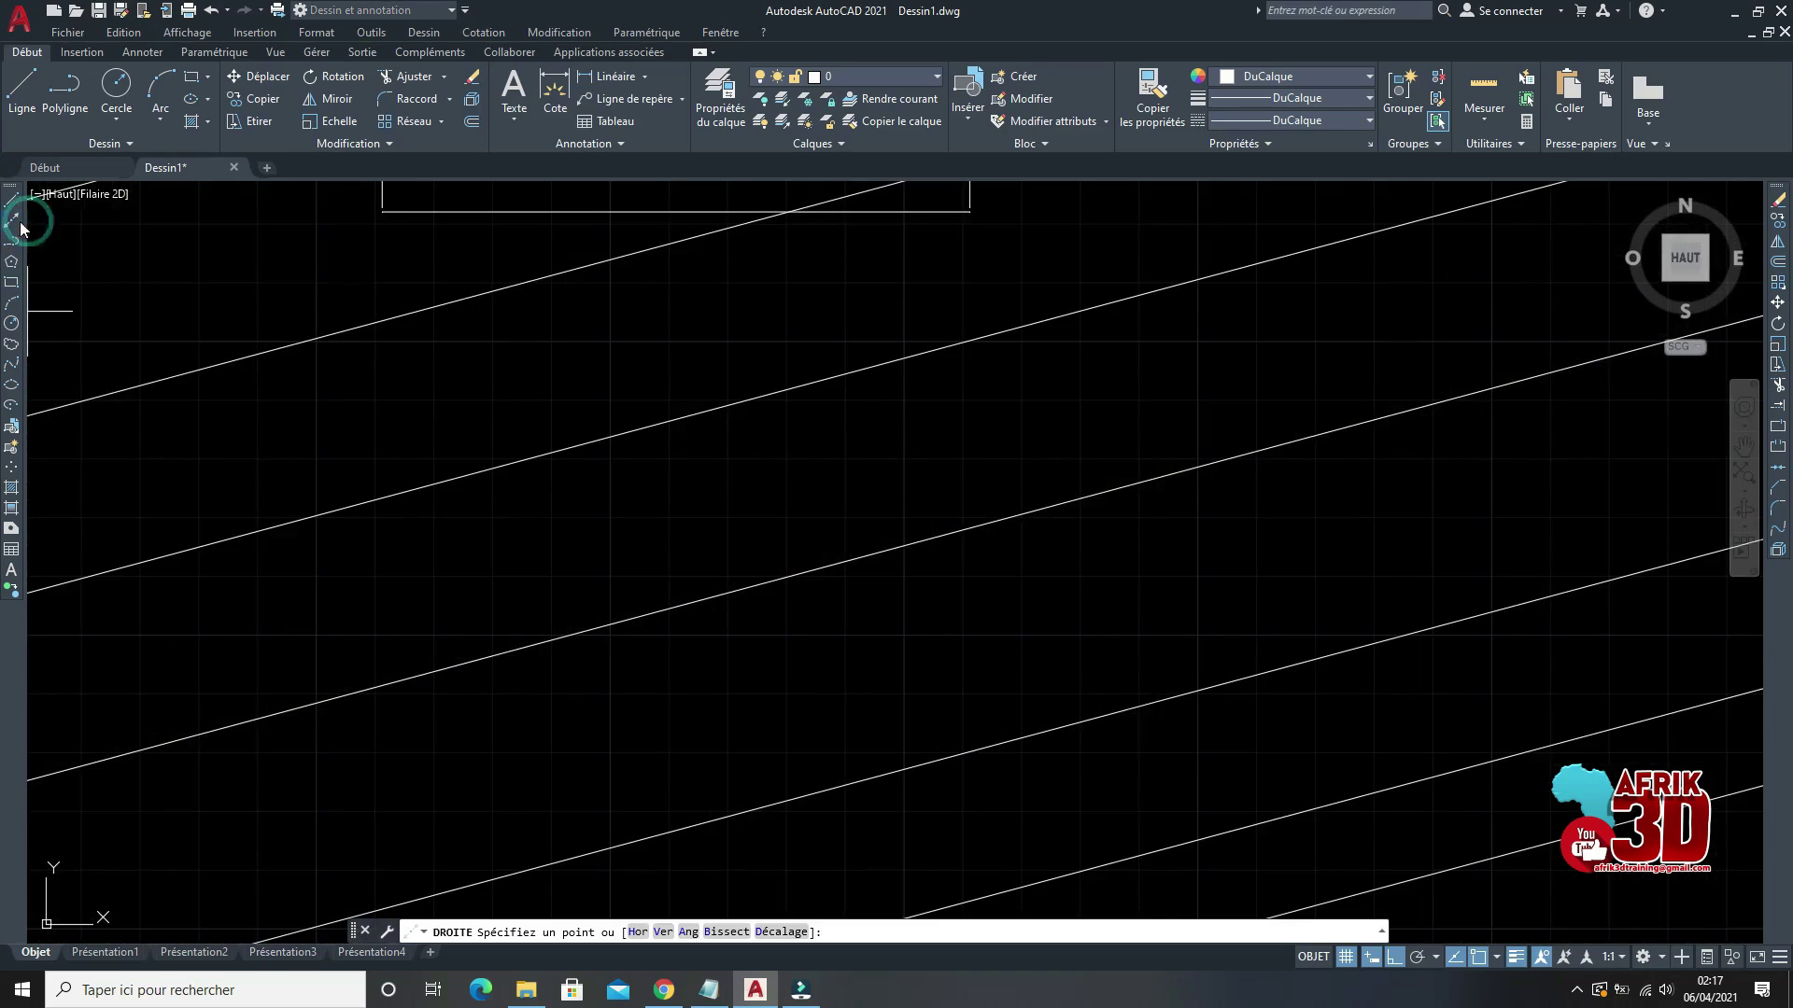
pyautogui.click(637, 932)
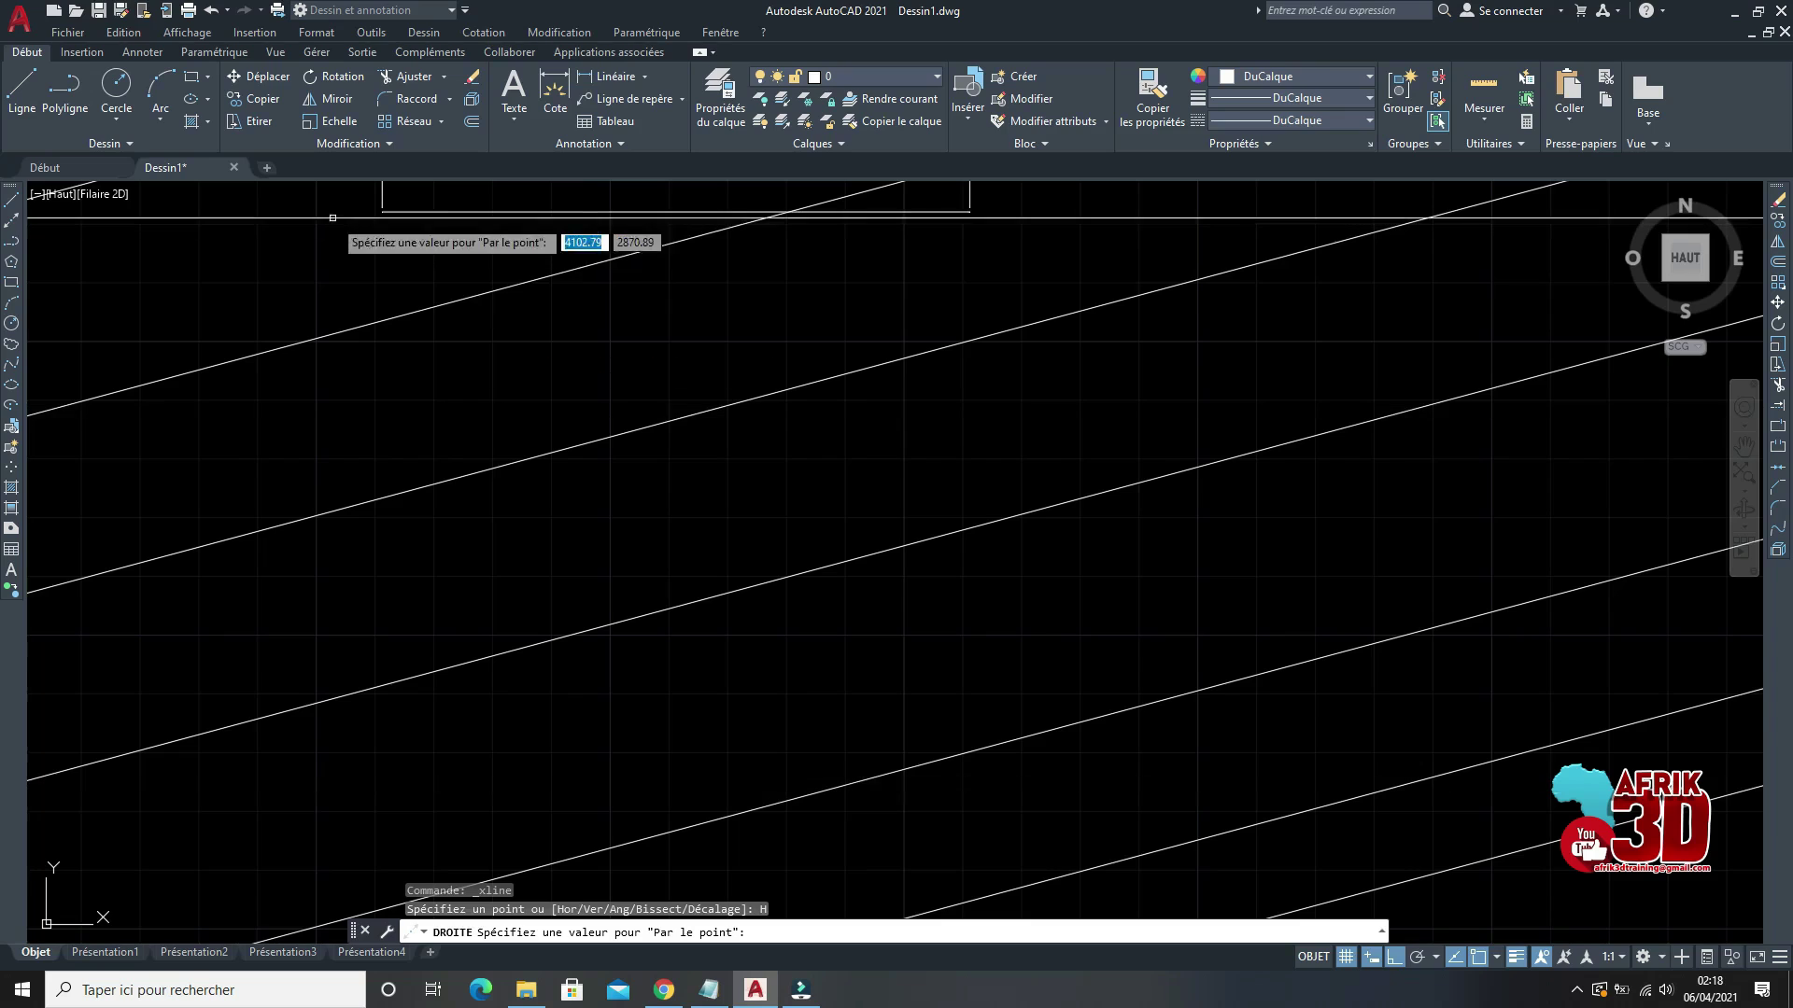
pyautogui.click(442, 280)
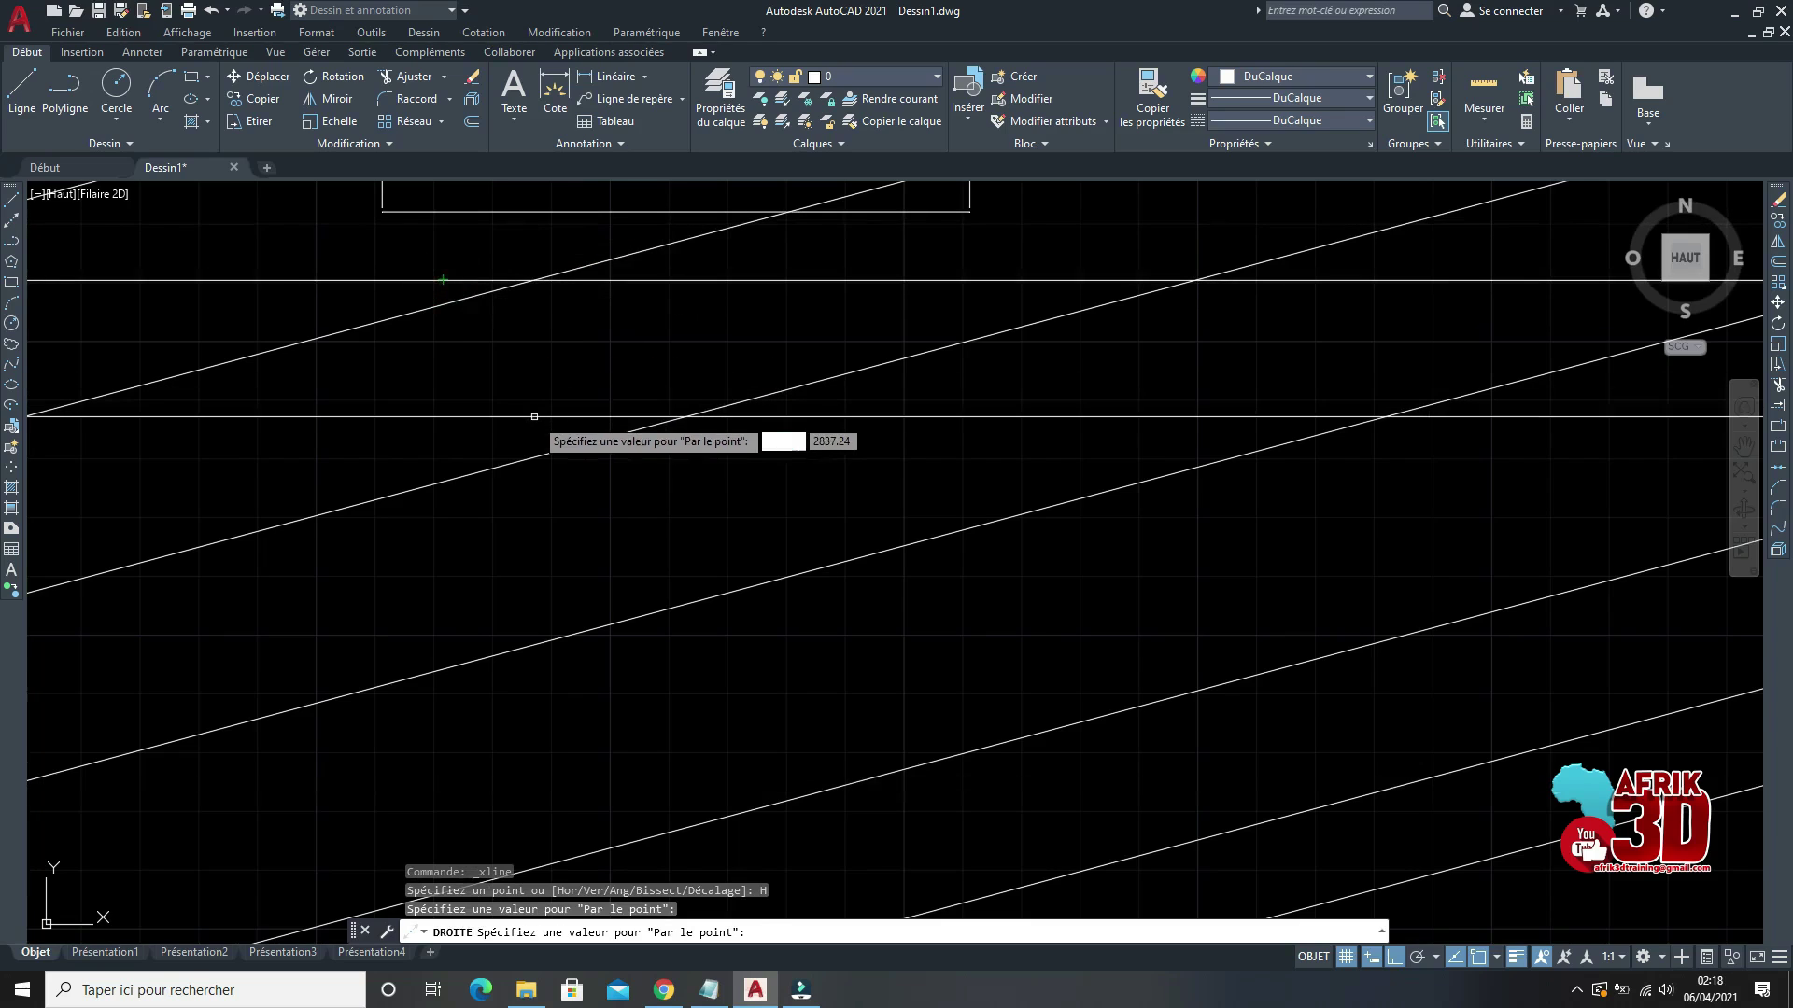
pyautogui.click(534, 416)
pyautogui.click(653, 787)
pyautogui.click(703, 835)
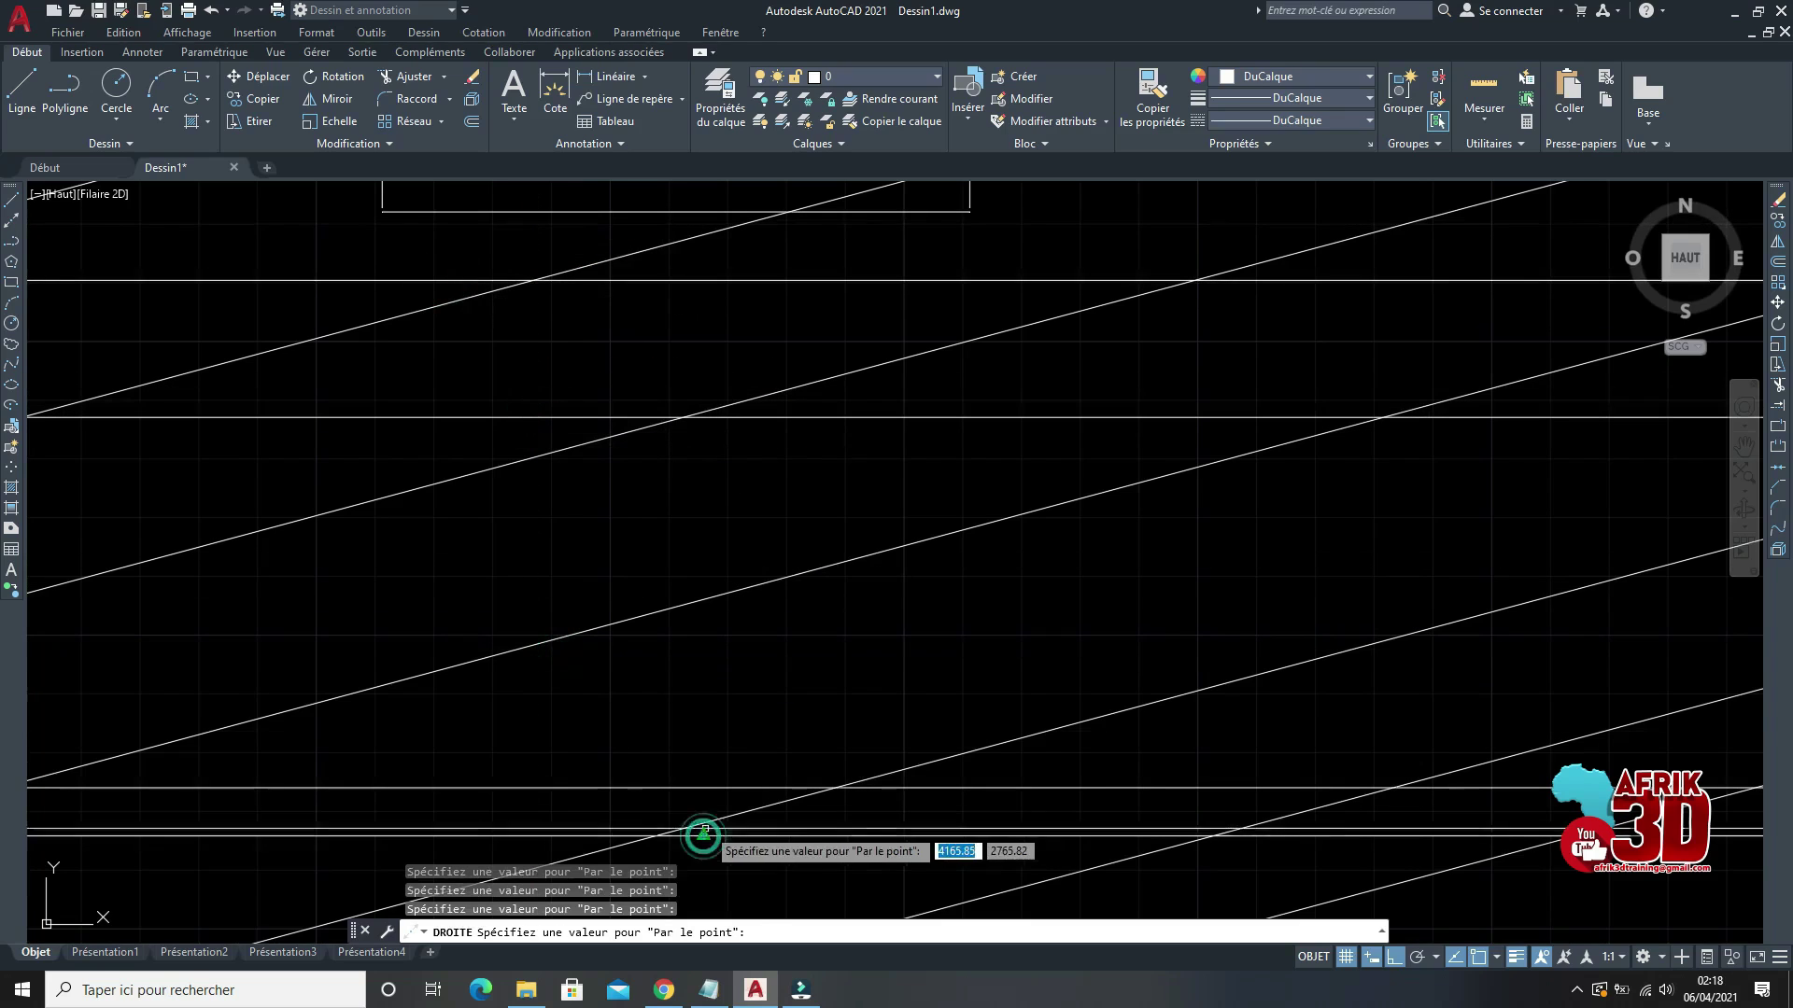
pyautogui.press('Escape')
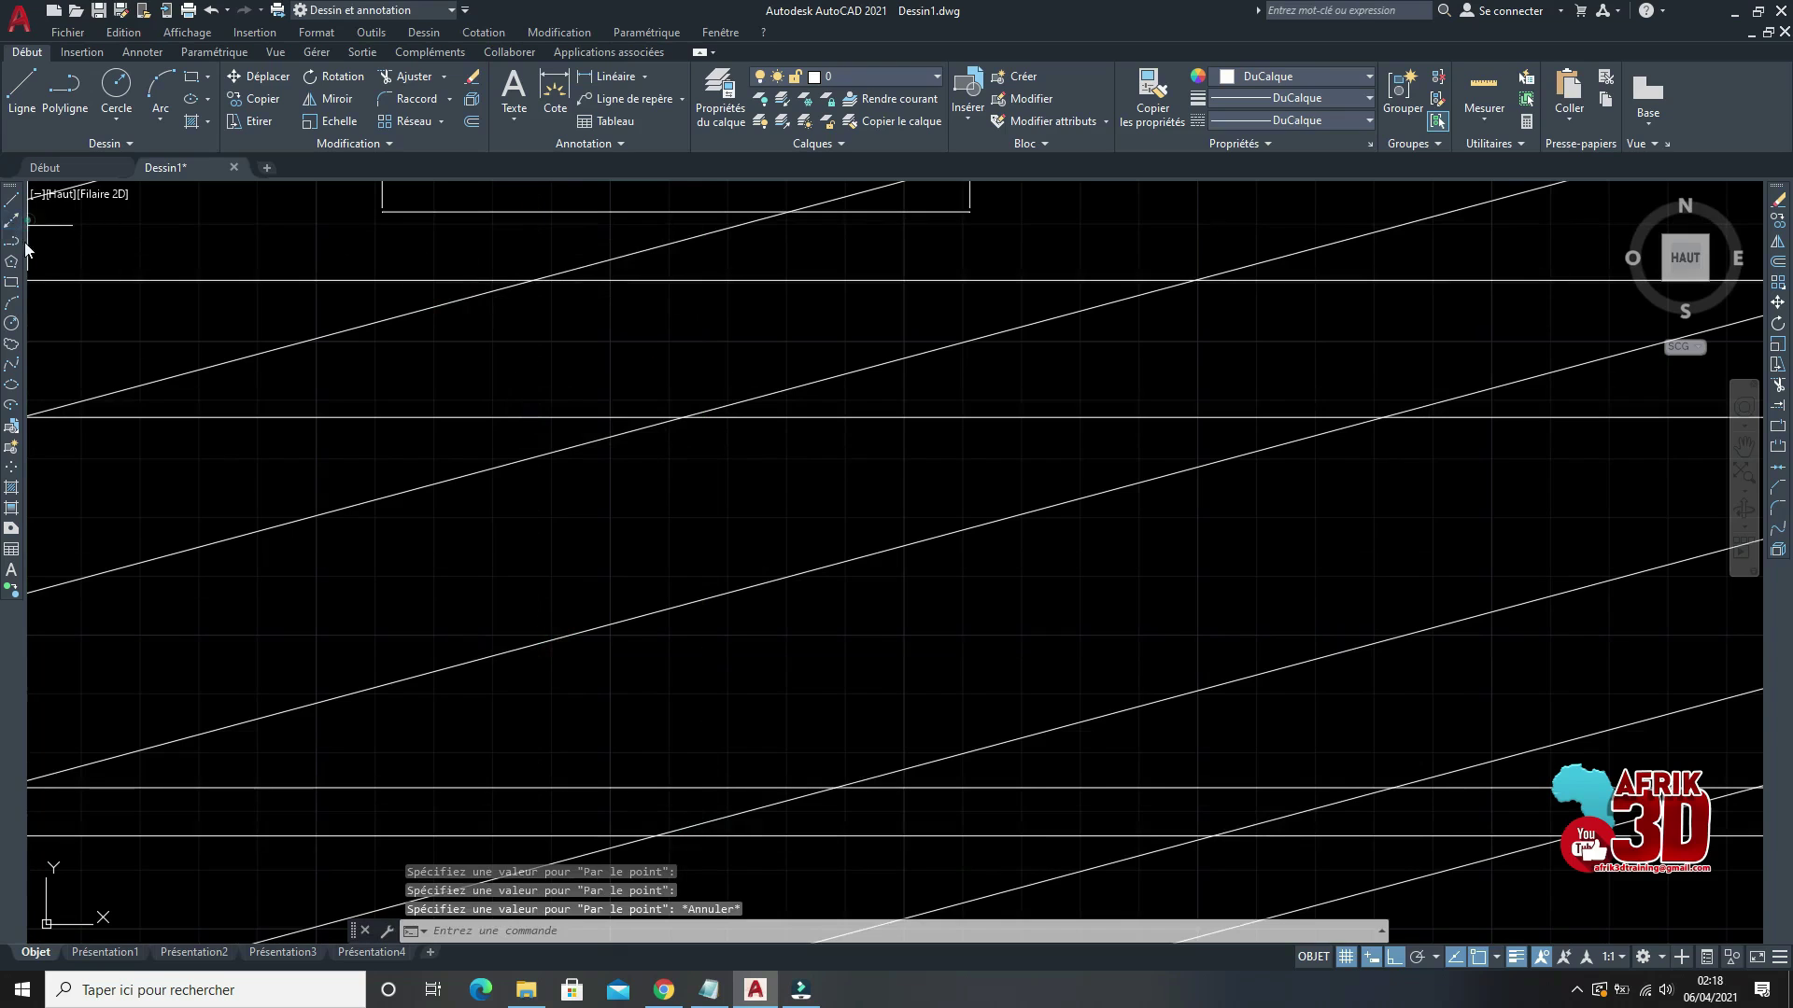
# Step: Place three vertical construction lines across the drawing
pyautogui.press('Return')
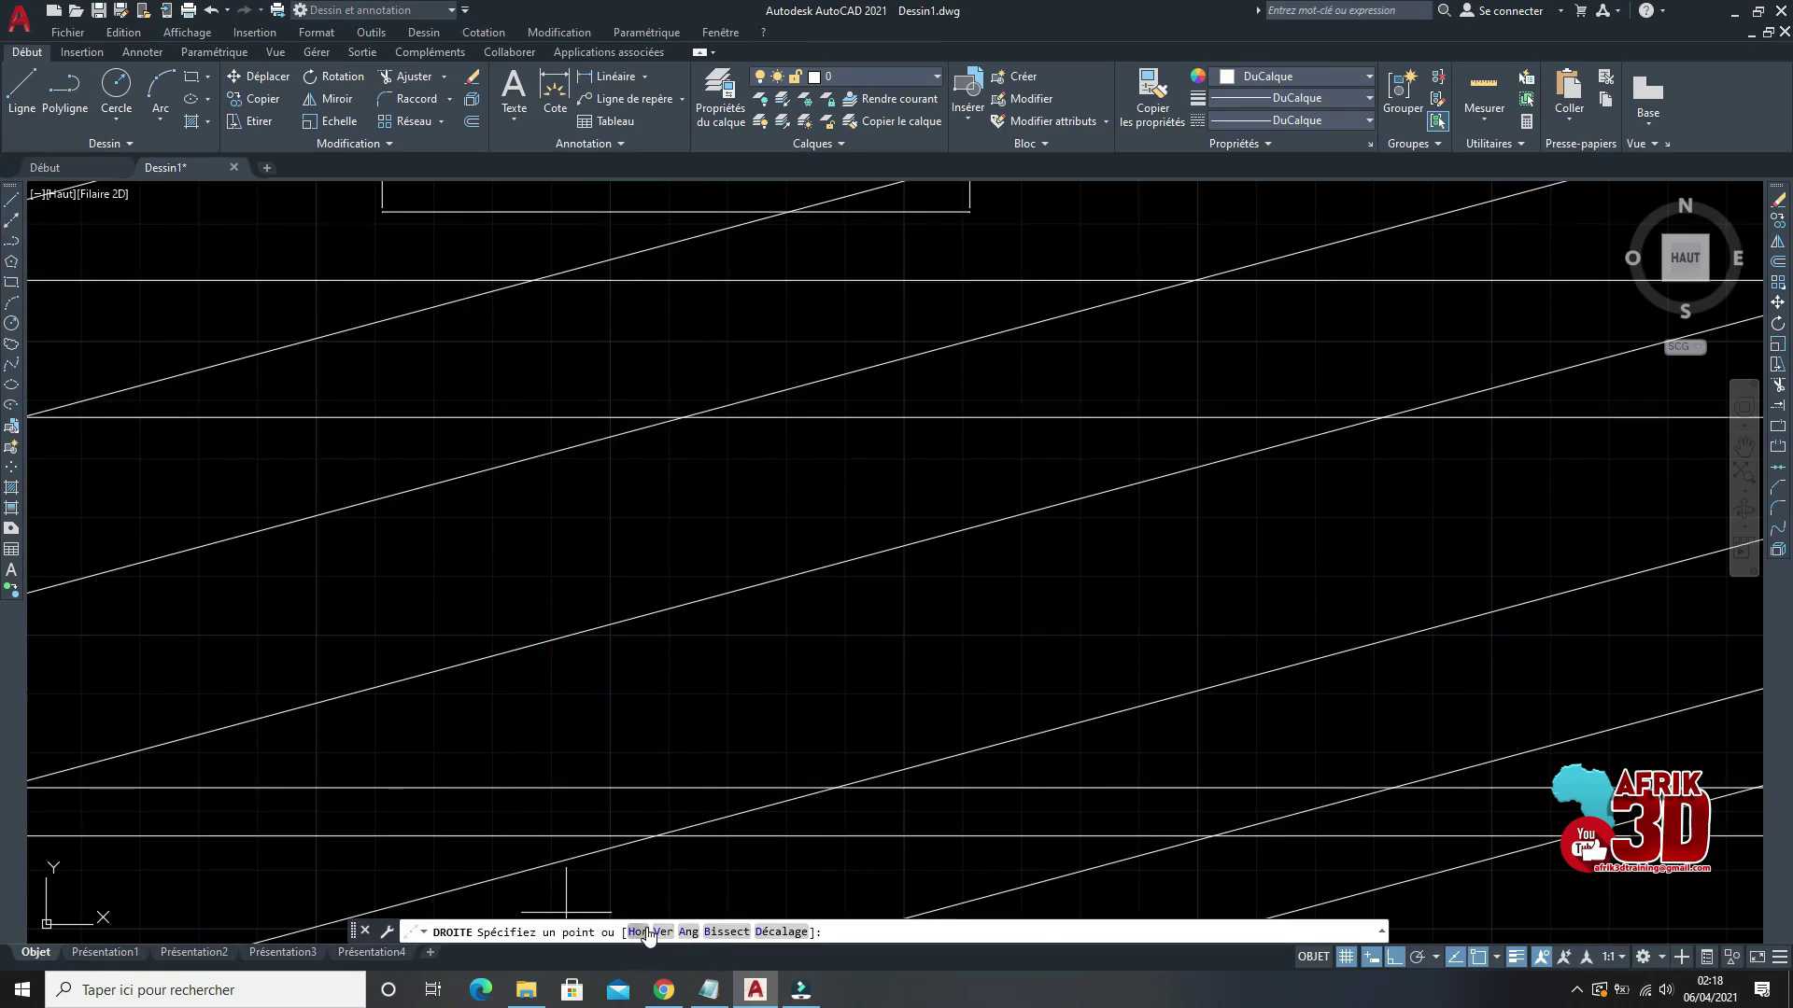
pyautogui.click(661, 932)
pyautogui.scroll(-5, 476, 499)
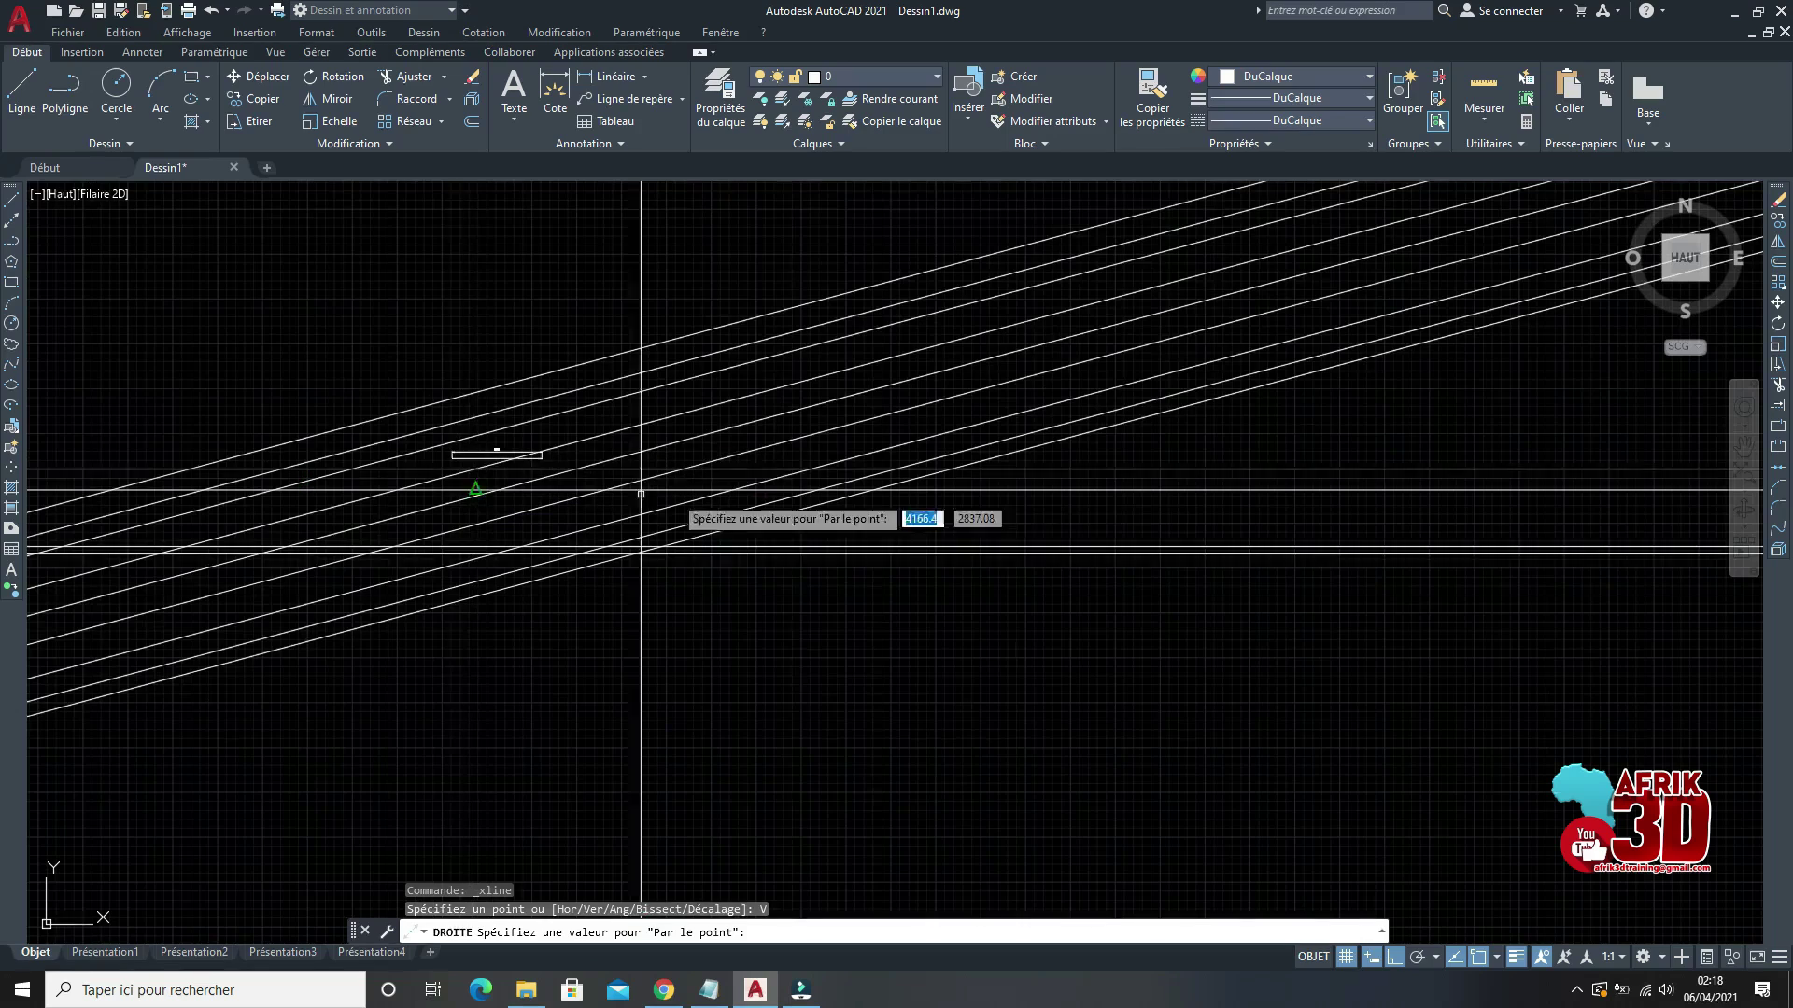
pyautogui.click(462, 495)
pyautogui.click(897, 501)
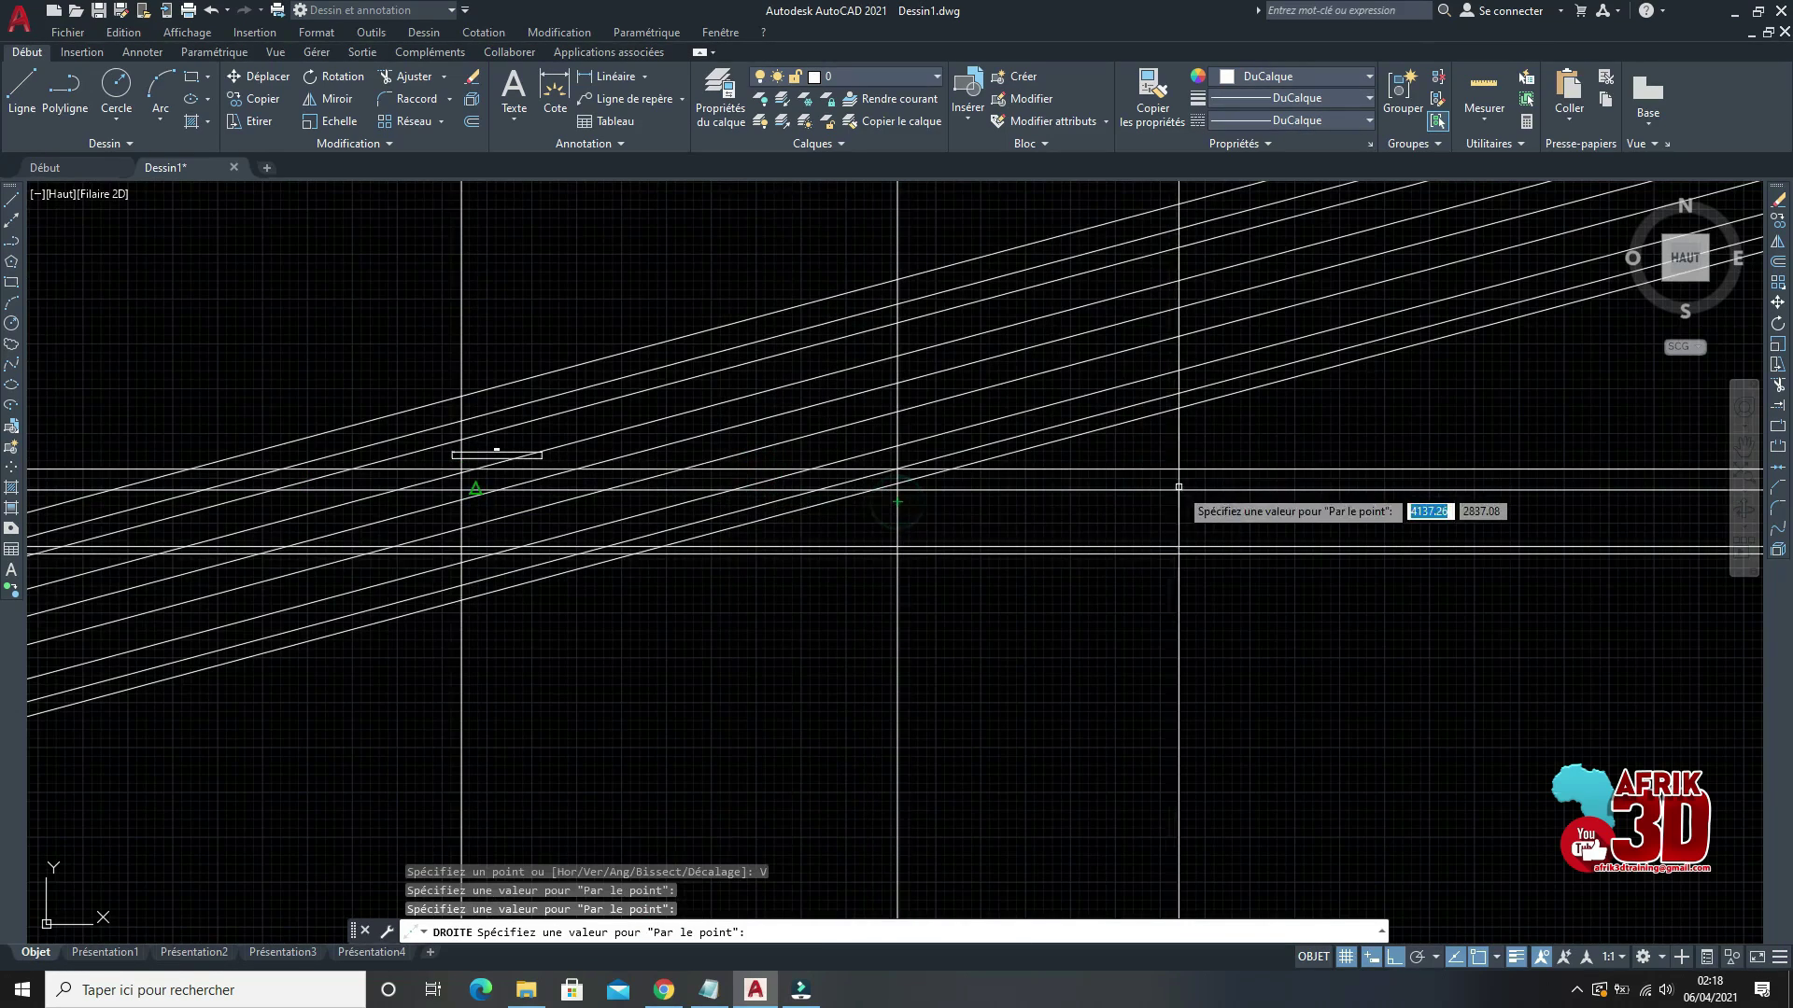
pyautogui.click(1330, 509)
pyautogui.press('Escape')
pyautogui.scroll(3, 1331, 437)
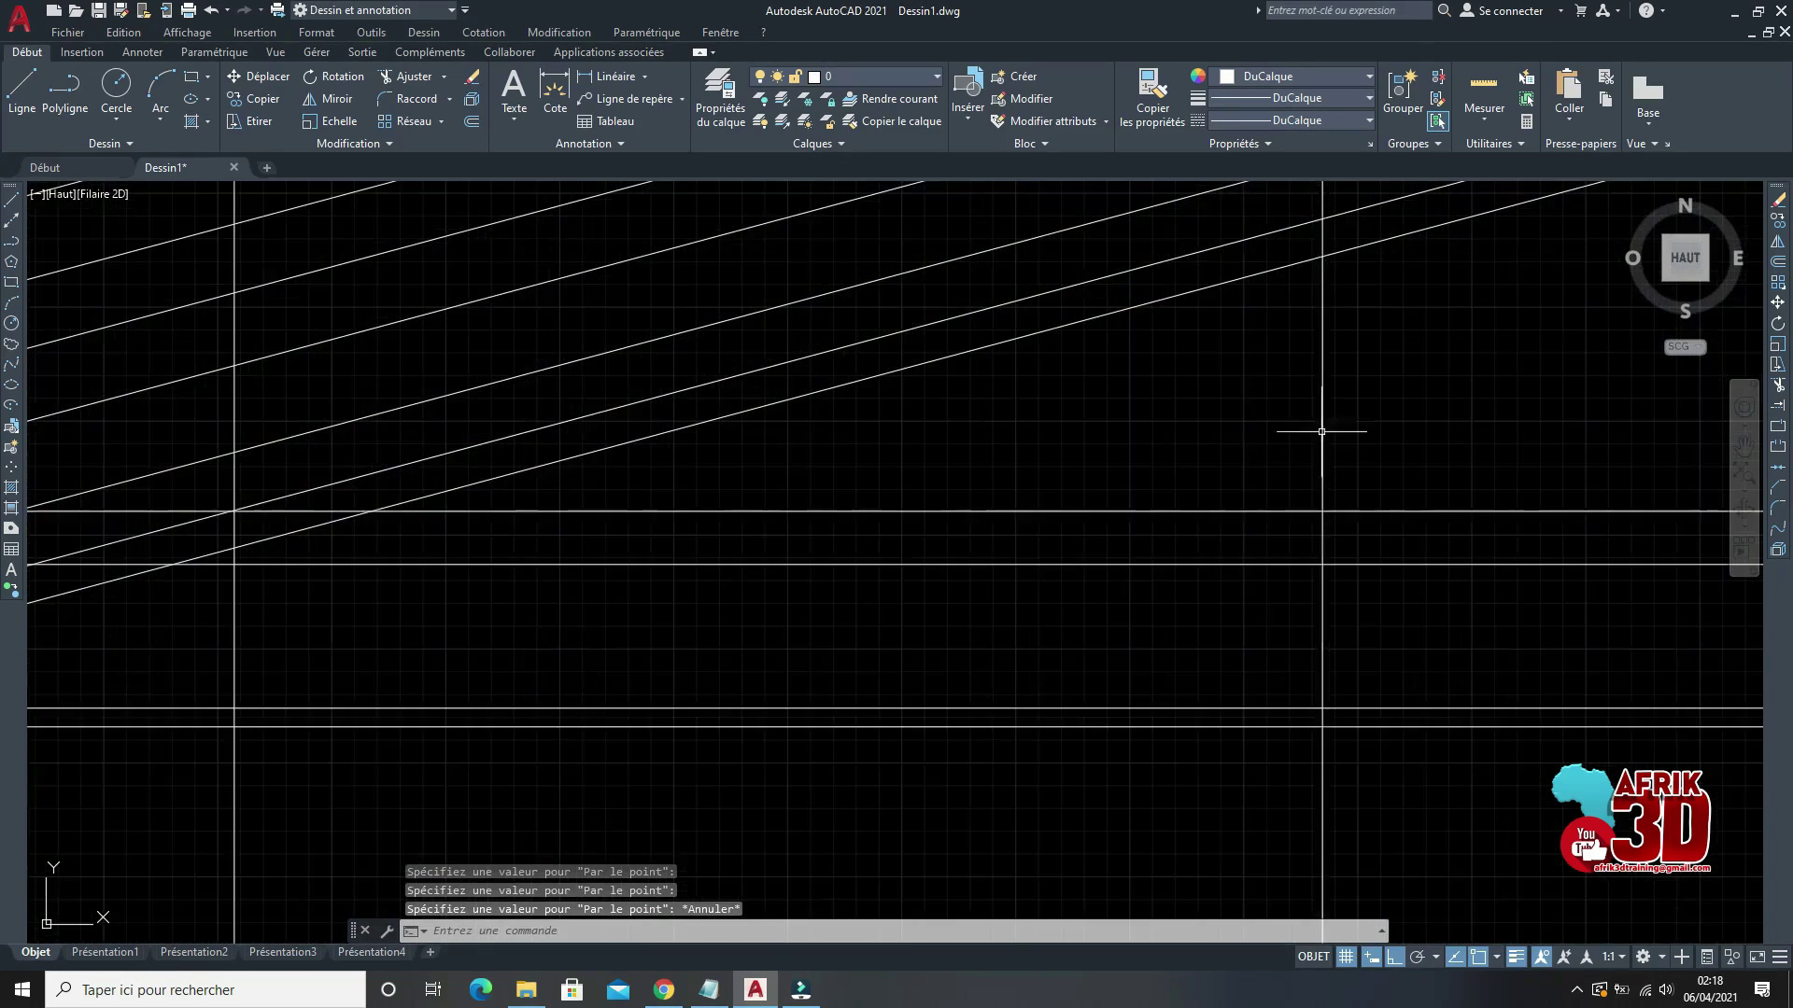
pyautogui.scroll(2, 1234, 440)
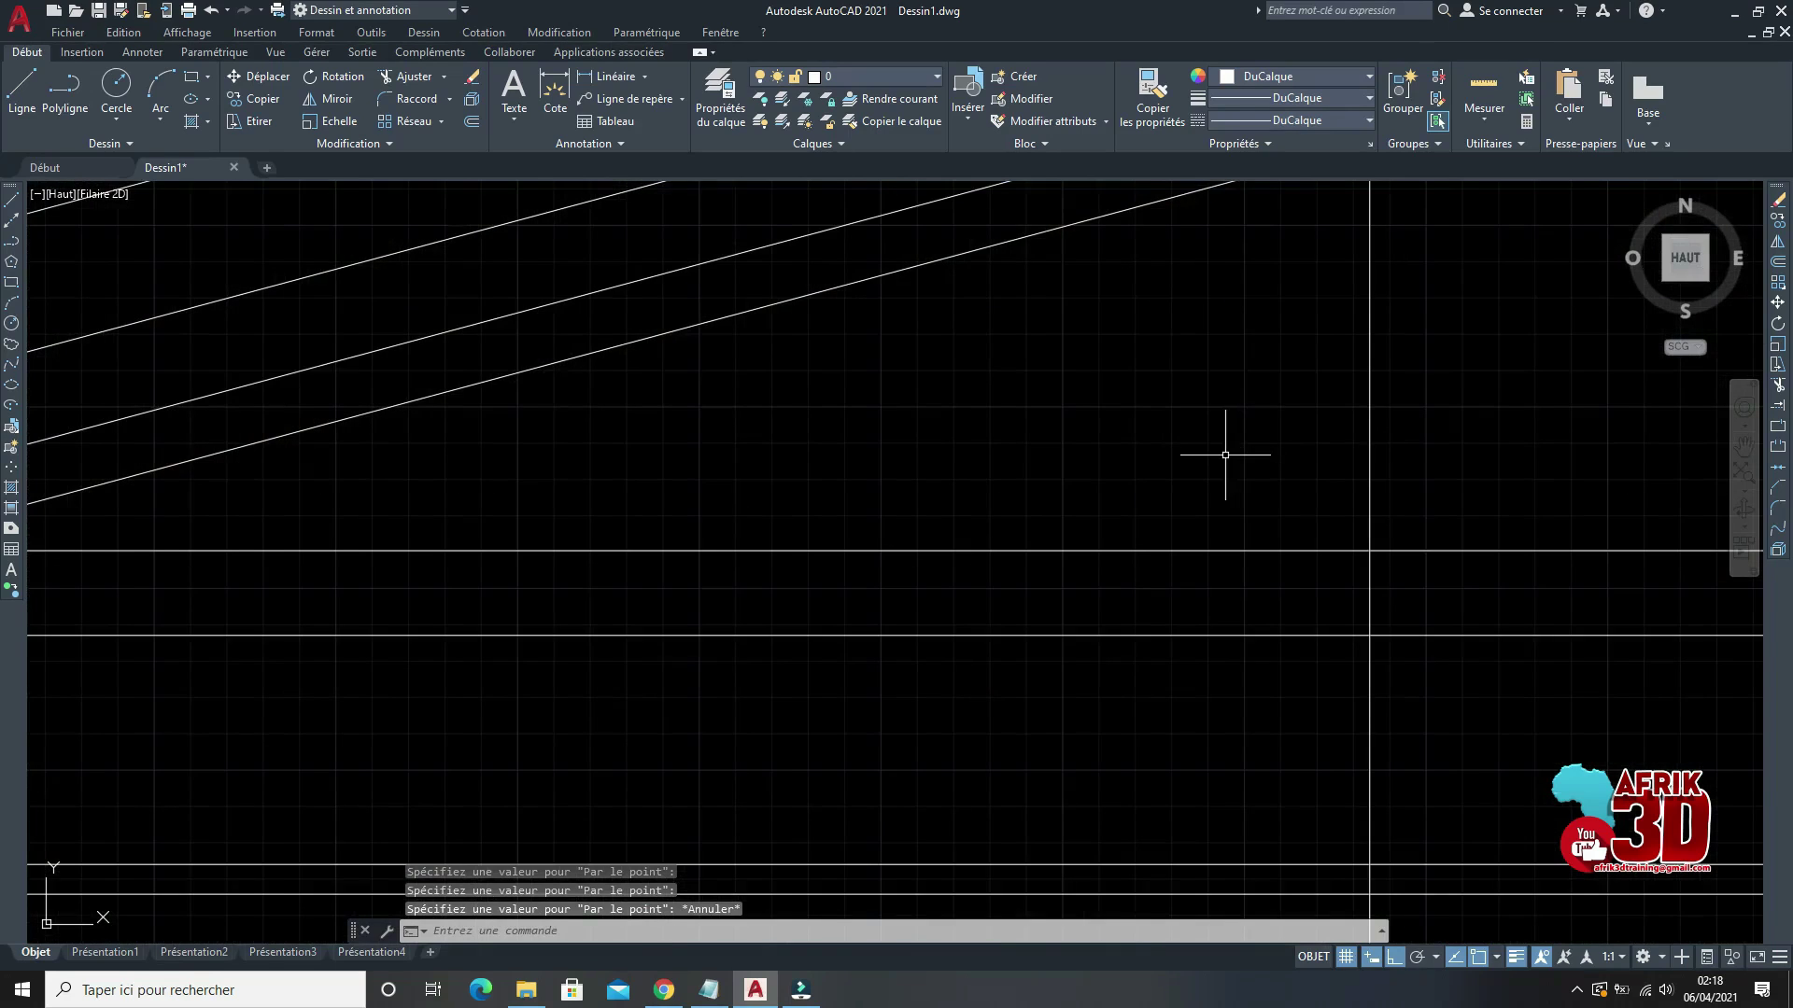
pyautogui.scroll(-2, 1225, 455)
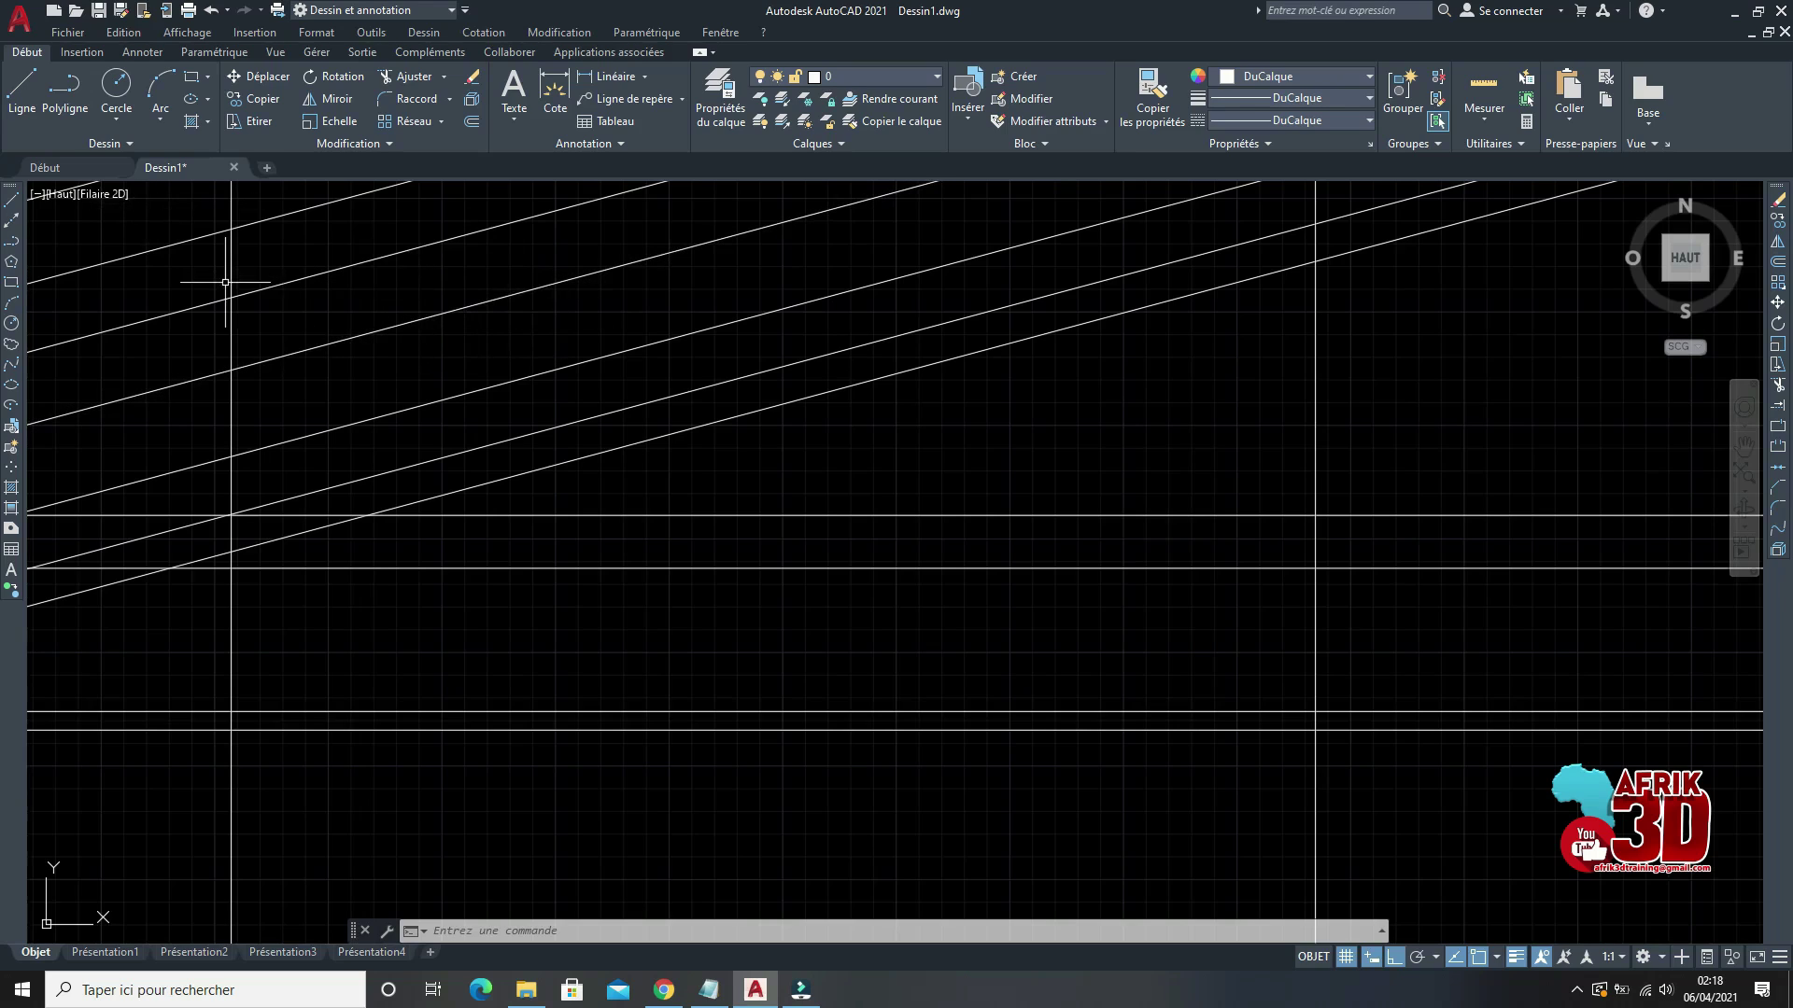
# Step: Add vertical construction lines at values 25 and 50
pyautogui.click(15, 219)
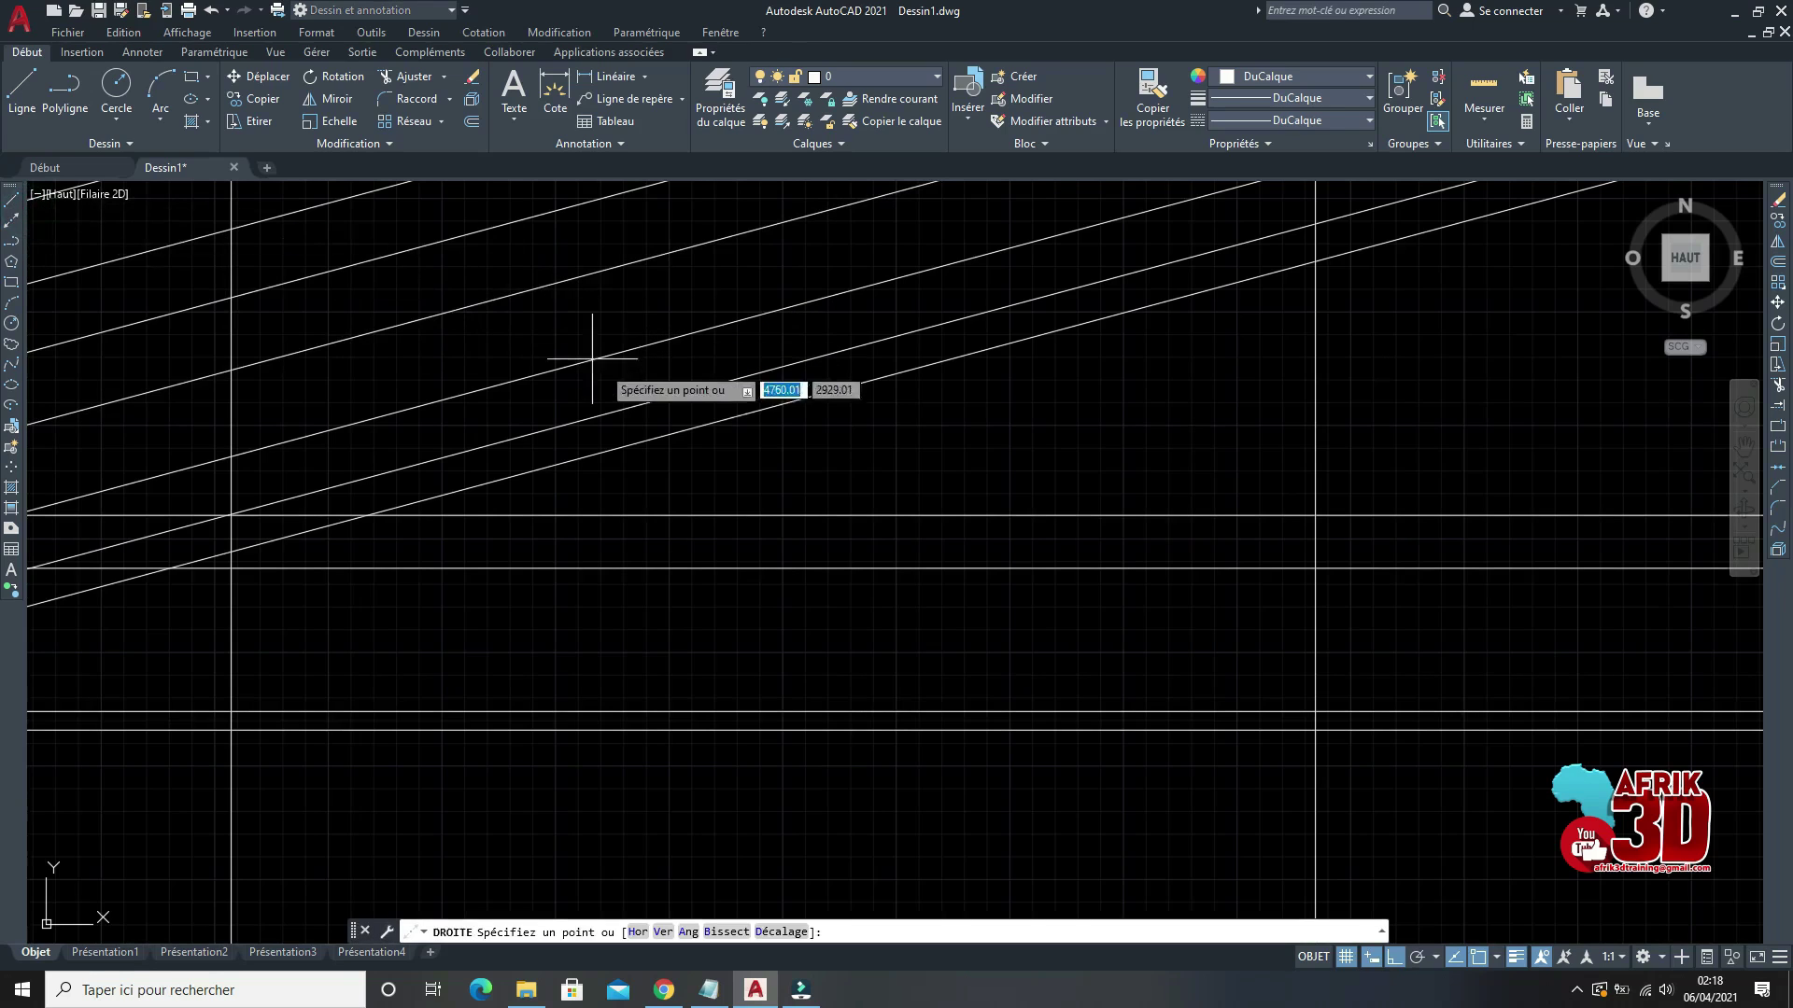
pyautogui.click(17, 225)
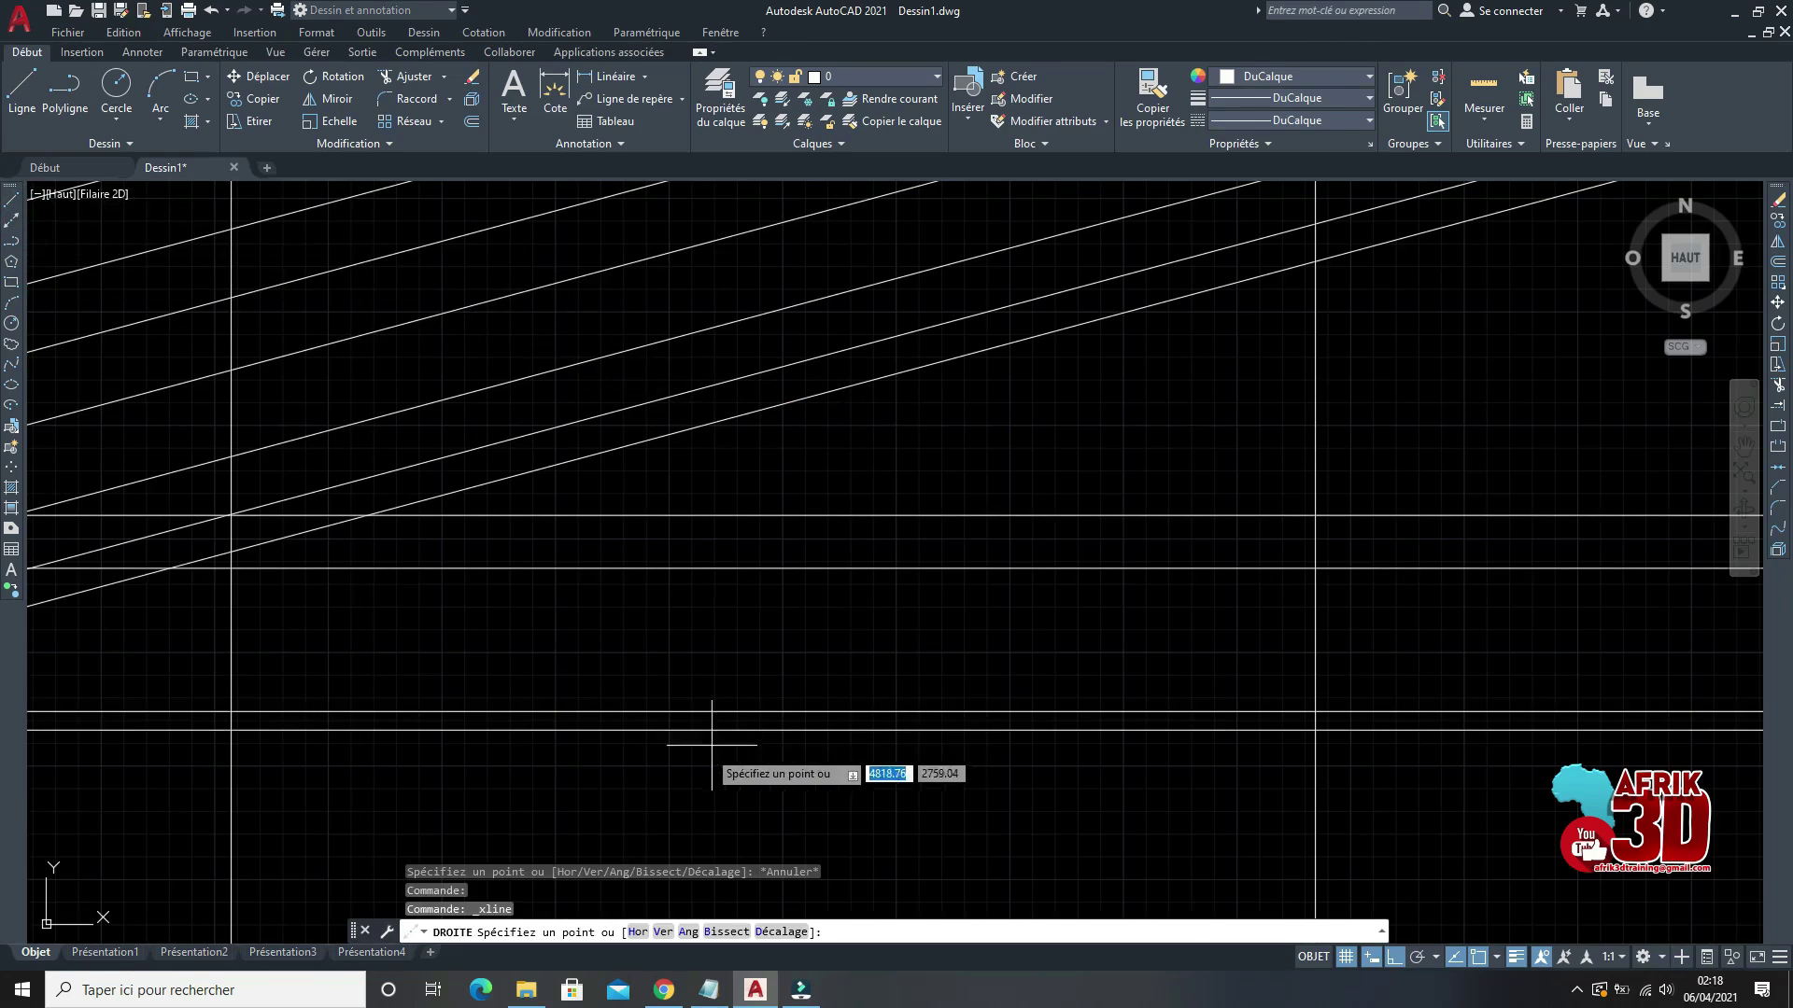
pyautogui.click(665, 932)
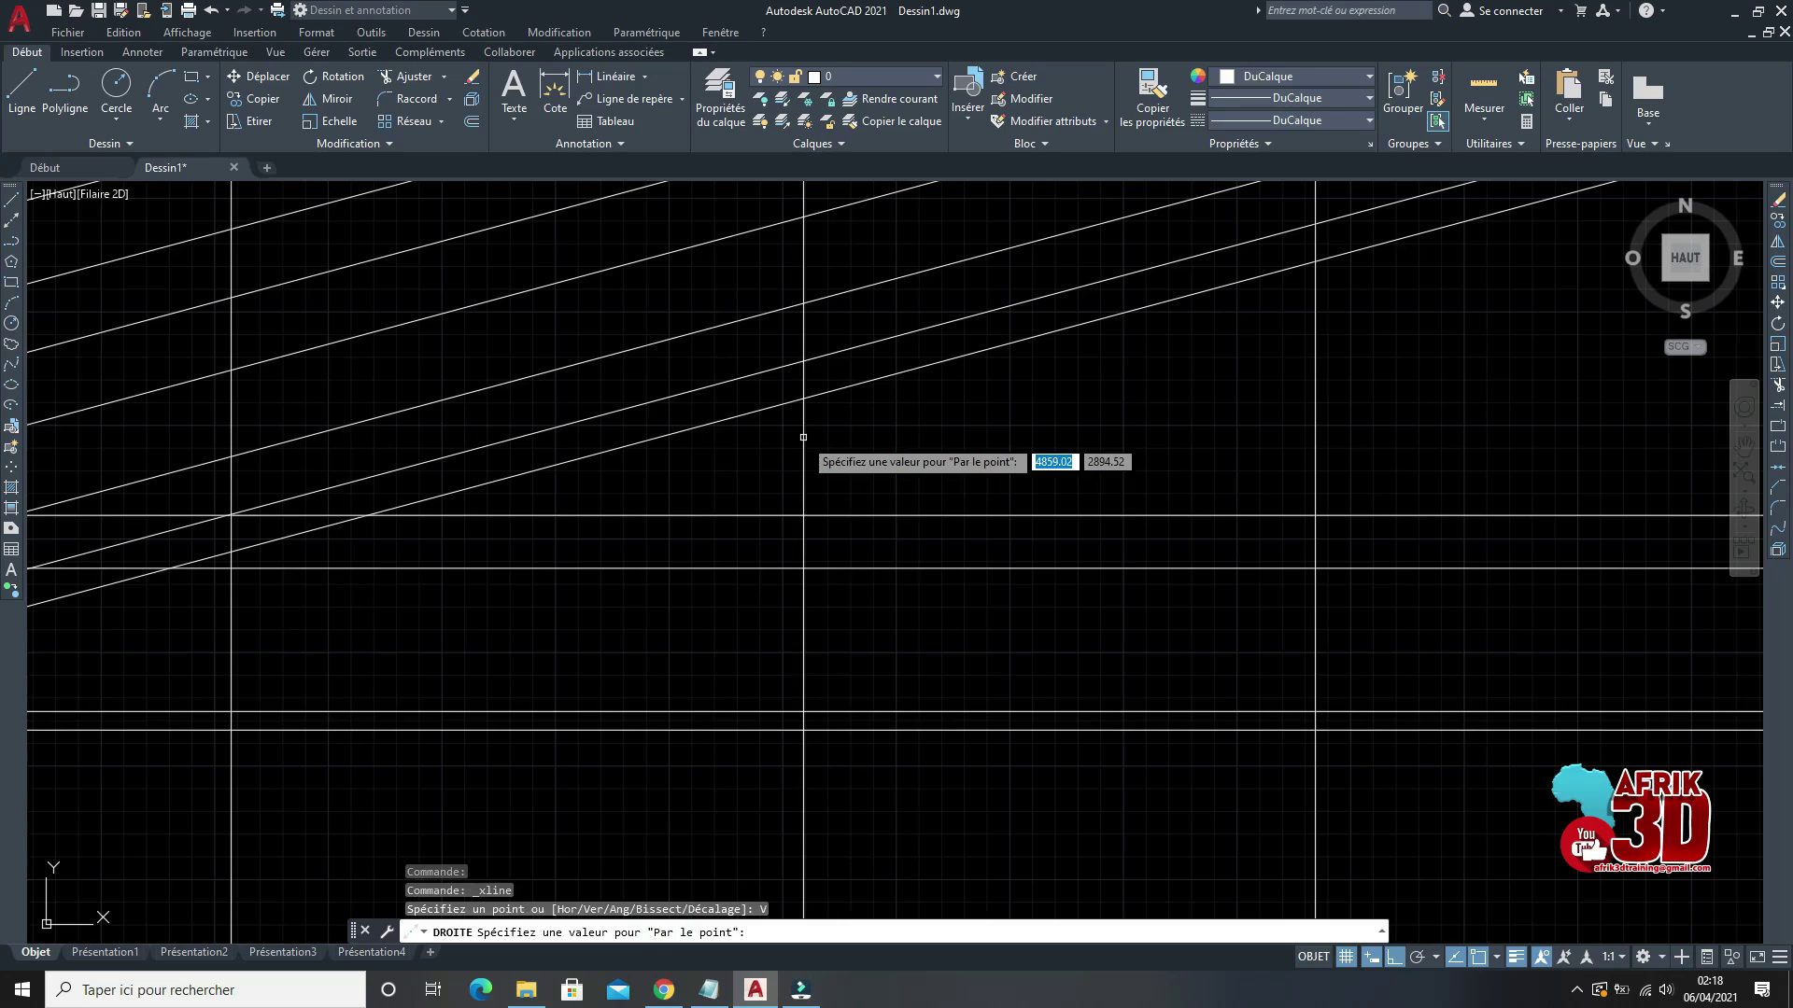
pyautogui.click(803, 436)
pyautogui.write('25')
pyautogui.press('Return')
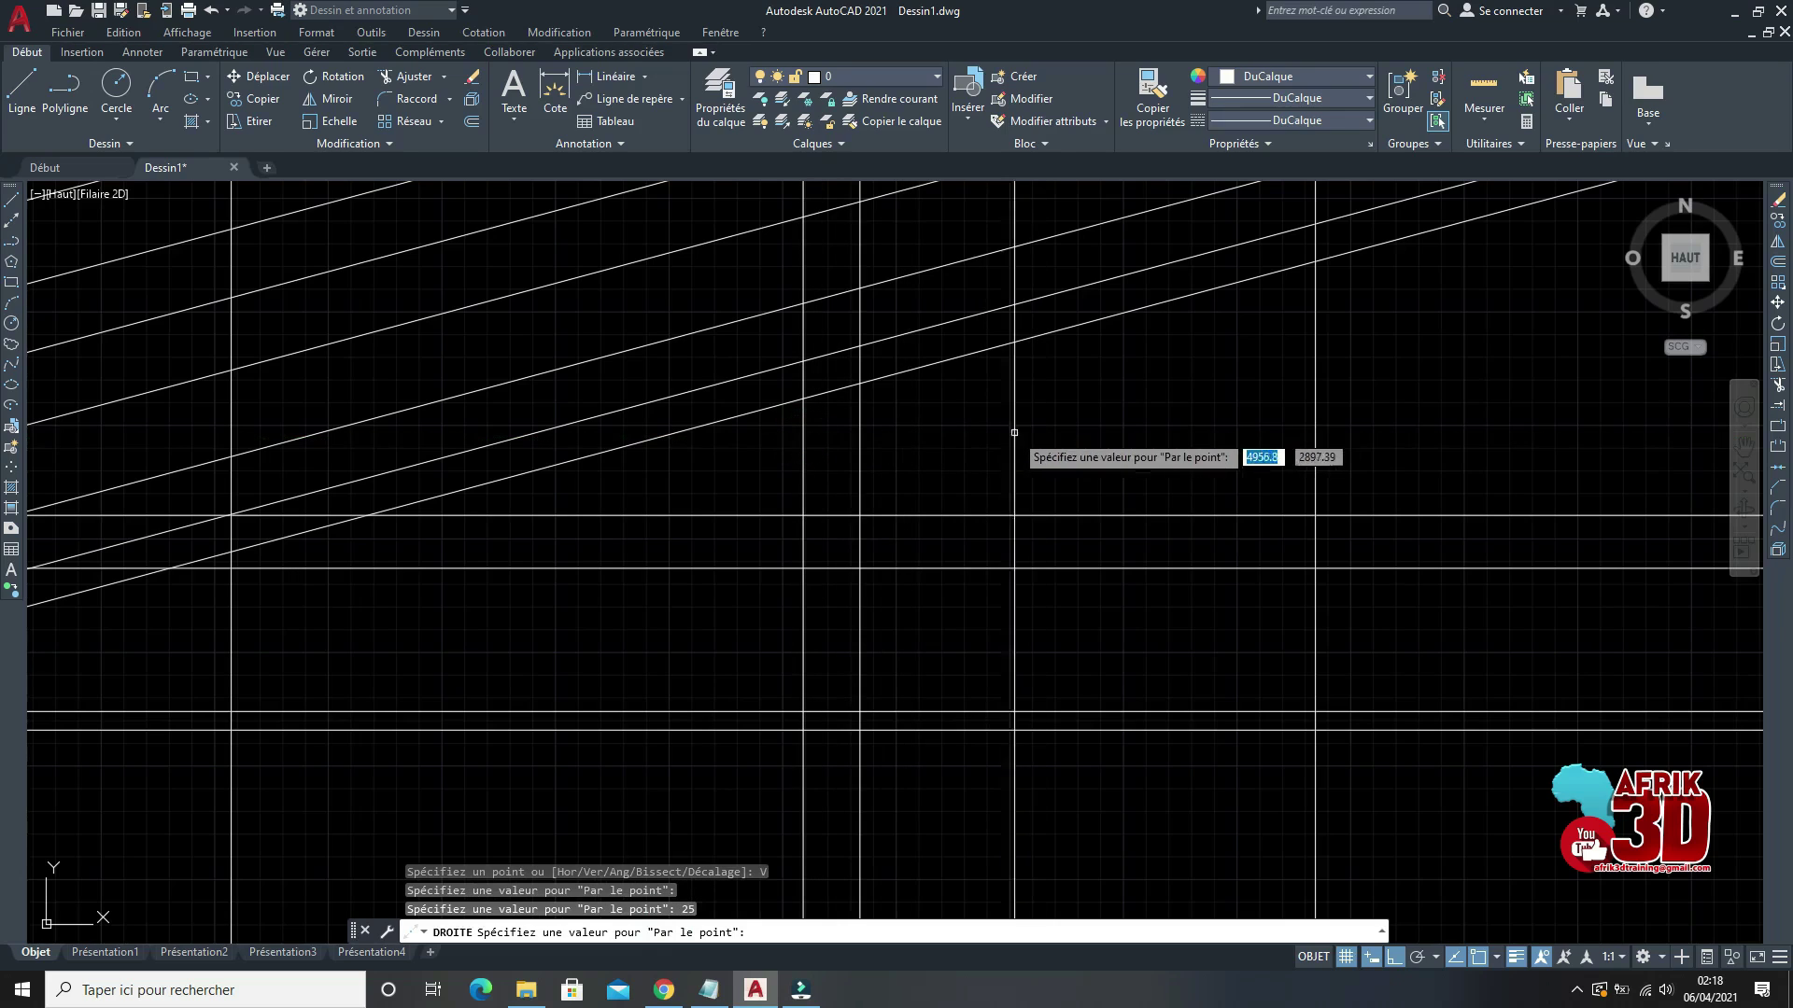
pyautogui.write('50')
pyautogui.press('Return')
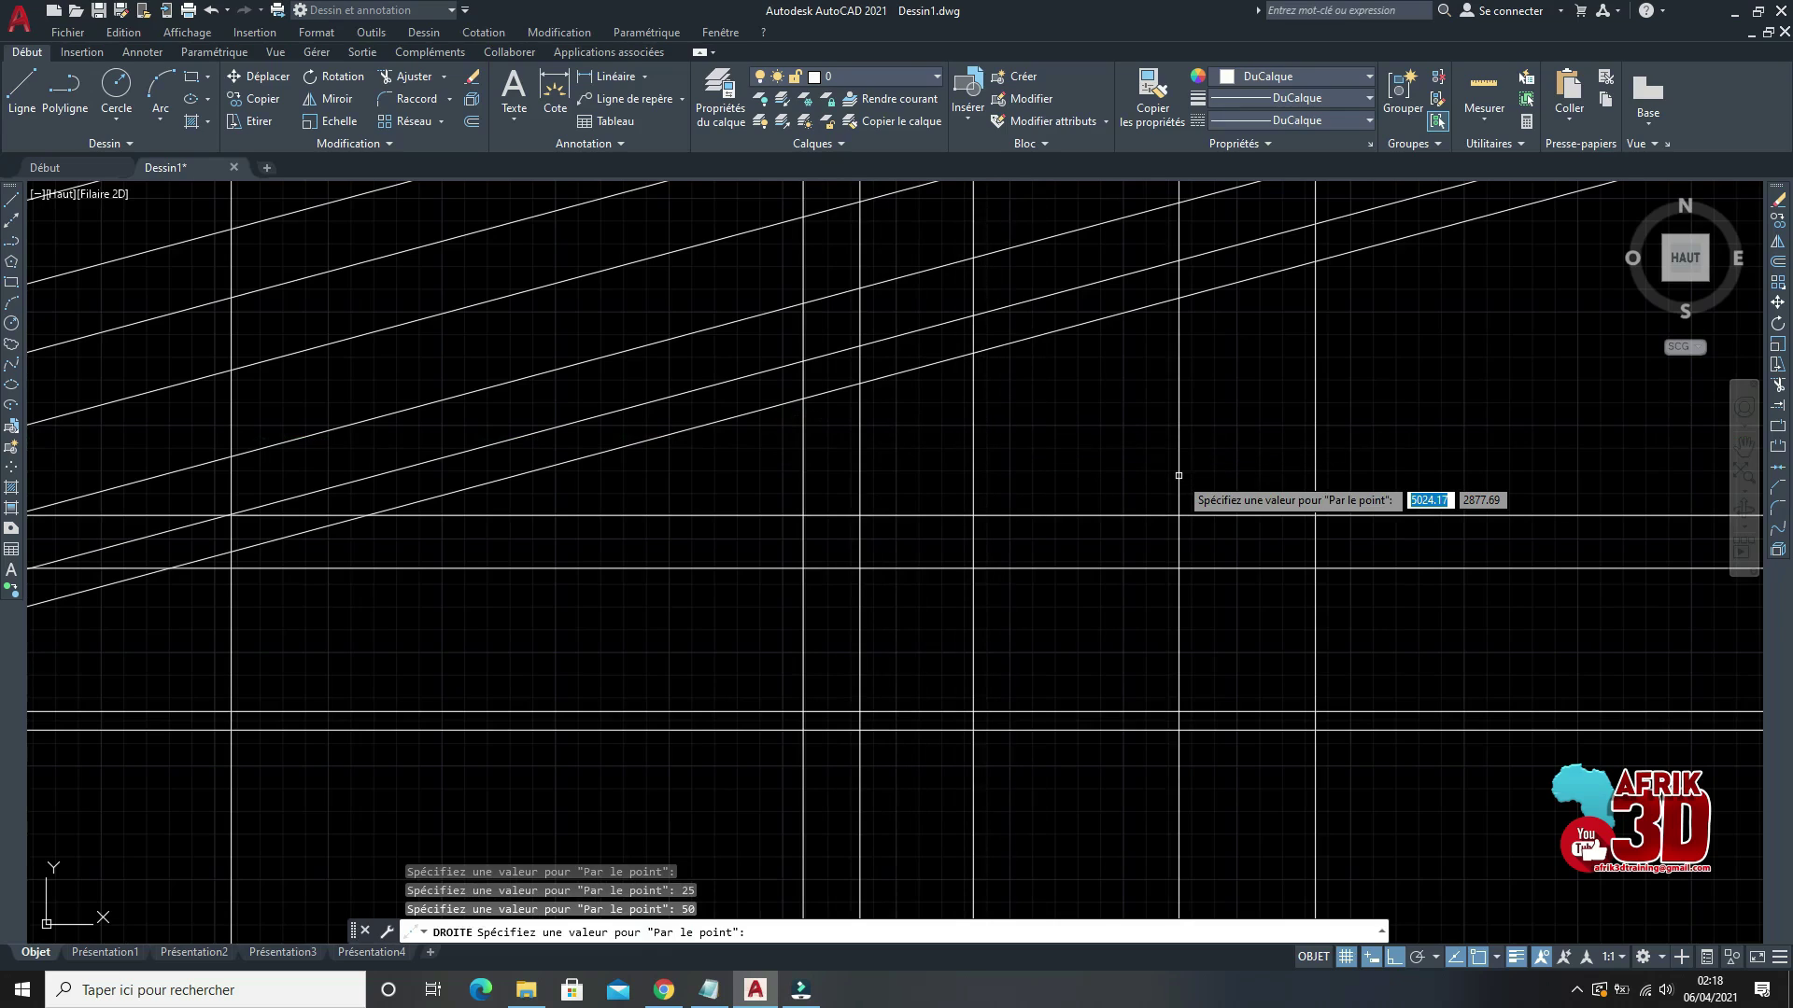
pyautogui.press('Escape')
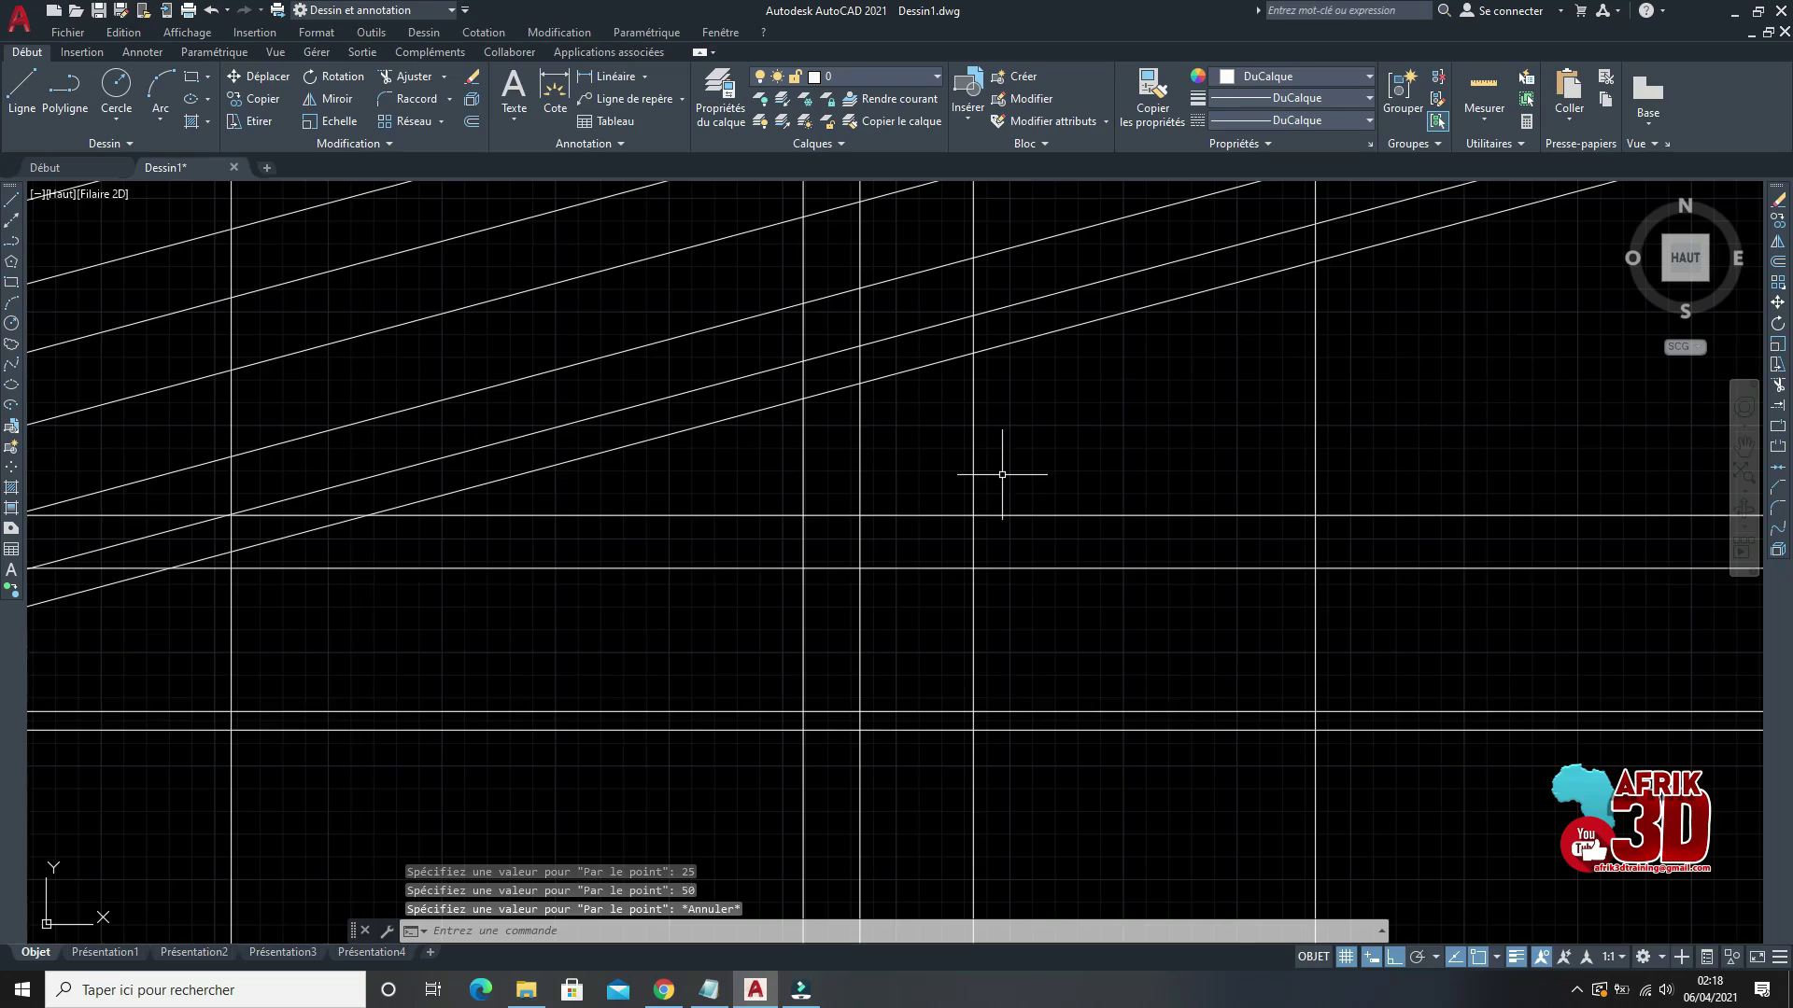
# Step: Erase the angled lines and the two horizontal construction lines using crossing windows
pyautogui.click(623, 613)
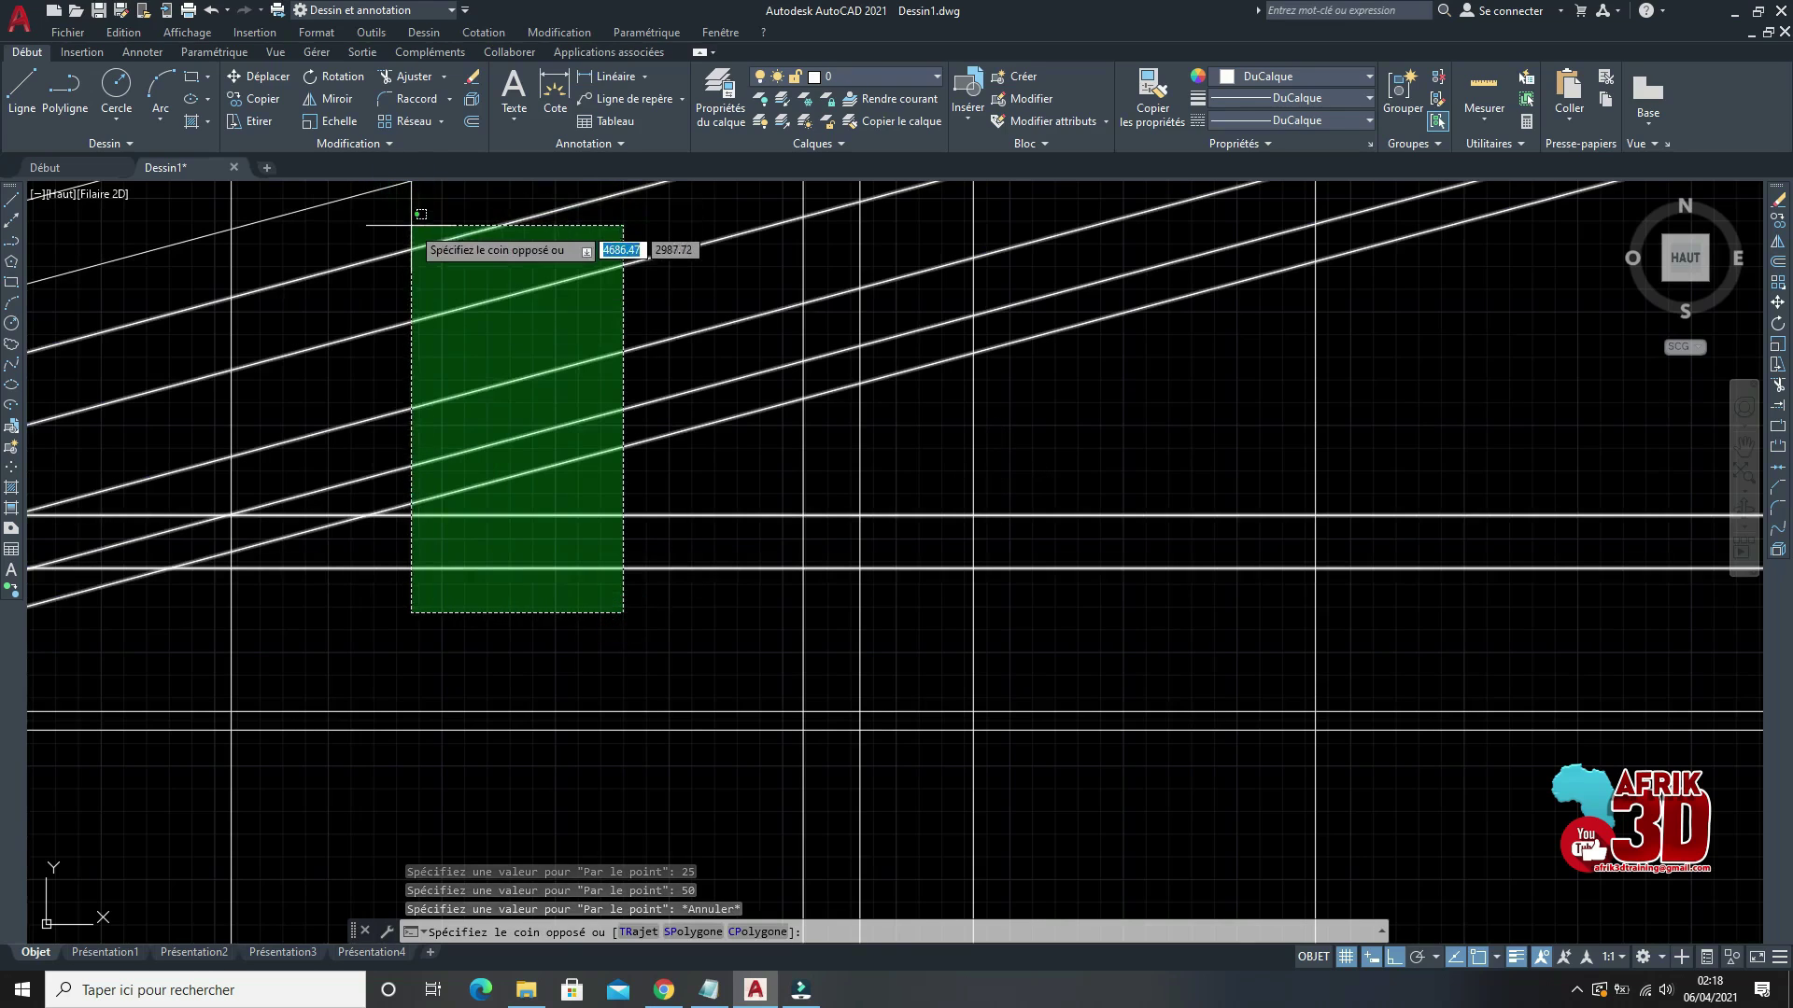
pyautogui.click(412, 225)
pyautogui.press('Delete')
pyautogui.click(600, 761)
pyautogui.click(580, 582)
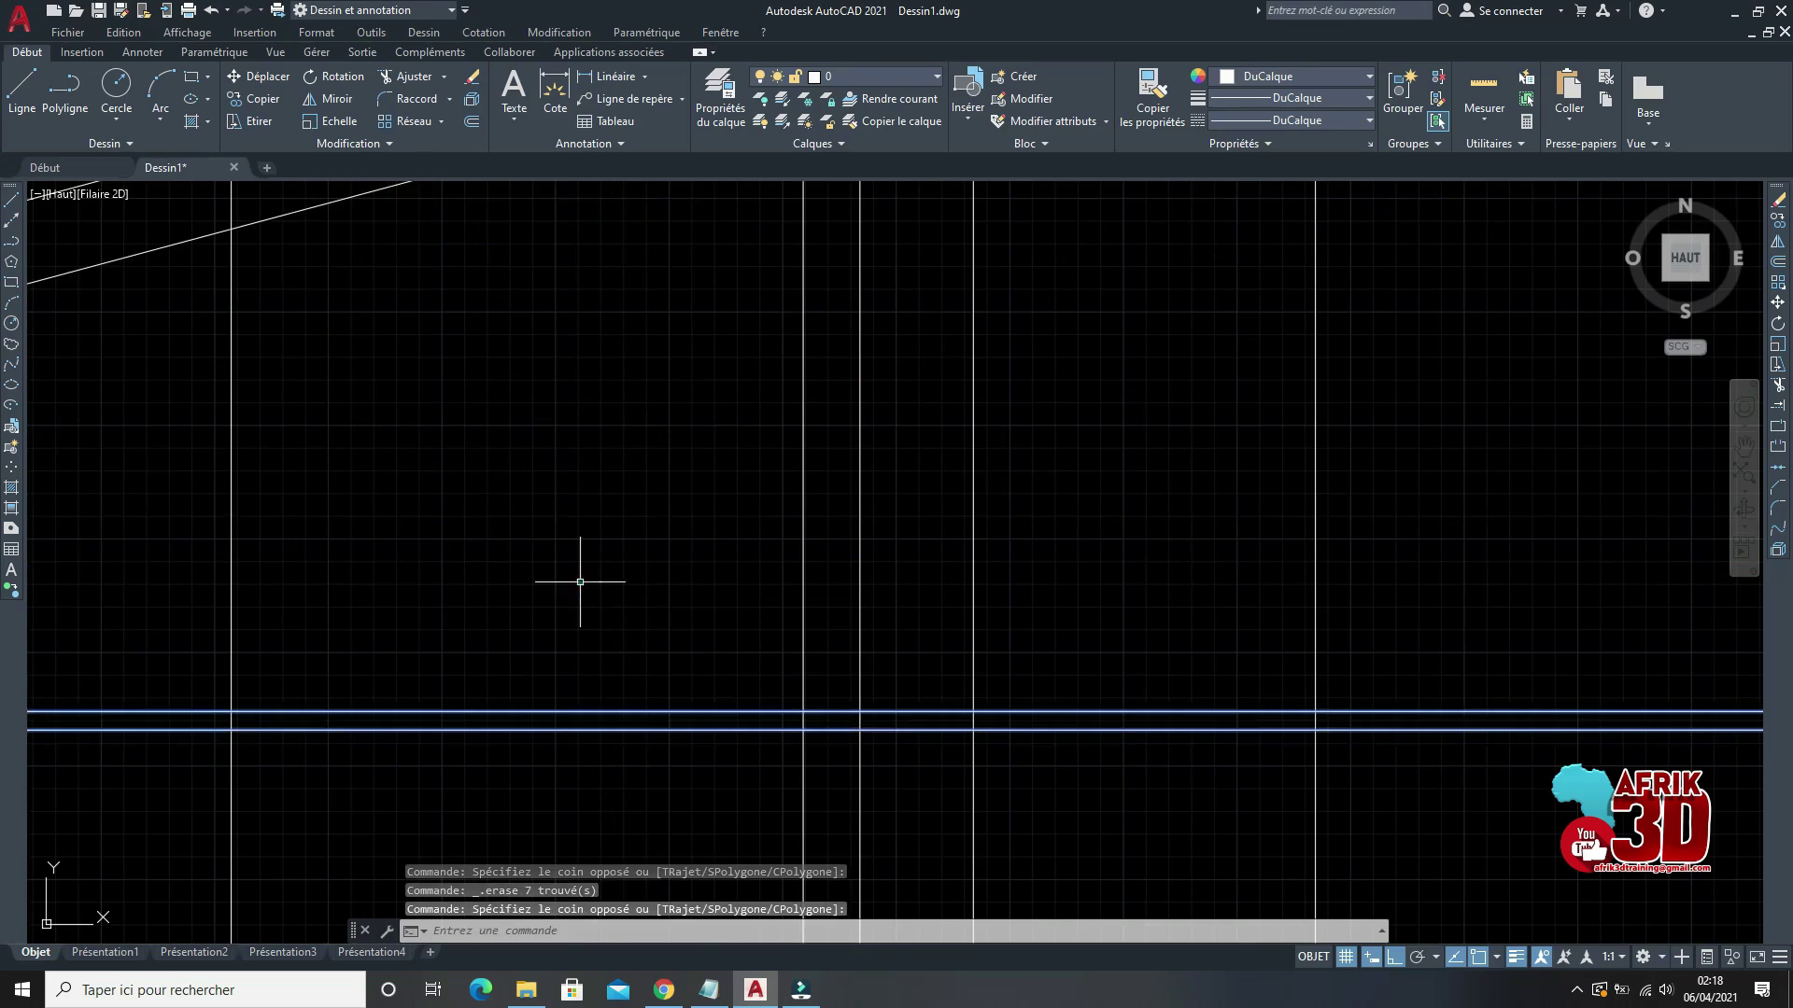
pyautogui.press('Delete')
pyautogui.click(464, 631)
pyautogui.click(181, 220)
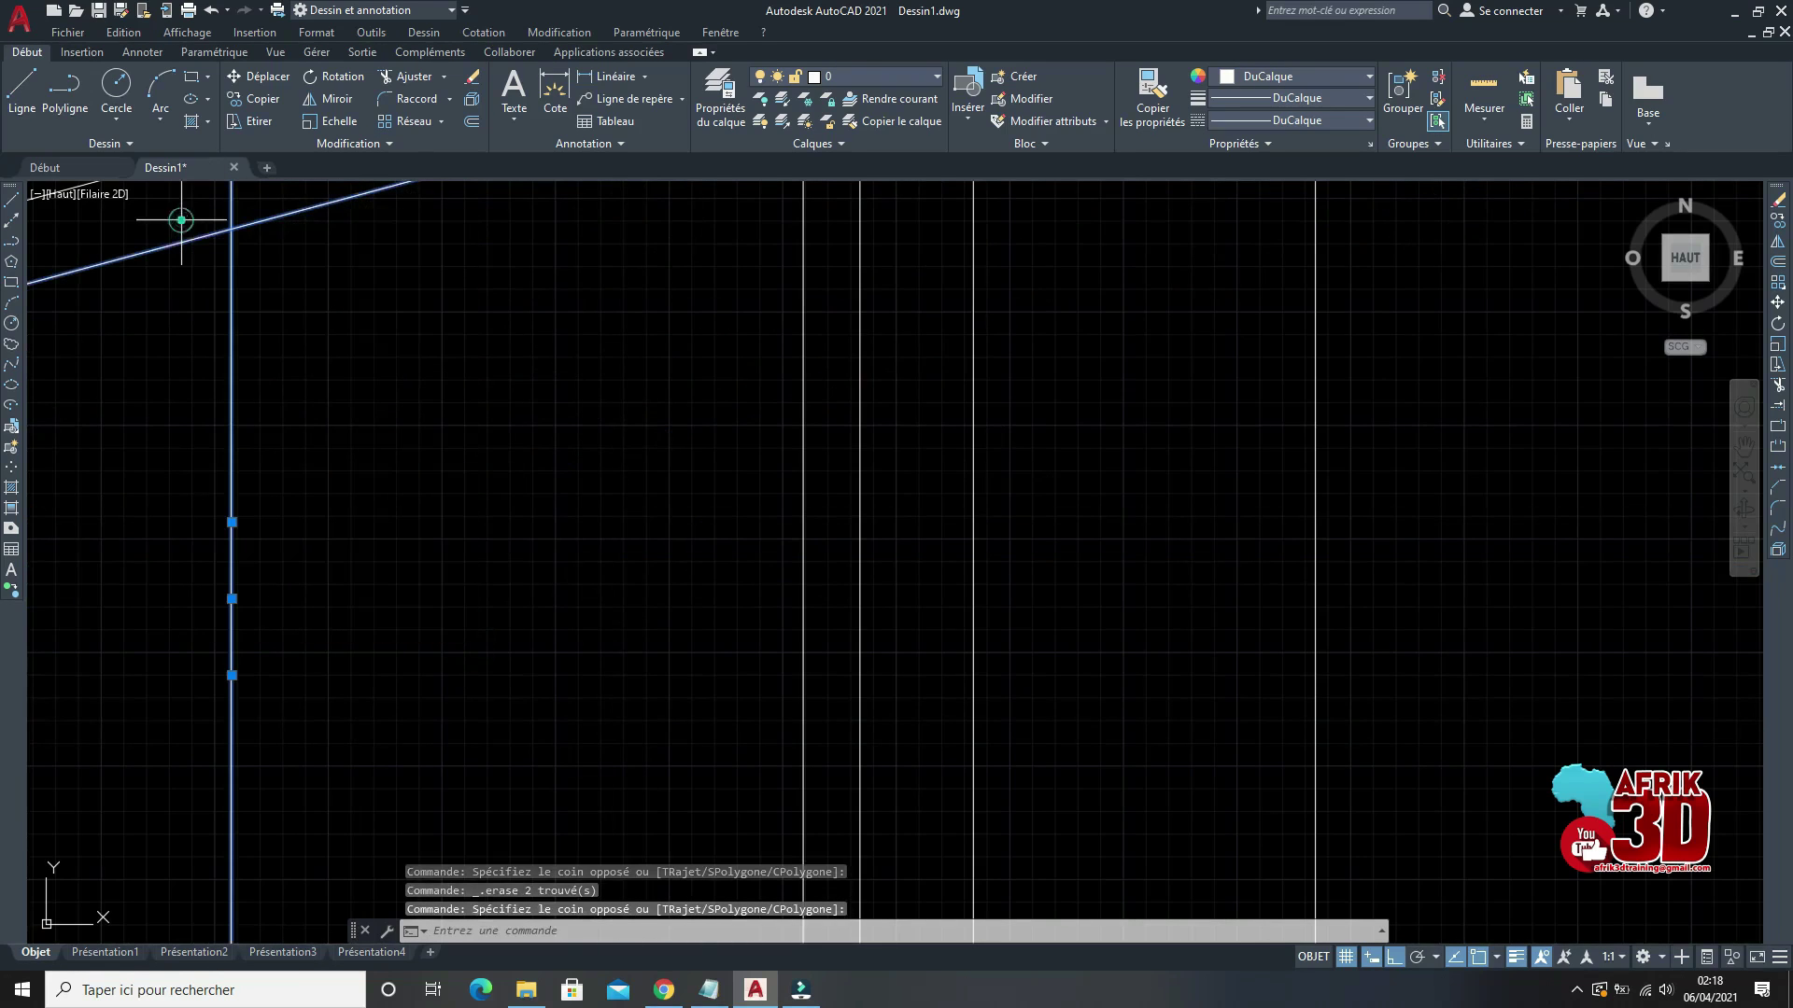
pyautogui.press('Delete')
pyautogui.scroll(-2, 449, 454)
pyautogui.scroll(2, 1052, 461)
pyautogui.scroll(-4, 434, 421)
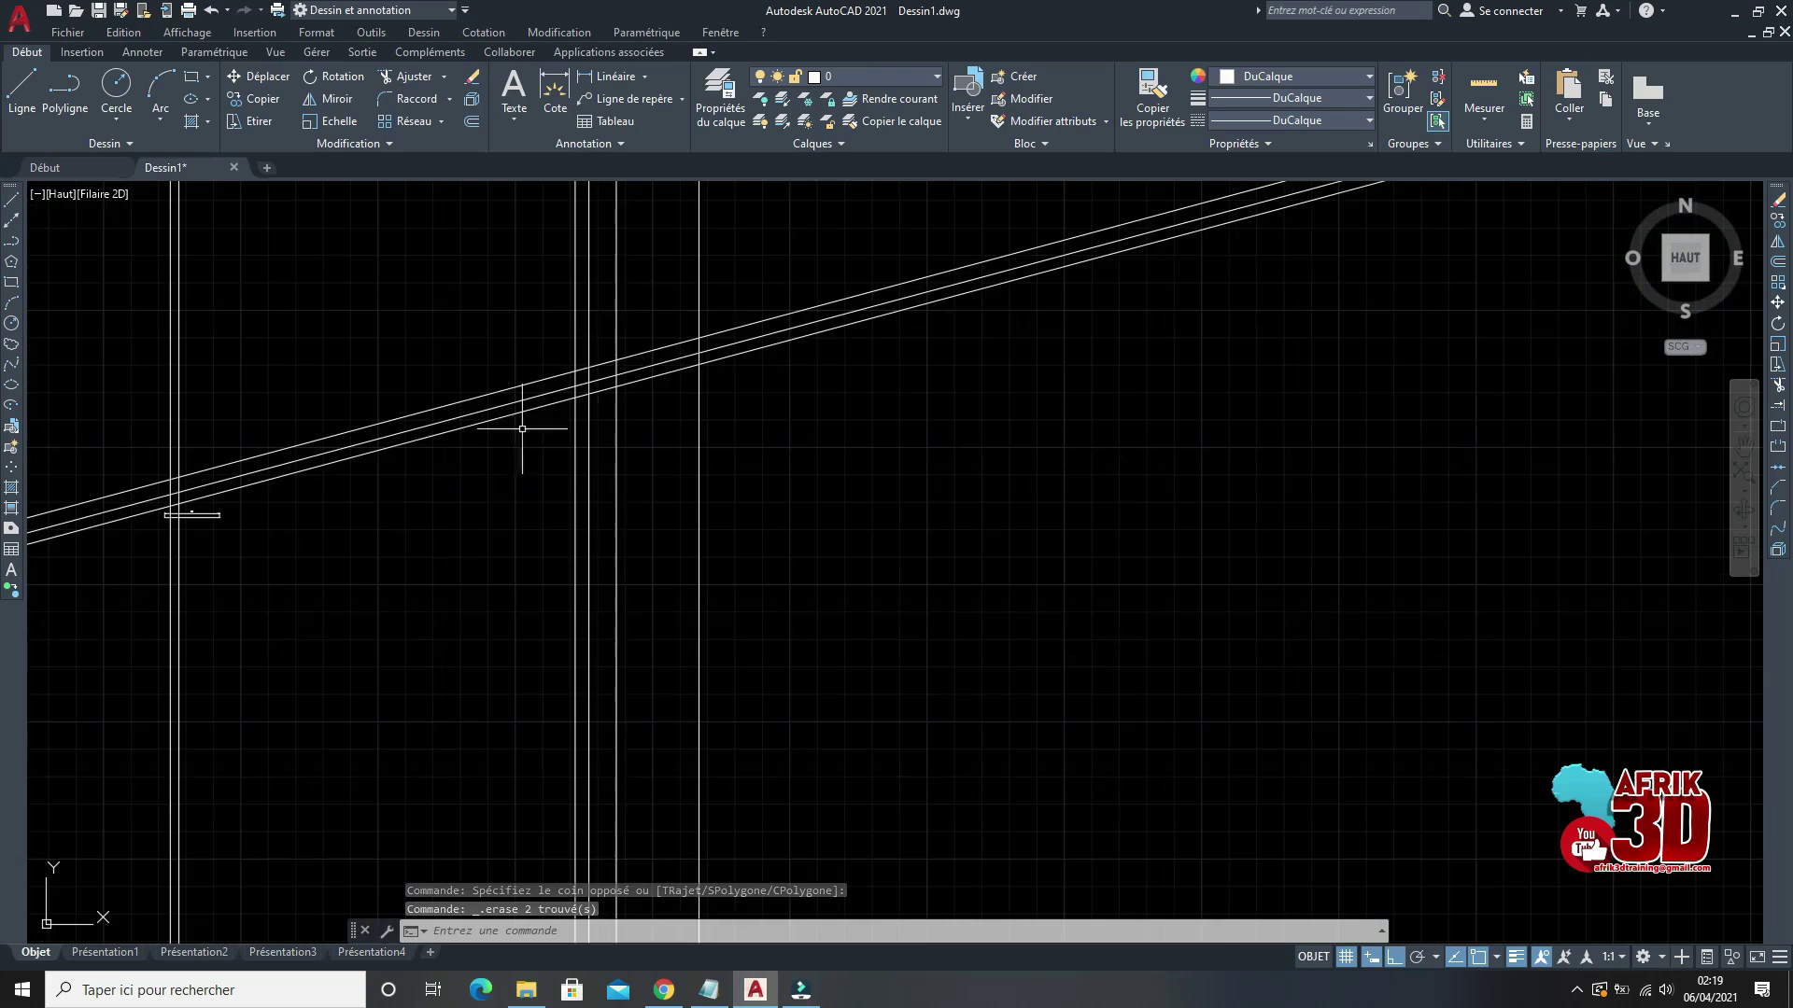
# Step: Erase the three remaining diagonal construction lines, leaving only the verticals
pyautogui.click(480, 496)
pyautogui.press('Escape')
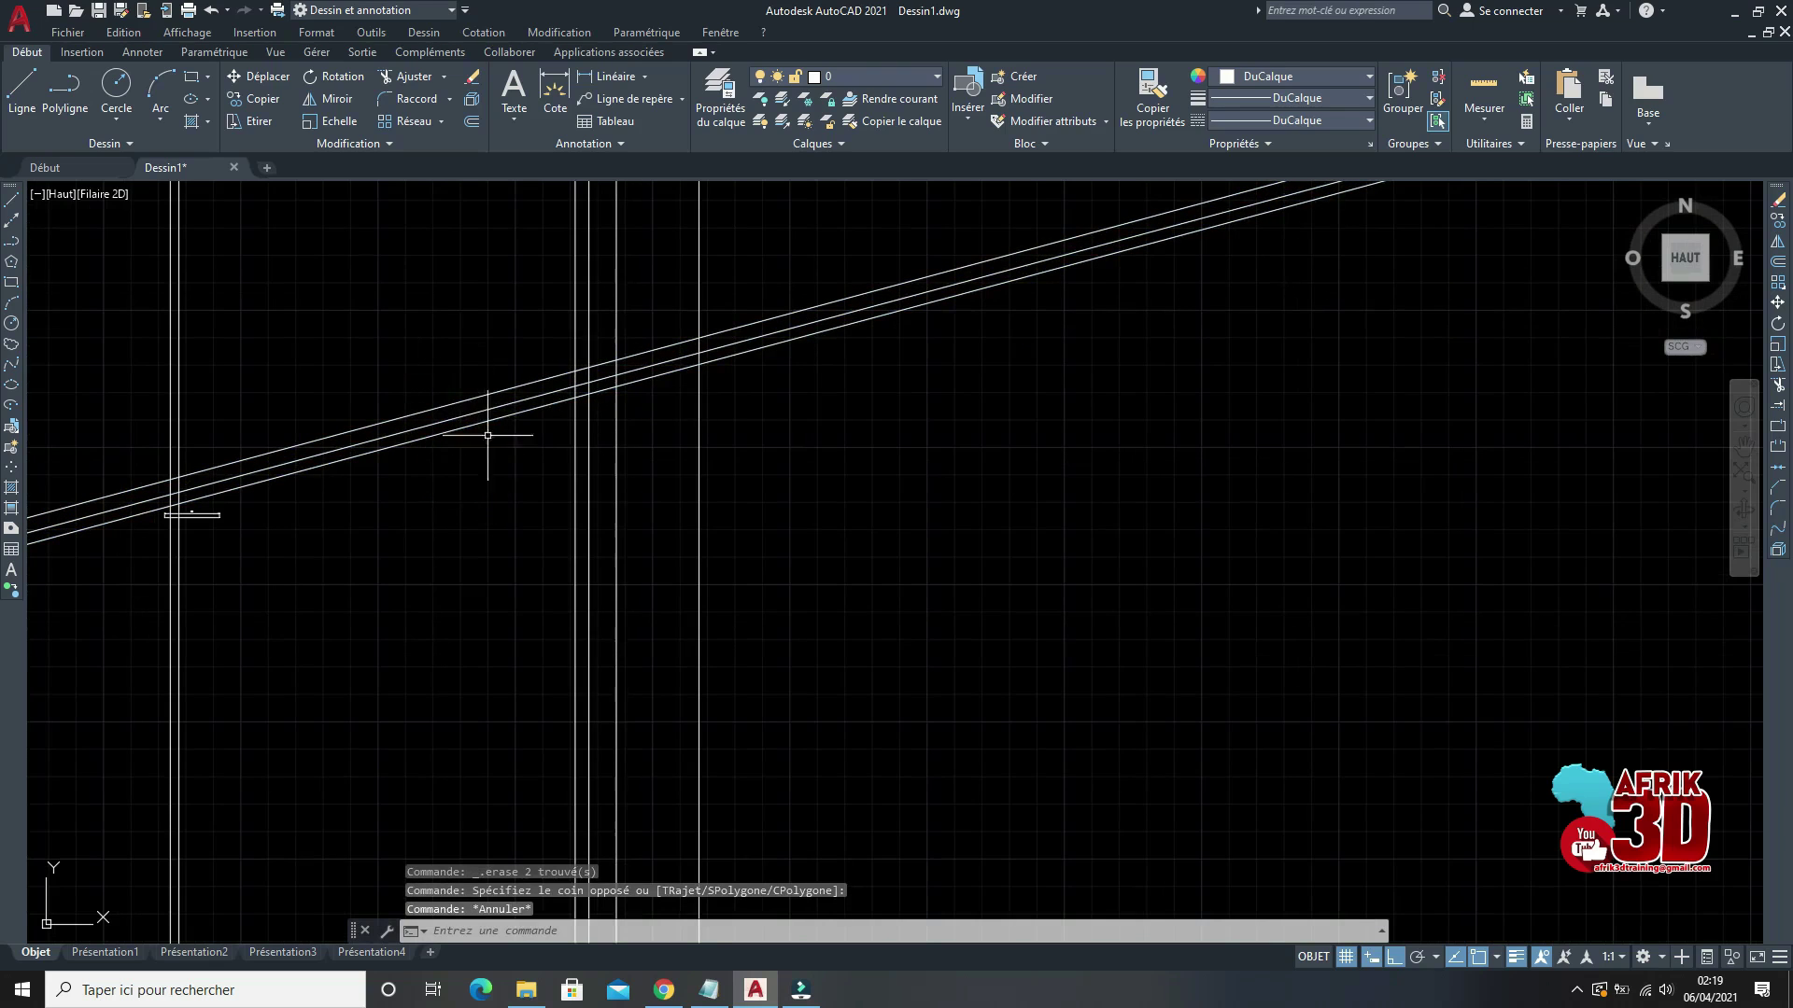
pyautogui.click(488, 467)
pyautogui.click(445, 356)
pyautogui.press('Delete')
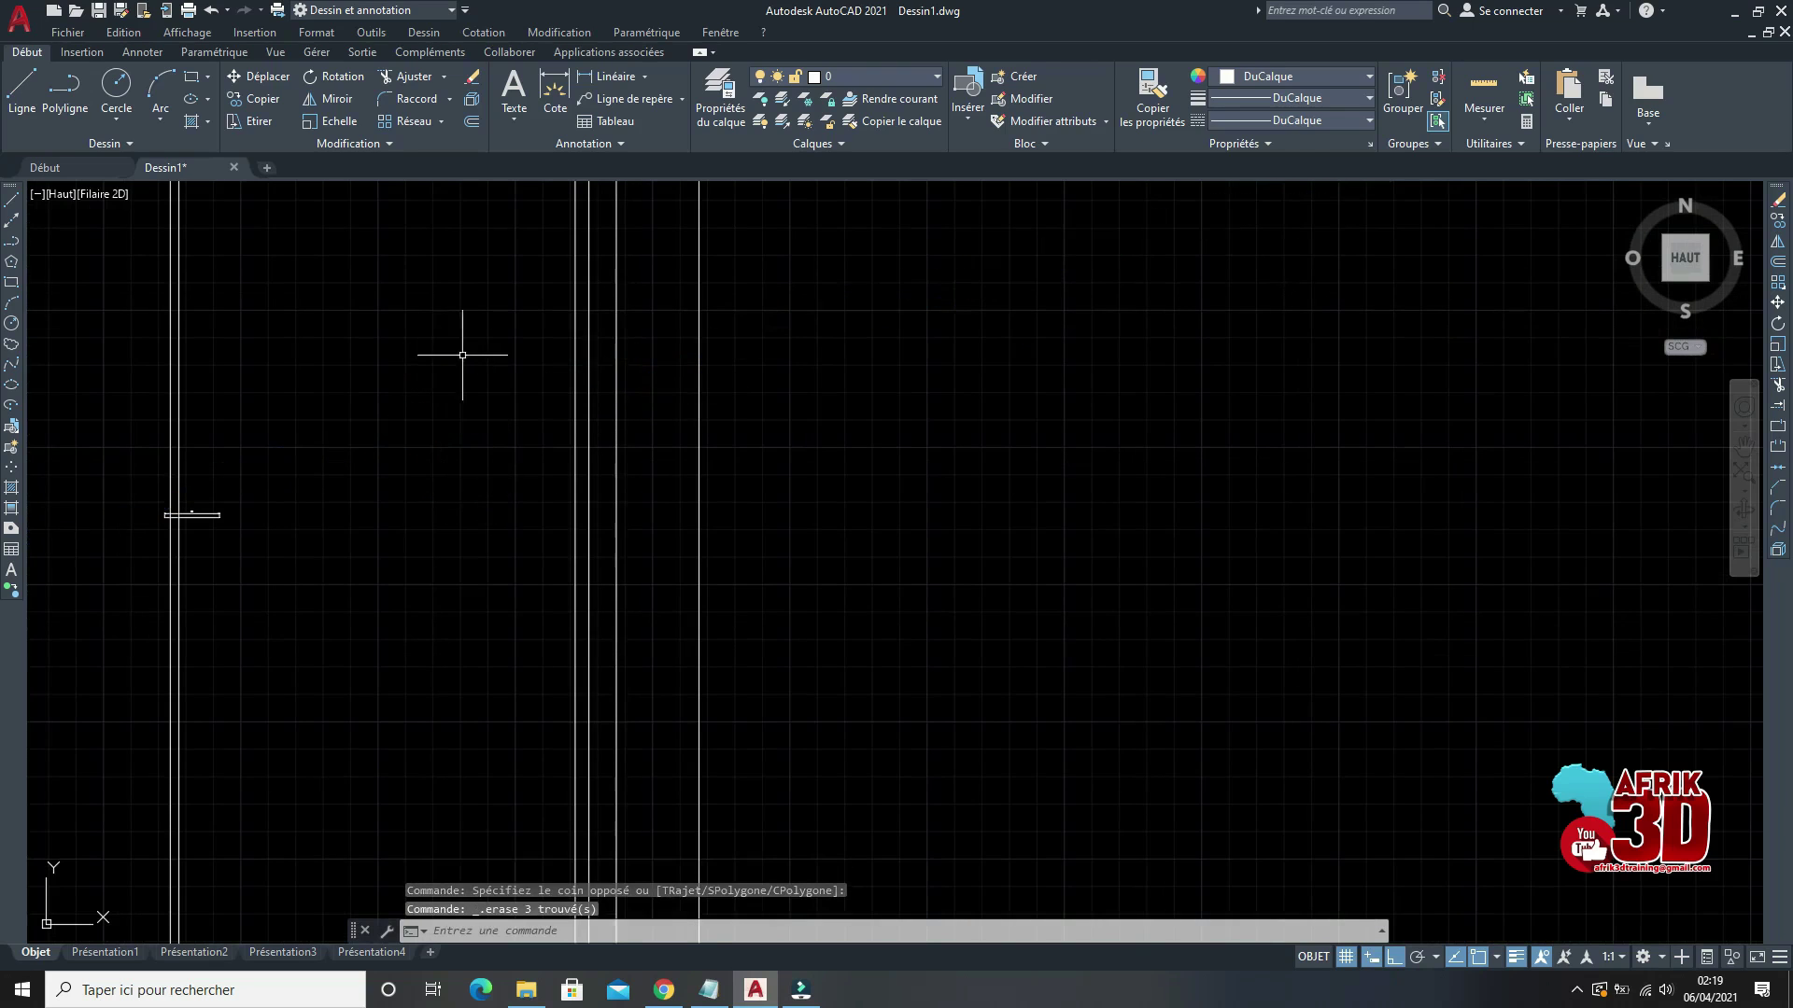
pyautogui.scroll(5, 600, 612)
pyautogui.scroll(-4, 894, 579)
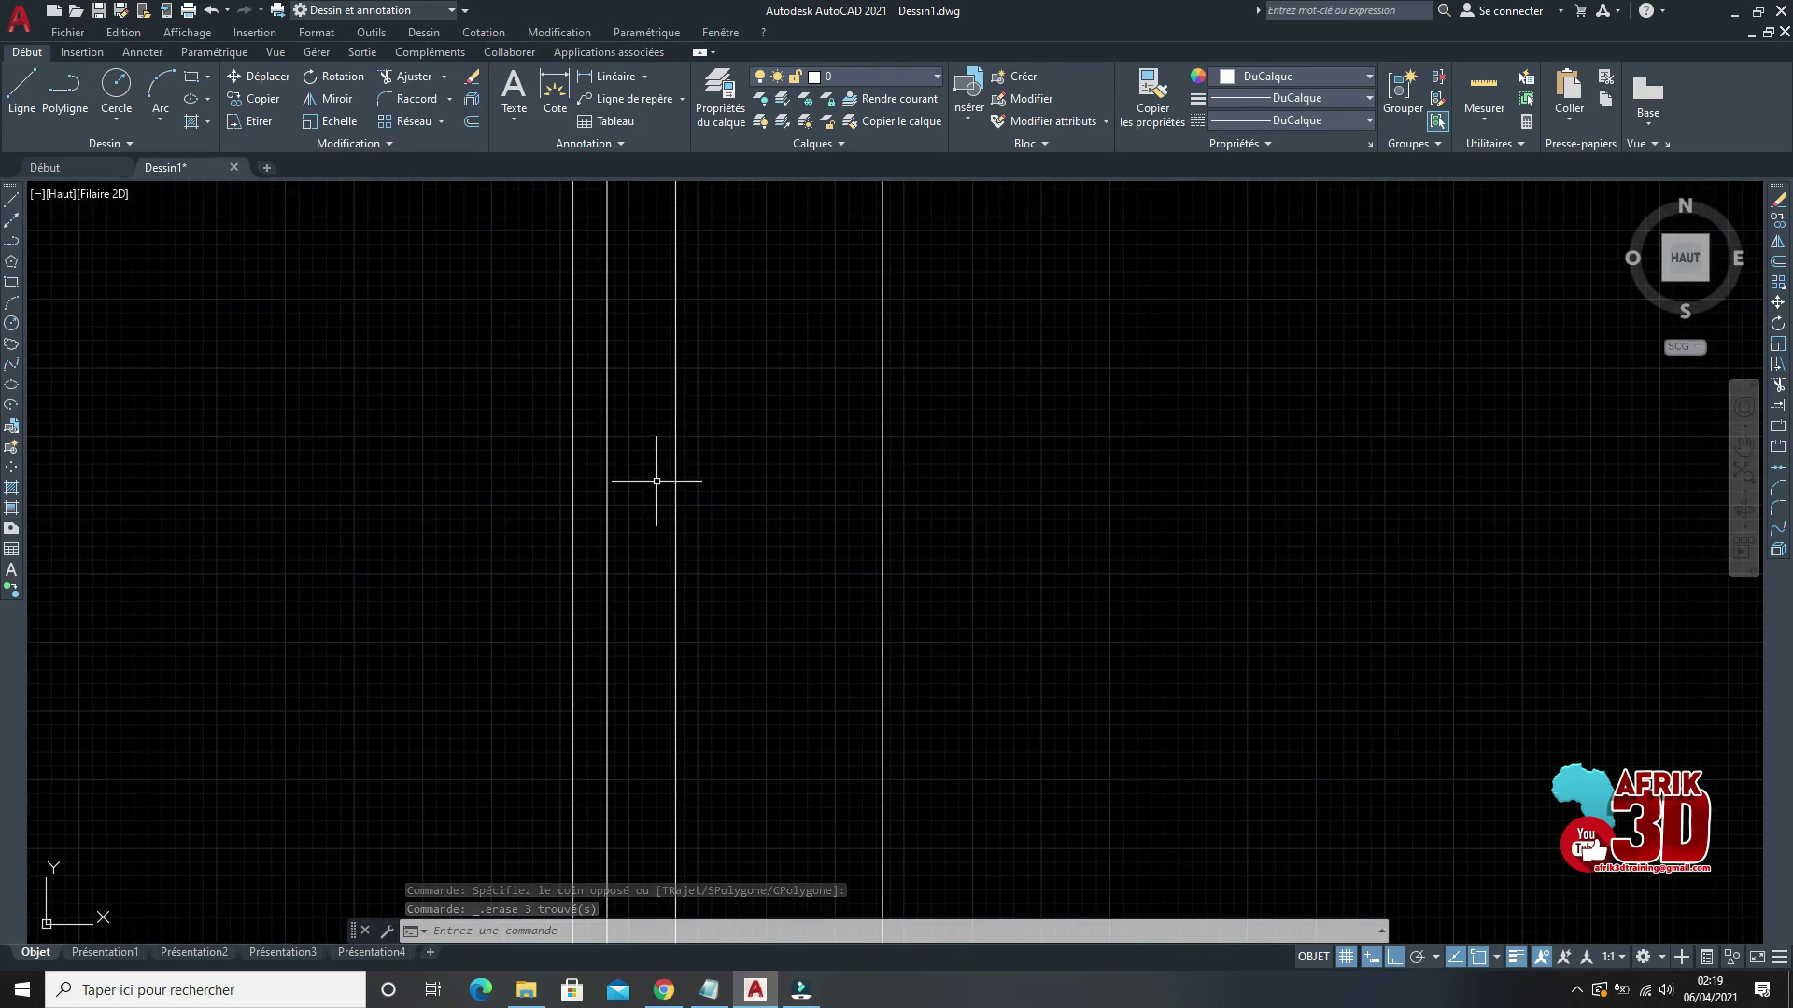
pyautogui.scroll(-4, 707, 481)
pyautogui.scroll(5, 707, 481)
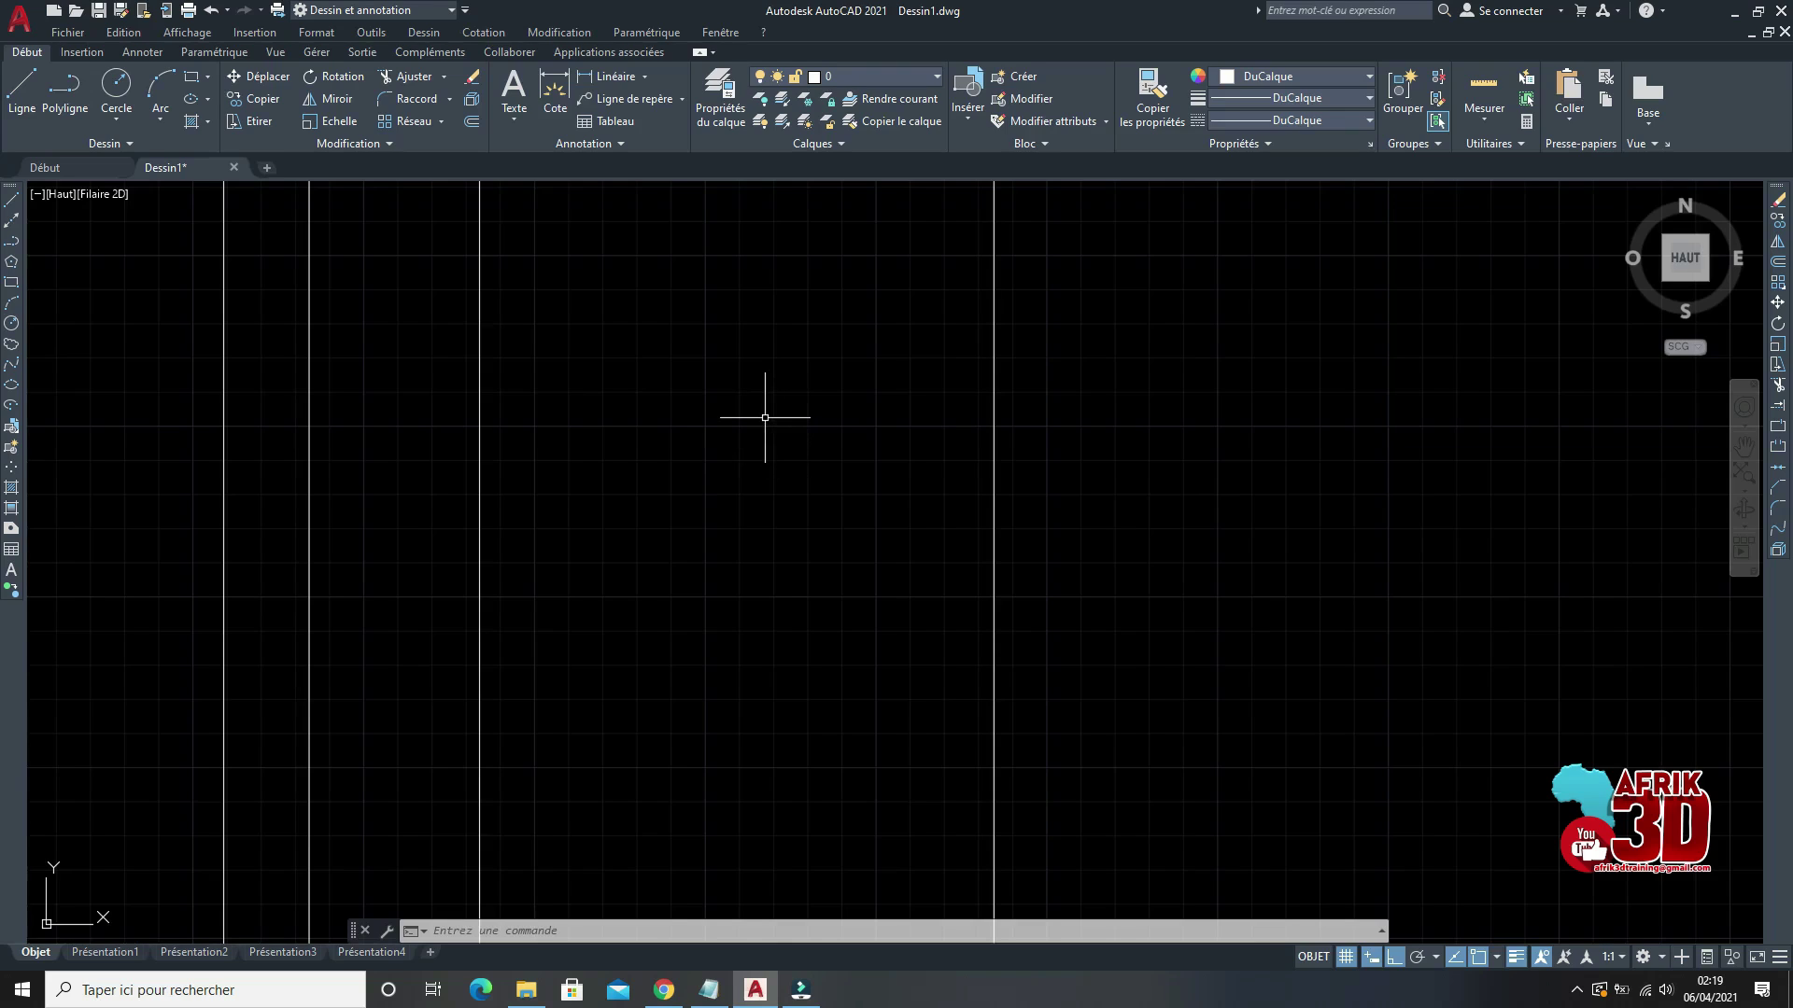
# Step: Start the Polygon command from the Draw toolbar
pyautogui.click(15, 266)
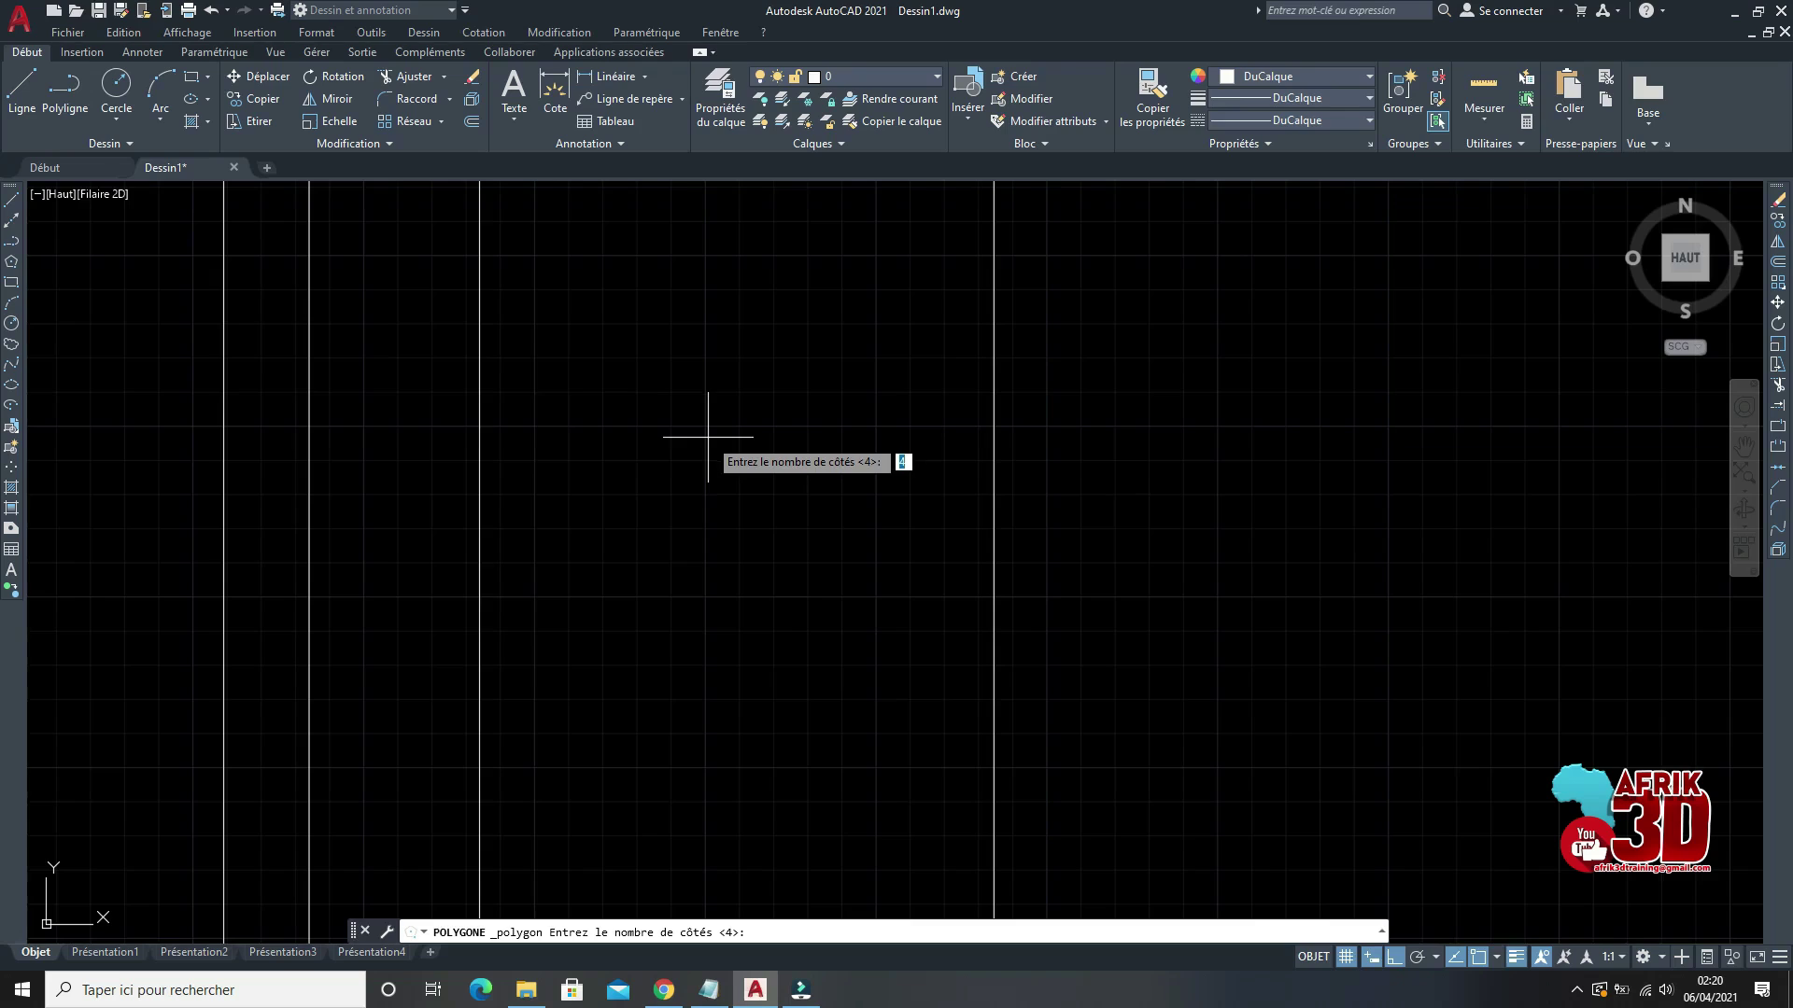
# Step: Draw a 5-sided polygon inscribed in a radius-25 circle at a picked centre
pyautogui.click(8, 265)
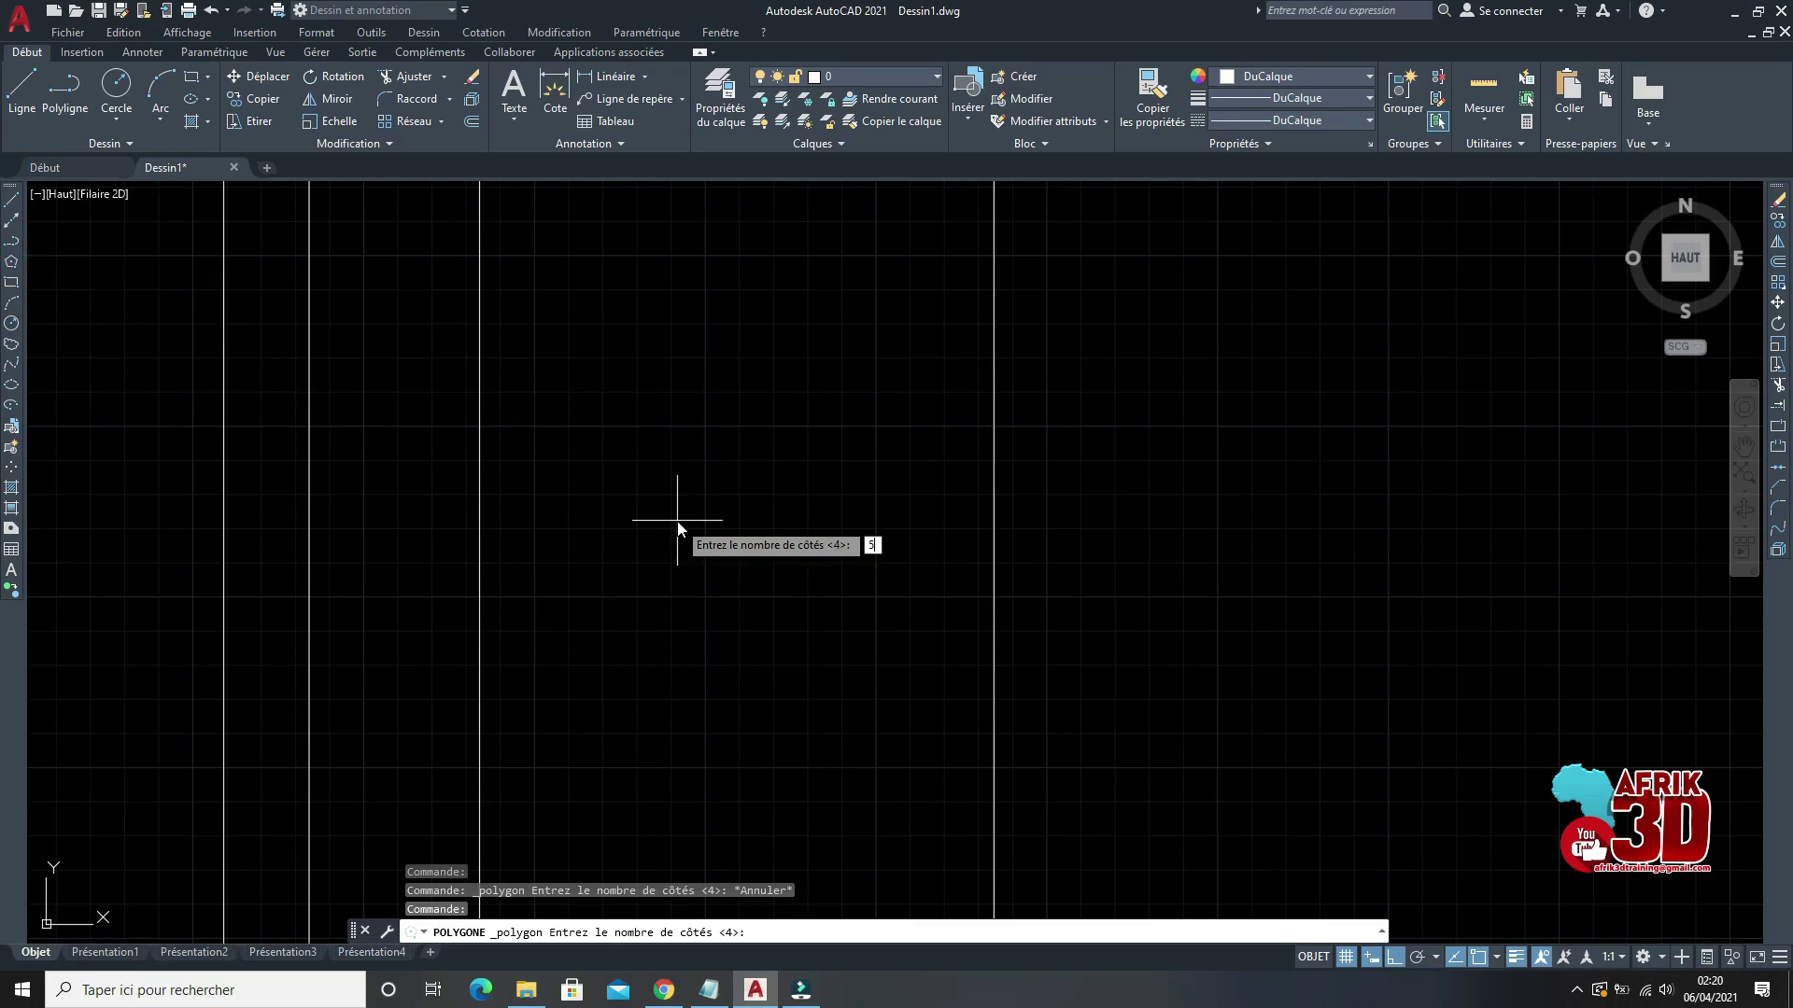
pyautogui.press('Return')
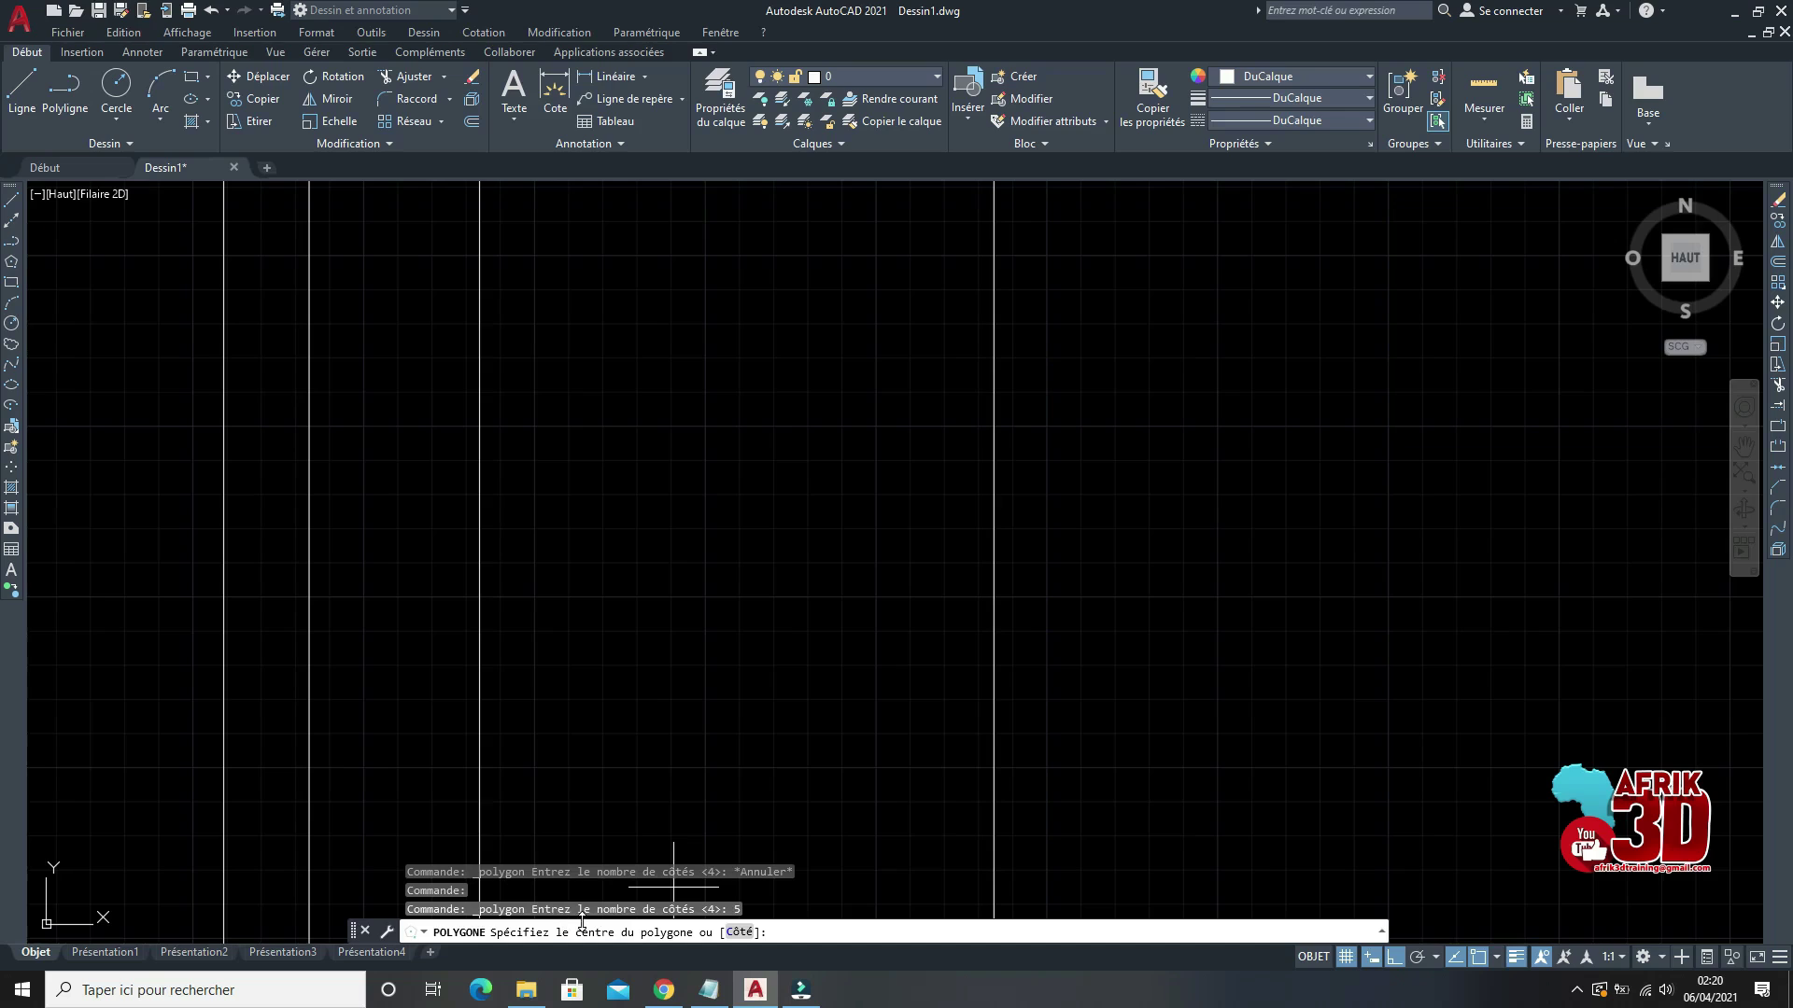
pyautogui.click(749, 535)
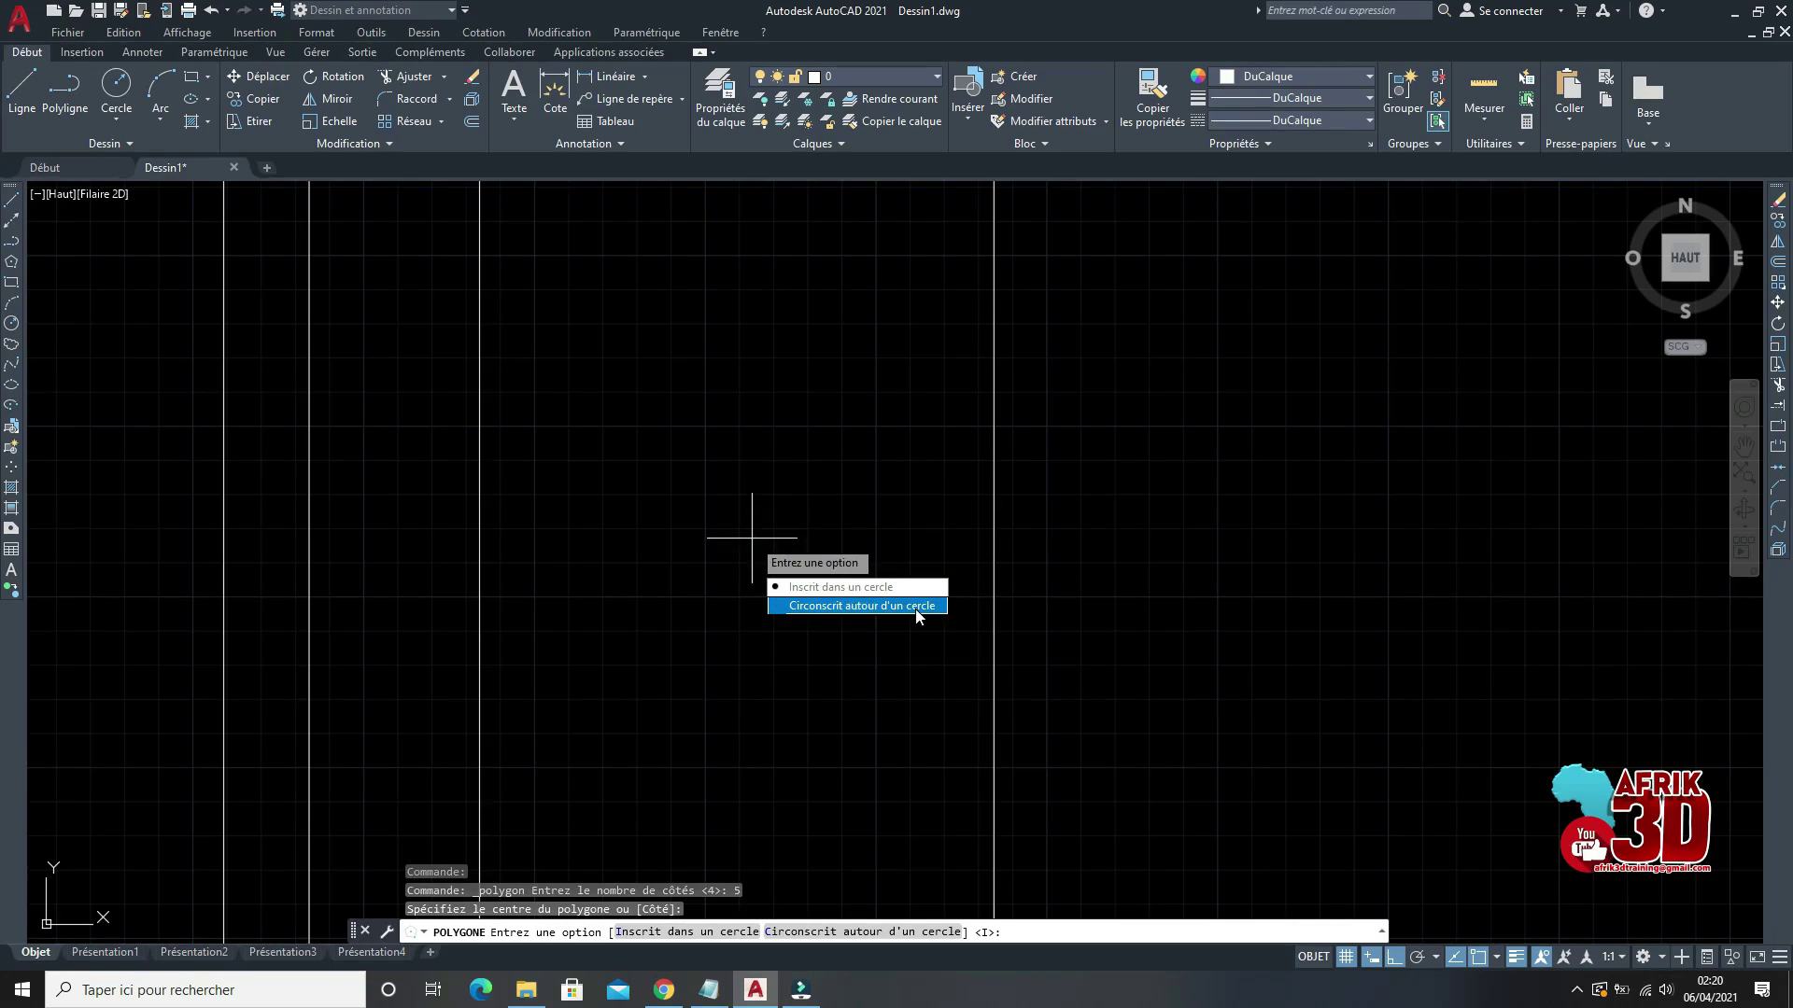
pyautogui.click(831, 595)
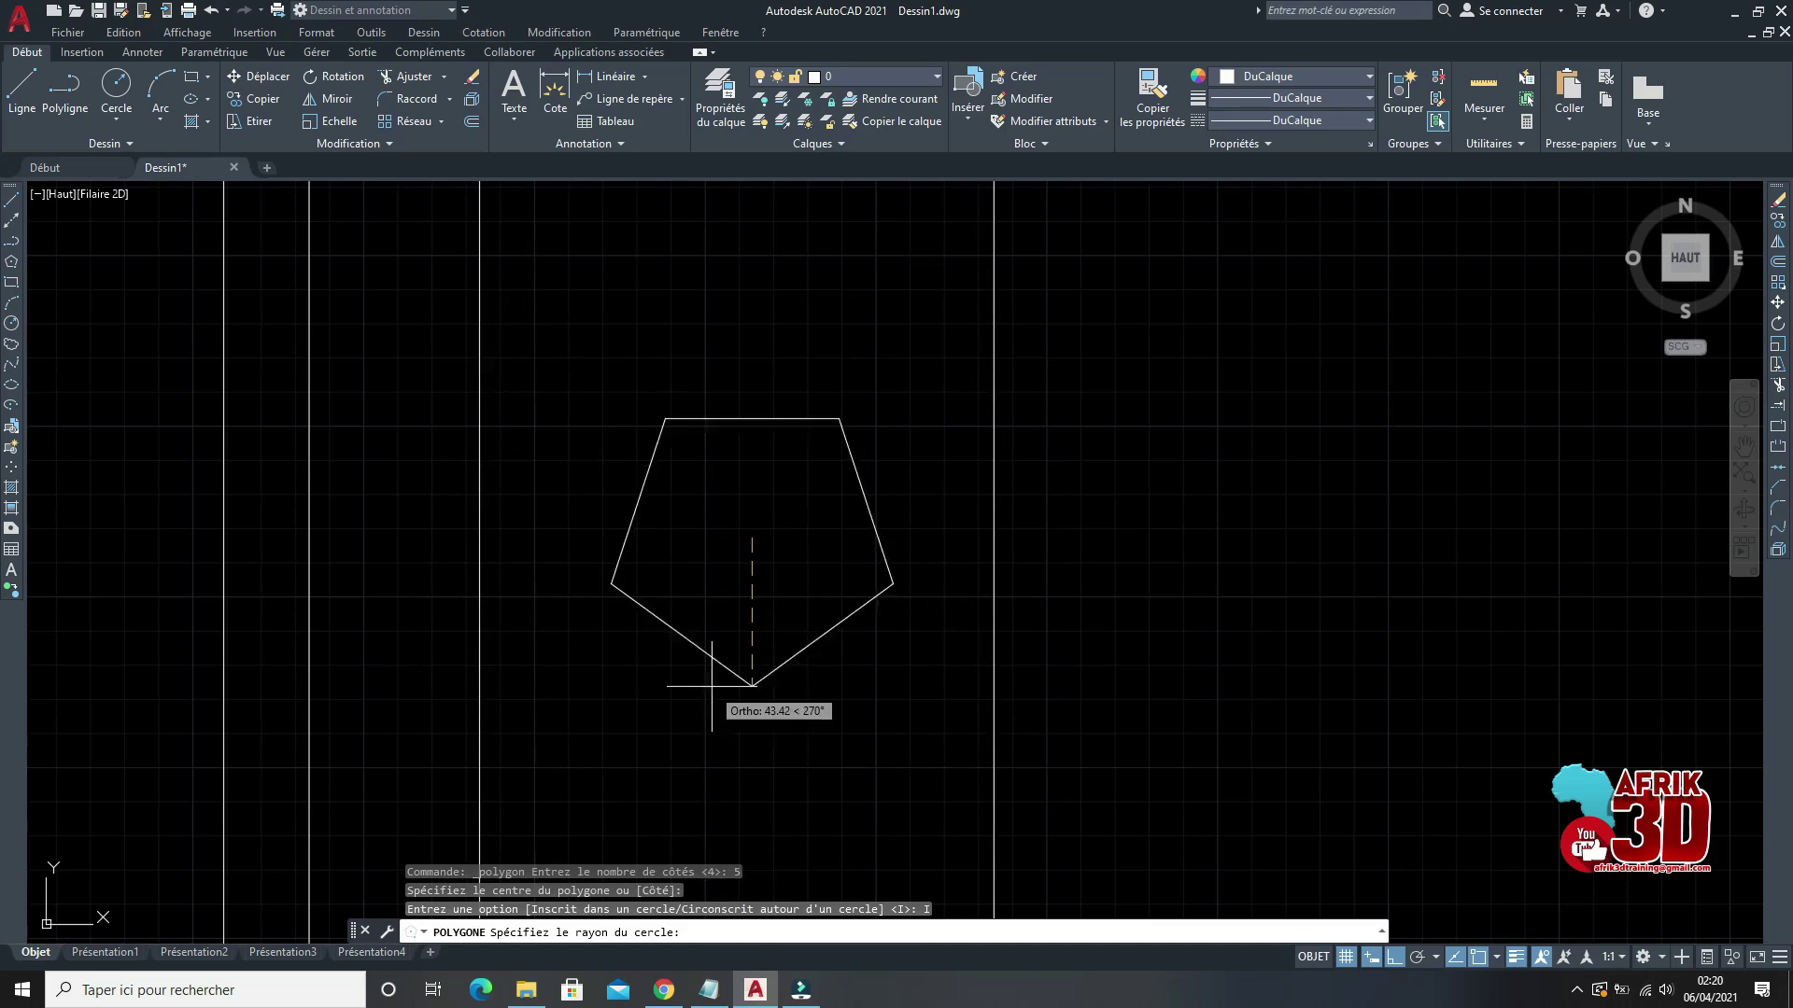
pyautogui.write('25')
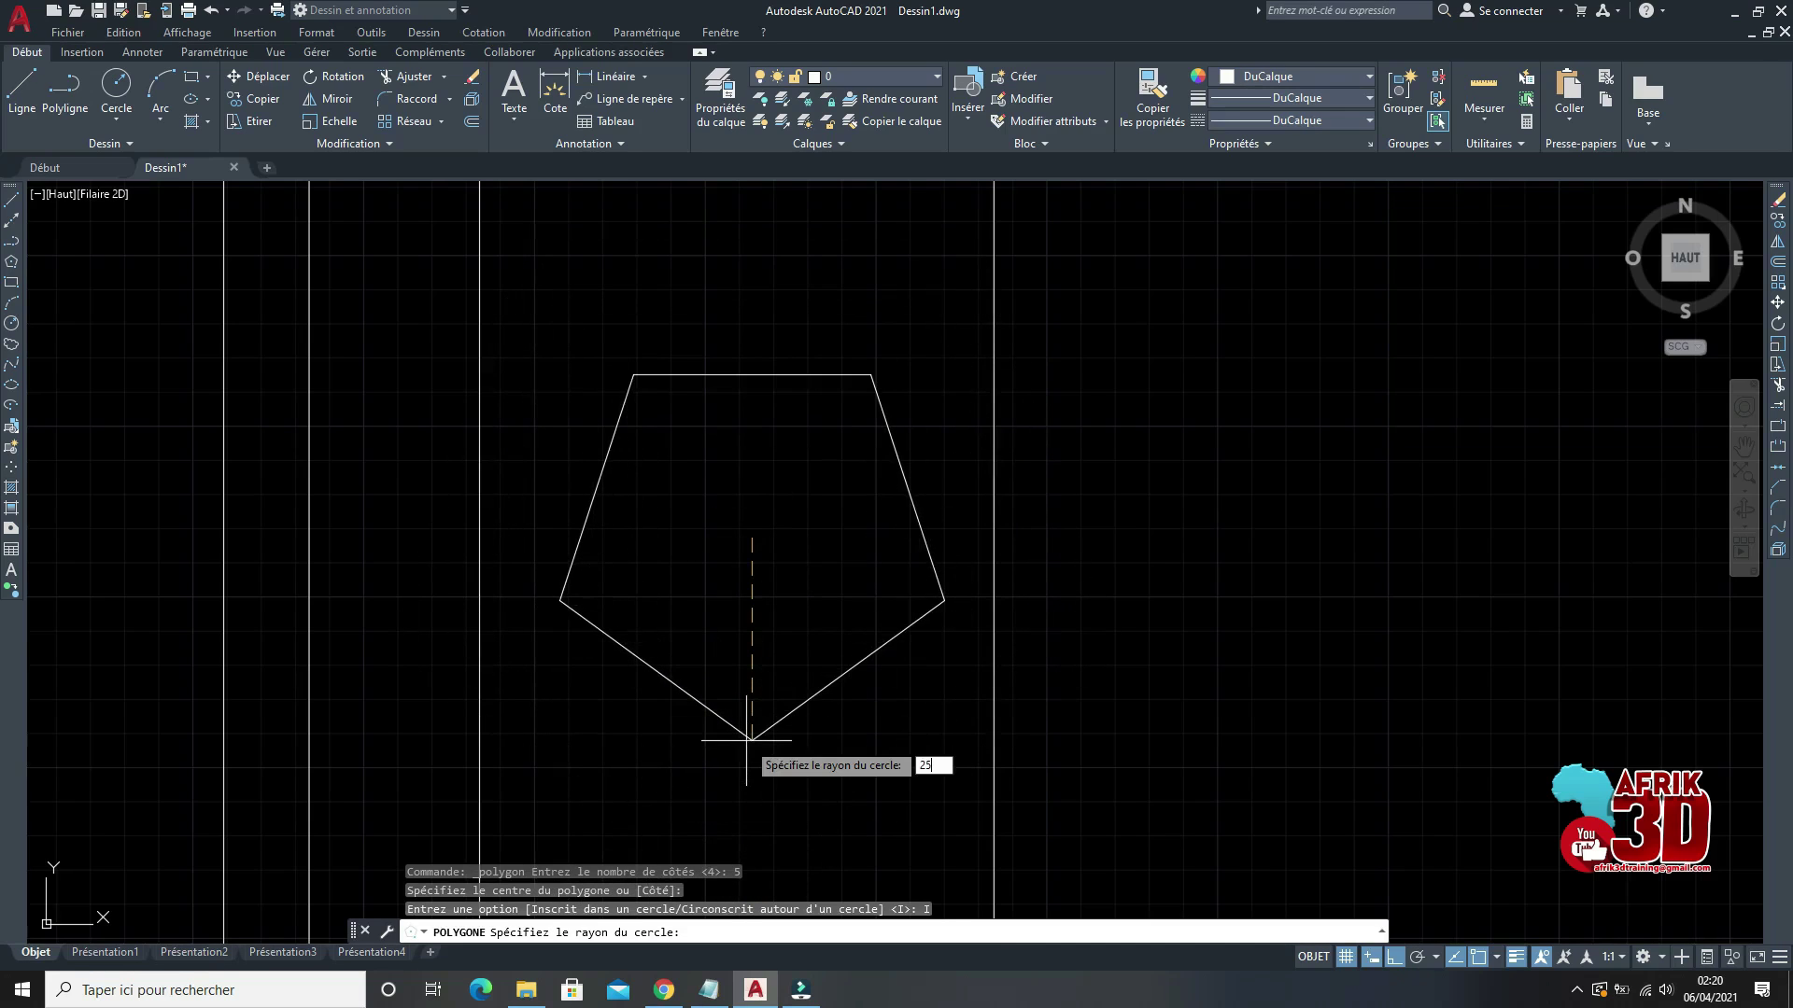
pyautogui.press('Return')
pyautogui.scroll(3, 740, 584)
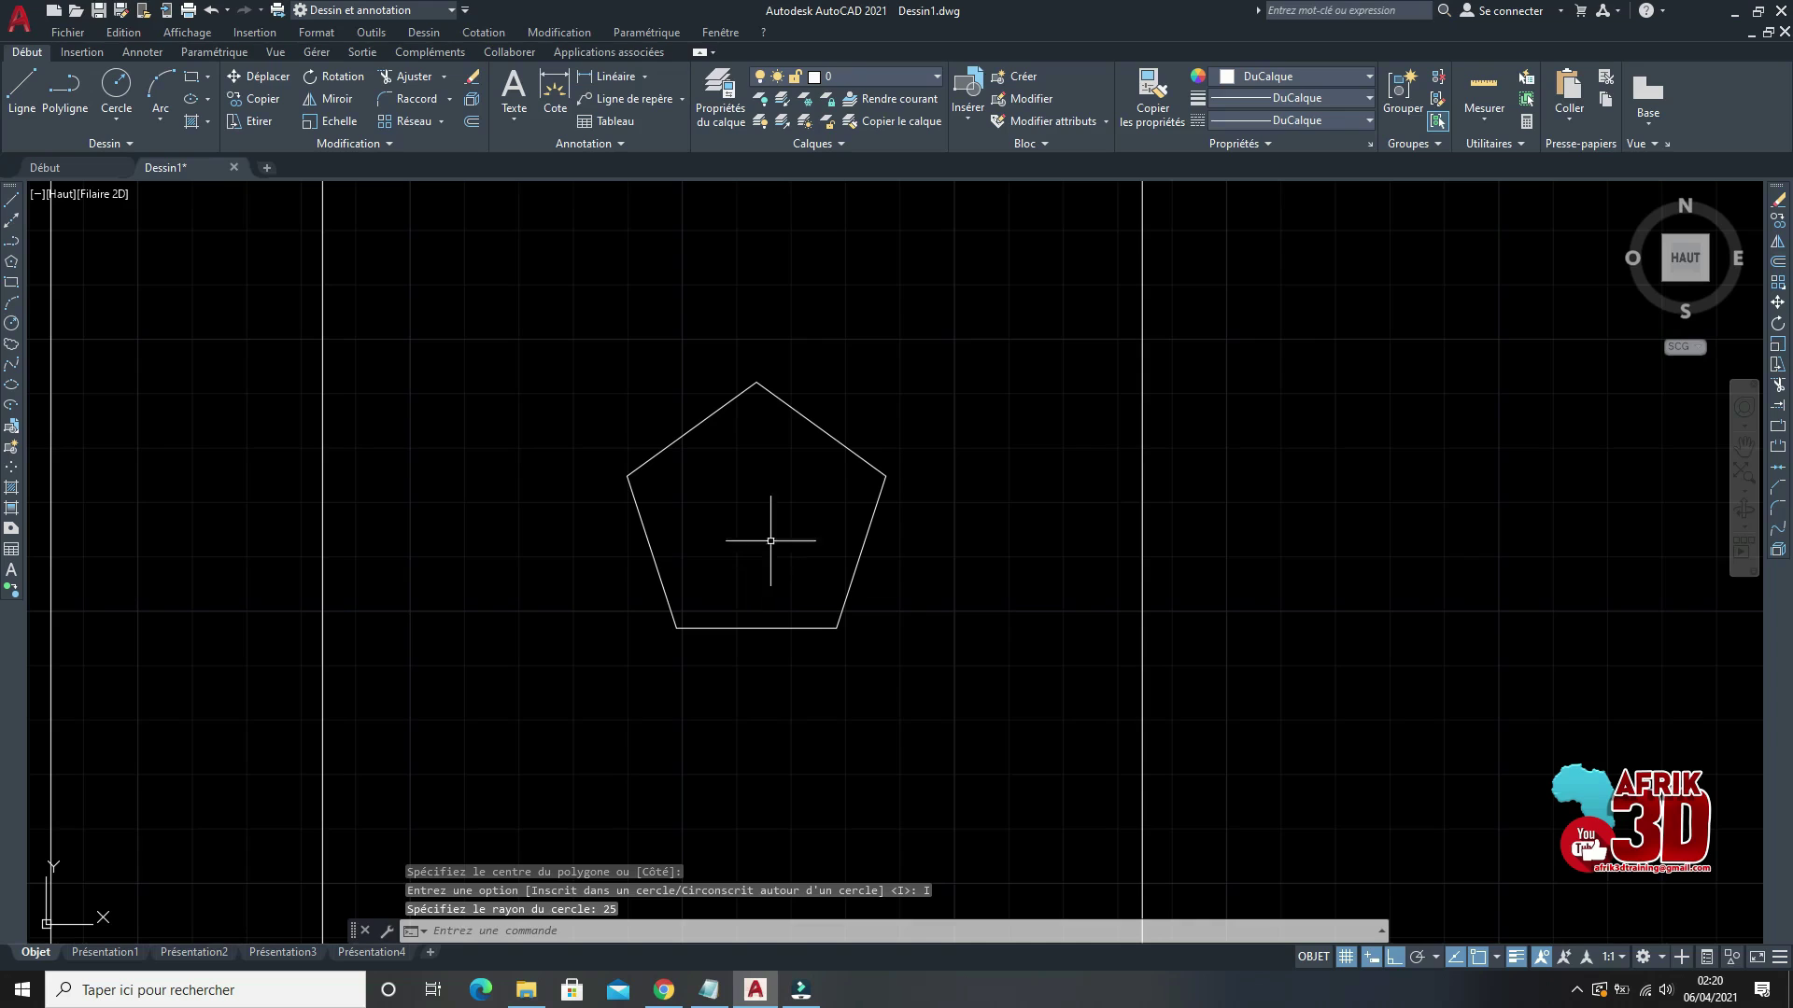
pyautogui.scroll(2, 794, 499)
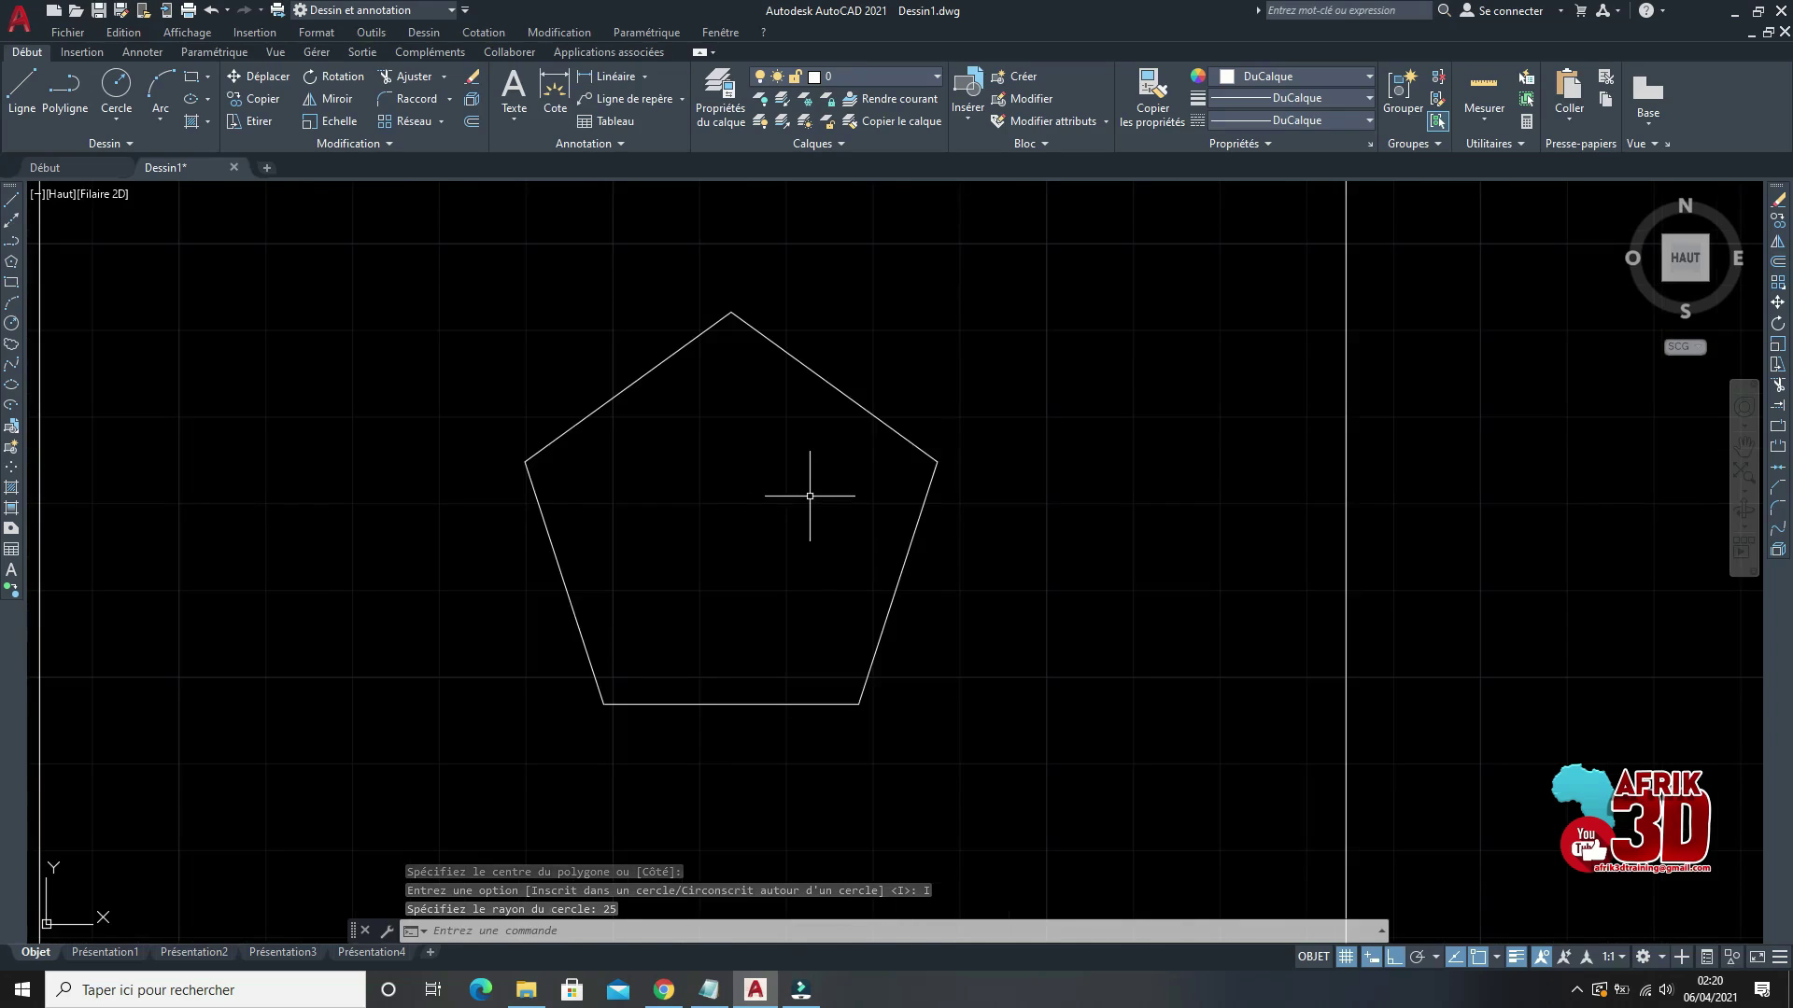
pyautogui.scroll(-1, 849, 485)
pyautogui.scroll(1, 848, 492)
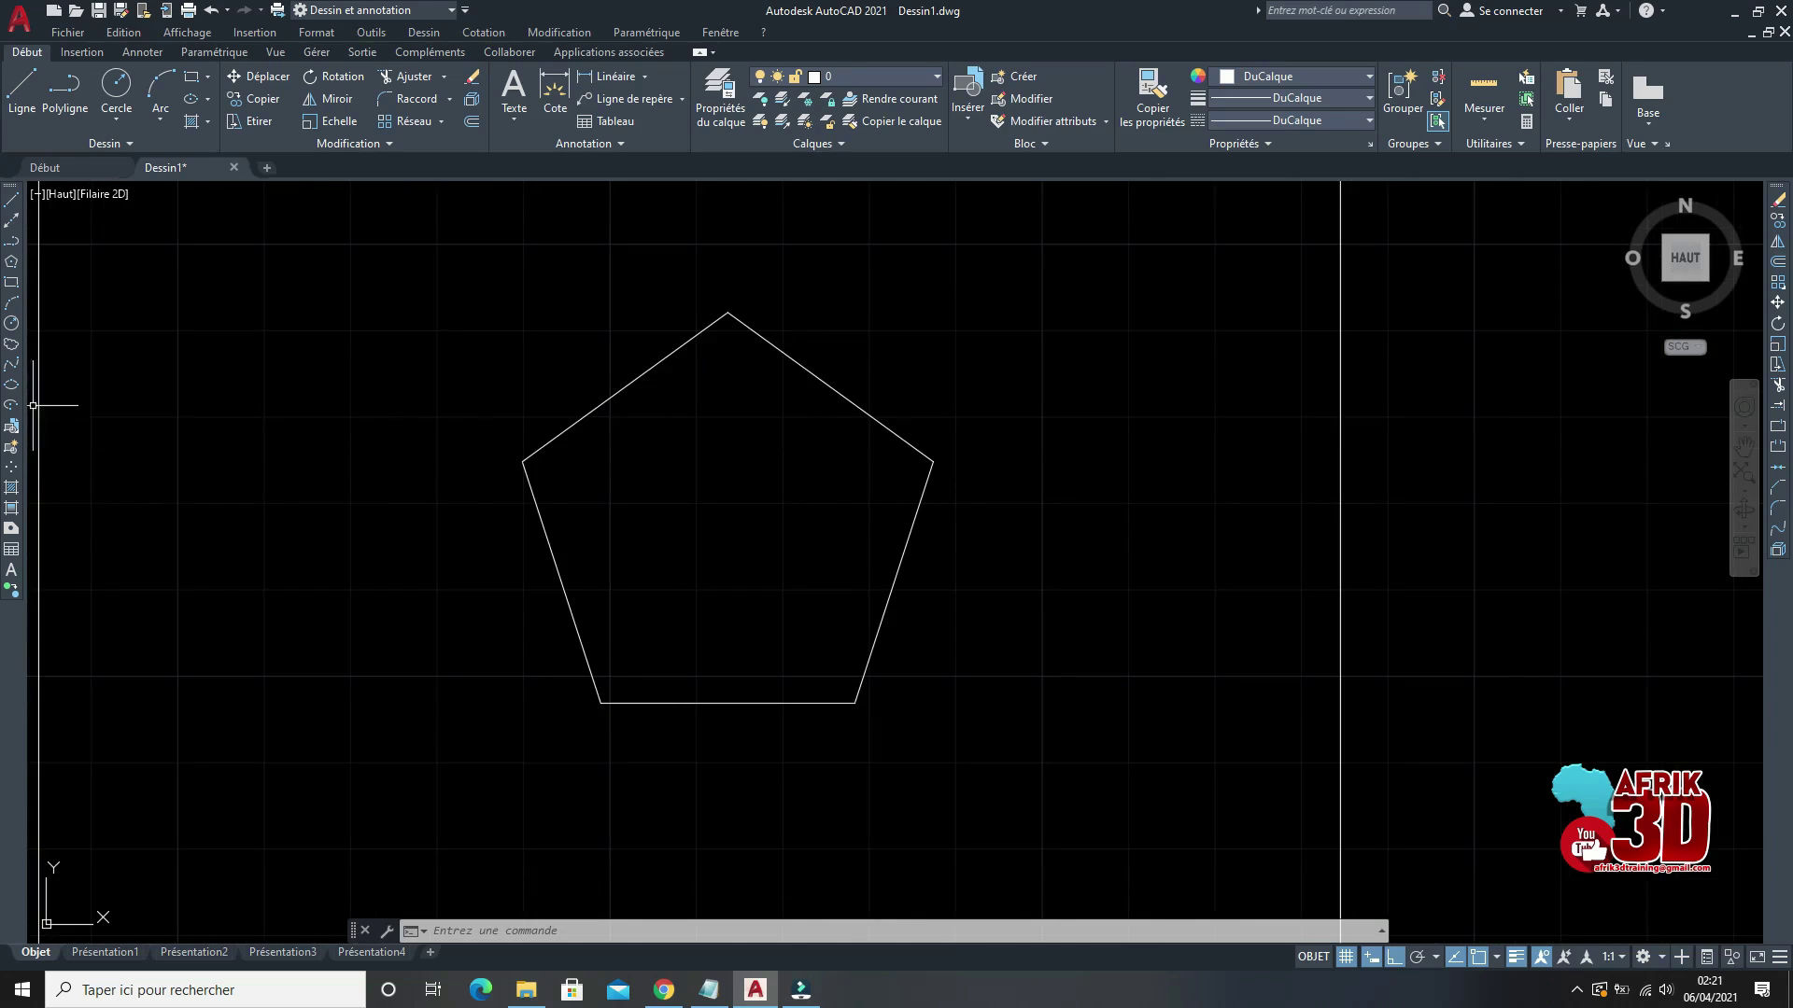
# Step: Draw a circle of radius 25 at a picked centre point
pyautogui.click(12, 324)
pyautogui.scroll(-5, 1090, 541)
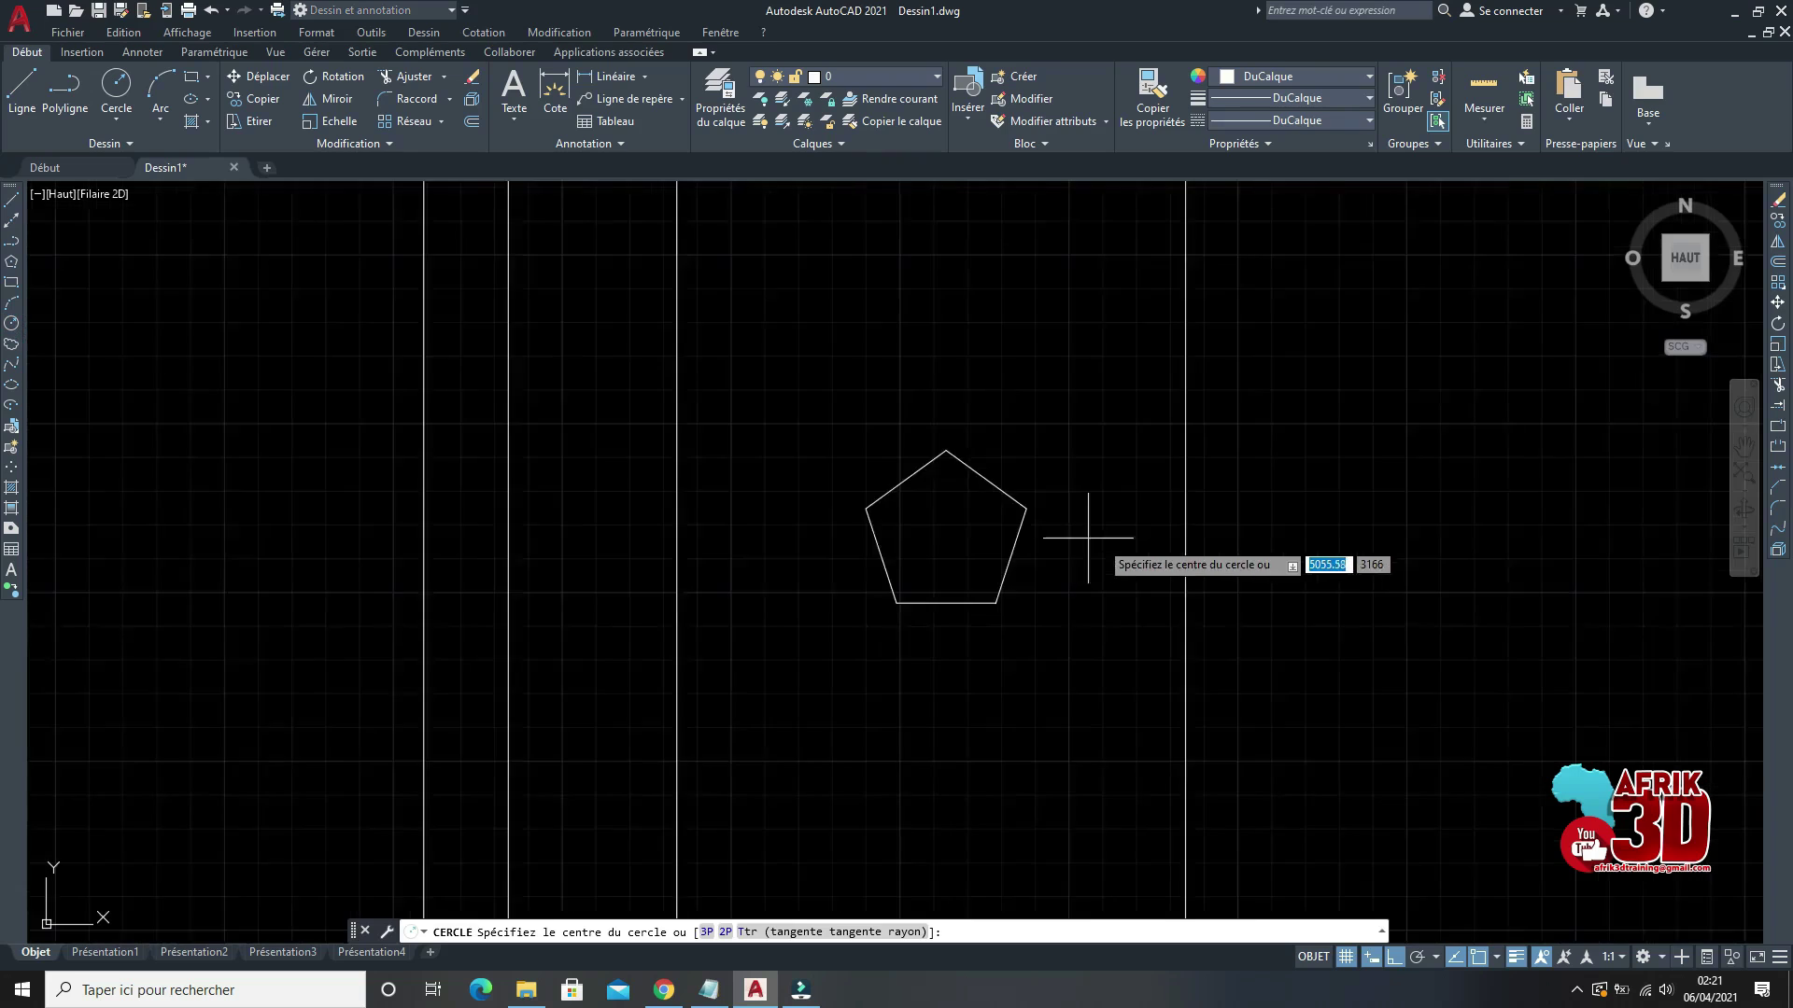
pyautogui.scroll(3, 373, 630)
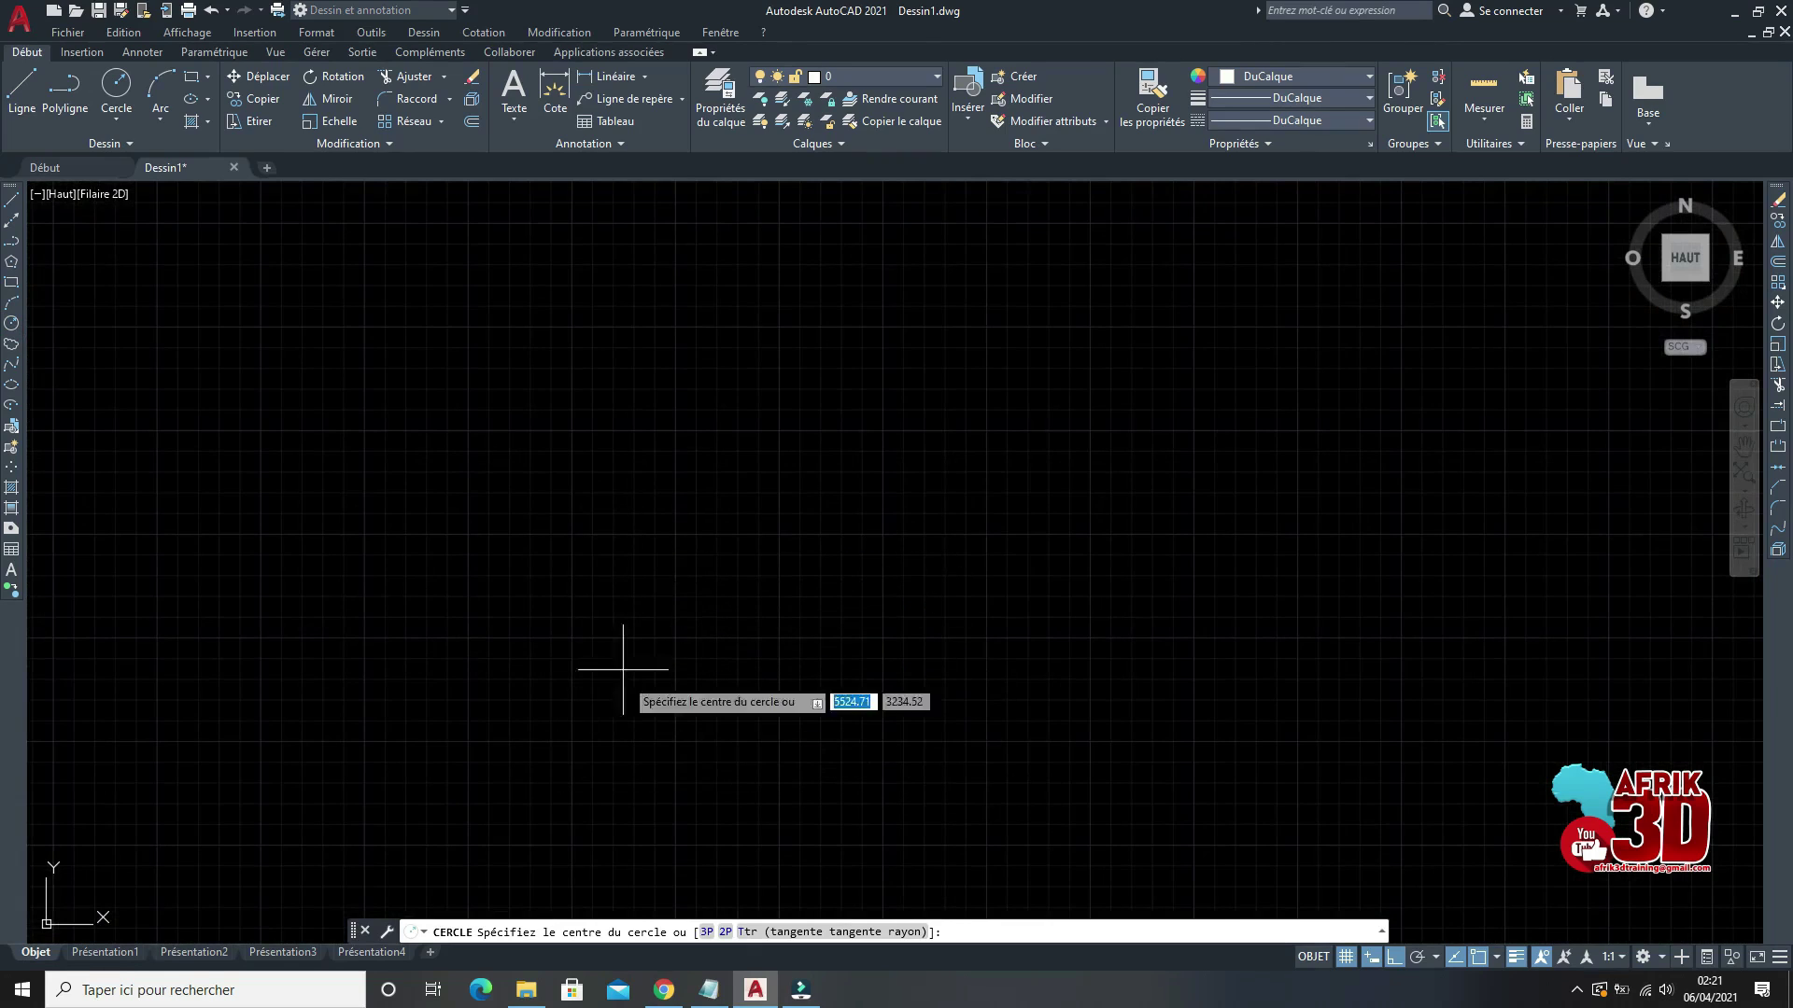
pyautogui.click(653, 614)
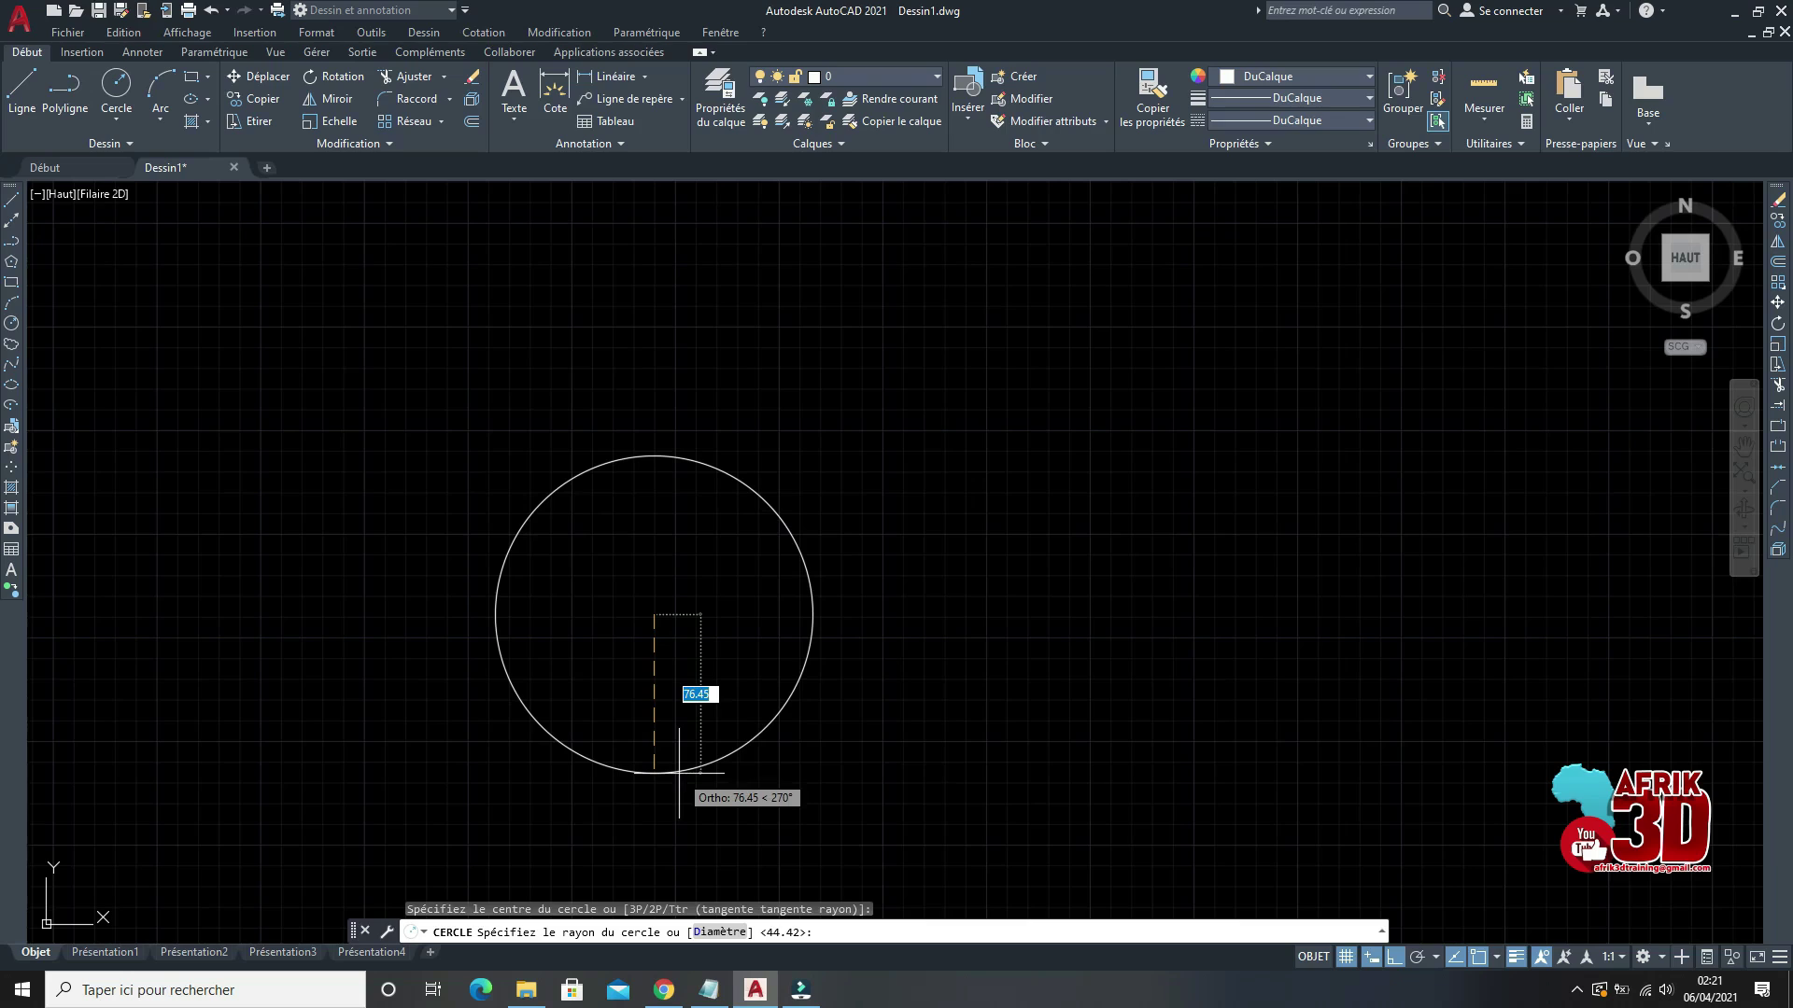
pyautogui.write('25')
pyautogui.press('Return')
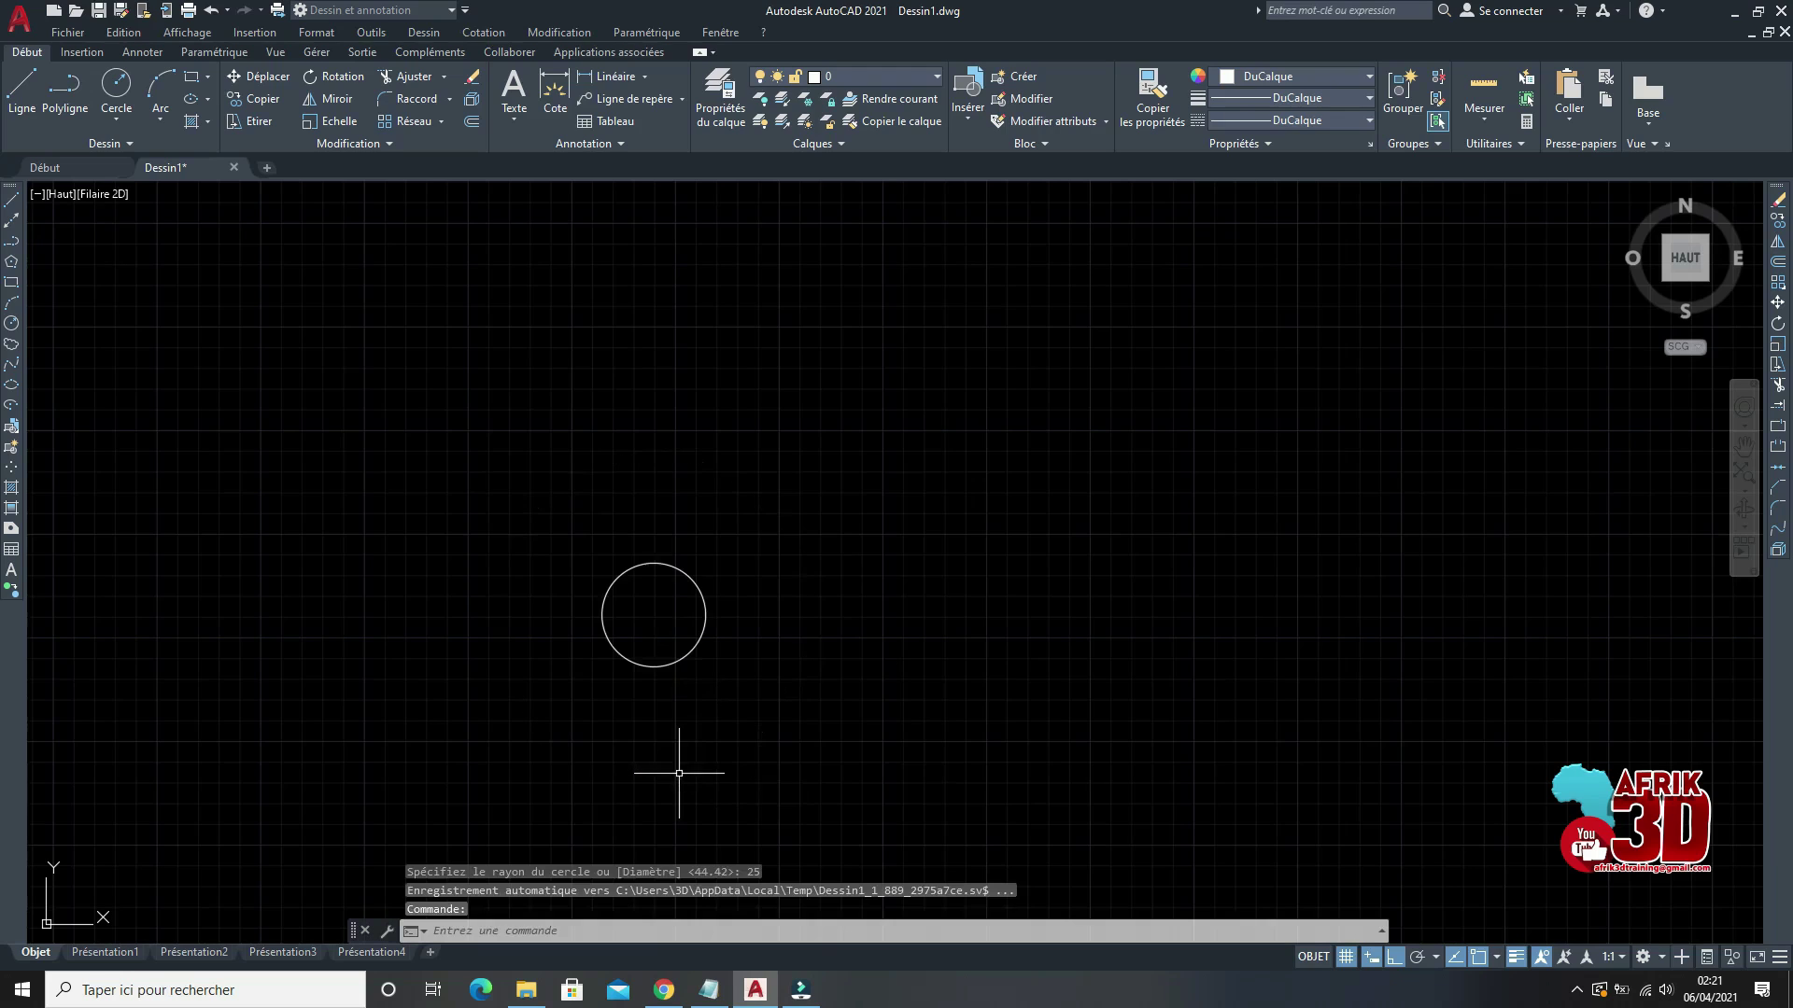
pyautogui.scroll(2, 612, 611)
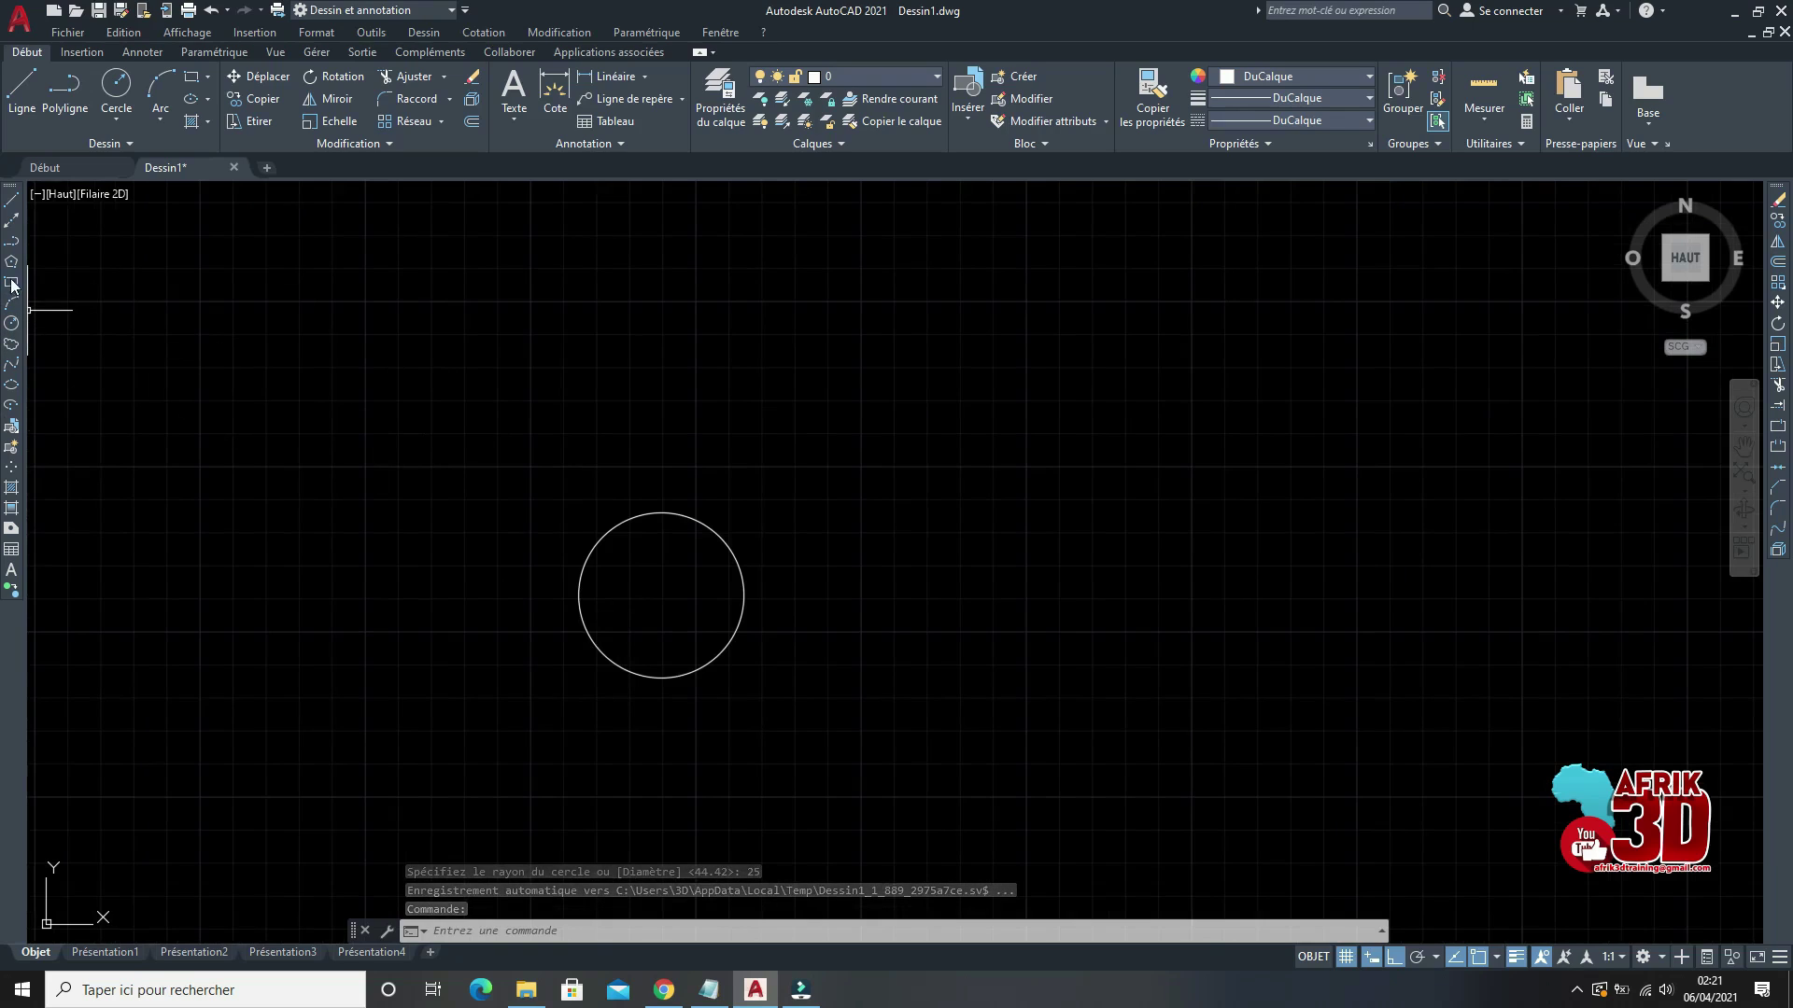
pyautogui.click(11, 344)
pyautogui.scroll(4, 565, 620)
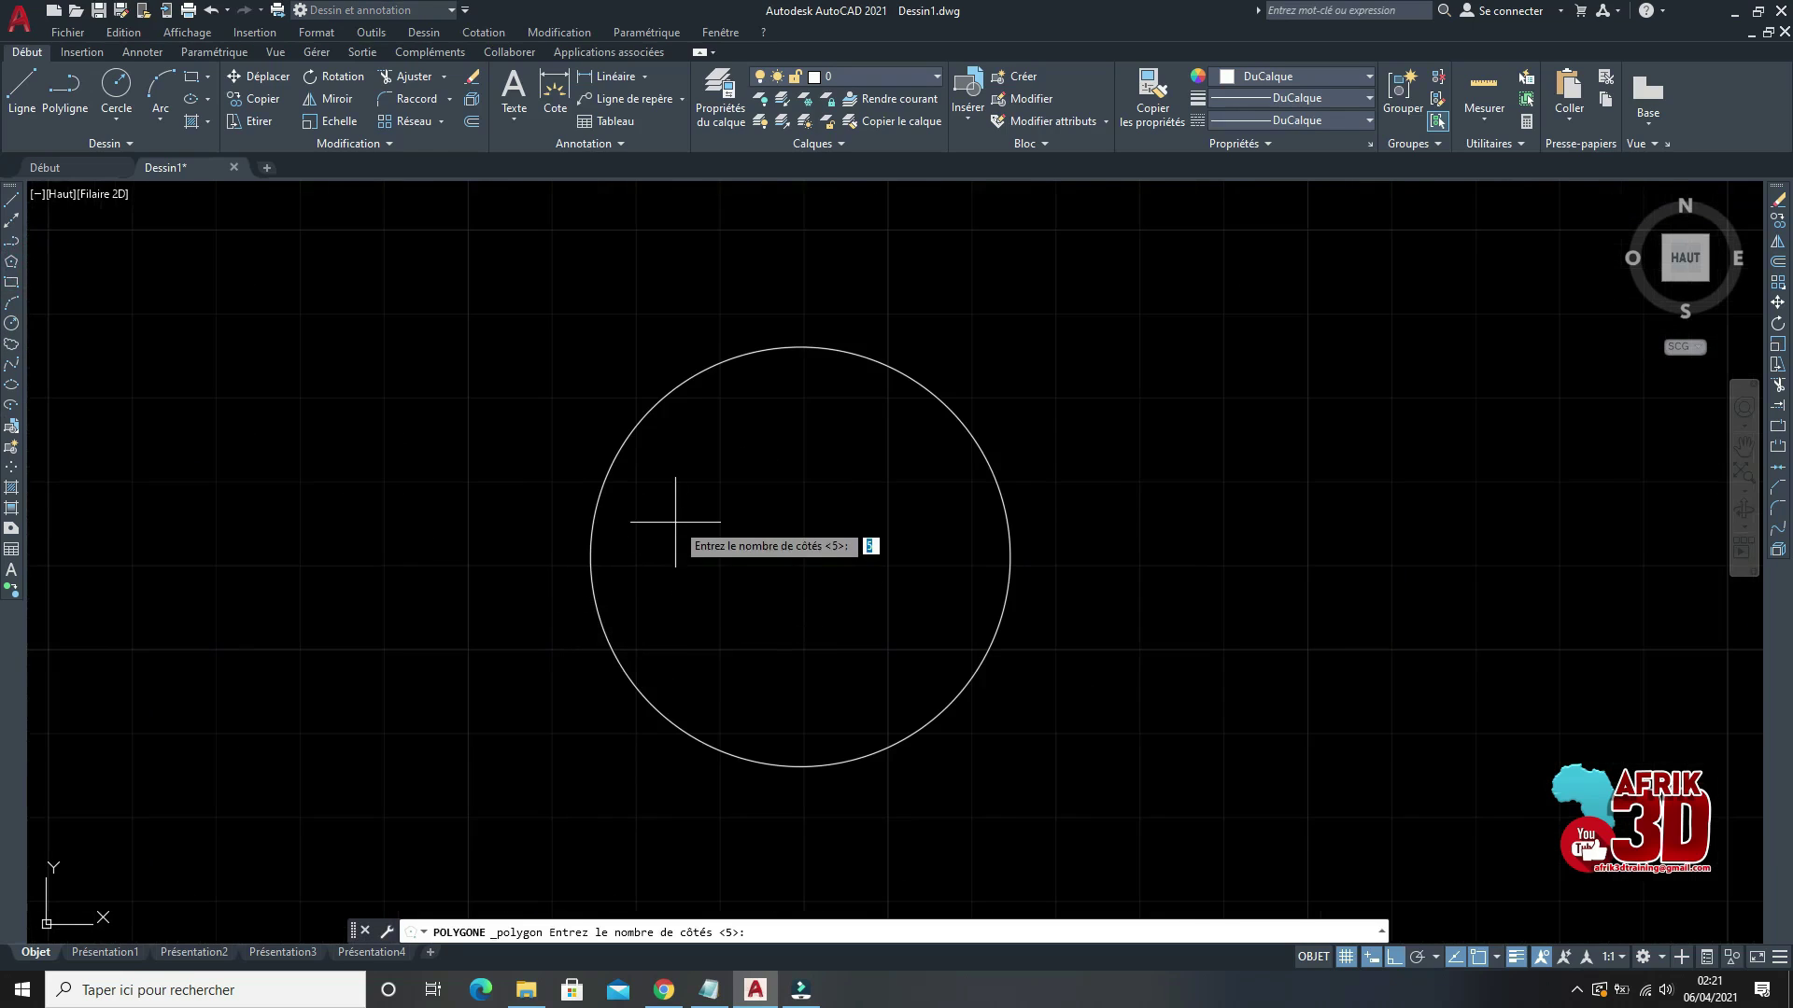
# Step: Inscribe a 5-sided polygon of radius 25 in the circle, snapped to its centre
pyautogui.press('Return')
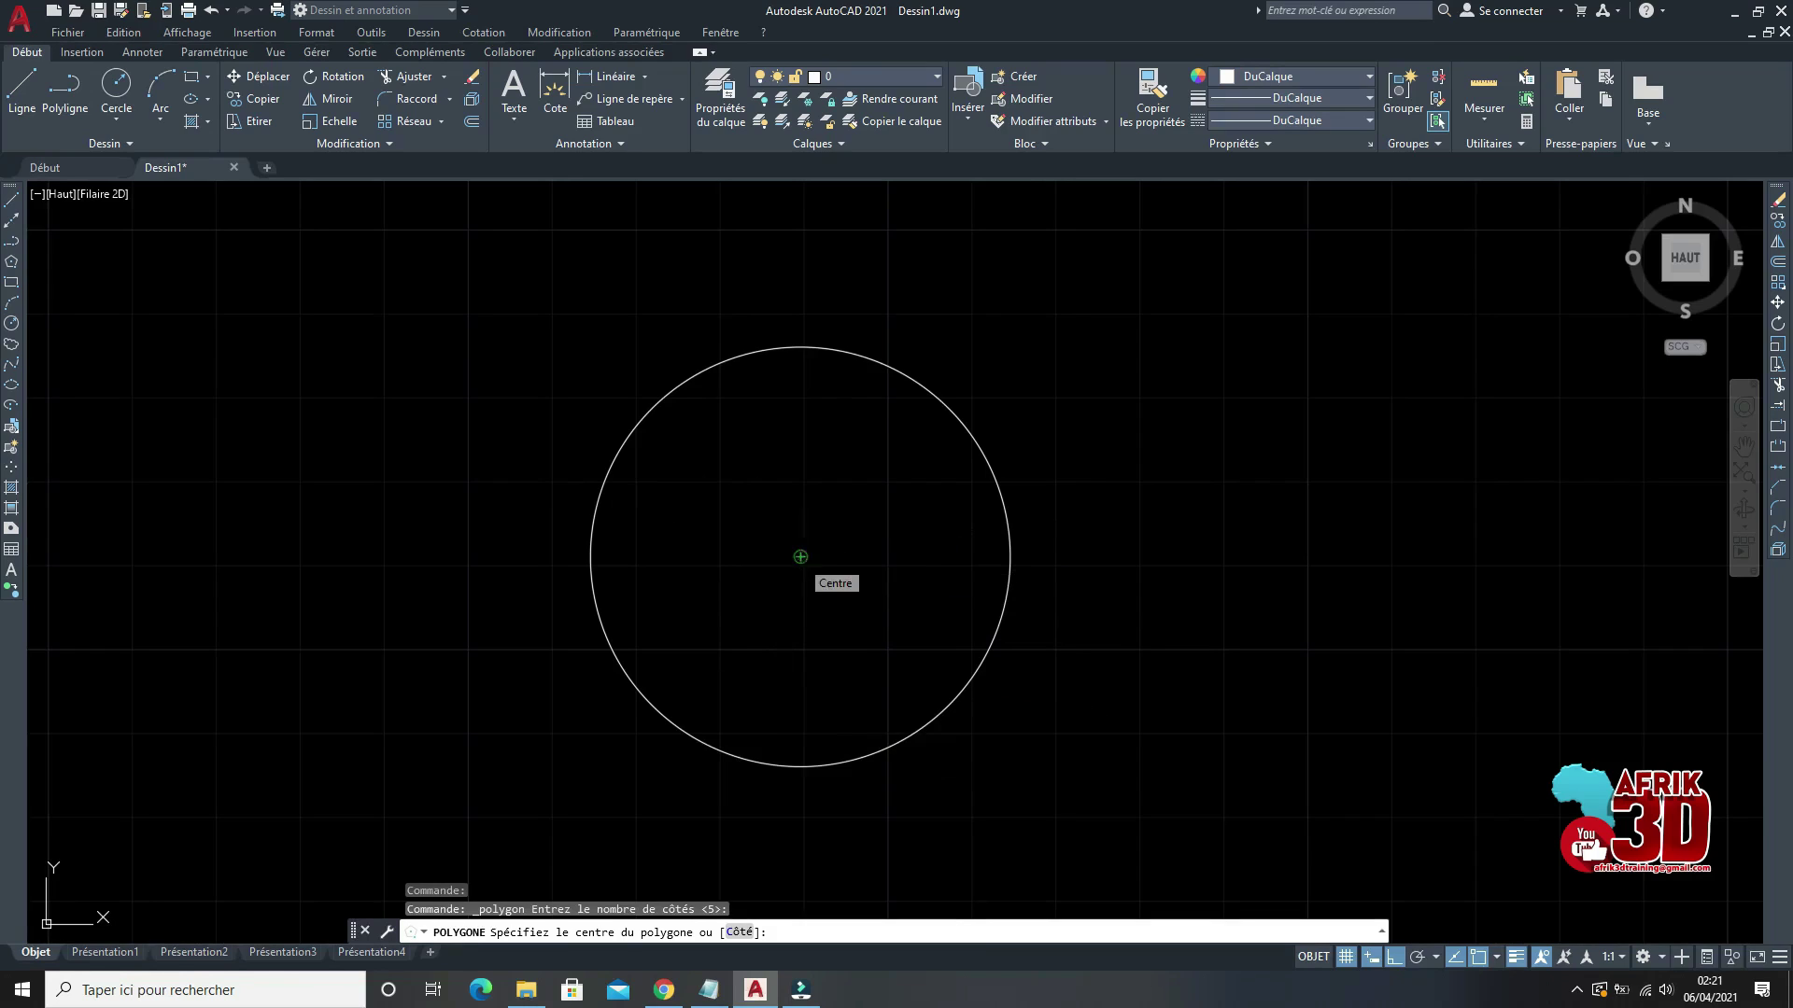
pyautogui.click(801, 556)
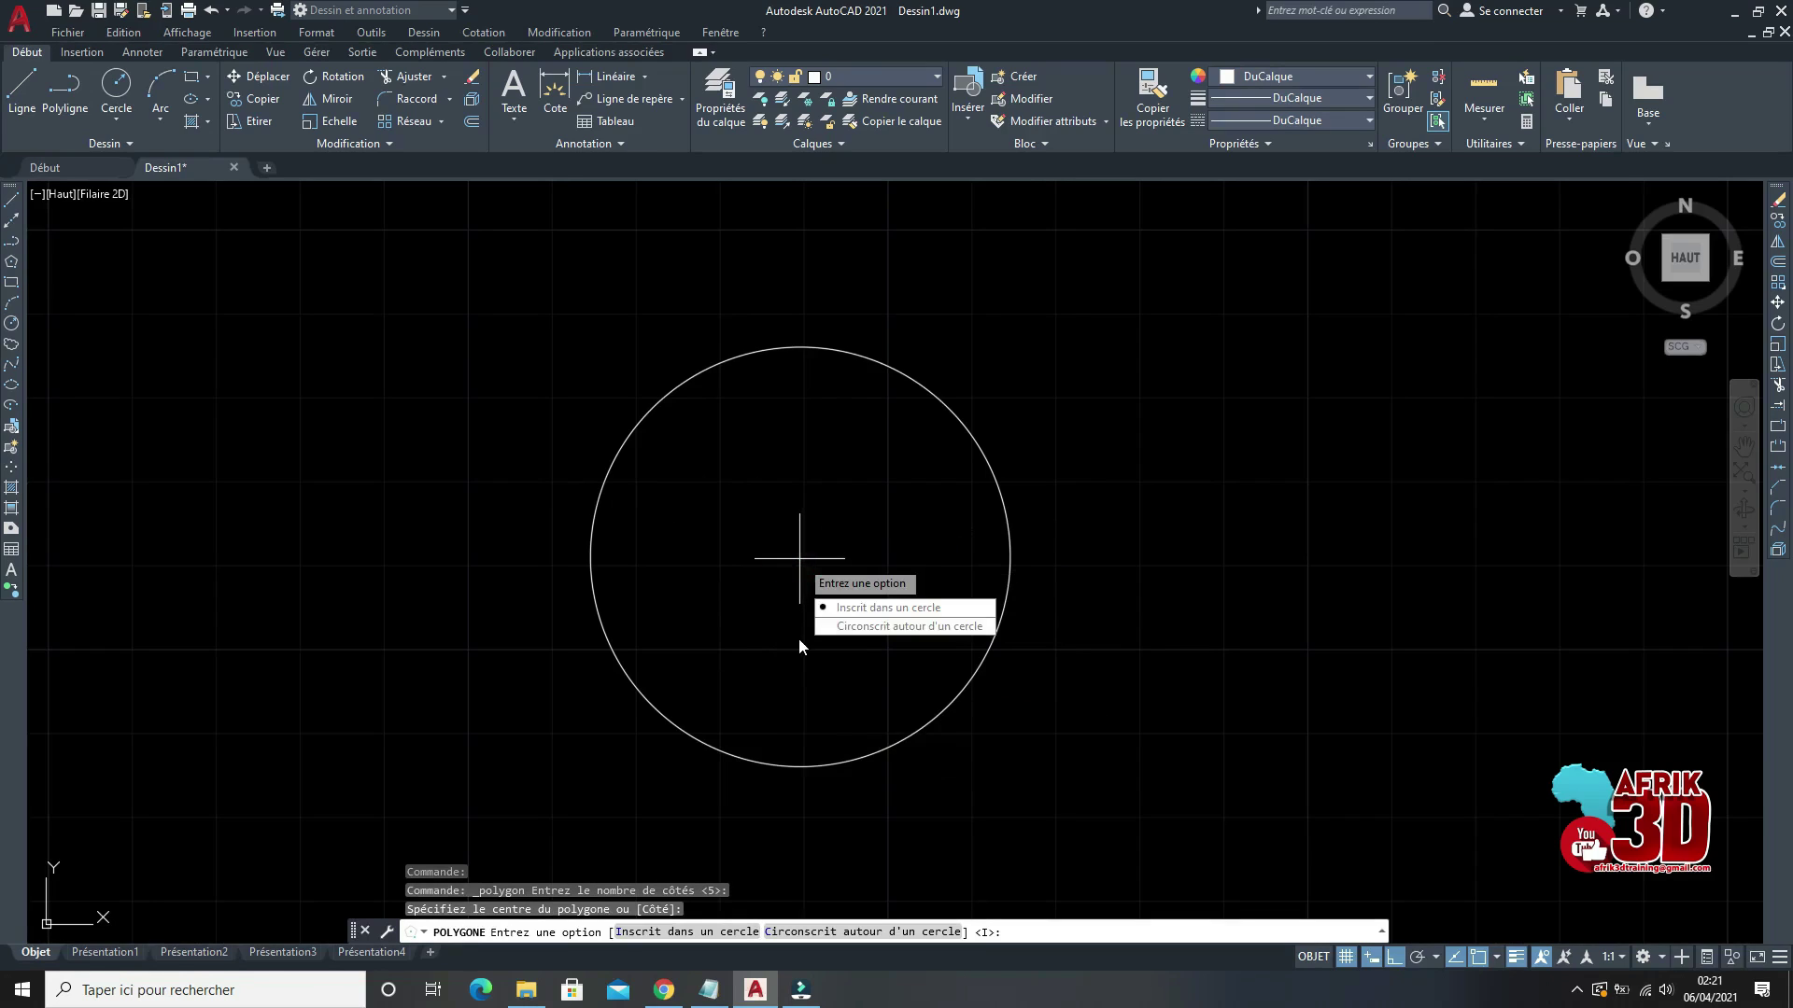
pyautogui.click(860, 607)
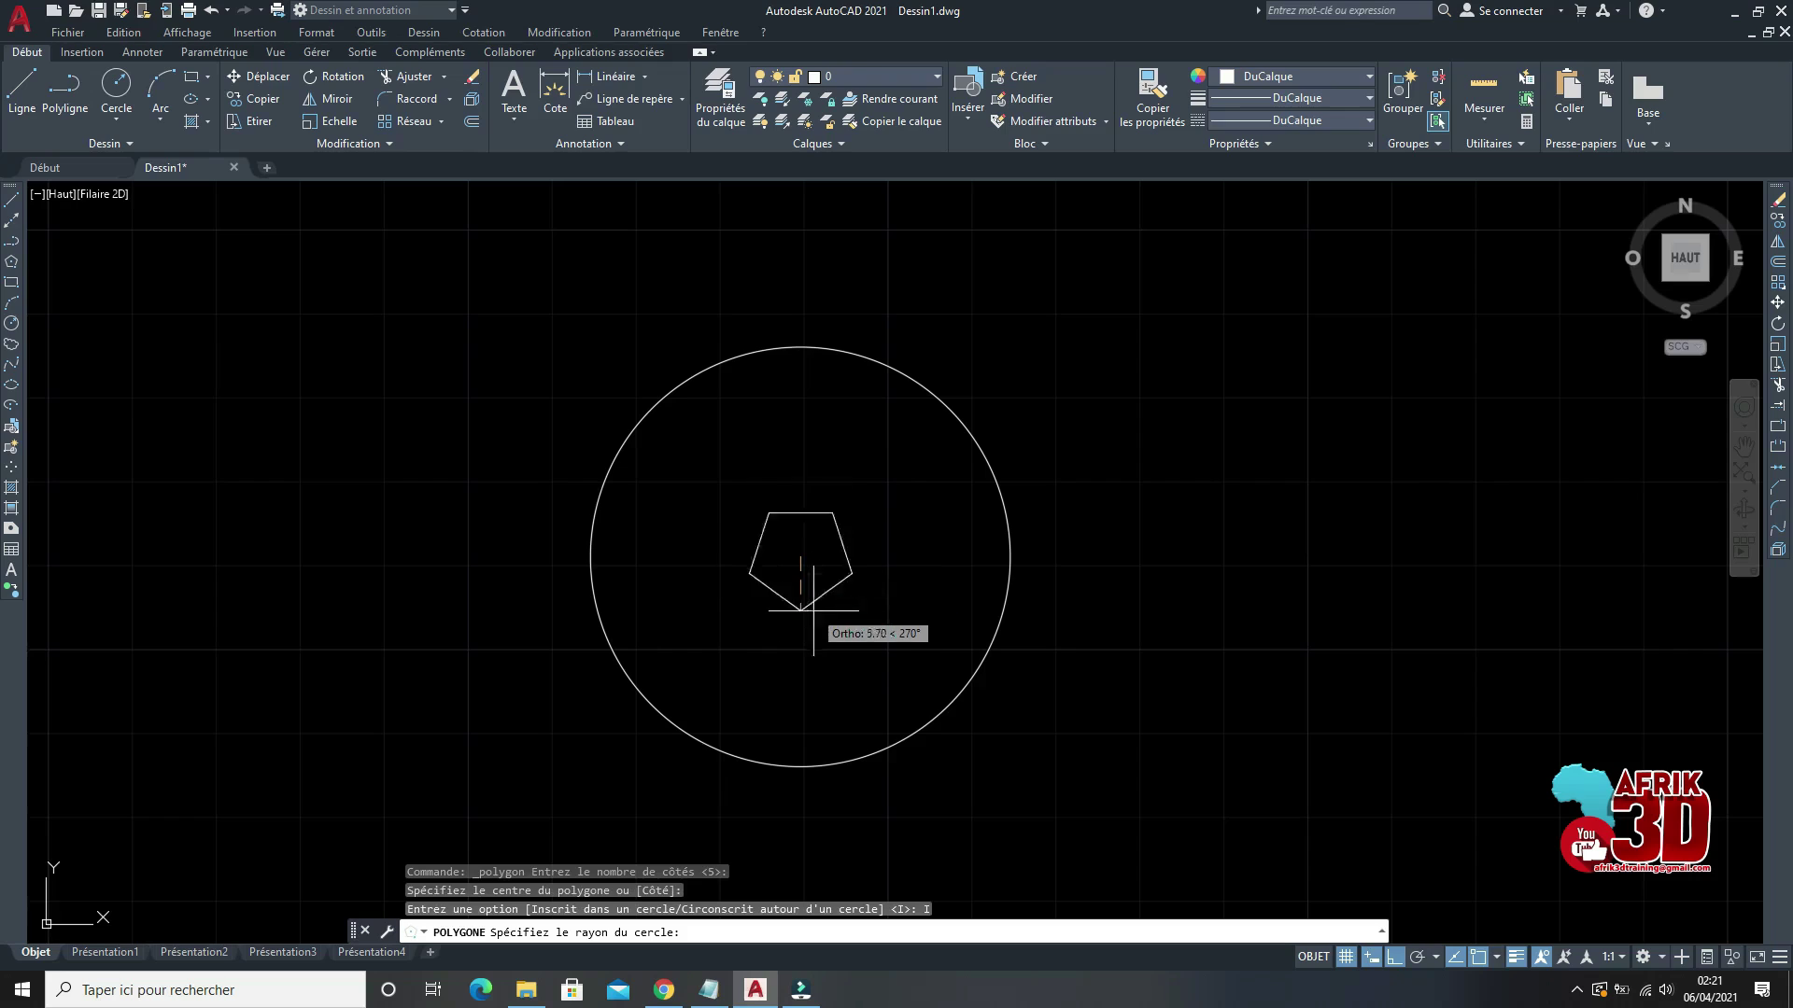
pyautogui.write('25')
pyautogui.press('Return')
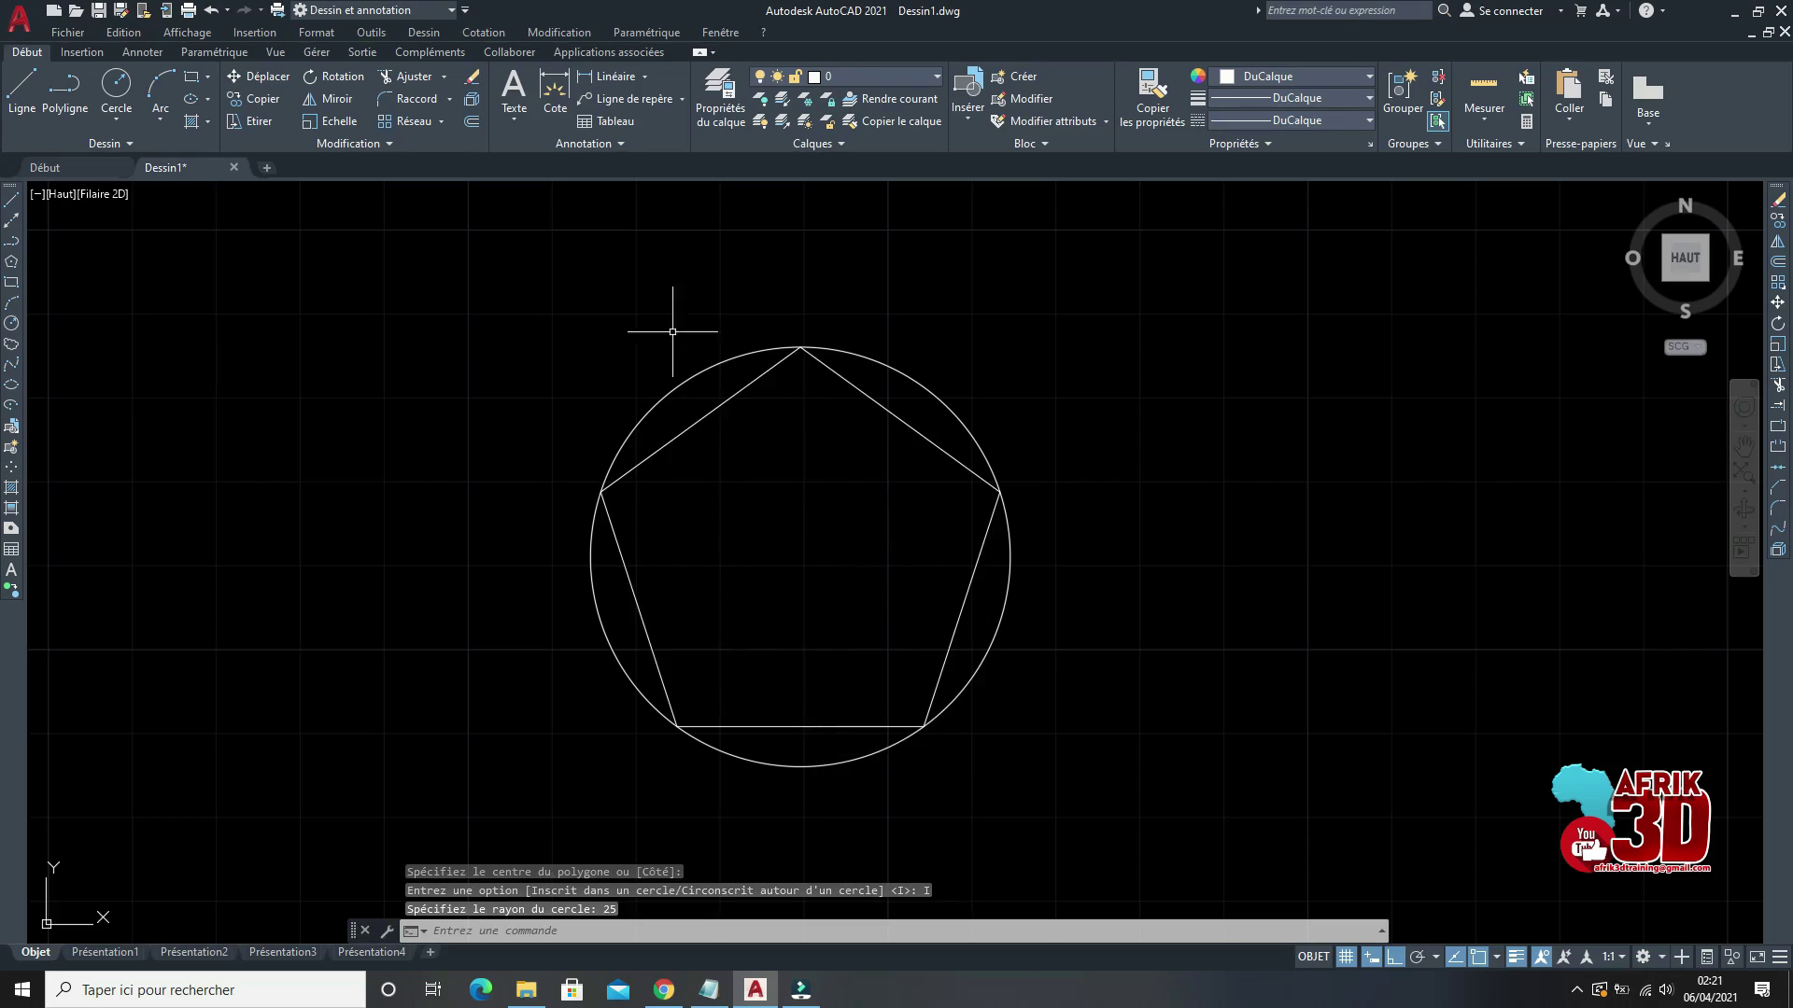
pyautogui.scroll(-2, 844, 392)
pyautogui.scroll(-2, 849, 383)
pyautogui.scroll(2, 836, 406)
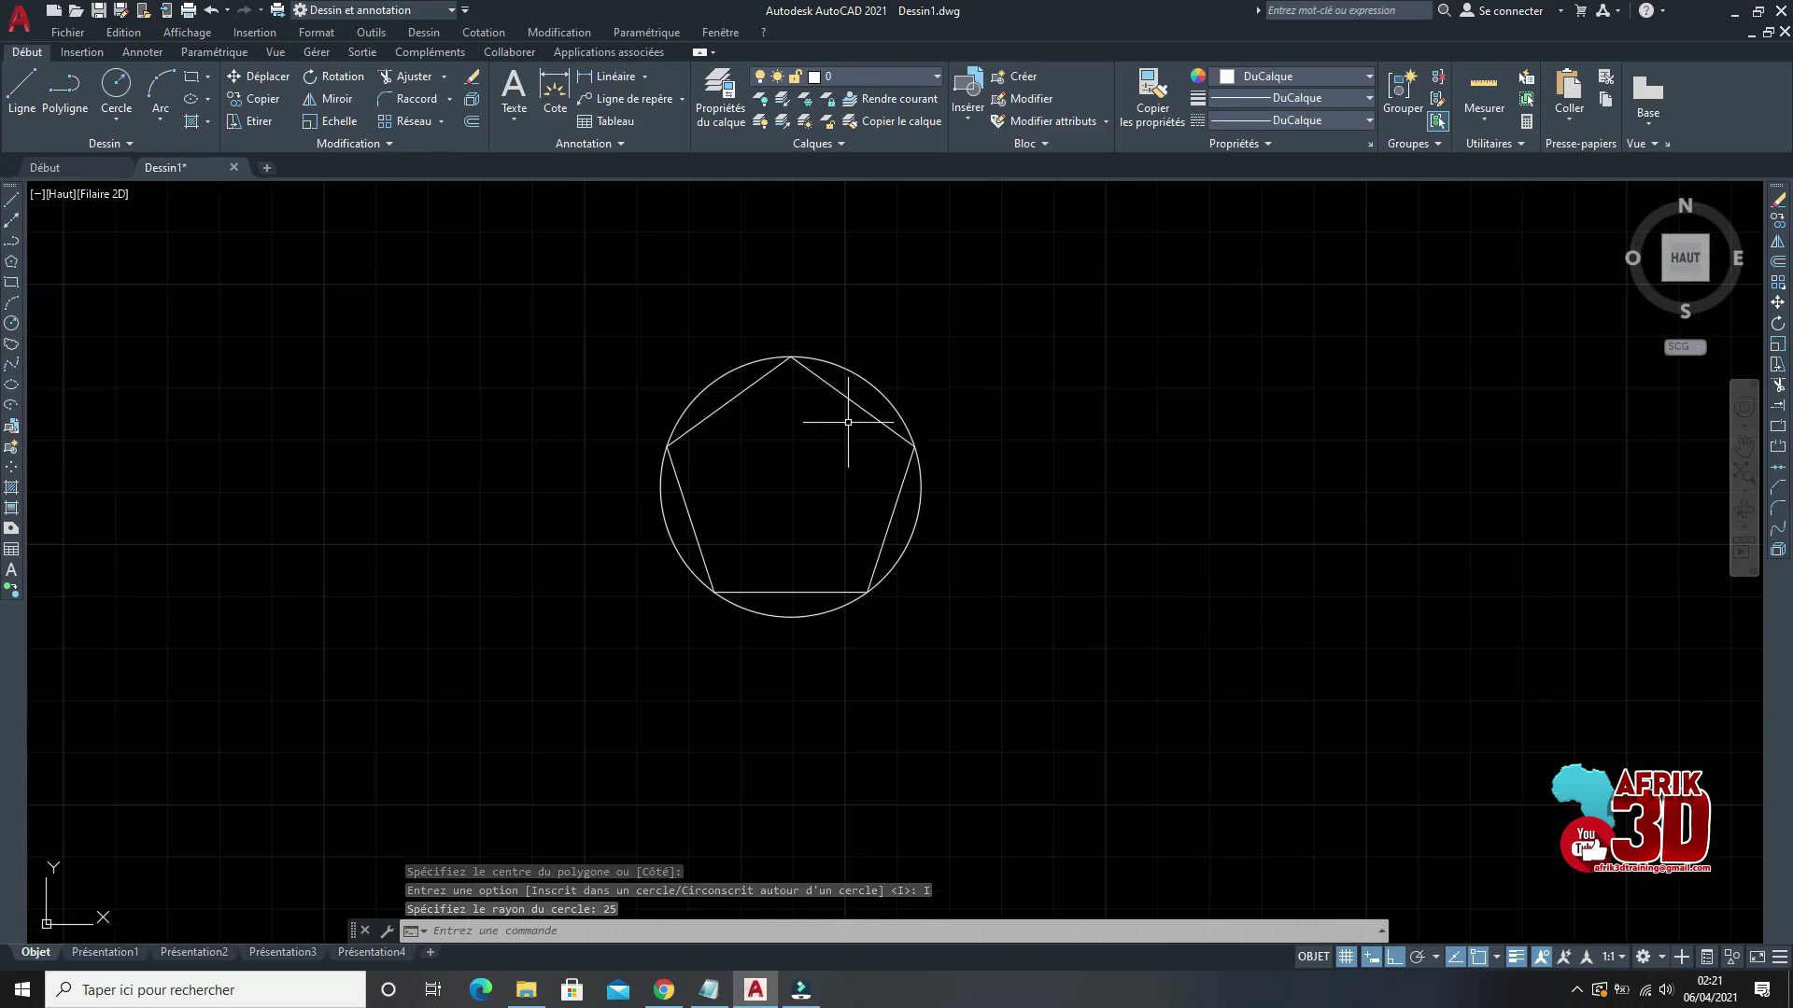
# Step: Circumscribe an 8-sided polygon of radius 25 around the circle, snapped to its centre
pyautogui.click(11, 261)
pyautogui.scroll(2, 691, 369)
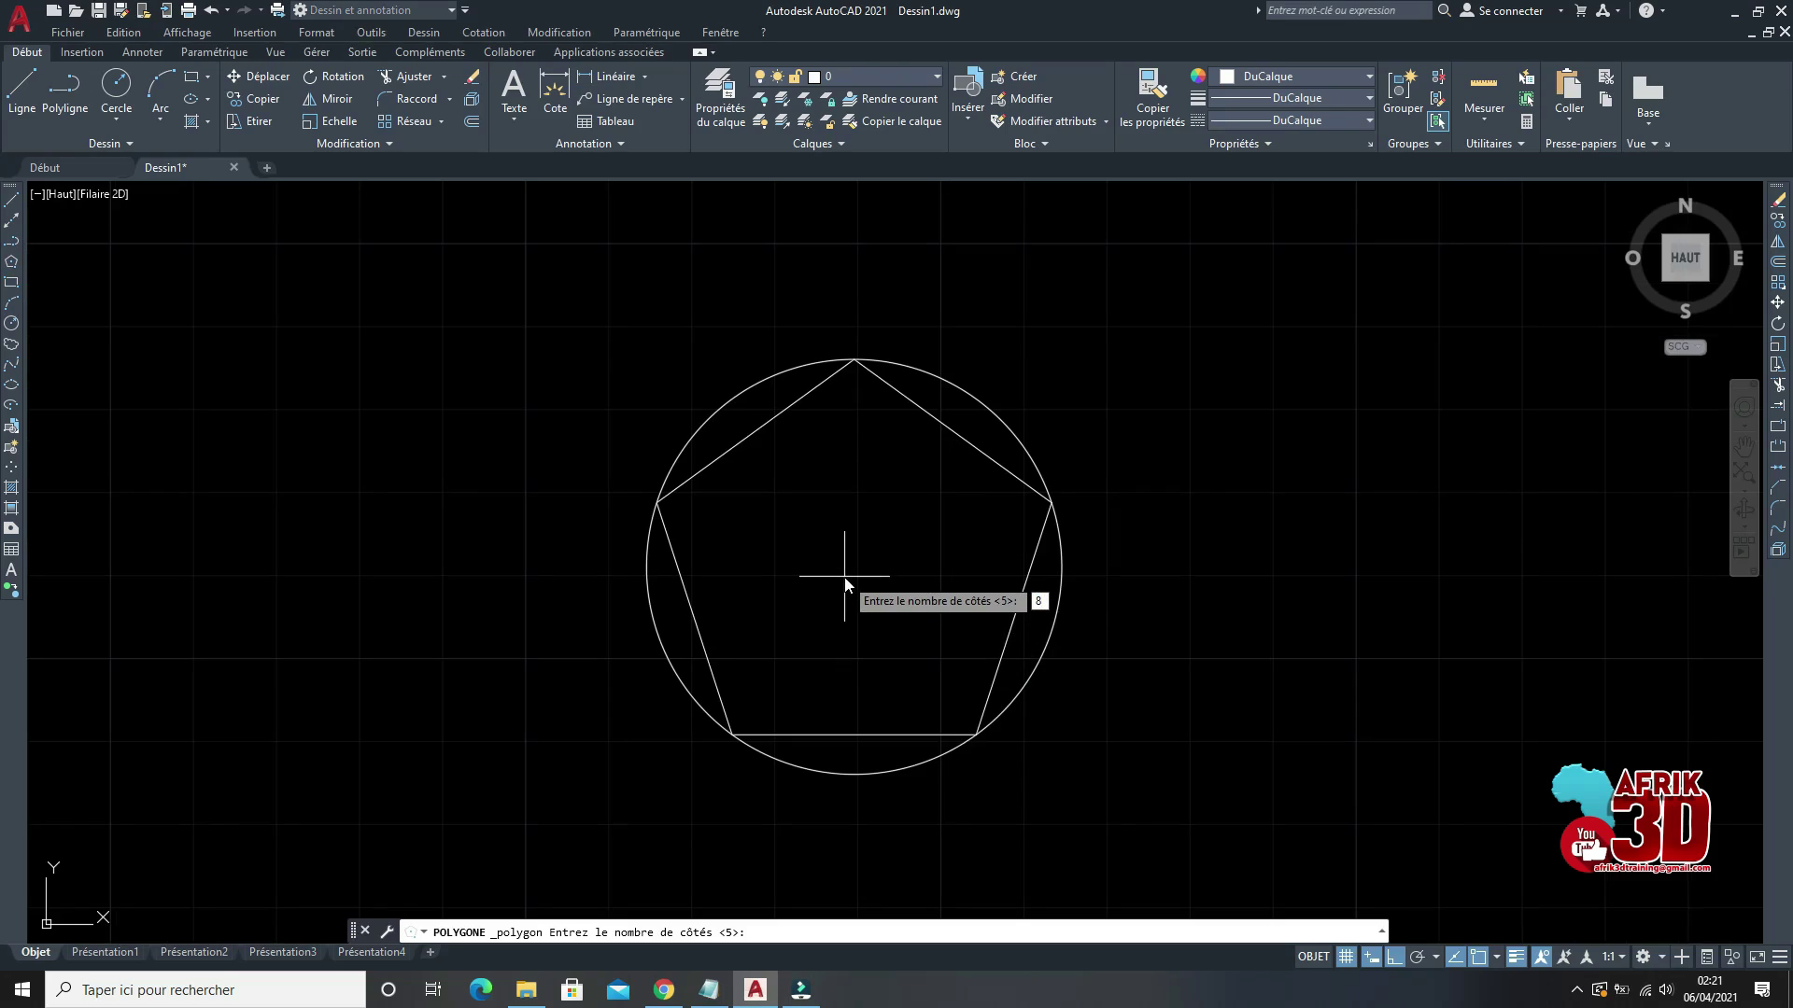
pyautogui.press('Return')
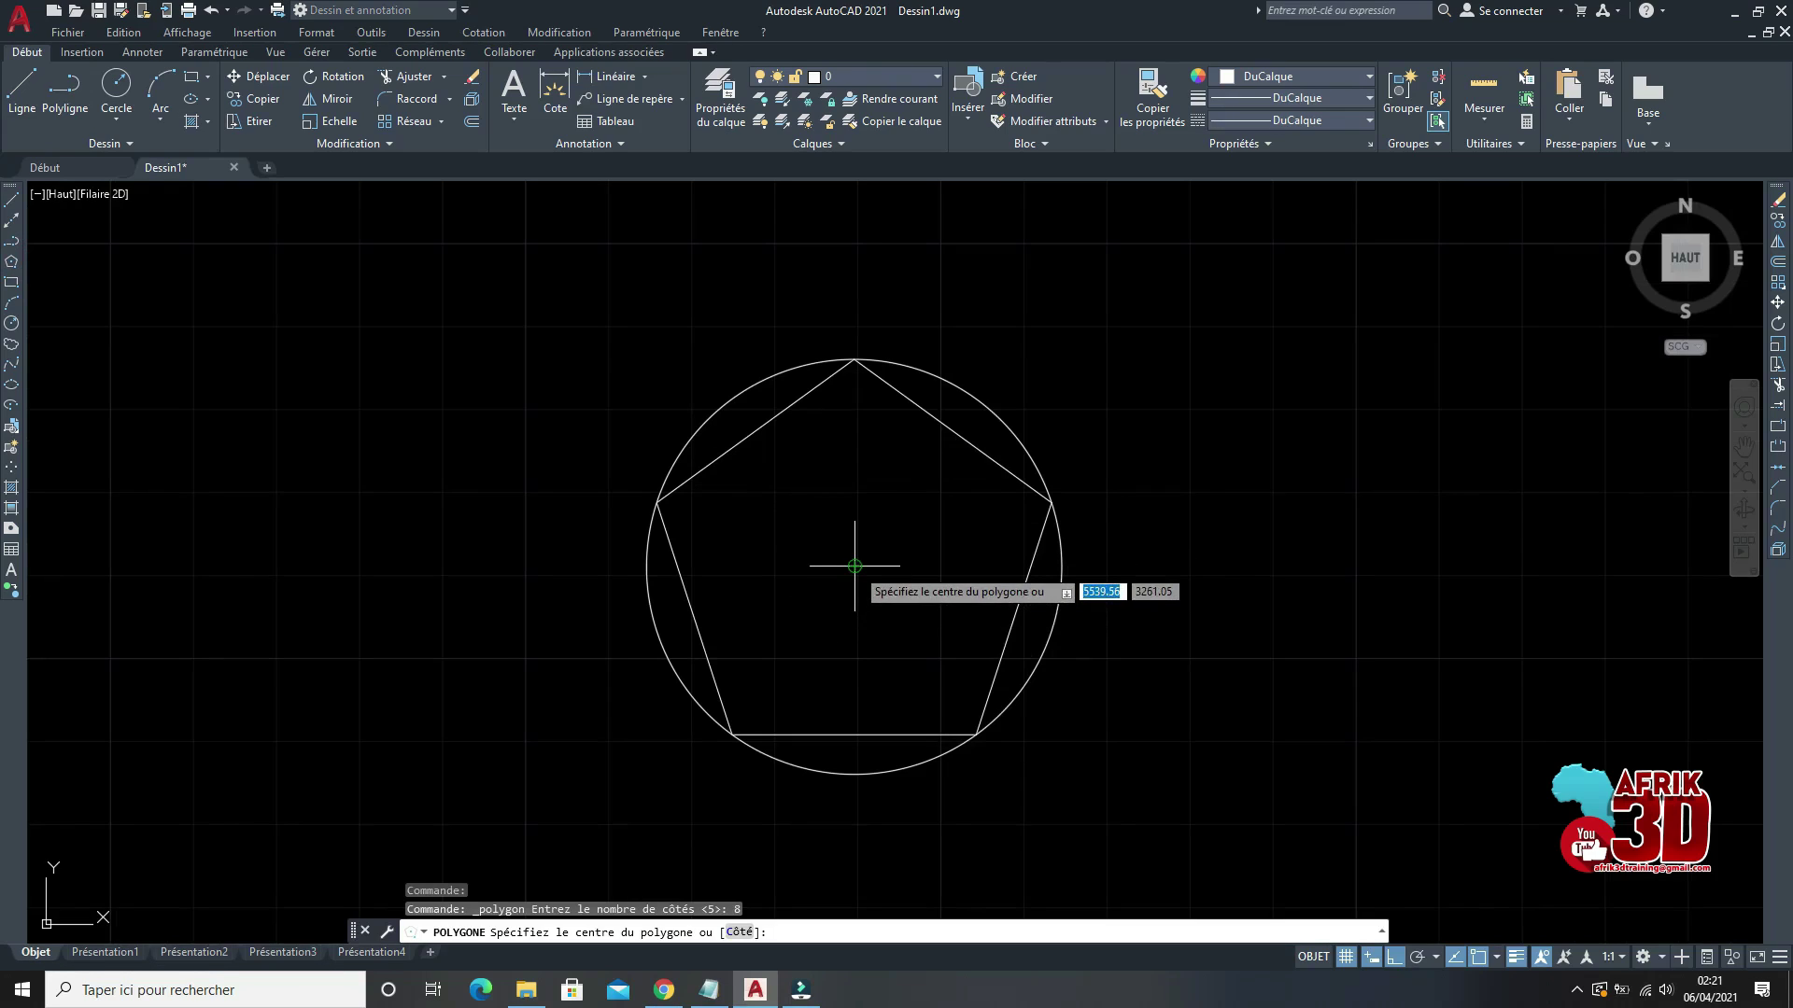
pyautogui.click(854, 566)
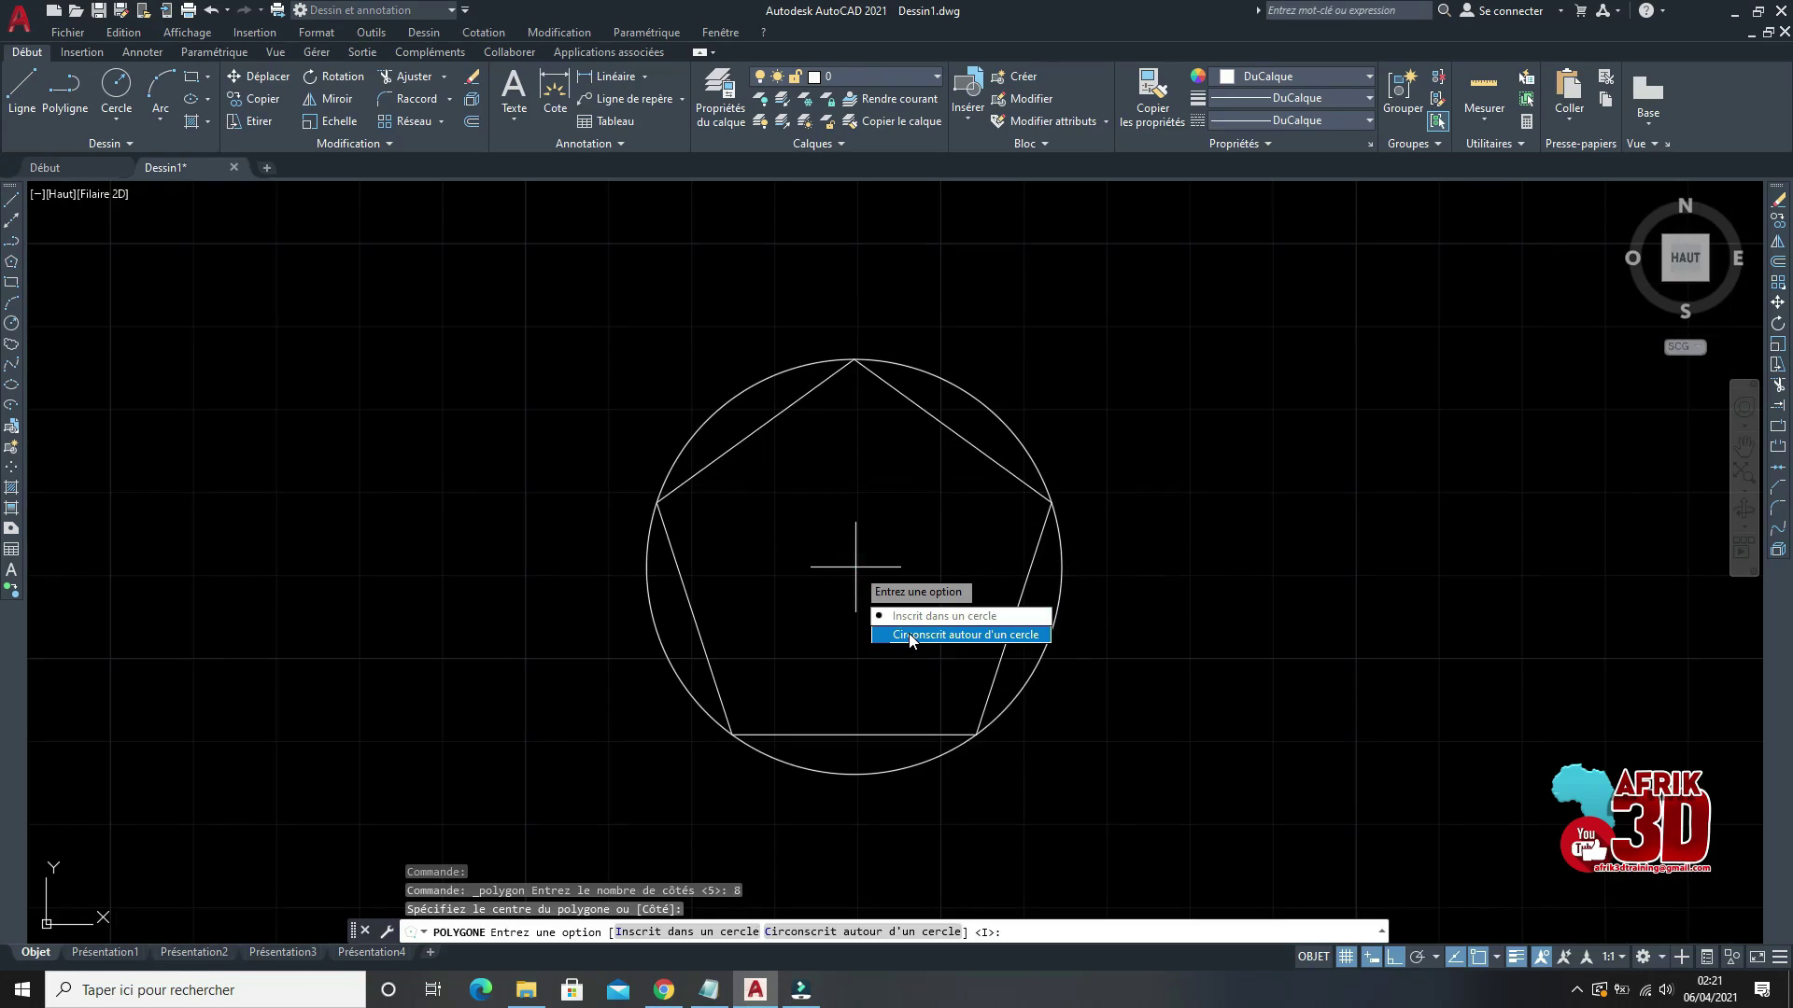
pyautogui.click(910, 636)
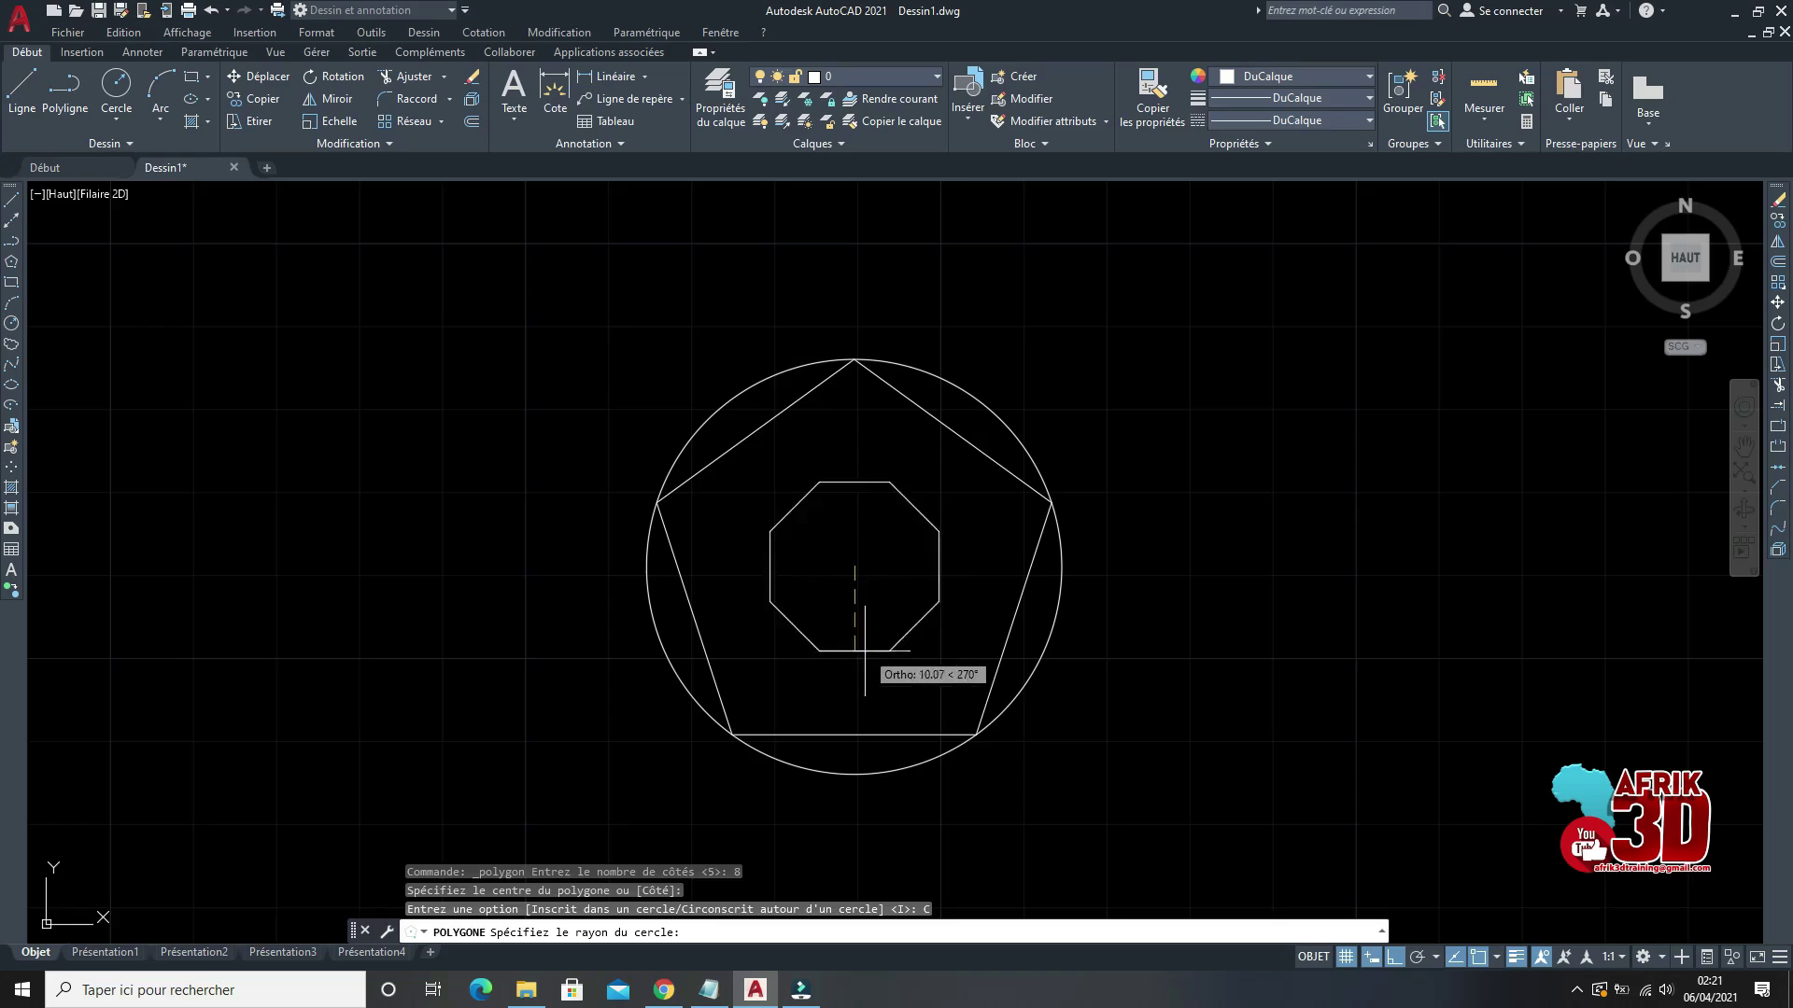
pyautogui.write('25')
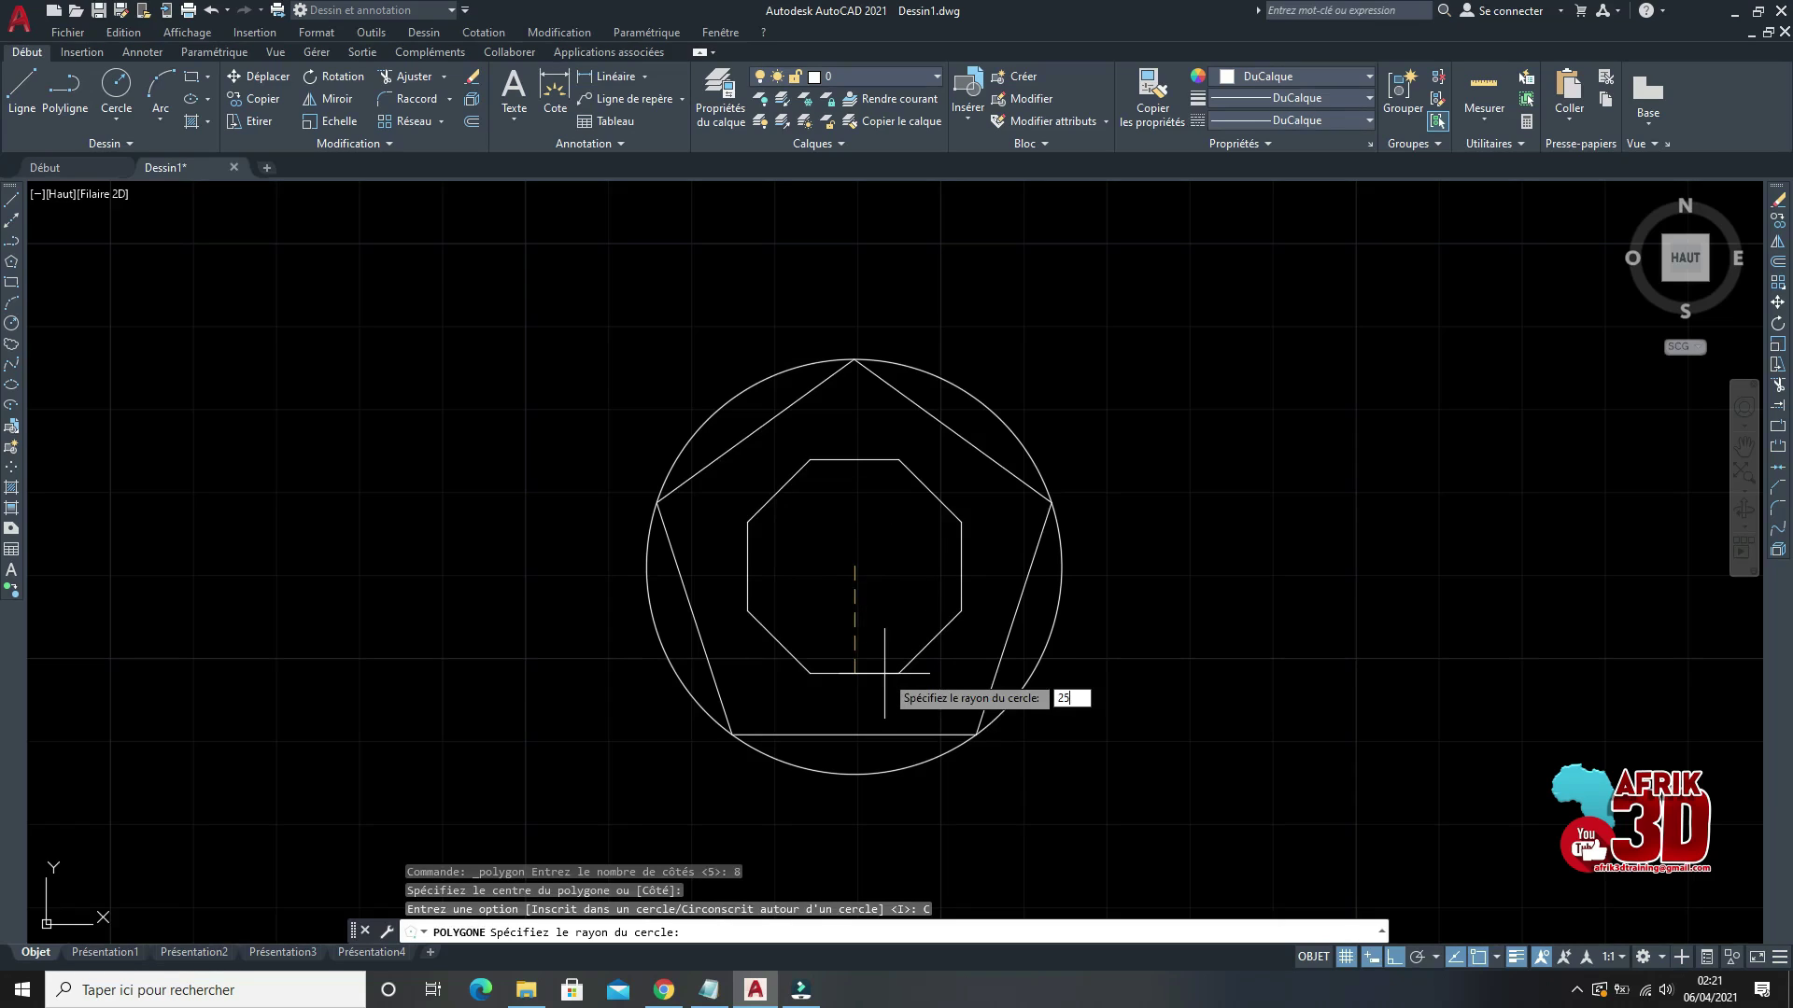
pyautogui.press('Return')
pyautogui.scroll(2, 898, 419)
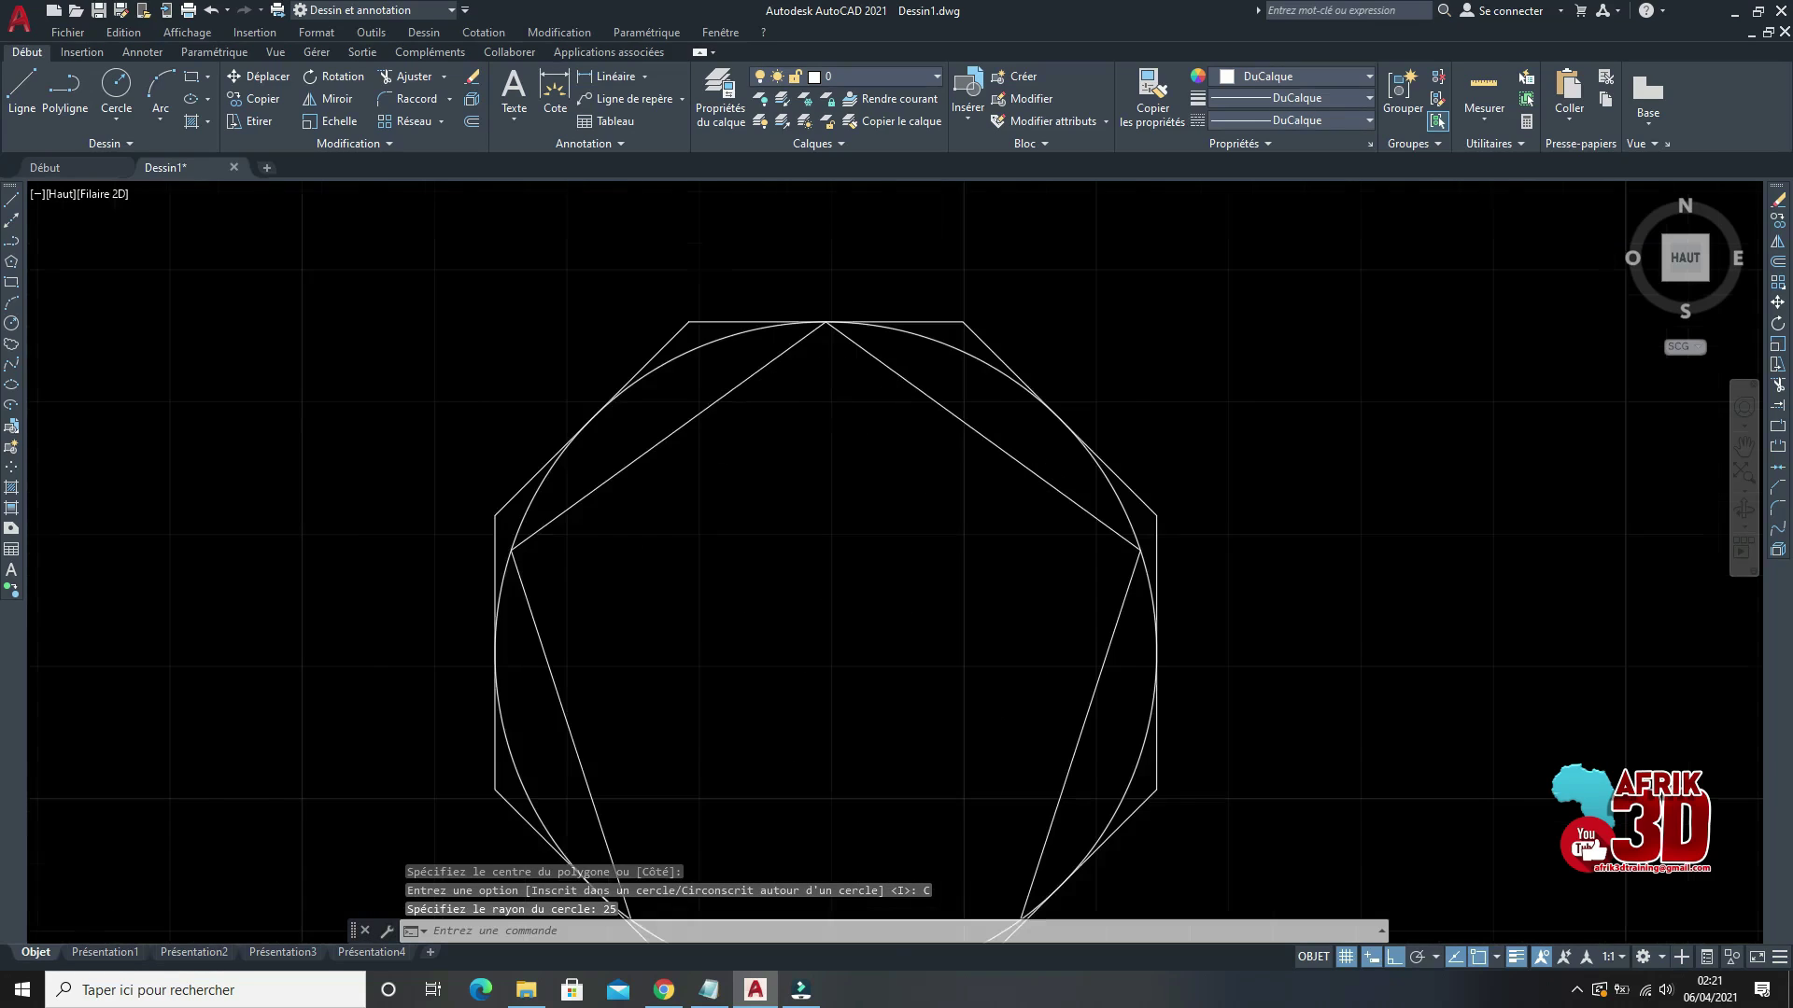
pyautogui.scroll(-3, 921, 501)
pyautogui.scroll(1, 920, 512)
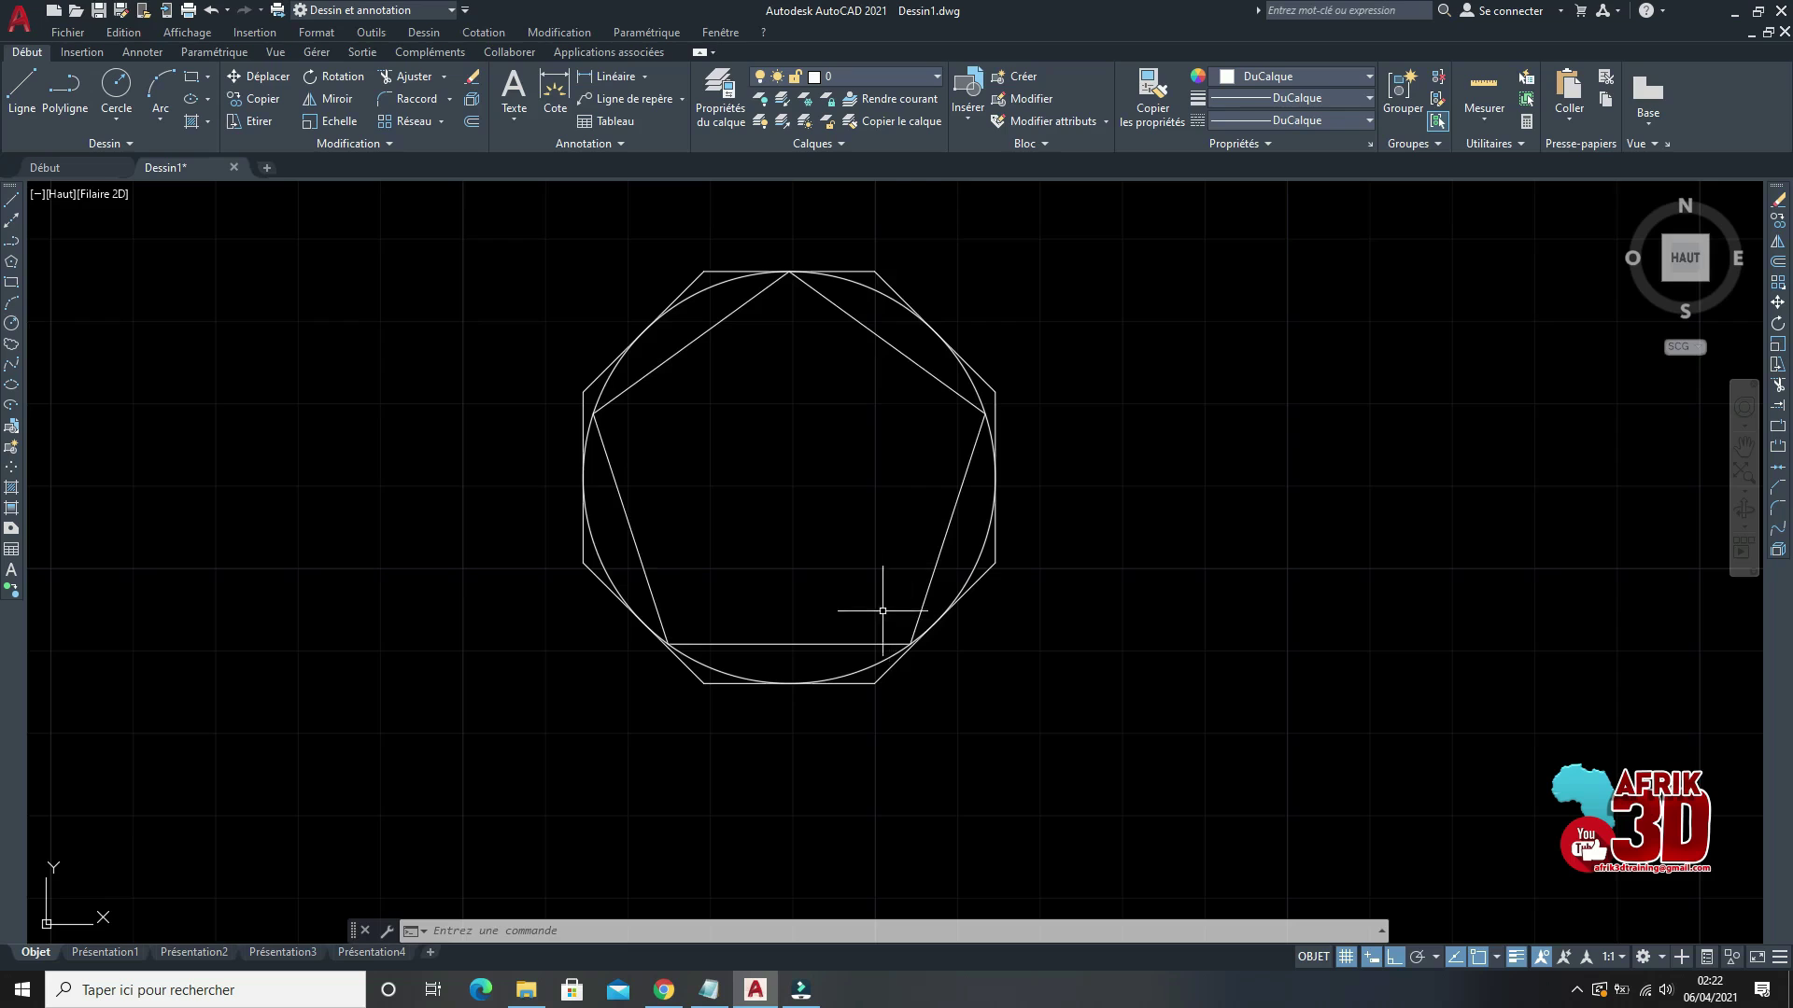
pyautogui.scroll(2, 787, 311)
pyautogui.scroll(-2, 912, 439)
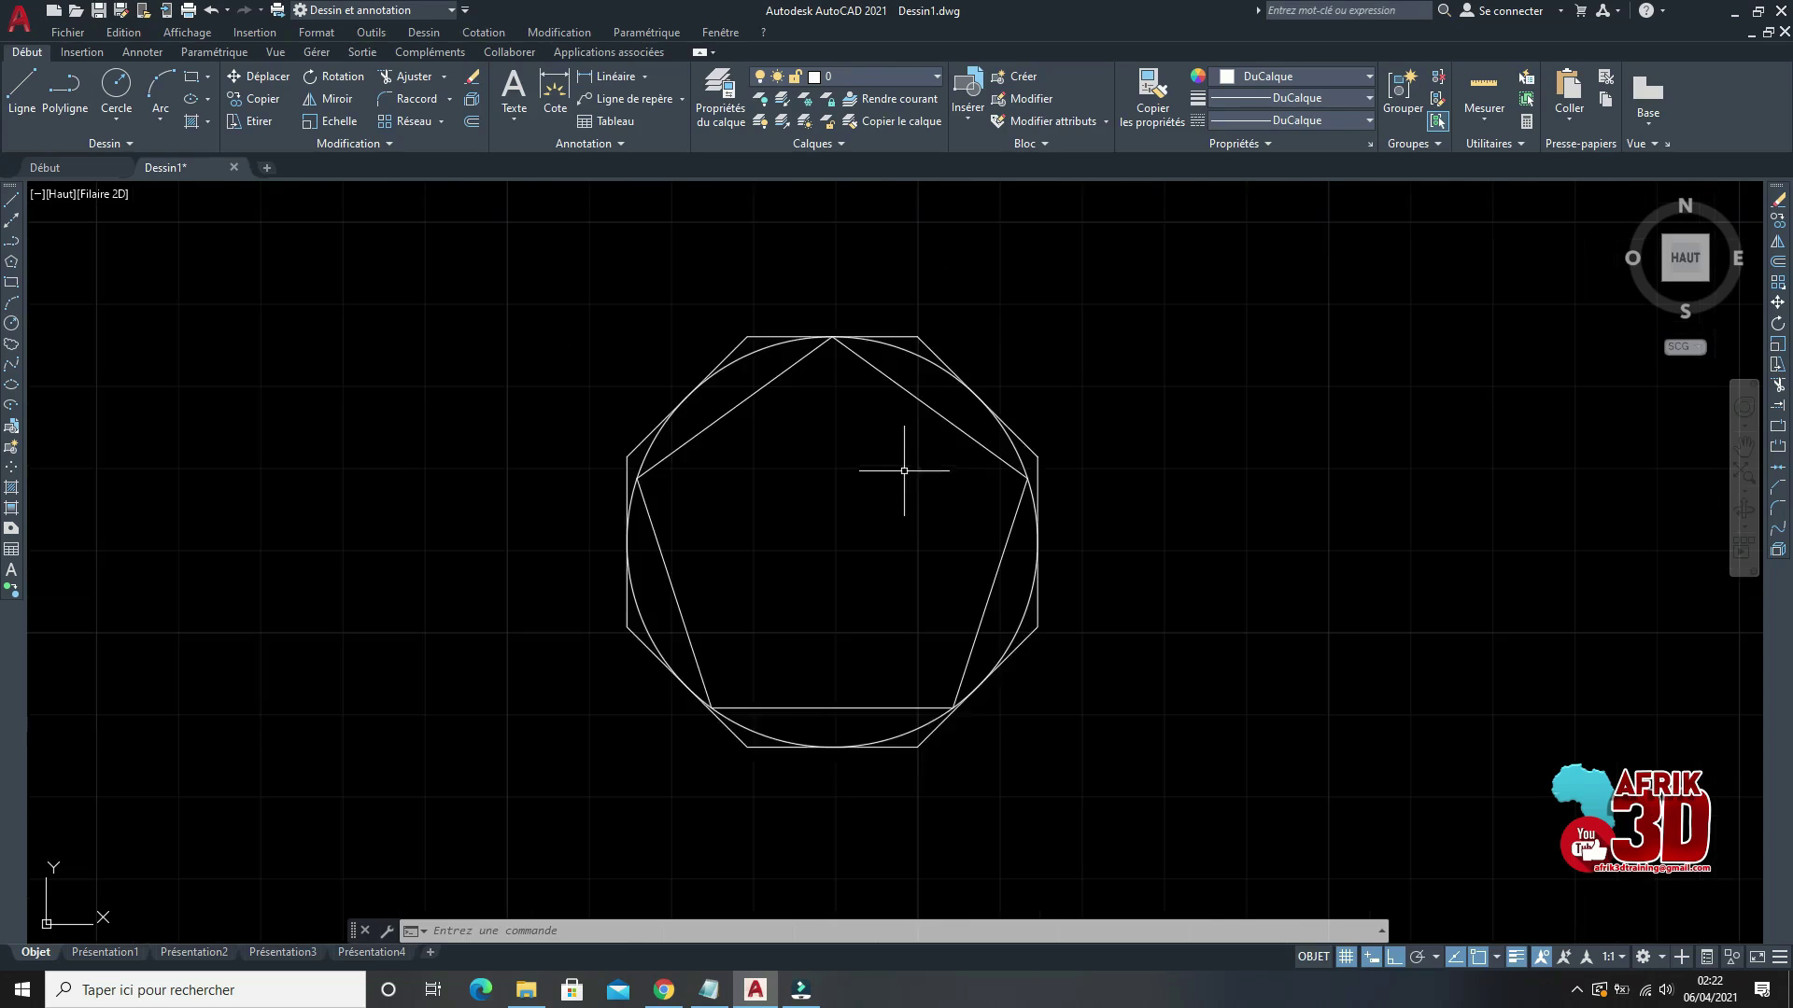
pyautogui.scroll(2, 1034, 446)
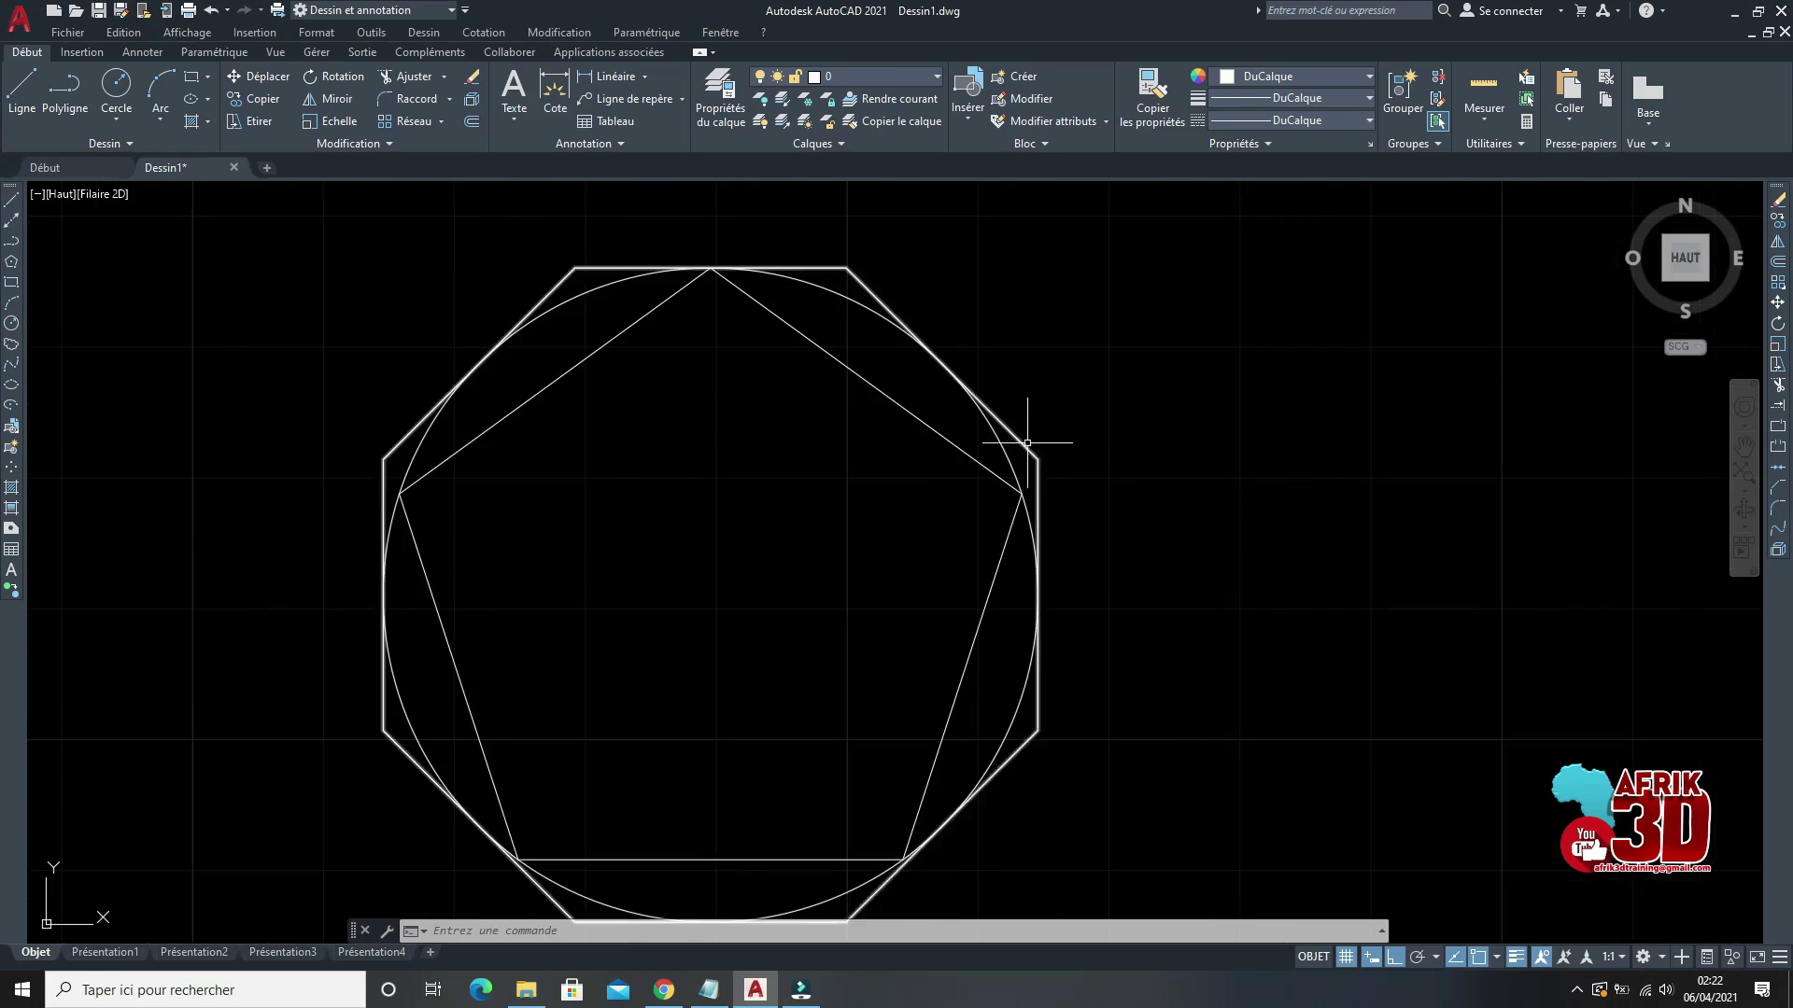
pyautogui.scroll(-2, 1027, 457)
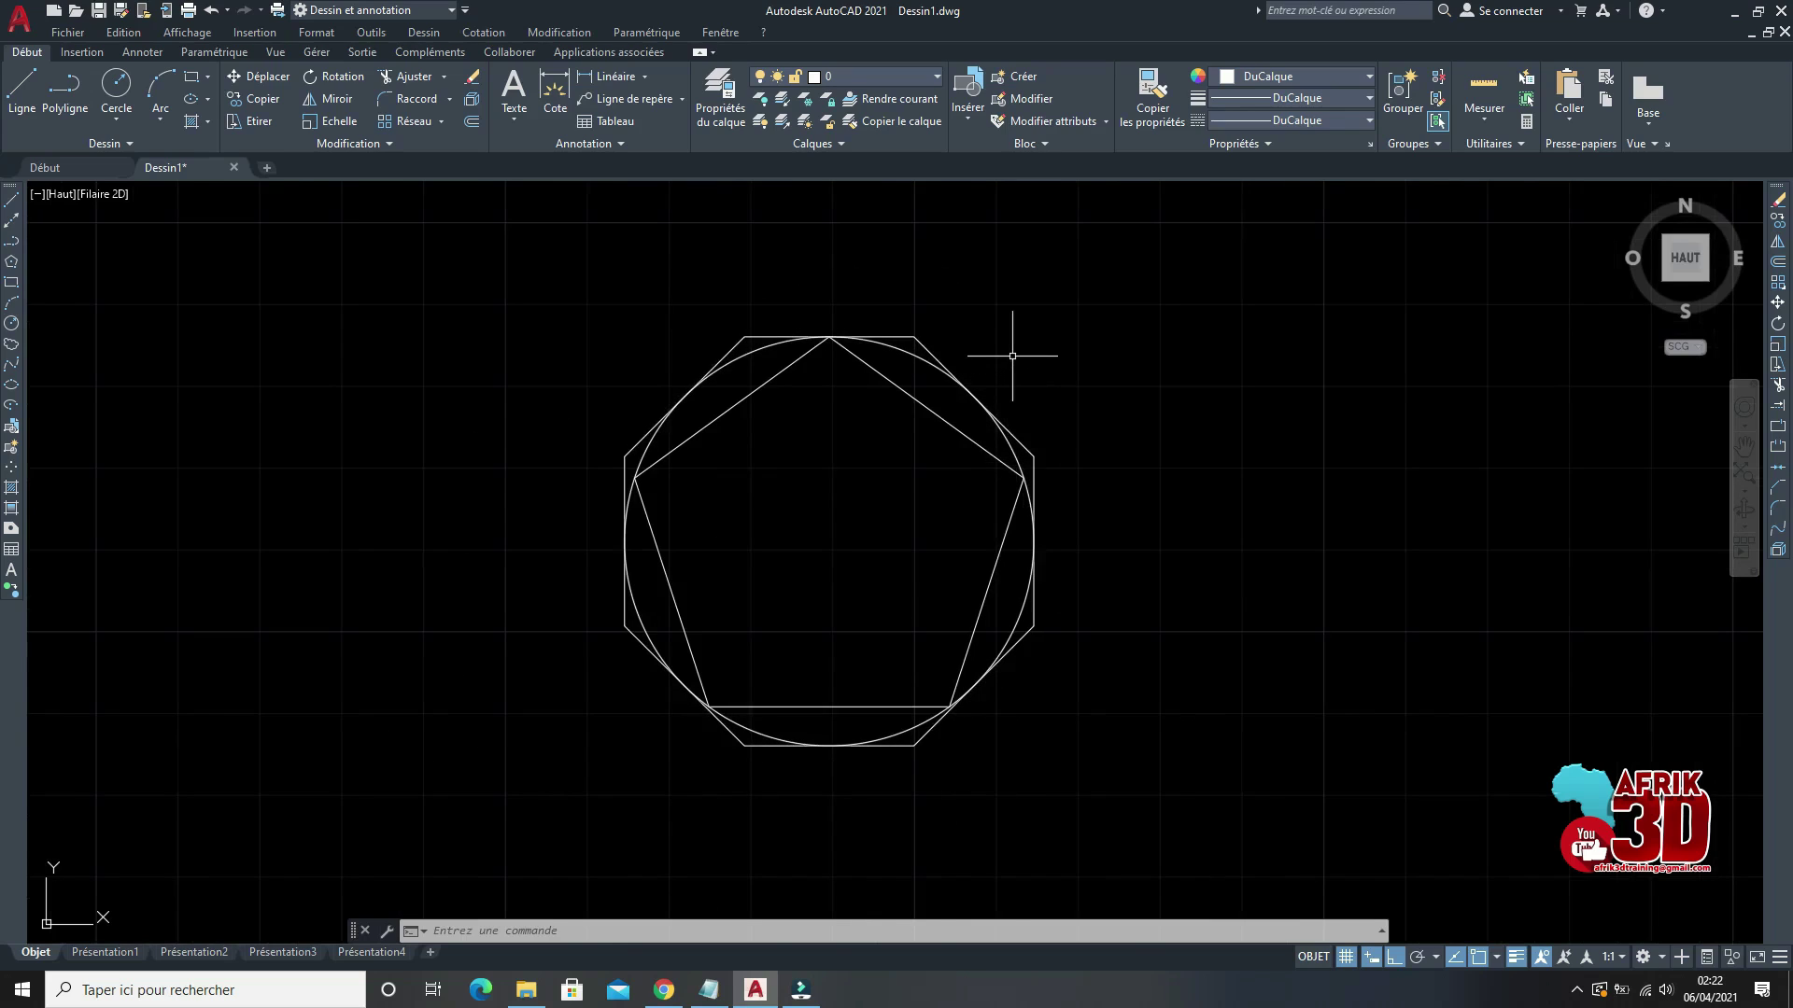
pyautogui.scroll(2, 999, 373)
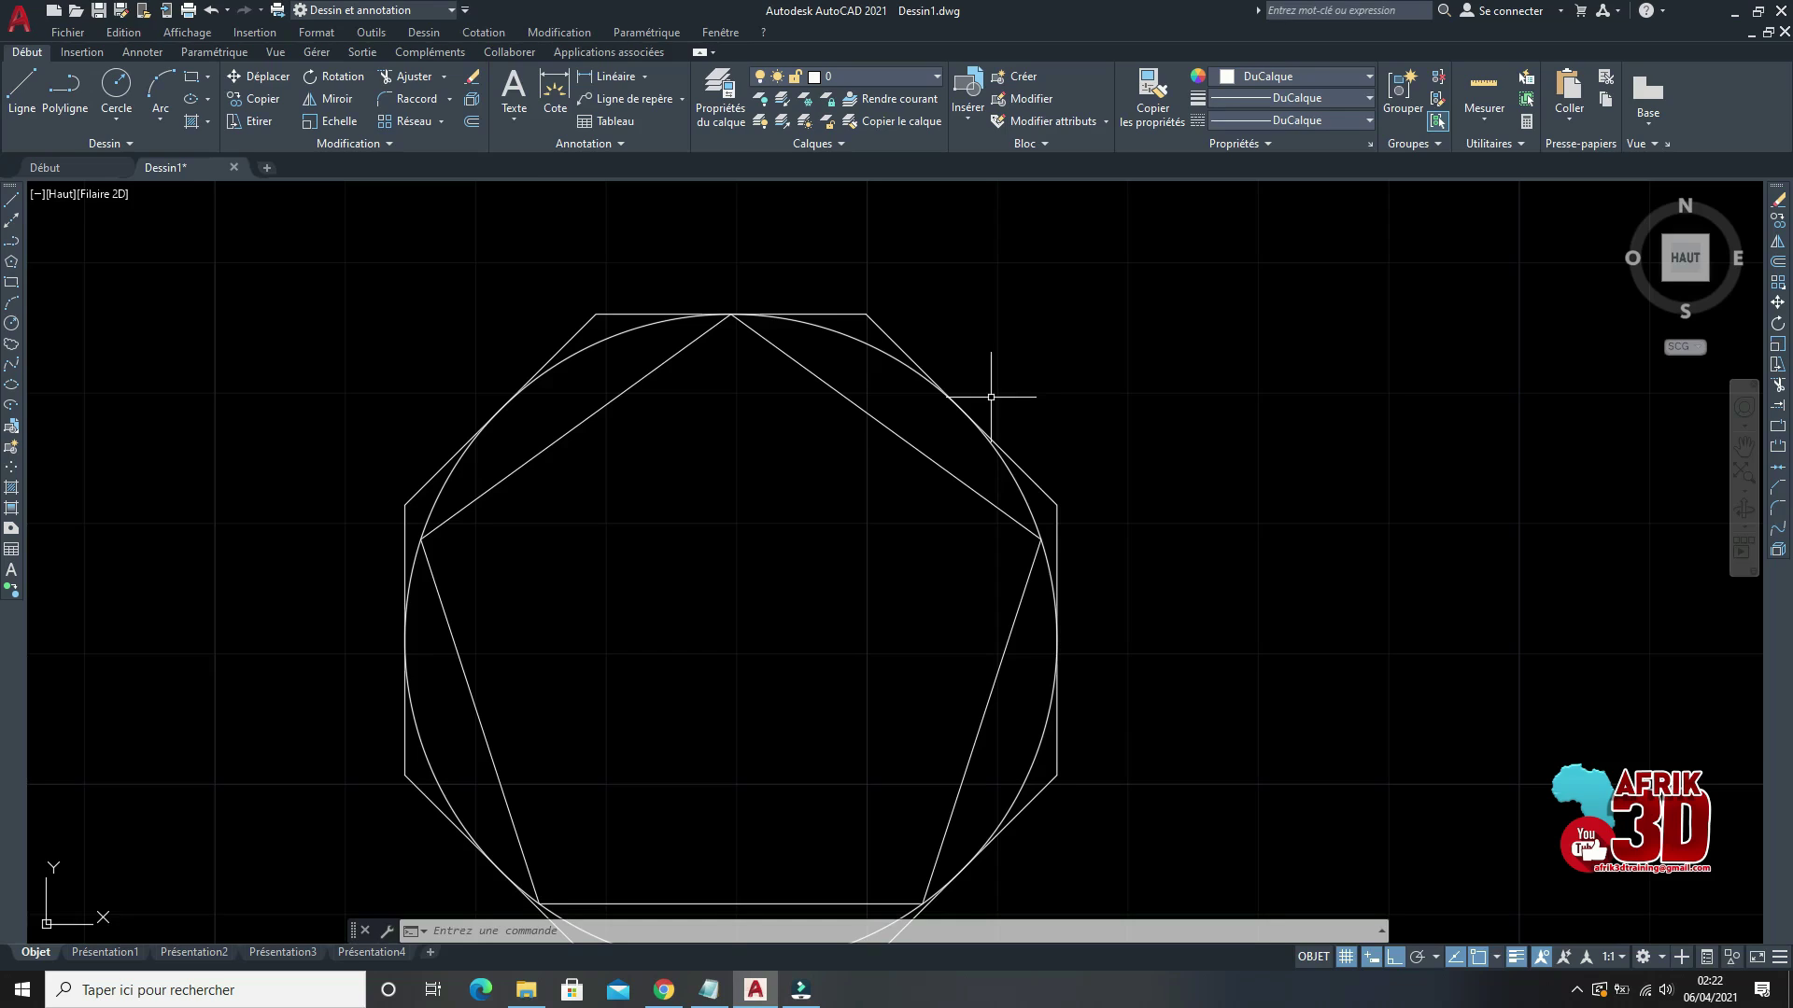
pyautogui.scroll(-4, 990, 396)
pyautogui.scroll(3, 1021, 367)
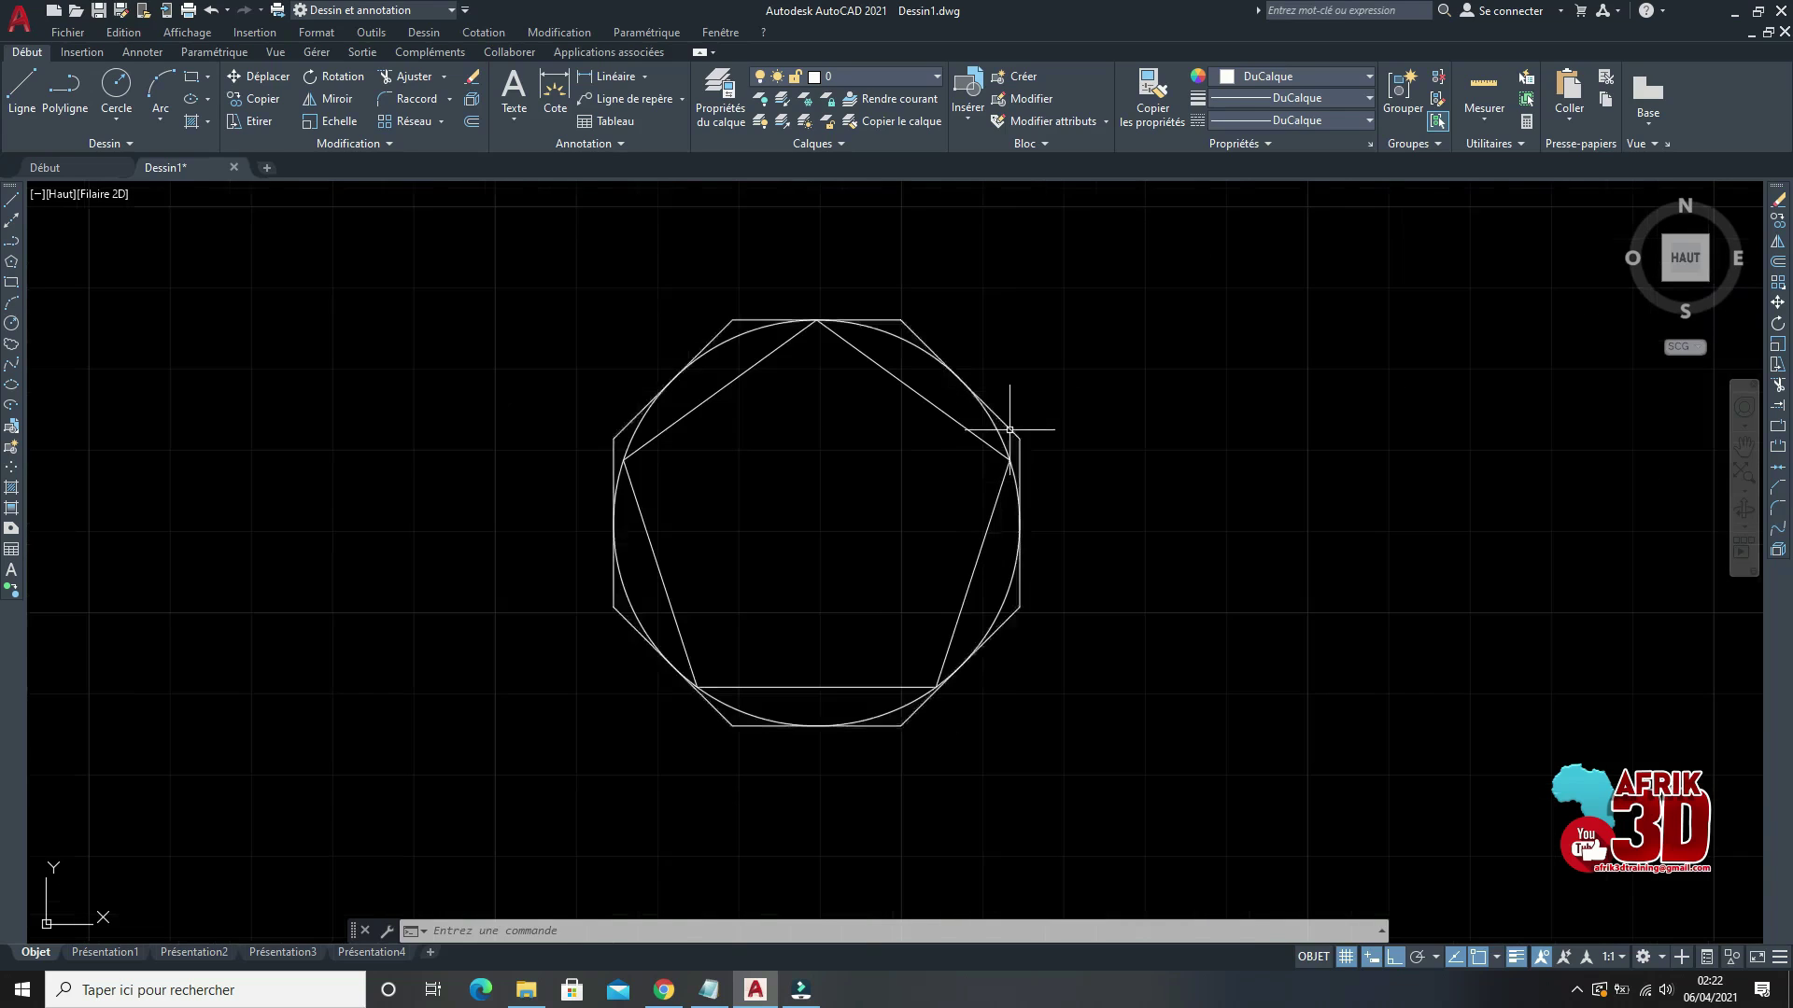
pyautogui.scroll(2, 1032, 412)
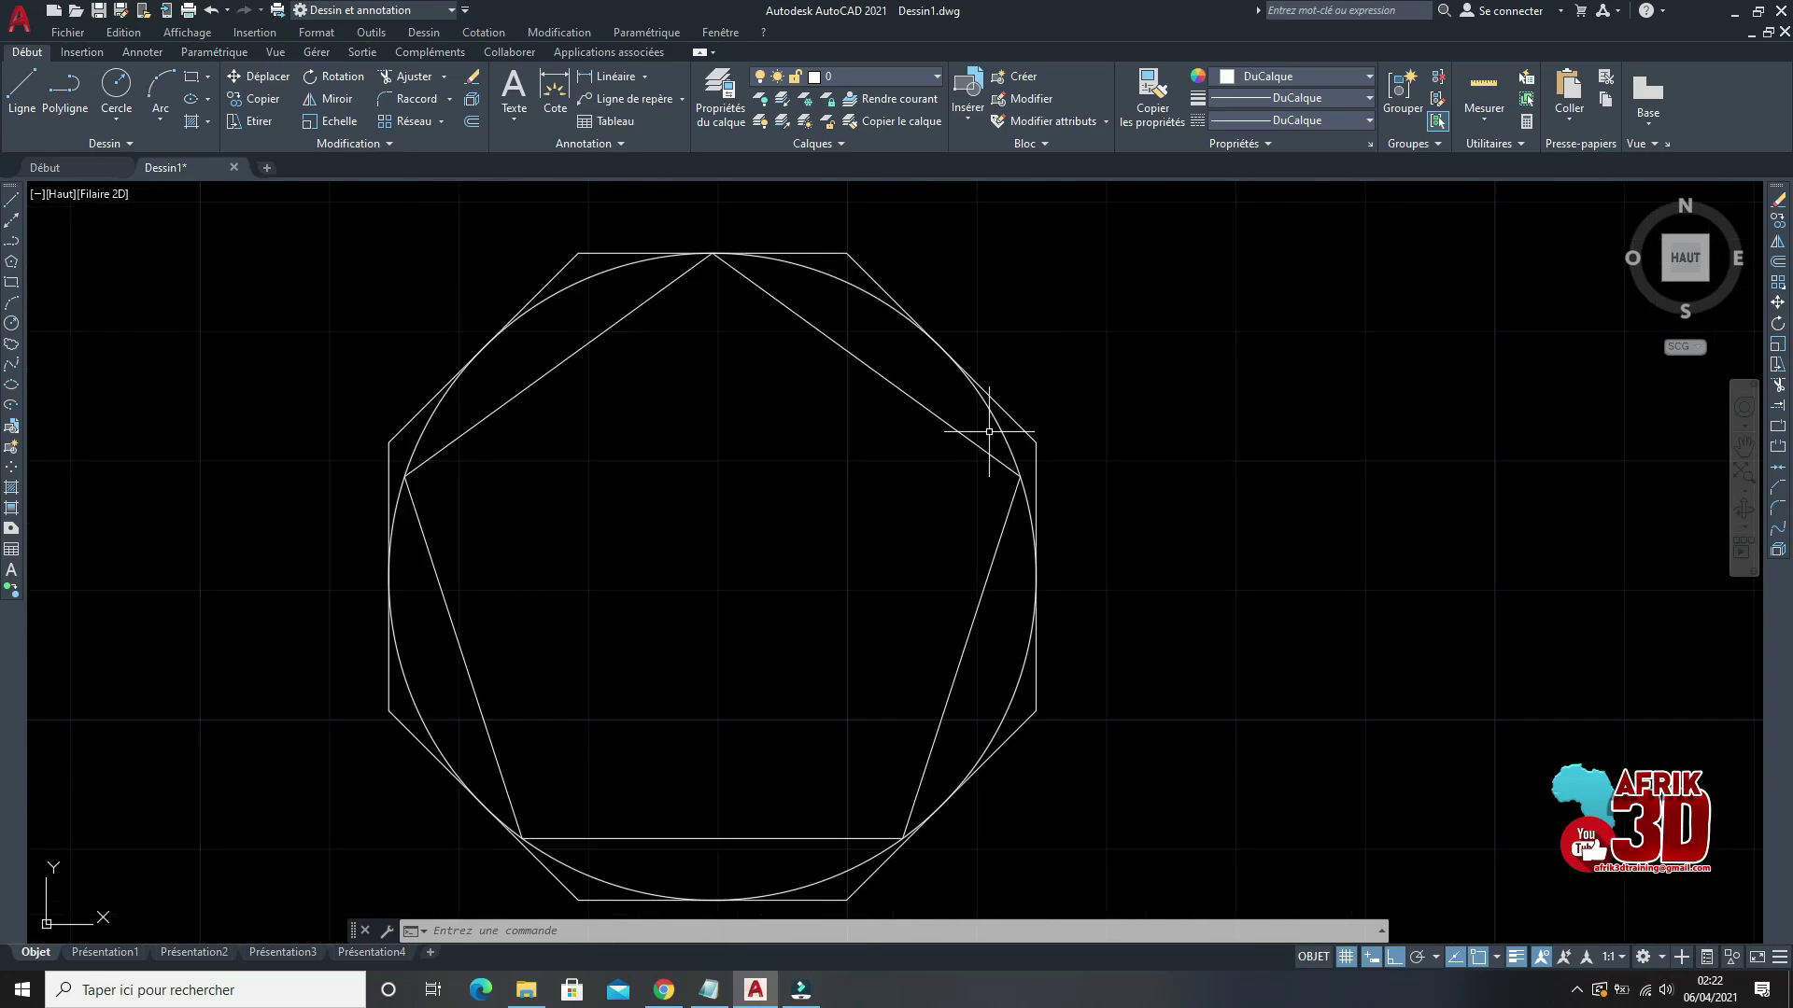
pyautogui.scroll(-3, 994, 425)
pyautogui.scroll(3, 981, 425)
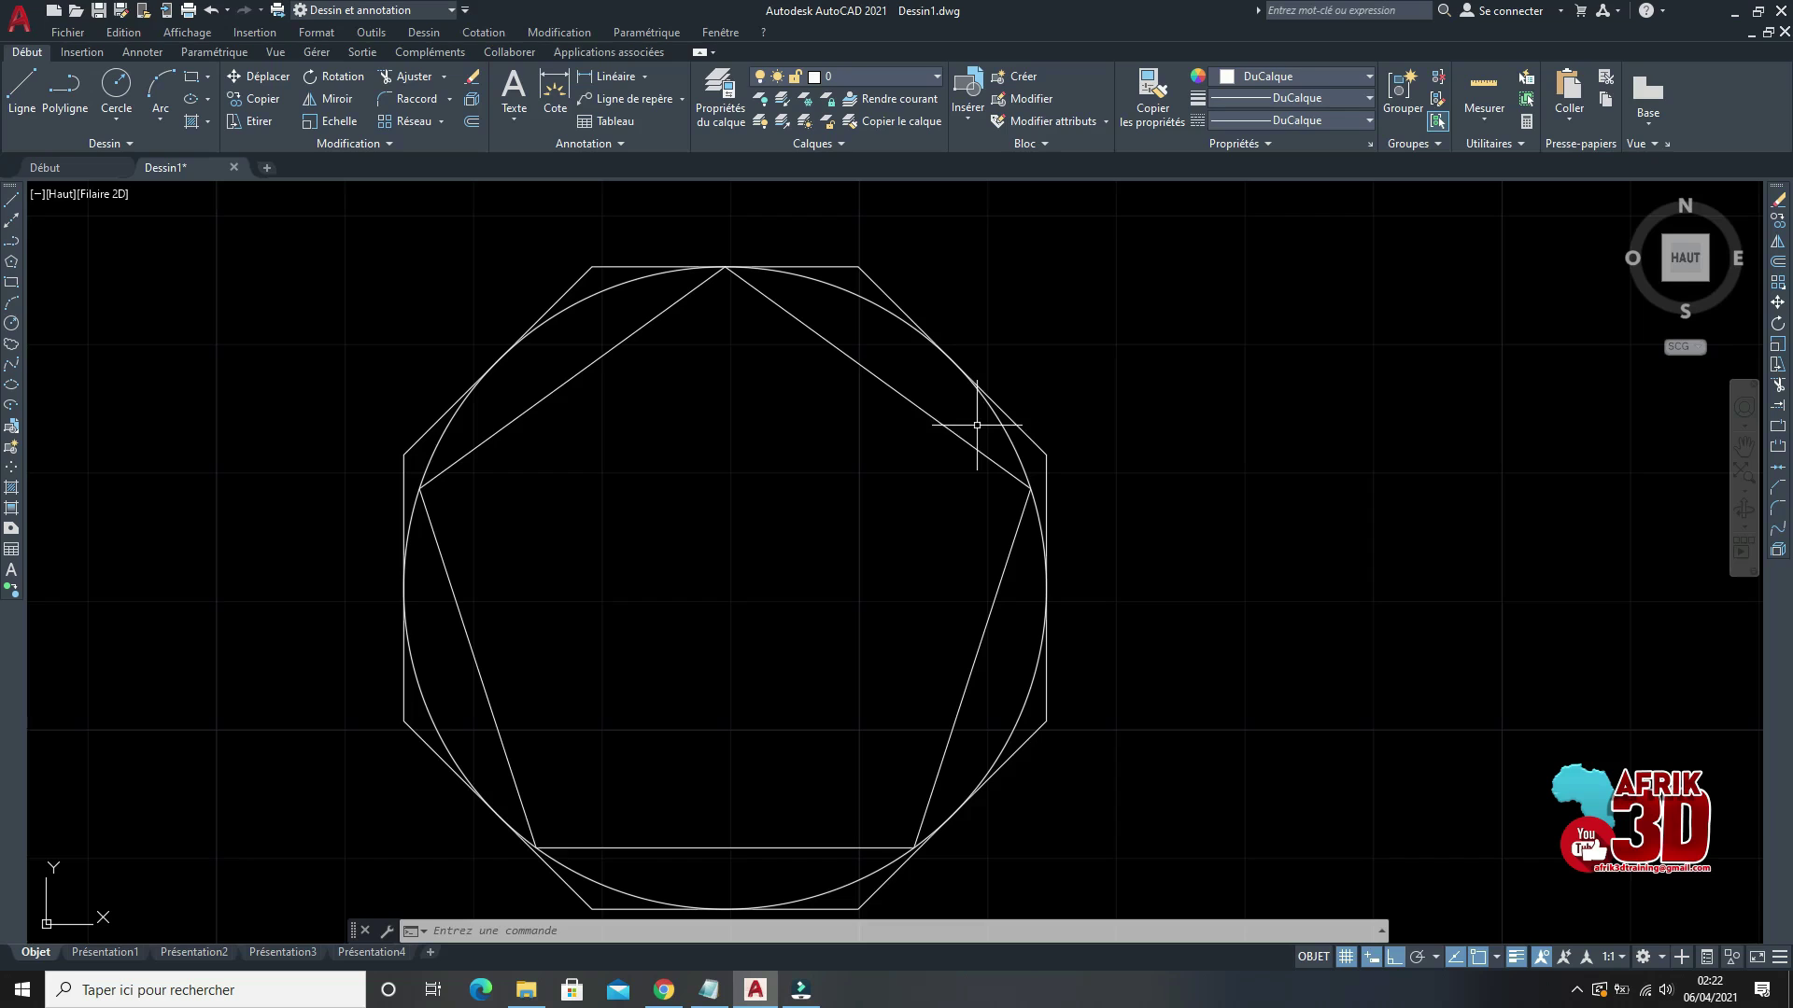
pyautogui.scroll(-5, 971, 392)
pyautogui.scroll(3, 960, 367)
pyautogui.scroll(3, 848, 425)
pyautogui.scroll(-4, 849, 435)
pyautogui.scroll(4, 860, 380)
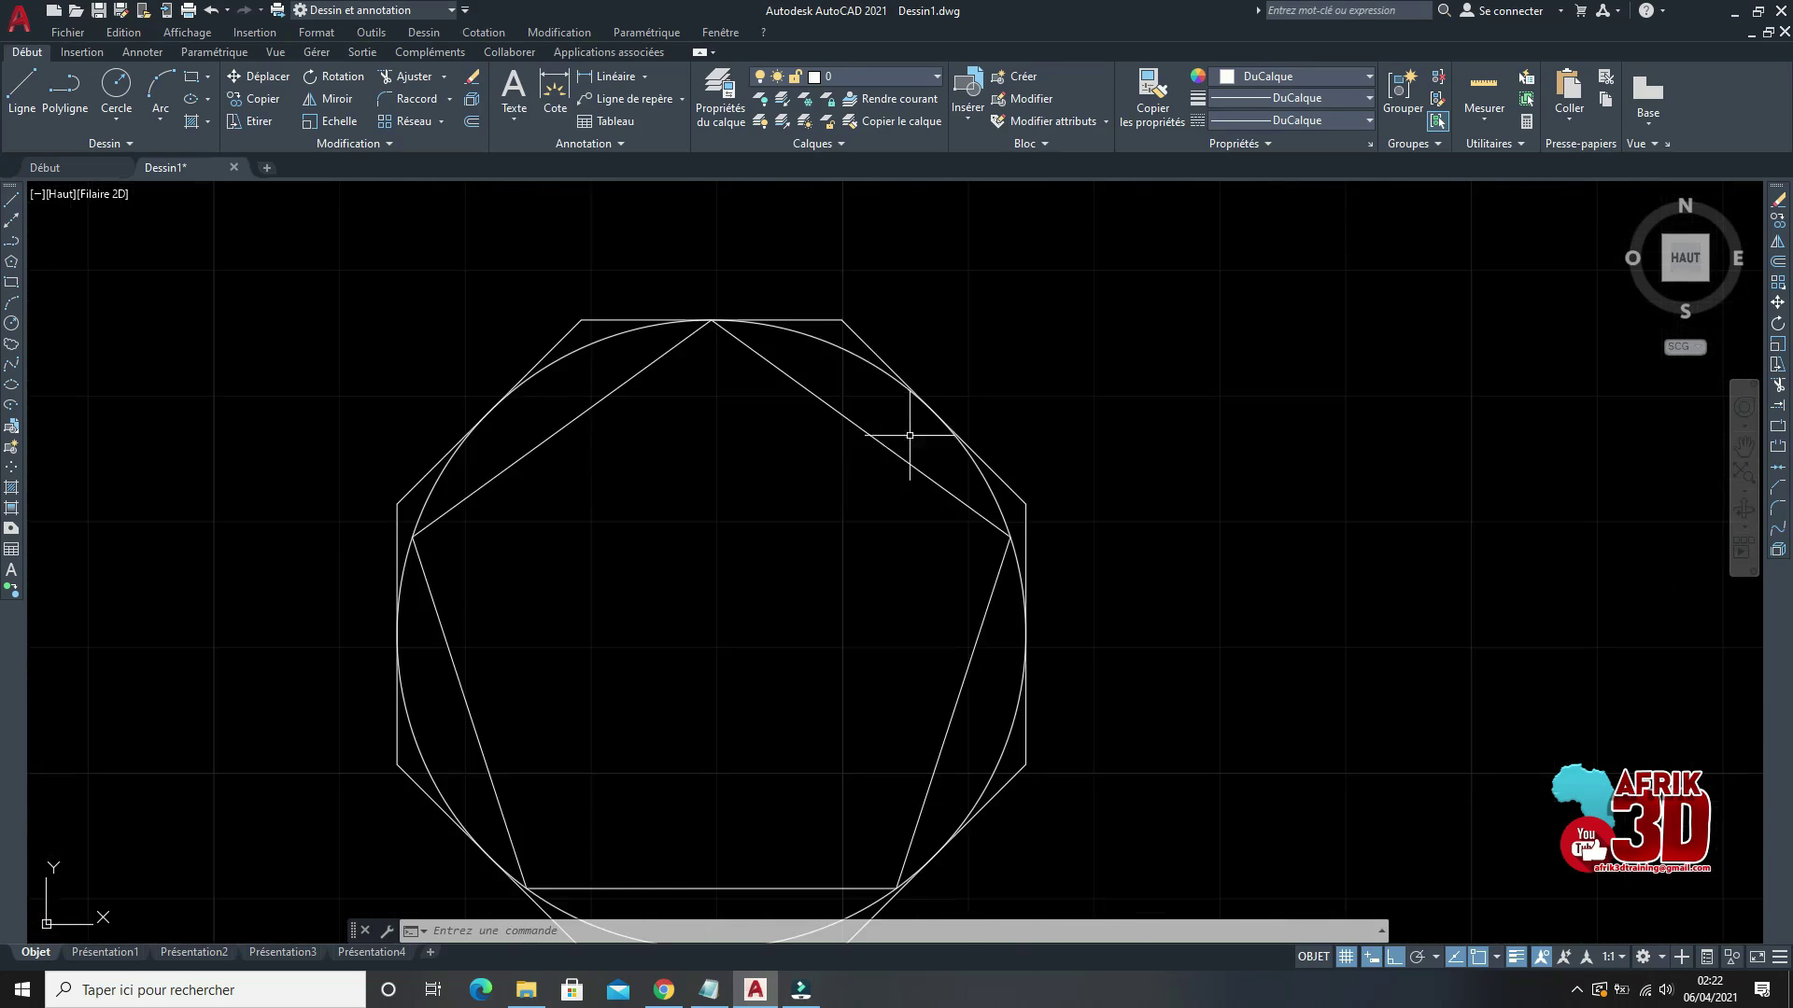
# Step: Add an R25 radius dimension to the circle
pyautogui.click(484, 33)
pyautogui.click(494, 173)
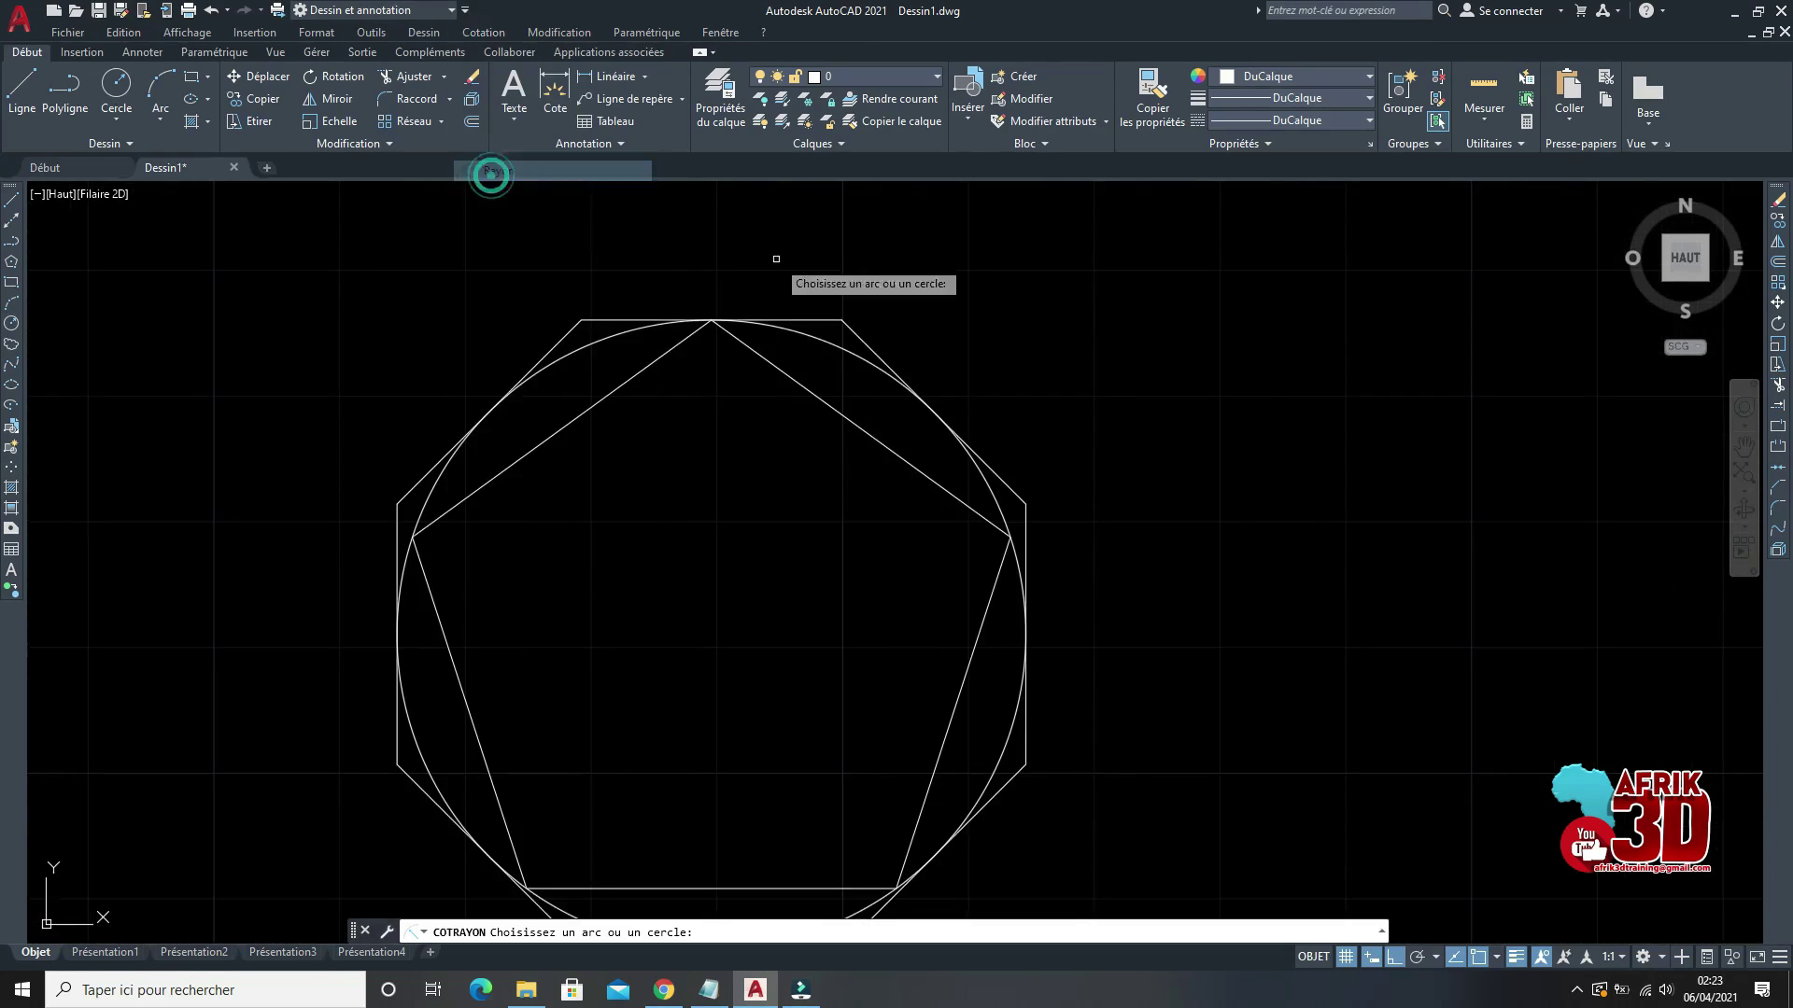
pyautogui.click(838, 352)
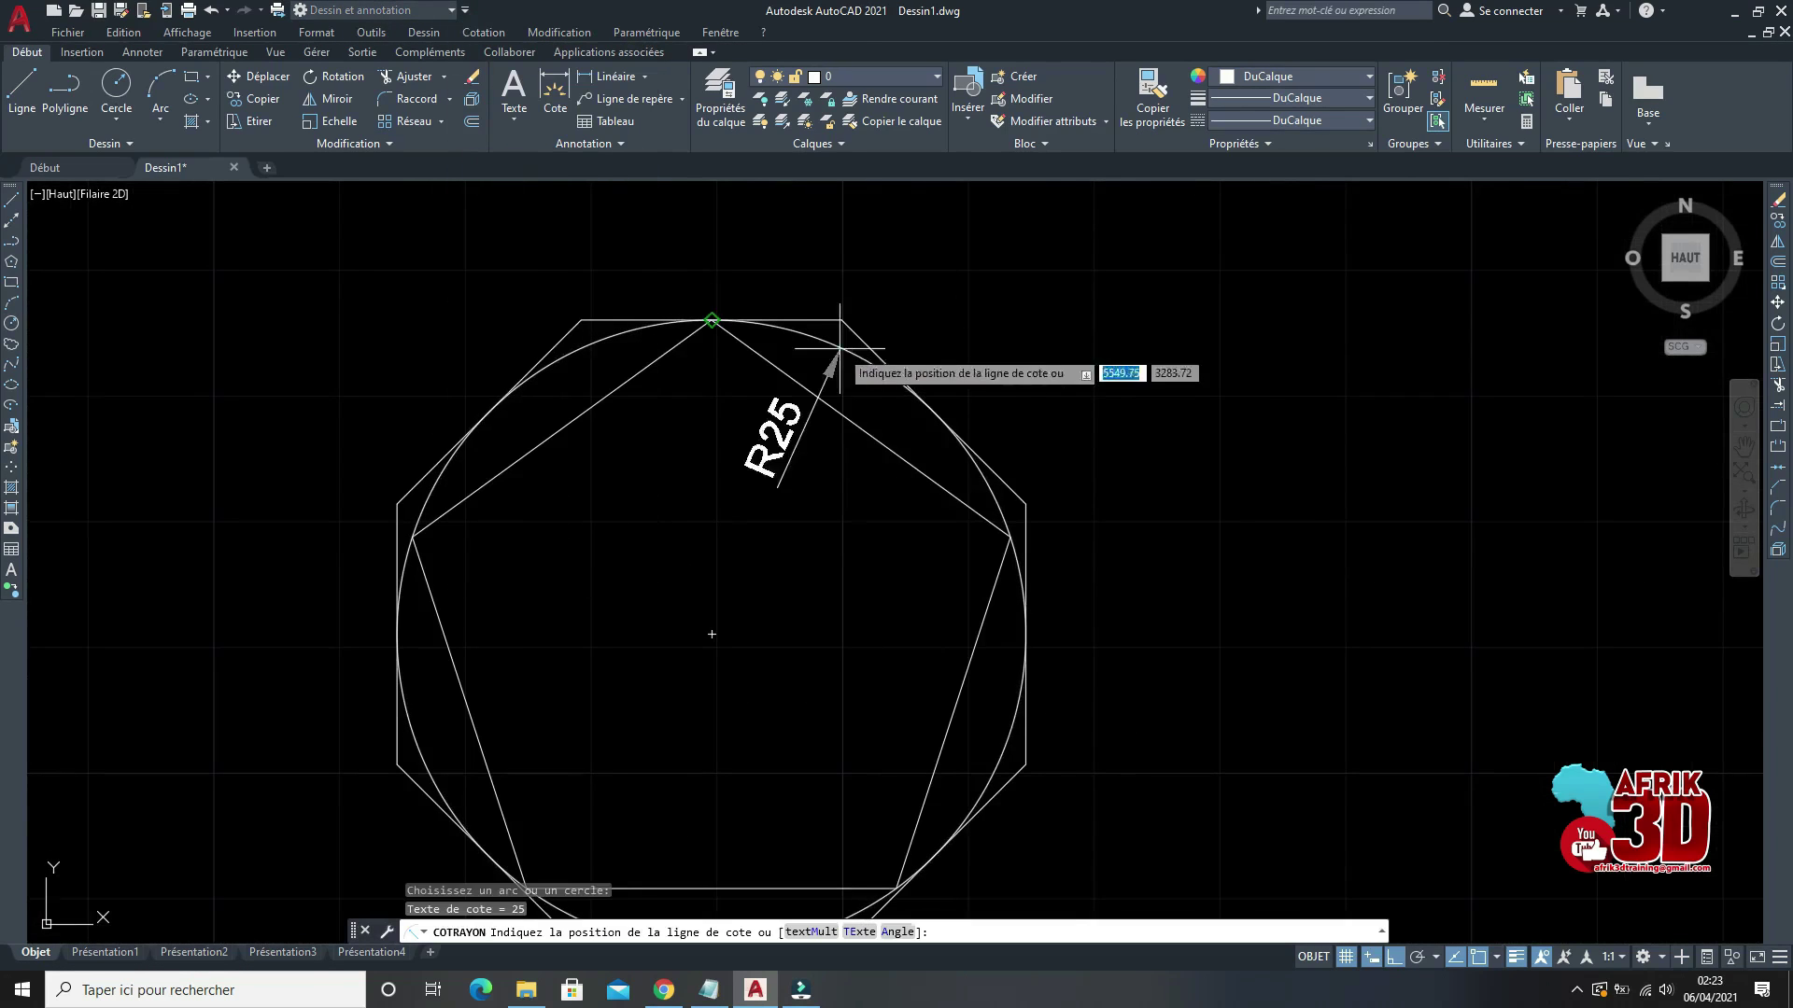
pyautogui.click(1120, 400)
# Step: Add a Ø50 diameter dimension to the circle, placed at its upper left
pyautogui.click(486, 34)
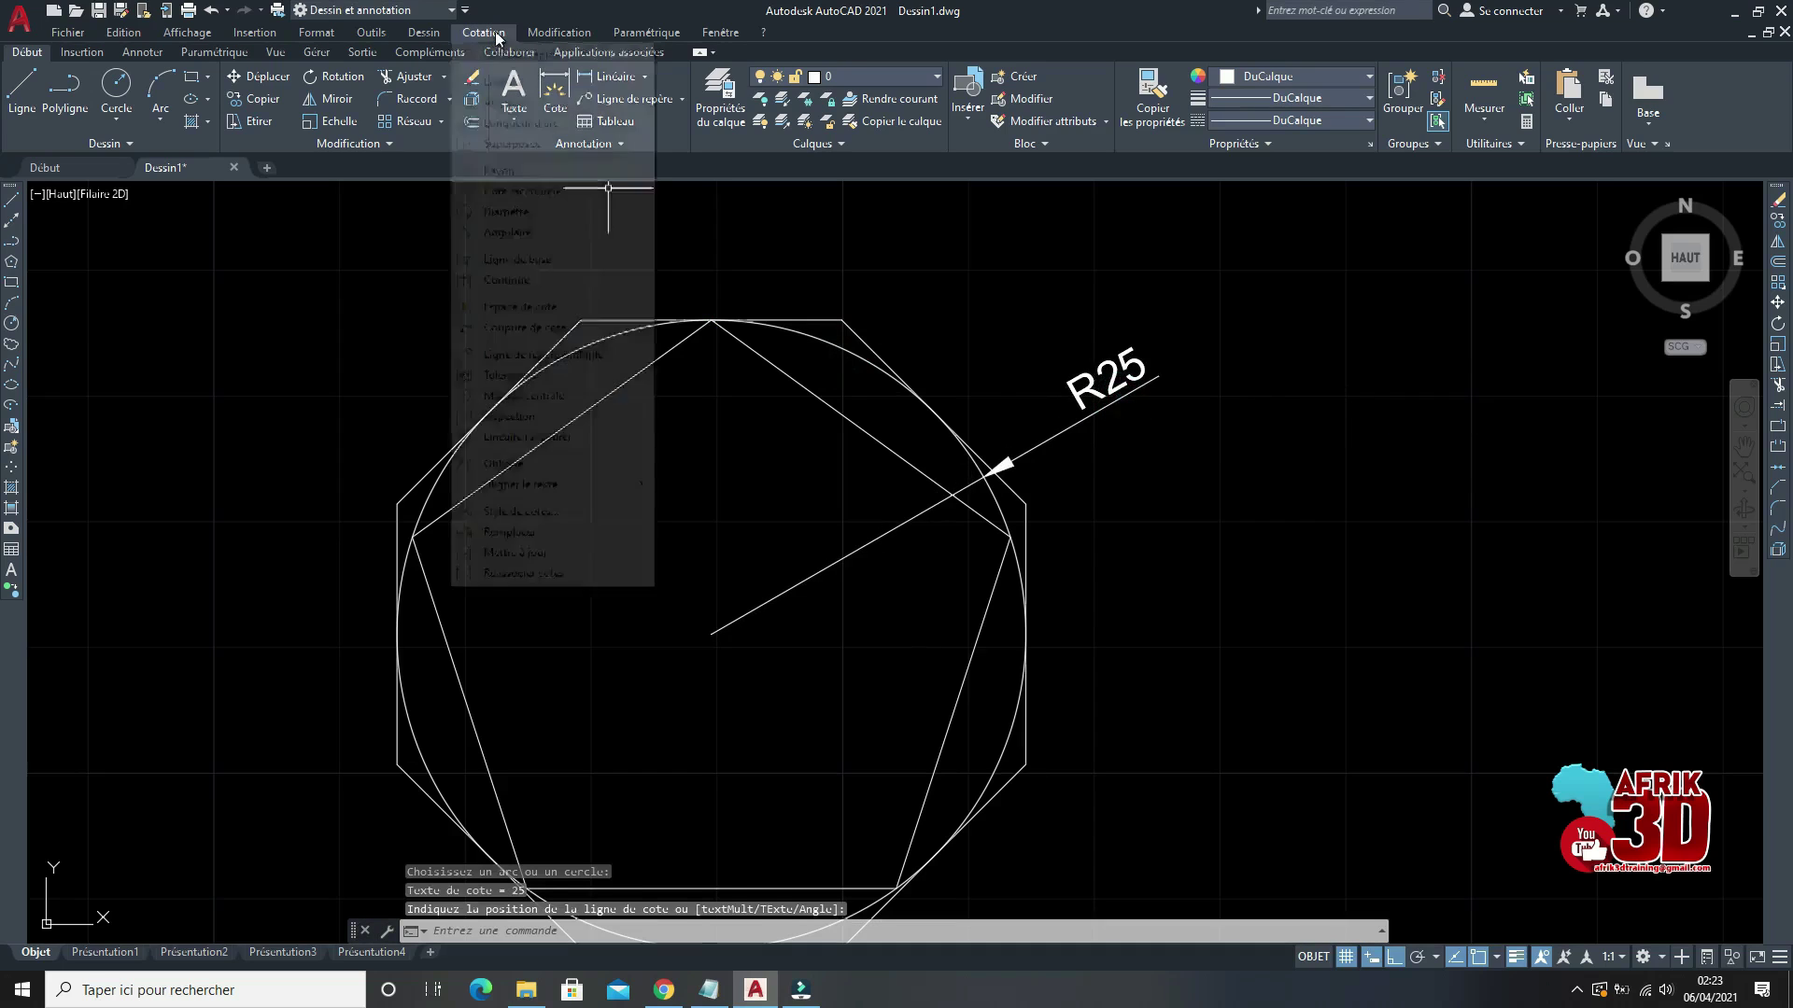
pyautogui.click(508, 212)
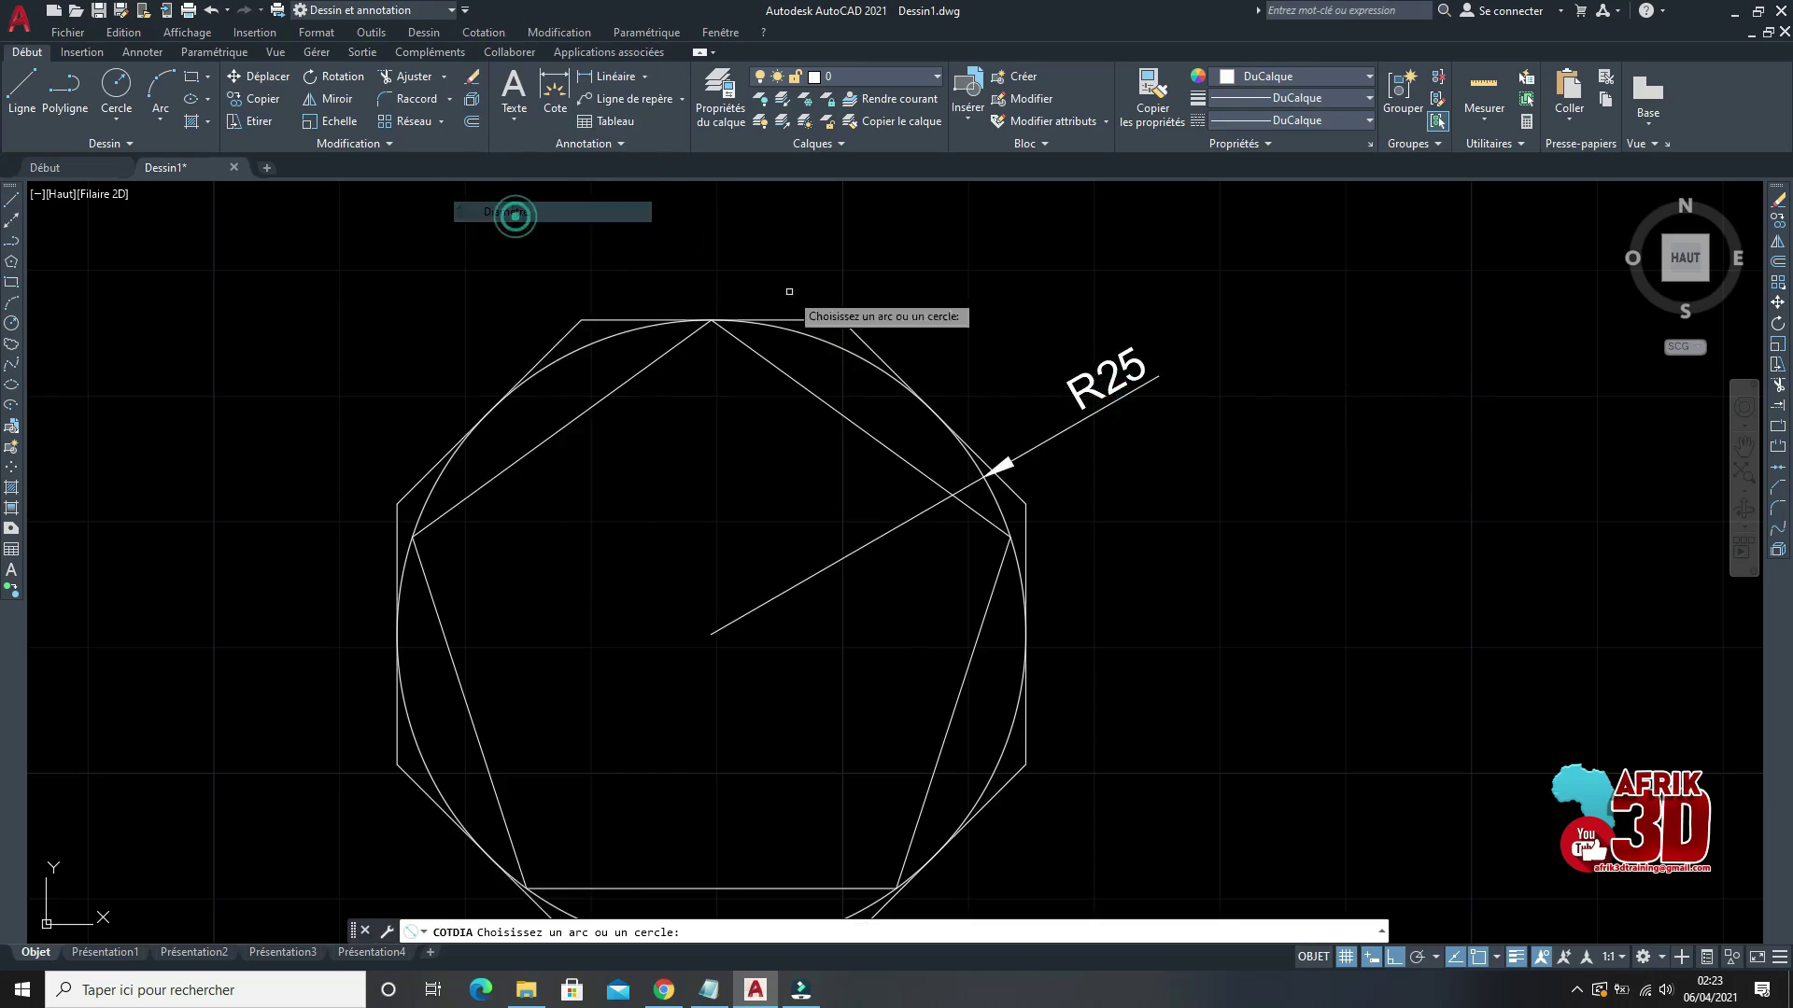
pyautogui.click(821, 342)
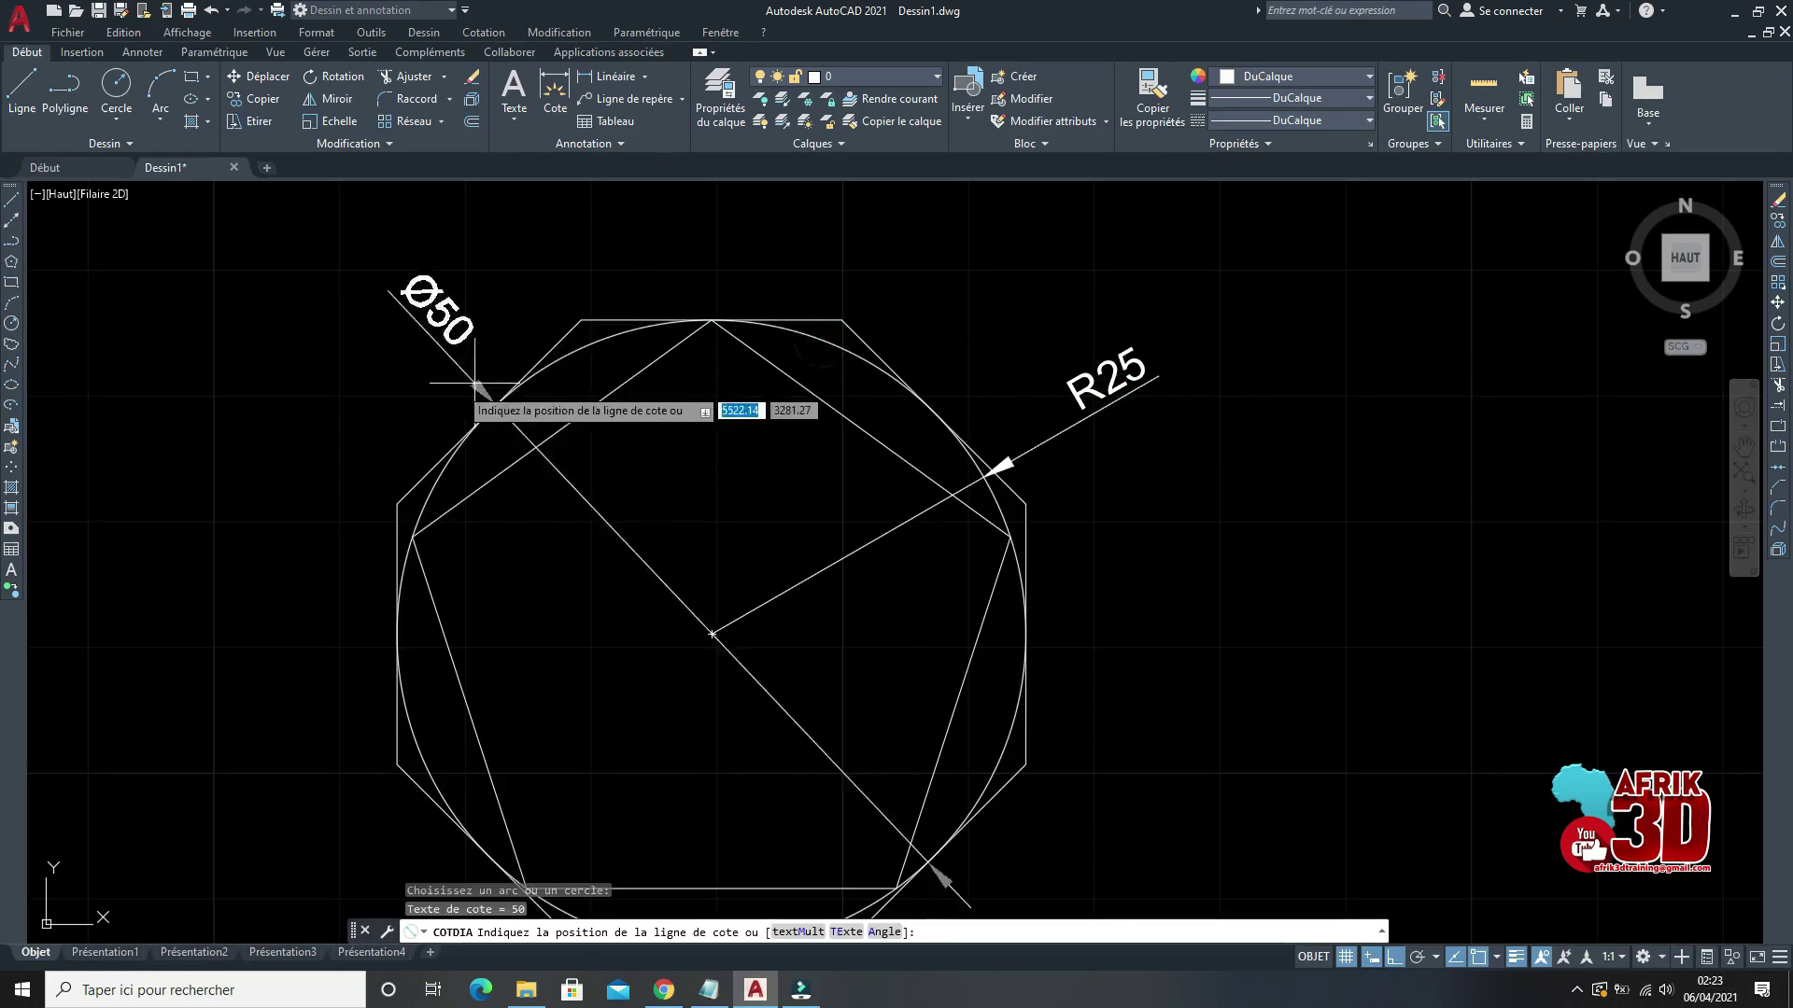
pyautogui.click(404, 427)
pyautogui.scroll(-2, 840, 621)
pyautogui.scroll(3, 747, 649)
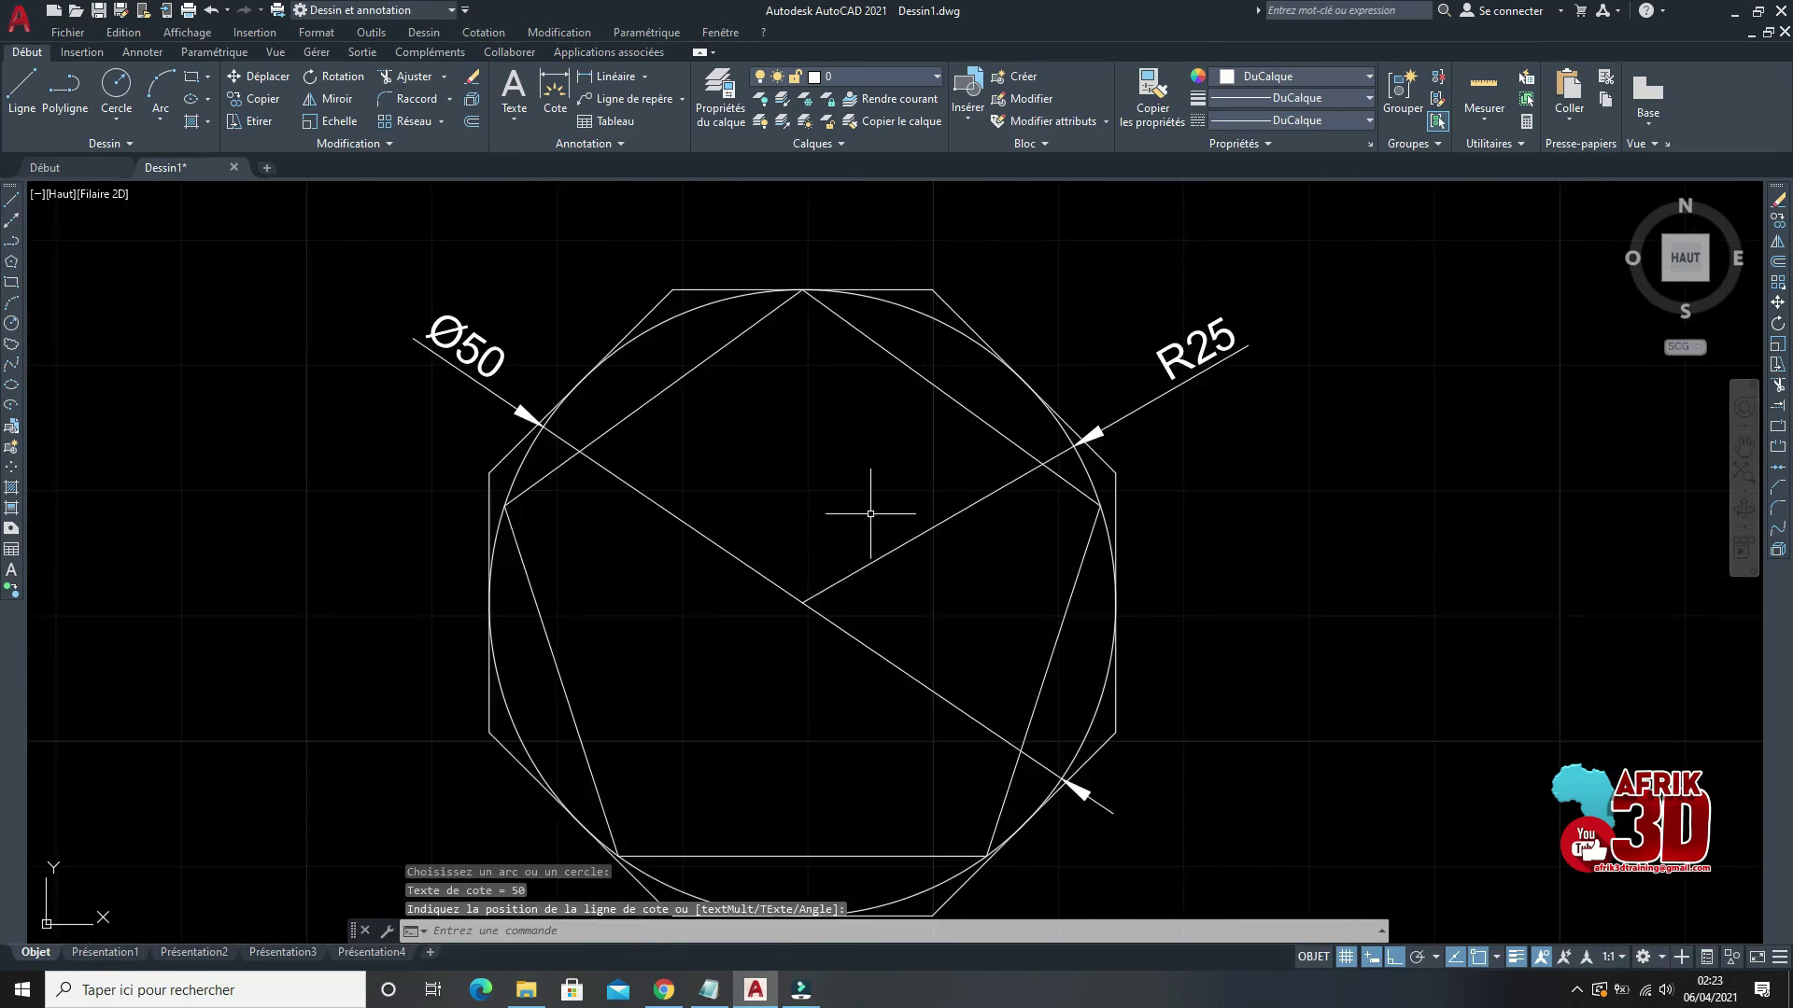
pyautogui.scroll(-3, 869, 499)
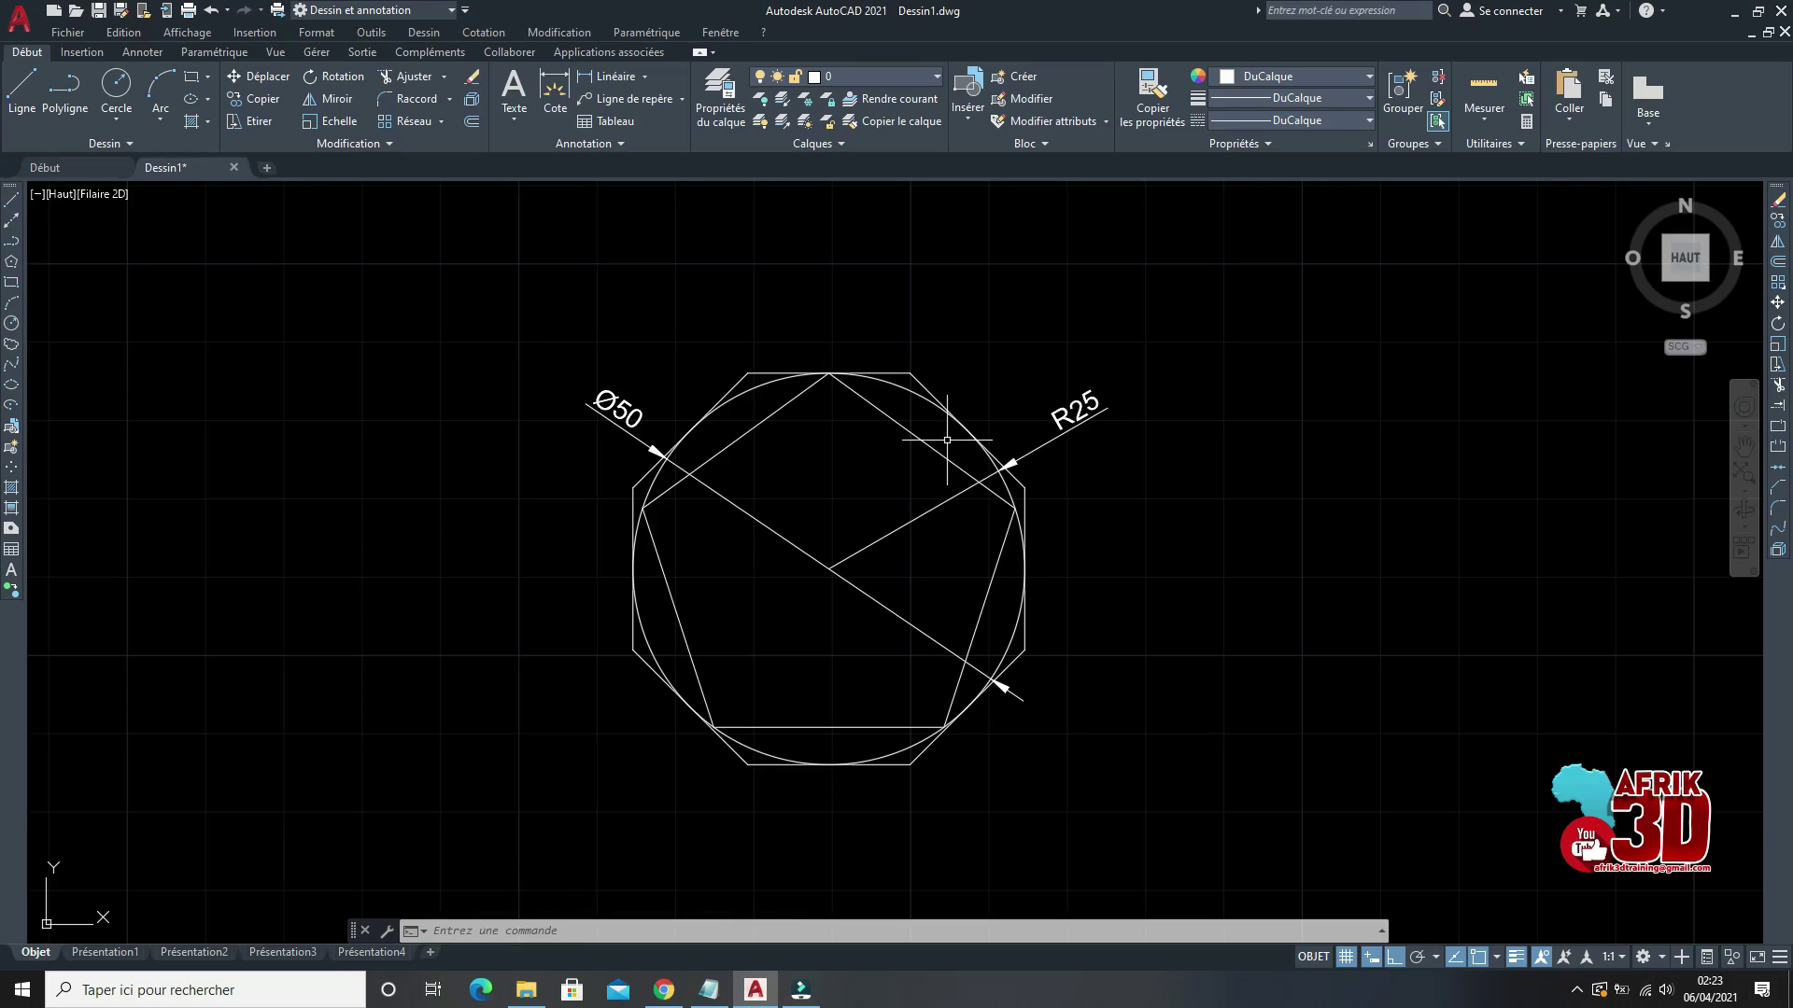
pyautogui.scroll(-2, 877, 551)
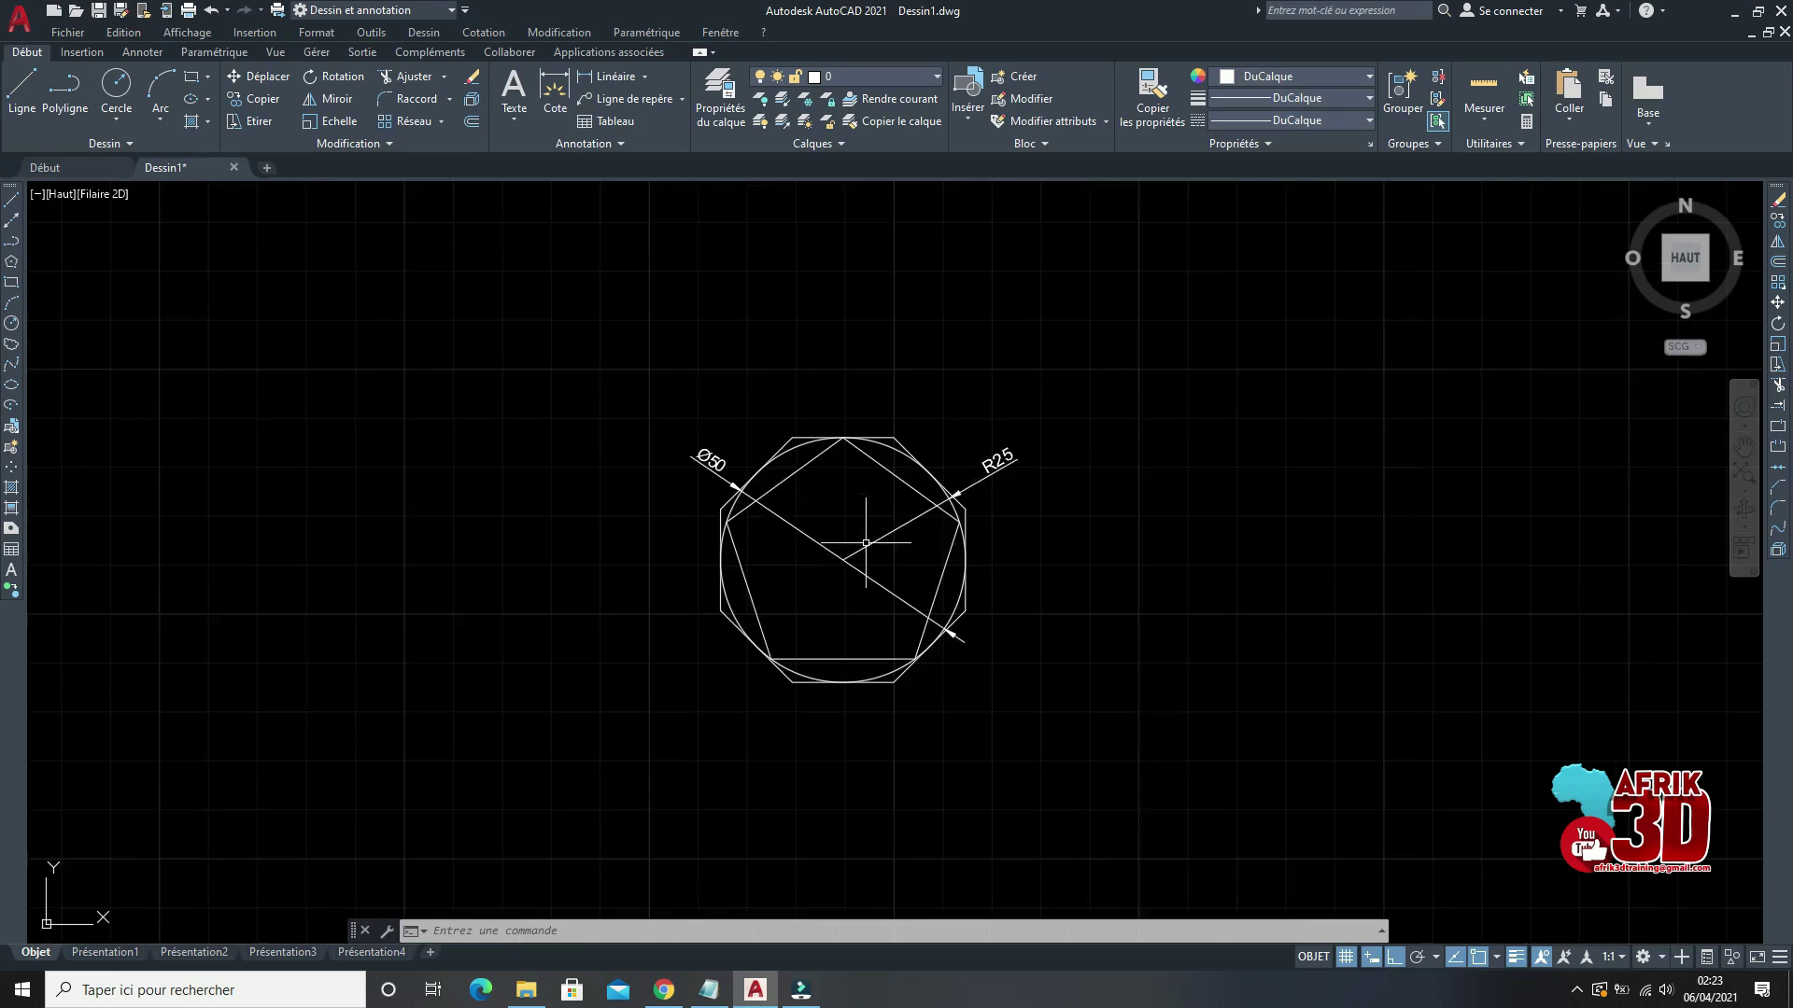
pyautogui.scroll(2, 922, 538)
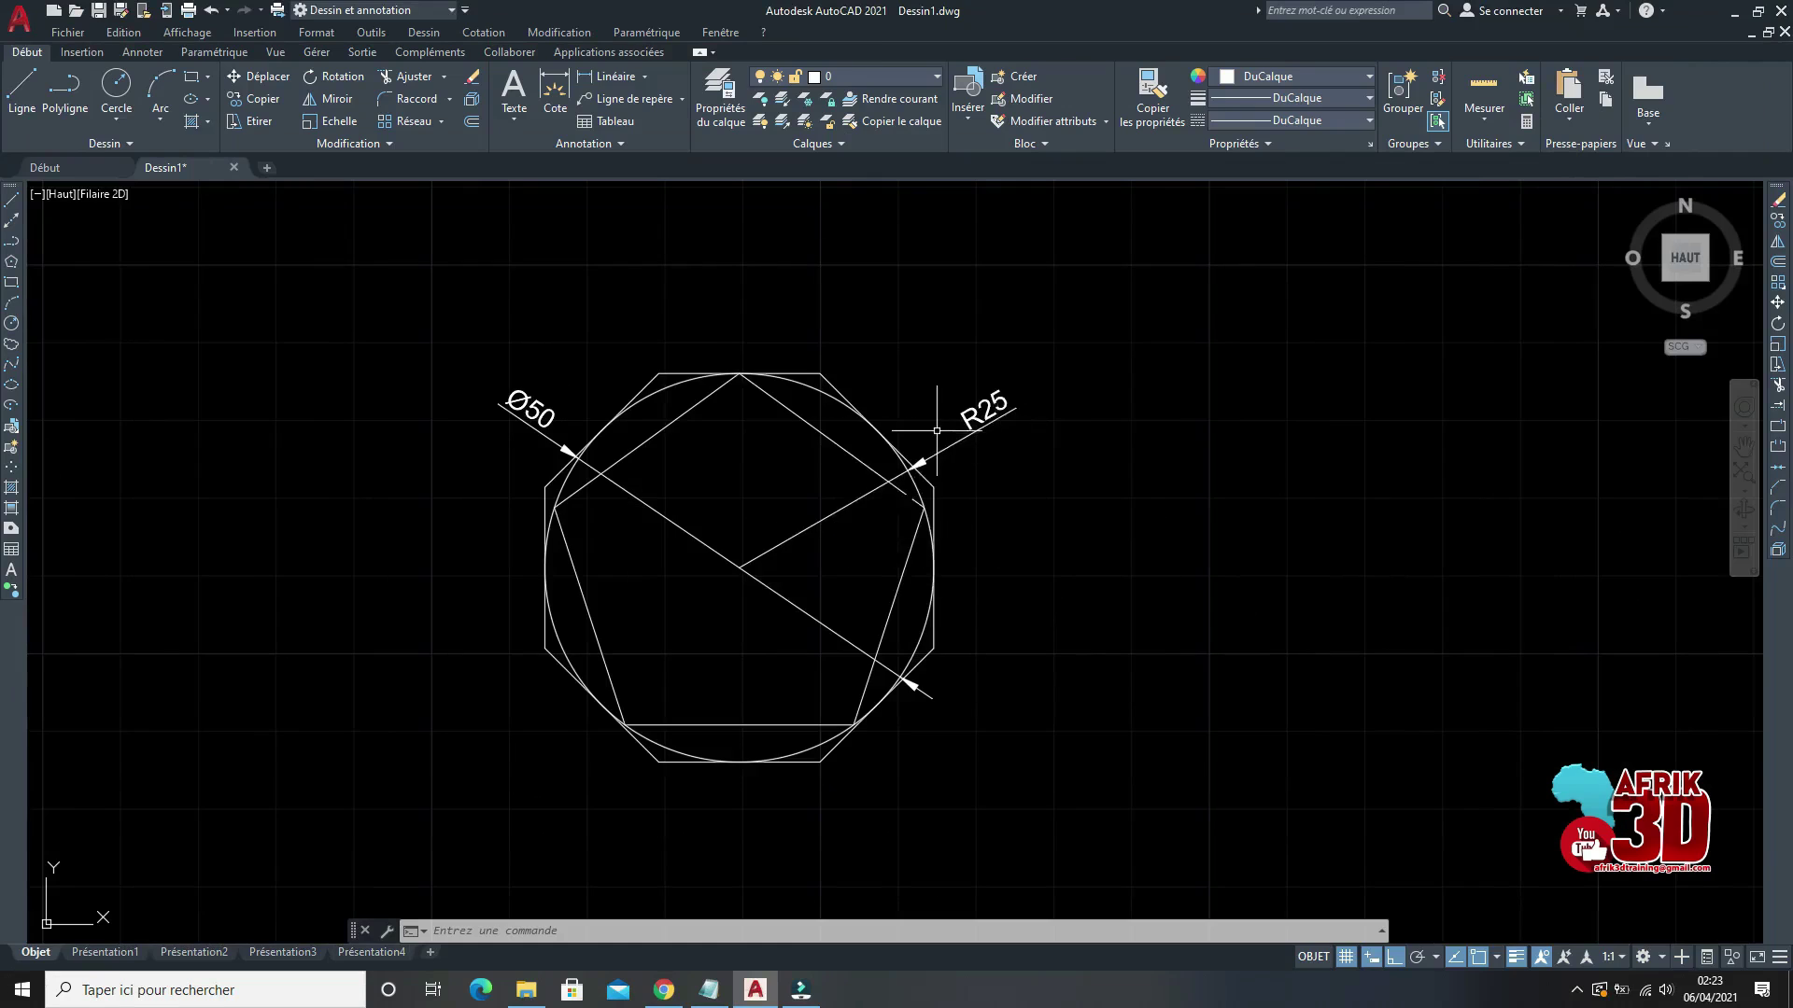
pyautogui.scroll(-2, 936, 430)
pyautogui.scroll(2, 957, 415)
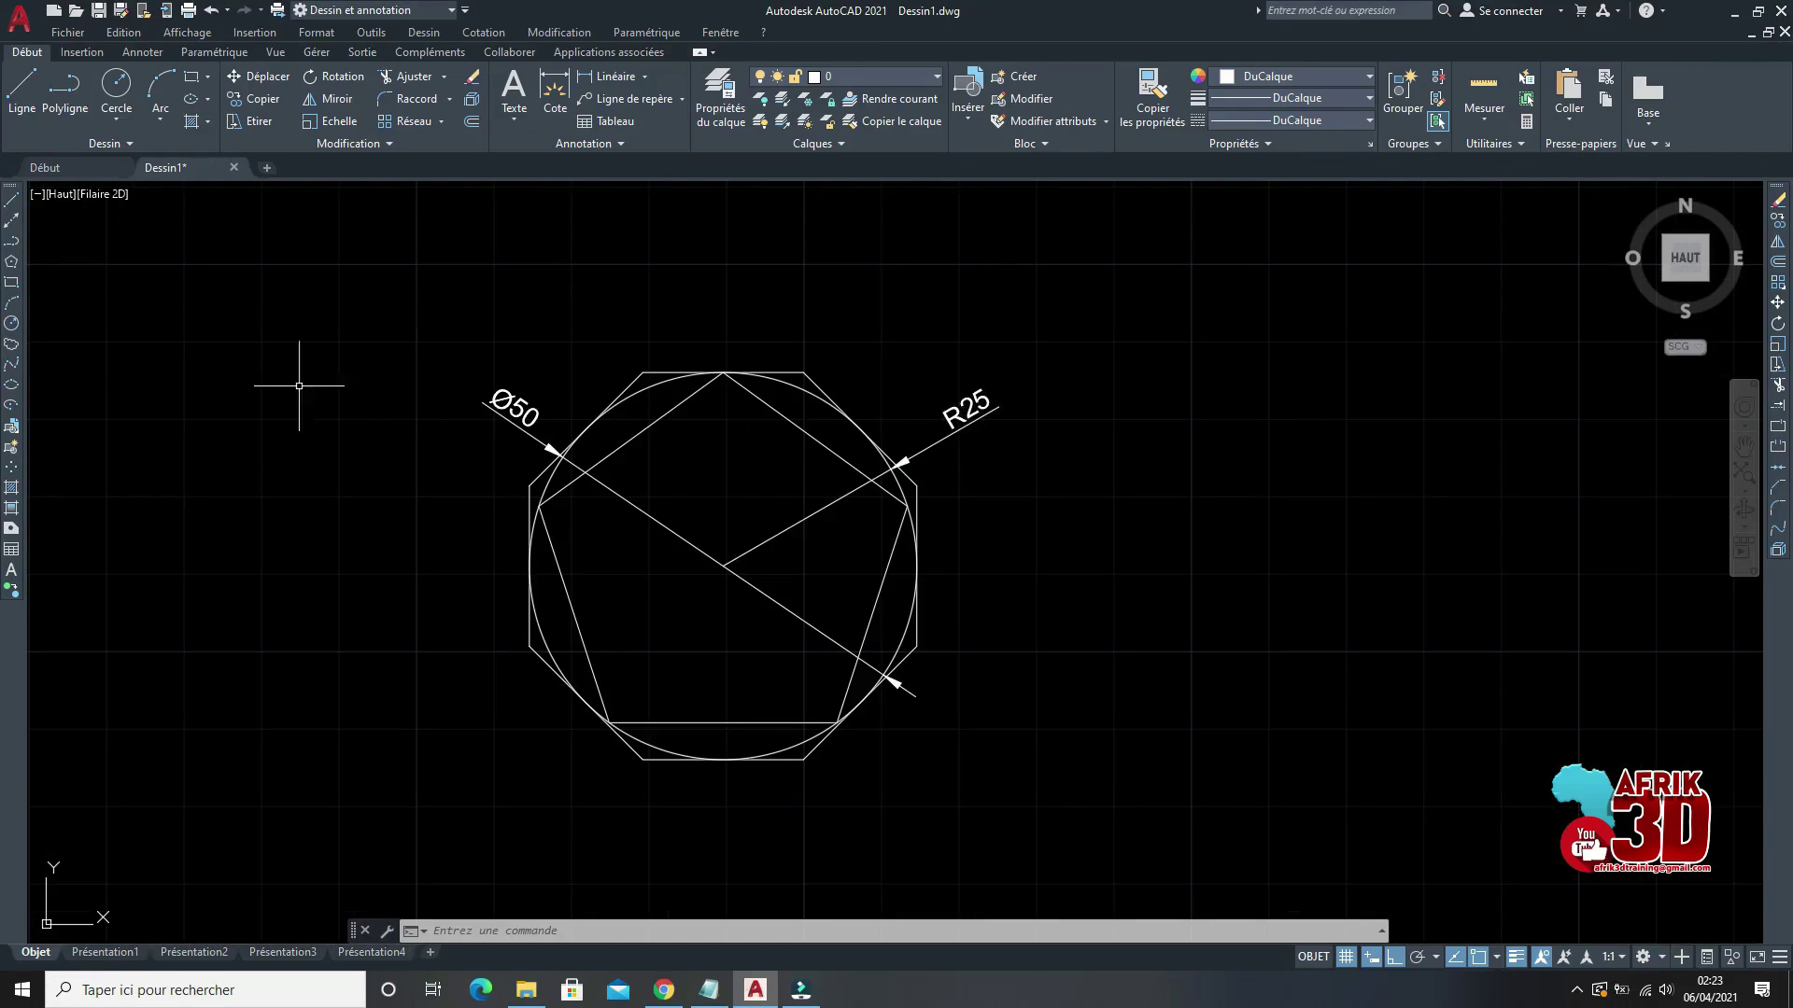
pyautogui.scroll(-2, 761, 454)
pyautogui.scroll(2, 754, 459)
pyautogui.scroll(2, 772, 470)
pyautogui.scroll(-2, 741, 451)
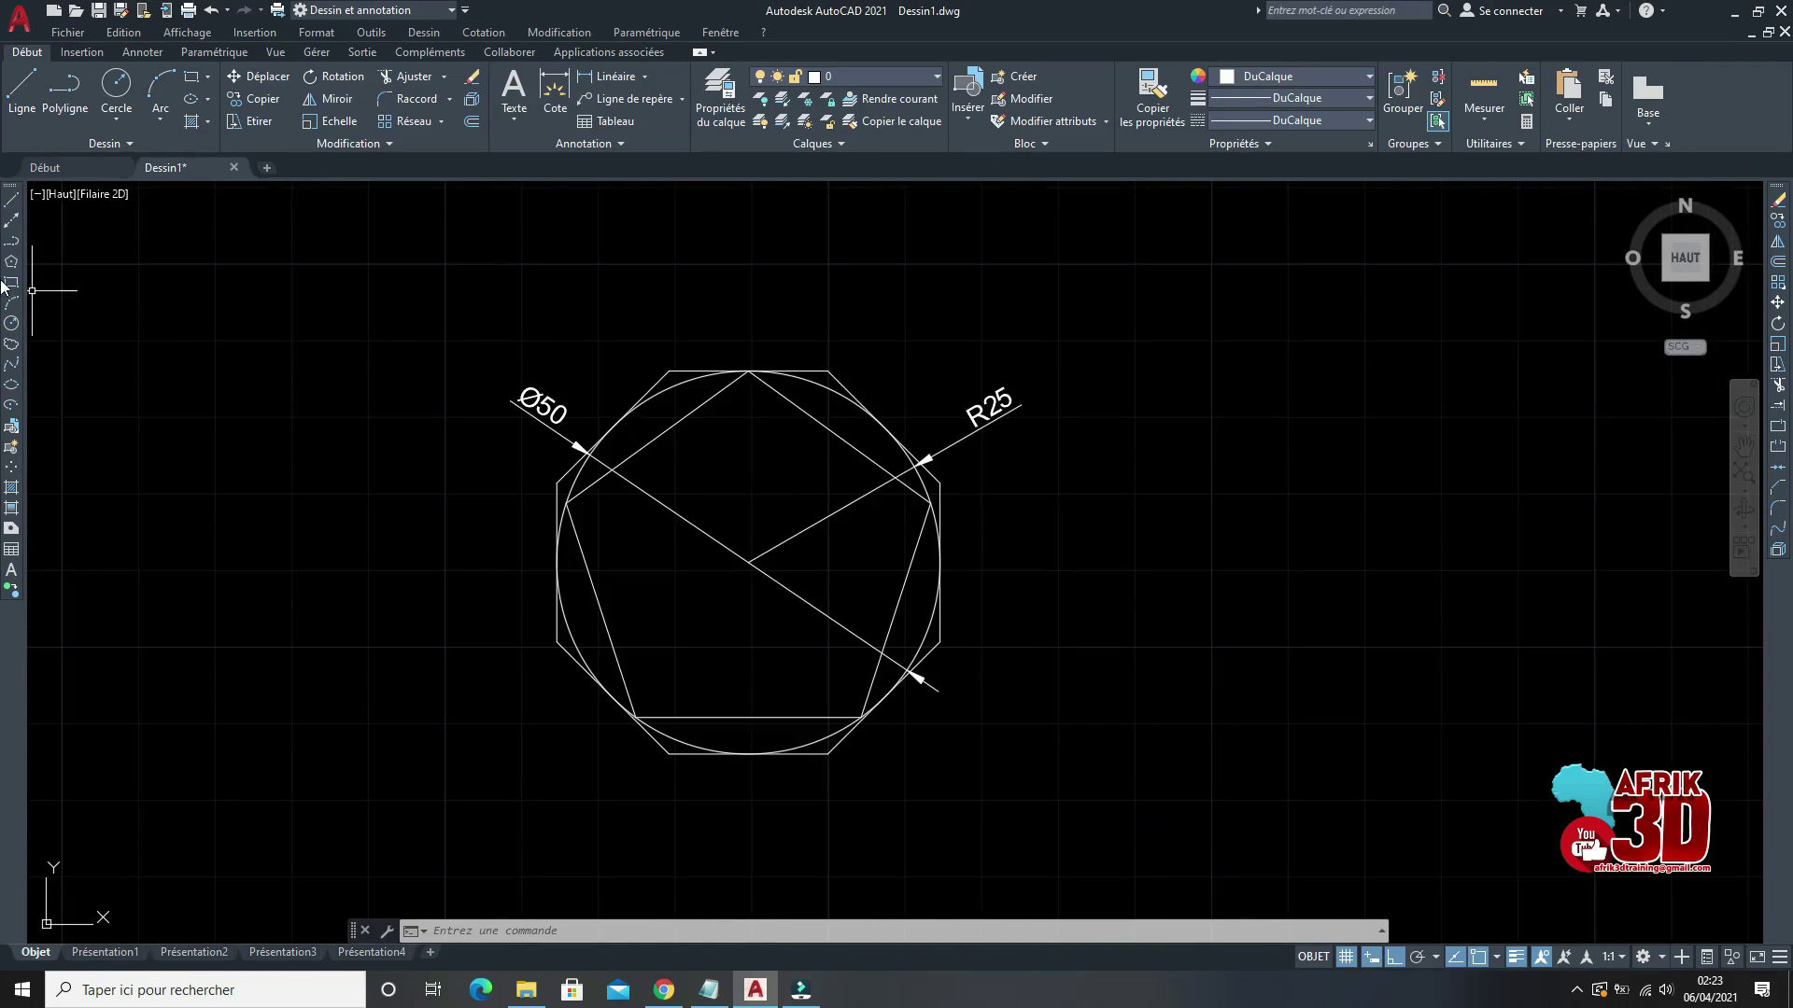
pyautogui.scroll(-2, 711, 456)
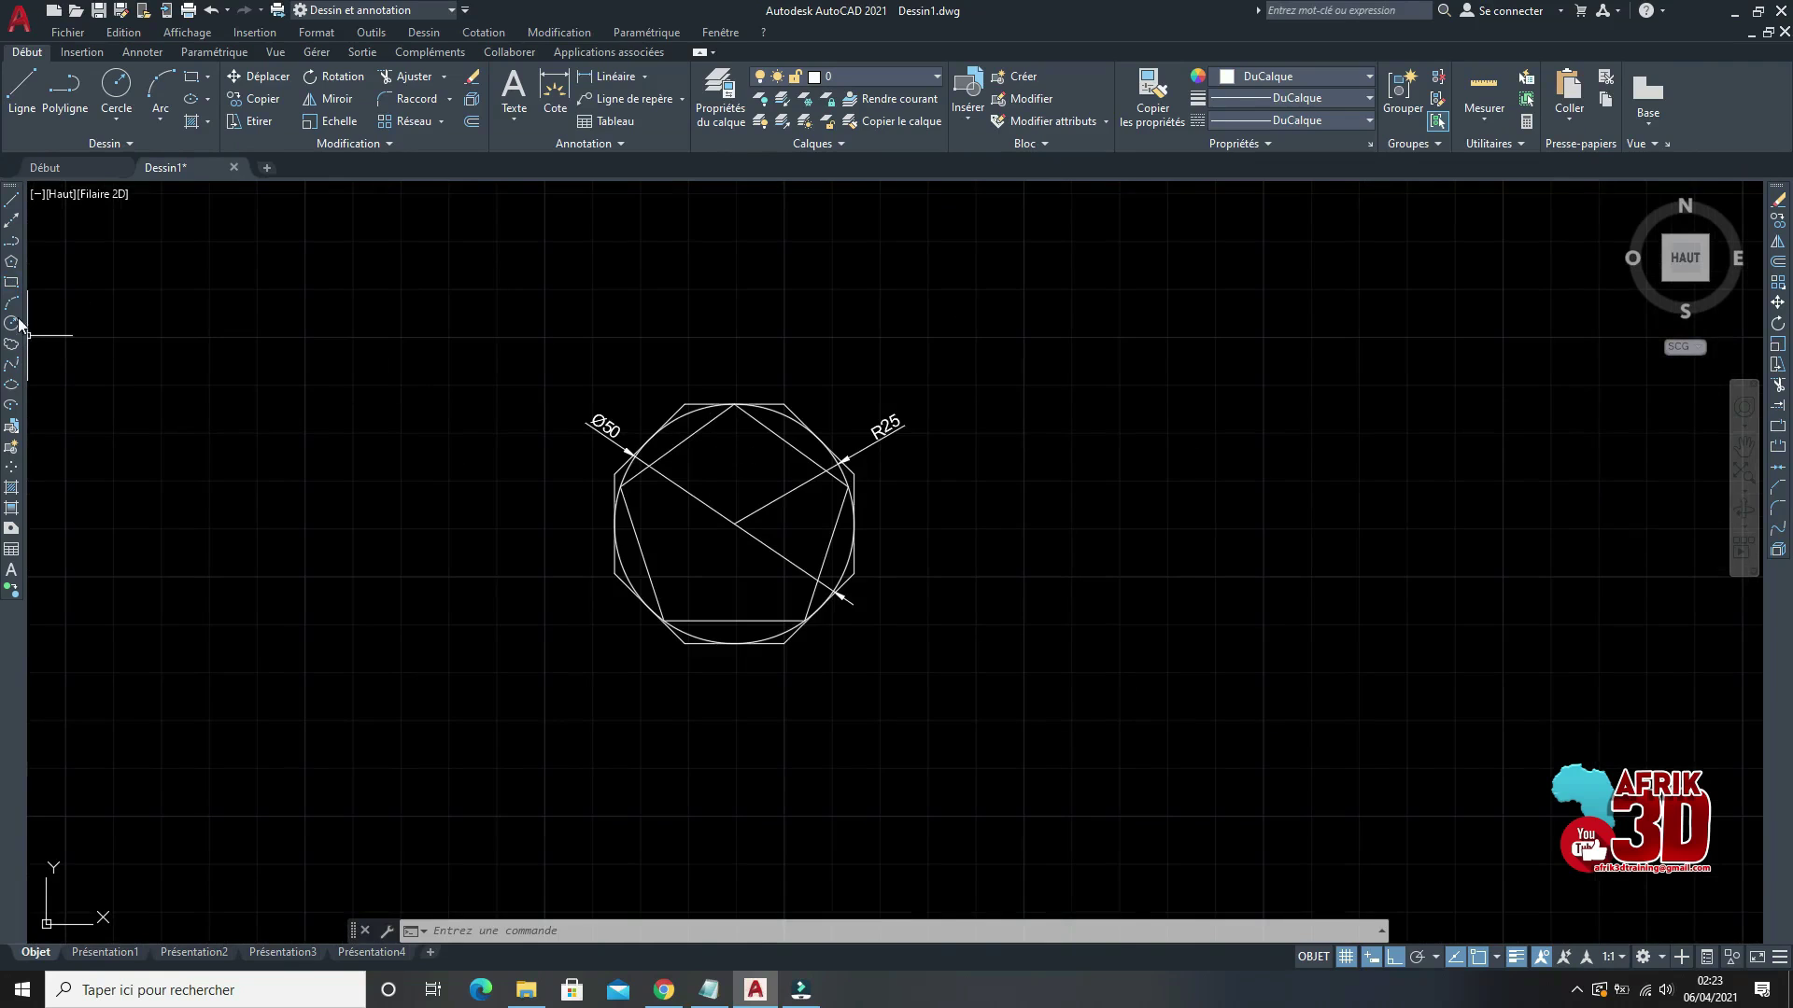
# Step: Draw a 25 × 15 rectangle with the Cotes option, right of the polygons
pyautogui.click(11, 285)
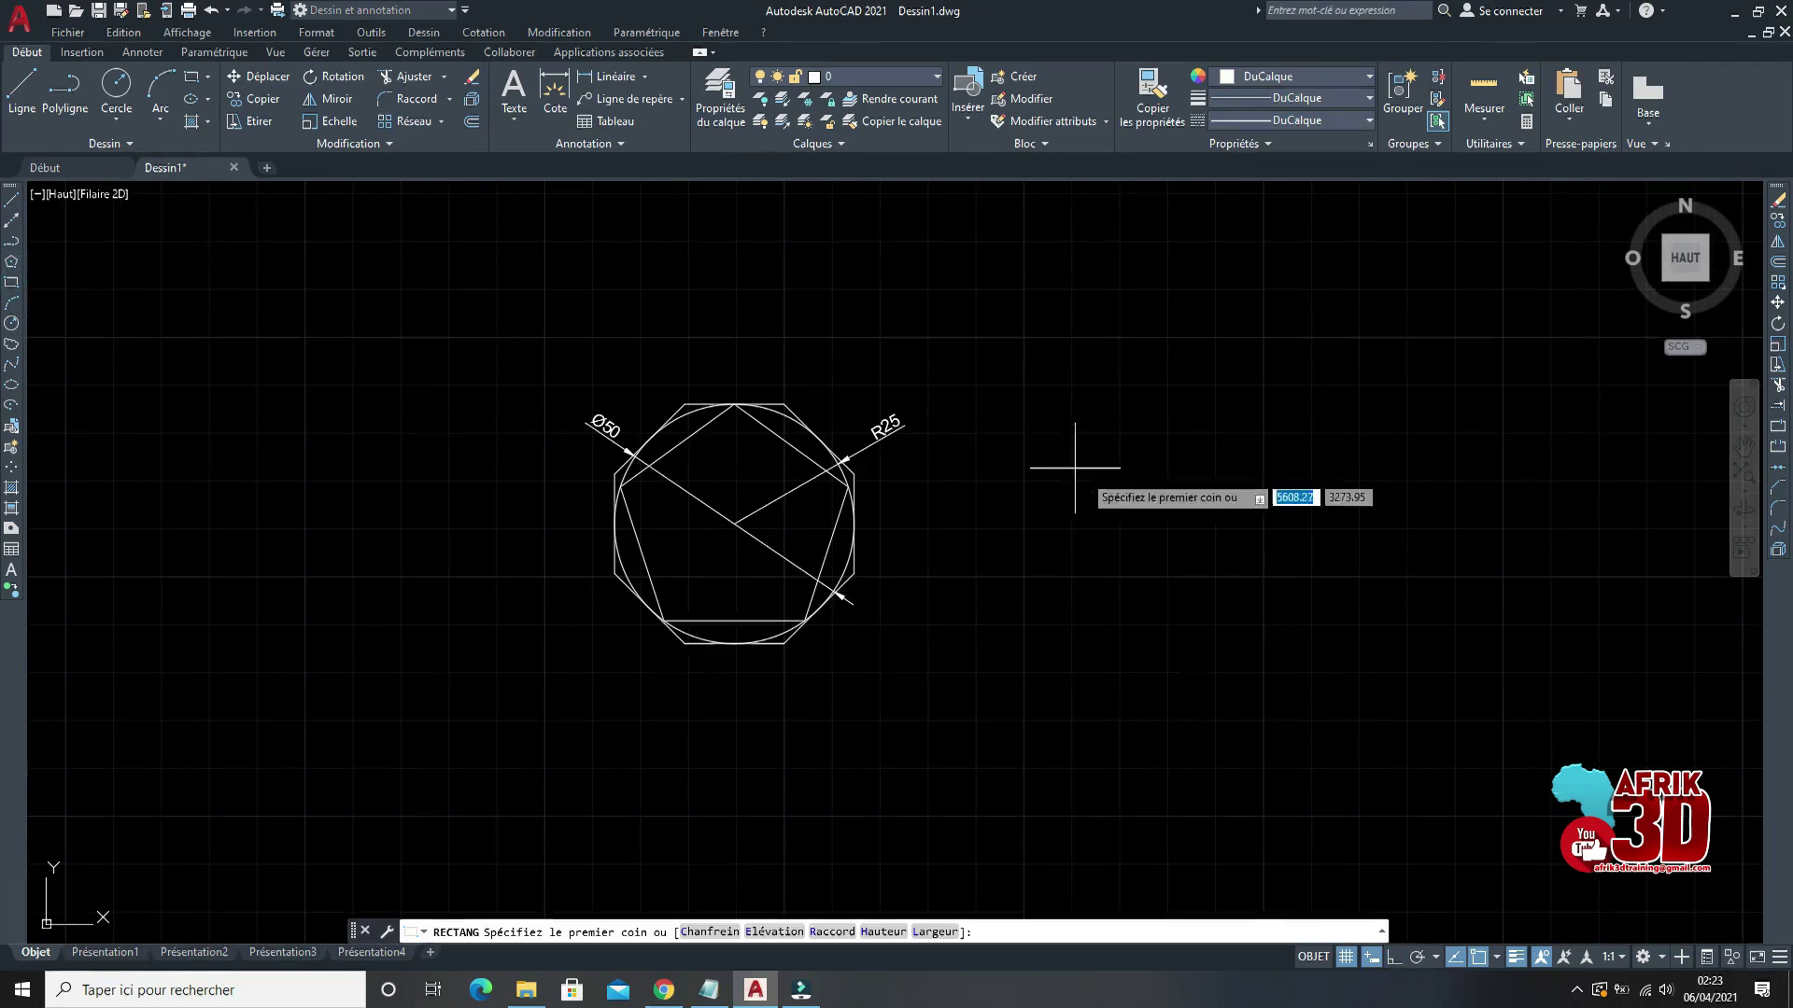
pyautogui.scroll(3, 1037, 523)
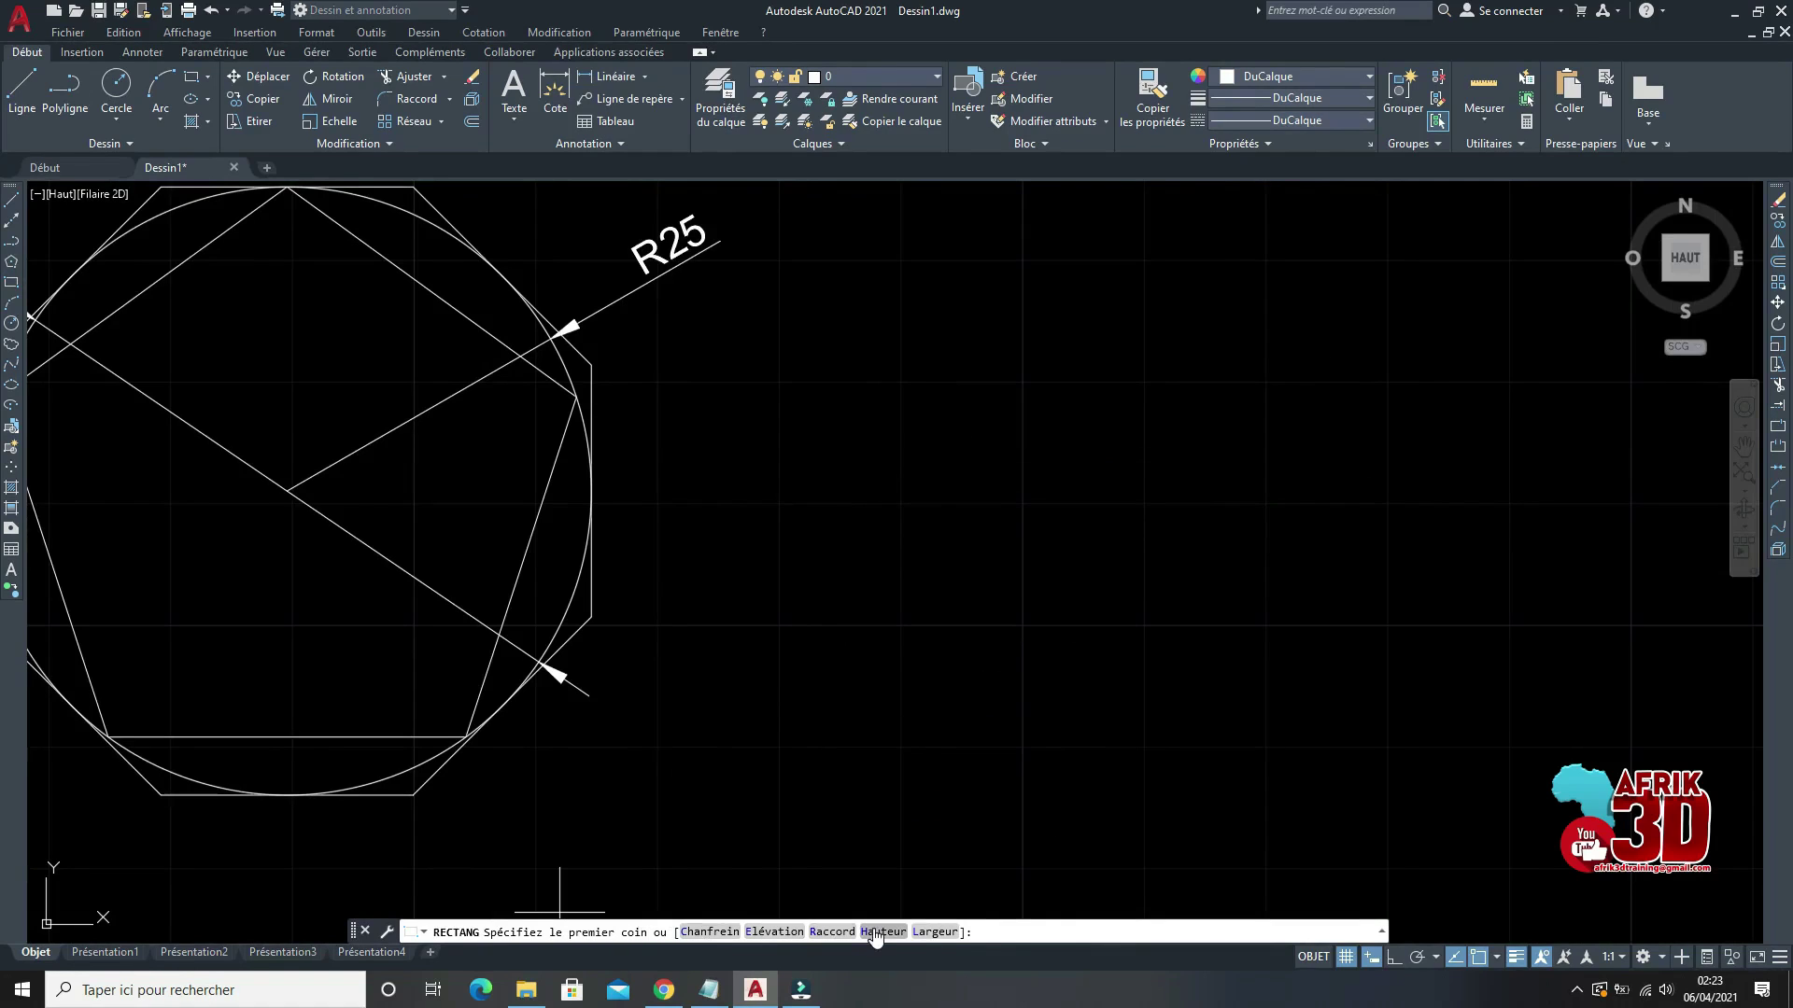
pyautogui.click(966, 459)
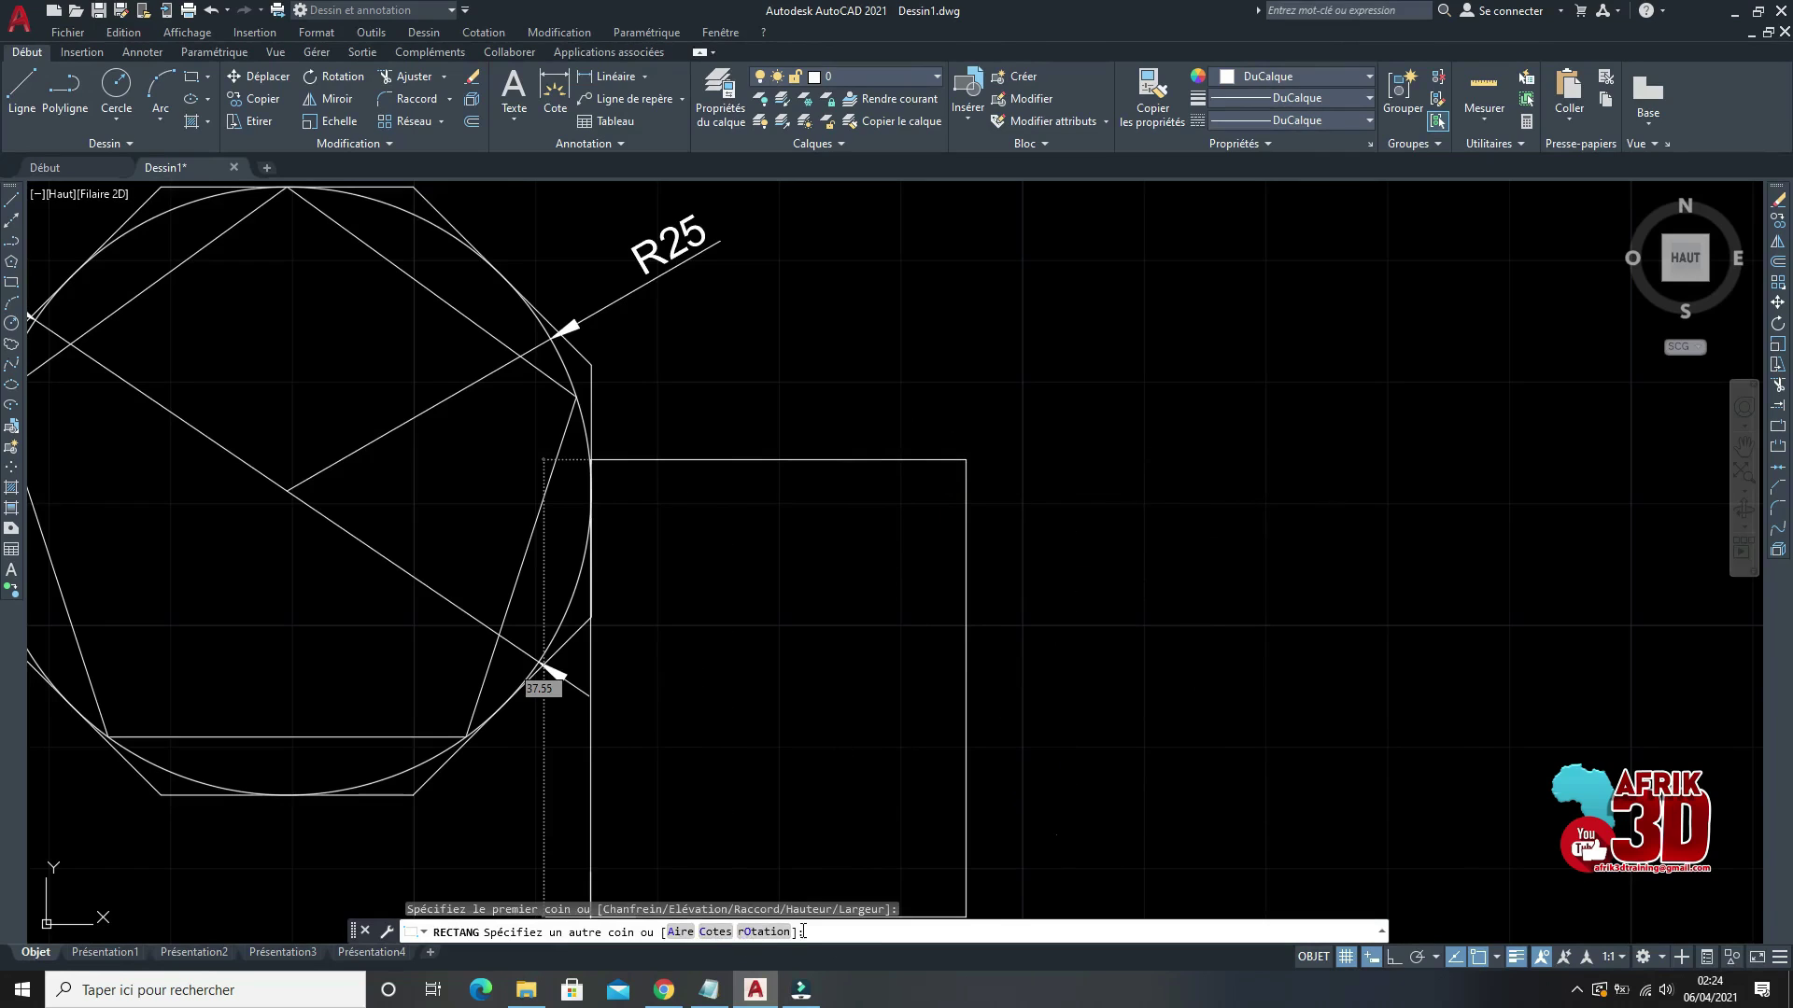
pyautogui.click(715, 934)
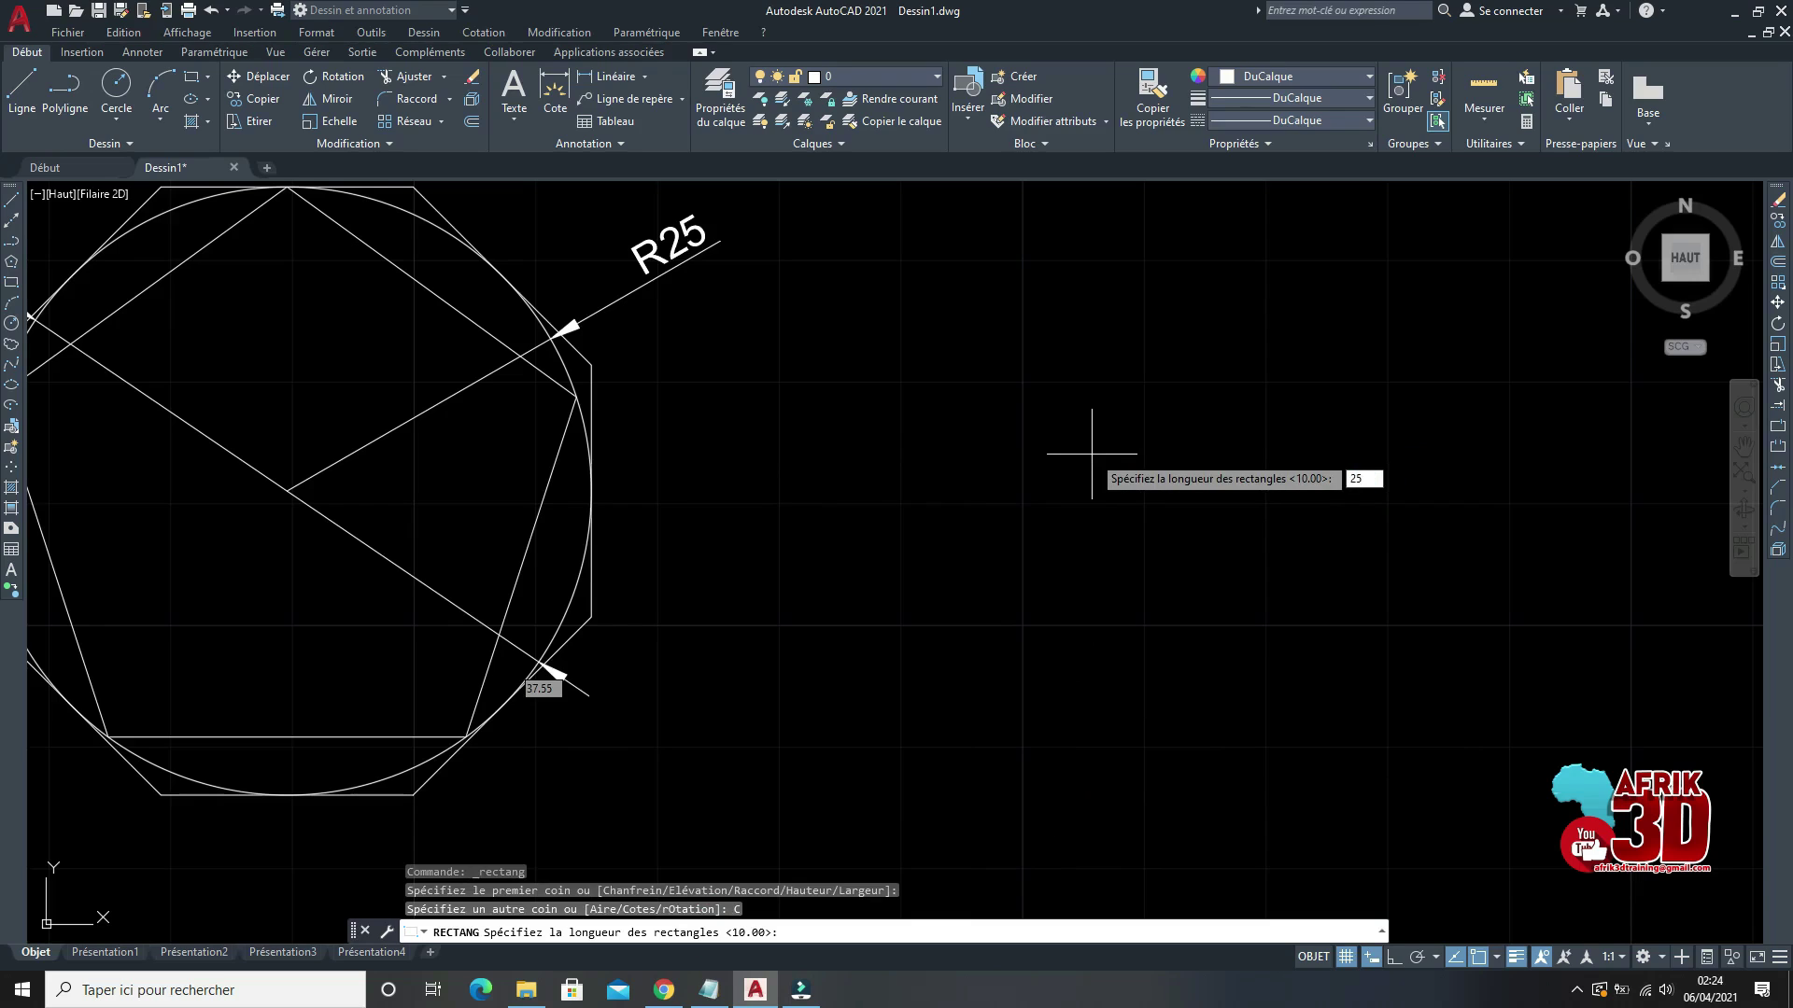
pyautogui.press('Return')
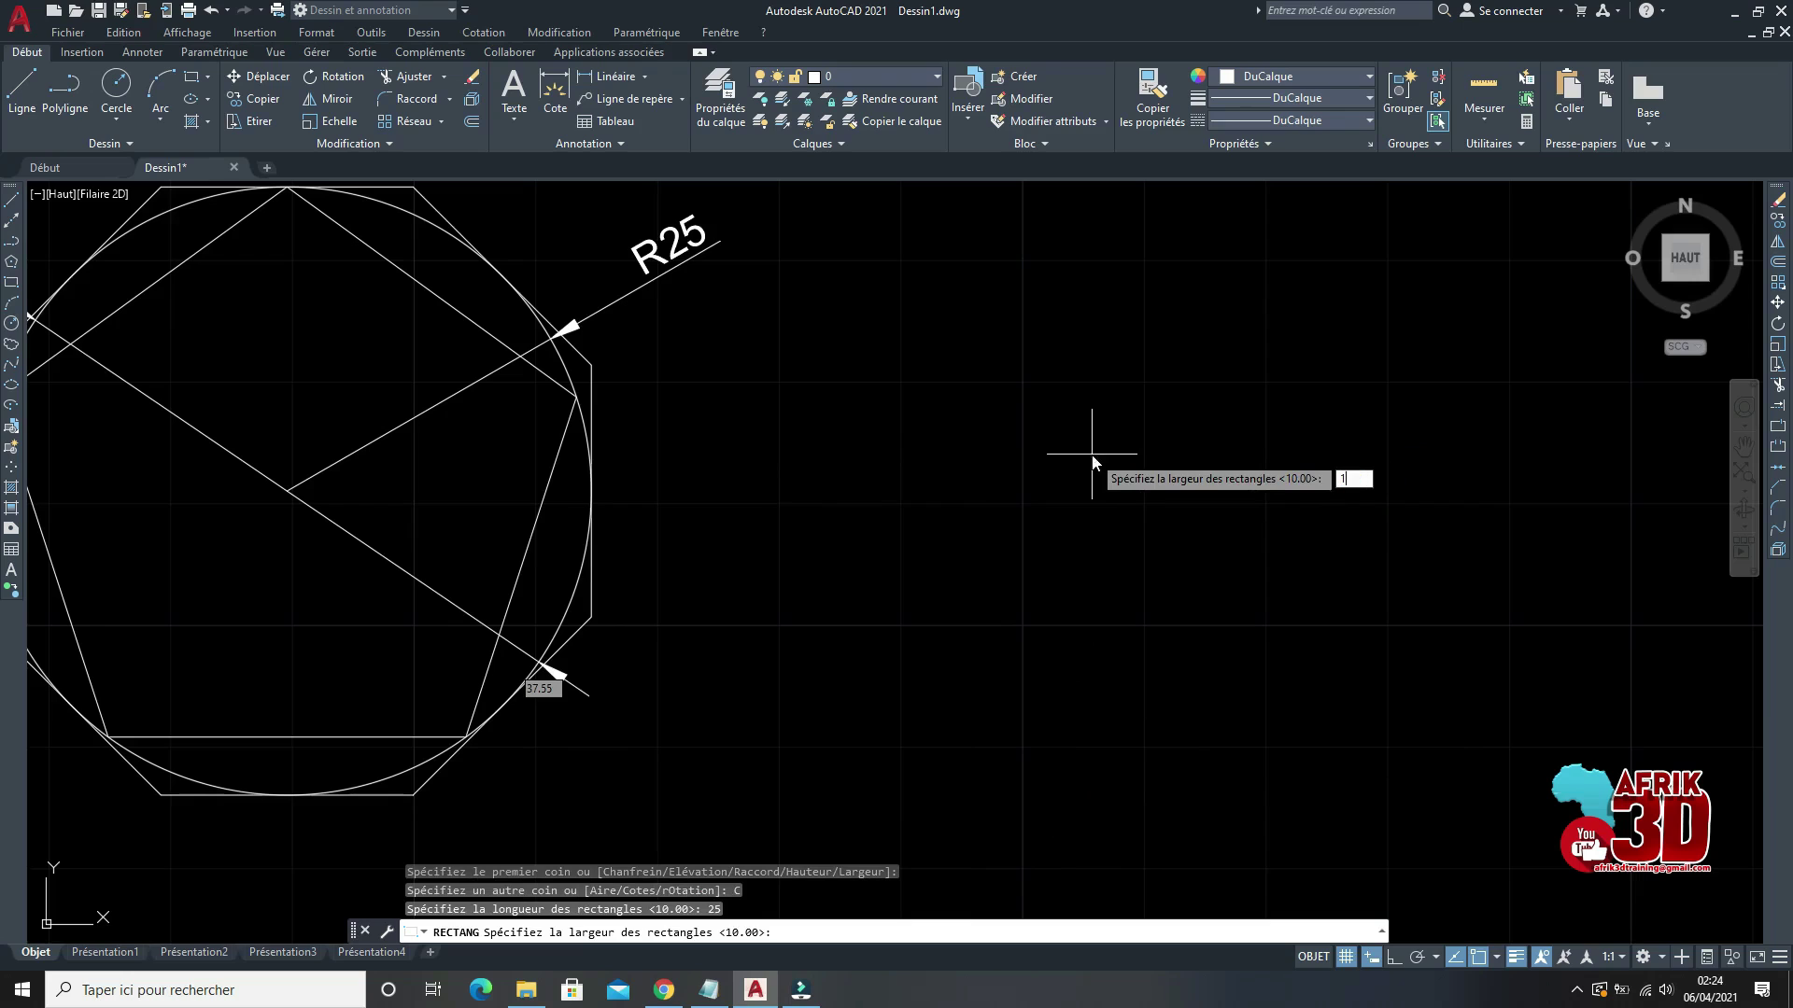
pyautogui.press('Return')
pyautogui.click(1094, 469)
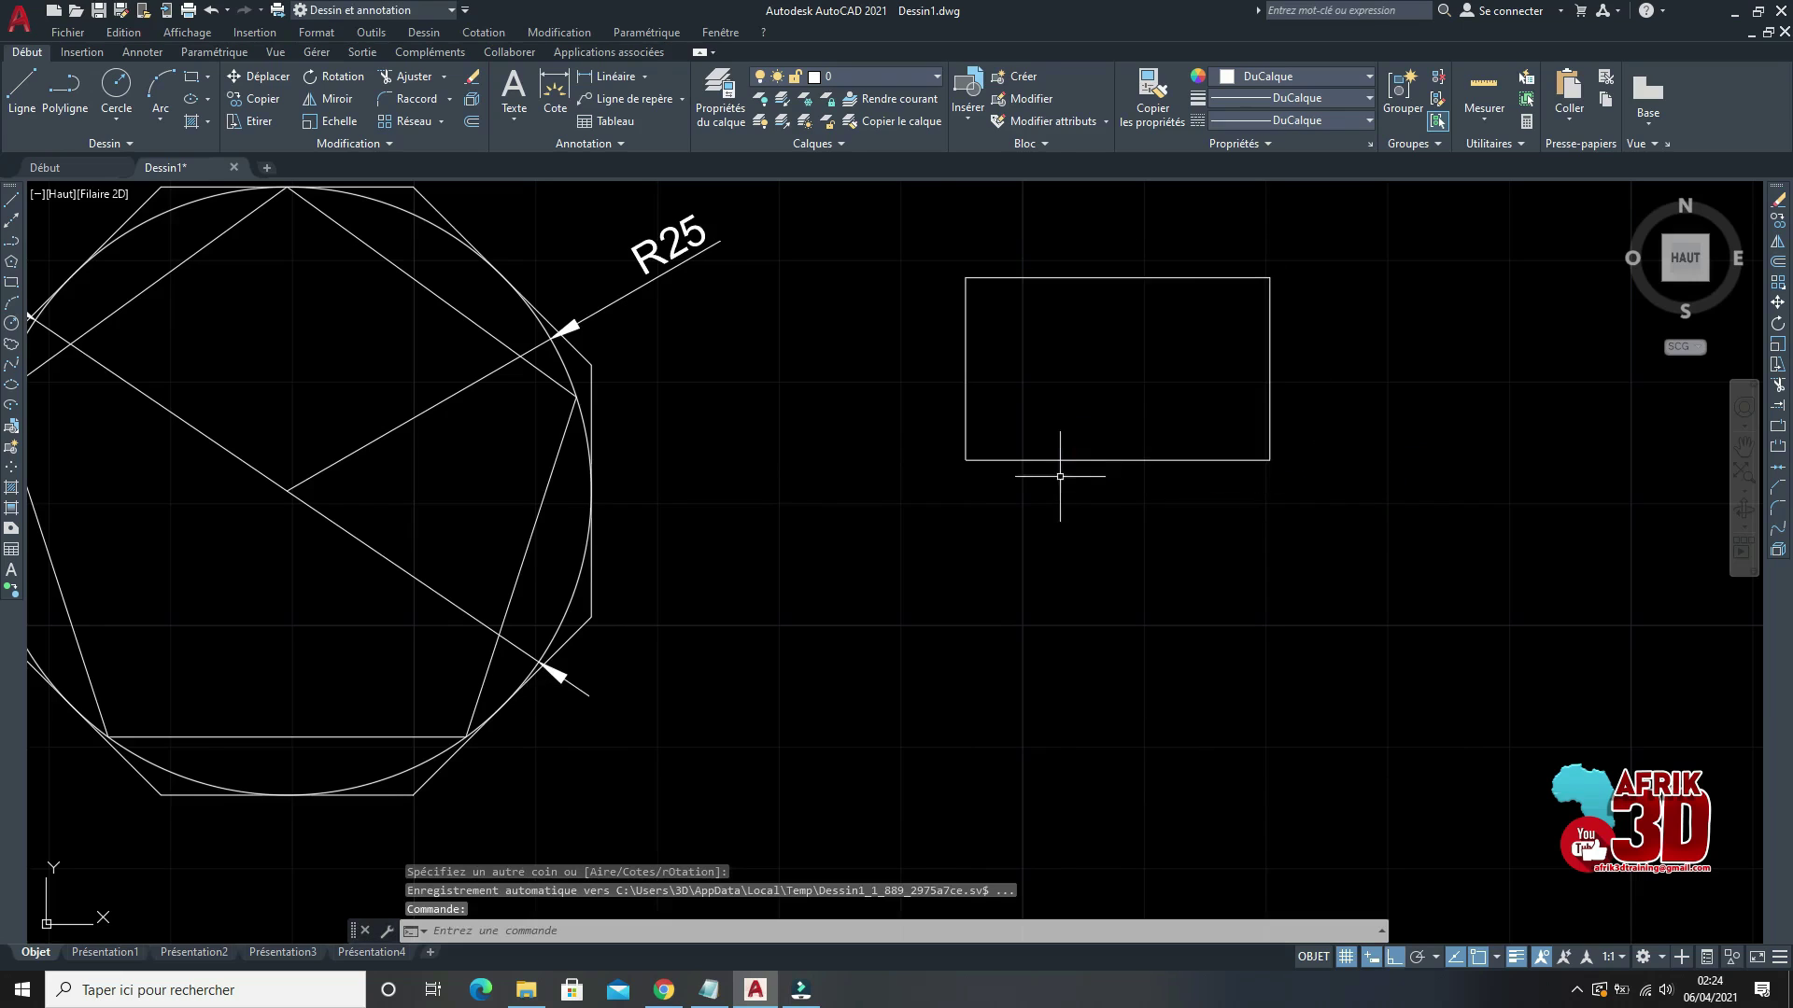
pyautogui.scroll(2, 1183, 362)
pyautogui.scroll(-5, 1188, 361)
pyautogui.scroll(5, 1225, 403)
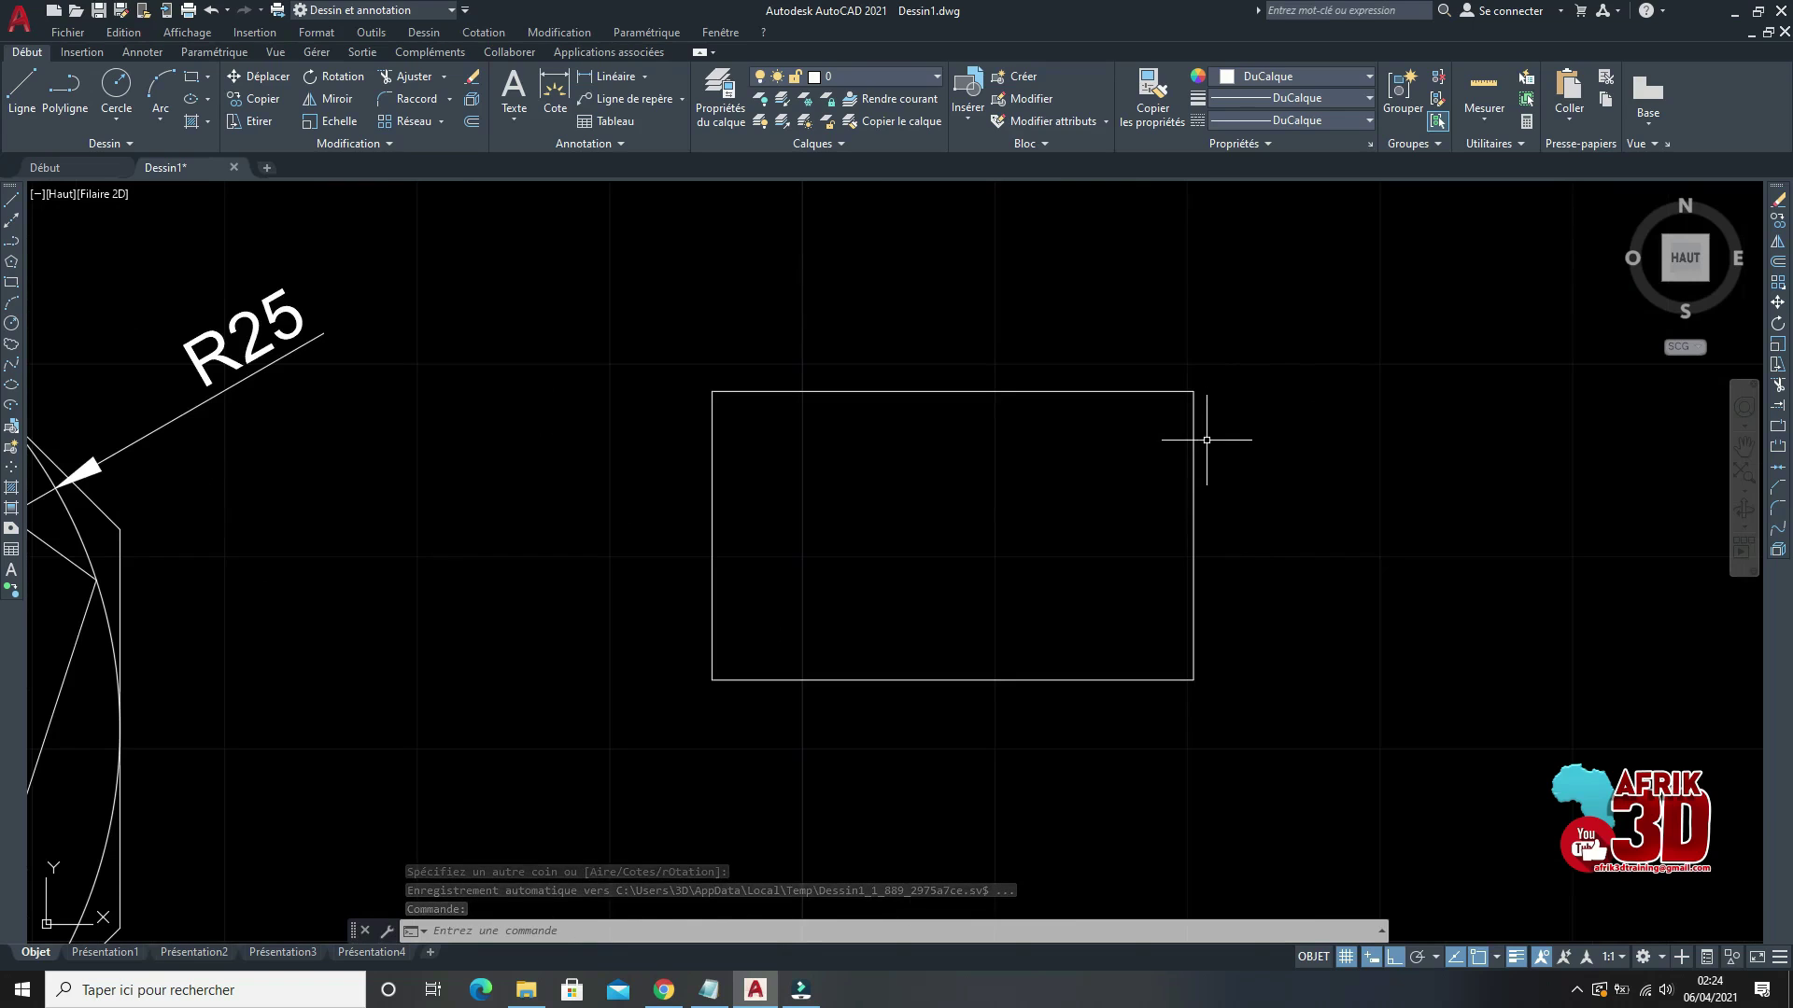
# Step: Add a linear dimension of 25 above the rectangle's top edge
pyautogui.click(501, 32)
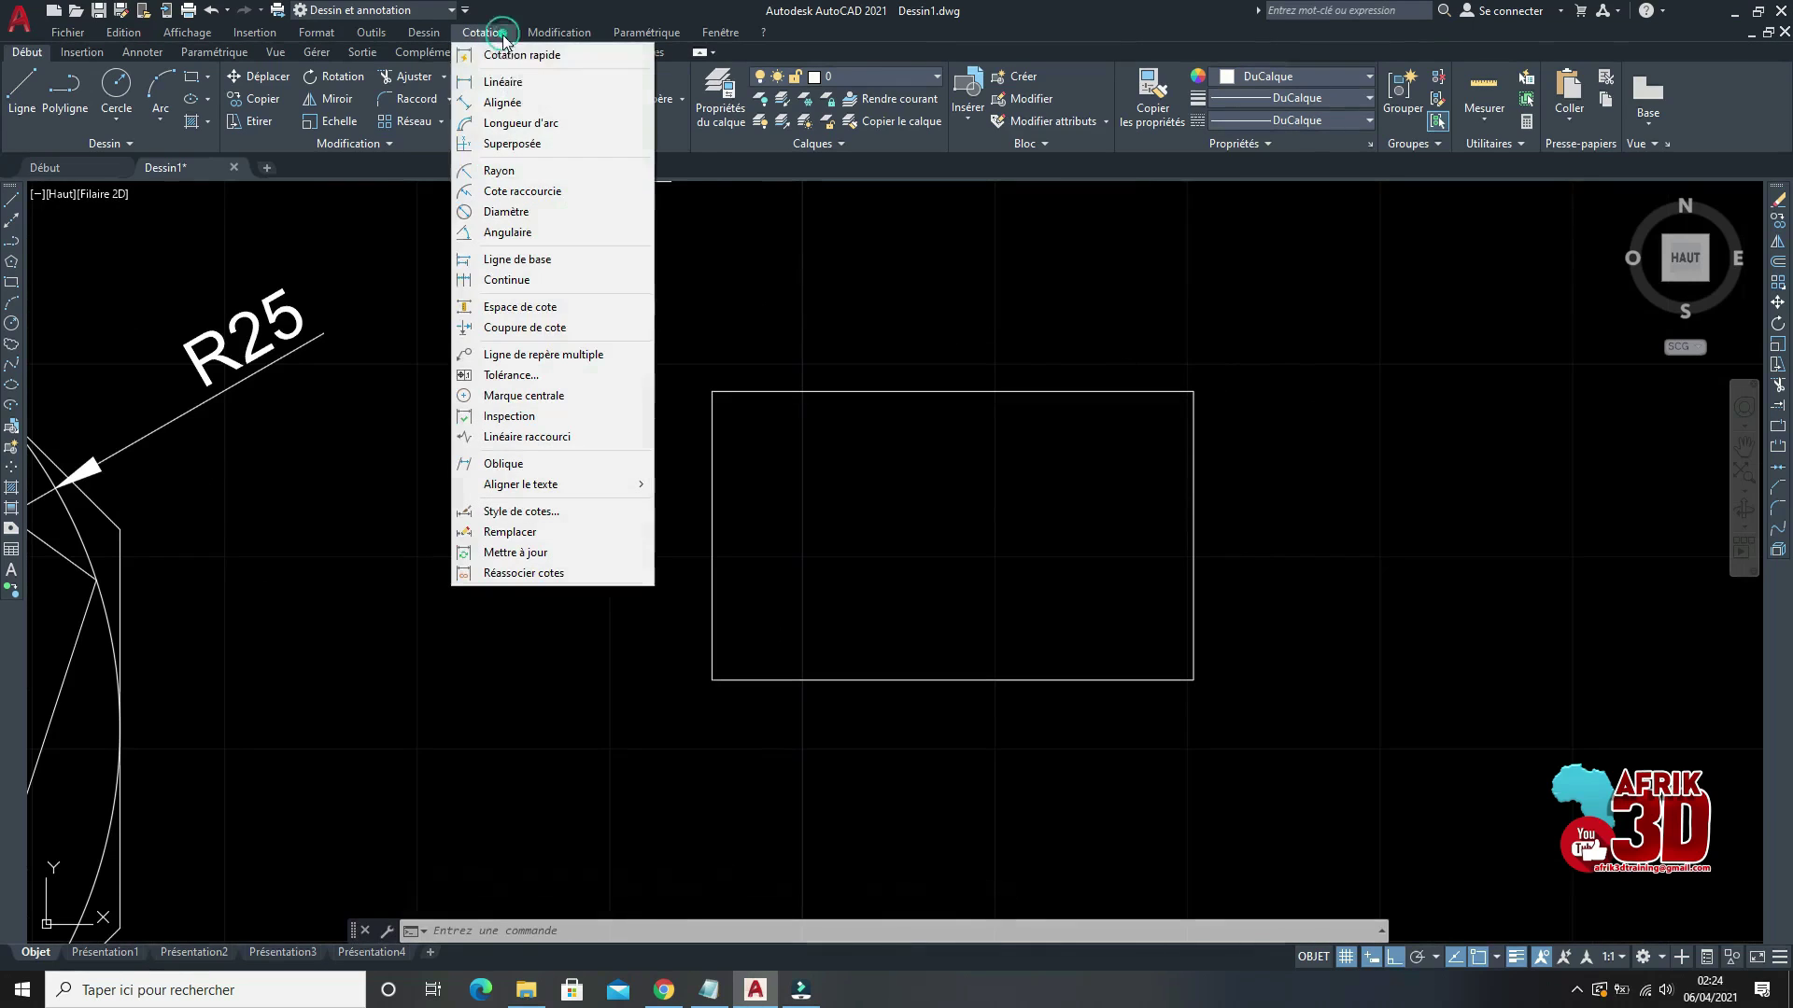
pyautogui.click(511, 84)
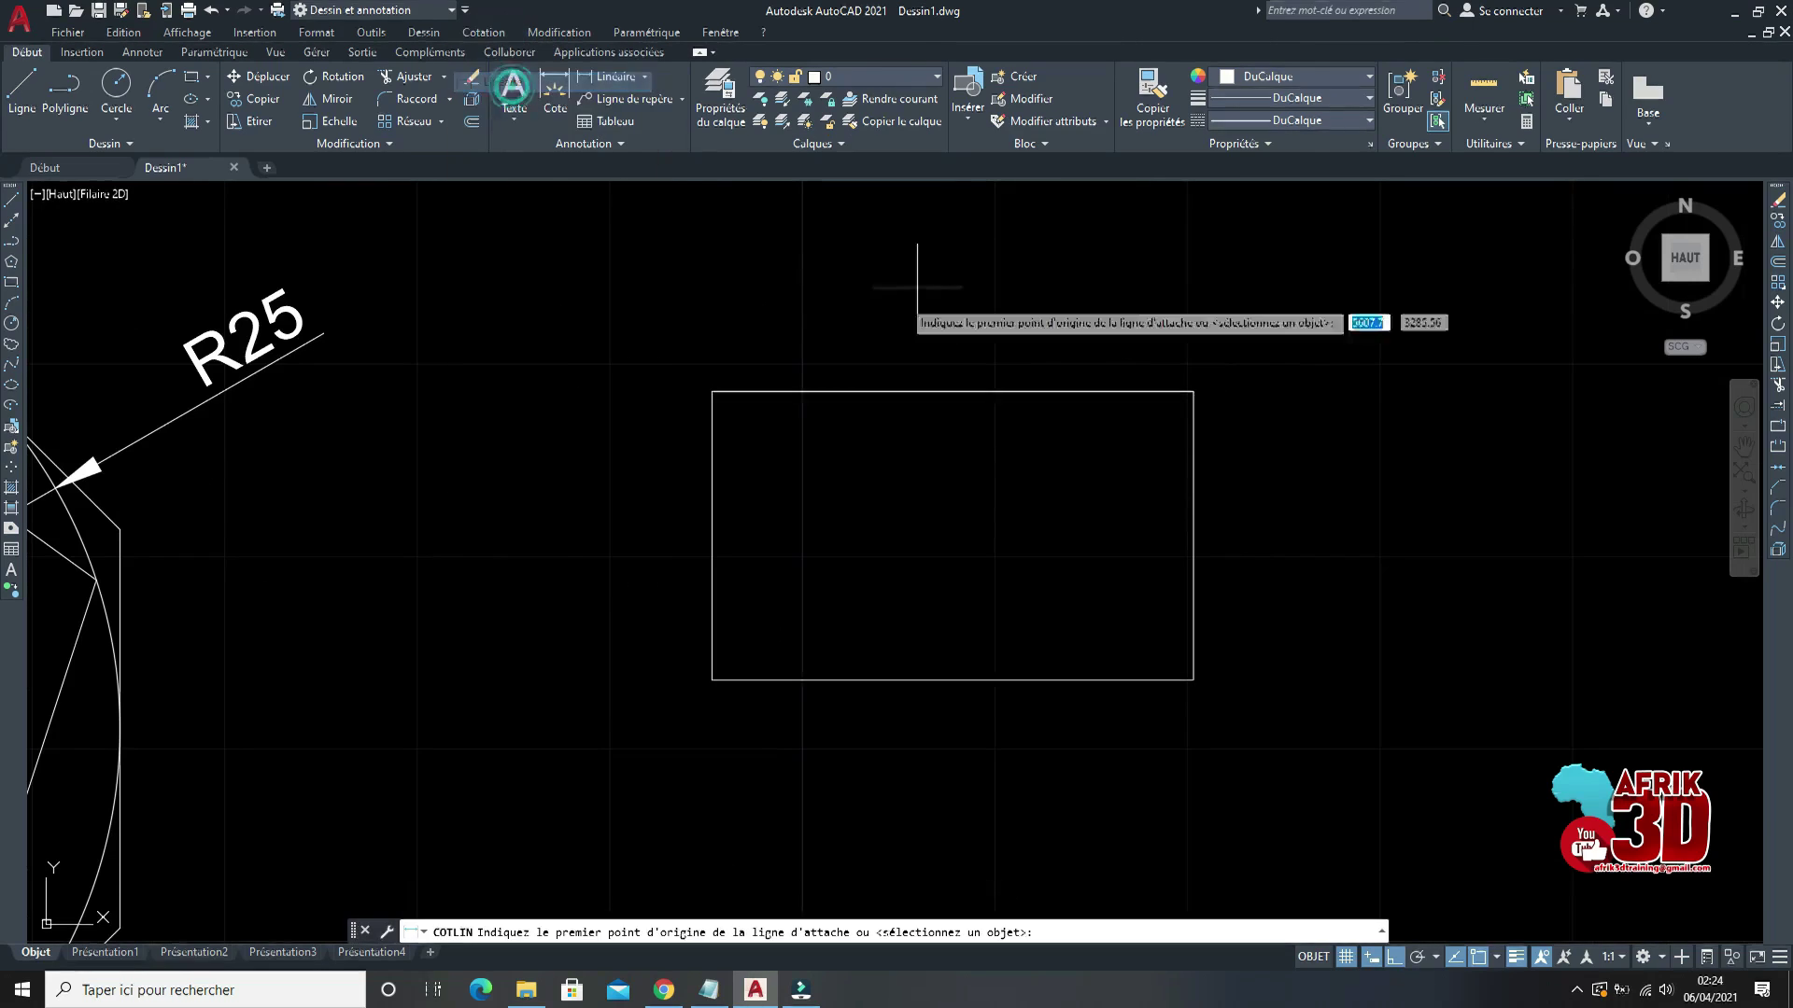
pyautogui.click(712, 391)
pyautogui.click(1193, 391)
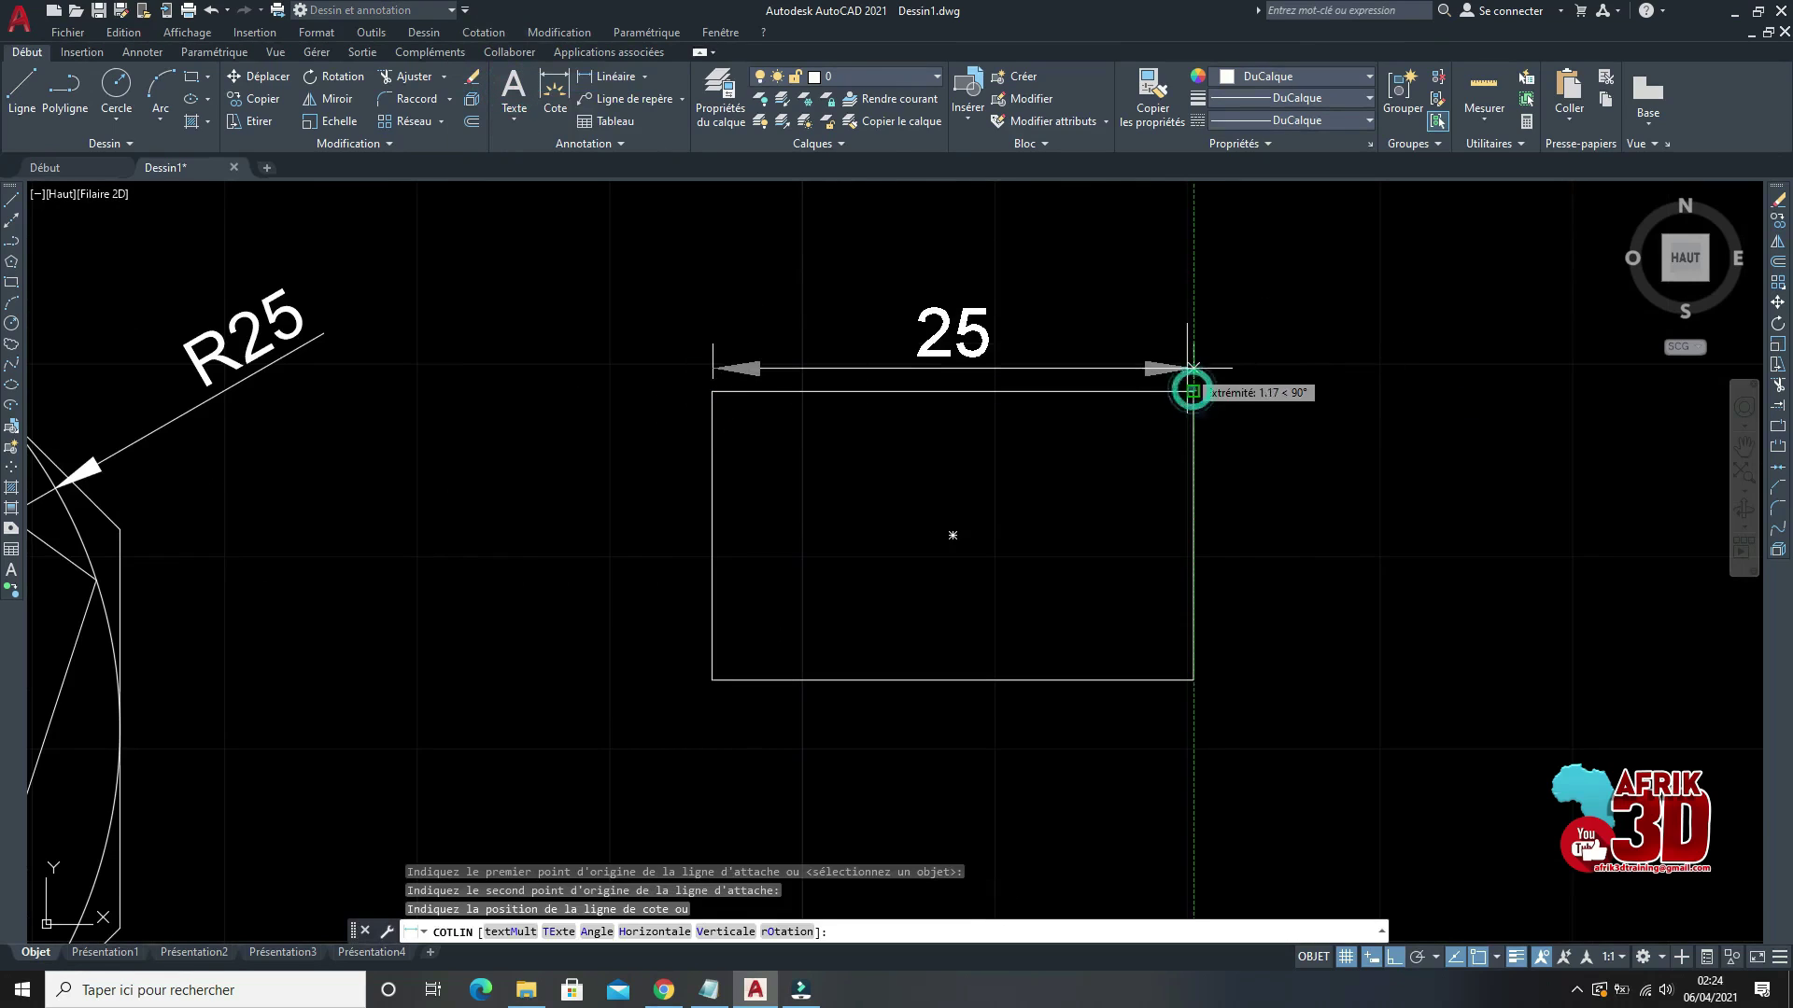
pyautogui.click(1186, 366)
pyautogui.scroll(3, 1186, 366)
pyautogui.scroll(-3, 1273, 372)
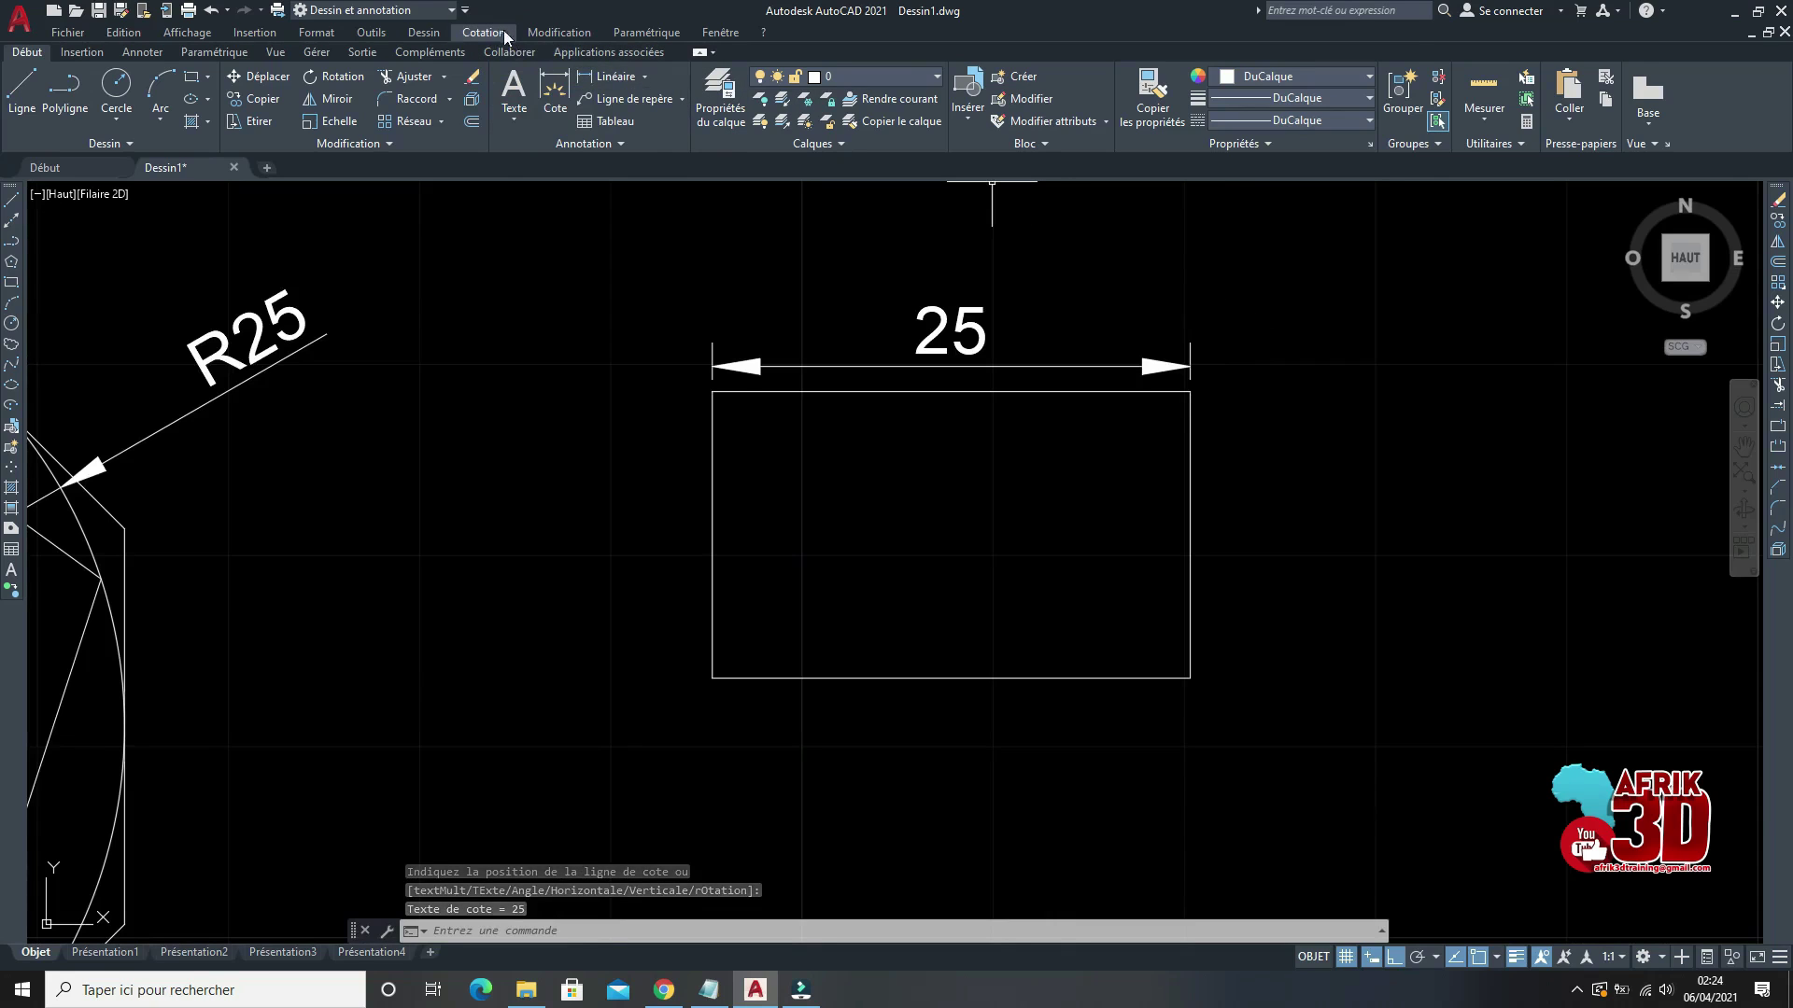
# Step: Add a linear dimension of 15 along the rectangle's left side
pyautogui.click(504, 33)
pyautogui.click(505, 75)
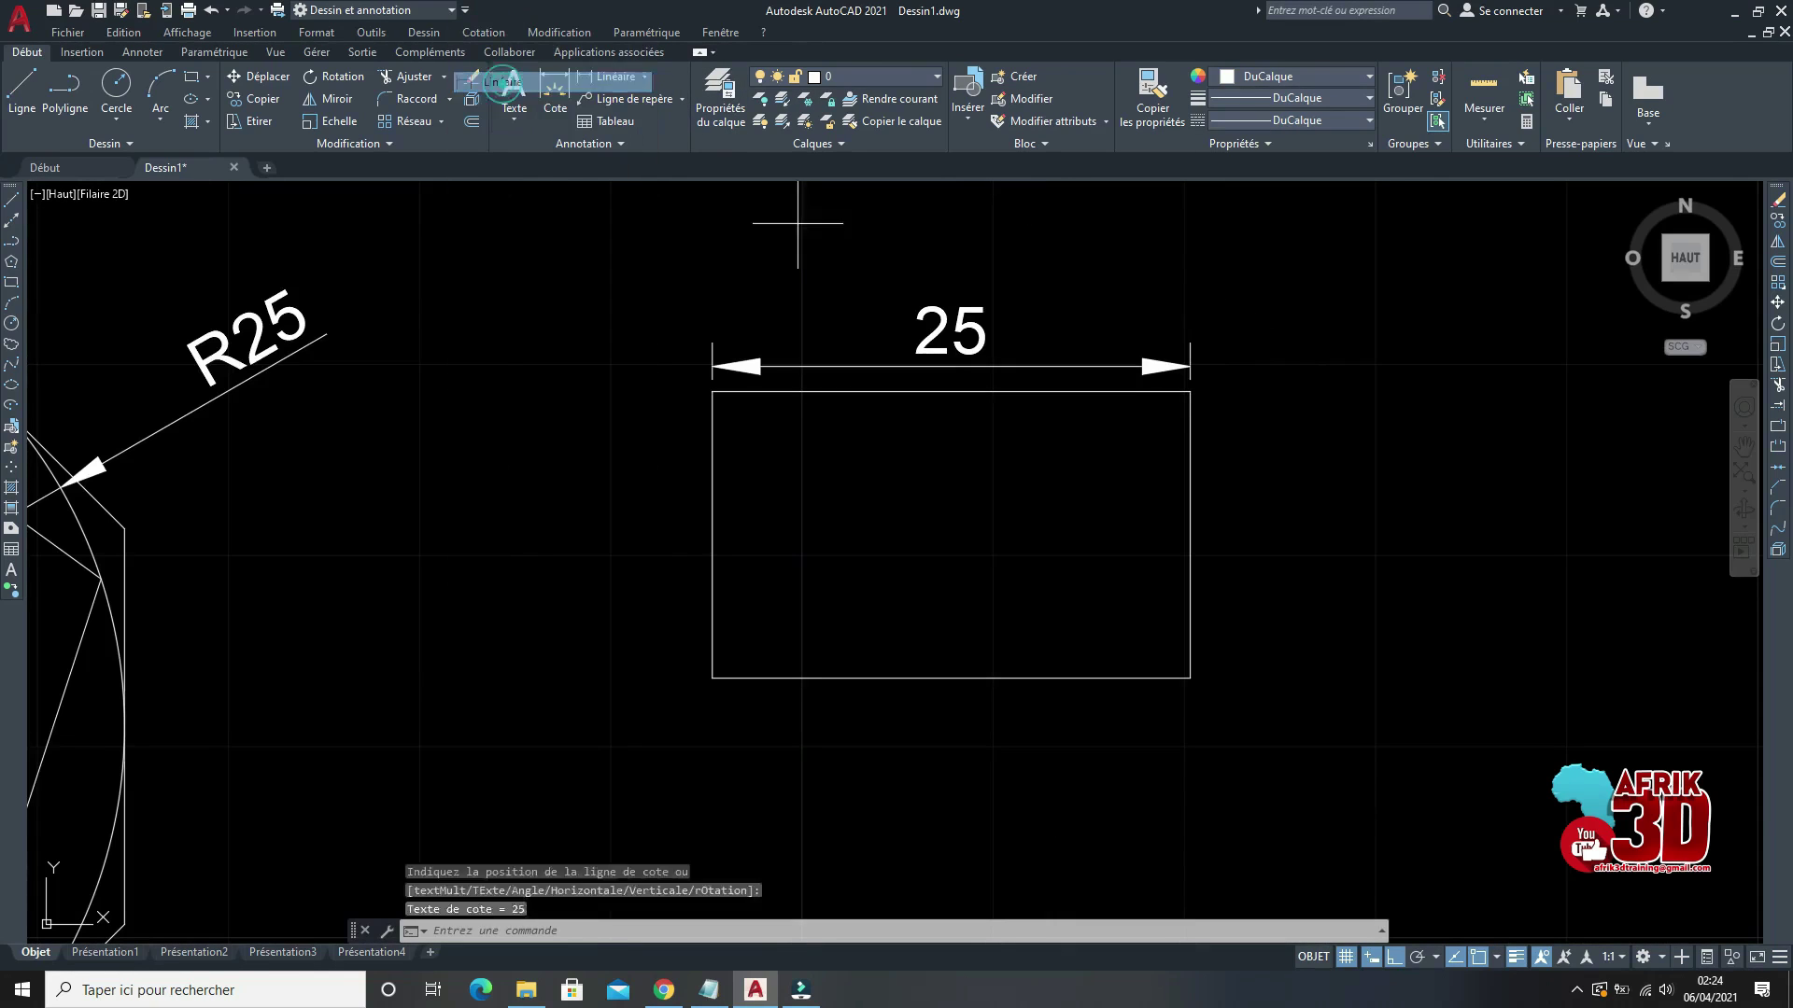
pyautogui.click(712, 393)
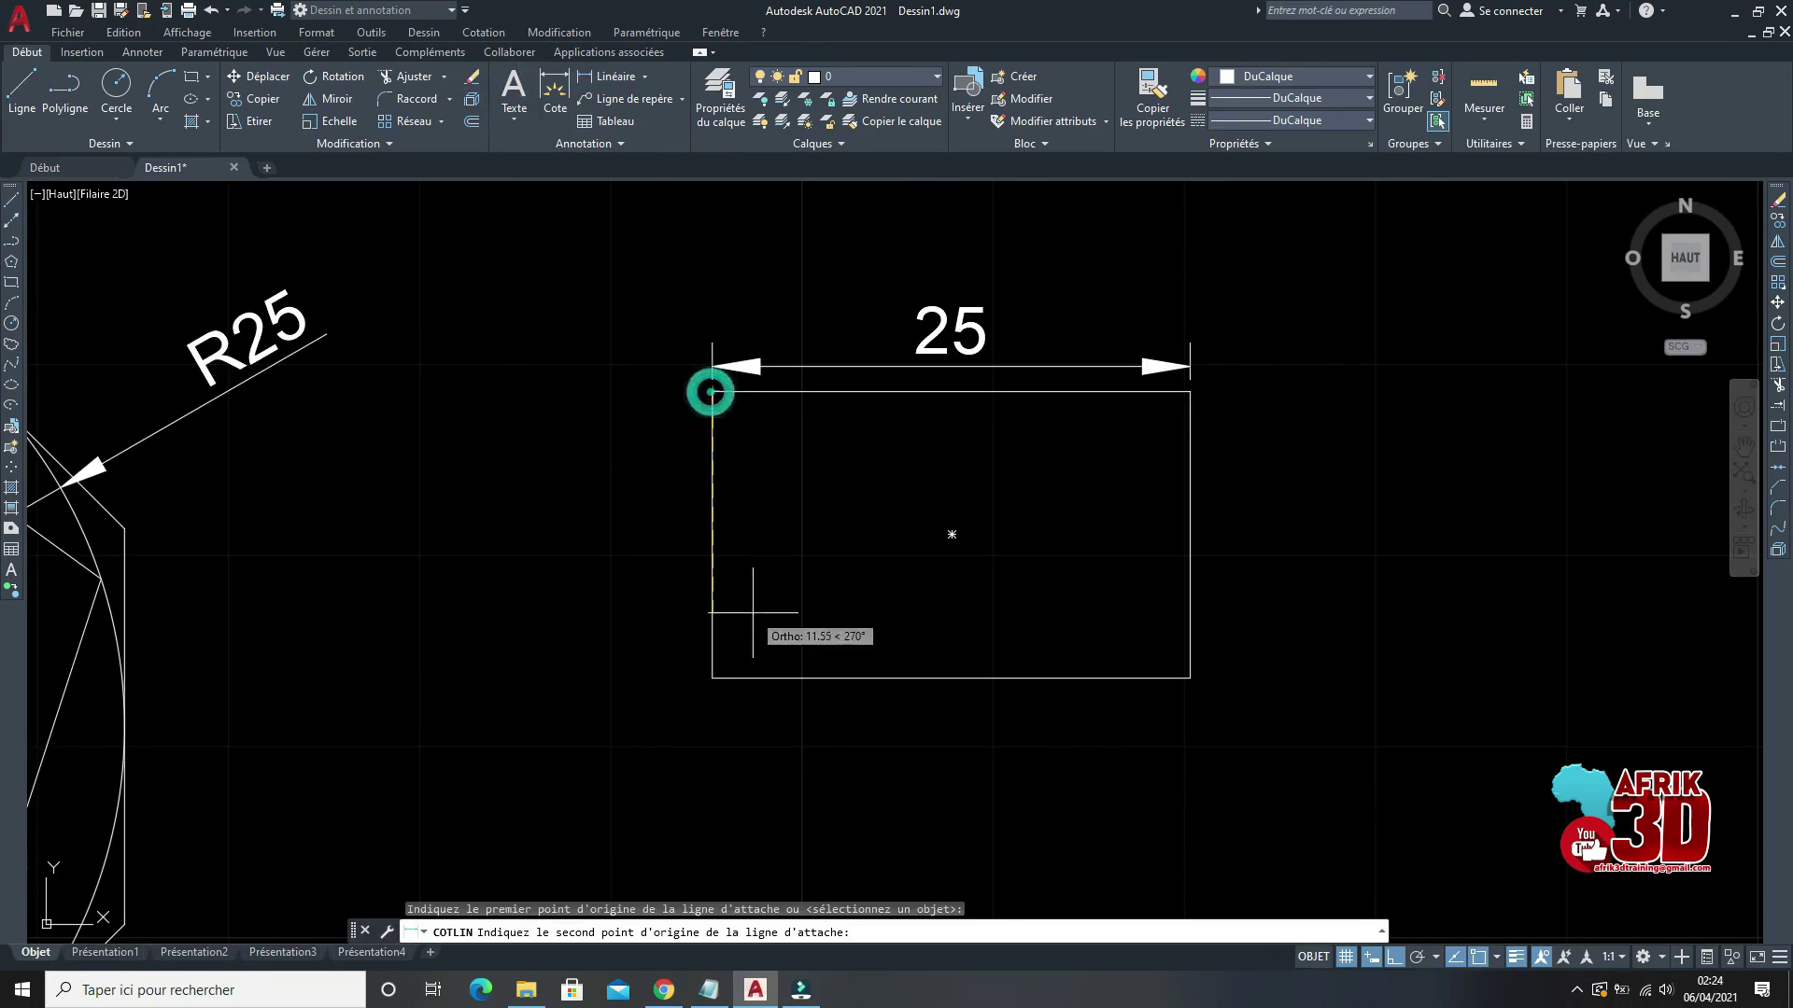
pyautogui.click(713, 676)
pyautogui.click(647, 661)
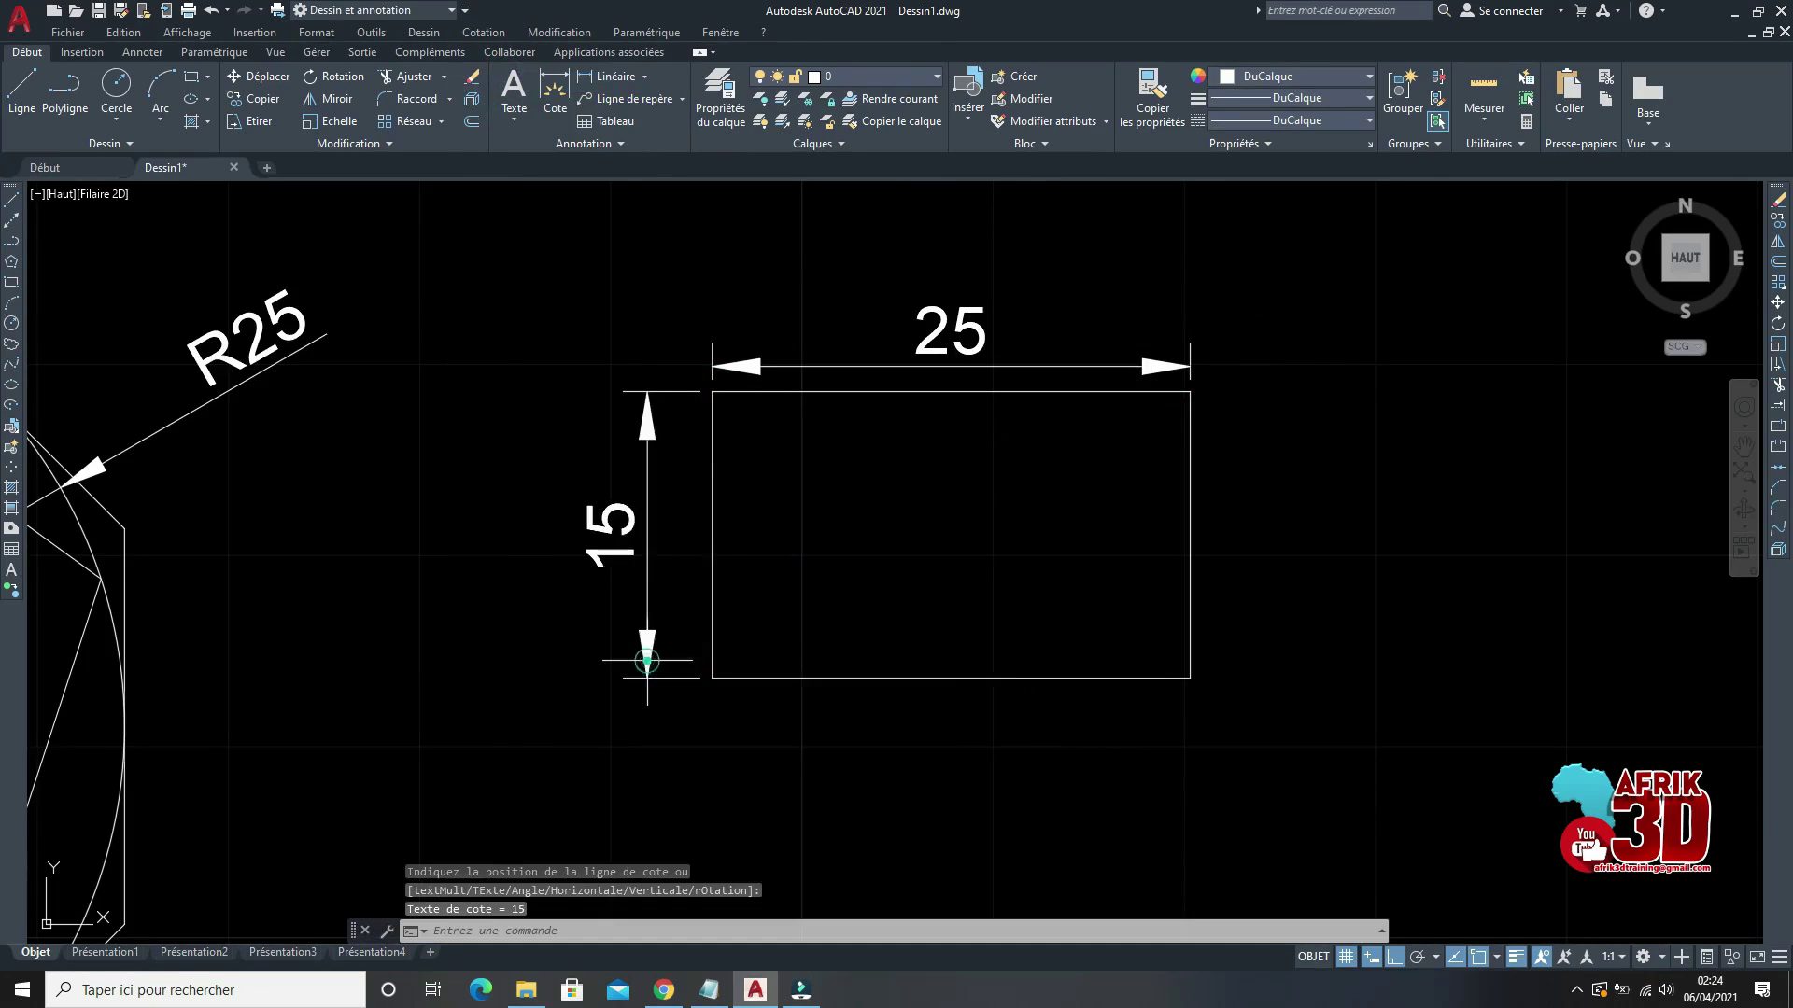
pyautogui.scroll(2, 824, 451)
pyautogui.scroll(-4, 960, 308)
pyautogui.scroll(2, 927, 451)
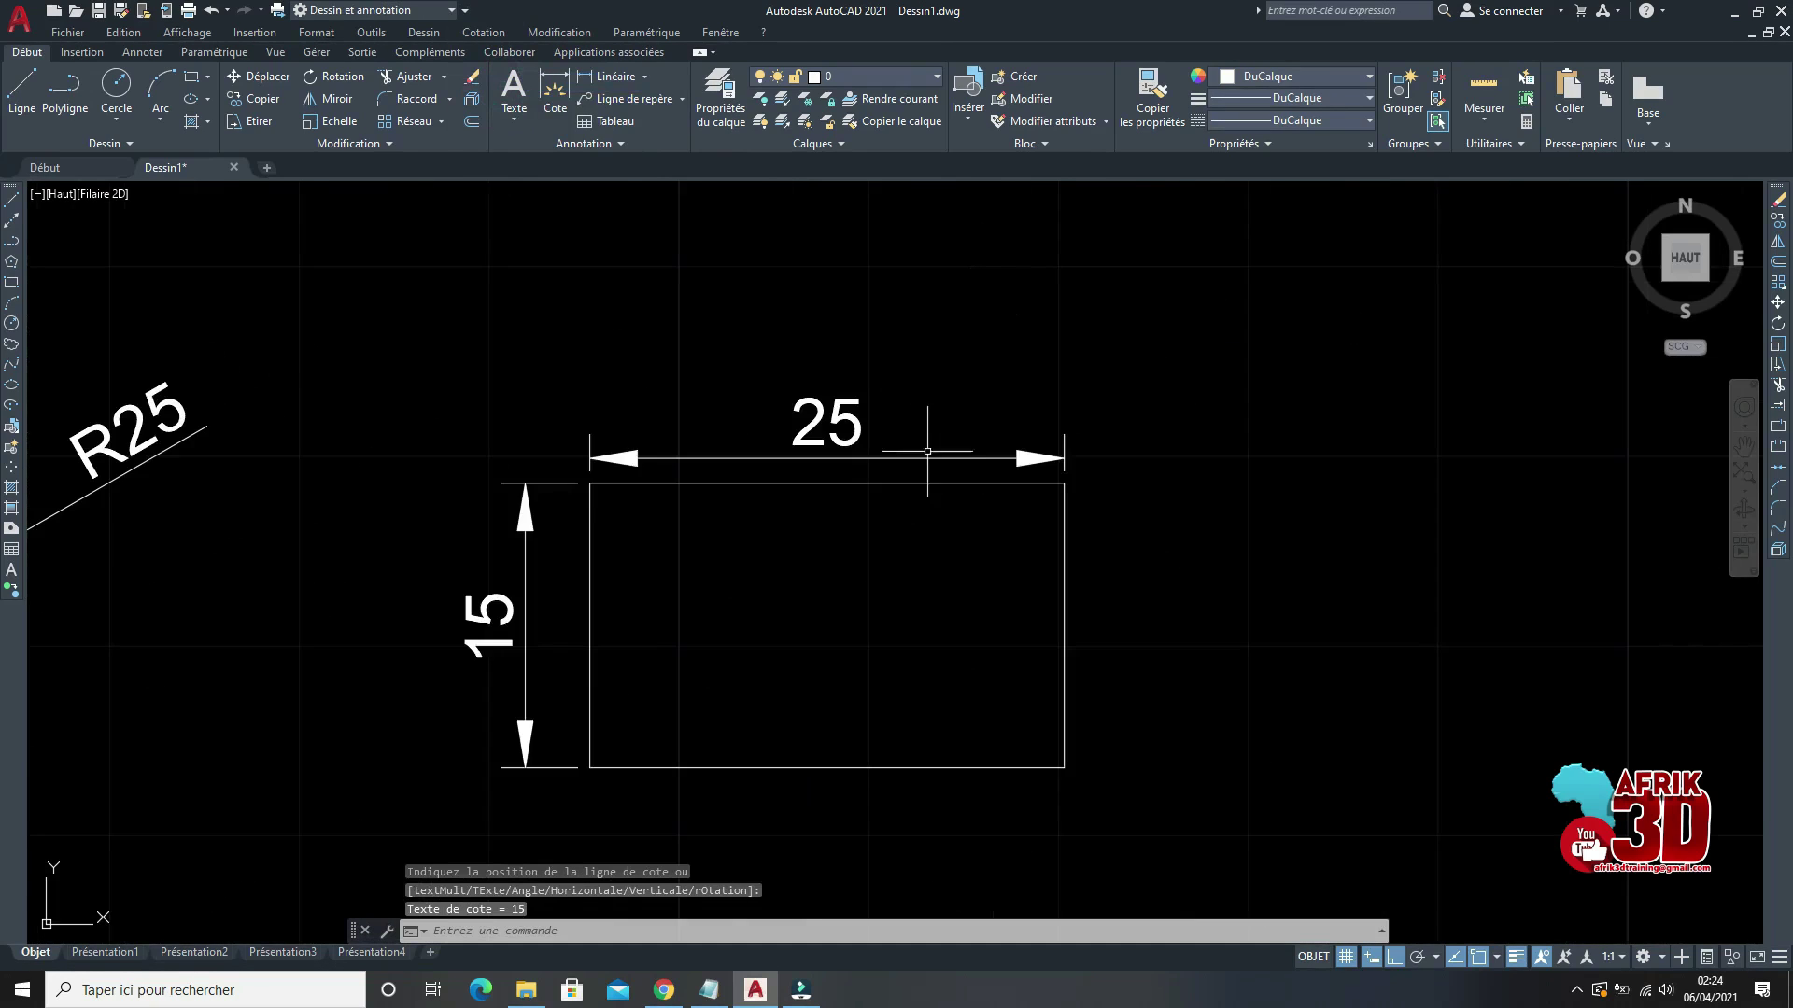
pyautogui.scroll(-3, 927, 451)
pyautogui.scroll(2, 923, 467)
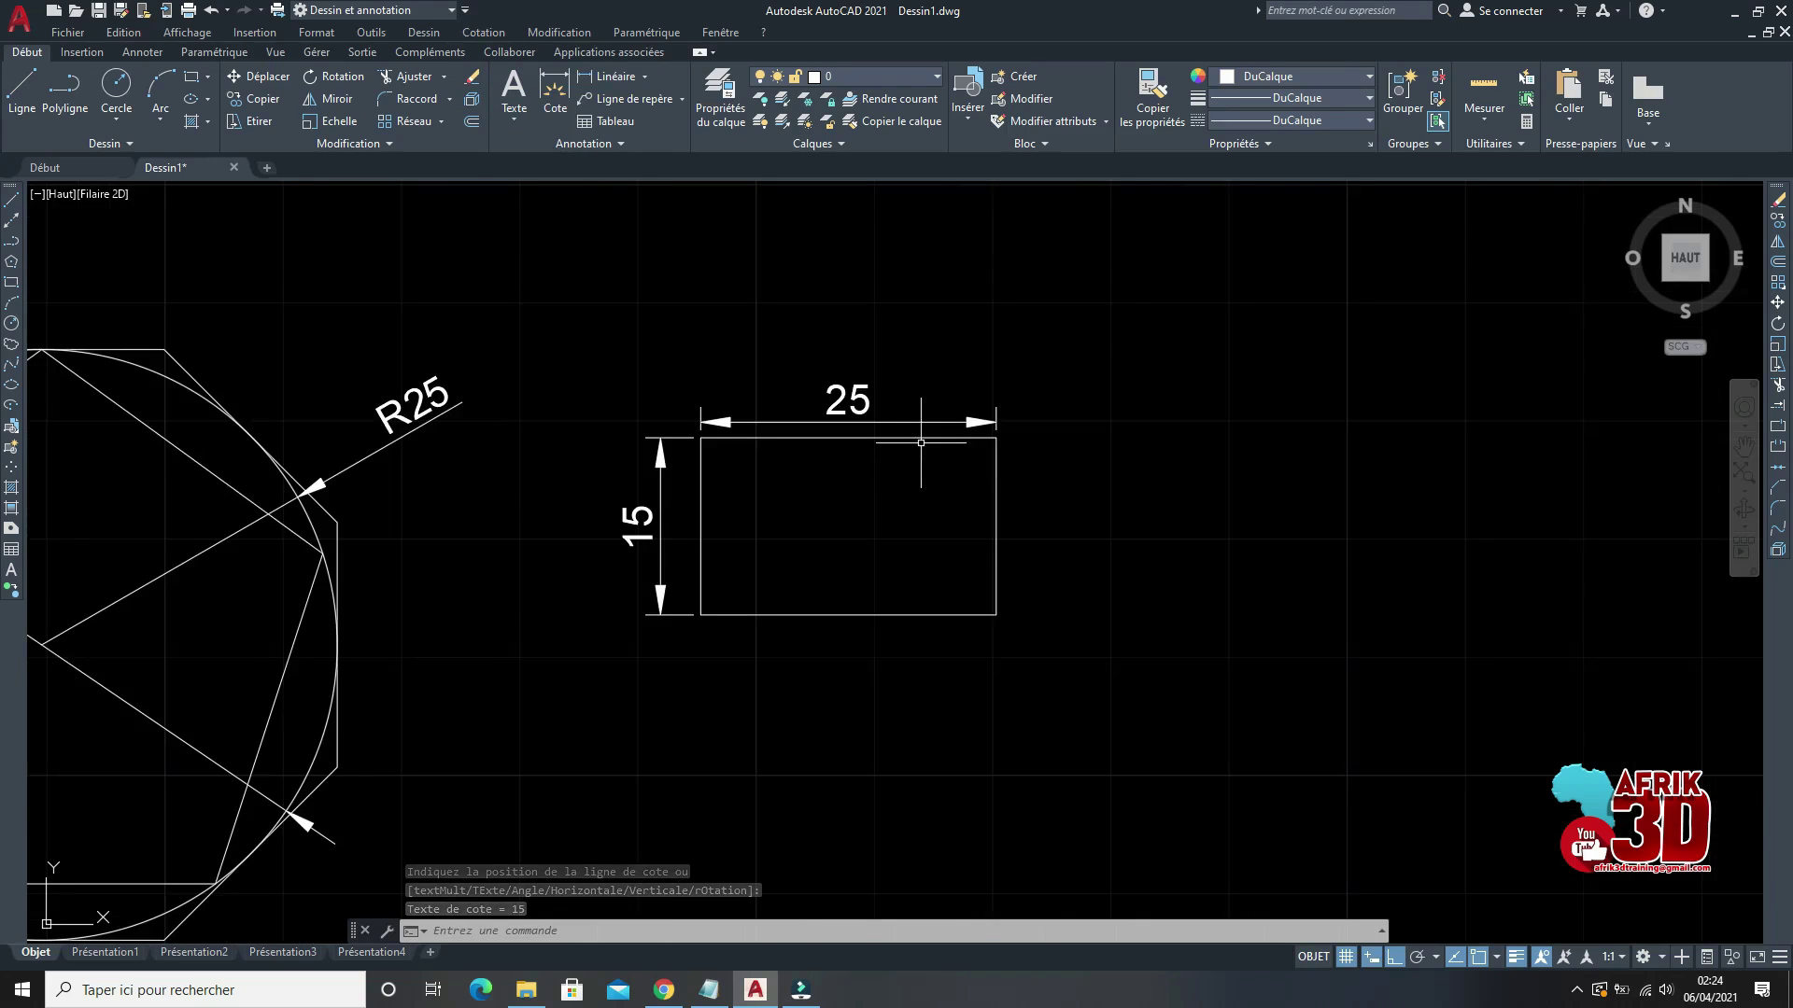
pyautogui.scroll(-2, 924, 450)
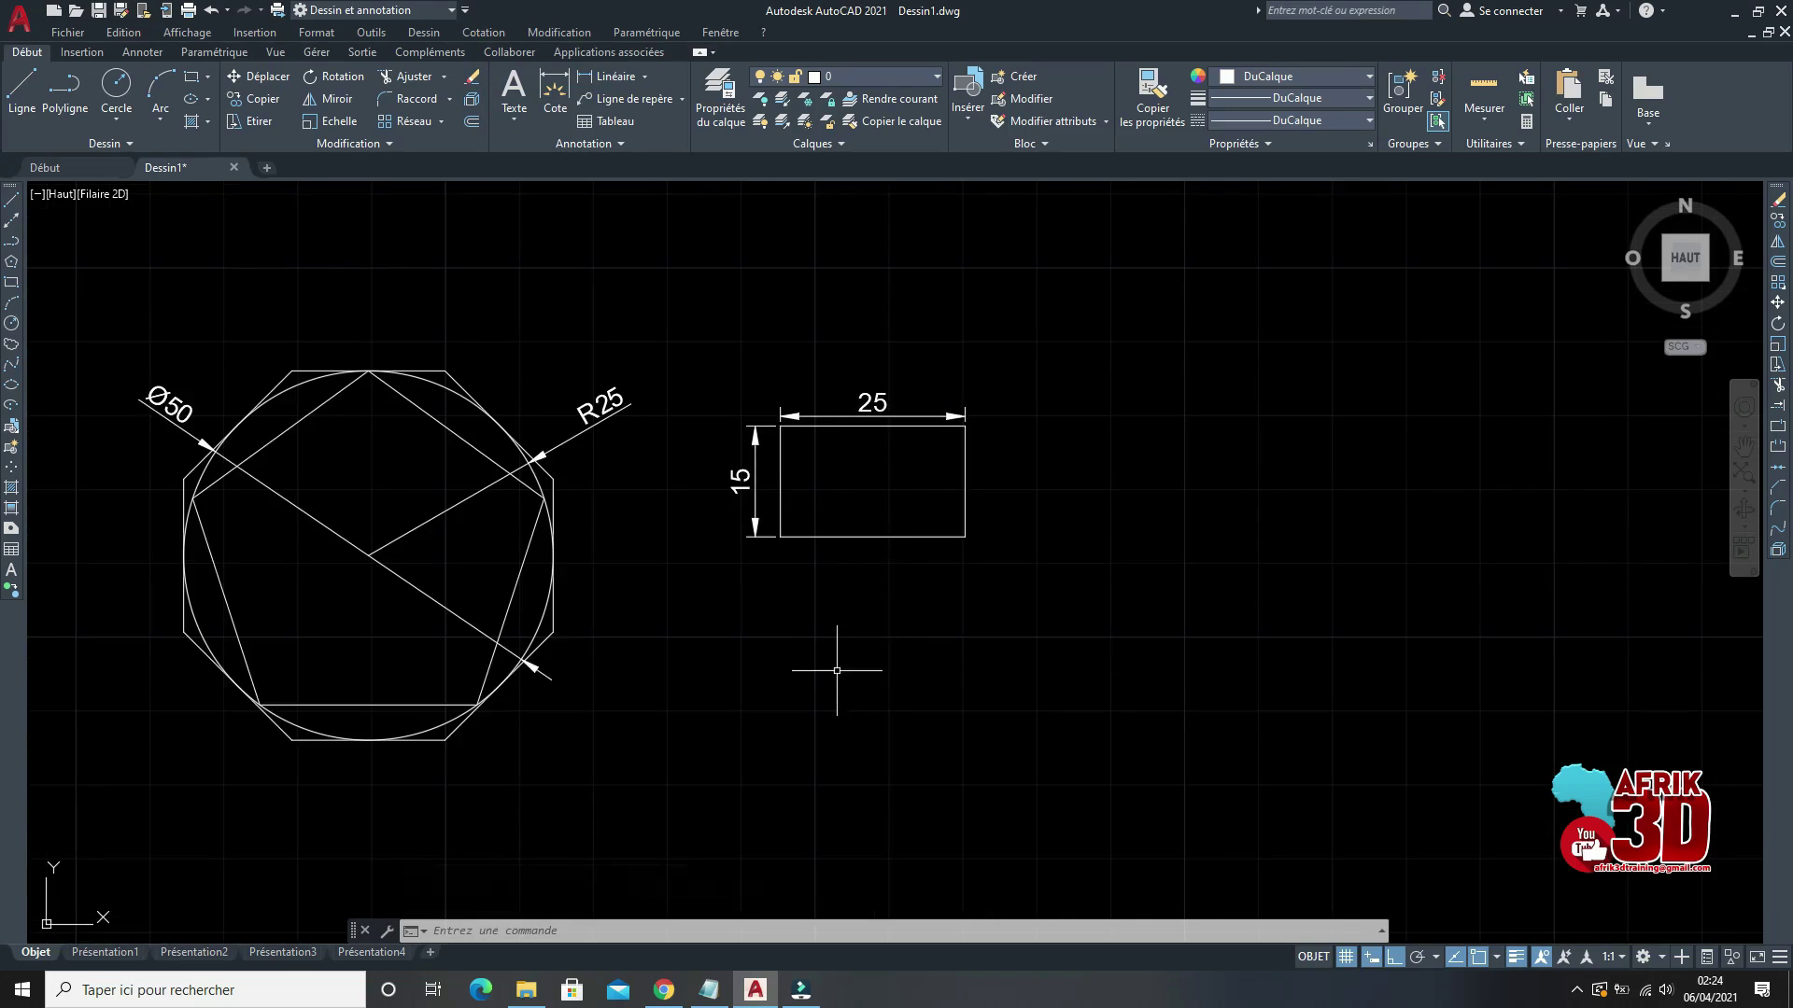
pyautogui.scroll(-2, 834, 658)
pyautogui.scroll(4, 834, 658)
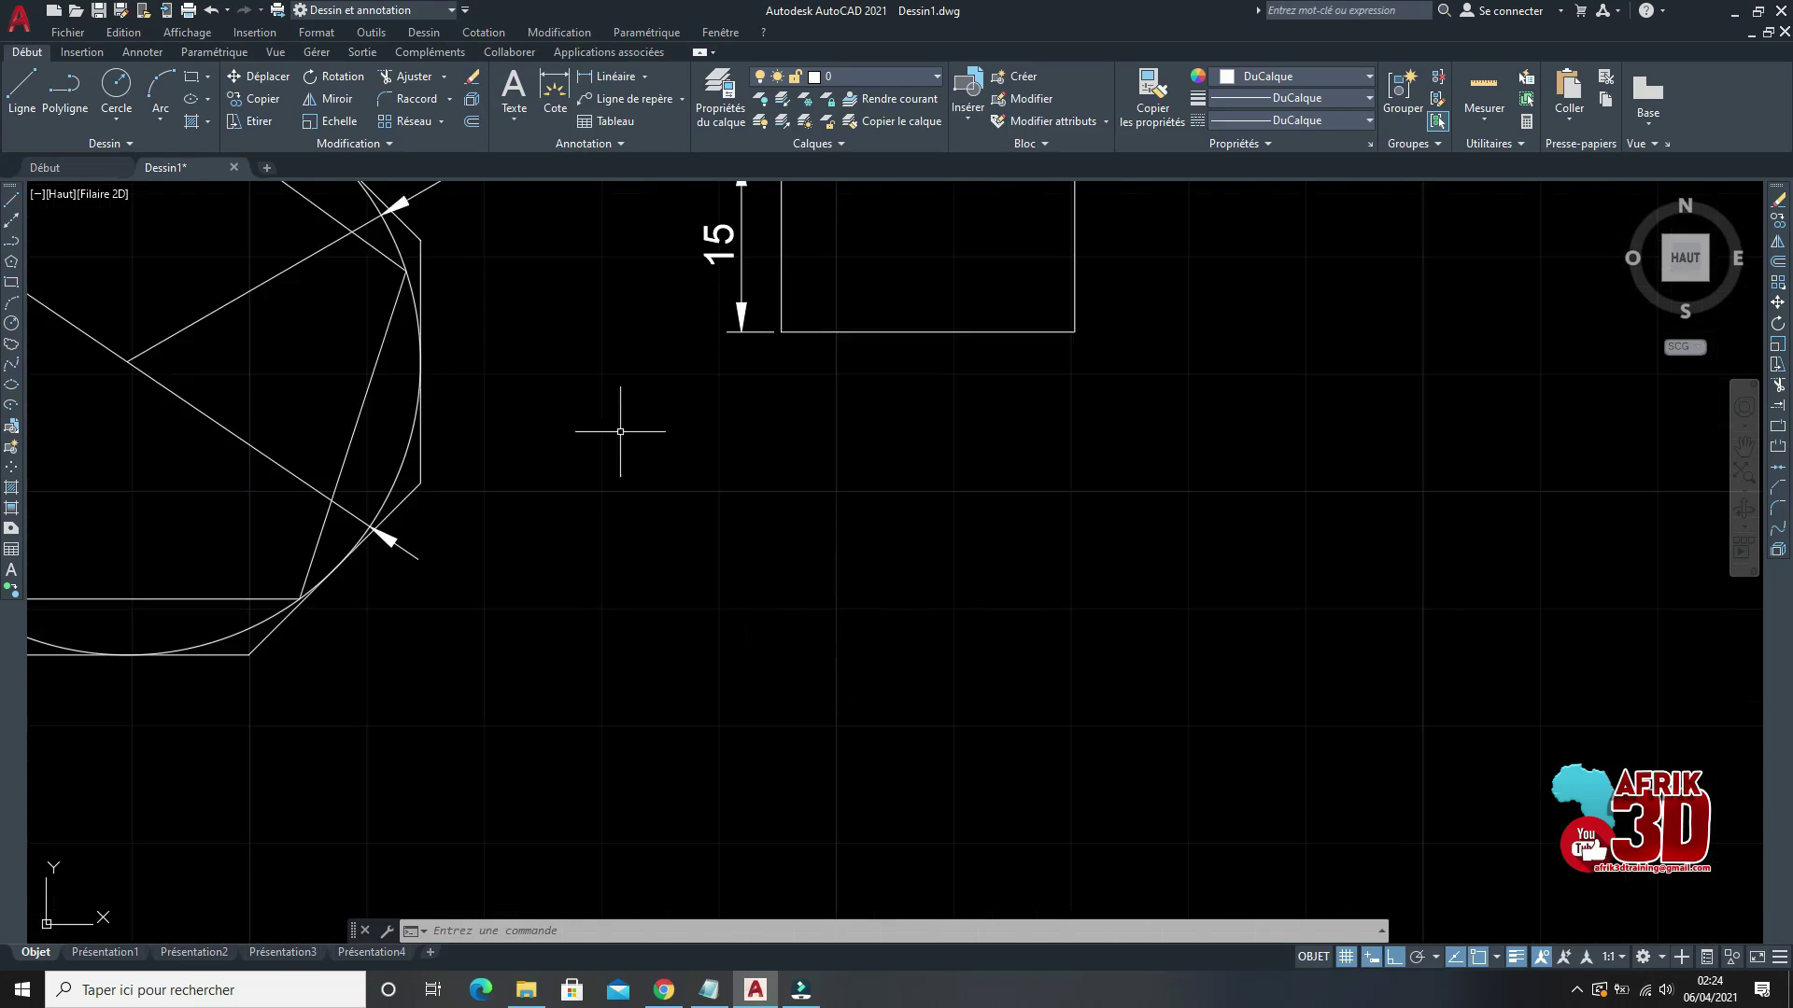
# Step: Draw a 30 × 10 rectangle below the first using area 300 and length 30
pyautogui.click(11, 284)
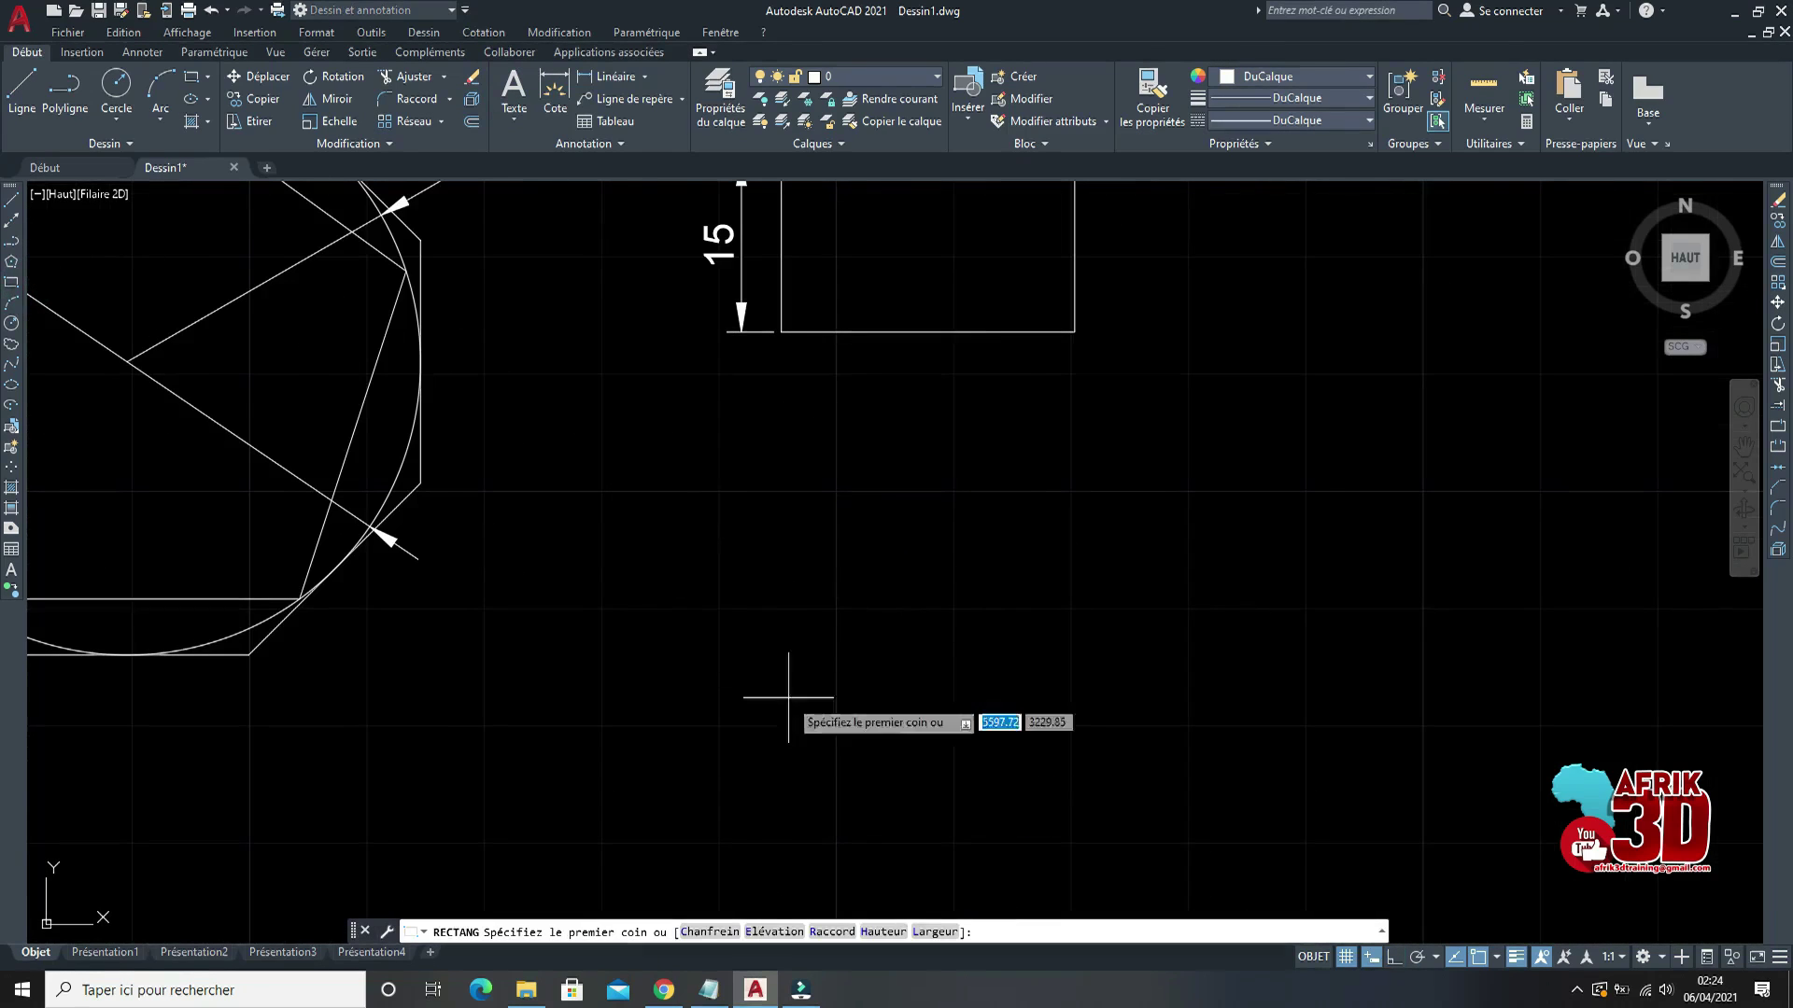
pyautogui.click(715, 583)
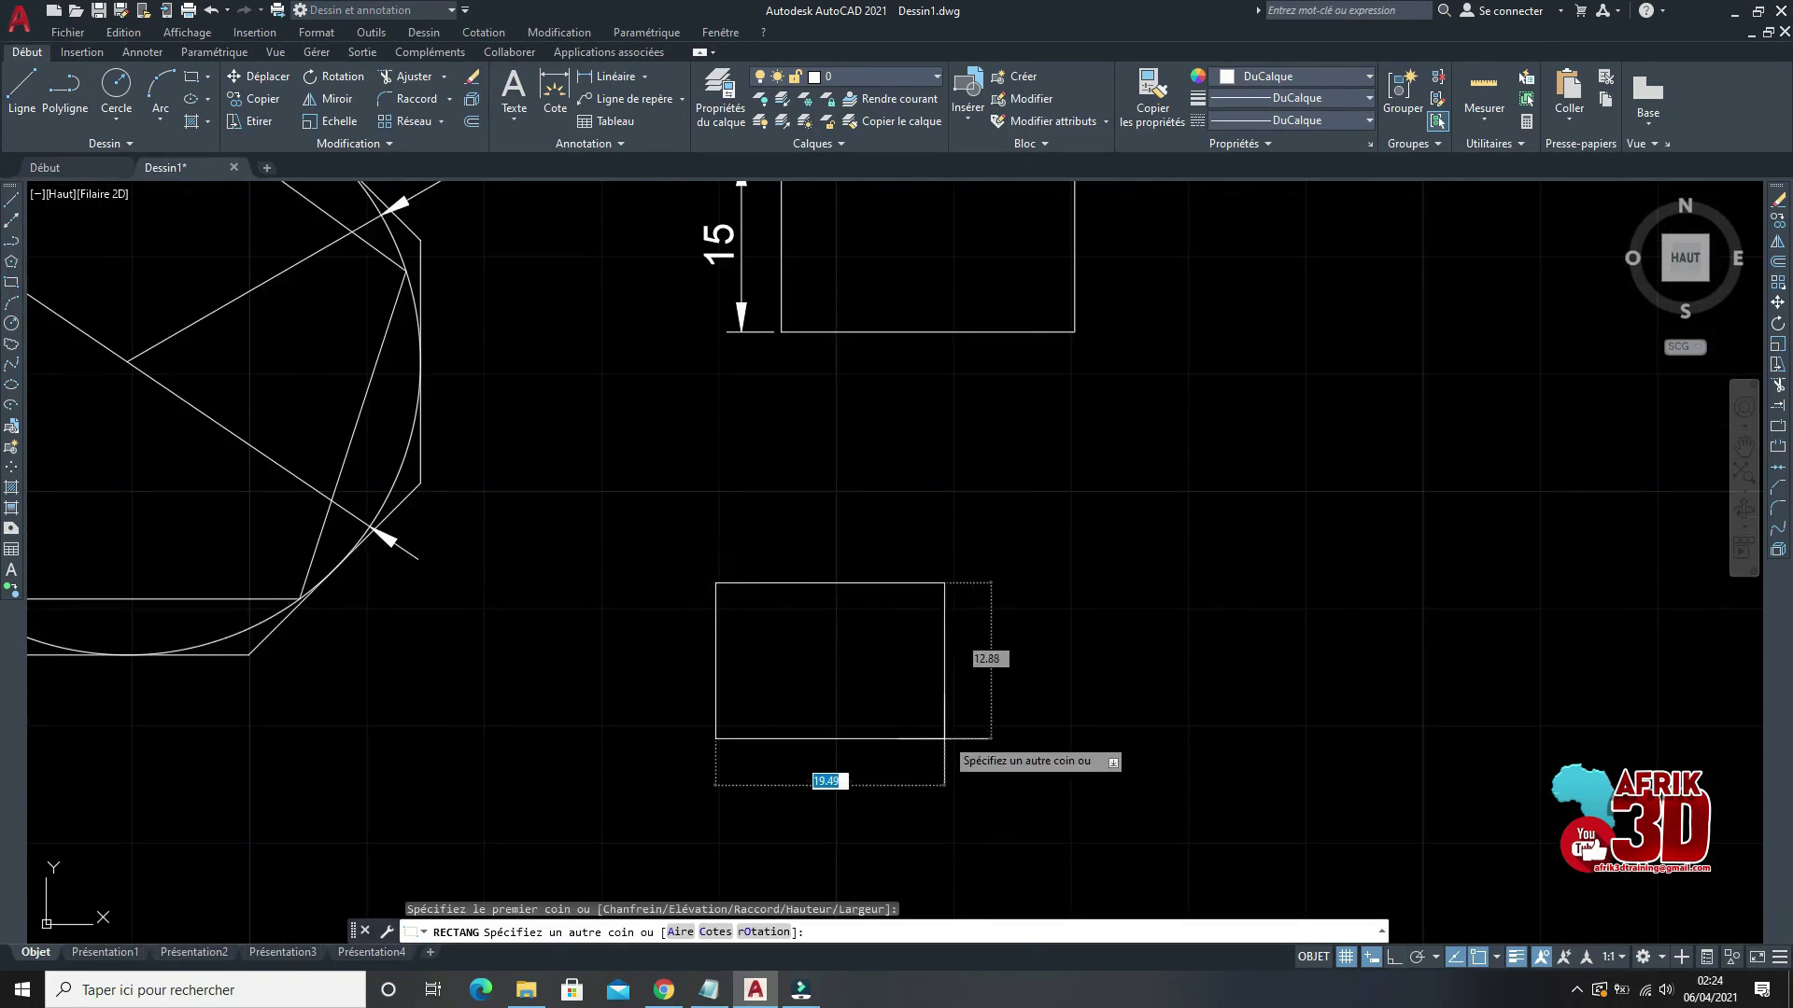
pyautogui.click(677, 933)
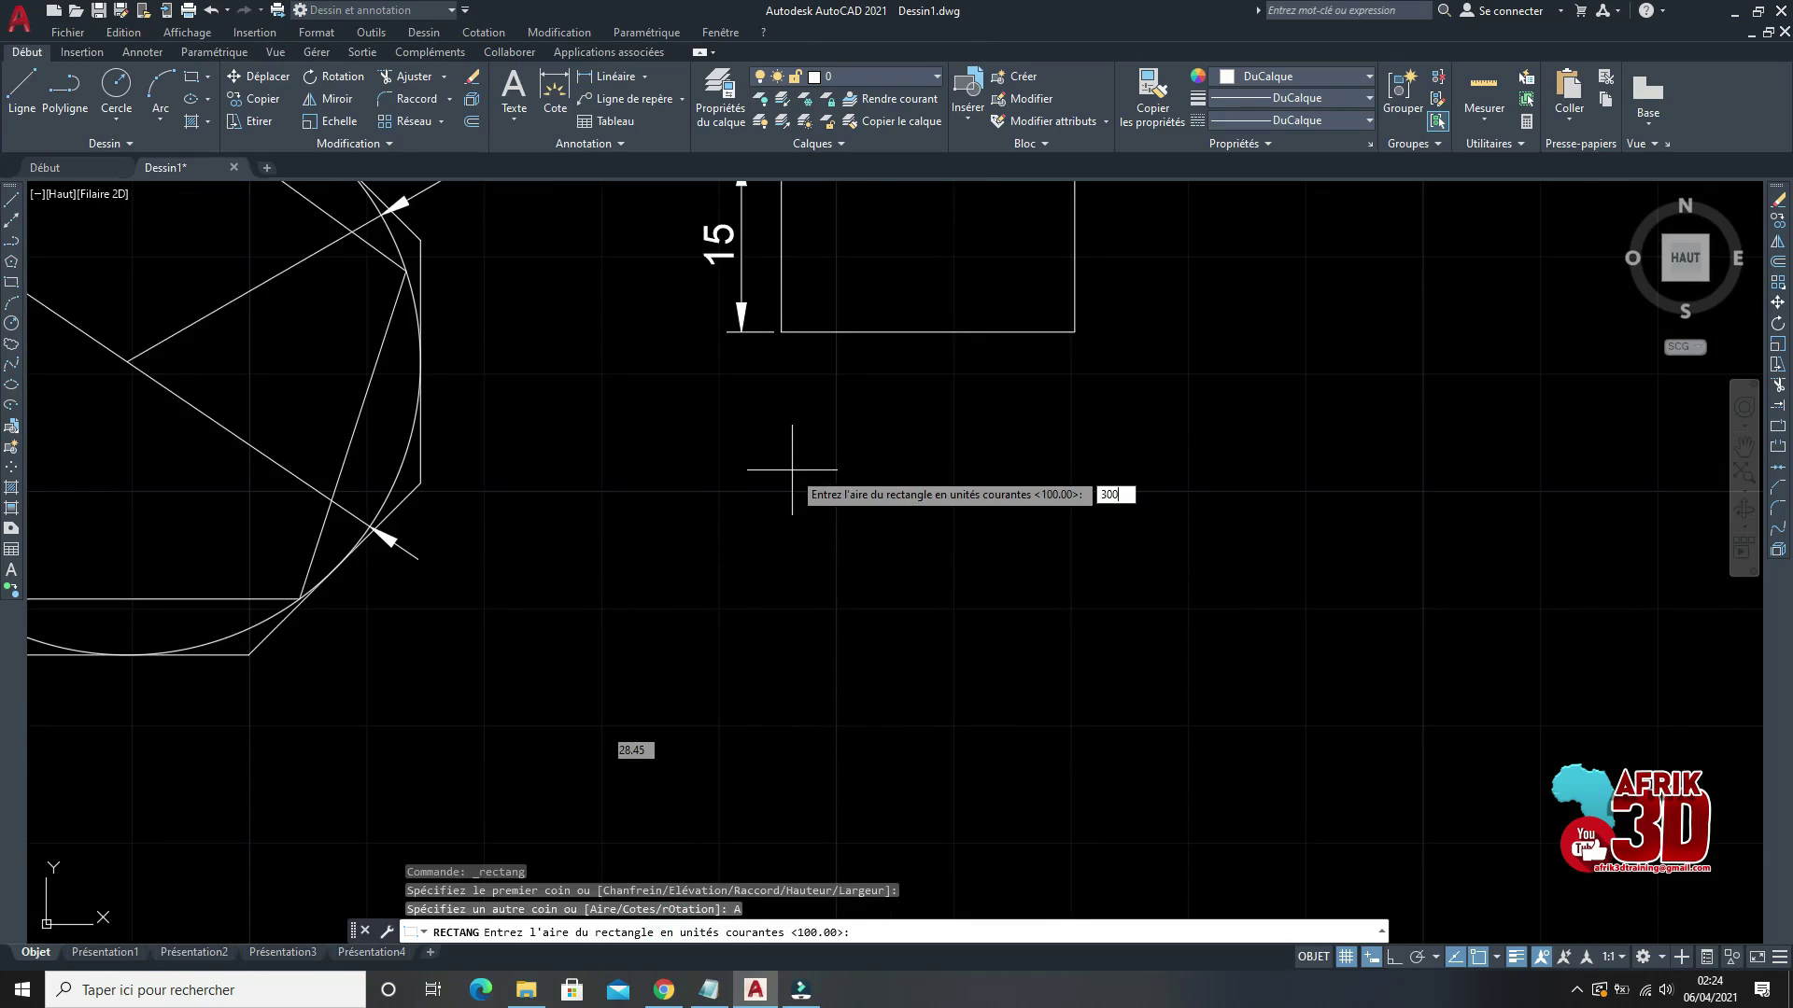
pyautogui.press('Return')
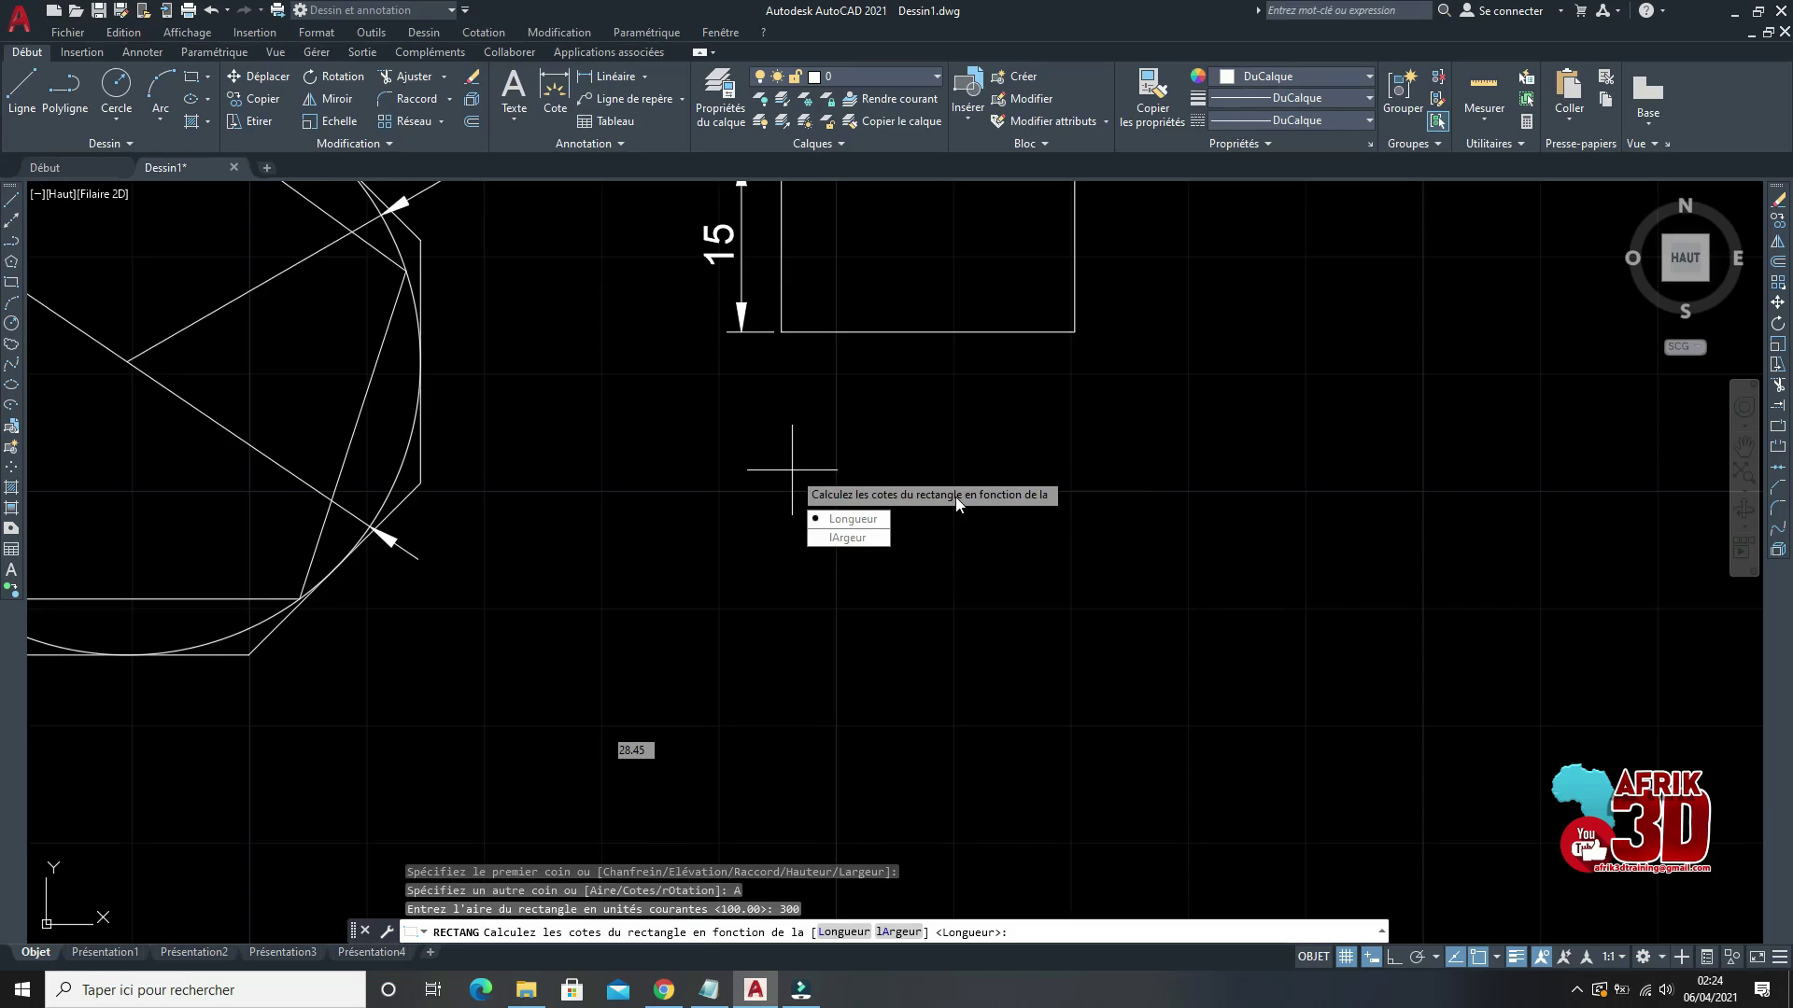
pyautogui.click(837, 519)
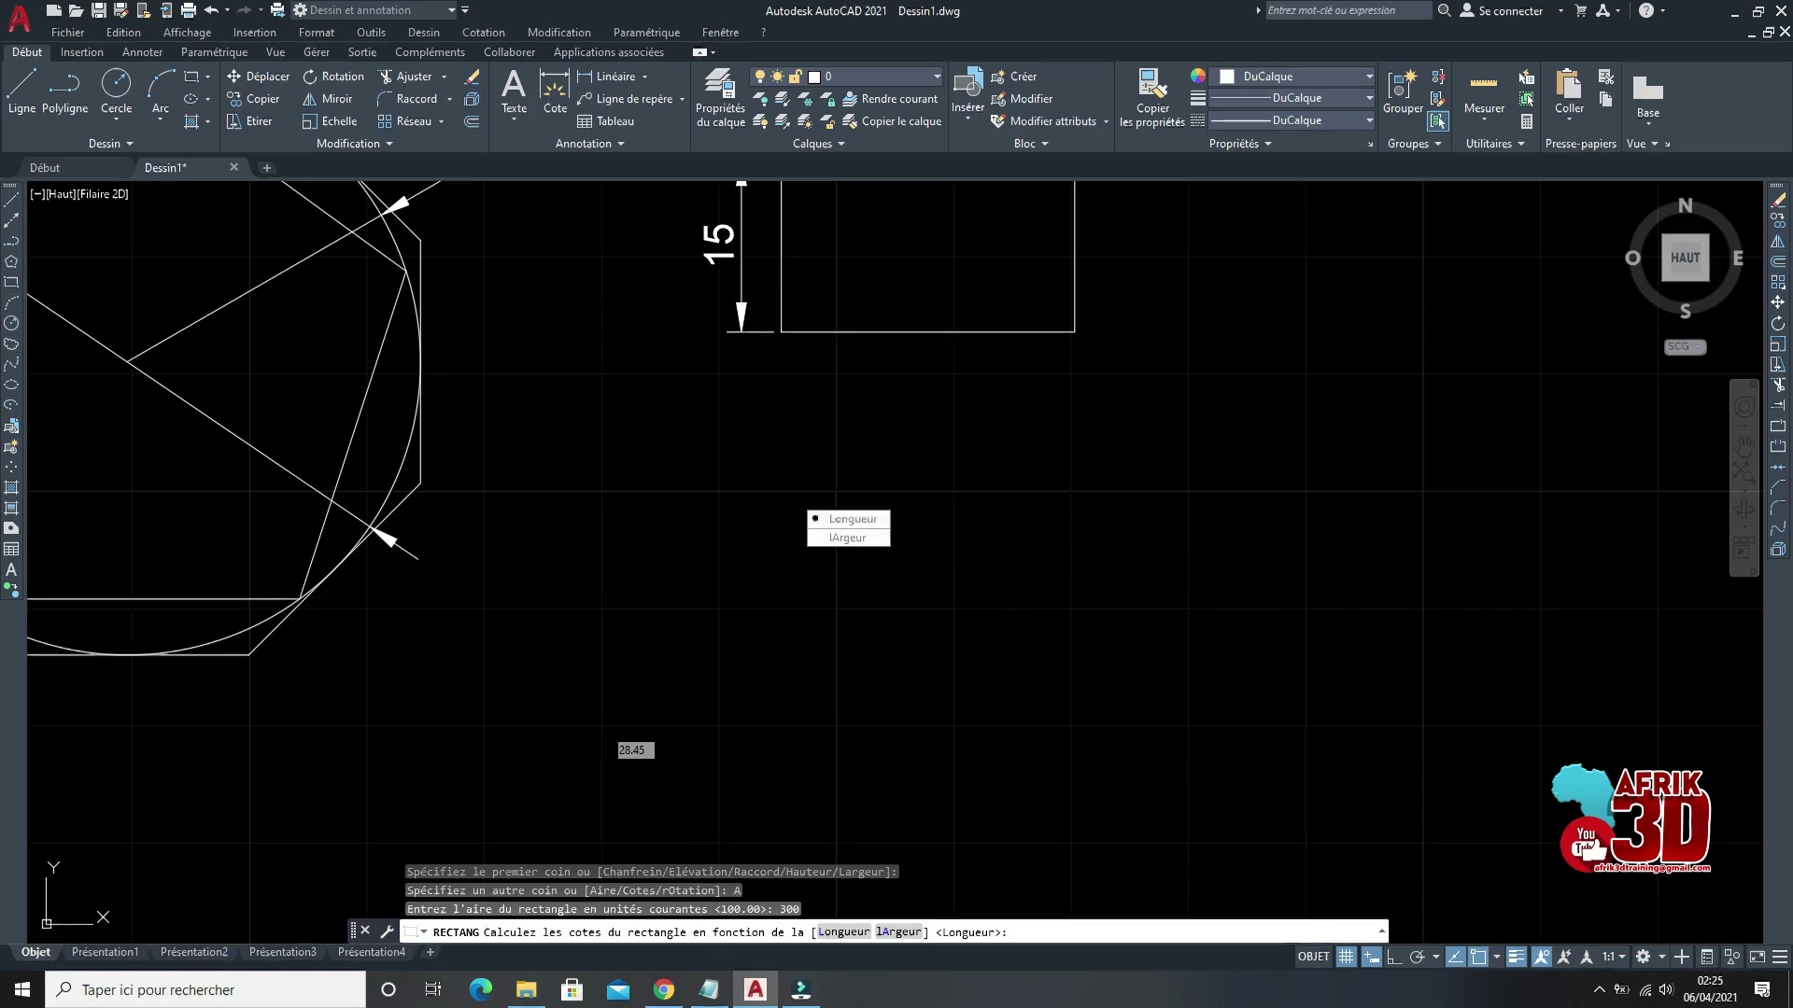
pyautogui.press('Return')
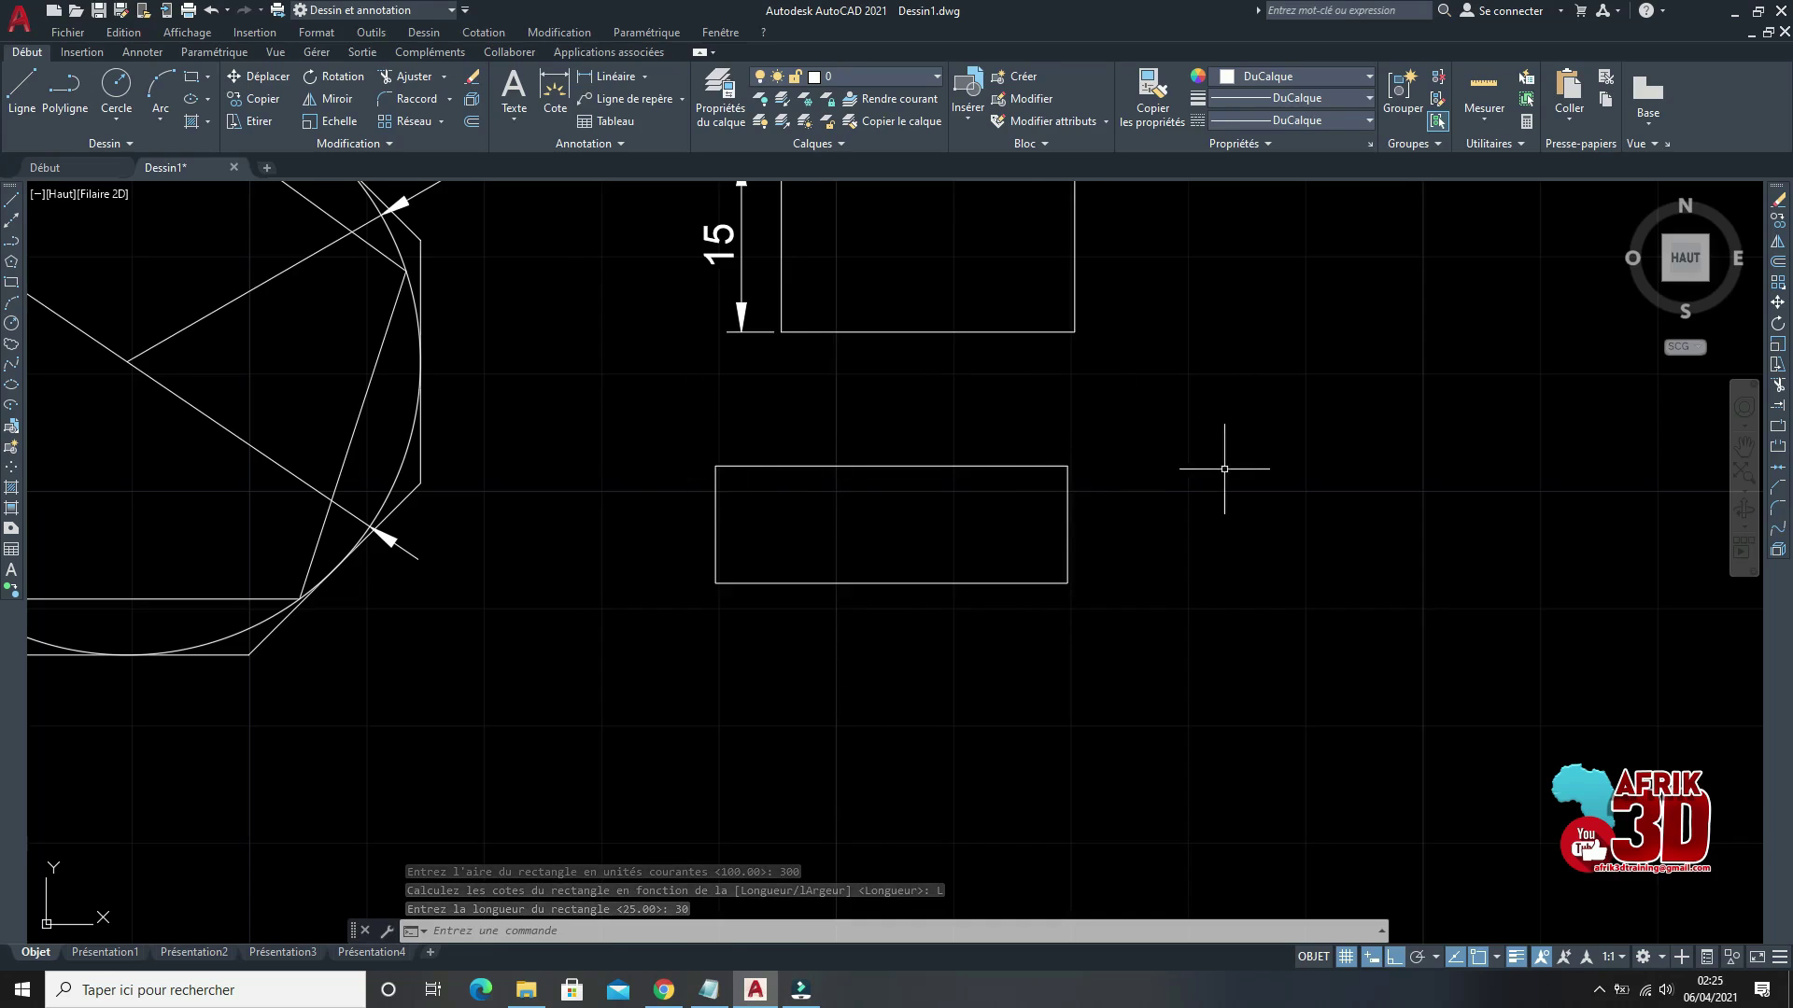
# Step: Add a linear dimension of 30 above the lower rectangle's top edge
pyautogui.click(467, 34)
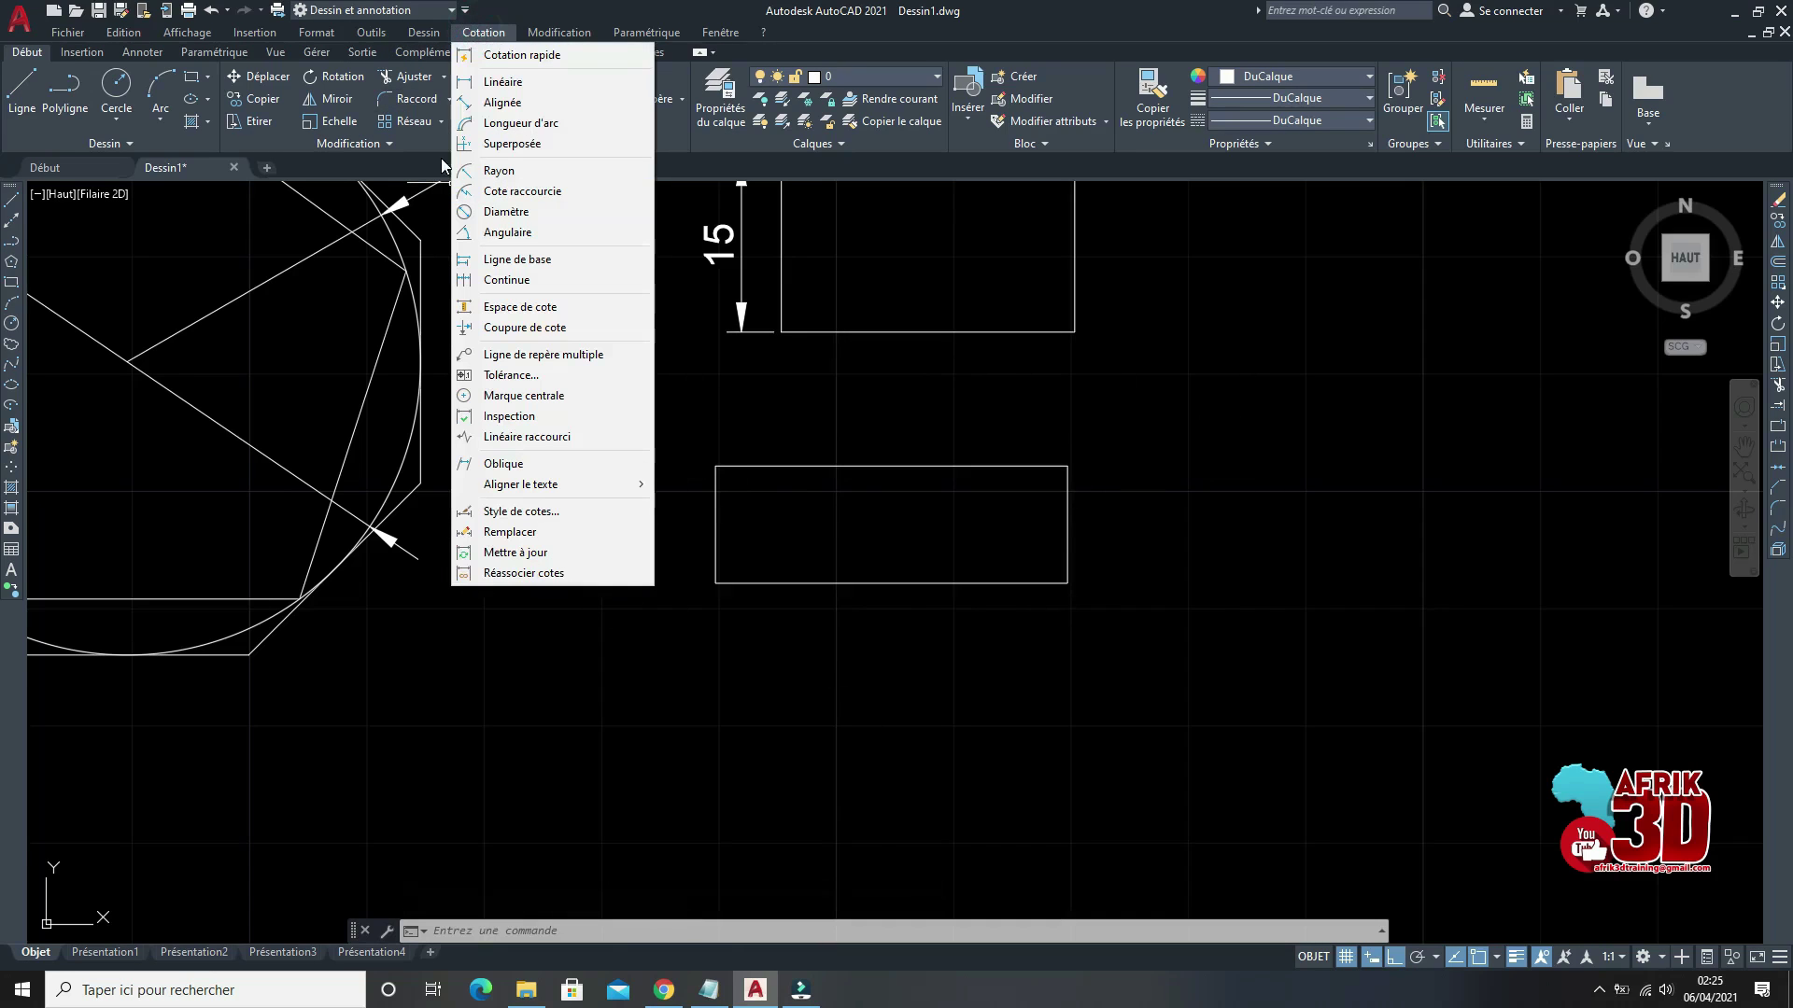
pyautogui.click(492, 81)
pyautogui.scroll(-3, 580, 399)
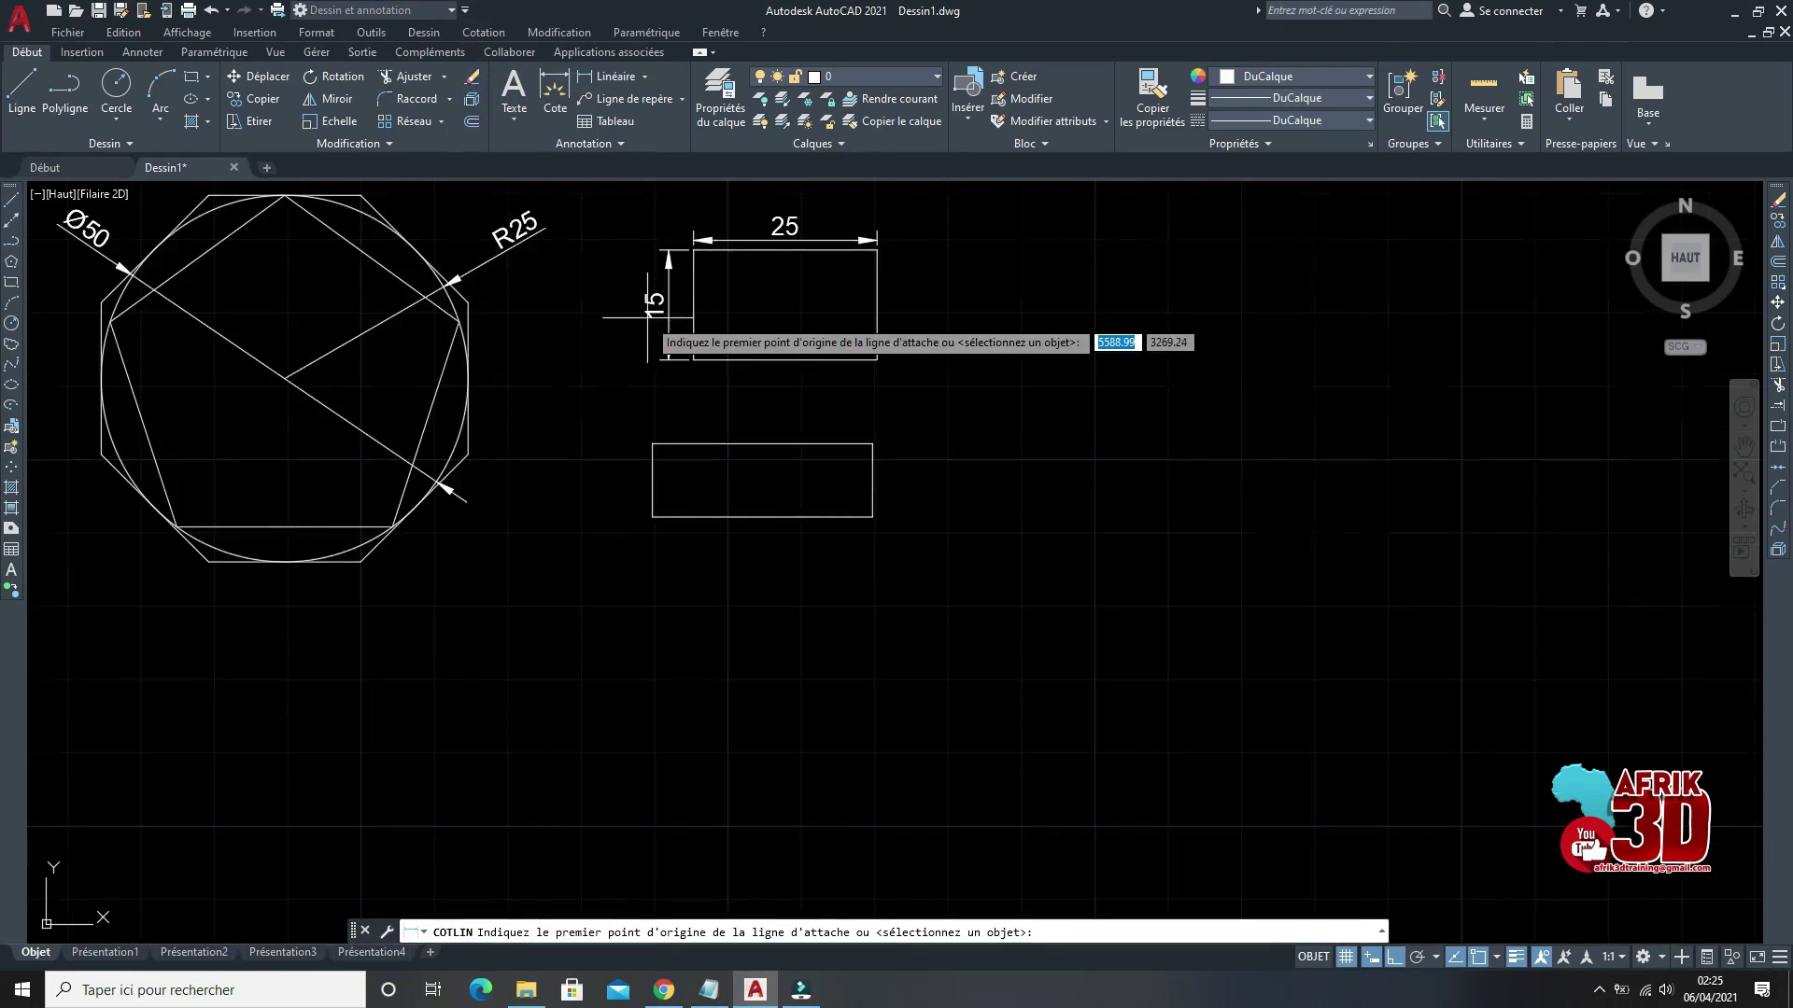
pyautogui.scroll(3, 648, 508)
pyautogui.click(651, 514)
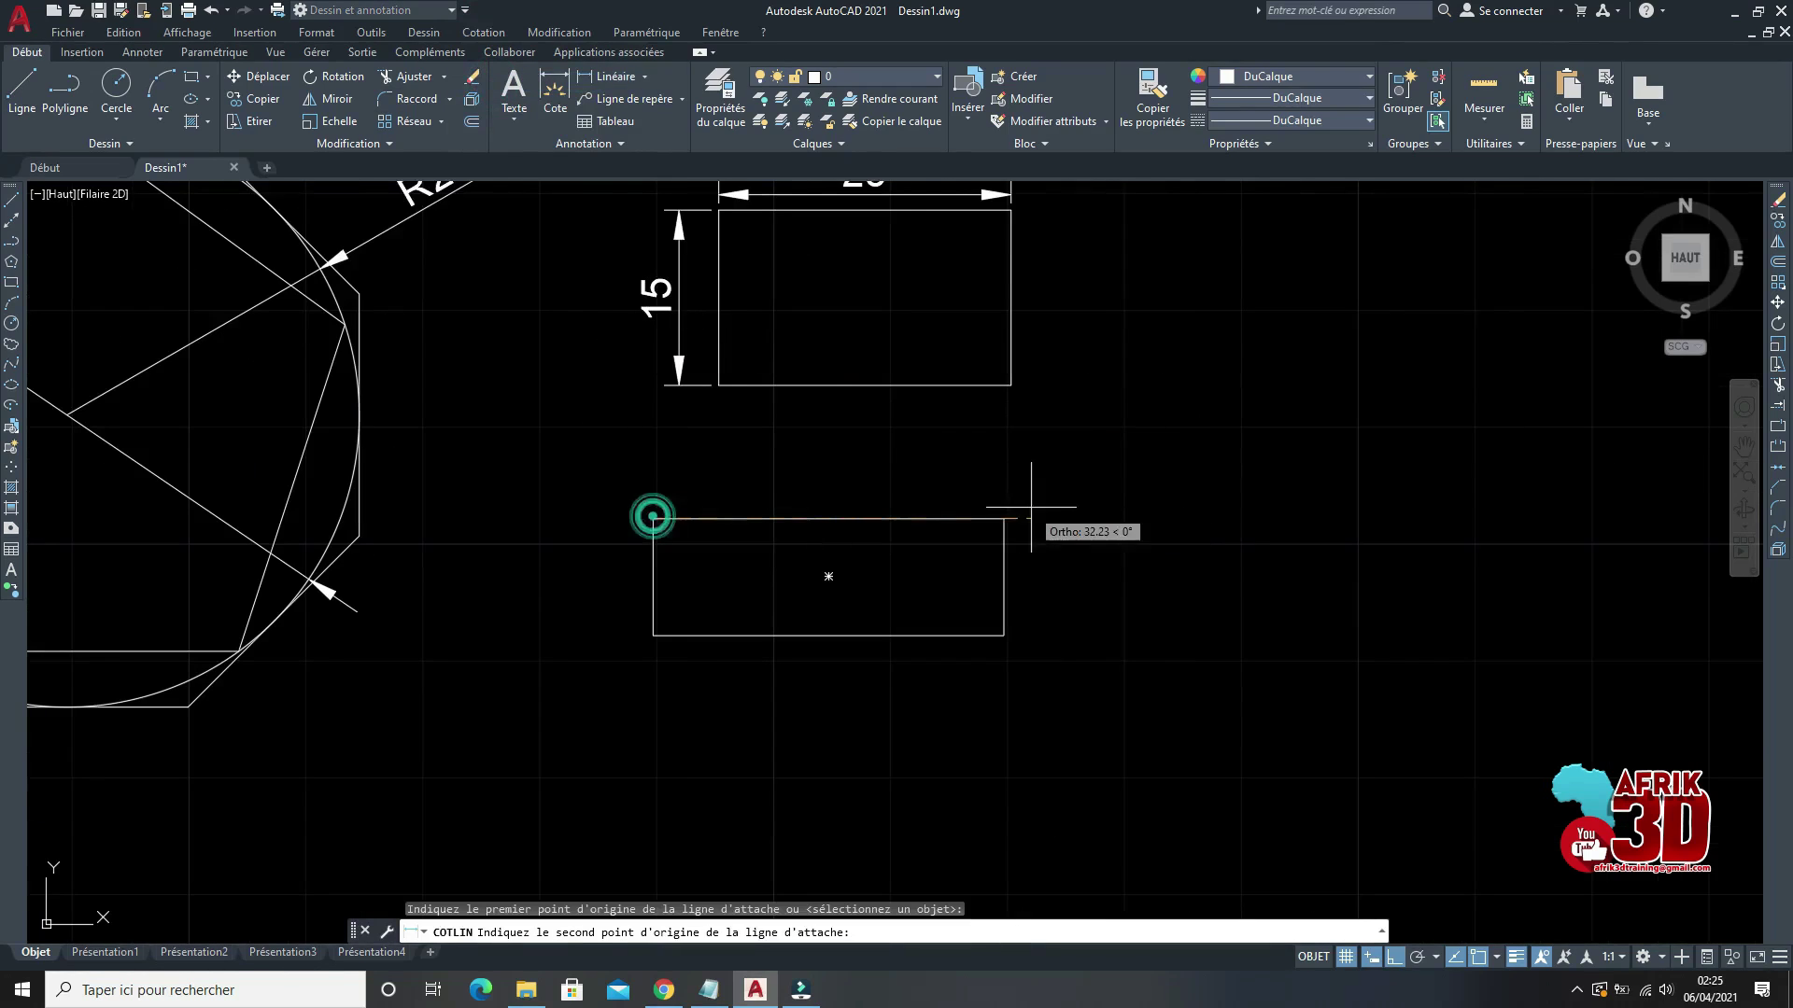
pyautogui.click(1003, 519)
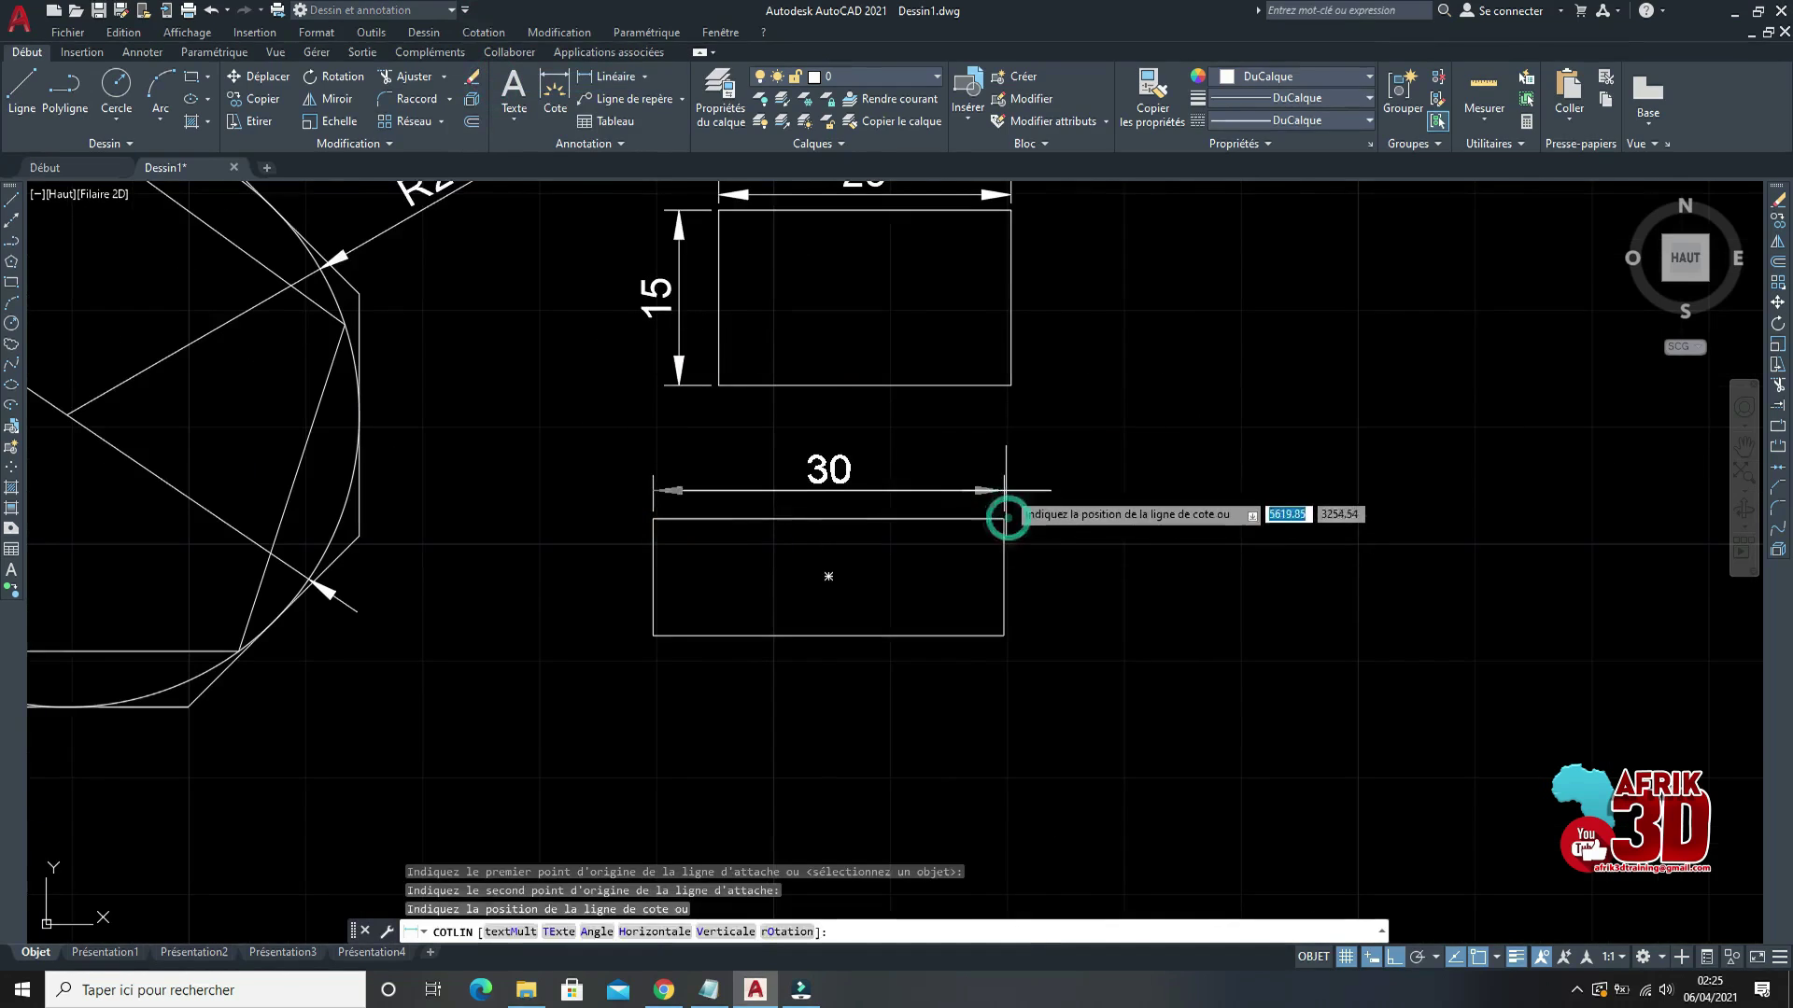
pyautogui.click(1003, 489)
# Step: Add a linear dimension of 10 along the lower rectangle's right side
pyautogui.click(484, 33)
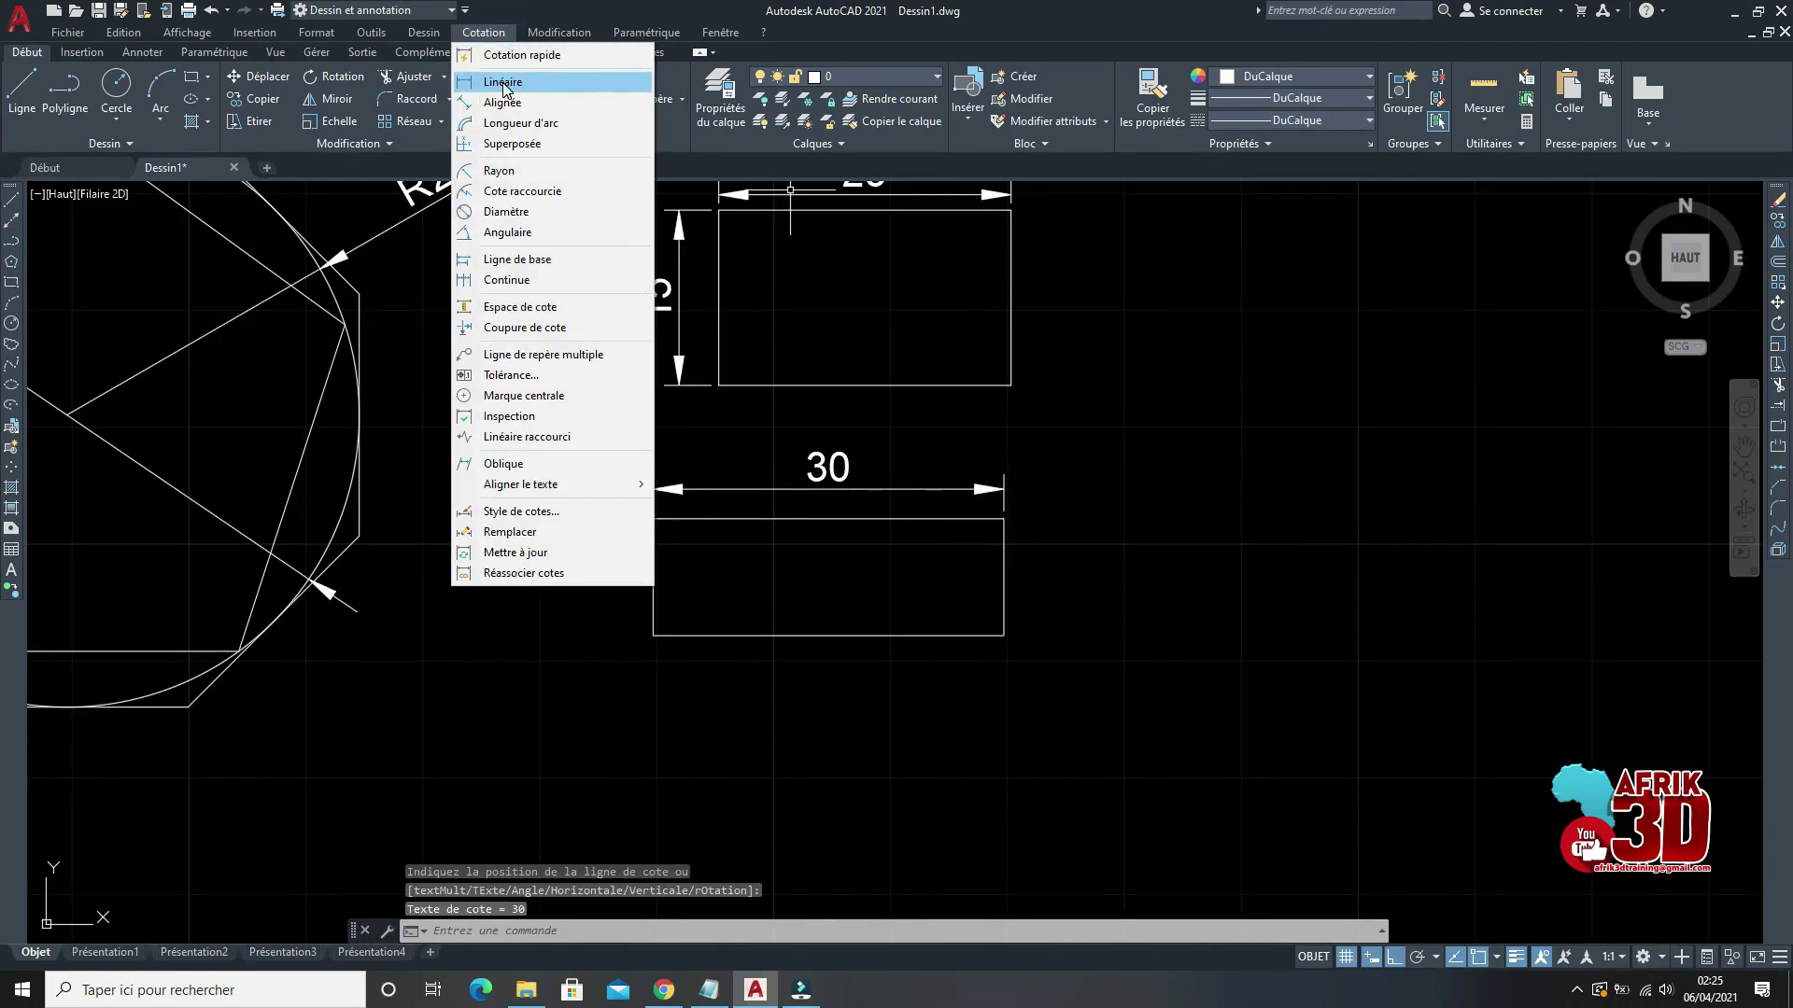
pyautogui.click(503, 82)
pyautogui.click(1003, 519)
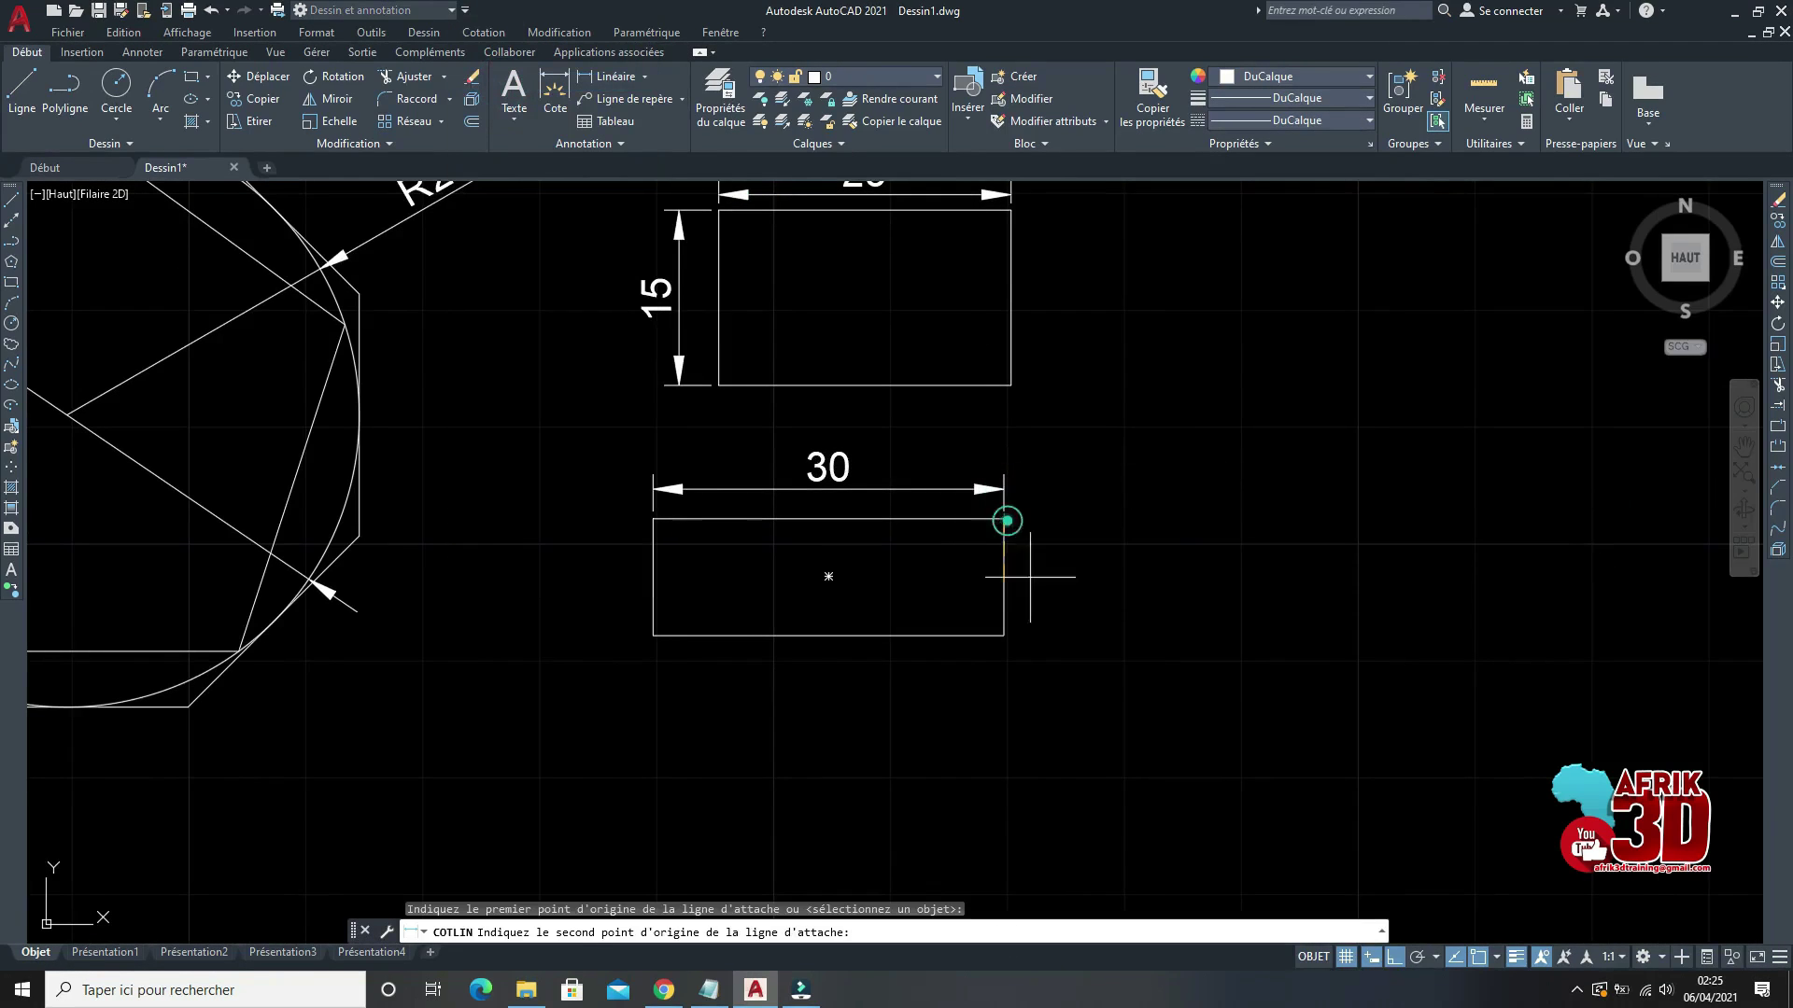
pyautogui.click(1004, 635)
pyautogui.click(1074, 625)
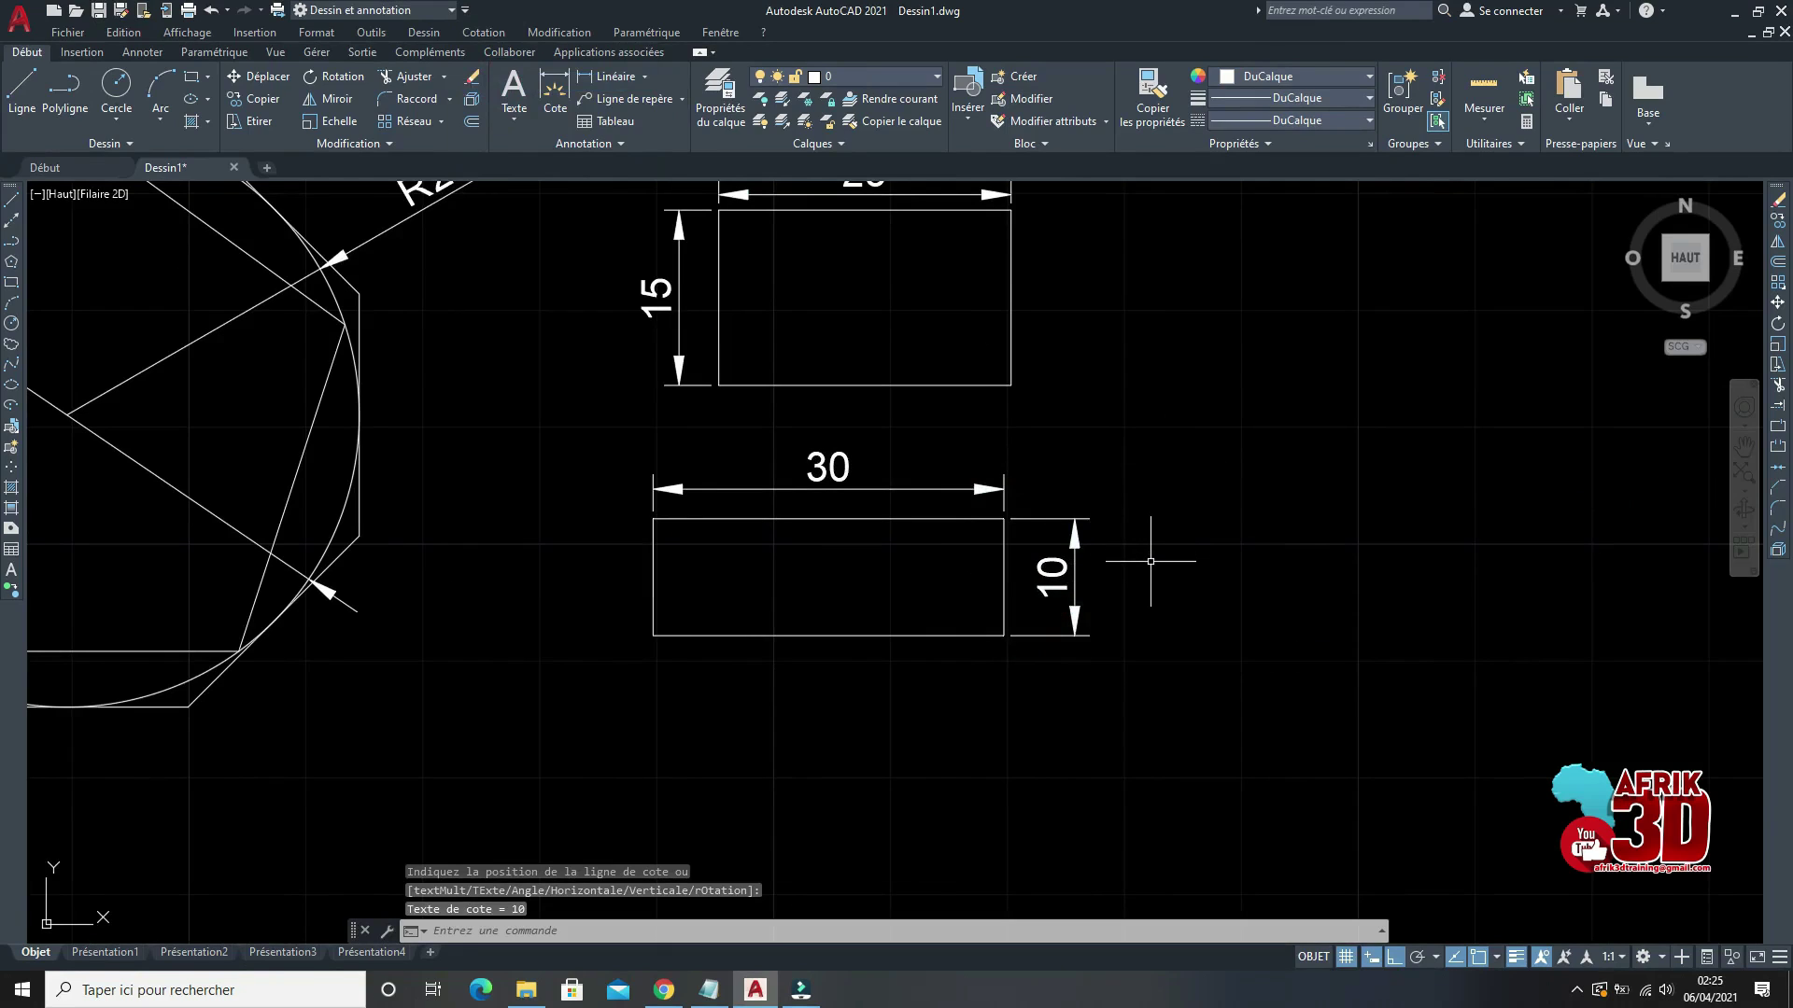
pyautogui.scroll(-2, 1152, 560)
pyautogui.scroll(2, 1120, 504)
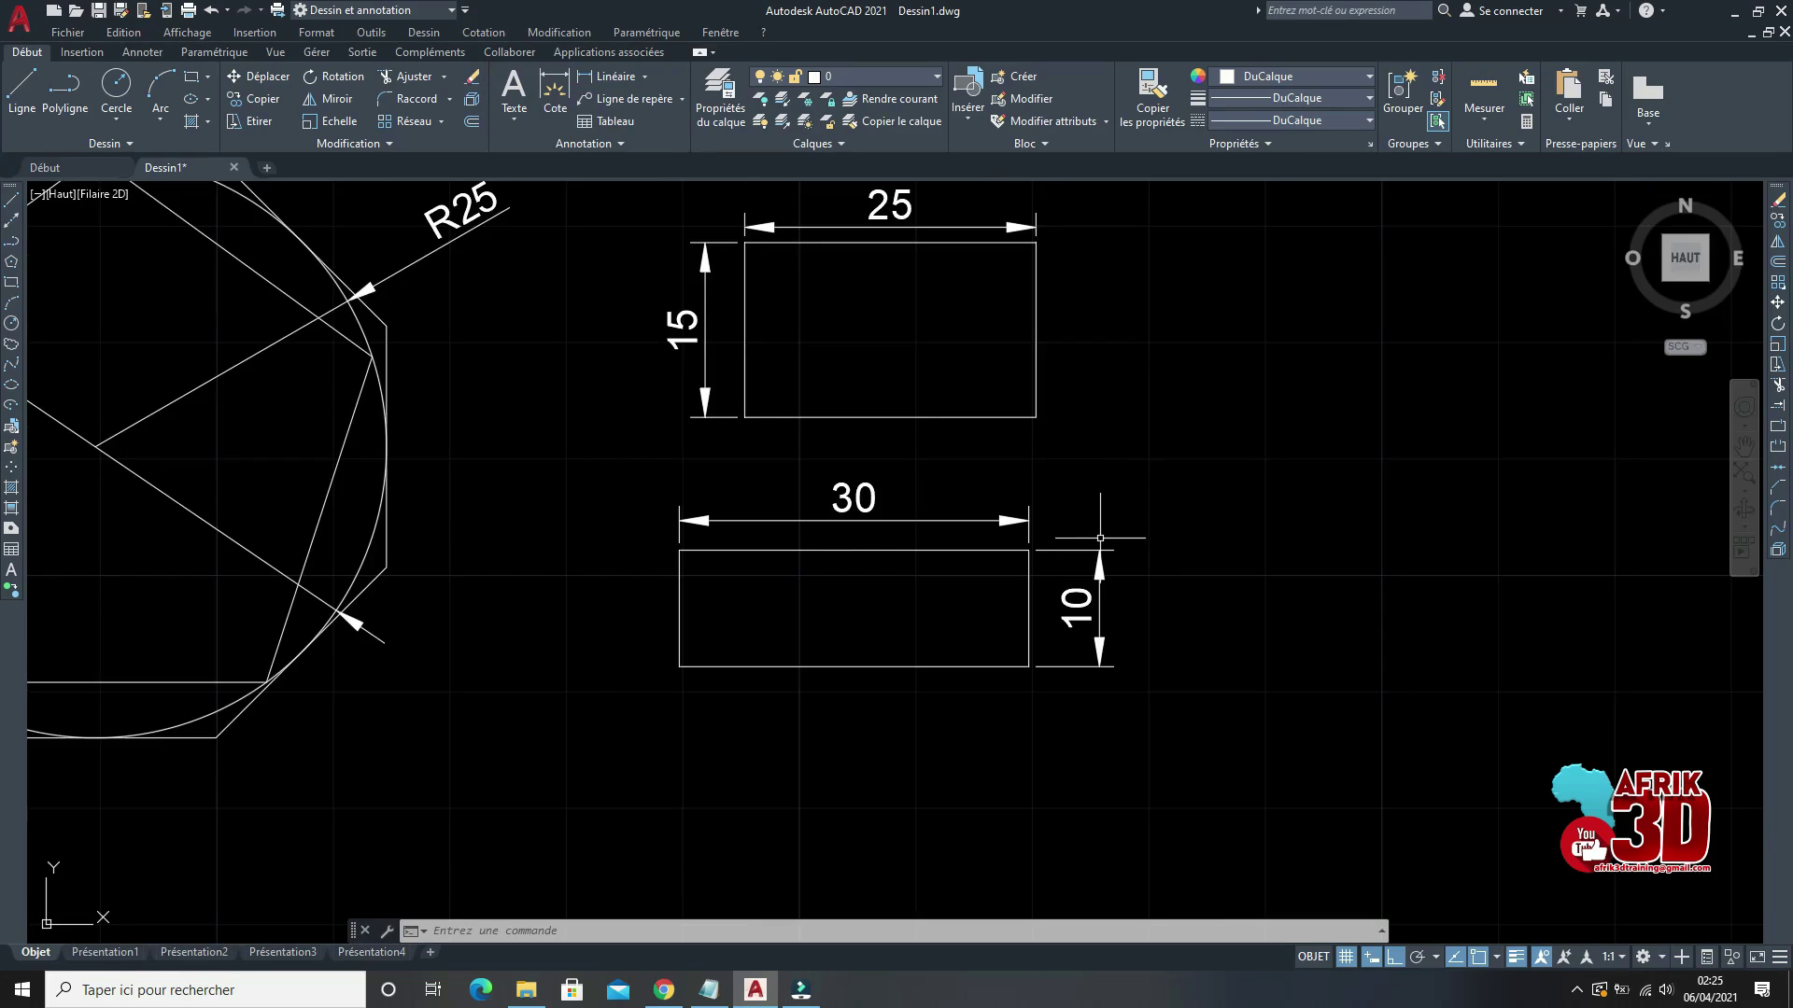
pyautogui.click(14, 282)
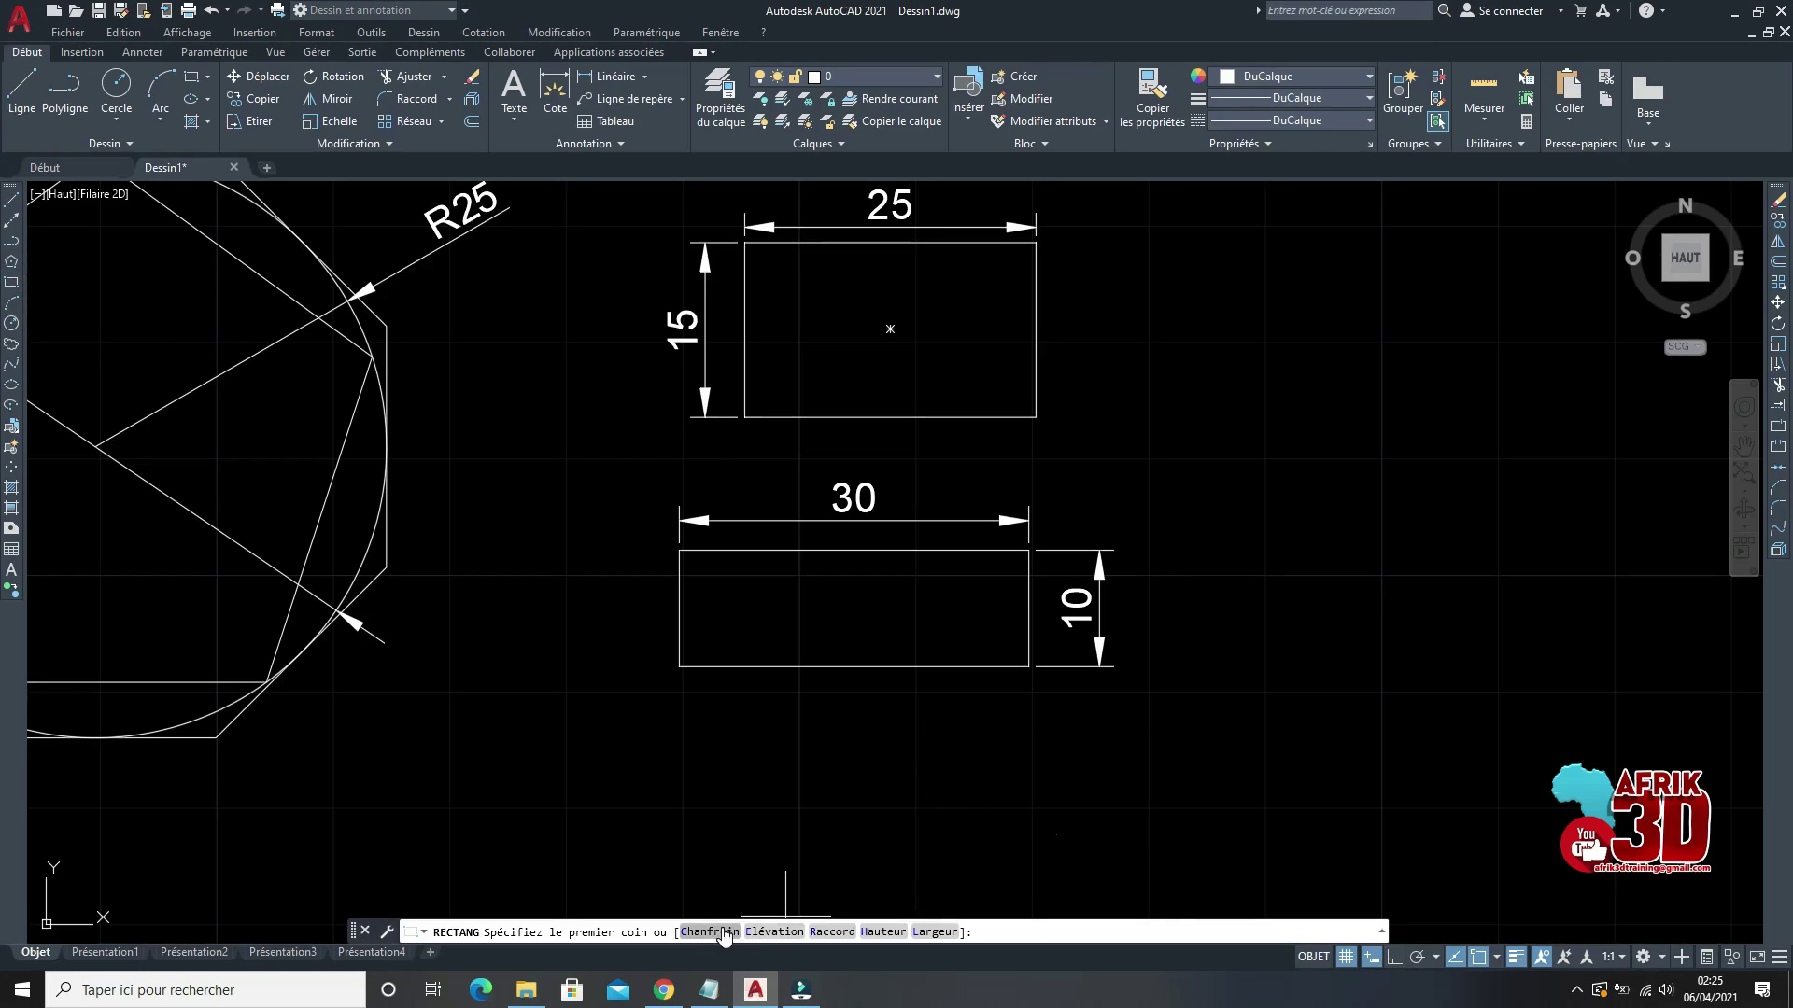
pyautogui.scroll(-4, 910, 766)
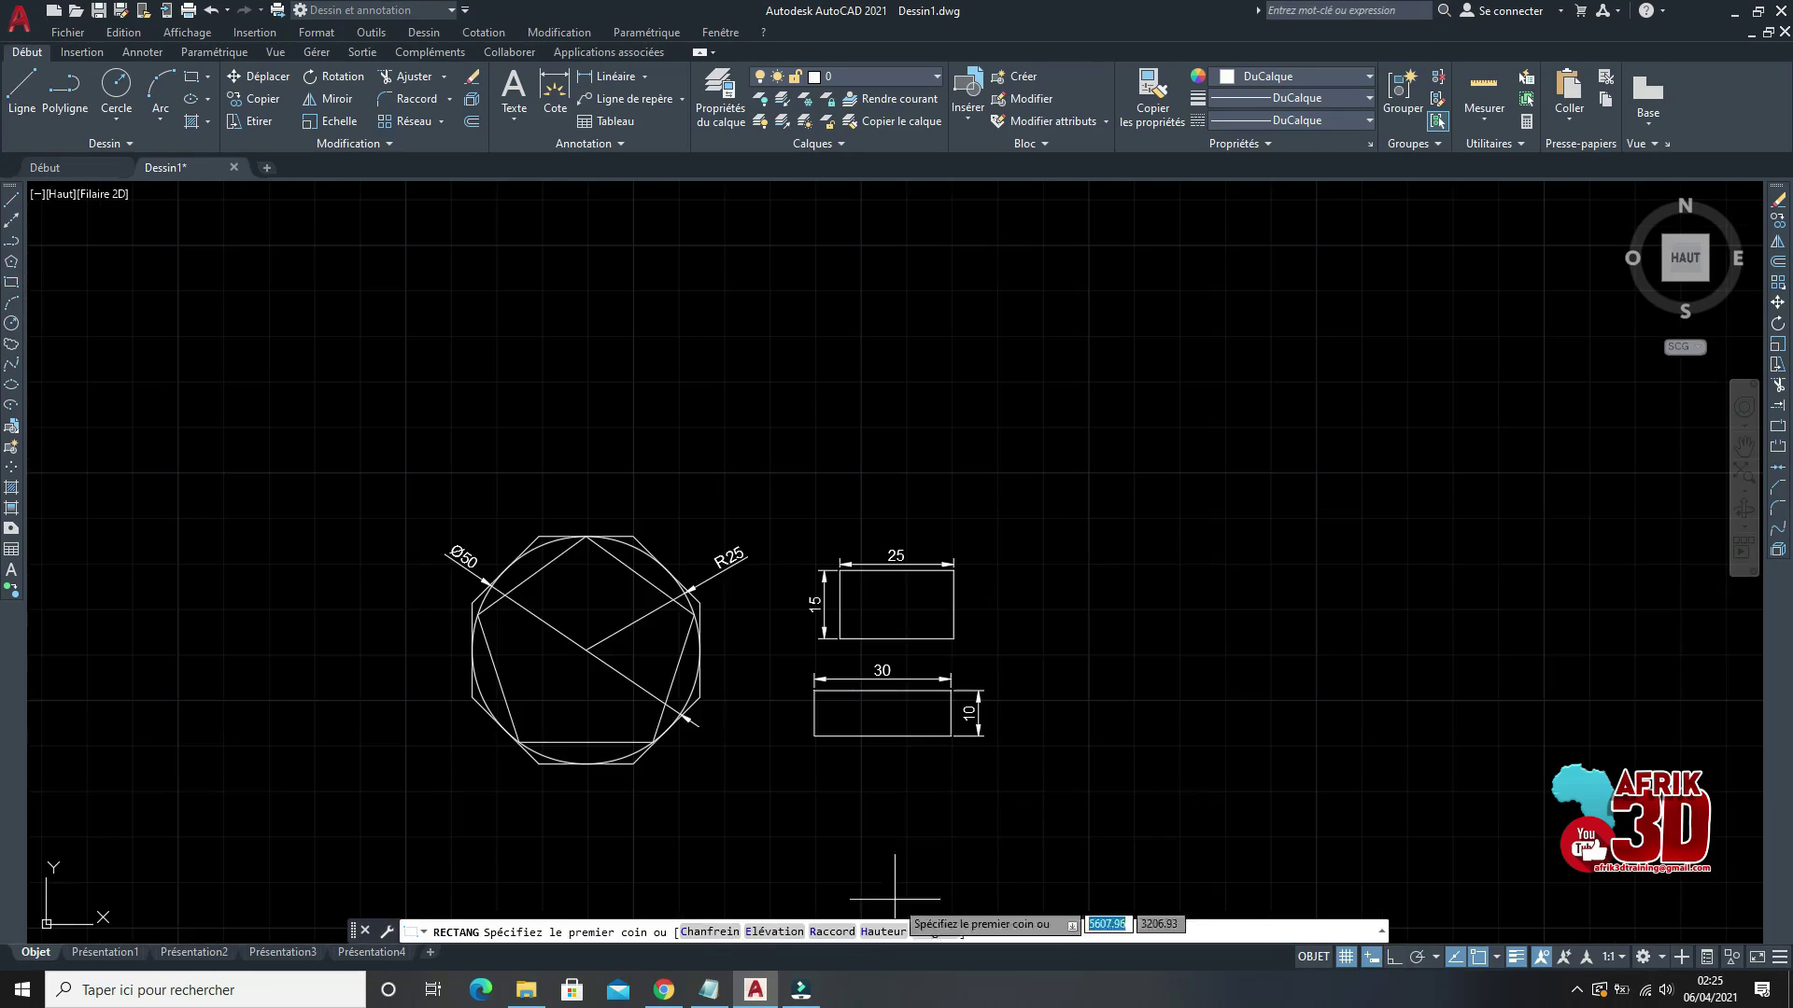
pyautogui.scroll(4, 904, 770)
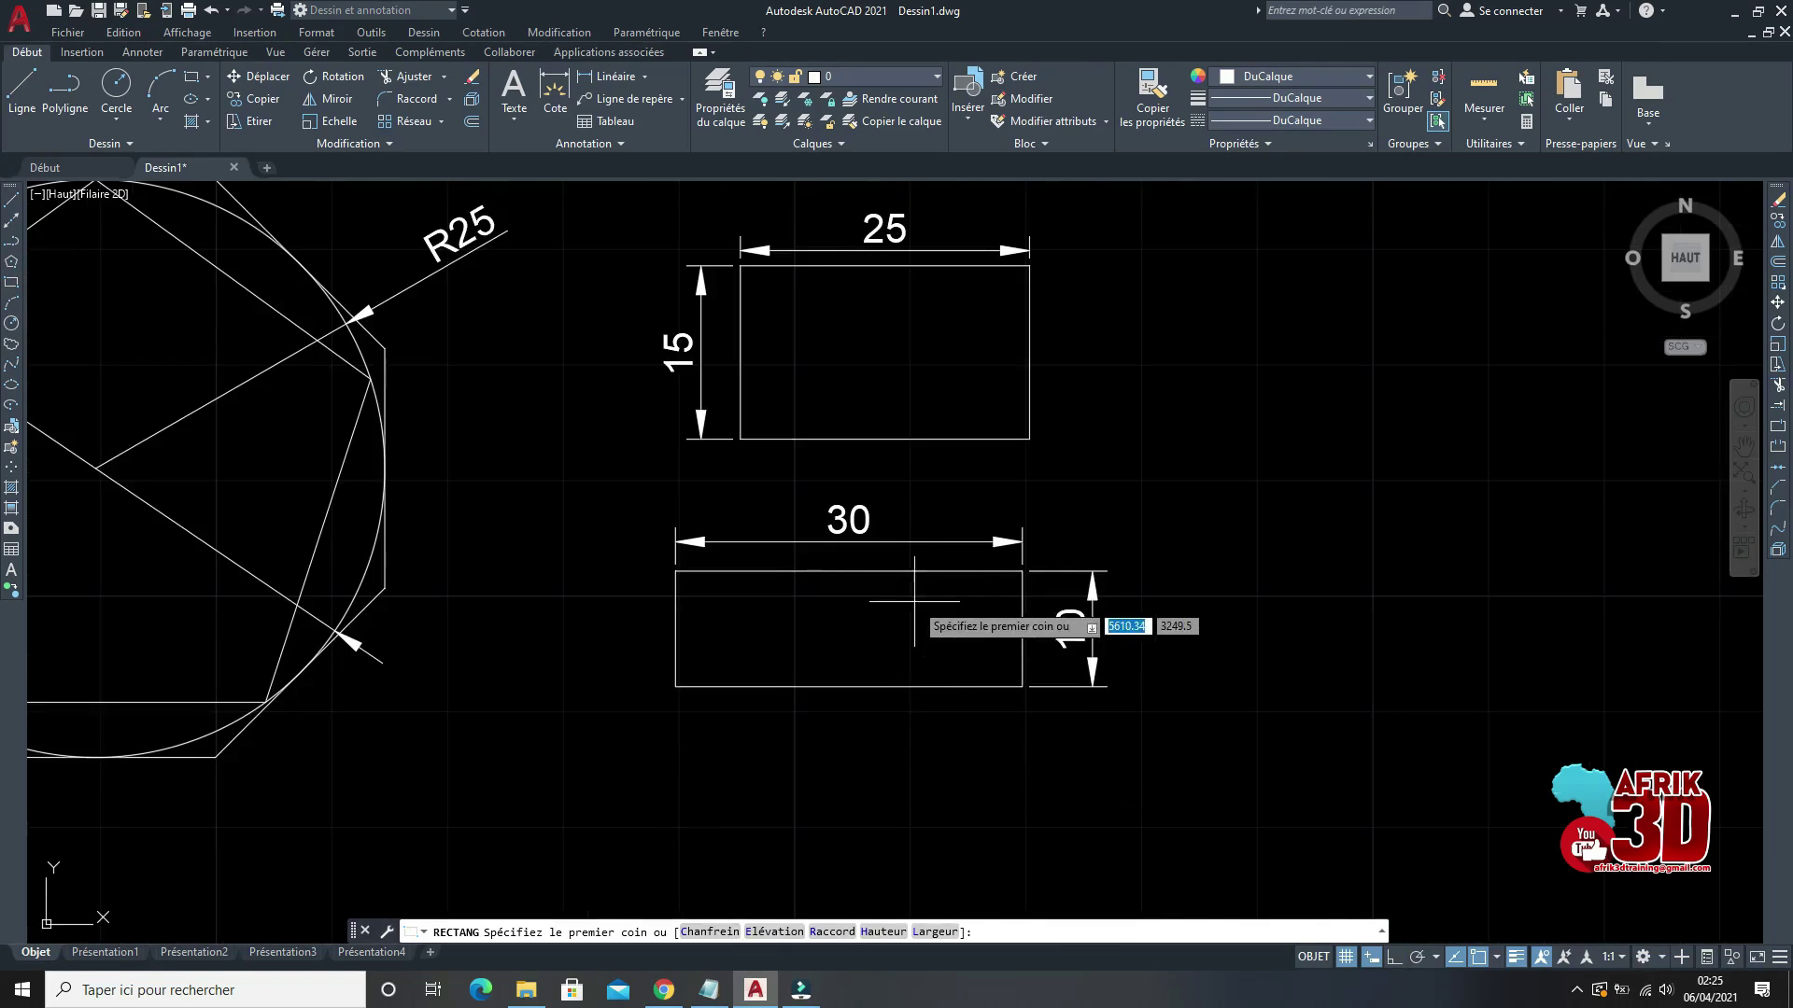
pyautogui.scroll(-1, 907, 522)
pyautogui.scroll(1, 971, 504)
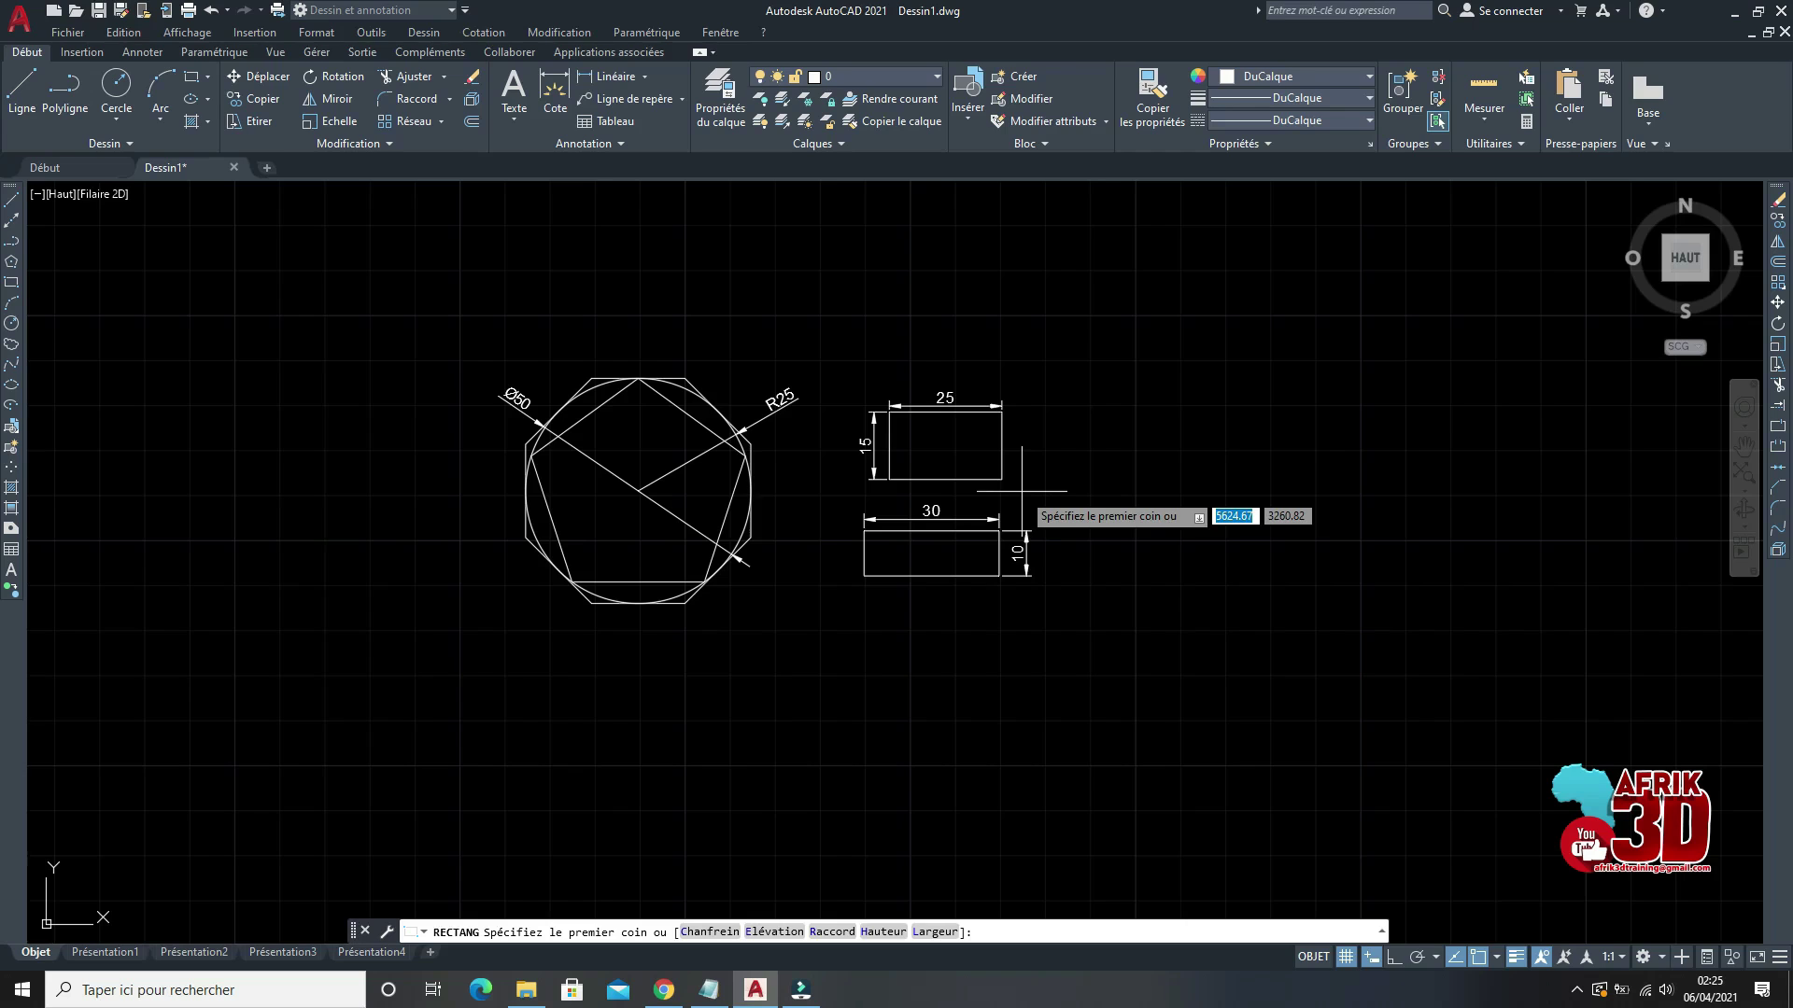
pyautogui.scroll(4, 1024, 535)
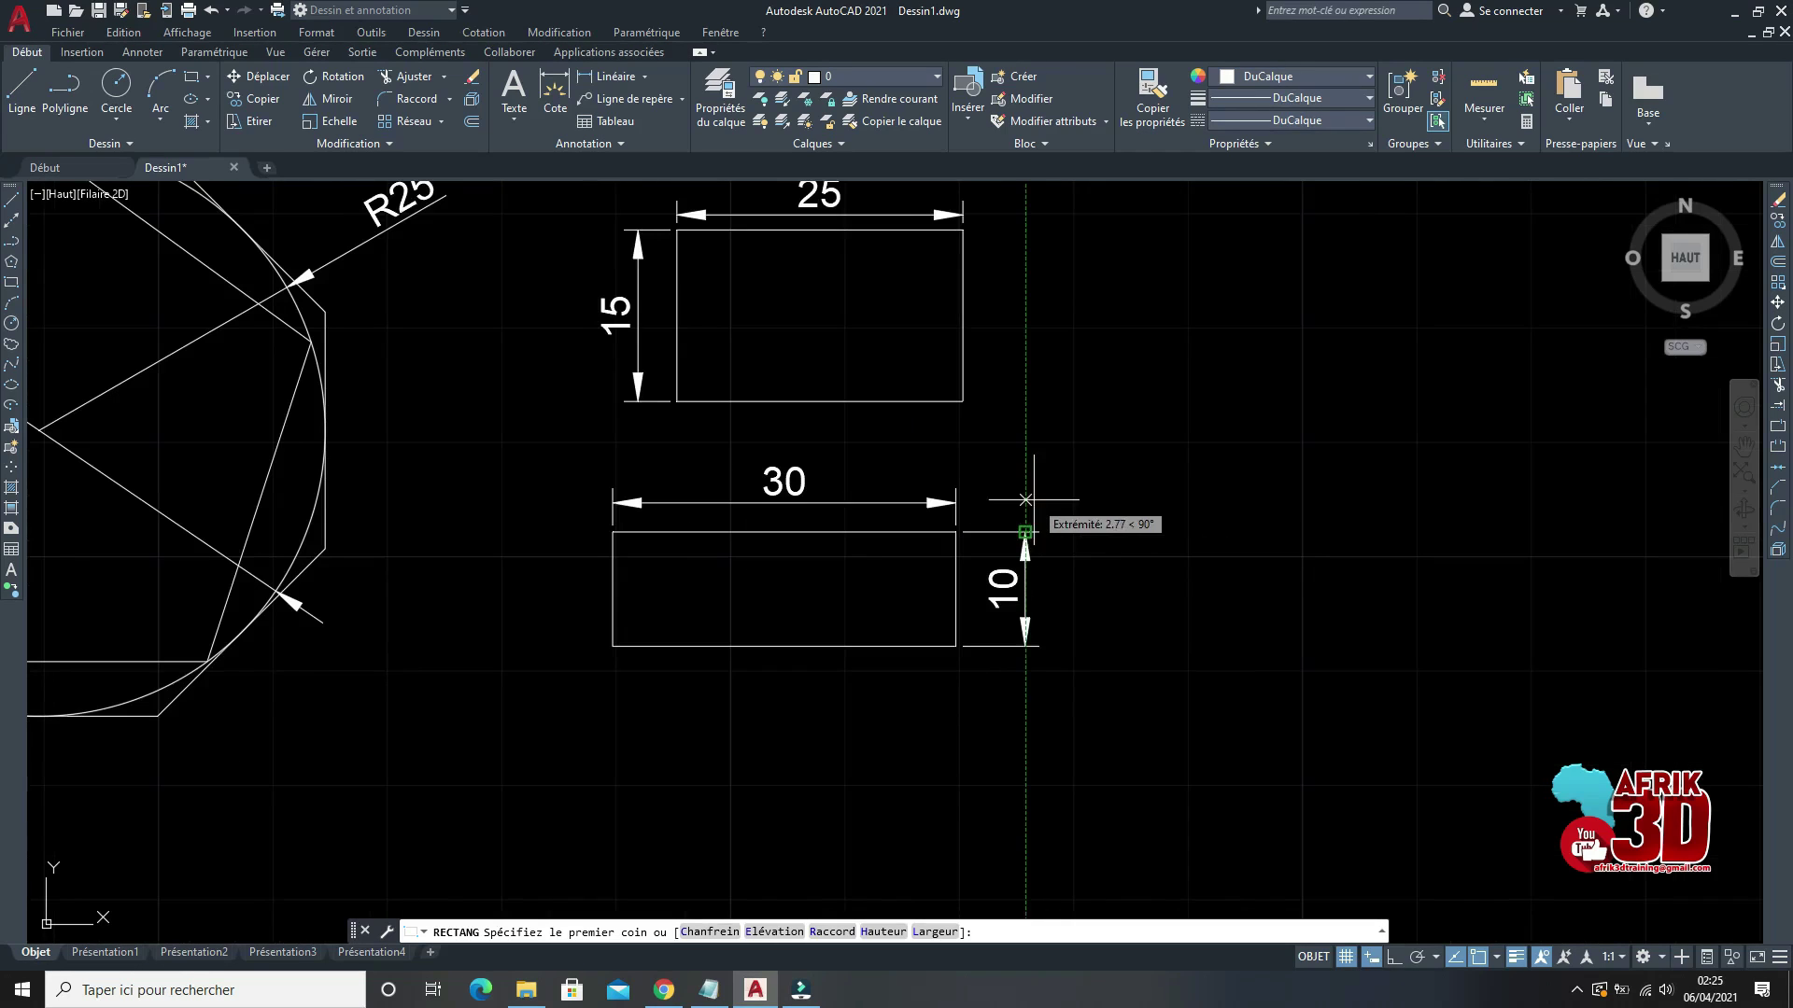
pyautogui.scroll(-2, 1032, 532)
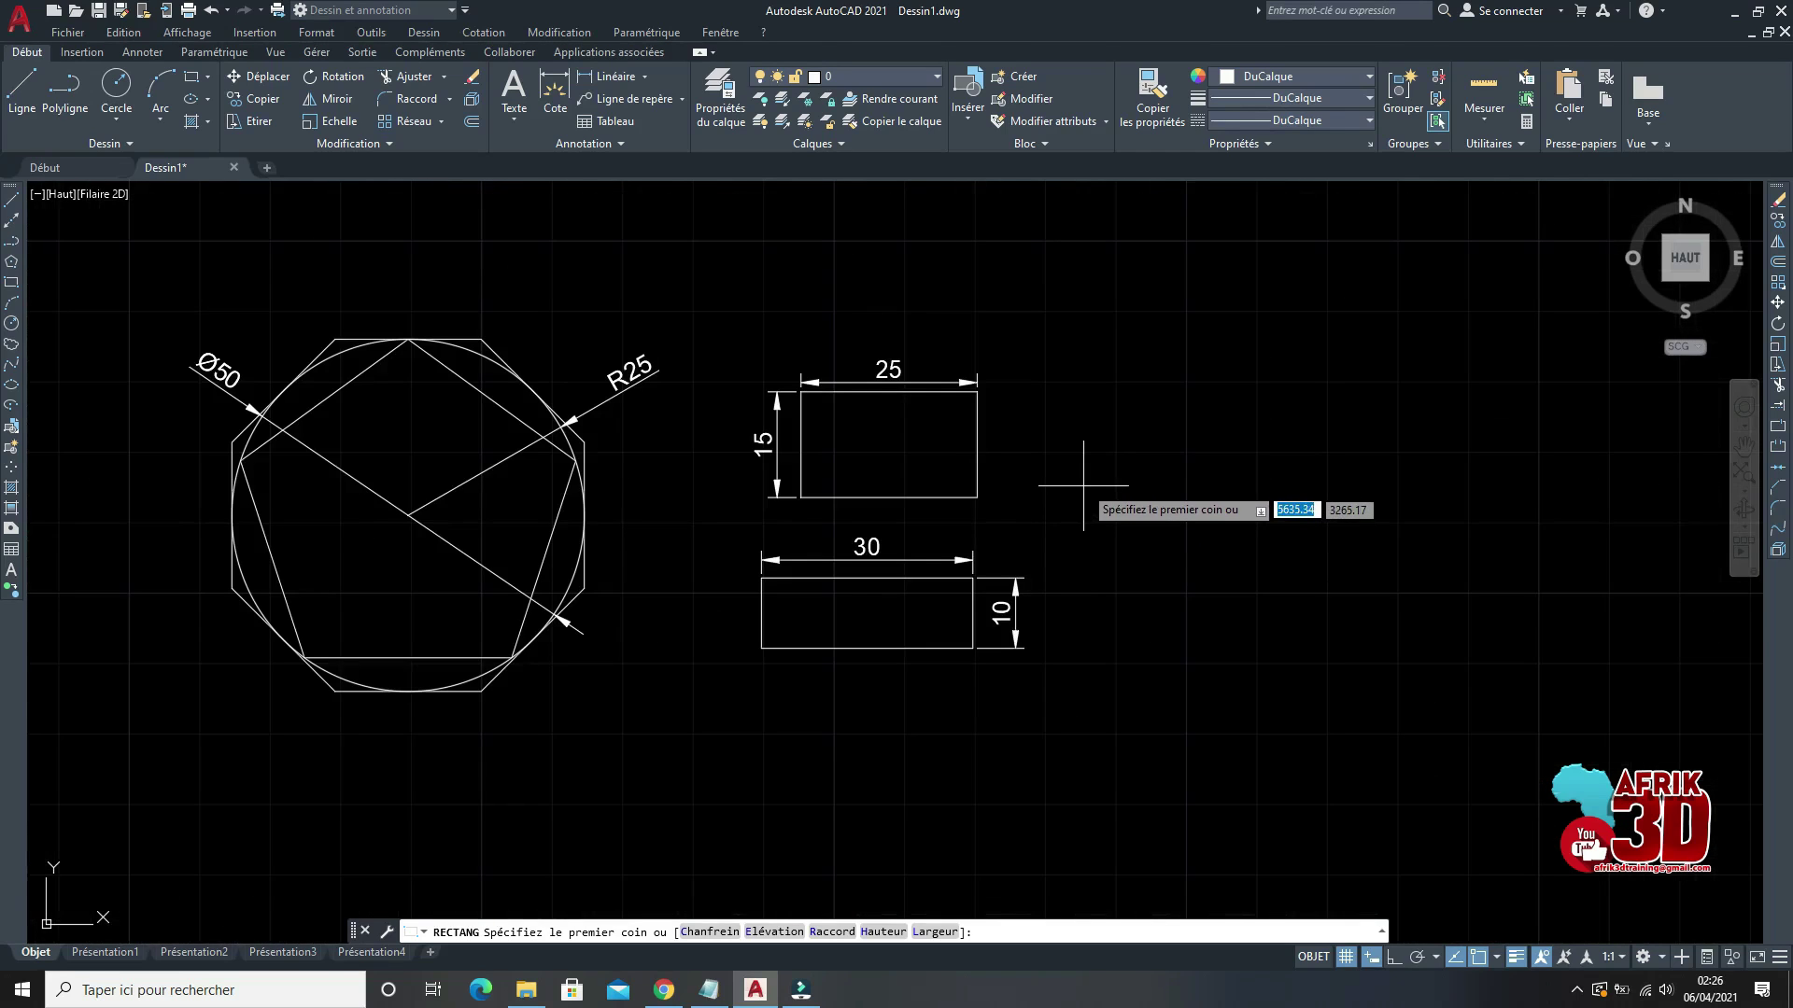
pyautogui.scroll(-5, 1064, 490)
pyautogui.scroll(7, 1027, 504)
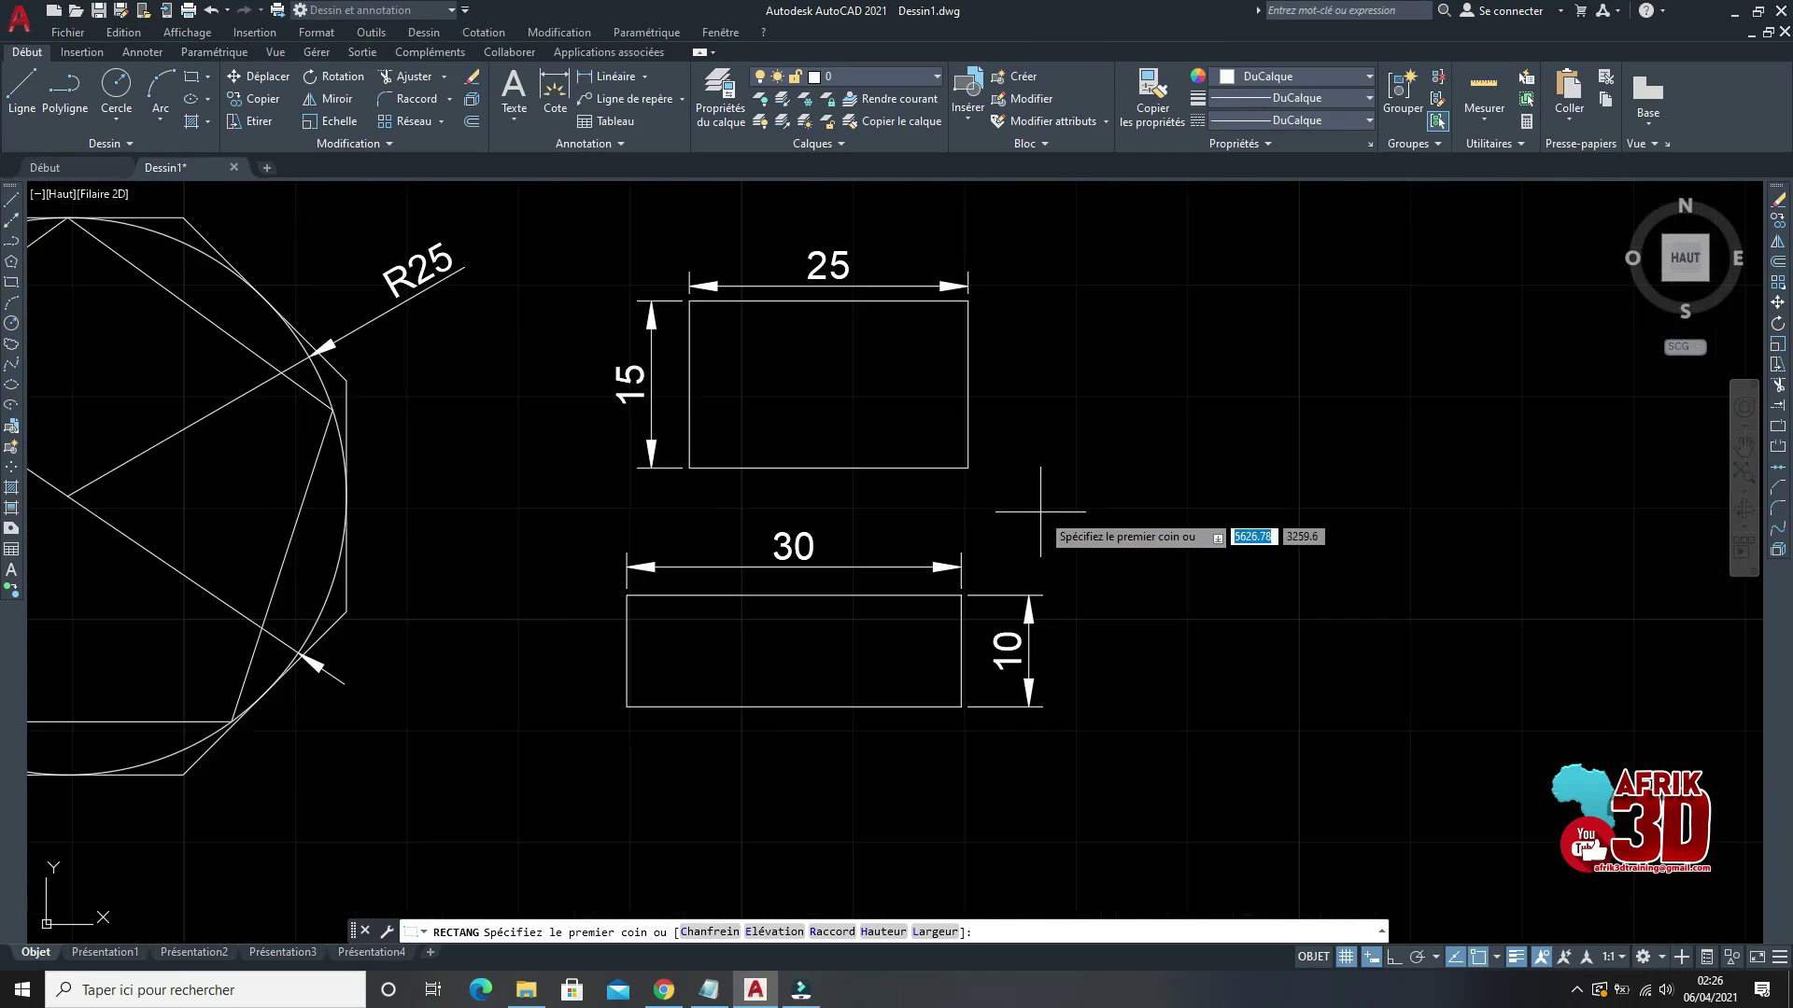
pyautogui.scroll(-2, 1039, 509)
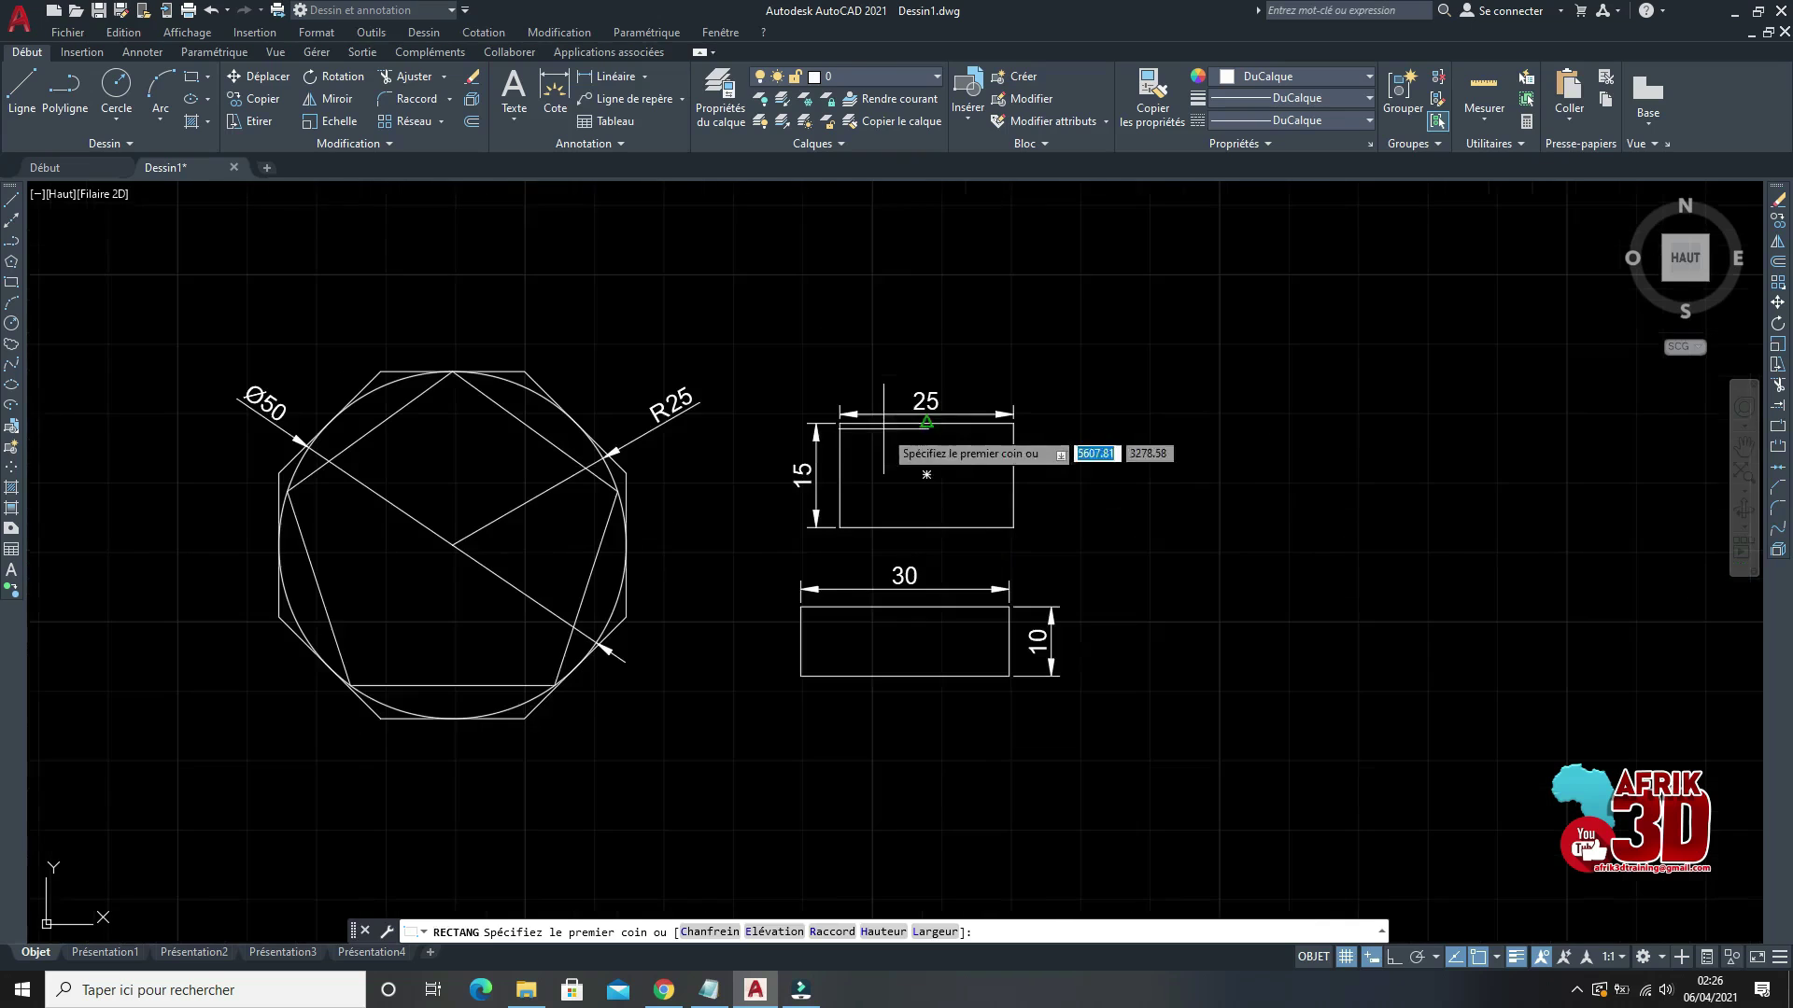
pyautogui.moveTo(970, 714); pyautogui.dragTo(771, 603, button='middle')
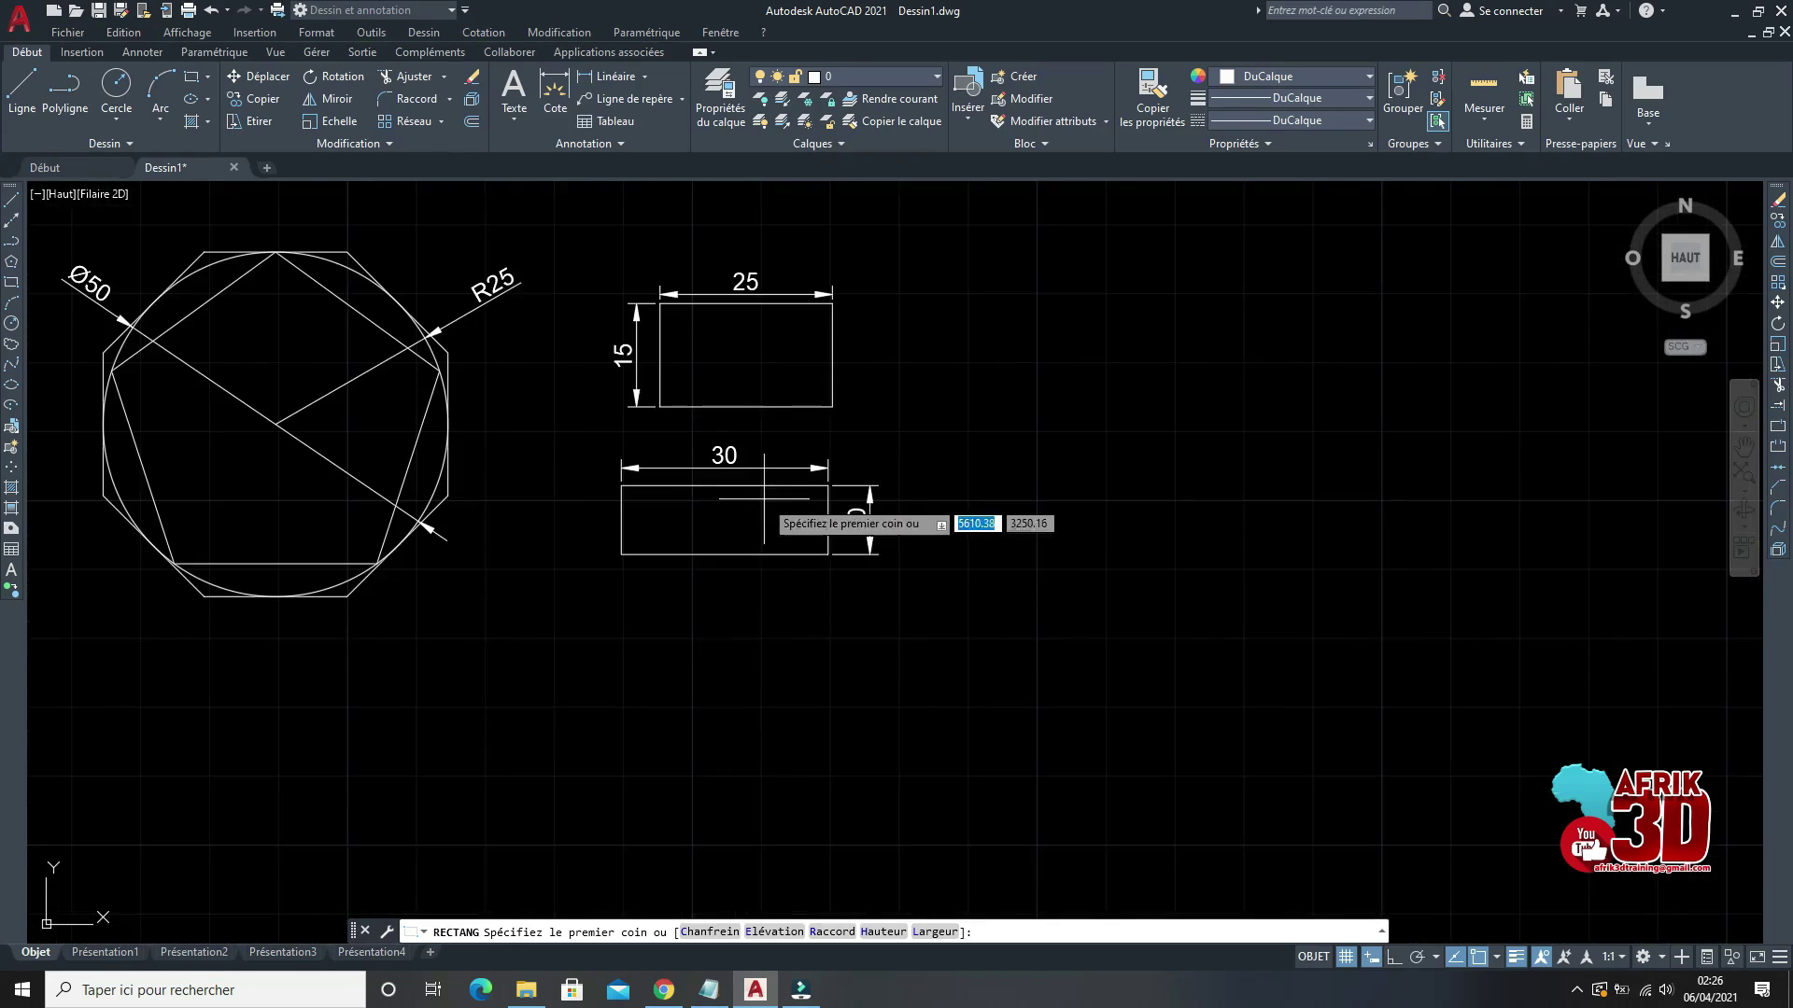
pyautogui.scroll(-2, 940, 552)
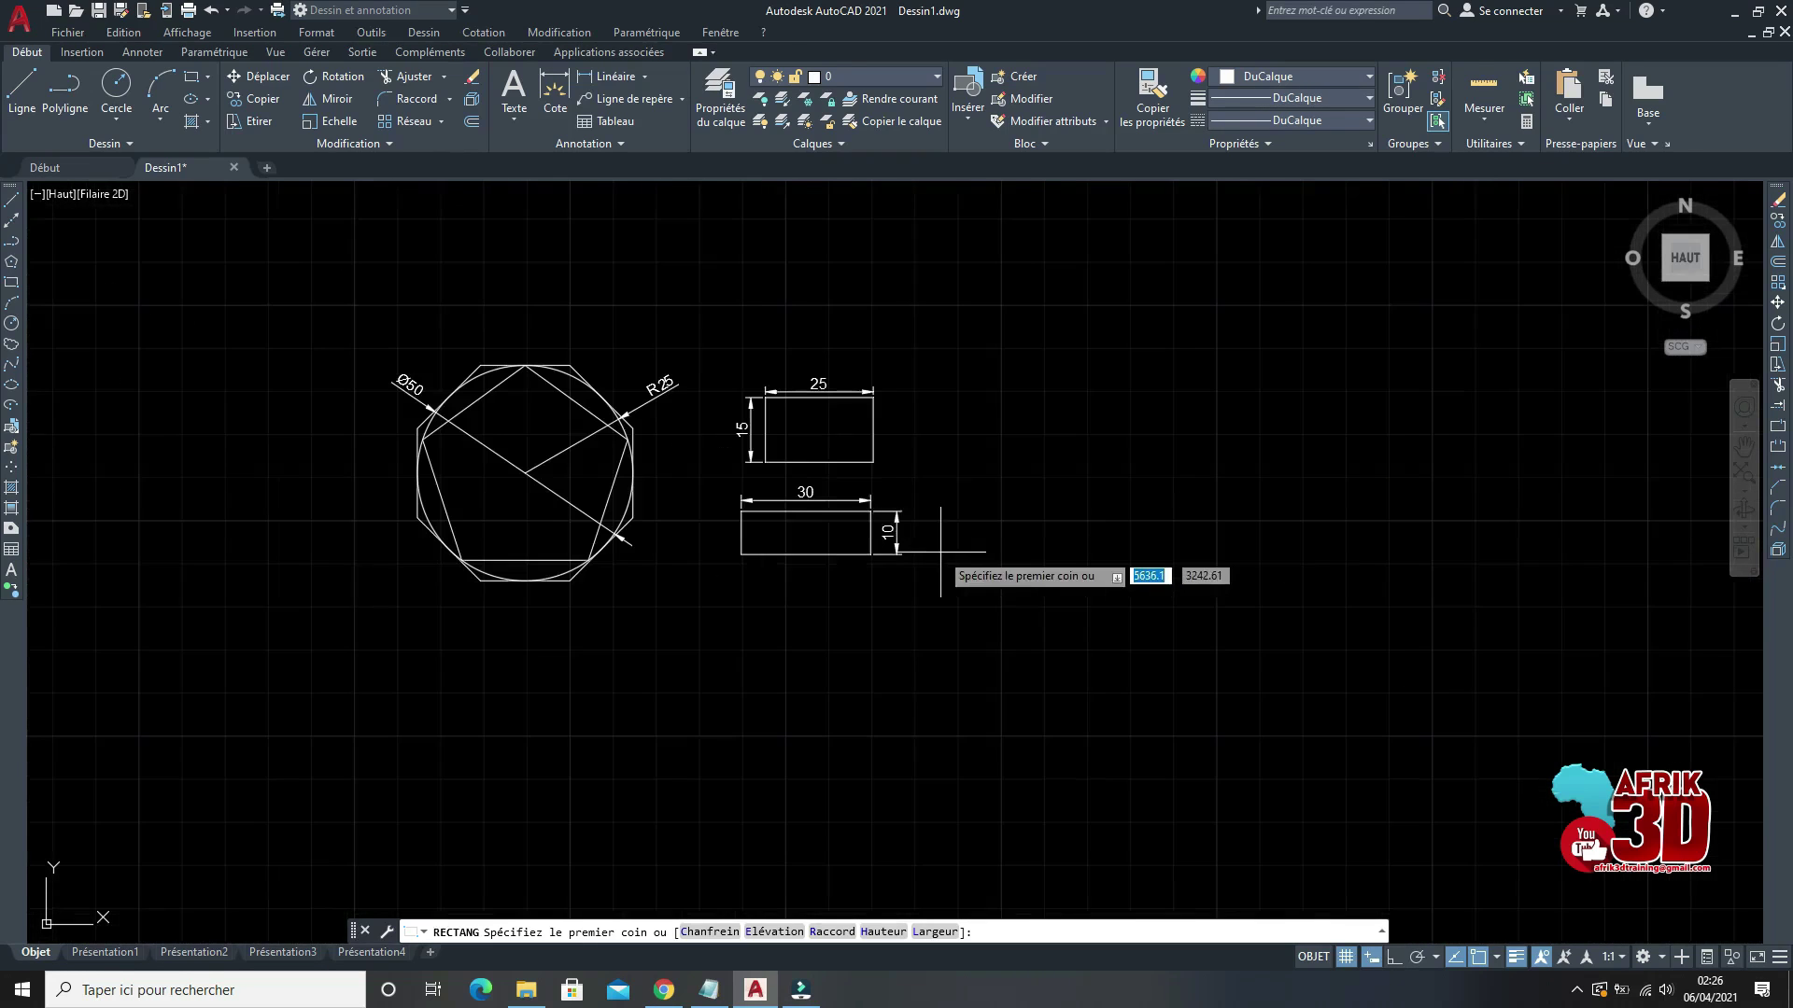
# Step: Draw a free three-point arc right of the rectangles with Ortho off, then select it
pyautogui.click(13, 306)
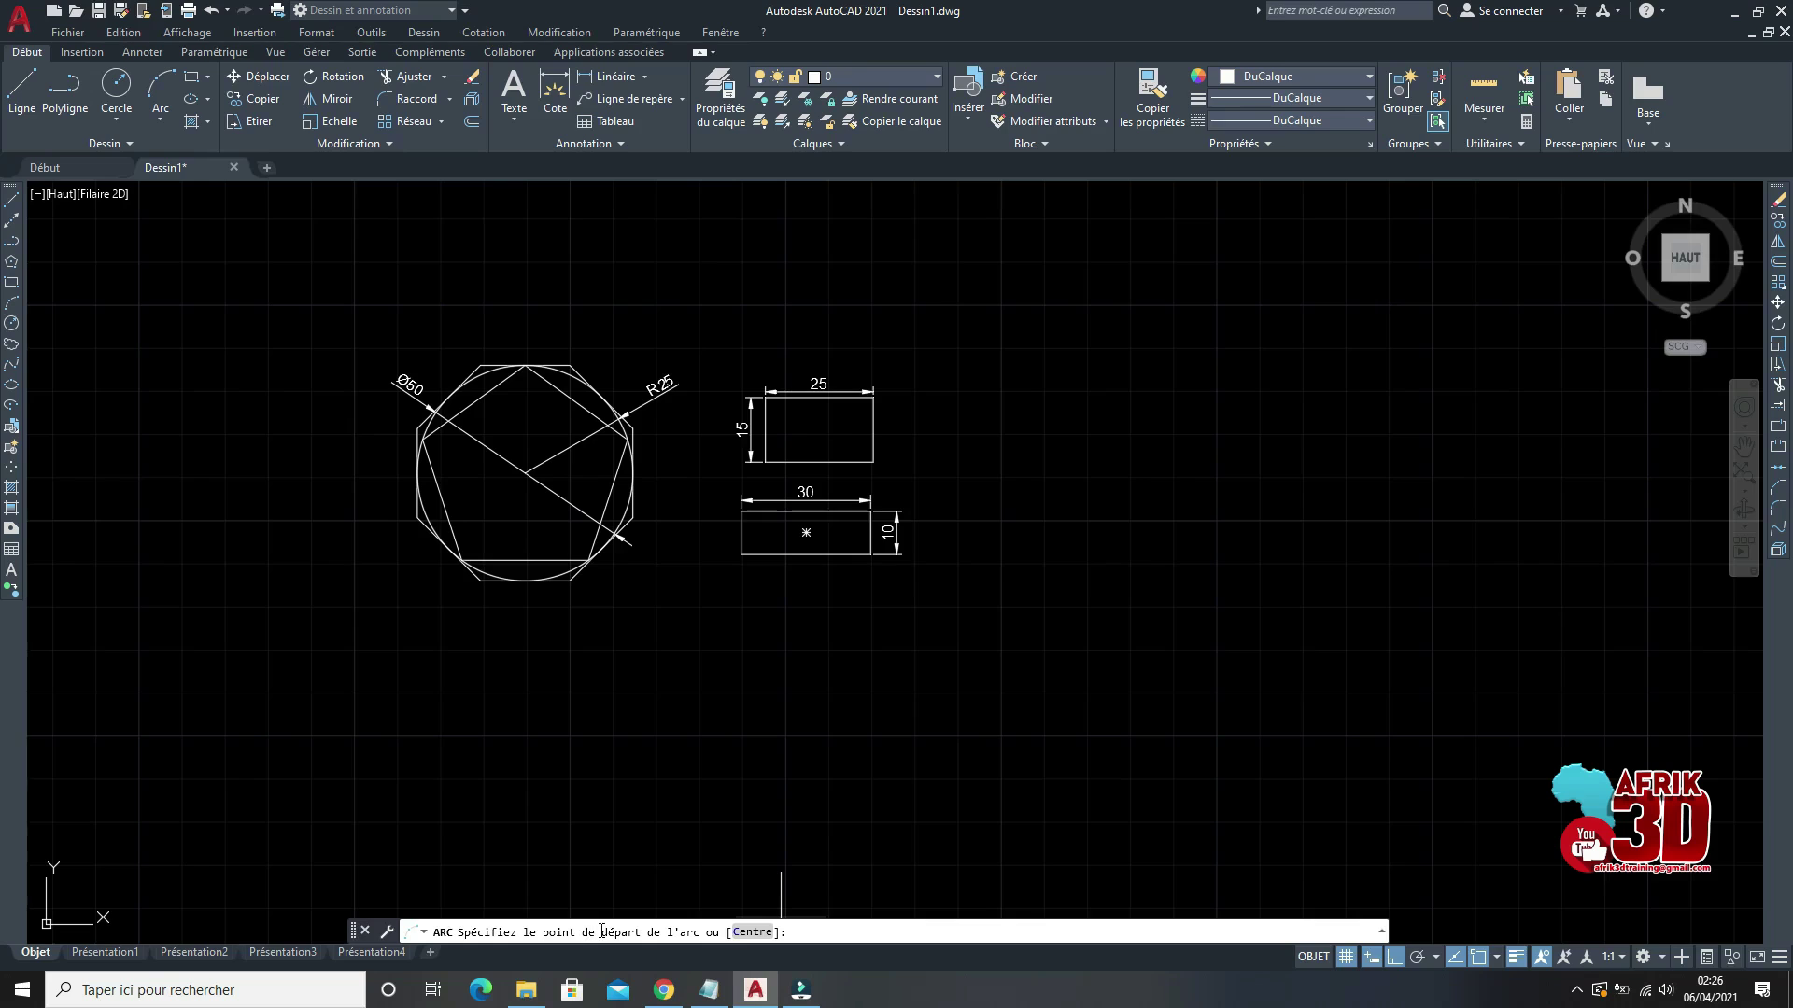
pyautogui.click(1036, 617)
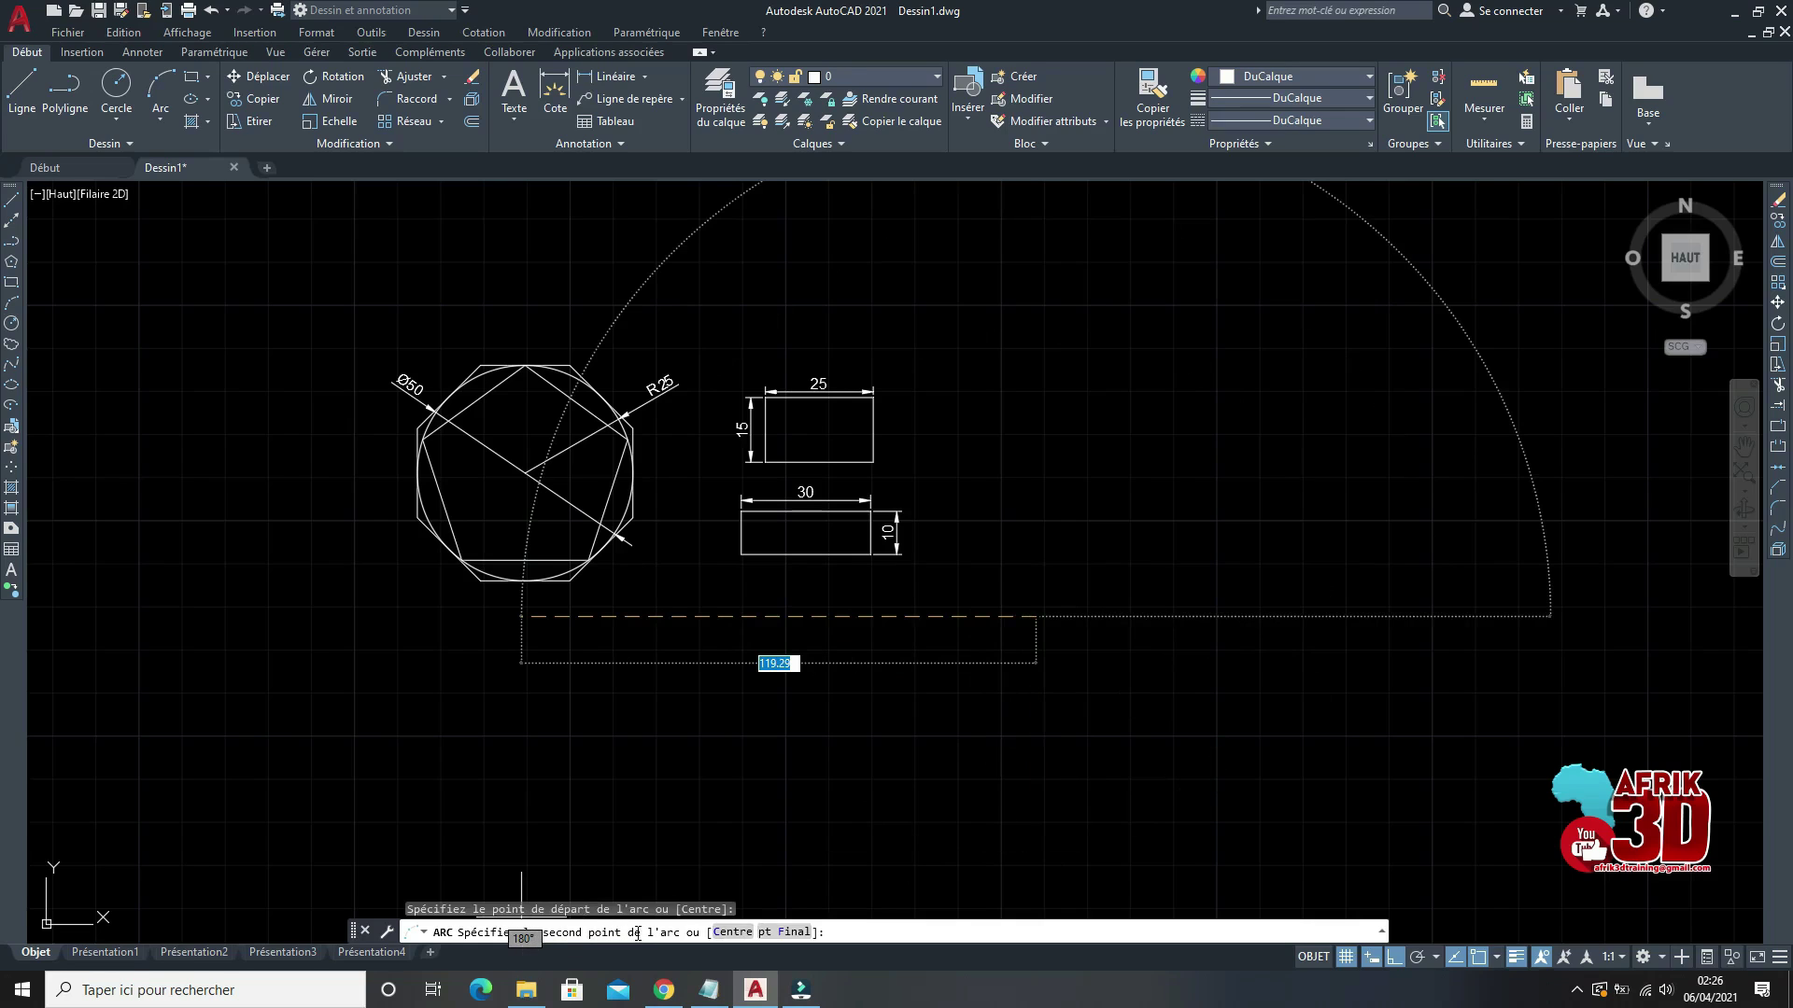
pyautogui.click(1396, 958)
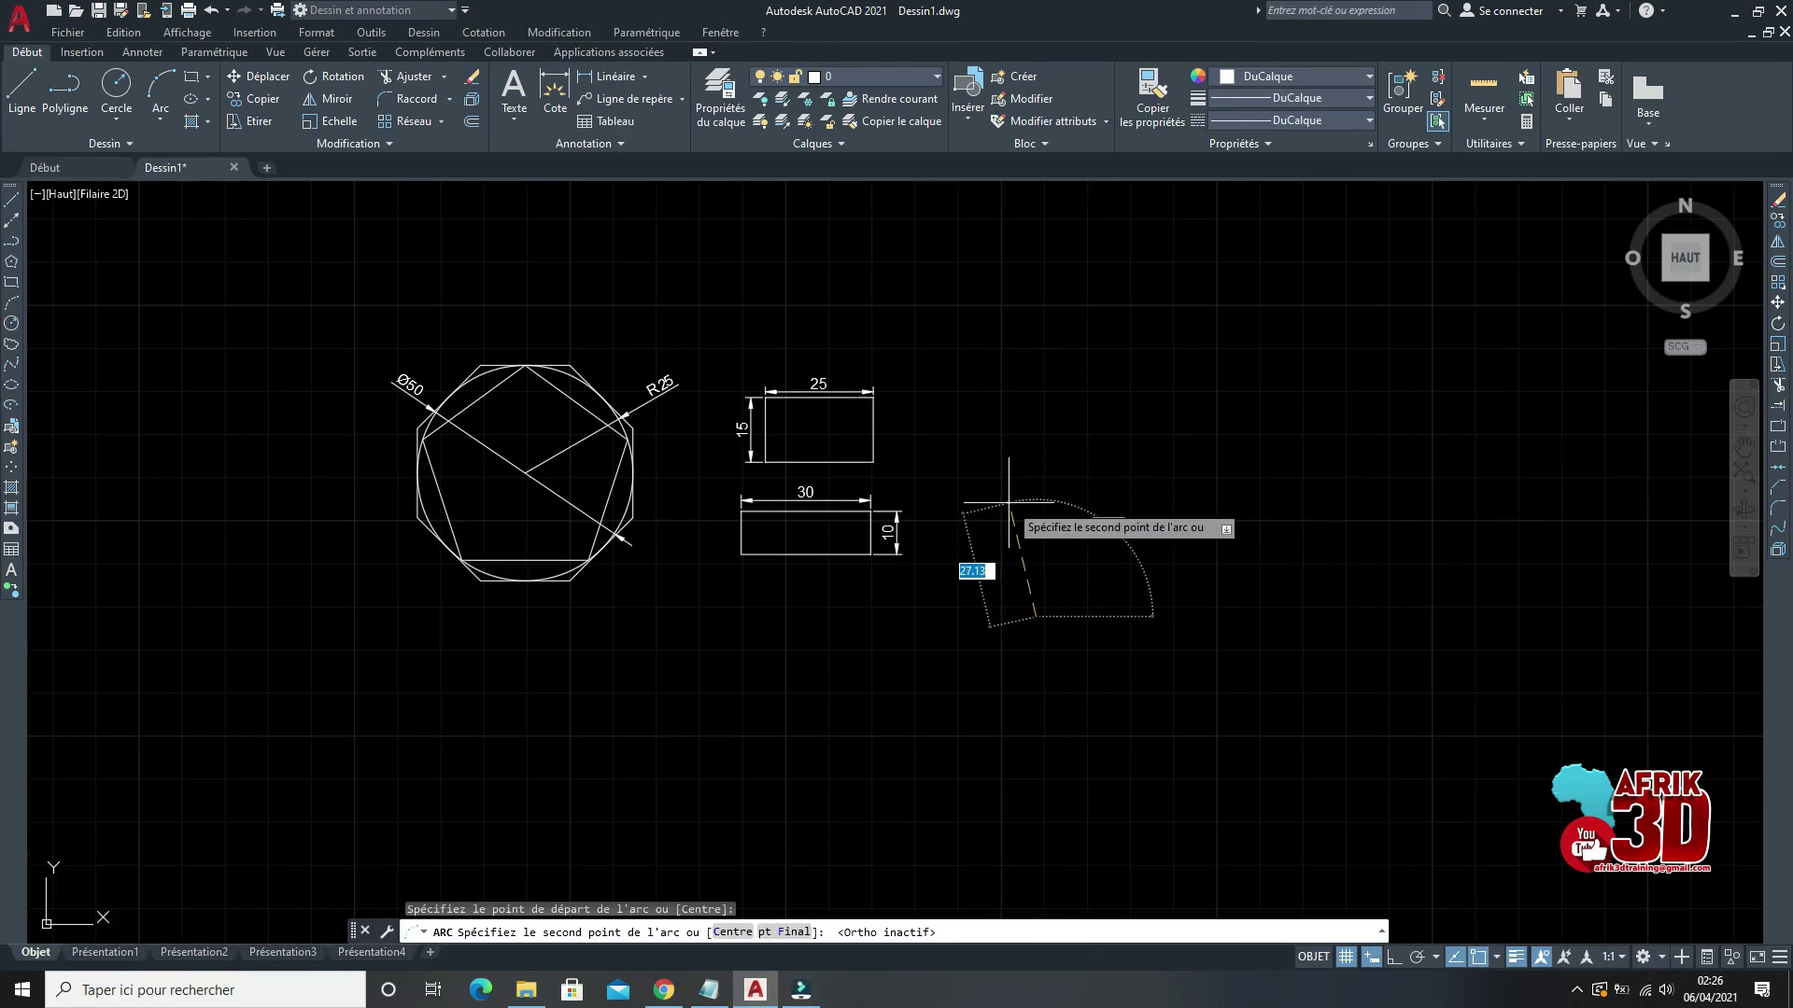
pyautogui.click(1035, 471)
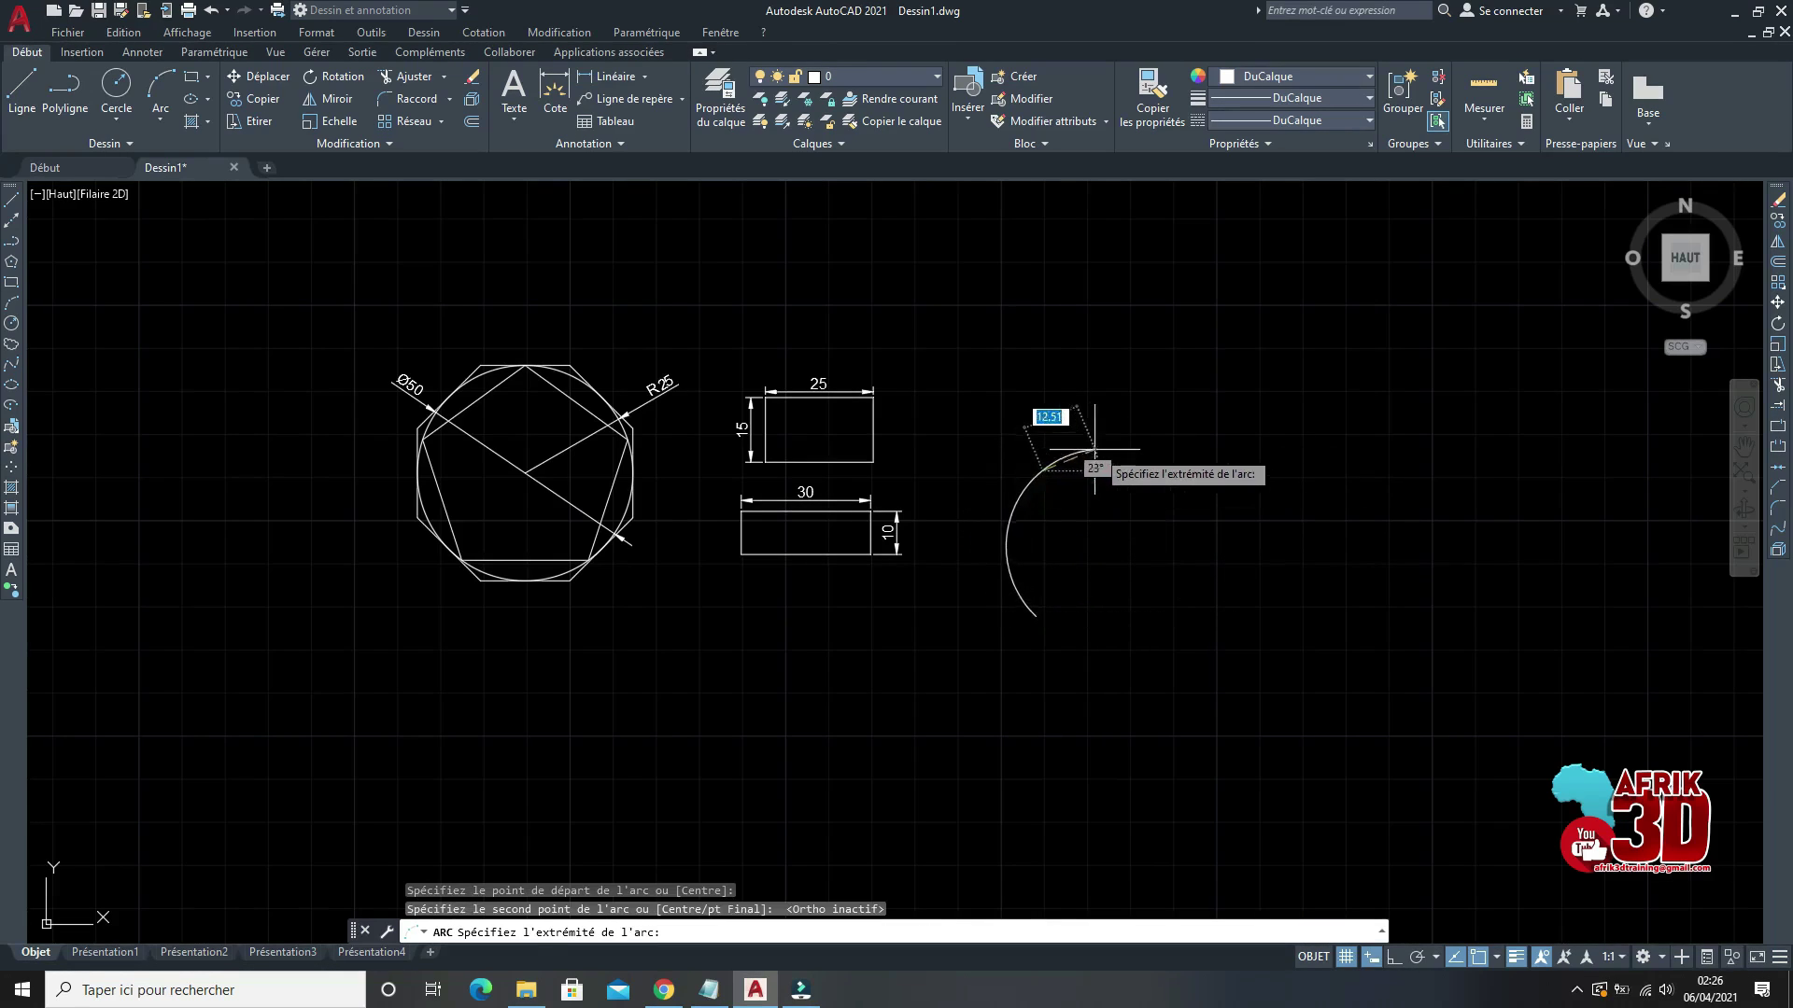
pyautogui.click(1225, 447)
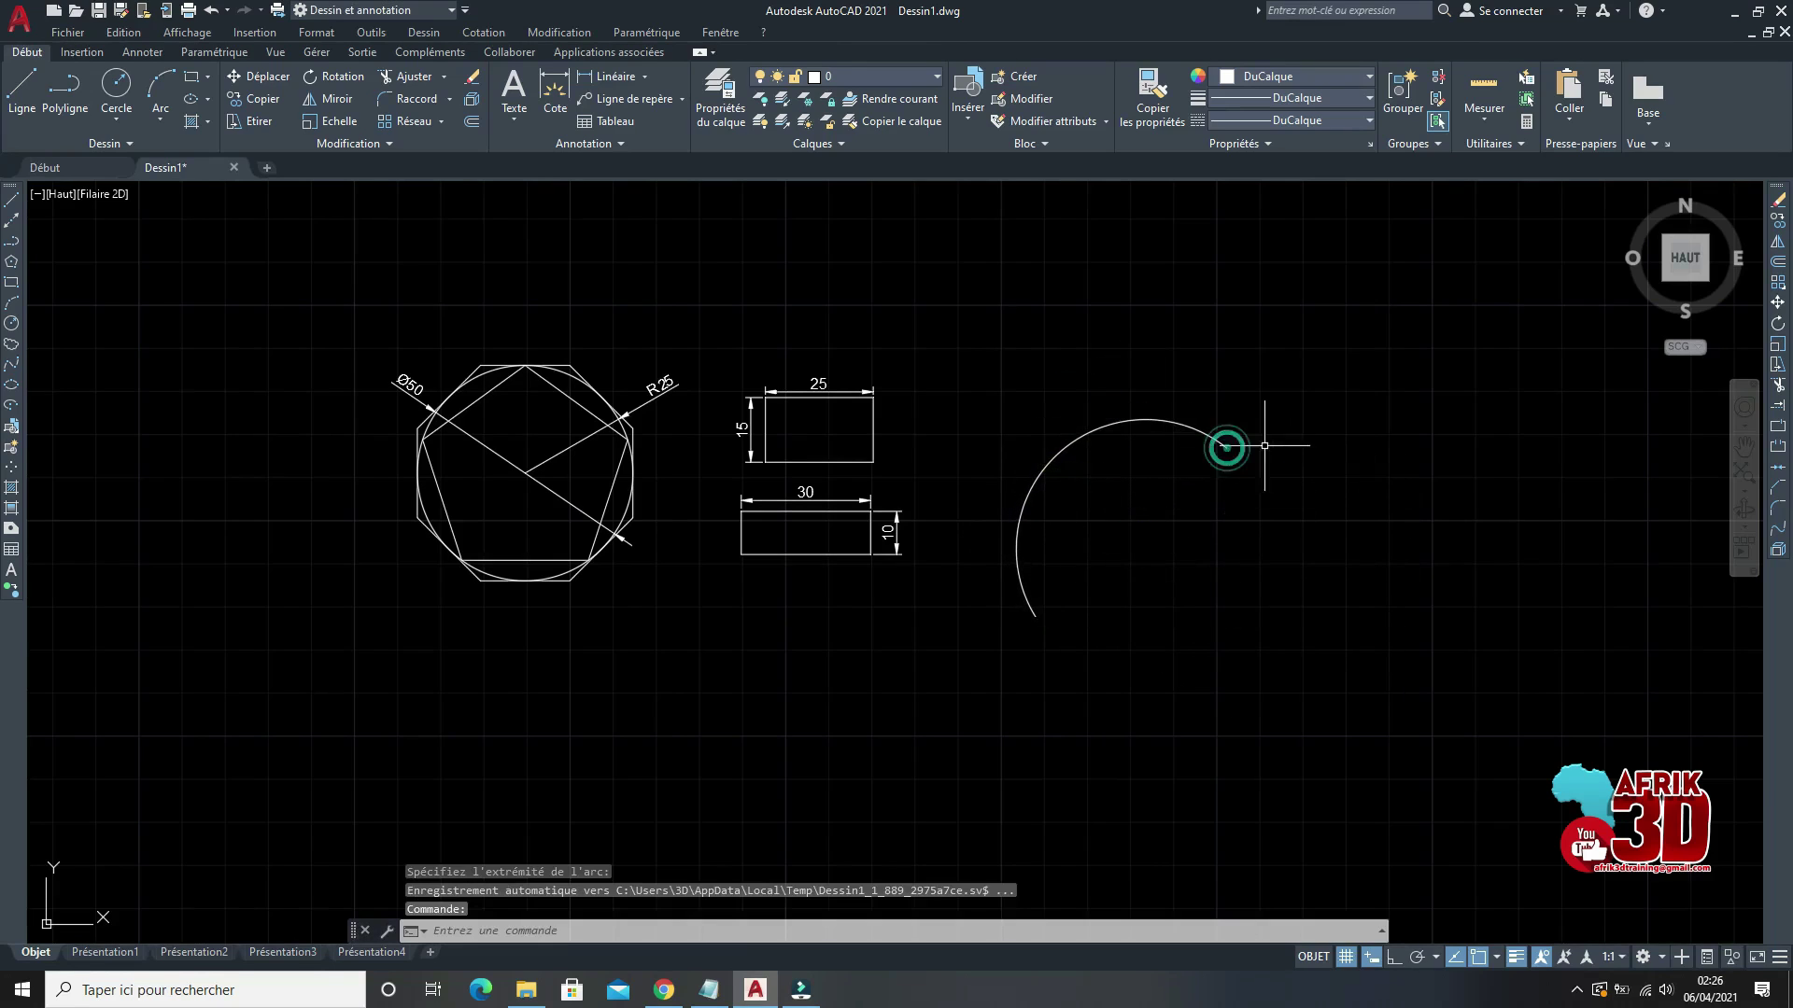
pyautogui.click(1057, 450)
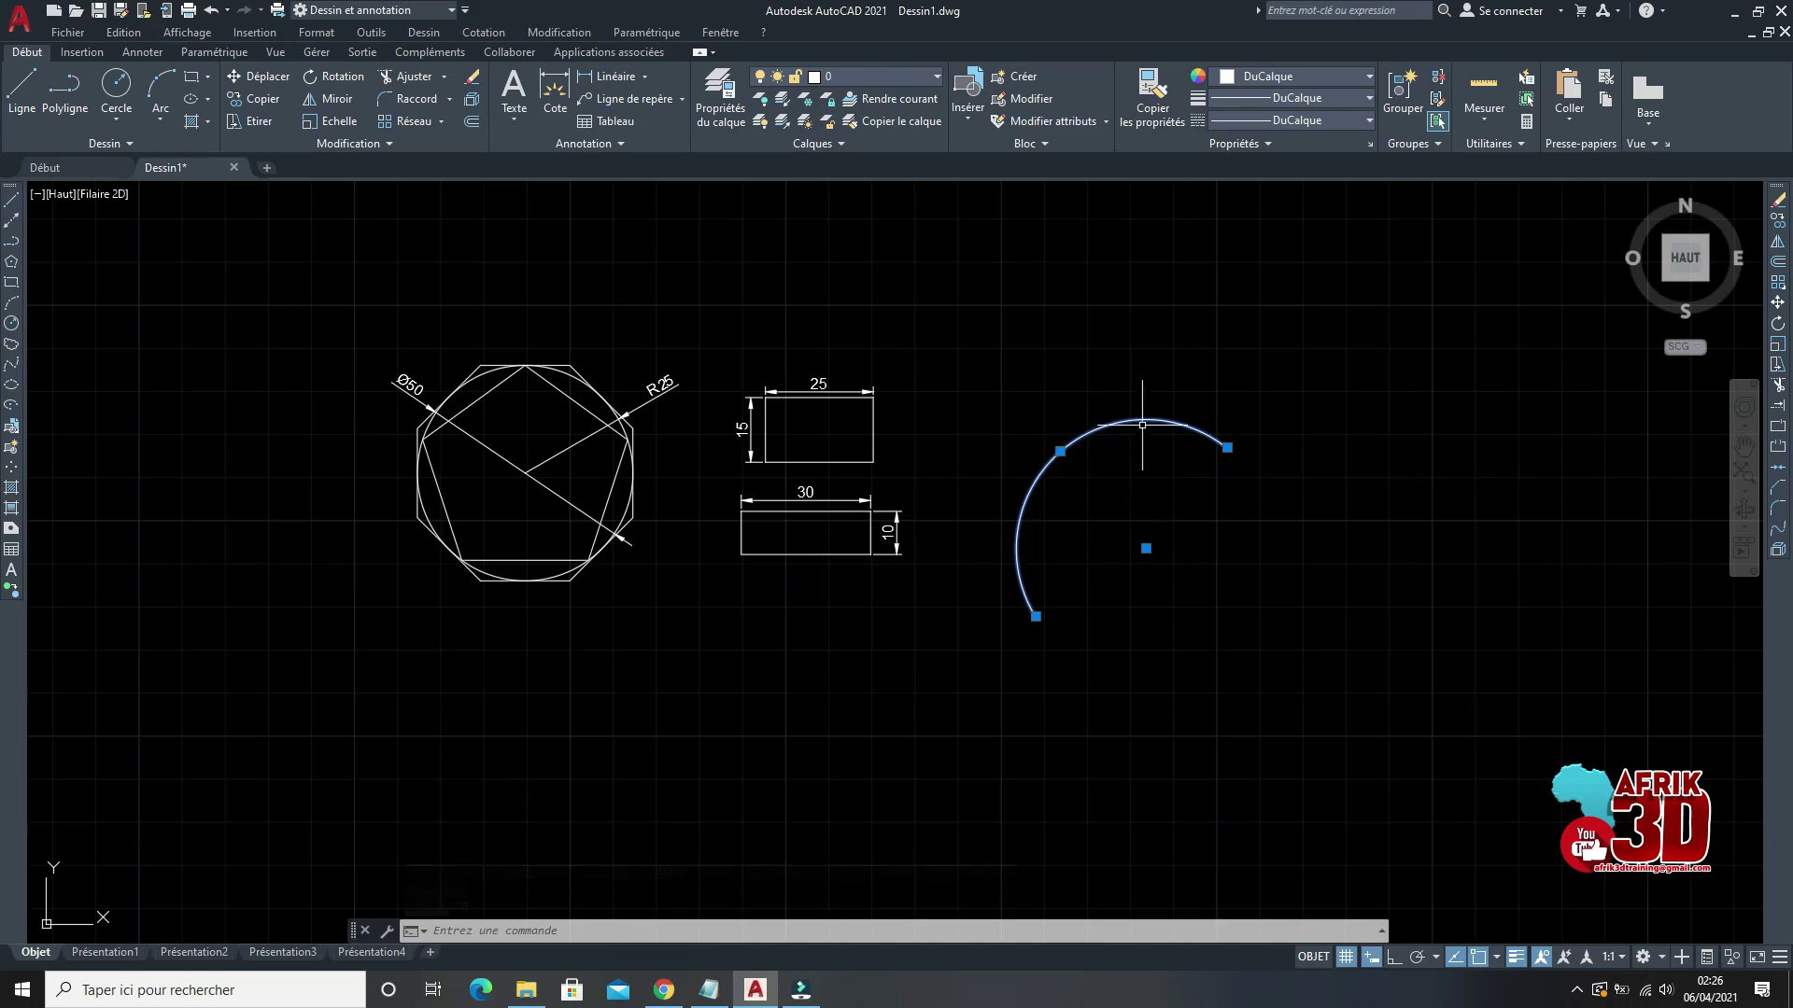
pyautogui.scroll(-3, 1109, 420)
pyautogui.scroll(2, 1107, 419)
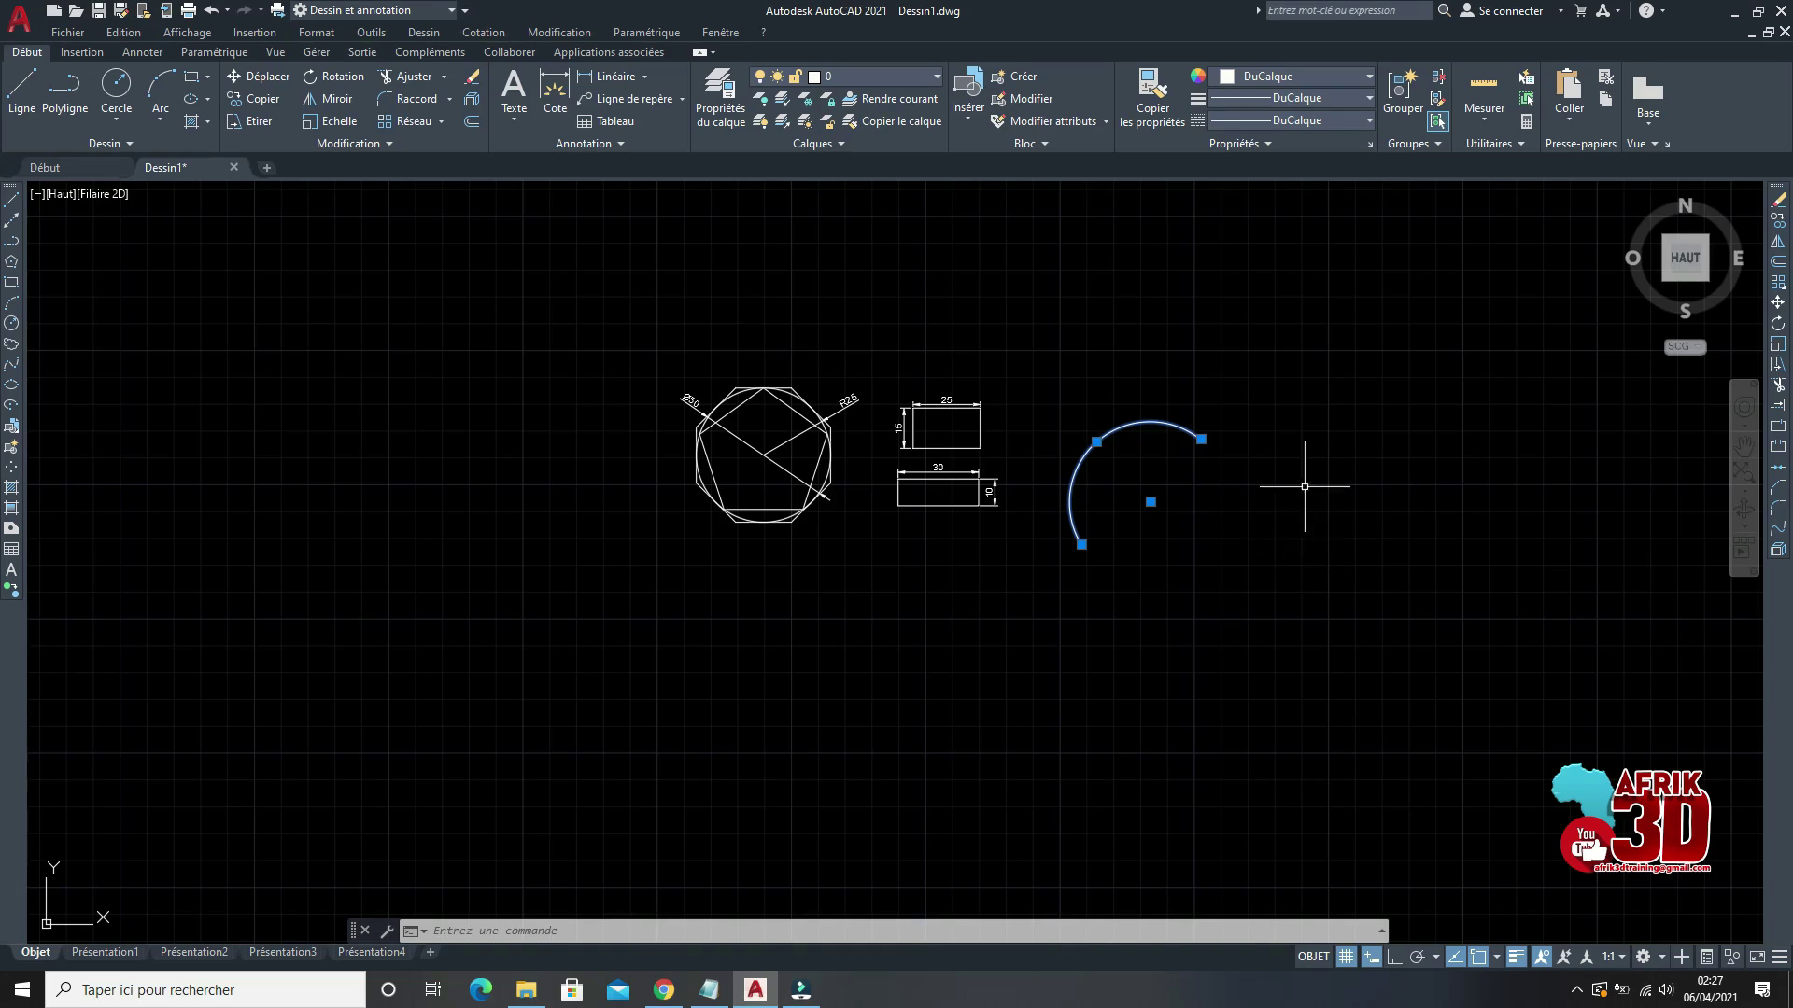
# Step: Select the large arc to inspect it, then clear the selection
pyautogui.press('Escape')
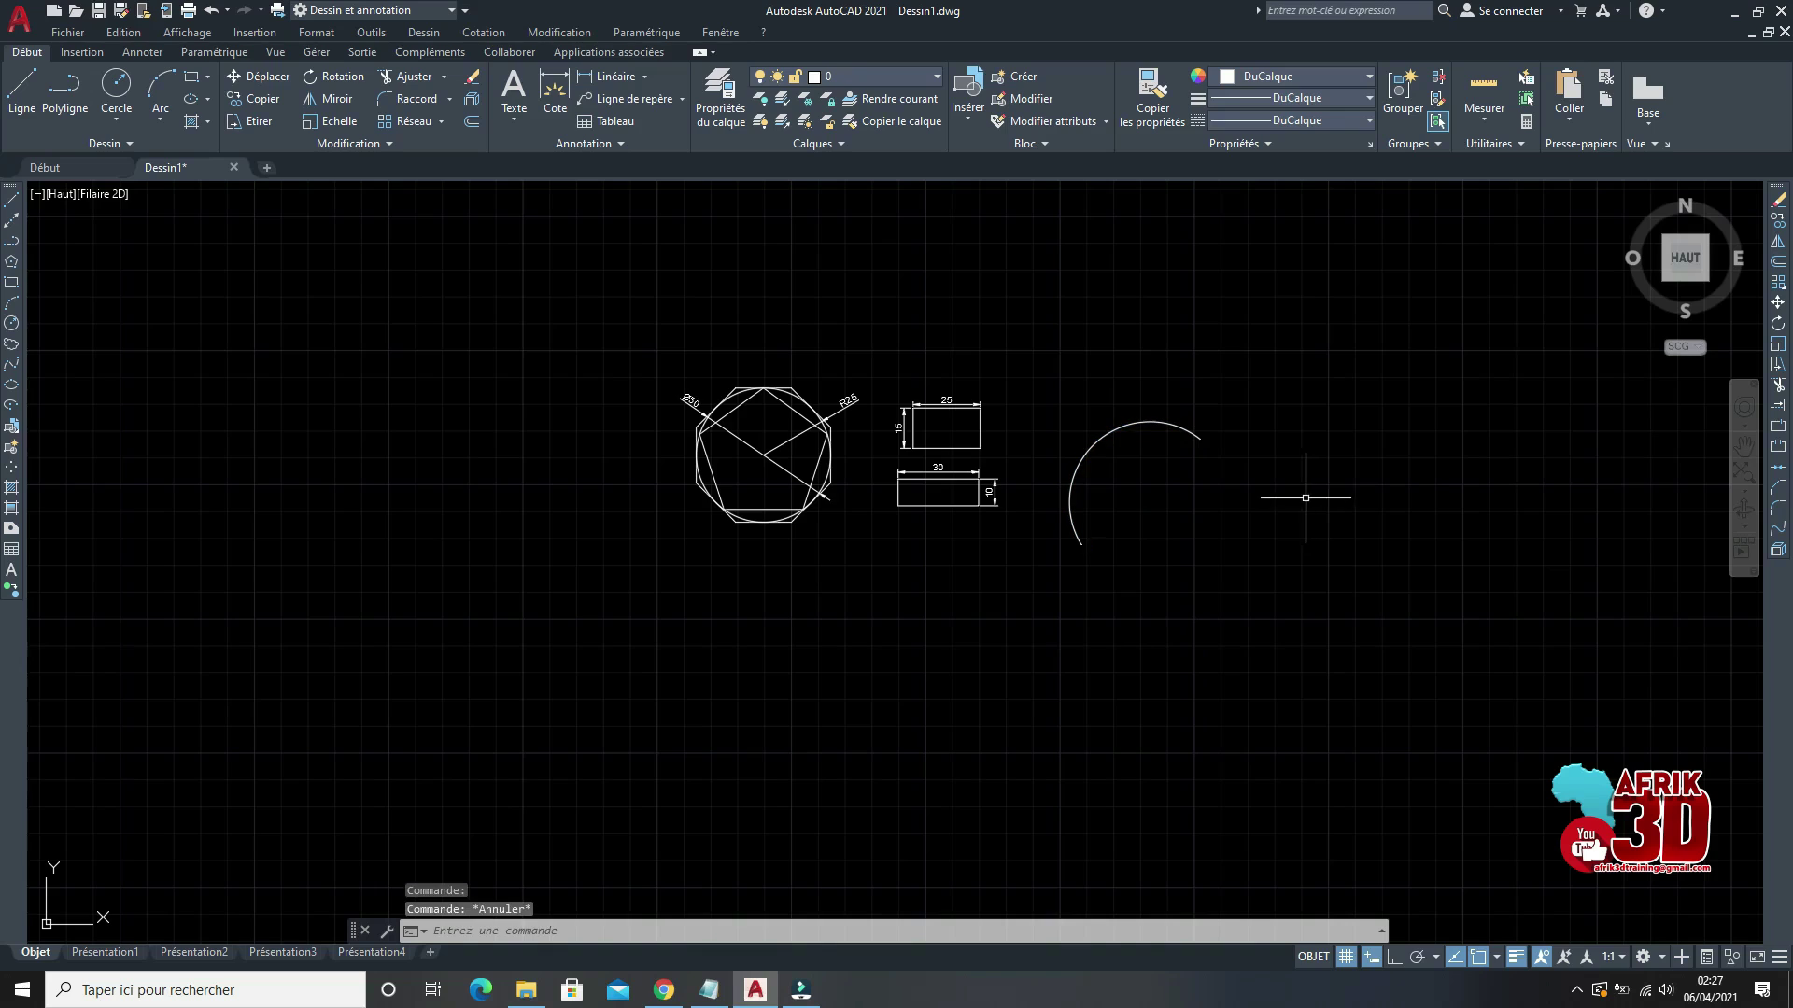
pyautogui.scroll(2, 1146, 478)
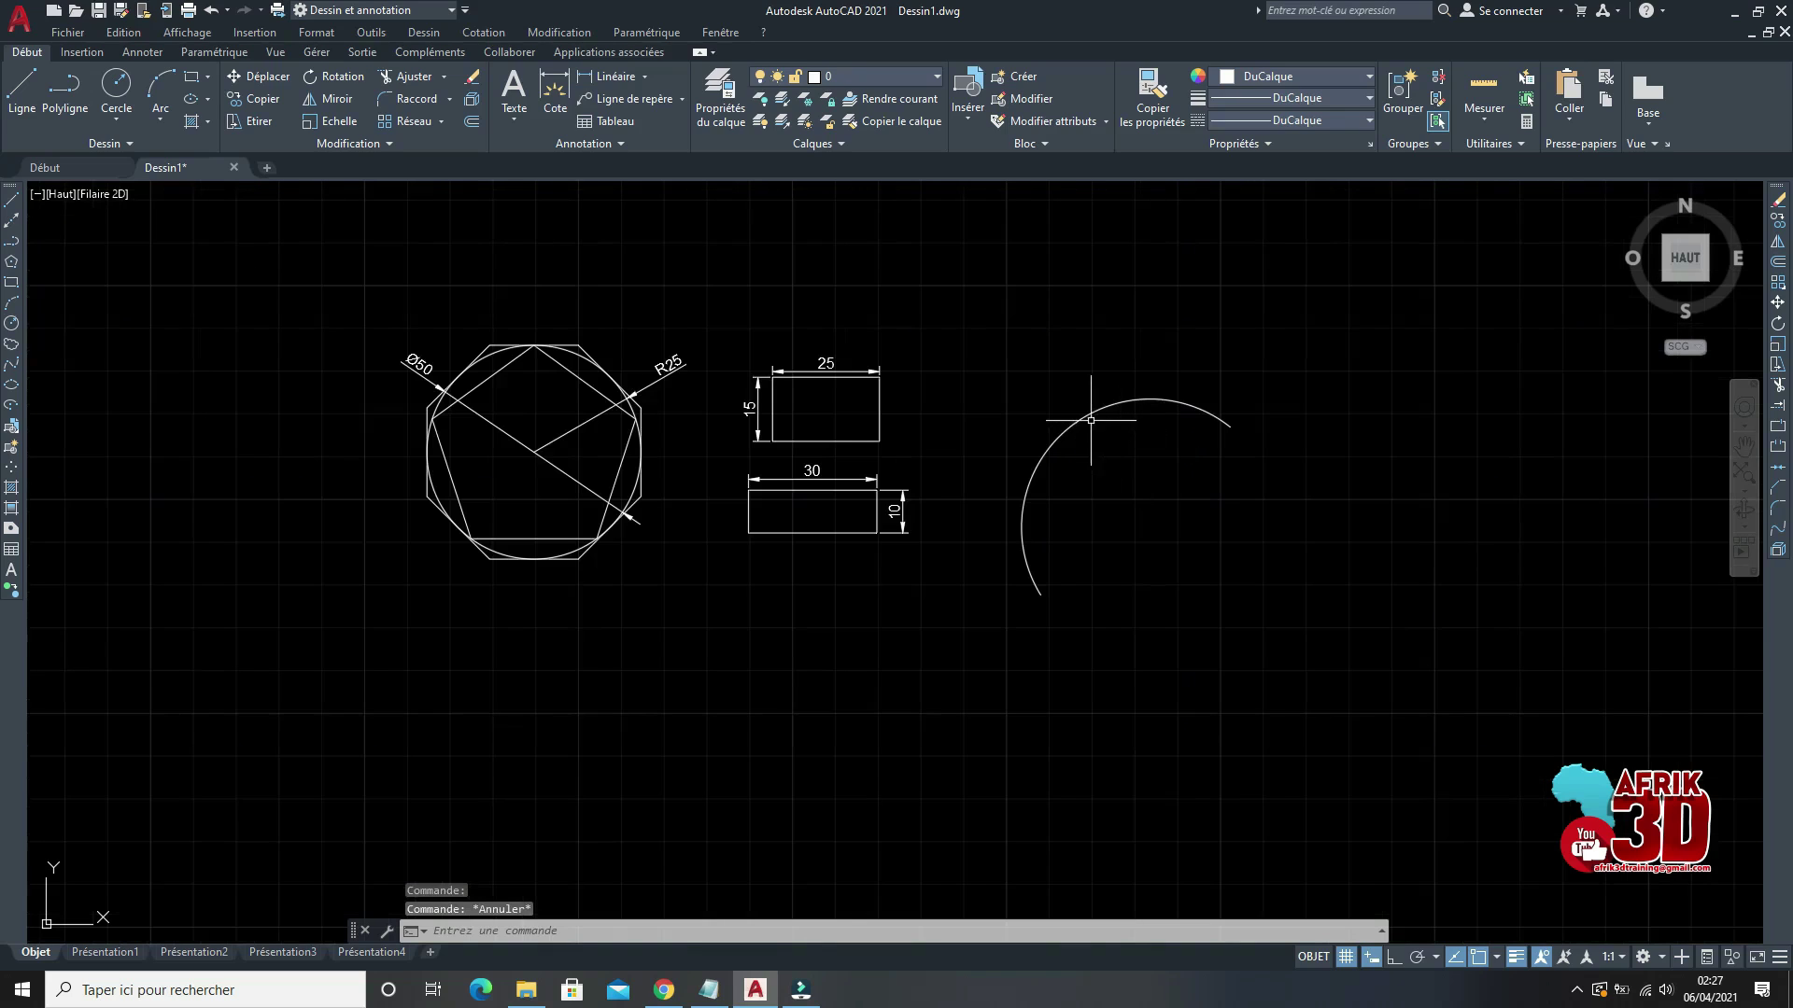
pyautogui.click(1090, 420)
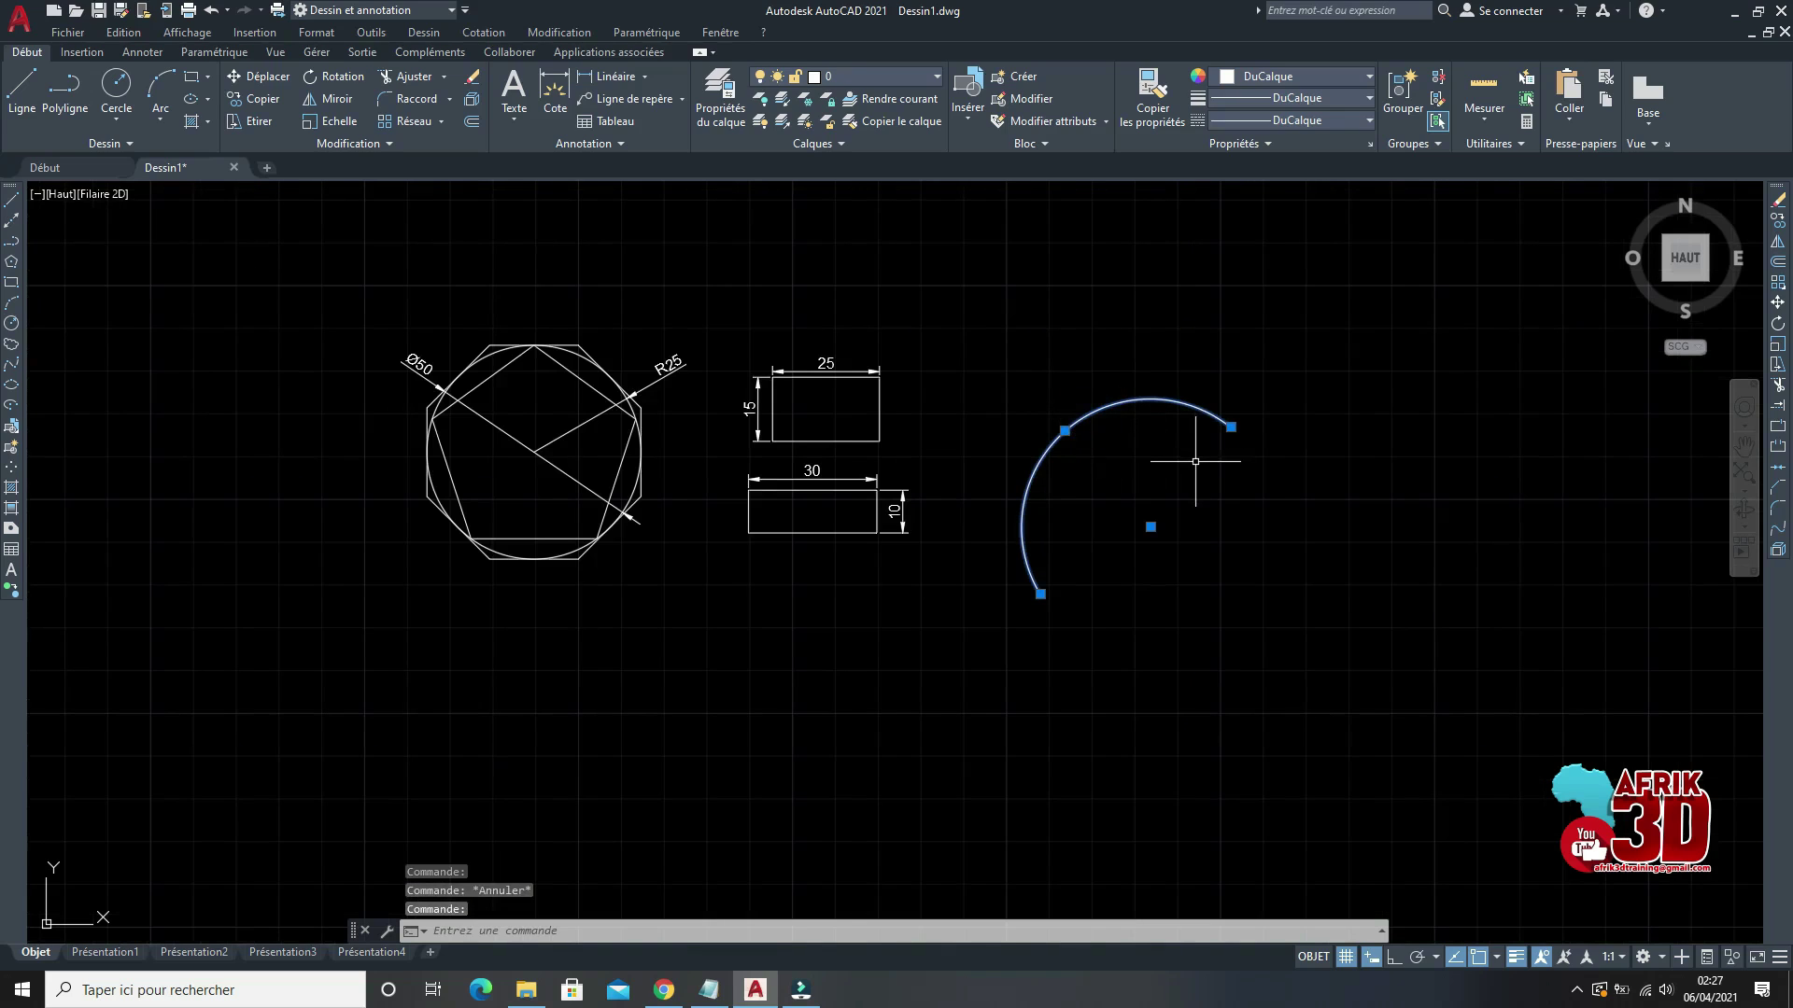
pyautogui.press('Escape')
# Step: Draw a small Centre, Start, End arc below and right of the large arc
pyautogui.click(12, 308)
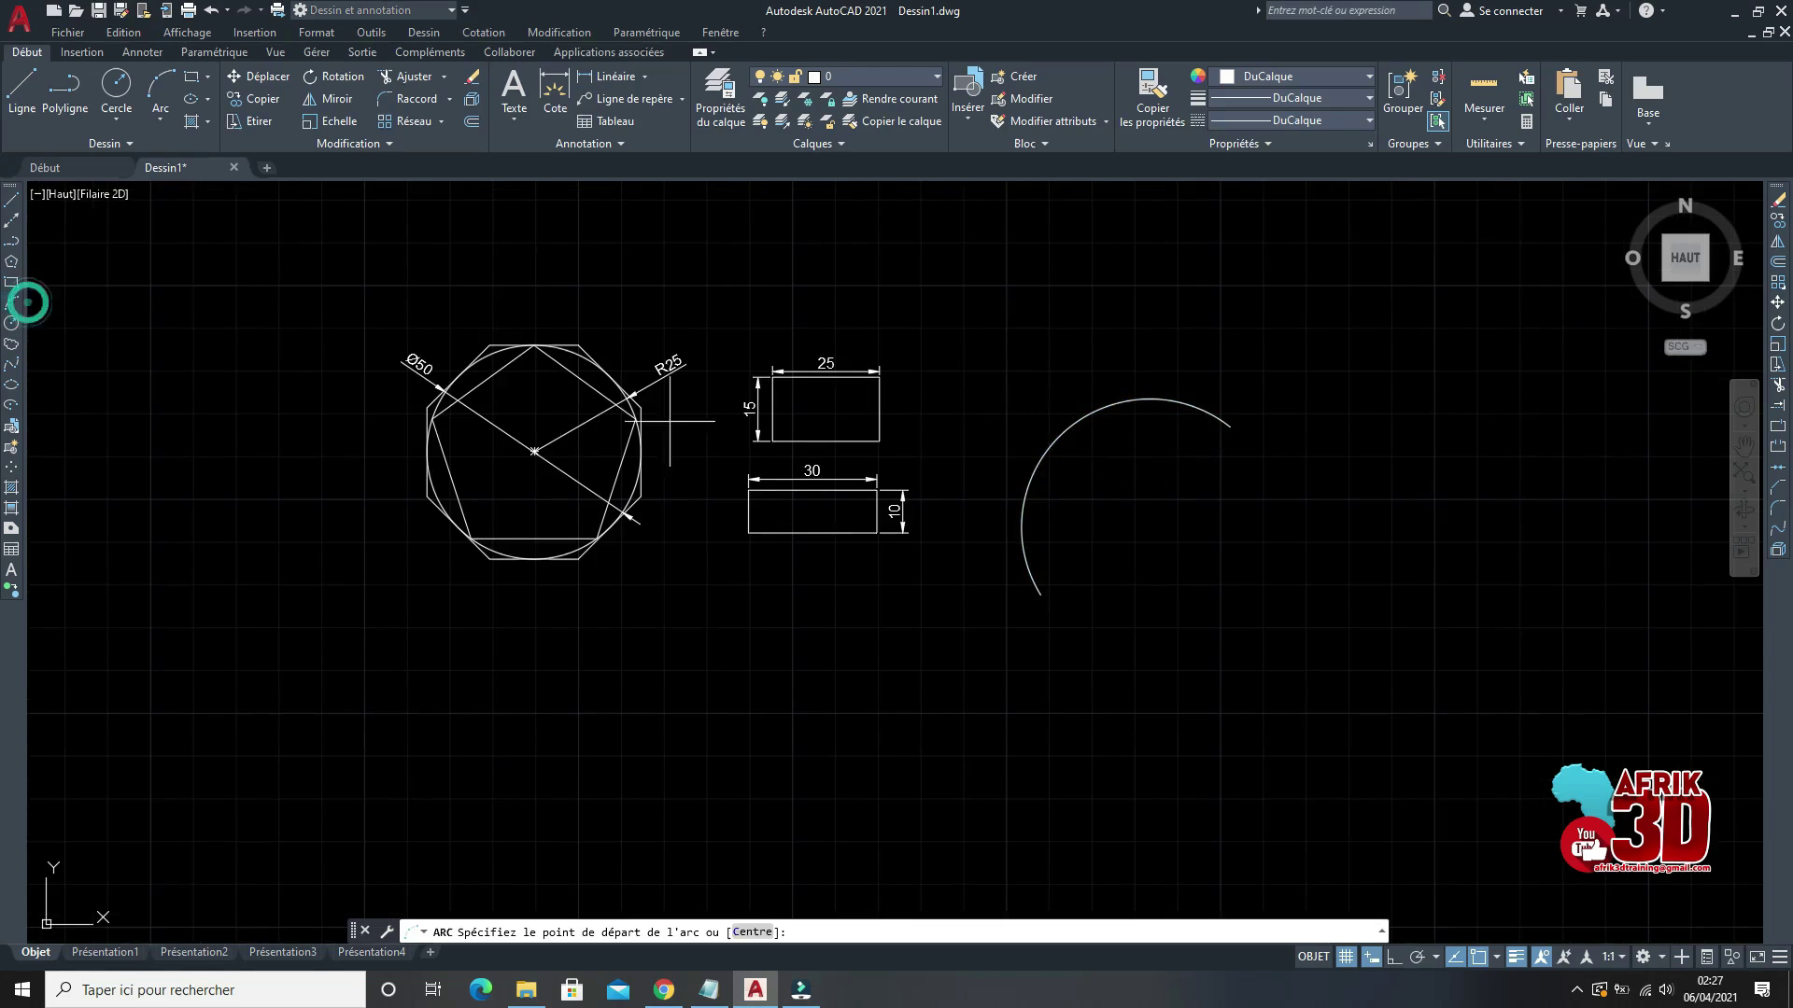
pyautogui.click(761, 934)
pyautogui.scroll(-2, 990, 738)
pyautogui.scroll(4, 1048, 713)
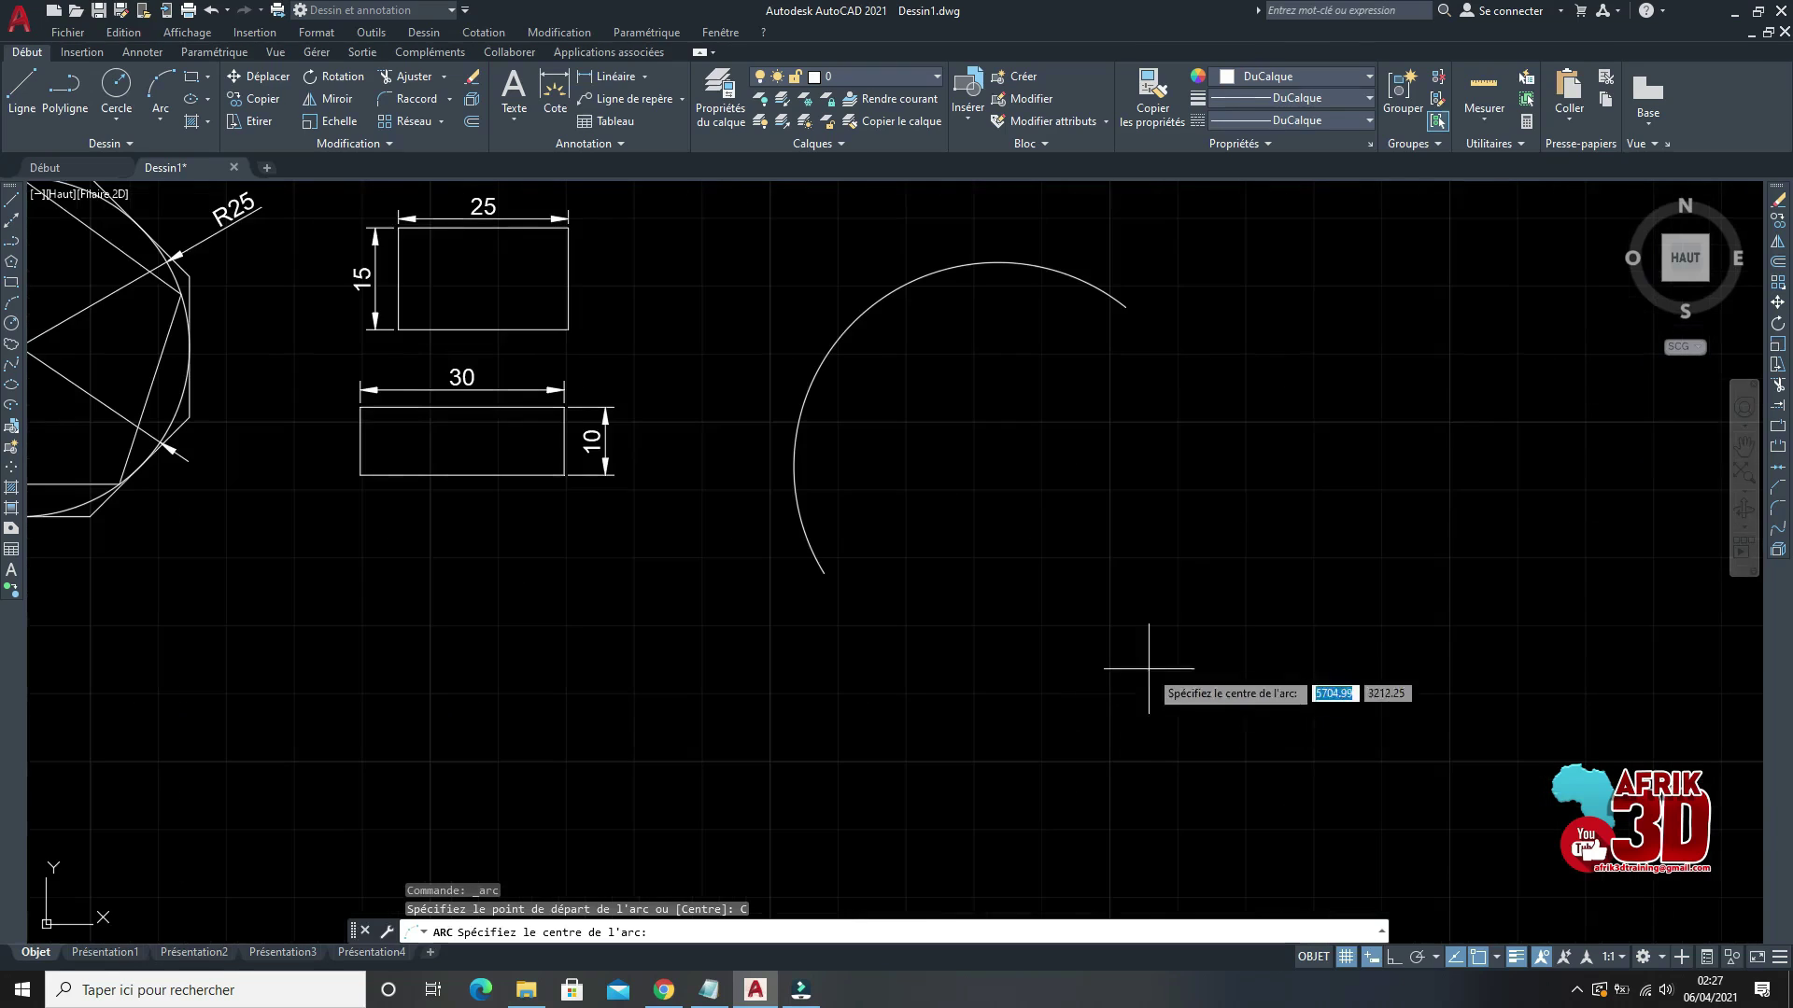
pyautogui.click(1166, 609)
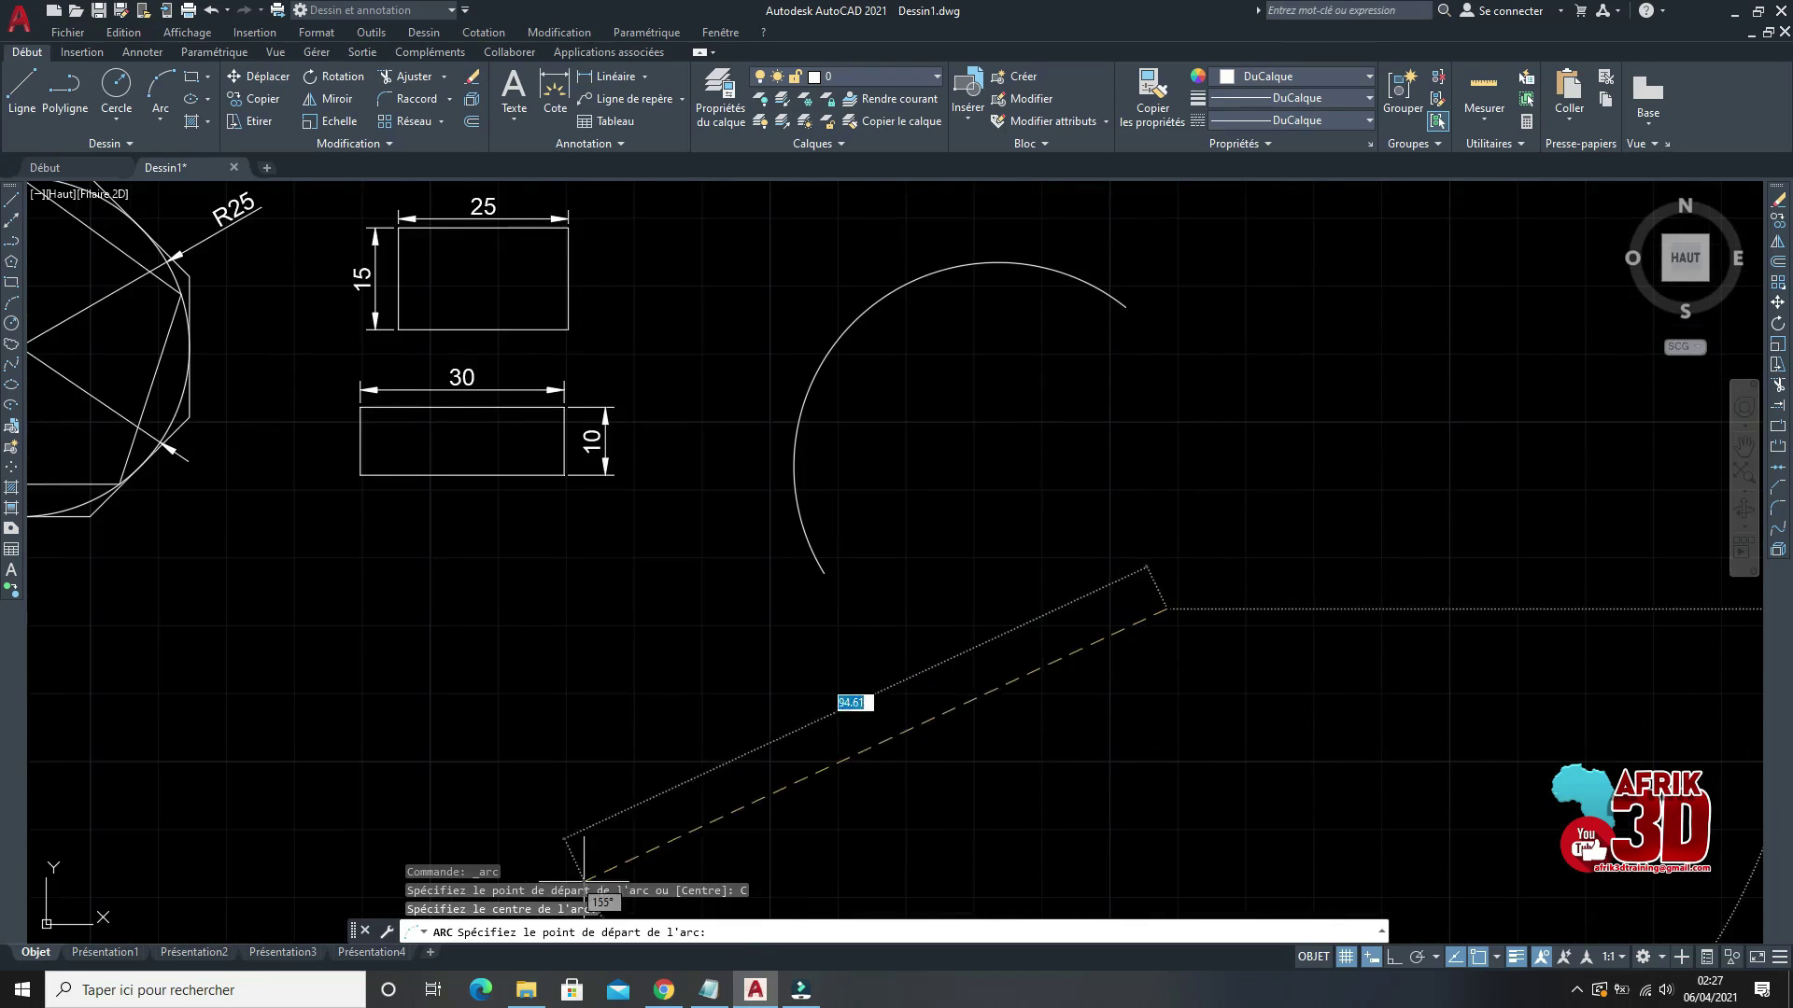
pyautogui.click(1156, 557)
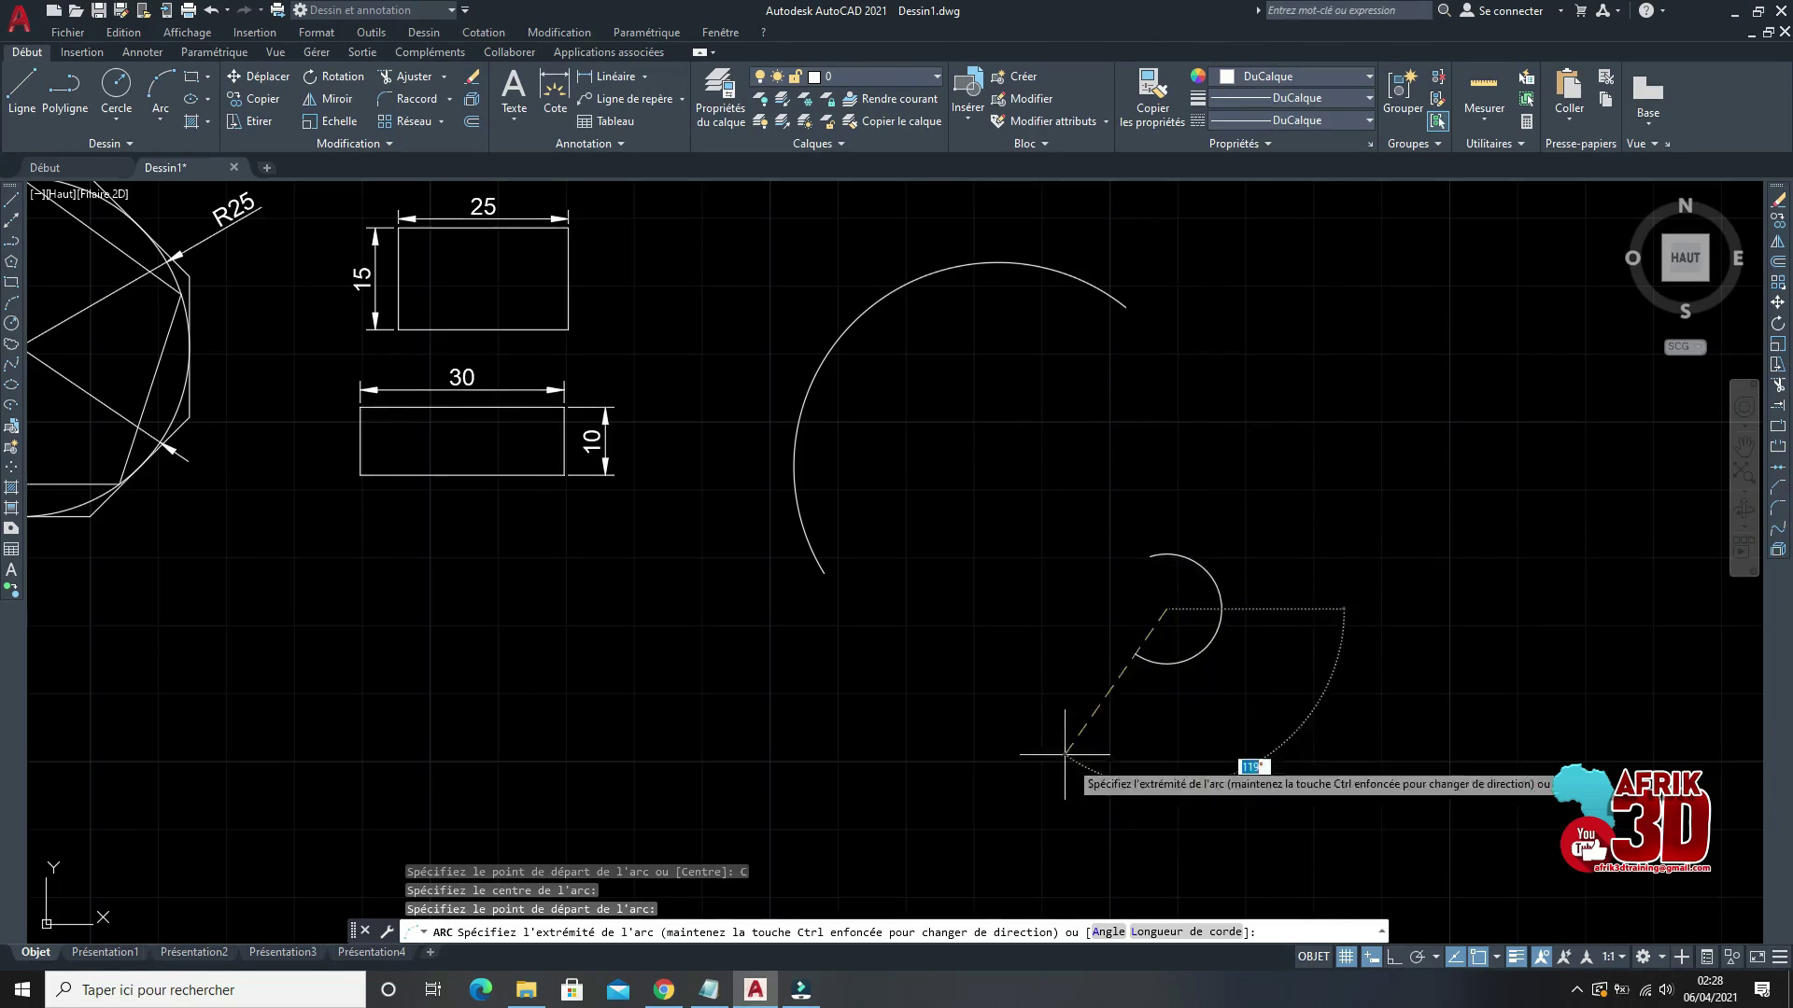
pyautogui.click(1188, 743)
pyautogui.scroll(2, 1231, 603)
pyautogui.scroll(-3, 1229, 600)
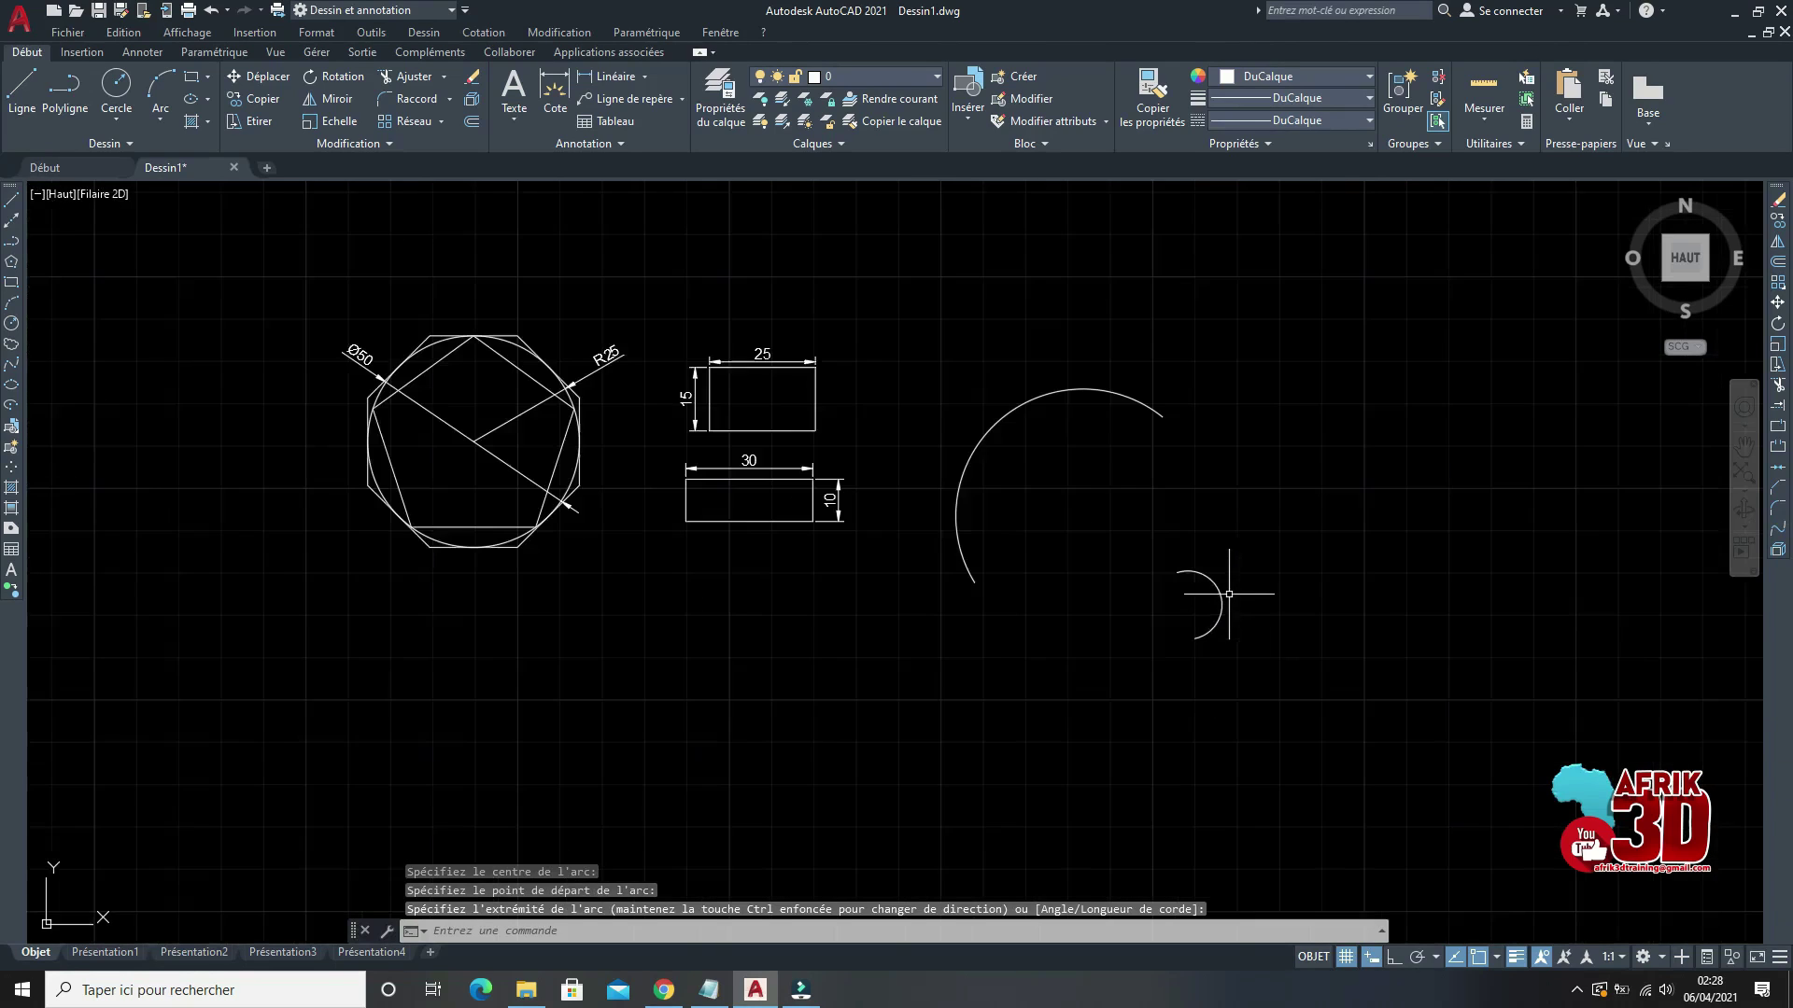
pyautogui.scroll(2, 1229, 579)
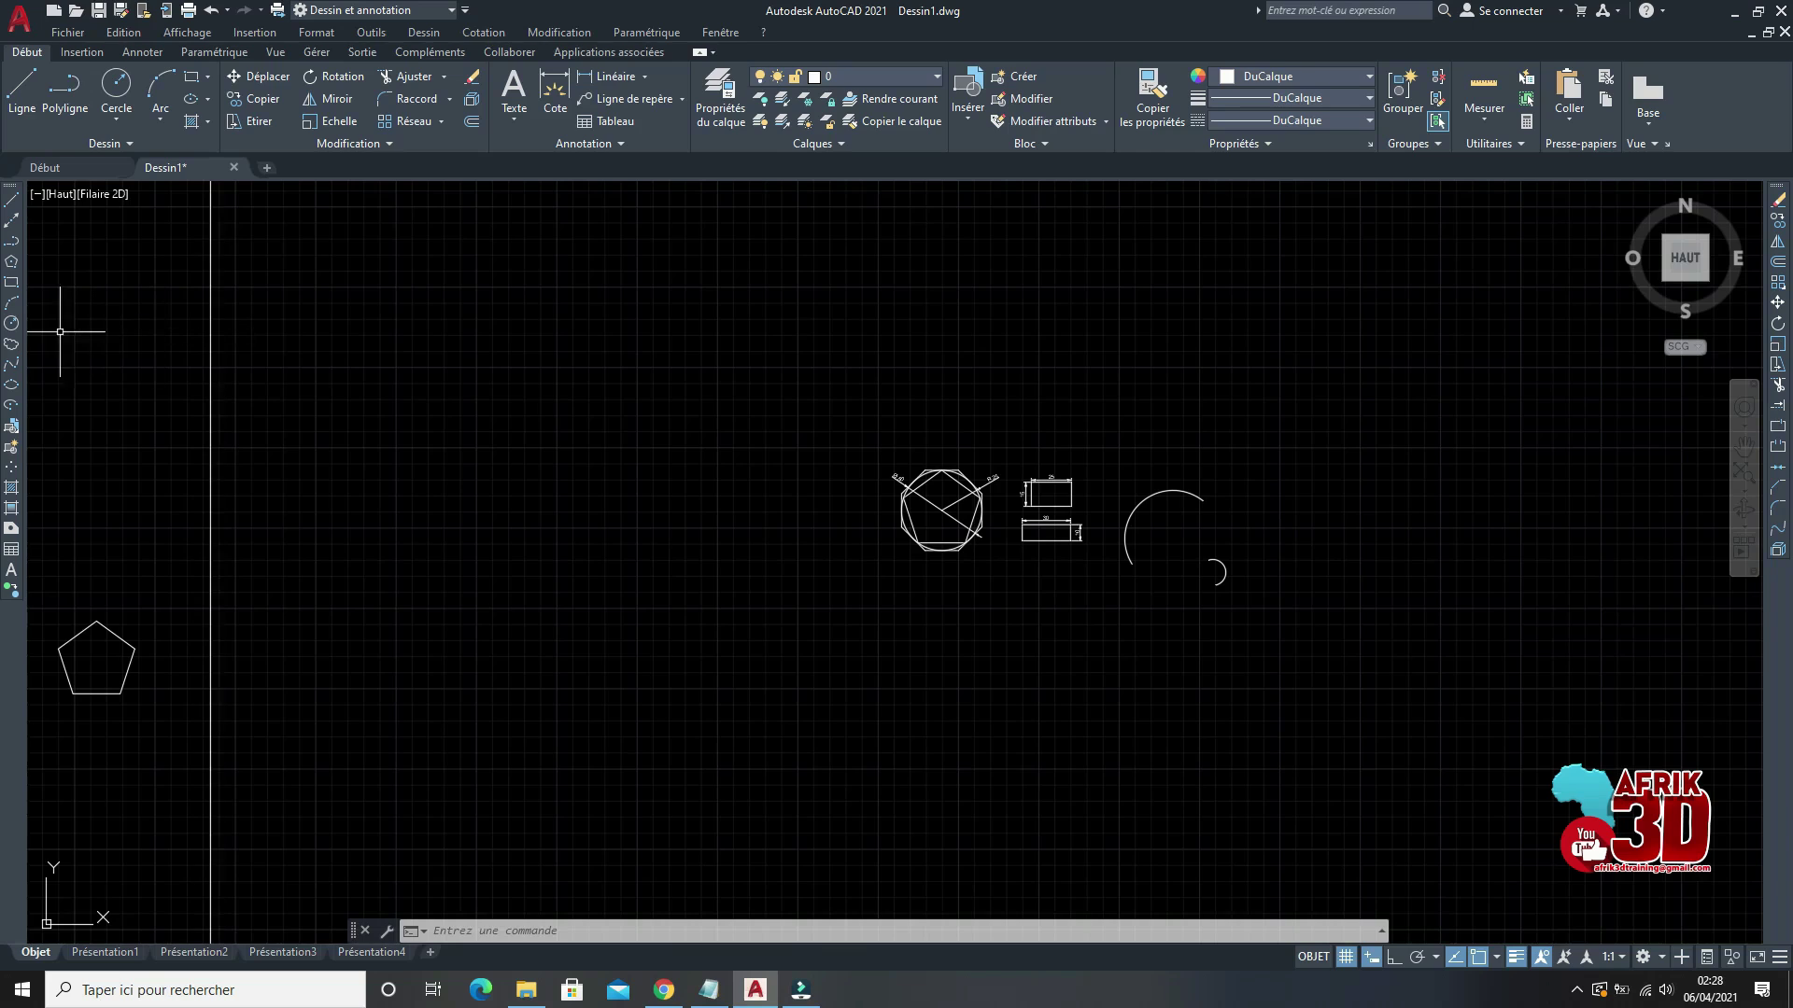
# Step: Place a circle in empty space with Ortho on, sized by diameter 50
pyautogui.click(12, 325)
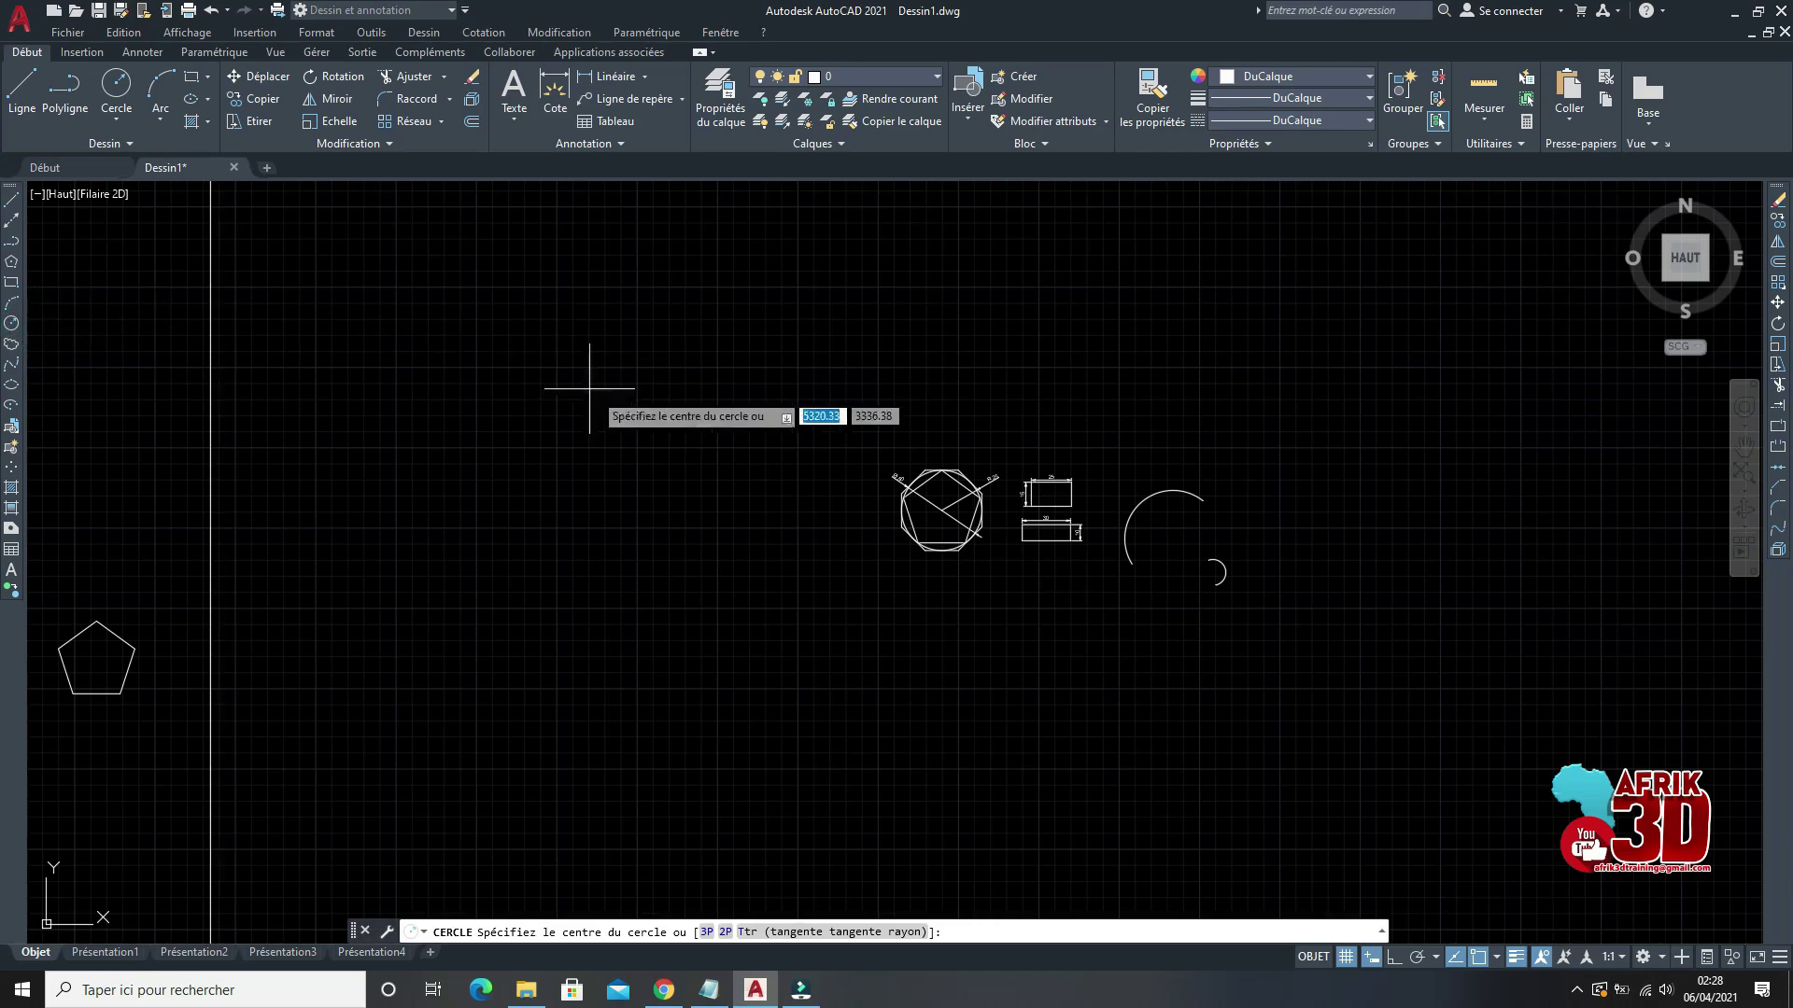
pyautogui.scroll(2, 713, 642)
pyautogui.scroll(2, 713, 642)
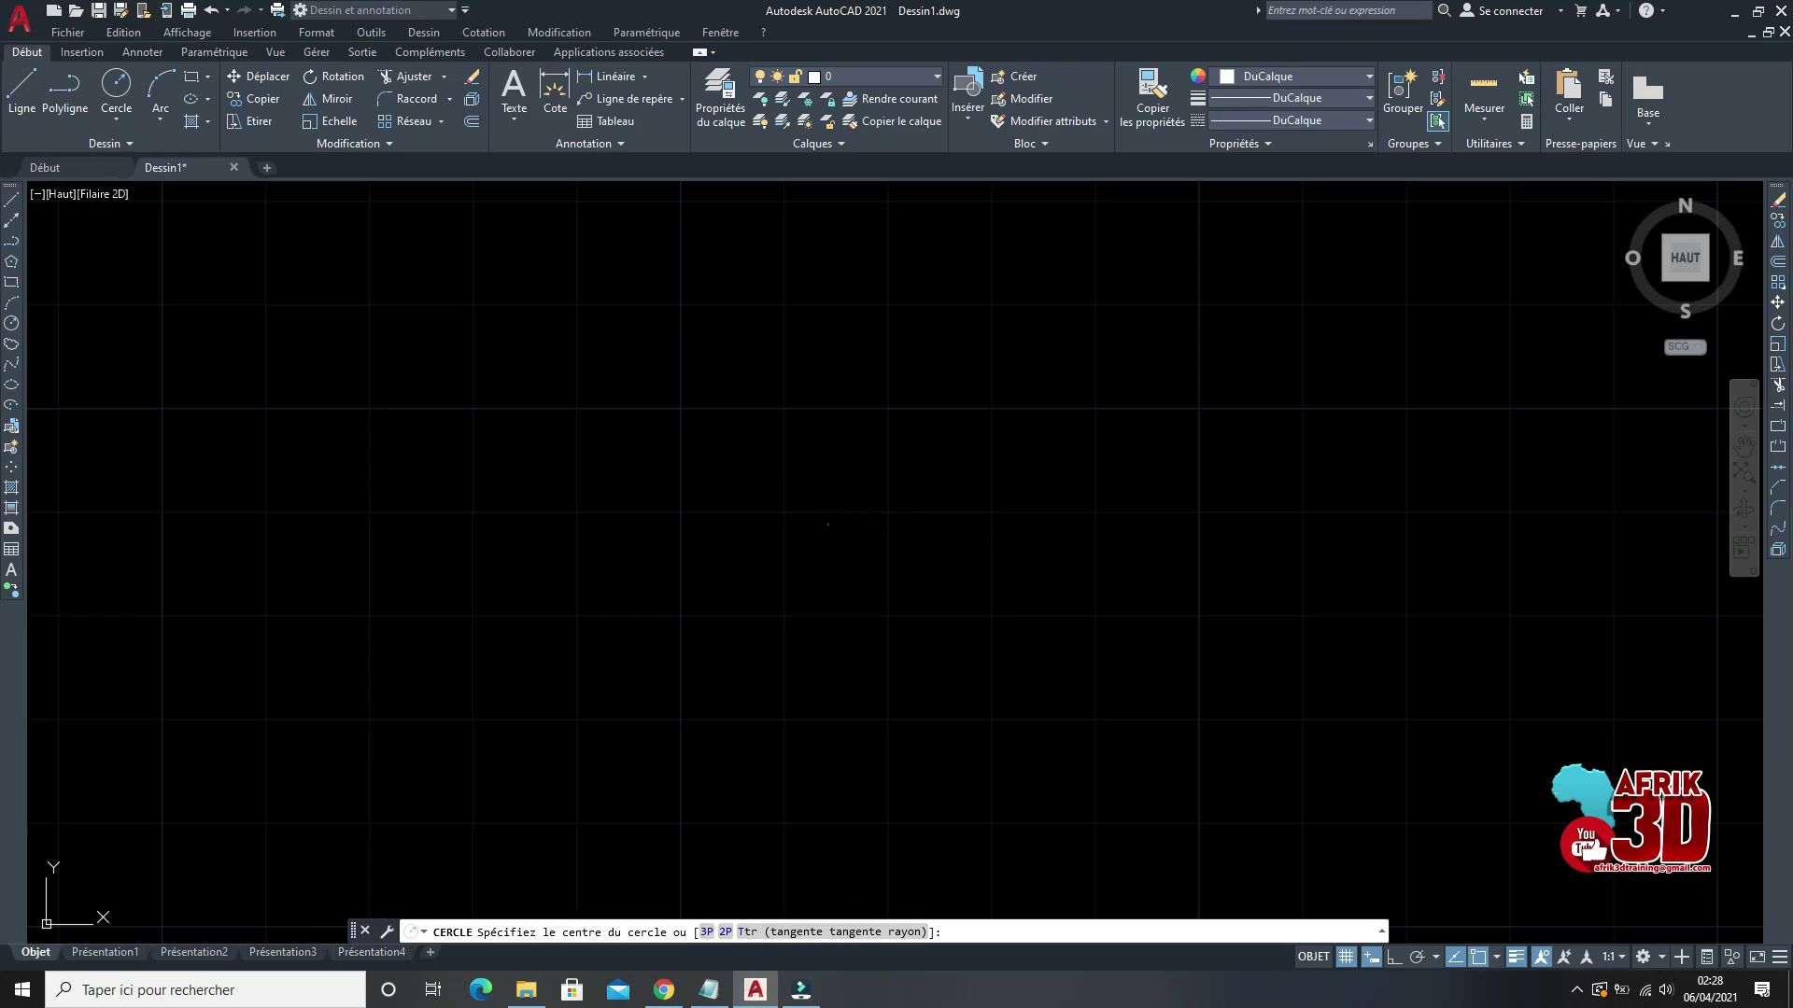
pyautogui.click(828, 524)
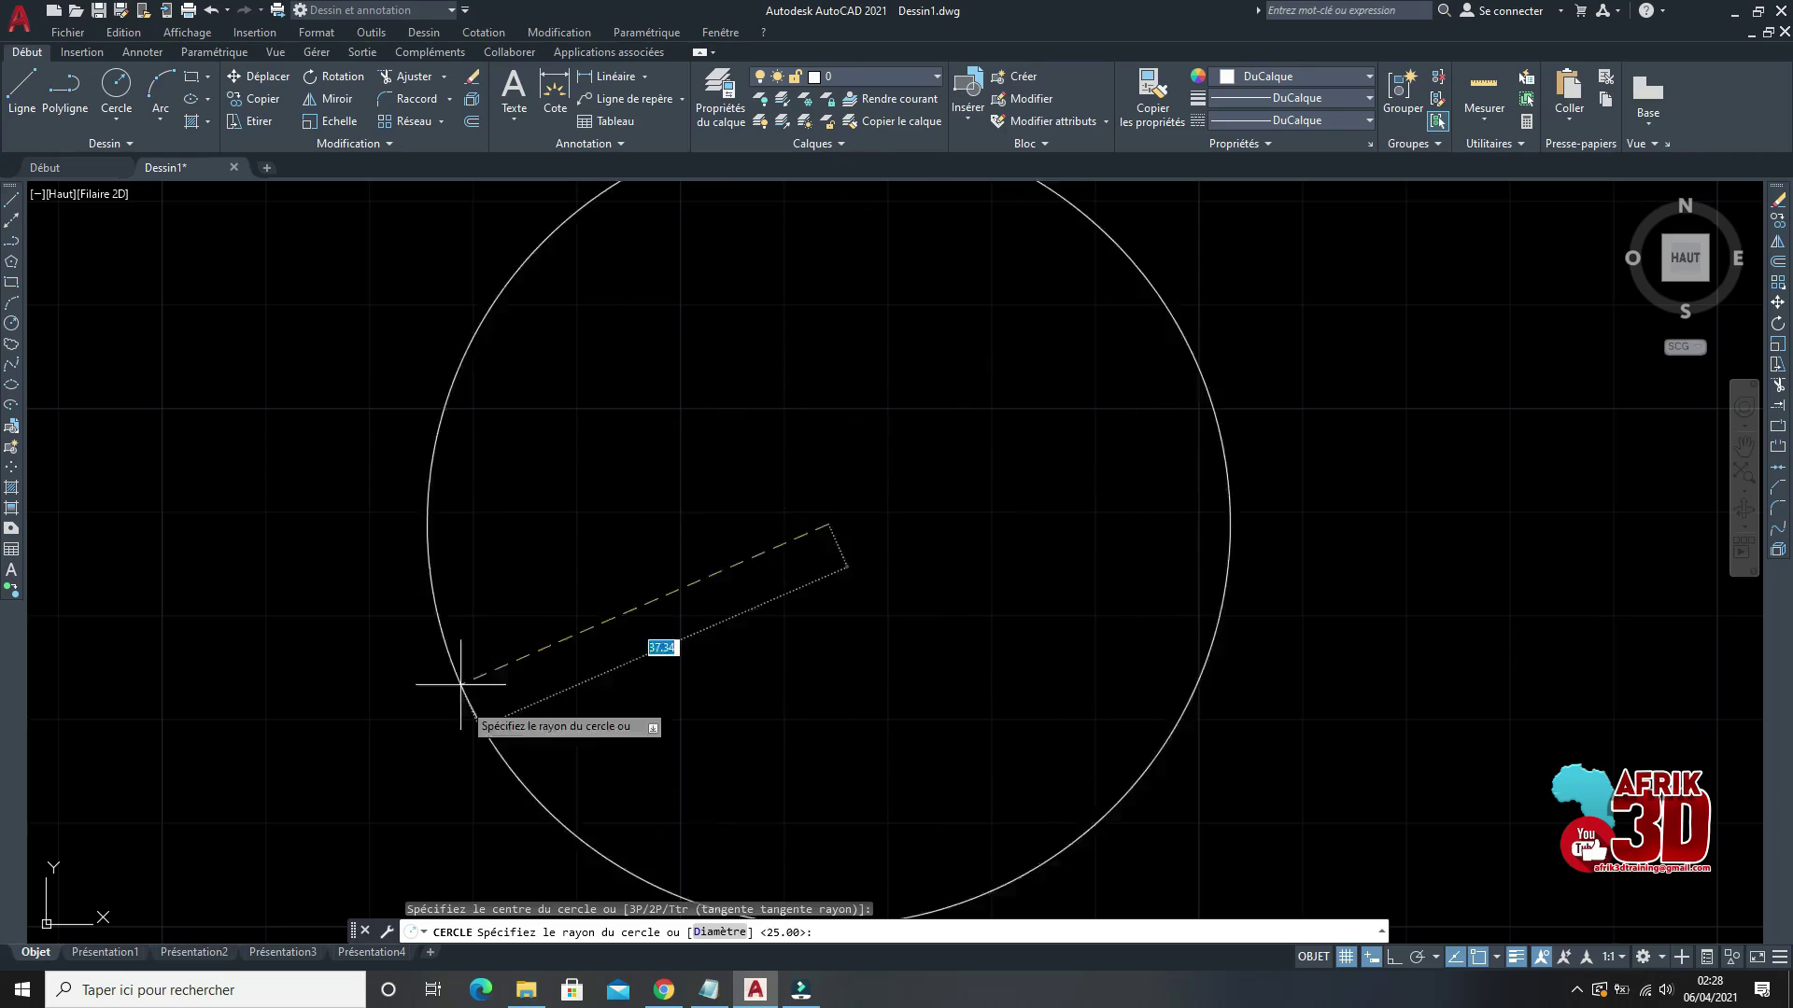
pyautogui.click(1394, 957)
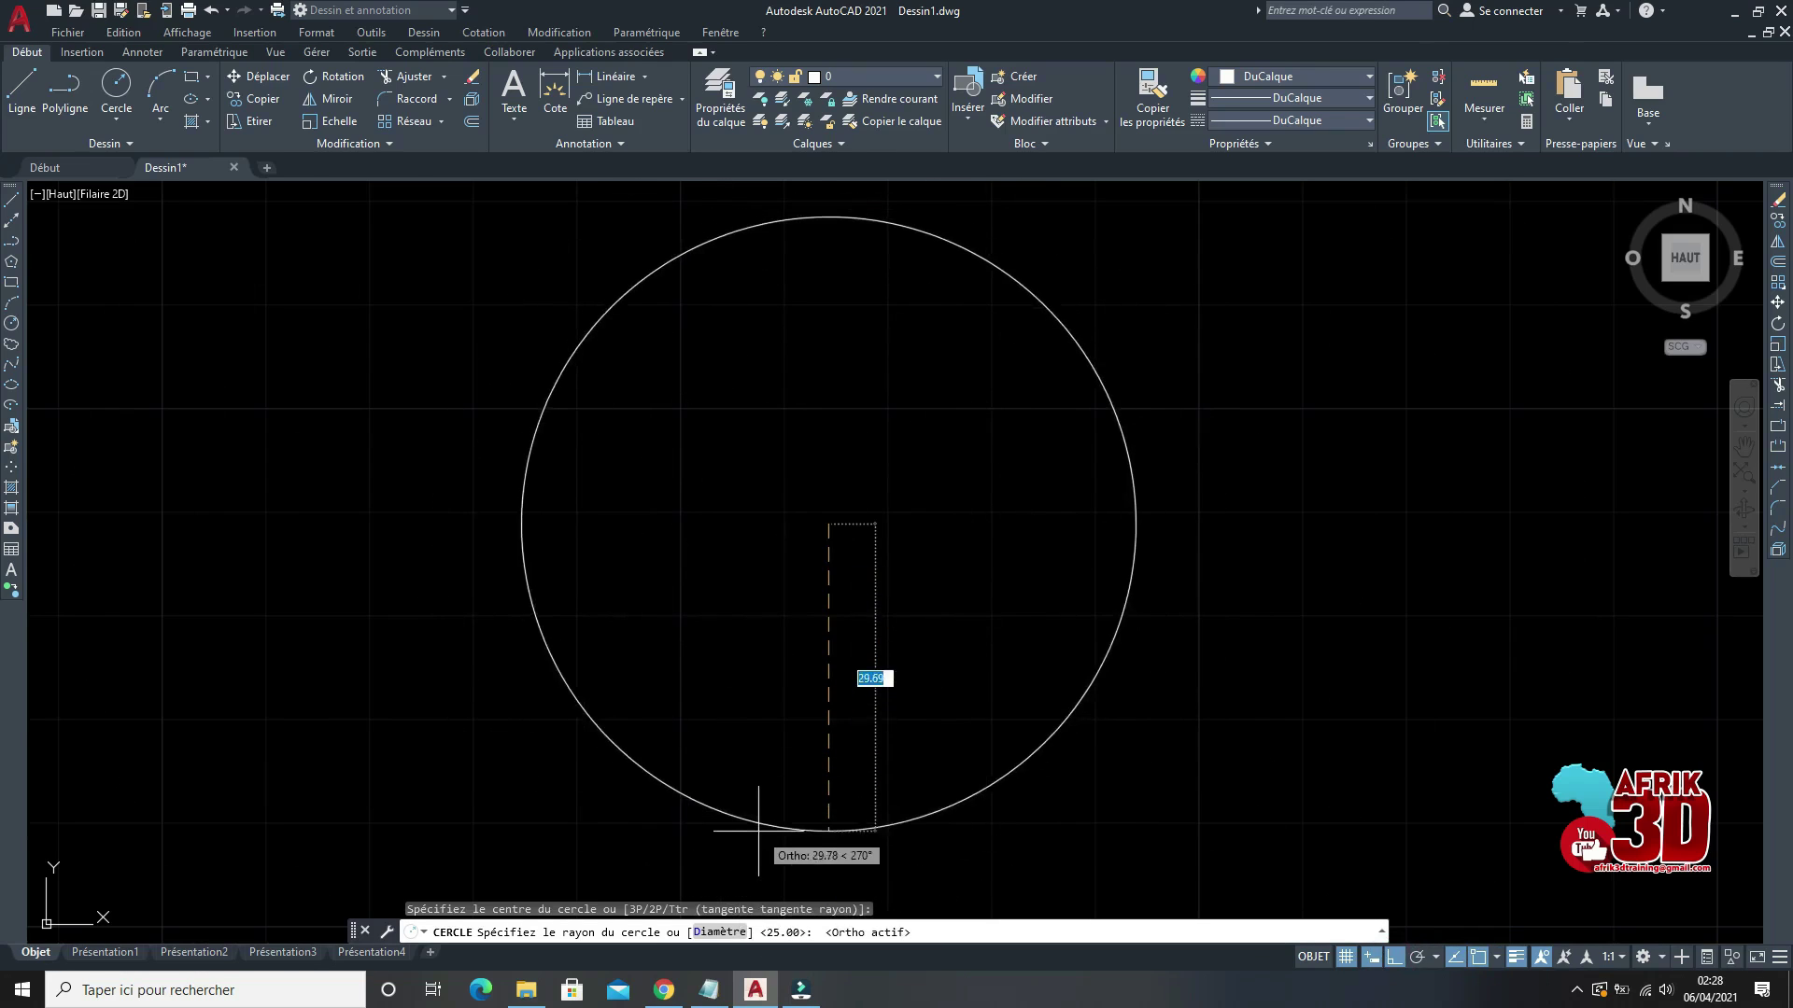
pyautogui.write('d')
pyautogui.press('Return')
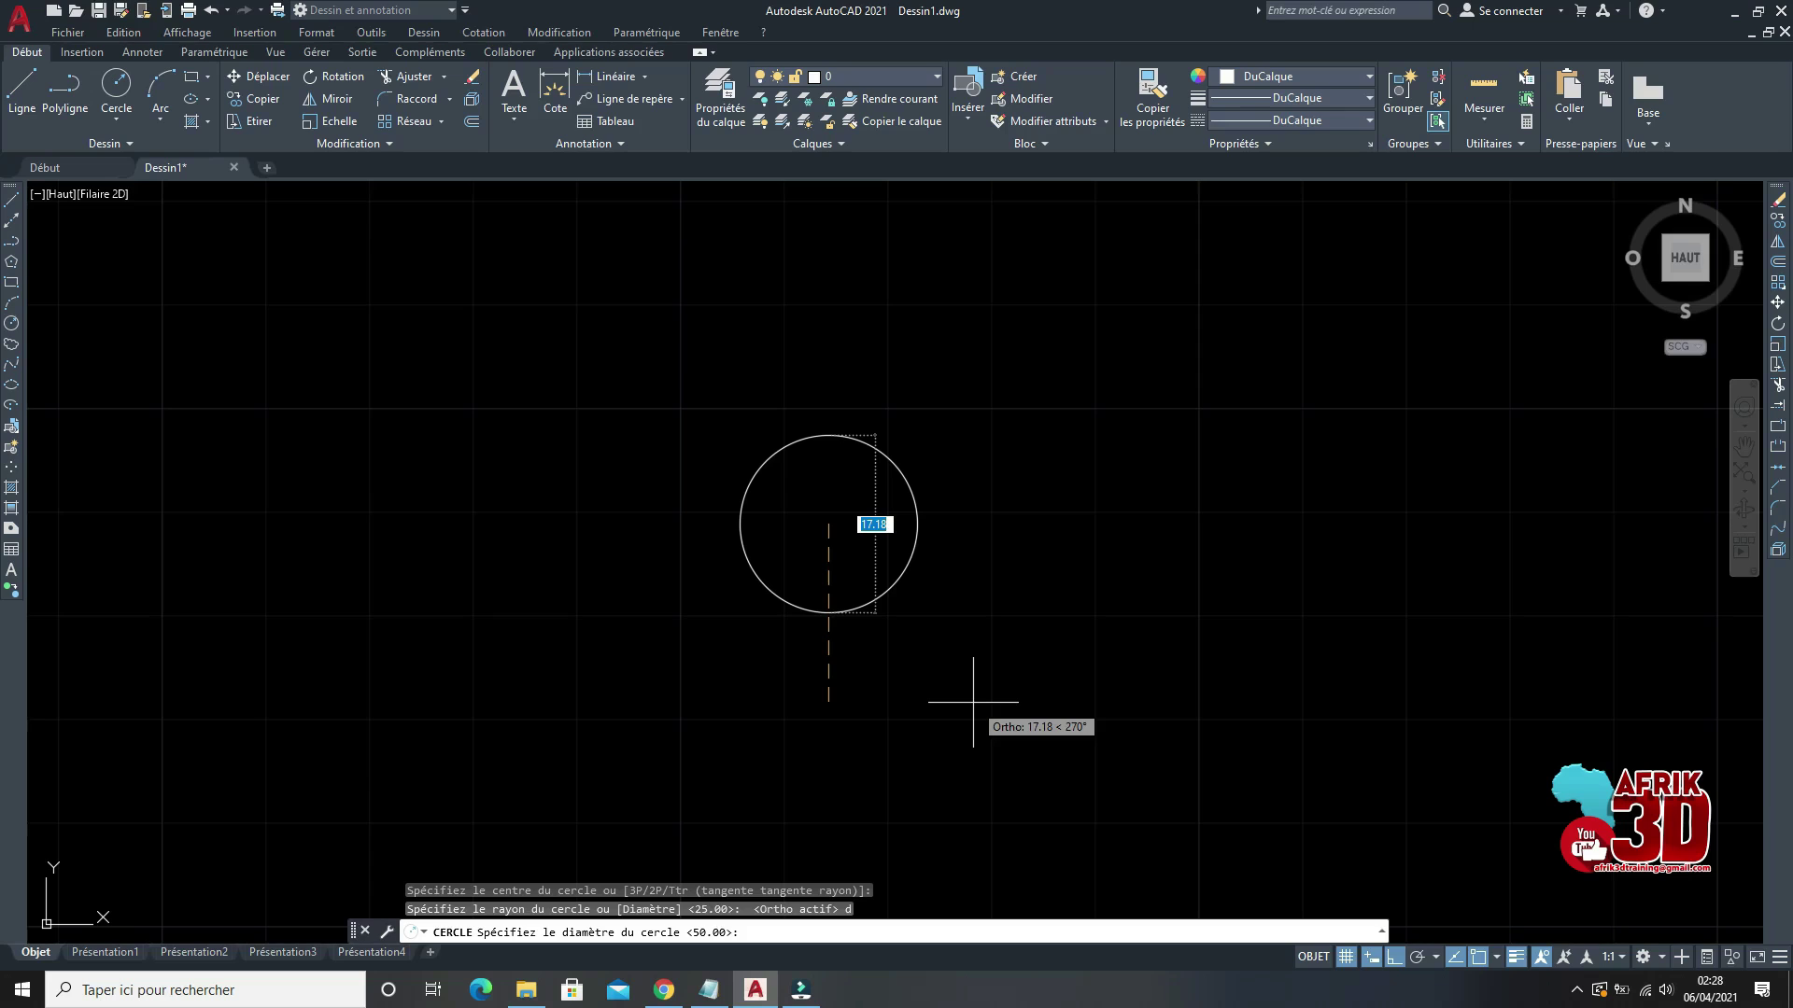
pyautogui.write('5')
pyautogui.press('Return')
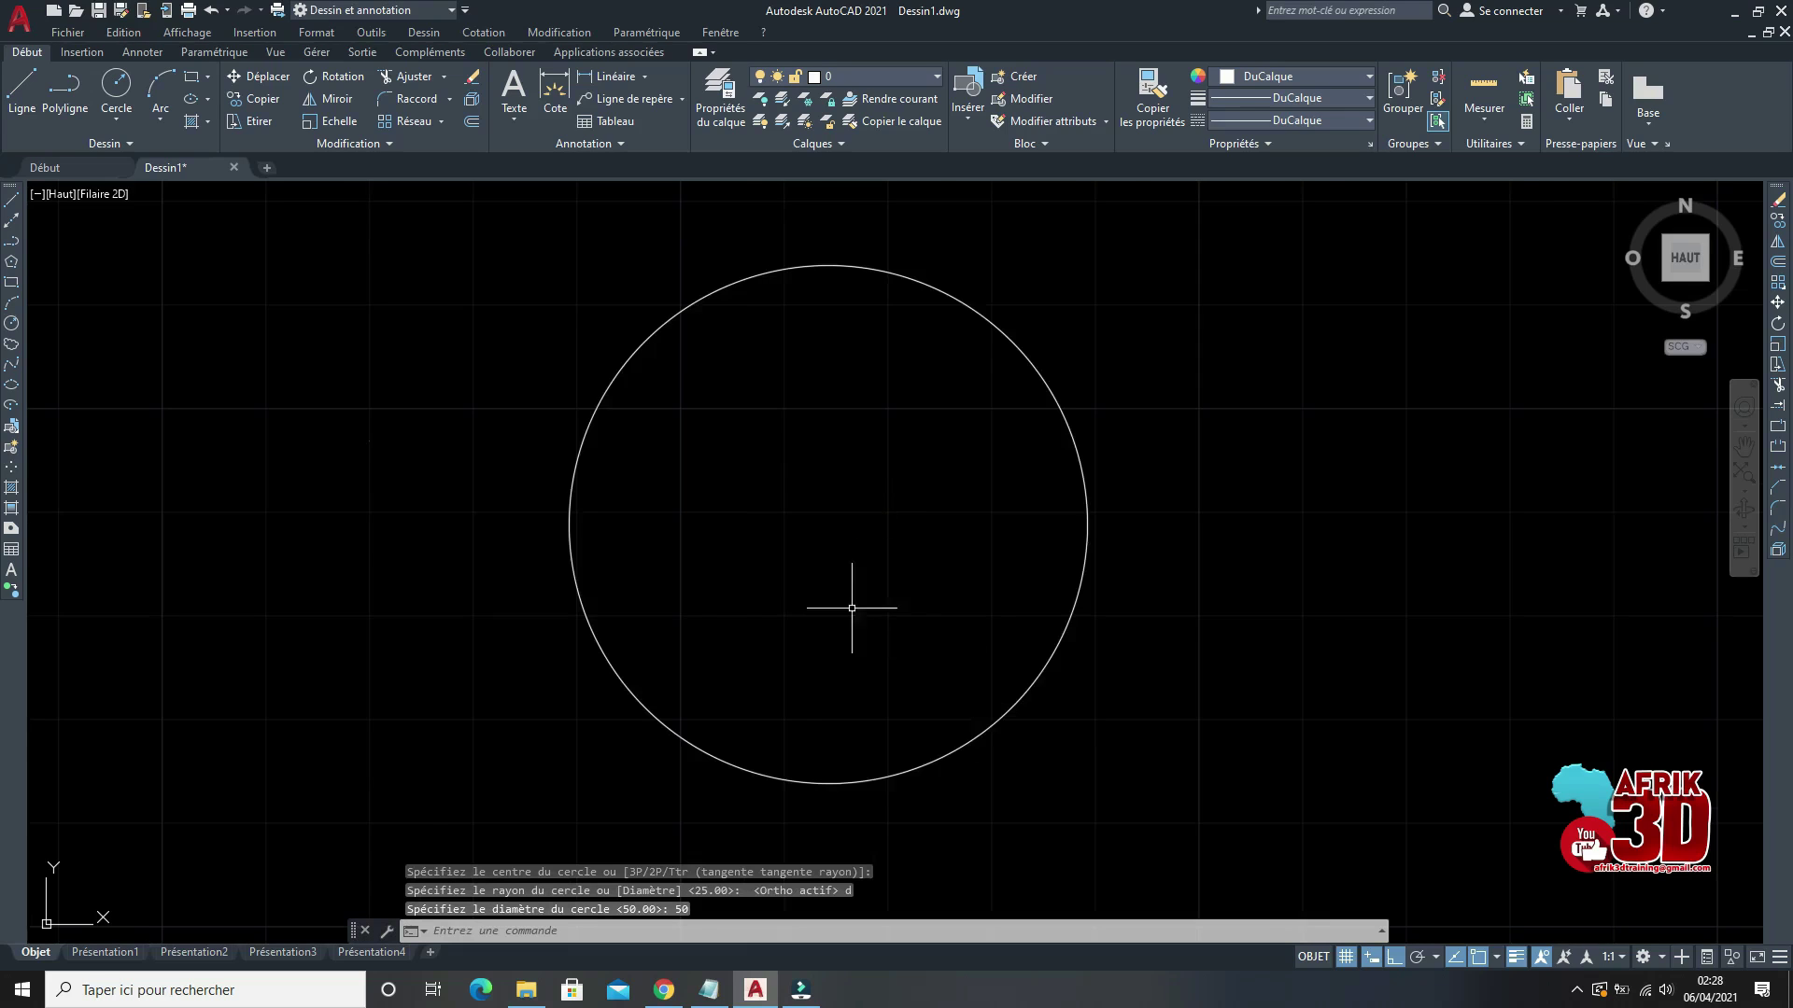
pyautogui.scroll(-2, 851, 608)
# Step: Add a Ø50 diameter dimension to the new circle, placed at its upper right
pyautogui.click(483, 31)
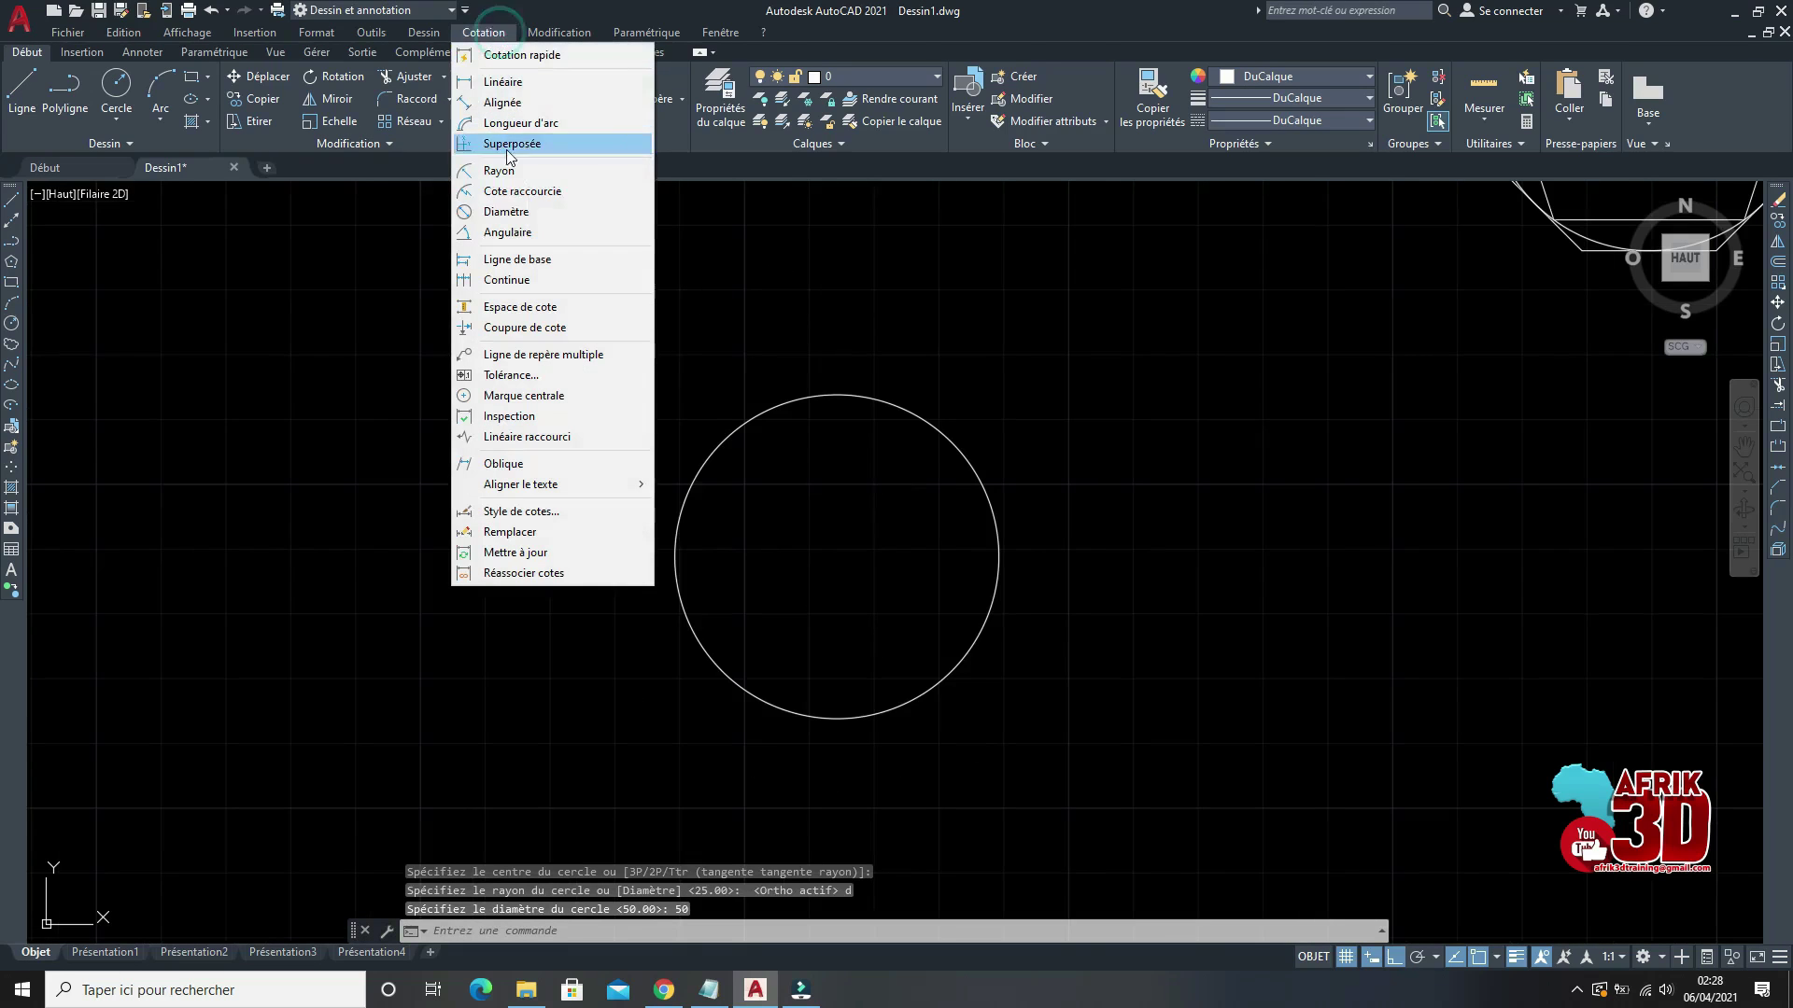
pyautogui.click(513, 220)
pyautogui.click(838, 395)
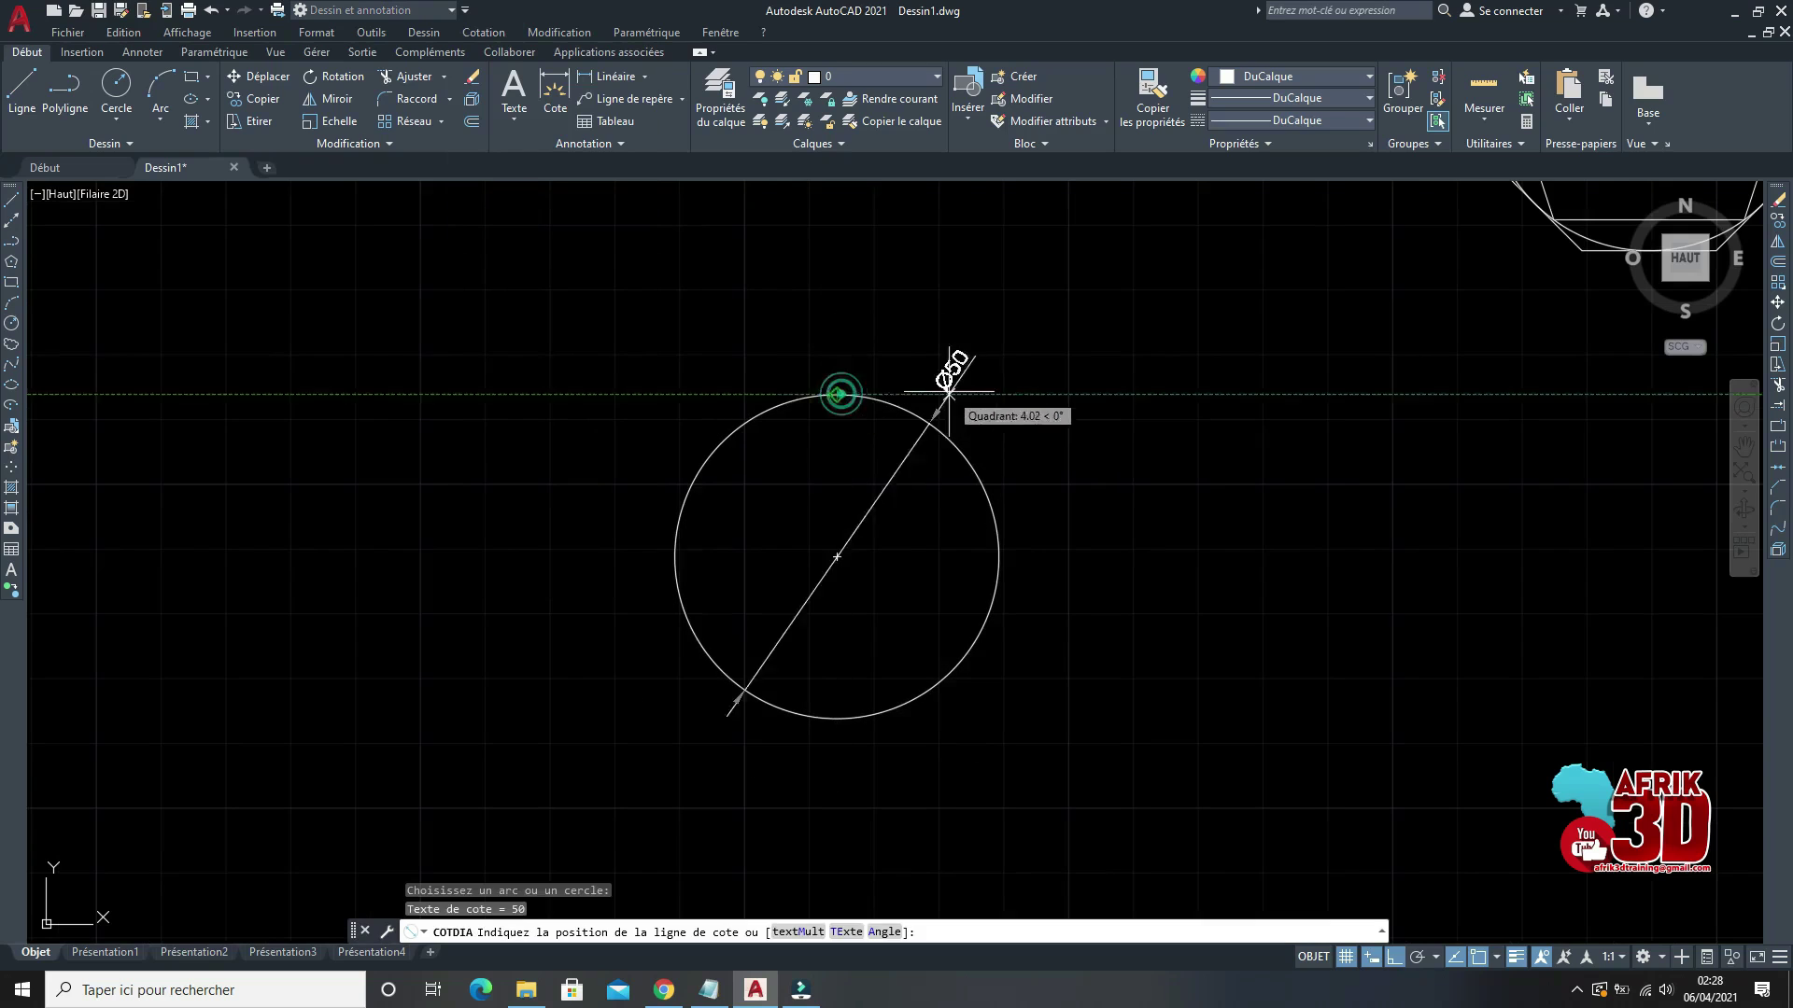
pyautogui.click(1055, 449)
pyautogui.scroll(3, 928, 501)
pyautogui.scroll(-3, 928, 500)
pyautogui.scroll(2, 1052, 439)
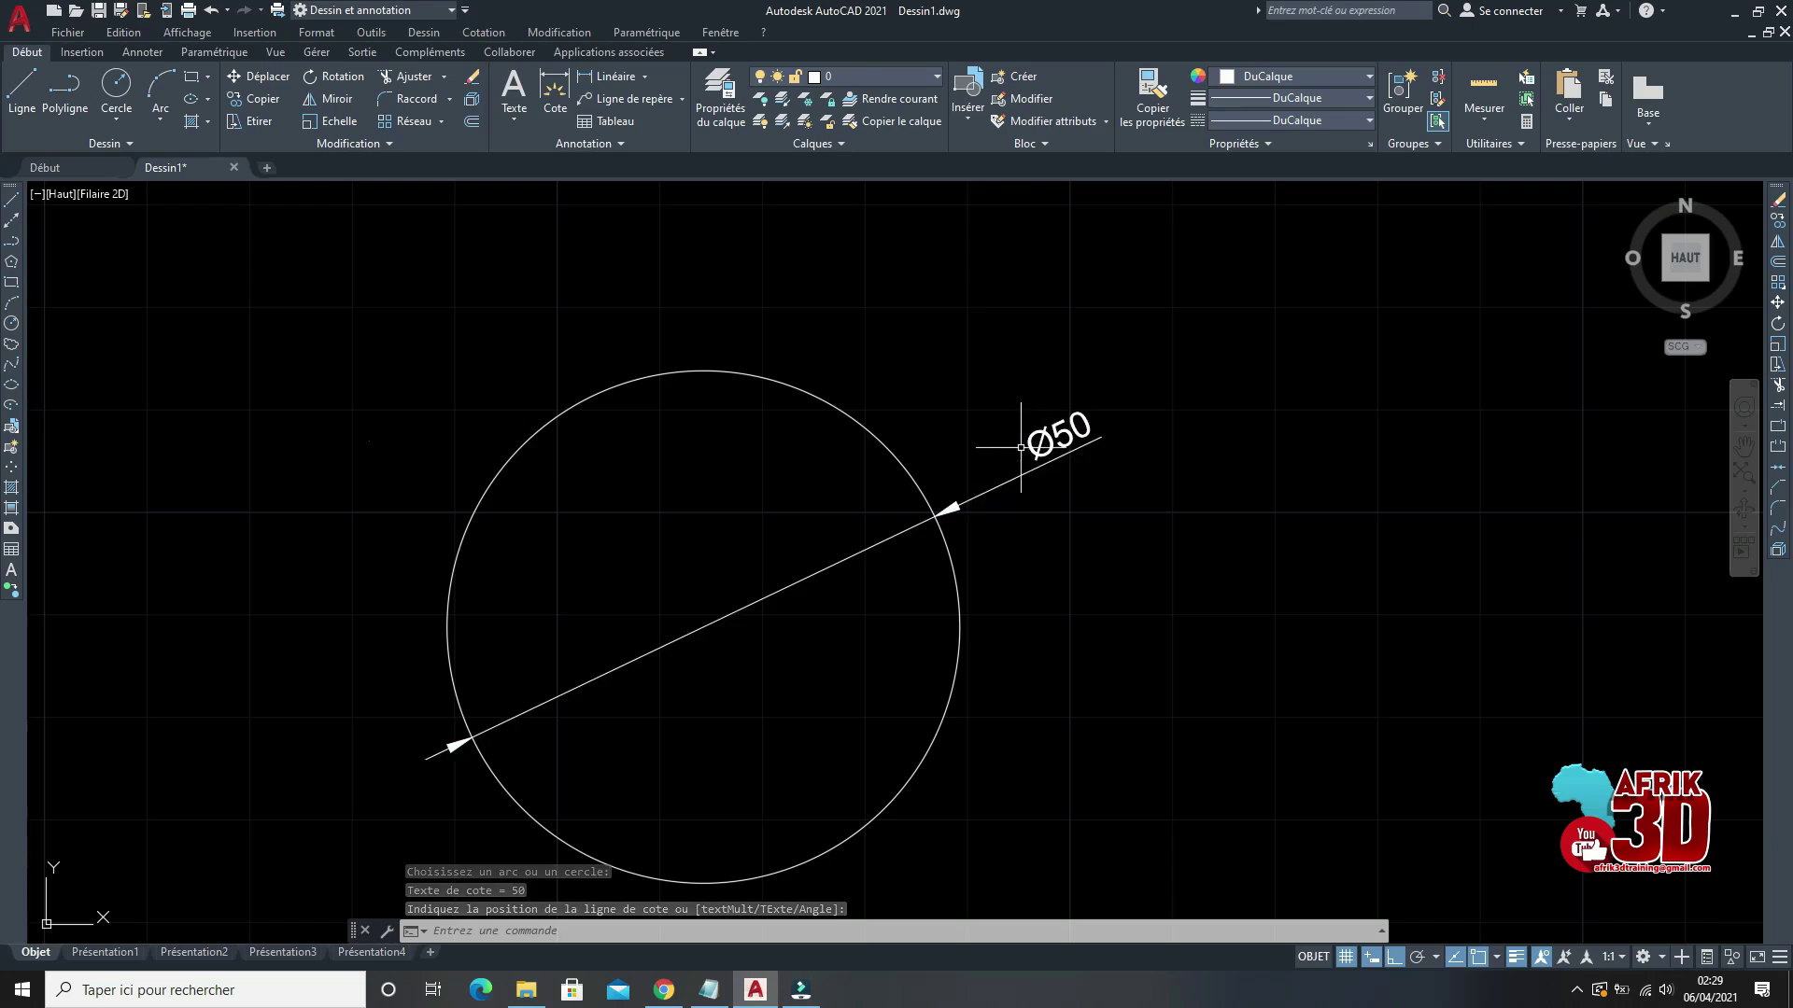
pyautogui.scroll(-3, 980, 402)
pyautogui.scroll(3, 949, 416)
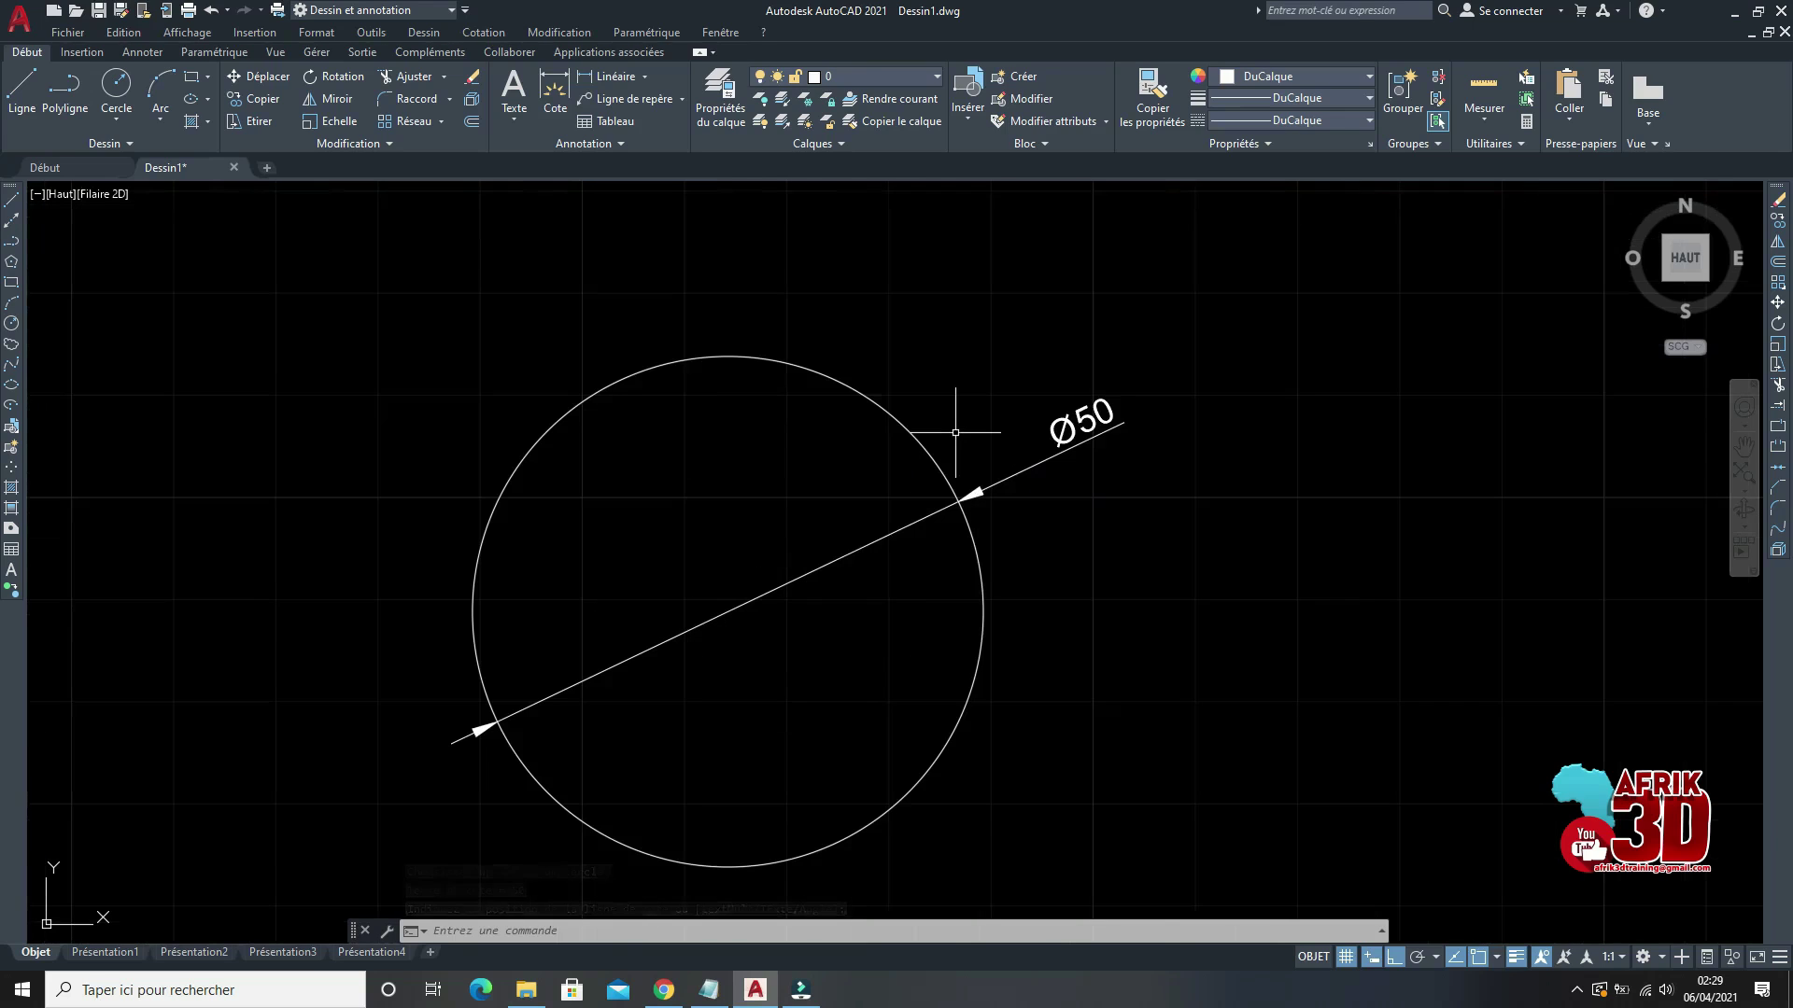
pyautogui.scroll(-3, 1018, 336)
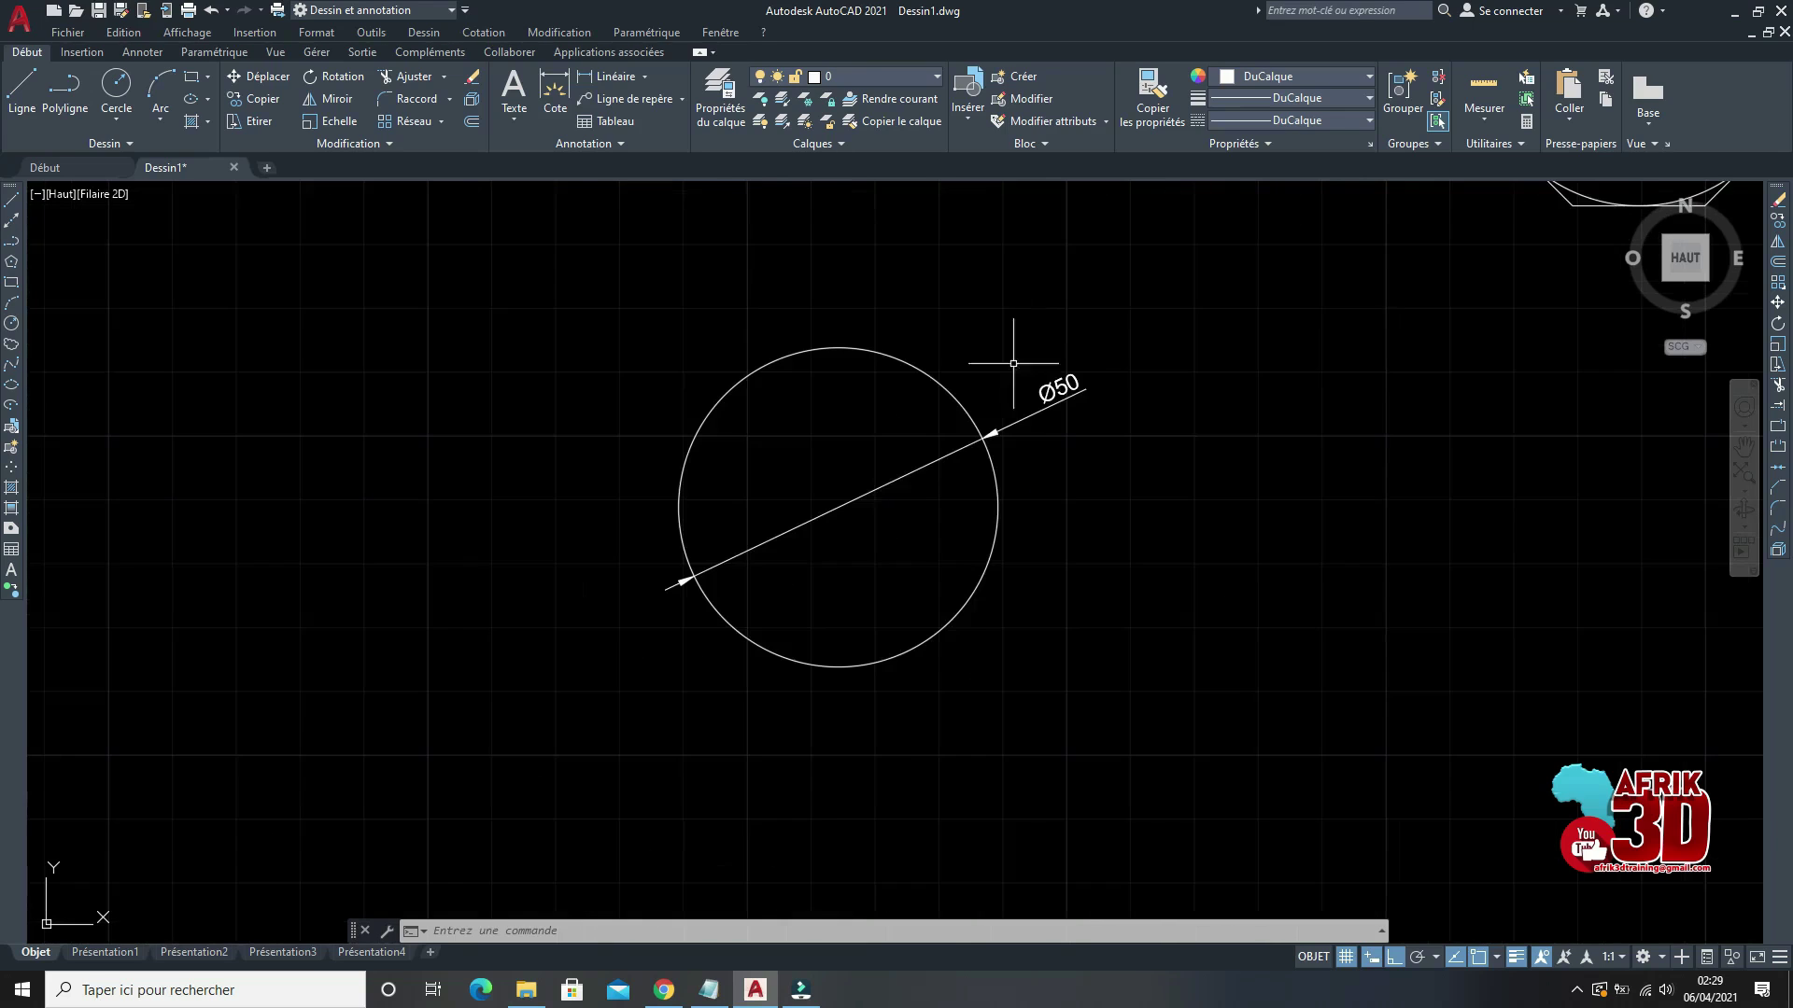
pyautogui.scroll(3, 994, 406)
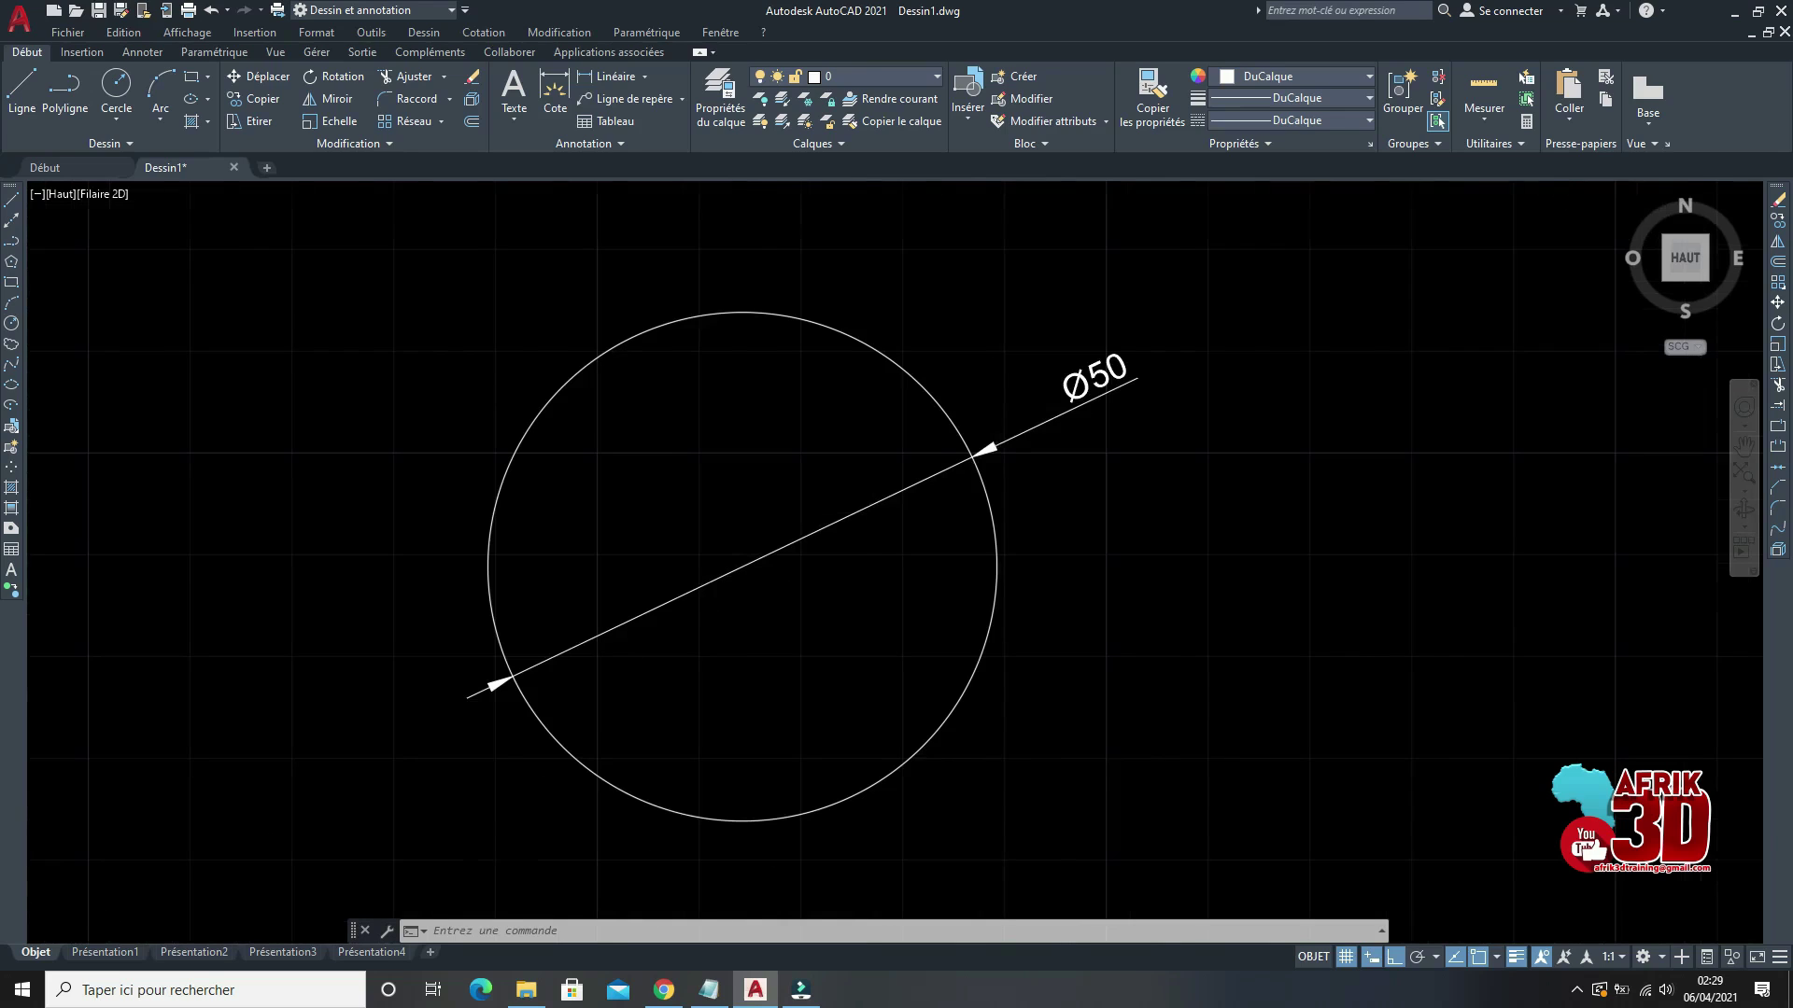
pyautogui.scroll(-2, 990, 414)
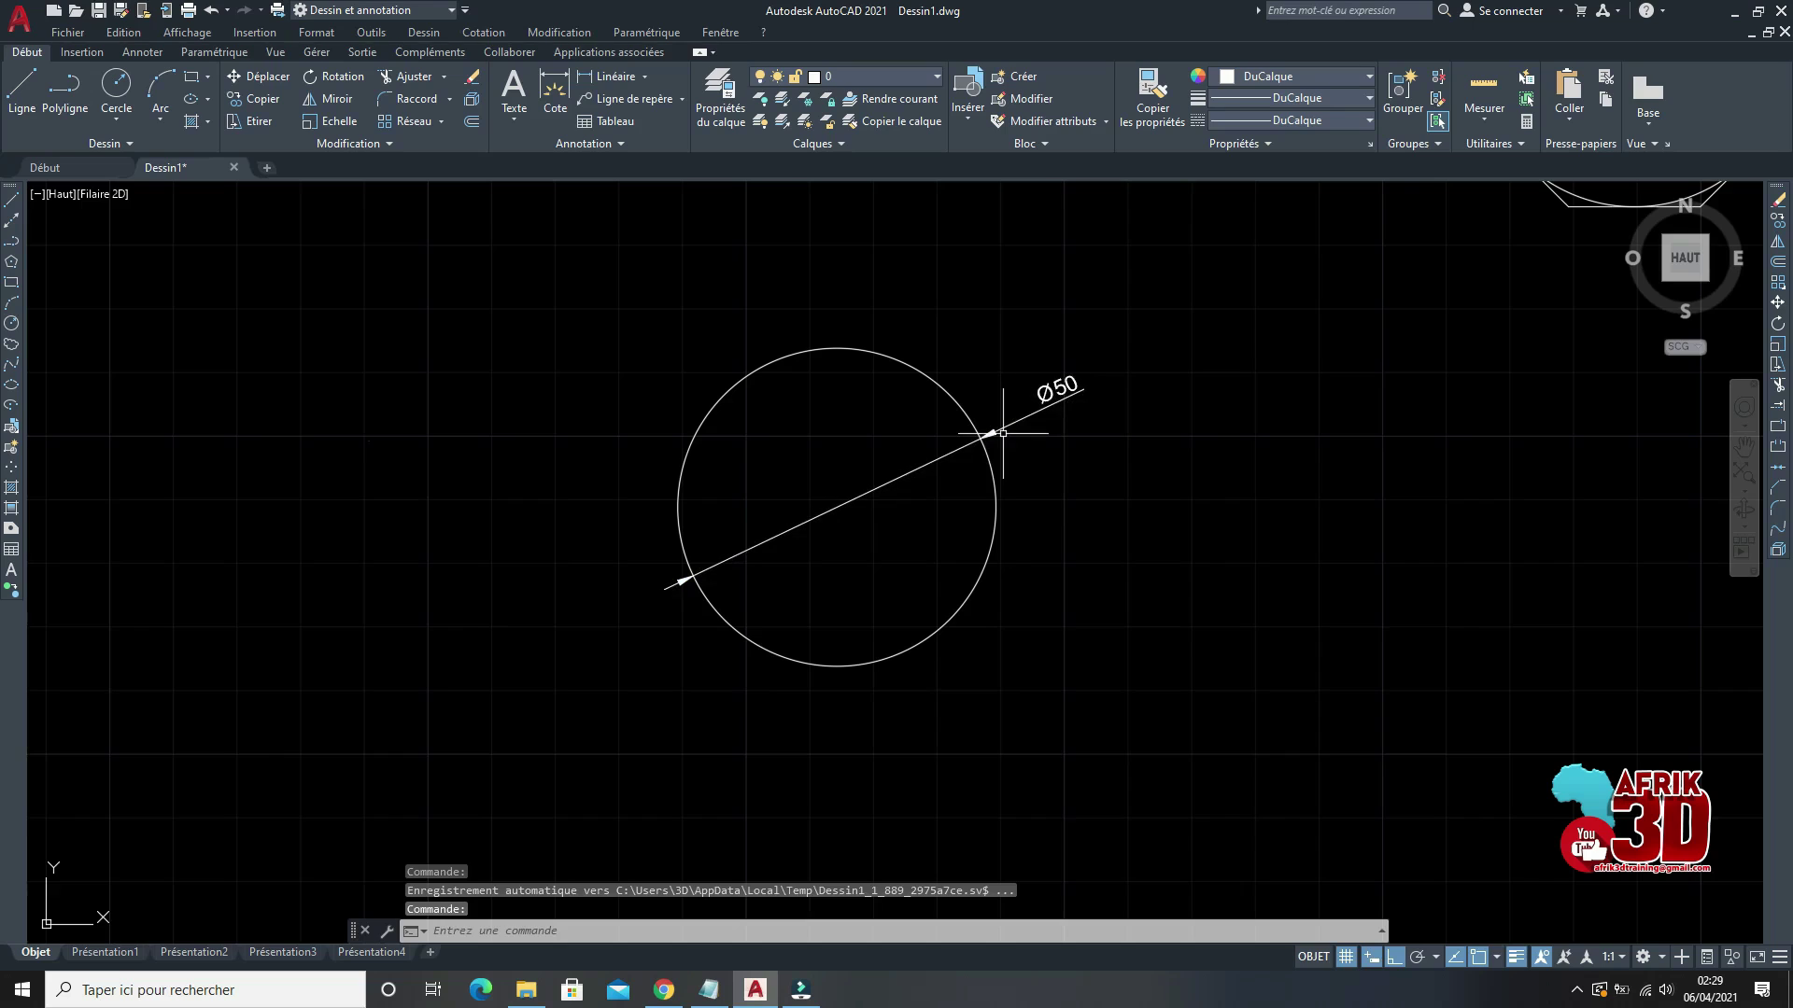
pyautogui.scroll(-2, 935, 421)
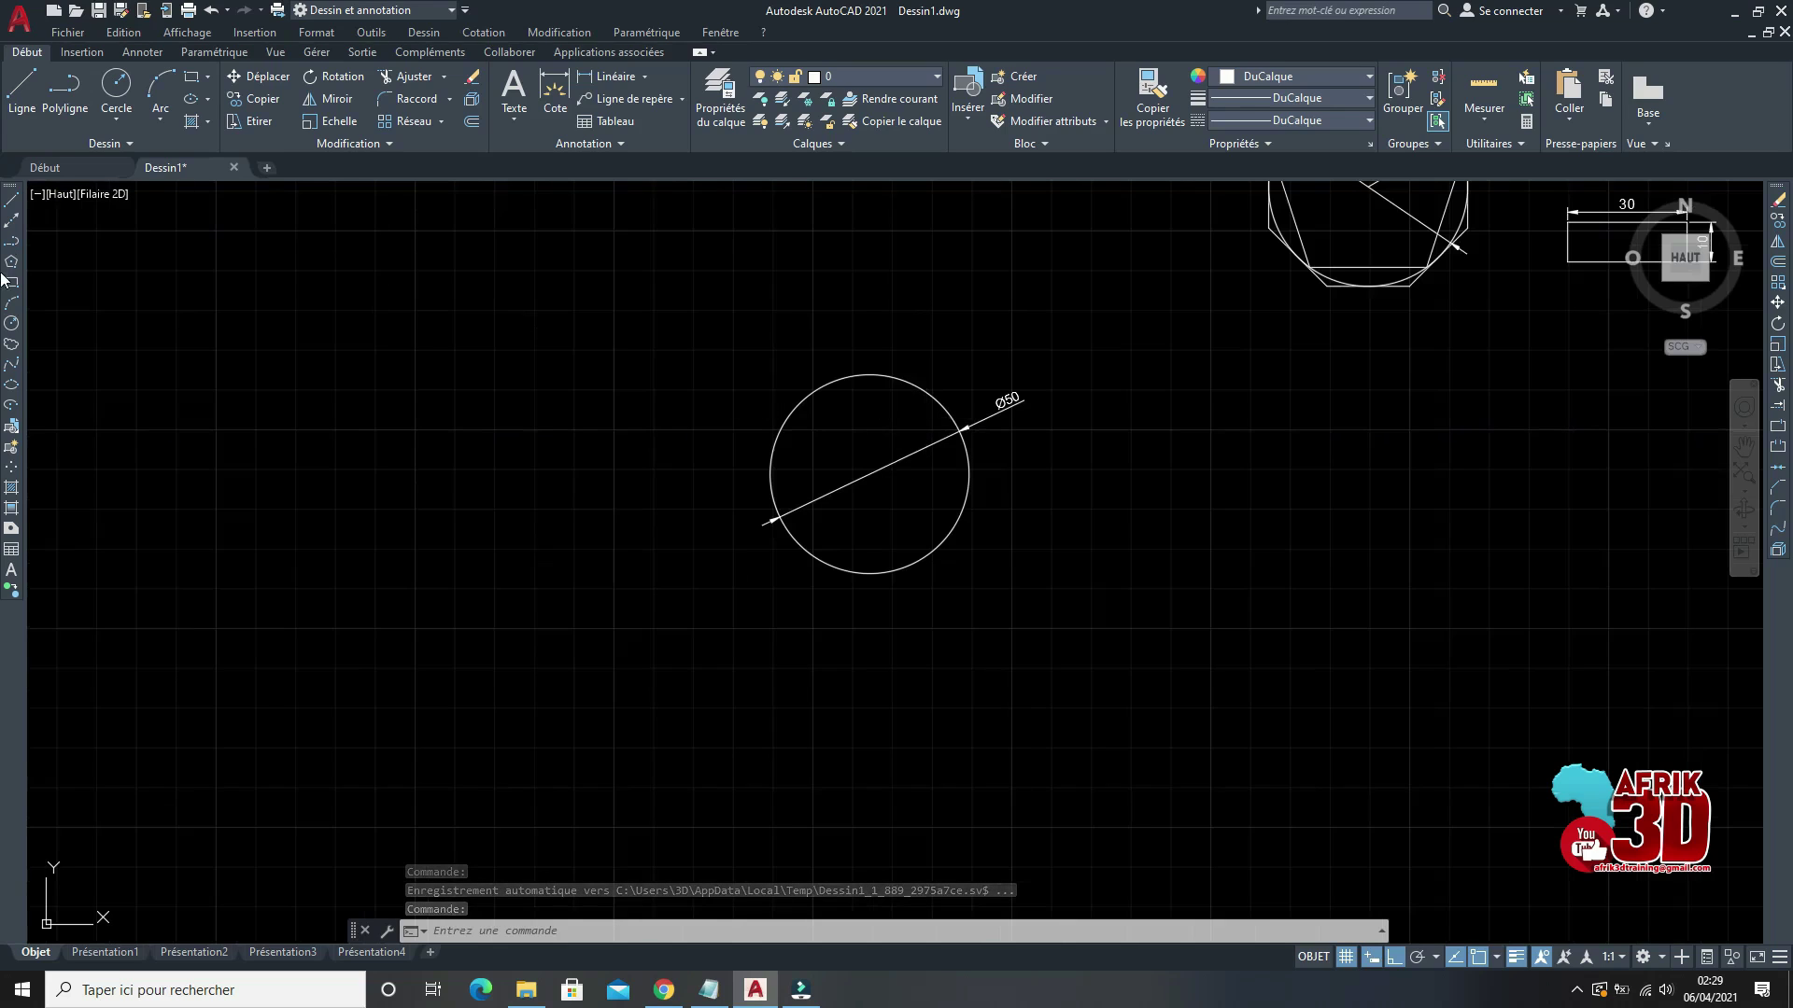
pyautogui.click(11, 323)
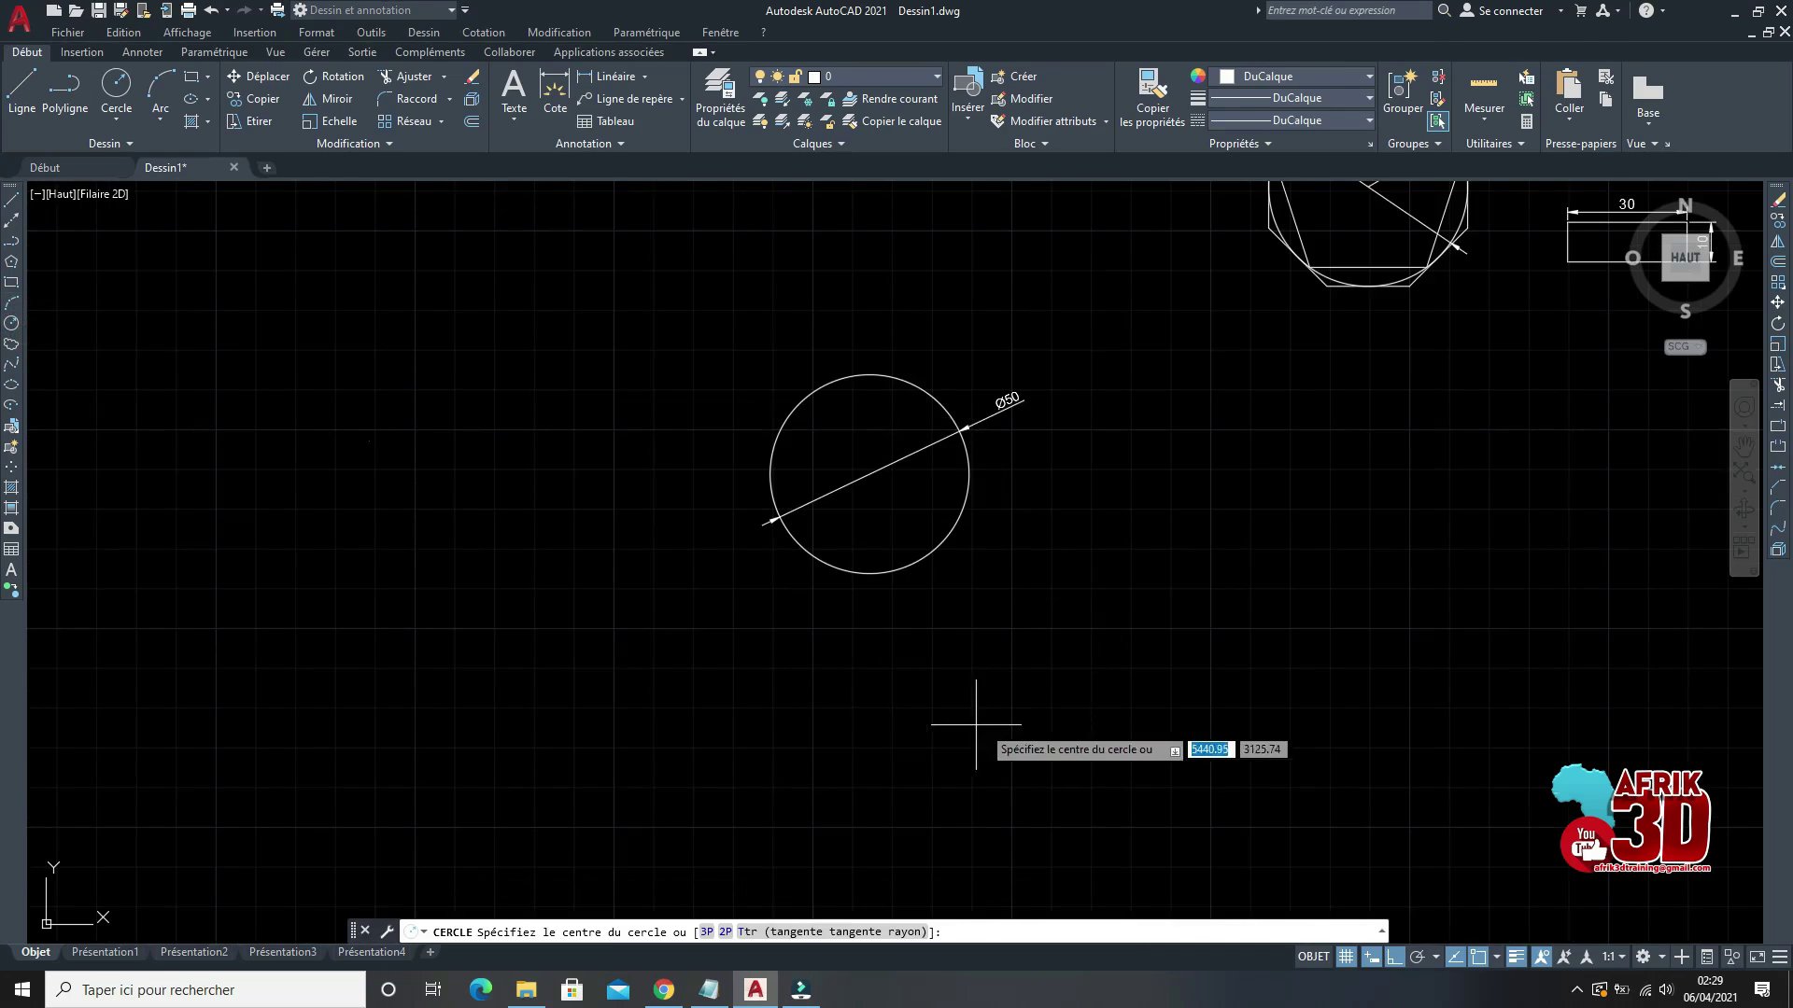
pyautogui.scroll(2, 1063, 518)
pyautogui.scroll(2, 1172, 513)
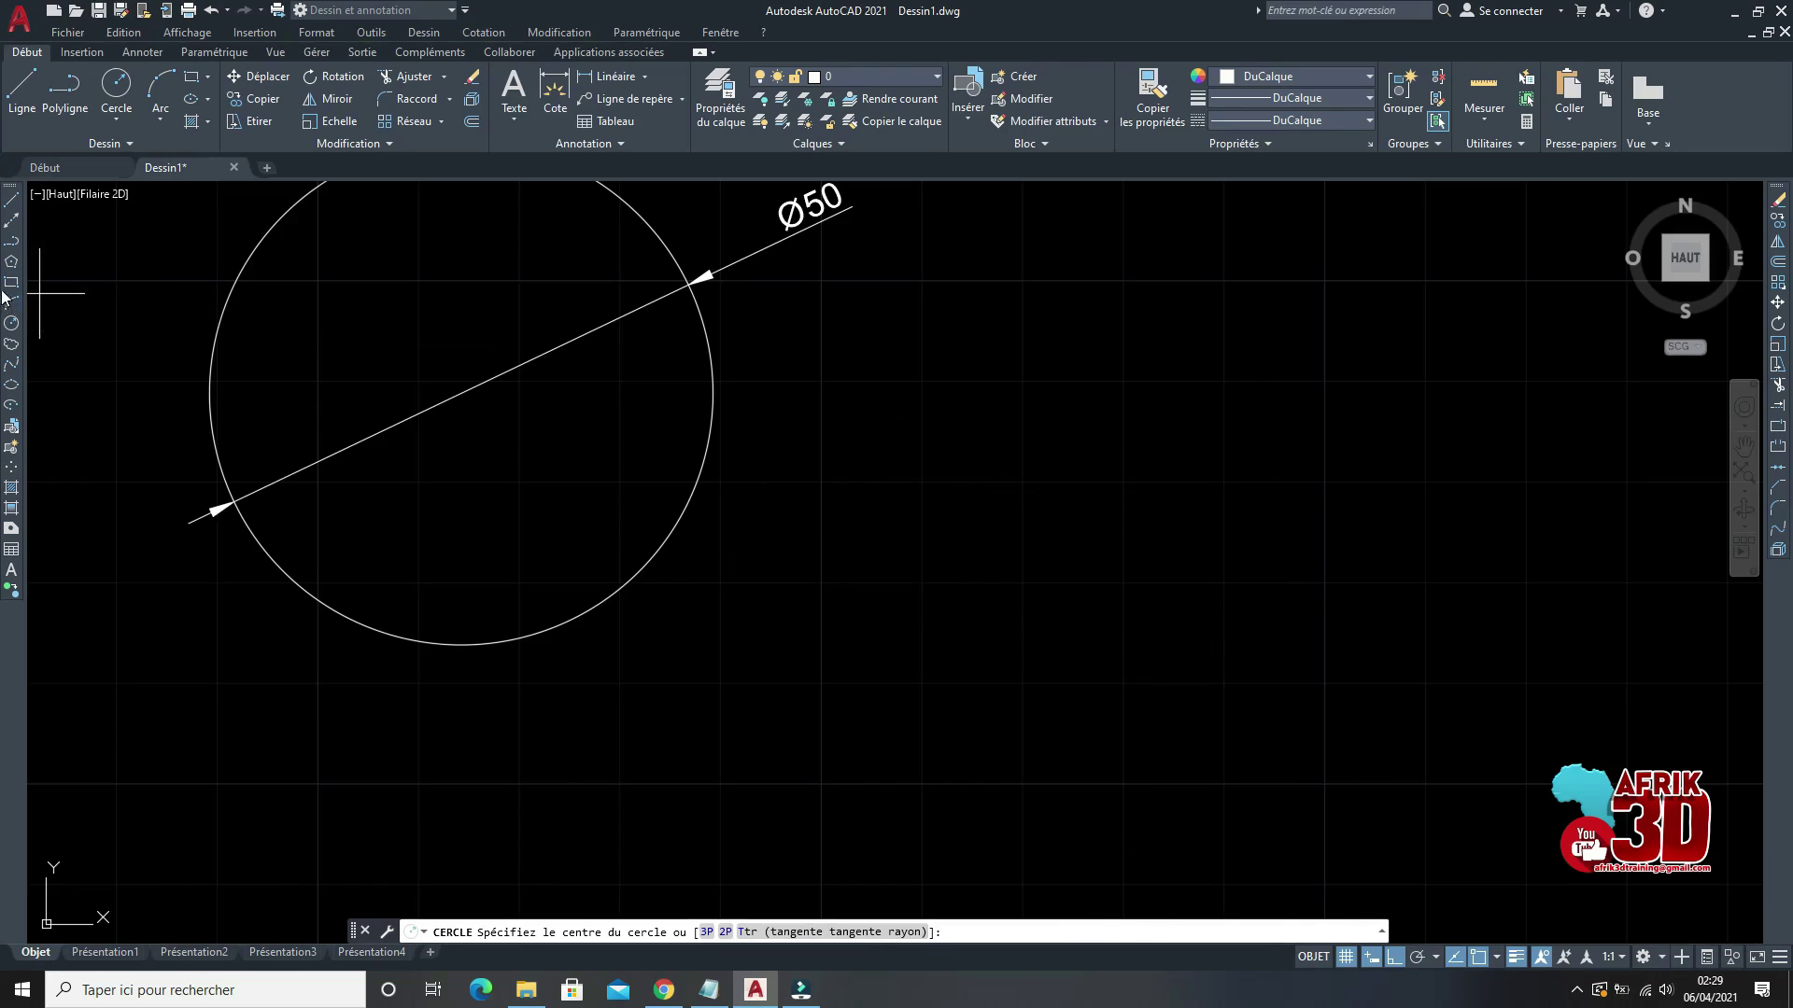
pyautogui.click(921, 559)
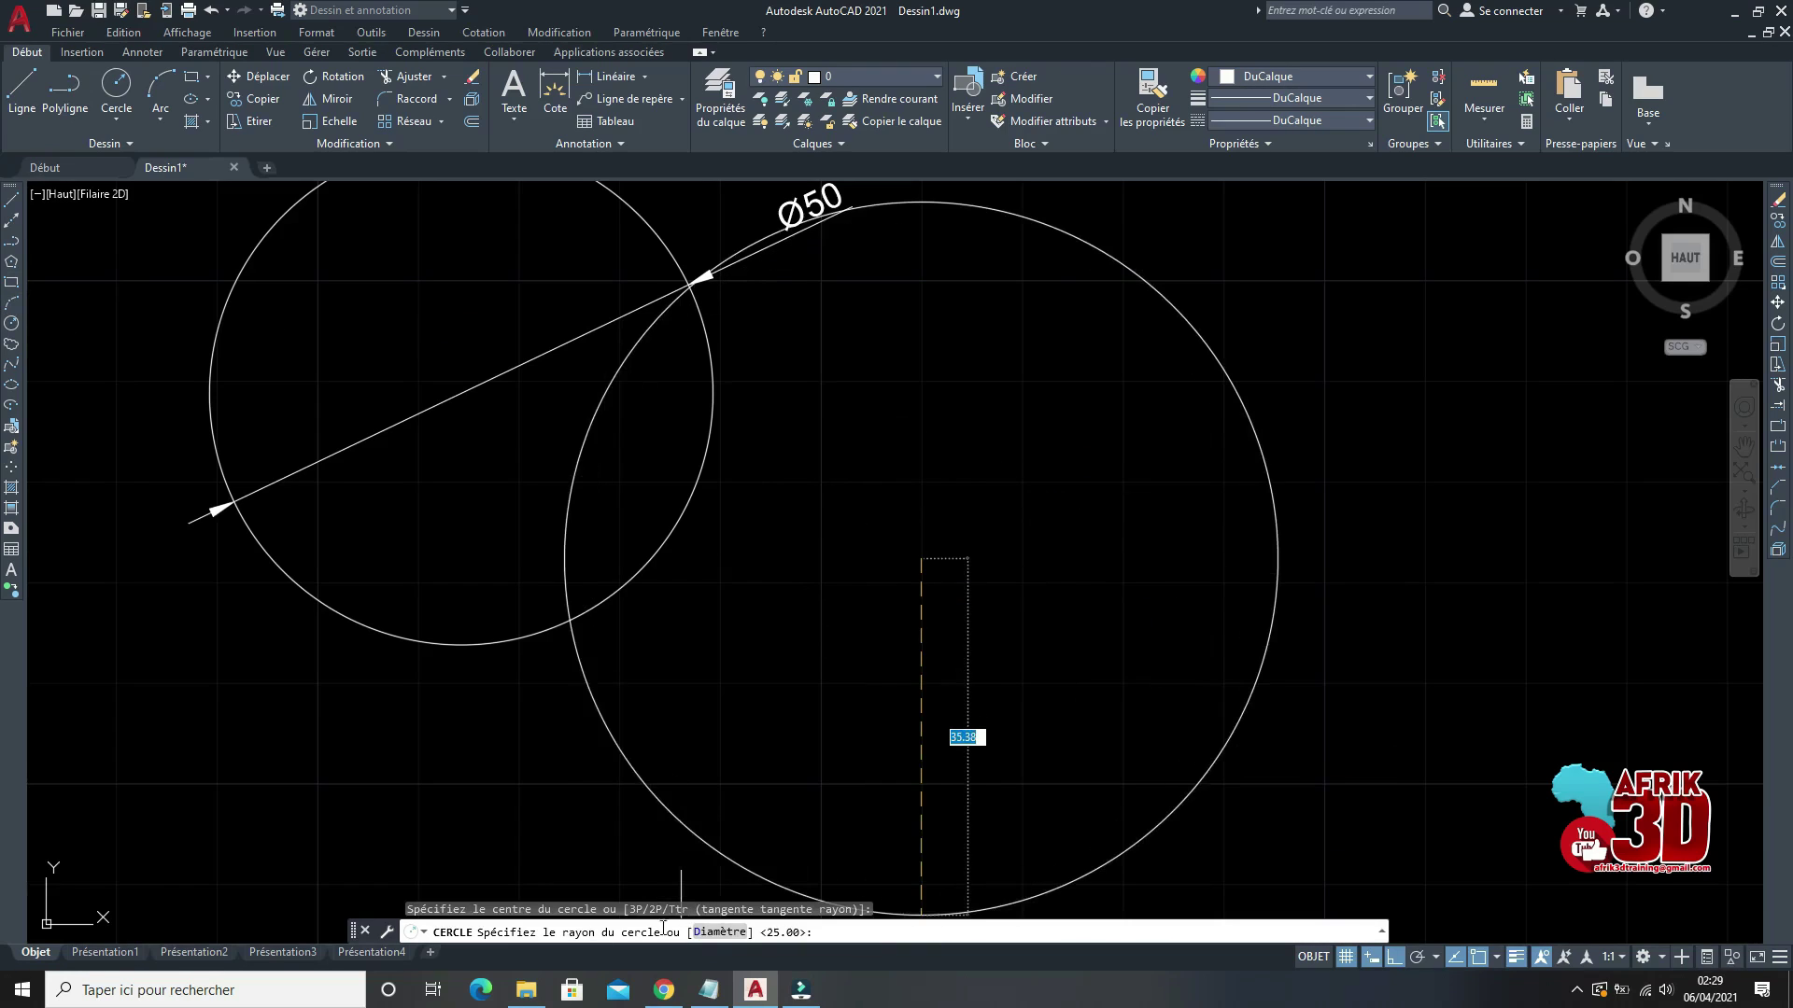
pyautogui.press('Escape')
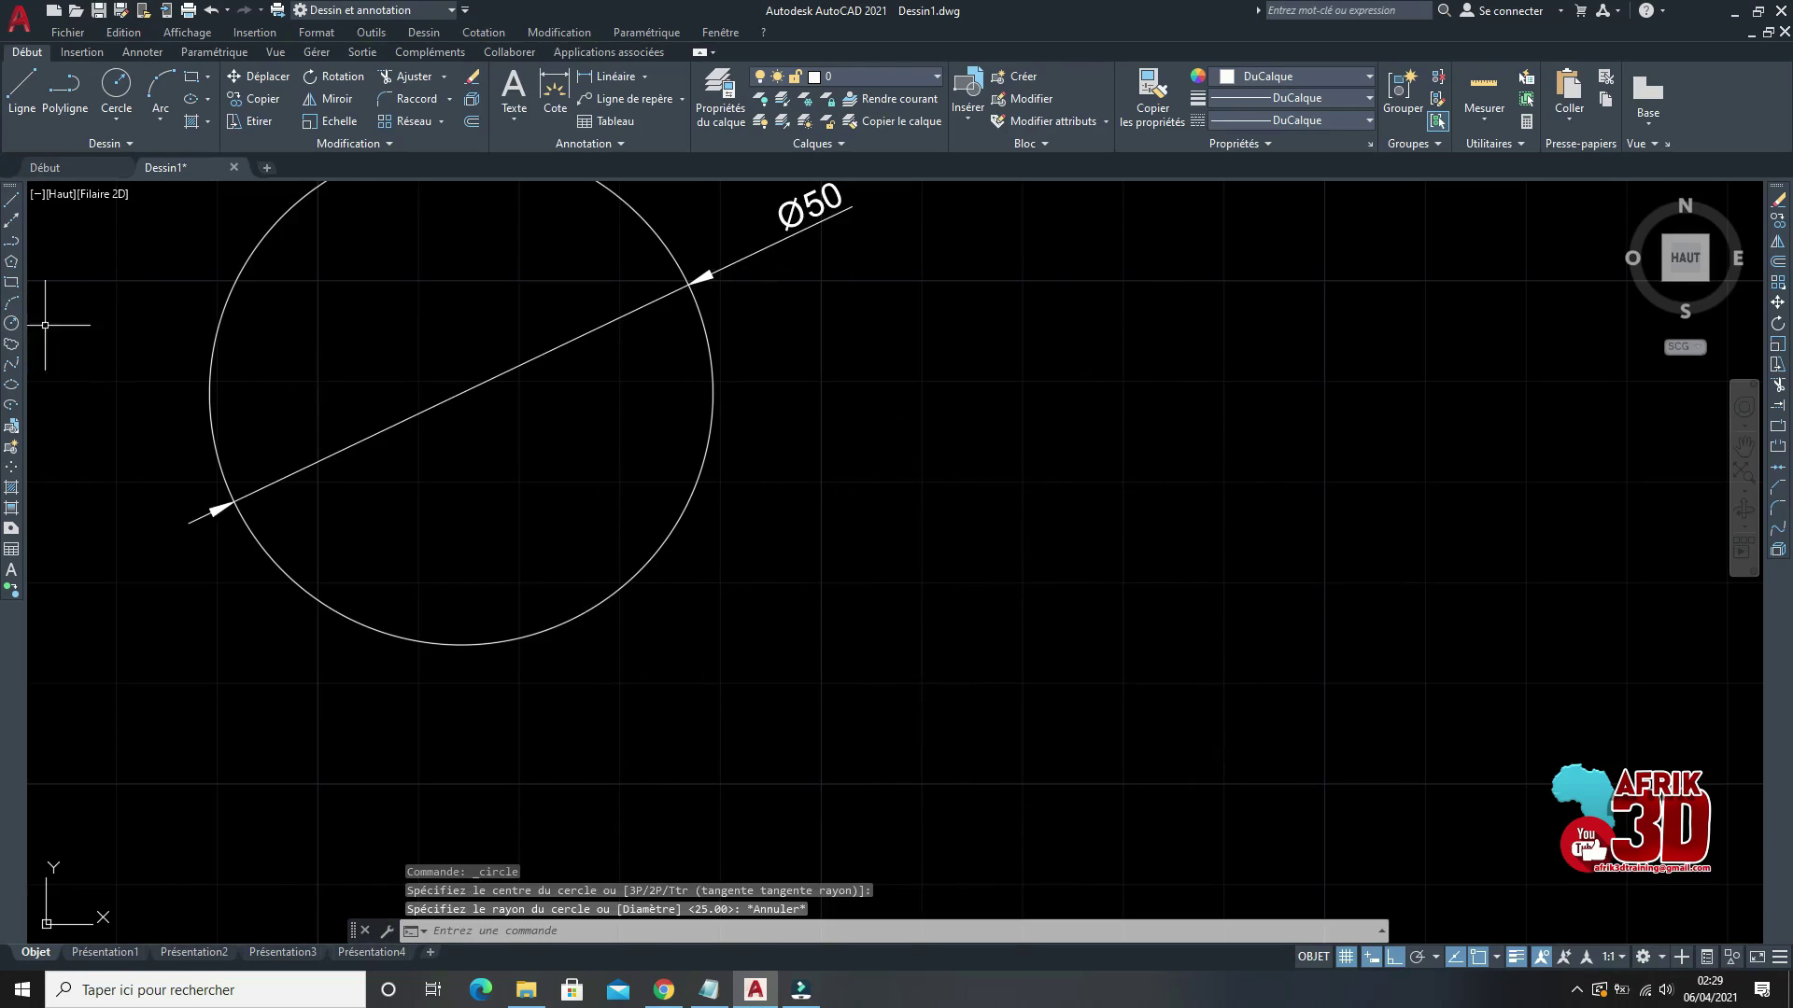
pyautogui.click(12, 325)
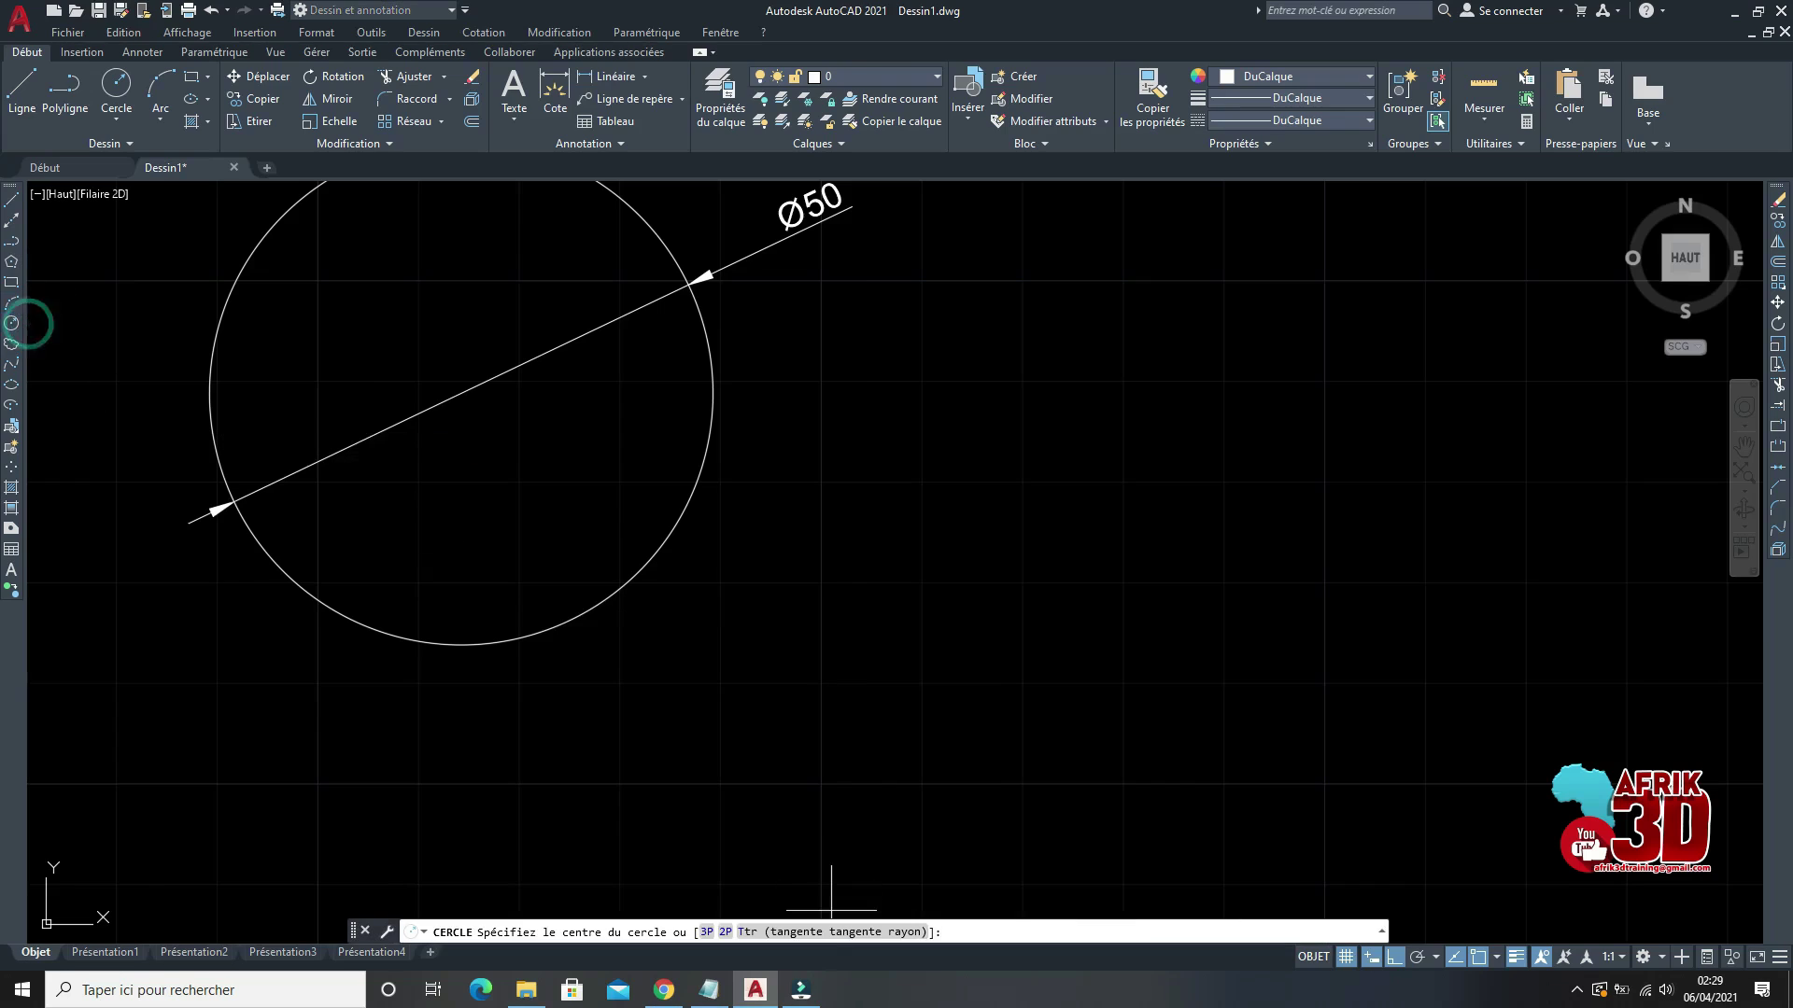
pyautogui.click(709, 932)
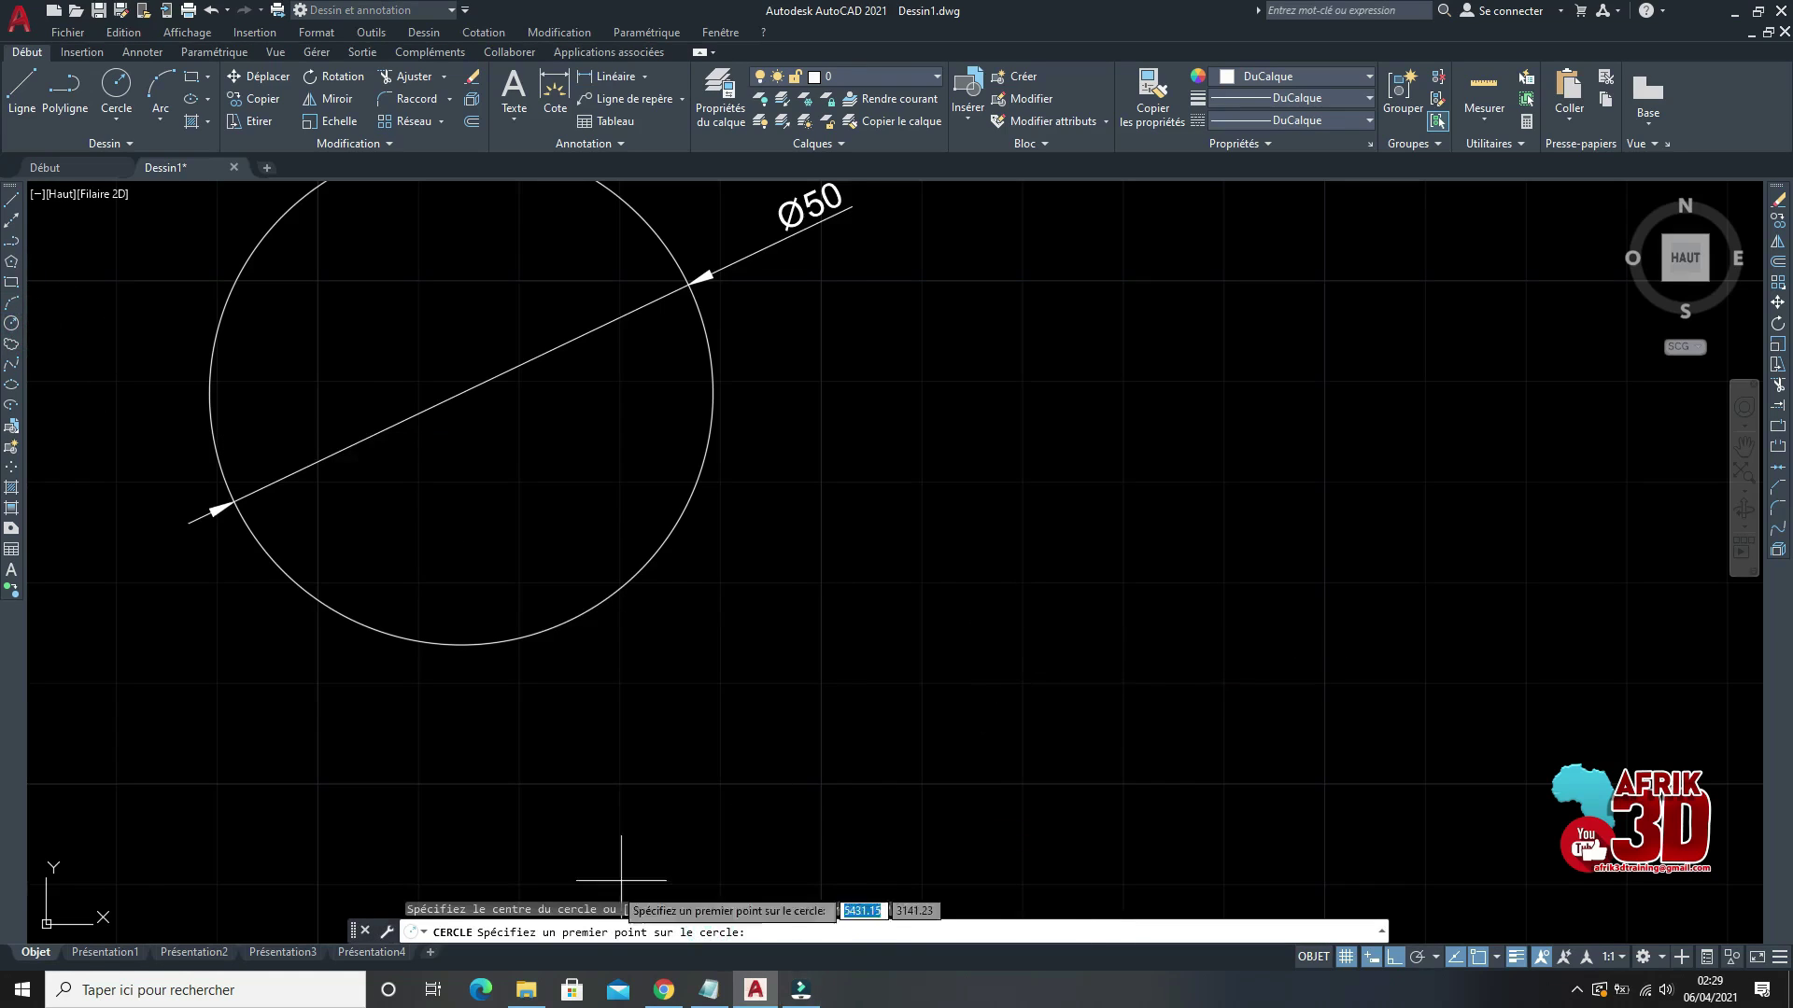
pyautogui.click(929, 549)
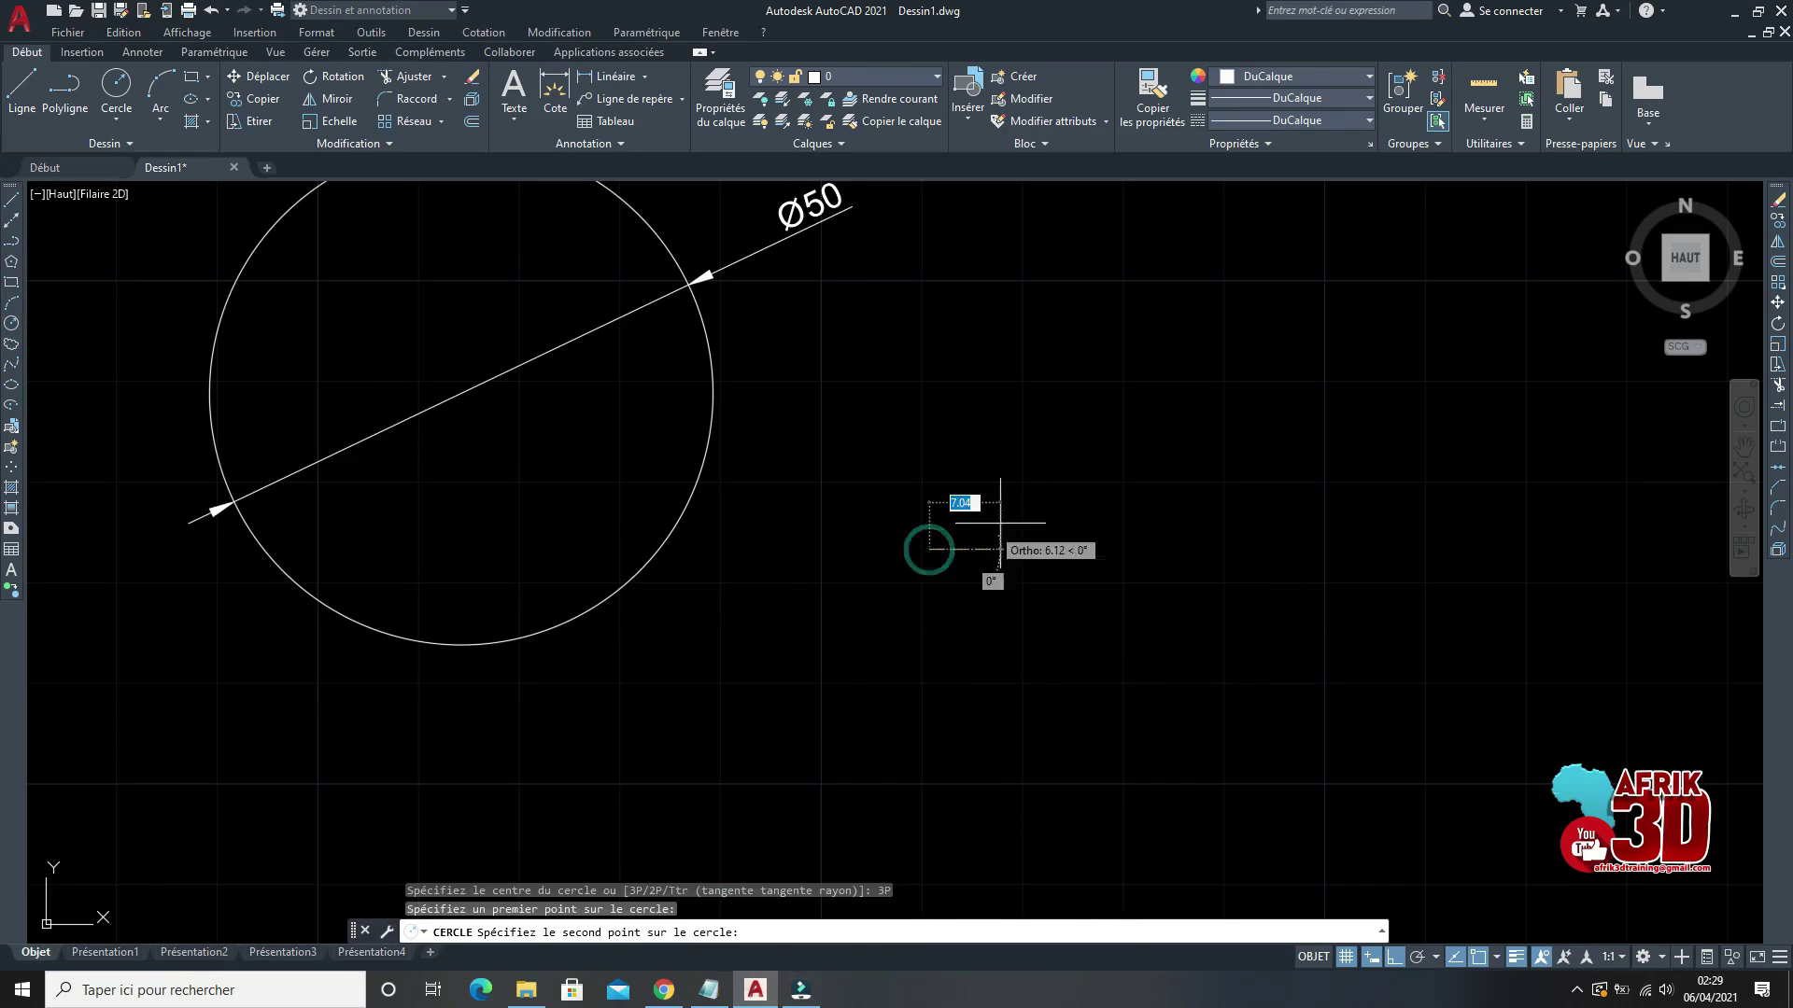
pyautogui.click(1270, 549)
pyautogui.press('Escape')
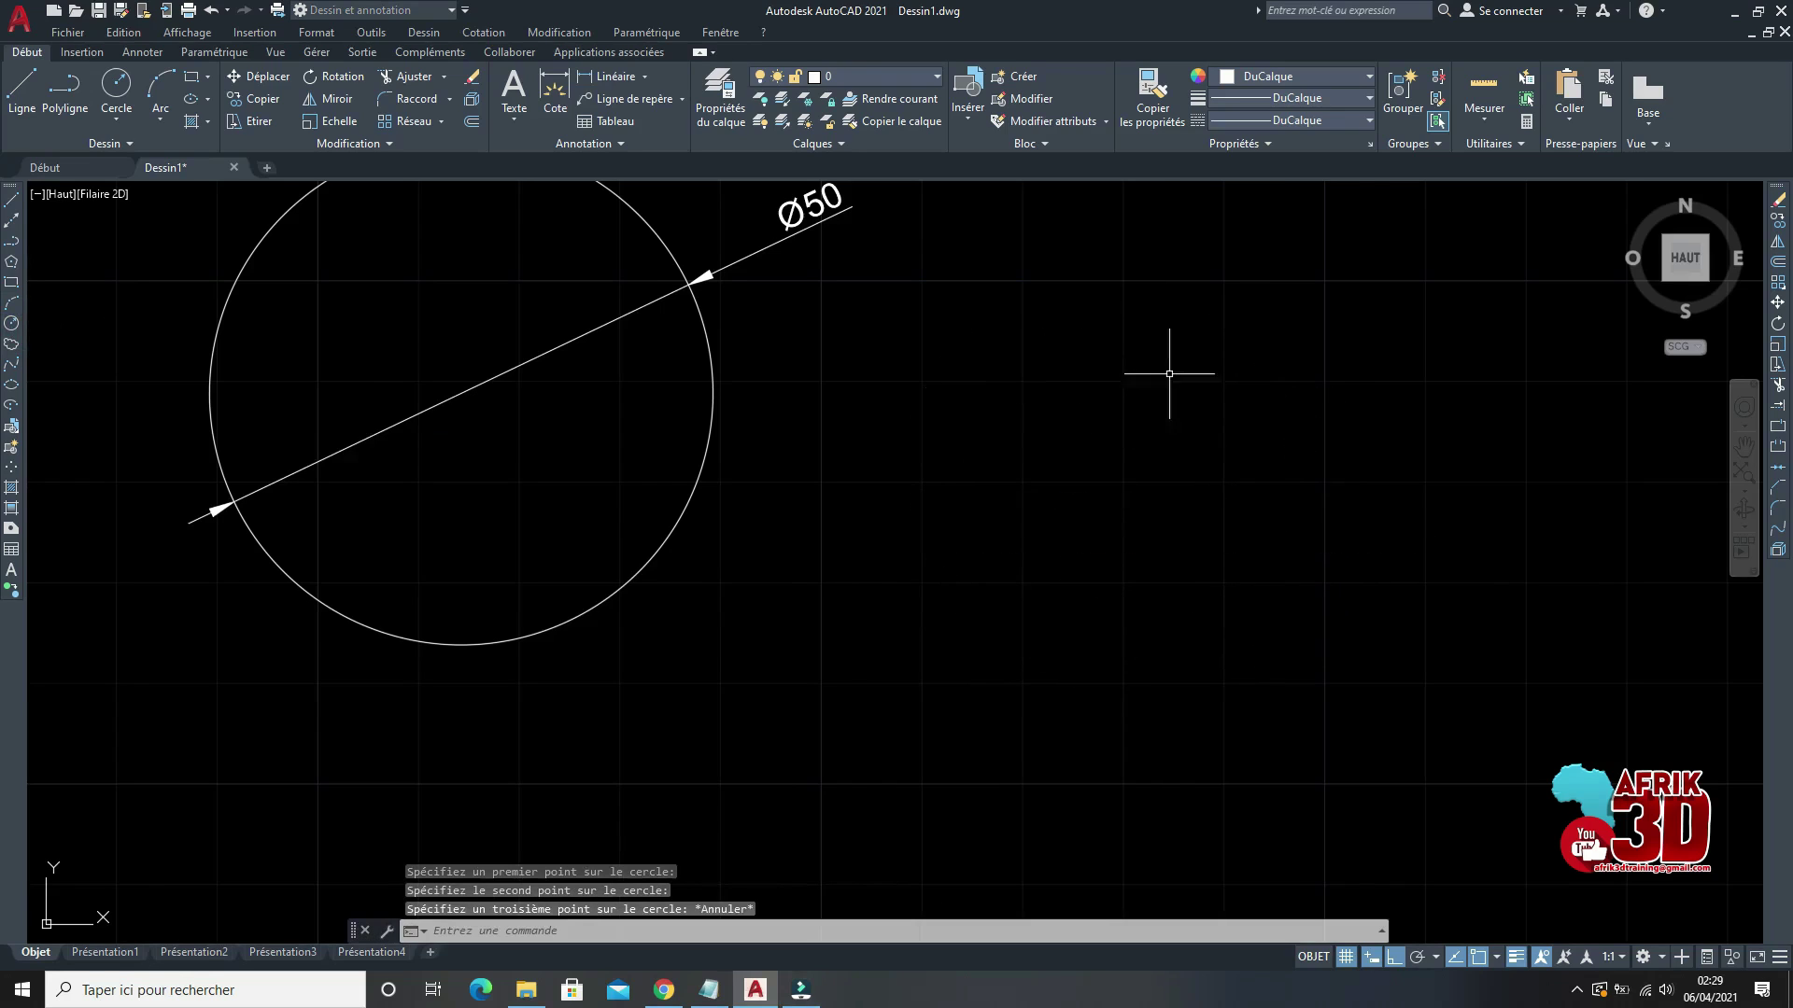
# Step: Draw a horizontal line and a vertical line crossing it
pyautogui.click(12, 204)
pyautogui.click(980, 597)
pyautogui.rightClick(1238, 588)
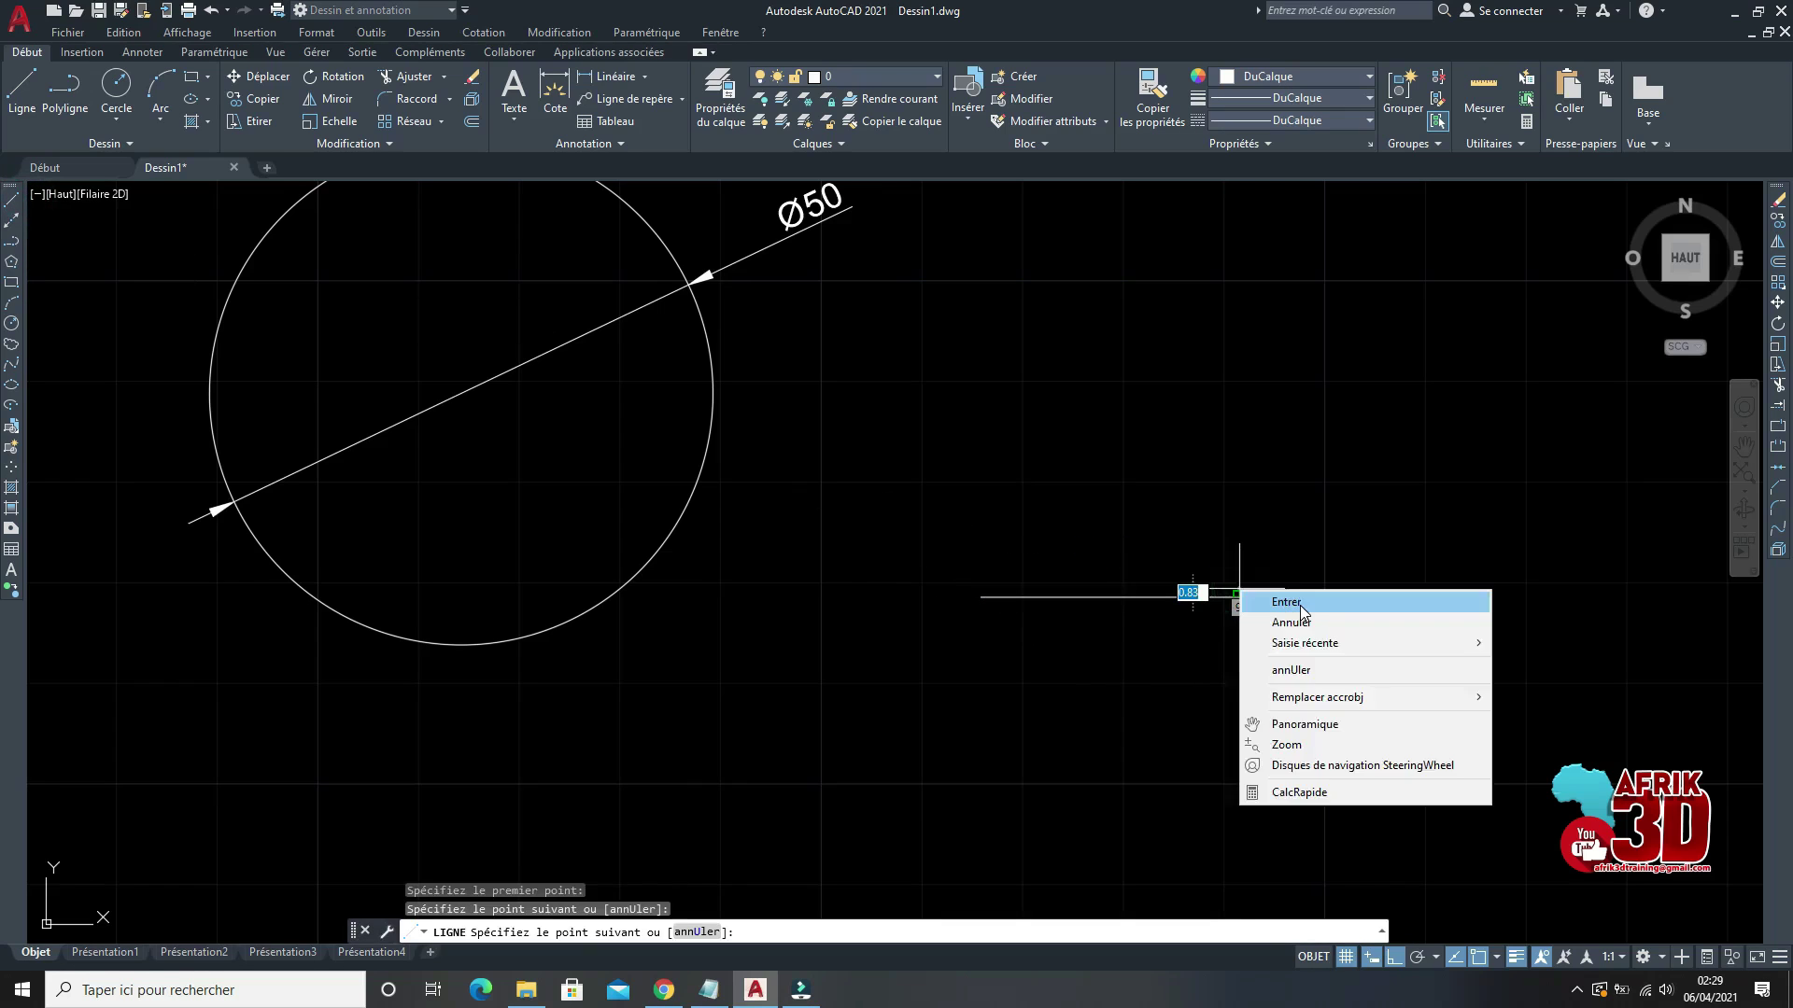
pyautogui.click(1293, 607)
pyautogui.click(13, 201)
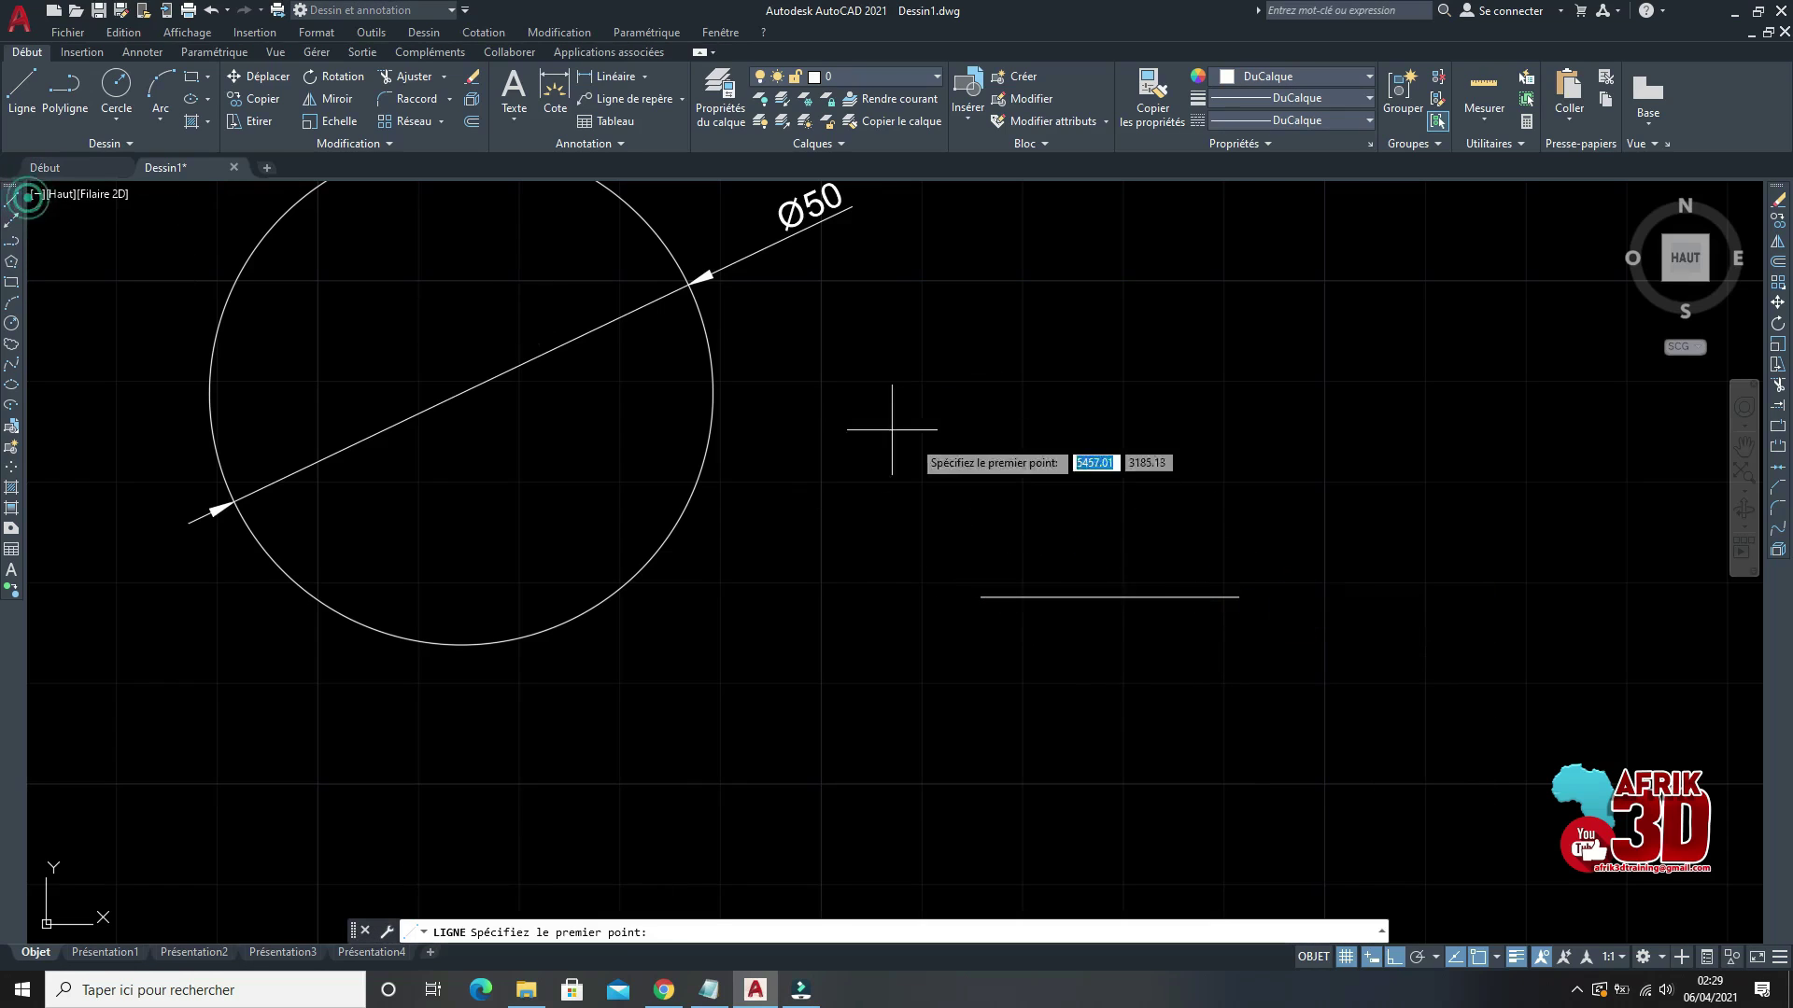
pyautogui.click(1126, 492)
pyautogui.rightClick(1126, 739)
pyautogui.click(1182, 753)
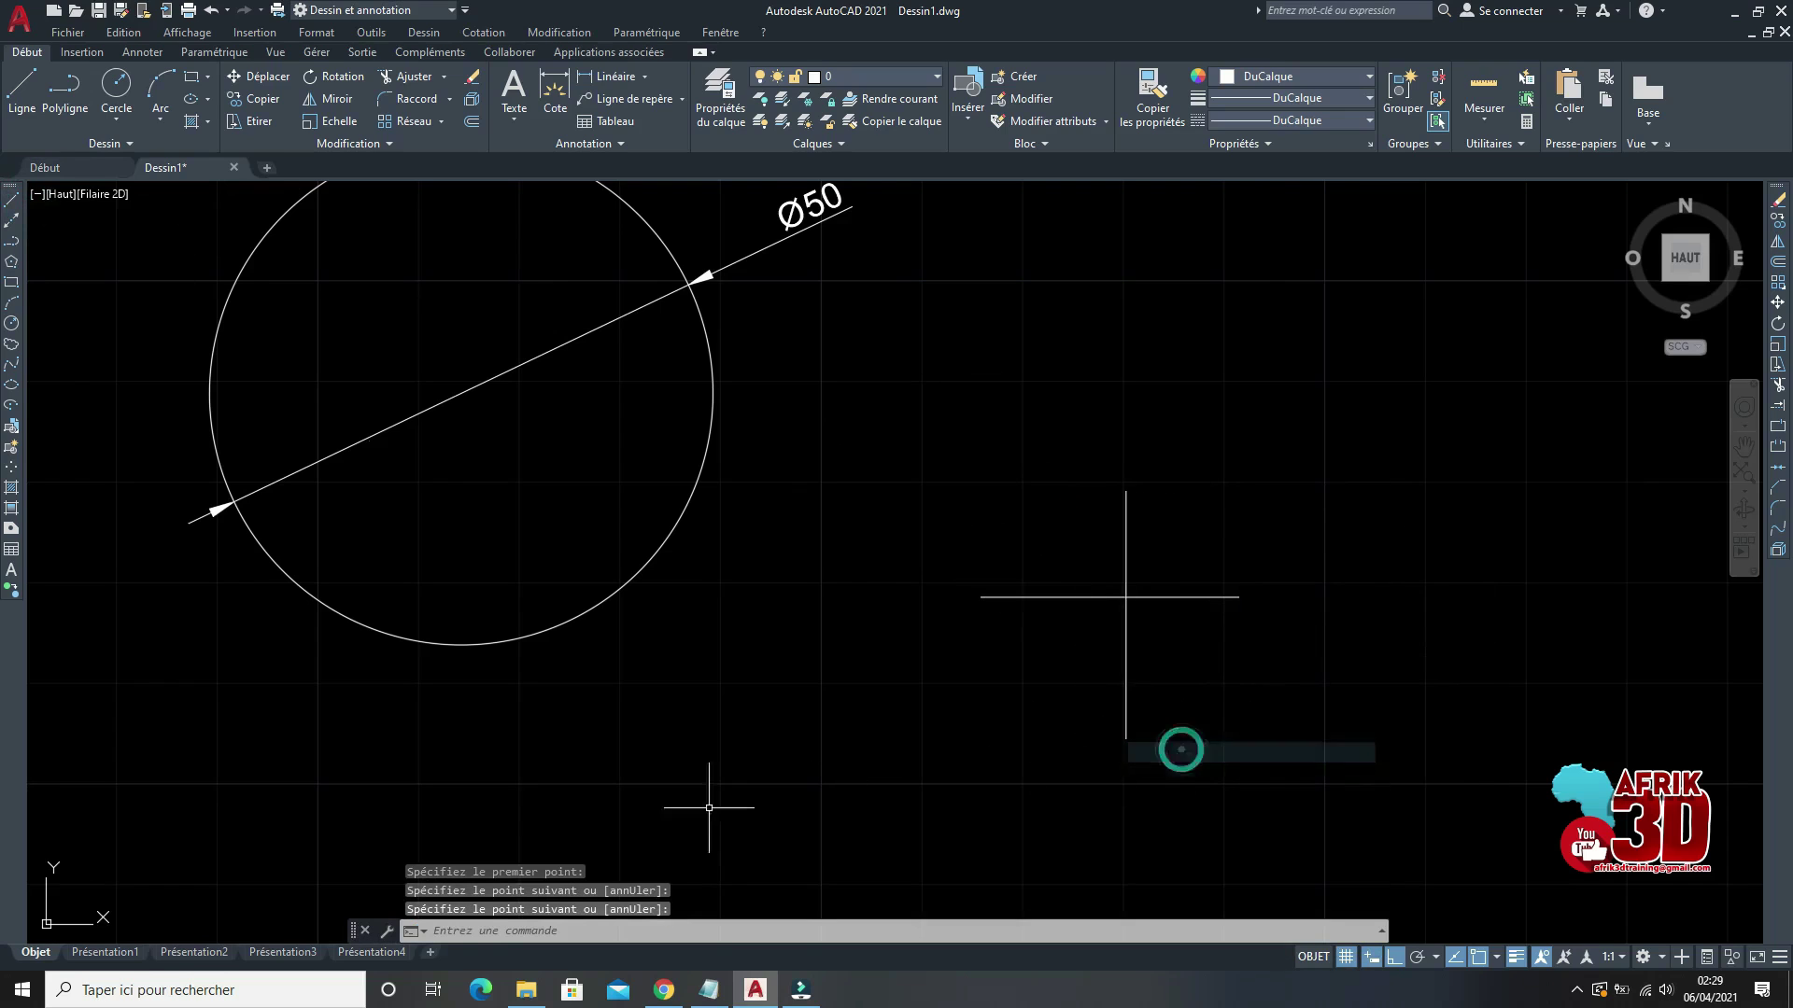
# Step: Draw a centre-radius circle from the horizontal line's end, then delete it as oversized
pyautogui.click(13, 324)
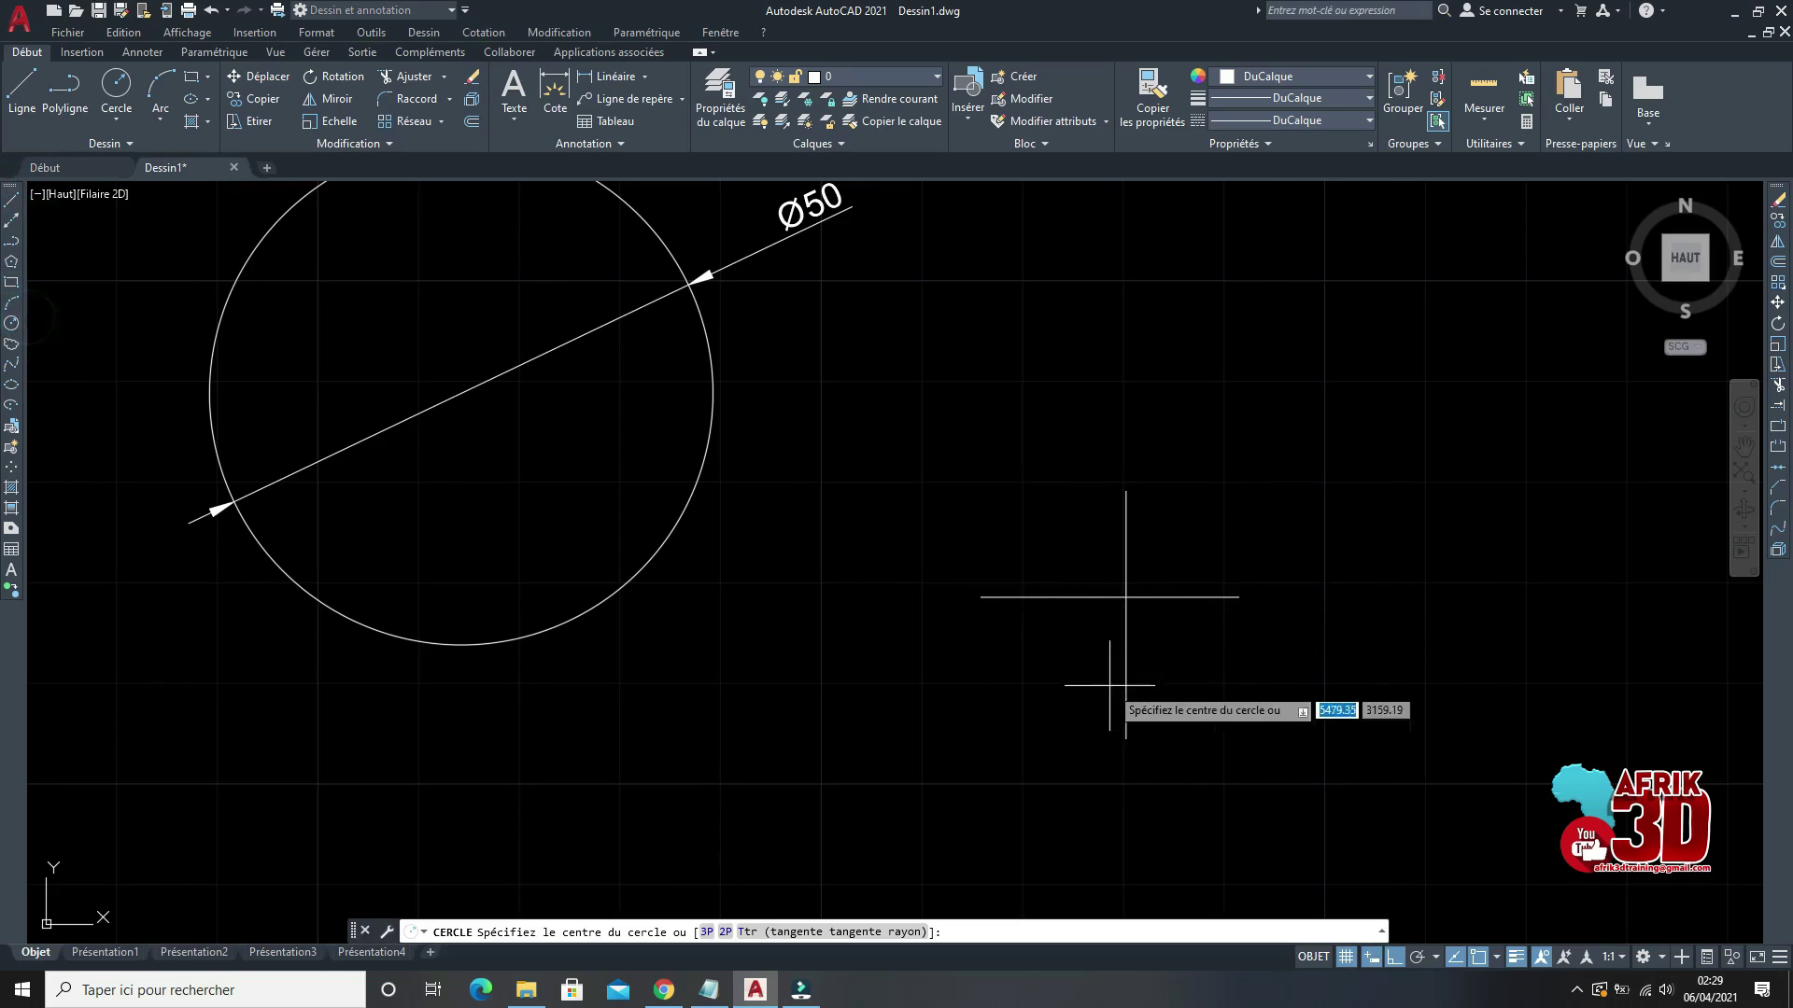
pyautogui.click(978, 596)
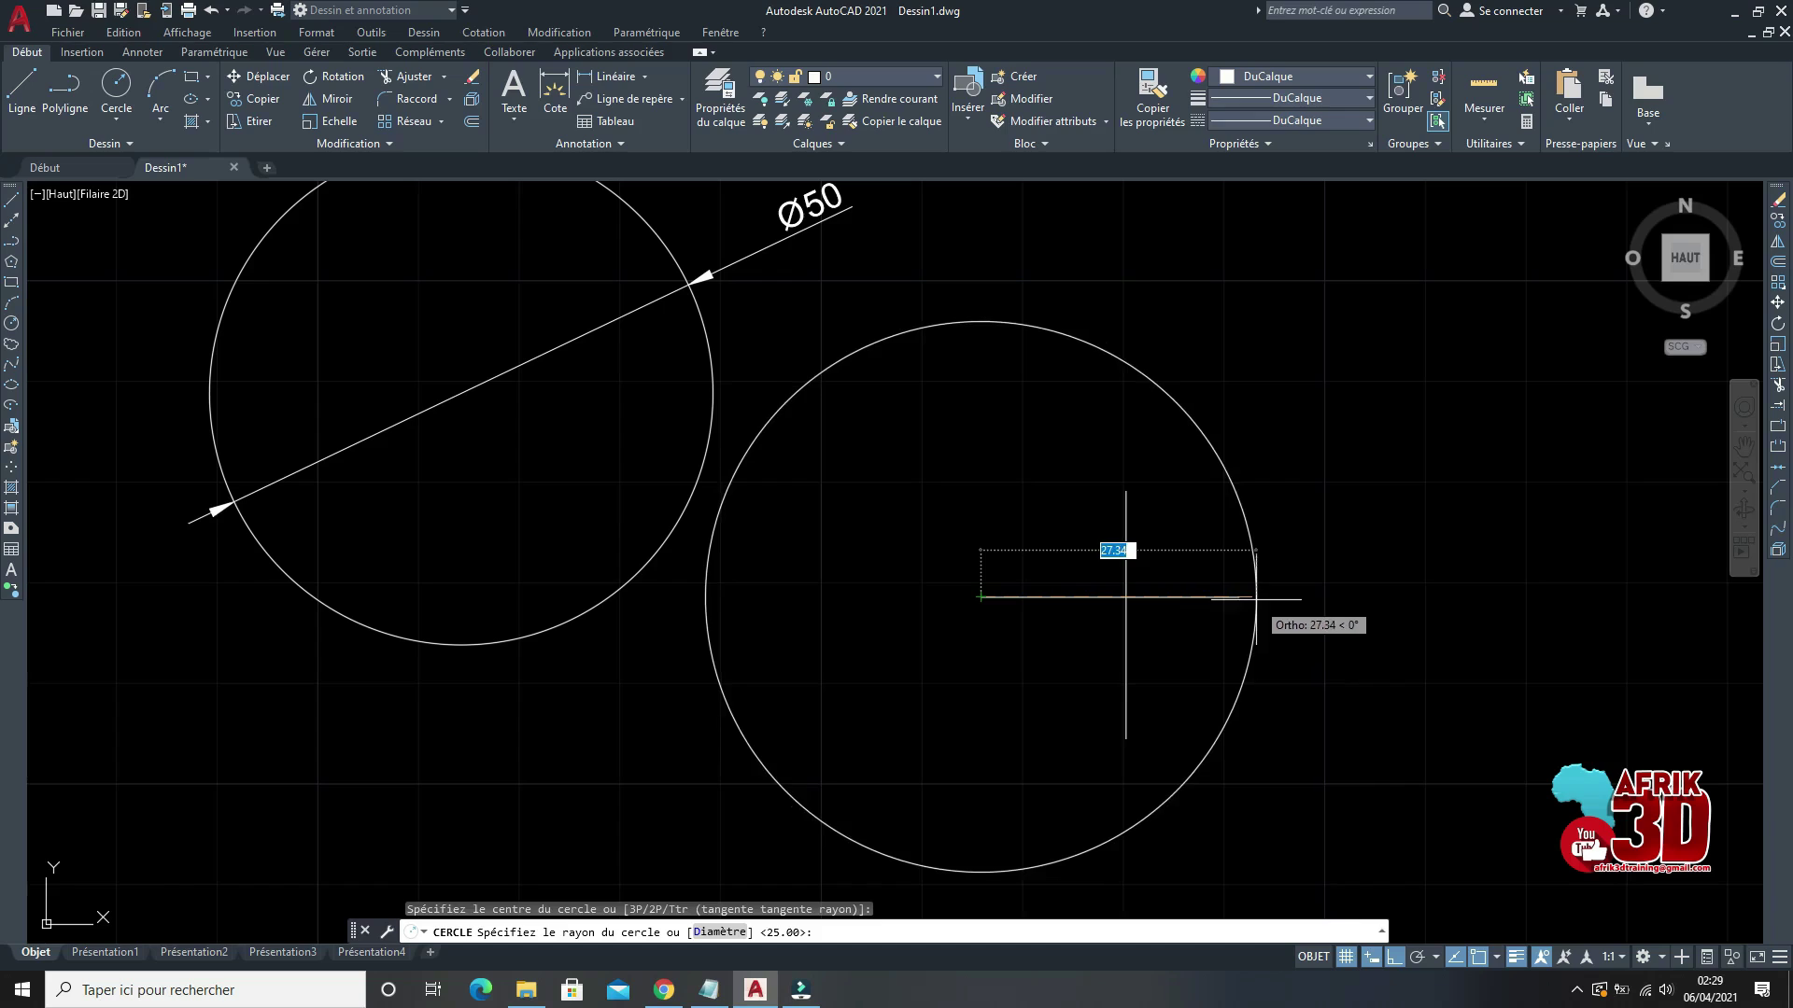
pyautogui.click(1238, 595)
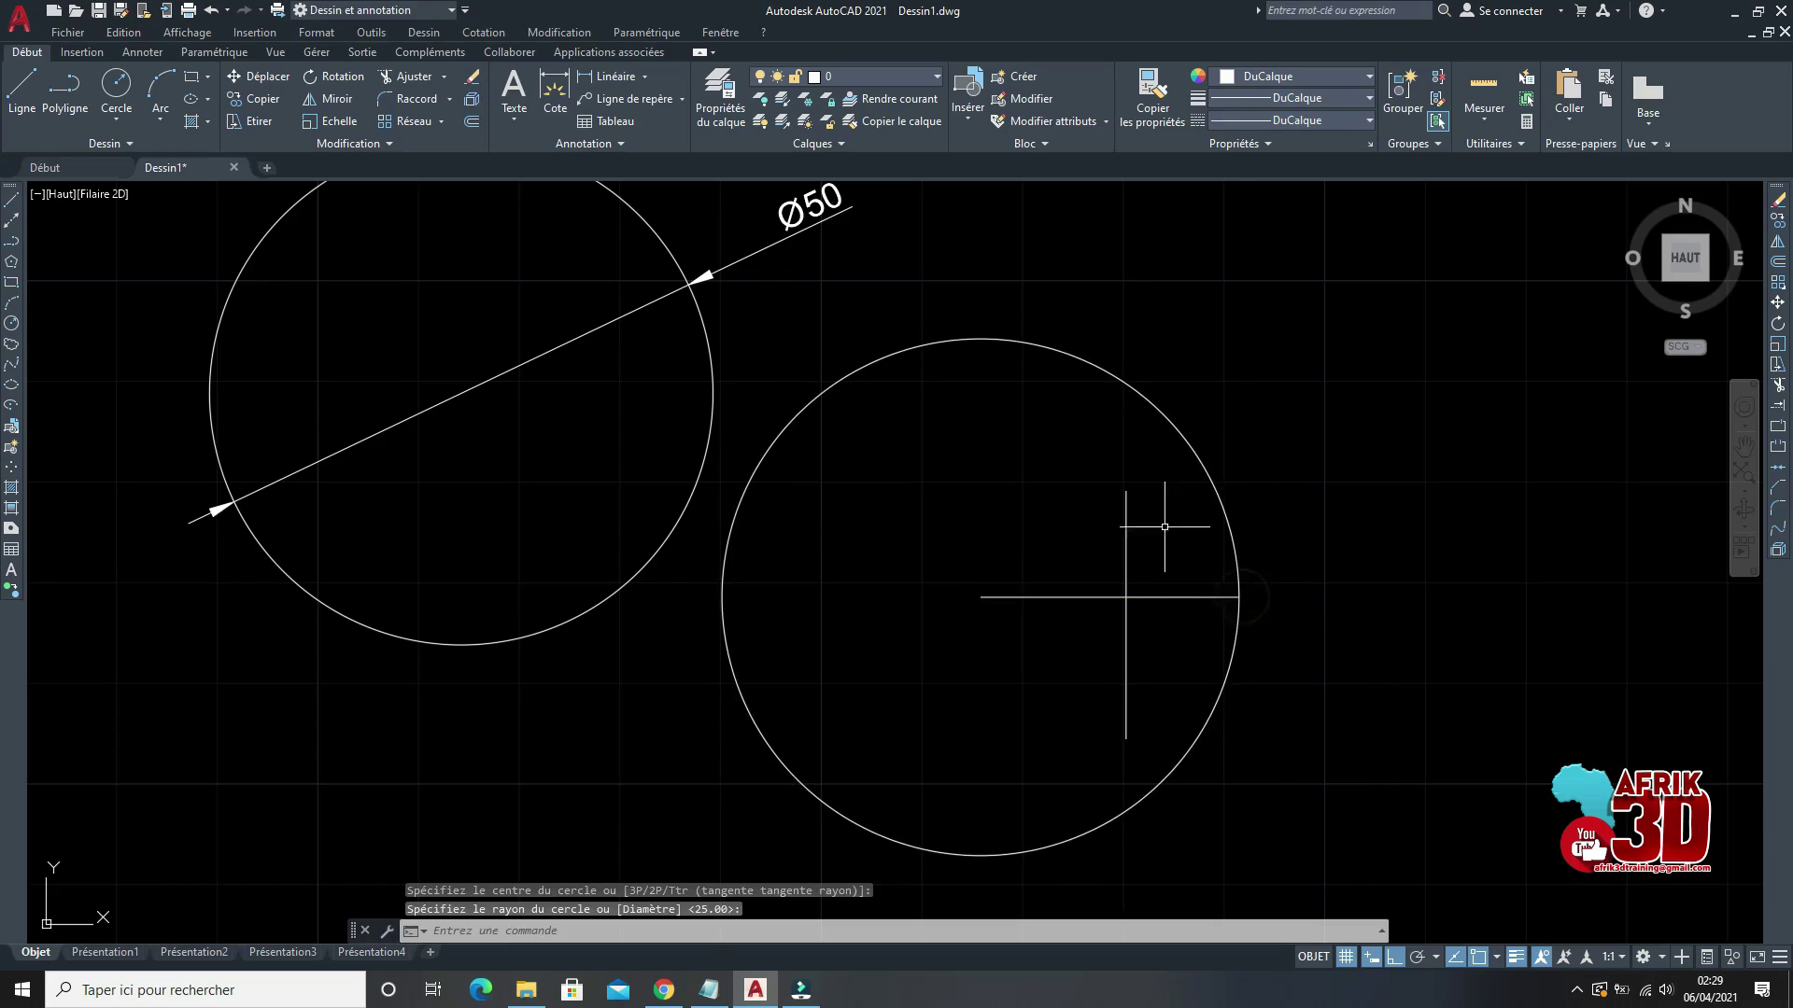
pyautogui.click(919, 359)
pyautogui.click(860, 308)
pyautogui.press('Delete')
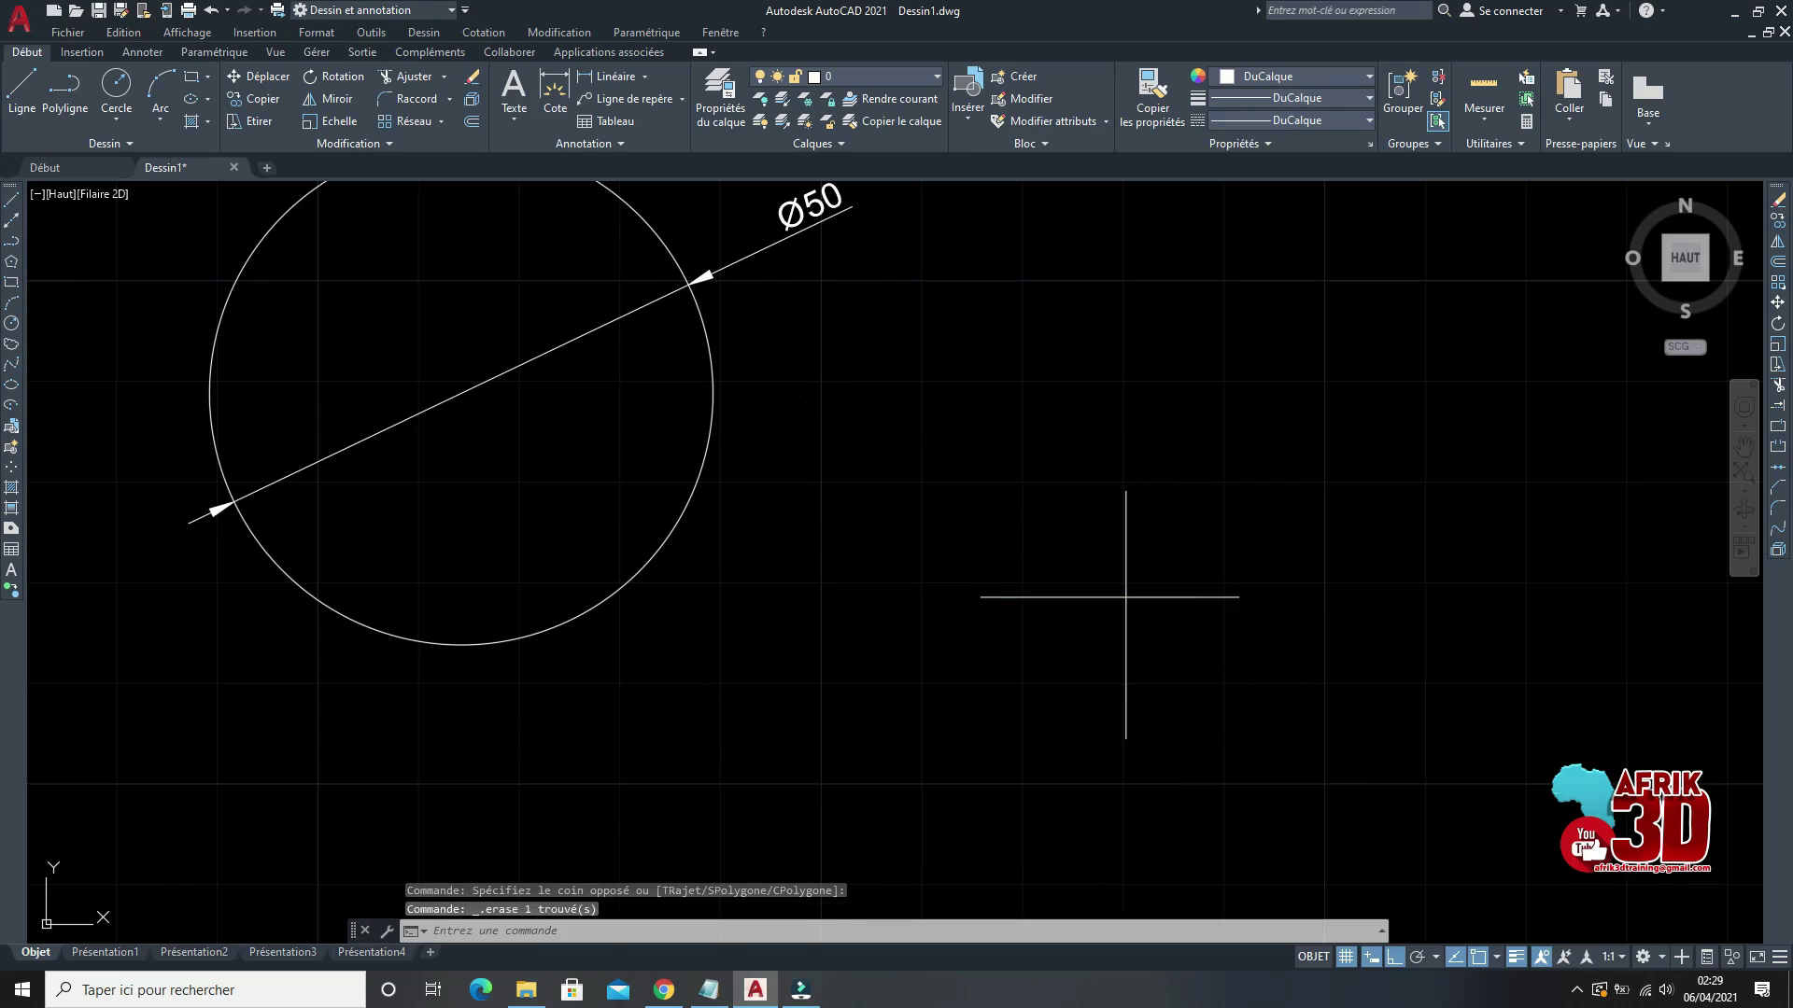
# Step: Draw a 3-point circle through both horizontal line ends and the vertical line's top
pyautogui.click(11, 323)
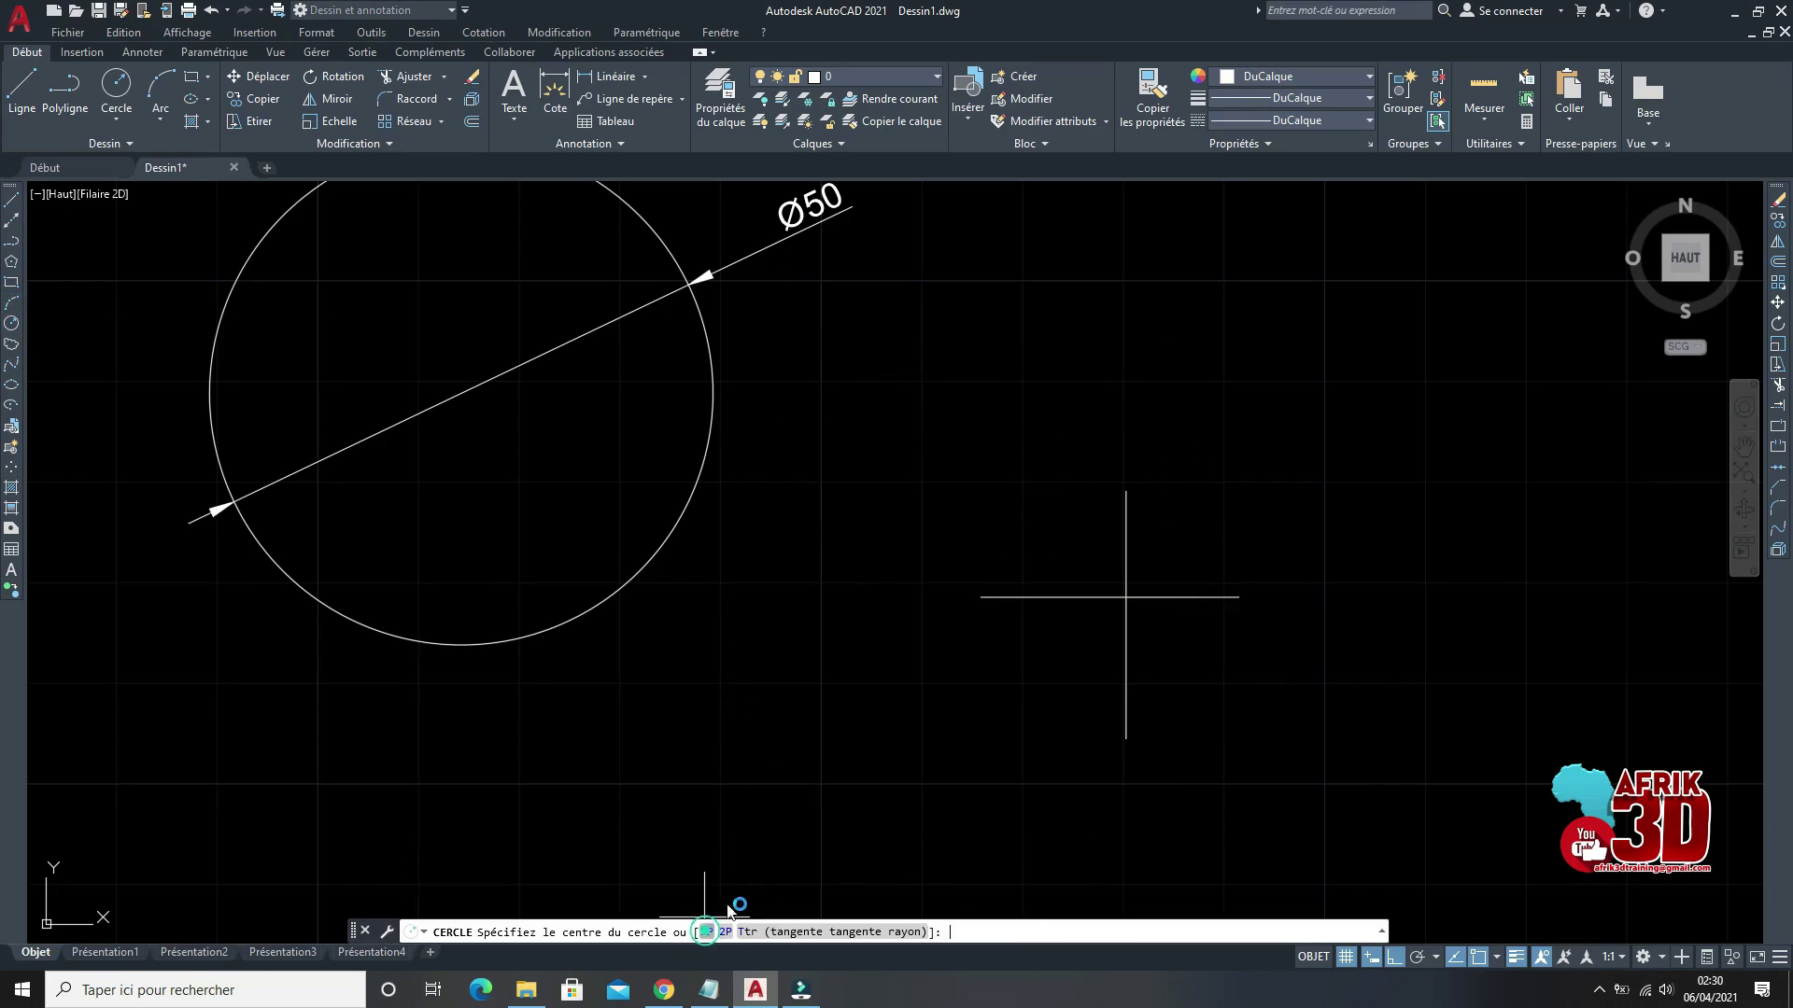
pyautogui.click(706, 931)
pyautogui.click(980, 596)
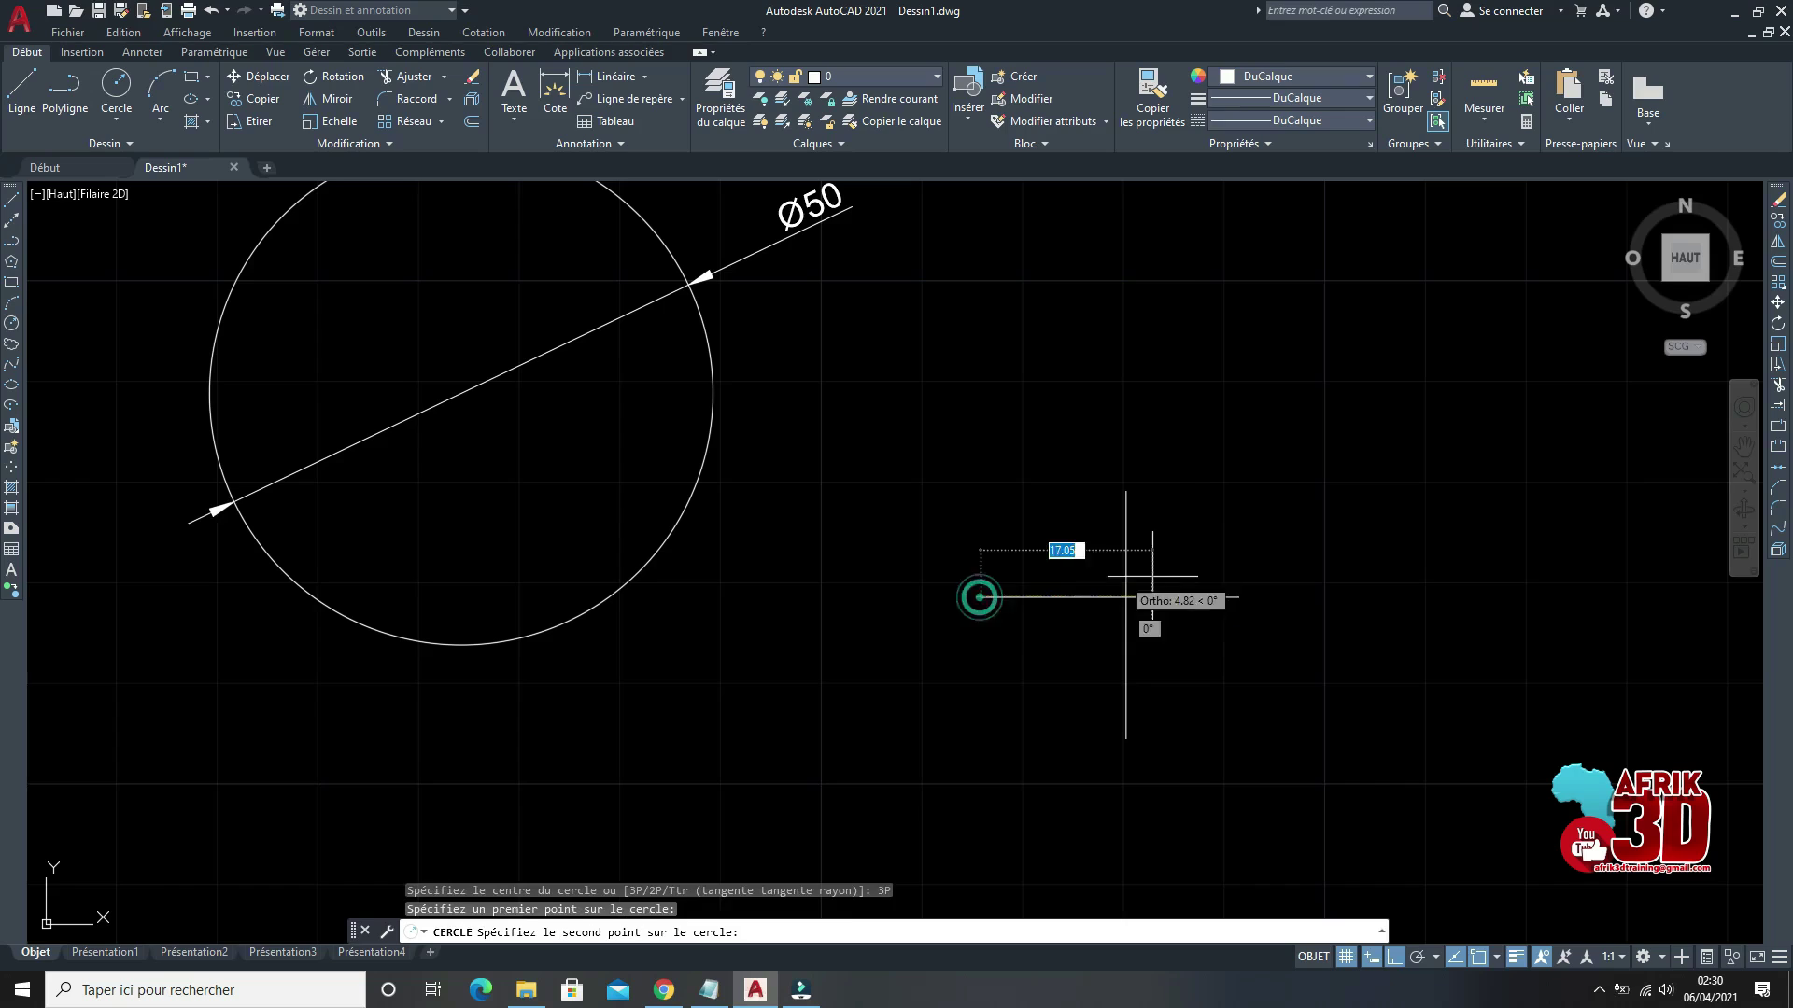
pyautogui.click(1239, 597)
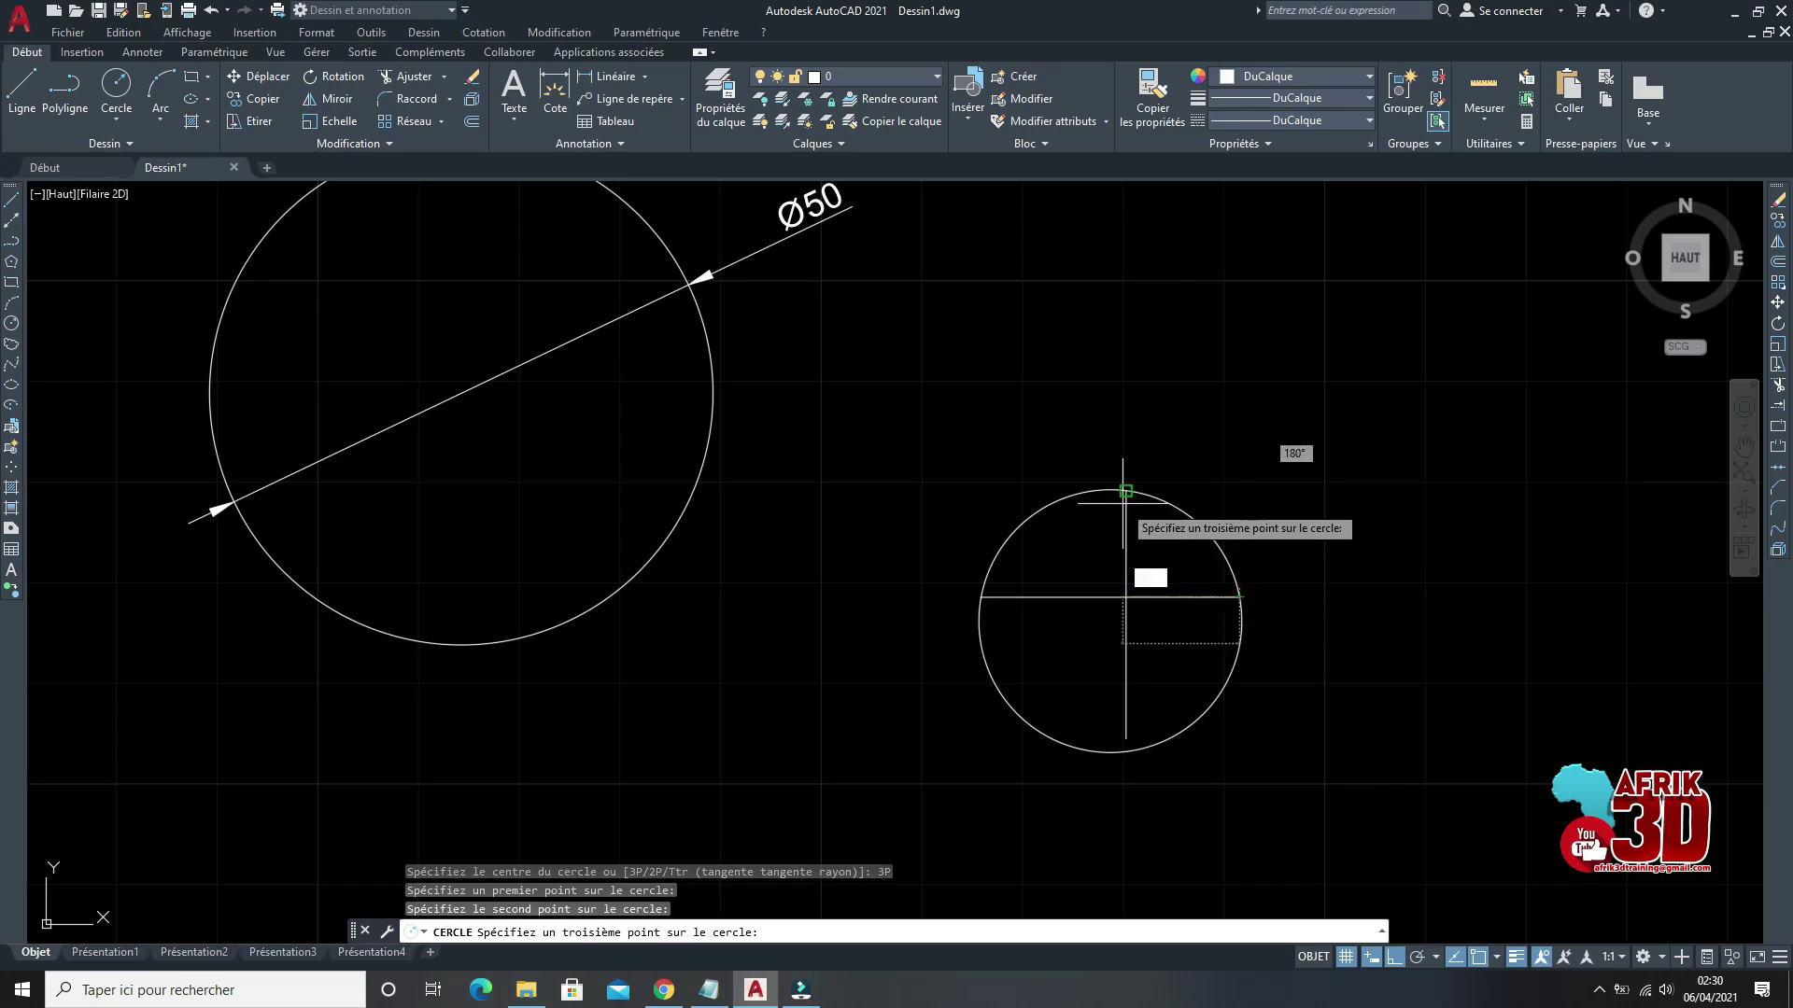
pyautogui.click(1125, 490)
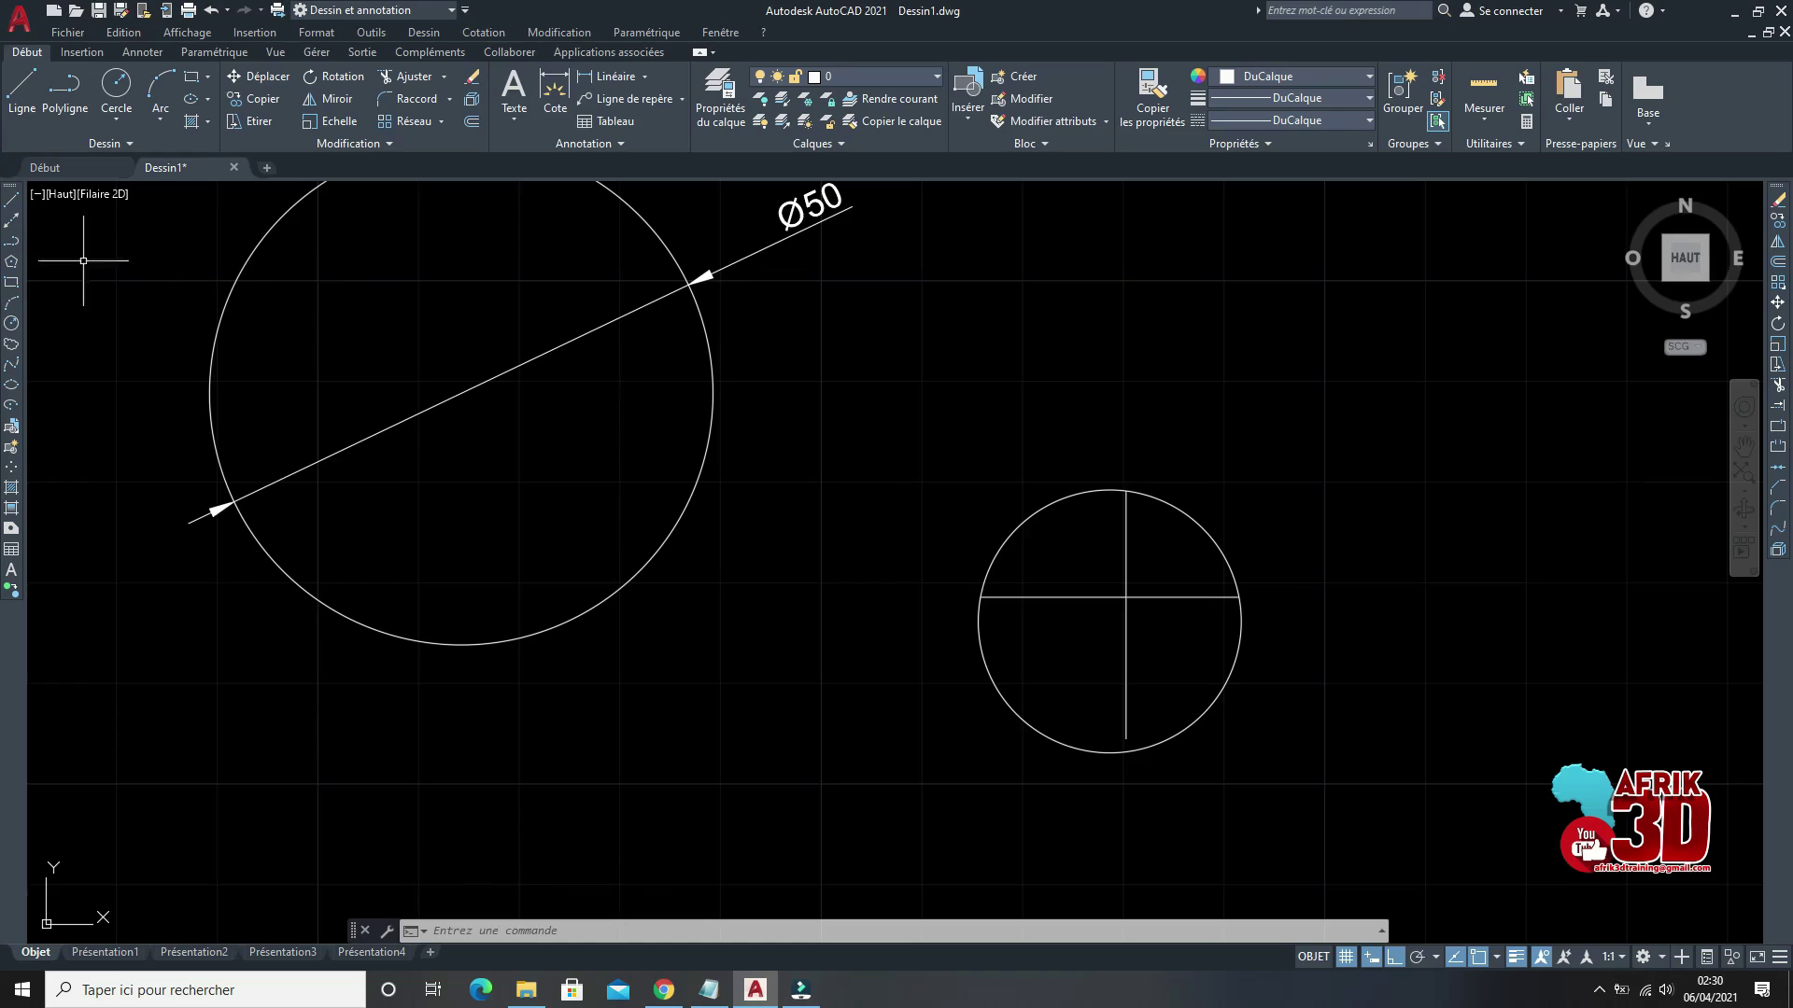
# Step: Draw a 20-unit line above the crossed circle
pyautogui.click(11, 200)
pyautogui.click(970, 333)
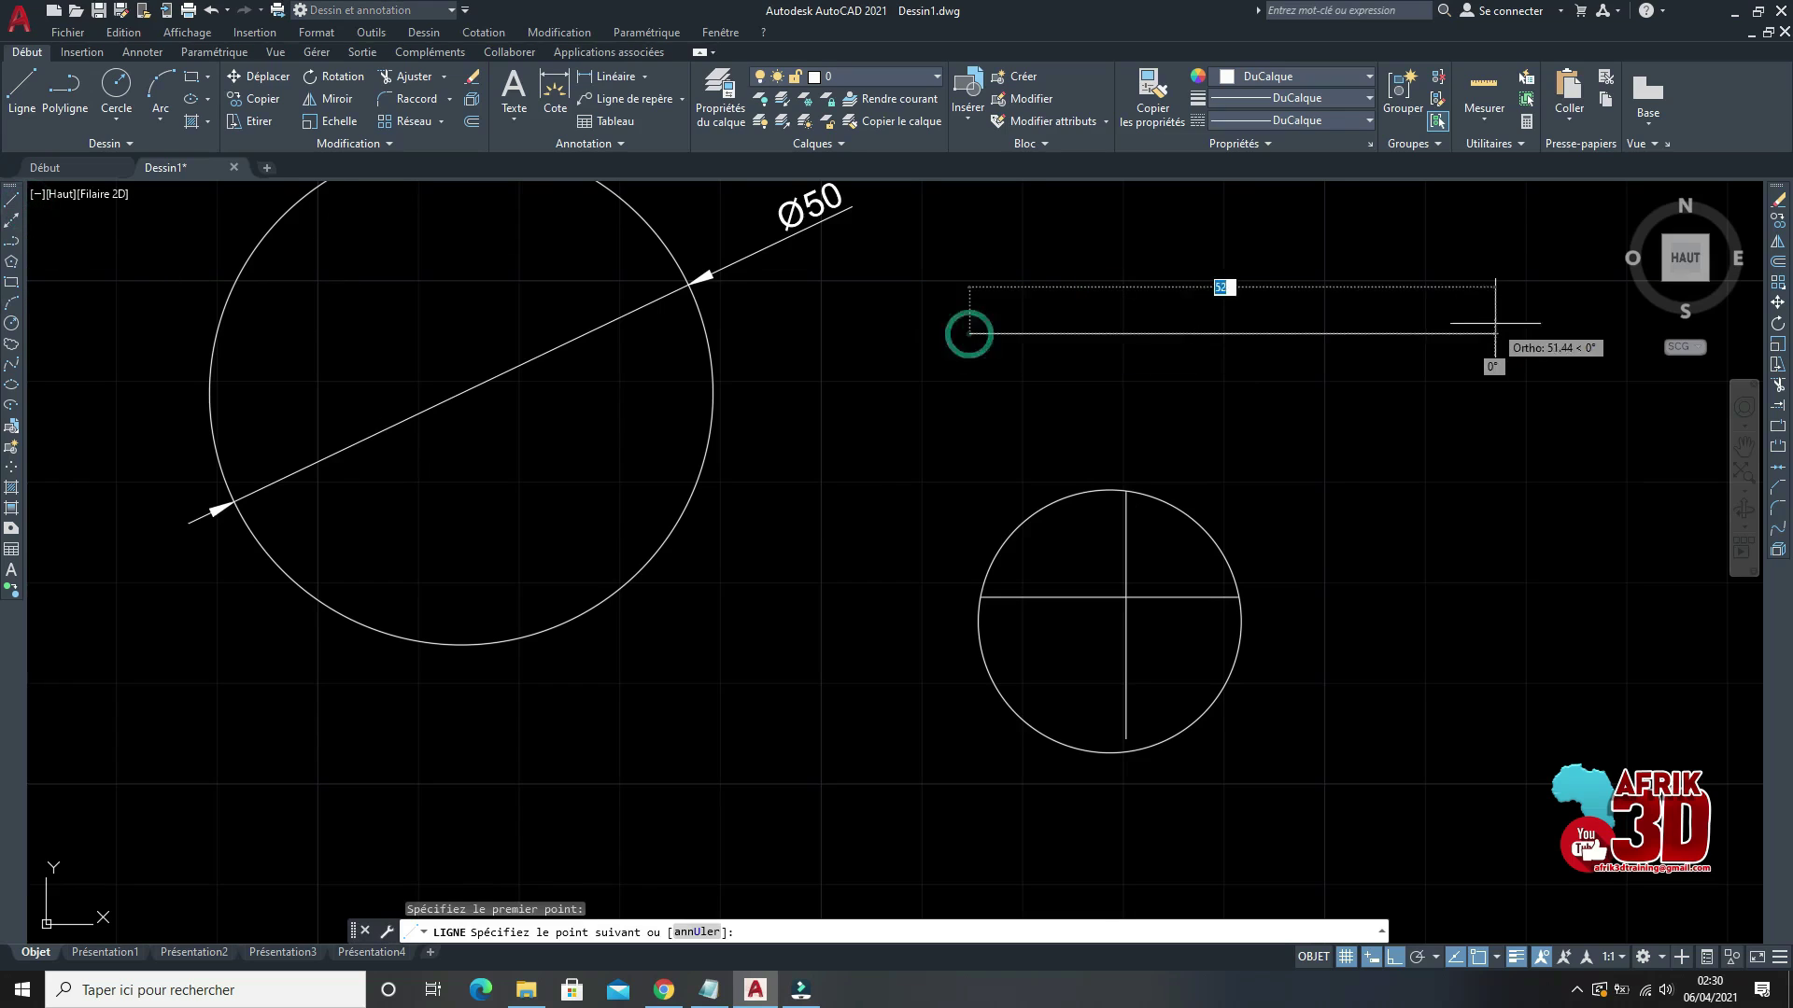
pyautogui.write('20')
pyautogui.press('Return')
pyautogui.press('Return')
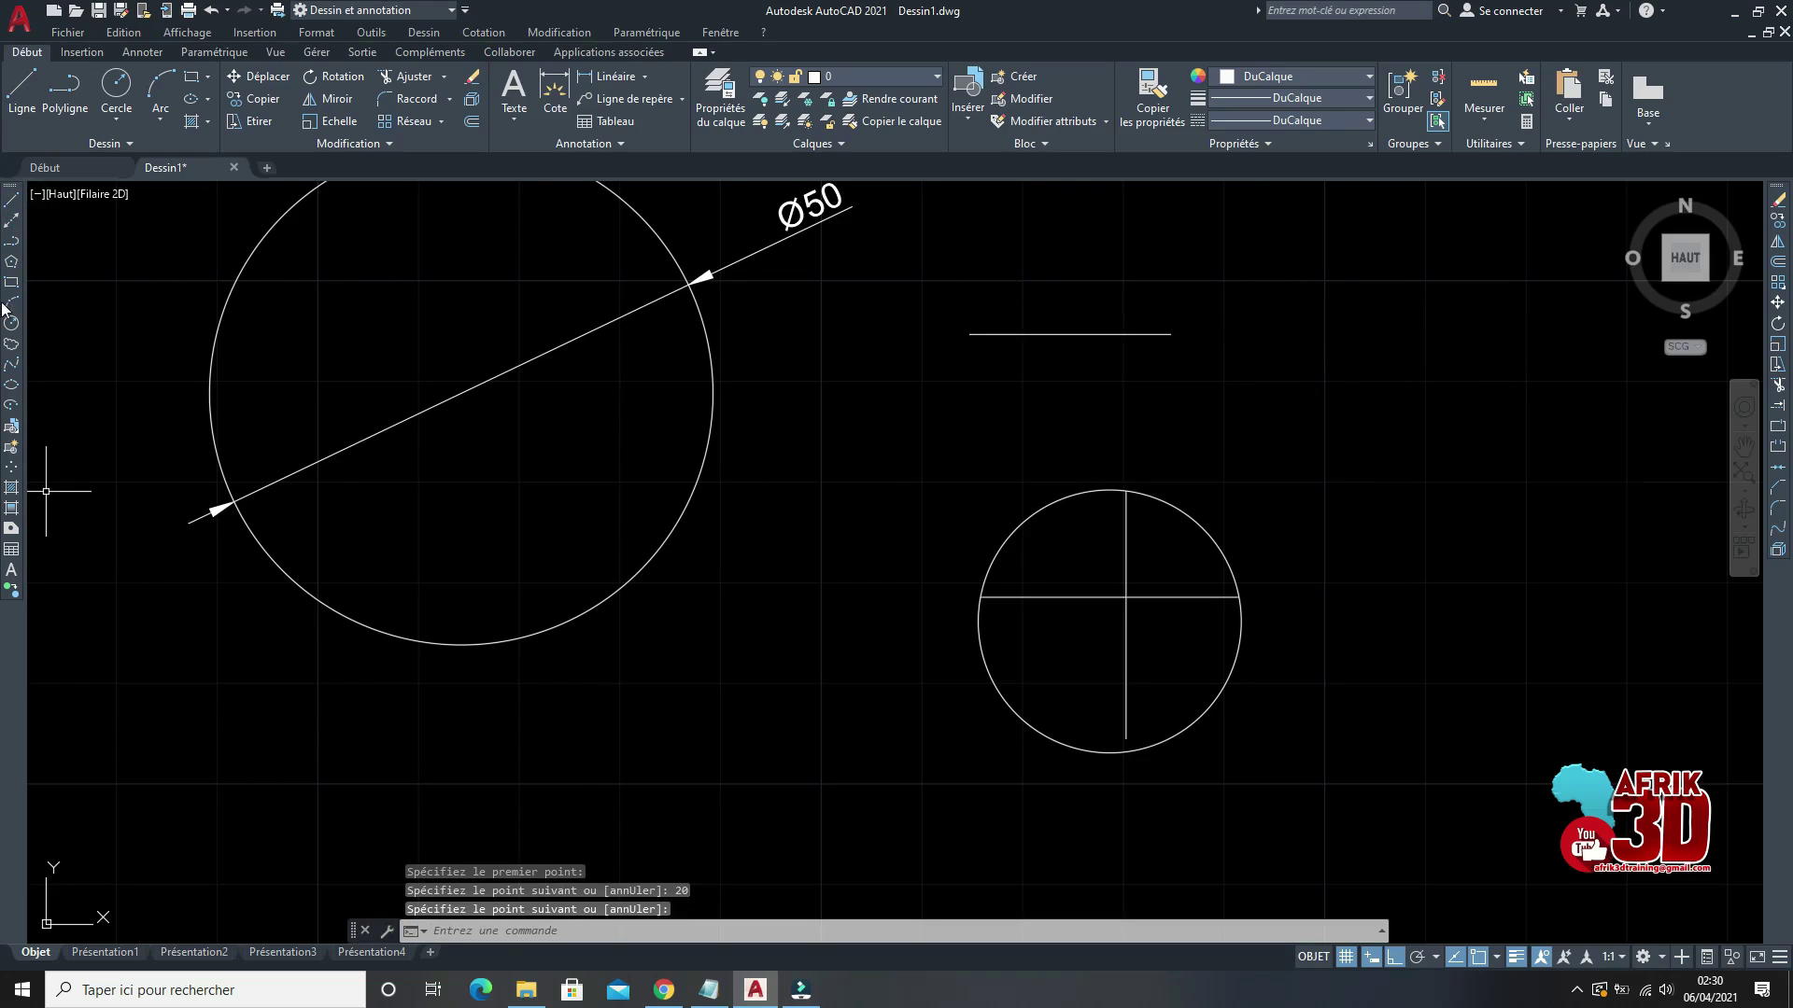
# Step: Draw a 2-point circle using the 20-unit line's endpoints as its diameter
pyautogui.click(13, 328)
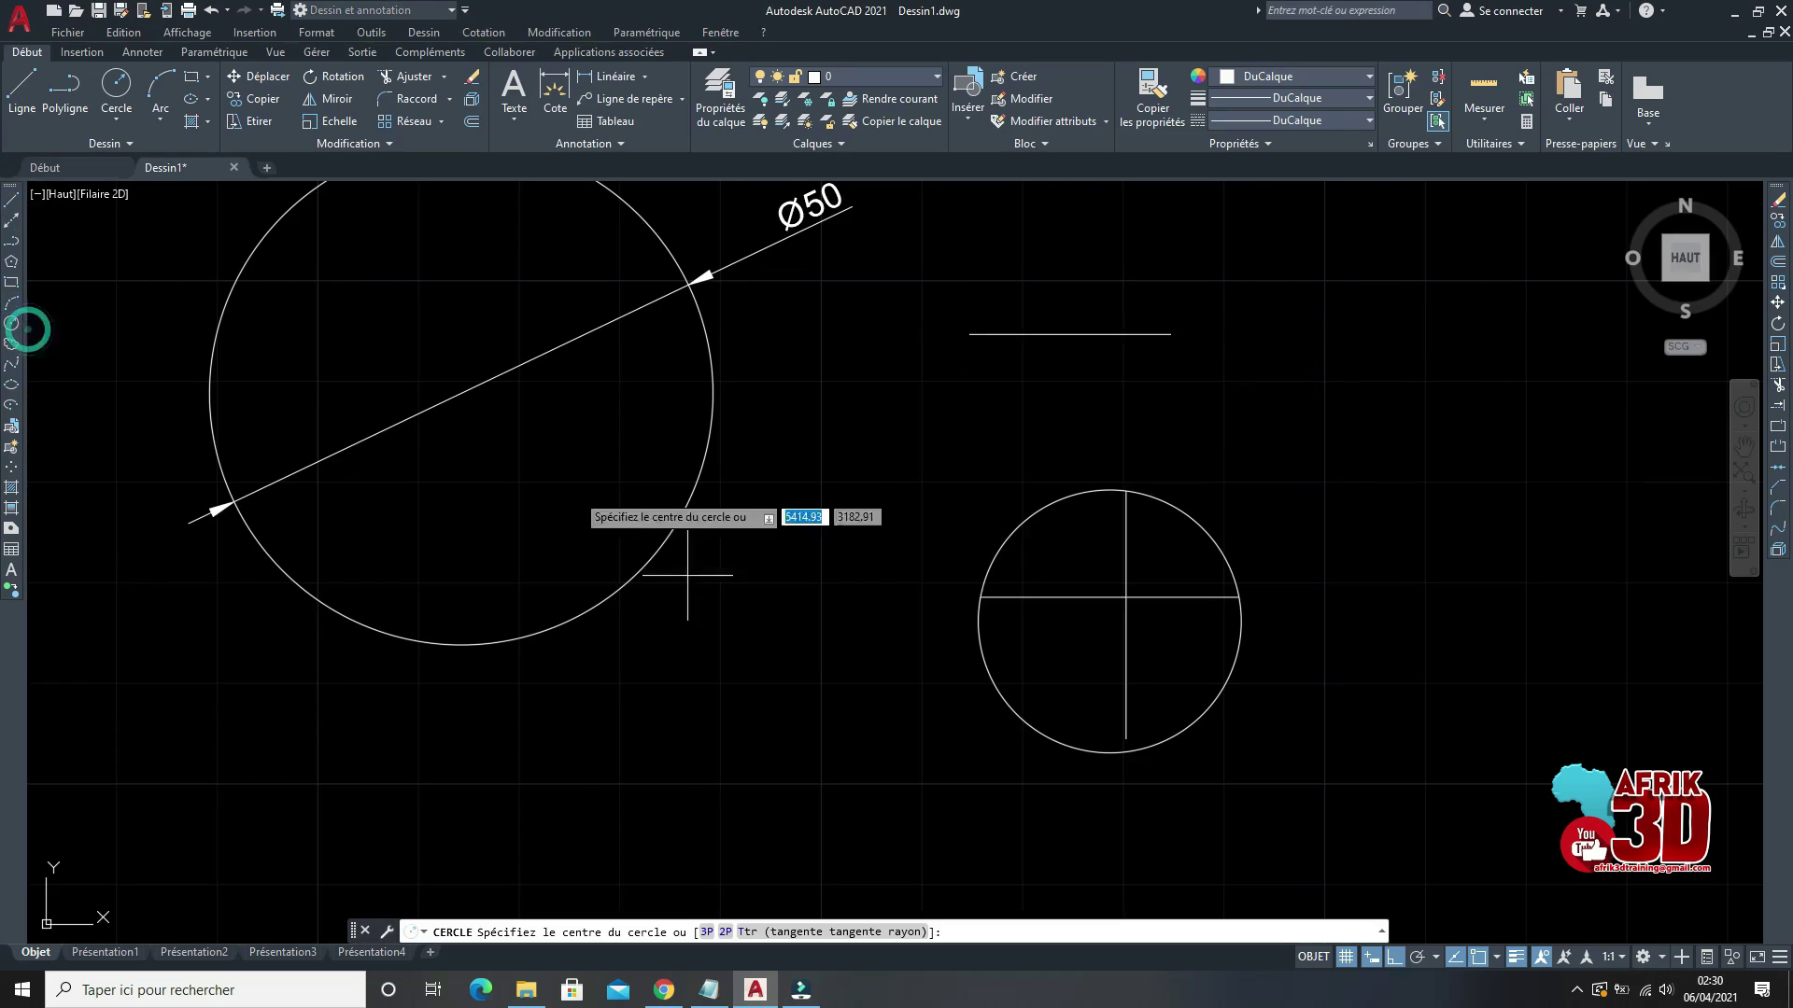
pyautogui.click(729, 929)
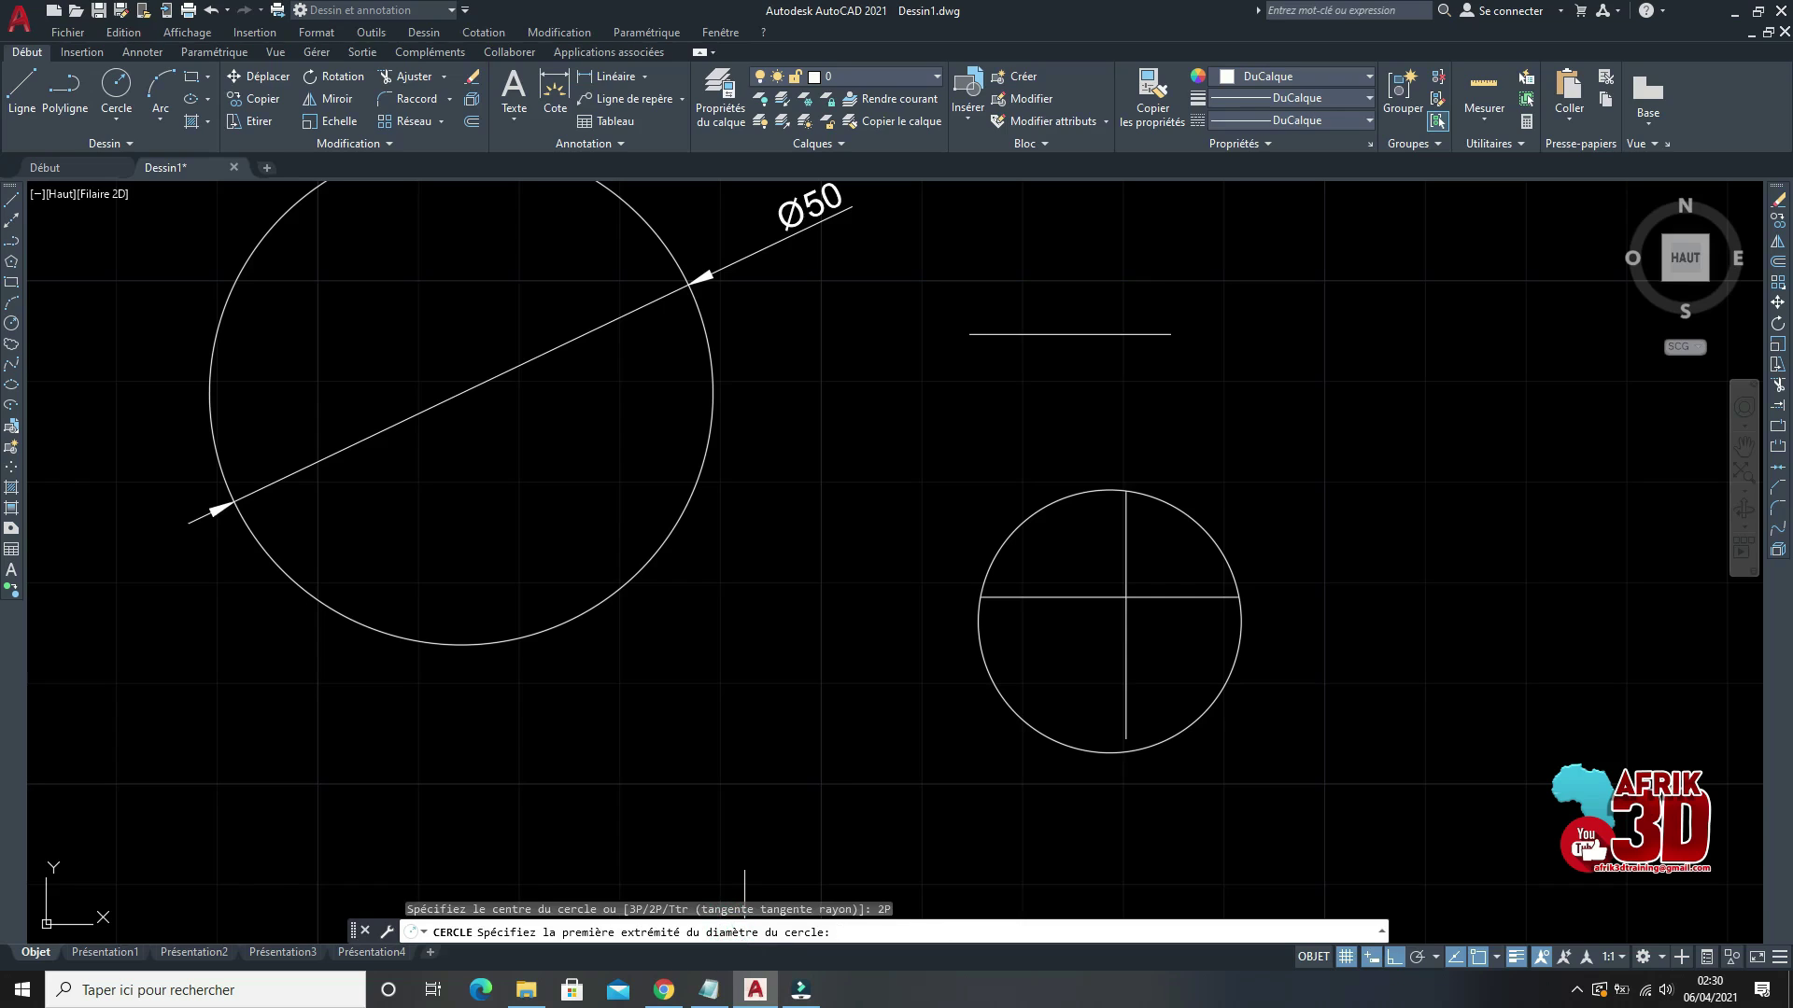
pyautogui.click(12, 320)
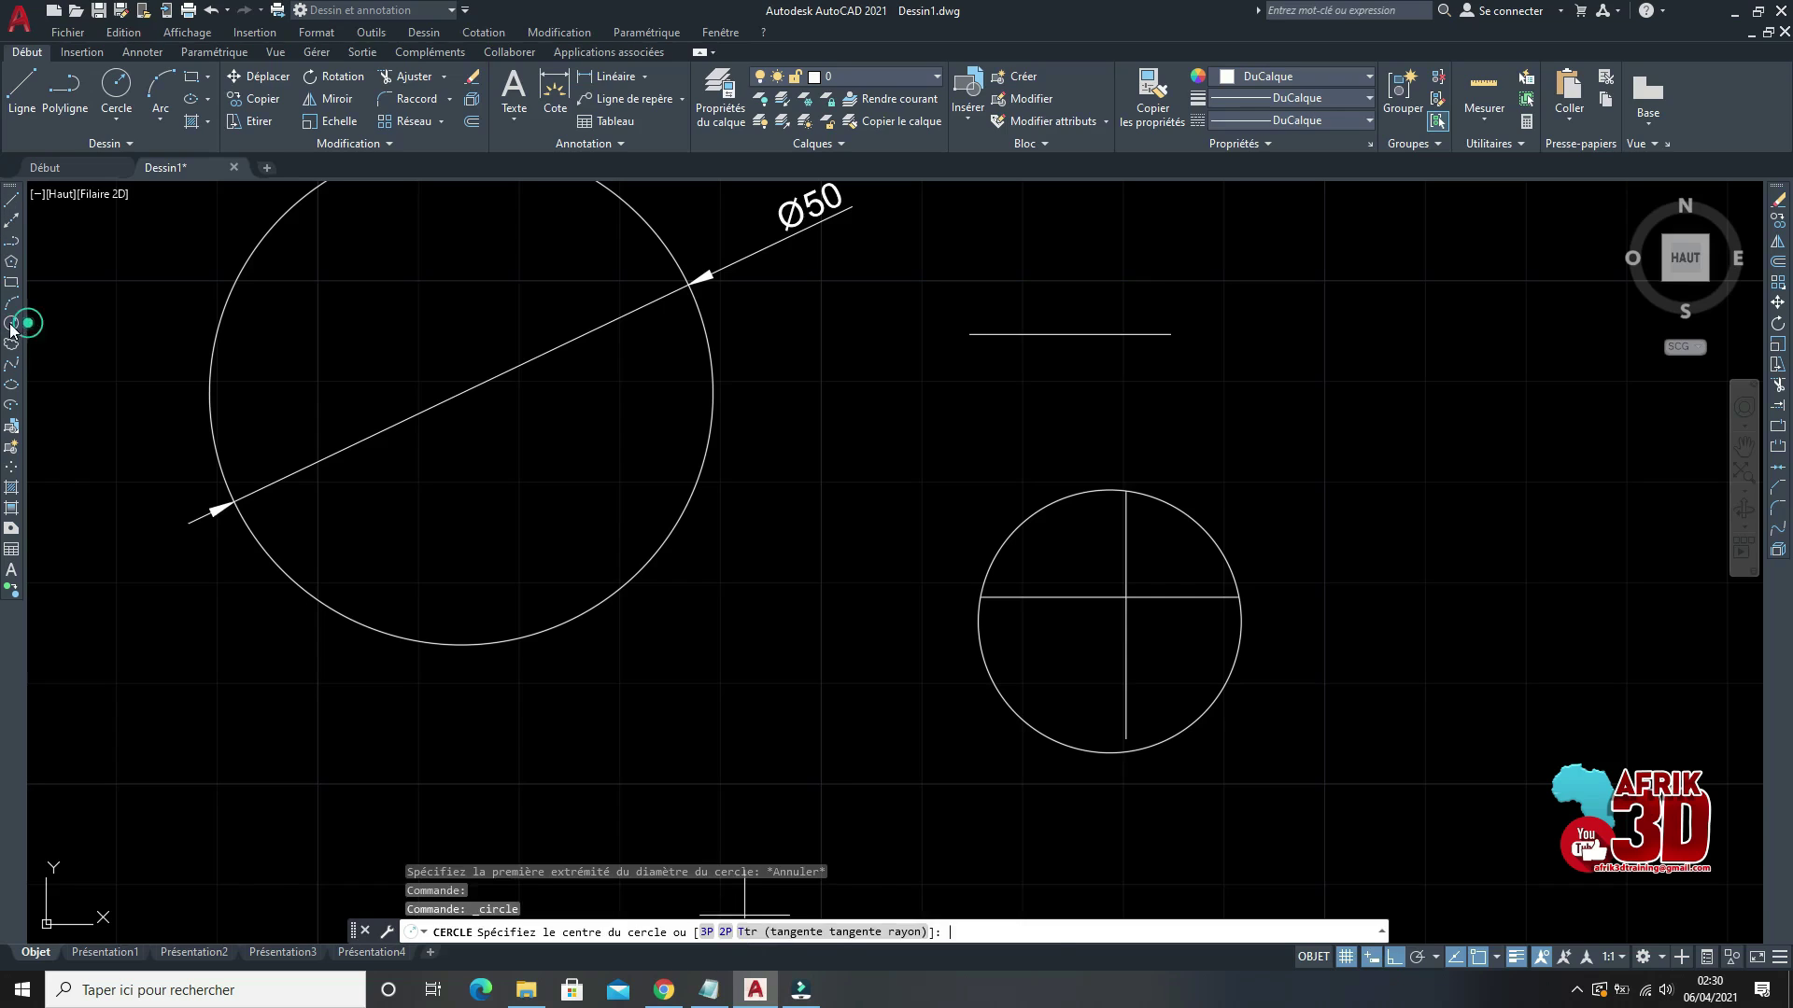
pyautogui.click(727, 929)
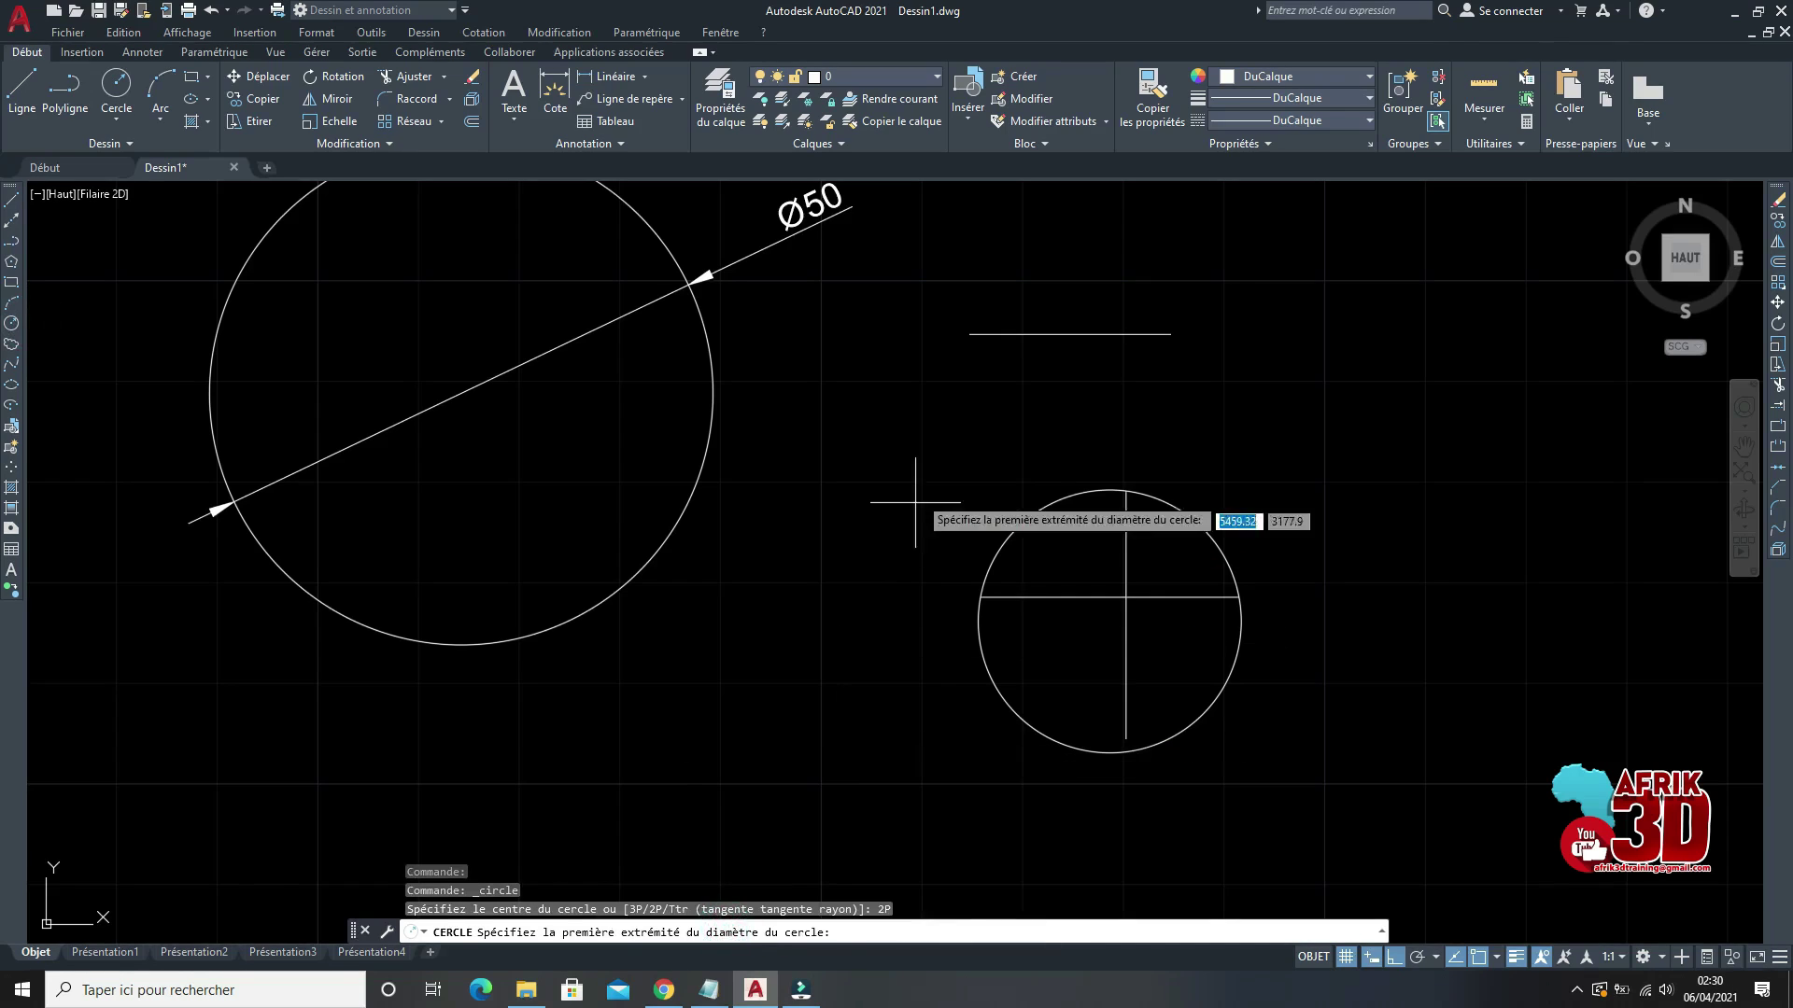
pyautogui.click(971, 332)
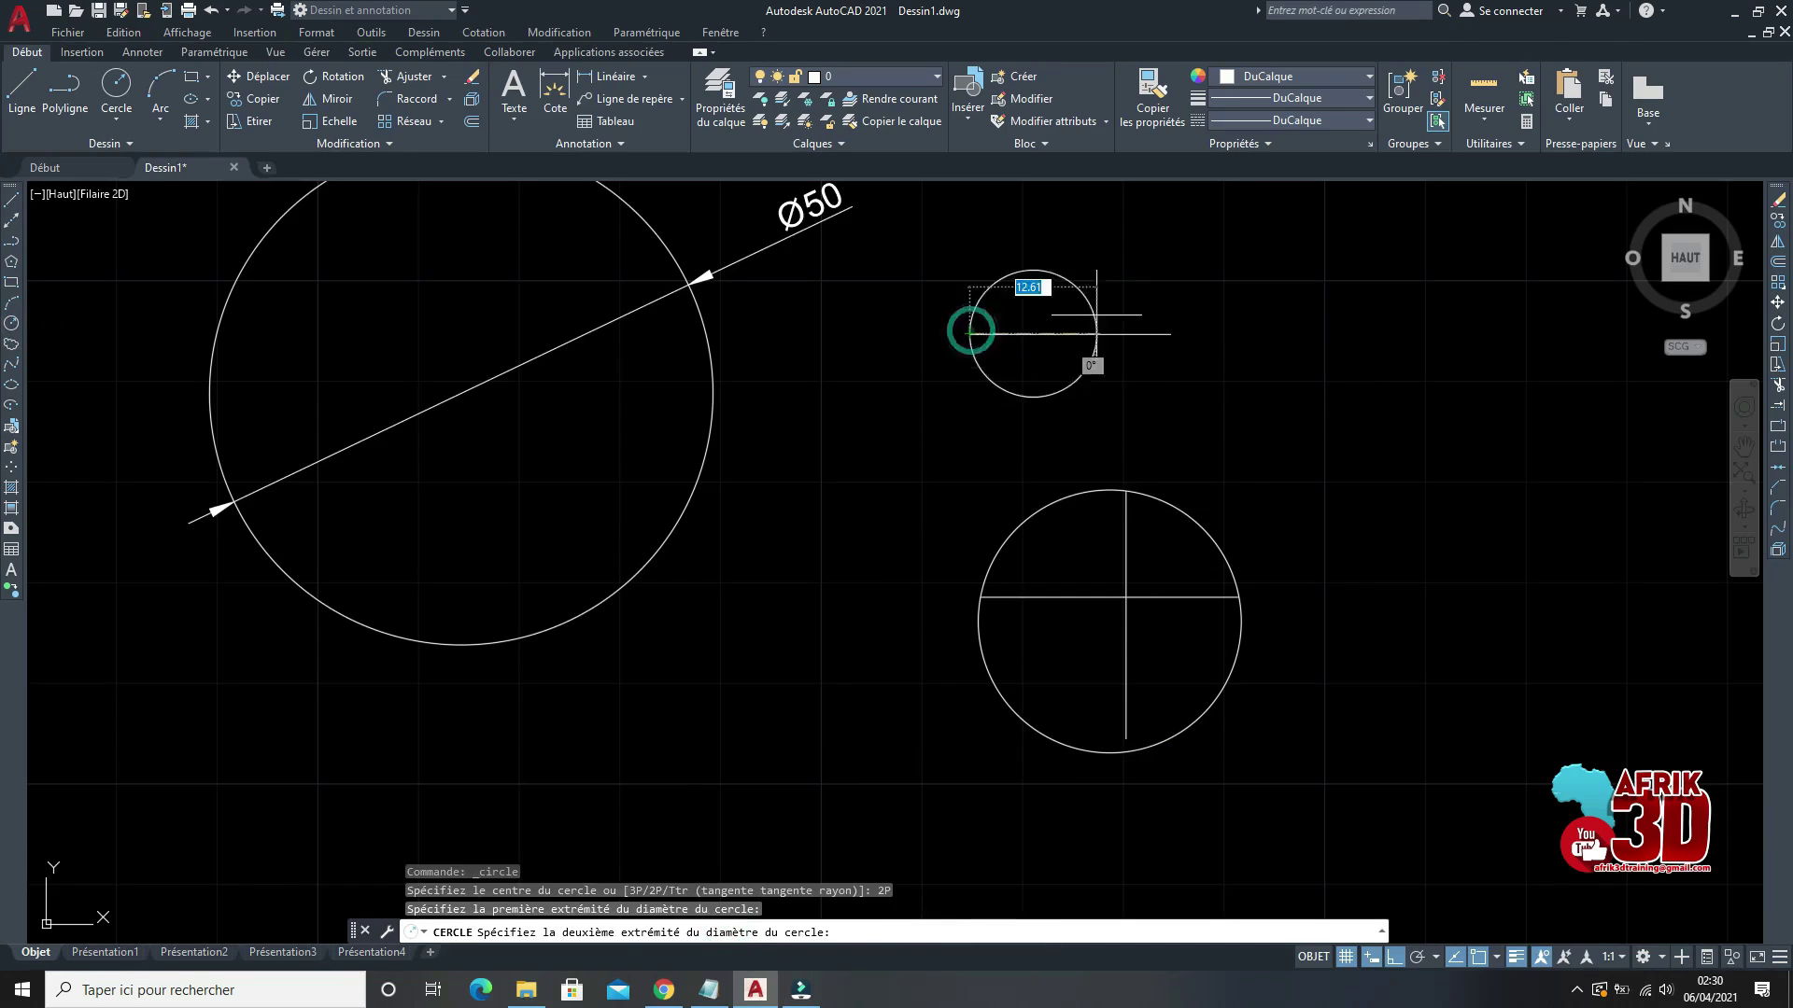
pyautogui.click(1171, 333)
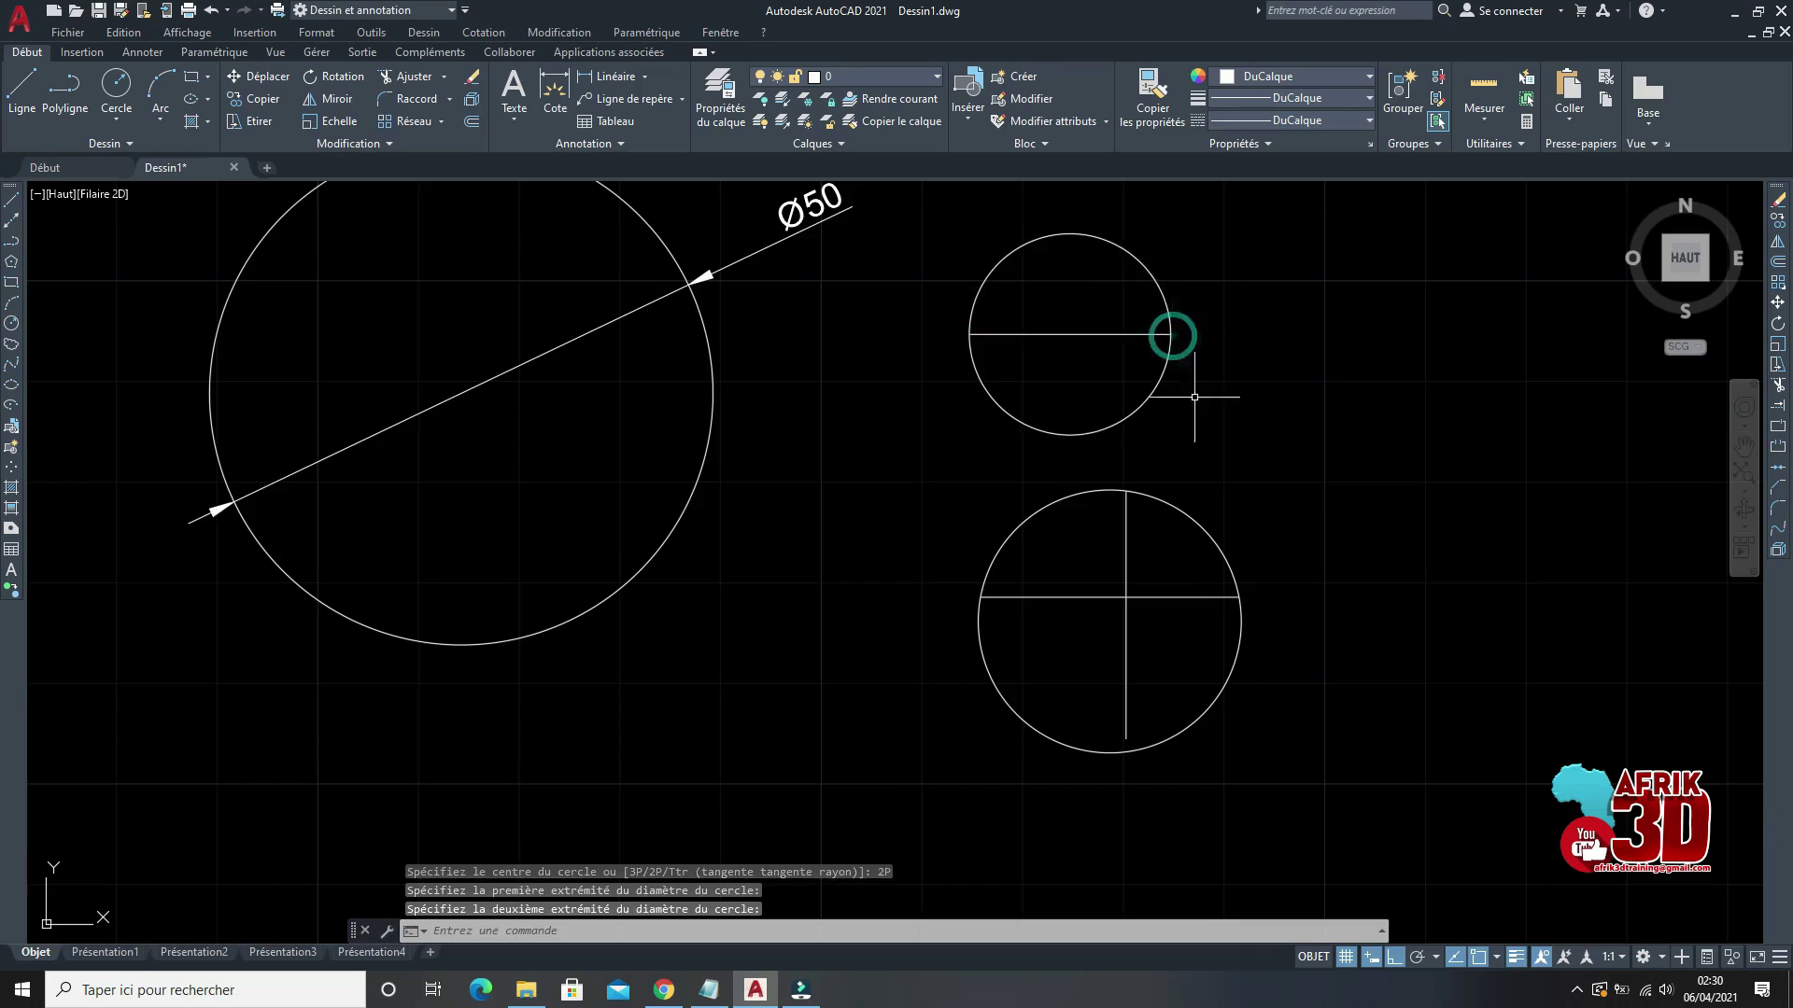
pyautogui.scroll(-2, 1071, 672)
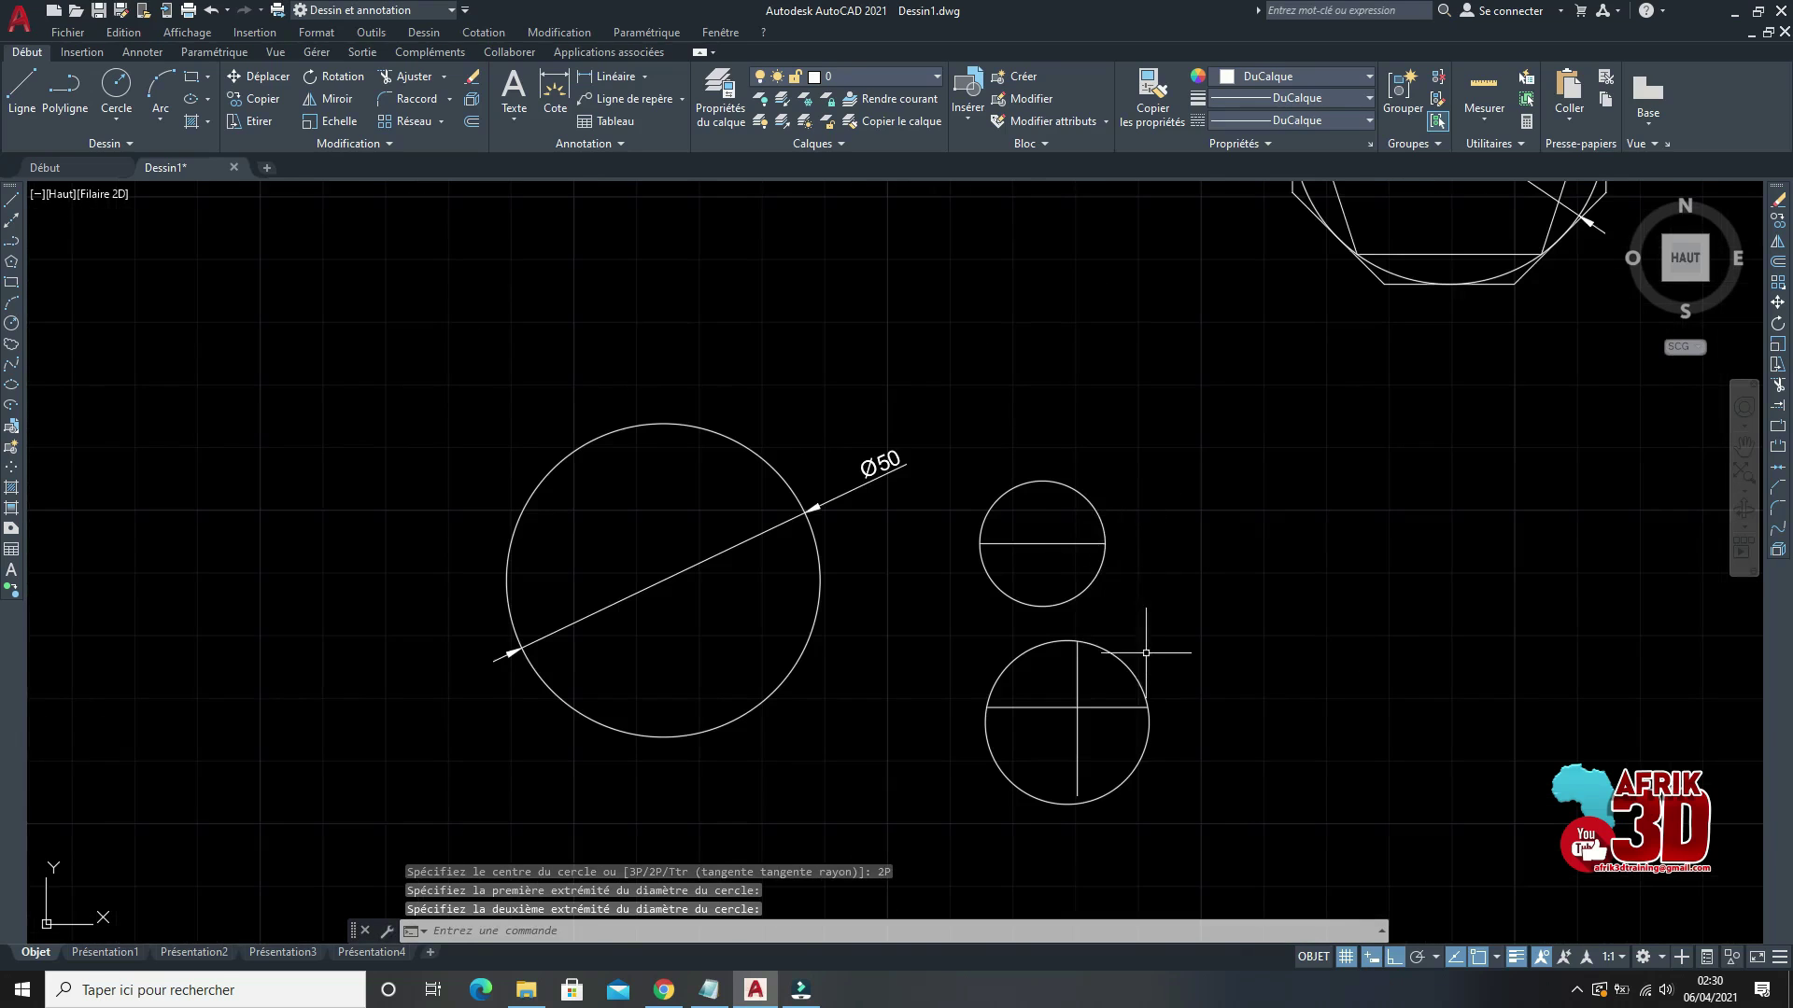
pyautogui.scroll(4, 1146, 609)
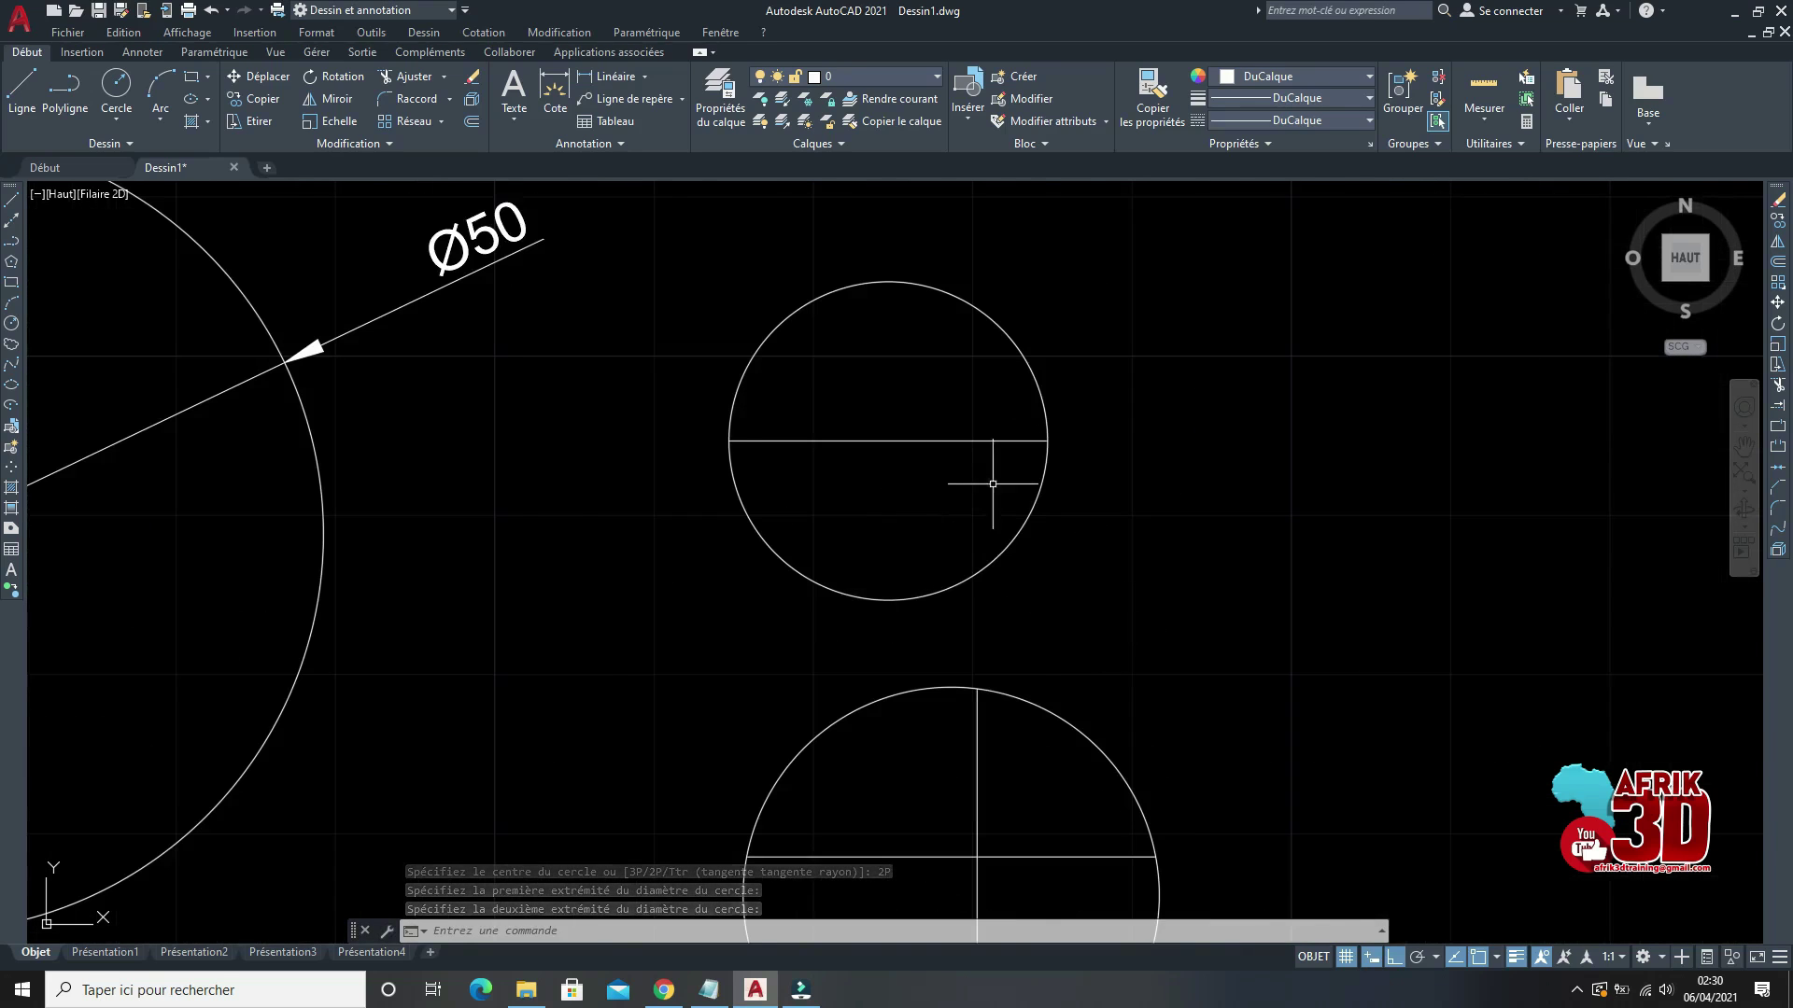
pyautogui.scroll(-4, 990, 480)
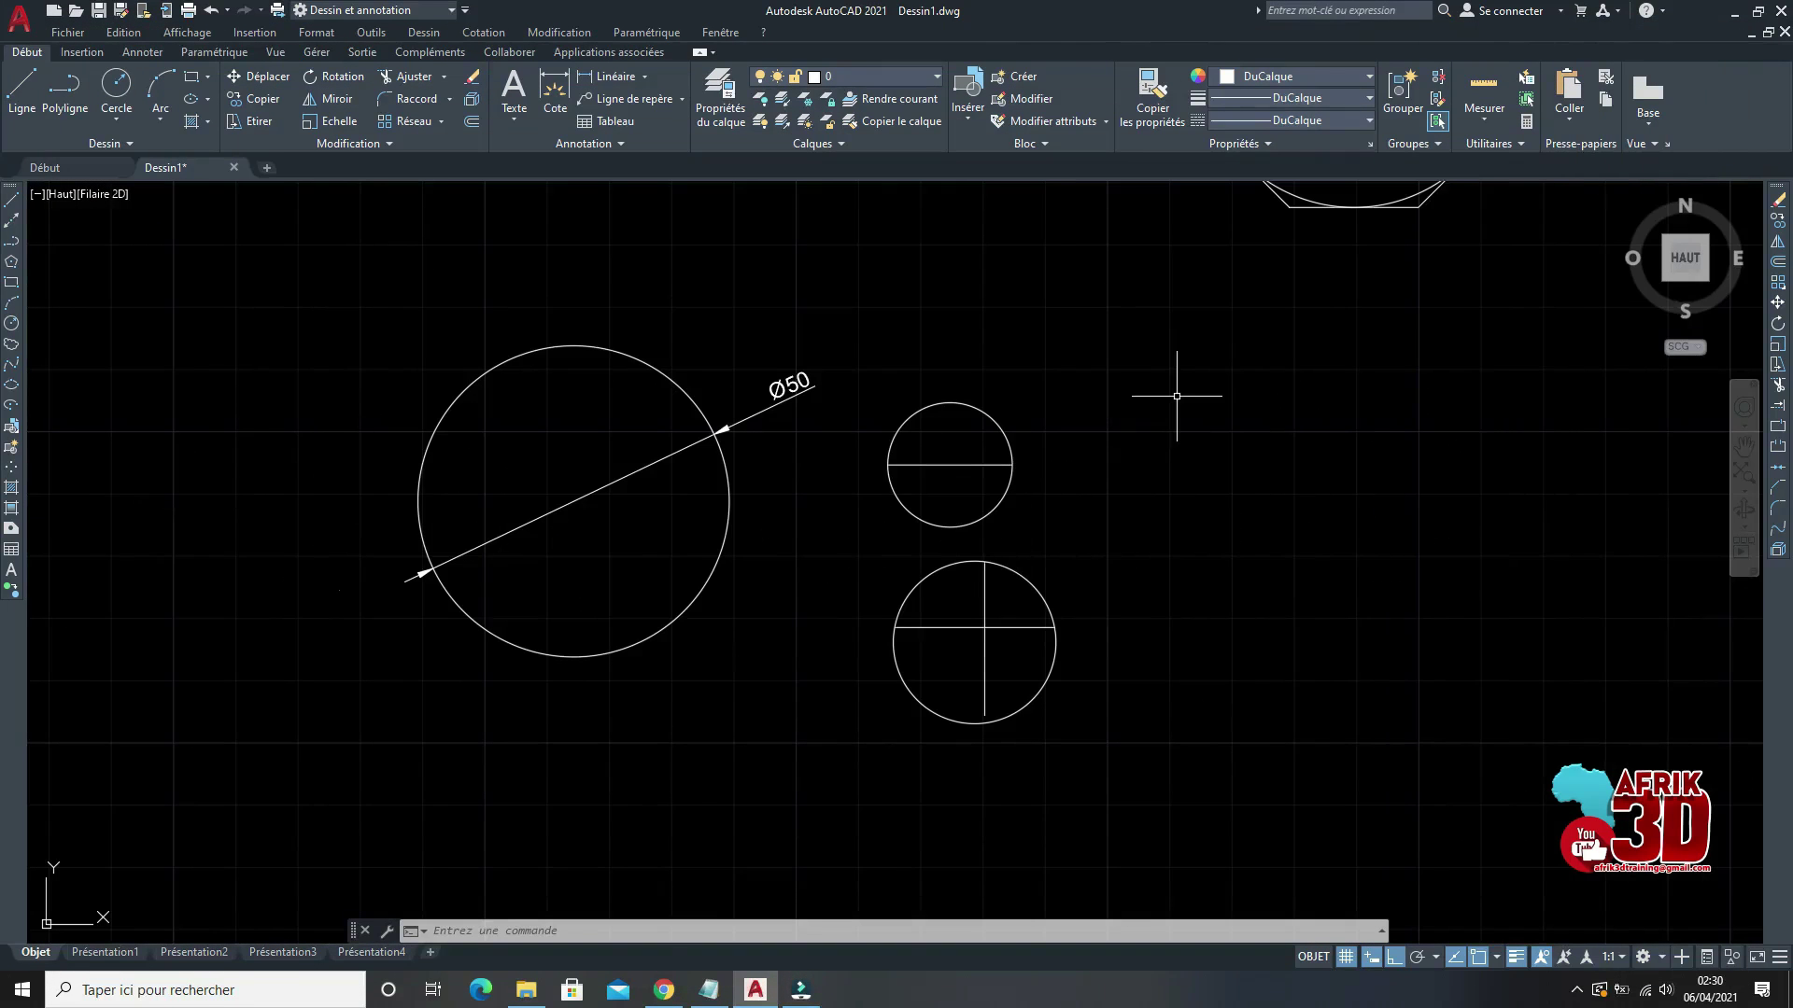
pyautogui.scroll(-4, 1068, 411)
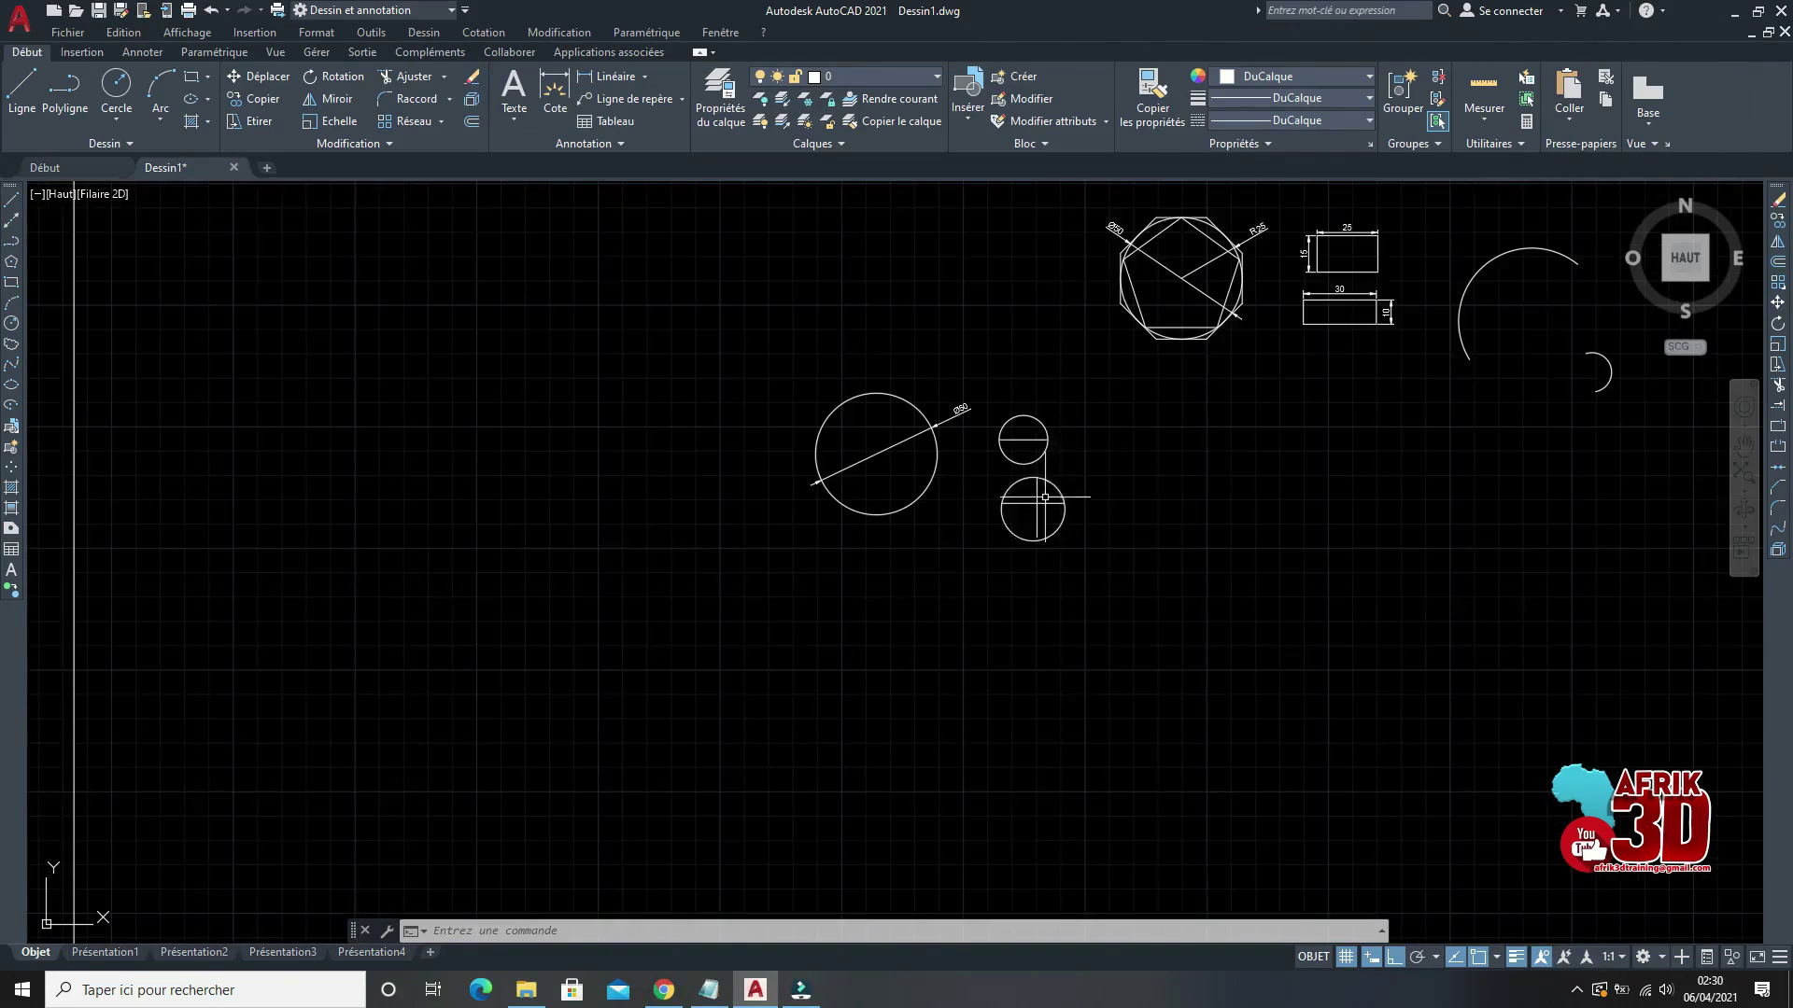
pyautogui.scroll(2, 1045, 467)
pyautogui.scroll(2, 1108, 380)
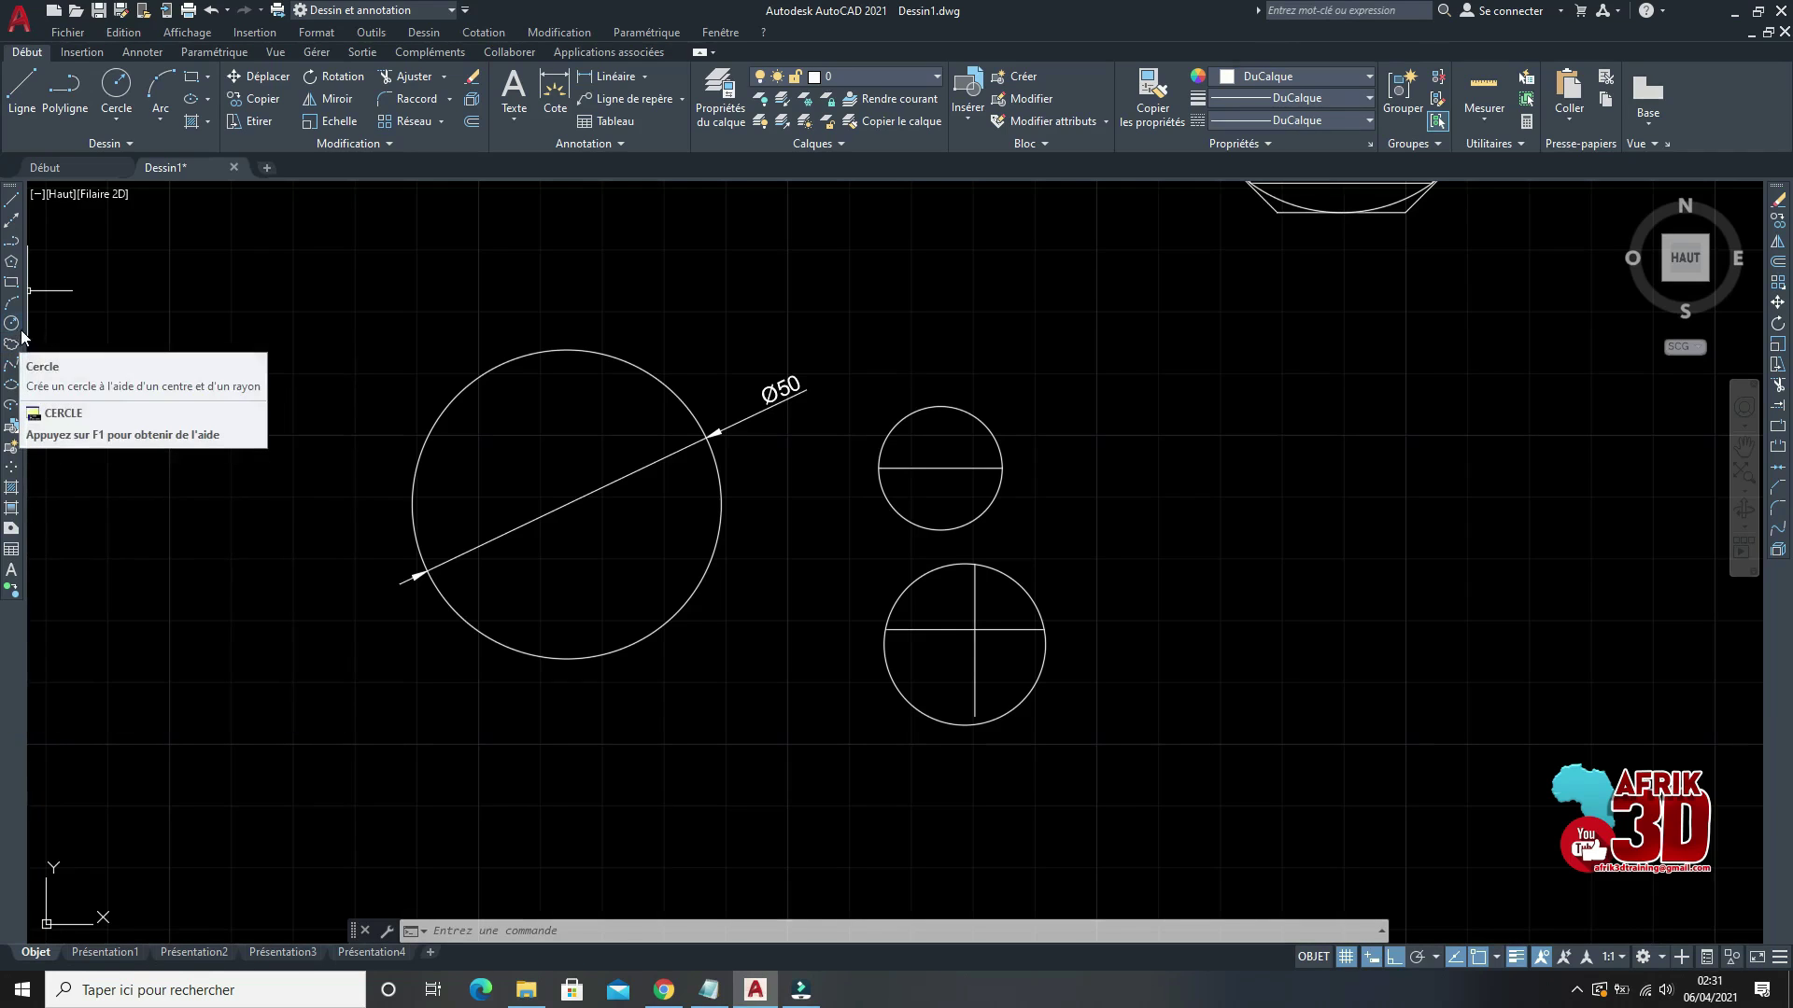
# Step: Begin a revision cloud beside the rectangle, then cancel it
pyautogui.click(11, 345)
pyautogui.scroll(-6, 985, 553)
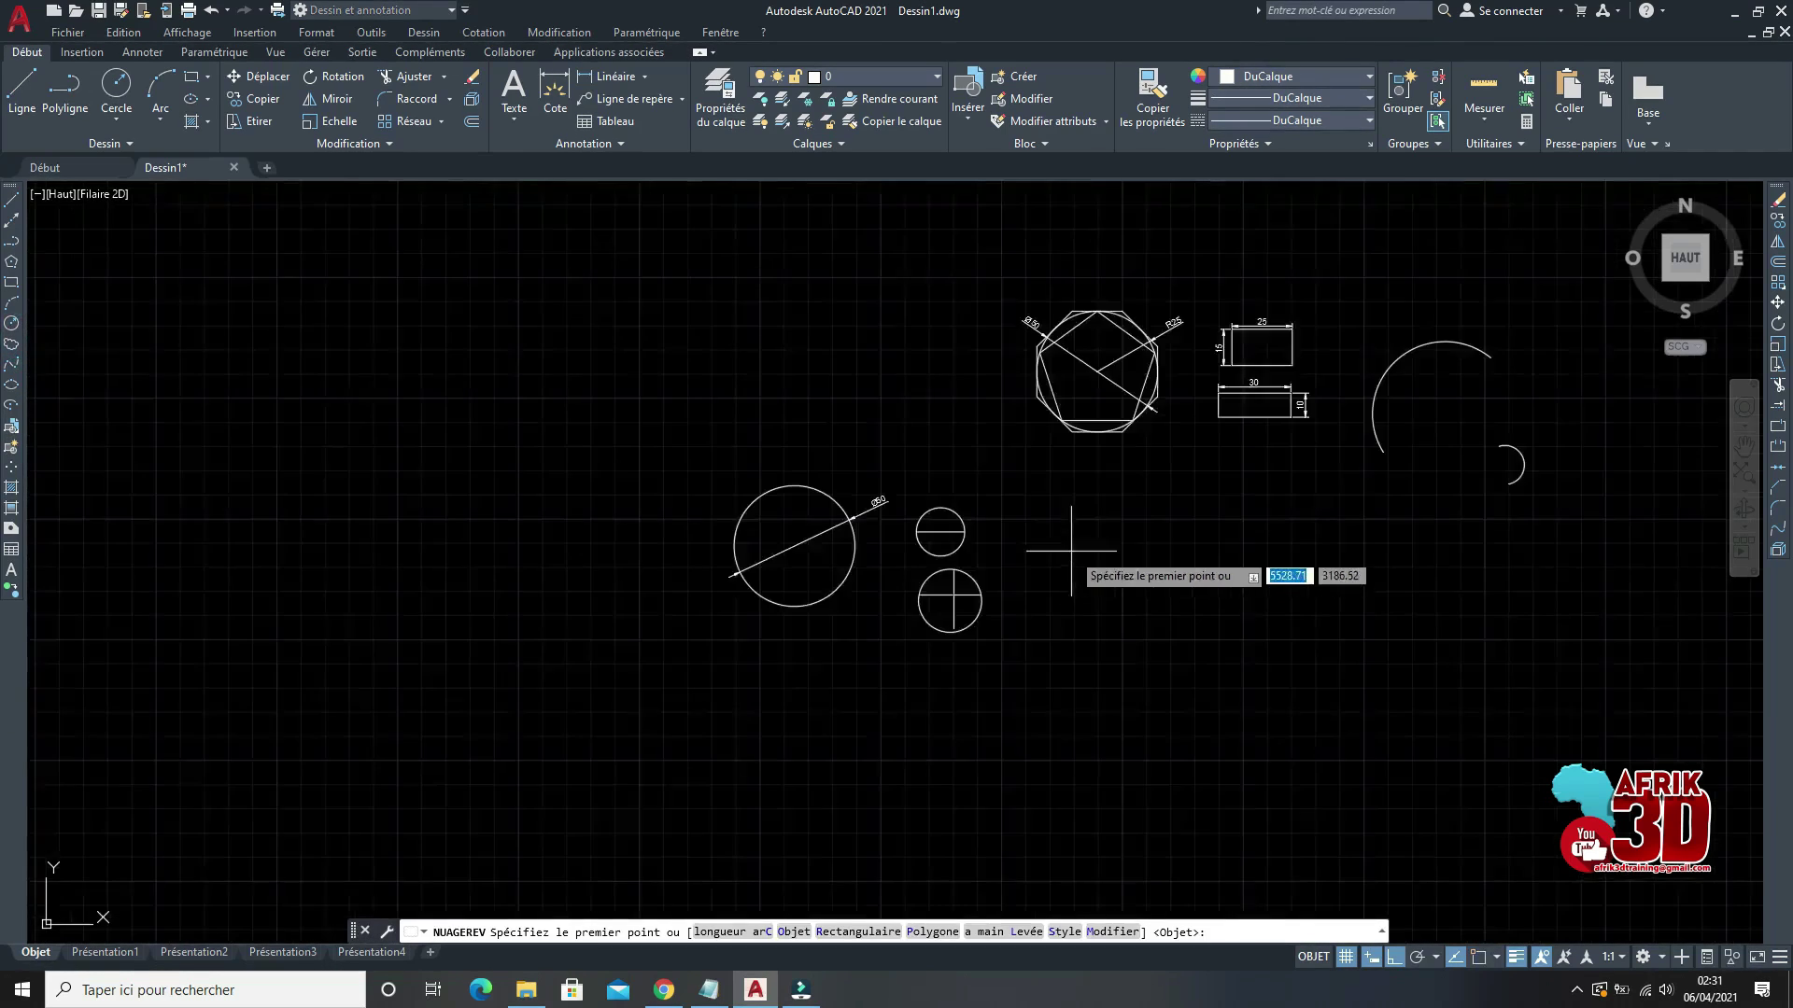
pyautogui.scroll(8, 1132, 597)
pyautogui.scroll(-2, 940, 660)
pyautogui.scroll(5, 945, 534)
pyautogui.click(789, 485)
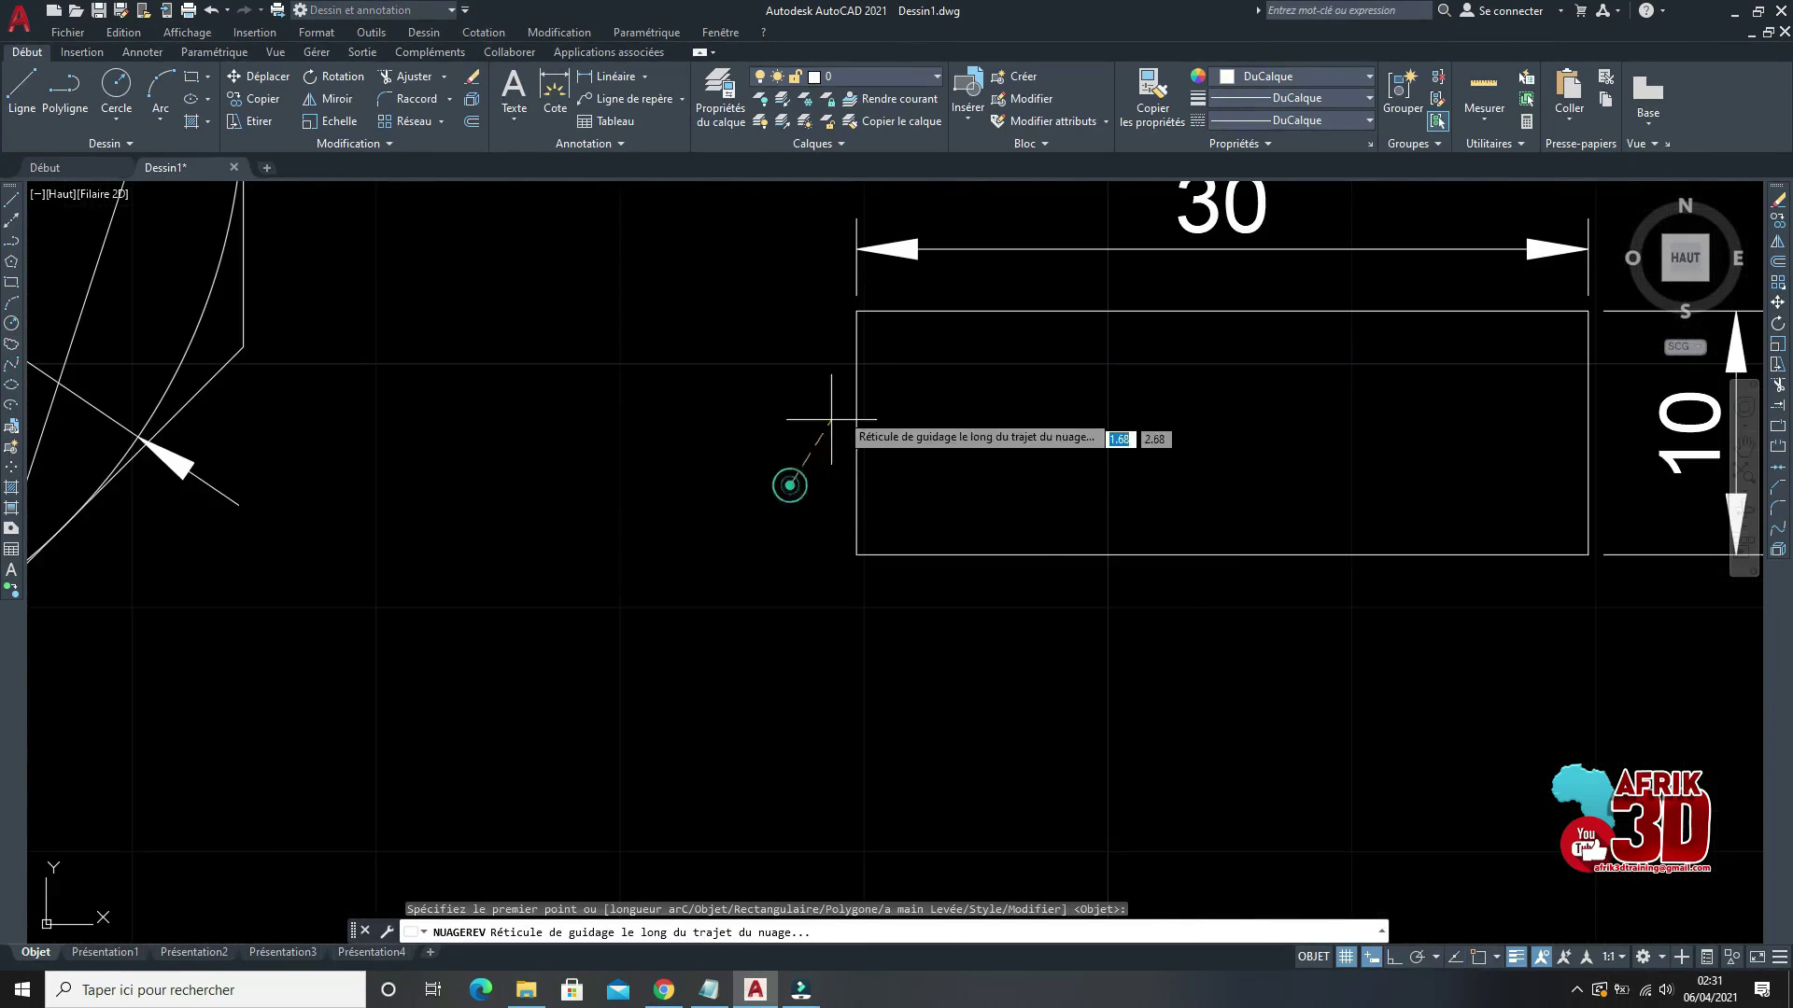
pyautogui.press('Escape')
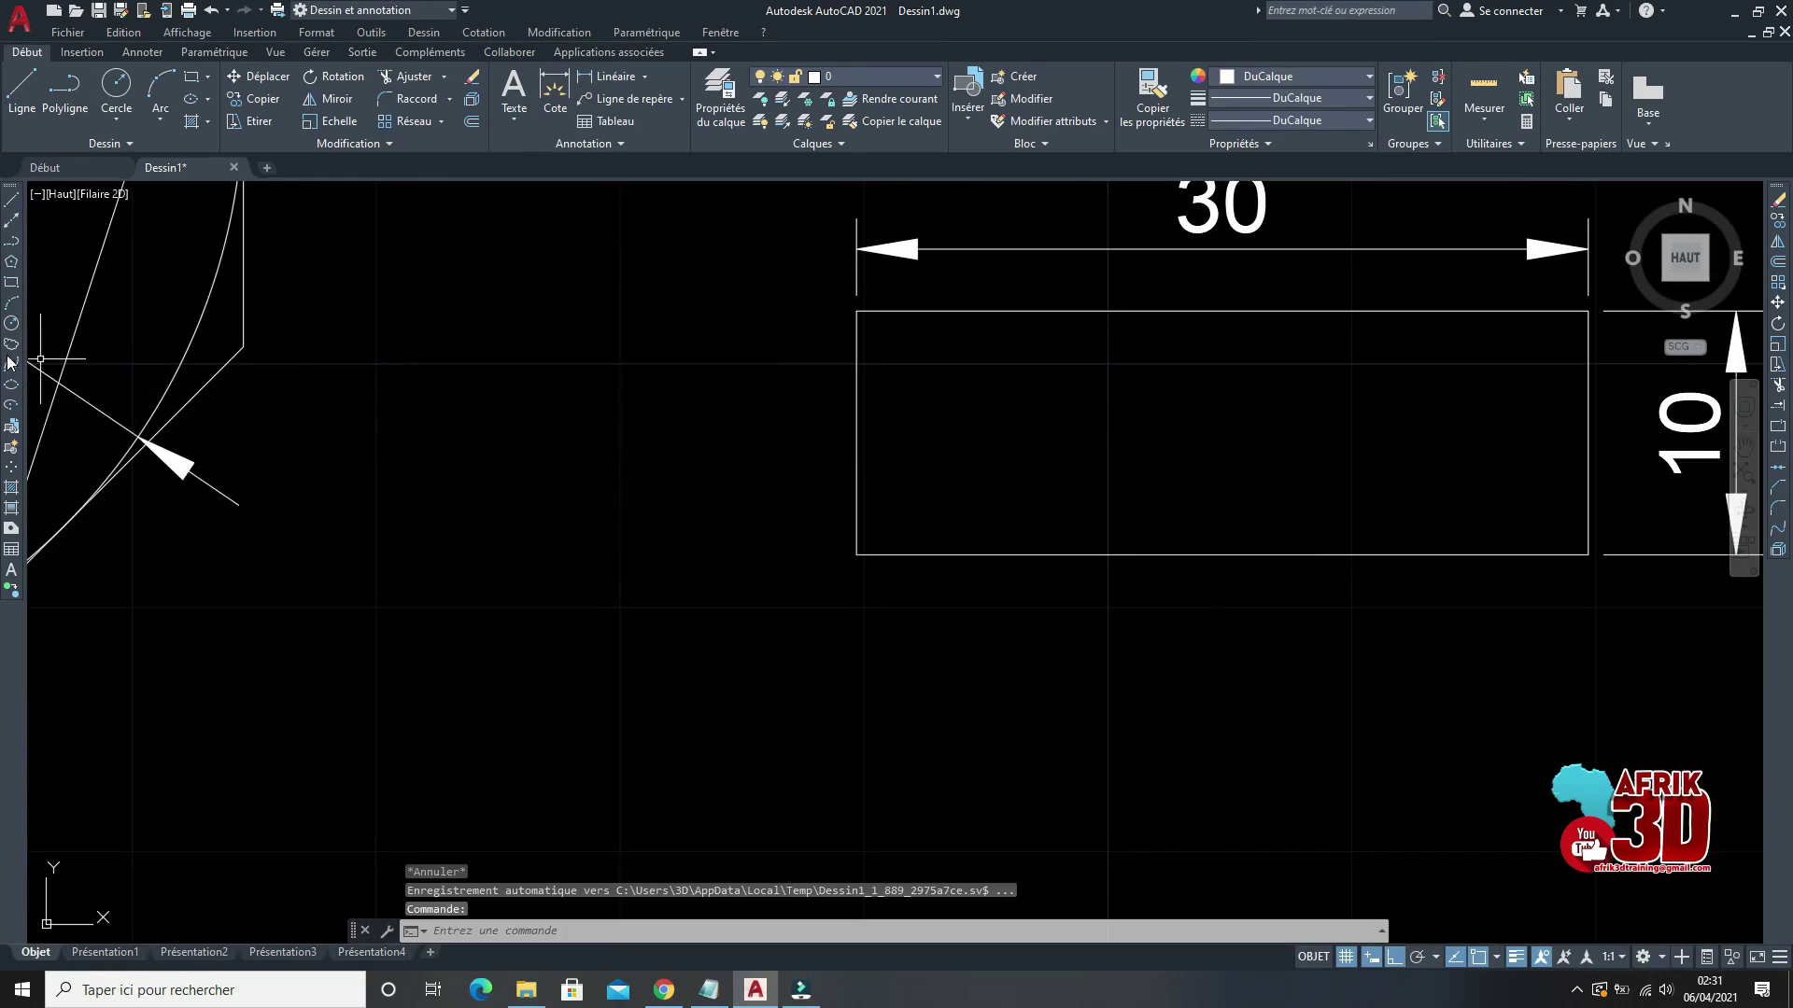
# Step: Start an ellipse with Ortho off, placing two axis points, then cancel it
pyautogui.click(11, 387)
pyautogui.click(1395, 959)
pyautogui.click(746, 483)
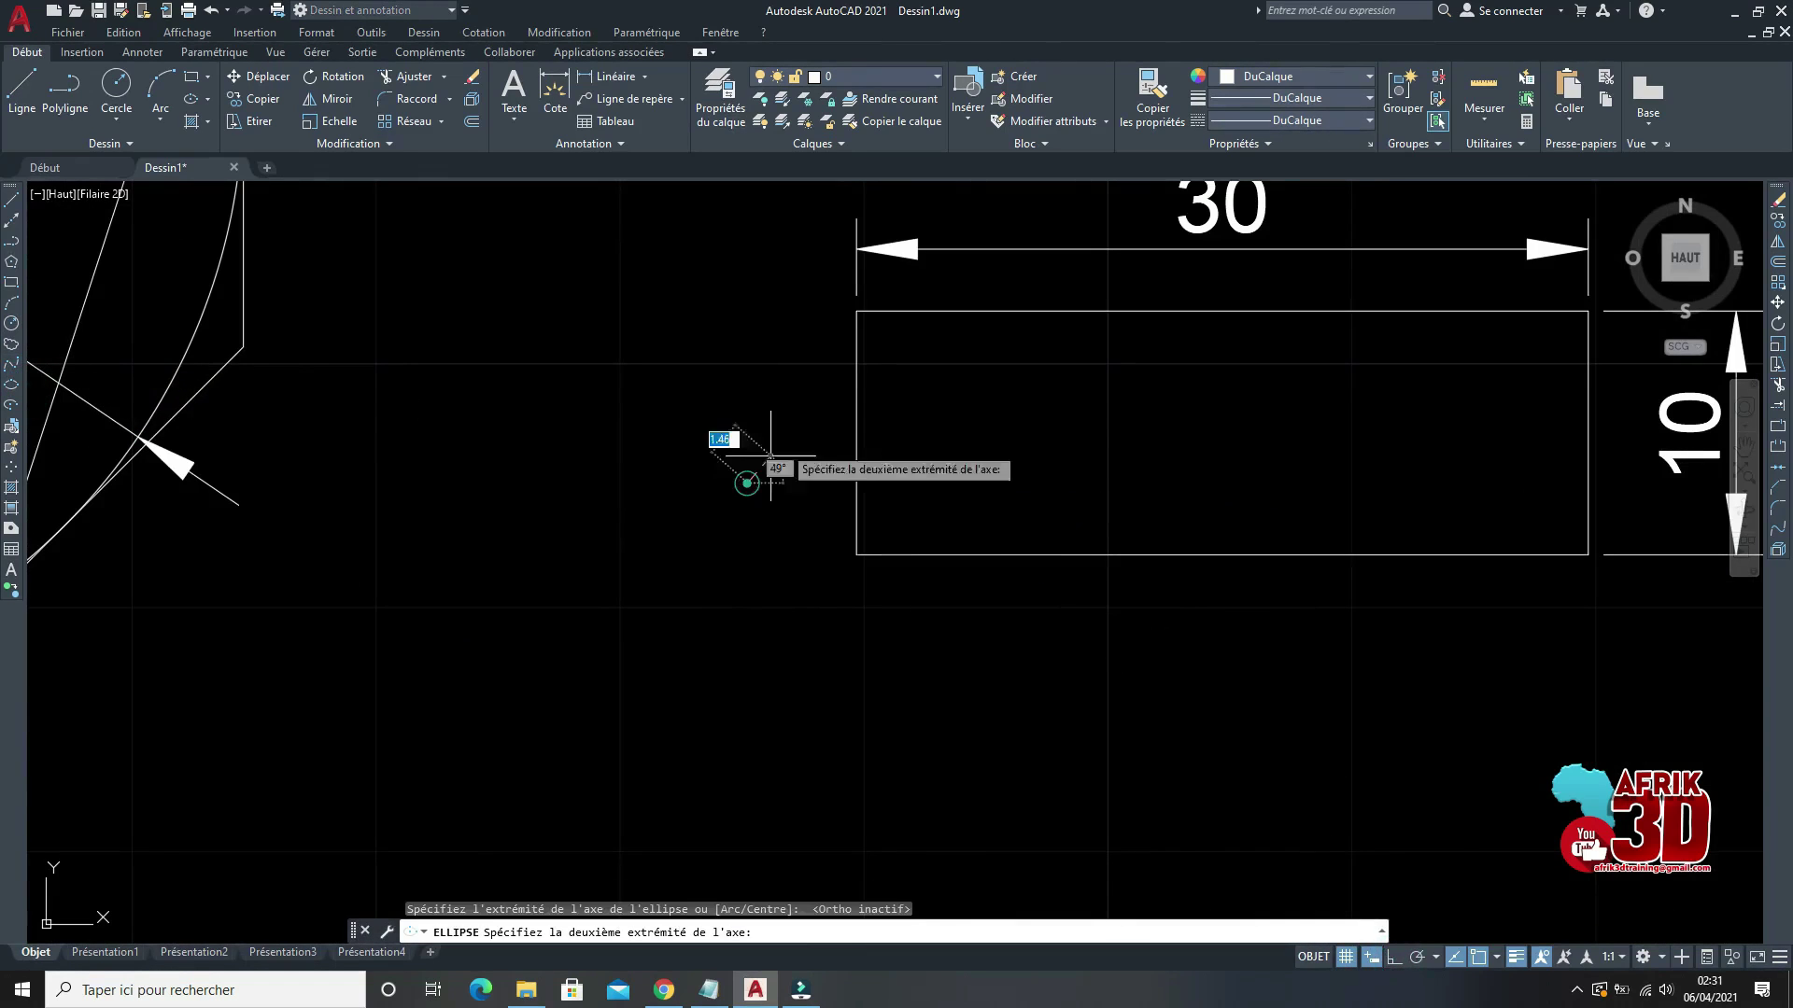
pyautogui.click(922, 409)
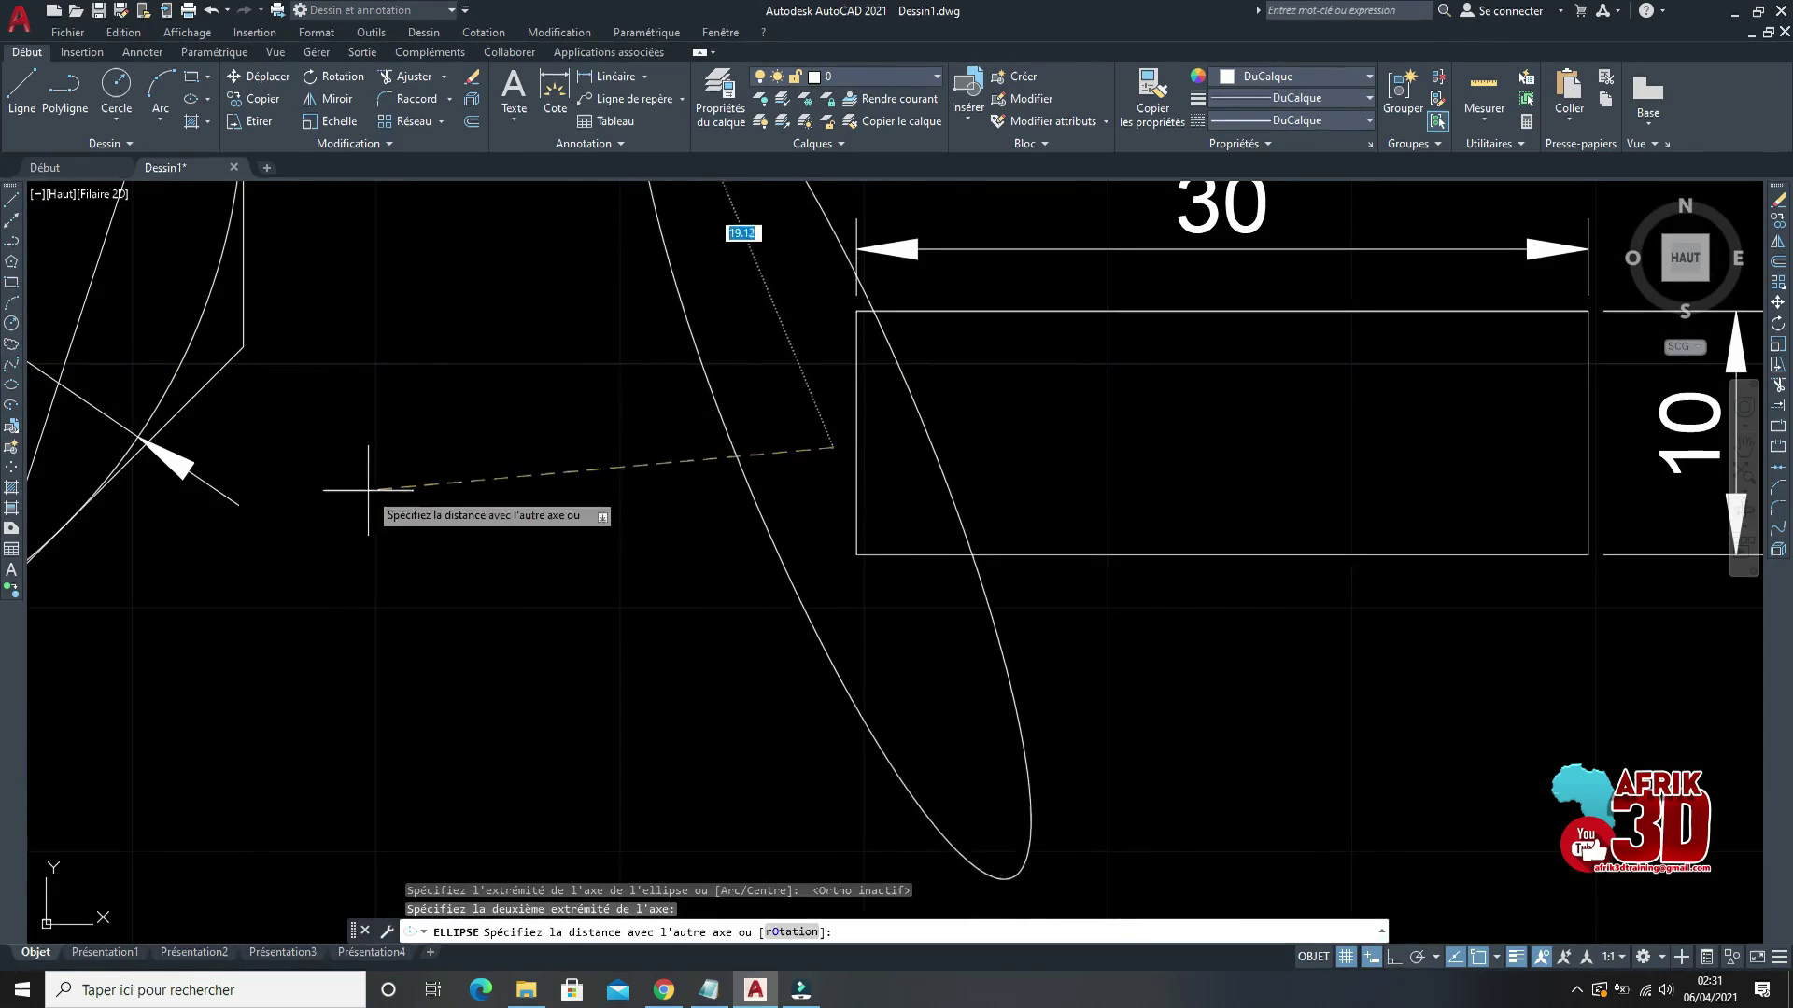
pyautogui.press('Escape')
# Step: Trace a freehand revision cloud around the rectangle's lower-left corner
pyautogui.click(12, 346)
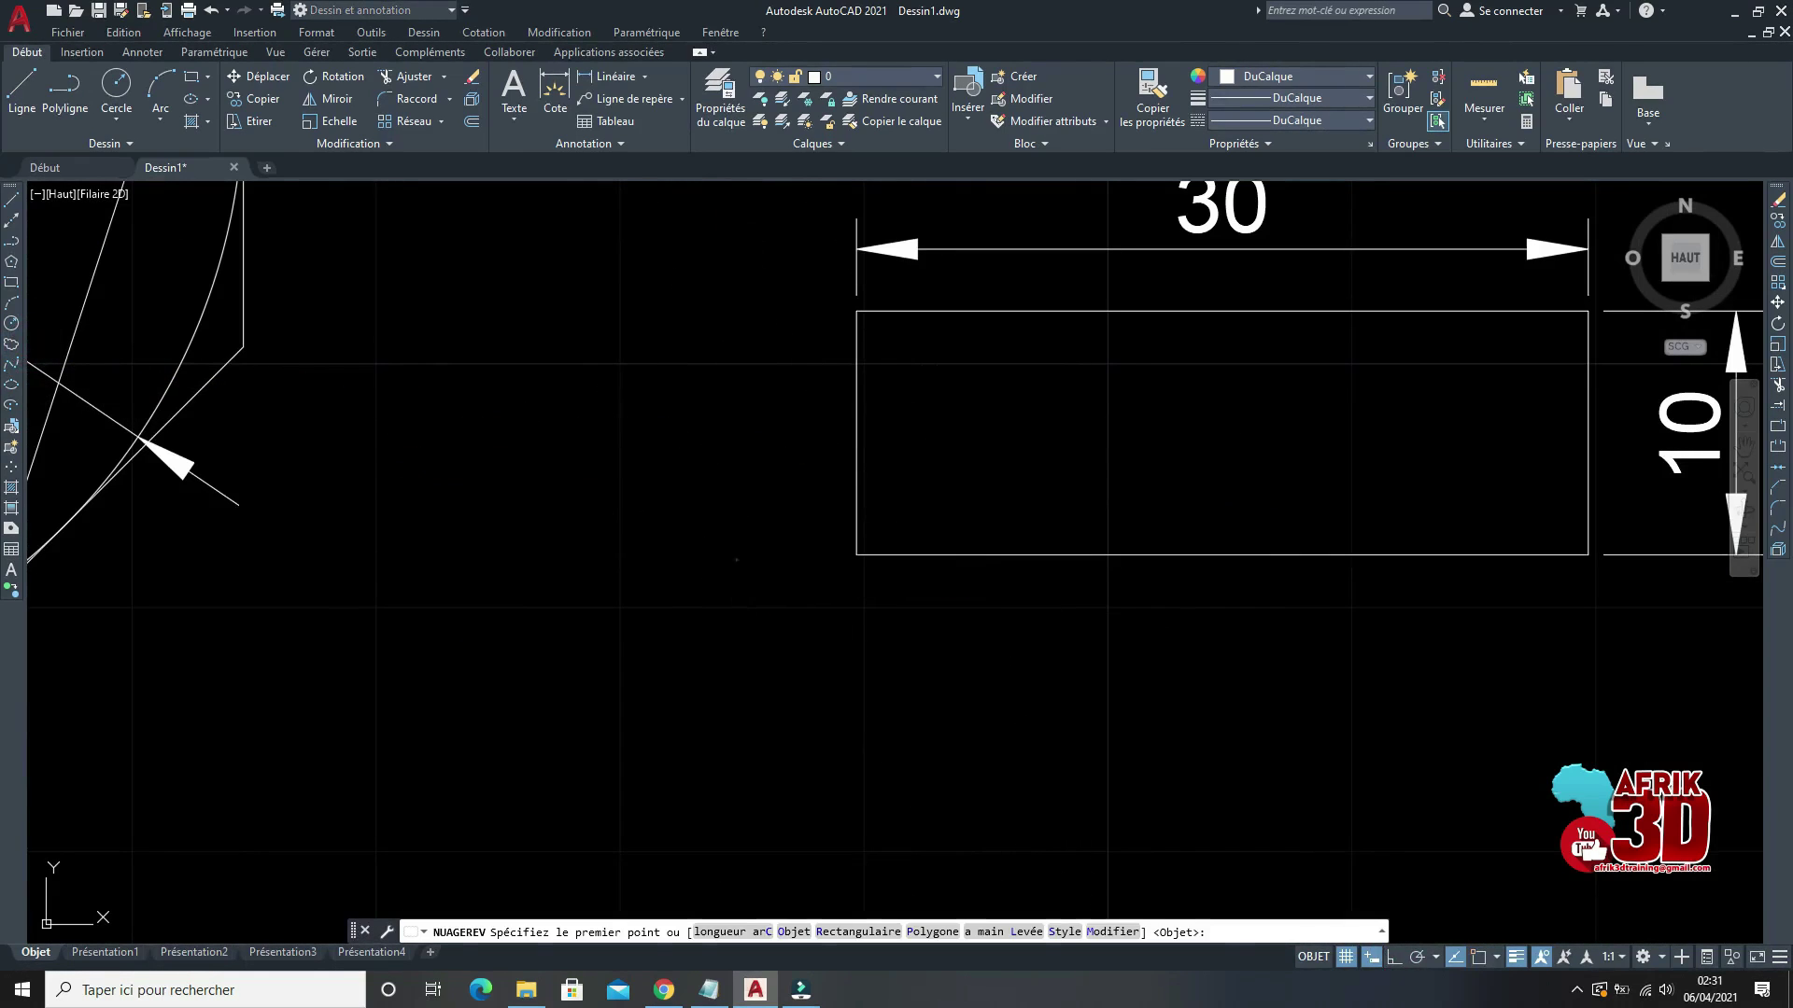
pyautogui.click(737, 558)
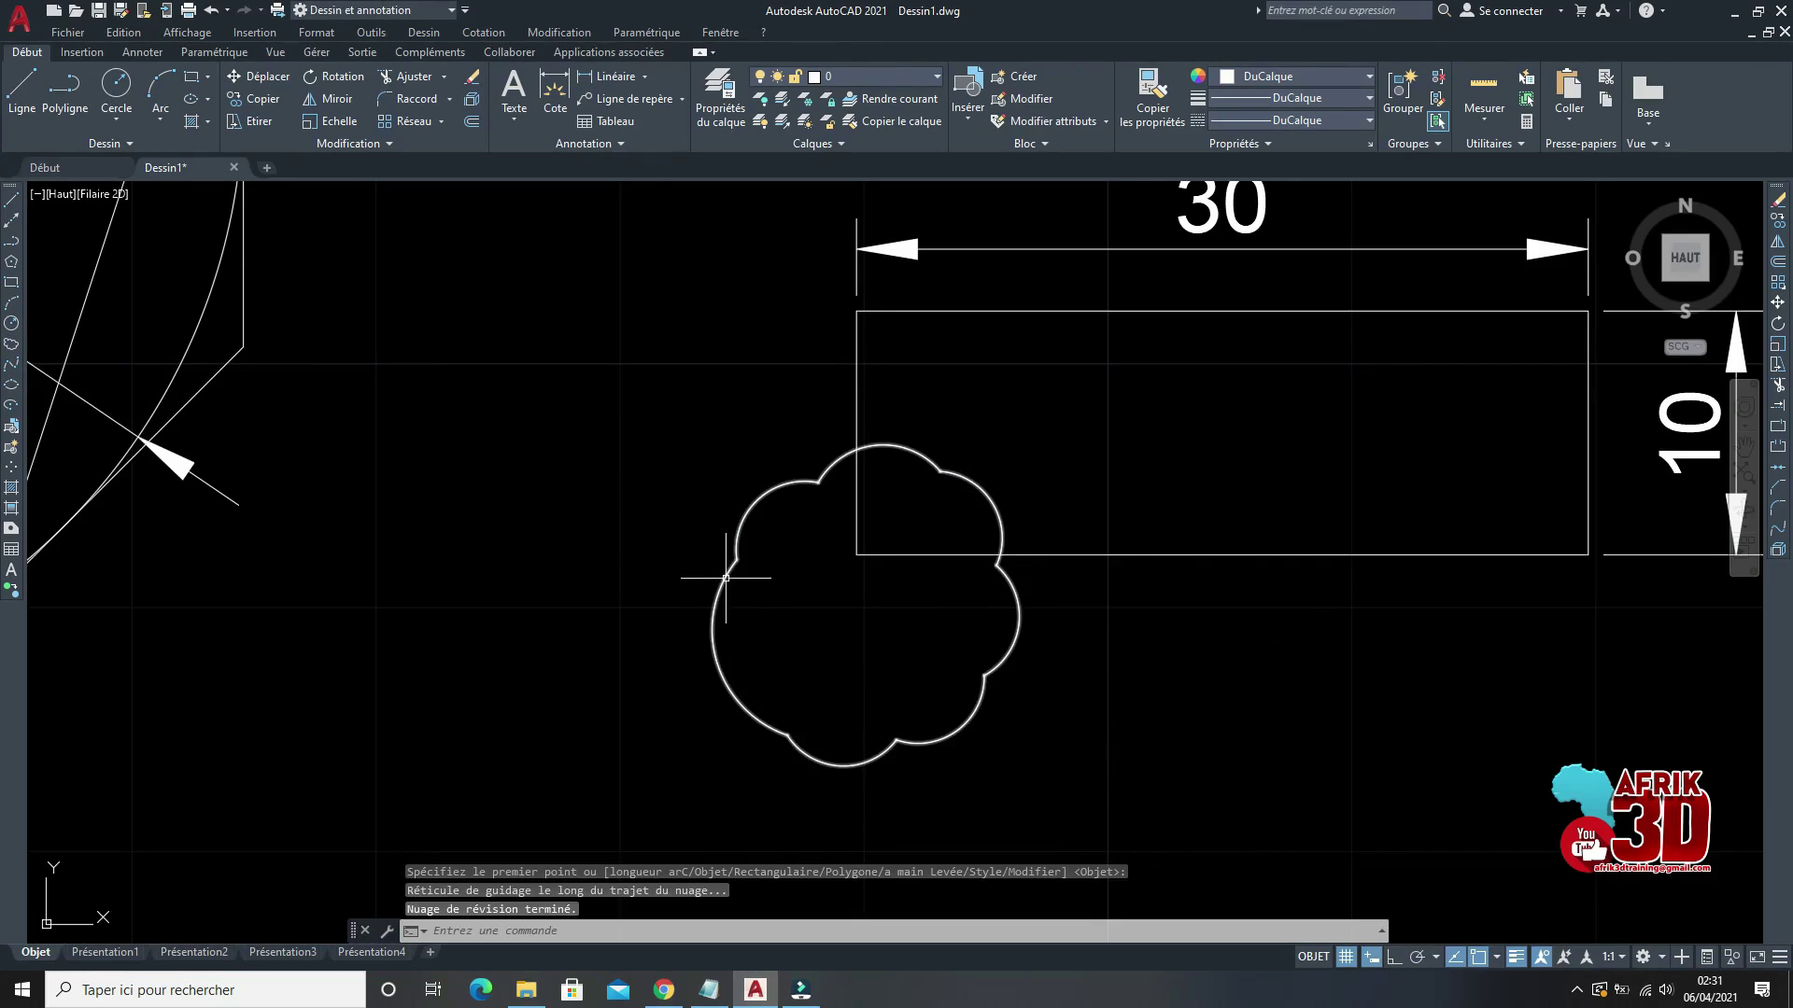
pyautogui.scroll(-2, 961, 632)
pyautogui.scroll(-2, 863, 554)
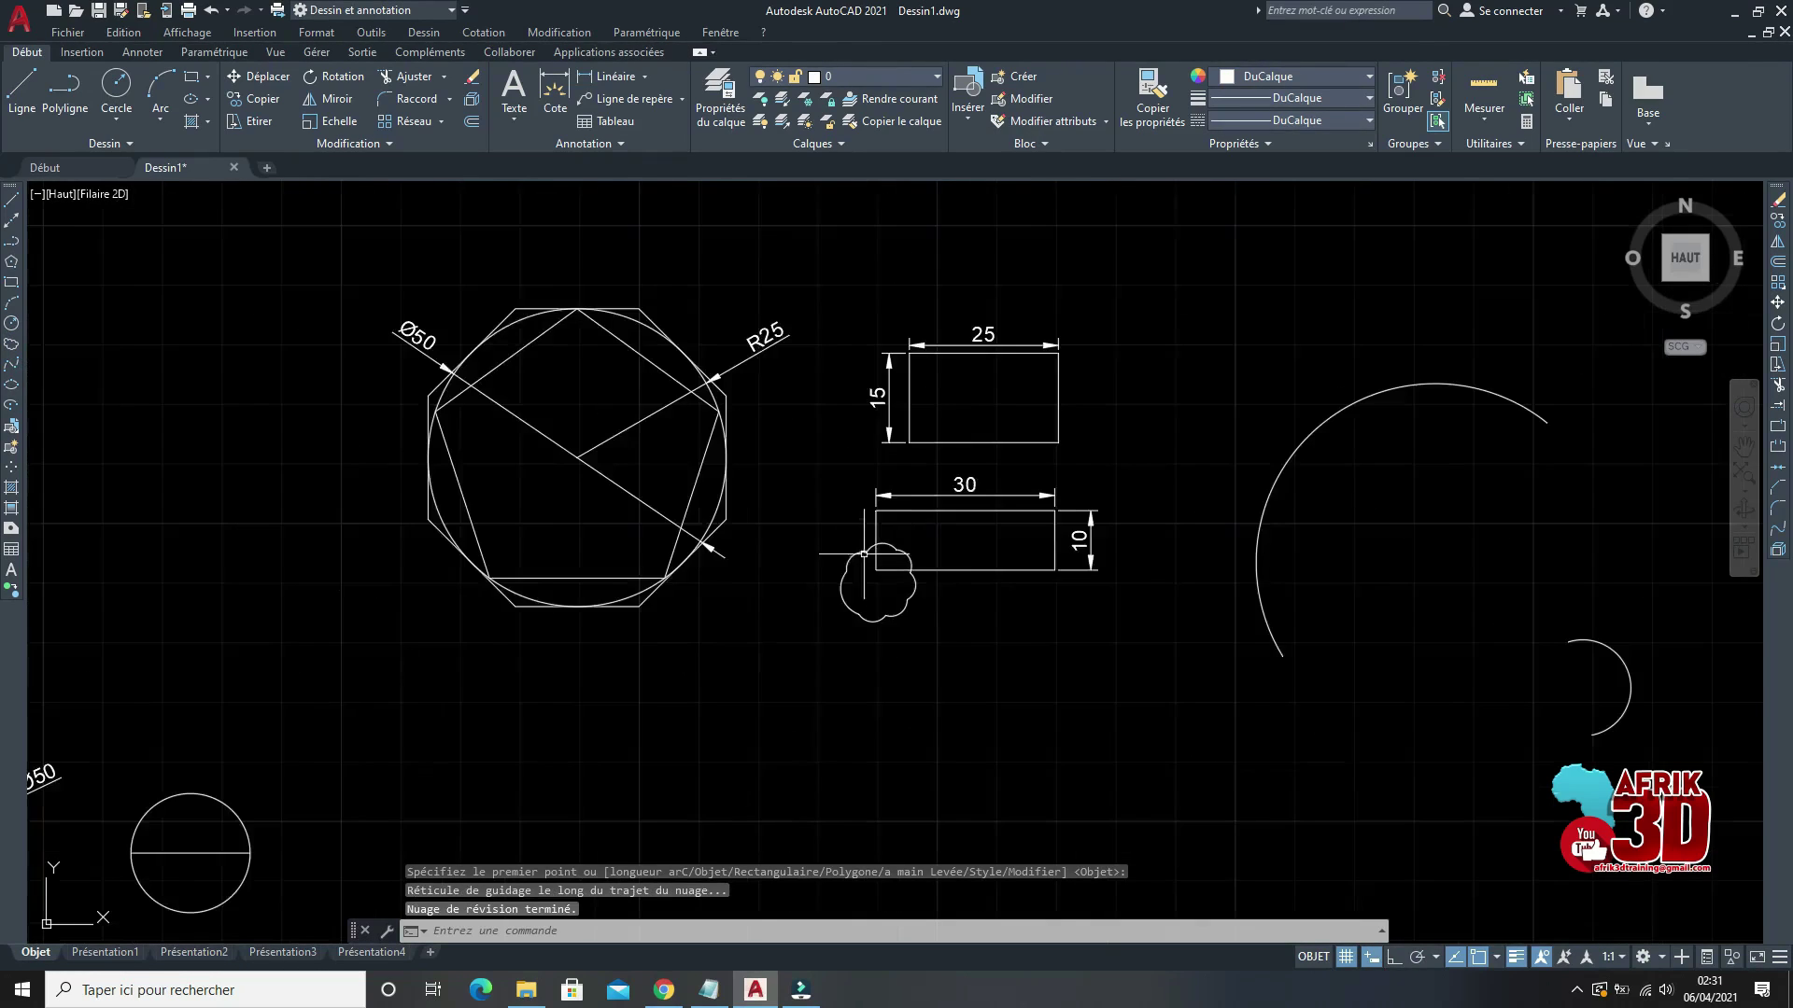
pyautogui.scroll(2, 929, 567)
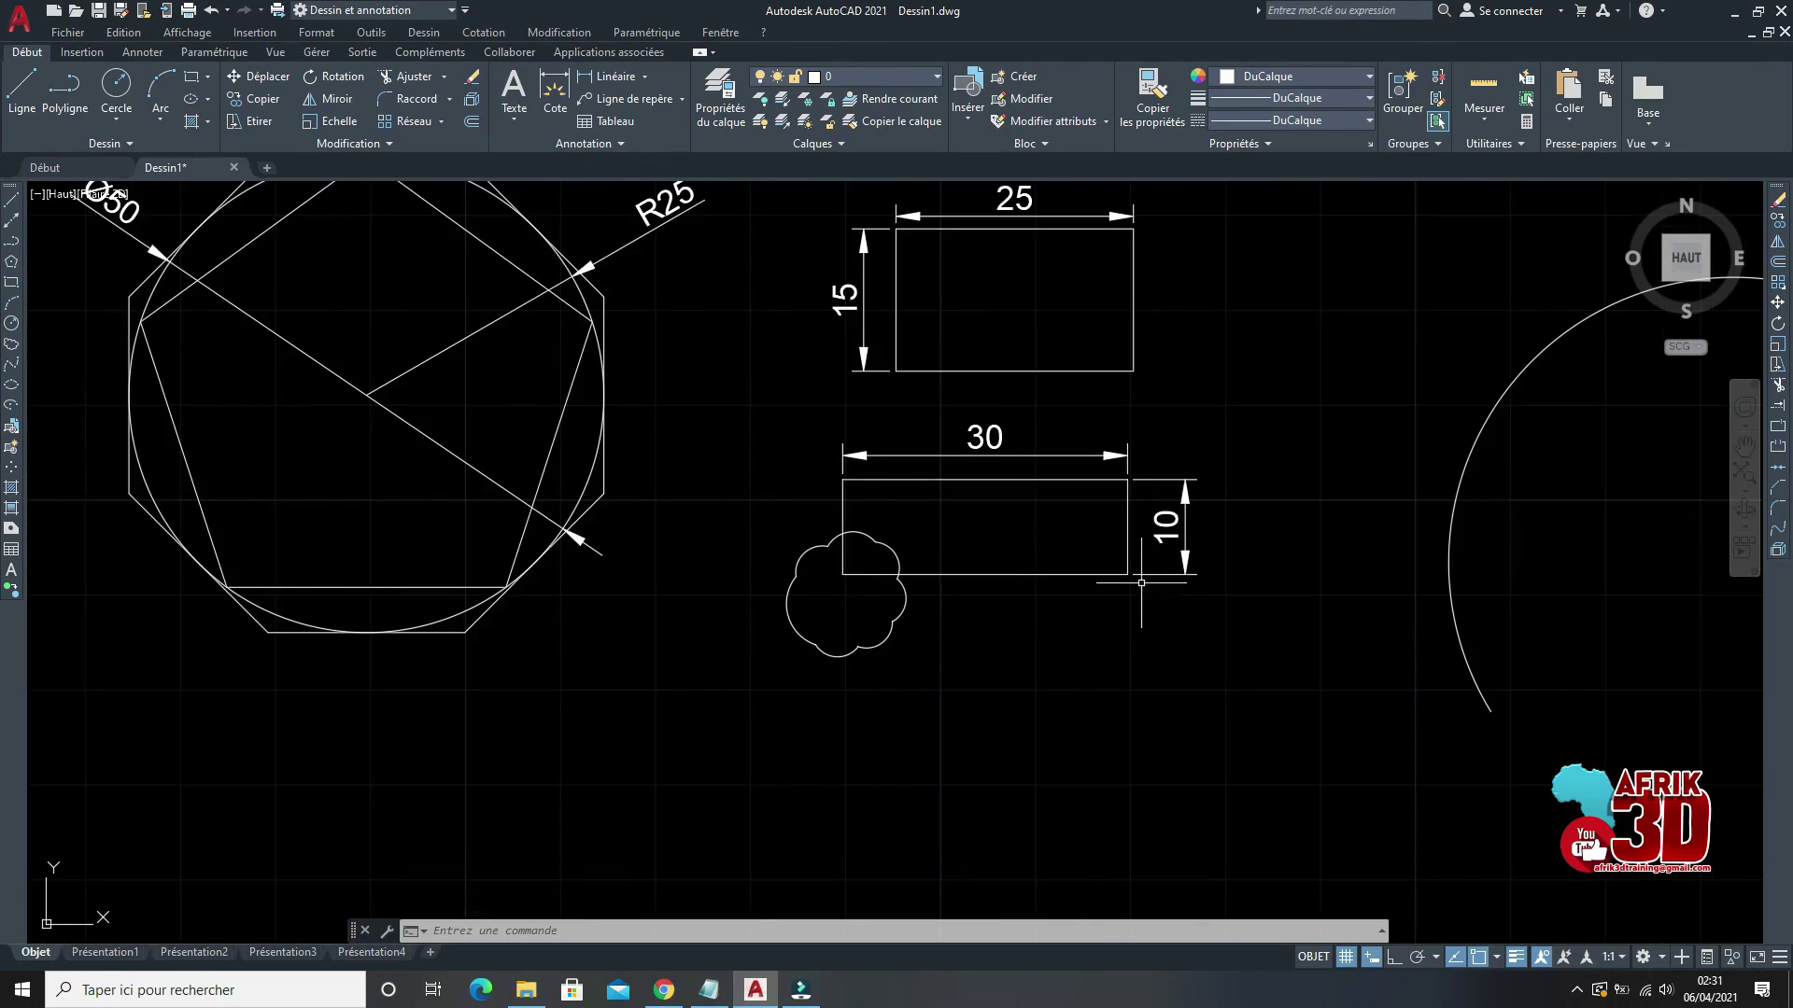
pyautogui.scroll(2, 859, 572)
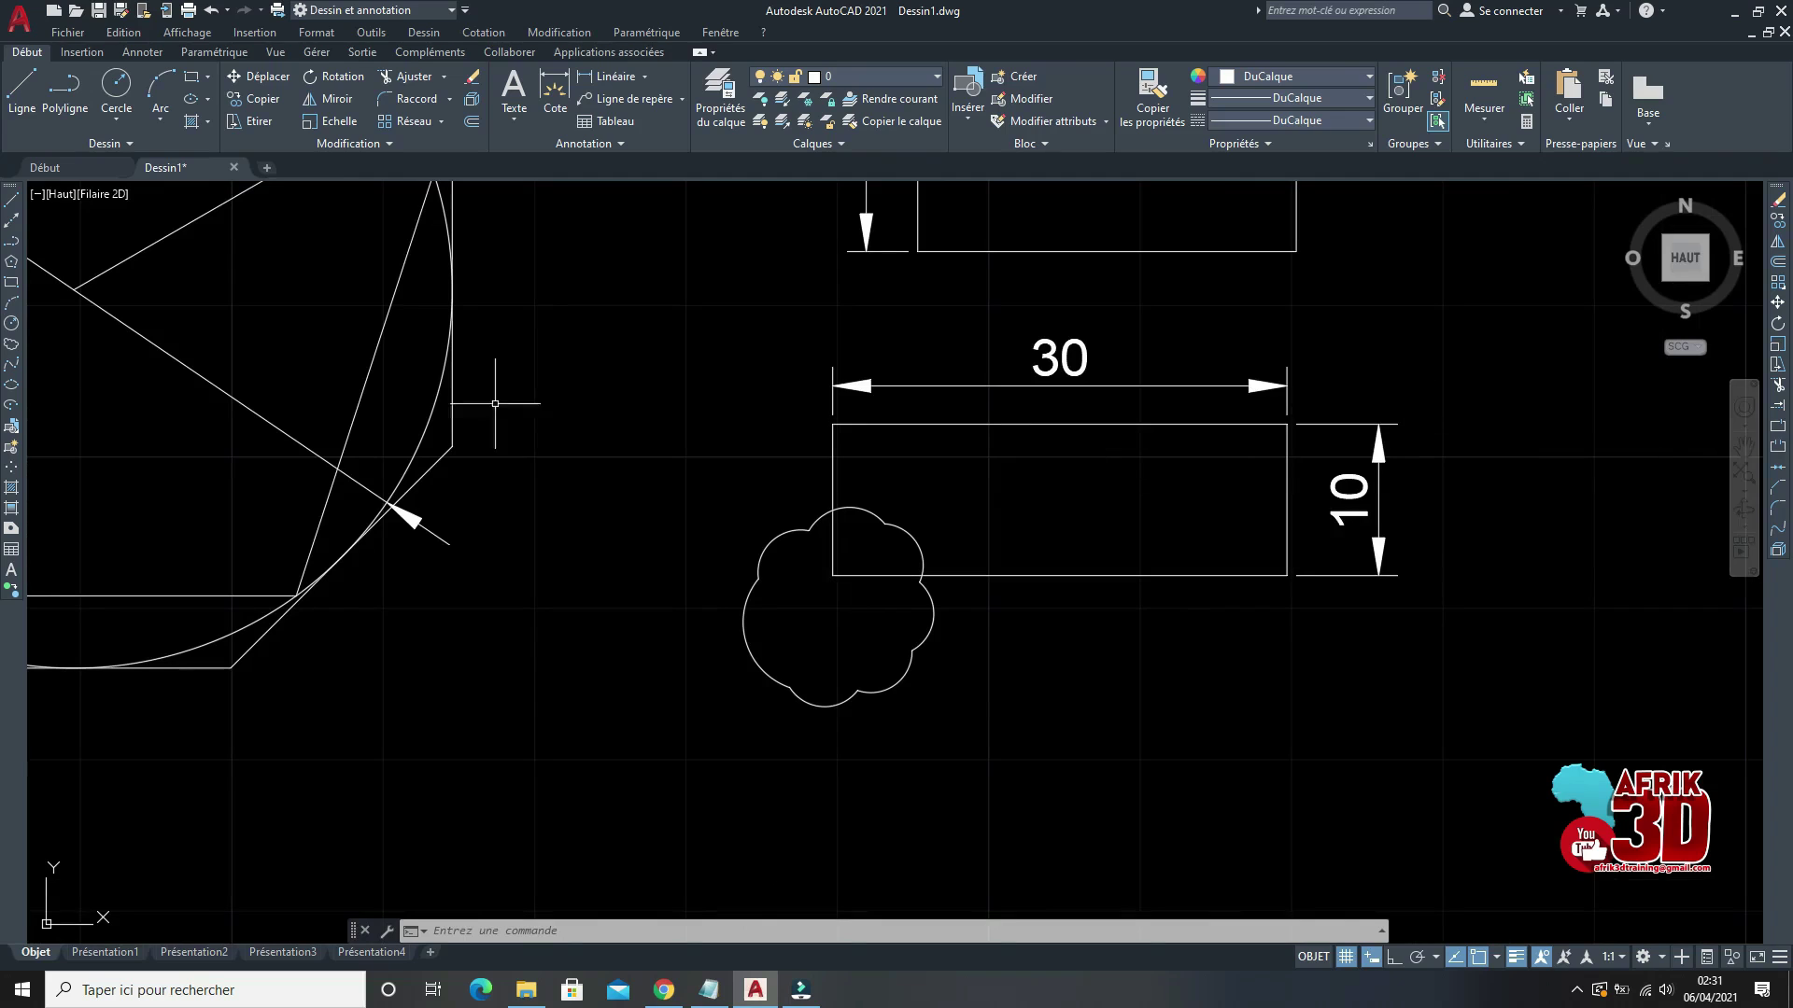
# Step: Write the multiline text 'existant' near the revision cloud
pyautogui.click(514, 92)
pyautogui.click(646, 522)
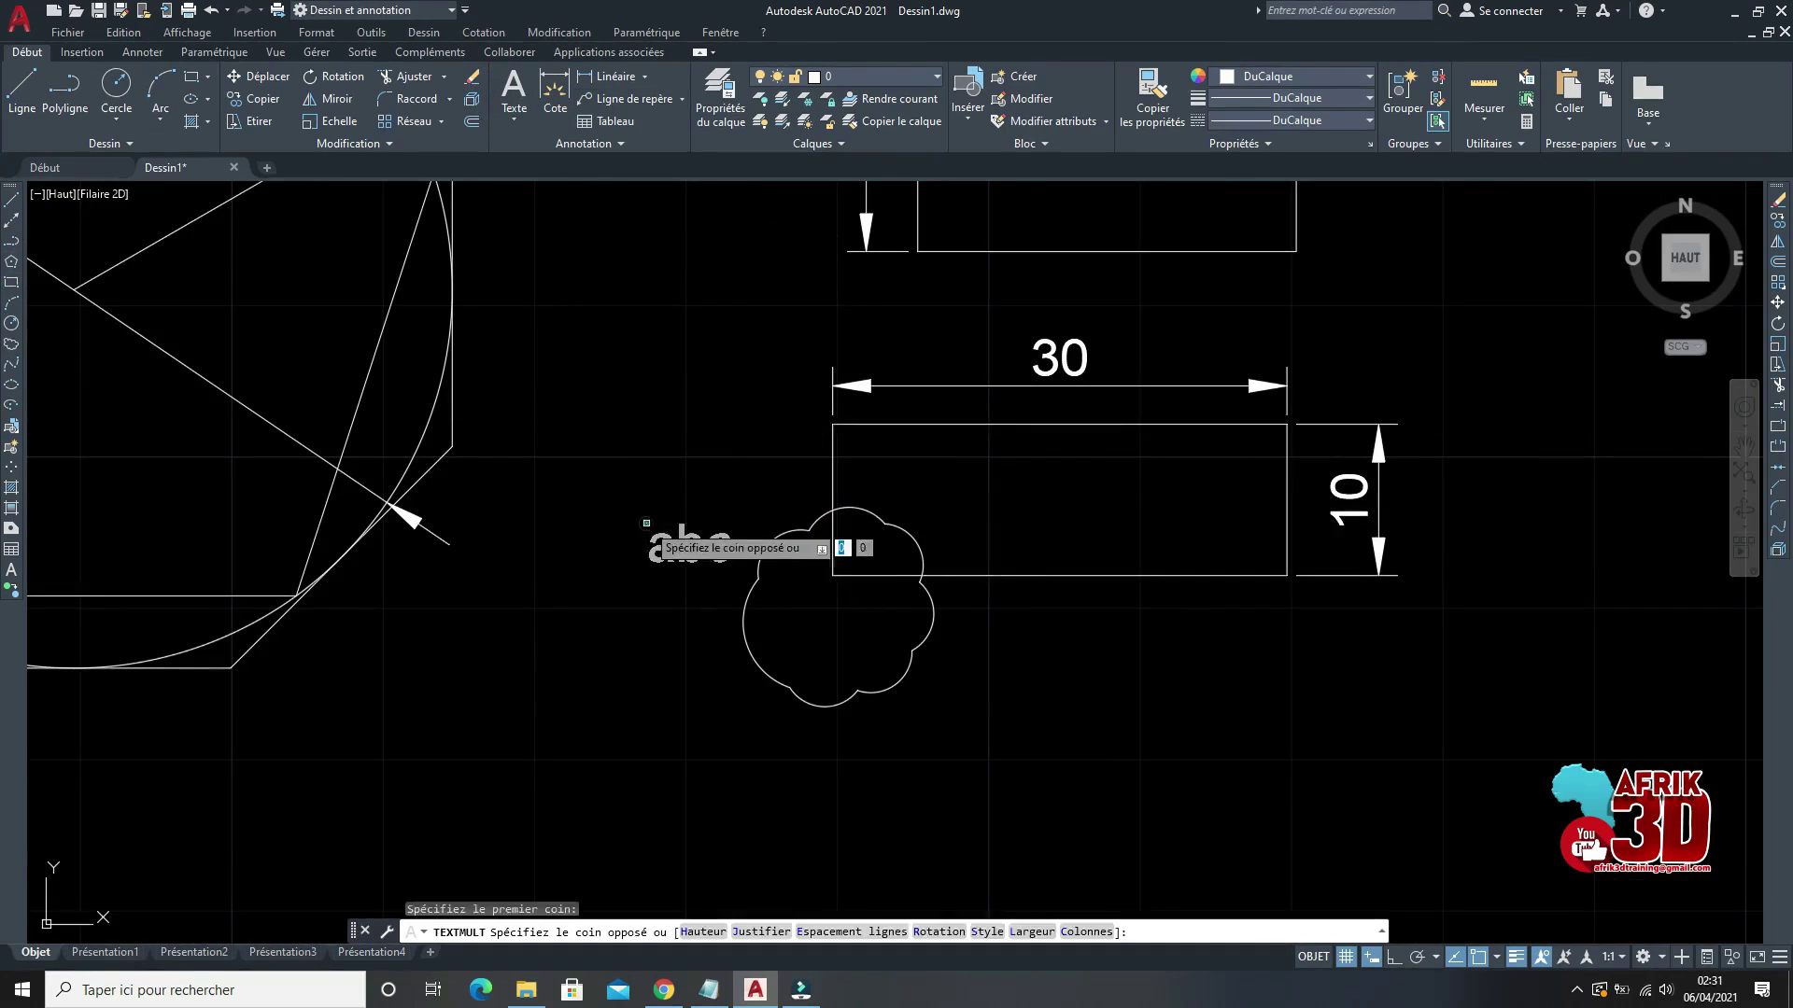
pyautogui.click(808, 570)
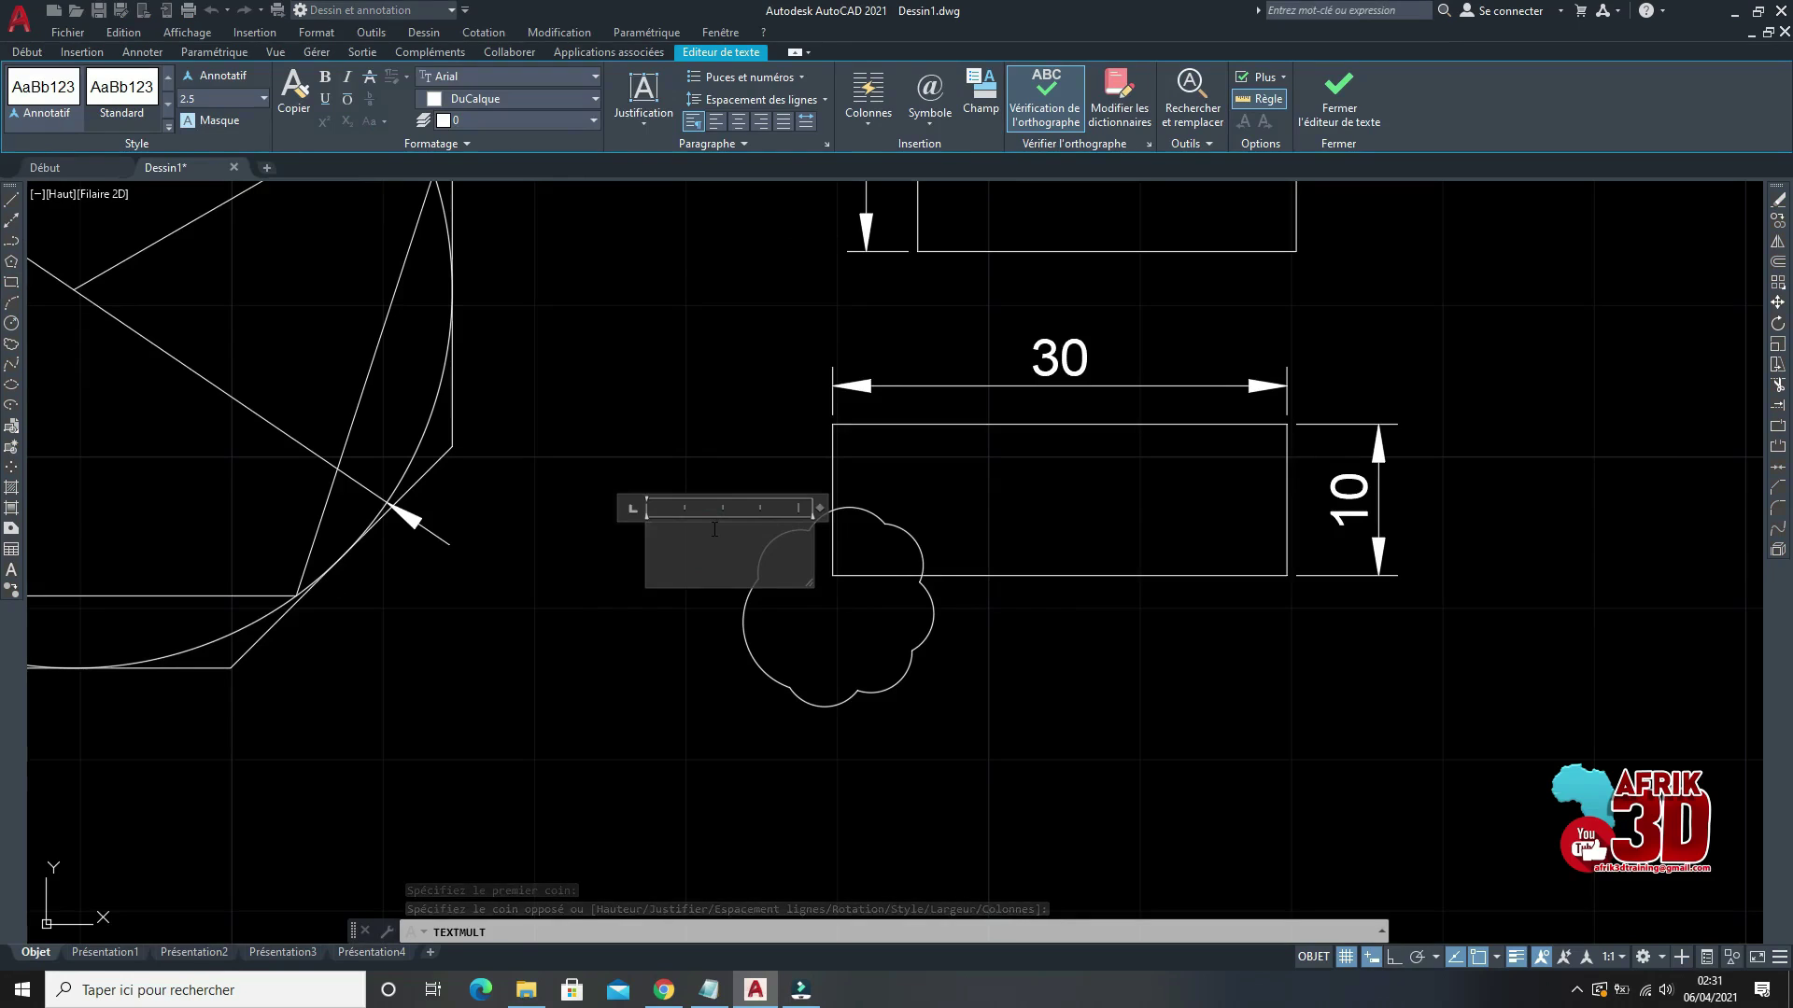
pyautogui.write('P')
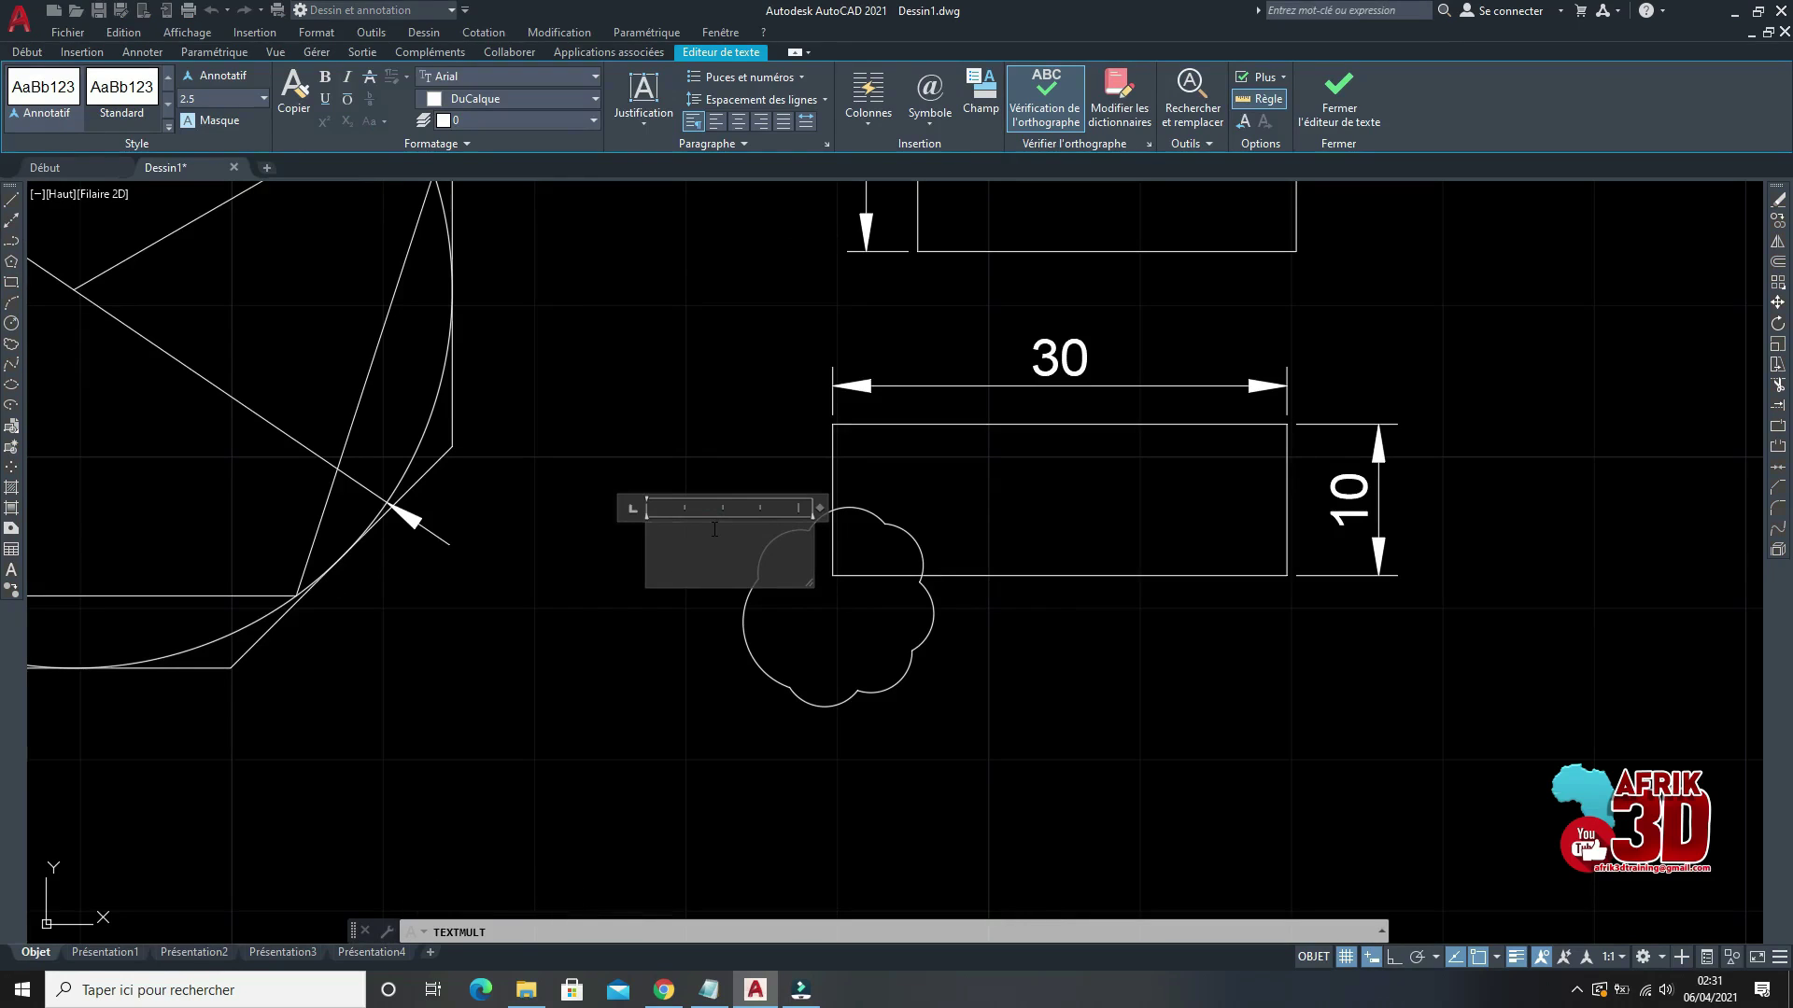
pyautogui.write('M')
pyautogui.press('BackSpace')
pyautogui.write('FR')
pyautogui.press('BackSpace')
pyautogui.write('D')
pyautogui.press('BackSpace')
pyautogui.write('exe')
pyautogui.press('BackSpace')
pyautogui.write('istant')
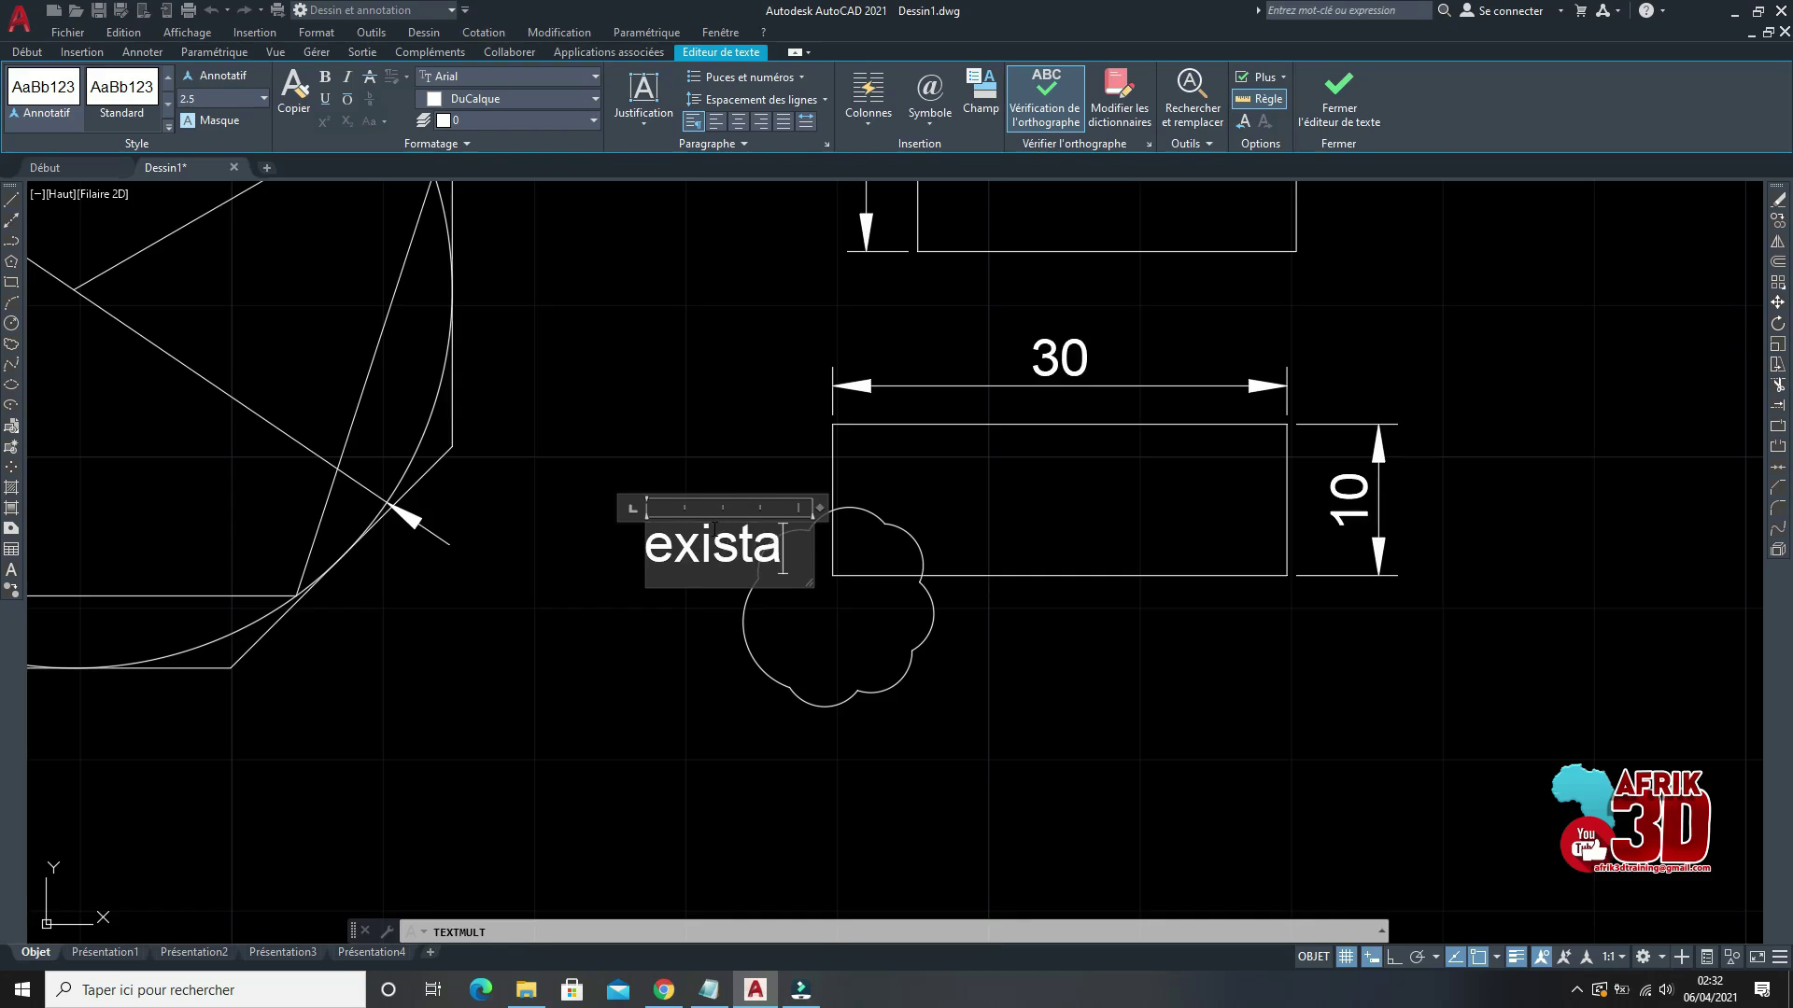
pyautogui.click(761, 392)
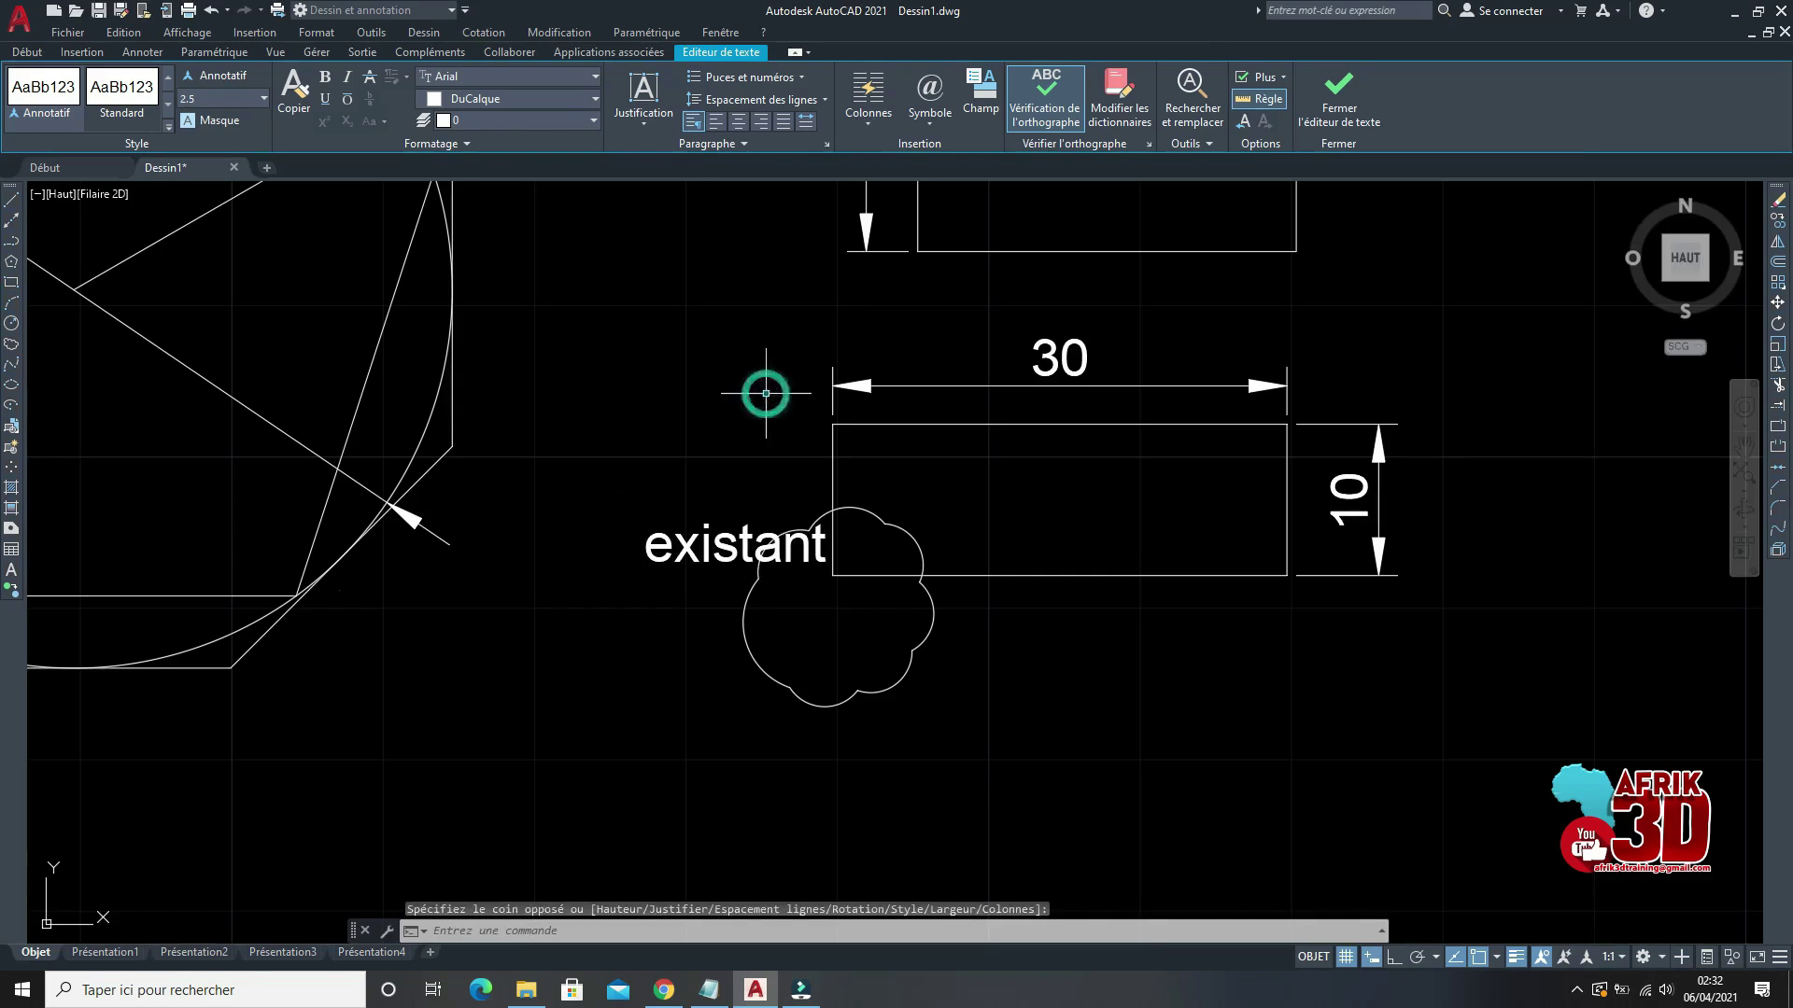
# Step: Move the 'existant' text inside the revision cloud
pyautogui.click(11, 206)
pyautogui.click(710, 595)
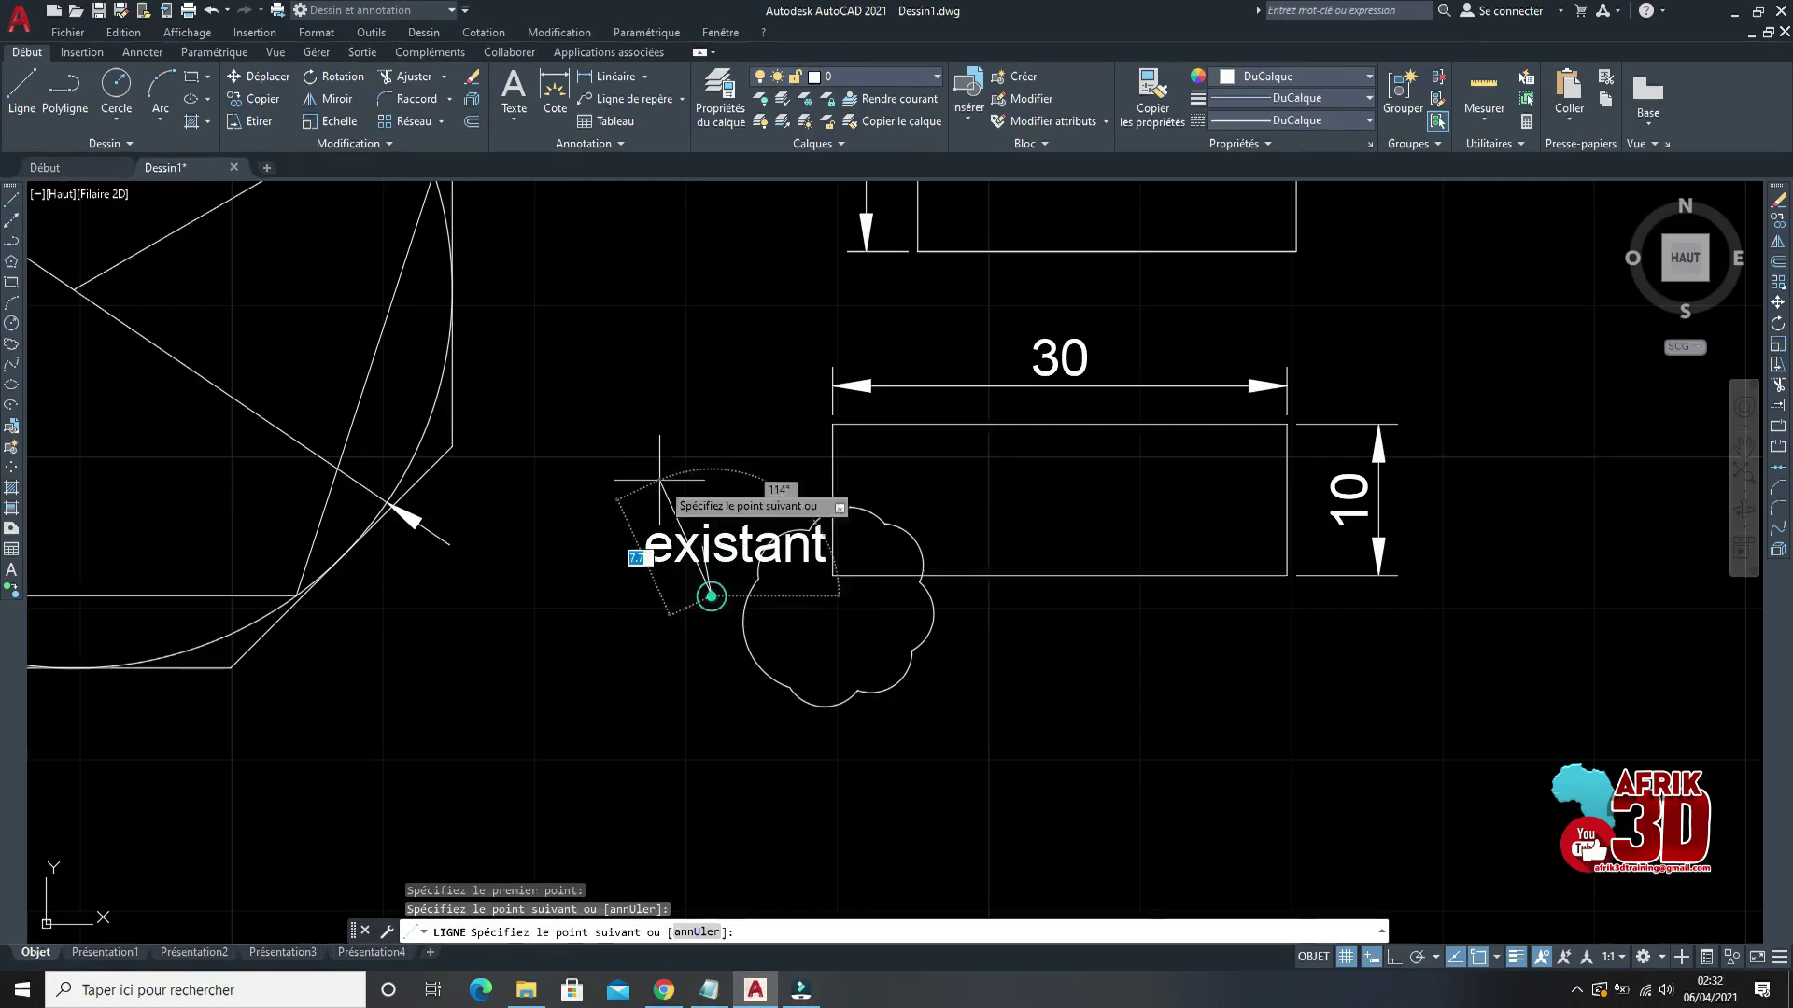
pyautogui.press('Escape')
pyautogui.click(726, 613)
pyautogui.click(658, 471)
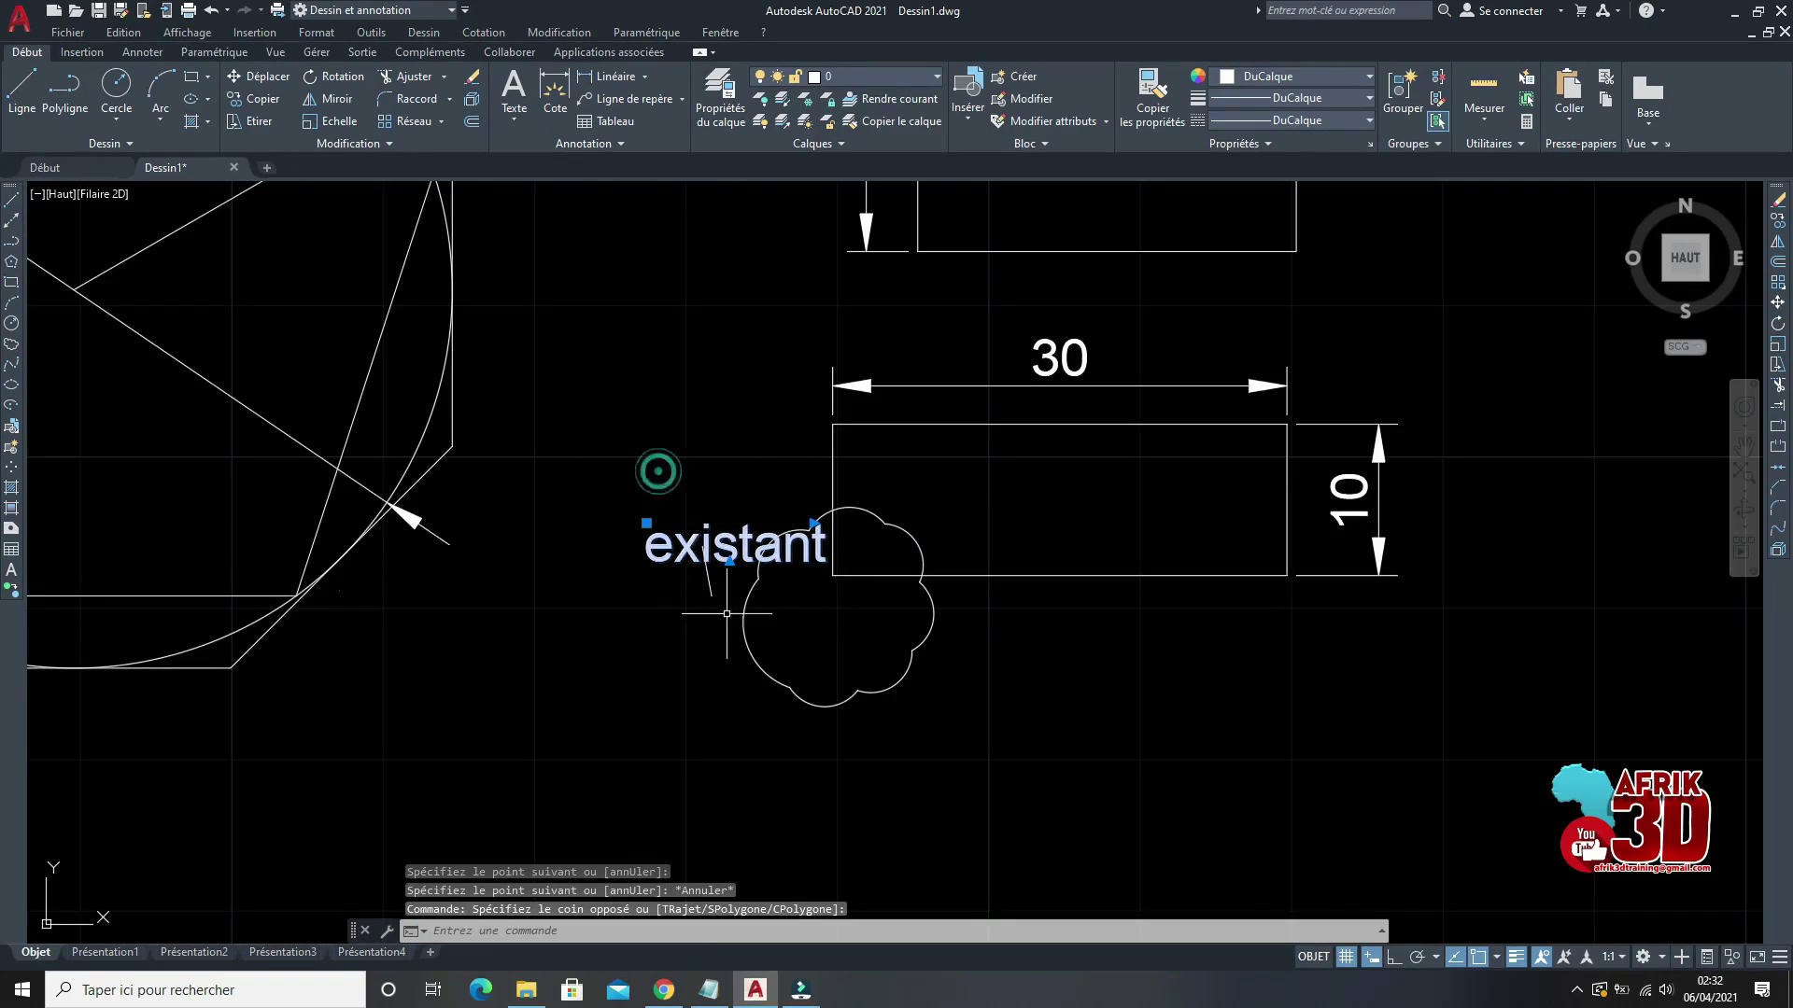
pyautogui.rightClick(690, 444)
pyautogui.click(749, 624)
pyautogui.click(745, 553)
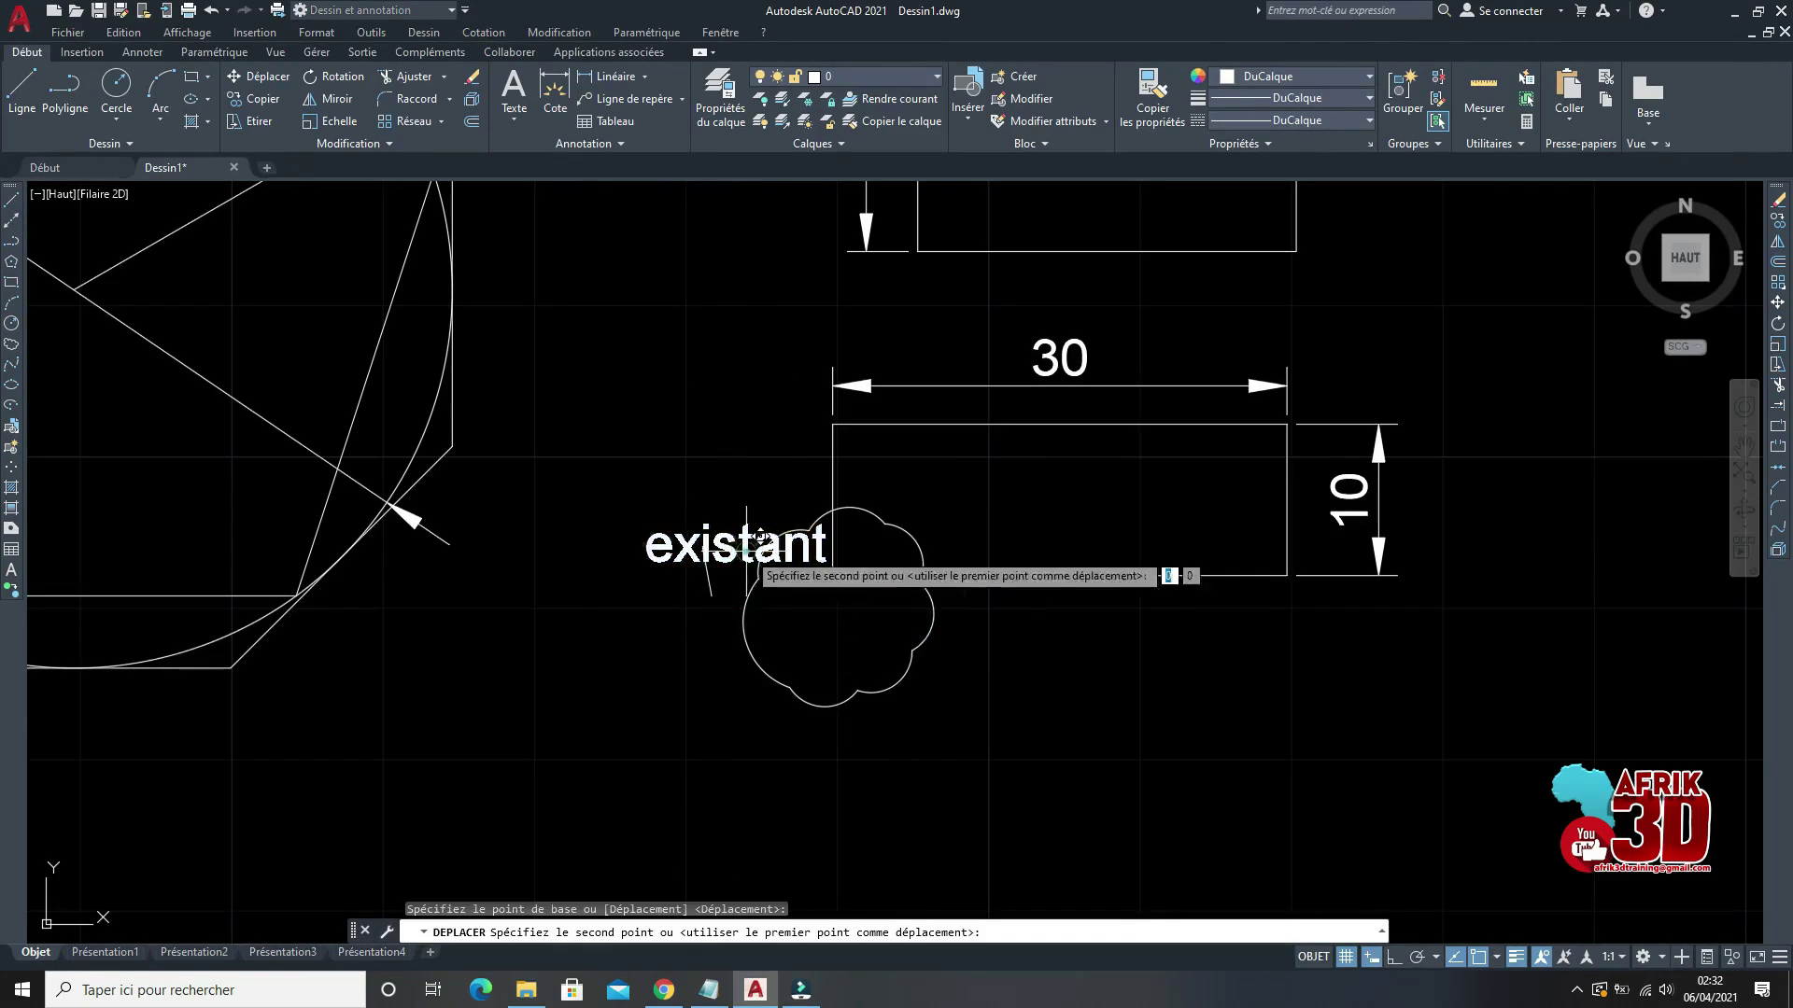
pyautogui.click(866, 605)
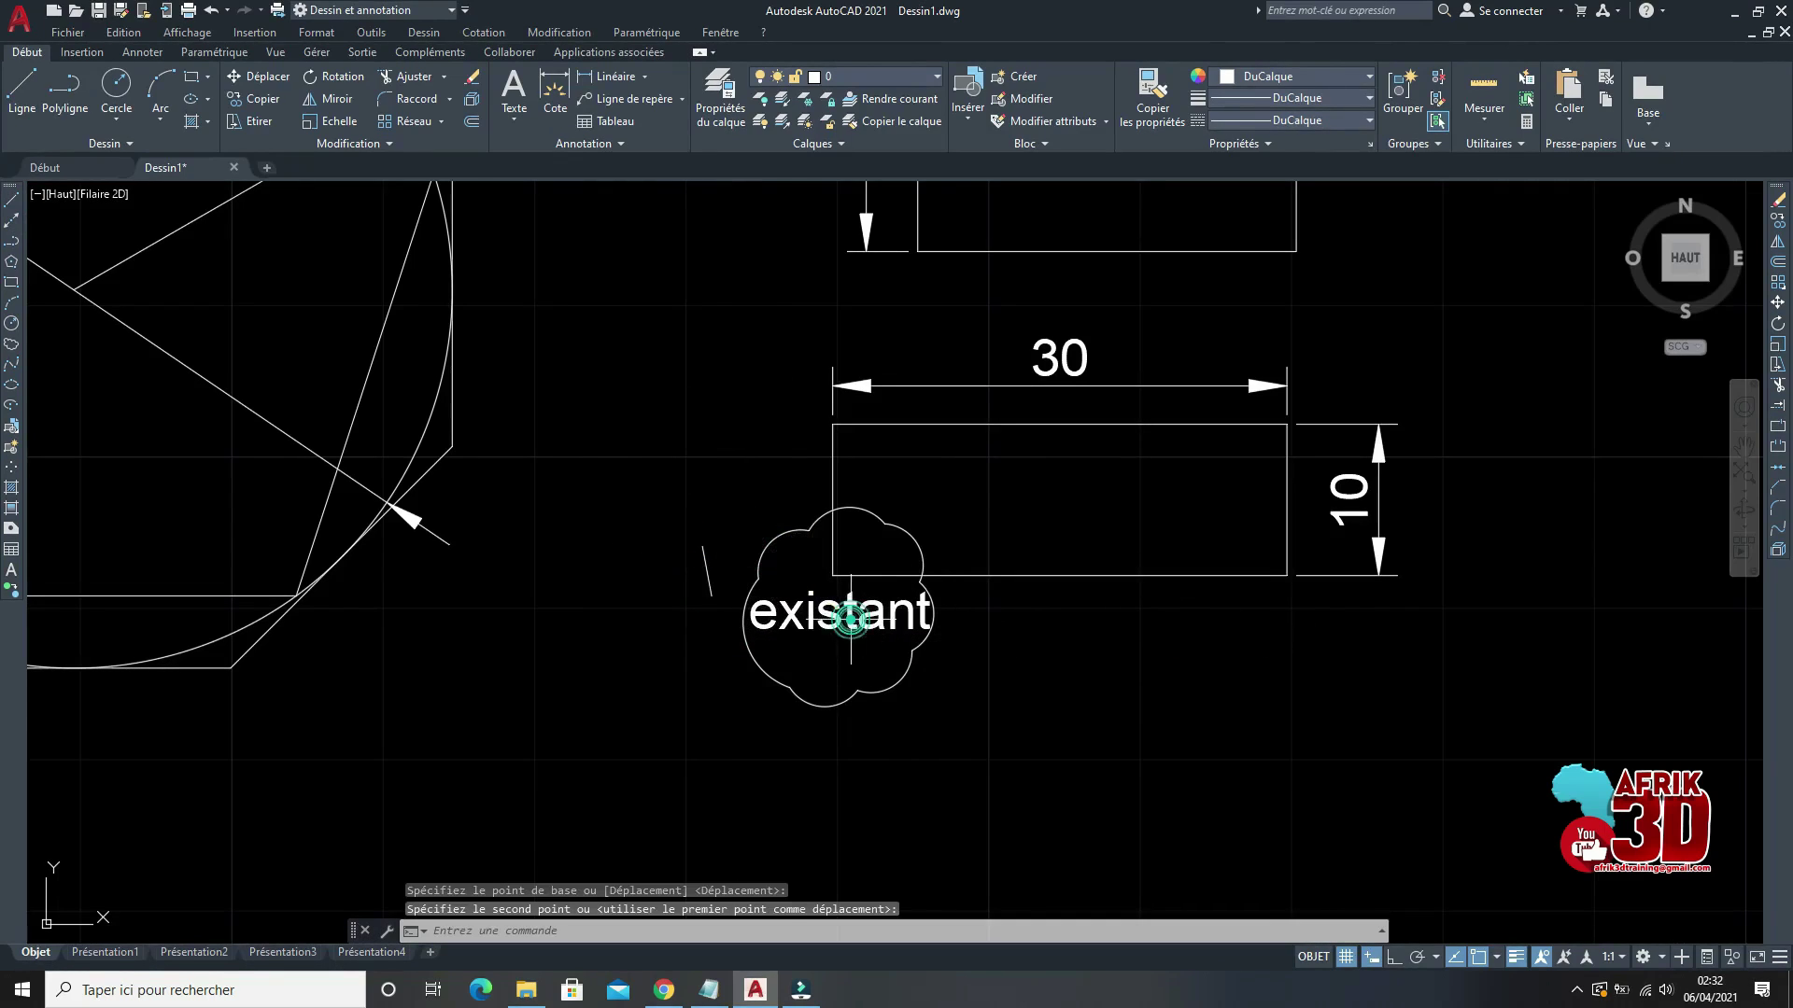
# Step: Erase the stray short line beside the cloud
pyautogui.click(712, 605)
pyautogui.rightClick(702, 522)
pyautogui.click(715, 589)
pyautogui.scroll(-3, 831, 448)
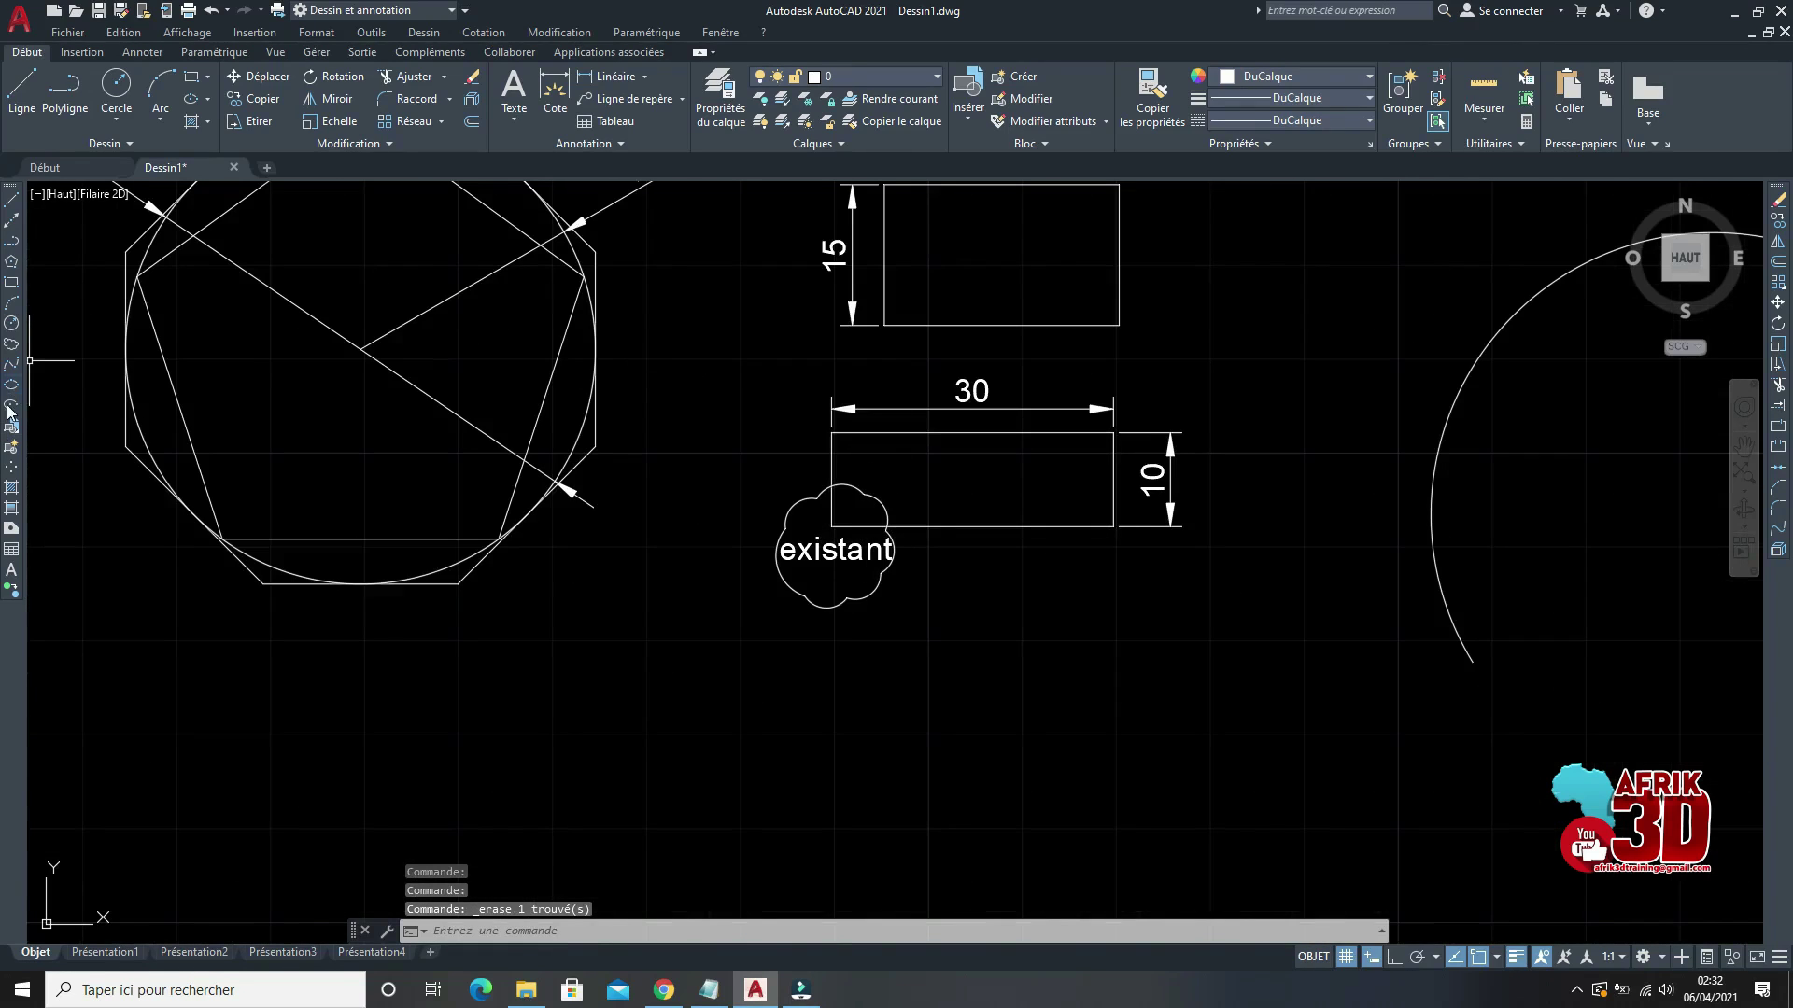
# Step: Trace a freehand (F) revision cloud starting at the rectangle's right end
pyautogui.click(9, 346)
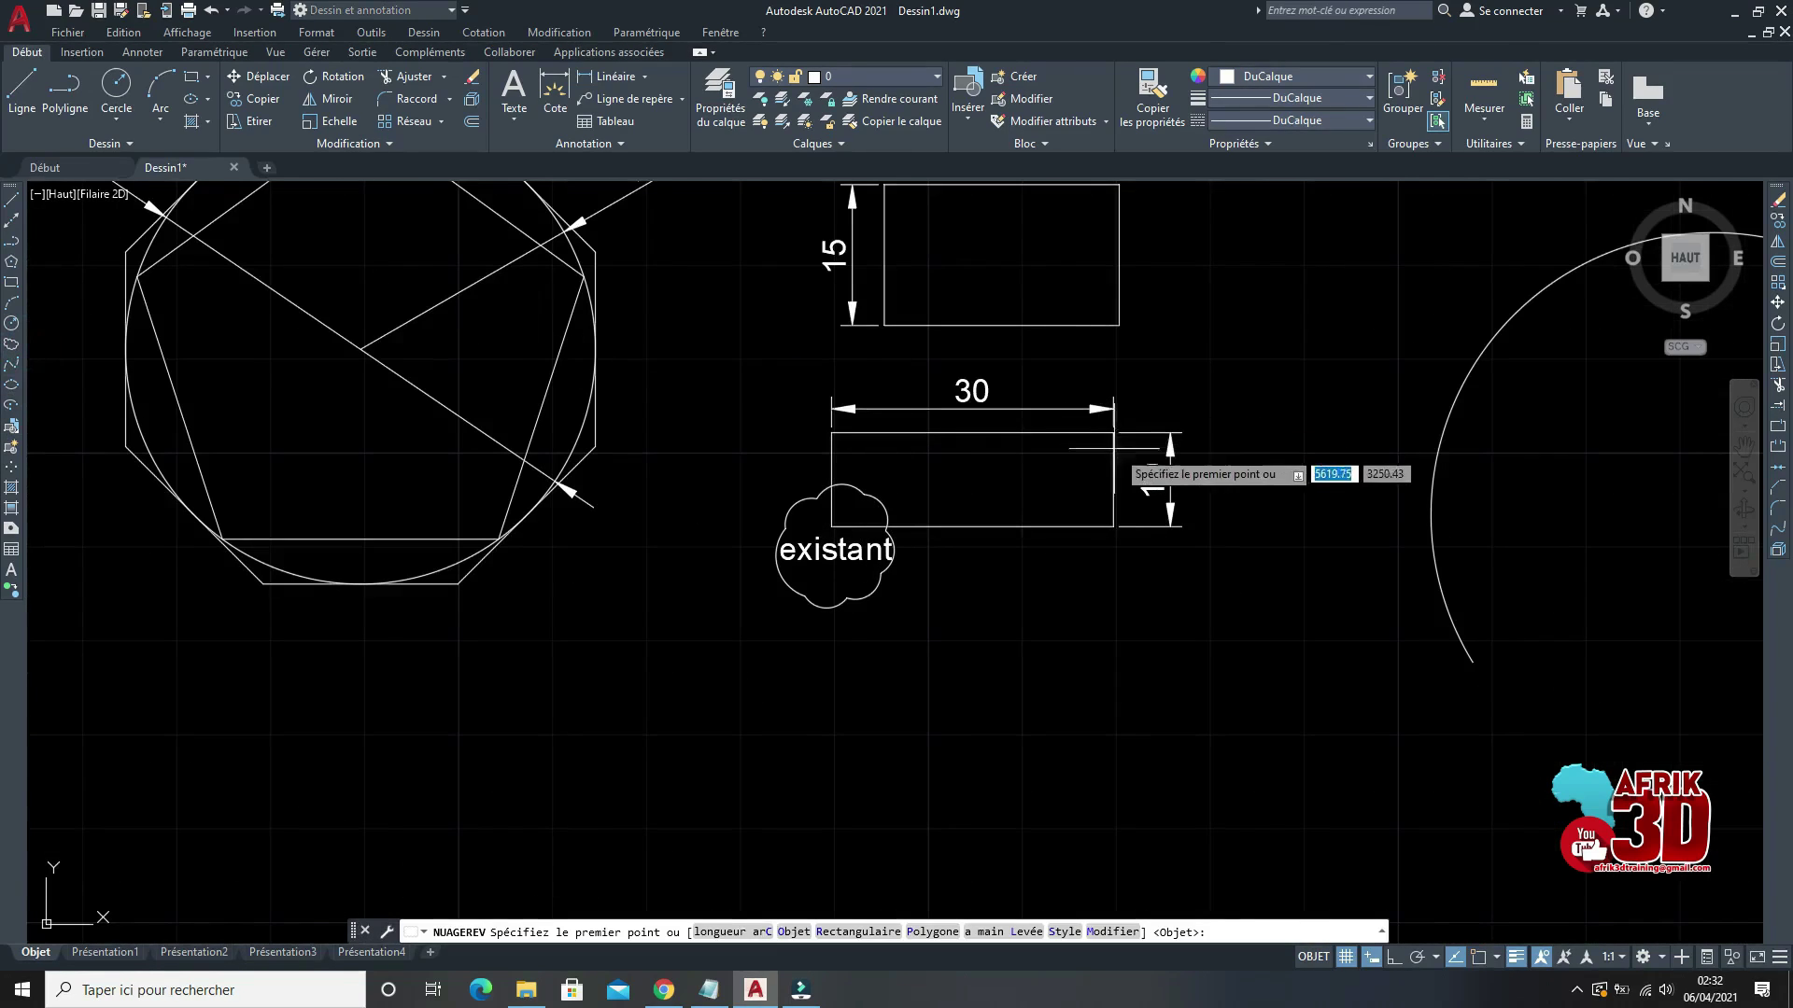
pyautogui.scroll(3, 1167, 509)
pyautogui.write('f')
pyautogui.press('Return')
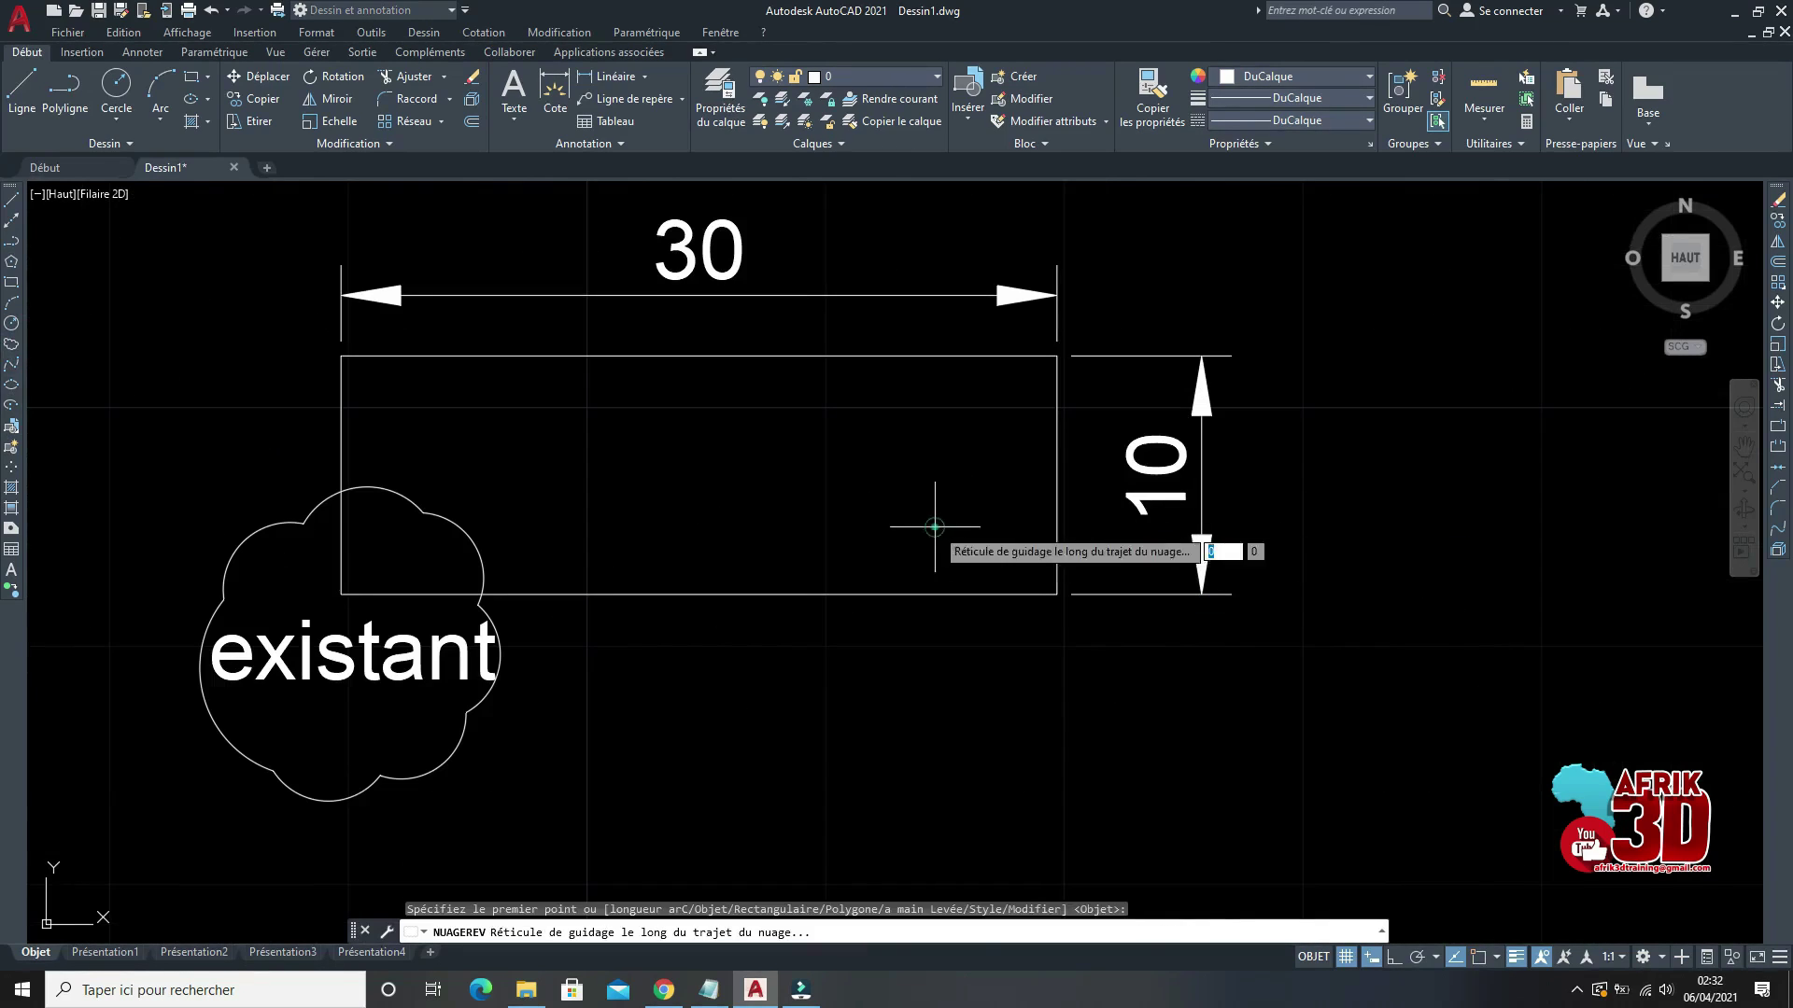
pyautogui.click(934, 525)
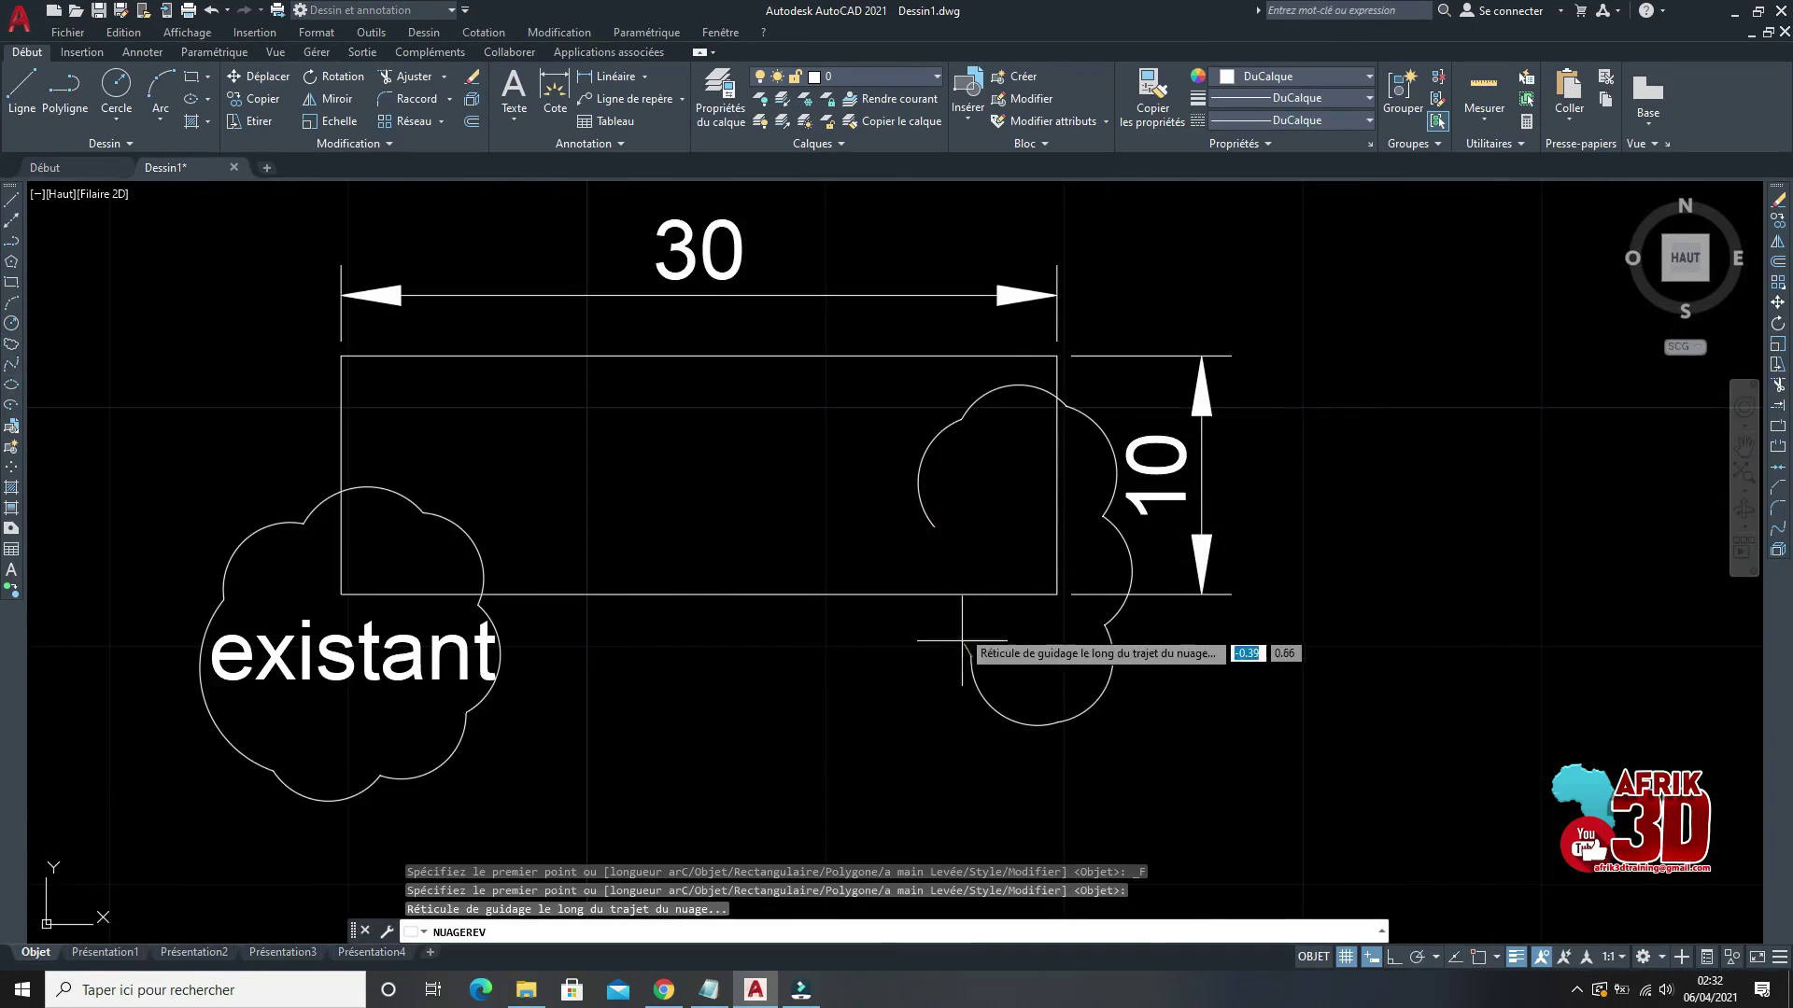
pyautogui.moveTo(946, 558)
pyautogui.scroll(-4, 988, 511)
pyautogui.scroll(2, 1073, 504)
pyautogui.scroll(-4, 1083, 500)
pyautogui.scroll(2, 1140, 513)
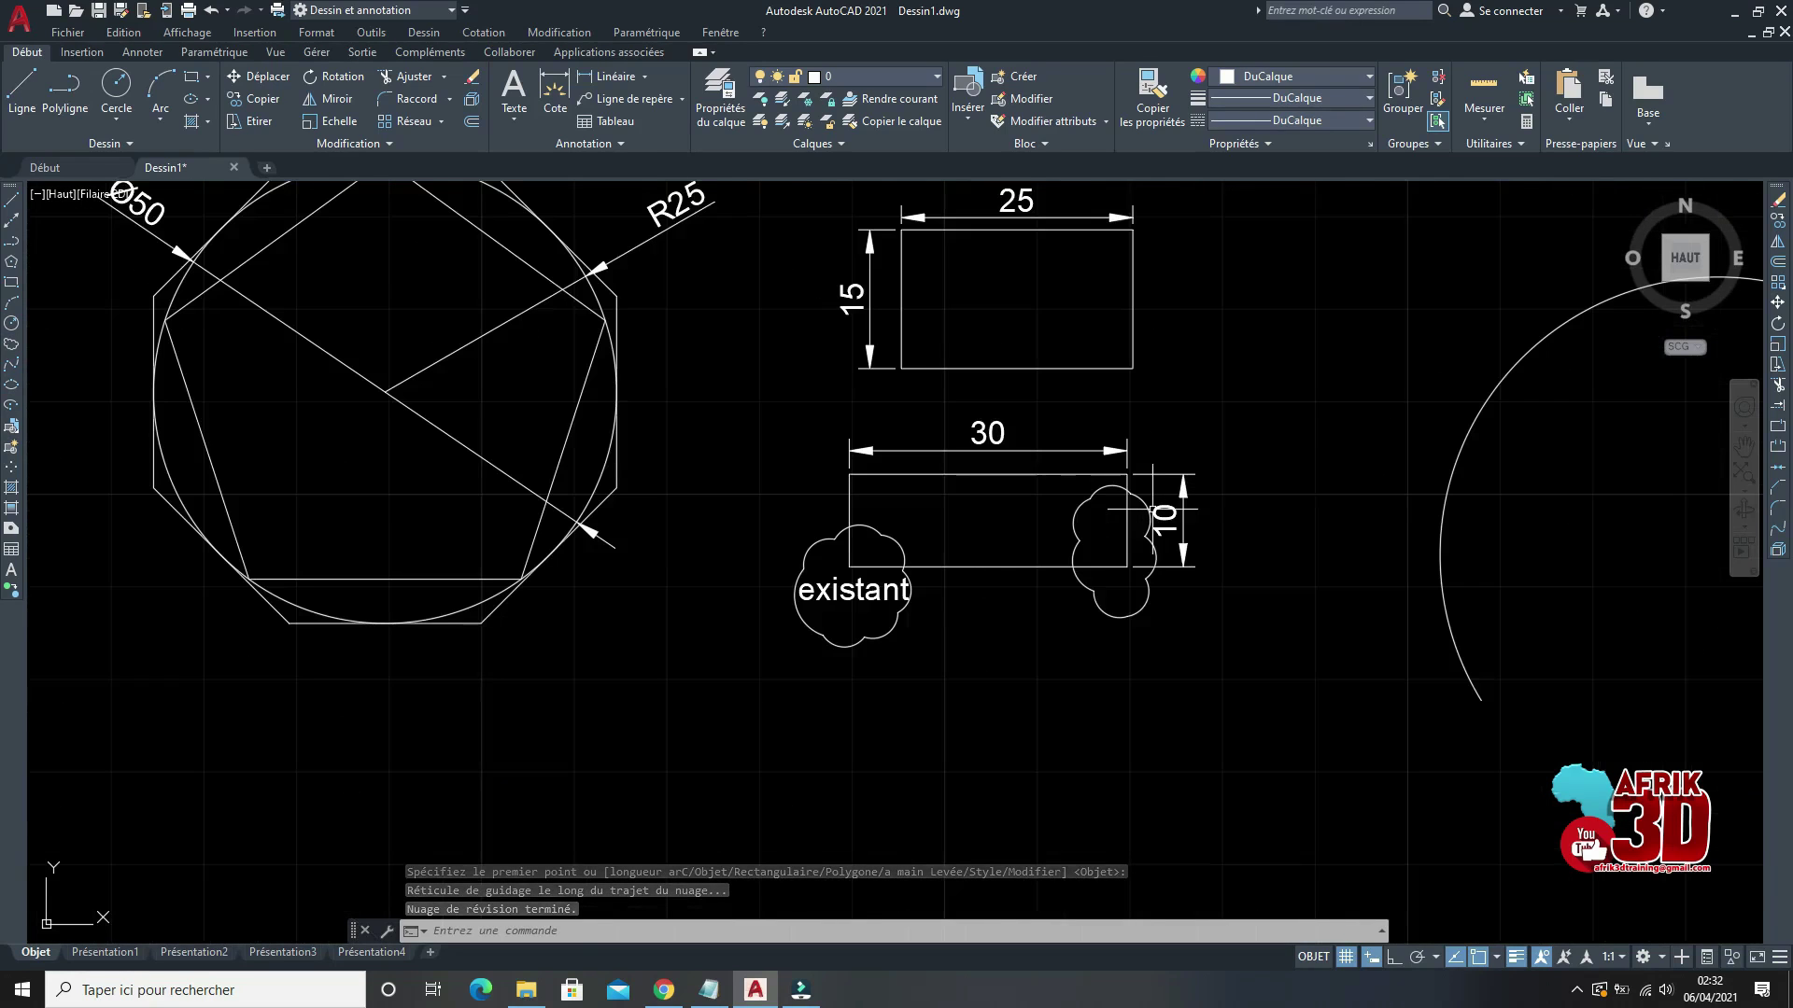
pyautogui.scroll(3, 1150, 509)
pyautogui.scroll(-4, 1120, 551)
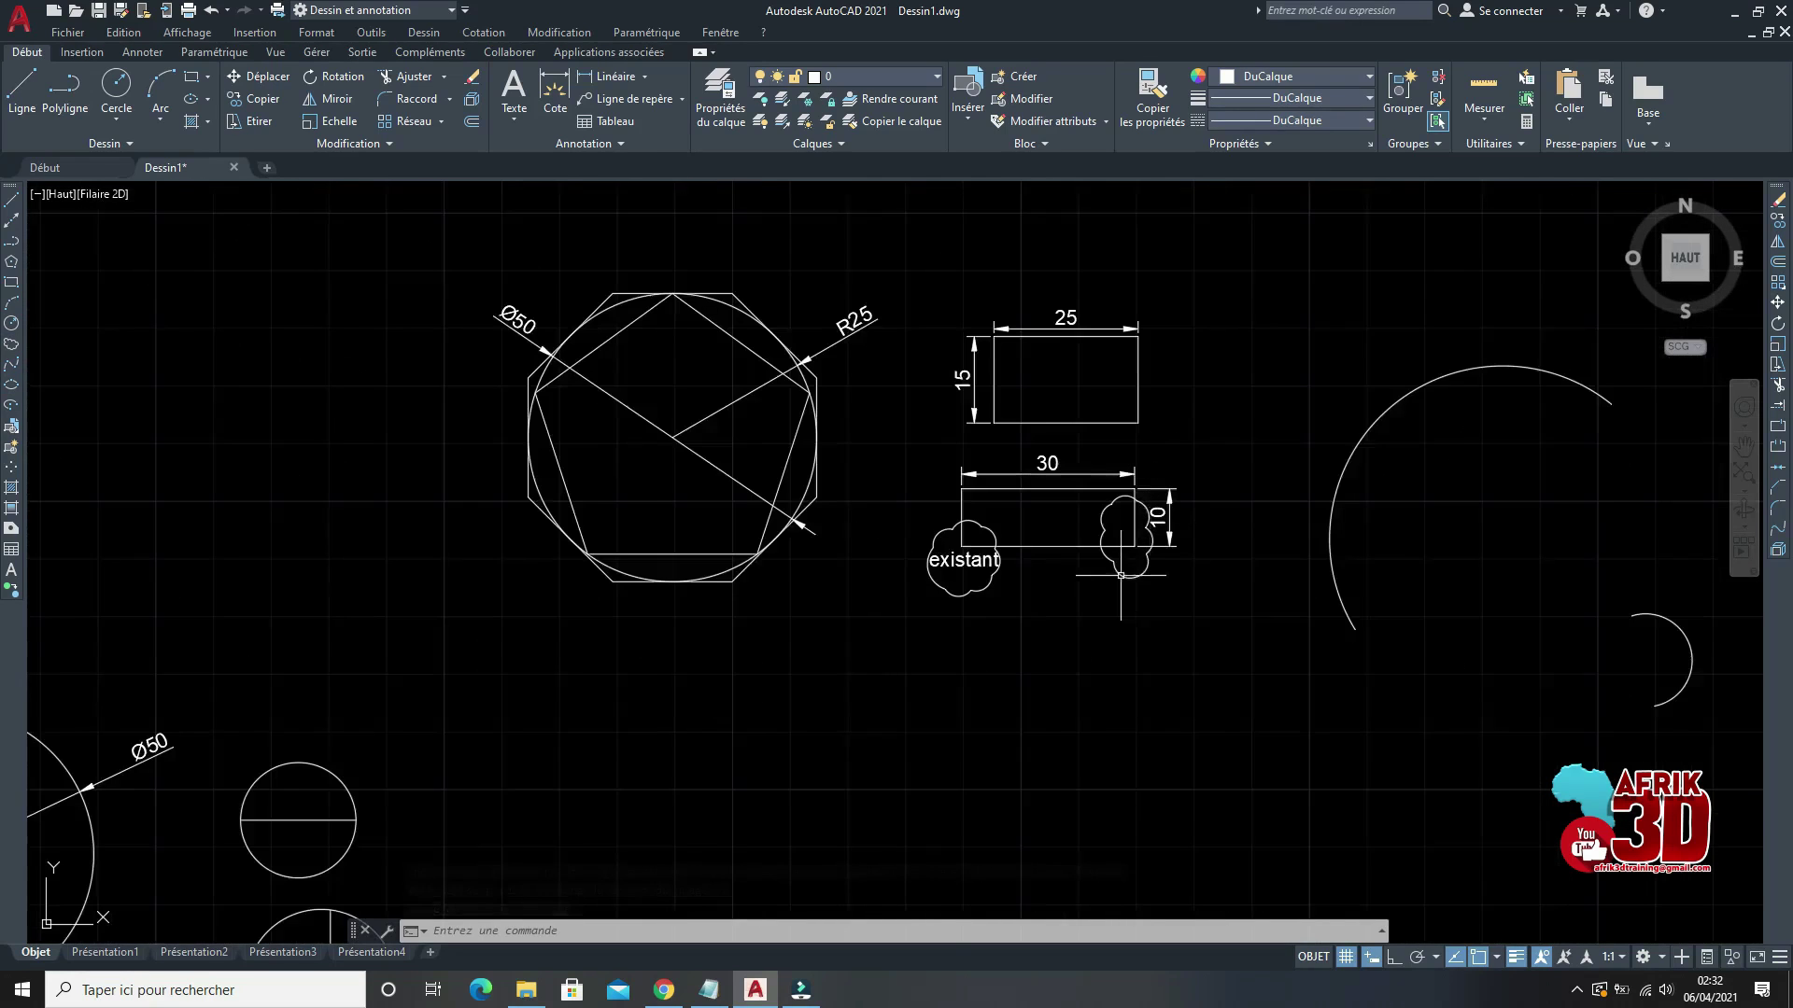
pyautogui.scroll(2, 1106, 561)
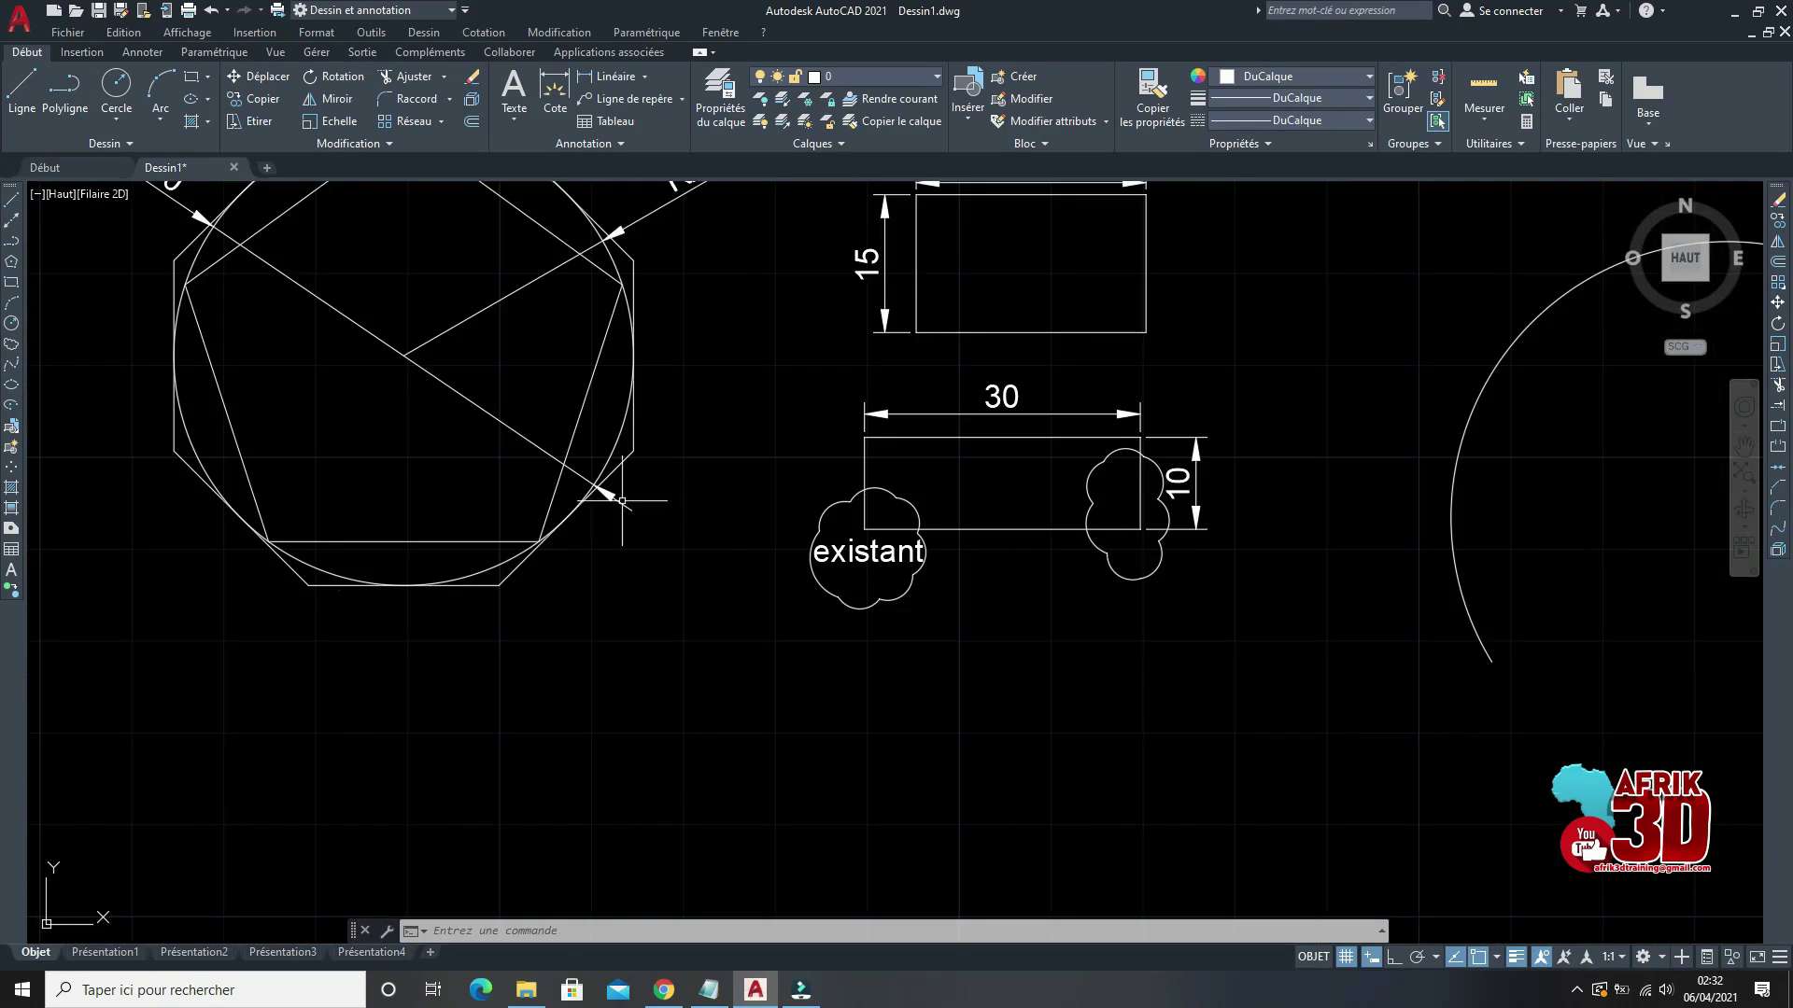
# Step: Restart the revision cloud, then abandon it for a new ellipse
pyautogui.click(11, 345)
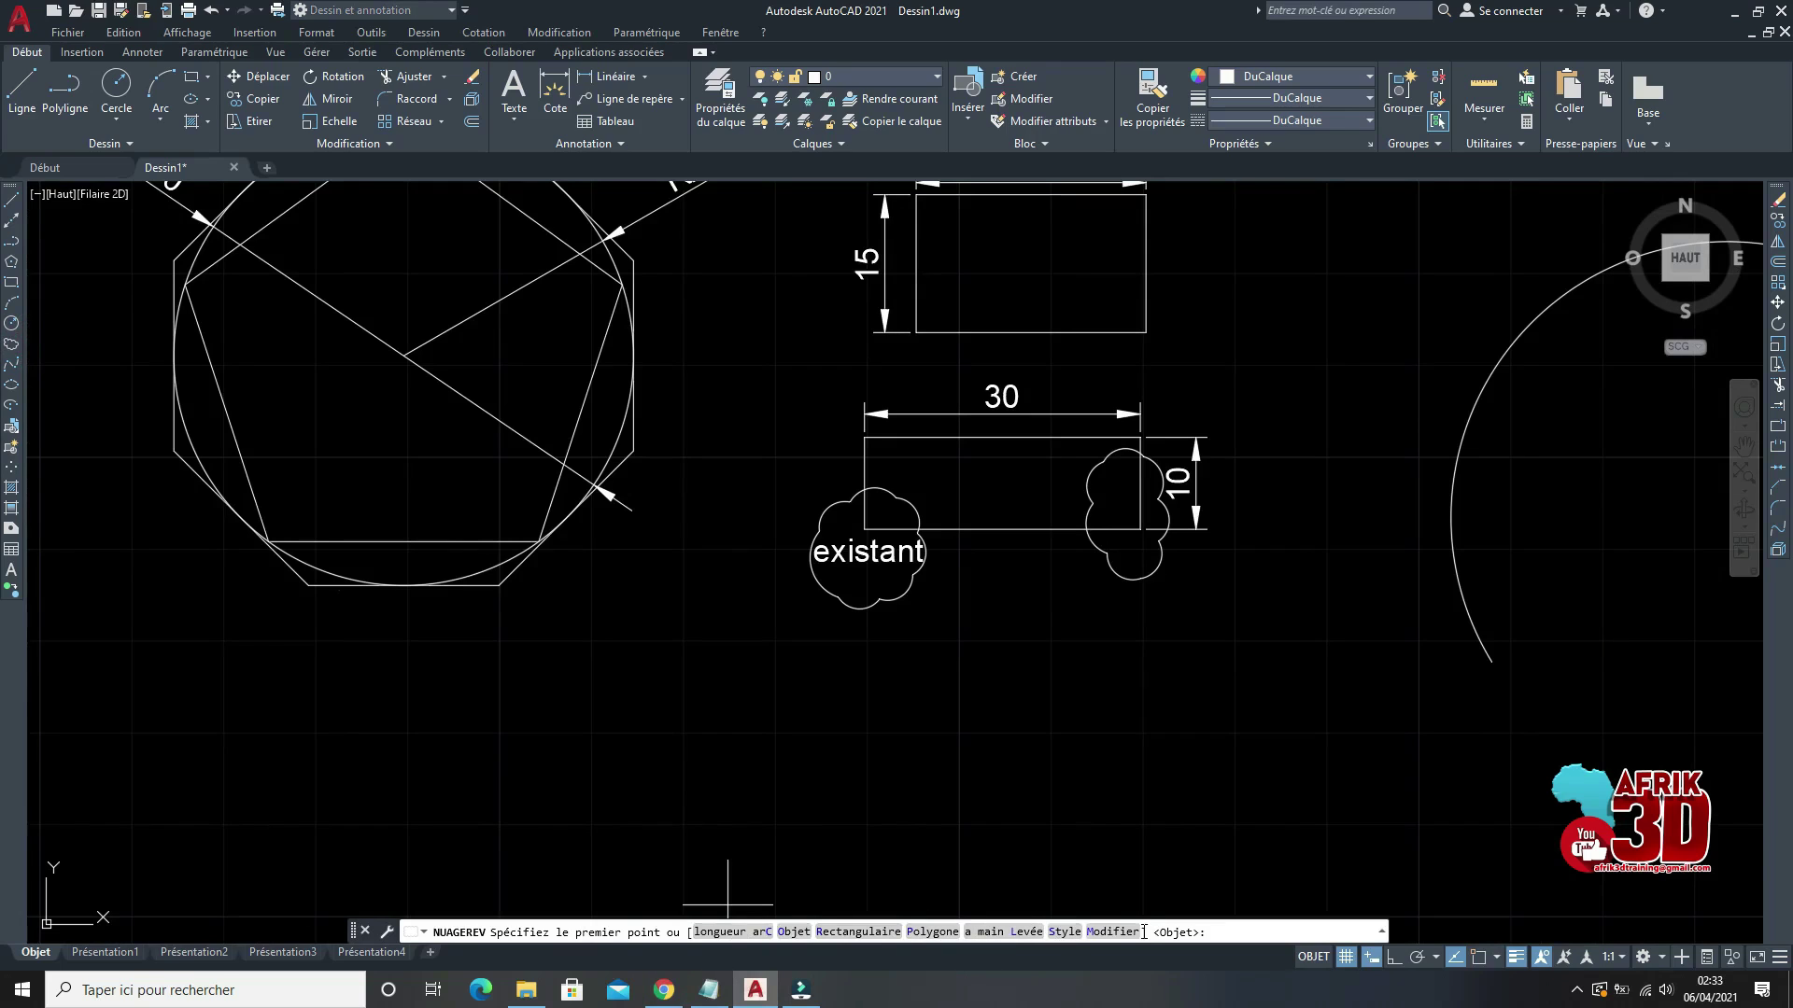
pyautogui.scroll(-4, 1069, 728)
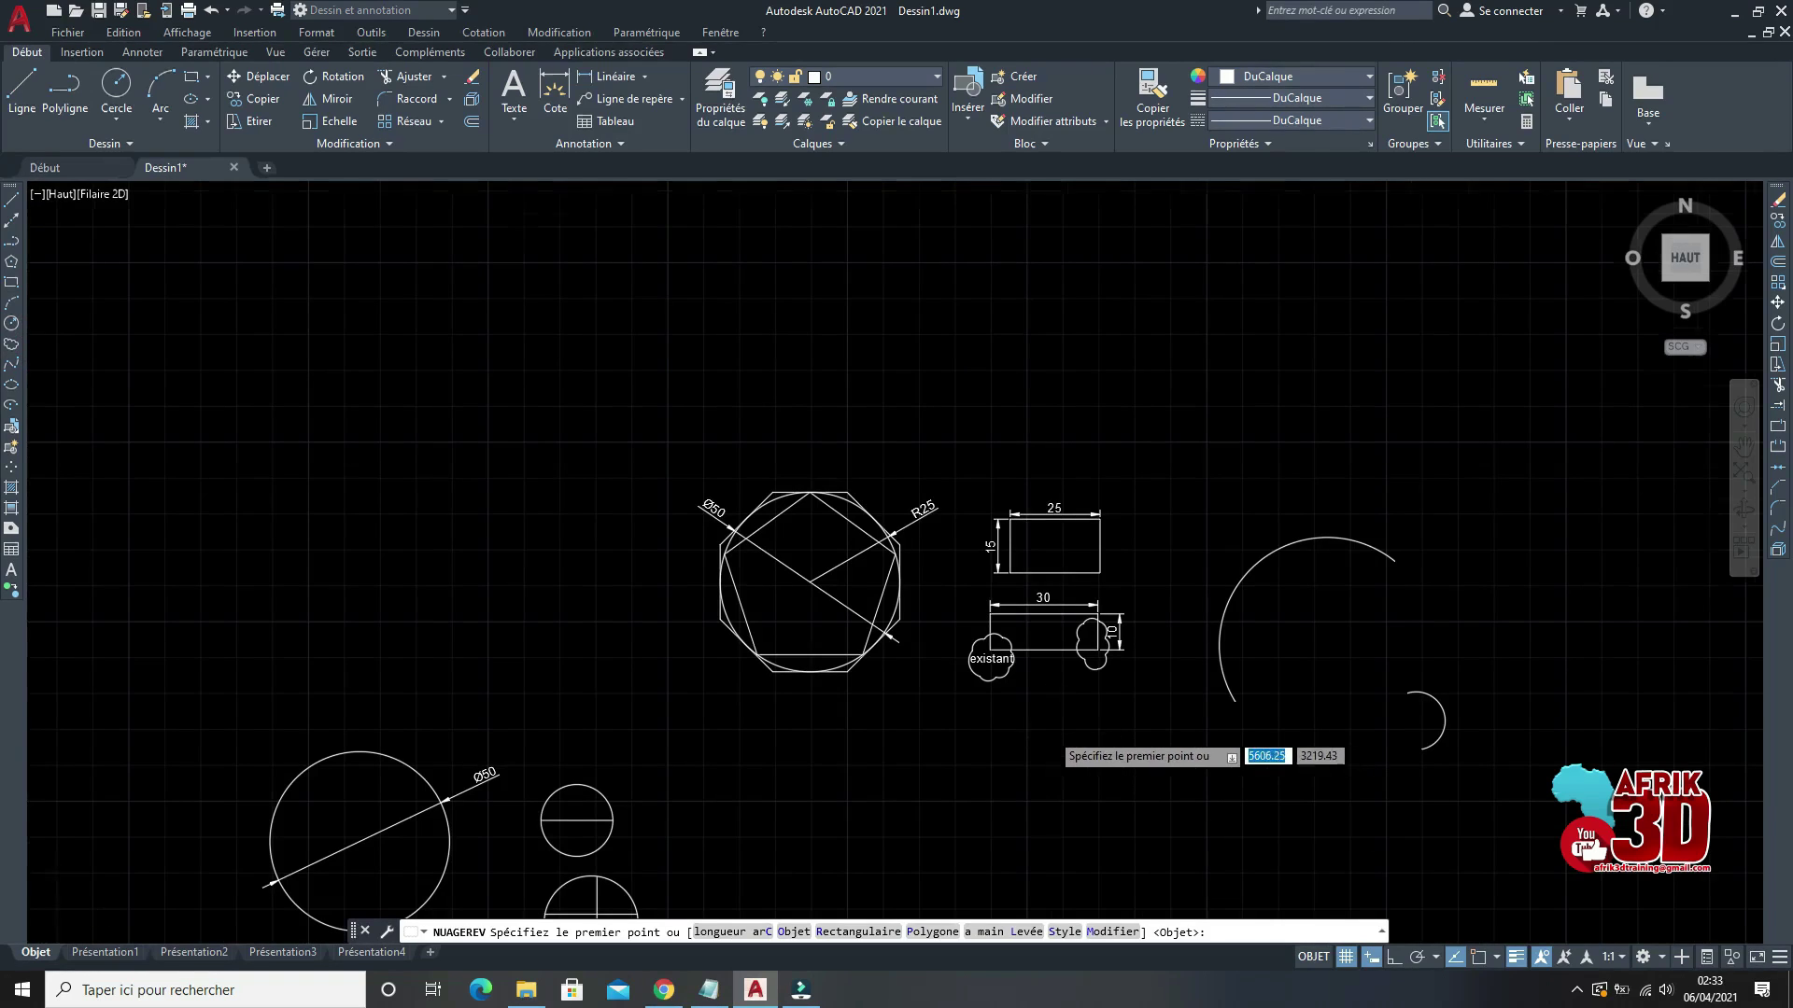
pyautogui.scroll(4, 1054, 692)
pyautogui.scroll(4, 1052, 638)
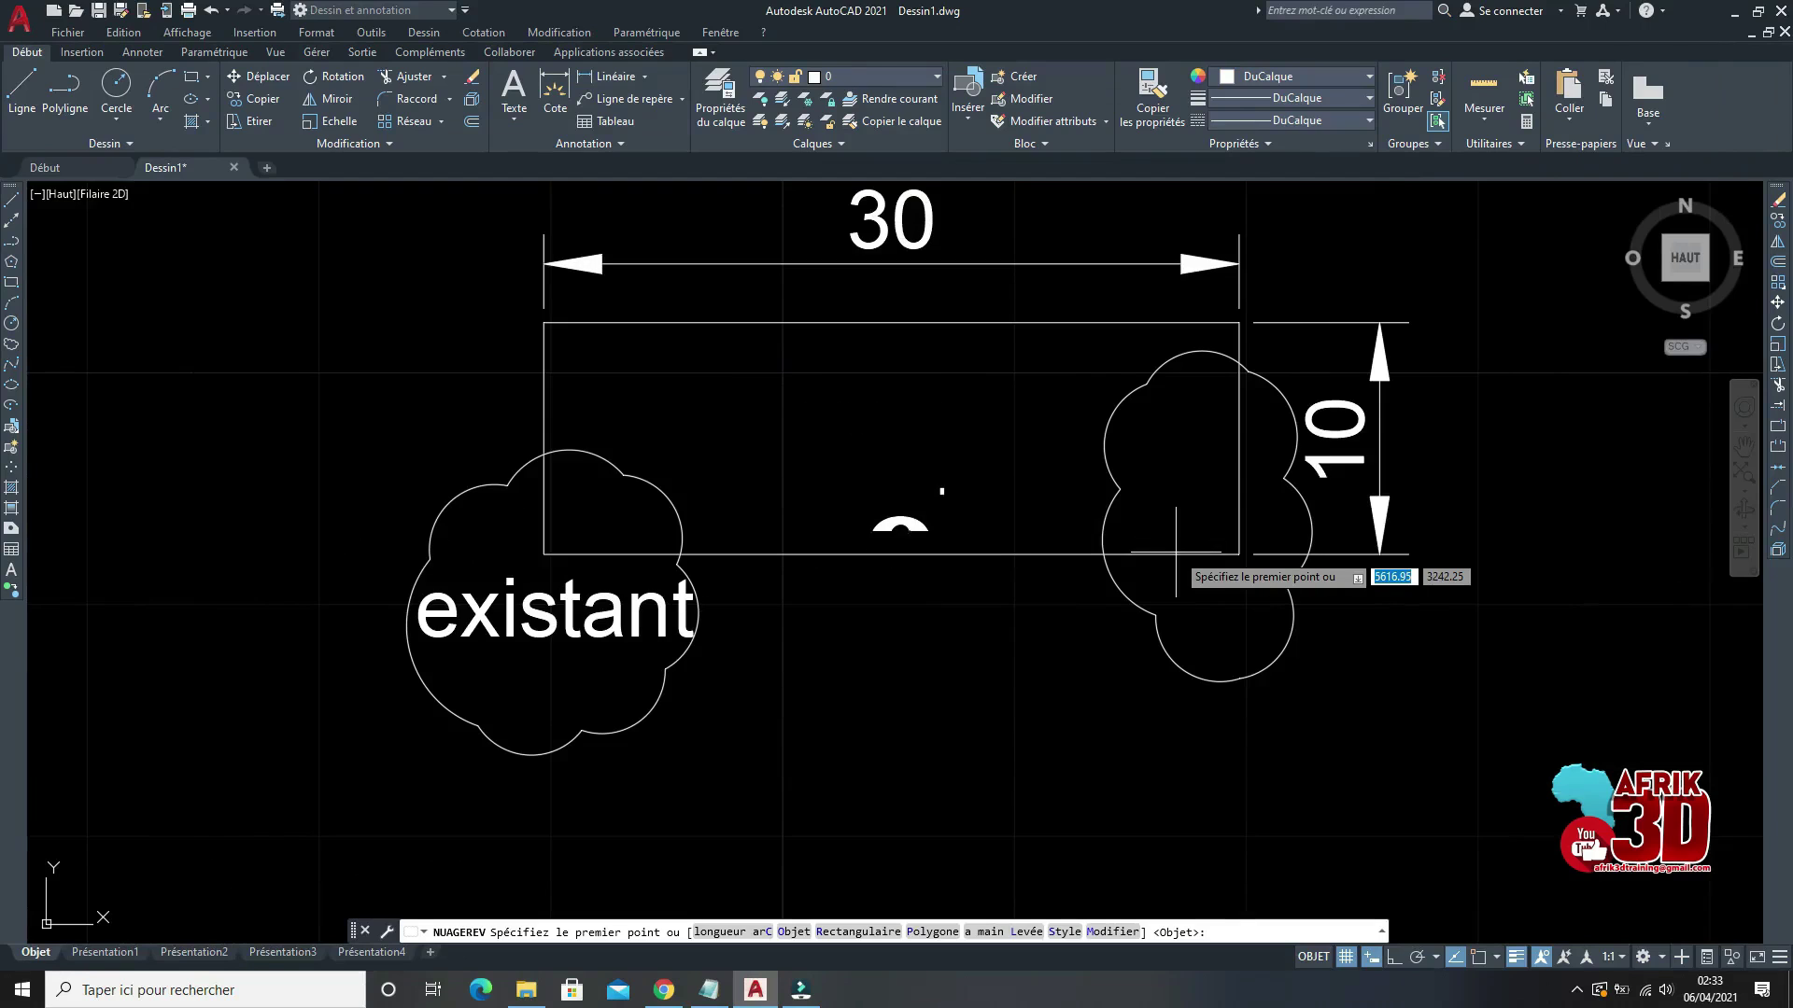
pyautogui.scroll(-3, 1085, 499)
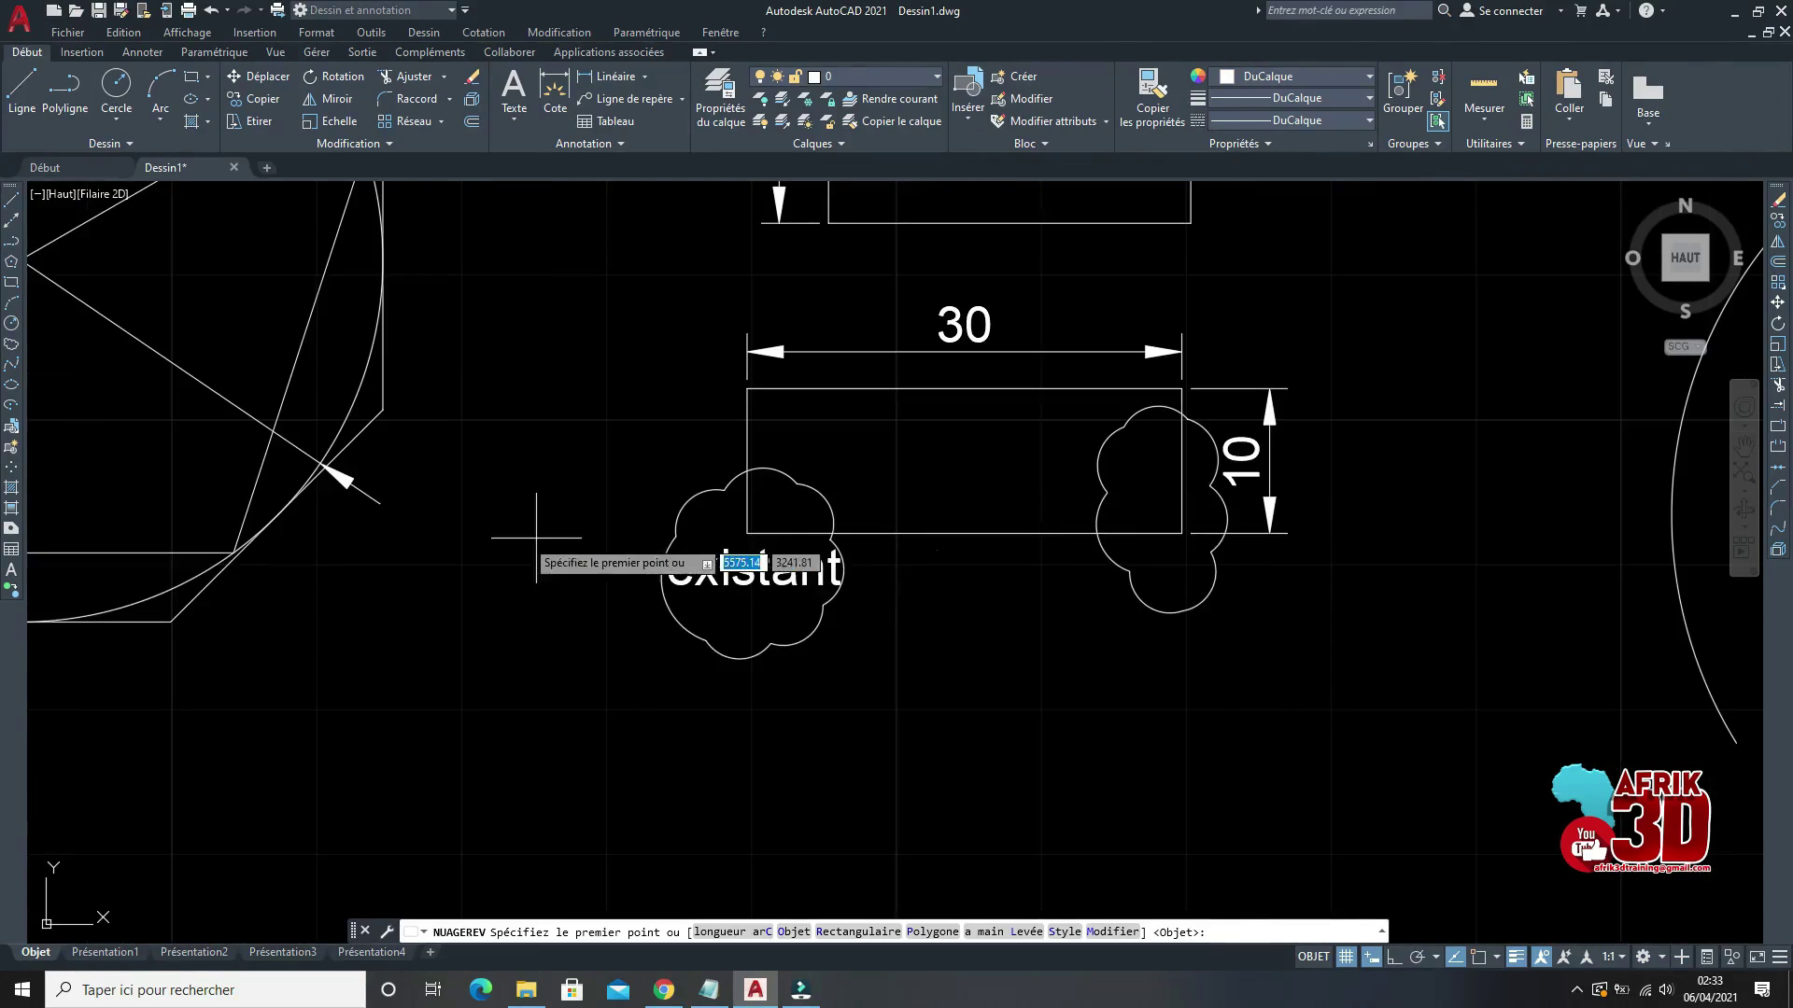
pyautogui.click(13, 387)
pyautogui.scroll(-5, 1161, 607)
pyautogui.scroll(5, 1190, 499)
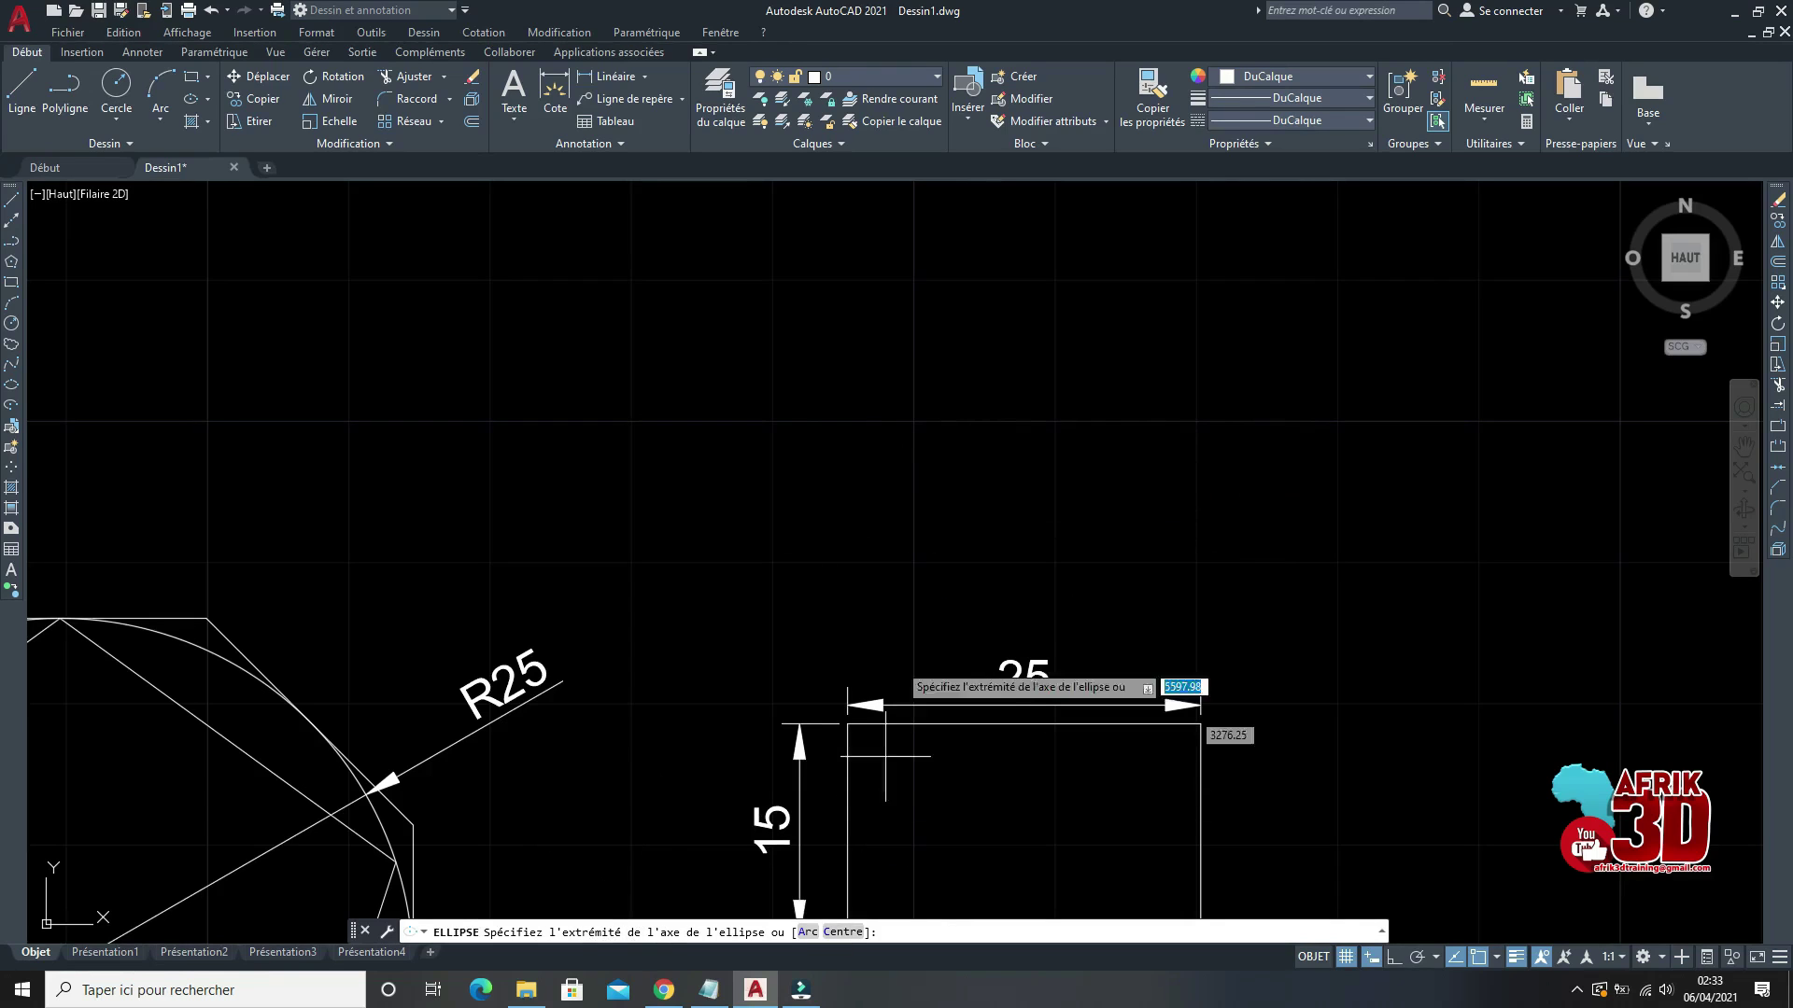
# Step: With Ortho on, draw the horizontal-axis ellipse above the 25 × 15 rectangle, other-axis distance 10
pyautogui.click(929, 324)
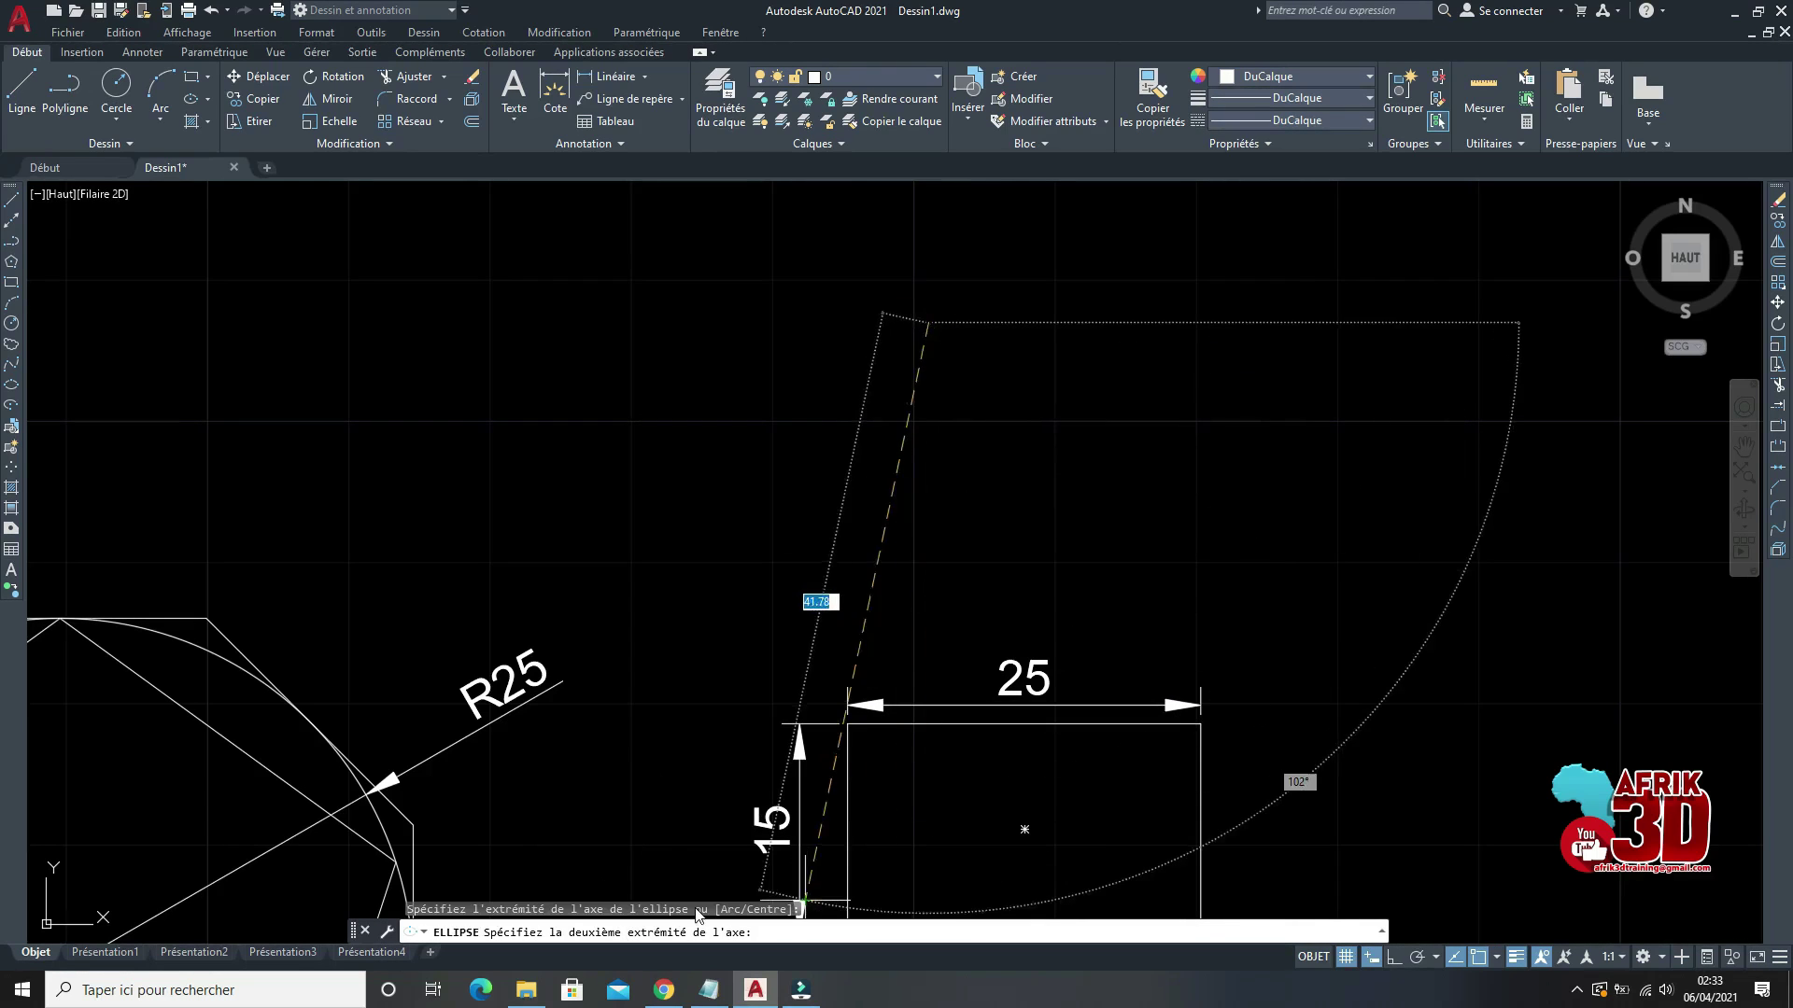
pyautogui.click(1394, 960)
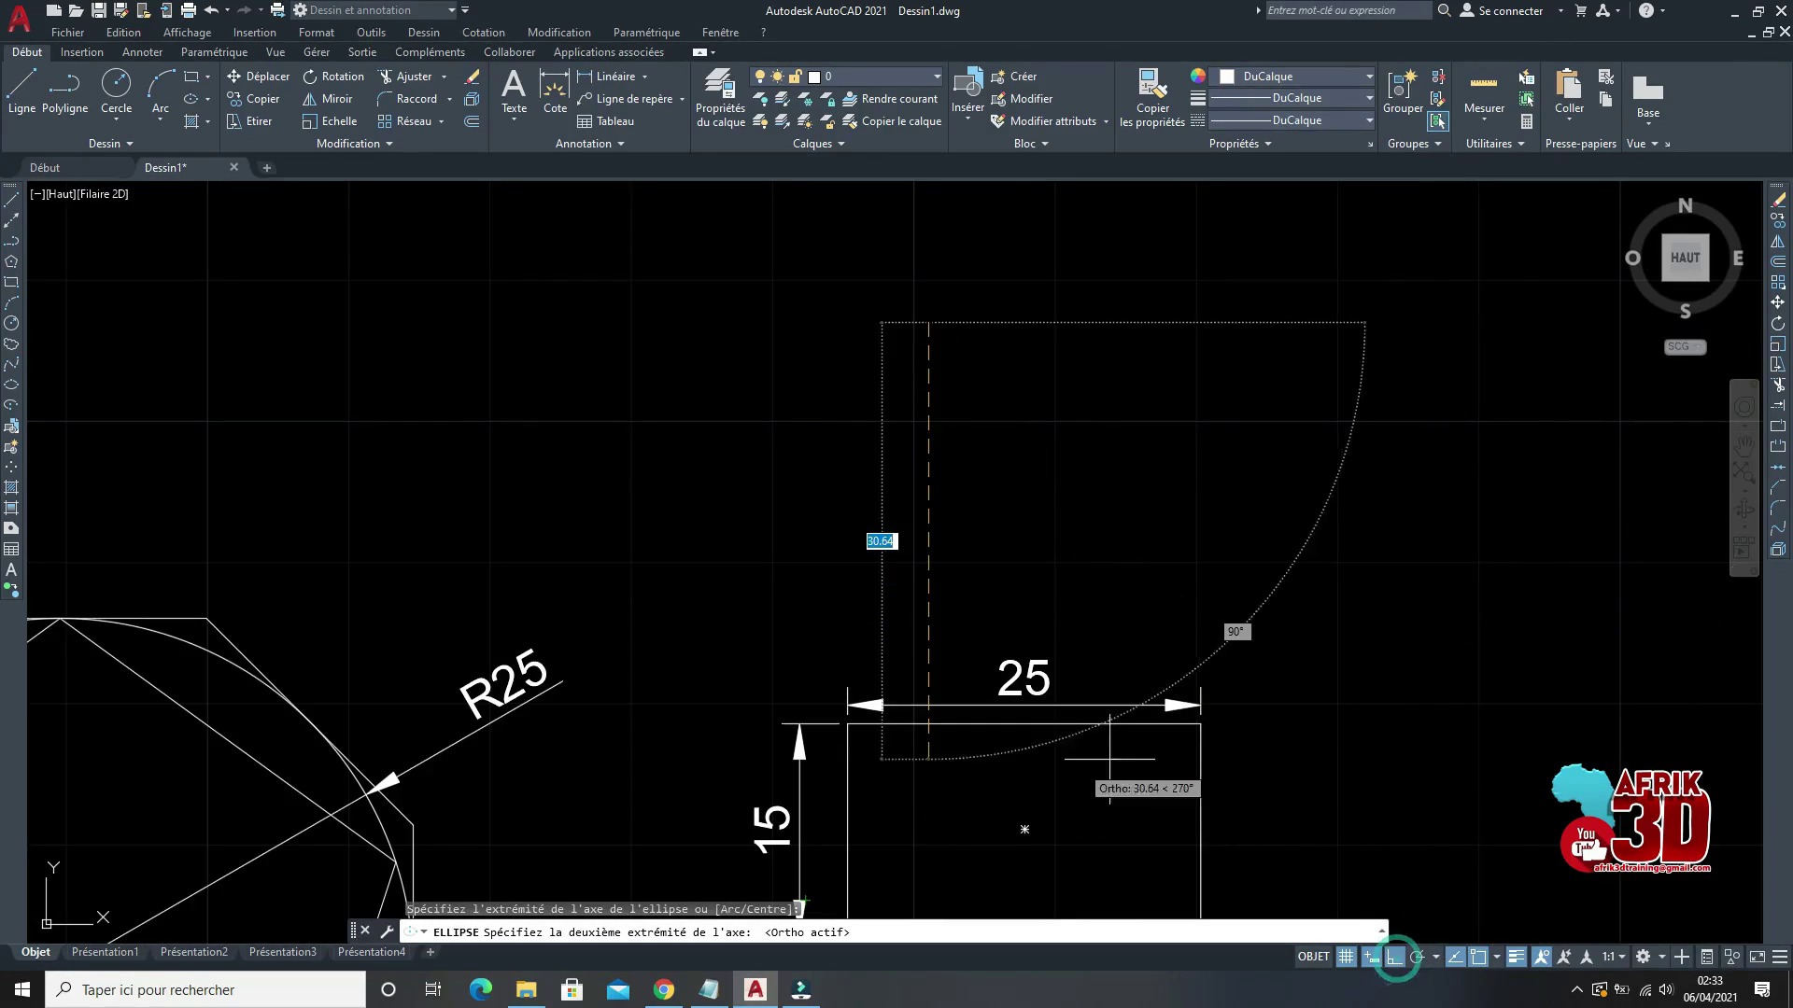
pyautogui.click(1307, 323)
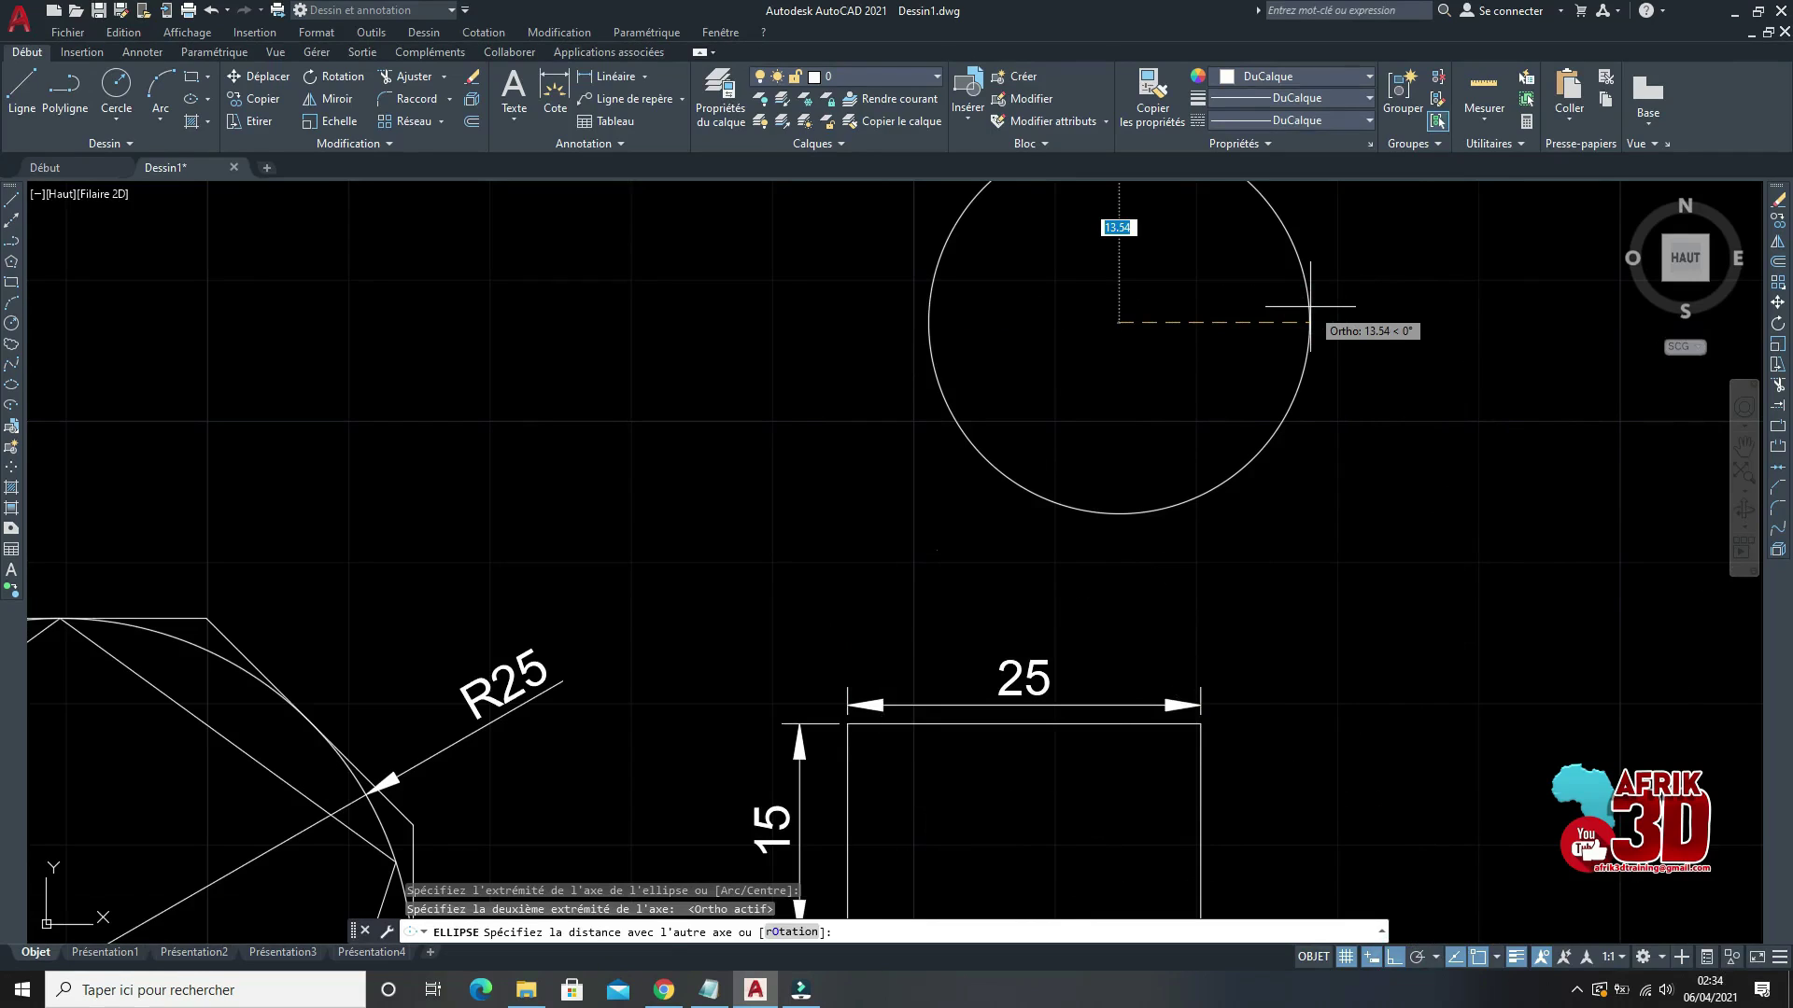
pyautogui.write('10')
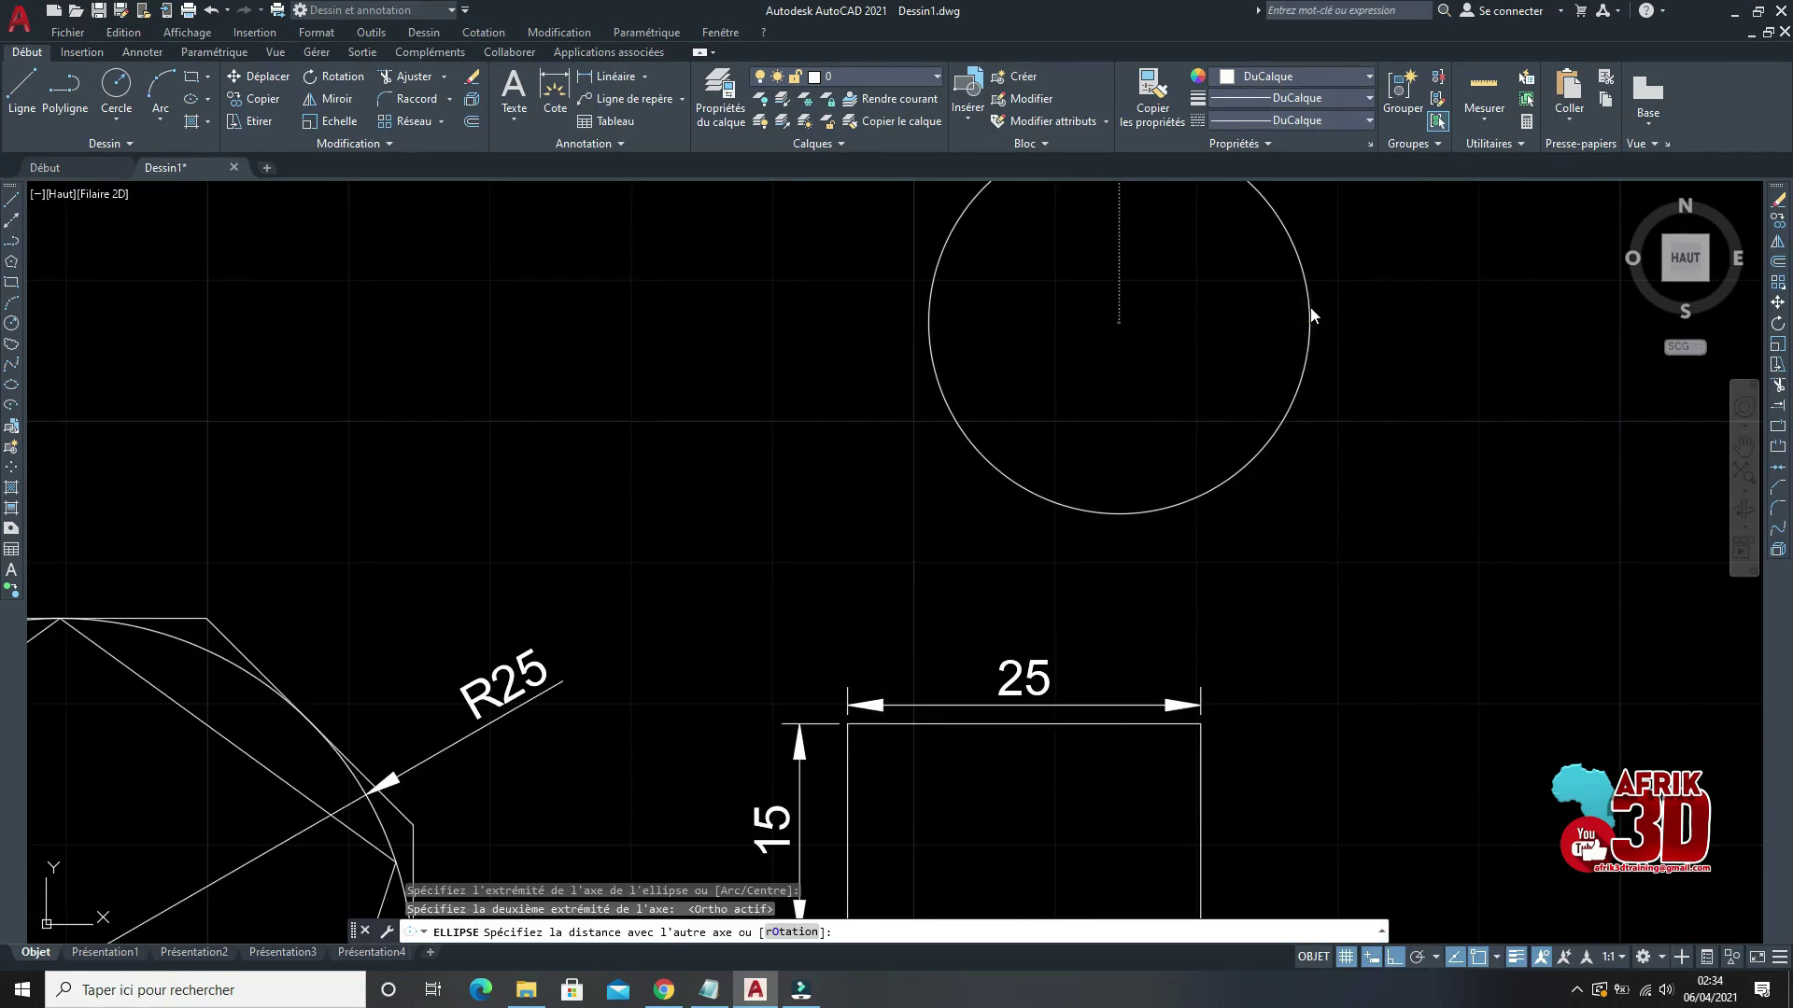
pyautogui.press('Return')
pyautogui.scroll(-2, 1223, 401)
pyautogui.scroll(2, 1248, 315)
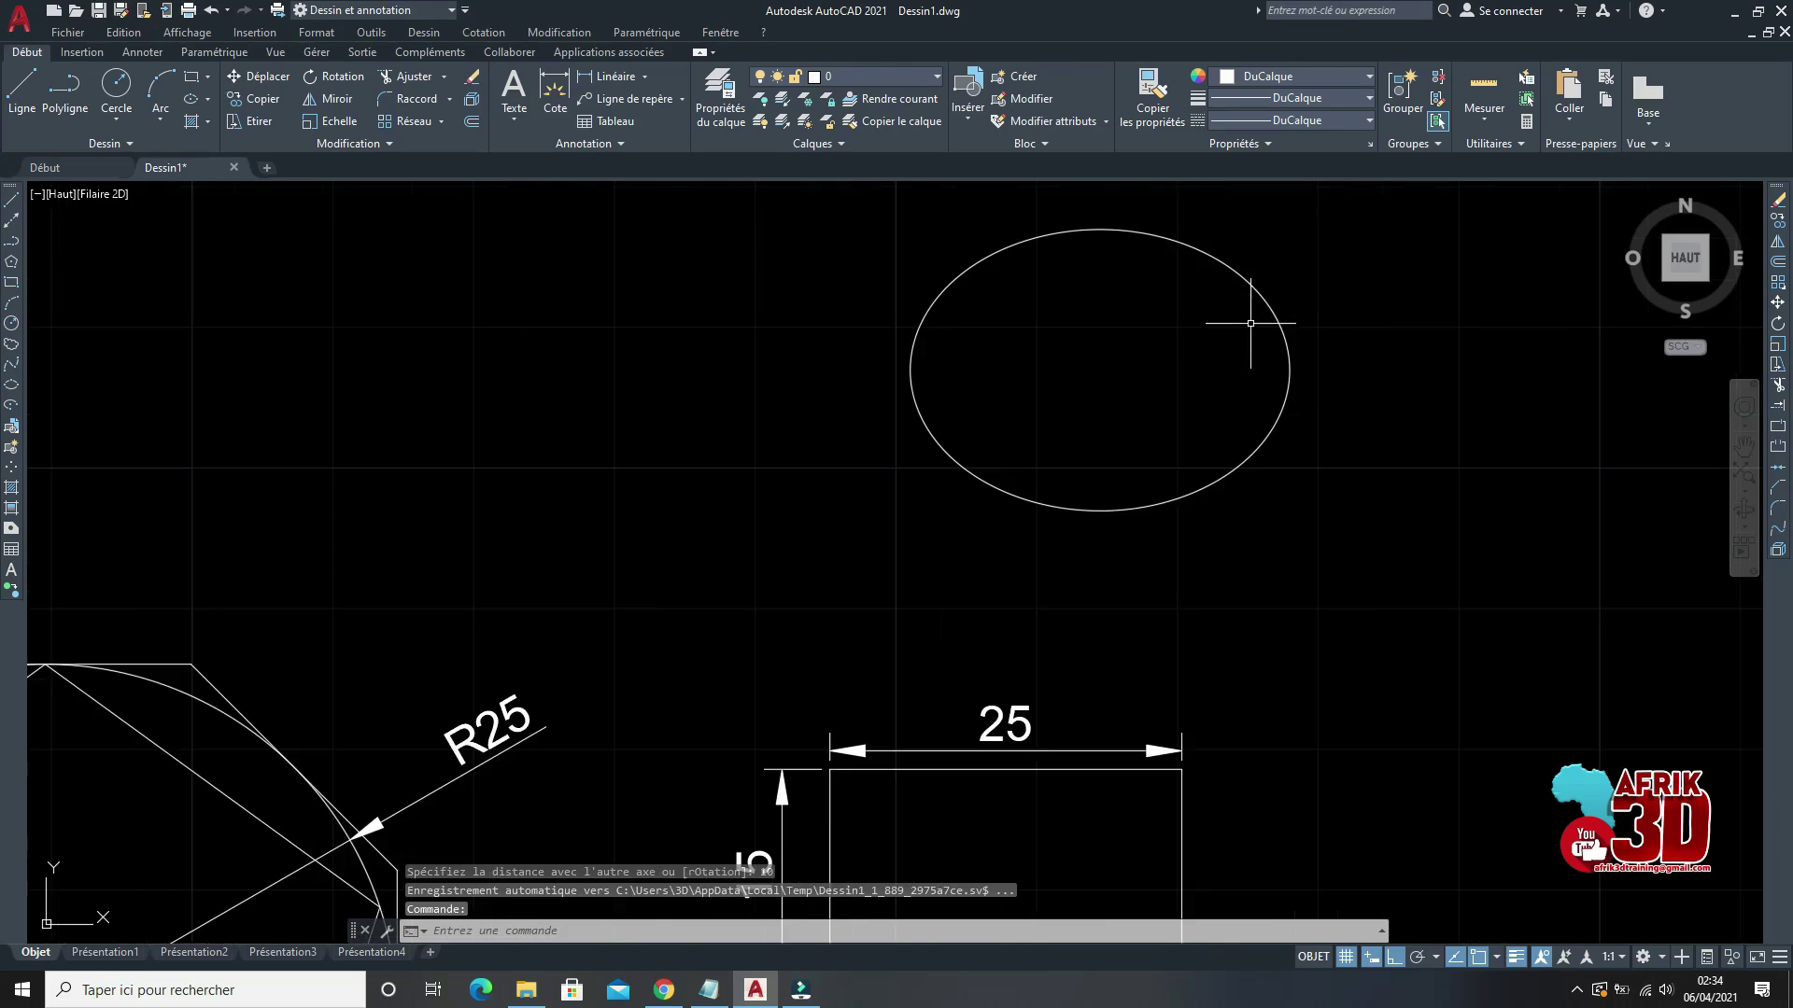
pyautogui.scroll(-2, 1111, 480)
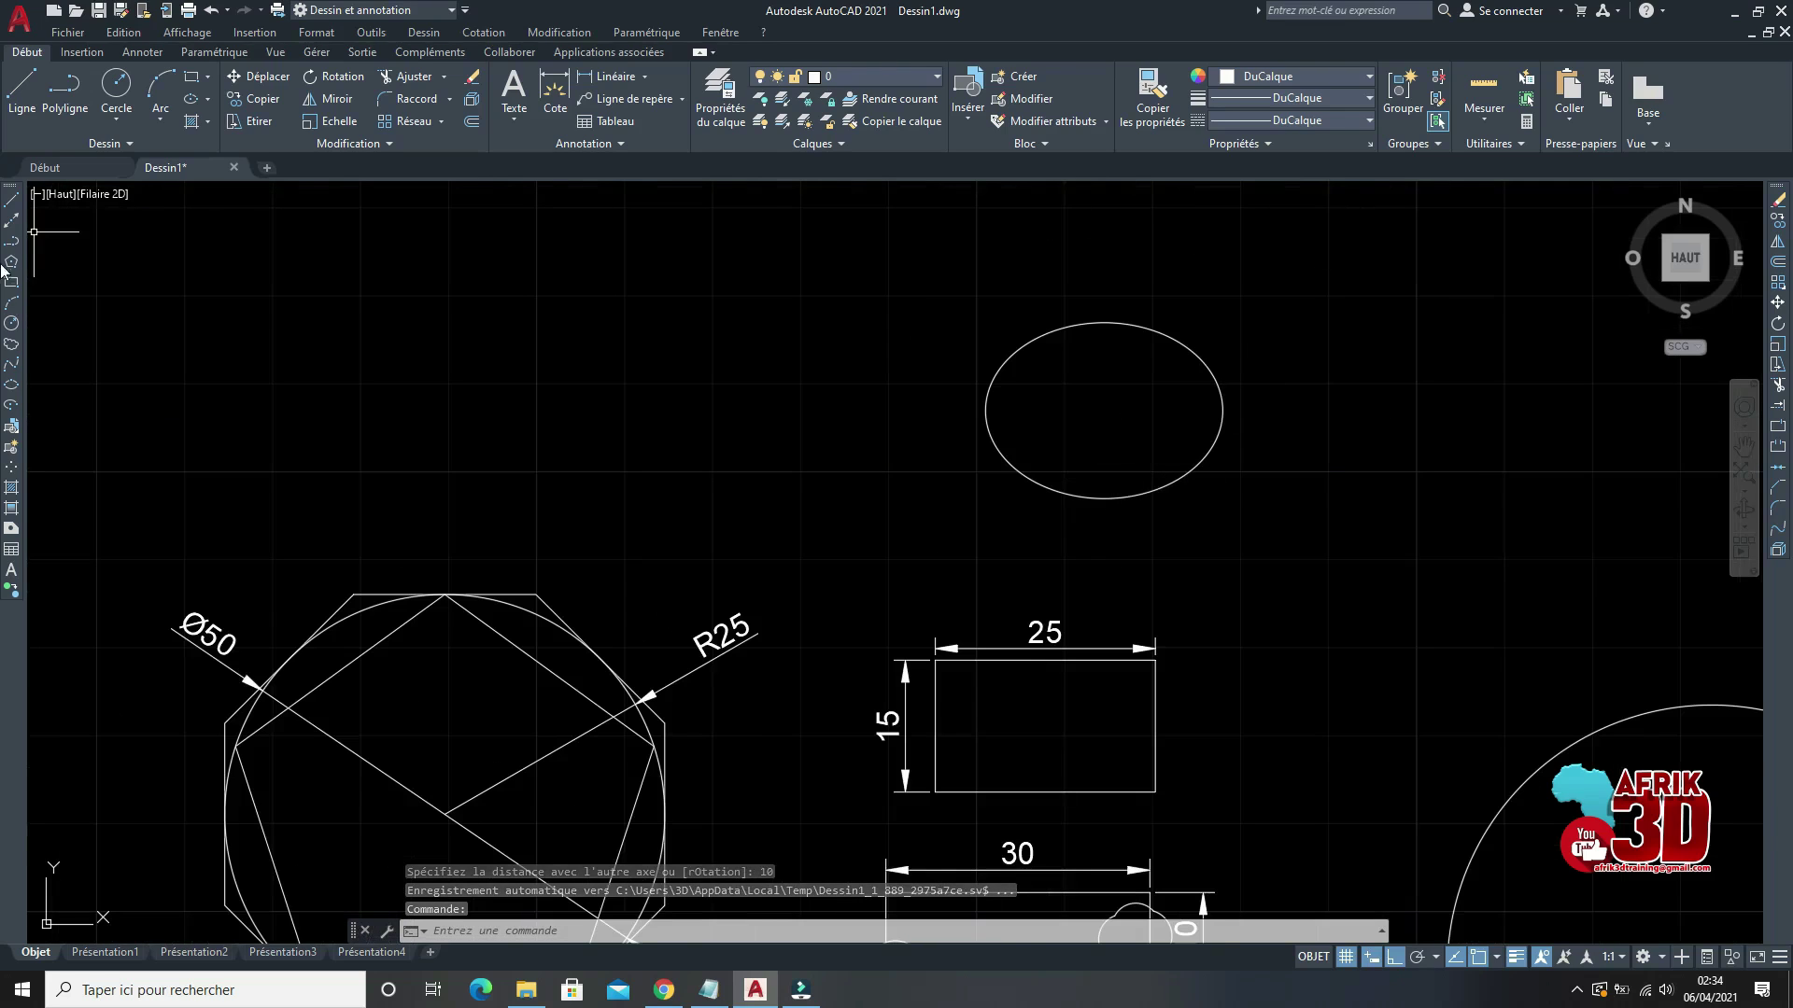
# Step: Draw an upright ellipse above the Ø50 circle from two vertically stacked axis endpoints, other-axis distance 5
pyautogui.click(11, 384)
pyautogui.click(495, 393)
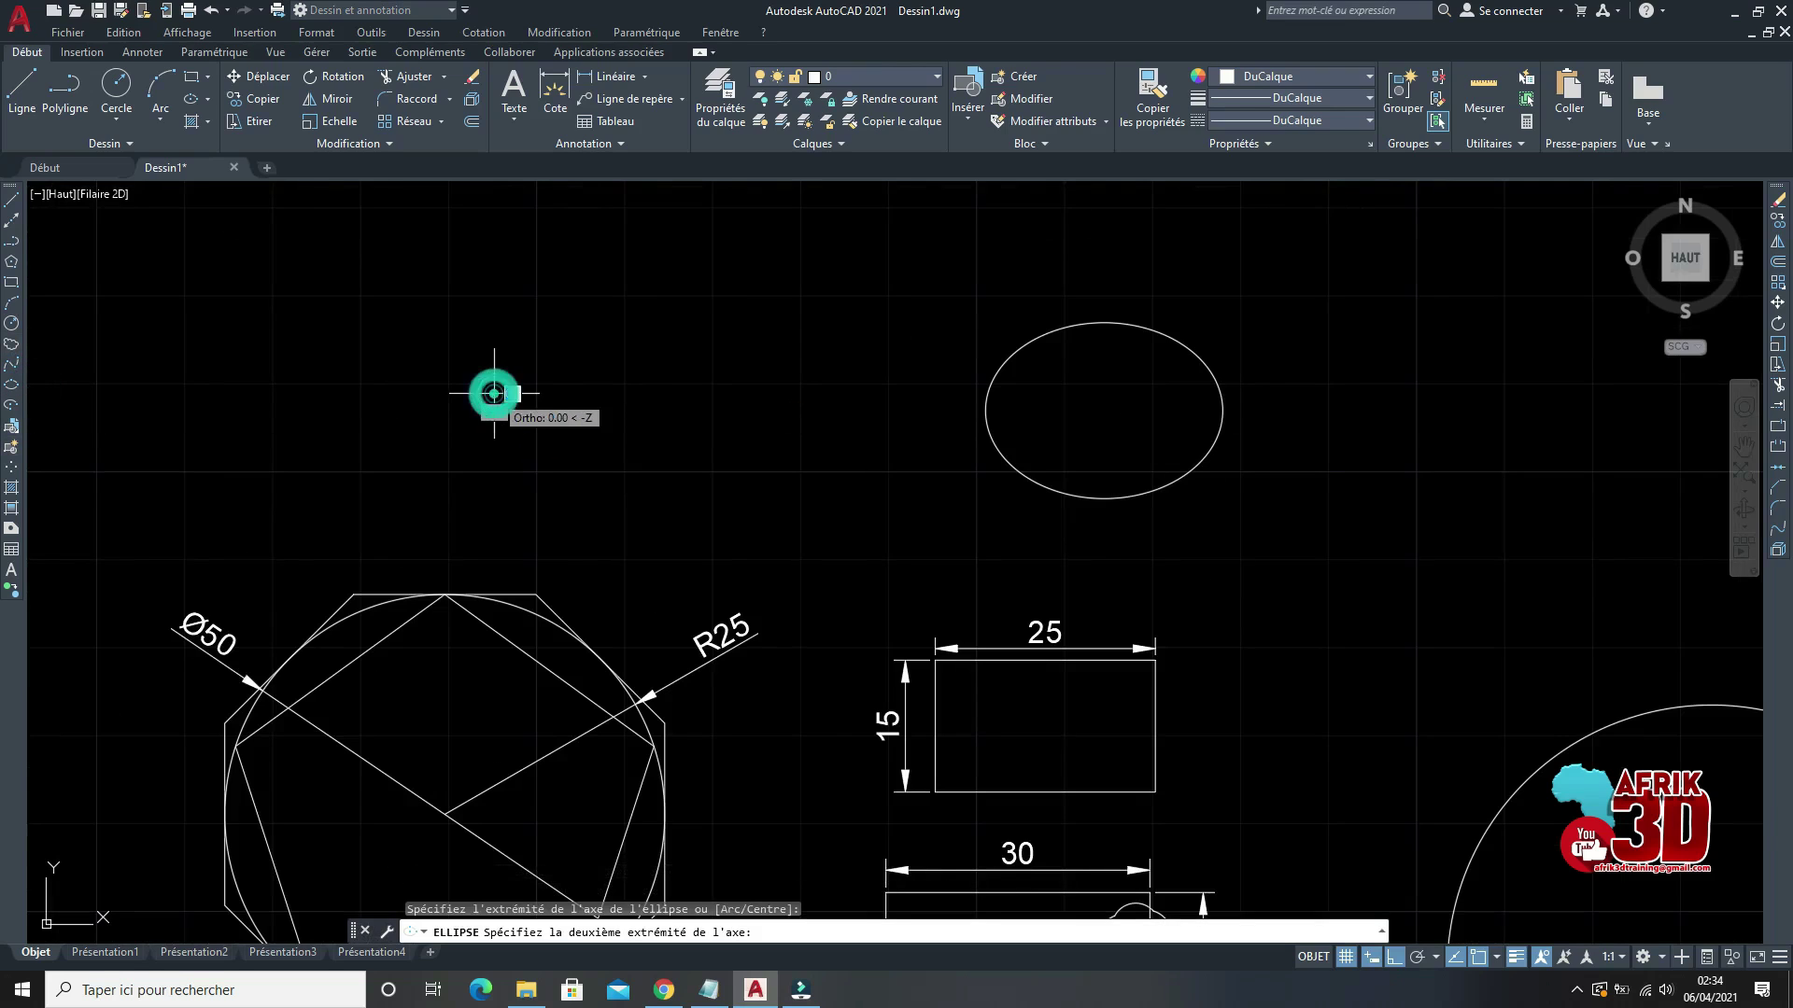
pyautogui.click(494, 504)
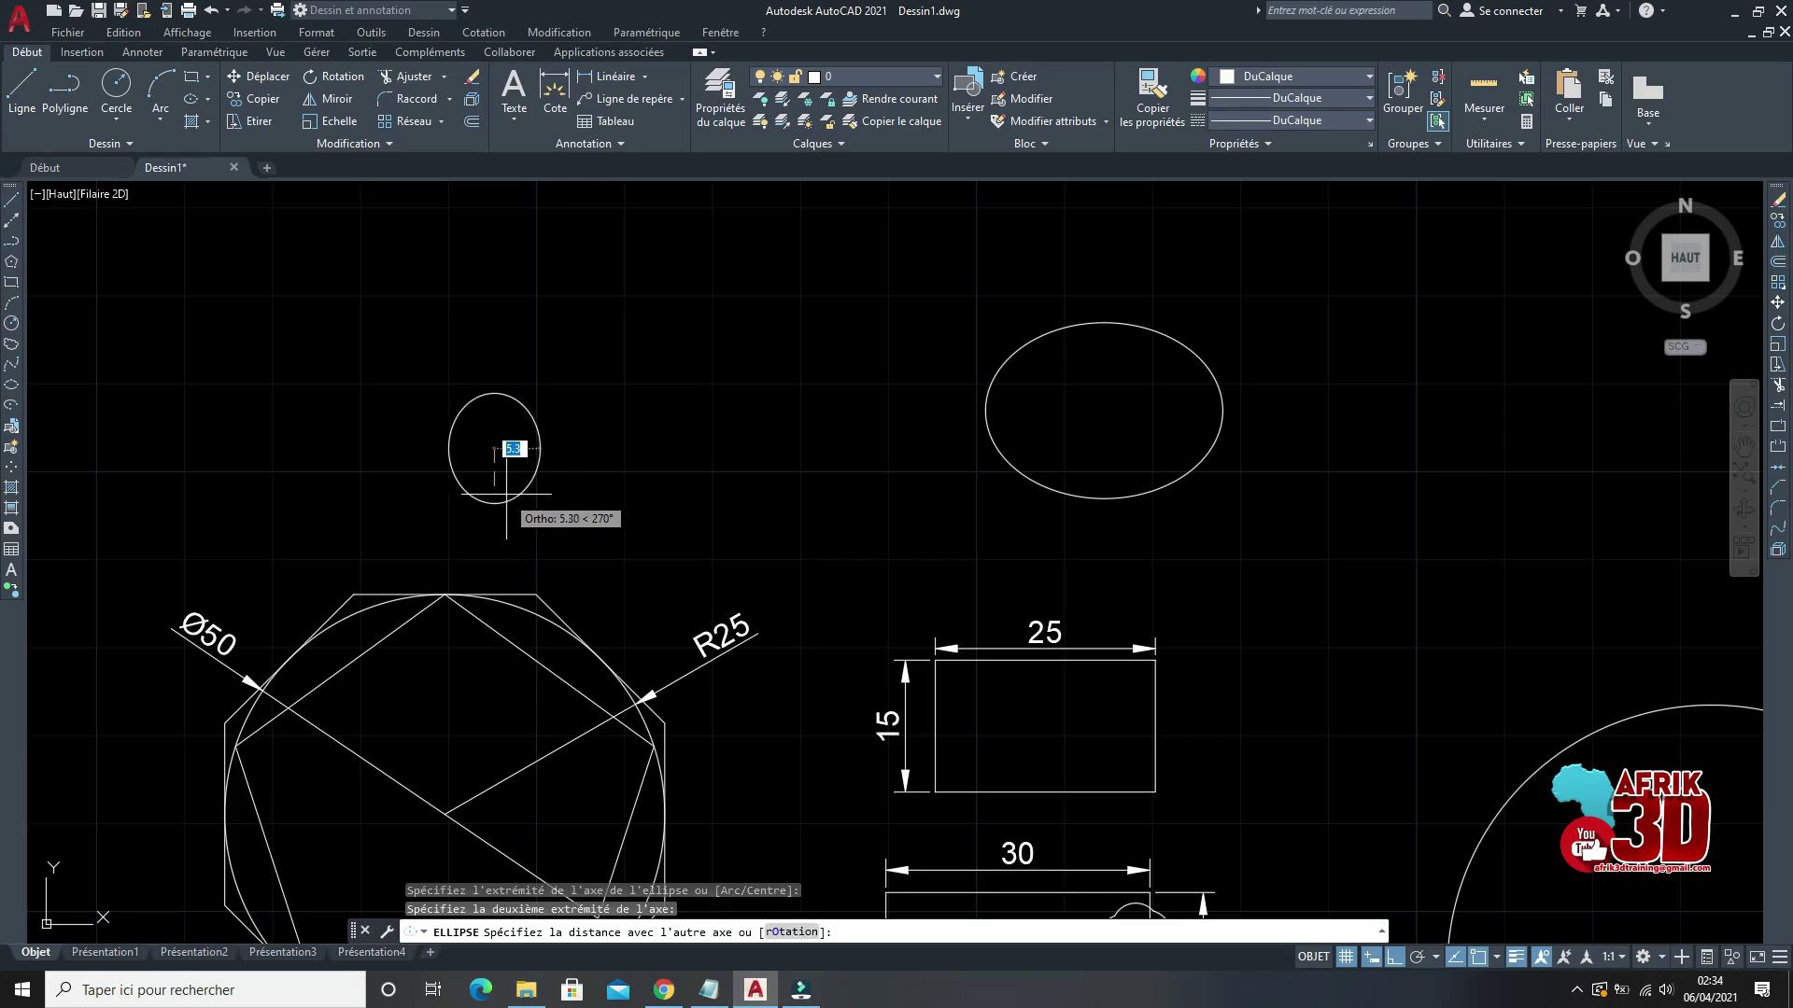
pyautogui.write('5')
pyautogui.press('Return')
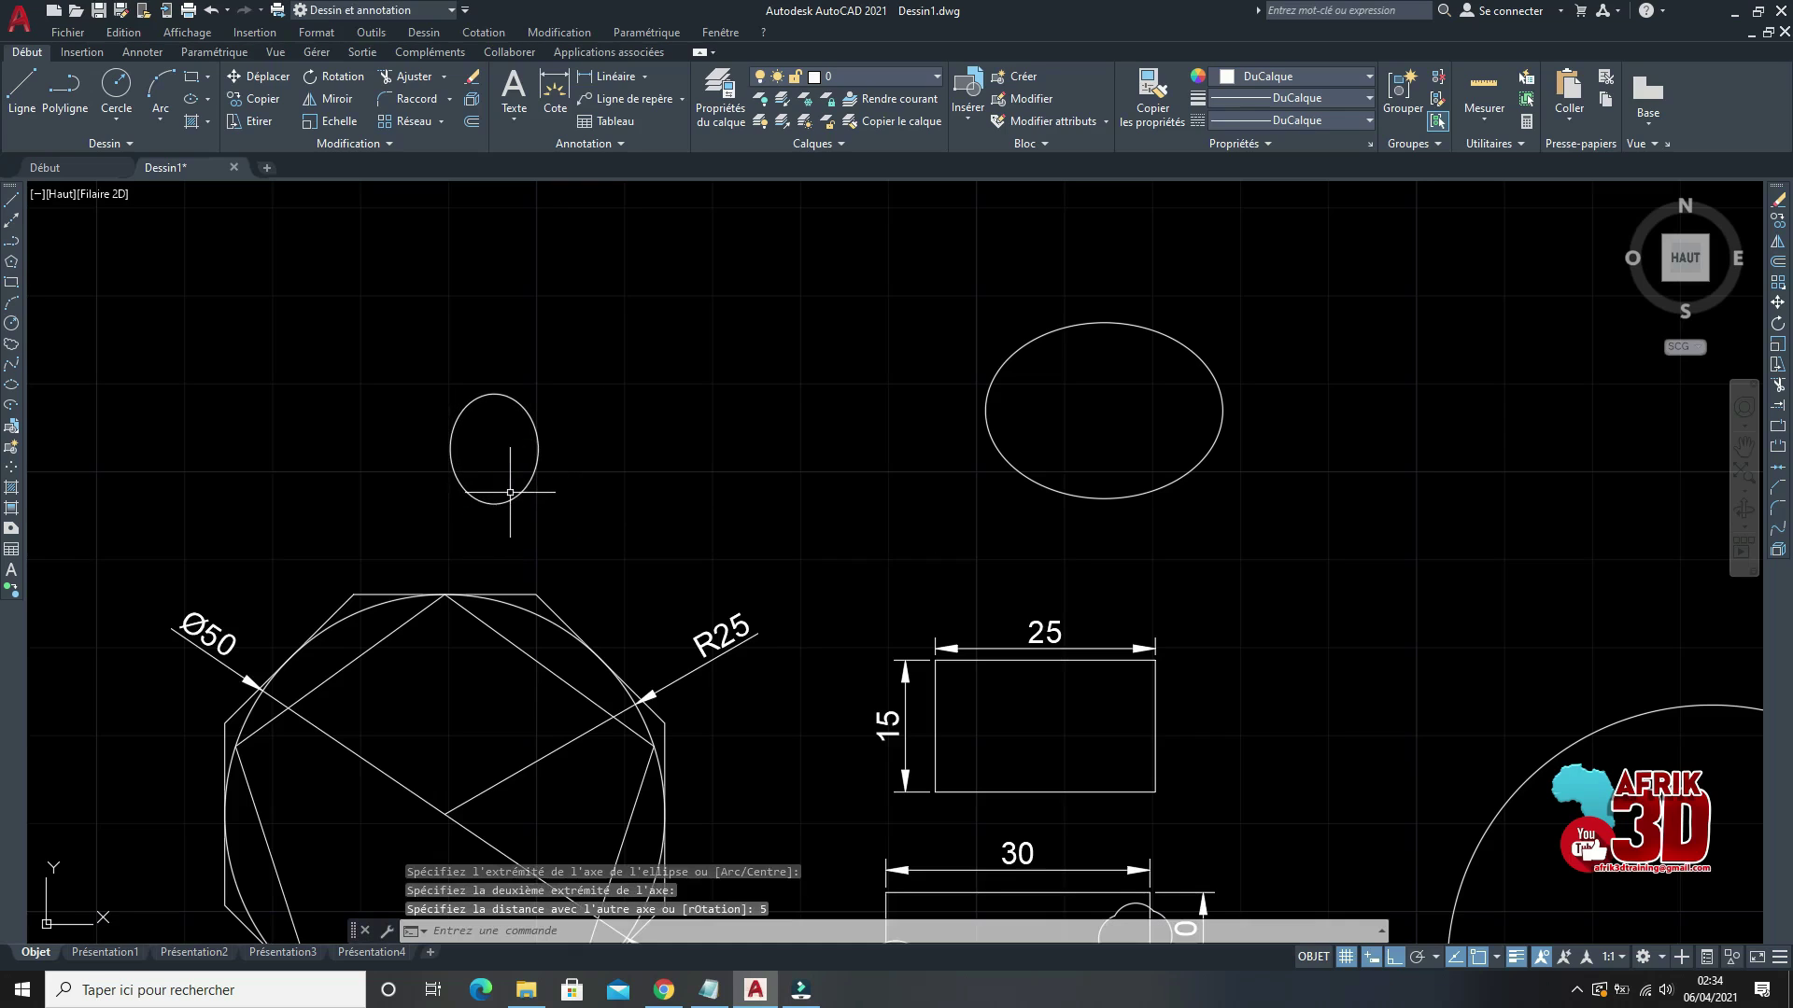
pyautogui.scroll(-2, 560, 472)
pyautogui.scroll(3, 588, 481)
pyautogui.scroll(-3, 588, 481)
pyautogui.scroll(1, 1357, 370)
pyautogui.scroll(2, 1344, 392)
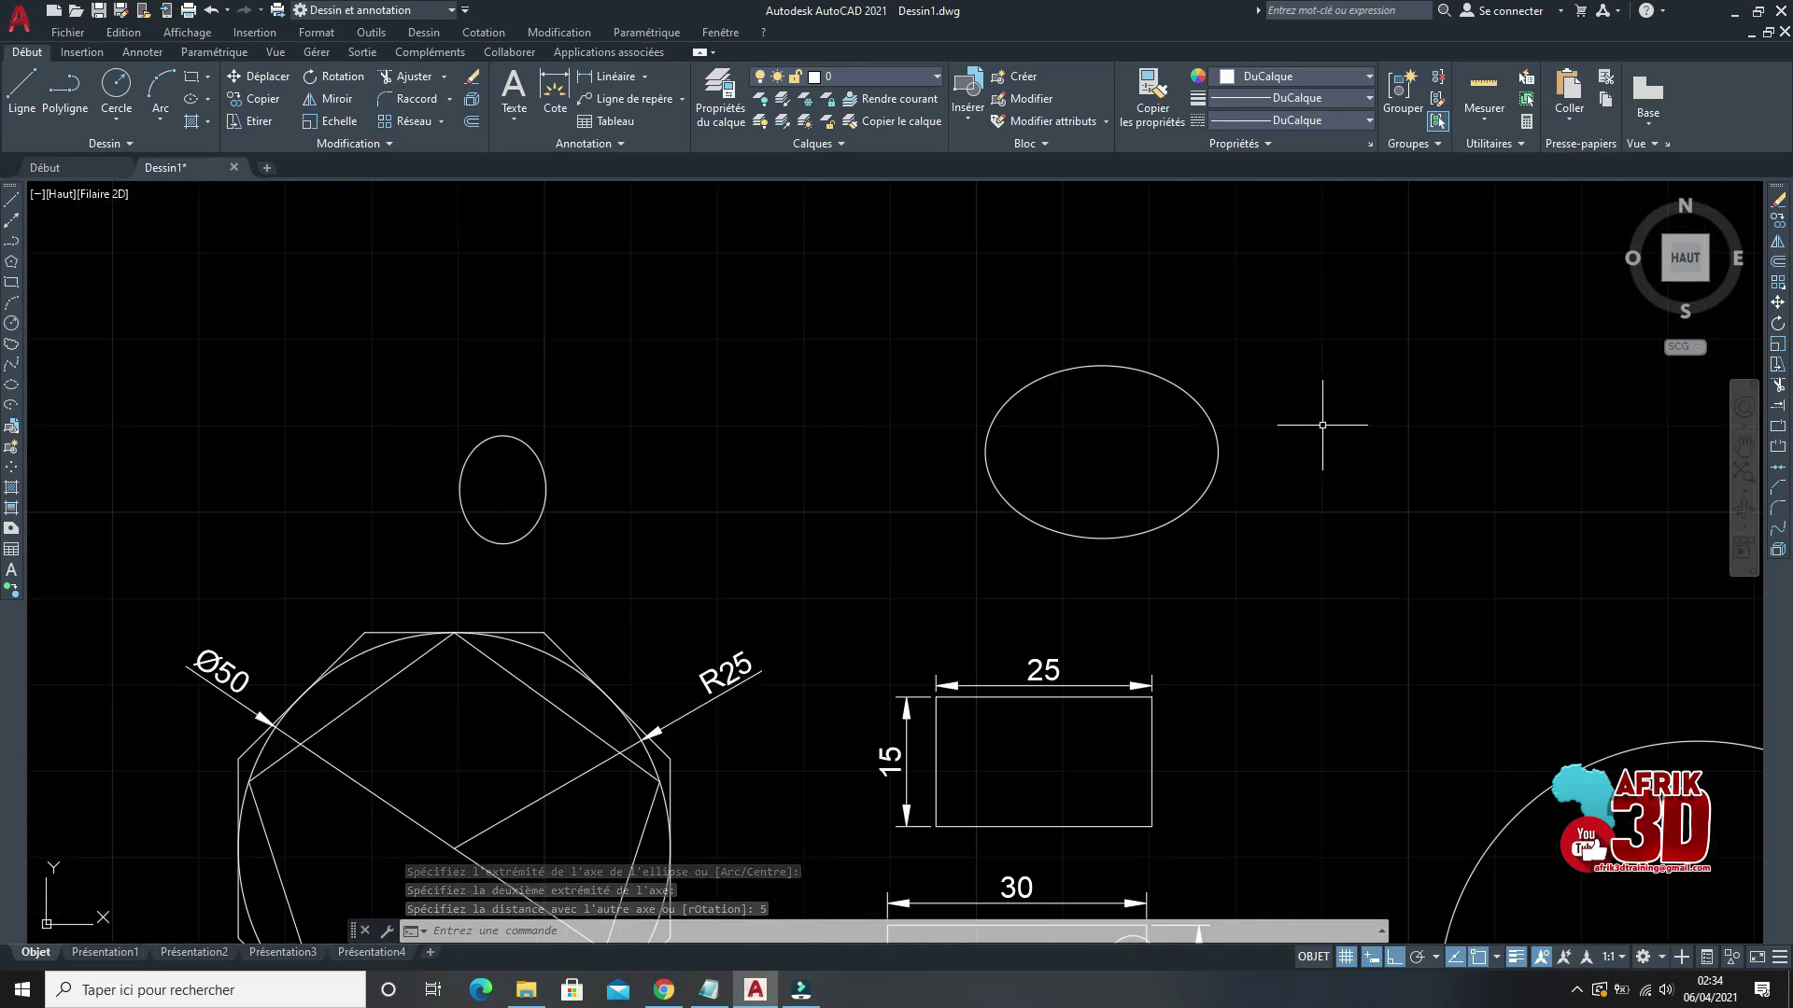
pyautogui.scroll(3, 1241, 392)
pyautogui.scroll(-2, 1232, 394)
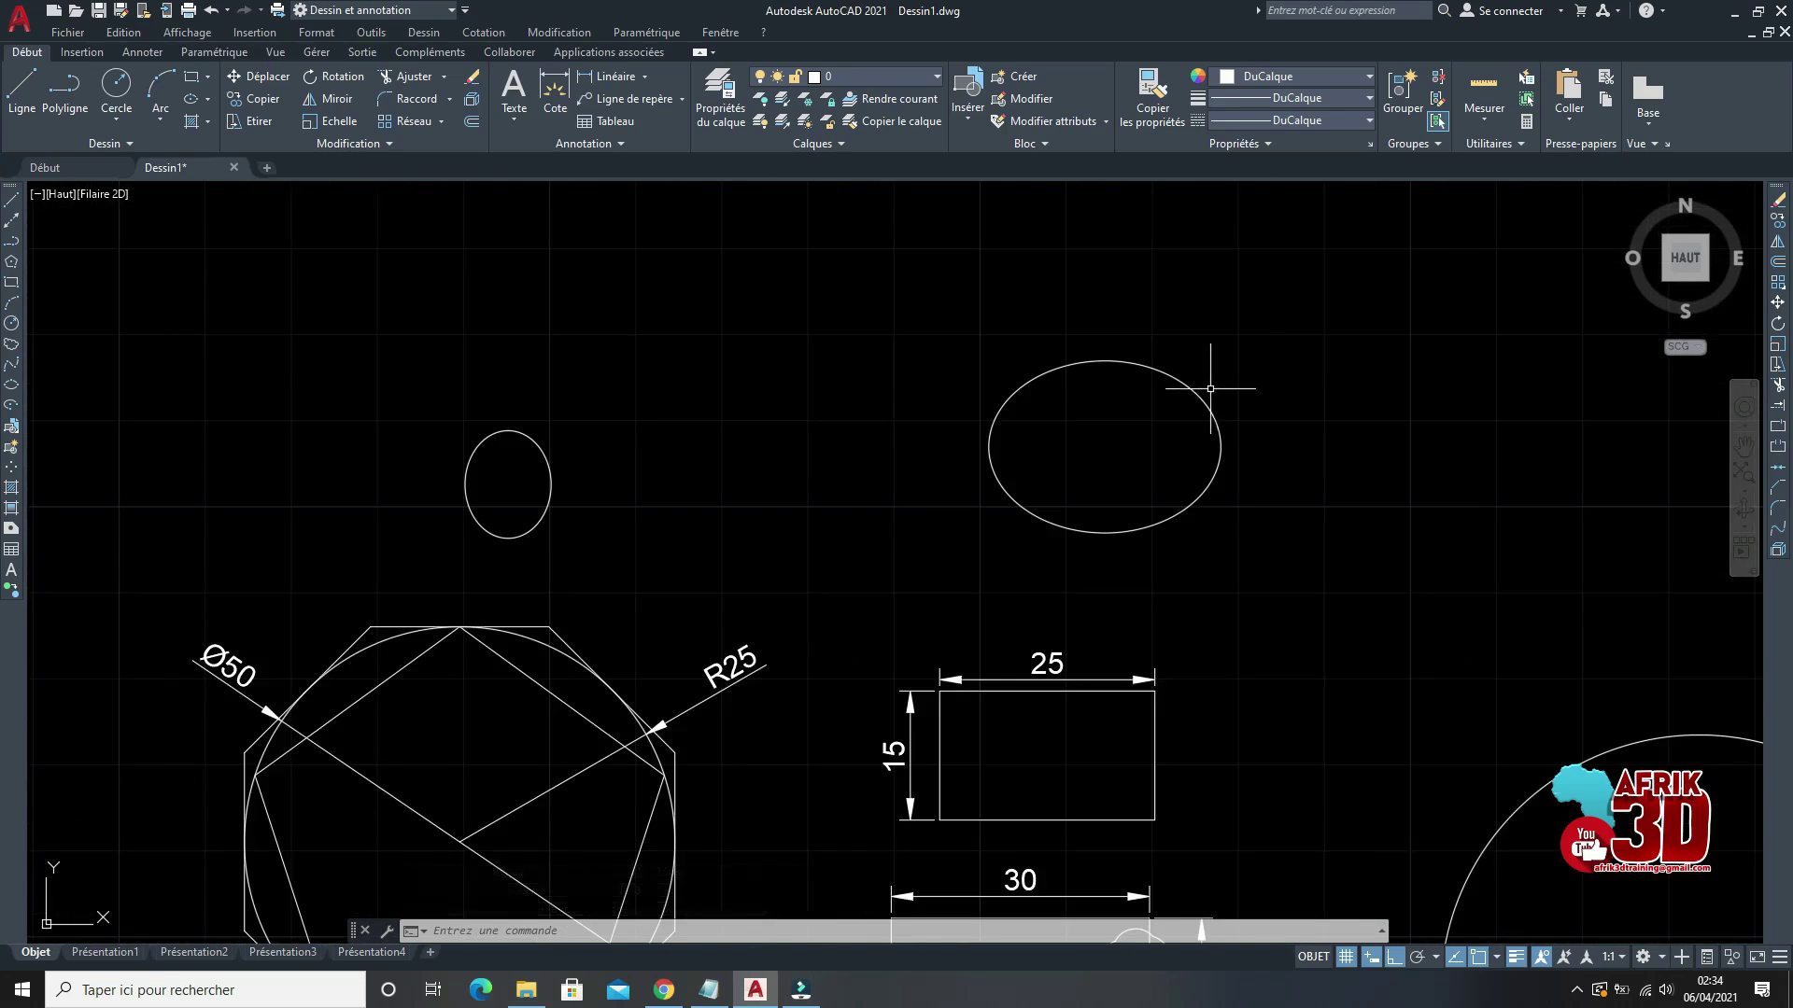
pyautogui.scroll(-4, 1201, 389)
pyautogui.scroll(2, 1201, 383)
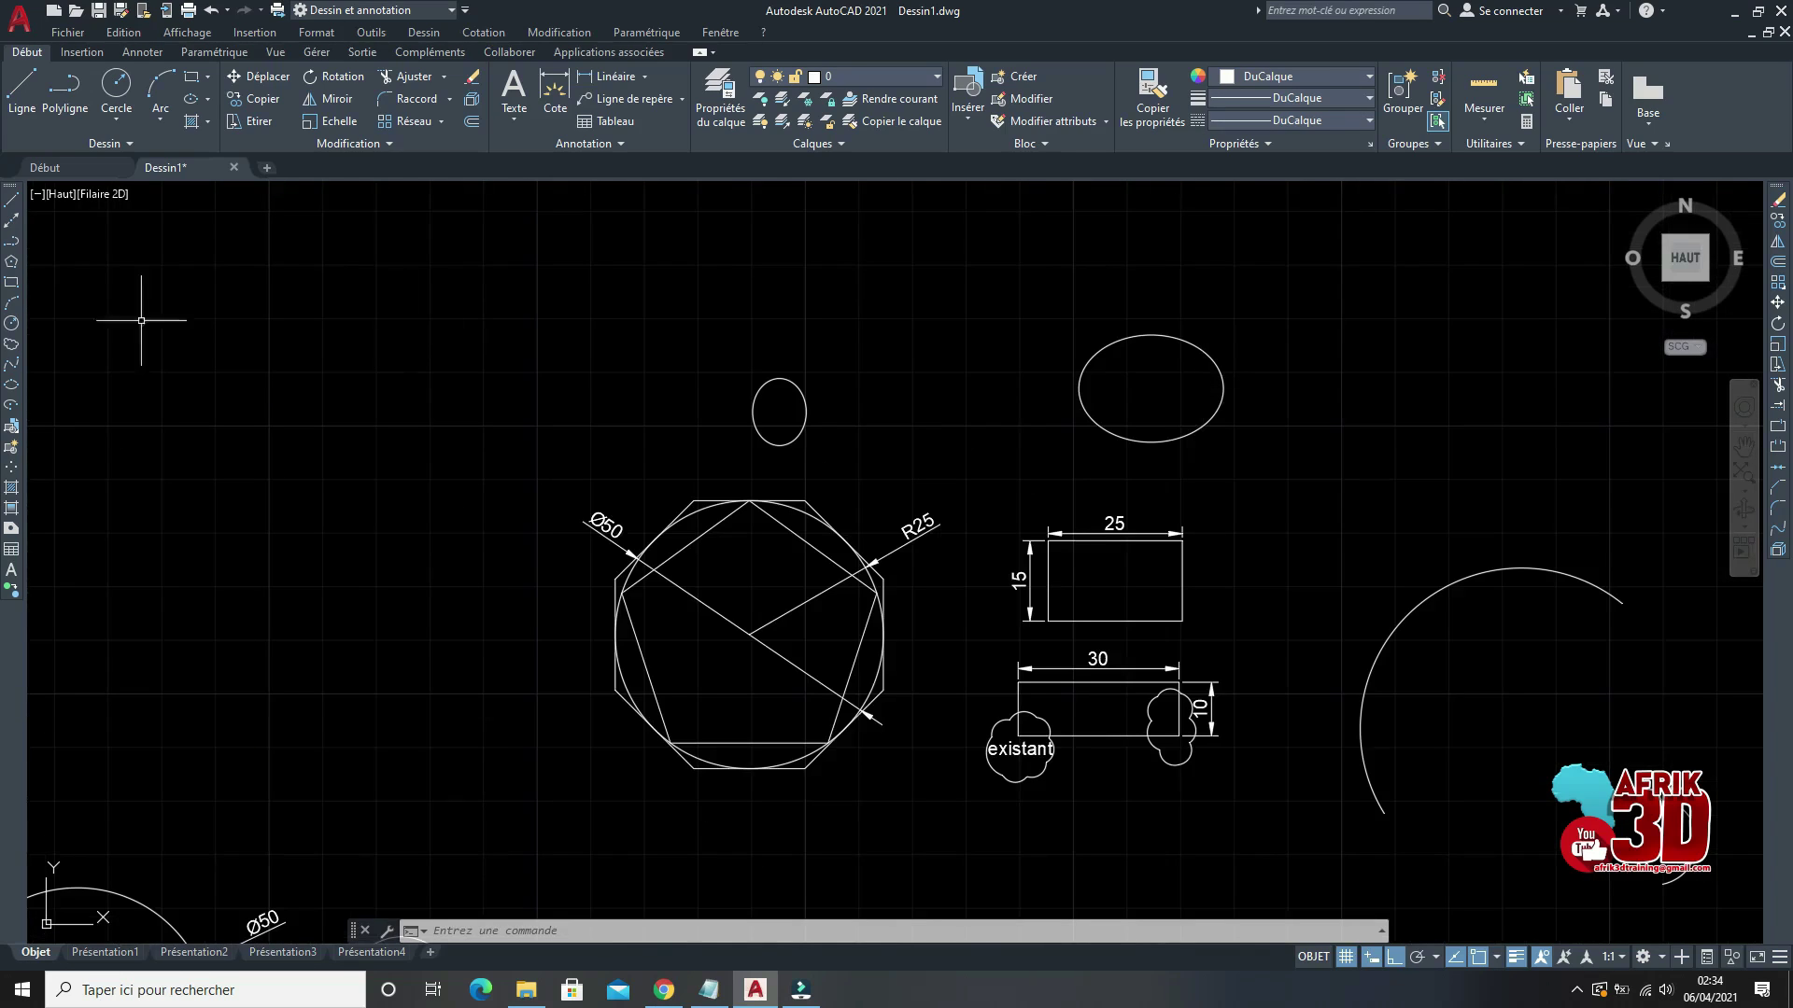
pyautogui.scroll(1, 1072, 299)
pyautogui.scroll(3, 1073, 300)
pyautogui.scroll(-4, 801, 380)
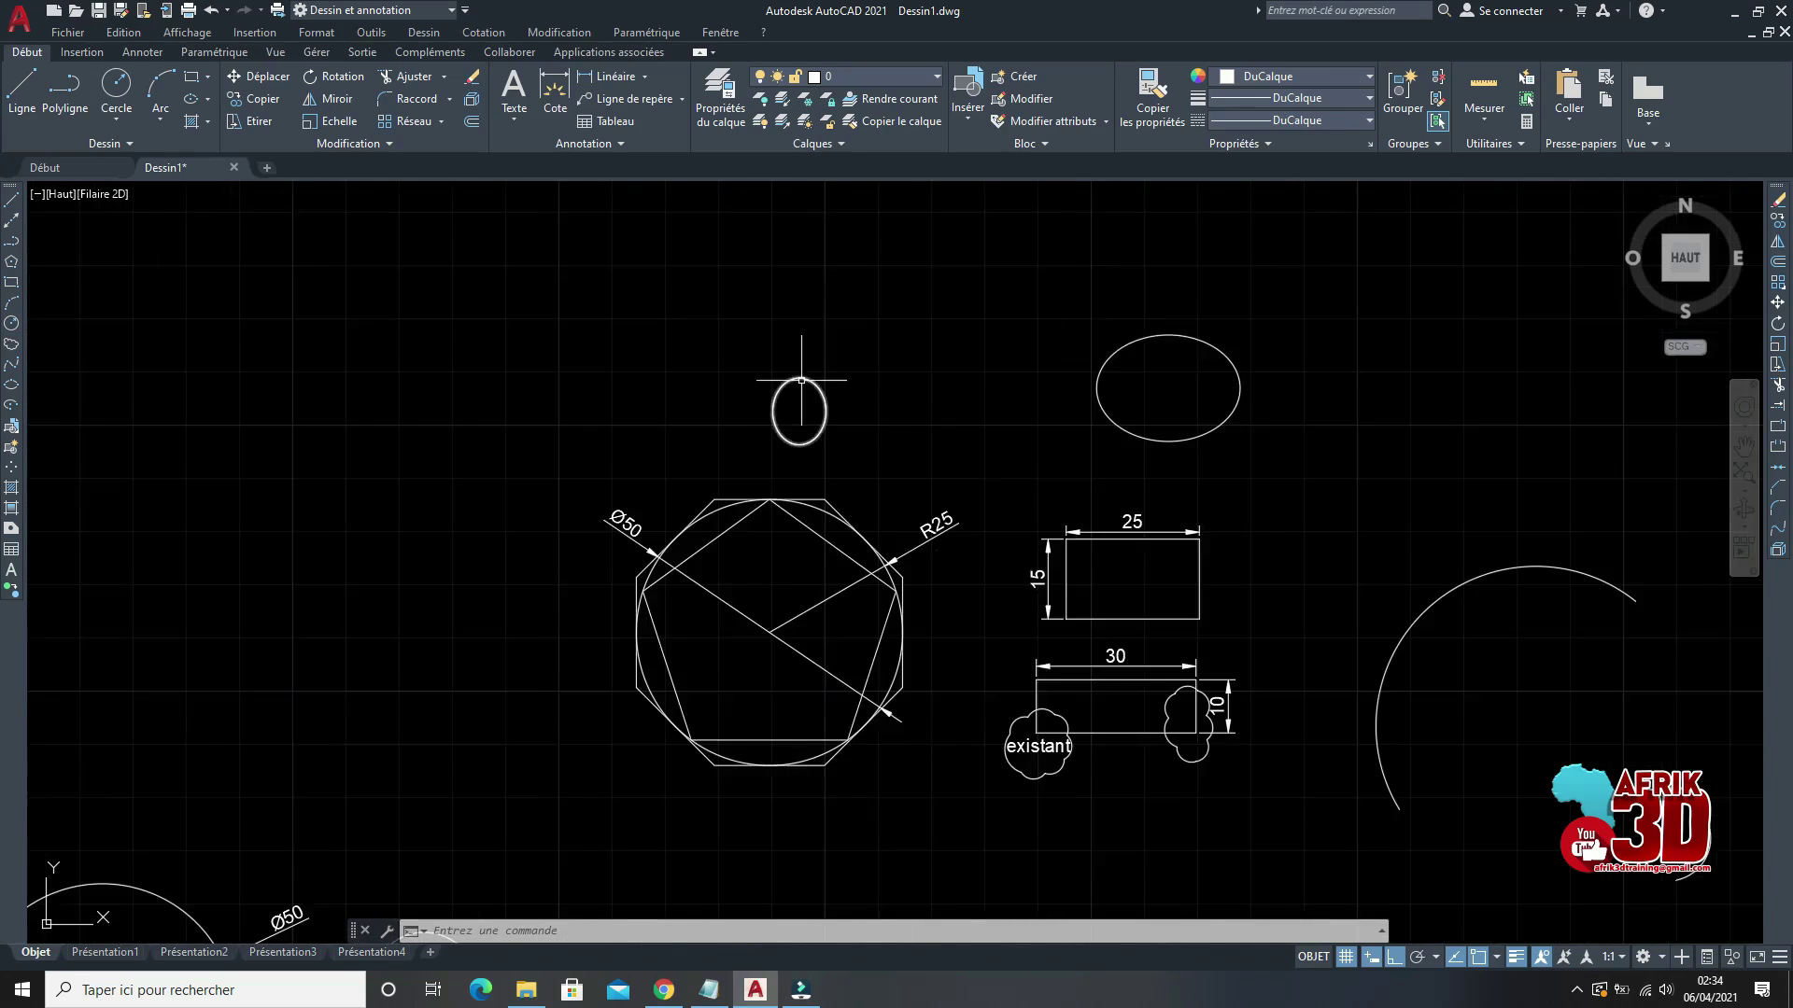
pyautogui.scroll(2, 801, 380)
pyautogui.scroll(2, 546, 353)
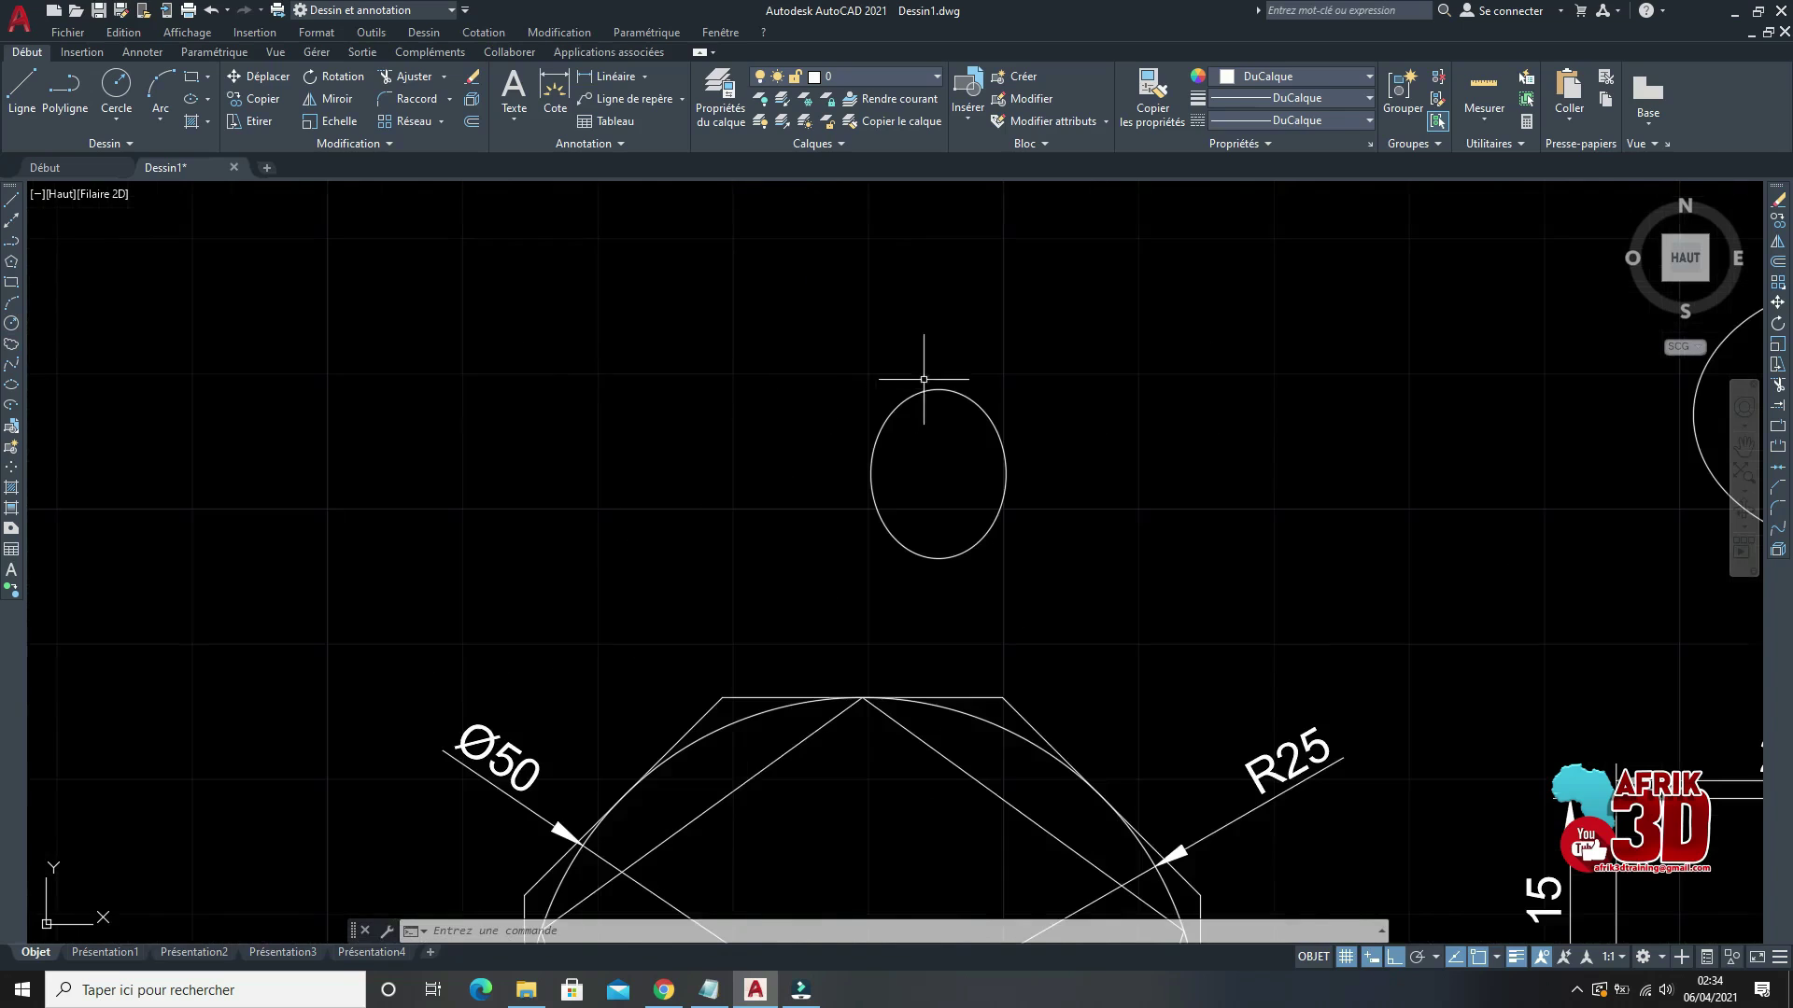
pyautogui.scroll(-4, 923, 379)
pyautogui.scroll(4, 972, 373)
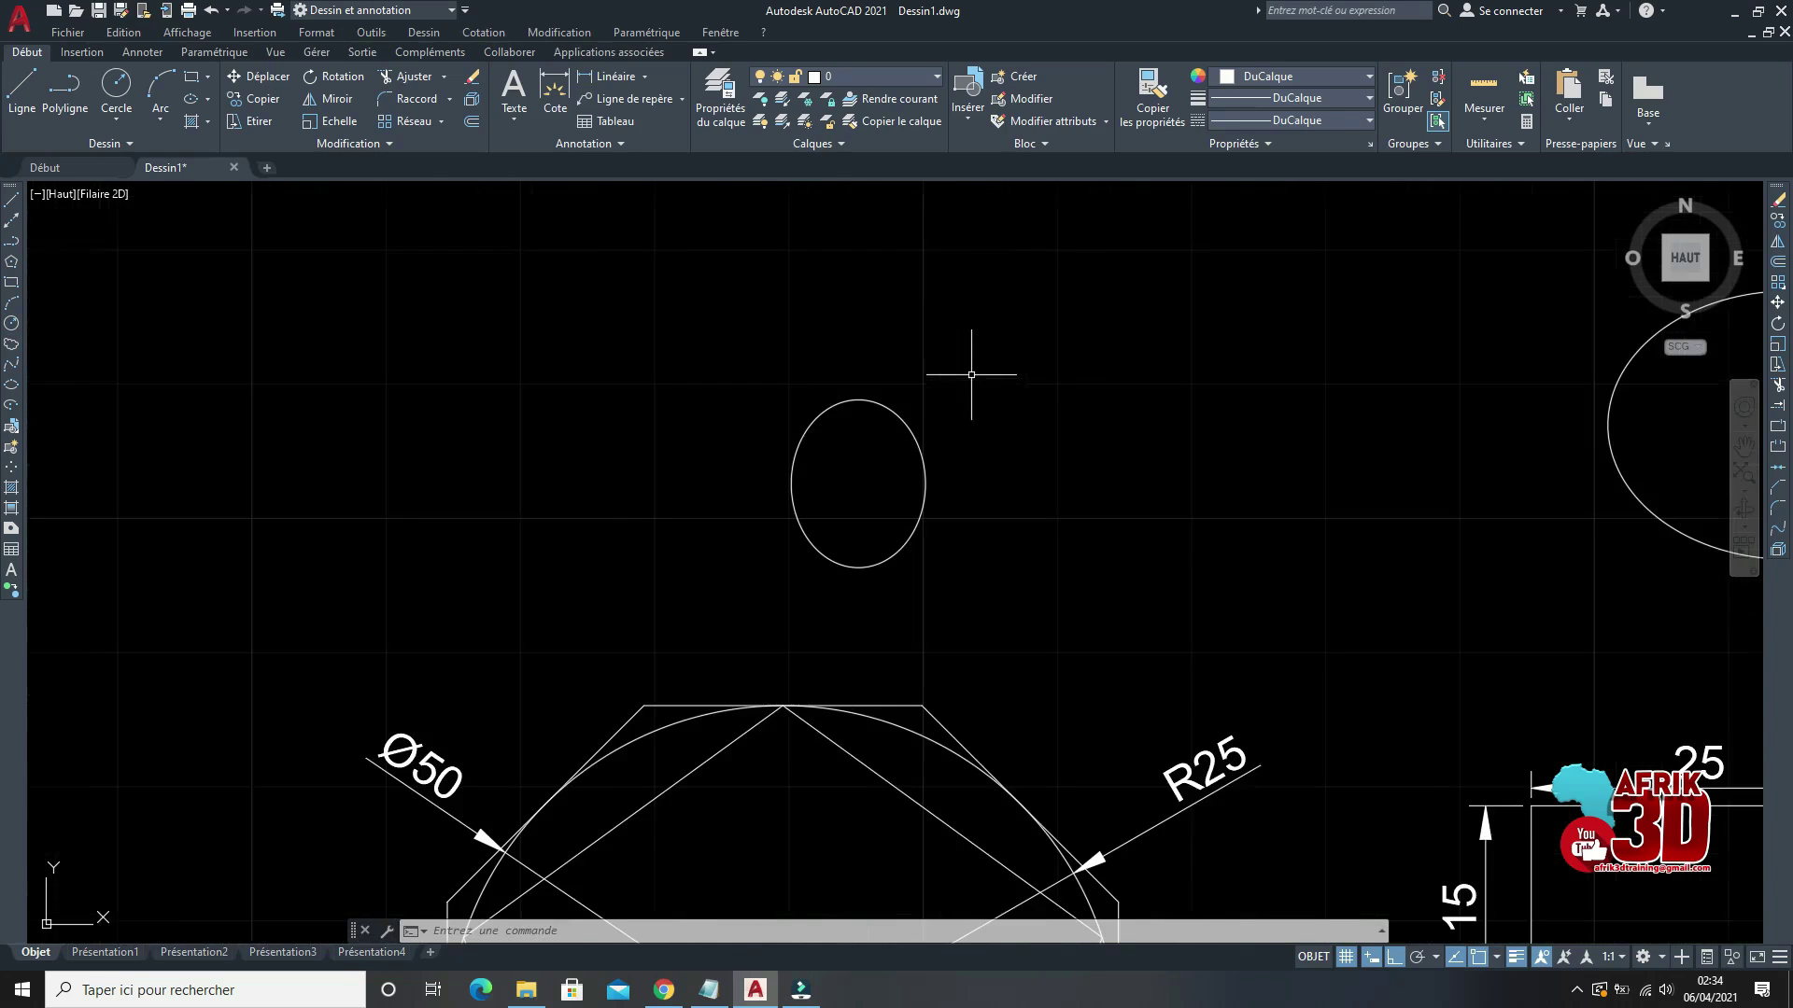
# Step: Draw an elliptical arc left of the small ellipse: horizontal axis, other-axis distance 15, then start and end angles
pyautogui.click(12, 407)
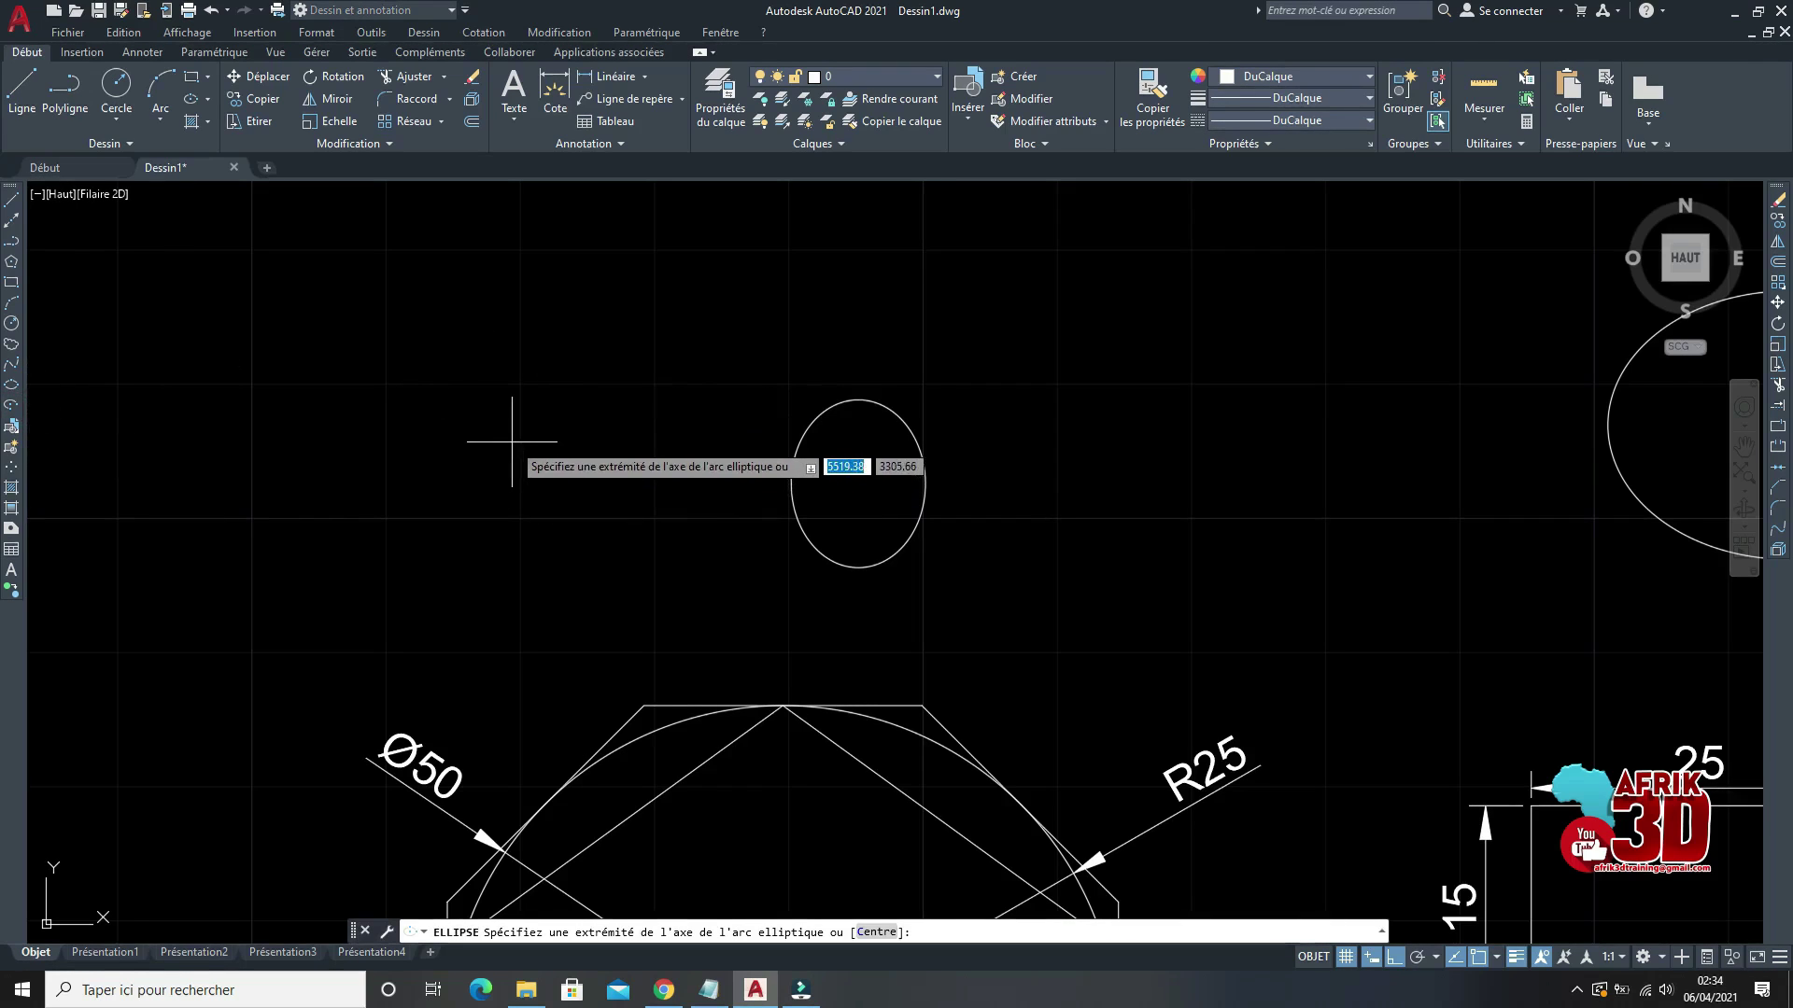
pyautogui.click(325, 448)
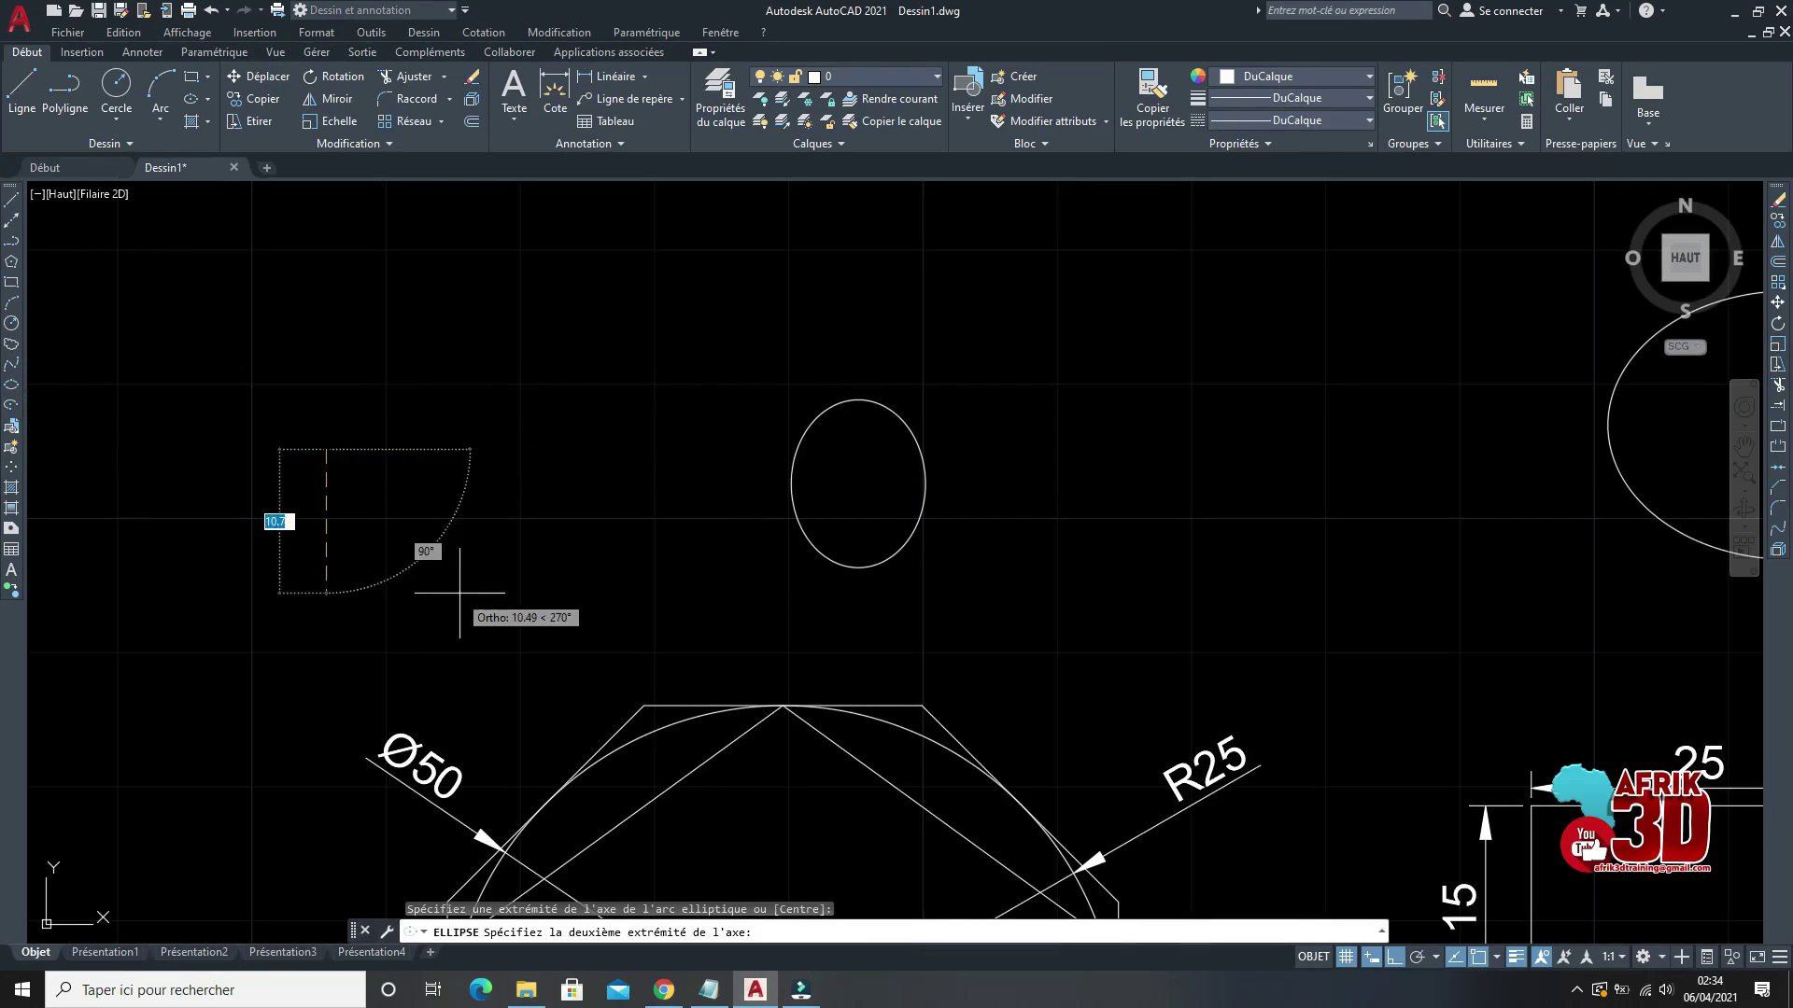
pyautogui.click(493, 436)
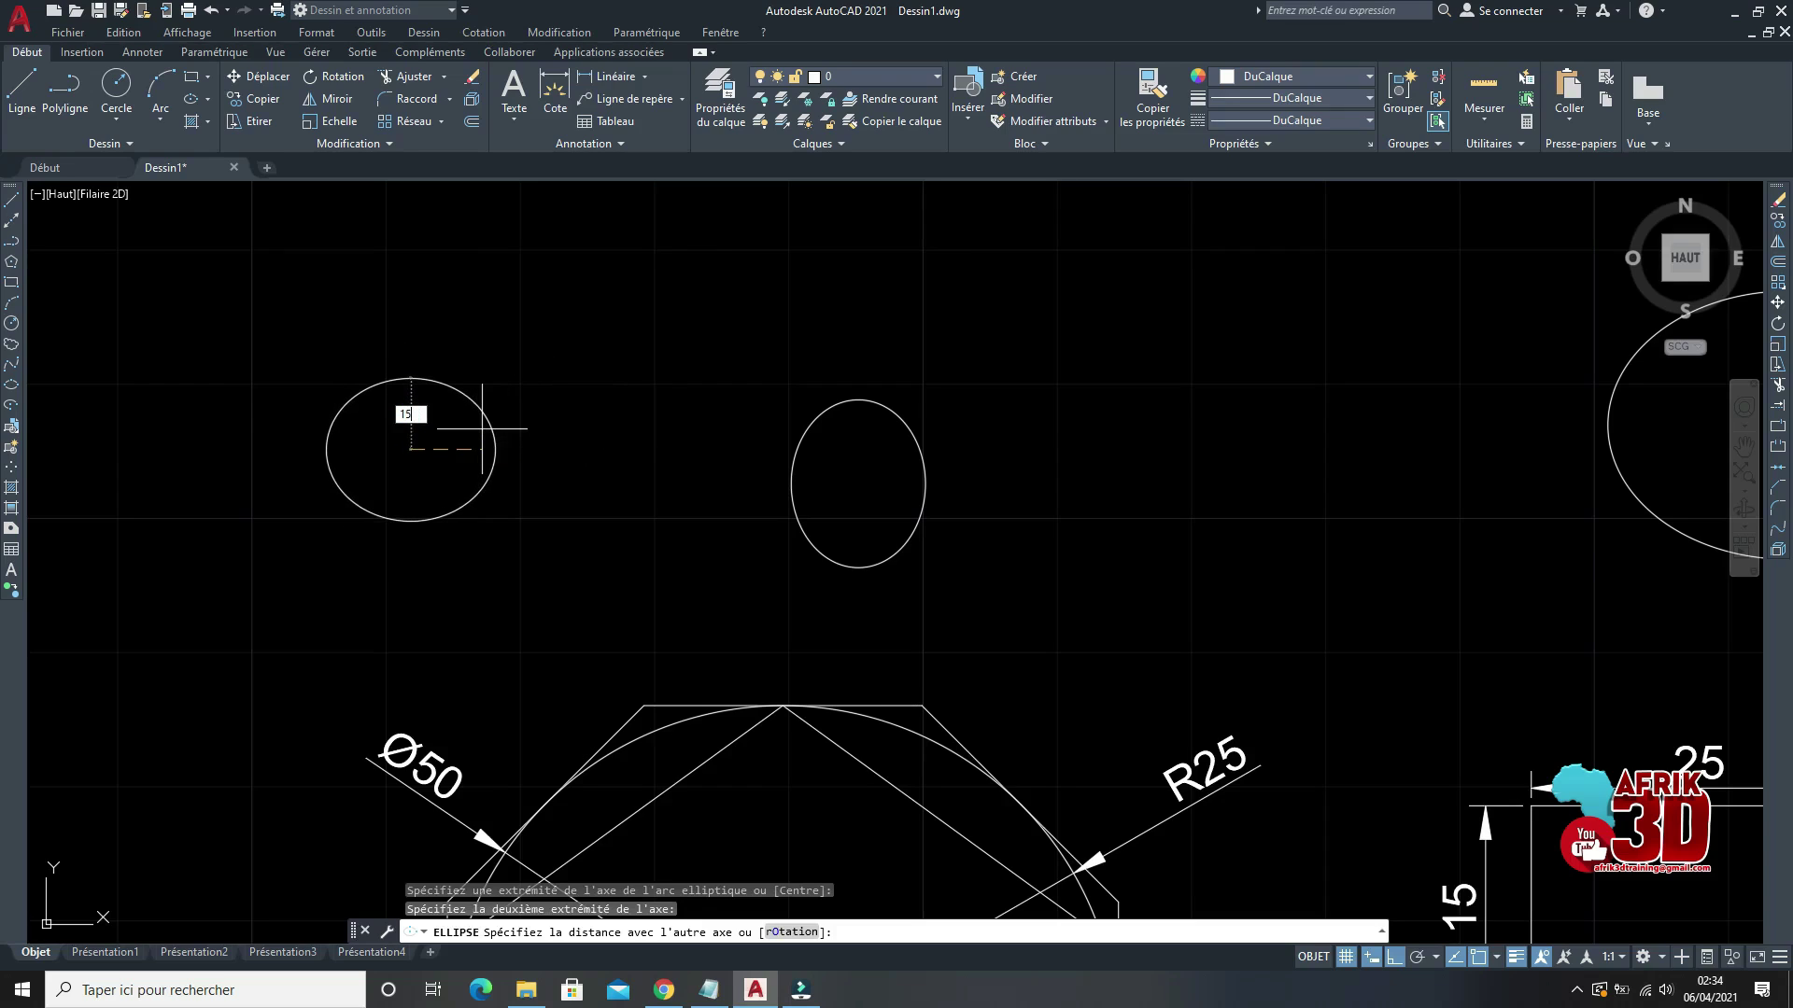
pyautogui.write('15')
pyautogui.press('Return')
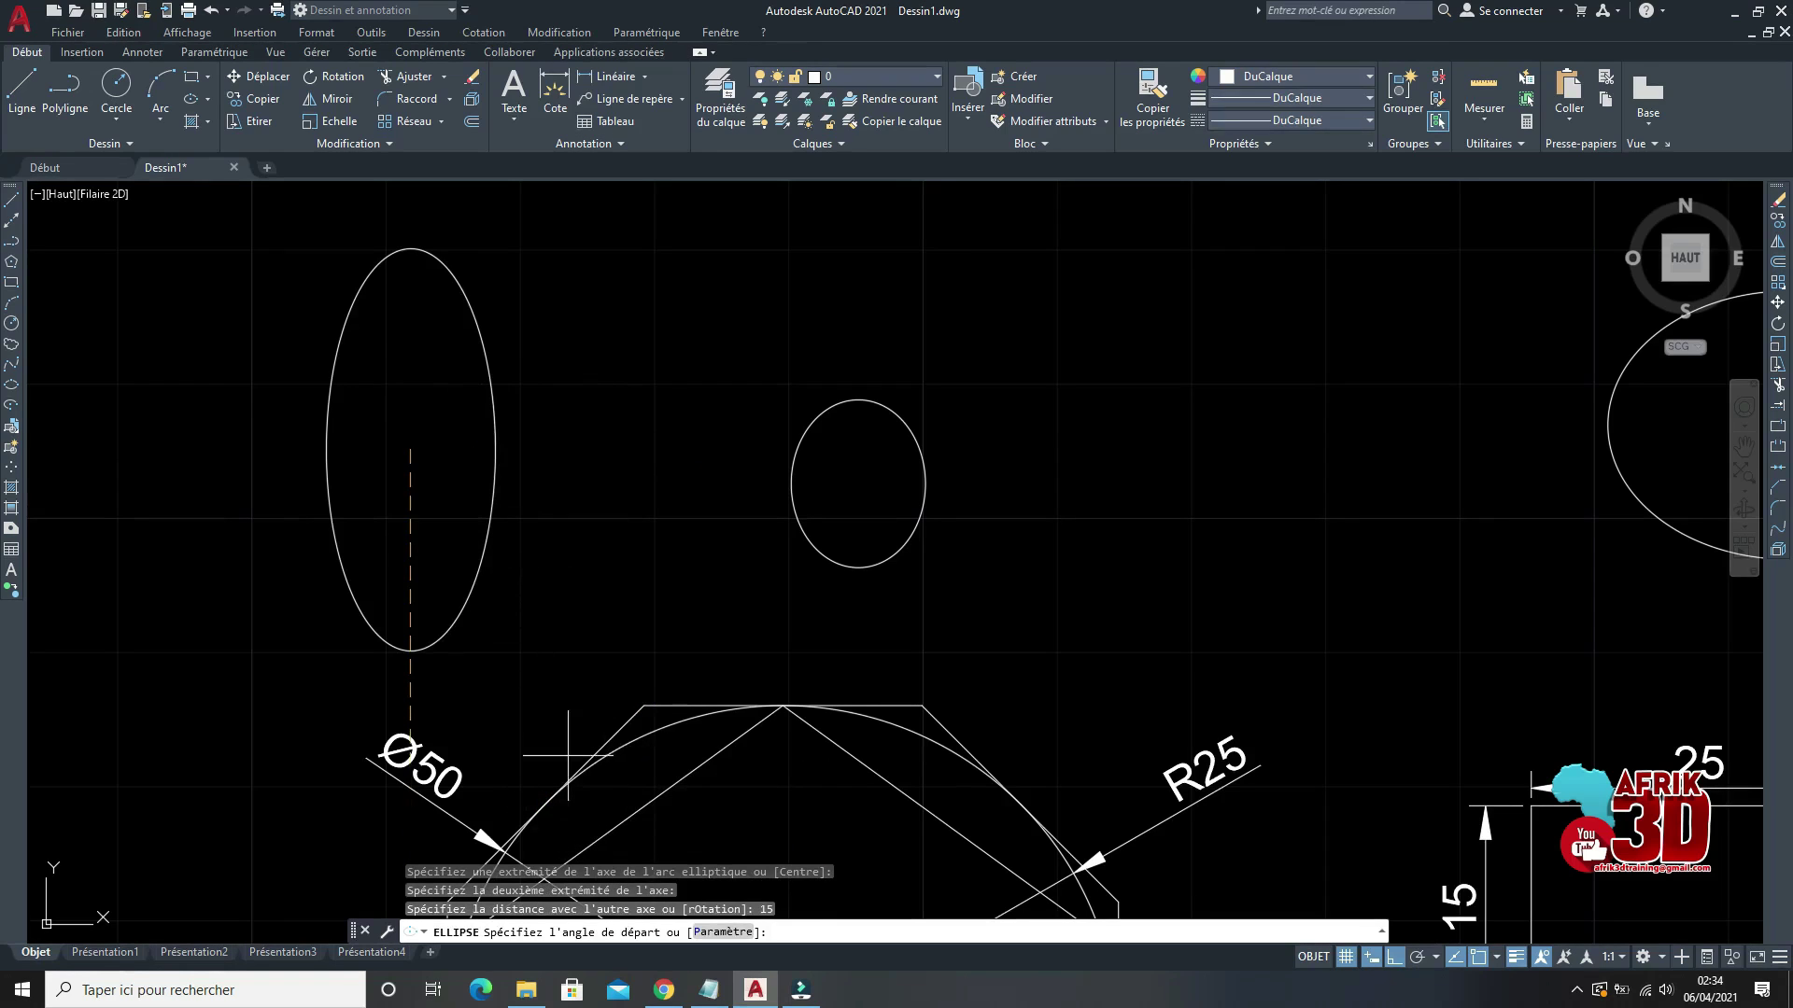
pyautogui.click(428, 649)
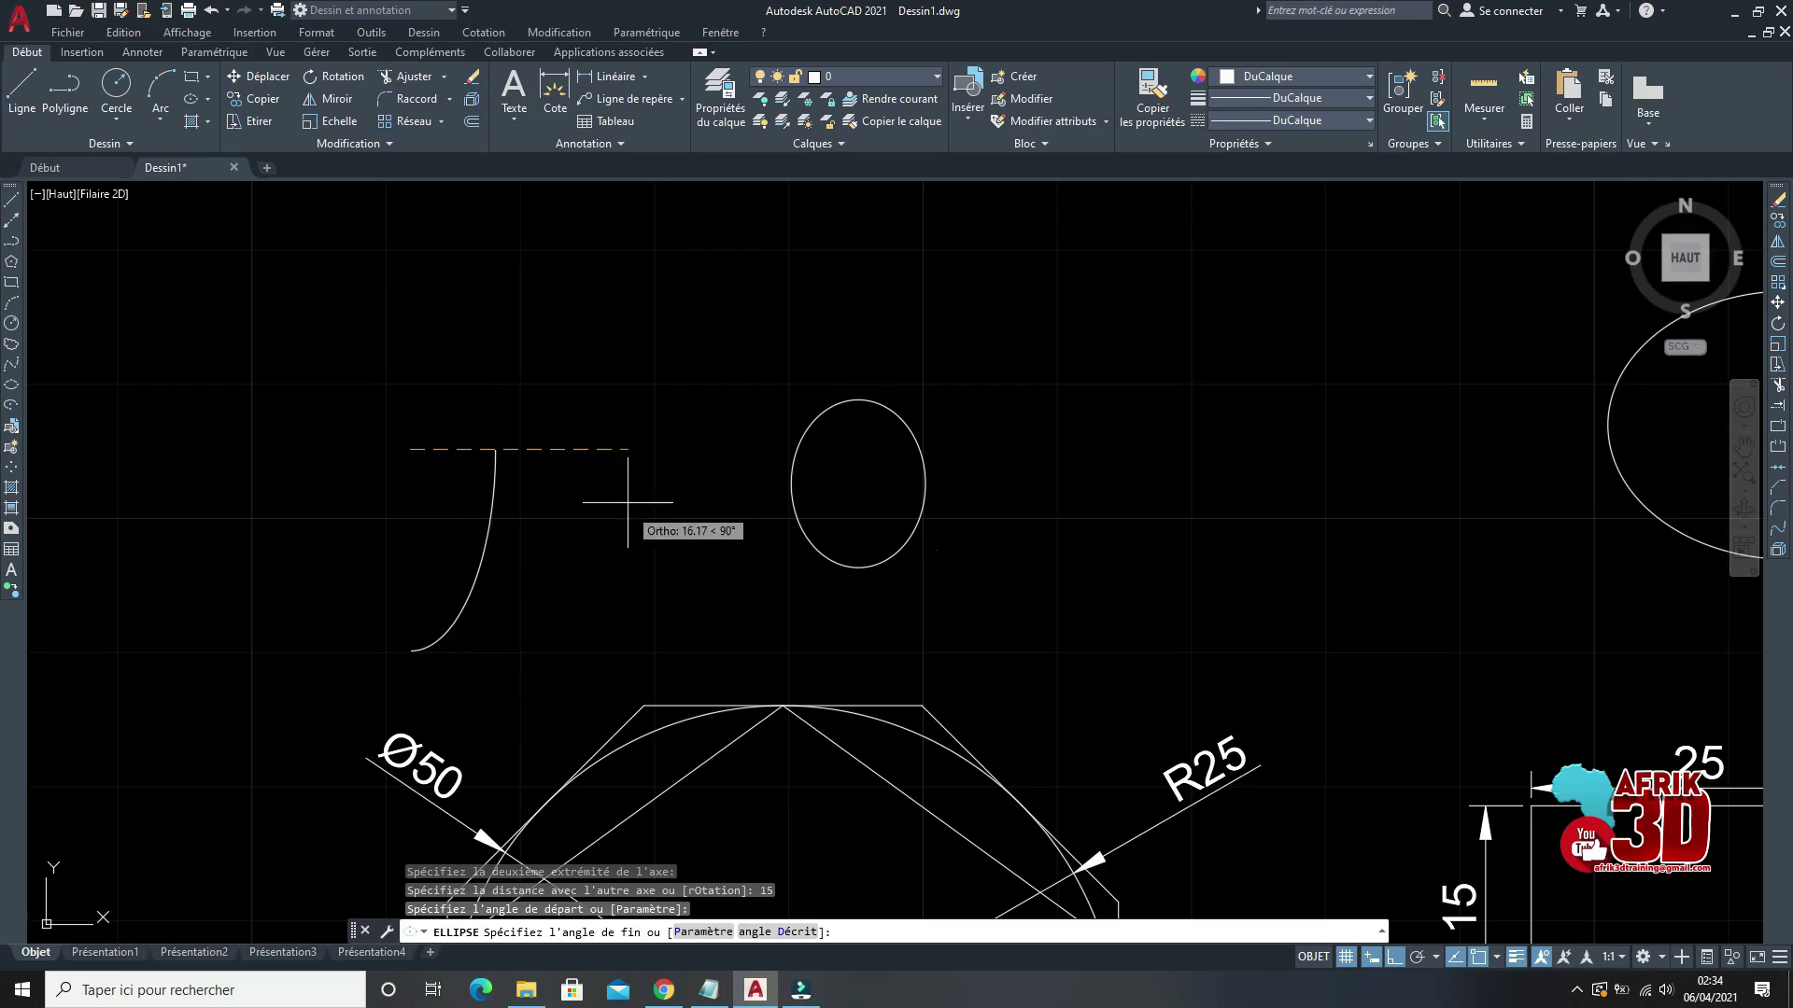
pyautogui.click(349, 378)
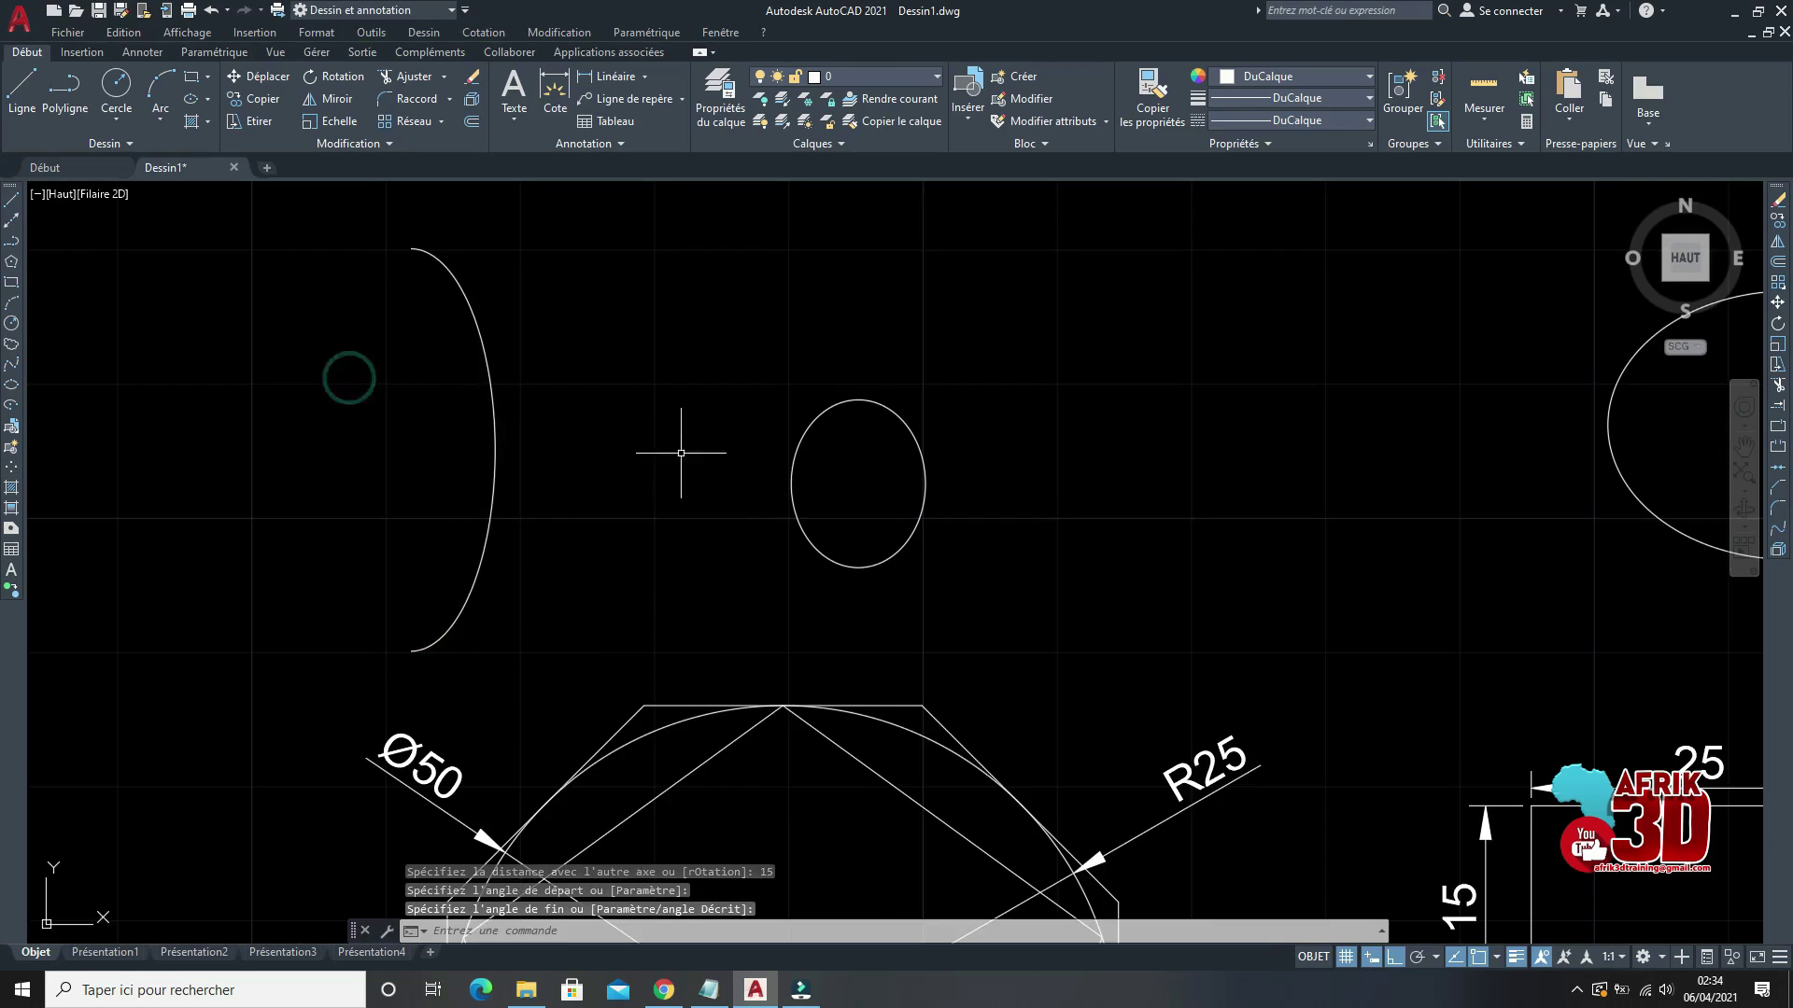
pyautogui.scroll(-4, 680, 452)
pyautogui.scroll(4, 688, 352)
pyautogui.scroll(-2, 648, 372)
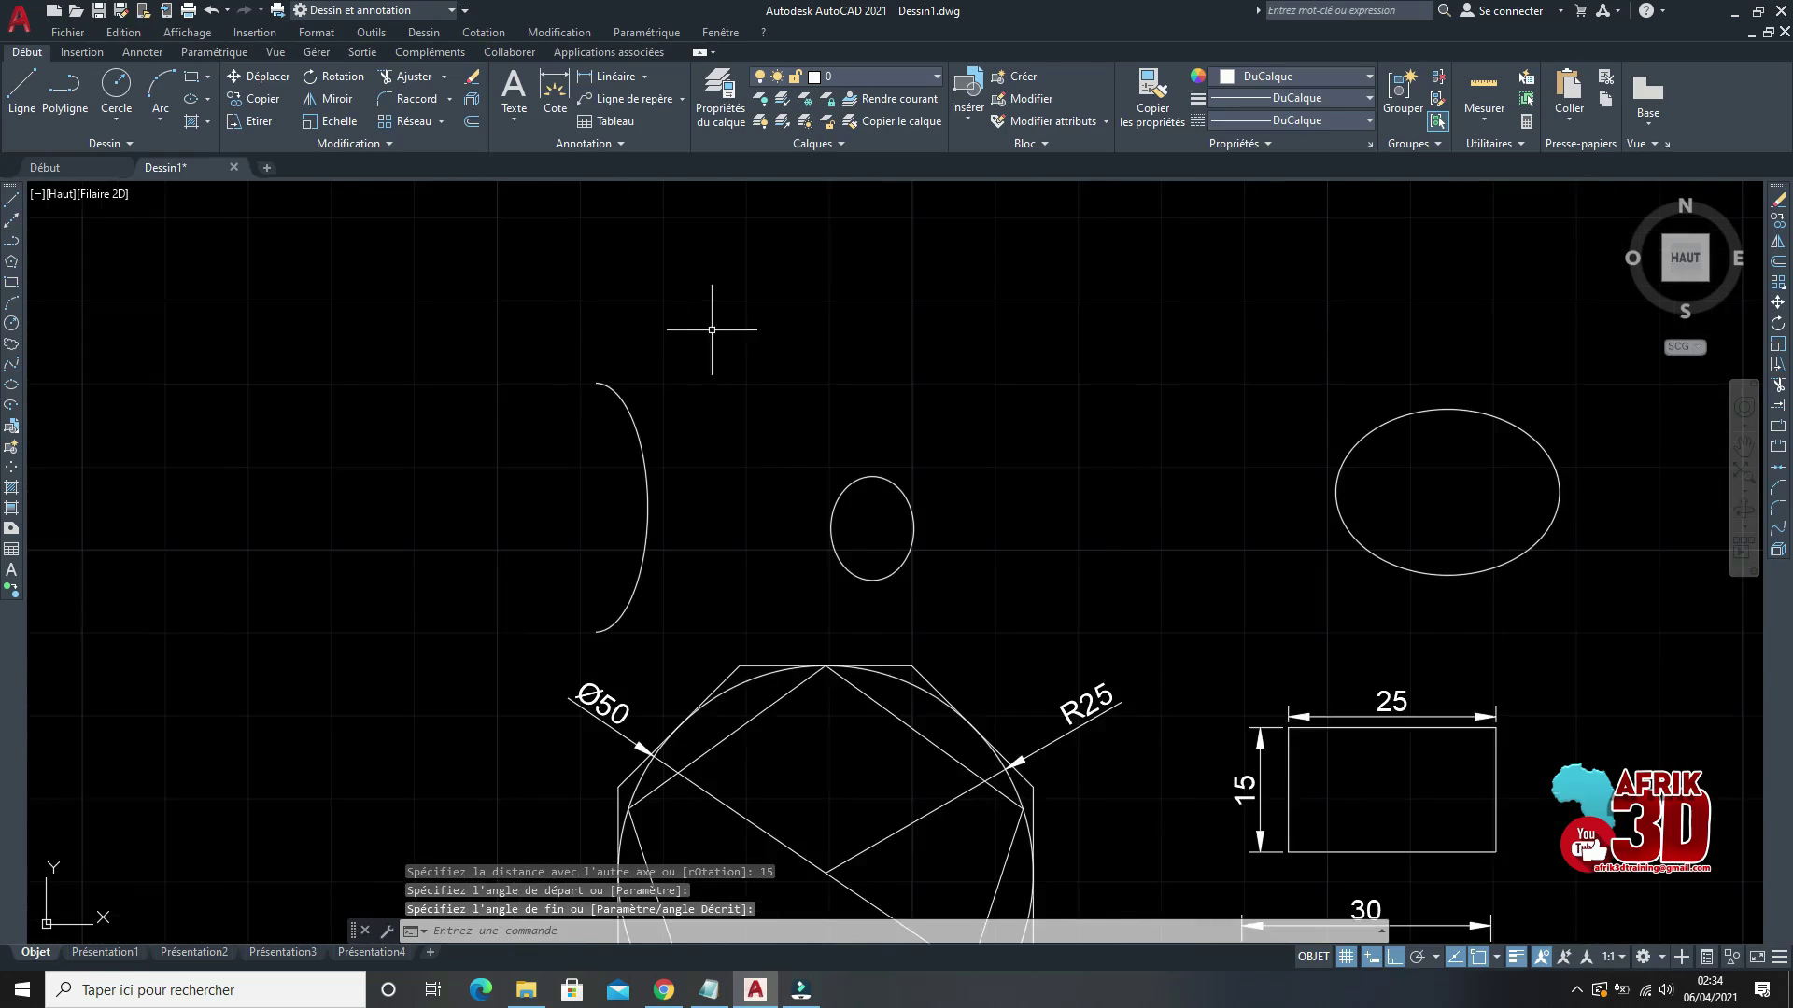
pyautogui.scroll(-3, 691, 346)
pyautogui.press('space')
pyautogui.scroll(3, 654, 373)
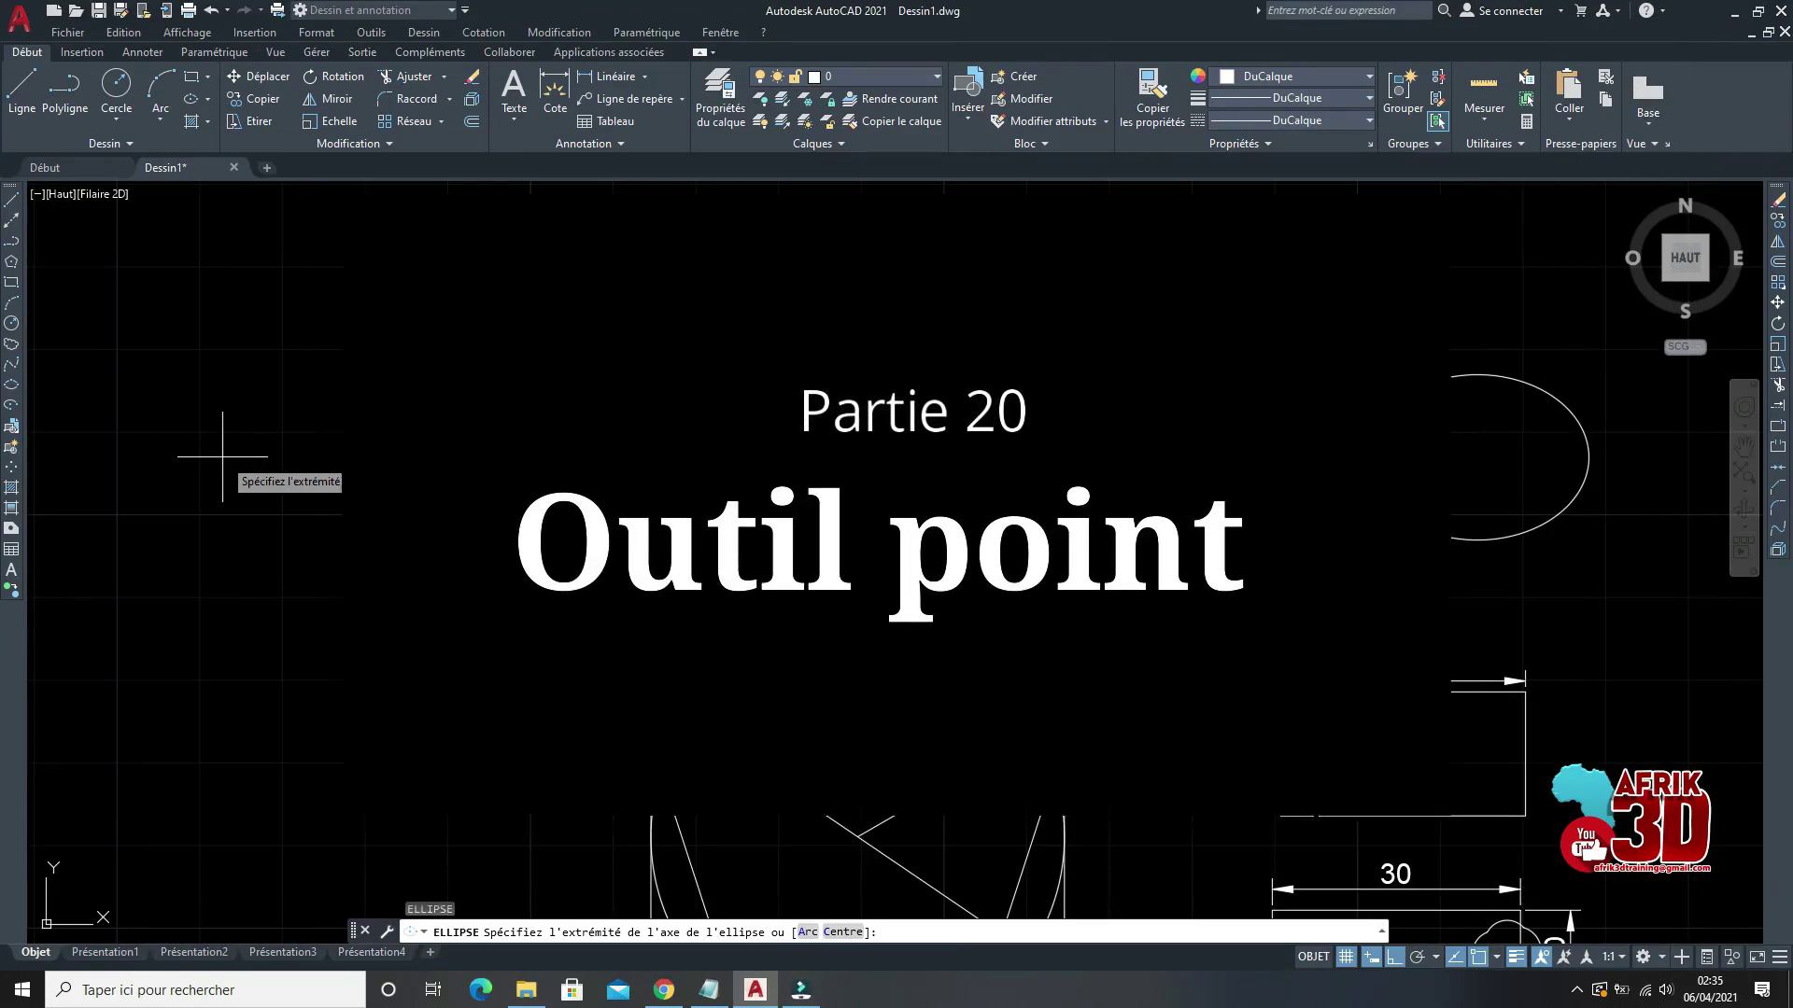
# Step: Place five single points in the empty area left of the Ø50 figure
pyautogui.click(11, 469)
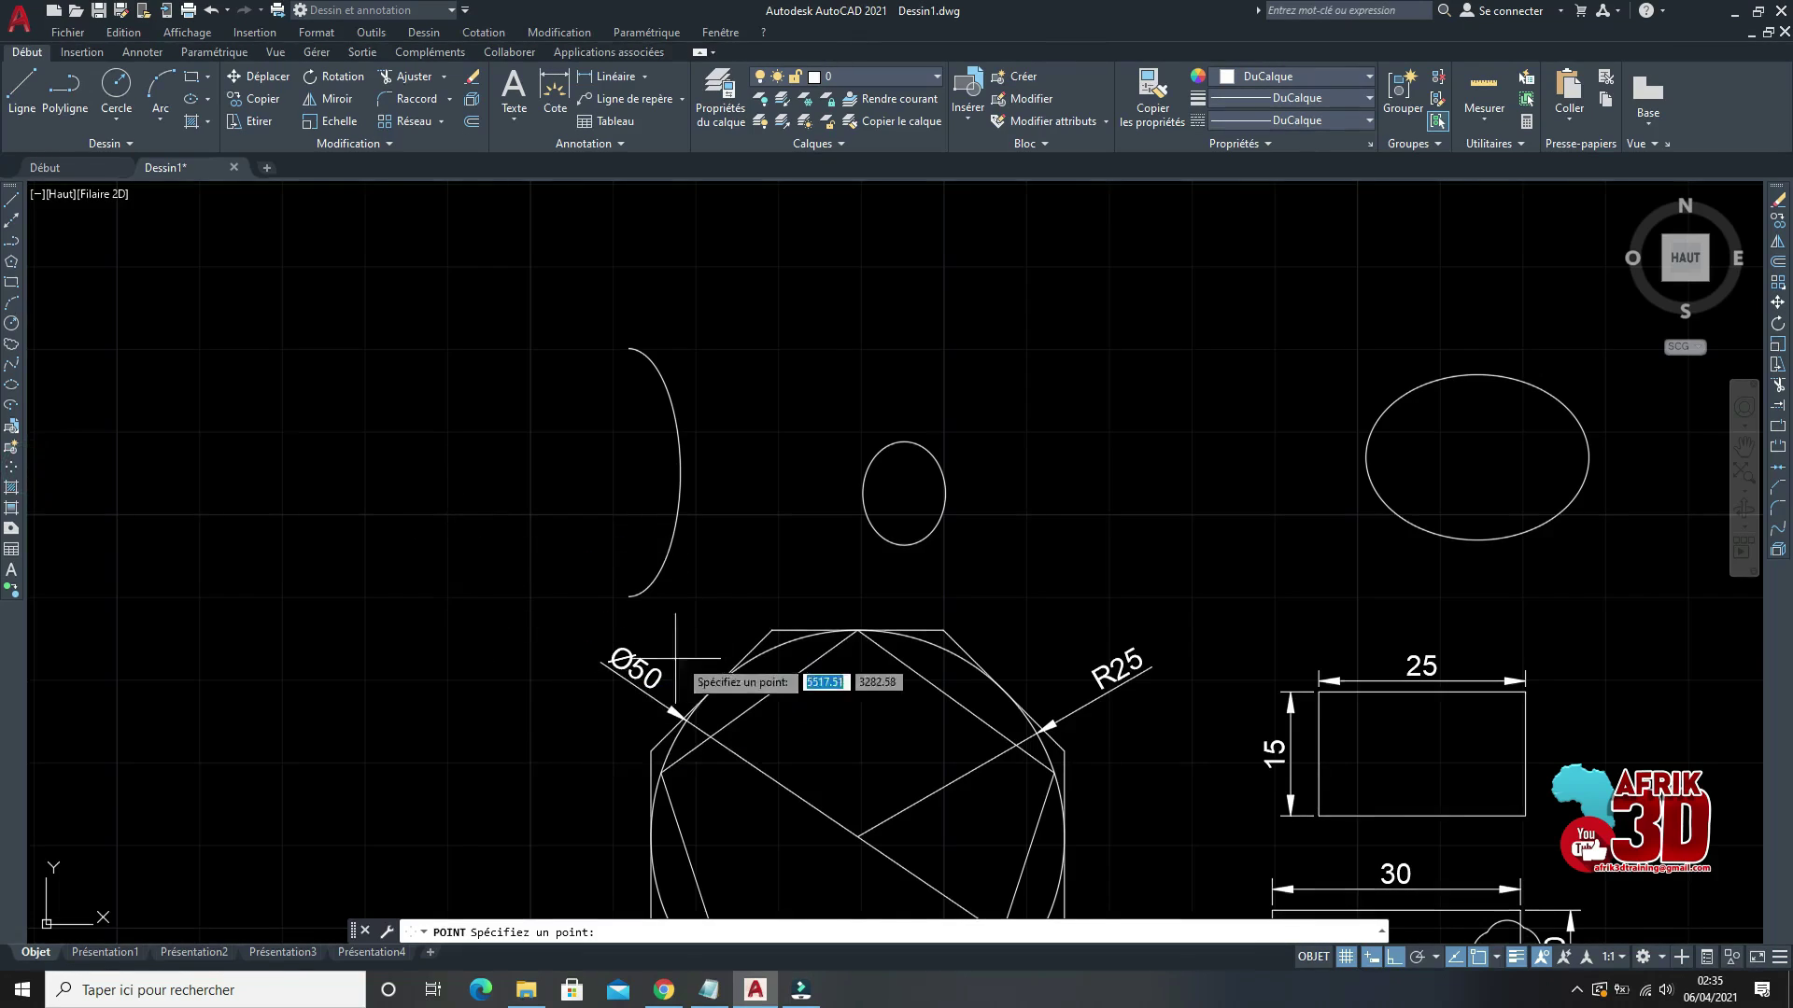
pyautogui.scroll(-5, 738, 500)
pyautogui.scroll(4, 731, 476)
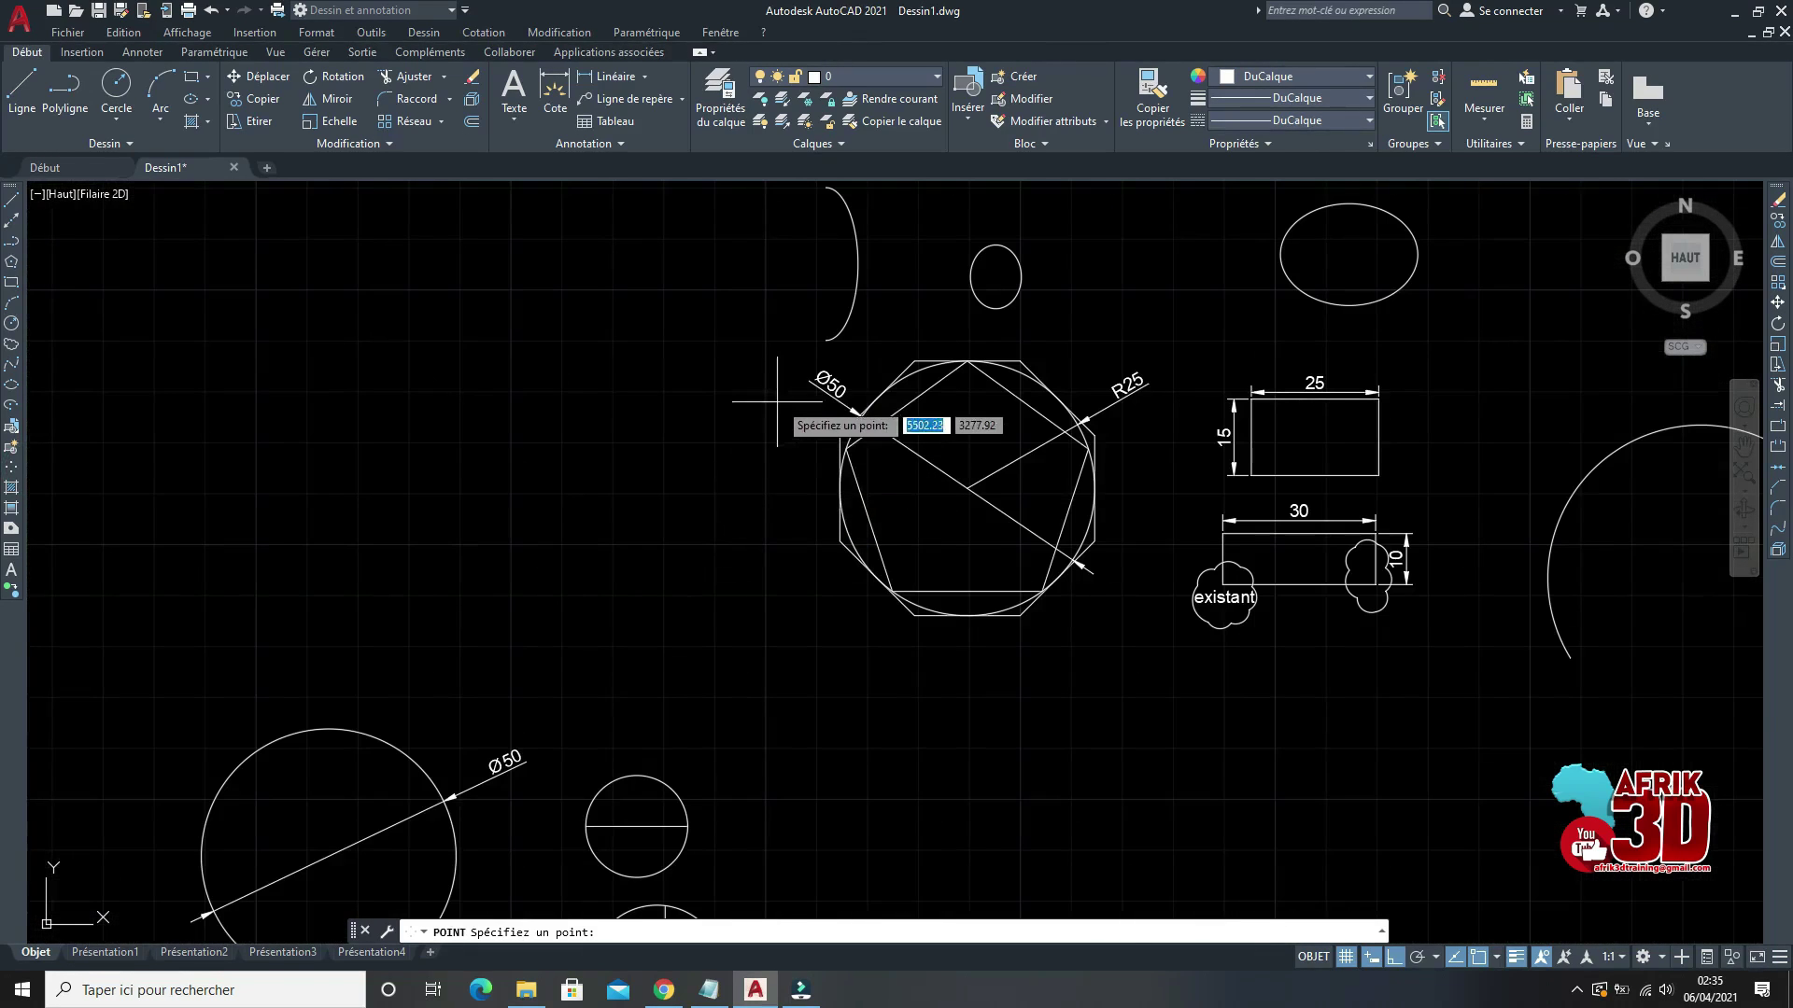
pyautogui.click(451, 412)
pyautogui.click(531, 411)
pyautogui.click(490, 341)
pyautogui.click(356, 326)
pyautogui.click(355, 480)
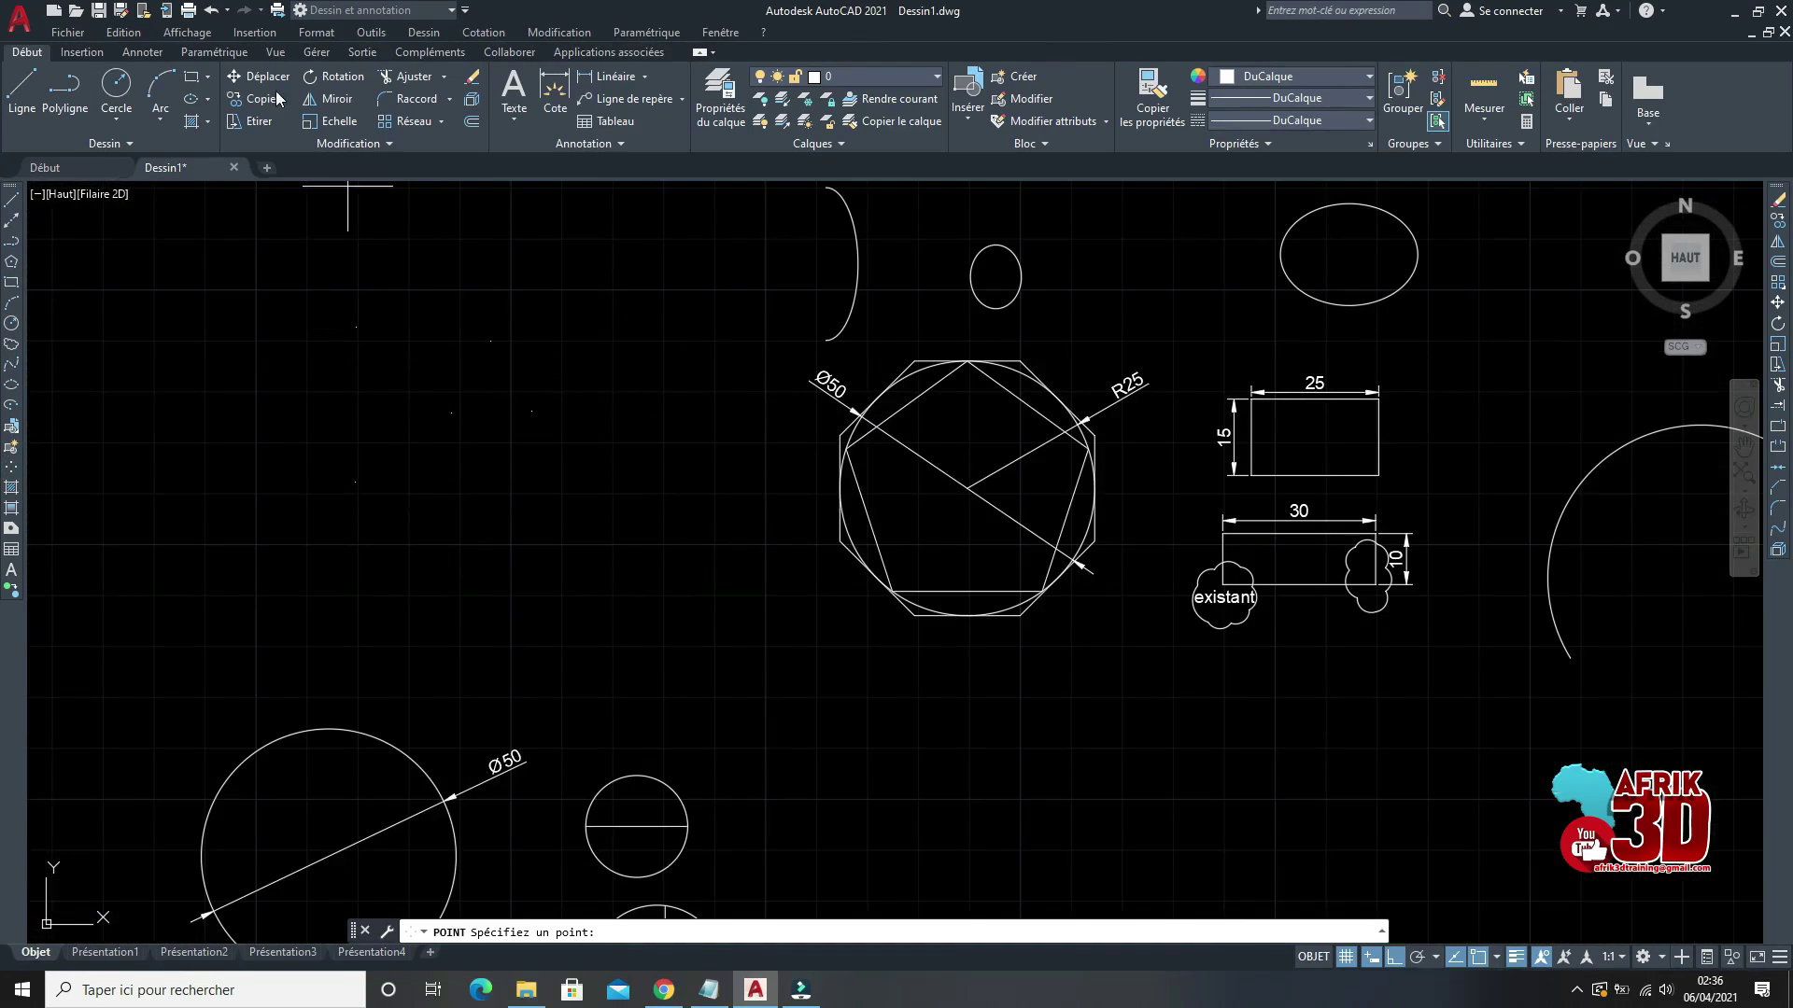
# Step: Set the point style to the crossed circle inside a square (Style de points)
pyautogui.click(317, 32)
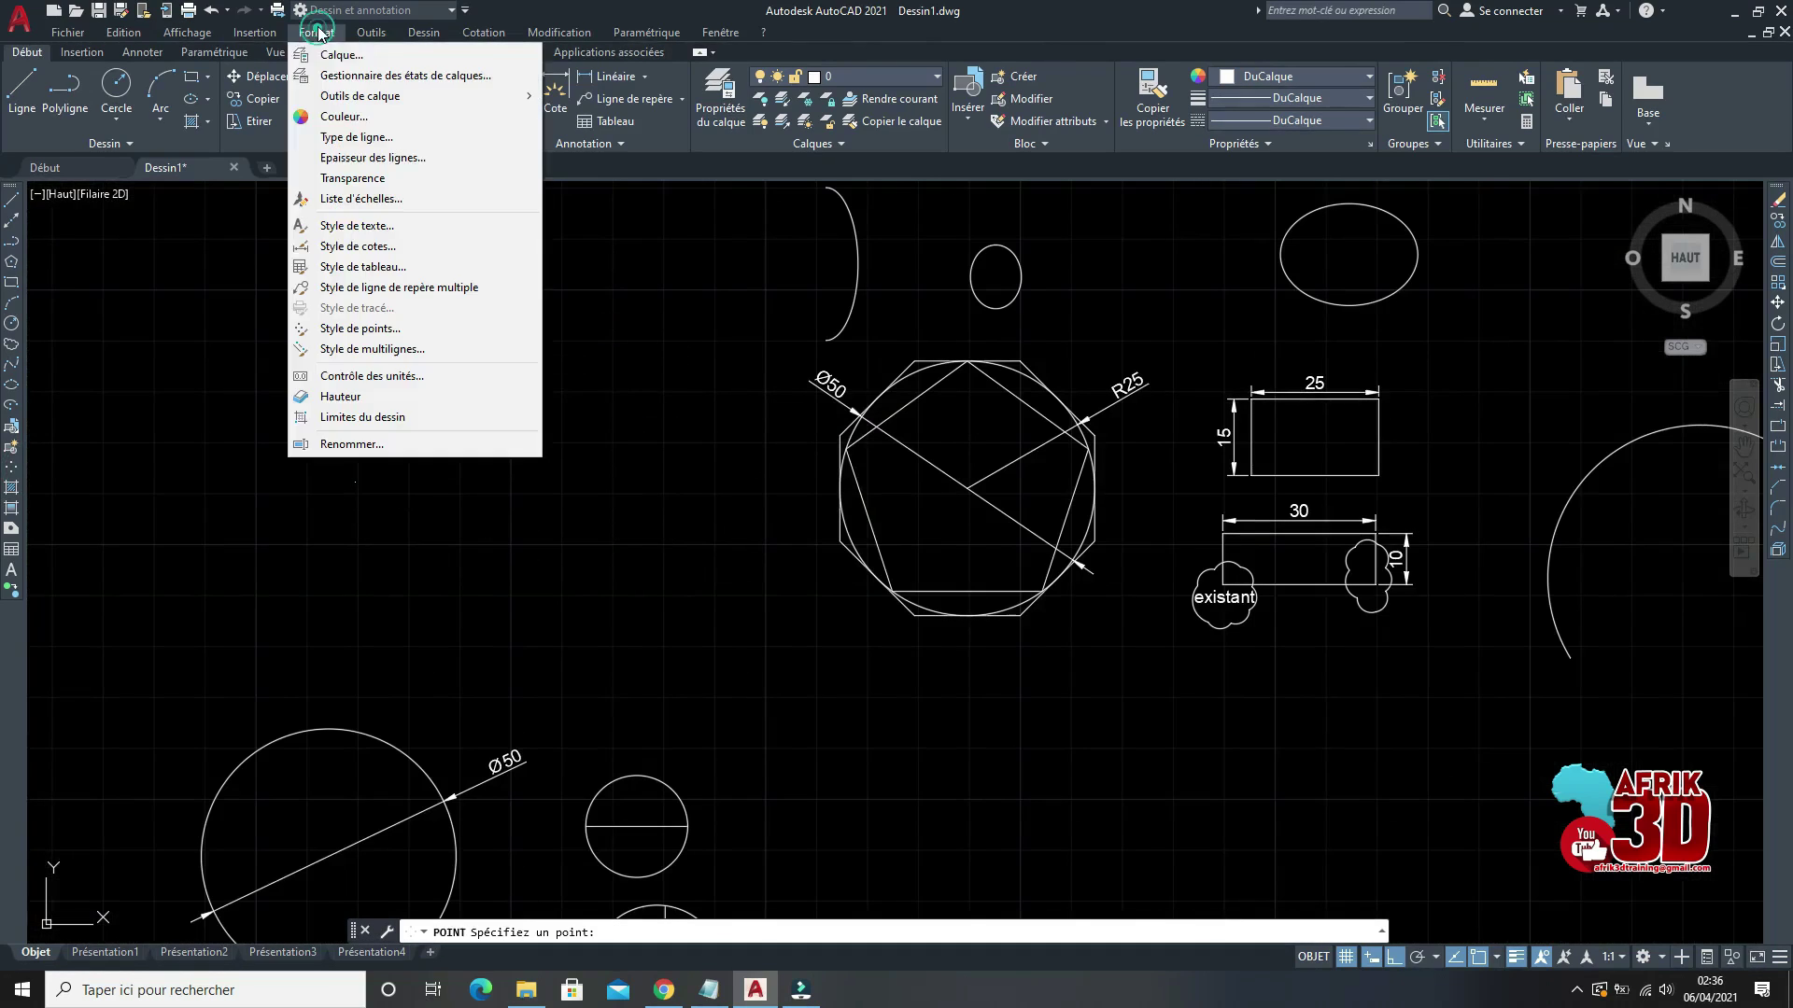
pyautogui.click(411, 328)
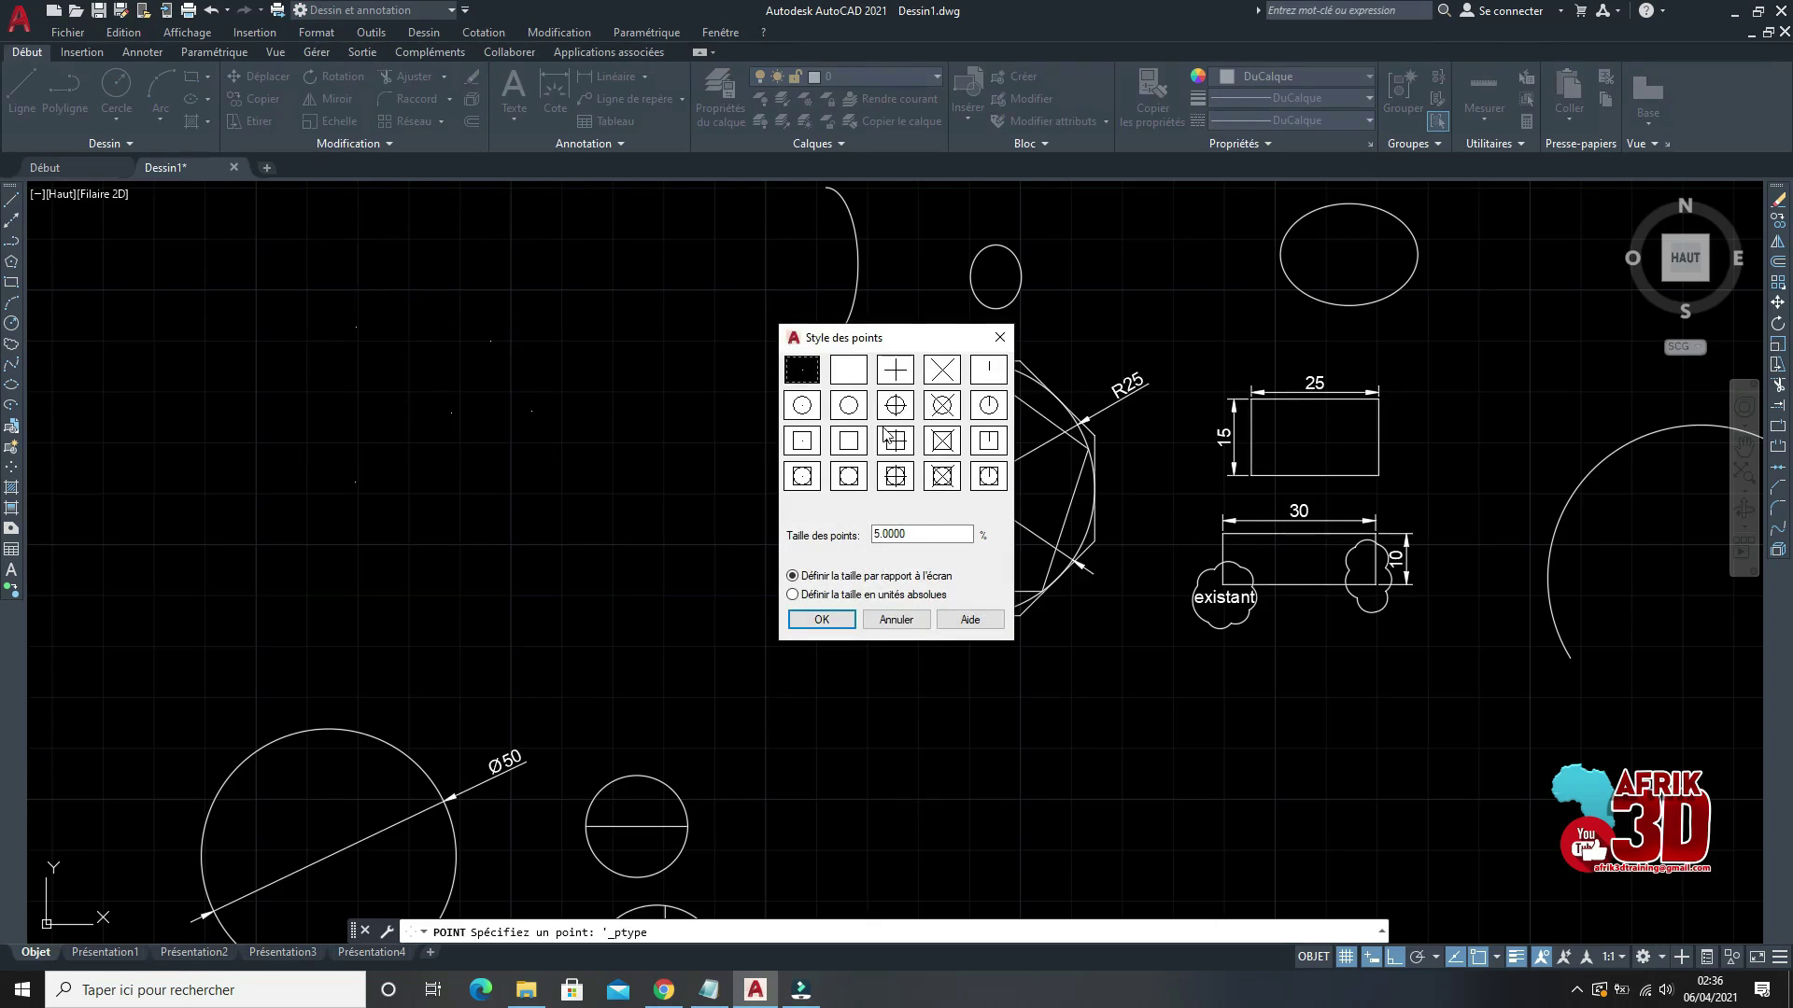
pyautogui.click(892, 478)
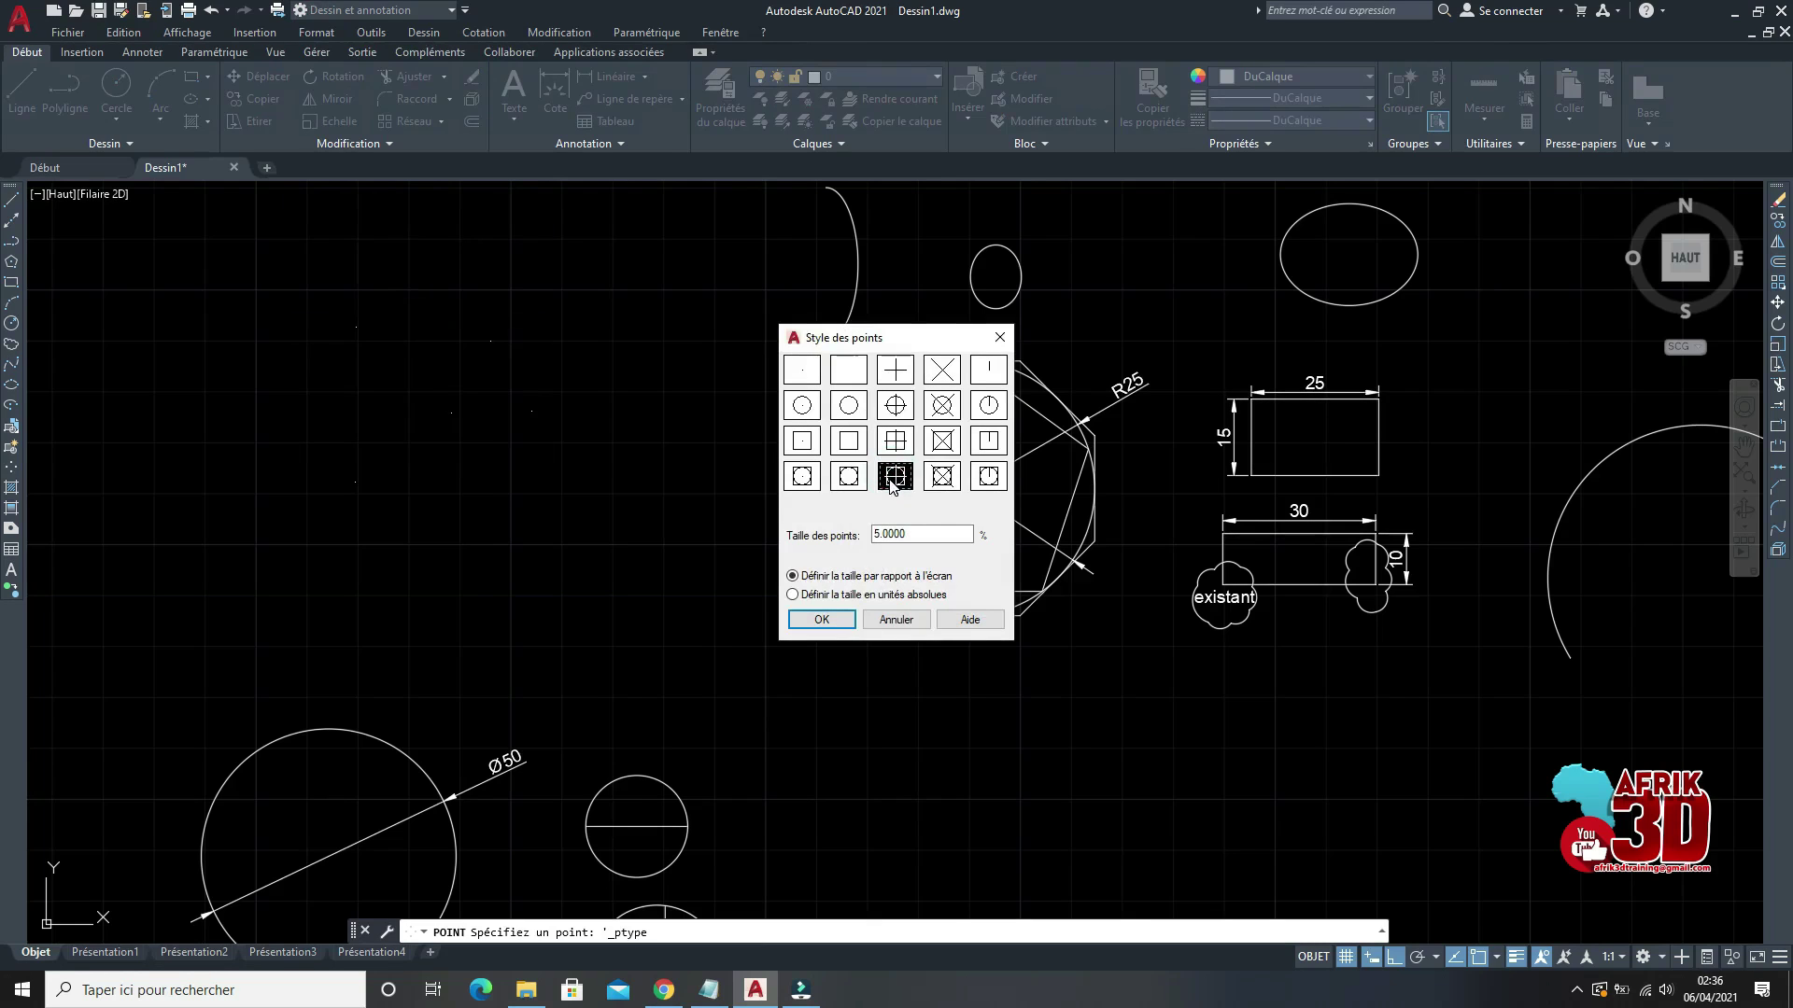
pyautogui.click(821, 620)
# Step: Start the LIGNE command and enable the Noeud (node) object snap
pyautogui.scroll(2, 320, 282)
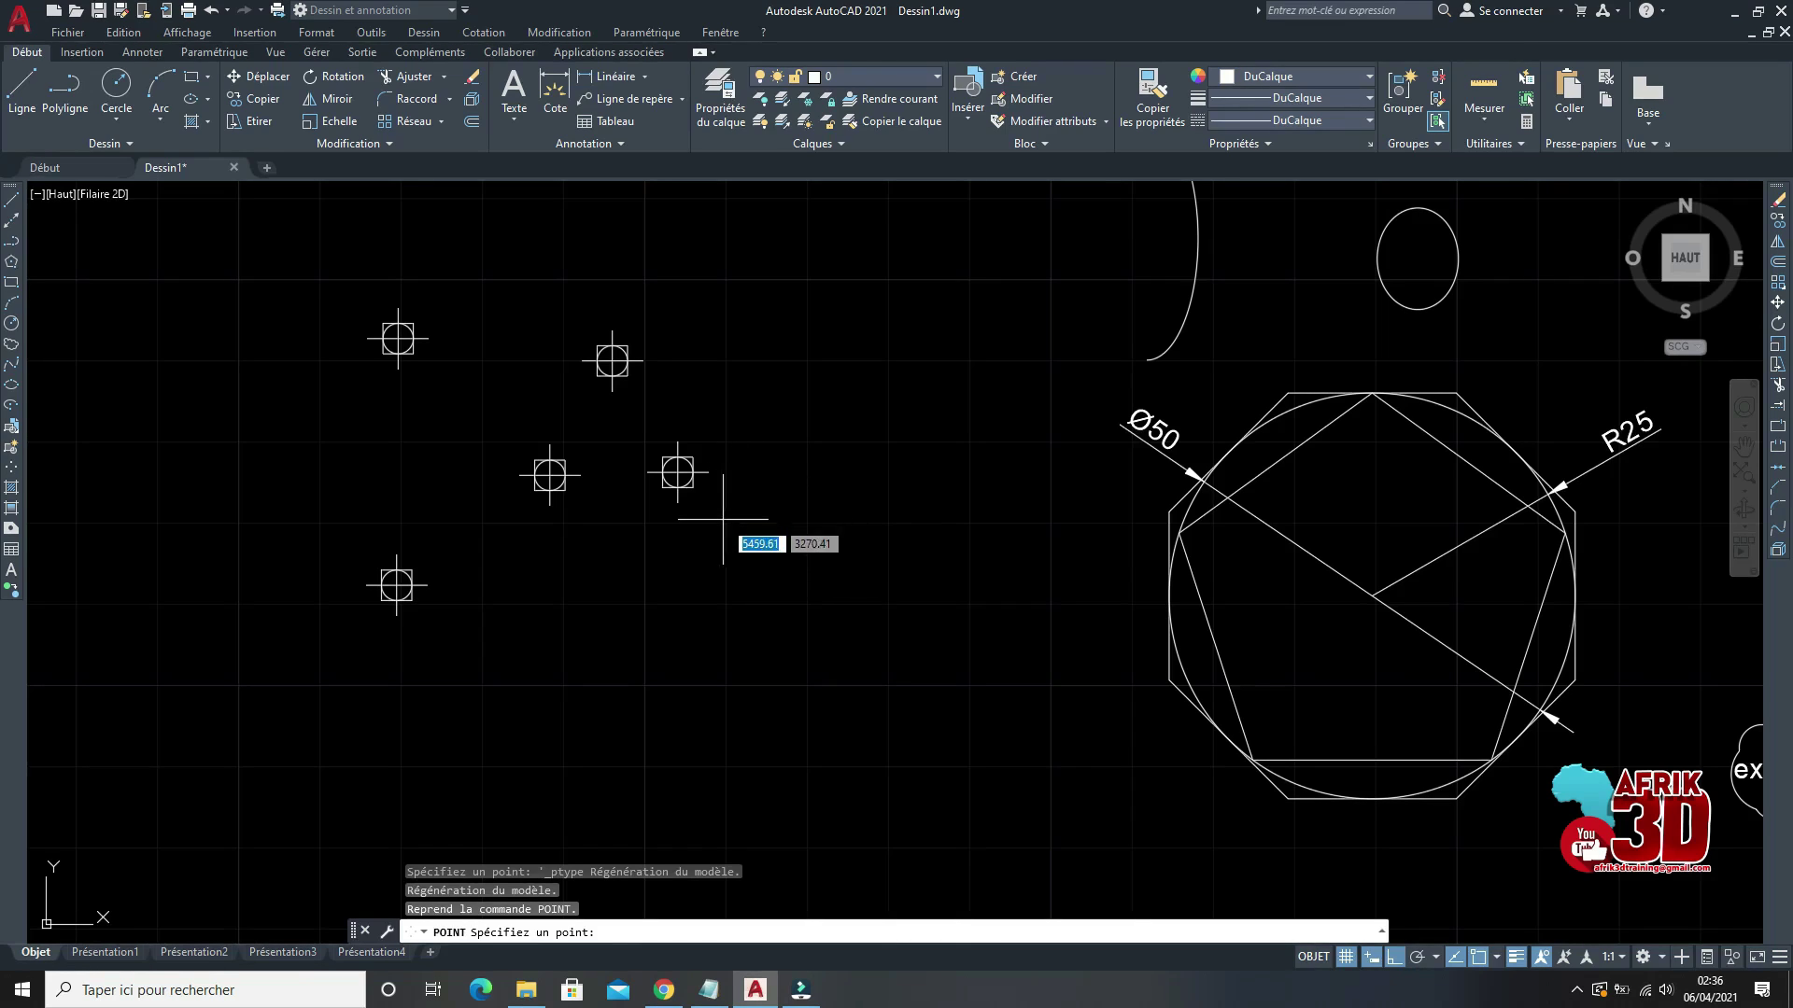
pyautogui.scroll(-2, 723, 519)
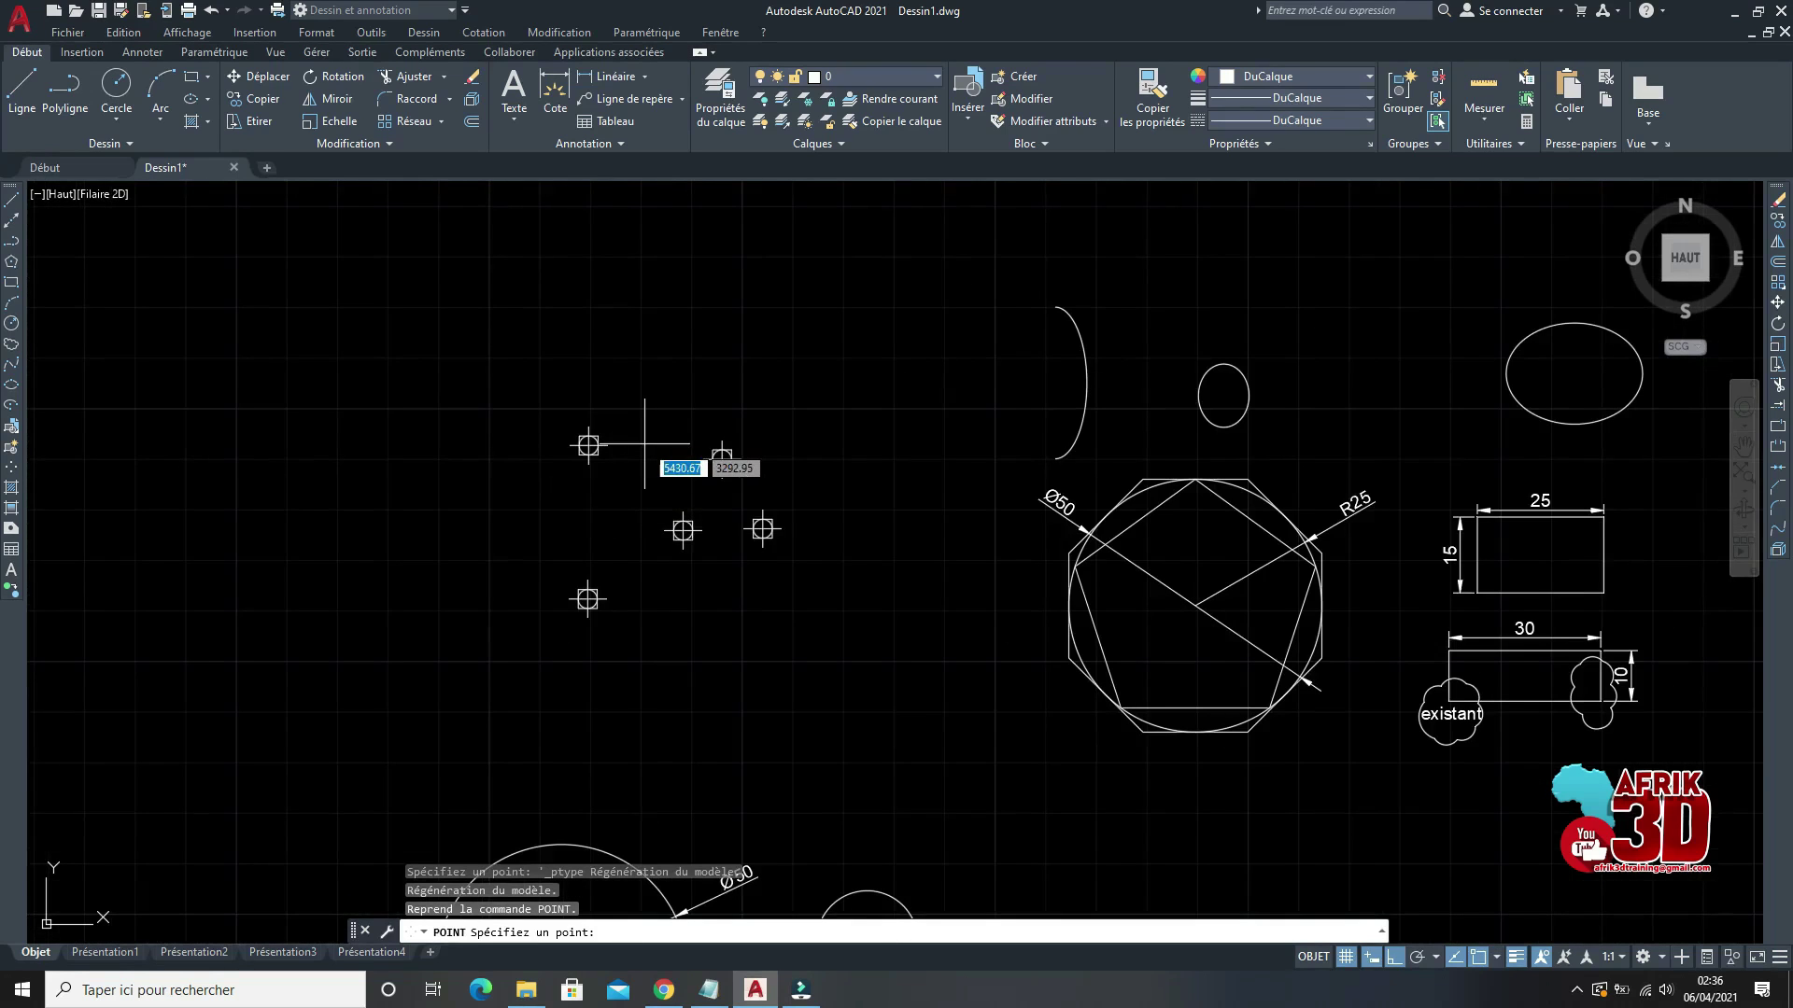
pyautogui.scroll(2, 658, 501)
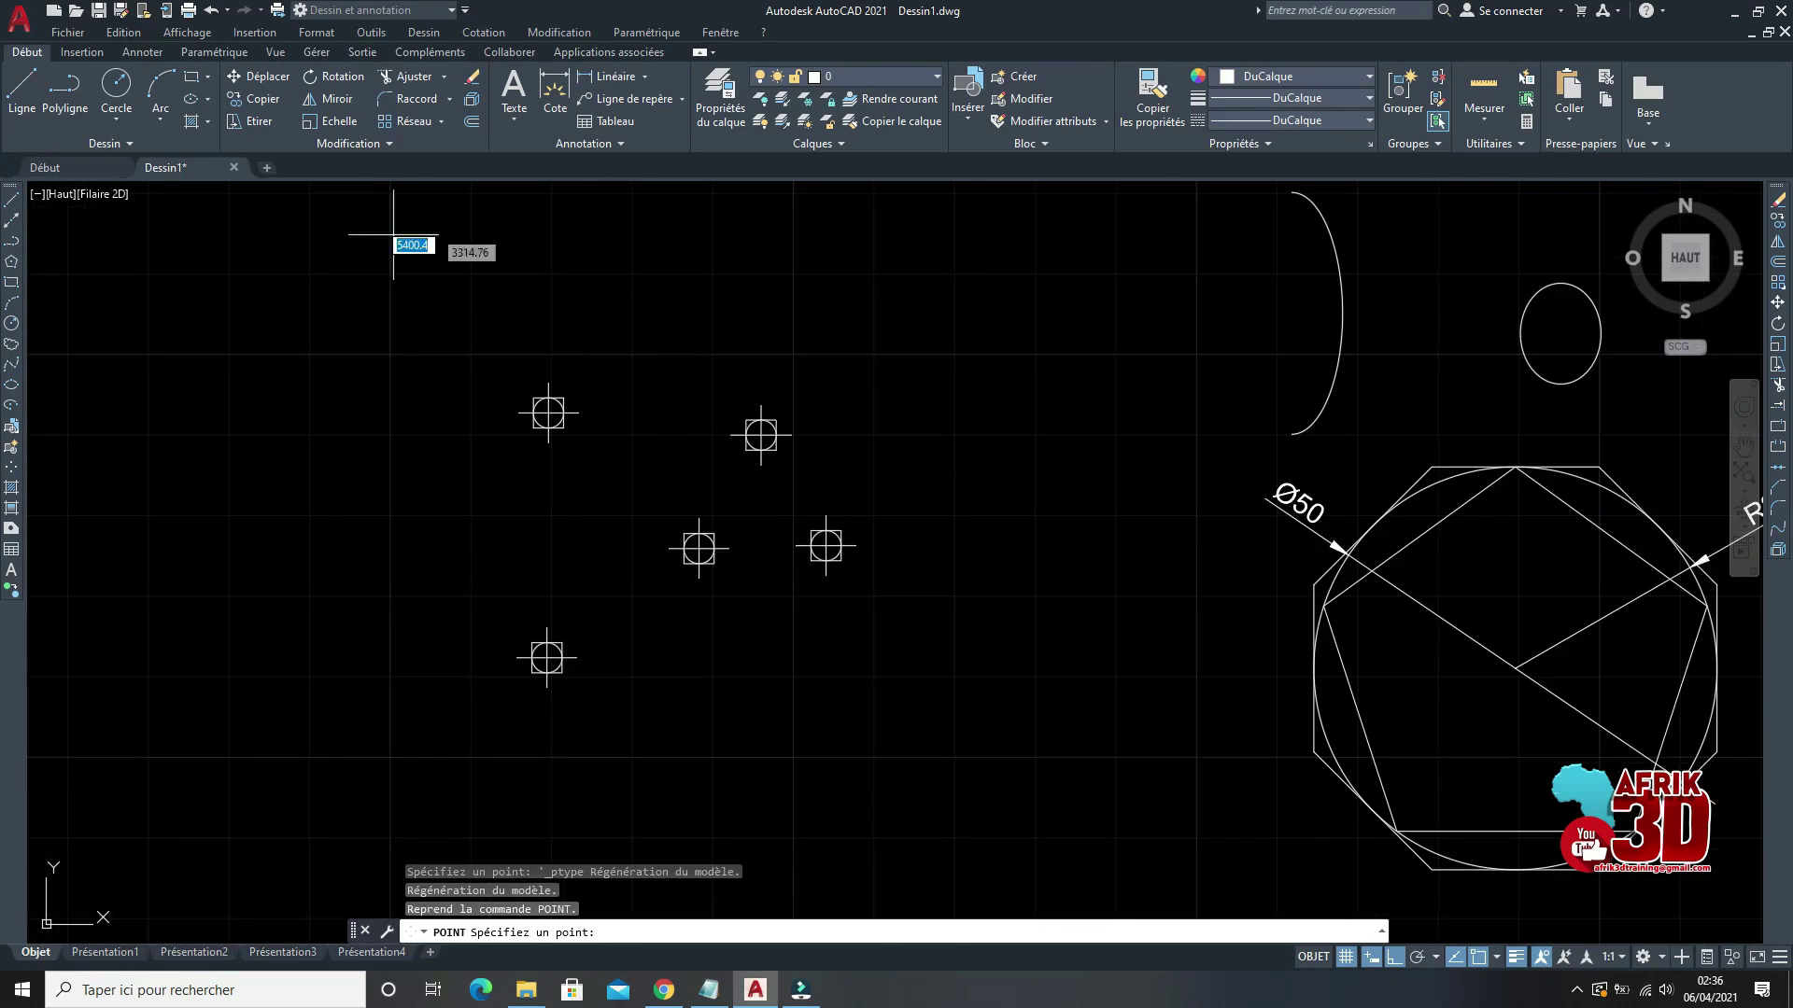
pyautogui.click(11, 201)
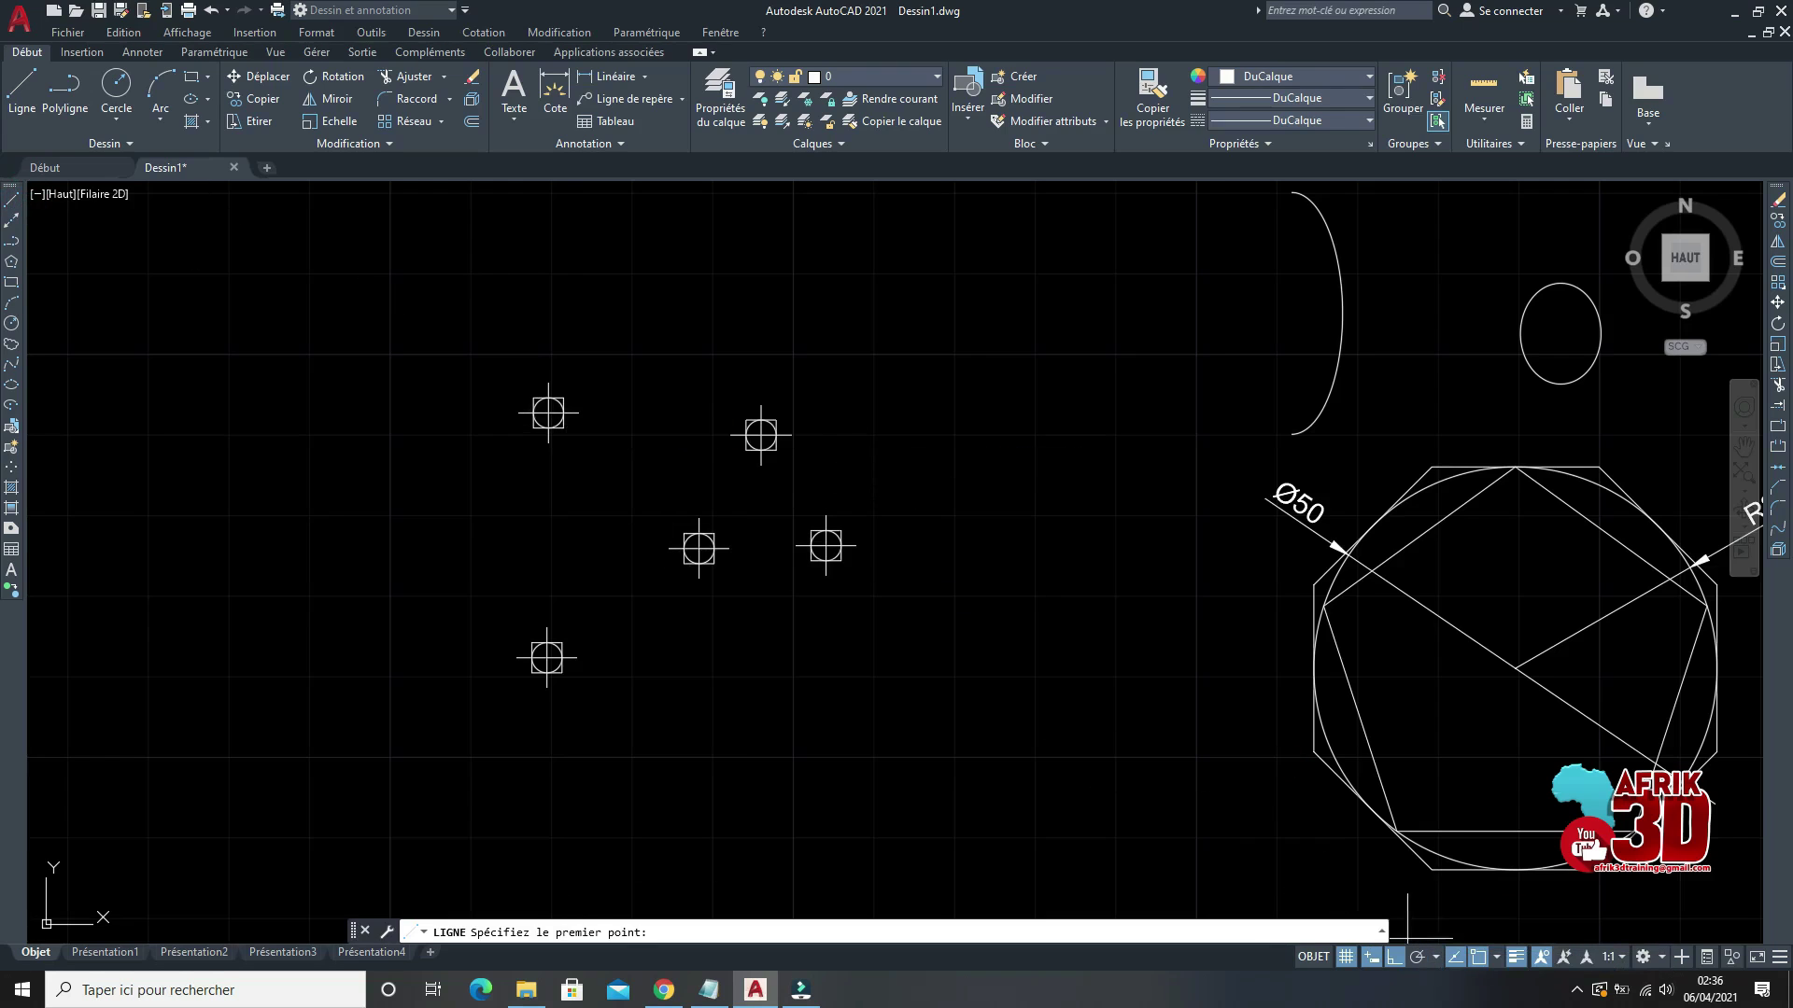
pyautogui.scroll(6, 551, 397)
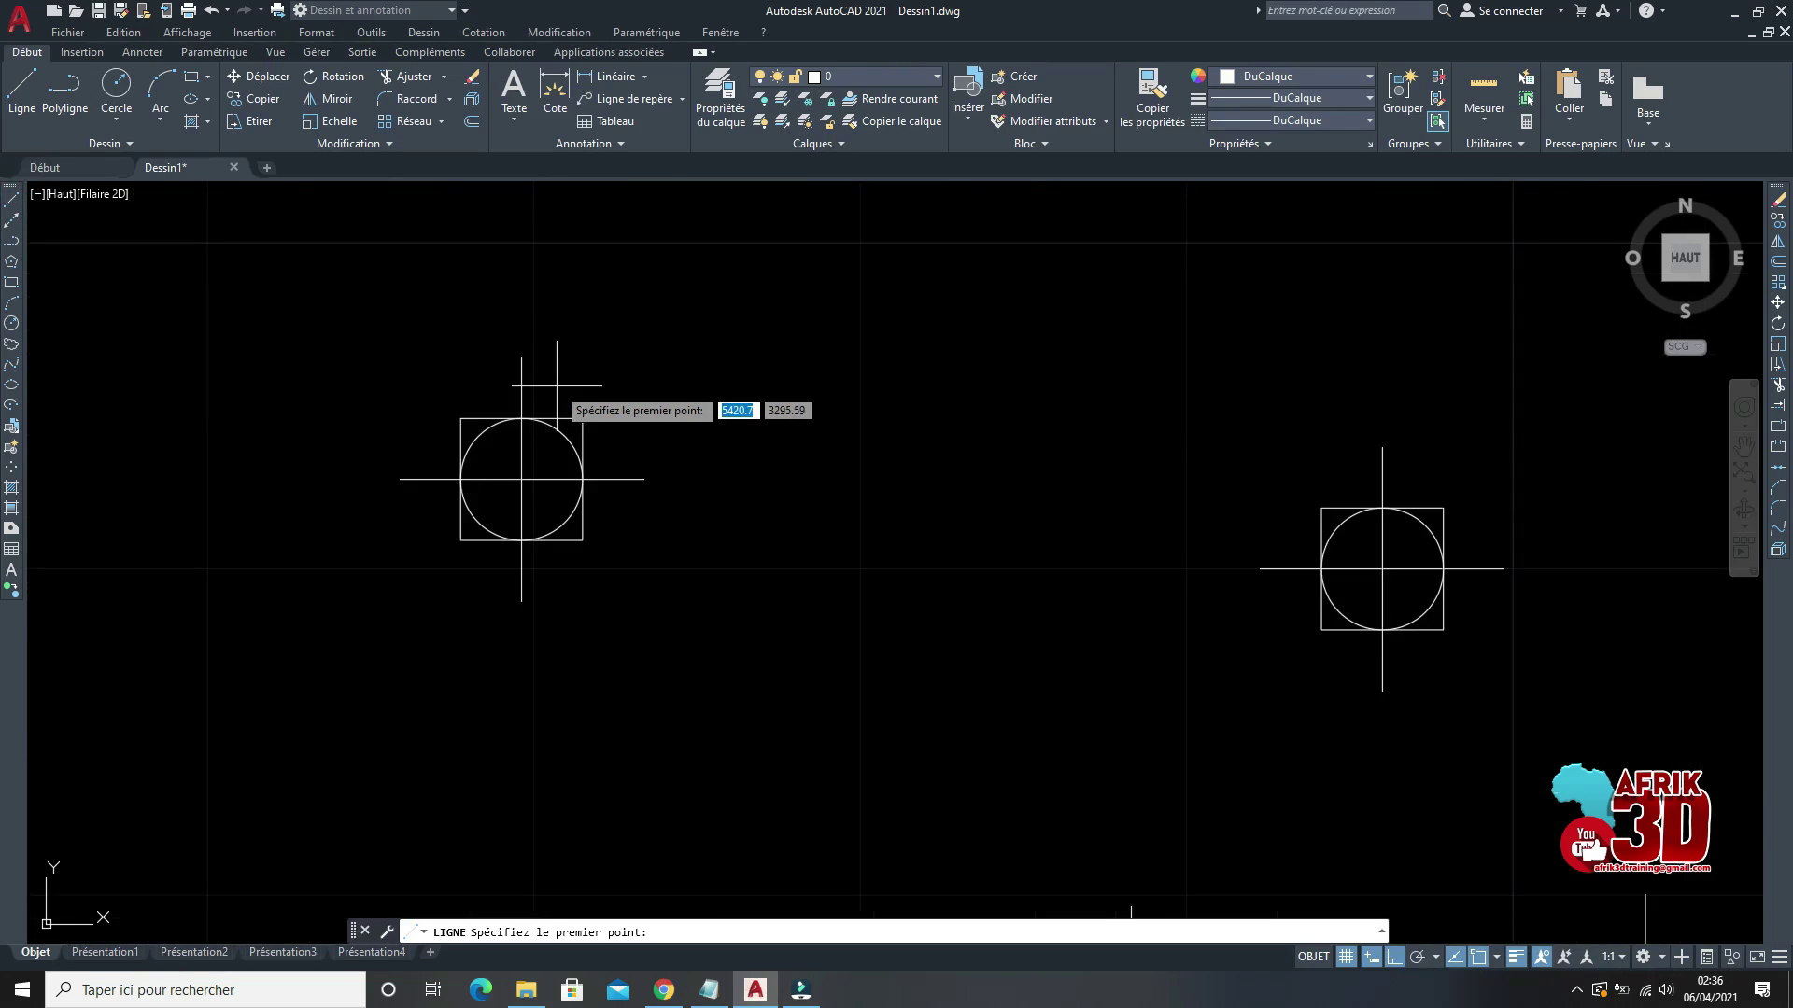
pyautogui.scroll(-4, 557, 385)
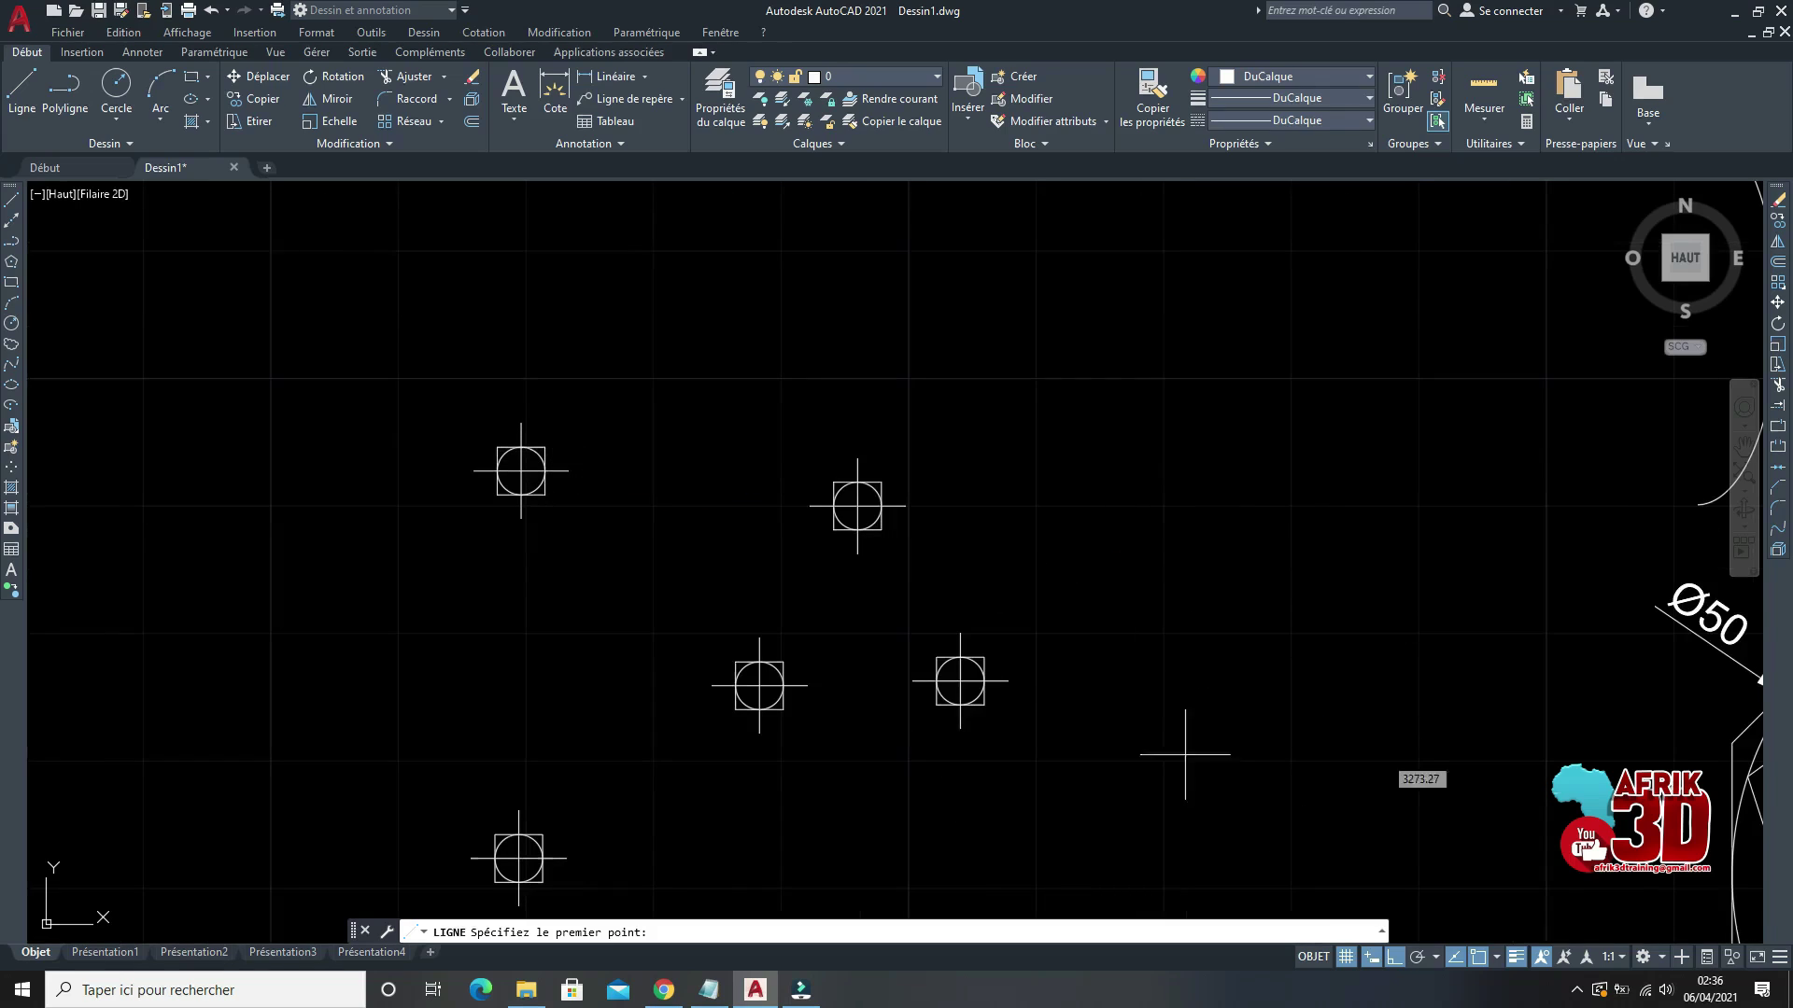
pyautogui.click(1497, 957)
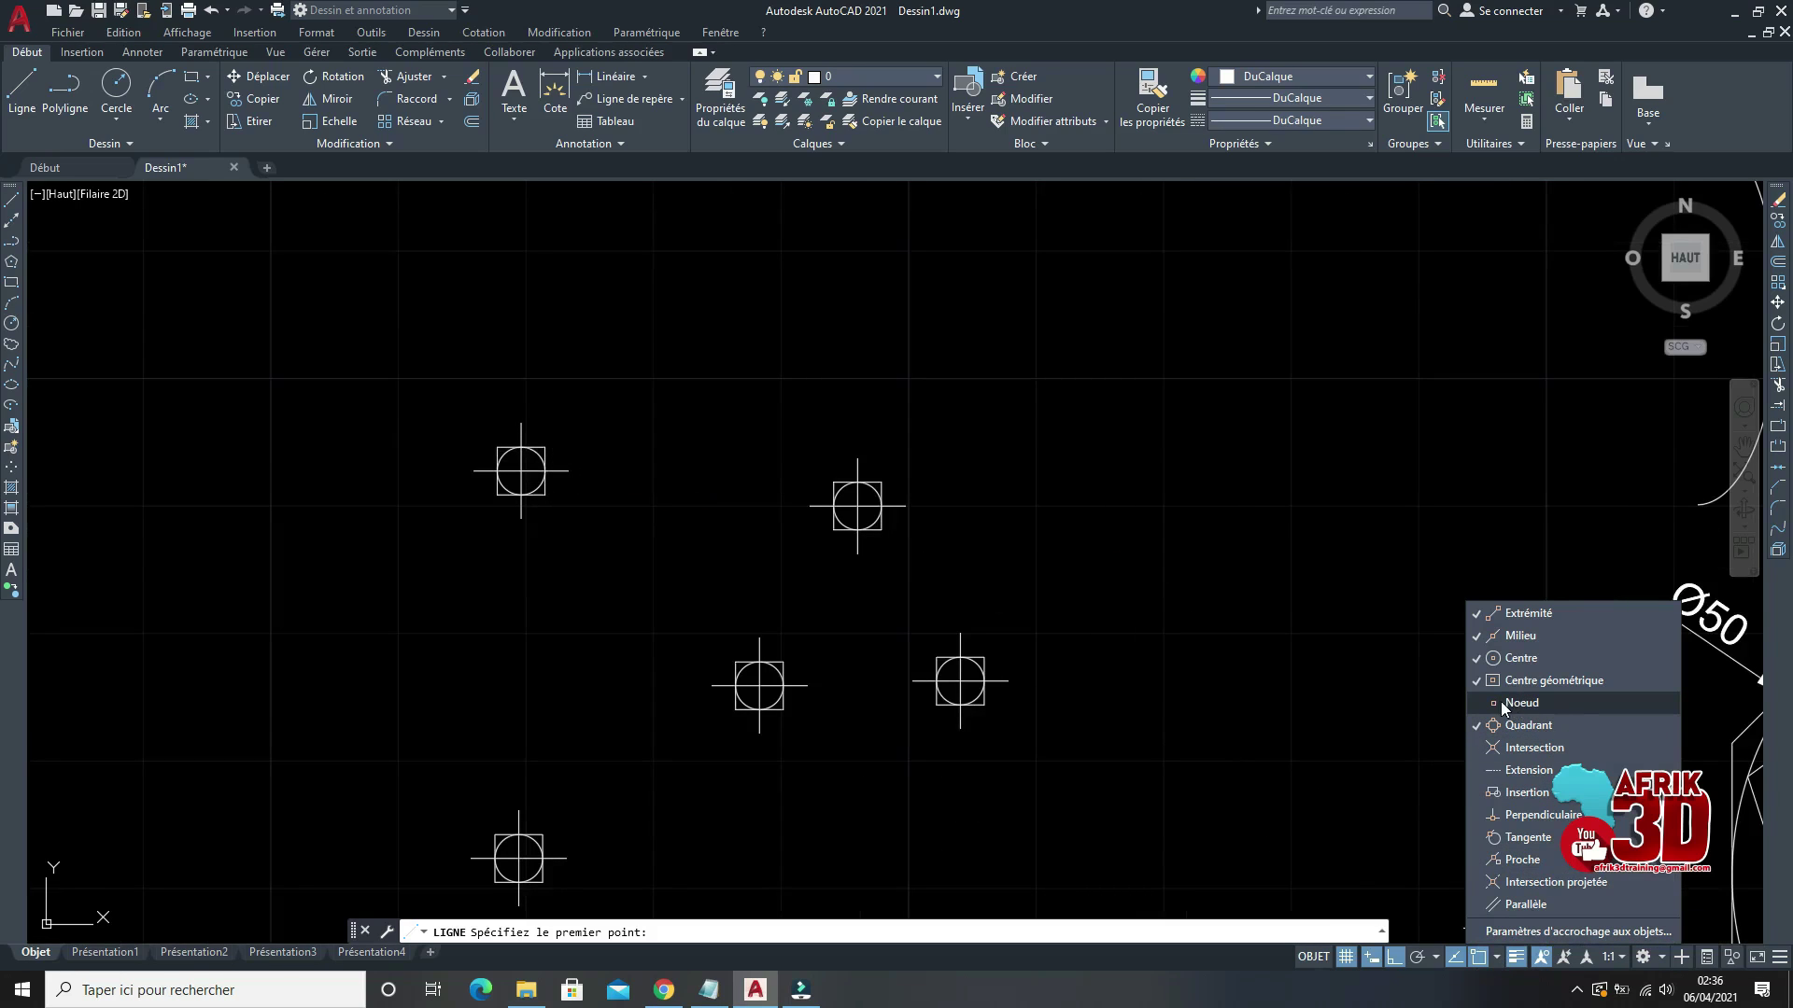
pyautogui.click(1141, 525)
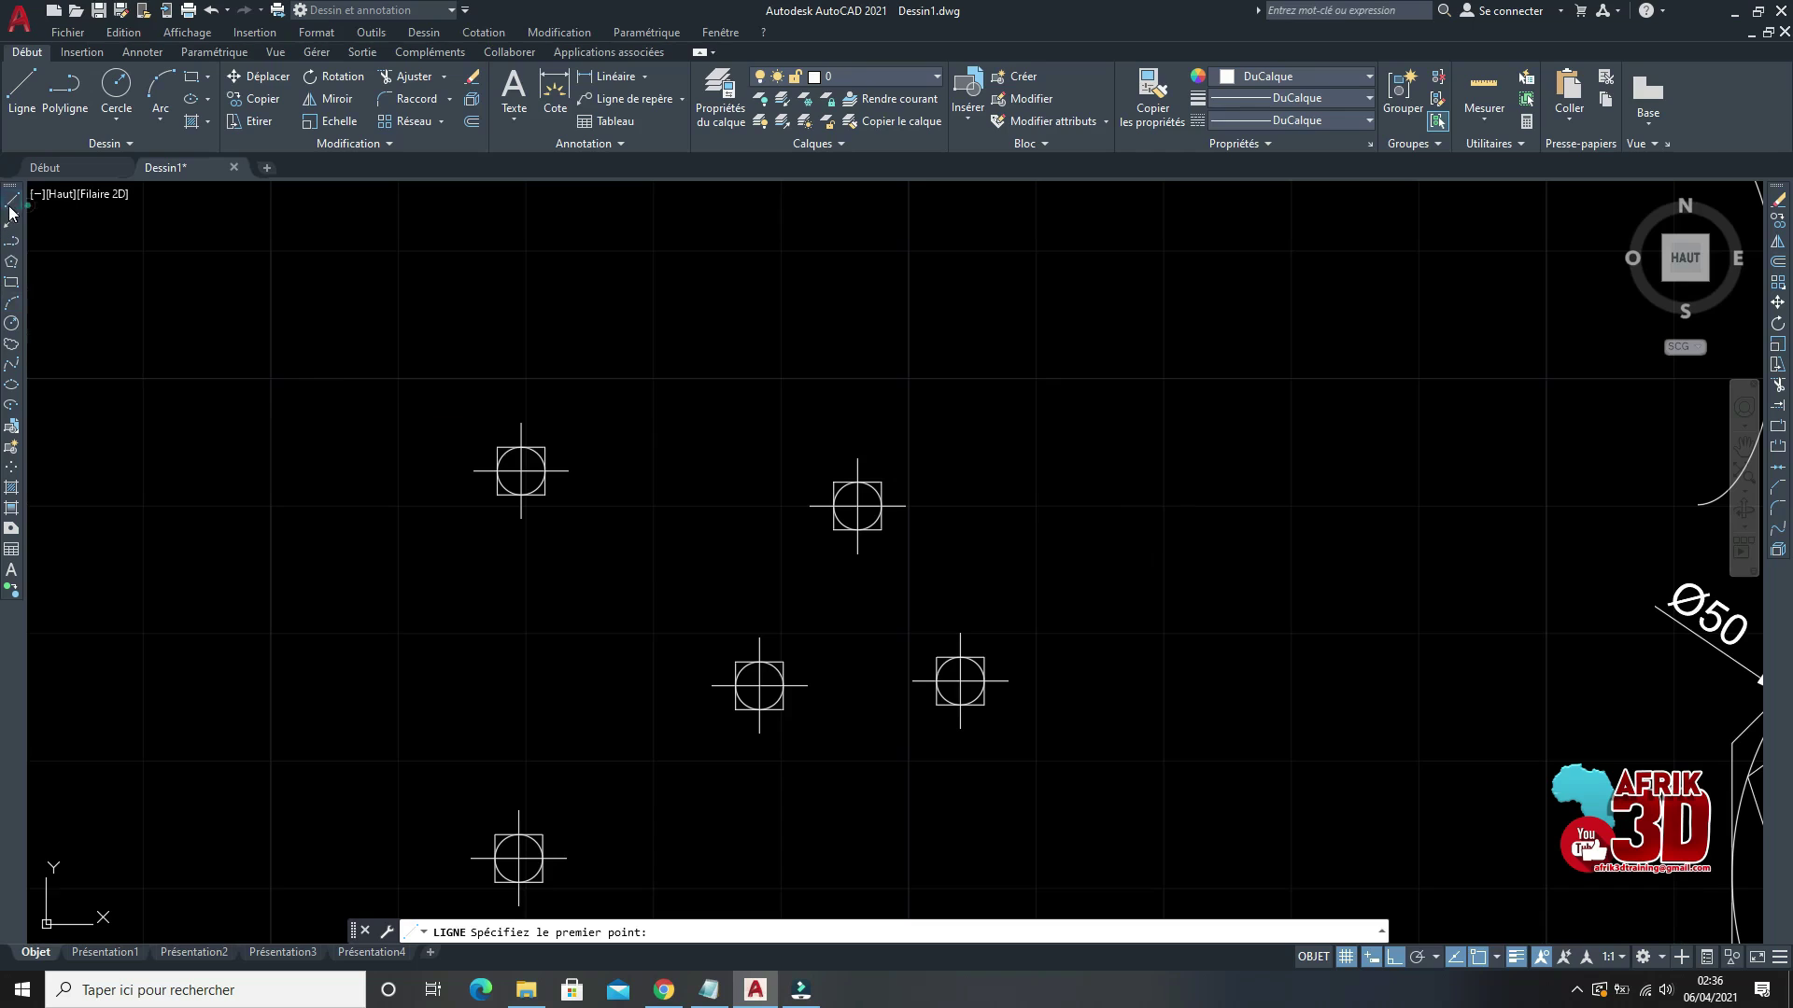
# Step: With Ortho off, draw lines through all five points back to the first and finish
pyautogui.click(520, 471)
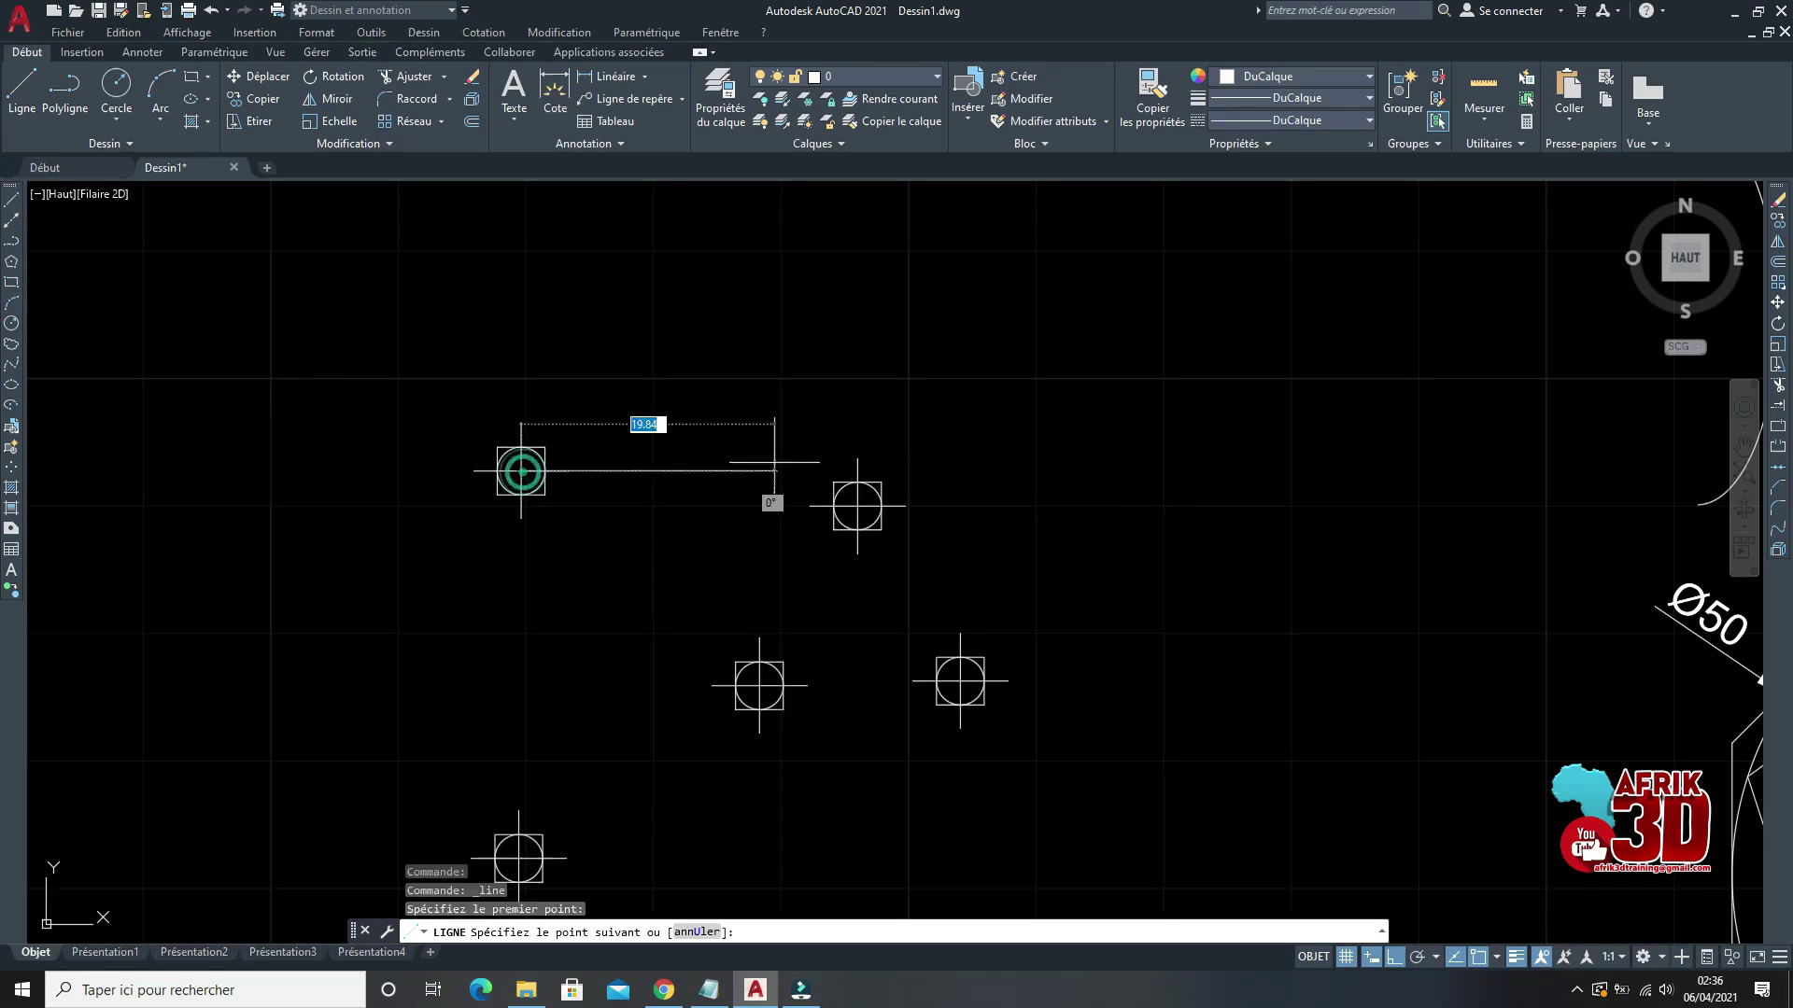
pyautogui.click(1395, 956)
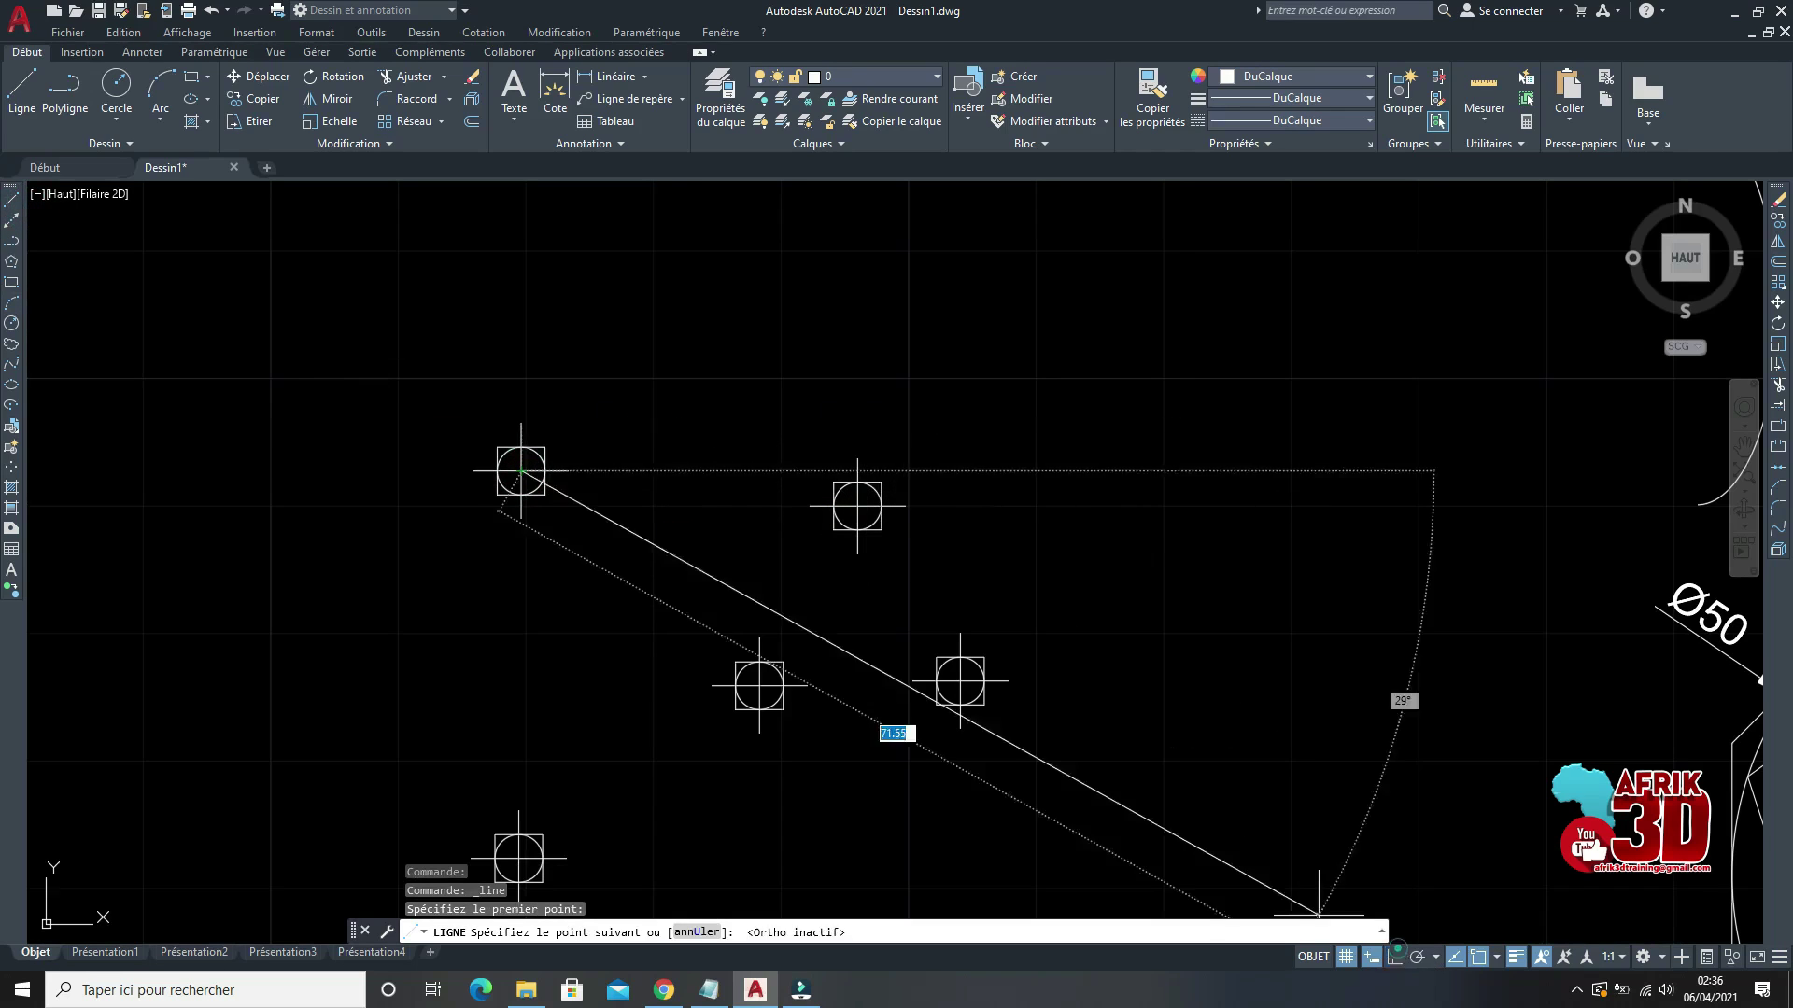
pyautogui.click(857, 506)
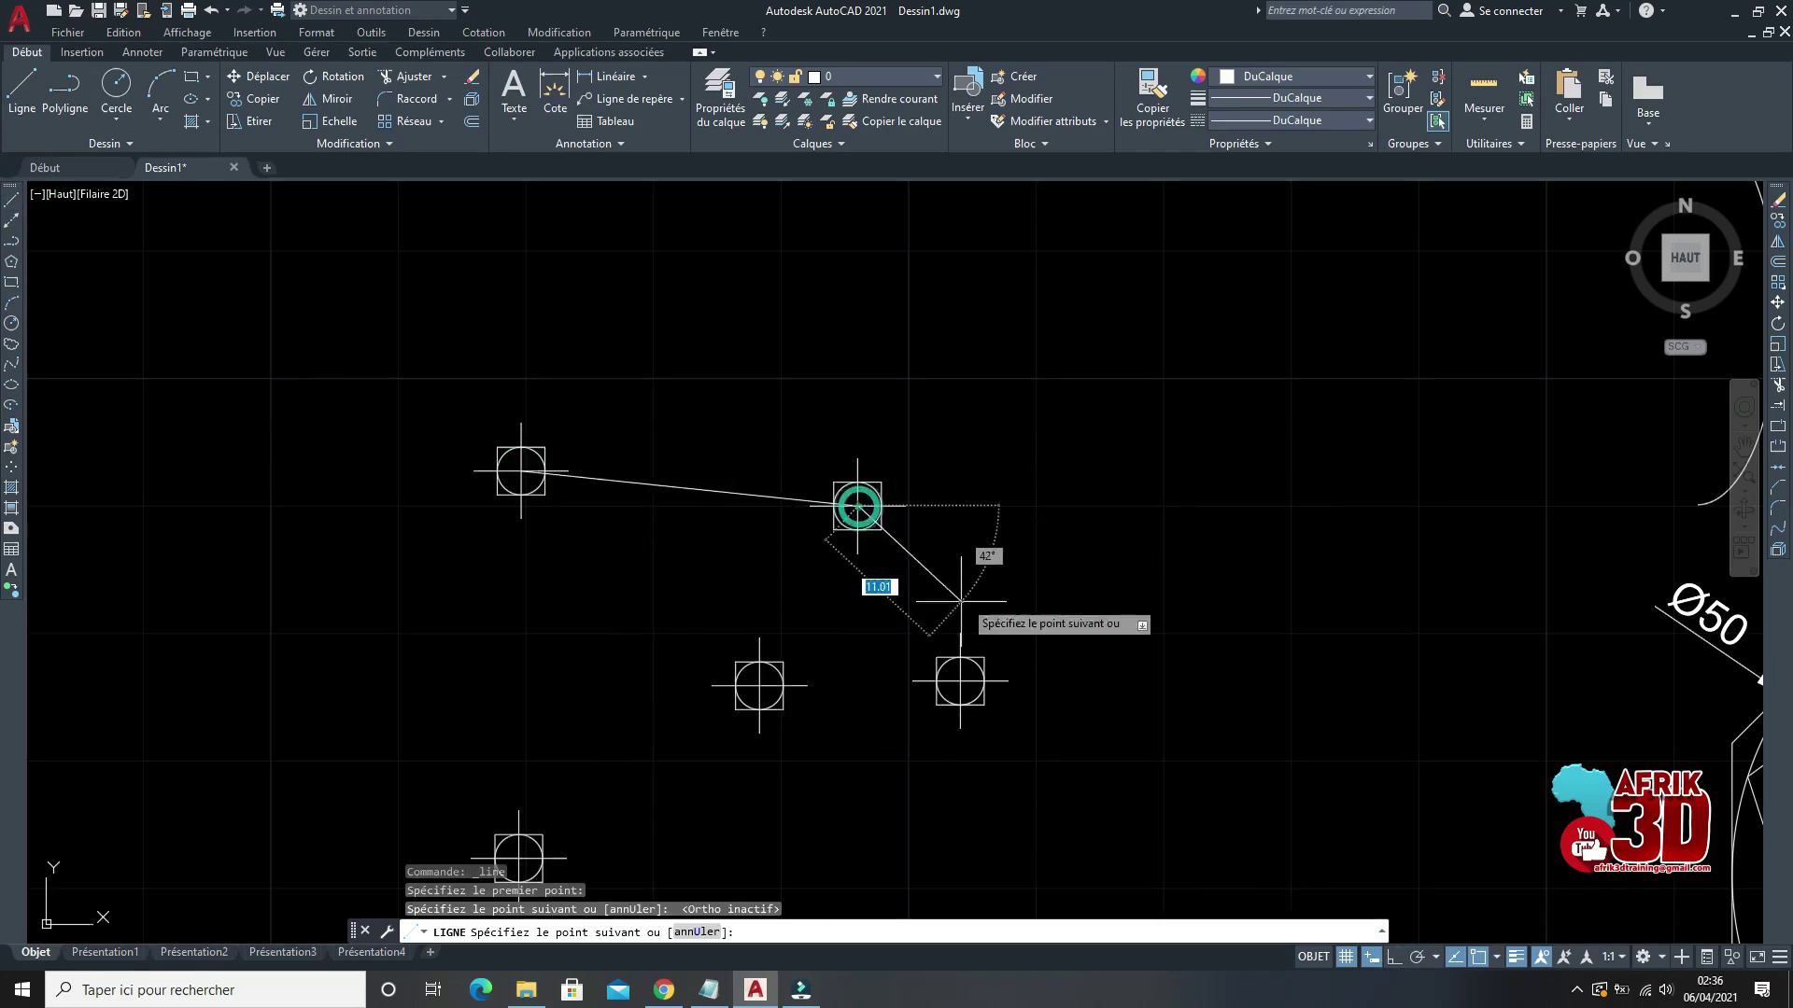
pyautogui.click(959, 682)
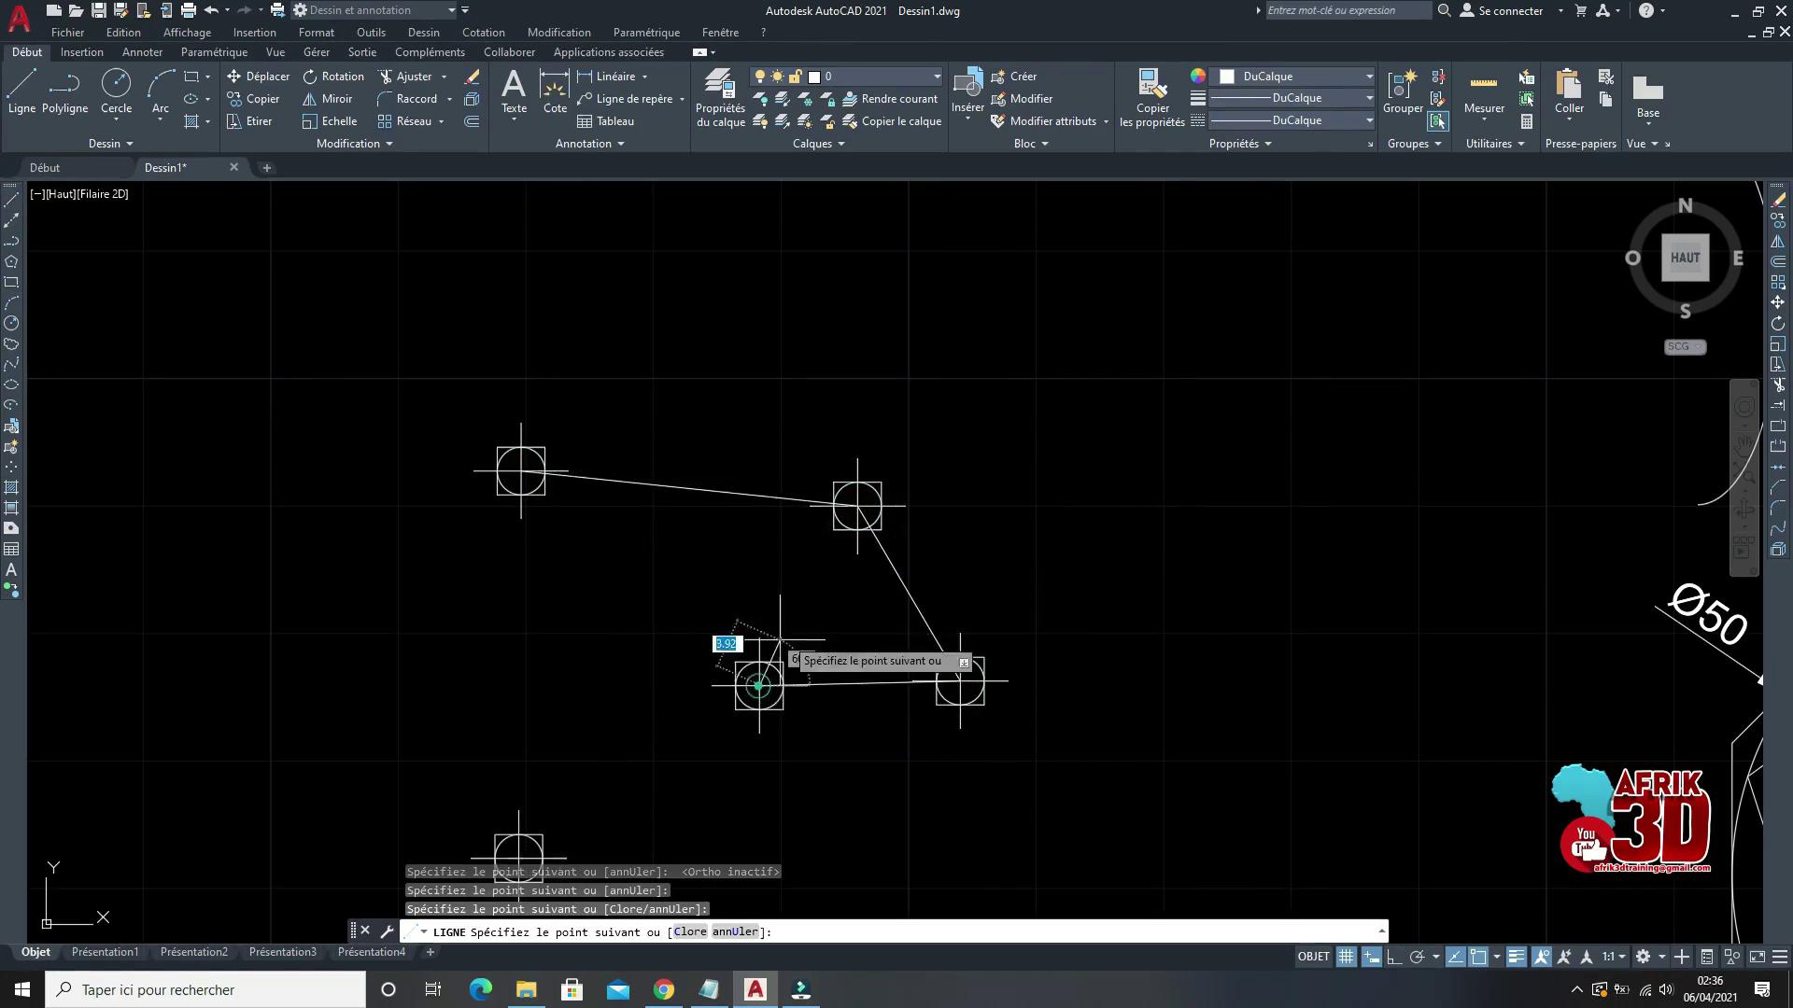
pyautogui.click(758, 685)
pyautogui.scroll(-4, 934, 541)
pyautogui.scroll(4, 821, 642)
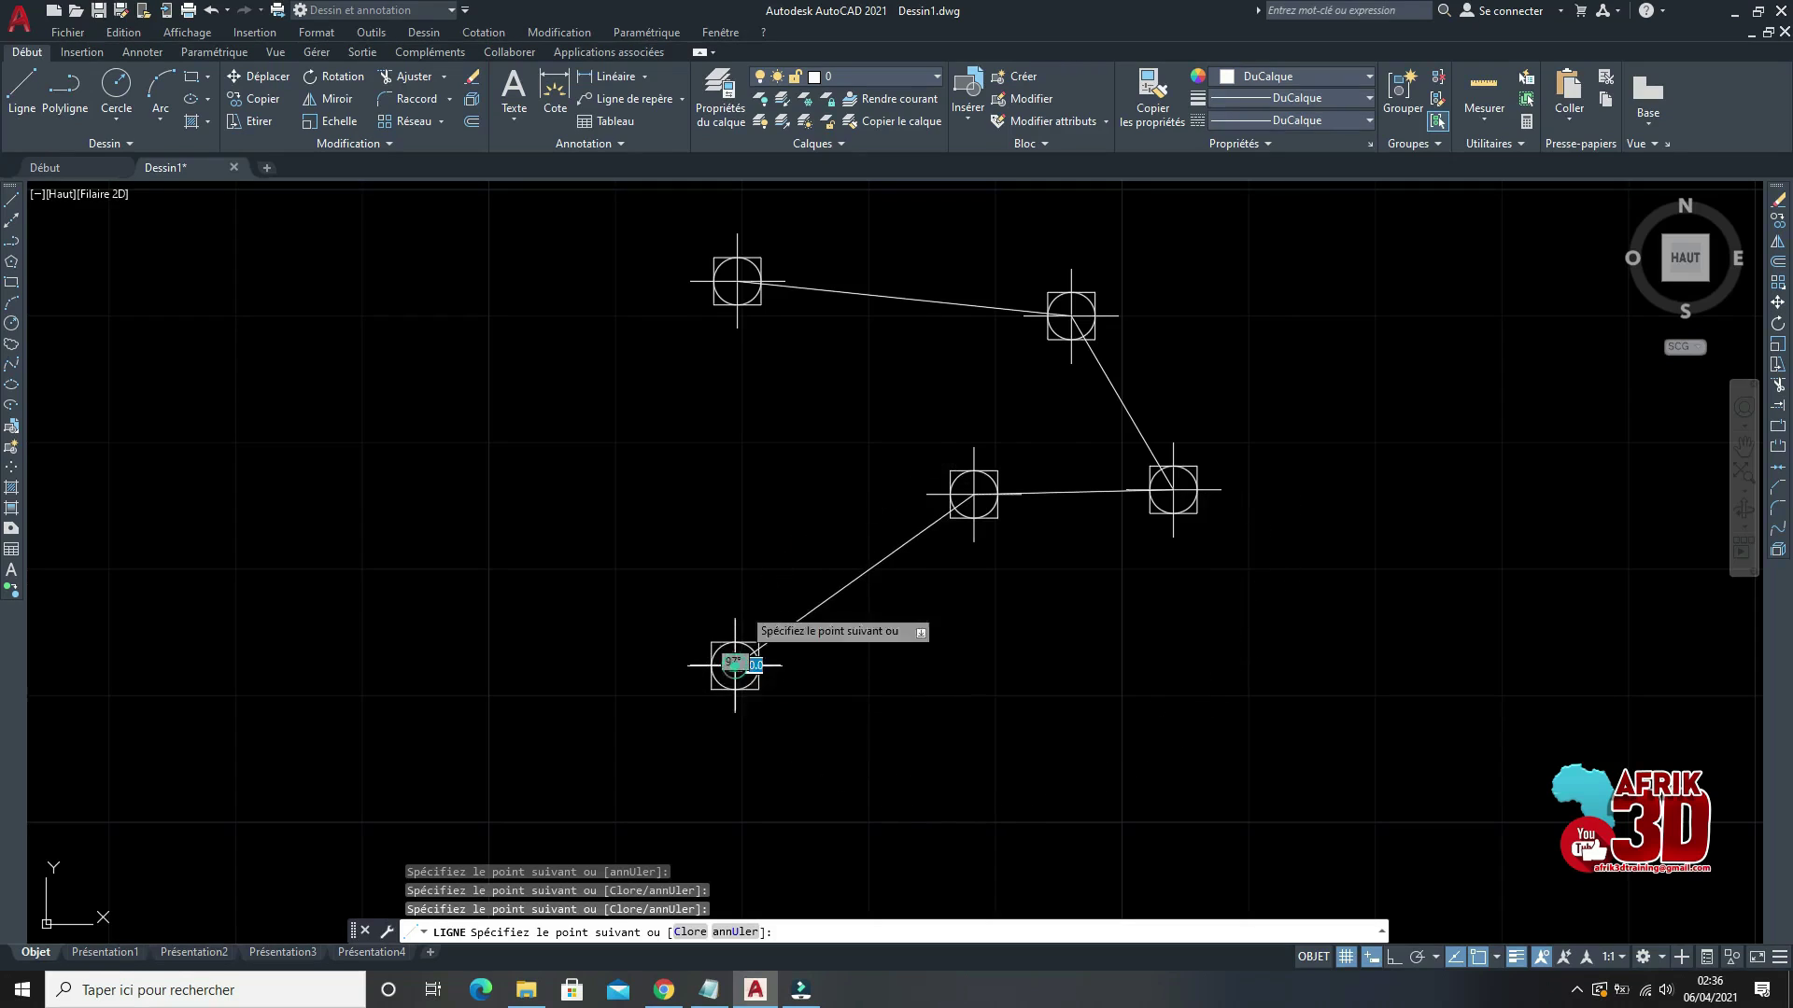
pyautogui.click(737, 280)
pyautogui.rightClick(840, 355)
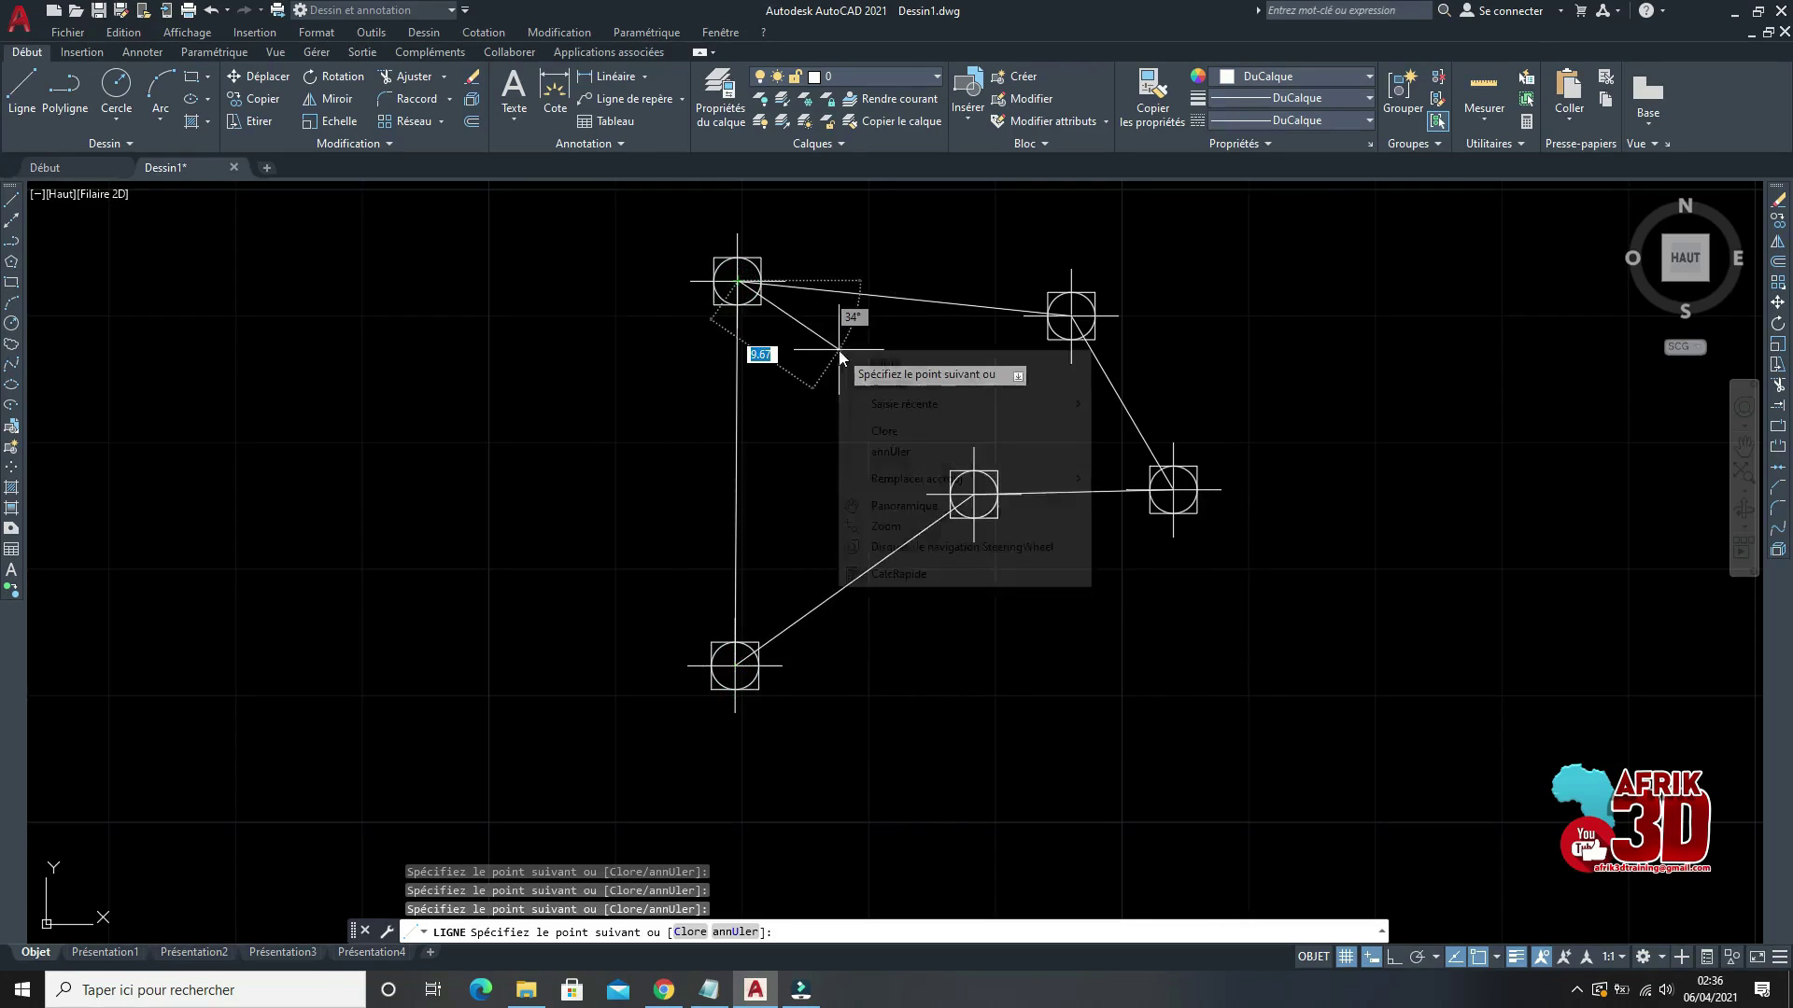
pyautogui.click(848, 360)
pyautogui.scroll(-3, 881, 460)
pyautogui.scroll(3, 1009, 453)
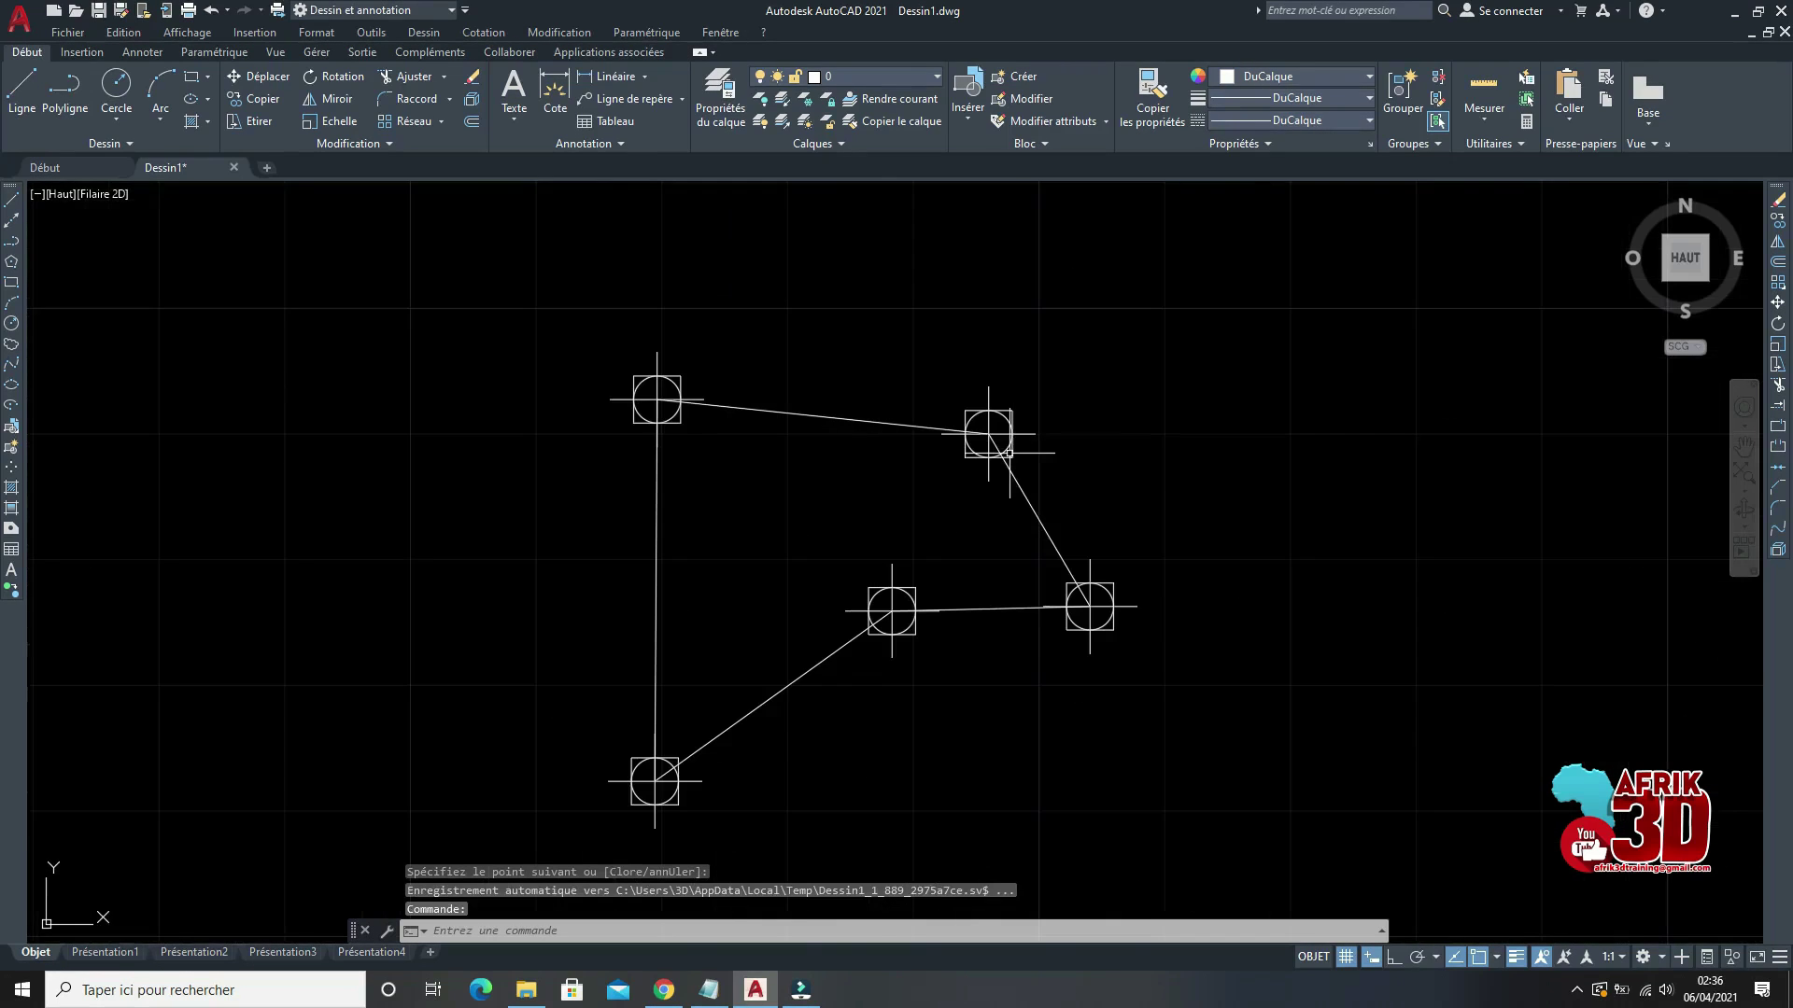
pyautogui.scroll(-3, 990, 421)
pyautogui.scroll(3, 1017, 443)
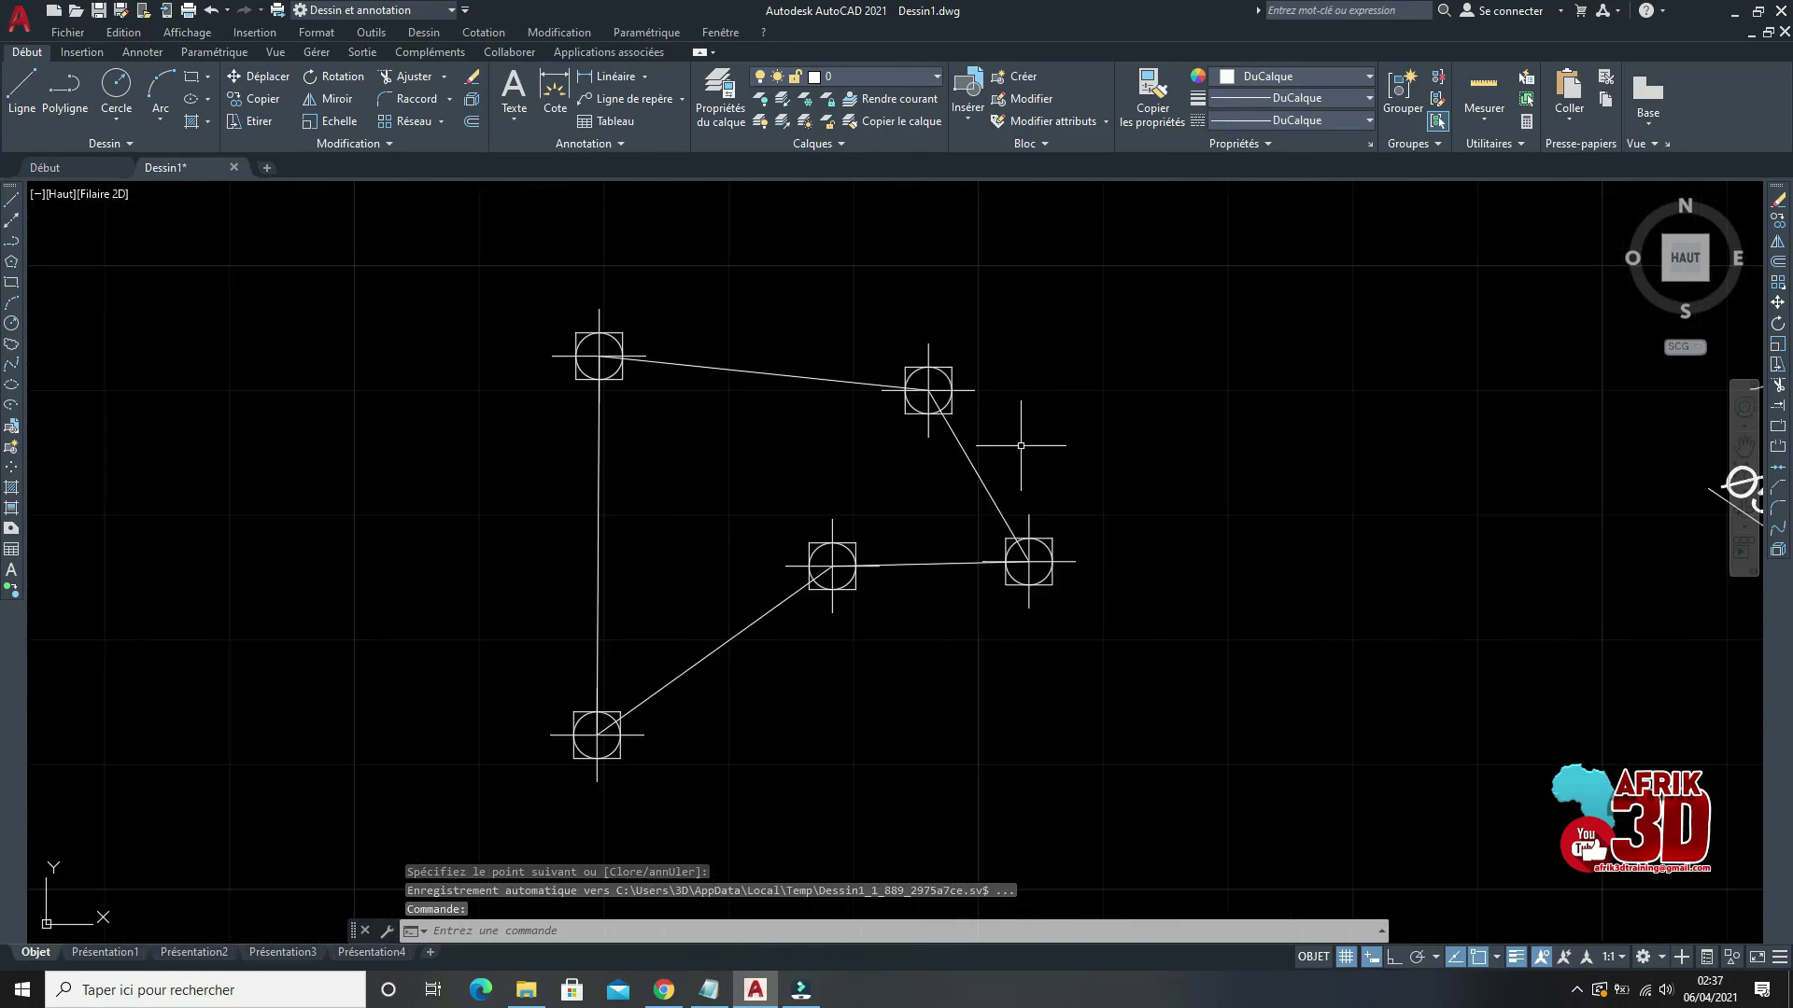
pyautogui.scroll(-3, 1002, 482)
pyautogui.scroll(2, 1009, 508)
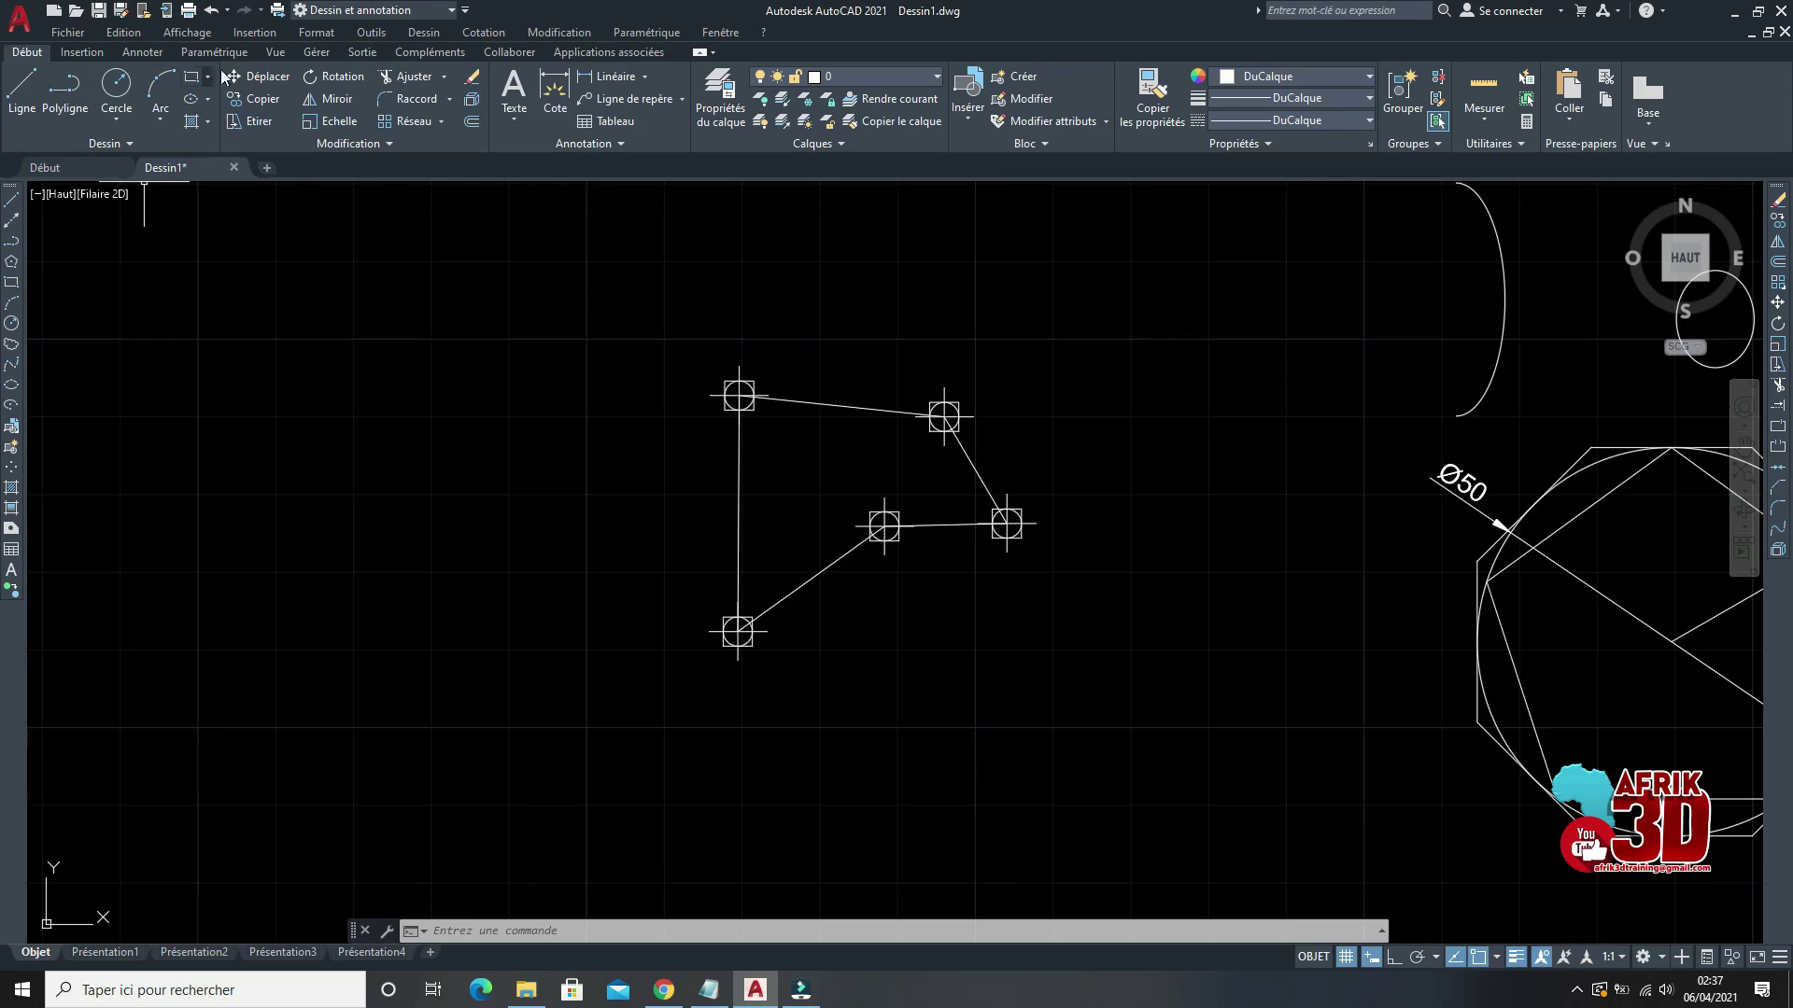
# Step: In Format > Style de points, choose the circle-inside-square marker and confirm with OK
pyautogui.click(314, 33)
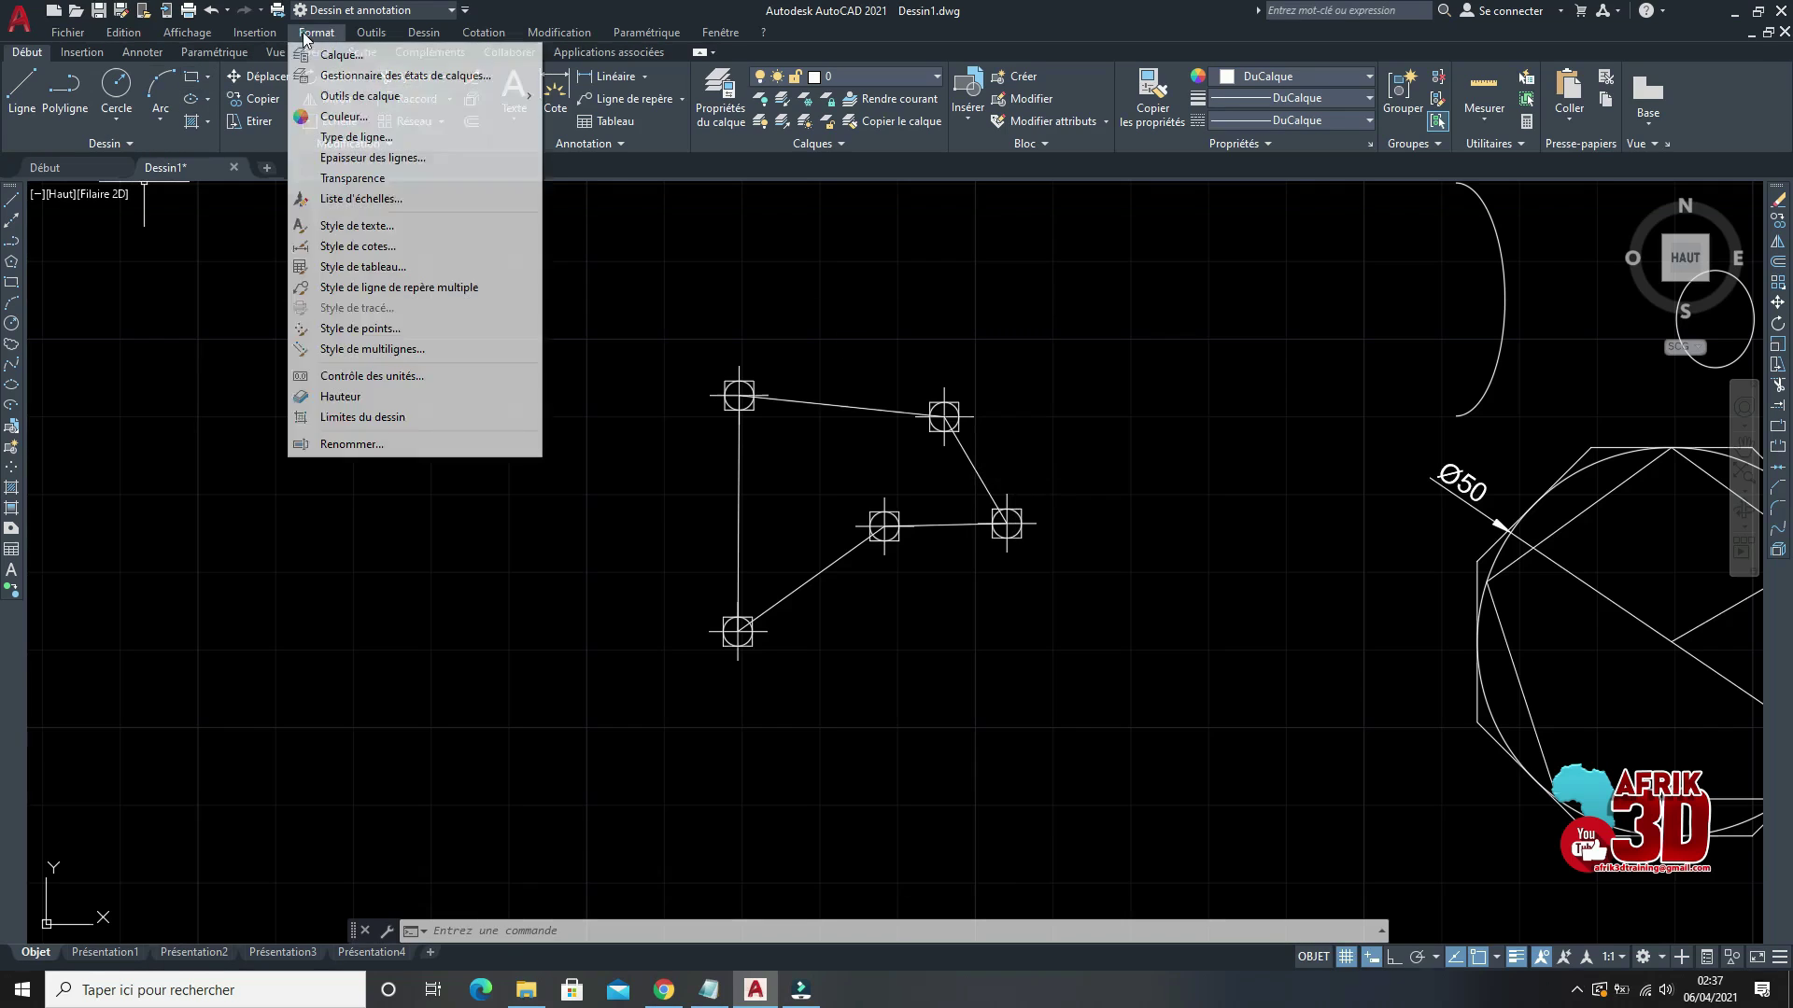
pyautogui.click(374, 328)
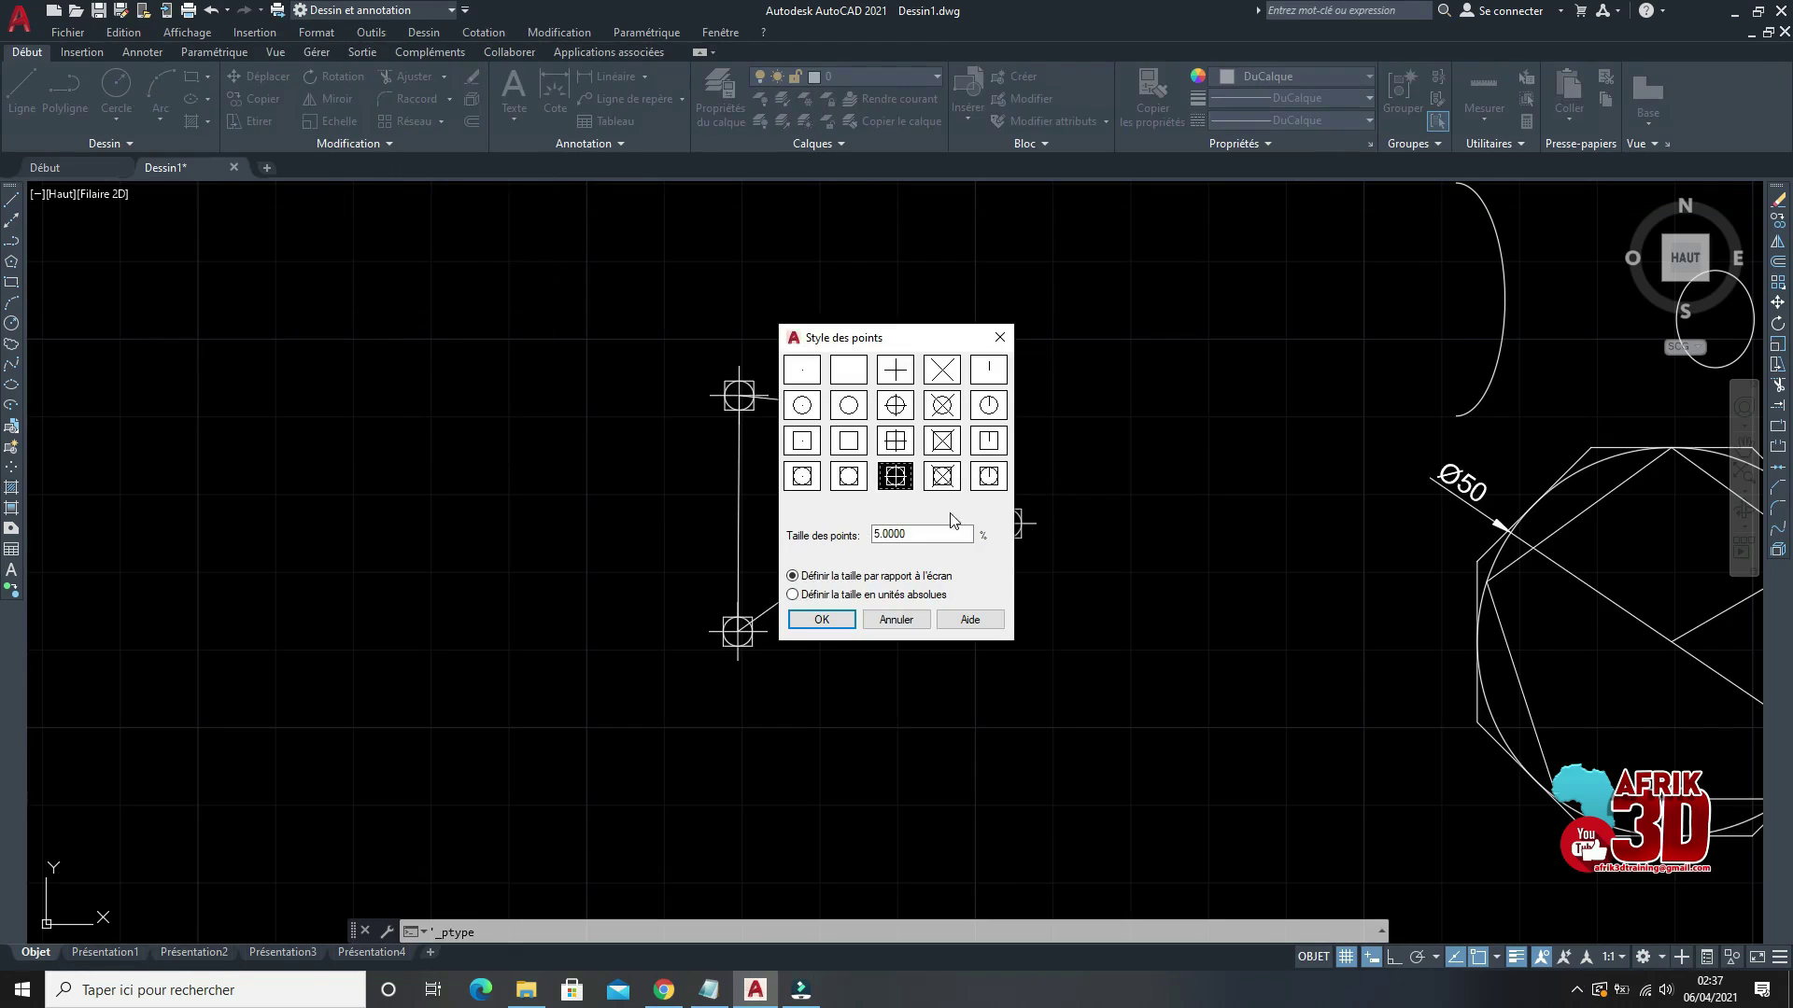
pyautogui.click(841, 620)
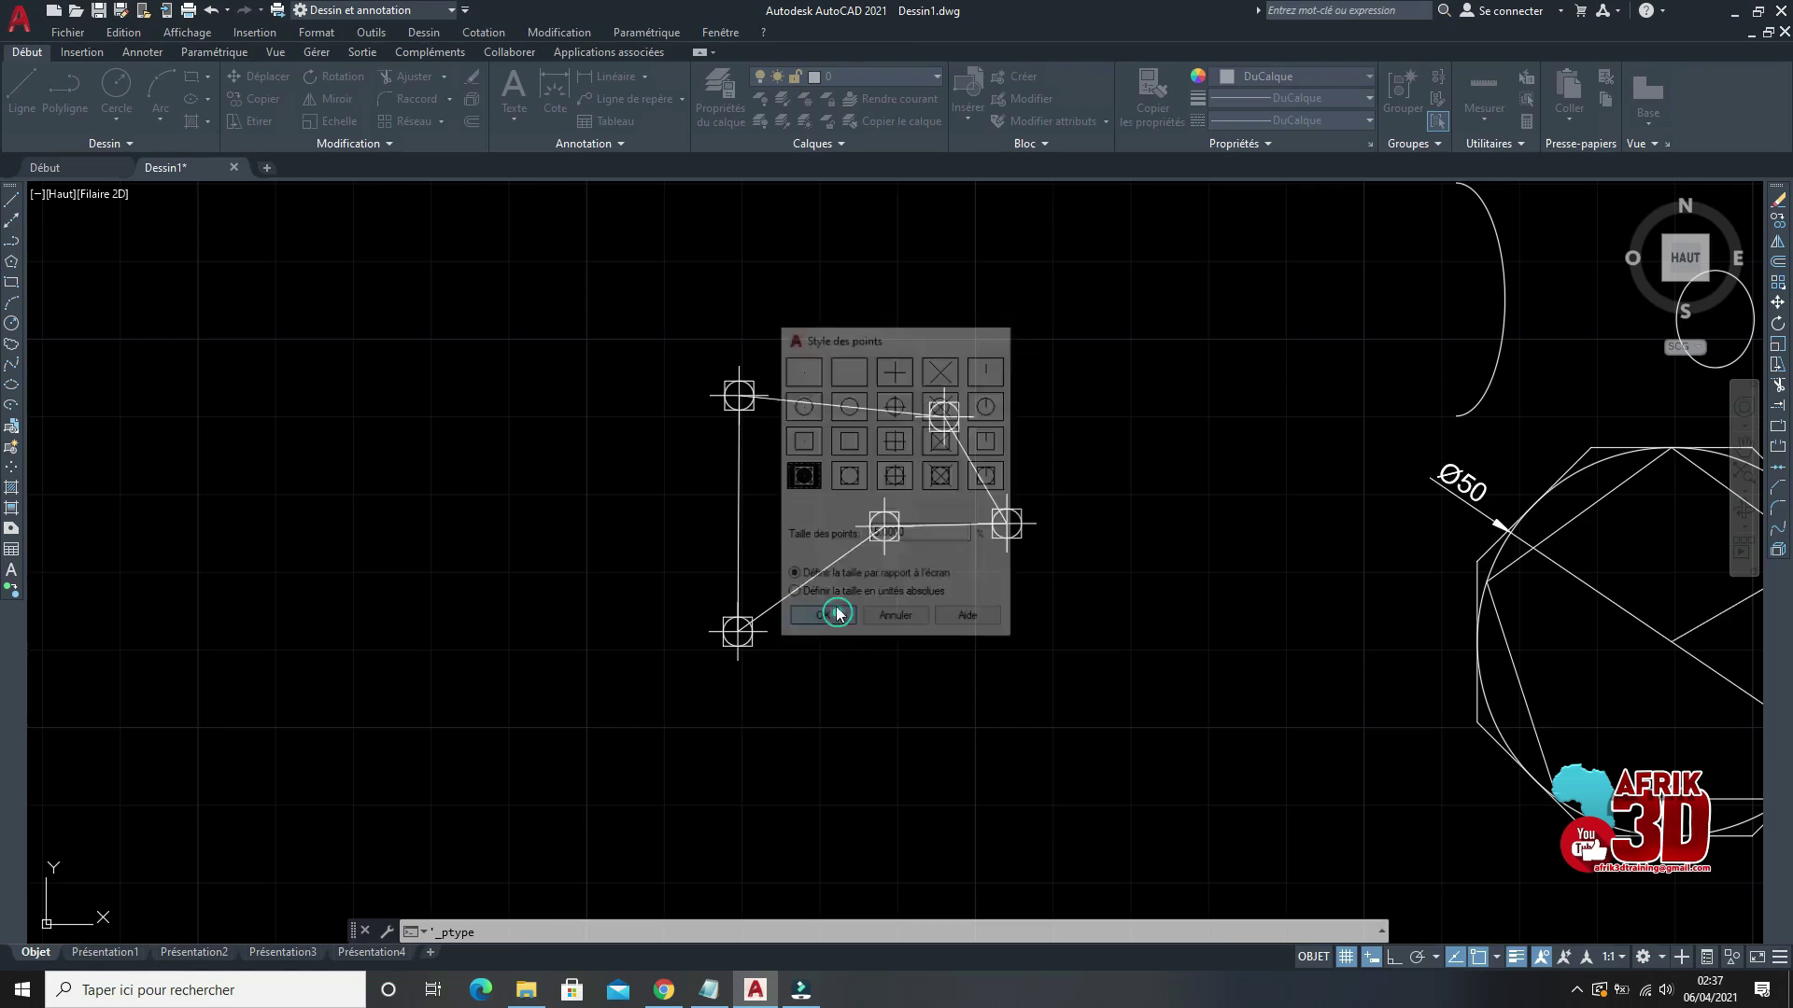
pyautogui.scroll(4, 1051, 479)
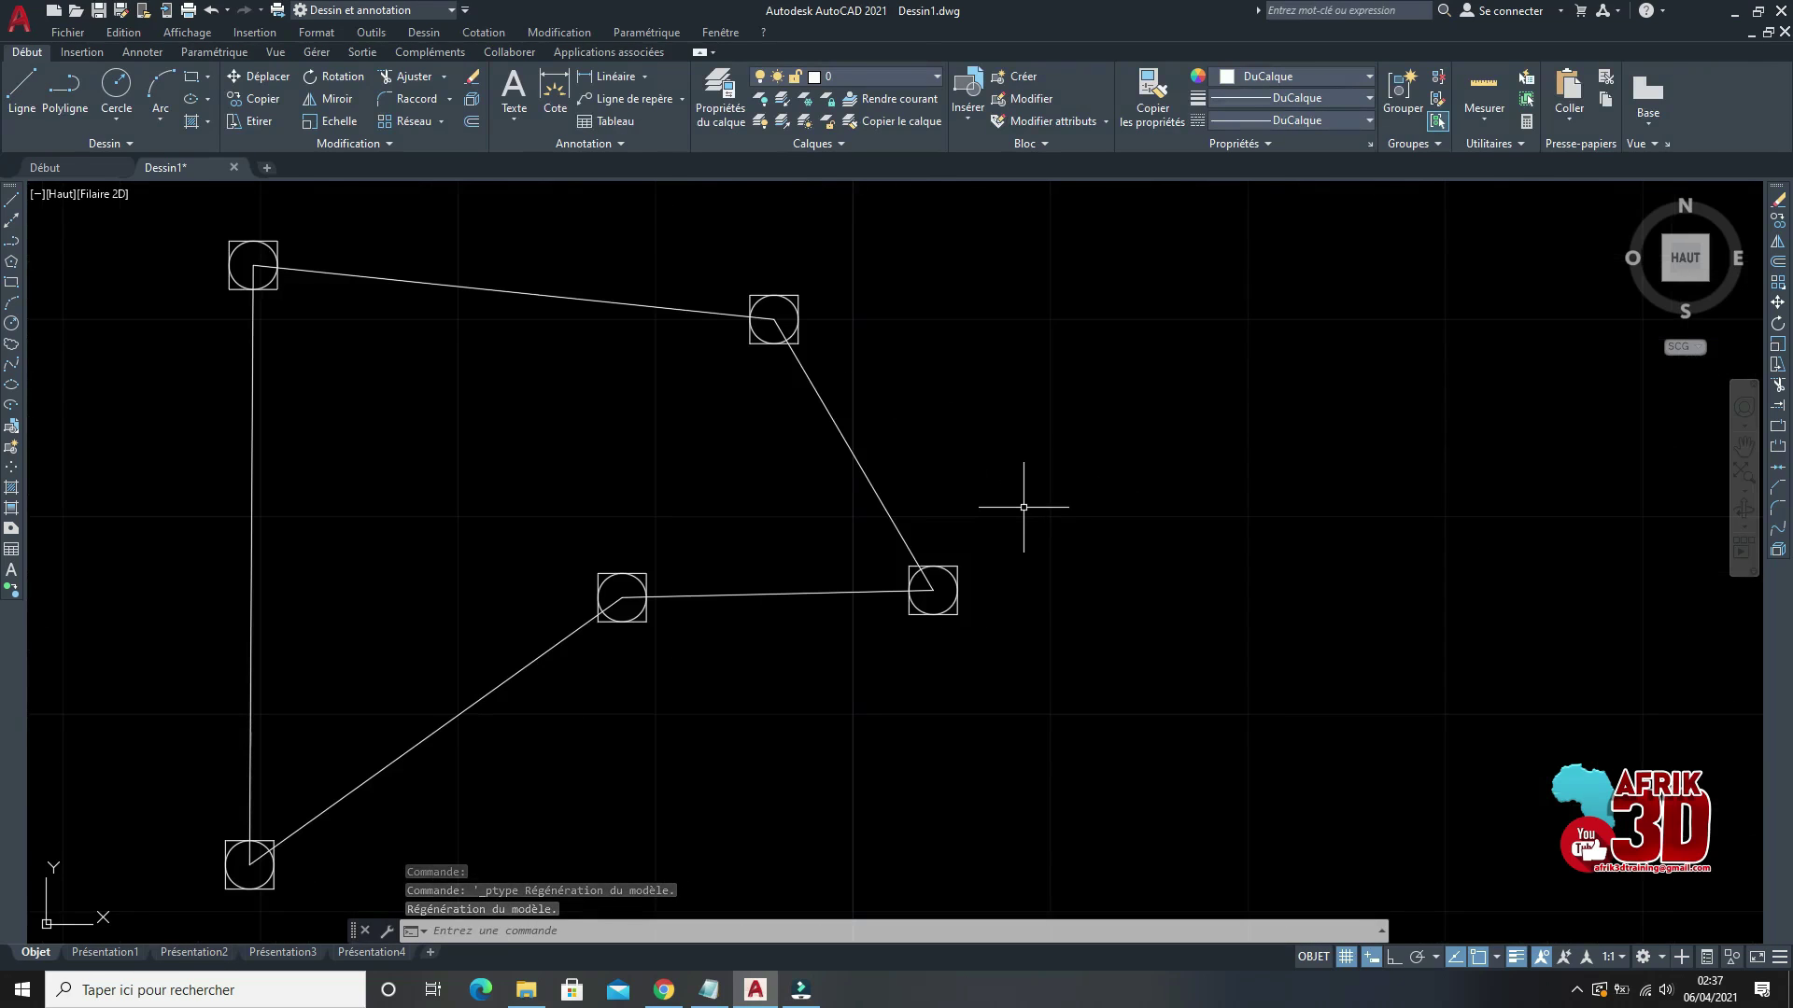
pyautogui.scroll(-2, 985, 511)
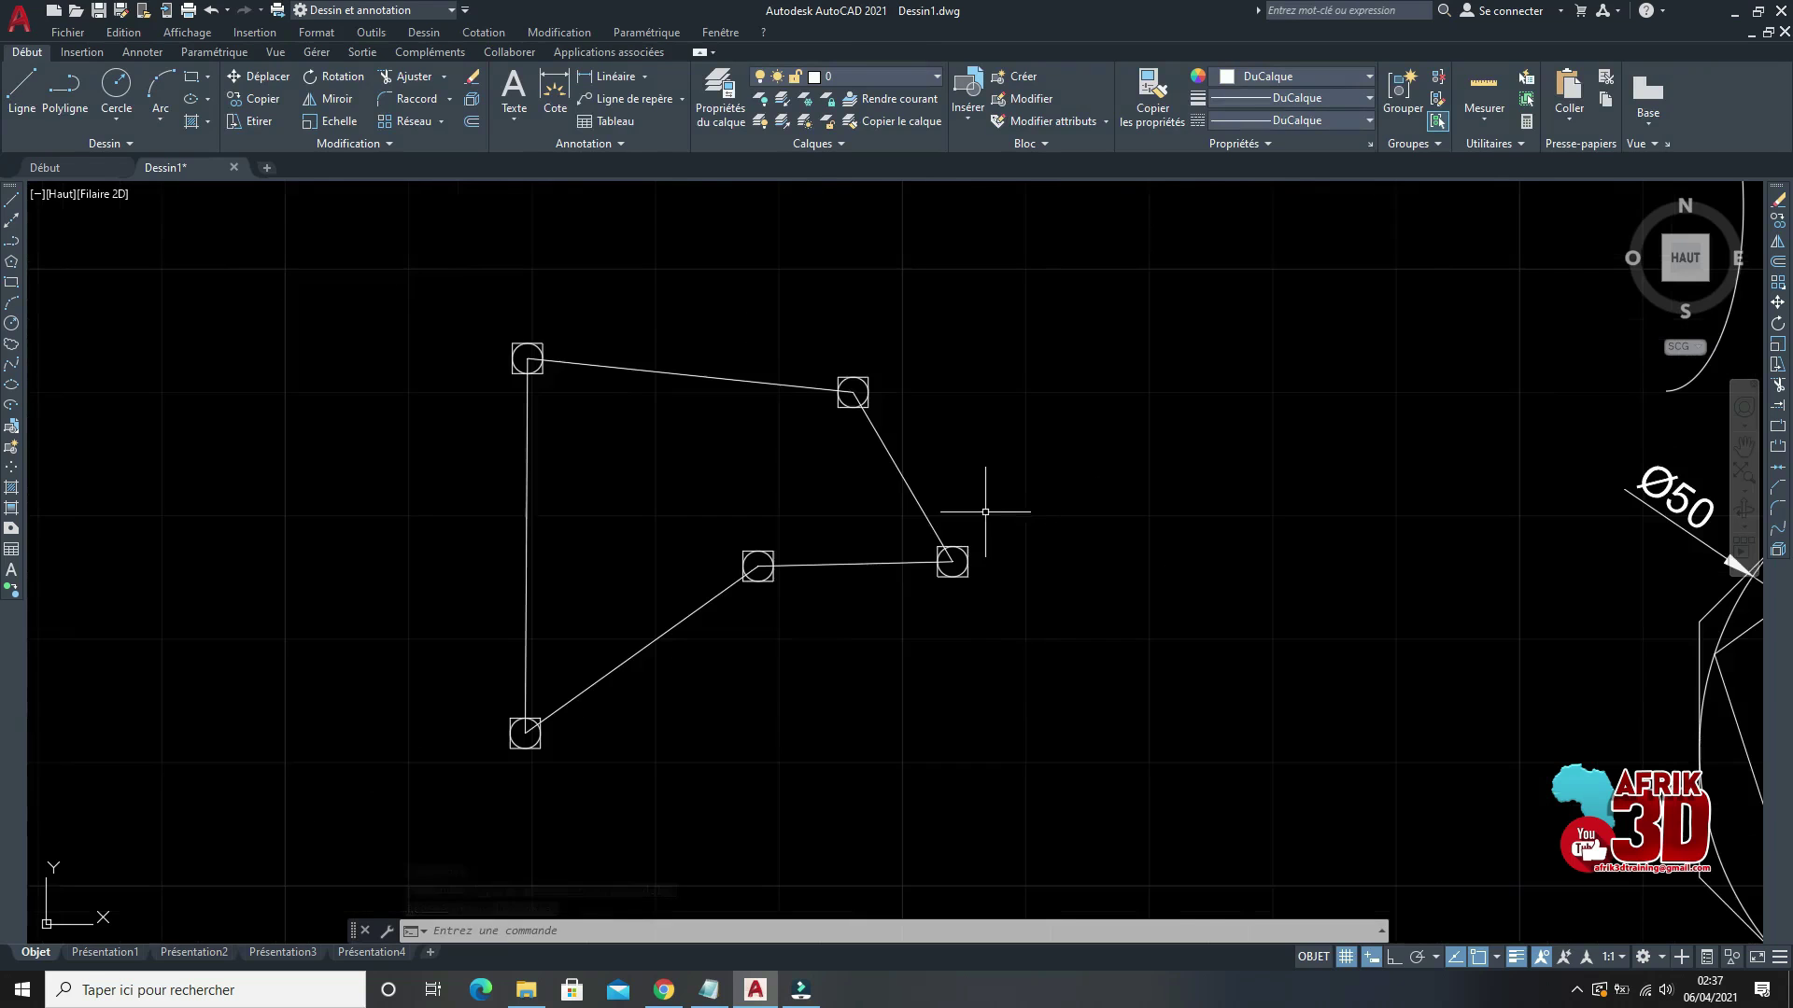
pyautogui.scroll(-4, 893, 431)
pyautogui.scroll(2, 846, 491)
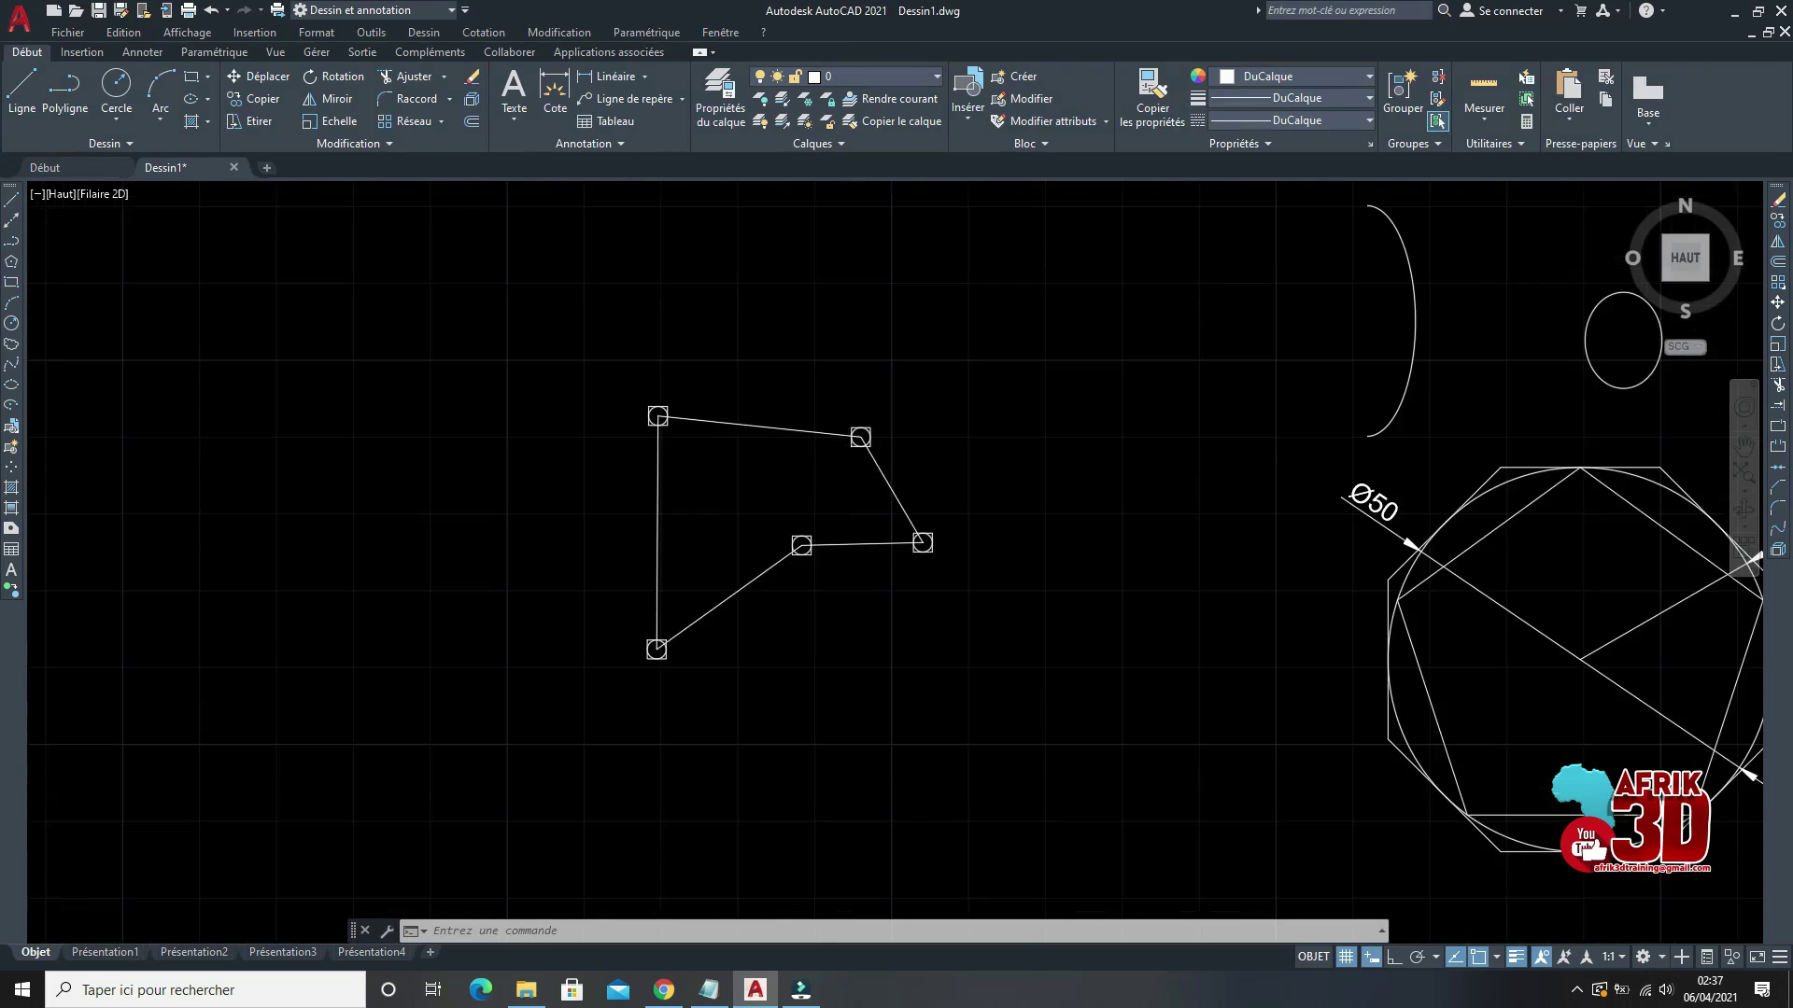
pyautogui.scroll(-3, 760, 512)
pyautogui.scroll(4, 828, 412)
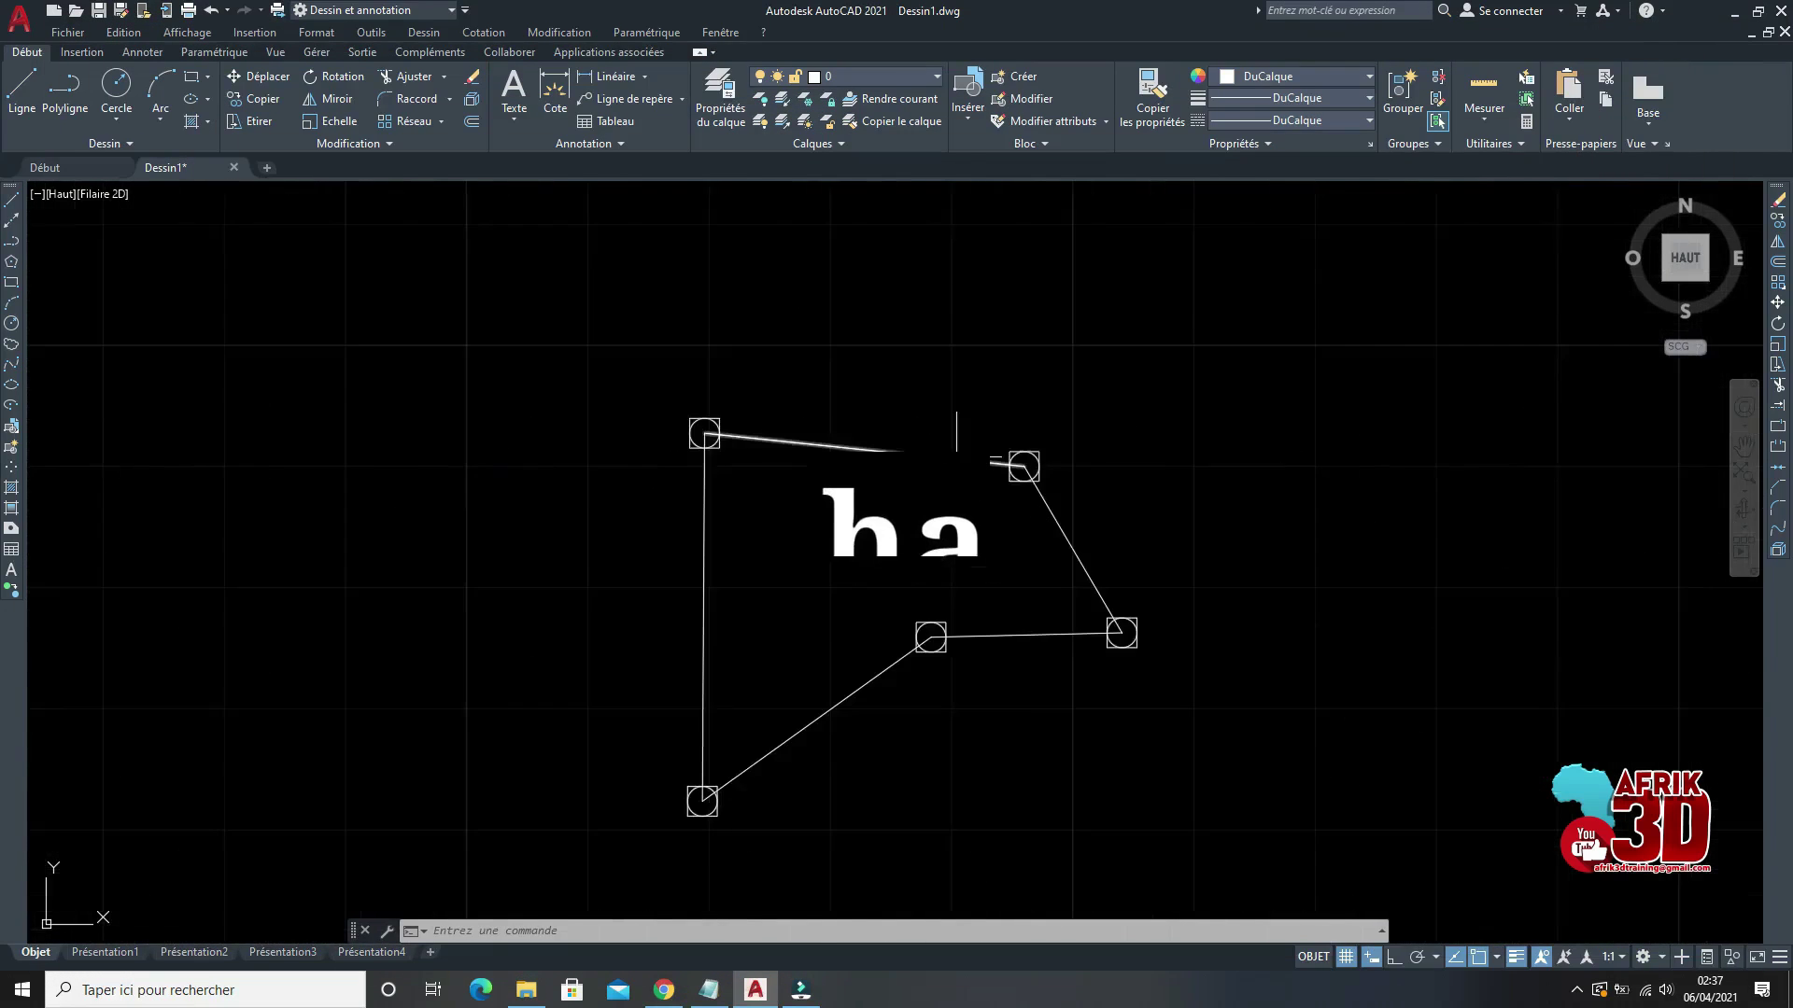
pyautogui.scroll(-3, 956, 459)
pyautogui.scroll(3, 993, 520)
pyautogui.scroll(-4, 981, 504)
pyautogui.scroll(2, 1215, 484)
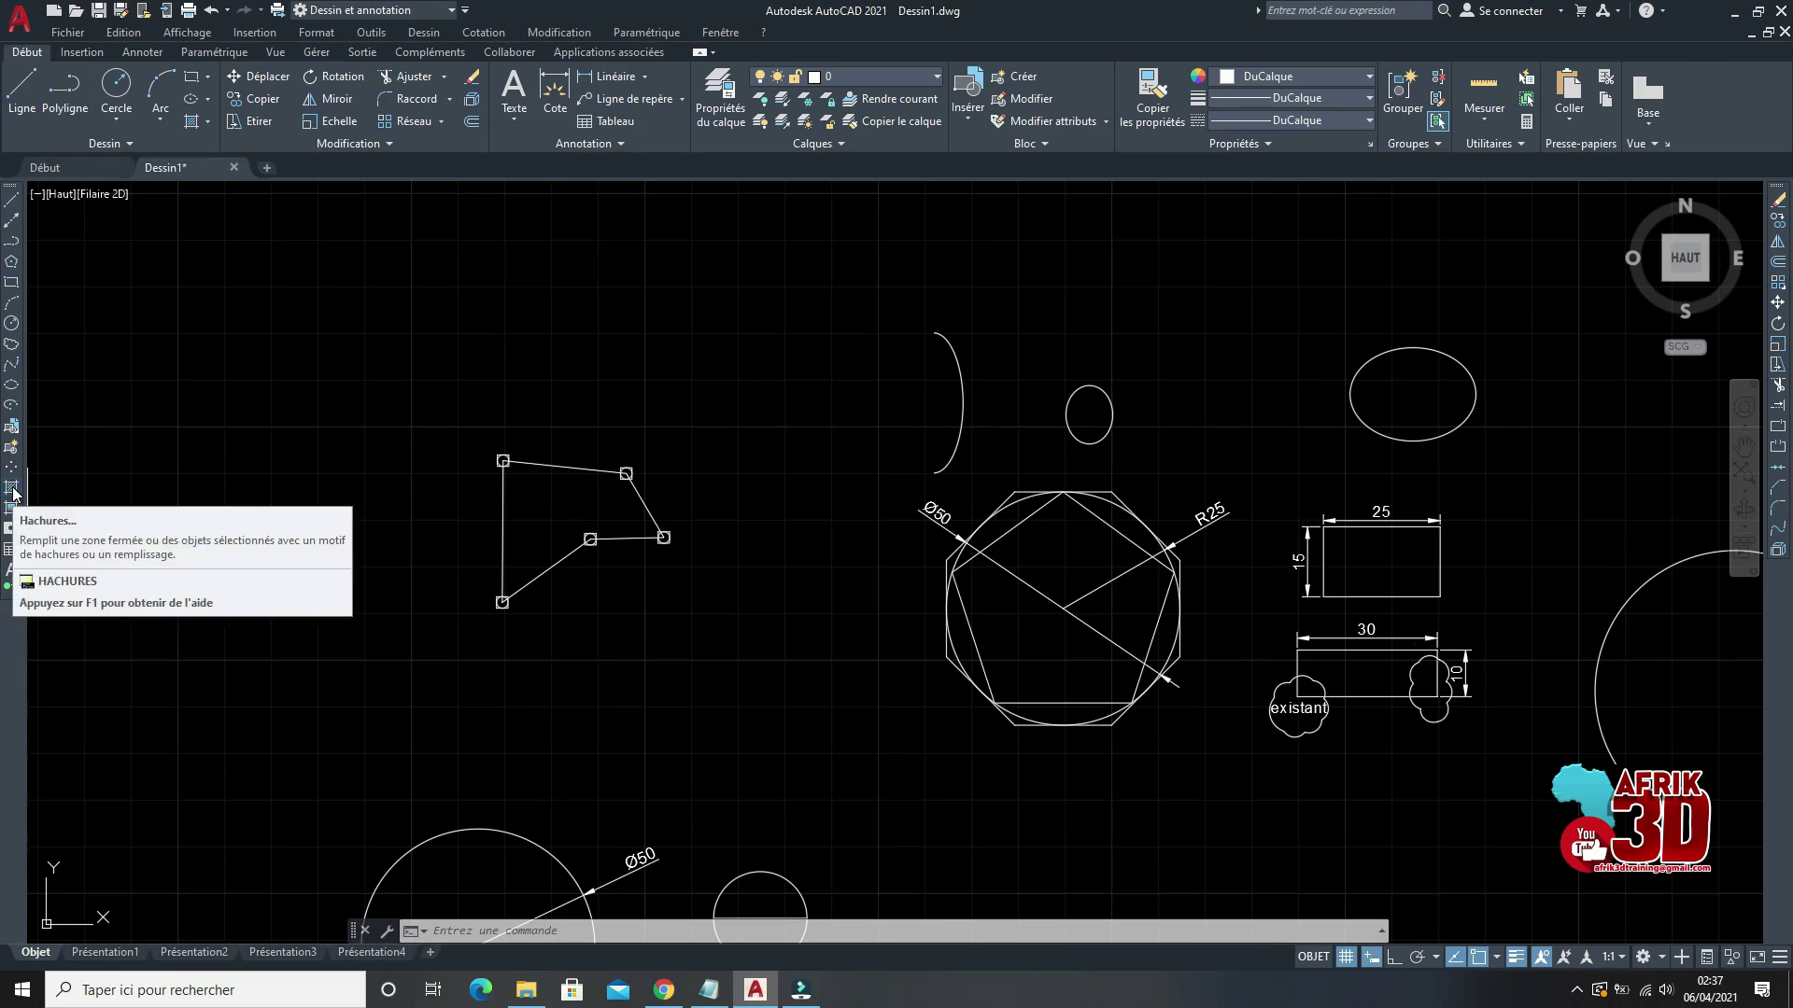
# Step: Start the Hachures command and scroll the Motif pattern gallery down to EARTH
pyautogui.scroll(-3, 952, 468)
pyautogui.scroll(3, 707, 532)
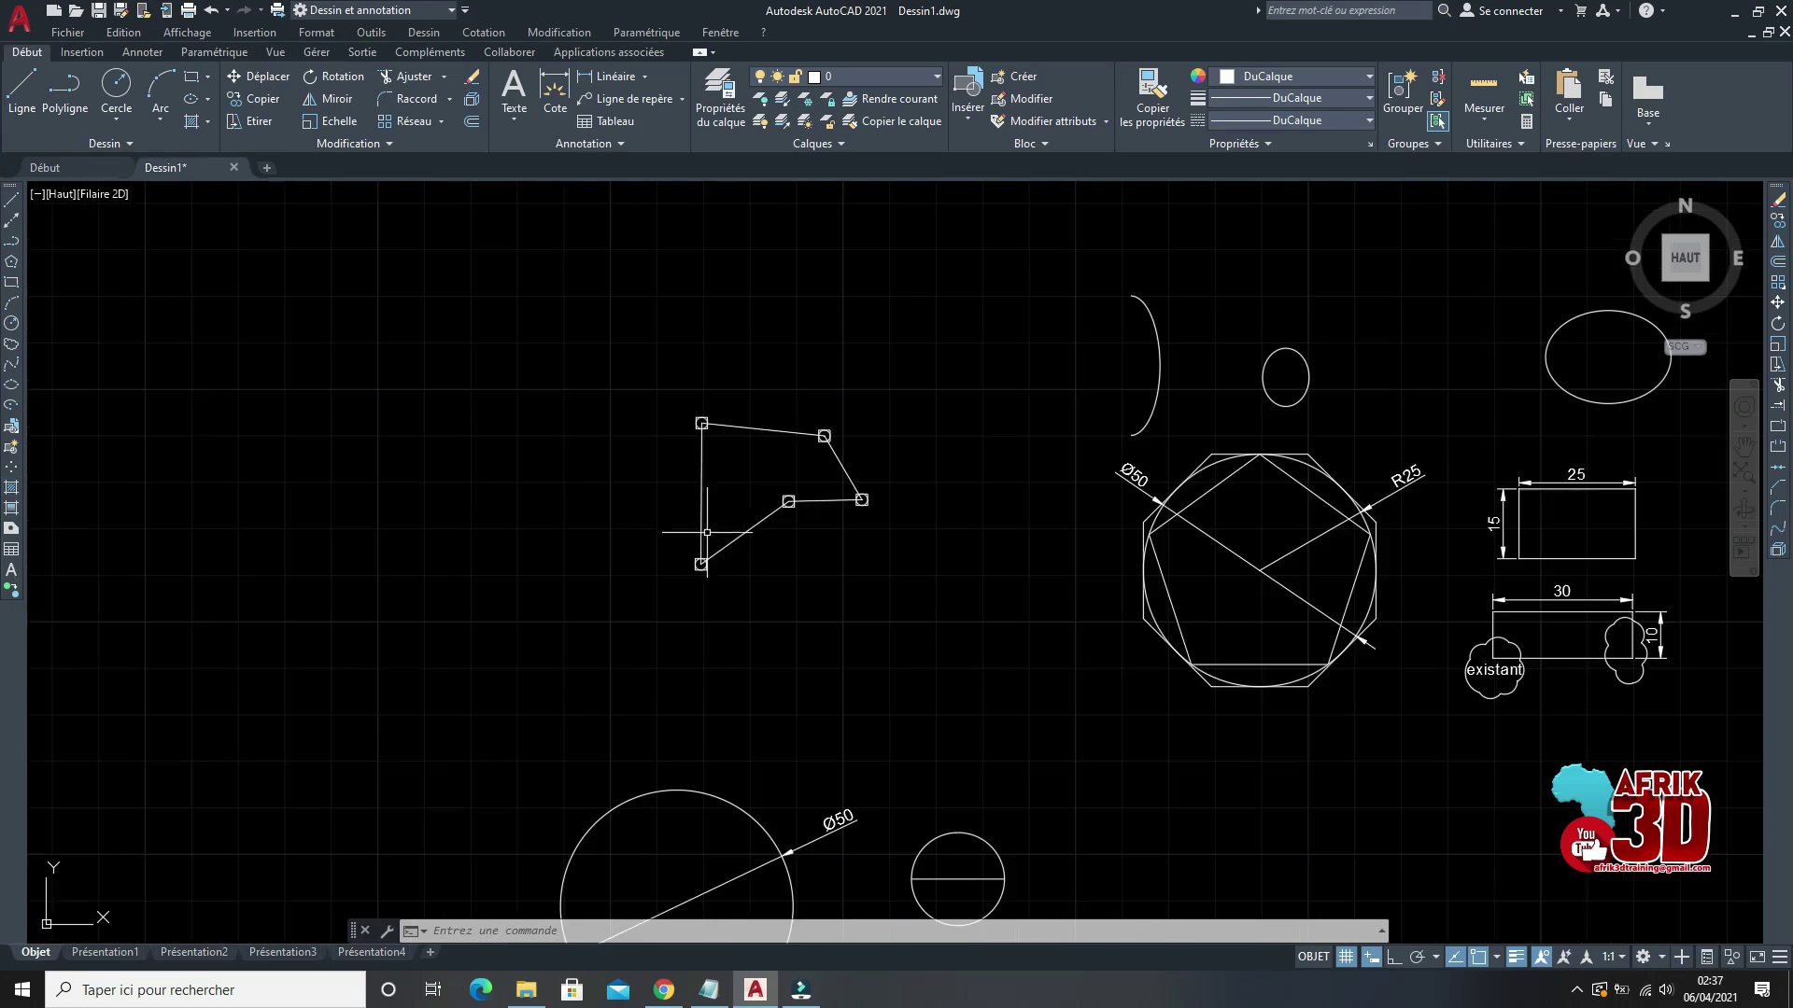
pyautogui.click(13, 488)
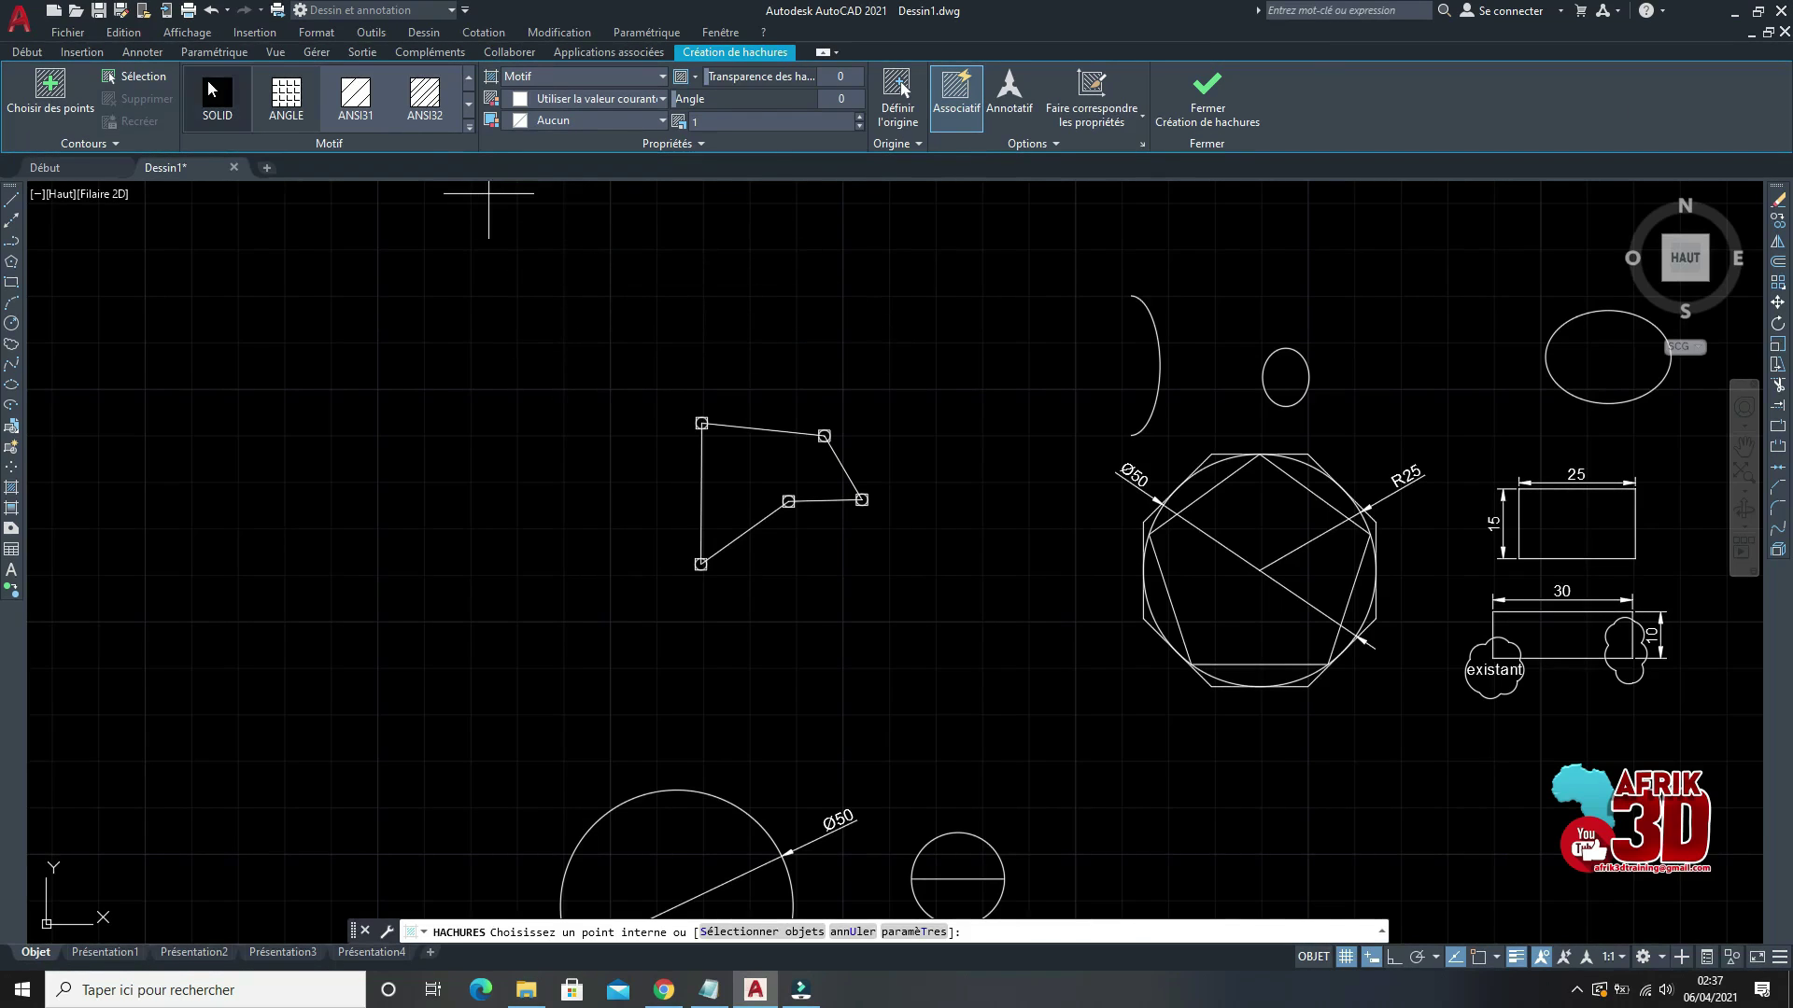
pyautogui.click(469, 105)
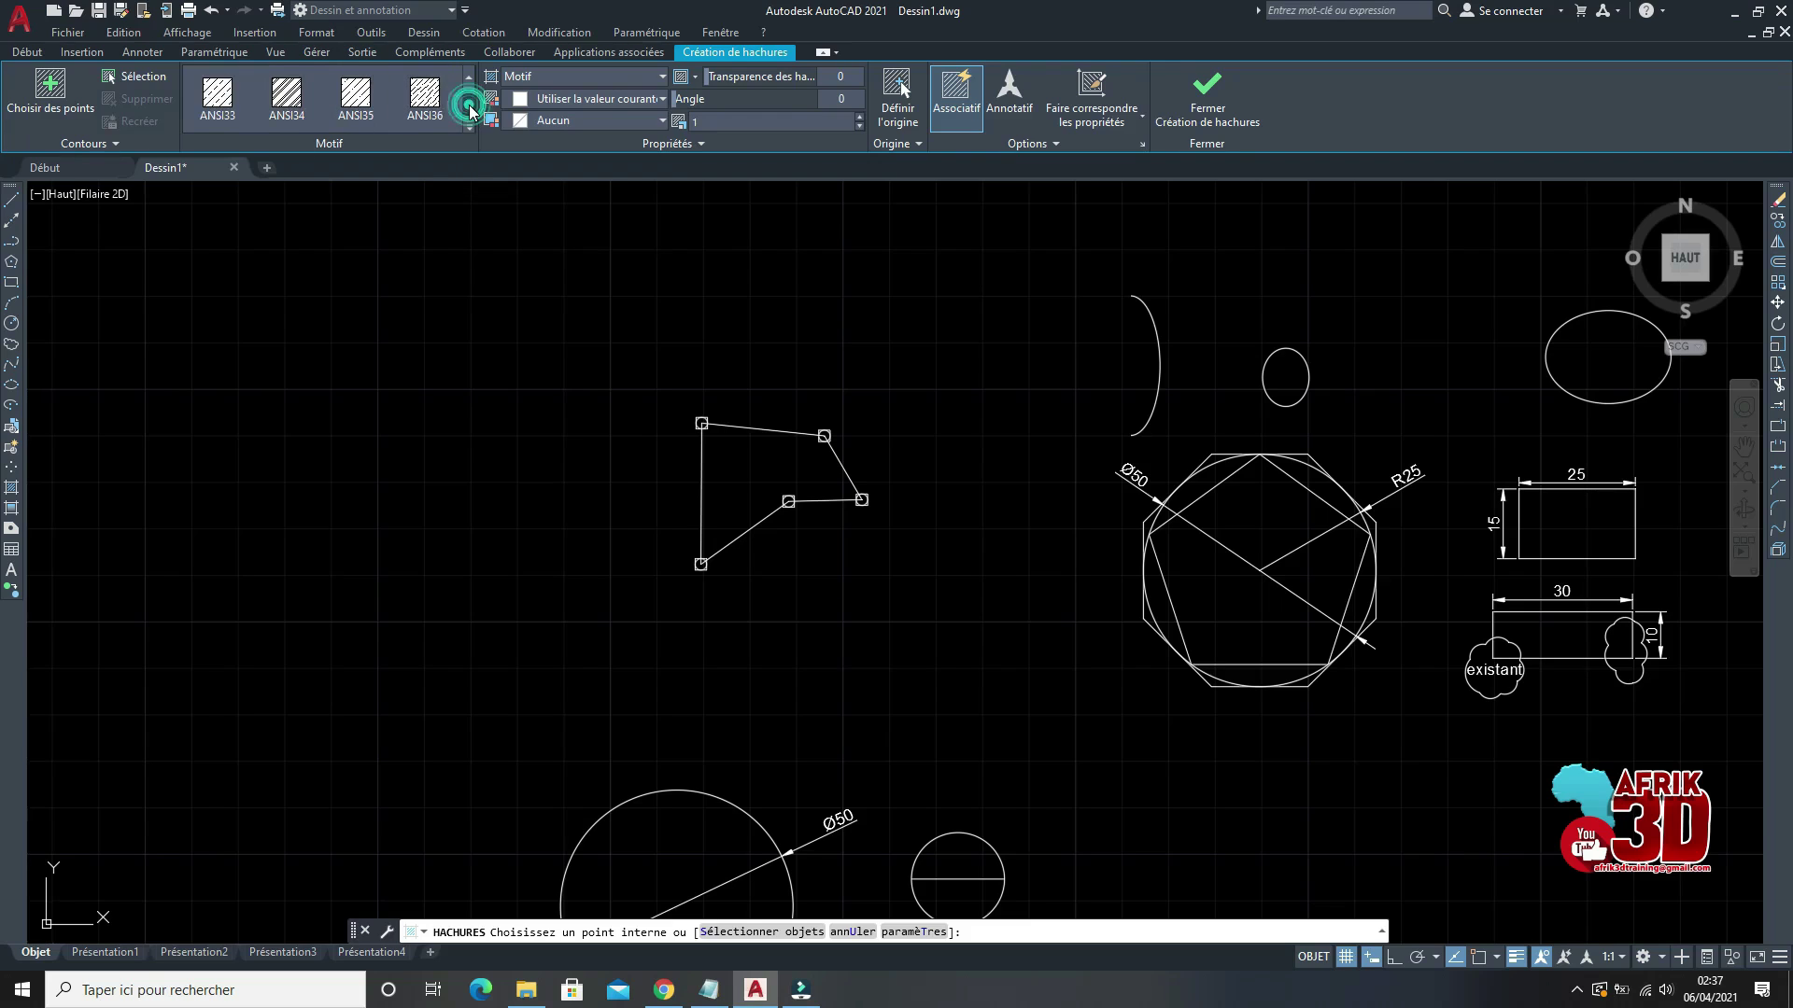
pyautogui.click(469, 104)
pyautogui.click(469, 78)
pyautogui.click(469, 78)
pyautogui.click(469, 78)
pyautogui.click(469, 78)
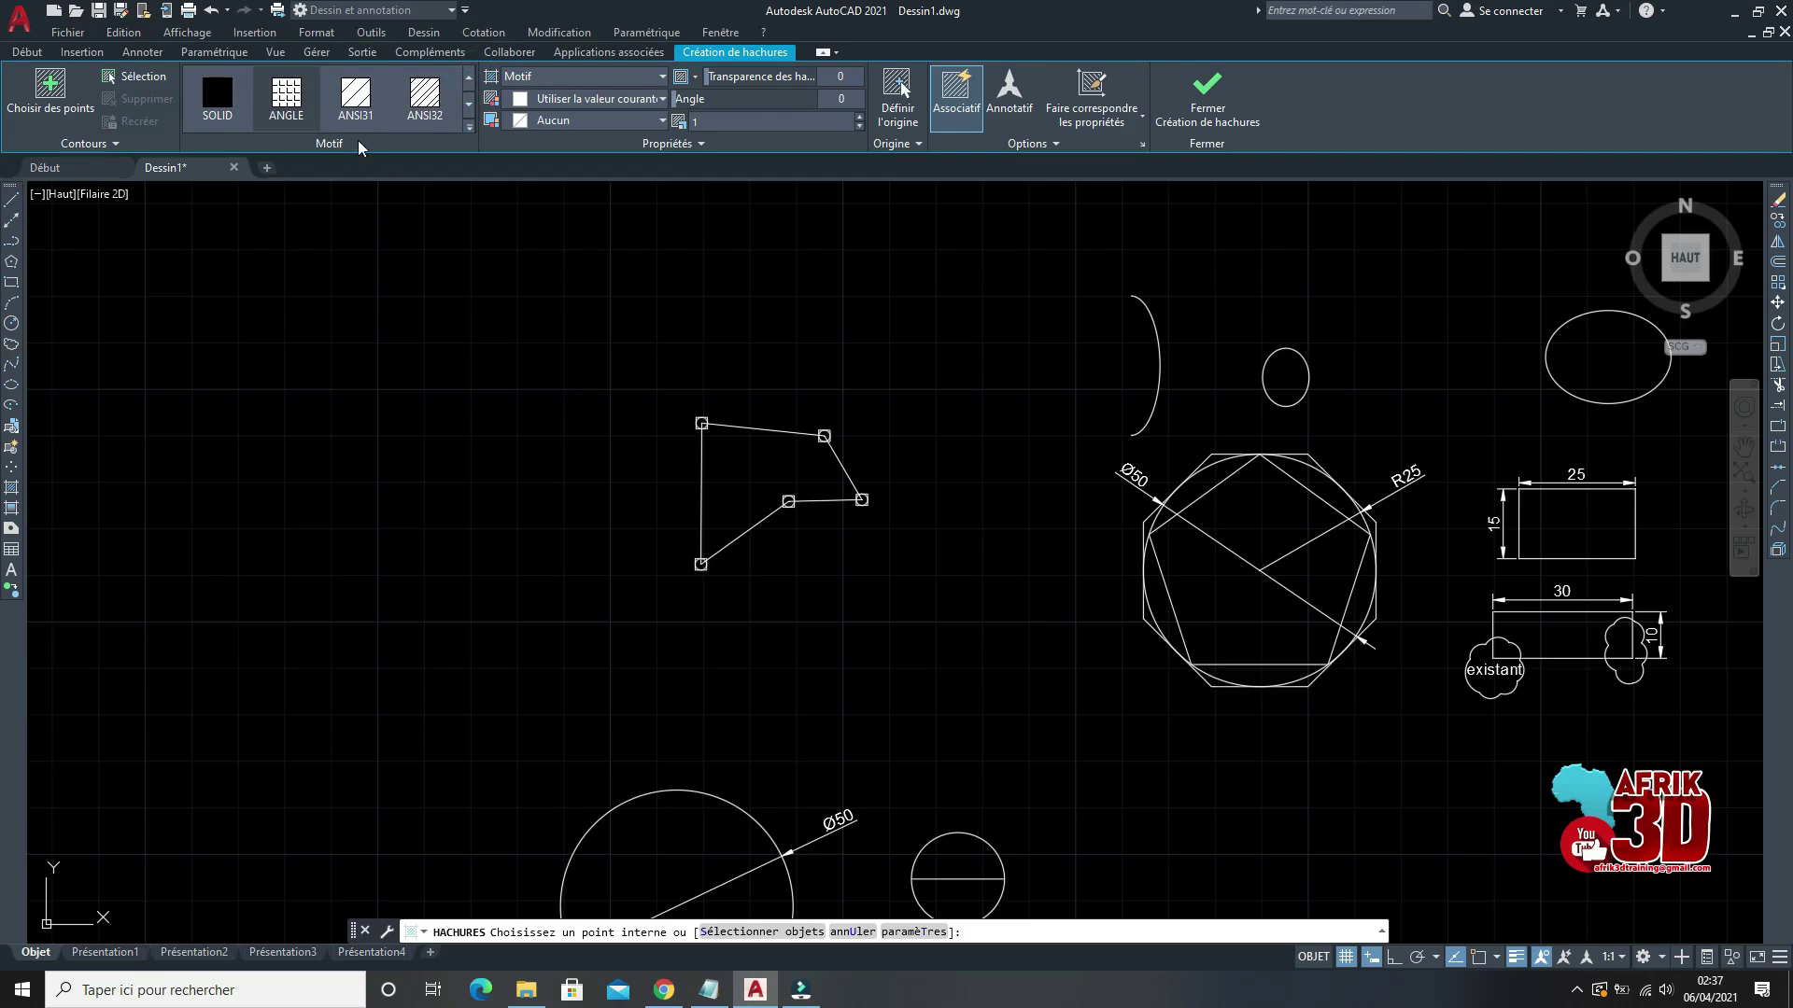
pyautogui.click(469, 105)
pyautogui.click(468, 105)
pyautogui.click(469, 105)
pyautogui.click(469, 105)
pyautogui.click(469, 105)
pyautogui.click(469, 112)
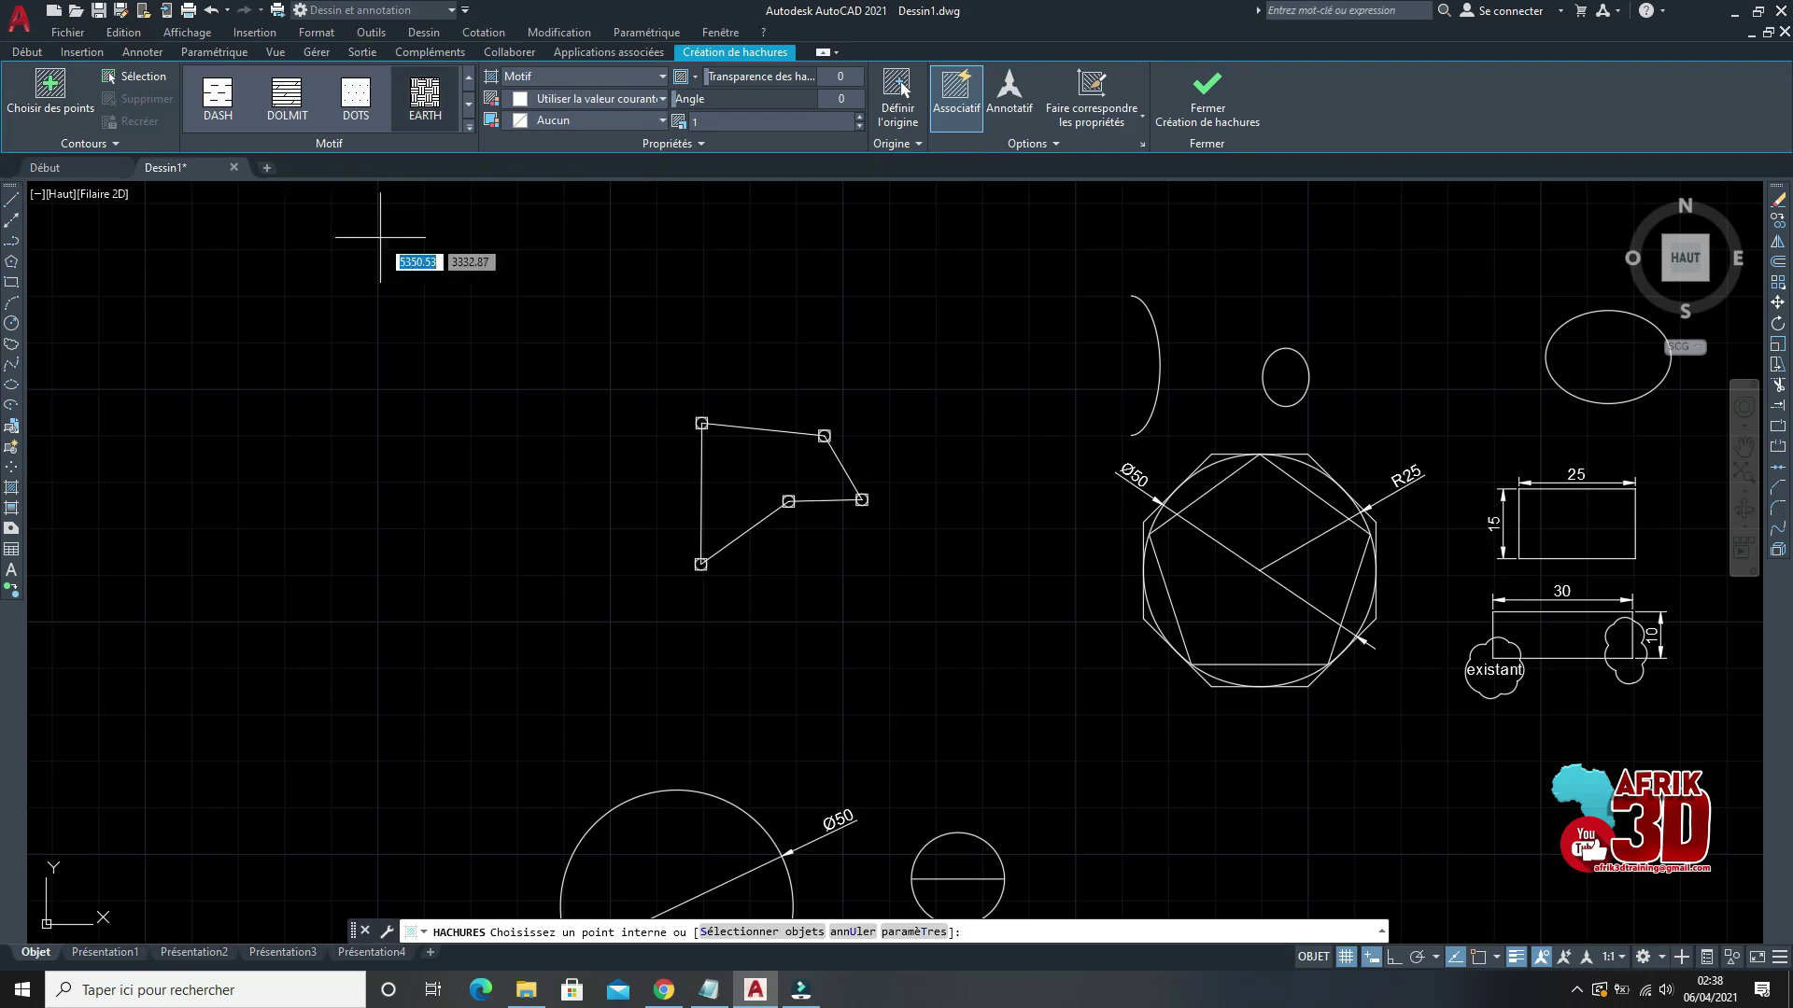
# Step: Pick interior points to hatch the five-point outline, Ø50 circle, ellipse, and 25×15 and 30×10 rectangles
pyautogui.click(54, 97)
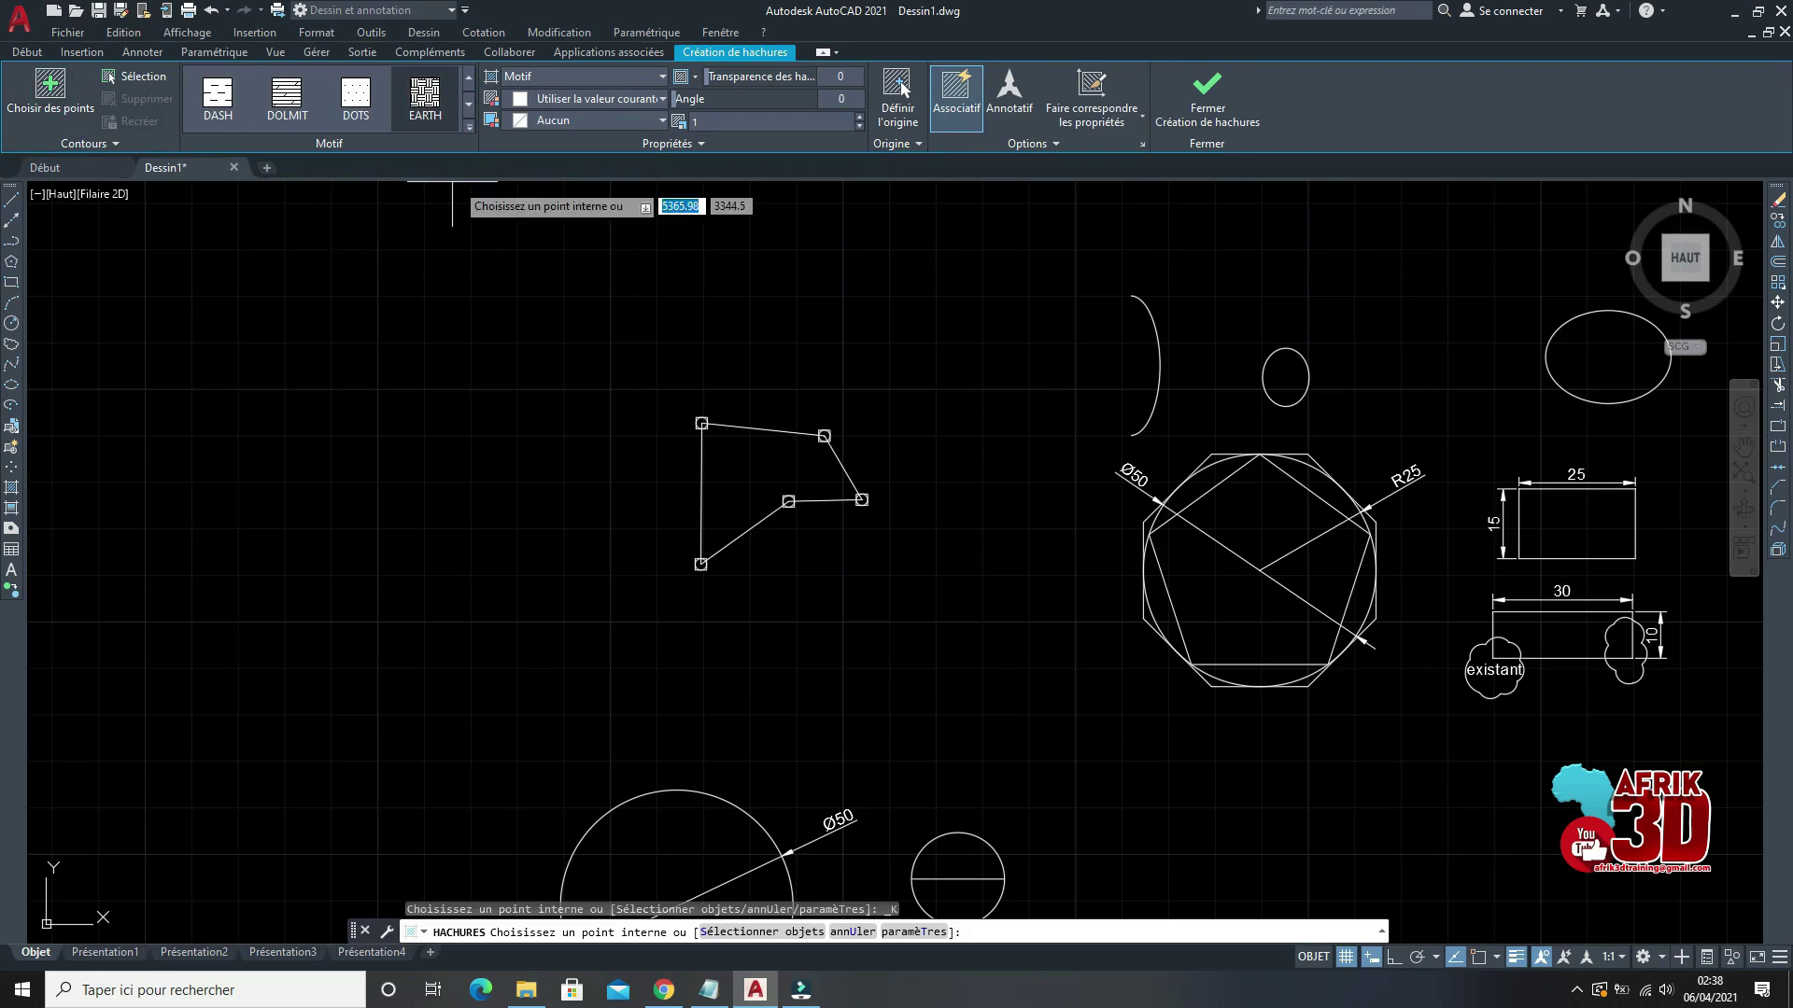
pyautogui.scroll(5, 775, 432)
pyautogui.scroll(-5, 831, 299)
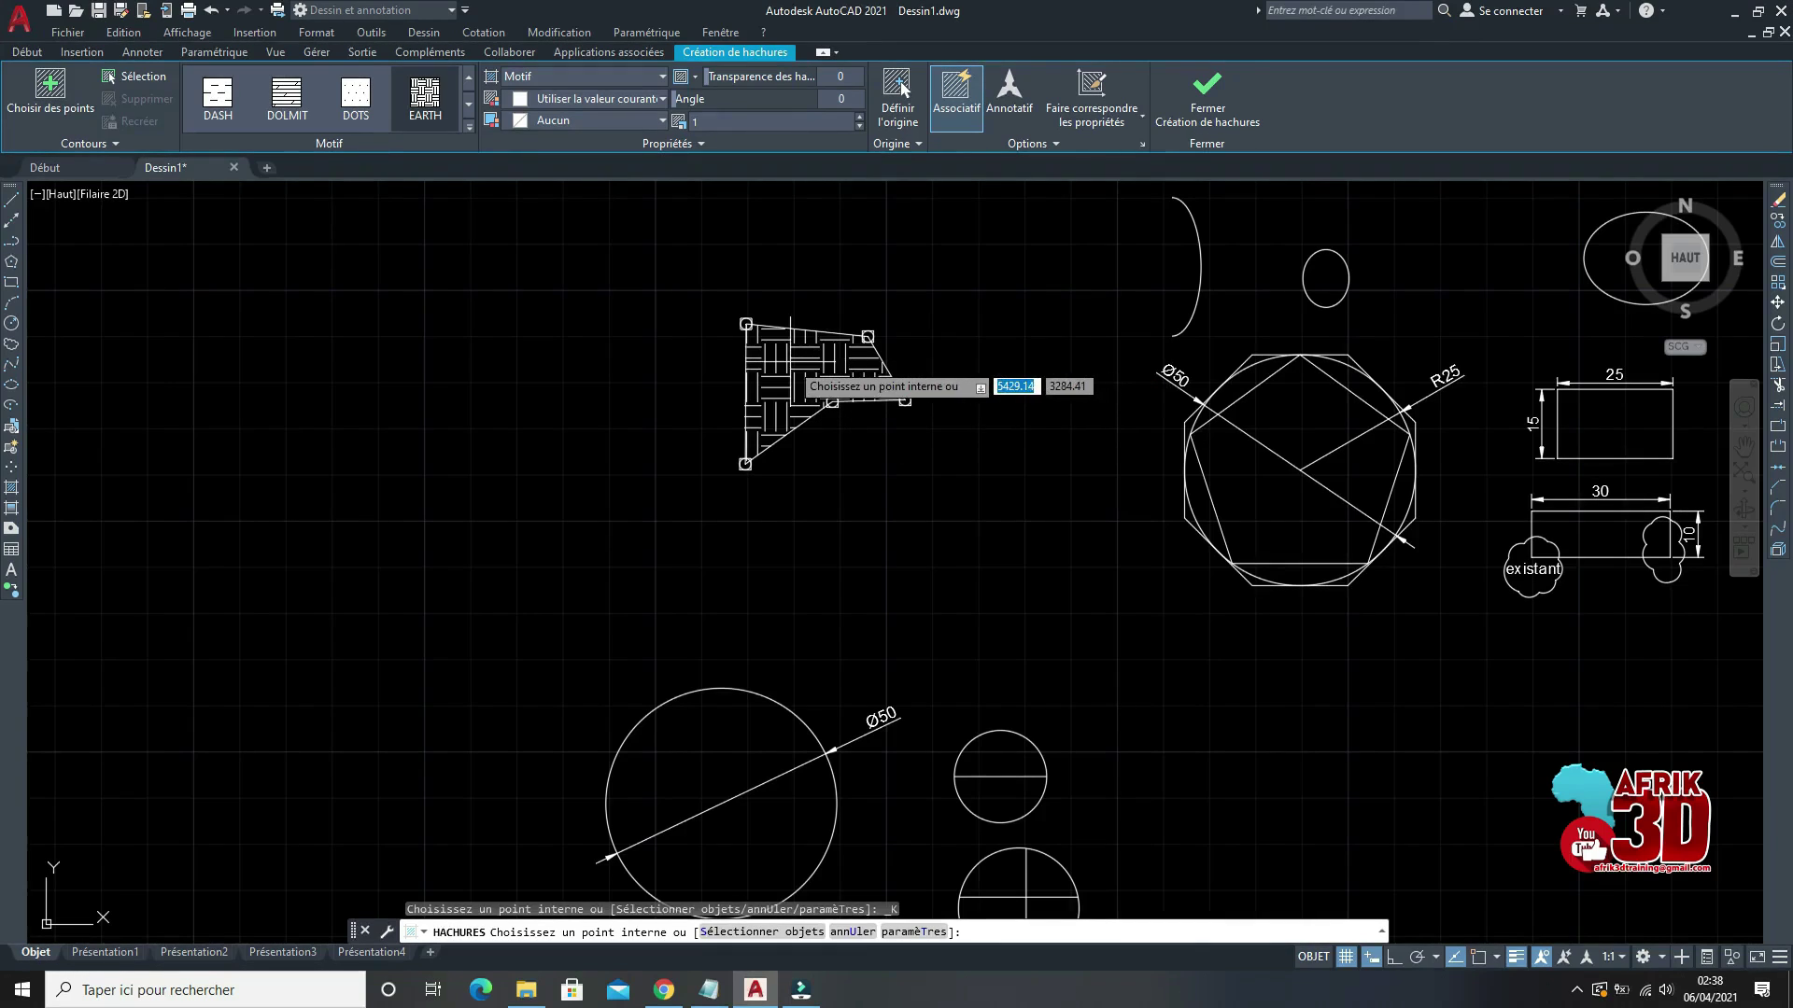
pyautogui.scroll(4, 887, 382)
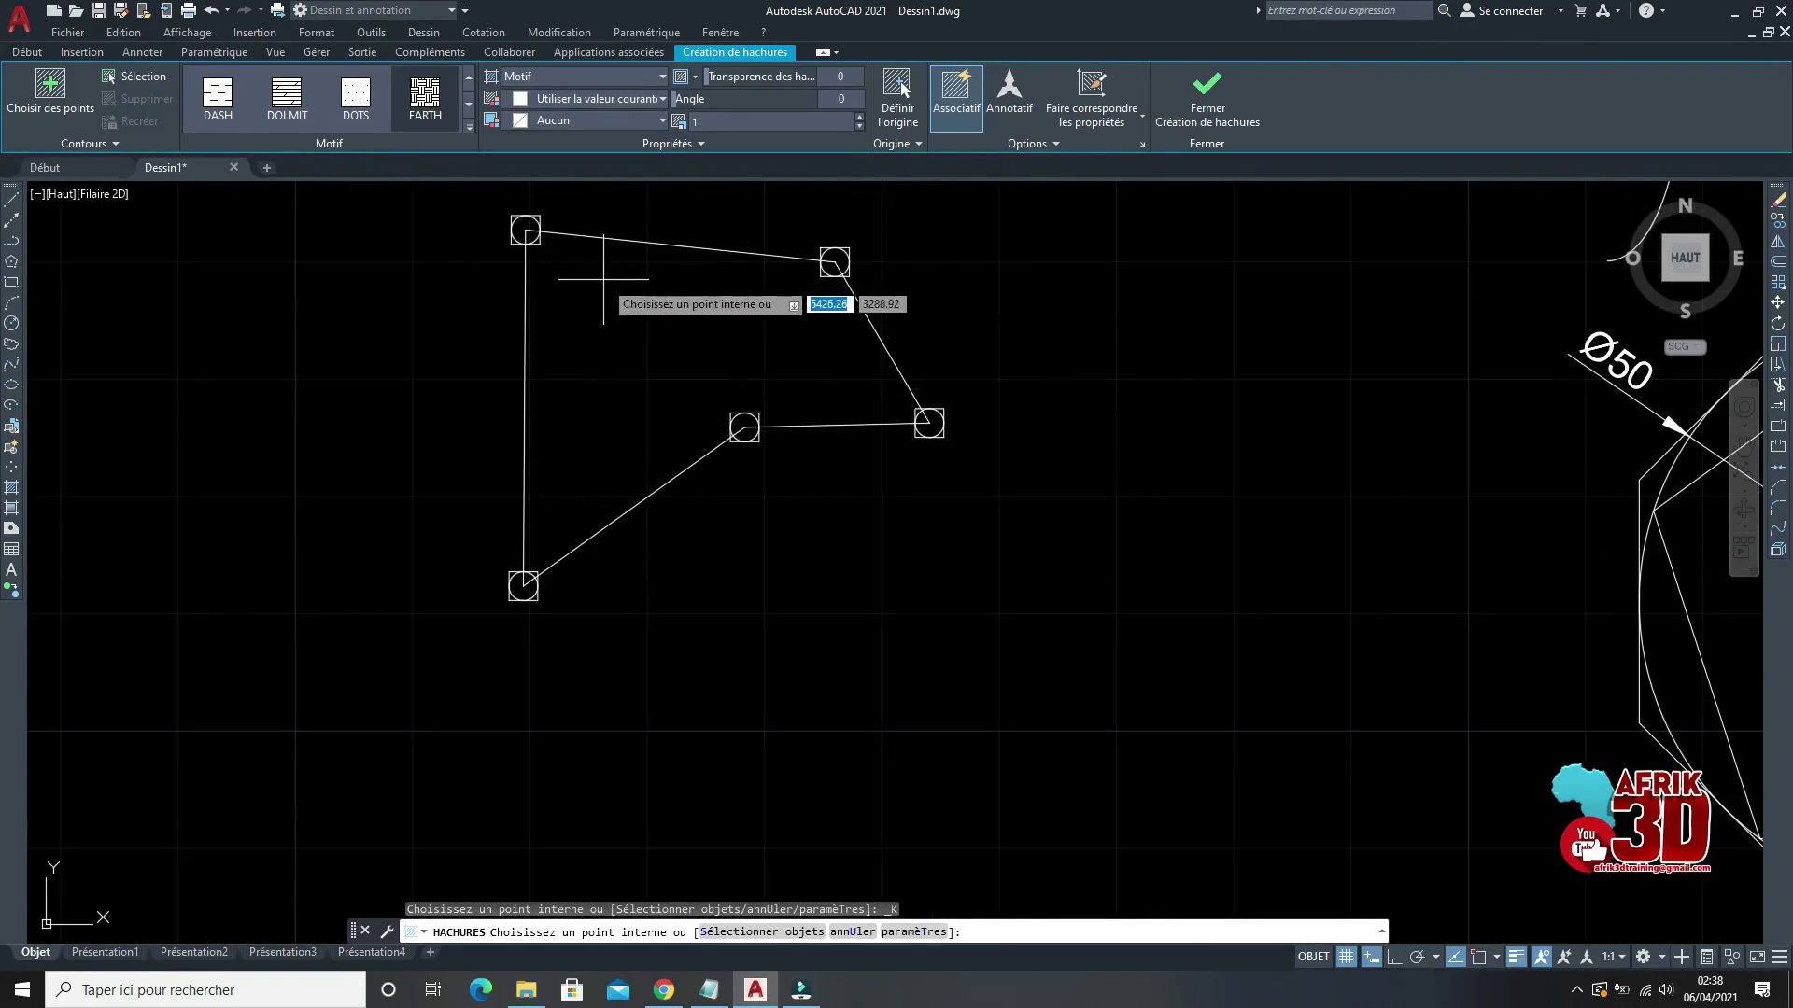
pyautogui.click(607, 378)
pyautogui.scroll(-4, 803, 408)
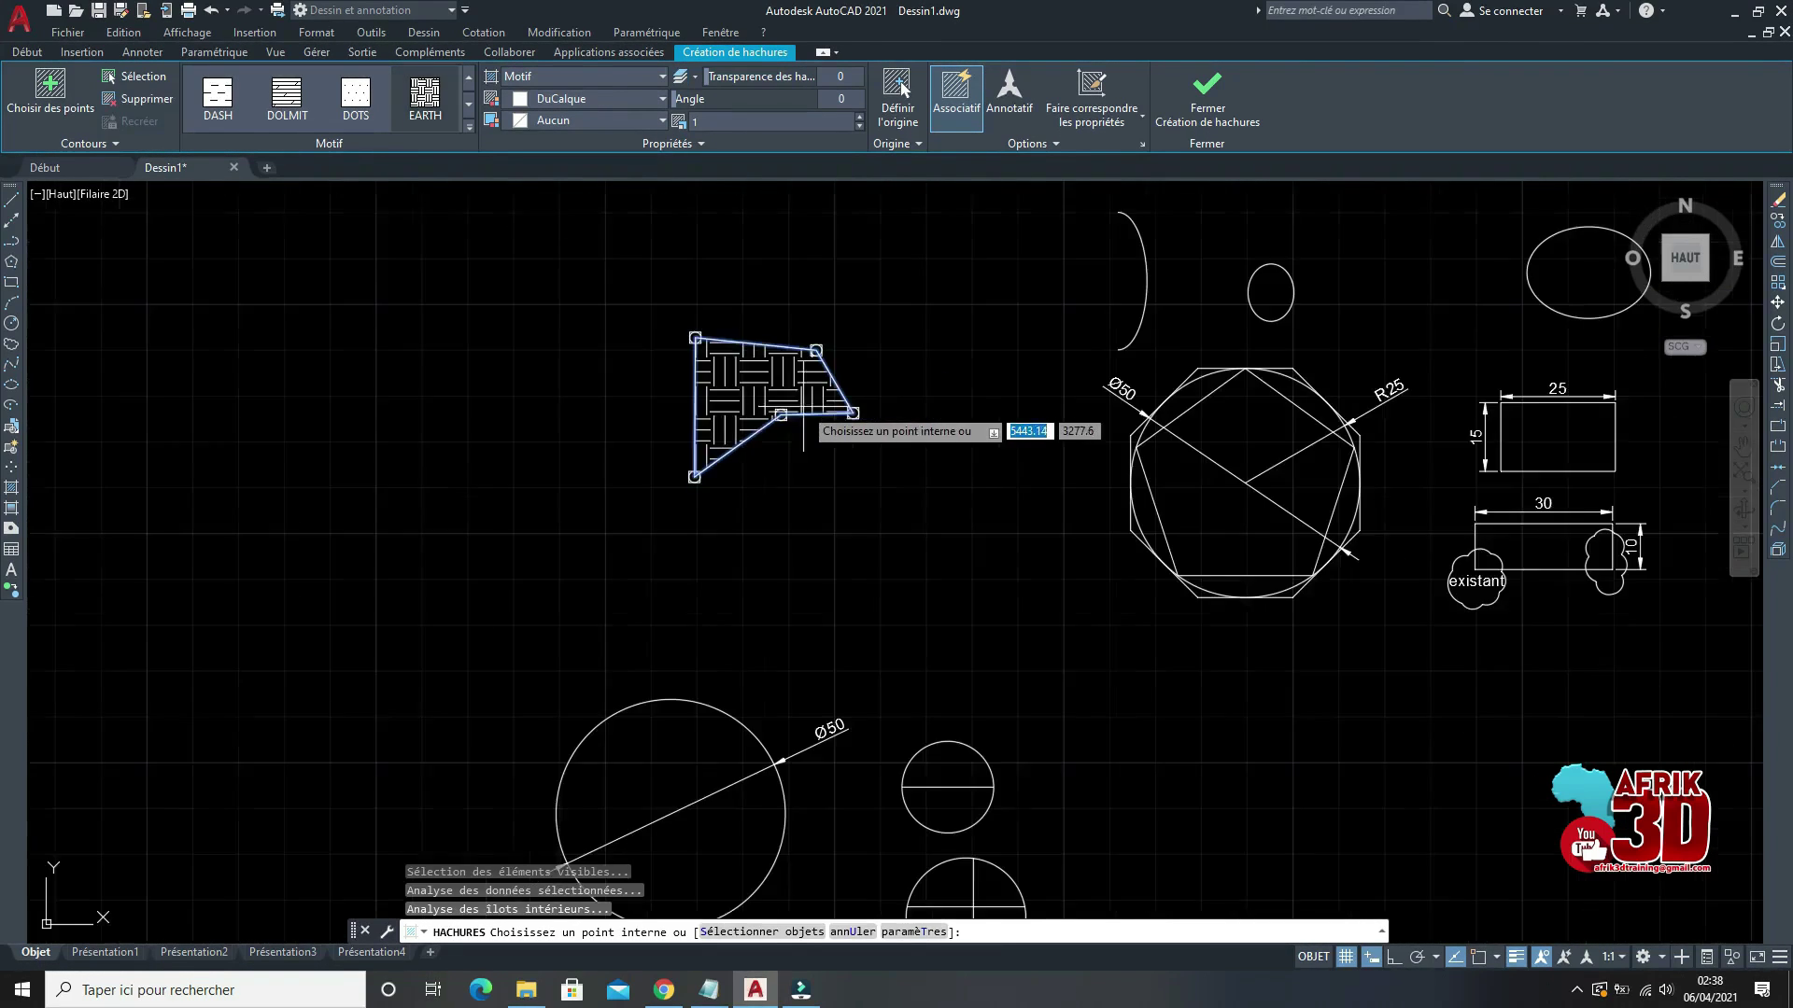
pyautogui.scroll(-2, 811, 348)
pyautogui.scroll(2, 746, 355)
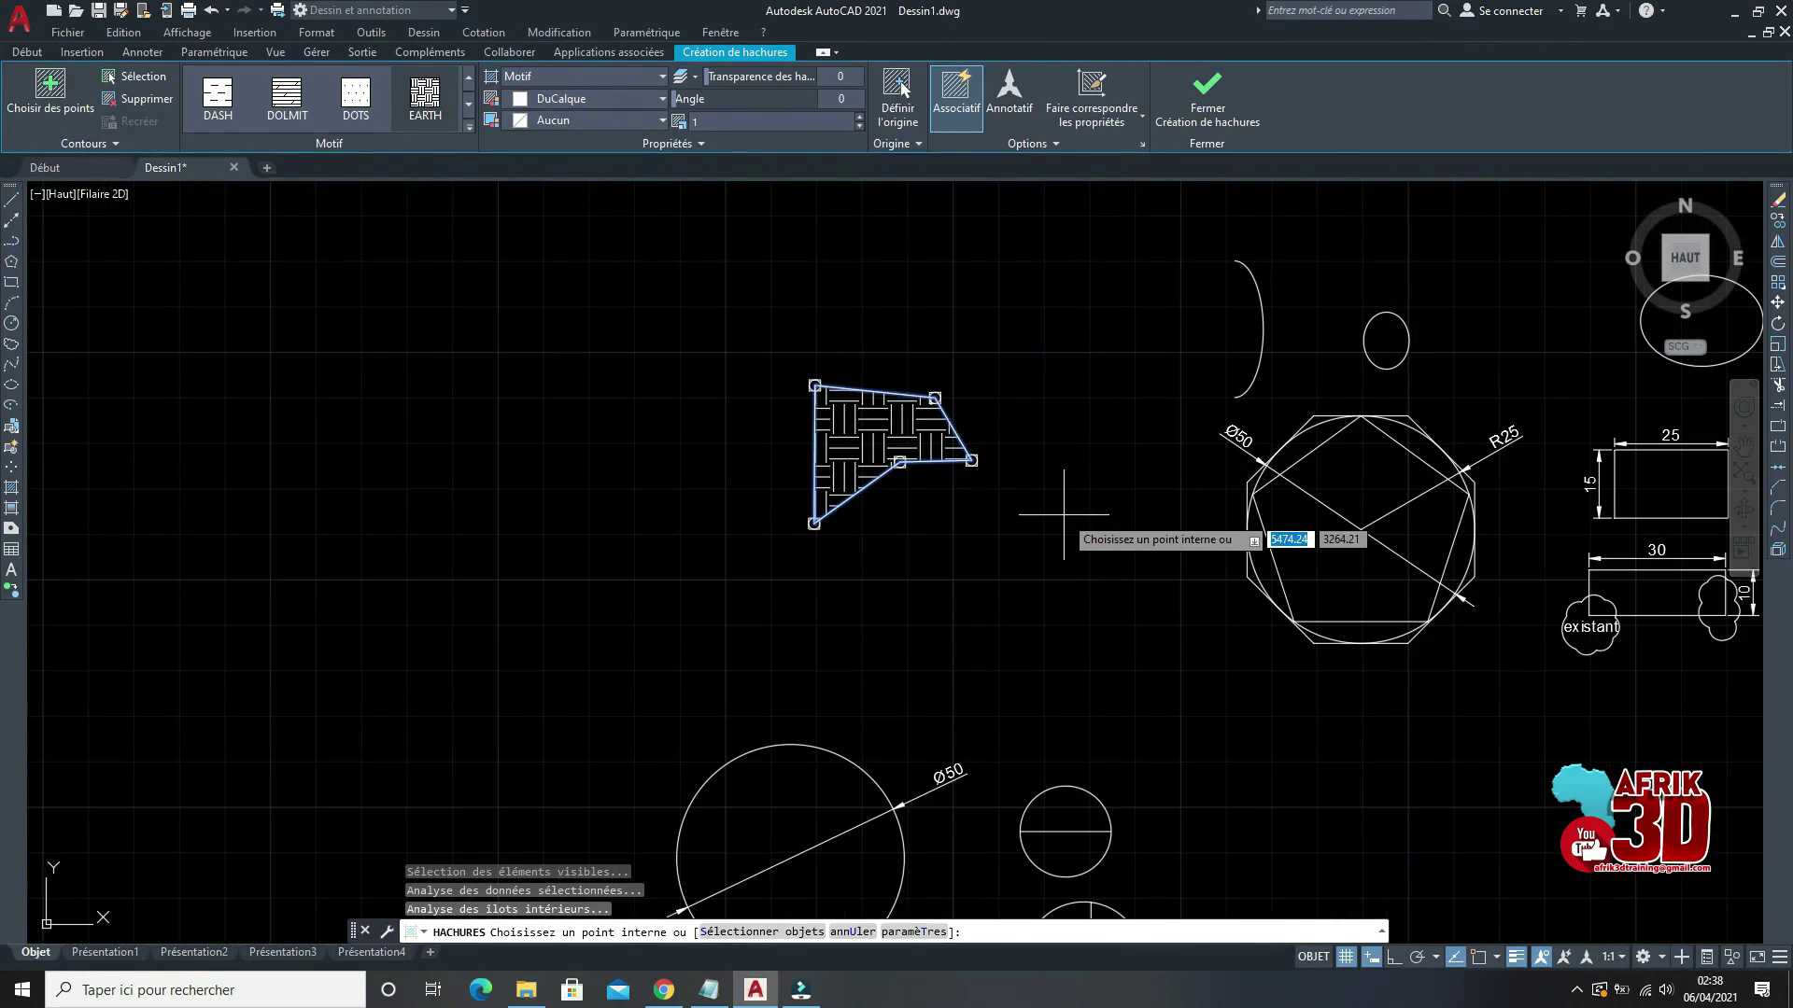
pyautogui.scroll(4, 1060, 412)
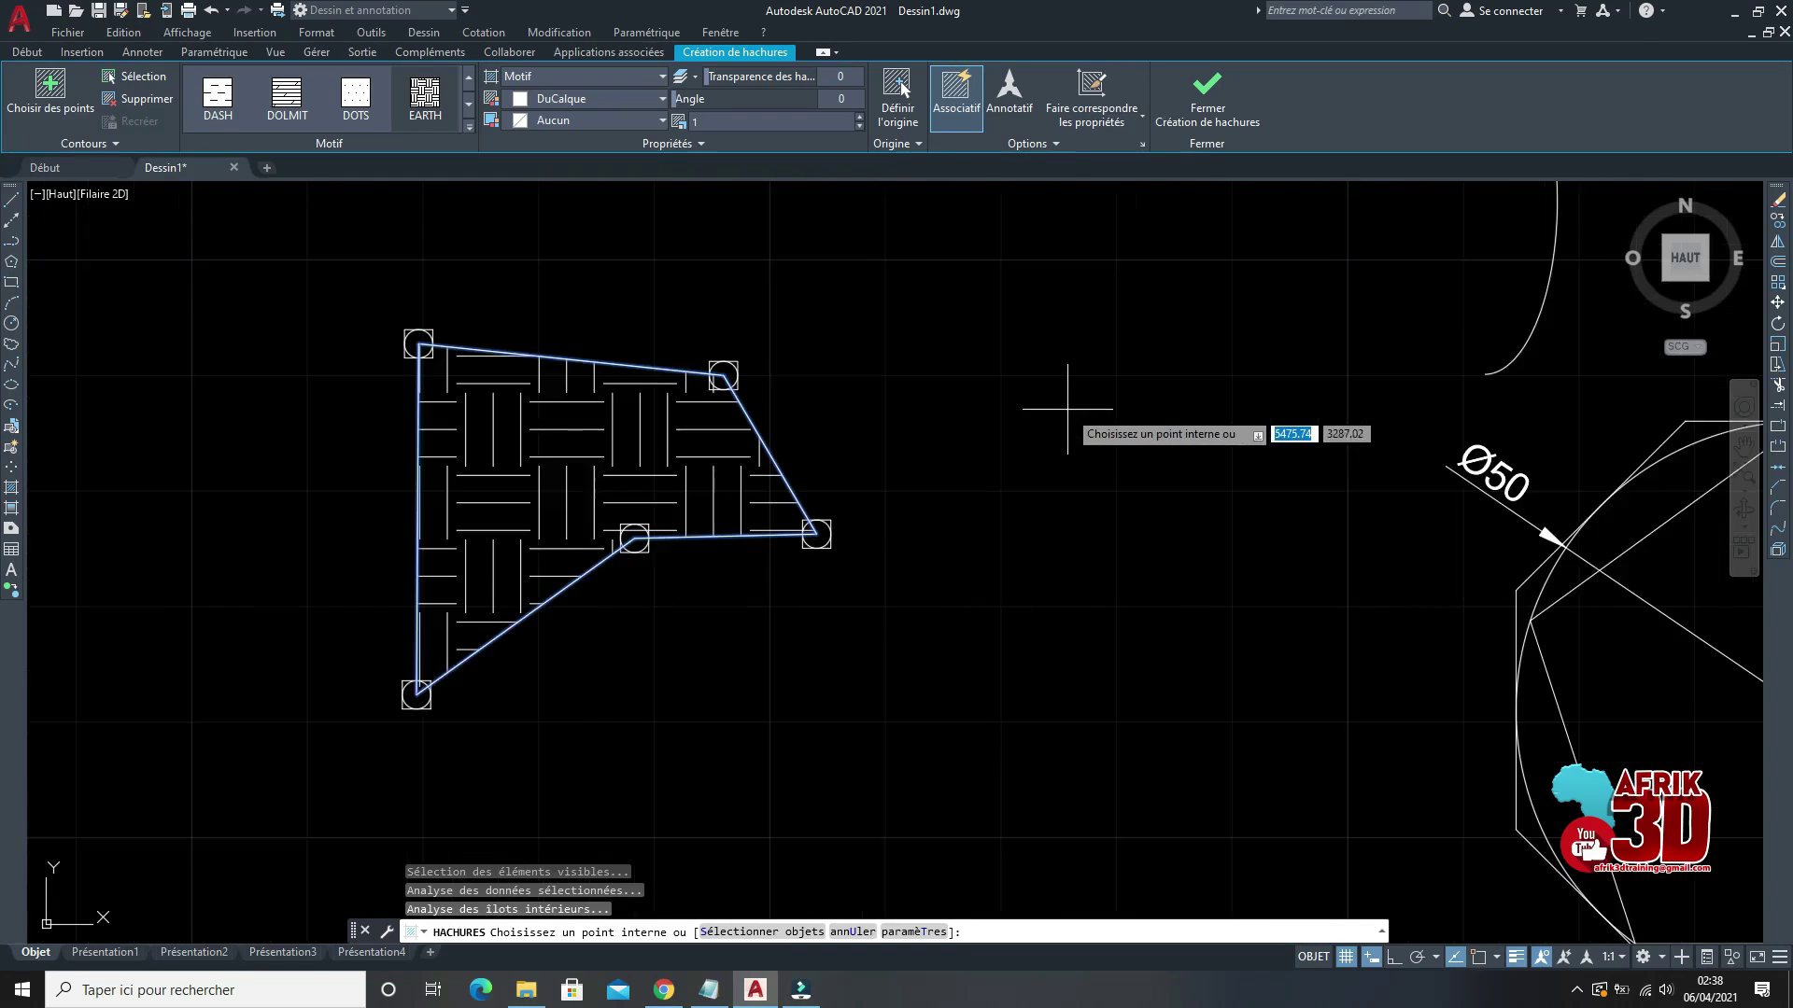
pyautogui.scroll(-6, 1060, 399)
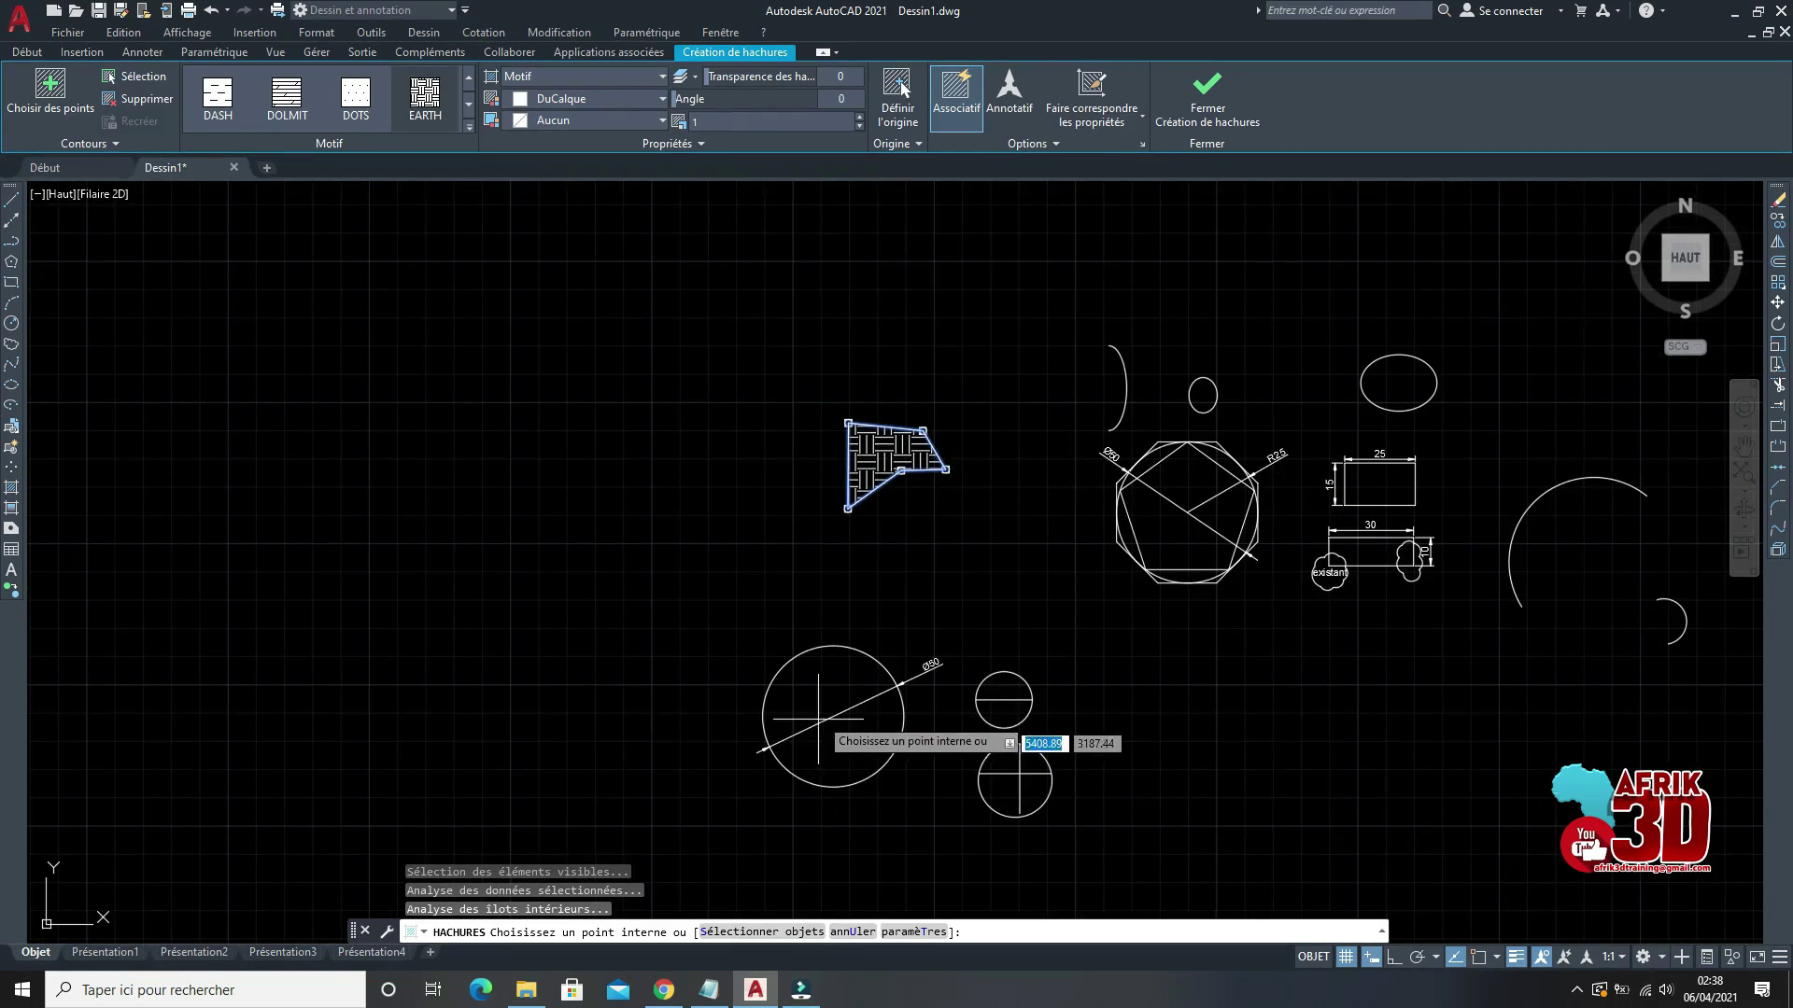
pyautogui.click(823, 684)
pyautogui.scroll(4, 1498, 380)
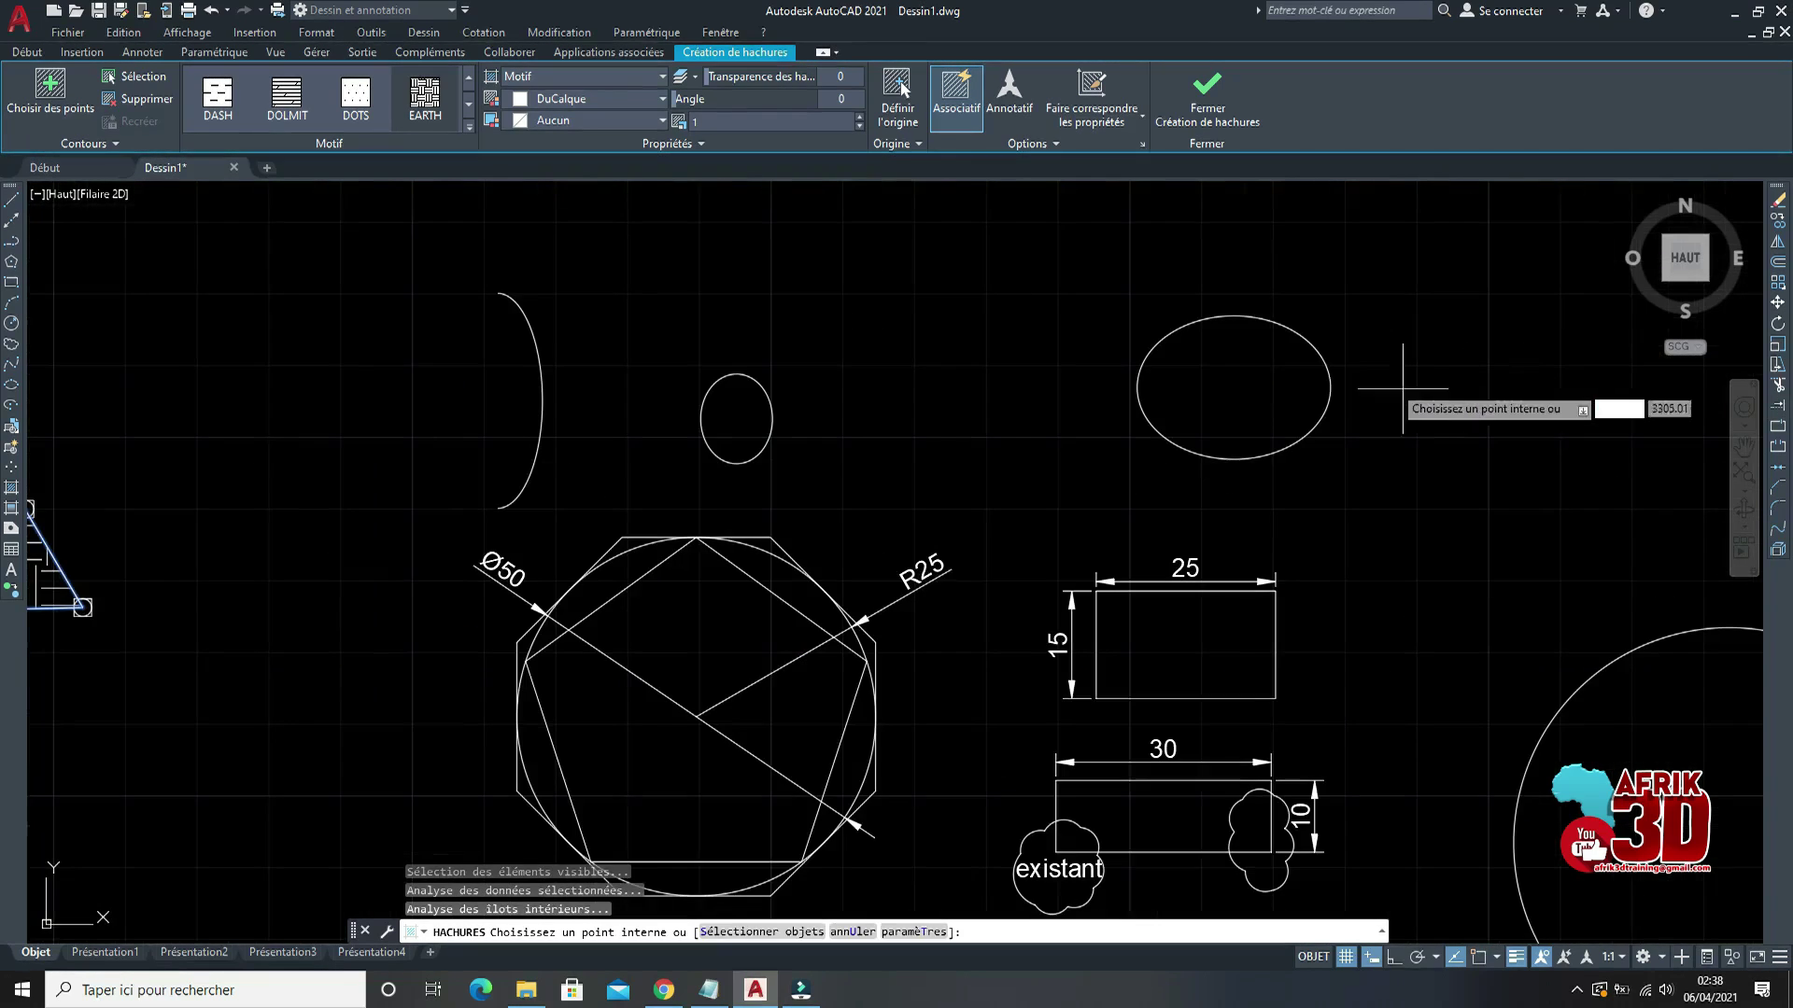
pyautogui.click(1246, 376)
pyautogui.scroll(-4, 1245, 375)
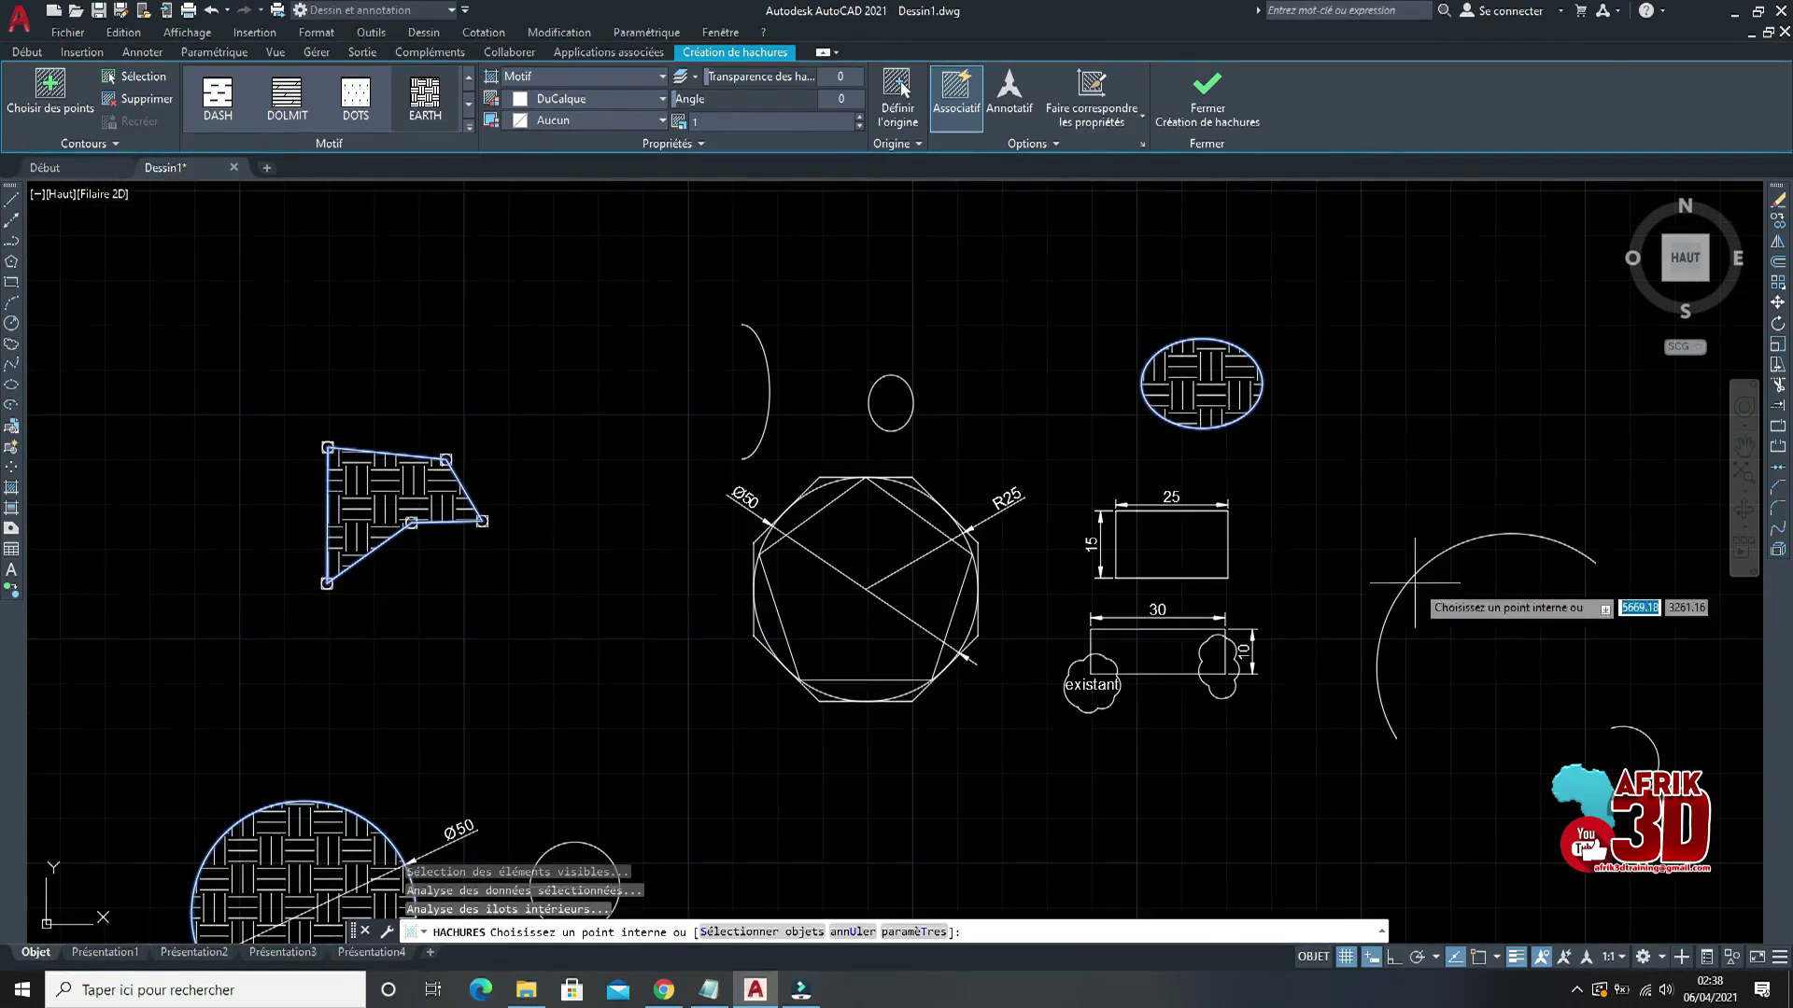
pyautogui.click(1155, 543)
pyautogui.click(1152, 644)
pyautogui.scroll(4, 1161, 644)
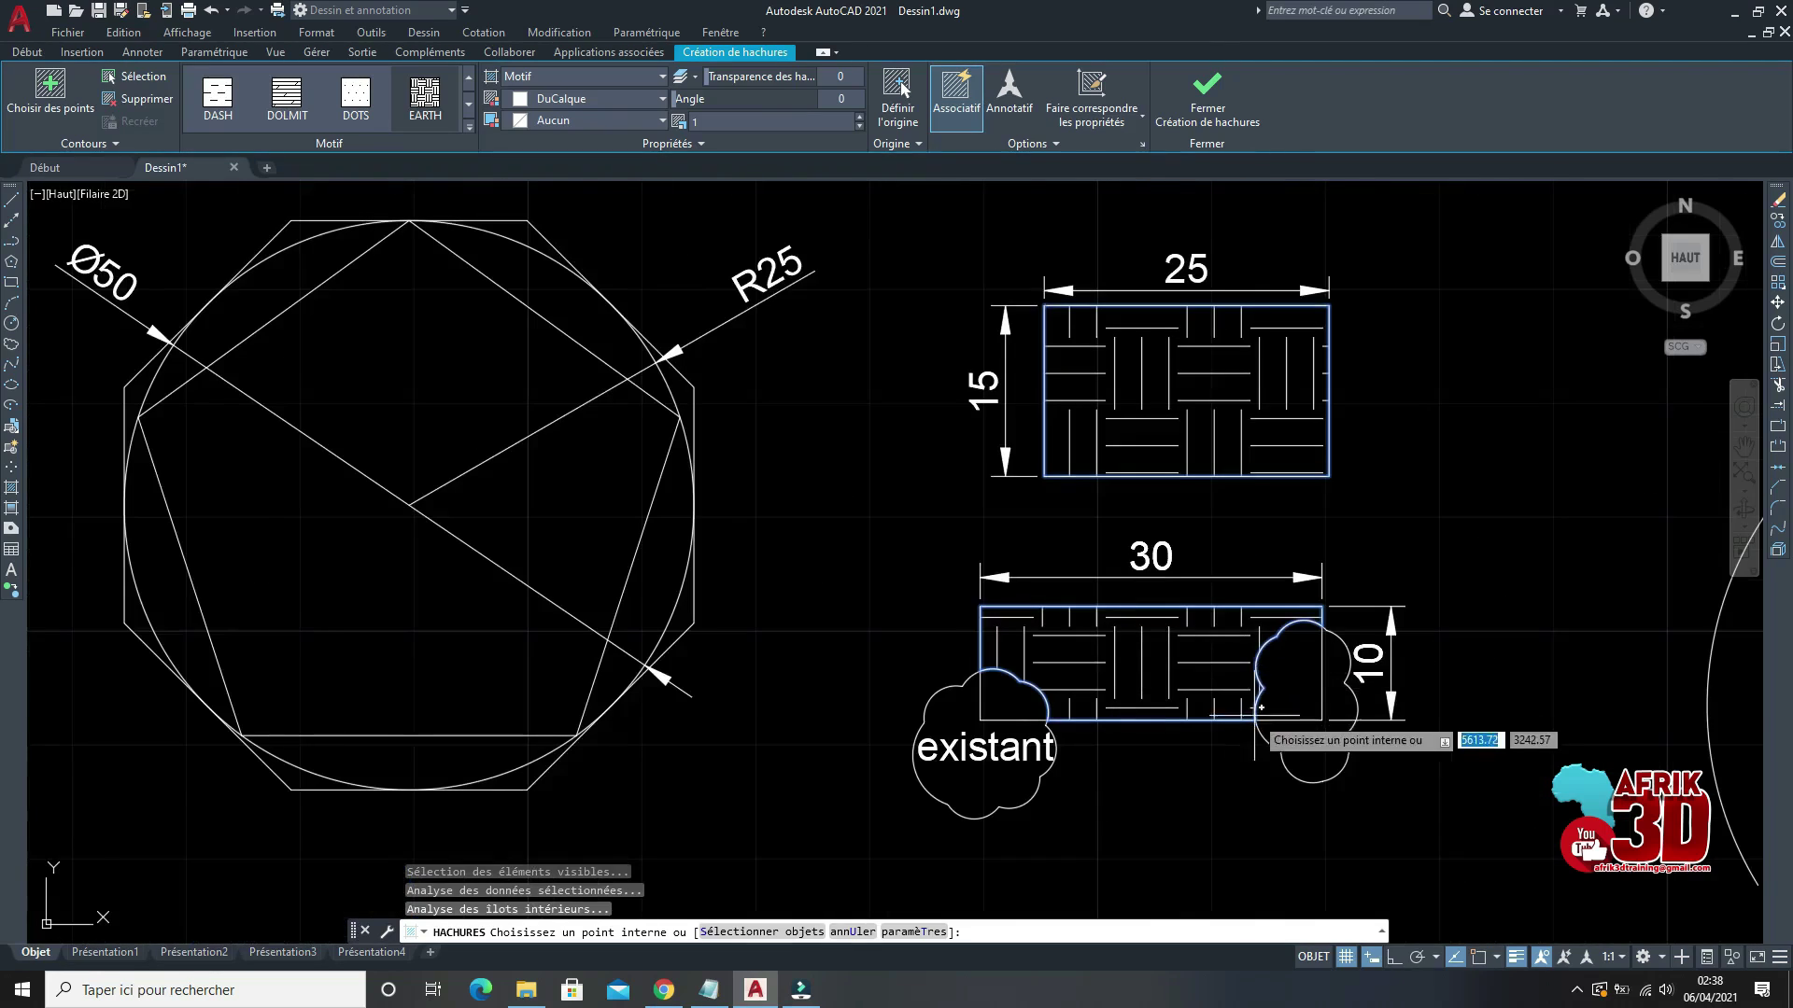
pyautogui.scroll(2, 1241, 677)
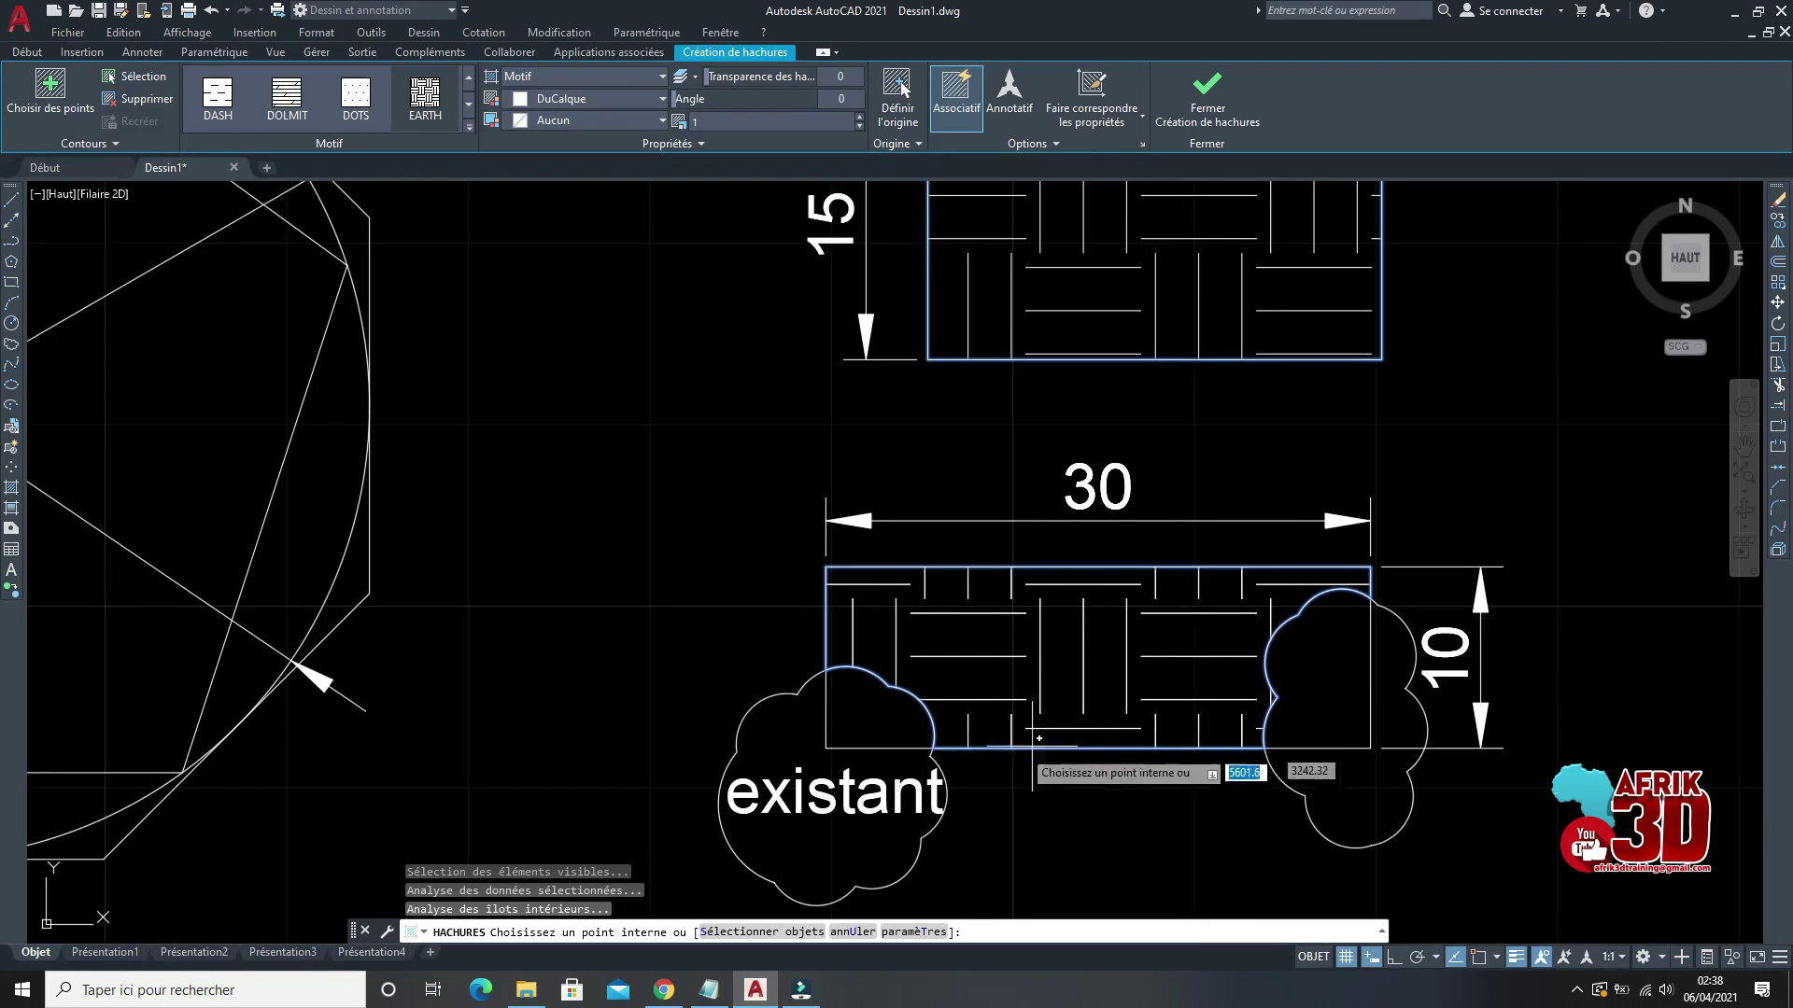
# Step: Dismiss the boundary error from picking inside the existant cloud and exit the hatch command
pyautogui.click(892, 848)
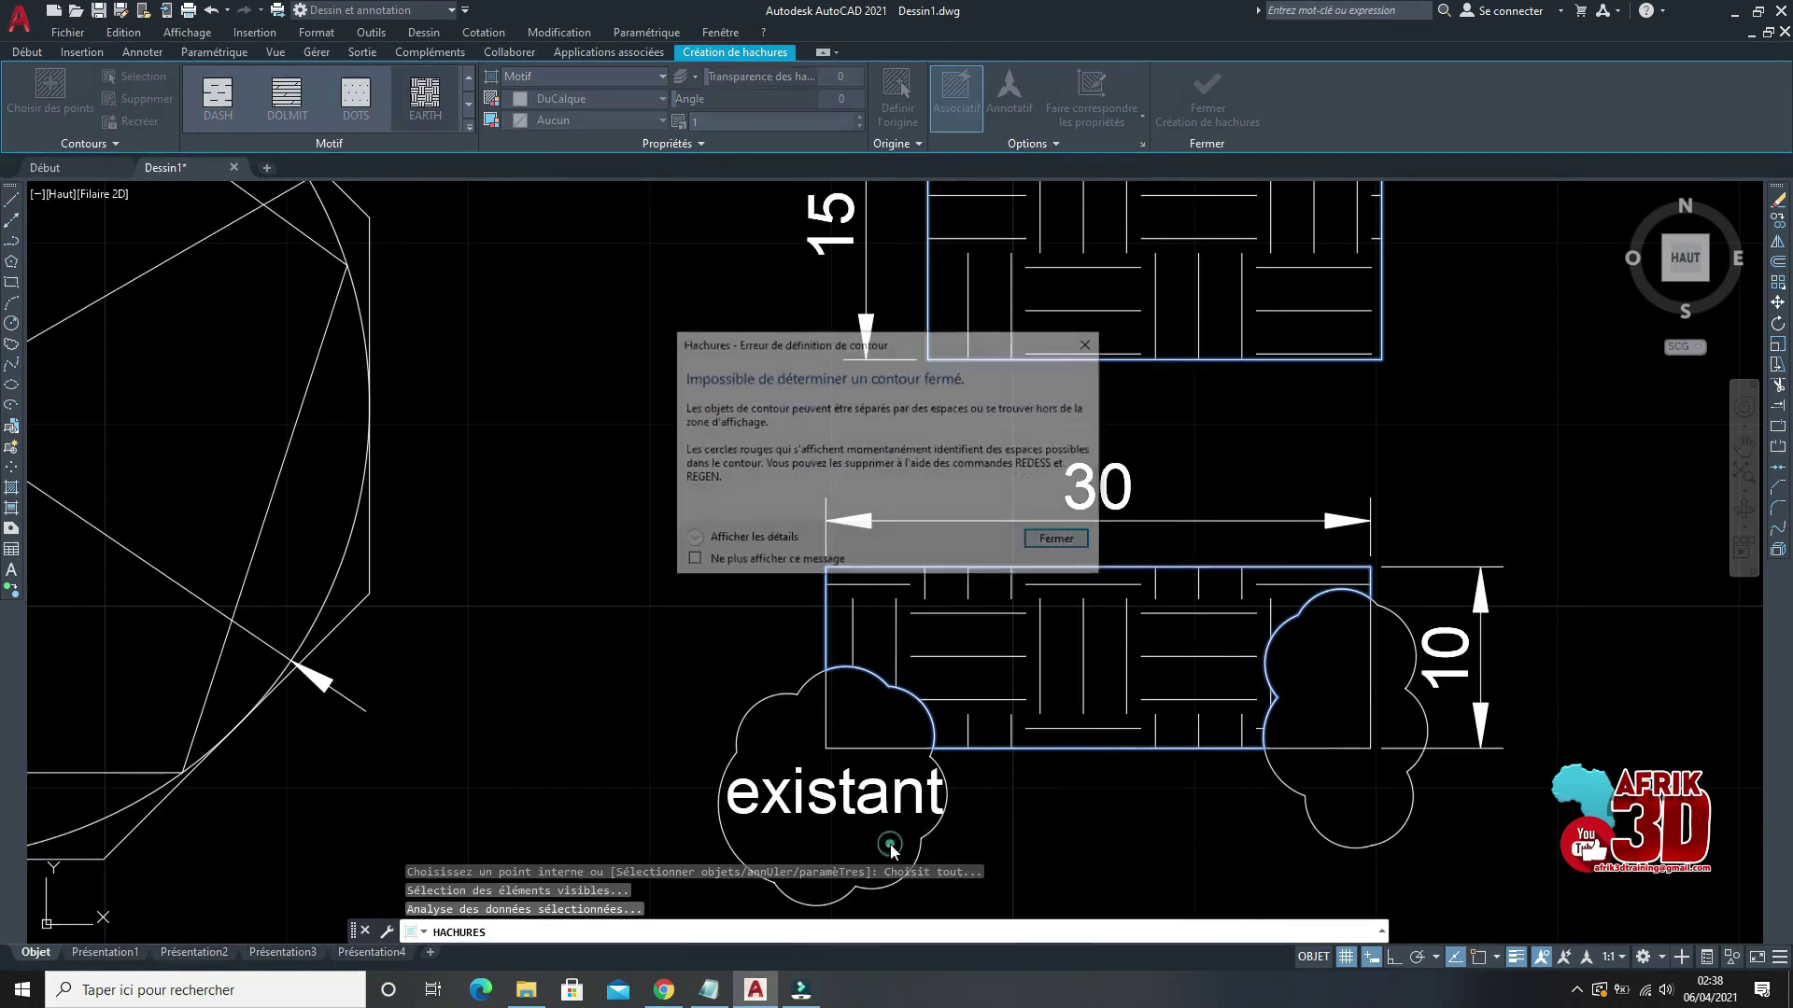
pyautogui.click(1090, 343)
pyautogui.click(11, 199)
pyautogui.press('Escape')
pyautogui.press('Escape')
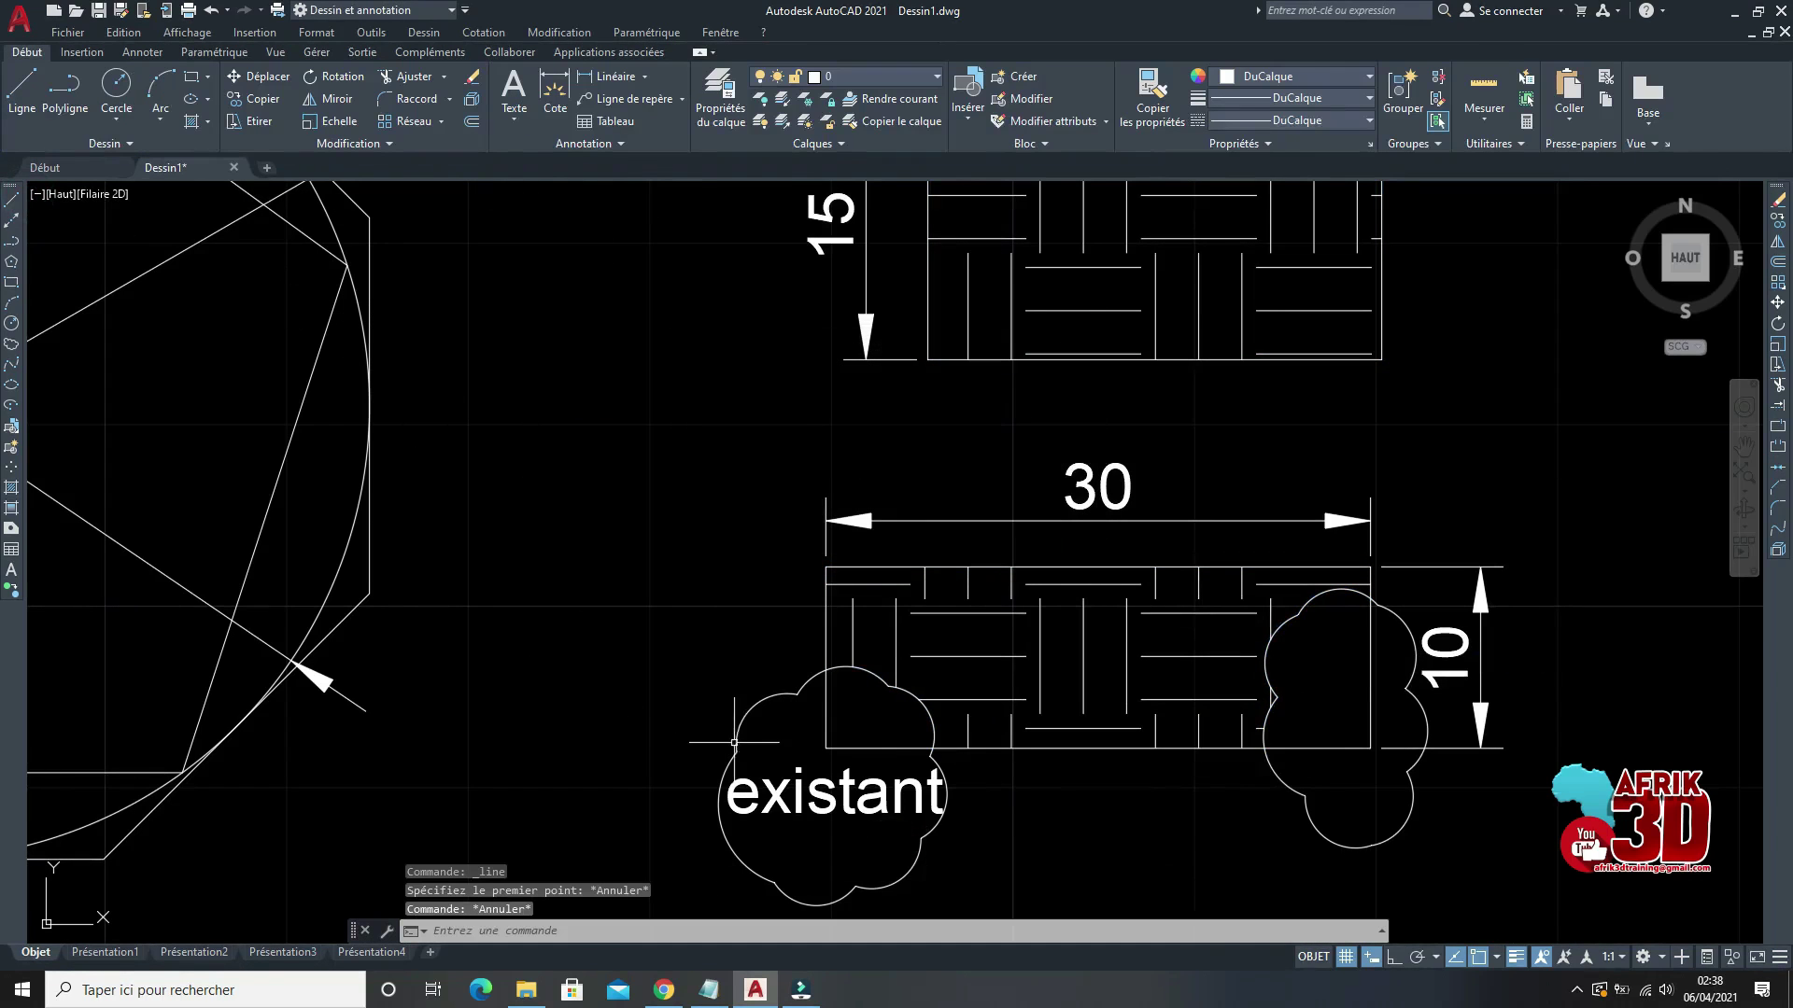
# Step: Erase the left and right revision clouds with Effacer, keeping only the word existant
pyautogui.click(741, 747)
pyautogui.click(666, 687)
pyautogui.rightClick(614, 595)
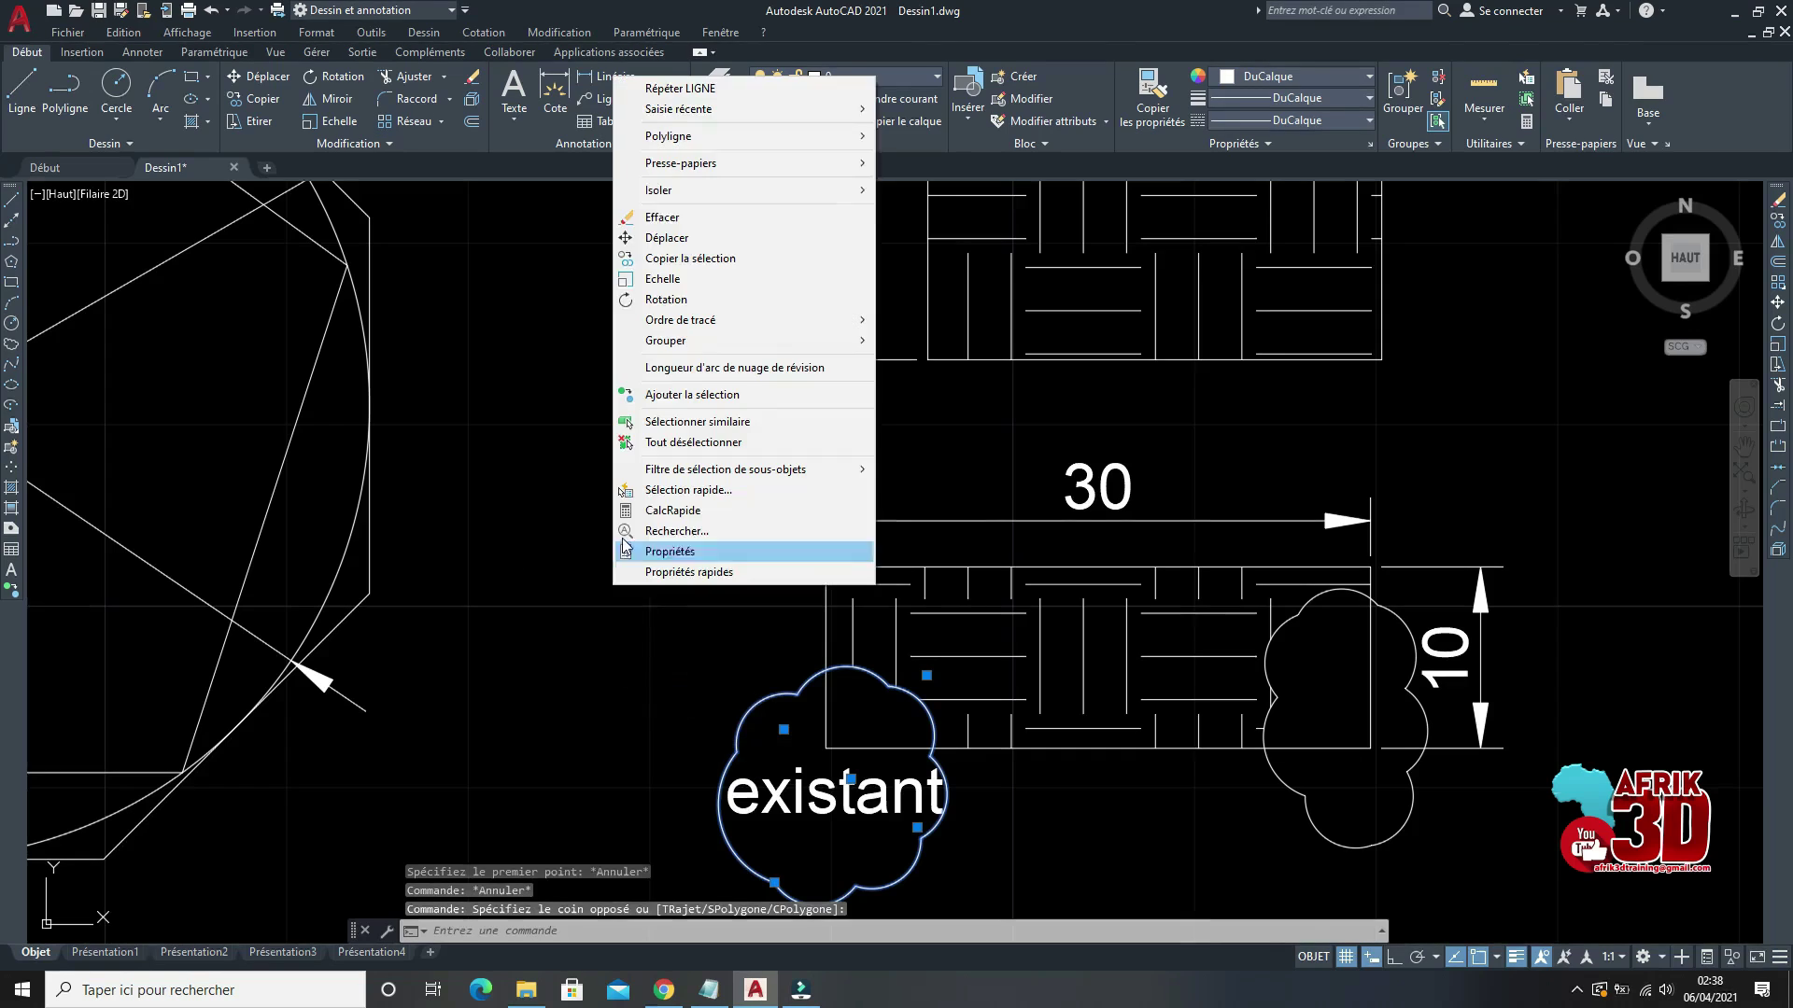
pyautogui.click(640, 217)
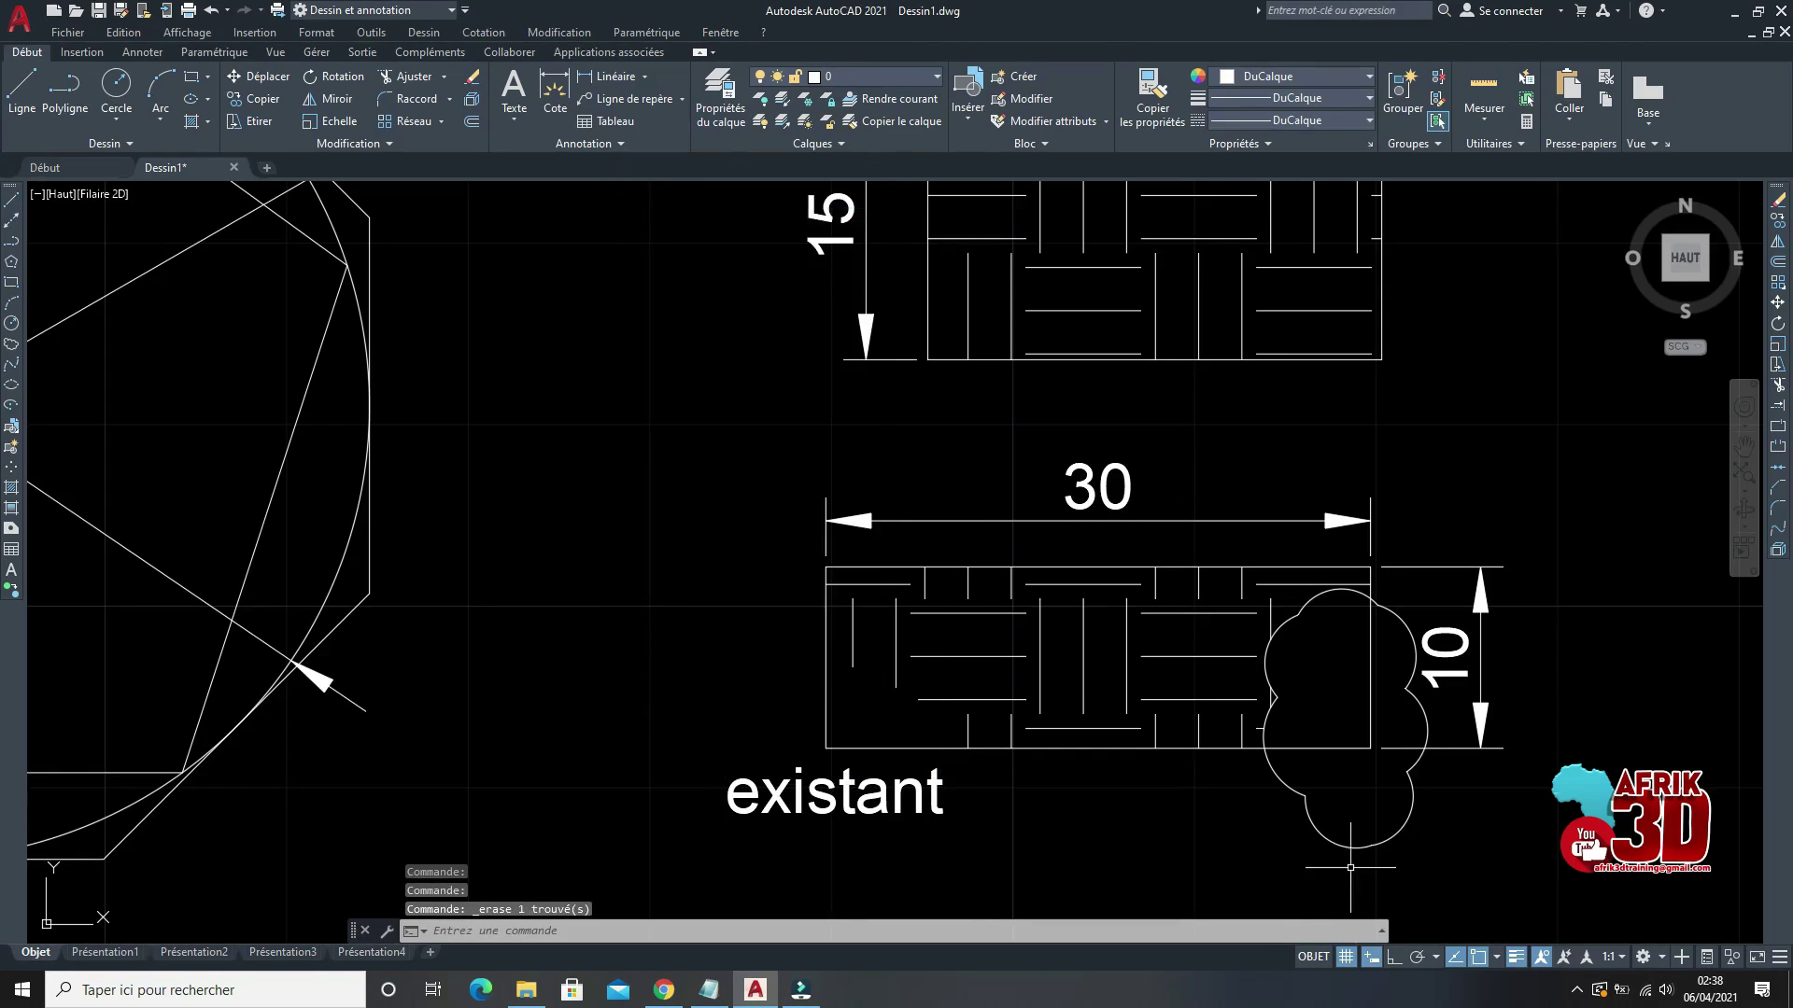
pyautogui.click(1328, 833)
pyautogui.rightClick(1449, 373)
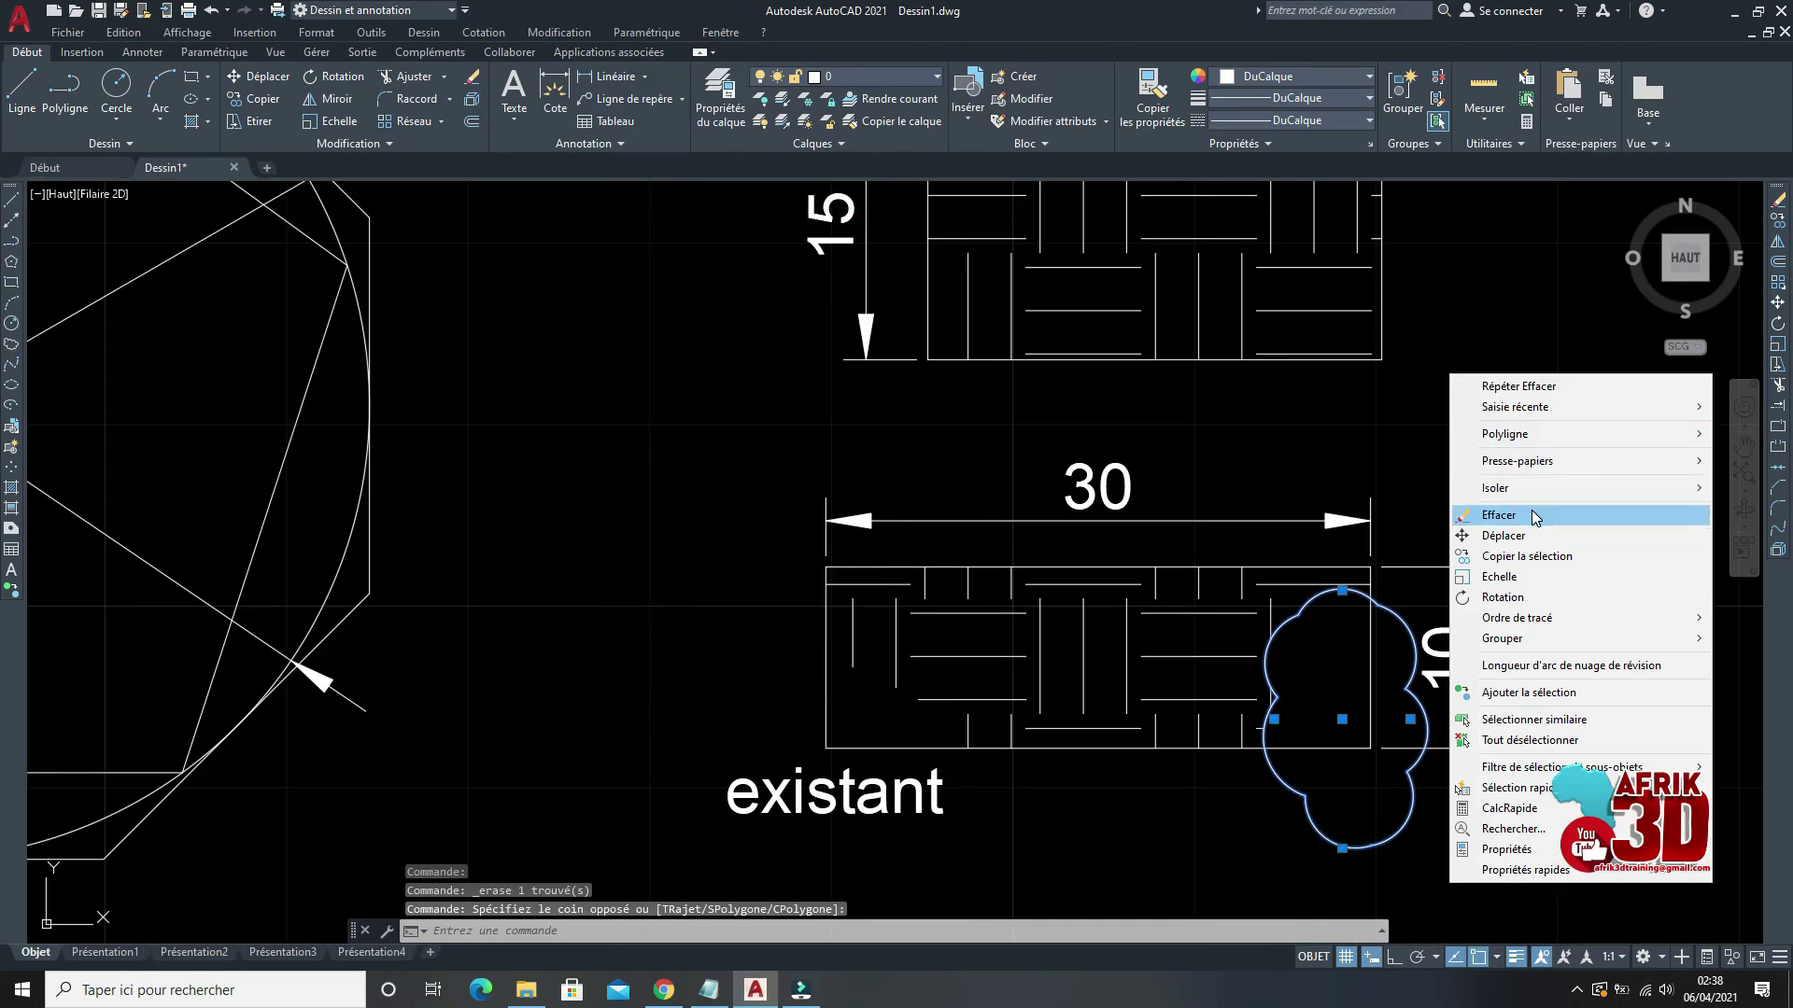
pyautogui.click(1531, 509)
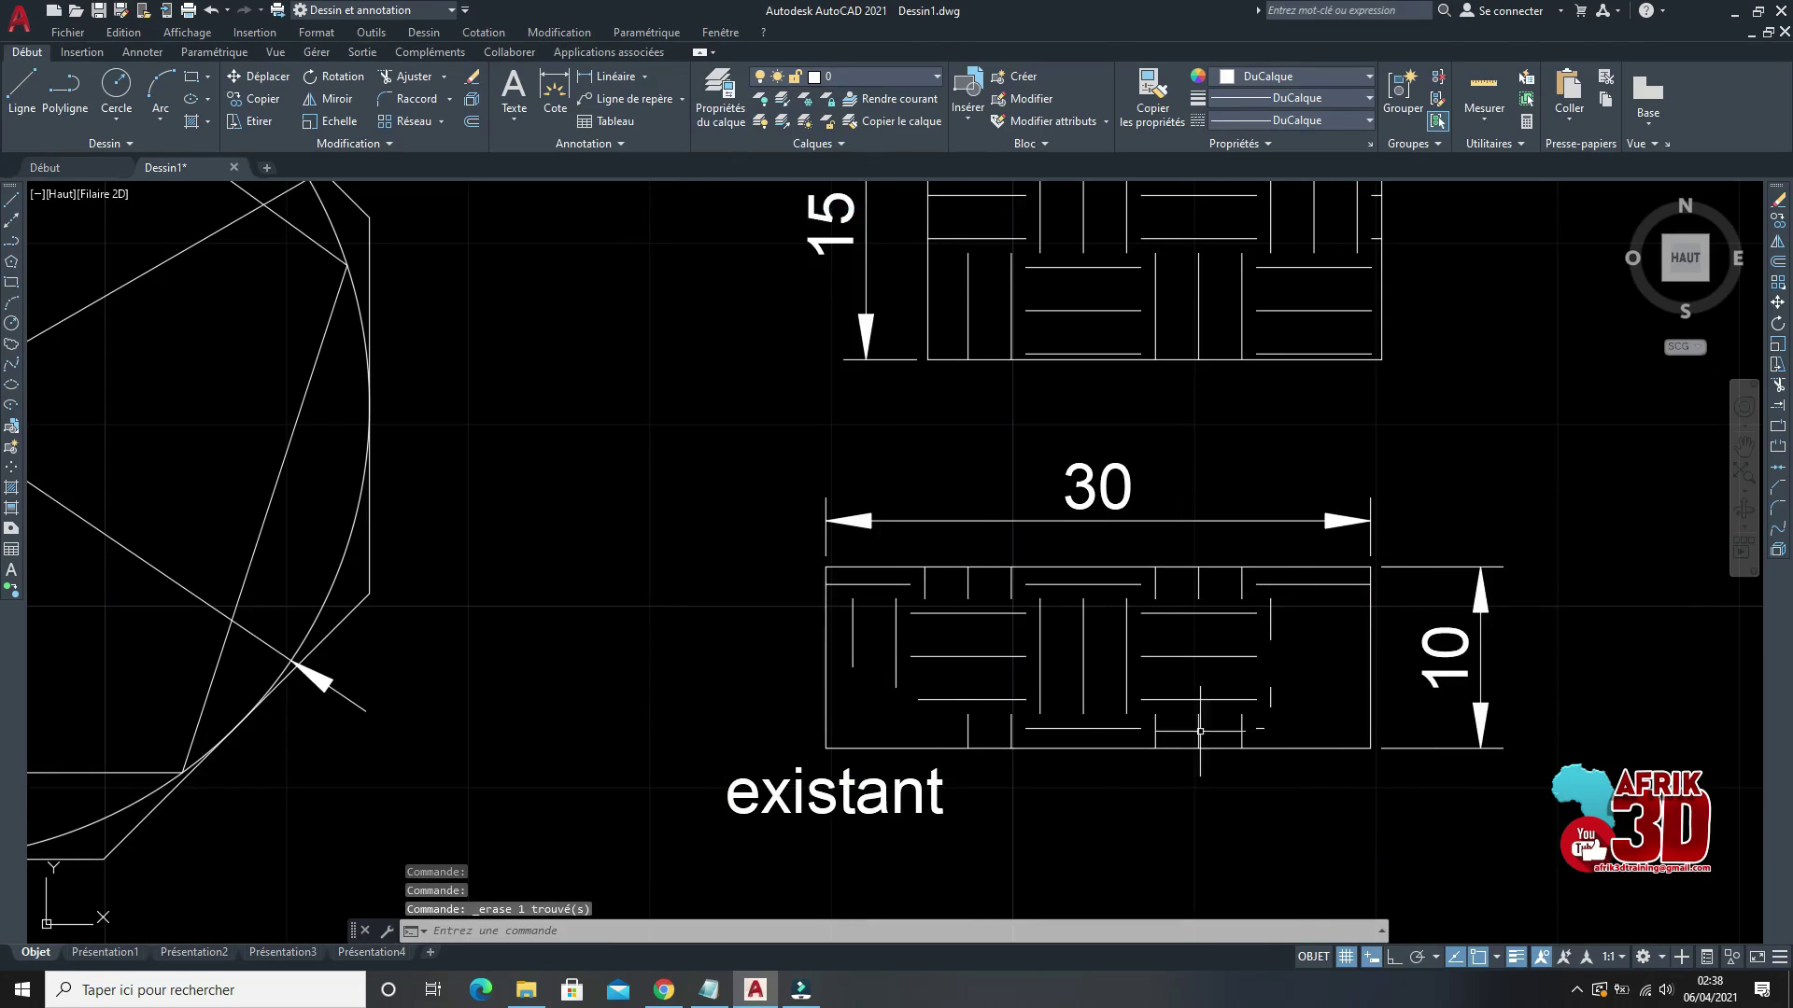
# Step: Undo to bring back the two deleted revision clouds
pyautogui.hotkey('ctrl', 'z')
pyautogui.hotkey('ctrl', 'z')
pyautogui.scroll(-5, 1345, 523)
pyautogui.scroll(-4, 1334, 519)
pyautogui.scroll(7, 1025, 579)
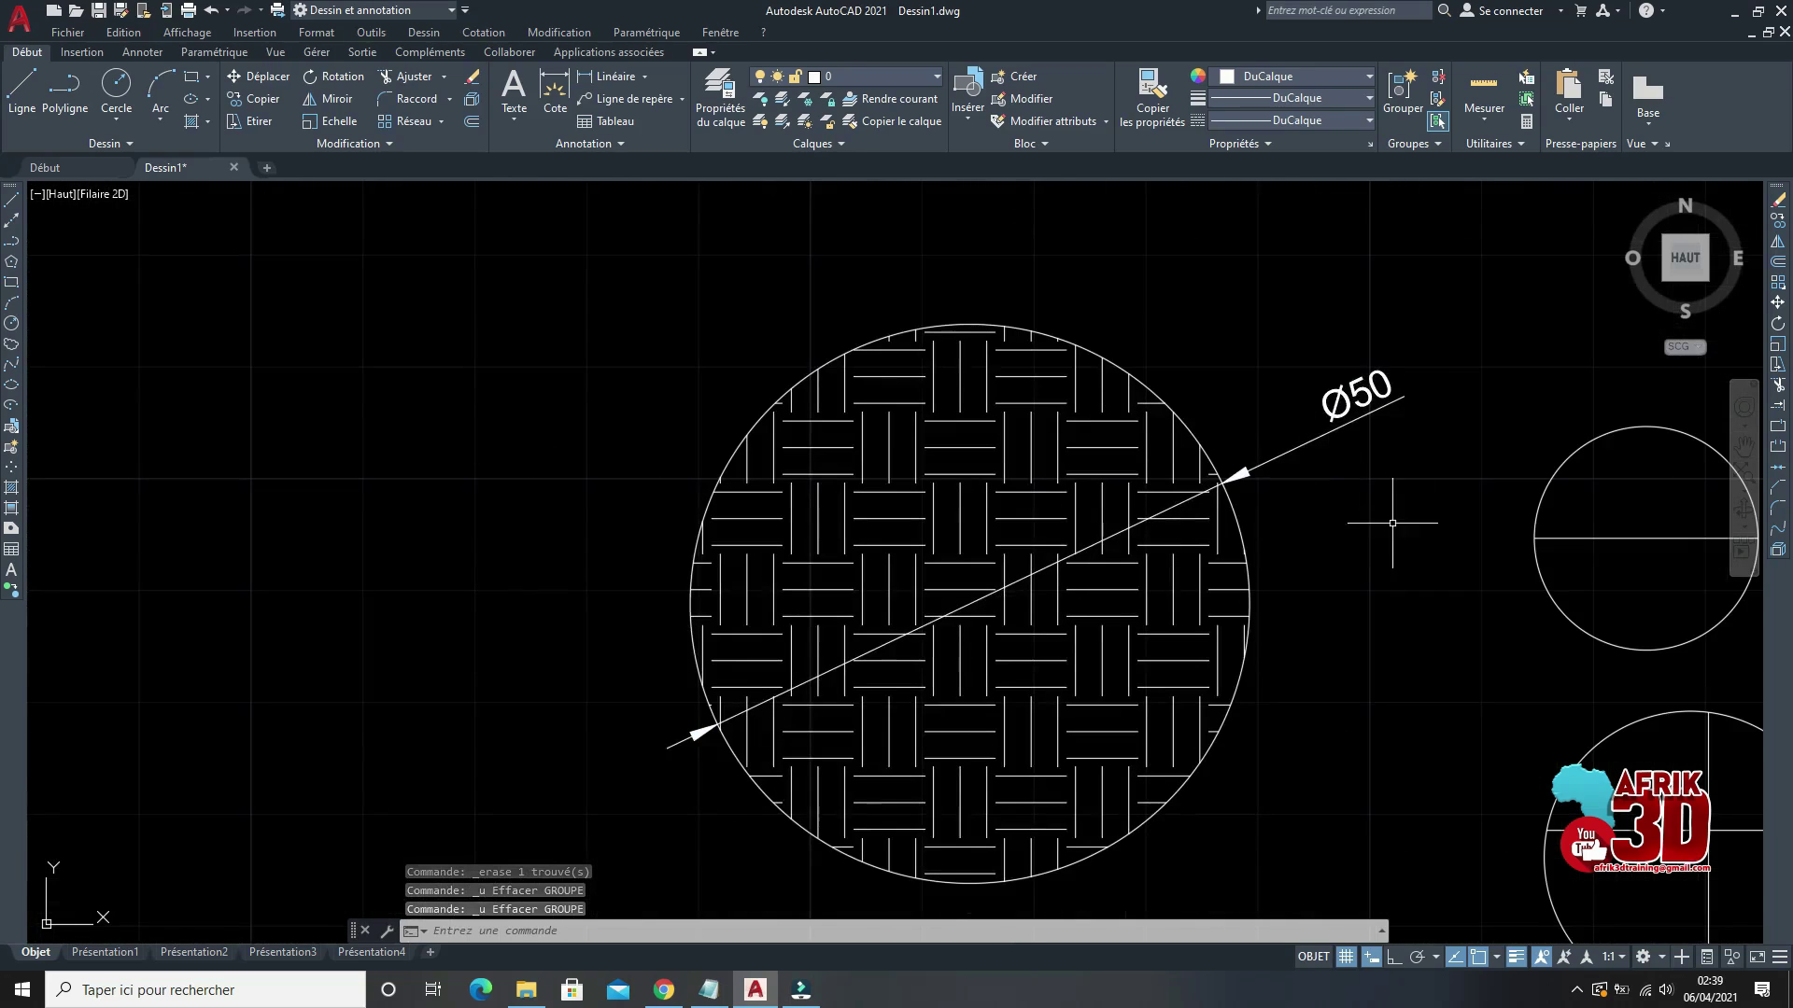
# Step: Erase the Ø50 dimension from the hatched circle and leave the hatch deselected
pyautogui.click(1313, 373)
pyautogui.rightClick(1305, 306)
pyautogui.click(1346, 509)
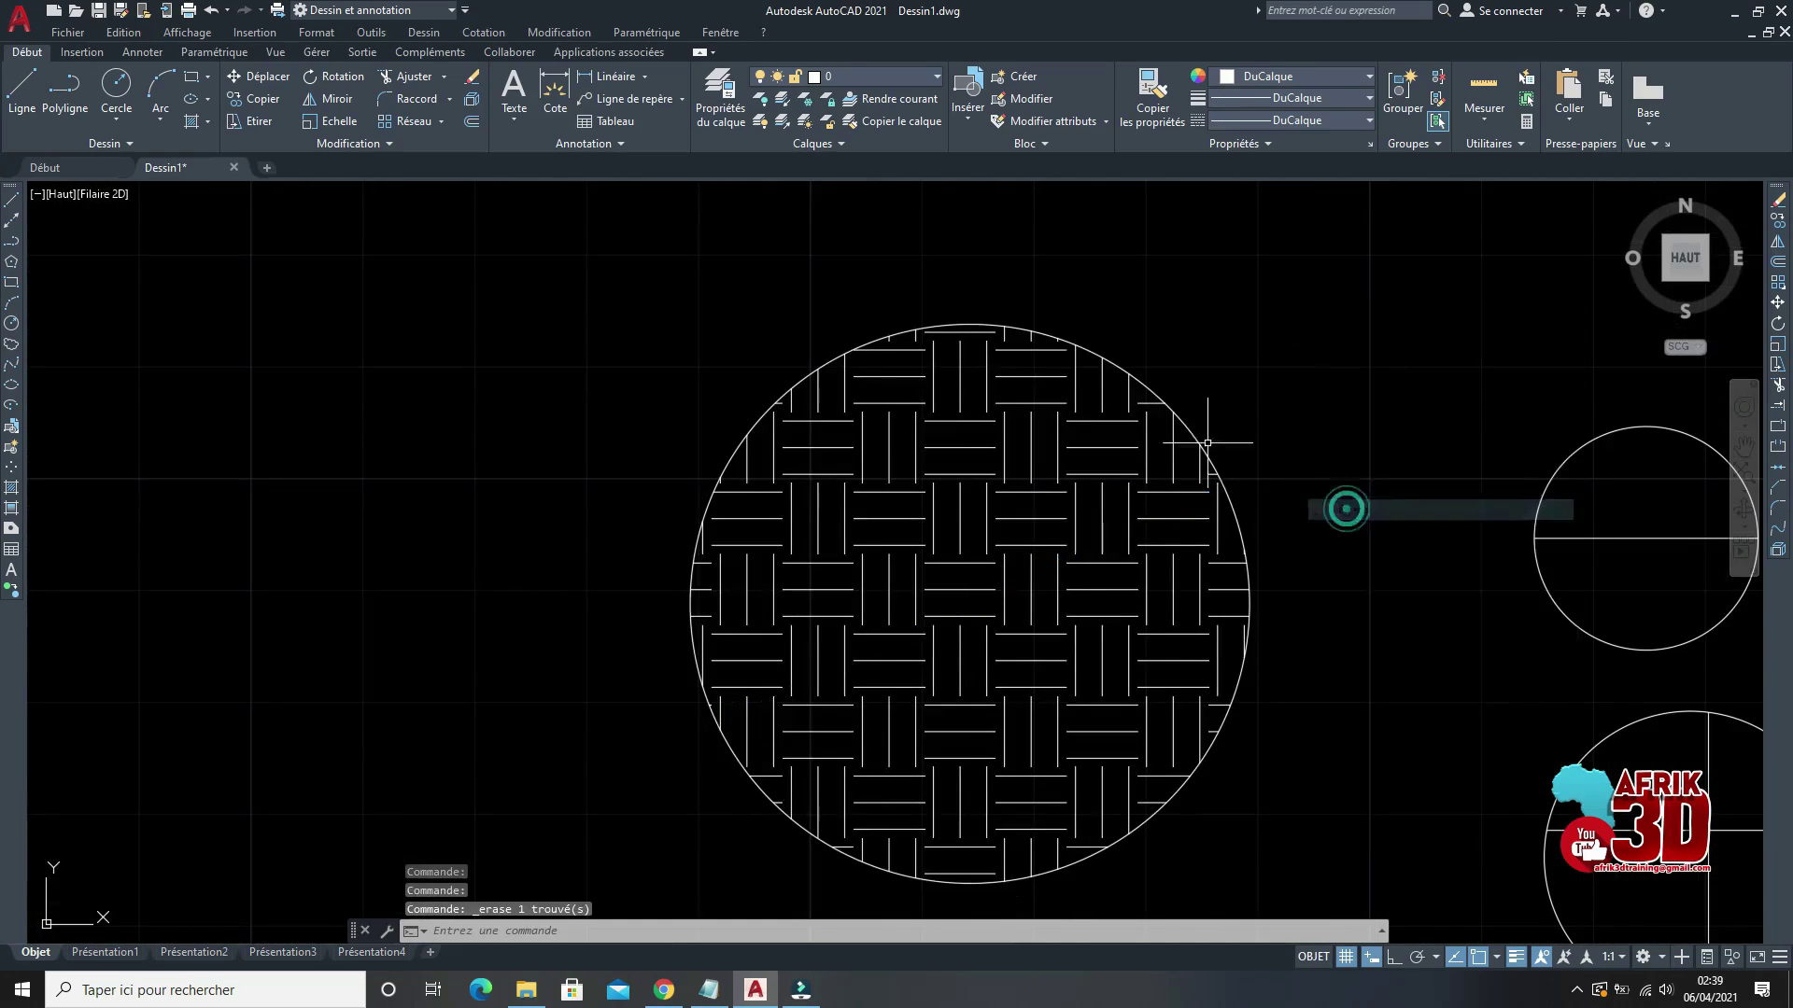
pyautogui.scroll(-4, 1027, 439)
pyautogui.scroll(2, 974, 480)
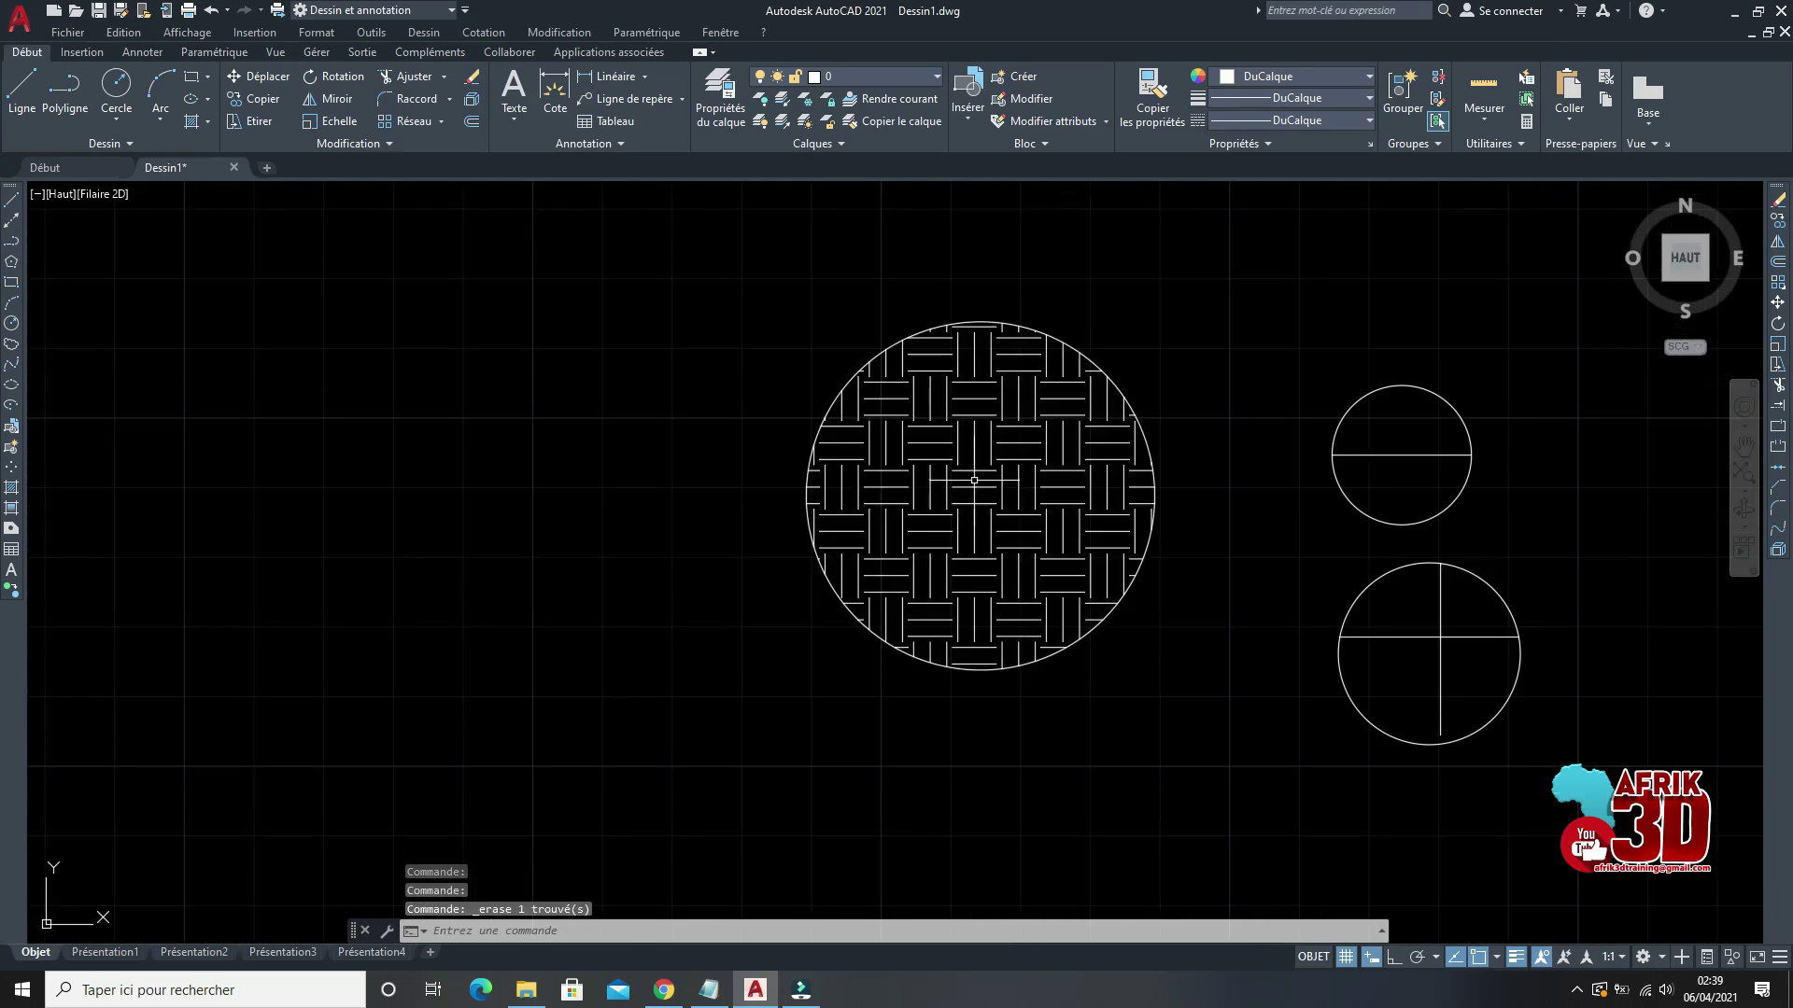
pyautogui.click(897, 412)
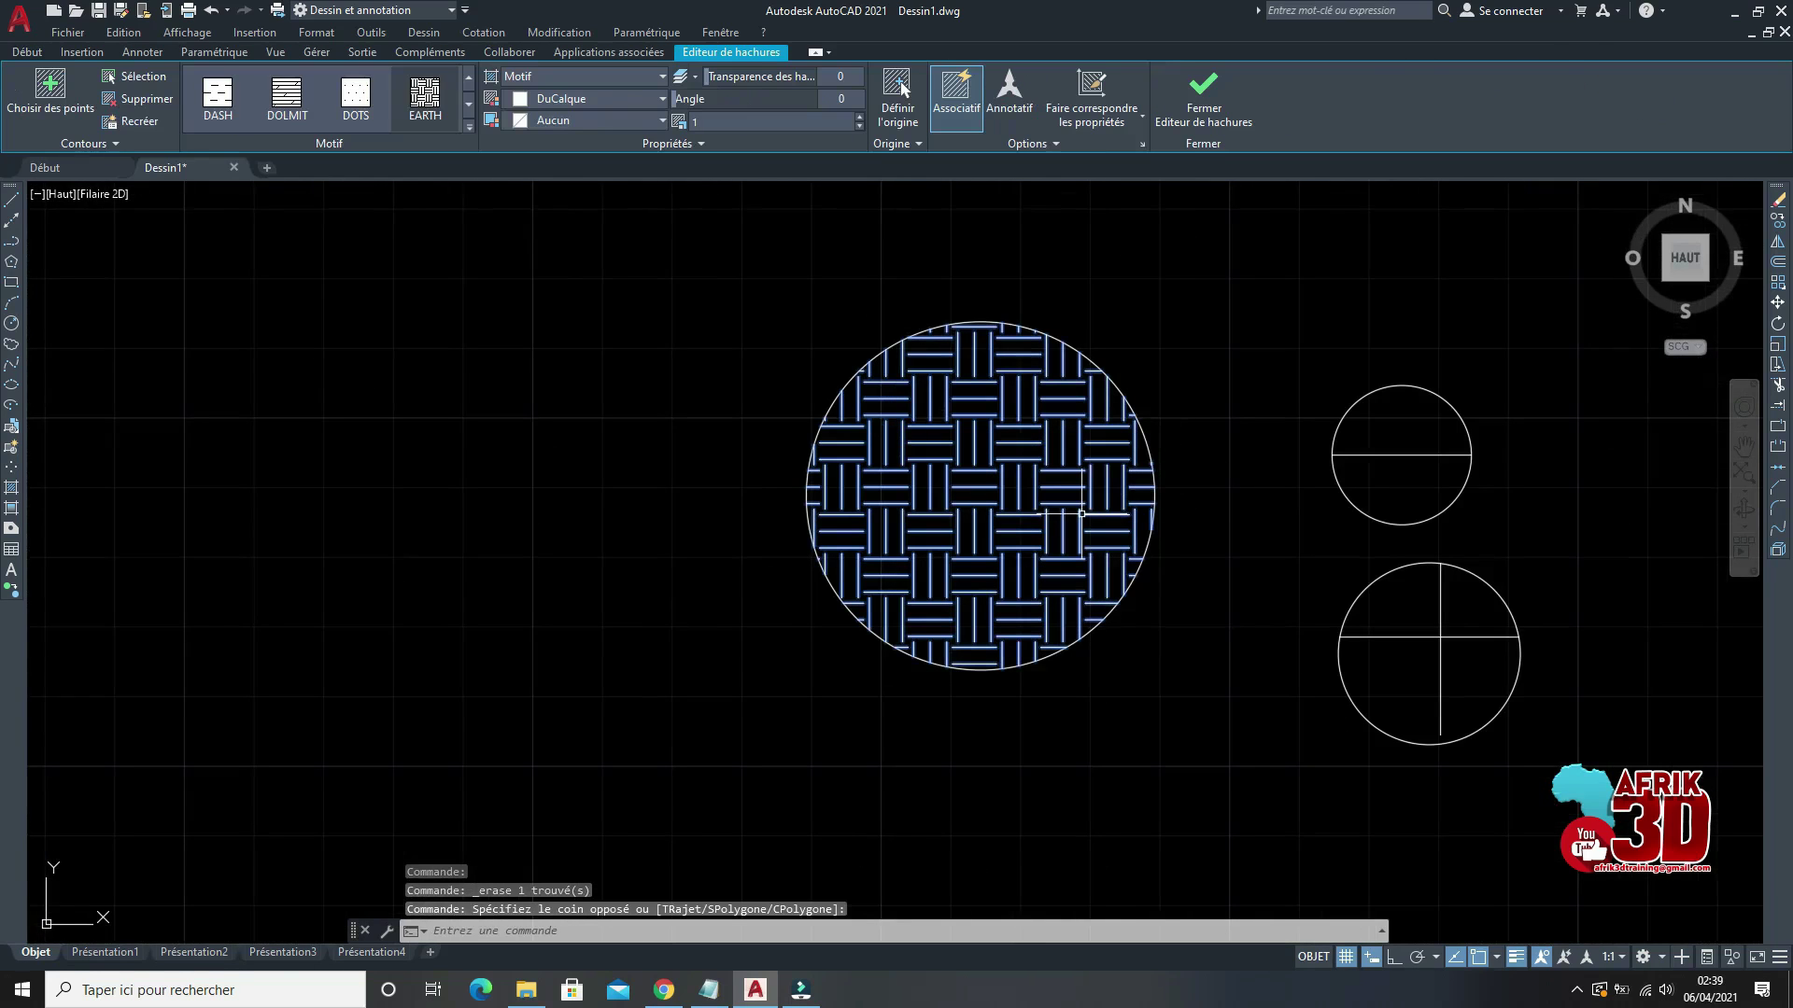
pyautogui.press('Escape')
pyautogui.scroll(-4, 1111, 420)
pyautogui.scroll(4, 1135, 397)
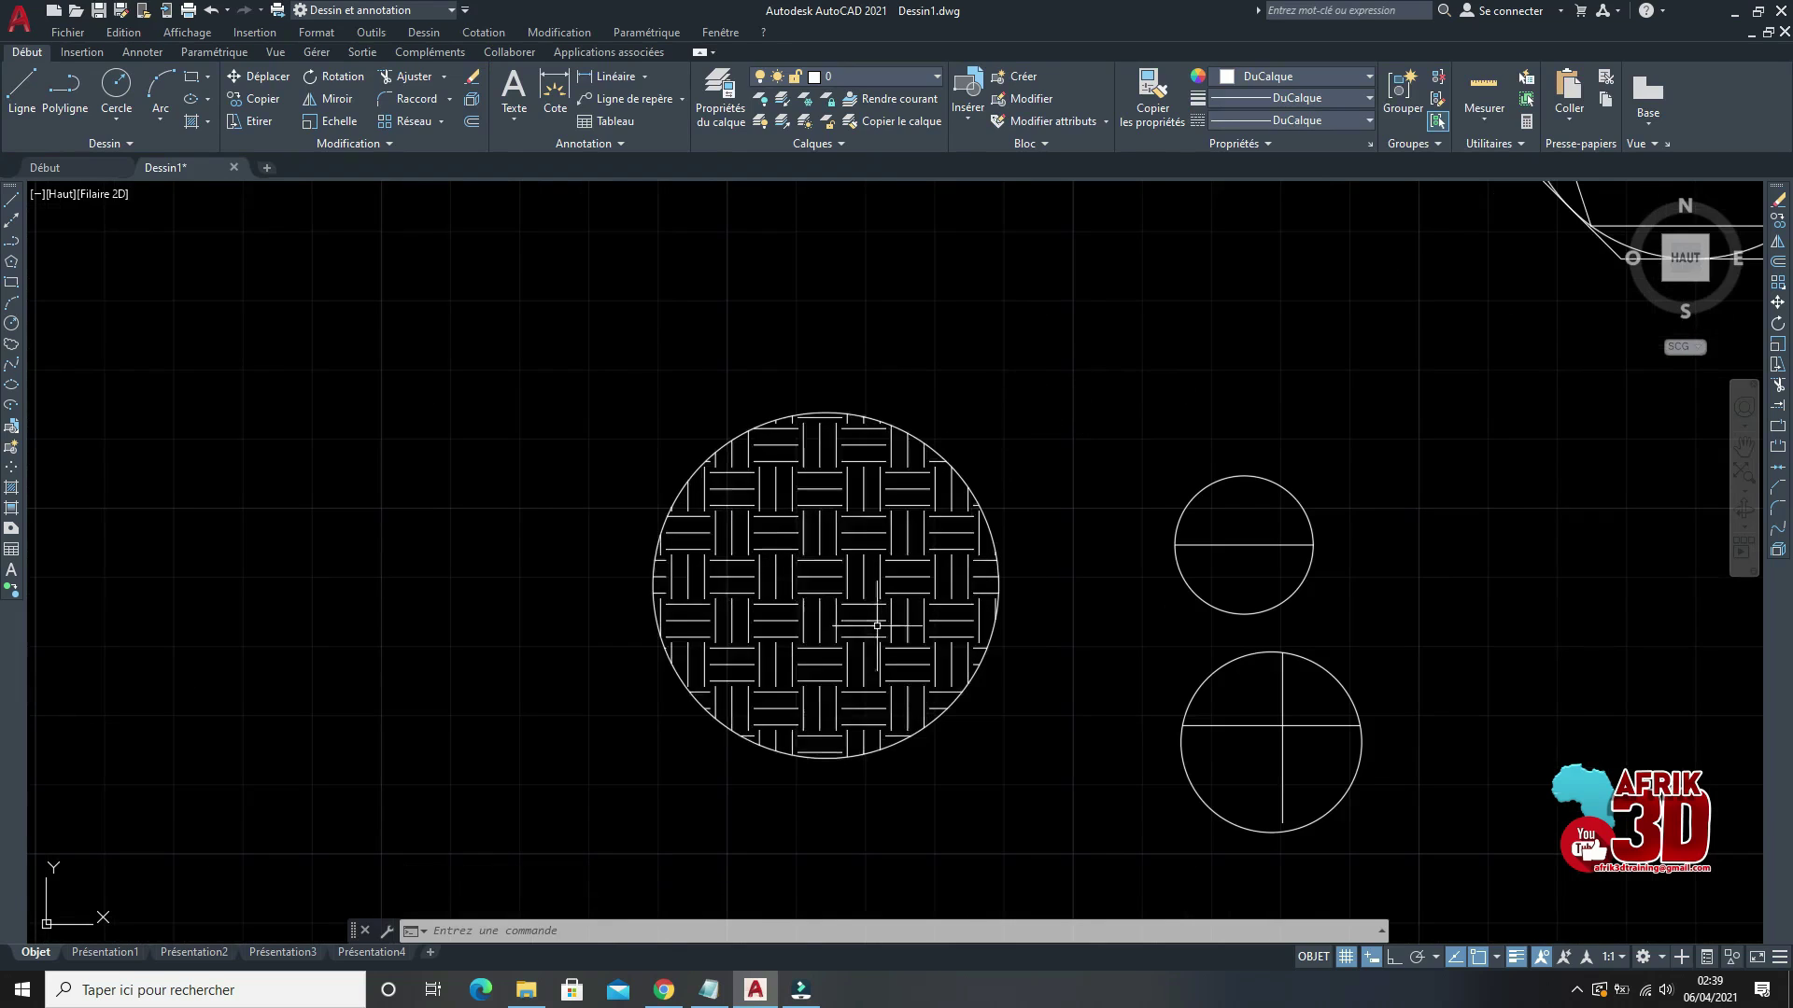
pyautogui.scroll(2, 878, 626)
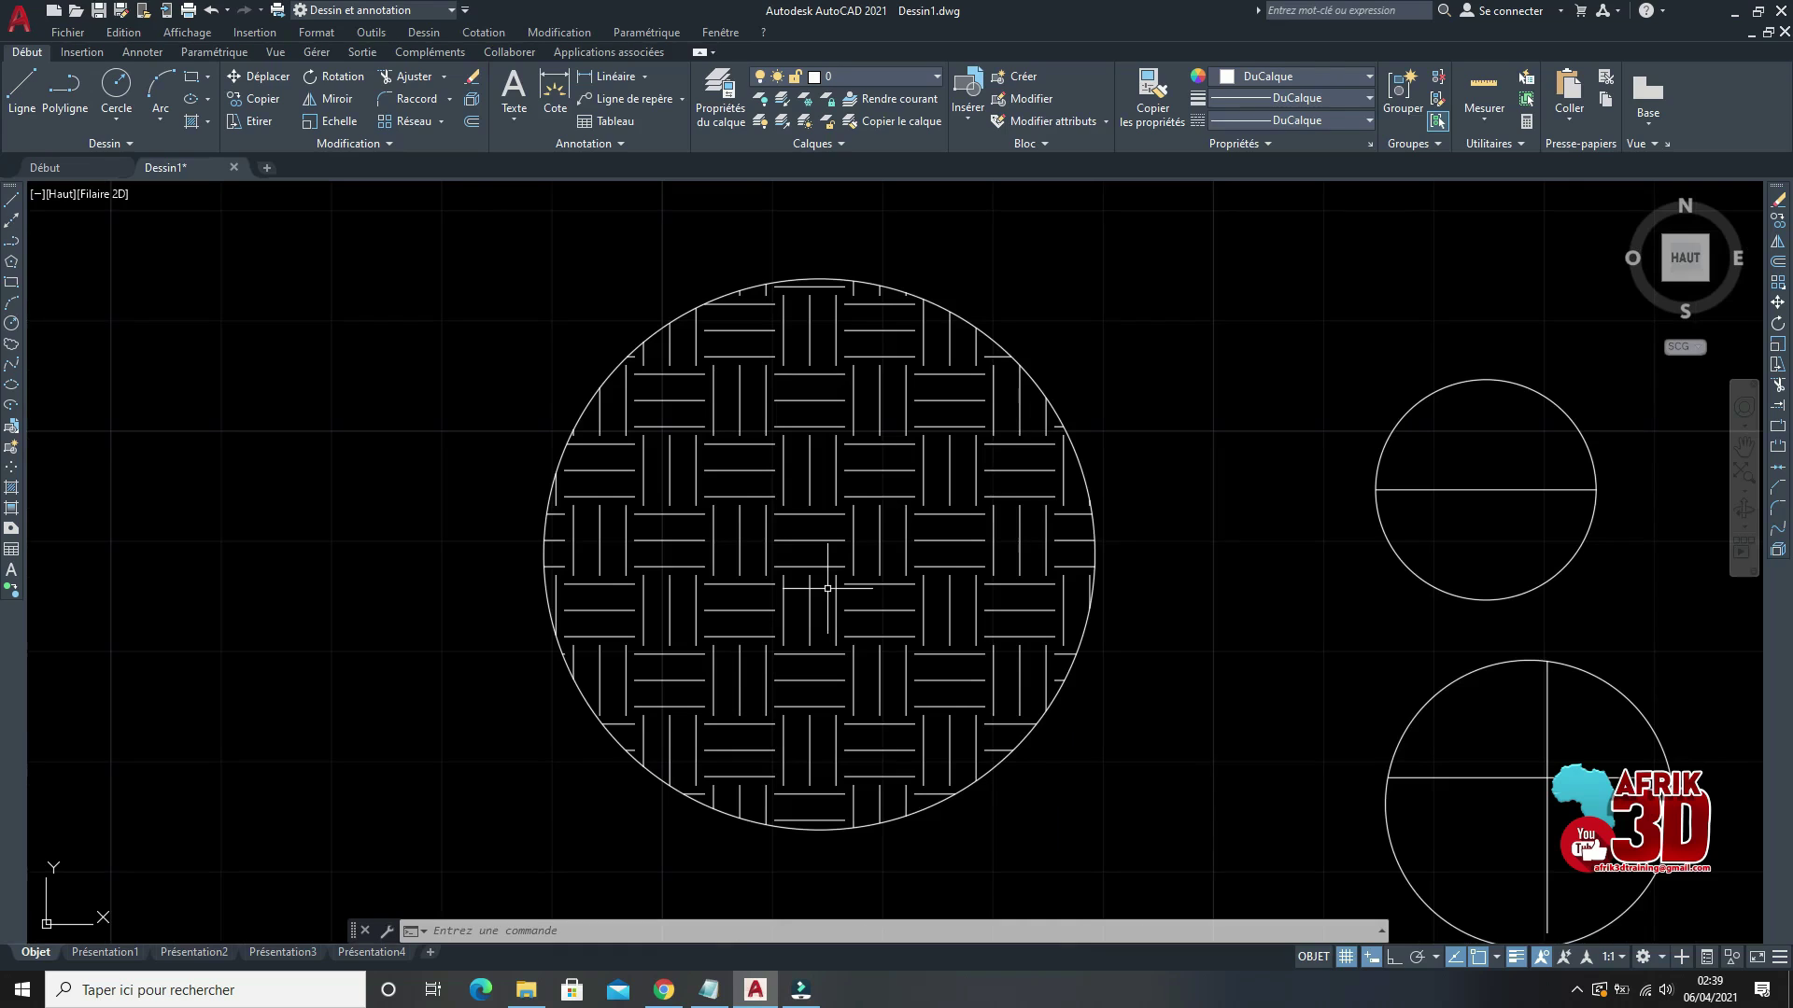
# Step: Set the circle's EARTH hatch scale to 0.75 in the hatch editing settings
pyautogui.click(829, 548)
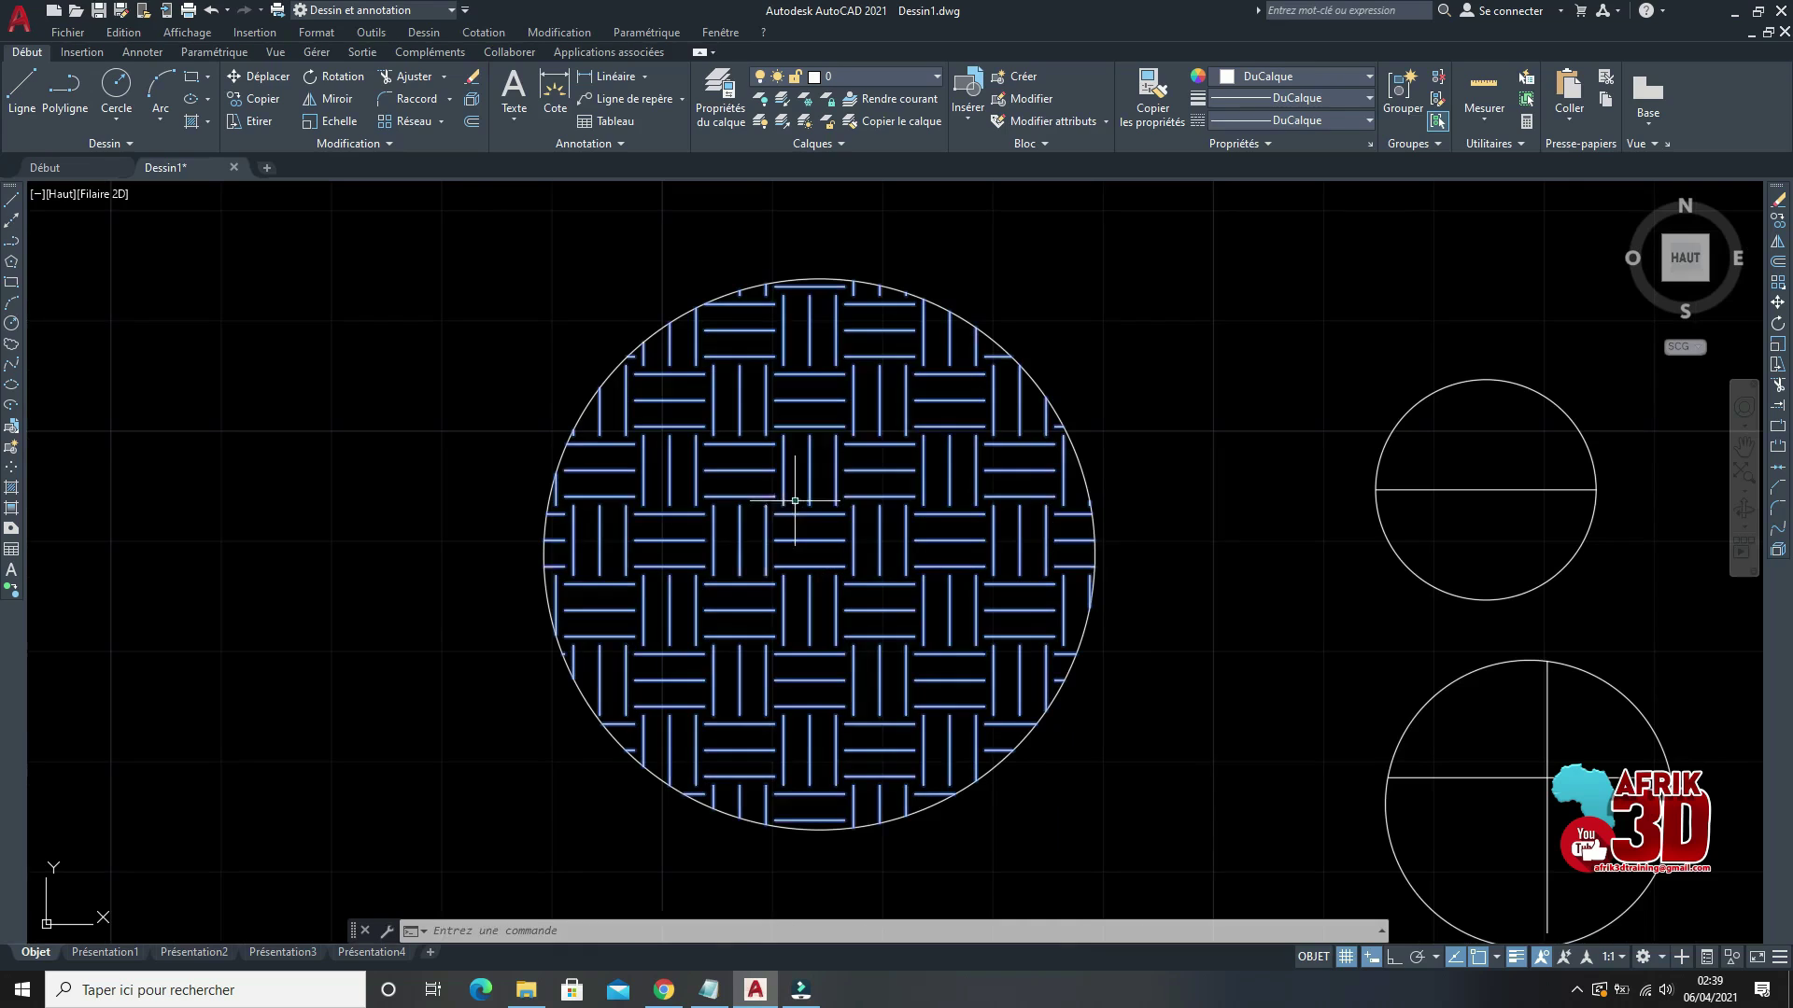
pyautogui.rightClick(873, 438)
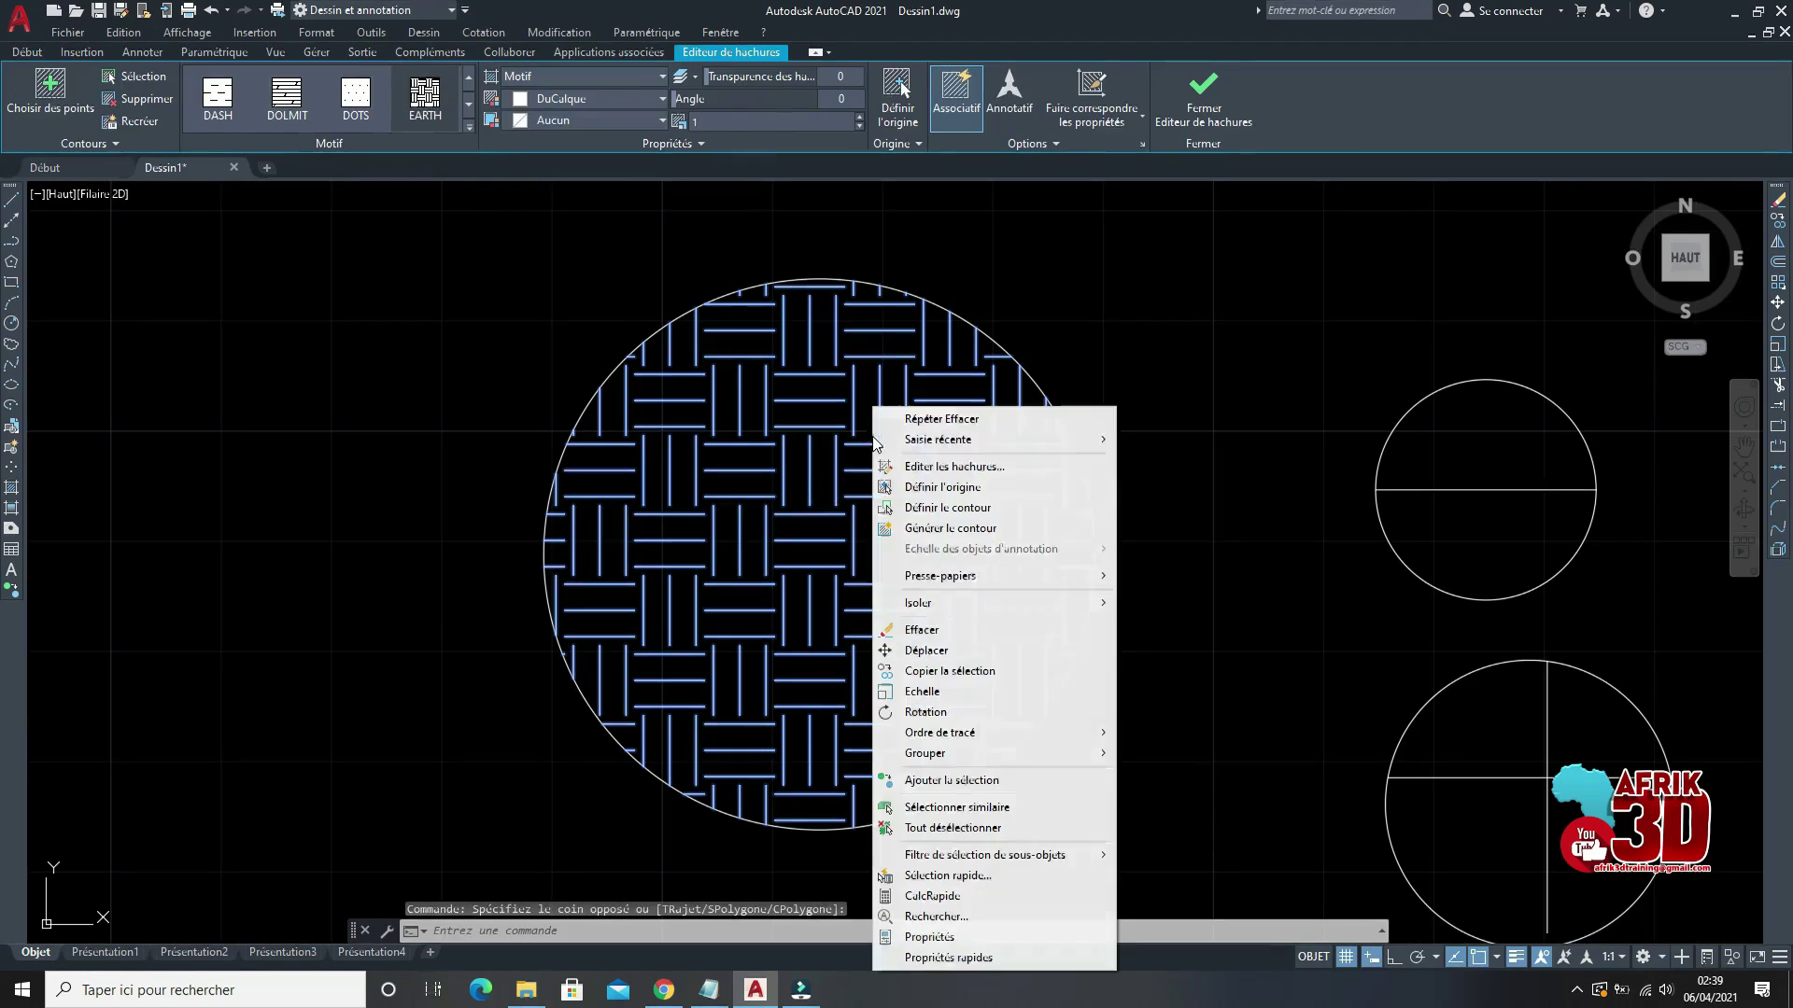
pyautogui.click(924, 467)
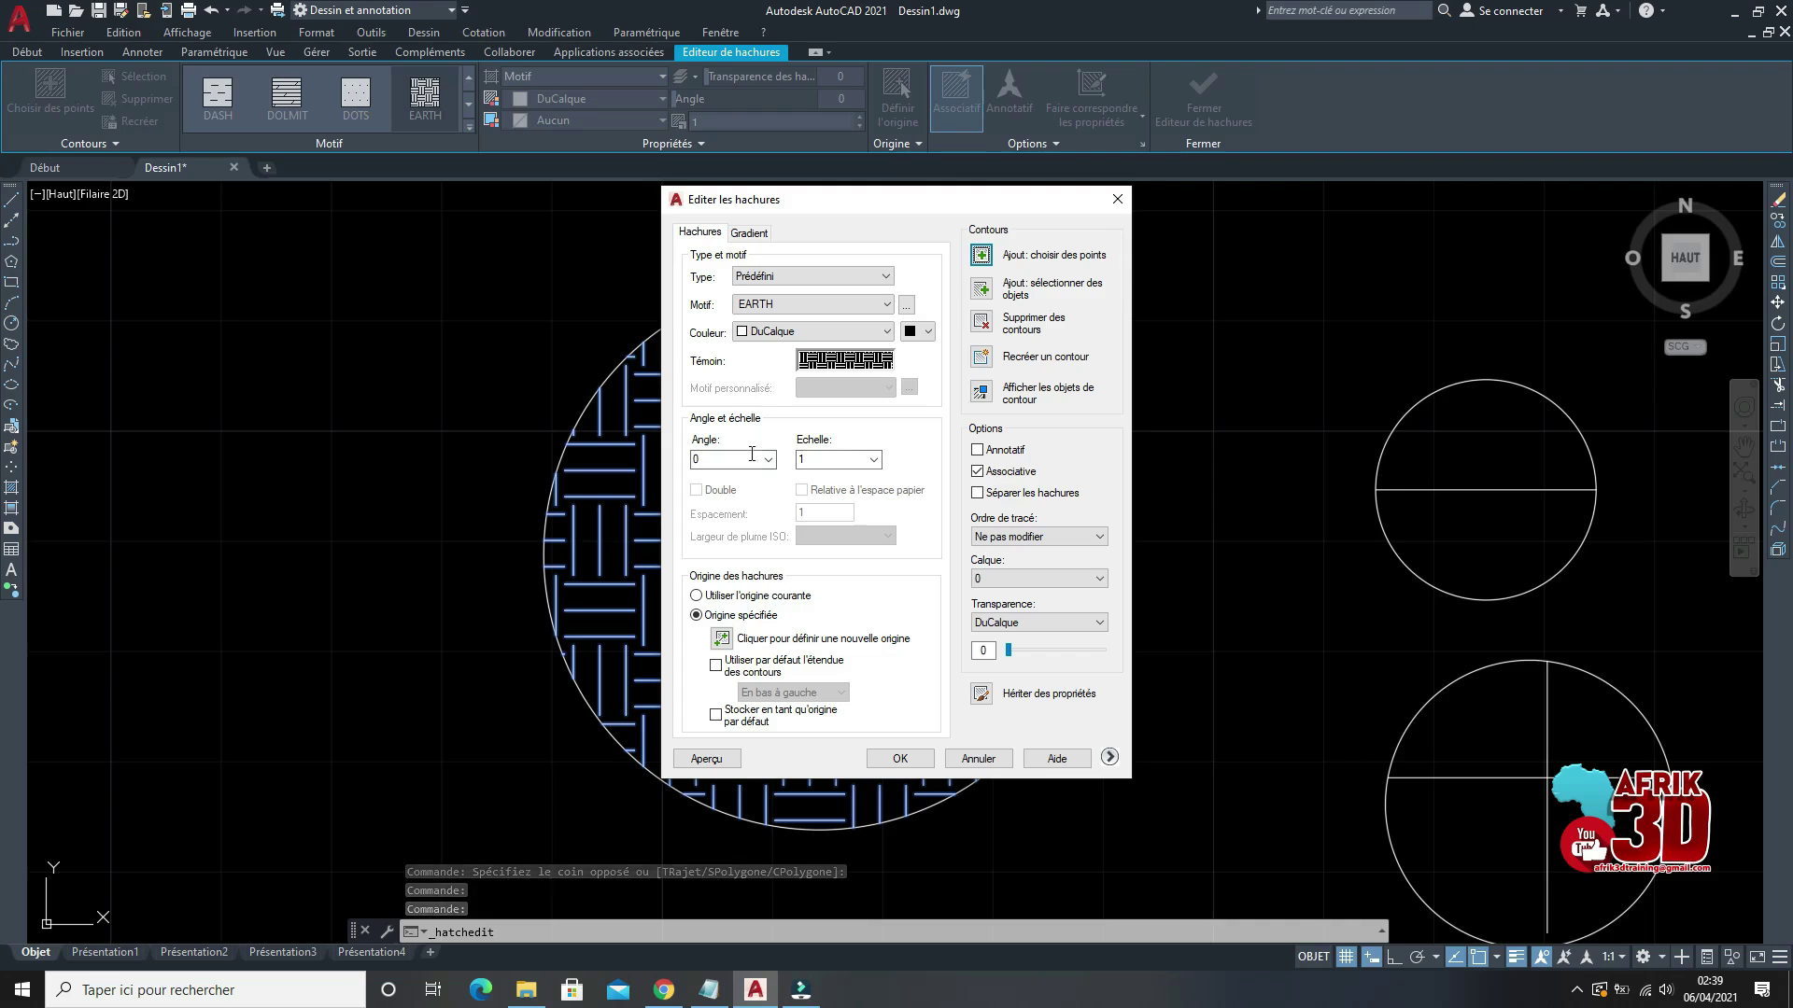
pyautogui.doubleClick(851, 464)
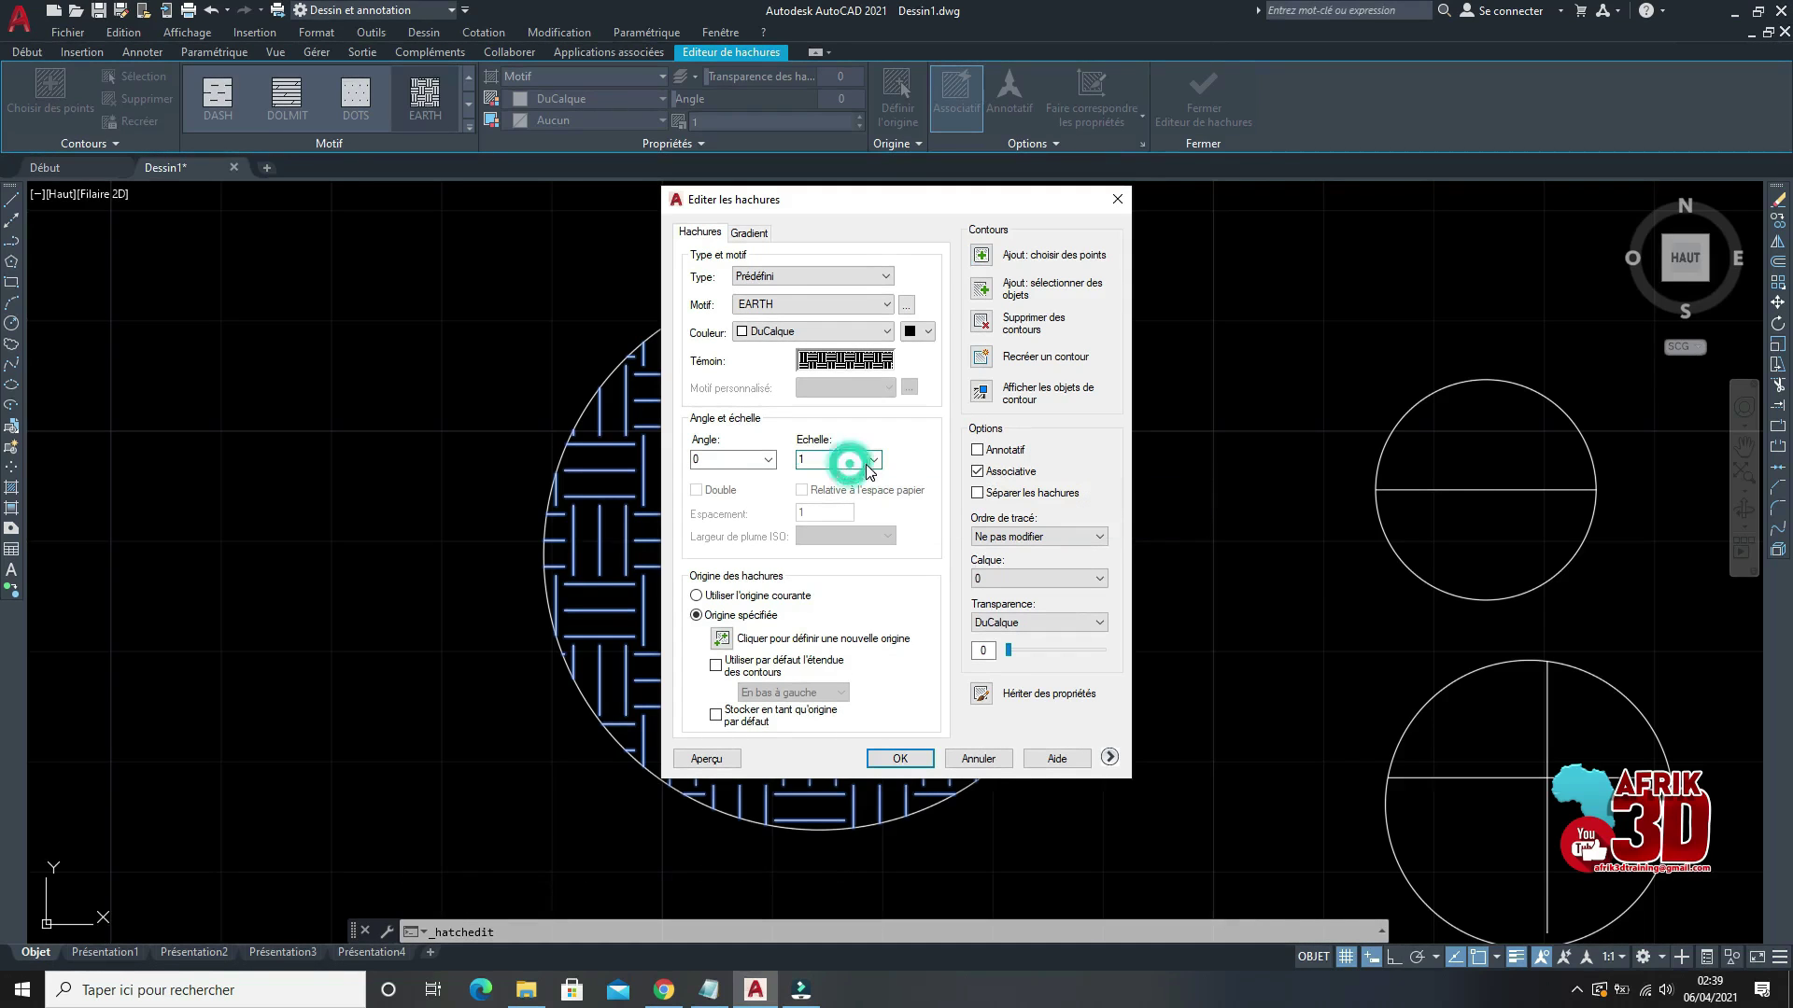
pyautogui.click(875, 461)
pyautogui.click(843, 502)
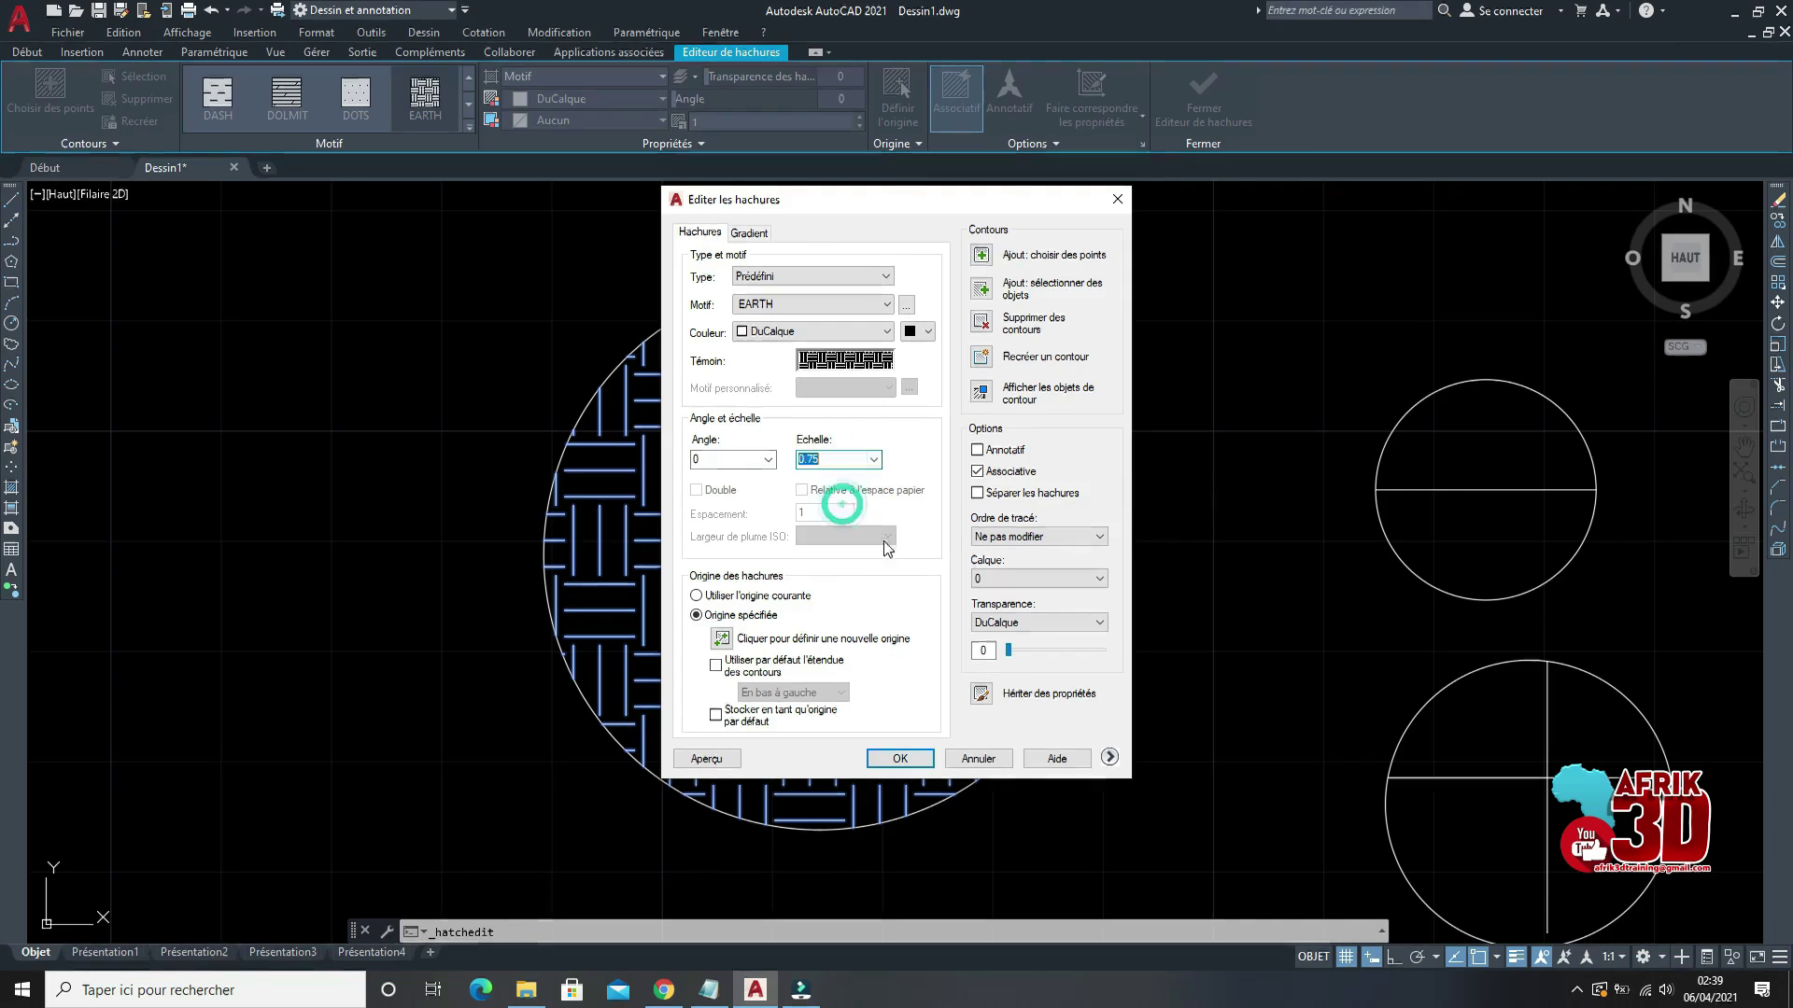
pyautogui.click(899, 758)
# Step: Reselect the hatch and reduce its scale further to 0.5
pyautogui.click(948, 580)
pyautogui.click(800, 472)
pyautogui.rightClick(1088, 296)
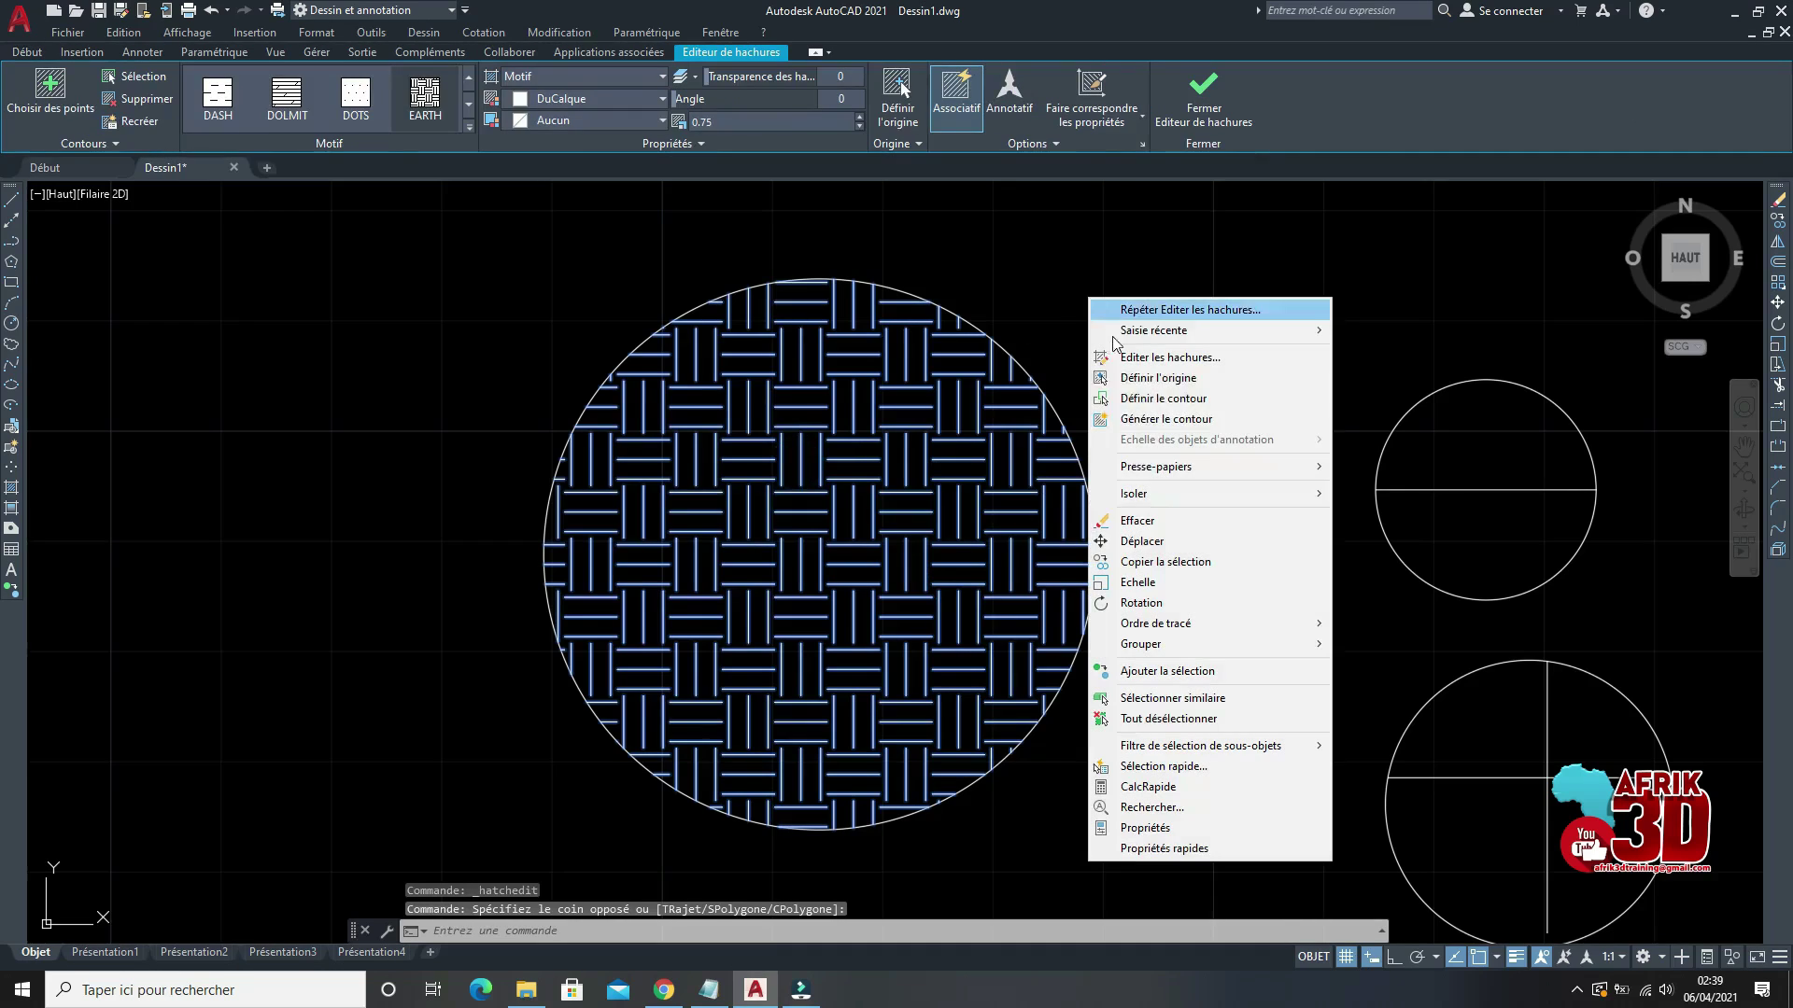
pyautogui.click(1147, 582)
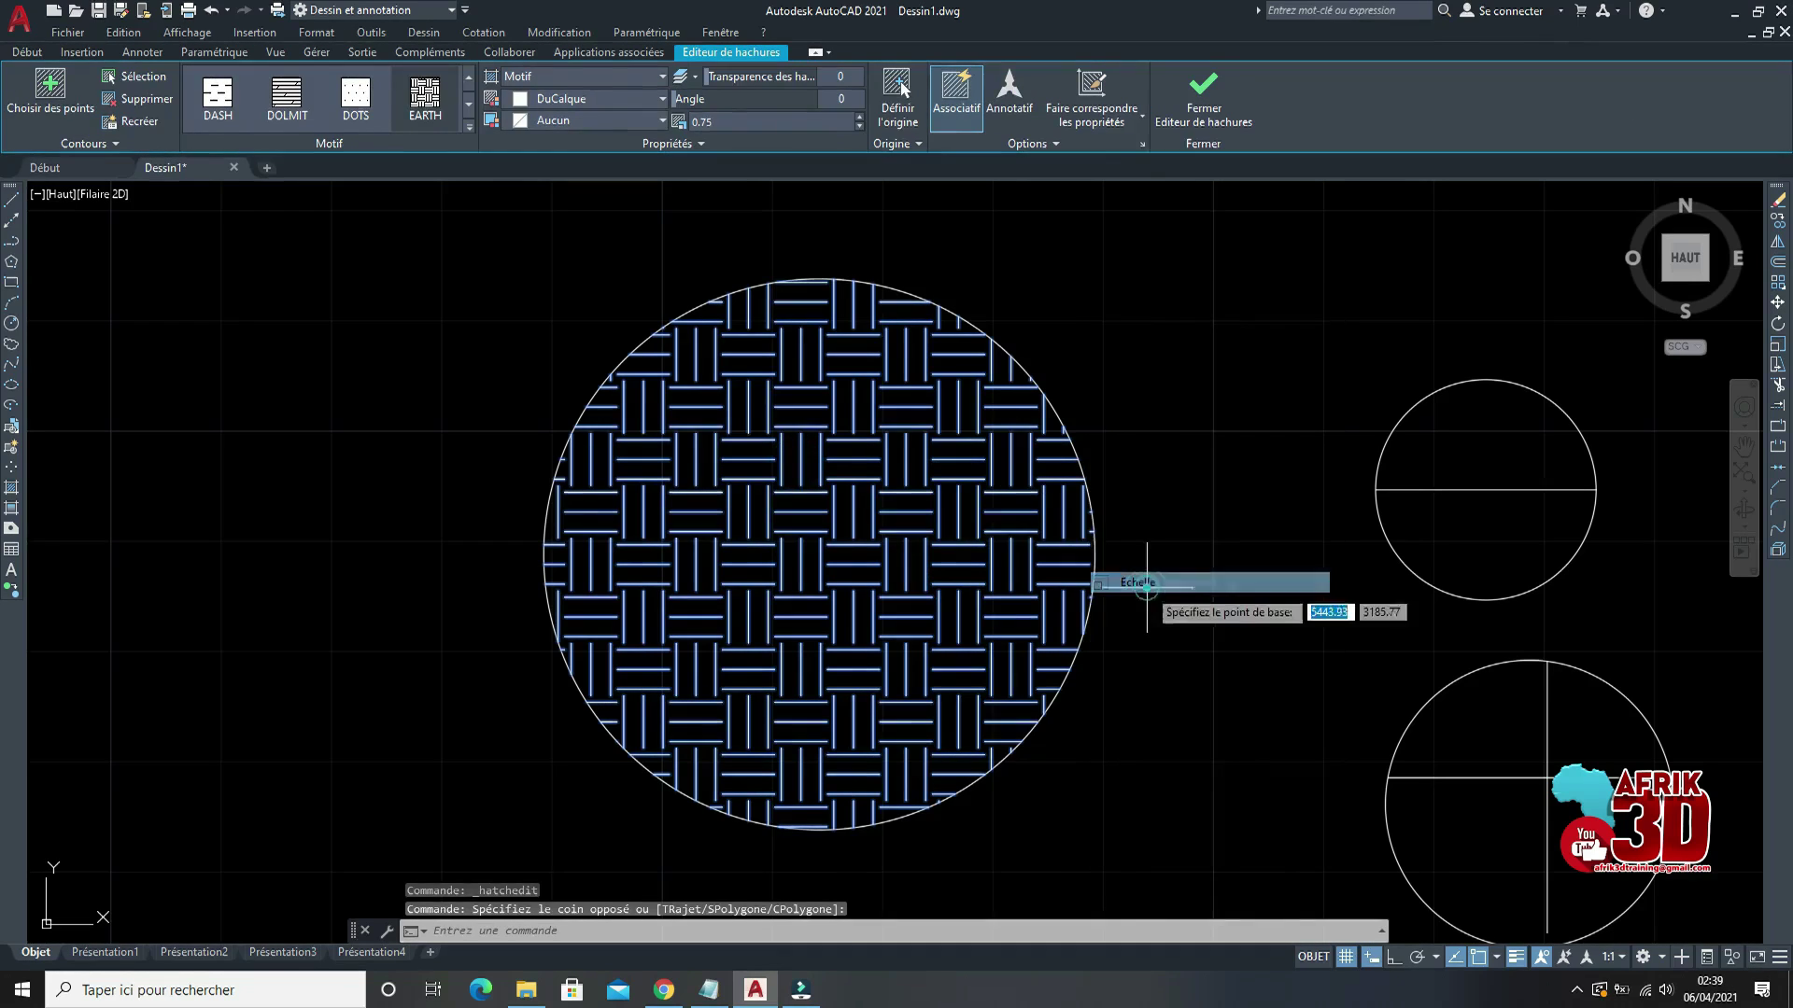
pyautogui.press('Escape')
pyautogui.press('Escape')
pyautogui.click(979, 498)
pyautogui.click(852, 423)
pyautogui.rightClick(852, 423)
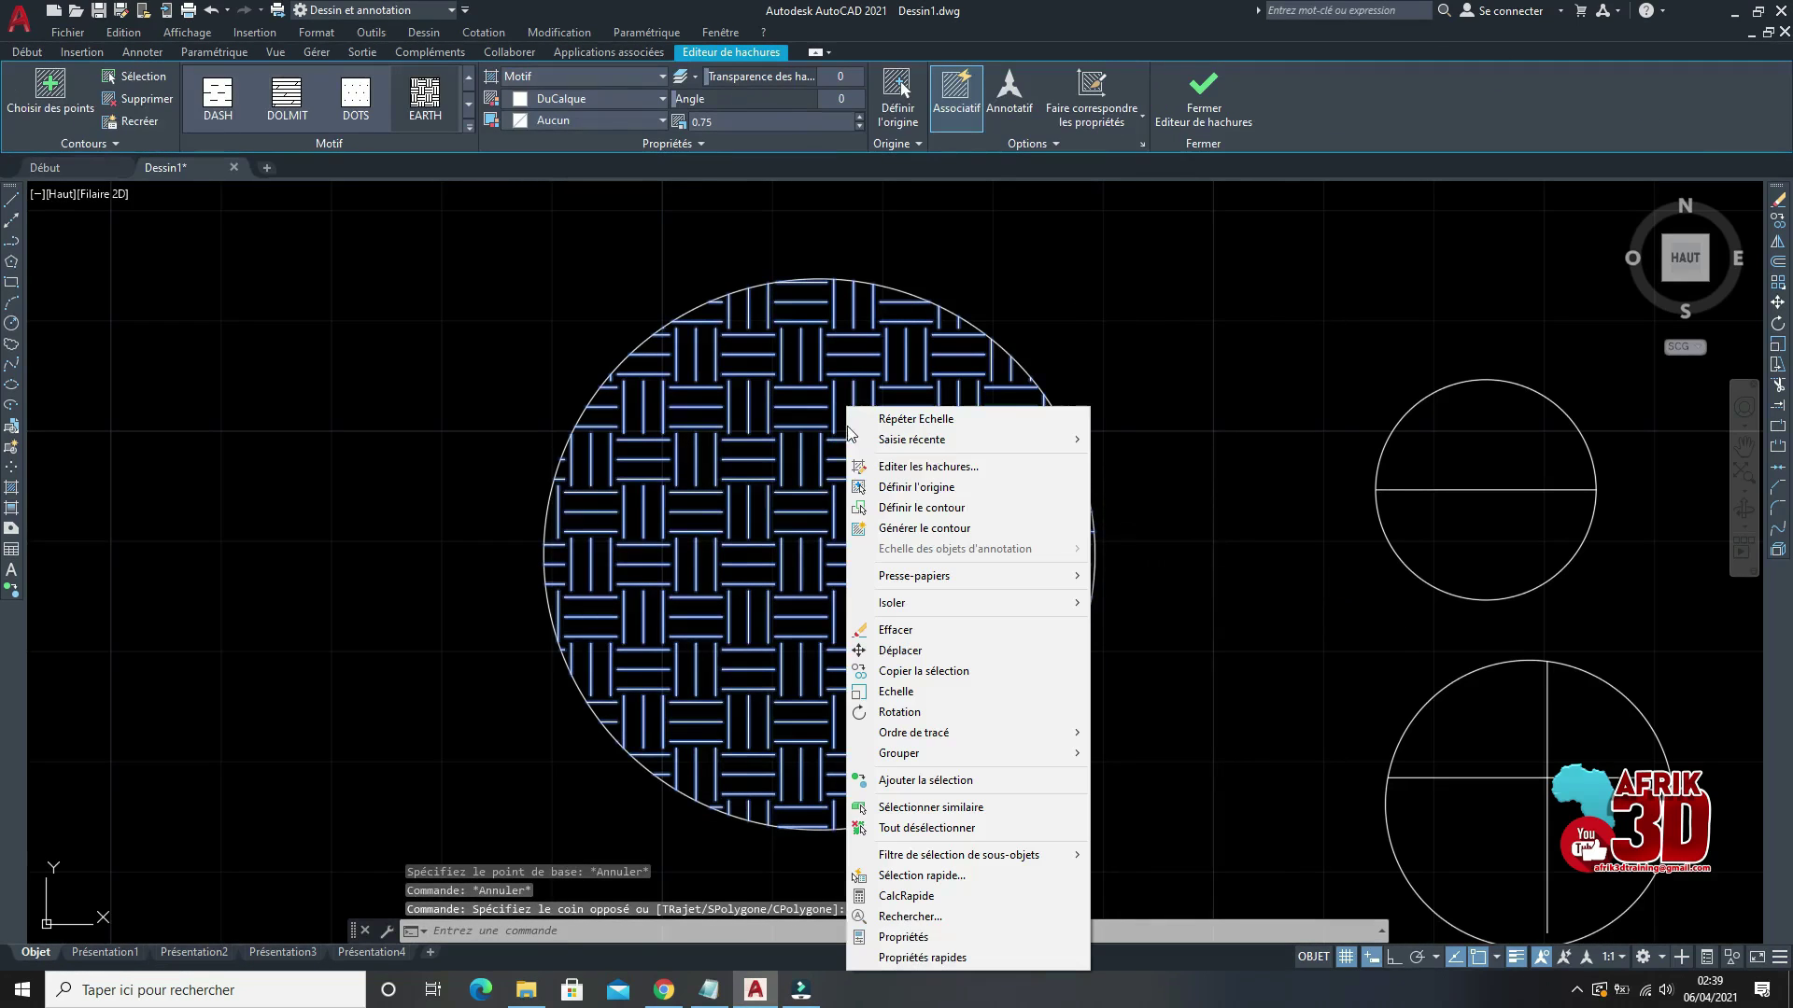
pyautogui.click(898, 464)
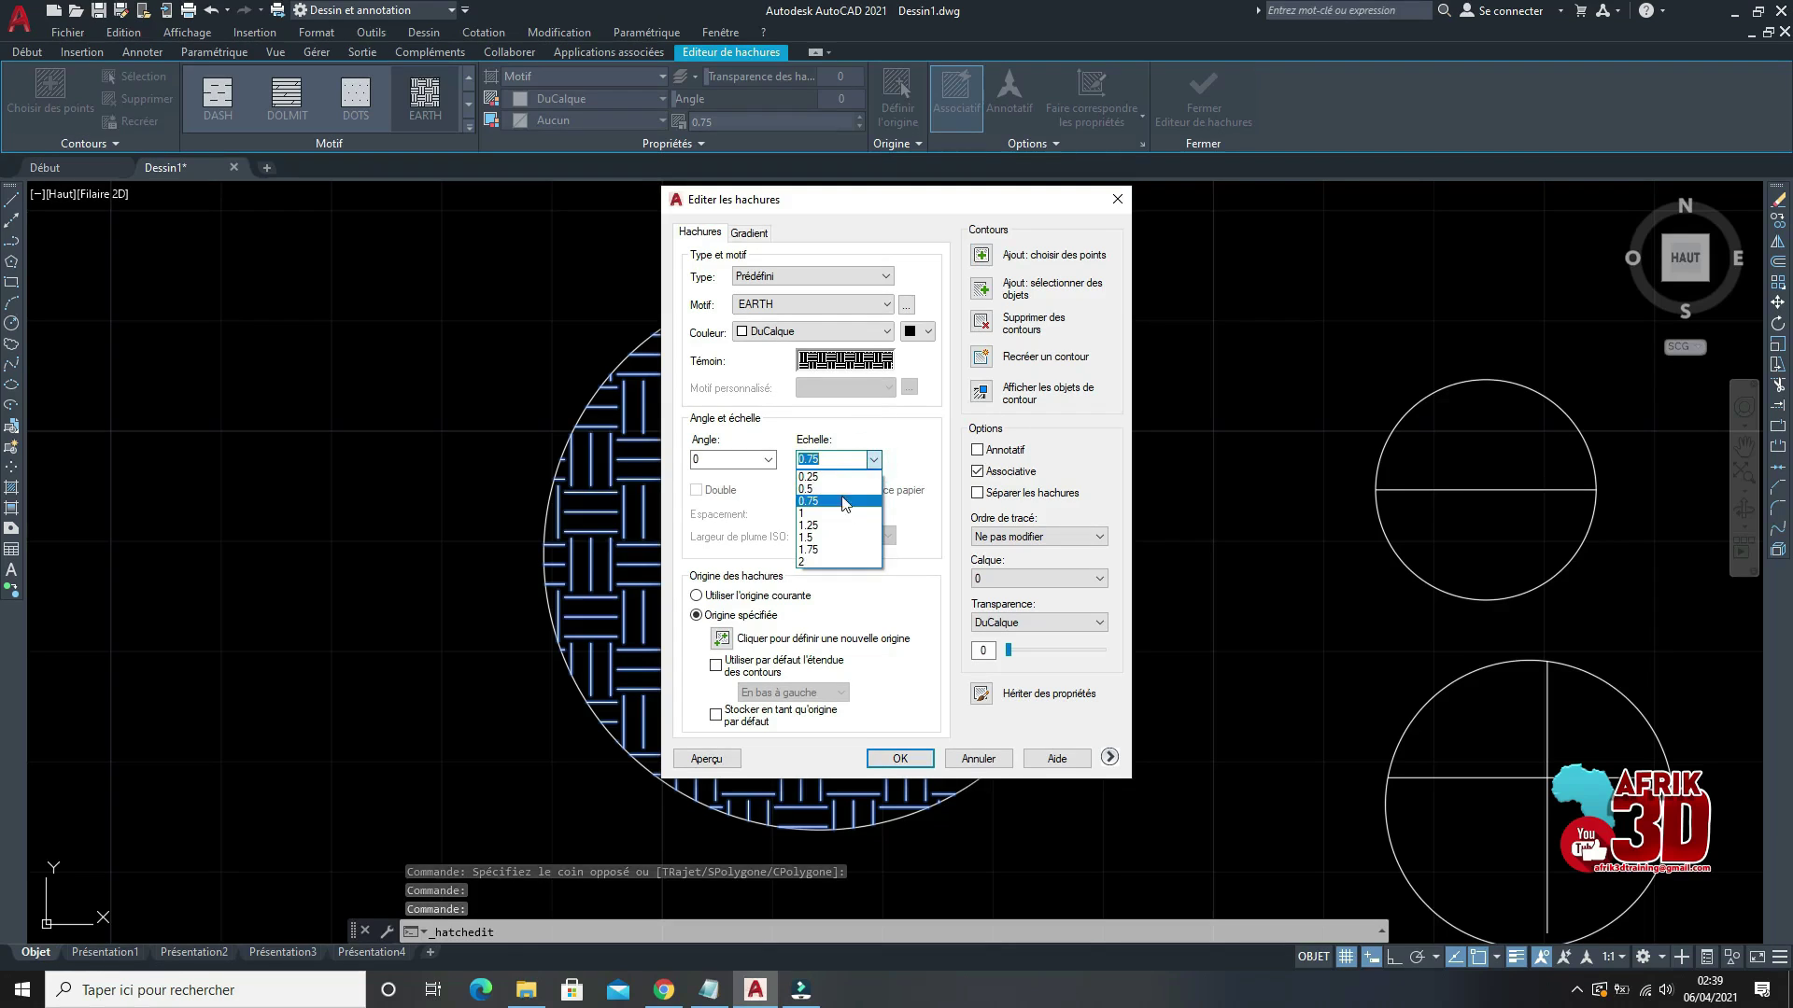
pyautogui.click(839, 488)
pyautogui.click(898, 758)
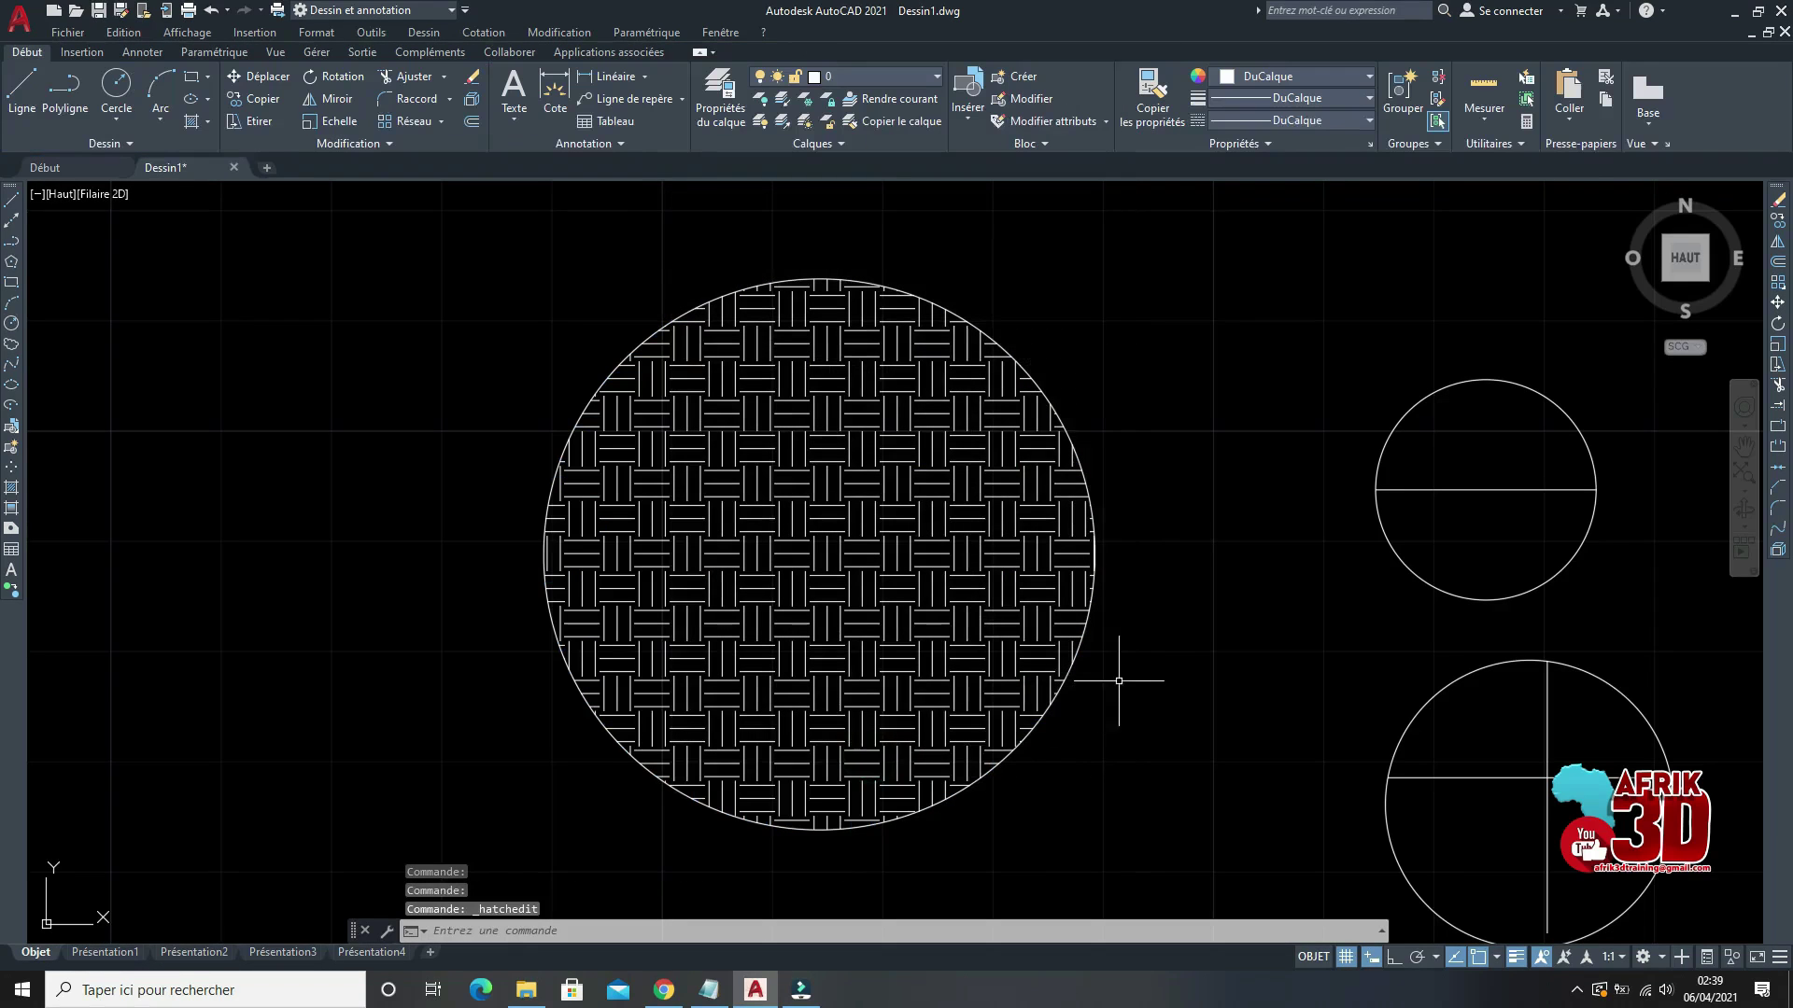
# Step: Set the large circle's EARTH hatch angle to 30 and clear the selection
pyautogui.scroll(-5, 934, 599)
pyautogui.scroll(5, 939, 599)
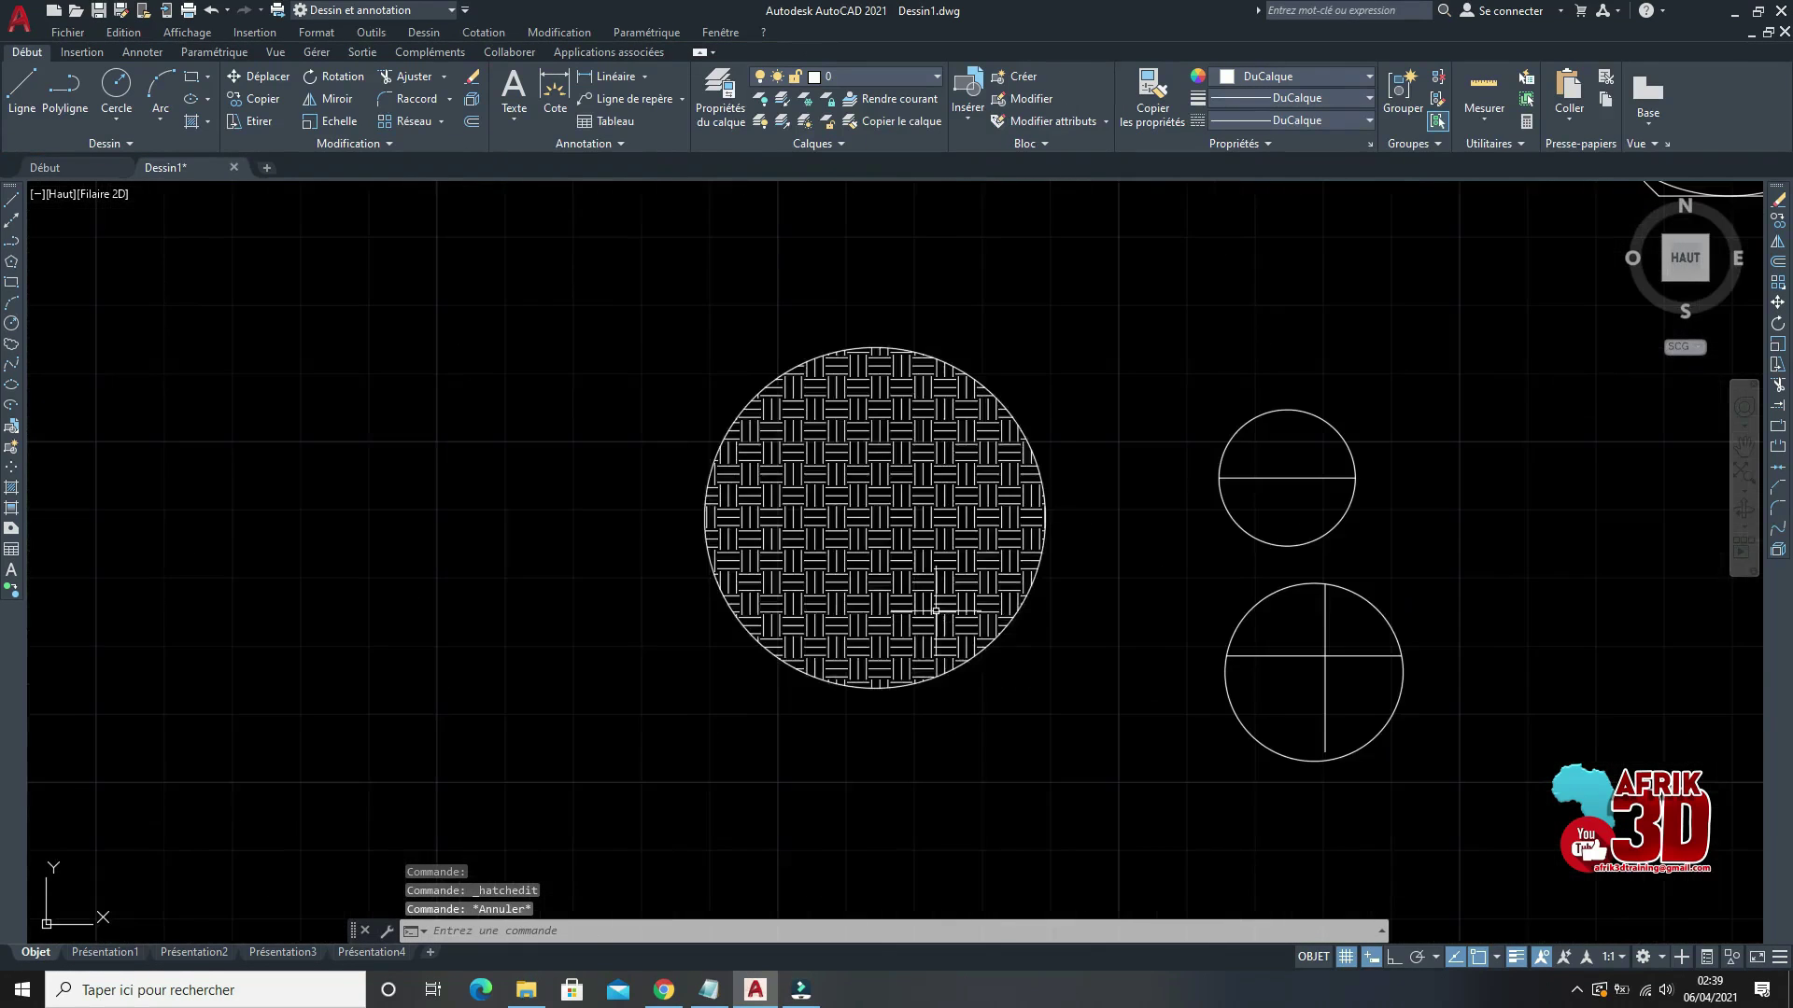
pyautogui.scroll(-2, 948, 654)
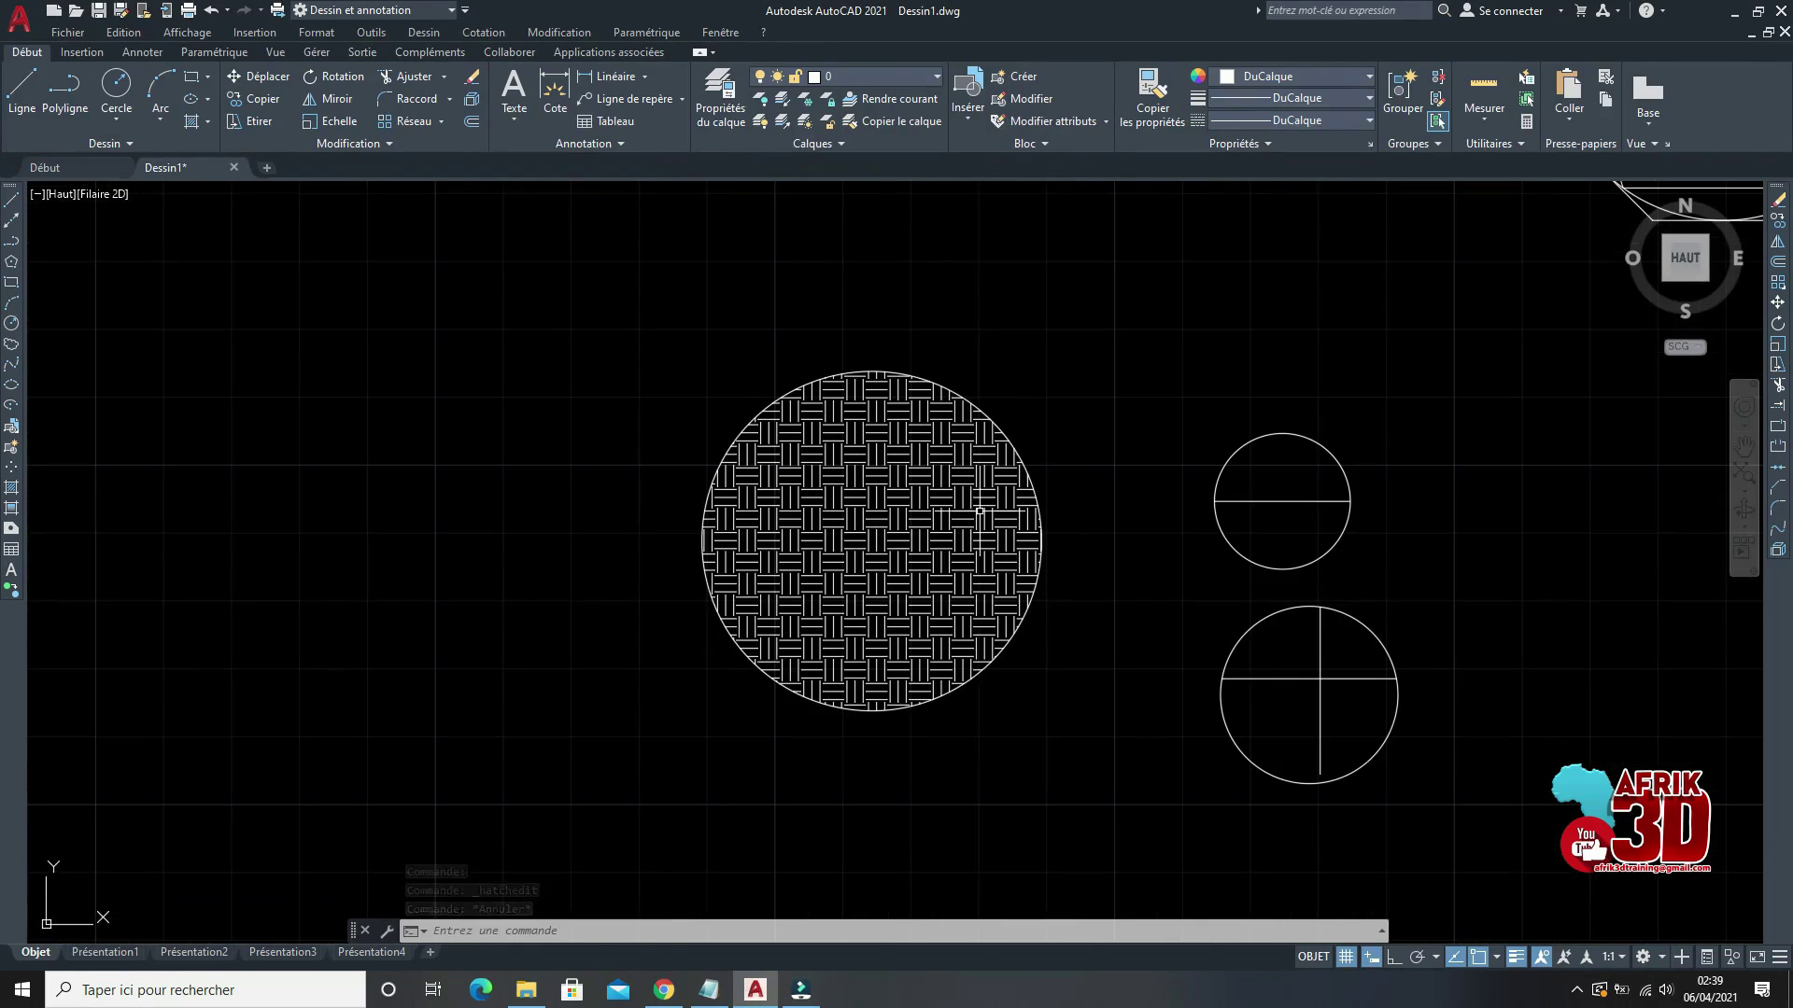
pyautogui.click(892, 560)
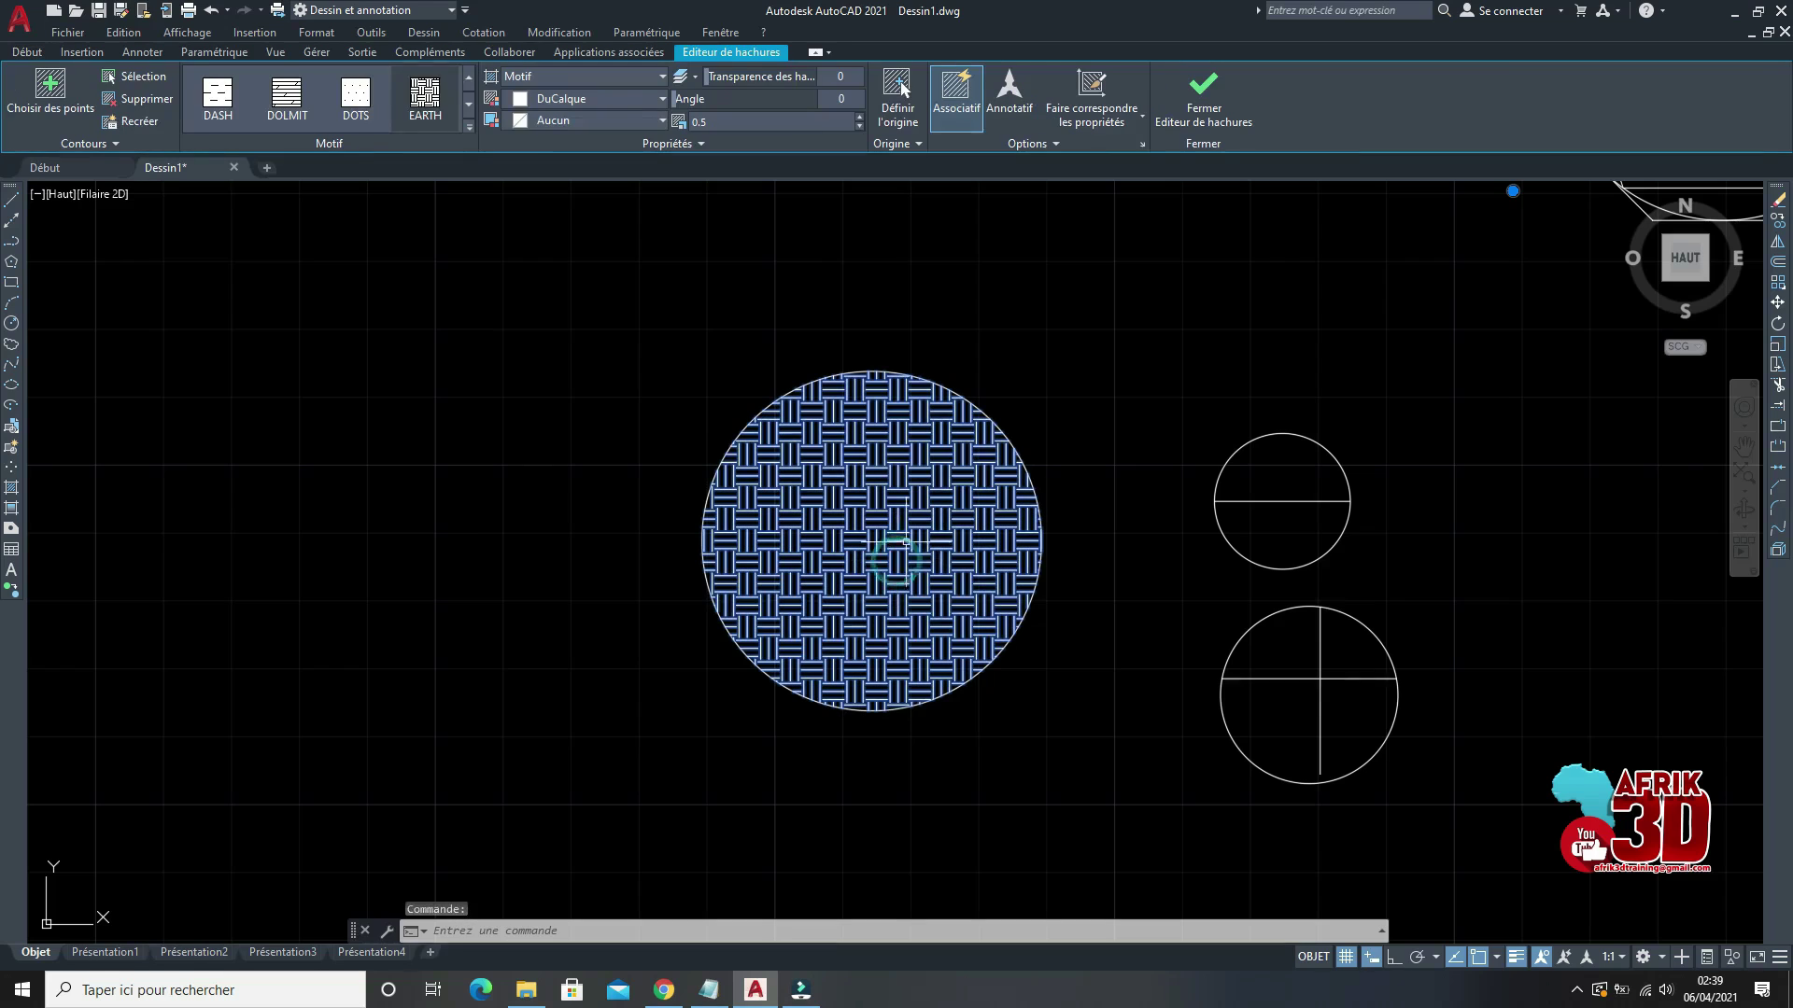
pyautogui.rightClick(982, 409)
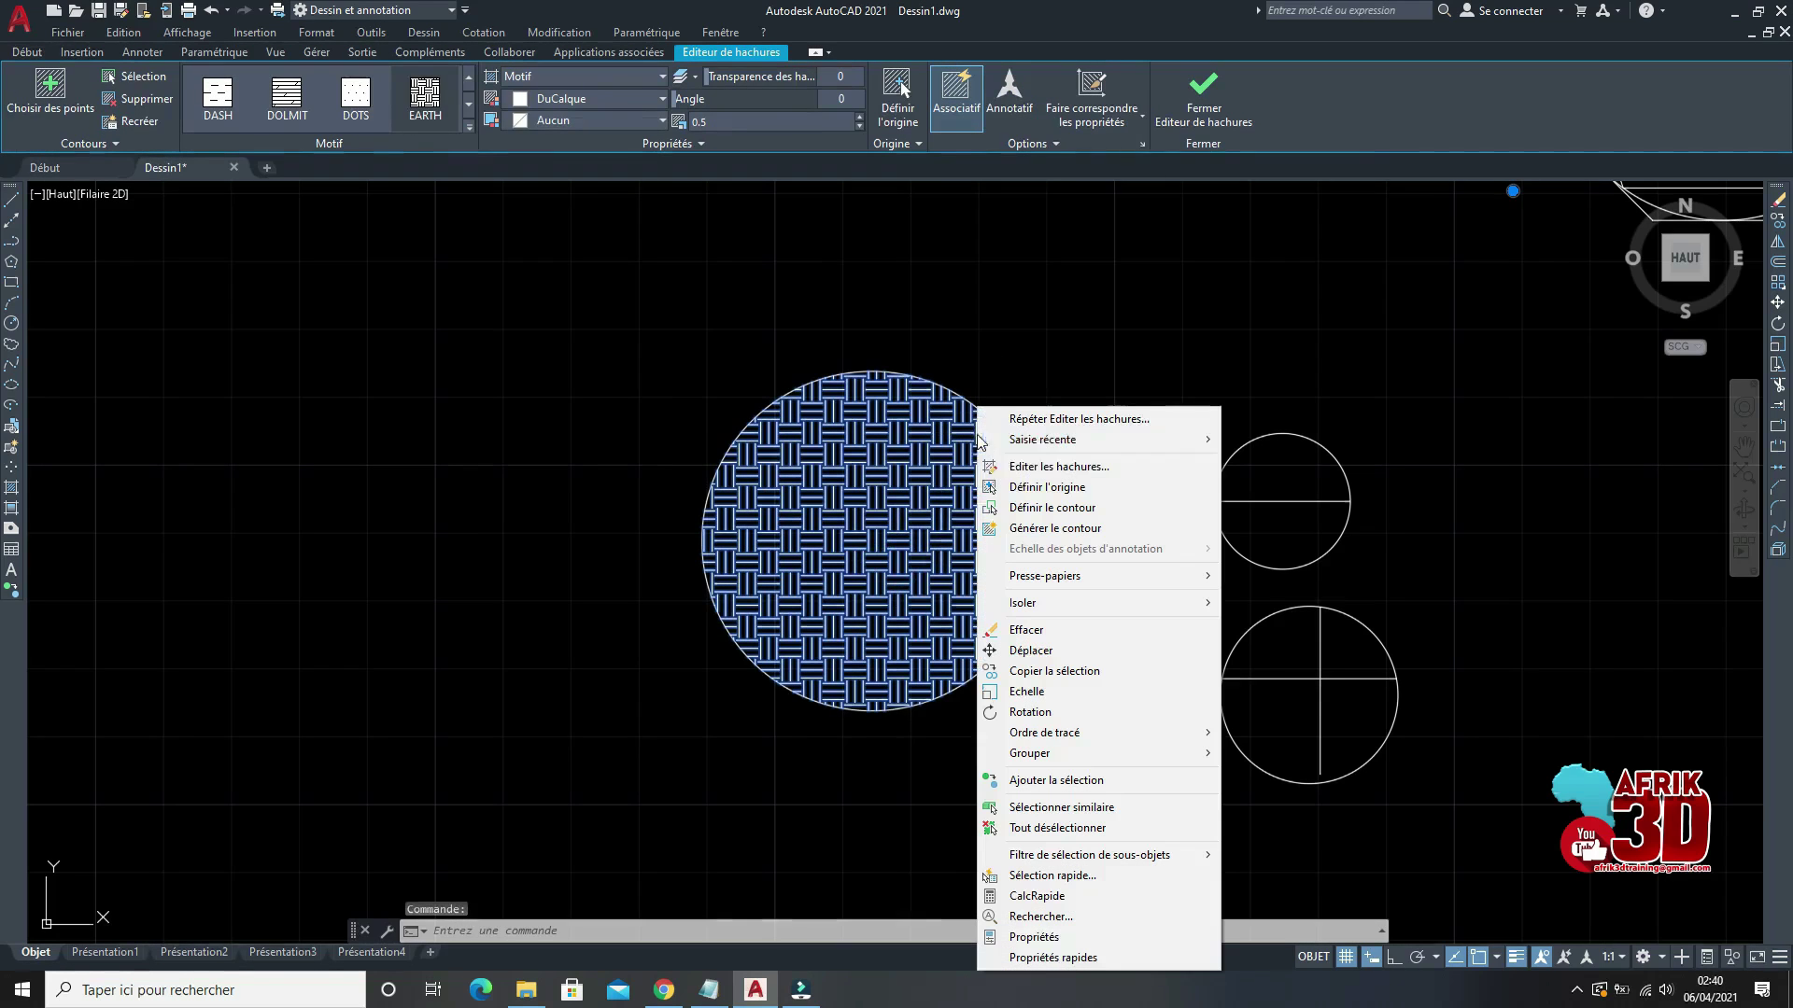
pyautogui.click(1020, 470)
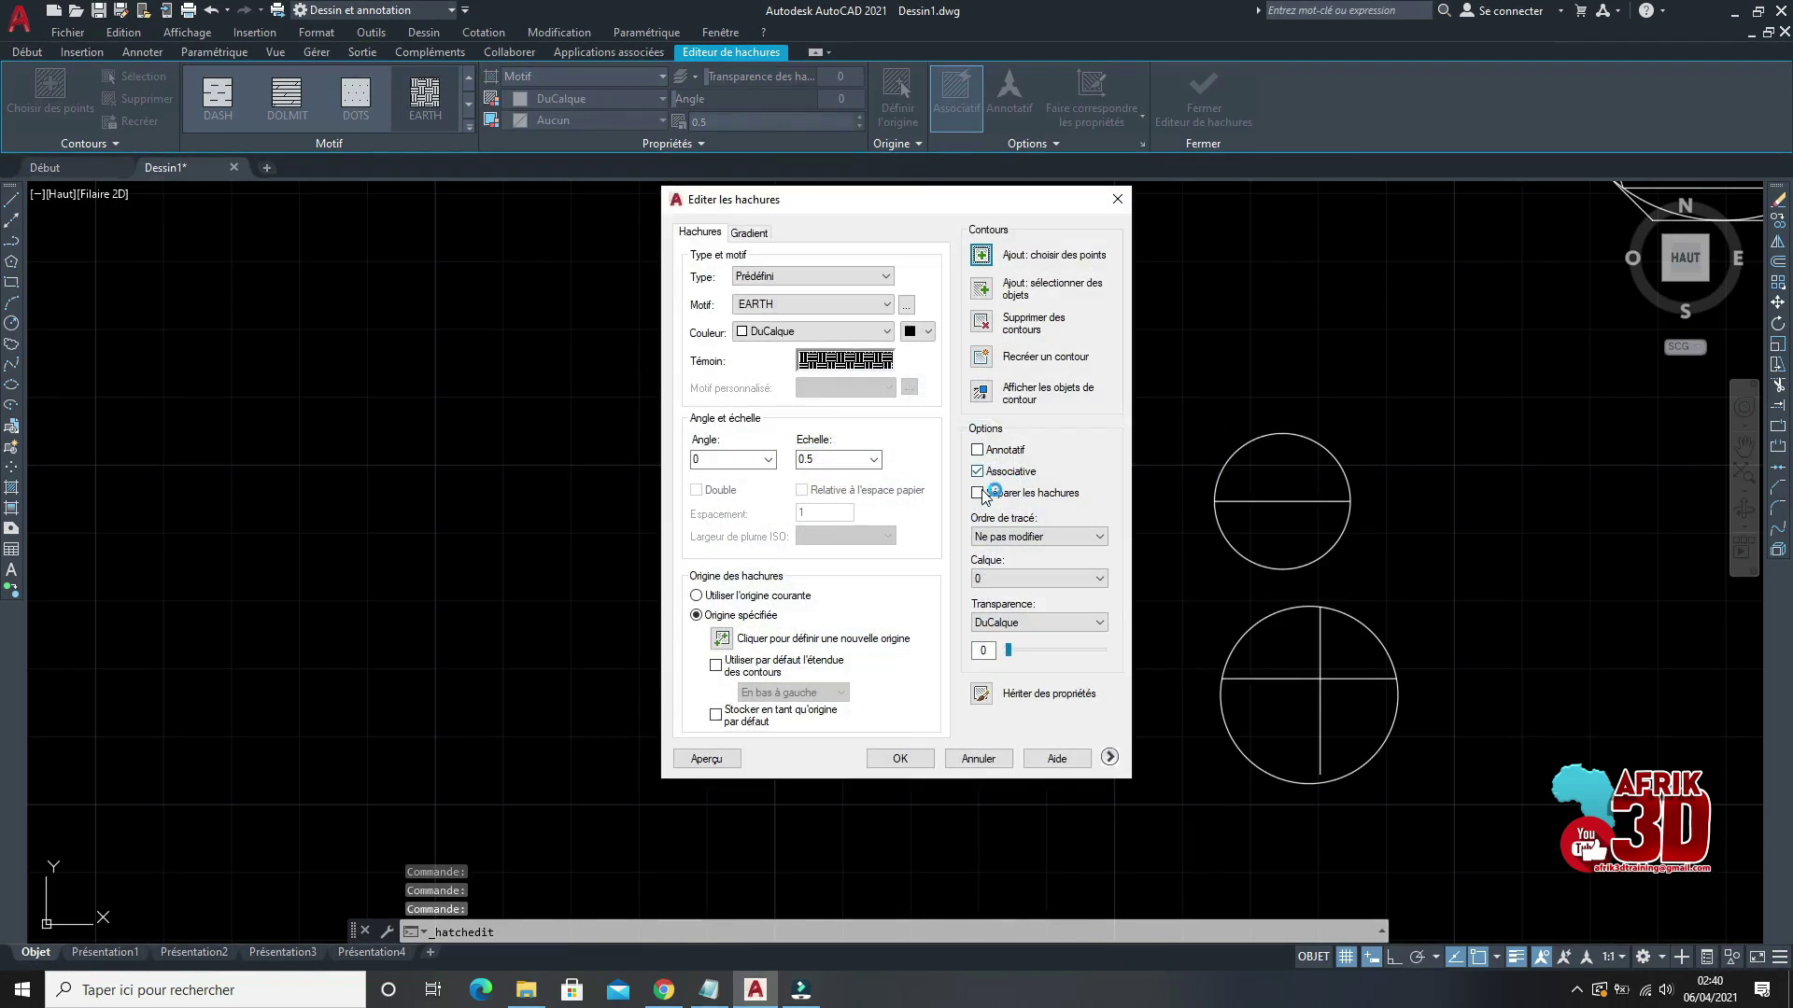
pyautogui.click(767, 459)
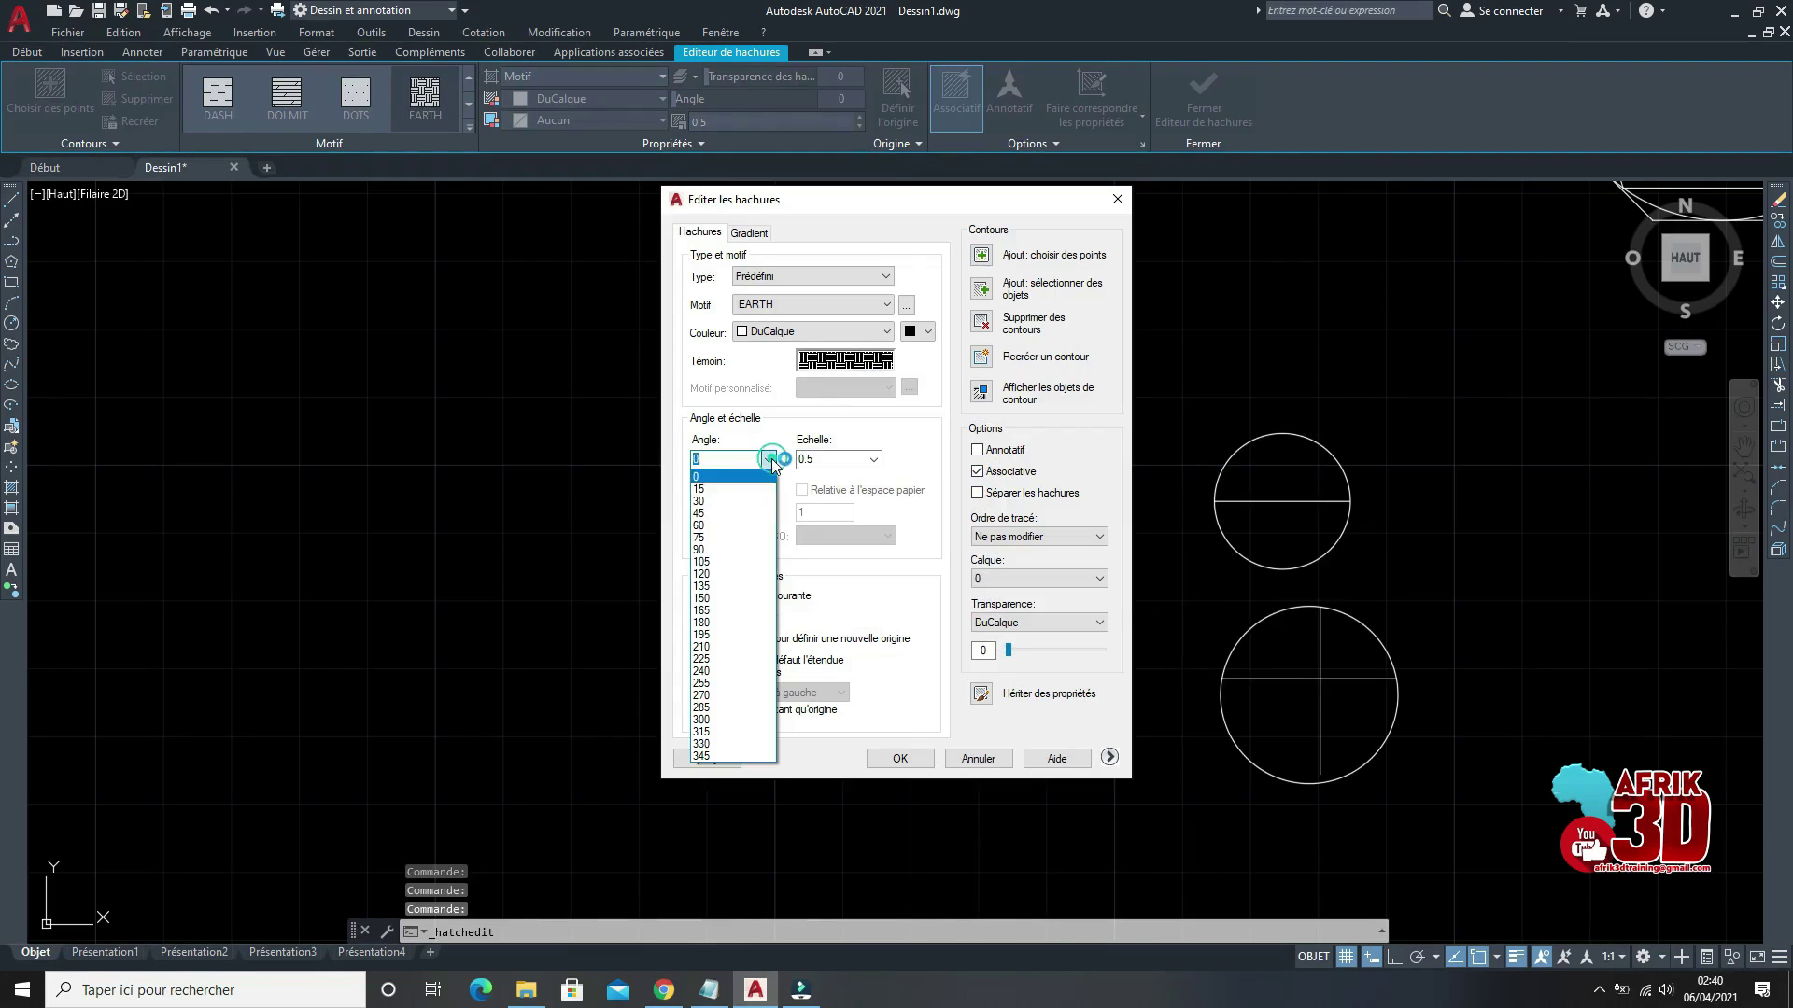
pyautogui.click(733, 502)
pyautogui.click(899, 758)
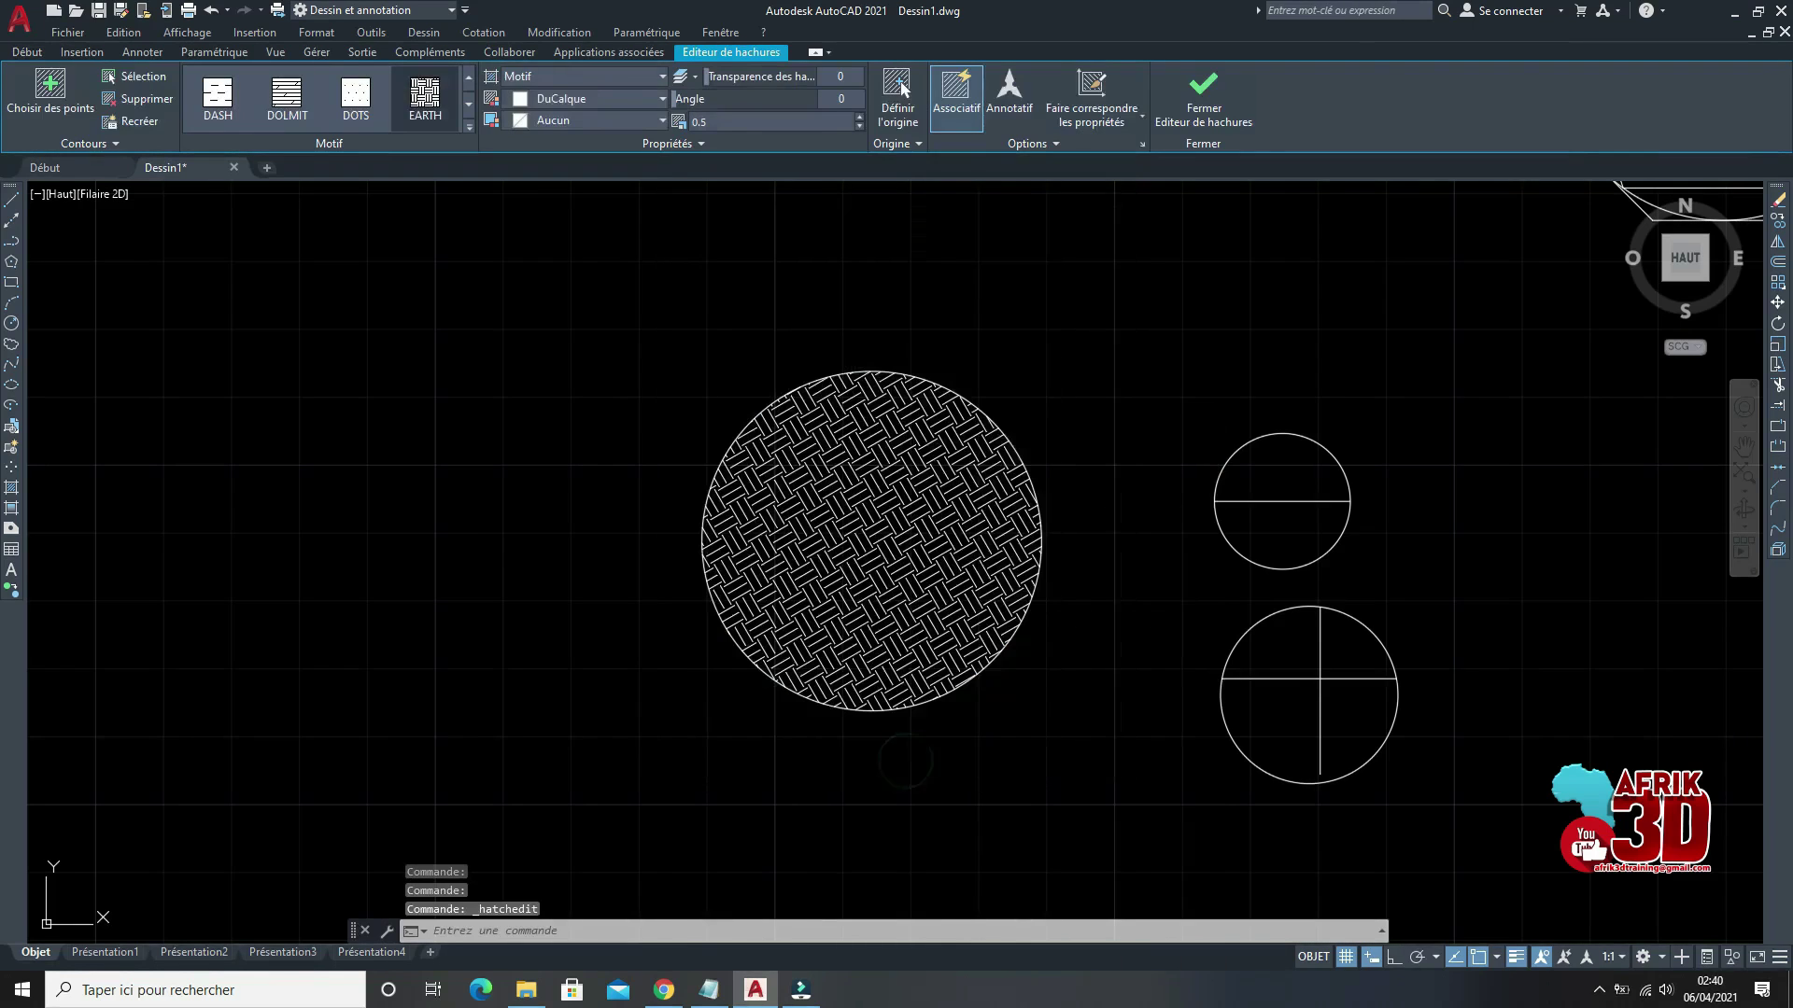
pyautogui.press('Escape')
pyautogui.scroll(3, 861, 490)
pyautogui.scroll(-4, 861, 490)
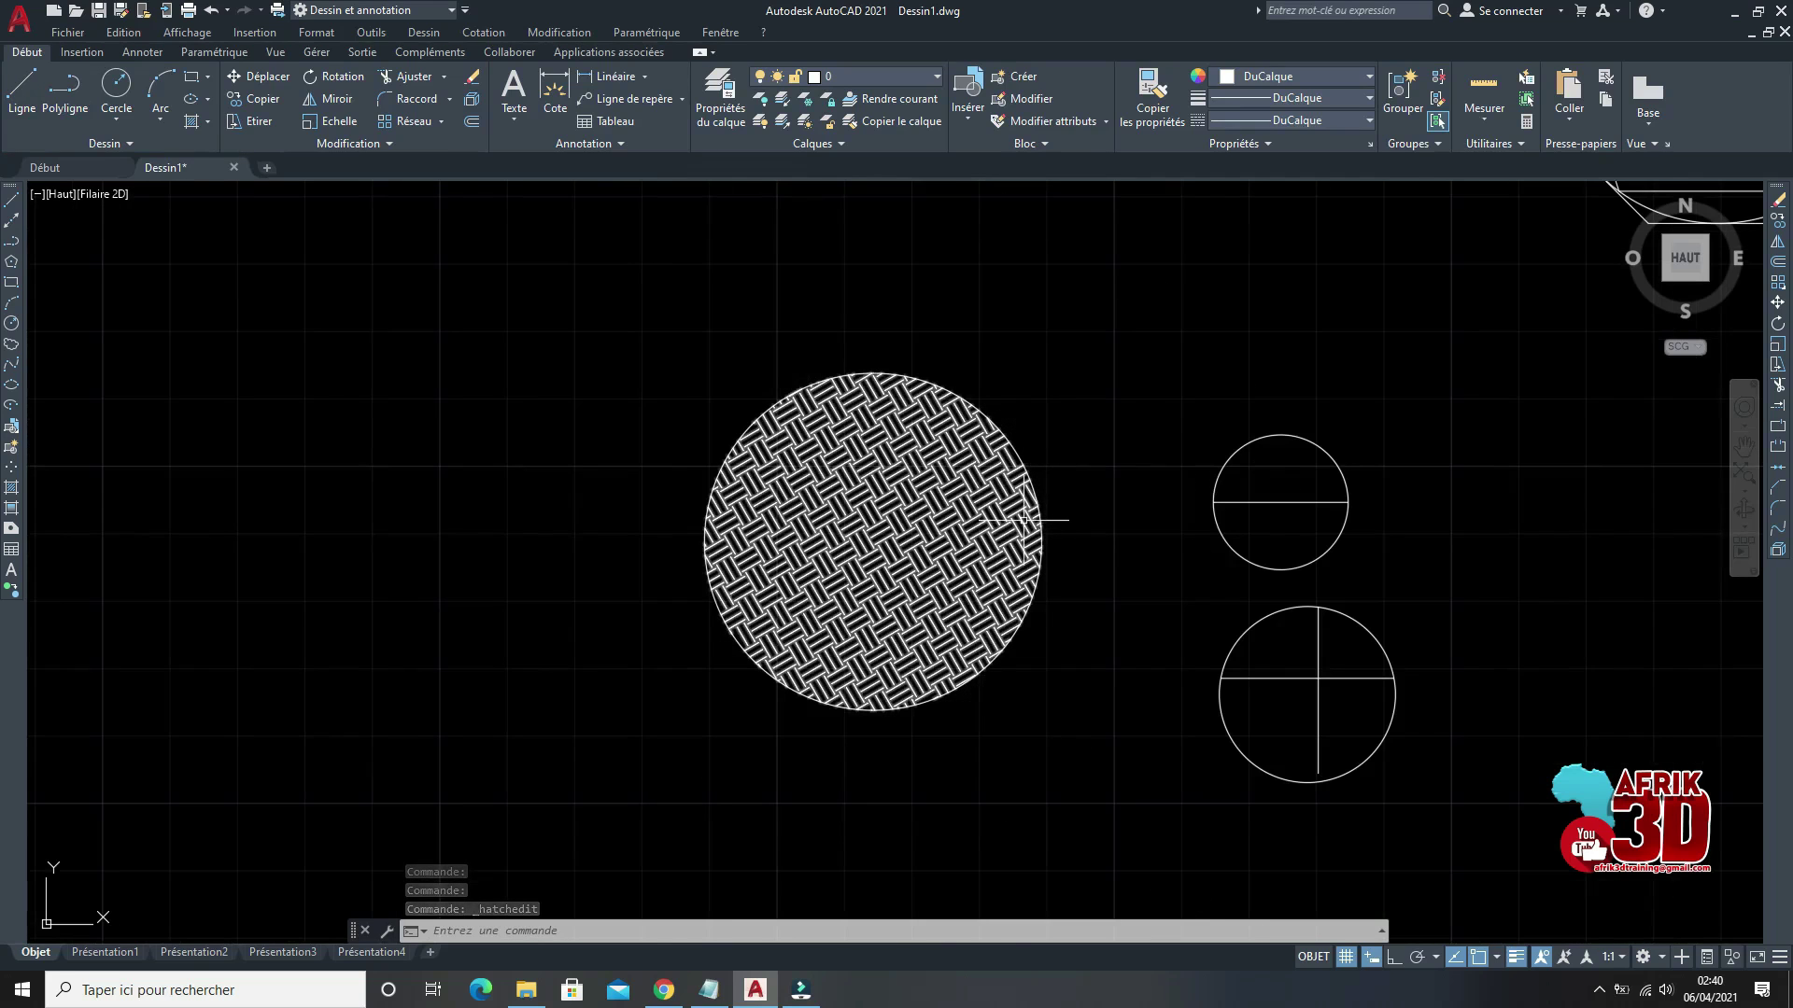
pyautogui.scroll(-4, 1024, 520)
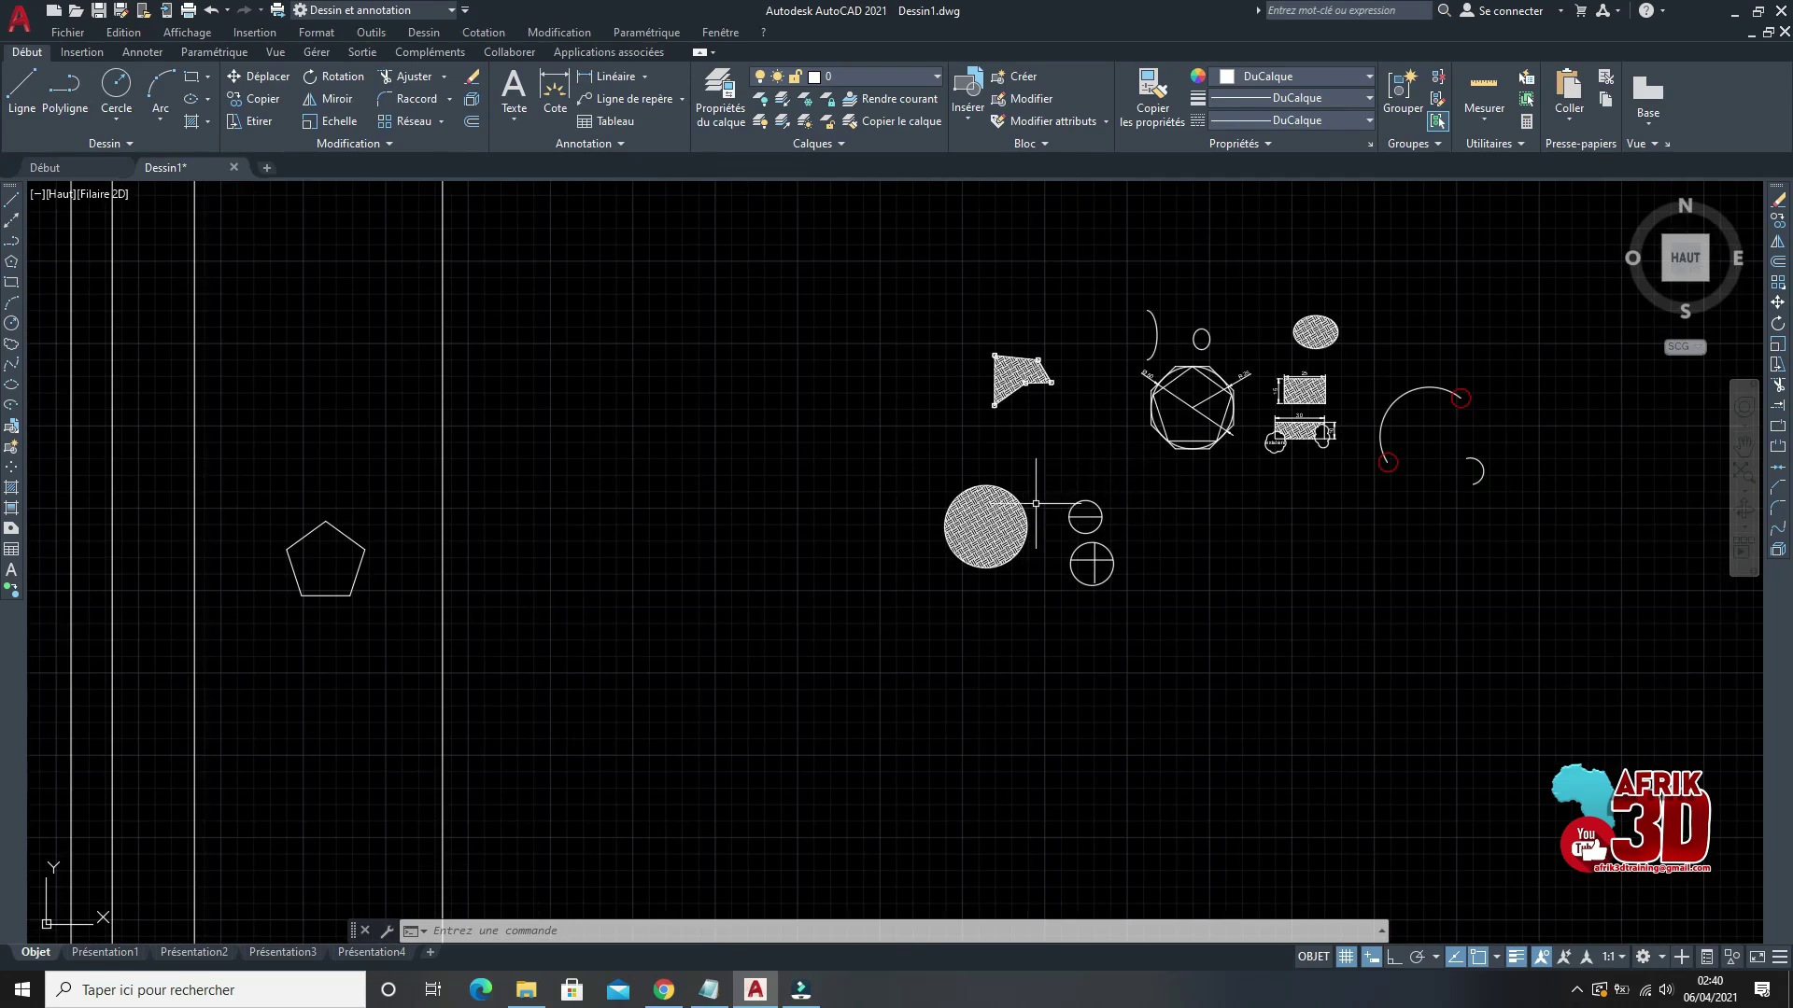
pyautogui.scroll(5, 1011, 518)
pyautogui.scroll(-3, 934, 532)
pyautogui.scroll(5, 947, 530)
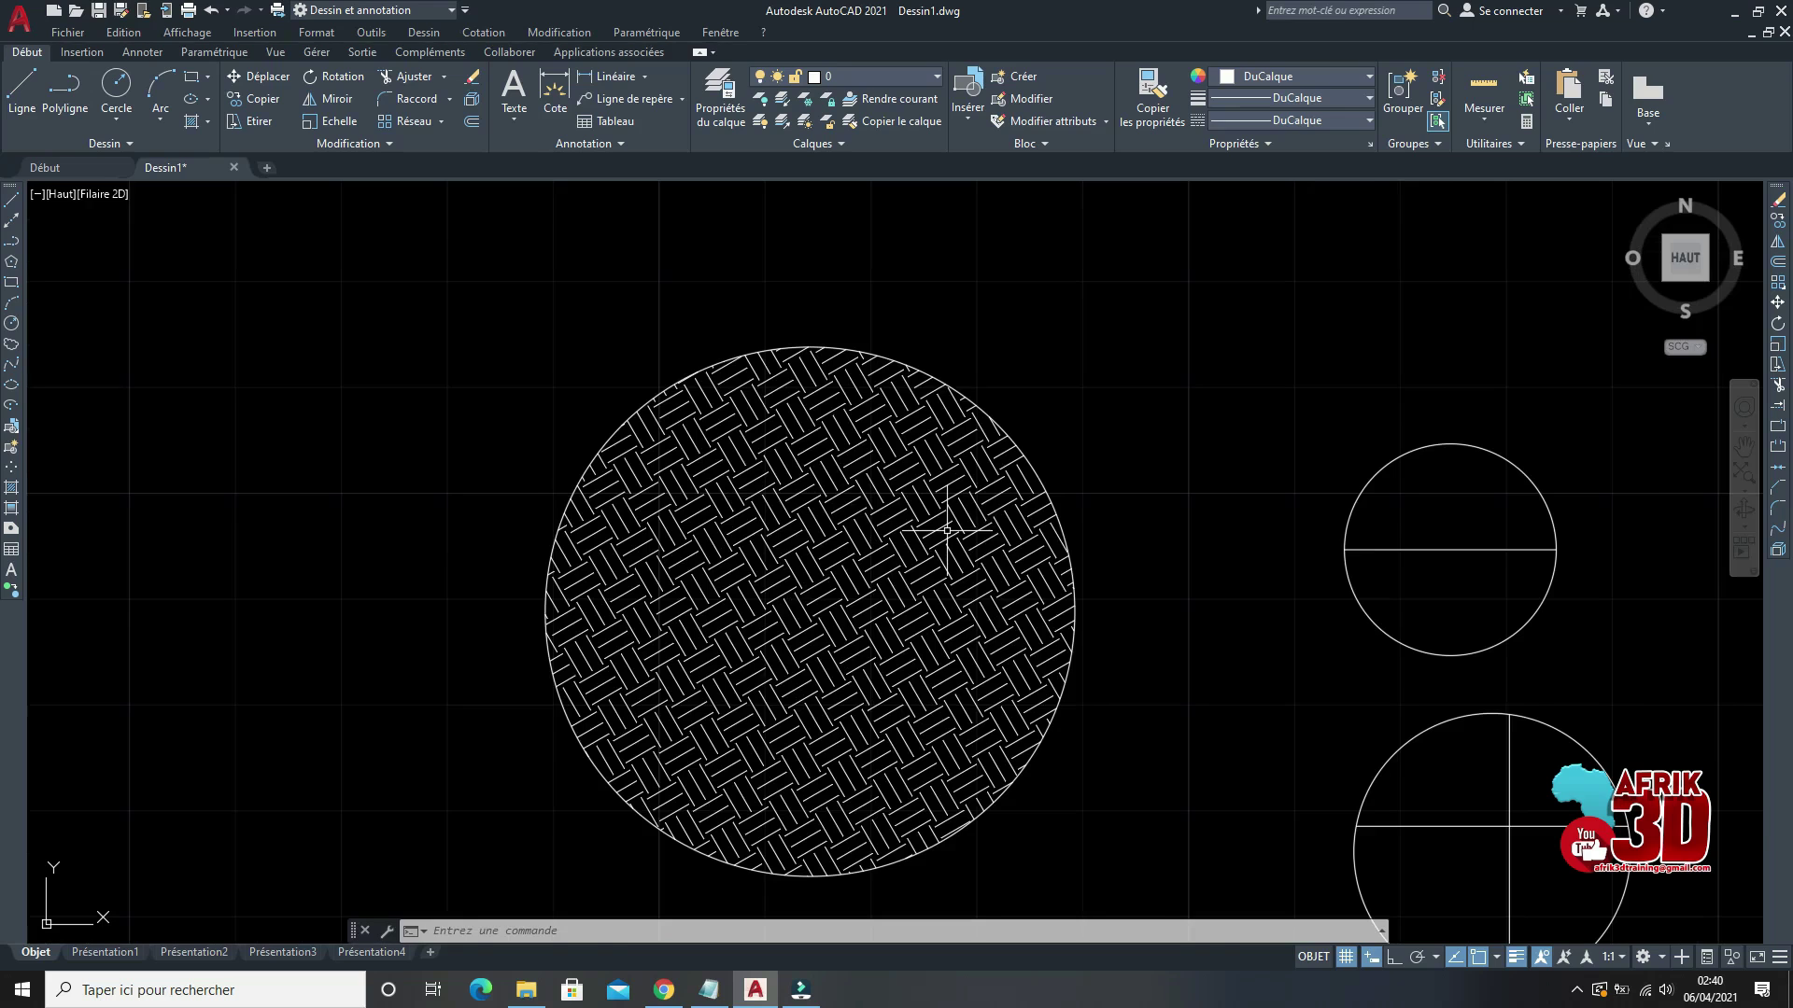
pyautogui.click(854, 509)
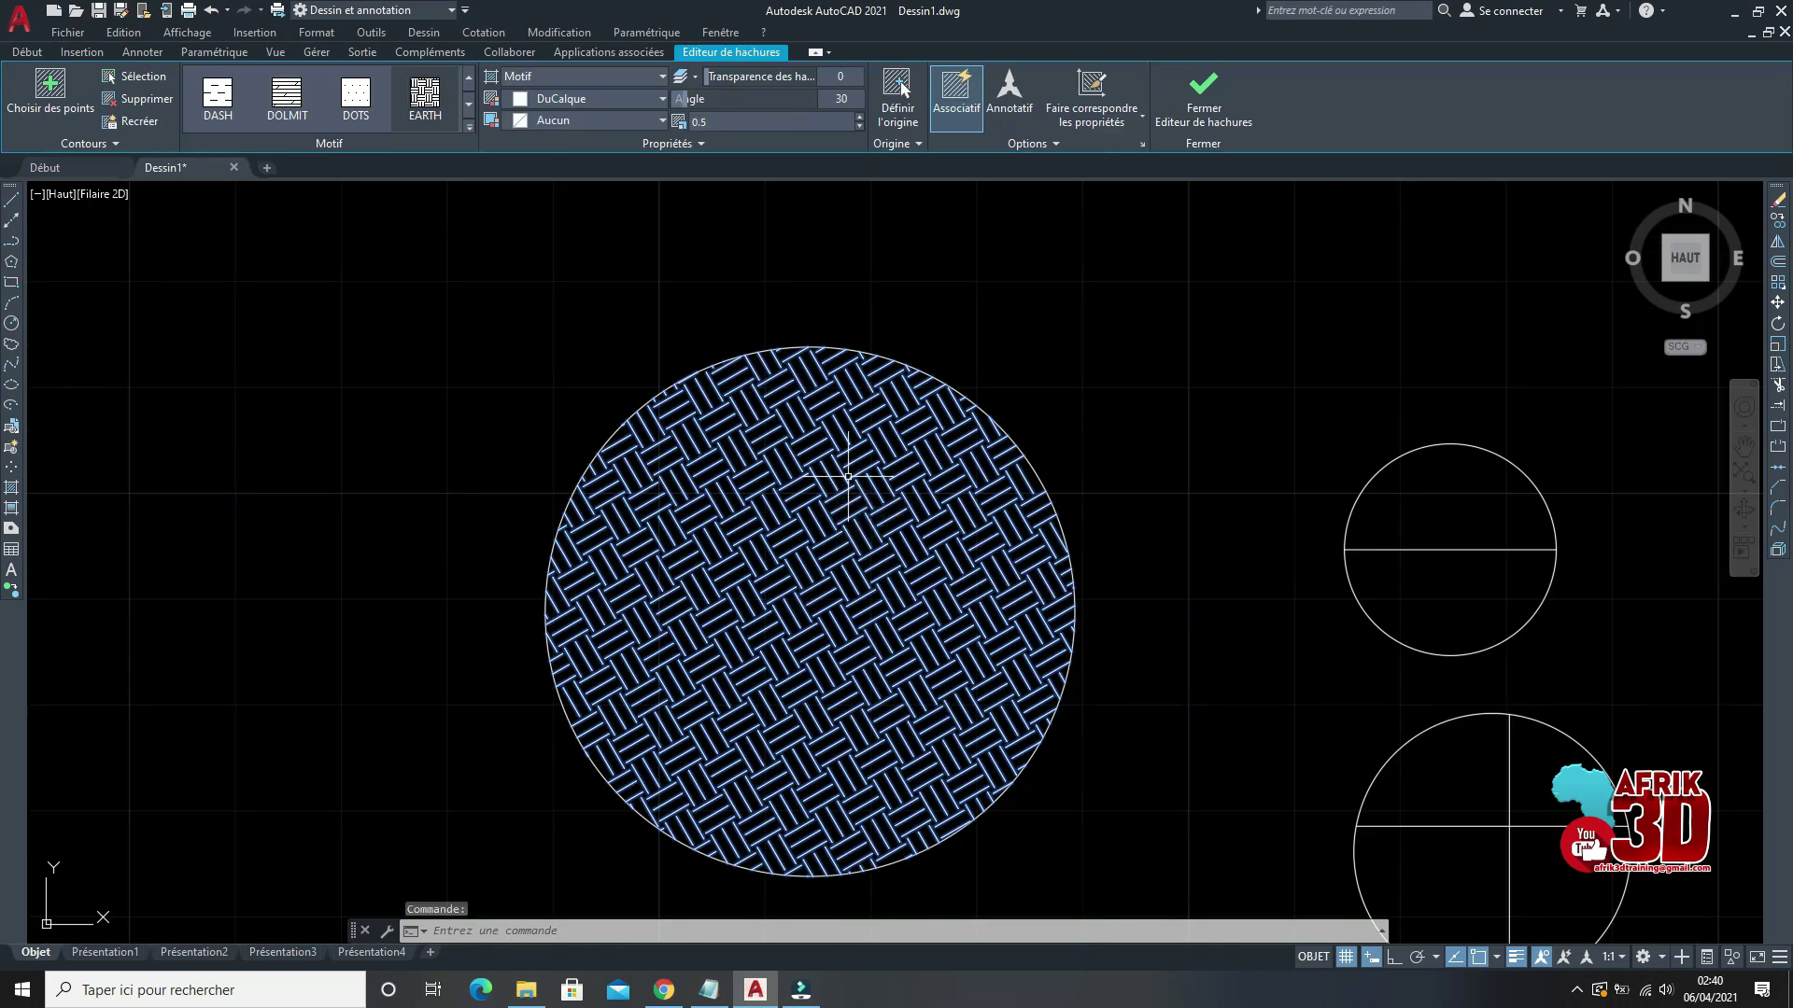
pyautogui.rightClick(847, 477)
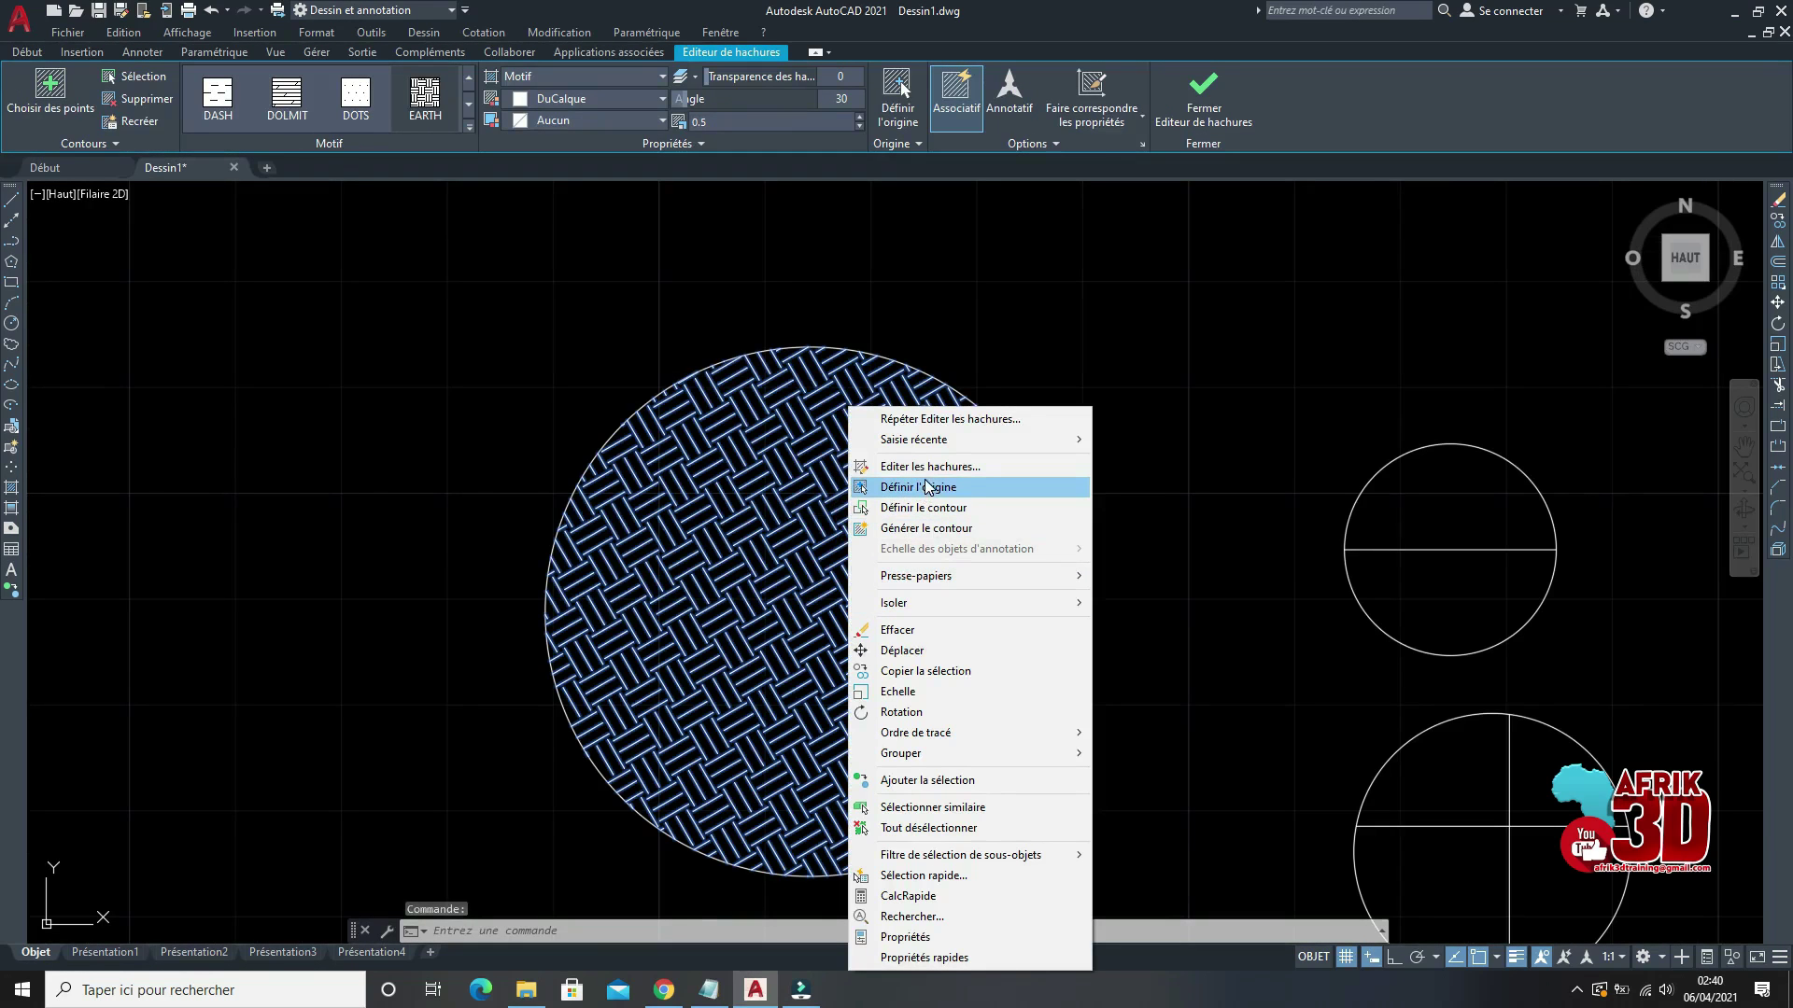
pyautogui.click(929, 466)
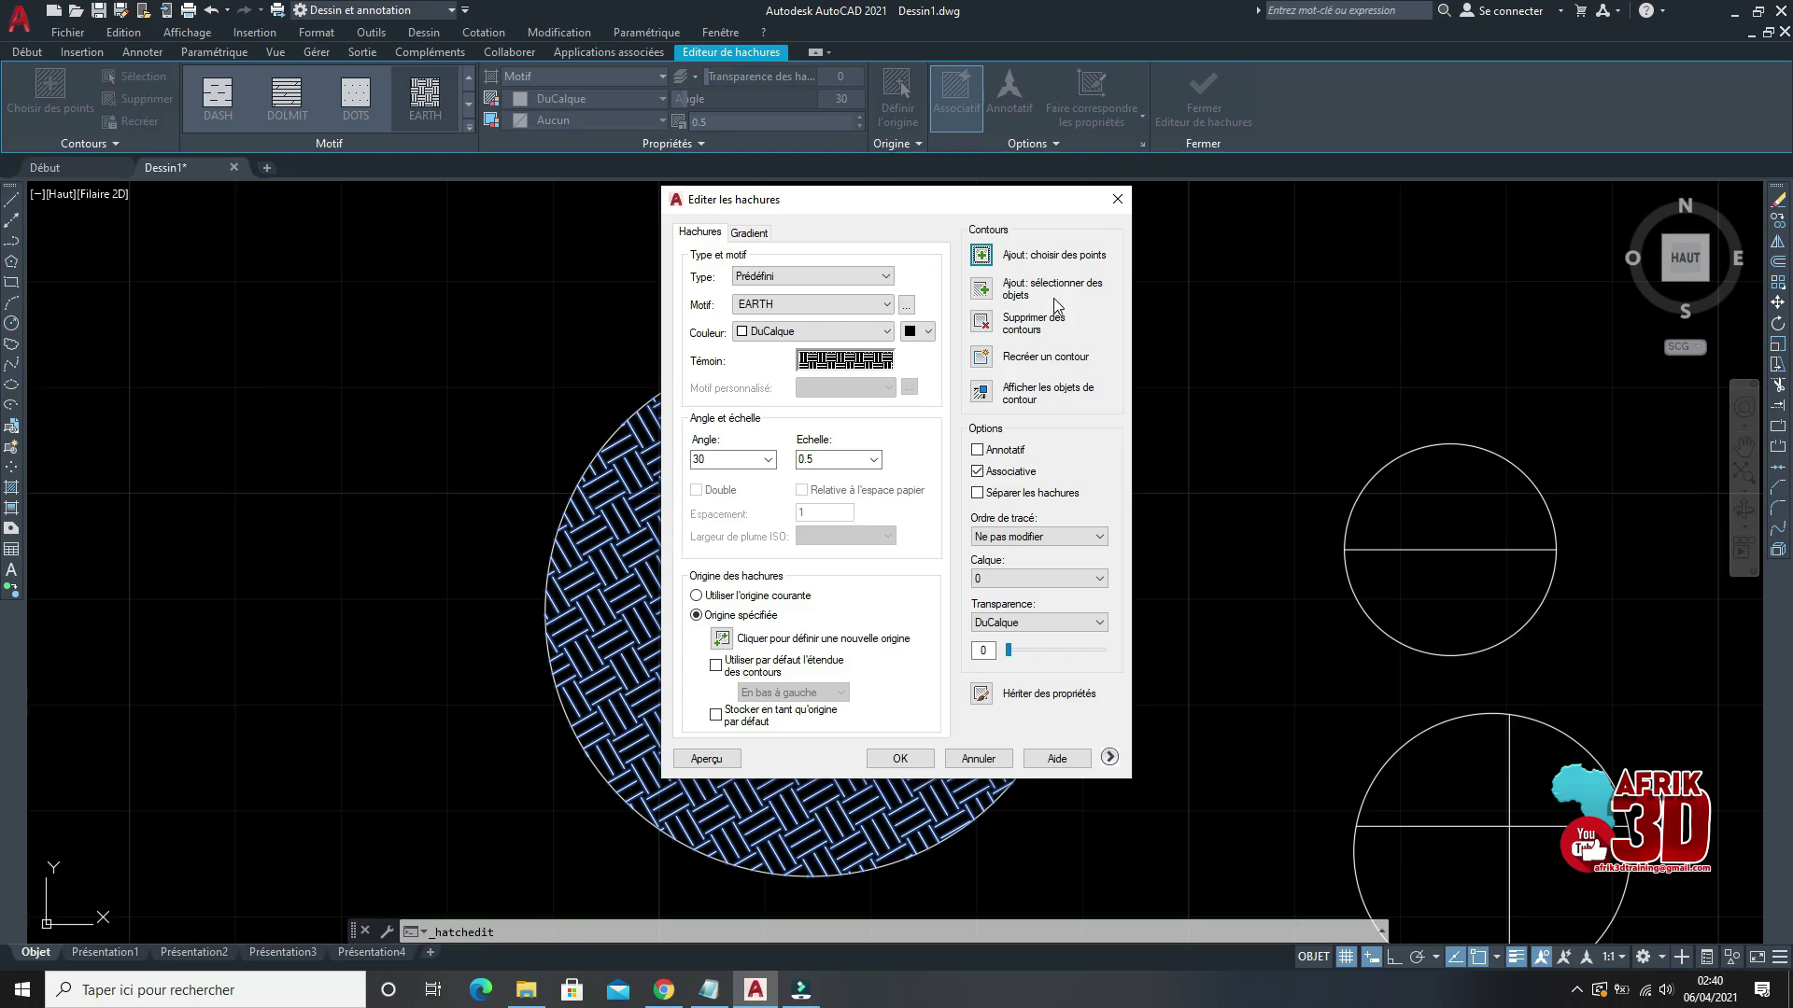
pyautogui.click(1117, 201)
pyautogui.scroll(-5, 721, 613)
pyautogui.scroll(3, 711, 656)
pyautogui.scroll(-2, 721, 657)
pyautogui.scroll(1, 1106, 432)
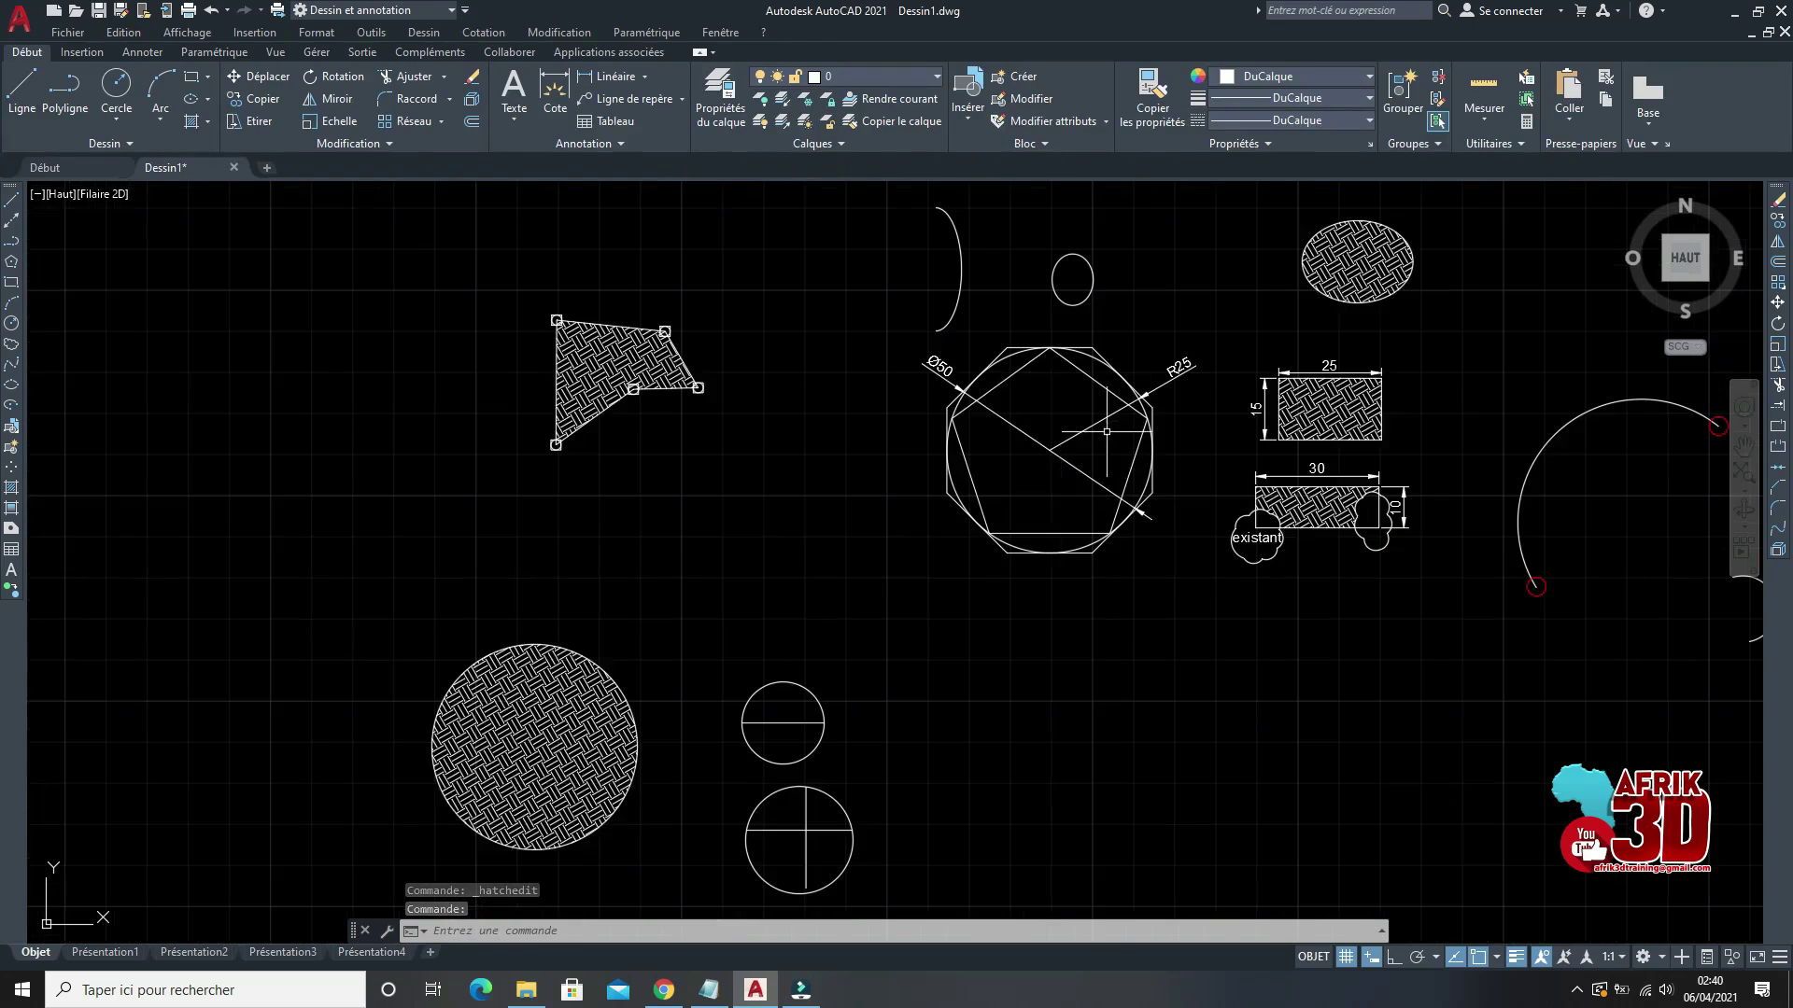
# Step: Select the hatches and preview the GOST_WOOD and BRICK patterns on them
pyautogui.click(509, 719)
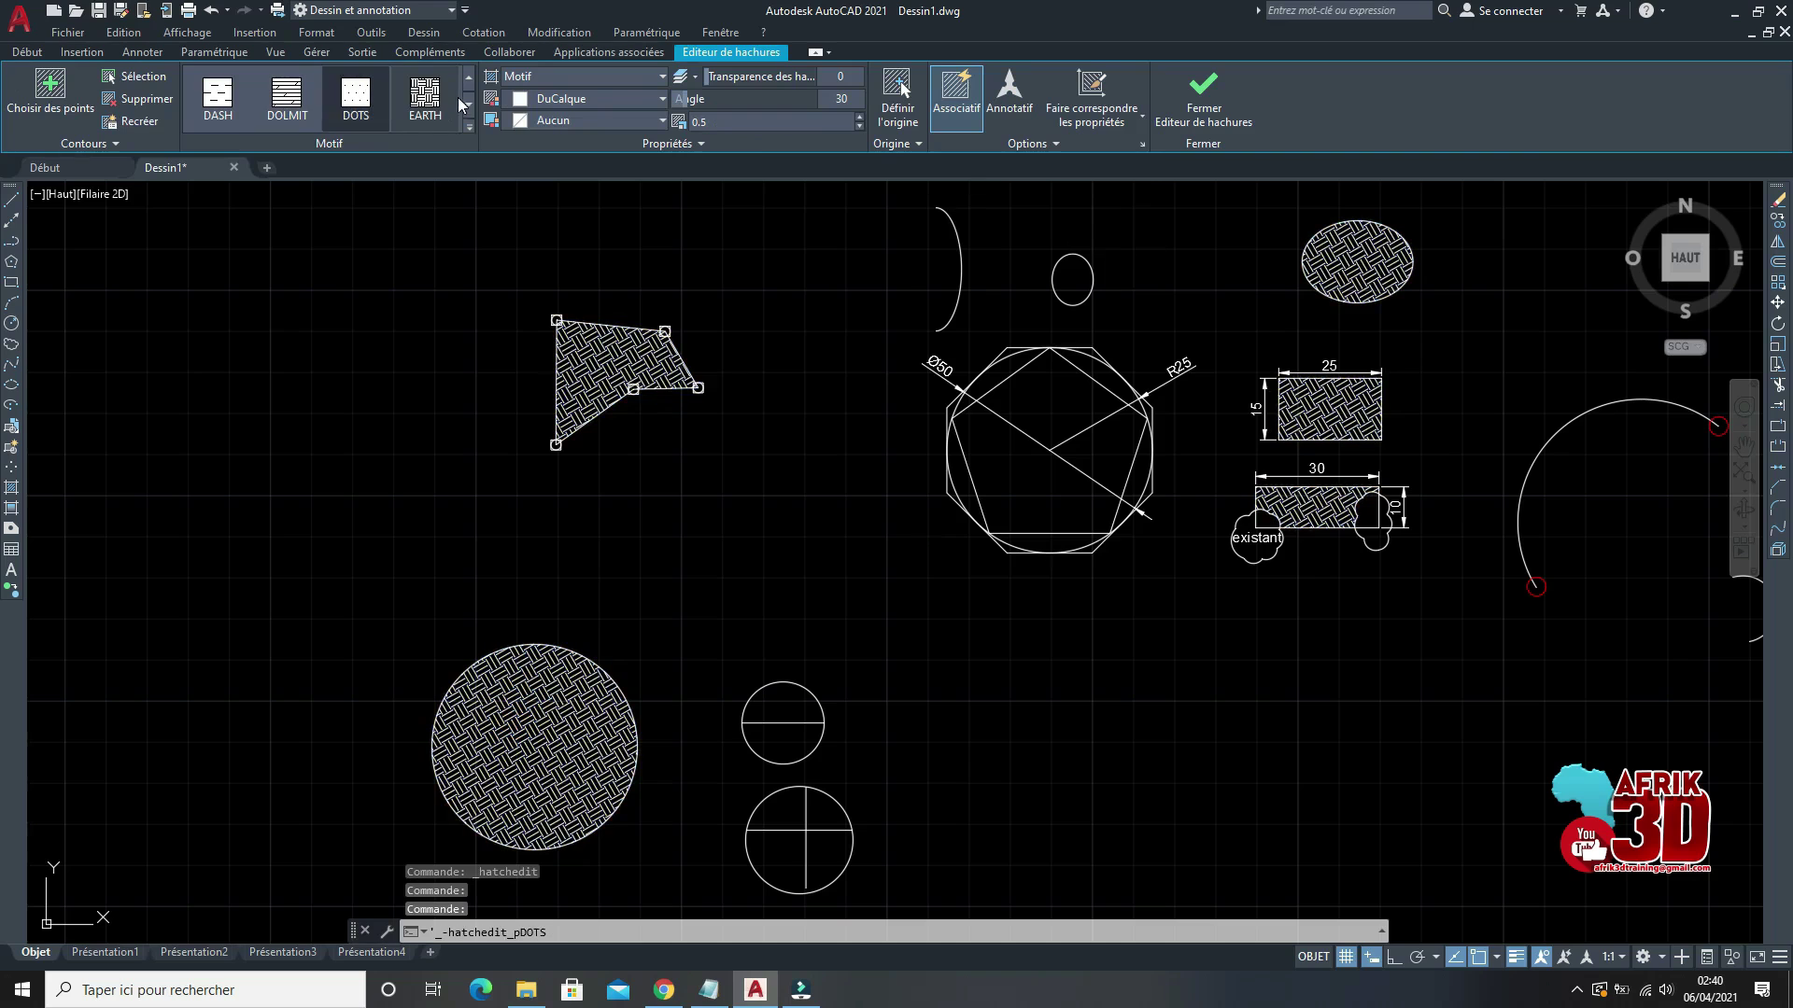
pyautogui.click(468, 104)
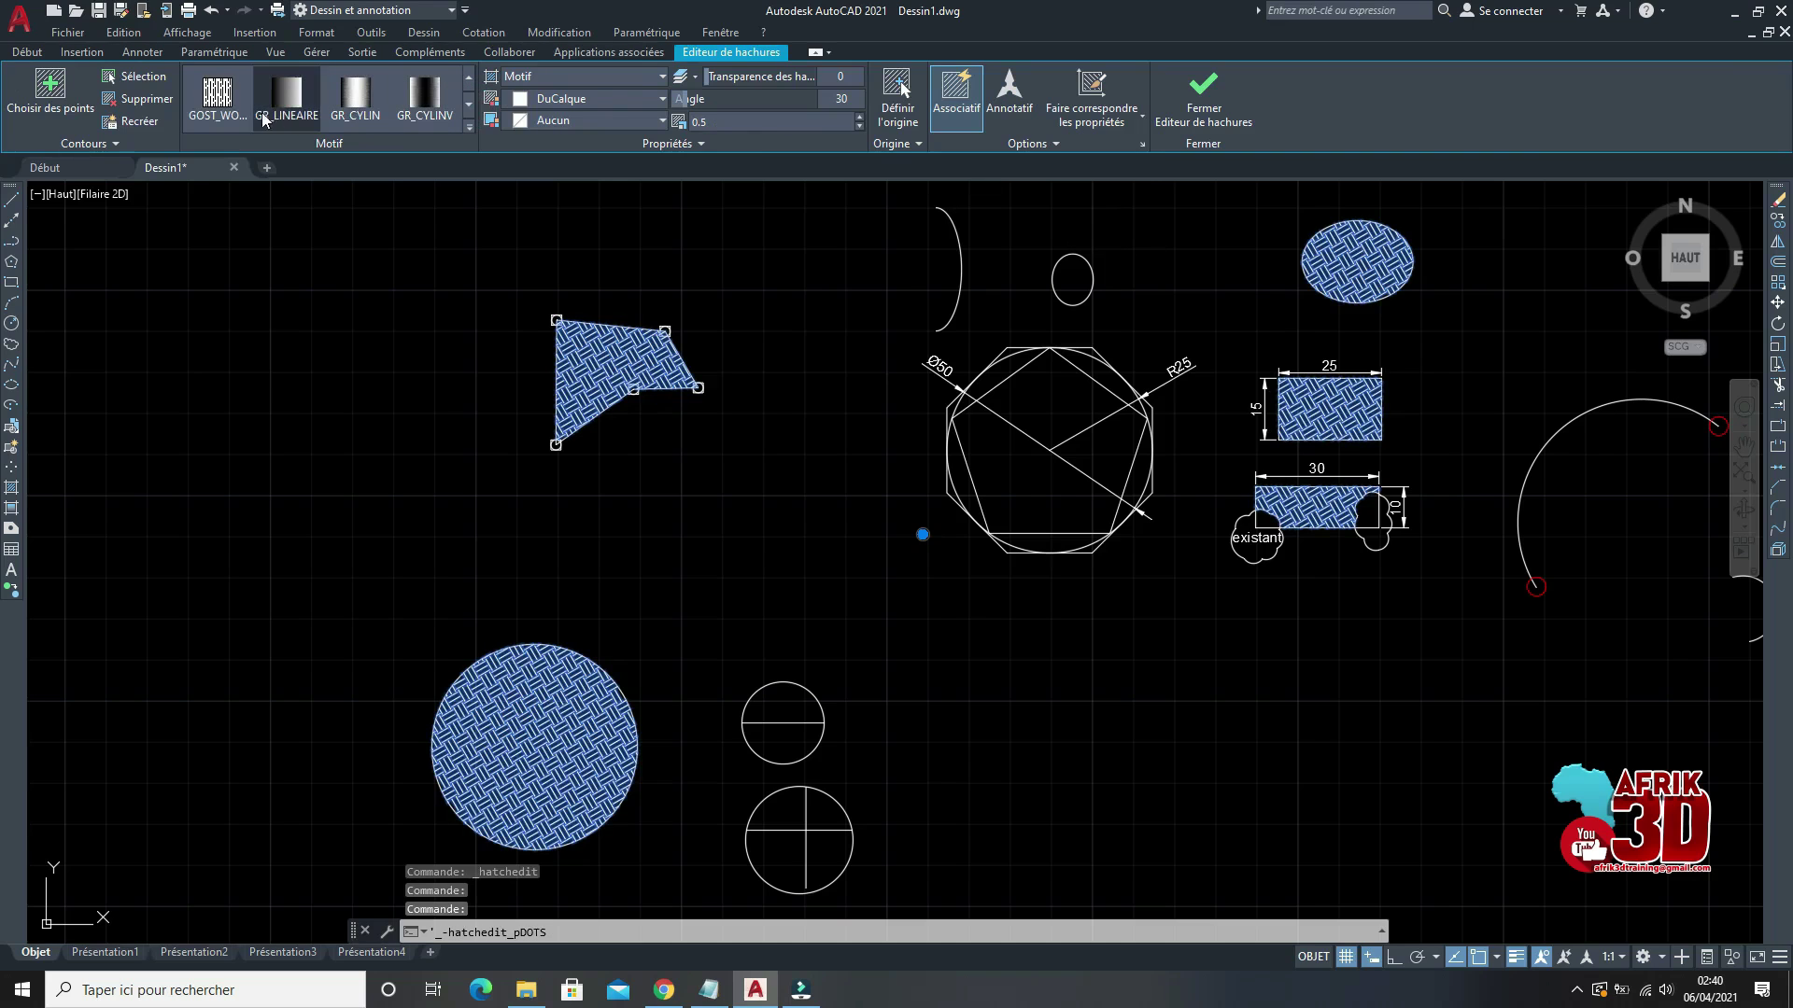
pyautogui.click(236, 97)
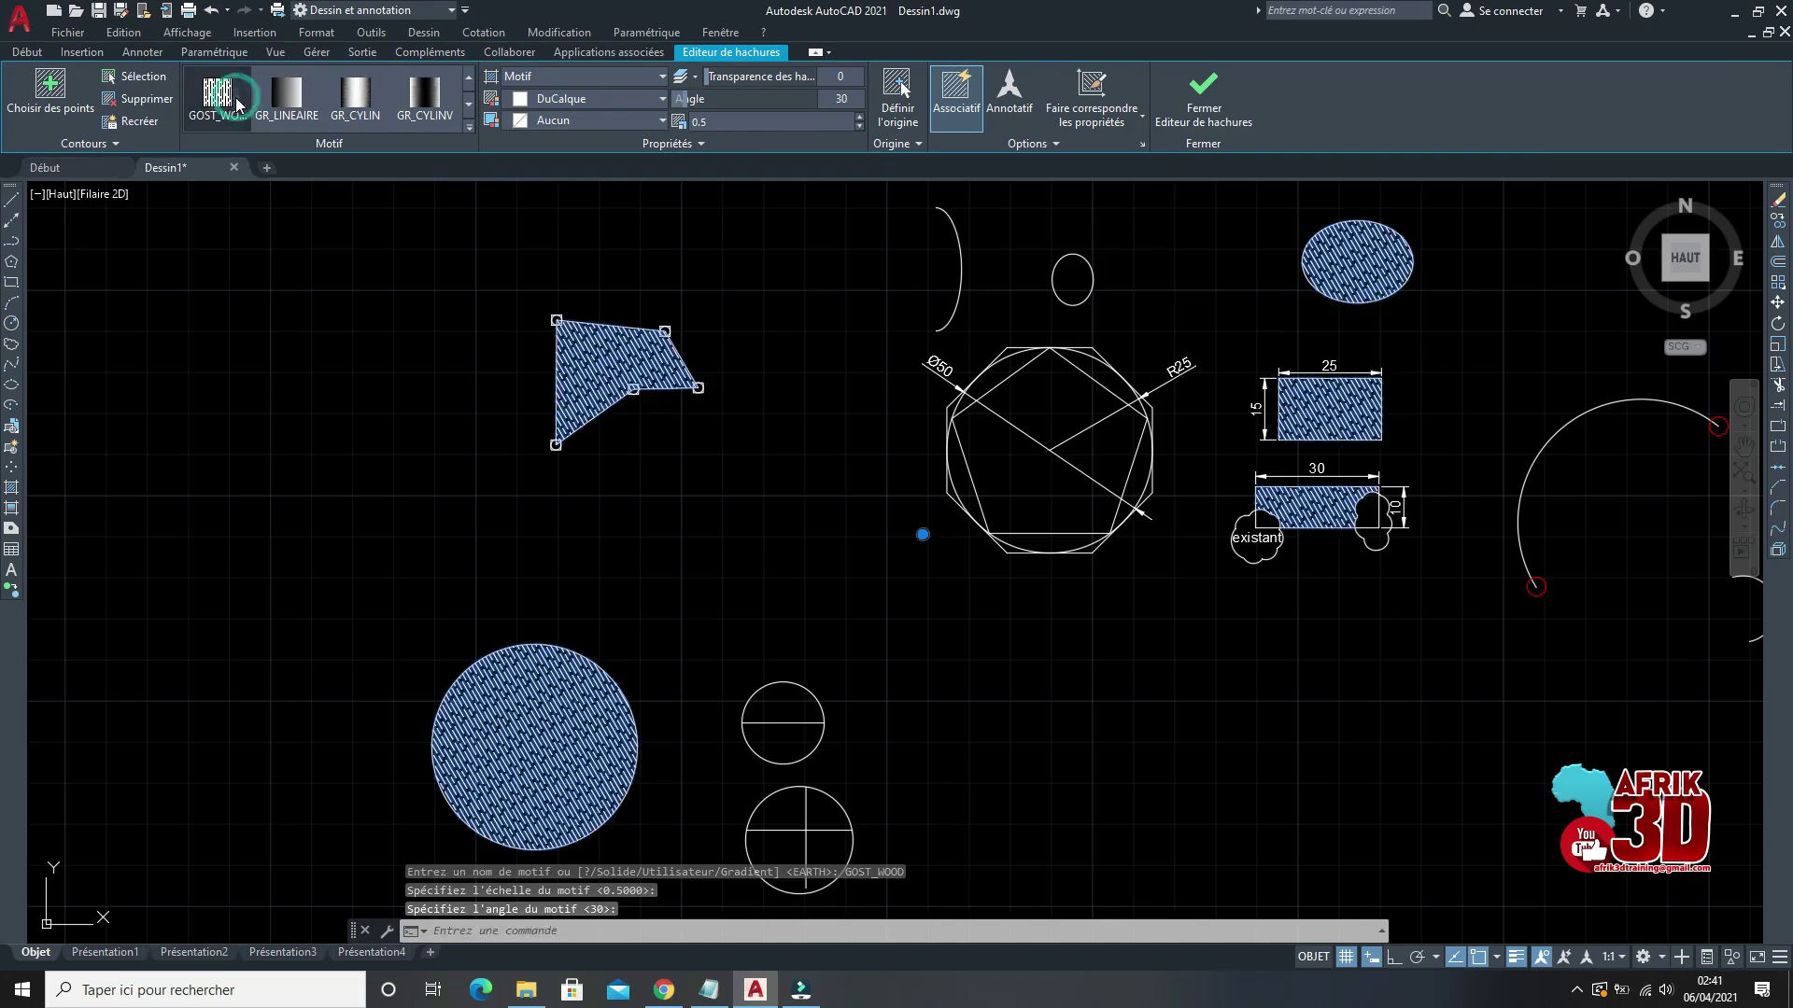
pyautogui.click(467, 86)
pyautogui.click(467, 86)
pyautogui.click(425, 93)
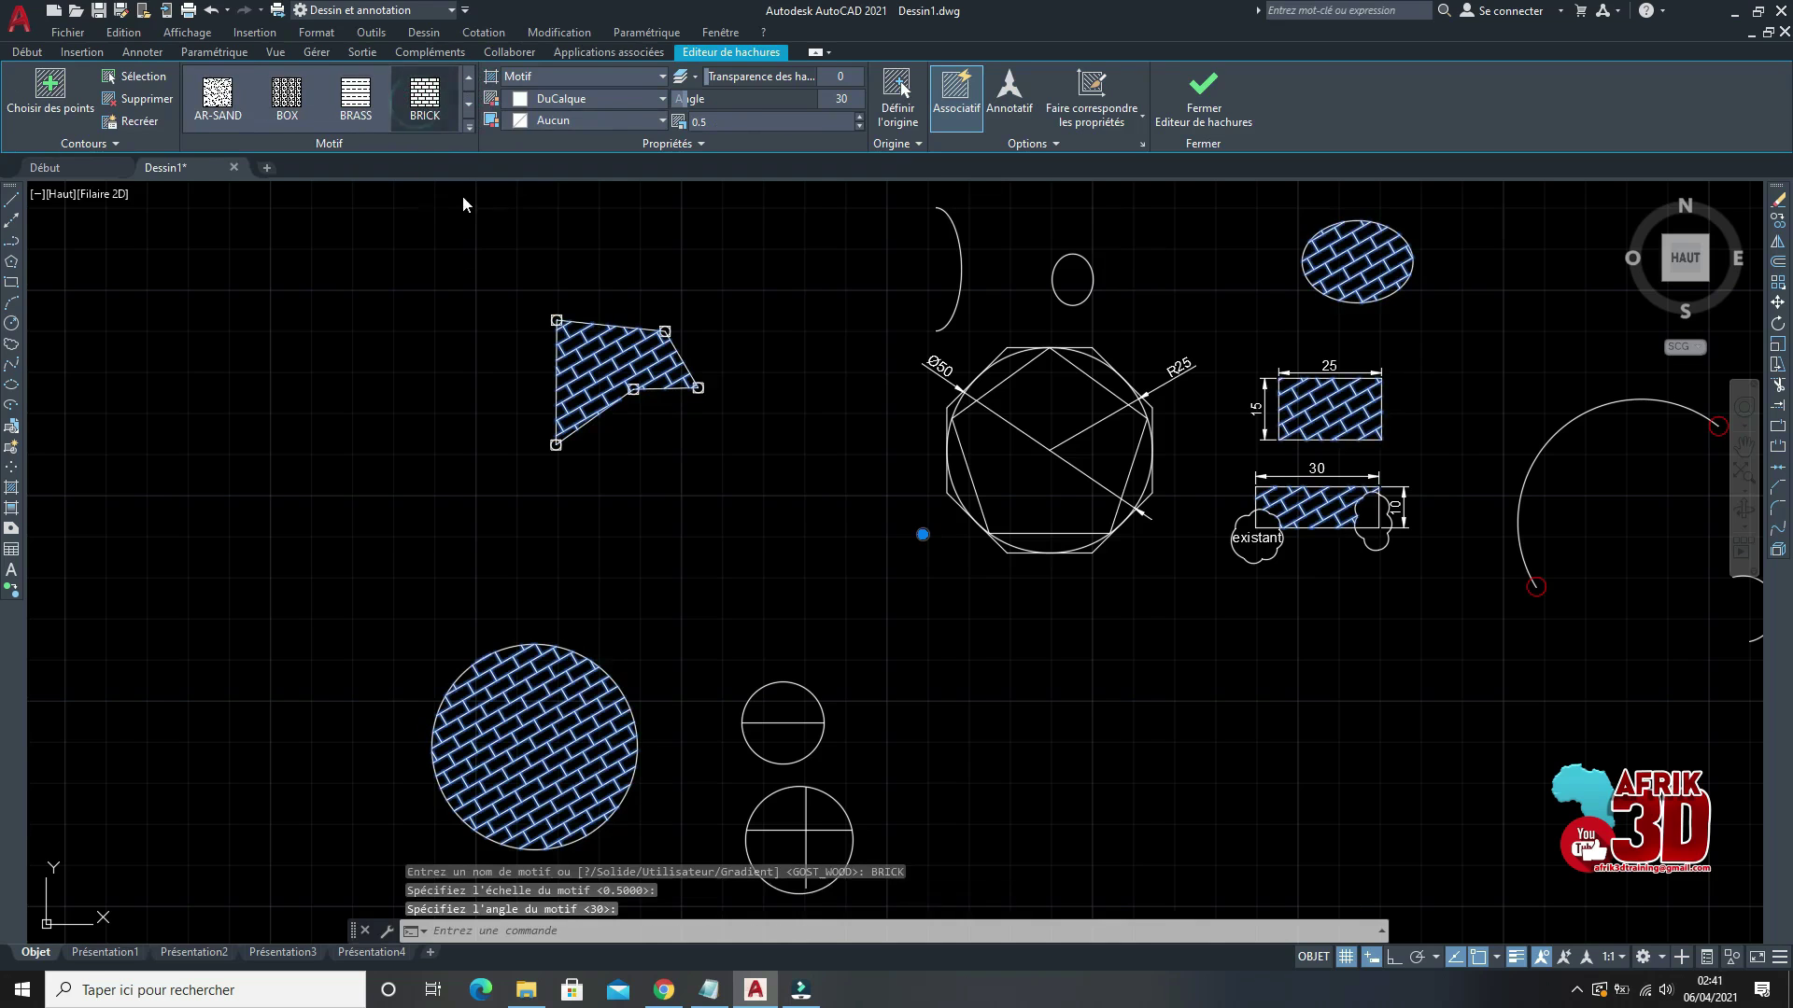
pyautogui.scroll(-1, 682, 584)
pyautogui.scroll(3, 689, 573)
pyautogui.scroll(-3, 581, 689)
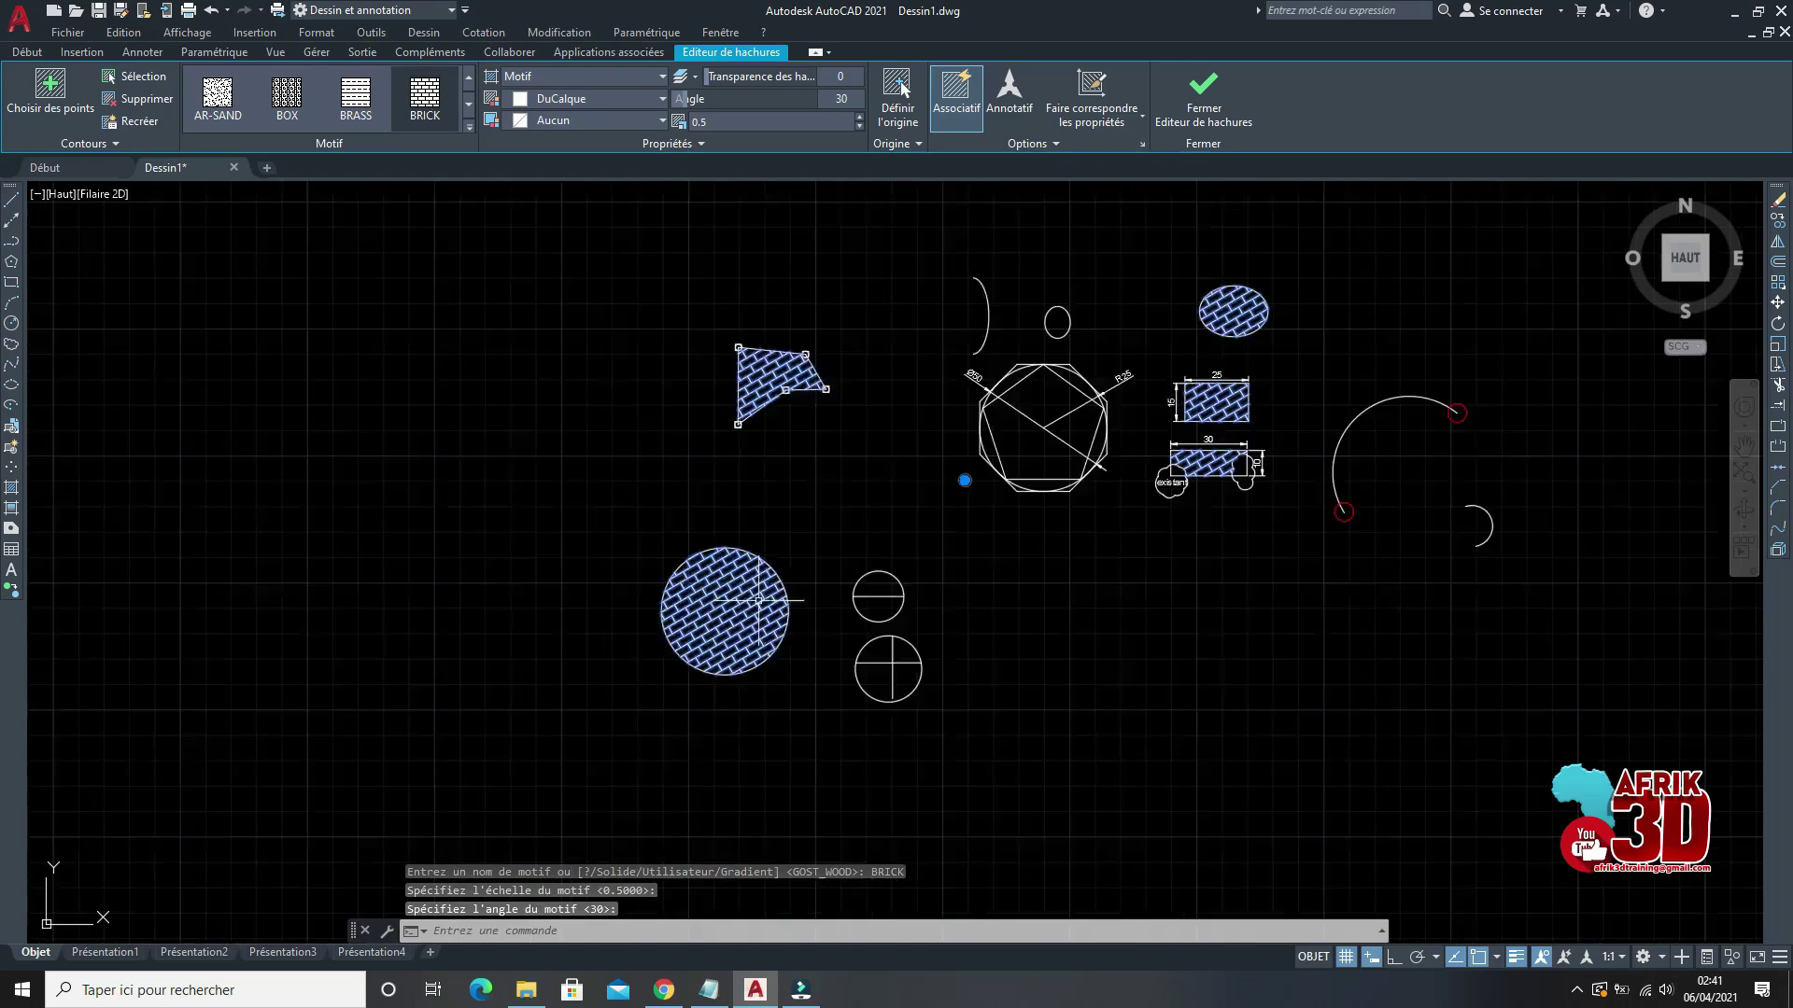
pyautogui.scroll(1, 645, 653)
# Step: Try AR-CONC, then settle on the ANSI36 pattern and deselect the hatches
pyautogui.click(468, 79)
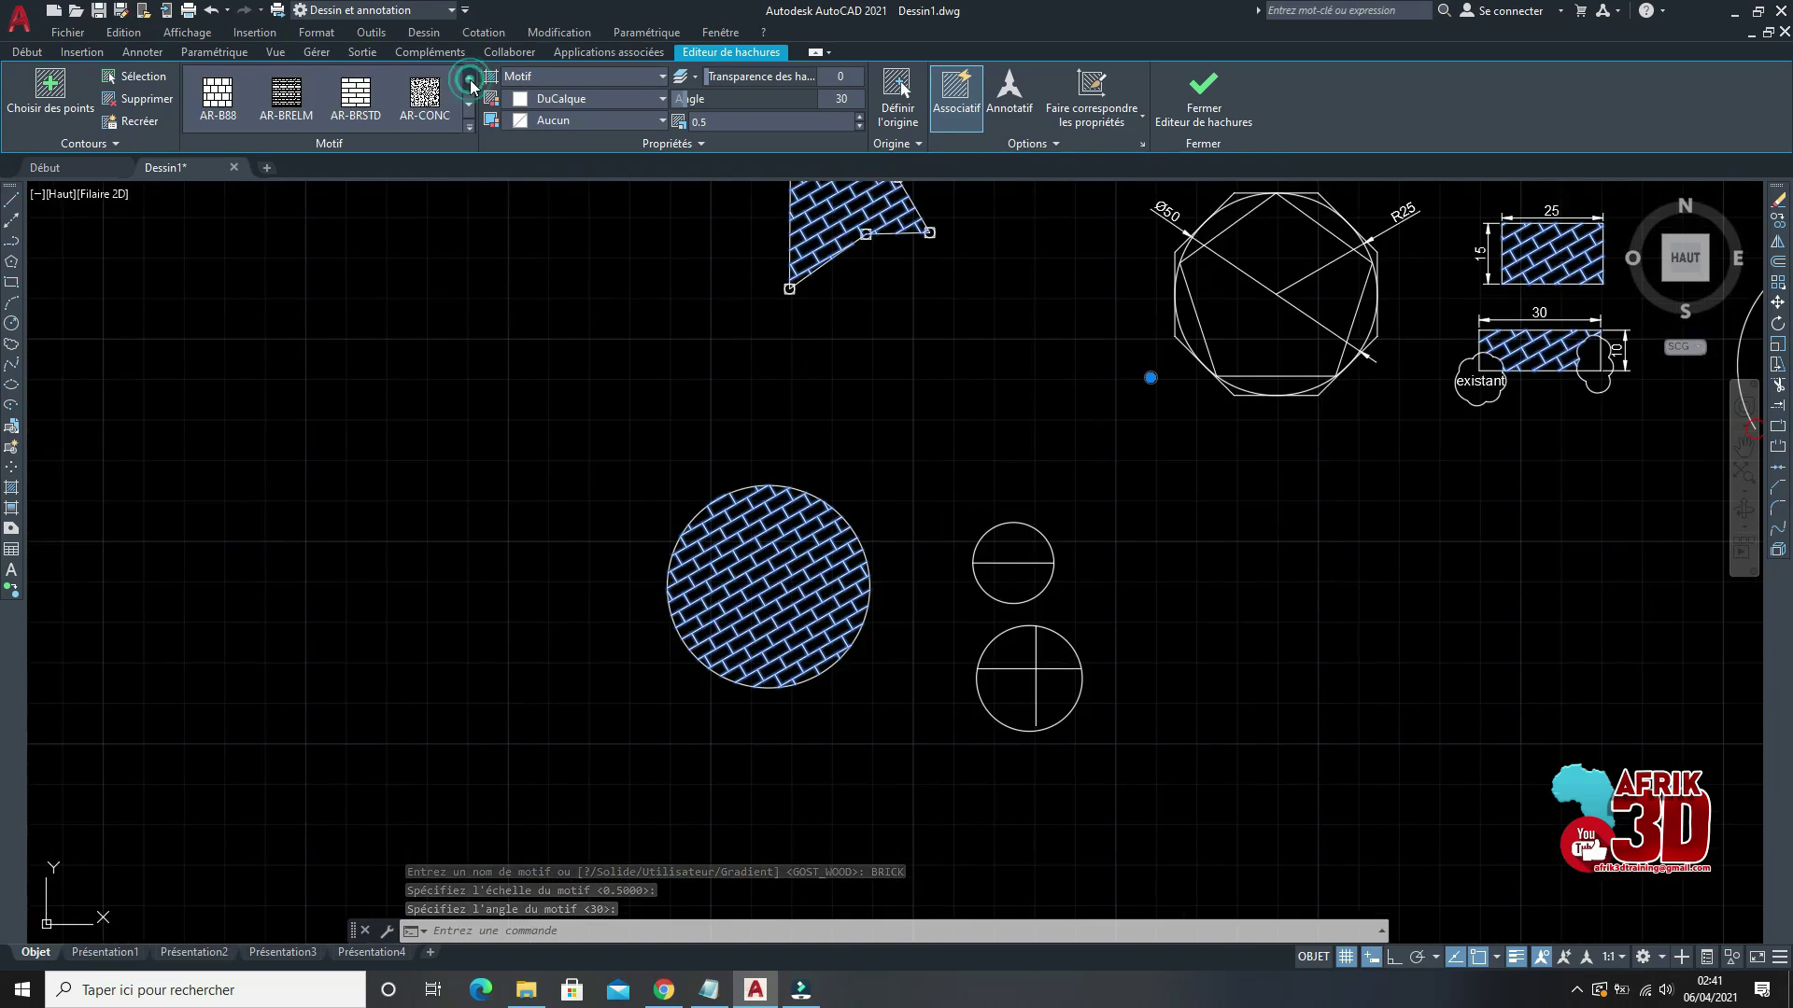
pyautogui.click(440, 99)
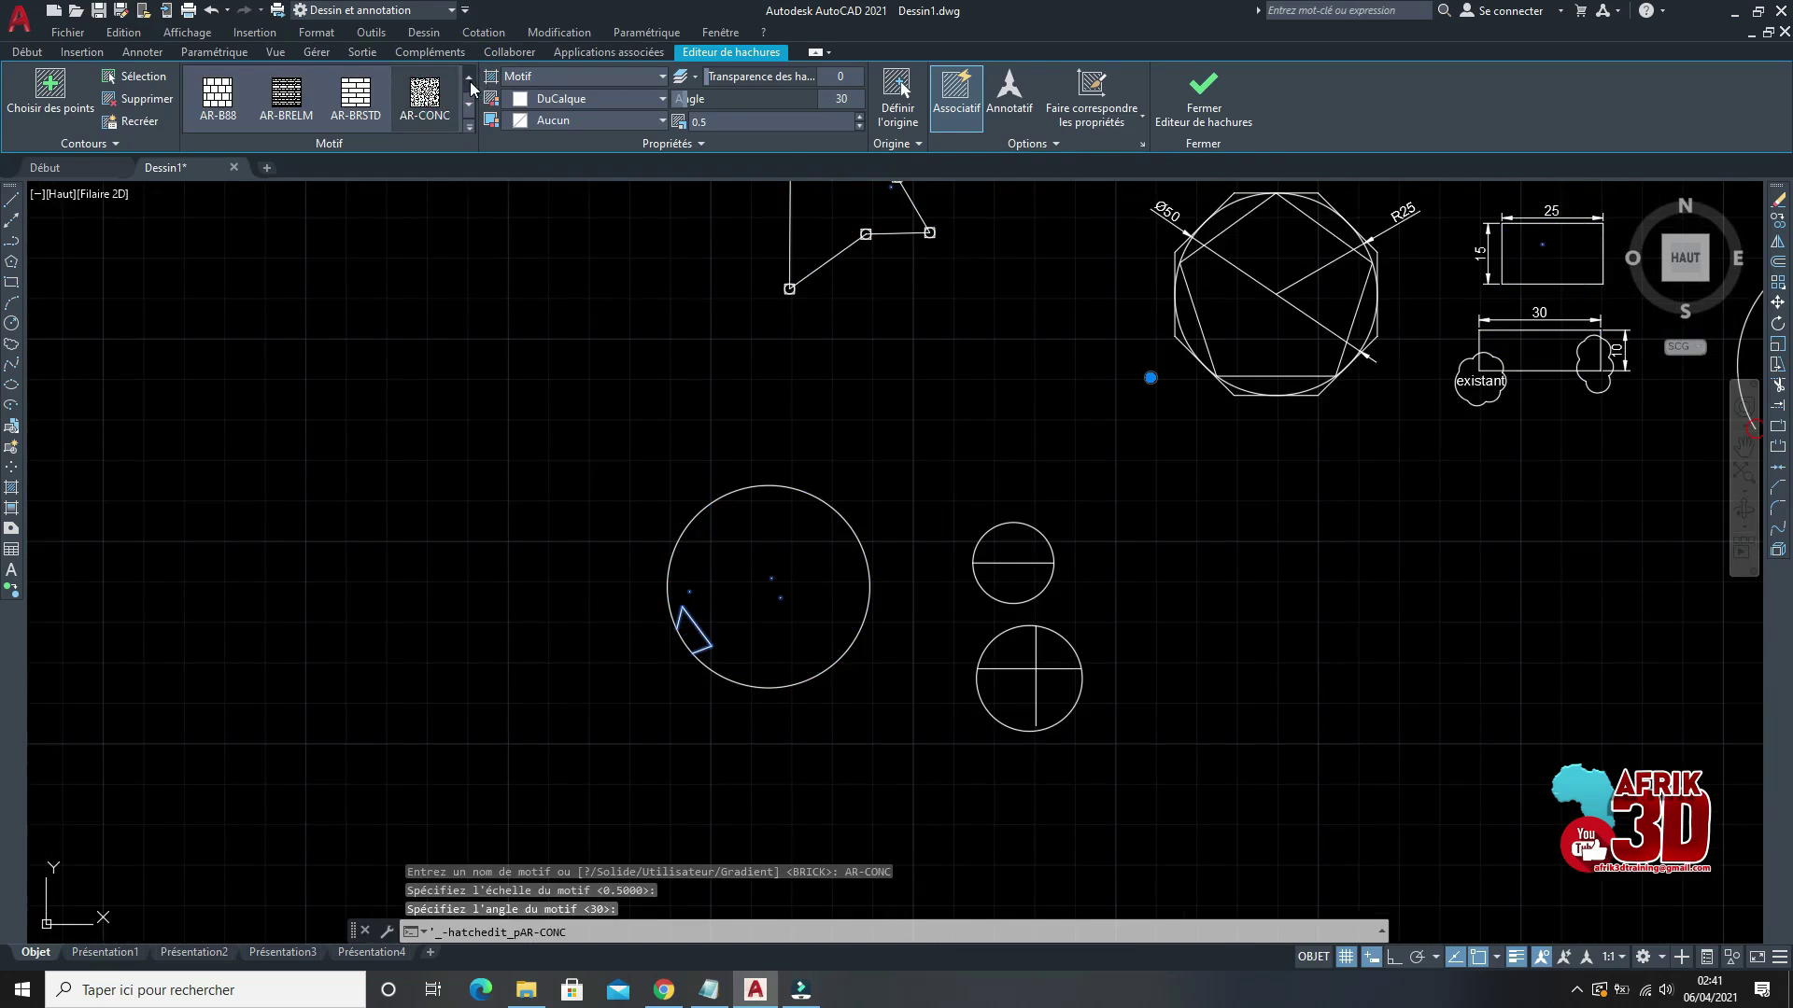
pyautogui.click(468, 78)
pyautogui.click(467, 79)
pyautogui.click(426, 94)
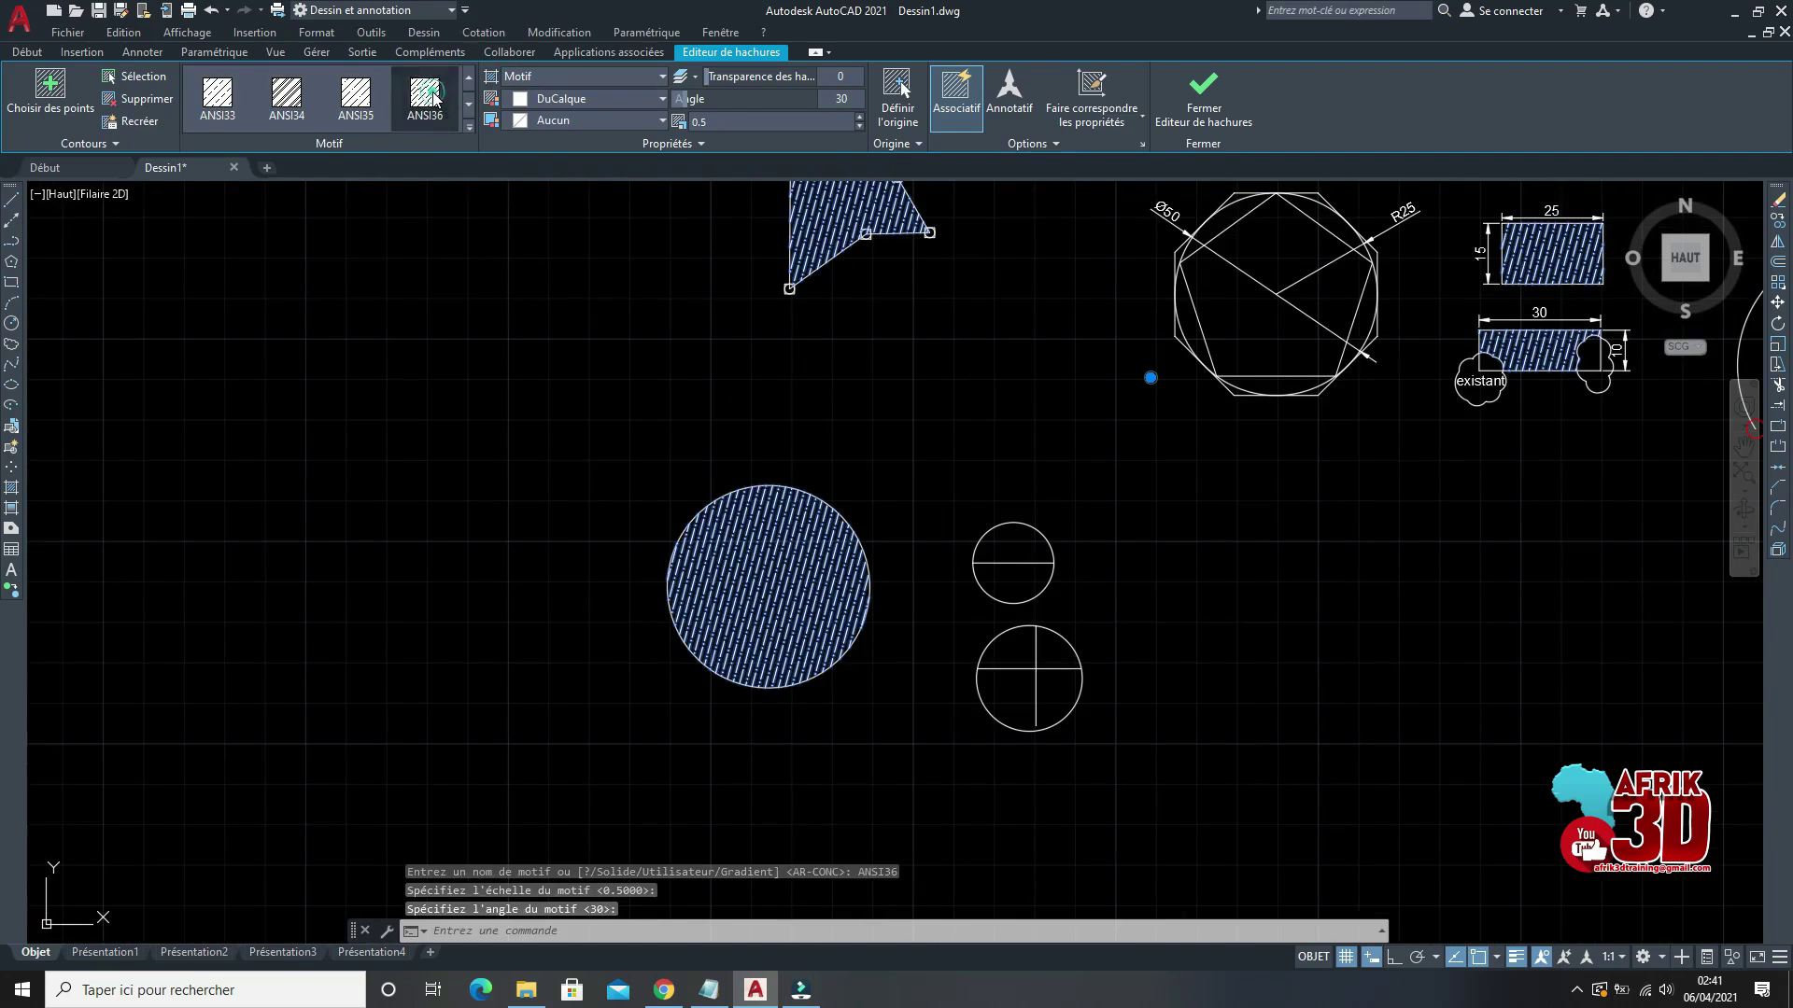
pyautogui.press('Escape')
pyautogui.scroll(-3, 616, 555)
pyautogui.scroll(4, 831, 560)
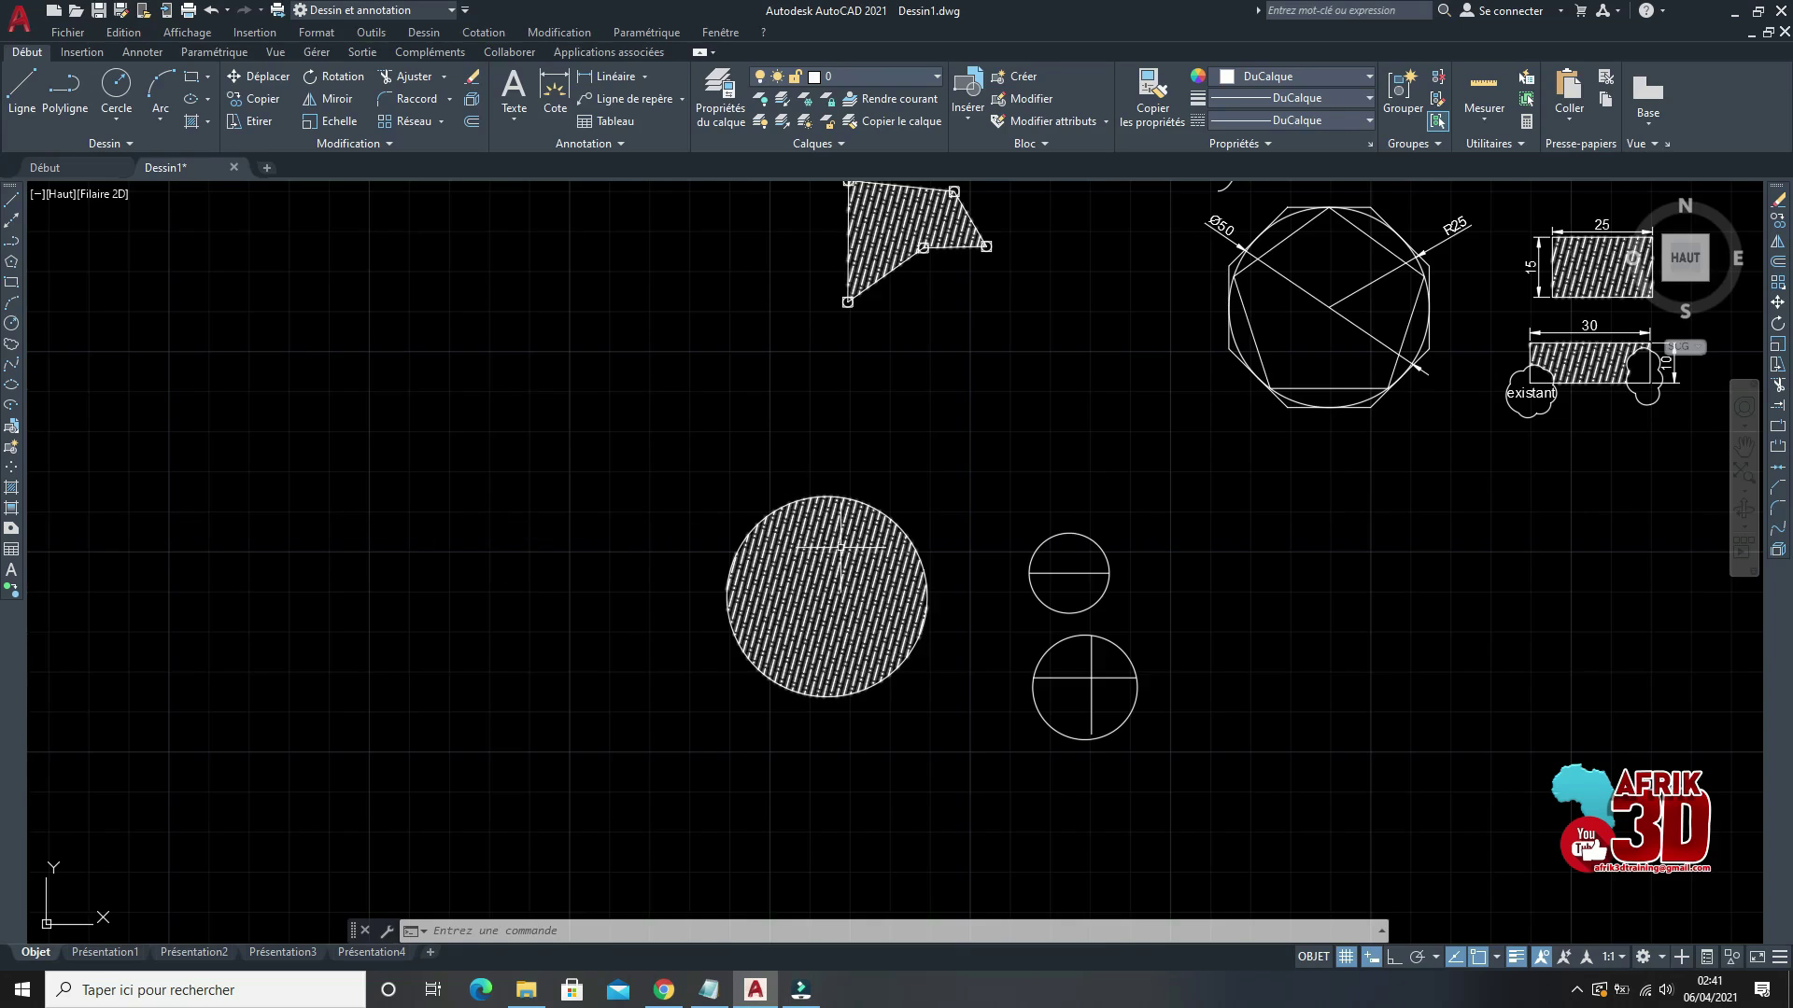
# Step: Start a circle above the pentagon, then abandon it and a polygon command
pyautogui.scroll(-2, 659, 457)
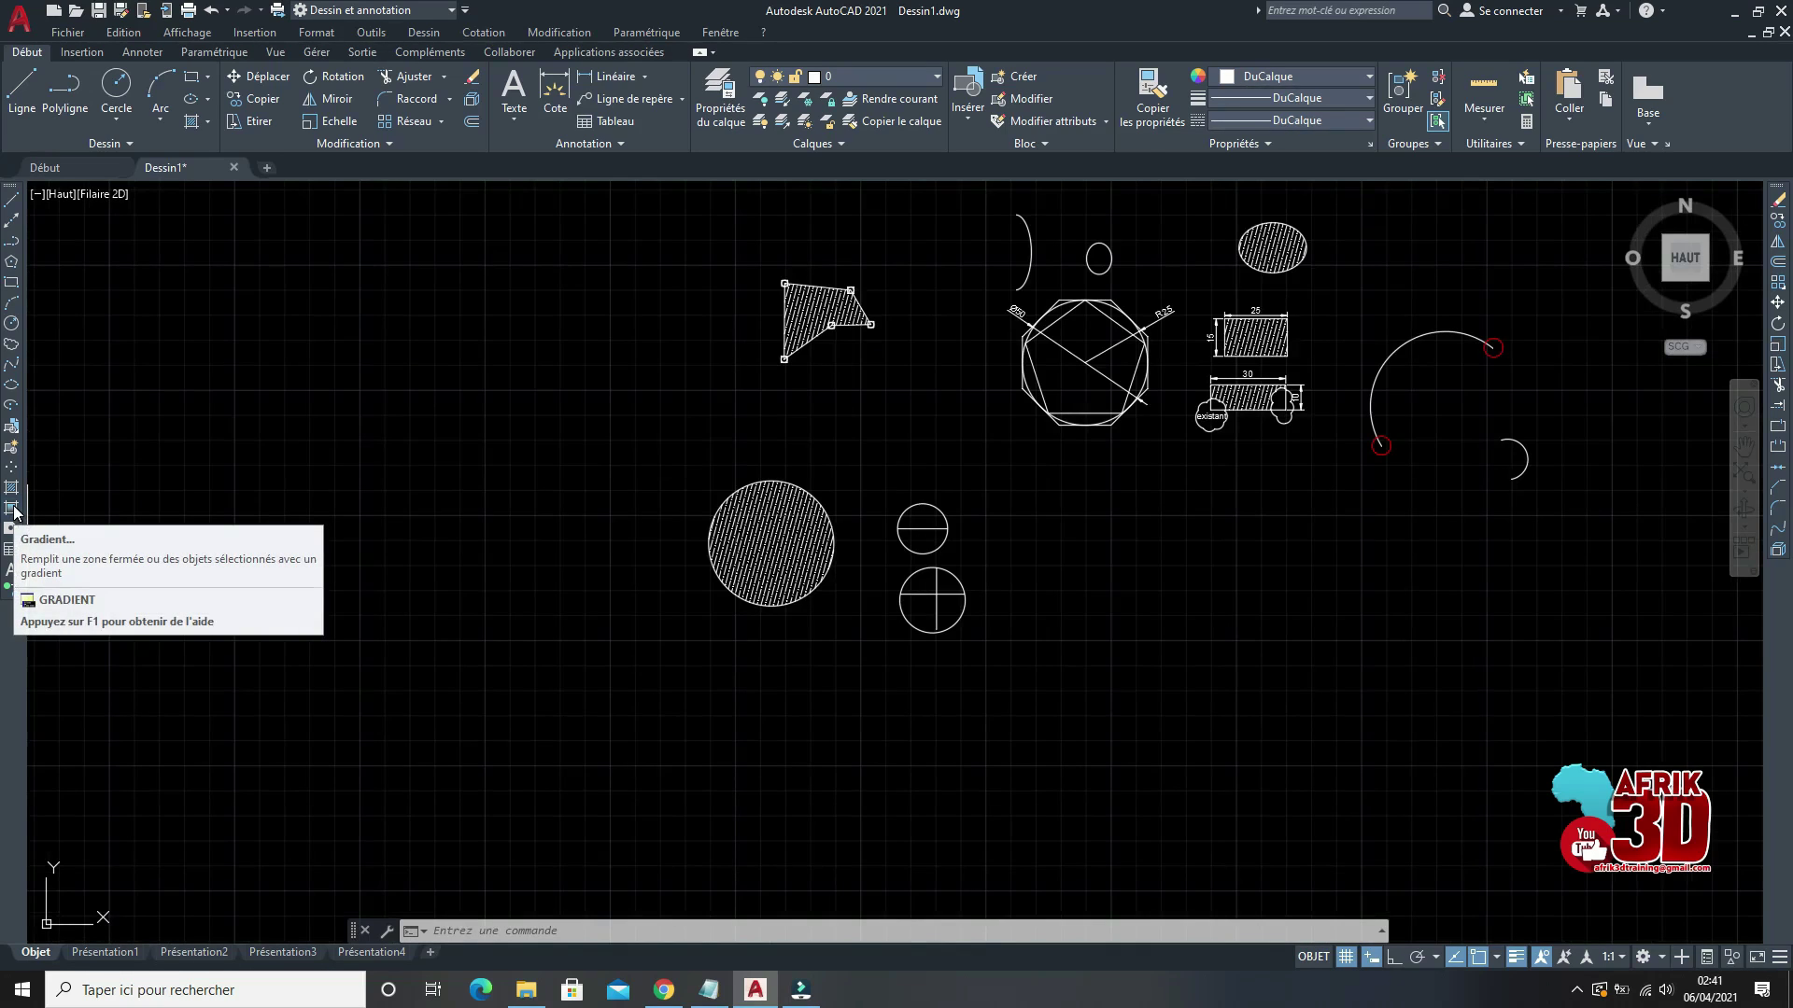
pyautogui.scroll(-3, 1104, 562)
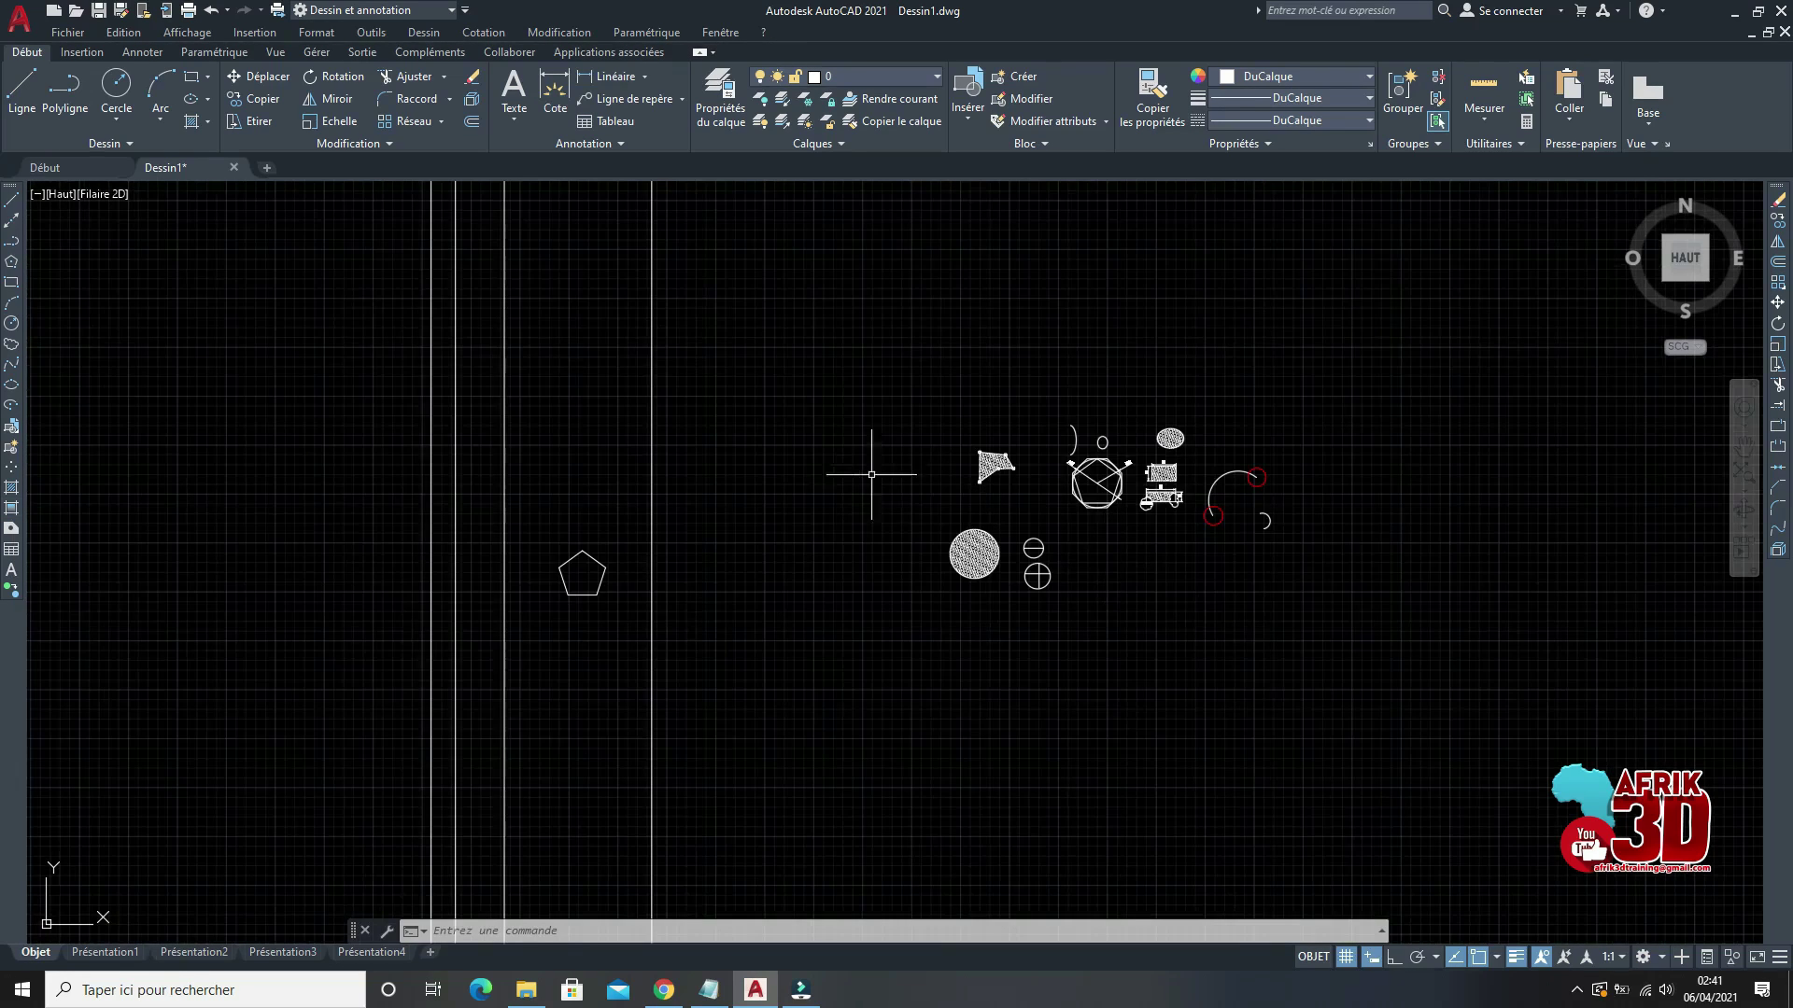
pyautogui.scroll(2, 585, 671)
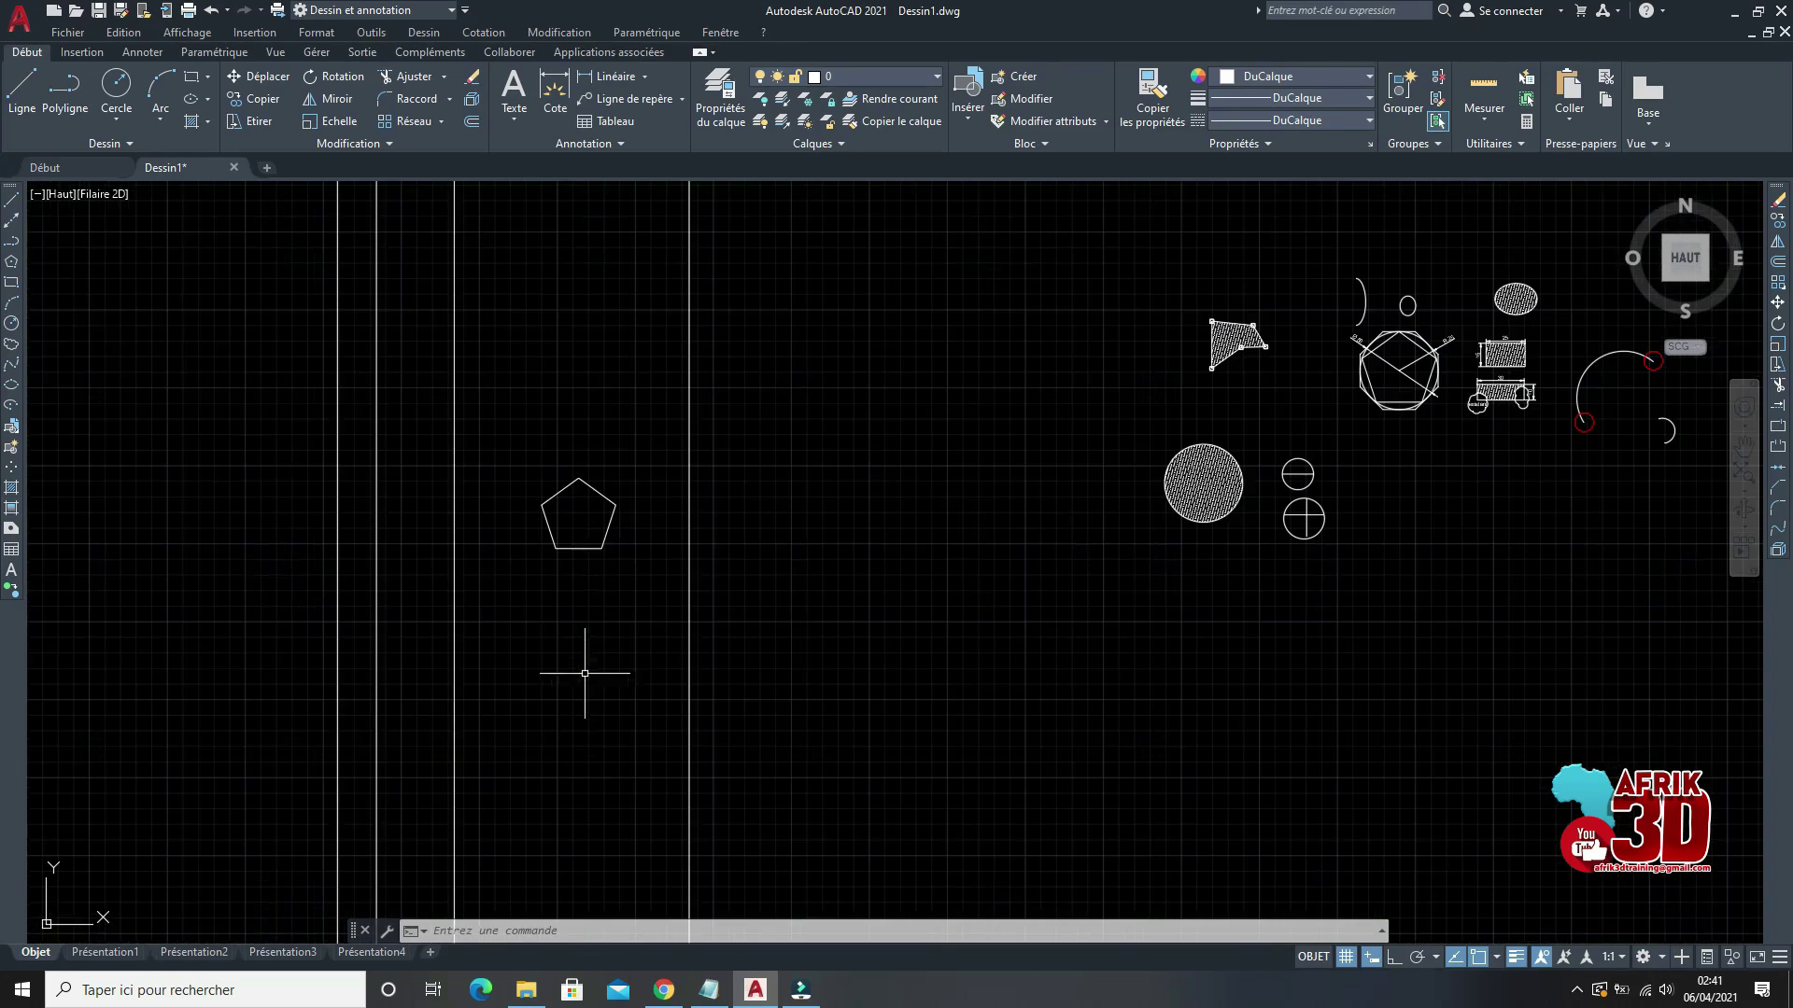
pyautogui.click(13, 326)
pyautogui.click(504, 290)
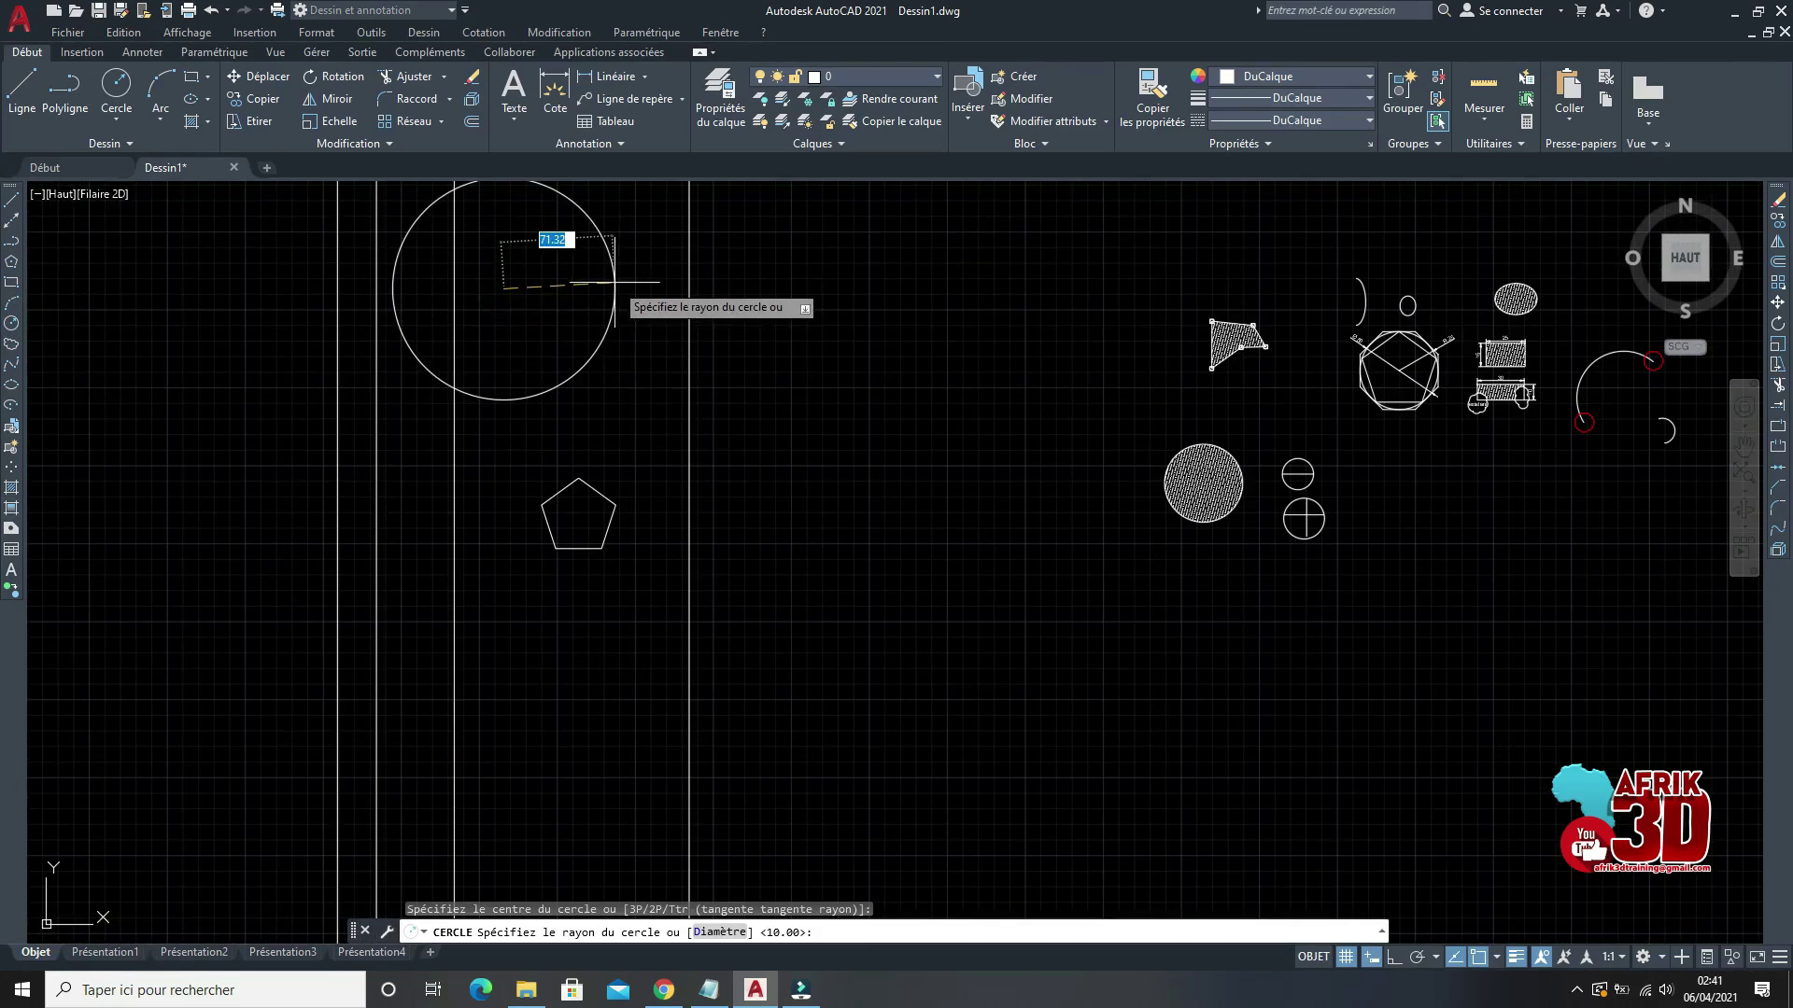
pyautogui.rightClick(615, 280)
pyautogui.click(697, 312)
pyautogui.scroll(-3, 731, 472)
pyautogui.scroll(3, 654, 541)
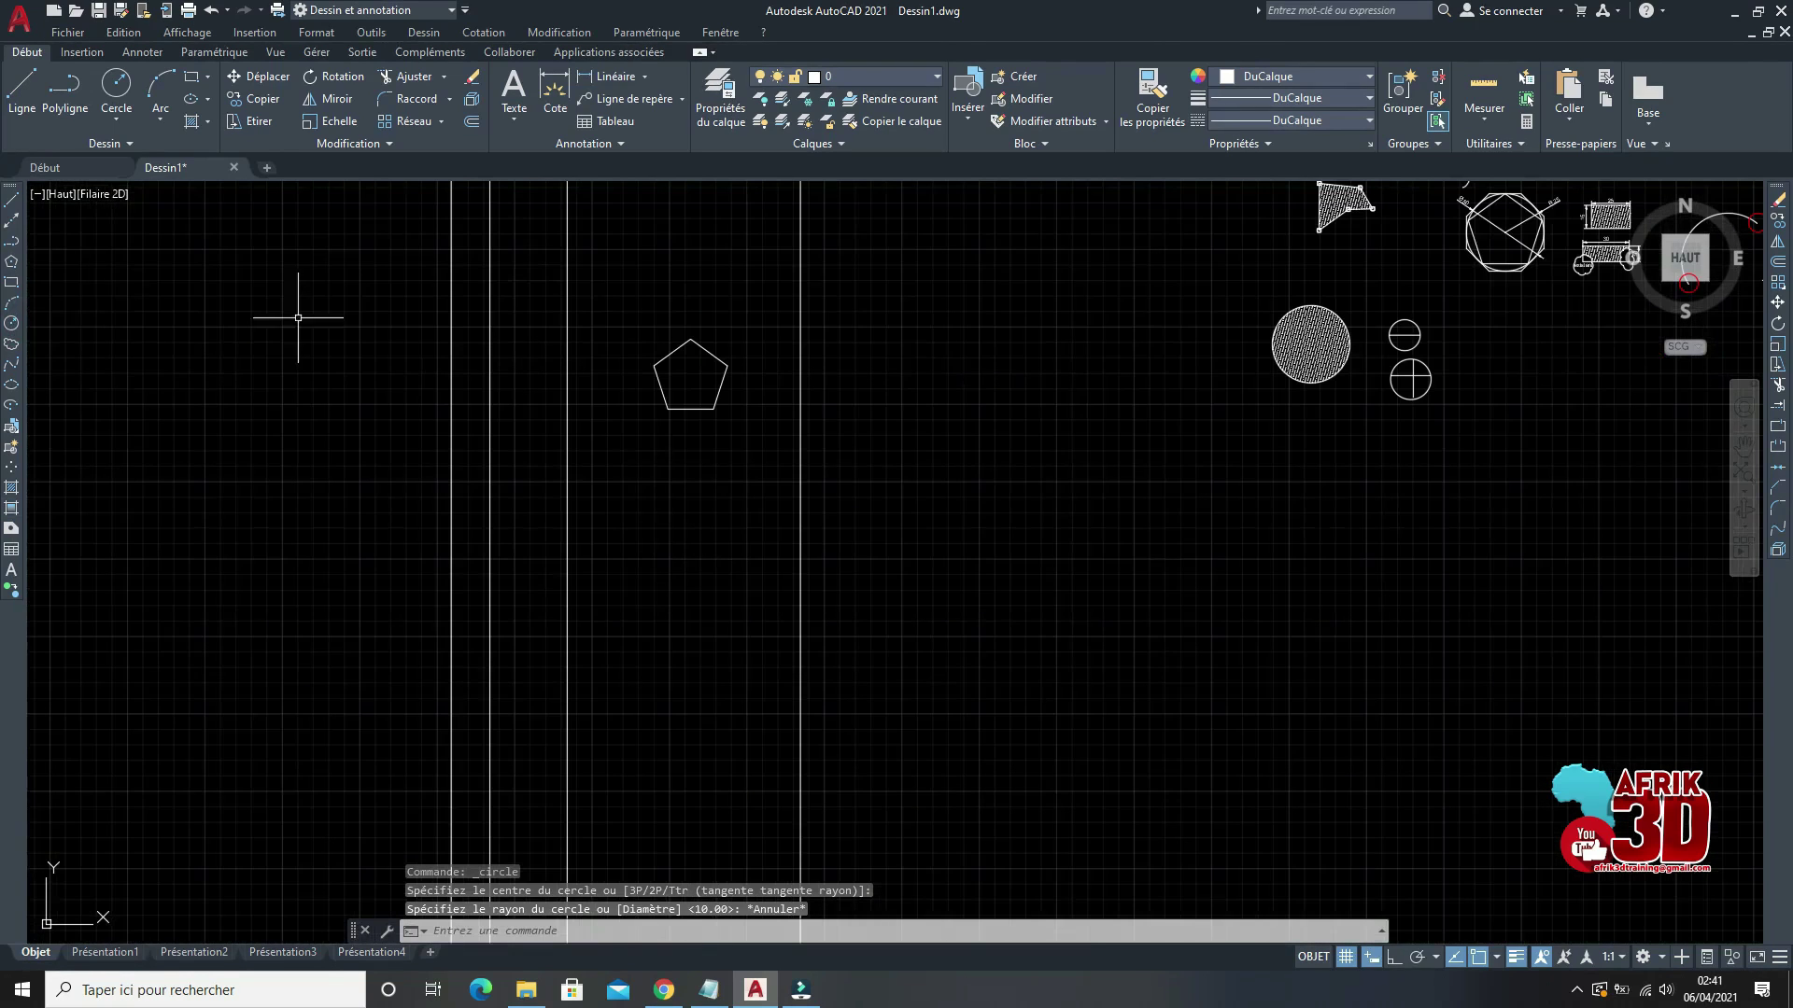
pyautogui.click(13, 264)
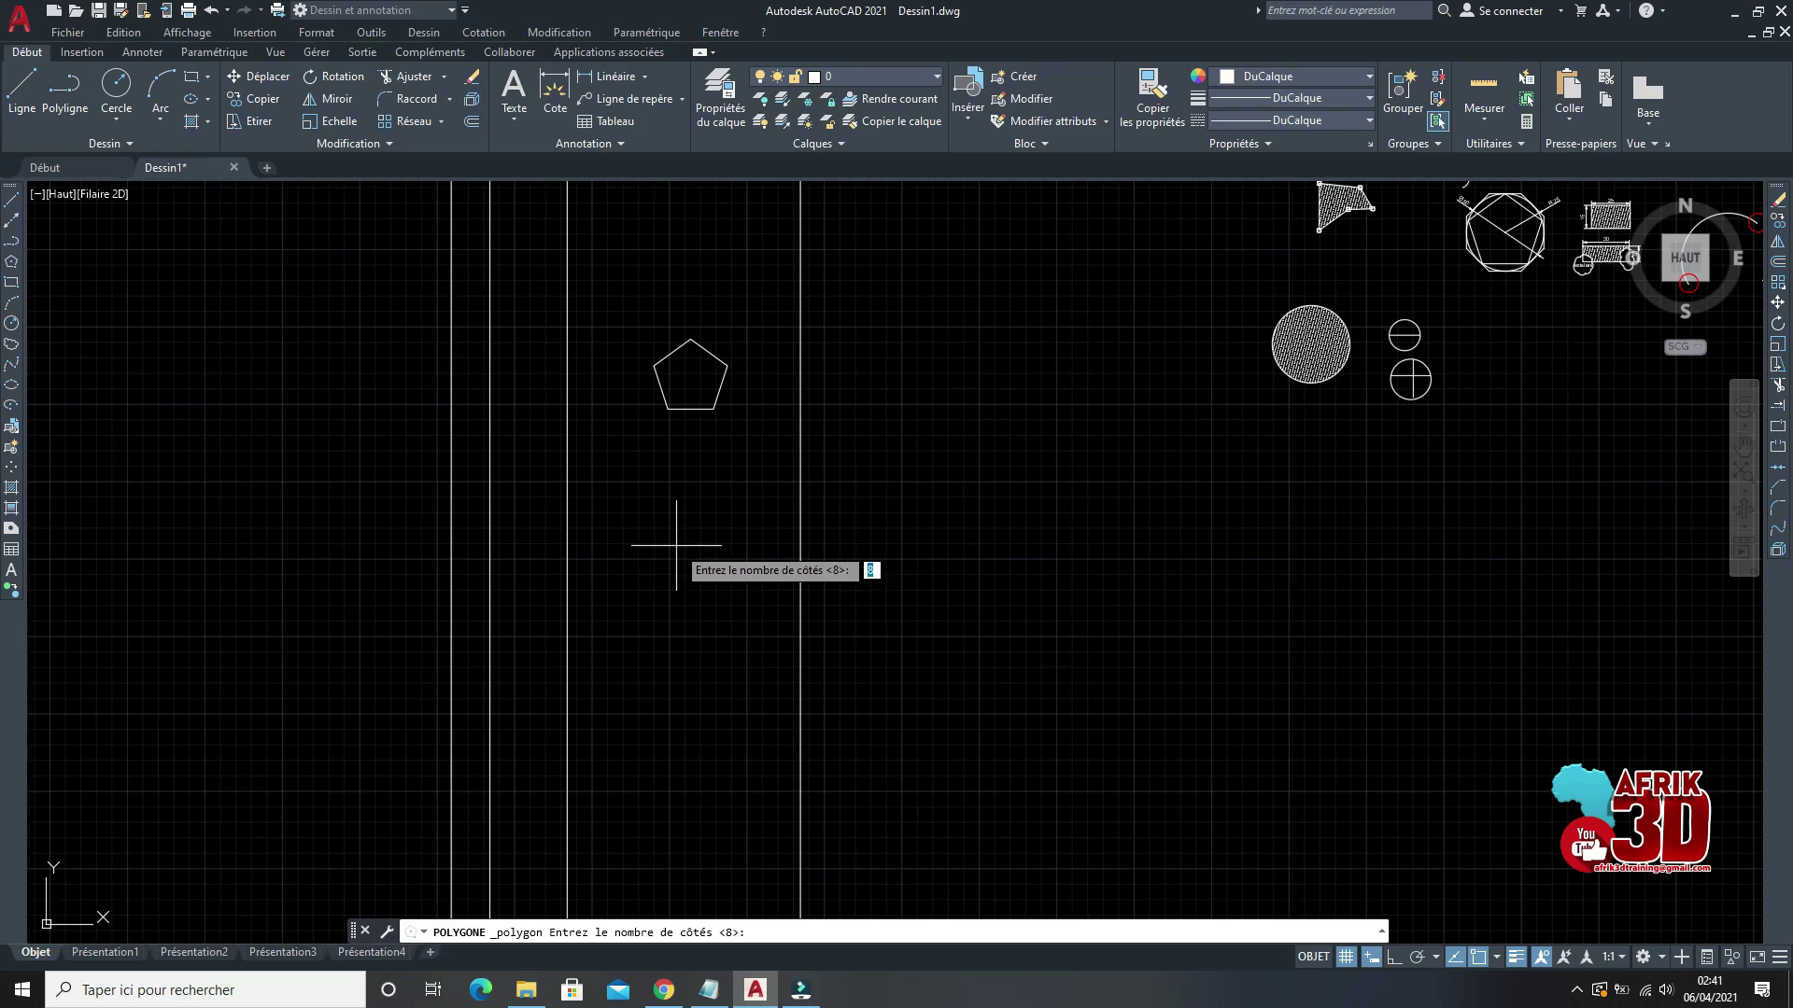
pyautogui.press('Escape')
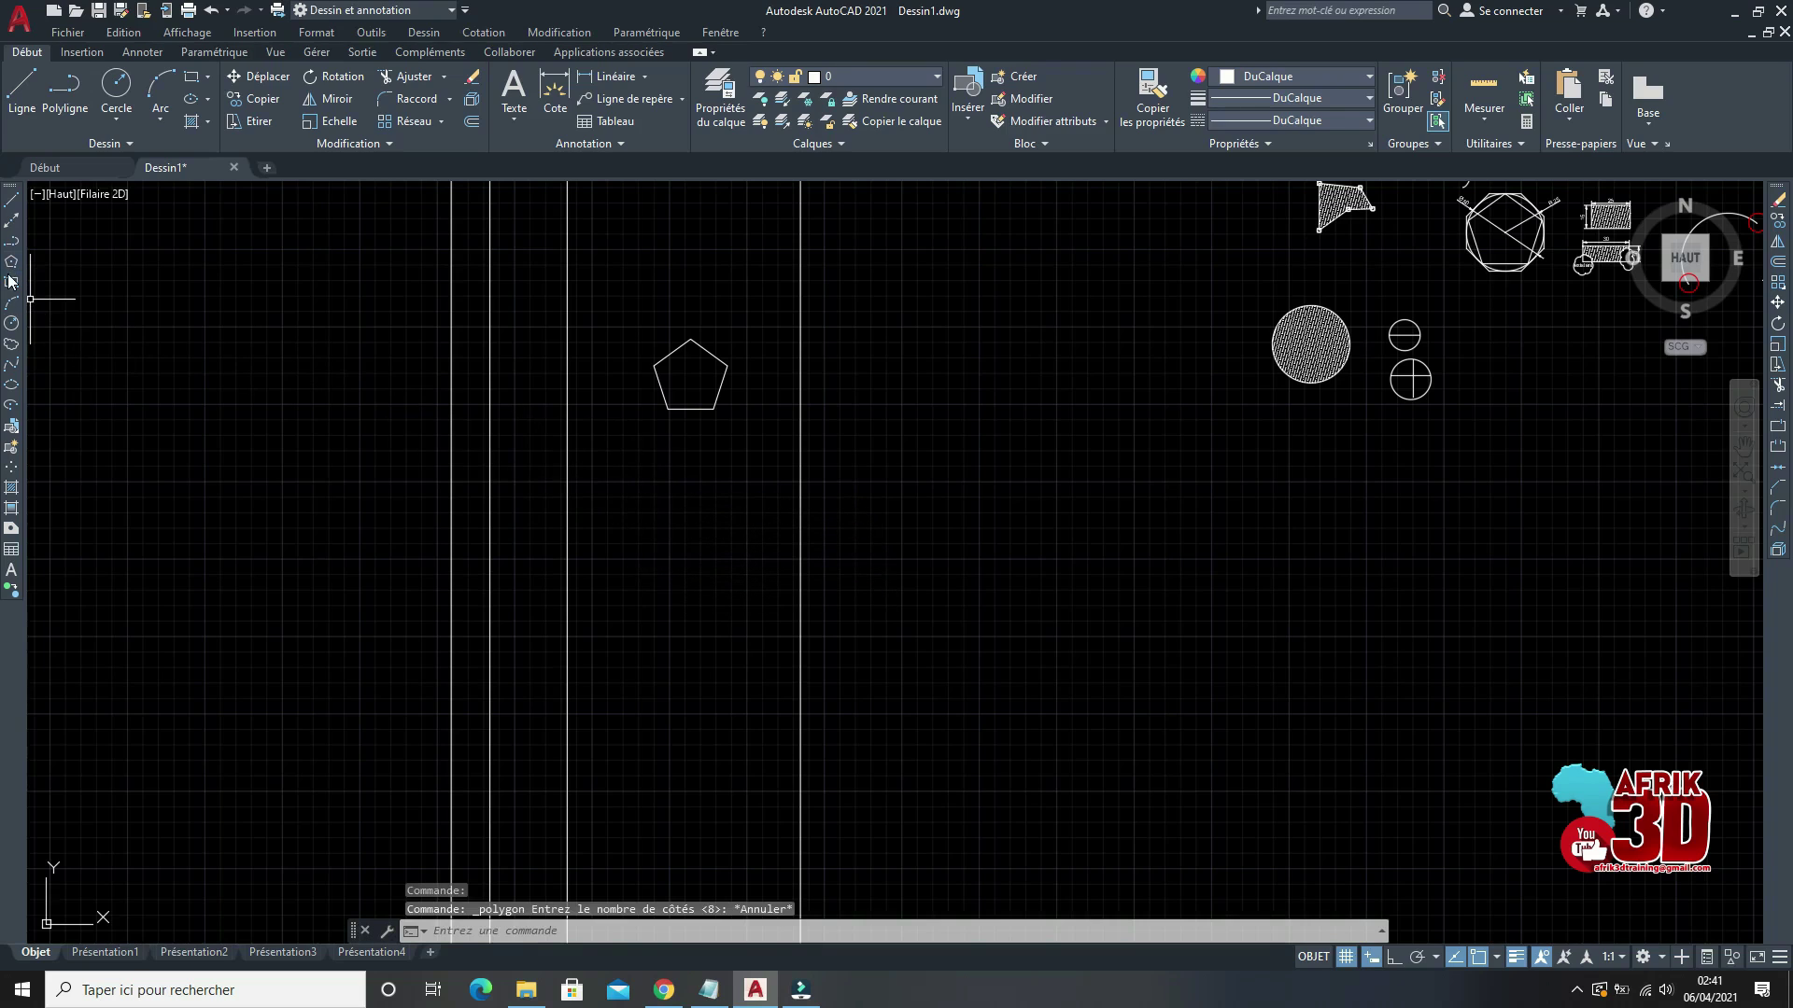
# Step: Draw a small circle centred below the pentagon
pyautogui.click(12, 324)
pyautogui.click(656, 541)
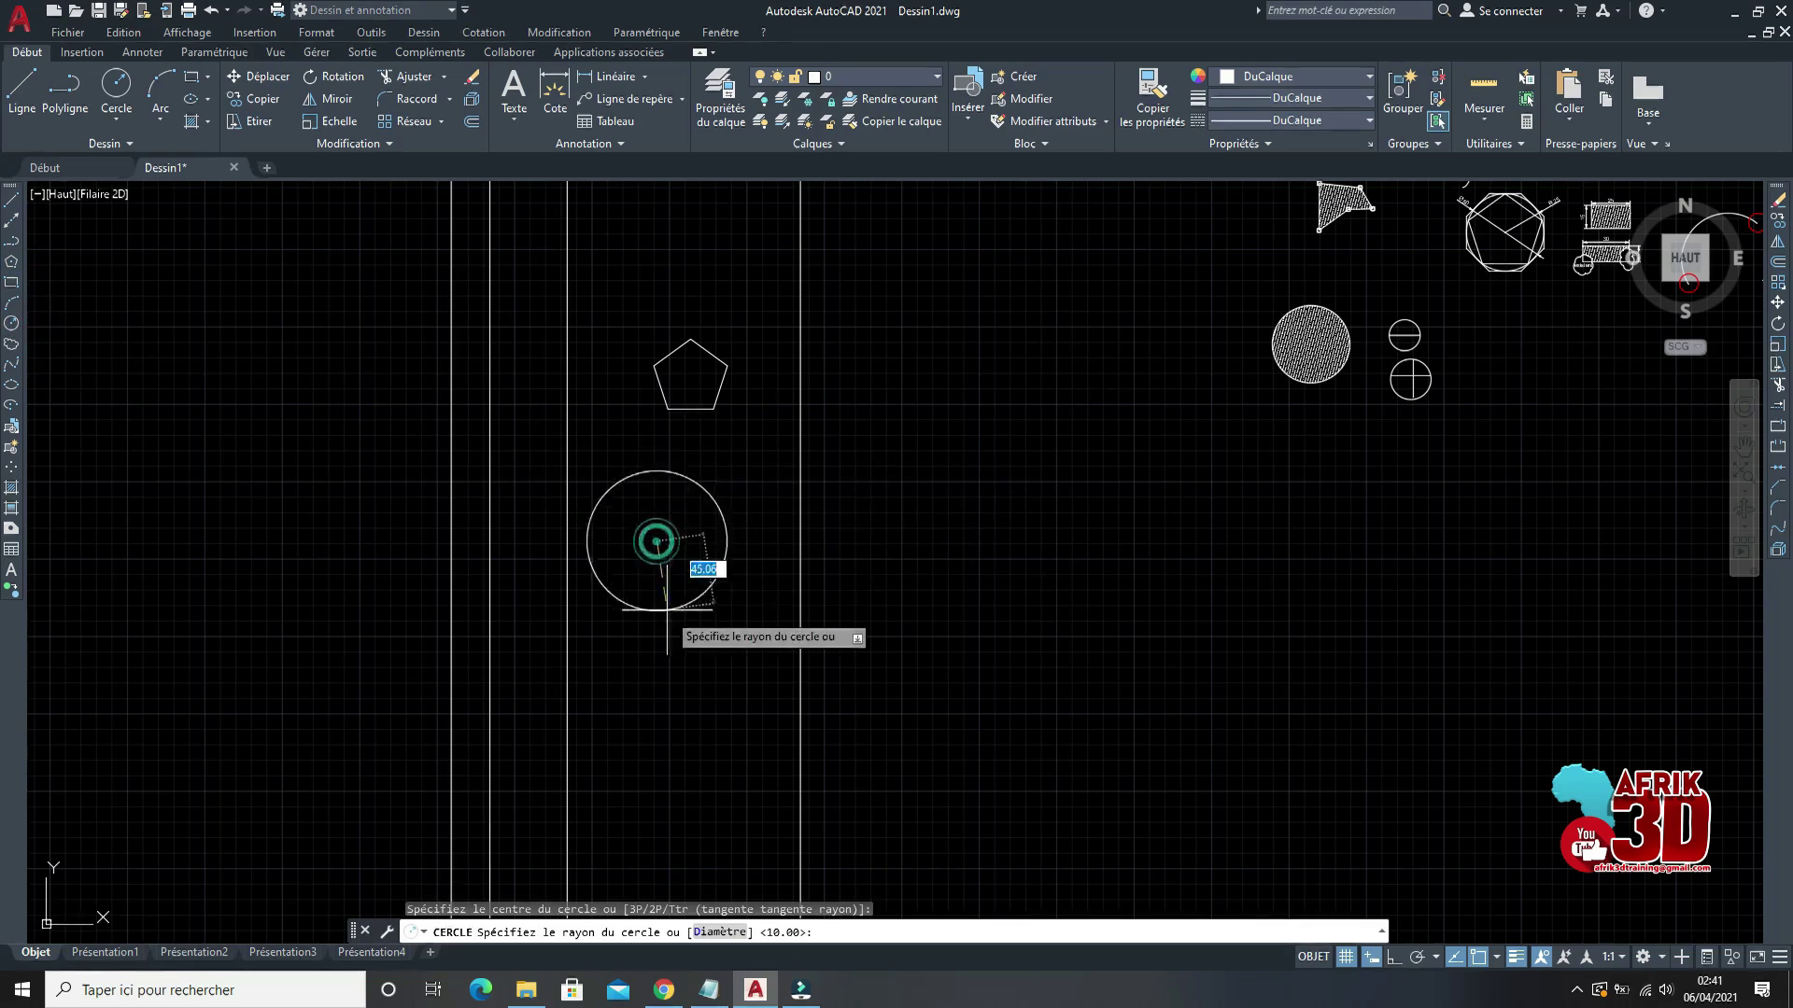
pyautogui.click(685, 592)
pyautogui.scroll(-3, 719, 551)
pyautogui.scroll(3, 748, 492)
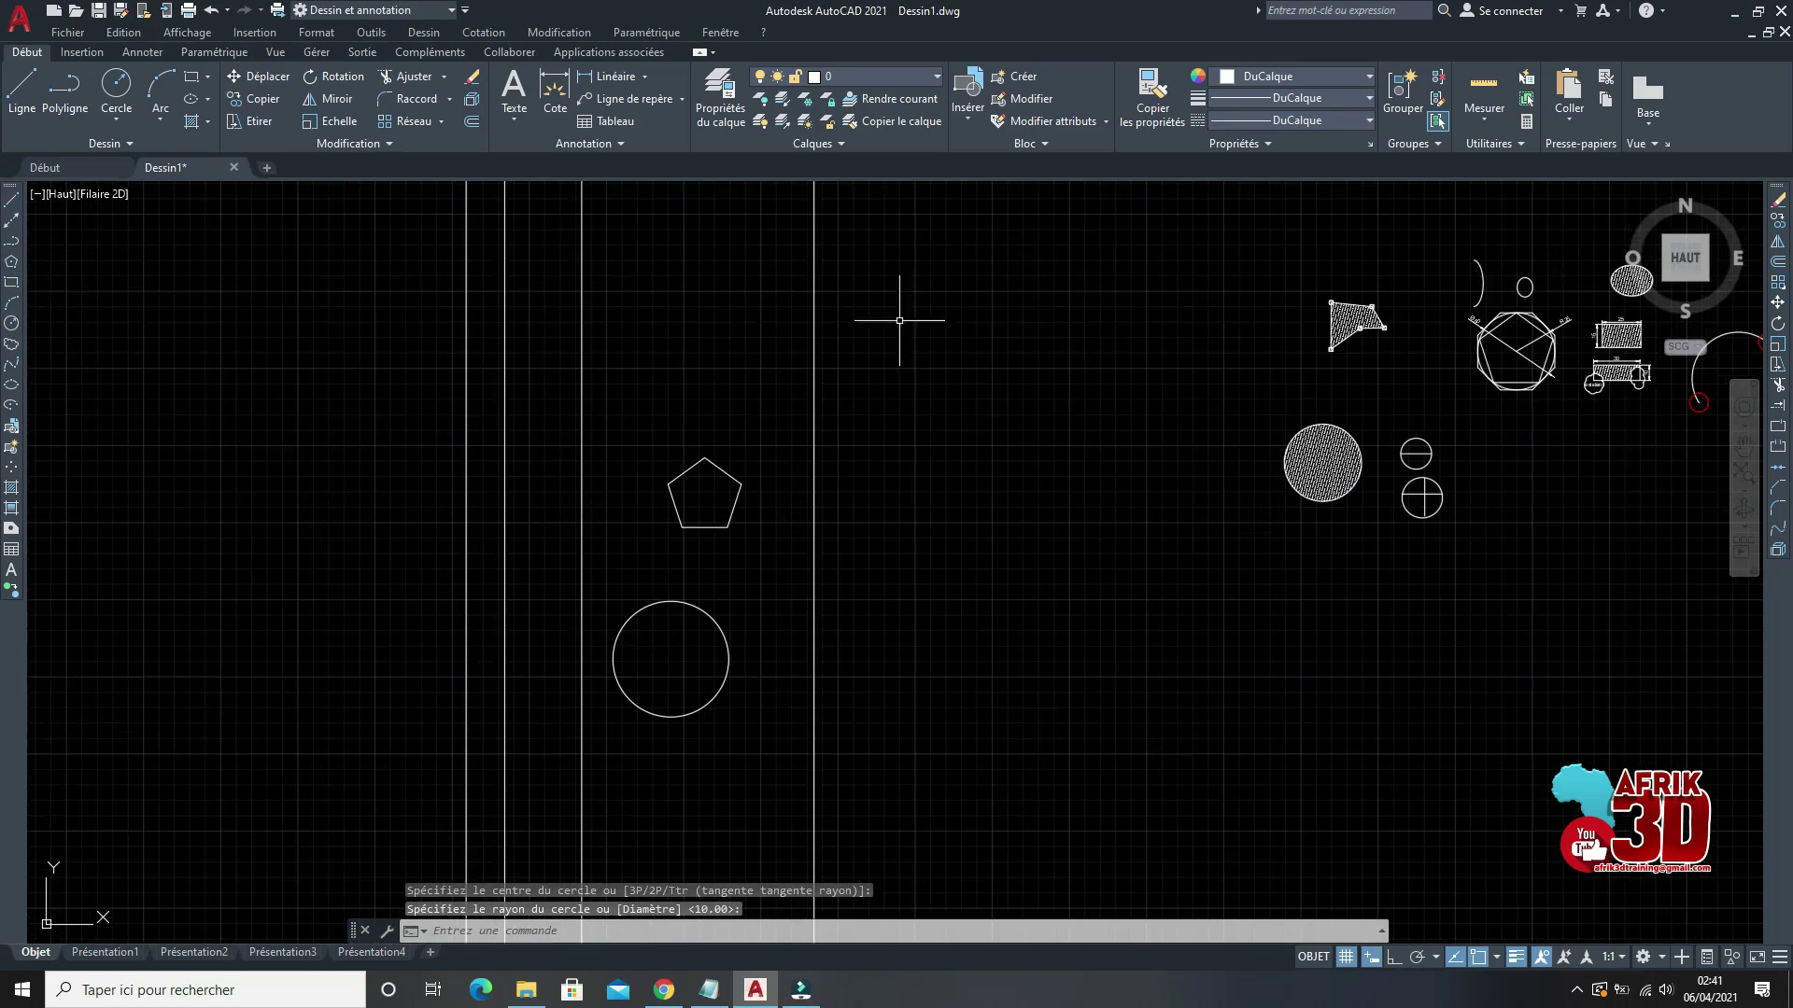
# Step: Draw a larger circle centred above the pentagon
pyautogui.click(12, 326)
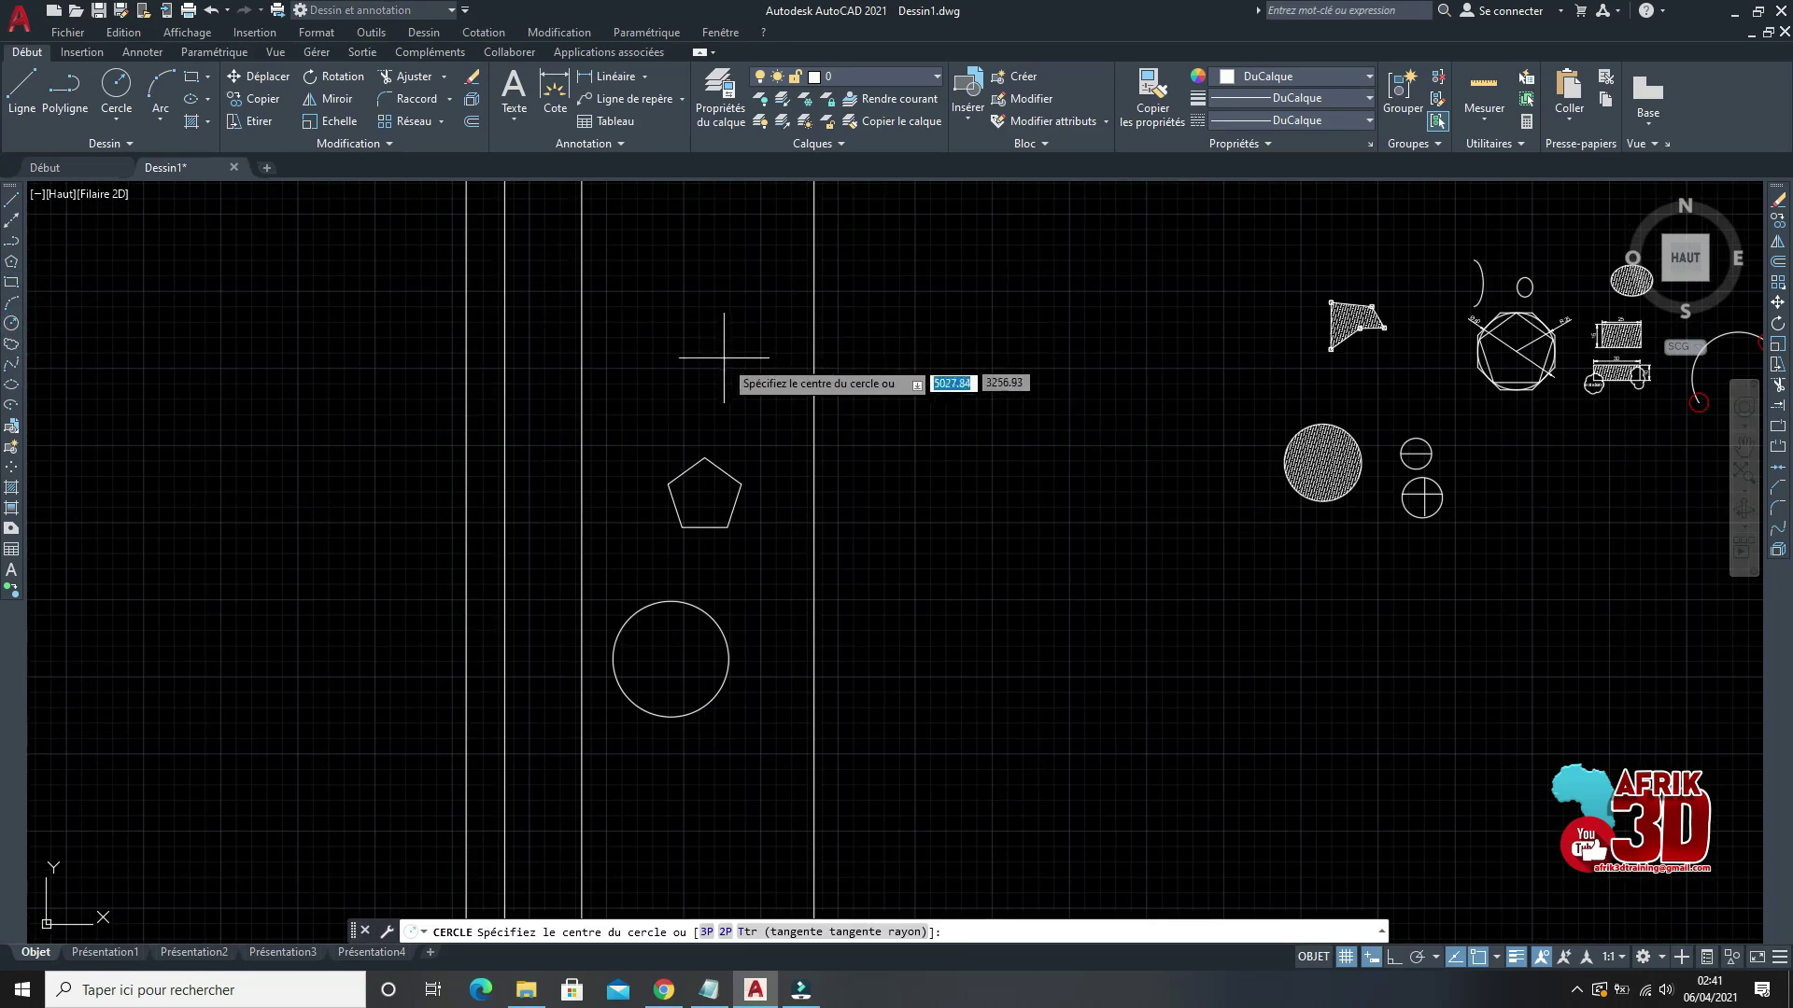
pyautogui.click(704, 350)
pyautogui.click(710, 264)
pyautogui.scroll(-3, 705, 495)
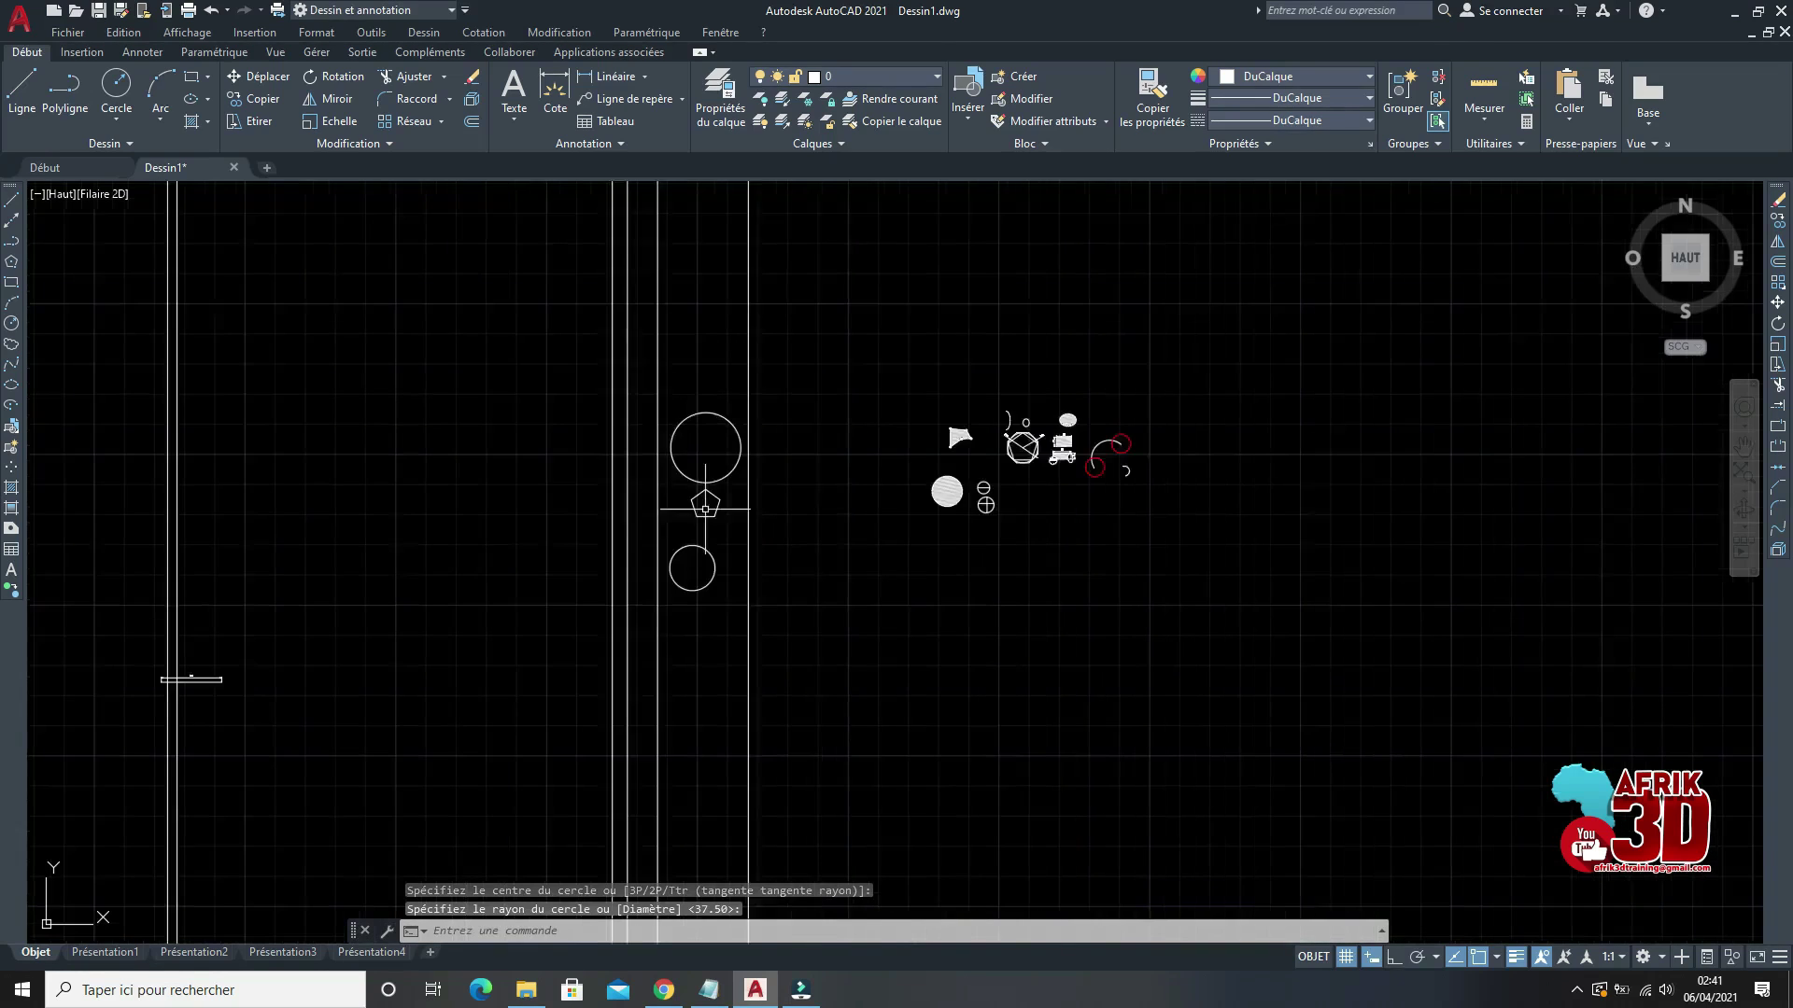
pyautogui.scroll(3, 691, 440)
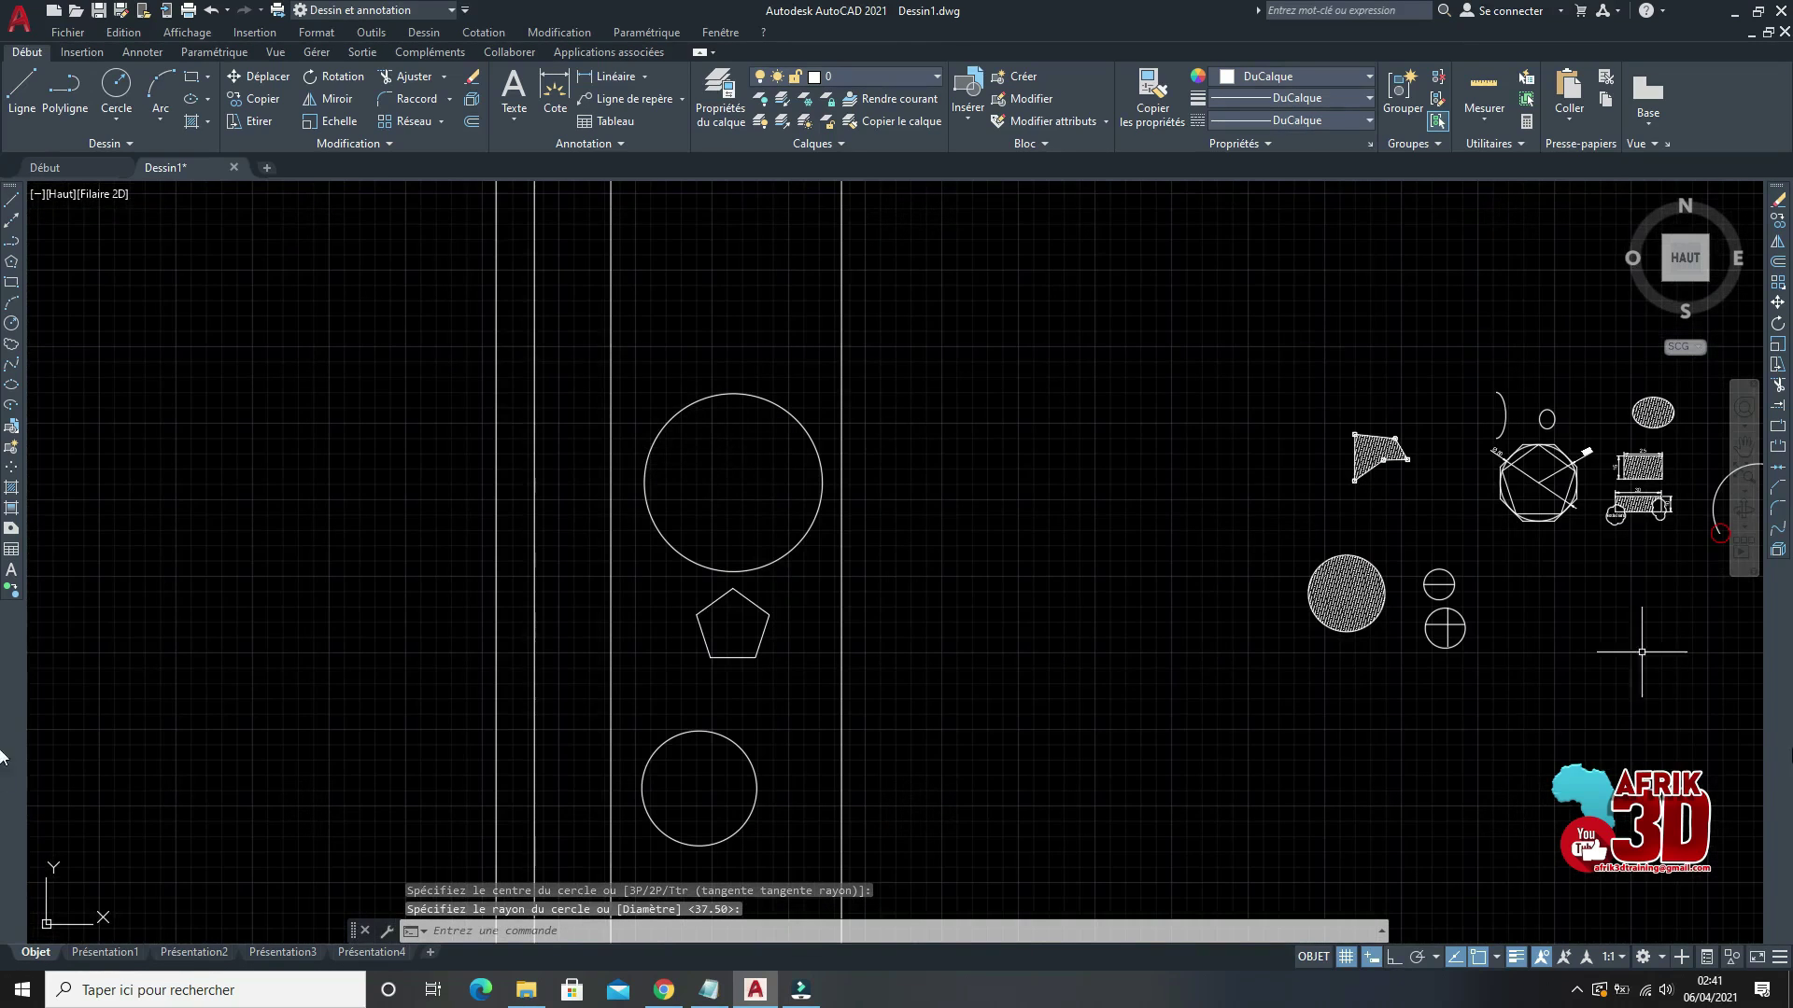
pyautogui.scroll(-2, 829, 412)
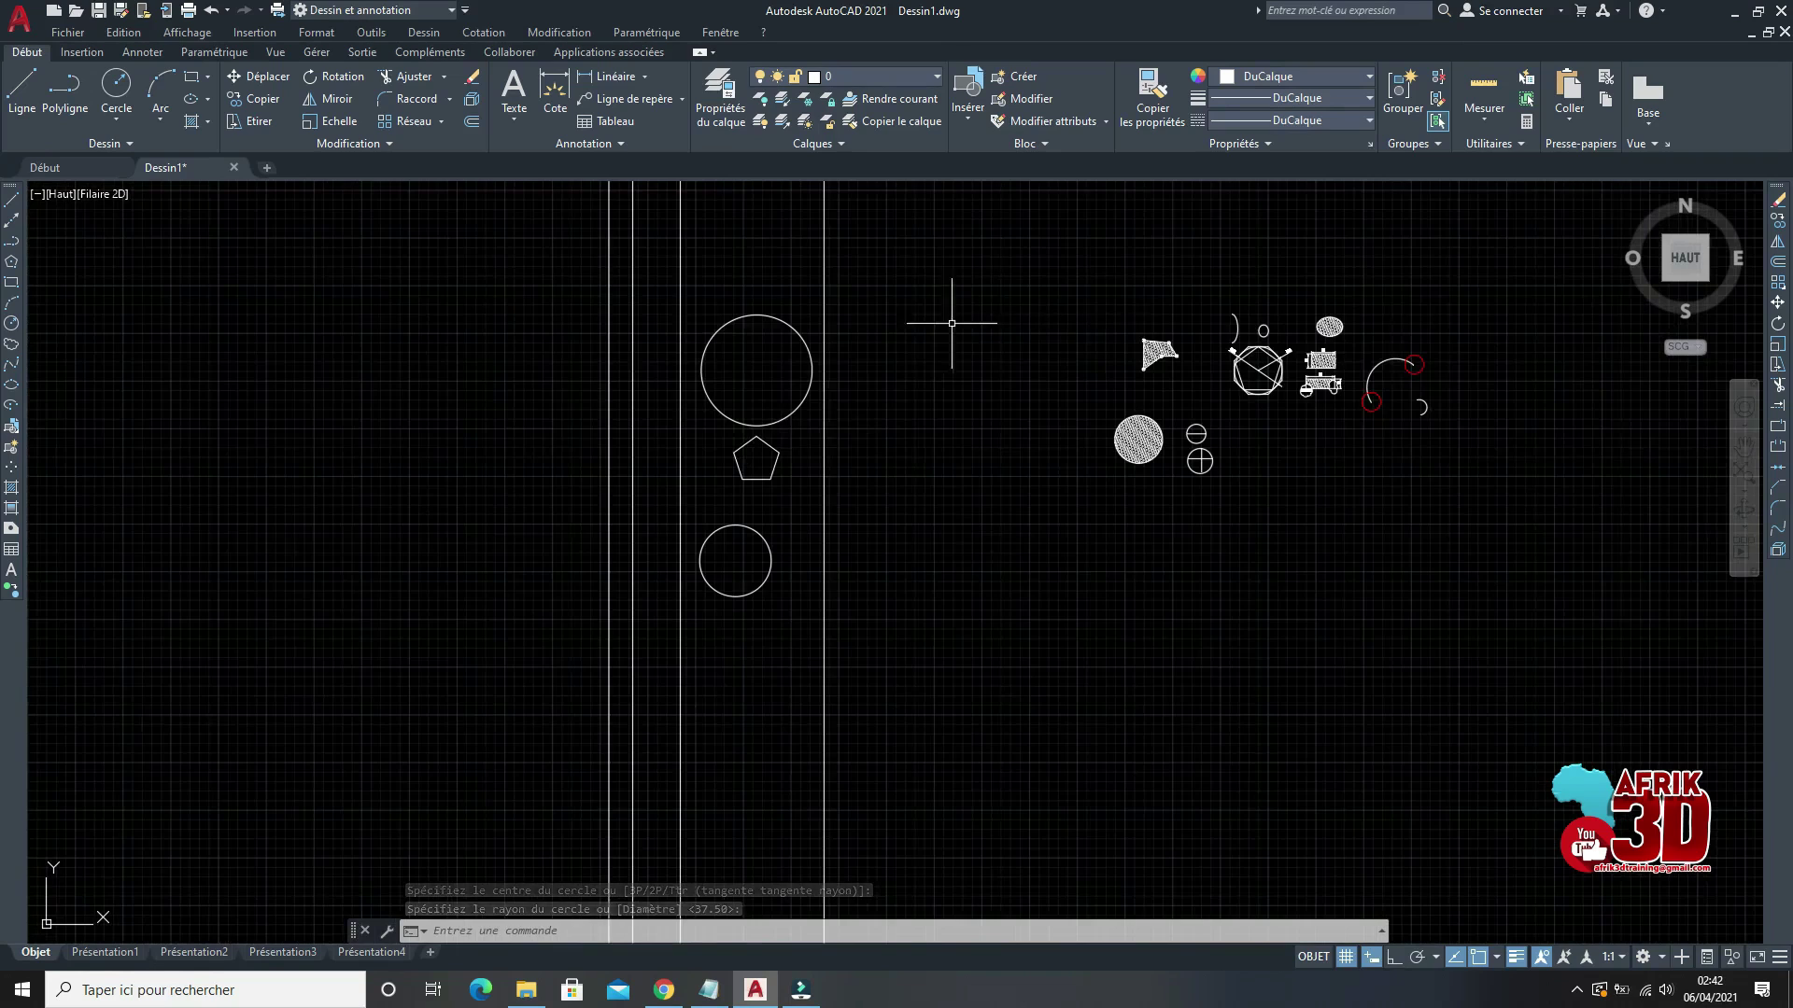
pyautogui.scroll(2, 785, 301)
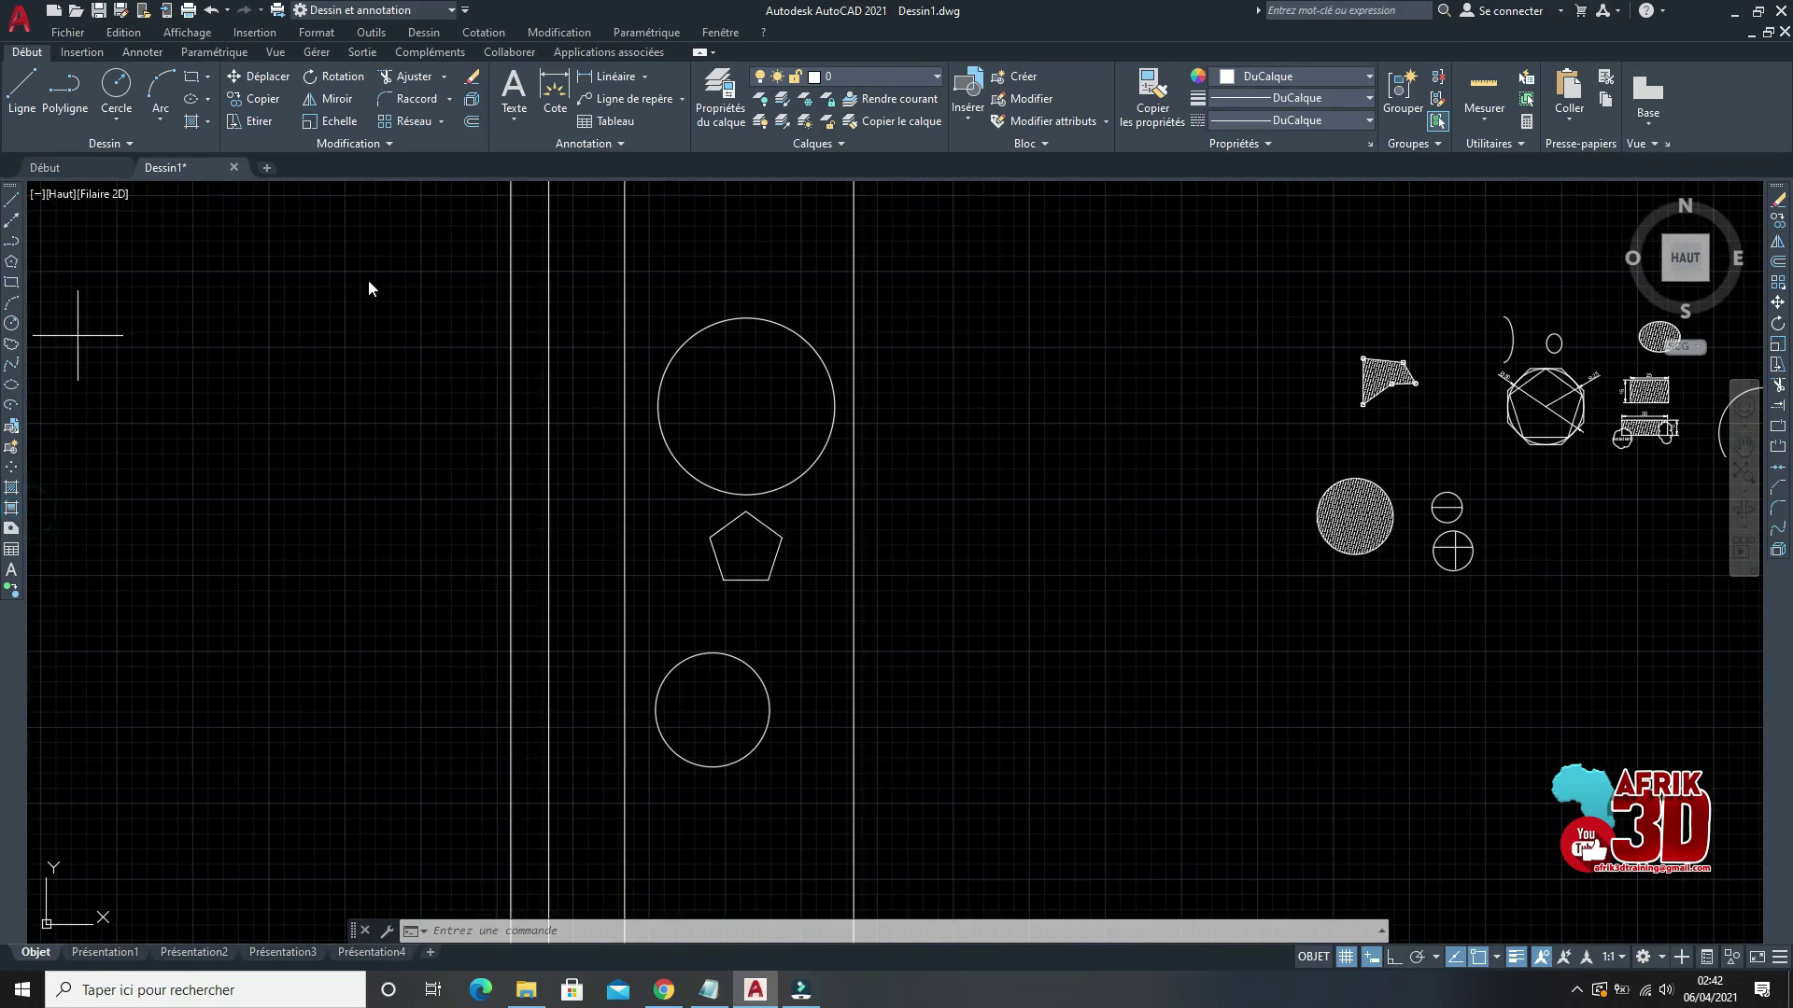
pyautogui.click(9, 525)
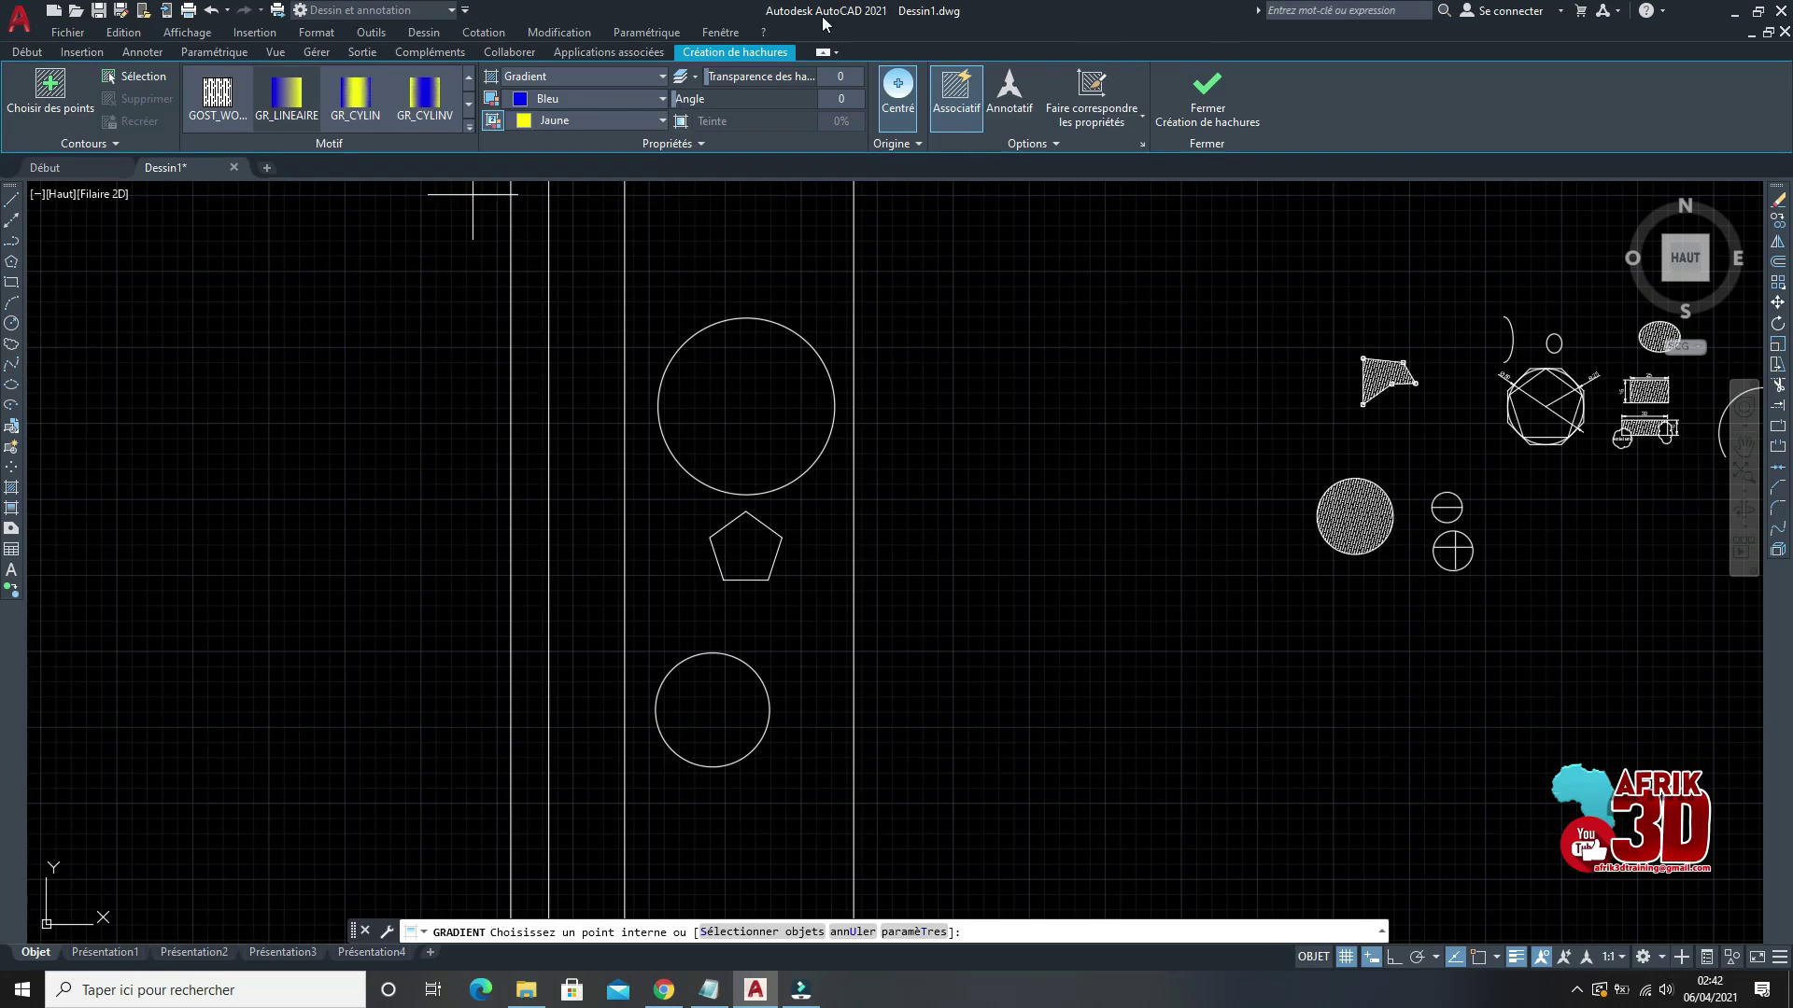
# Step: Set the gradient colours to orange (205,105,40) and light blue (173,221,247)
pyautogui.click(620, 99)
pyautogui.click(552, 126)
pyautogui.click(601, 119)
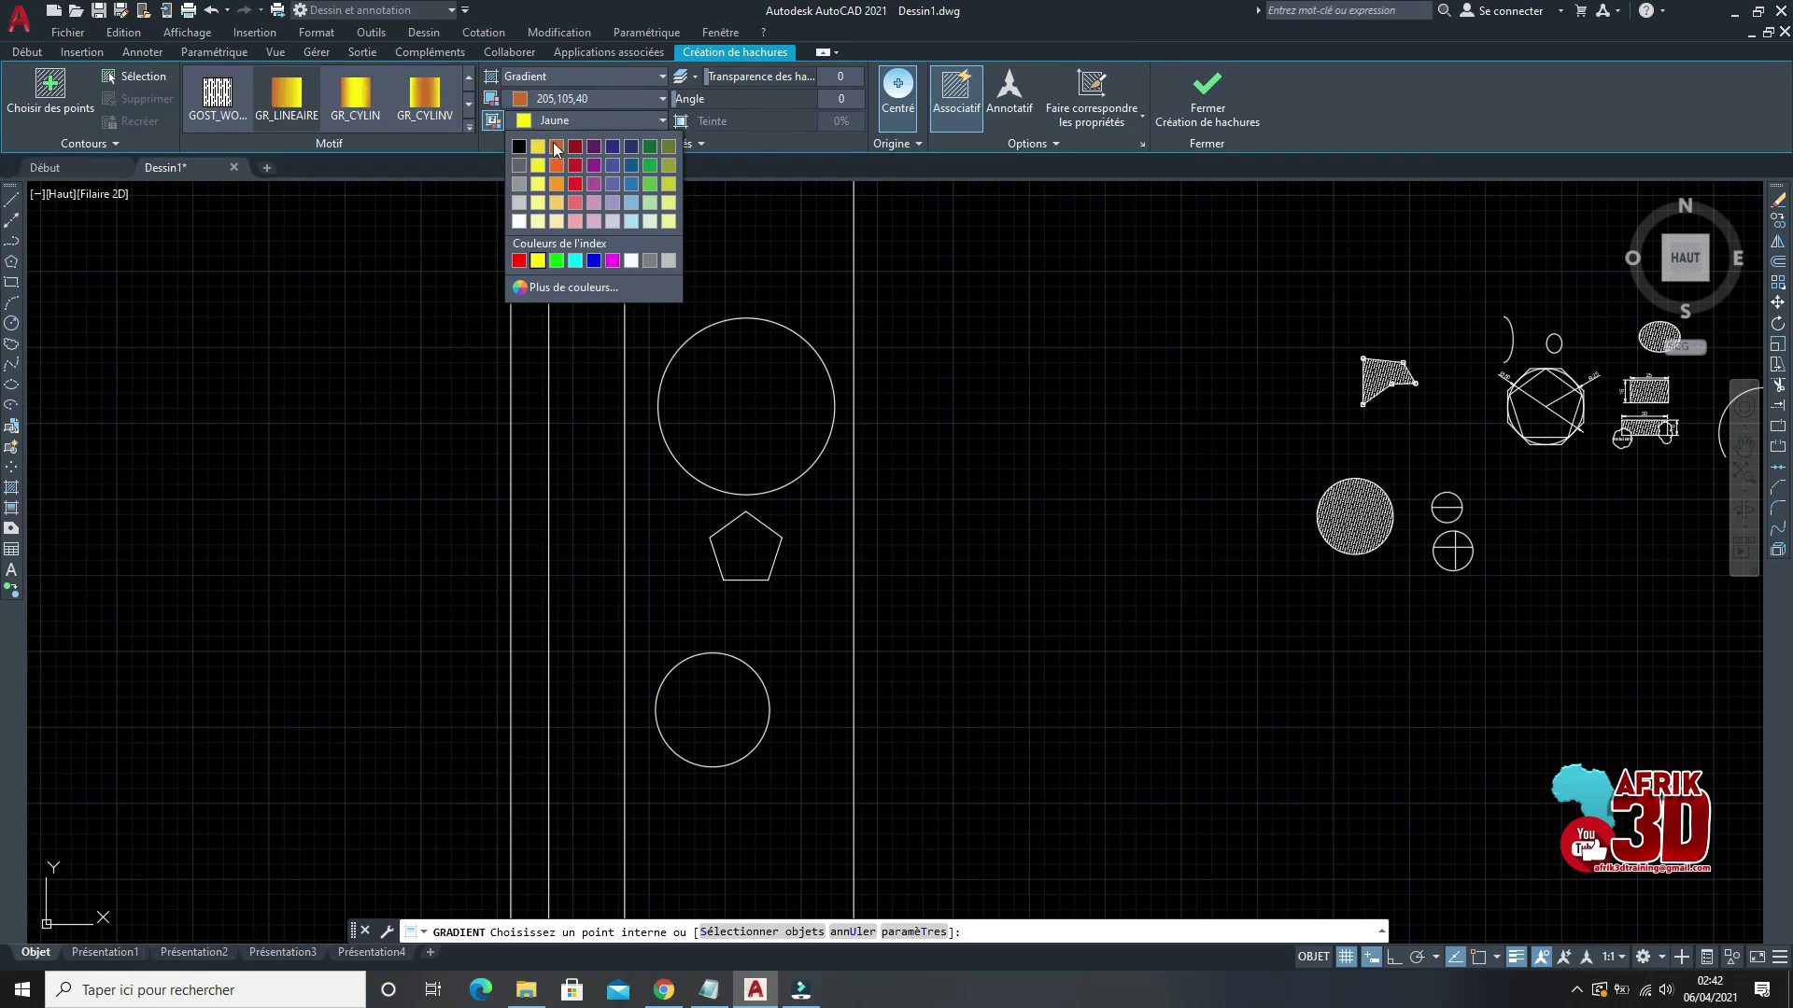
pyautogui.click(517, 221)
pyautogui.click(660, 120)
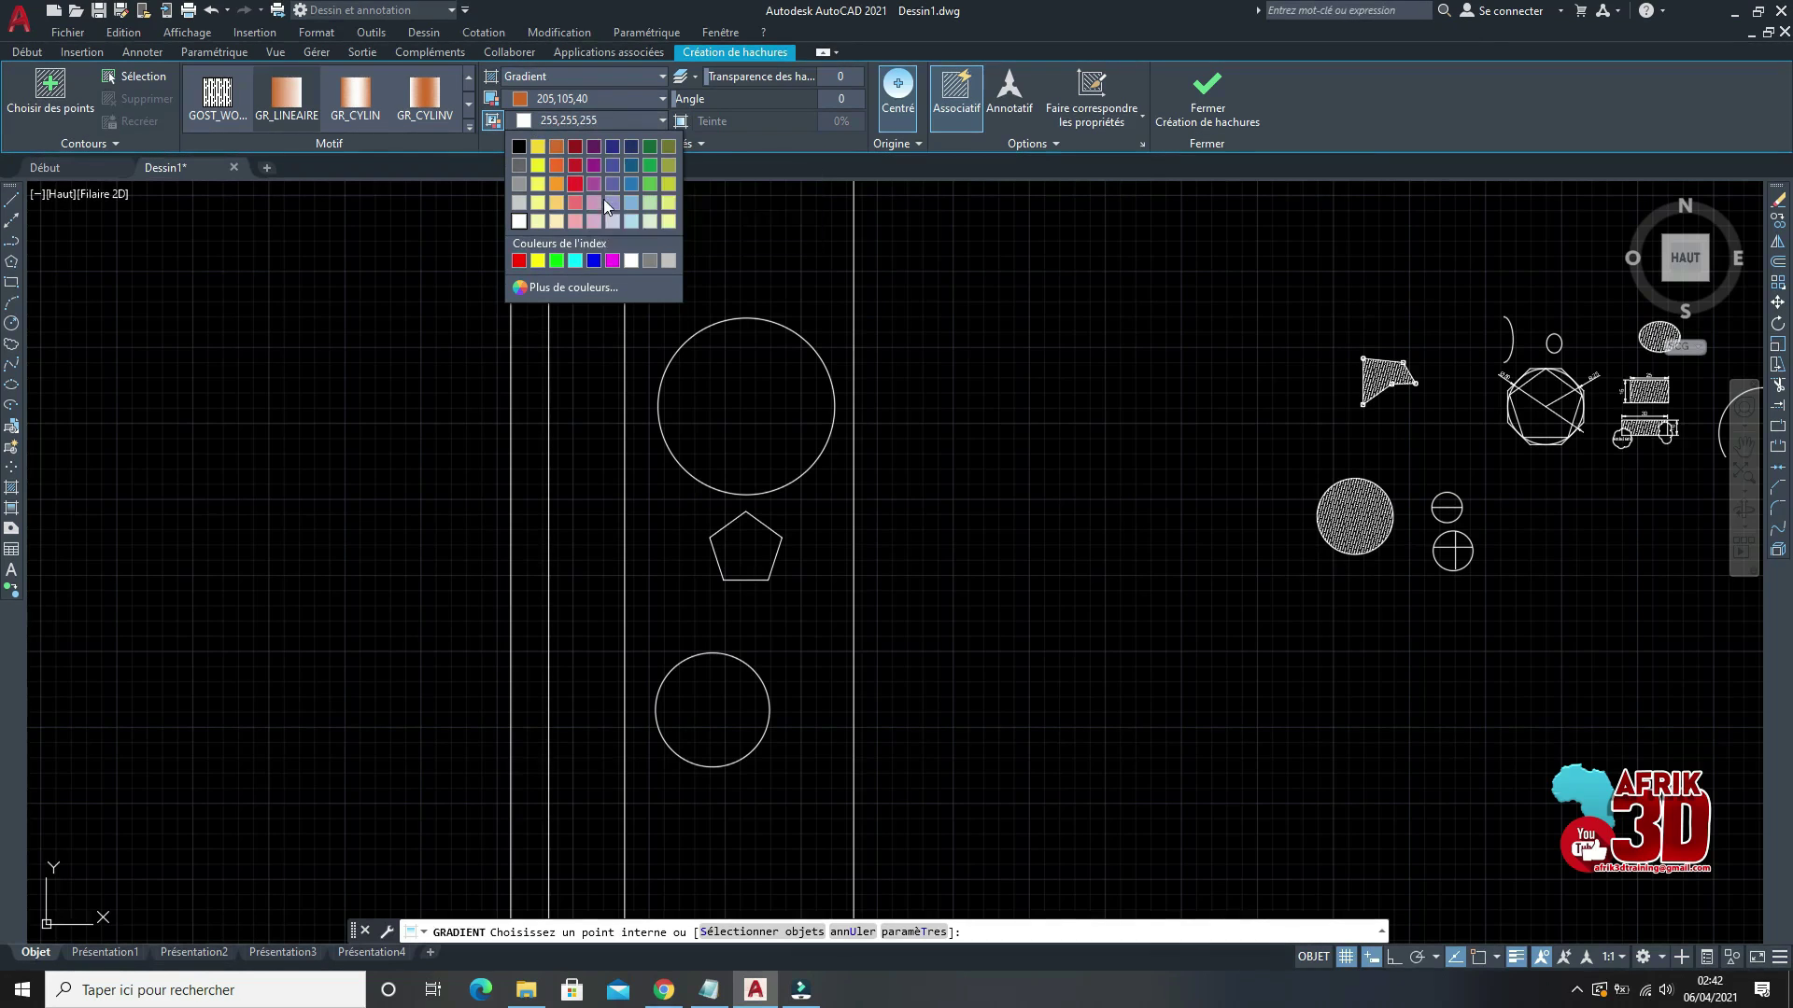
pyautogui.click(574, 167)
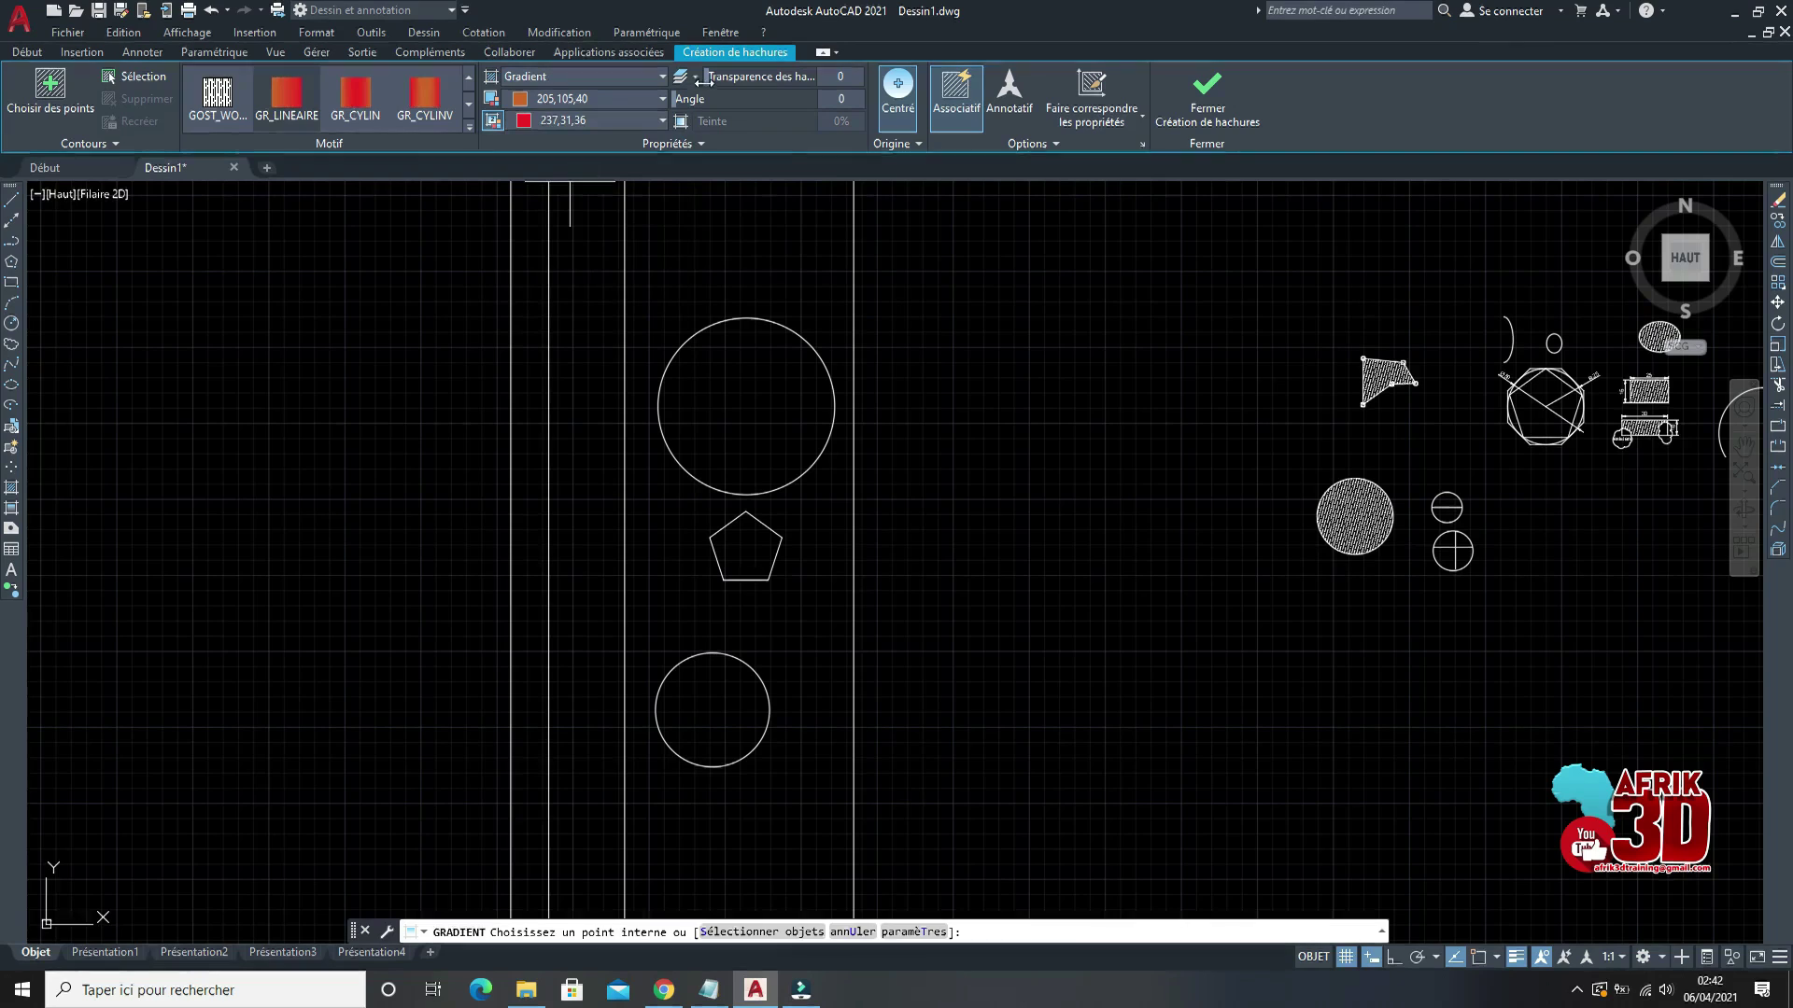
pyautogui.click(650, 122)
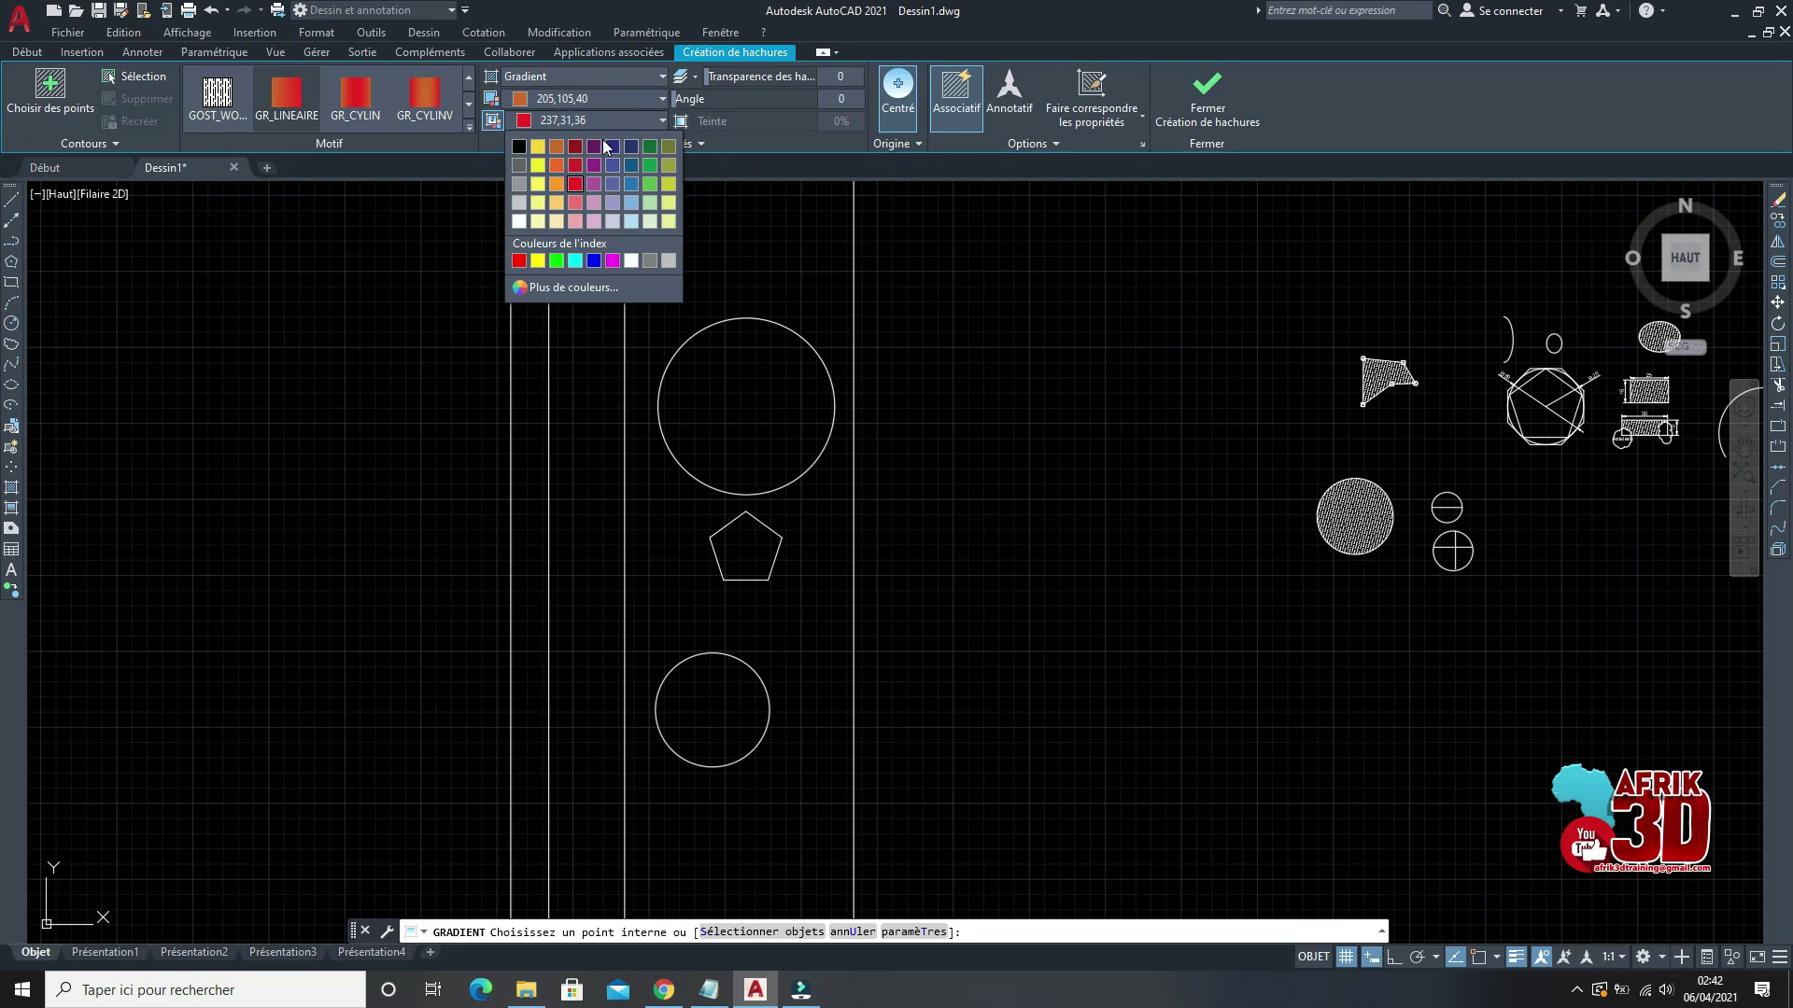
pyautogui.click(632, 220)
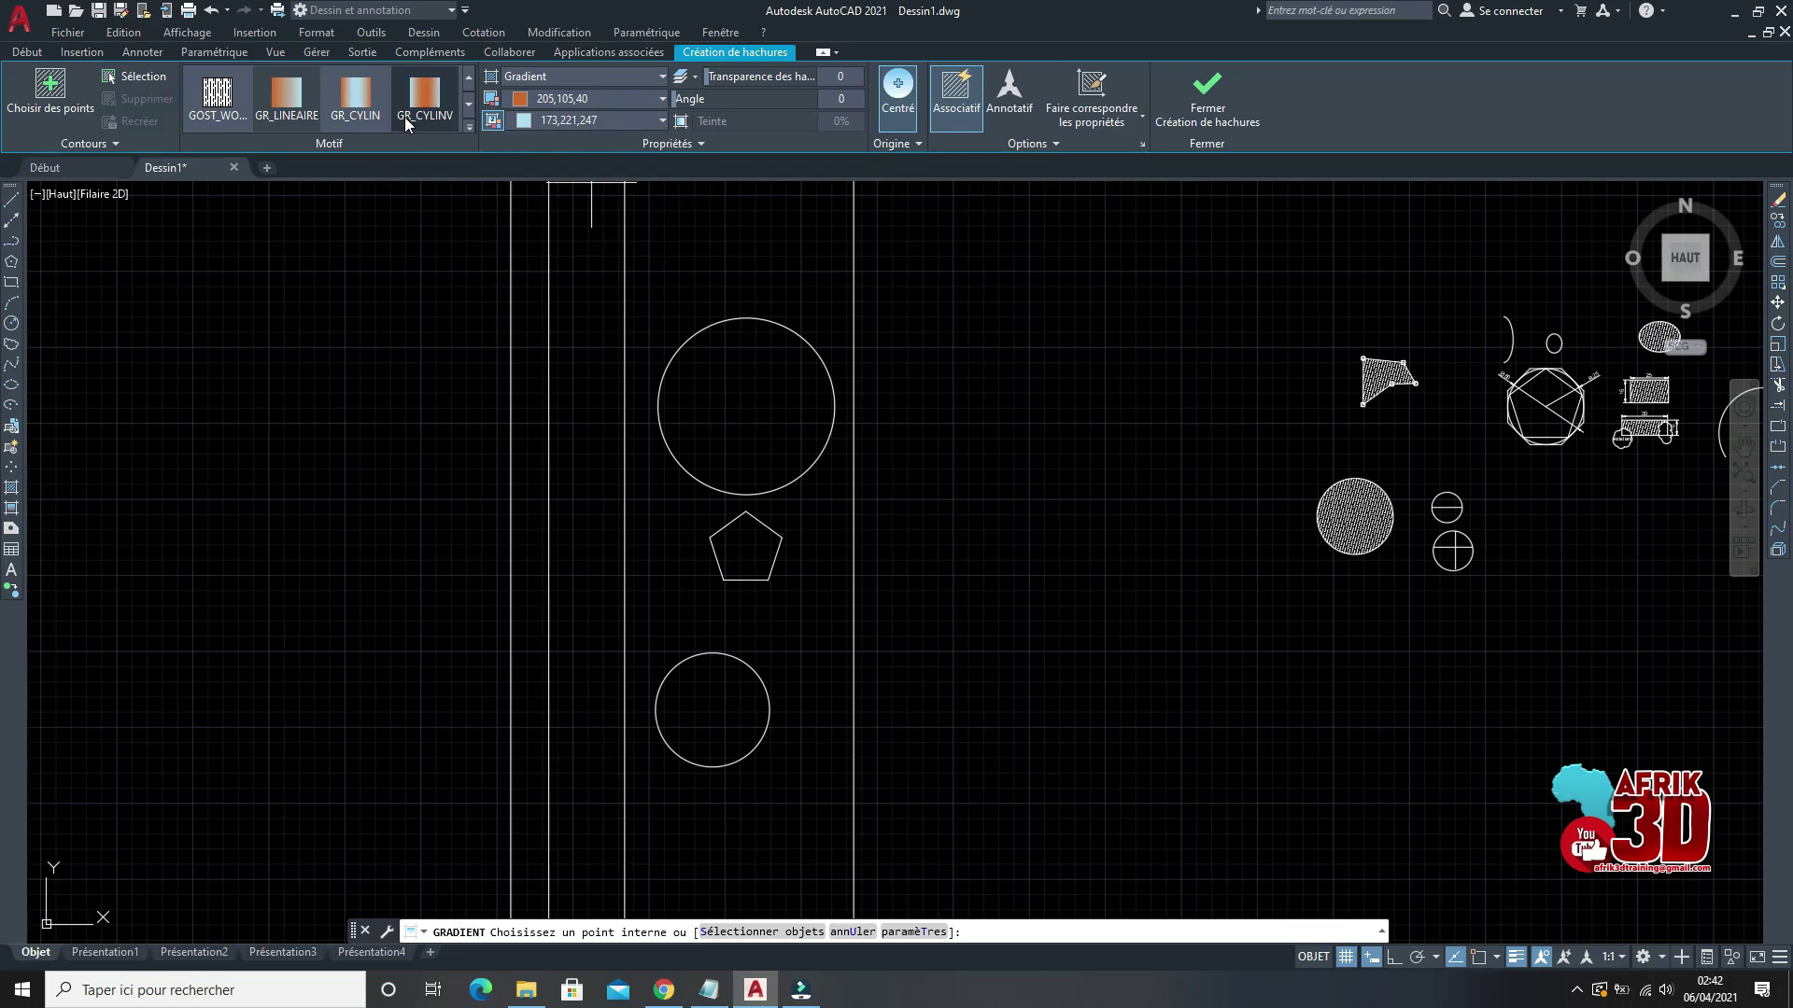
# Step: Apply the GR_CYLINV gradient to the top circle, bottom circle and pentagon
pyautogui.click(470, 78)
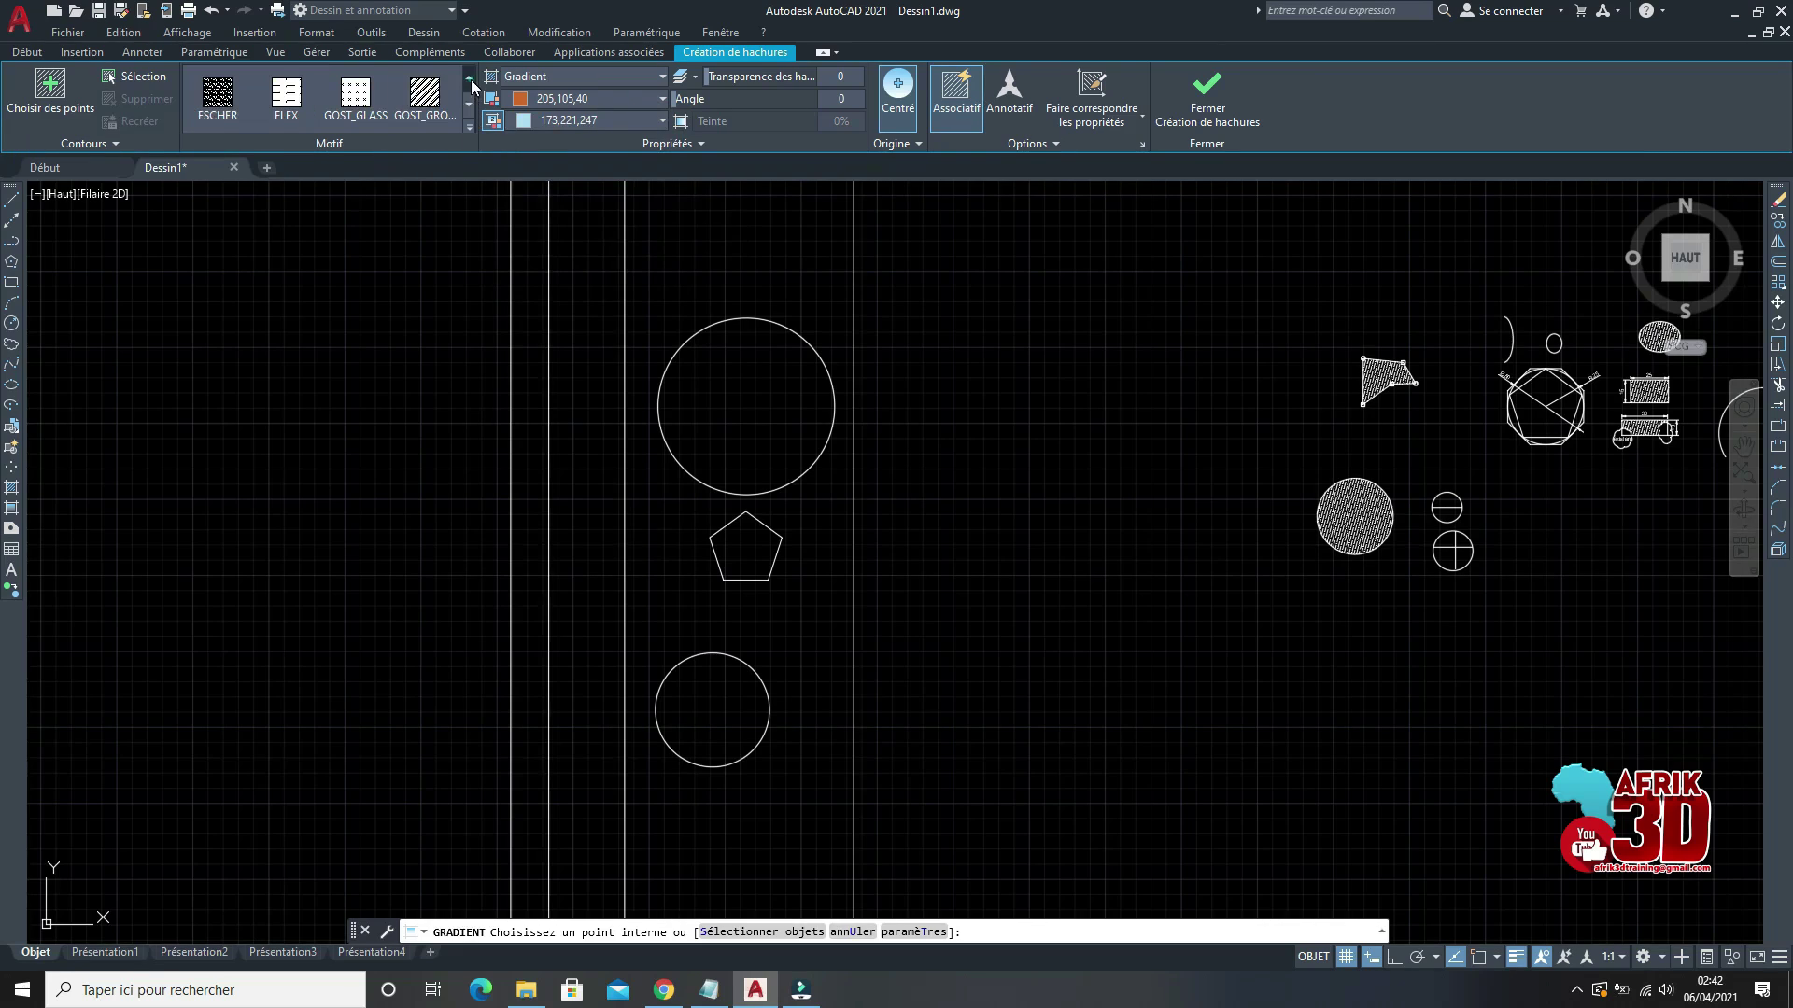
pyautogui.click(469, 104)
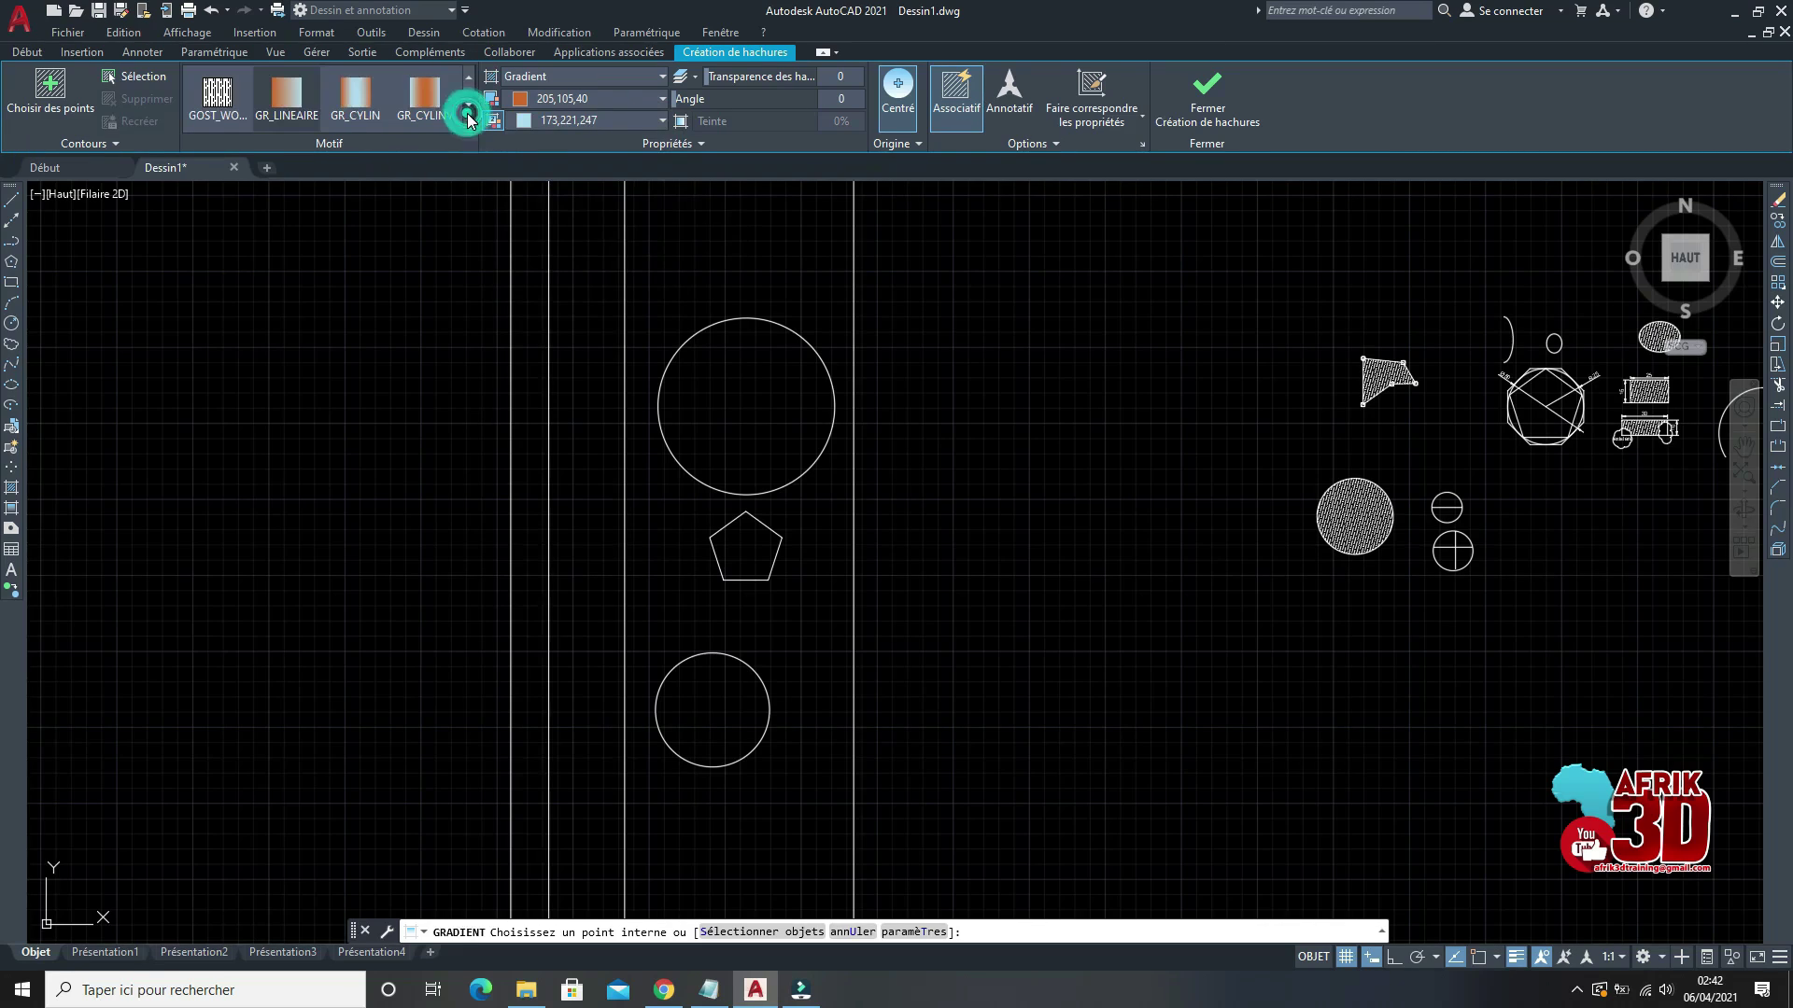
pyautogui.click(433, 91)
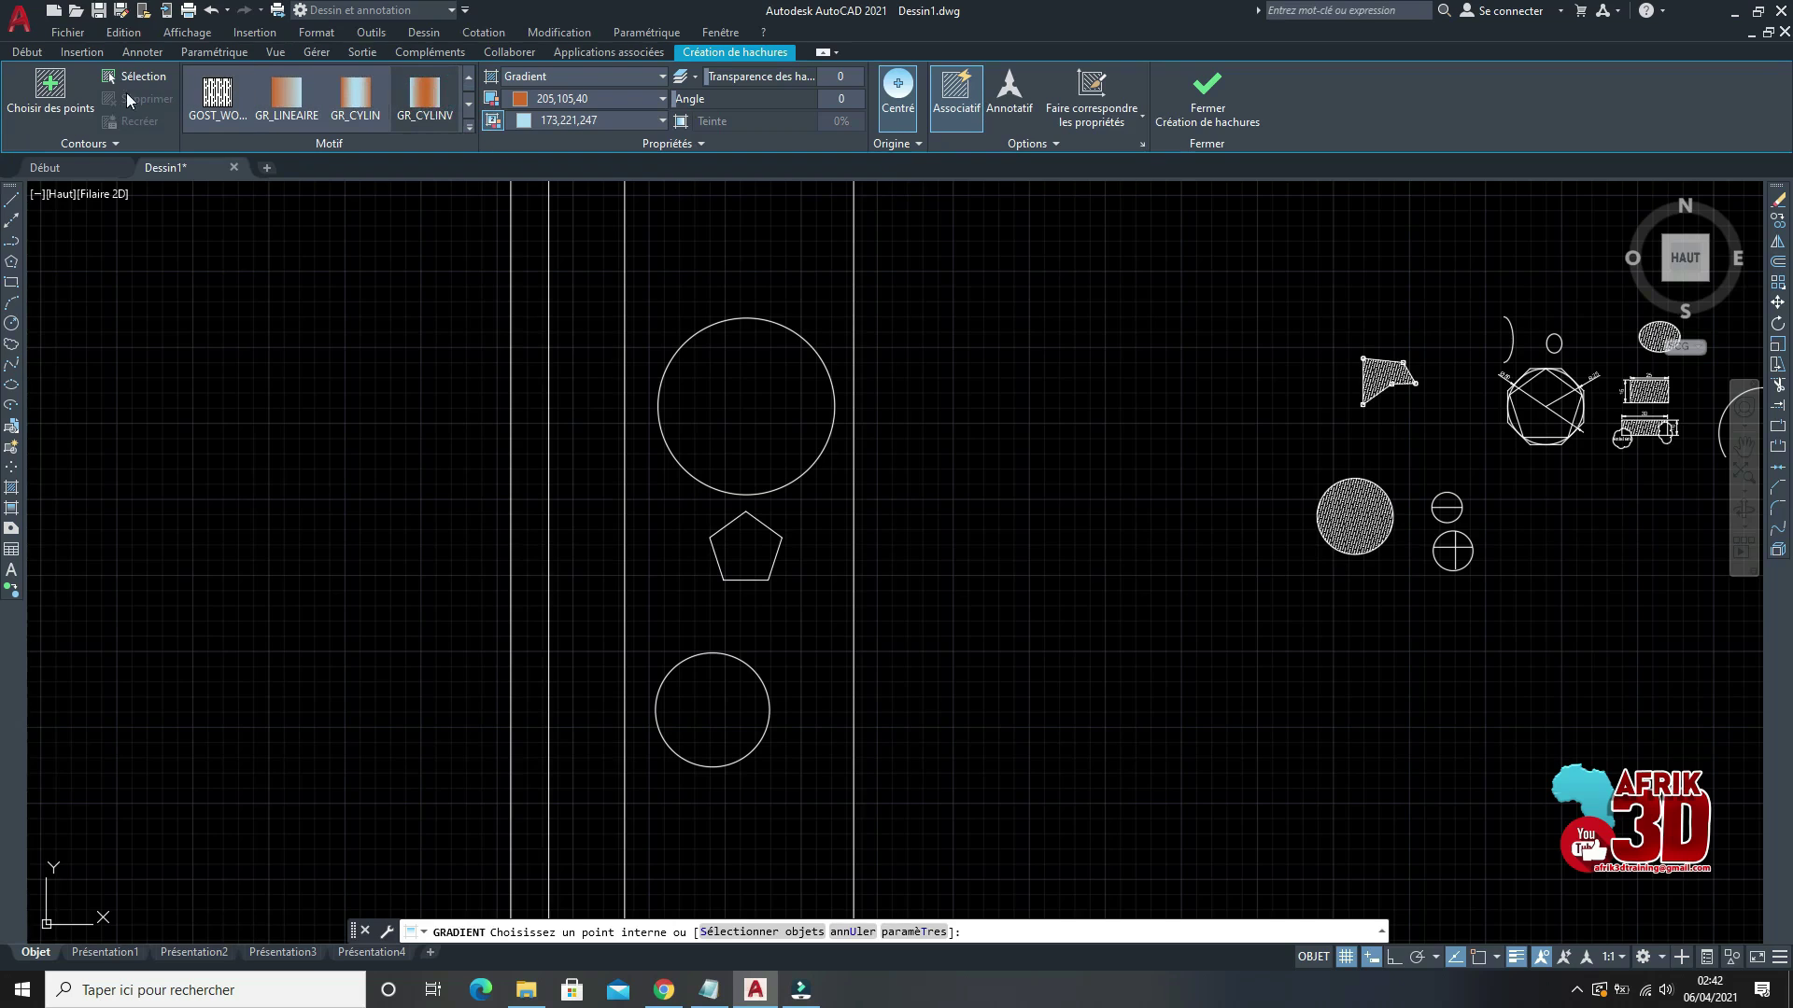
pyautogui.click(51, 93)
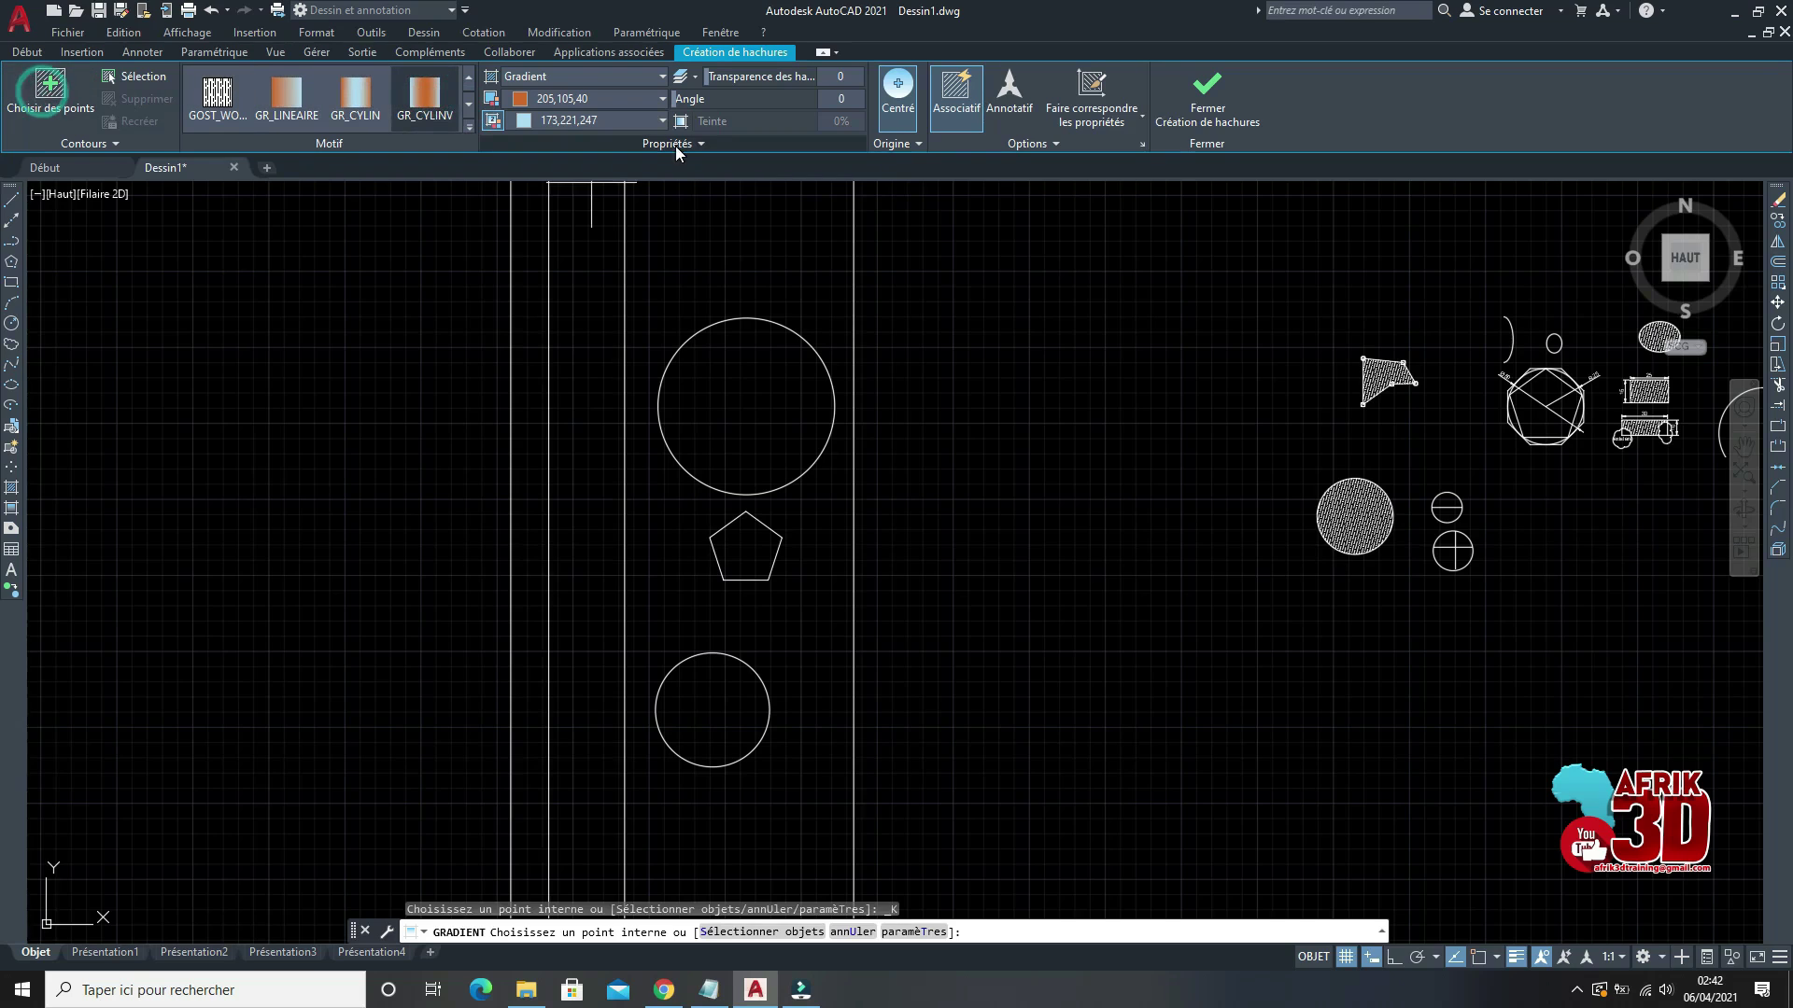
pyautogui.click(746, 383)
pyautogui.click(695, 694)
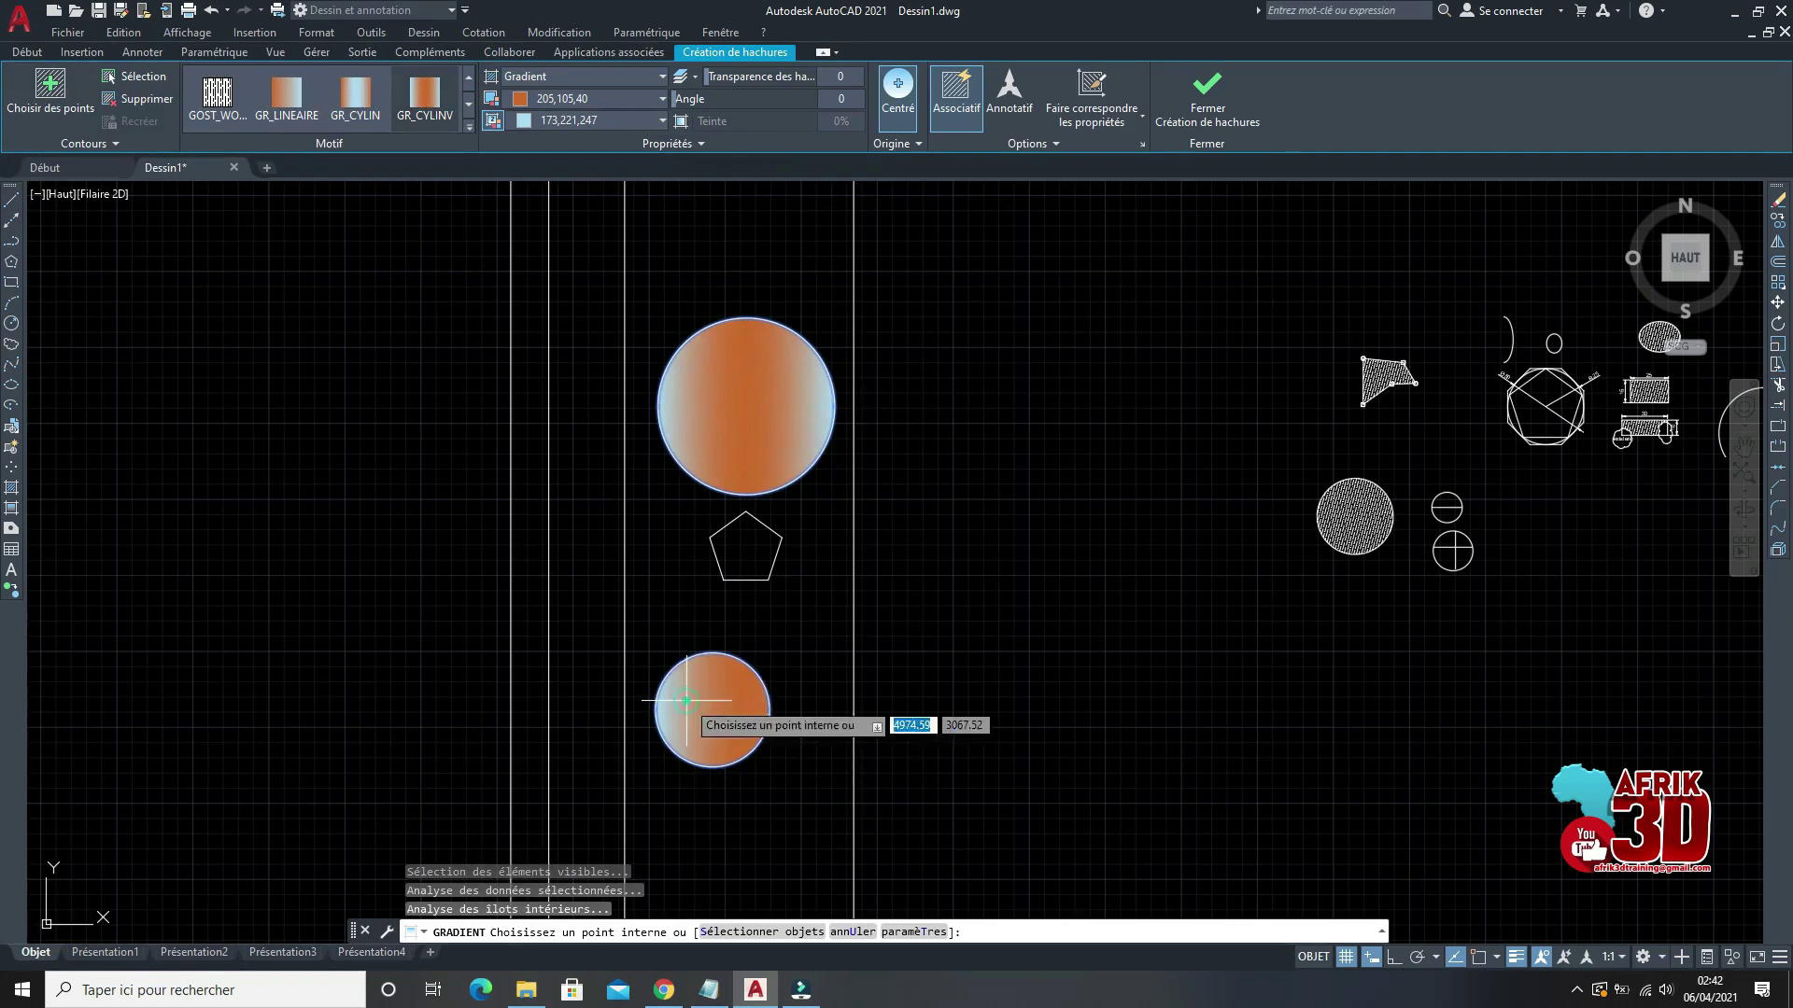
pyautogui.click(737, 539)
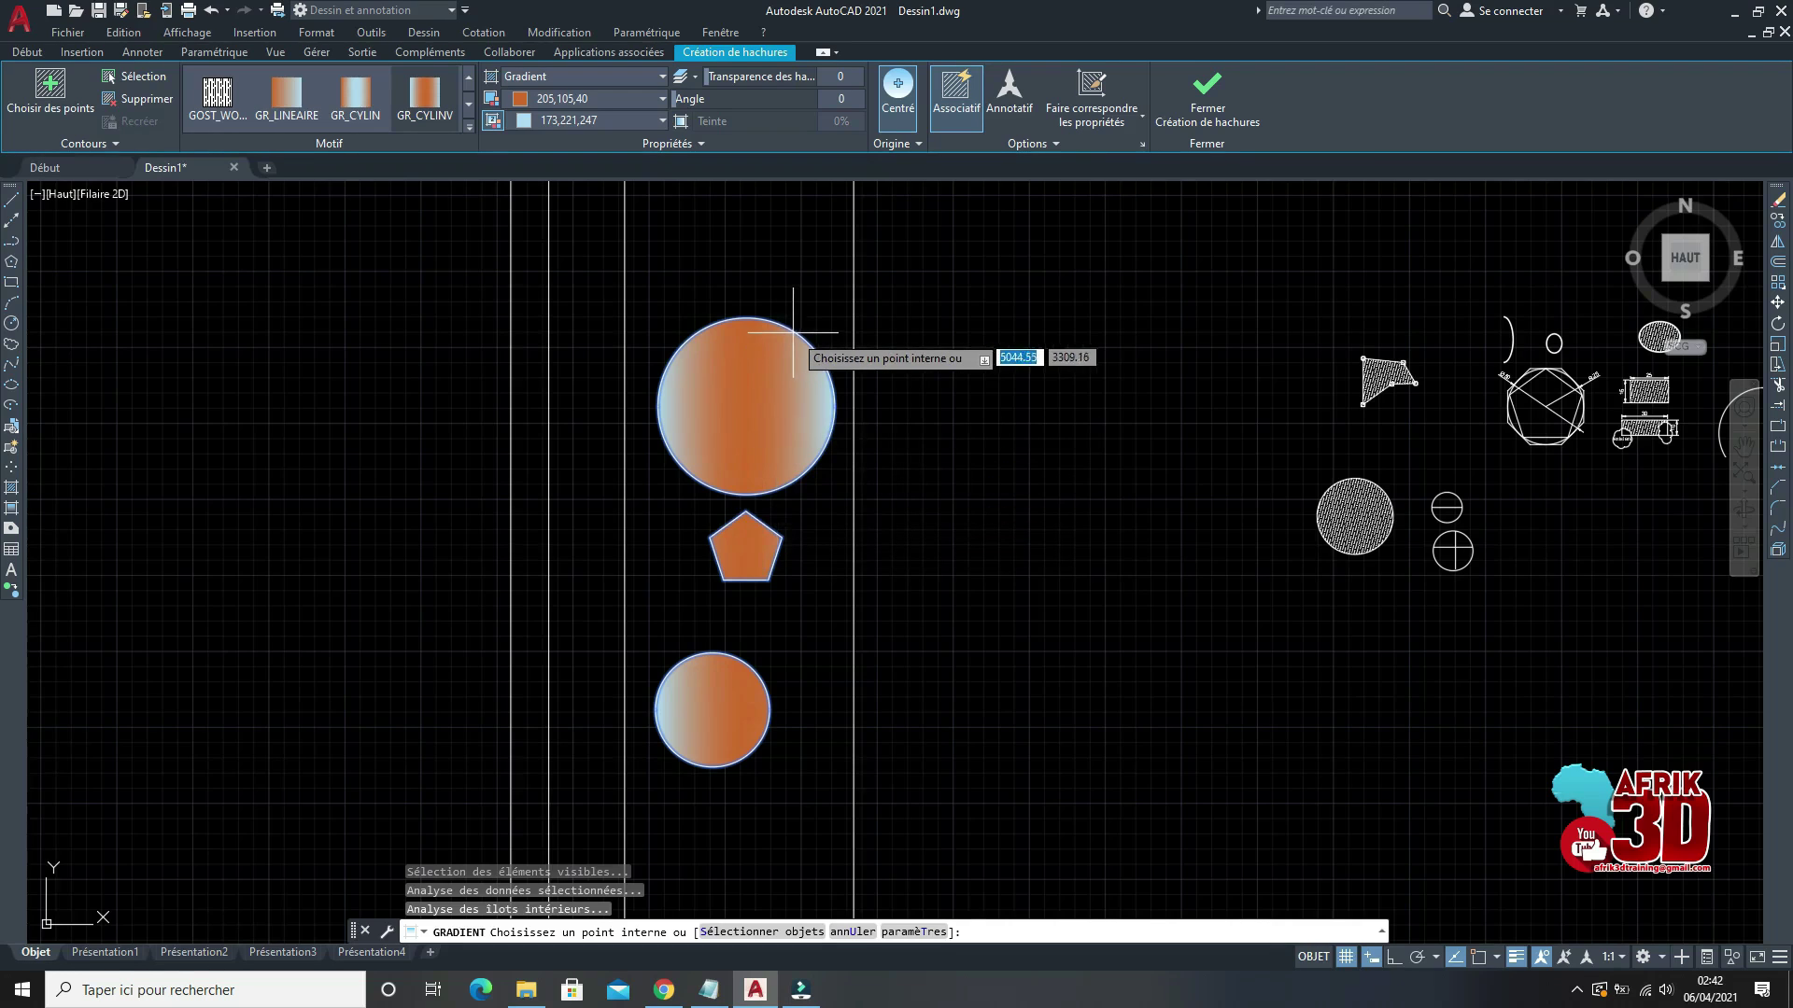
pyautogui.scroll(2, 714, 343)
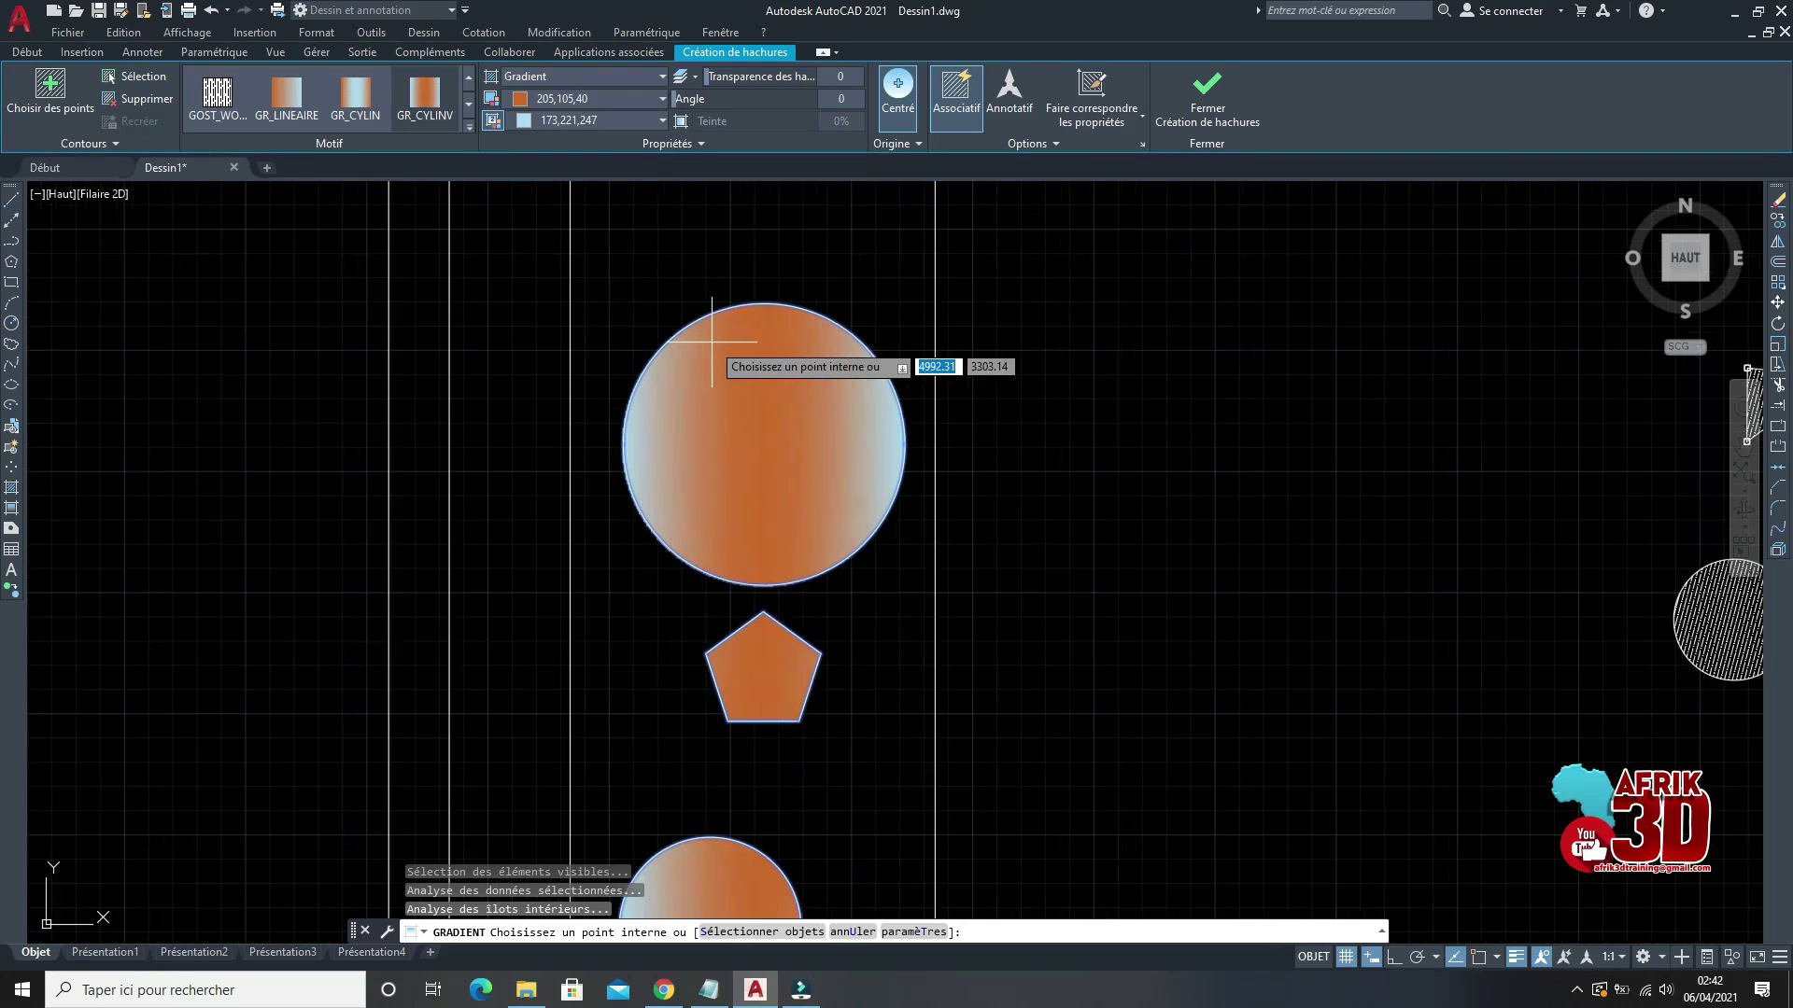
pyautogui.press('Escape')
pyautogui.scroll(-2, 719, 383)
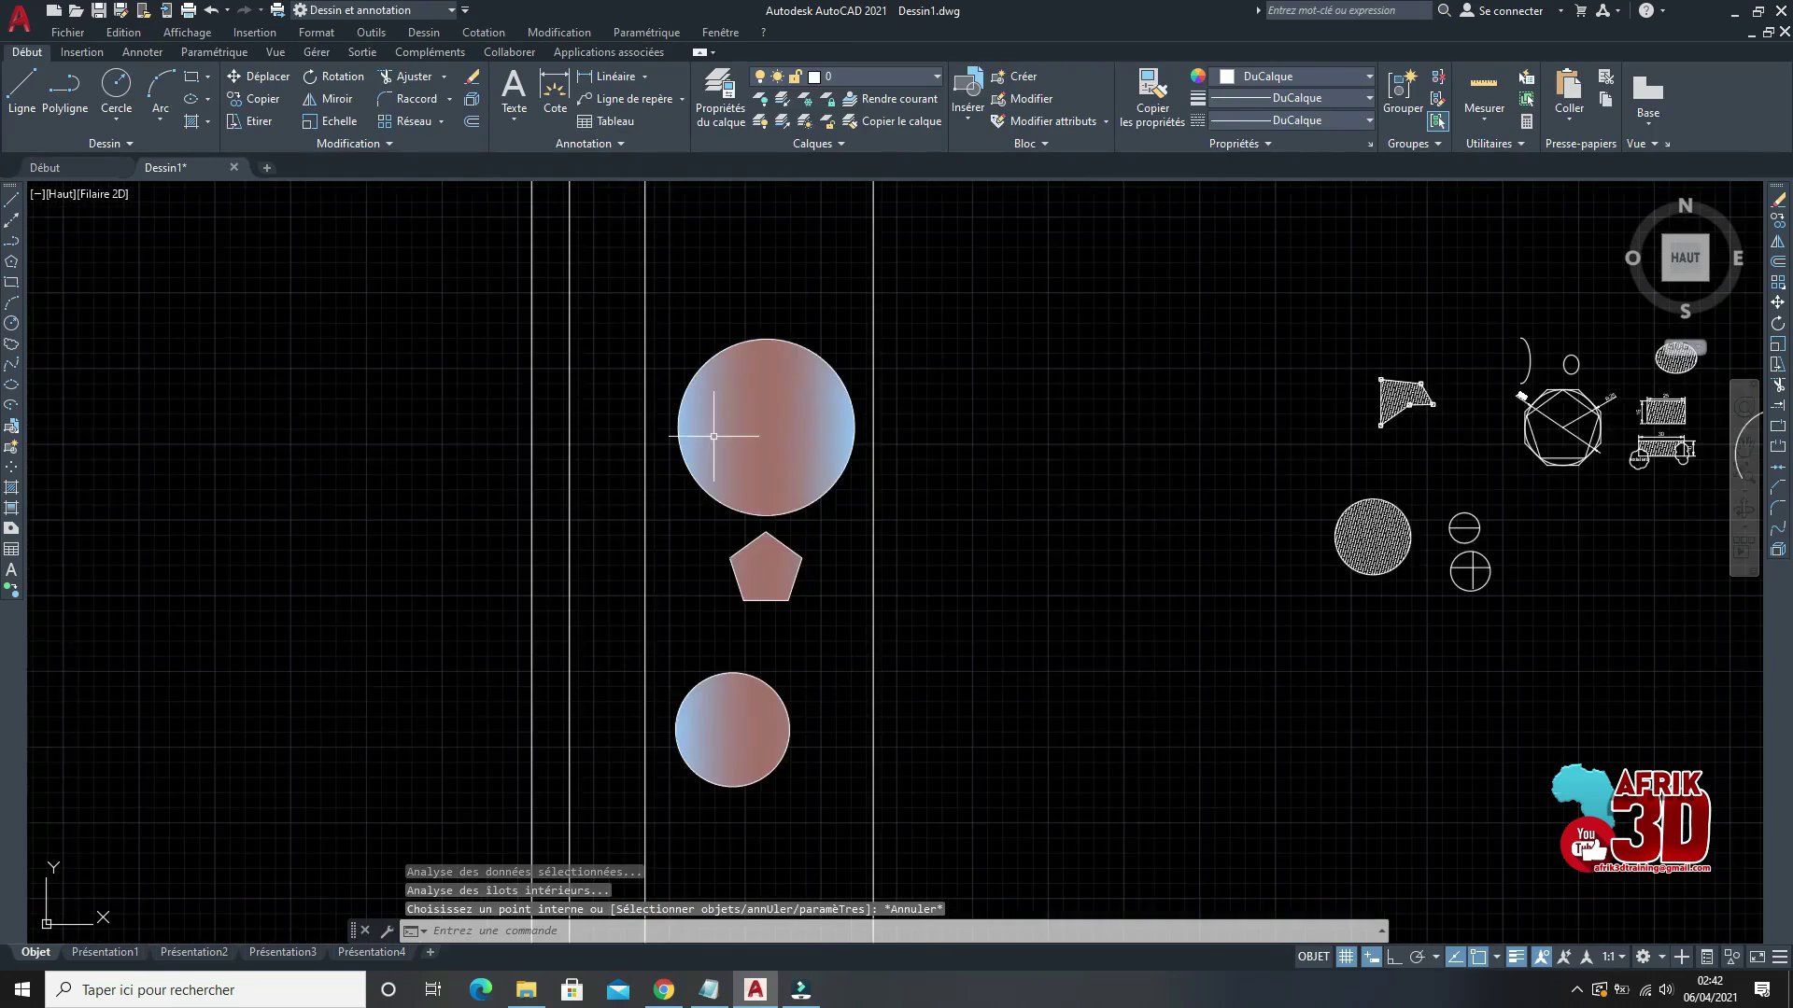
pyautogui.scroll(2, 712, 411)
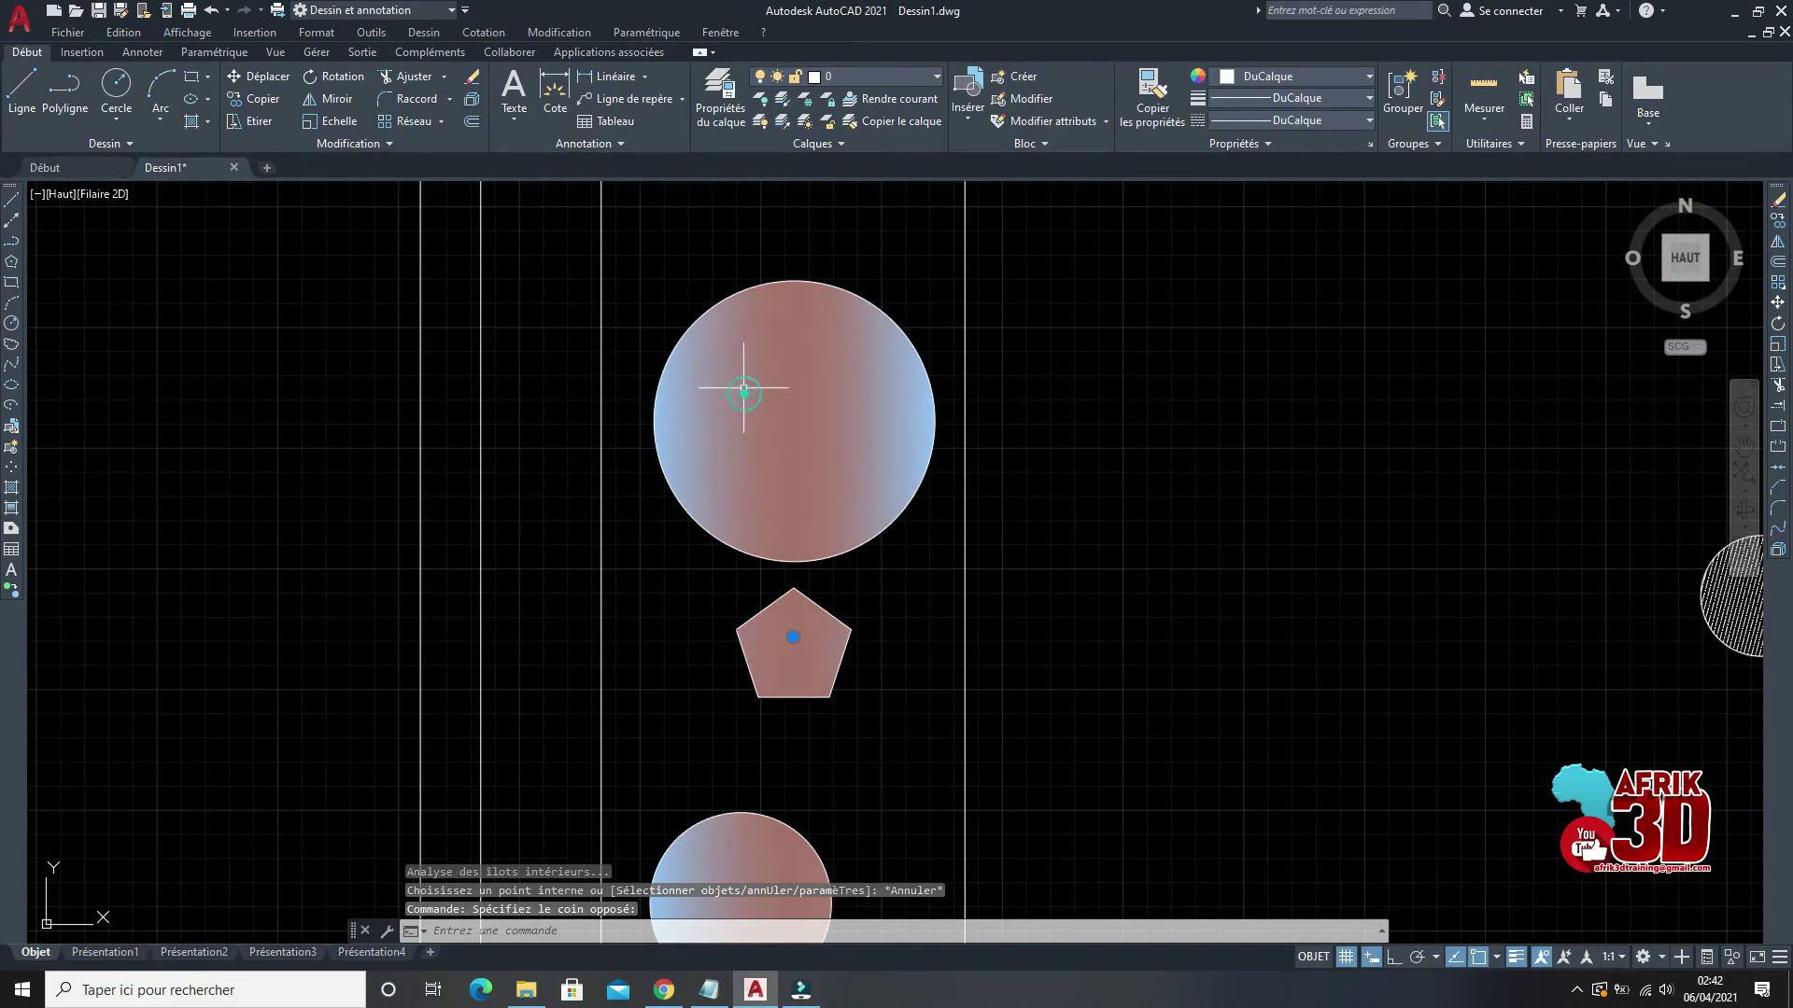
# Step: Set the top circle's gradient fill angle to 60
pyautogui.click(789, 383)
pyautogui.rightClick(786, 378)
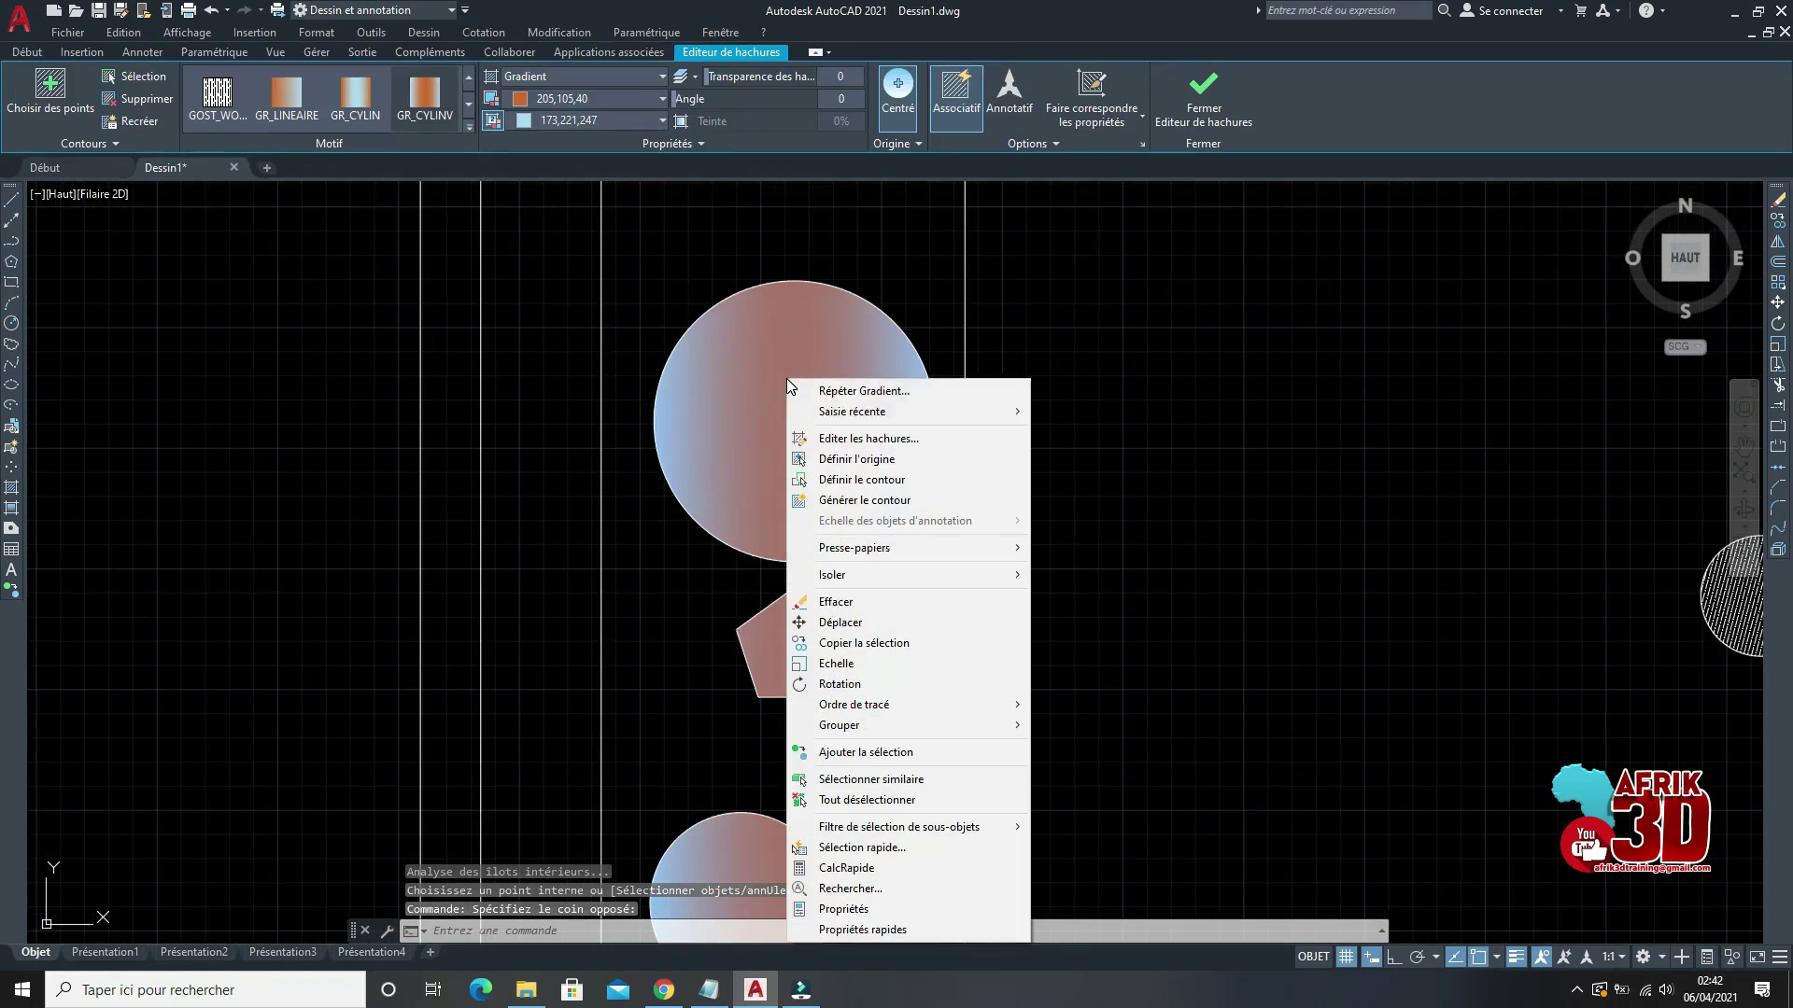
pyautogui.click(865, 451)
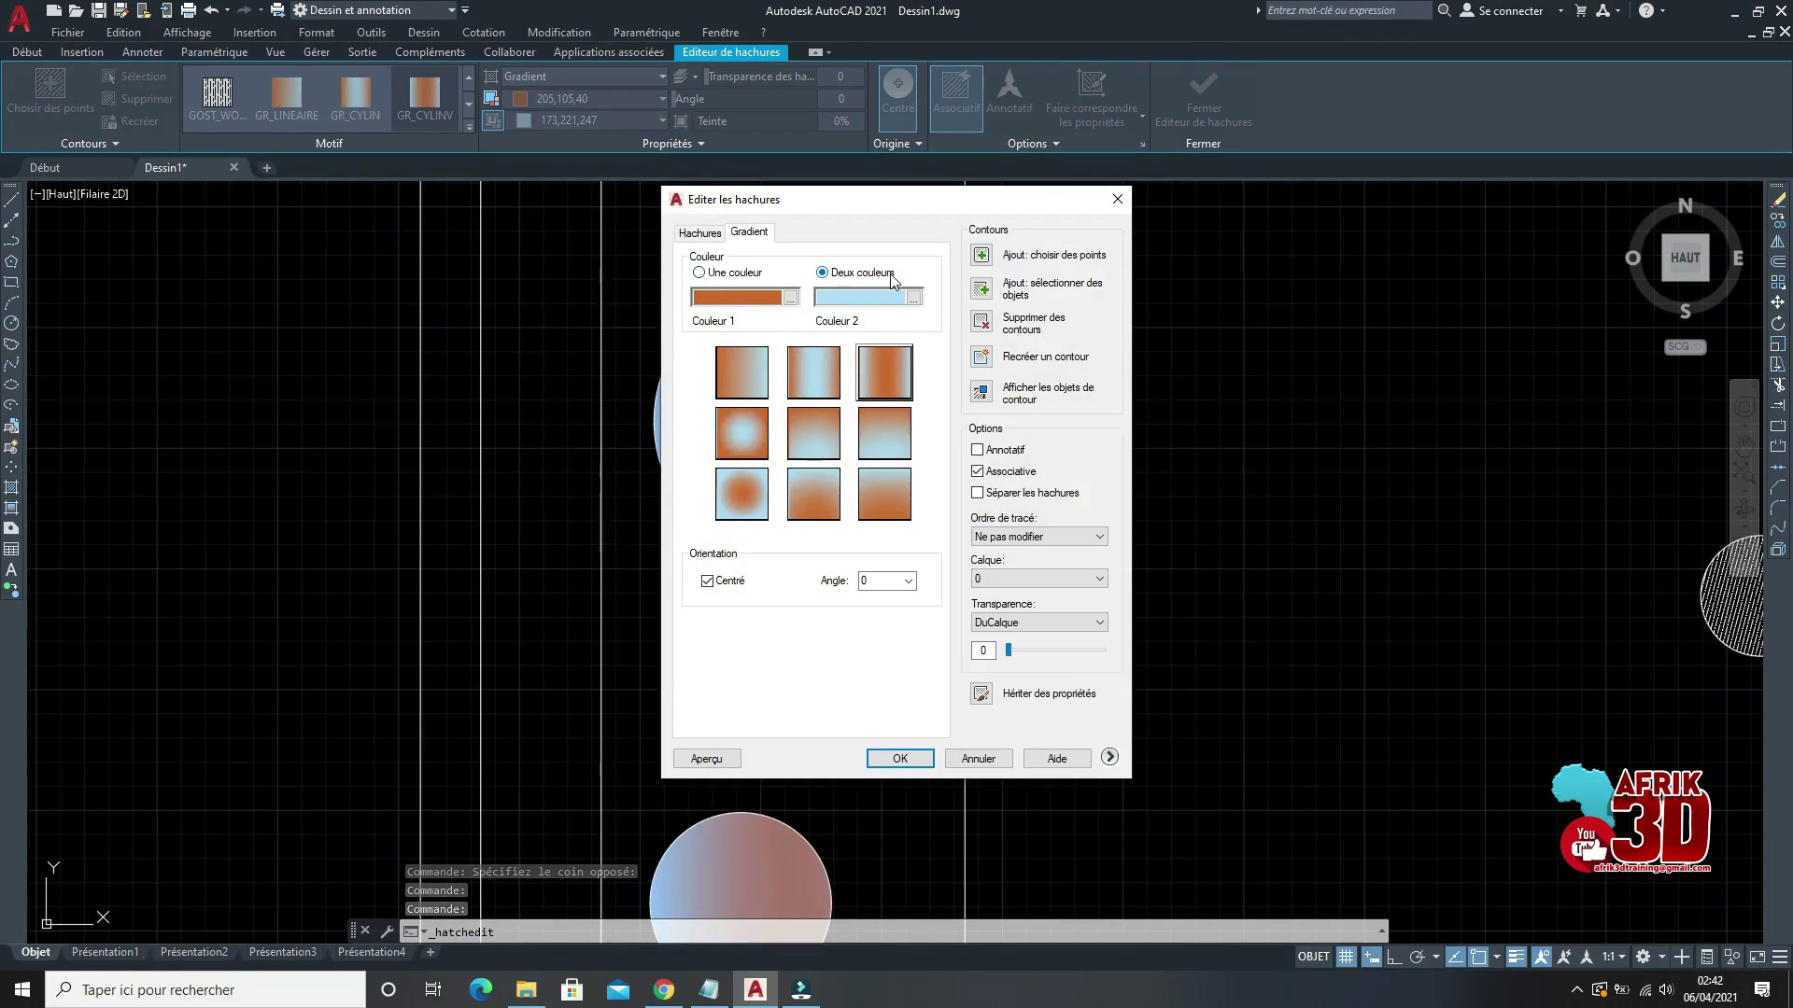
pyautogui.click(909, 580)
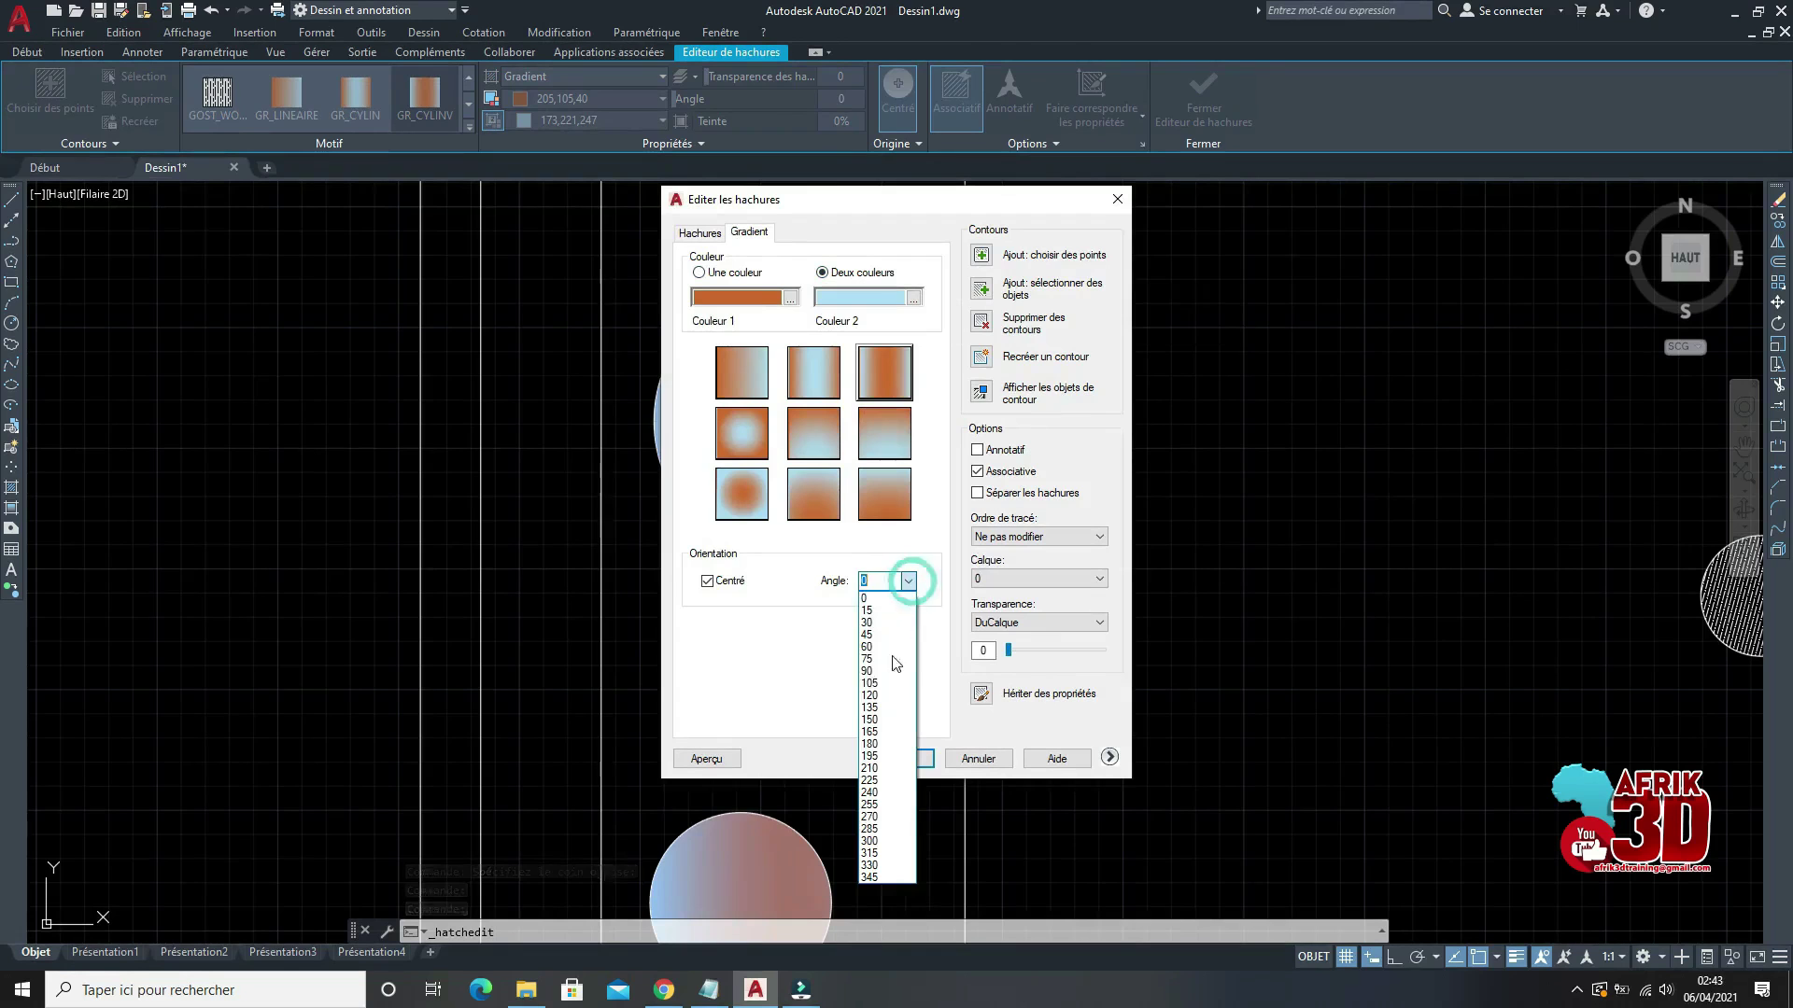
pyautogui.click(887, 647)
pyautogui.click(900, 759)
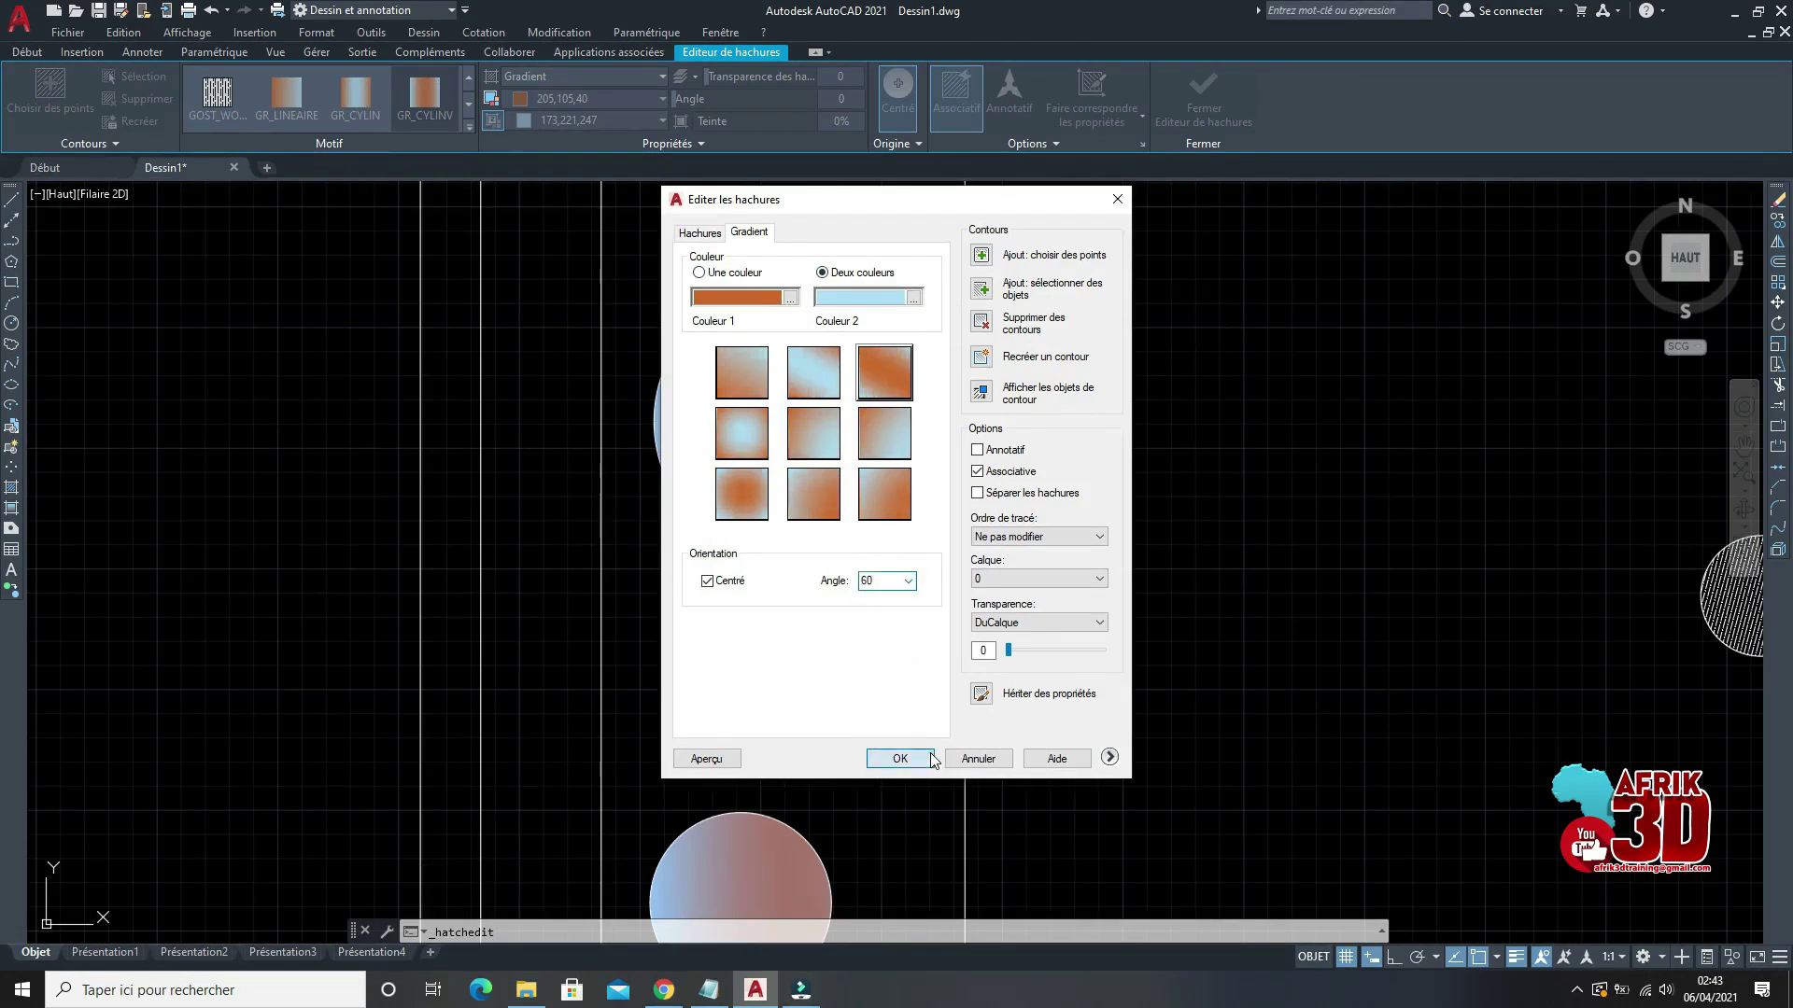
pyautogui.scroll(-4, 781, 654)
pyautogui.press('Escape')
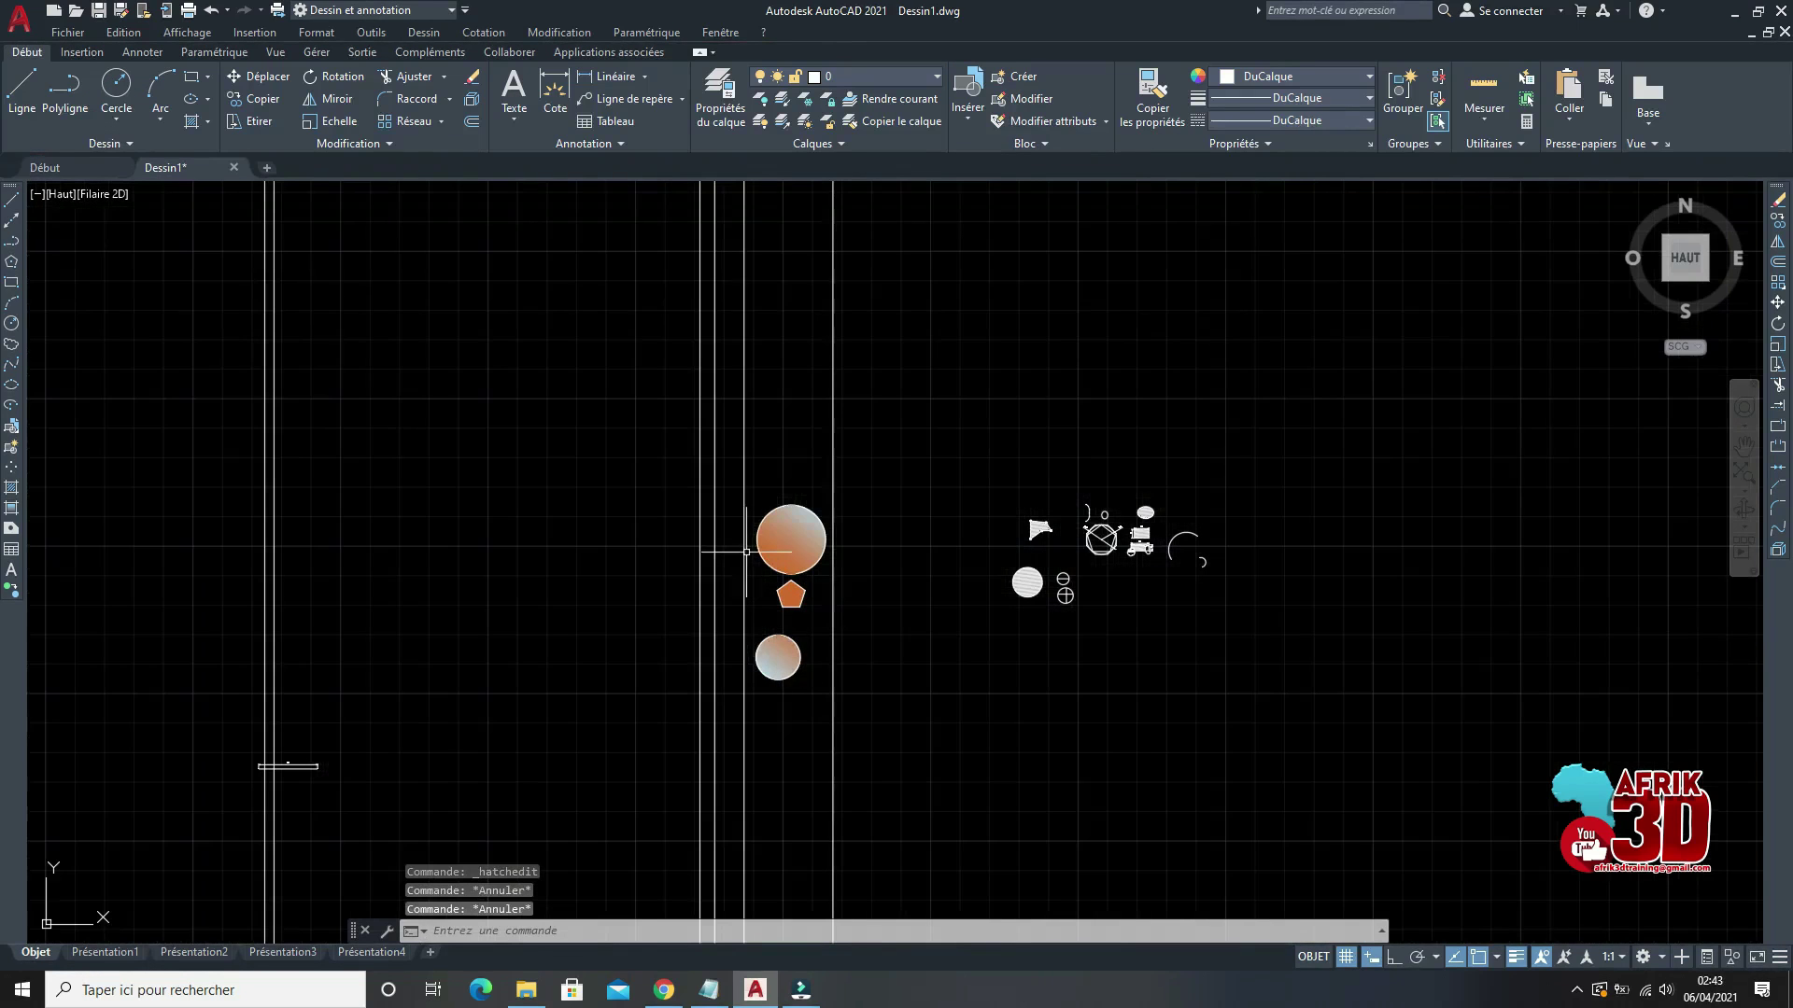
# Step: Select the pentagon's gradient fill and change its angle to 75
pyautogui.click(780, 562)
pyautogui.click(785, 476)
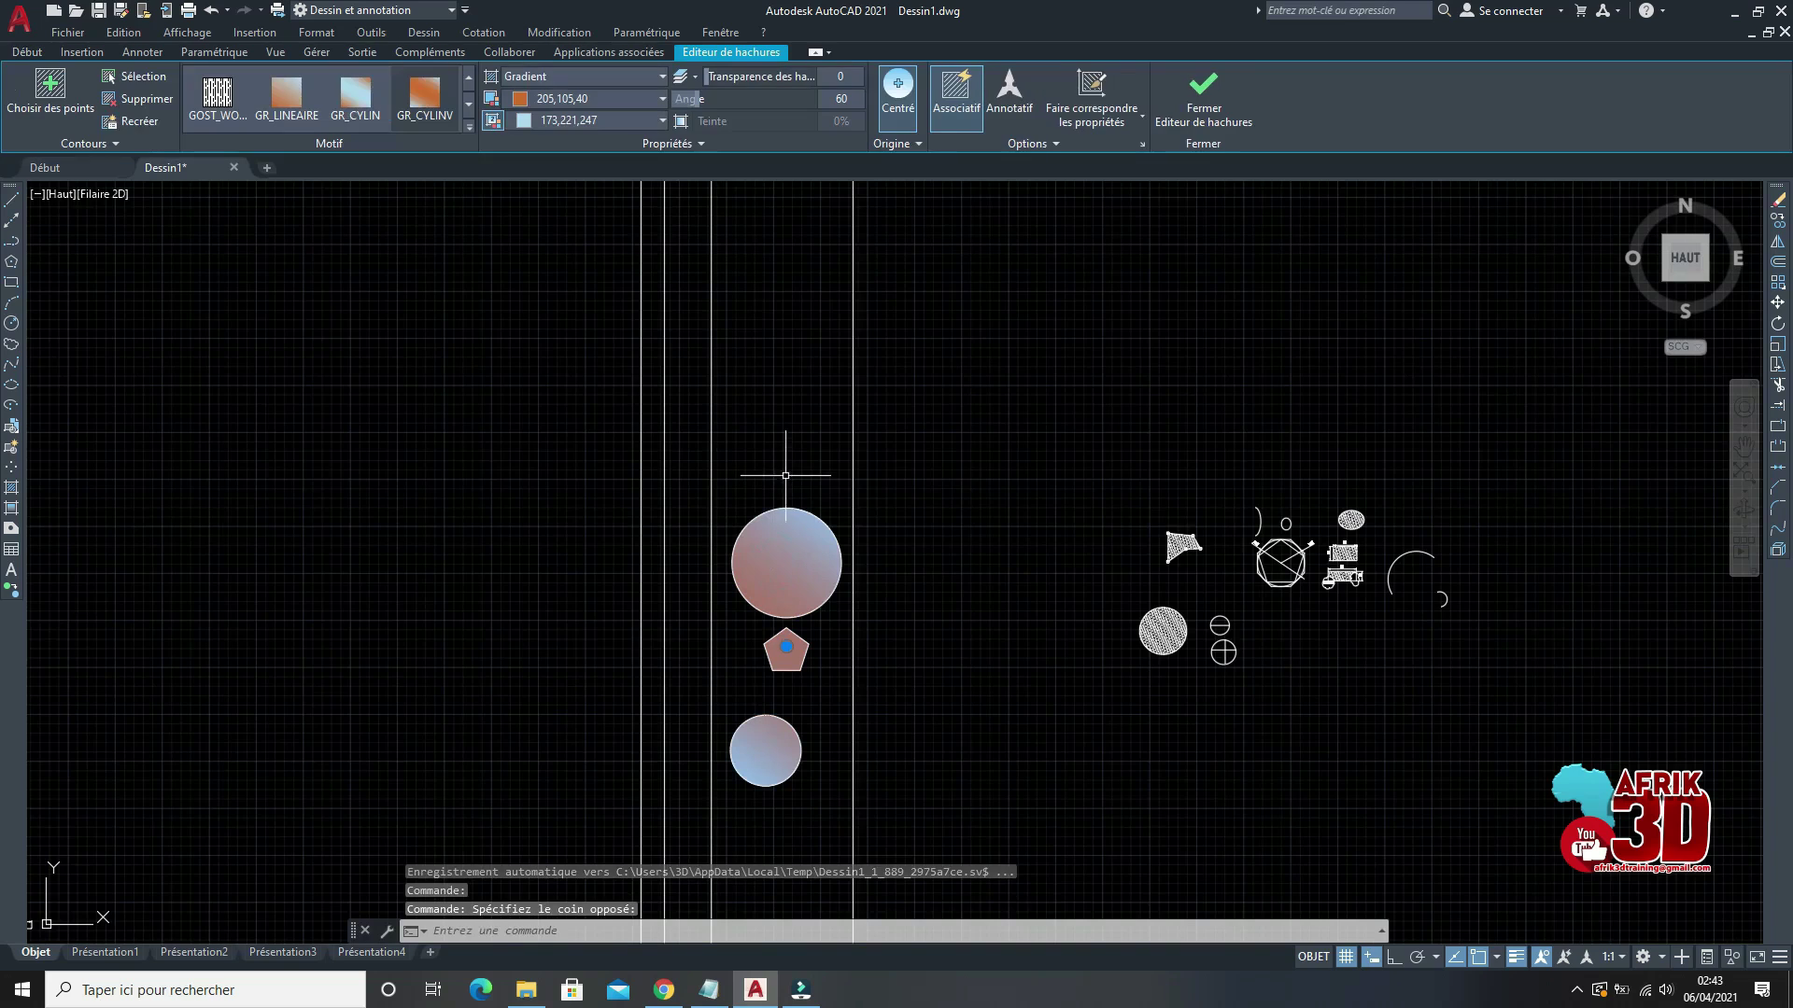
pyautogui.press('Escape')
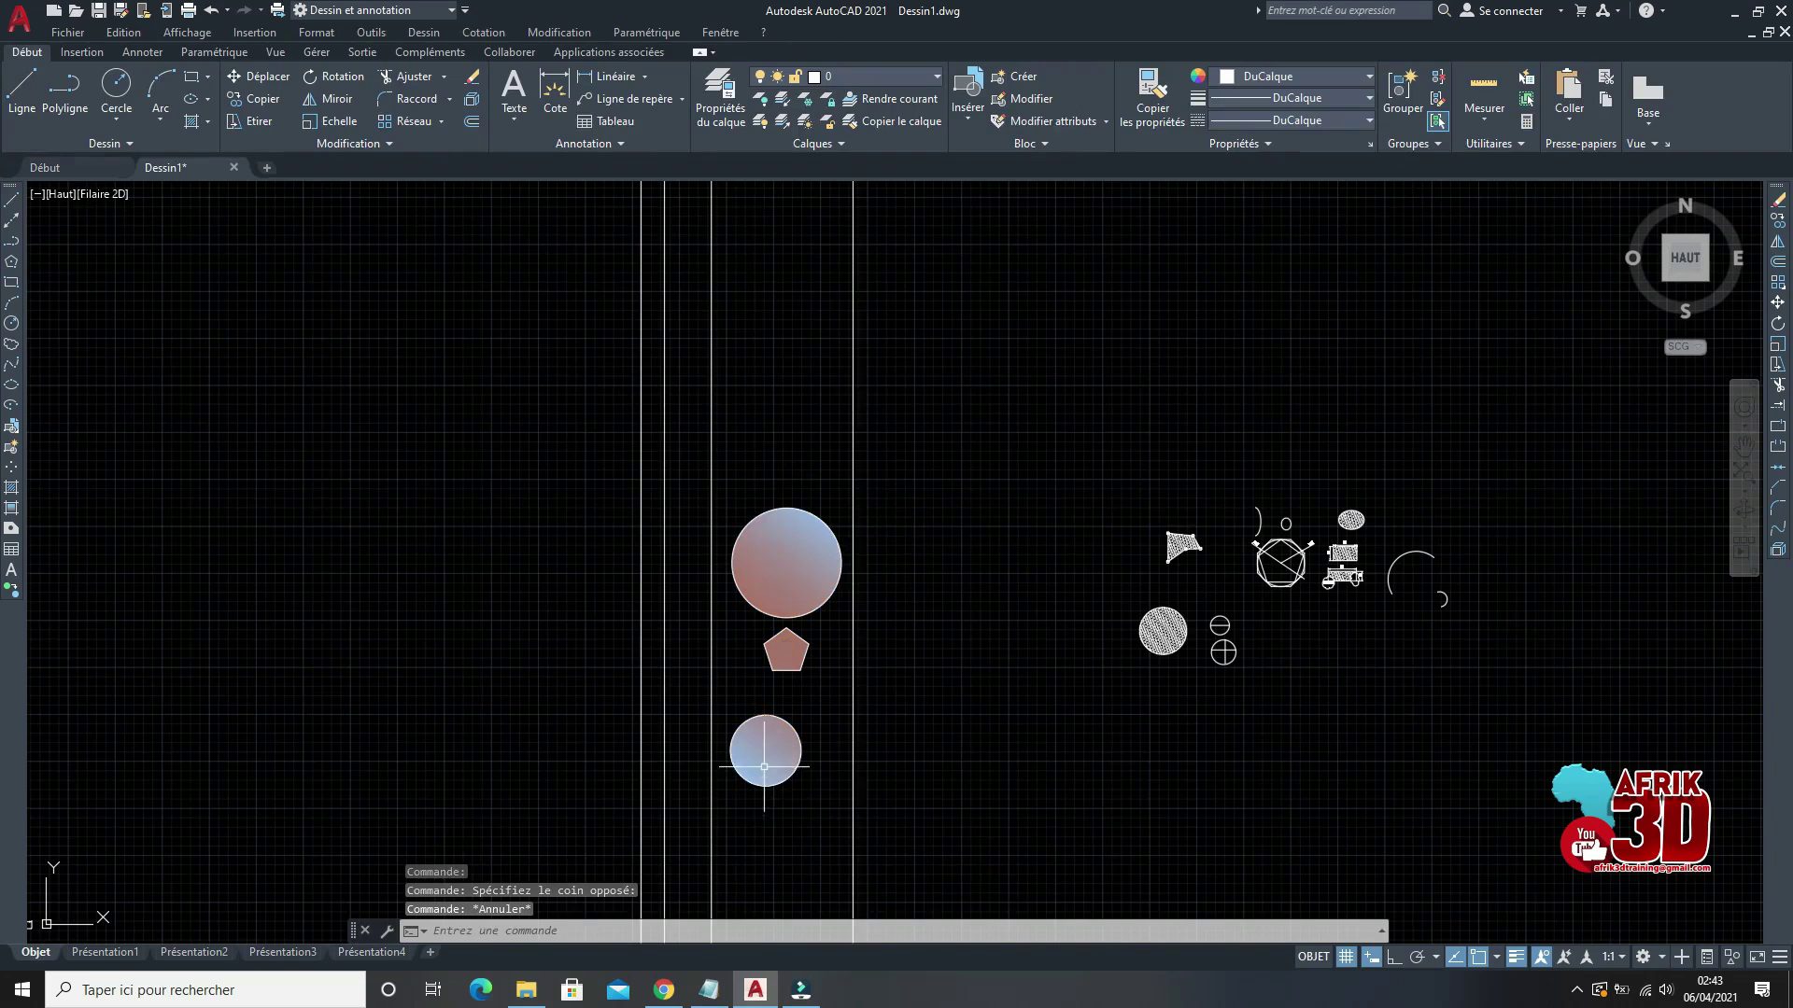
pyautogui.click(776, 729)
pyautogui.scroll(4, 776, 729)
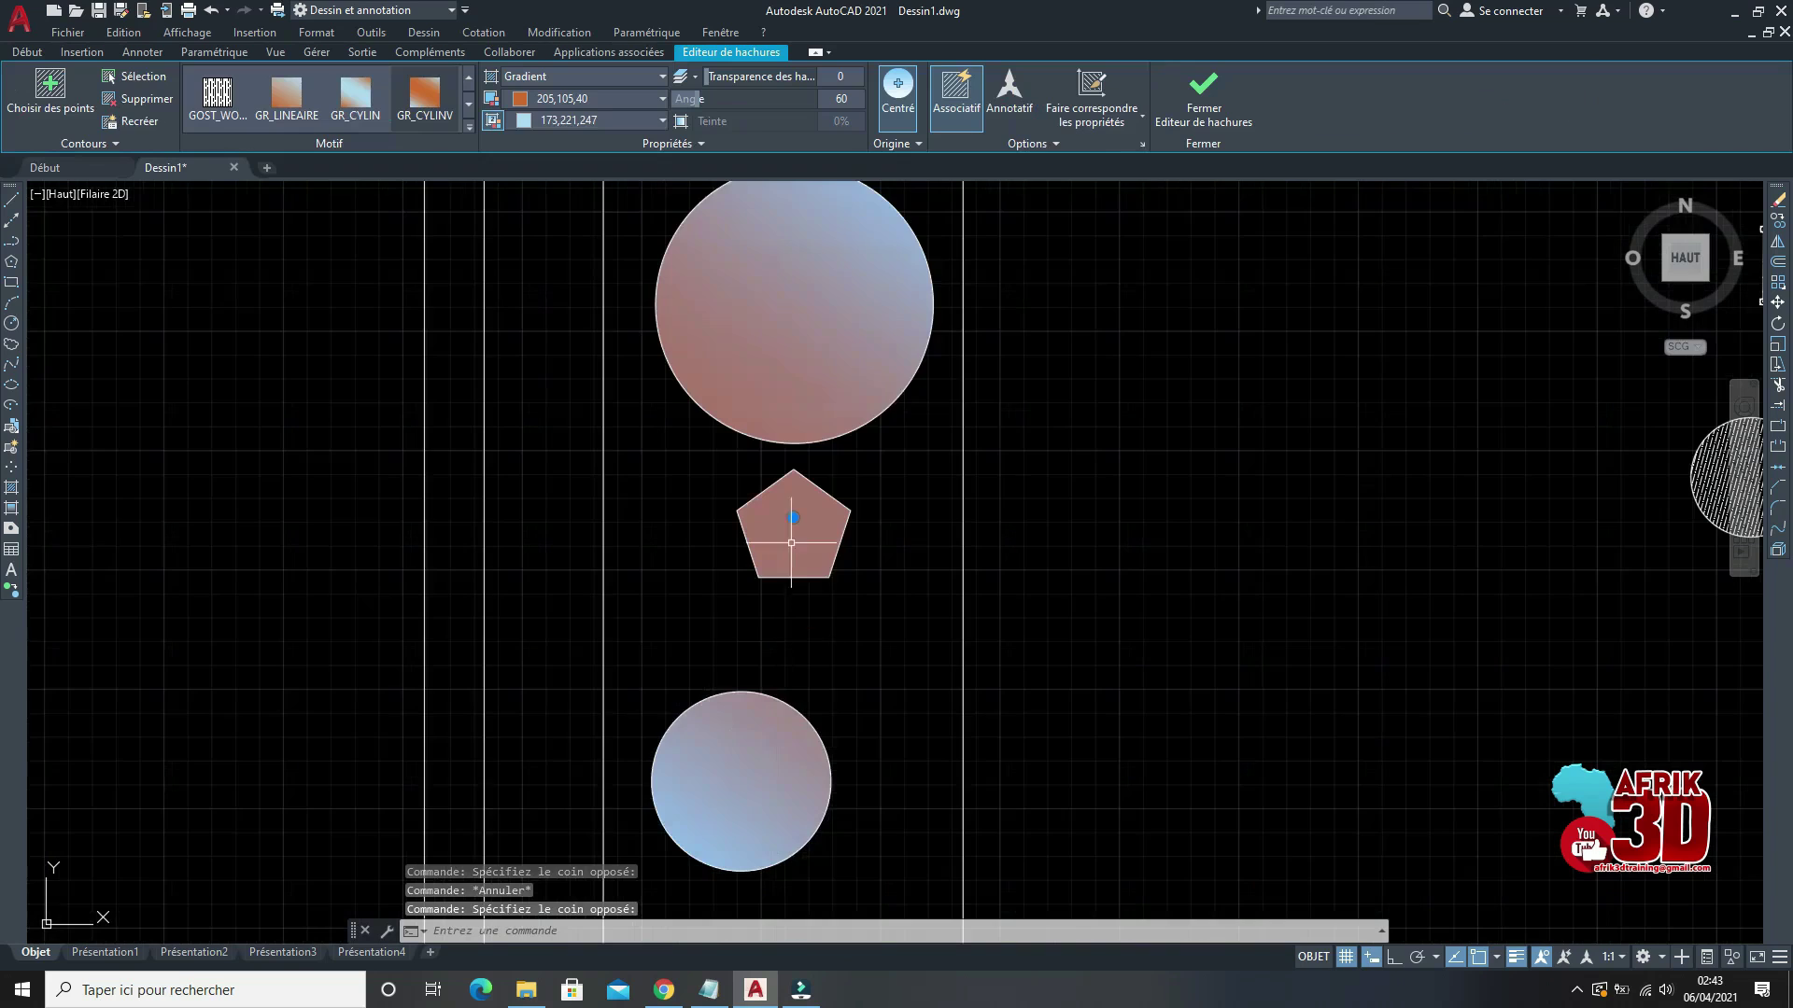
pyautogui.scroll(6, 801, 502)
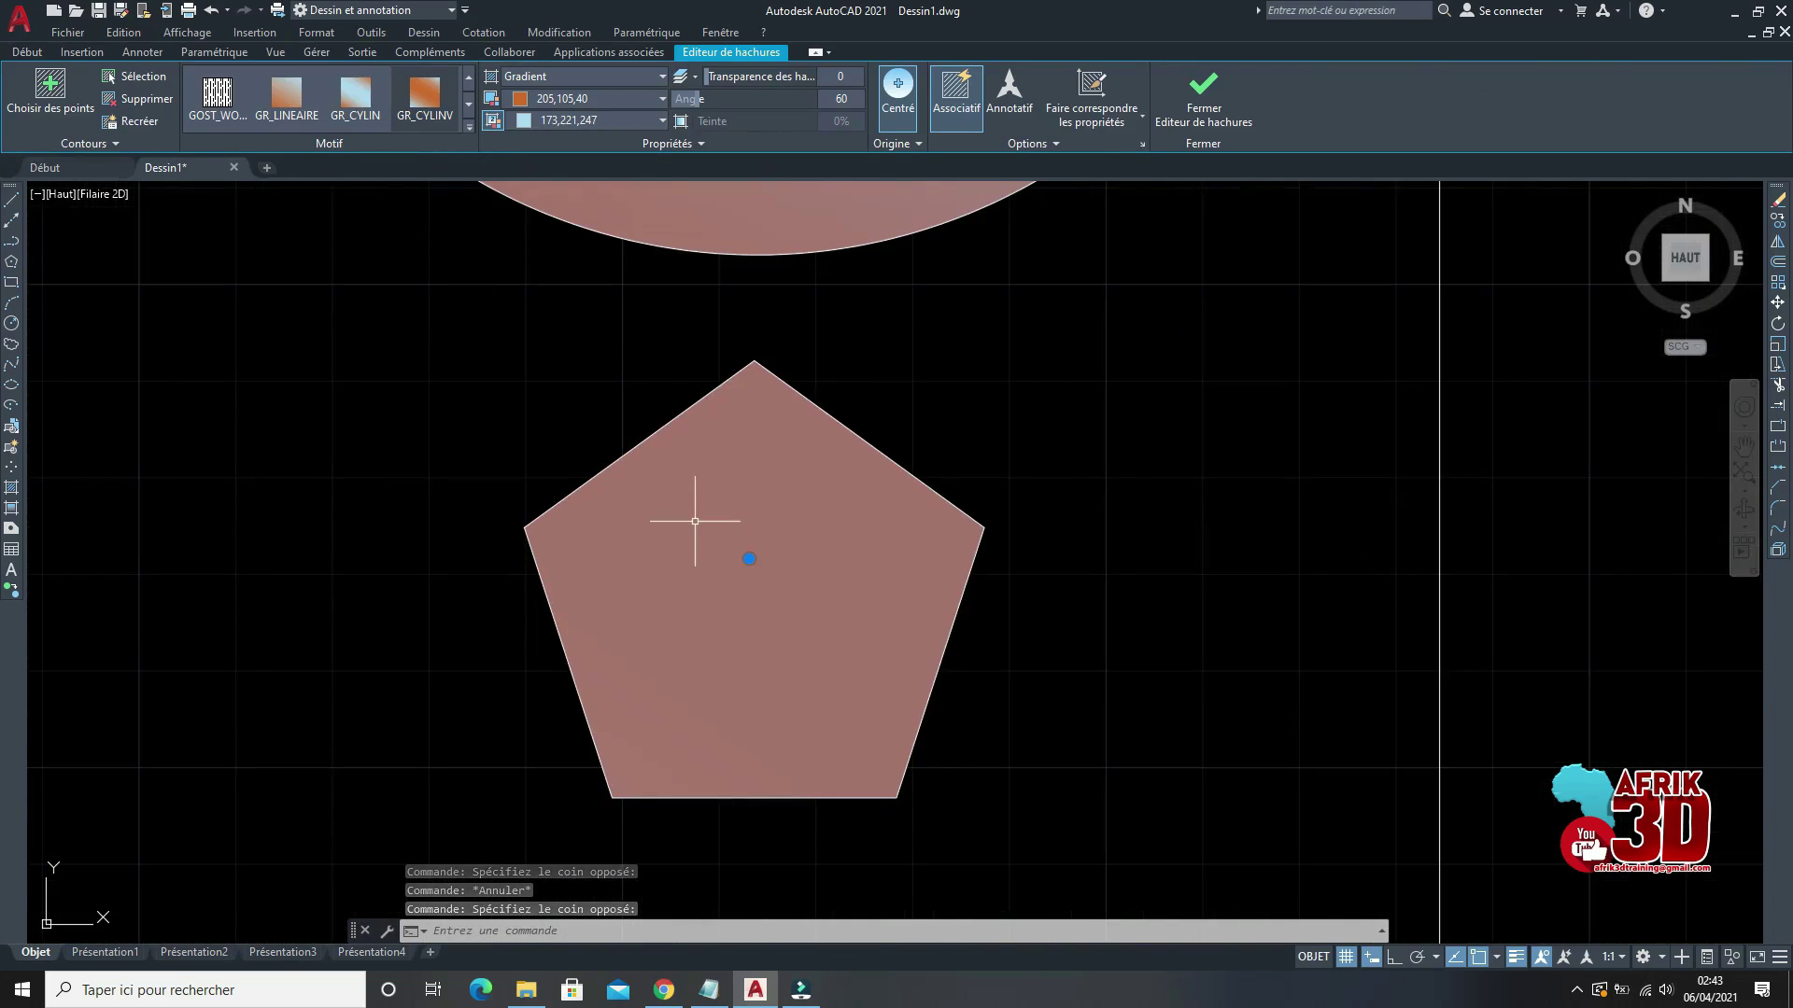
pyautogui.rightClick(650, 405)
pyautogui.click(784, 467)
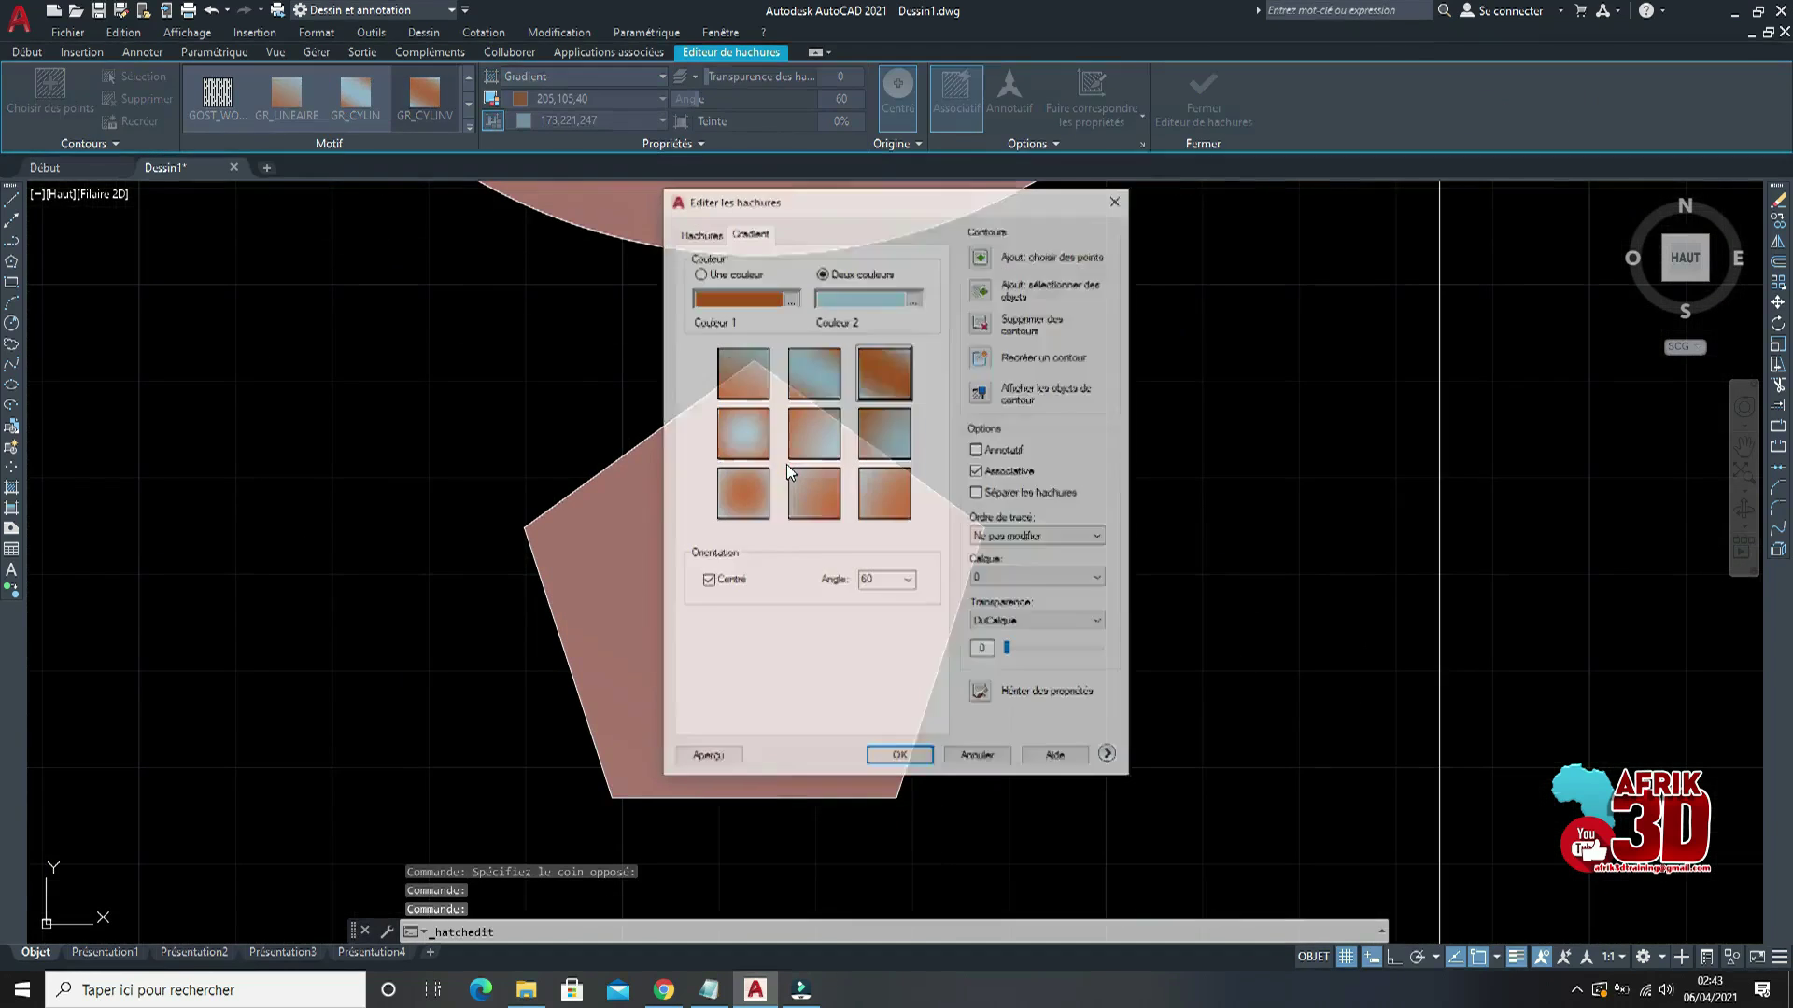
pyautogui.click(907, 581)
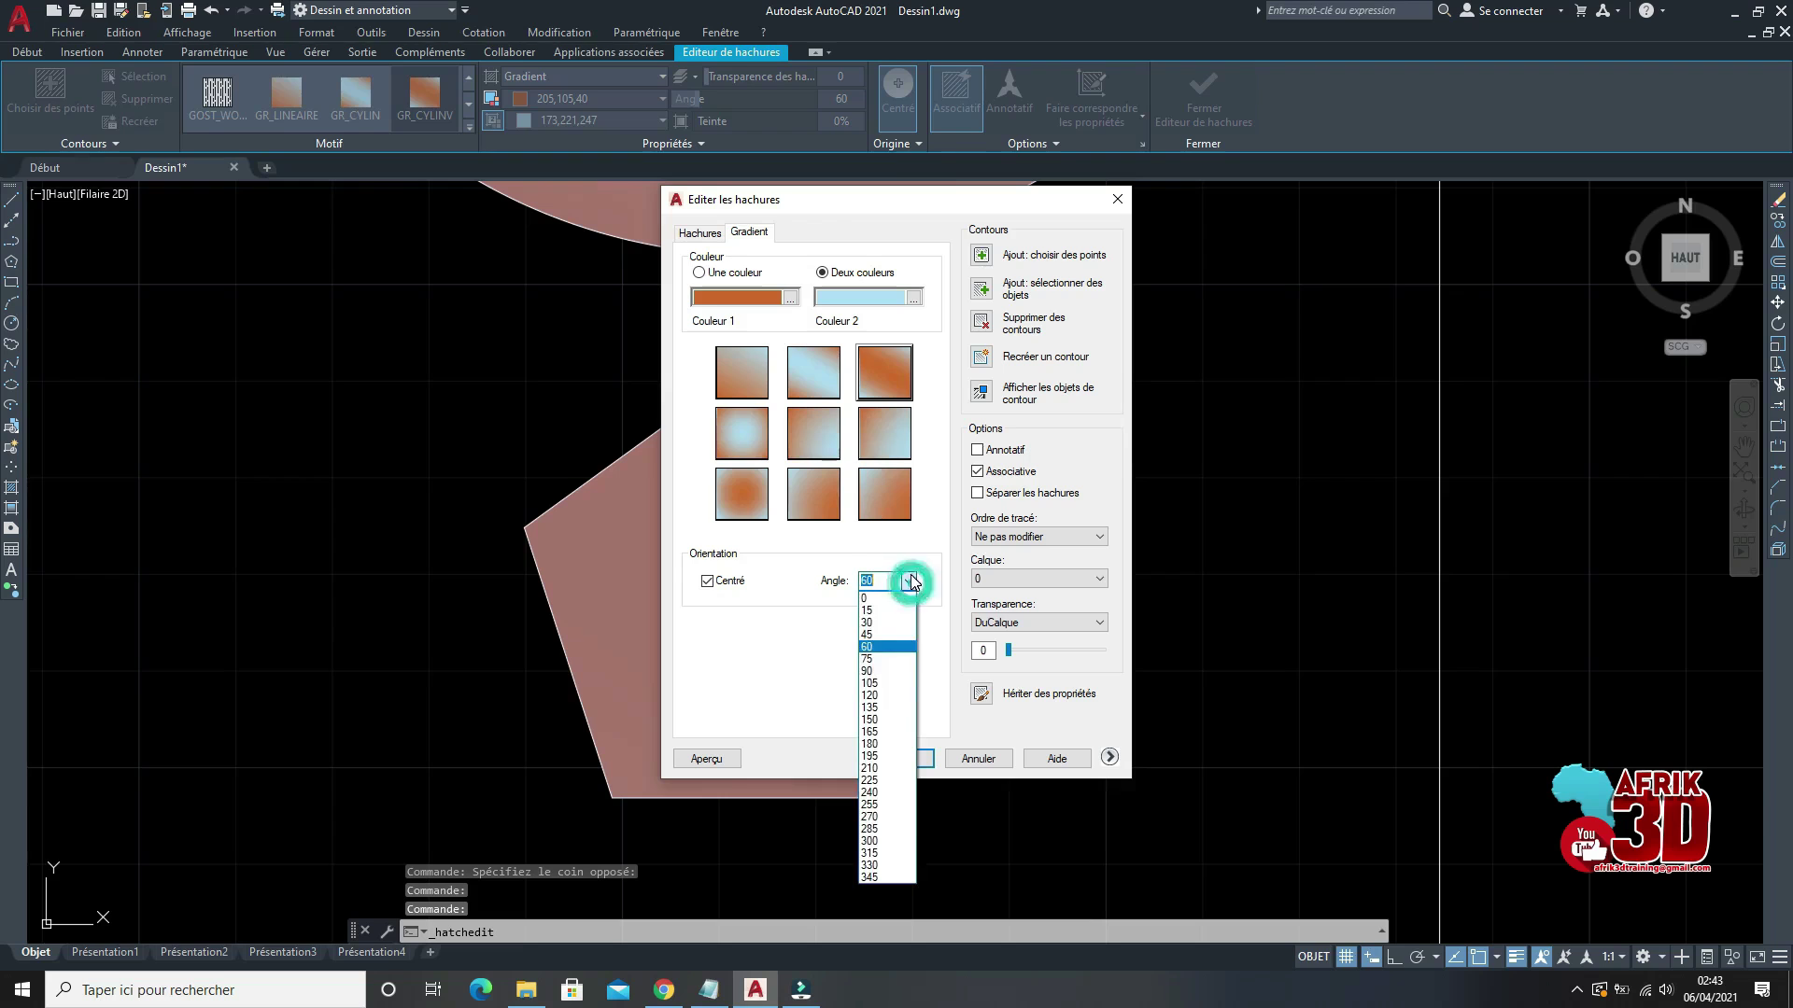
pyautogui.click(878, 659)
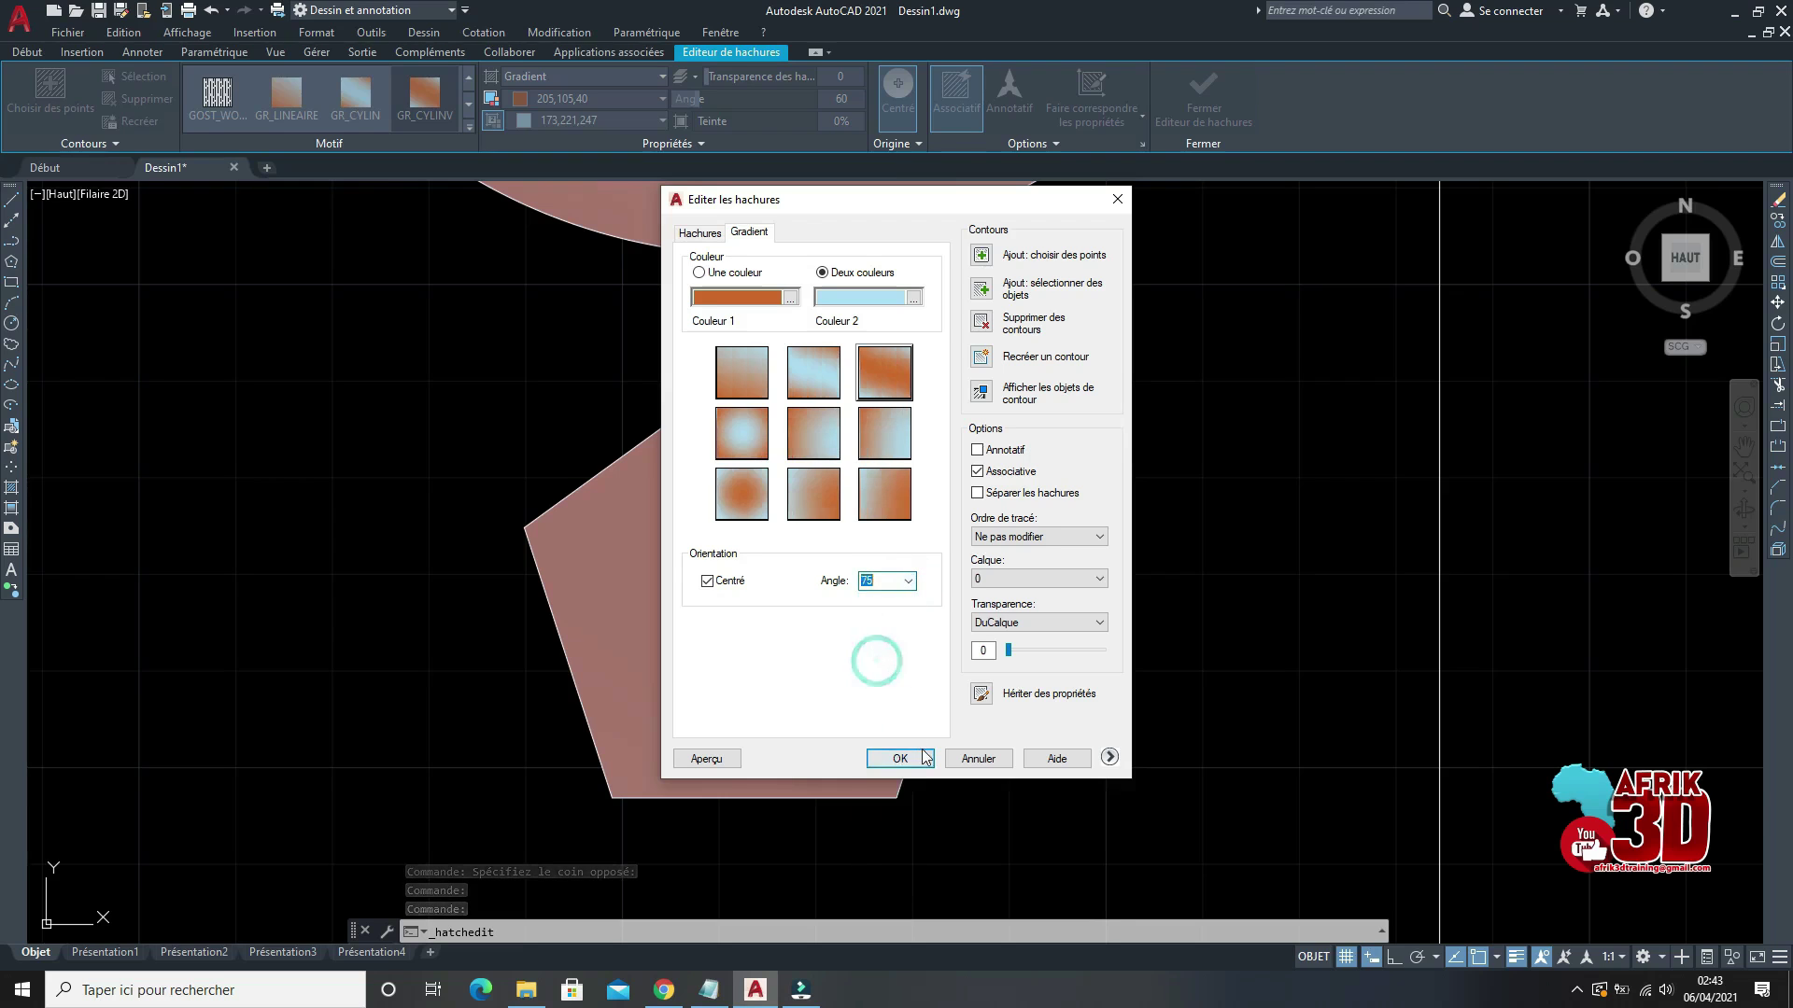
pyautogui.click(910, 758)
pyautogui.scroll(-6, 810, 752)
# Step: Zoom and pan until an empty region of the drawing fills the viewport
pyautogui.scroll(4, 813, 725)
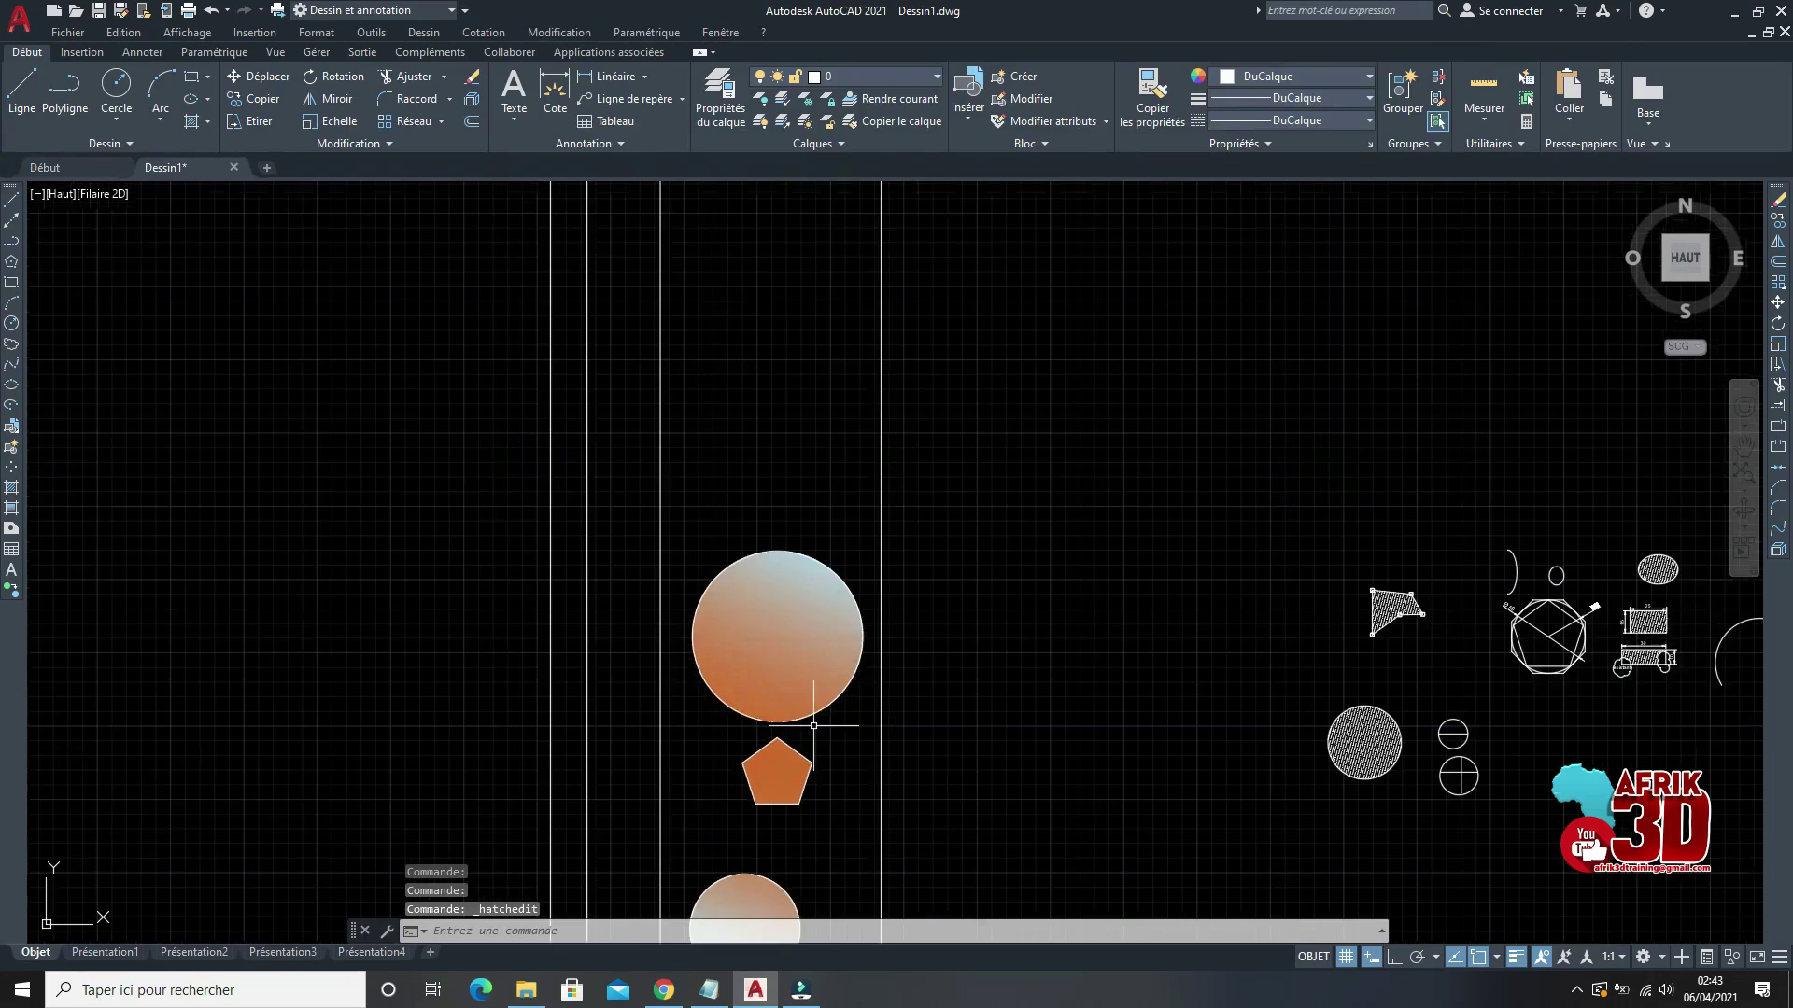
pyautogui.scroll(4, 812, 712)
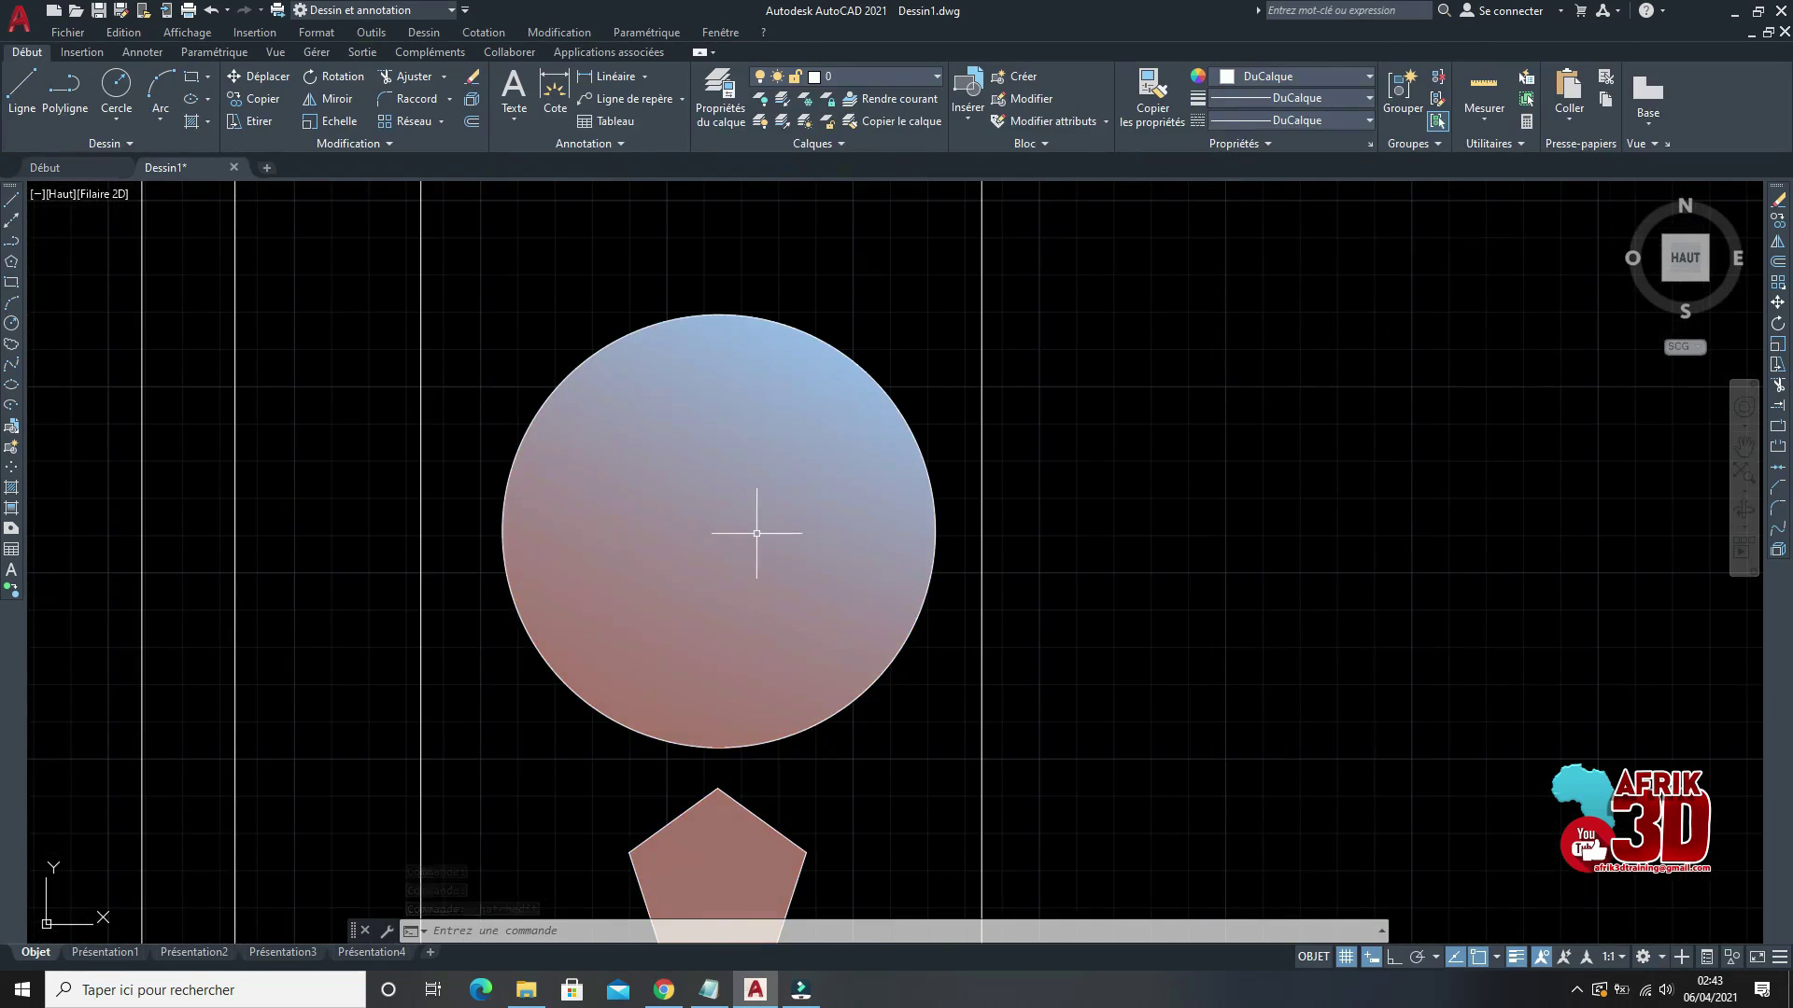
pyautogui.scroll(-5, 757, 532)
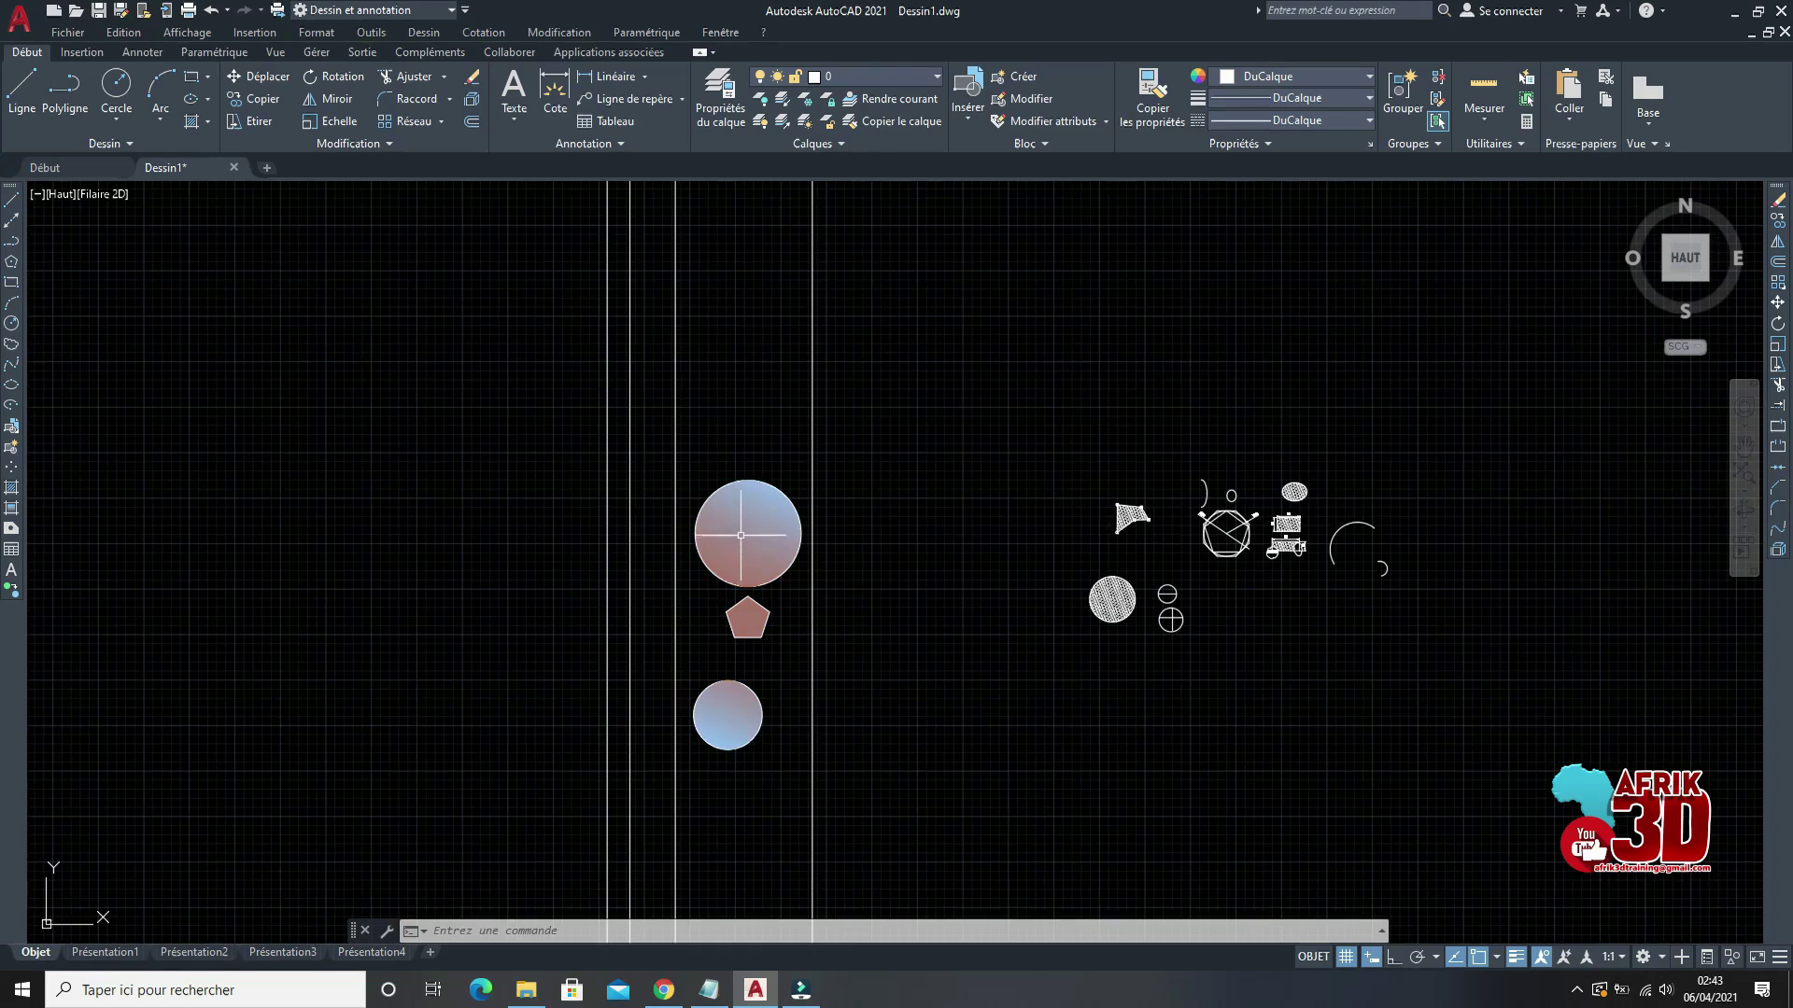
pyautogui.scroll(2, 741, 539)
pyautogui.scroll(-3, 785, 495)
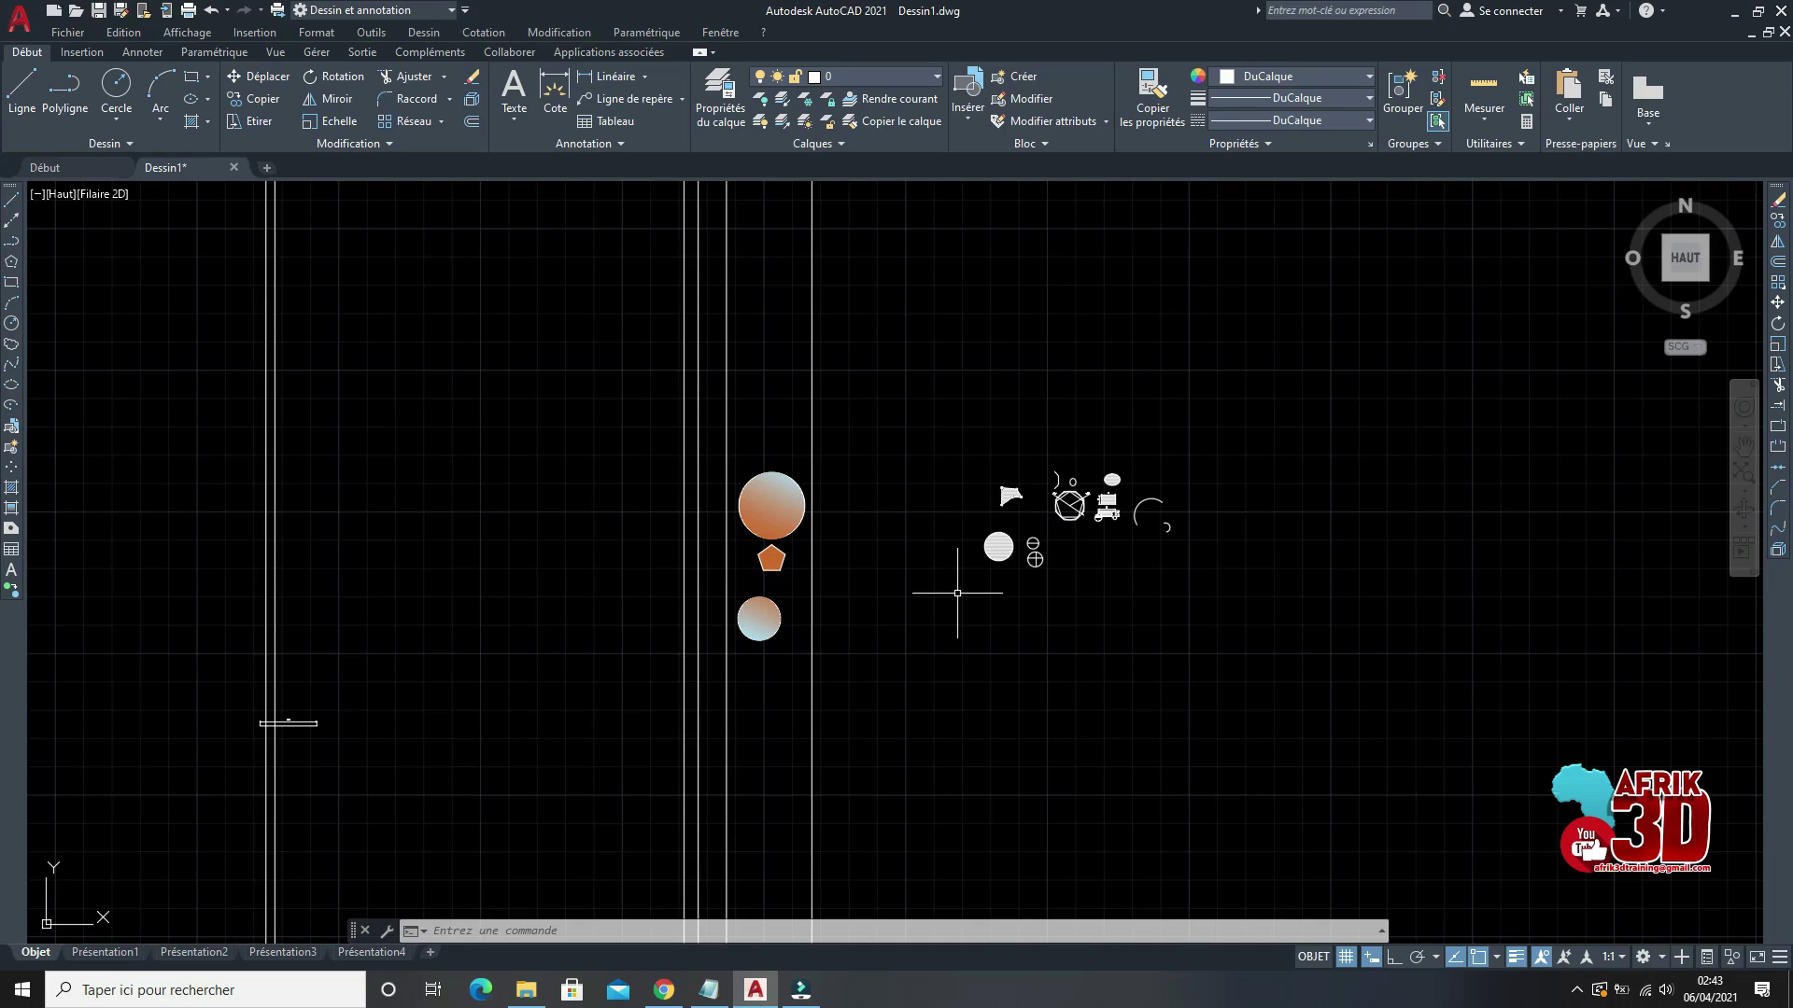
pyautogui.scroll(-5, 957, 593)
pyautogui.scroll(5, 912, 546)
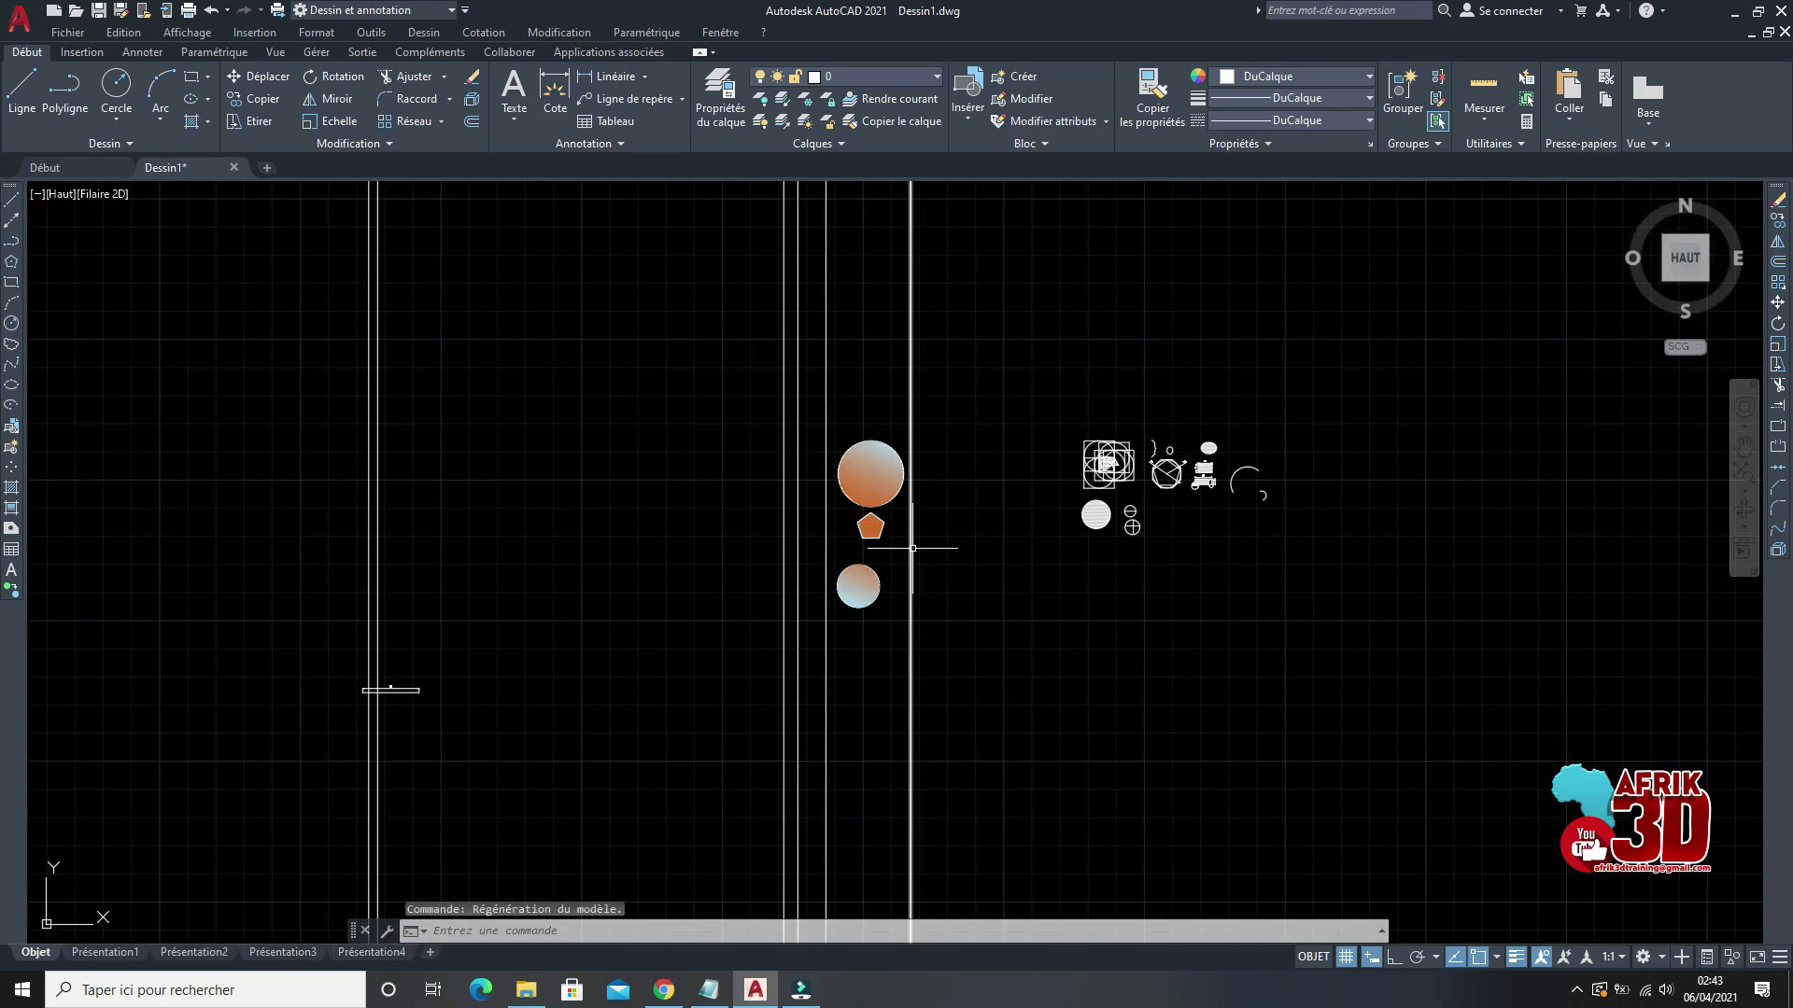
pyautogui.scroll(-2, 892, 419)
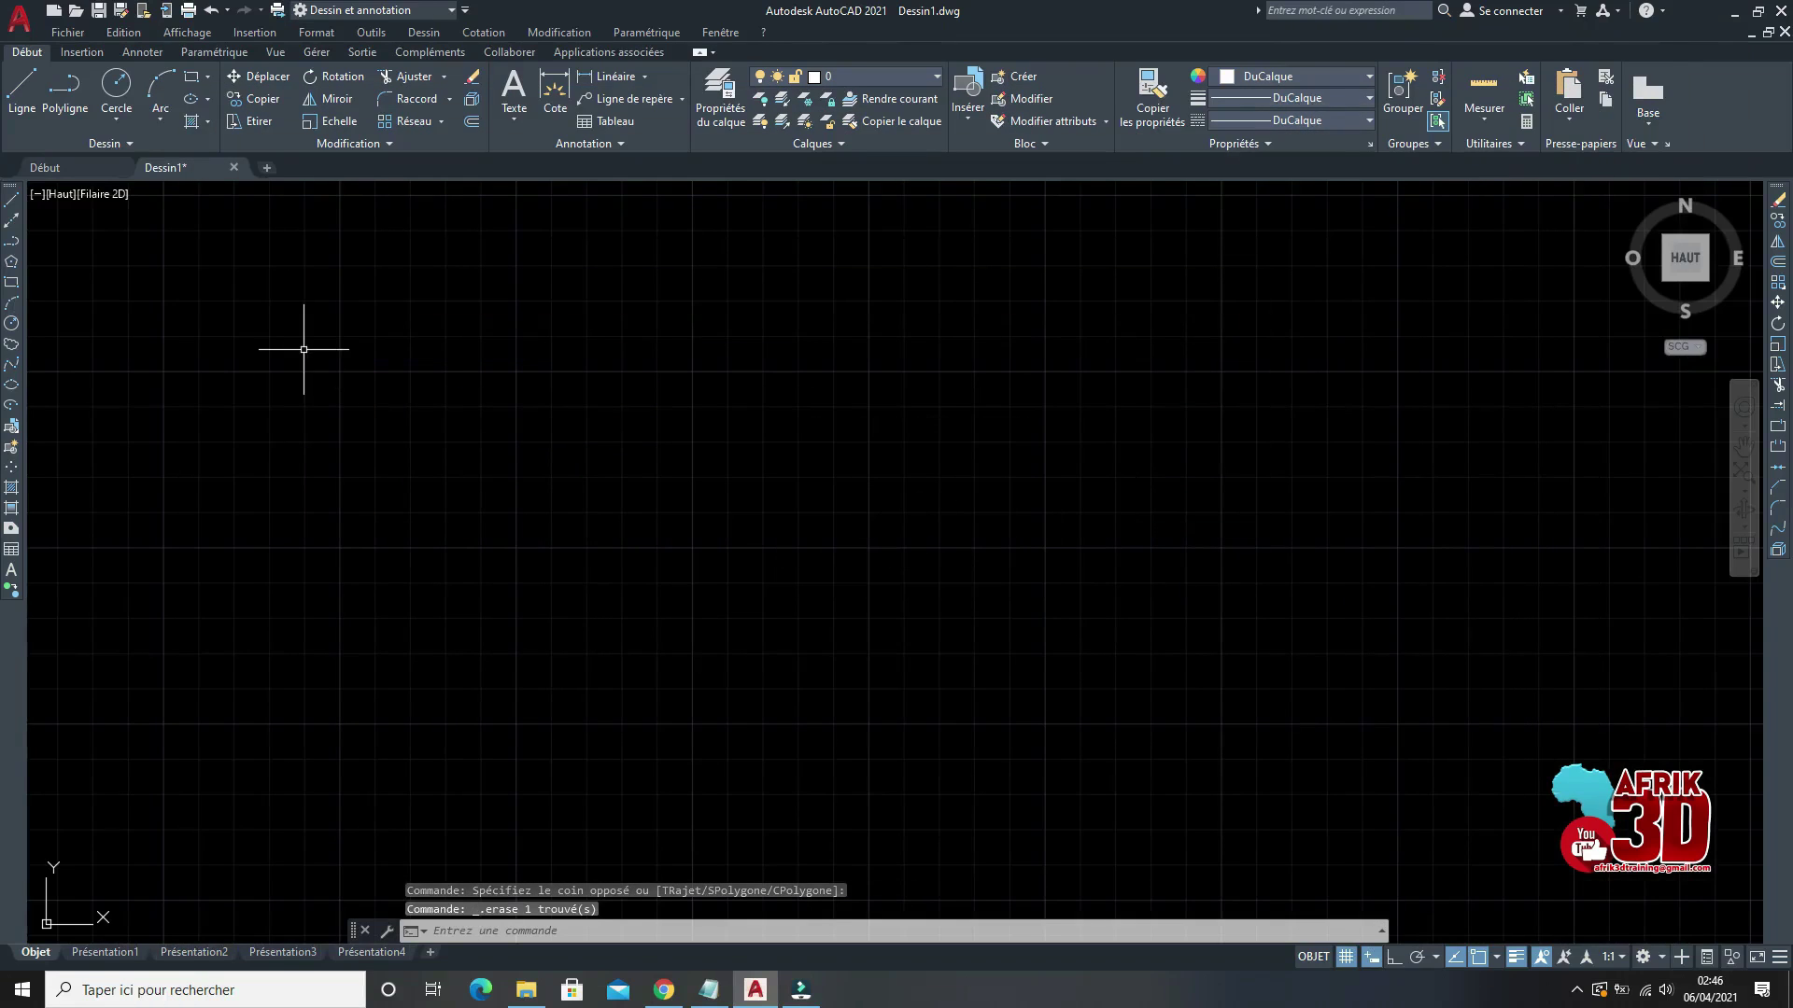
# Step: Insert a table with 6 columns and 3 data rows in the empty drawing area
pyautogui.click(12, 550)
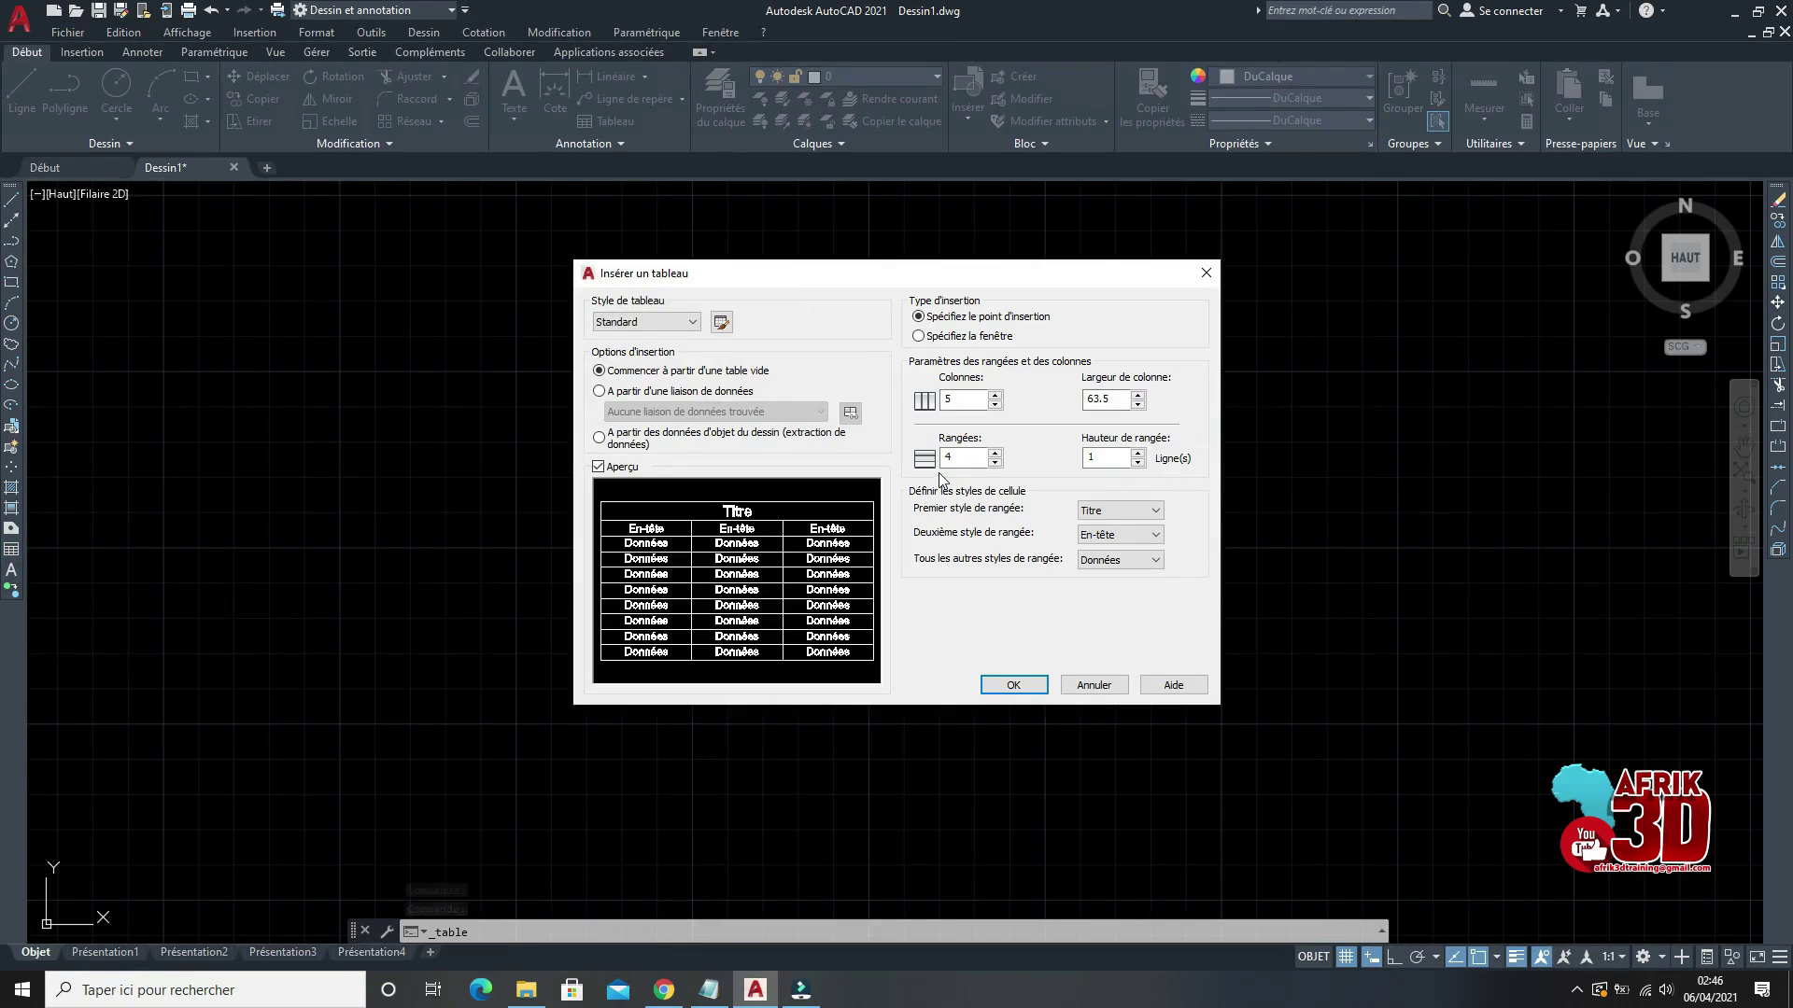
pyautogui.doubleClick(963, 398)
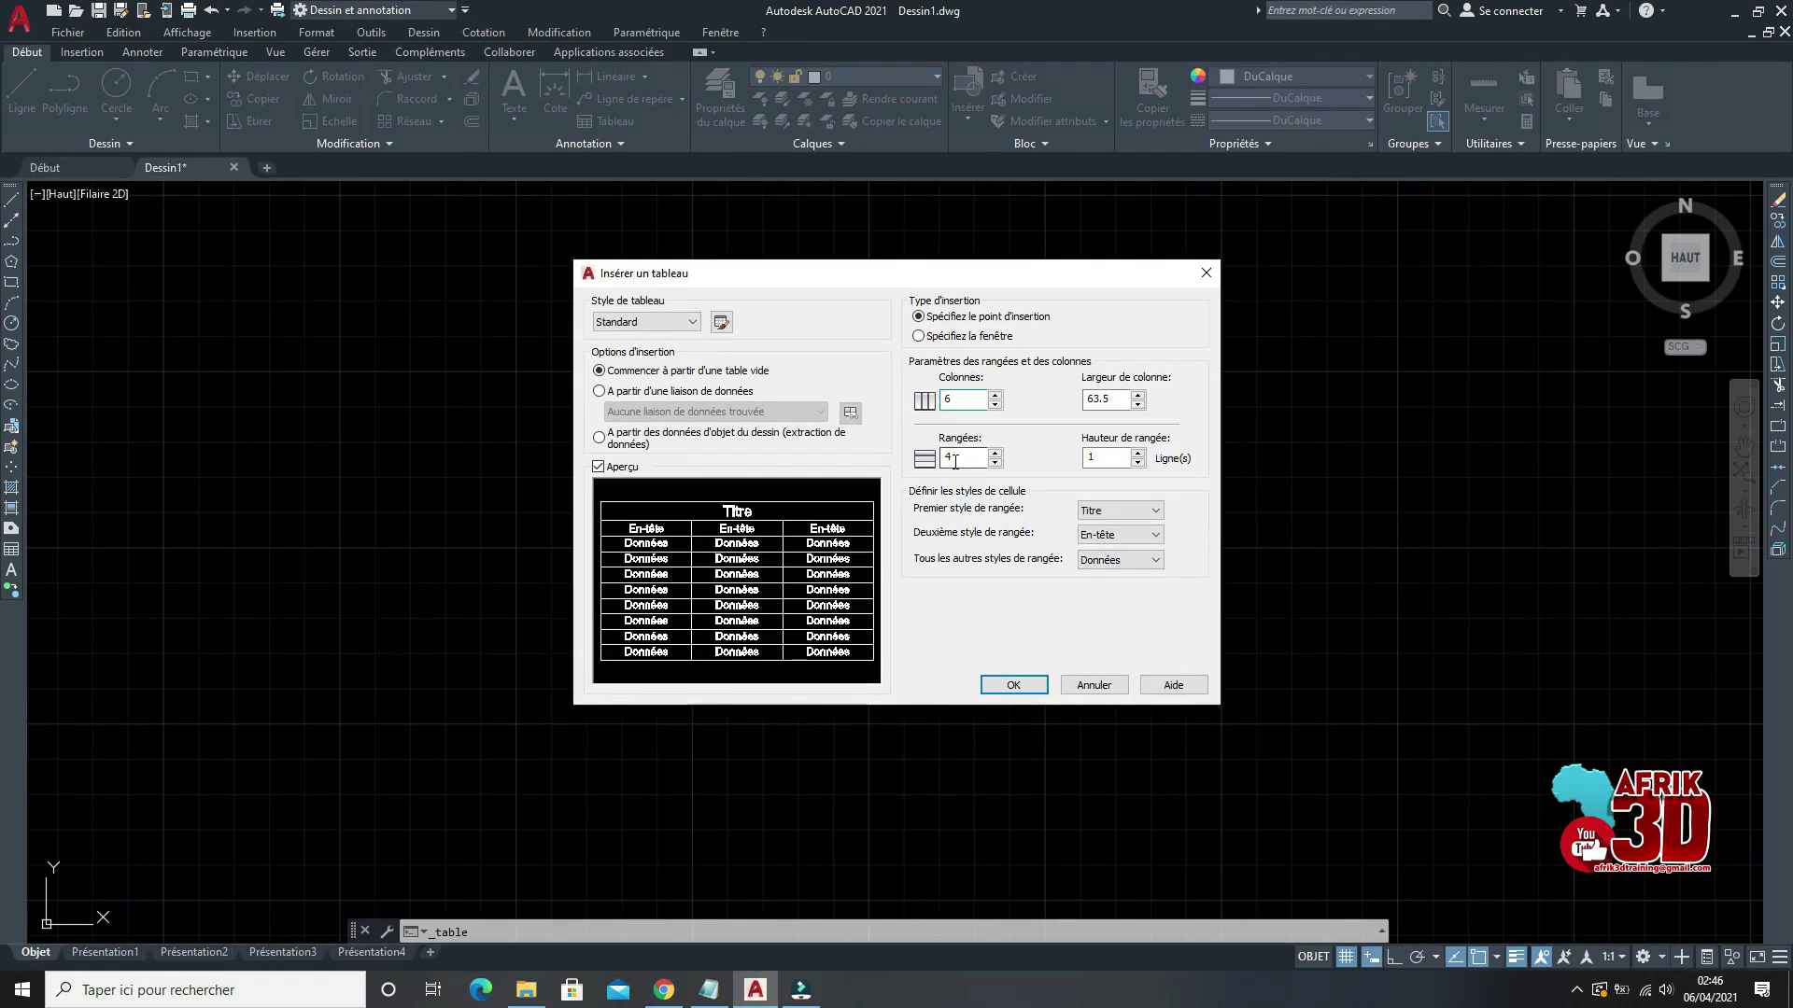
pyautogui.write('3')
pyautogui.click(1041, 681)
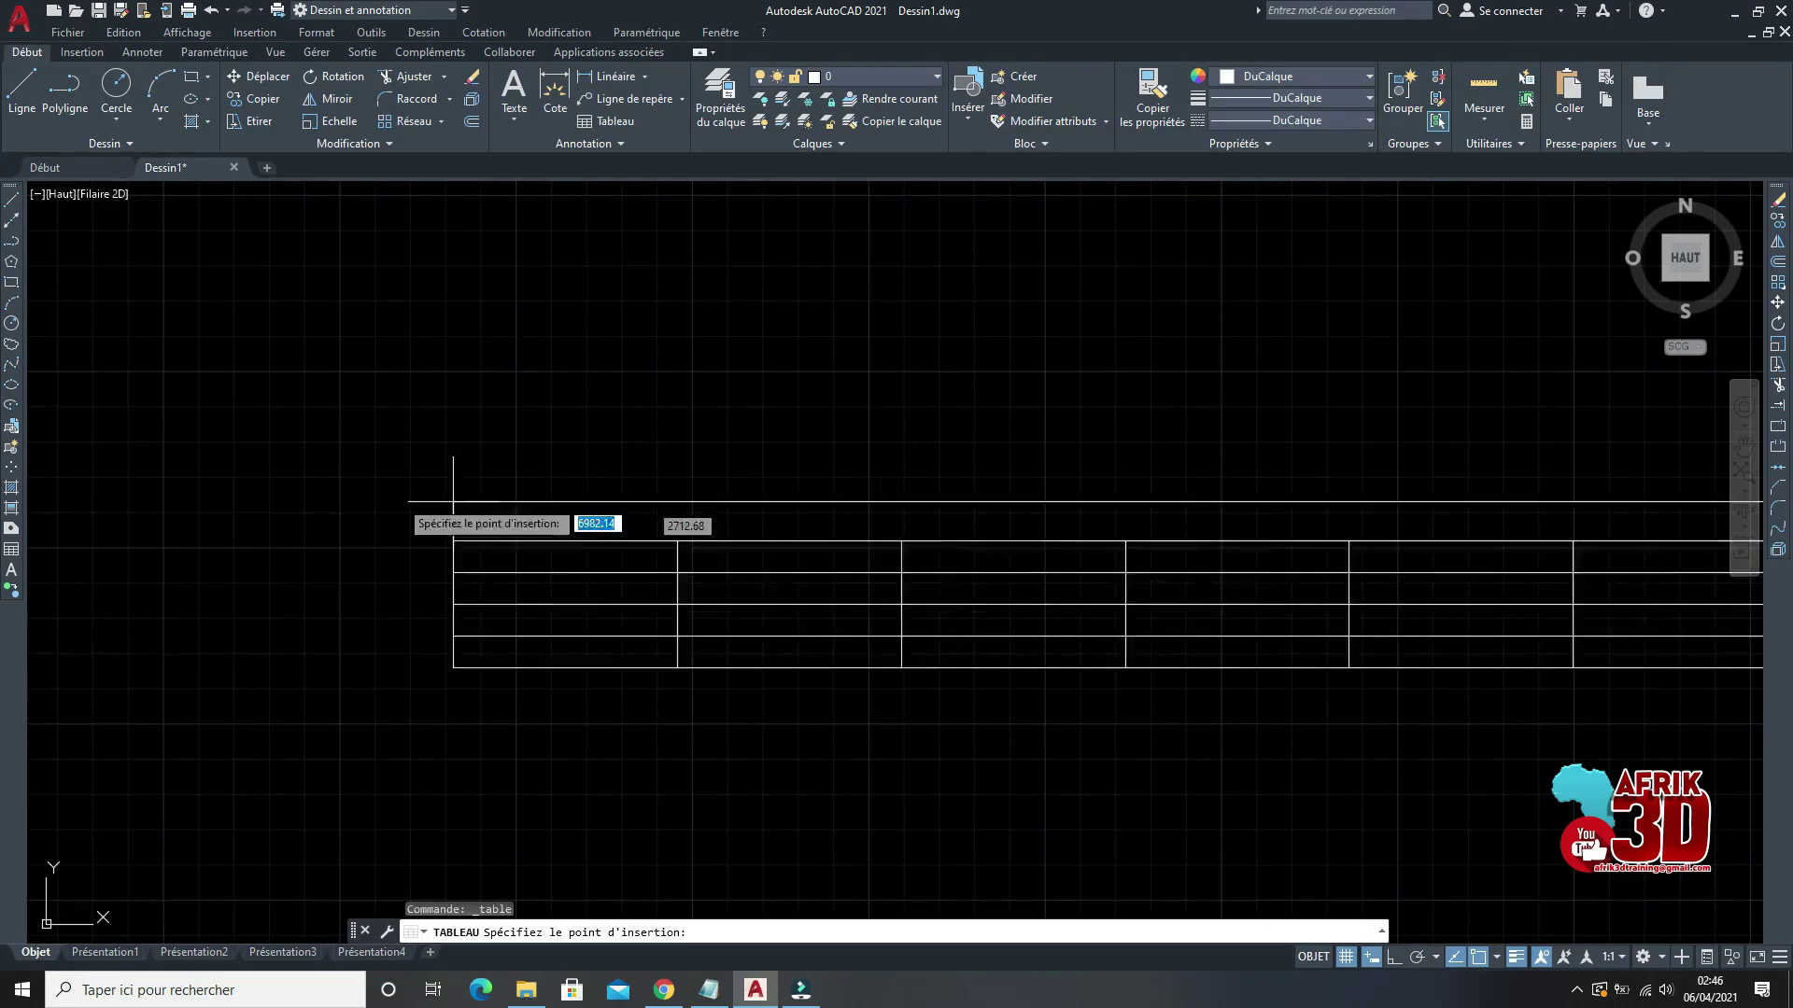
pyautogui.click(294, 461)
# Step: Leave the title cell empty, move the table higher in view, and select cell A5
pyautogui.click(620, 760)
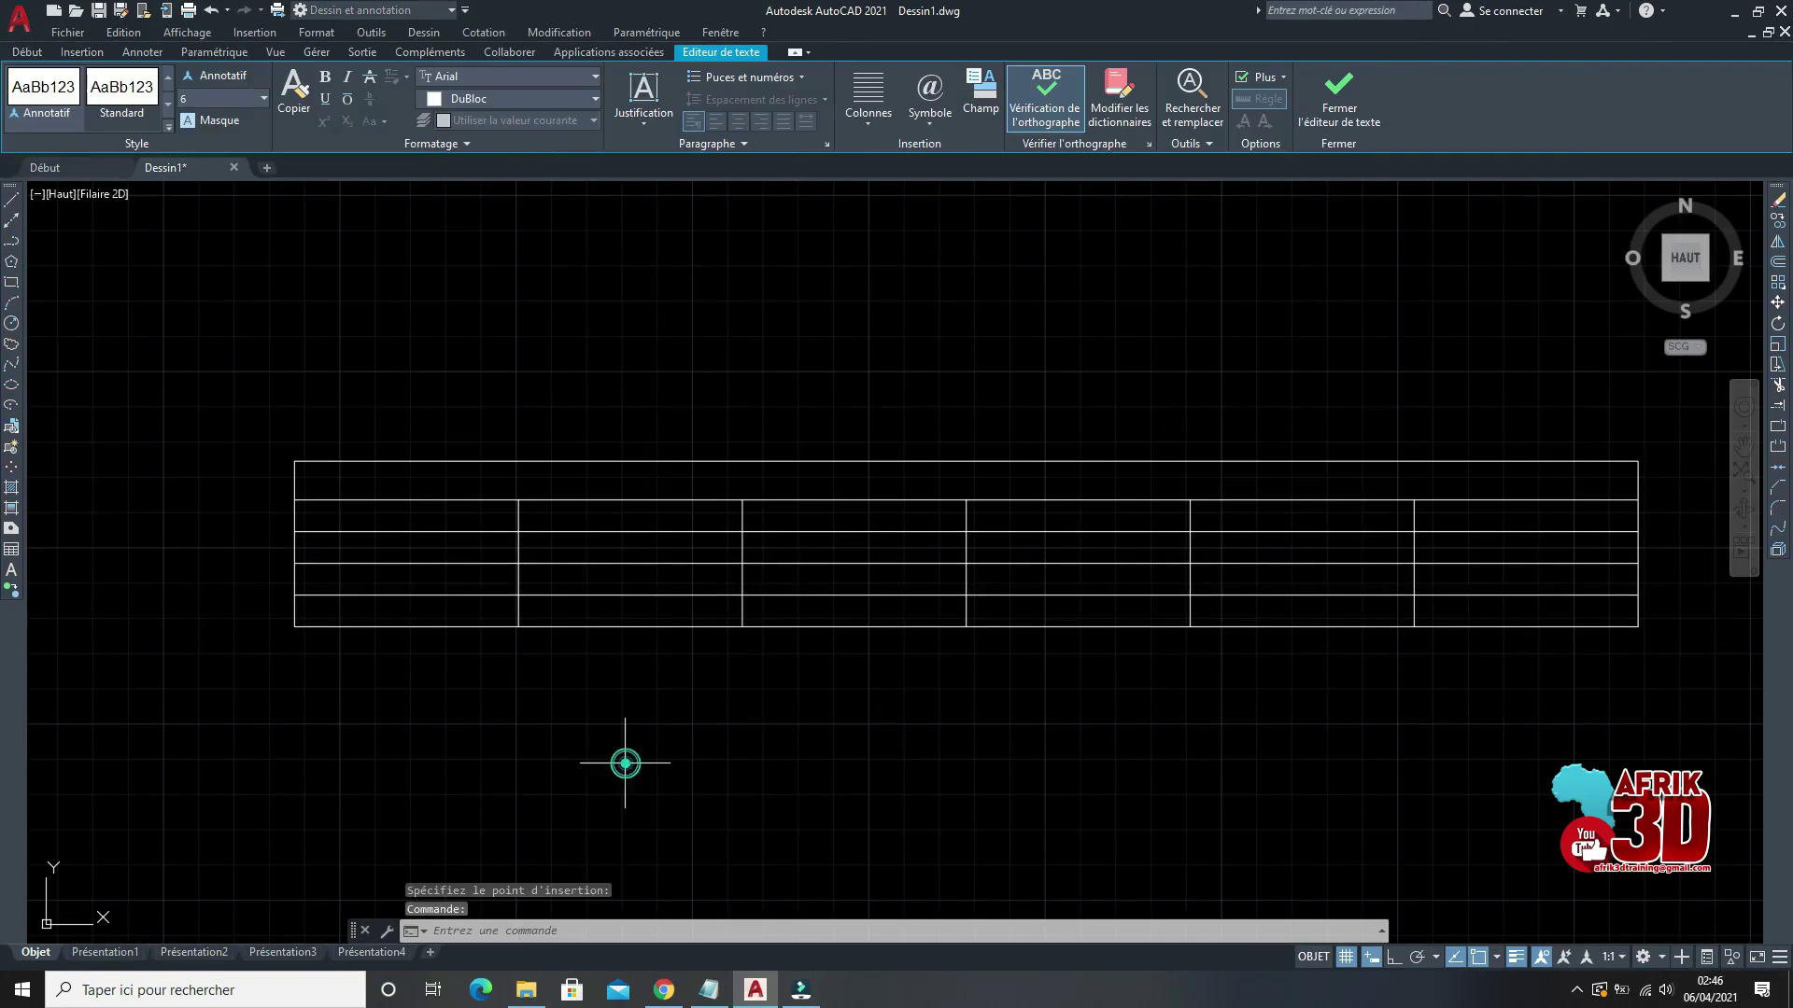
pyautogui.scroll(-2, 589, 621)
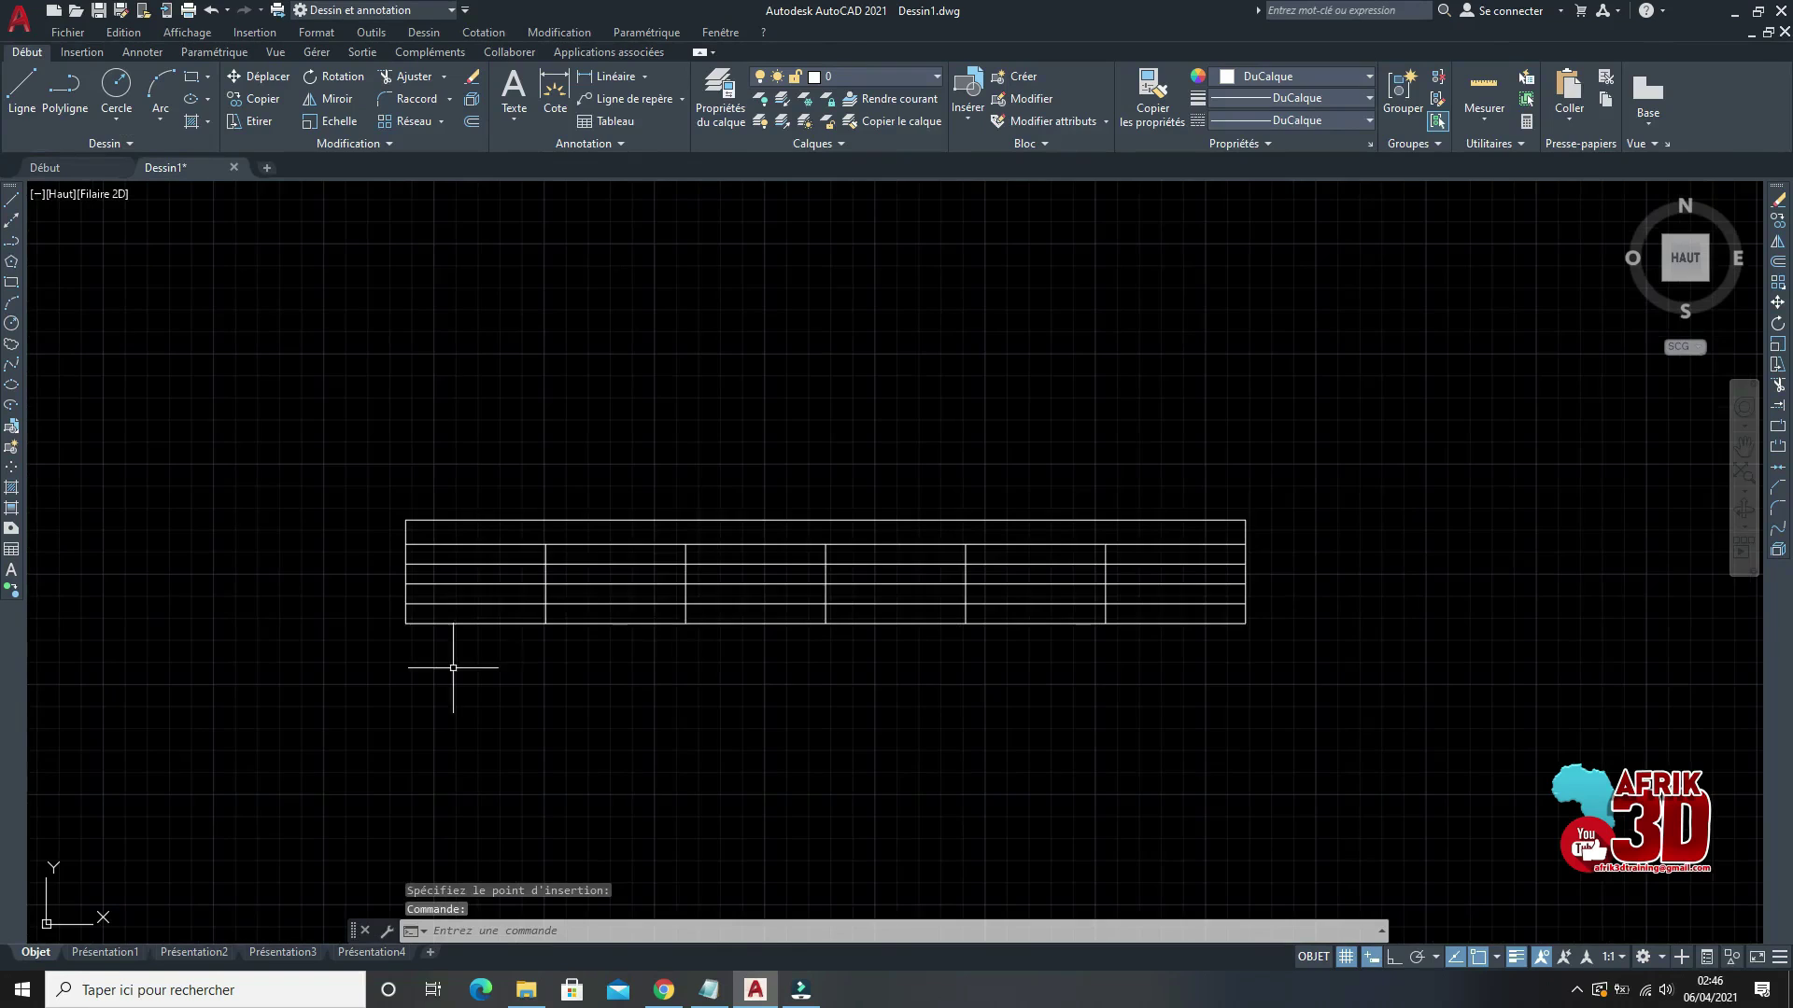
pyautogui.moveTo(453, 668); pyautogui.dragTo(480, 551, button='middle')
pyautogui.click(563, 523)
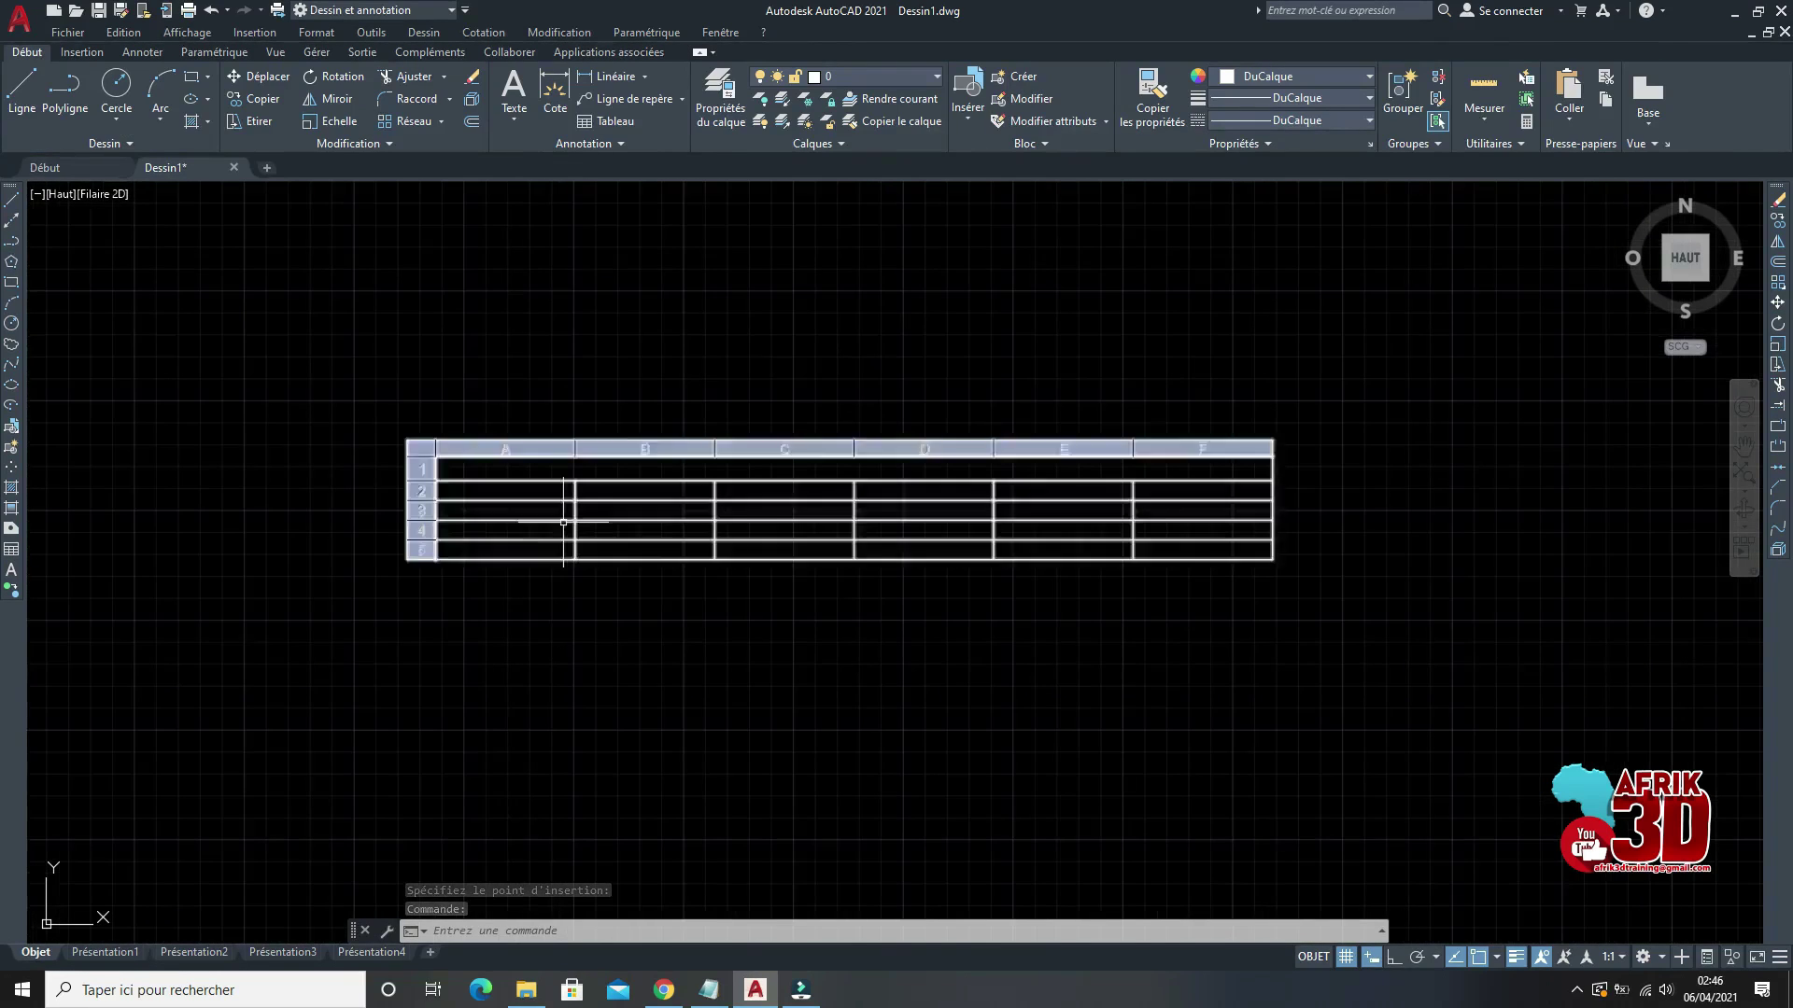
pyautogui.press('Escape')
pyautogui.scroll(2, 681, 545)
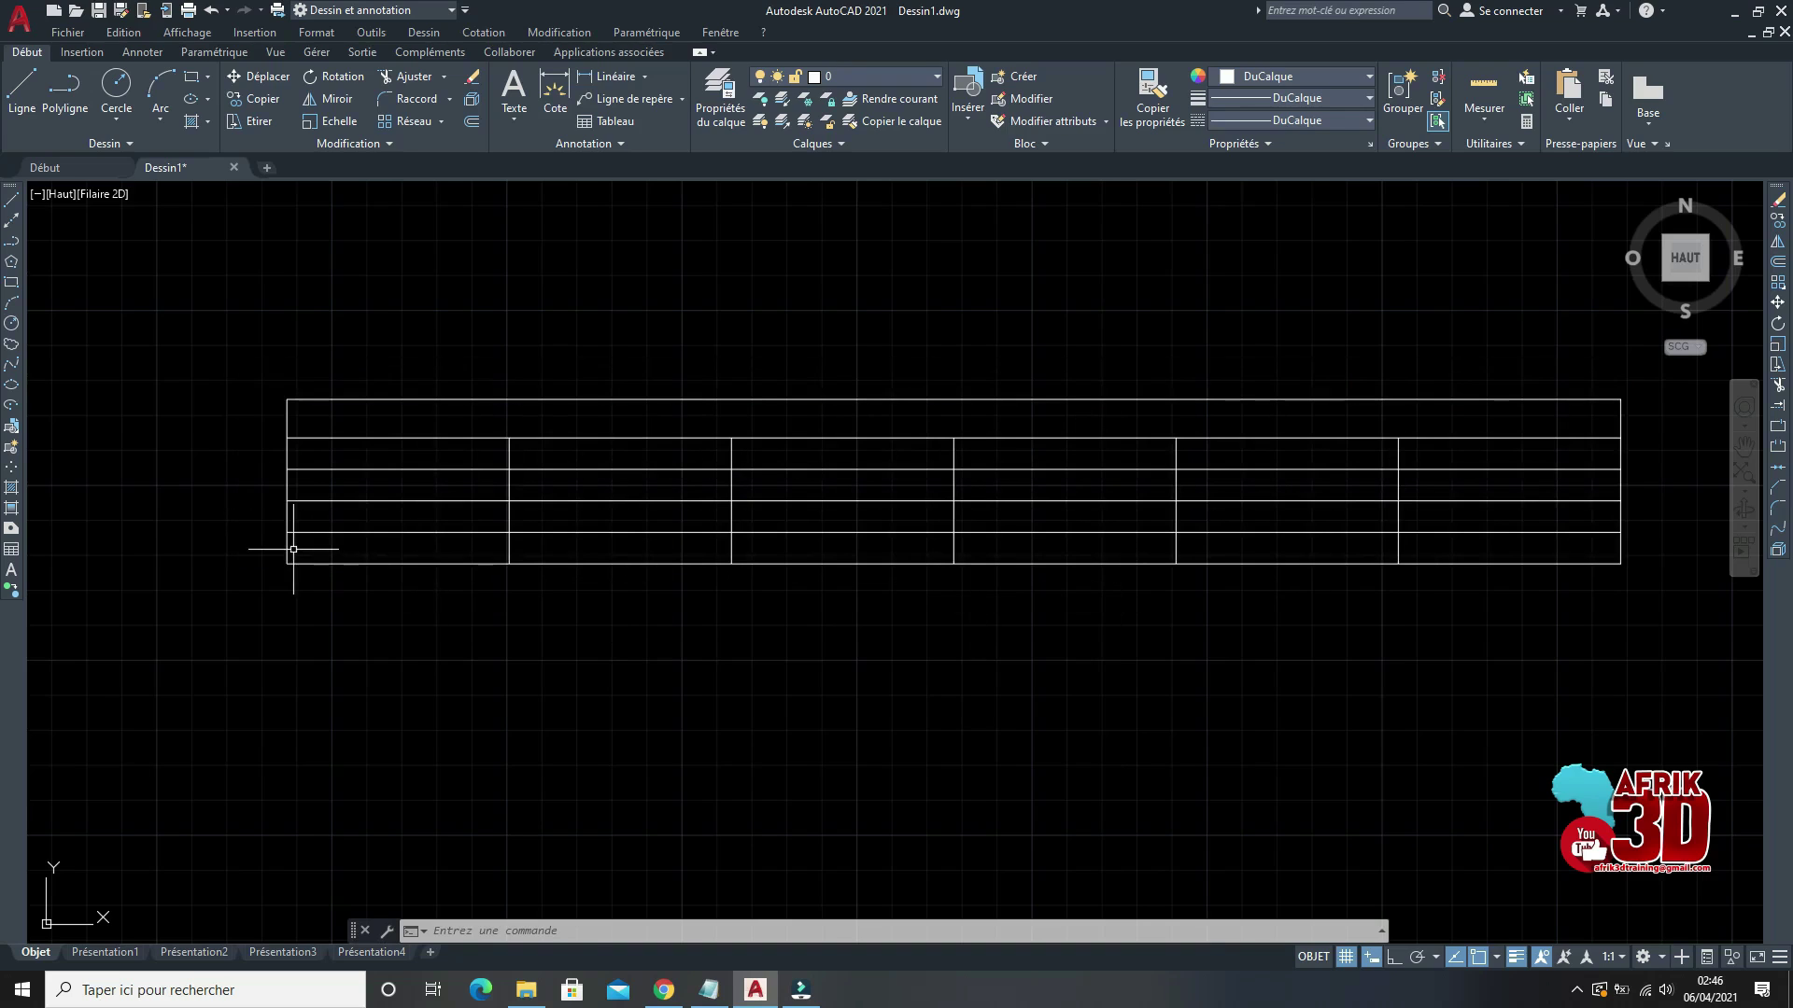
pyautogui.scroll(1, 298, 489)
pyautogui.scroll(-1, 261, 488)
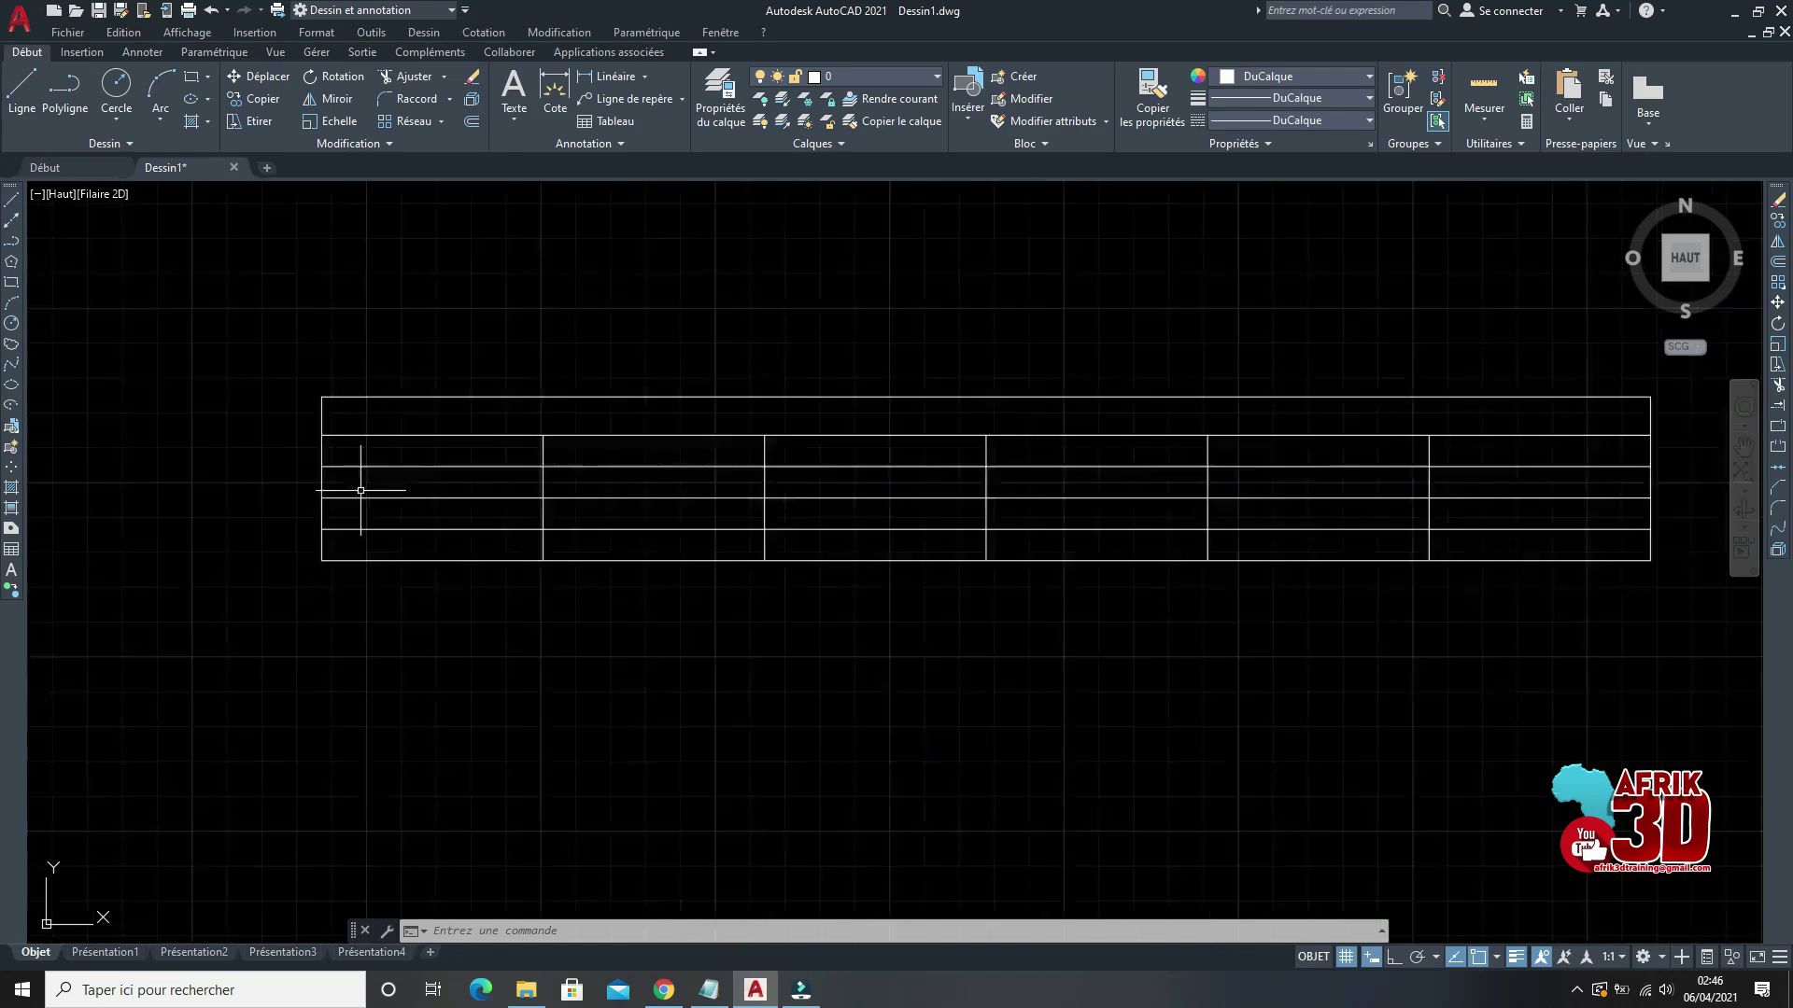
pyautogui.click(366, 517)
pyautogui.click(356, 528)
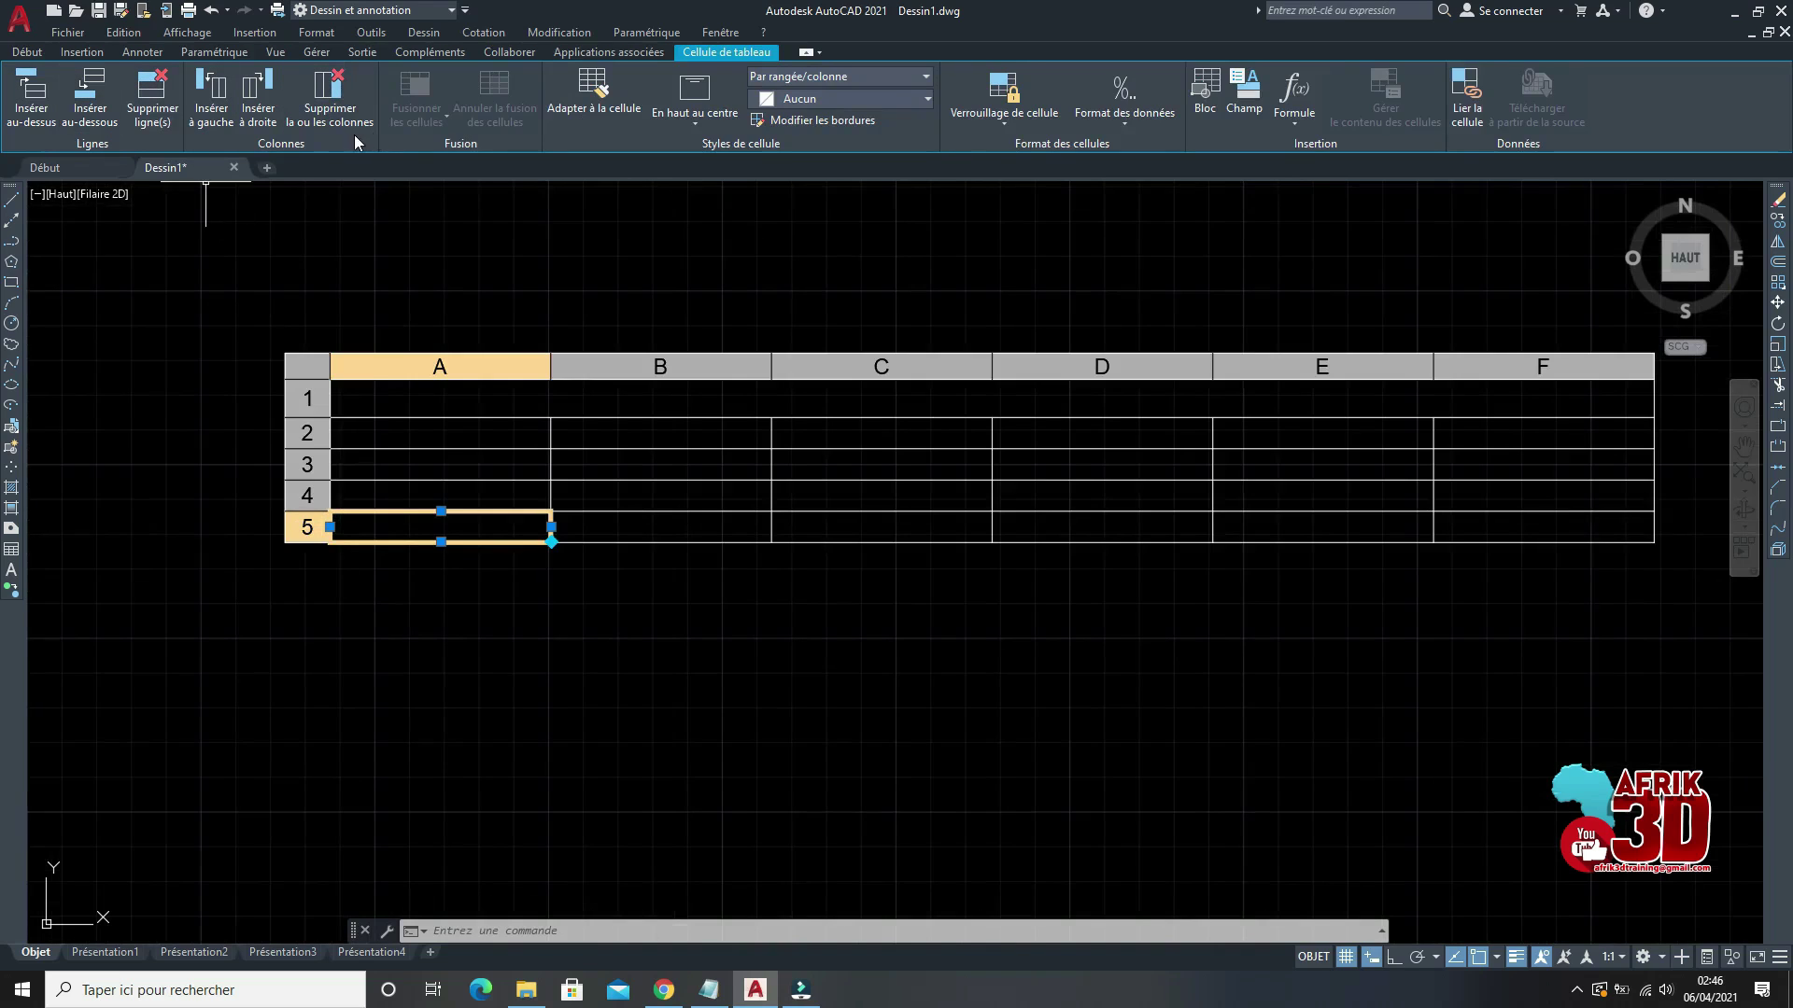
# Step: Delete one column from the table, using cell A5 as the selection
pyautogui.click(475, 574)
pyautogui.press('Escape')
pyautogui.click(439, 527)
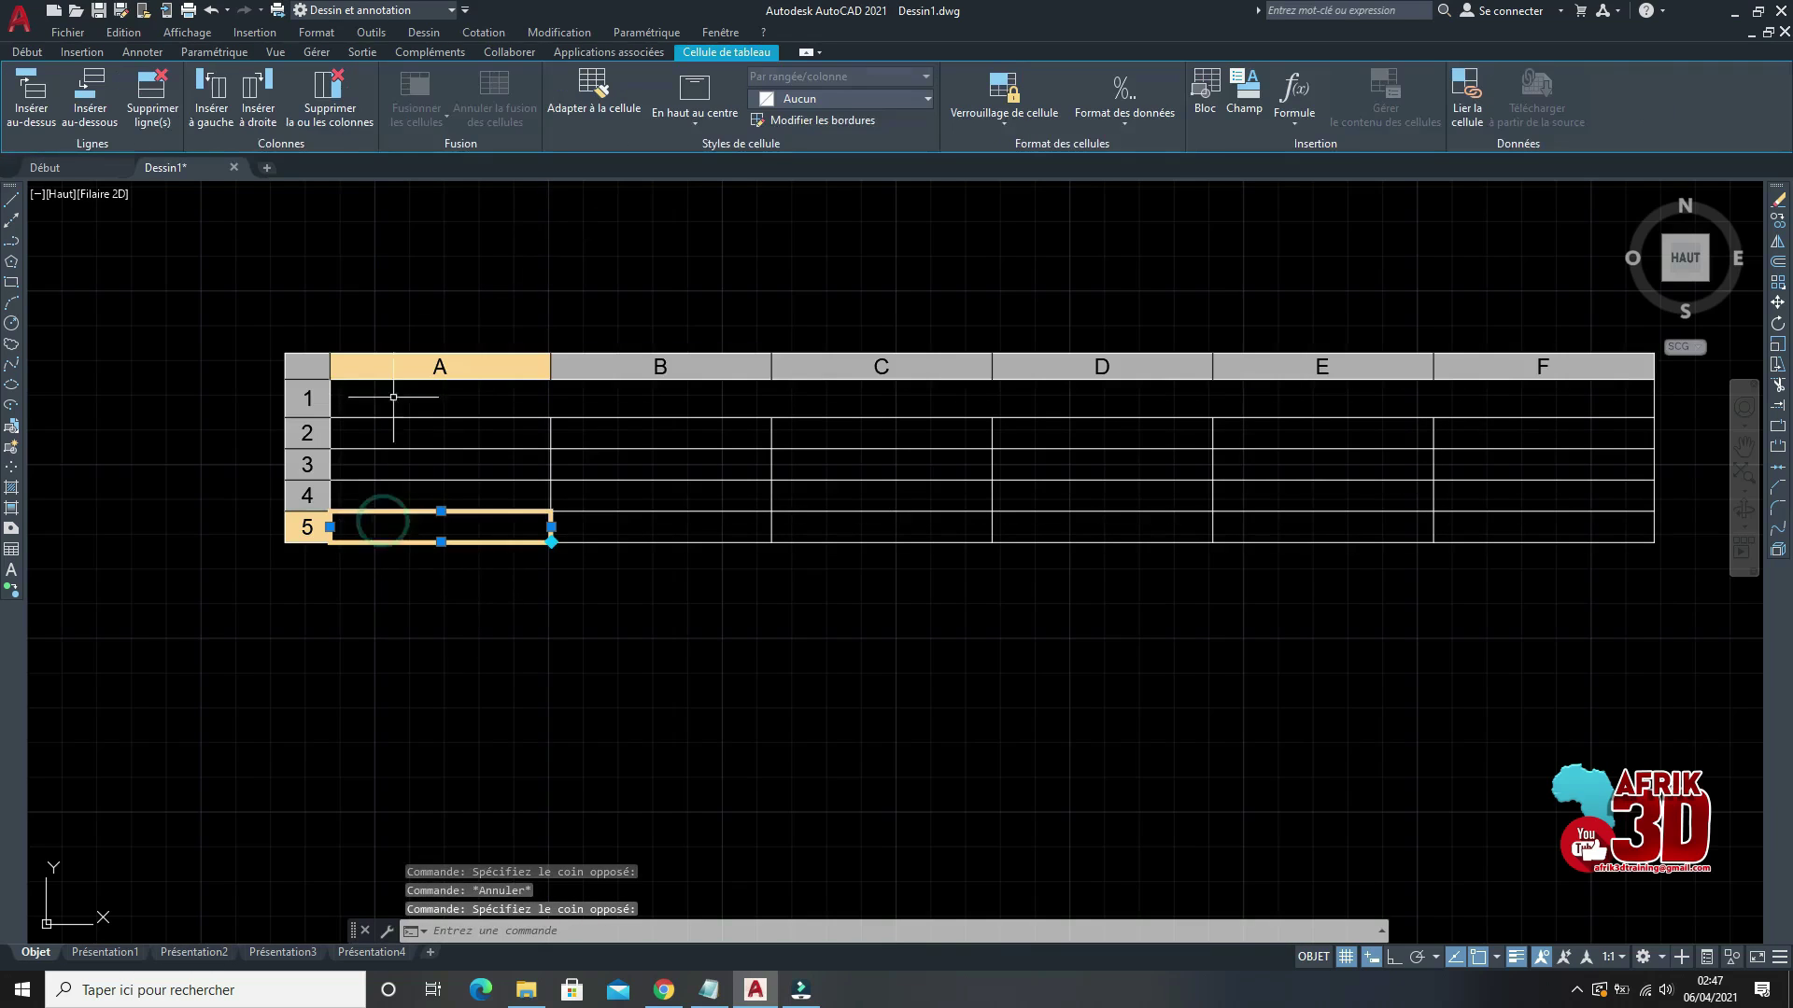
pyautogui.click(329, 93)
pyautogui.press('Escape')
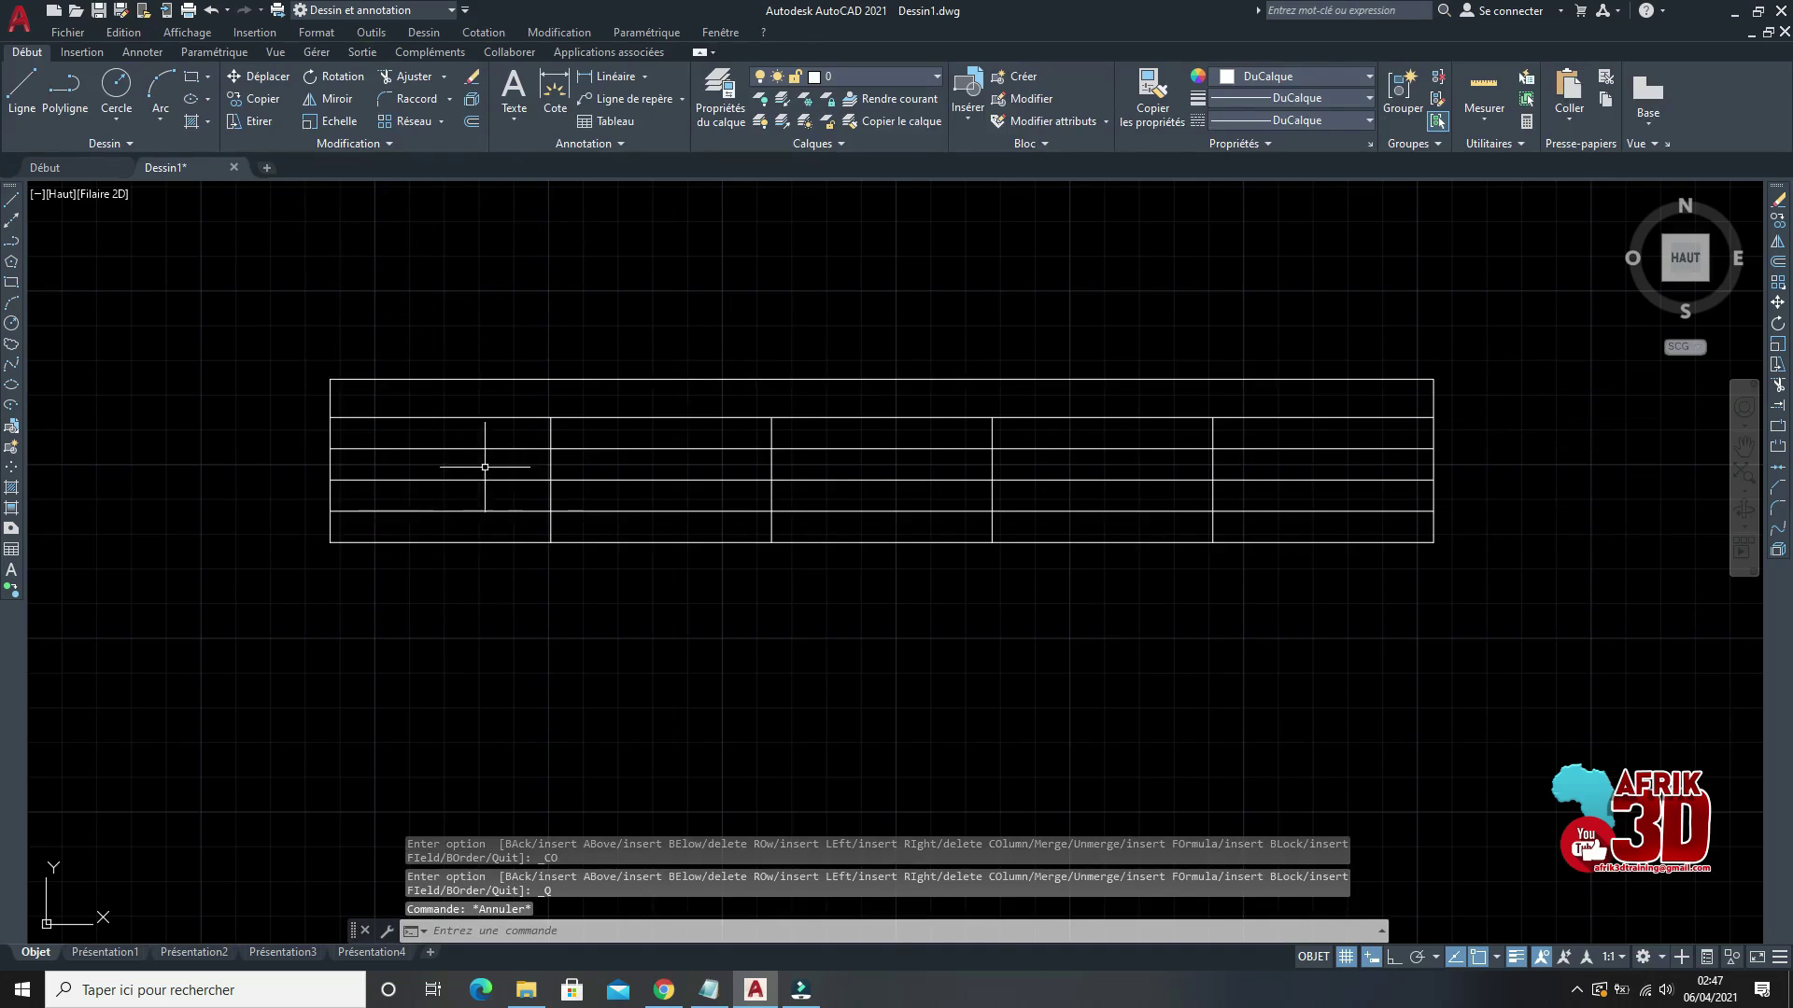
pyautogui.press('Escape')
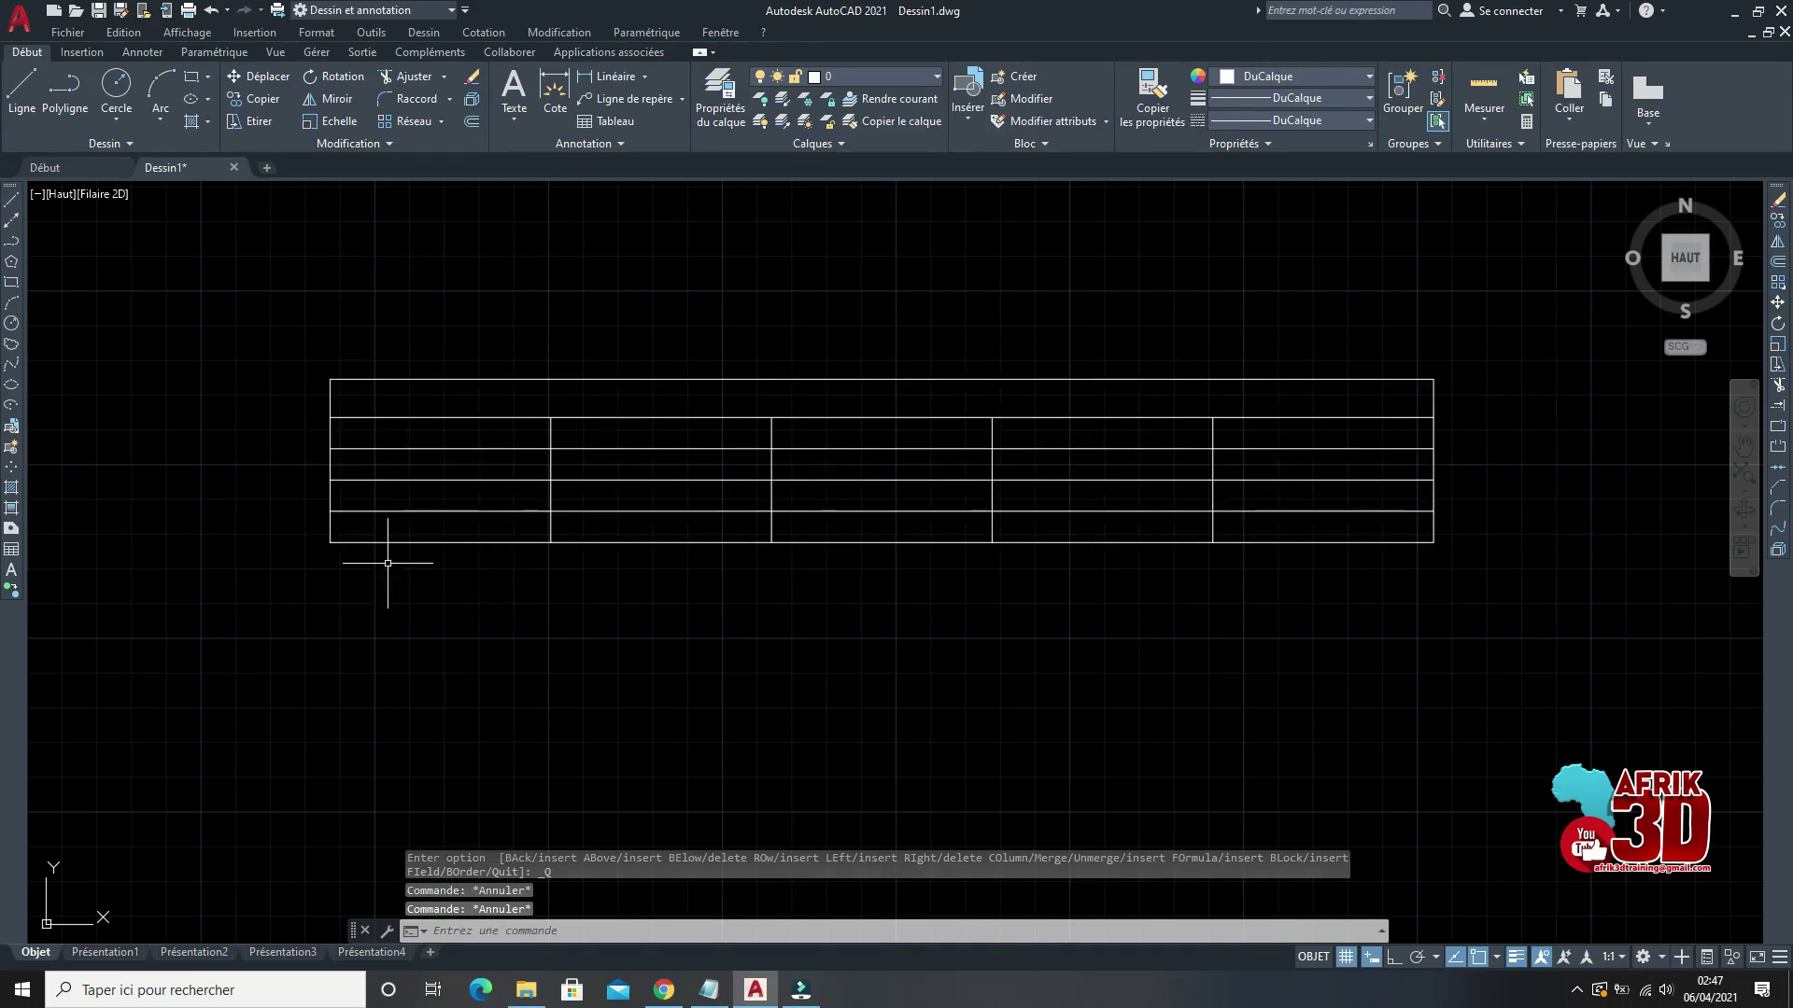
# Step: Delete the table's bottom row (row 5), leaving four rows
pyautogui.click(393, 531)
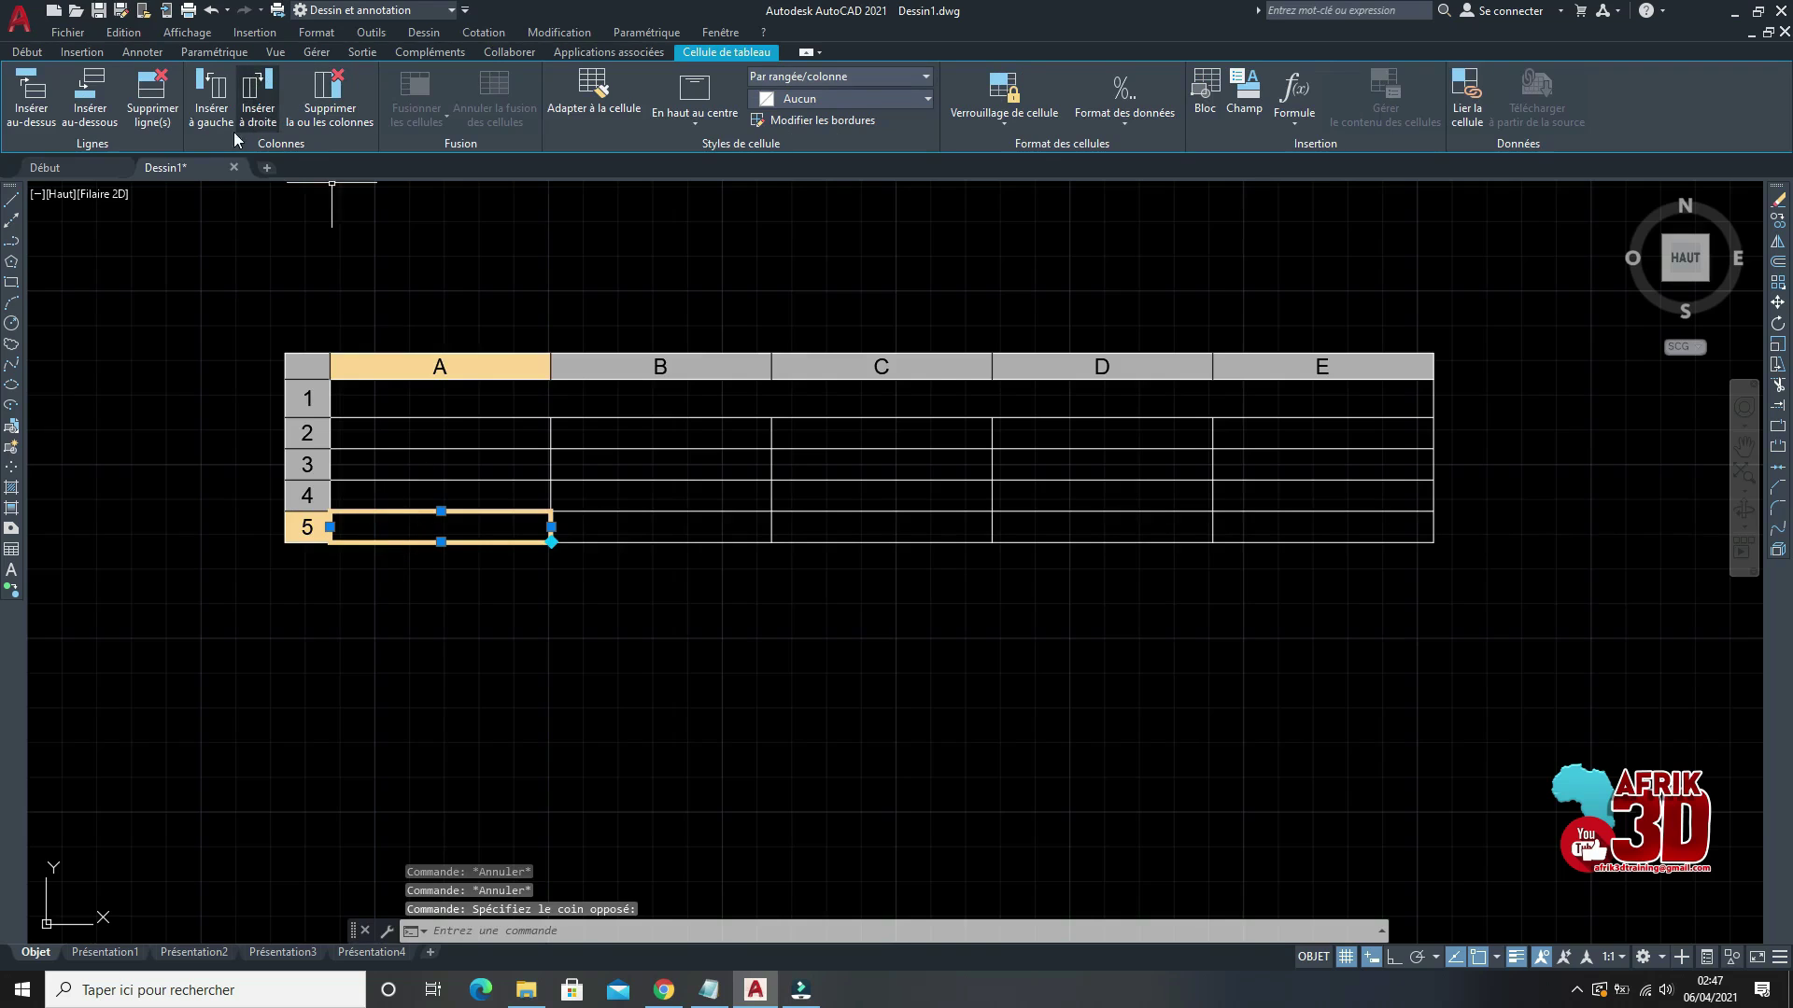
pyautogui.click(152, 105)
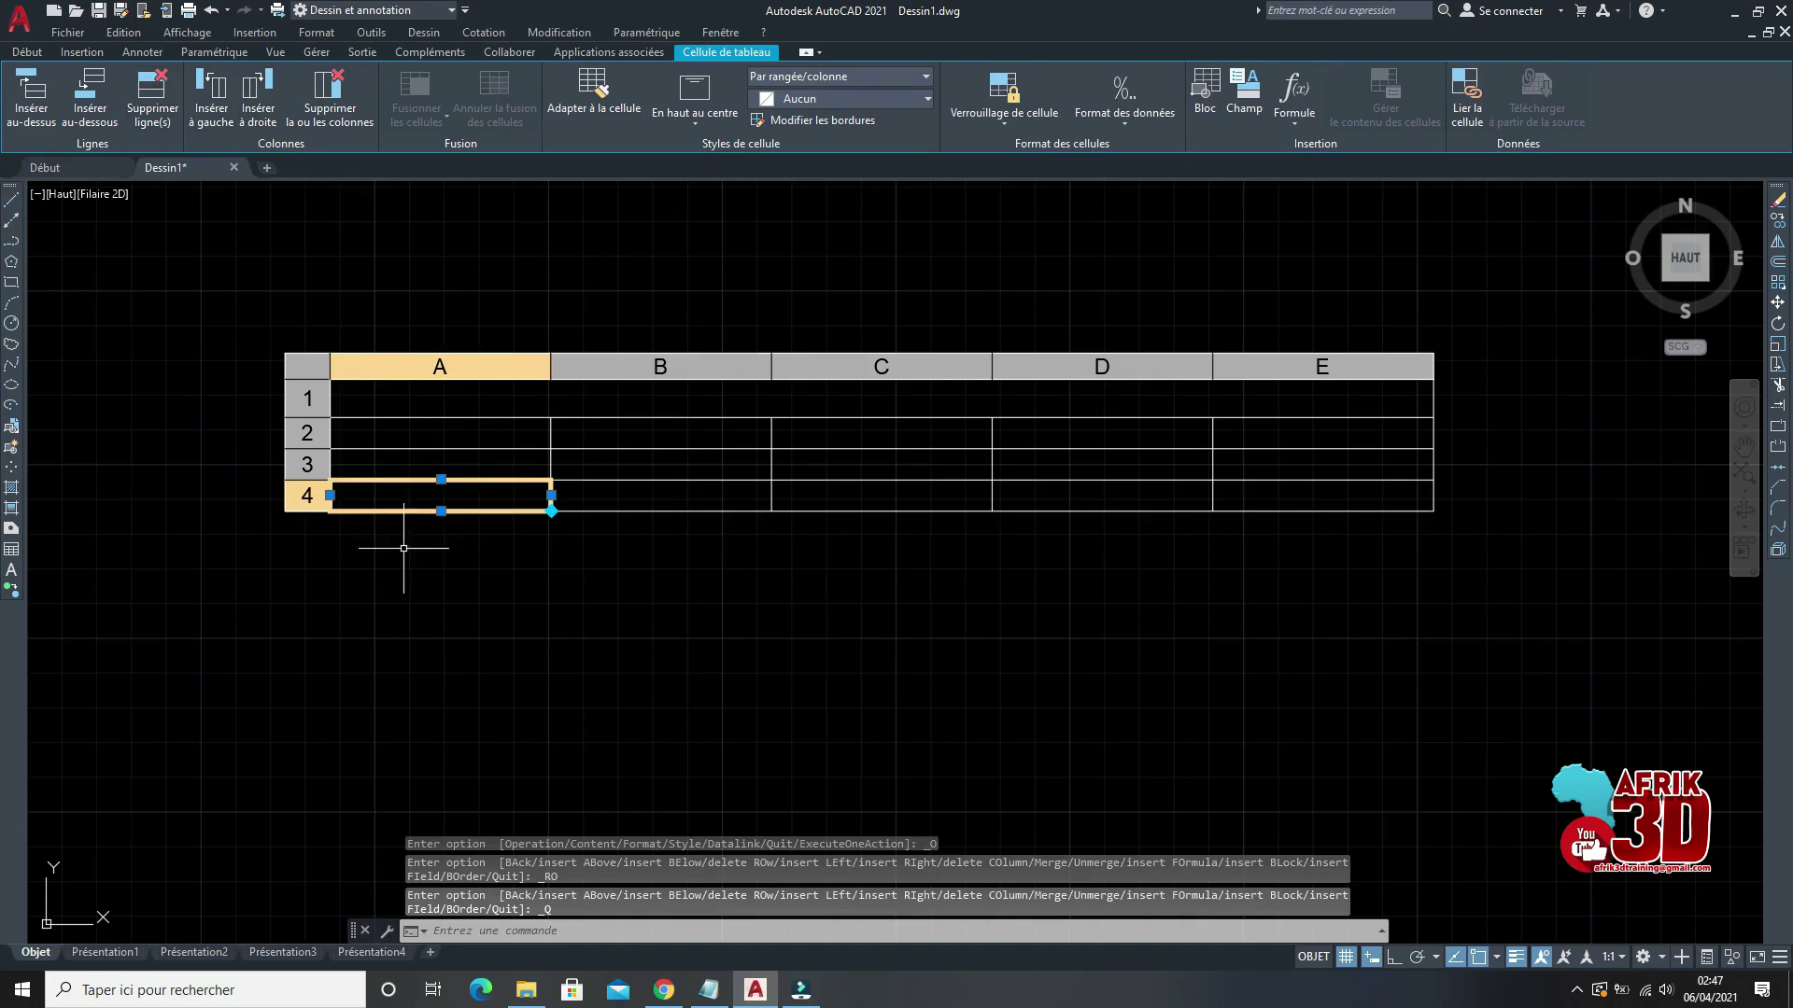
pyautogui.press('Escape')
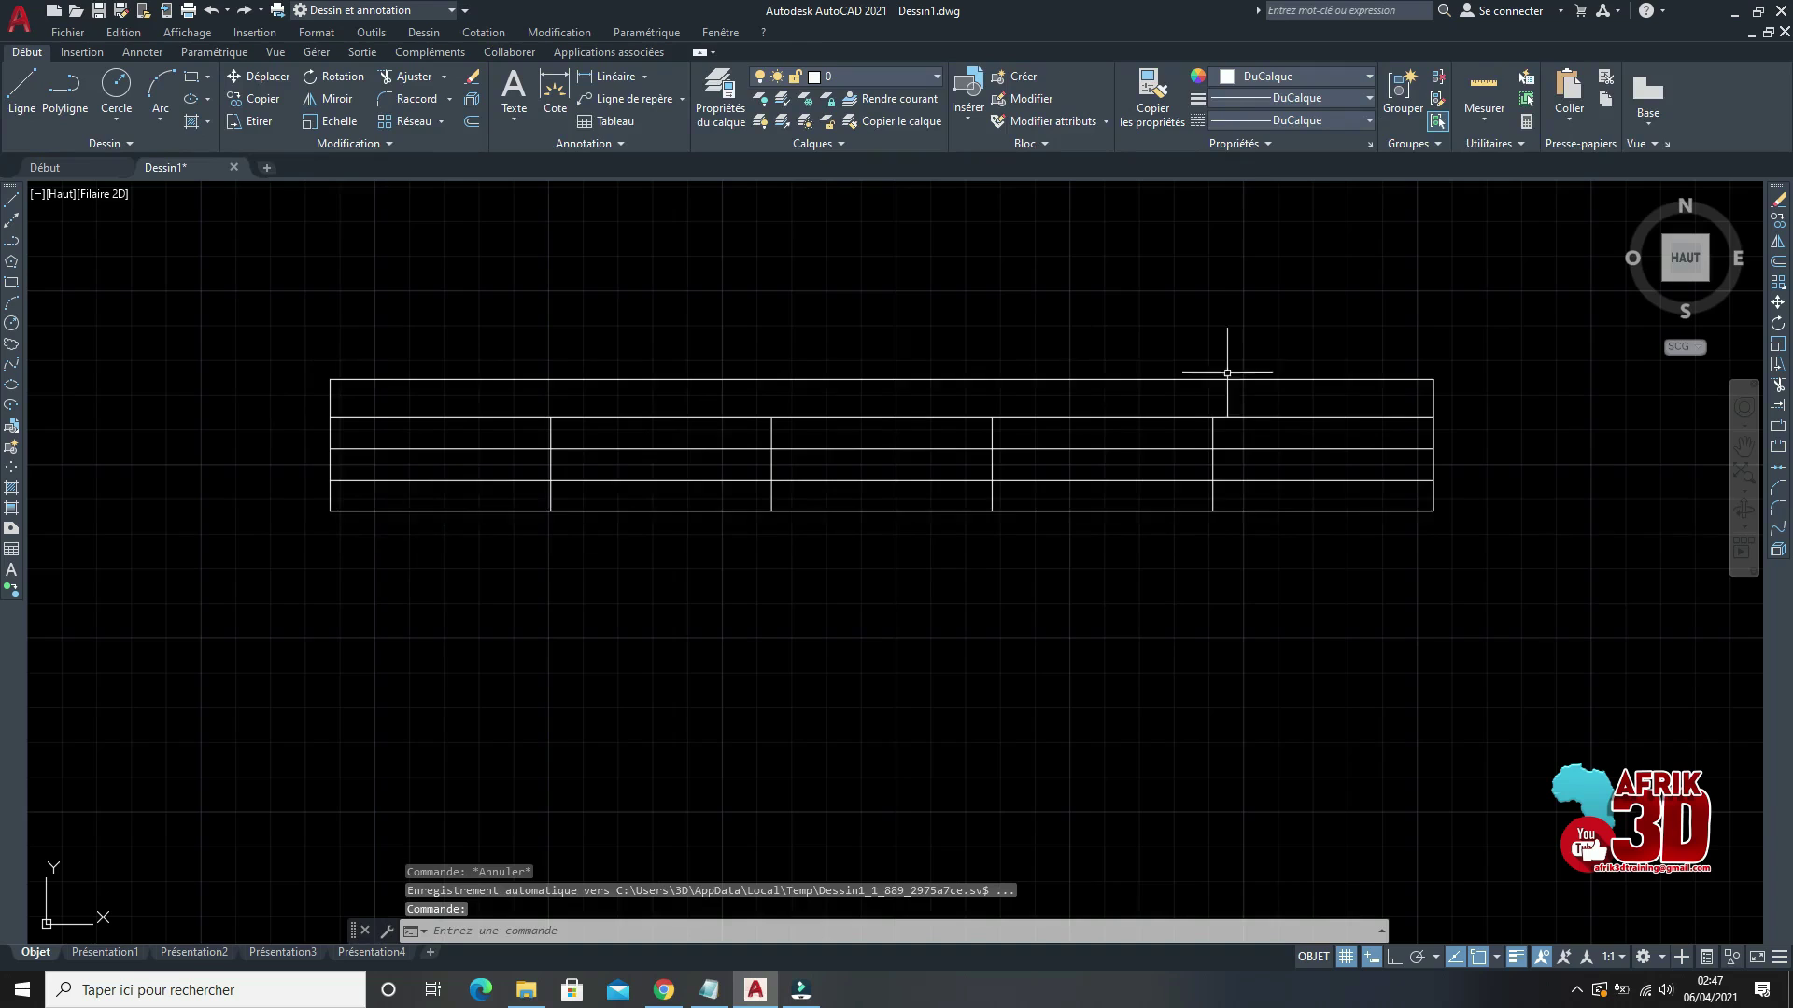
pyautogui.click(1208, 439)
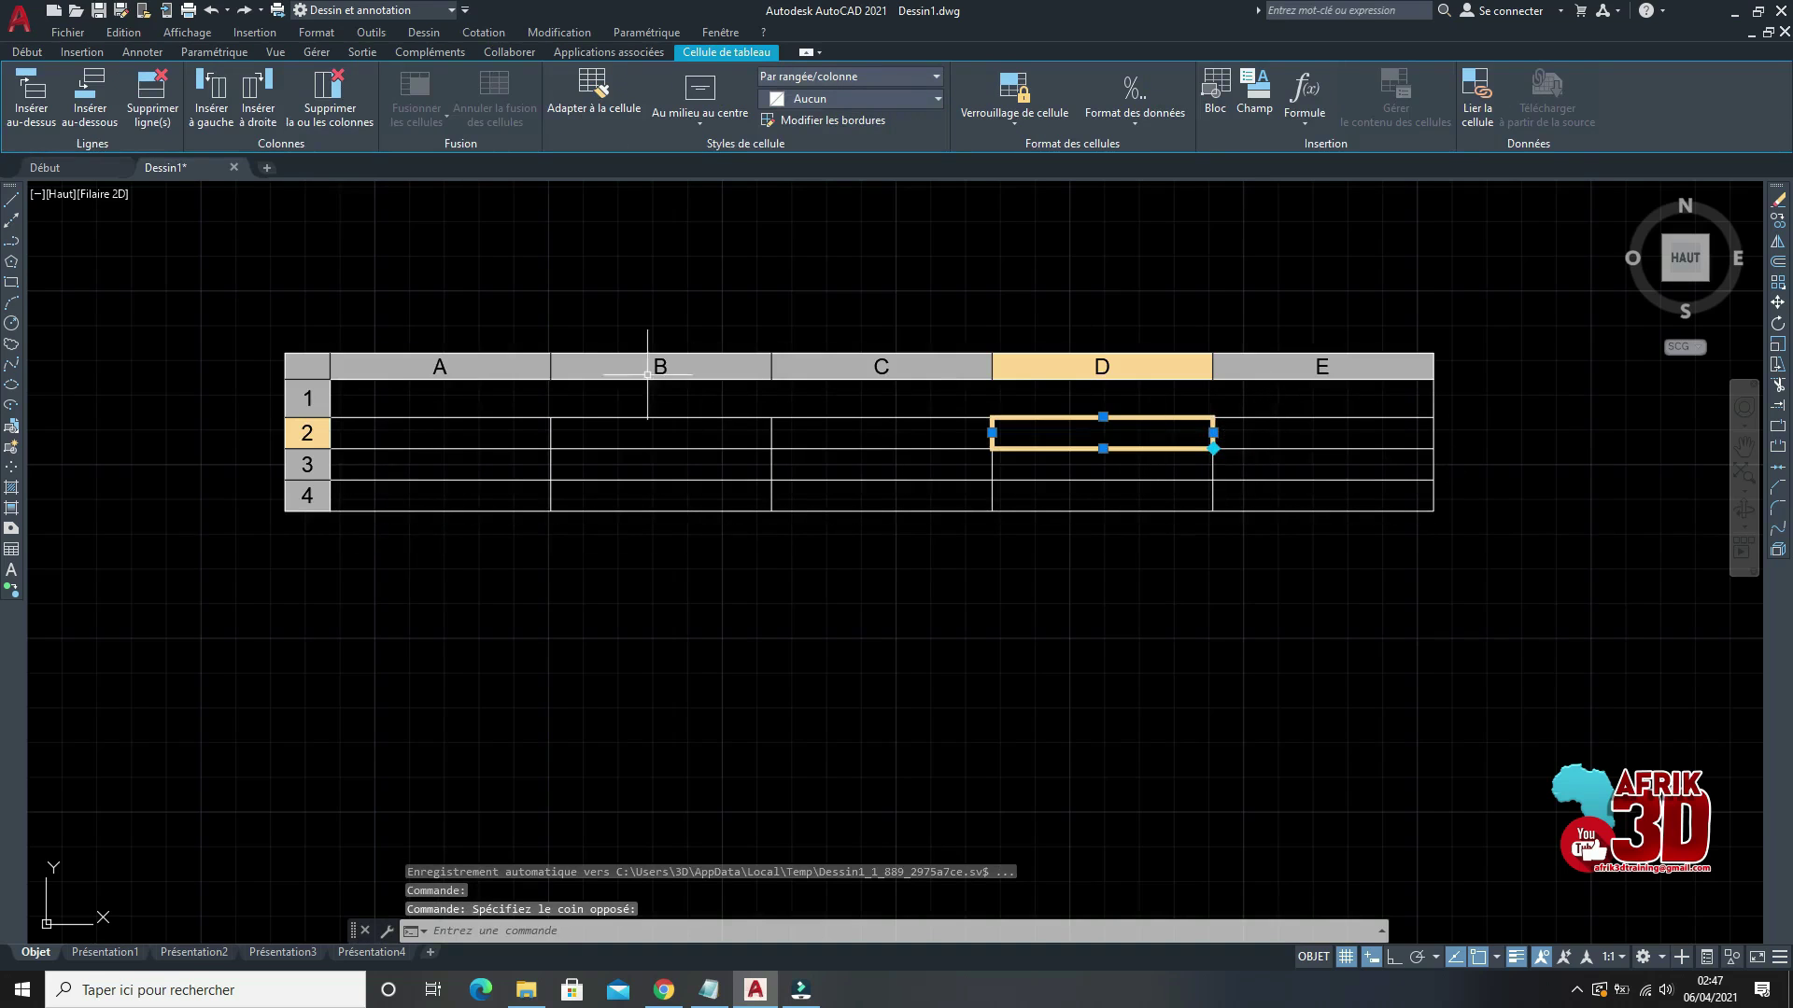
# Step: Enter 'TABLEAU DES COORDONNEES' in the merged title row, correcting a typo at the end
pyautogui.press('Escape')
pyautogui.doubleClick(721, 405)
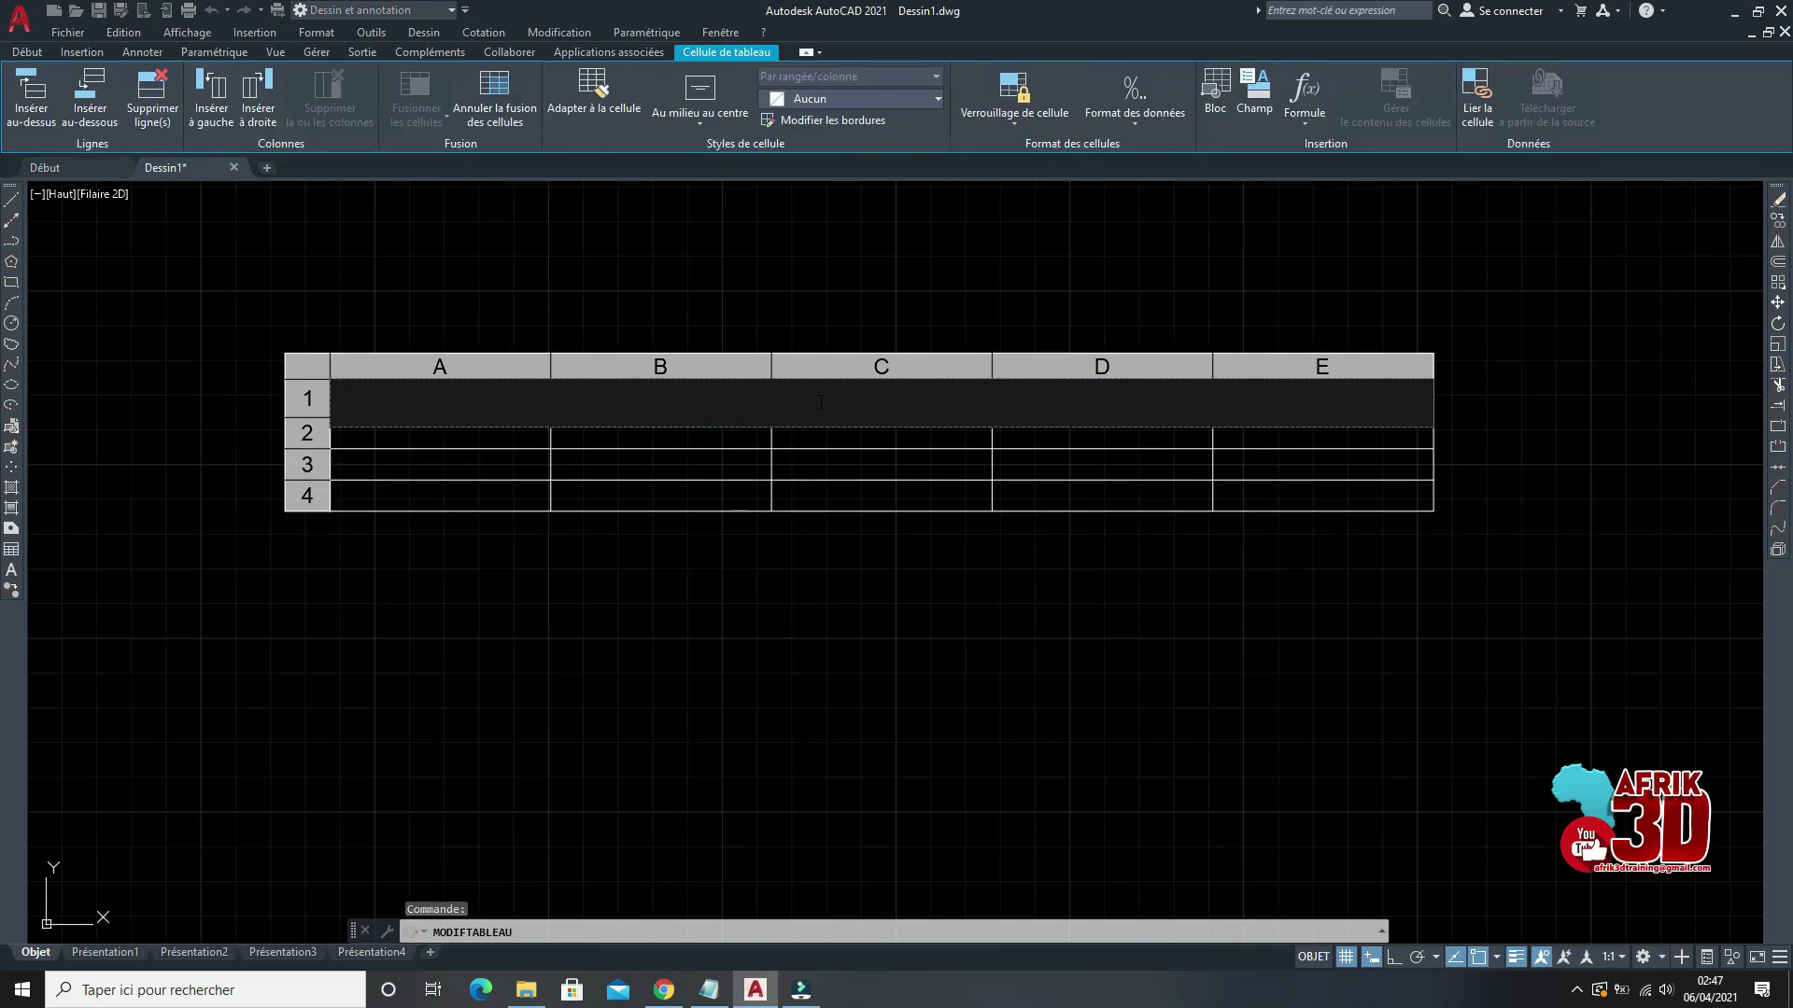
pyautogui.write('TABLEAU ')
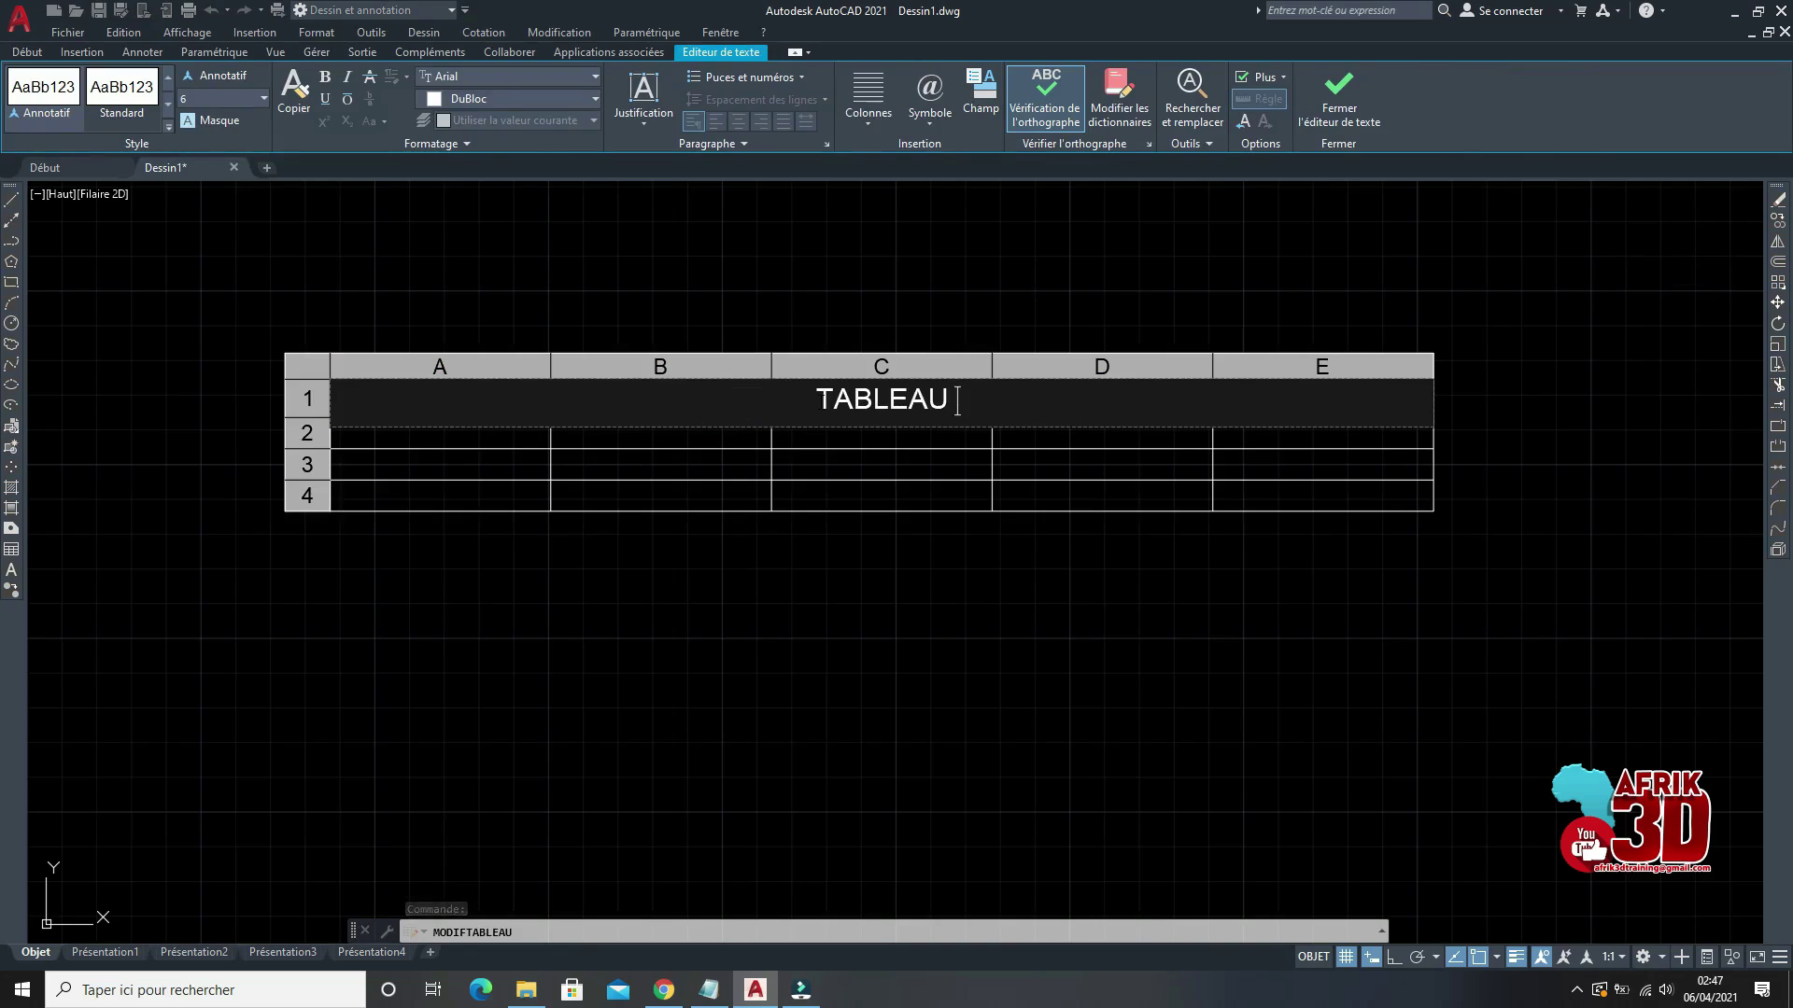
pyautogui.write('DES COORD')
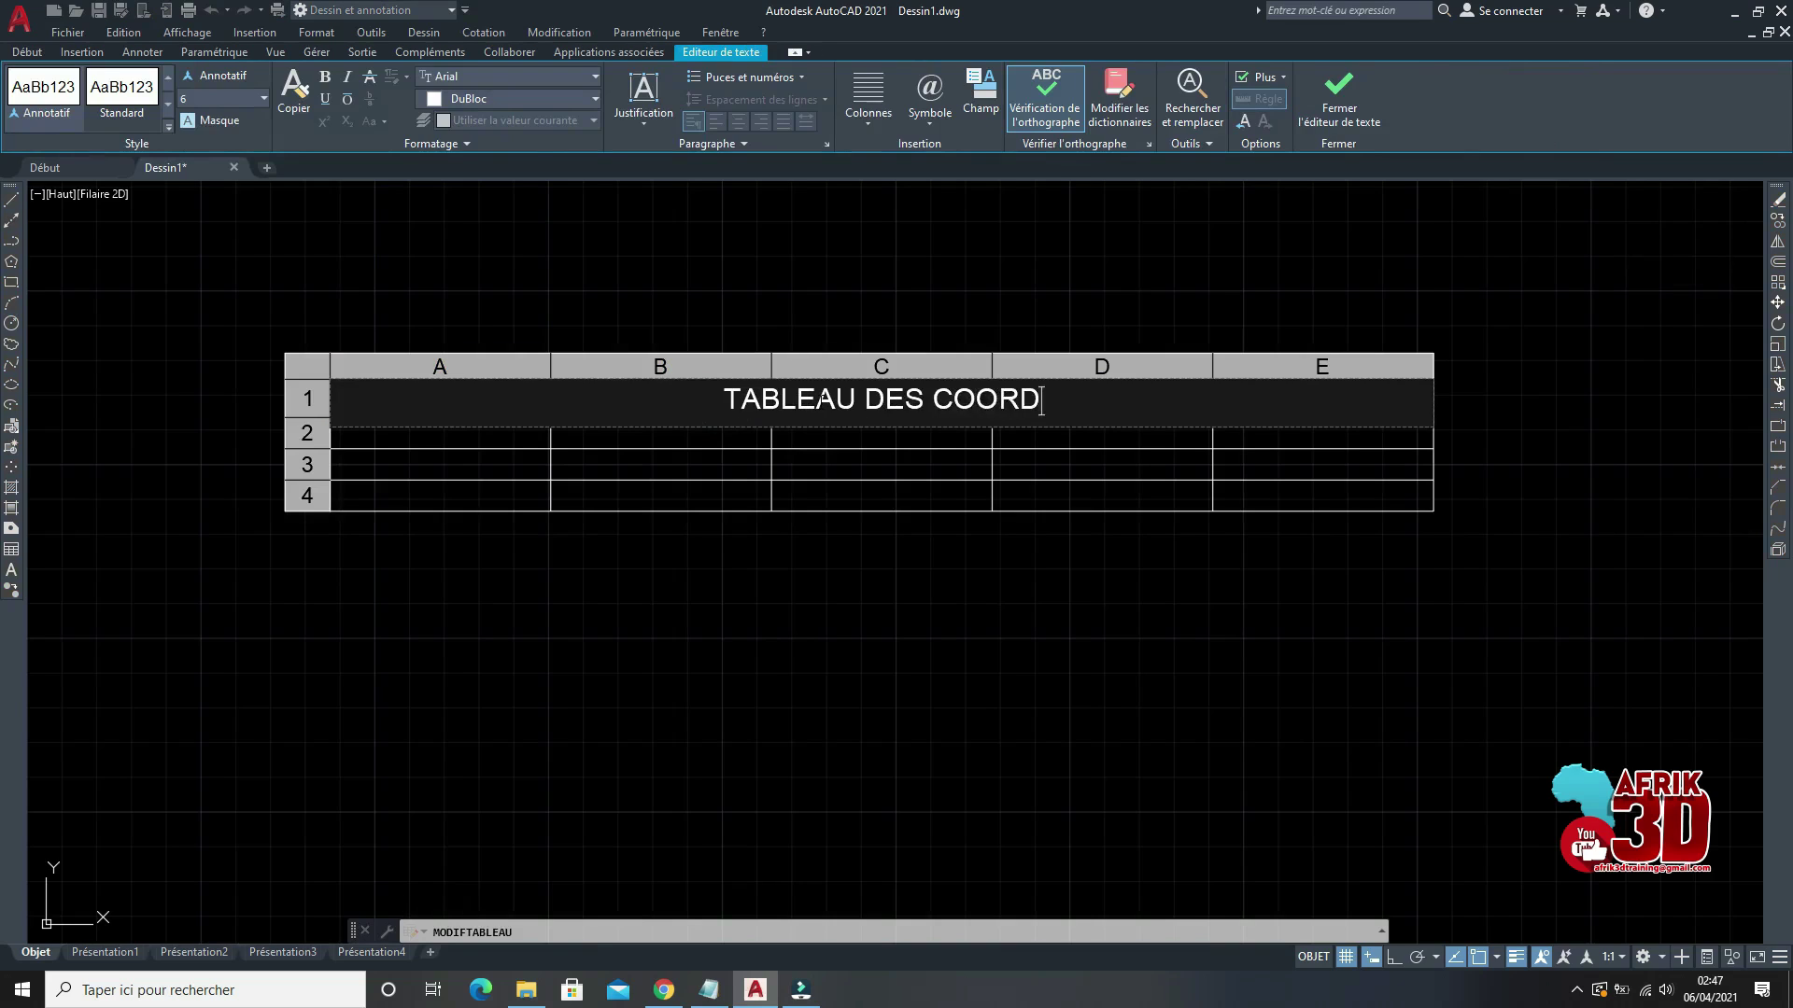
pyautogui.write('ONNEES')
pyautogui.press('BackSpace')
pyautogui.write('ES')
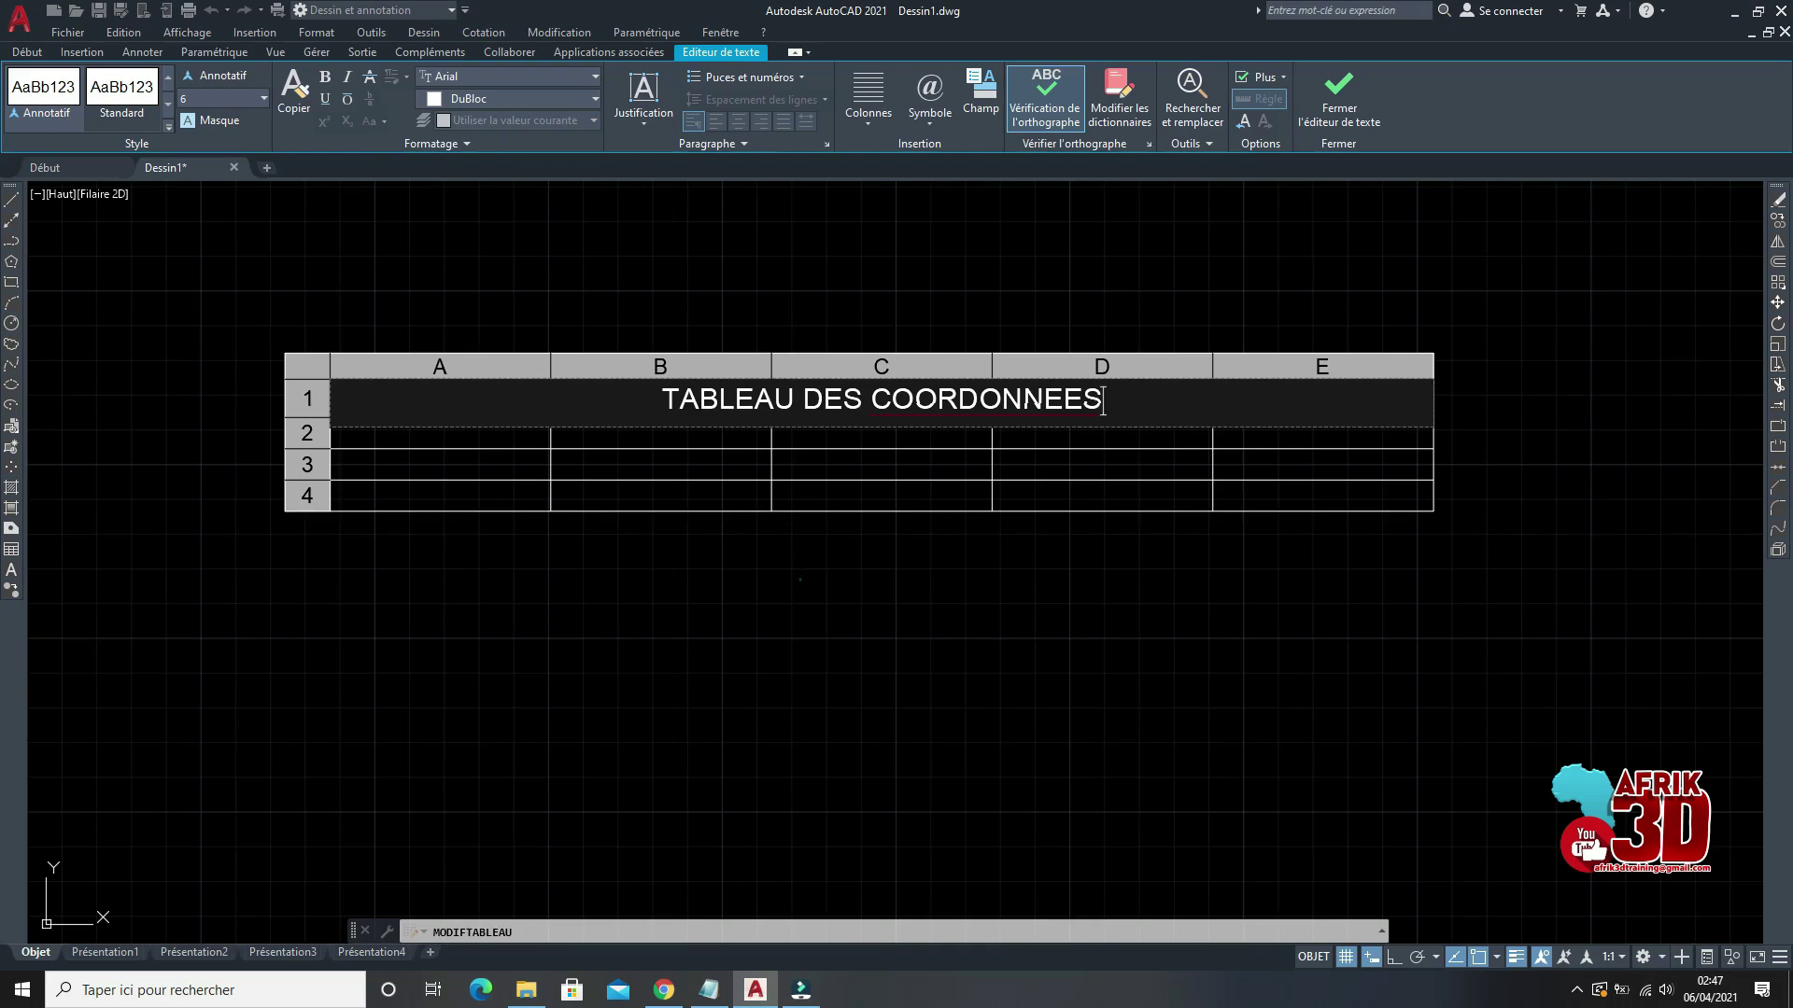
pyautogui.click(851, 312)
pyautogui.scroll(2, 846, 352)
pyautogui.scroll(-2, 840, 373)
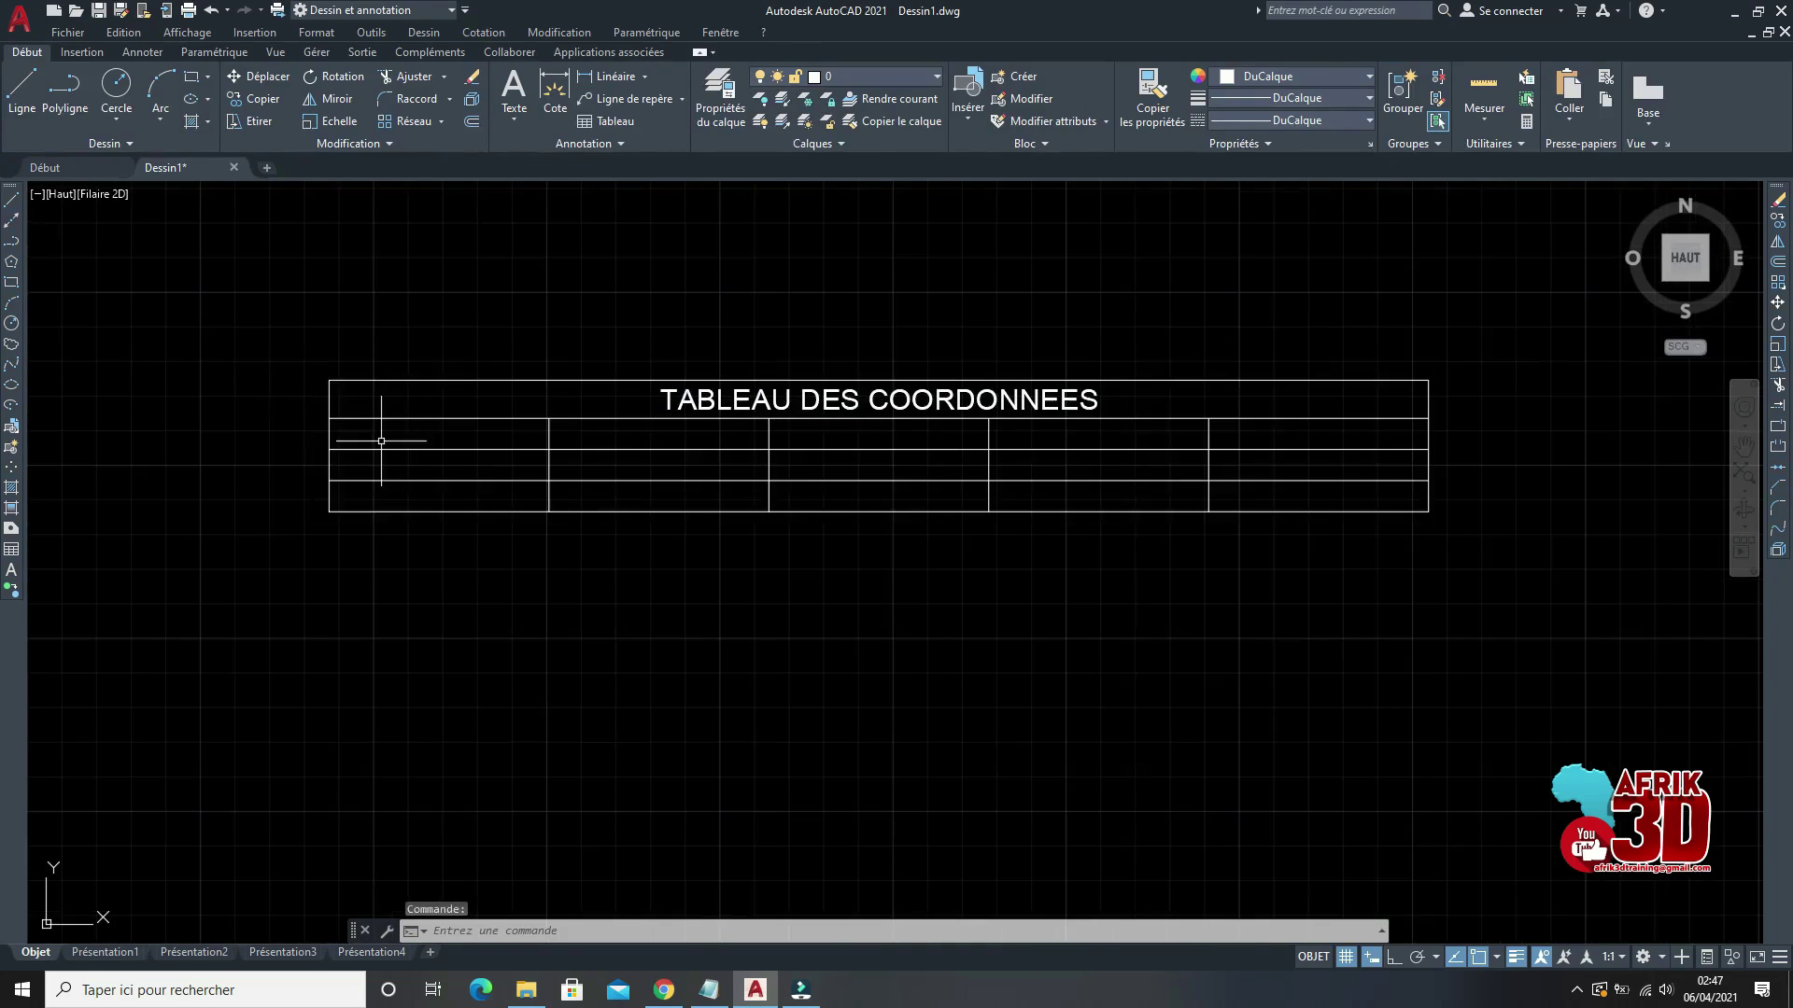
pyautogui.scroll(2, 380, 440)
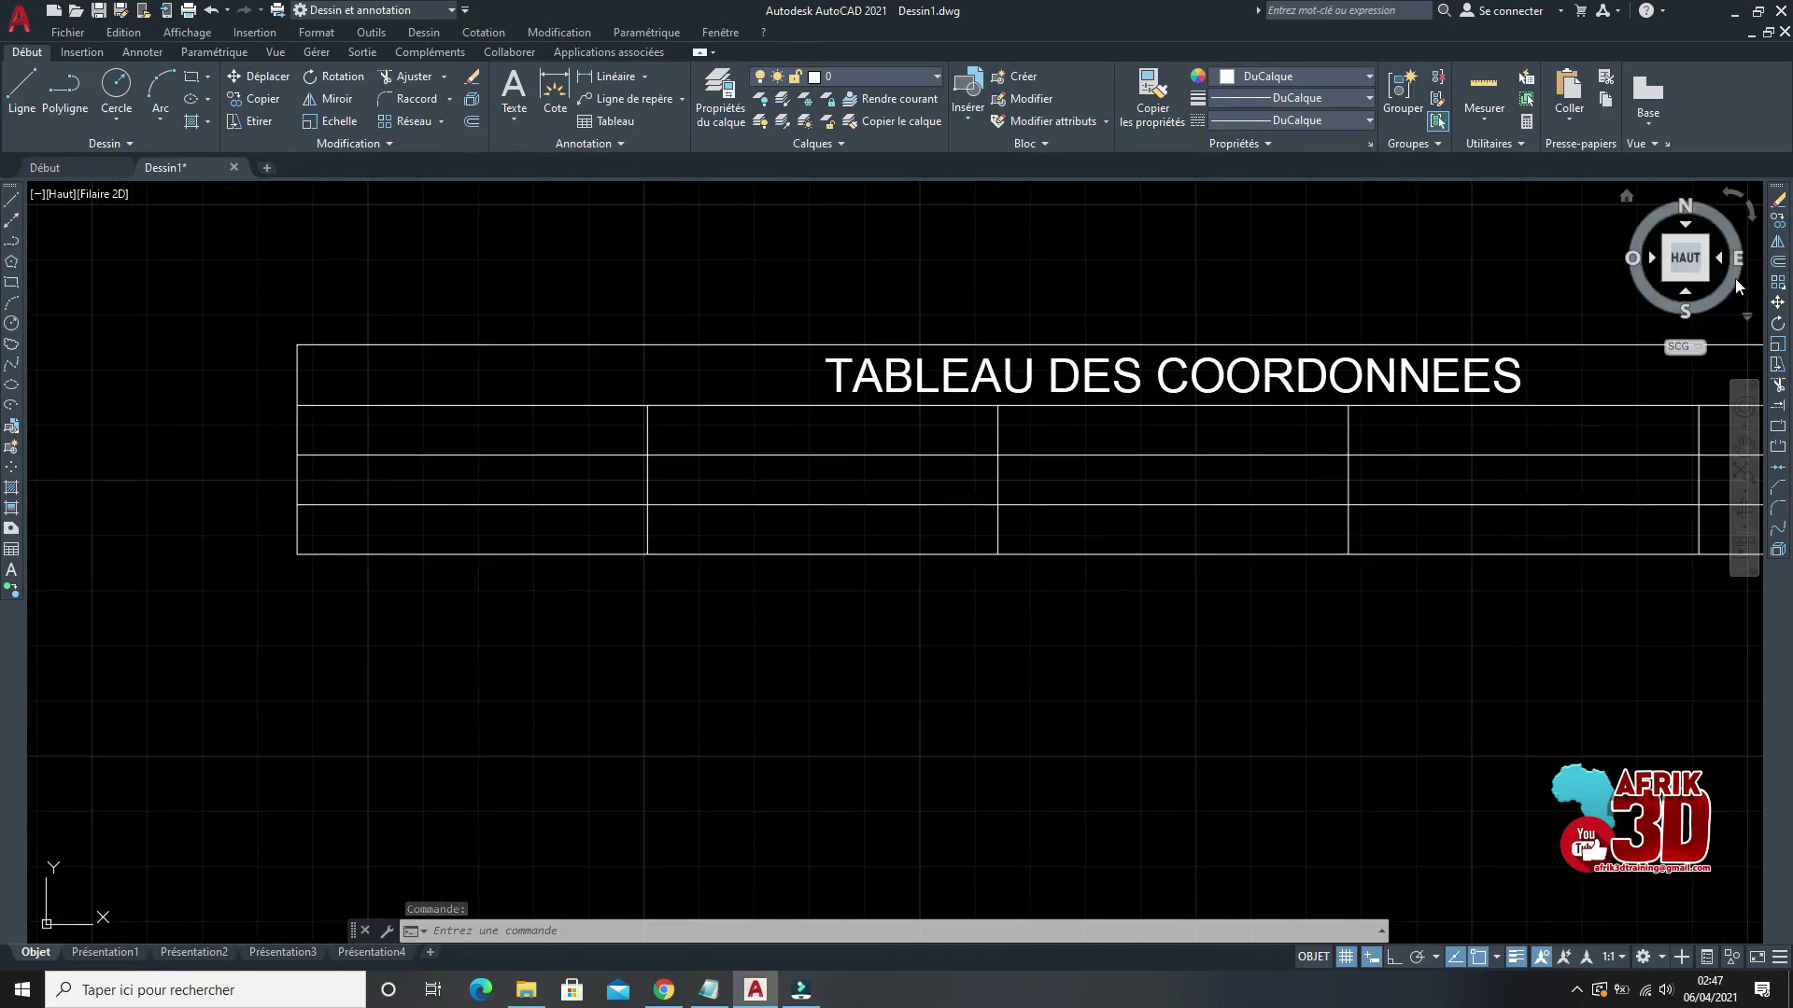
# Step: Enter the labels A, B and C in cells A2, A3 and A4 of the table
pyautogui.click(401, 421)
pyautogui.doubleClick(401, 420)
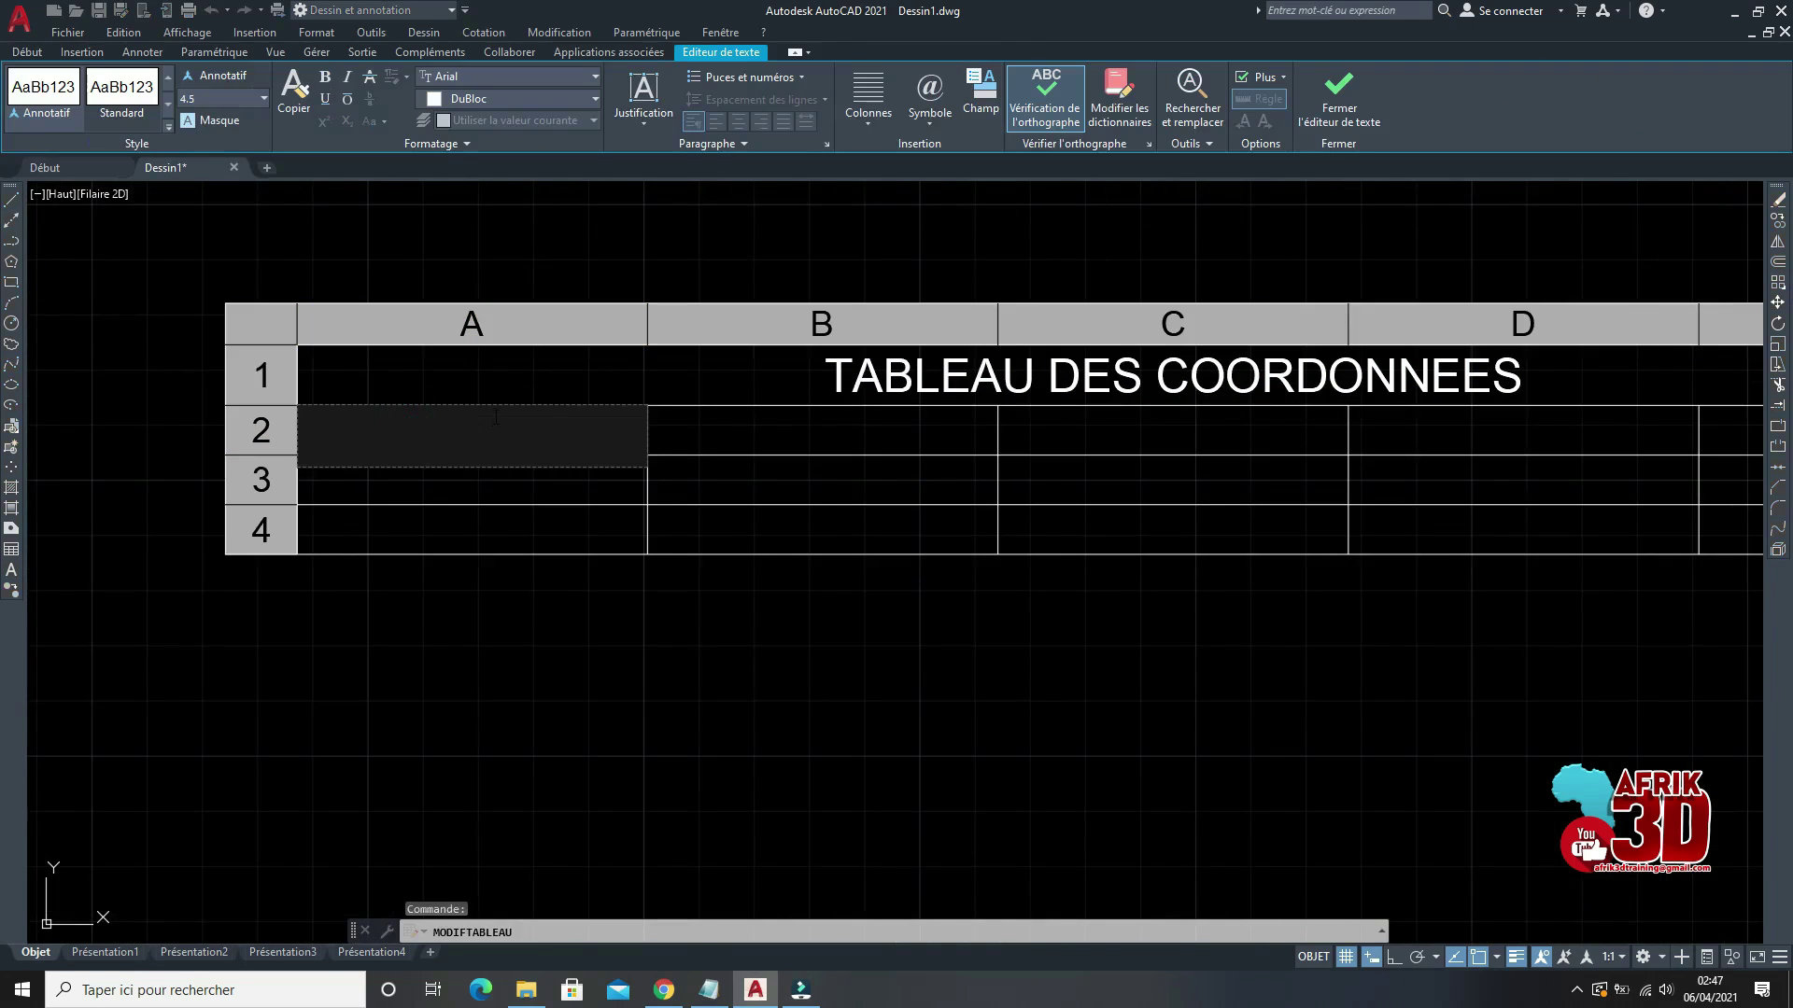
pyautogui.click(488, 478)
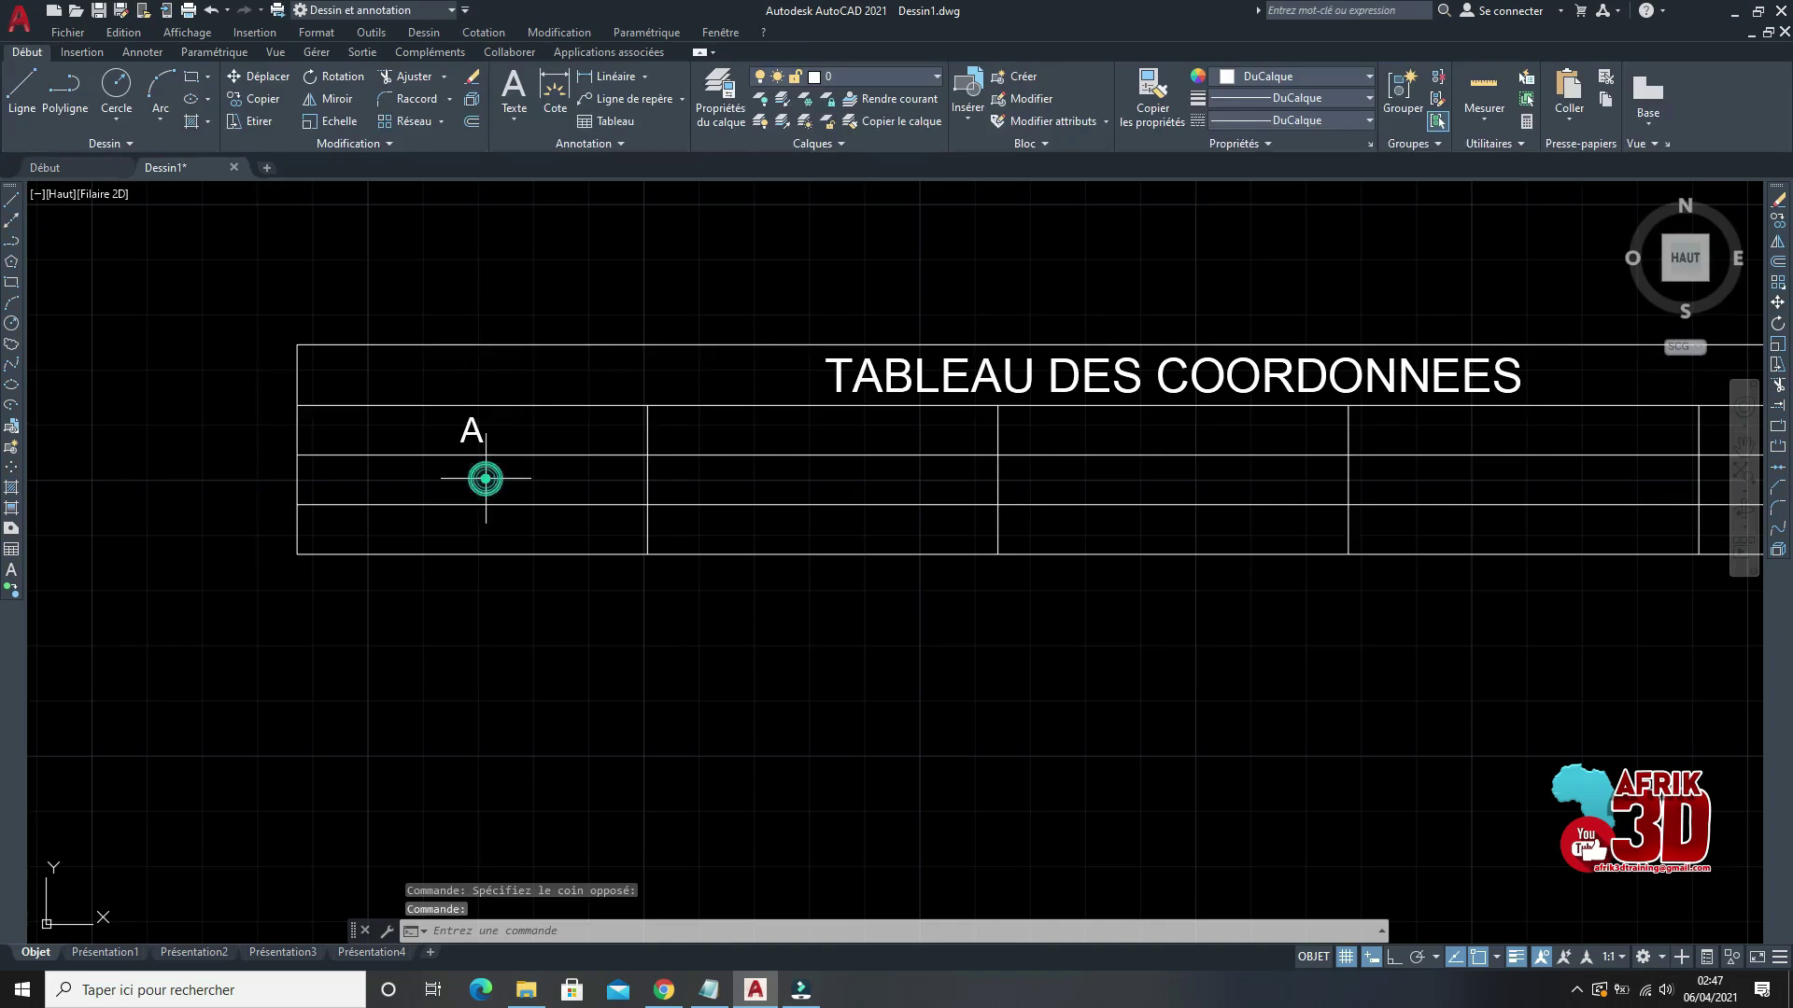
pyautogui.click(435, 480)
pyautogui.doubleClick(473, 477)
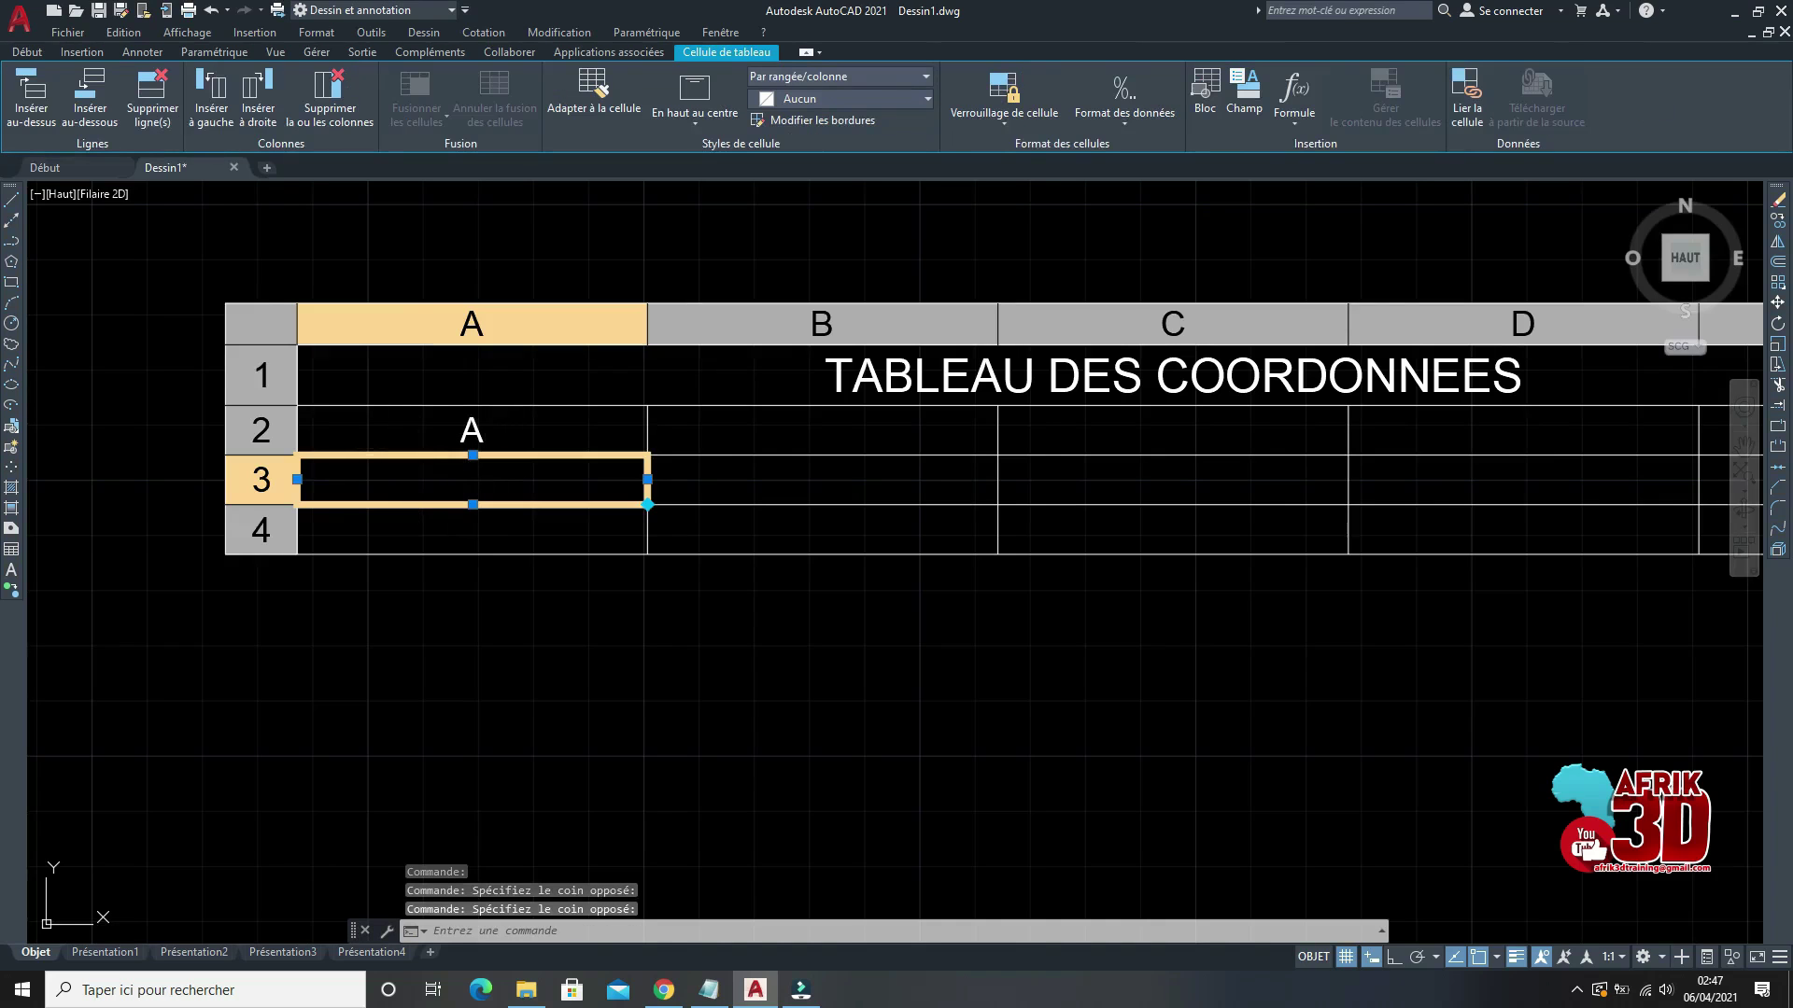
pyautogui.click(472, 547)
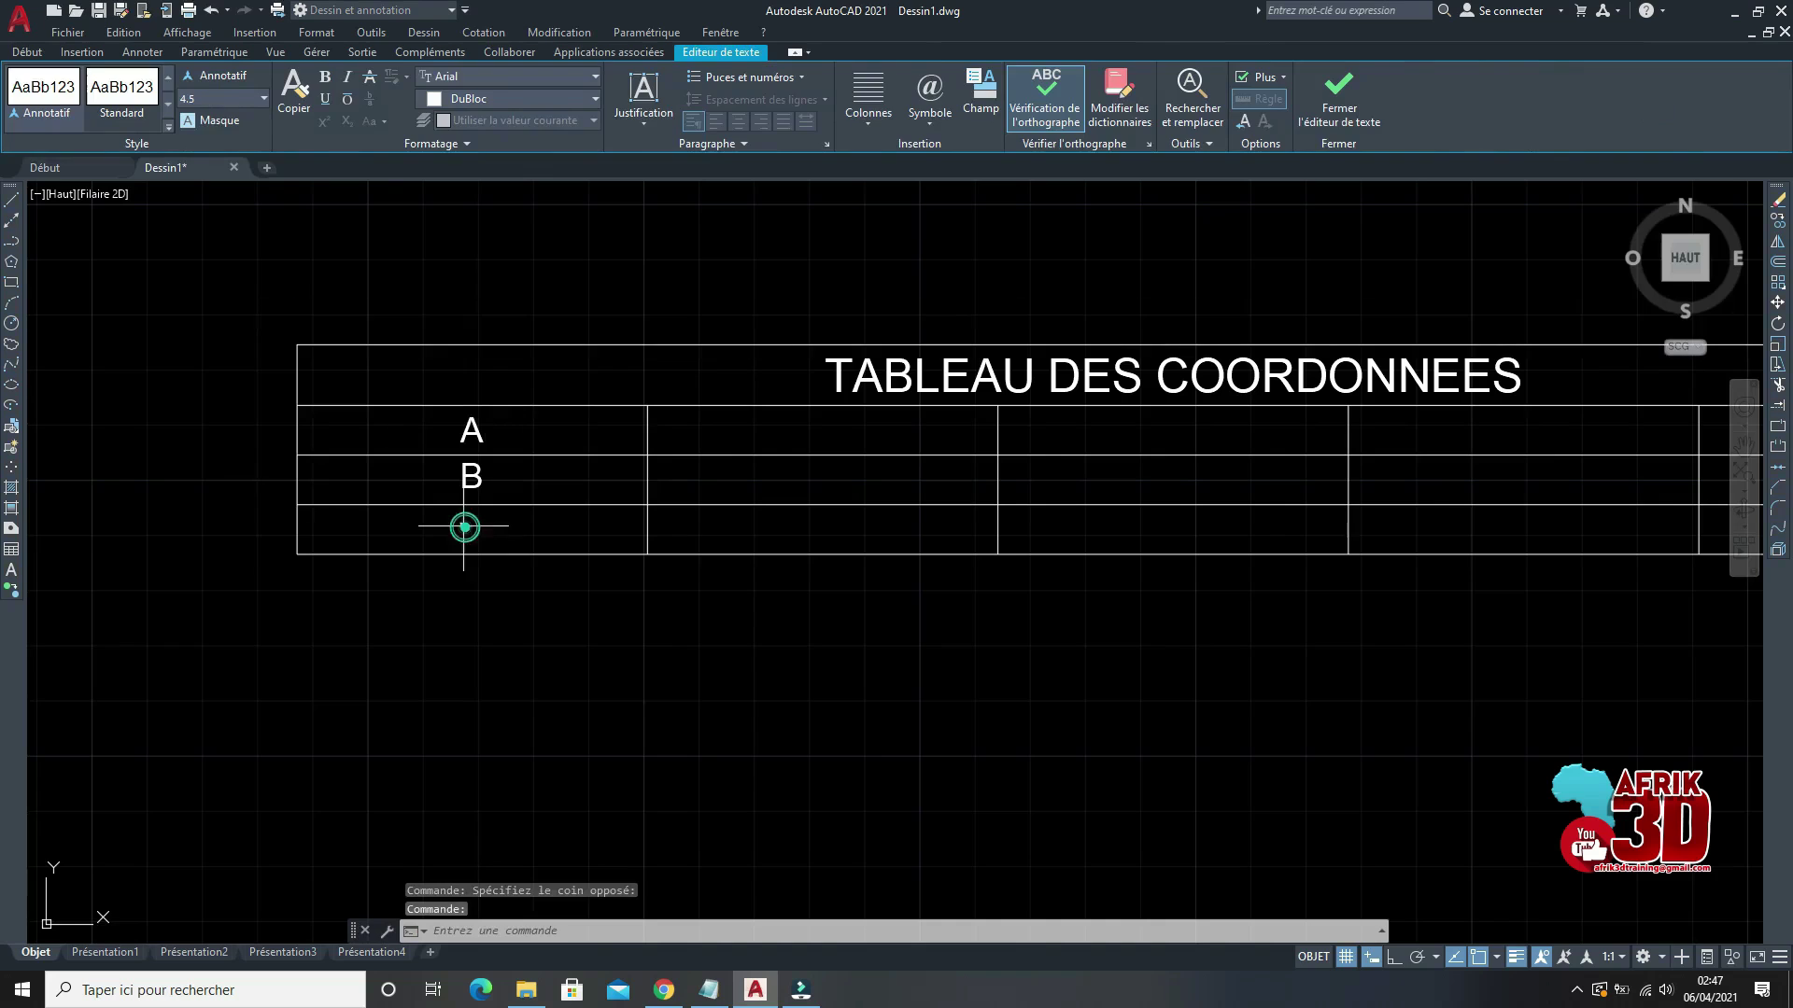
pyautogui.click(478, 525)
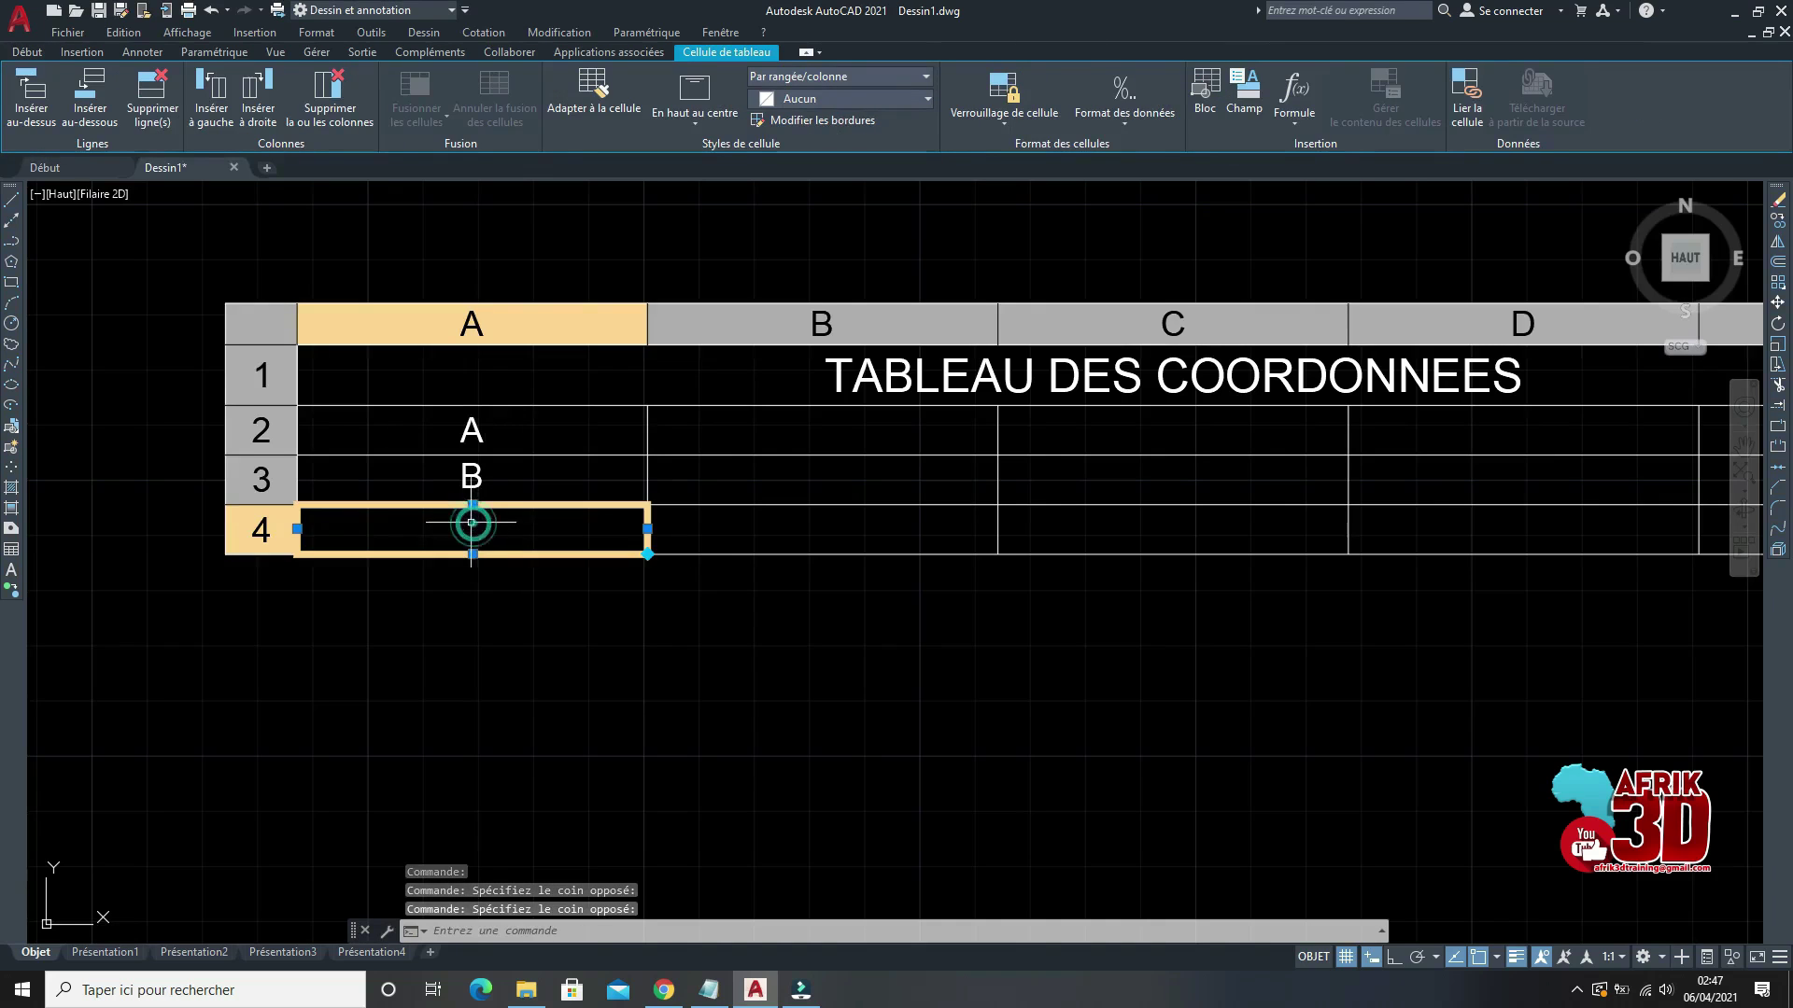
pyautogui.doubleClick(480, 525)
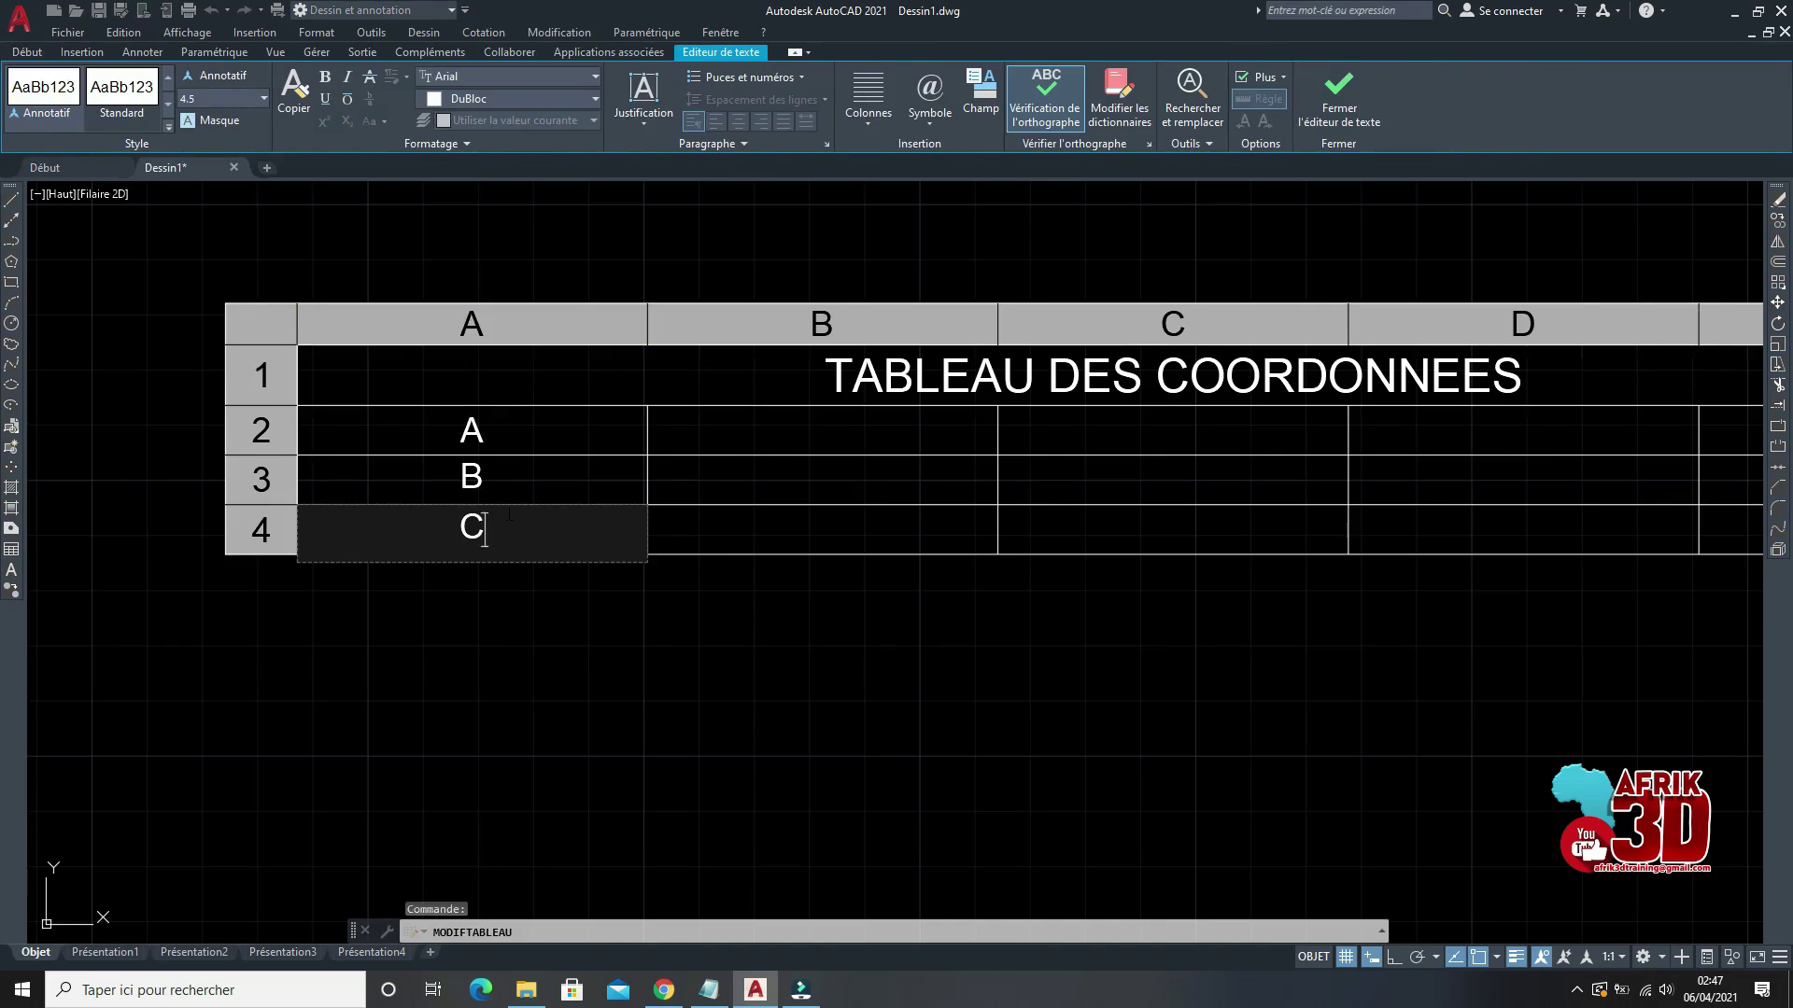
pyautogui.click(572, 640)
pyautogui.click(572, 640)
pyautogui.click(548, 500)
pyautogui.press('Escape')
pyautogui.scroll(2, 524, 459)
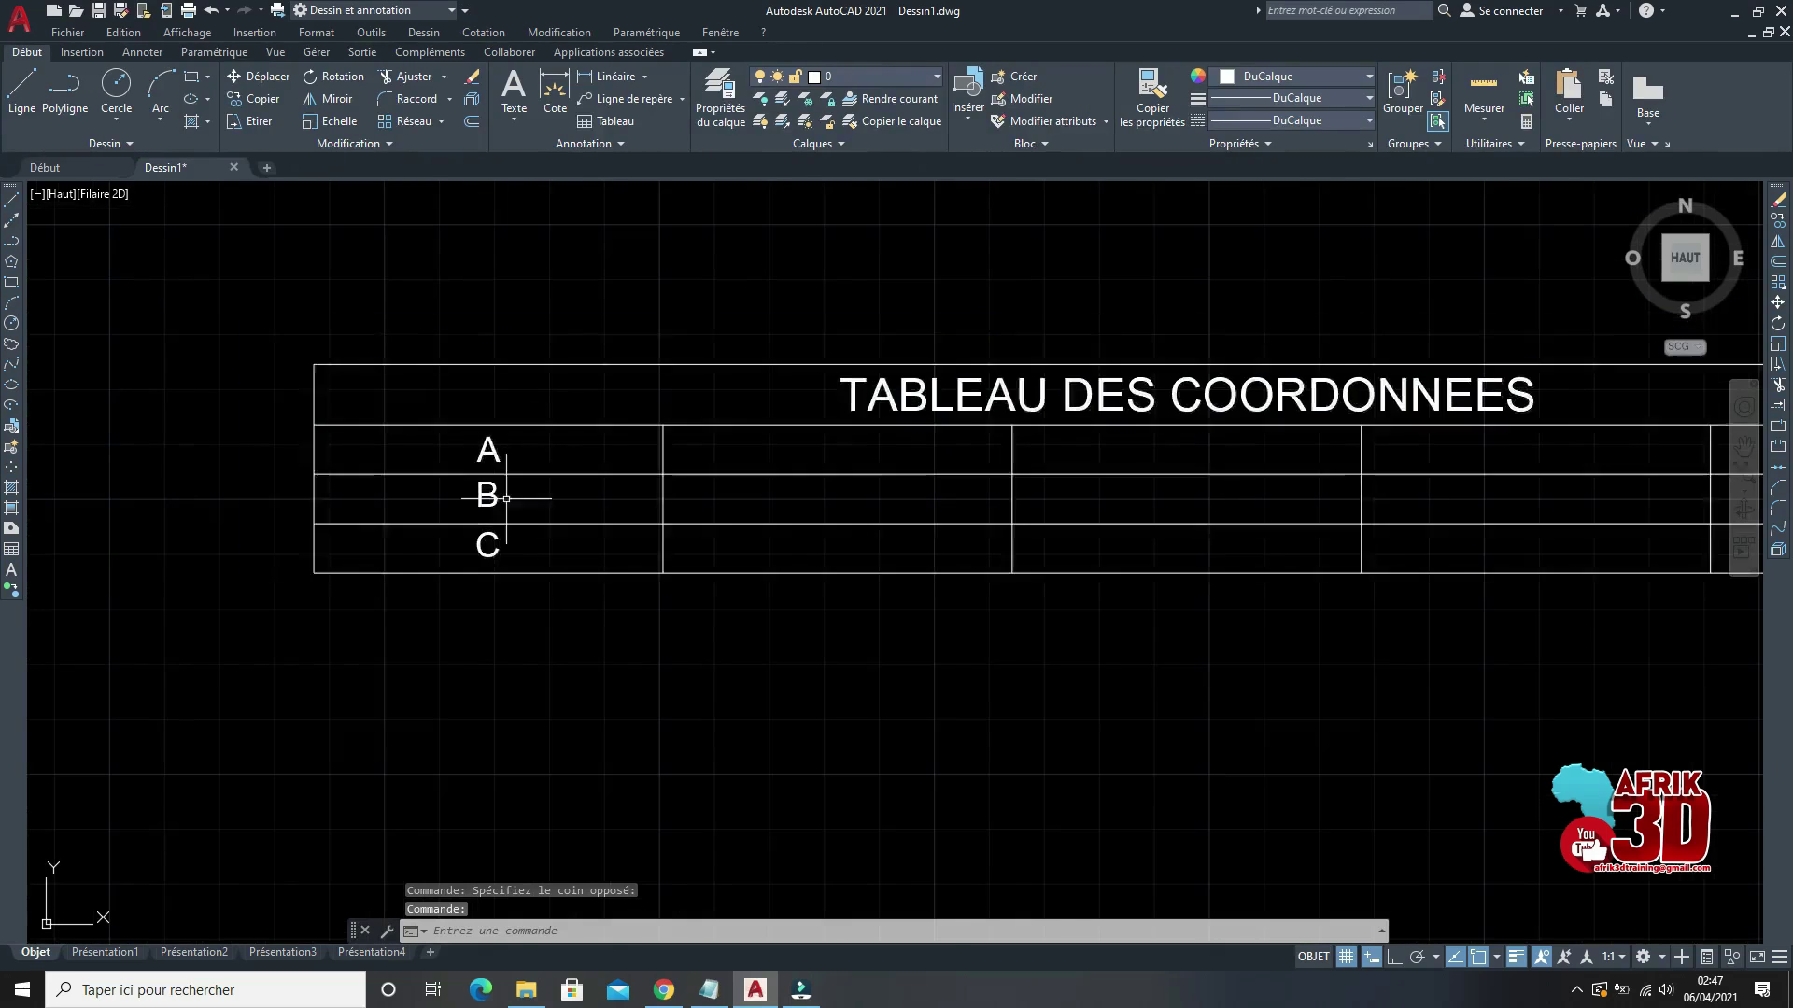
pyautogui.scroll(-4, 499, 495)
pyautogui.scroll(4, 988, 412)
pyautogui.scroll(-4, 933, 404)
pyautogui.scroll(2, 924, 417)
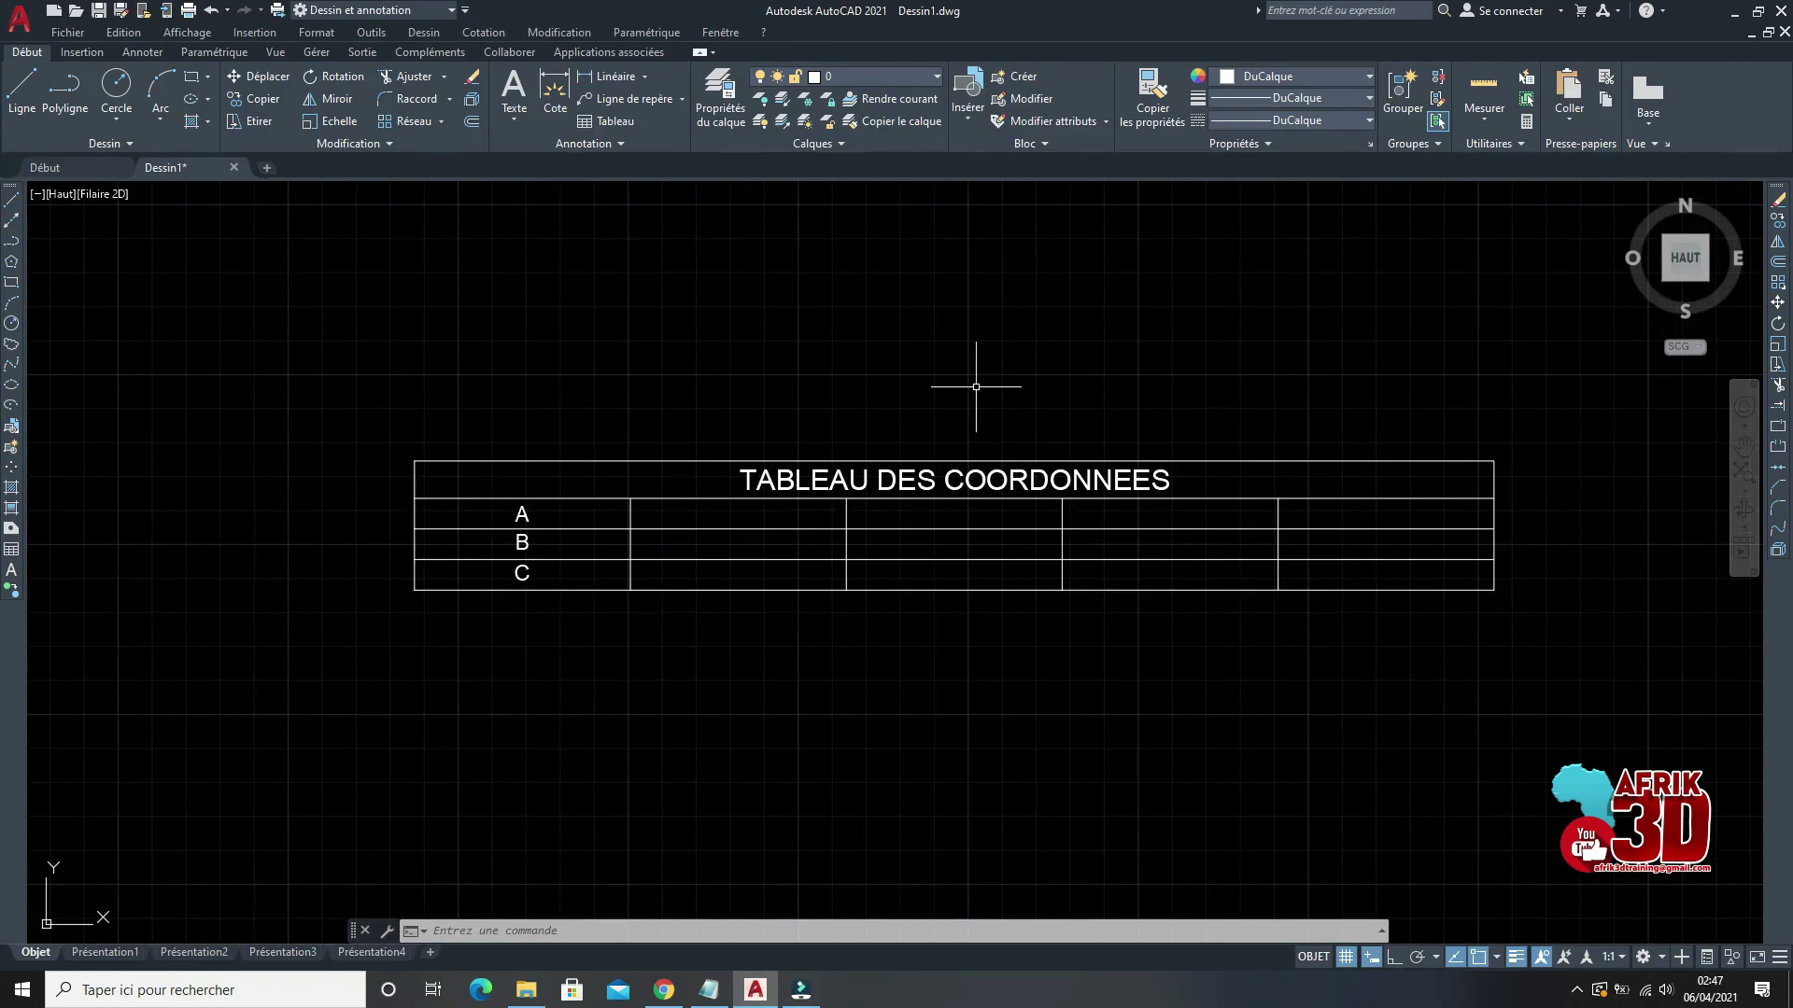
pyautogui.scroll(-2, 1152, 425)
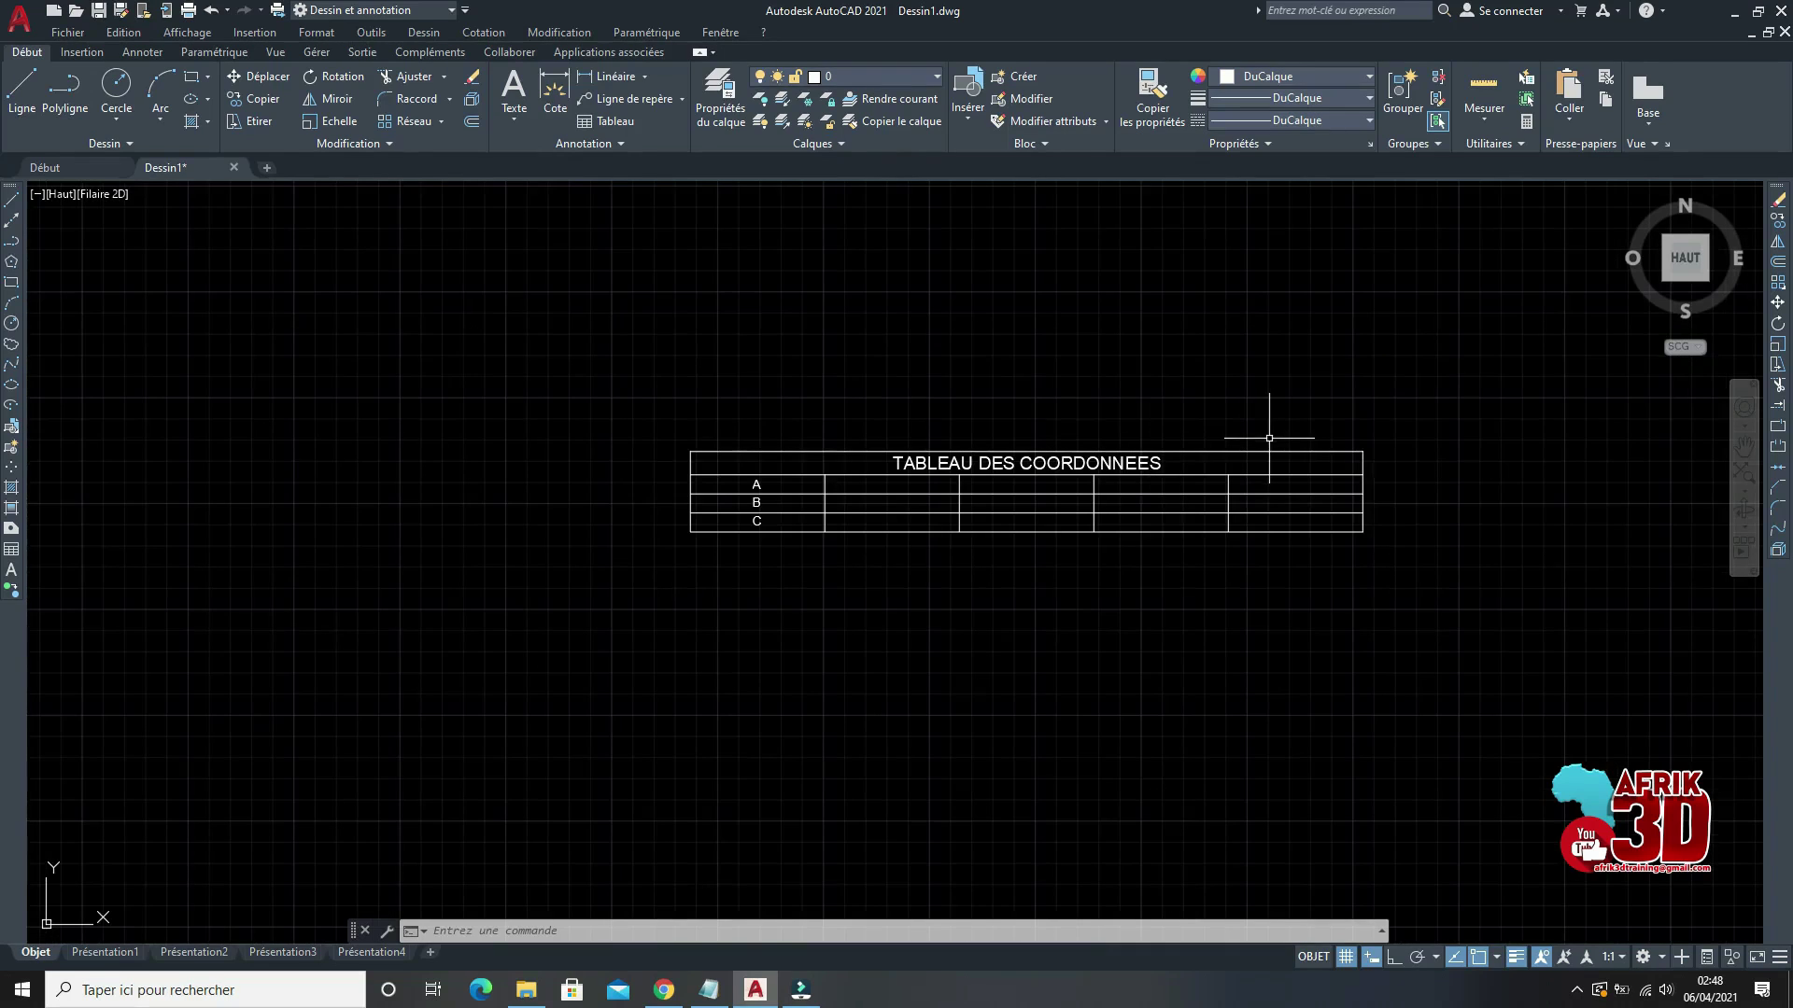
# Step: Drag the table's width grip leftward repeatedly until the title wraps onto two lines
pyautogui.doubleClick(1165, 467)
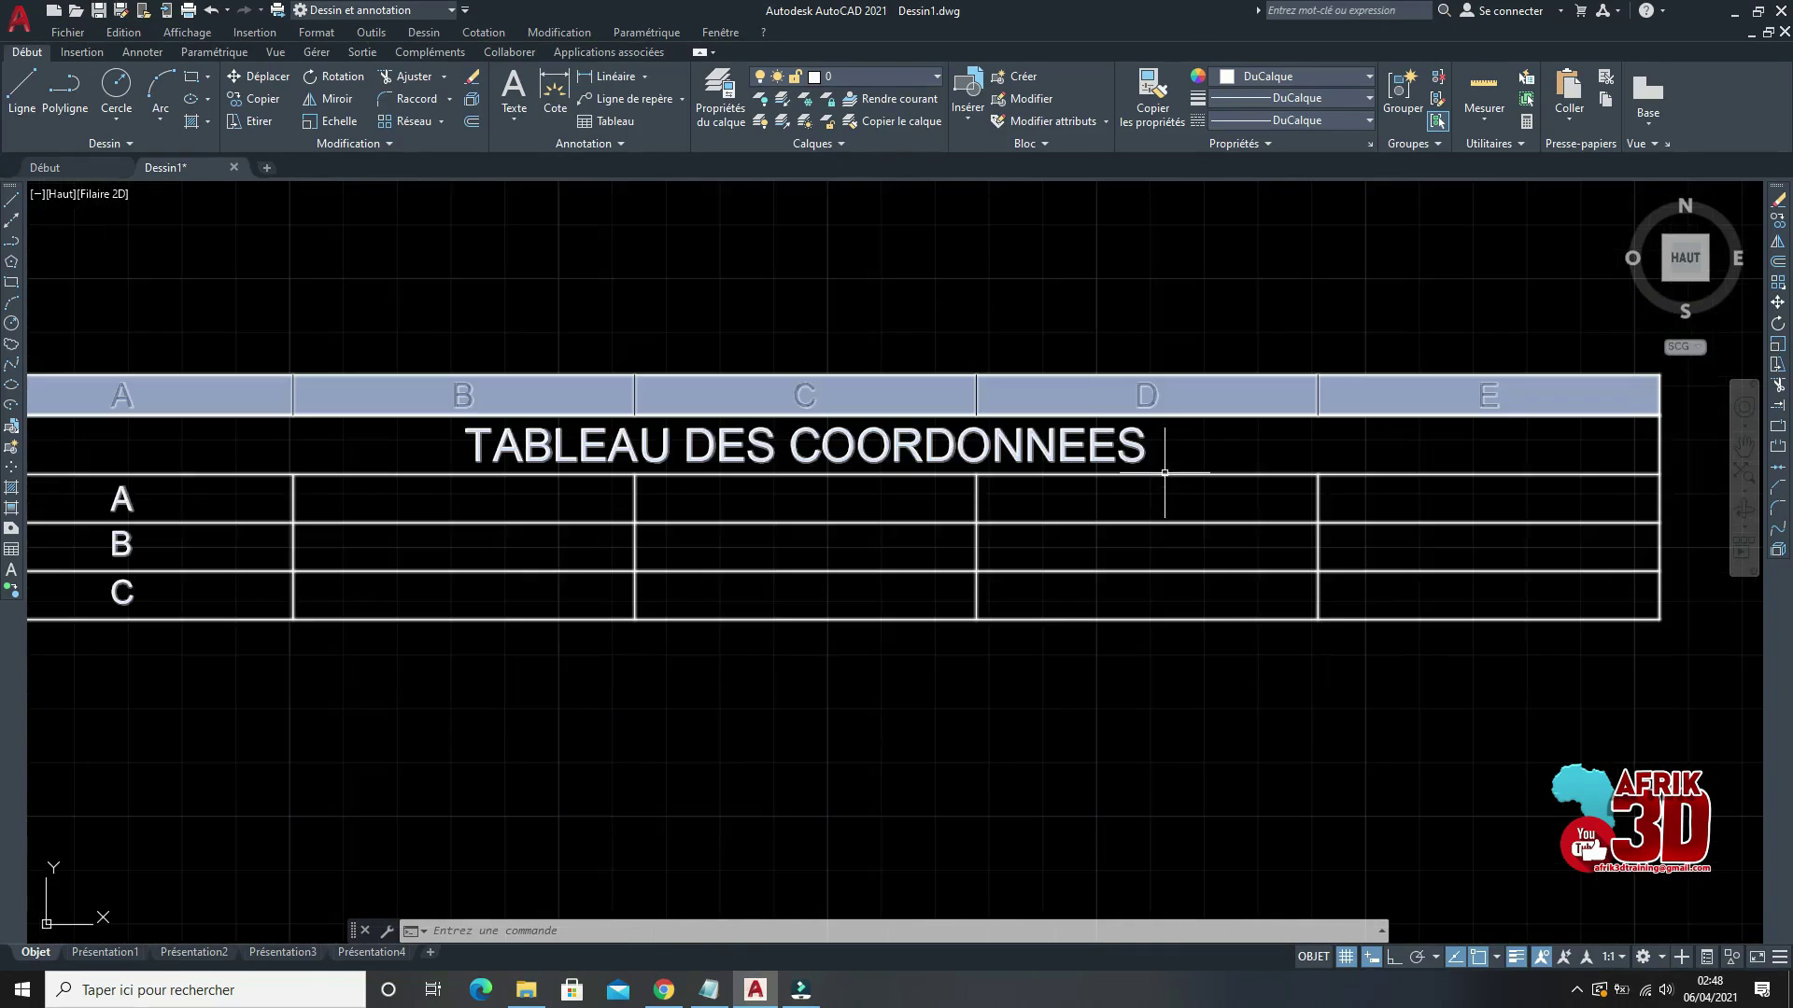
pyautogui.press('Escape')
pyautogui.scroll(2, 701, 508)
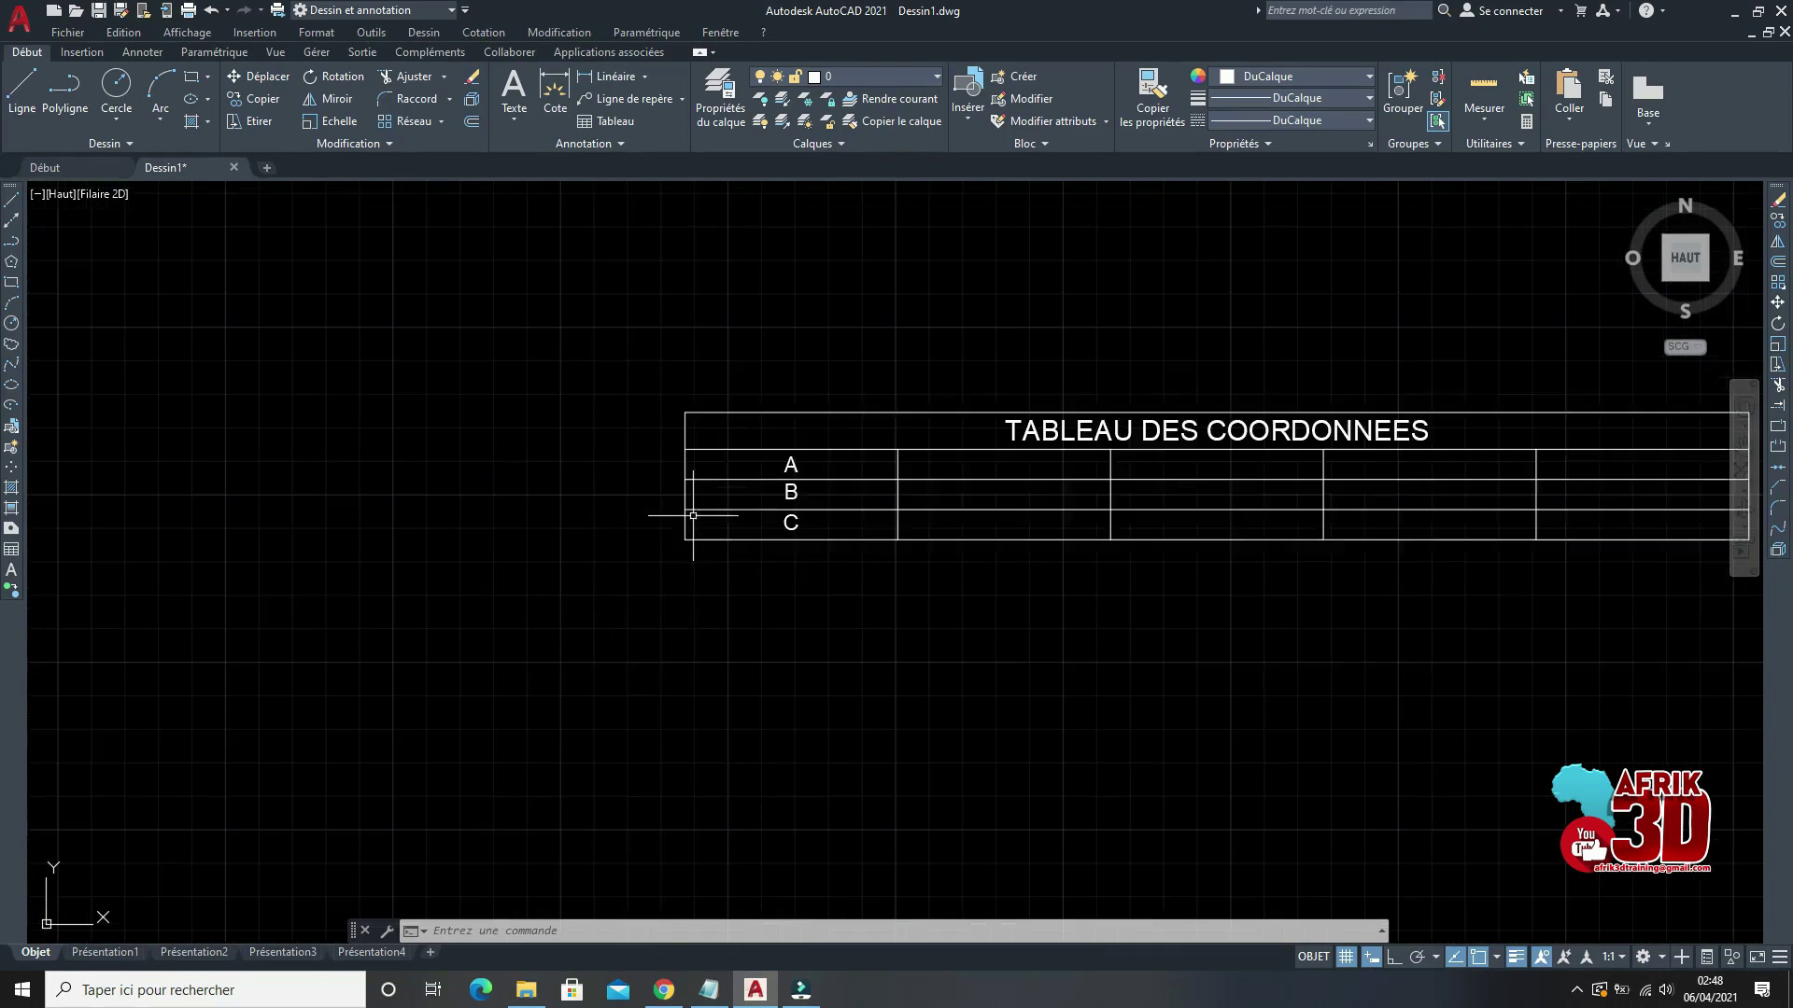
pyautogui.click(884, 453)
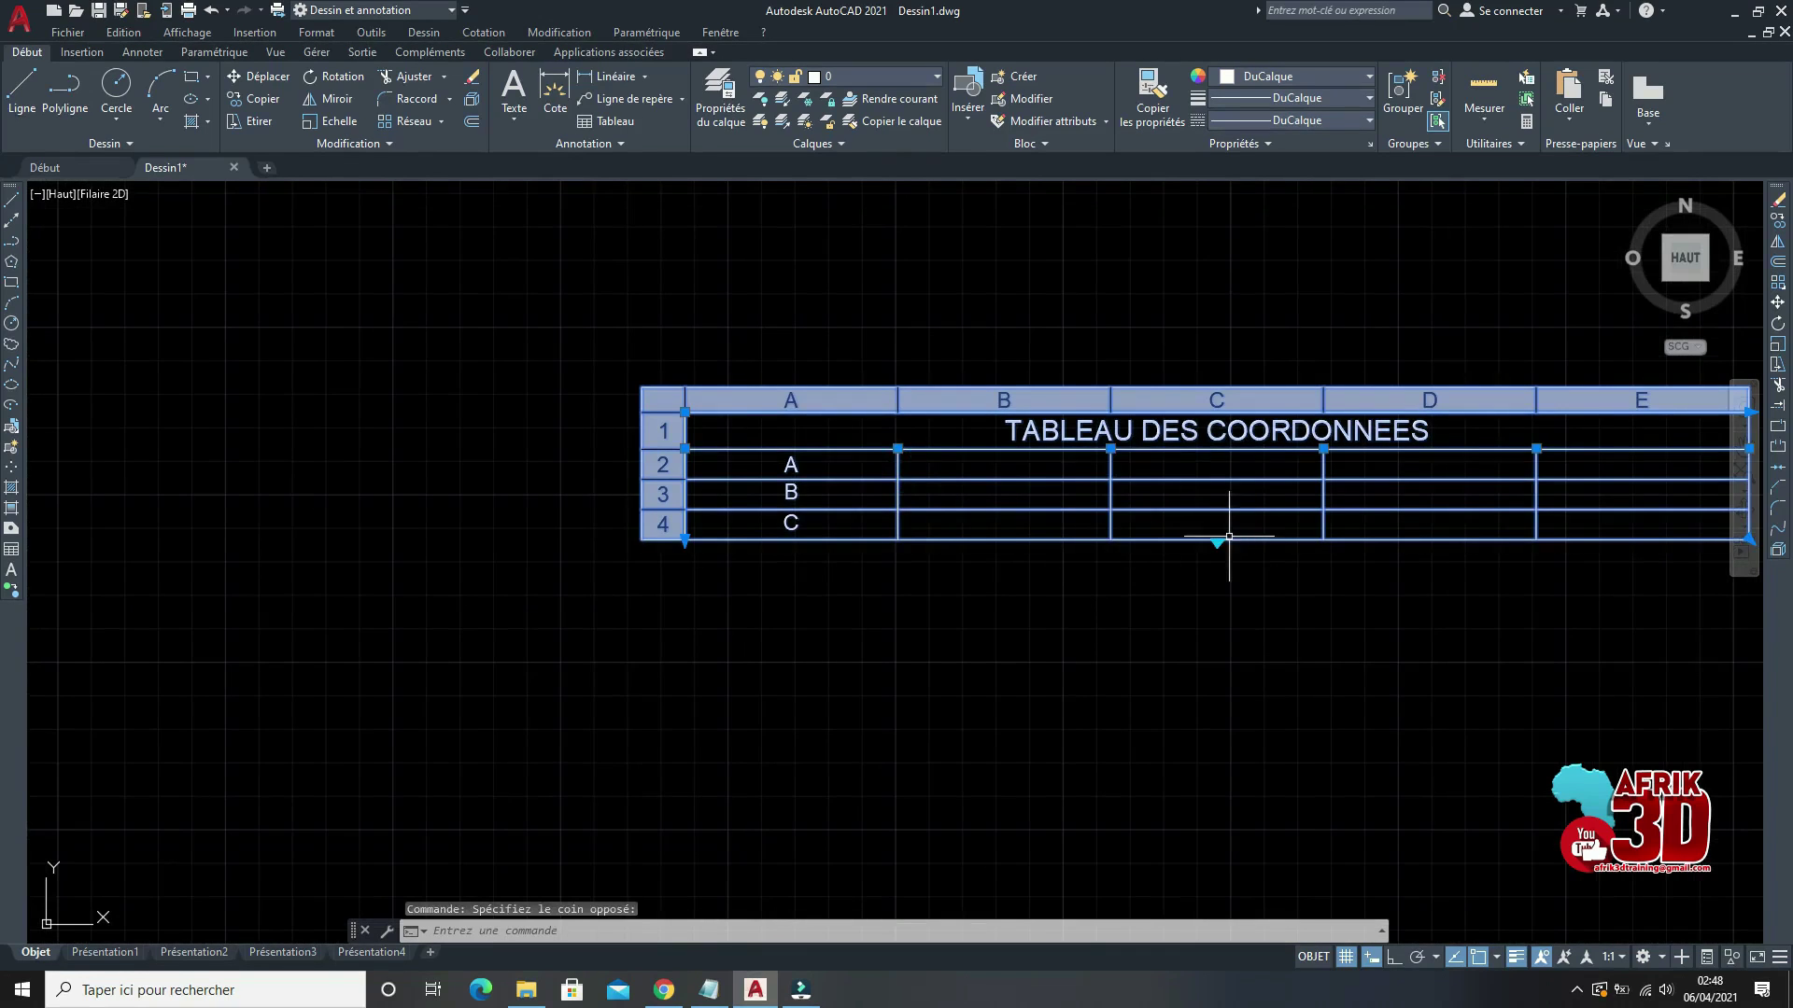
pyautogui.scroll(-2, 941, 508)
pyautogui.scroll(2, 1392, 490)
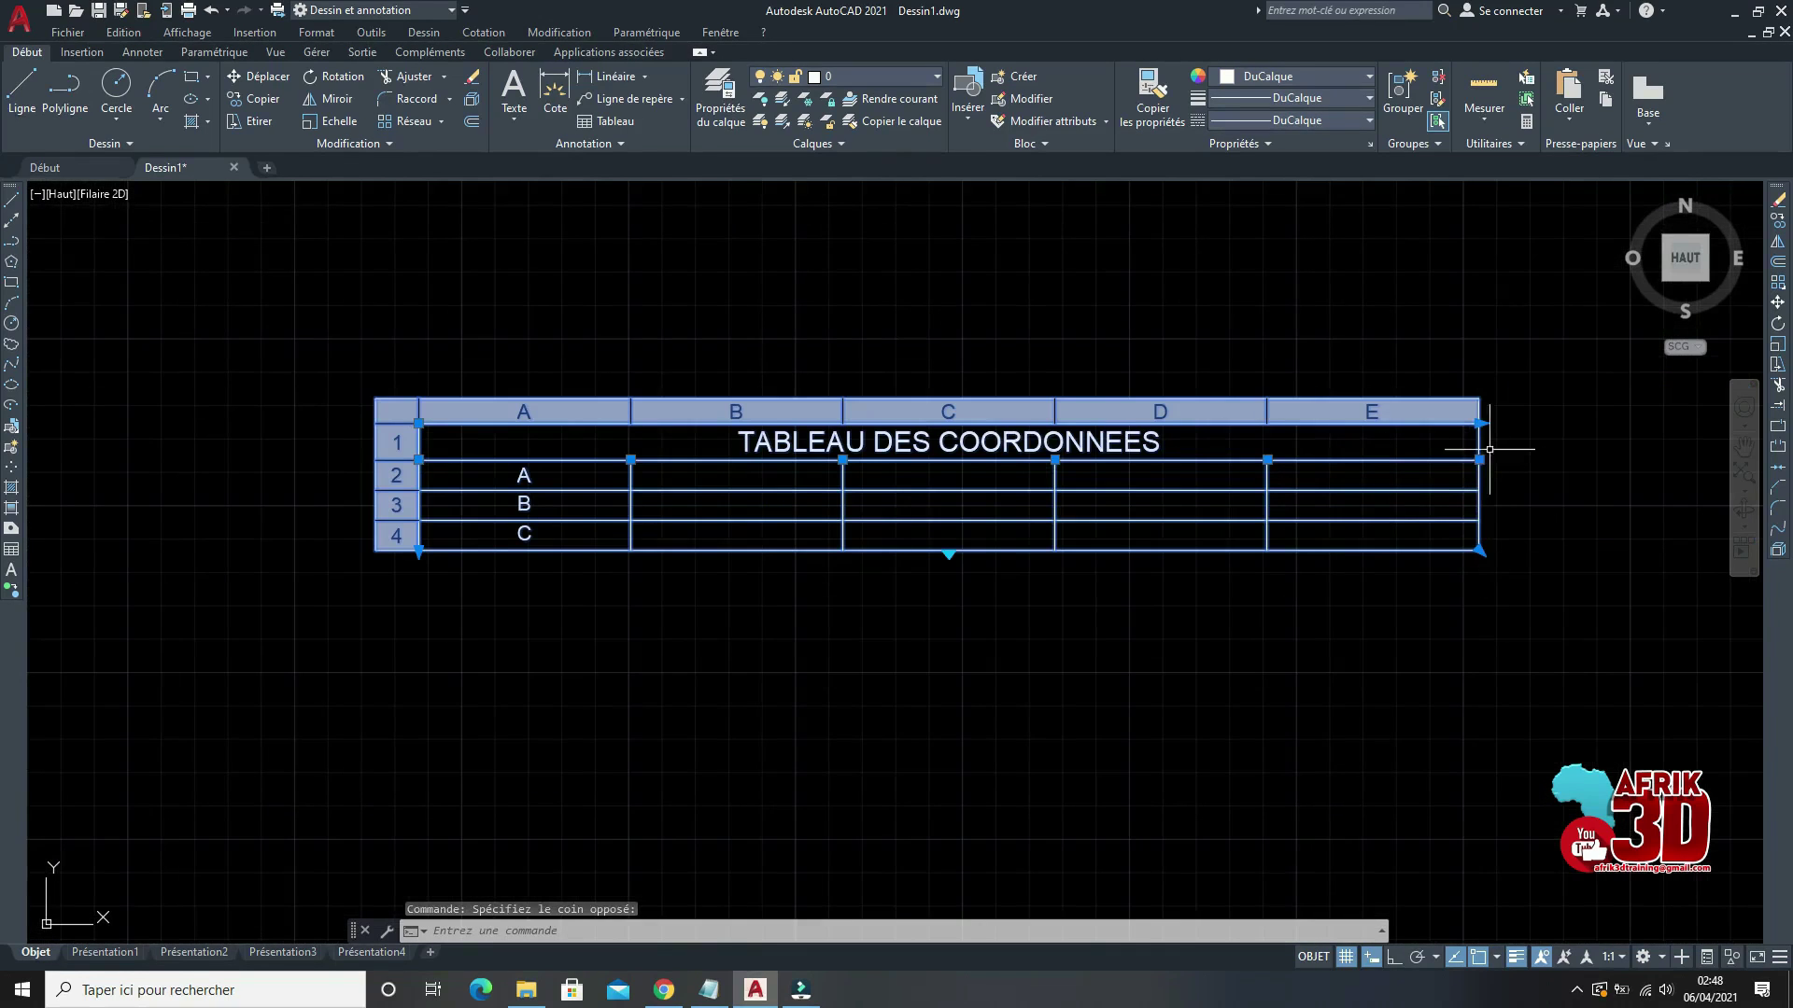
pyautogui.click(1480, 422)
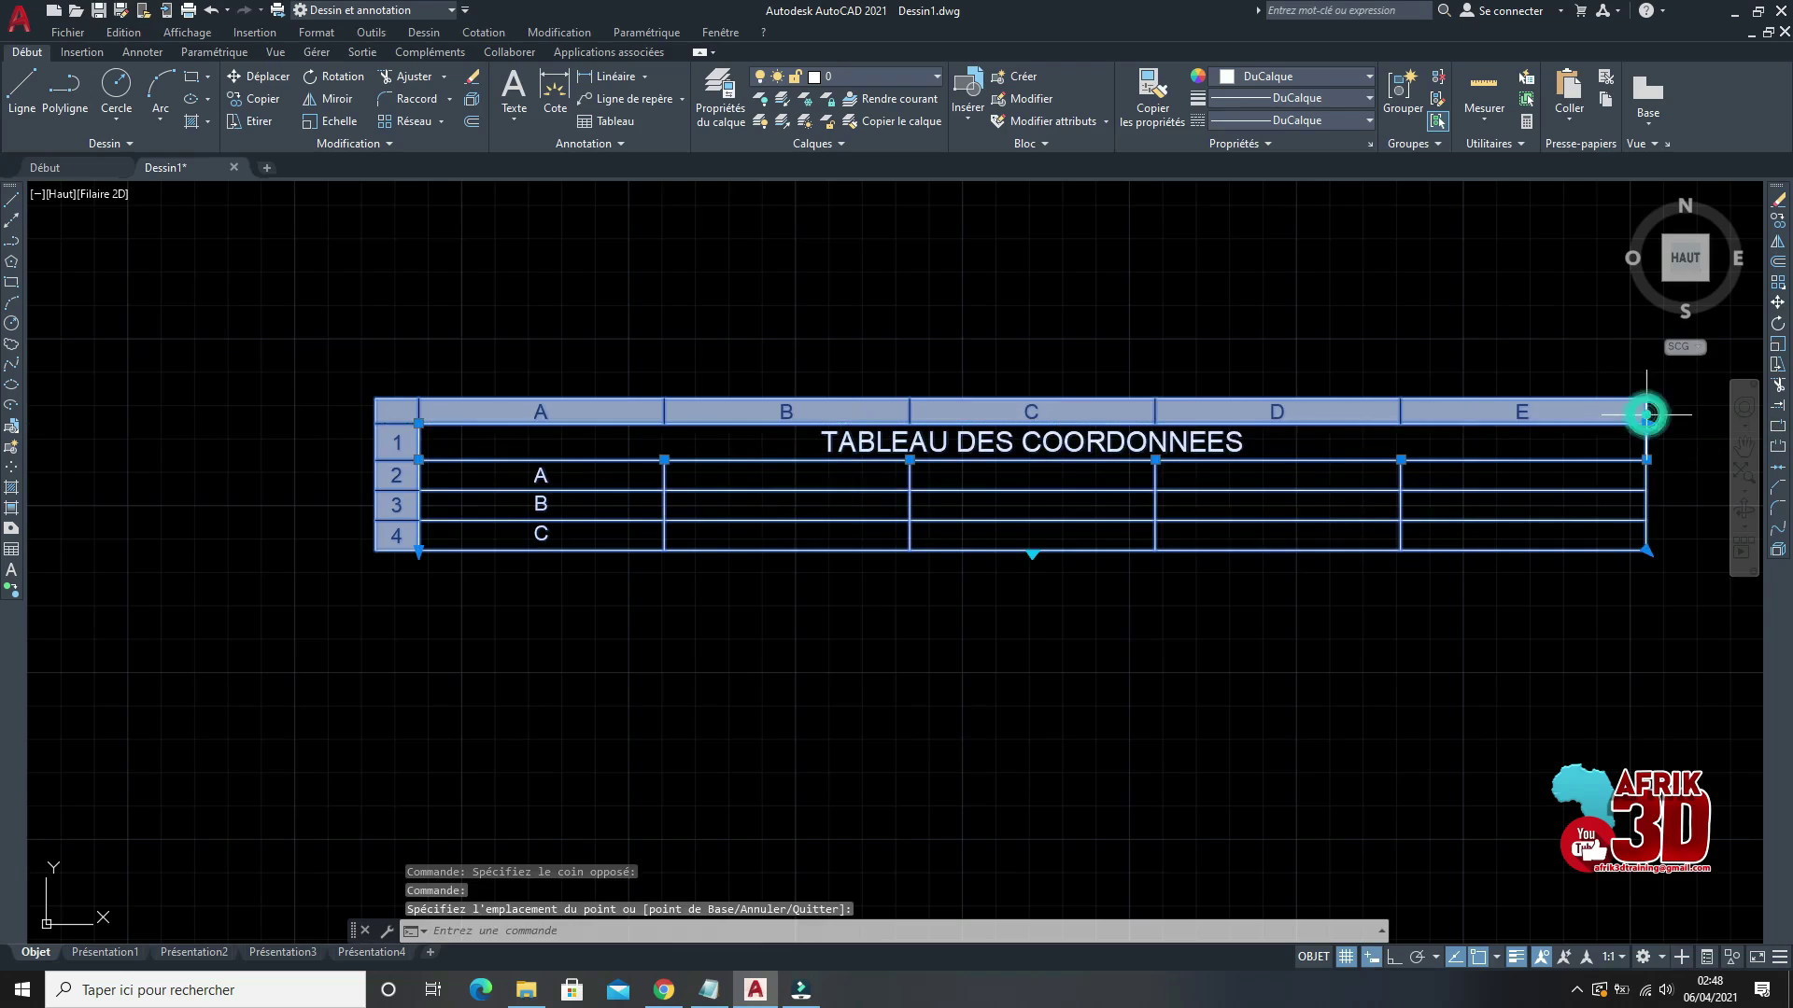
pyautogui.click(1647, 422)
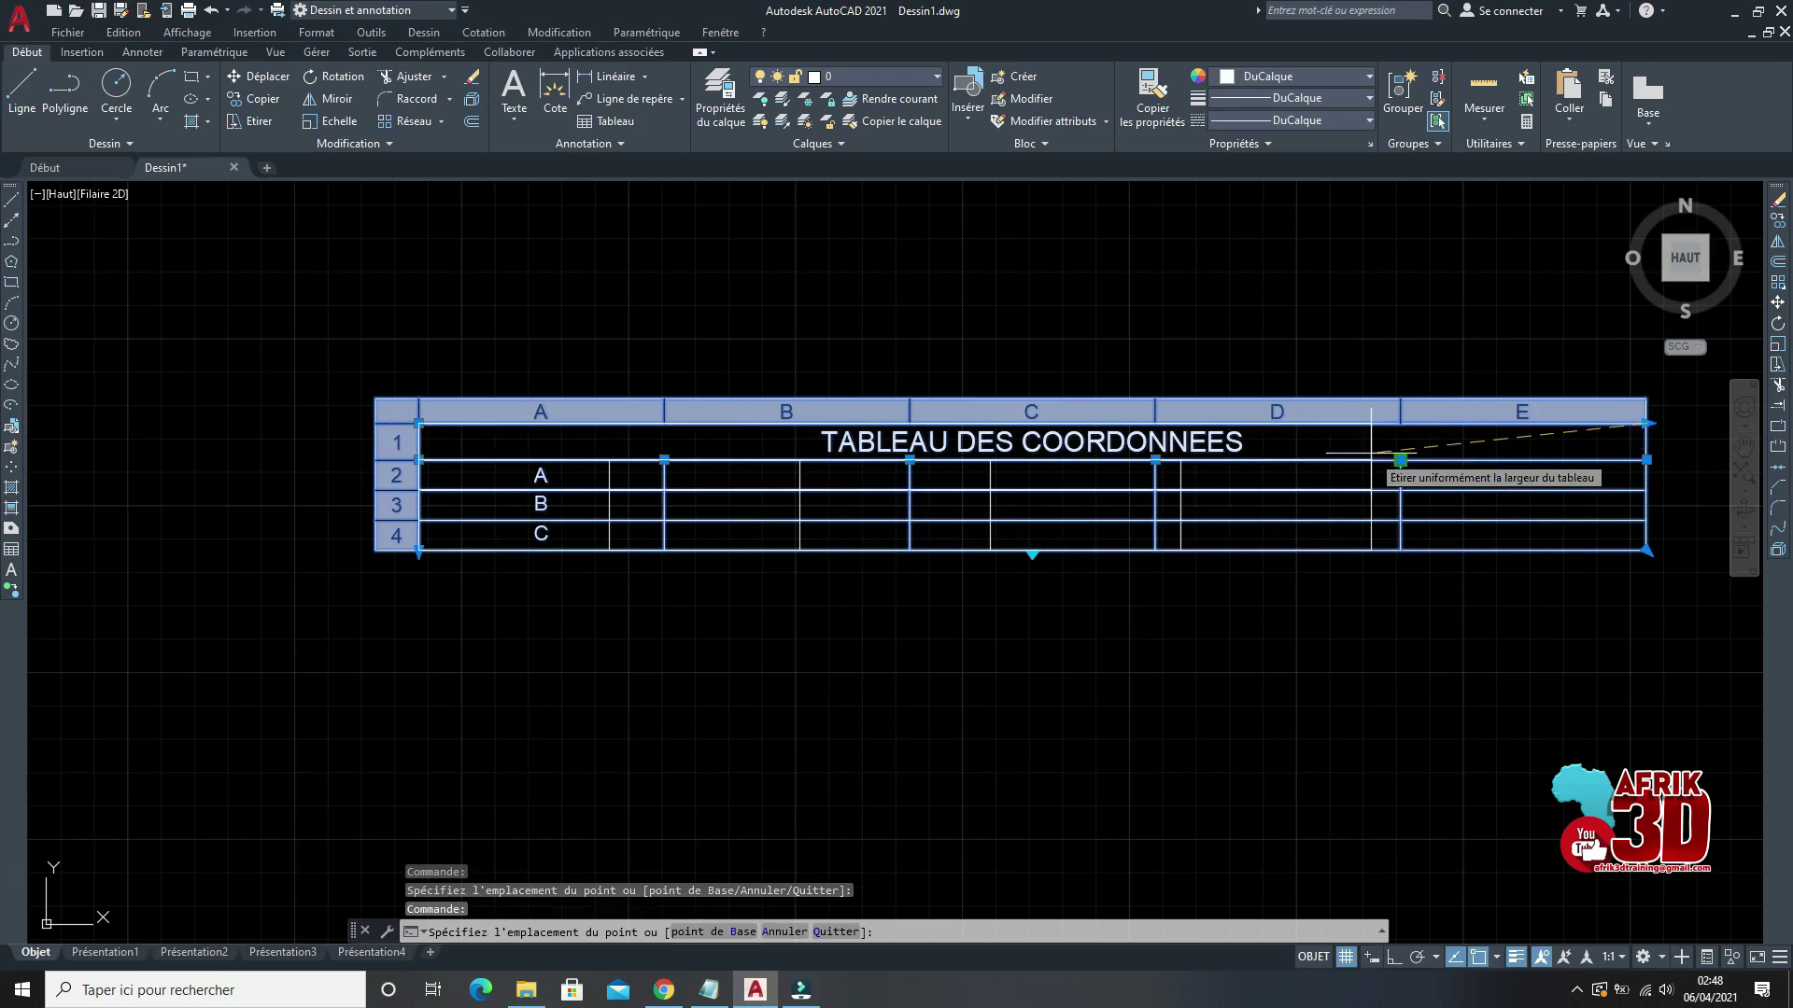
pyautogui.click(1370, 454)
pyautogui.click(1400, 423)
pyautogui.click(1129, 424)
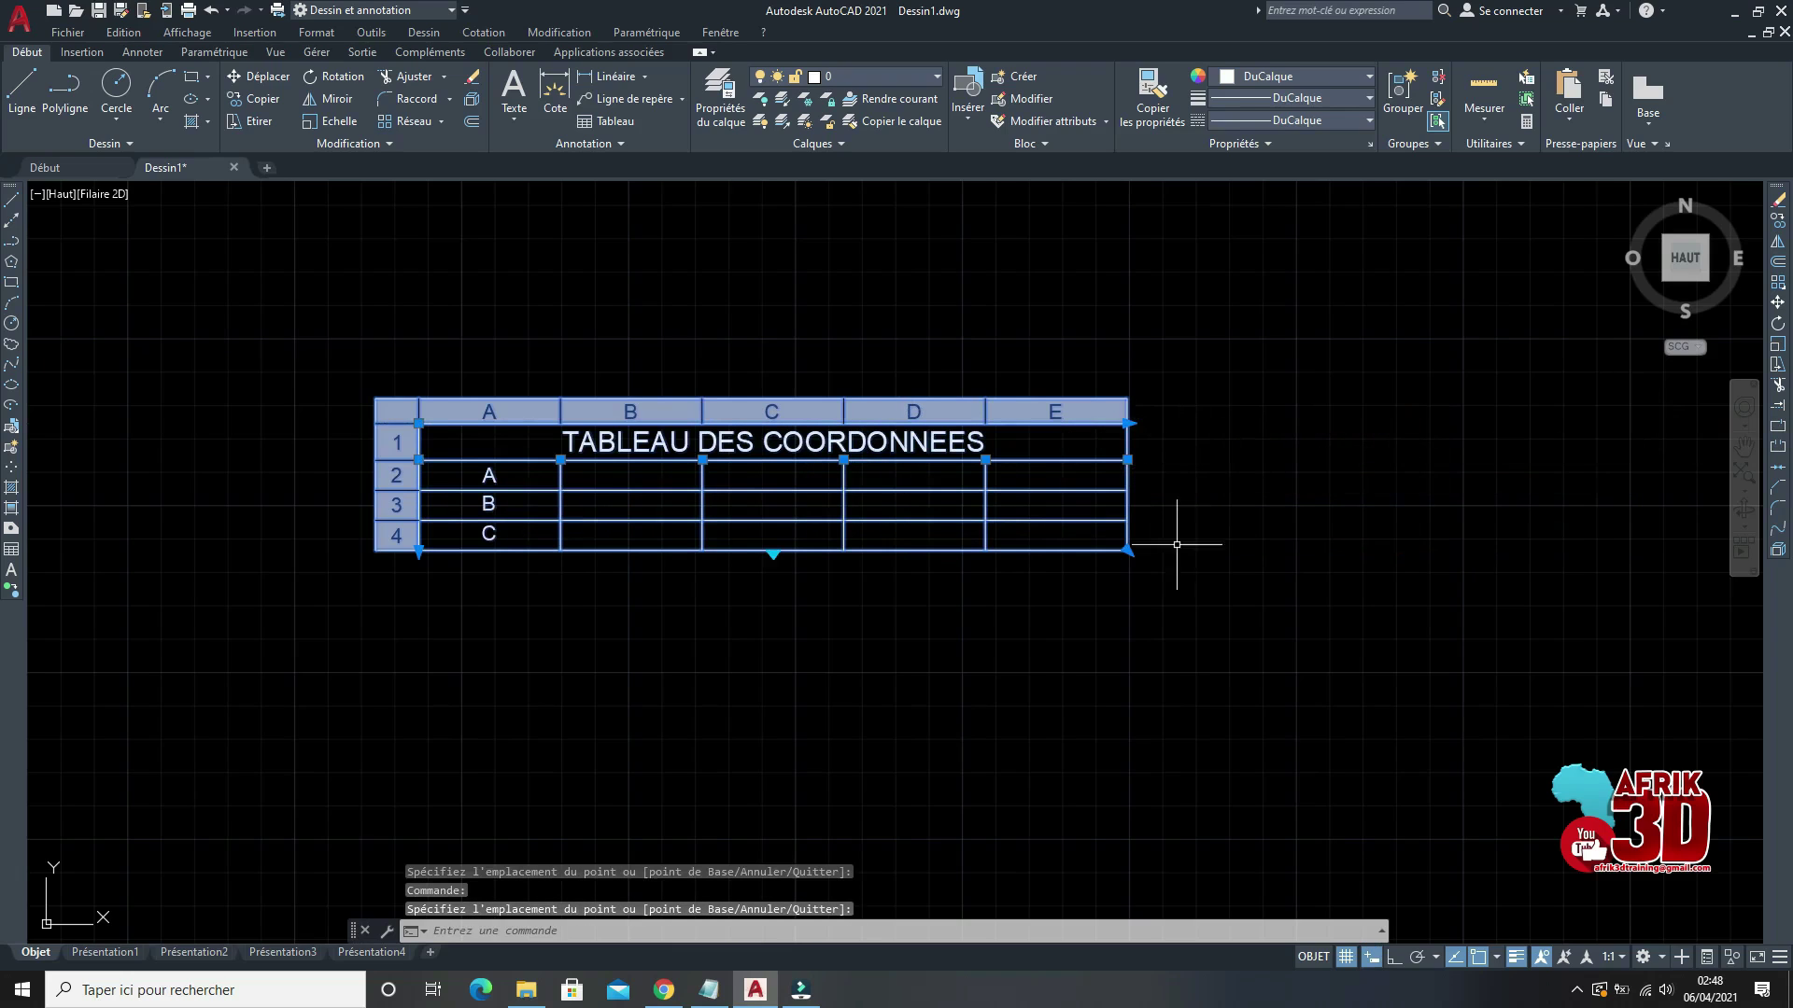
pyautogui.click(1128, 423)
pyautogui.click(846, 423)
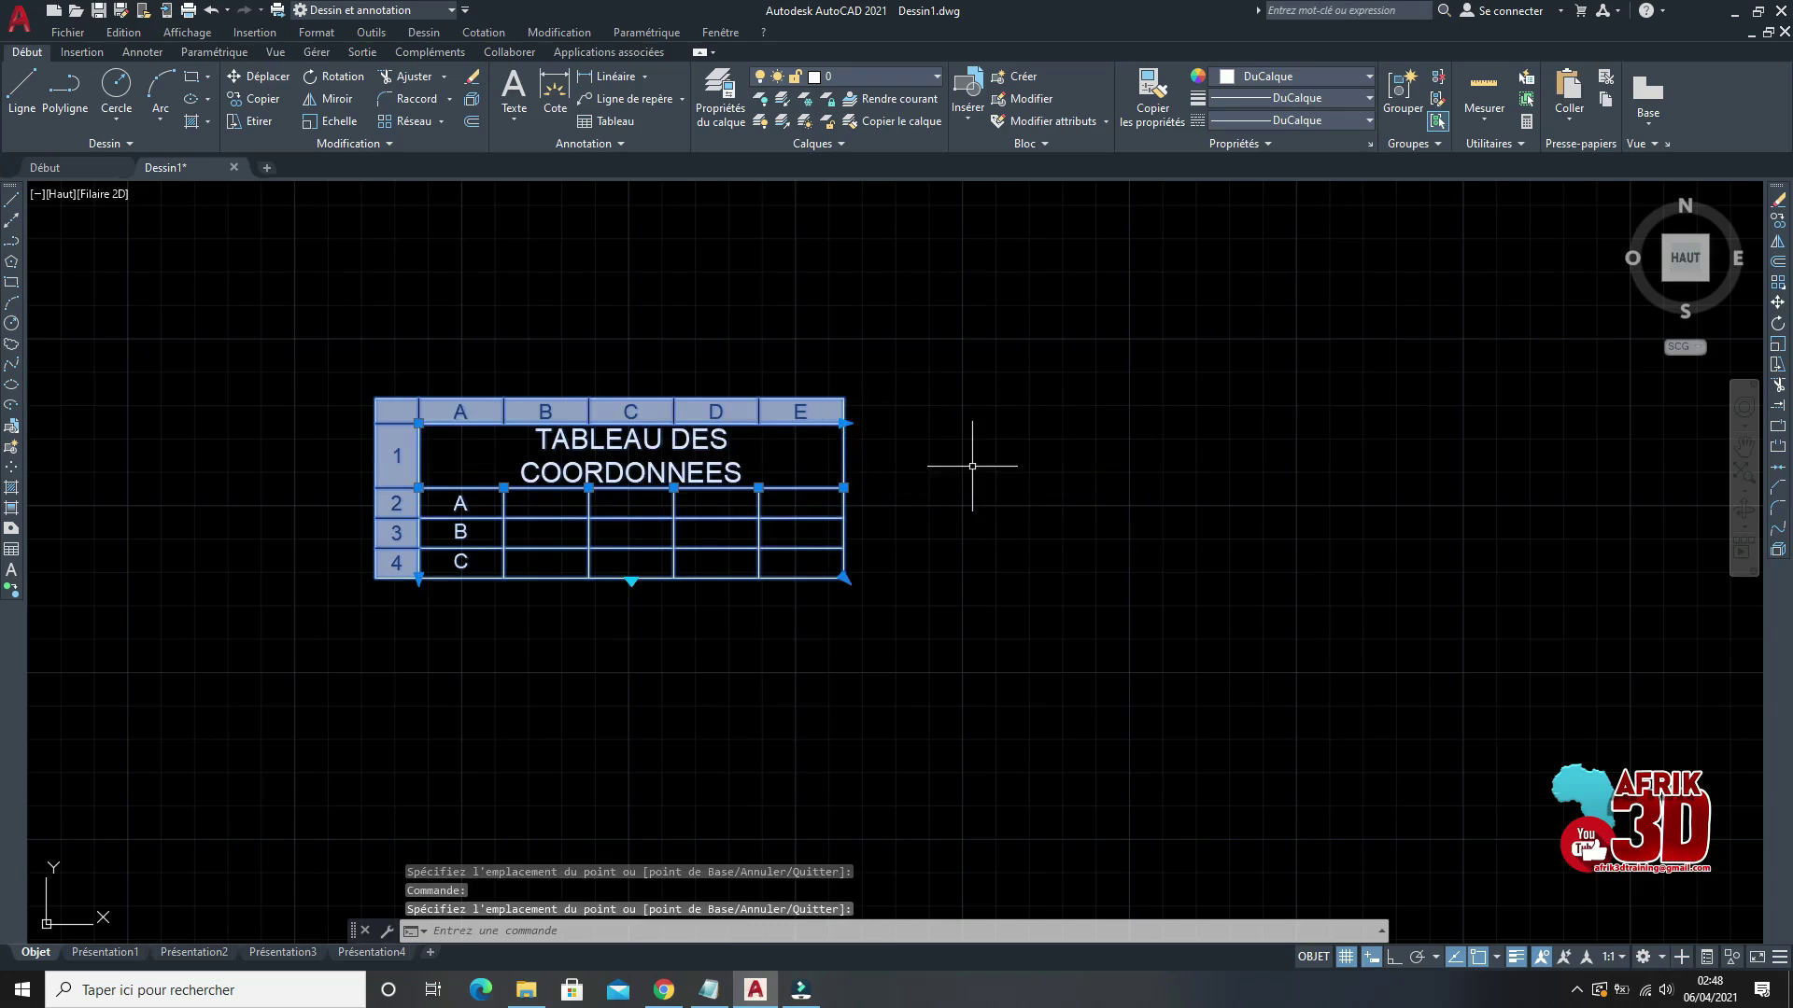
pyautogui.press('Escape')
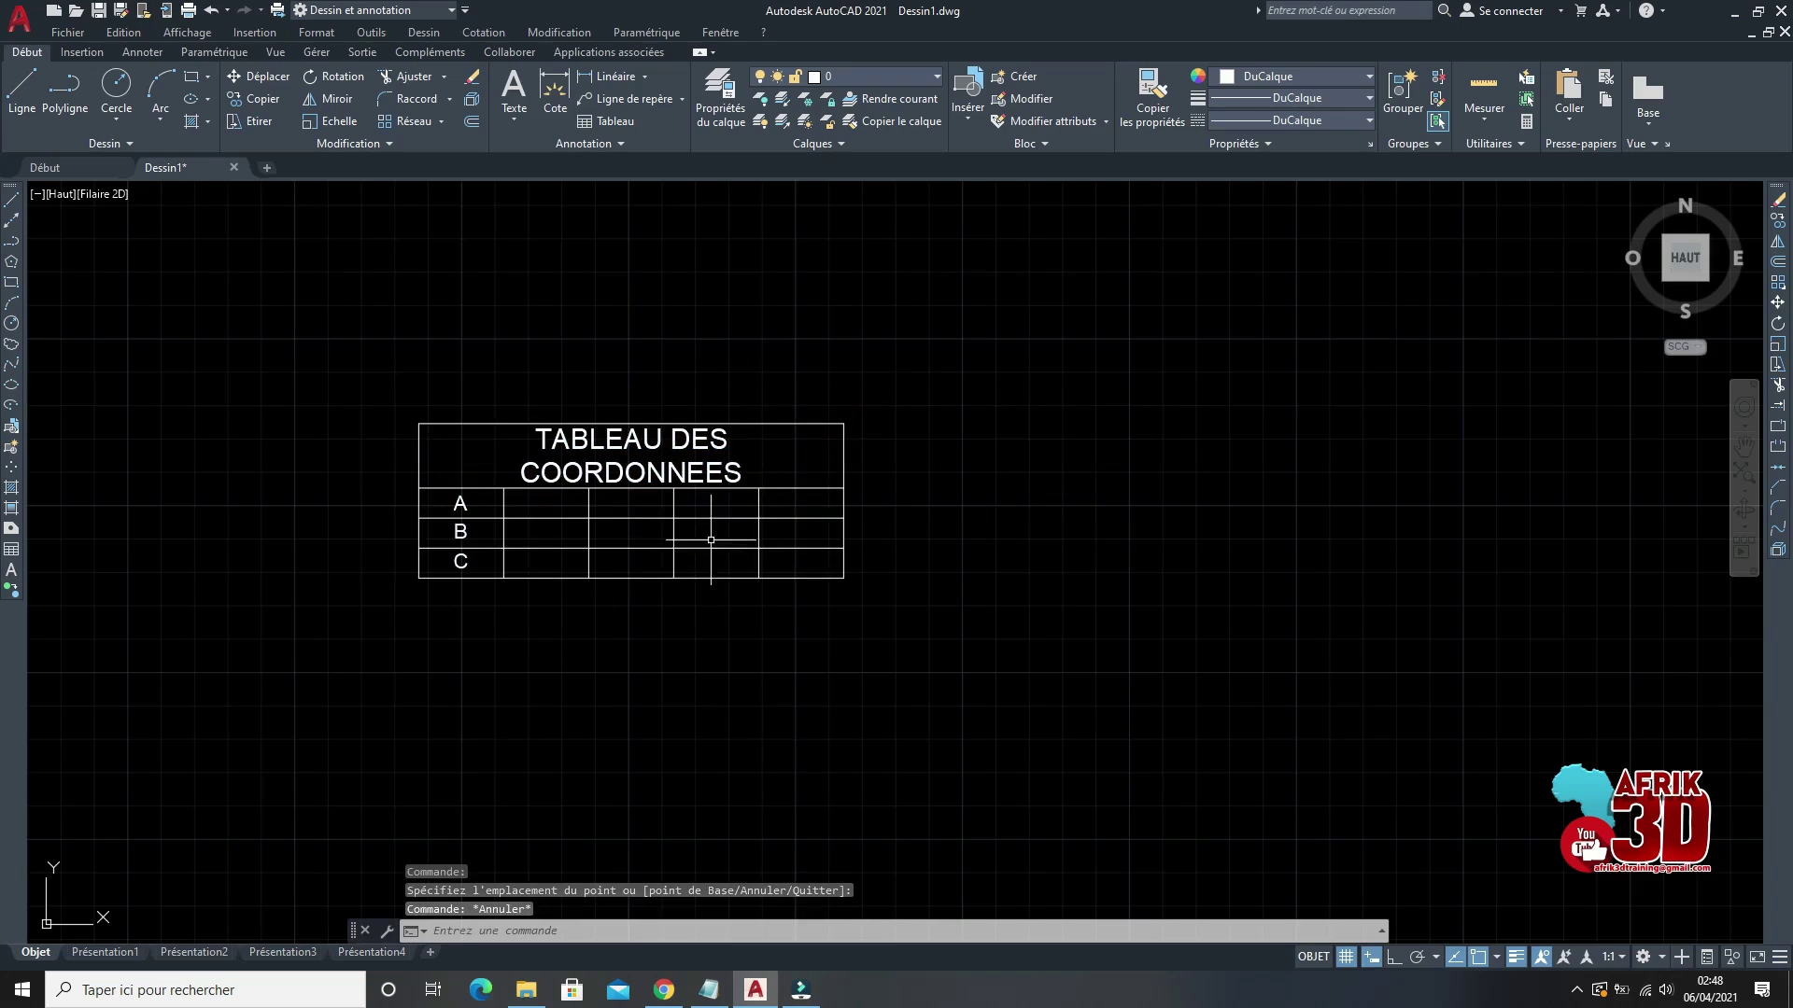
# Step: Reselect the narrowed table to check its layout, then deselect it
pyautogui.click(912, 460)
pyautogui.click(821, 401)
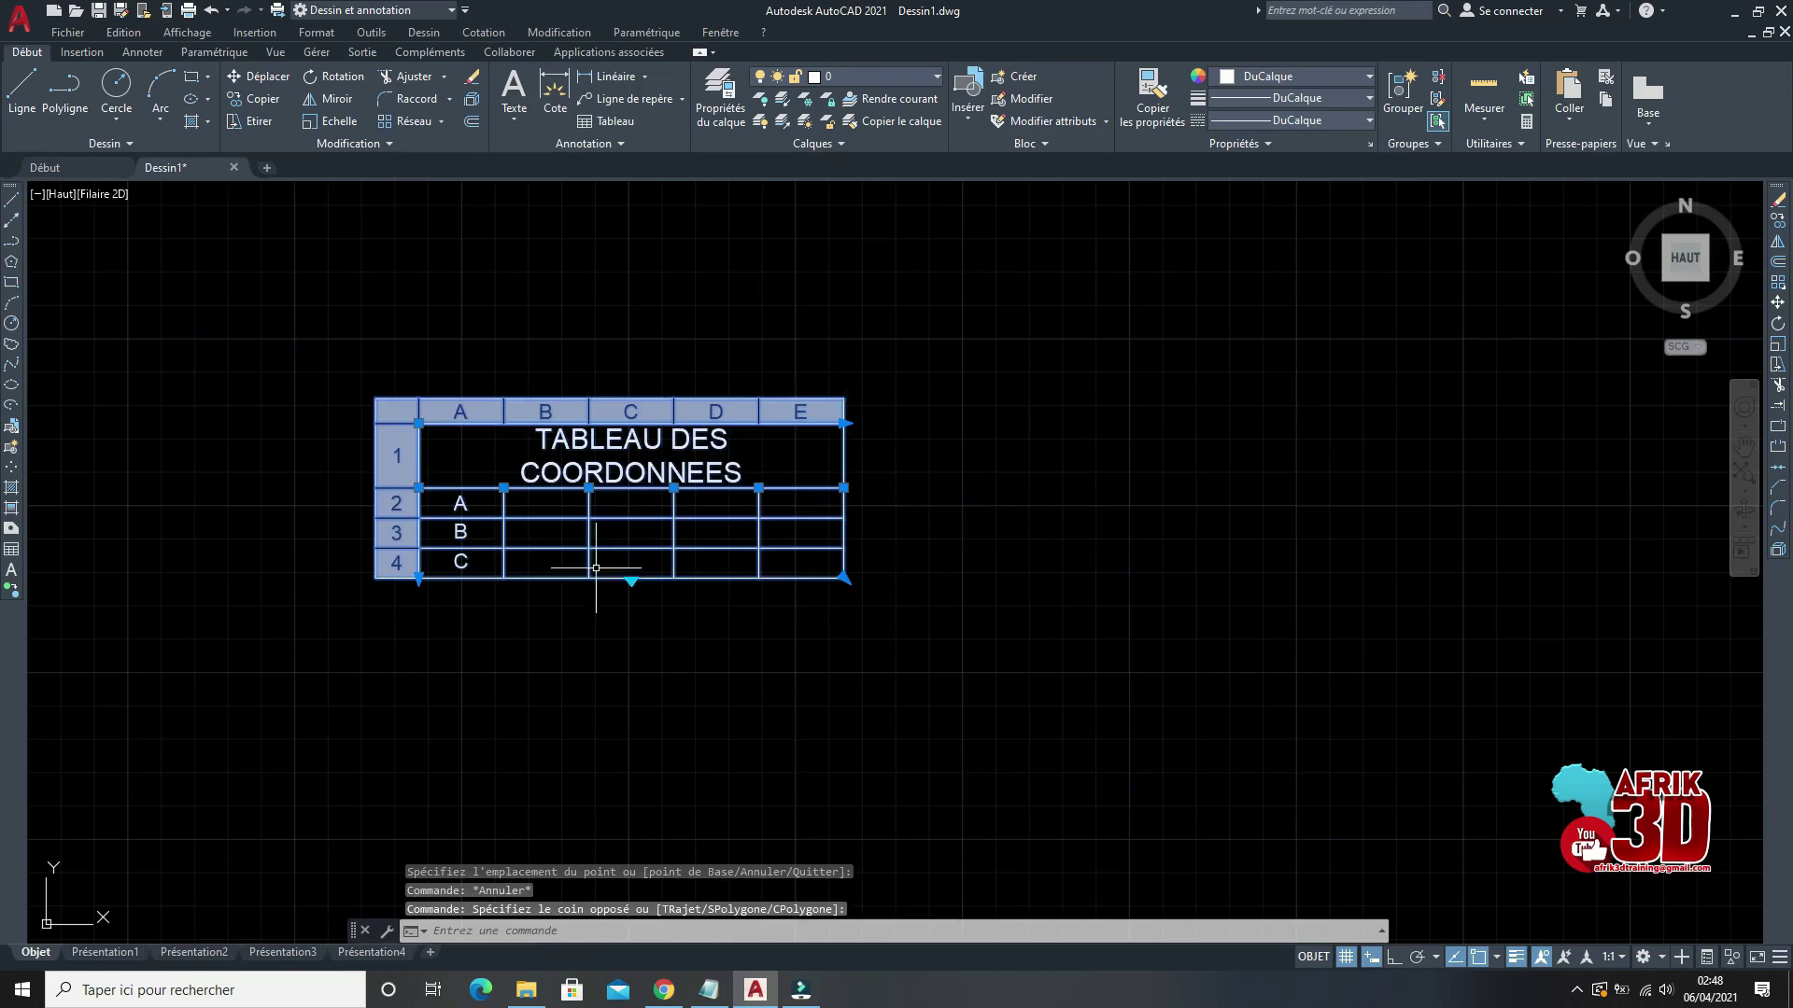
pyautogui.scroll(-2, 1267, 546)
pyautogui.scroll(4, 1068, 514)
pyautogui.press('Escape')
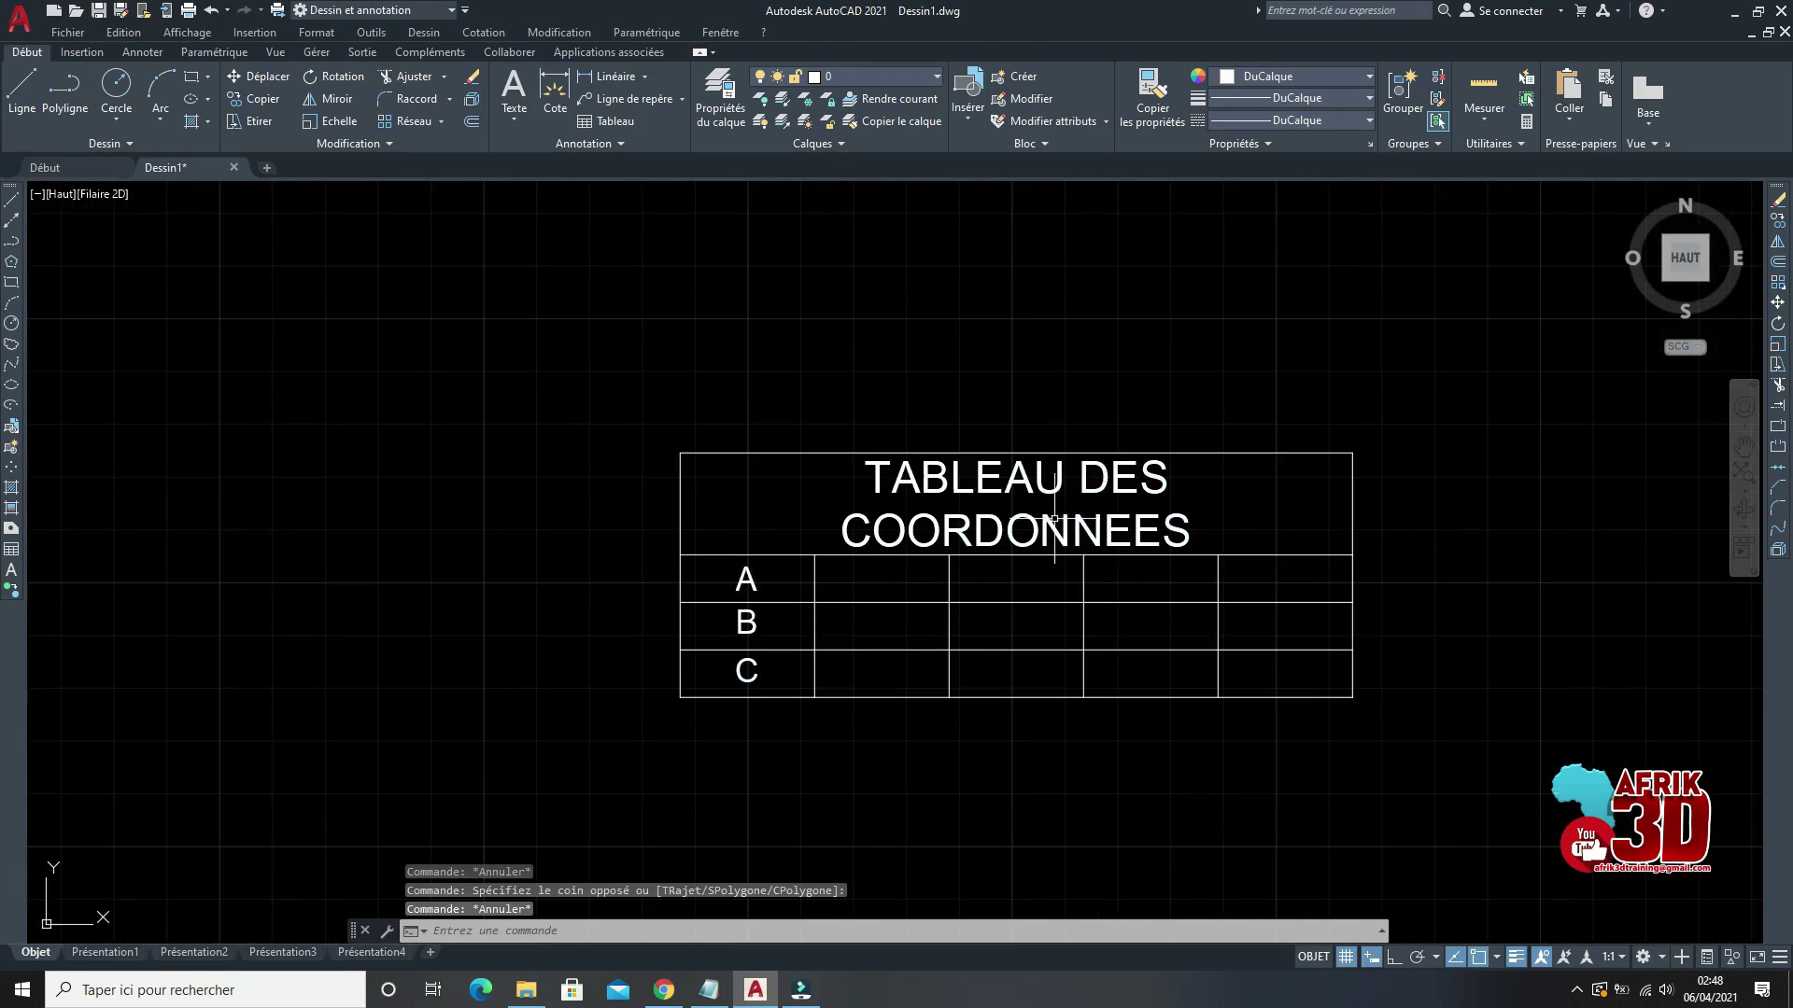
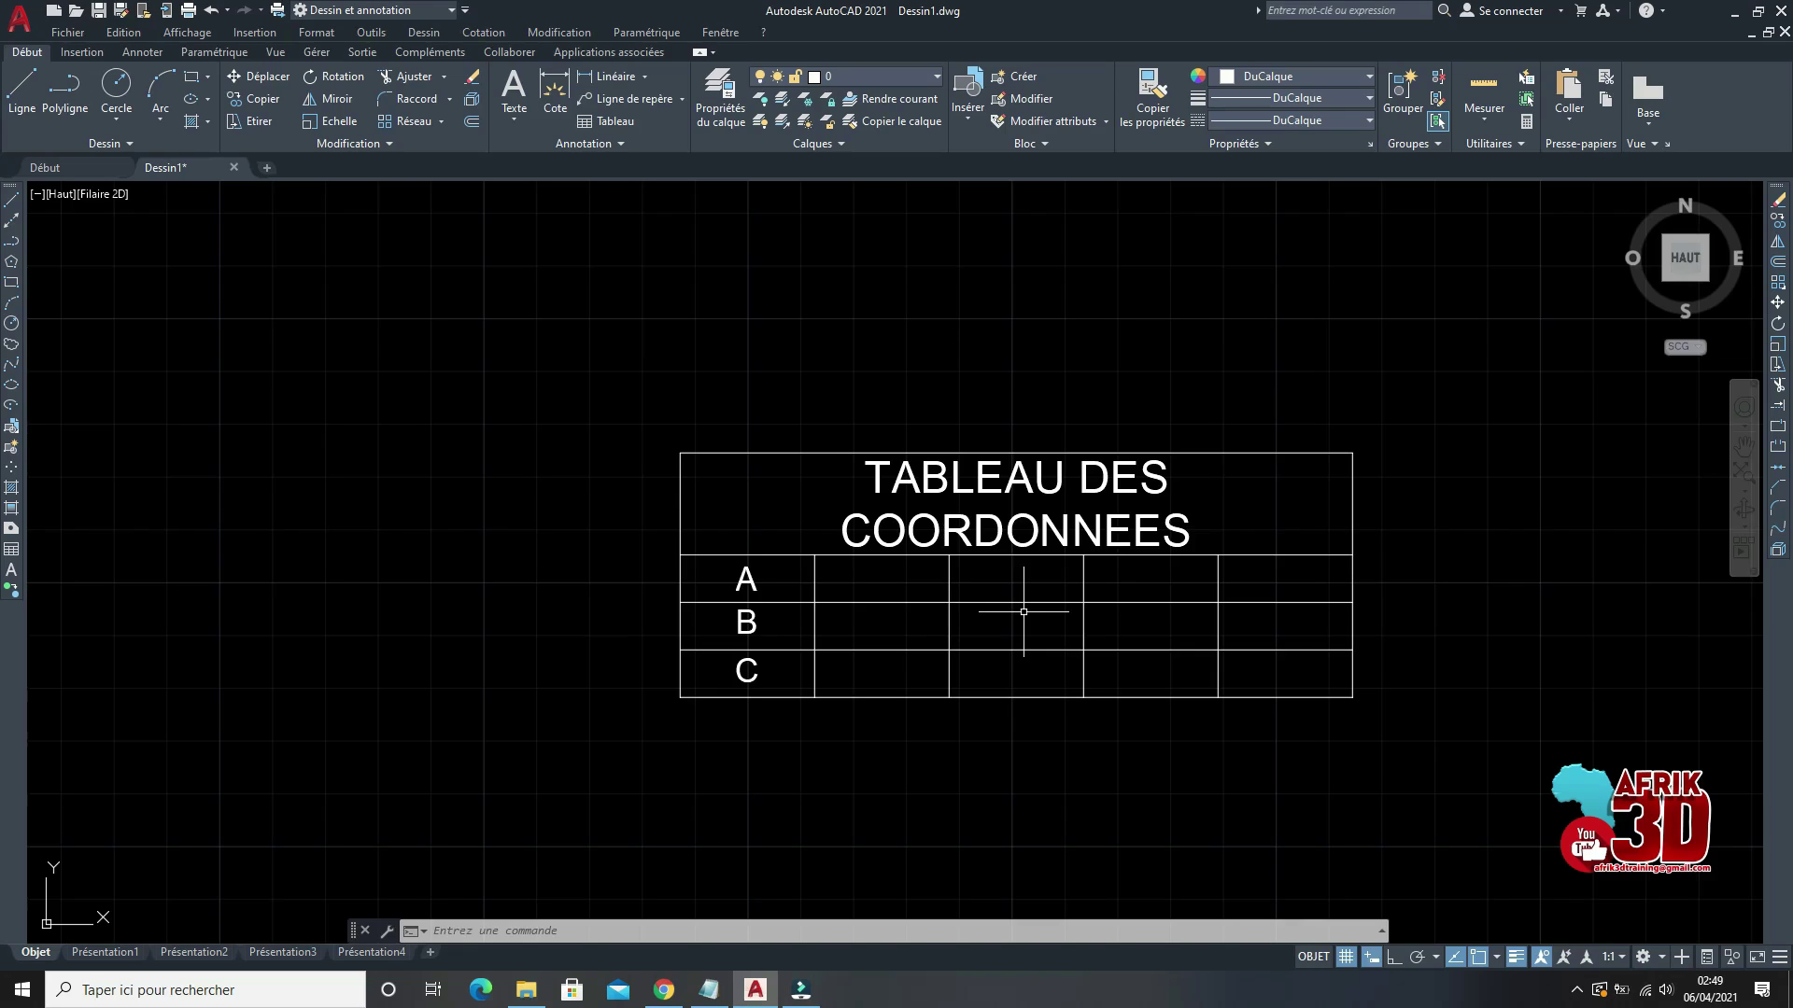
# Step: Select all objects and erase them, including the coordinates table, then start multiline text
pyautogui.scroll(-5, 1023, 611)
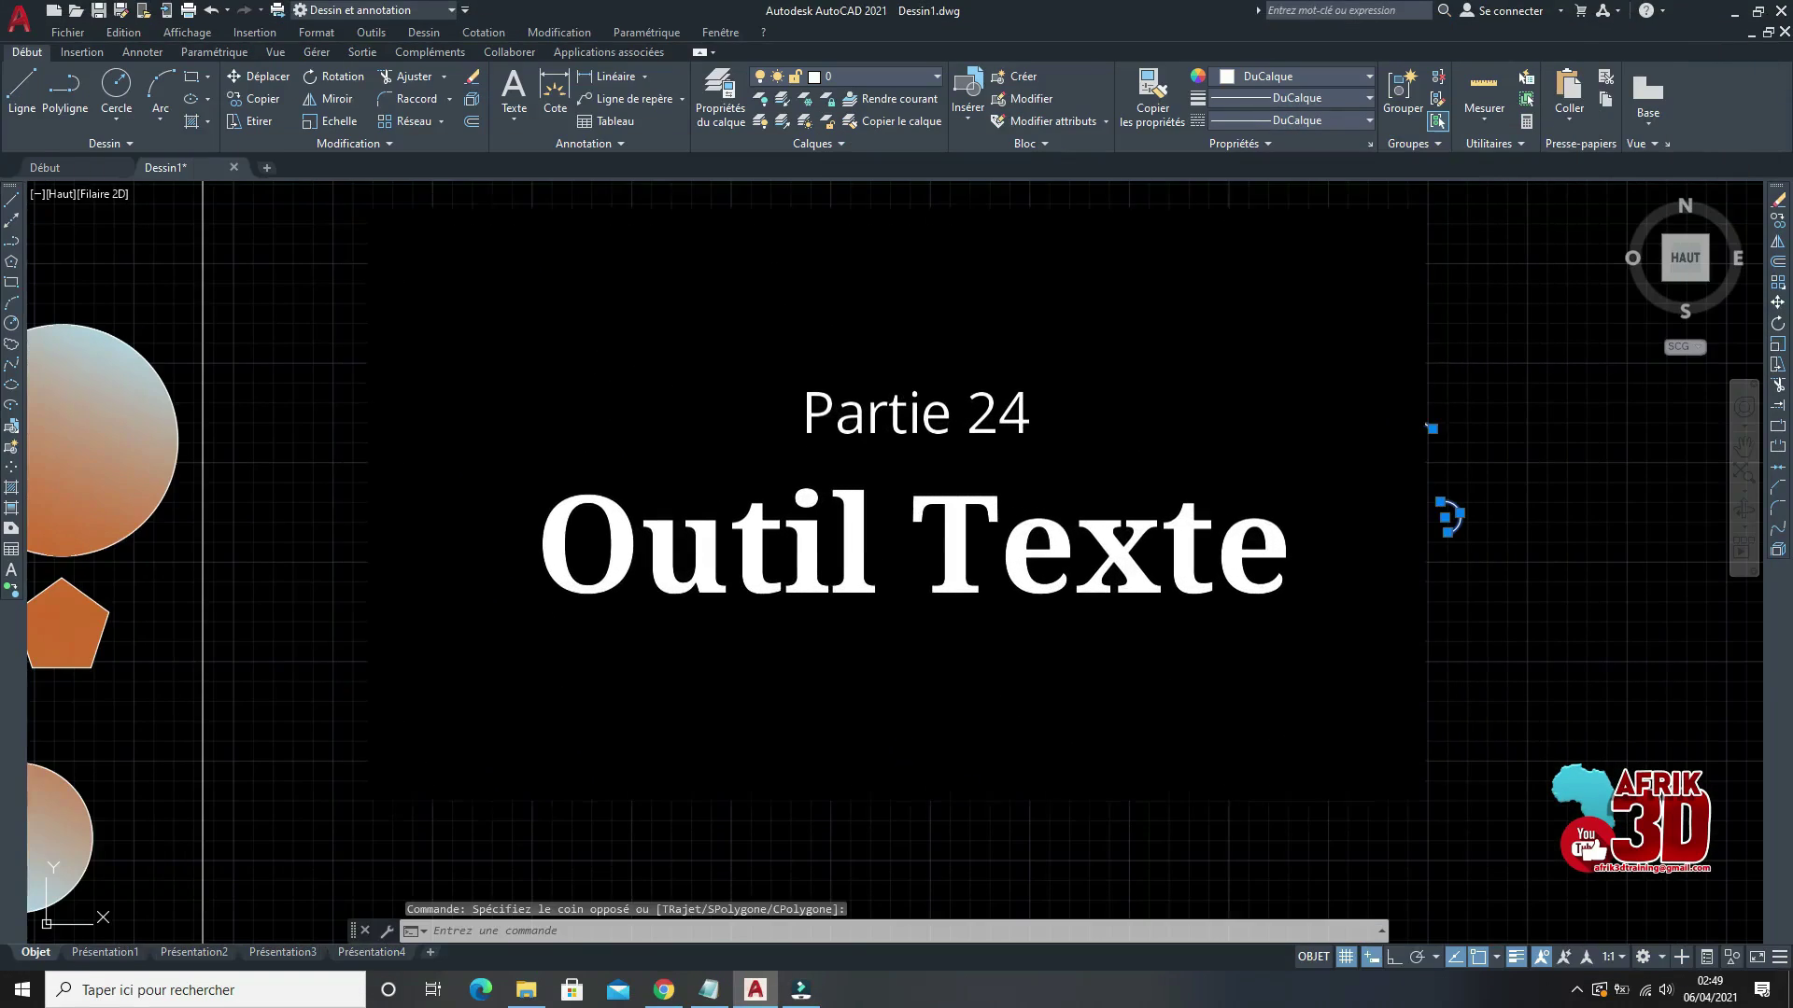
pyautogui.hotkey('ctrl', 'a')
pyautogui.rightClick(652, 282)
pyautogui.click(718, 411)
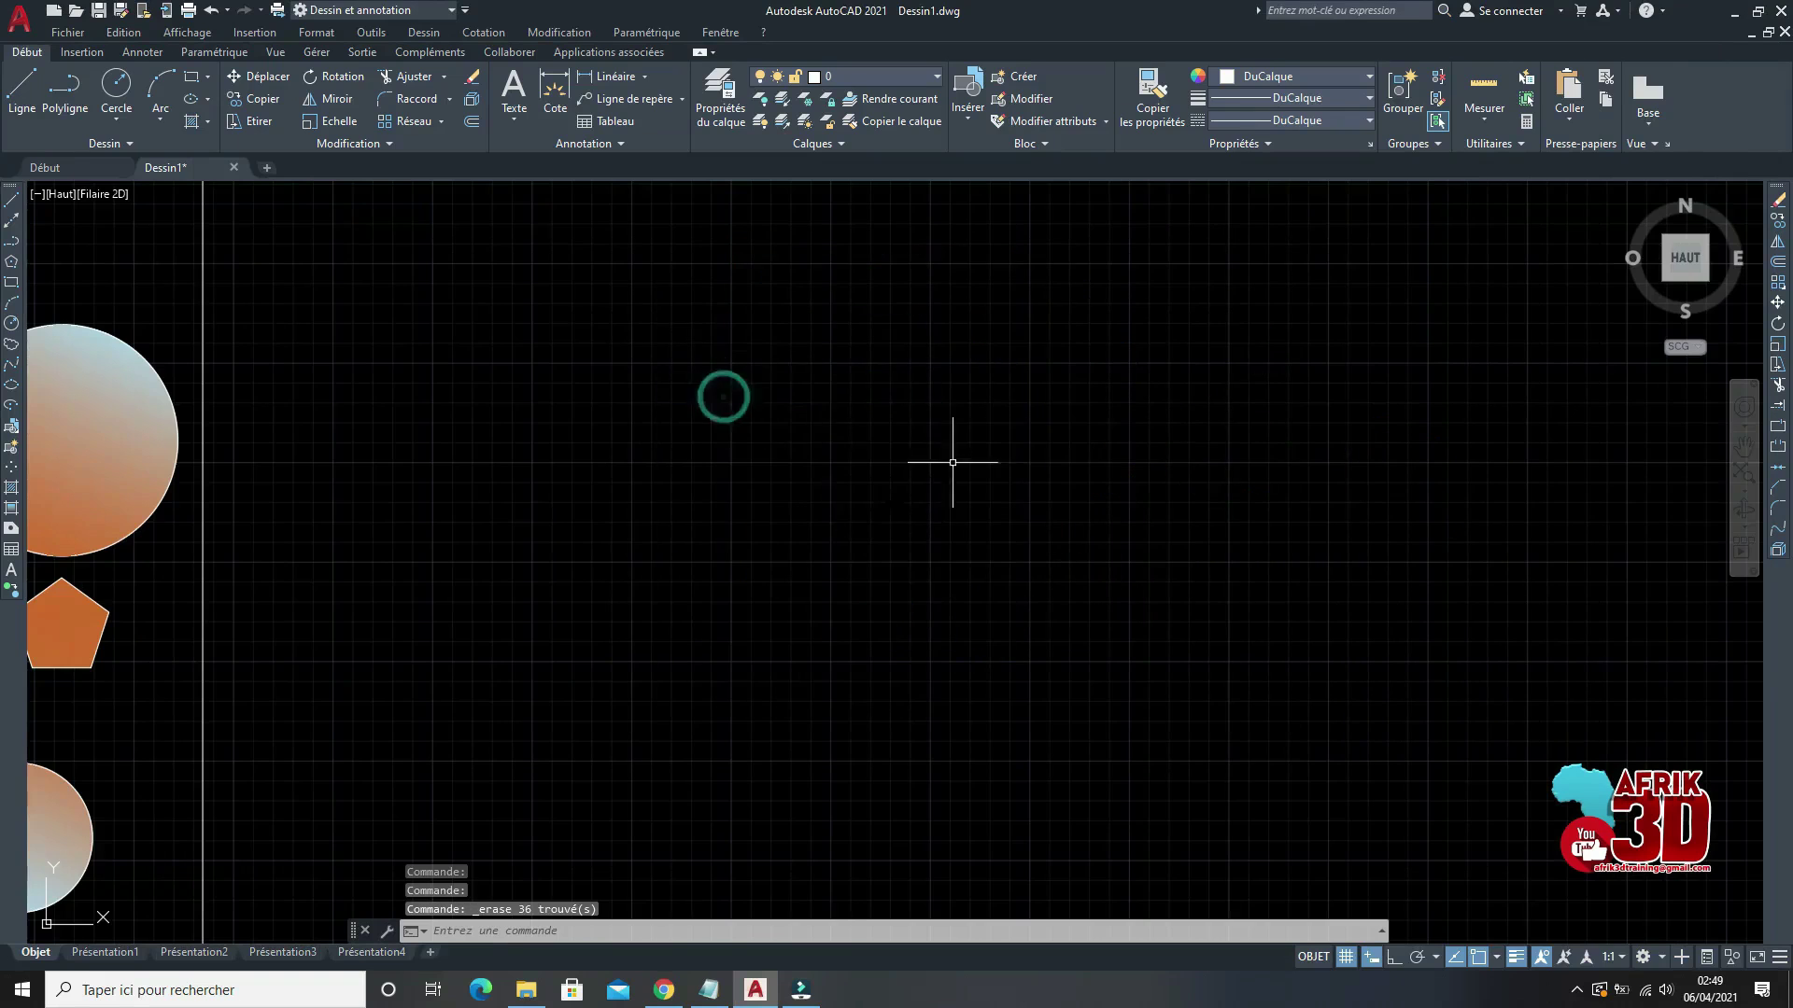
pyautogui.scroll(-5, 952, 462)
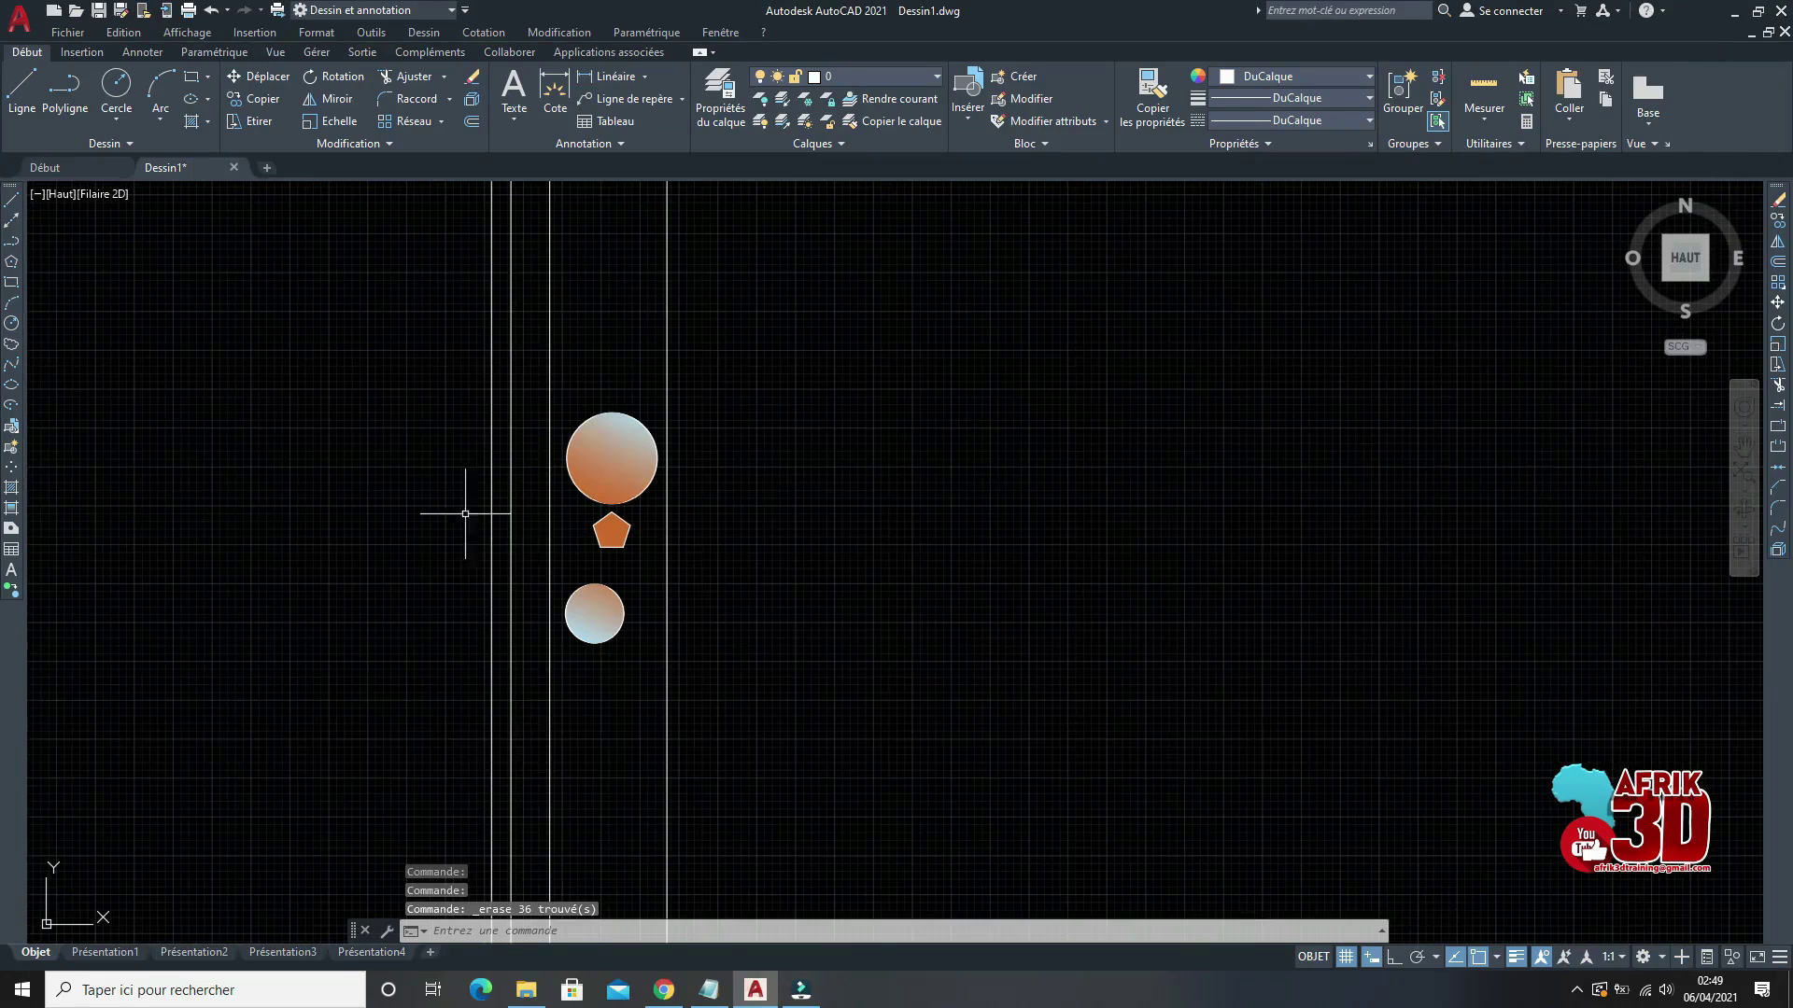
pyautogui.click(11, 573)
# Step: Draw the multiline text box between two corners and type the title in capital letters
pyautogui.scroll(4, 933, 592)
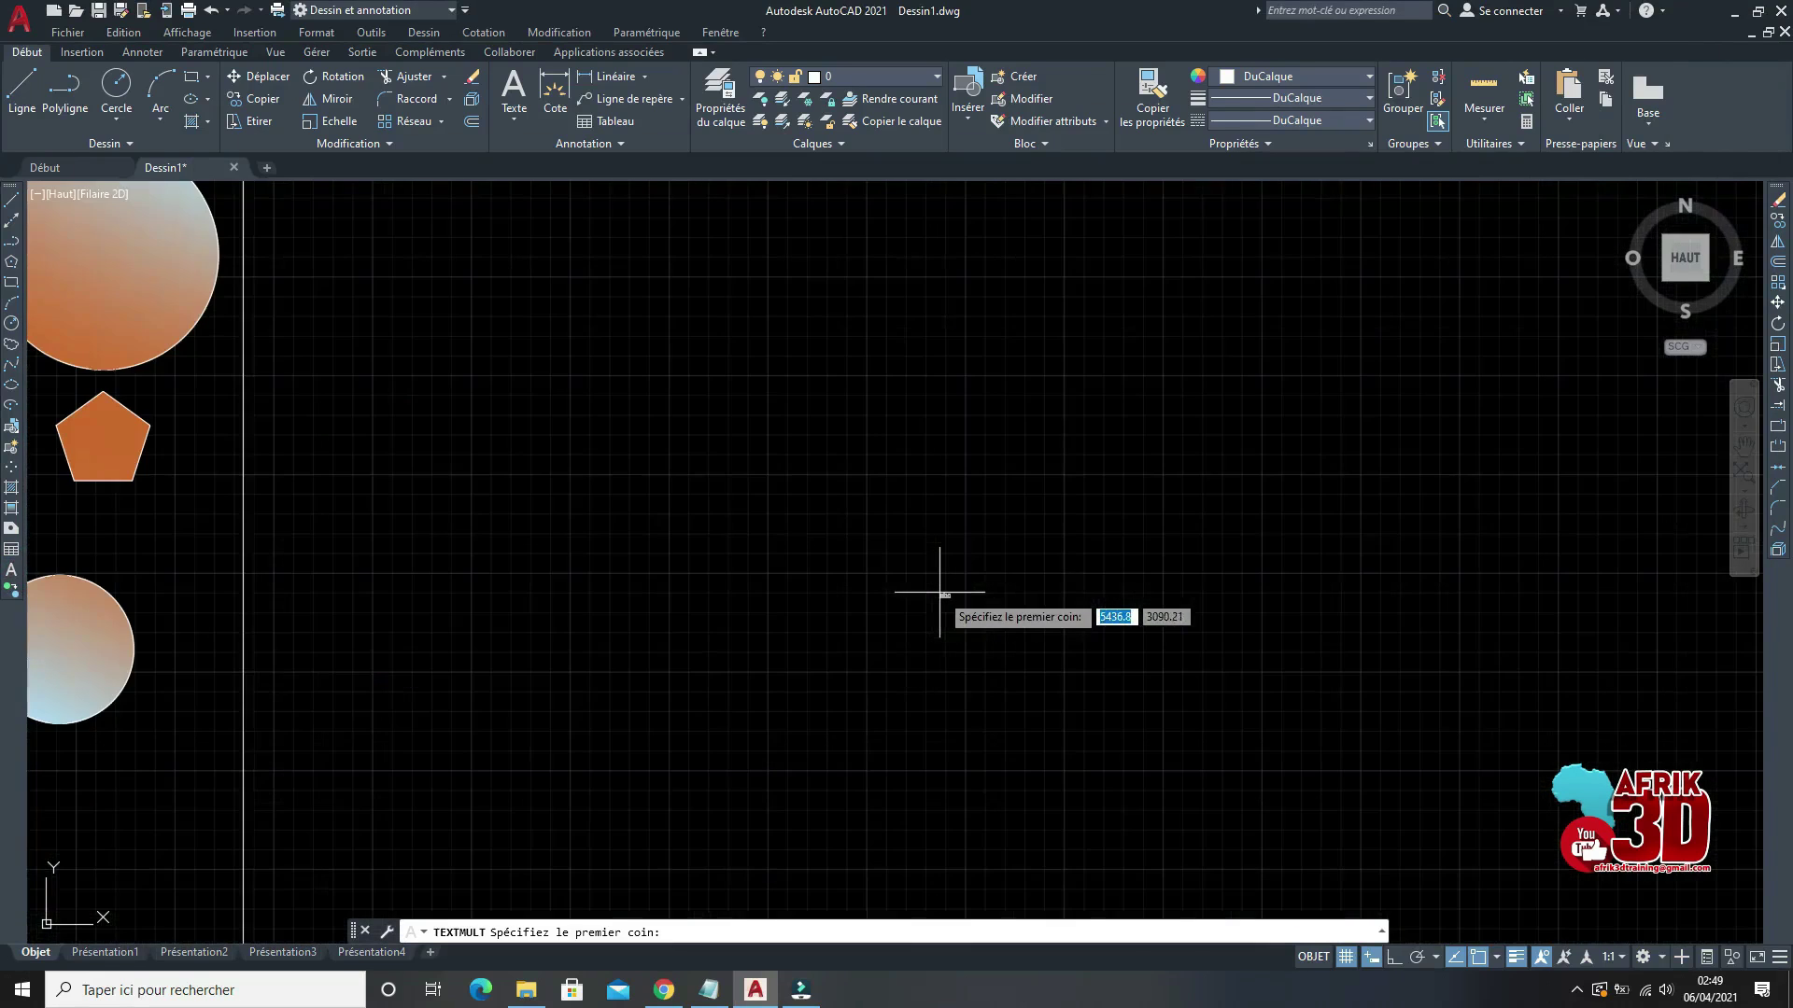
pyautogui.click(710, 520)
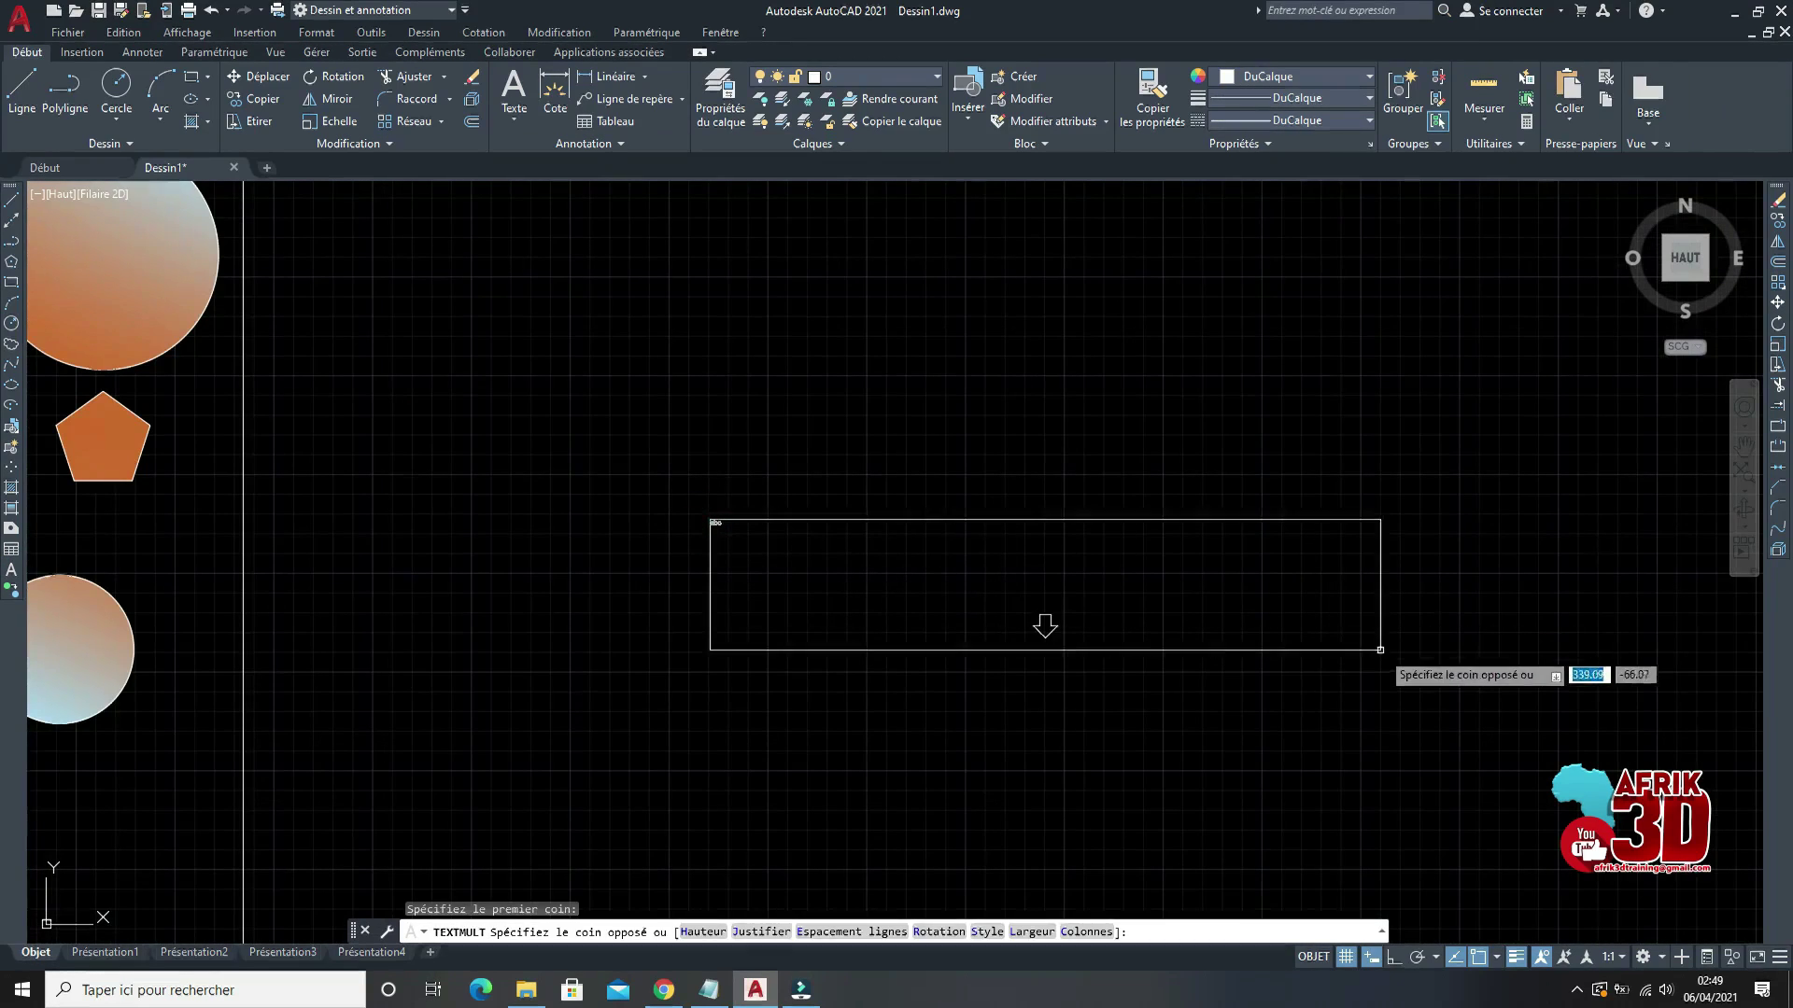
pyautogui.click(1382, 653)
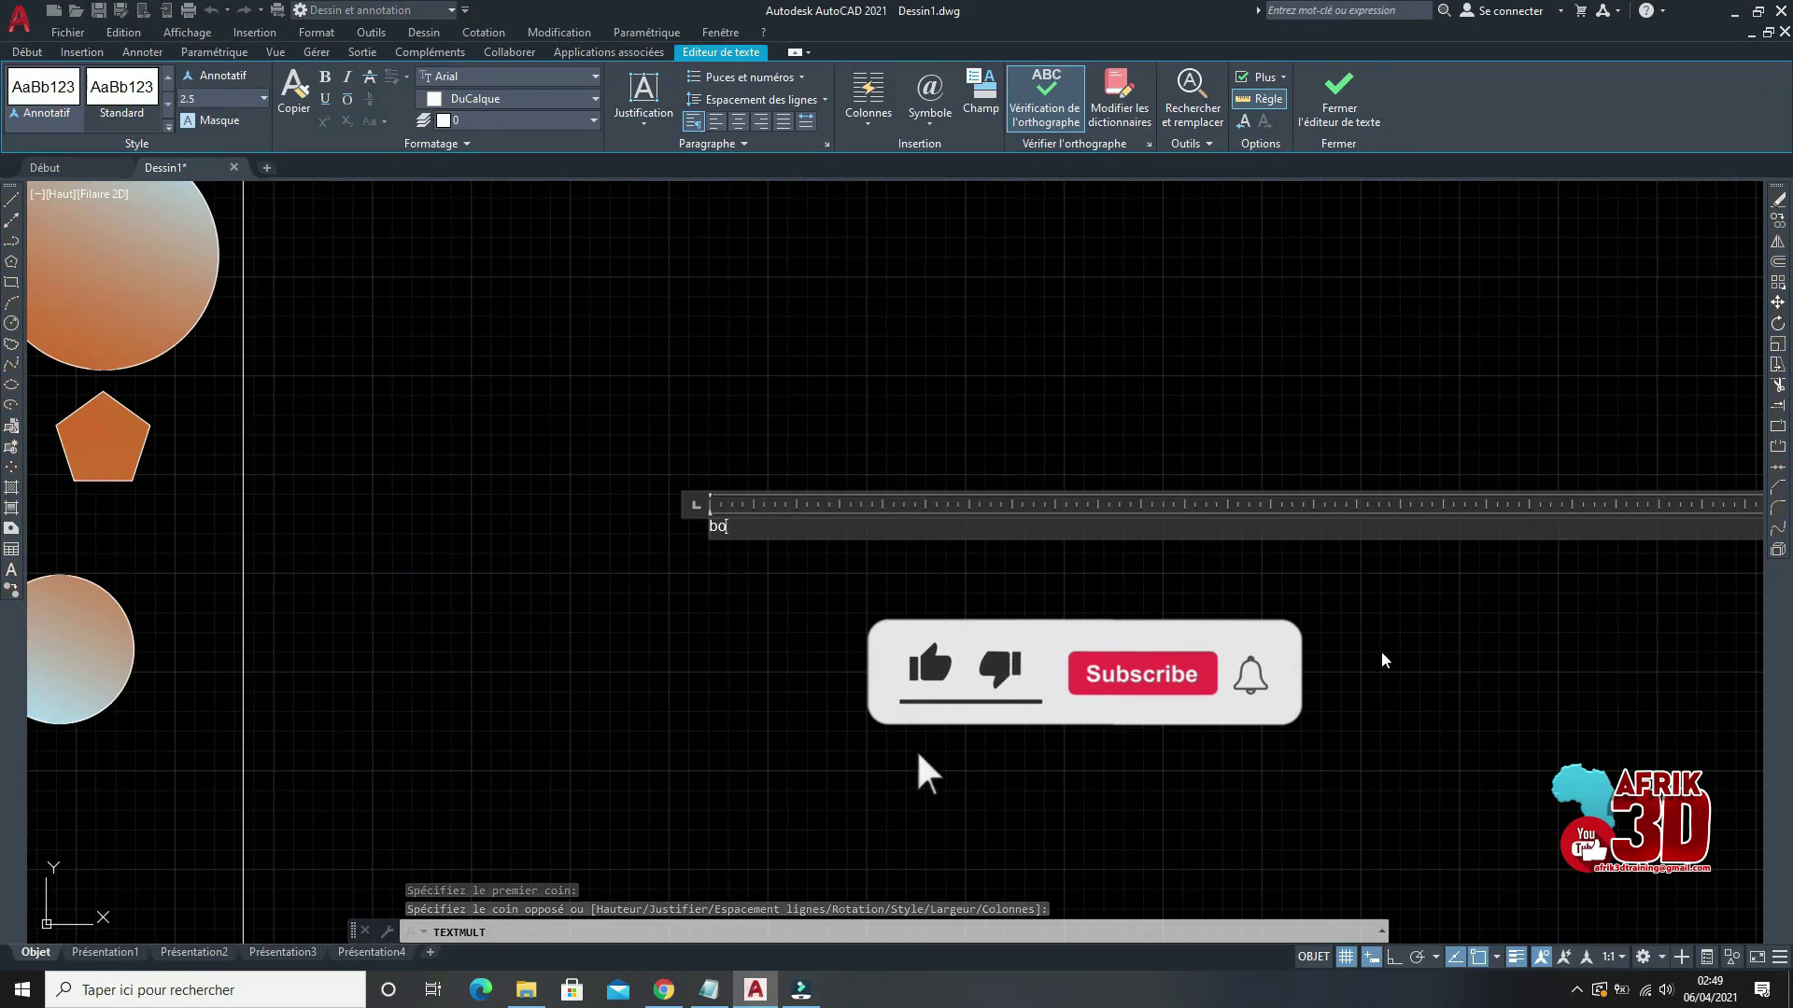
pyautogui.write('fo')
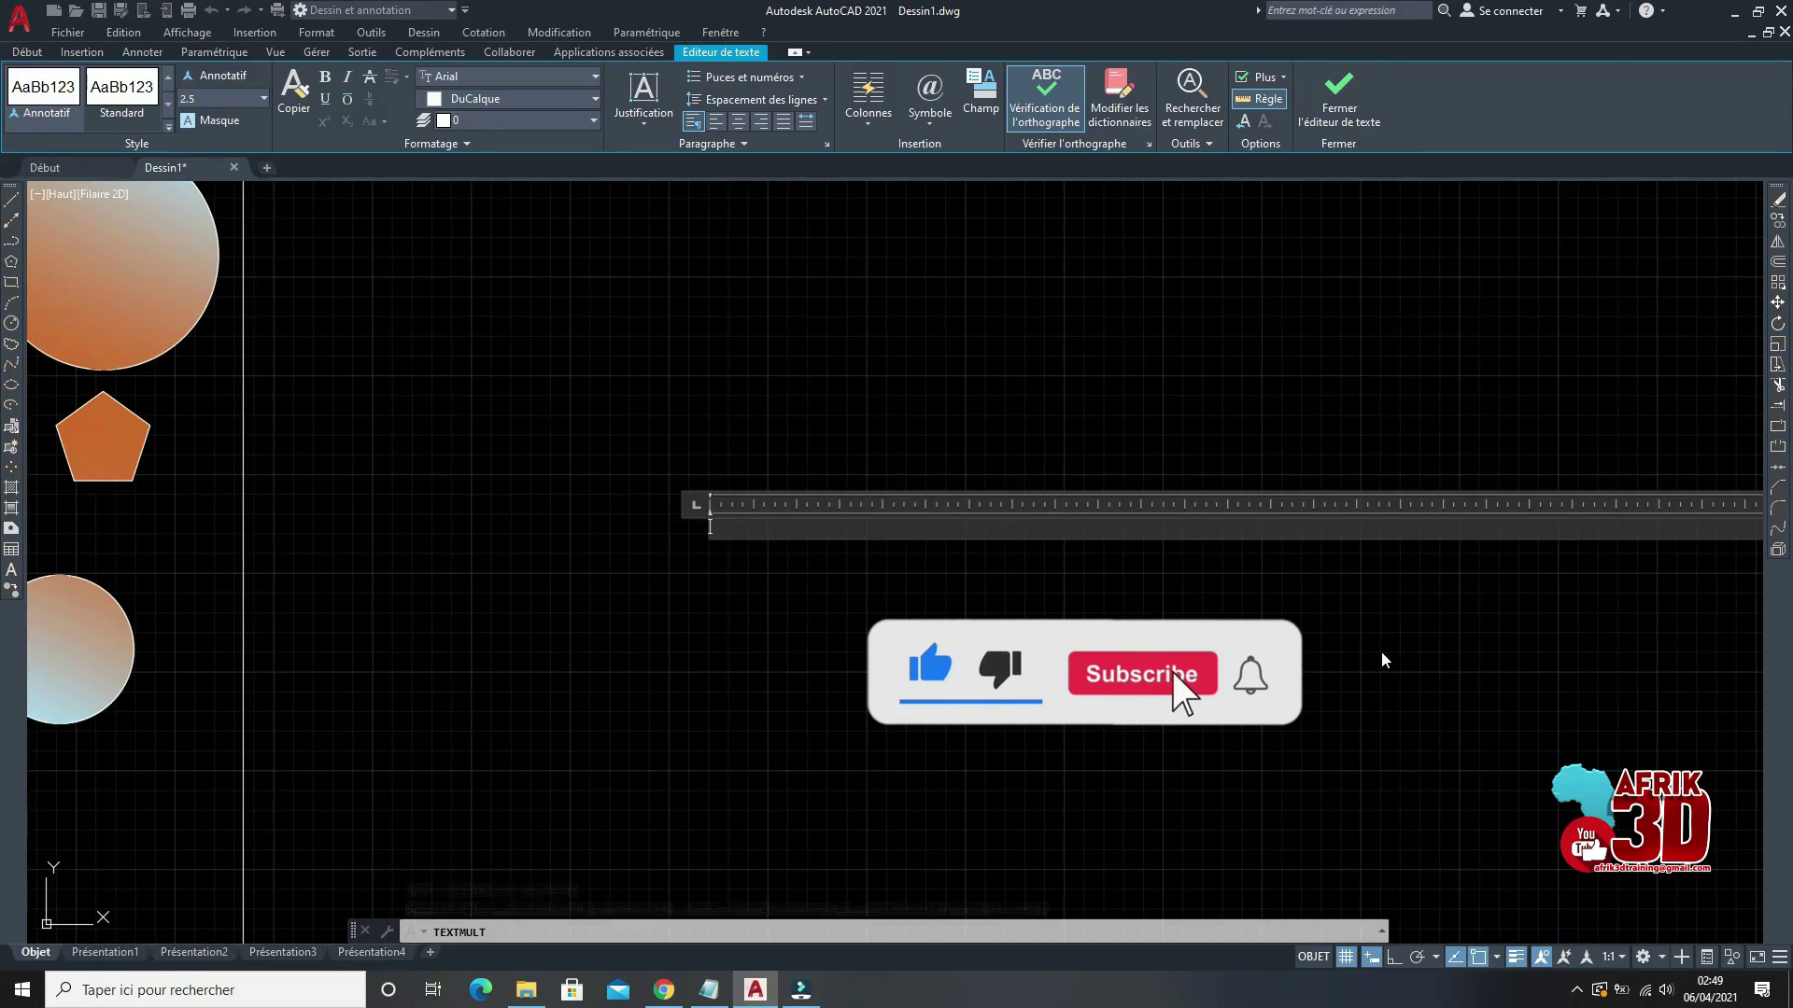
pyautogui.press('BackSpace')
pyautogui.press('BackSpace')
pyautogui.write('FORMATION AUTOC')
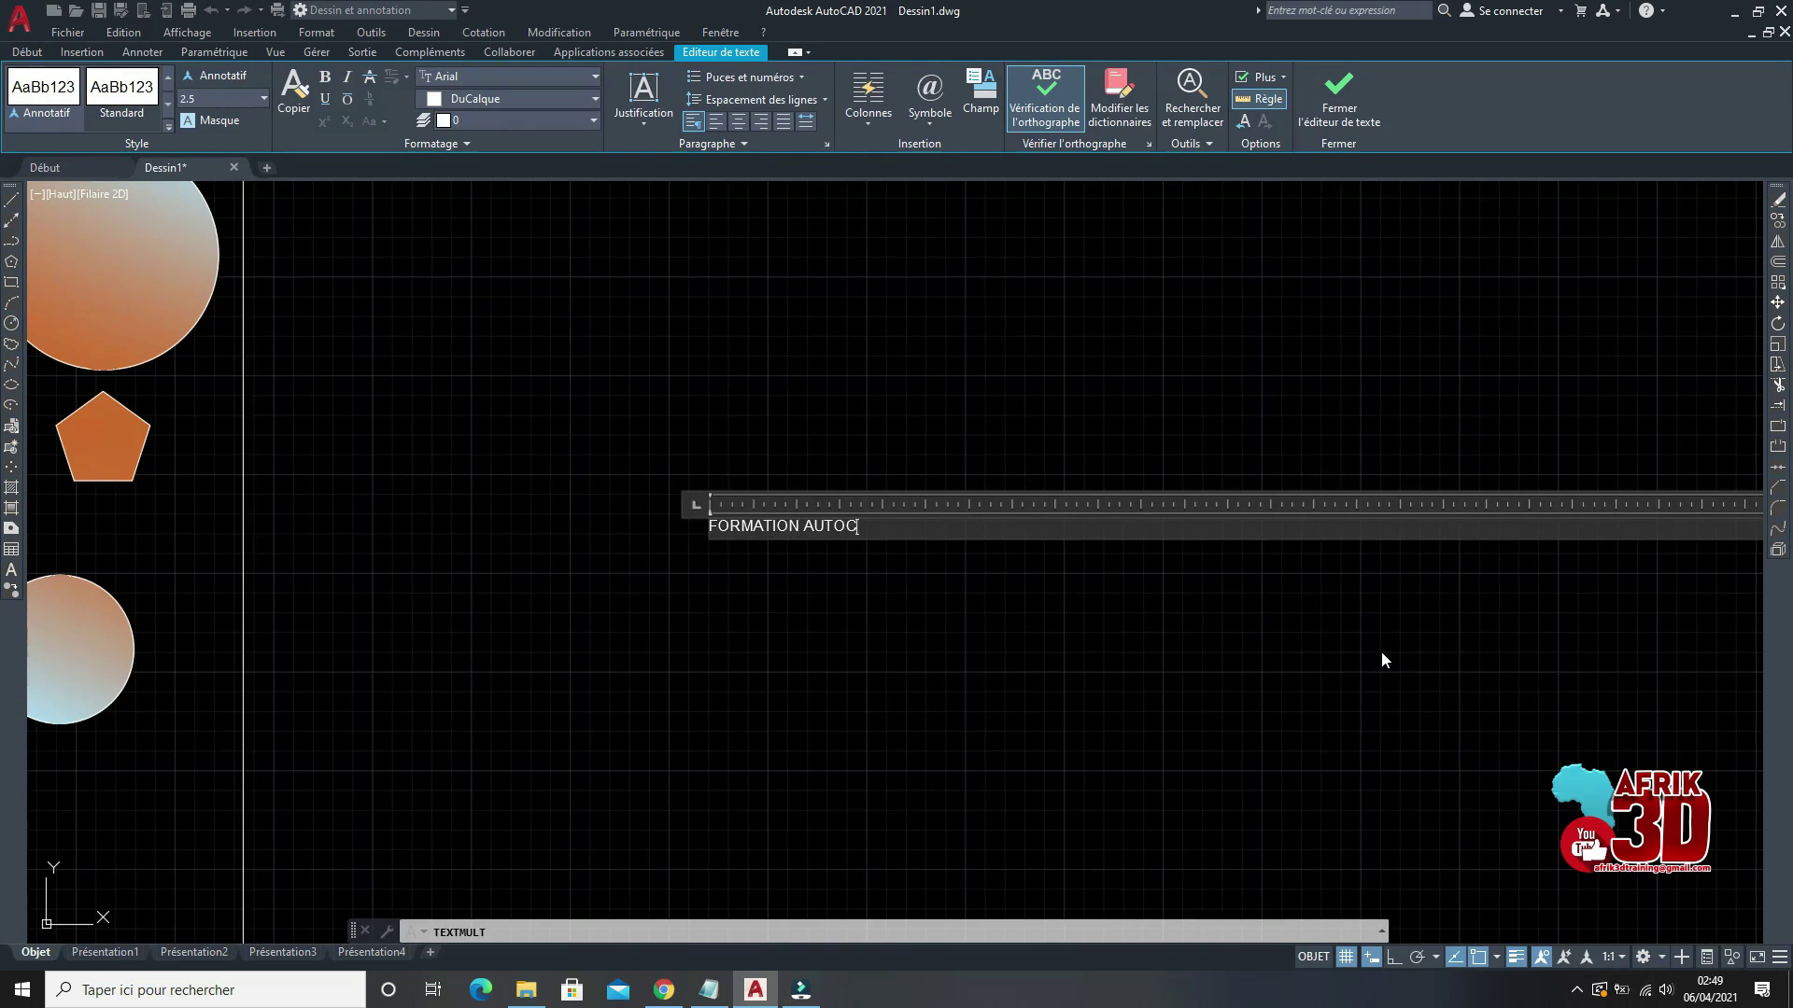
pyautogui.write('AD 2021 GRATUITE')
# Step: Cut the word GRATUITE, paste it in front of AUTOCAD, and commit the text
pyautogui.moveTo(1046, 529); pyautogui.dragTo(922, 526)
pyautogui.hotkey('ctrl', 'x')
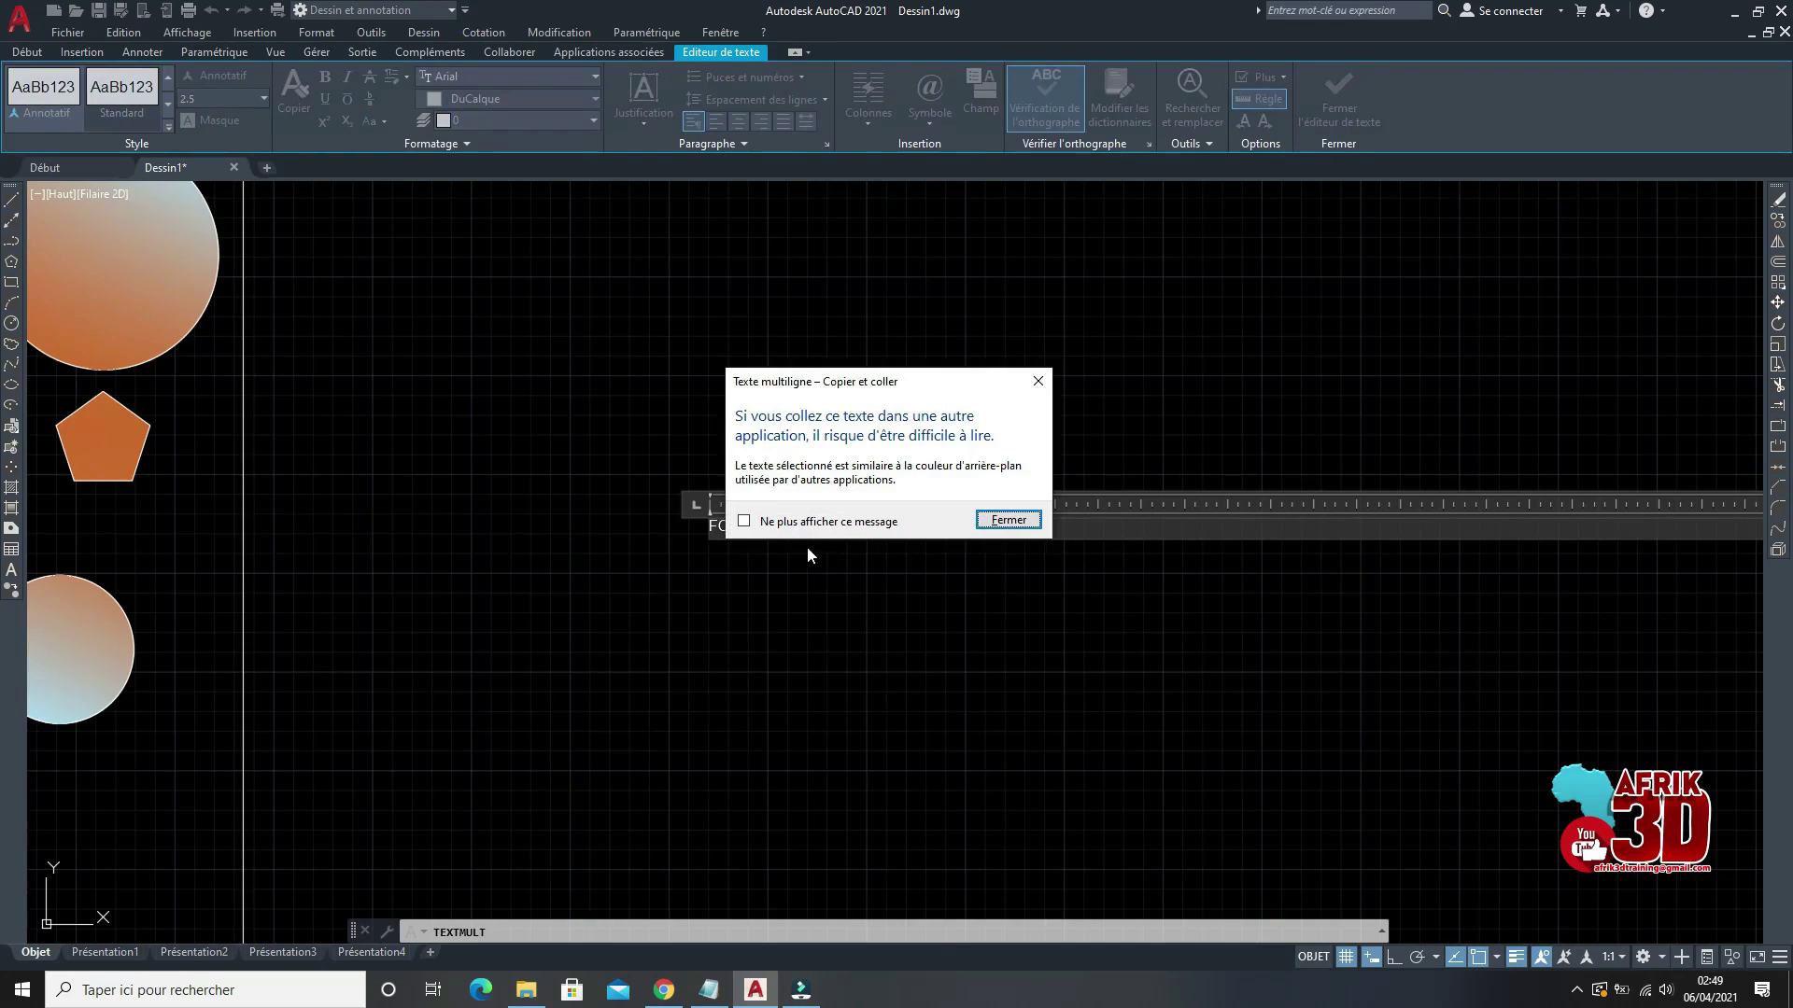
pyautogui.click(1027, 383)
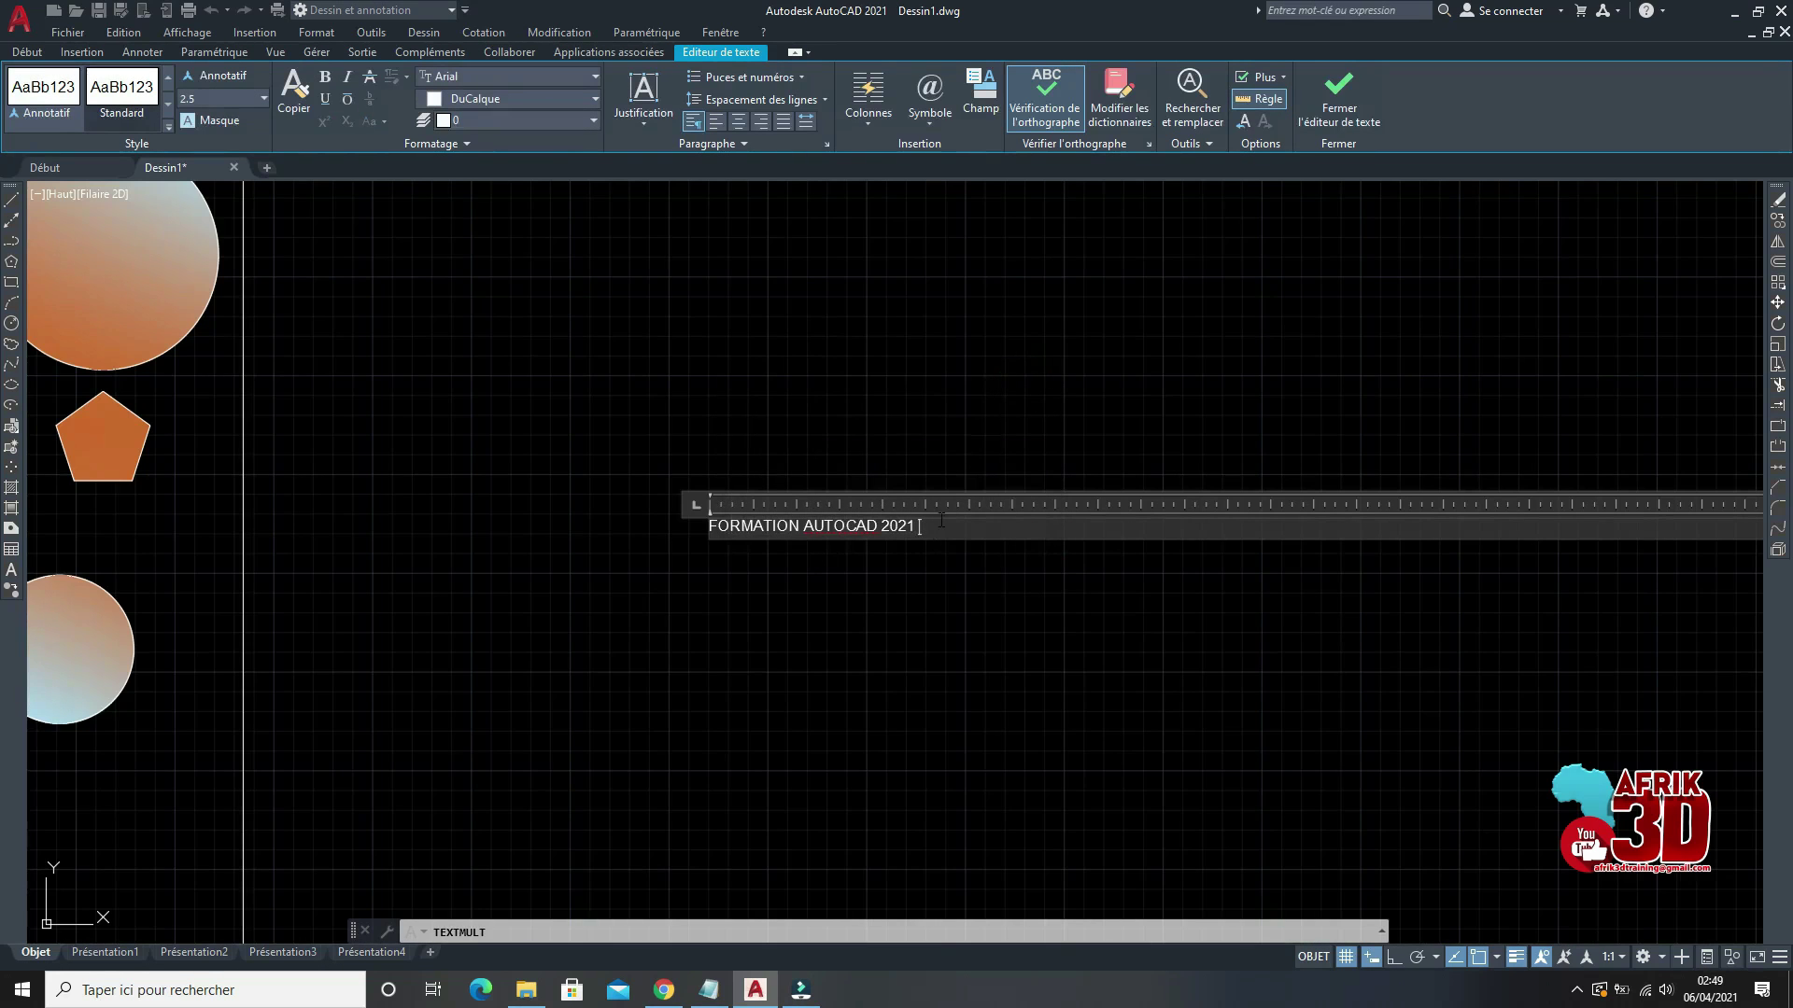
pyautogui.click(805, 526)
pyautogui.hotkey('ctrl', 'v')
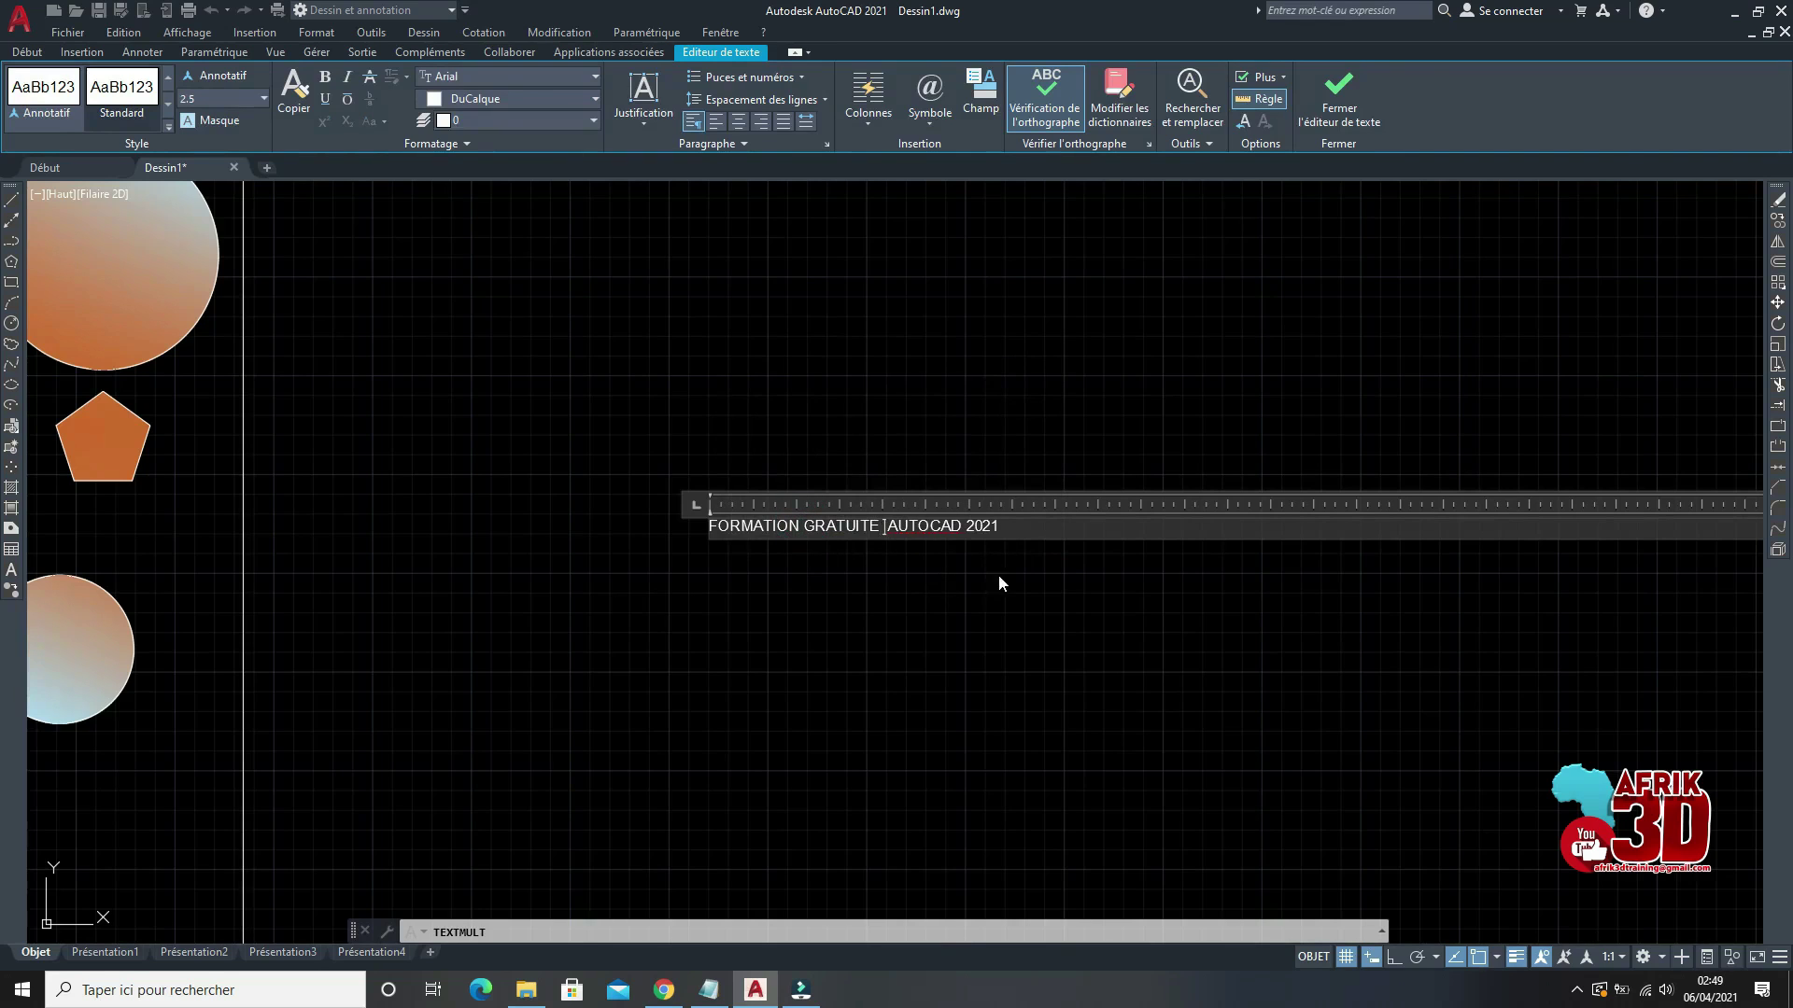
pyautogui.click(989, 590)
# Step: Window-select the new title text
pyautogui.scroll(3, 829, 560)
pyautogui.scroll(-3, 856, 568)
pyautogui.scroll(4, 880, 564)
pyautogui.click(1083, 655)
pyautogui.click(905, 521)
pyautogui.click(995, 558)
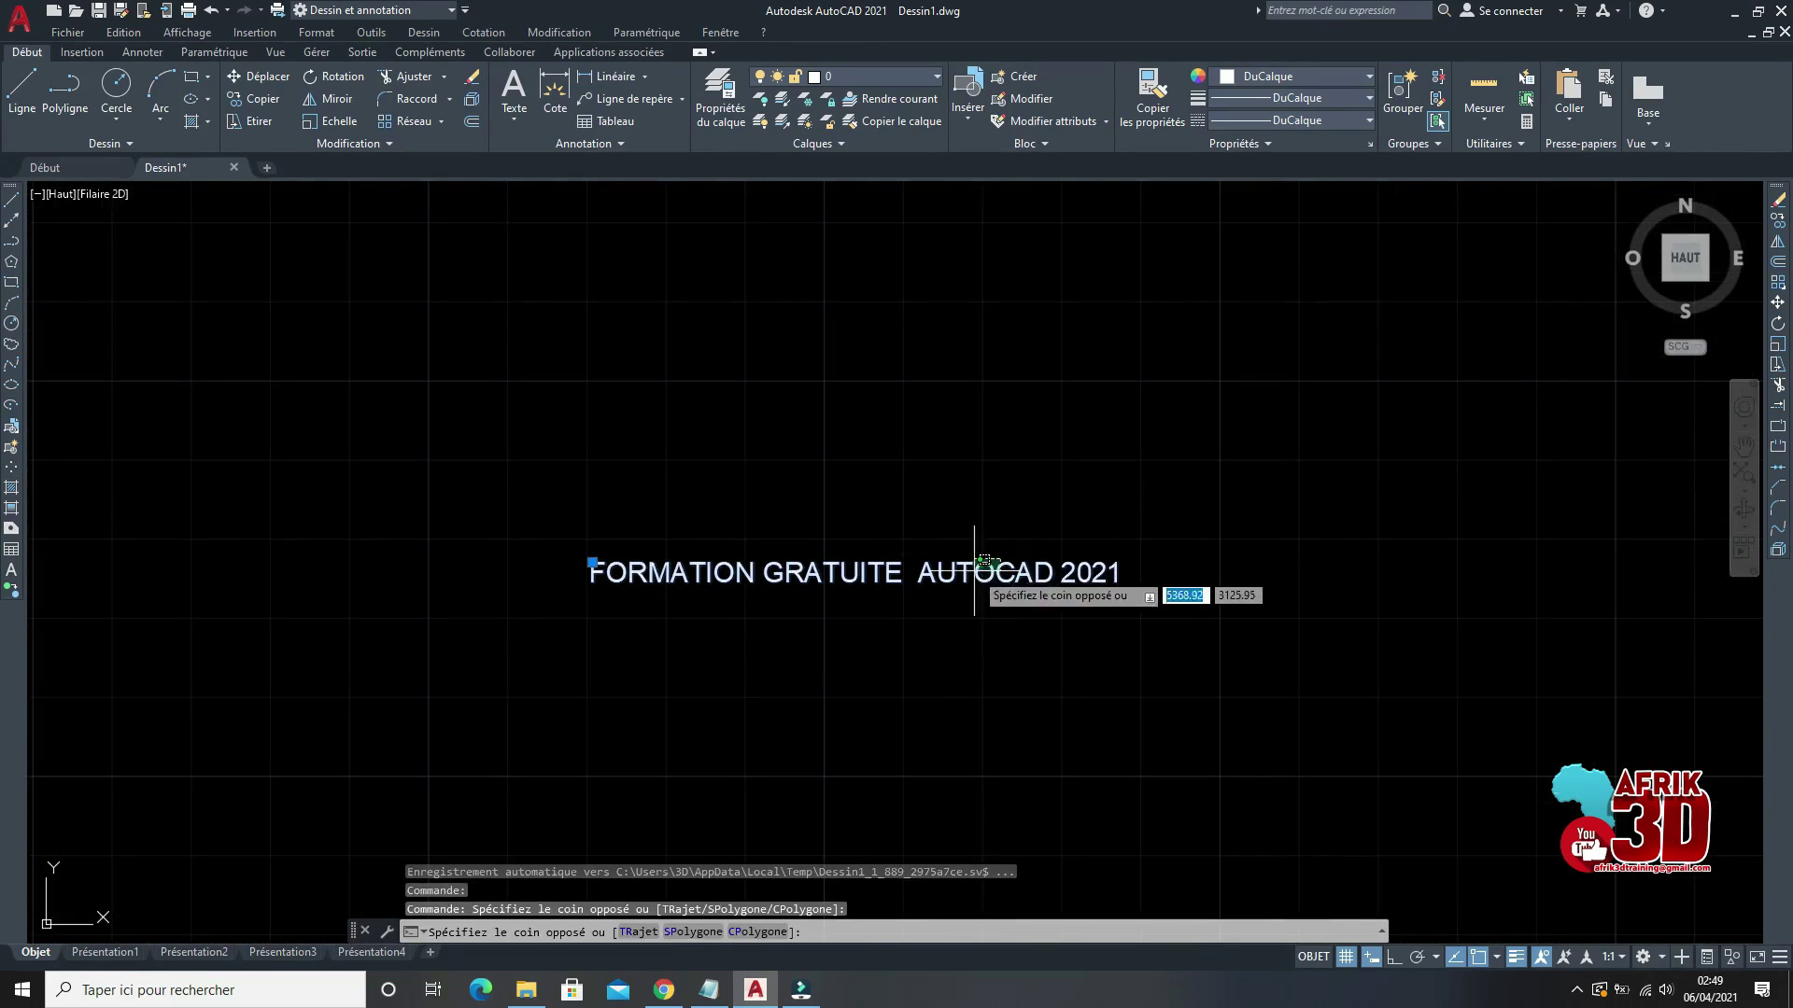
# Step: Reopen the title text, select the whole line, and set its height to 8
pyautogui.click(974, 561)
pyautogui.click(965, 546)
pyautogui.click(961, 572)
pyautogui.doubleClick(959, 574)
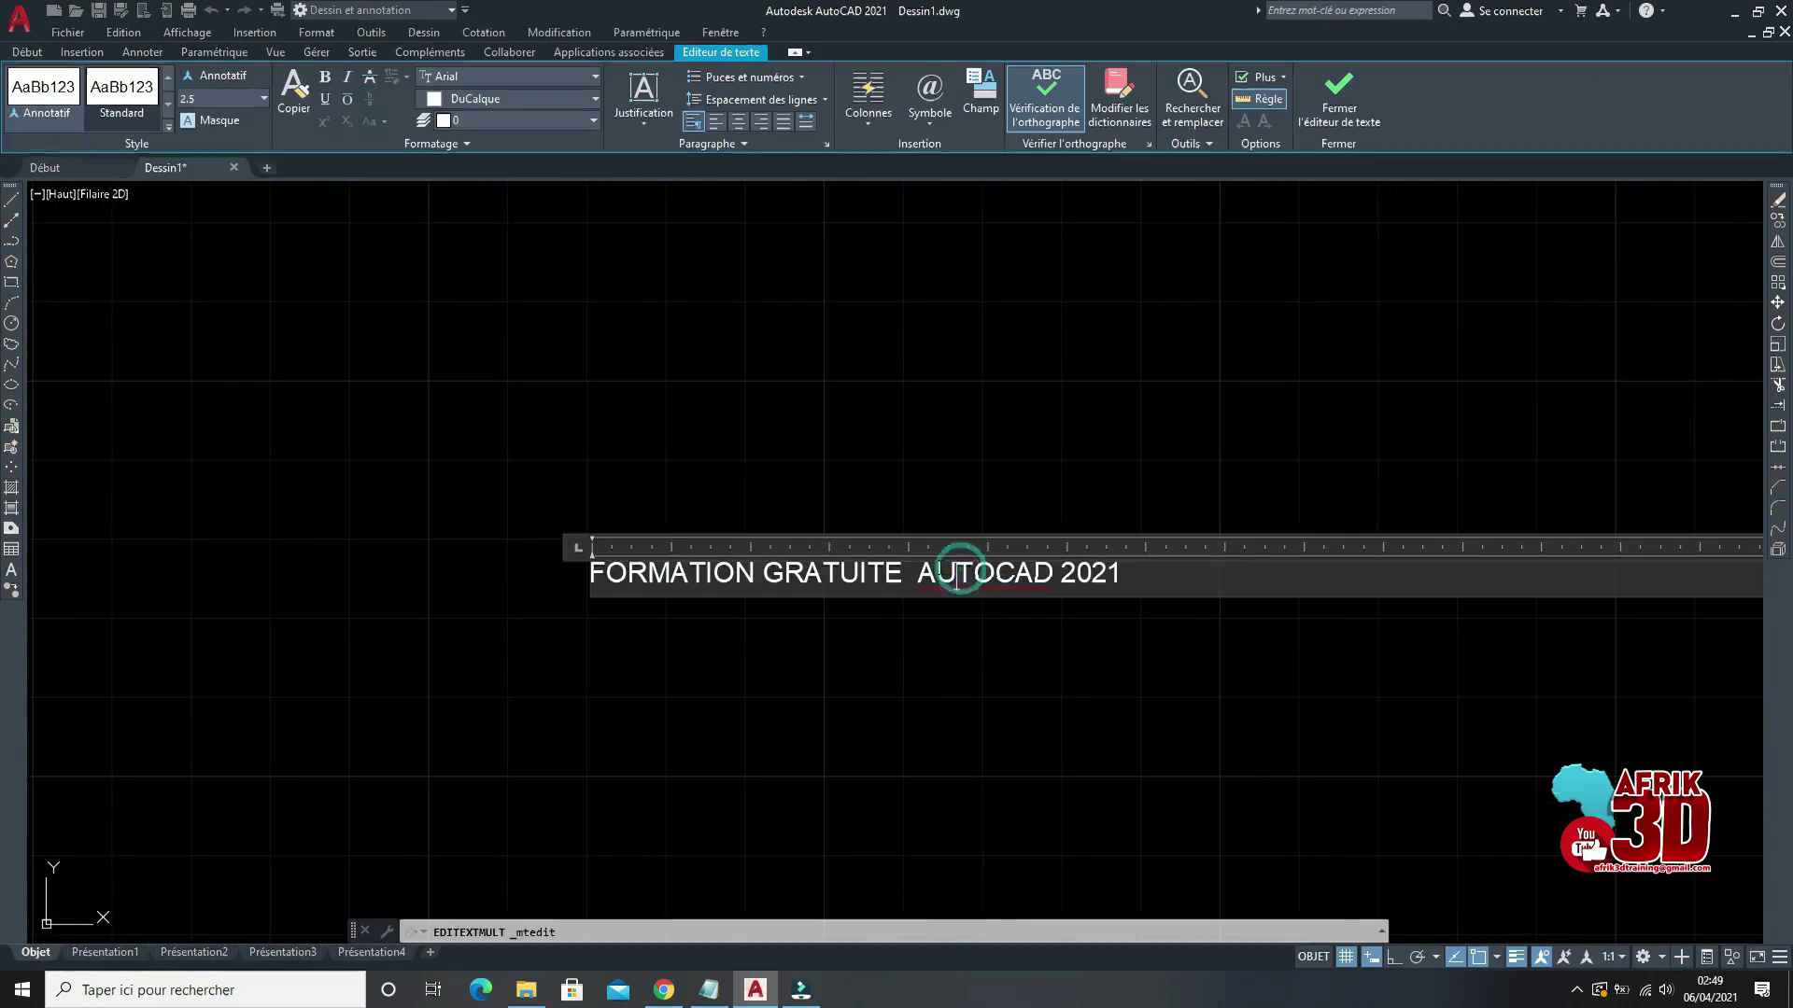
pyautogui.moveTo(590, 572); pyautogui.dragTo(1205, 580)
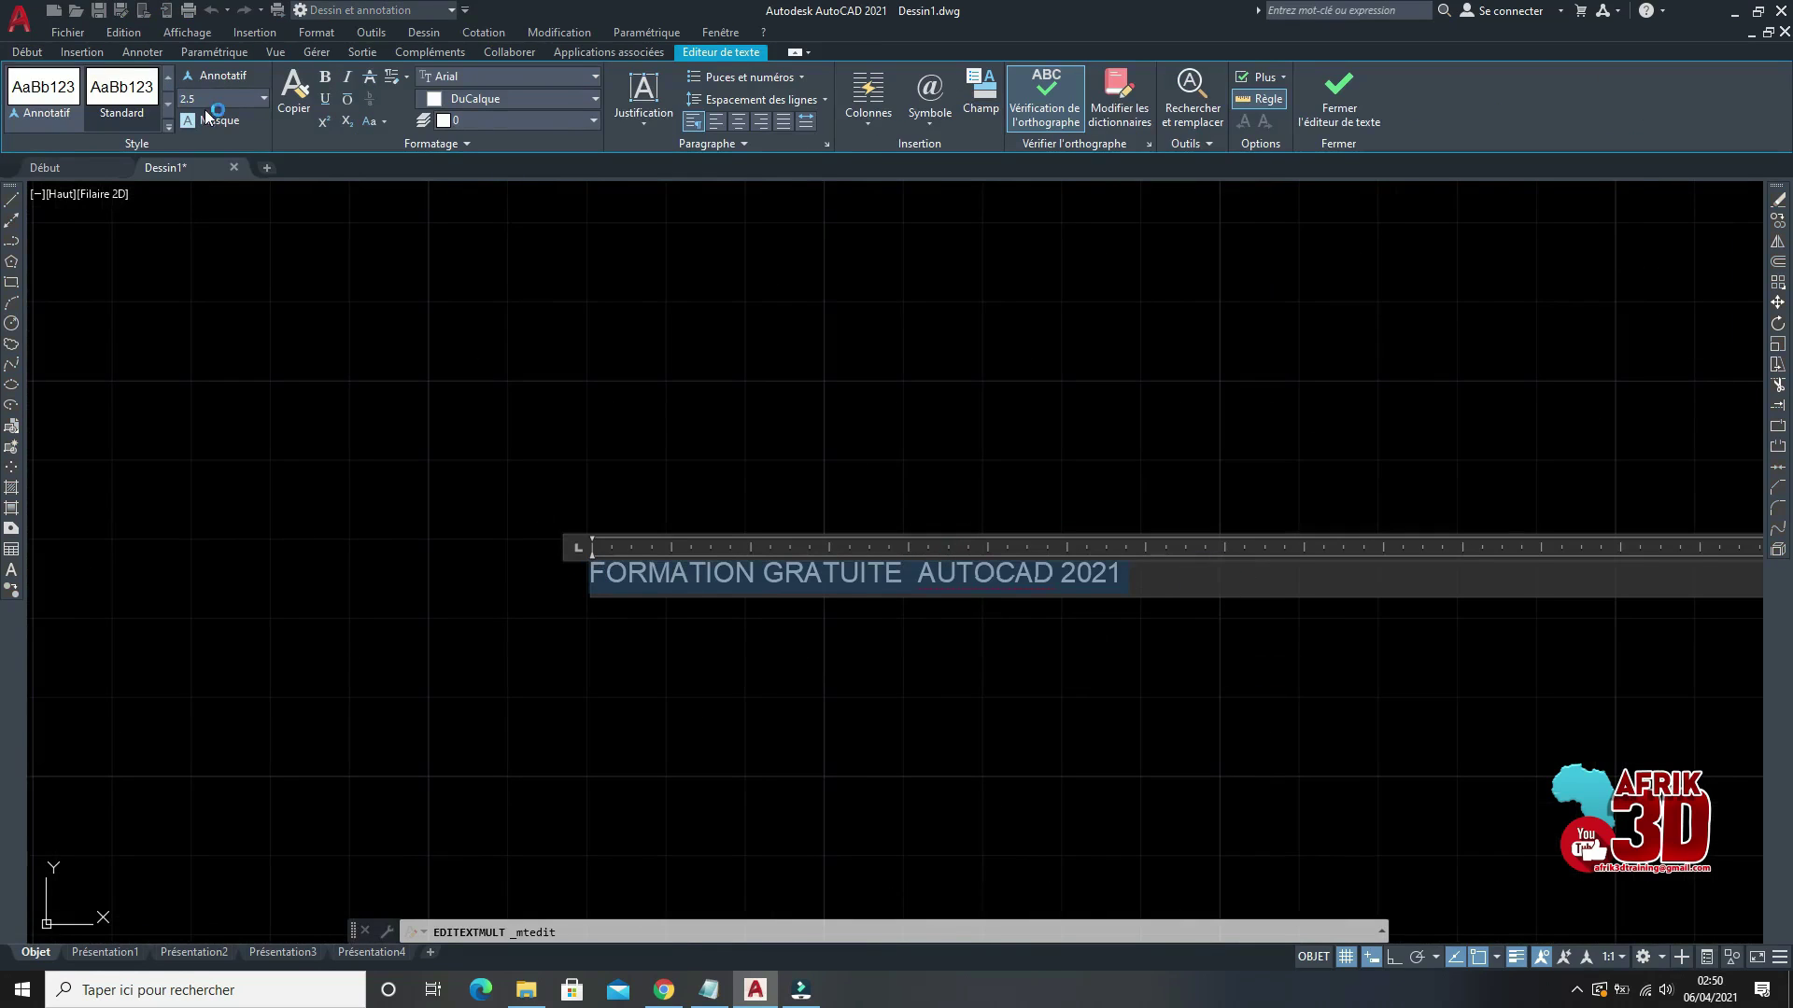
pyautogui.click(241, 99)
pyautogui.write('8')
pyautogui.press('Return')
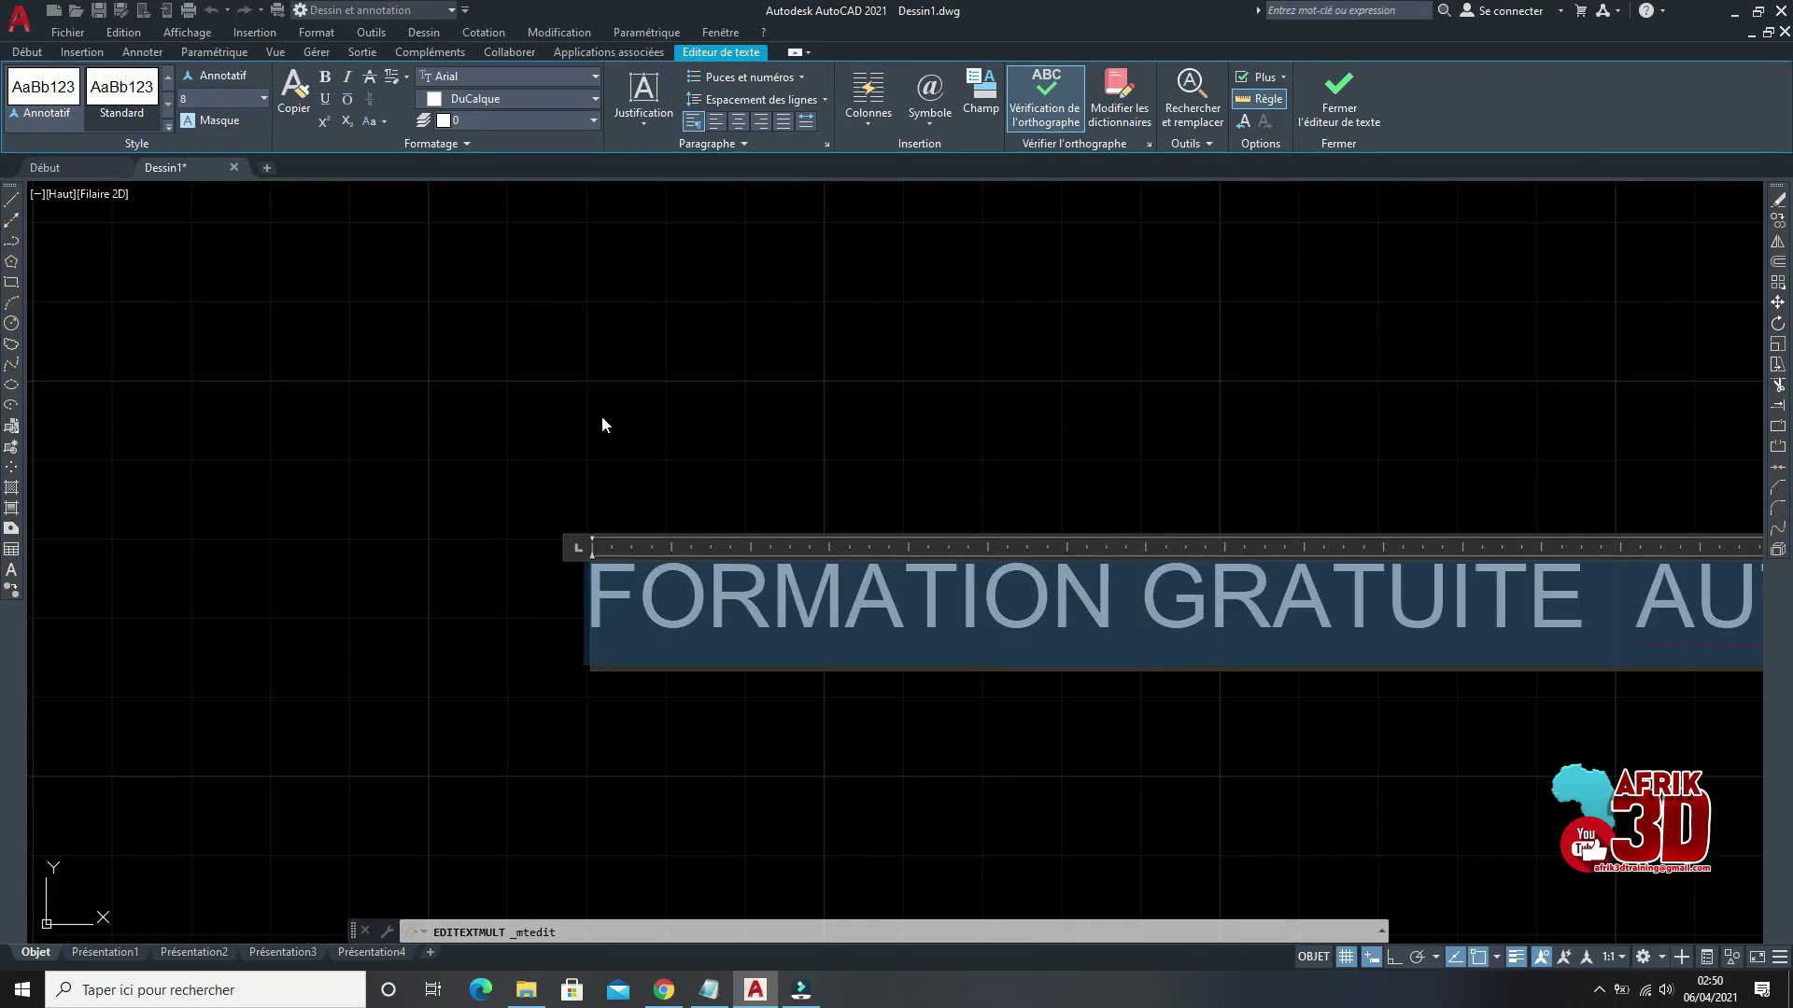
pyautogui.click(601, 418)
# Step: Reopen the title, select all of it, and change its font to Bahnschrift
pyautogui.scroll(-3, 600, 413)
pyautogui.scroll(4, 605, 448)
pyautogui.scroll(2, 774, 413)
pyautogui.click(1129, 560)
pyautogui.click(801, 406)
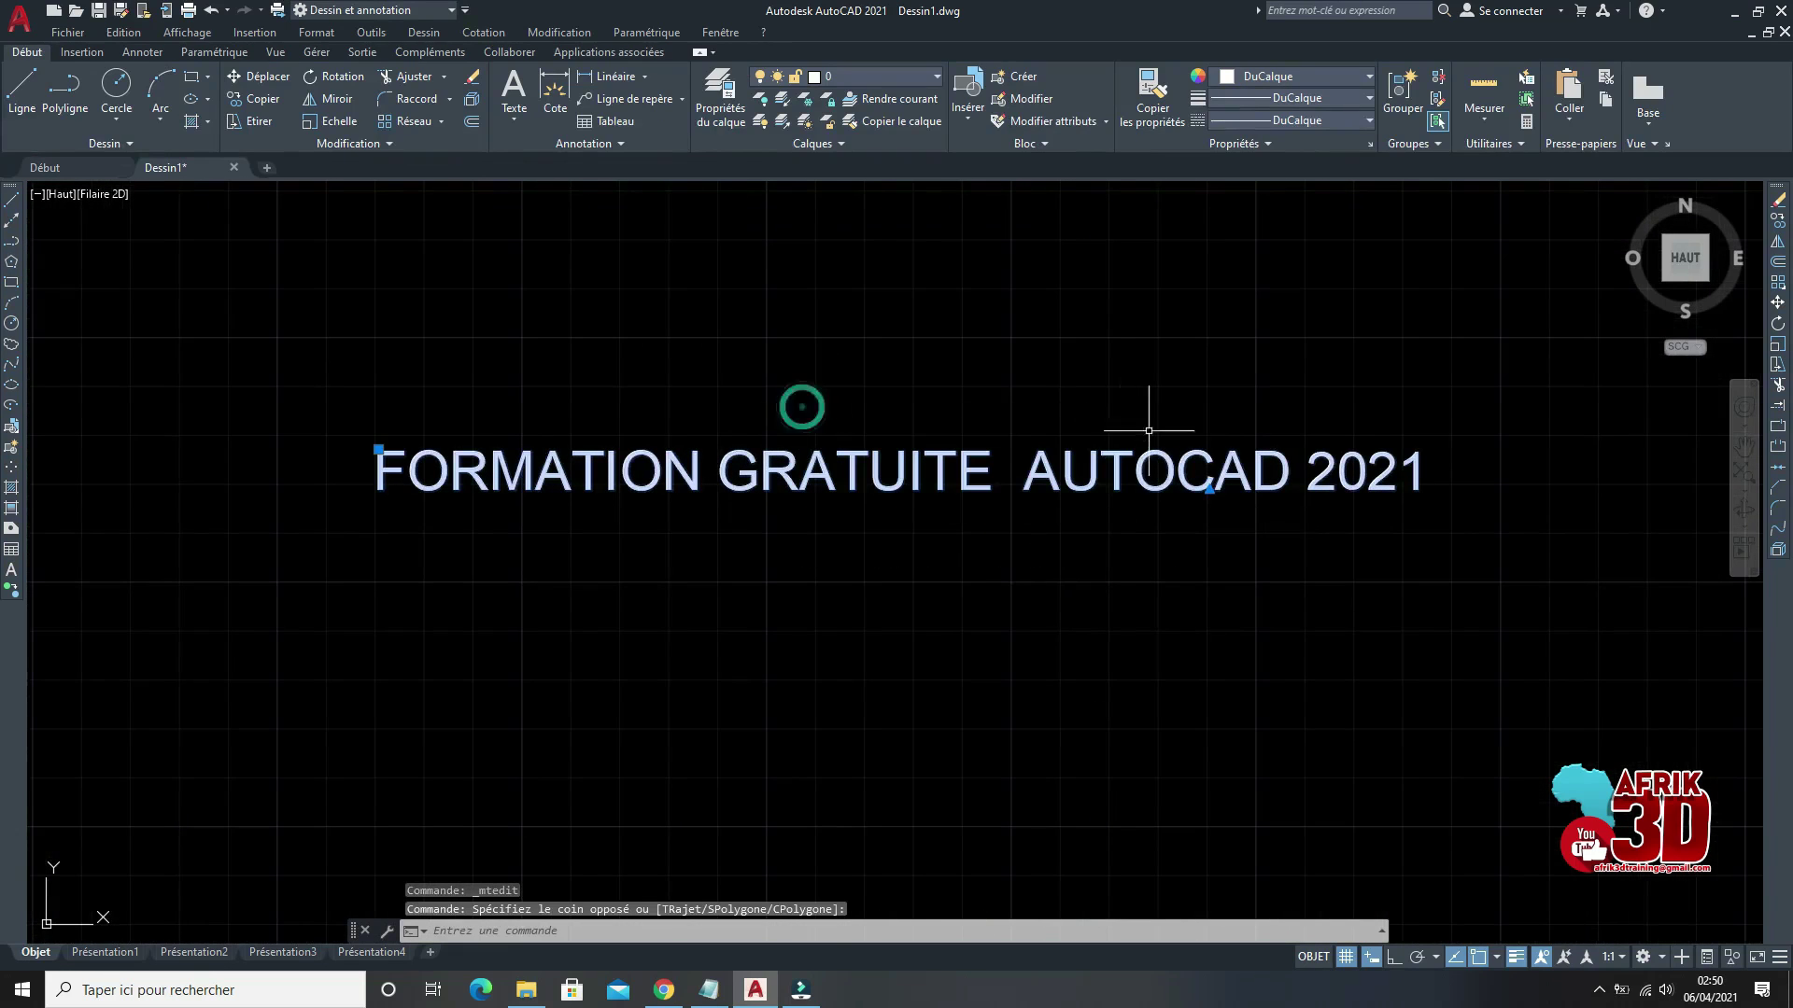
pyautogui.doubleClick(1089, 468)
pyautogui.doubleClick(1435, 456)
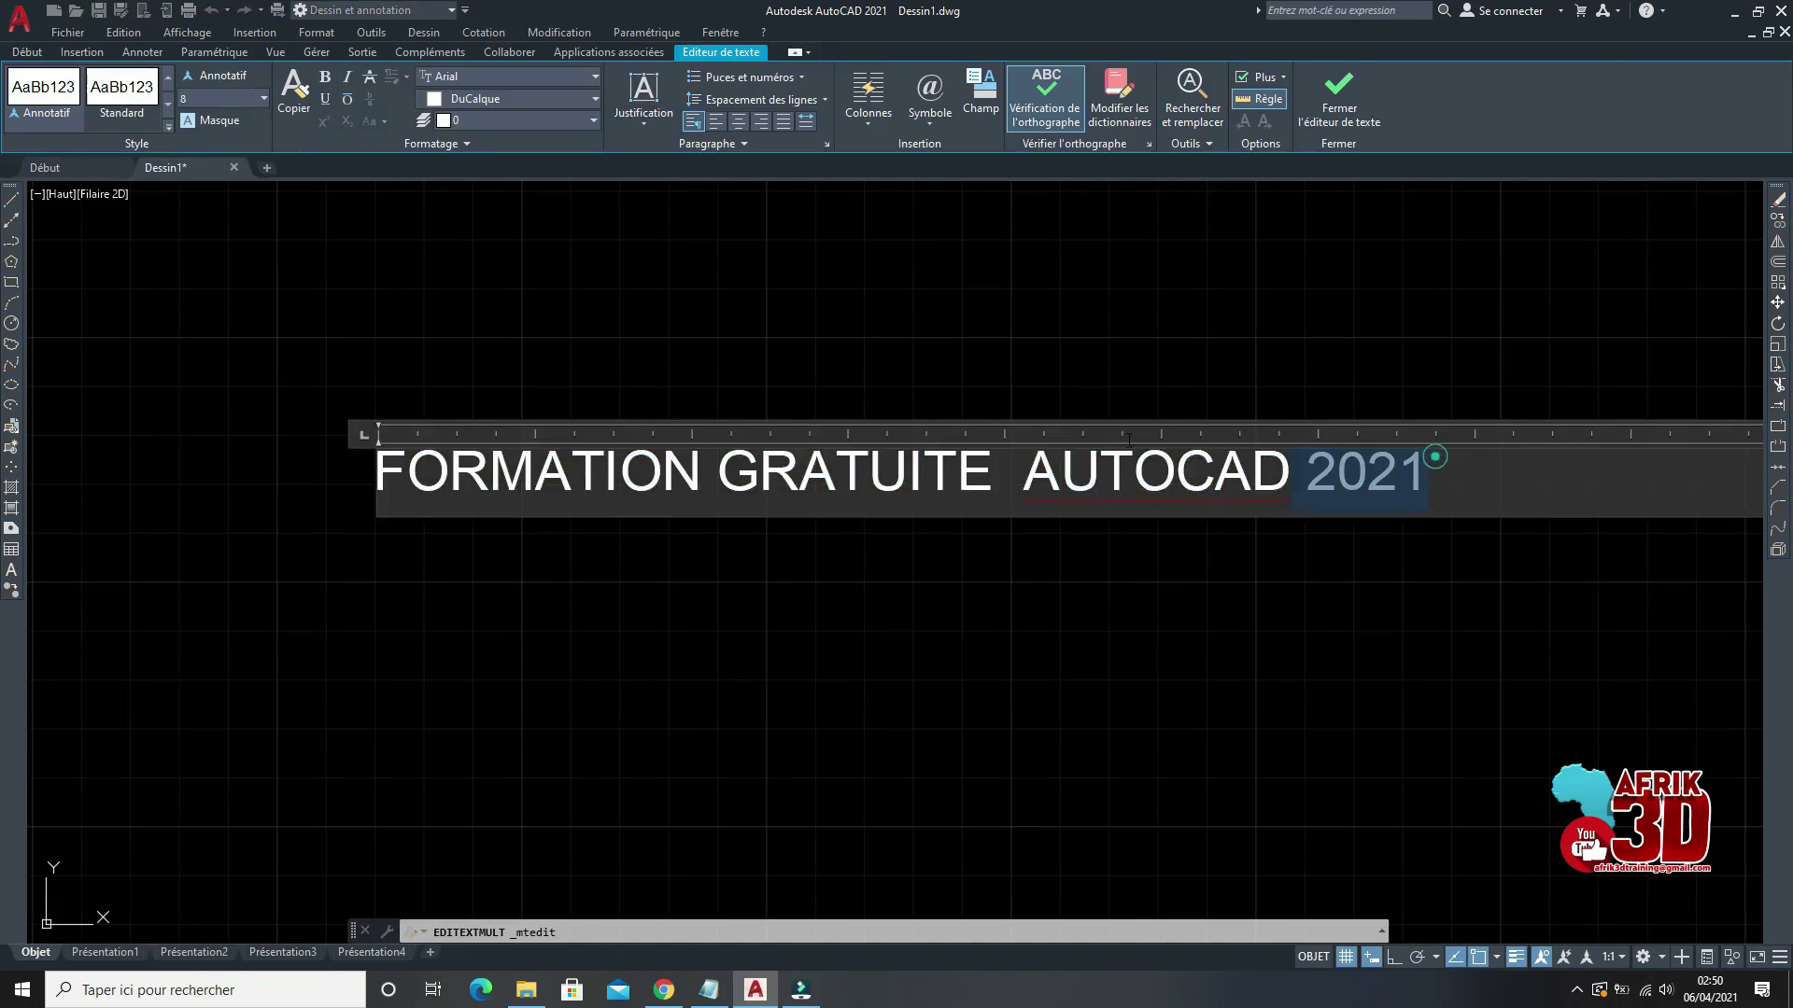
pyautogui.hotkey('ctrl', 'a')
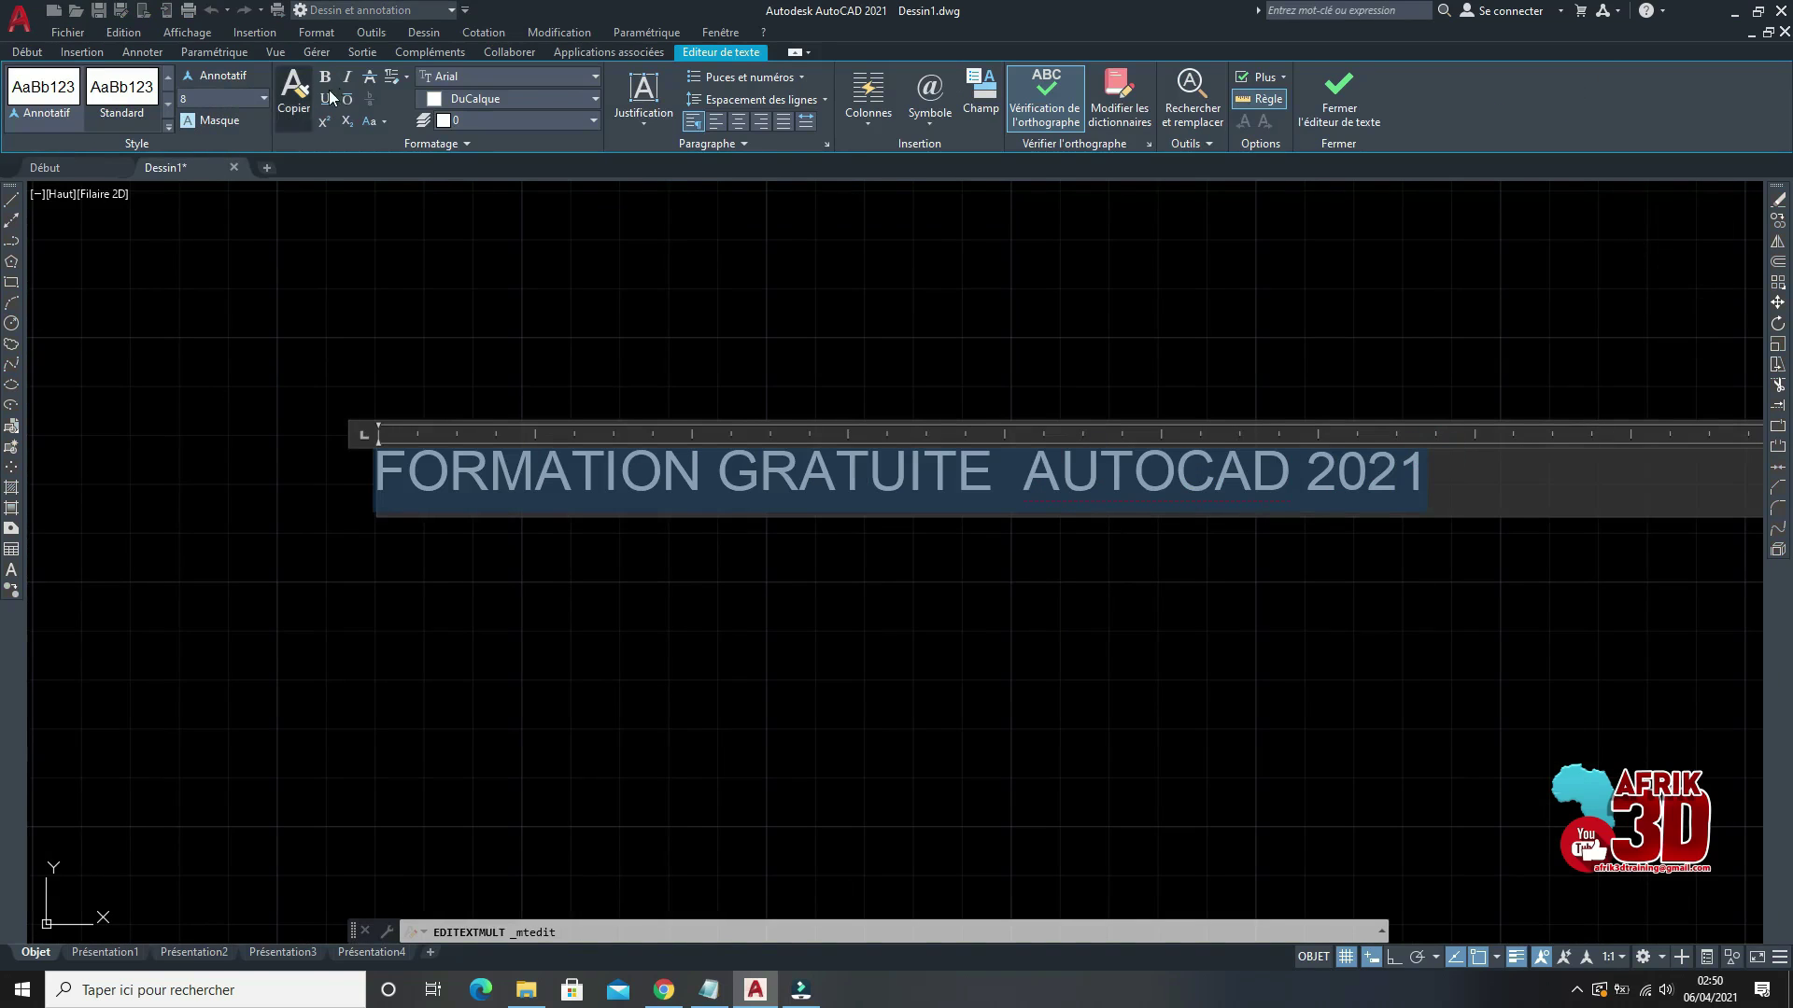
pyautogui.click(495, 77)
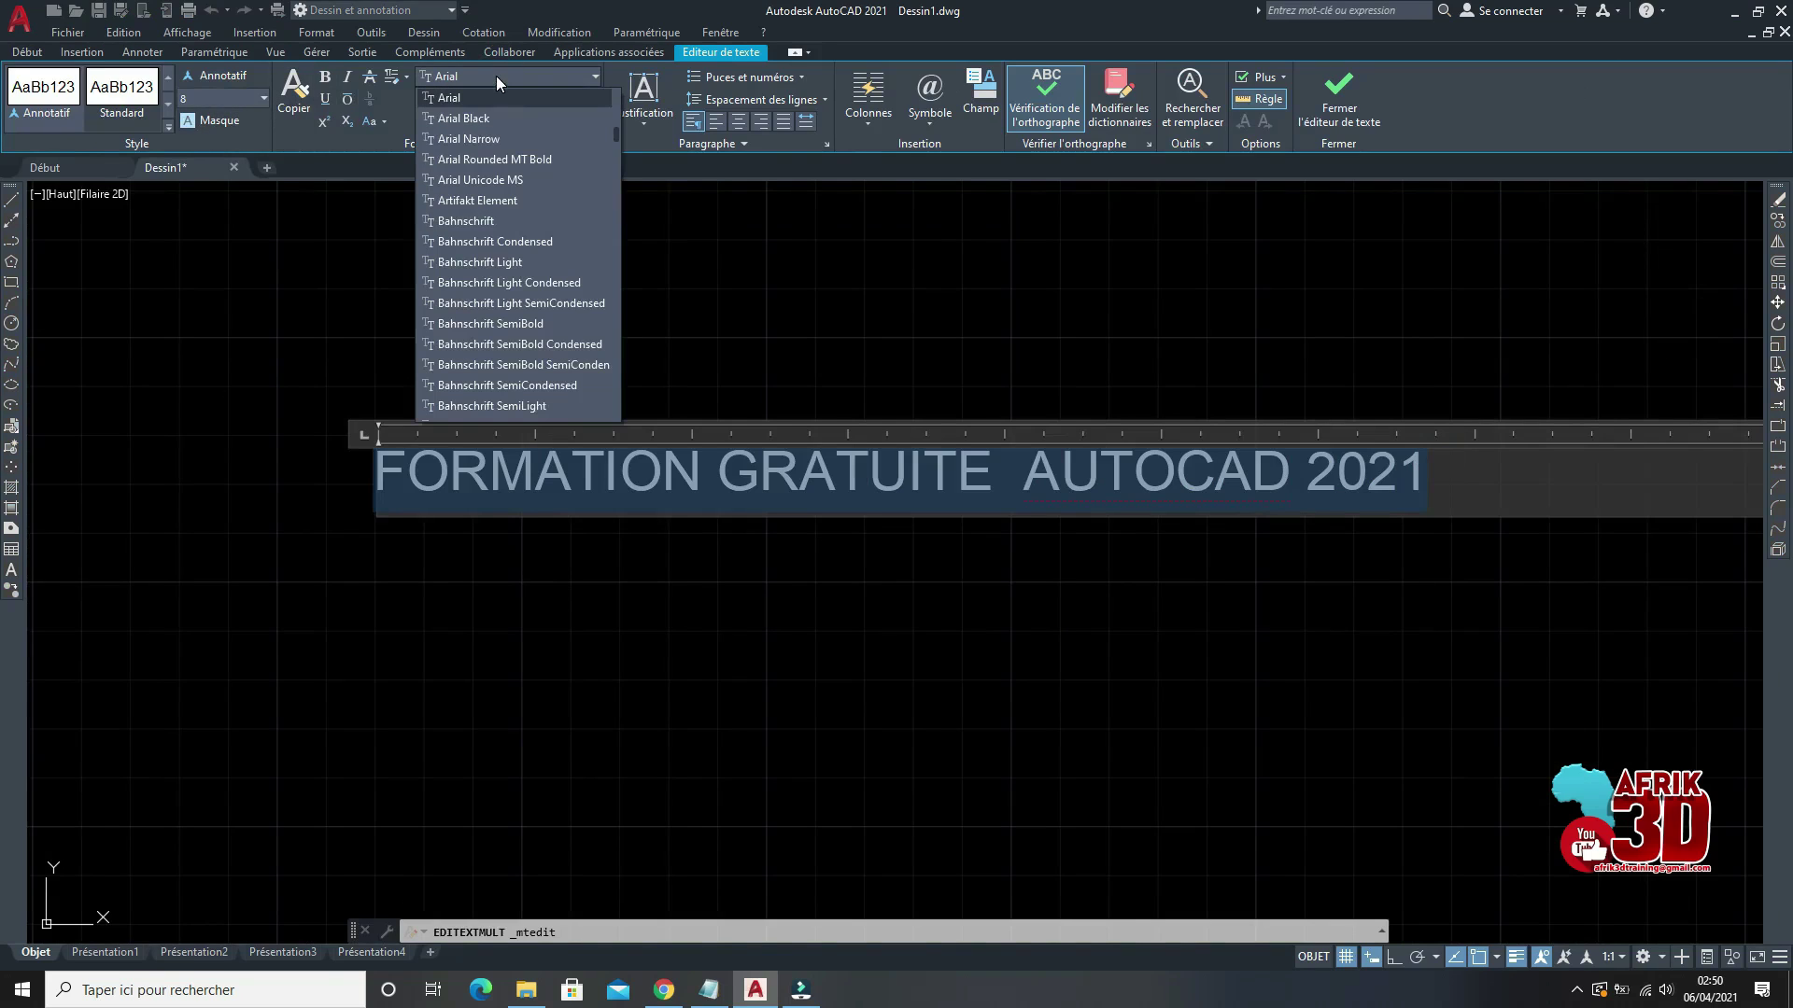
pyautogui.click(479, 140)
pyautogui.click(577, 84)
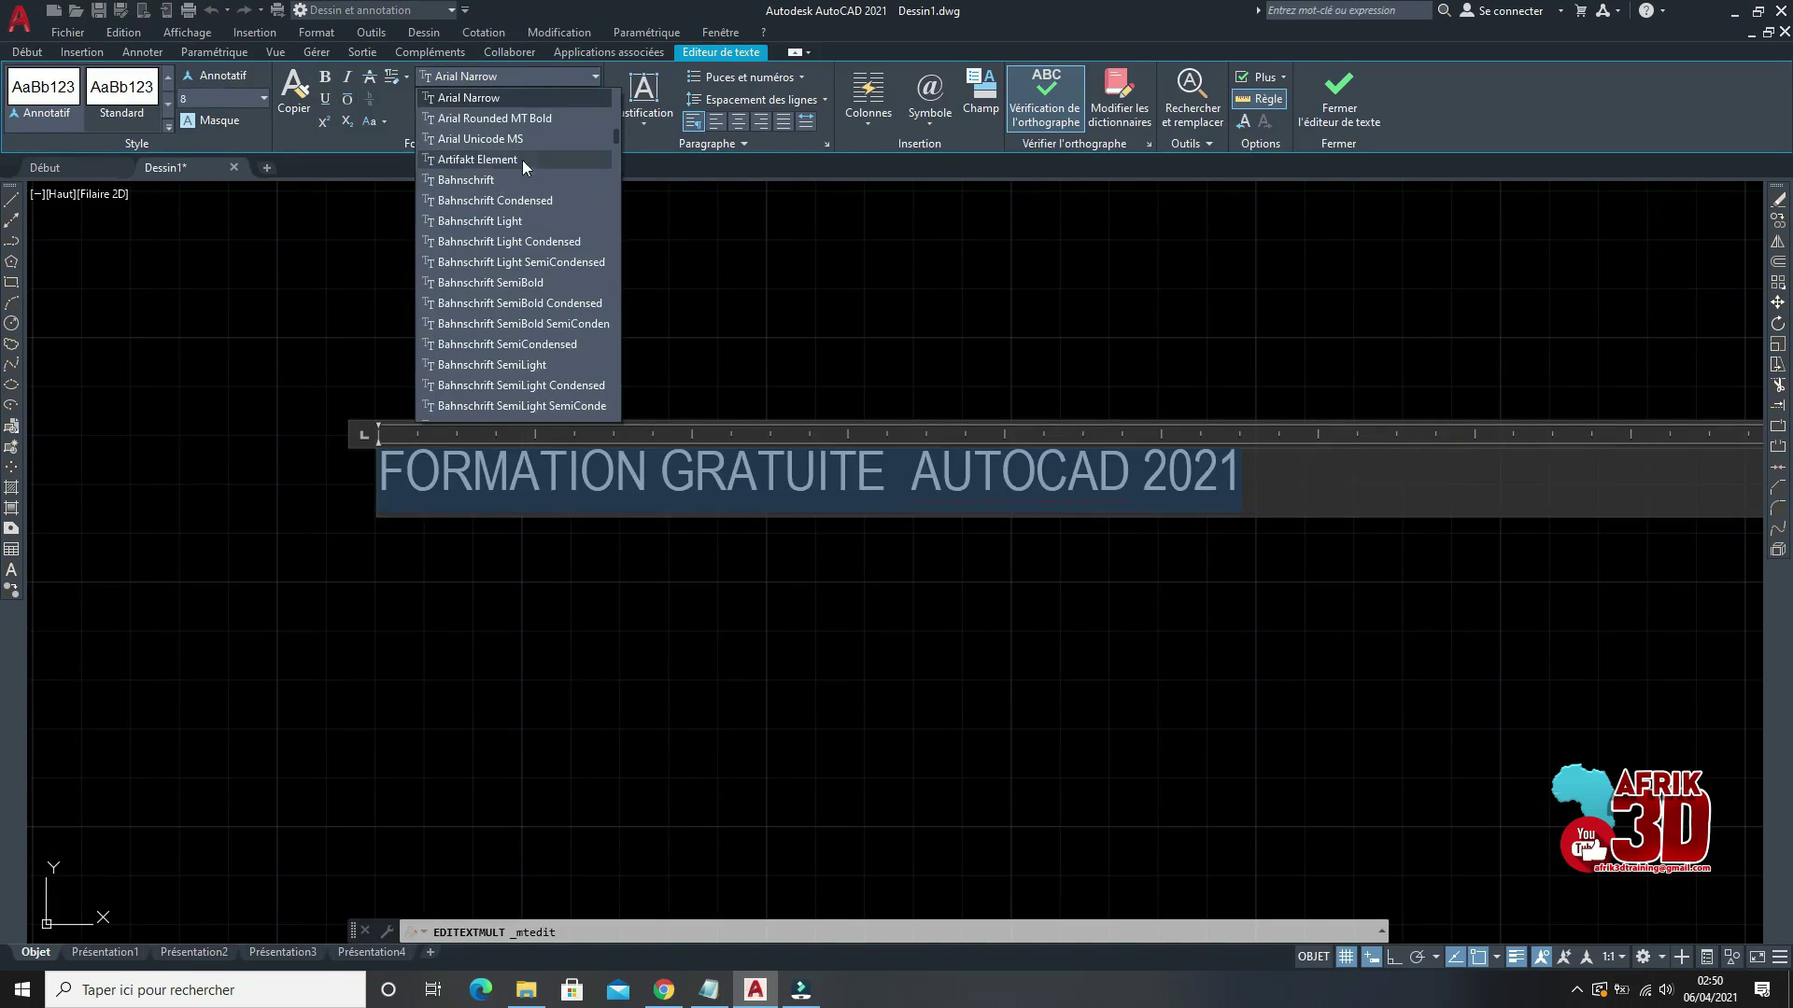
pyautogui.click(480, 180)
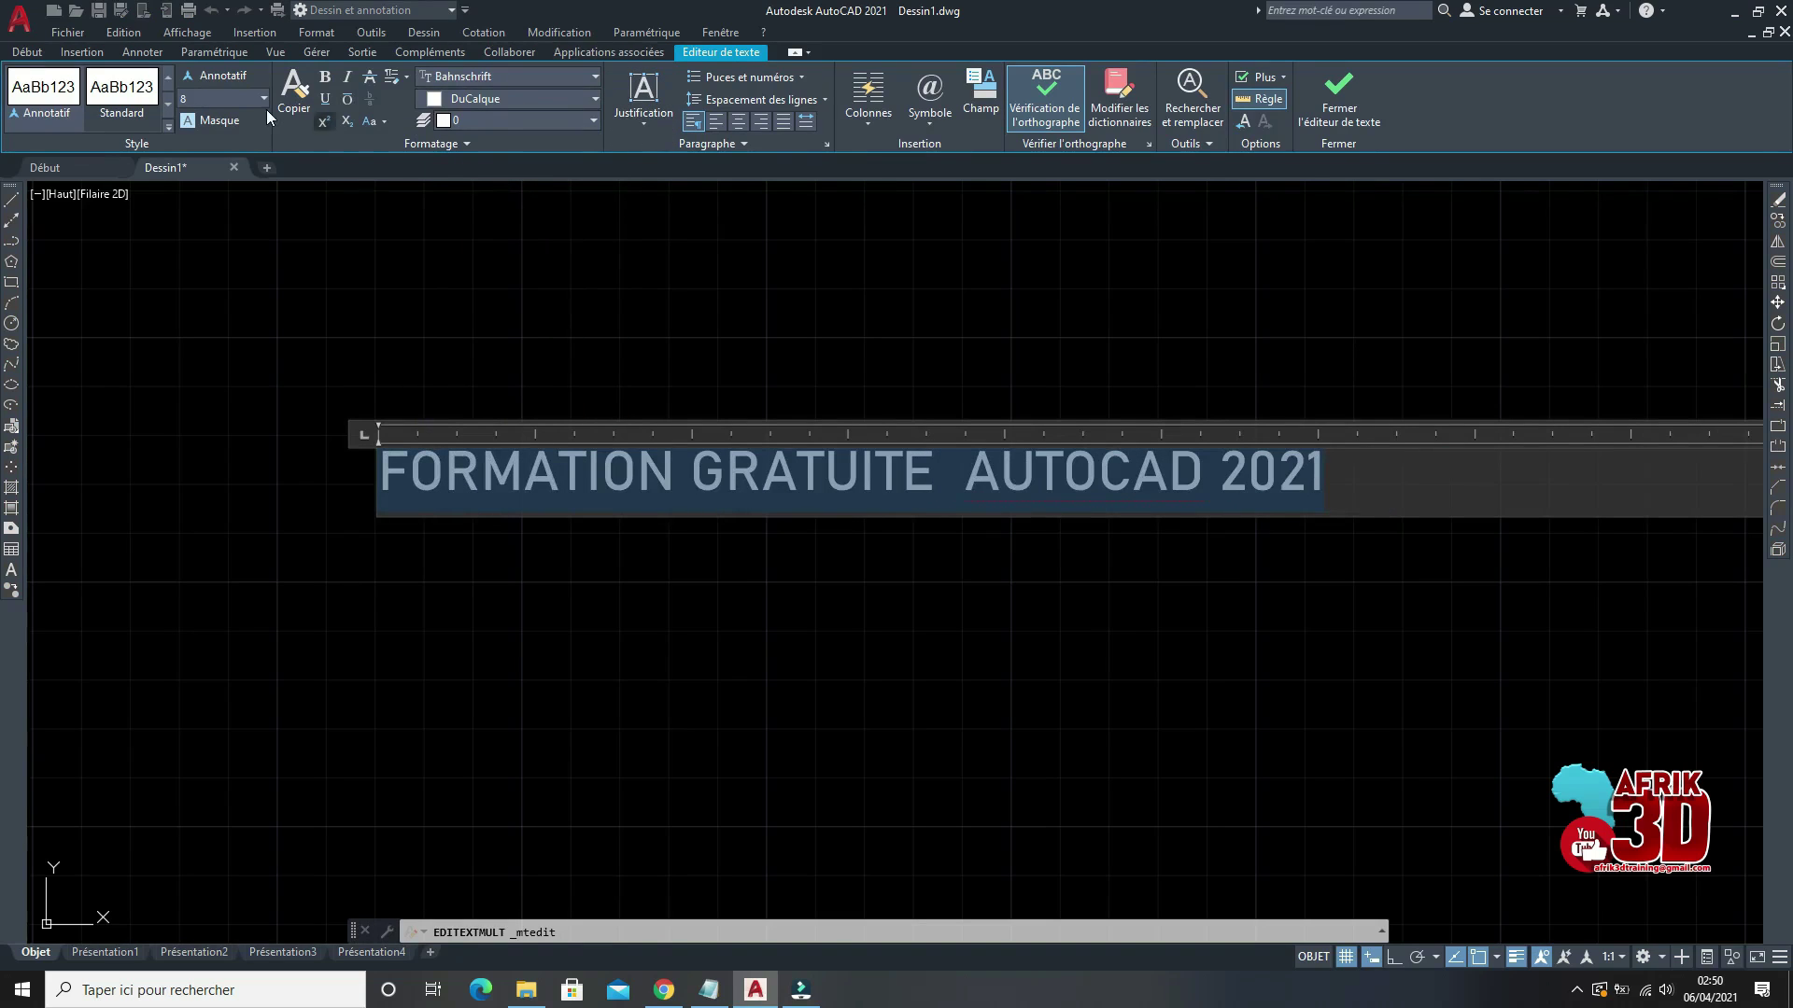
# Step: Make the title bold, italic and underlined, then close the text editor
pyautogui.click(329, 82)
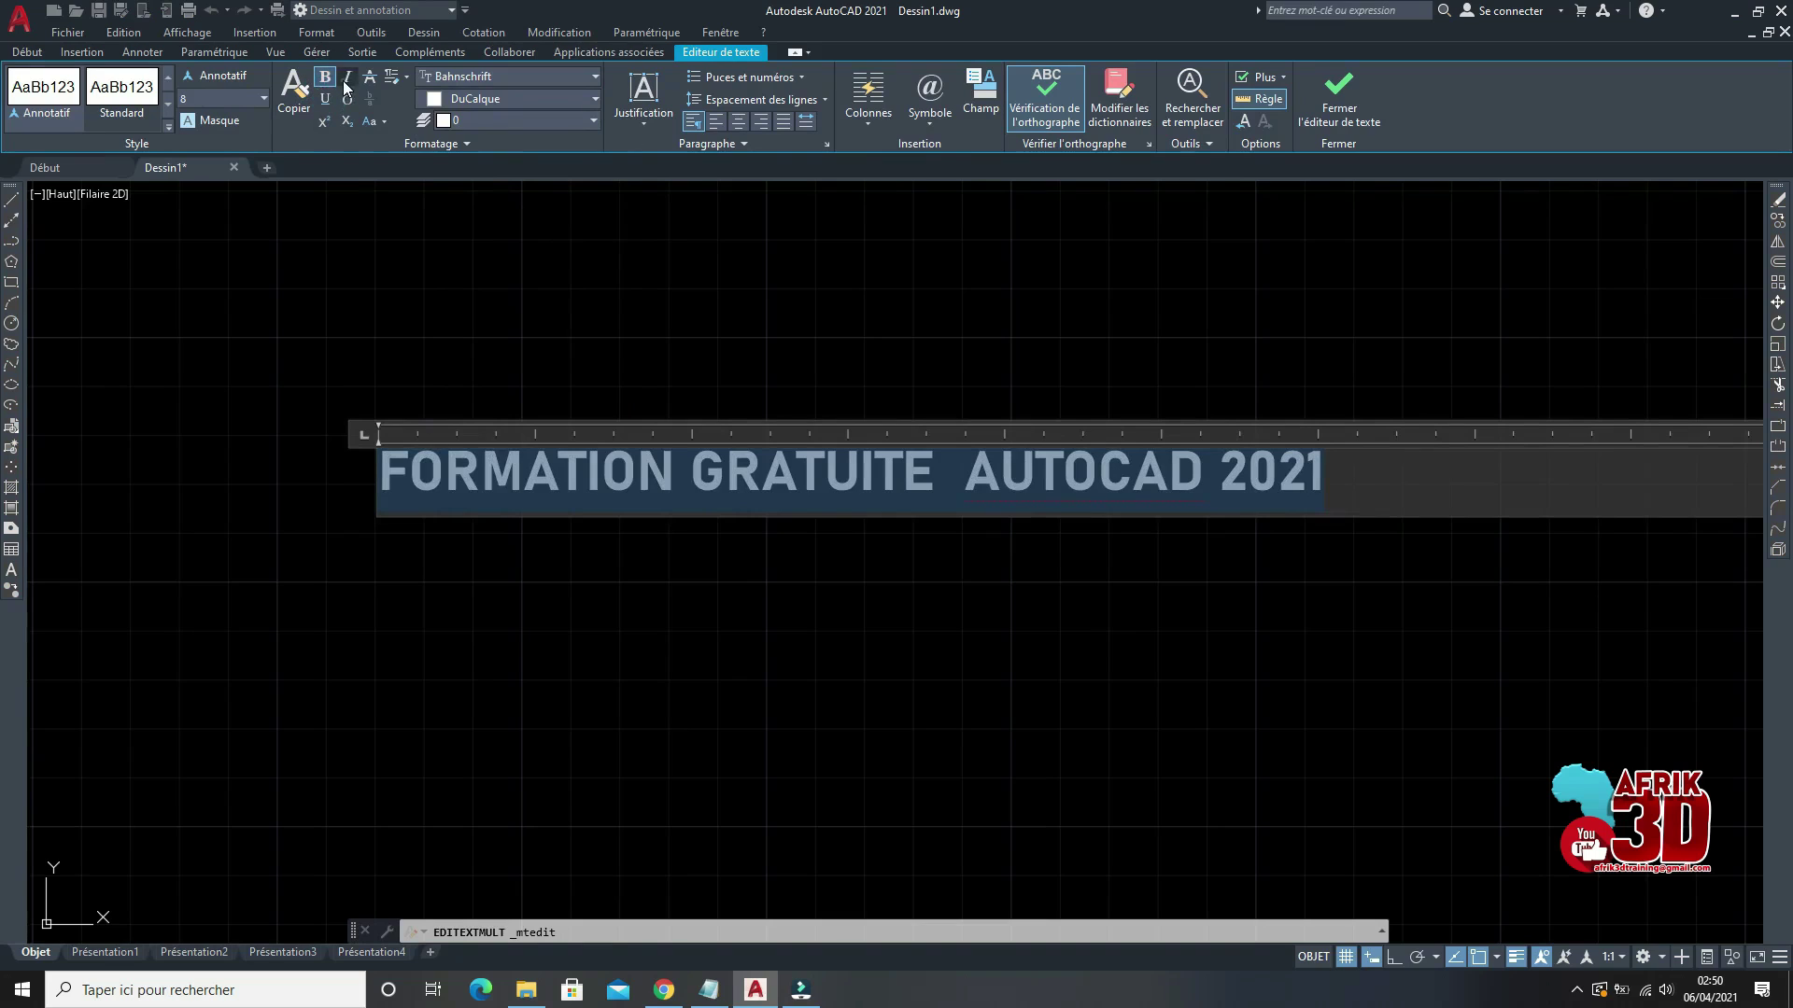
pyautogui.click(346, 78)
pyautogui.click(325, 99)
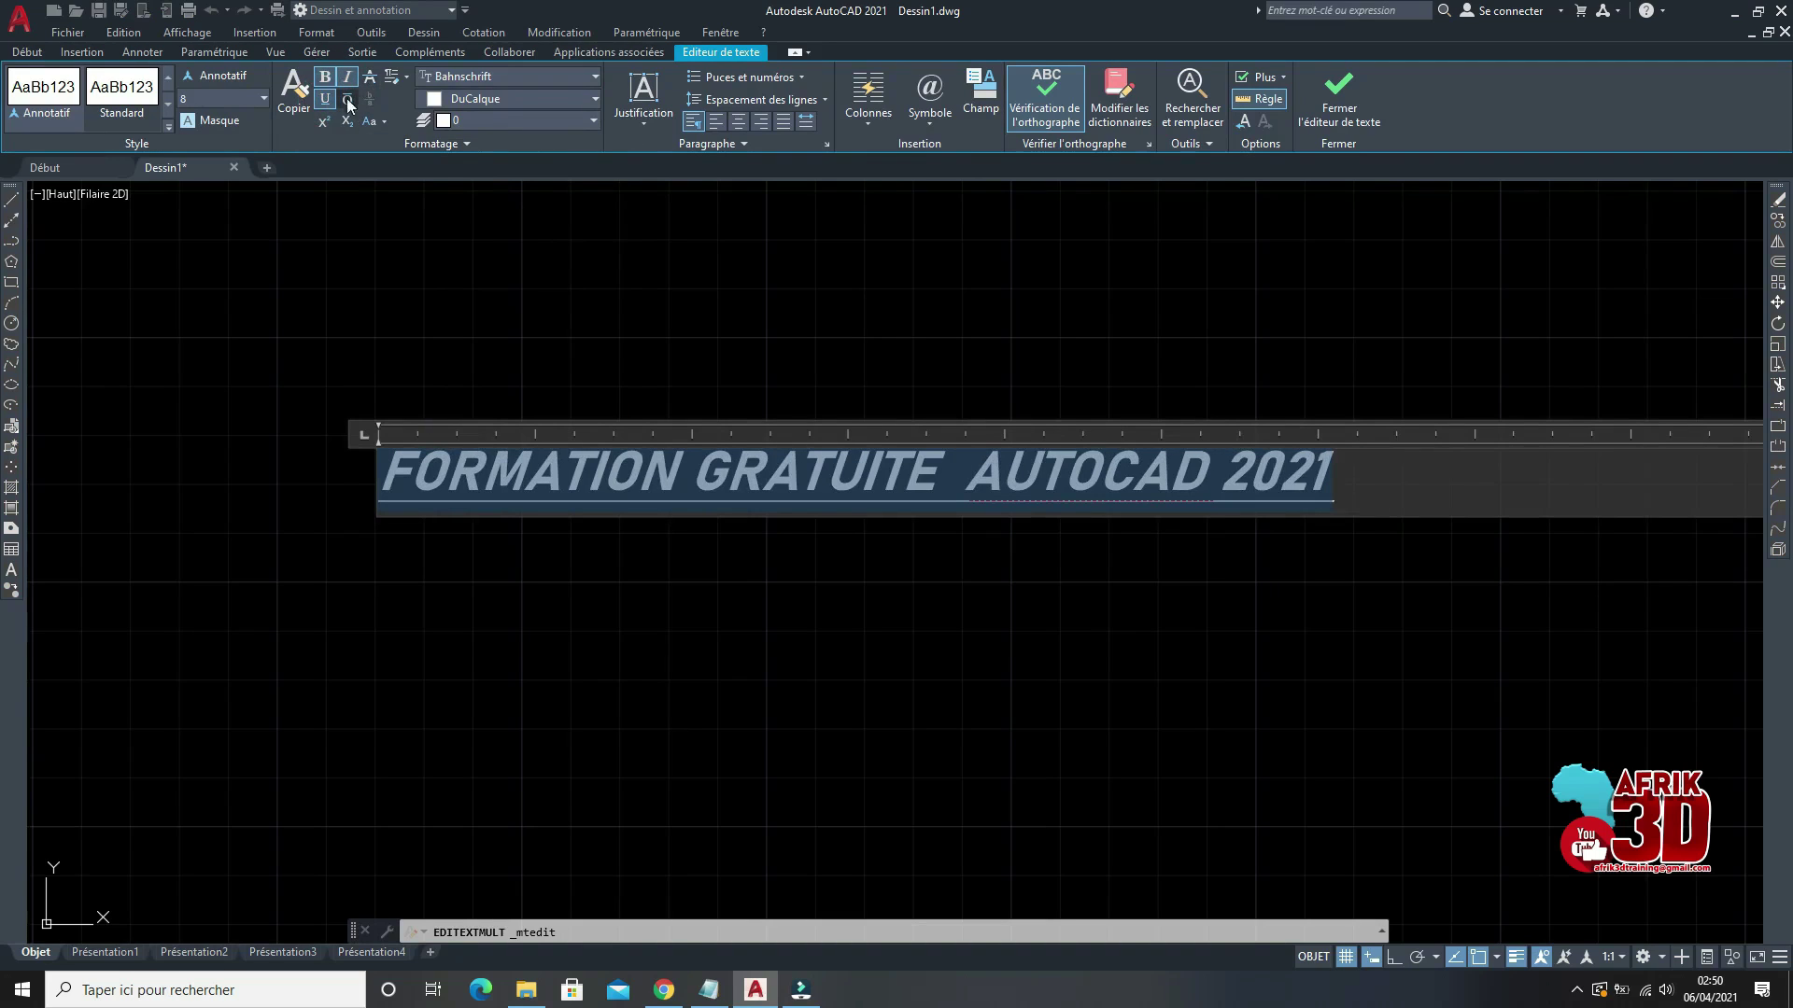
pyautogui.click(370, 80)
pyautogui.click(370, 82)
pyautogui.click(1342, 107)
# Step: Open the title text for editing and select all of it
pyautogui.scroll(-3, 869, 534)
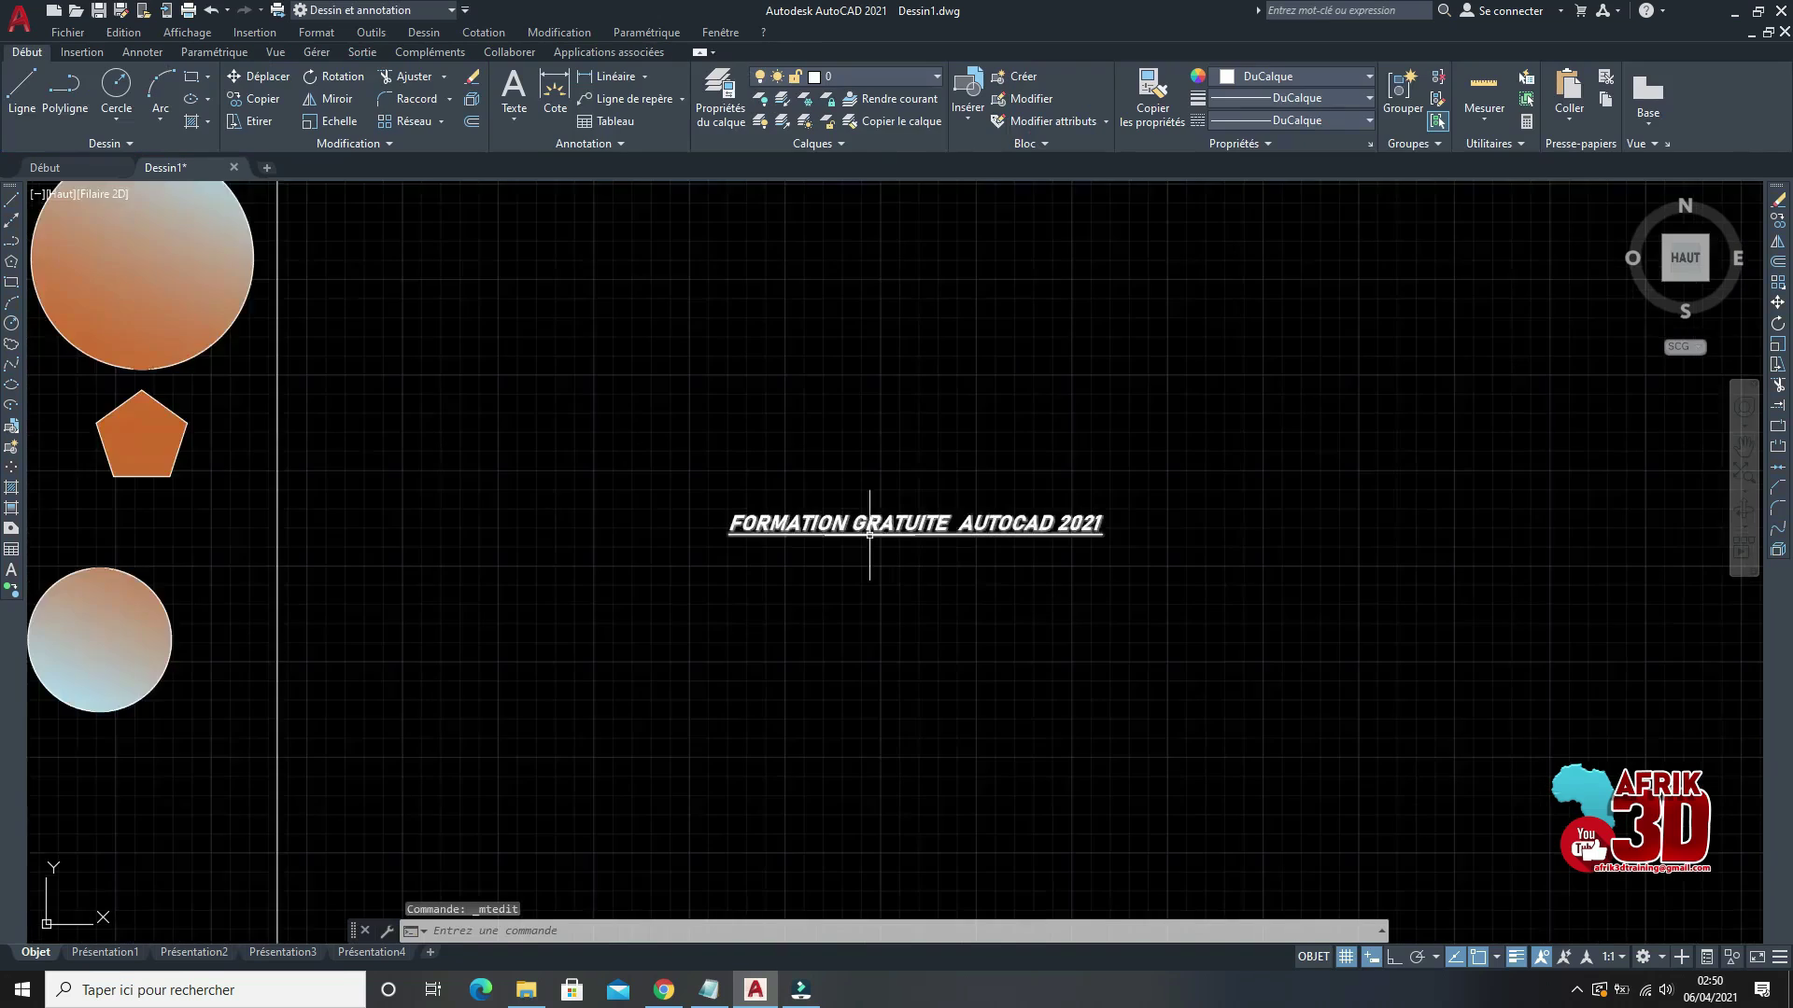
pyautogui.scroll(6, 869, 534)
pyautogui.scroll(-2, 1072, 473)
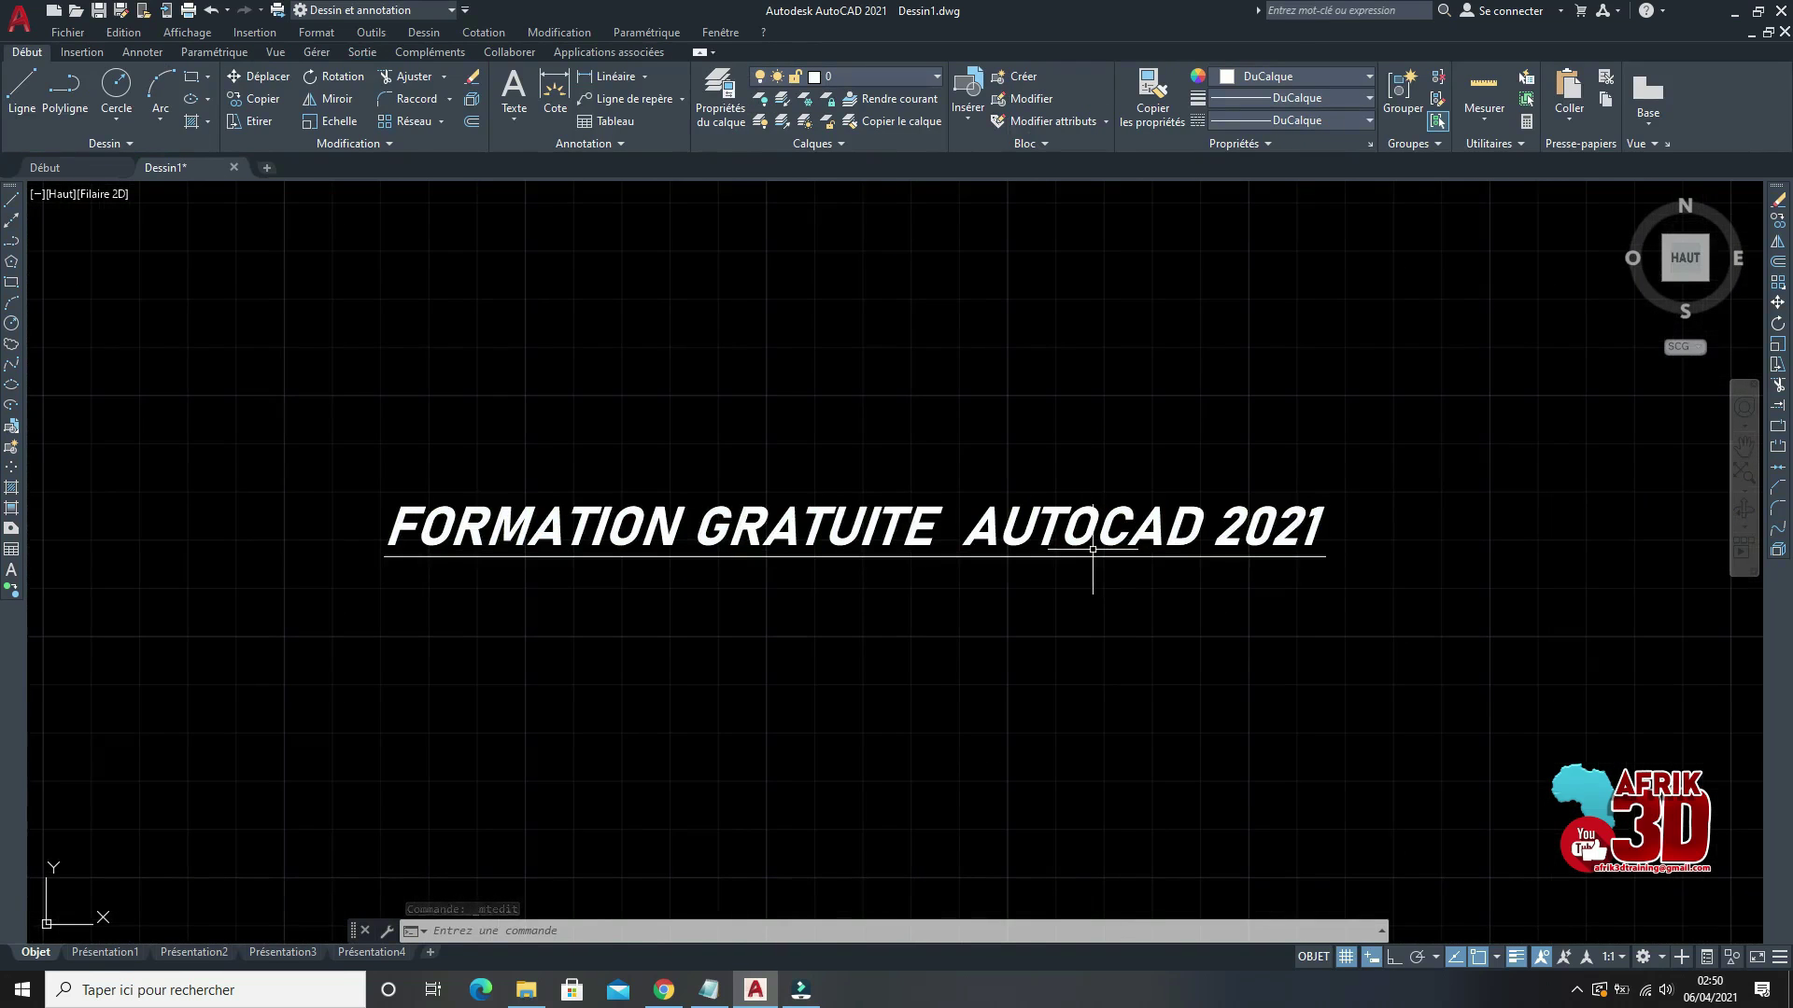
pyautogui.click(1081, 591)
pyautogui.click(907, 466)
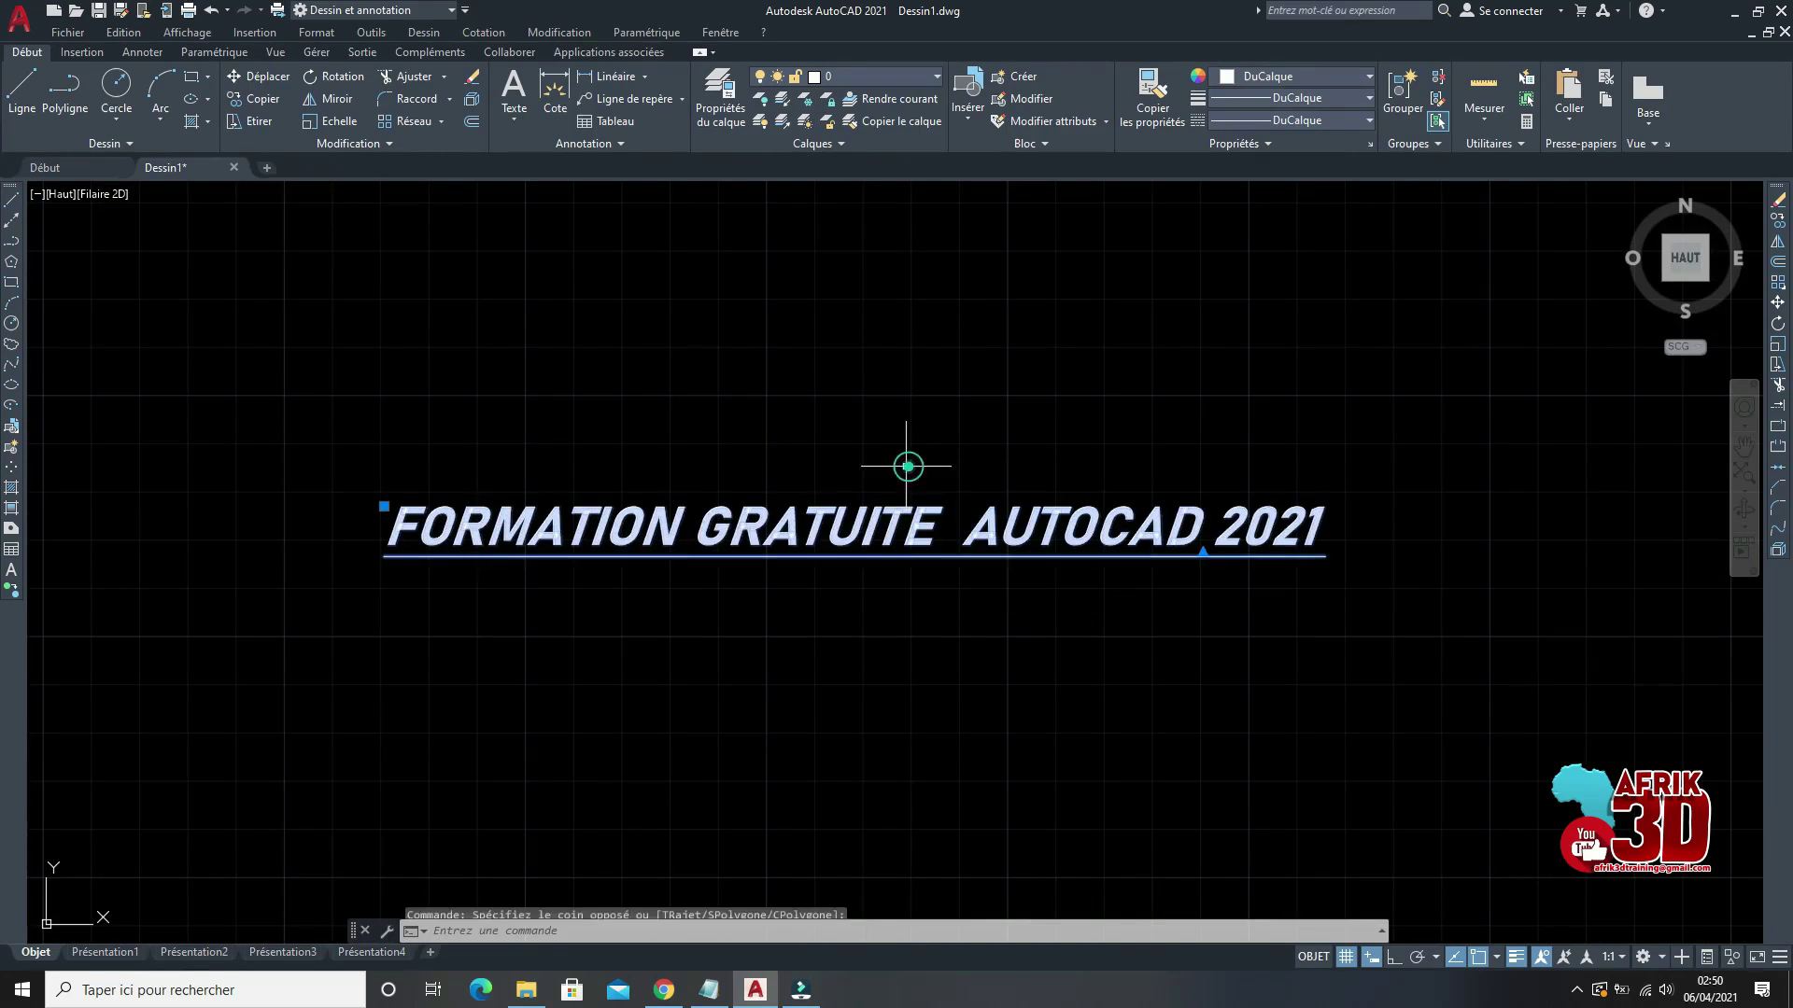
pyautogui.press('Escape')
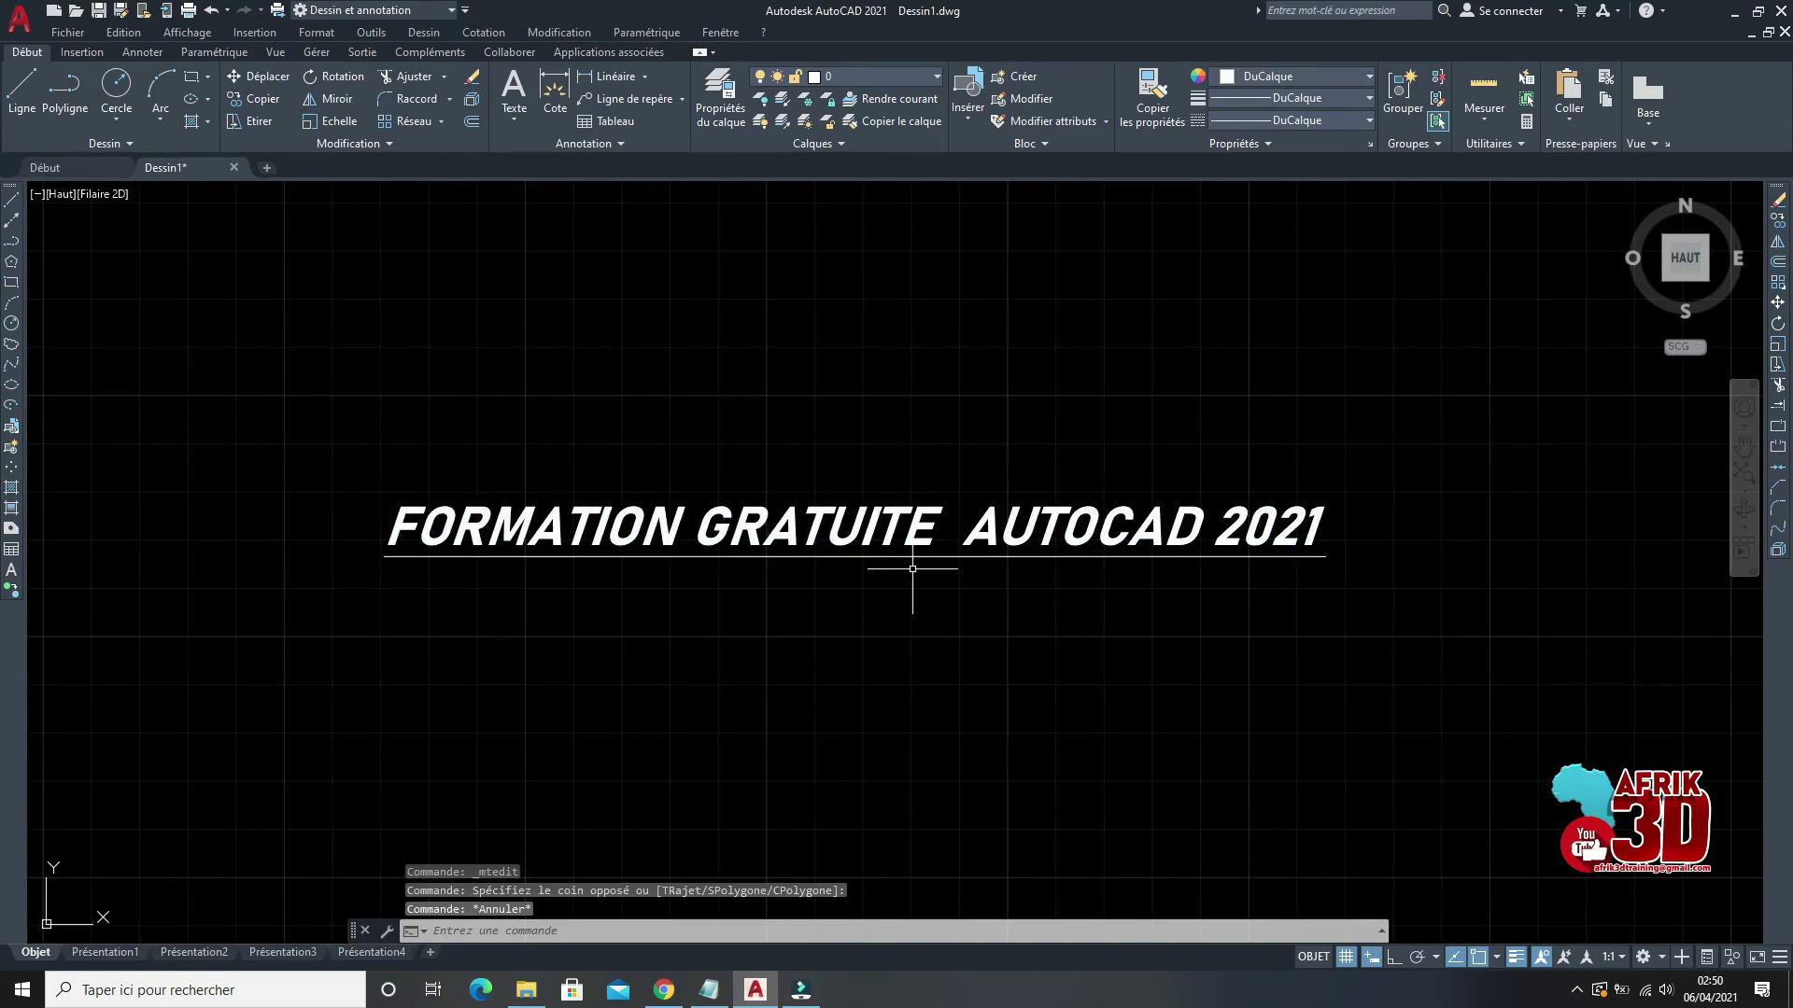
pyautogui.click(1013, 520)
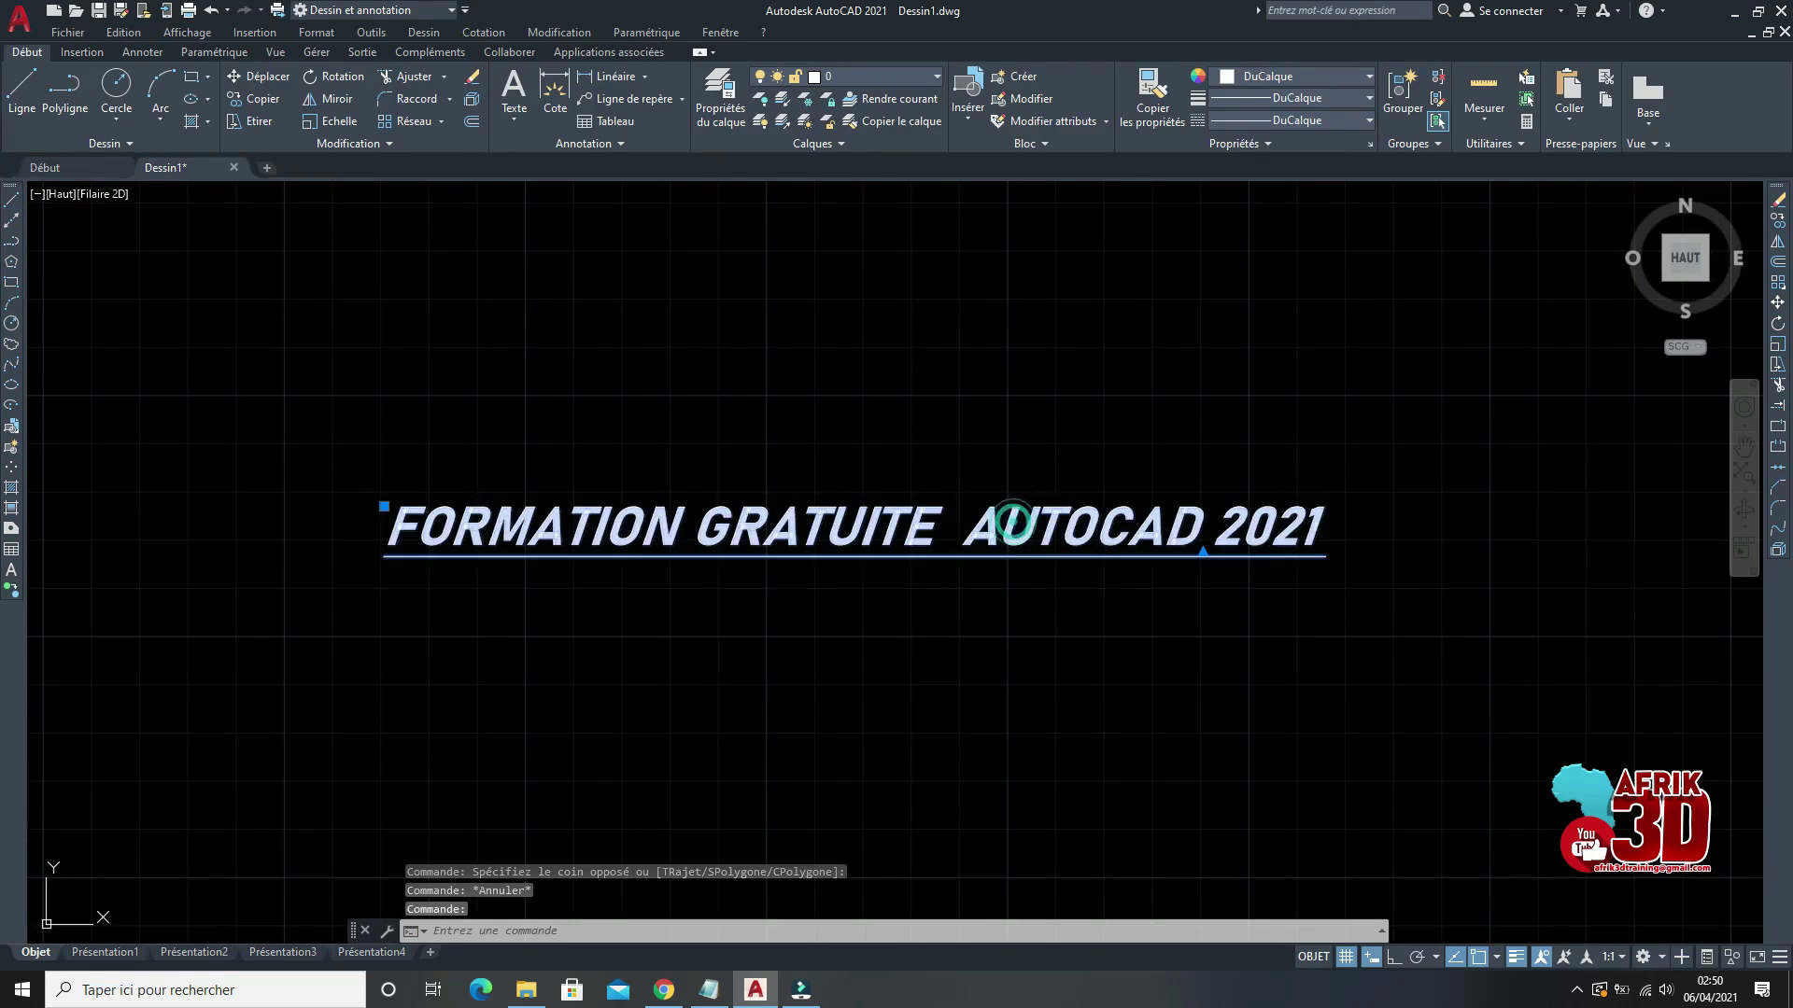
pyautogui.doubleClick(1013, 521)
pyautogui.moveTo(1340, 532); pyautogui.dragTo(377, 537)
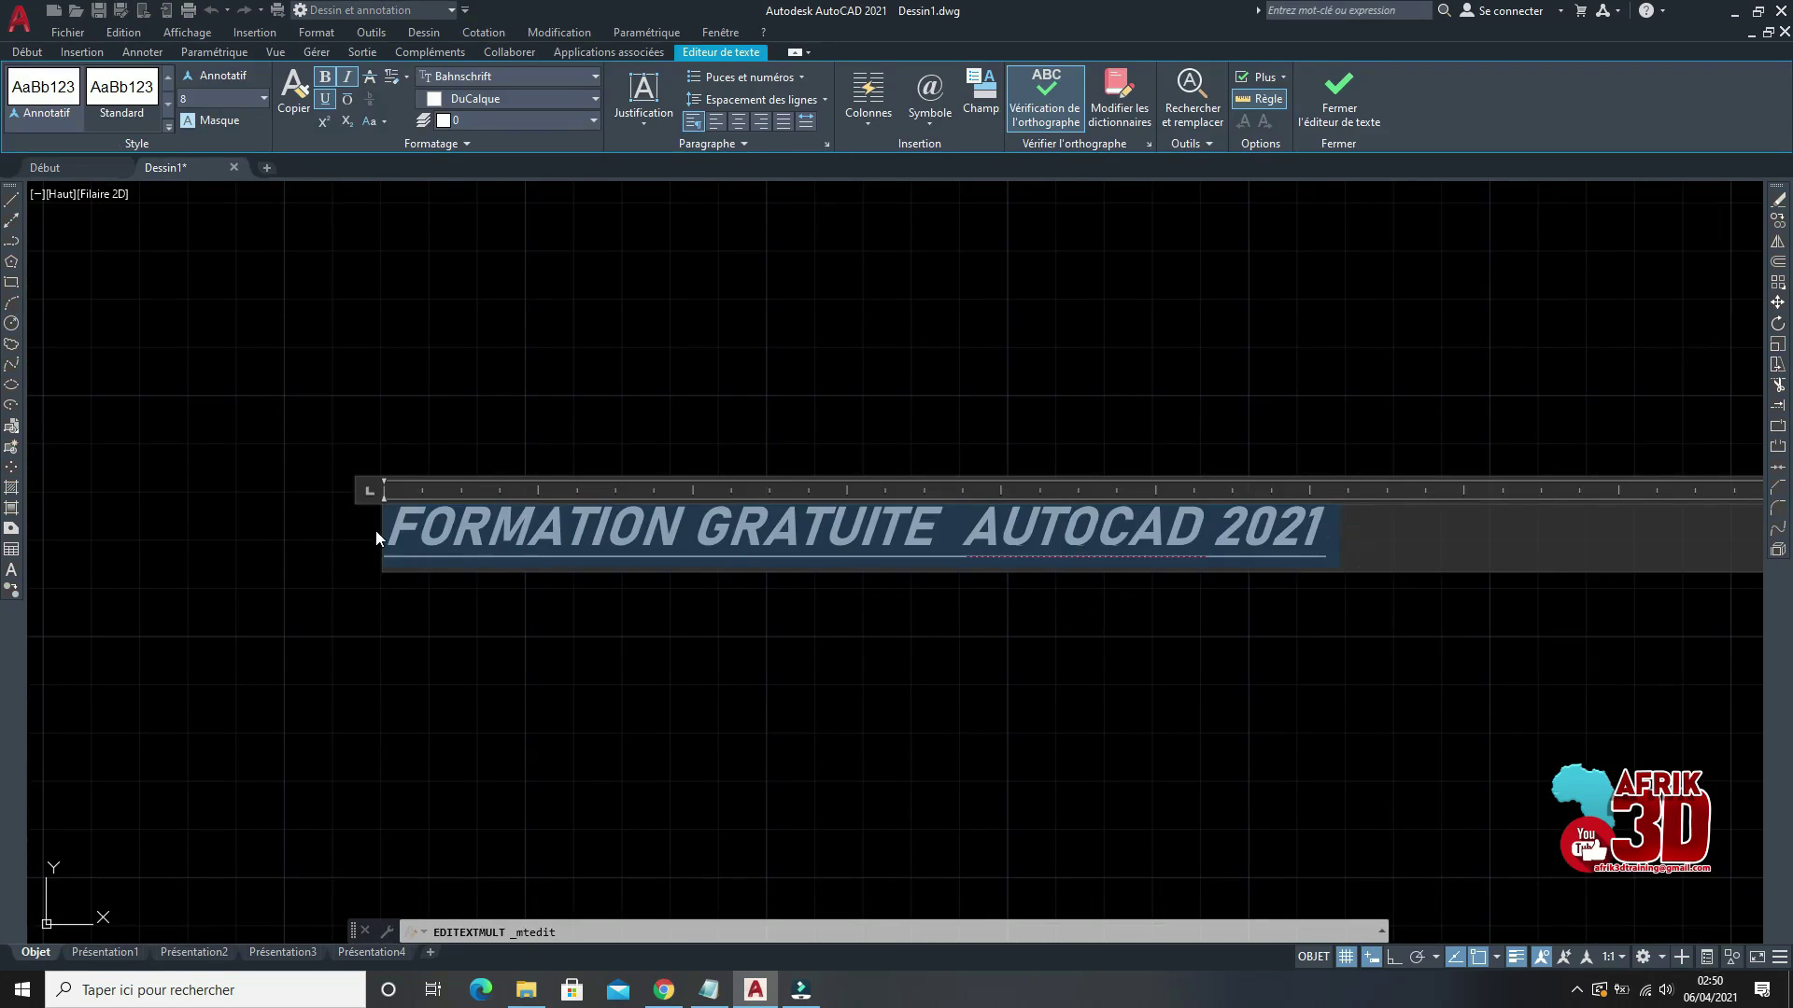
# Step: Try centre and right alignment, return the title to left alignment, and show the symbols list
pyautogui.click(742, 128)
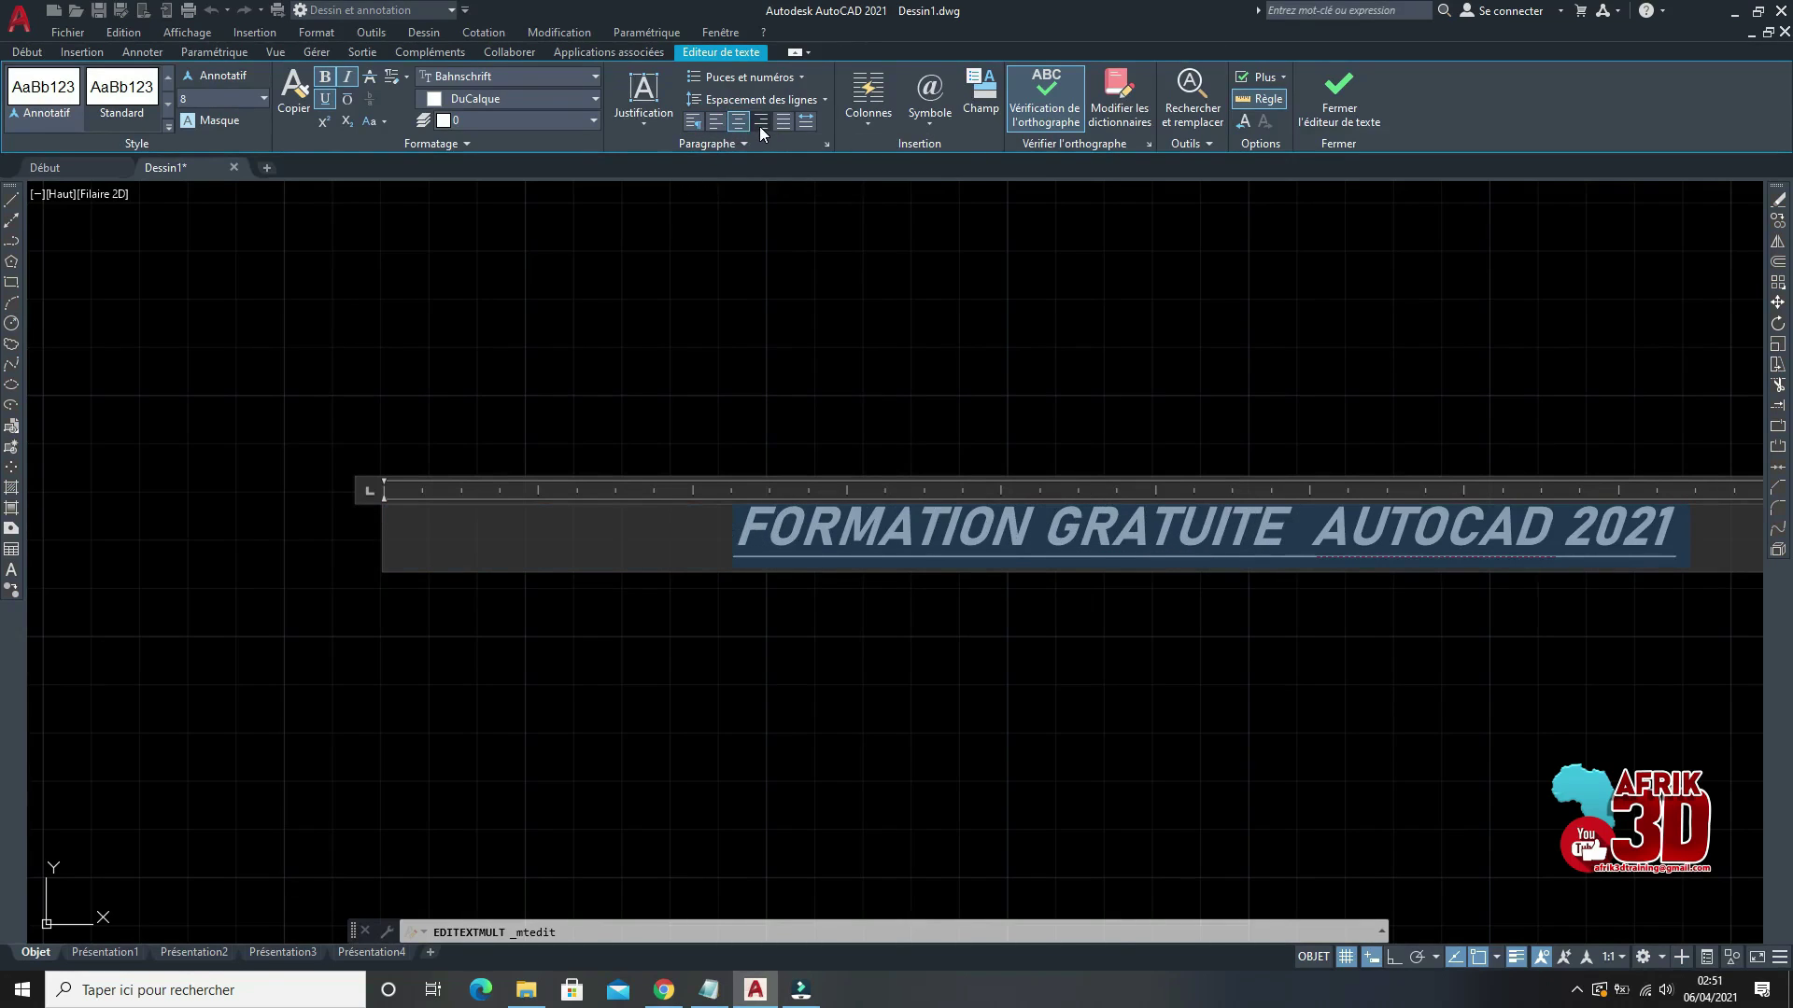
pyautogui.click(761, 130)
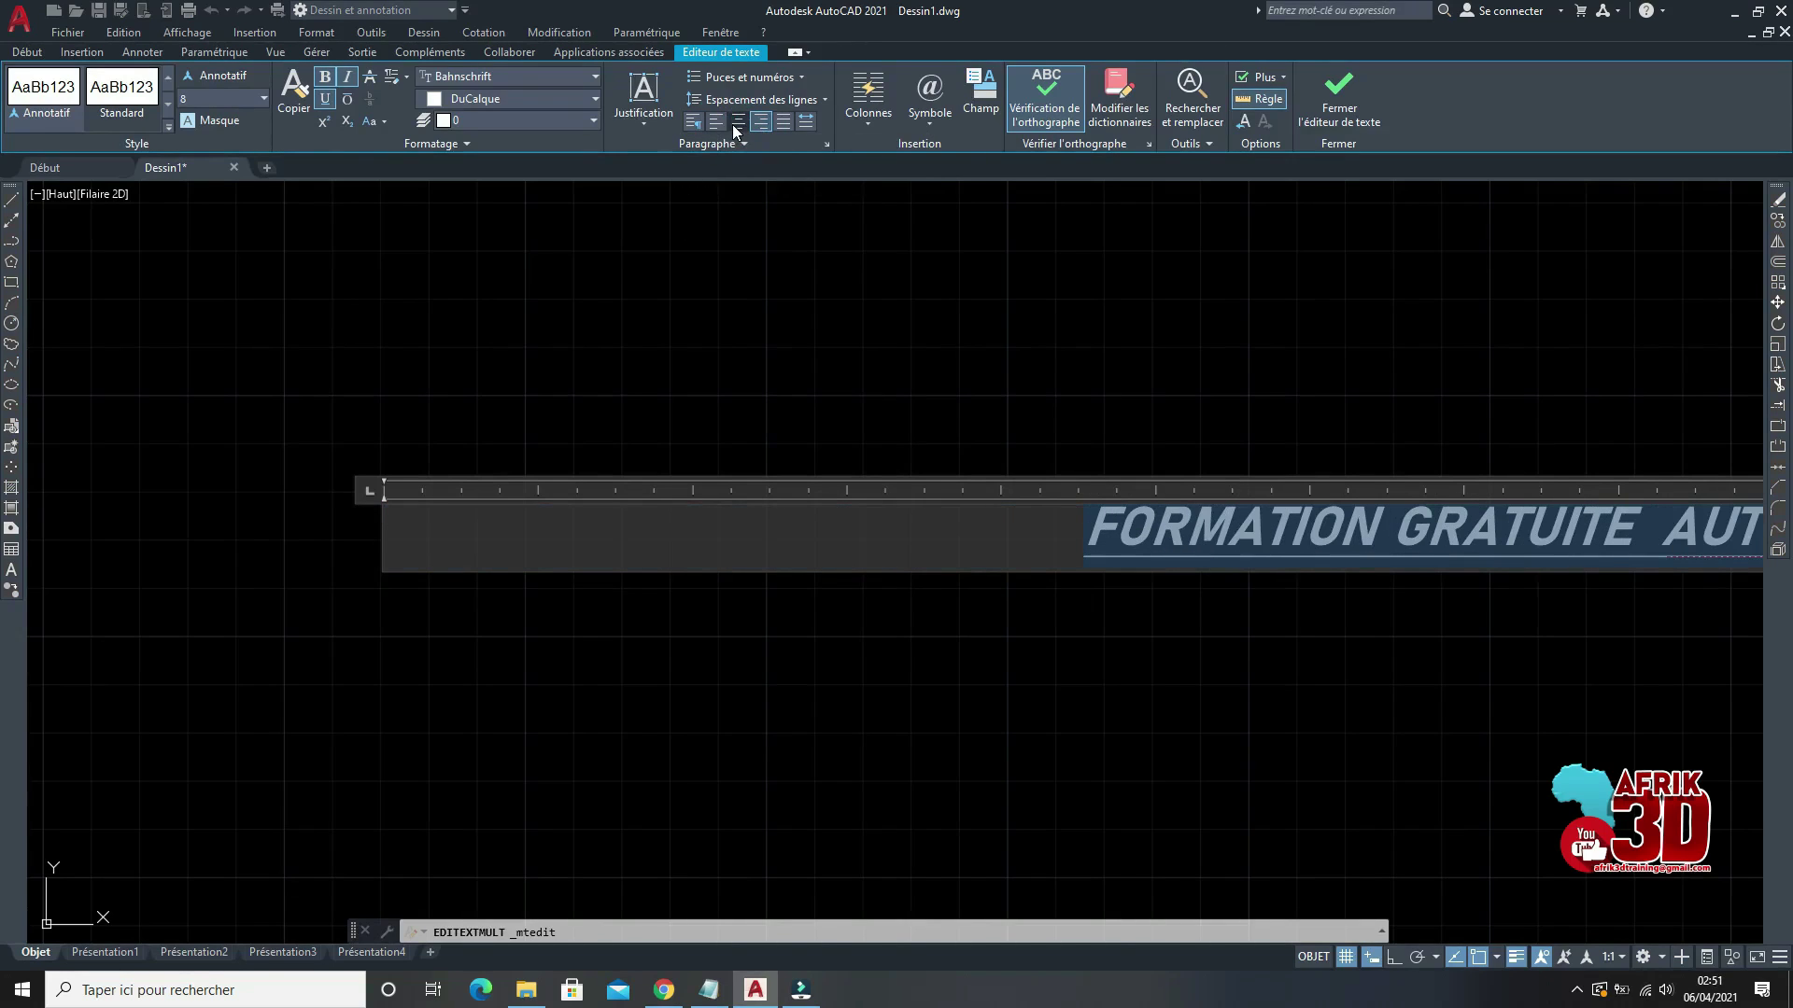
pyautogui.click(737, 124)
pyautogui.click(715, 122)
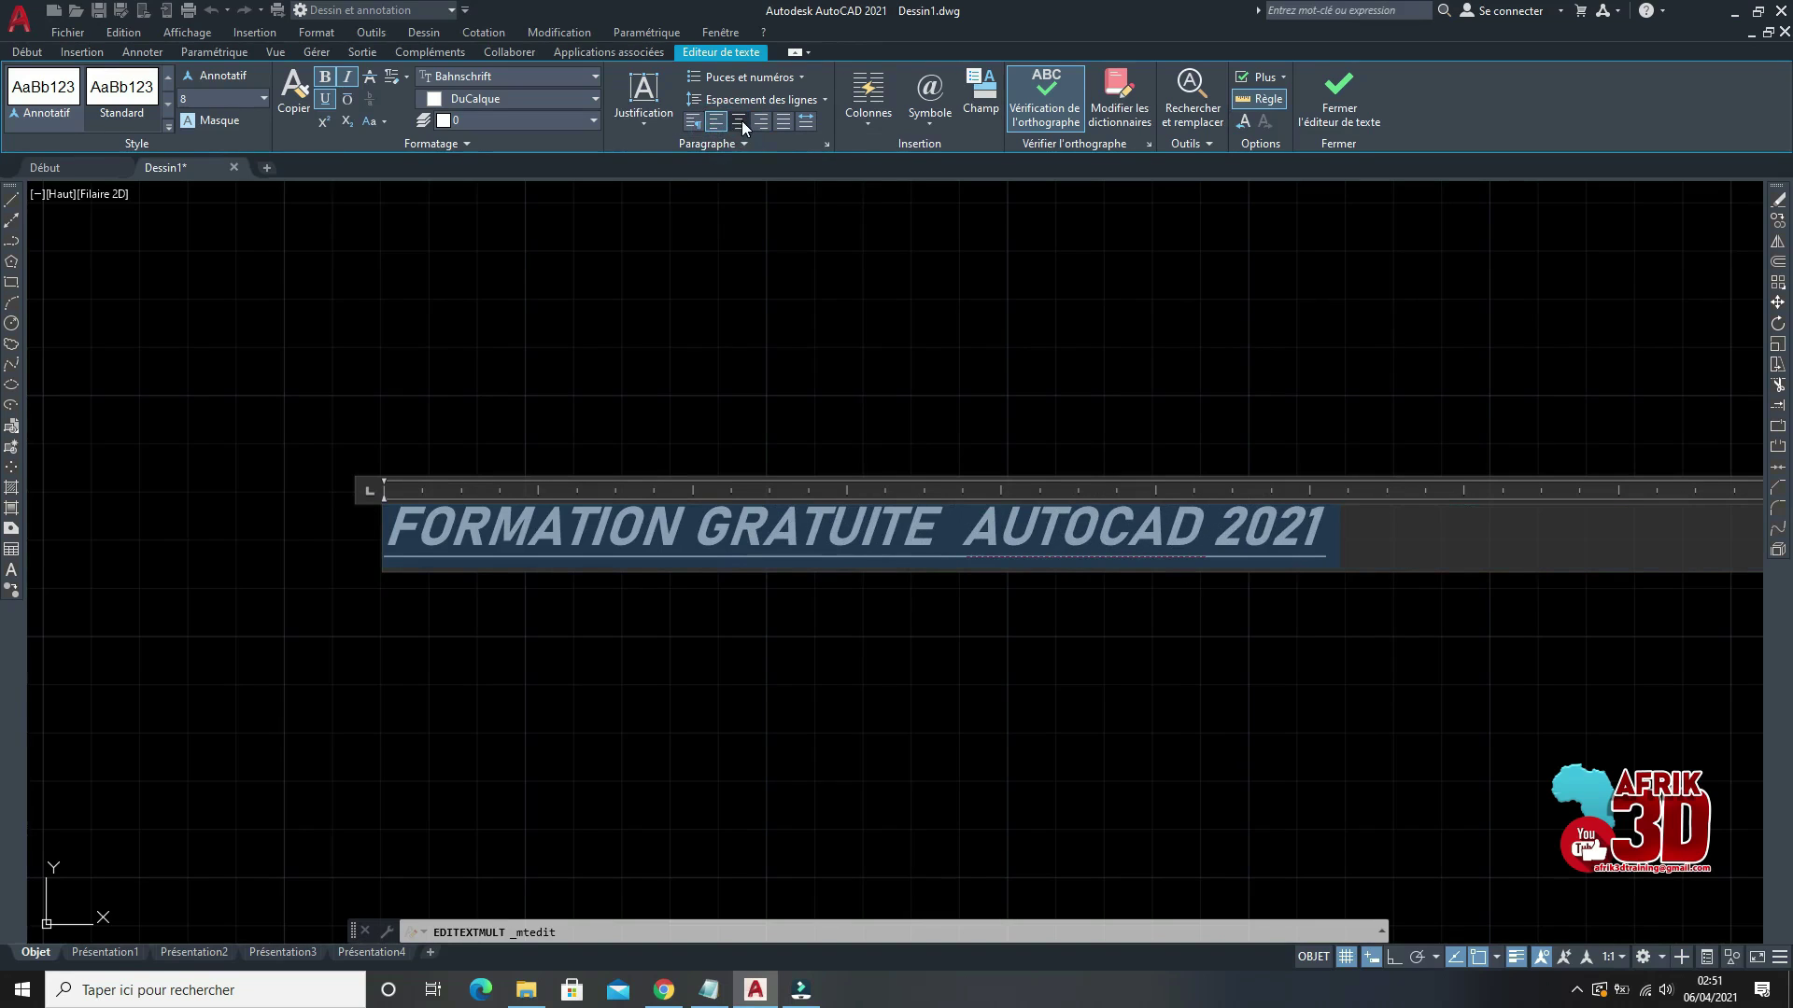
pyautogui.click(928, 123)
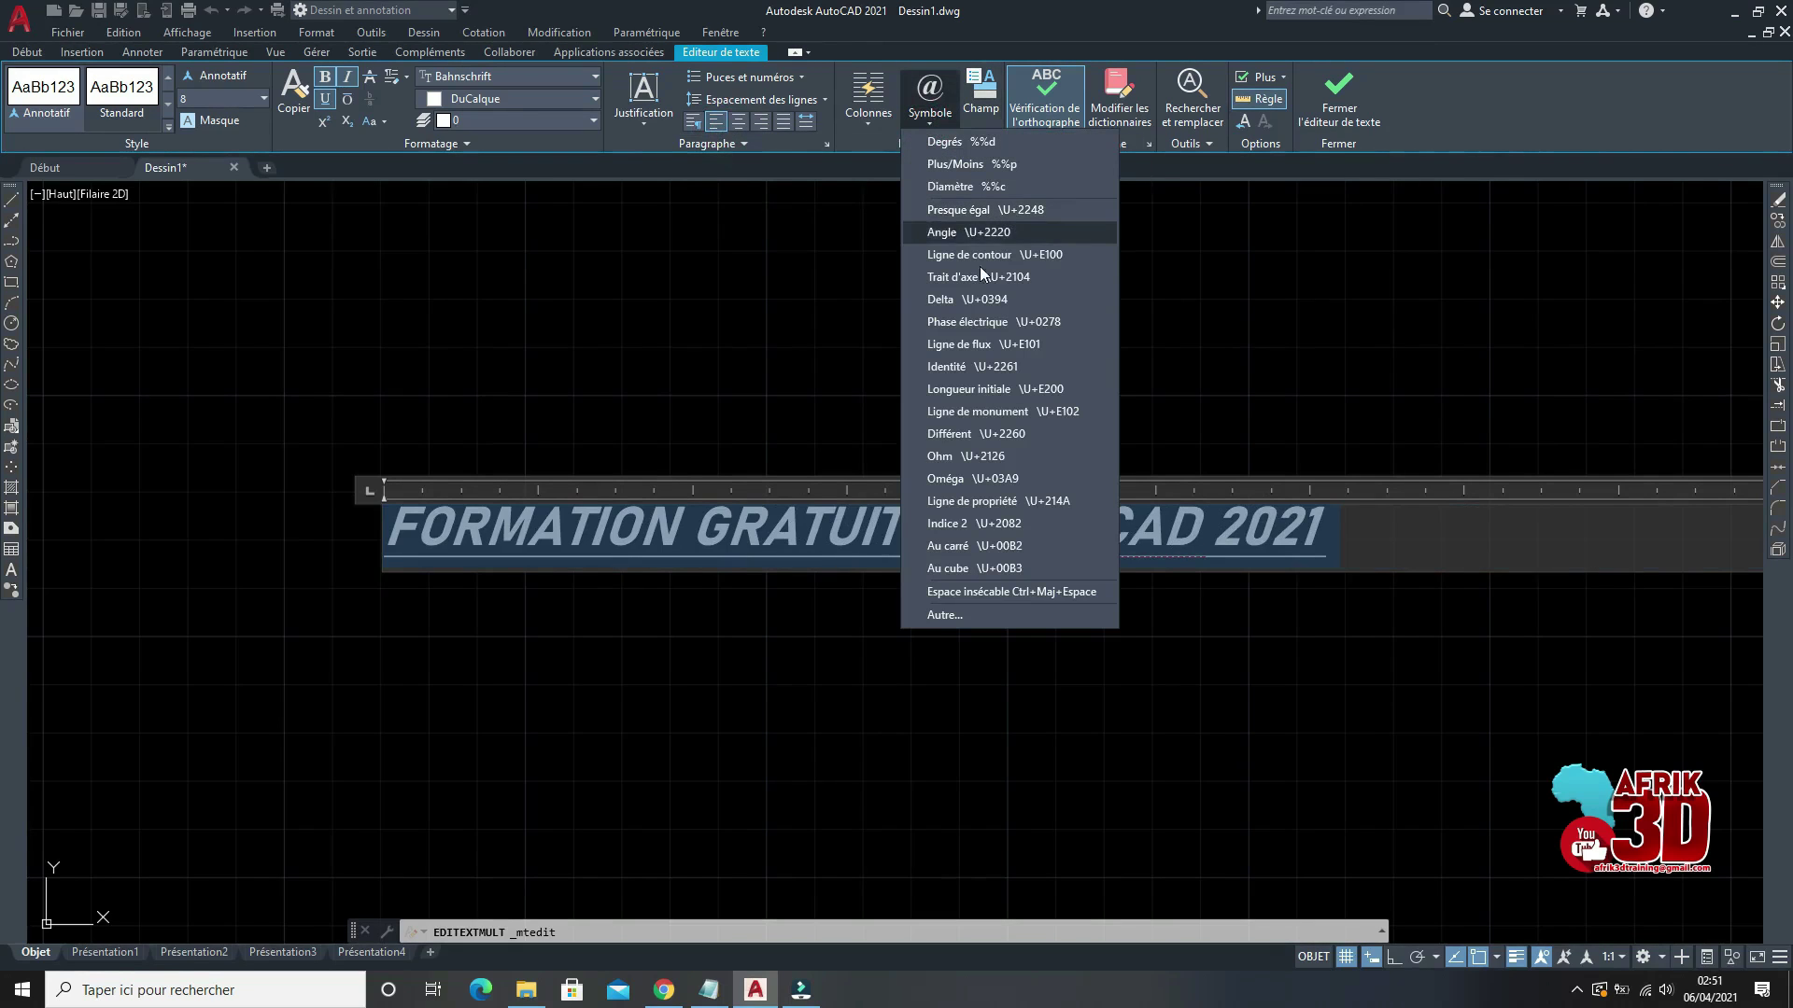
# Step: Append °, Δ and Ω symbols after 2021 and close the text editor
pyautogui.click(1457, 565)
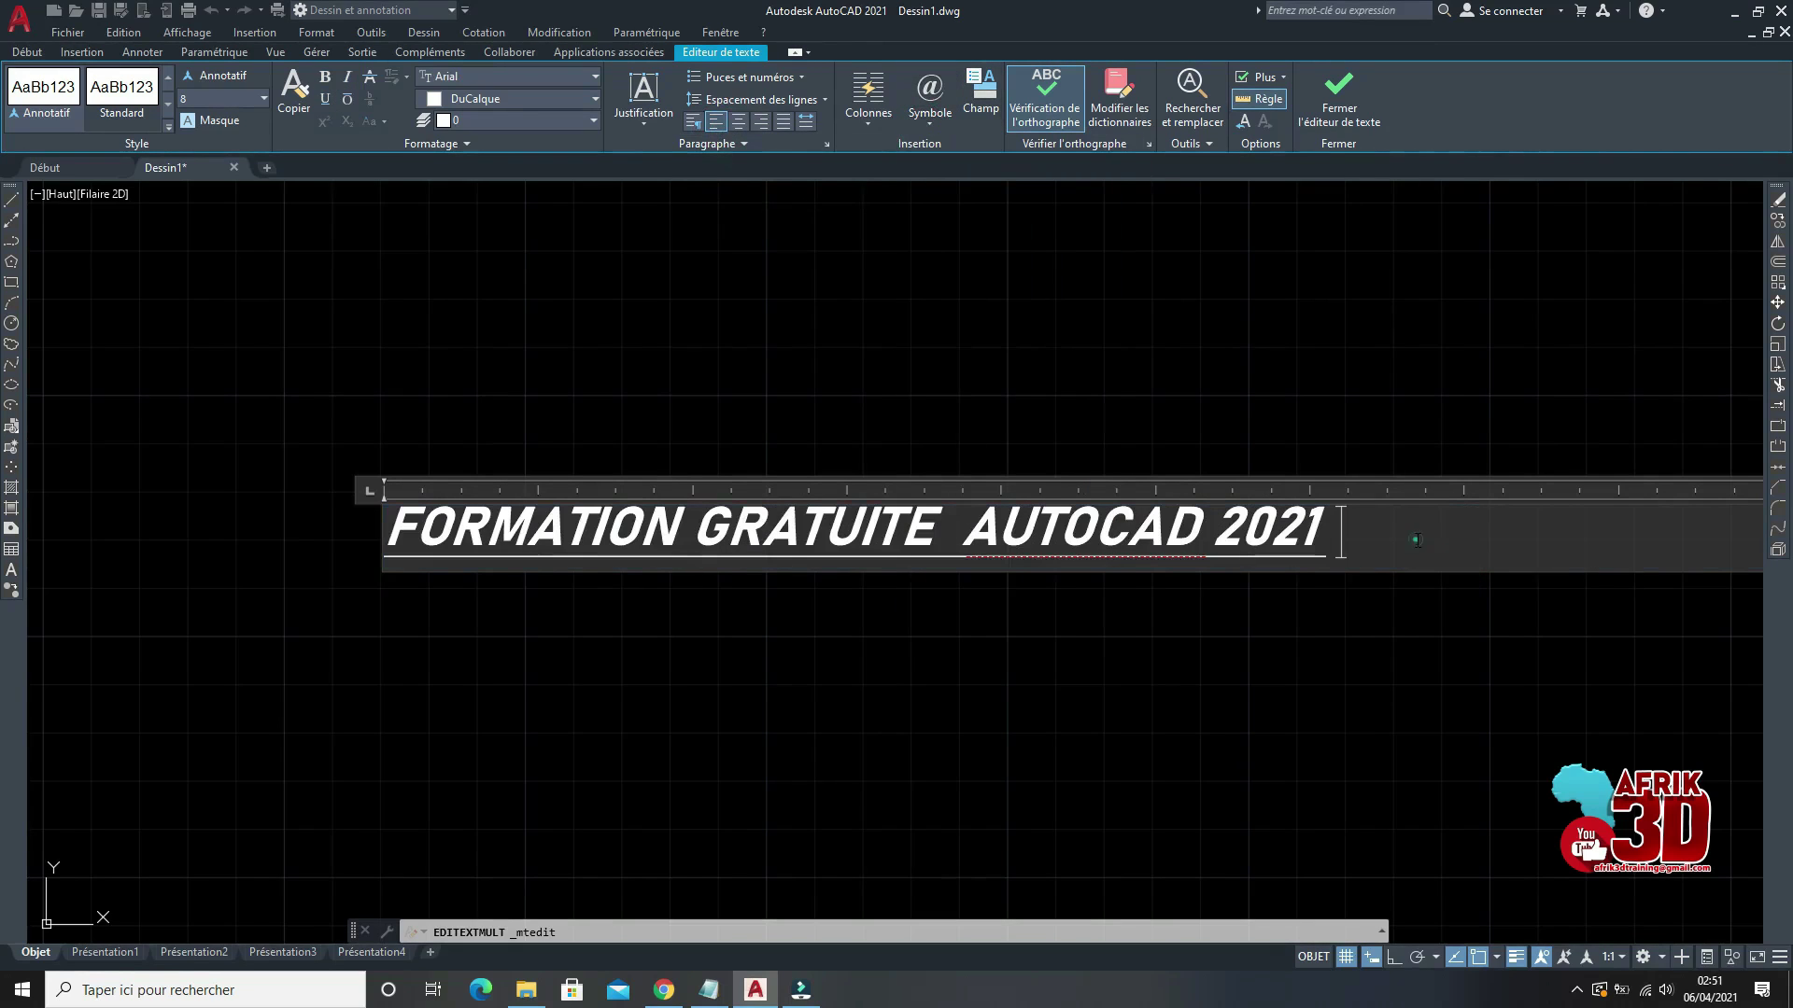
pyautogui.click(946, 119)
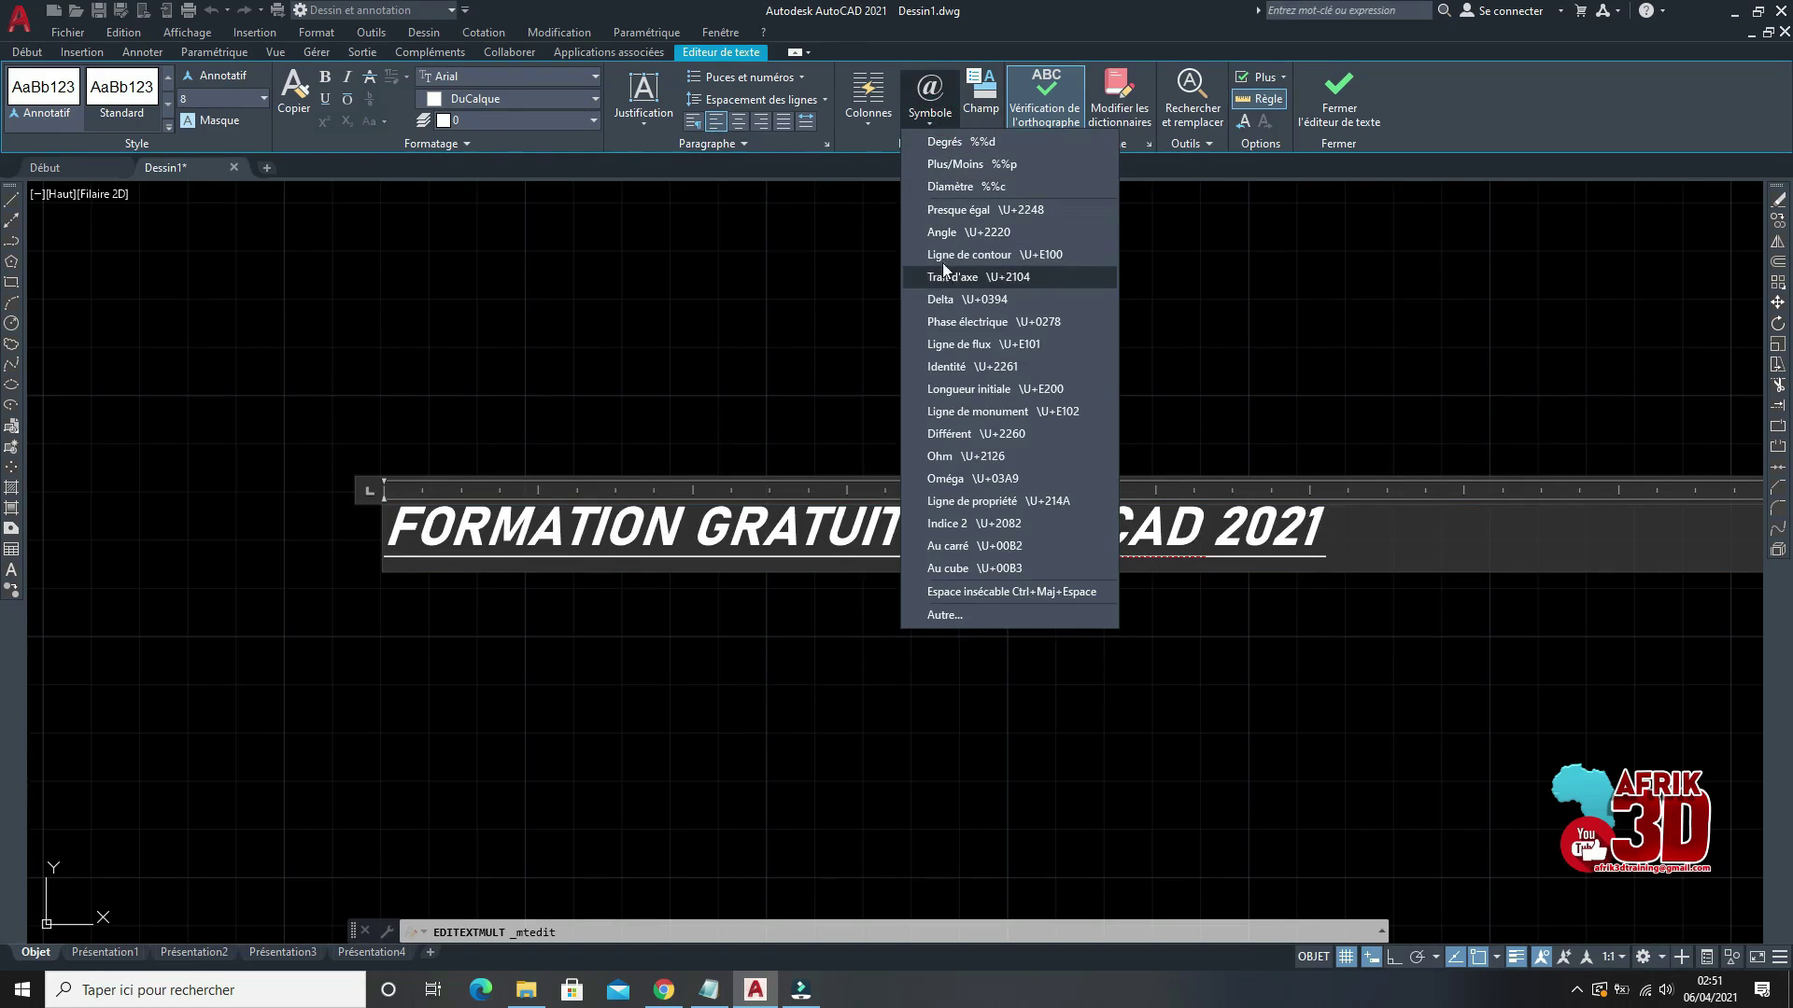
pyautogui.click(944, 145)
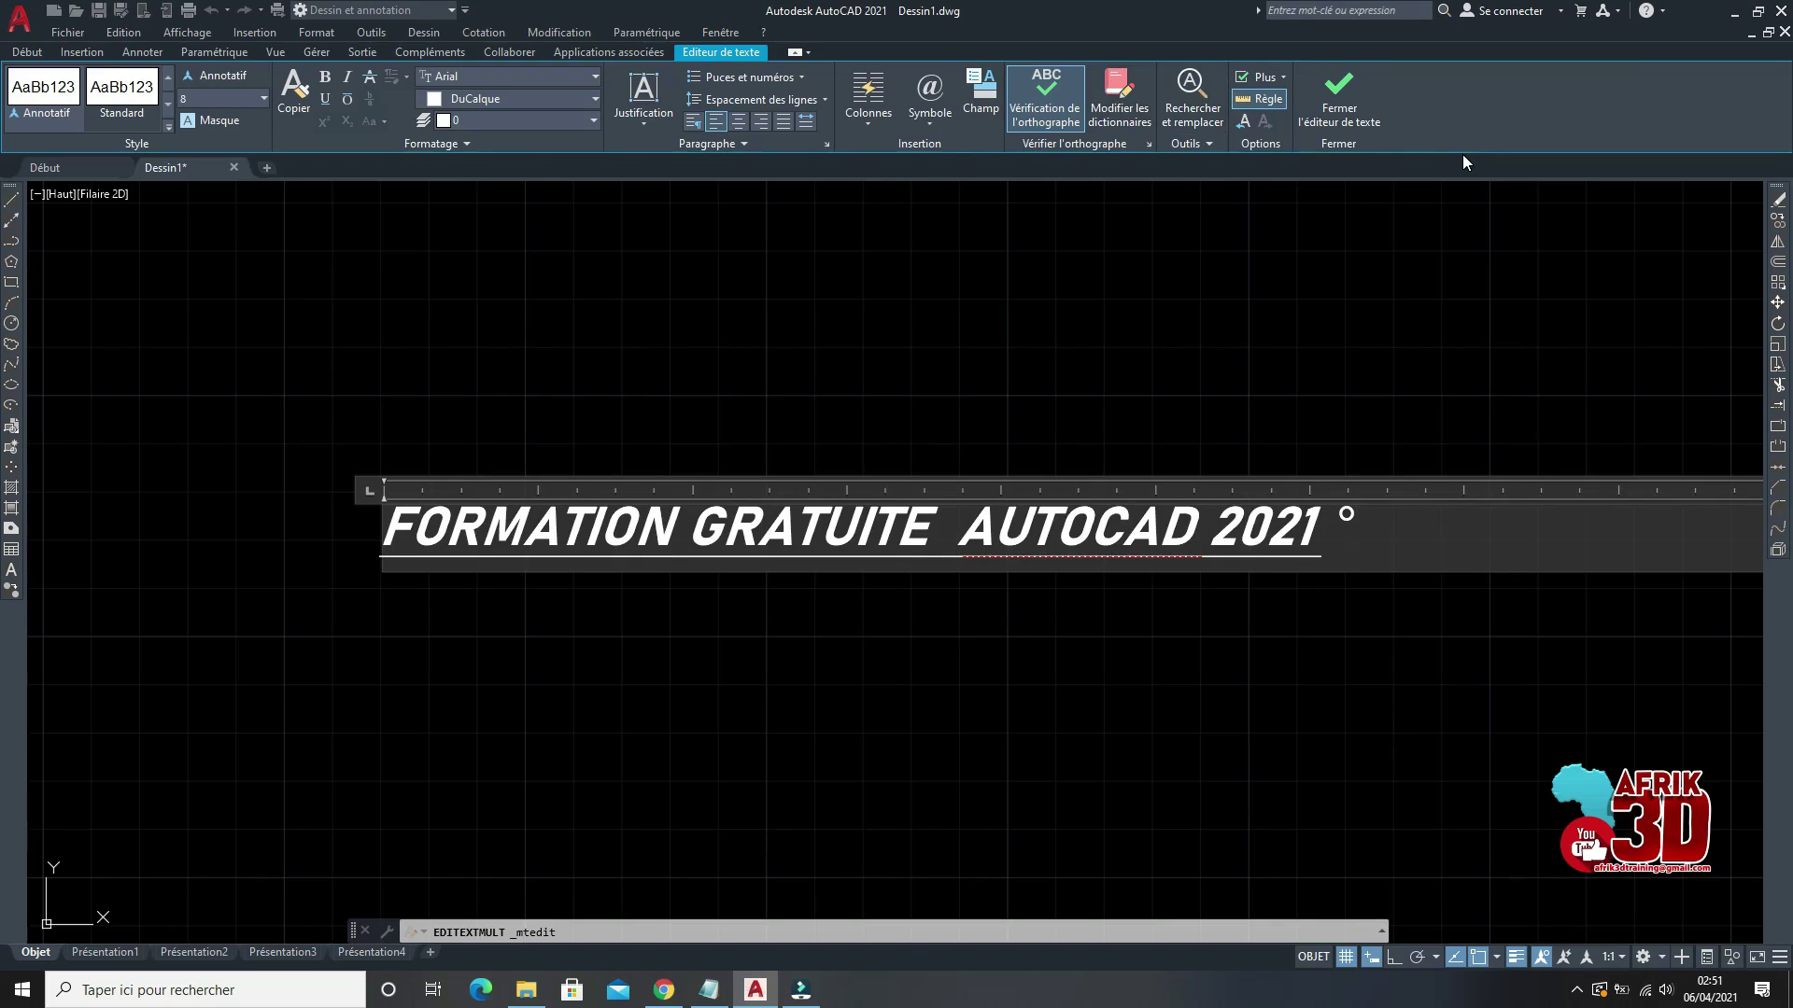
pyautogui.click(932, 114)
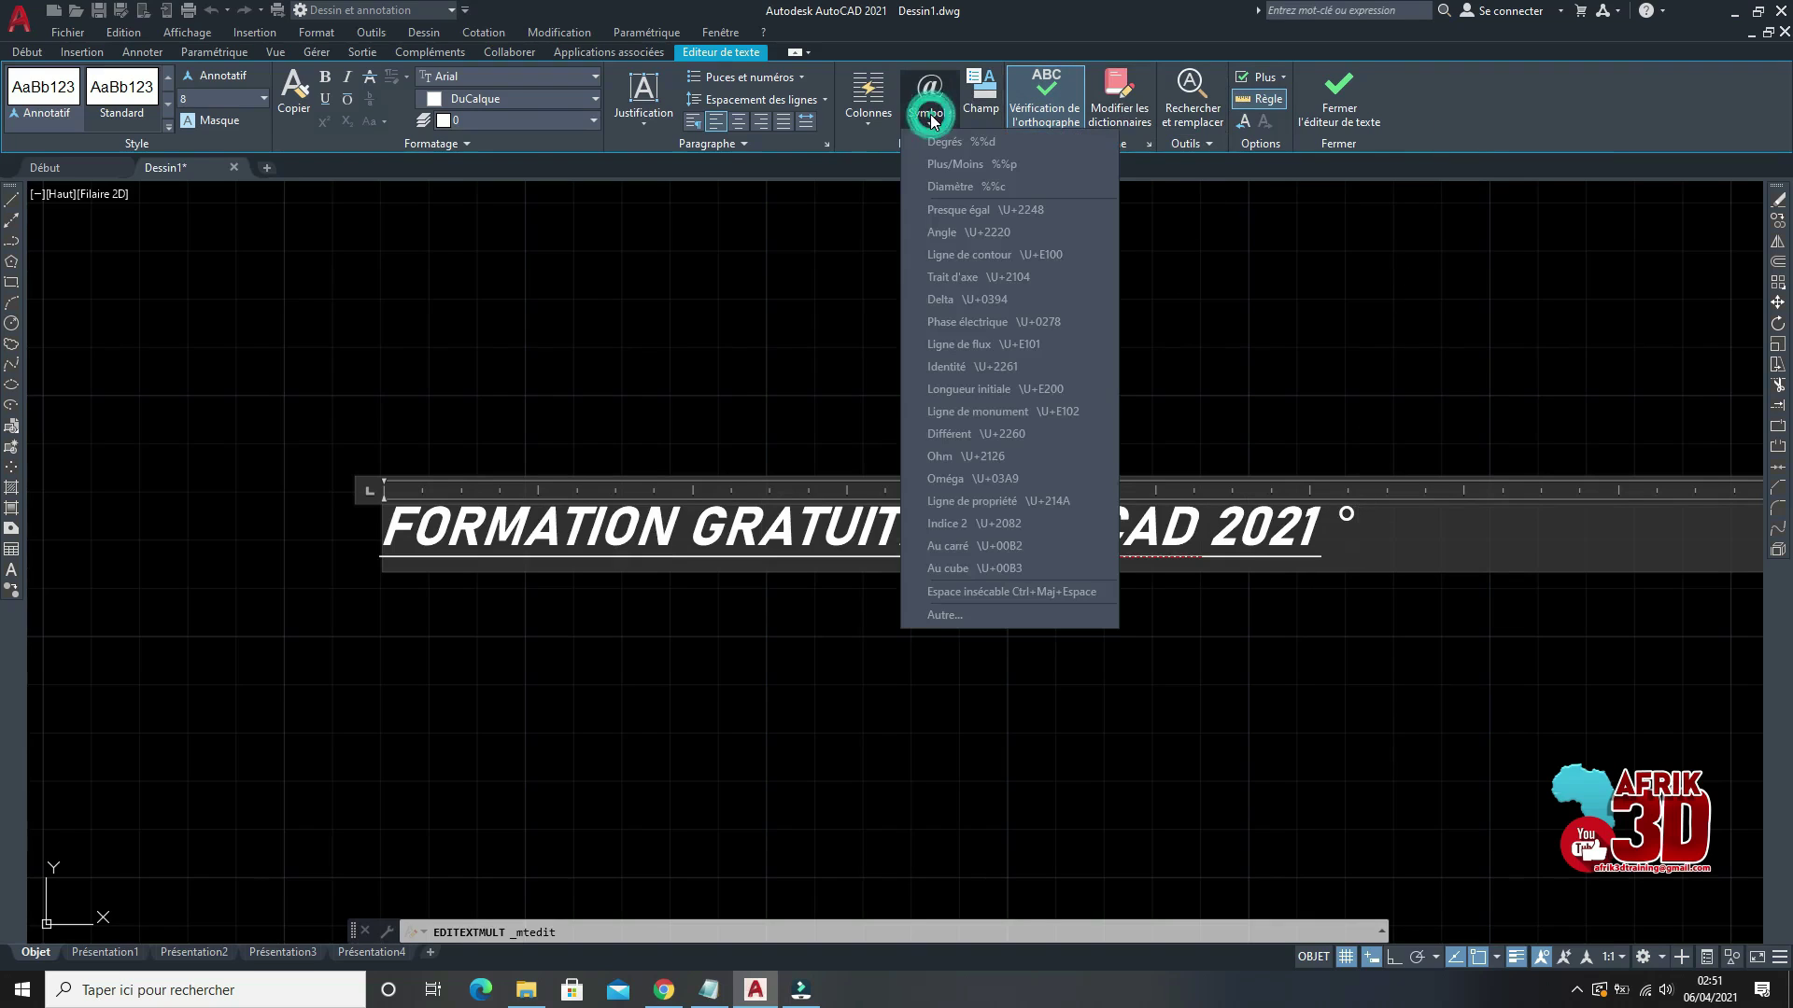
pyautogui.click(941, 298)
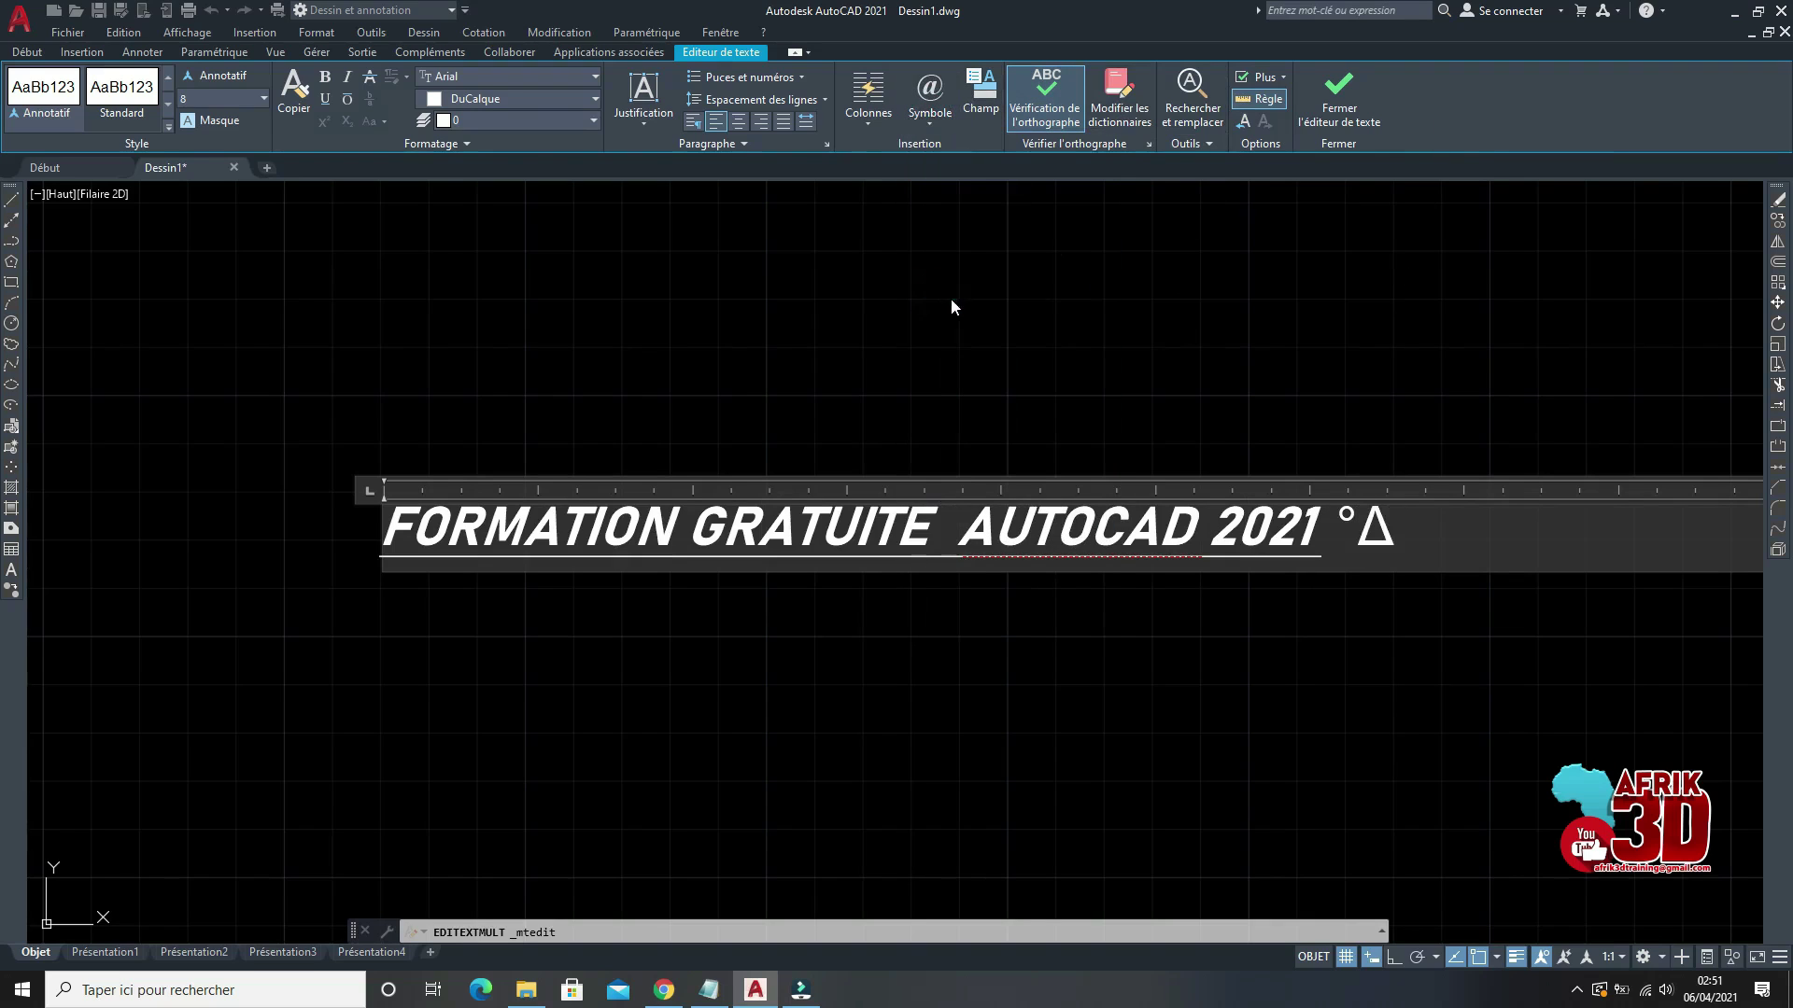
pyautogui.click(930, 114)
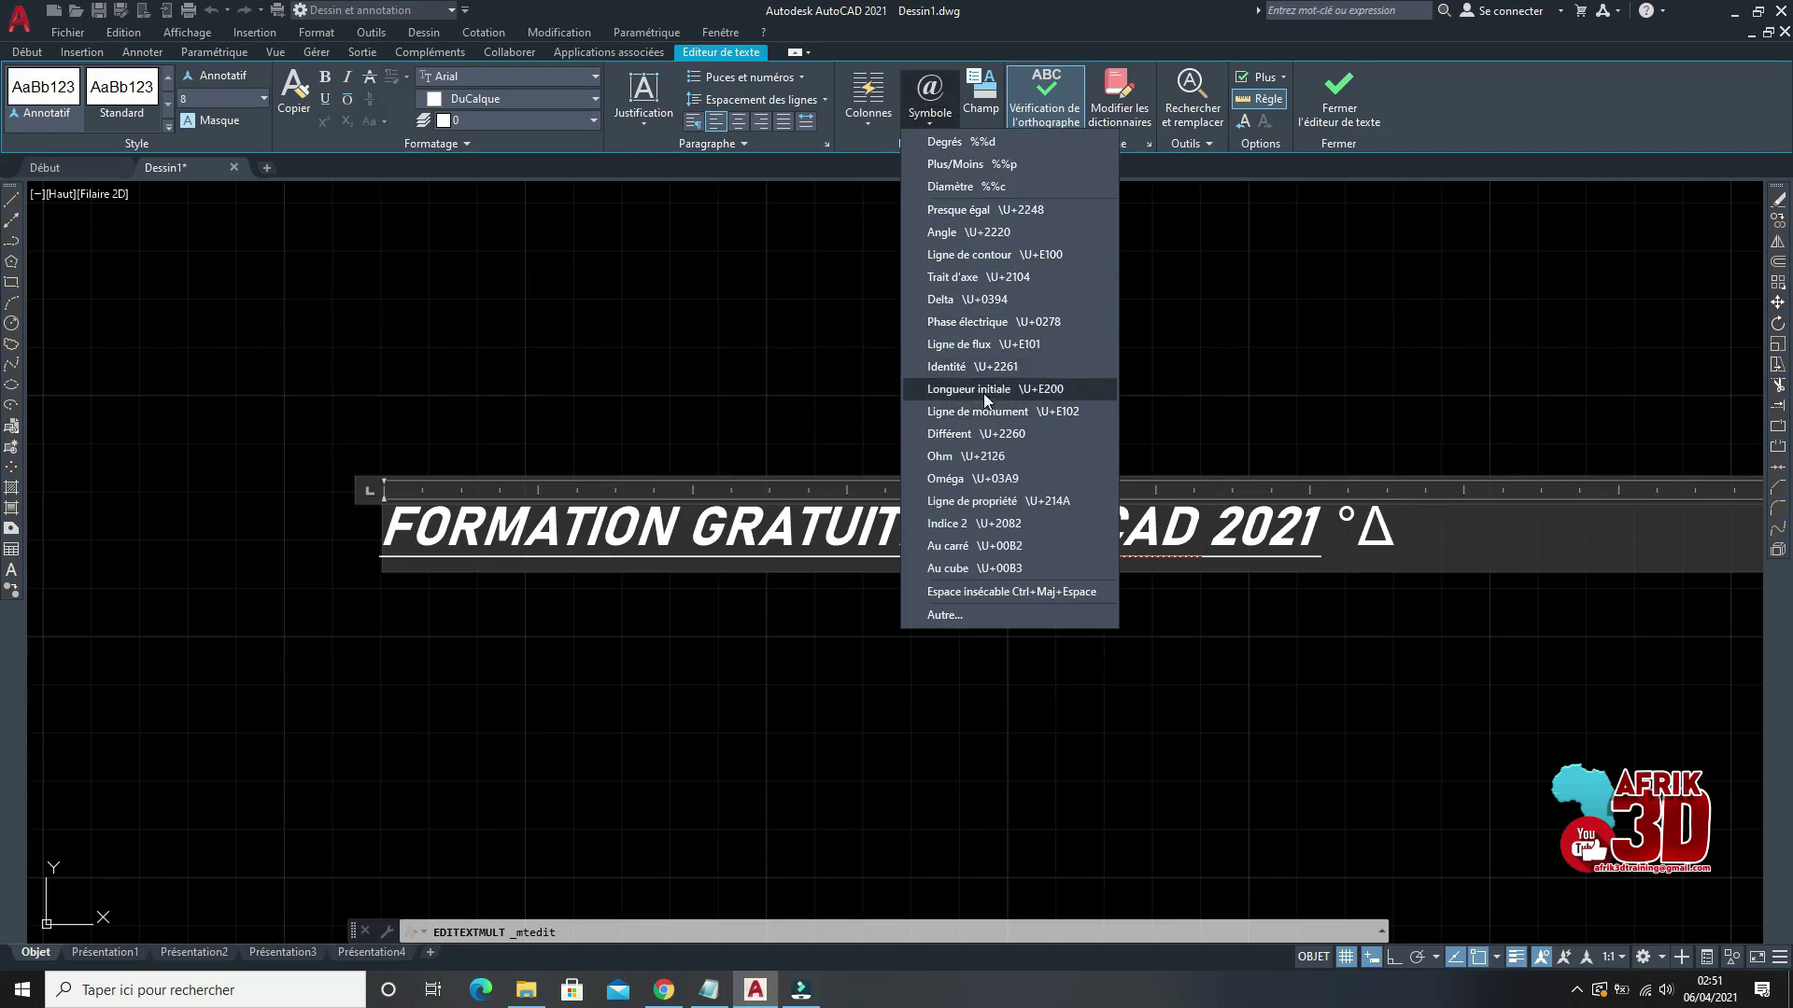
pyautogui.click(938, 461)
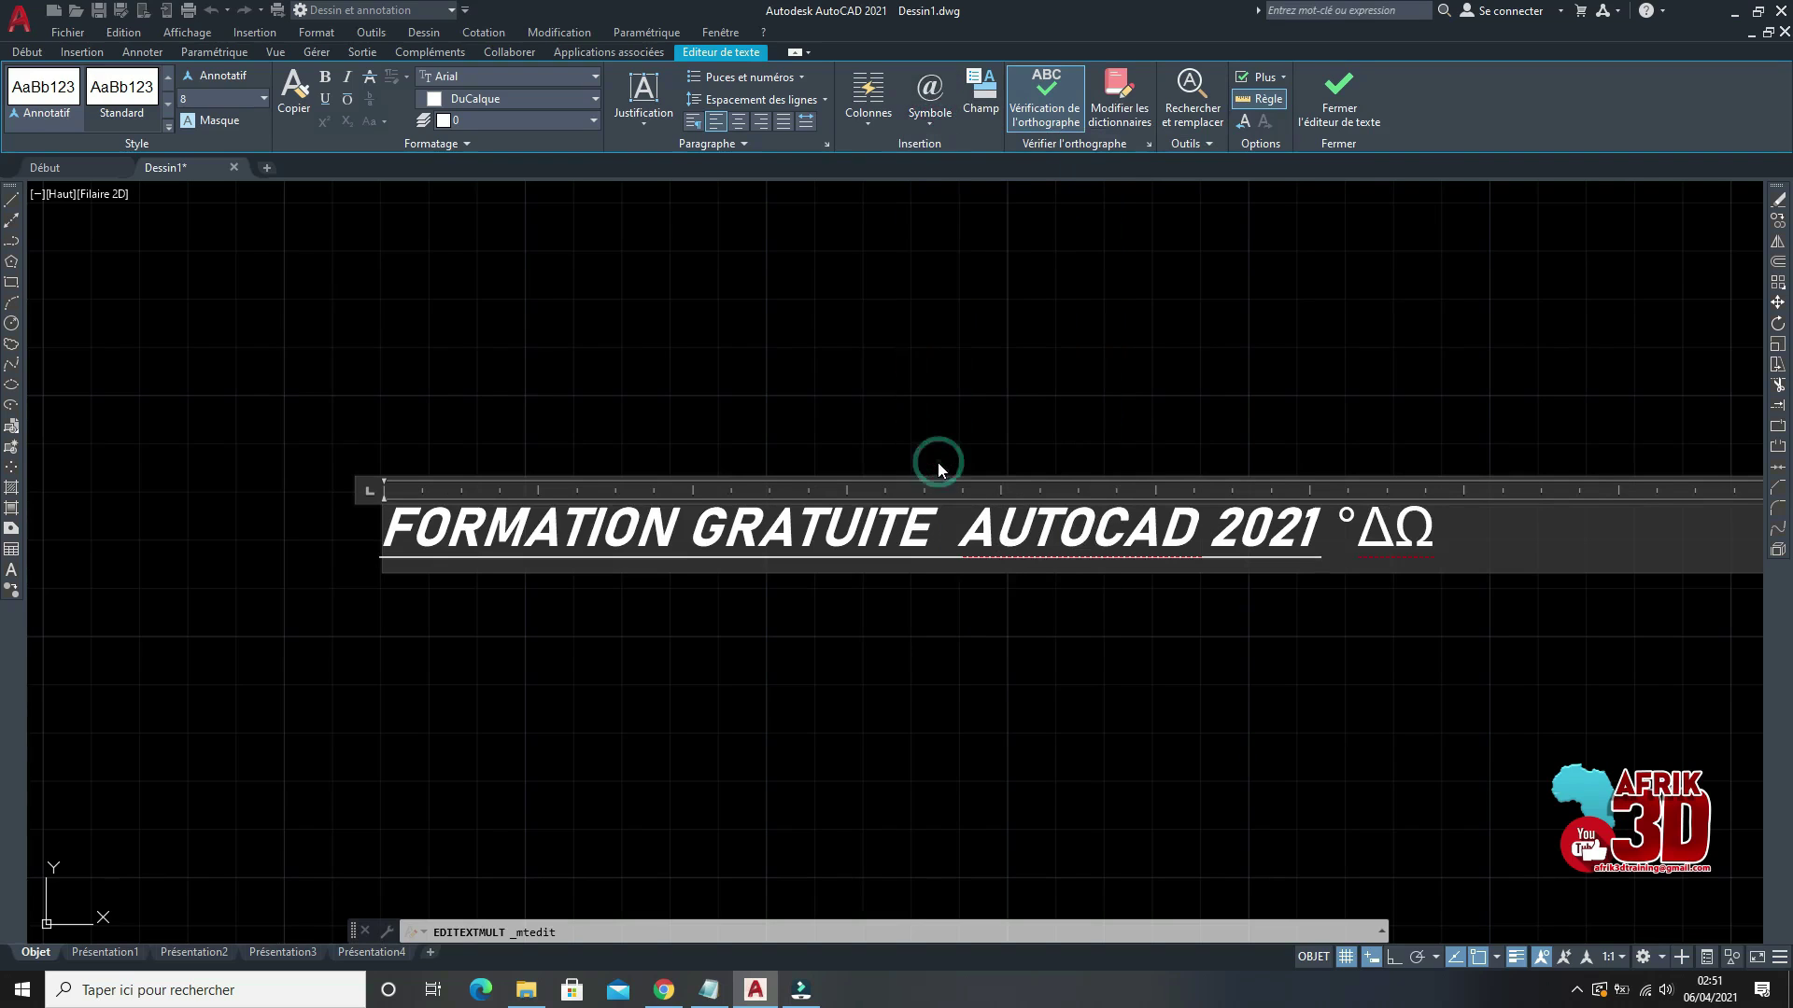
pyautogui.click(1273, 331)
pyautogui.scroll(-1, 1157, 546)
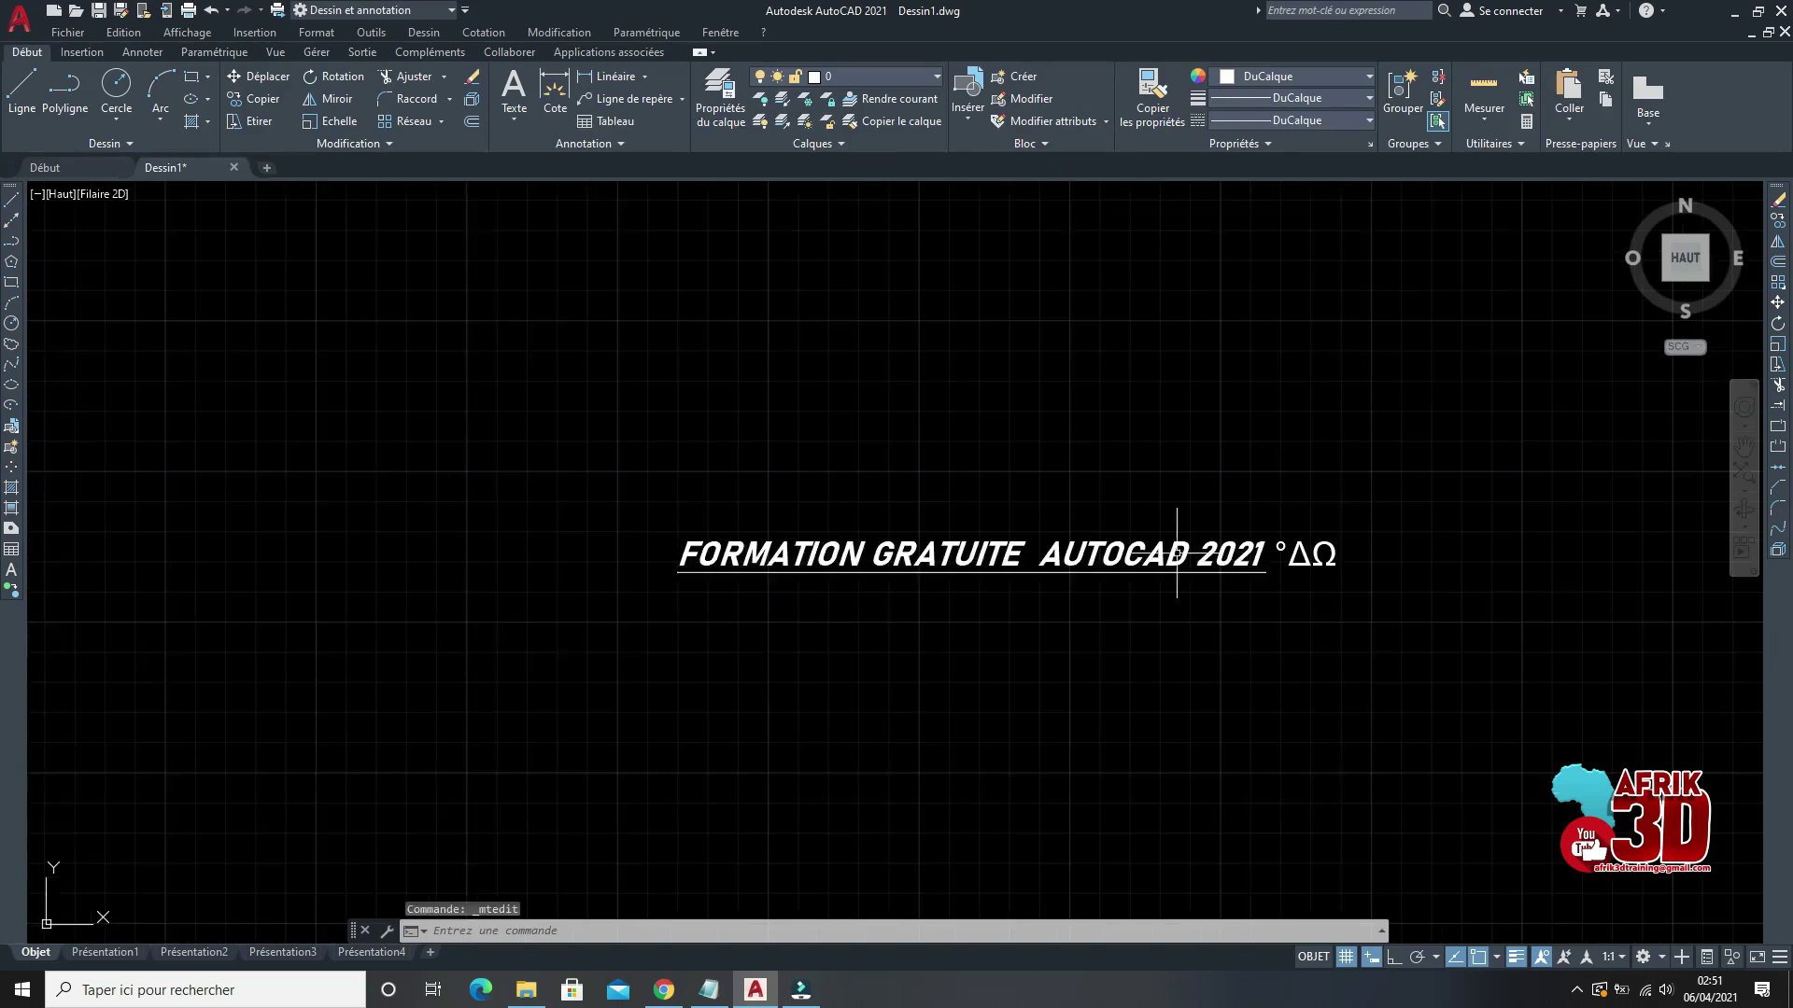
pyautogui.scroll(1, 1157, 546)
# Step: Move the title text from its lower-left corner to just below the 100 dimension
pyautogui.click(1192, 588)
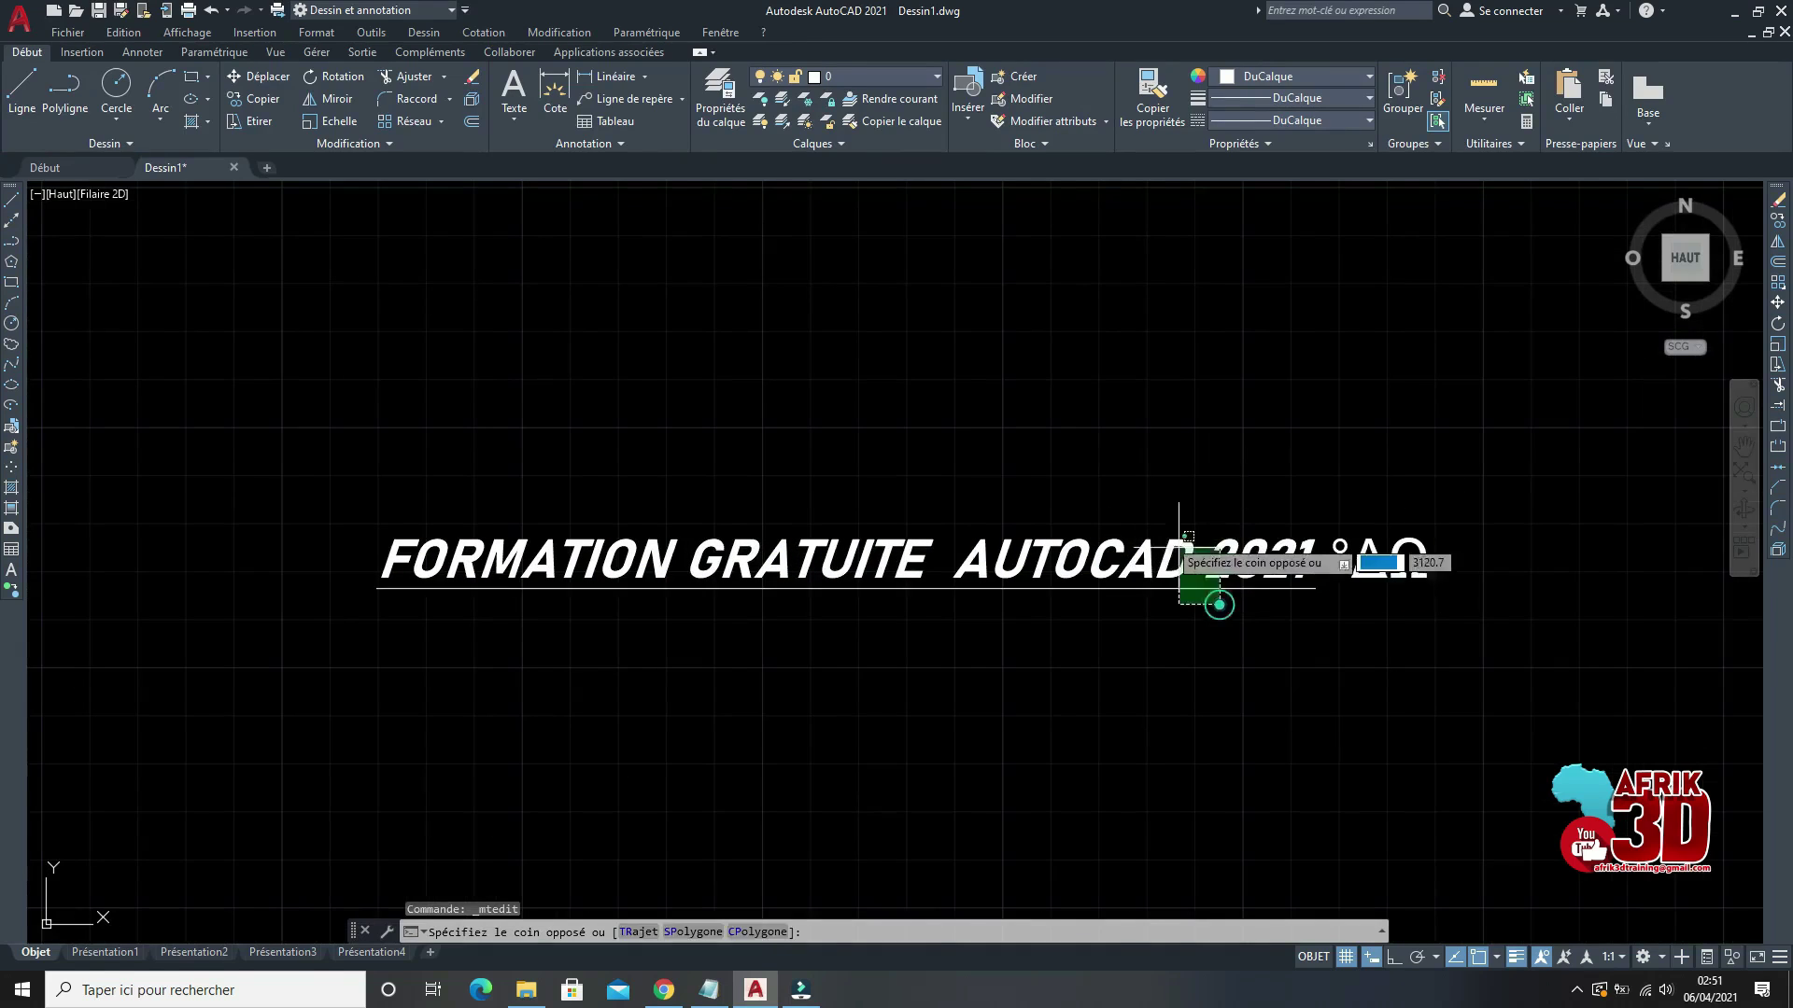
pyautogui.click(1153, 525)
pyautogui.rightClick(1105, 404)
pyautogui.click(1148, 583)
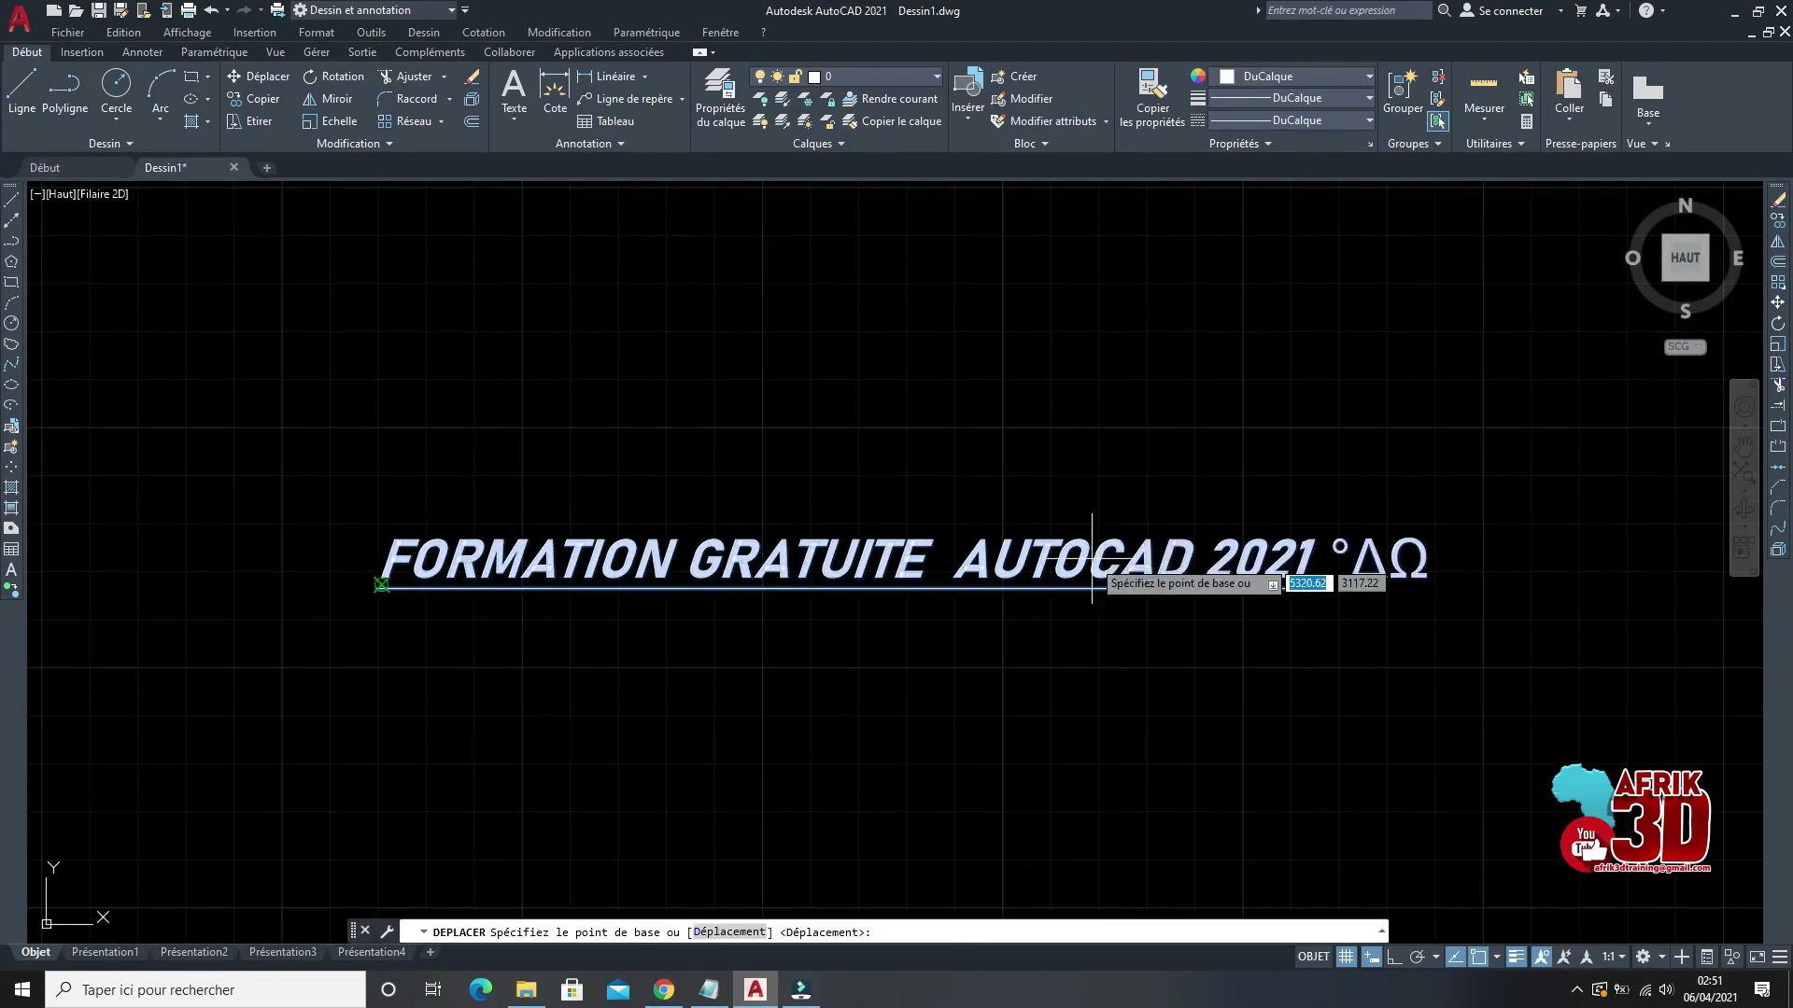
pyautogui.click(1111, 572)
pyautogui.scroll(-5, 1293, 297)
pyautogui.scroll(2, 841, 392)
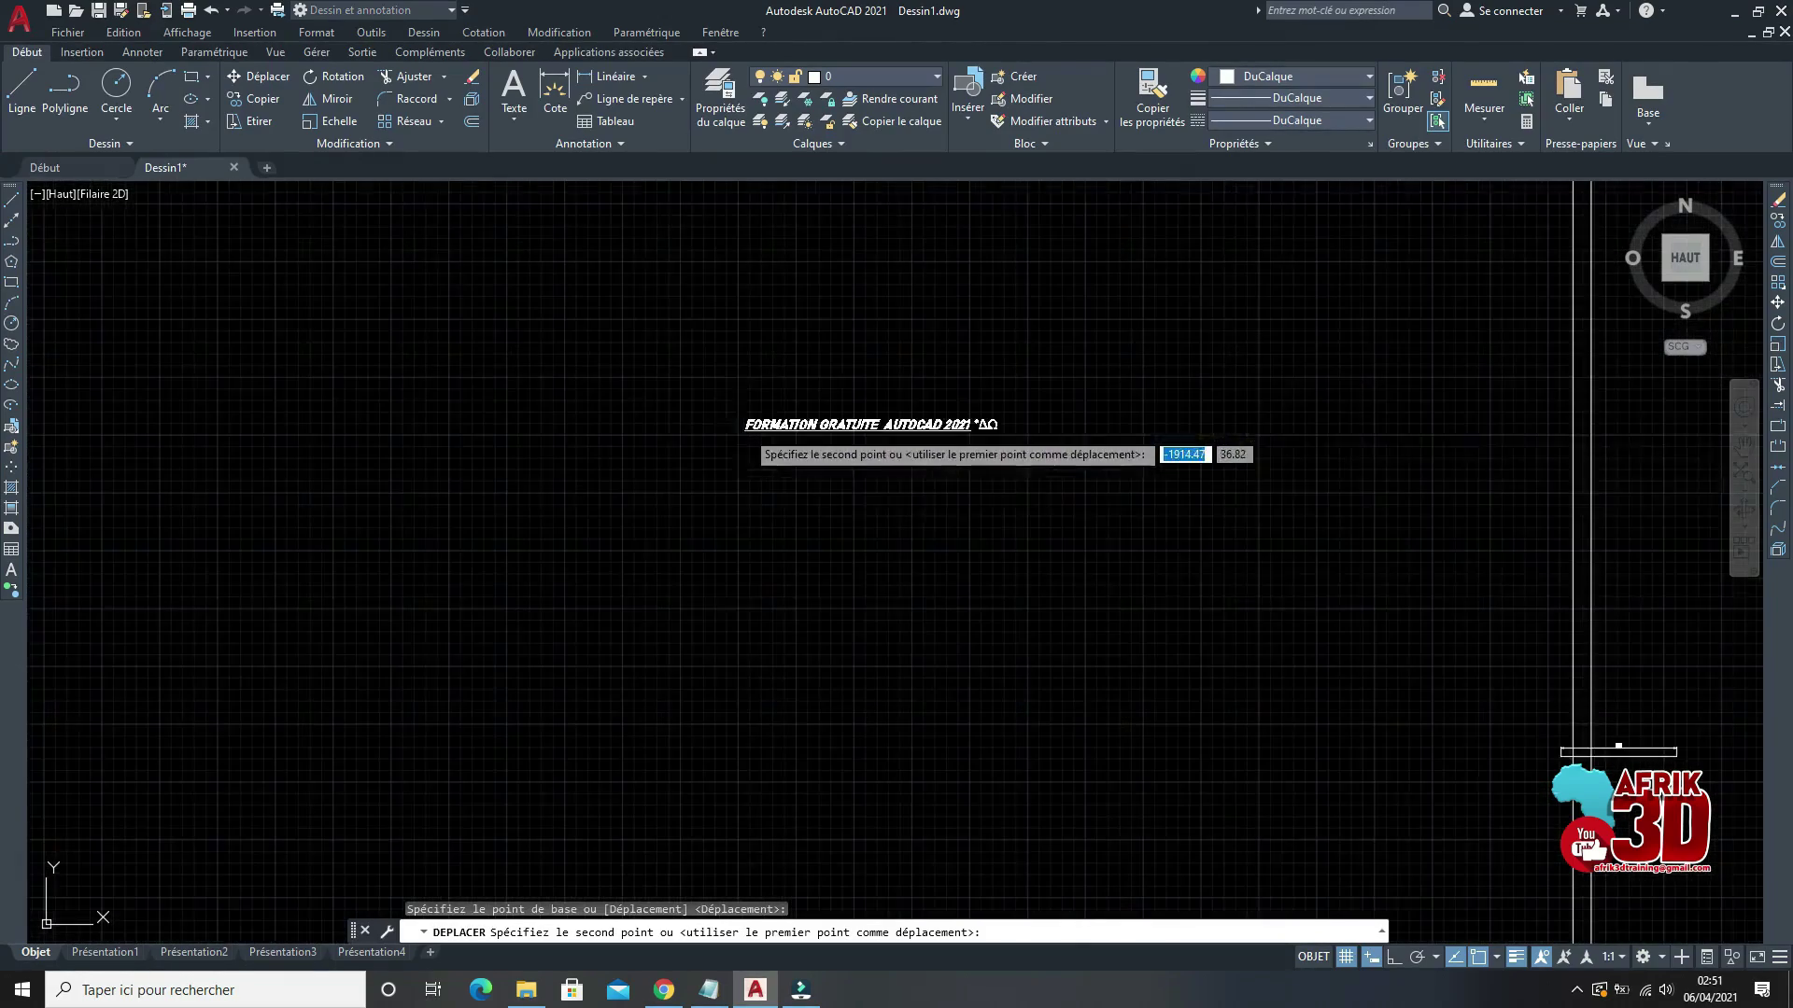
pyautogui.scroll(8, 882, 574)
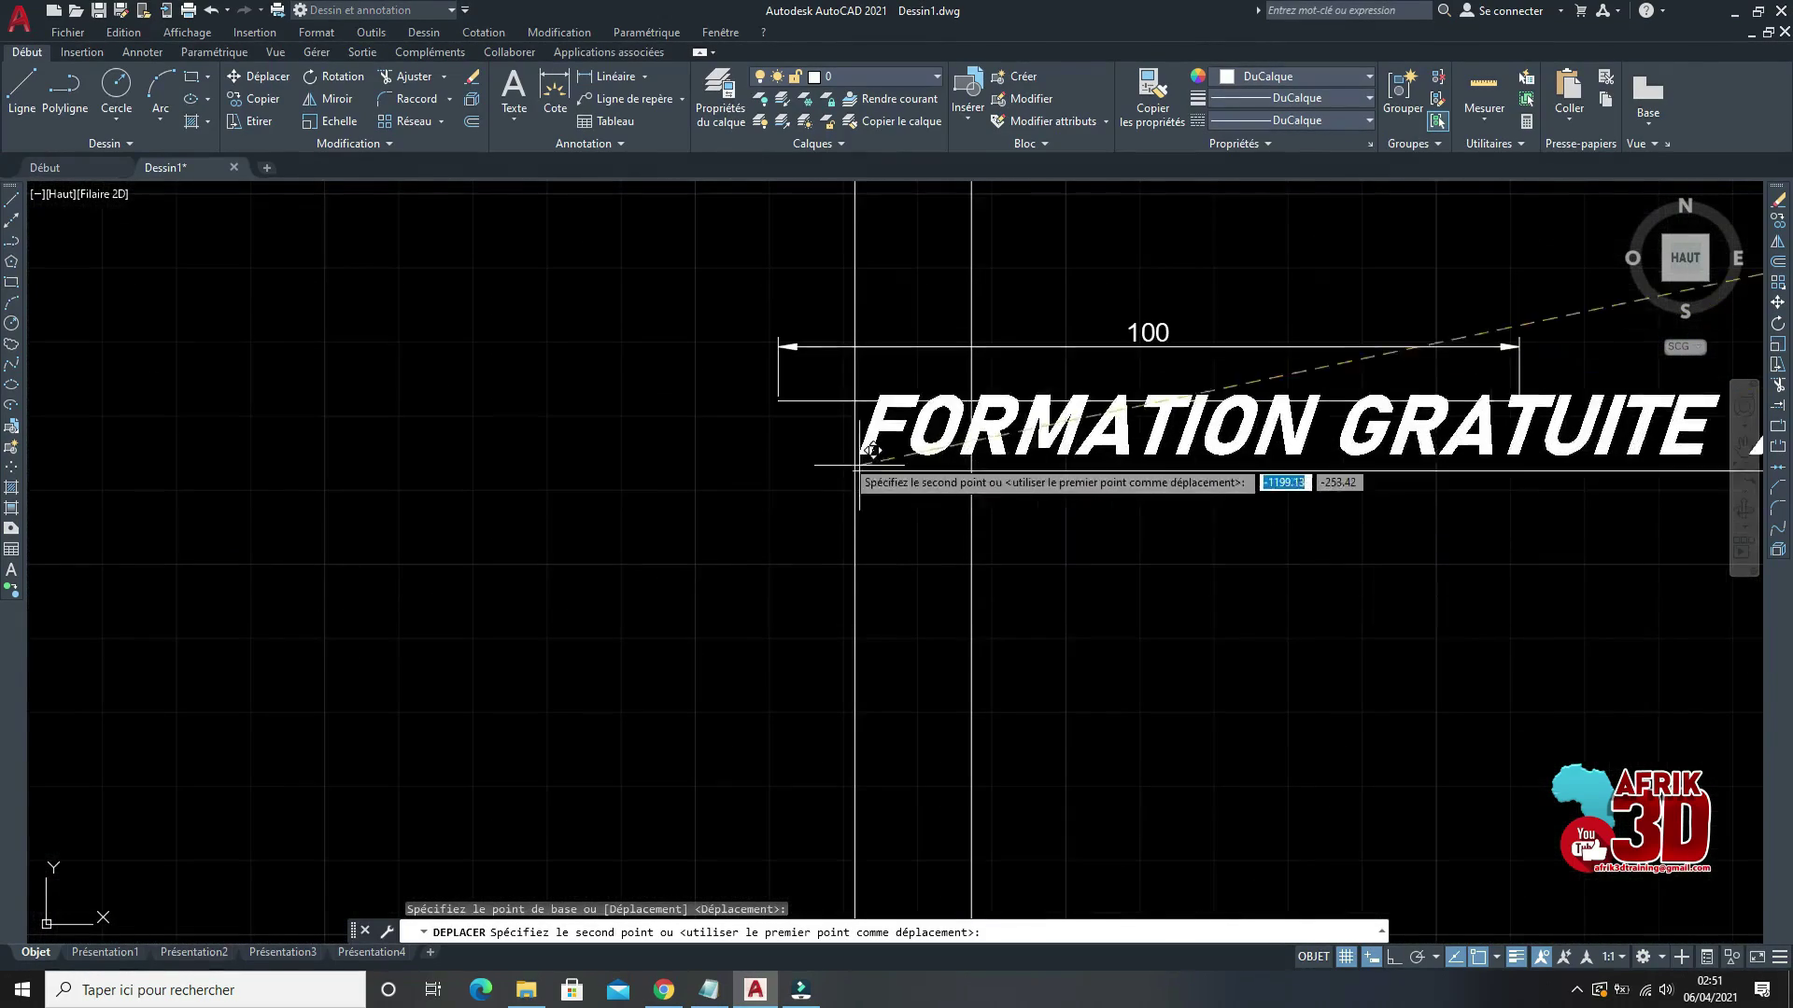
pyautogui.click(440, 500)
# Step: Zoom and pan around the drawing to review the result
pyautogui.scroll(-4, 584, 710)
pyautogui.scroll(2, 699, 641)
pyautogui.scroll(4, 849, 640)
pyautogui.scroll(-8, 1060, 592)
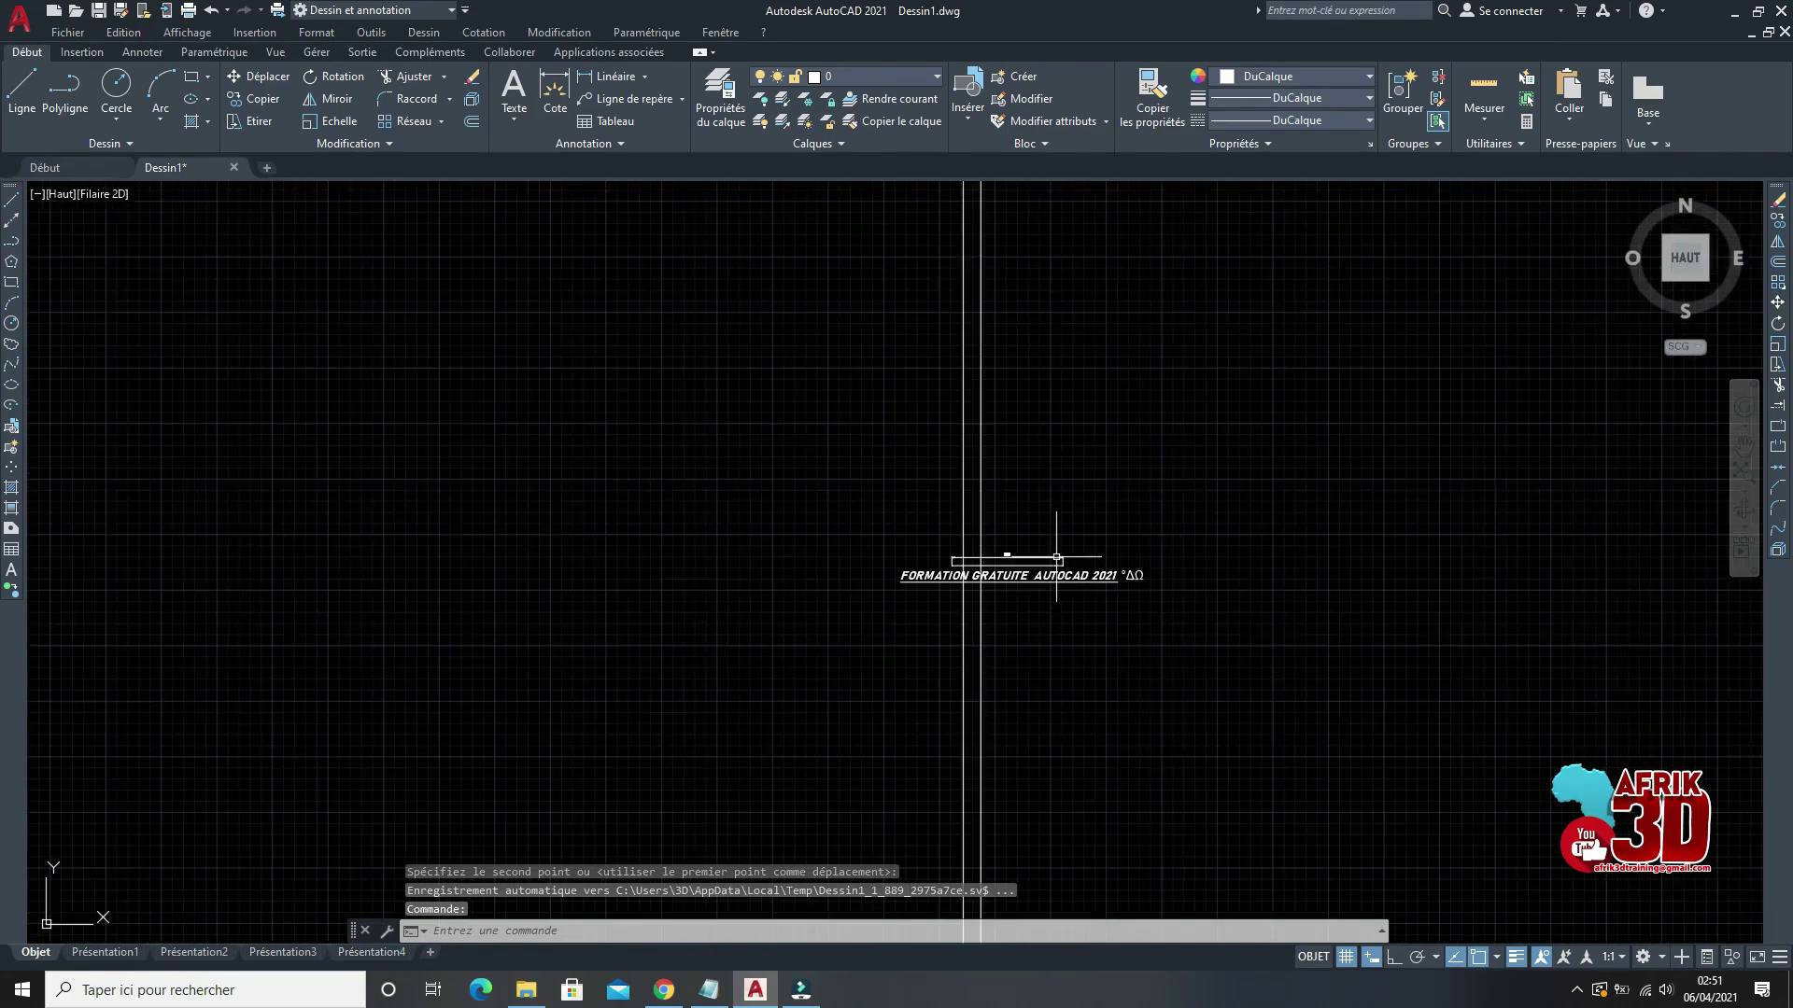
pyautogui.scroll(4, 1055, 556)
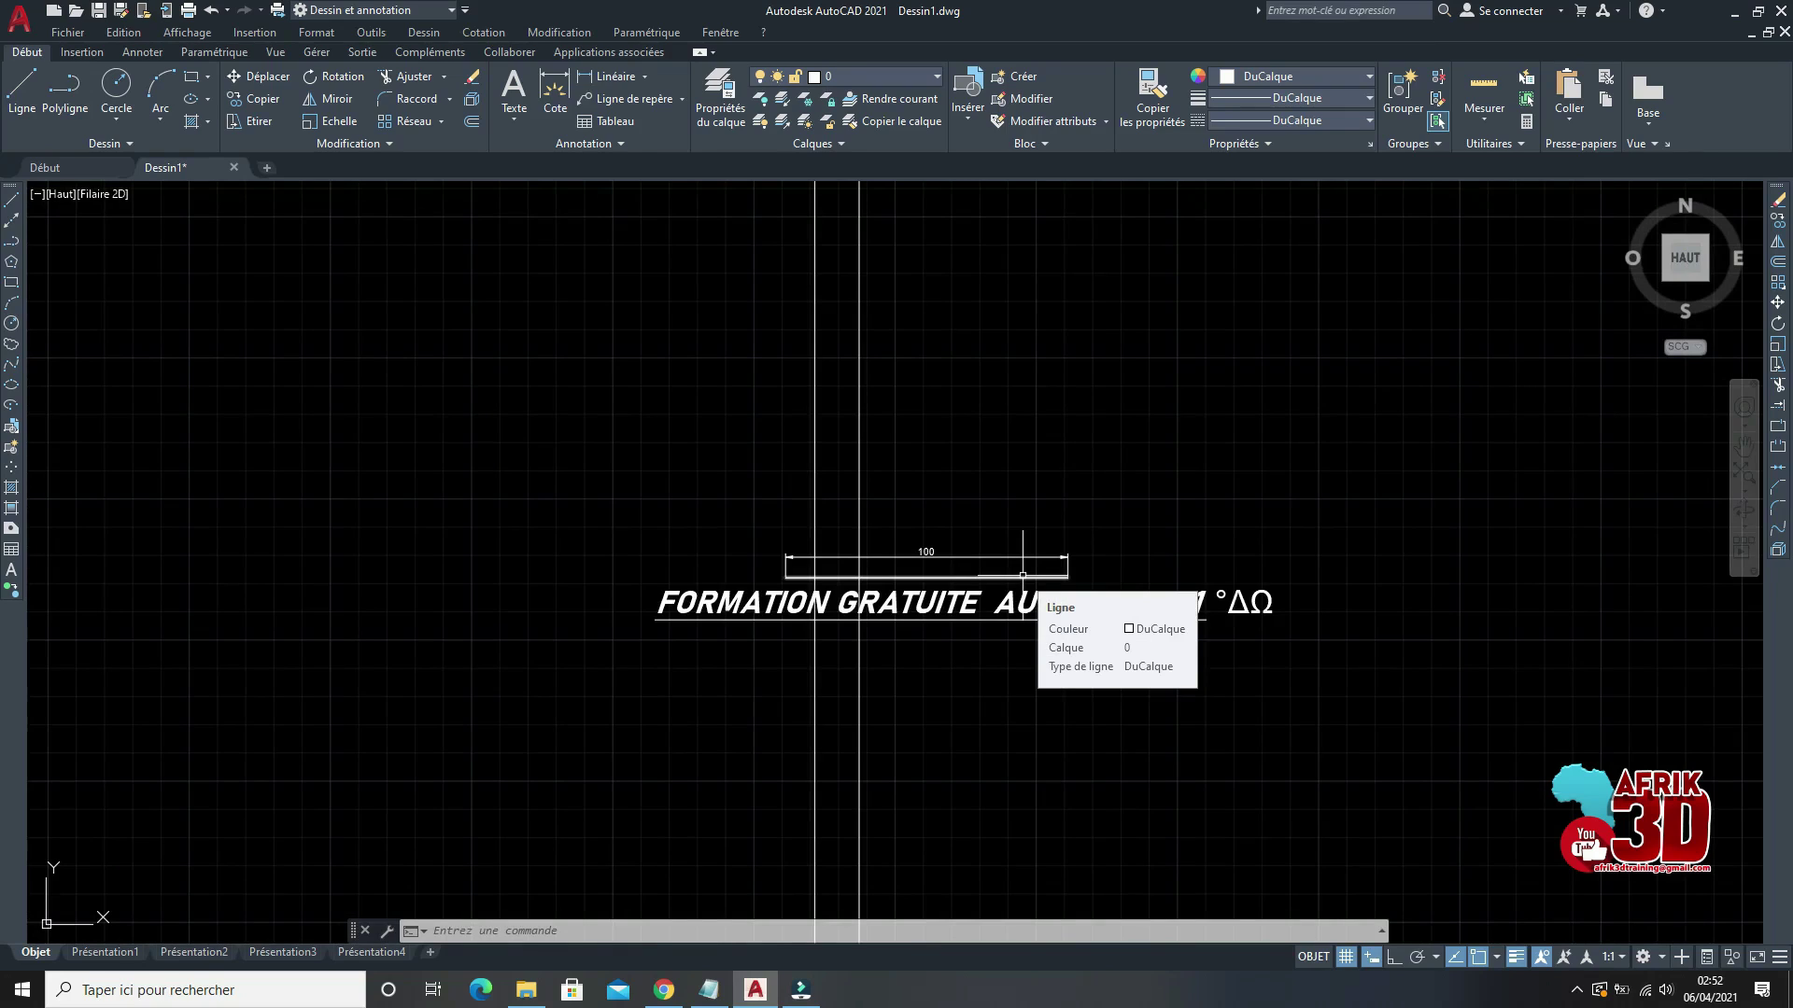
pyautogui.moveTo(1023, 575); pyautogui.dragTo(1011, 566, button='middle')
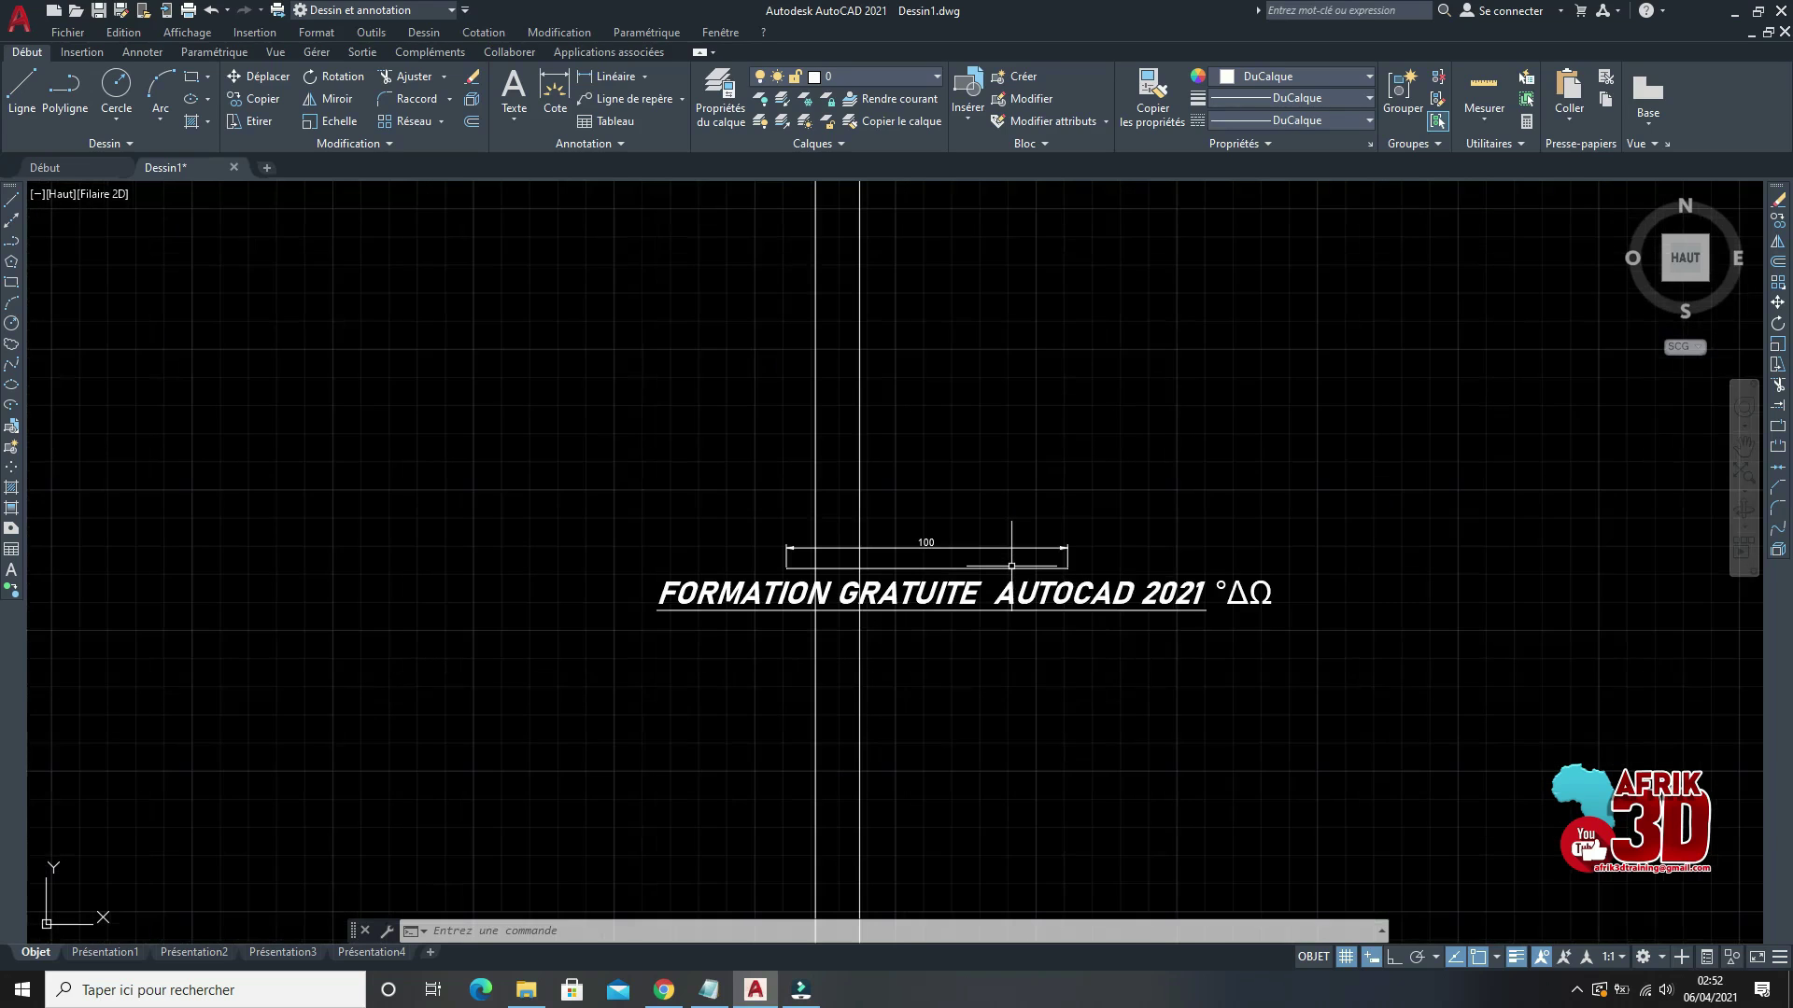
pyautogui.scroll(4, 1061, 533)
pyautogui.scroll(-4, 1049, 488)
pyautogui.scroll(3, 1021, 569)
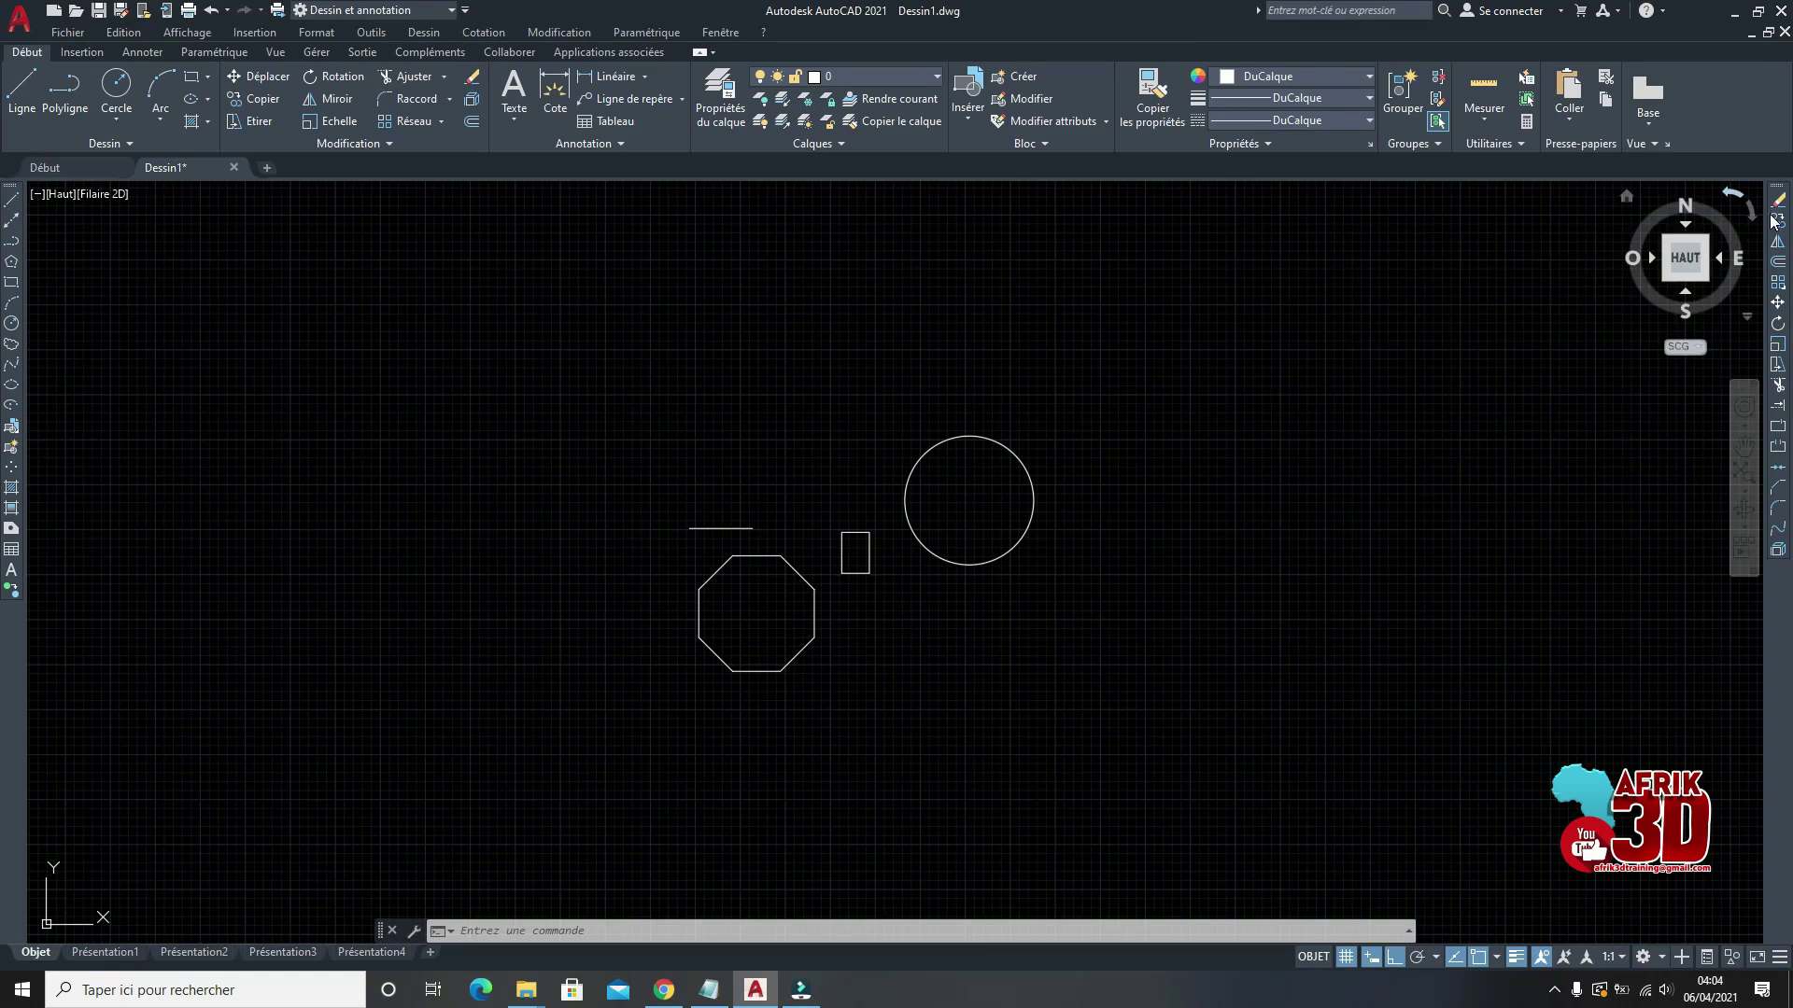
# Step: Window-select the circle and erase it from the right-click menu
pyautogui.scroll(2, 994, 402)
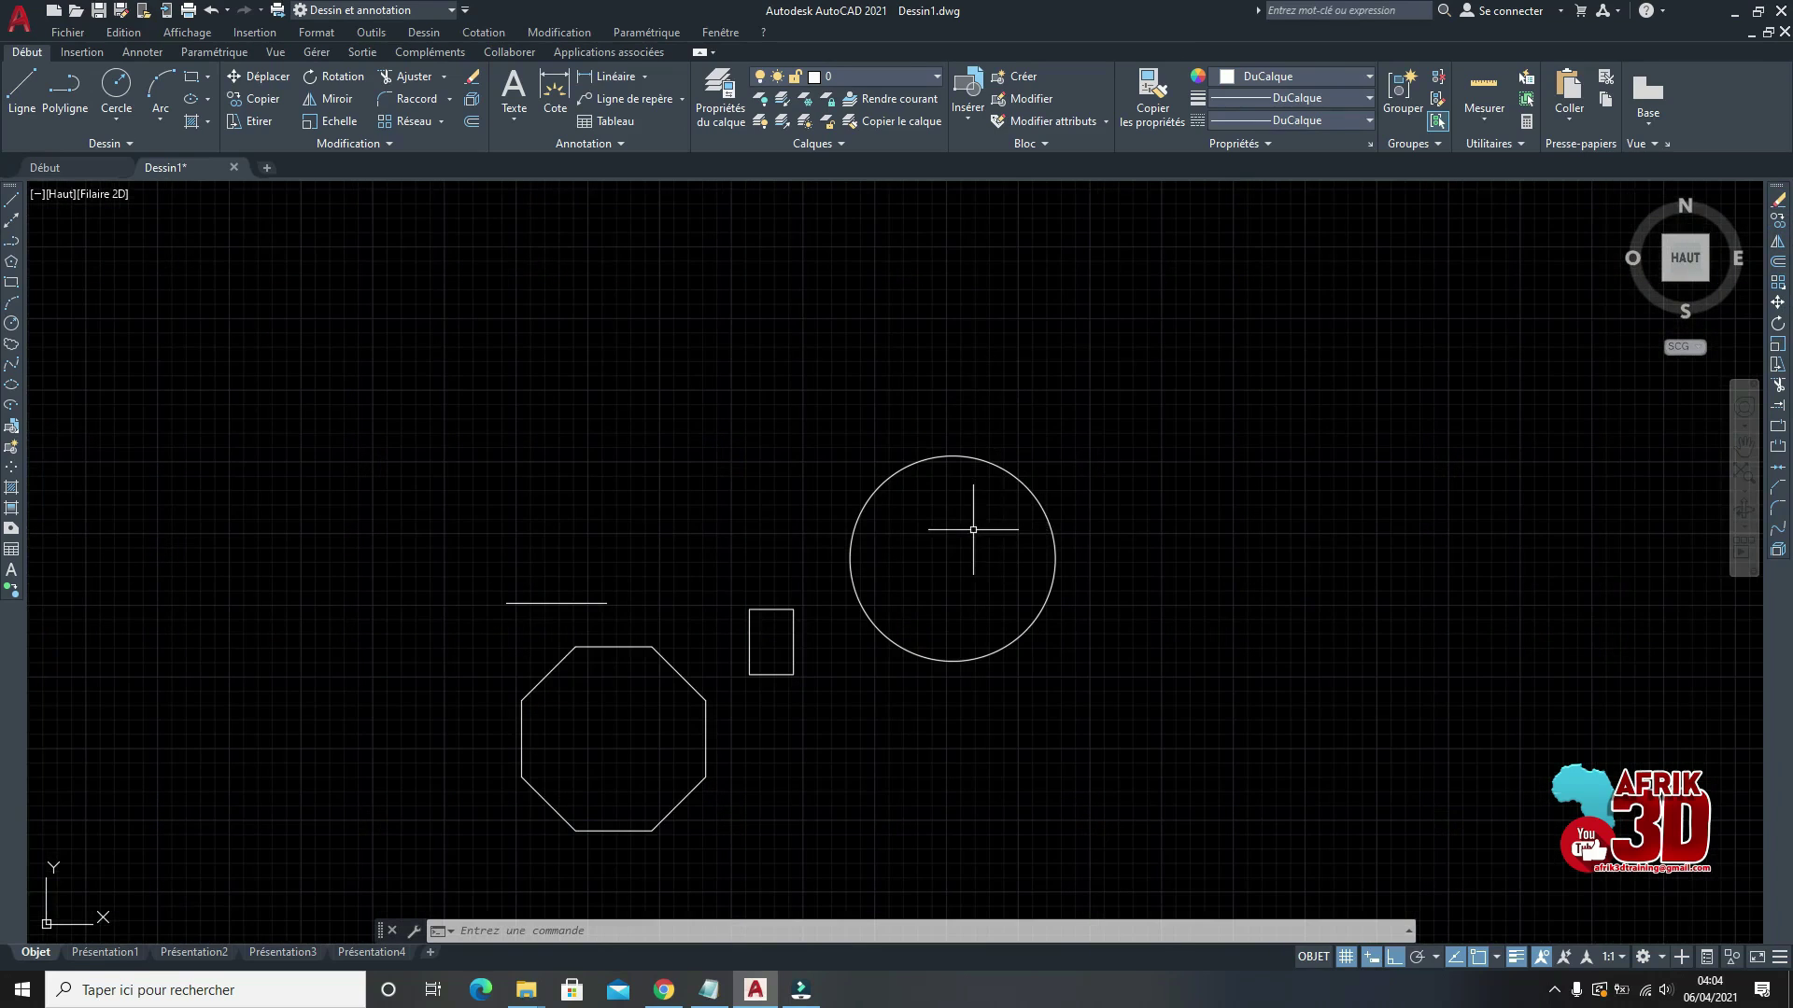
pyautogui.scroll(-2, 992, 504)
pyautogui.scroll(6, 1047, 499)
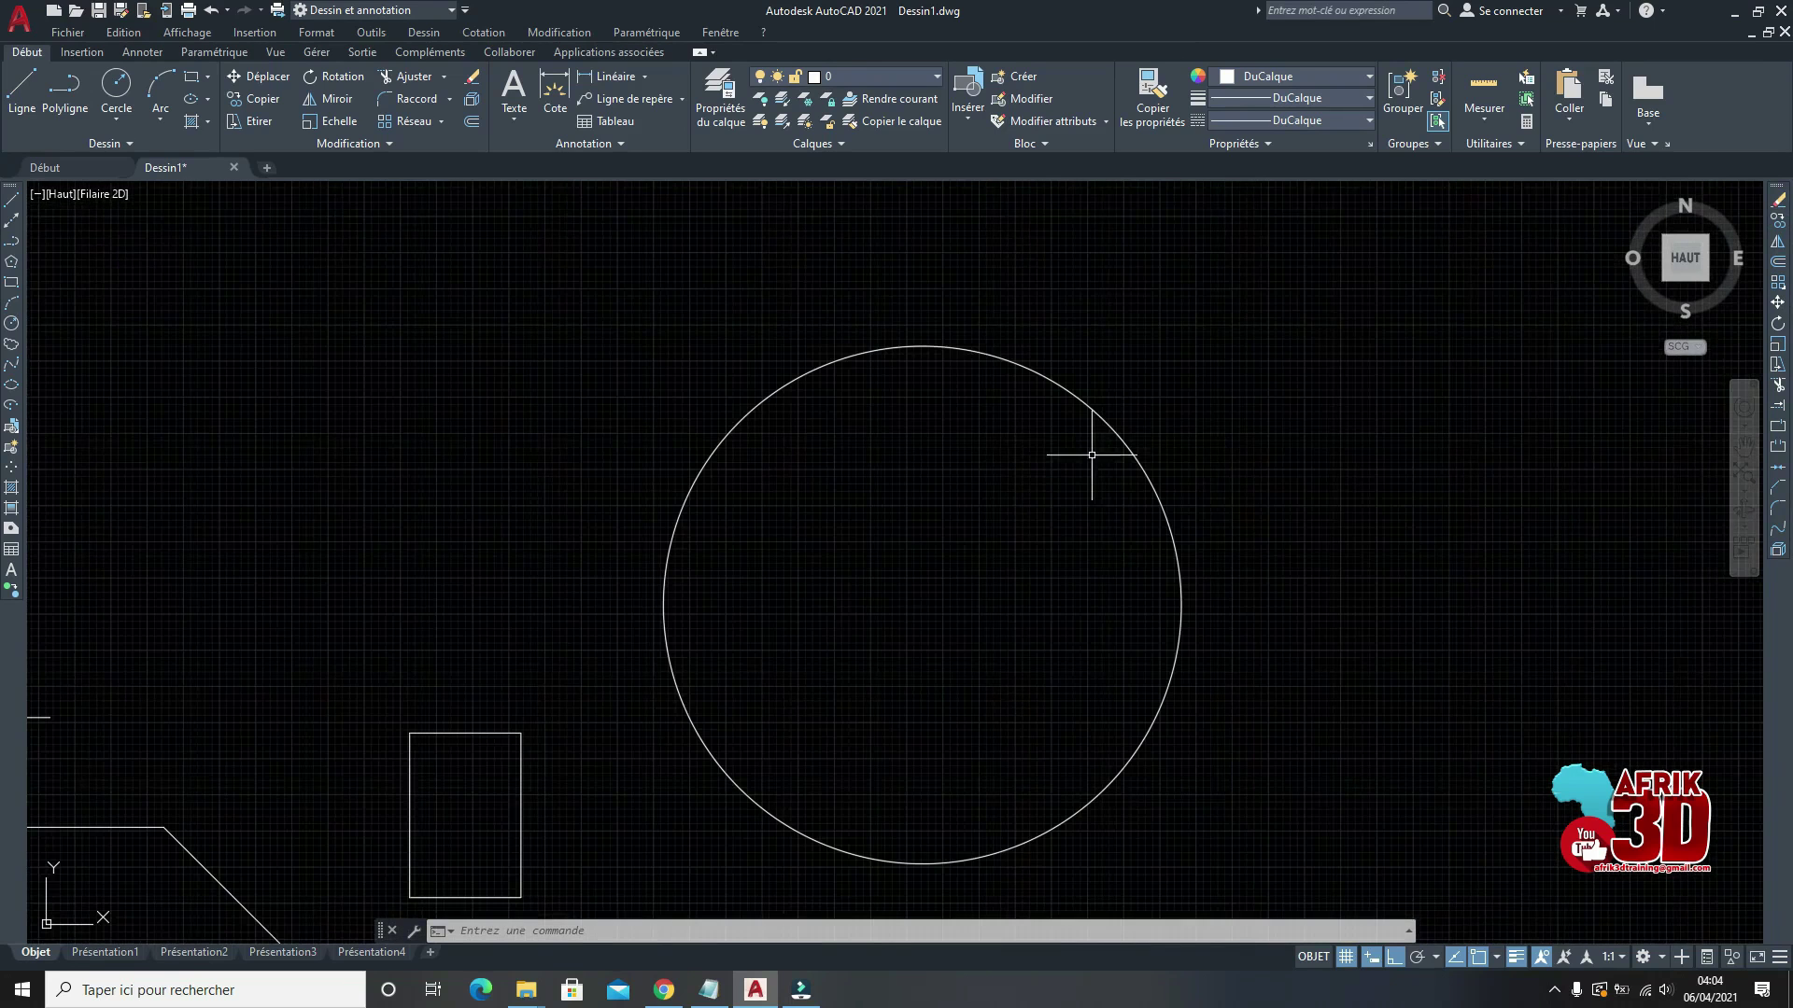
pyautogui.moveTo(1222, 505); pyautogui.dragTo(1111, 397)
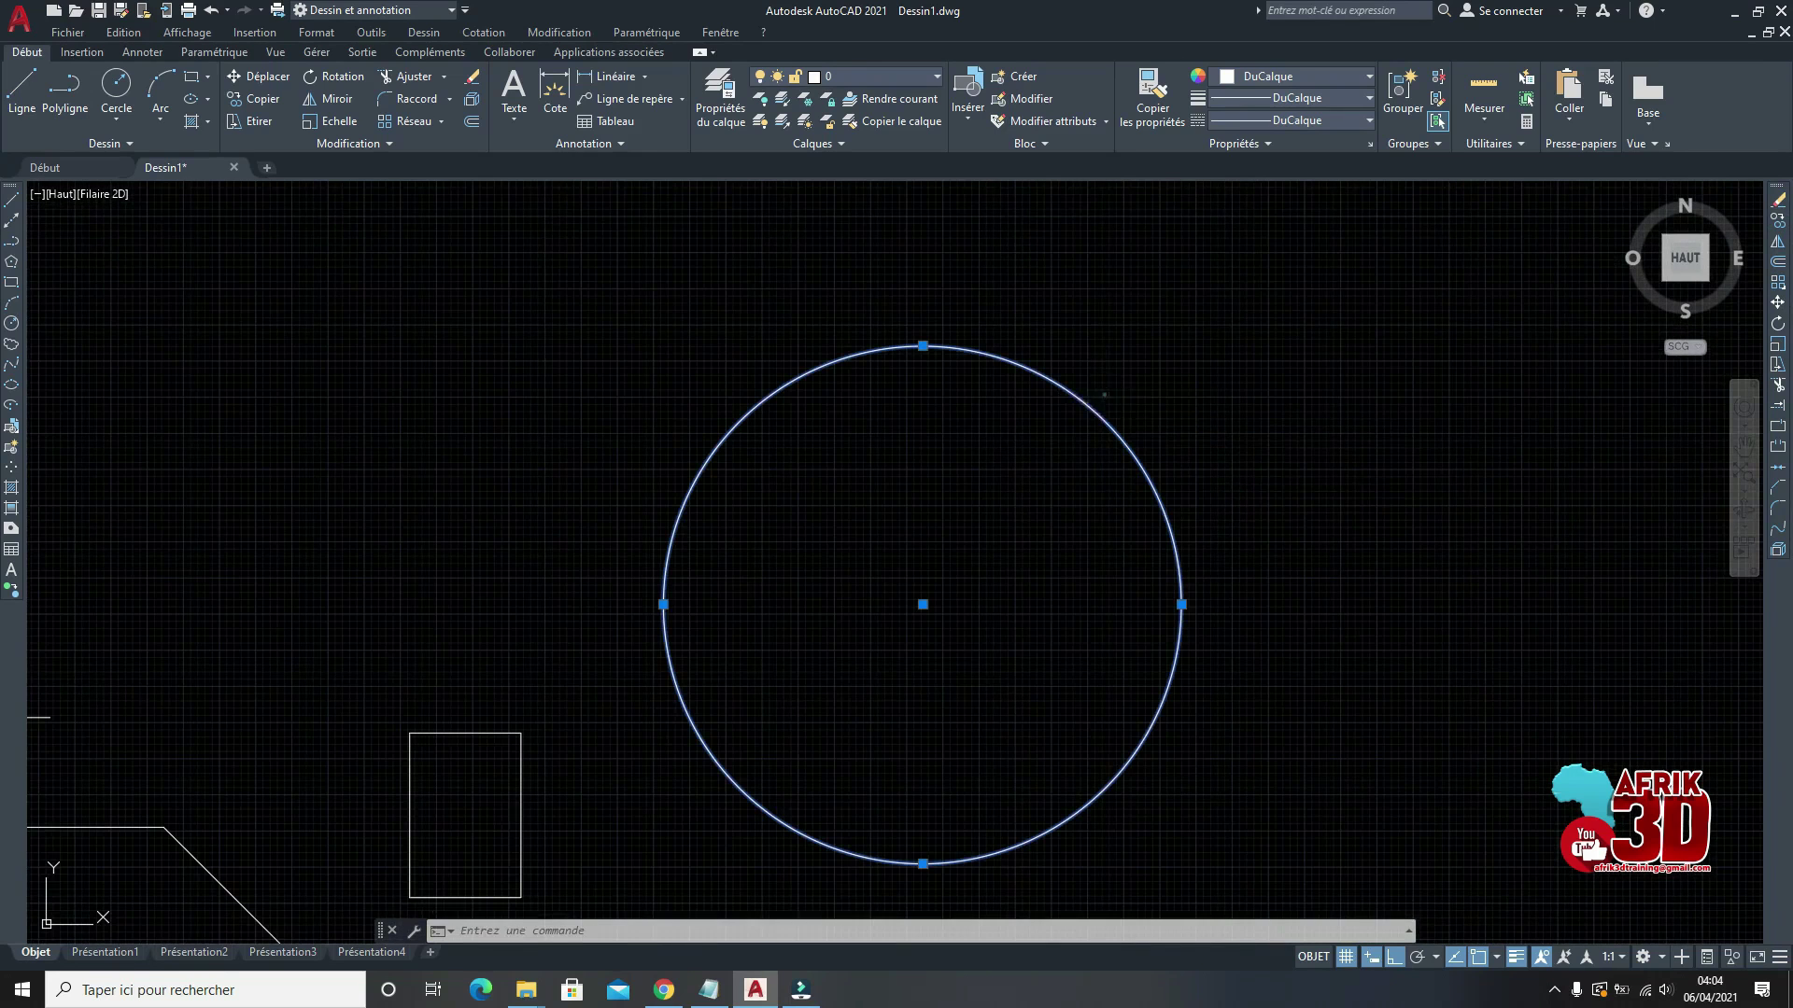
pyautogui.rightClick(1114, 347)
pyautogui.click(1210, 456)
# Step: Window-select the small rectangle and delete it with the Delete key
pyautogui.scroll(-5, 1210, 455)
pyautogui.scroll(7, 1081, 509)
pyautogui.click(1265, 591)
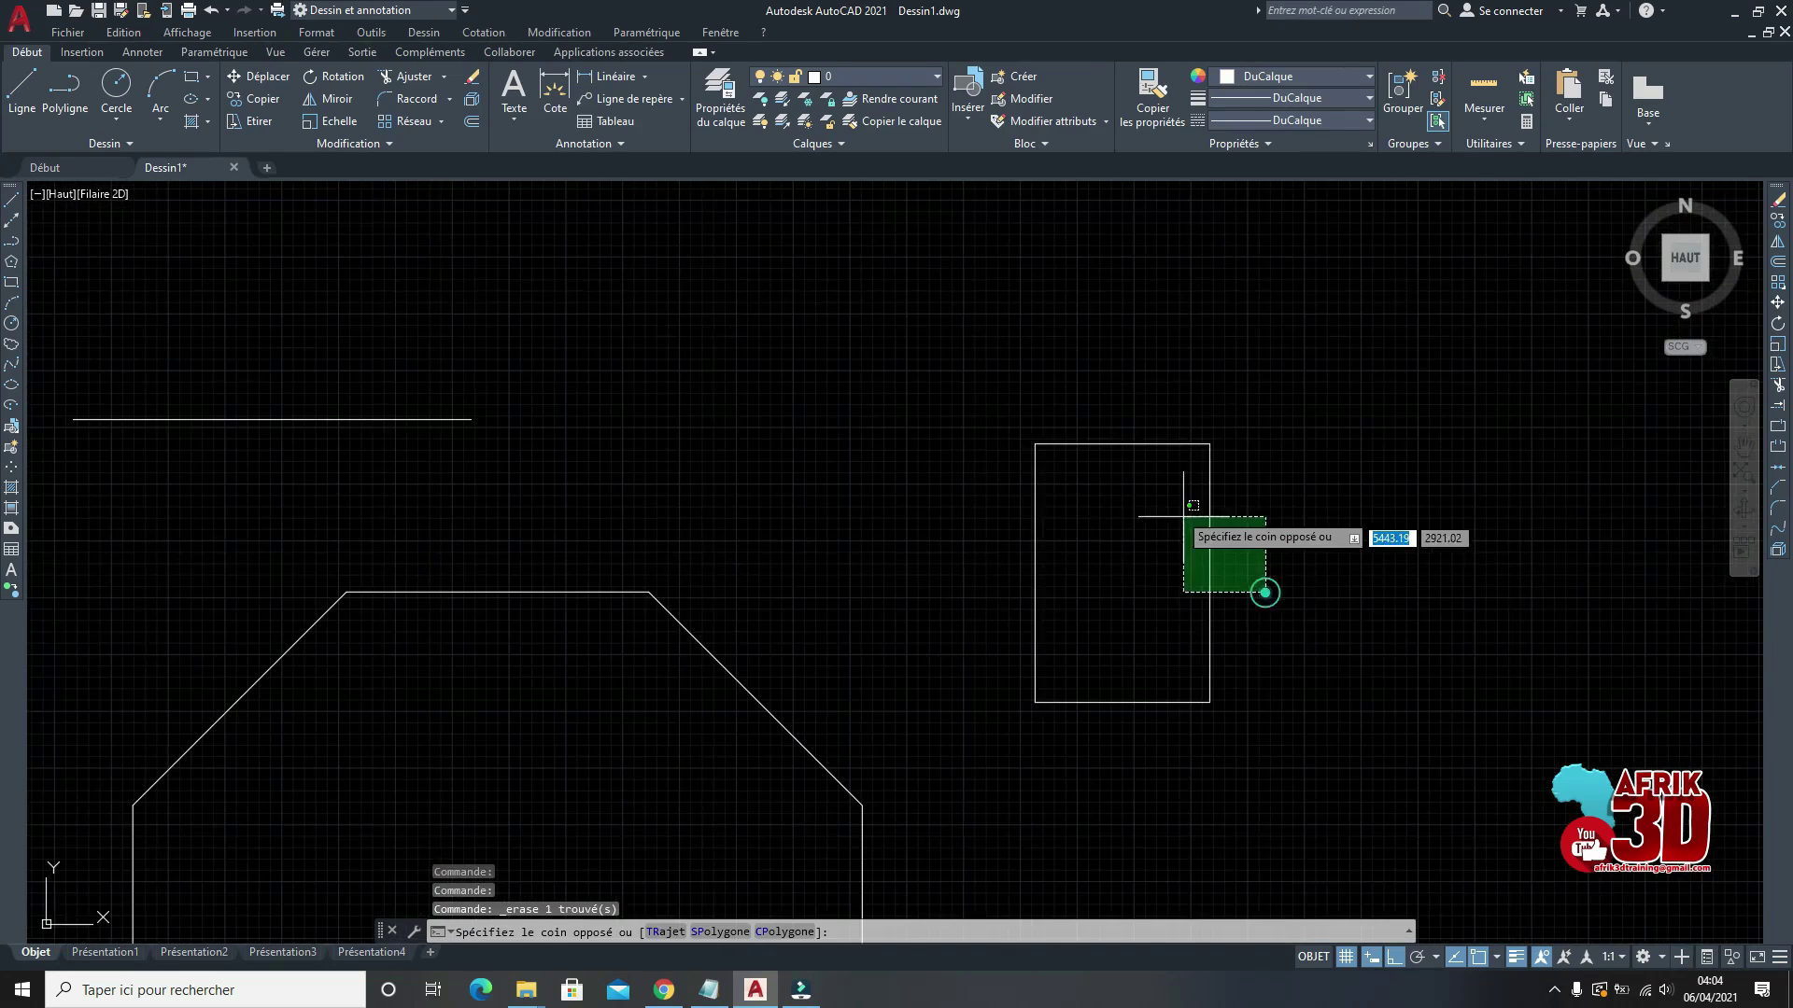
pyautogui.click(1182, 514)
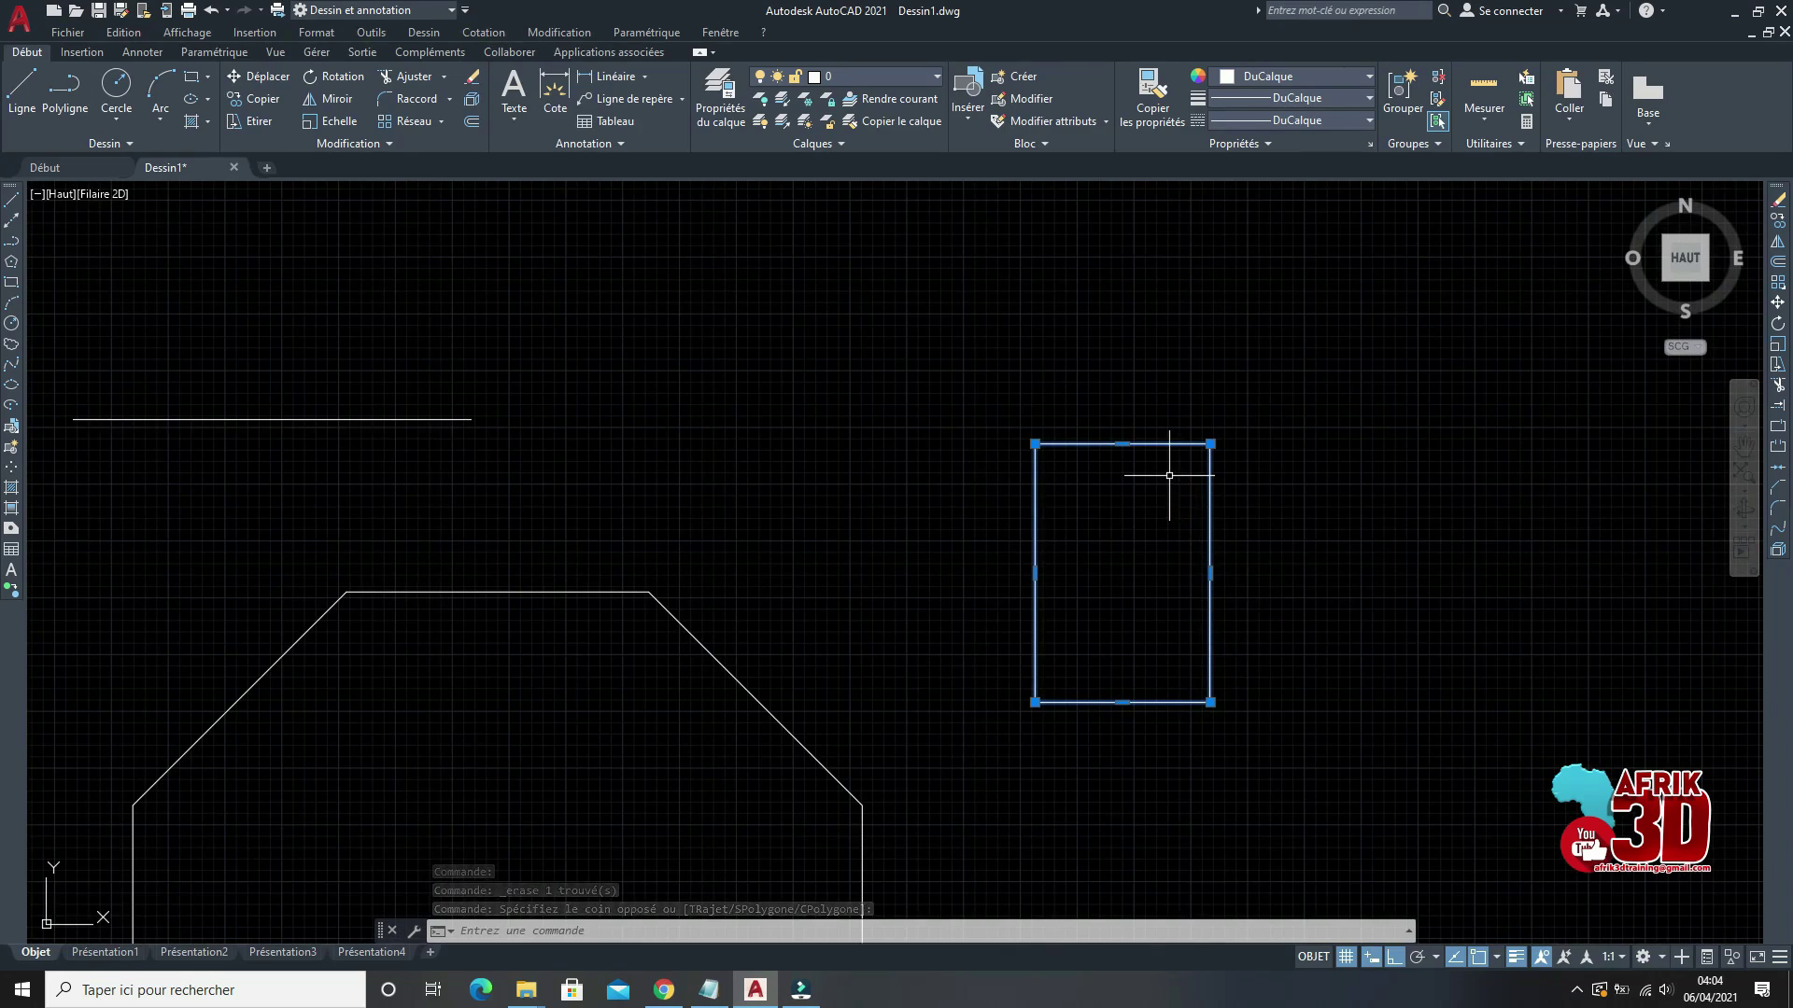
pyautogui.press('Delete')
pyautogui.scroll(-5, 1052, 429)
pyautogui.scroll(10, 872, 612)
pyautogui.scroll(-8, 1446, 377)
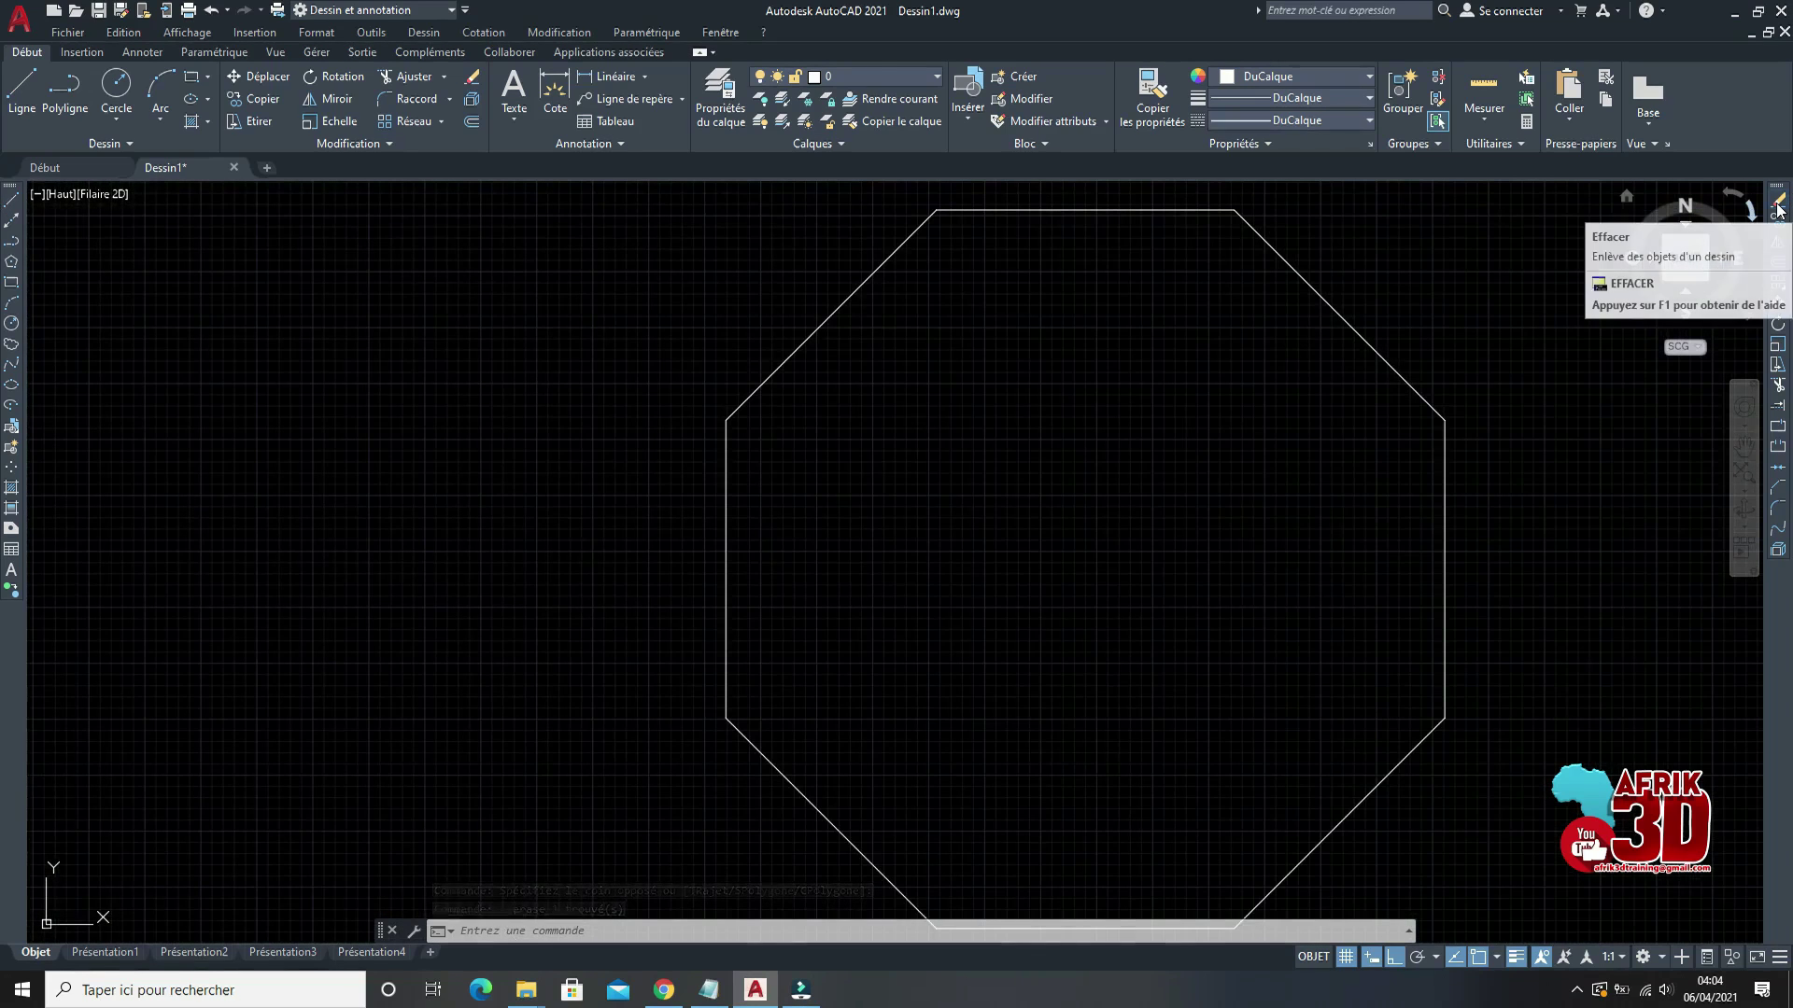
# Step: Erase the octagon with the Erase tool
pyautogui.click(1777, 208)
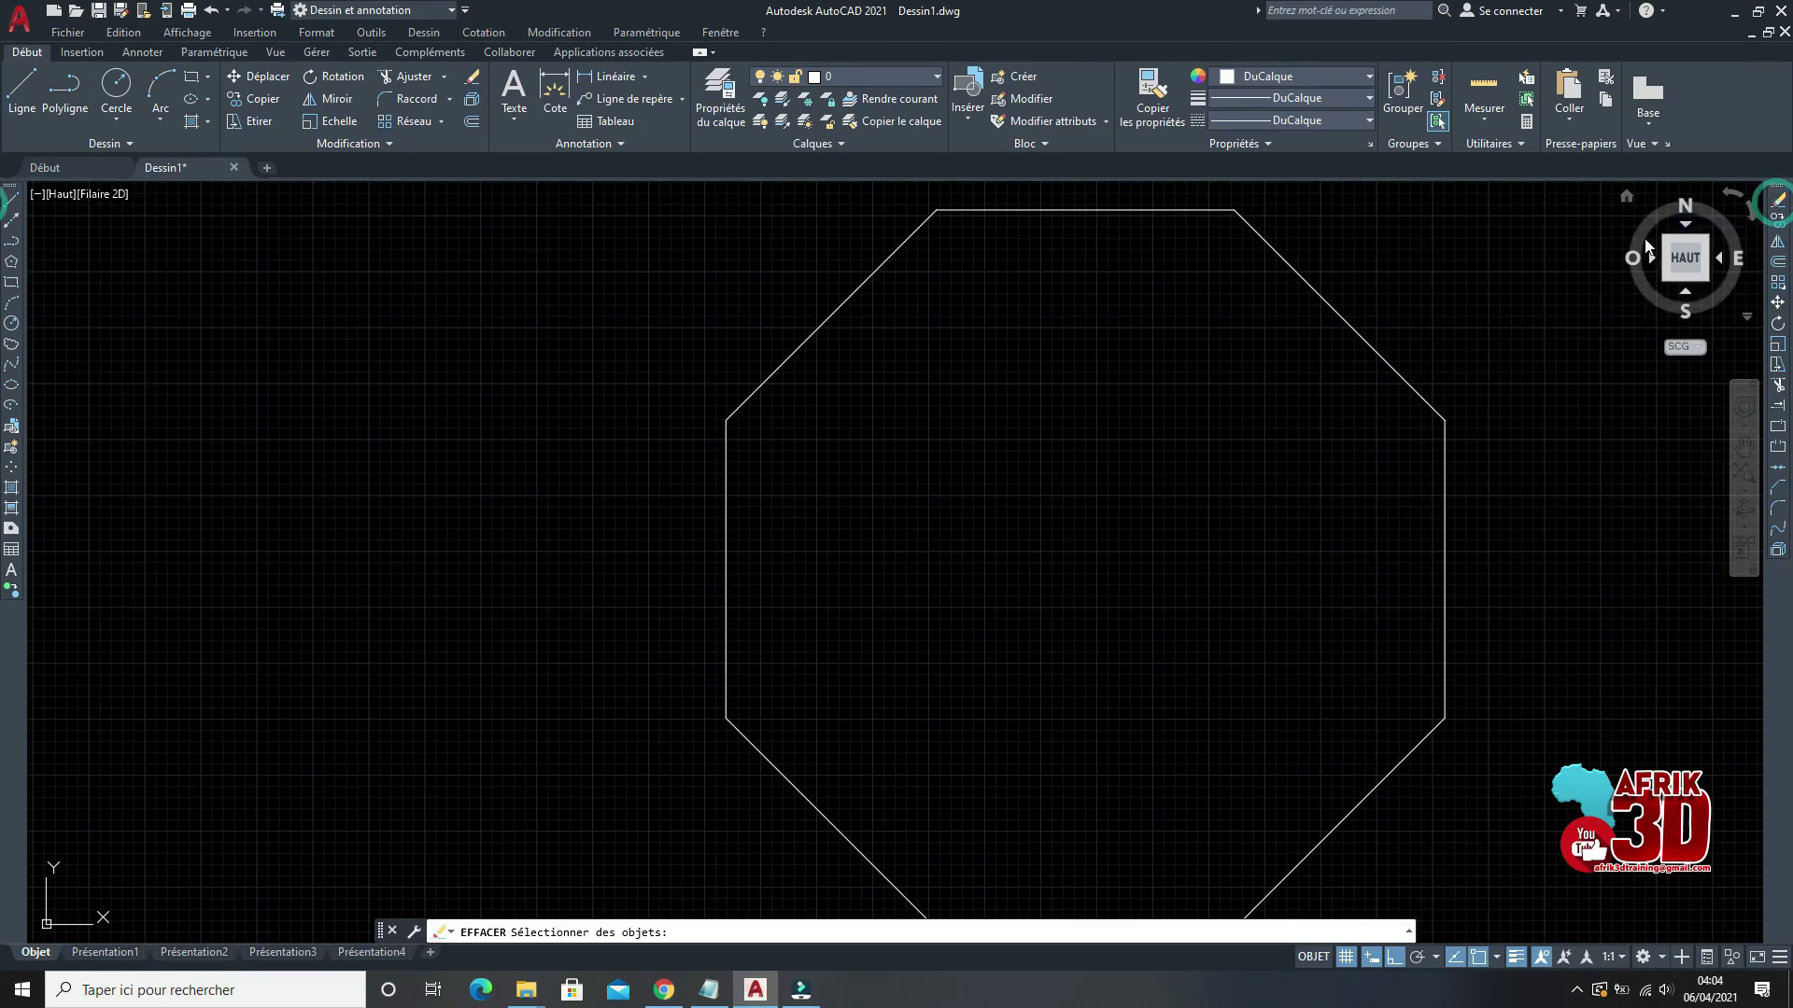
pyautogui.scroll(-4, 1357, 399)
pyautogui.click(1360, 400)
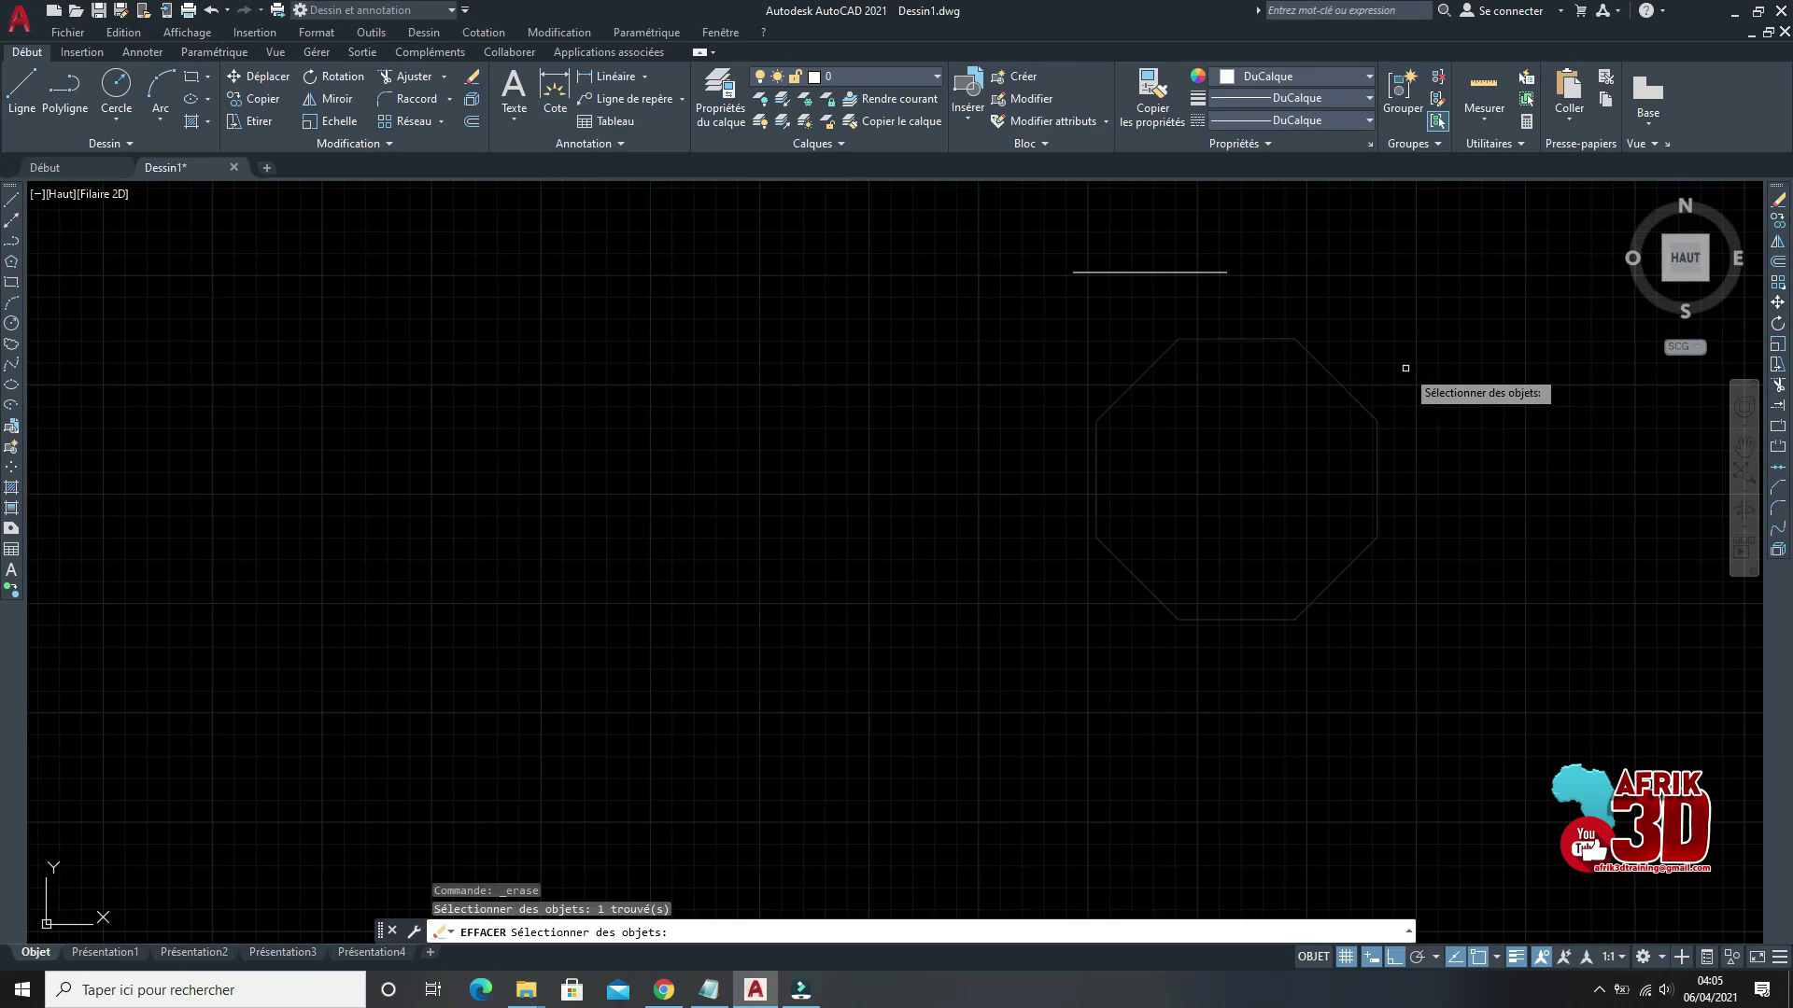
pyautogui.press('Return')
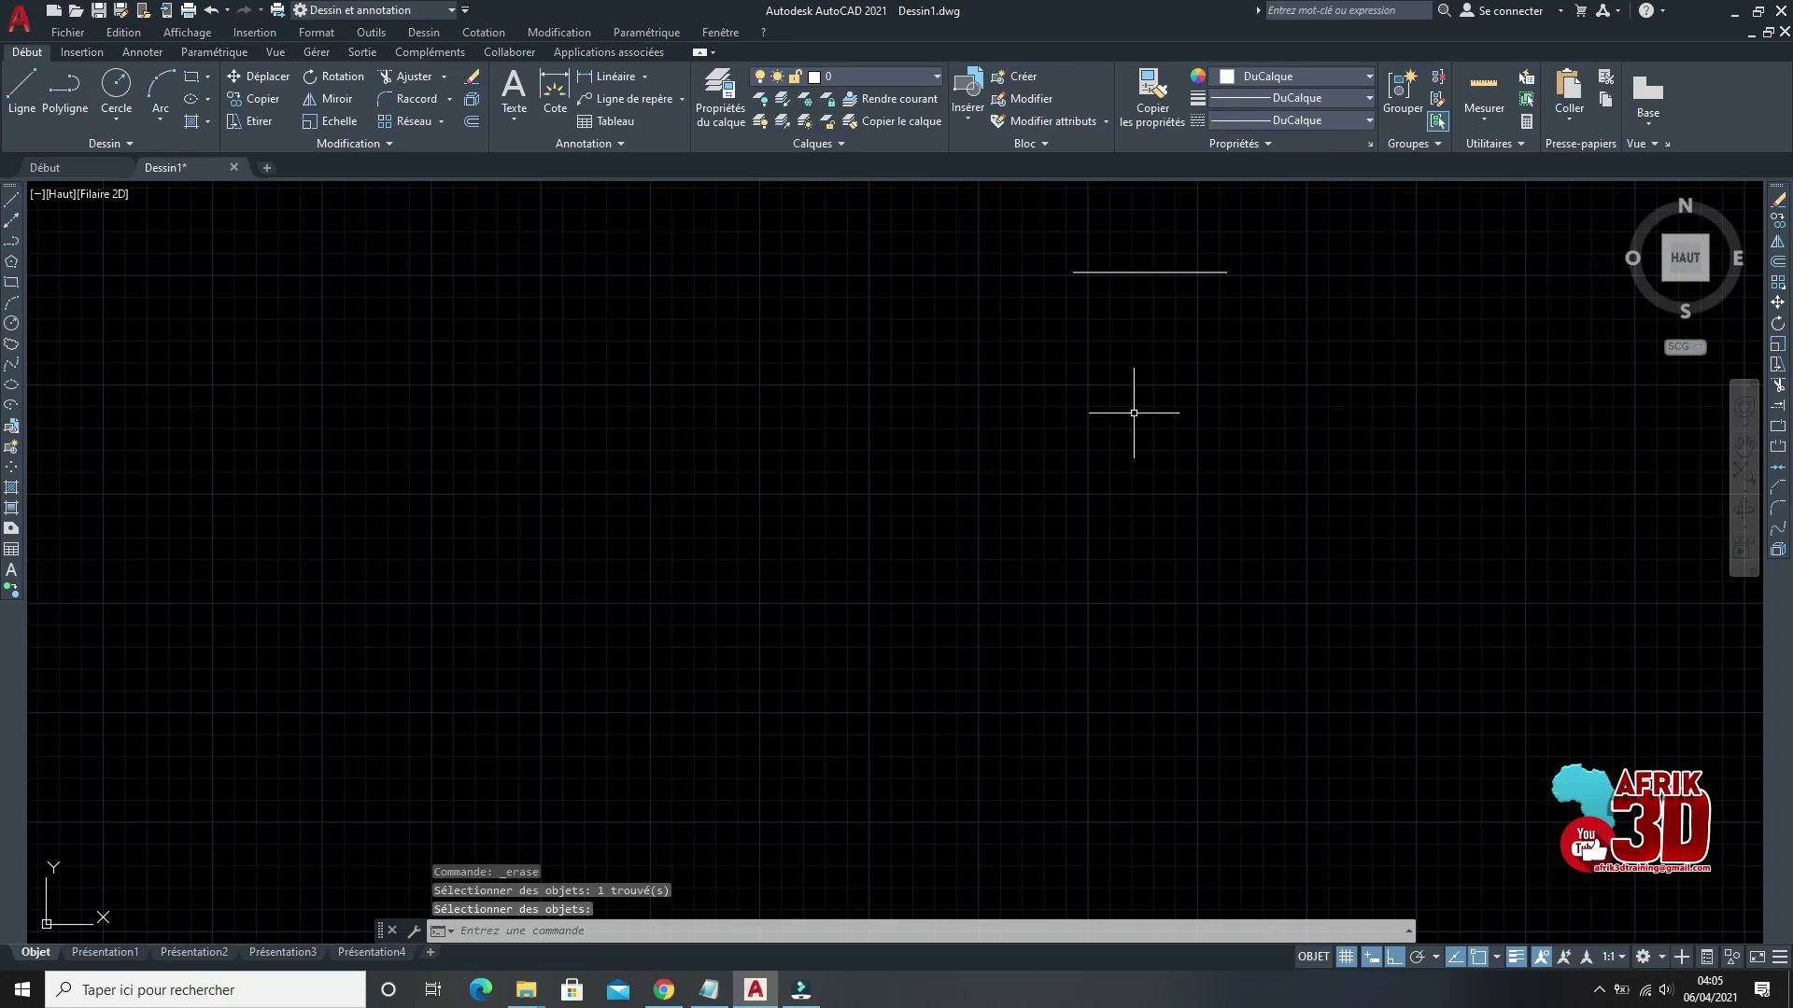
# Step: Erase the horizontal line, then undo to restore the removed objects
pyautogui.scroll(2, 1178, 271)
pyautogui.scroll(4, 1164, 234)
pyautogui.scroll(3, 1145, 280)
pyautogui.scroll(-4, 1089, 389)
pyautogui.scroll(2, 1109, 481)
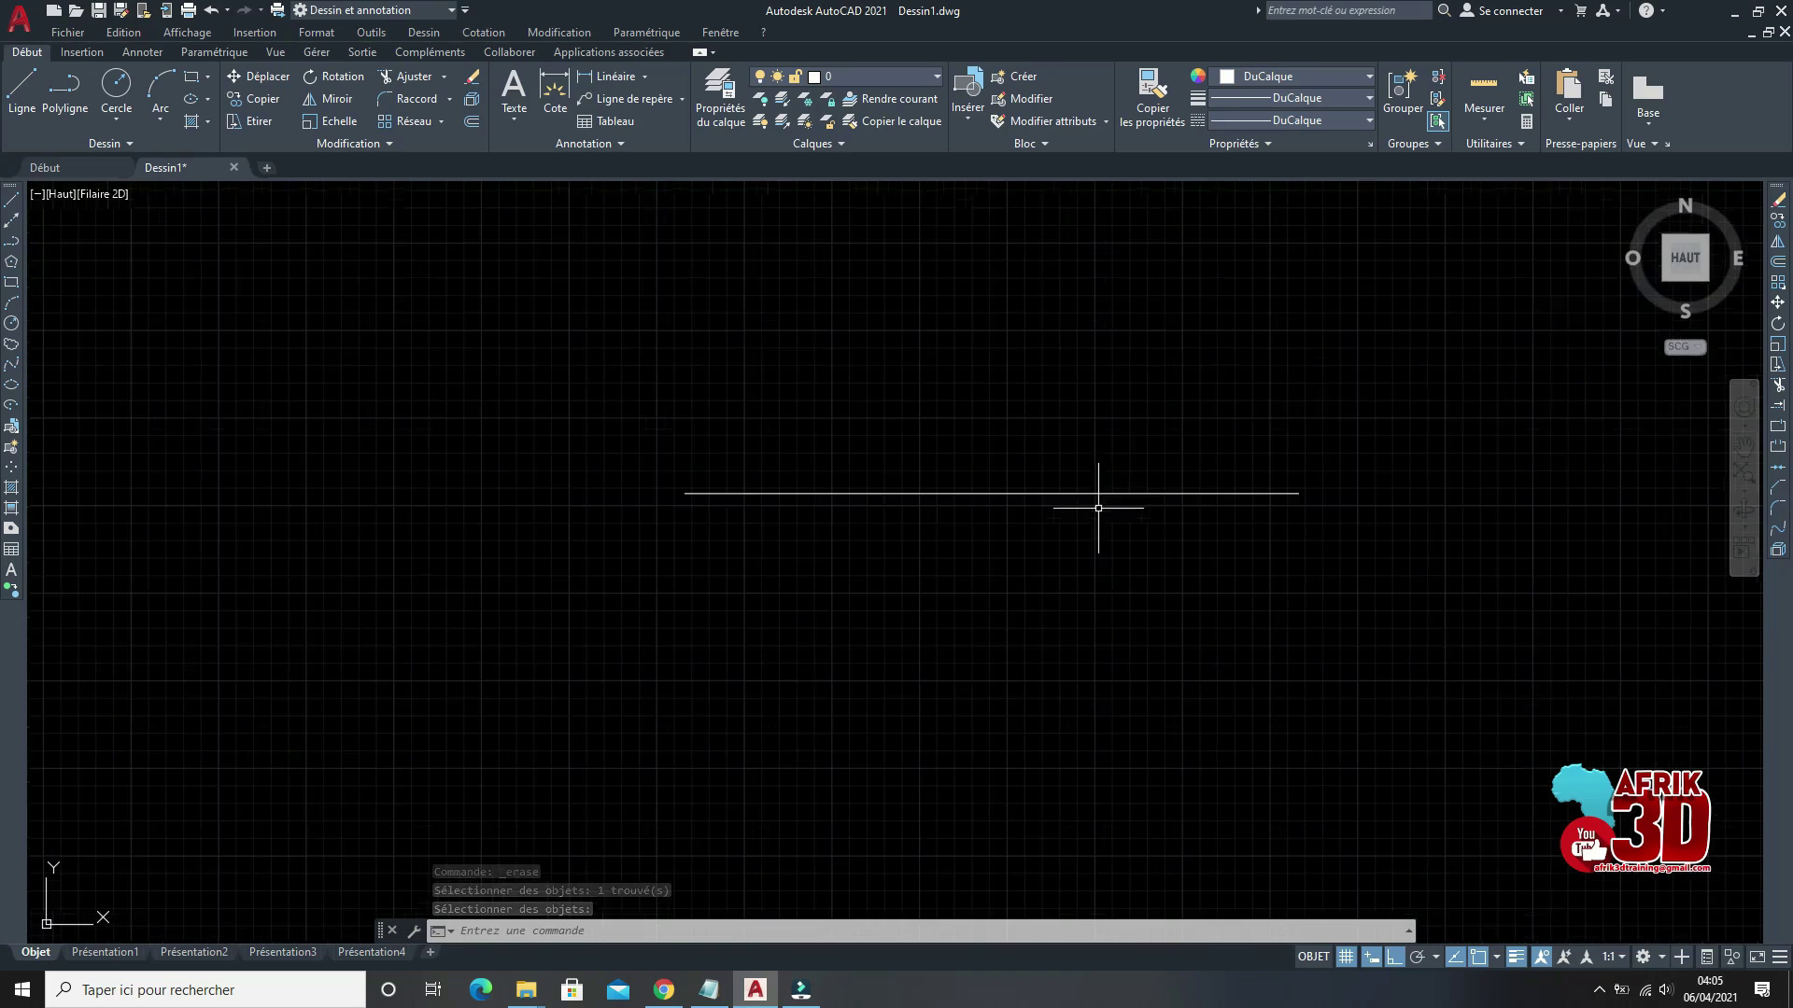
pyautogui.scroll(4, 1228, 436)
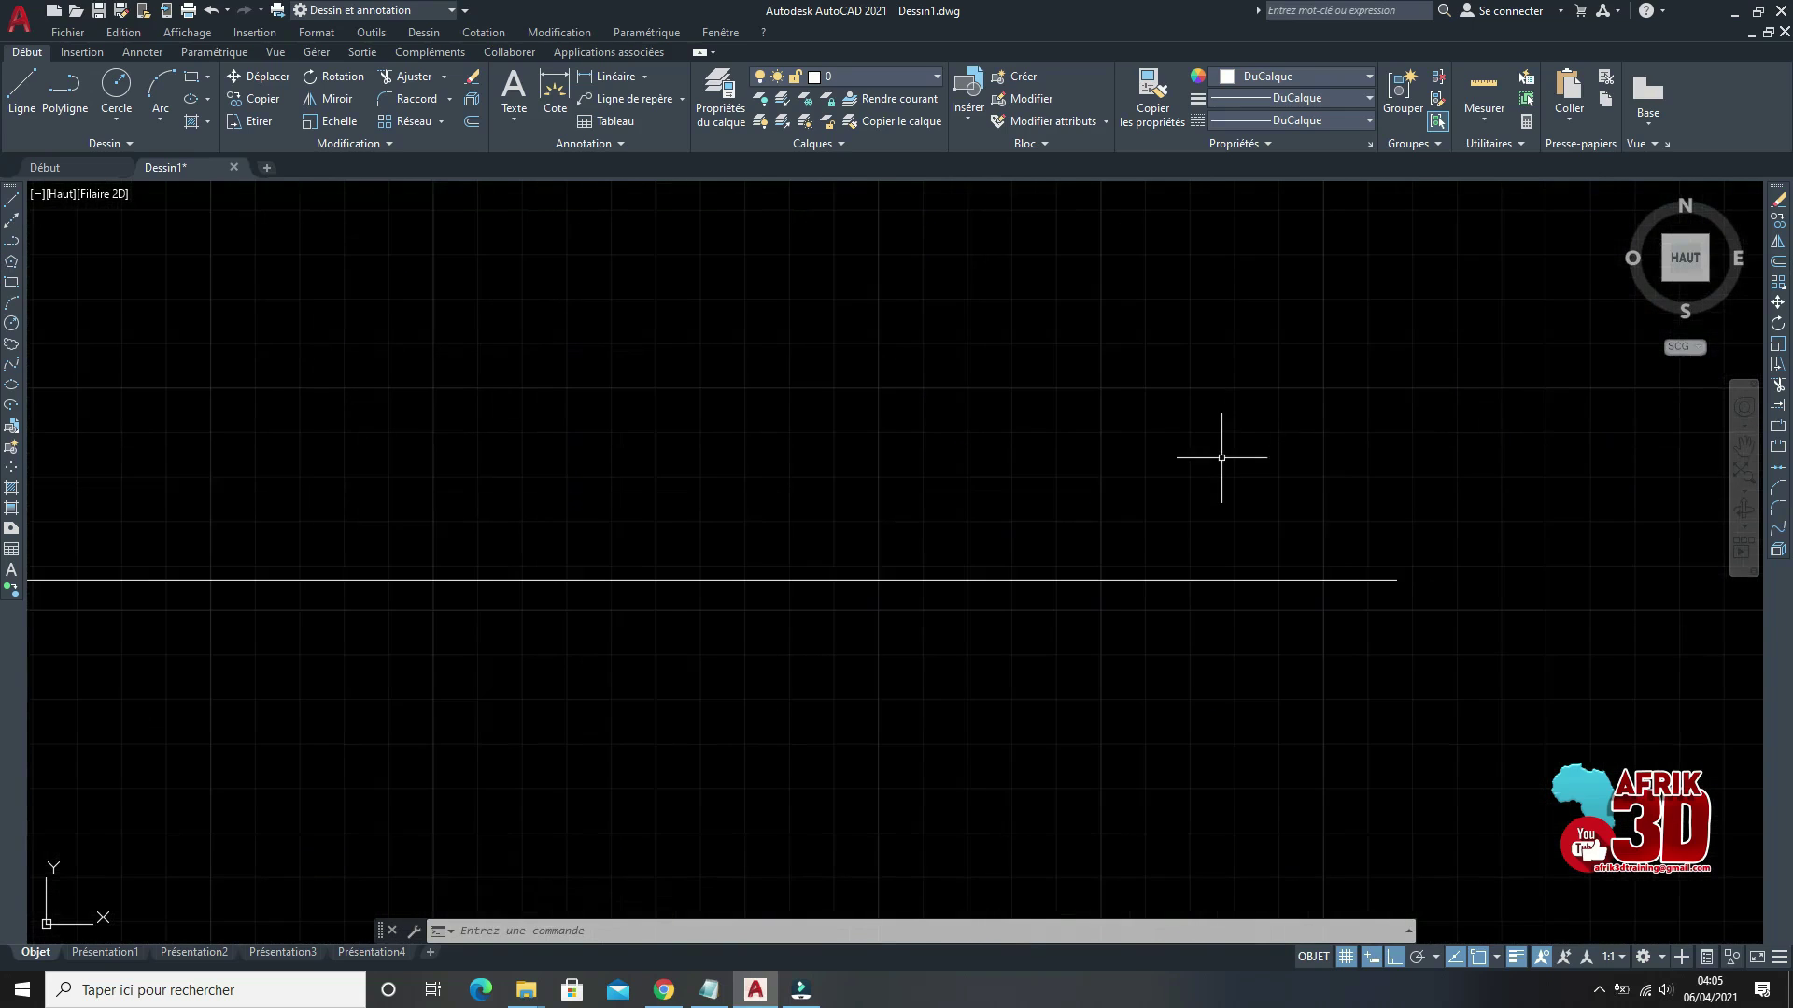
pyautogui.scroll(-2, 1214, 448)
pyautogui.click(1779, 201)
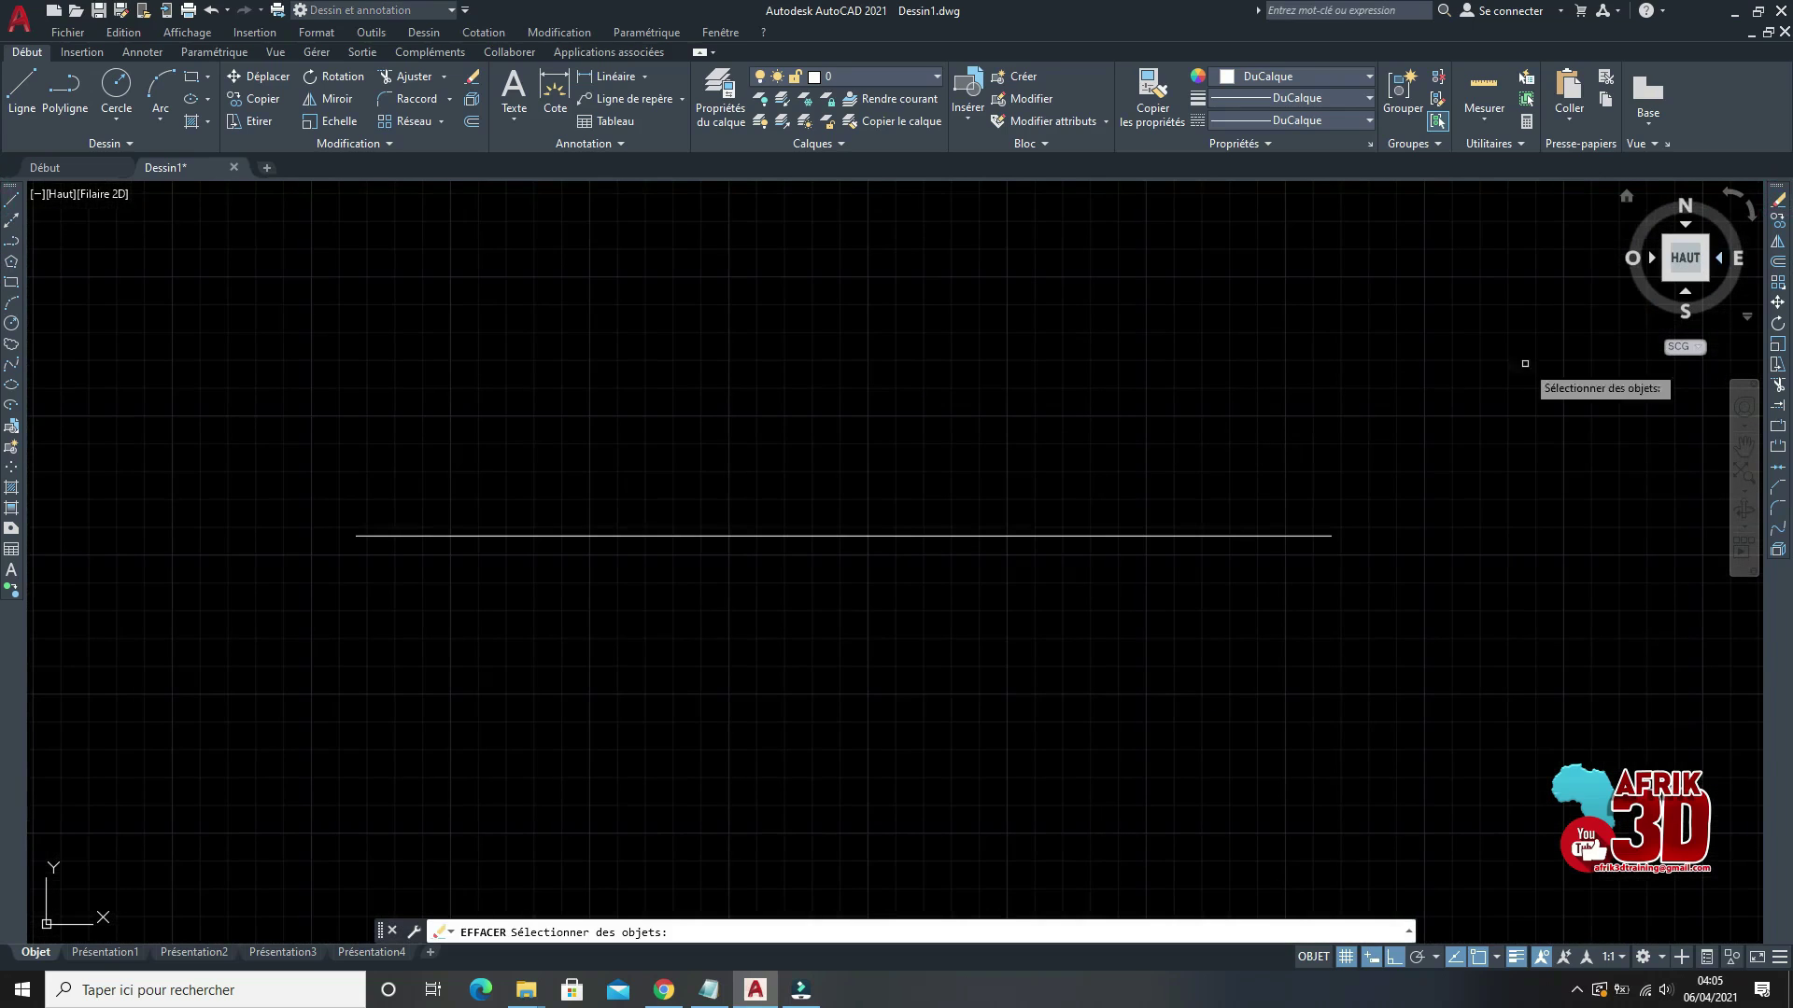
pyautogui.click(1287, 536)
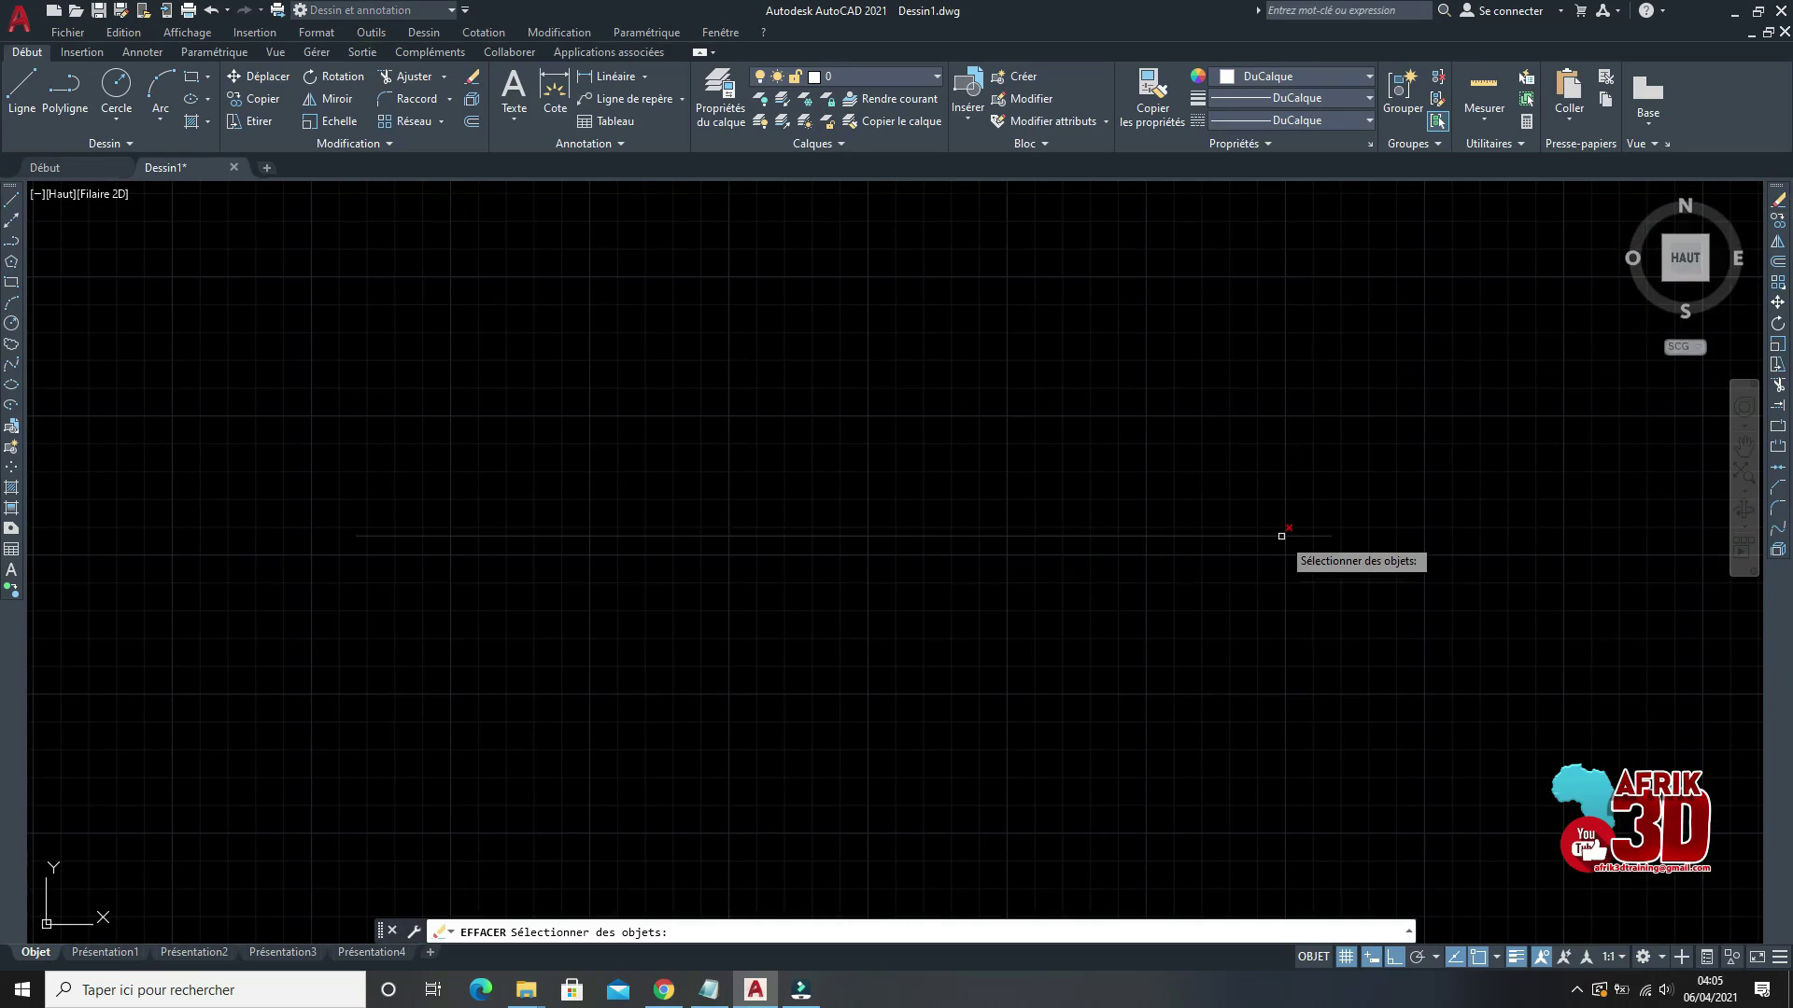
pyautogui.press('Return')
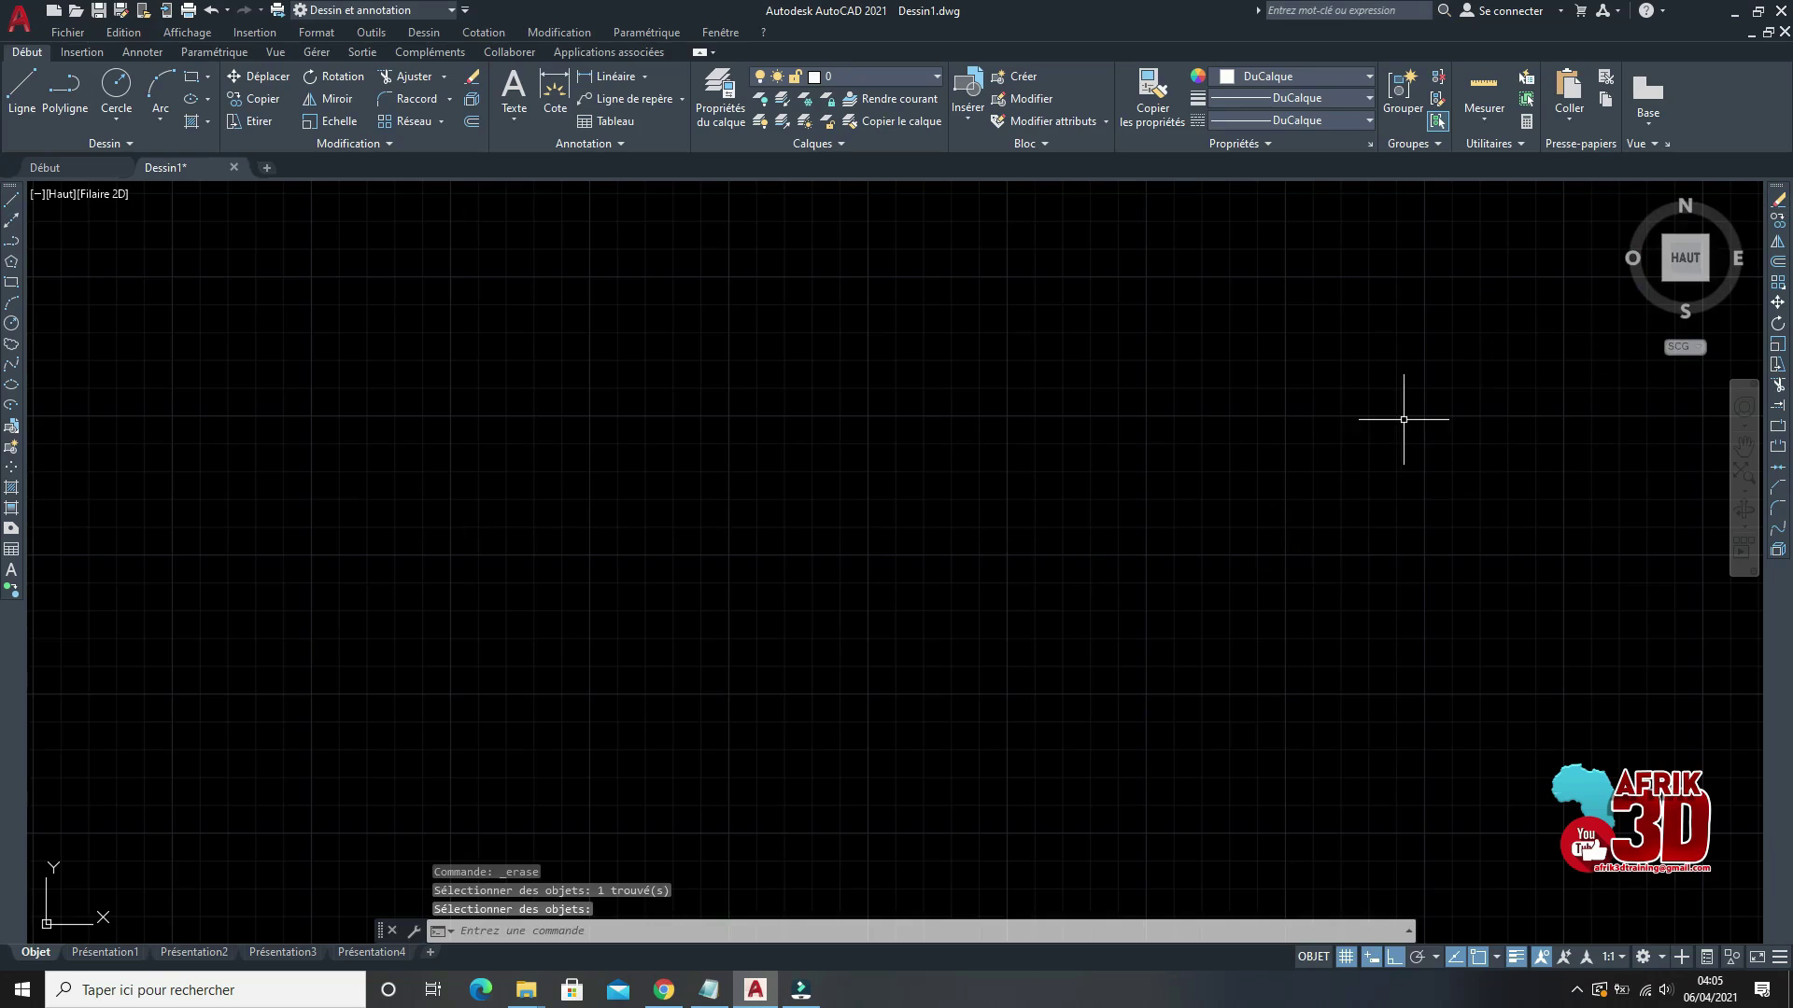
pyautogui.hotkey('ctrl', 'z')
pyautogui.hotkey('ctrl', 'z')
pyautogui.hotkey('ctrl', 'z')
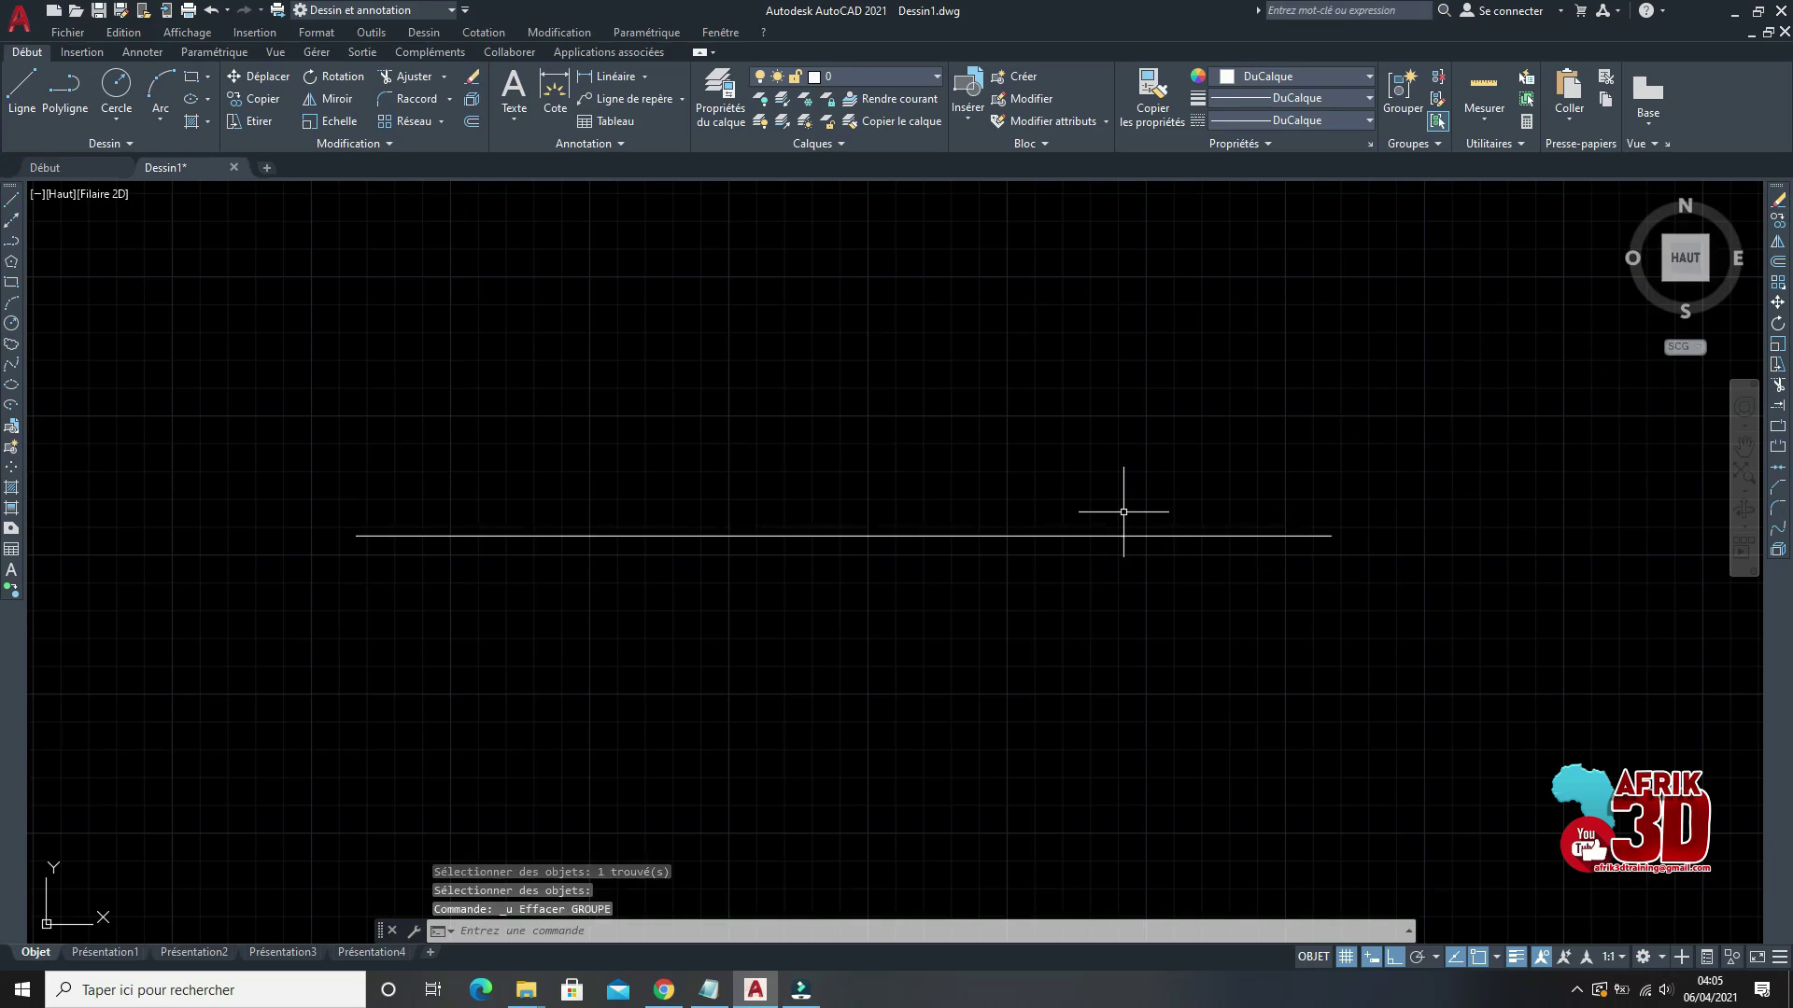
# Step: Window-select the octagon and erase it from the right-click menu
pyautogui.scroll(-4, 1018, 532)
pyautogui.scroll(2, 1060, 523)
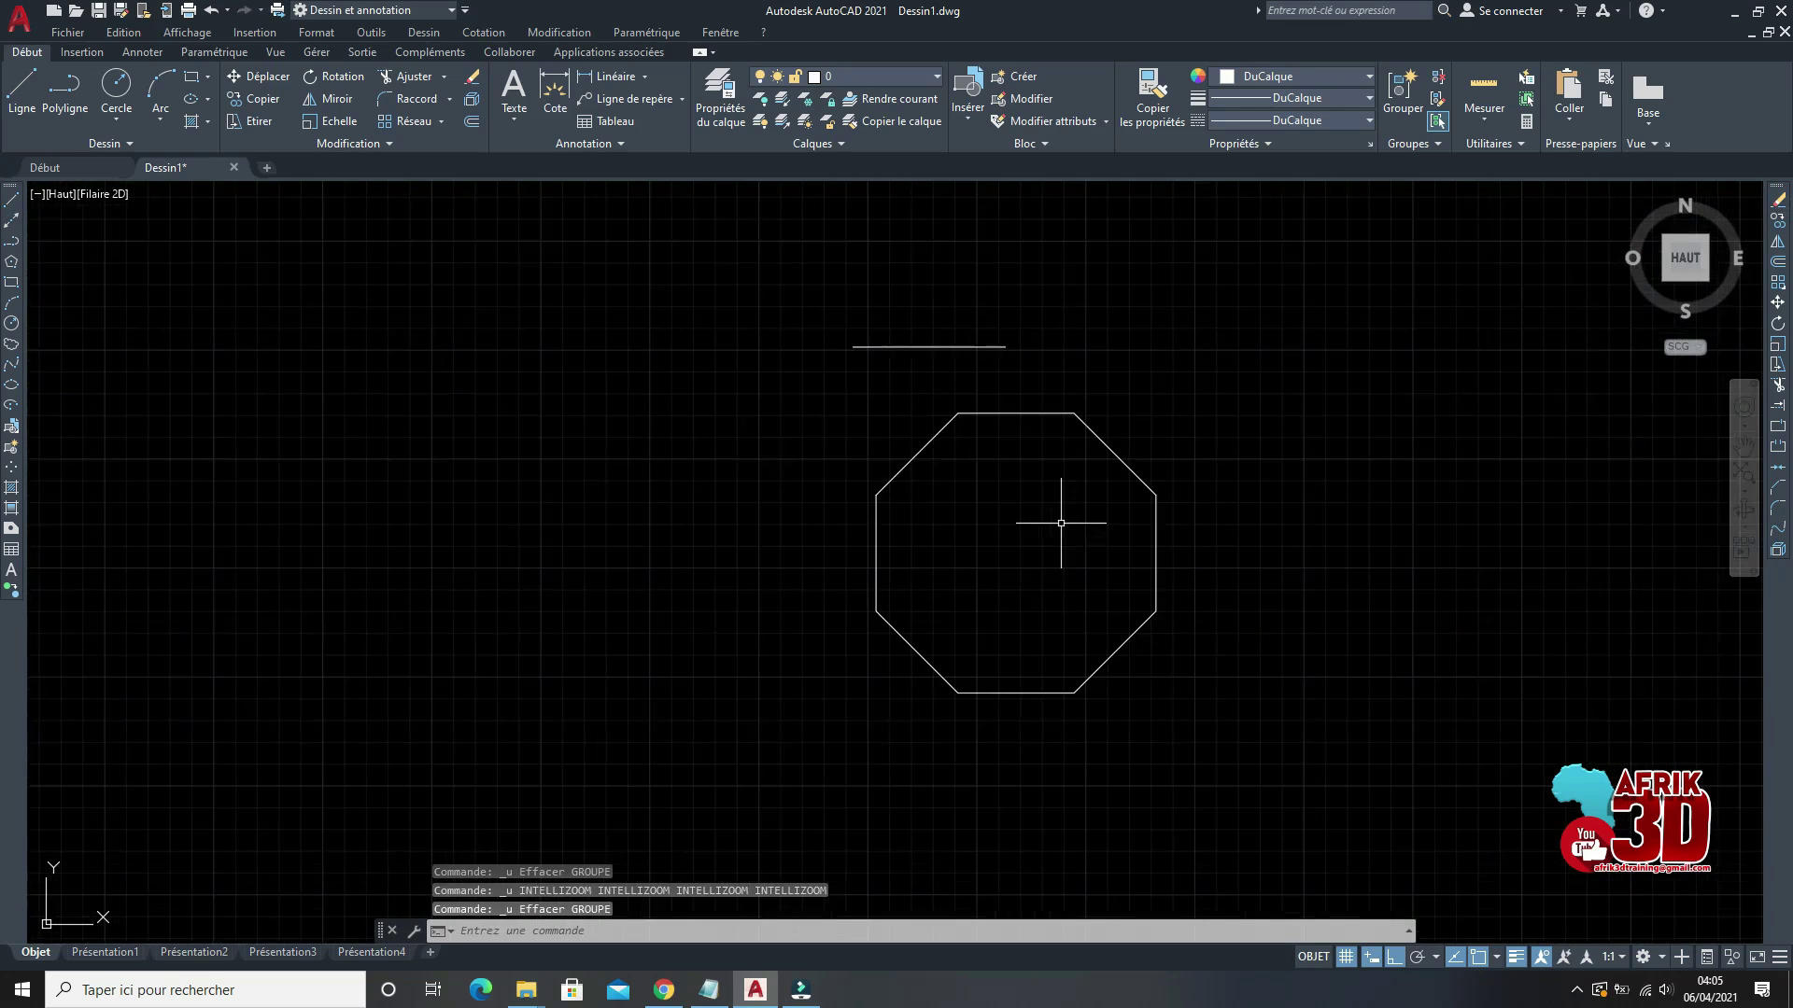
pyautogui.click(1195, 558)
pyautogui.click(1148, 529)
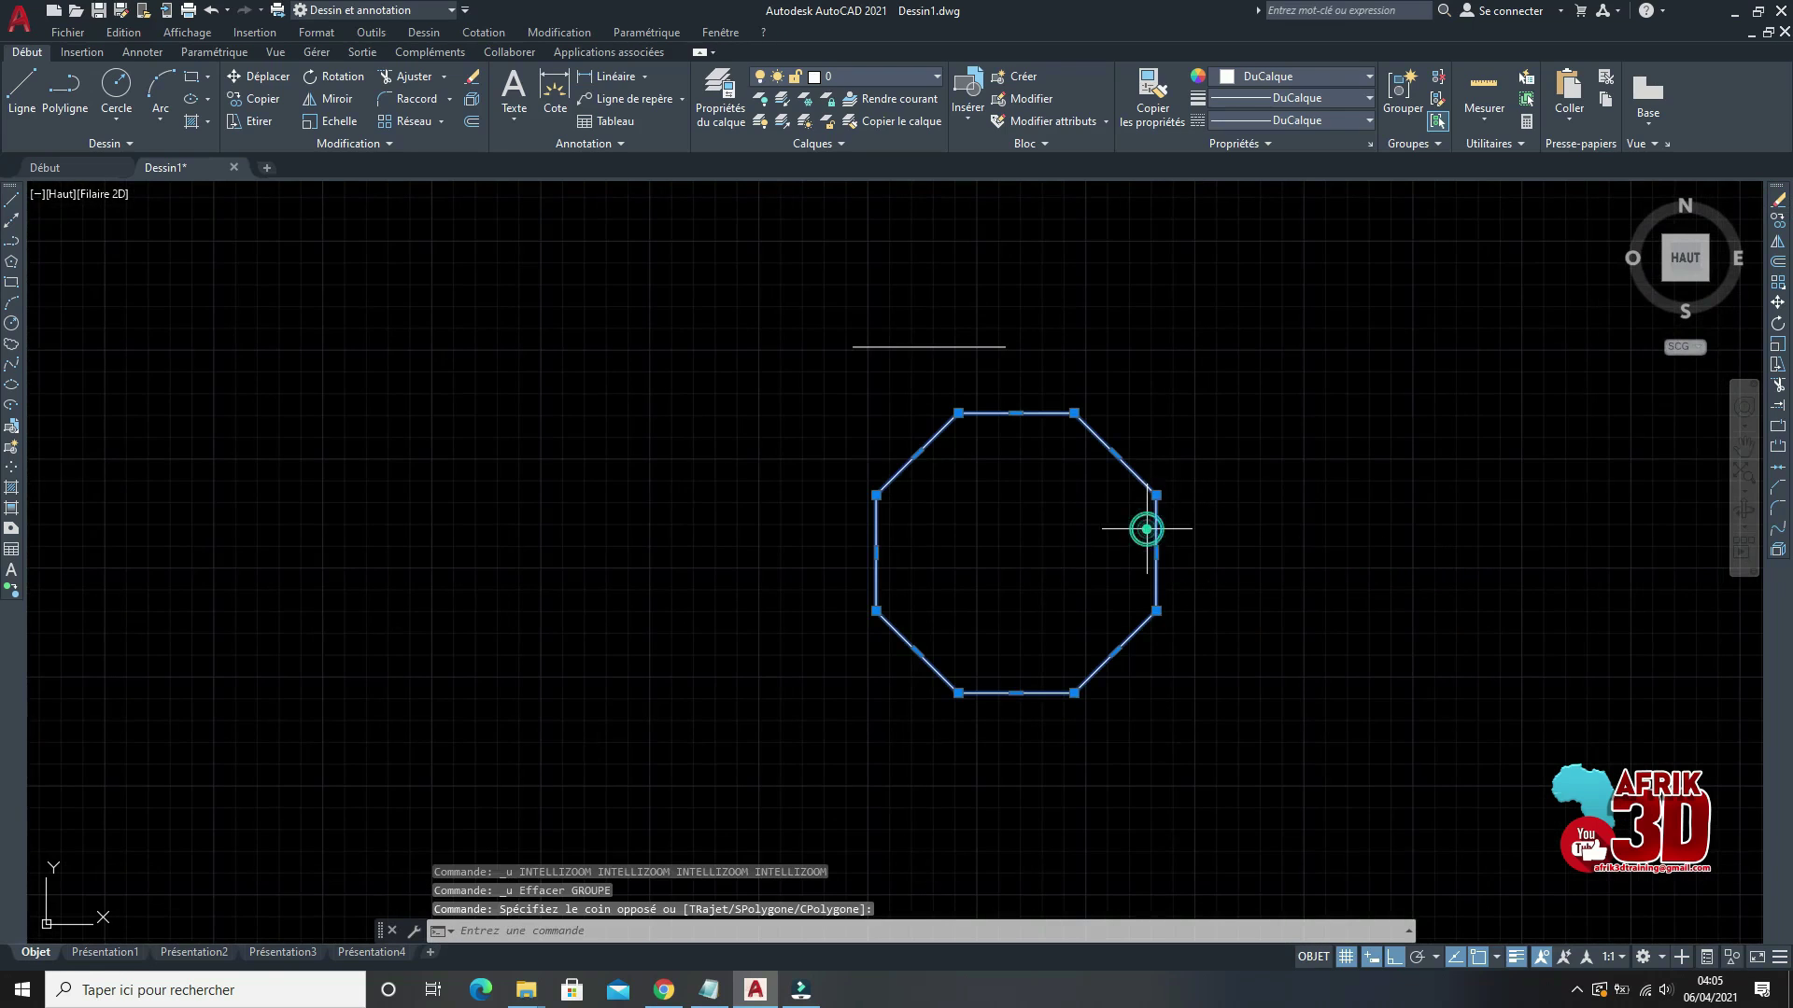
pyautogui.rightClick(1220, 450)
pyautogui.click(1270, 593)
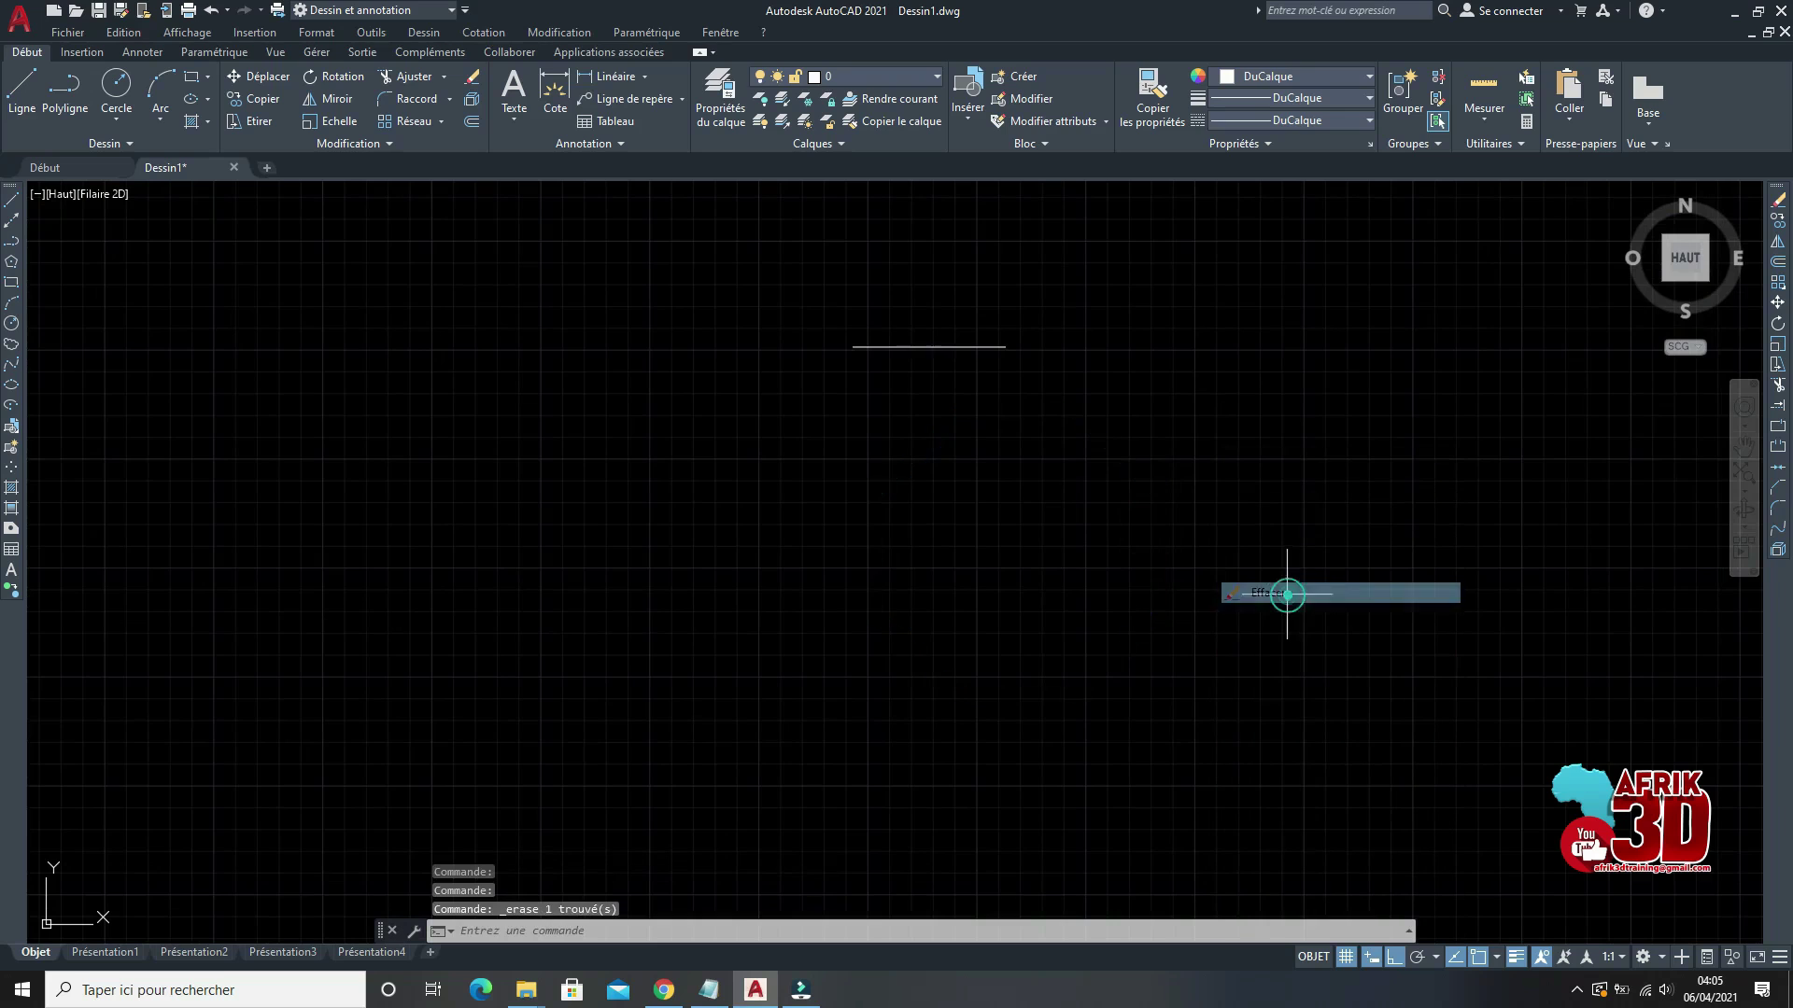
pyautogui.scroll(8, 912, 272)
pyautogui.scroll(-4, 850, 386)
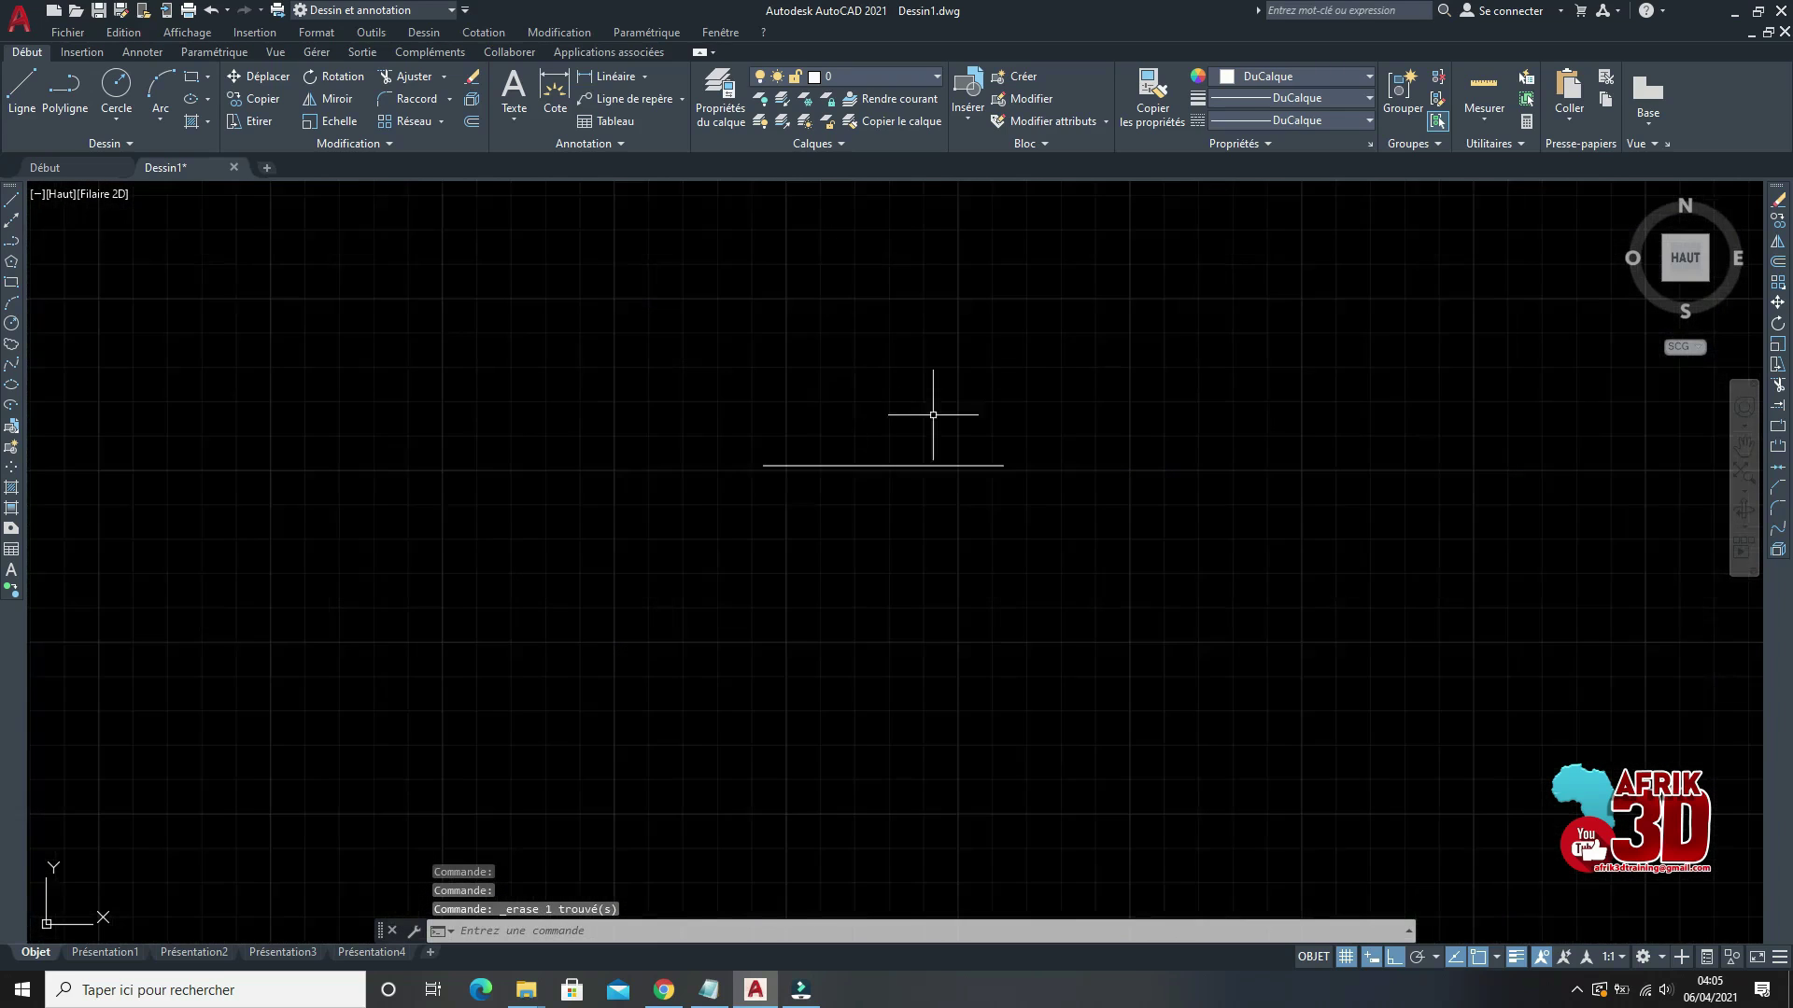
pyautogui.scroll(4, 848, 451)
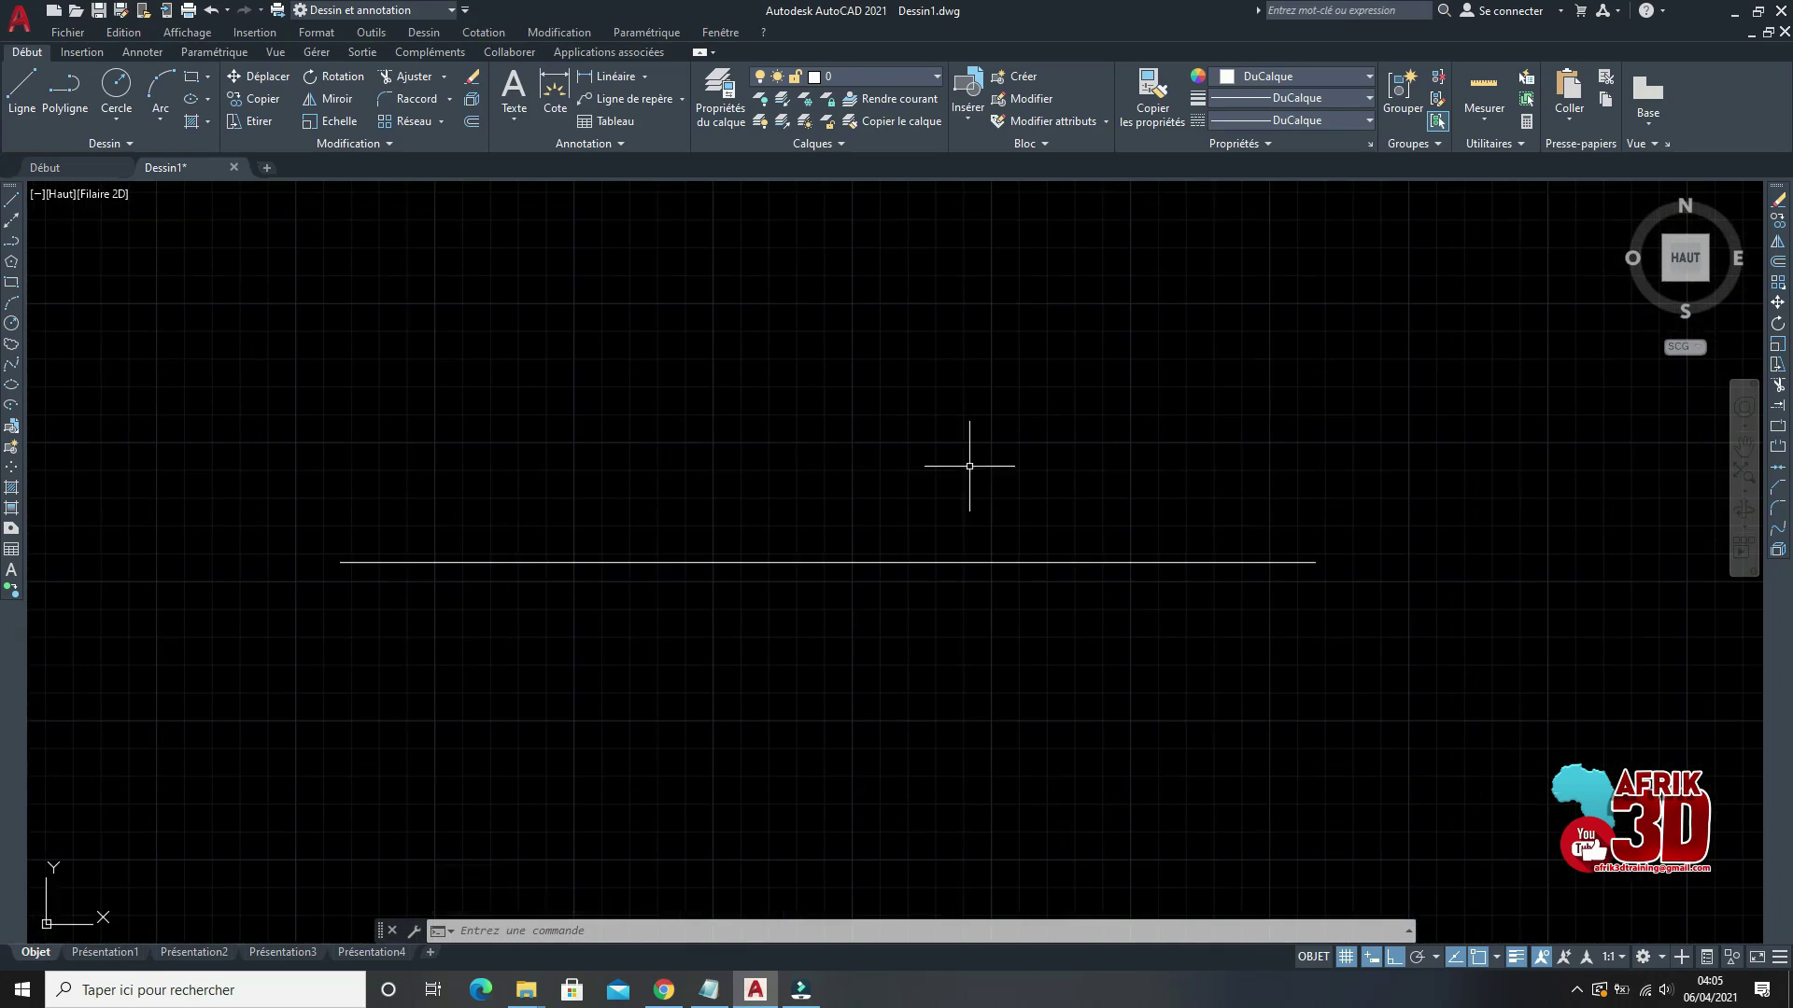
pyautogui.scroll(-4, 1012, 467)
pyautogui.scroll(3, 1043, 476)
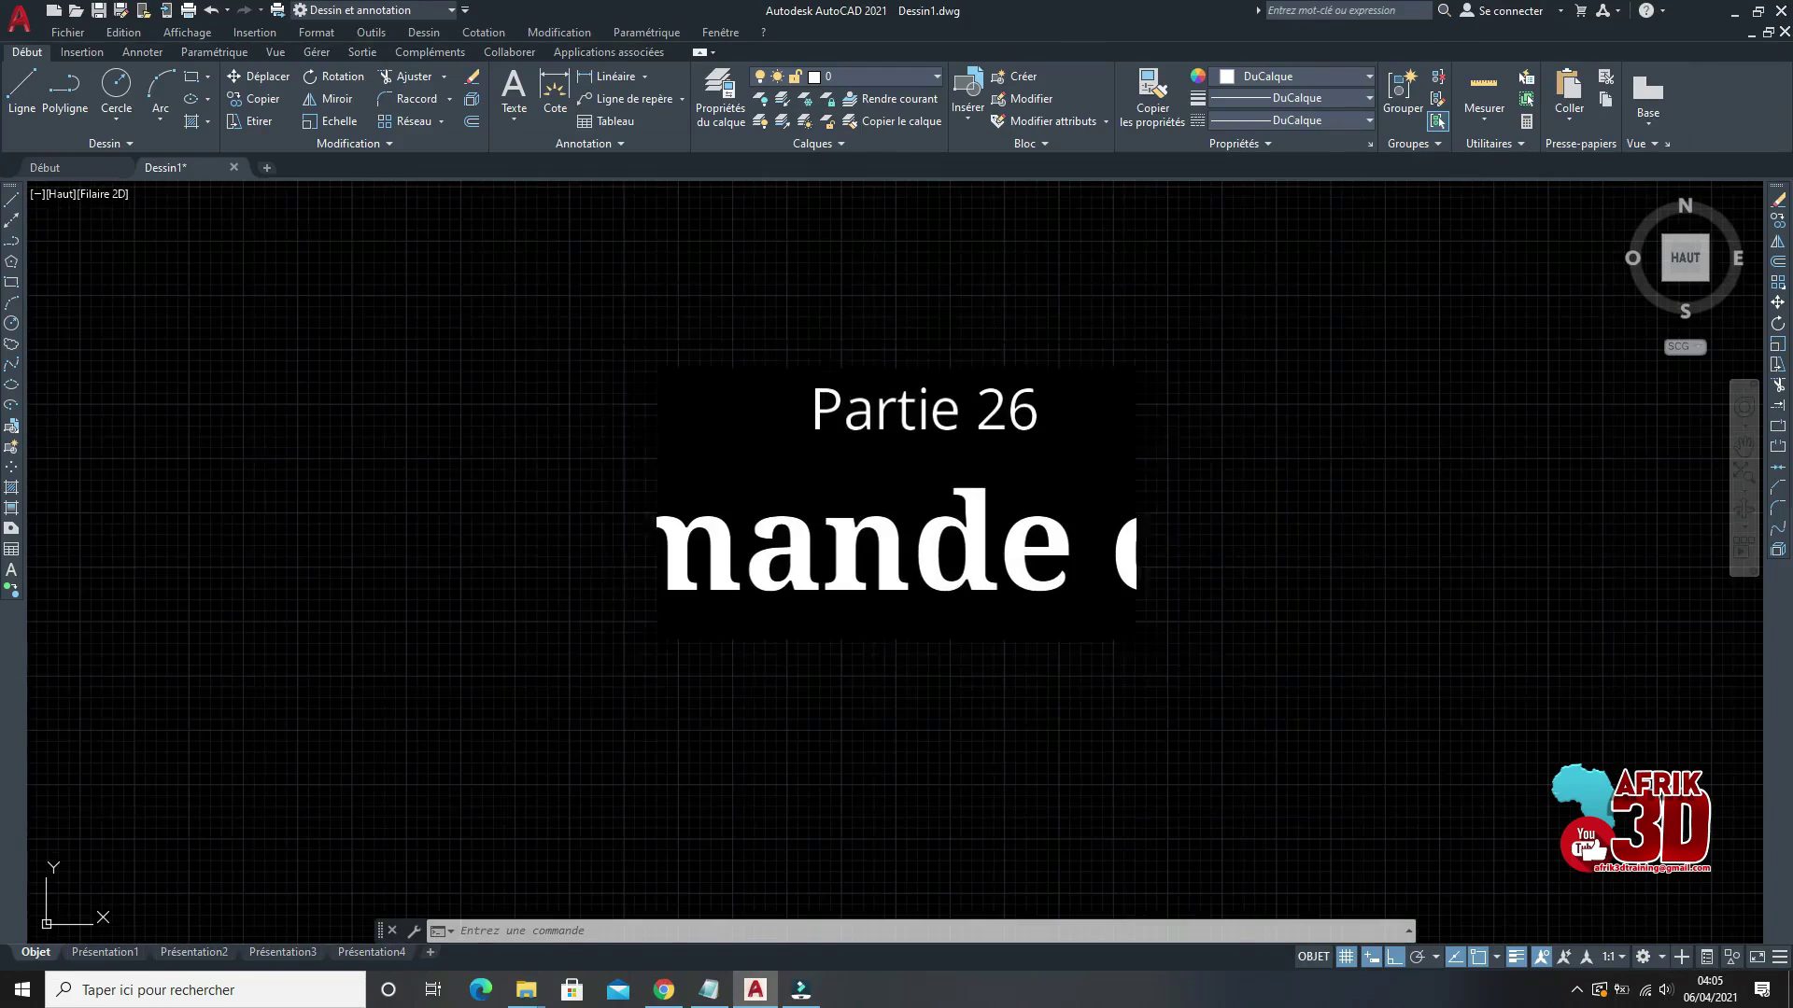
# Step: Undo the erase so the octagon reappears in the drawing
pyautogui.hotkey('ctrl', 'z')
pyautogui.hotkey('ctrl', 'z')
pyautogui.hotkey('ctrl', 'z')
pyautogui.scroll(-3, 1347, 394)
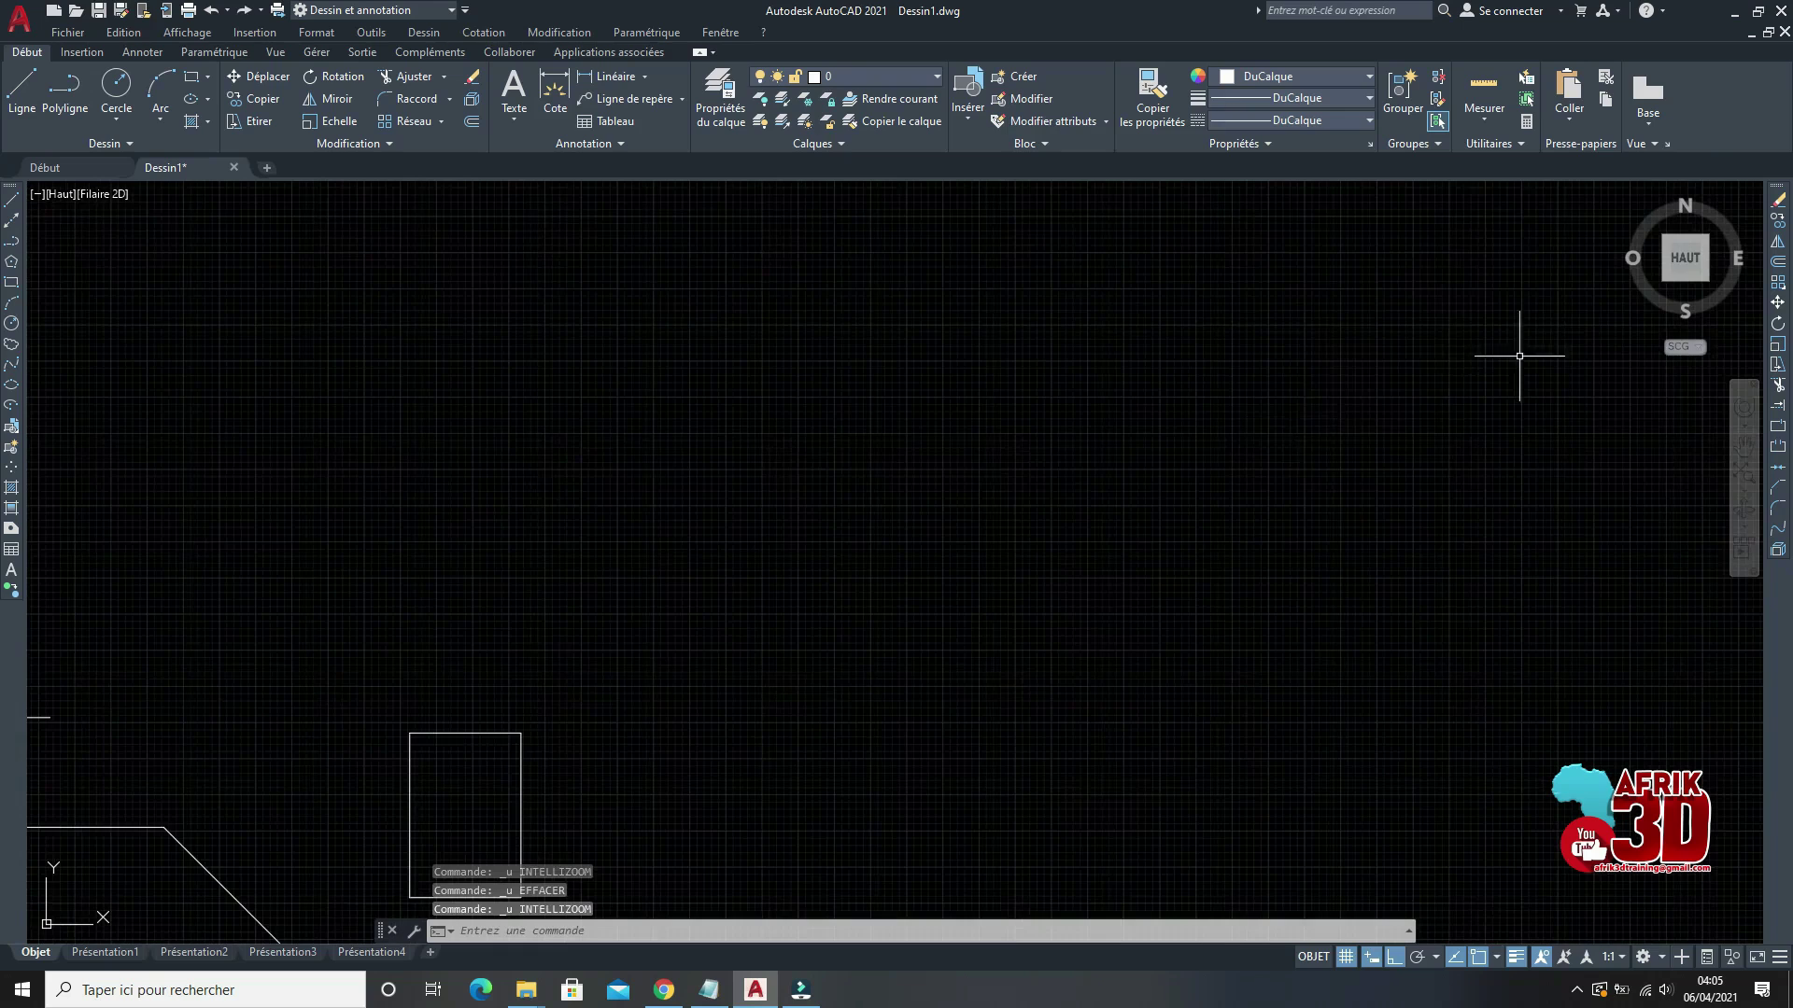
pyautogui.scroll(-5, 1133, 445)
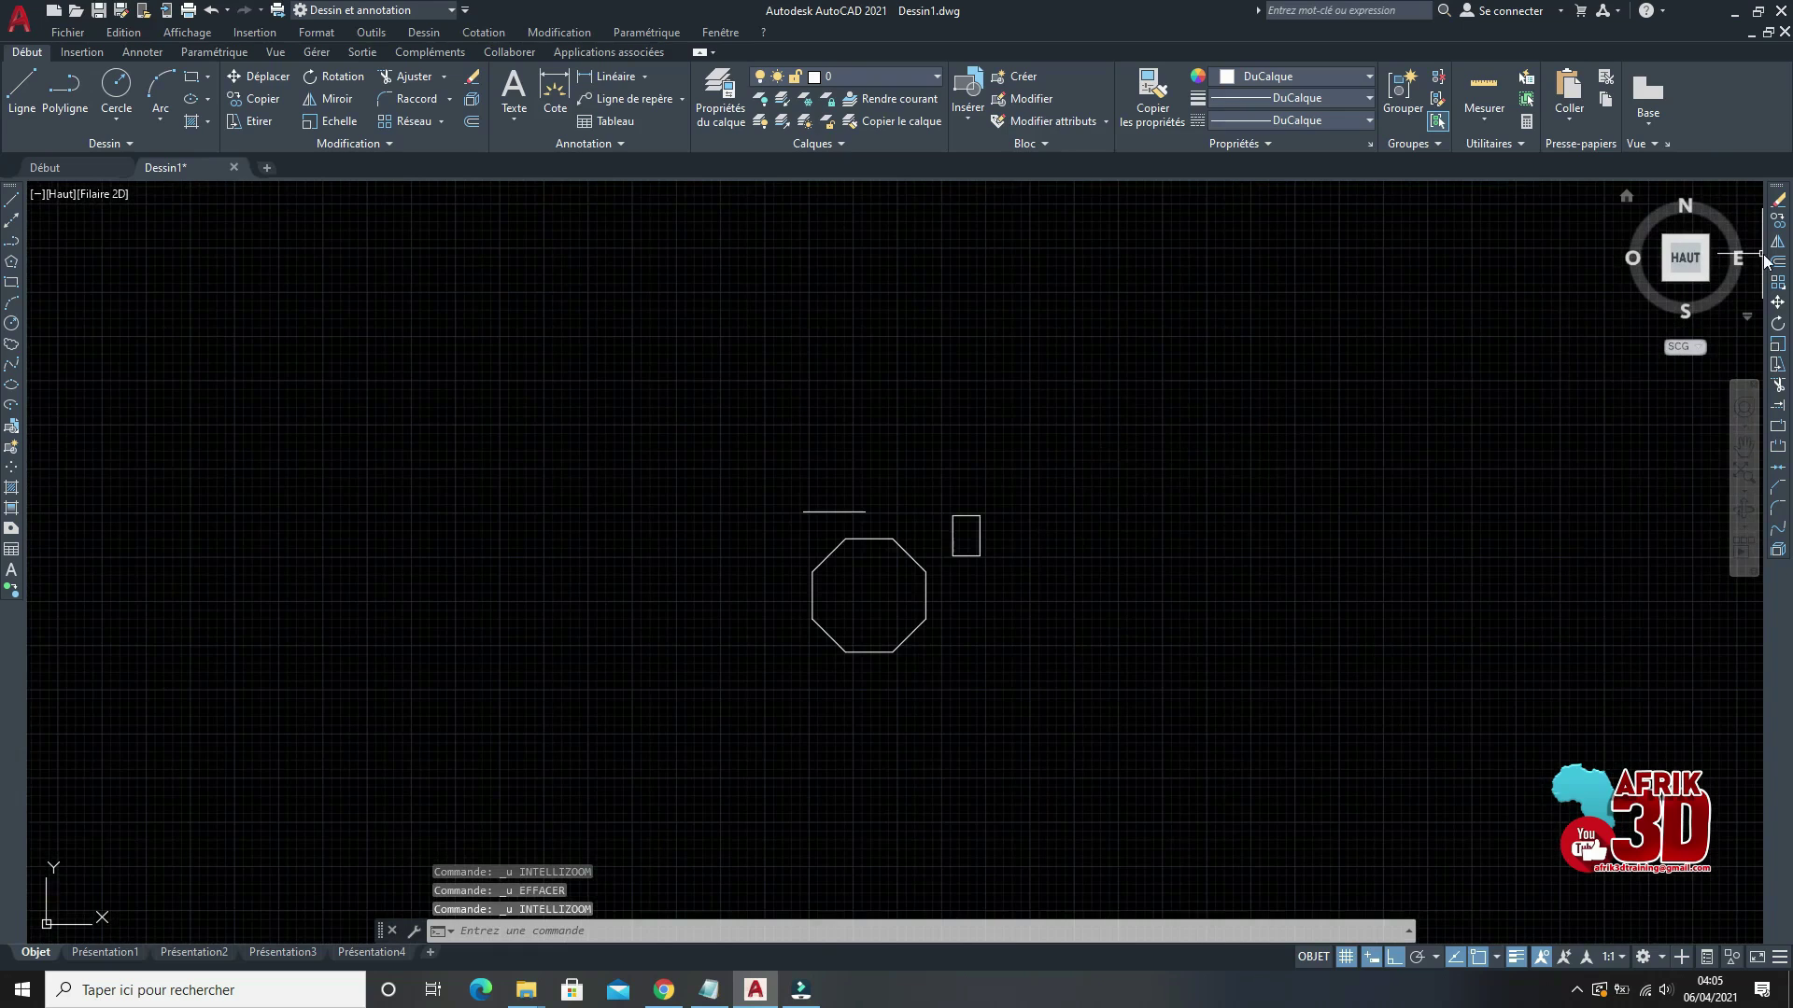
# Step: Start COPIER on the small rectangle, using its lower-right corner as base point
pyautogui.click(1778, 222)
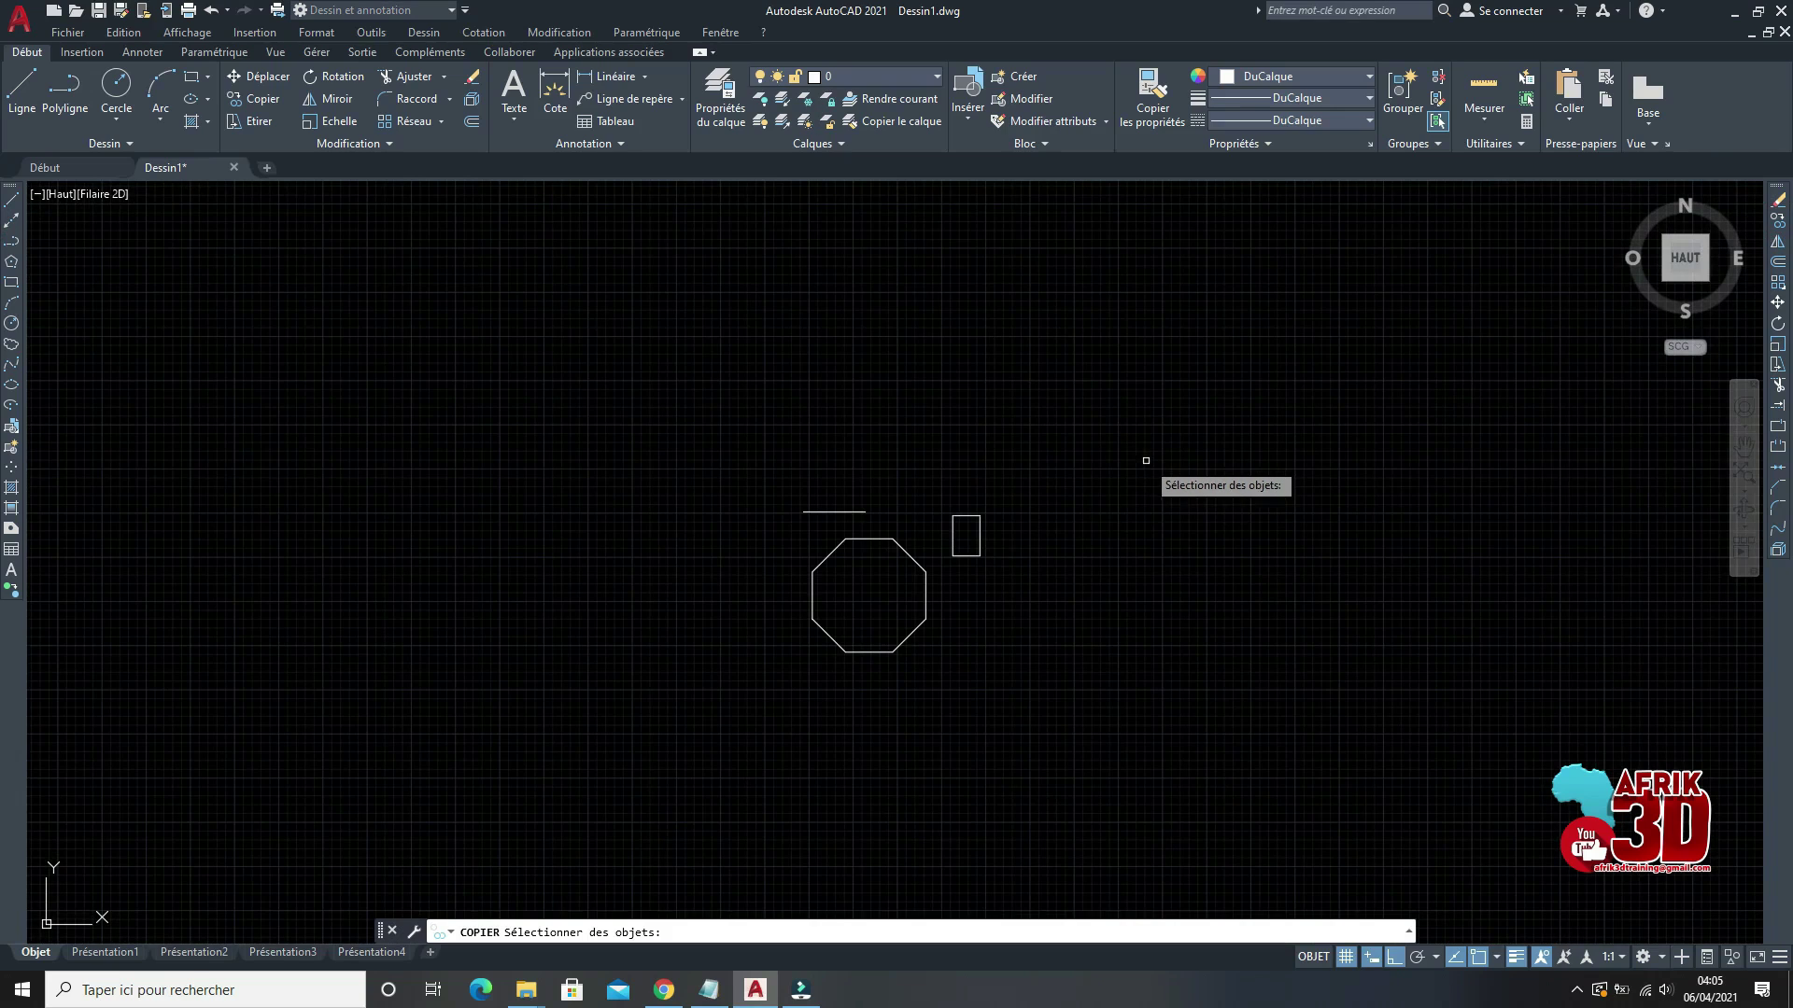
pyautogui.scroll(2, 1077, 525)
pyautogui.scroll(2, 898, 540)
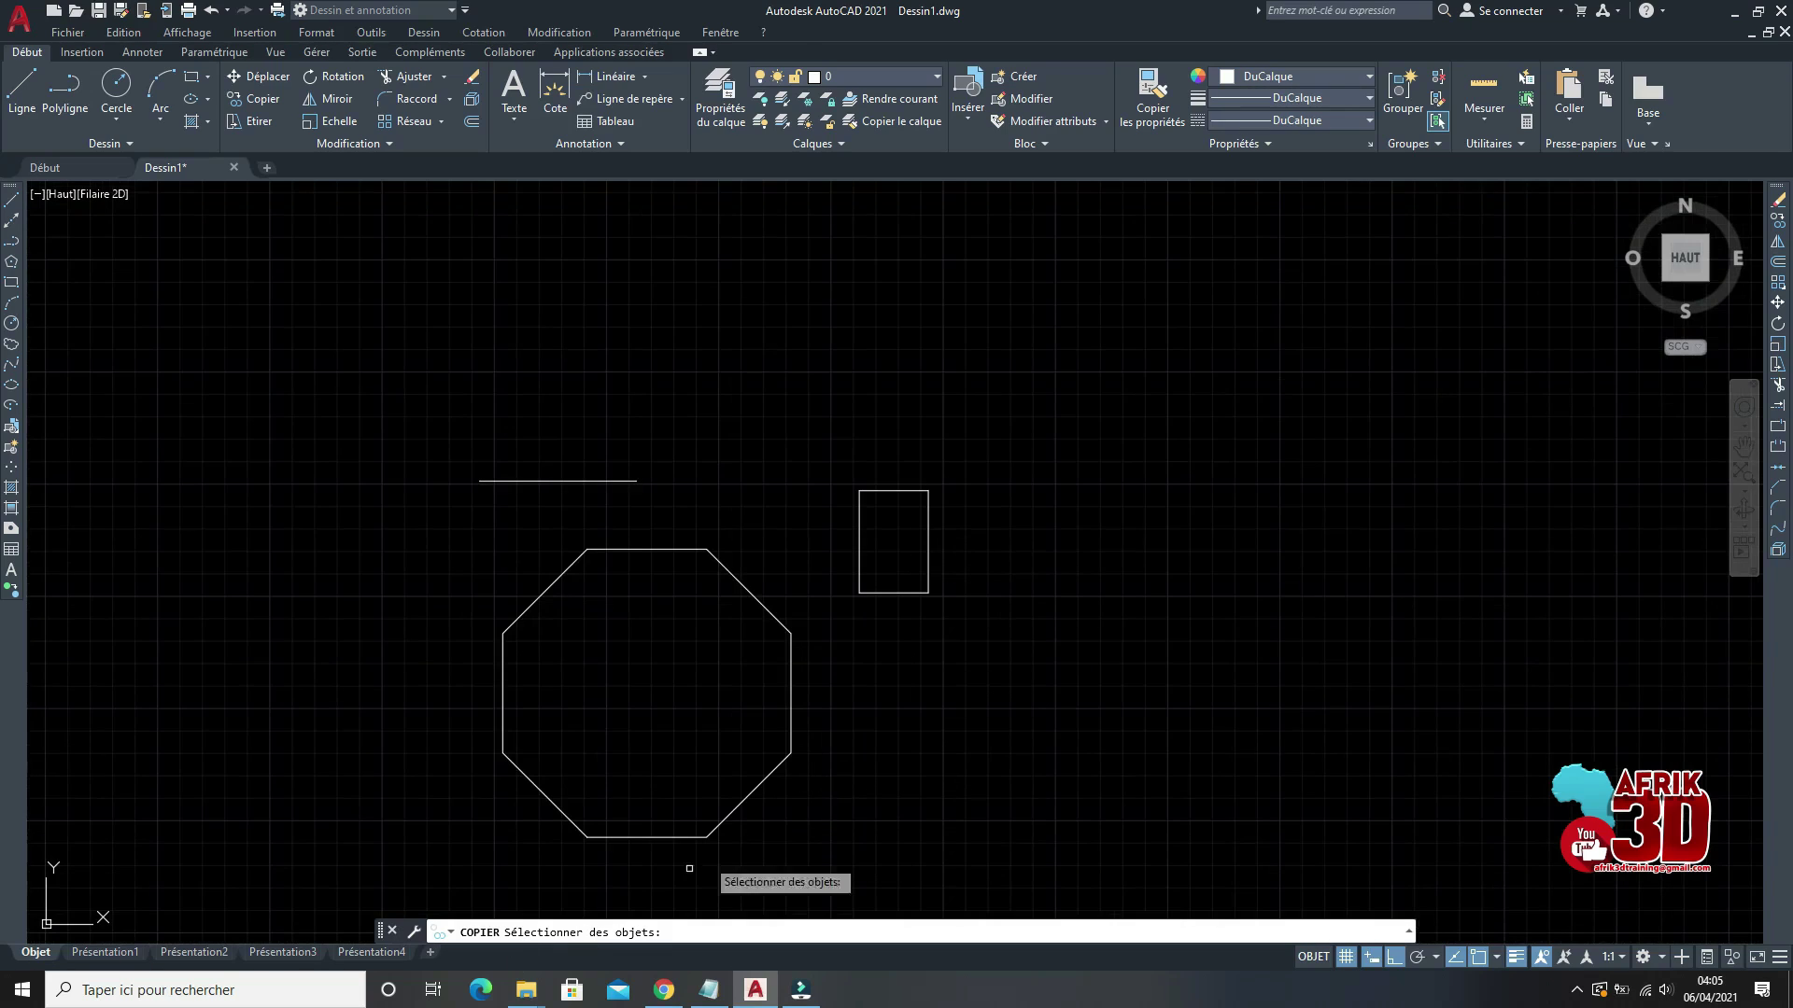
pyautogui.click(900, 591)
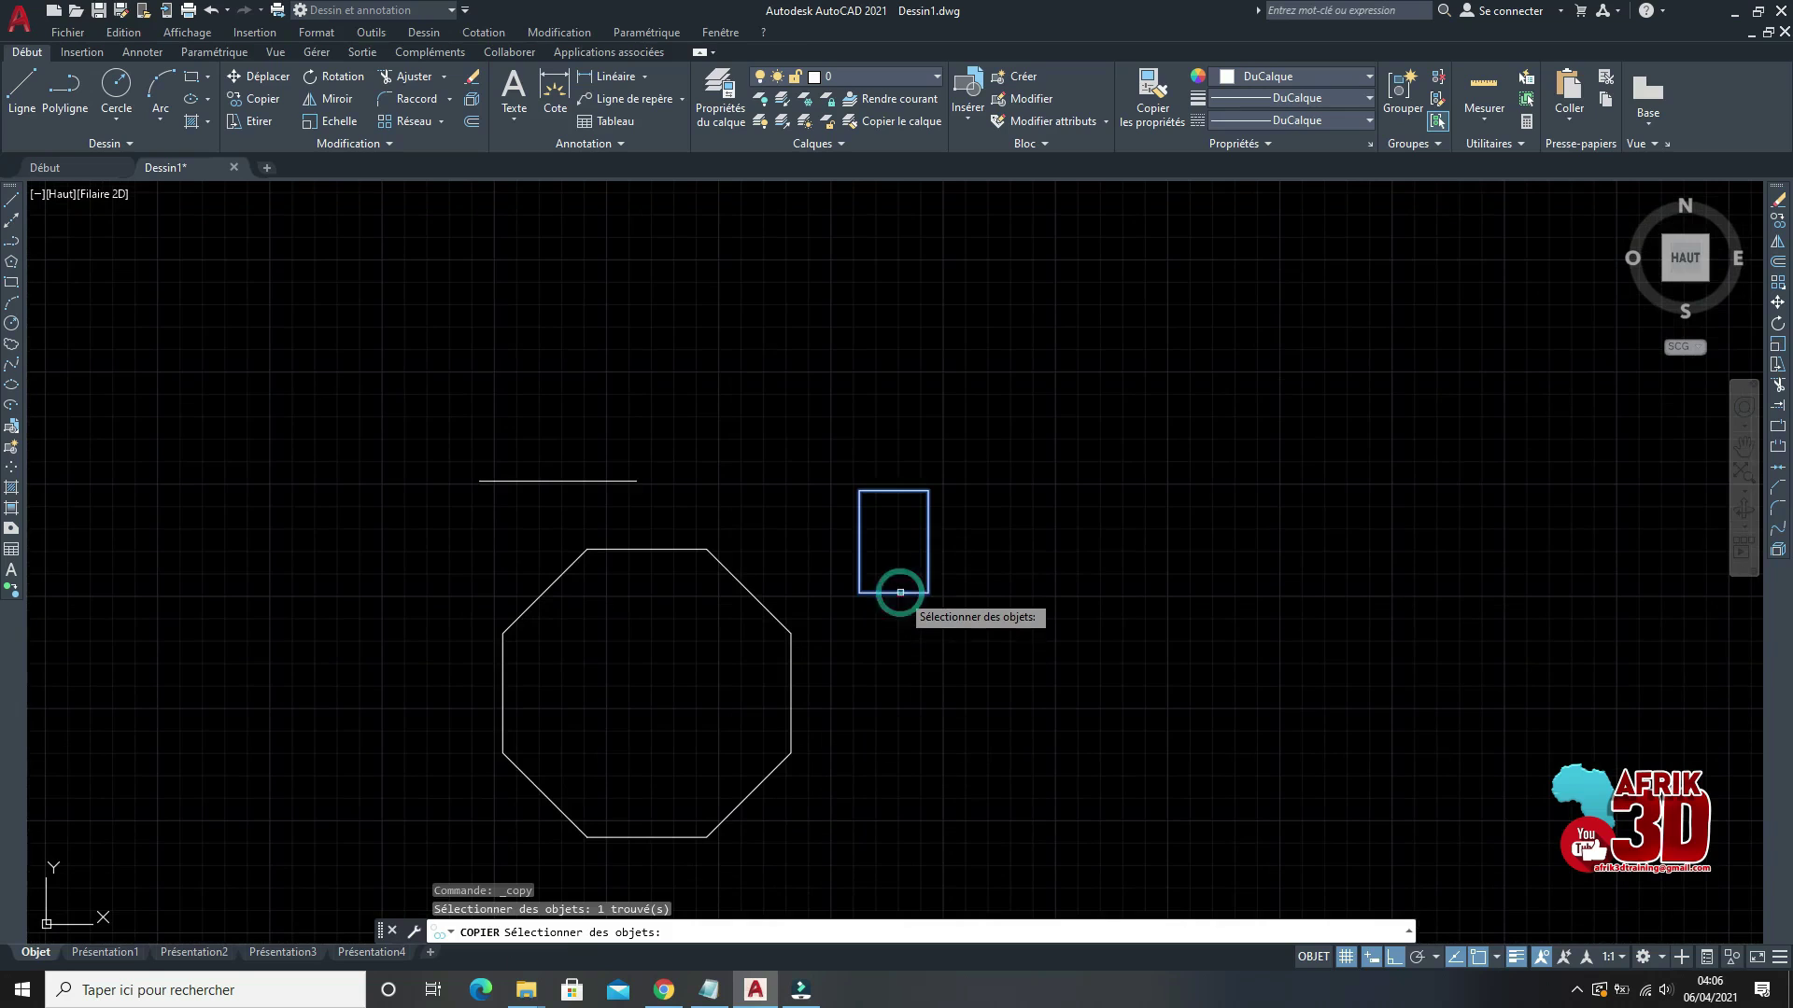
pyautogui.press('Return')
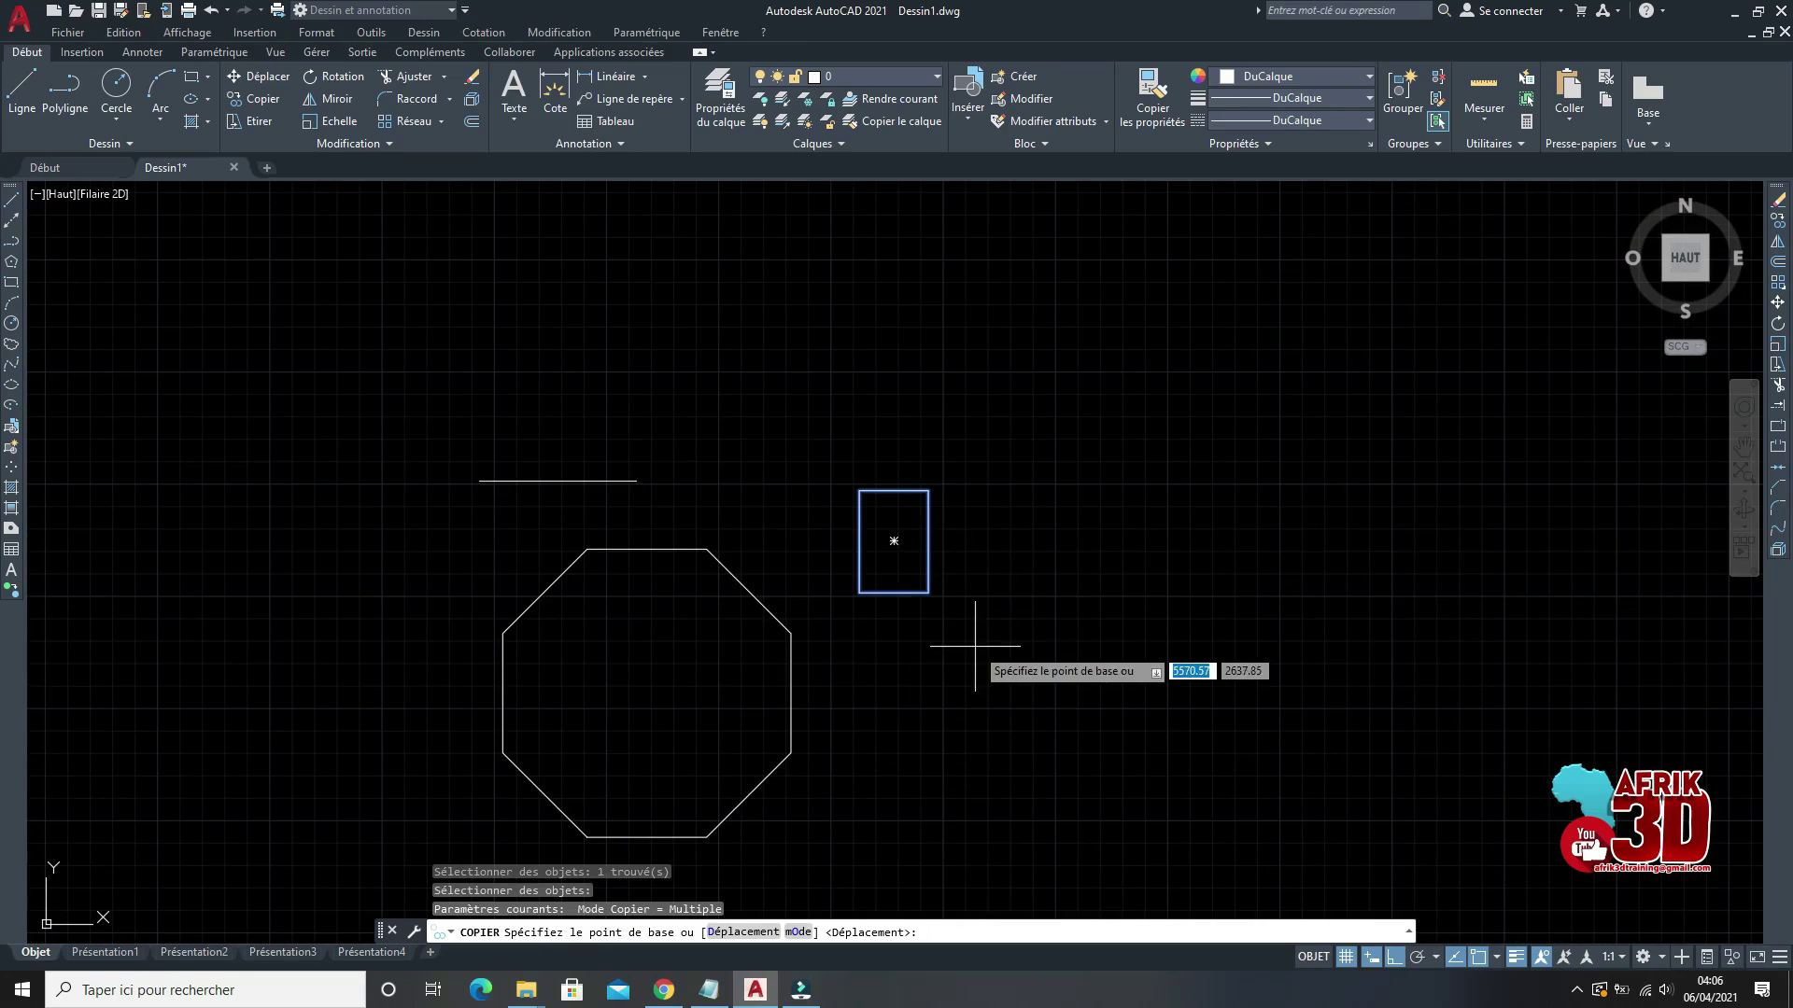
pyautogui.scroll(4, 890, 575)
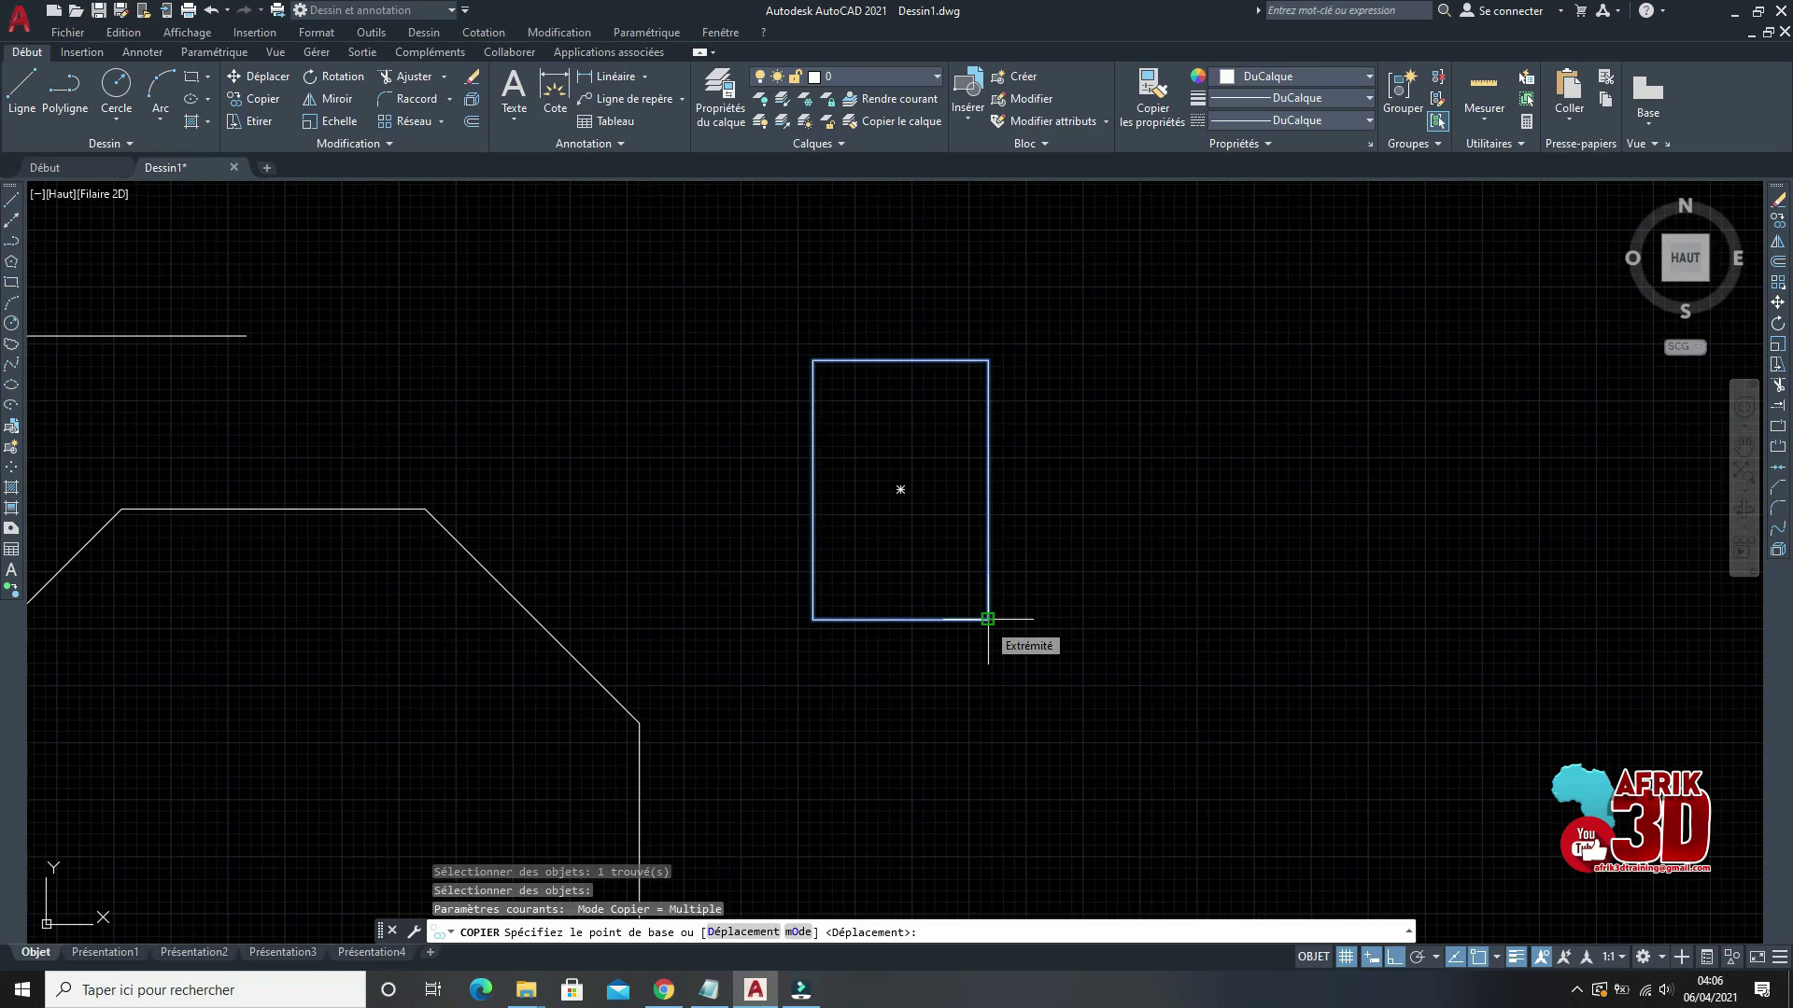
pyautogui.click(988, 618)
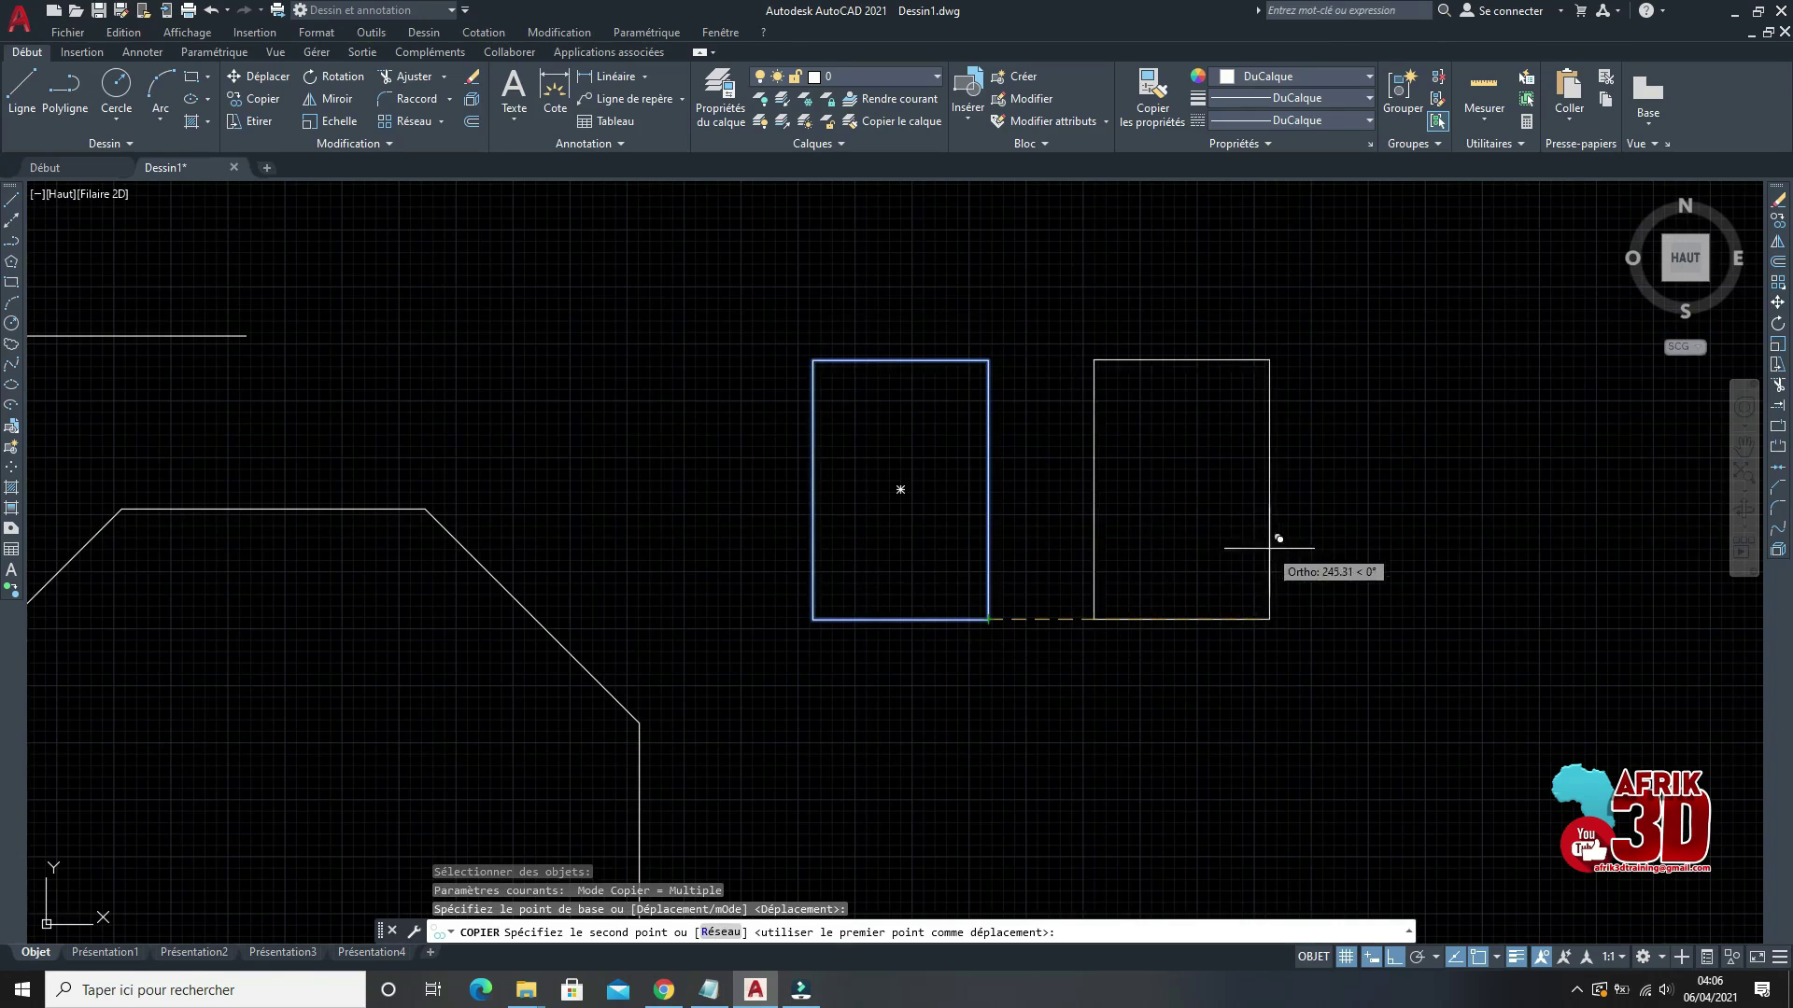
pyautogui.scroll(-4, 1233, 500)
# Step: Place over twenty rectangle copies around the octagon and line, then end the copy
pyautogui.click(1260, 493)
pyautogui.click(1443, 485)
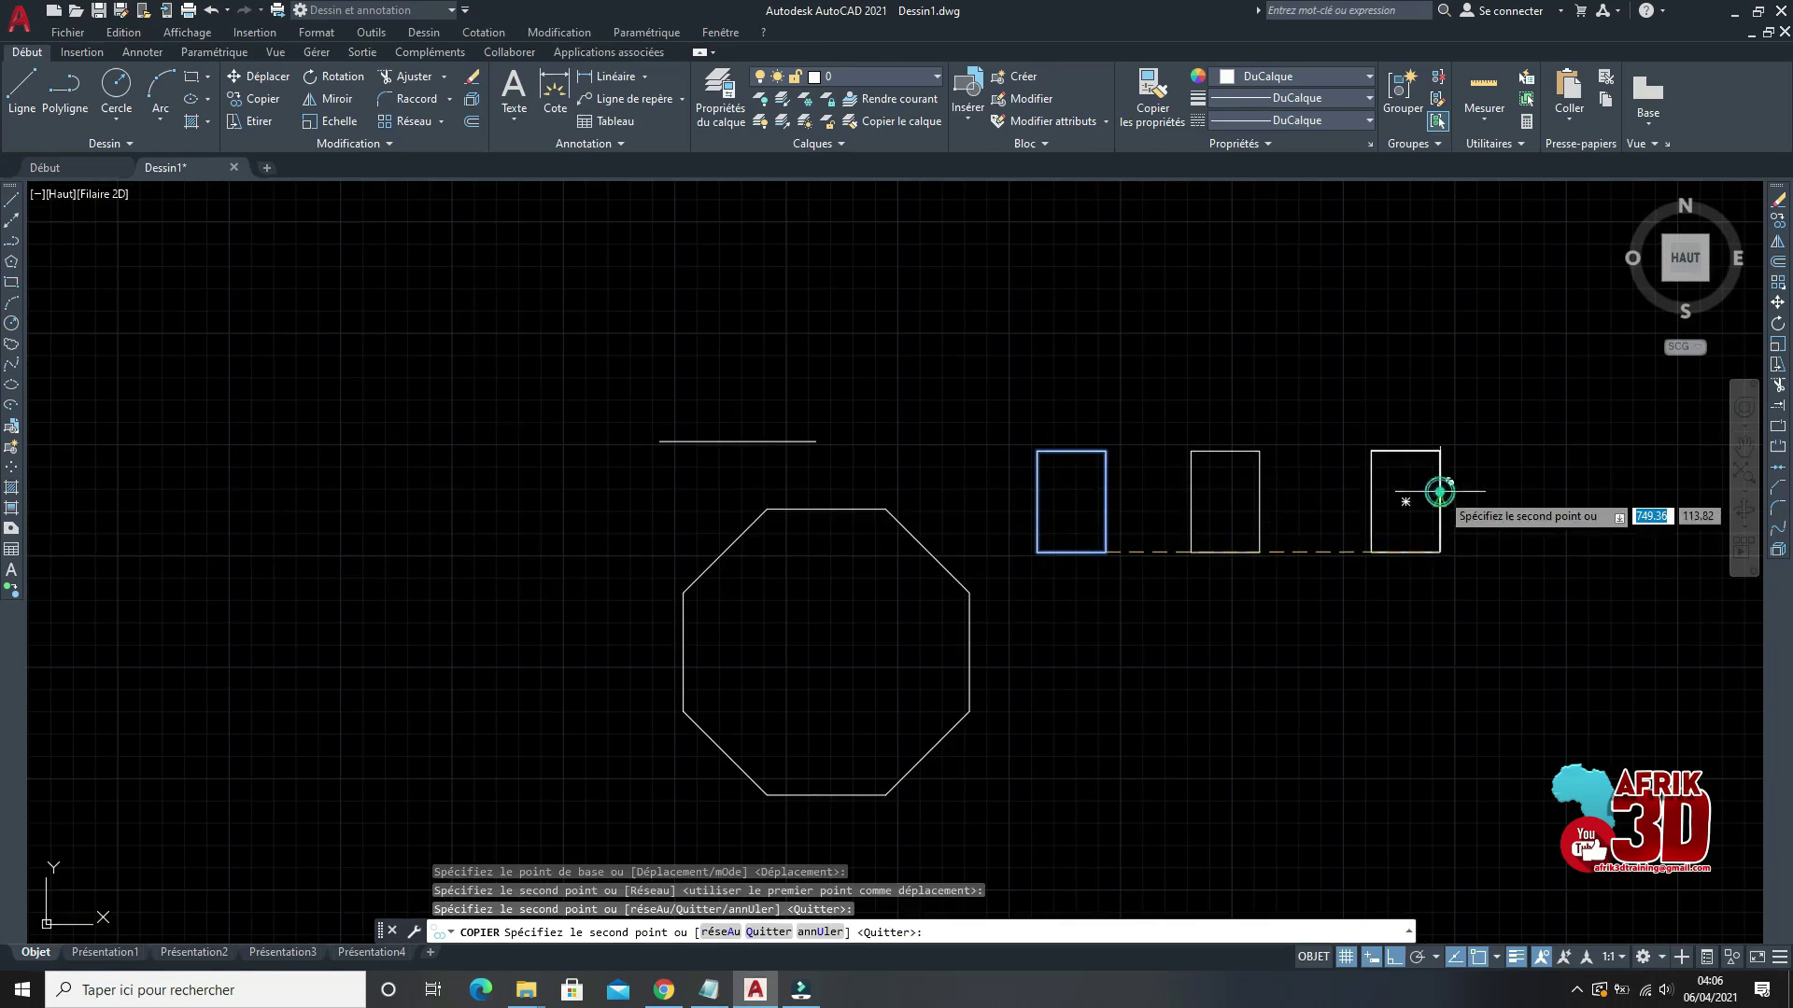
pyautogui.click(1394, 957)
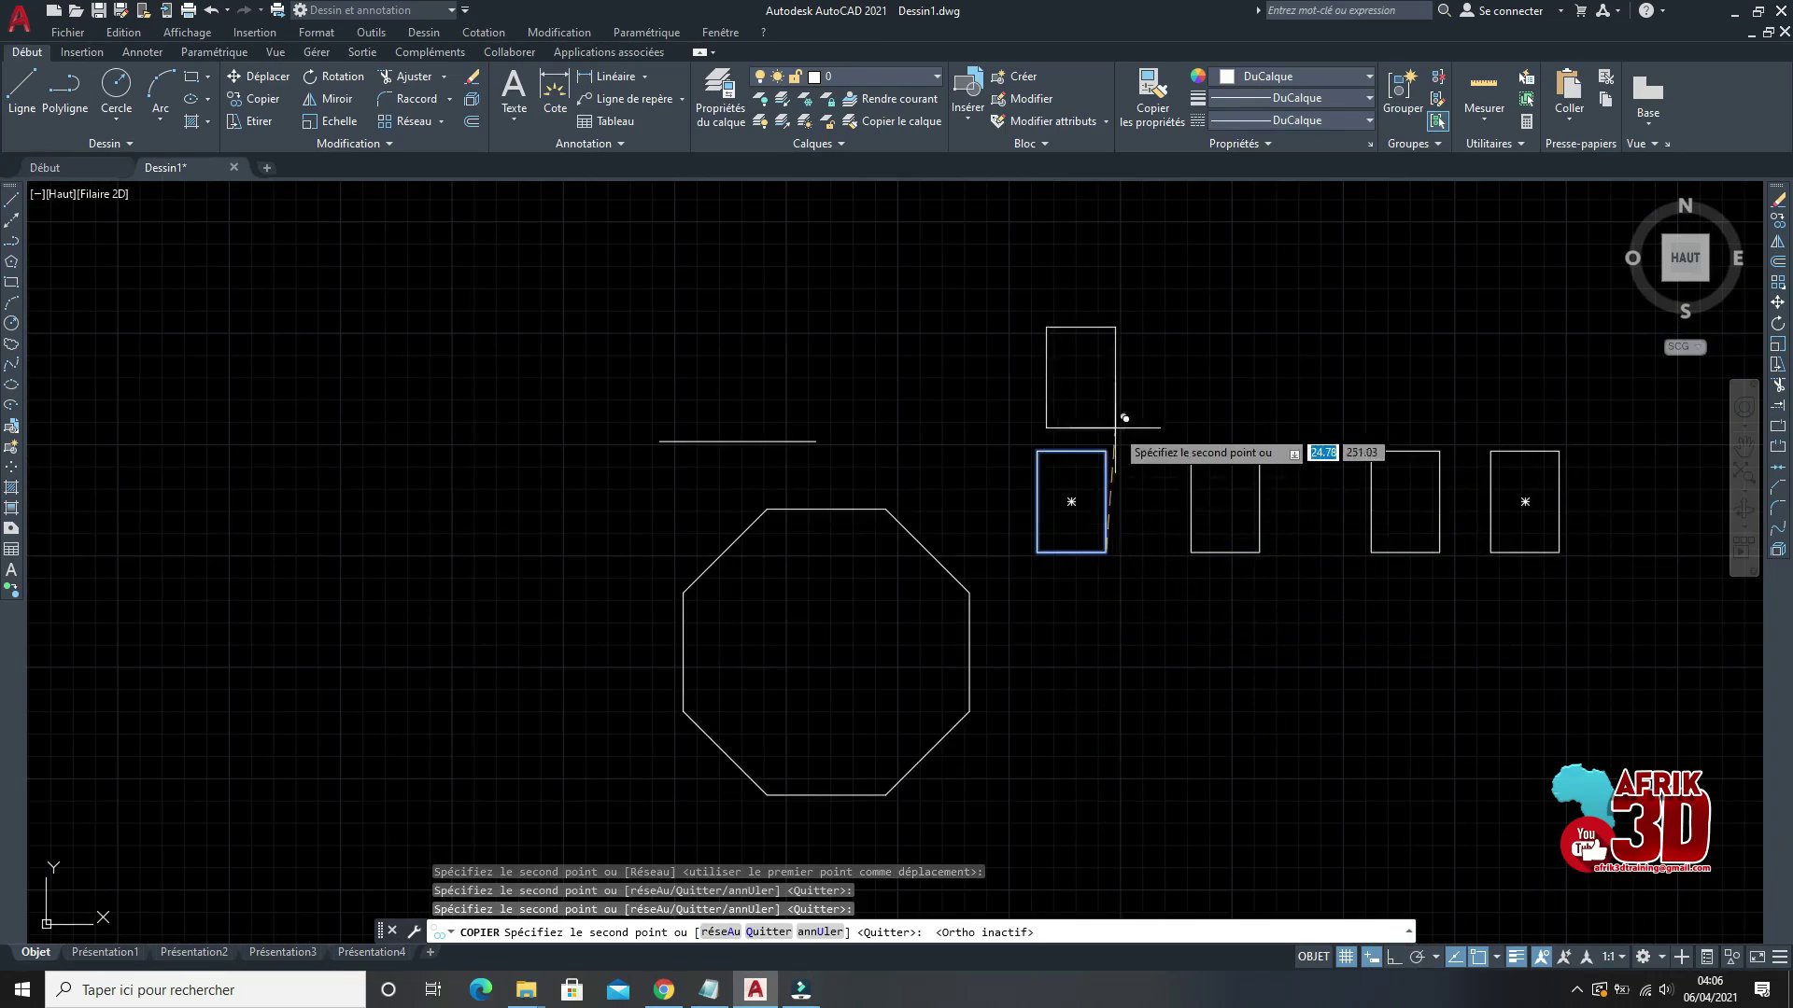
pyautogui.click(1098, 388)
pyautogui.click(1266, 377)
pyautogui.click(878, 364)
pyautogui.click(598, 370)
pyautogui.click(498, 537)
pyautogui.click(377, 685)
pyautogui.scroll(-5, 752, 641)
pyautogui.scroll(3, 733, 611)
pyautogui.click(740, 639)
pyautogui.click(785, 499)
pyautogui.click(1039, 449)
pyautogui.click(1278, 297)
pyautogui.click(1192, 375)
pyautogui.click(1032, 323)
pyautogui.click(866, 341)
pyautogui.click(909, 459)
pyautogui.click(923, 593)
pyautogui.click(770, 749)
pyautogui.click(565, 665)
pyautogui.click(579, 733)
pyautogui.click(552, 503)
pyautogui.click(674, 424)
pyautogui.click(711, 329)
pyautogui.click(520, 294)
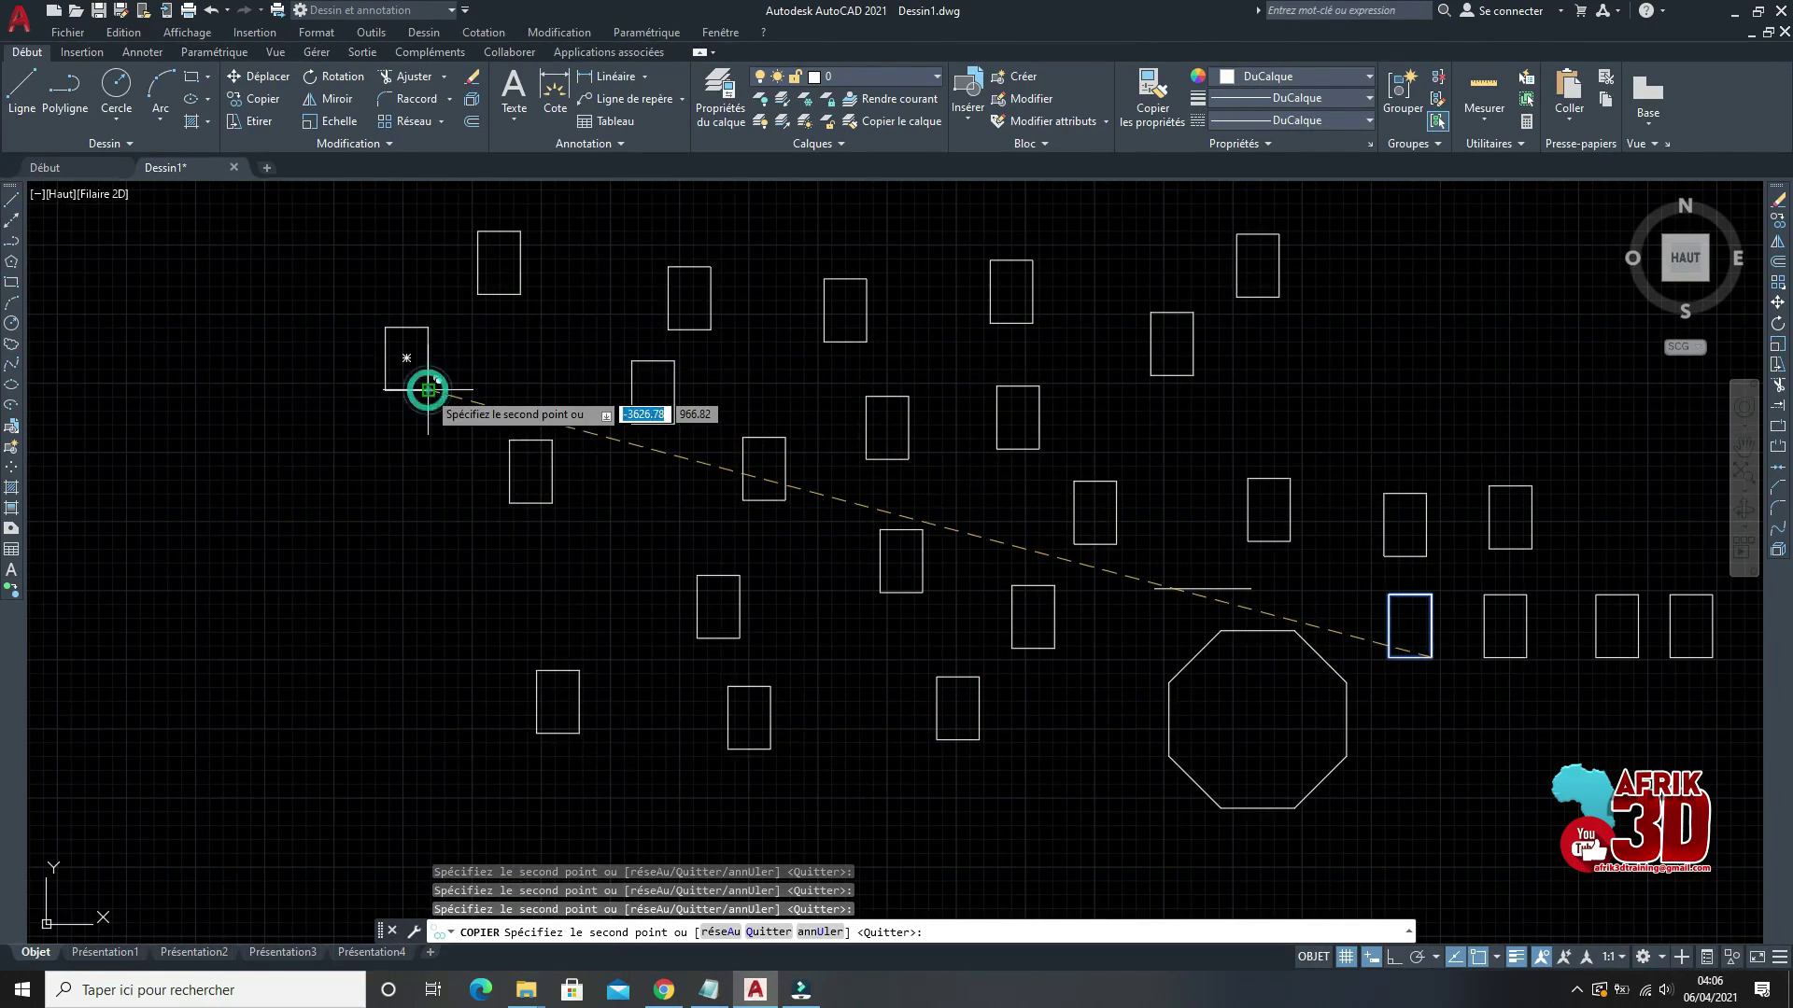
pyautogui.press('Escape')
pyautogui.scroll(-4, 896, 434)
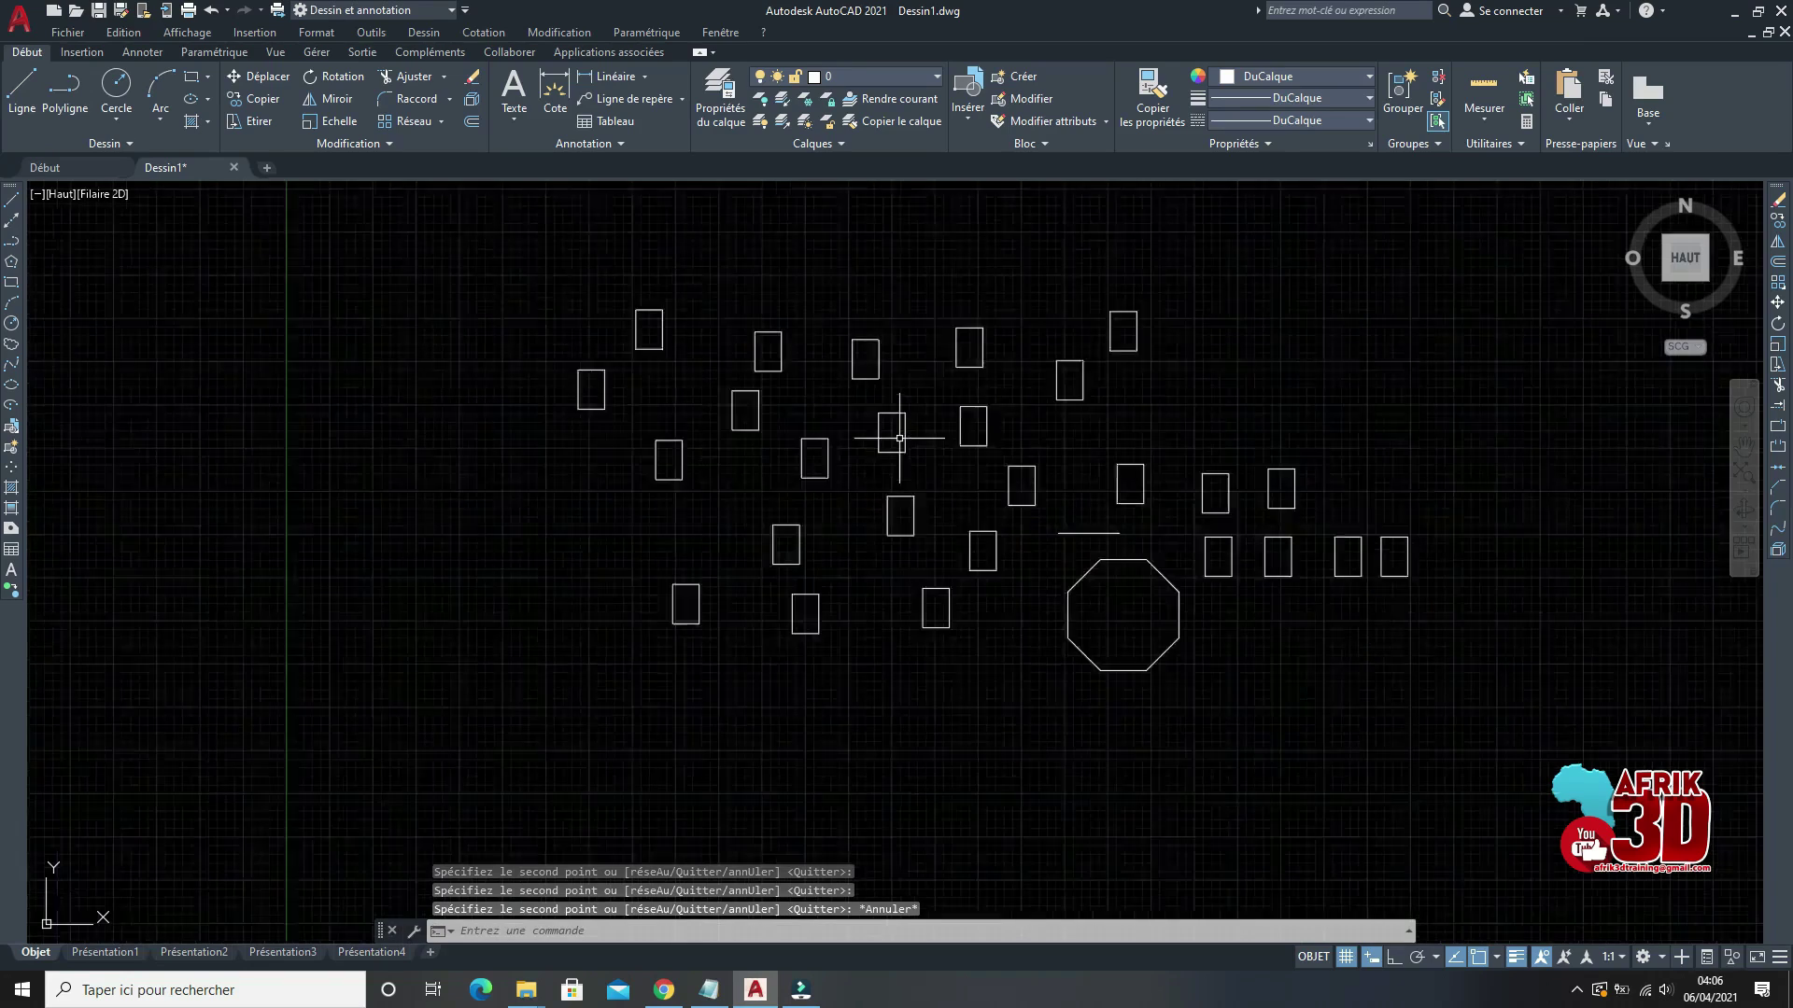
pyautogui.scroll(3, 1117, 457)
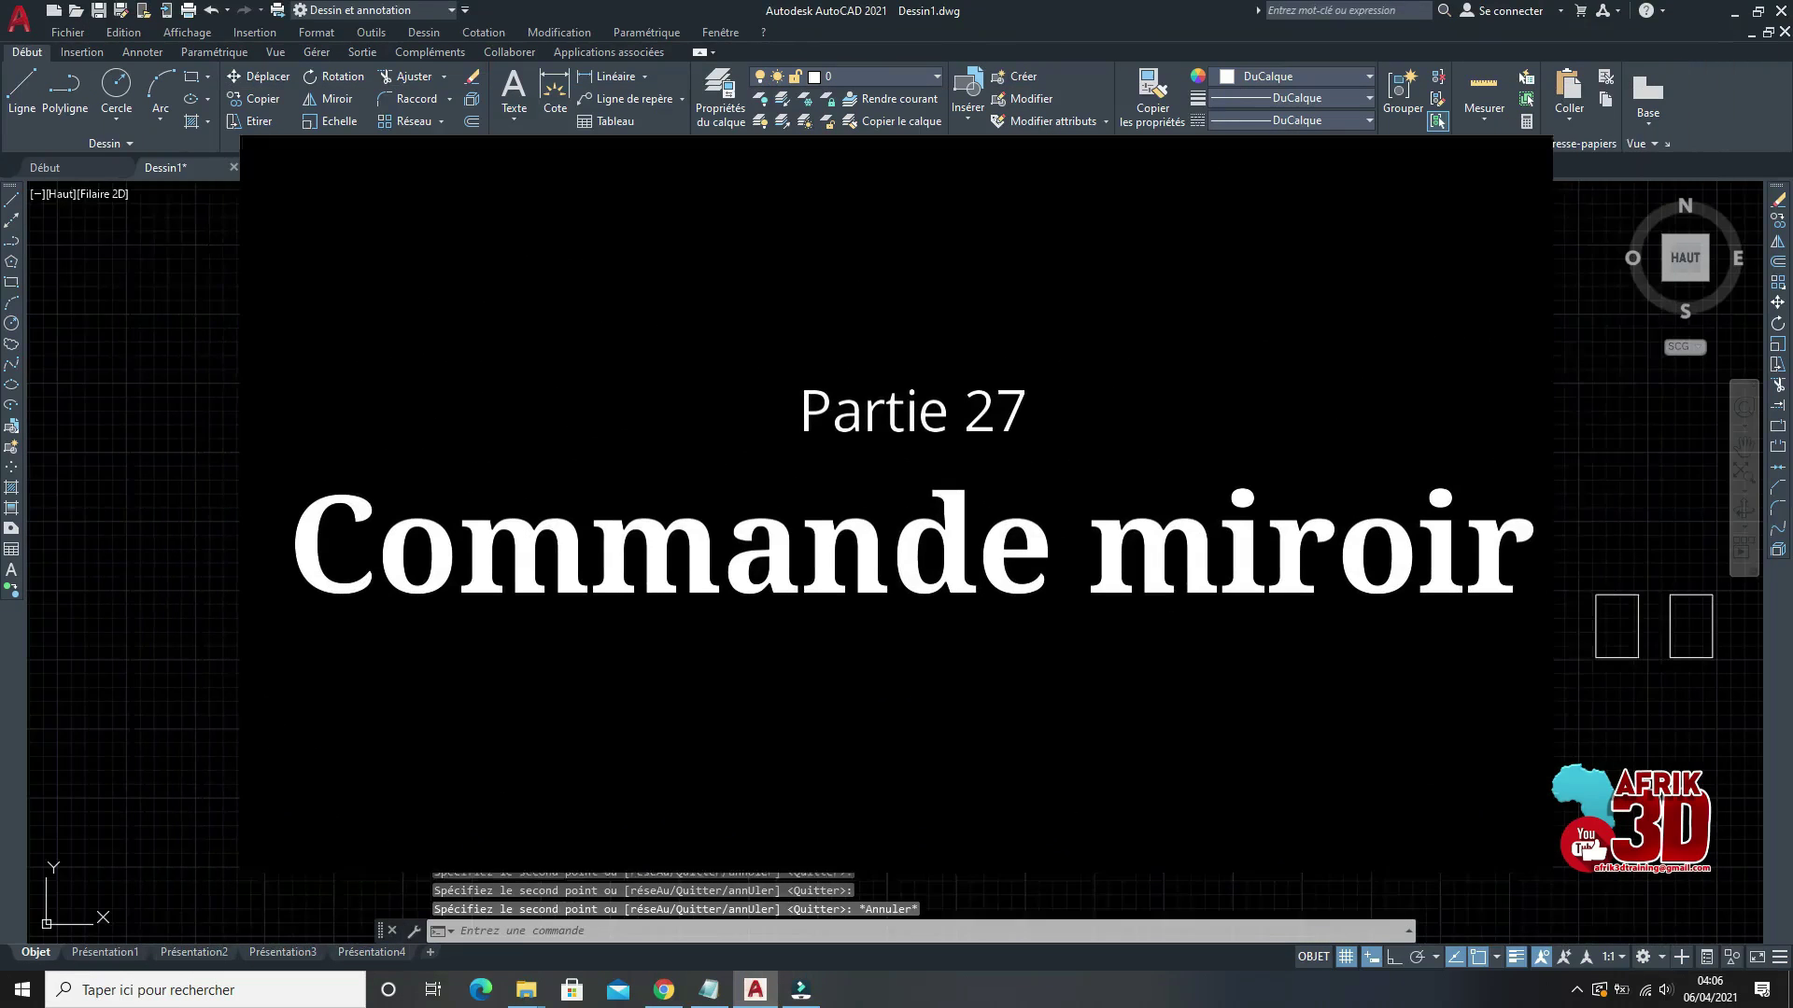
pyautogui.scroll(-4, 1213, 505)
# Step: Window-select the octagon
pyautogui.scroll(2, 1280, 508)
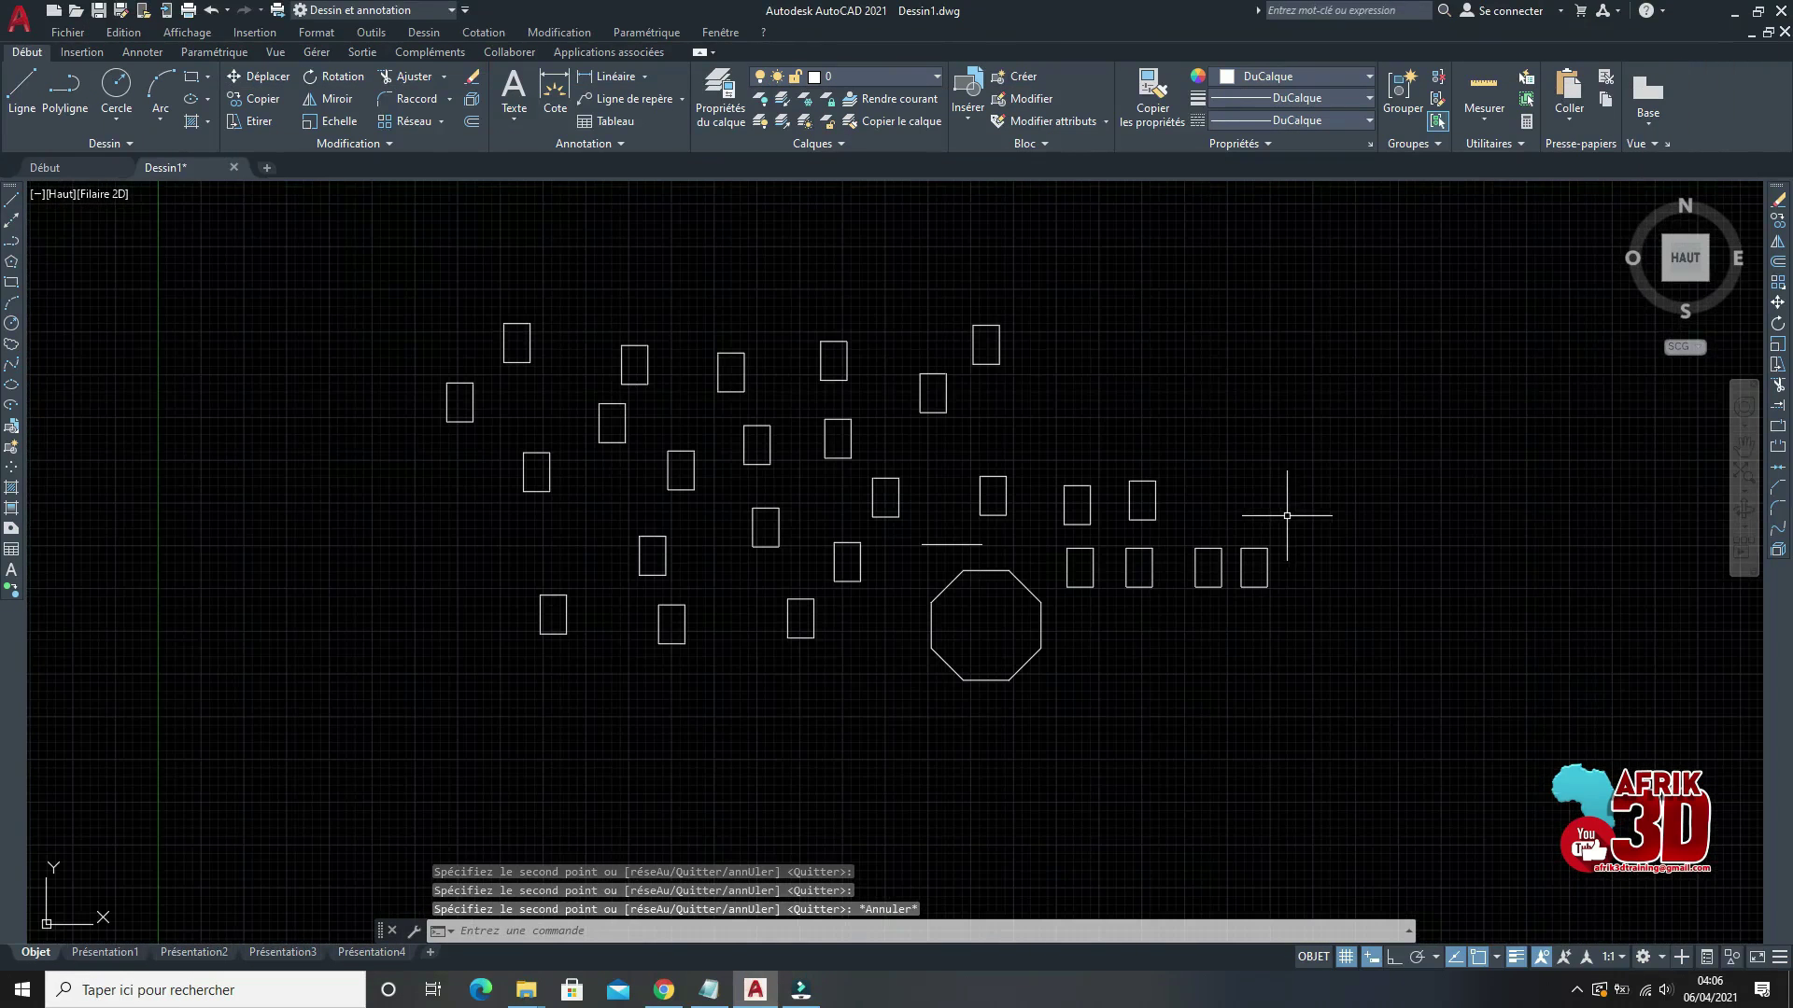
pyautogui.scroll(4, 1299, 548)
pyautogui.scroll(-3, 1299, 548)
pyautogui.scroll(3, 1200, 556)
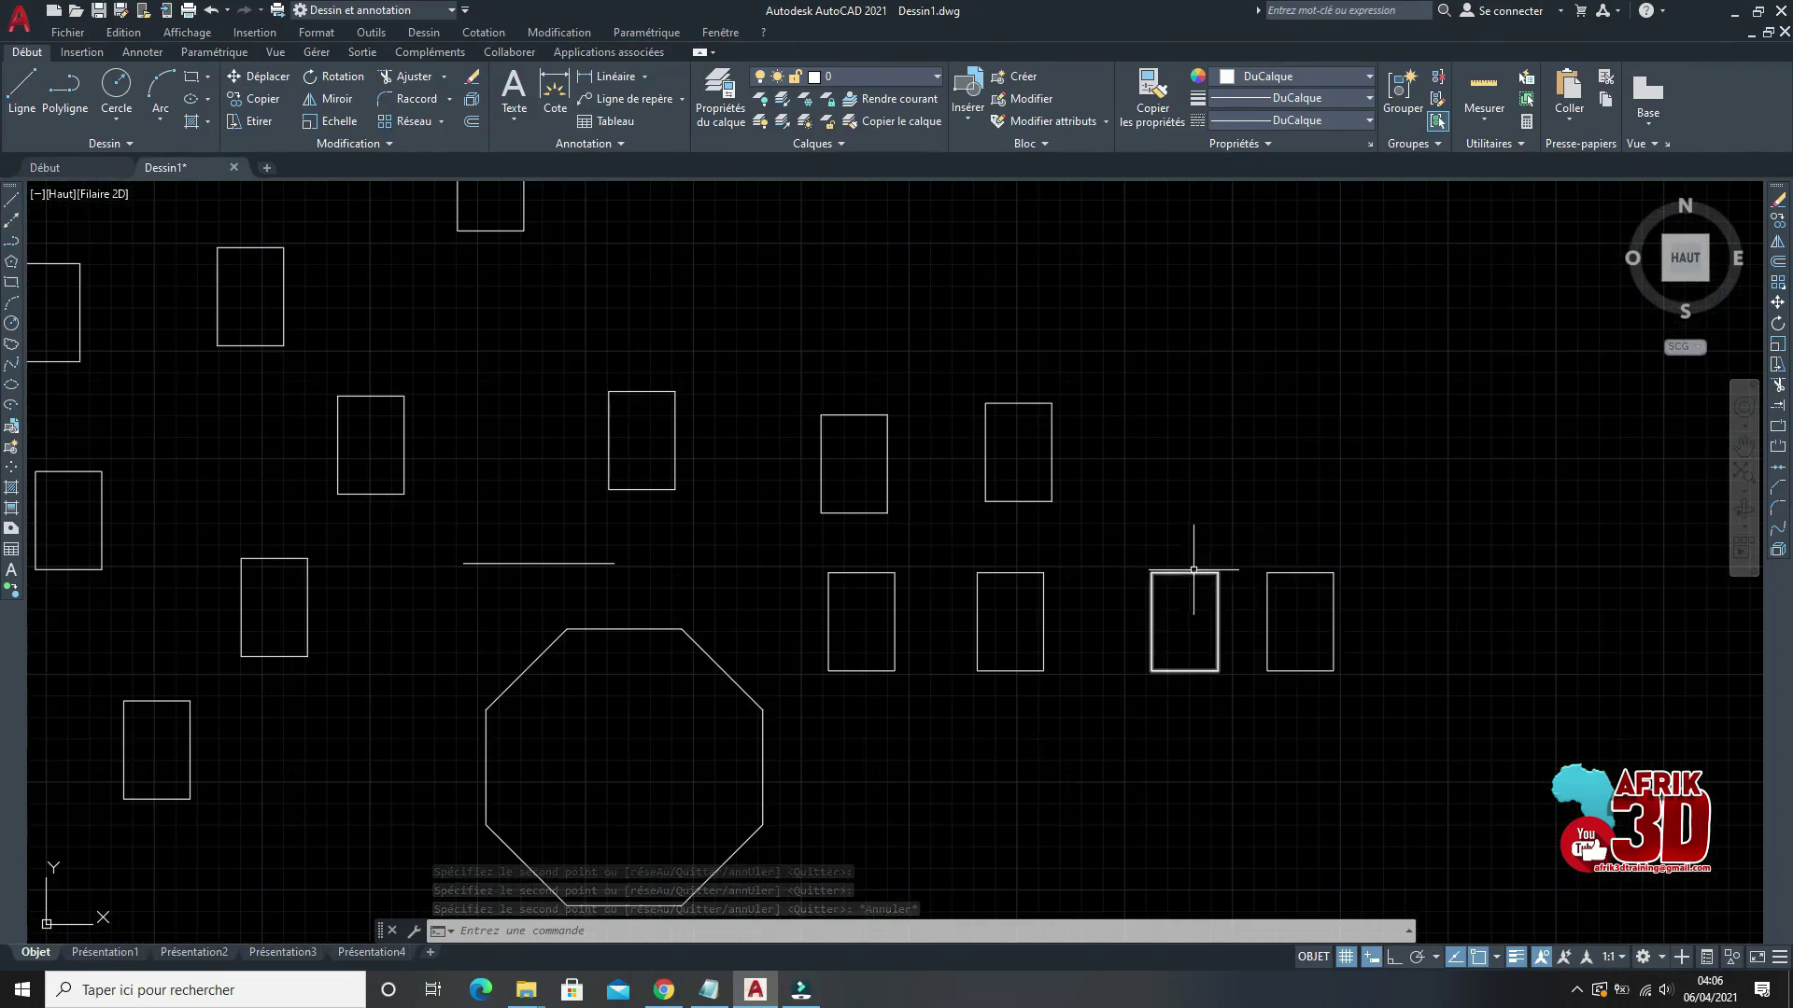
pyautogui.scroll(-3, 1256, 548)
pyautogui.scroll(3, 1280, 508)
pyautogui.scroll(-3, 1205, 523)
pyautogui.scroll(5, 1217, 560)
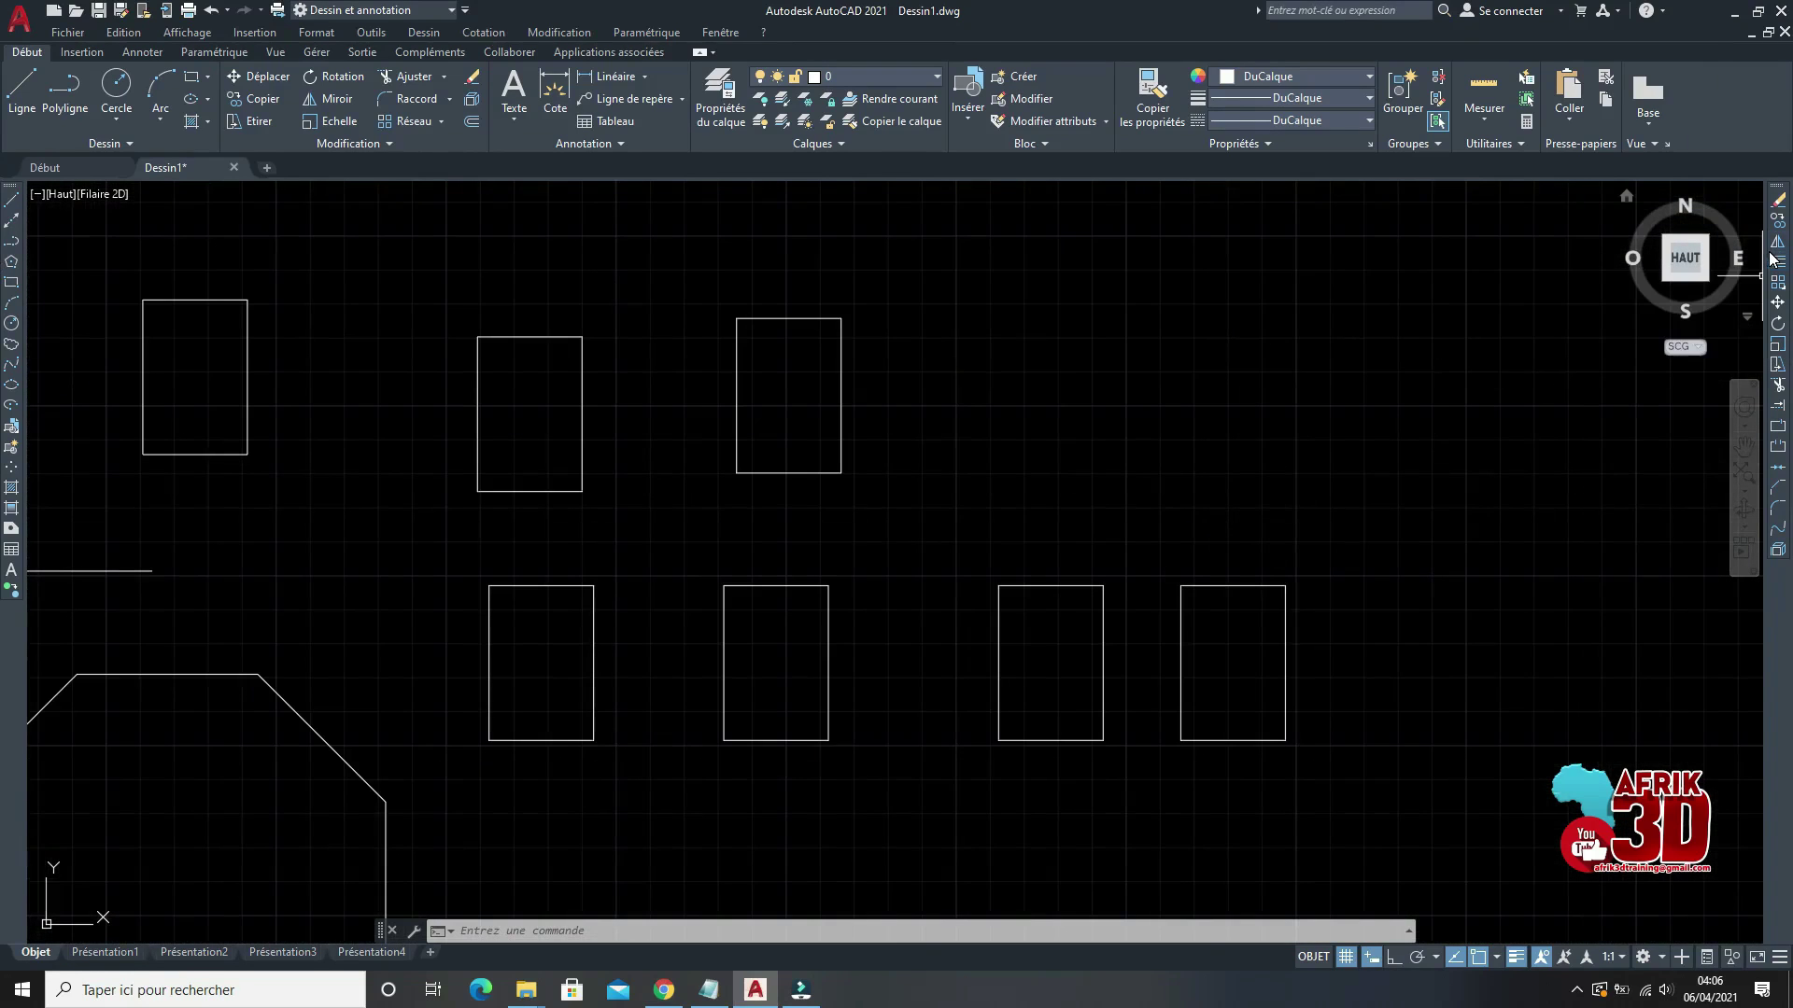
pyautogui.scroll(-4, 1080, 601)
pyautogui.scroll(2, 1161, 600)
pyautogui.scroll(-7, 900, 608)
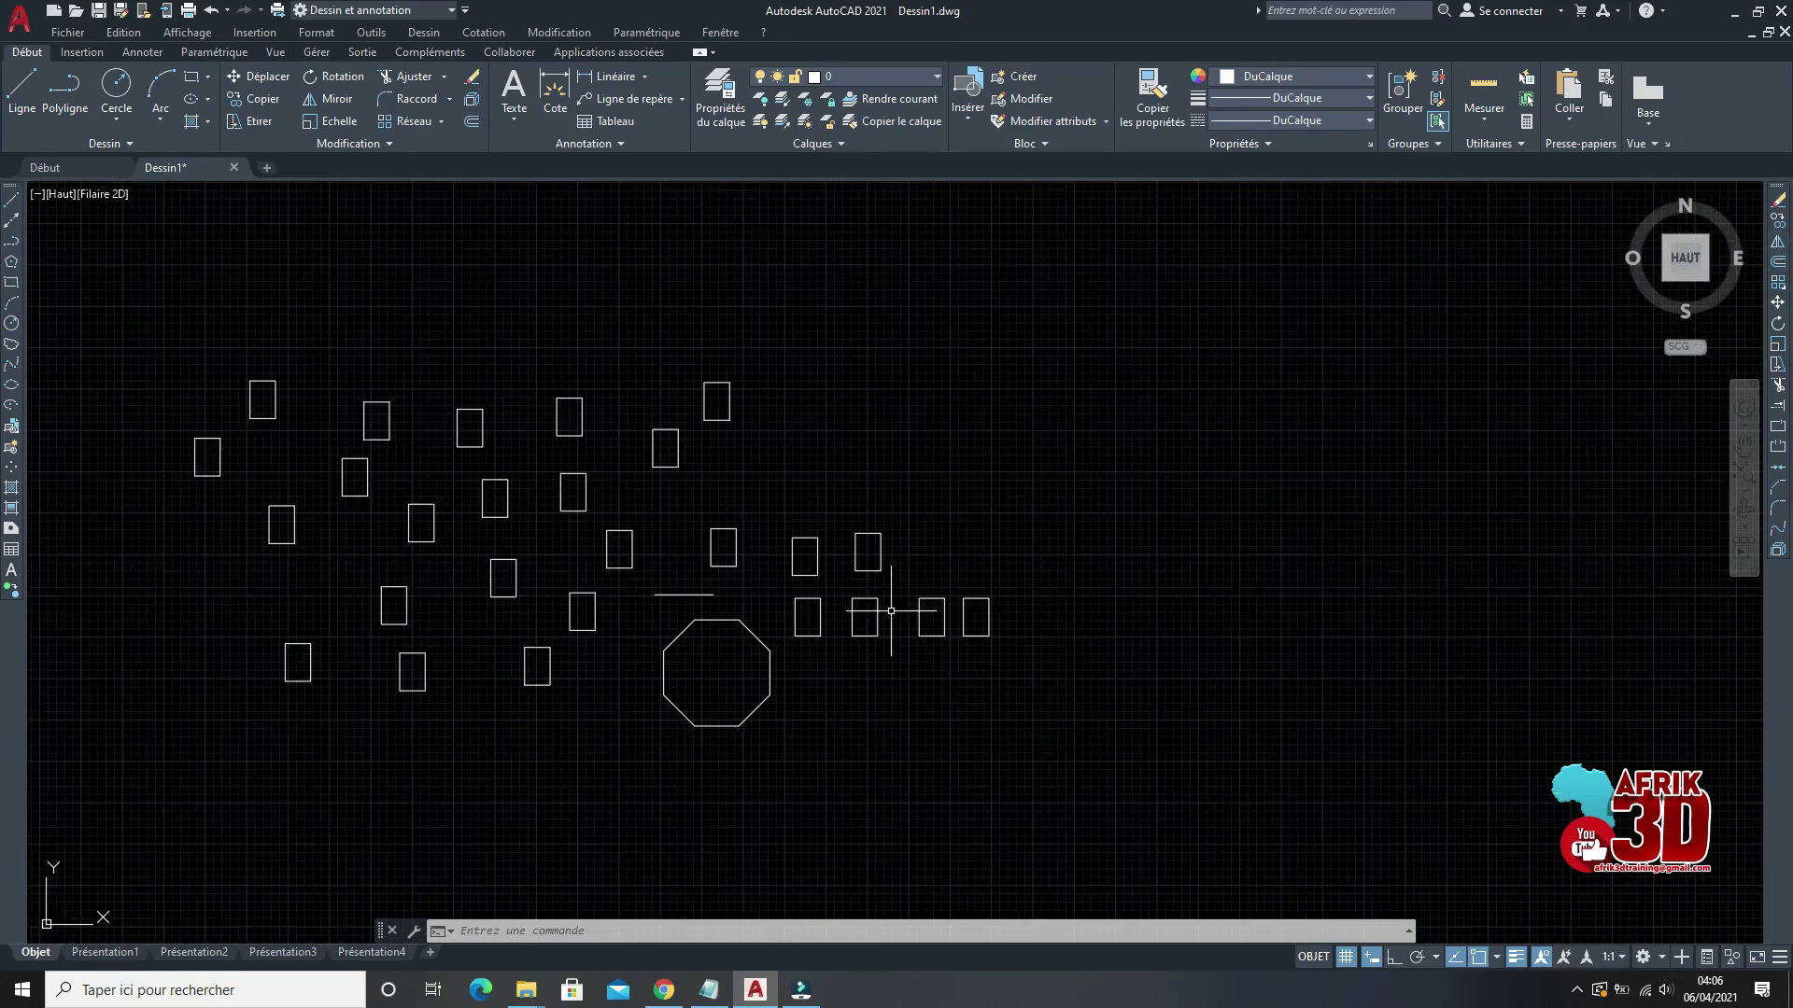
pyautogui.scroll(8, 971, 591)
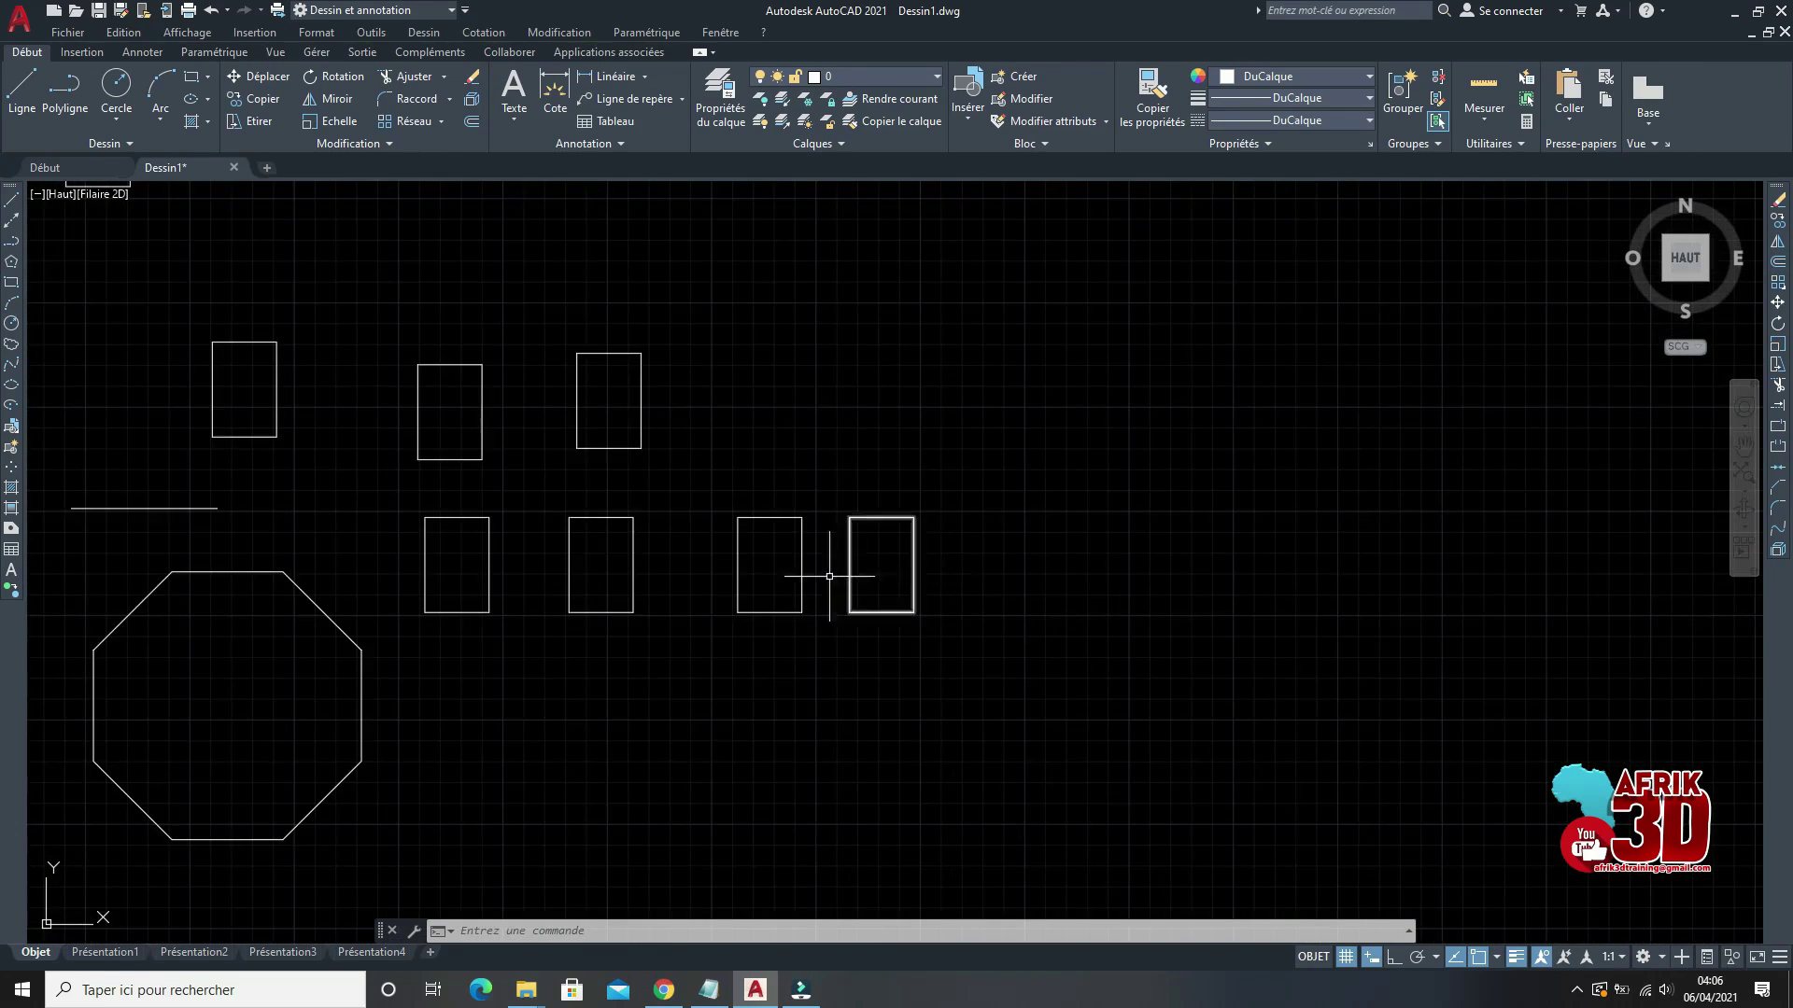
pyautogui.scroll(-8, 830, 569)
pyautogui.scroll(3, 604, 594)
pyautogui.click(1040, 720)
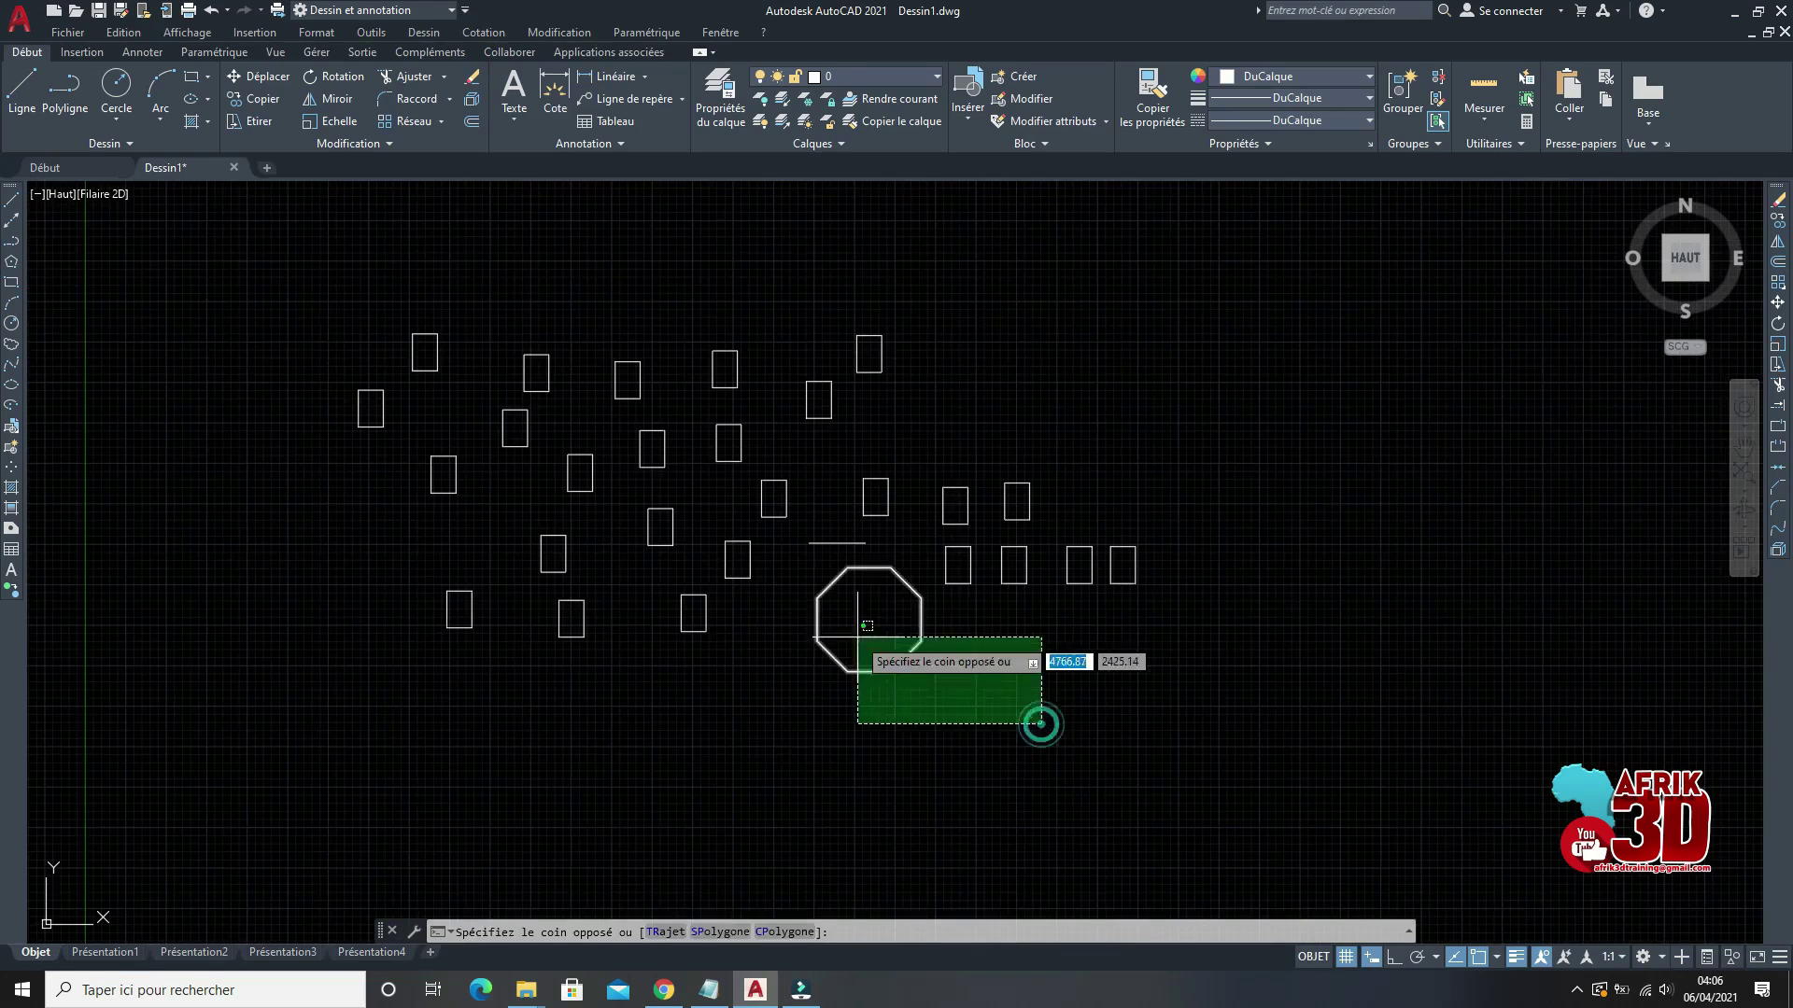
pyautogui.click(860, 653)
# Step: Move the octagon with Déplacer from a base point to an empty spot
pyautogui.rightClick(1107, 374)
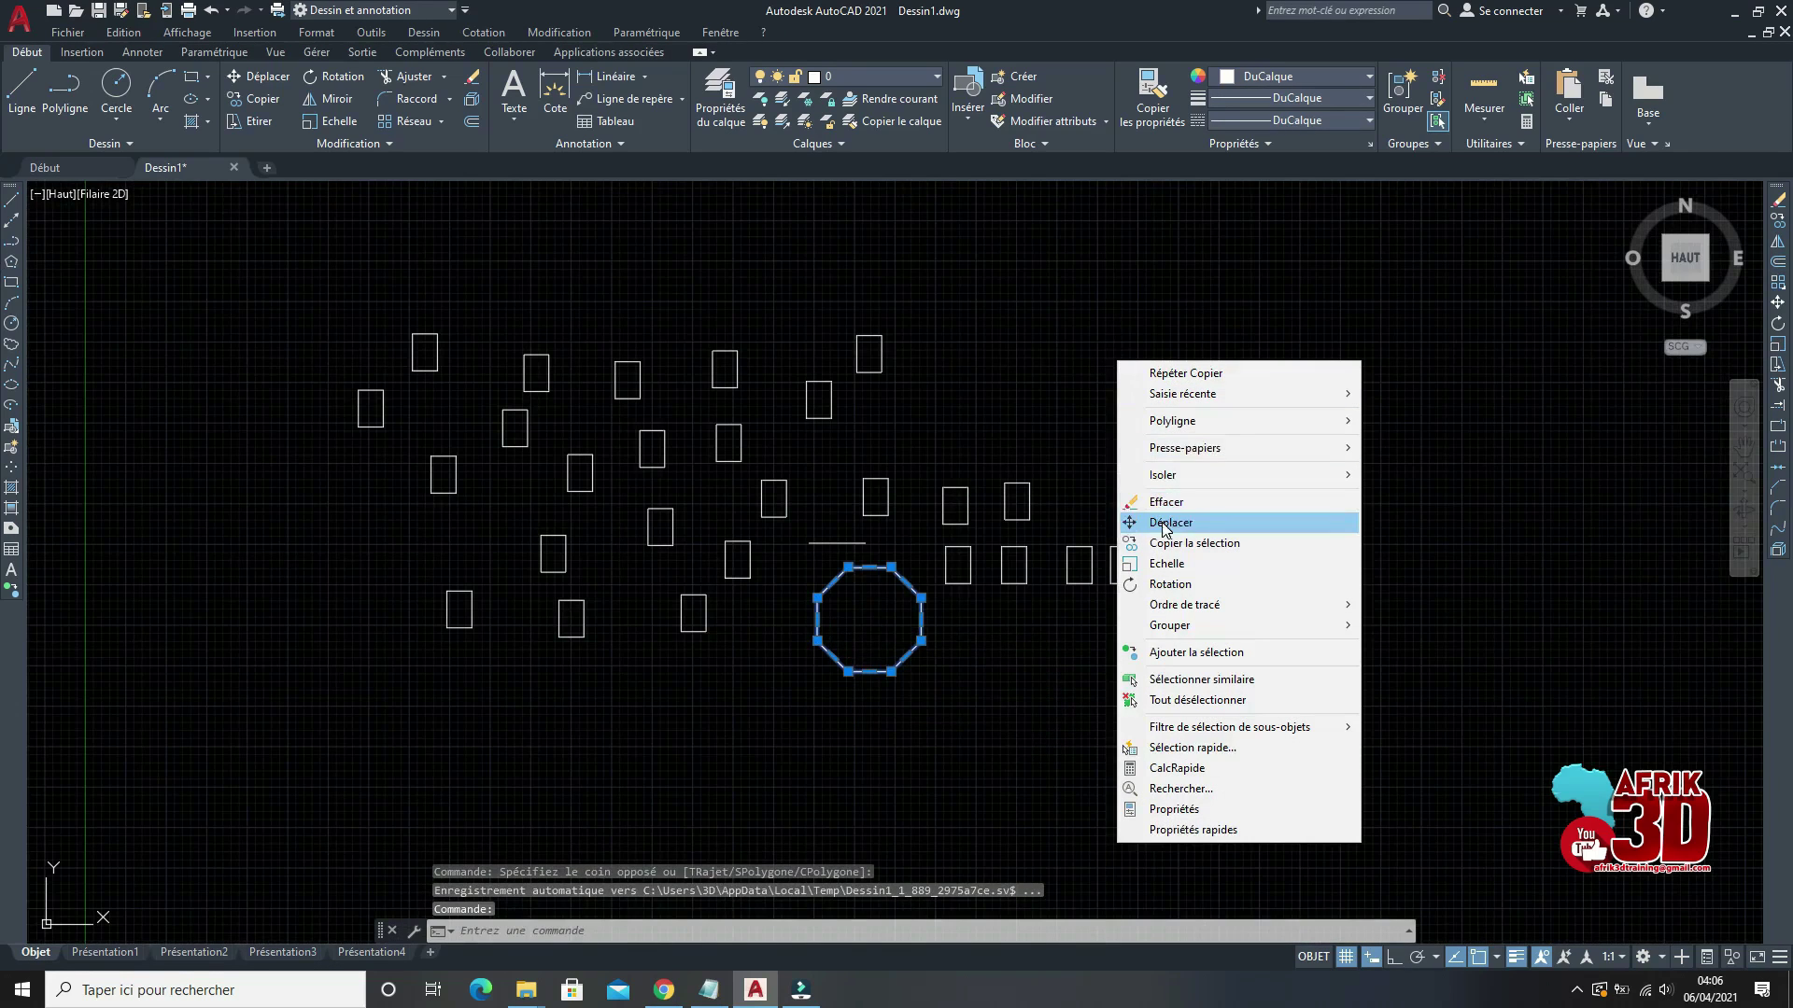
pyautogui.click(1148, 517)
pyautogui.click(814, 663)
pyautogui.scroll(5, 1200, 560)
pyautogui.scroll(-3, 772, 620)
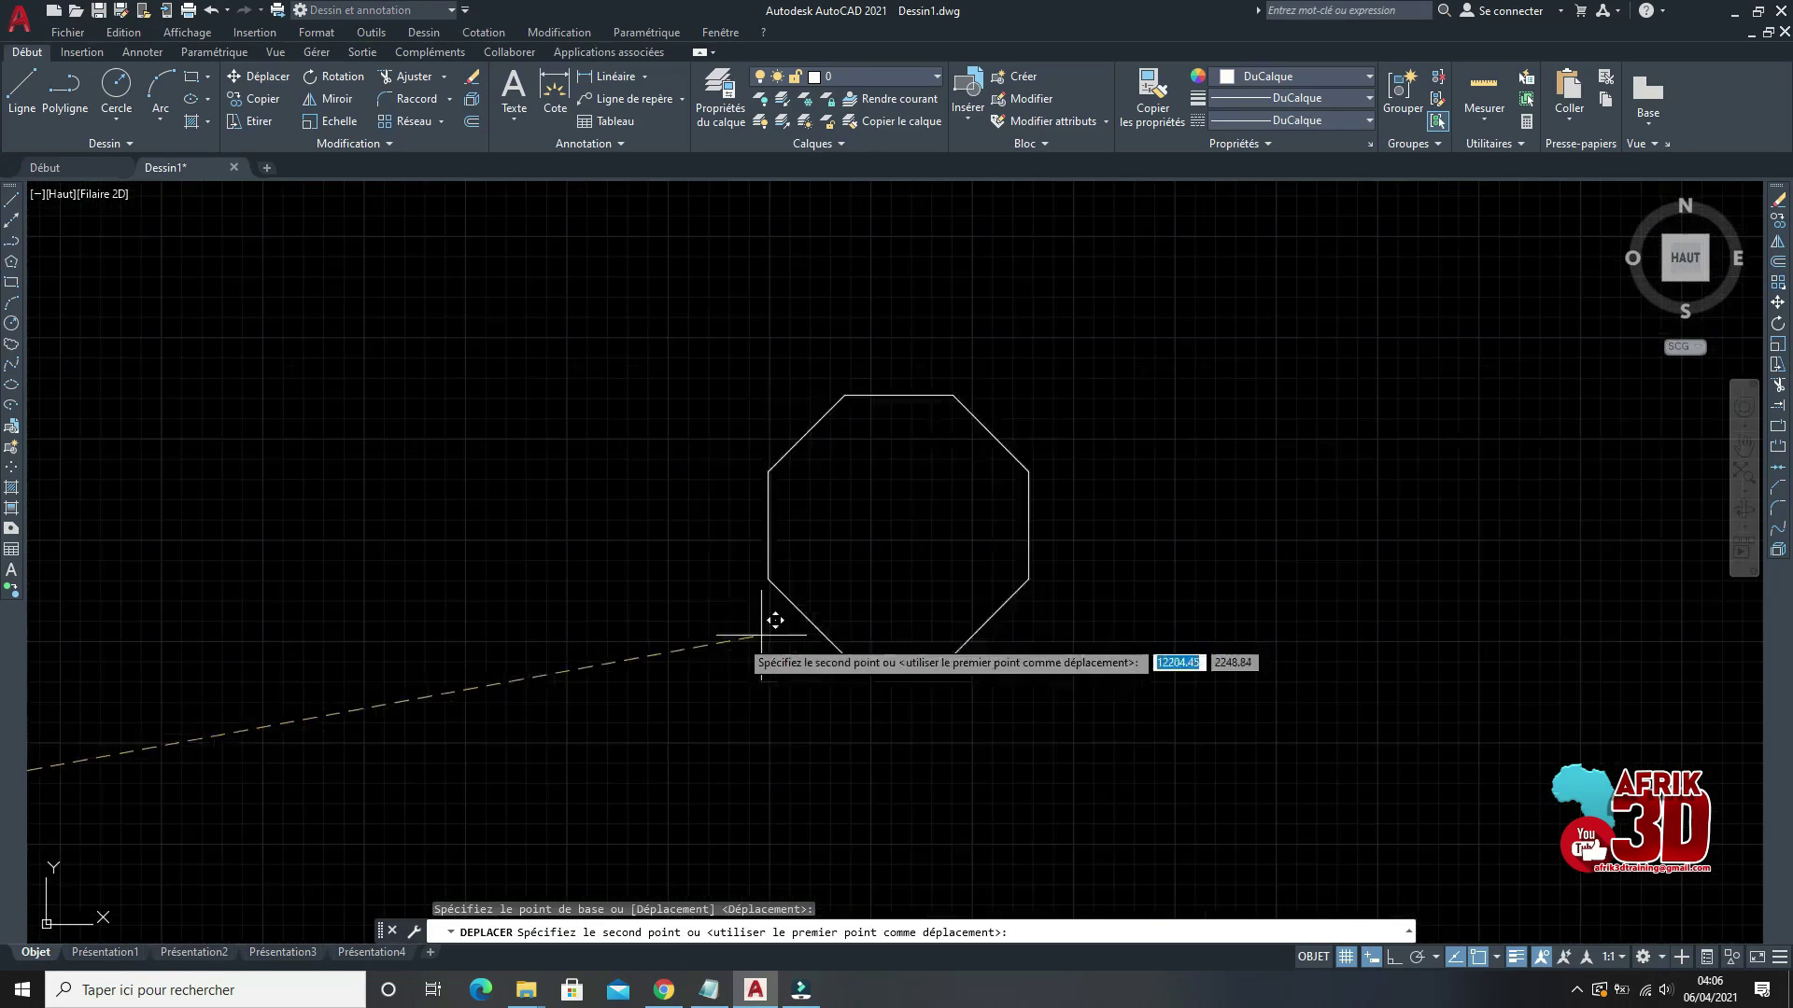
pyautogui.click(689, 610)
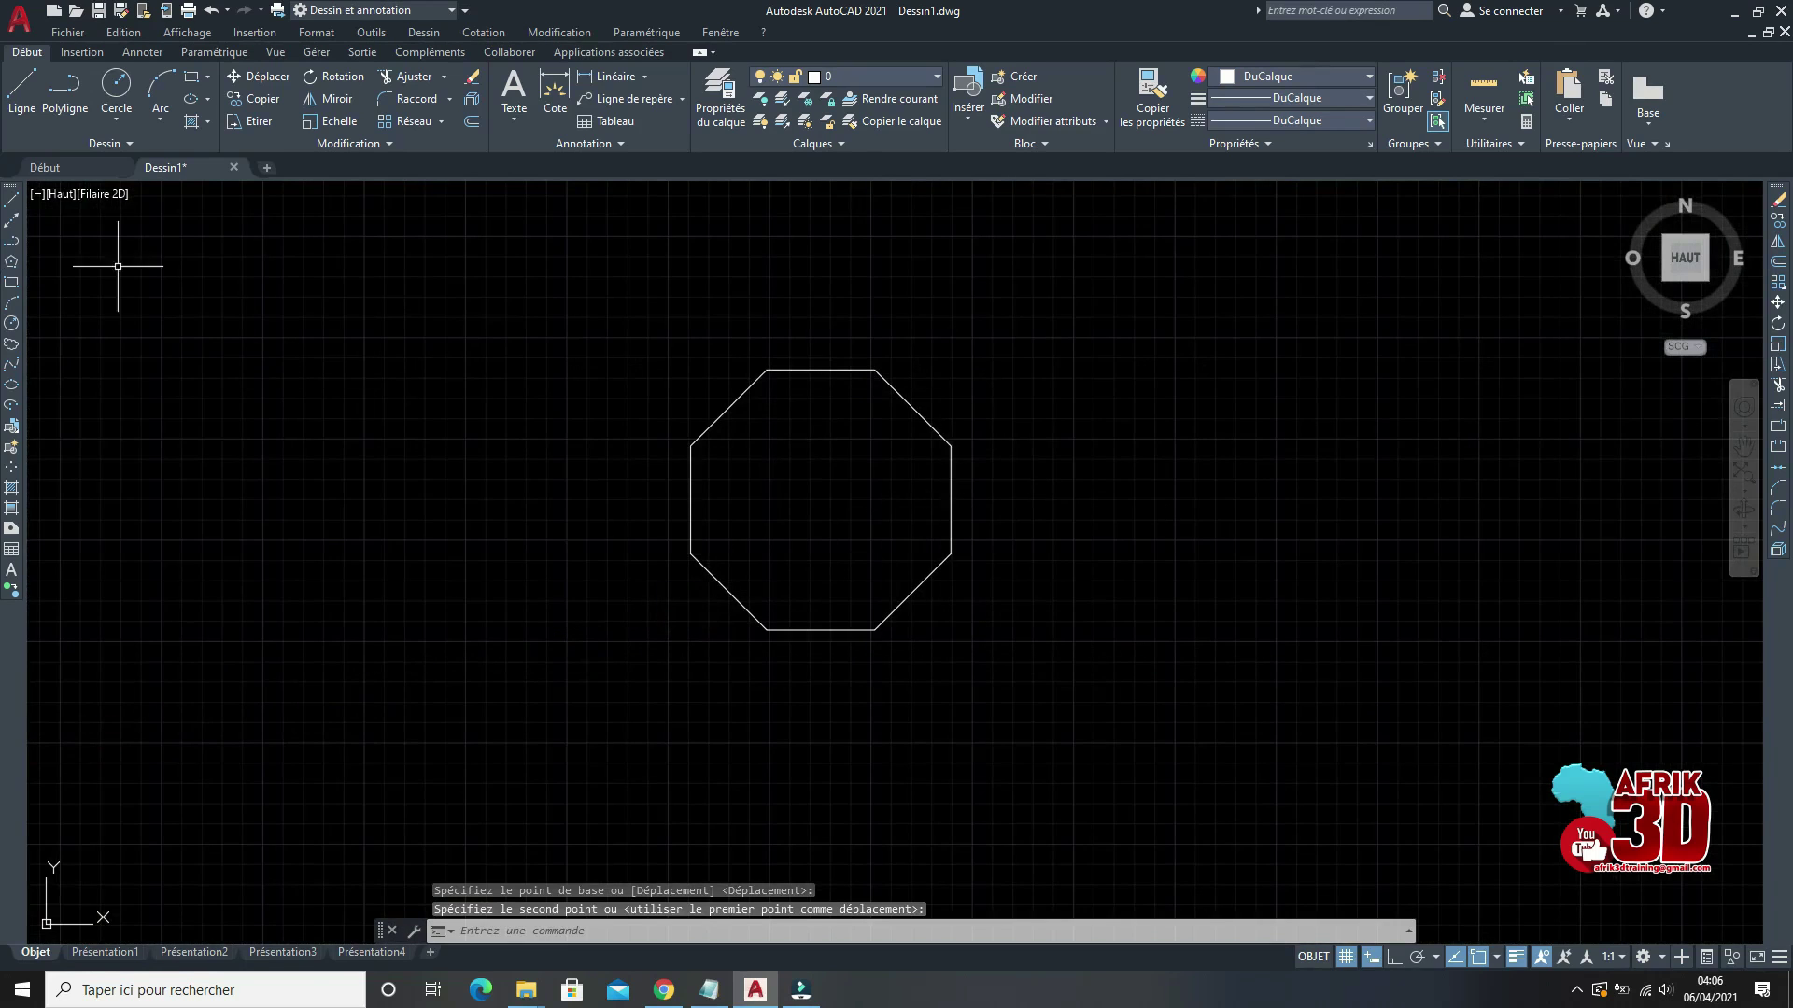
# Step: Draw a straight vertical line to the right of the octagon
pyautogui.click(1054, 289)
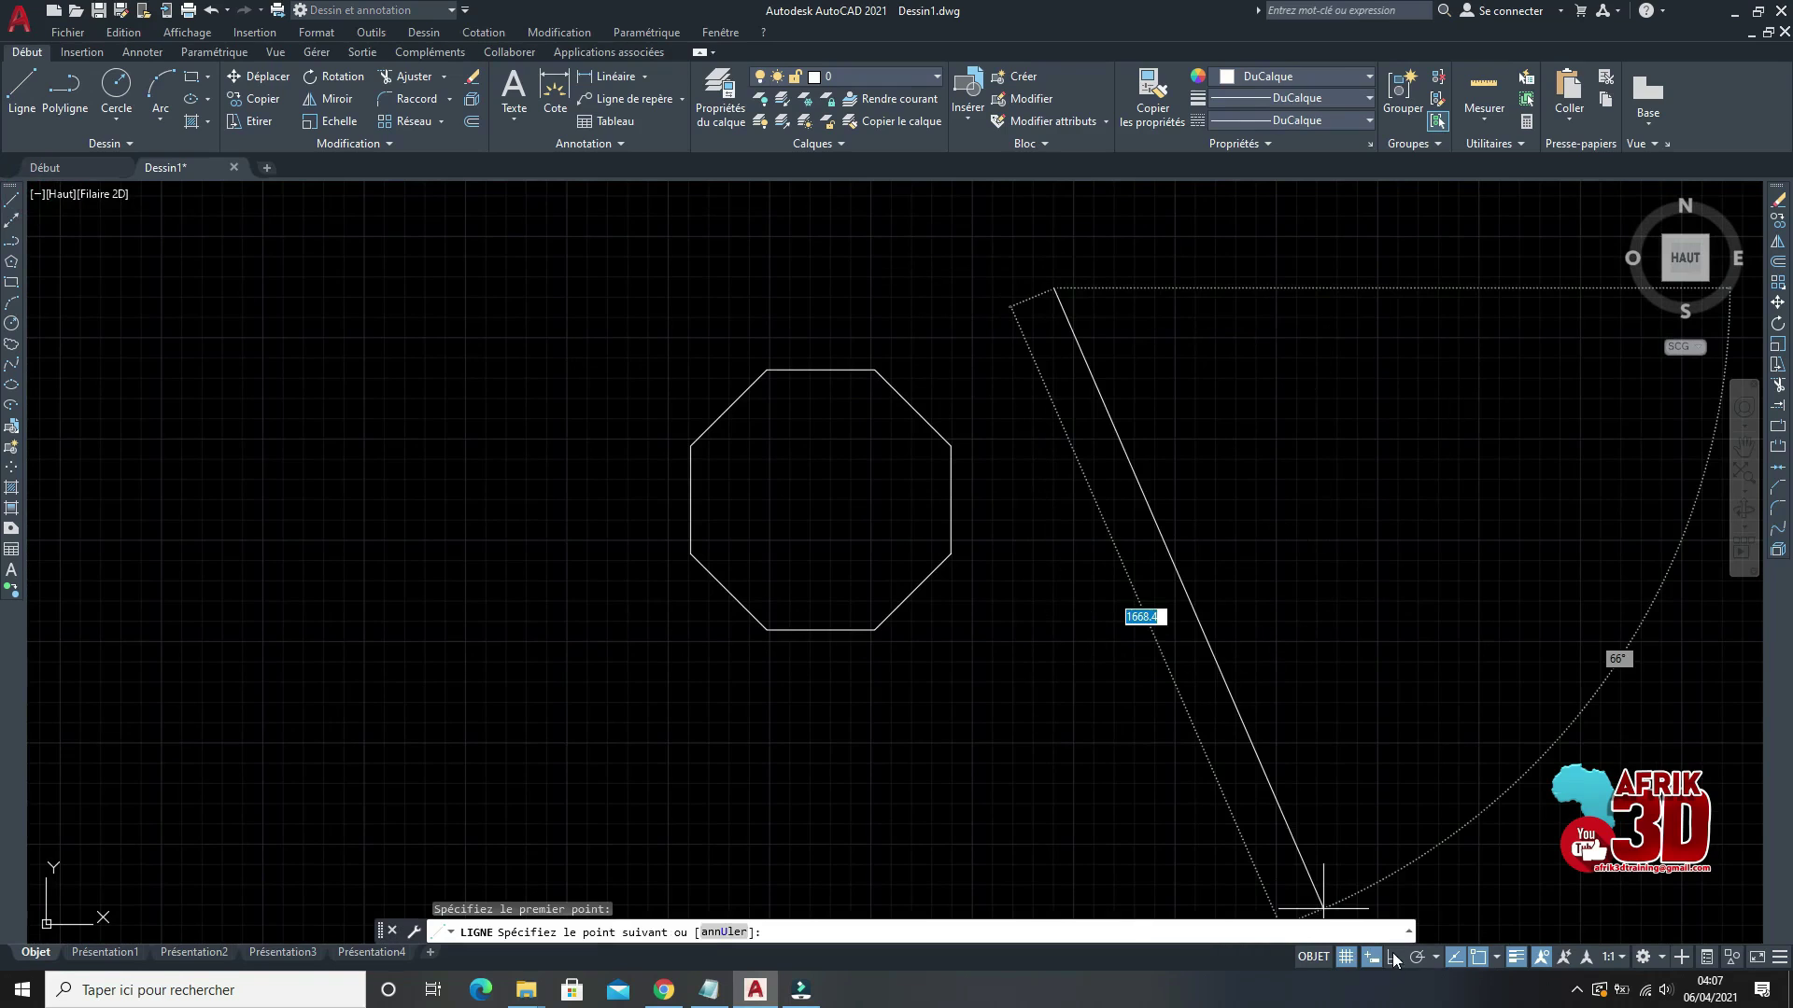
pyautogui.click(1392, 957)
pyautogui.click(1090, 774)
pyautogui.press('Return')
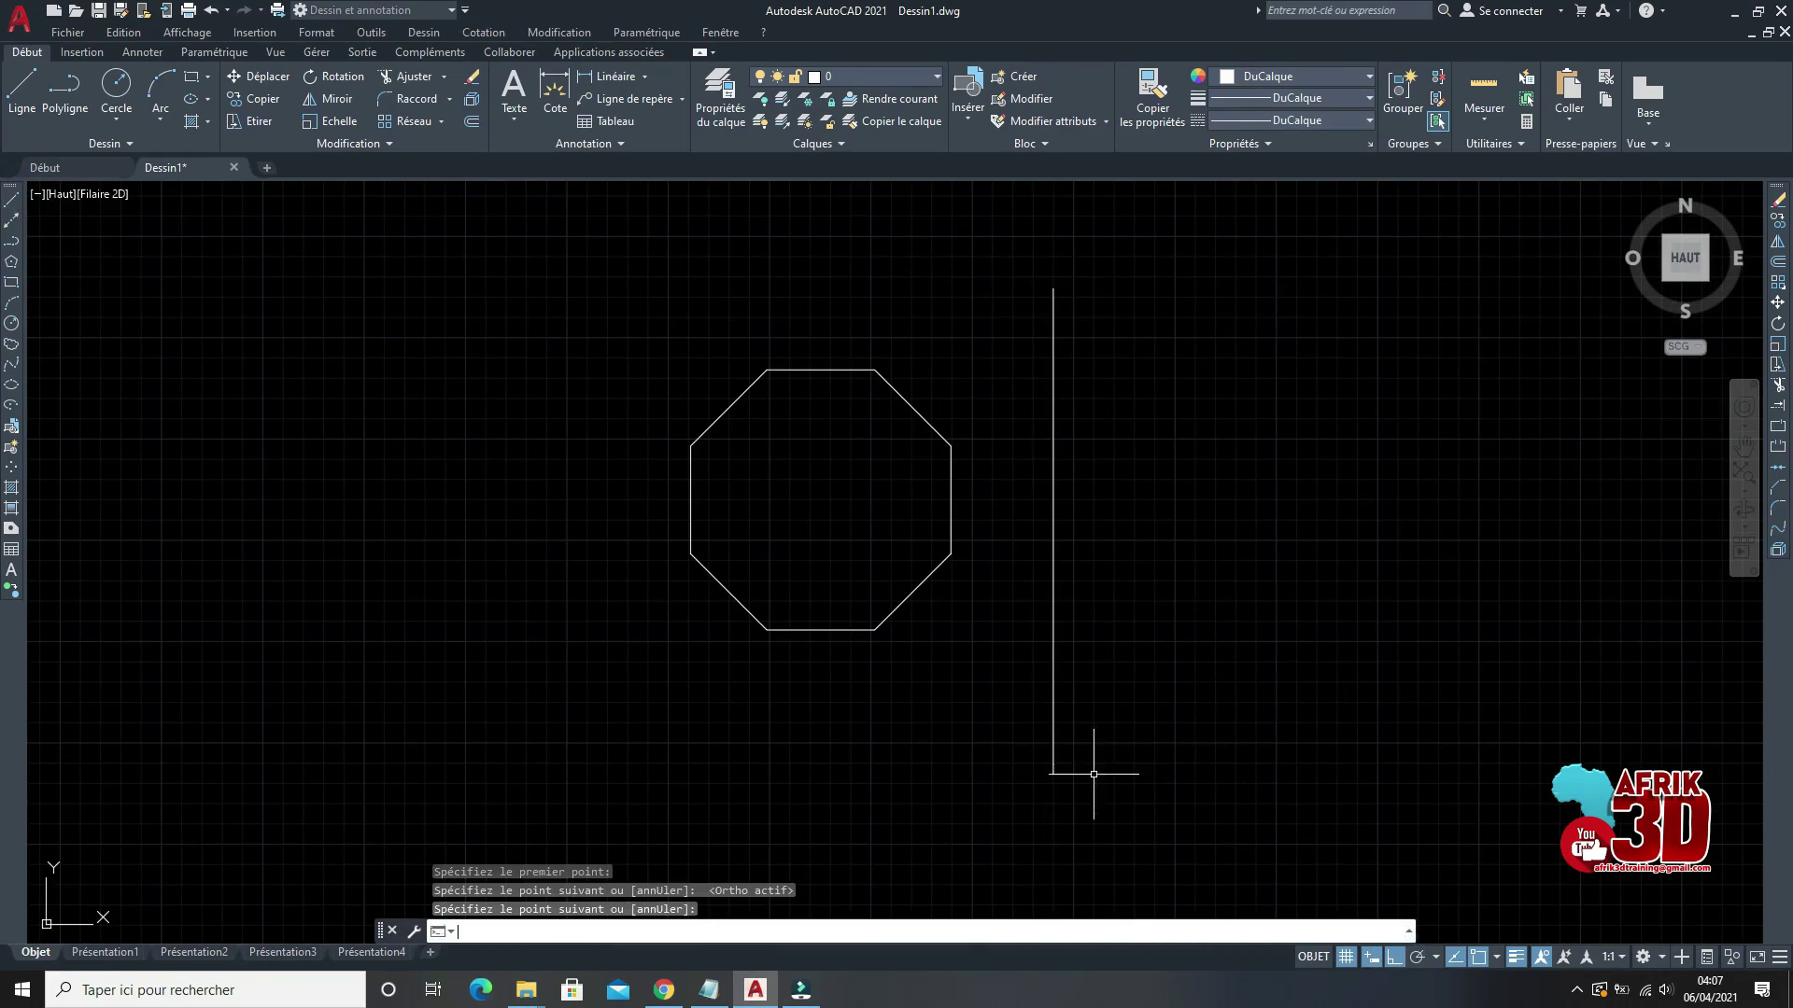
# Step: Start MIROIR and select the left octagon
pyautogui.scroll(-2, 812, 583)
pyautogui.scroll(2, 931, 595)
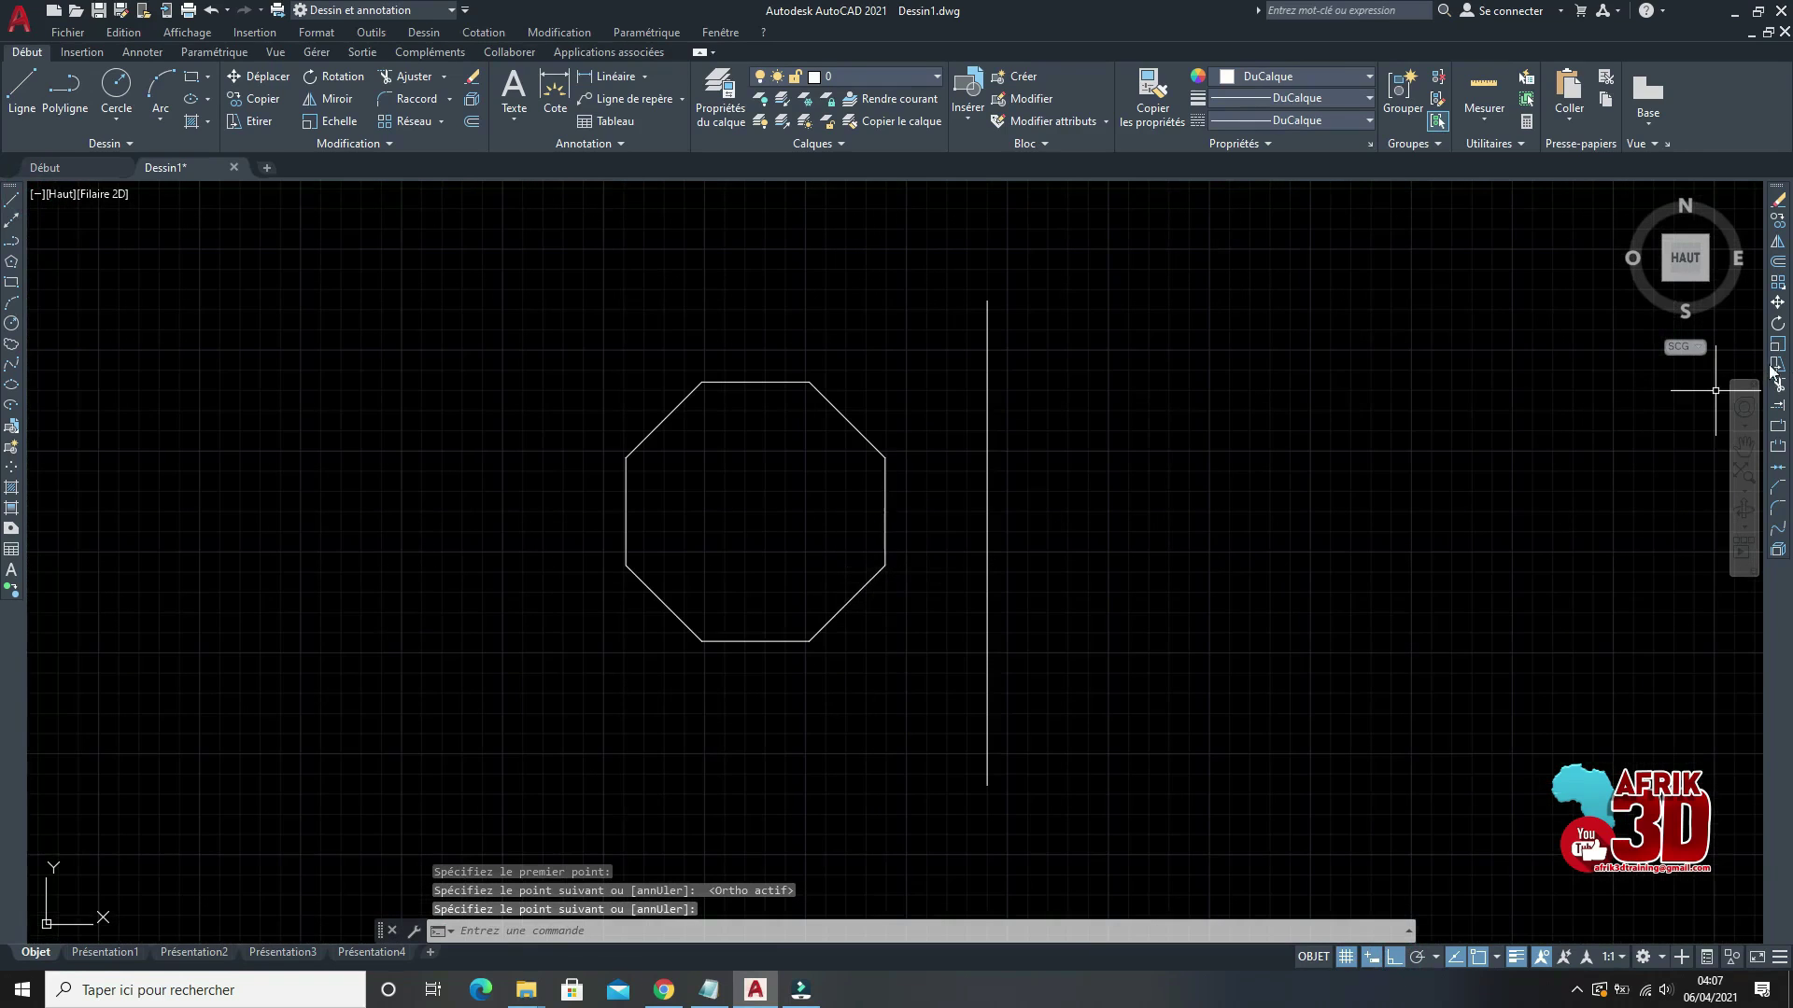
pyautogui.click(1777, 242)
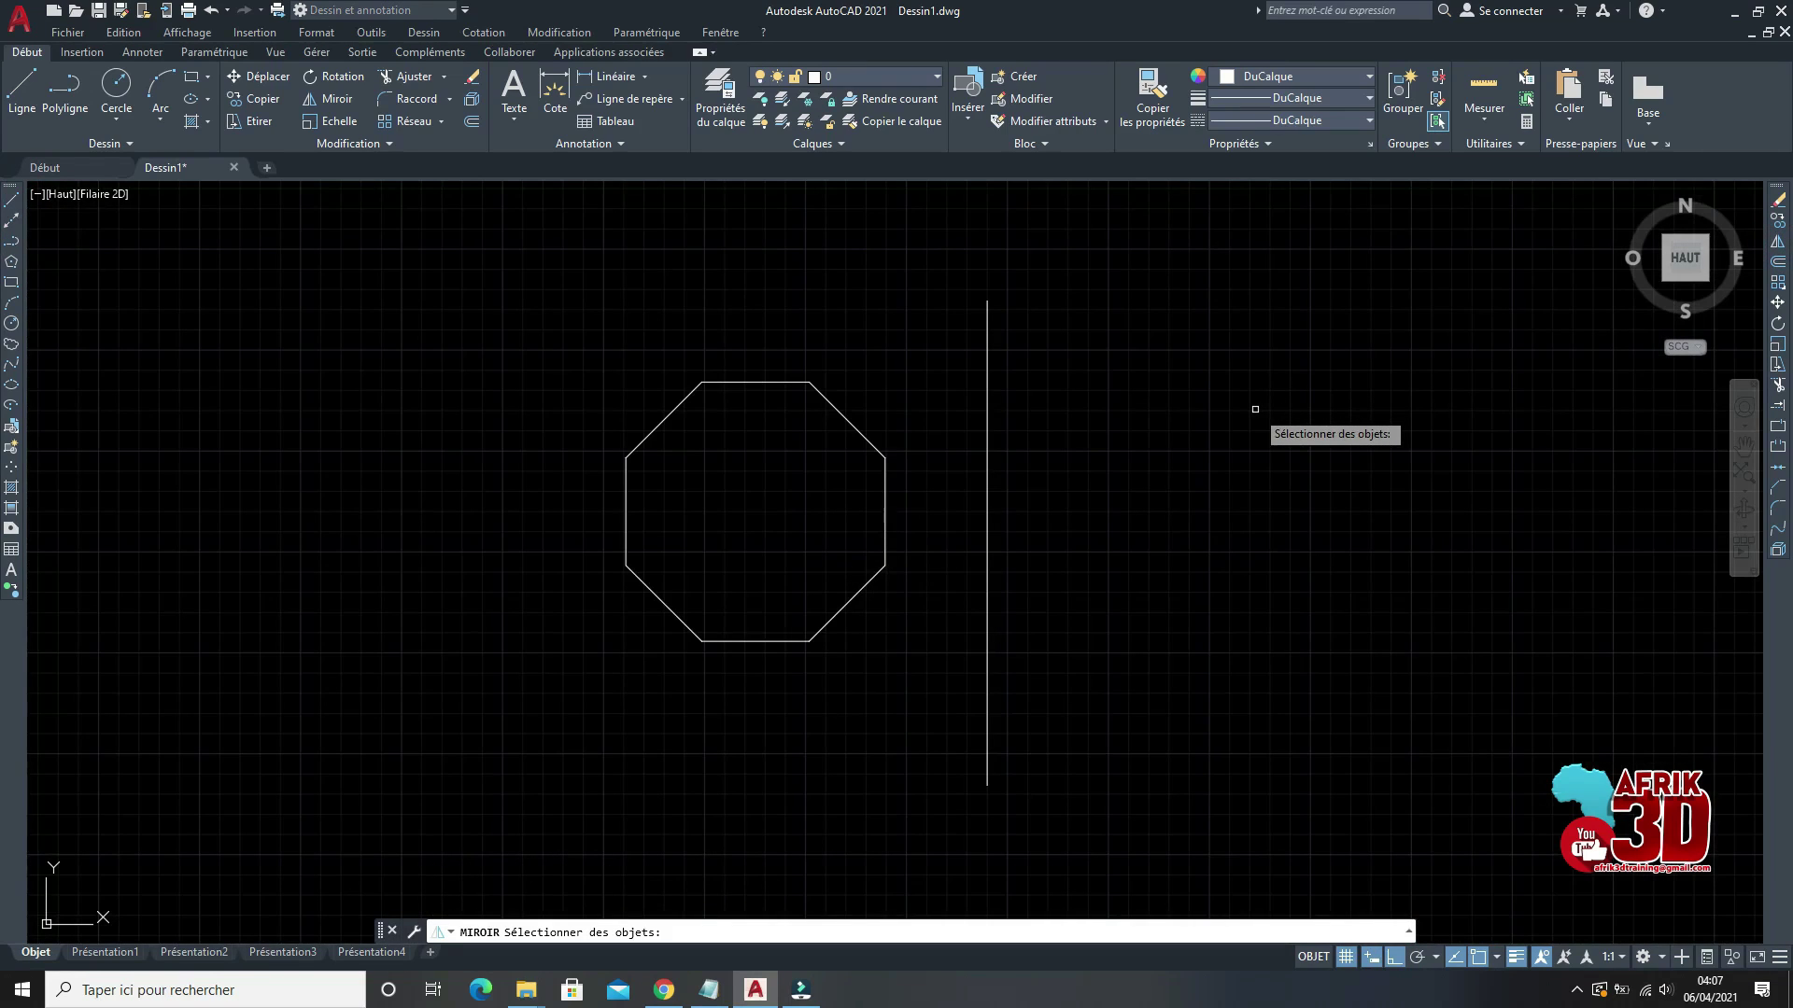
pyautogui.click(883, 488)
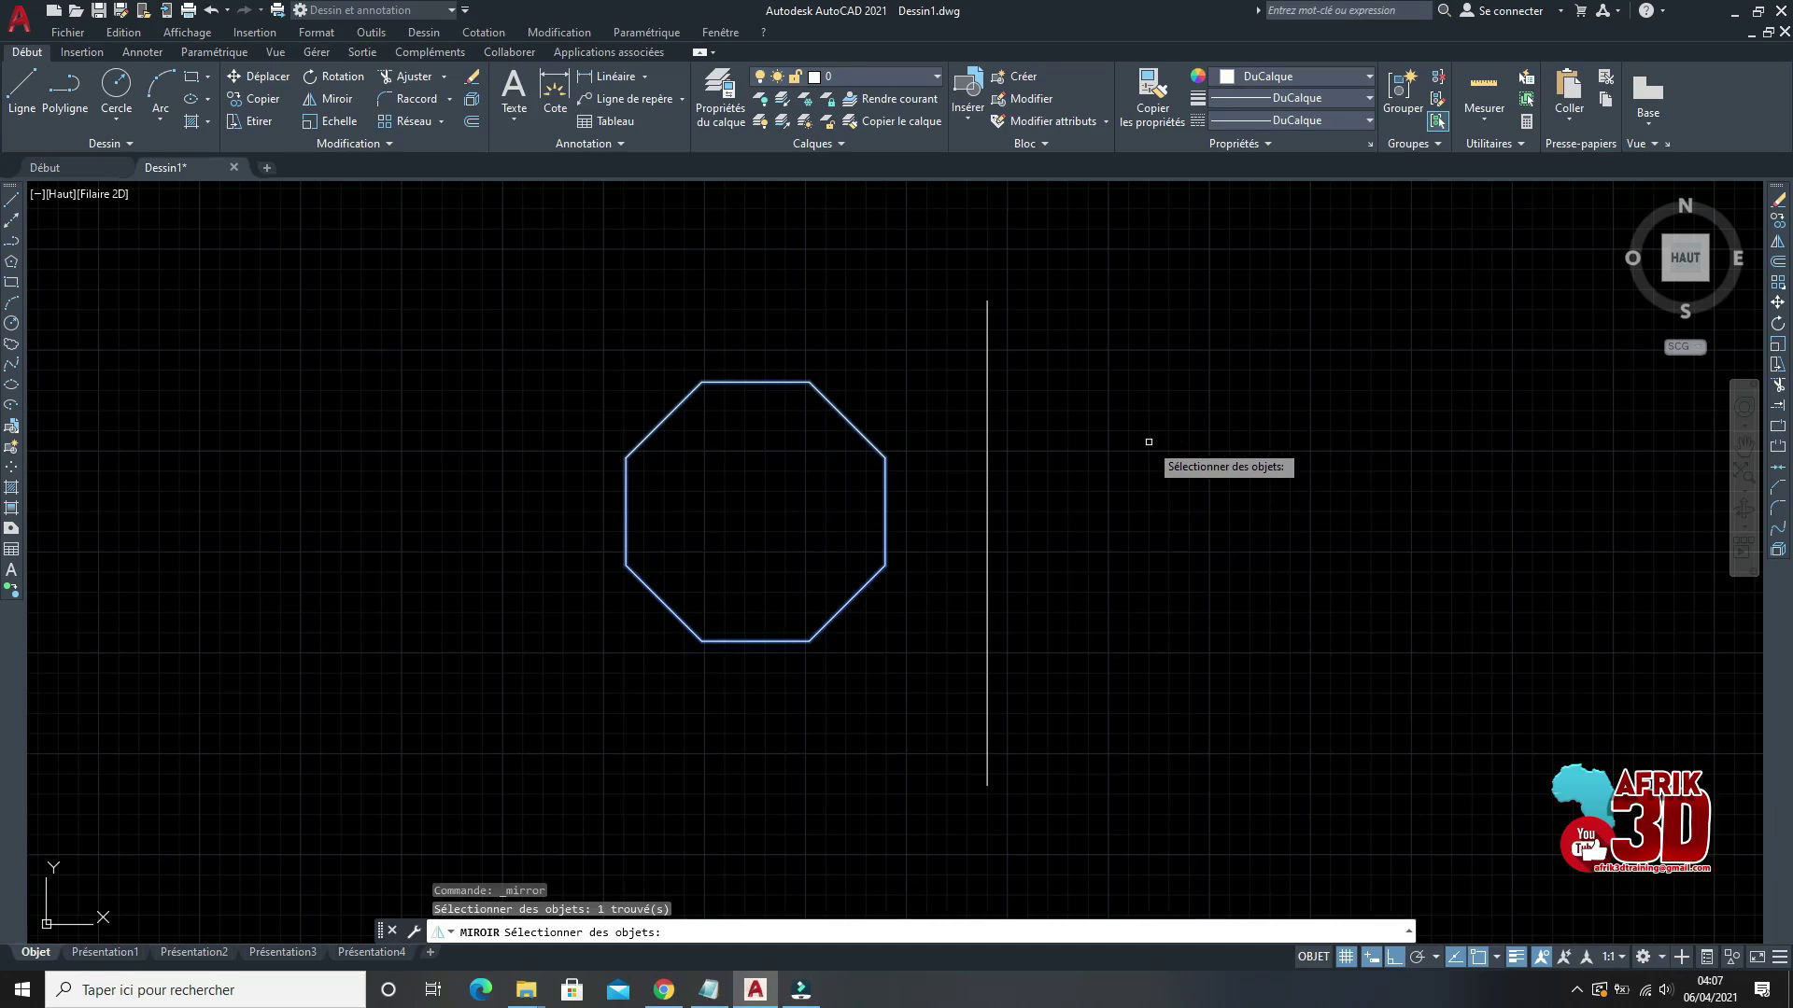
# Step: Mirror the octagon across the vertical line's endpoints, answering n to keep the original
pyautogui.press('Return')
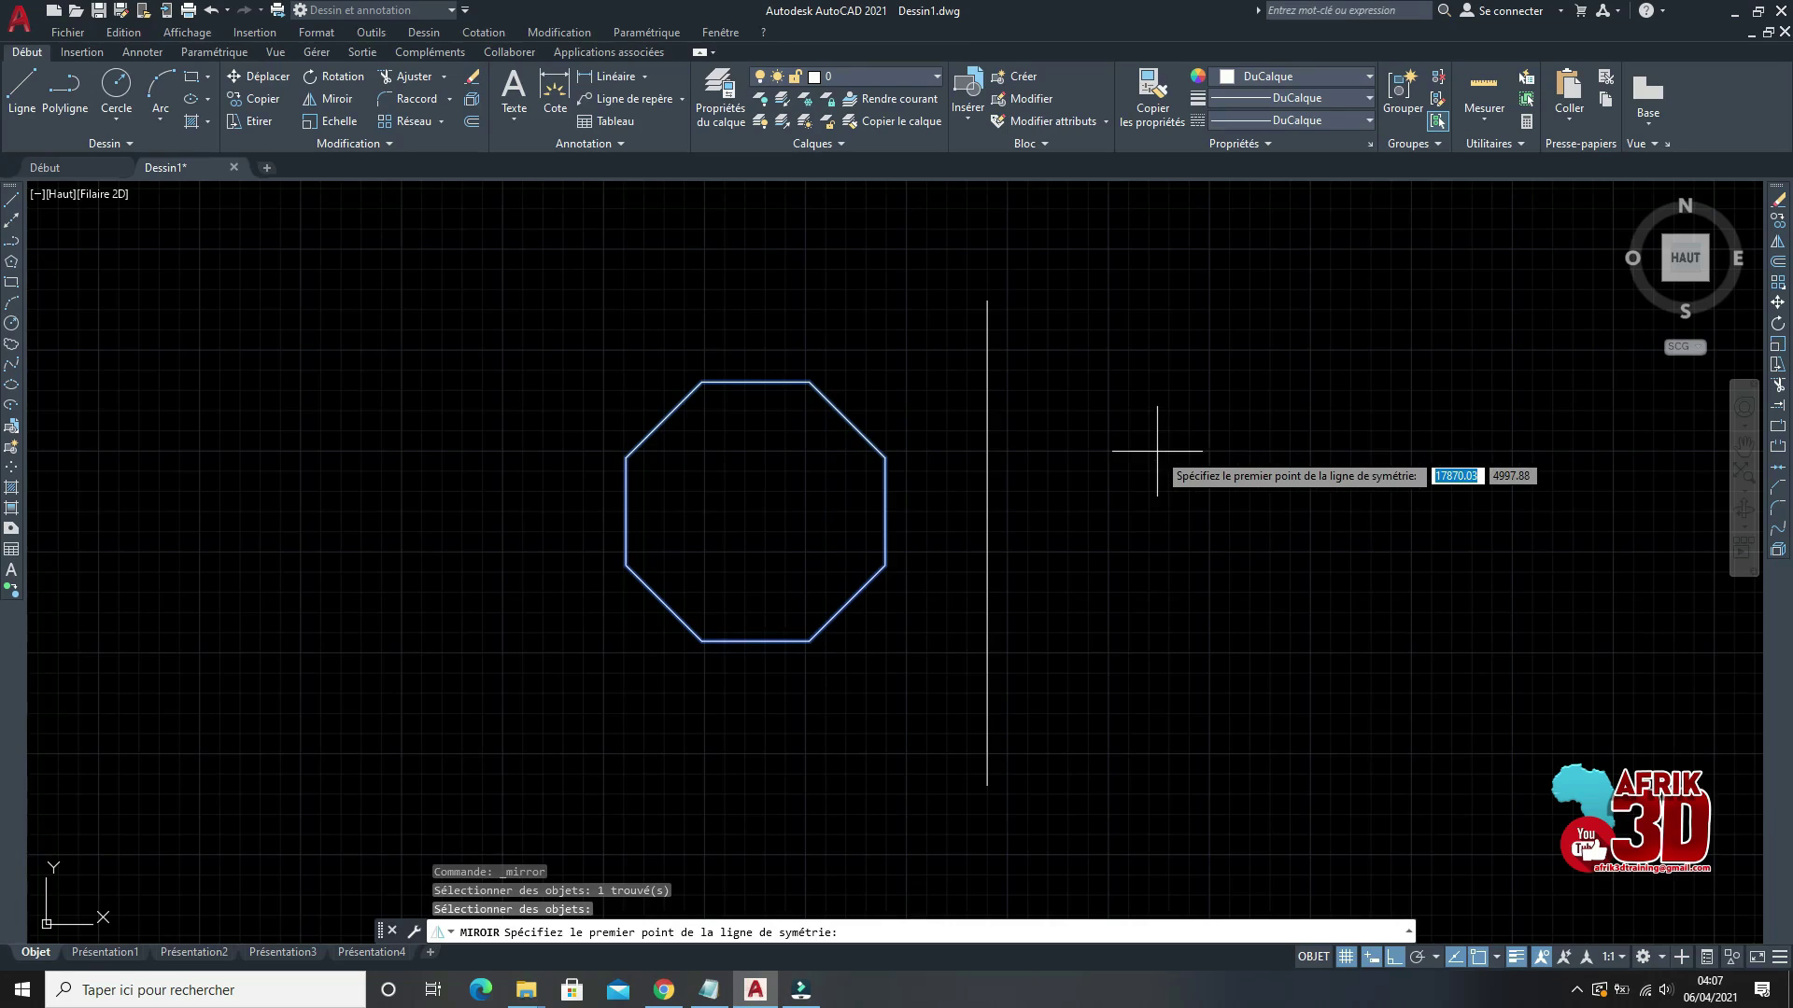
pyautogui.click(986, 300)
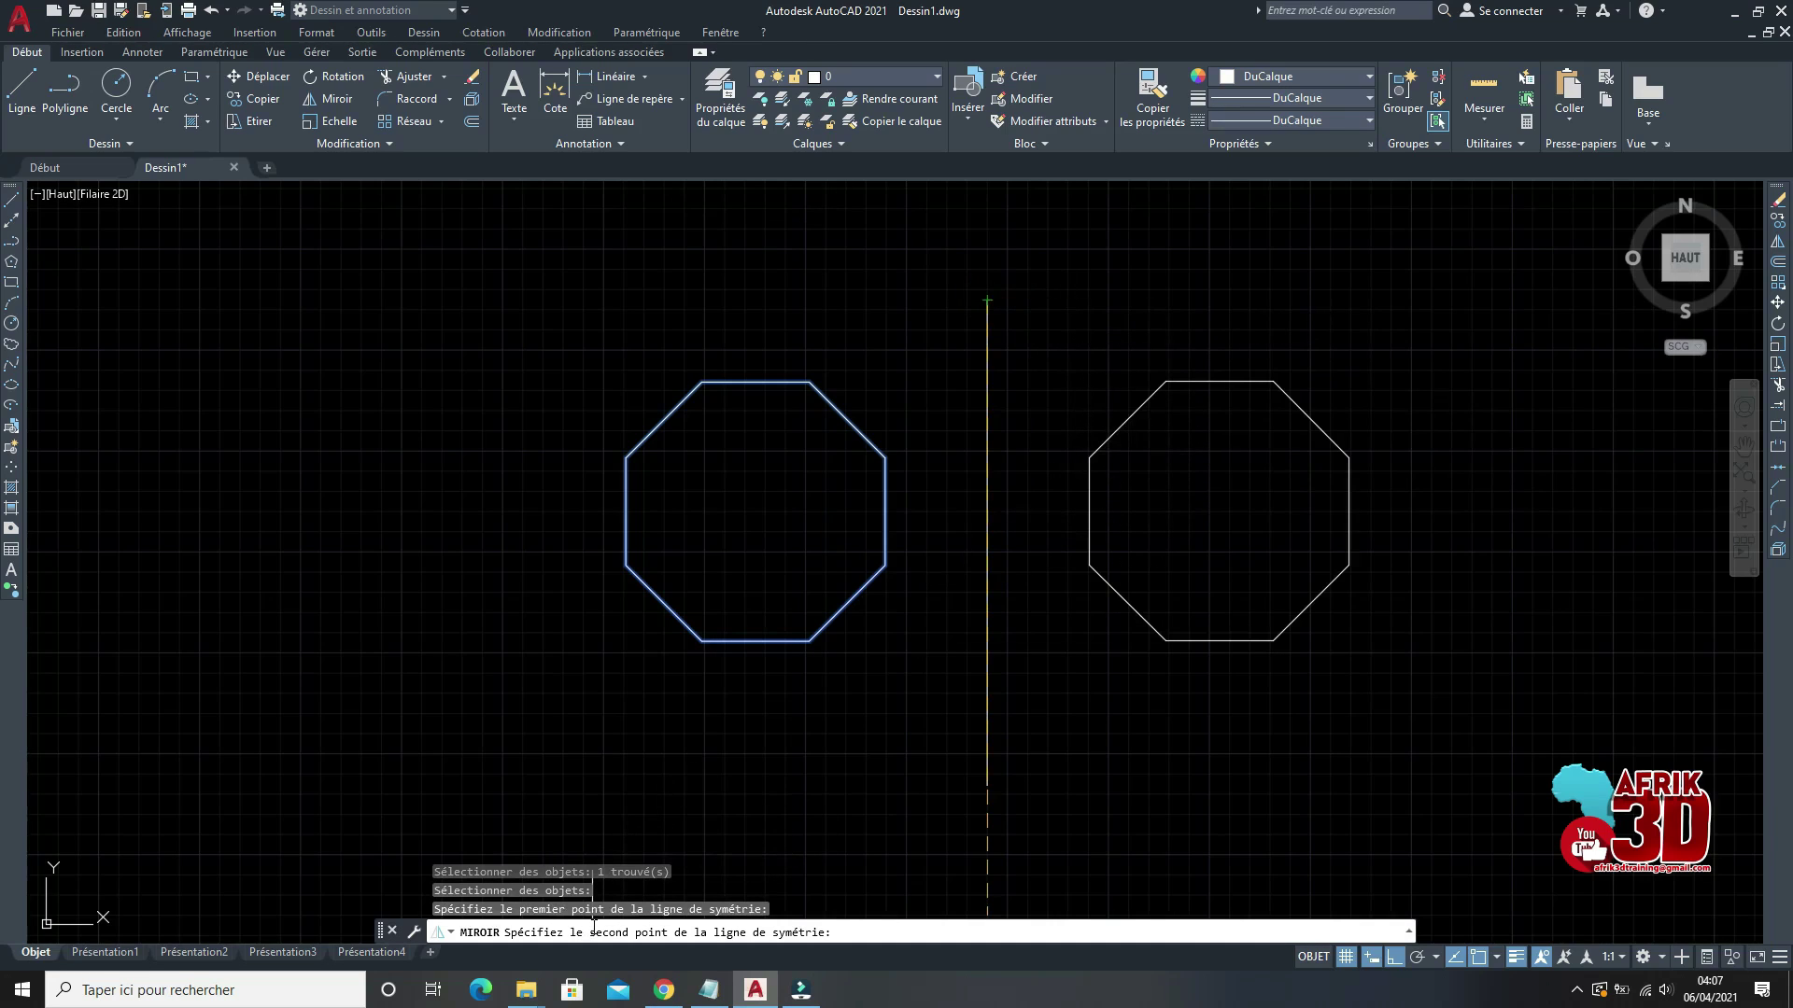
pyautogui.click(987, 785)
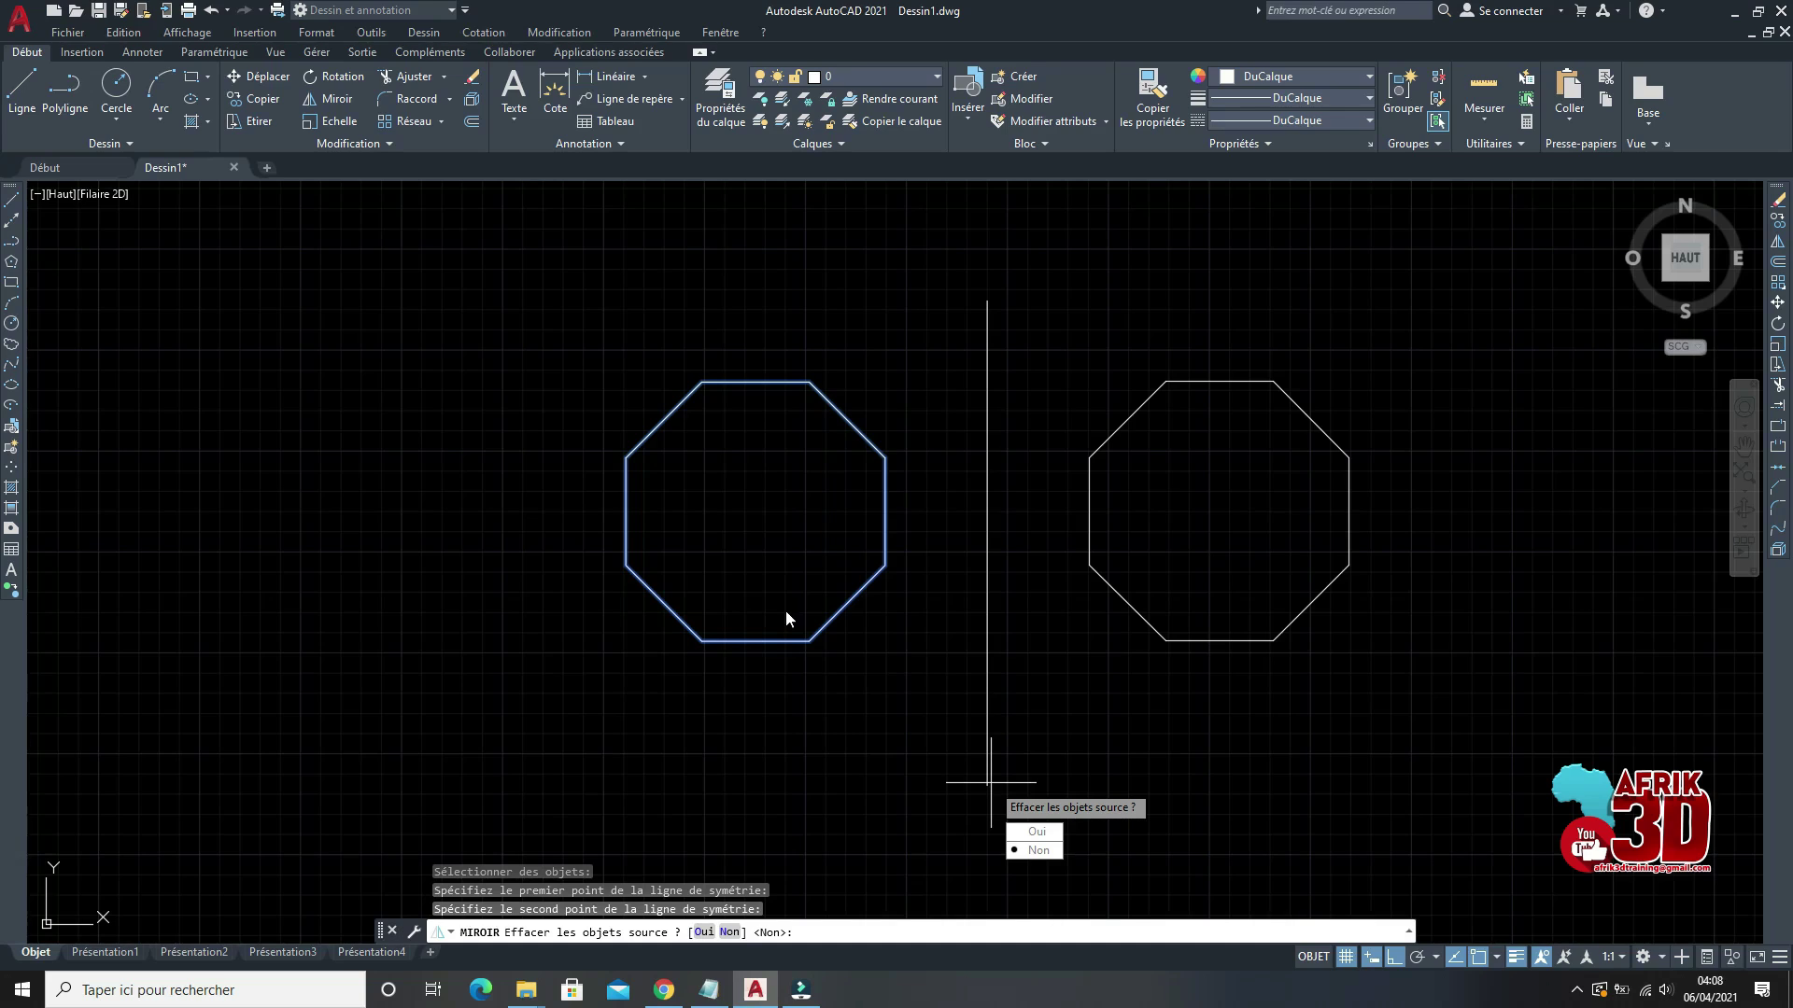
pyautogui.write('n')
pyautogui.press('Return')
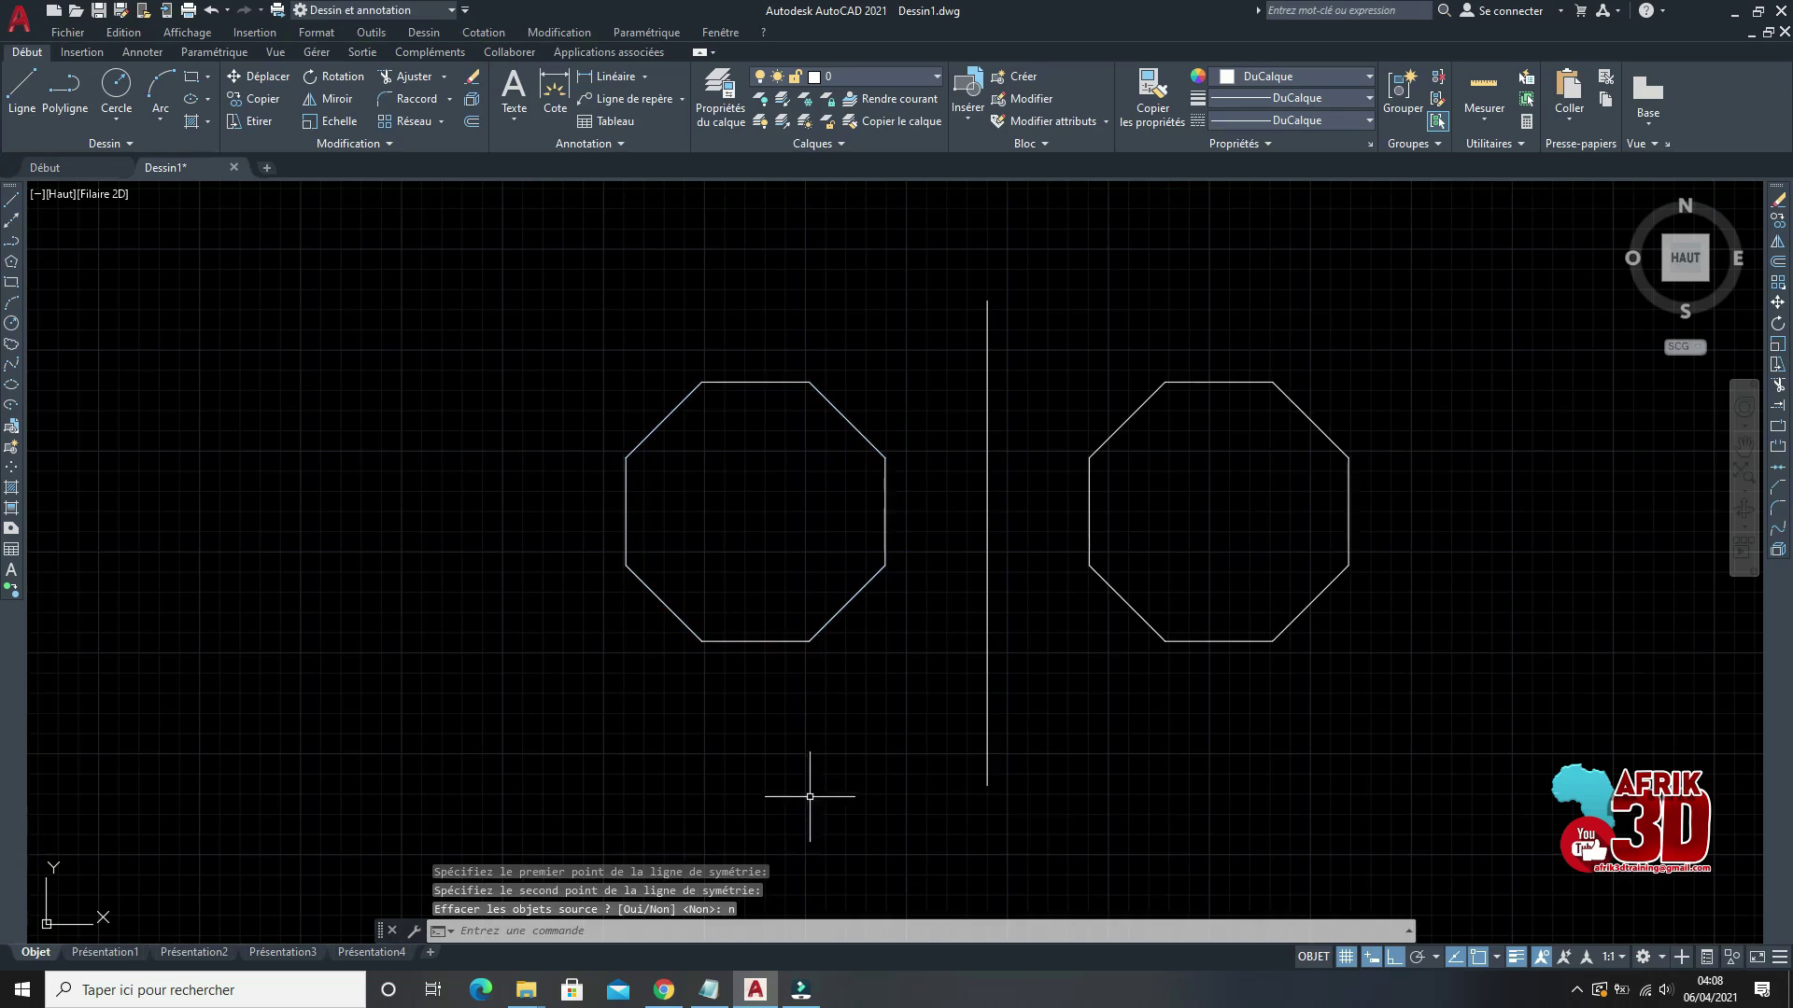
pyautogui.scroll(-4, 942, 605)
pyautogui.scroll(2, 1038, 576)
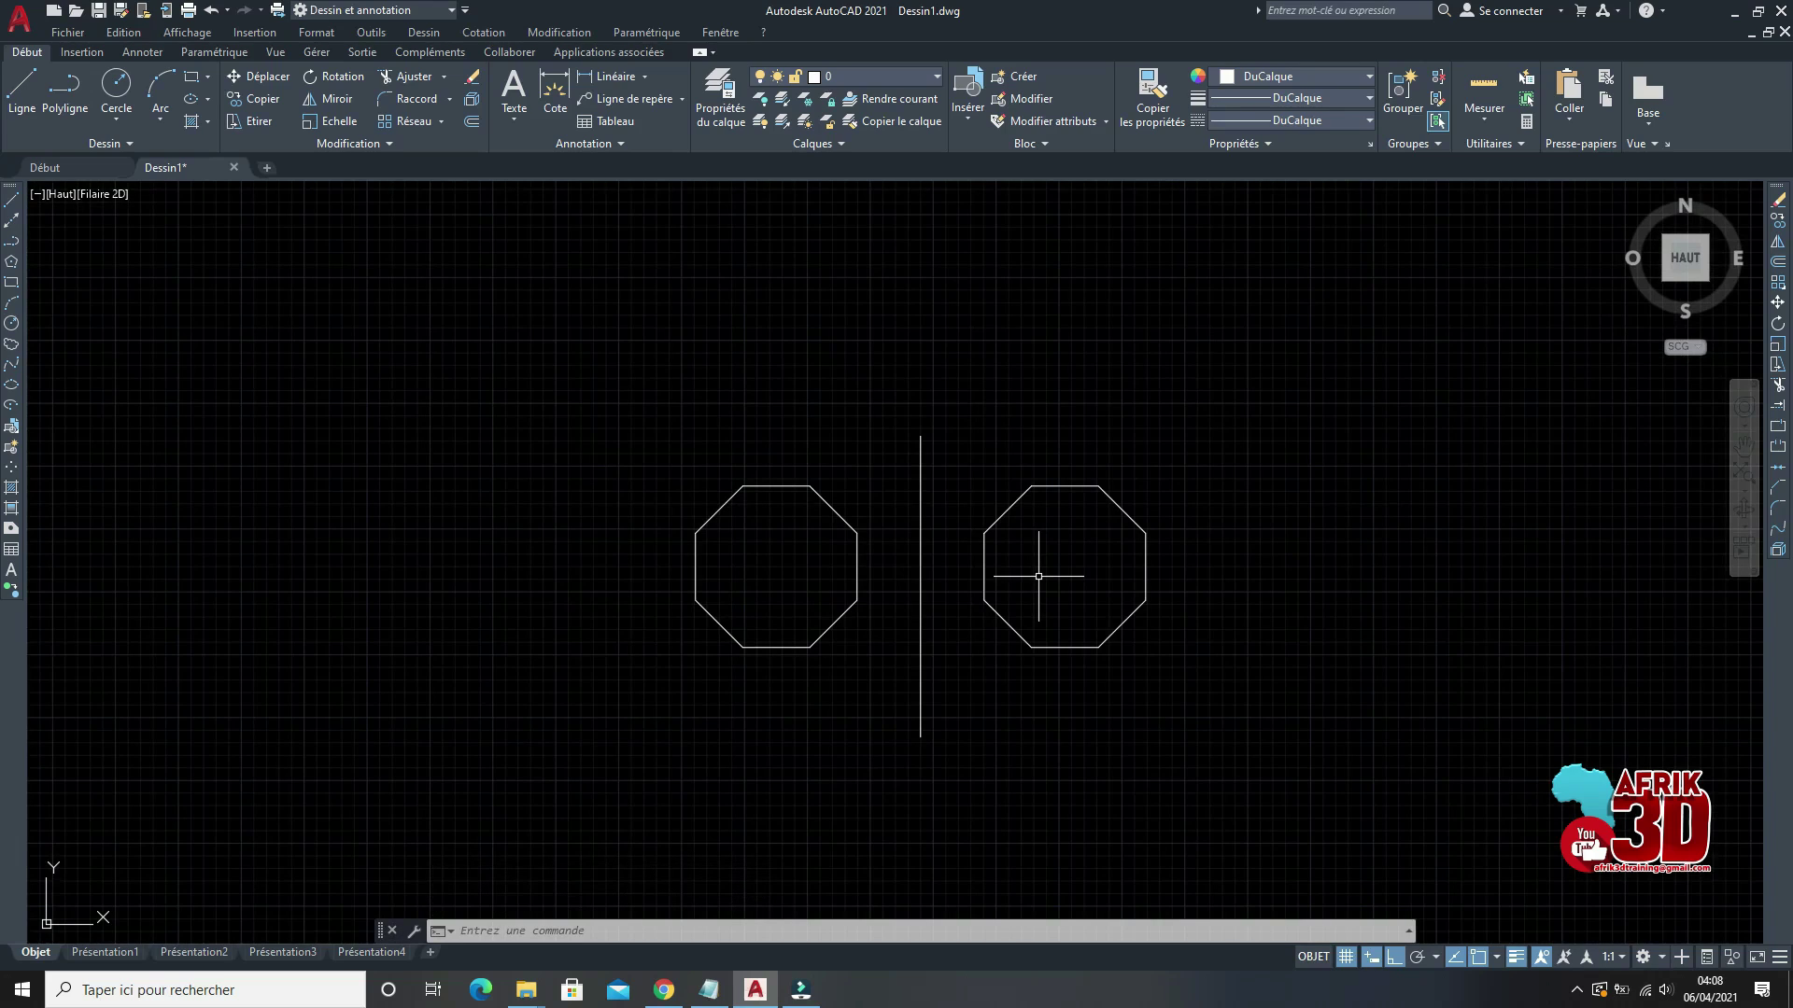
pyautogui.scroll(-4, 1038, 576)
pyautogui.scroll(2, 1039, 569)
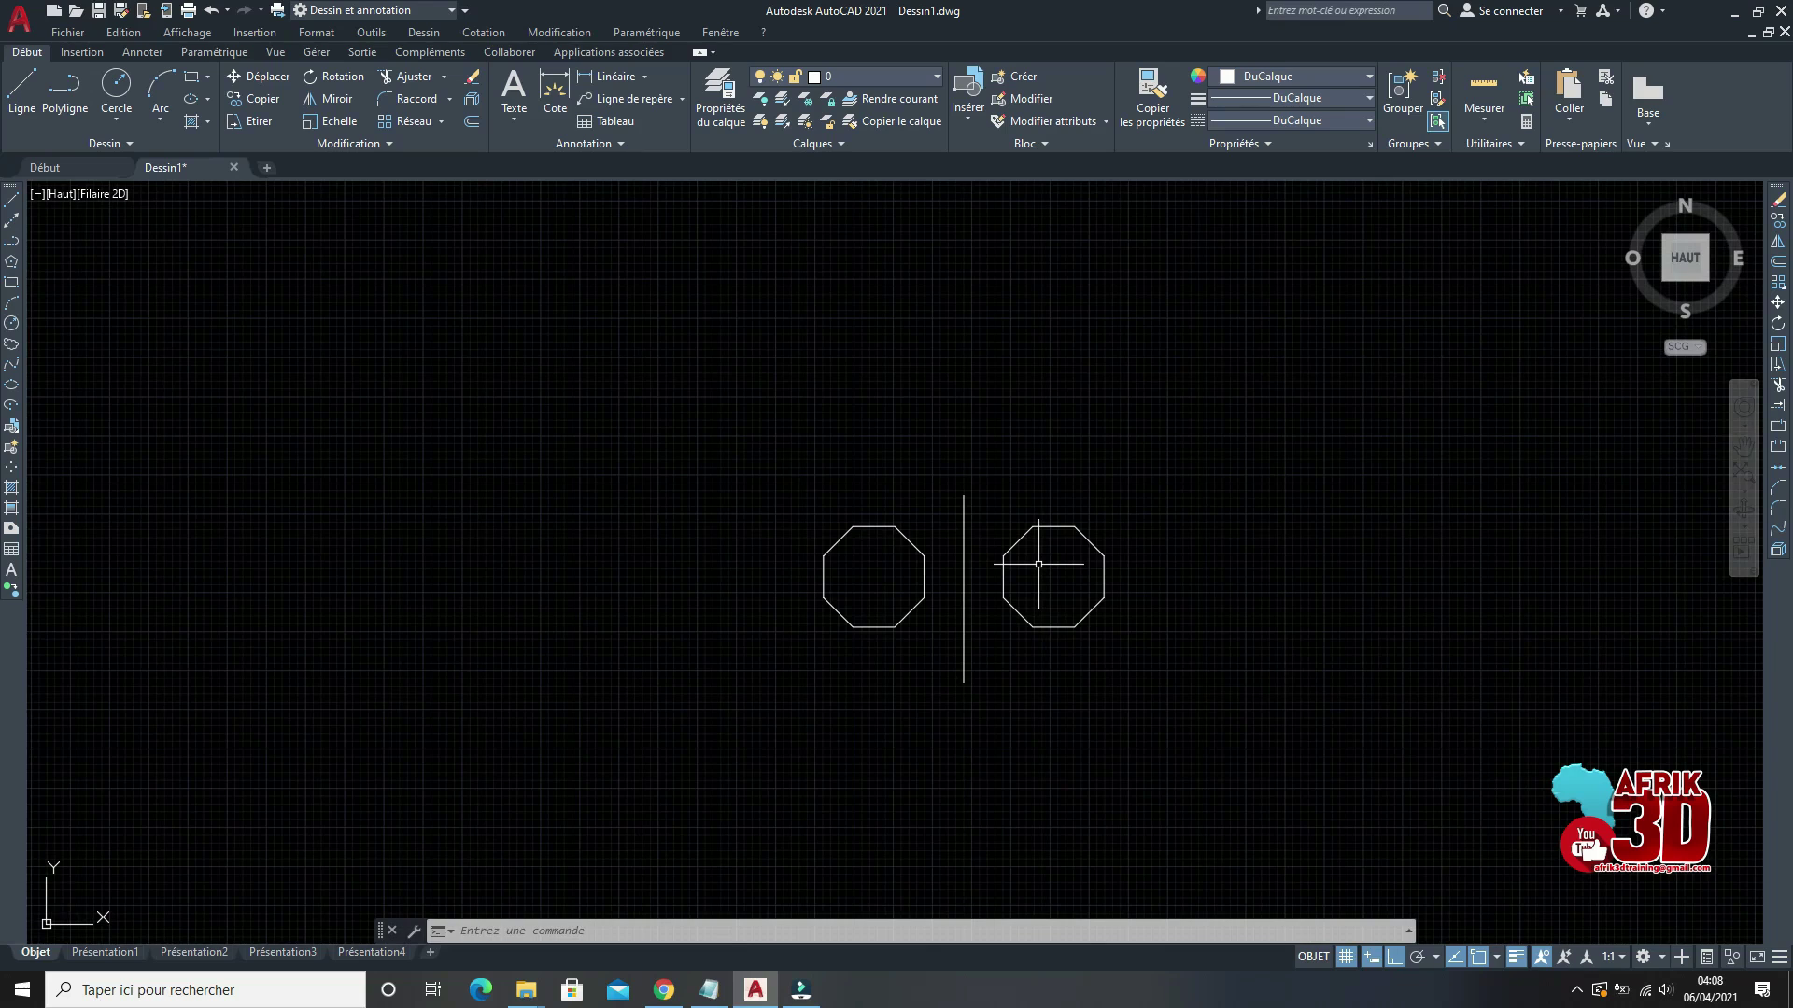
pyautogui.scroll(4, 1038, 564)
pyautogui.scroll(-4, 1038, 563)
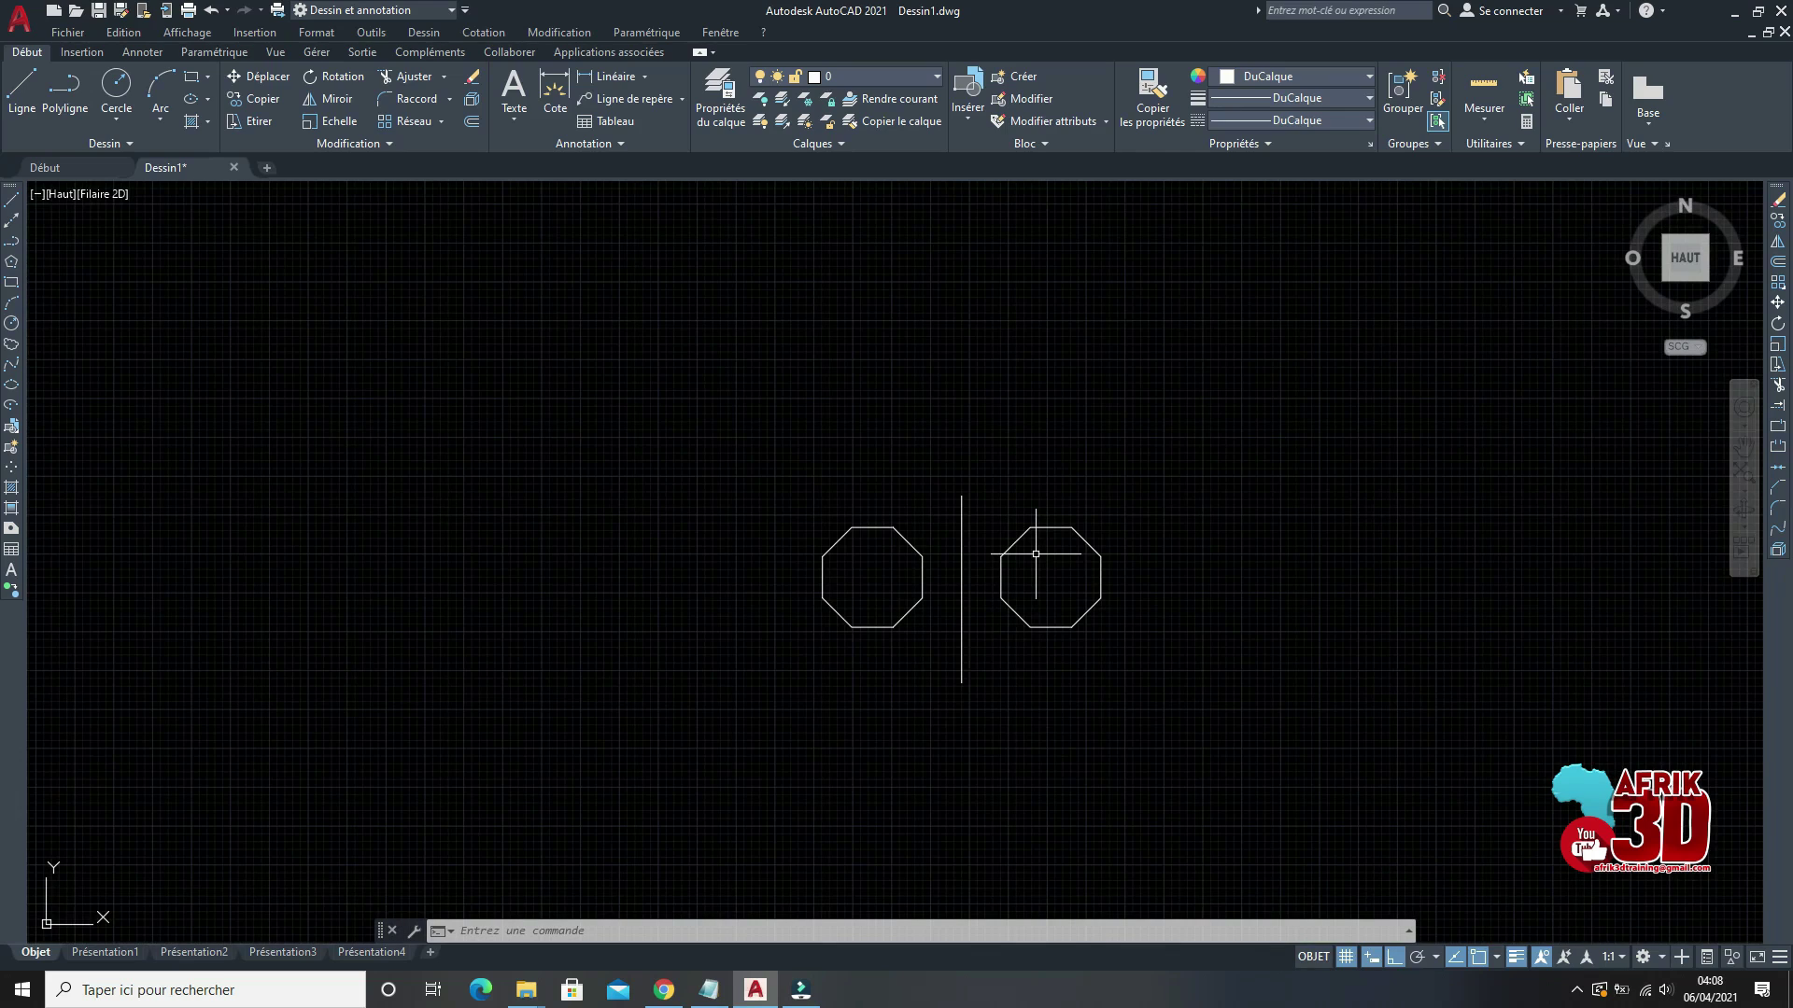
pyautogui.scroll(4, 1030, 554)
pyautogui.scroll(-2, 1028, 546)
pyautogui.scroll(4, 1028, 559)
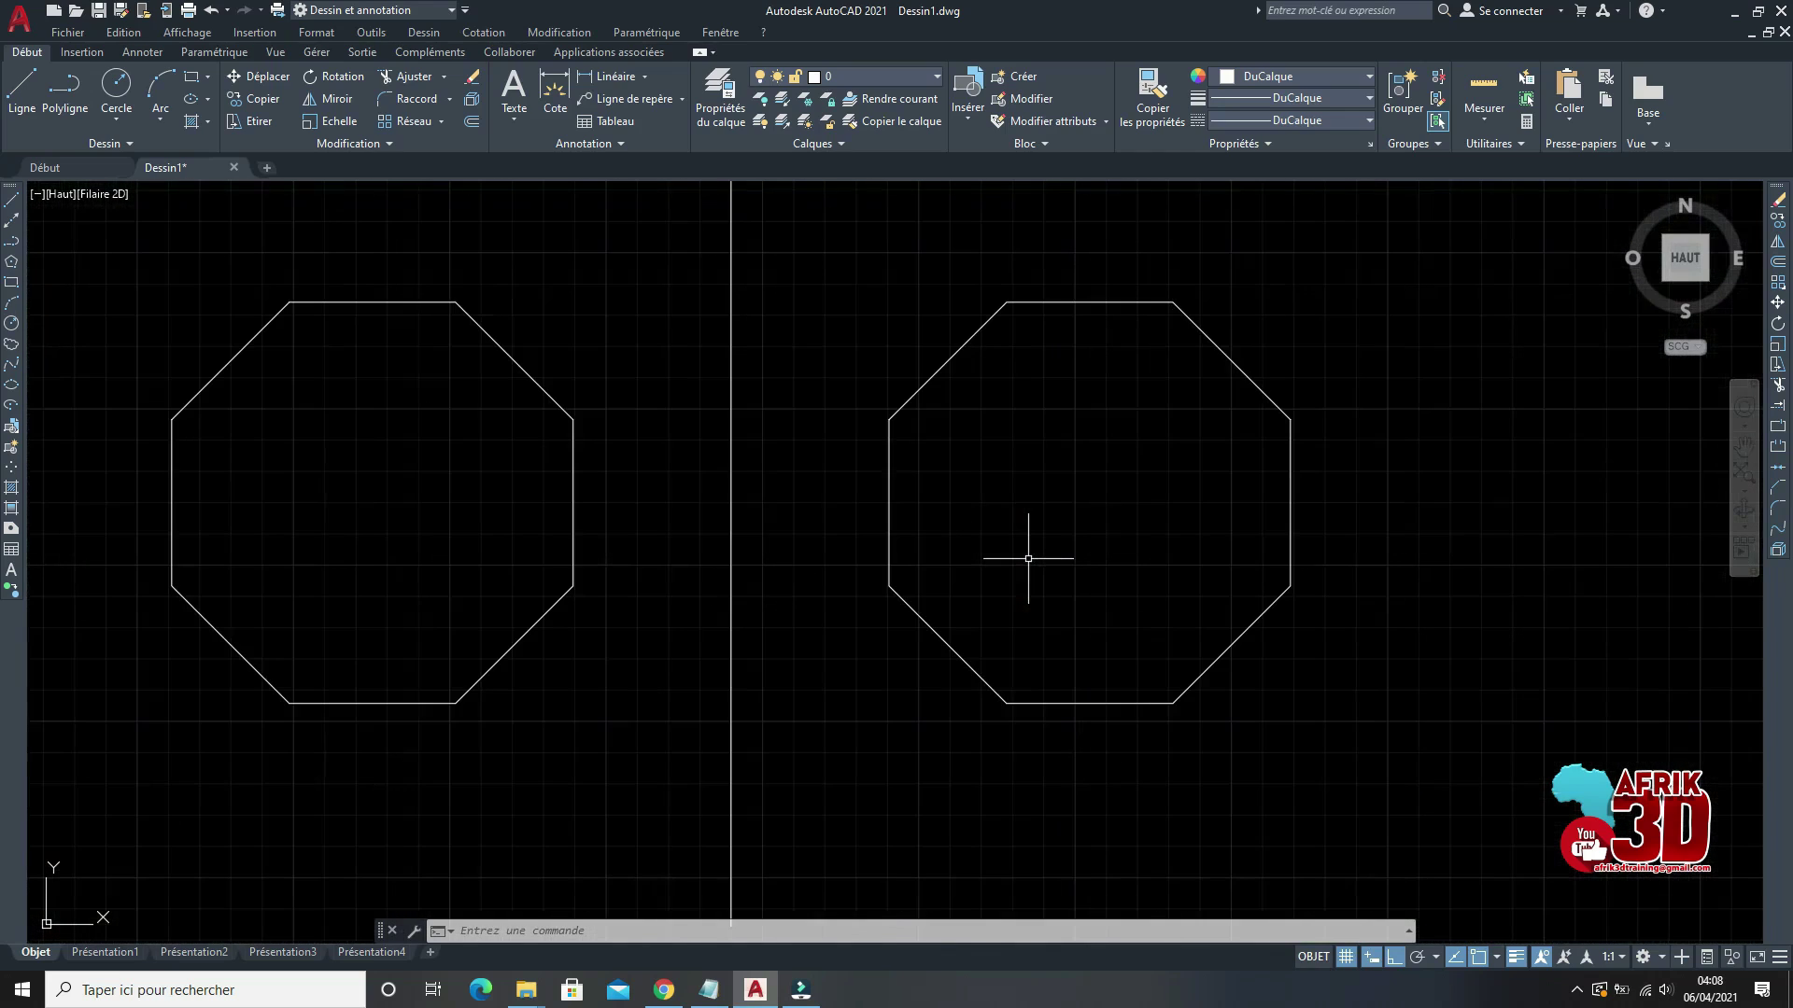
pyautogui.scroll(-5, 1028, 559)
pyautogui.scroll(3, 960, 558)
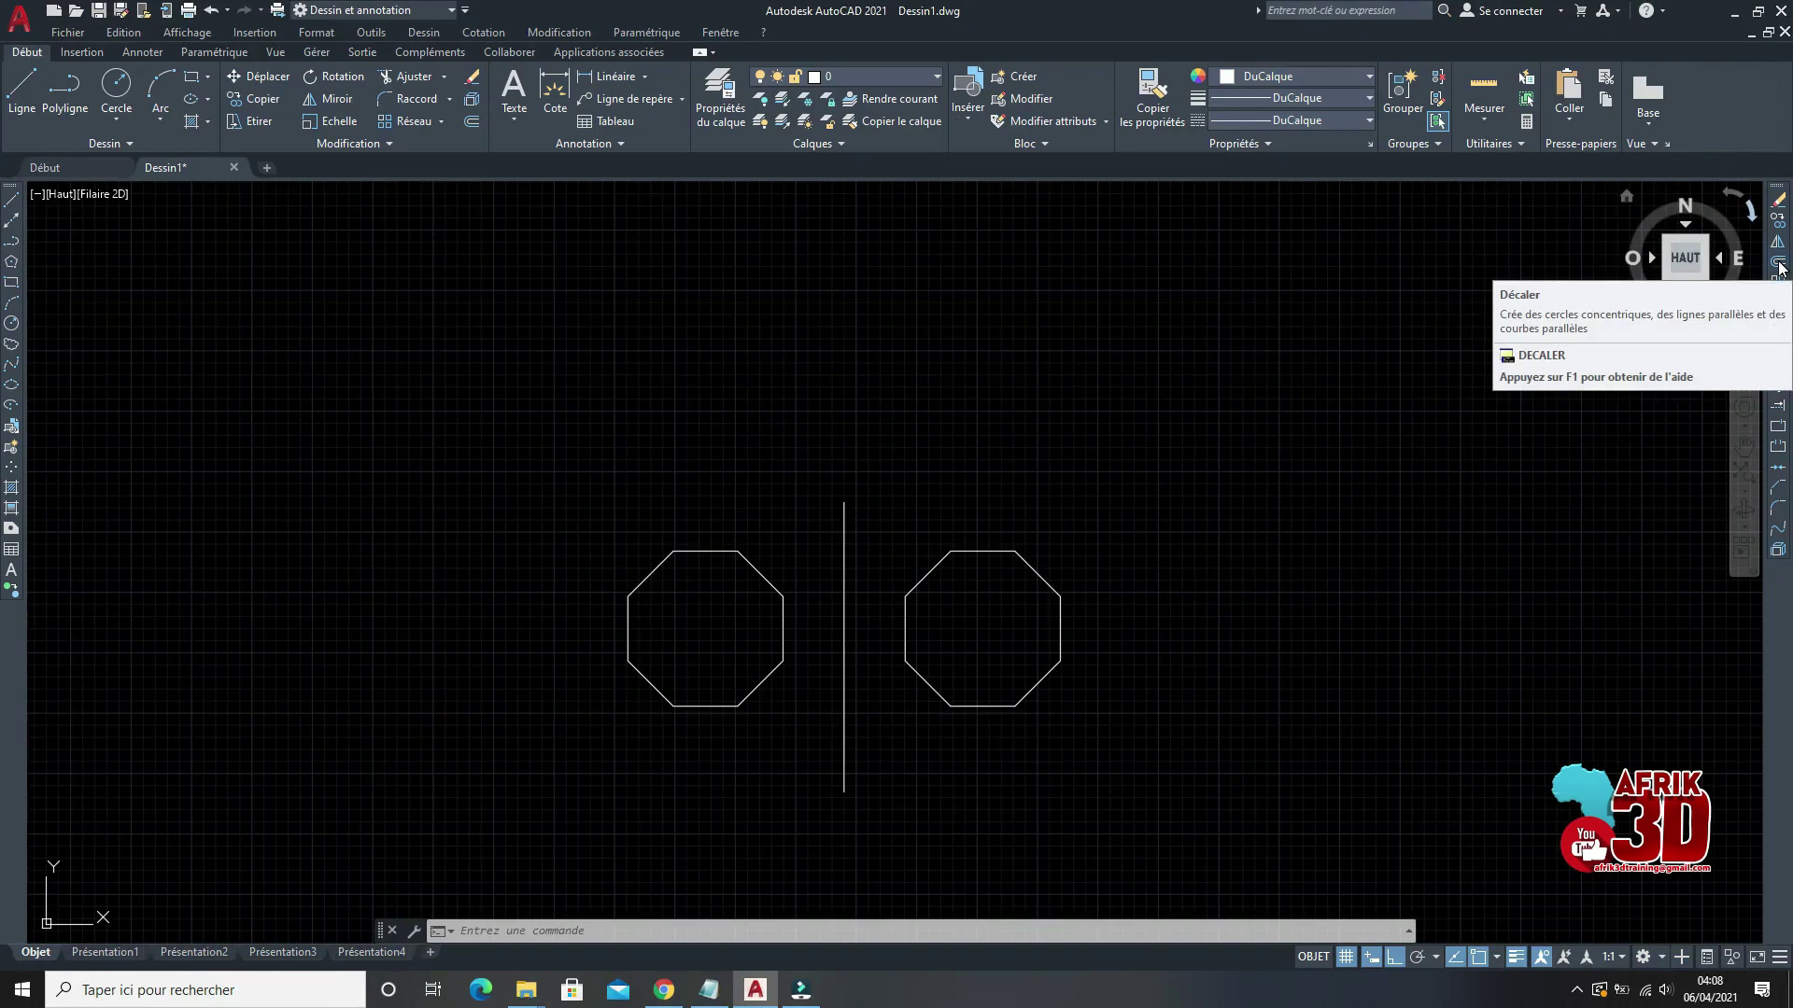
# Step: Run DECALER at distance 15 and add three larger copies outside the right octagon
pyautogui.click(1778, 263)
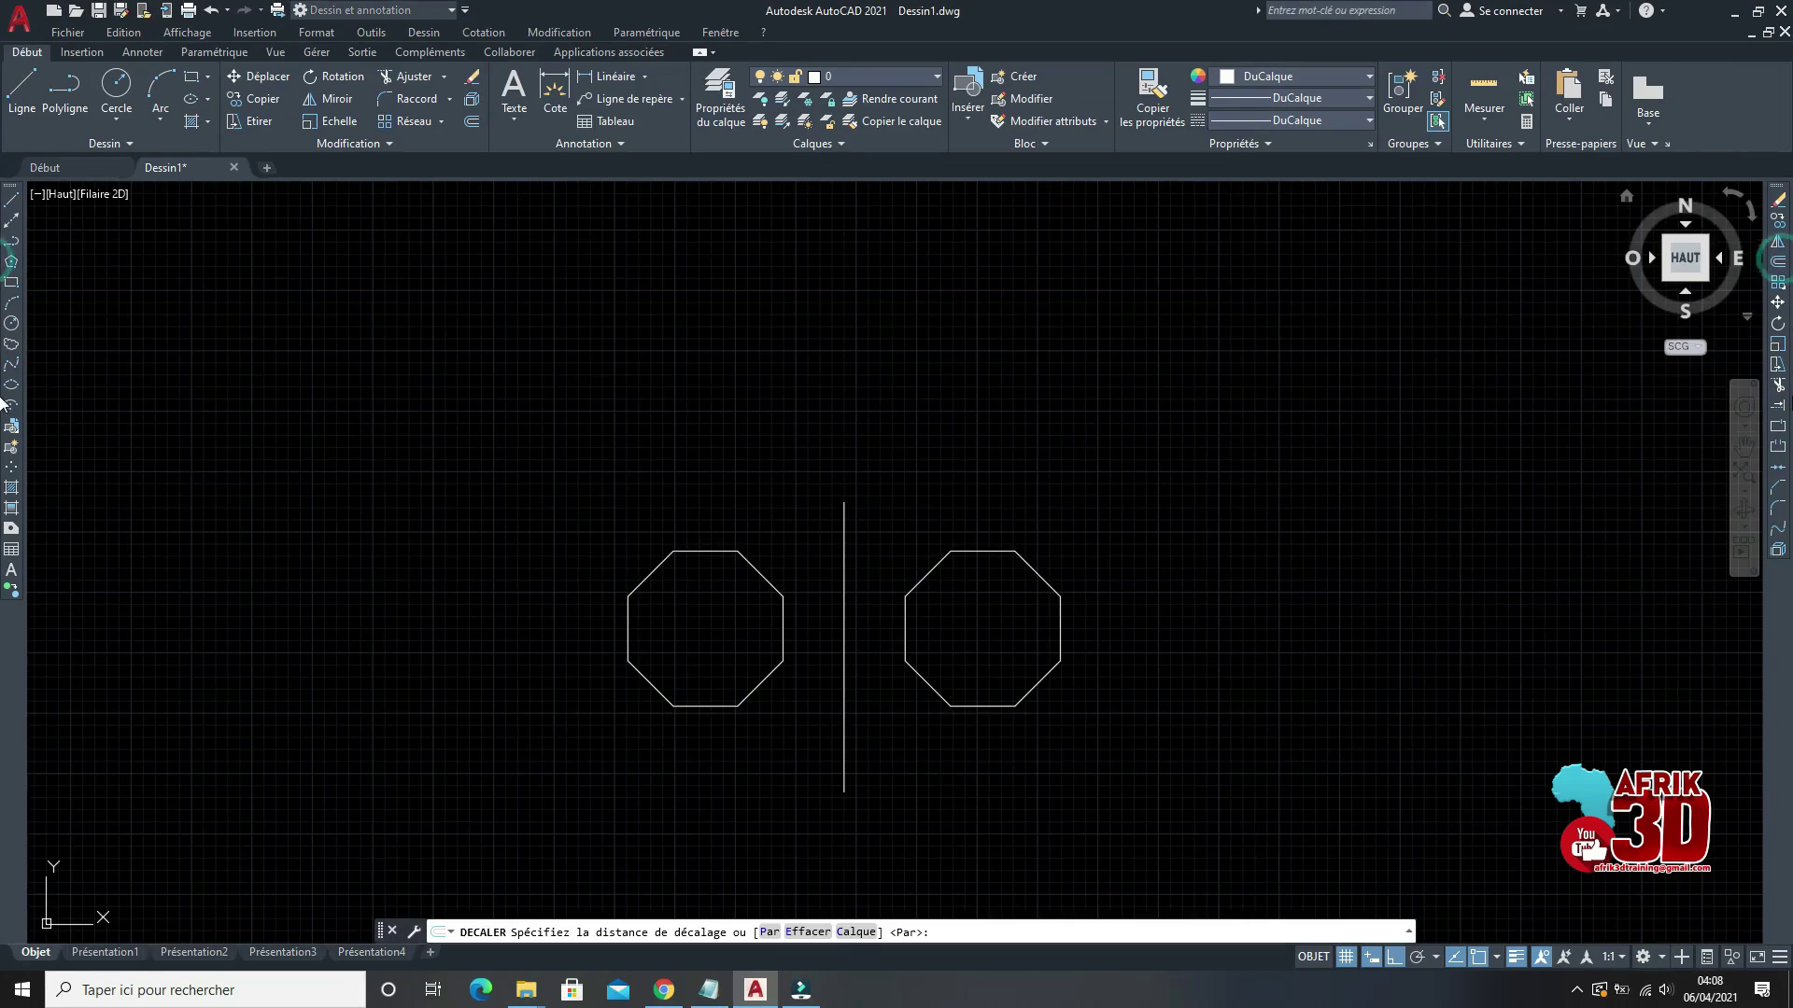
pyautogui.scroll(-5, 1156, 428)
pyautogui.scroll(5, 1307, 467)
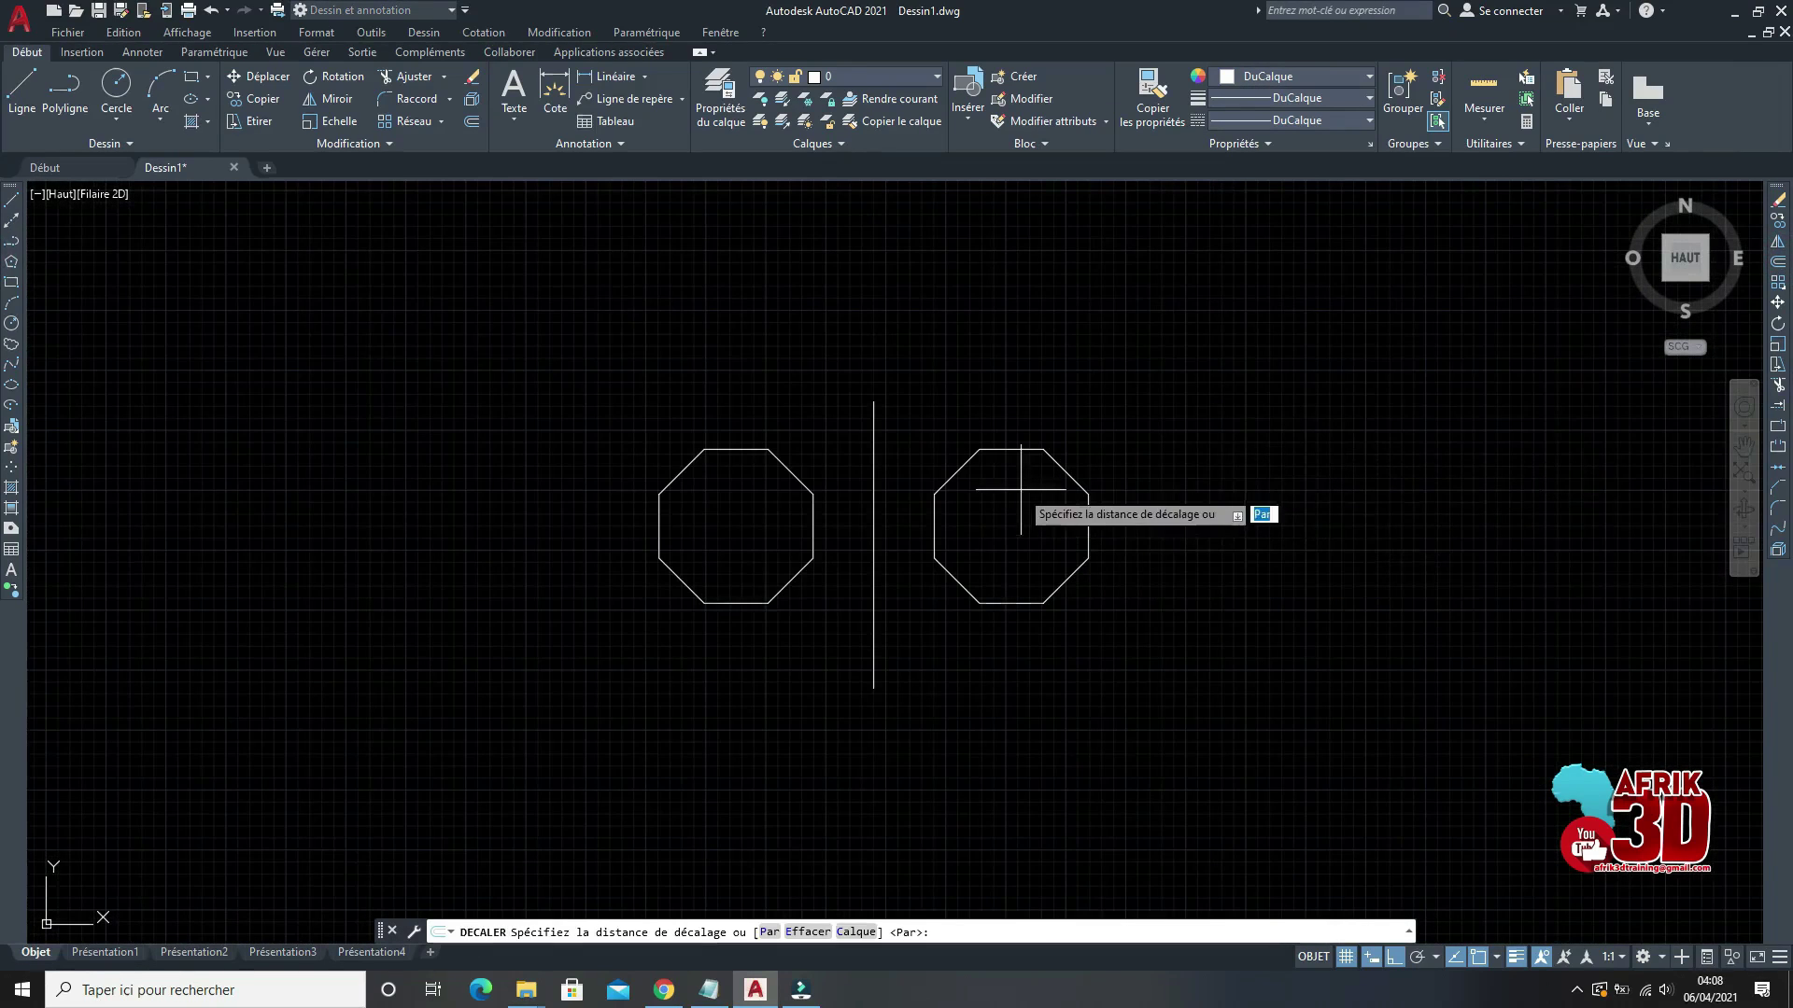
pyautogui.scroll(2, 1036, 523)
pyautogui.write('15')
pyautogui.press('Return')
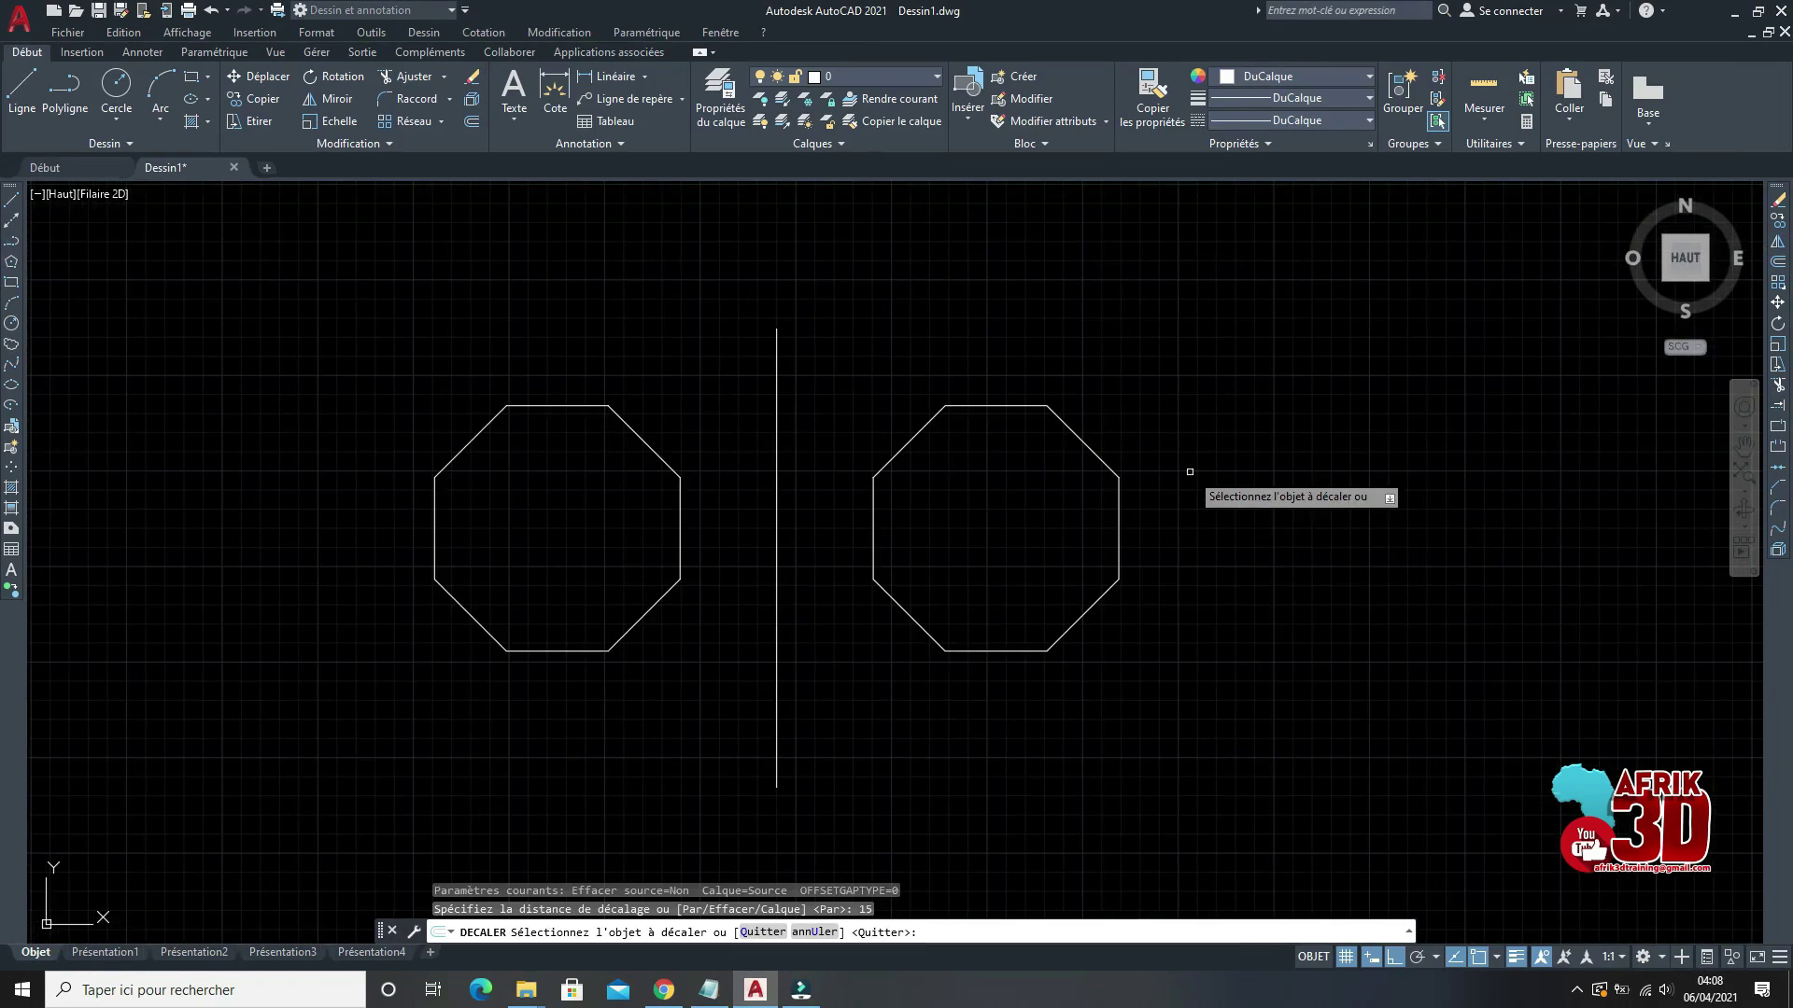
pyautogui.click(1118, 529)
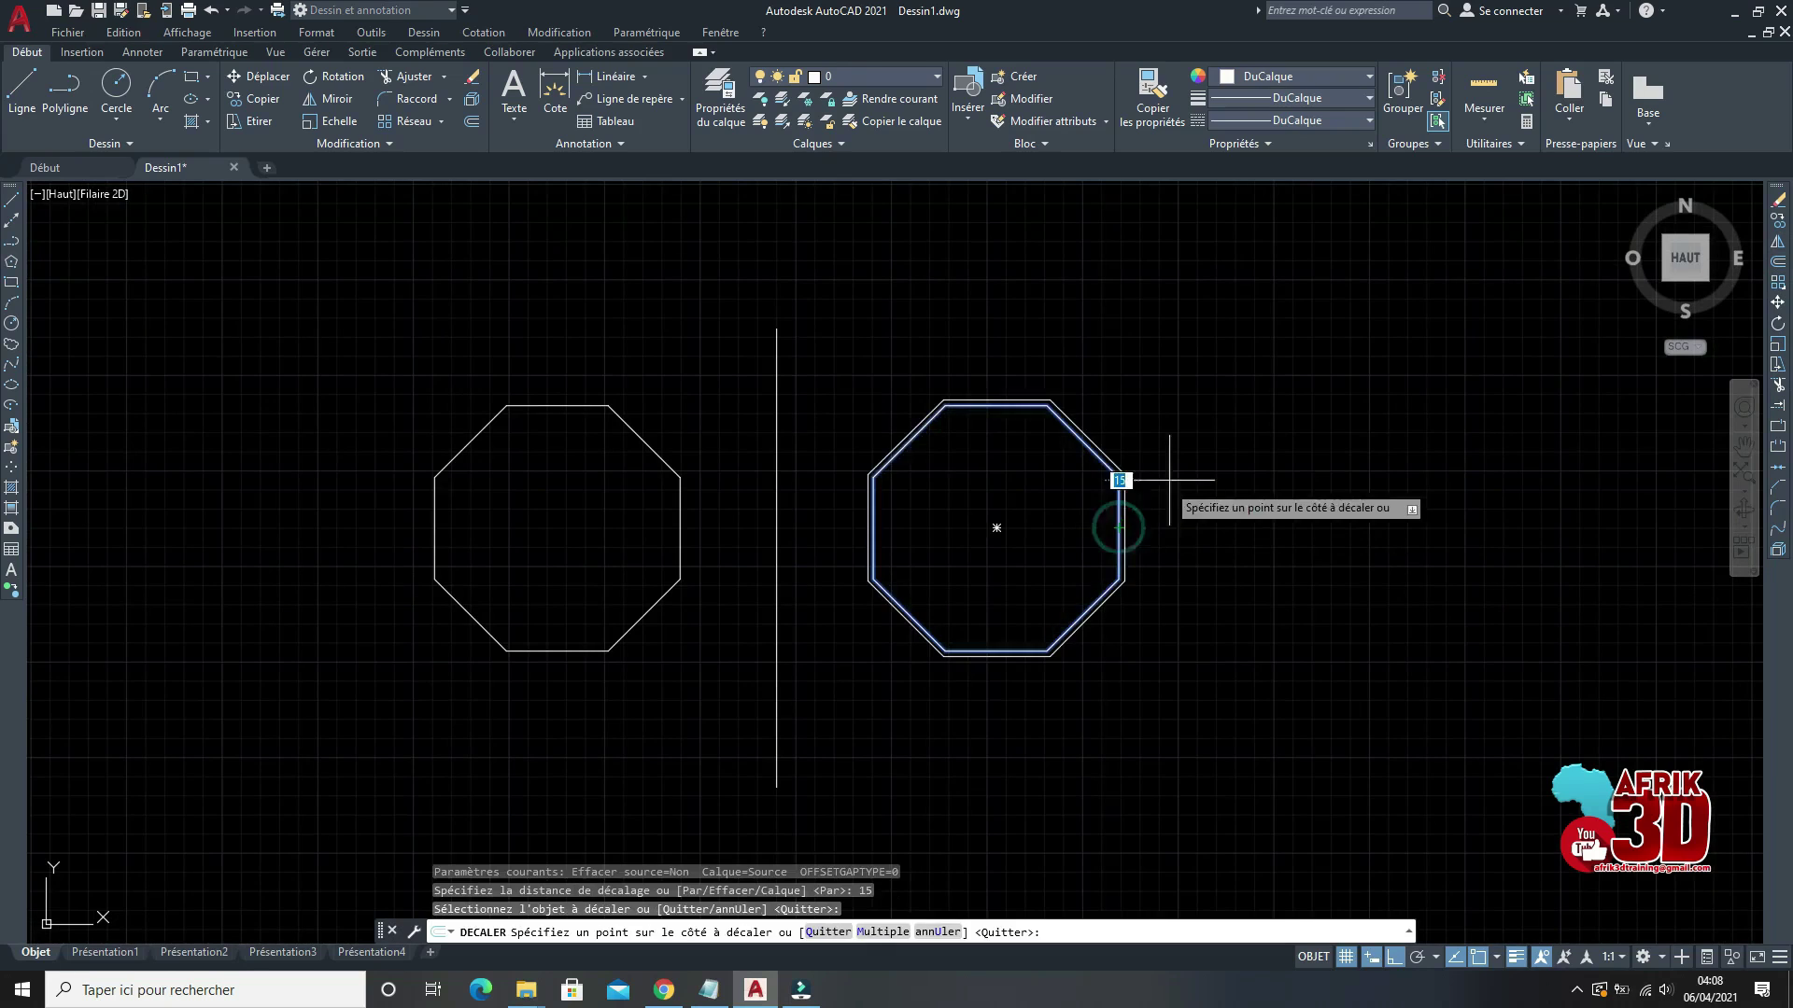
pyautogui.click(1198, 426)
pyautogui.scroll(4, 1157, 453)
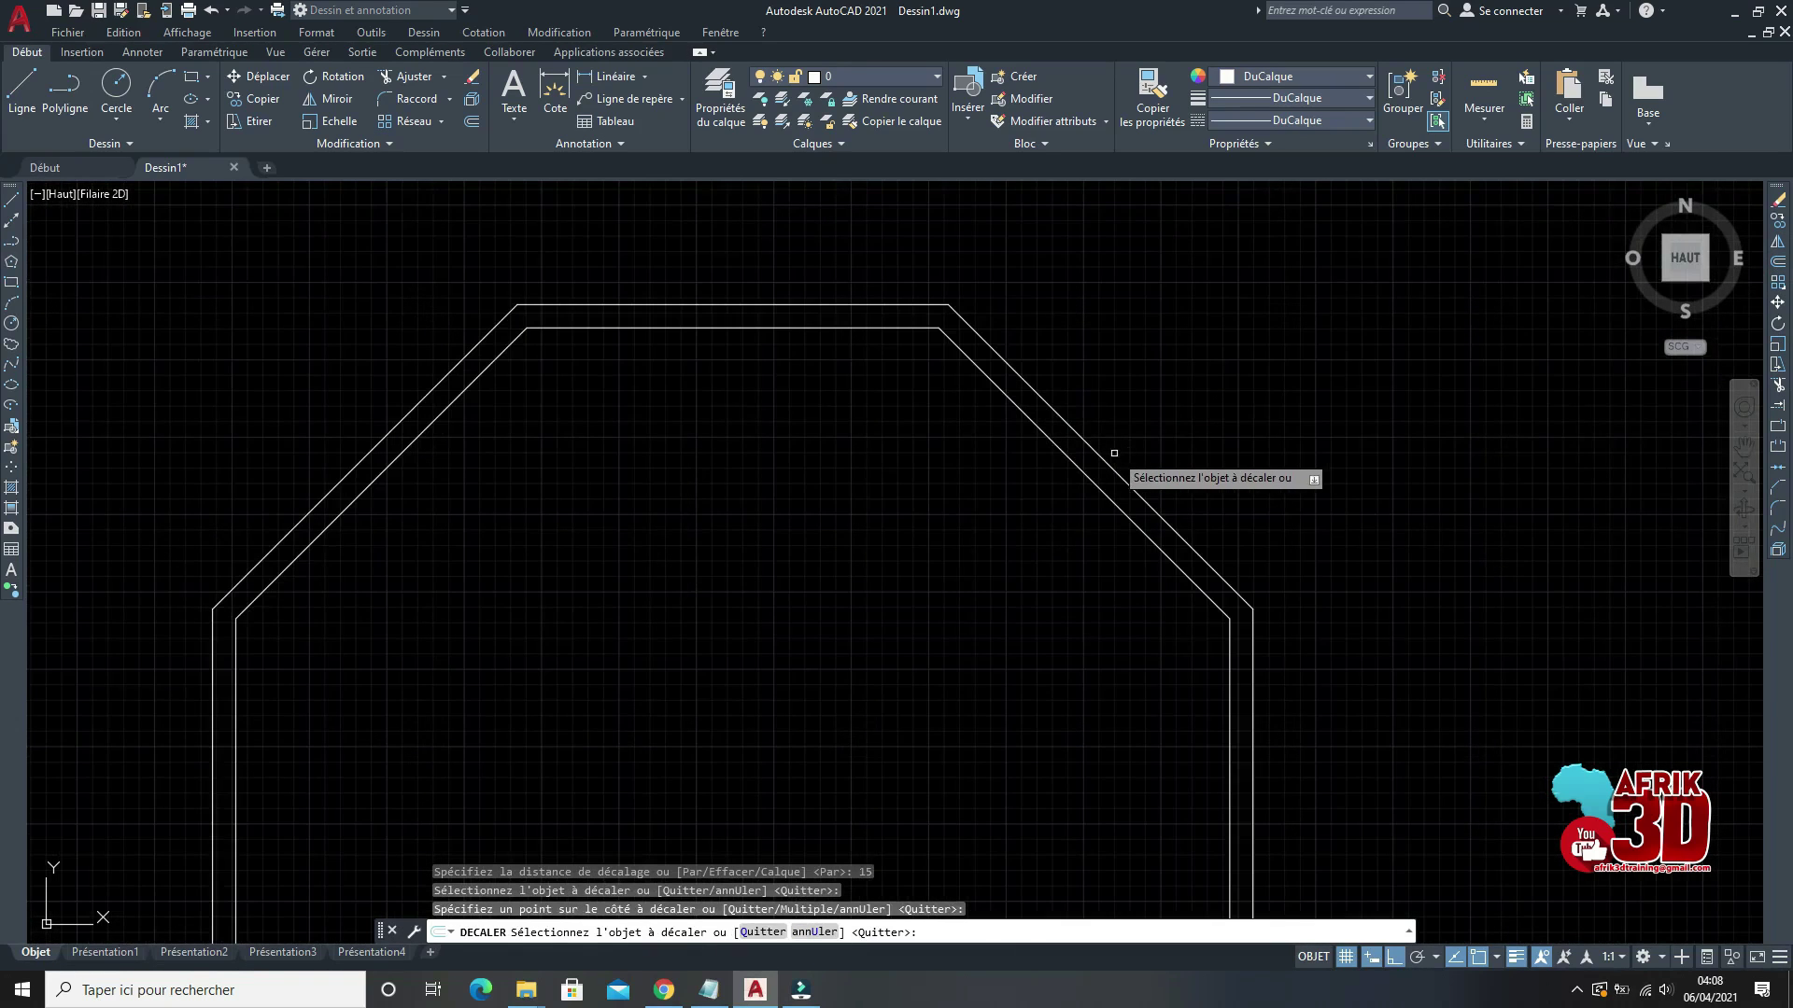
pyautogui.click(1112, 449)
pyautogui.click(1192, 400)
pyautogui.click(1141, 464)
pyautogui.click(1200, 397)
# Step: Add six smaller concentric offset copies inside the right octagon
pyautogui.click(1079, 469)
pyautogui.click(1012, 520)
pyautogui.click(1041, 464)
pyautogui.click(988, 521)
pyautogui.click(1033, 485)
pyautogui.click(981, 520)
pyautogui.click(1013, 500)
pyautogui.click(948, 536)
pyautogui.click(980, 511)
pyautogui.click(878, 576)
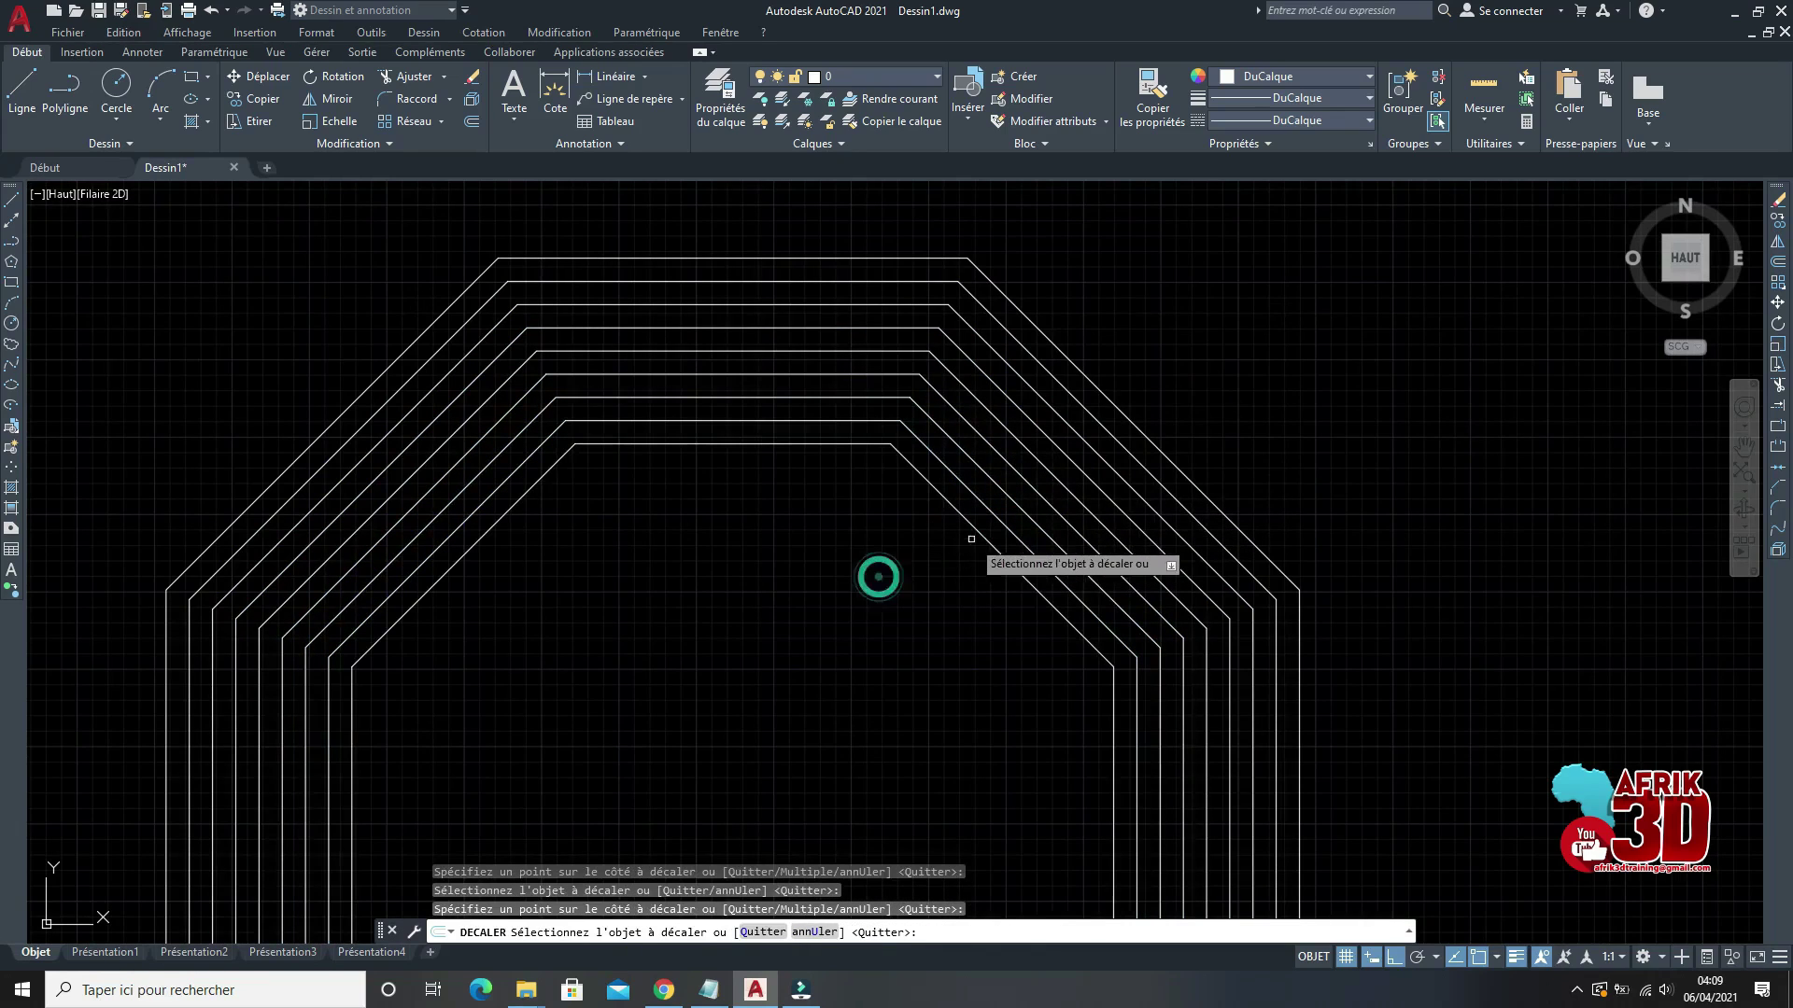
pyautogui.click(985, 536)
pyautogui.click(873, 574)
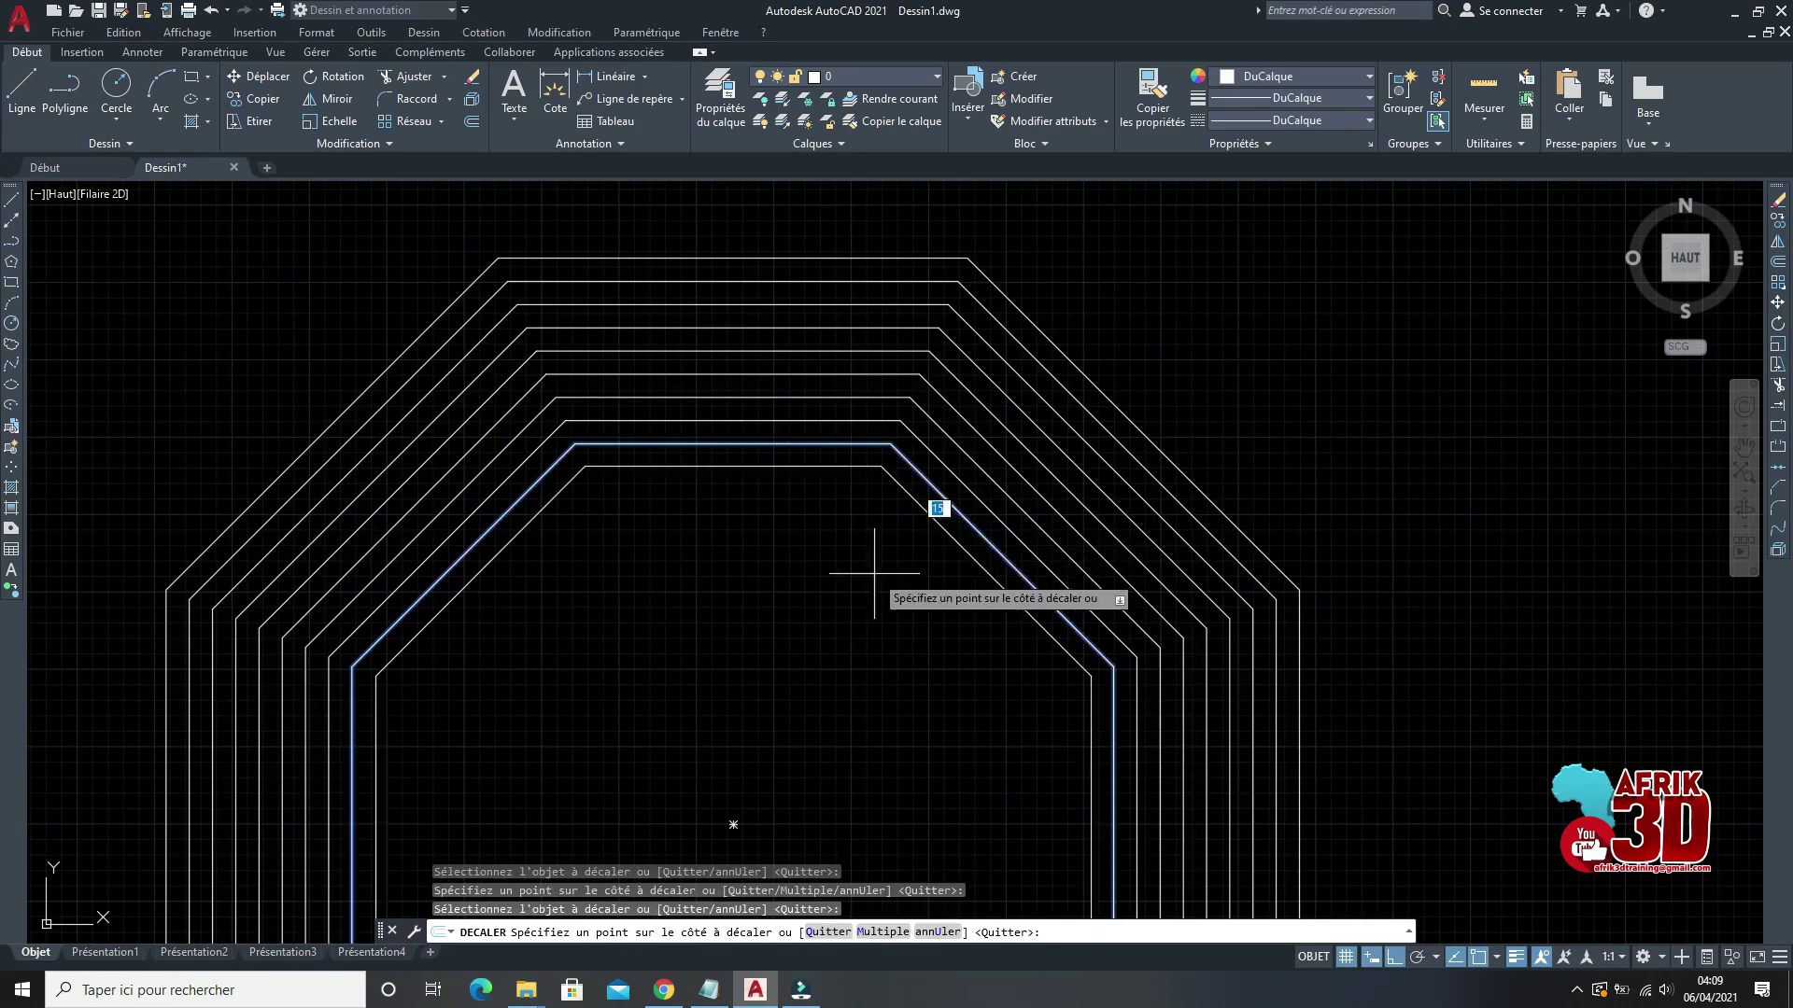
# Step: Add six more smaller octagons, each offset 15 inside the current innermost one
pyautogui.click(947, 535)
pyautogui.click(885, 588)
pyautogui.scroll(-4, 1073, 490)
pyautogui.scroll(2, 1083, 495)
pyautogui.click(1057, 483)
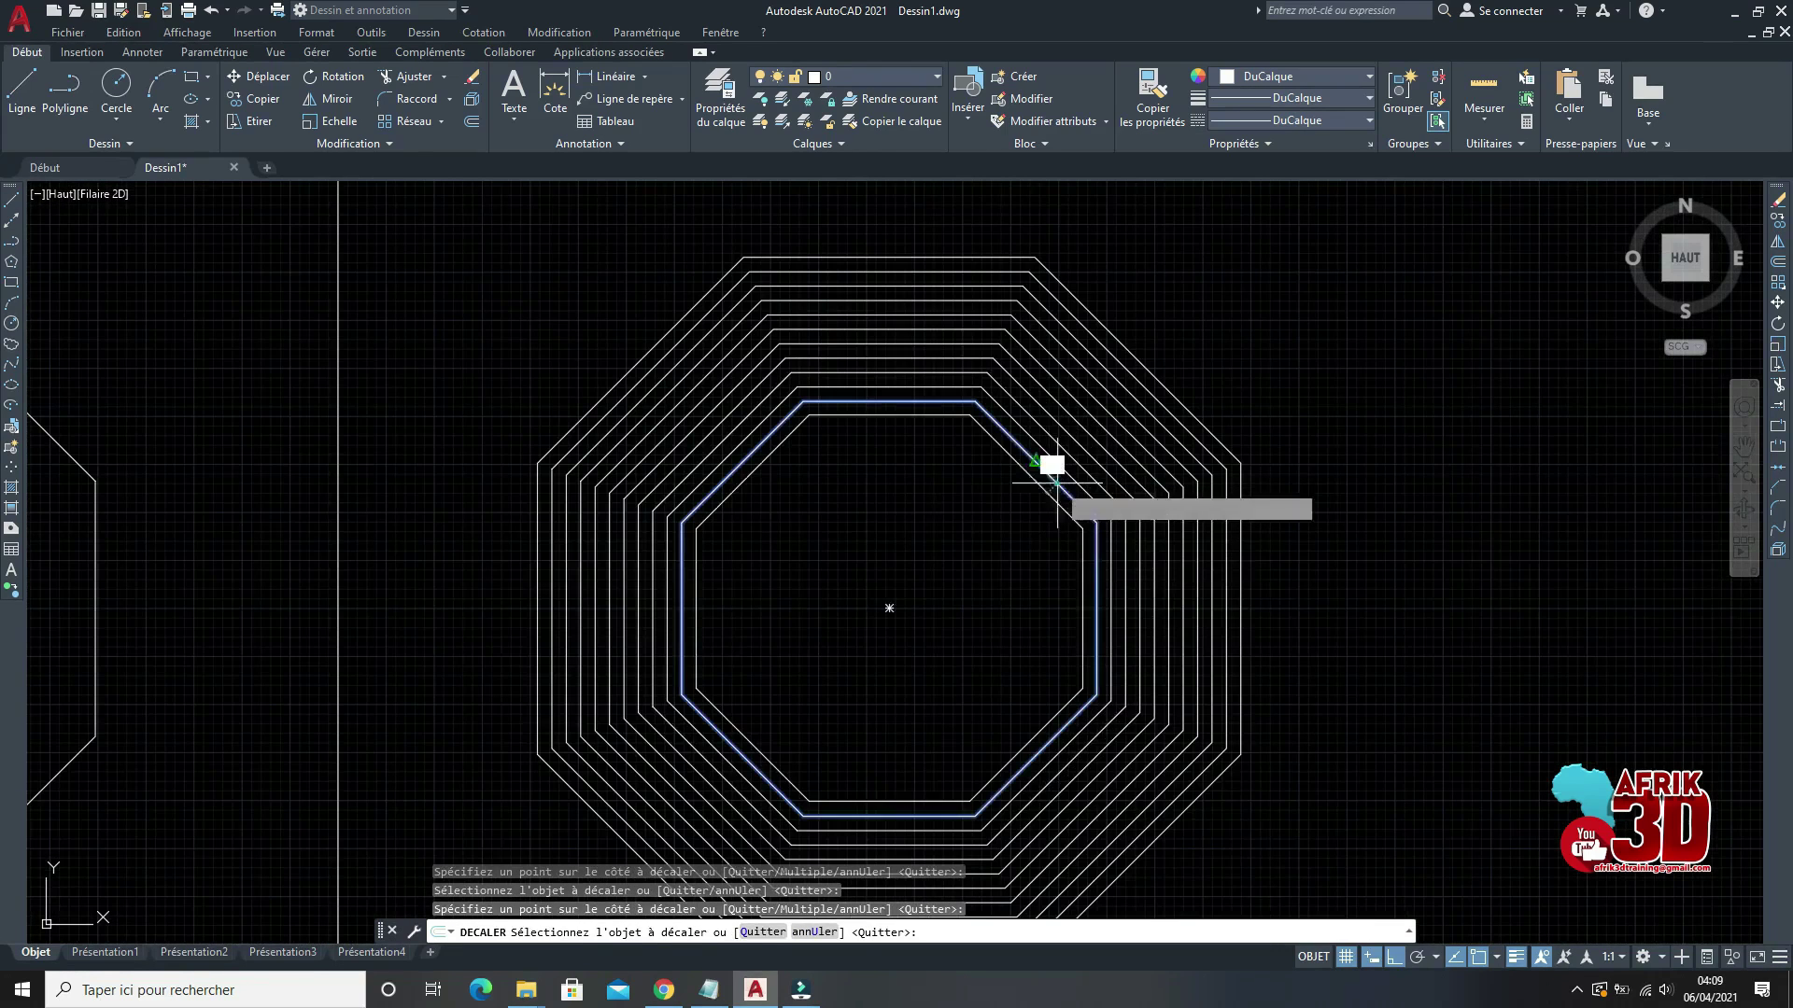
pyautogui.click(980, 520)
pyautogui.click(1053, 497)
pyautogui.click(936, 540)
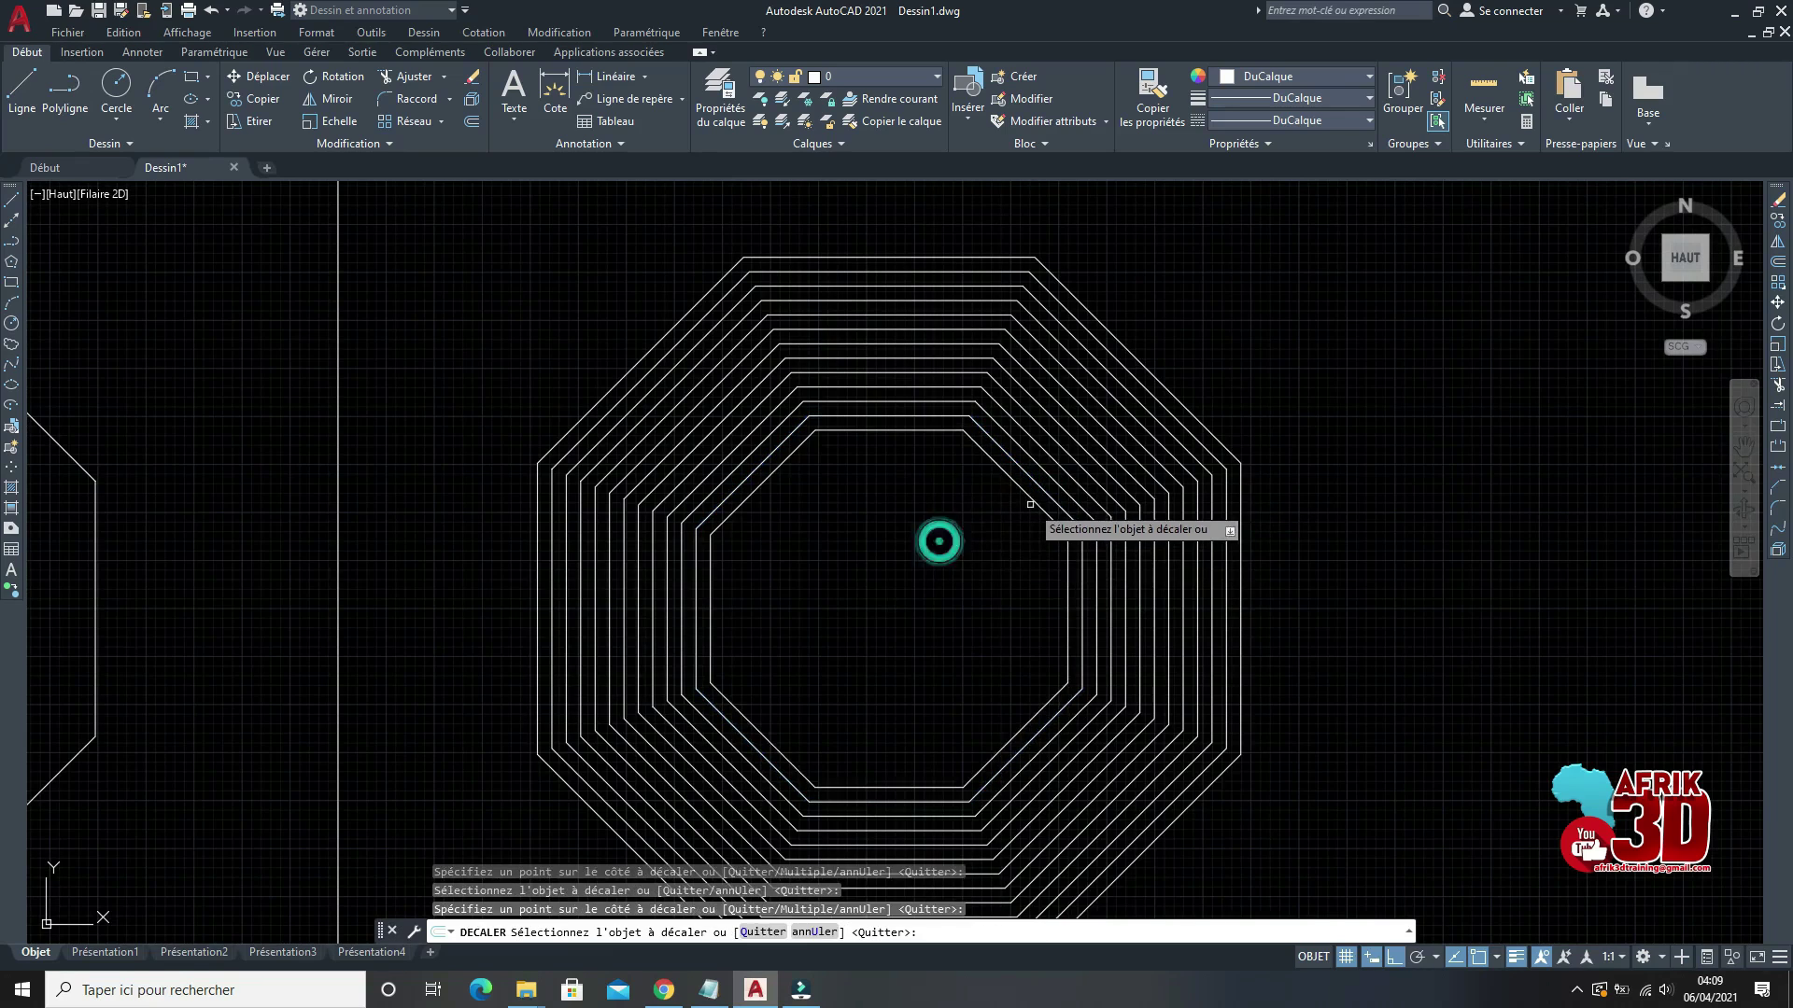
pyautogui.click(1036, 495)
pyautogui.click(933, 561)
pyautogui.click(1029, 519)
pyautogui.click(976, 560)
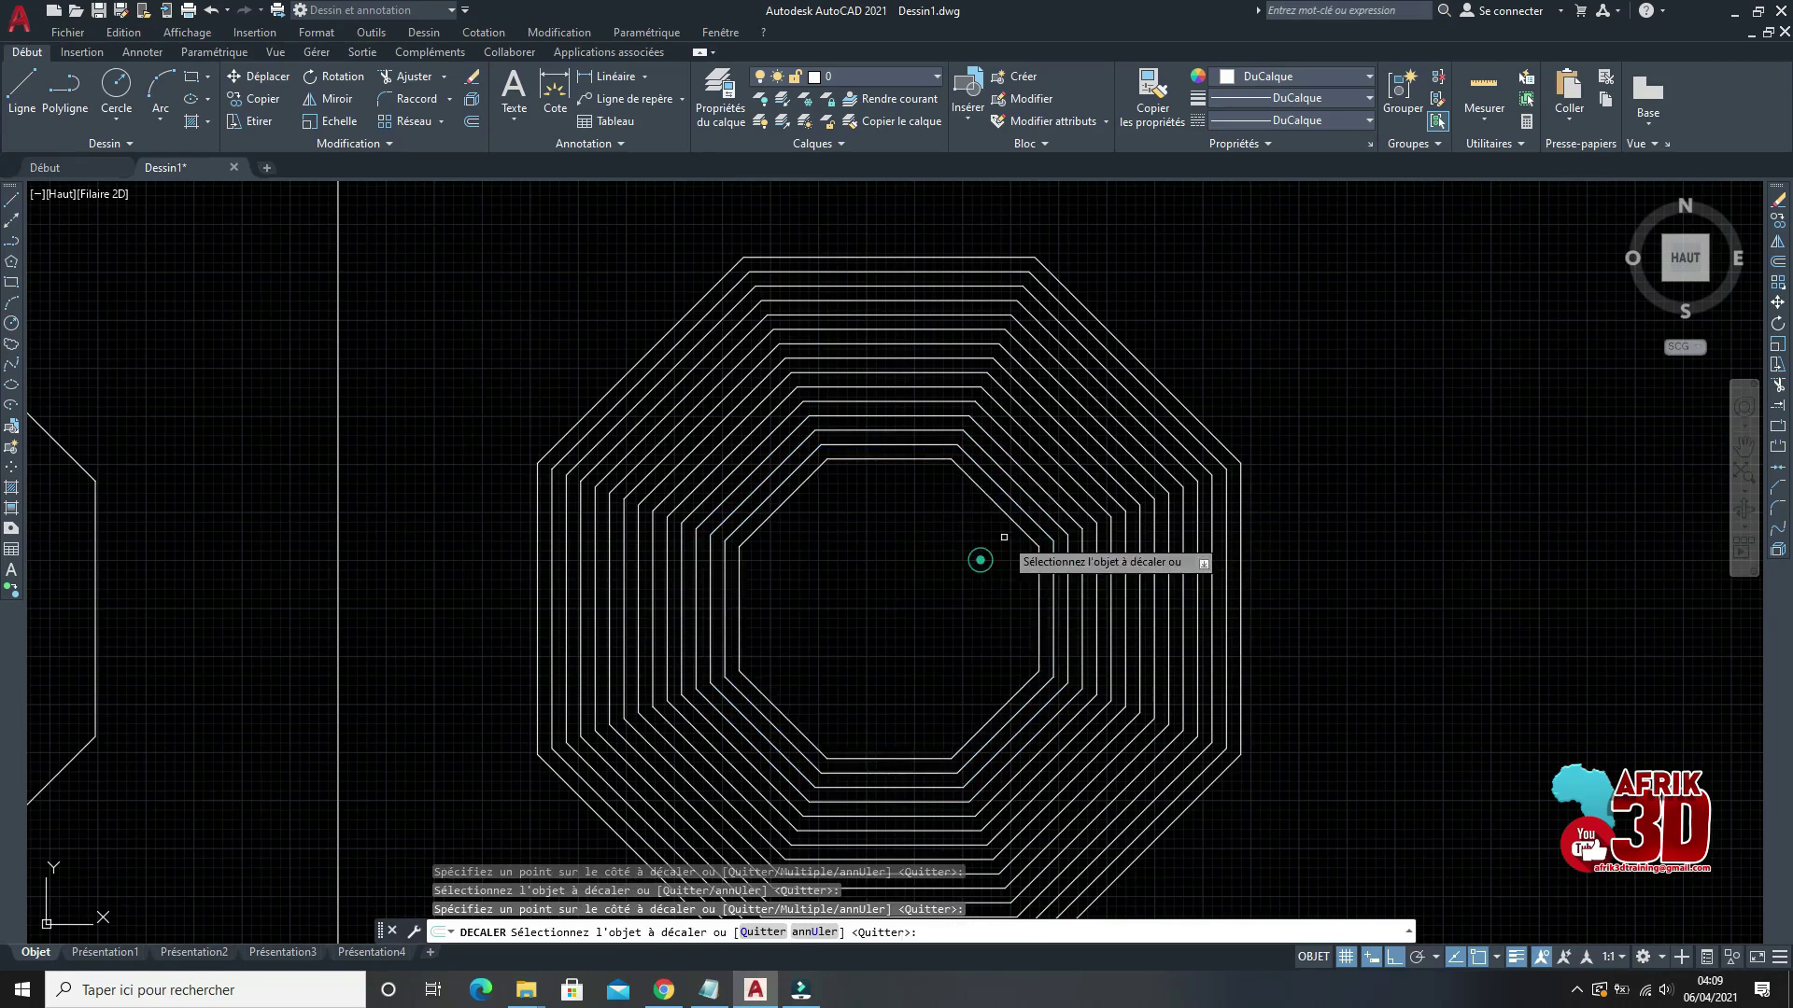
pyautogui.click(1011, 524)
pyautogui.click(952, 563)
# Step: Offset inward down to a small central octagon, then end DECALER
pyautogui.click(1013, 531)
pyautogui.click(975, 553)
pyautogui.click(985, 535)
pyautogui.click(960, 561)
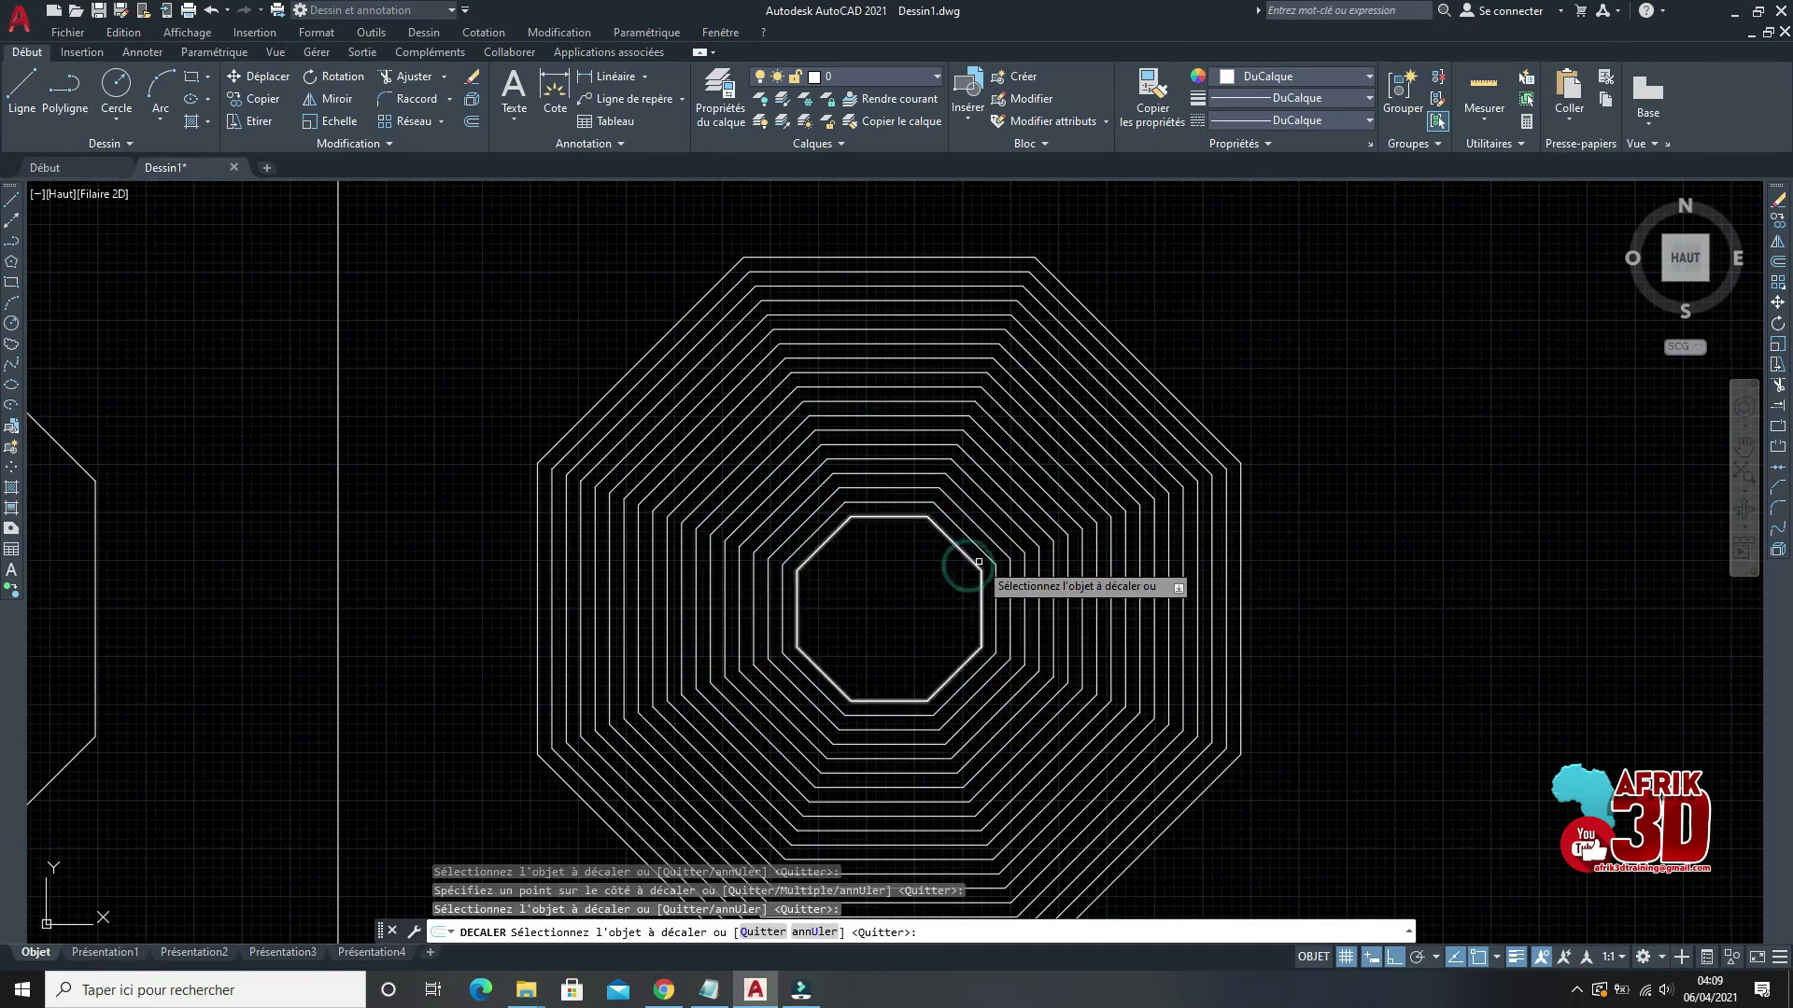
pyautogui.click(966, 560)
pyautogui.click(894, 597)
pyautogui.click(952, 573)
pyautogui.click(928, 588)
pyautogui.click(924, 584)
pyautogui.click(924, 584)
pyautogui.scroll(-5, 1013, 486)
pyautogui.scroll(7, 1004, 504)
pyautogui.scroll(-3, 997, 481)
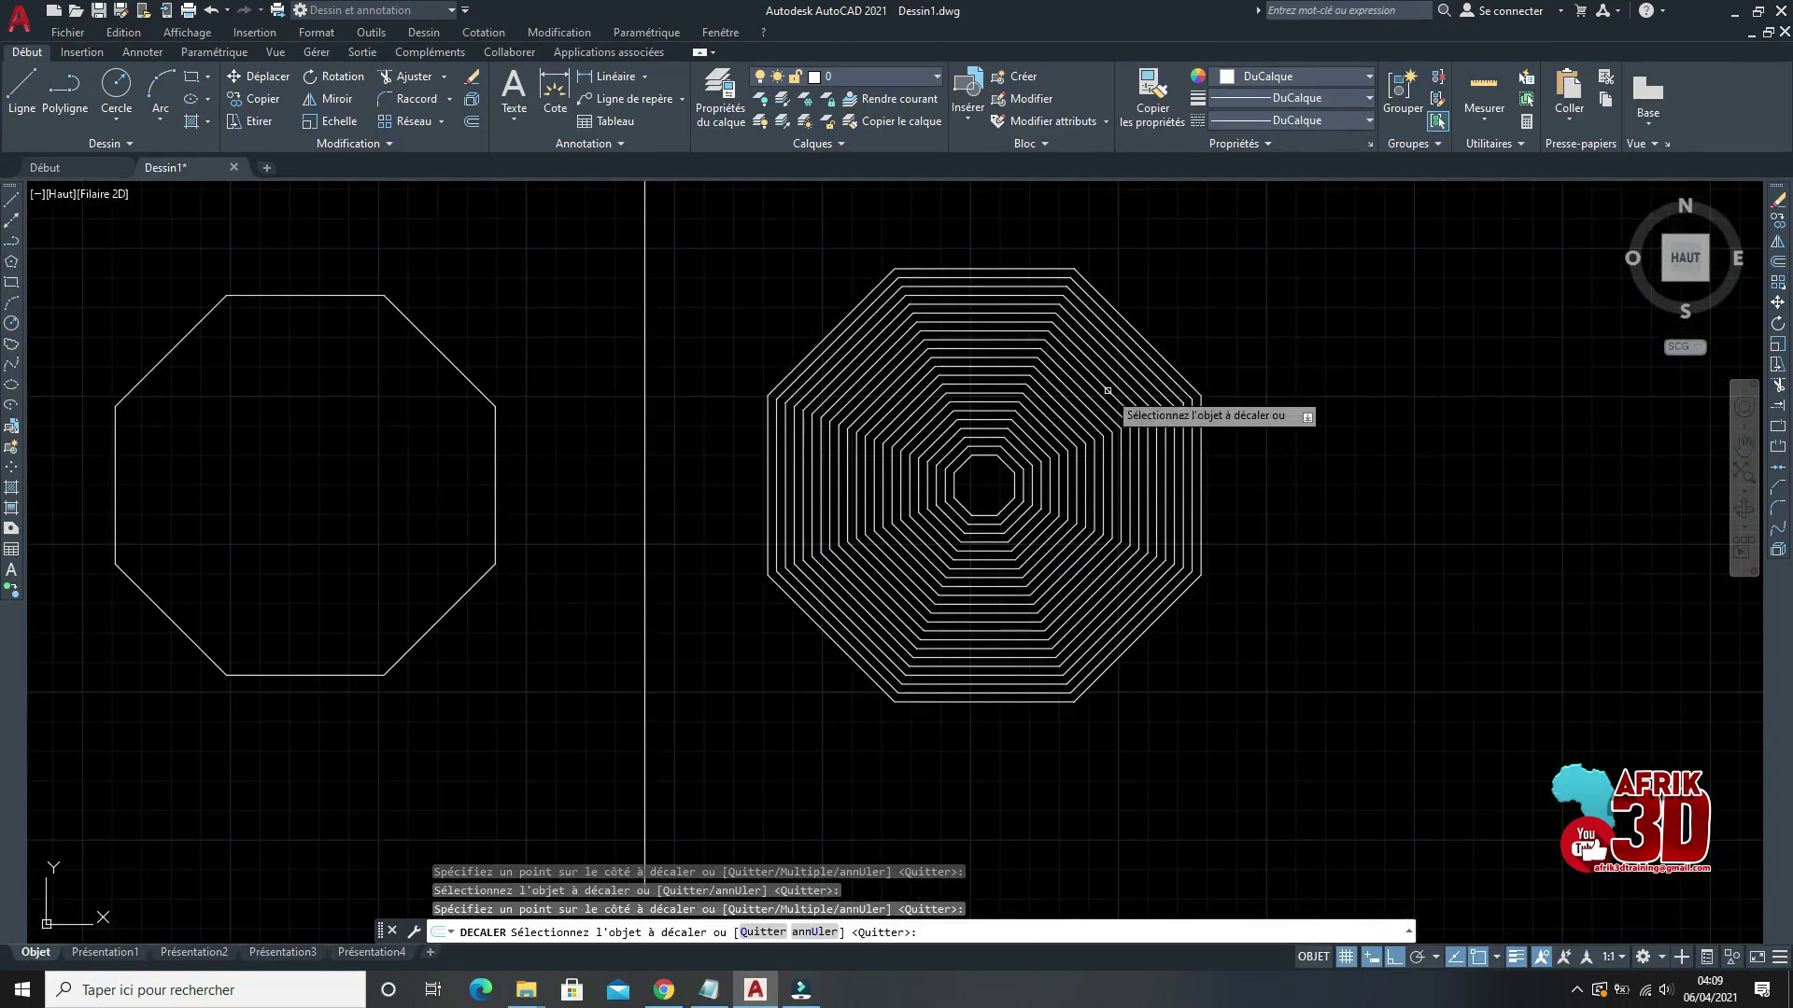
pyautogui.scroll(4, 1110, 409)
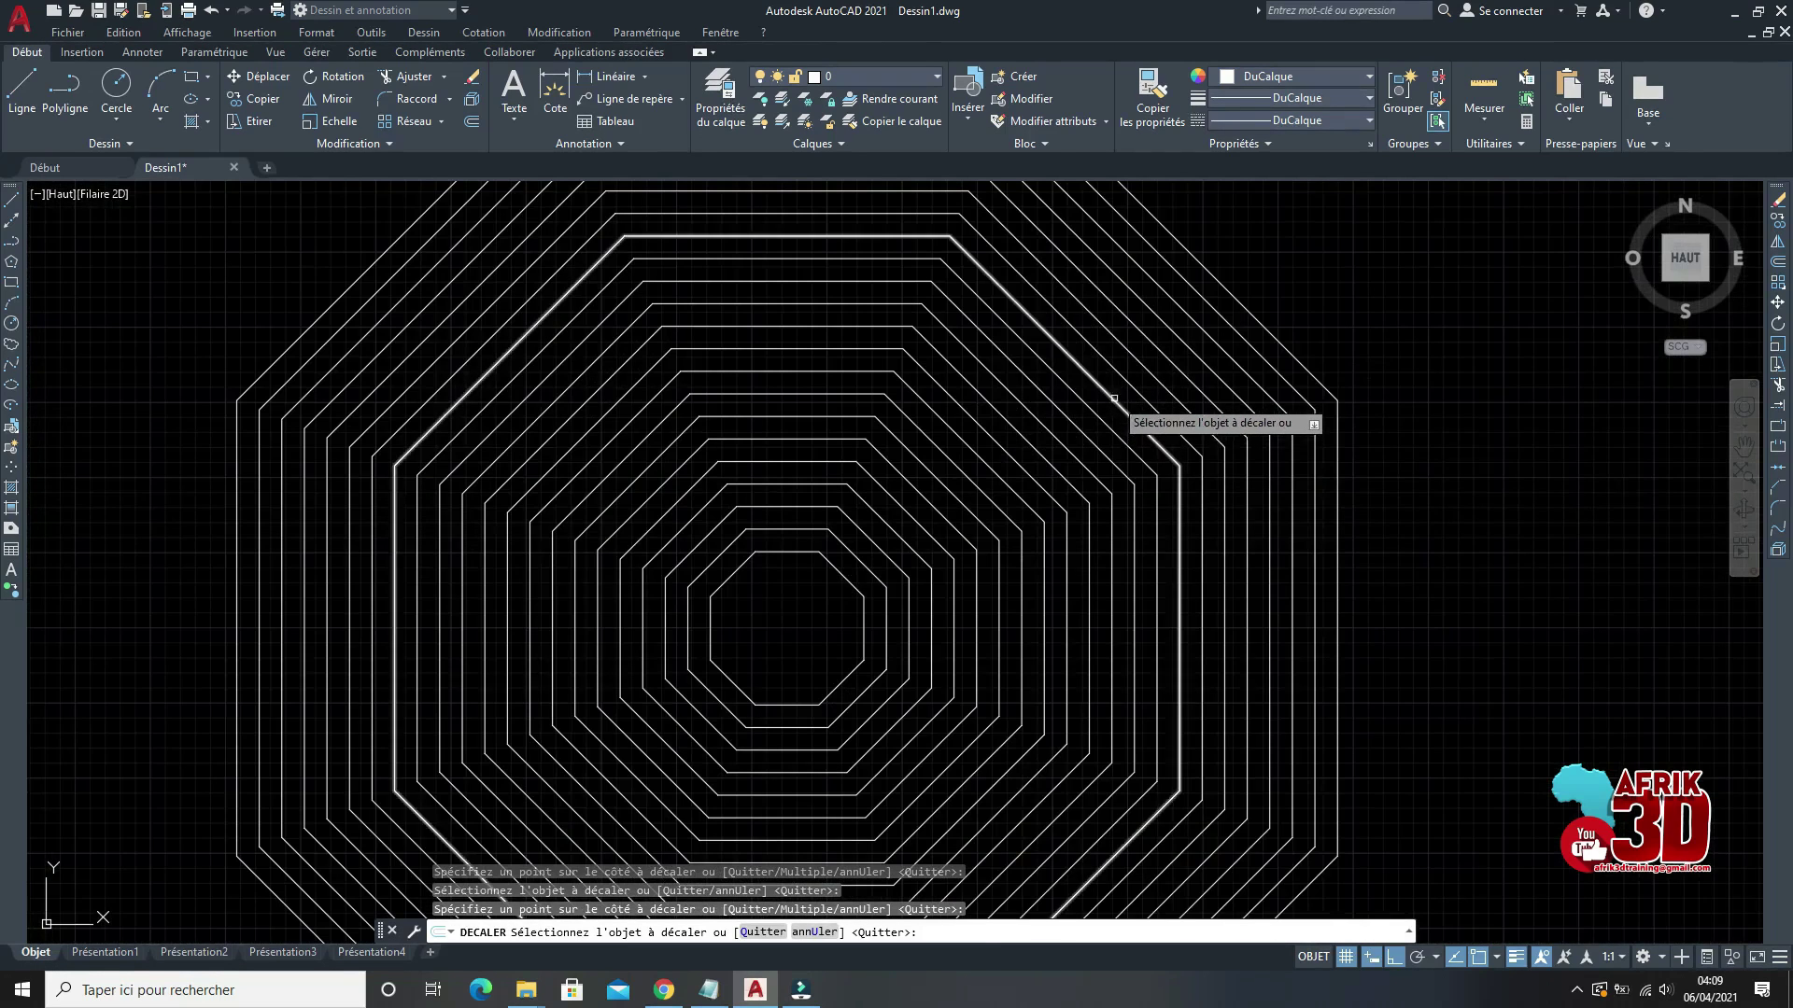
pyautogui.scroll(-4, 1154, 437)
pyautogui.scroll(2, 1154, 437)
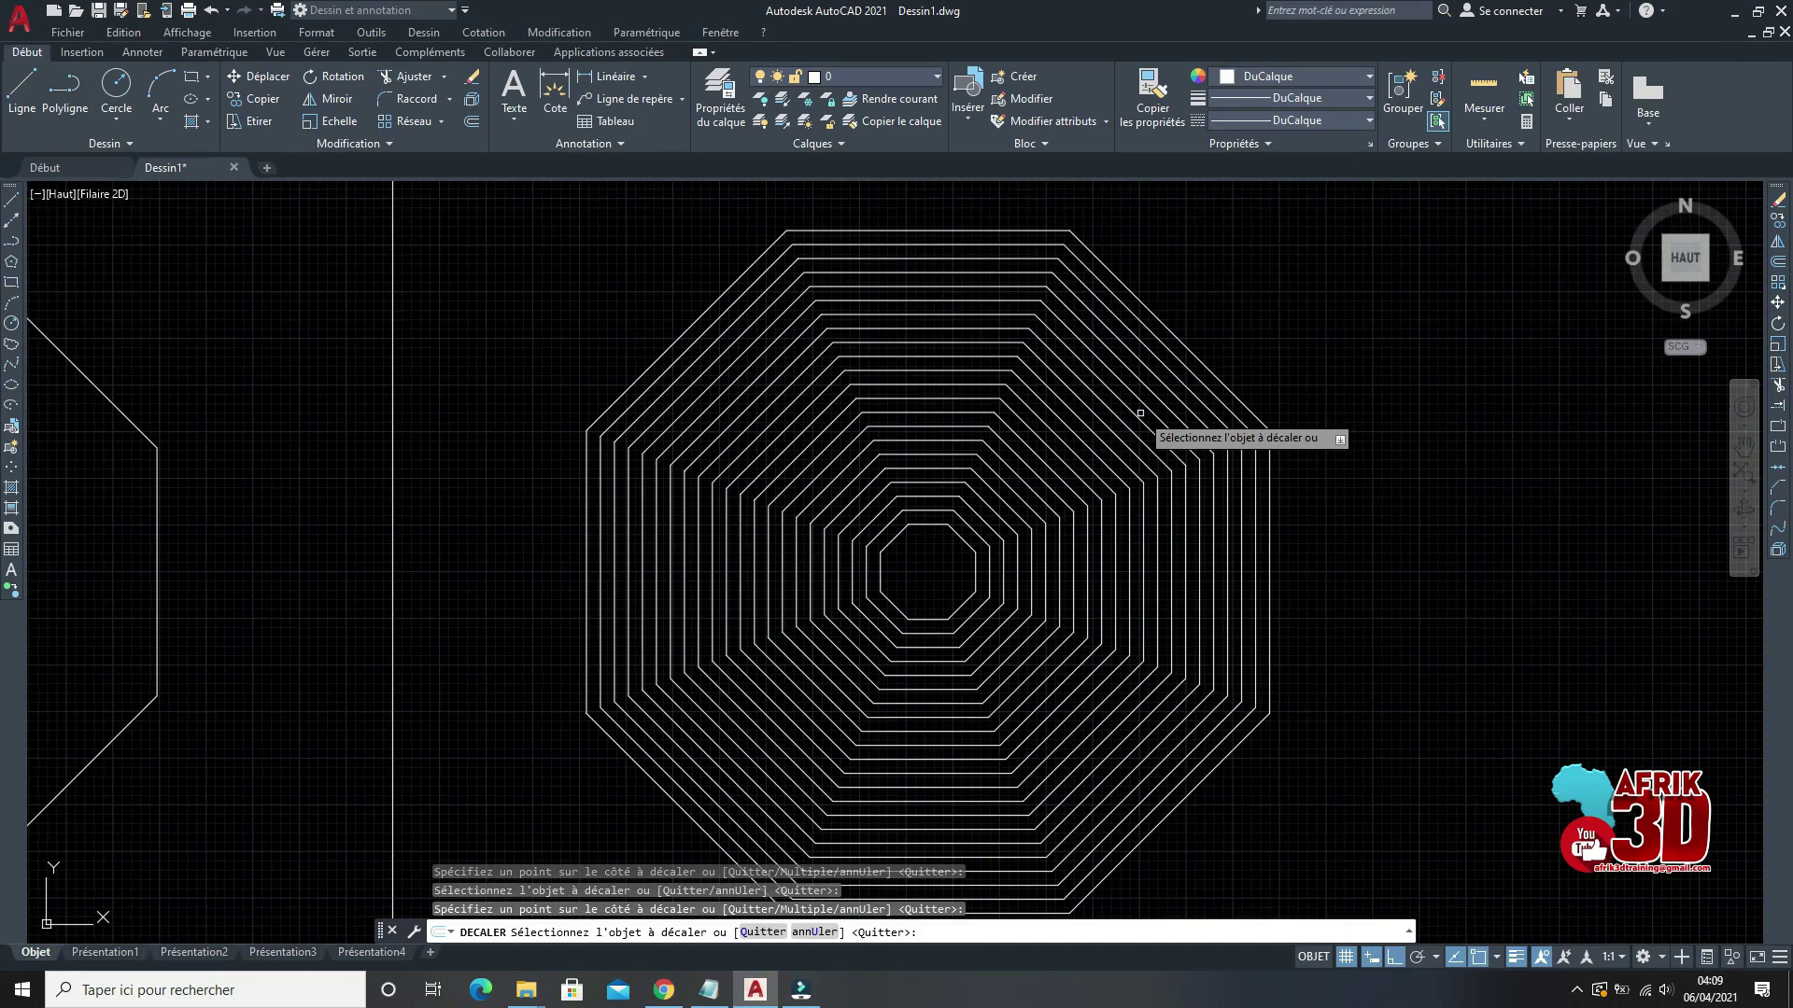
pyautogui.scroll(-2, 1236, 433)
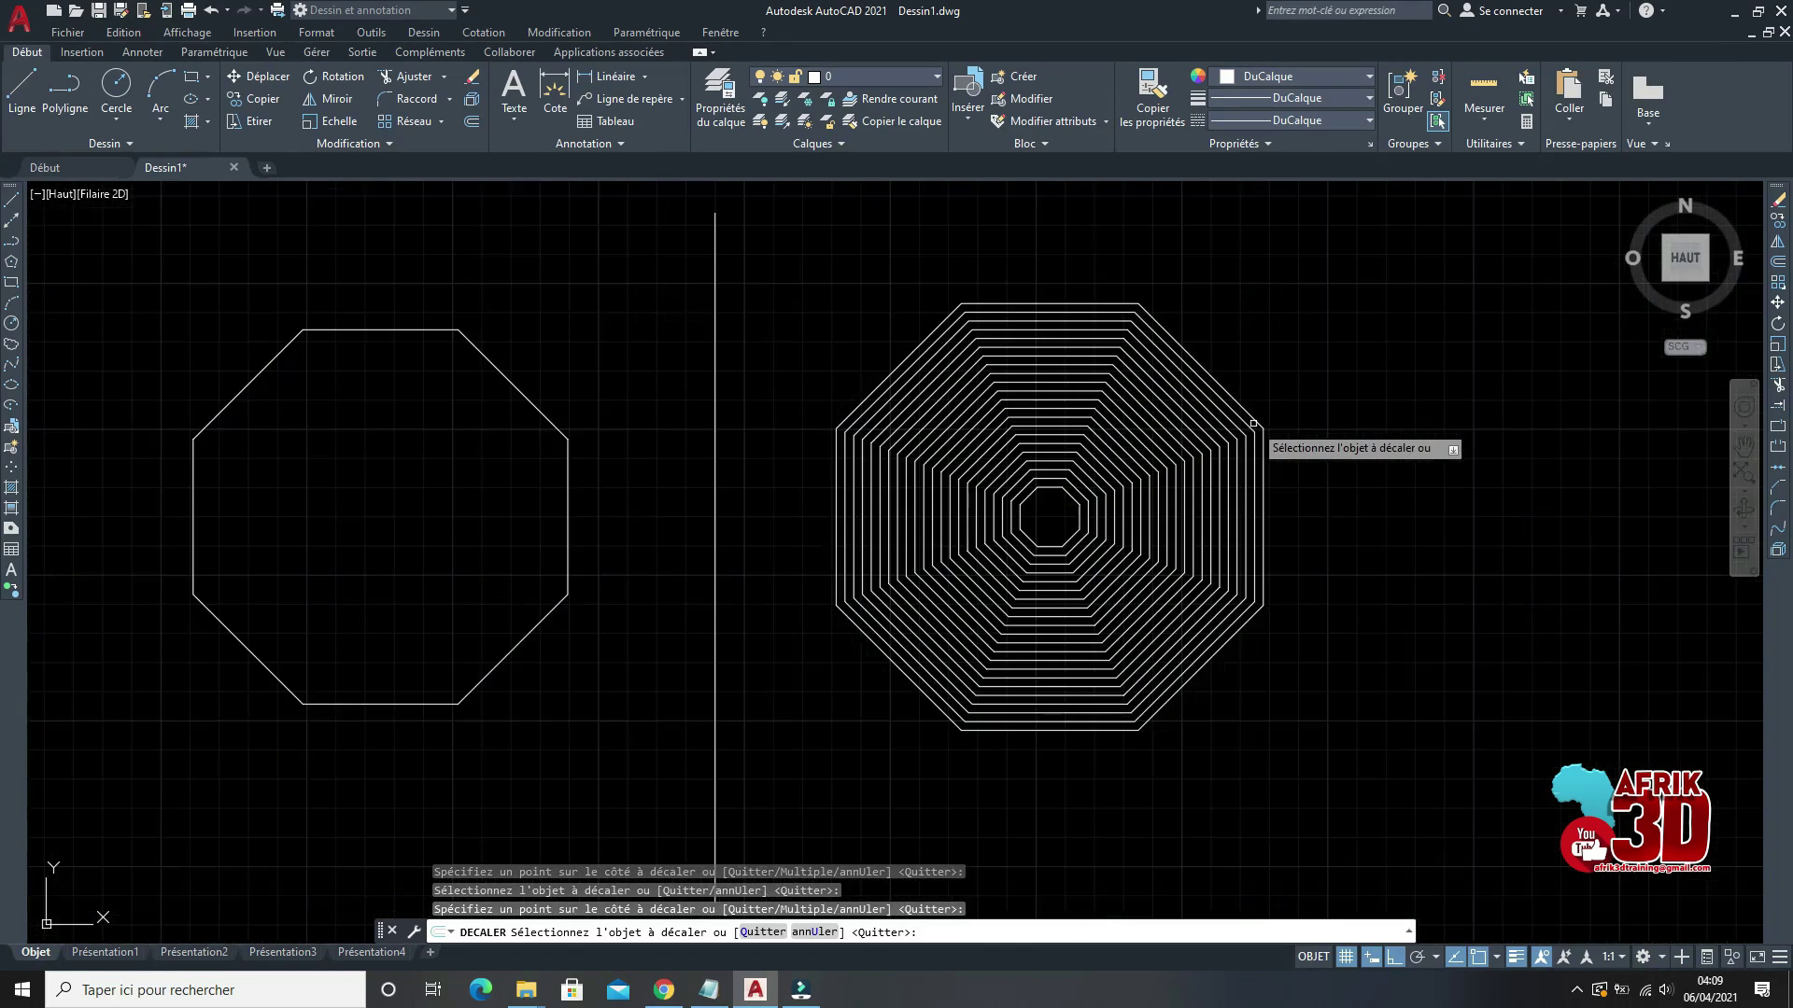
pyautogui.press('Escape')
pyautogui.scroll(2, 1235, 433)
pyautogui.scroll(-4, 1168, 452)
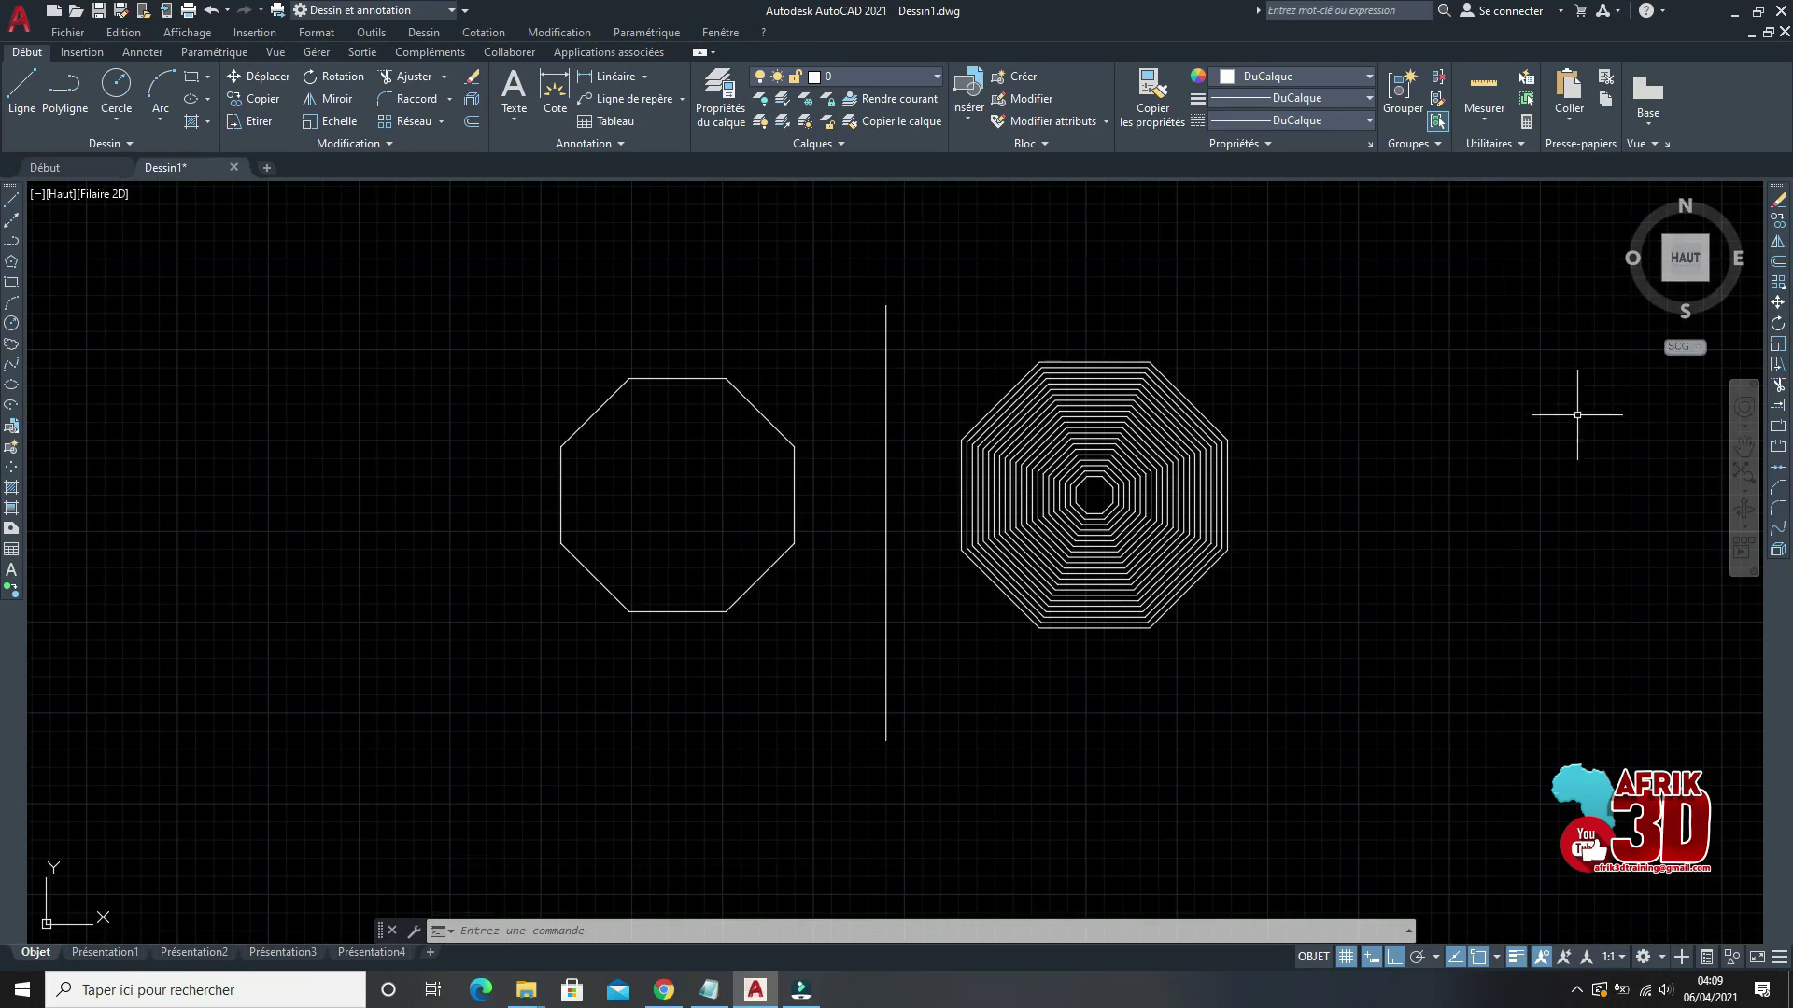
pyautogui.click(1287, 651)
pyautogui.click(1029, 337)
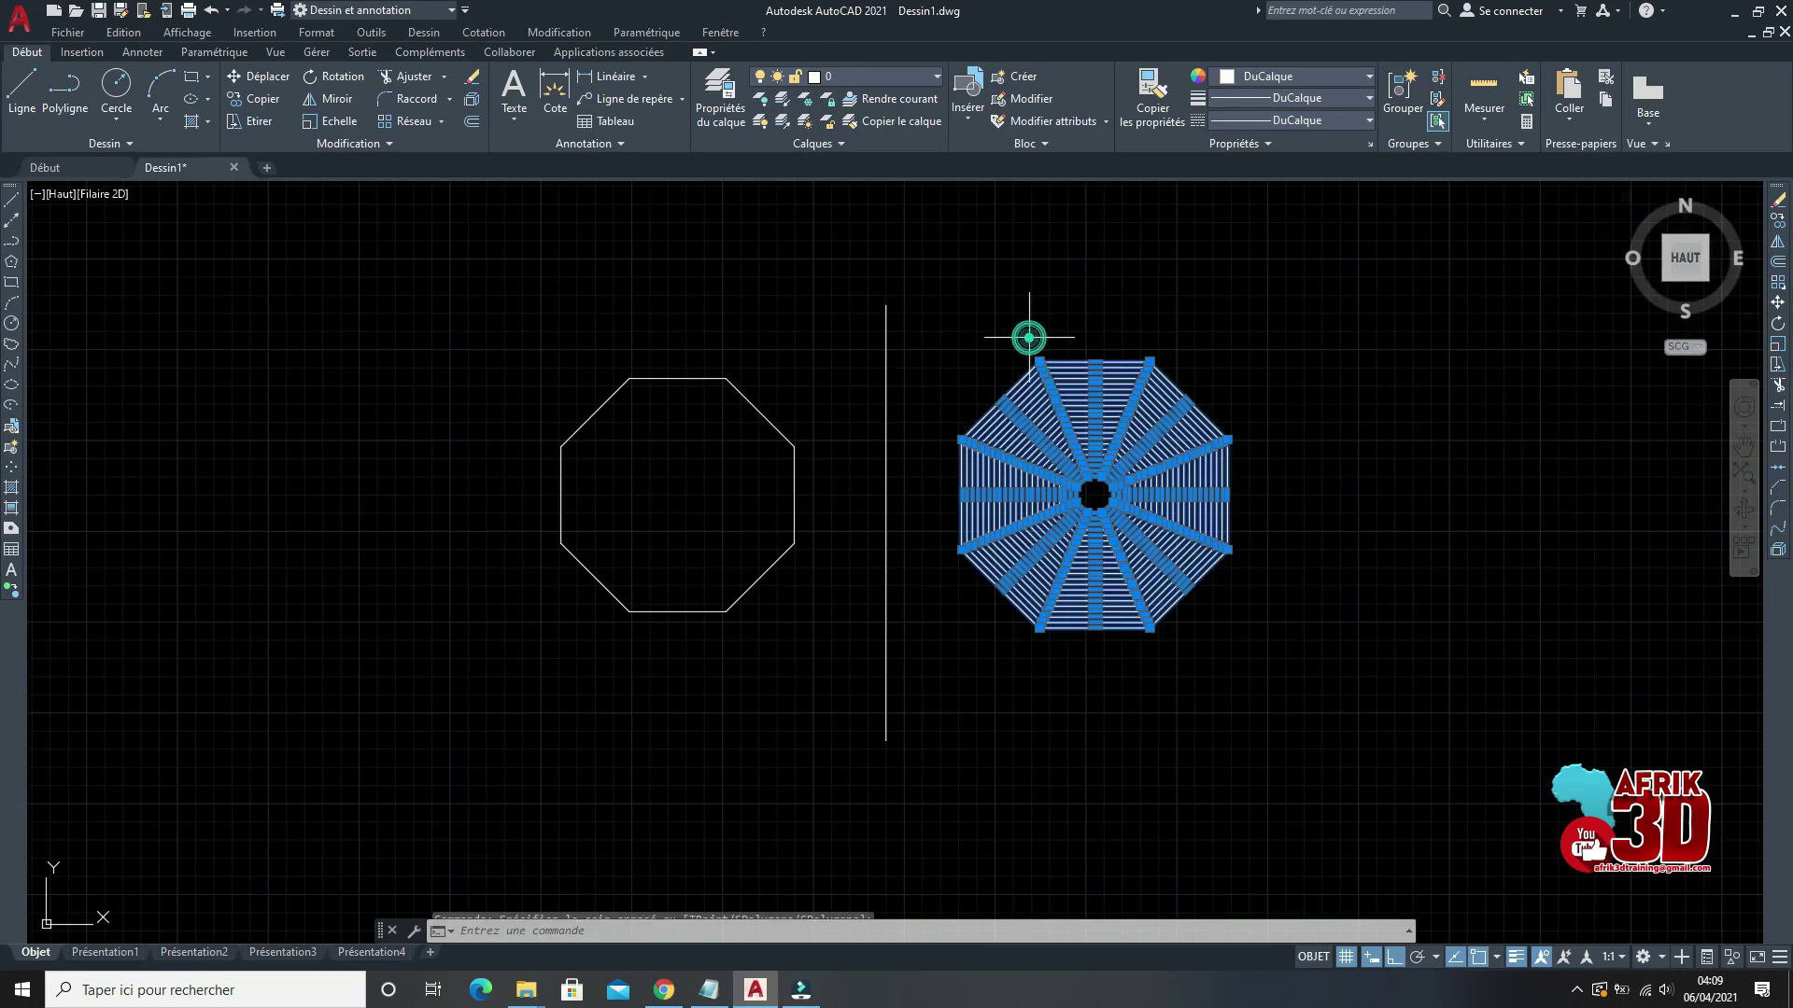
pyautogui.click(1780, 227)
pyautogui.click(1231, 494)
pyautogui.scroll(-4, 1519, 474)
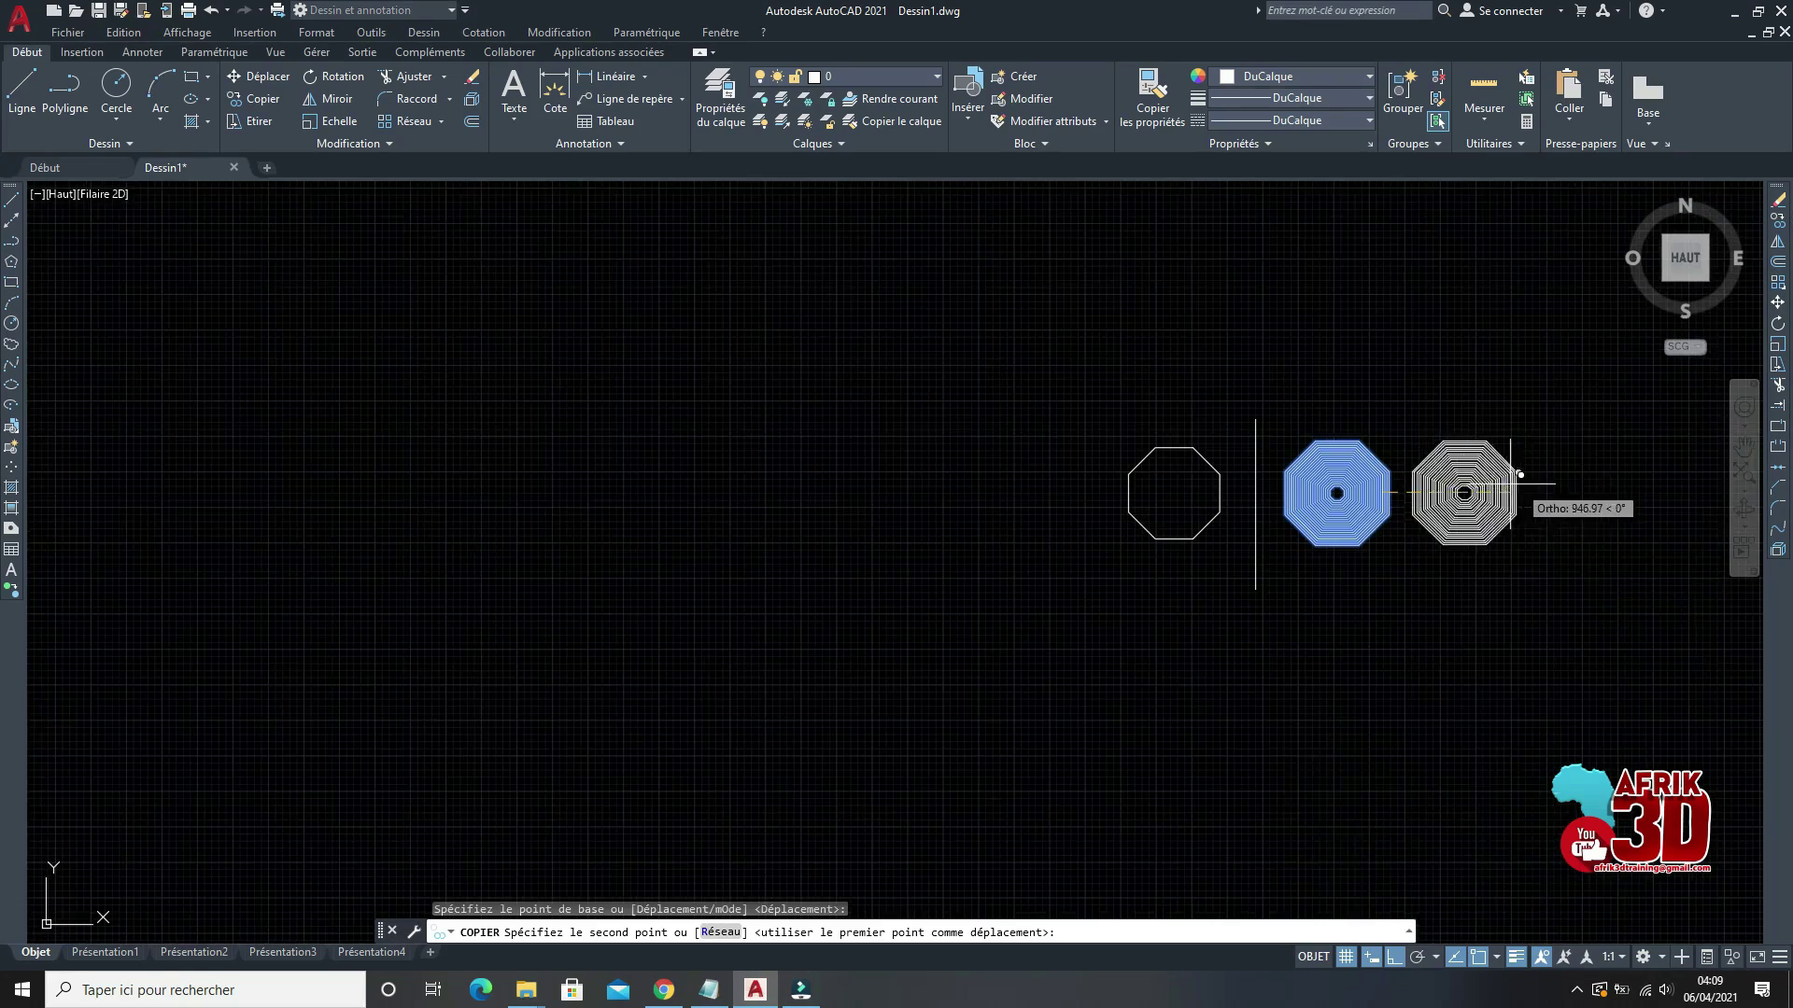
pyautogui.click(1394, 958)
pyautogui.scroll(5, 1475, 392)
pyautogui.scroll(-3, 1207, 417)
pyautogui.scroll(-2, 1209, 418)
pyautogui.click(1353, 451)
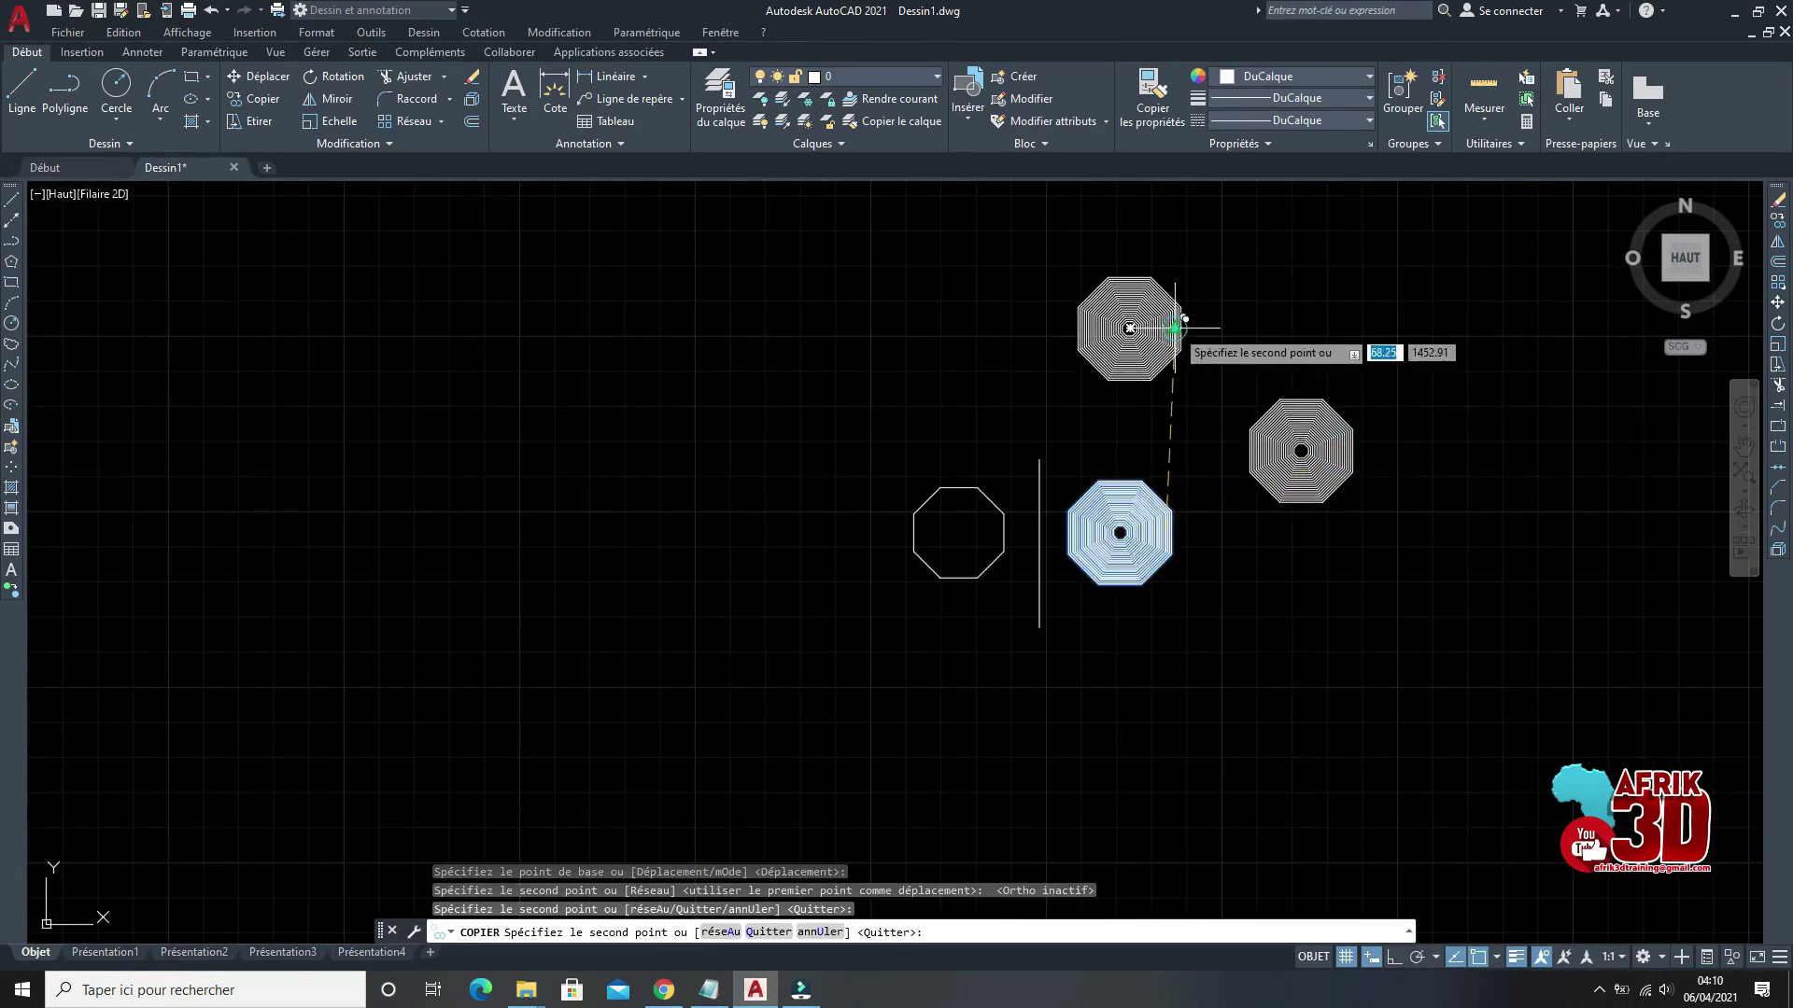
pyautogui.click(1174, 327)
pyautogui.click(998, 267)
pyautogui.click(1450, 278)
pyautogui.press('Escape')
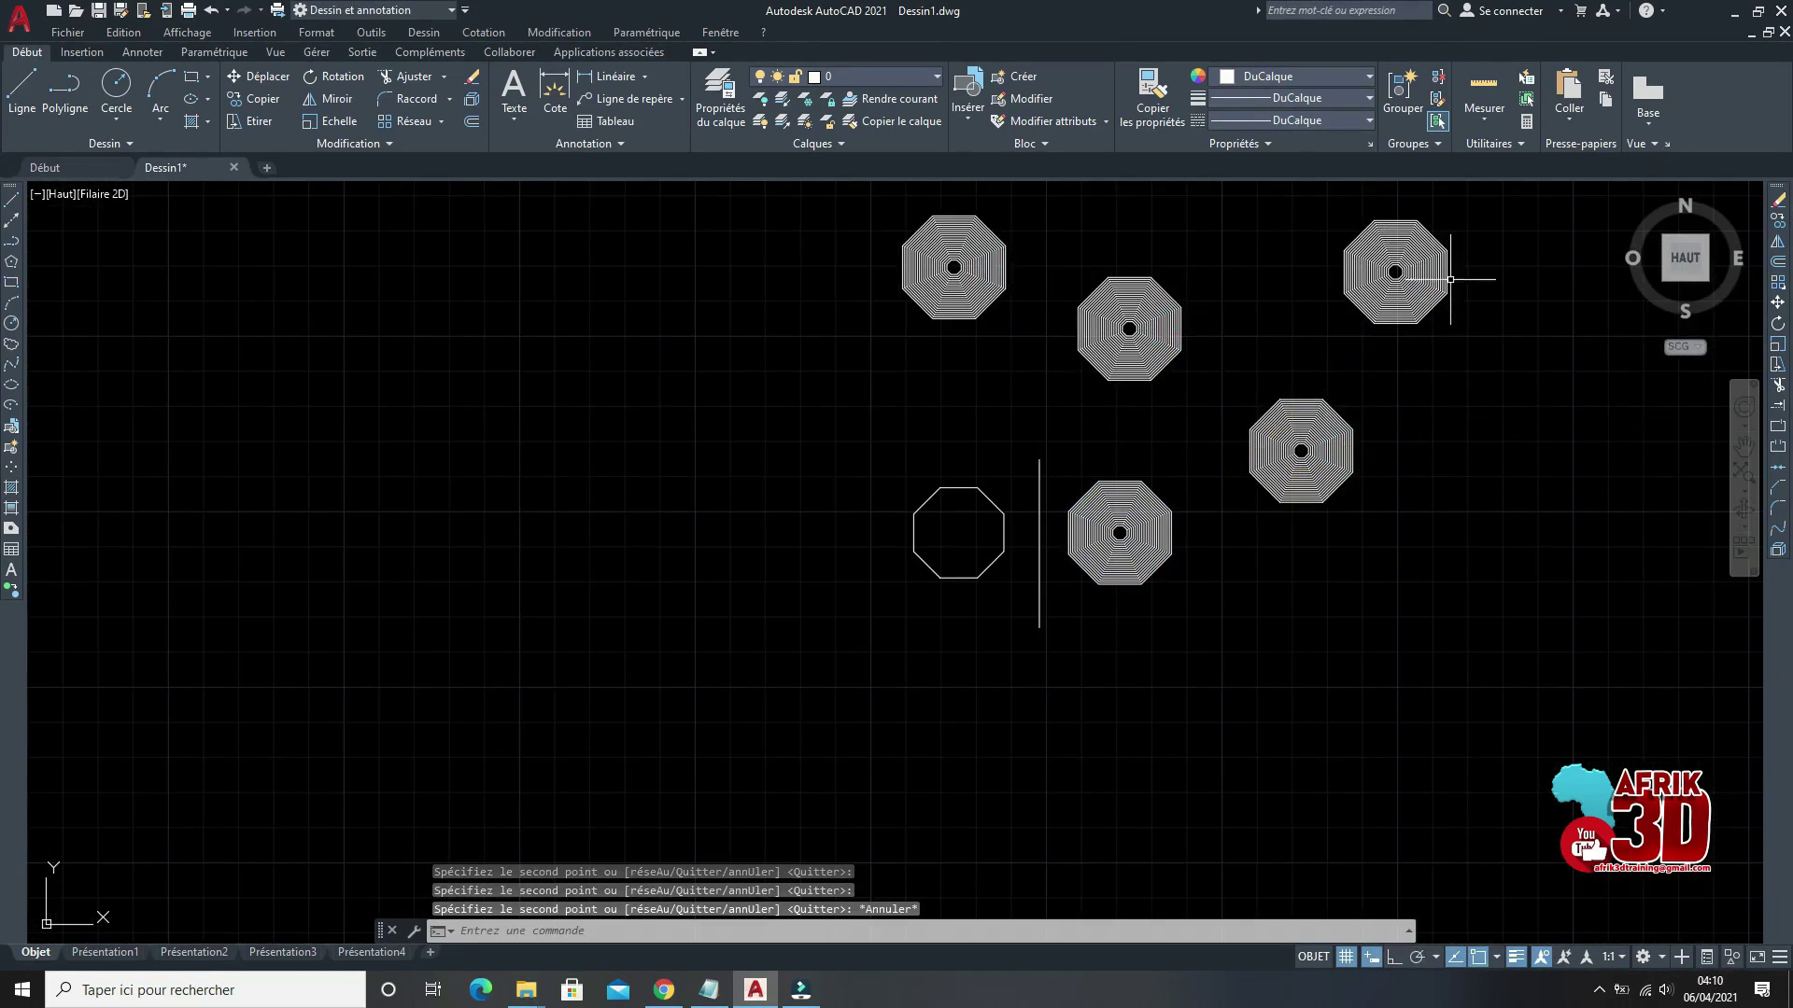
pyautogui.scroll(3, 1264, 384)
pyautogui.scroll(-3, 1273, 401)
pyautogui.scroll(4, 1046, 508)
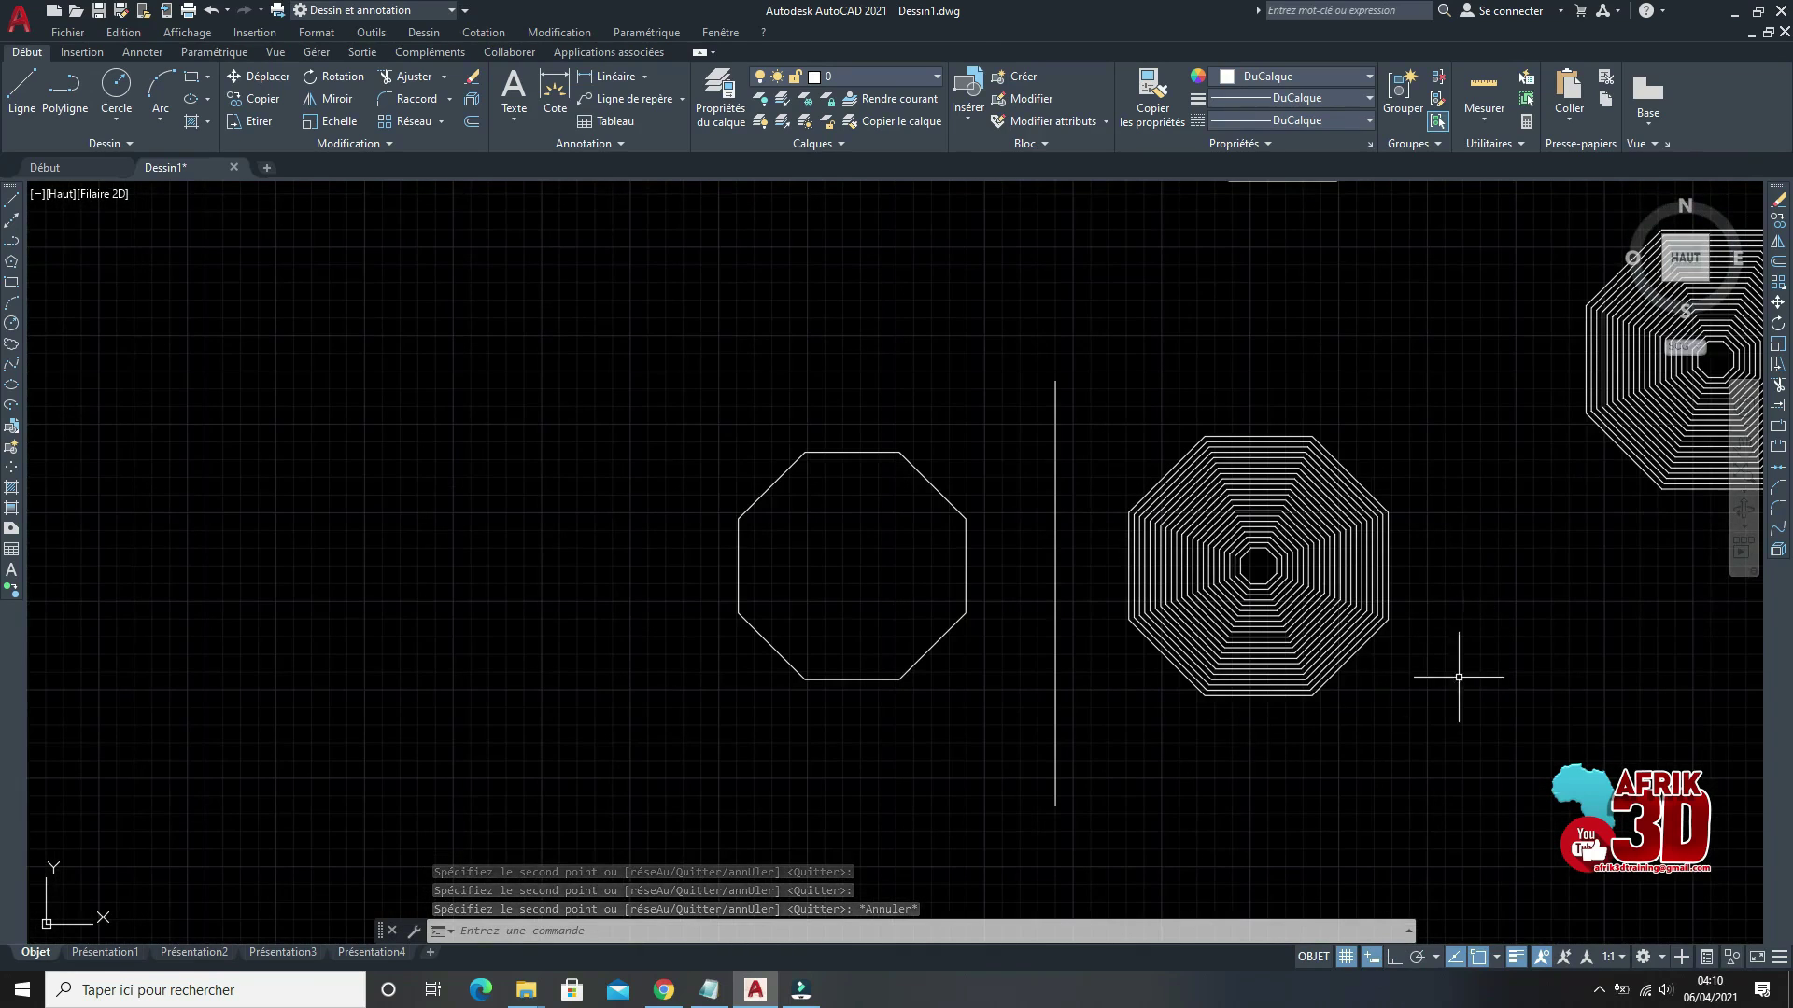
pyautogui.scroll(2, 1264, 606)
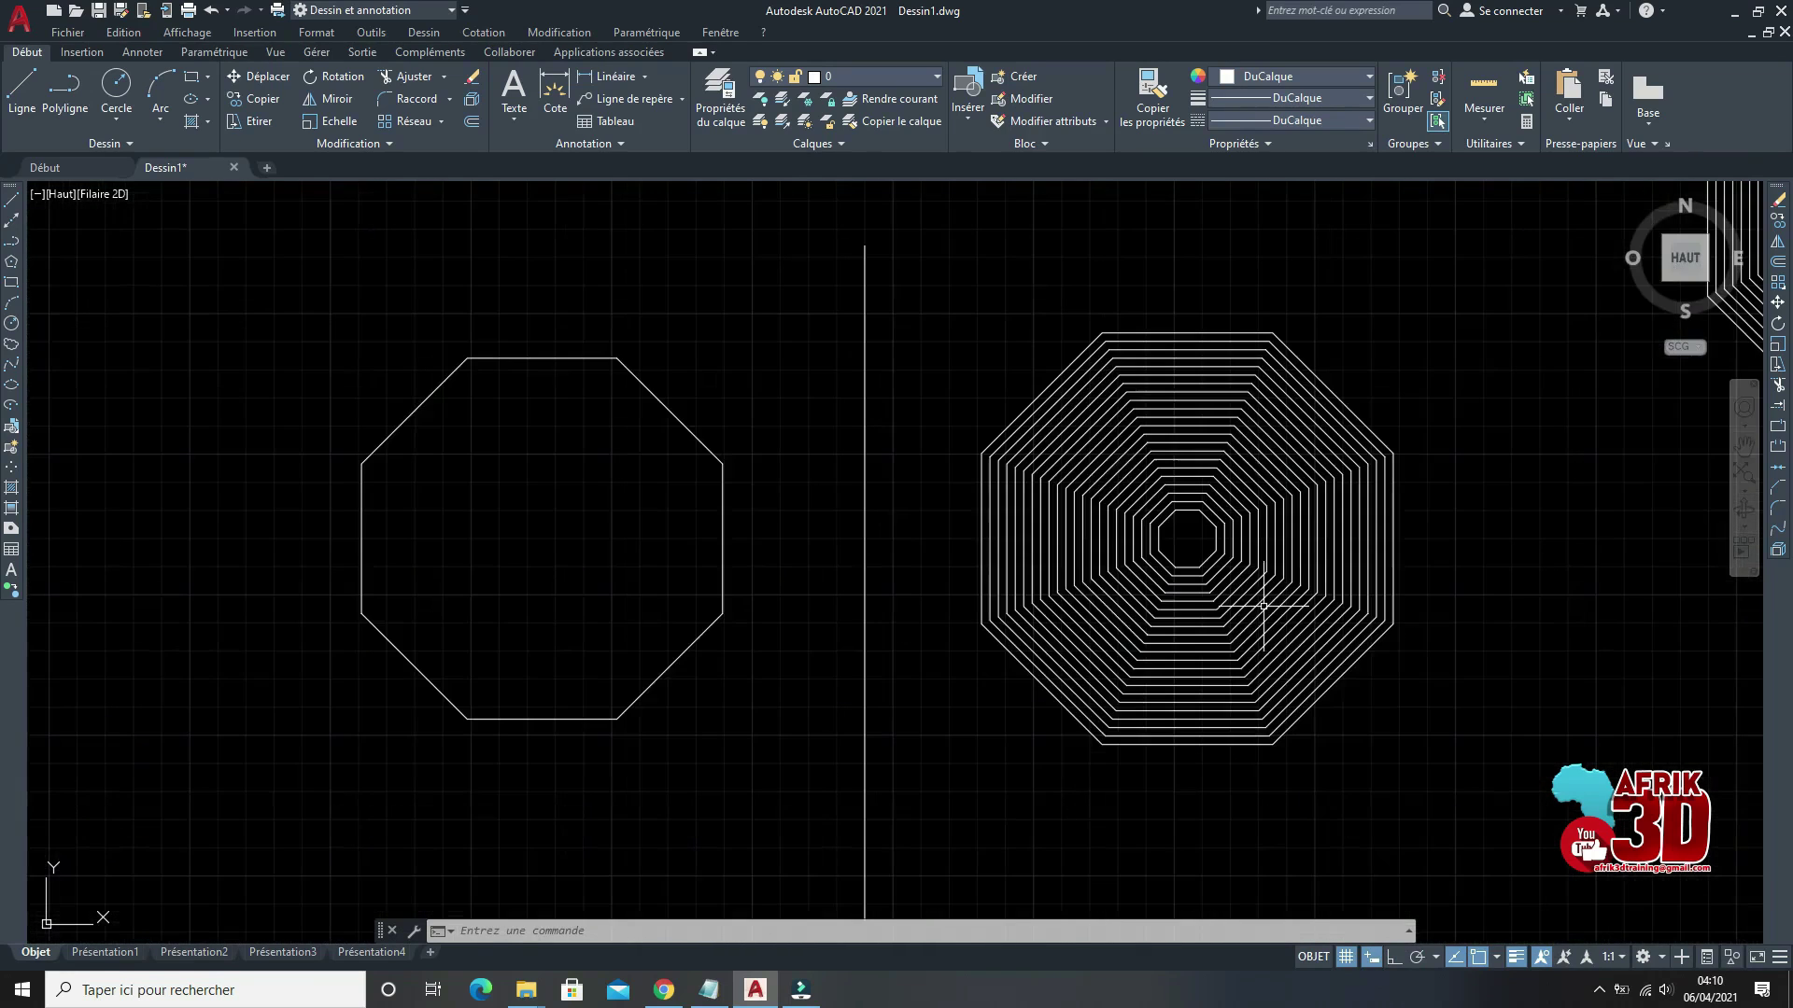
pyautogui.scroll(-2, 1265, 603)
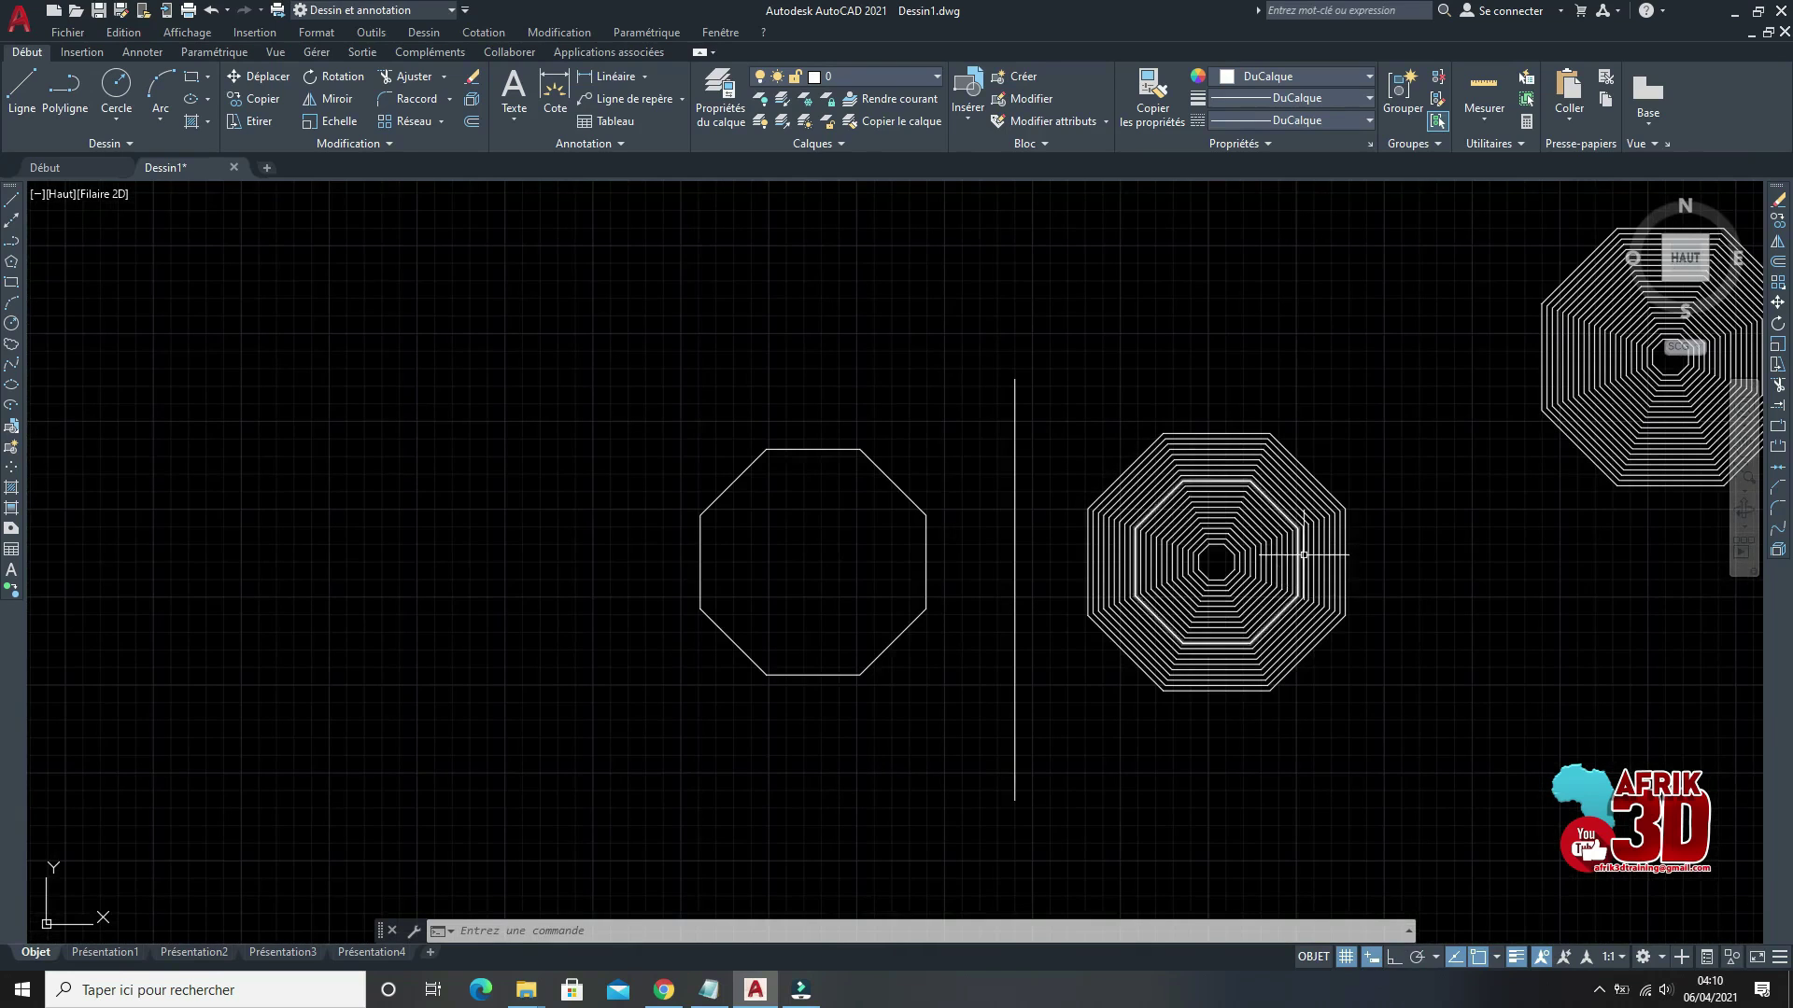
# Step: Offset the plain octagon inward by 50 five times in succession, each time from the newest innermost copy
pyautogui.click(1776, 264)
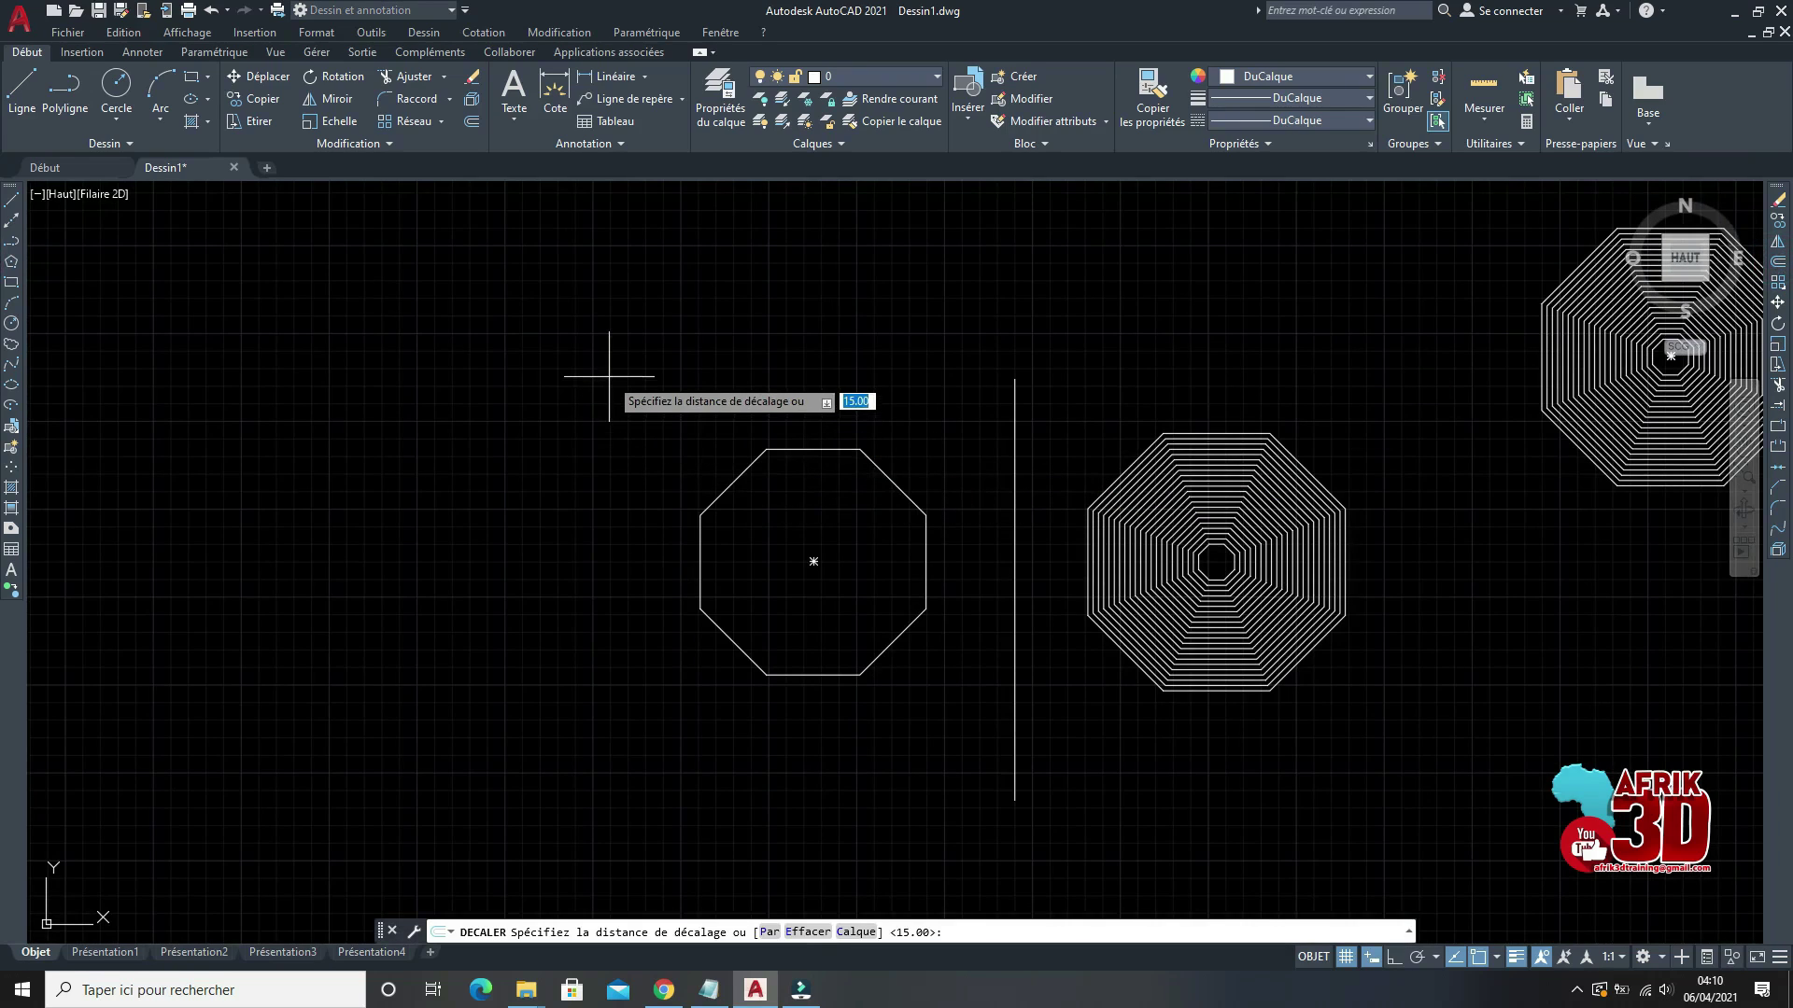
pyautogui.press('Return')
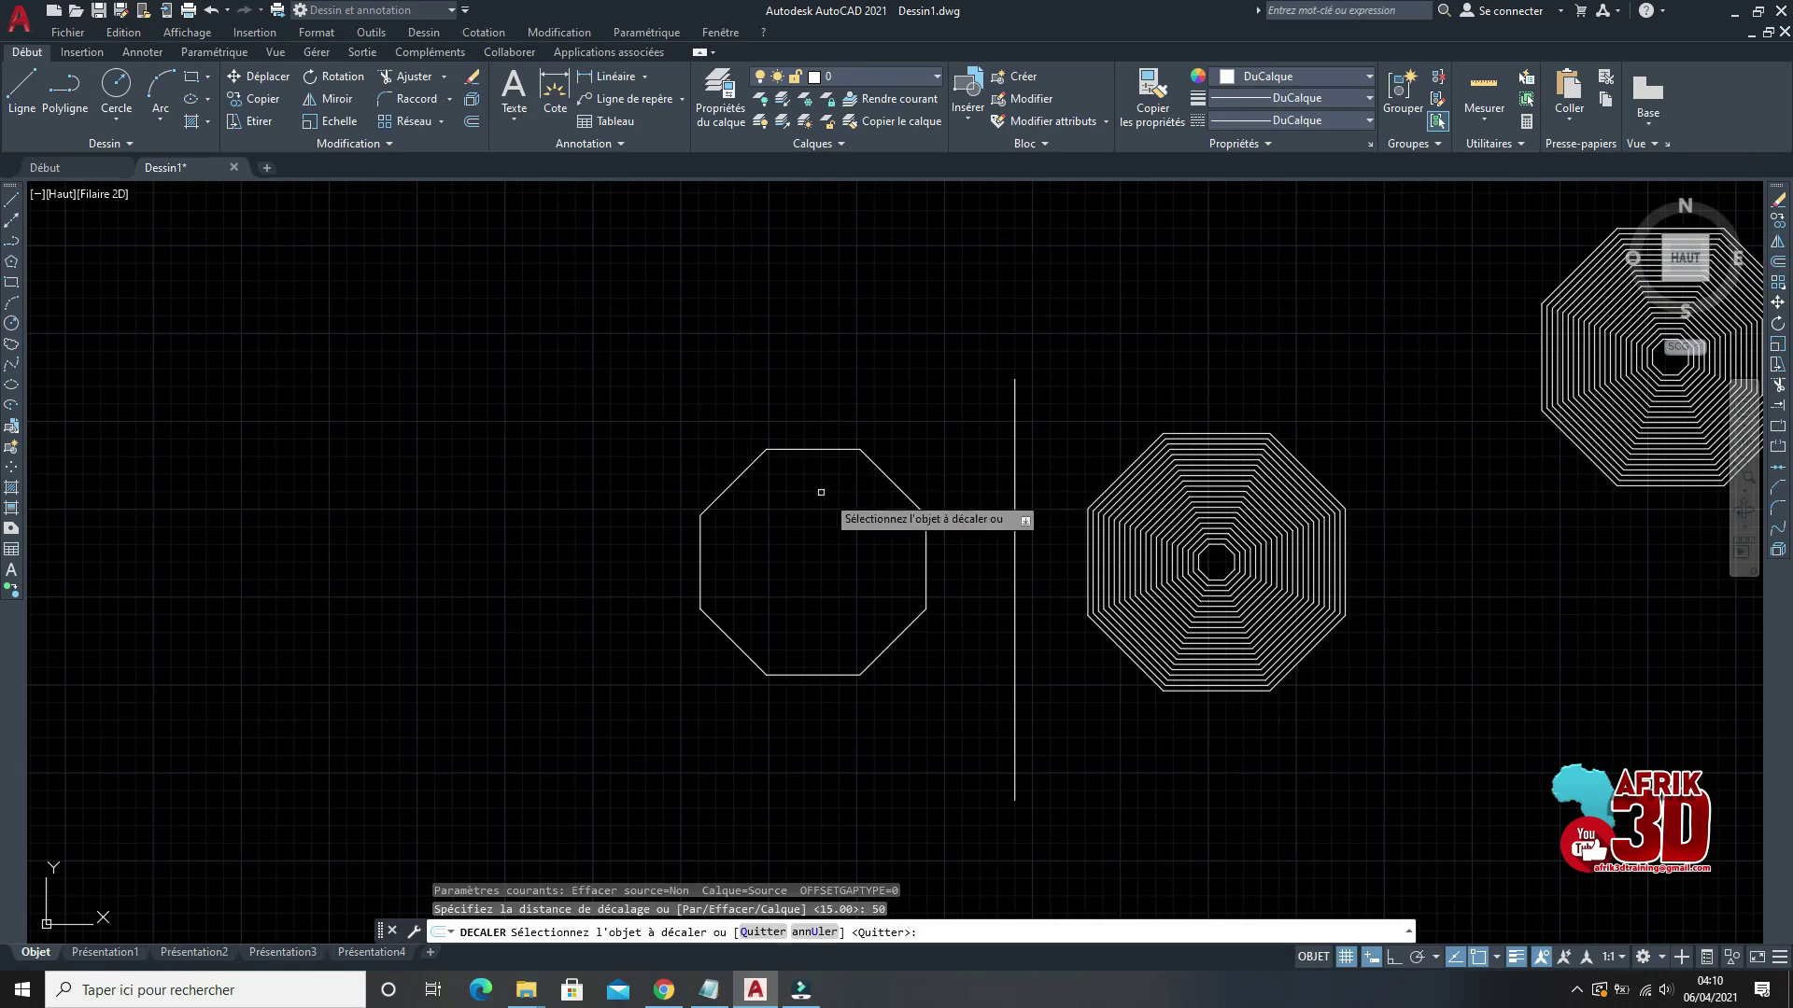
pyautogui.click(887, 478)
pyautogui.click(868, 504)
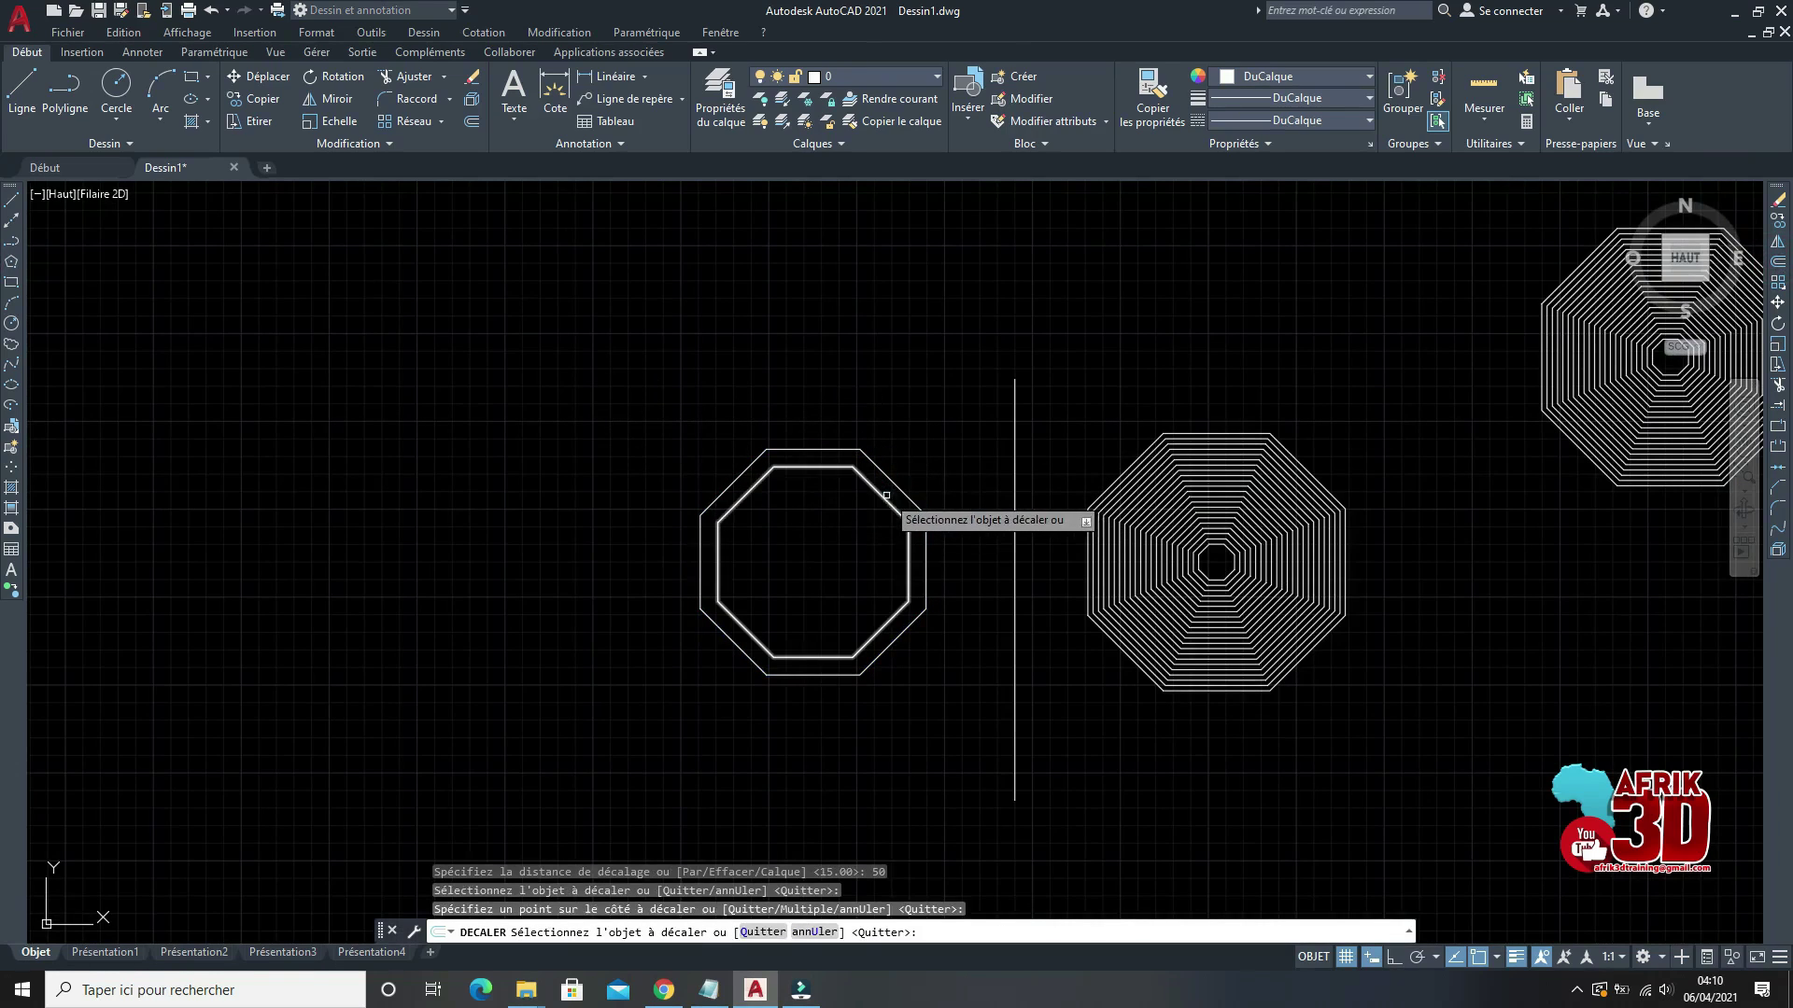
pyautogui.click(883, 499)
pyautogui.click(851, 523)
pyautogui.click(876, 515)
pyautogui.click(863, 521)
pyautogui.click(852, 509)
pyautogui.click(832, 548)
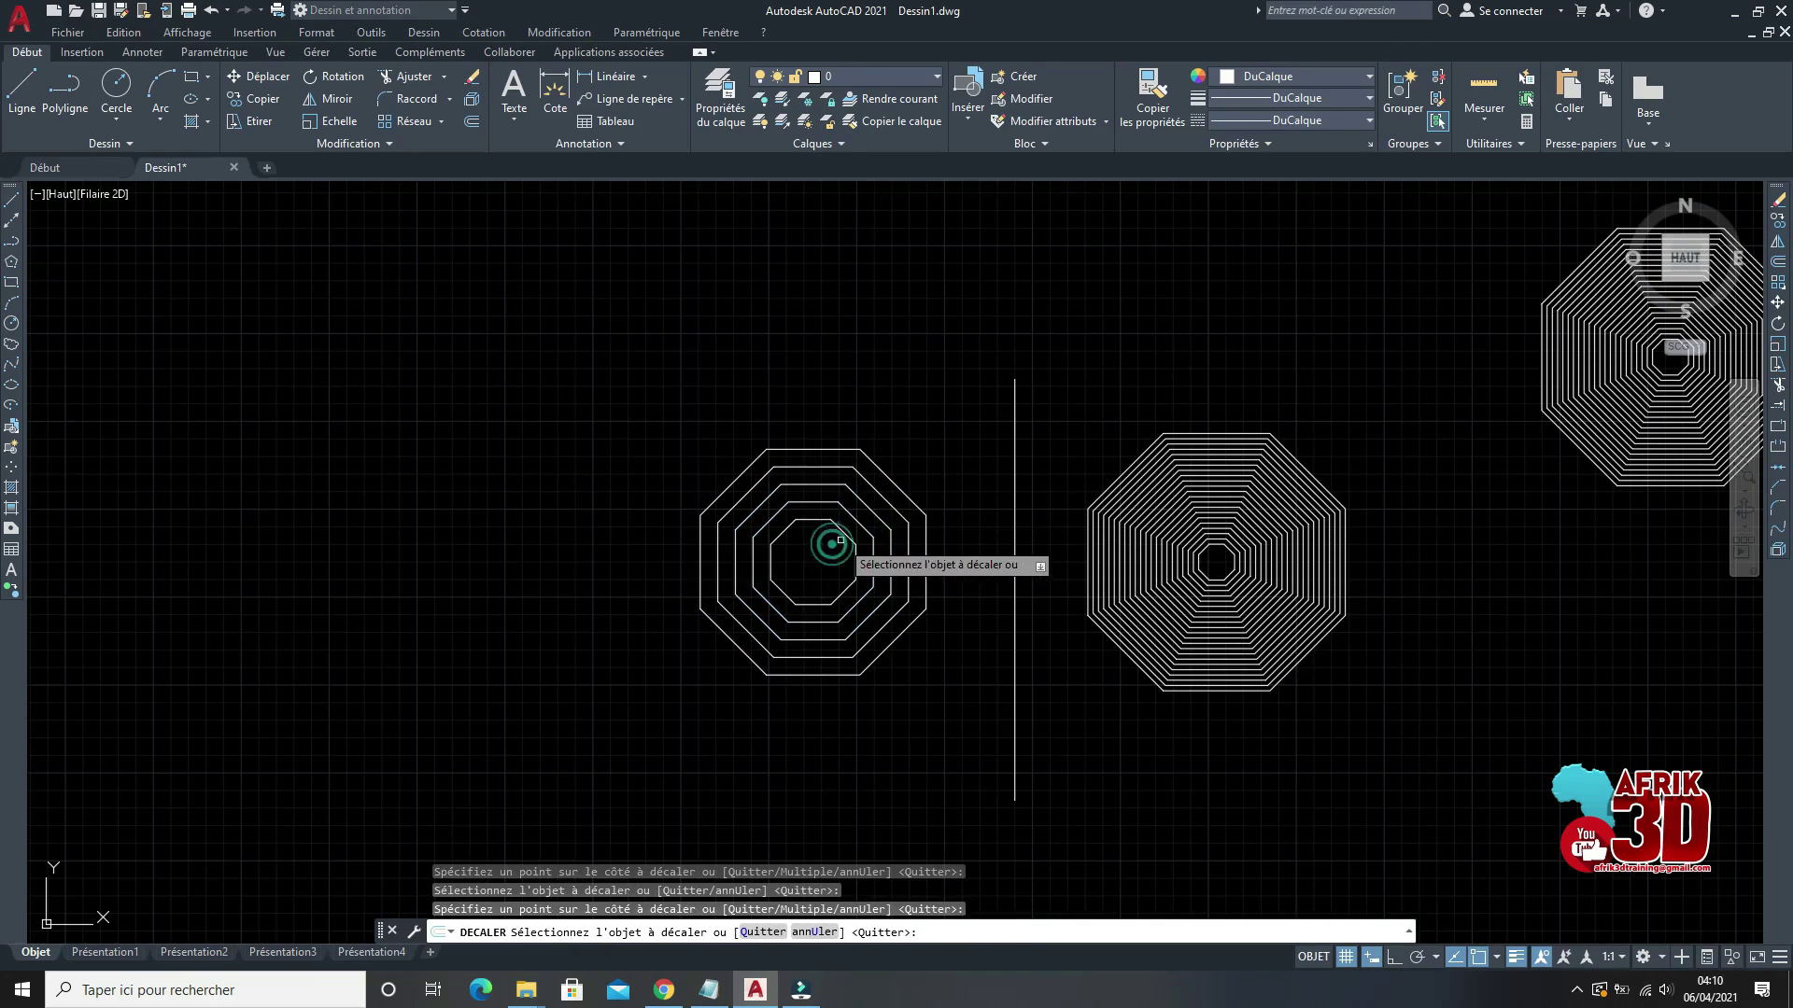
pyautogui.click(843, 538)
pyautogui.click(820, 555)
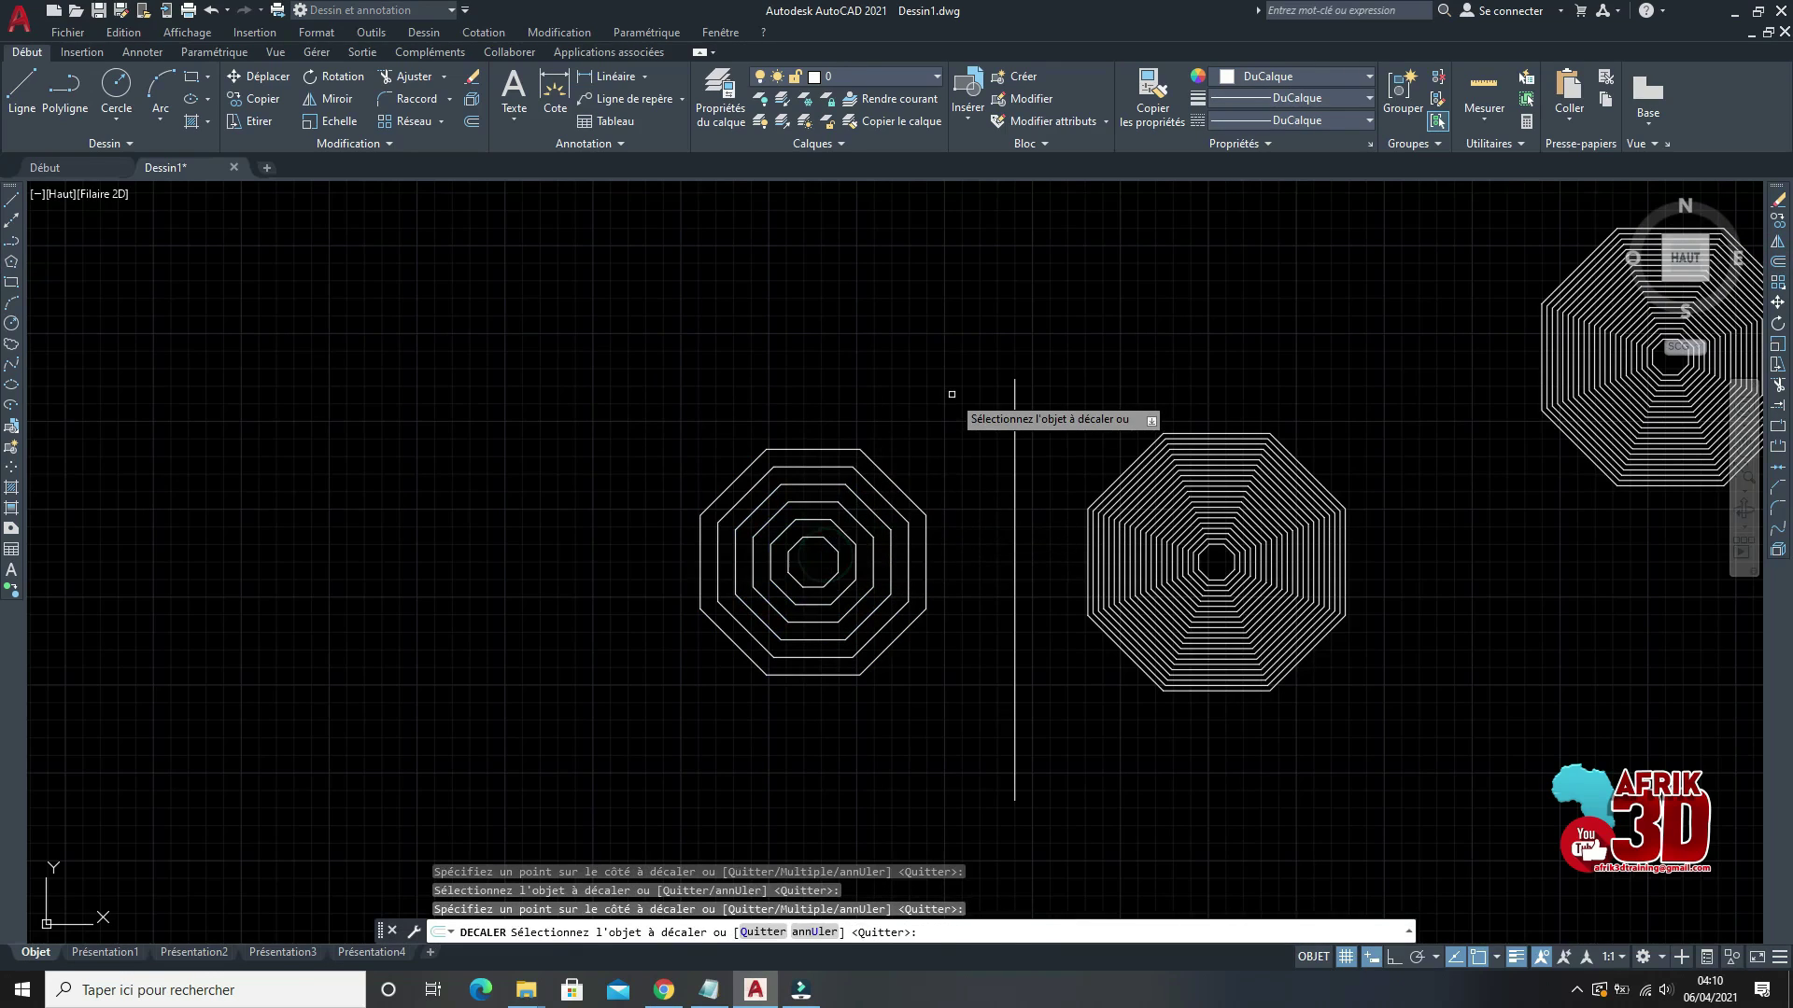
pyautogui.press('Escape')
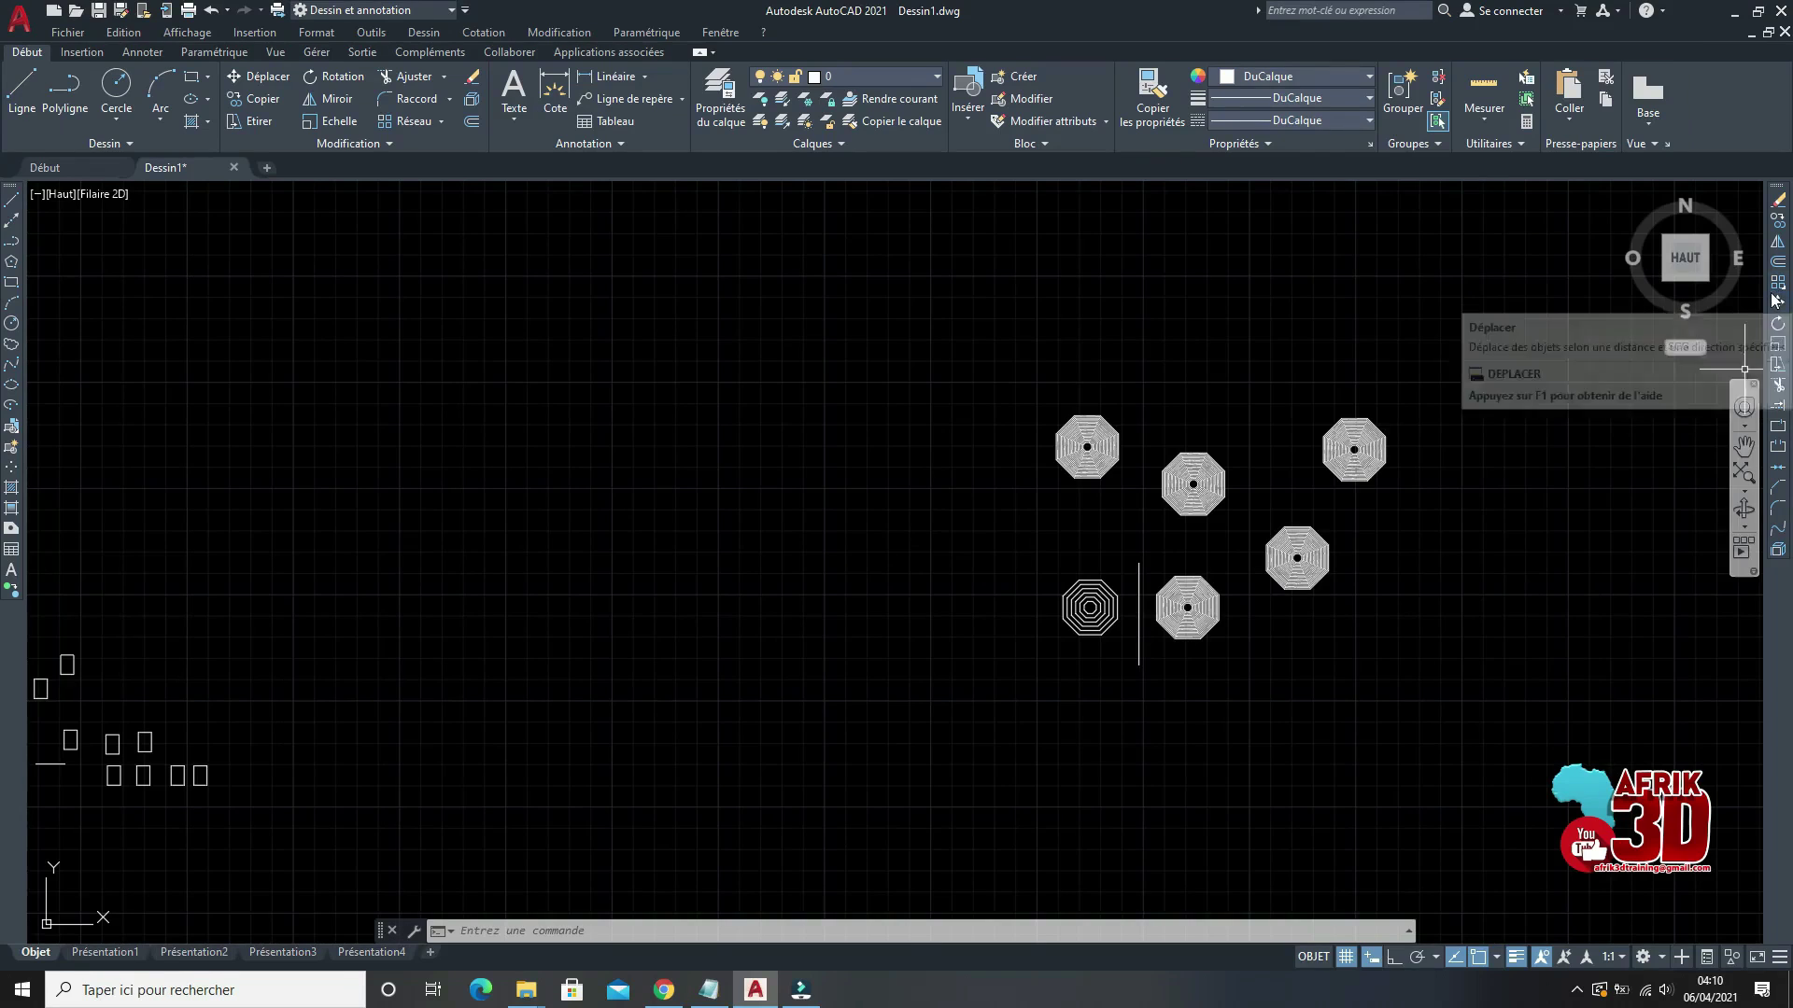
# Step: Draw a circle to the left of the octagons
pyautogui.scroll(4, 1073, 653)
pyautogui.scroll(-3, 1191, 560)
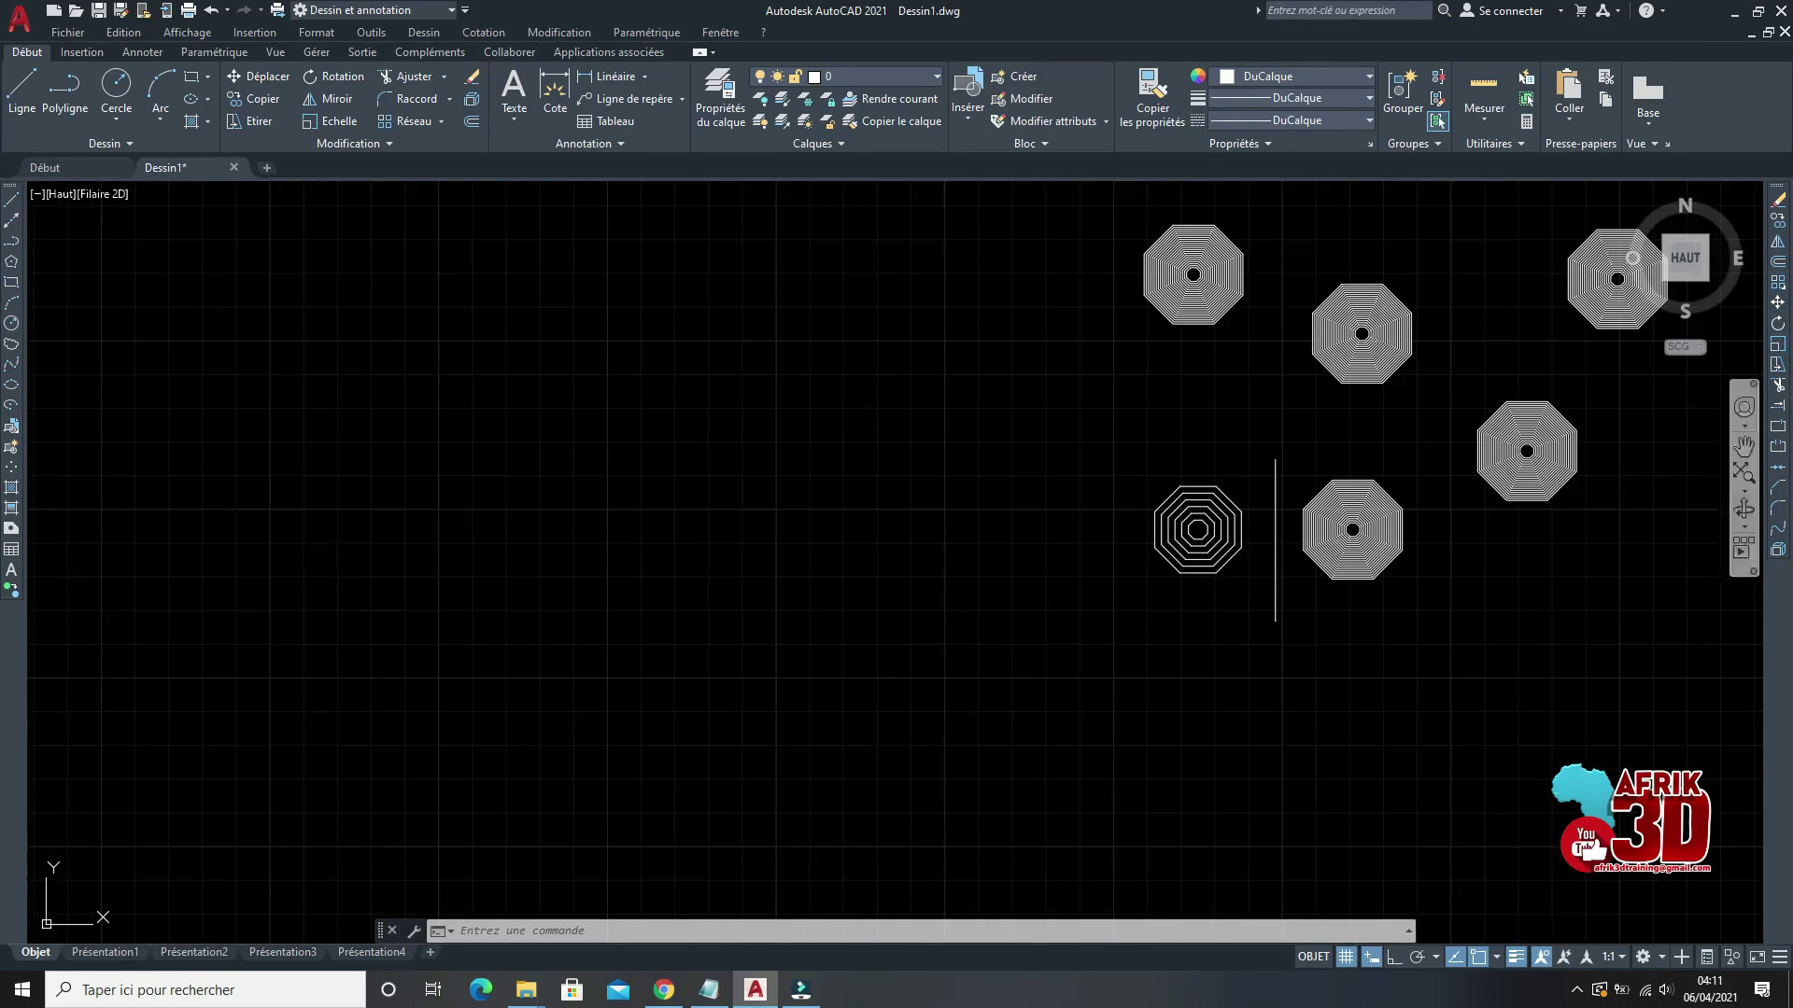
pyautogui.click(13, 327)
pyautogui.click(527, 581)
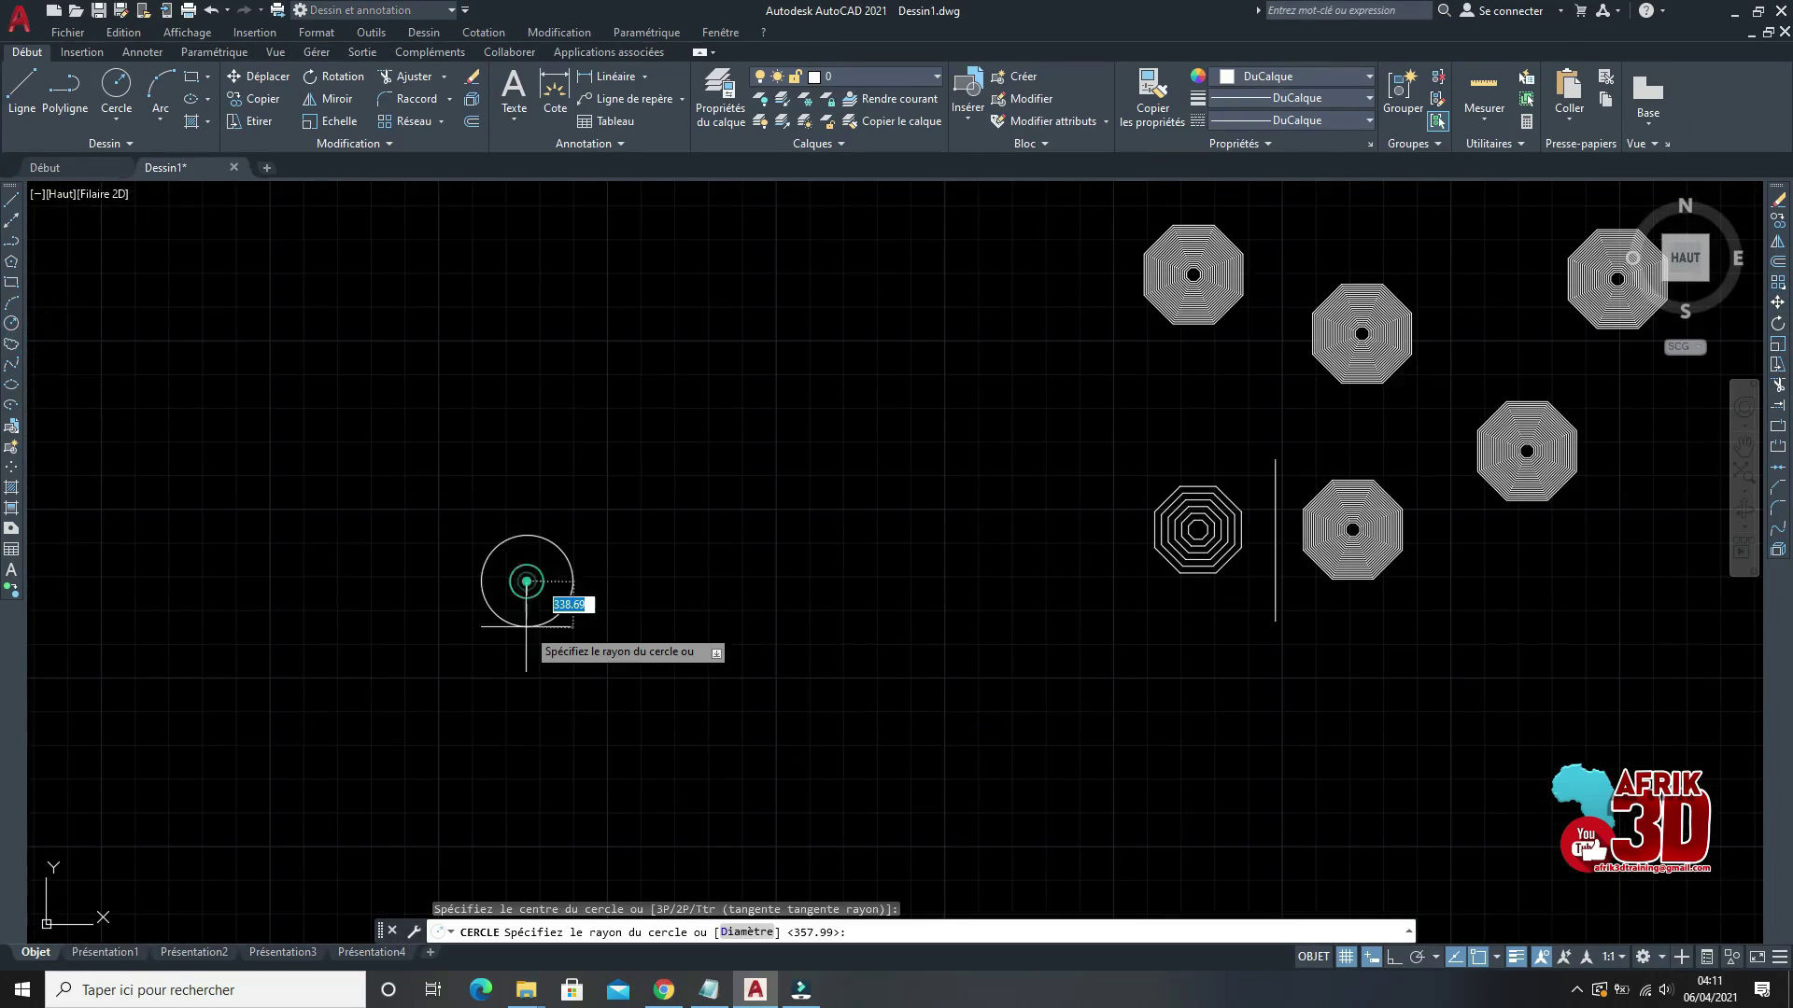
# Step: Turn the circle into a rectangular array of 8 columns by 5 rows
pyautogui.click(1776, 282)
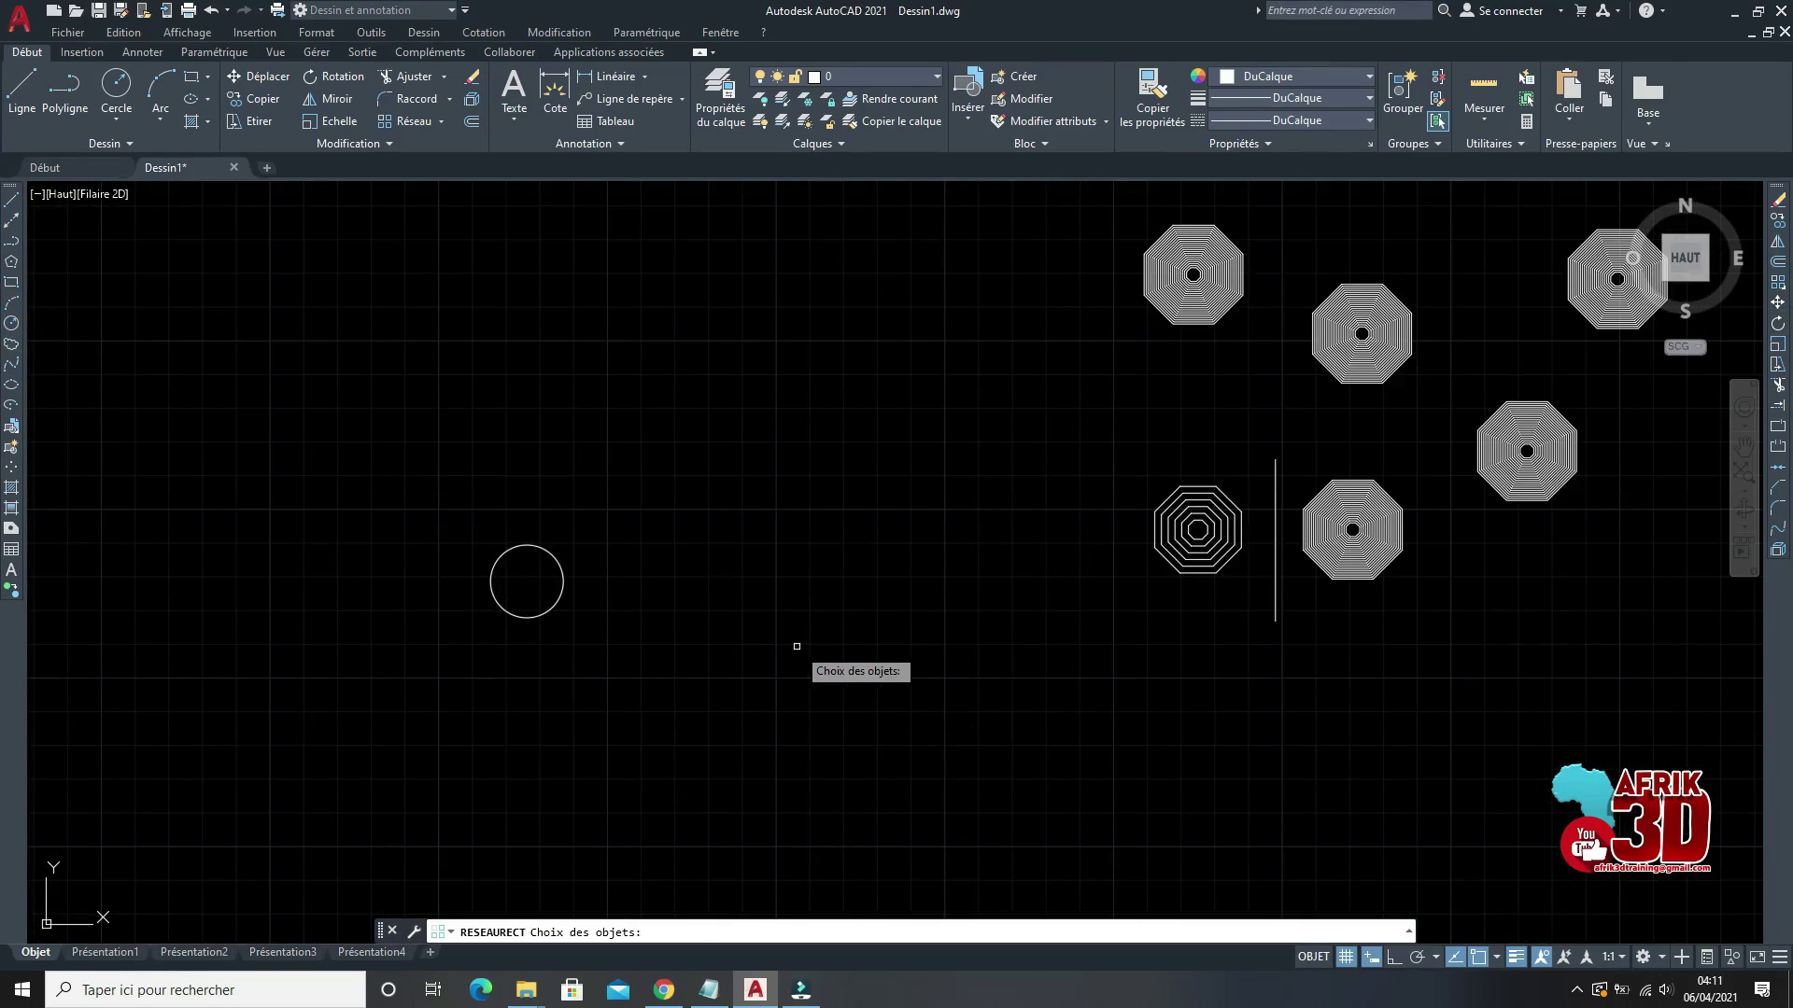
pyautogui.click(529, 616)
pyautogui.press('Return')
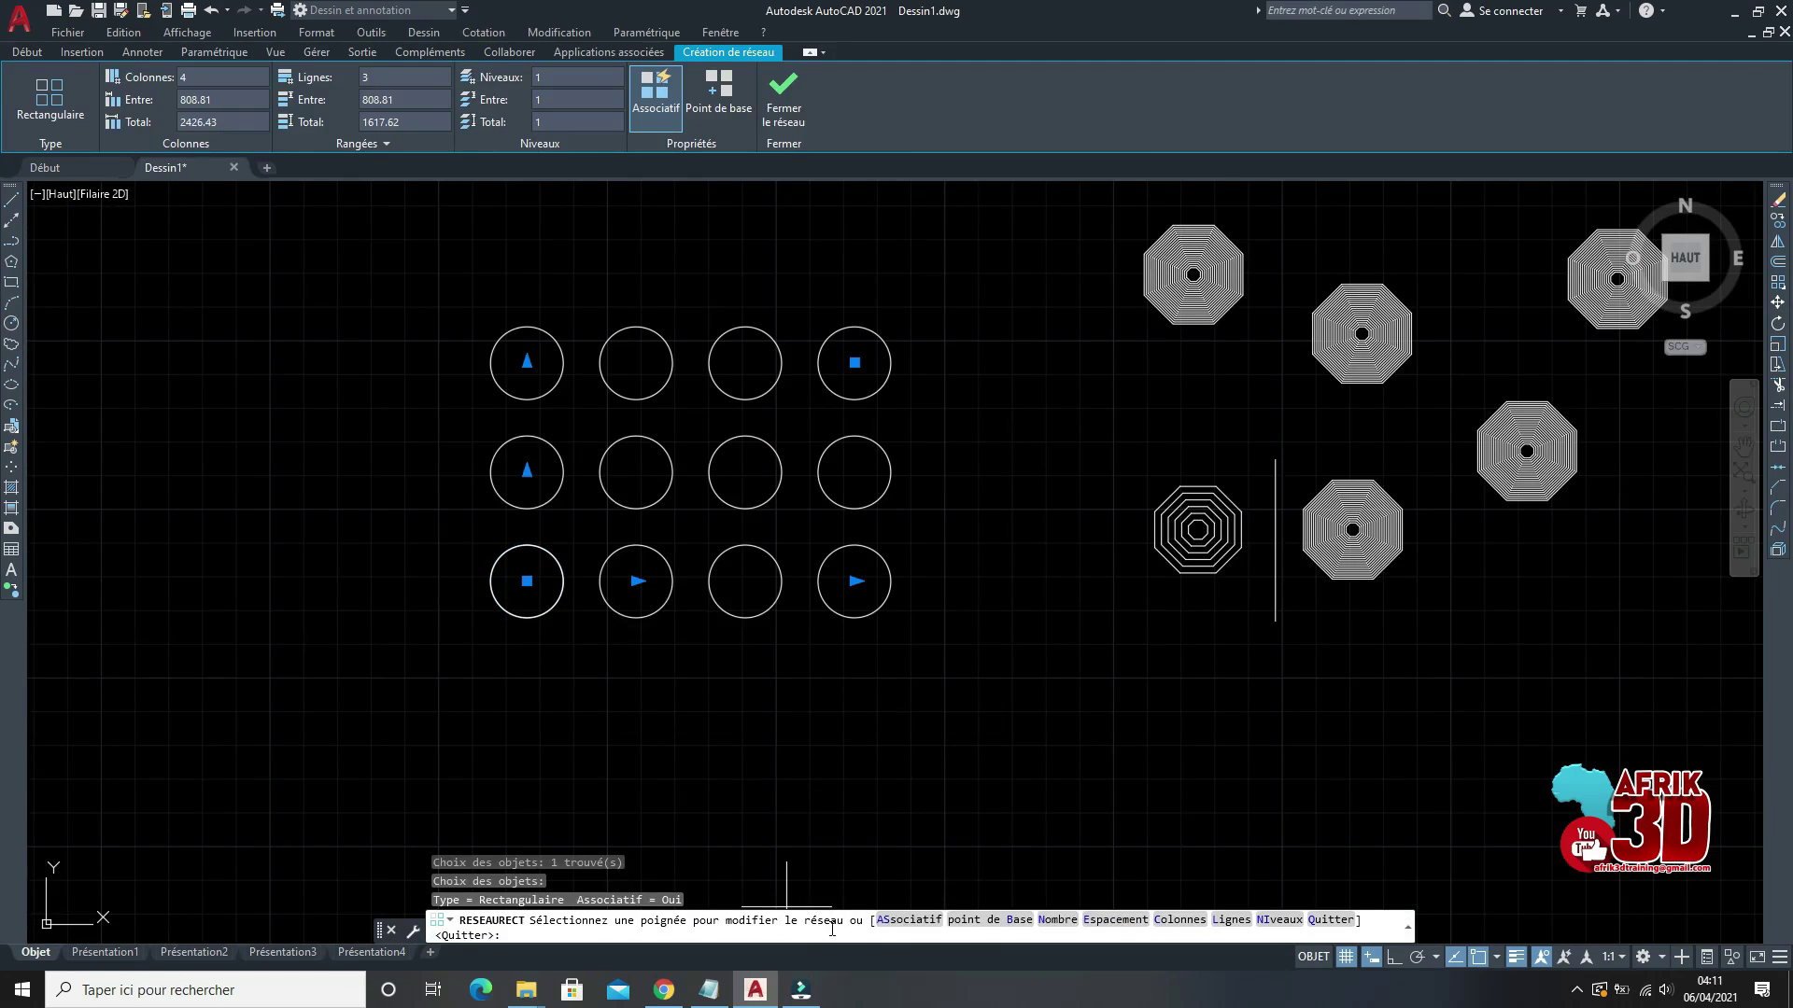
pyautogui.click(1055, 920)
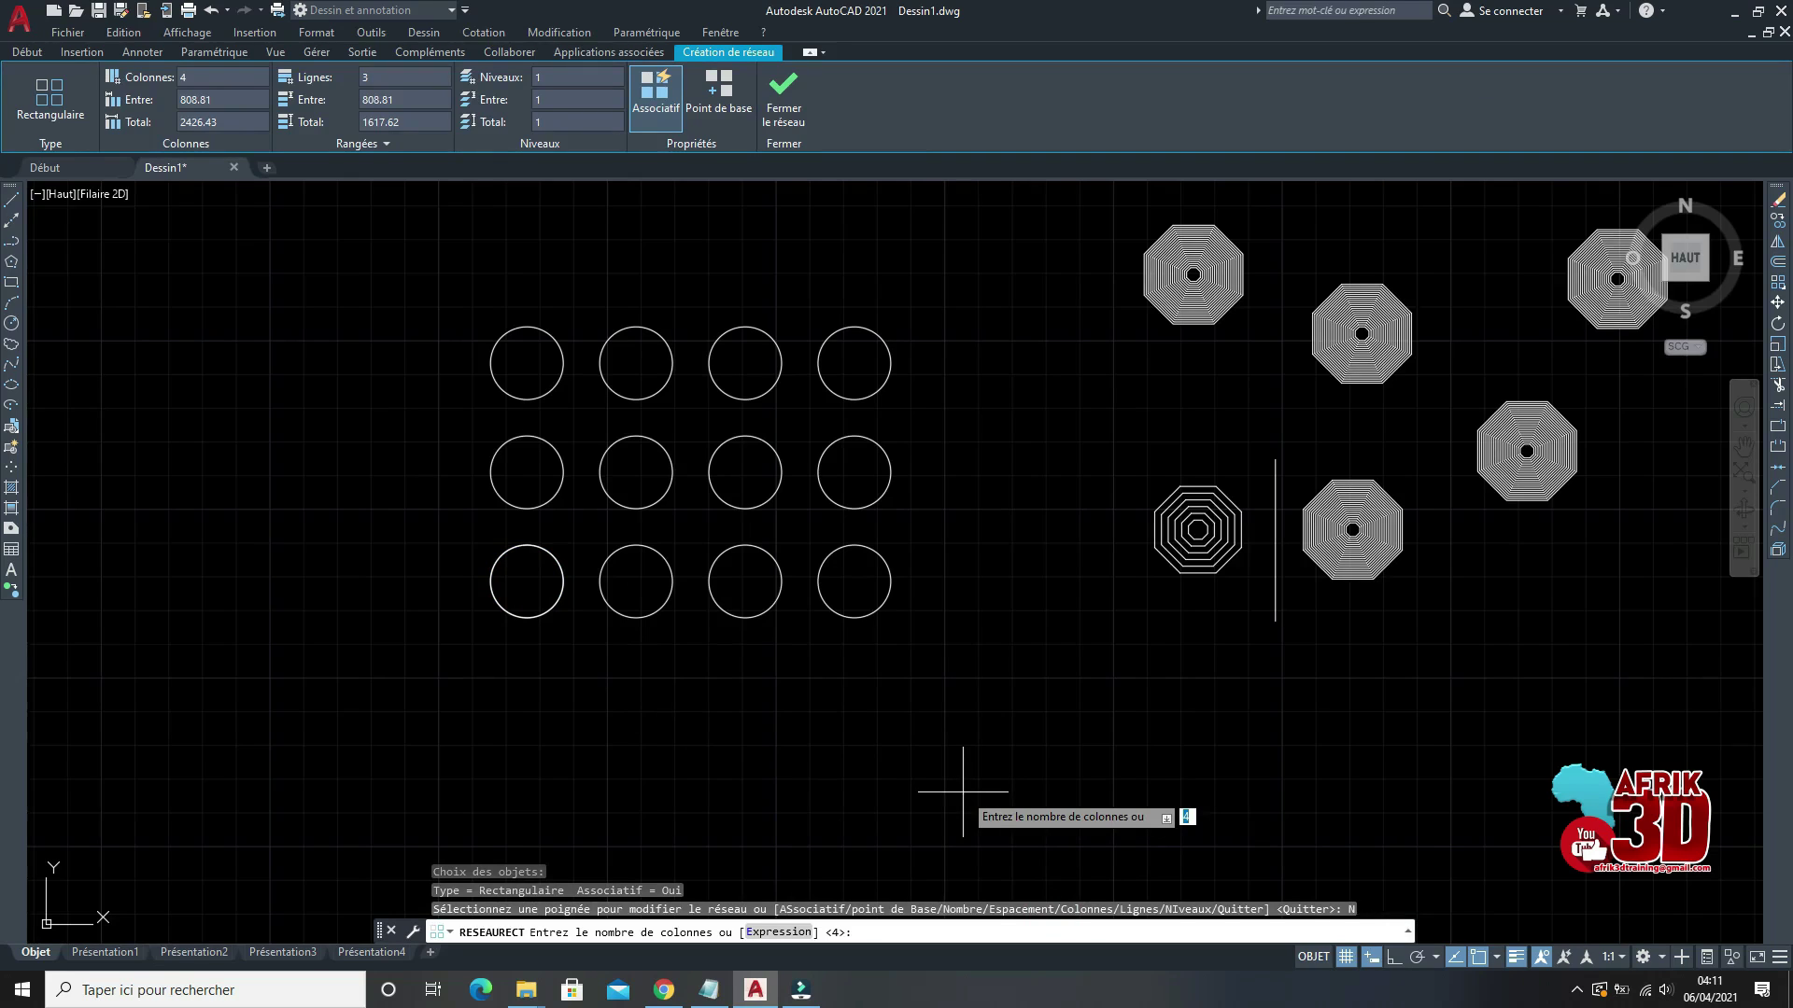
pyautogui.press('Return')
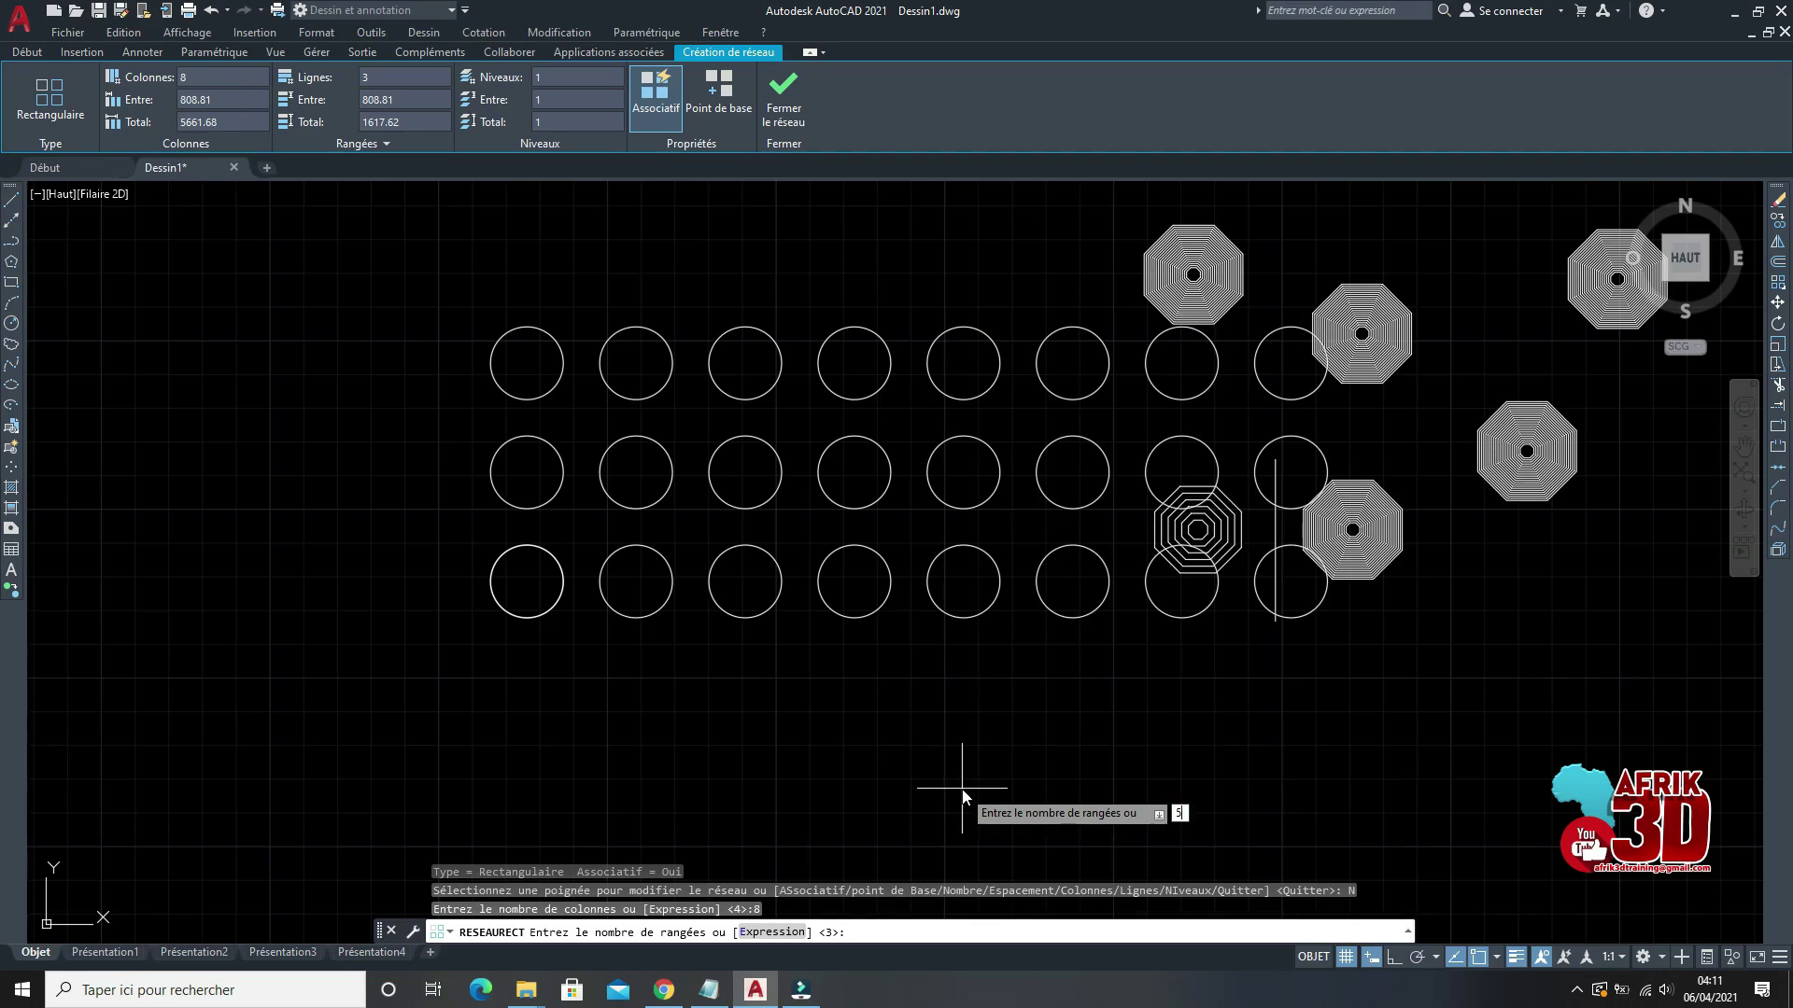
pyautogui.press('Return')
# Step: Close the array command and window-select the whole 8×5 circle grid
pyautogui.scroll(-5, 961, 765)
pyautogui.scroll(3, 840, 688)
pyautogui.scroll(-2, 931, 691)
pyautogui.scroll(4, 930, 692)
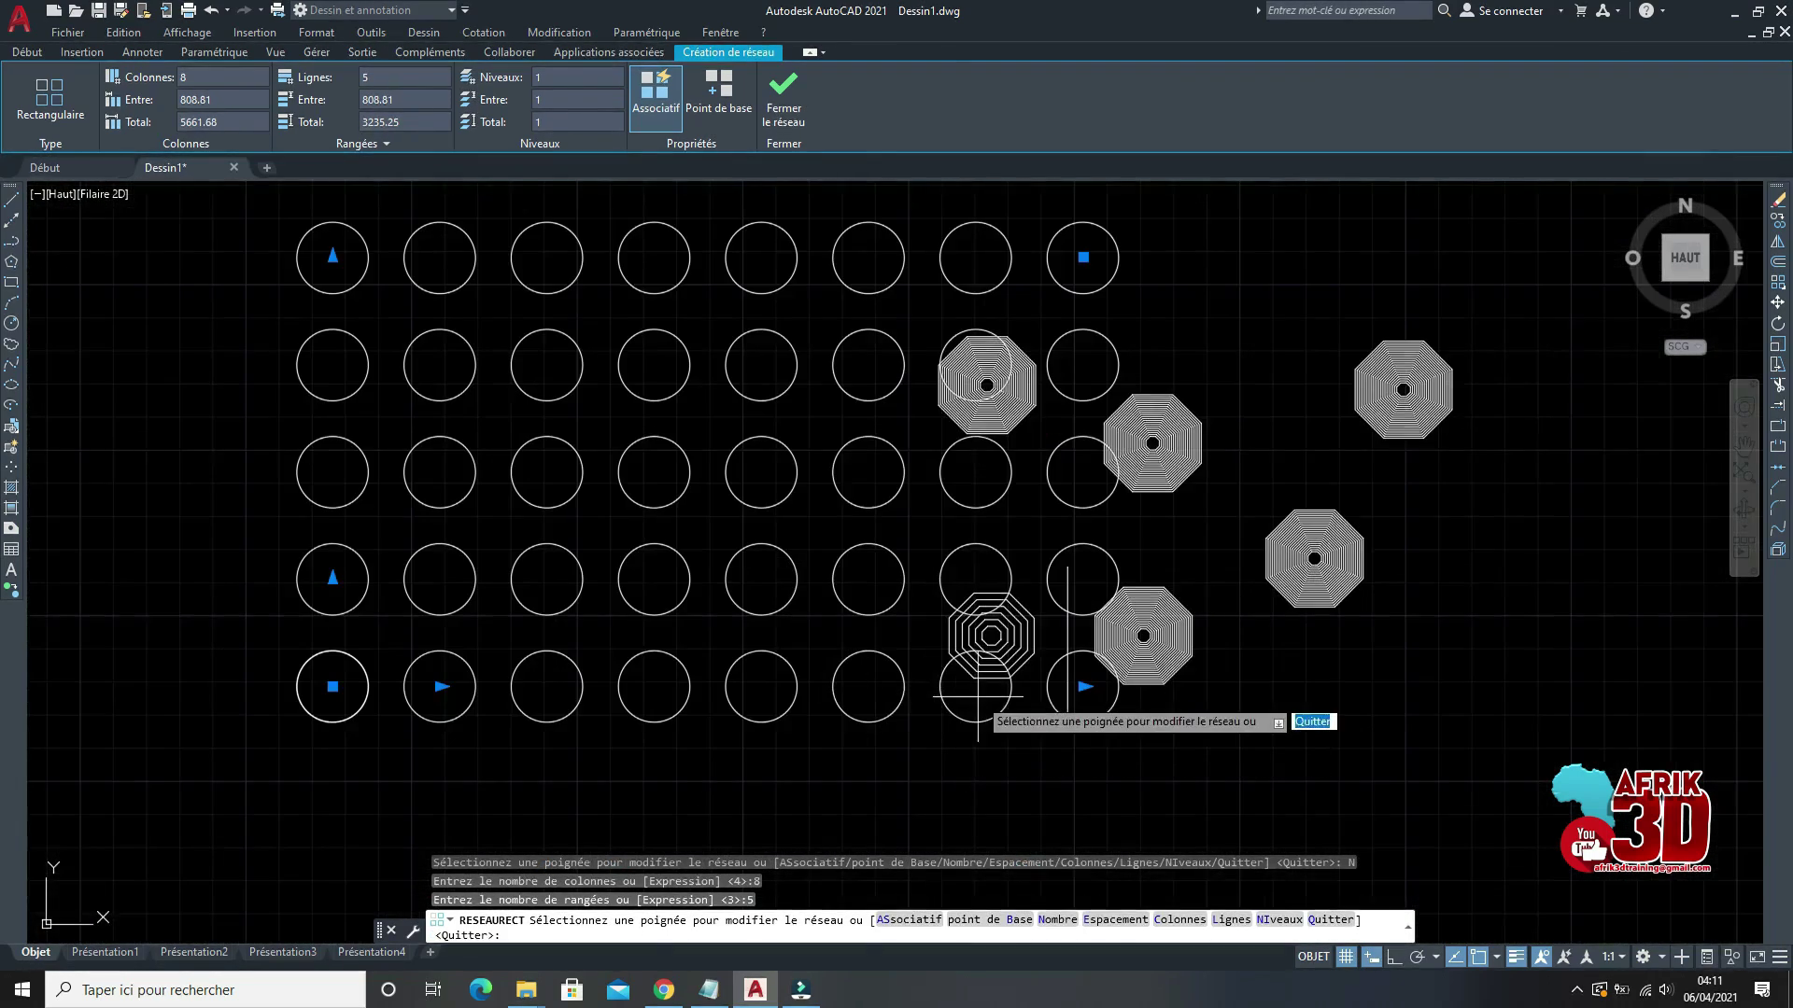
pyautogui.scroll(-2, 1067, 650)
pyautogui.press('Escape')
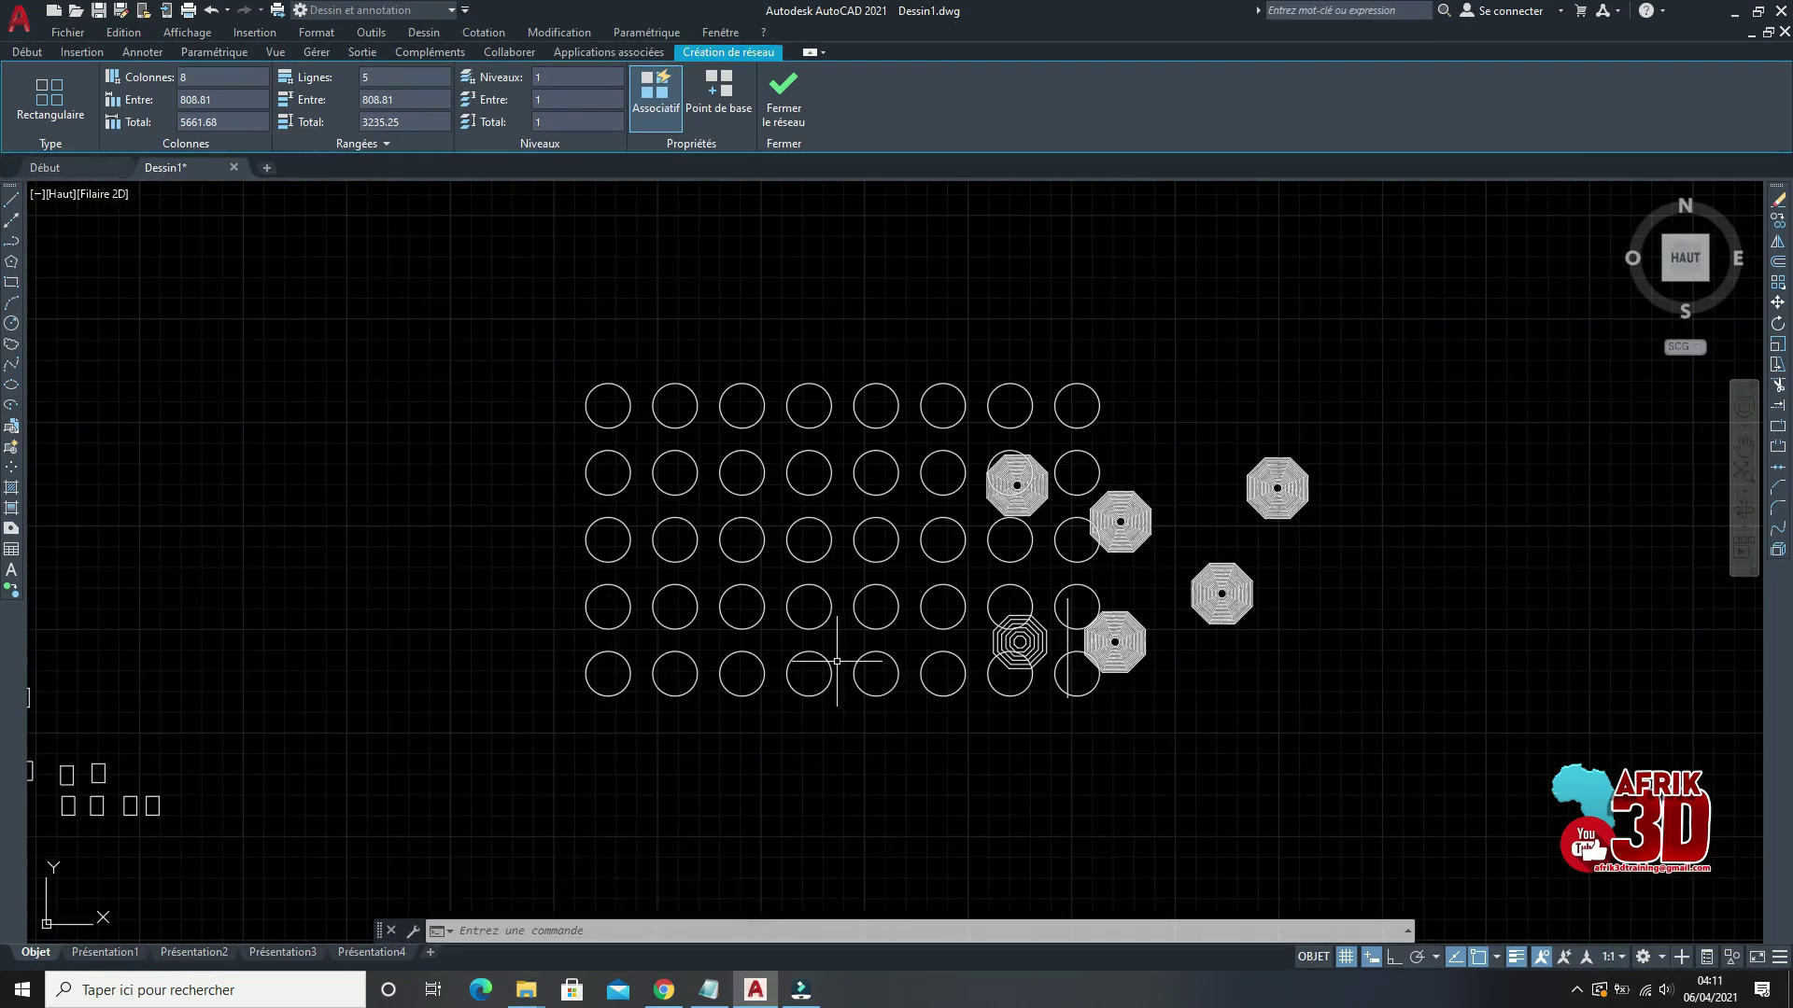
pyautogui.click(703, 765)
pyautogui.click(532, 340)
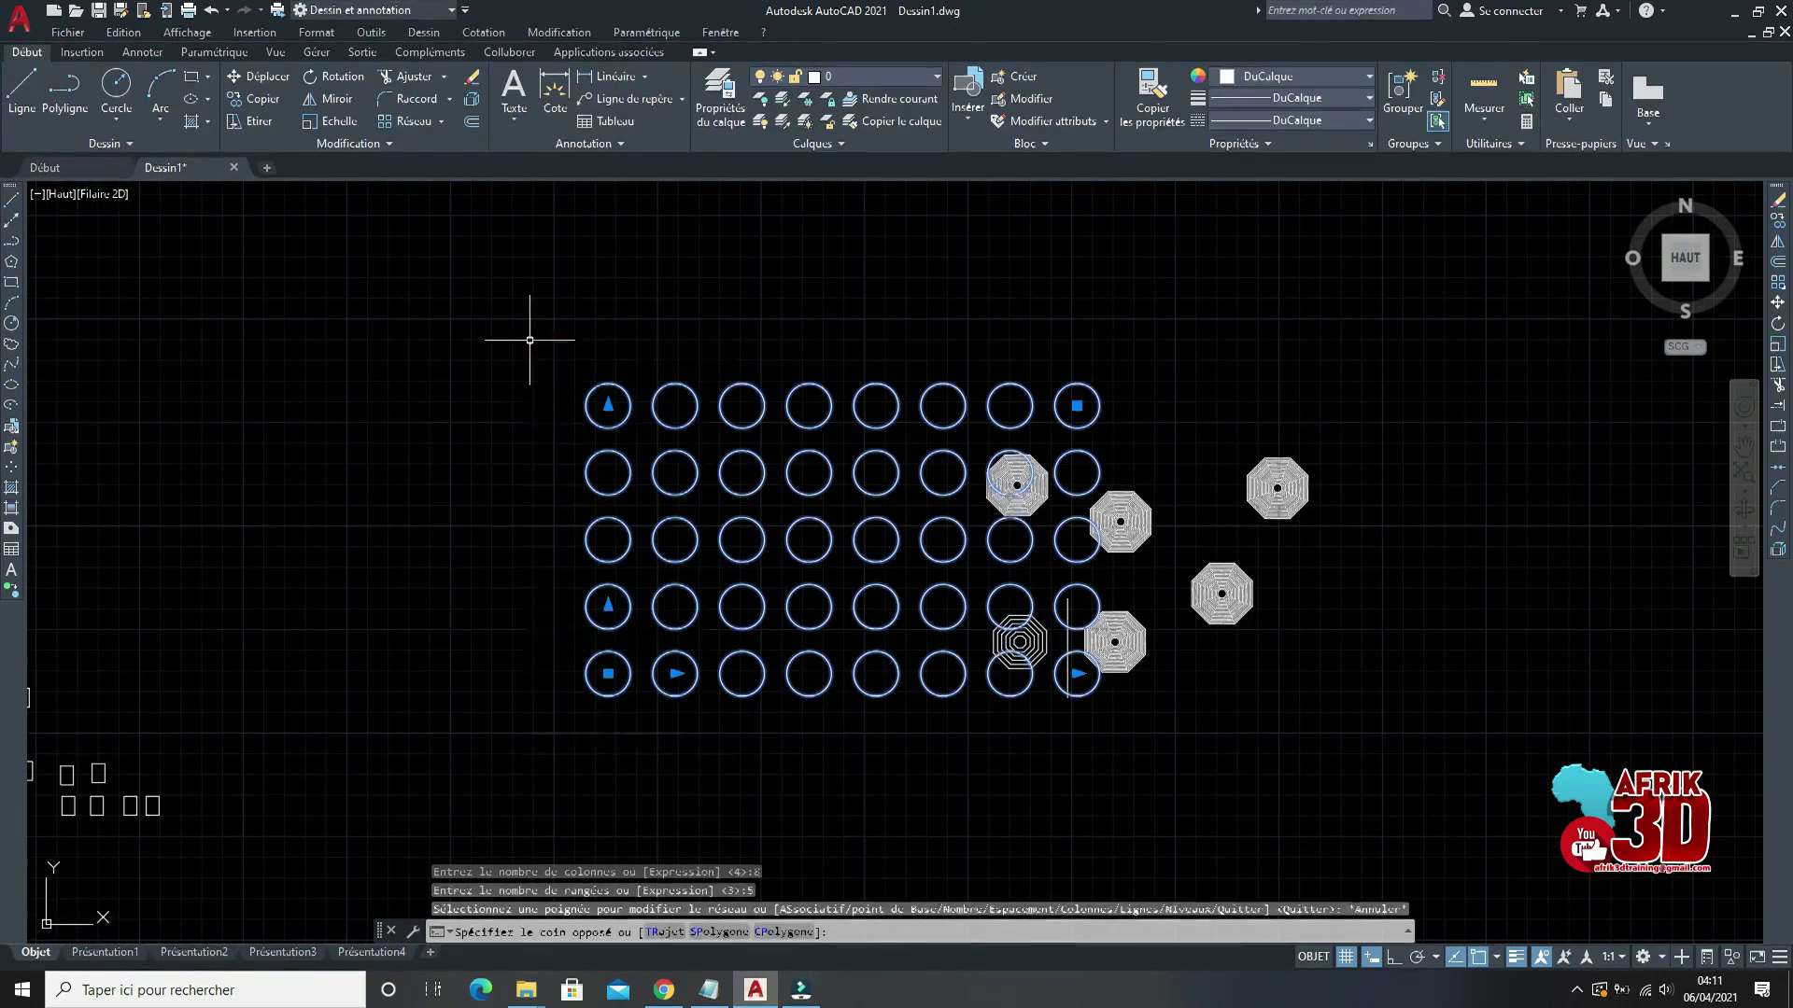
# Step: Move the selected circle array to the left, away from the octagons, and review the layout
pyautogui.rightClick(913, 335)
pyautogui.click(1044, 452)
pyautogui.click(709, 541)
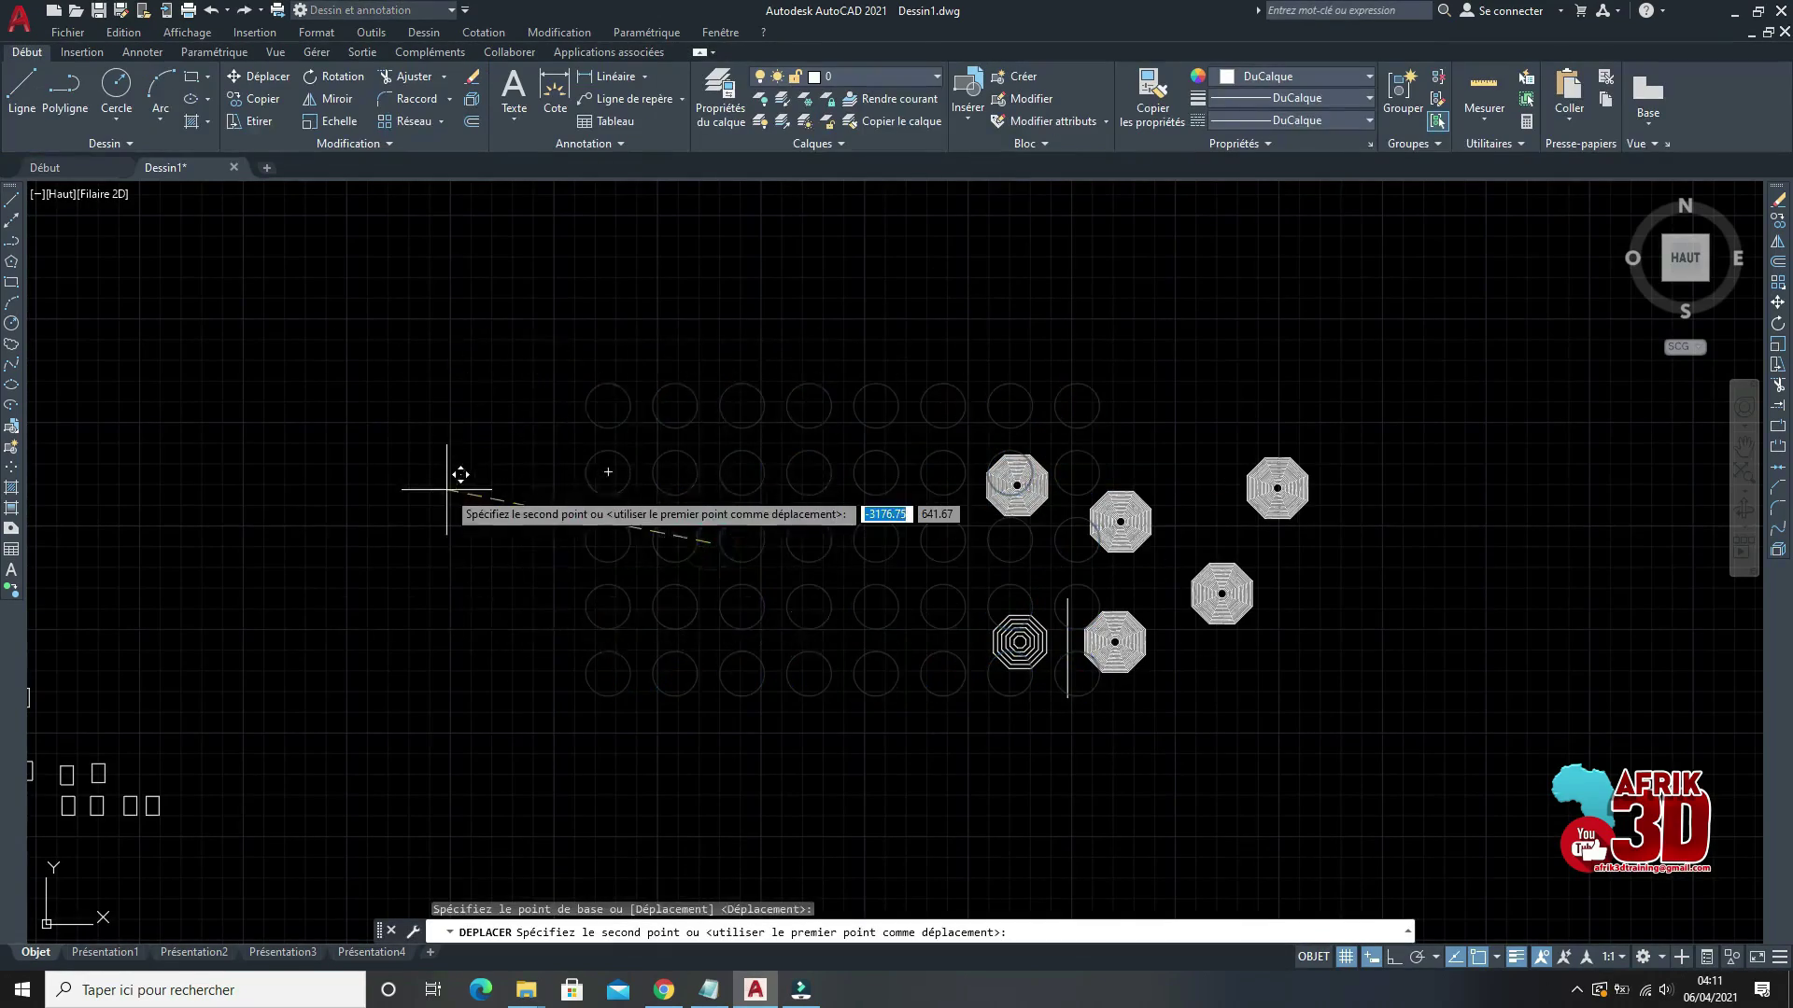
pyautogui.click(419, 480)
pyautogui.moveTo(828, 712); pyautogui.dragTo(1435, 843, button='middle')
pyautogui.scroll(-2, 1106, 636)
pyautogui.scroll(2, 1121, 607)
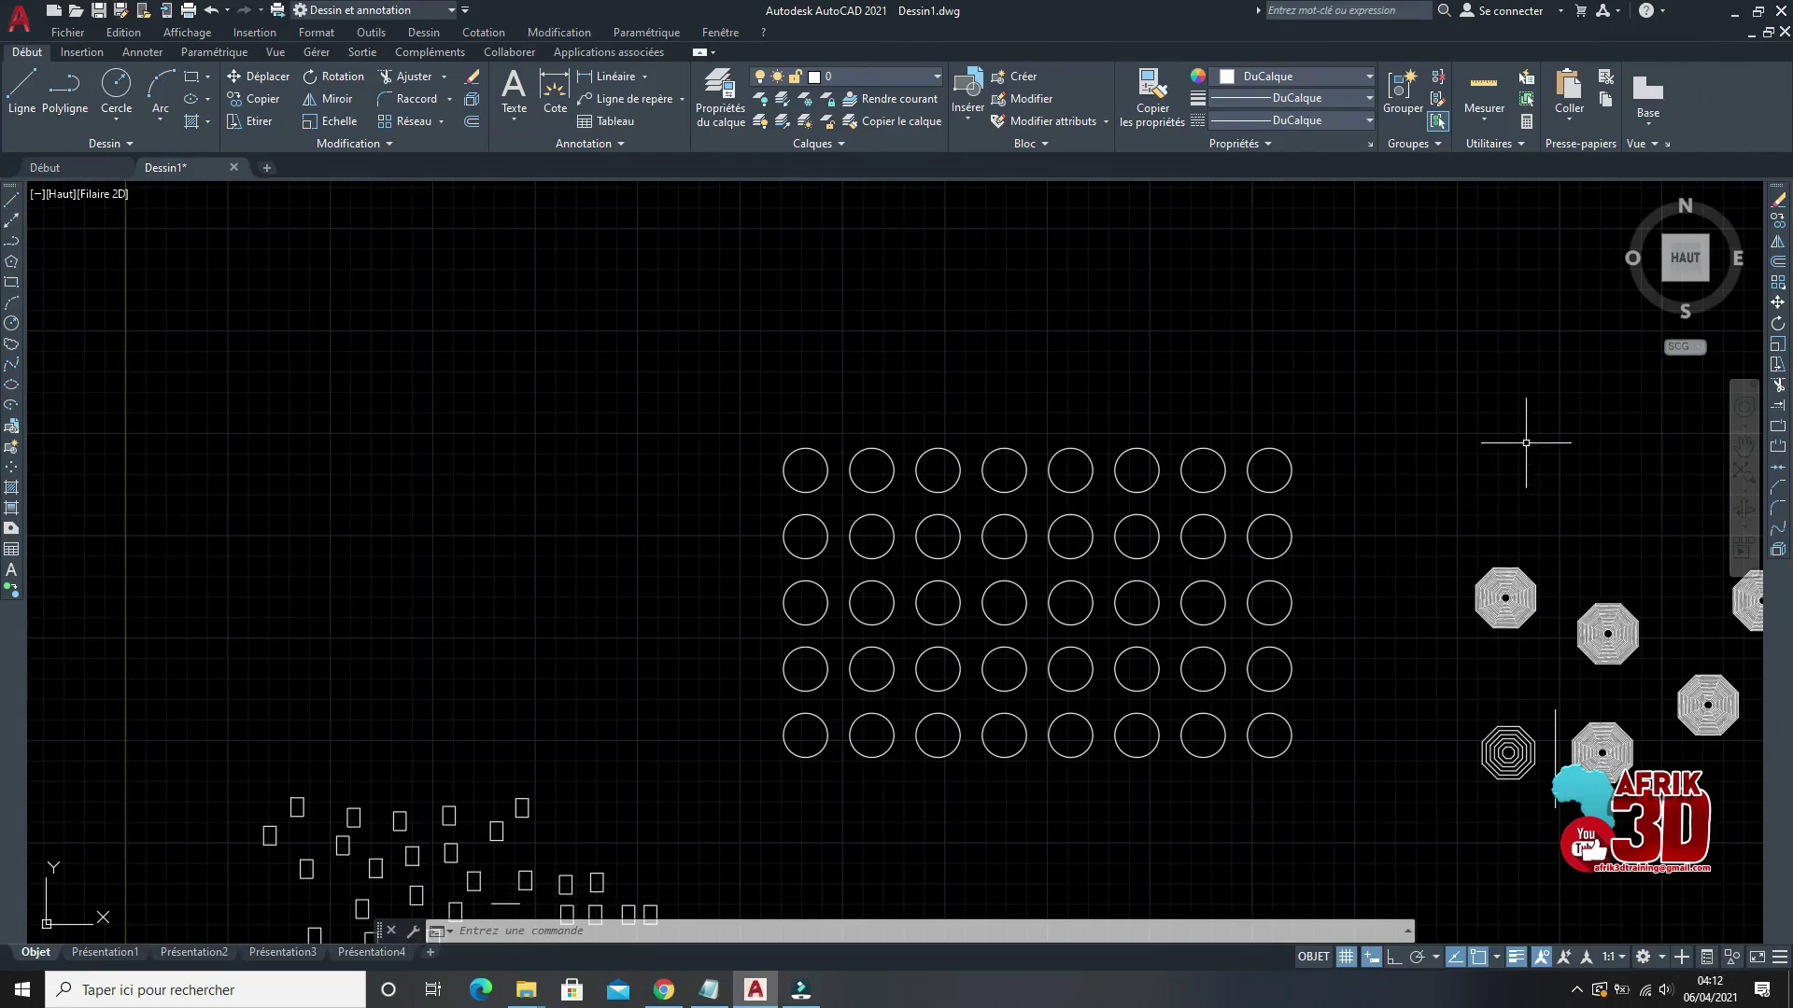
pyautogui.scroll(-3, 768, 529)
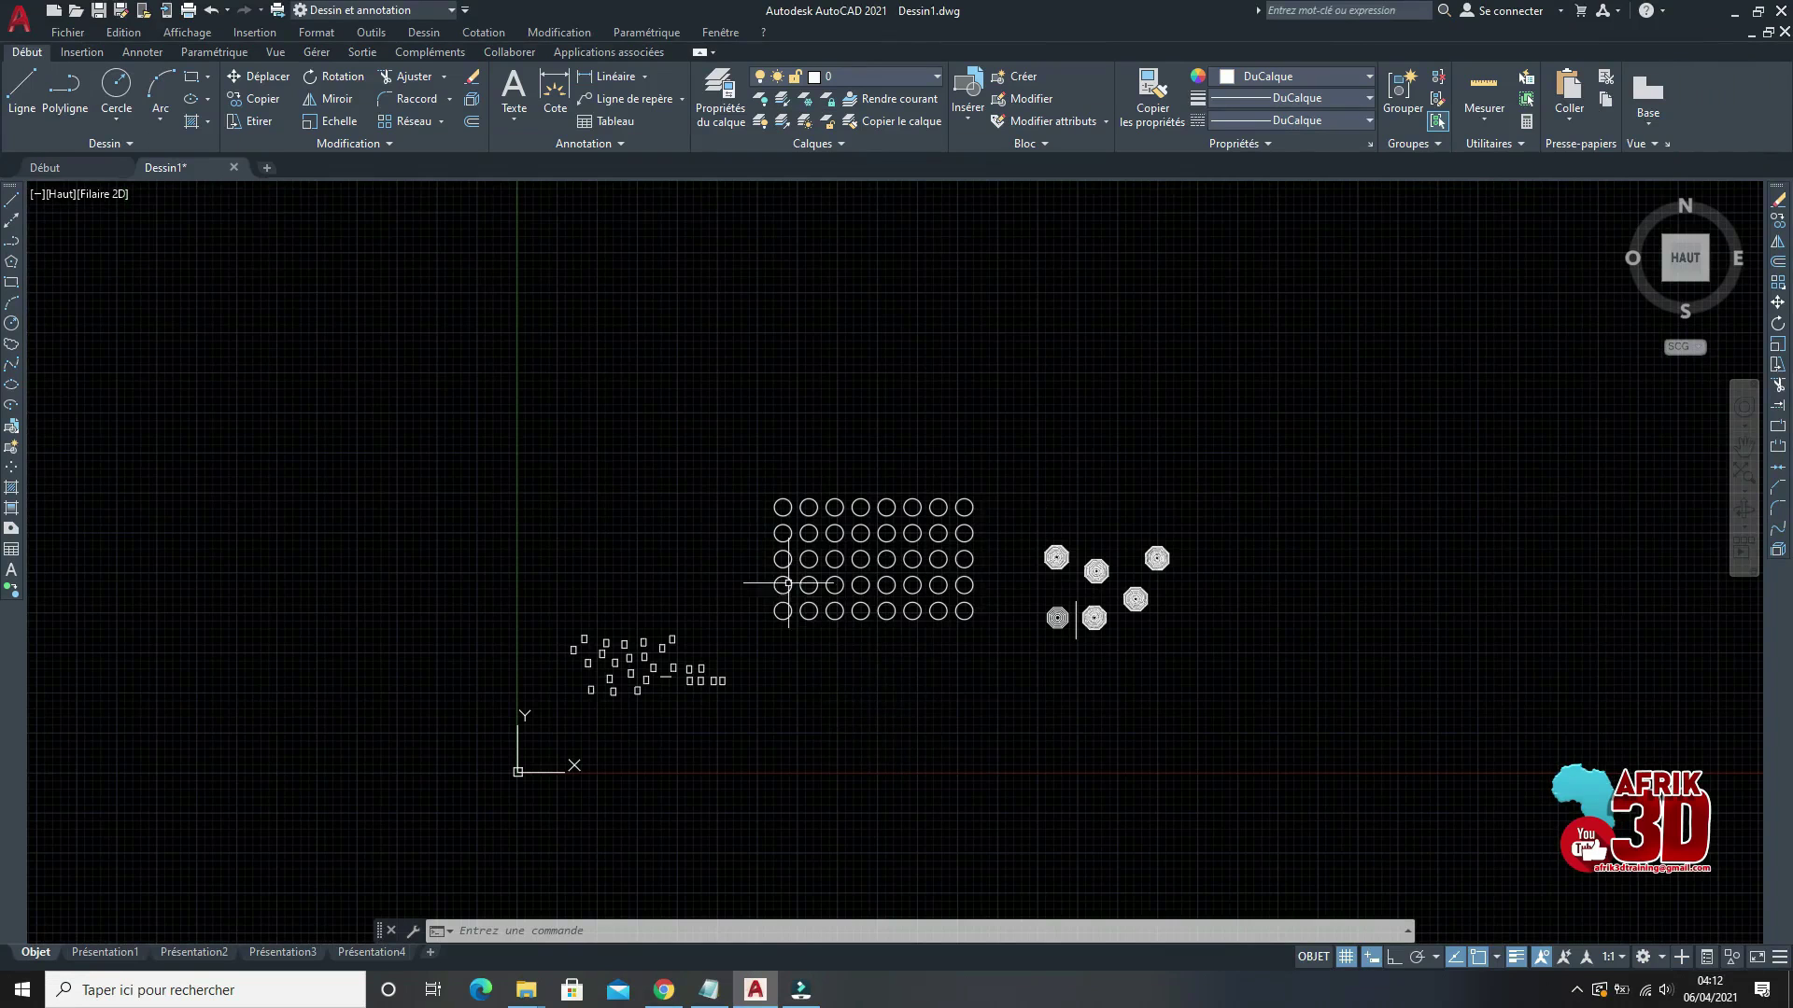
pyautogui.scroll(2, 803, 542)
pyautogui.scroll(2, 966, 495)
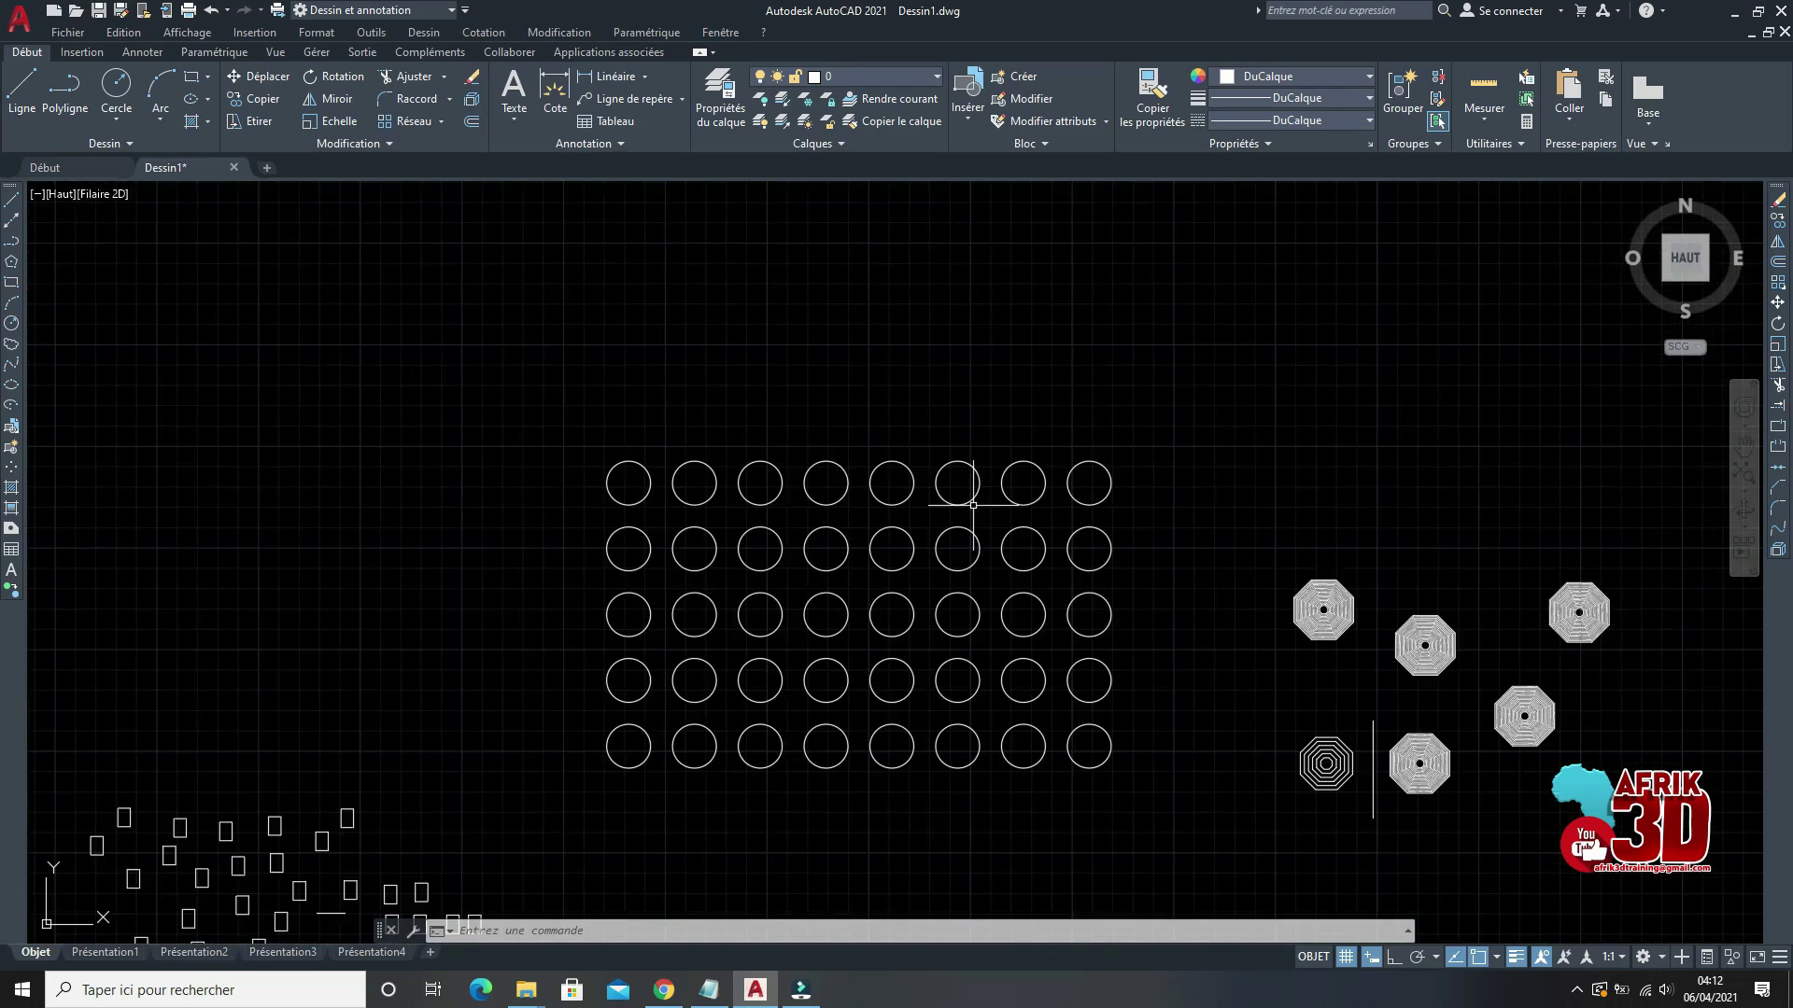
pyautogui.scroll(-2, 969, 509)
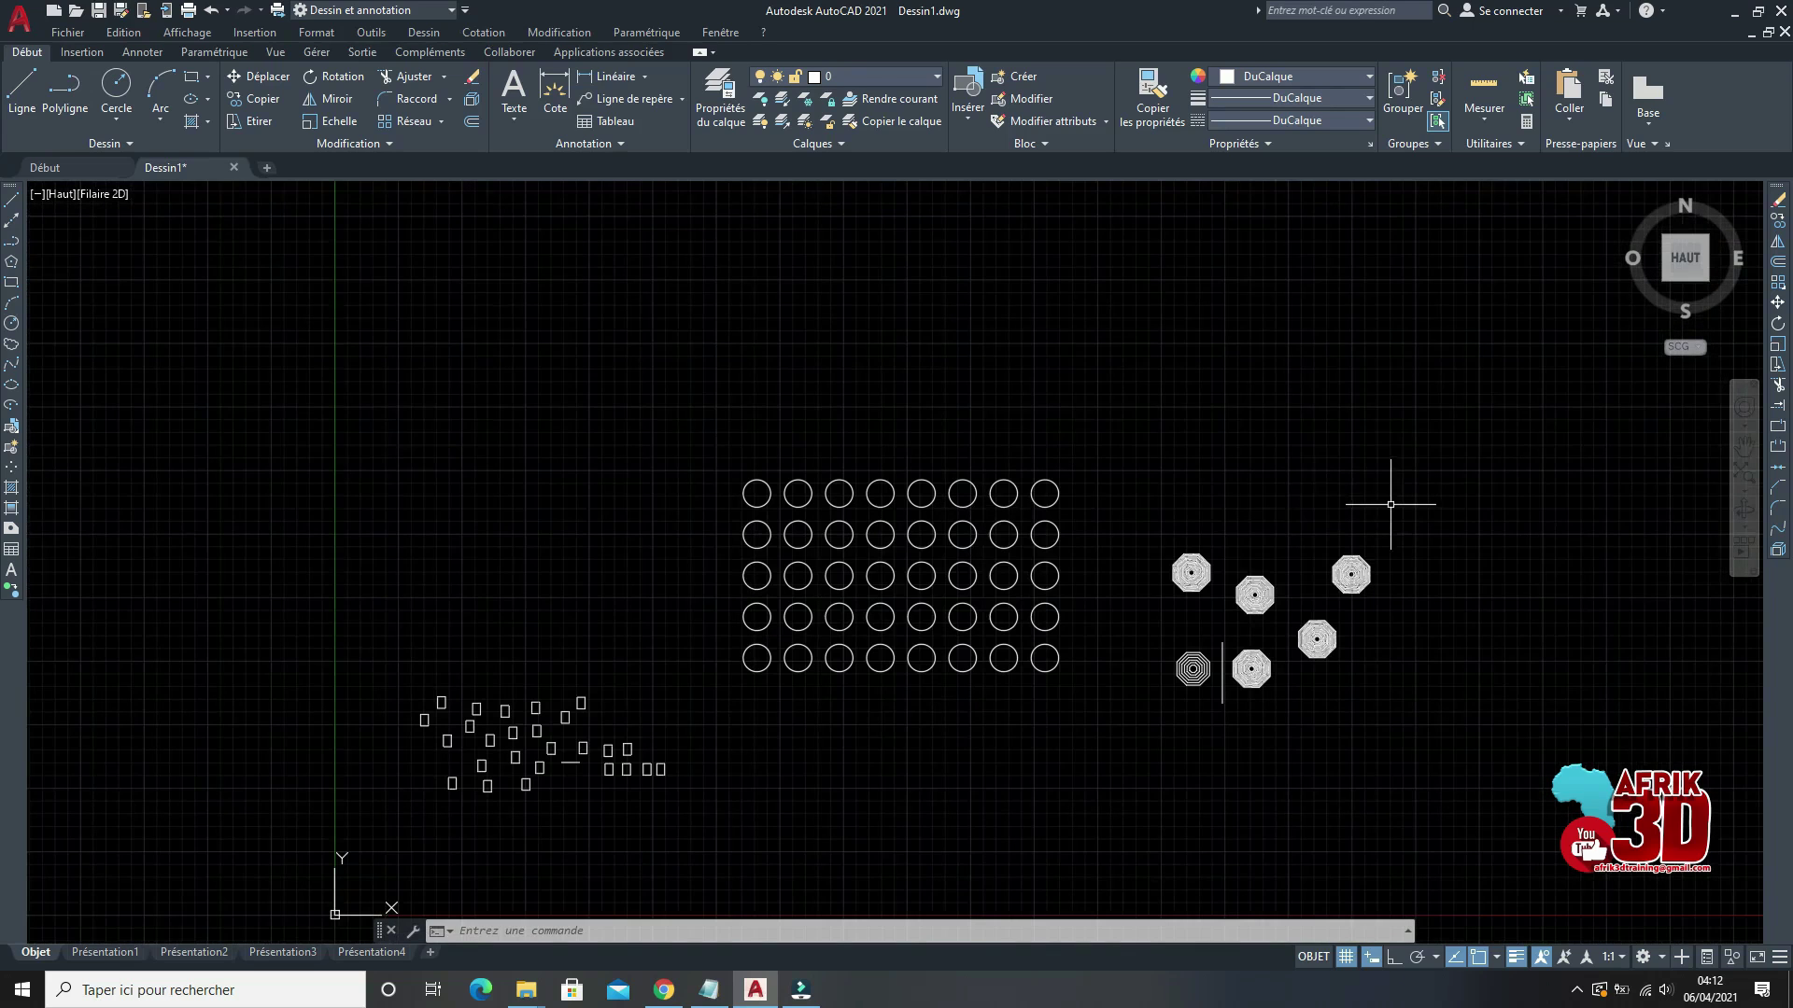
# Step: Start a move on the circle array, then cancel it
pyautogui.click(1779, 304)
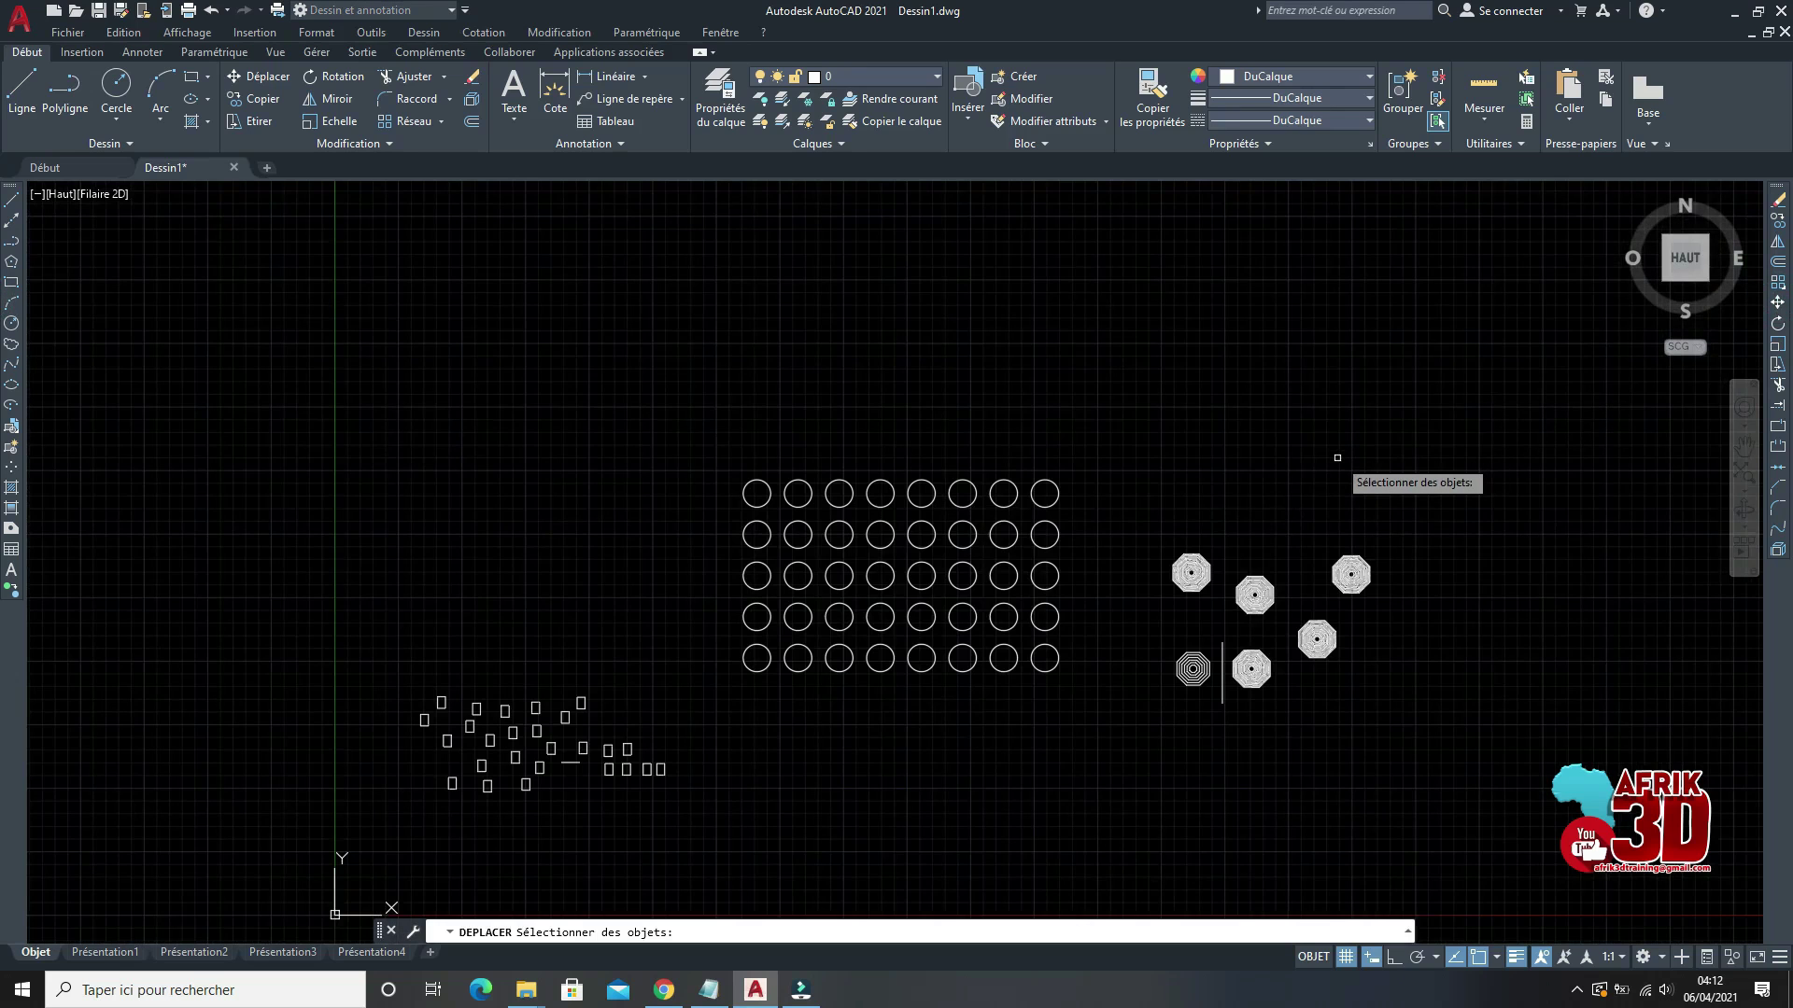
pyautogui.scroll(3, 1247, 570)
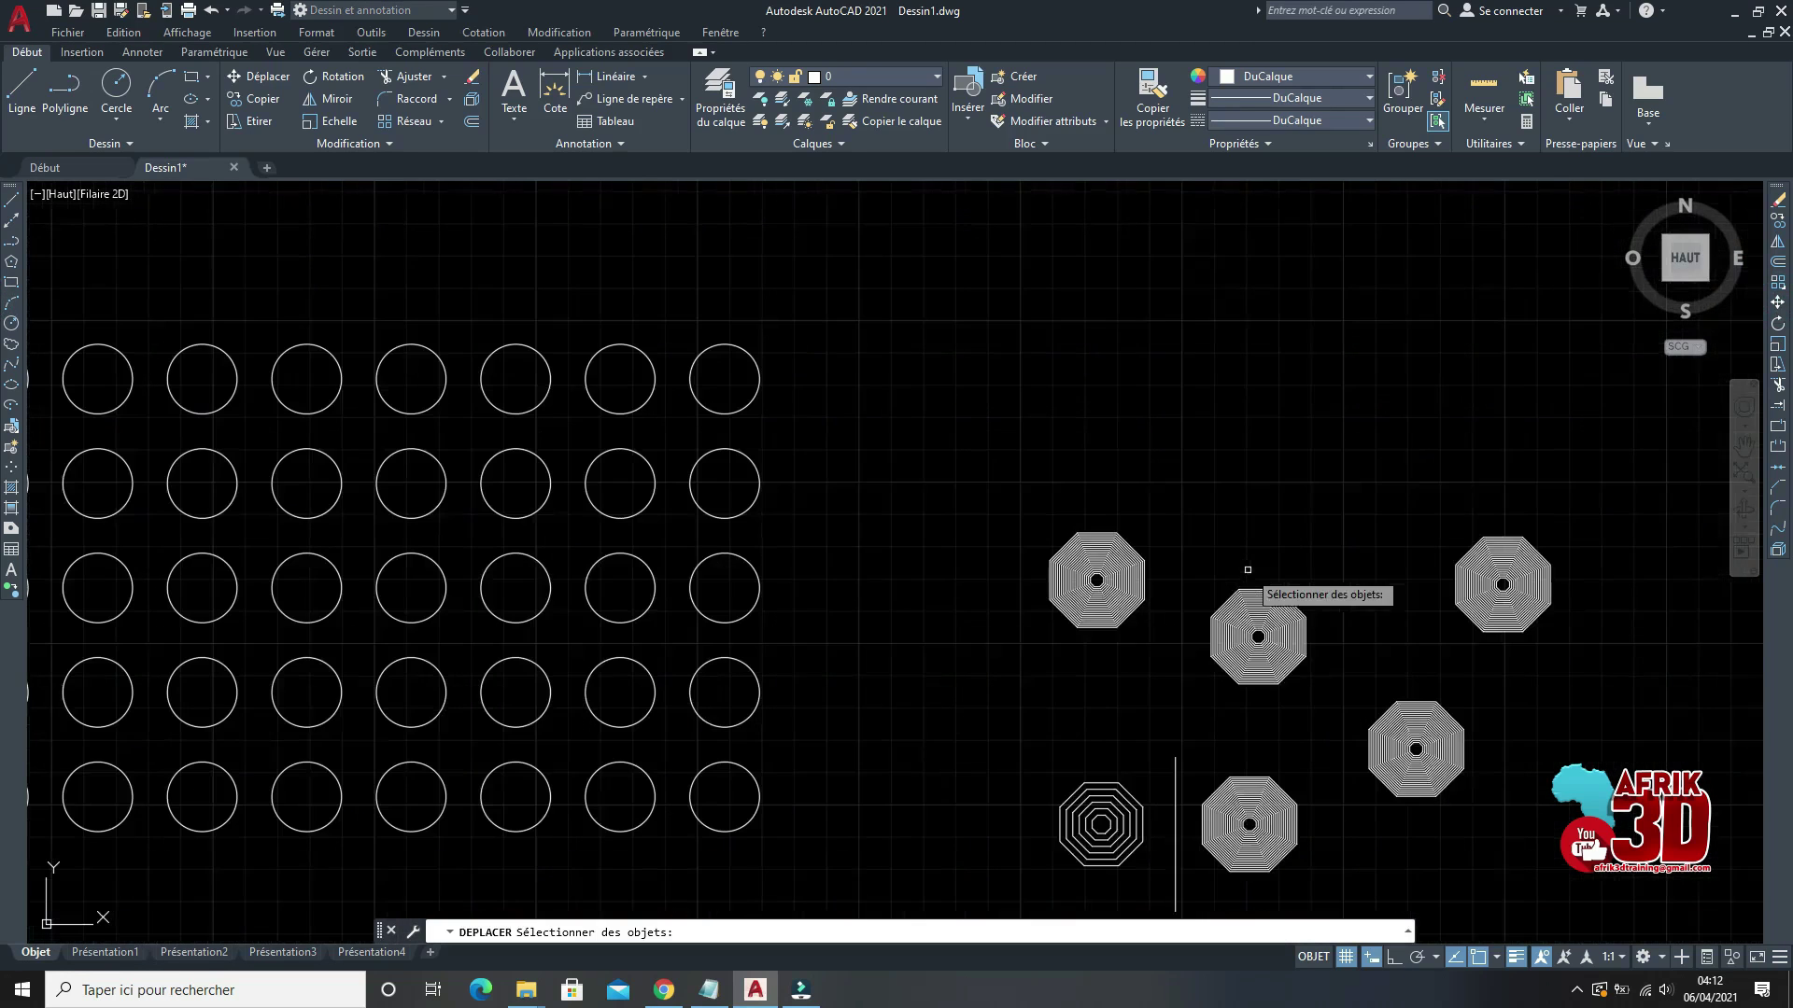
pyautogui.scroll(-2, 1213, 557)
pyautogui.scroll(2, 1027, 549)
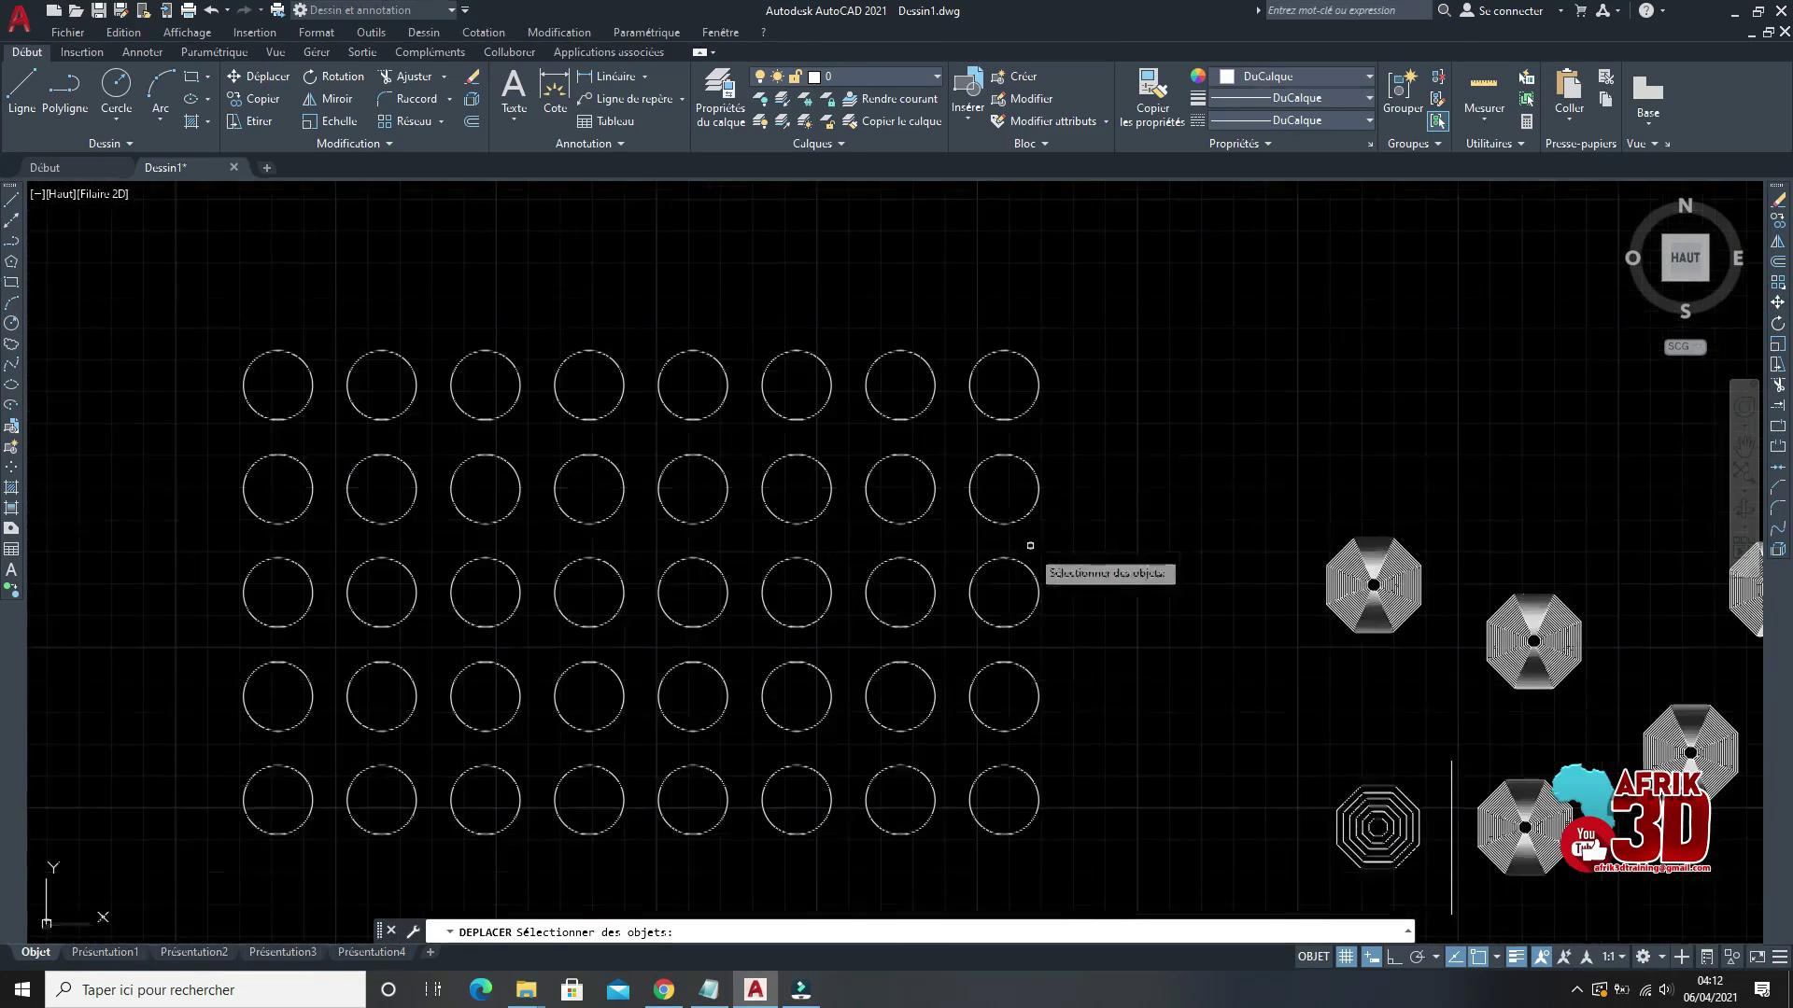
pyautogui.click(1026, 414)
pyautogui.press('Escape')
pyautogui.scroll(-3, 1053, 515)
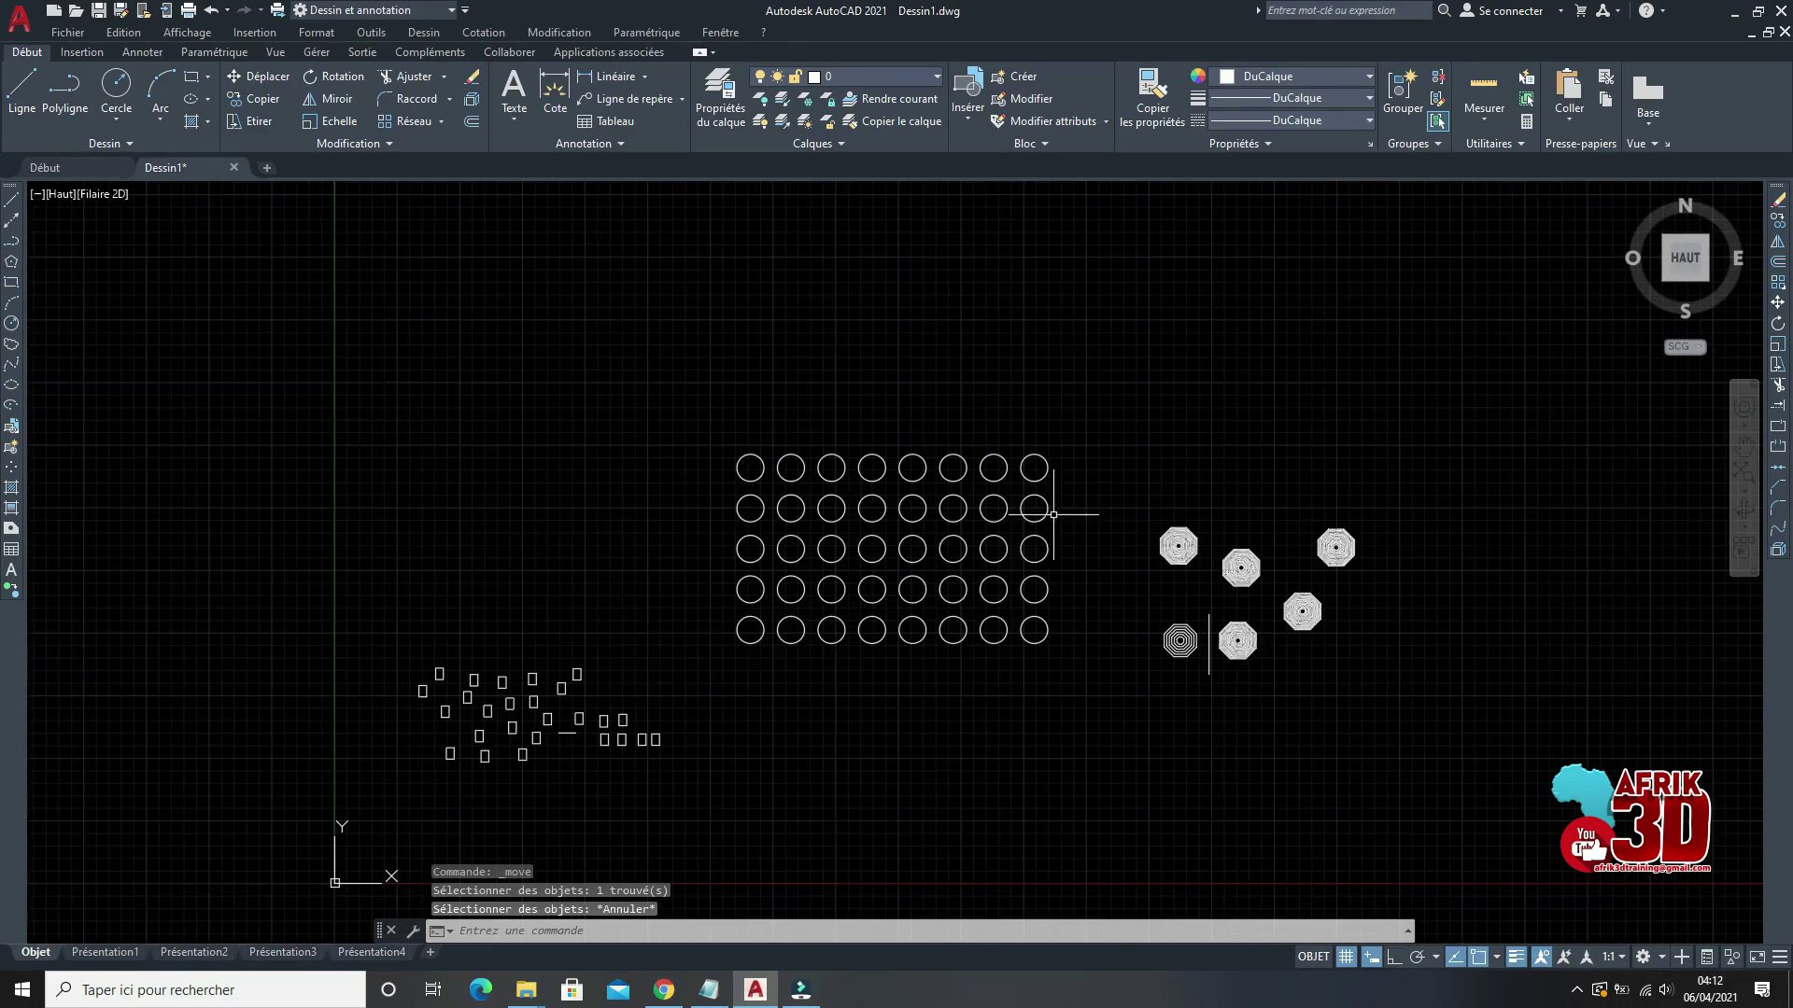
pyautogui.scroll(4, 1213, 647)
pyautogui.scroll(4, 1115, 422)
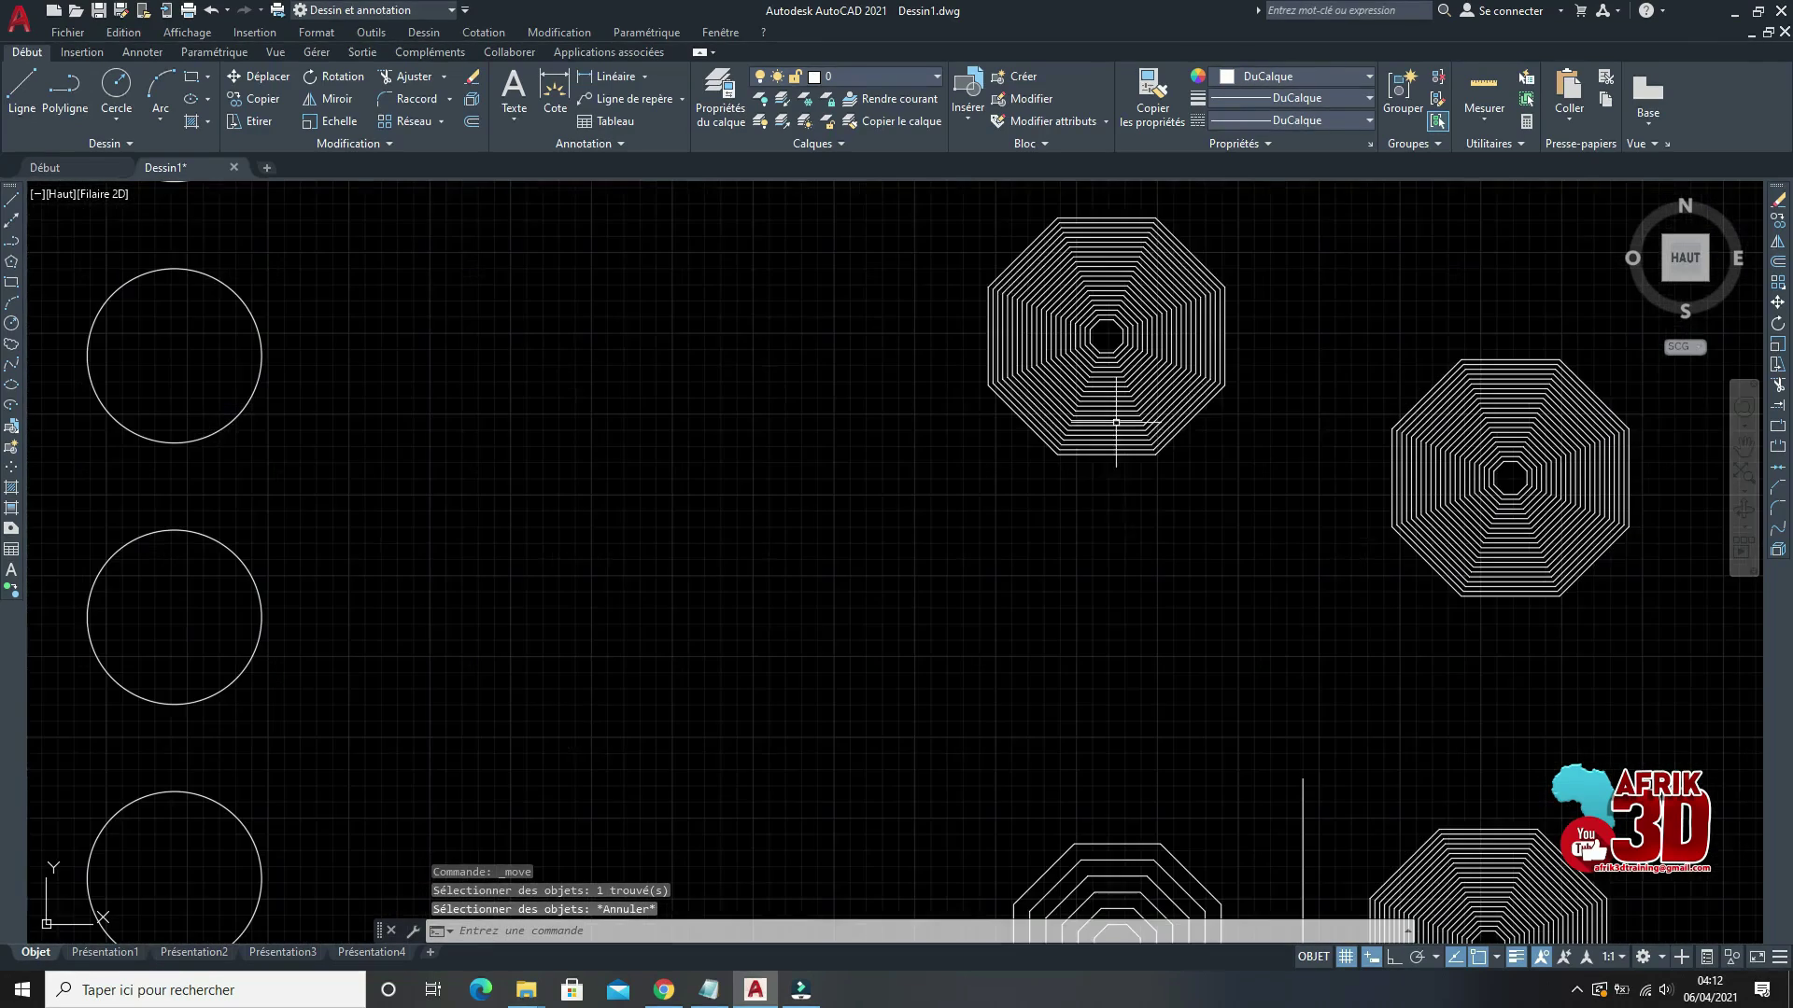
# Step: Move one concentric octagon set nearer the circle grid, then shift it lower again
pyautogui.click(1213, 510)
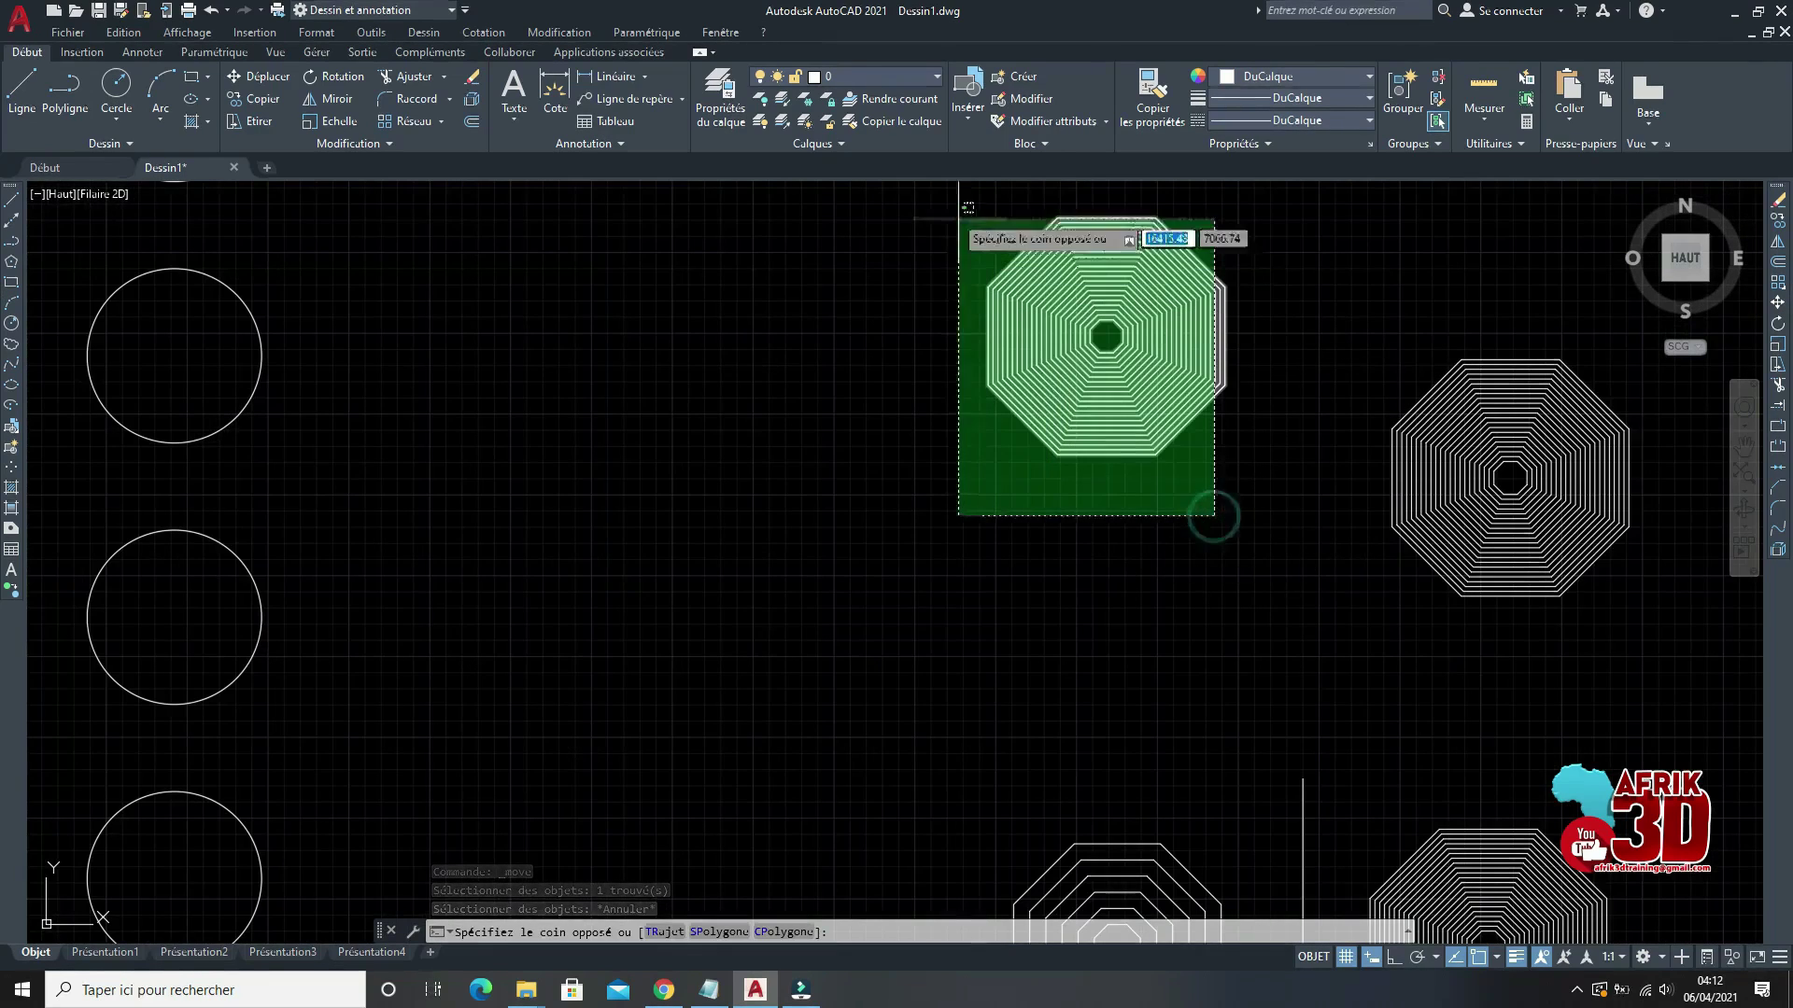
pyautogui.rightClick(756, 319)
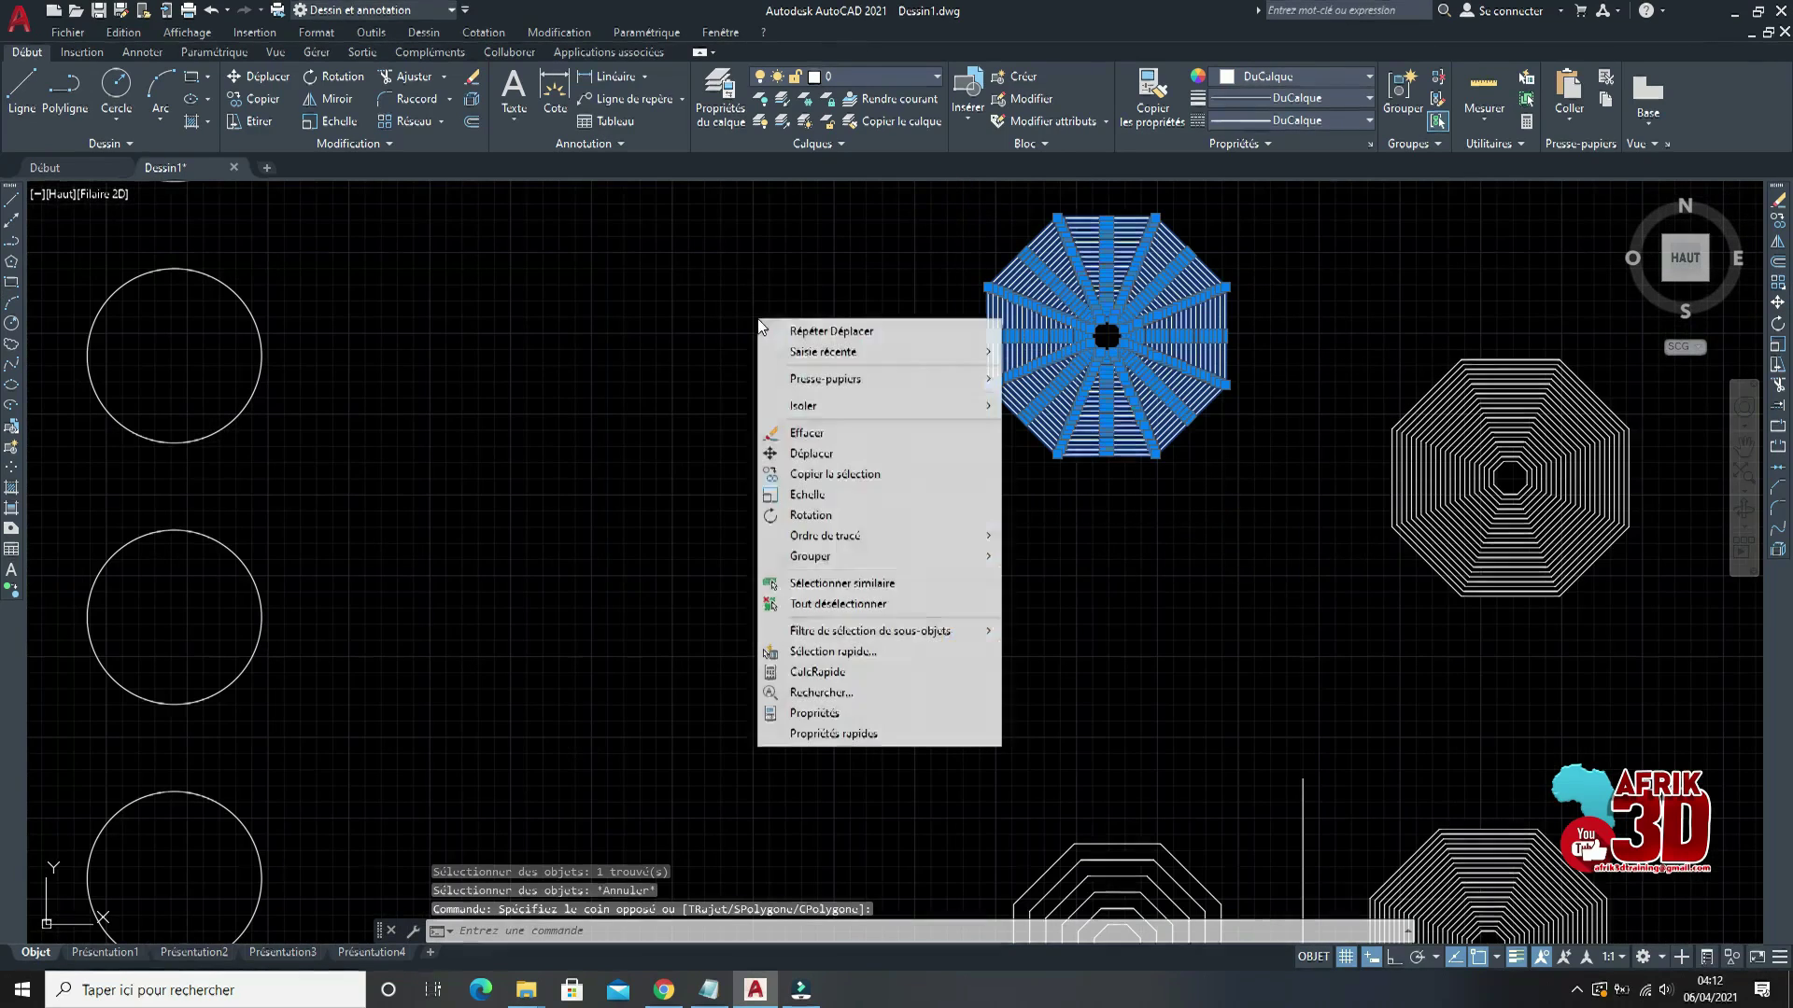
pyautogui.click(803, 452)
pyautogui.click(1073, 378)
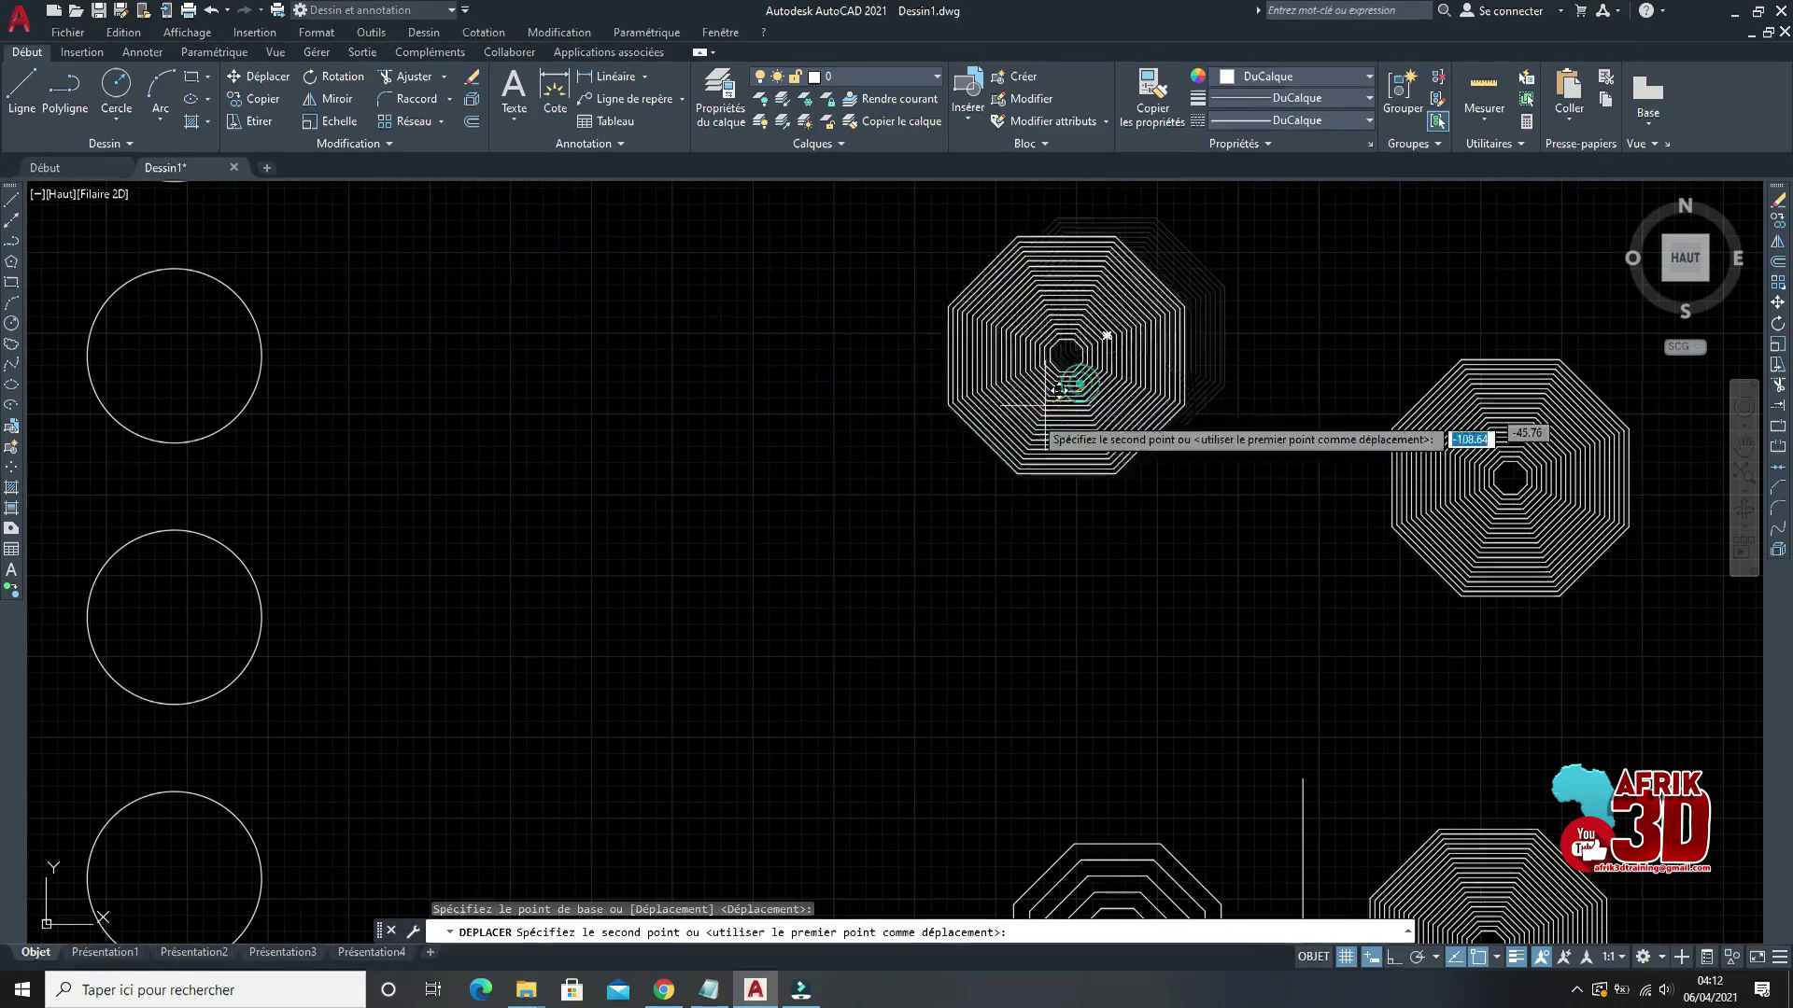
pyautogui.scroll(-4, 1209, 448)
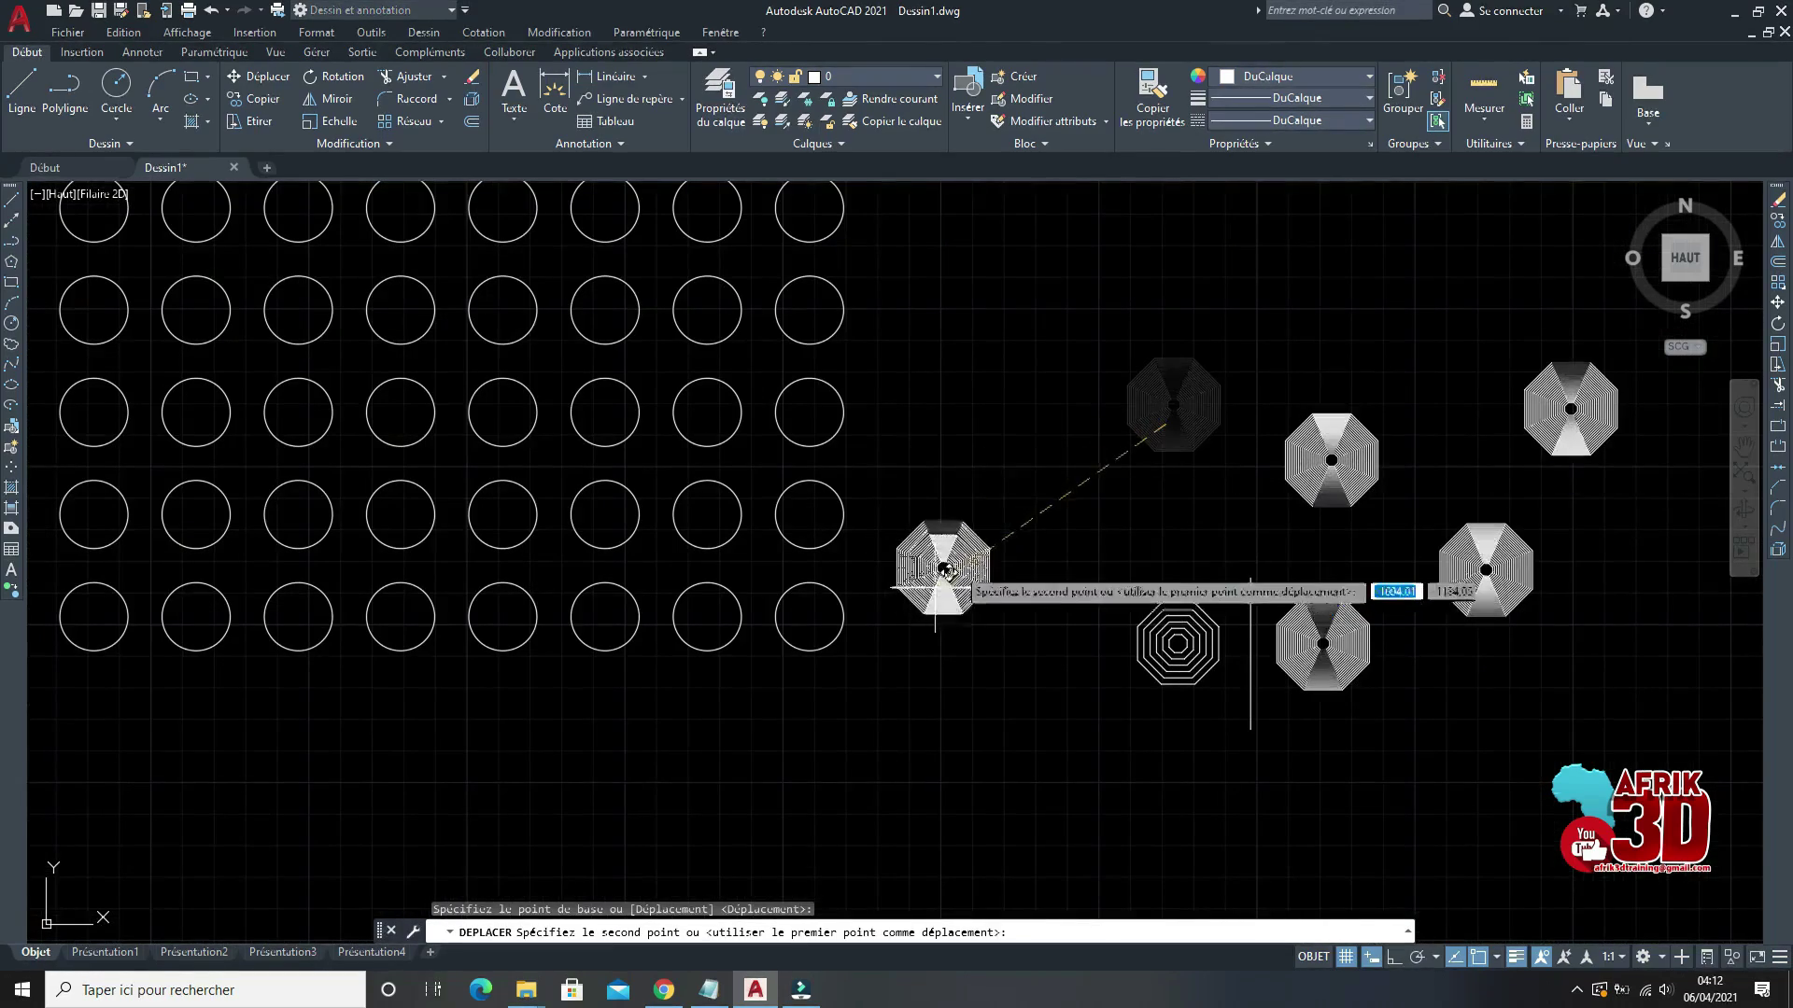
pyautogui.click(997, 523)
pyautogui.click(1101, 601)
pyautogui.click(952, 424)
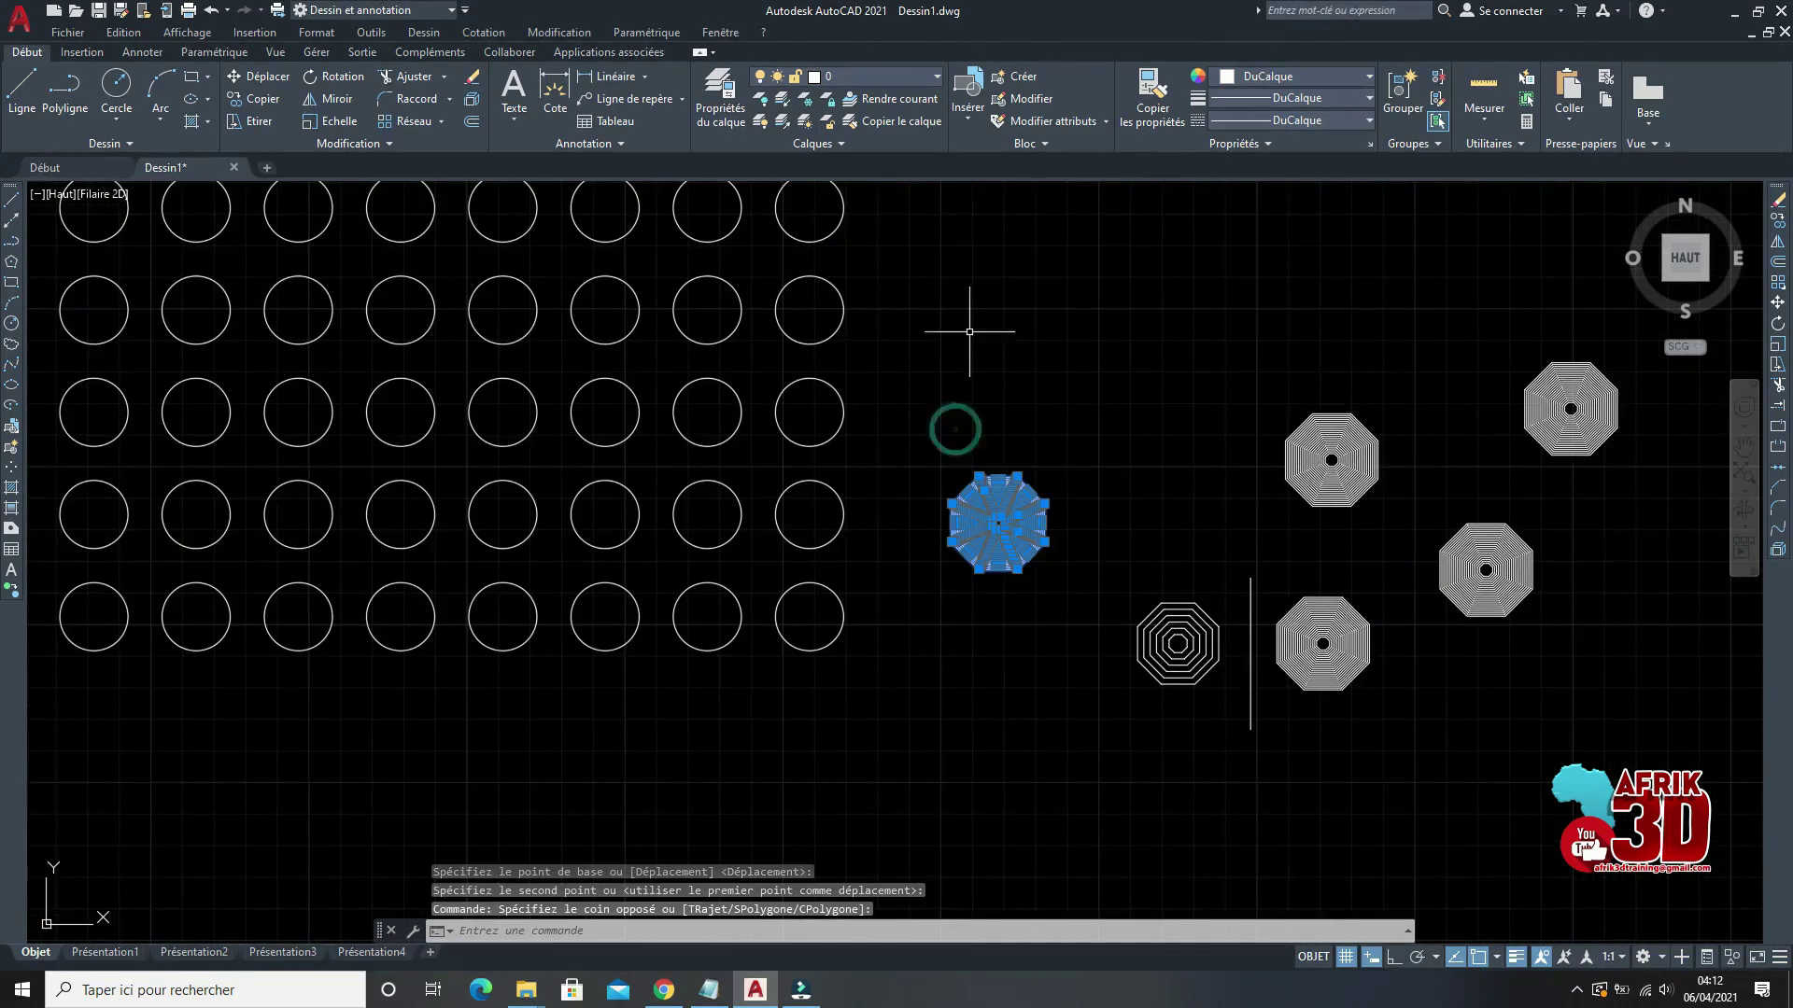
pyautogui.rightClick(972, 332)
pyautogui.click(1043, 466)
pyautogui.click(997, 523)
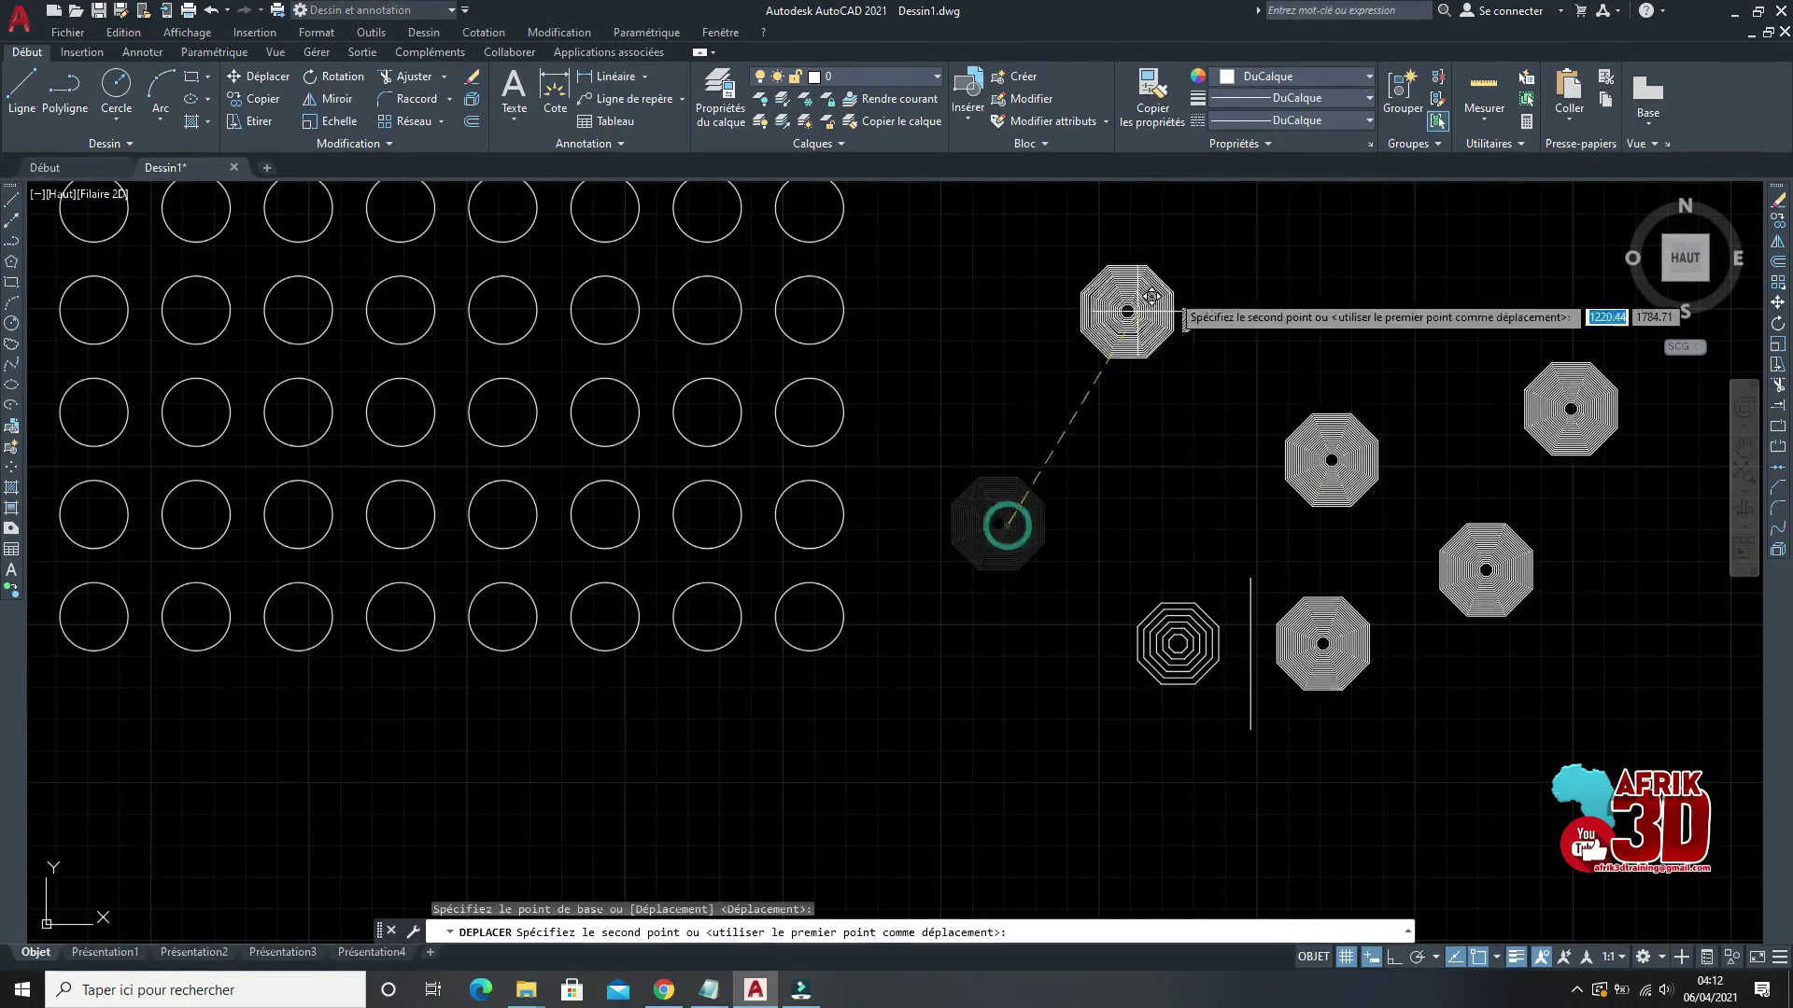
pyautogui.click(996, 703)
# Step: Move one small rectangle further to the right
pyautogui.scroll(-2, 1440, 356)
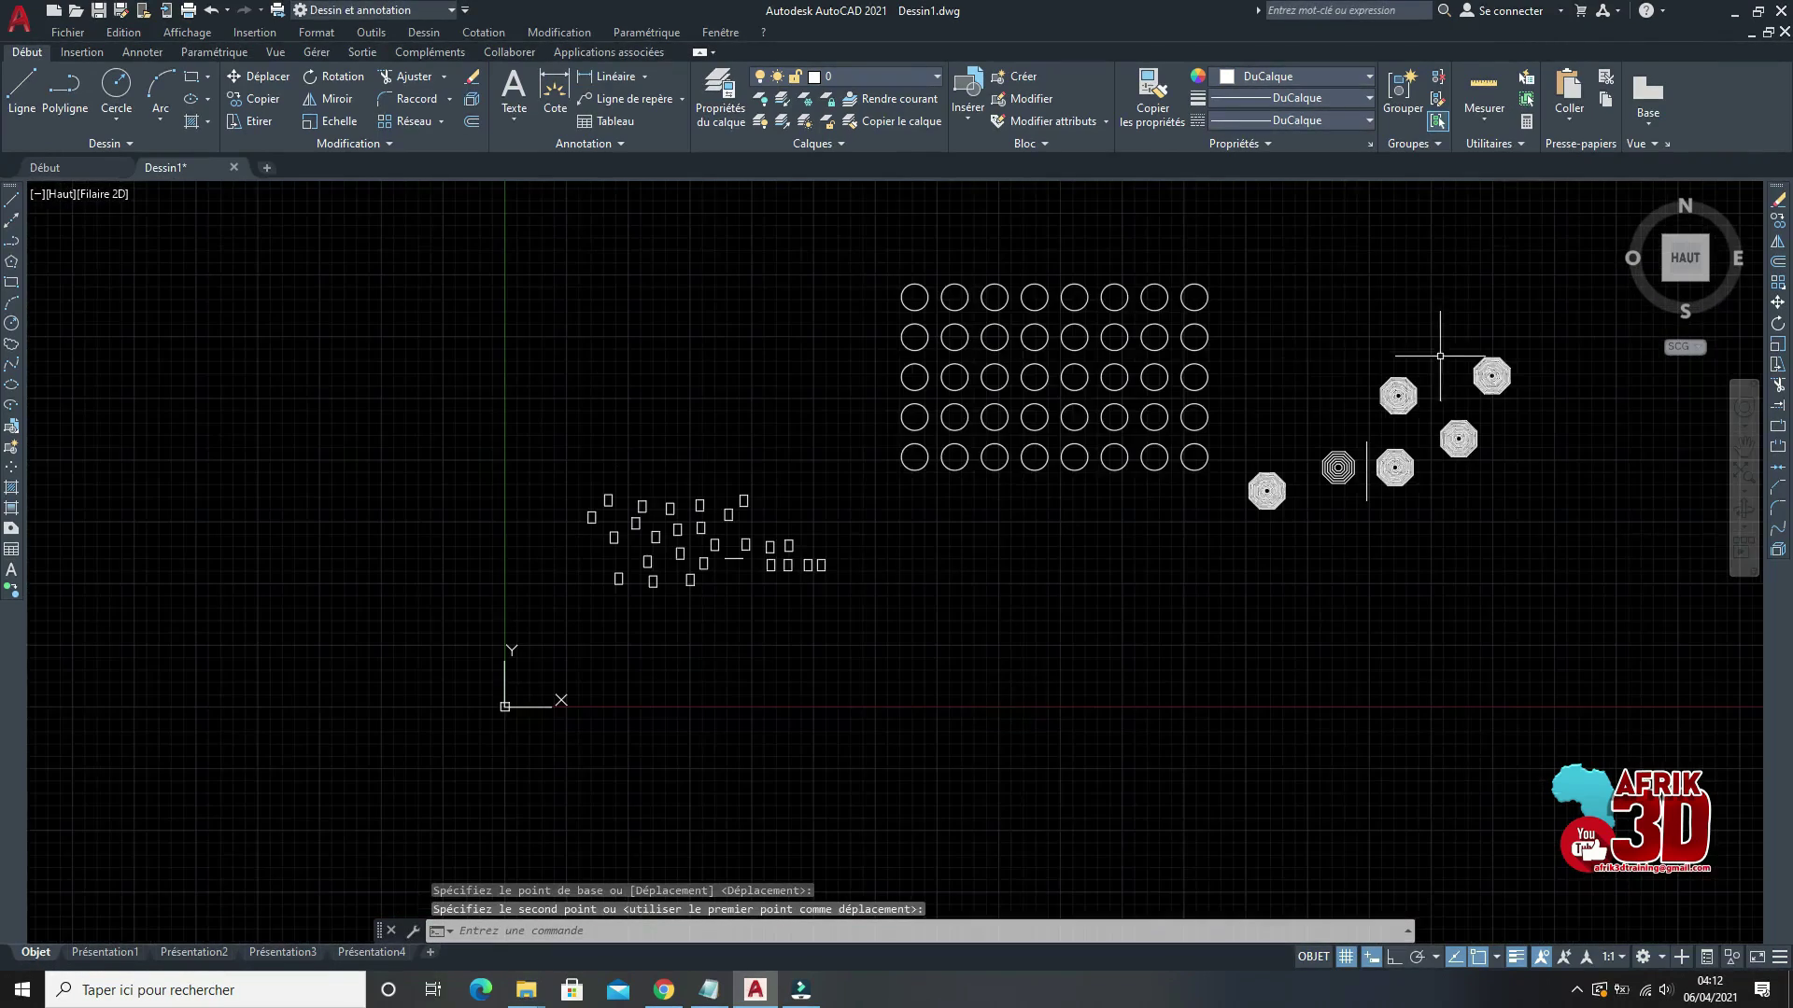
pyautogui.scroll(3, 1242, 482)
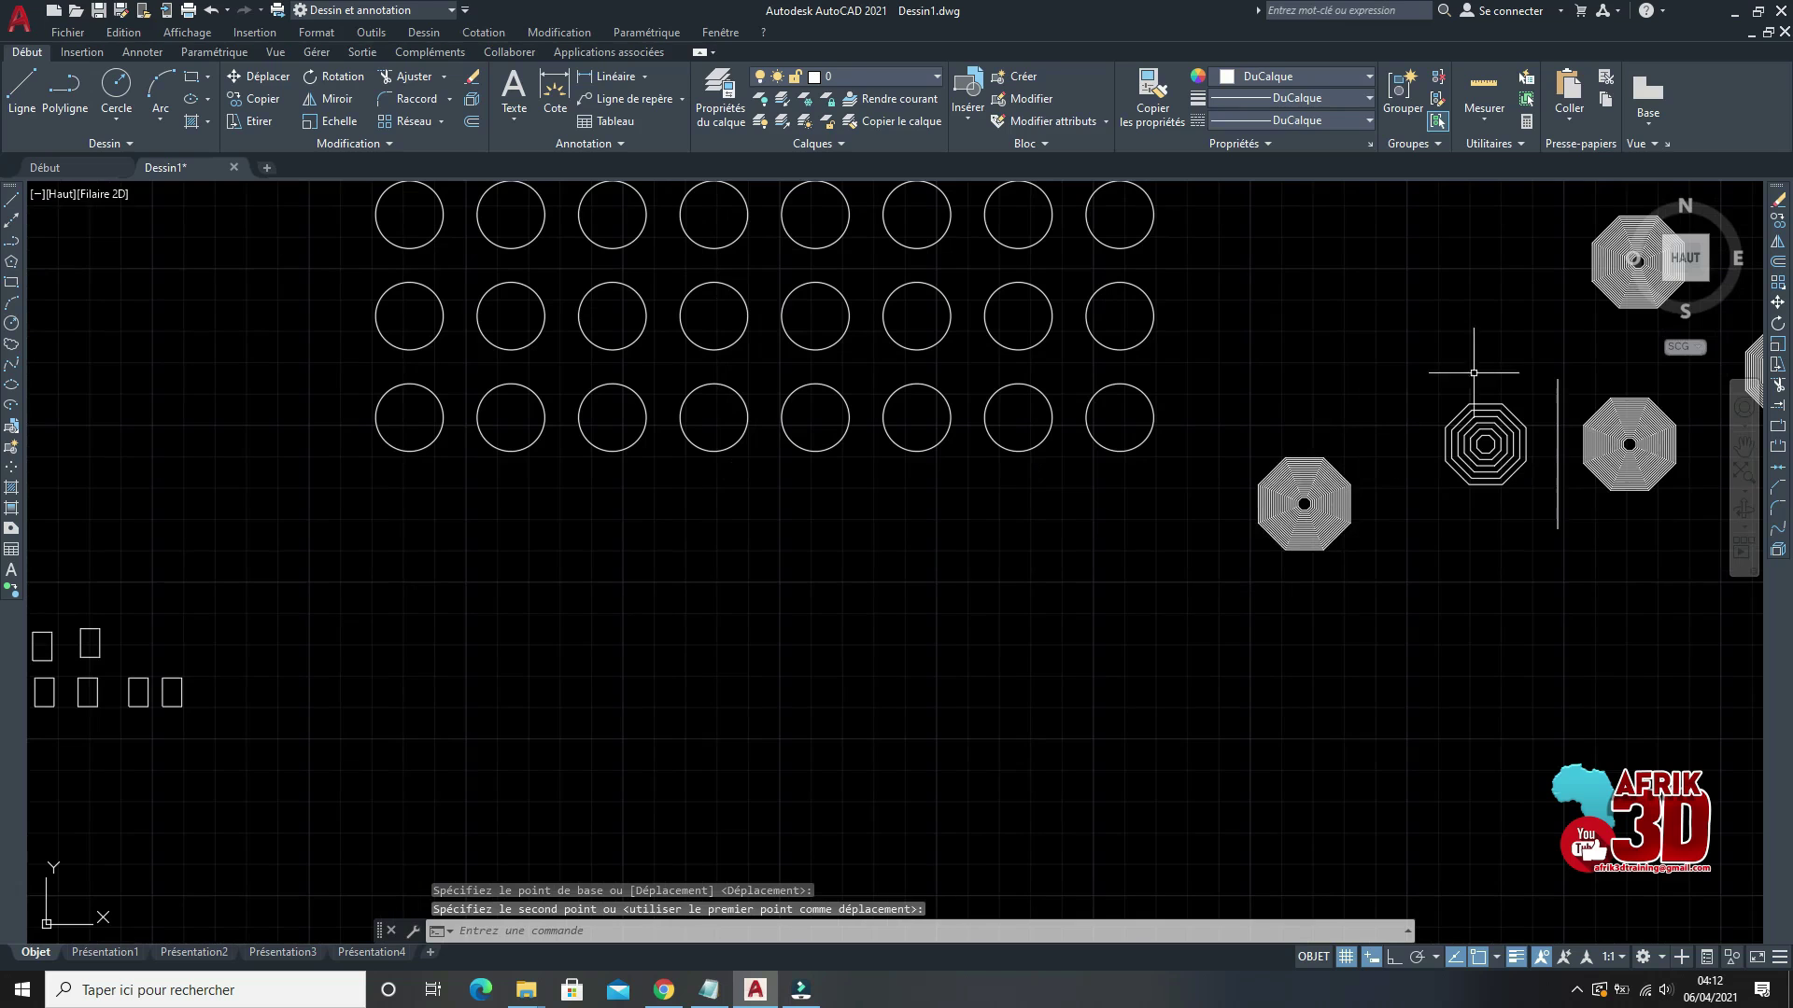
pyautogui.scroll(2, 1358, 477)
pyautogui.scroll(-4, 1289, 486)
pyautogui.scroll(2, 1133, 408)
pyautogui.scroll(-6, 1274, 441)
pyautogui.scroll(1, 977, 495)
pyautogui.scroll(3, 1024, 368)
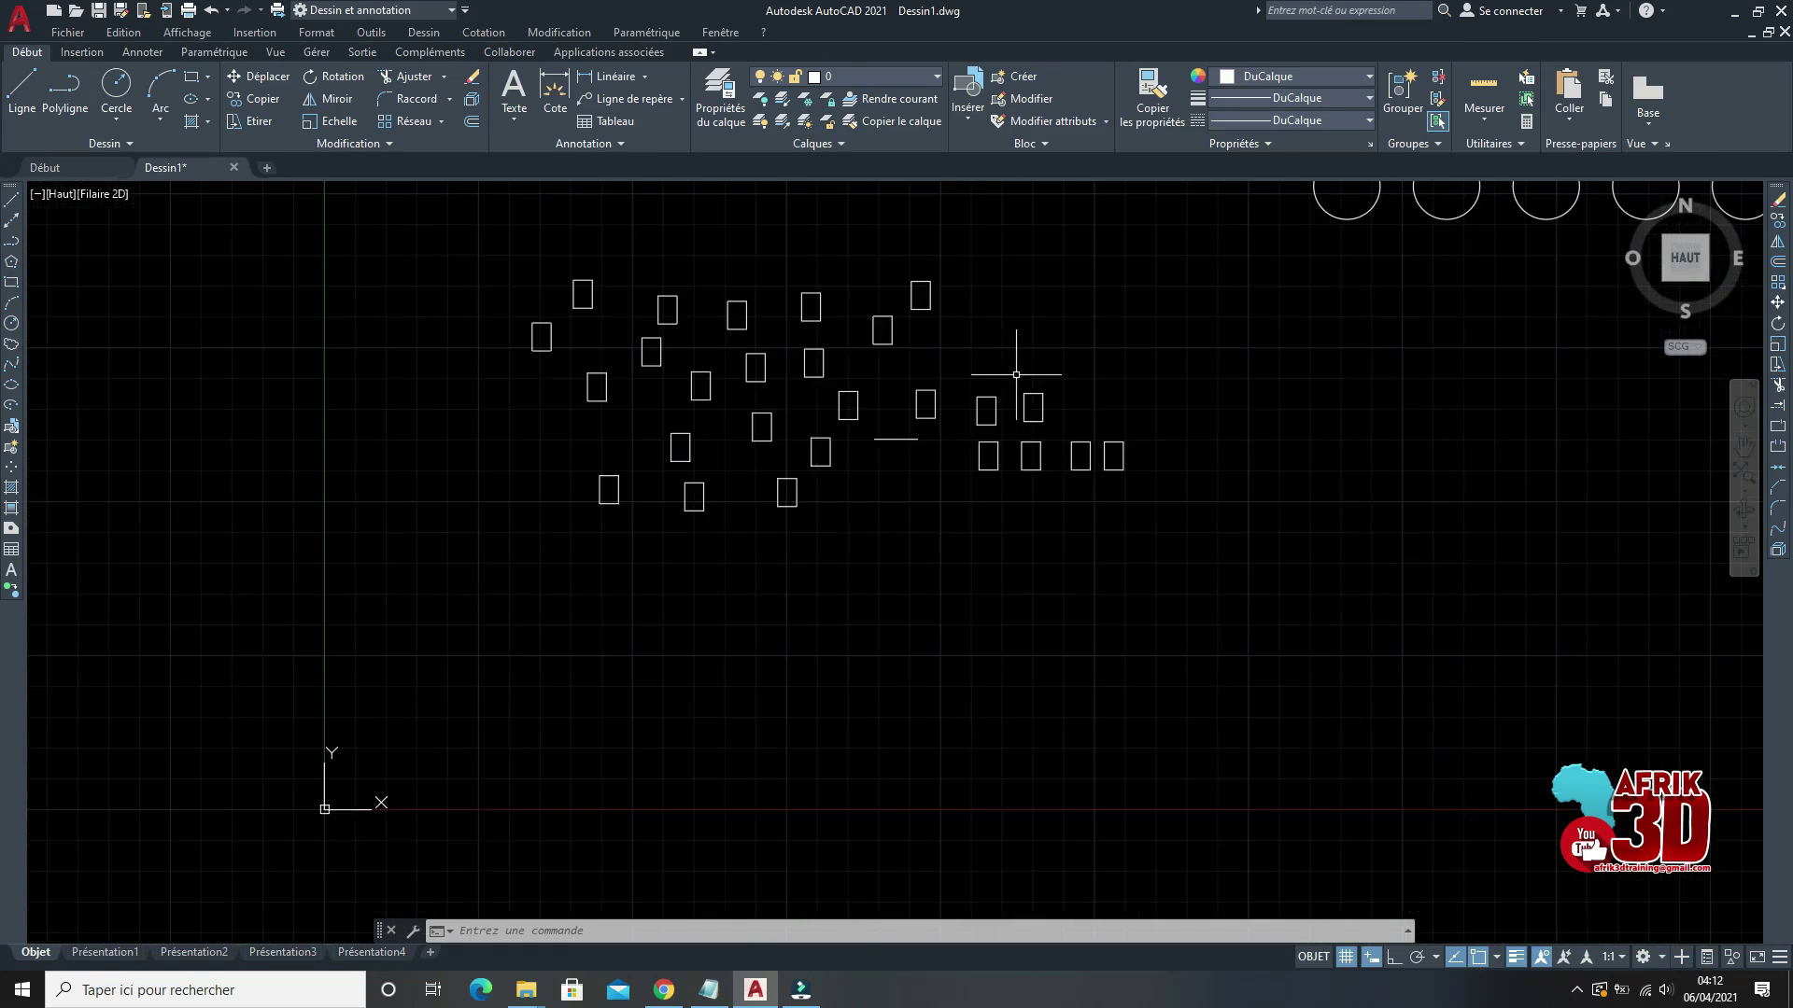
pyautogui.scroll(2, 1108, 459)
pyautogui.scroll(2, 1109, 459)
pyautogui.scroll(3, 1091, 512)
pyautogui.click(1048, 573)
pyautogui.click(753, 208)
pyautogui.rightClick(1017, 238)
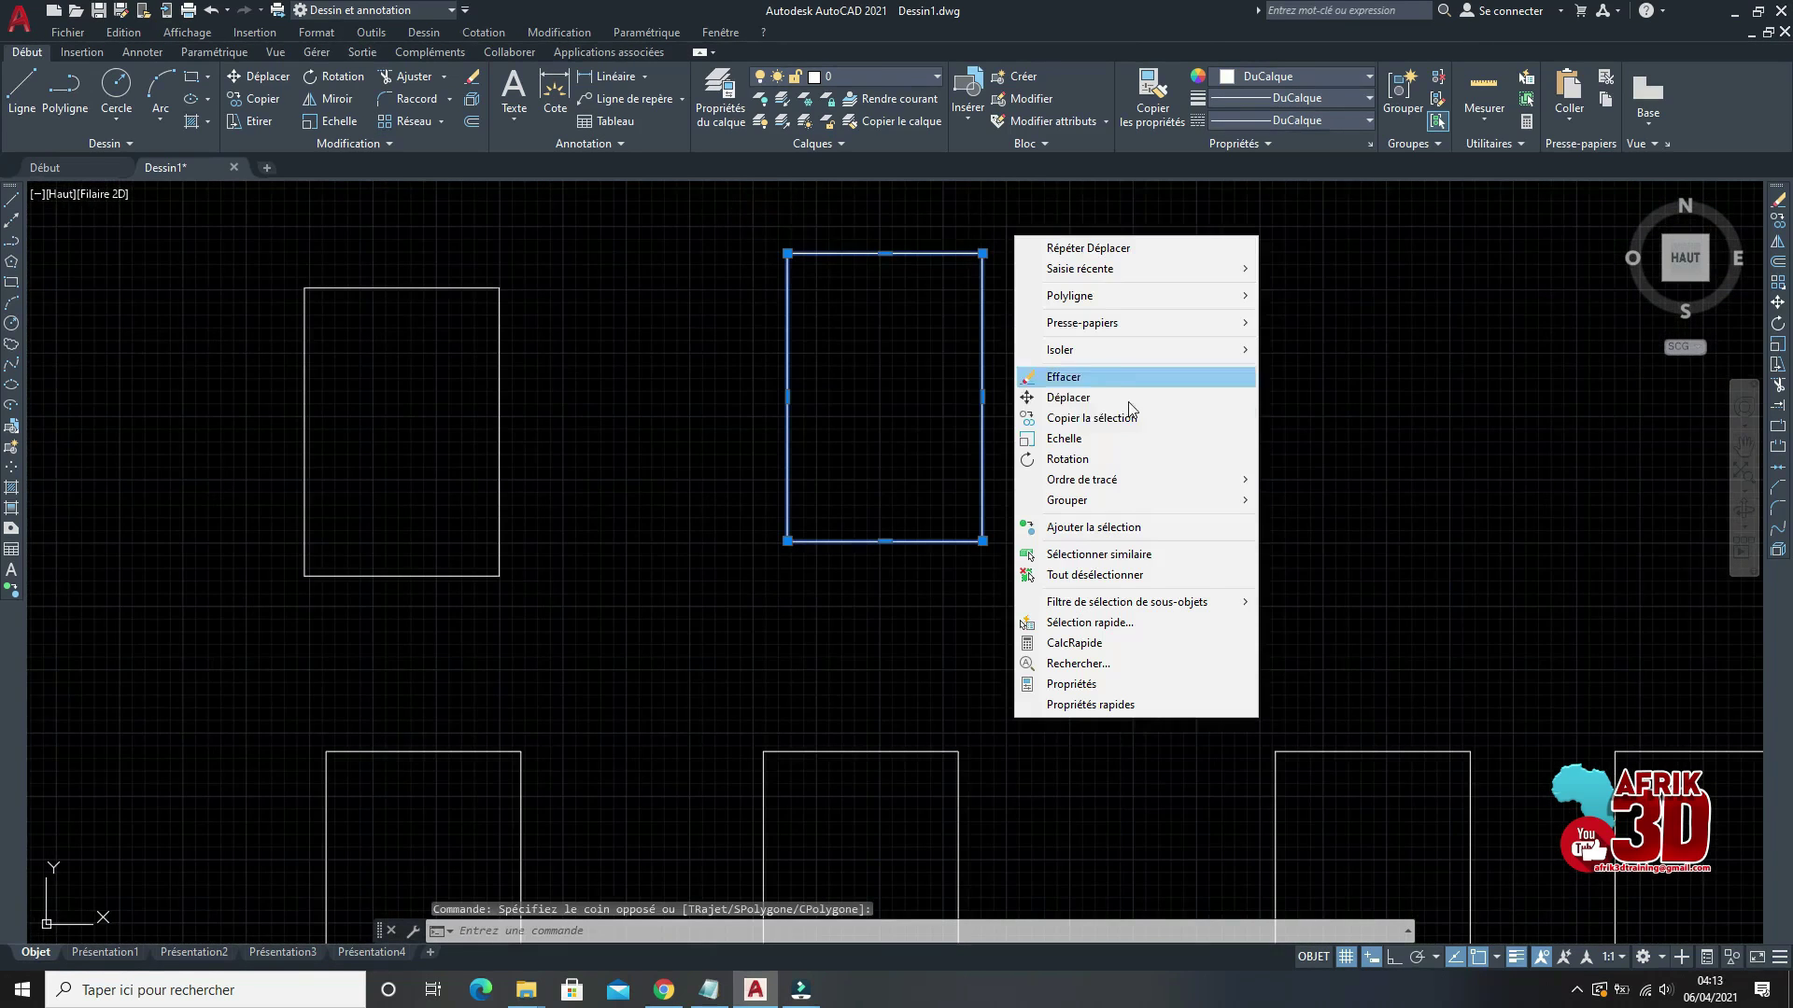
pyautogui.click(1067, 397)
pyautogui.click(940, 383)
pyautogui.click(1329, 373)
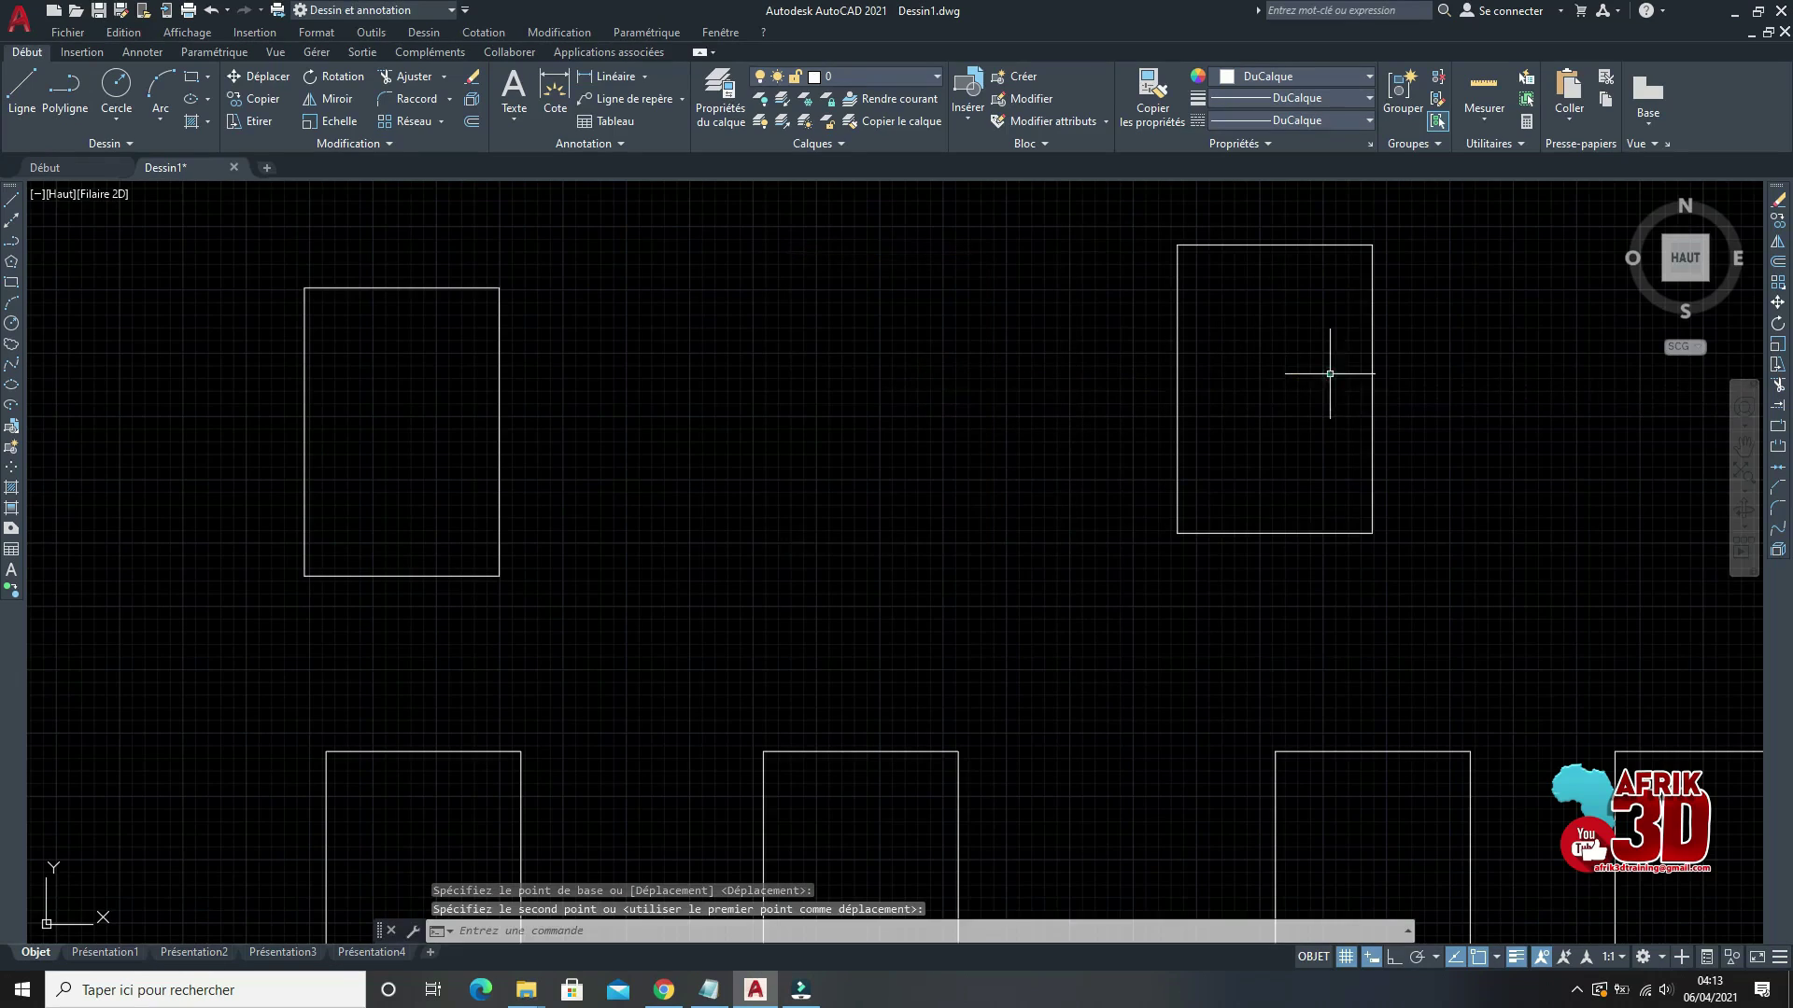
# Step: Erase the 20 small rectangles with a crossing selection, then erase the remaining ones
pyautogui.scroll(-5, 1249, 441)
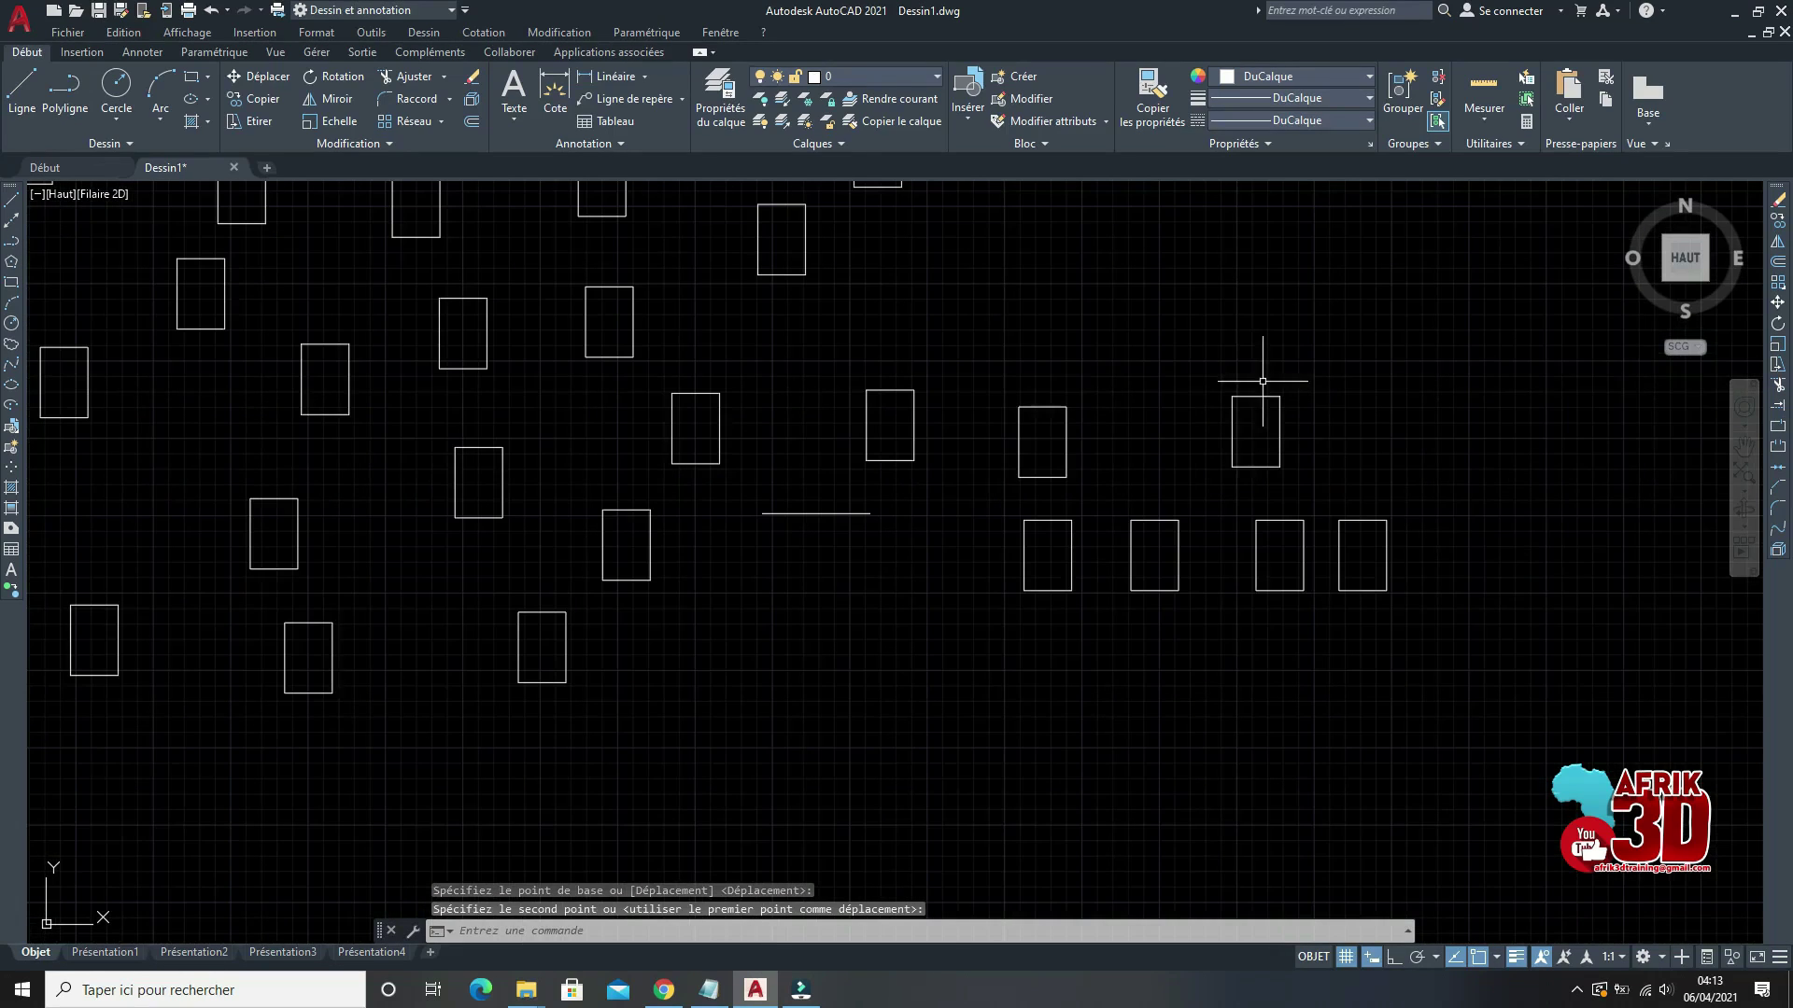
pyautogui.scroll(2, 1205, 392)
pyautogui.scroll(-2, 1240, 450)
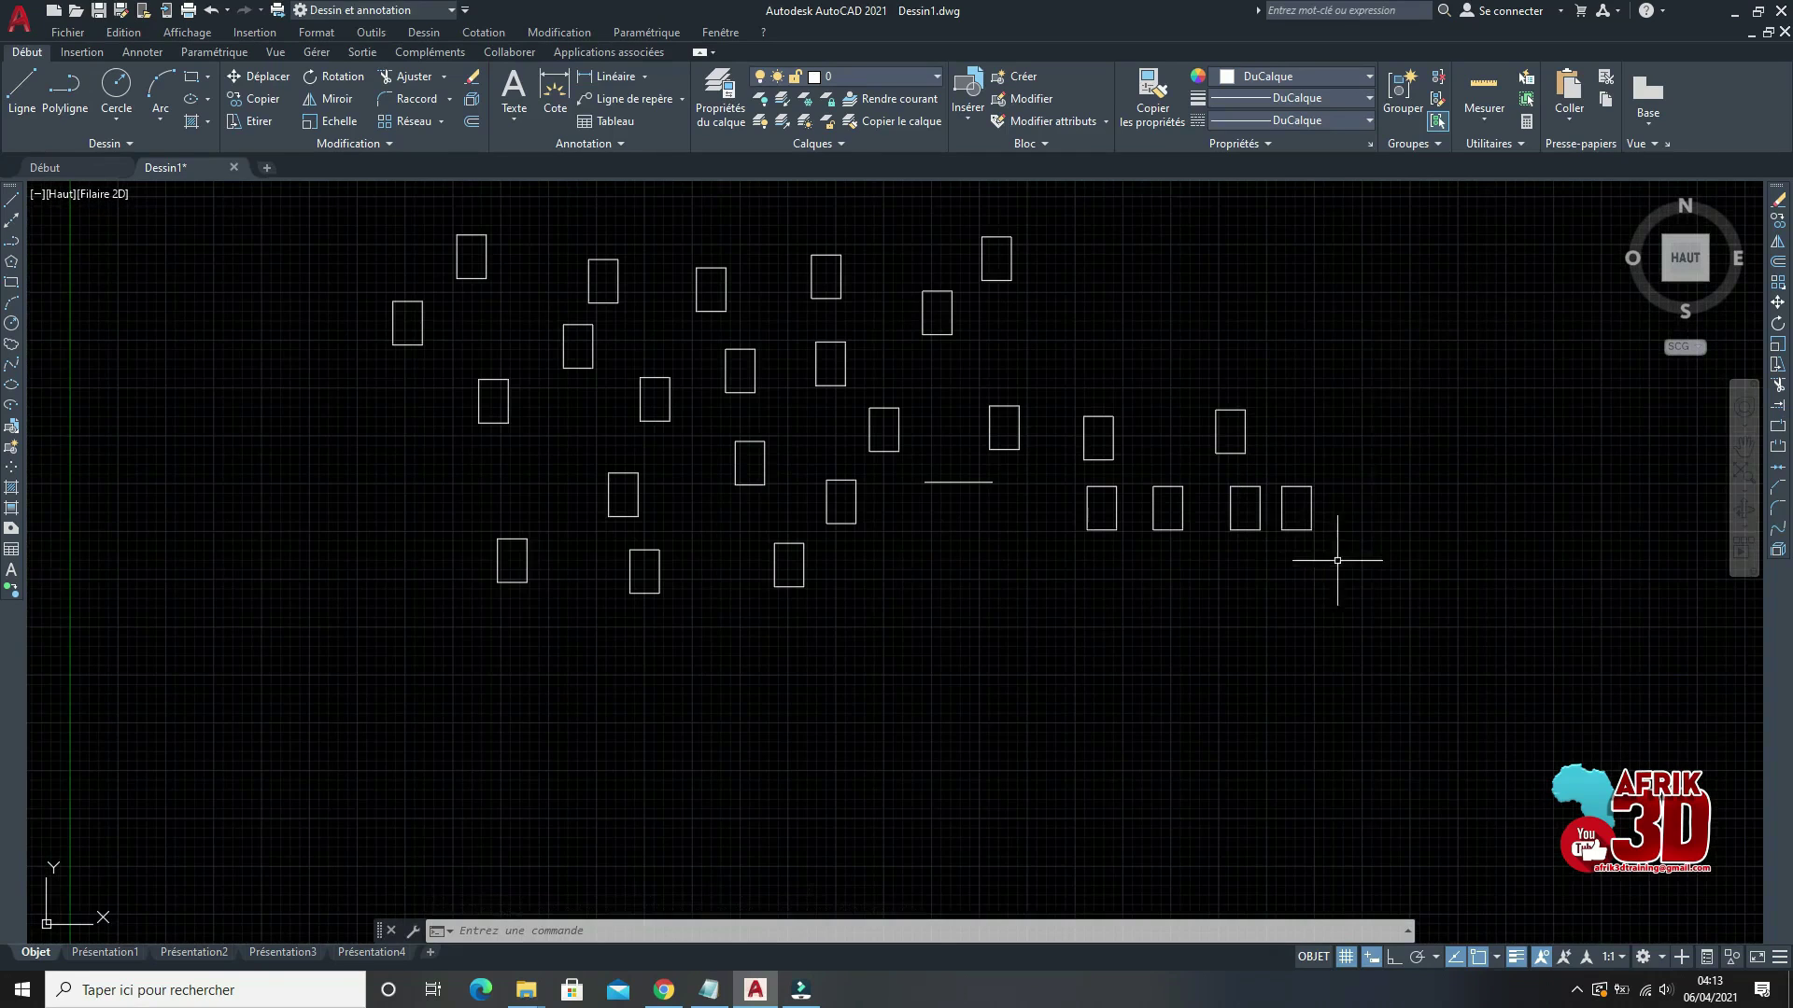
pyautogui.click(1360, 584)
pyautogui.click(665, 239)
pyautogui.rightClick(872, 233)
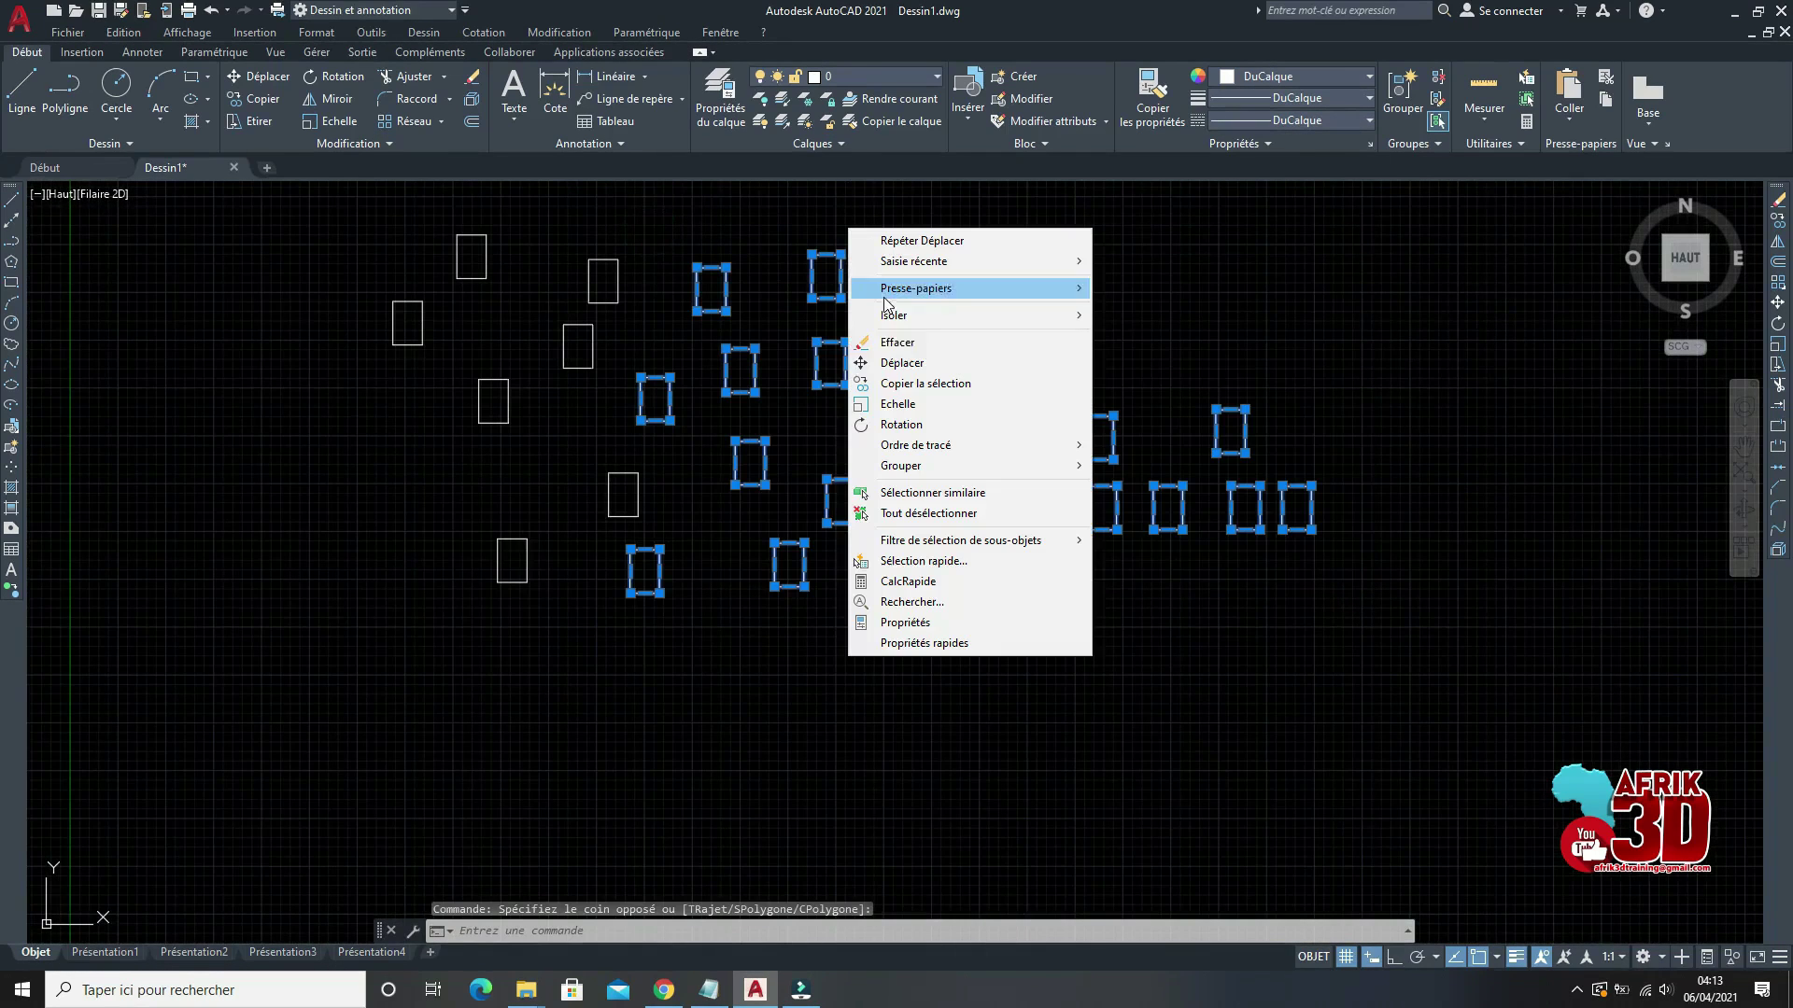
pyautogui.click(883, 340)
pyautogui.click(788, 688)
pyautogui.click(340, 233)
pyautogui.rightClick(871, 333)
pyautogui.click(909, 455)
# Step: Select an octagon set, then dismiss its menu and clear the selection
pyautogui.scroll(-4, 1012, 371)
pyautogui.scroll(4, 946, 591)
pyautogui.scroll(5, 1080, 665)
pyautogui.click(1084, 648)
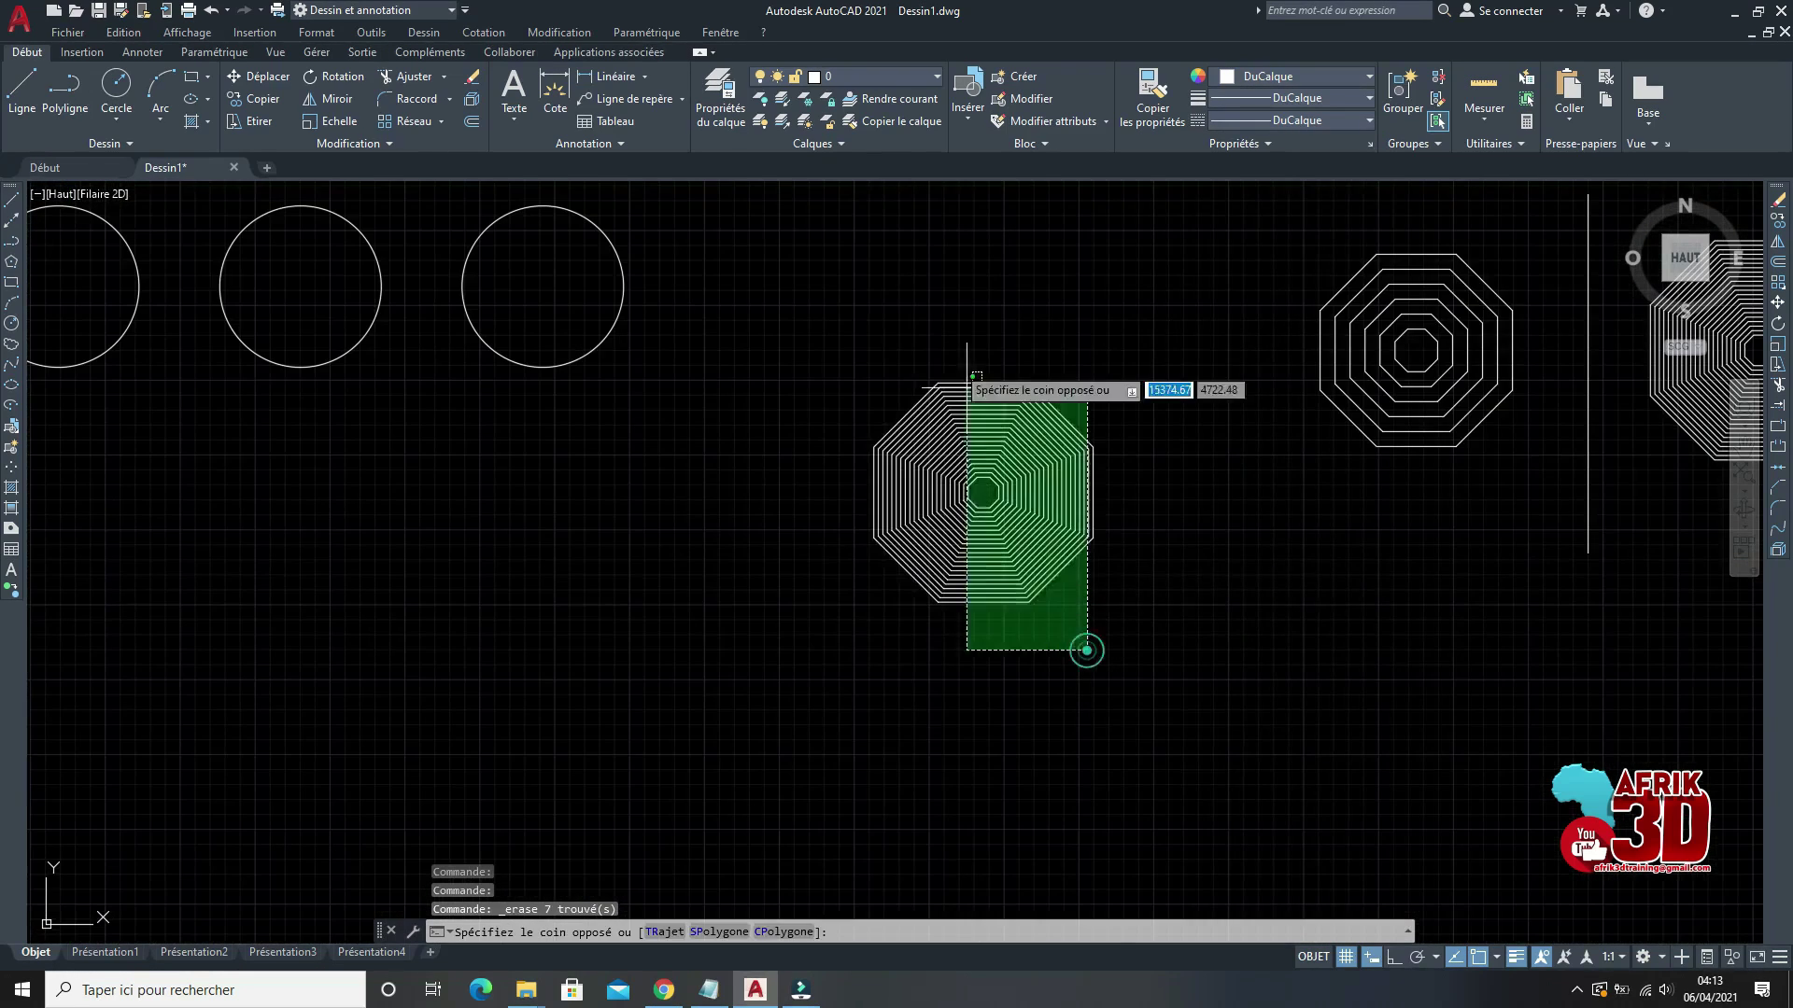
pyautogui.click(953, 365)
pyautogui.rightClick(860, 263)
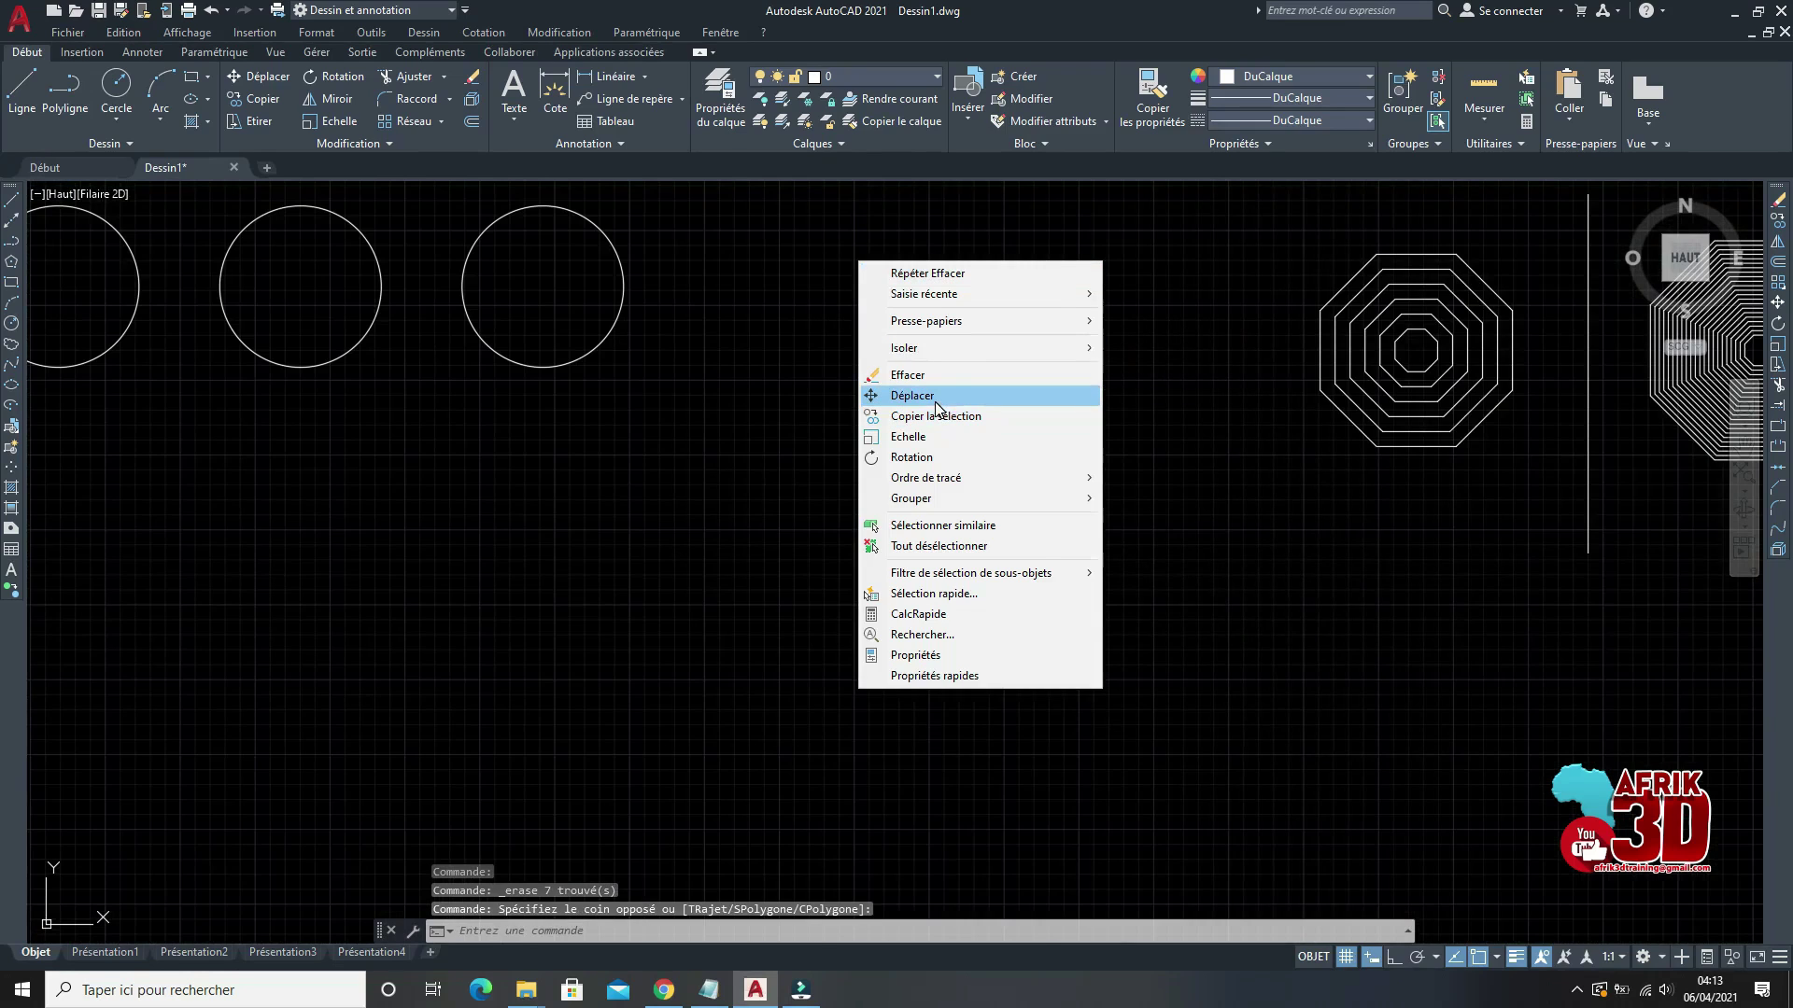
pyautogui.press('Escape')
pyautogui.press('Escape')
# Step: Move the 22-object octagon set to a new spot among the other octagons
pyautogui.click(1778, 305)
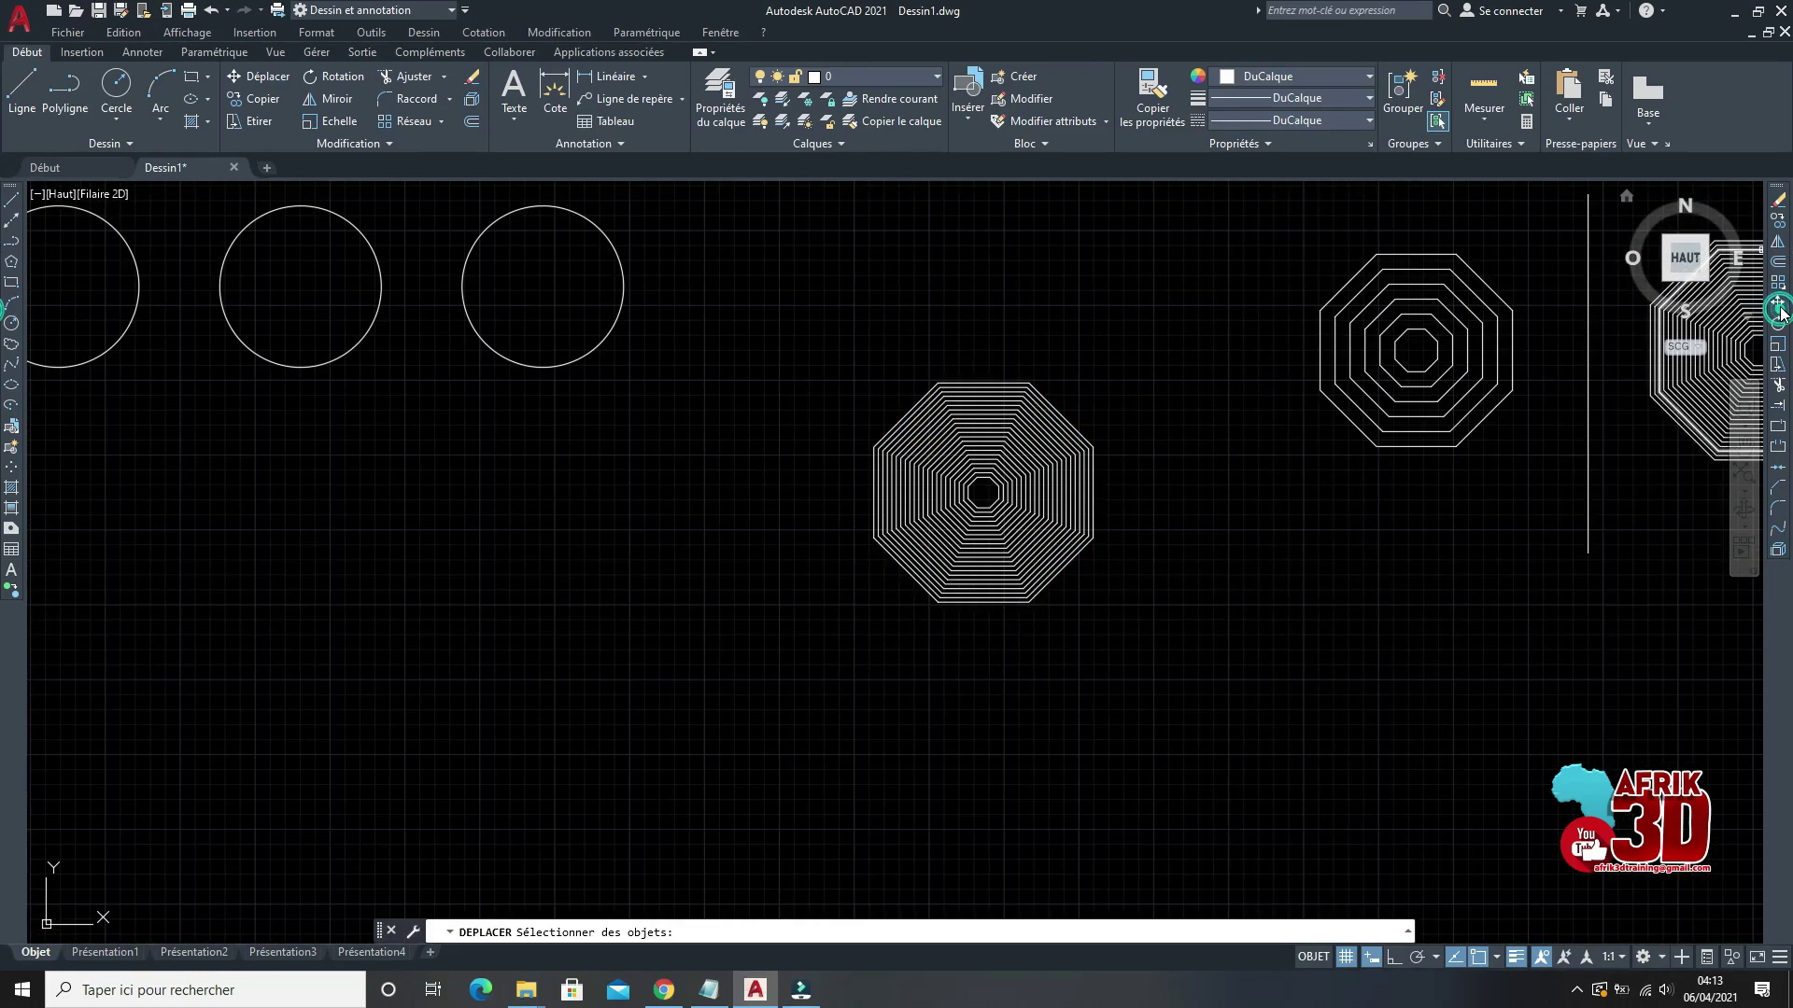
pyautogui.click(1132, 669)
pyautogui.click(821, 360)
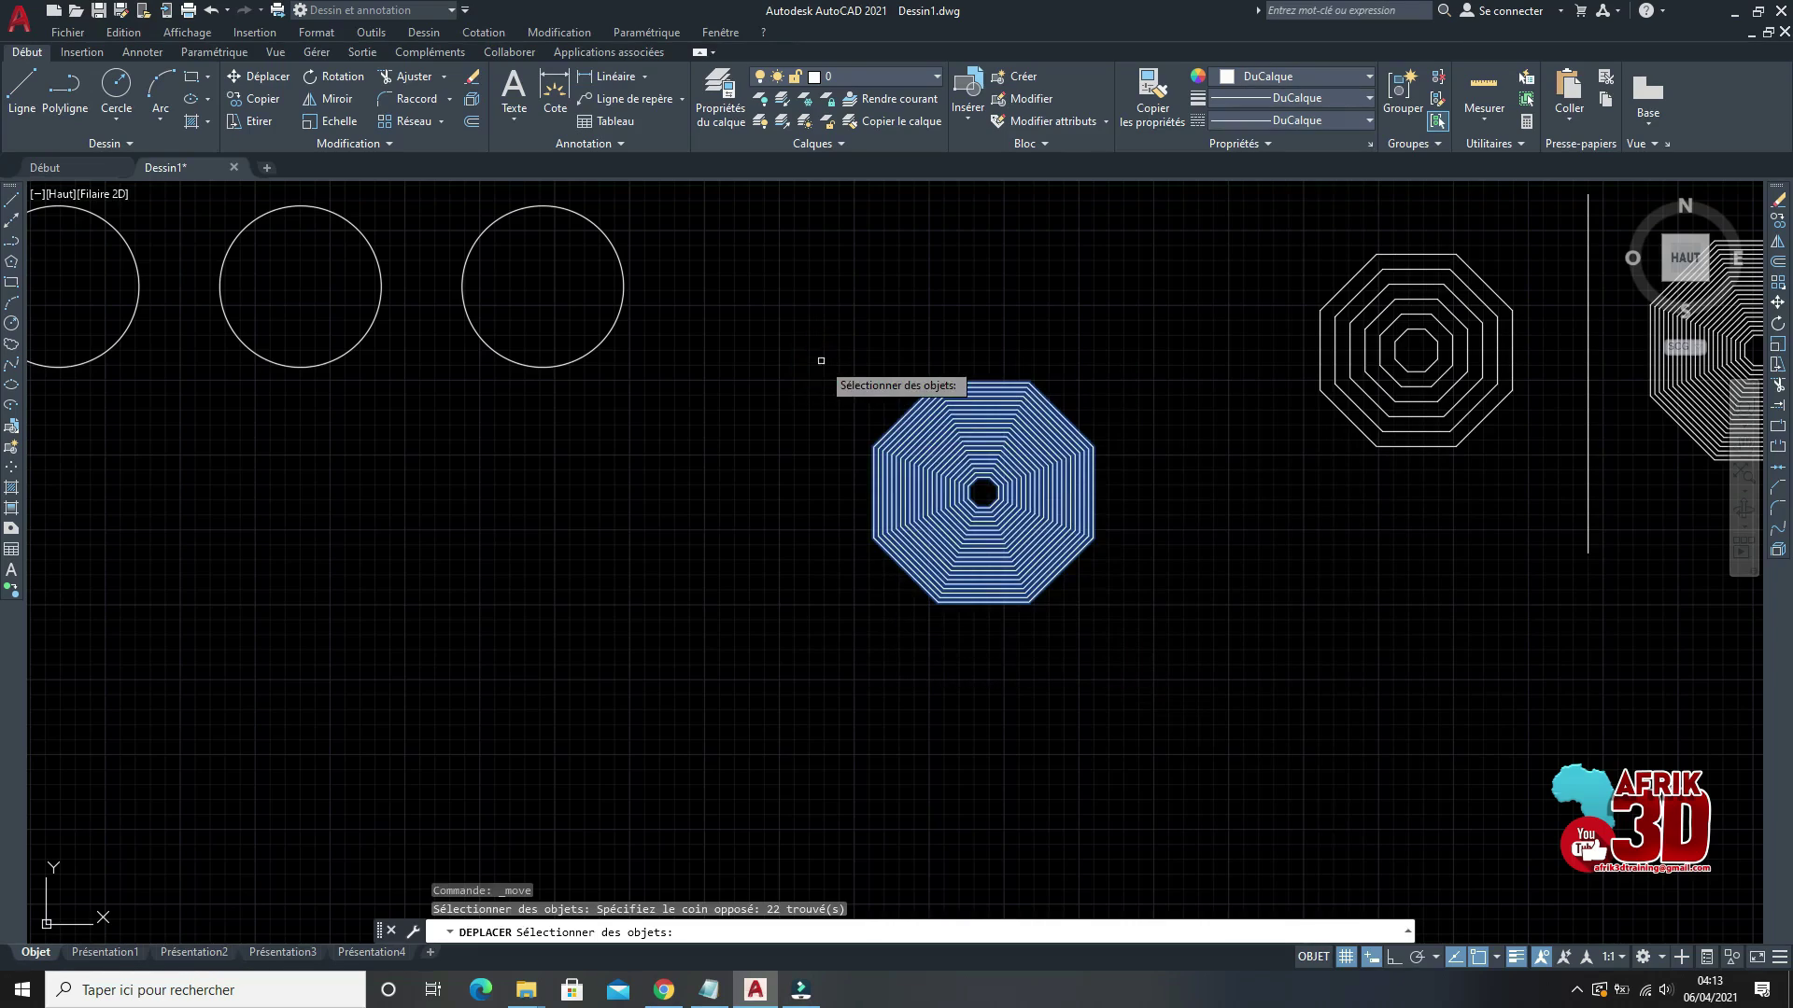
pyautogui.press('Return')
pyautogui.click(1032, 514)
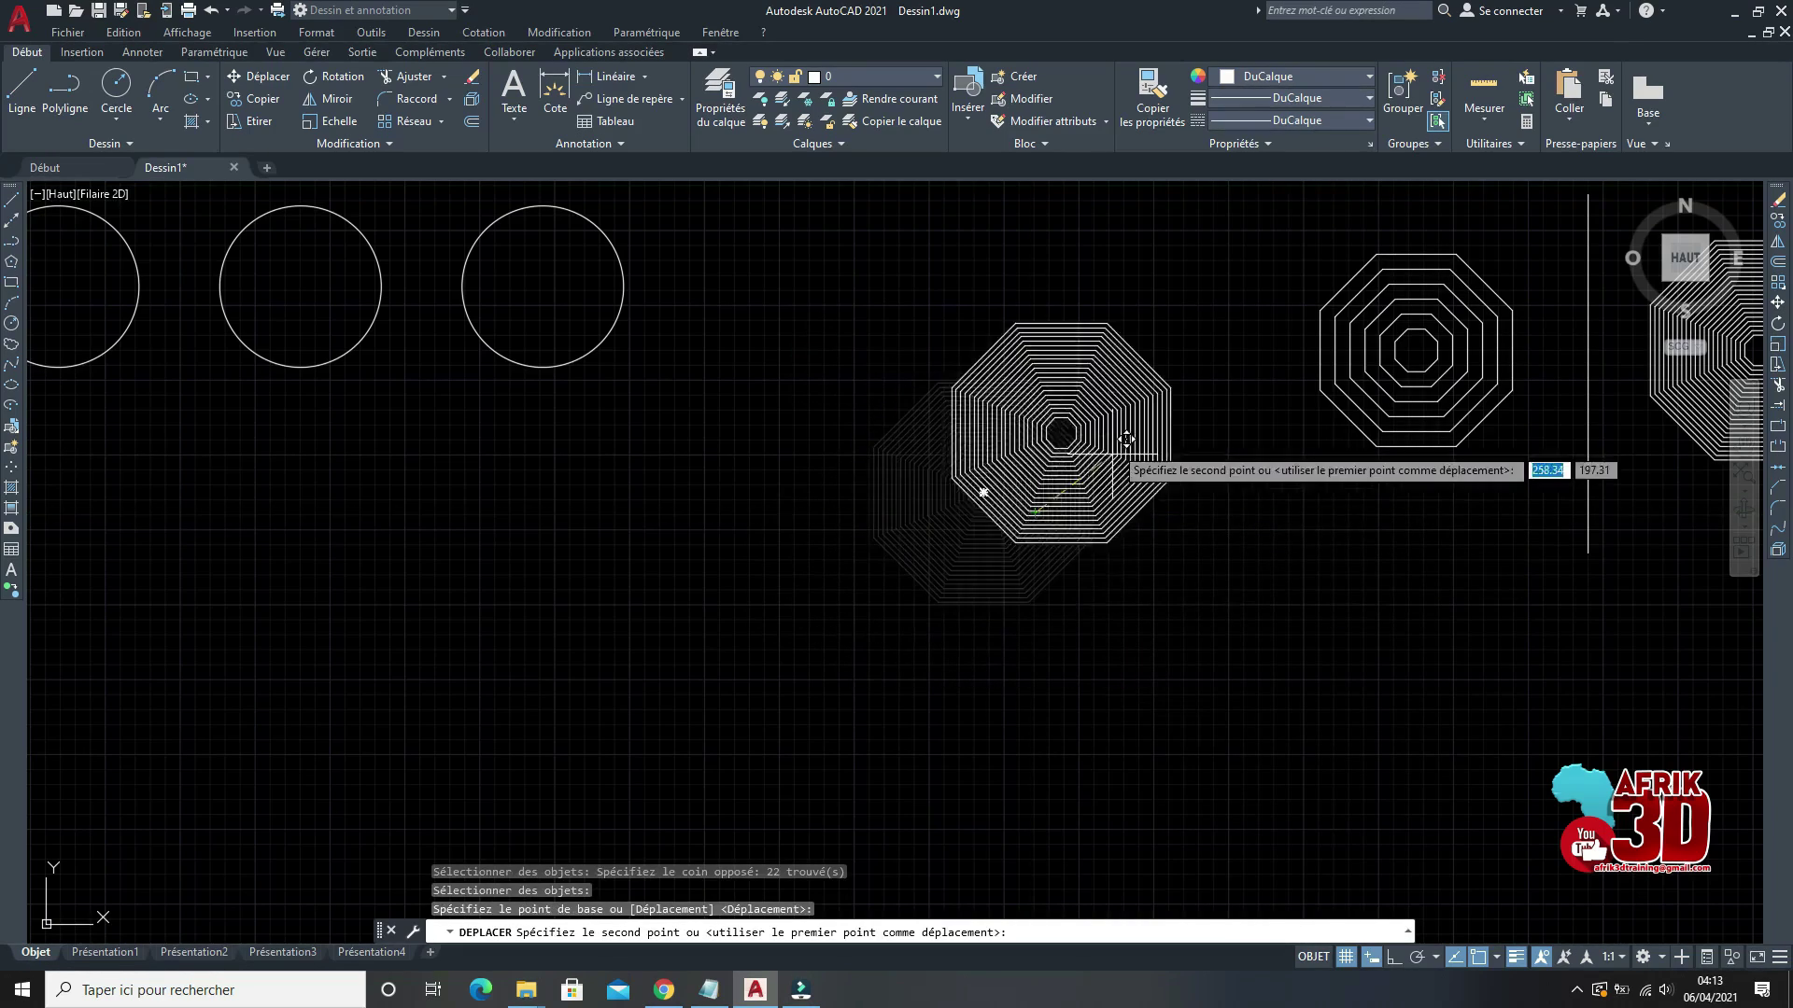
pyautogui.scroll(-3, 1335, 532)
pyautogui.scroll(2, 1363, 546)
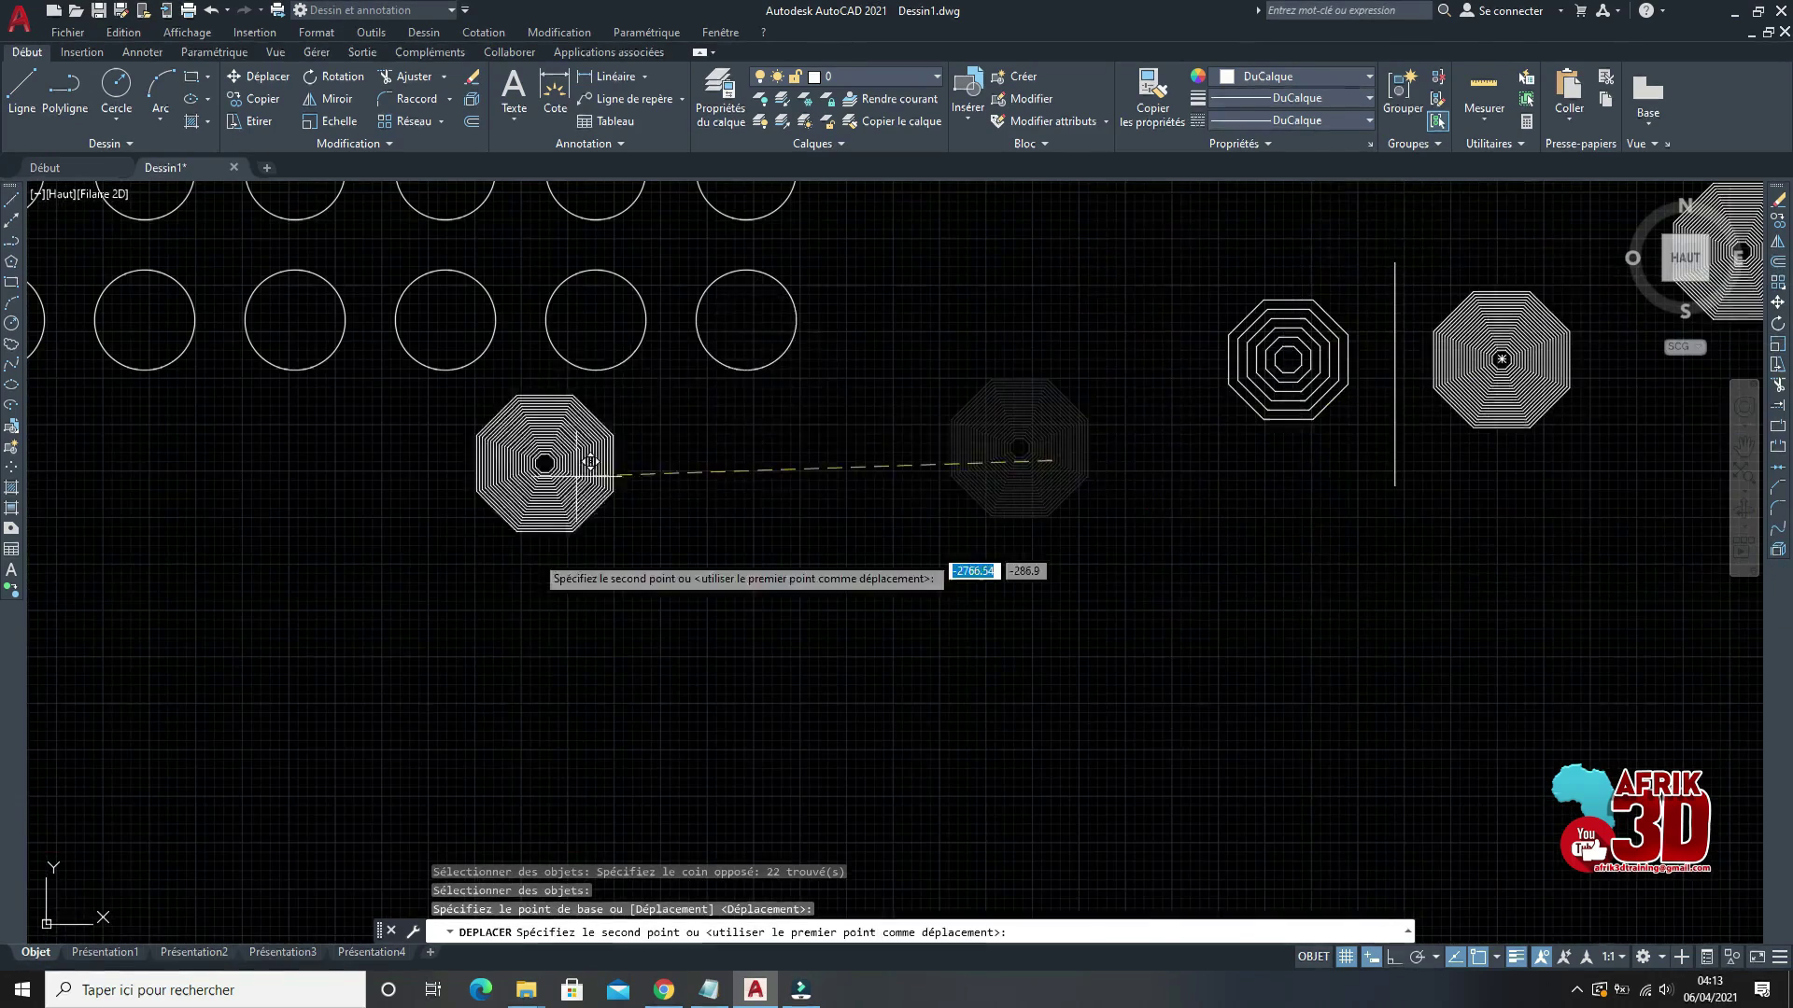
pyautogui.scroll(-2, 683, 583)
pyautogui.scroll(2, 962, 527)
pyautogui.scroll(-3, 972, 529)
pyautogui.scroll(4, 821, 561)
pyautogui.scroll(-2, 901, 541)
pyautogui.scroll(2, 812, 519)
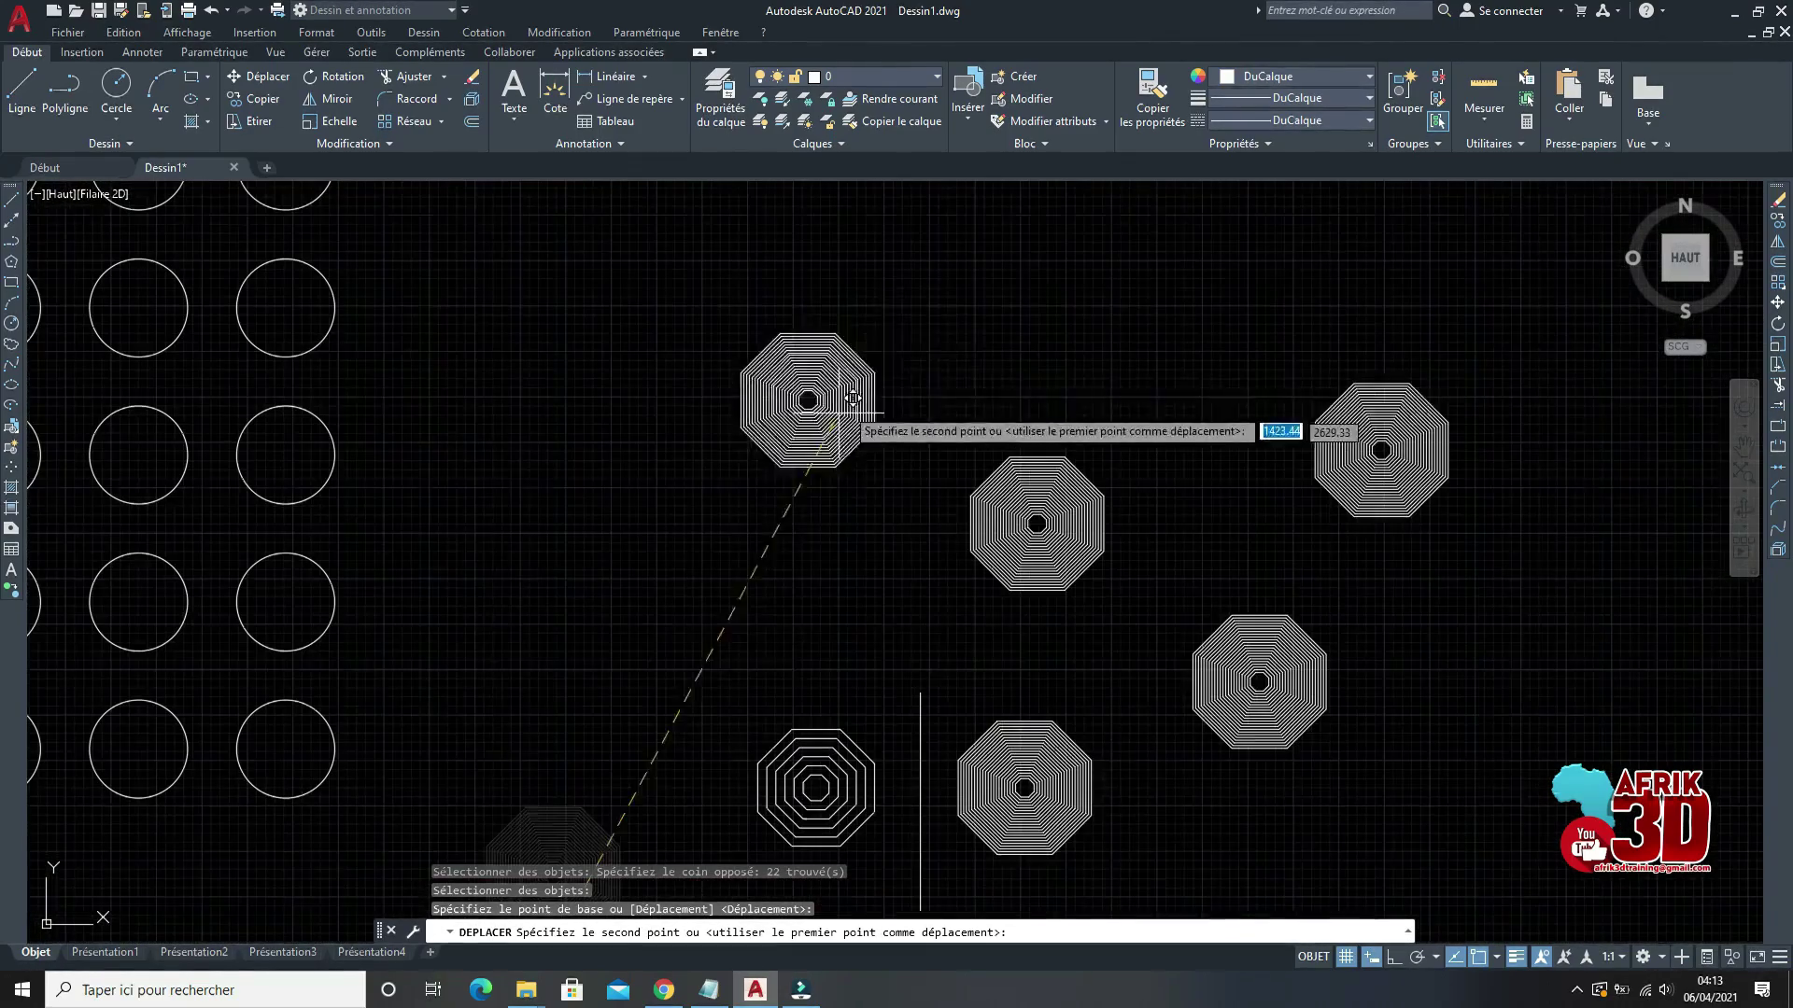
pyautogui.click(789, 494)
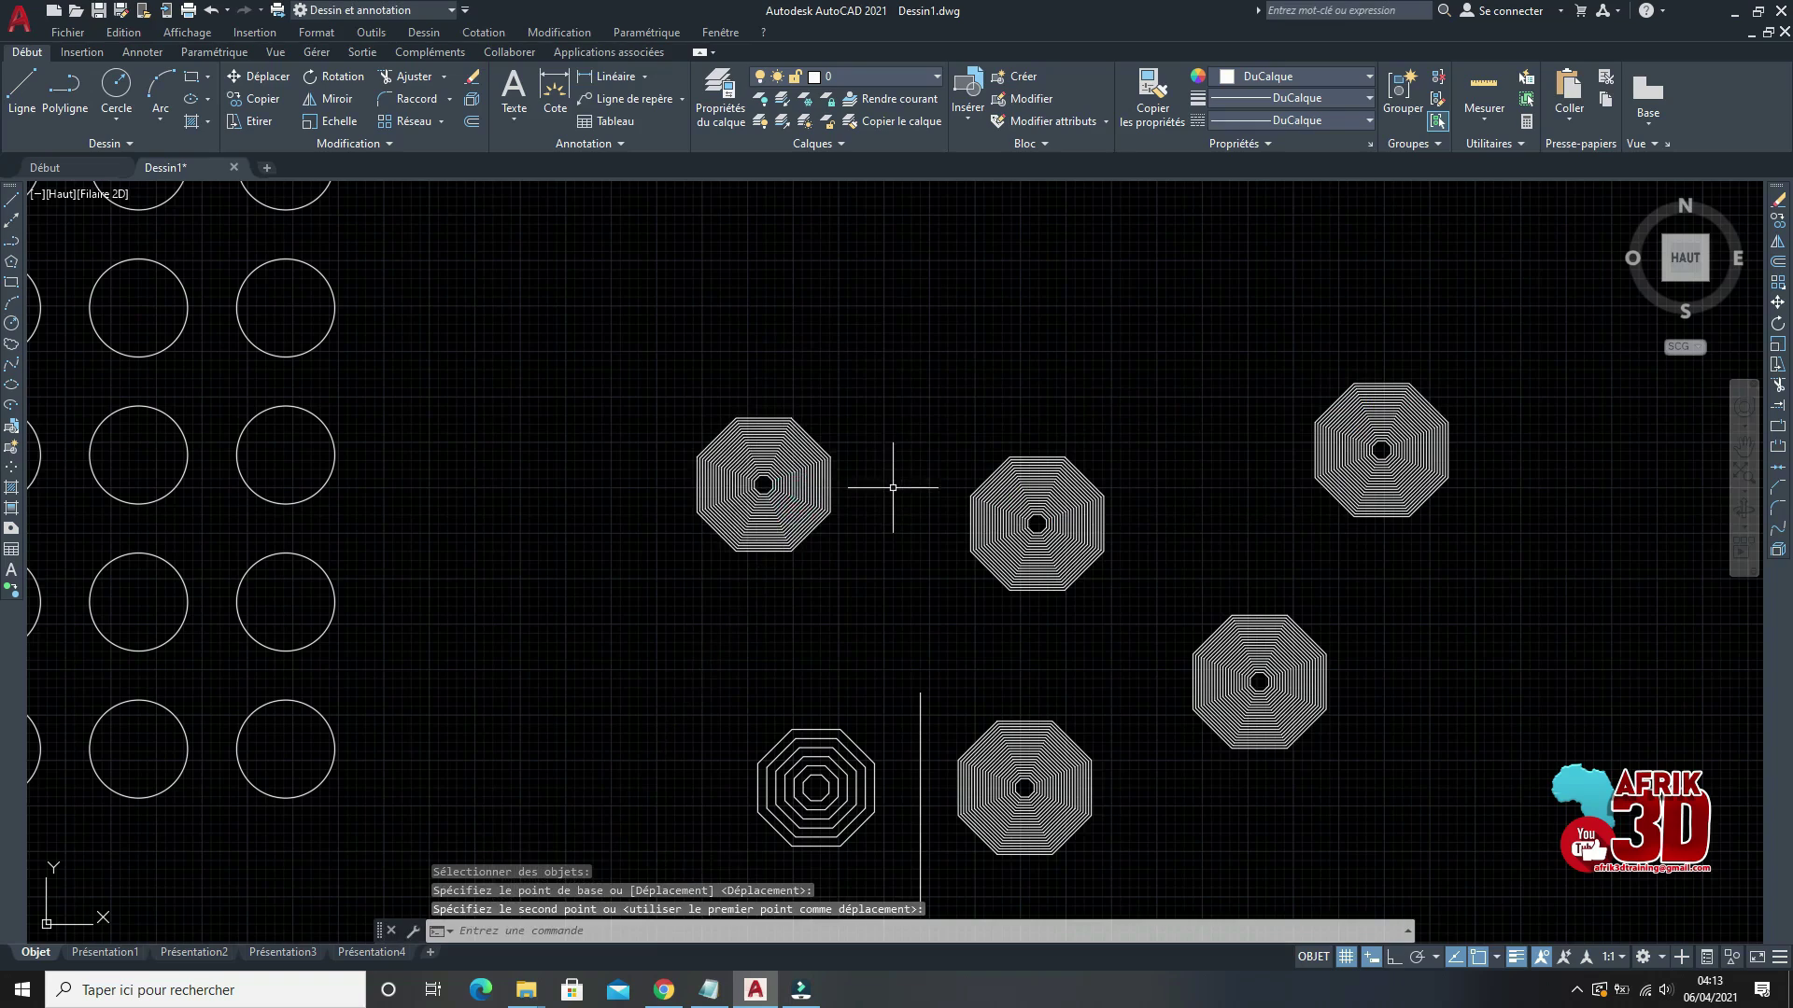
pyautogui.press('Escape')
pyautogui.scroll(-2, 892, 487)
pyautogui.scroll(2, 800, 488)
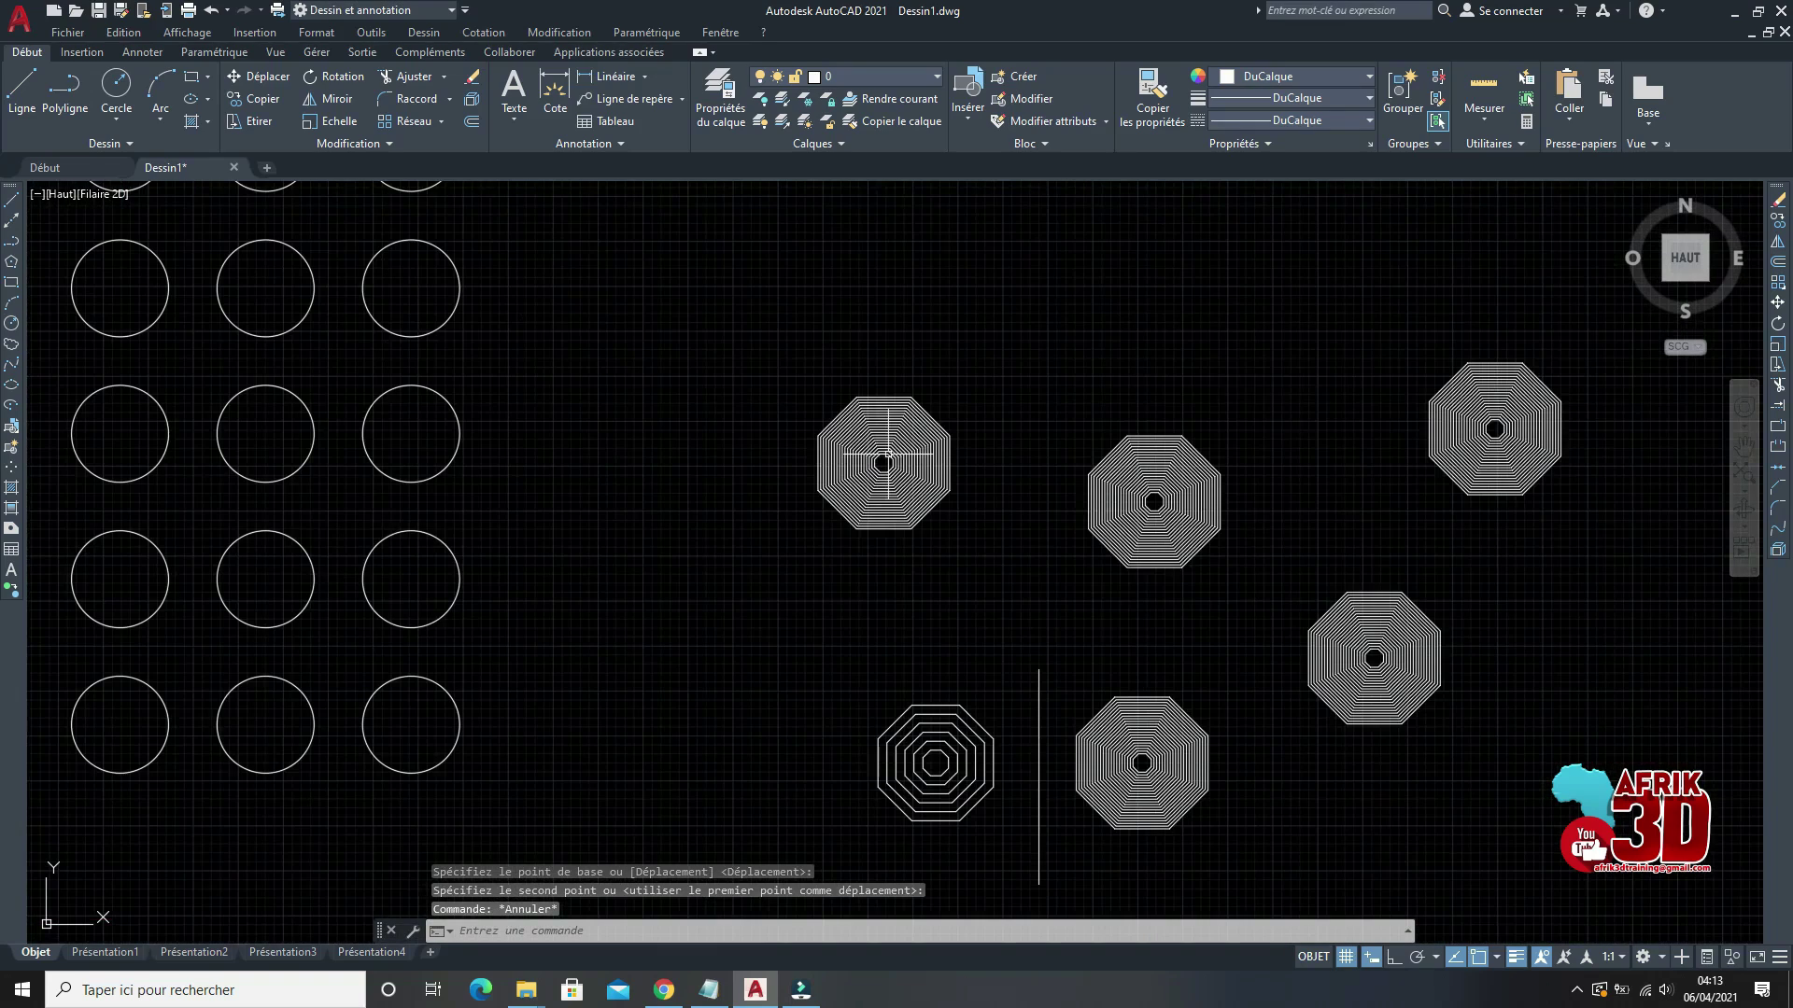
pyautogui.scroll(-3, 1276, 398)
pyautogui.scroll(1, 1424, 382)
pyautogui.scroll(-3, 1381, 392)
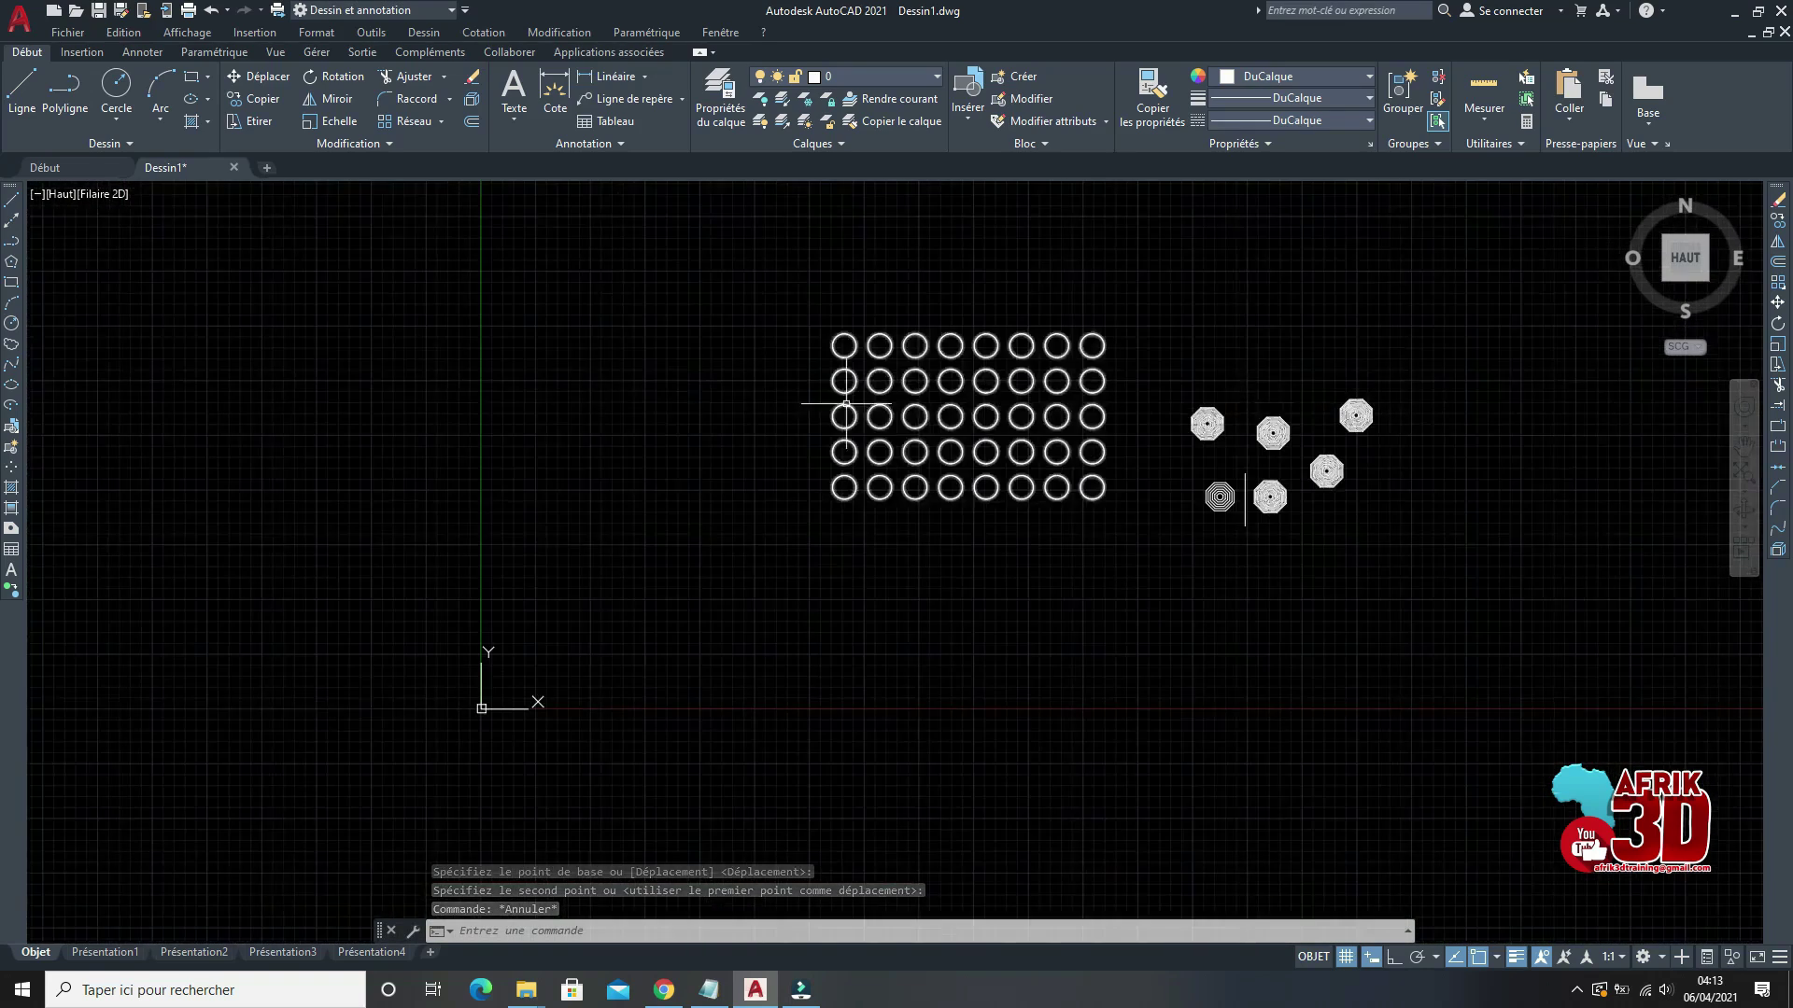
# Step: Draw a rectangle below the circle grid from two opposite corner points
pyautogui.click(11, 282)
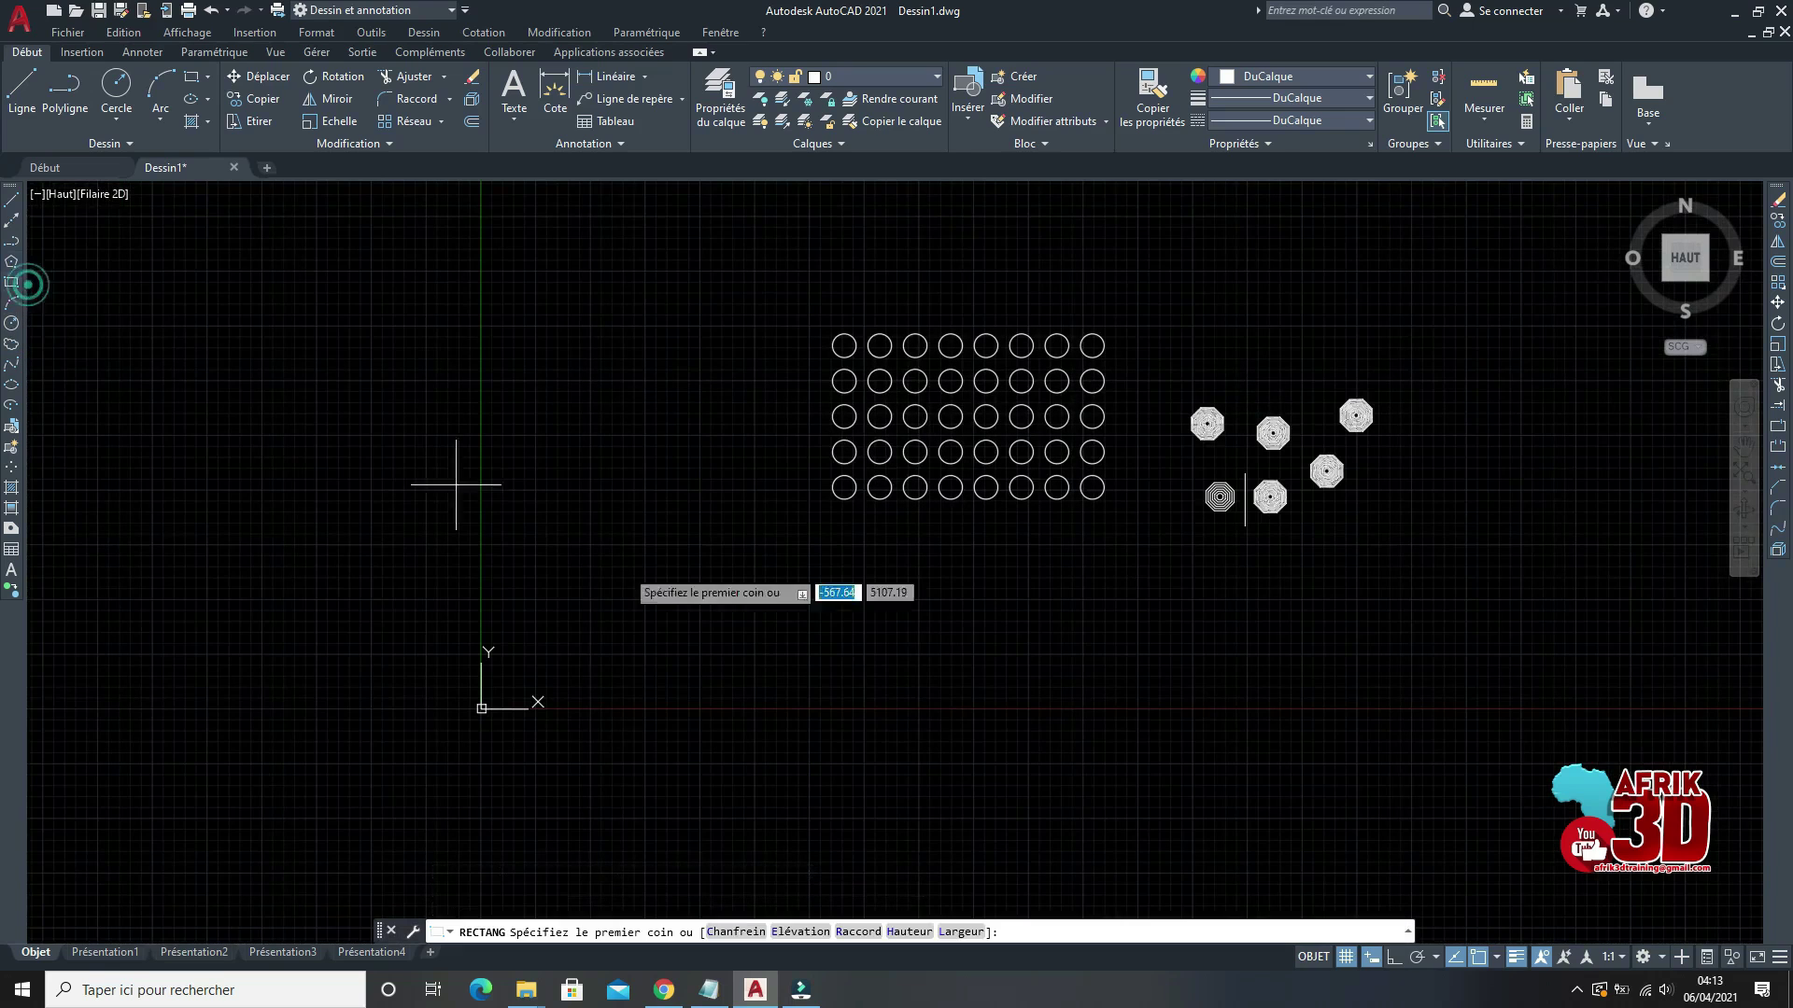
pyautogui.click(725, 608)
pyautogui.click(954, 728)
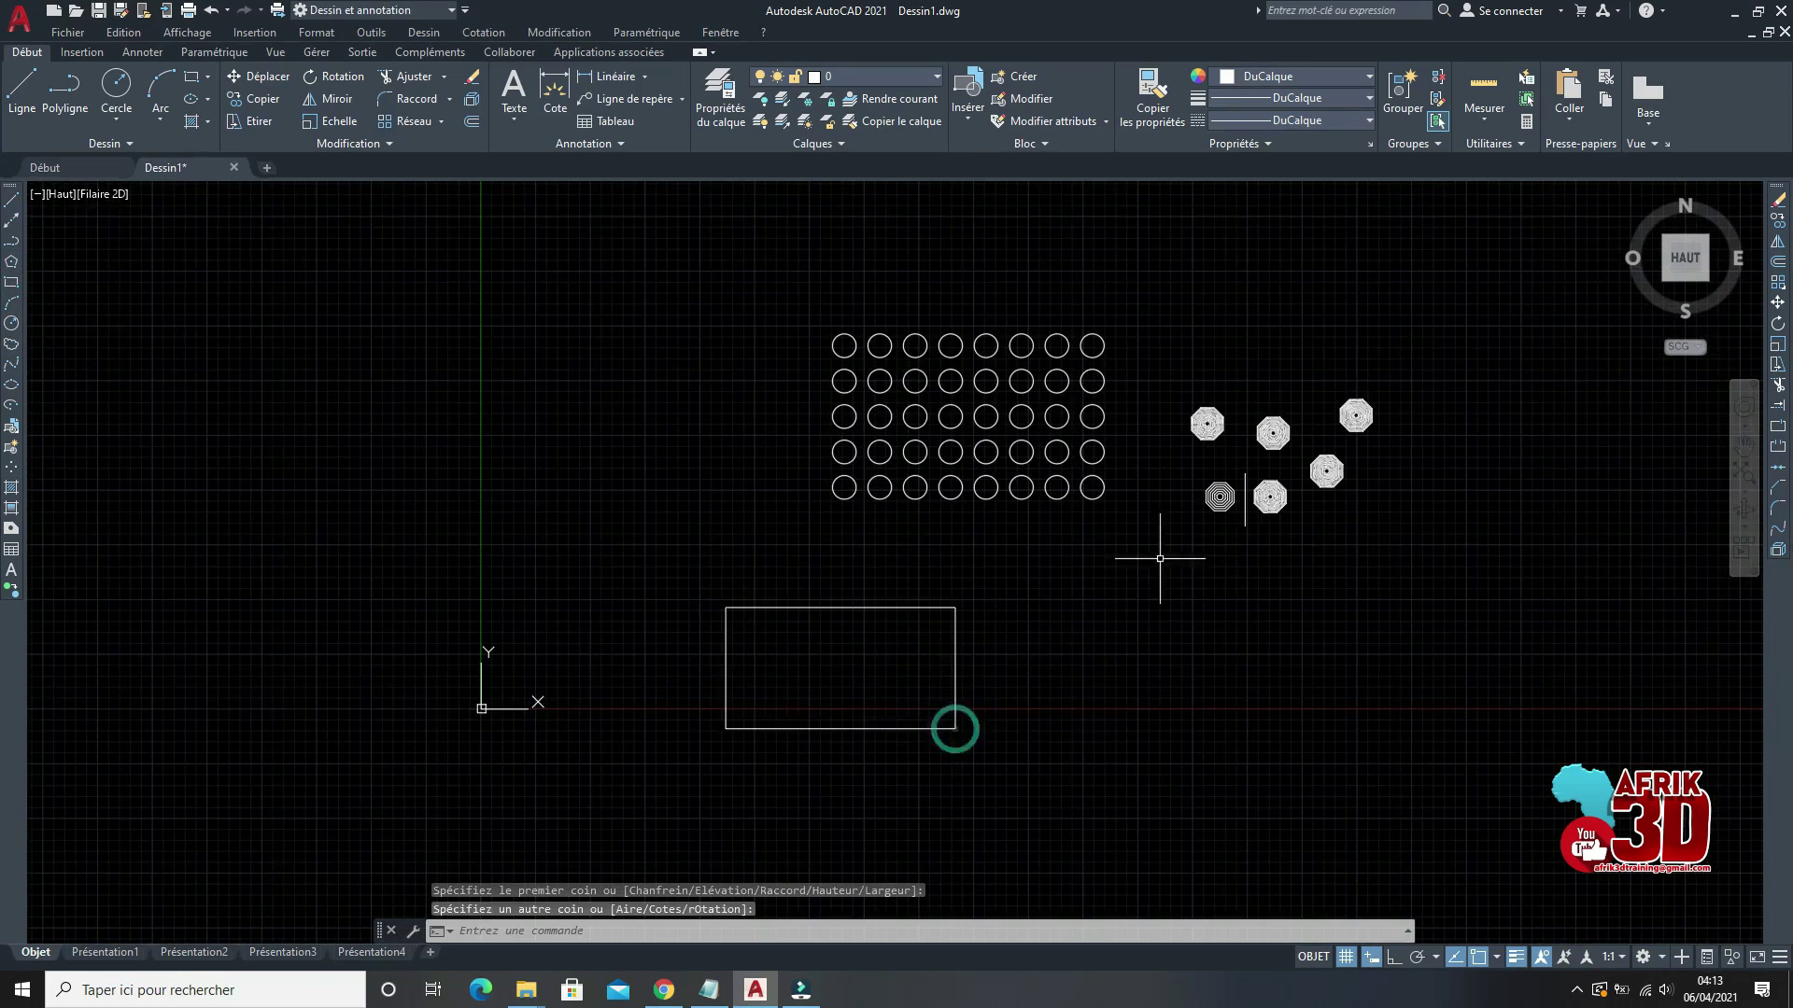
pyautogui.scroll(-2, 1008, 648)
pyautogui.scroll(7, 1108, 580)
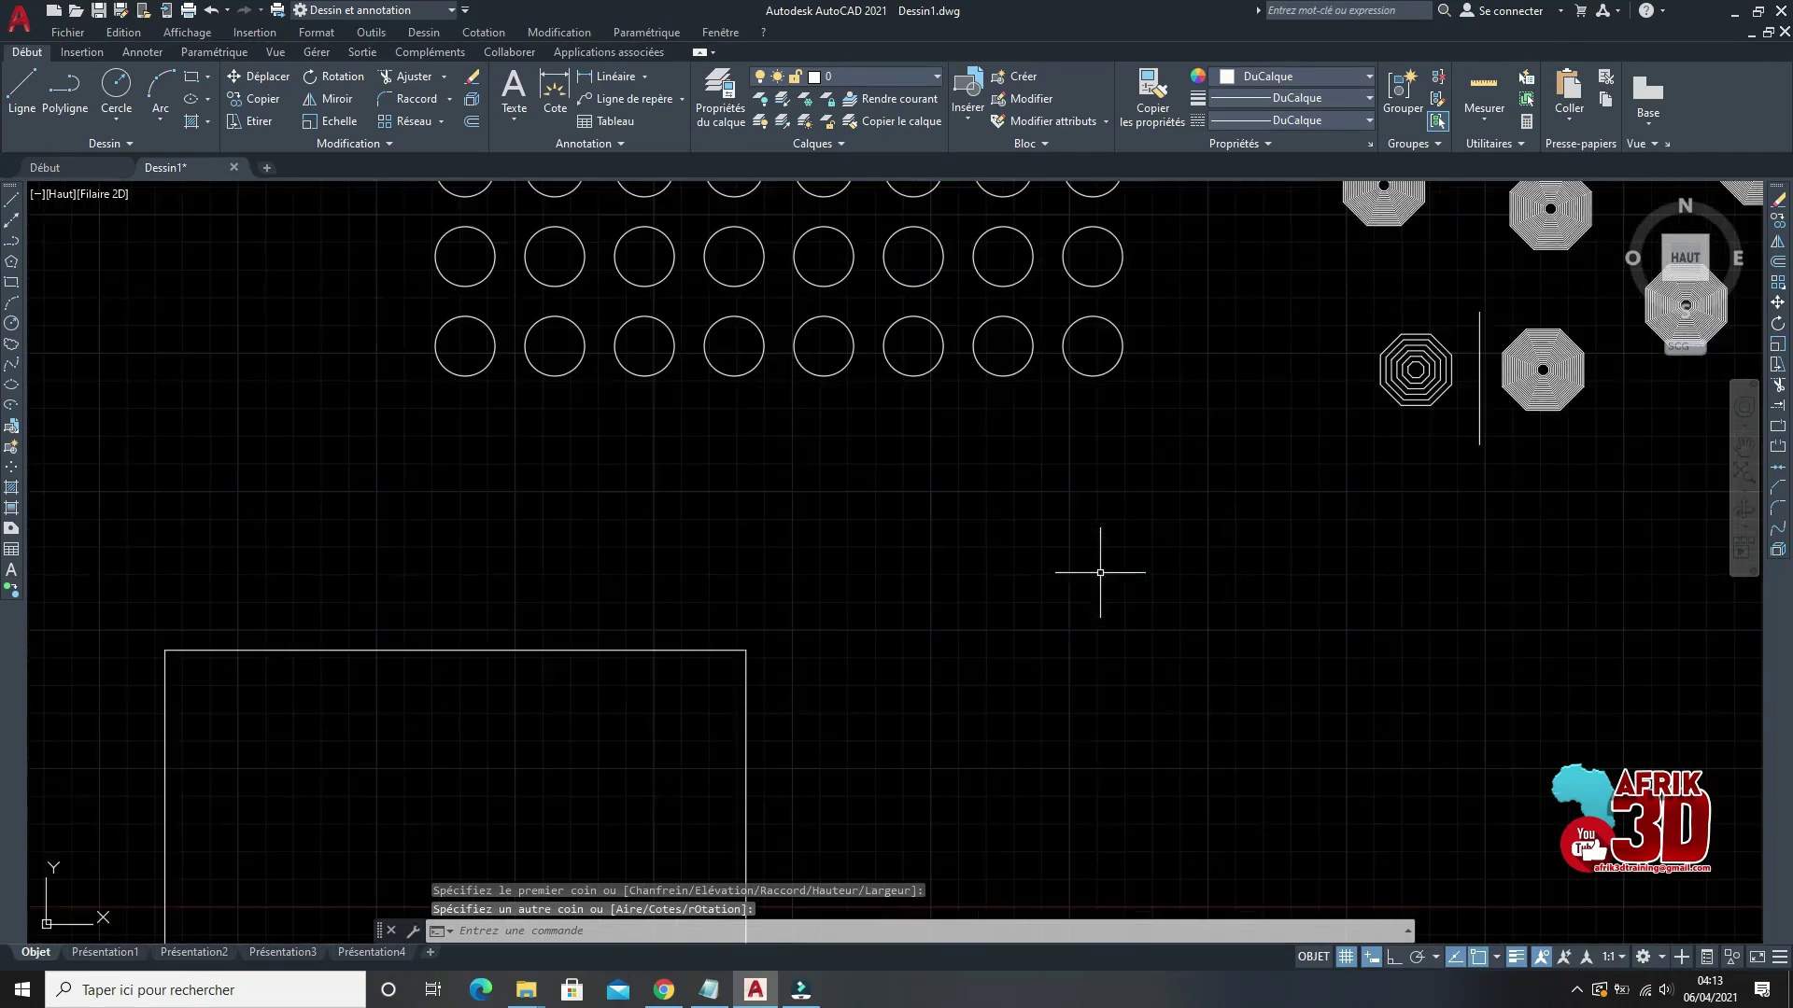
pyautogui.scroll(-5, 1083, 583)
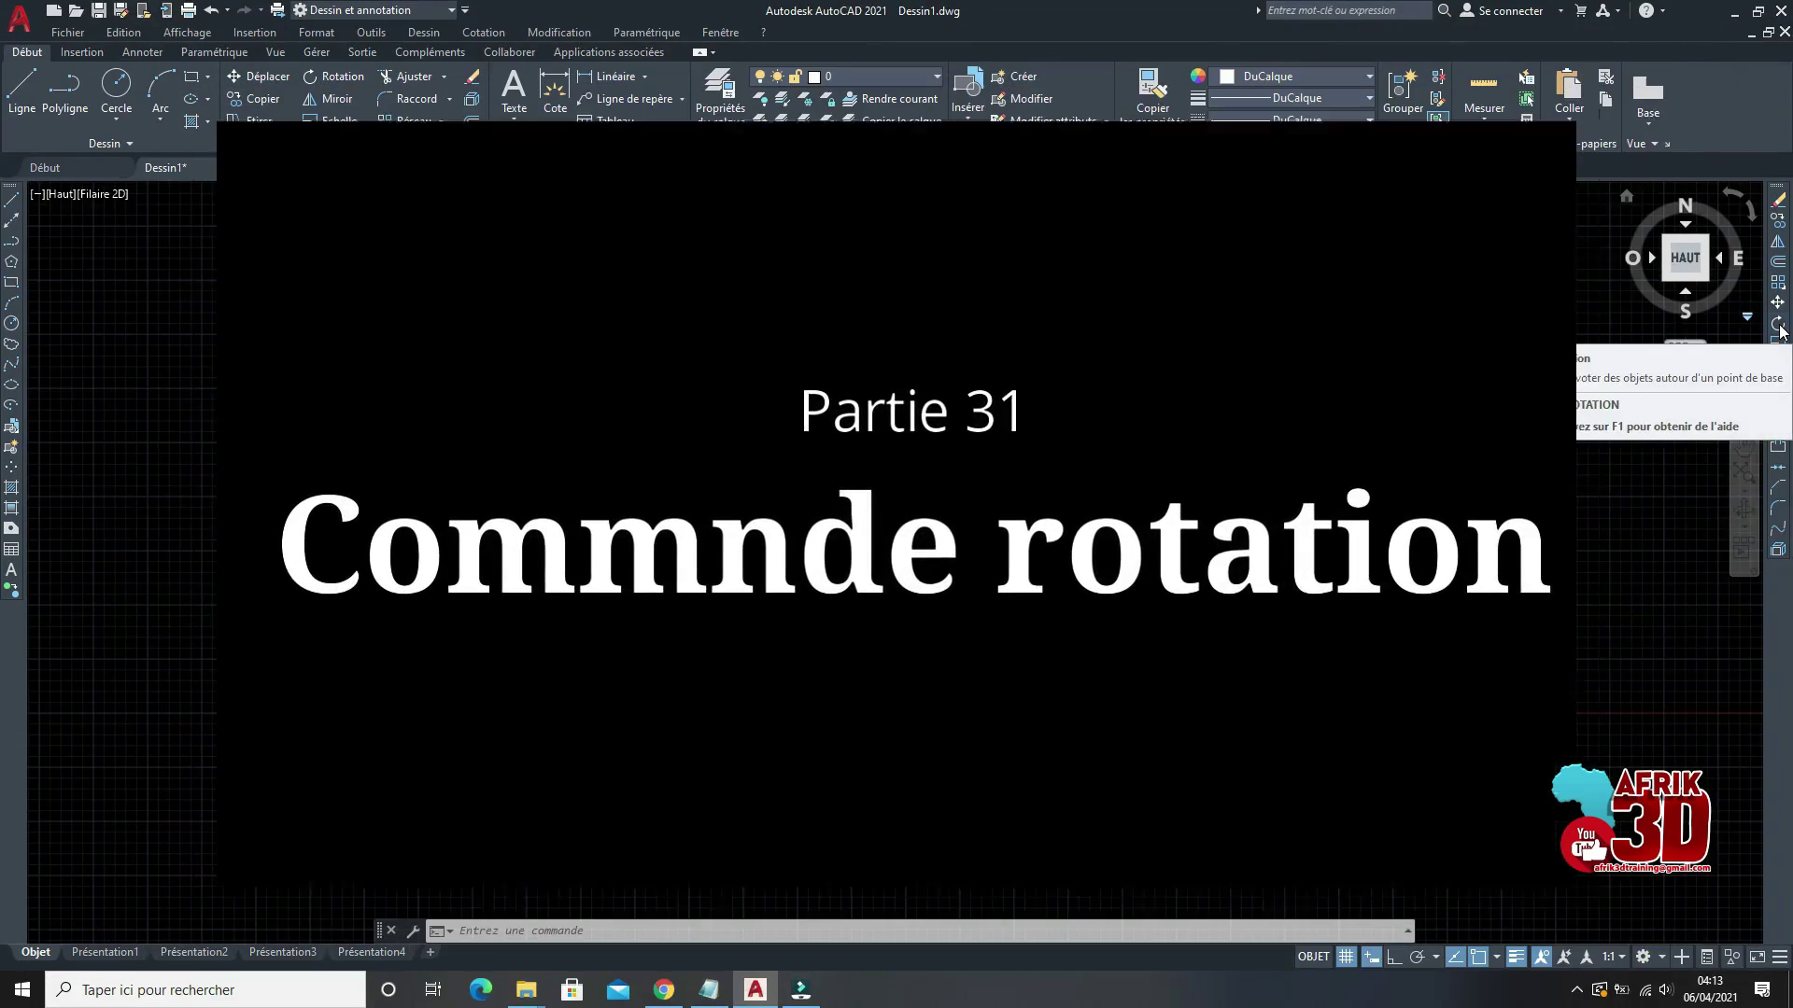
pyautogui.click(1777, 324)
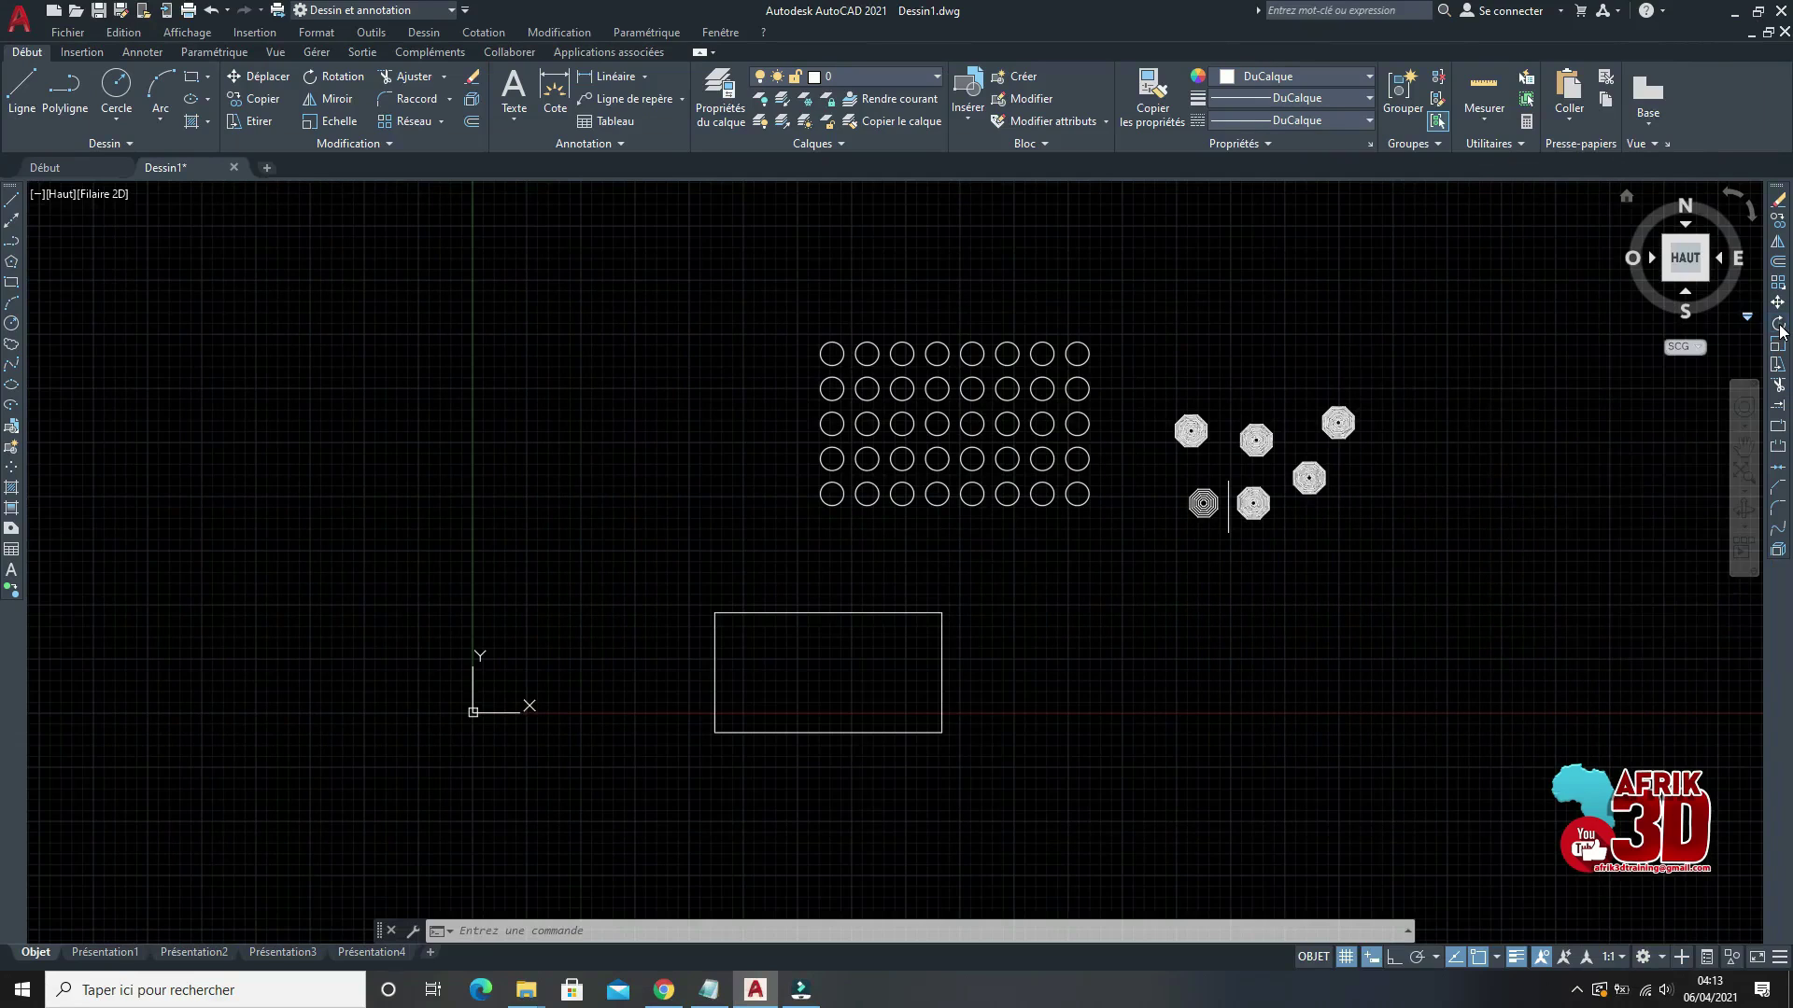
pyautogui.click(940, 691)
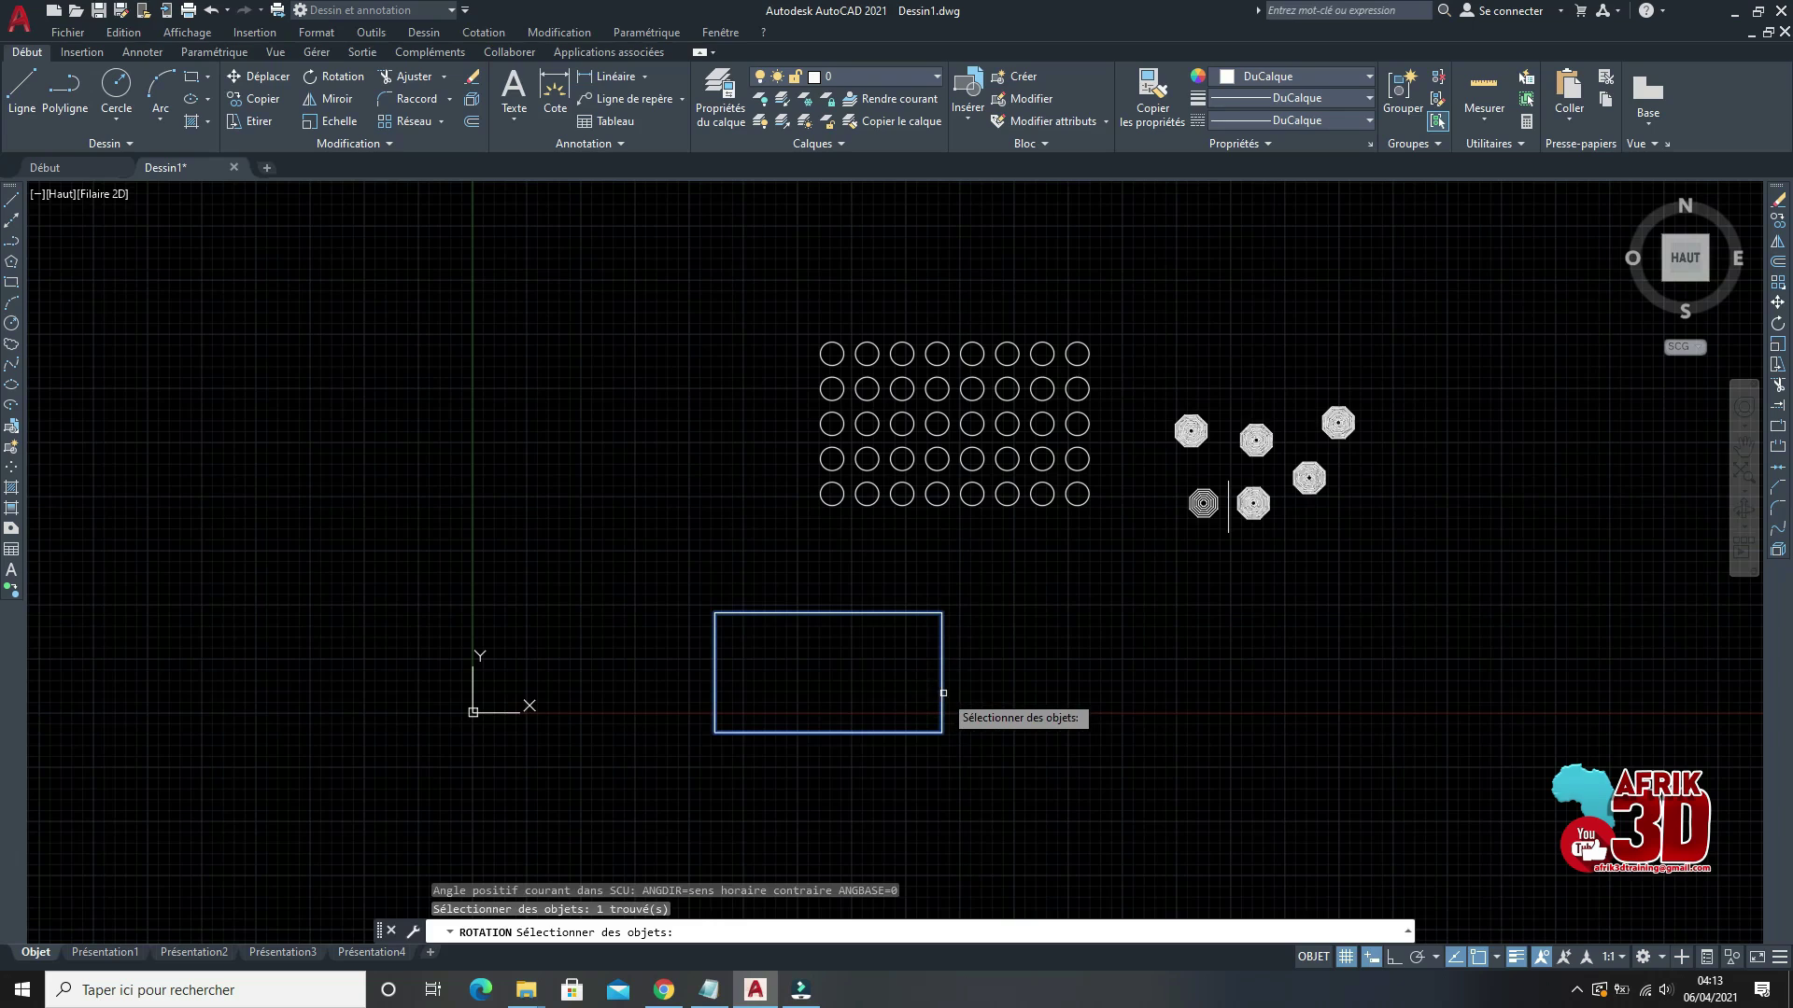
pyautogui.click(942, 692)
pyautogui.press('Return')
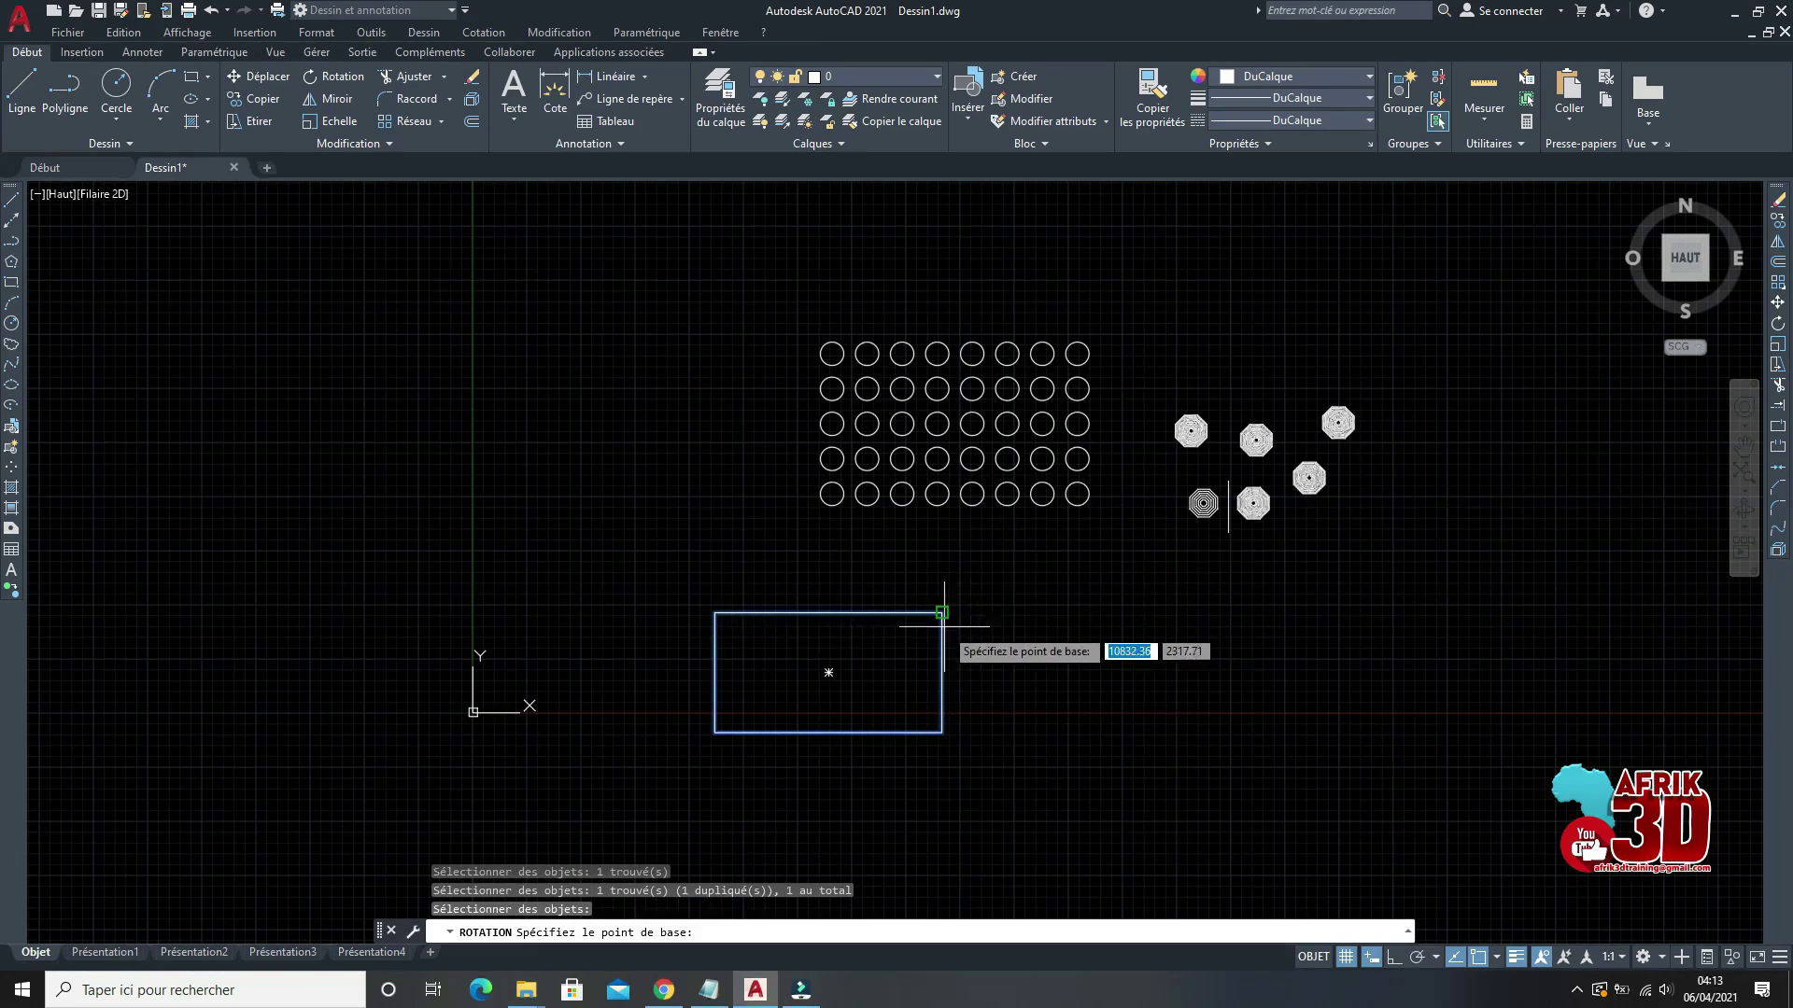
pyautogui.click(714, 612)
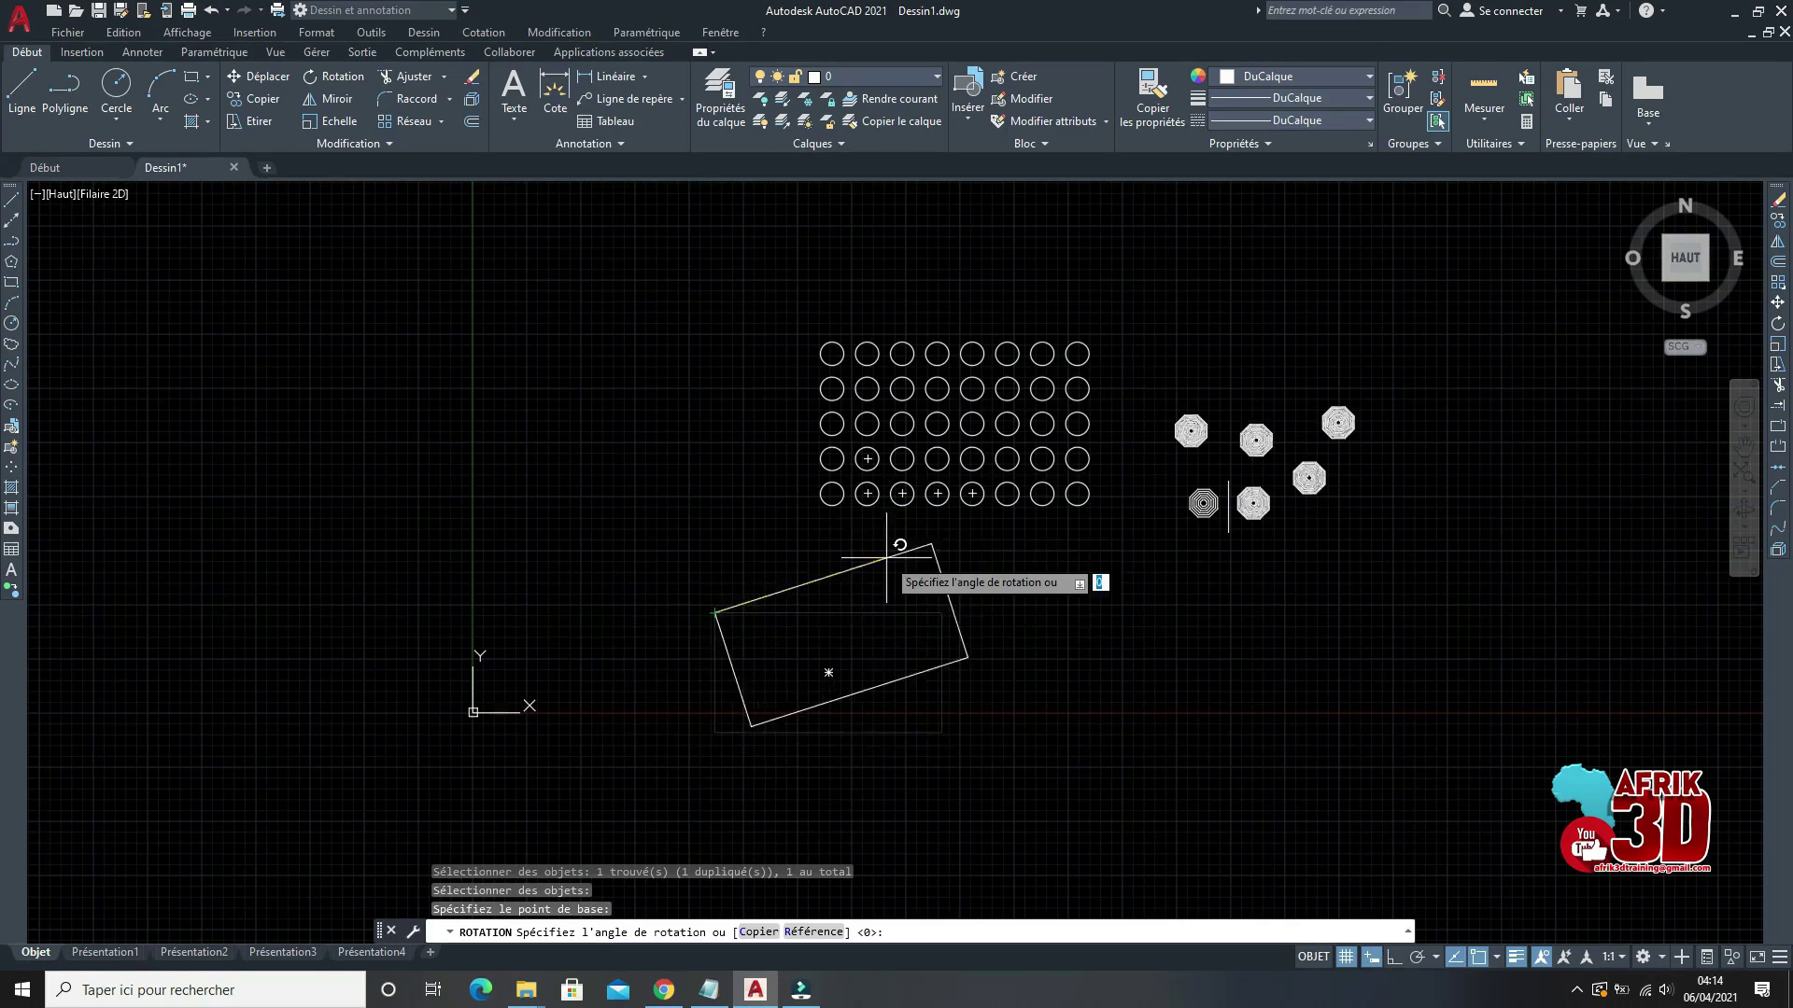
pyautogui.scroll(-3, 887, 563)
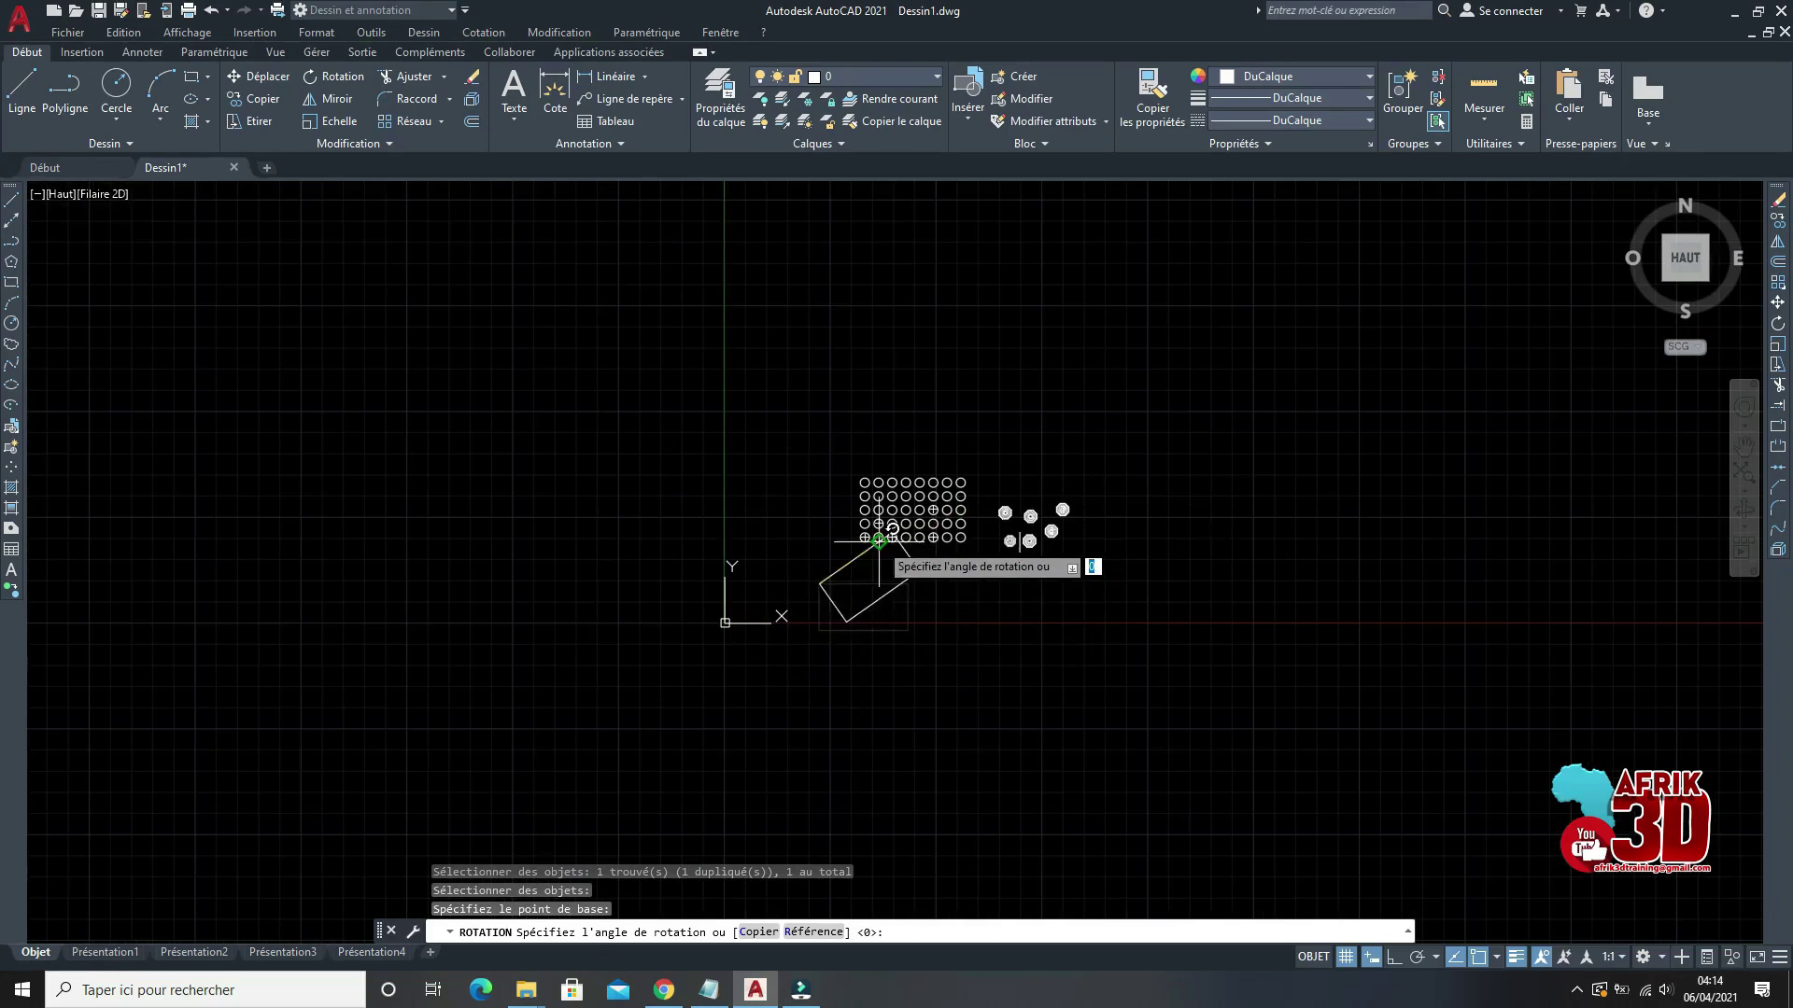
pyautogui.scroll(3, 883, 540)
pyautogui.press('Escape')
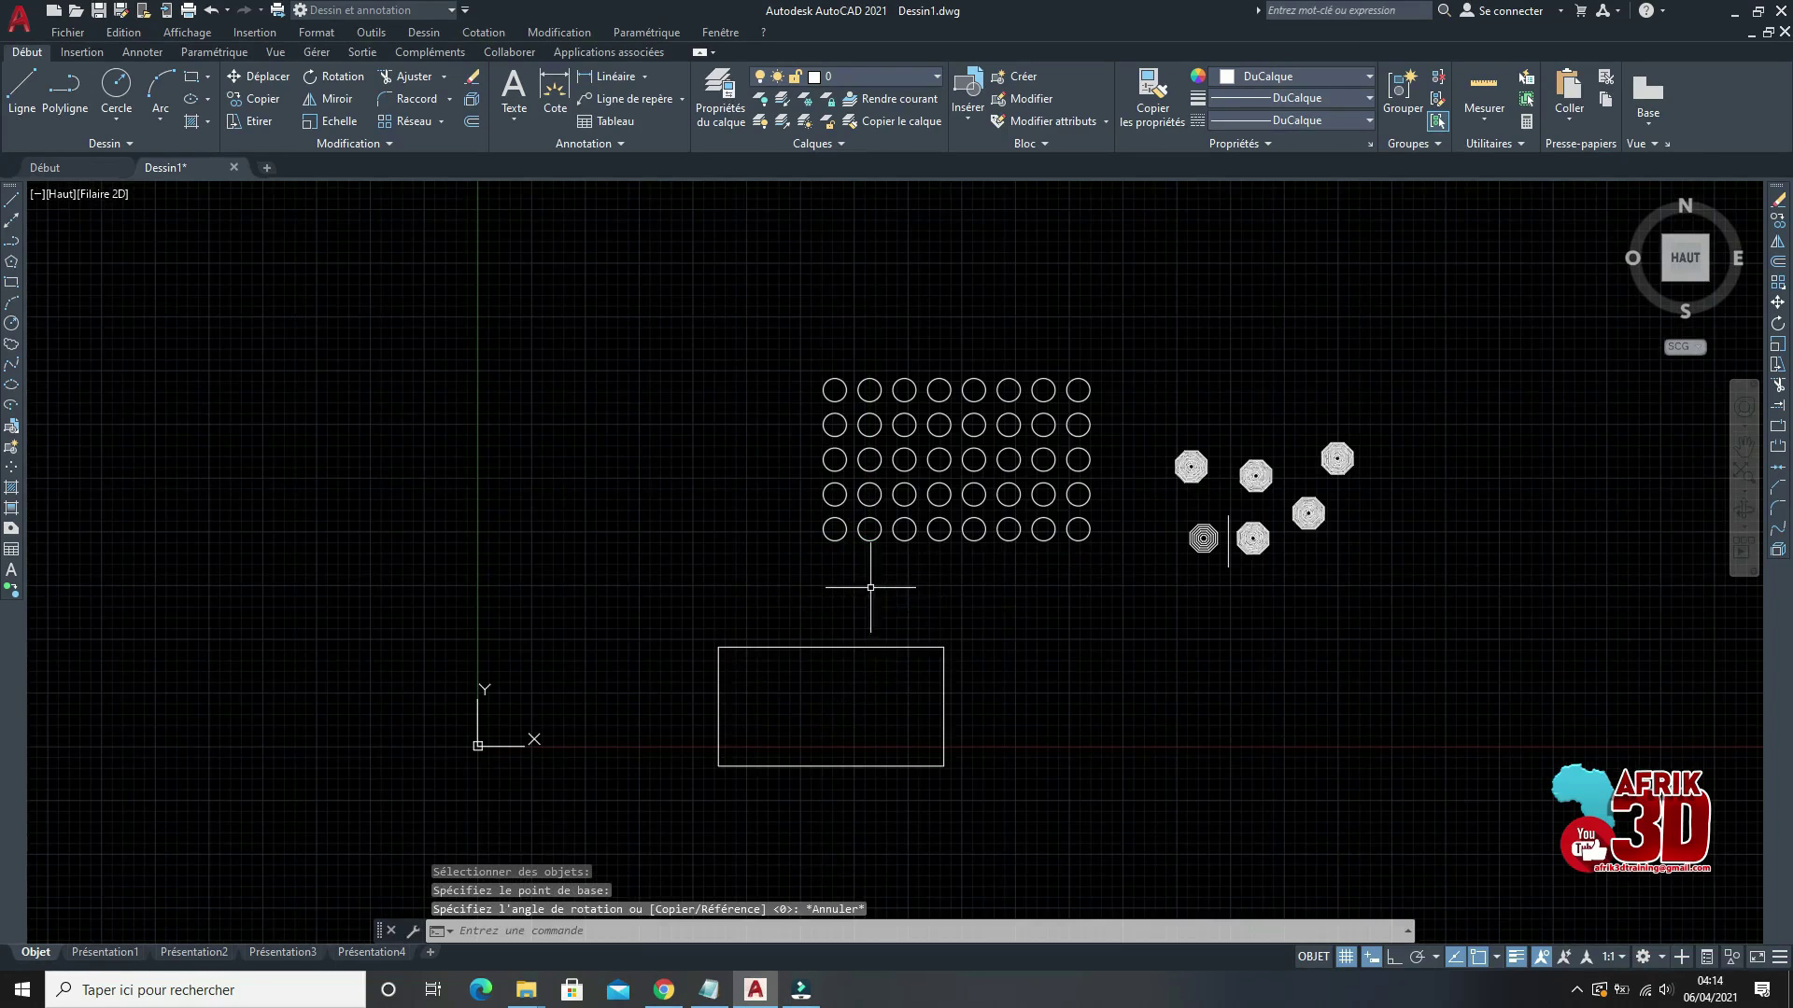
# Step: Select the rectangle and begin moving it, then abandon the move
pyautogui.click(981, 811)
pyautogui.click(921, 688)
pyautogui.rightClick(997, 626)
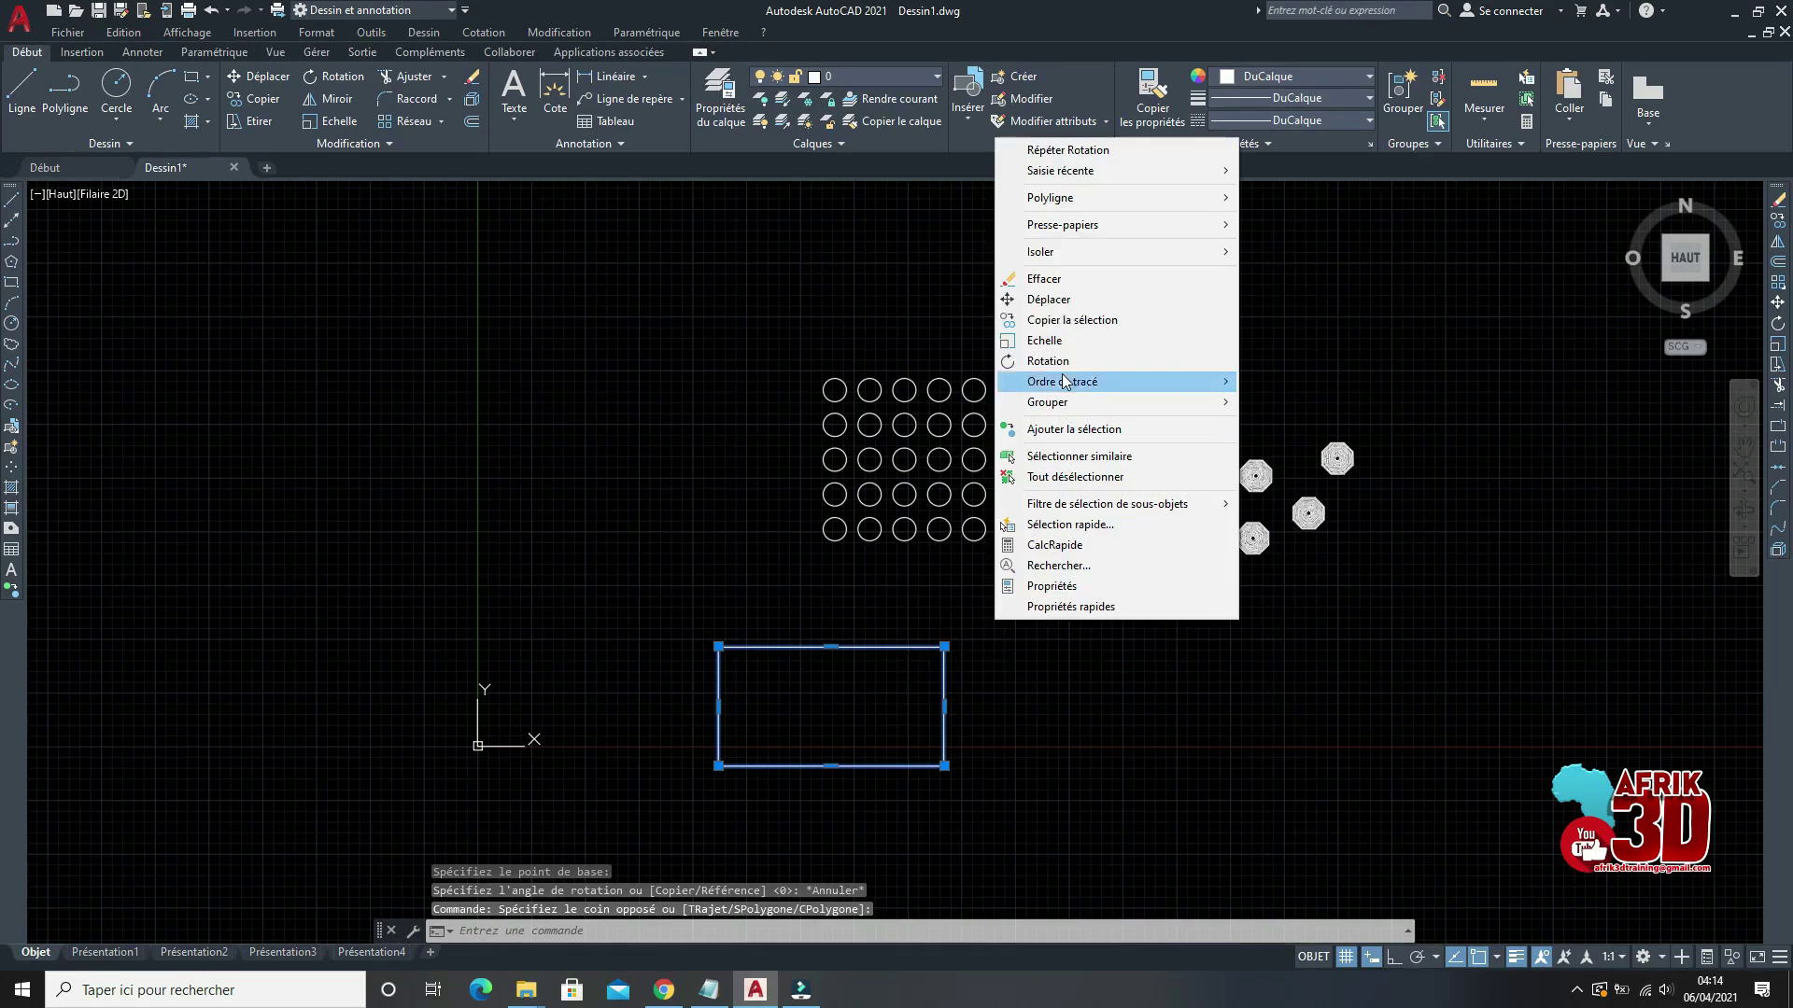
pyautogui.click(1061, 306)
pyautogui.scroll(-3, 1214, 747)
pyautogui.click(1199, 730)
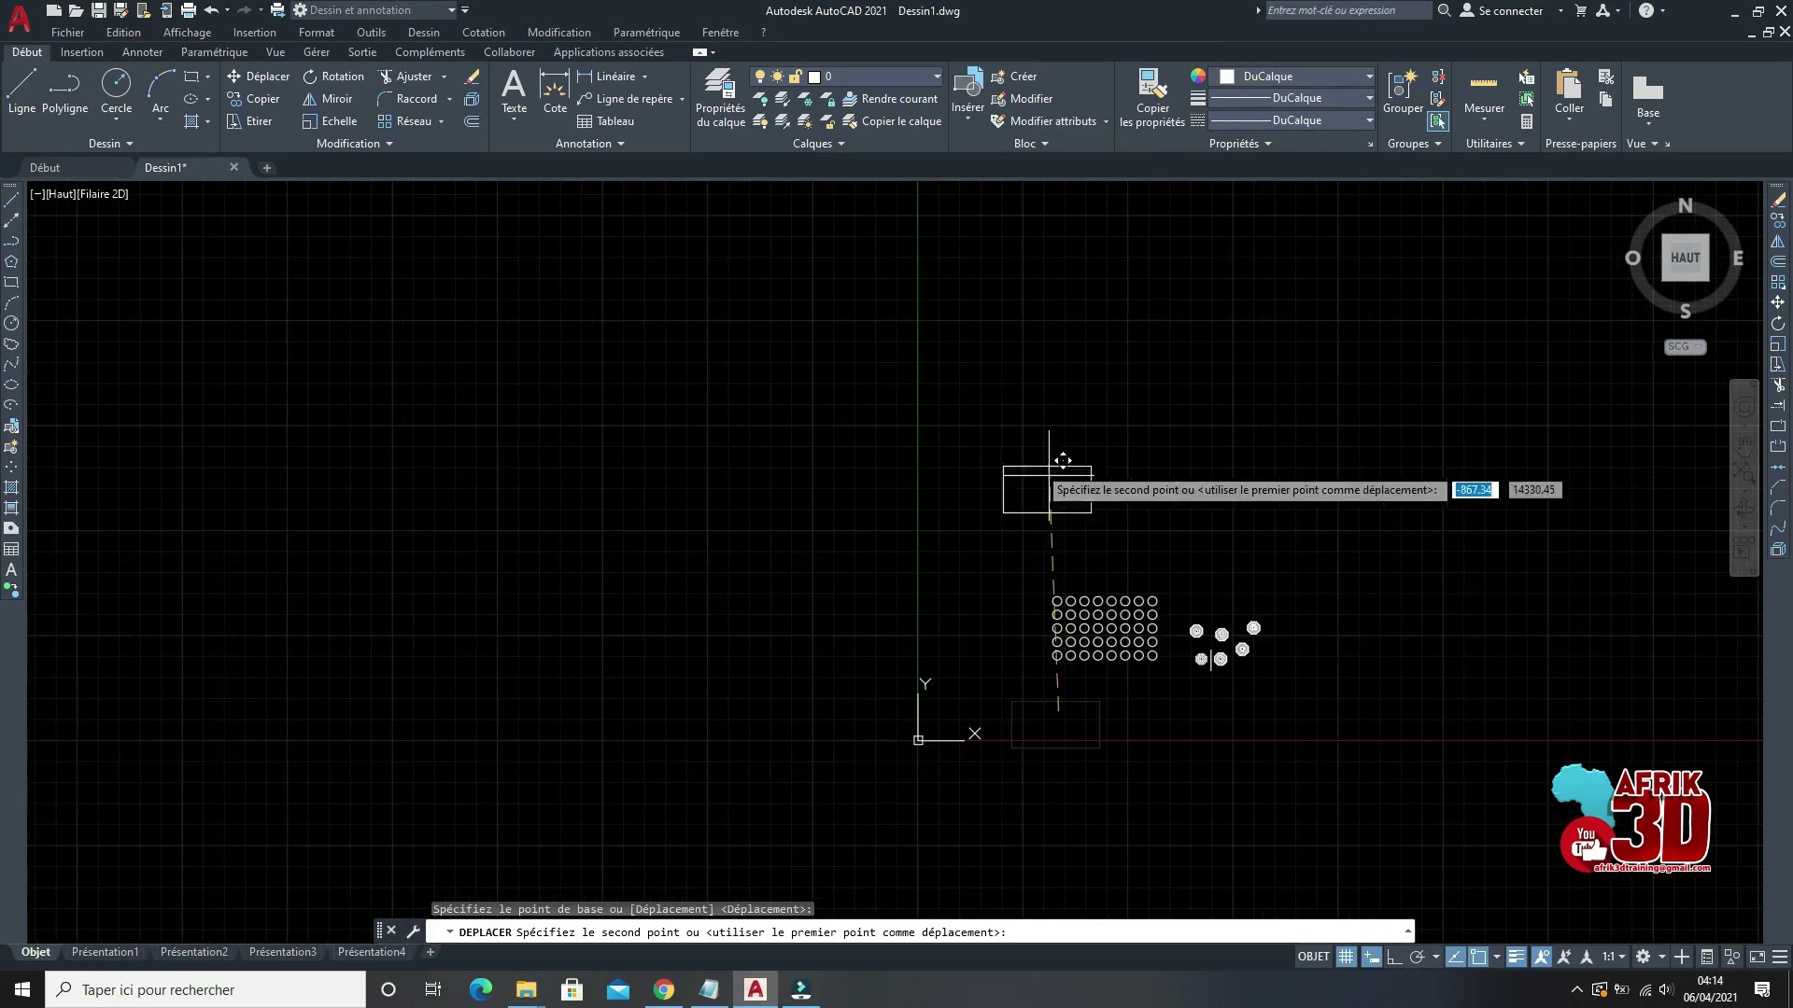
pyautogui.scroll(4, 1109, 407)
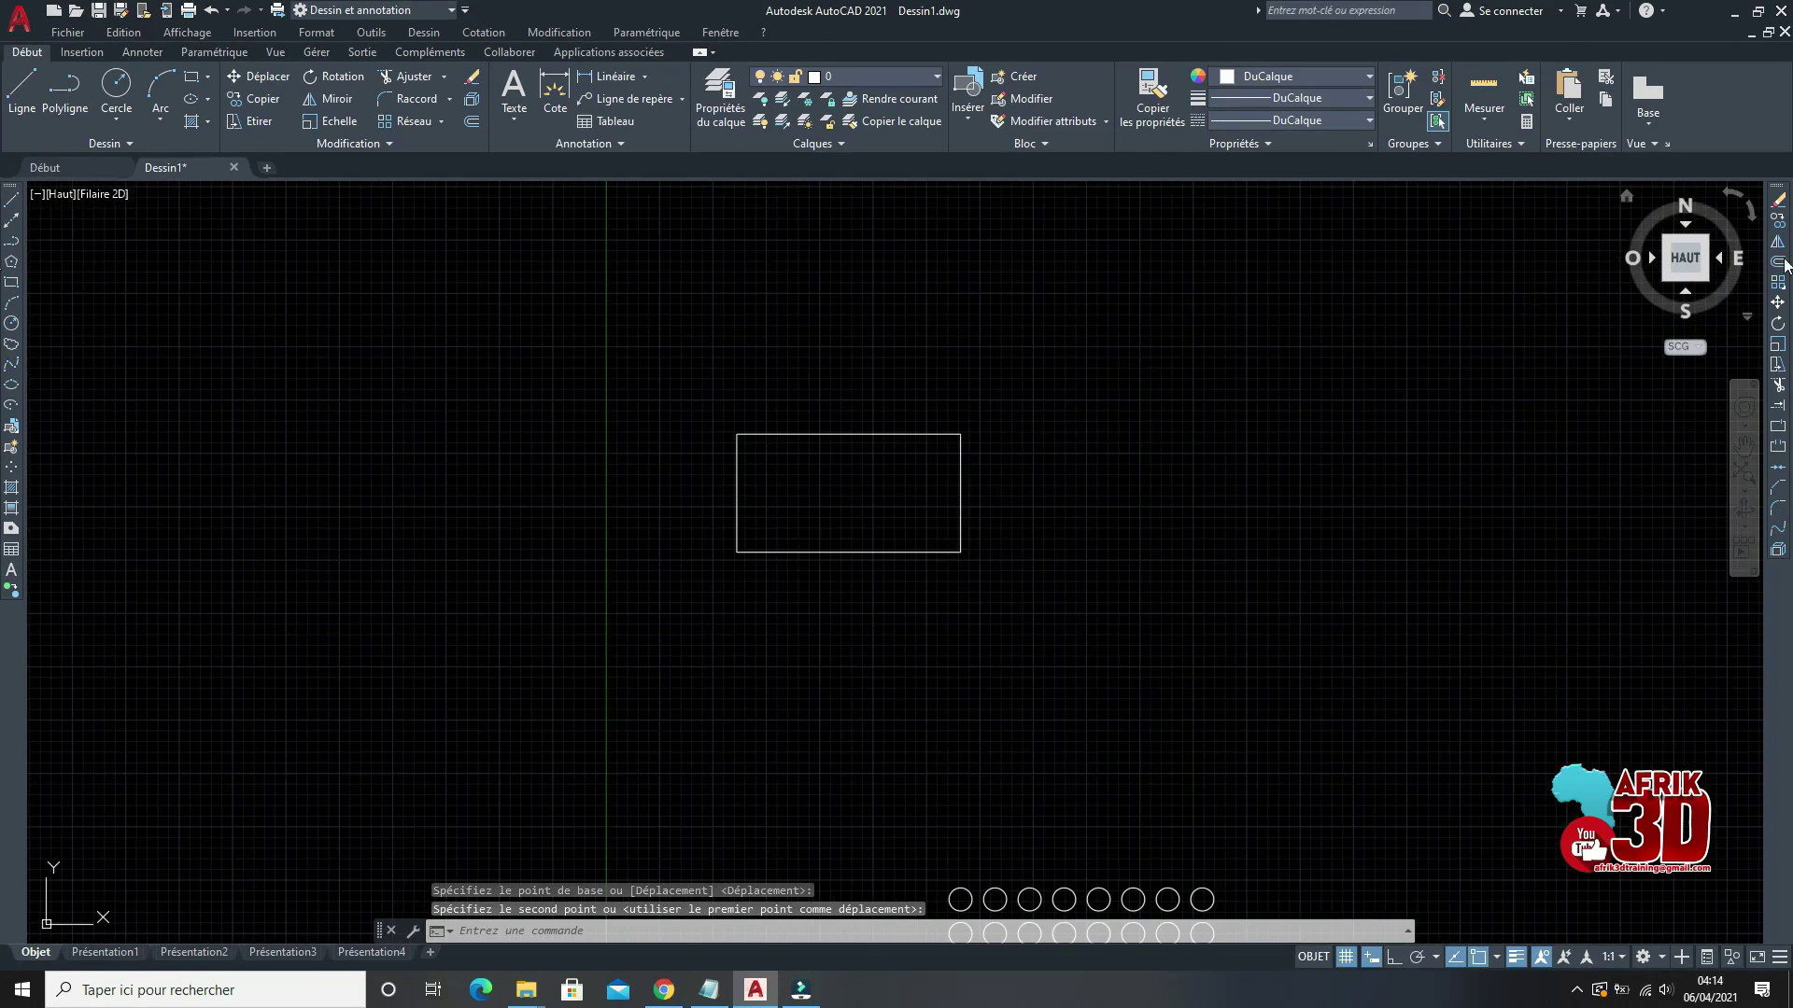
pyautogui.click(1777, 306)
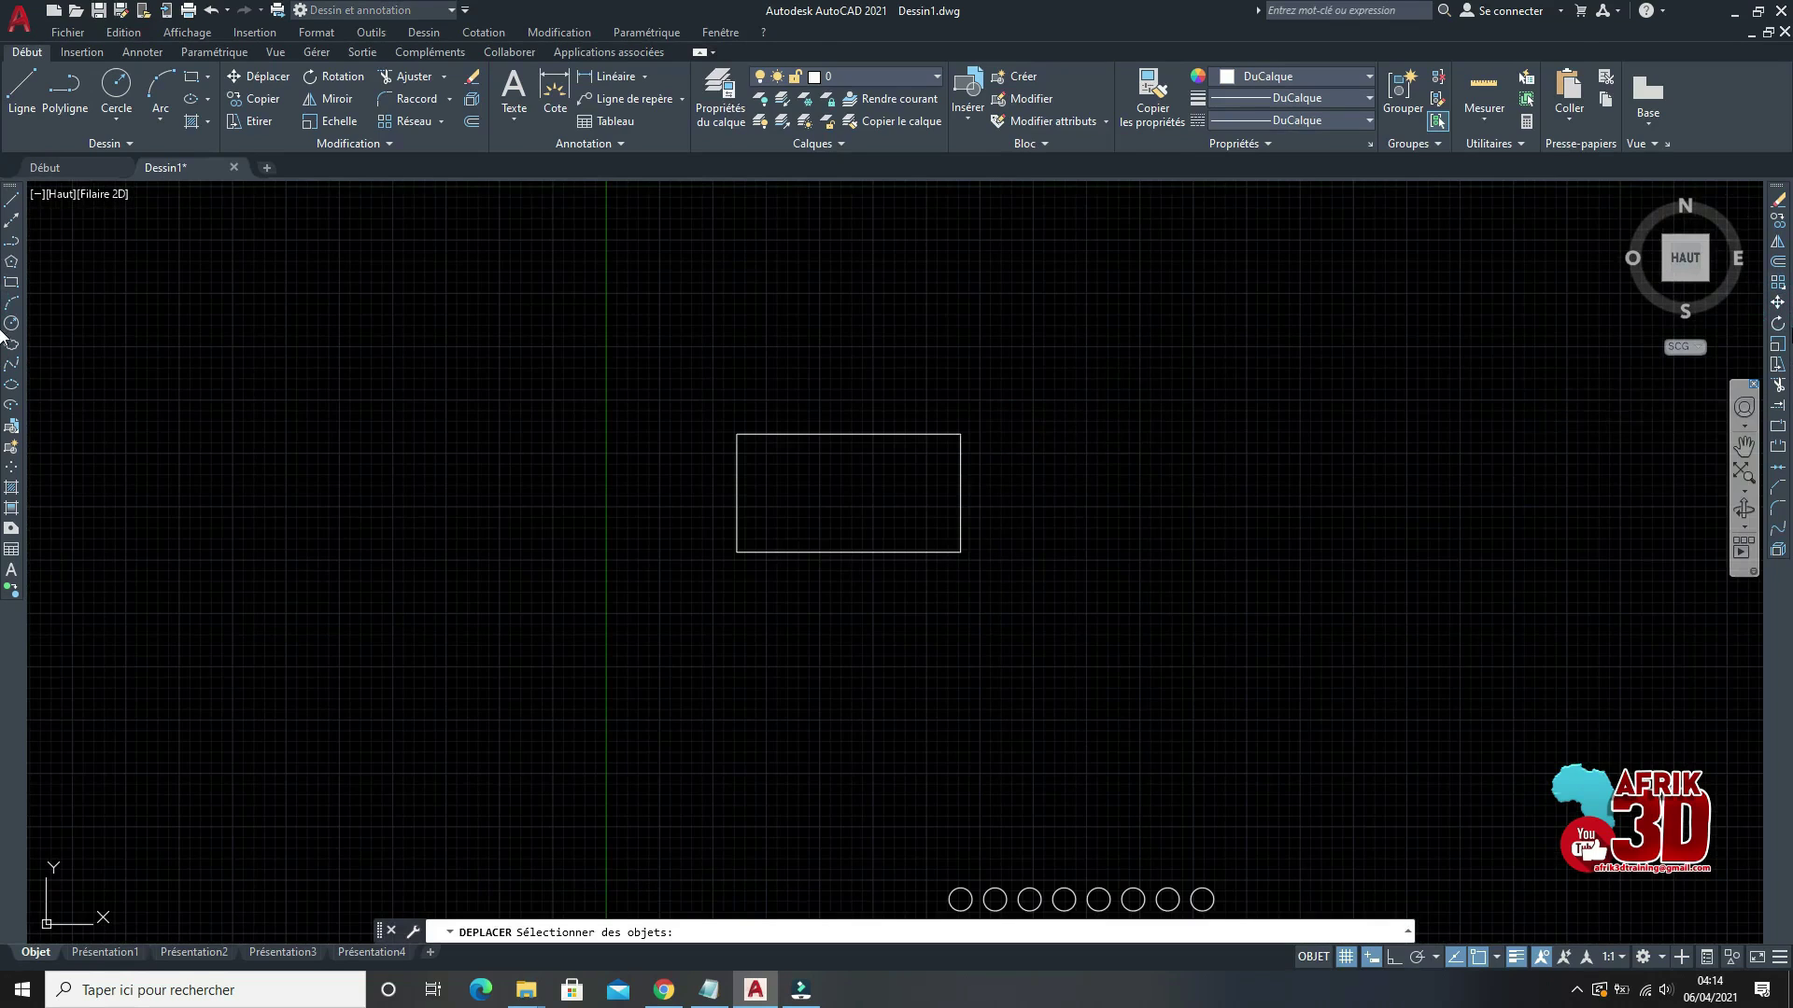
# Step: Window-select the rectangle and rotate it 75° around its lower-left corner
pyautogui.click(1777, 323)
pyautogui.click(1101, 602)
pyautogui.click(952, 548)
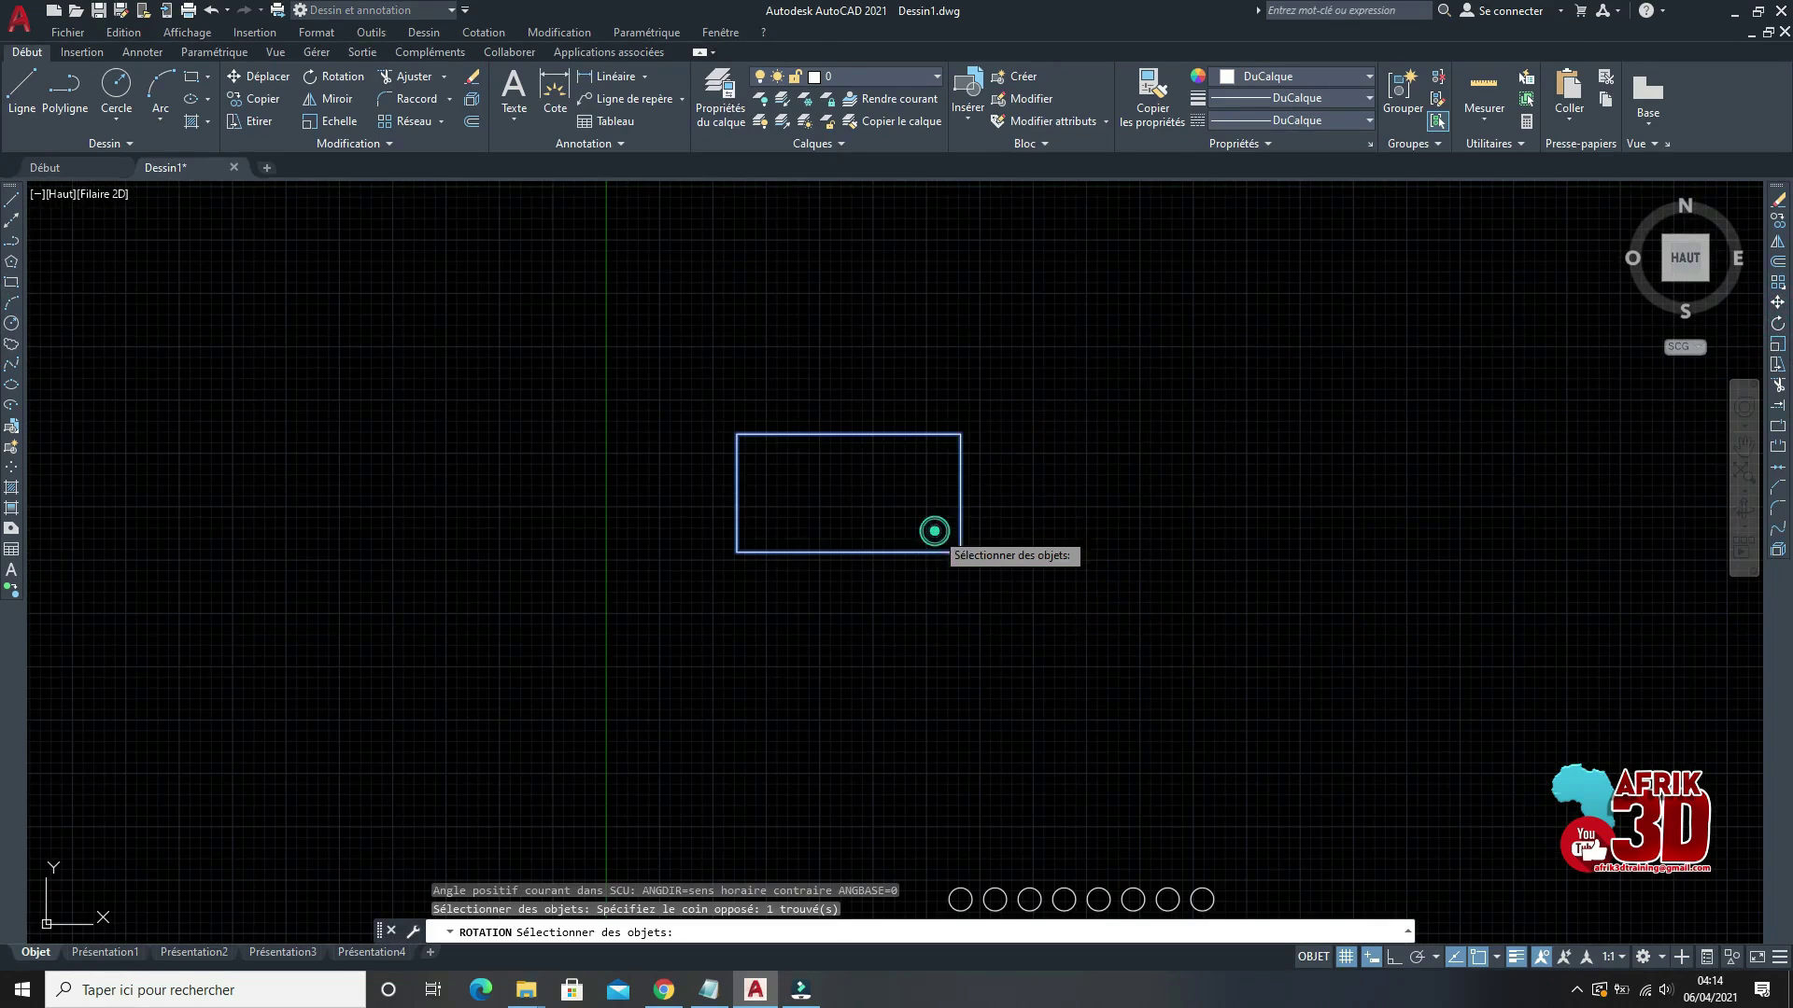
pyautogui.press('Return')
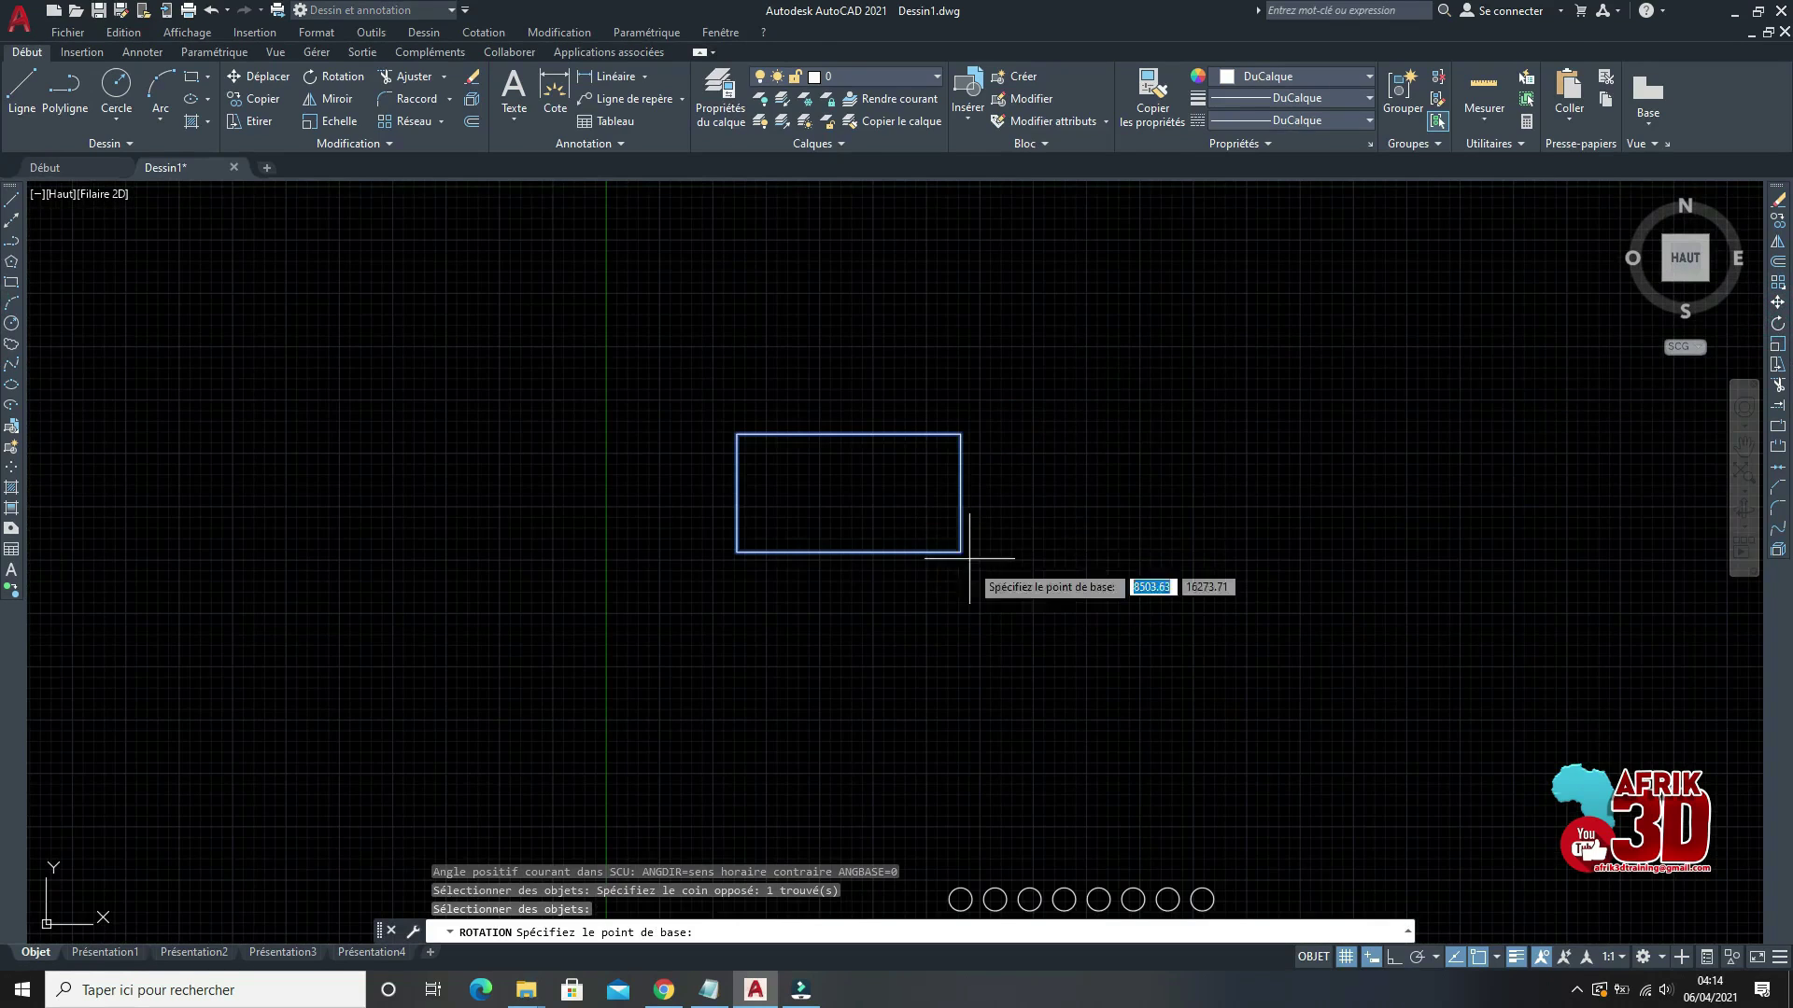
pyautogui.click(737, 550)
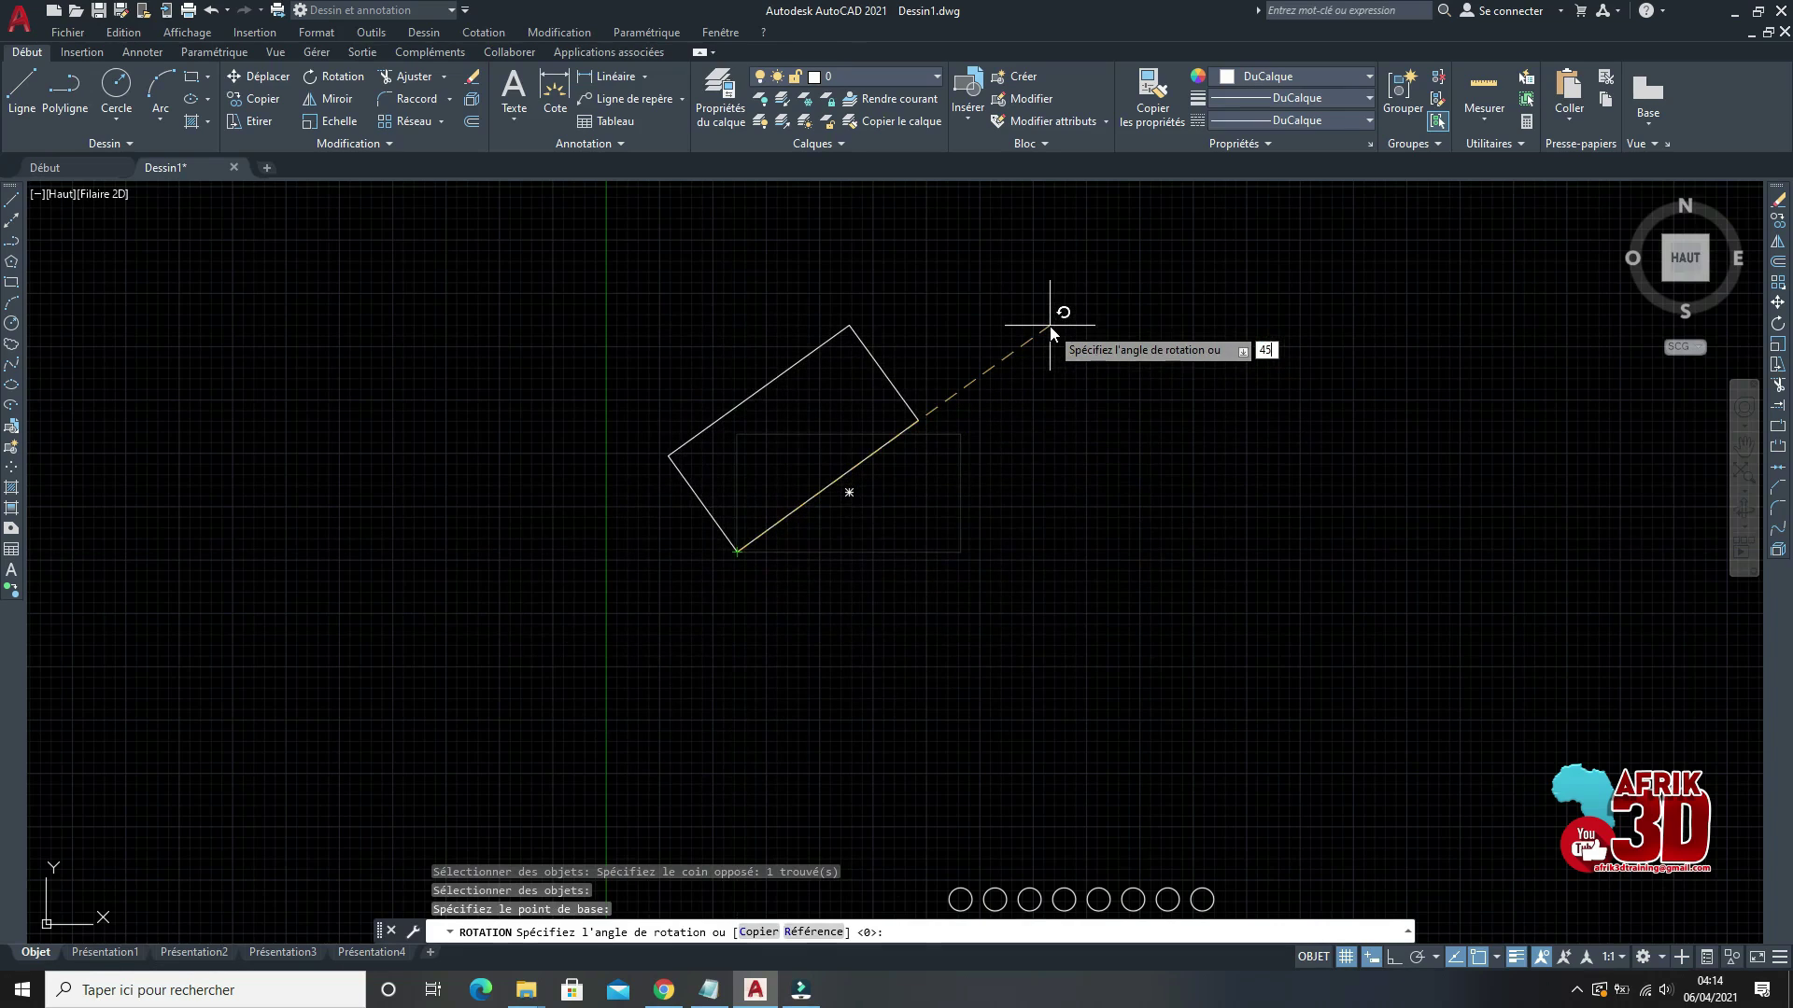
pyautogui.press('Return')
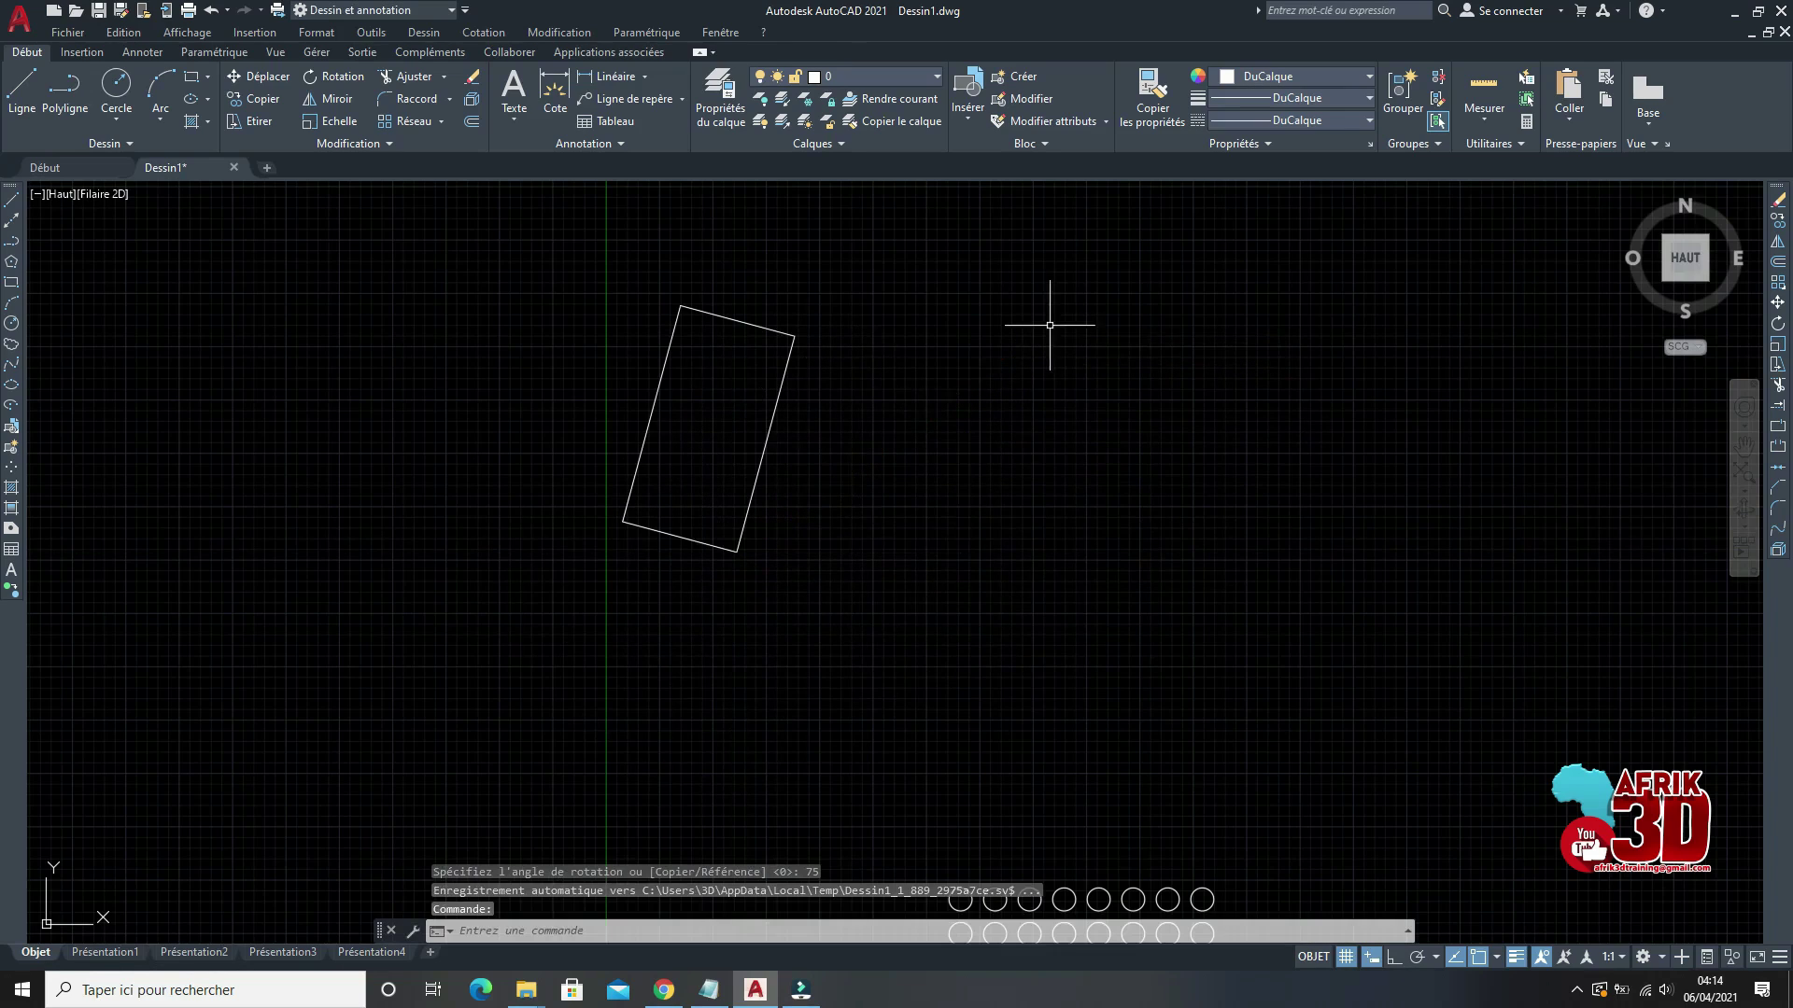
# Step: Draw a horizontal line with Ortho on, starting at the rectangle's lower corner
pyautogui.click(9, 201)
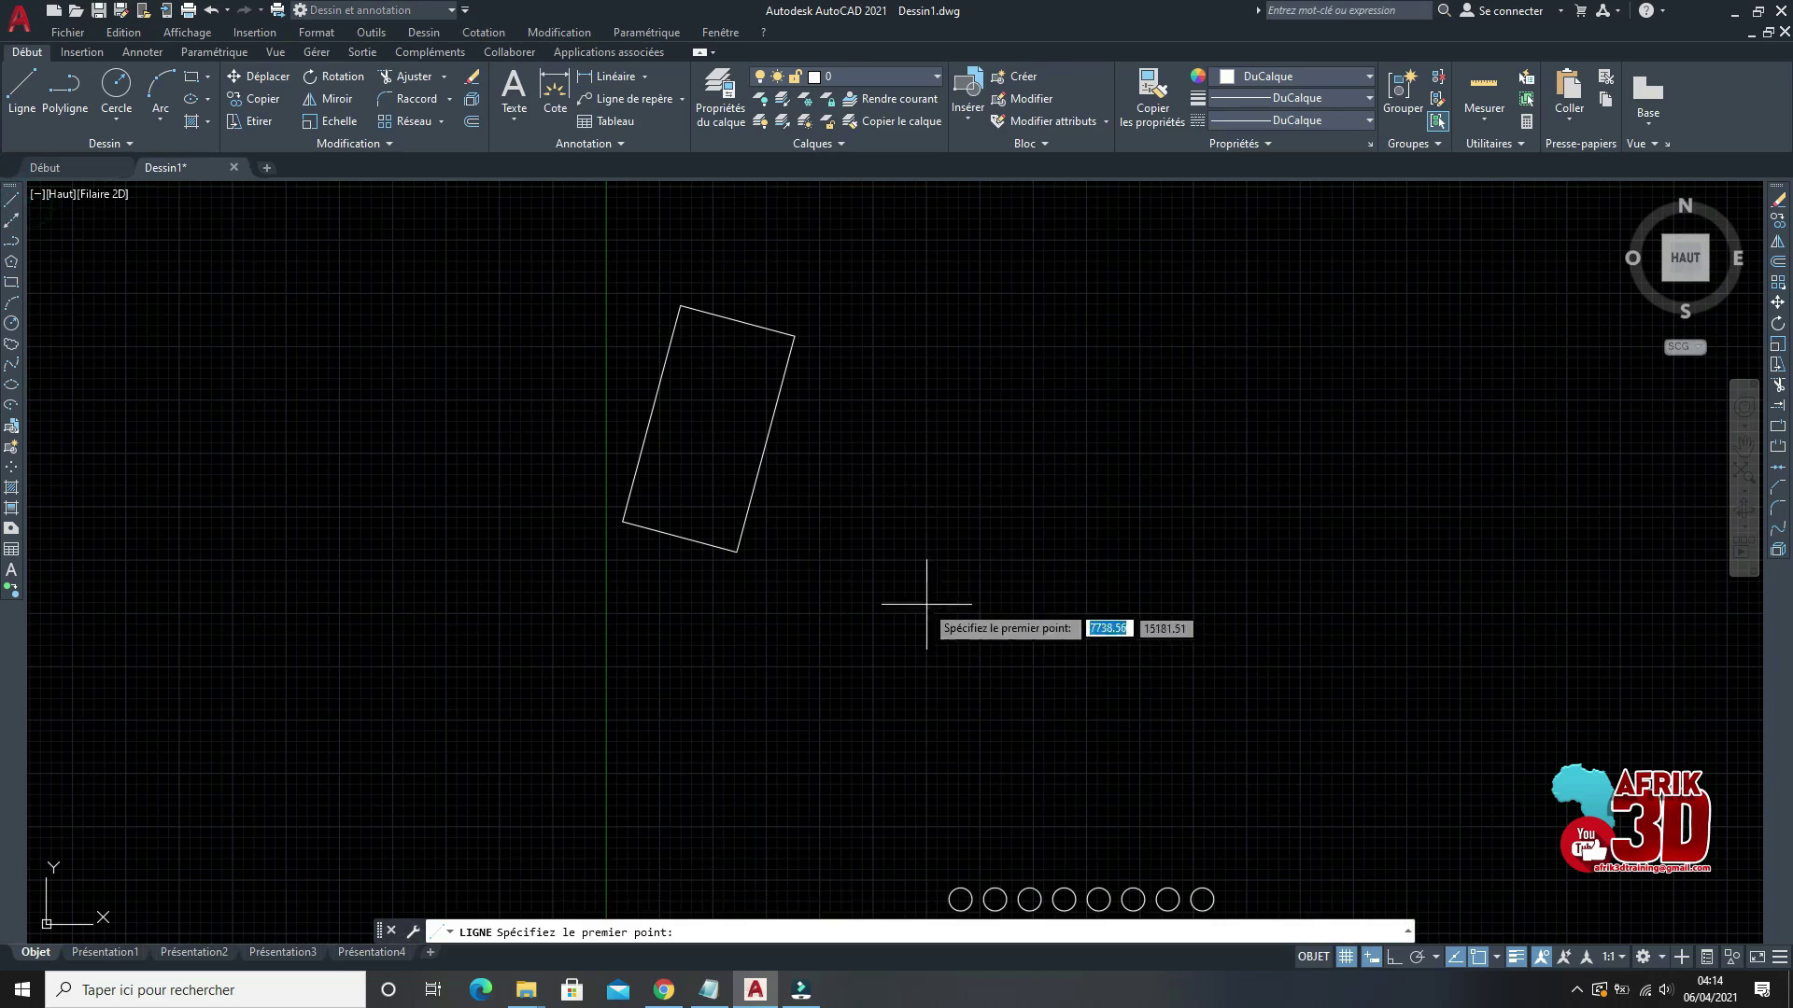
pyautogui.click(738, 552)
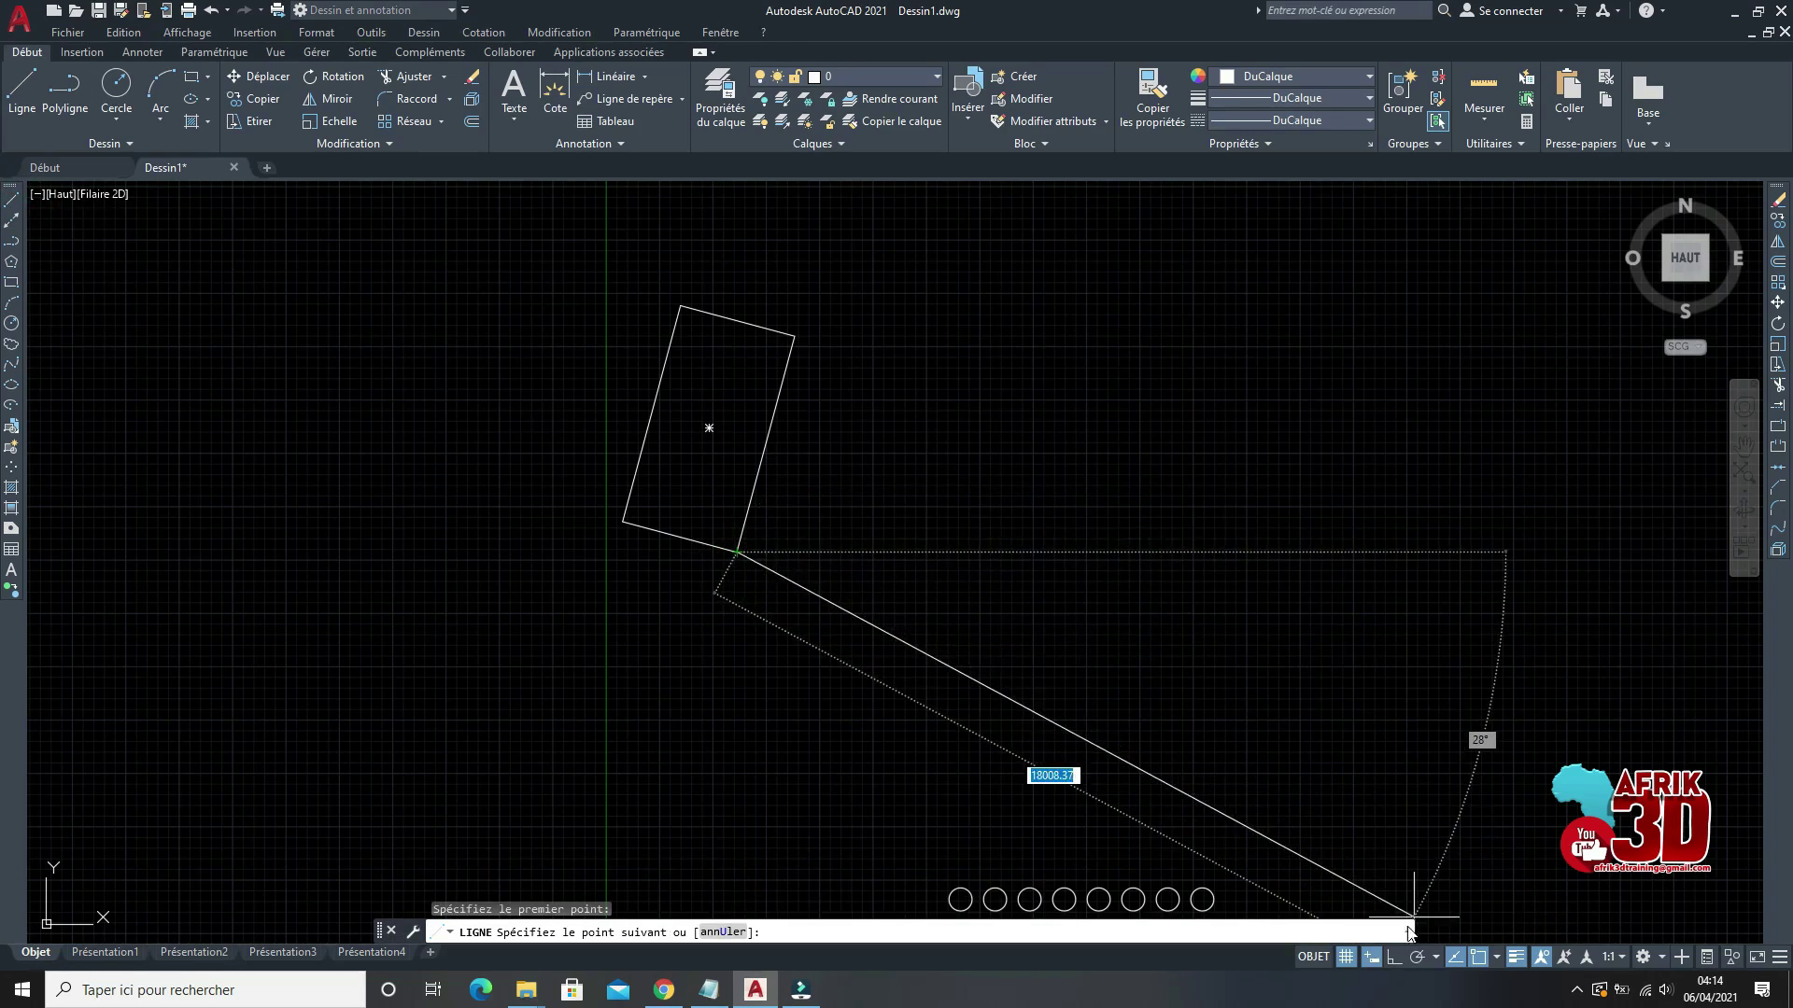
pyautogui.click(1394, 957)
pyautogui.click(865, 552)
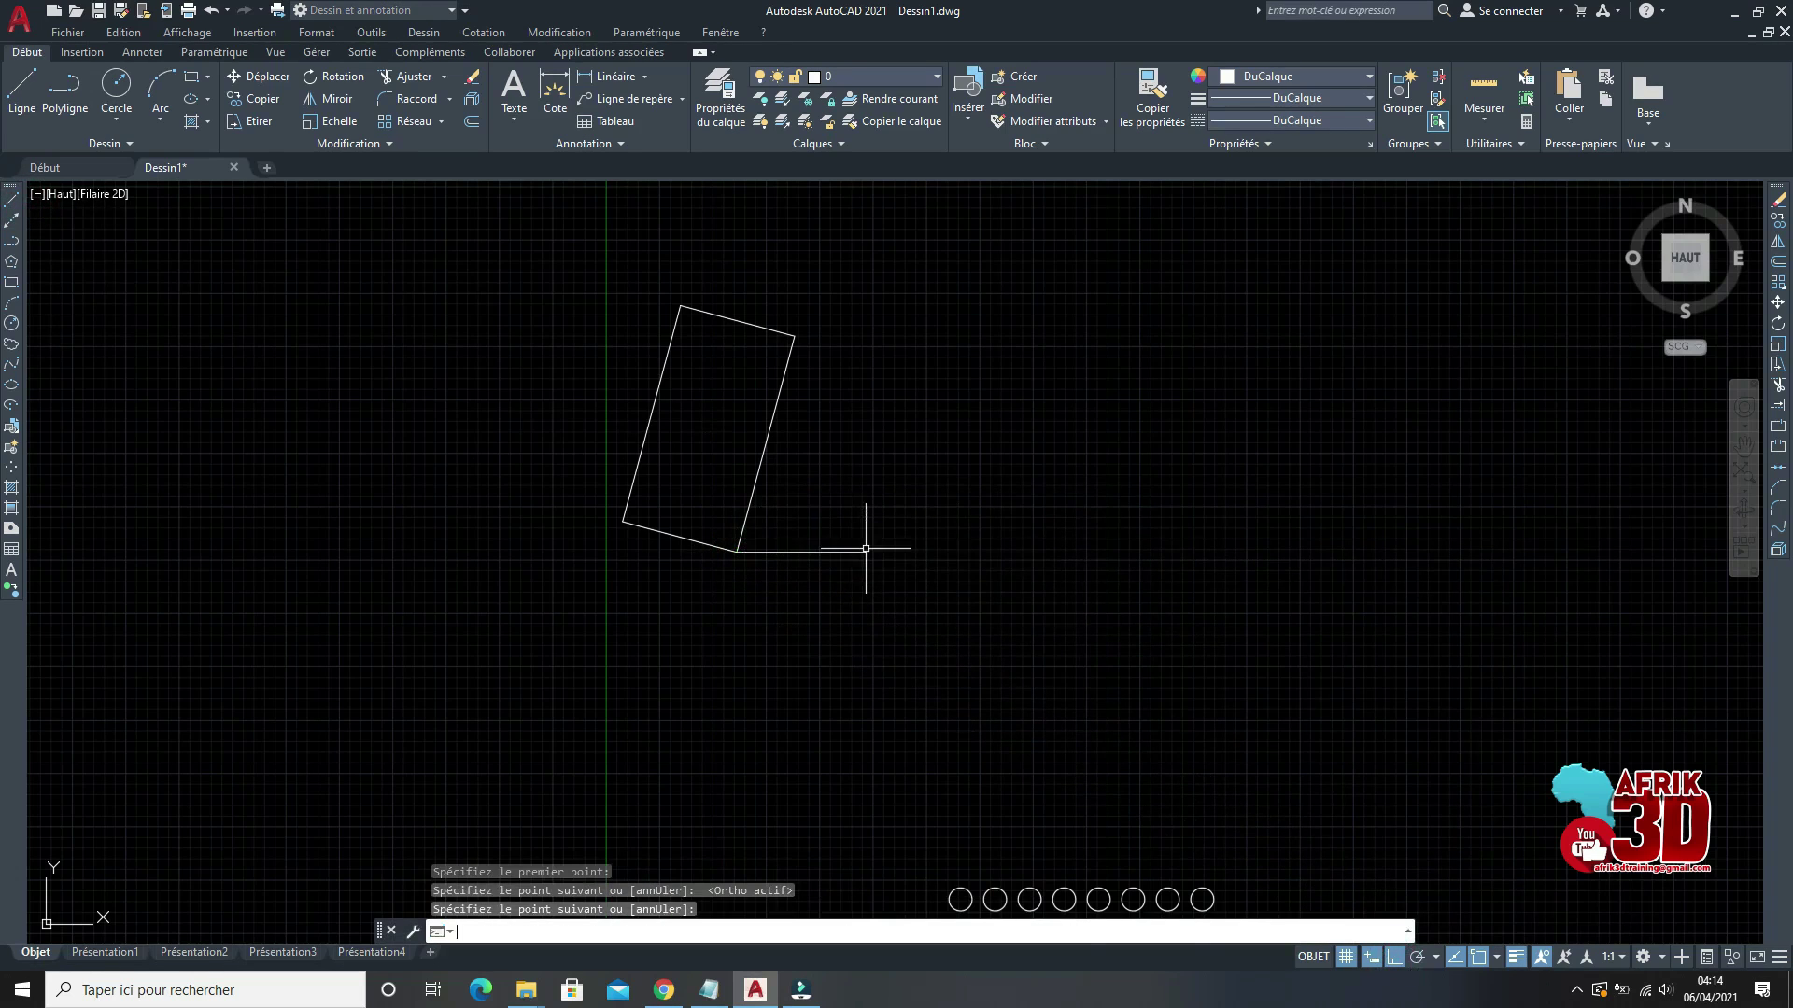
pyautogui.press('Return')
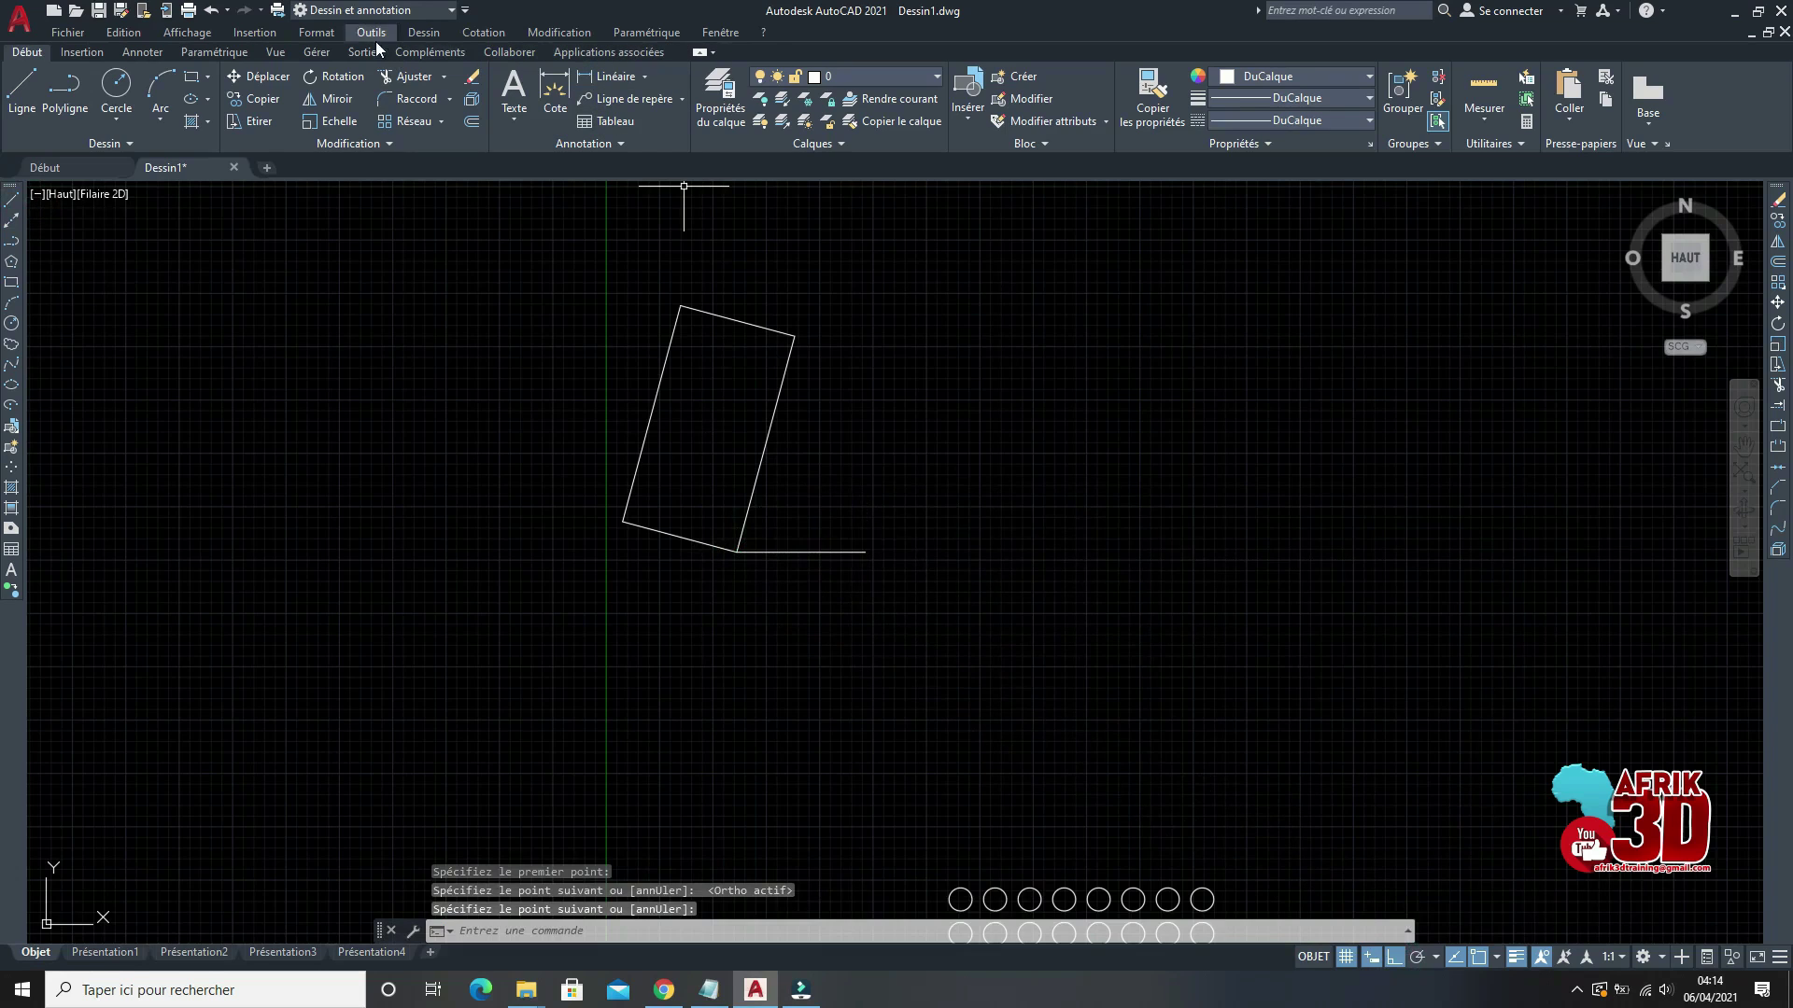
# Step: Add an angular dimension of 75° between the slanted edge and the horizontal line
pyautogui.click(473, 31)
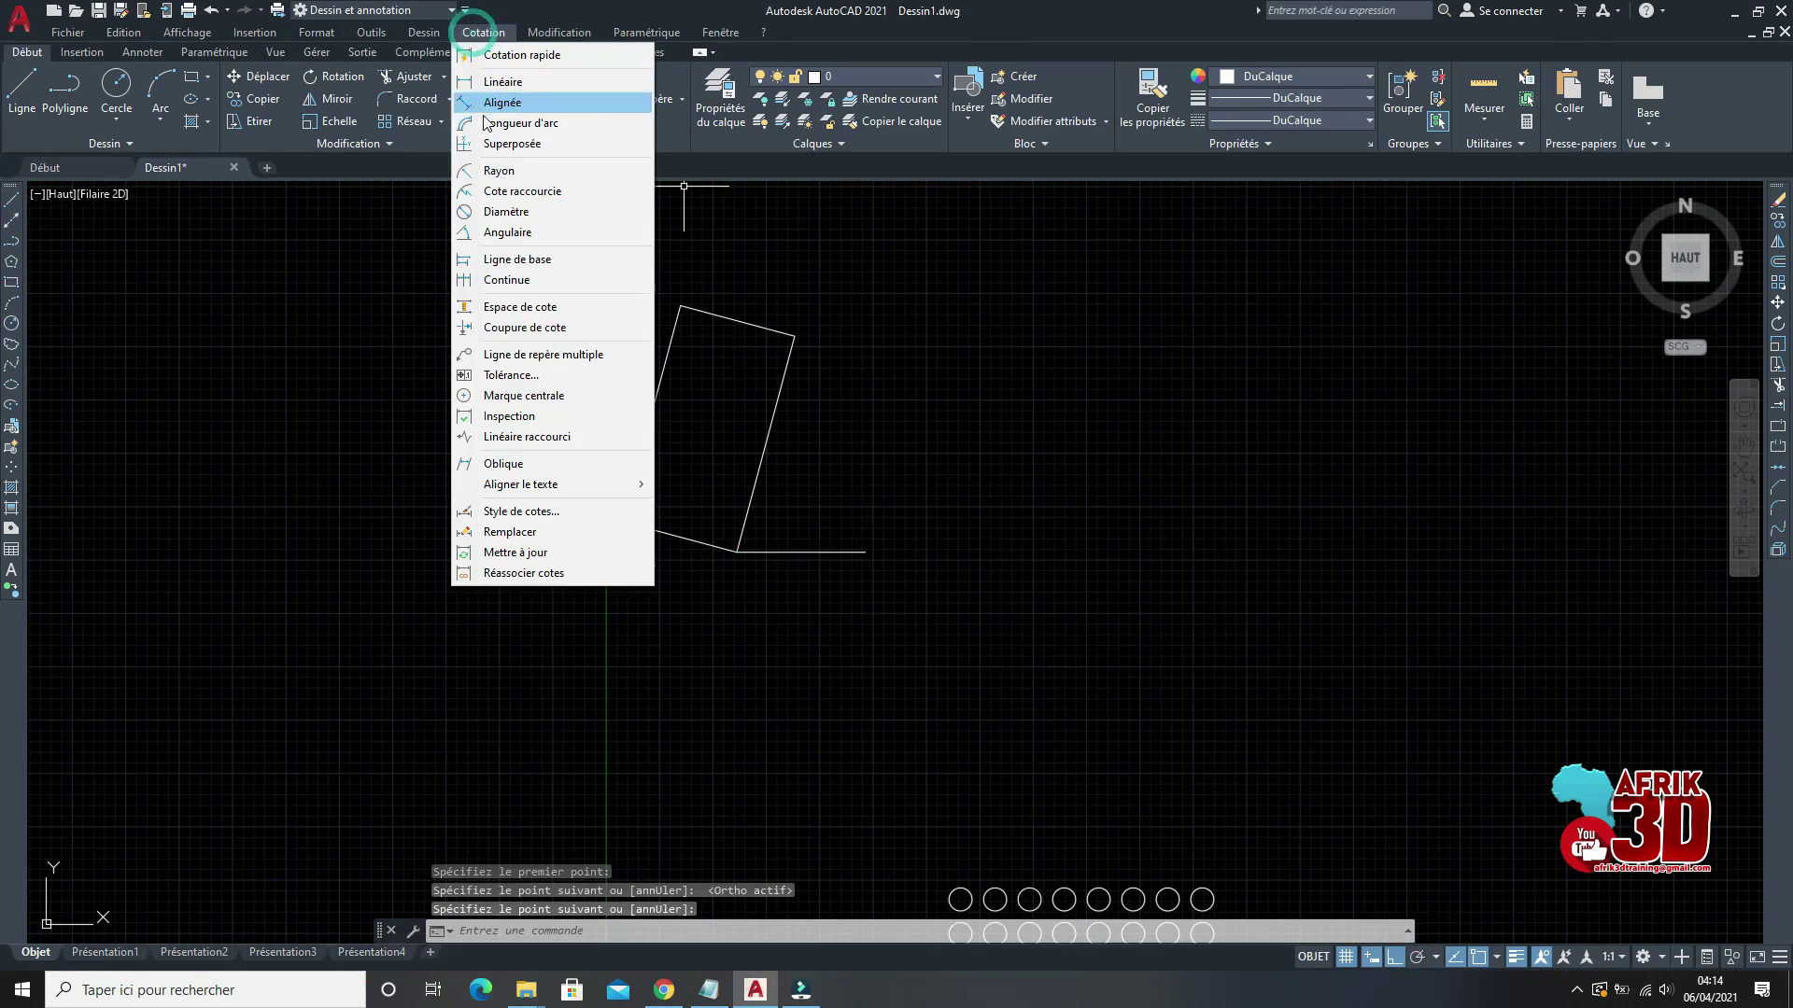
pyautogui.click(517, 233)
pyautogui.click(767, 436)
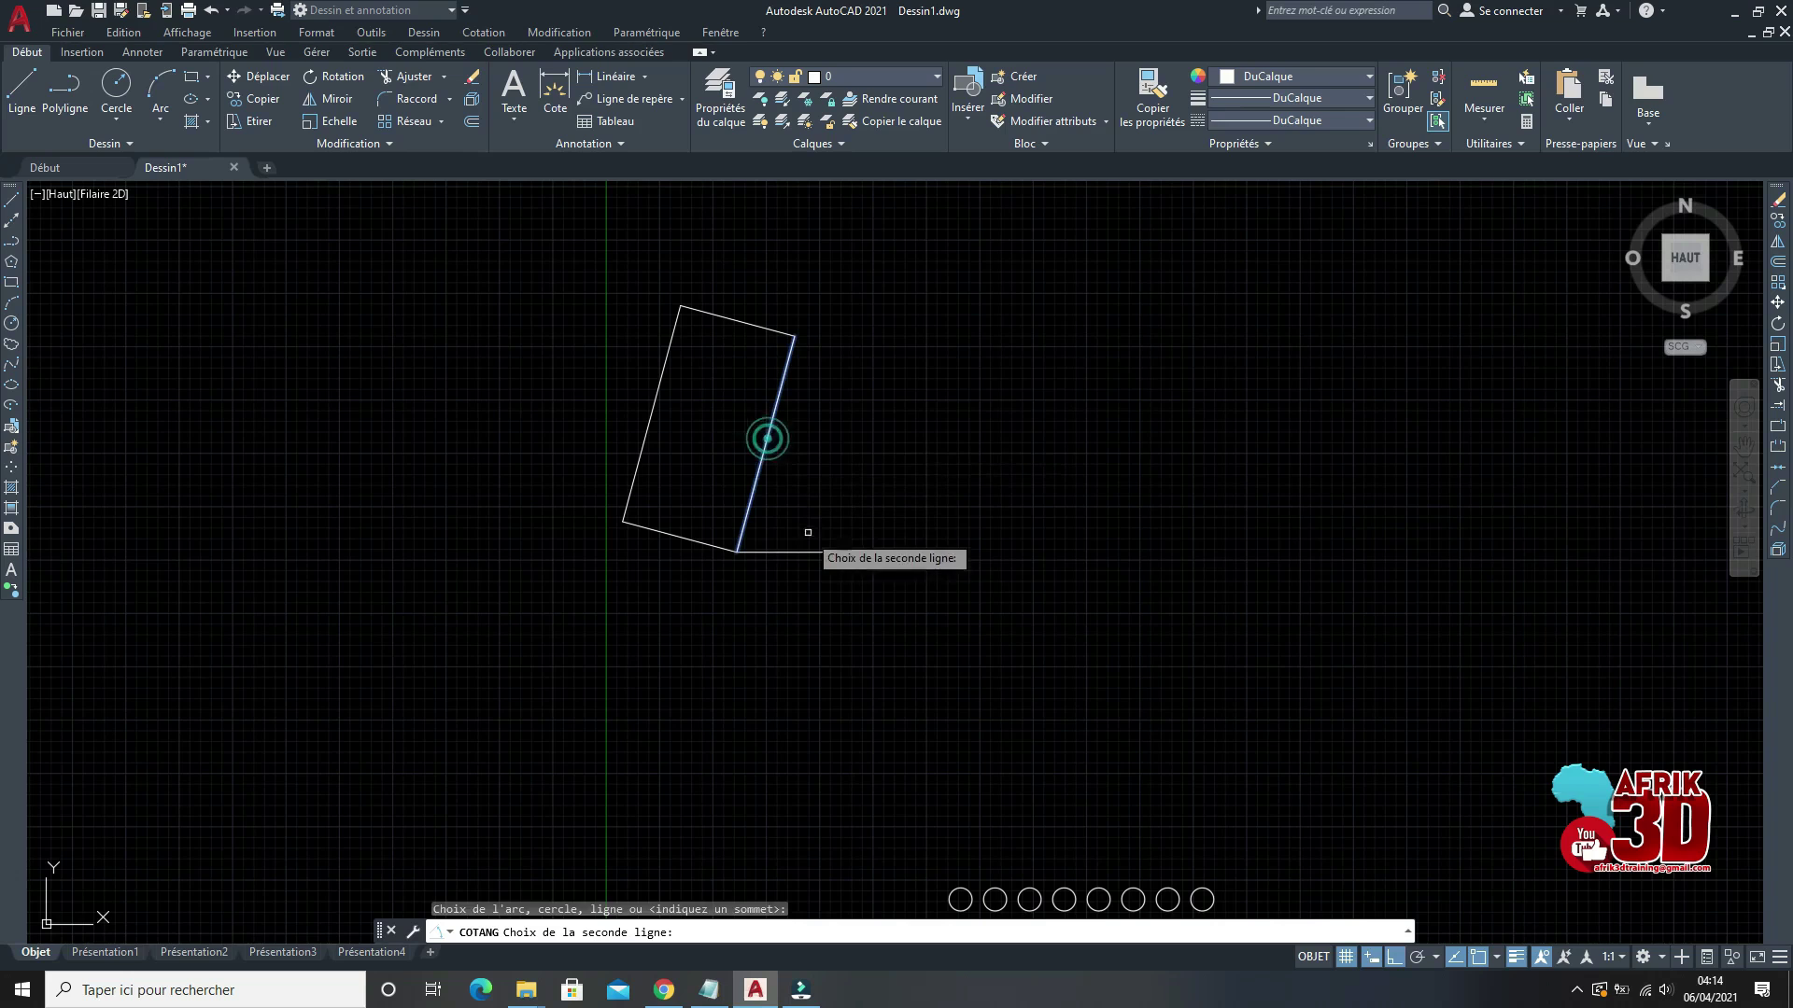
pyautogui.click(814, 550)
pyautogui.click(810, 502)
pyautogui.scroll(6, 844, 444)
pyautogui.scroll(-5, 844, 444)
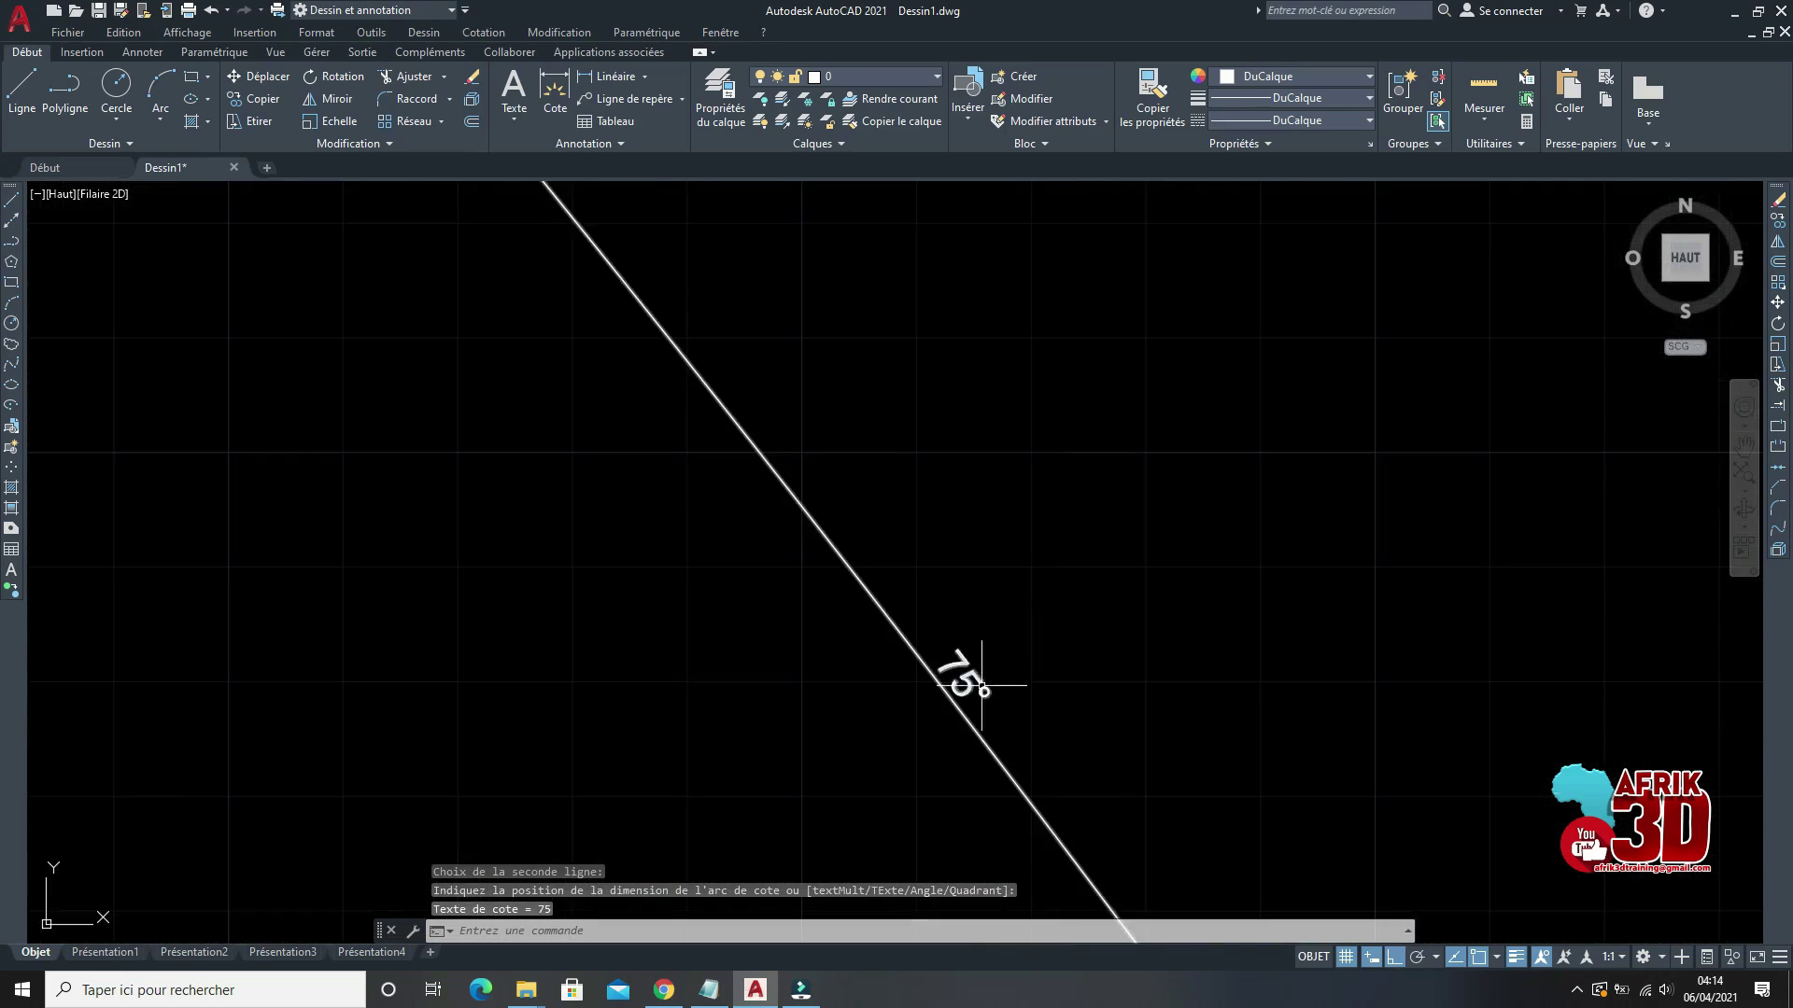
pyautogui.scroll(8, 1017, 529)
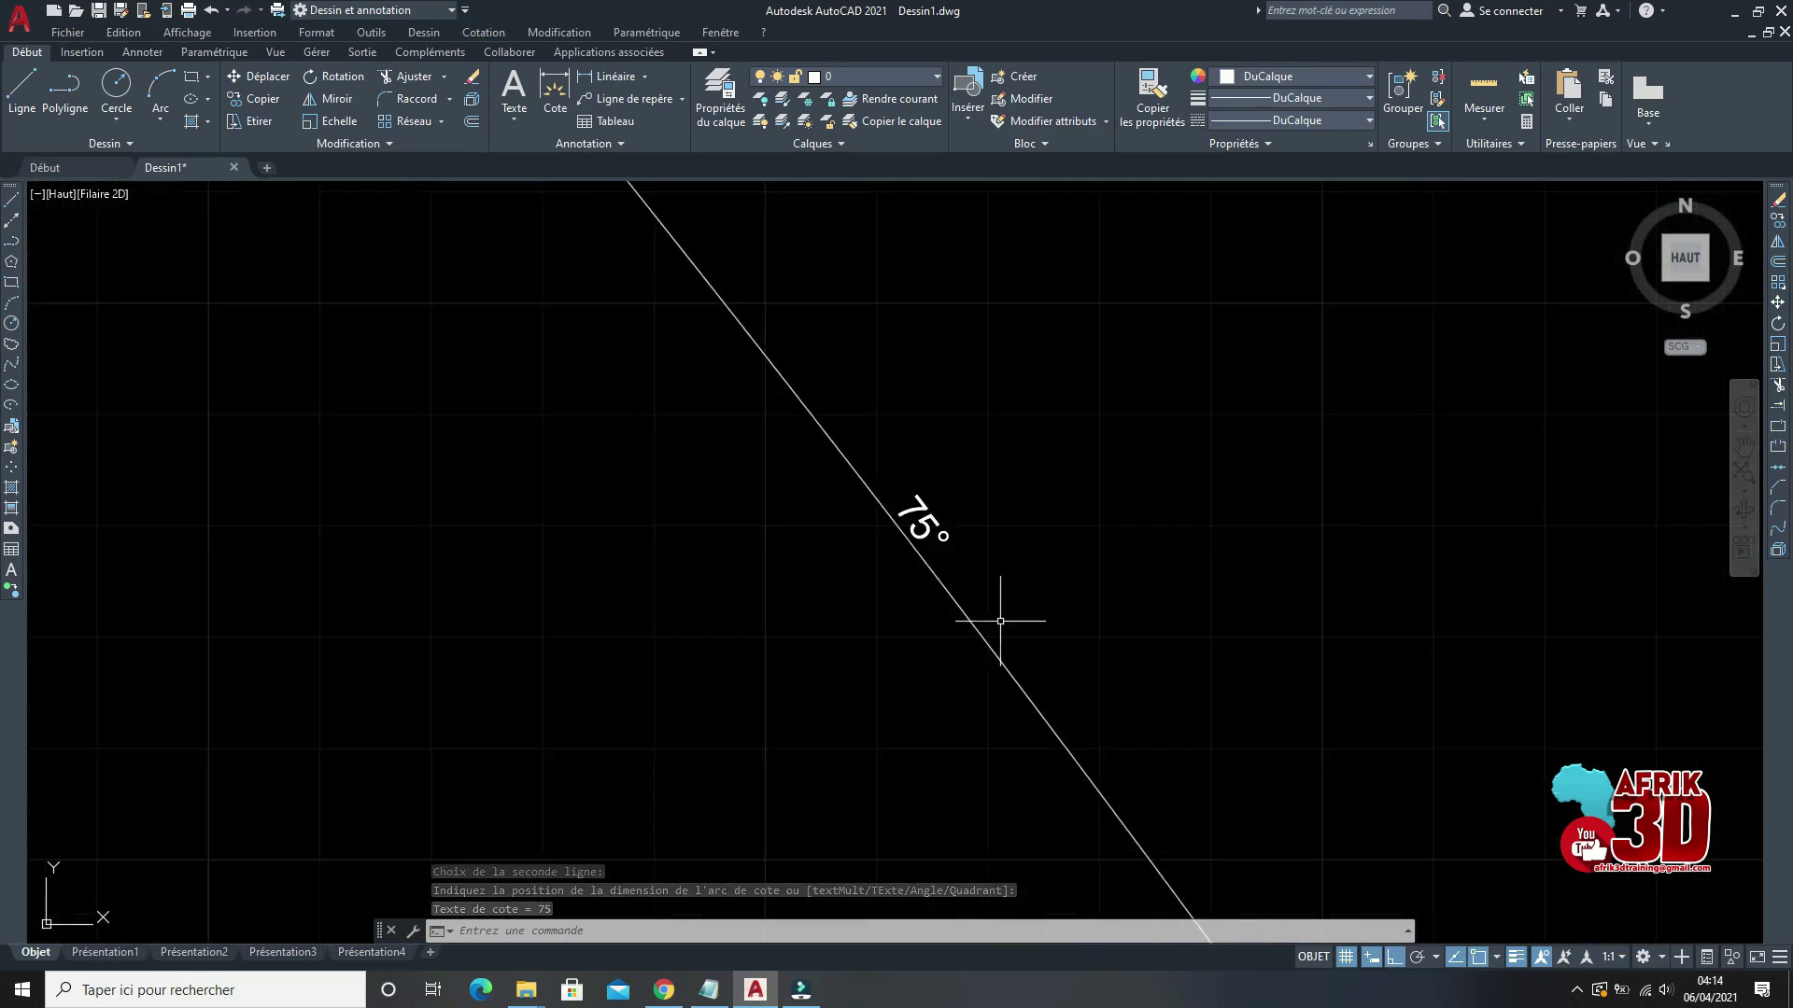
pyautogui.scroll(-10, 929, 480)
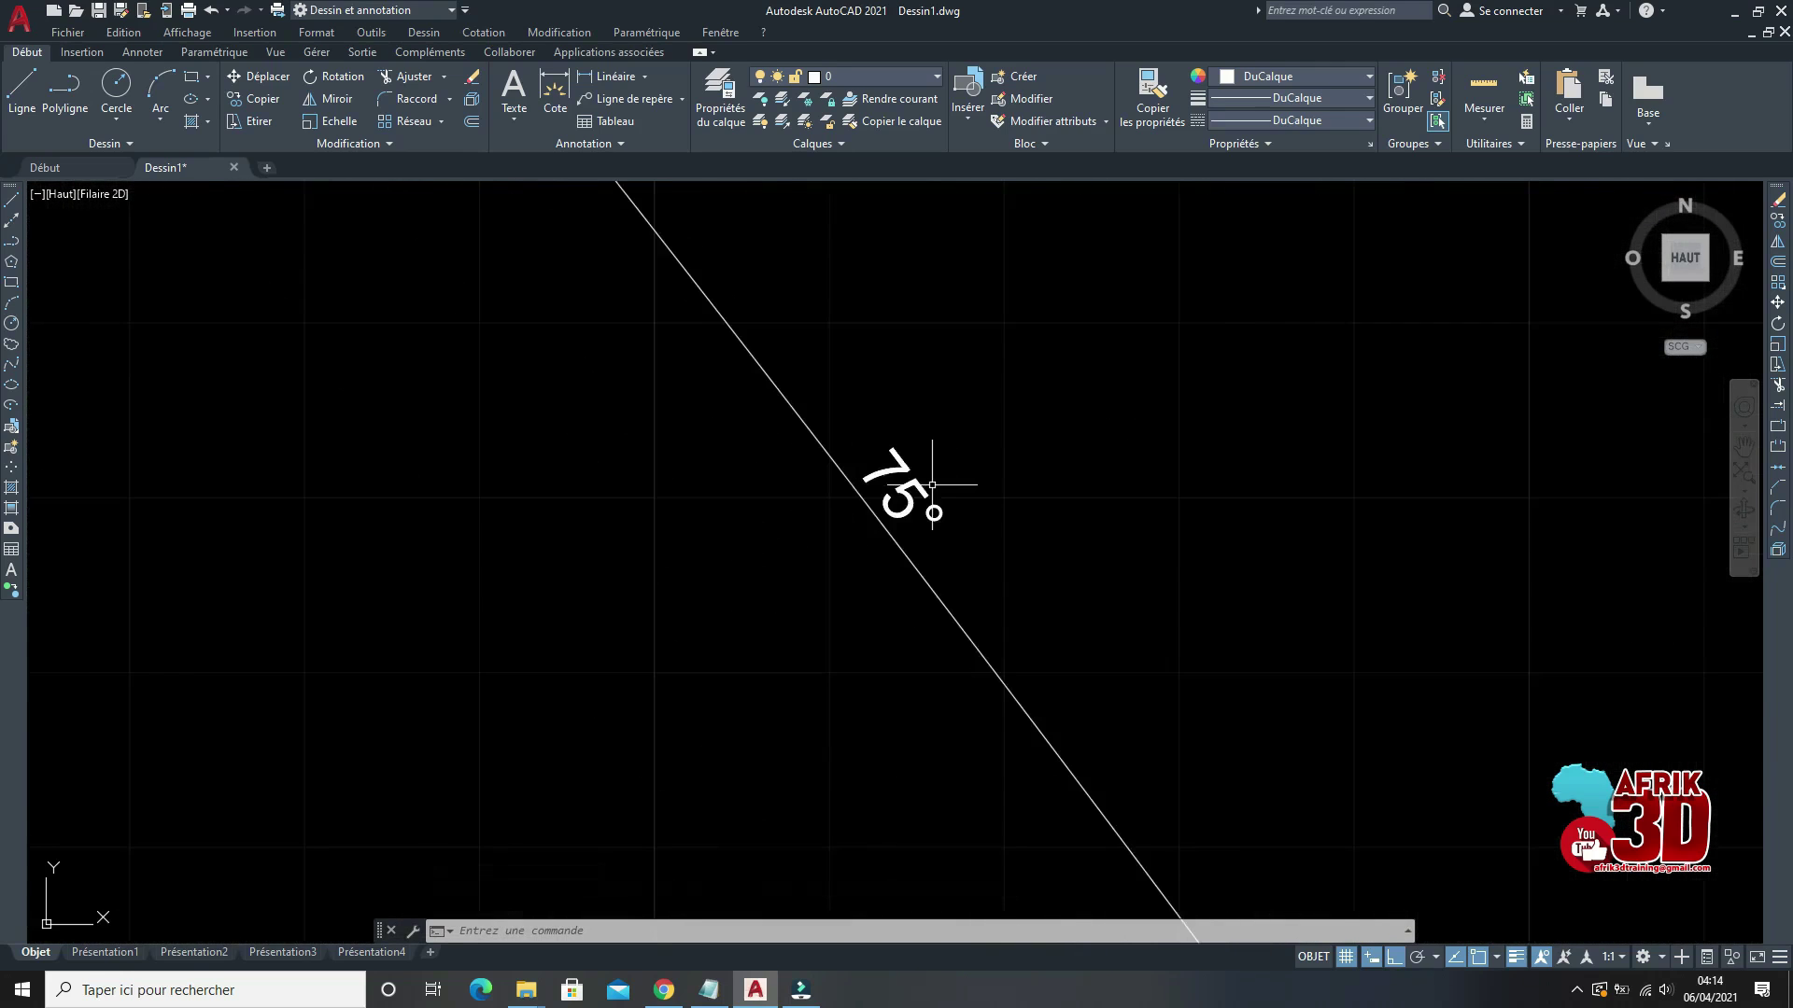
pyautogui.click(991, 612)
# Step: Delete the 75° angle dimension
pyautogui.click(960, 508)
pyautogui.scroll(-5, 961, 508)
pyautogui.moveTo(949, 489)
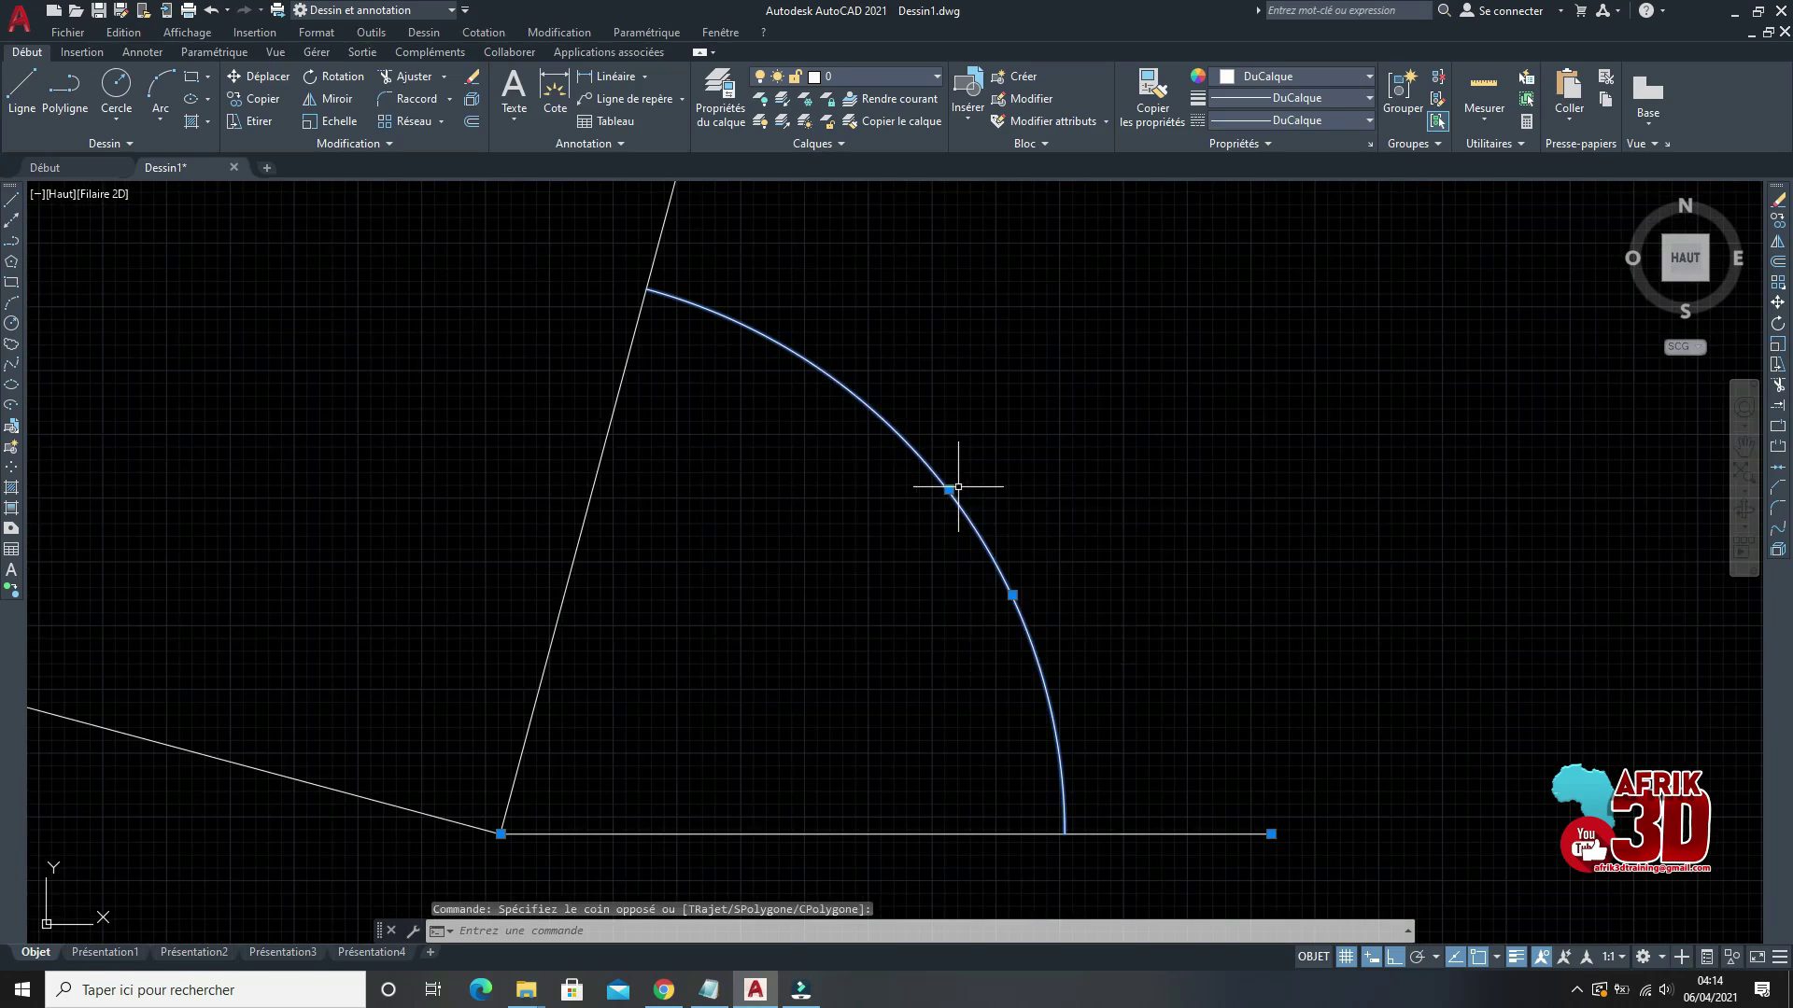
pyautogui.press('Escape')
pyautogui.scroll(5, 929, 580)
pyautogui.scroll(-2, 948, 448)
pyautogui.click(1102, 545)
pyautogui.click(876, 460)
pyautogui.press('Delete')
pyautogui.scroll(-4, 944, 569)
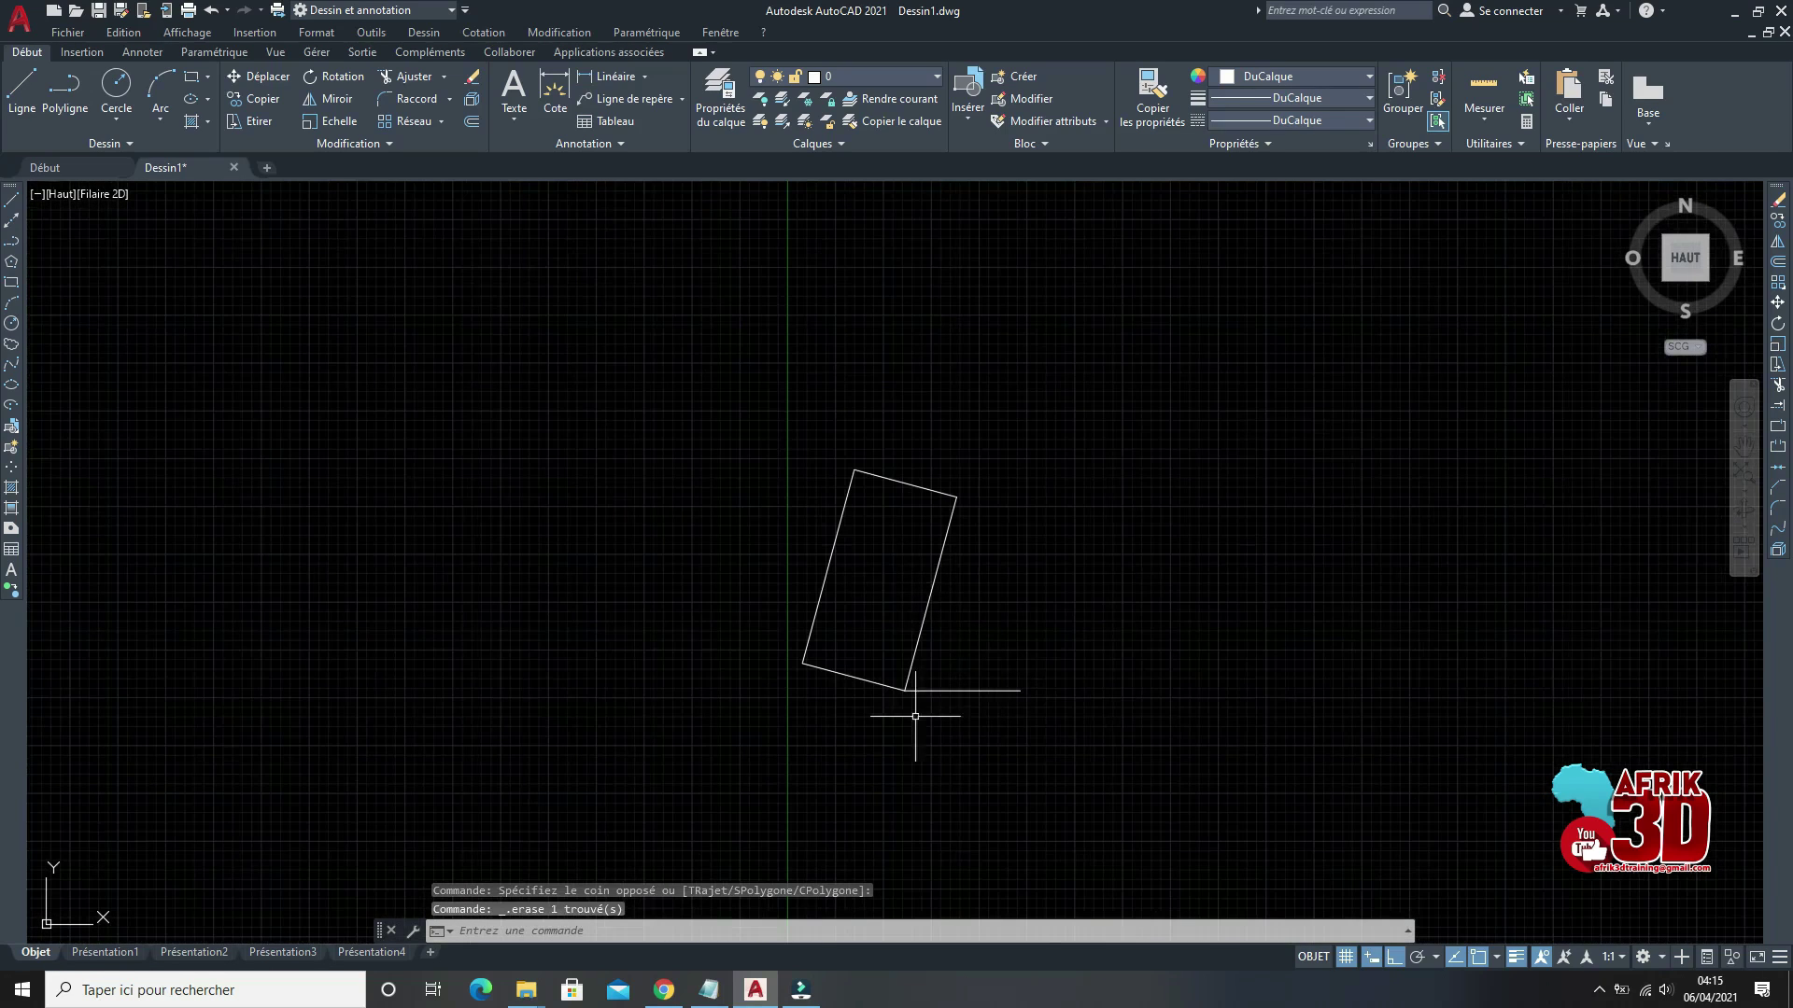
# Step: Delete the horizontal reference line
pyautogui.click(1015, 731)
pyautogui.click(983, 643)
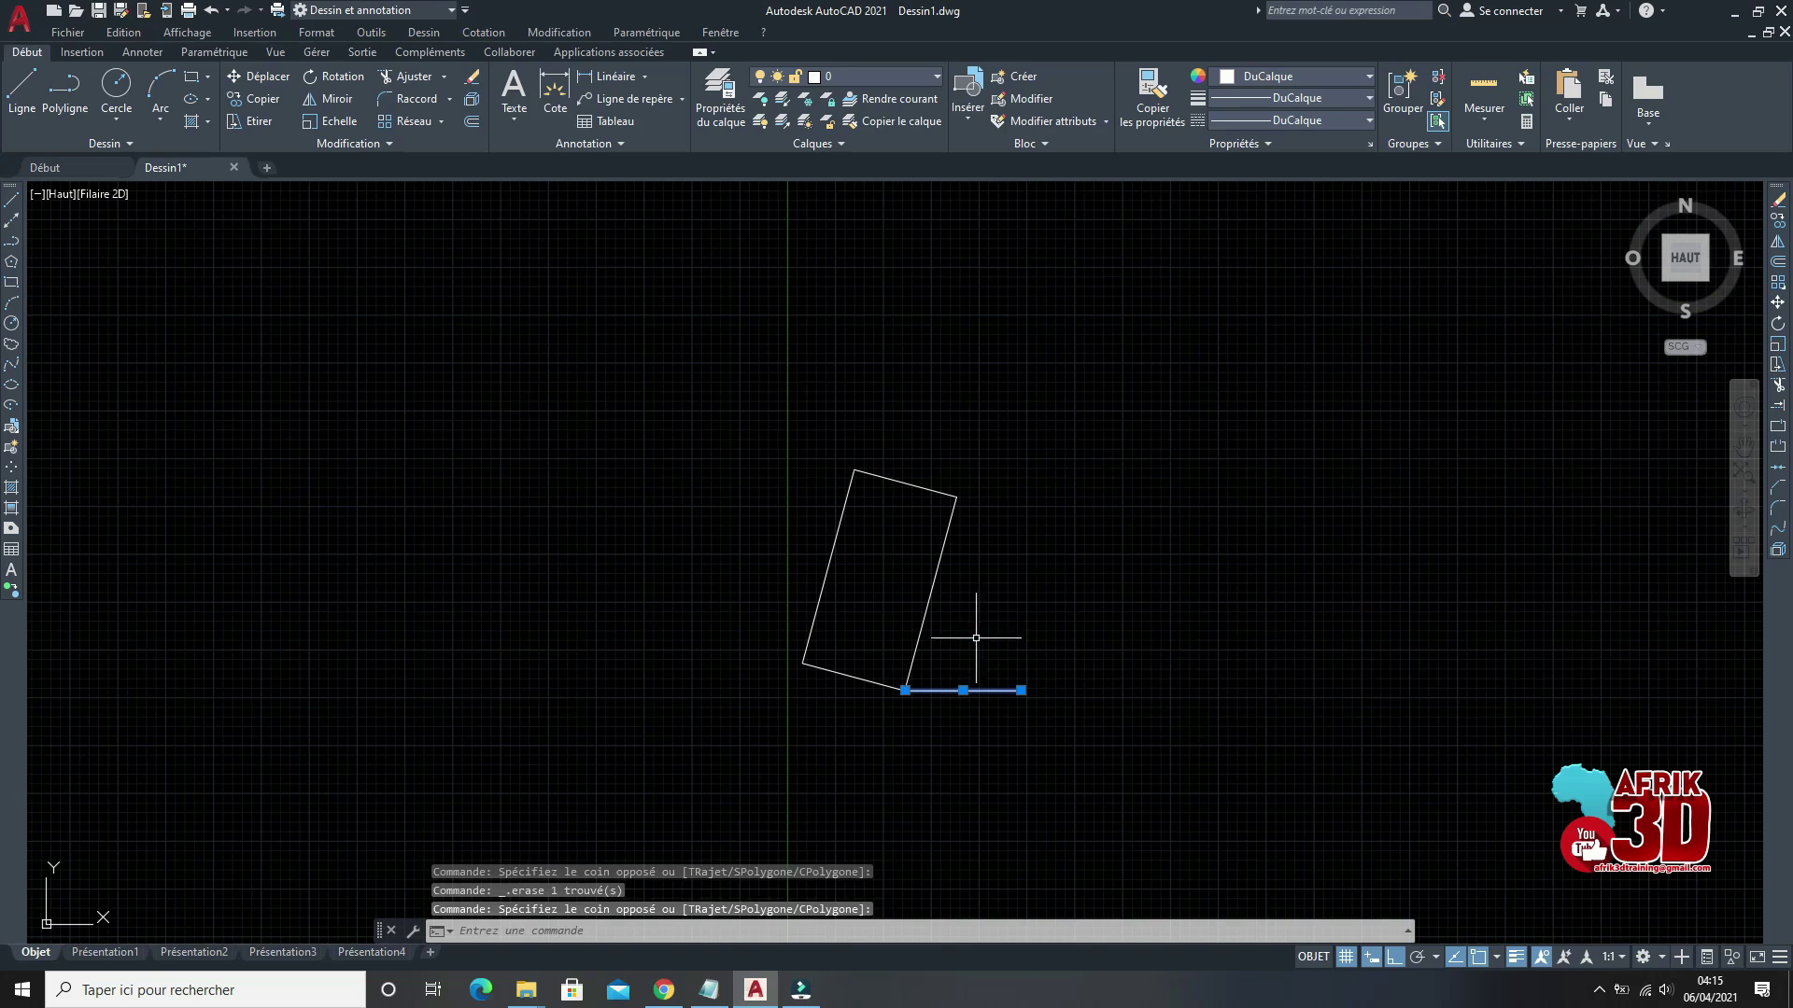
pyautogui.press('Delete')
pyautogui.scroll(2, 747, 597)
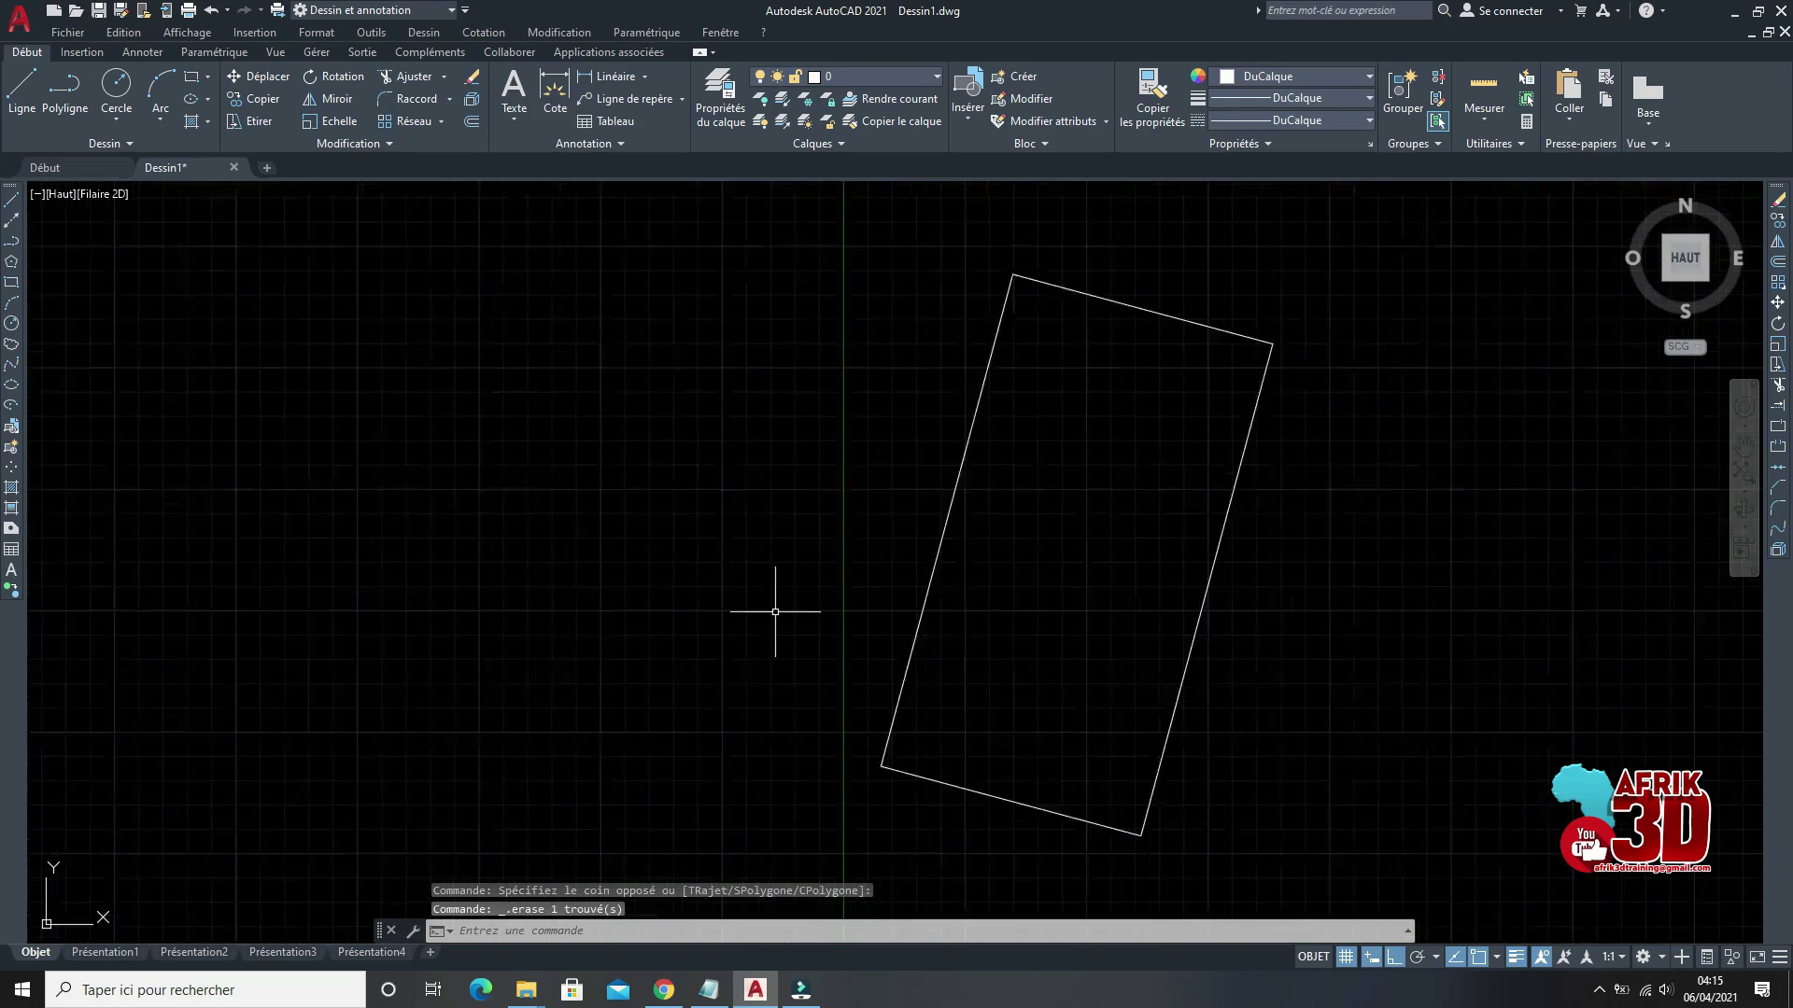
pyautogui.scroll(-5, 794, 579)
pyautogui.scroll(4, 911, 606)
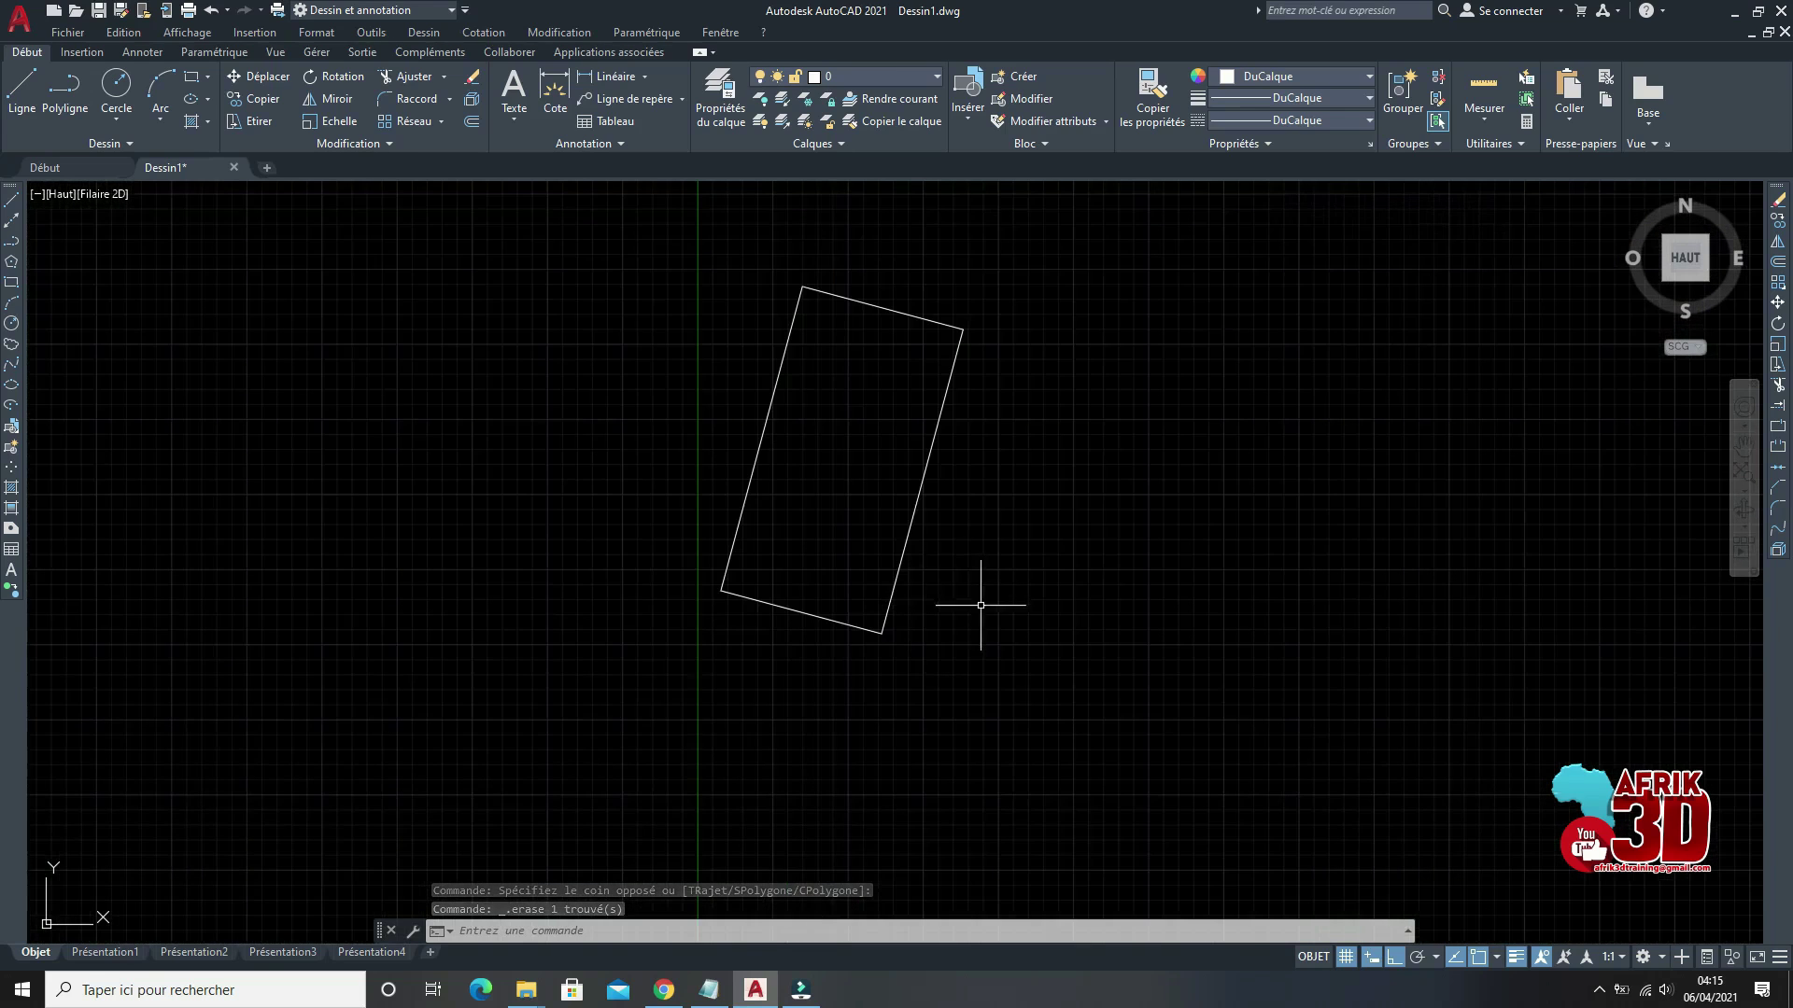
pyautogui.scroll(-2, 933, 500)
pyautogui.scroll(2, 912, 401)
# Step: Erase the rotated rectangle using the right-click Effacer option
pyautogui.click(1062, 581)
pyautogui.click(949, 440)
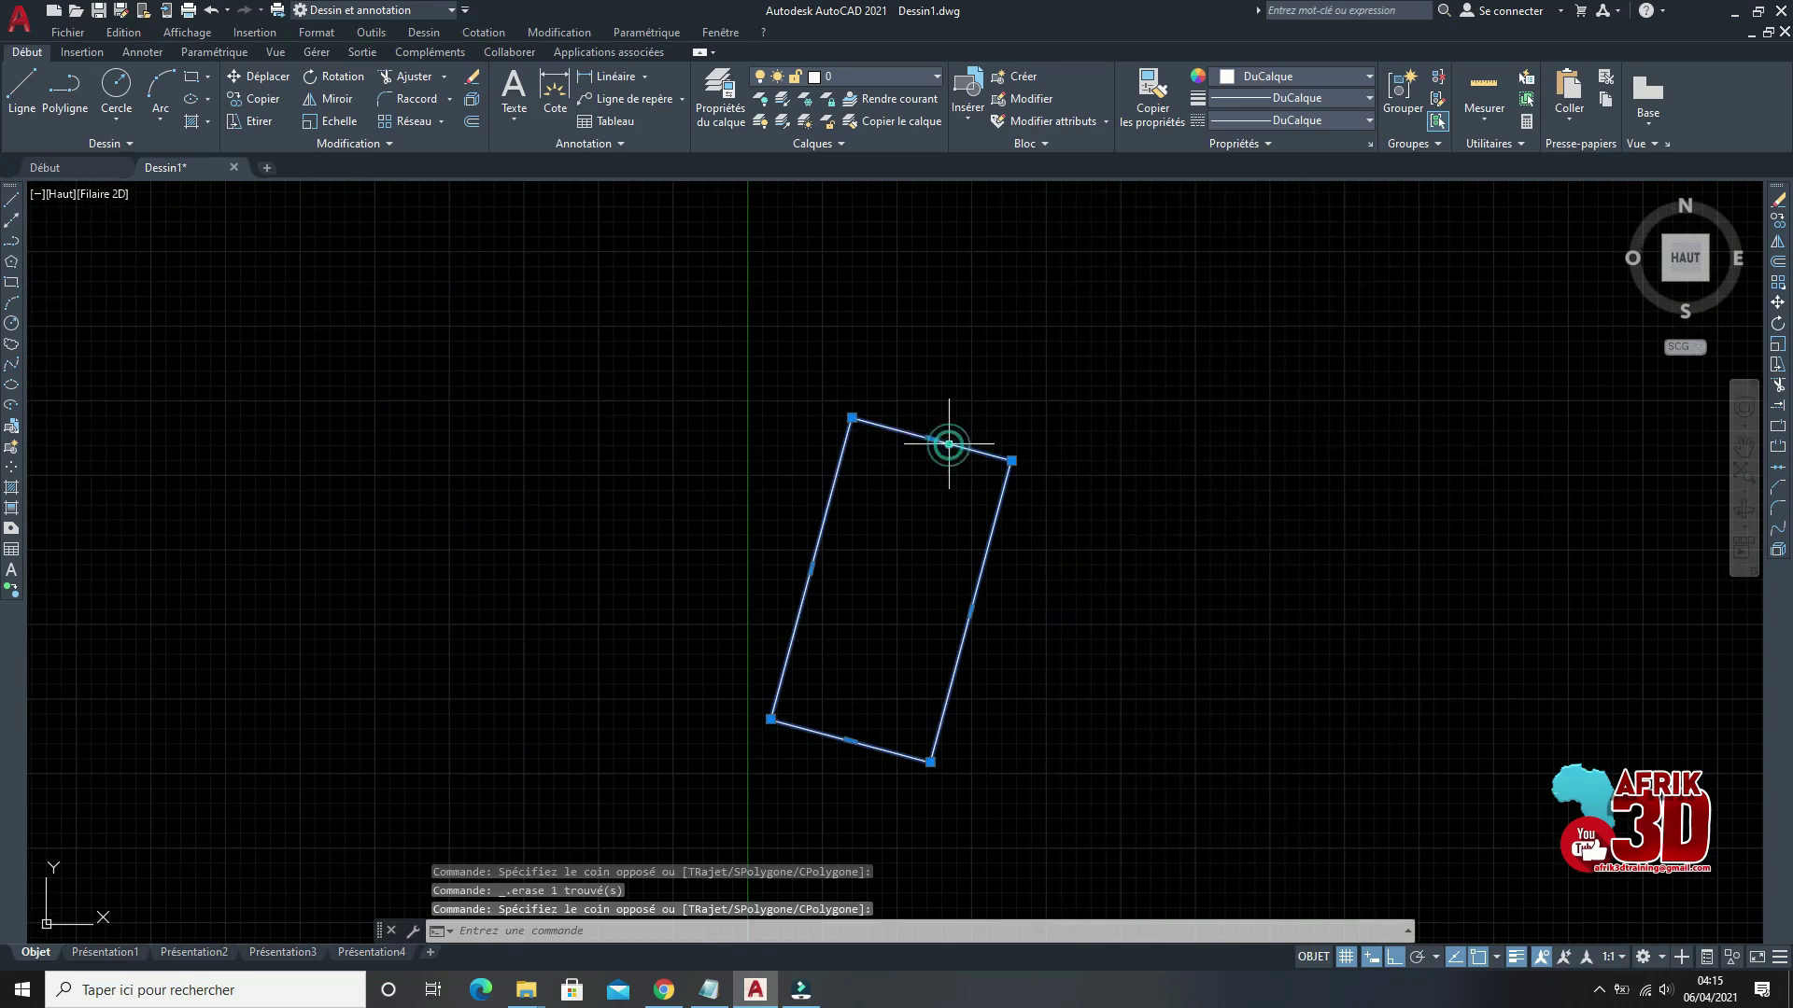
pyautogui.rightClick(1052, 380)
pyautogui.click(1100, 520)
pyautogui.scroll(-5, 1111, 719)
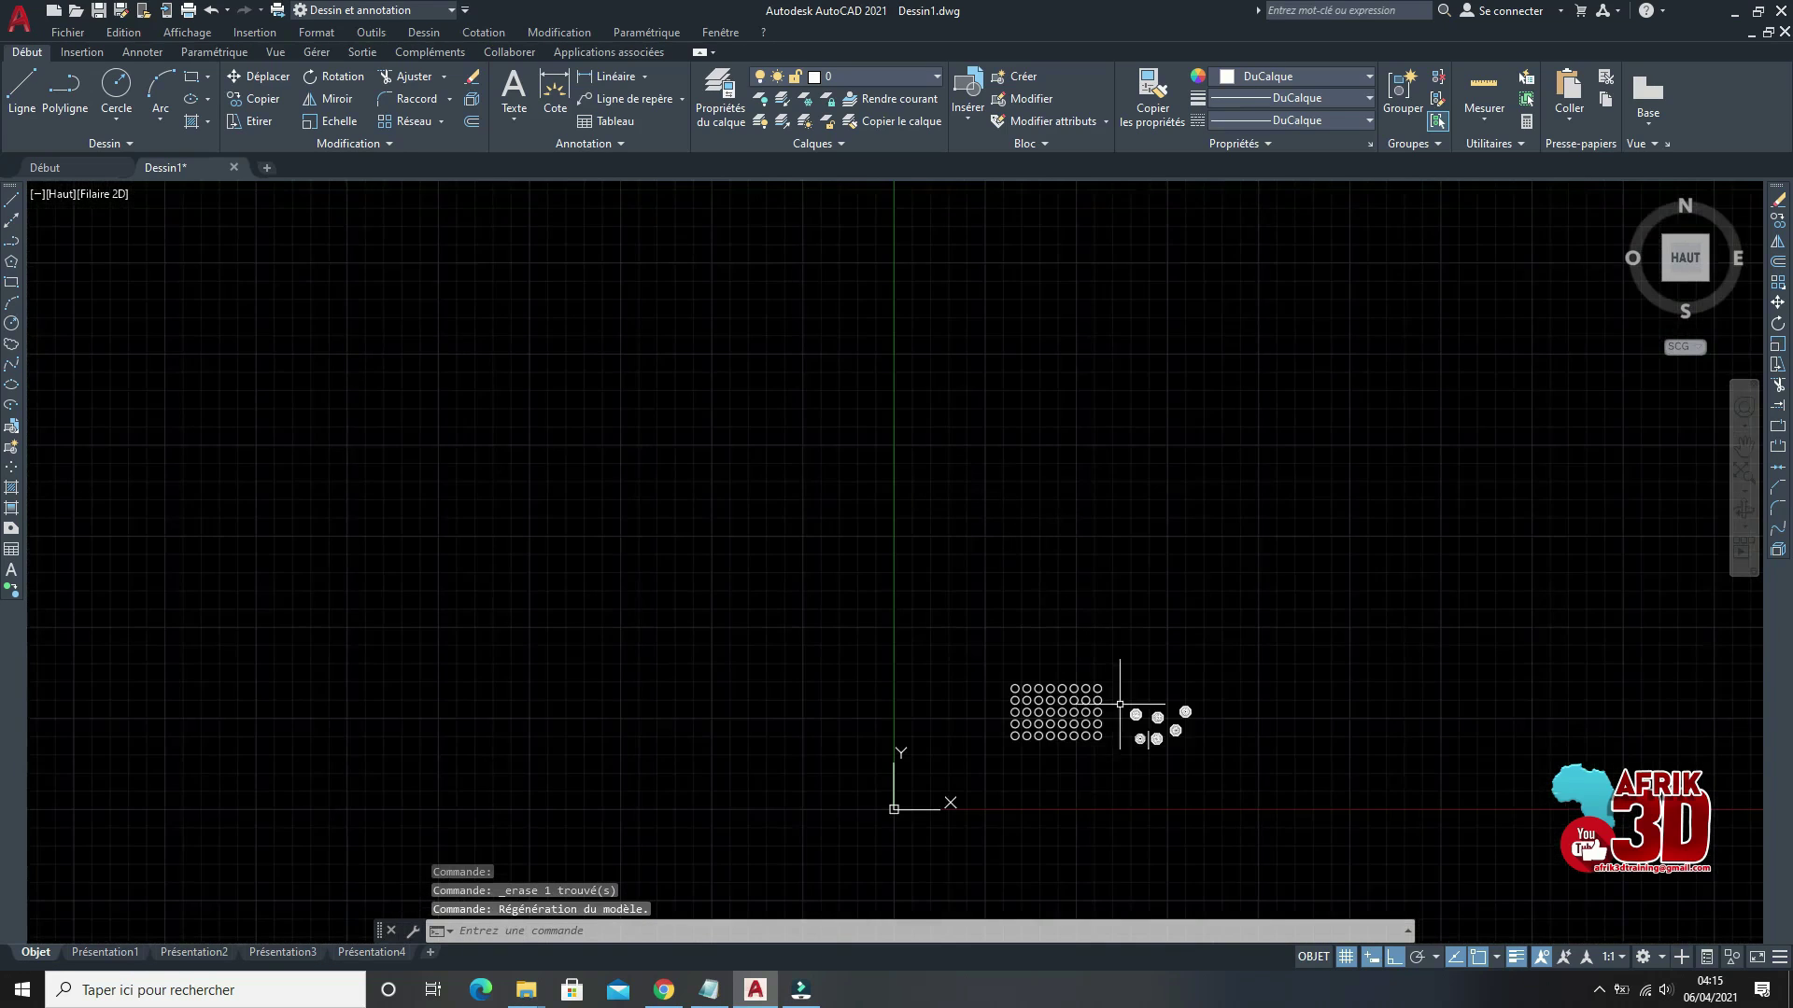
pyautogui.scroll(4, 1109, 728)
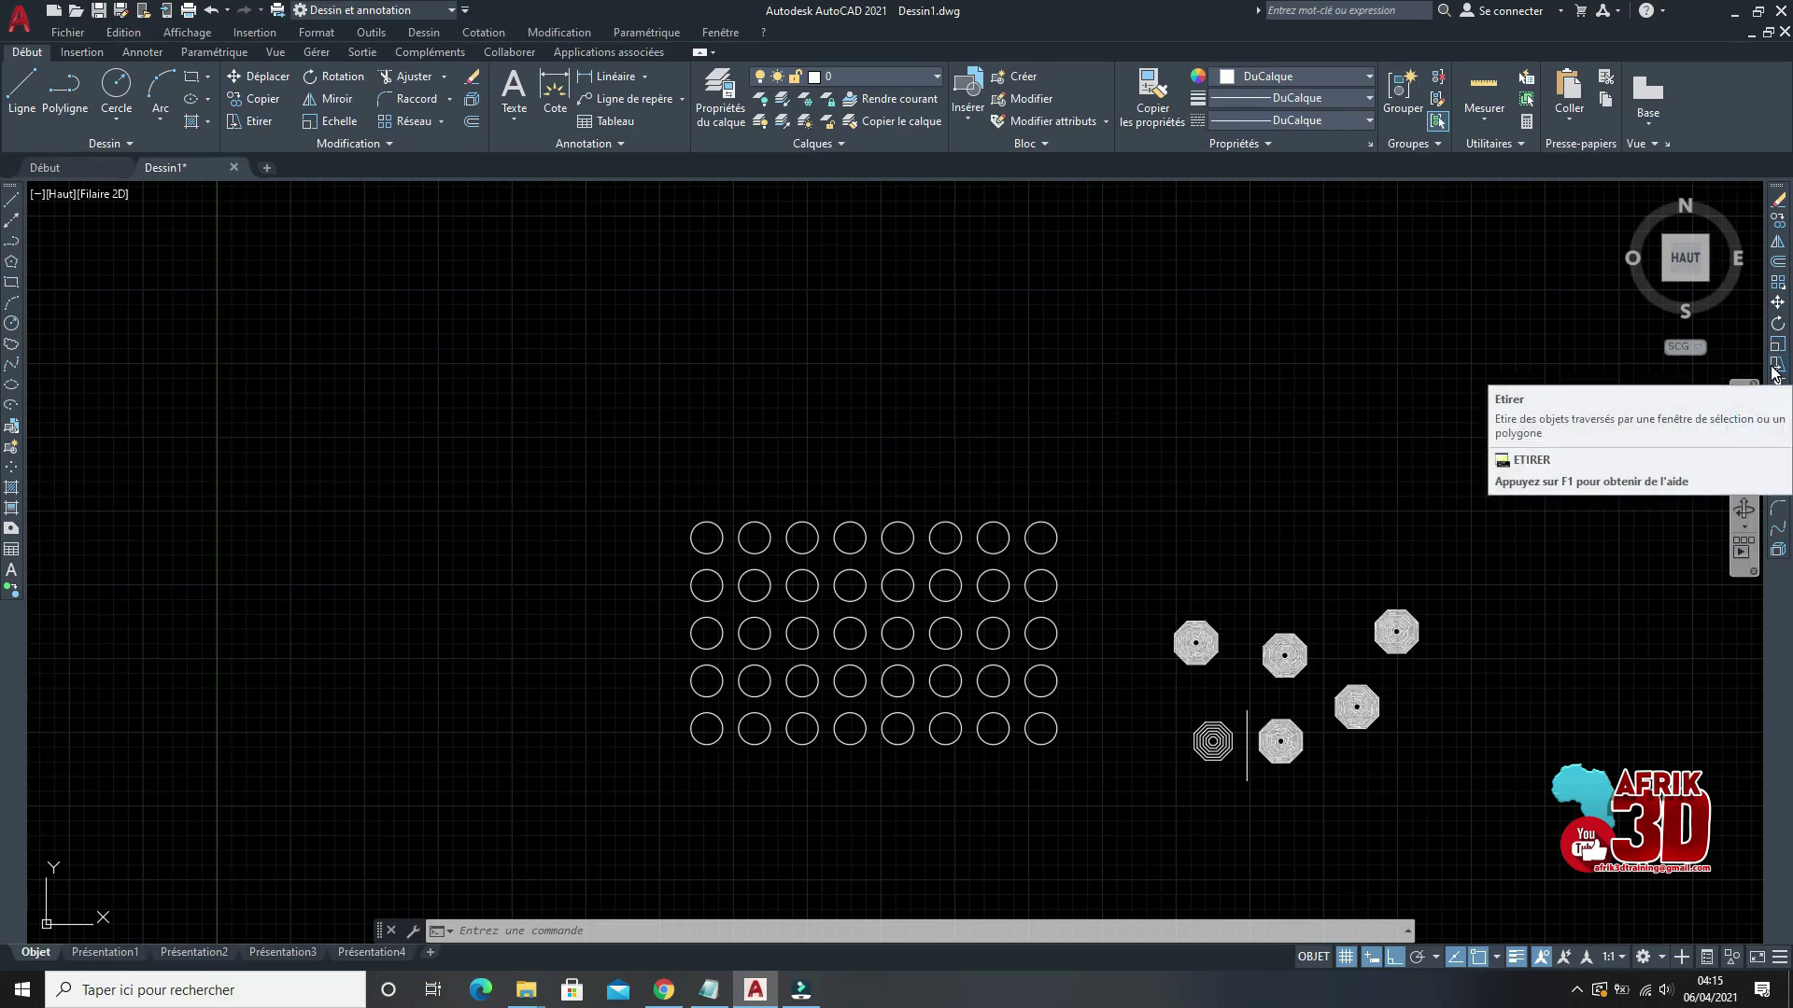
pyautogui.scroll(-3, 1372, 433)
pyautogui.scroll(1, 1262, 381)
pyautogui.scroll(4, 1265, 382)
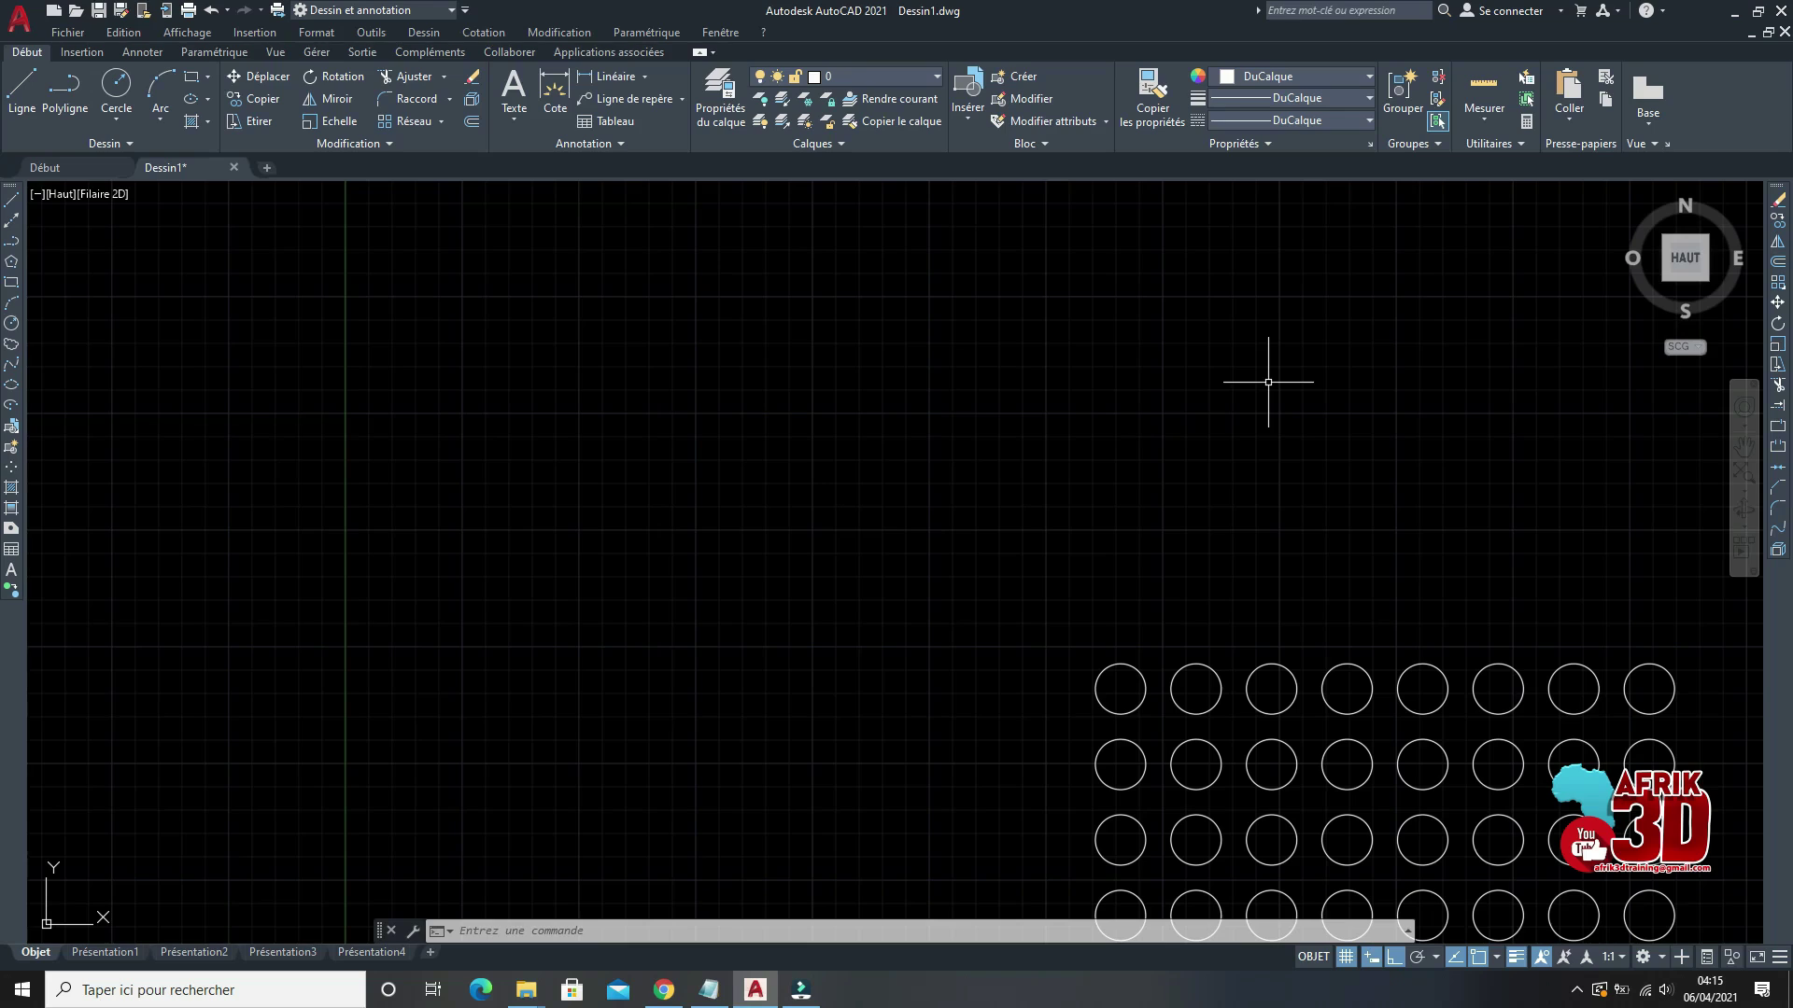
# Step: Start a line profile with a 10-unit horizontal segment and a 25-unit downward wall
pyautogui.click(11, 199)
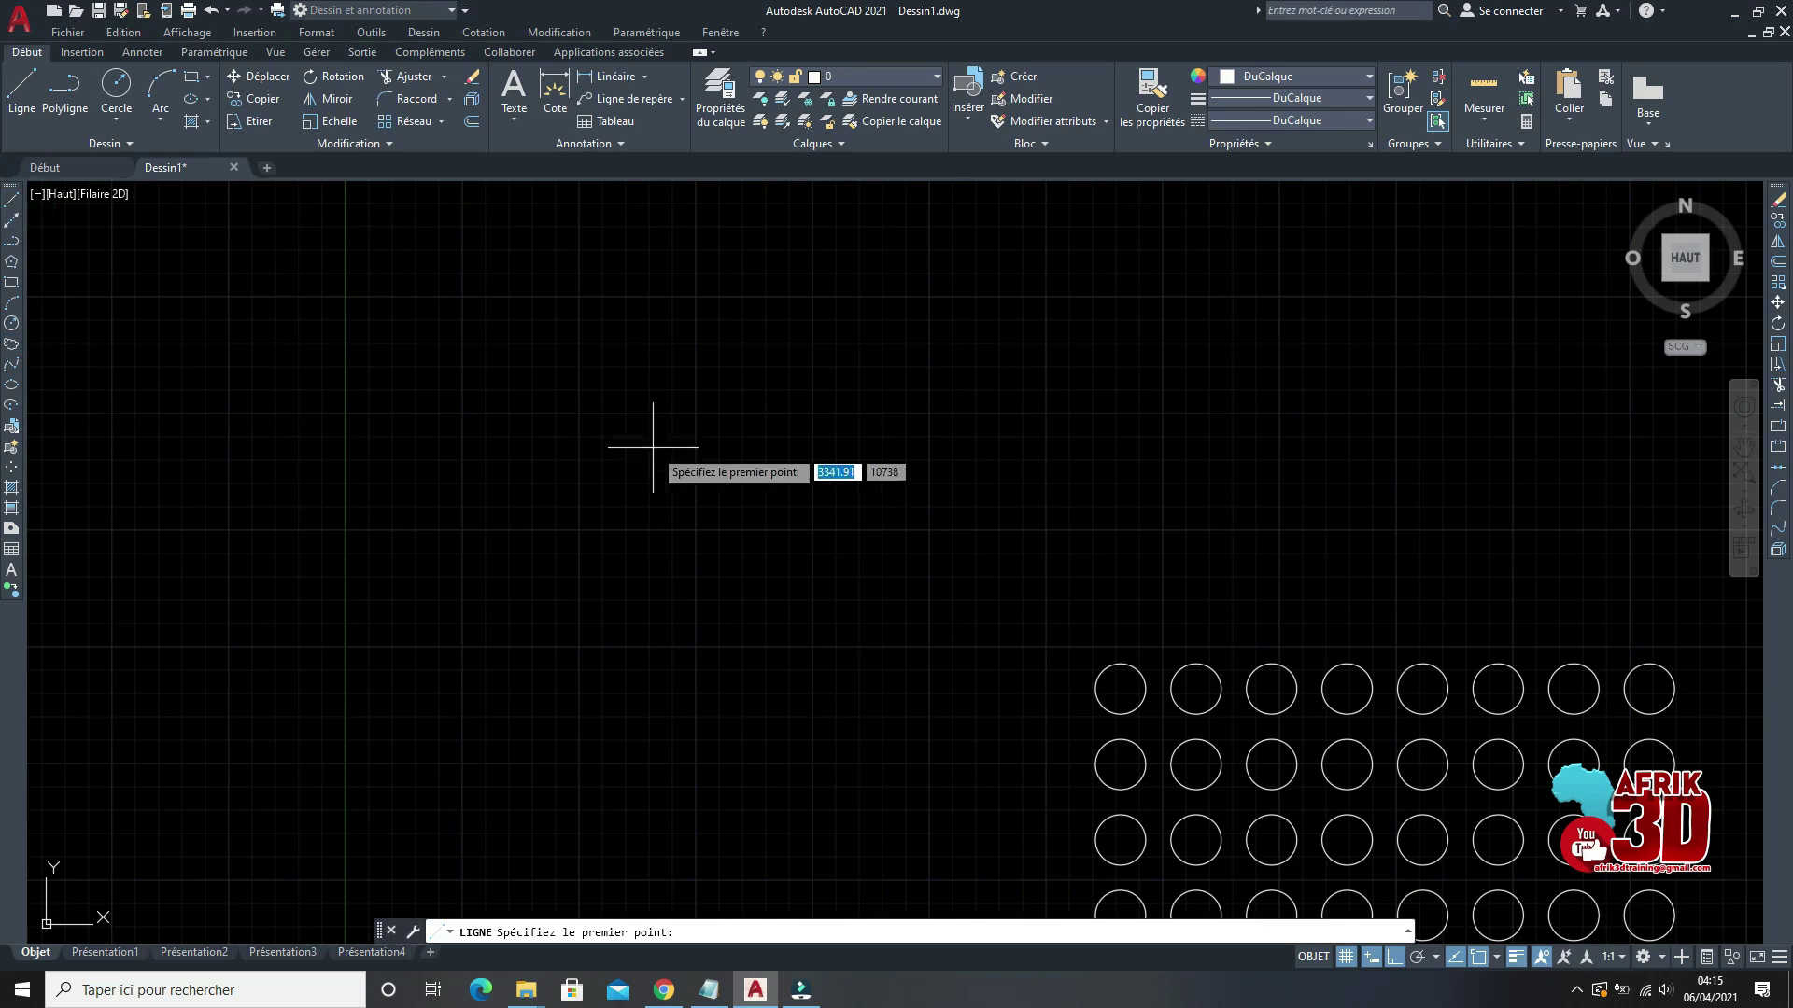
pyautogui.click(444, 409)
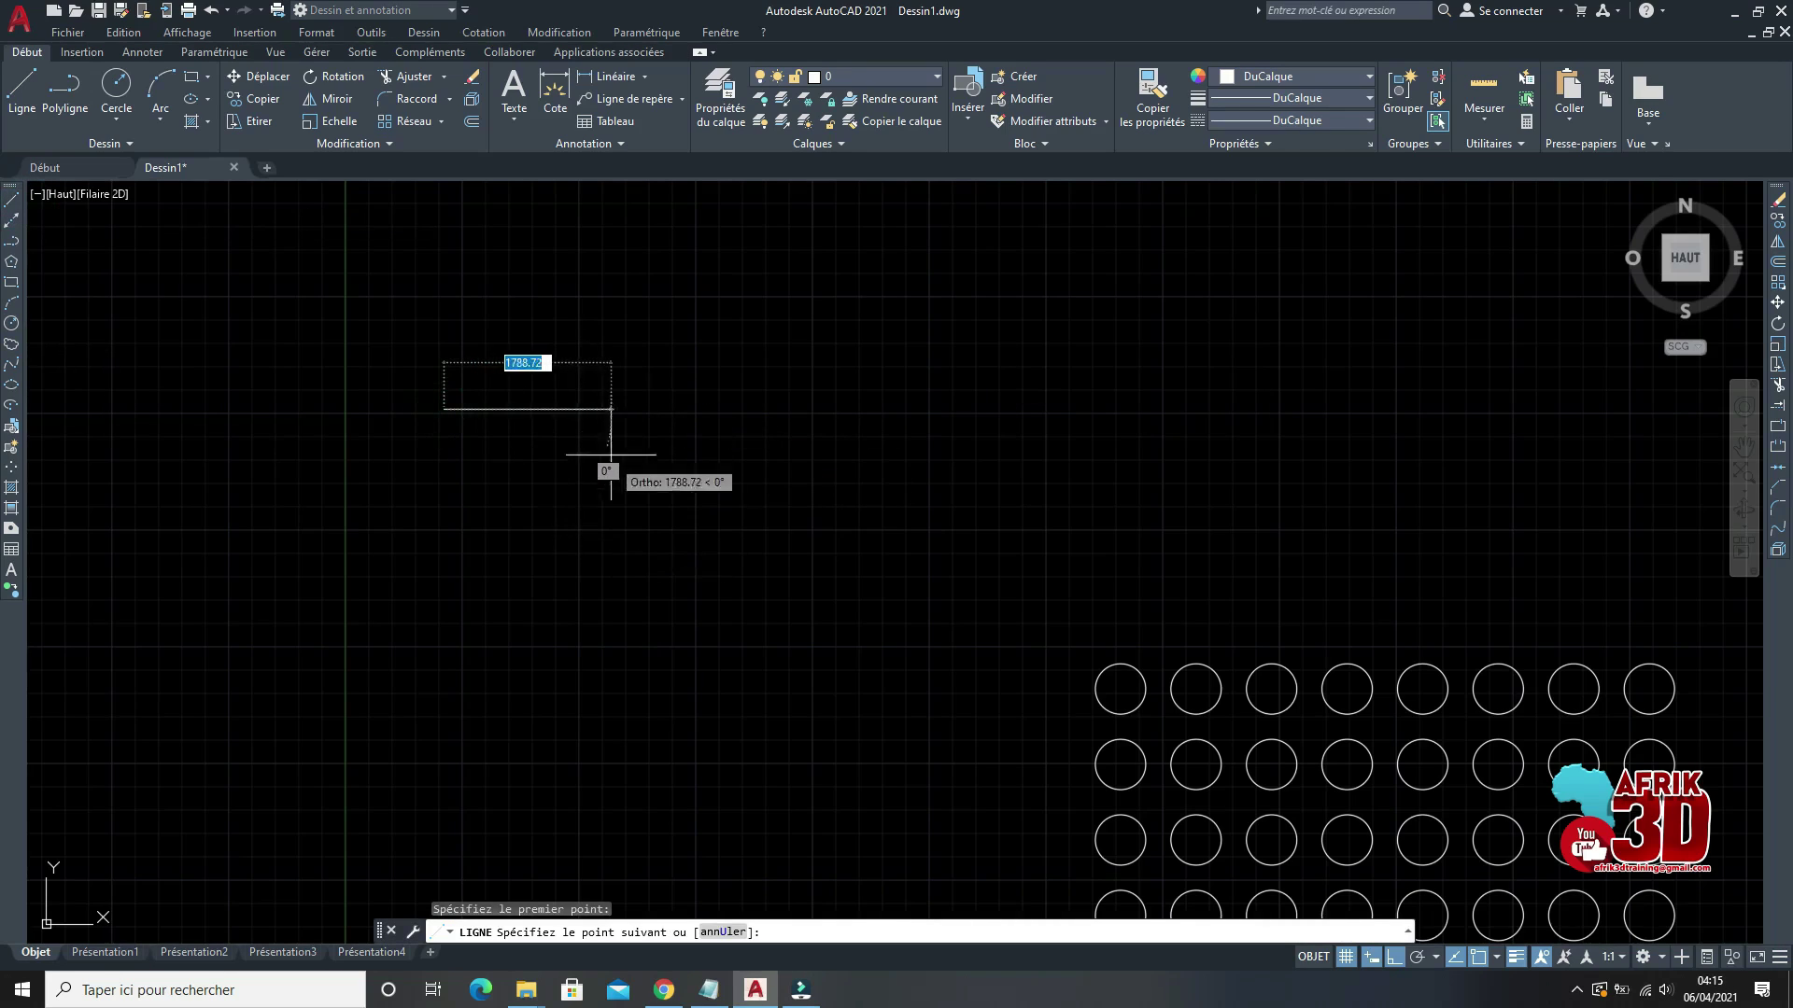
pyautogui.write('10')
pyautogui.press('Return')
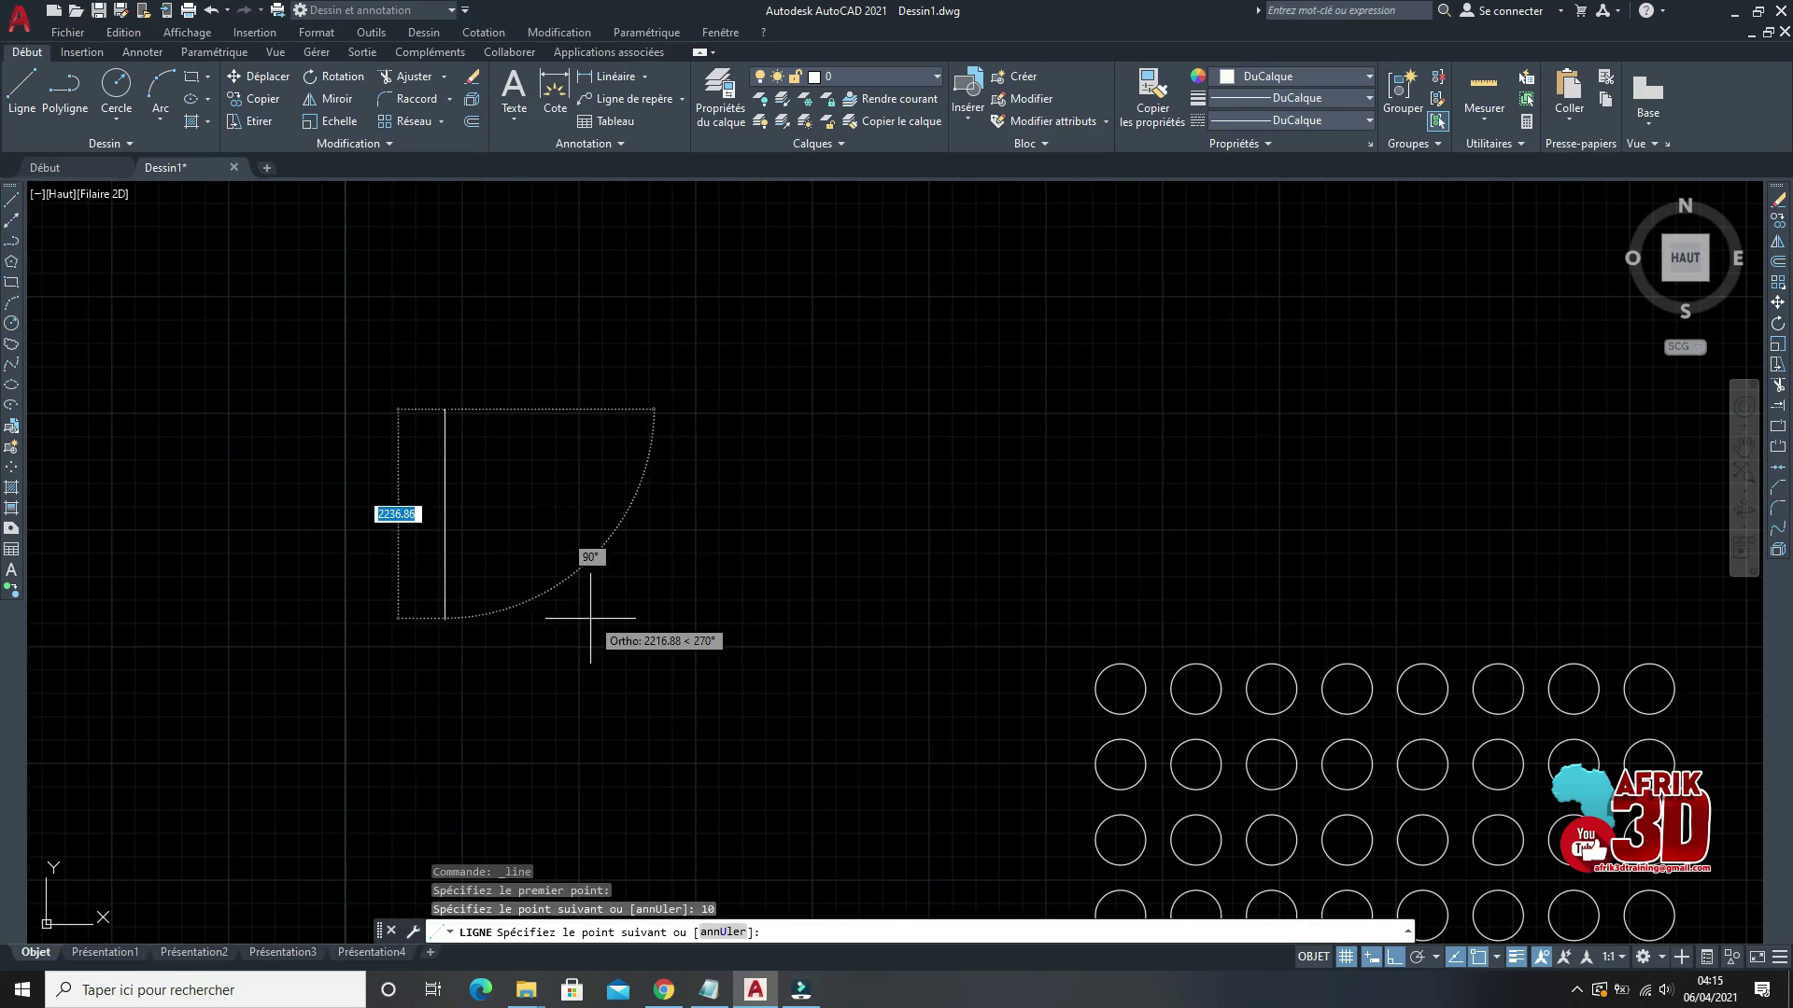
pyautogui.write('25')
pyautogui.press('Return')
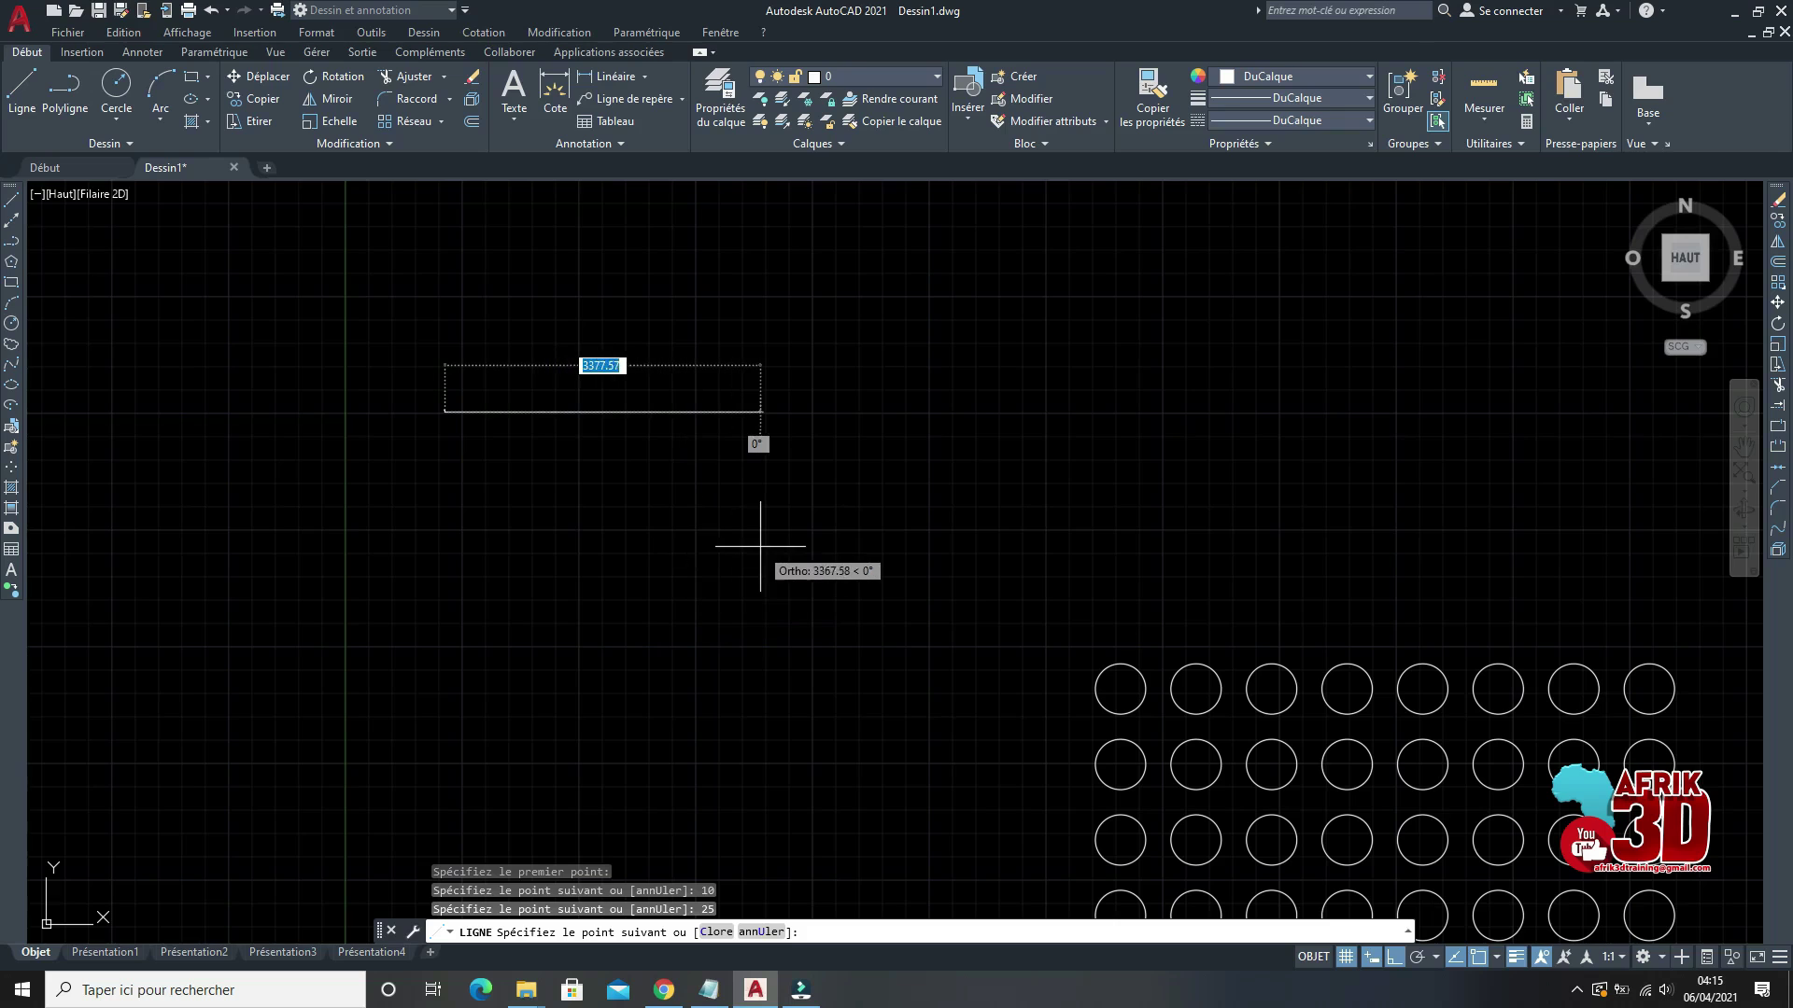
# Step: Continue with 15 across, 25 up and 20 right, then center the profile in view
pyautogui.write('15')
pyautogui.press('Return')
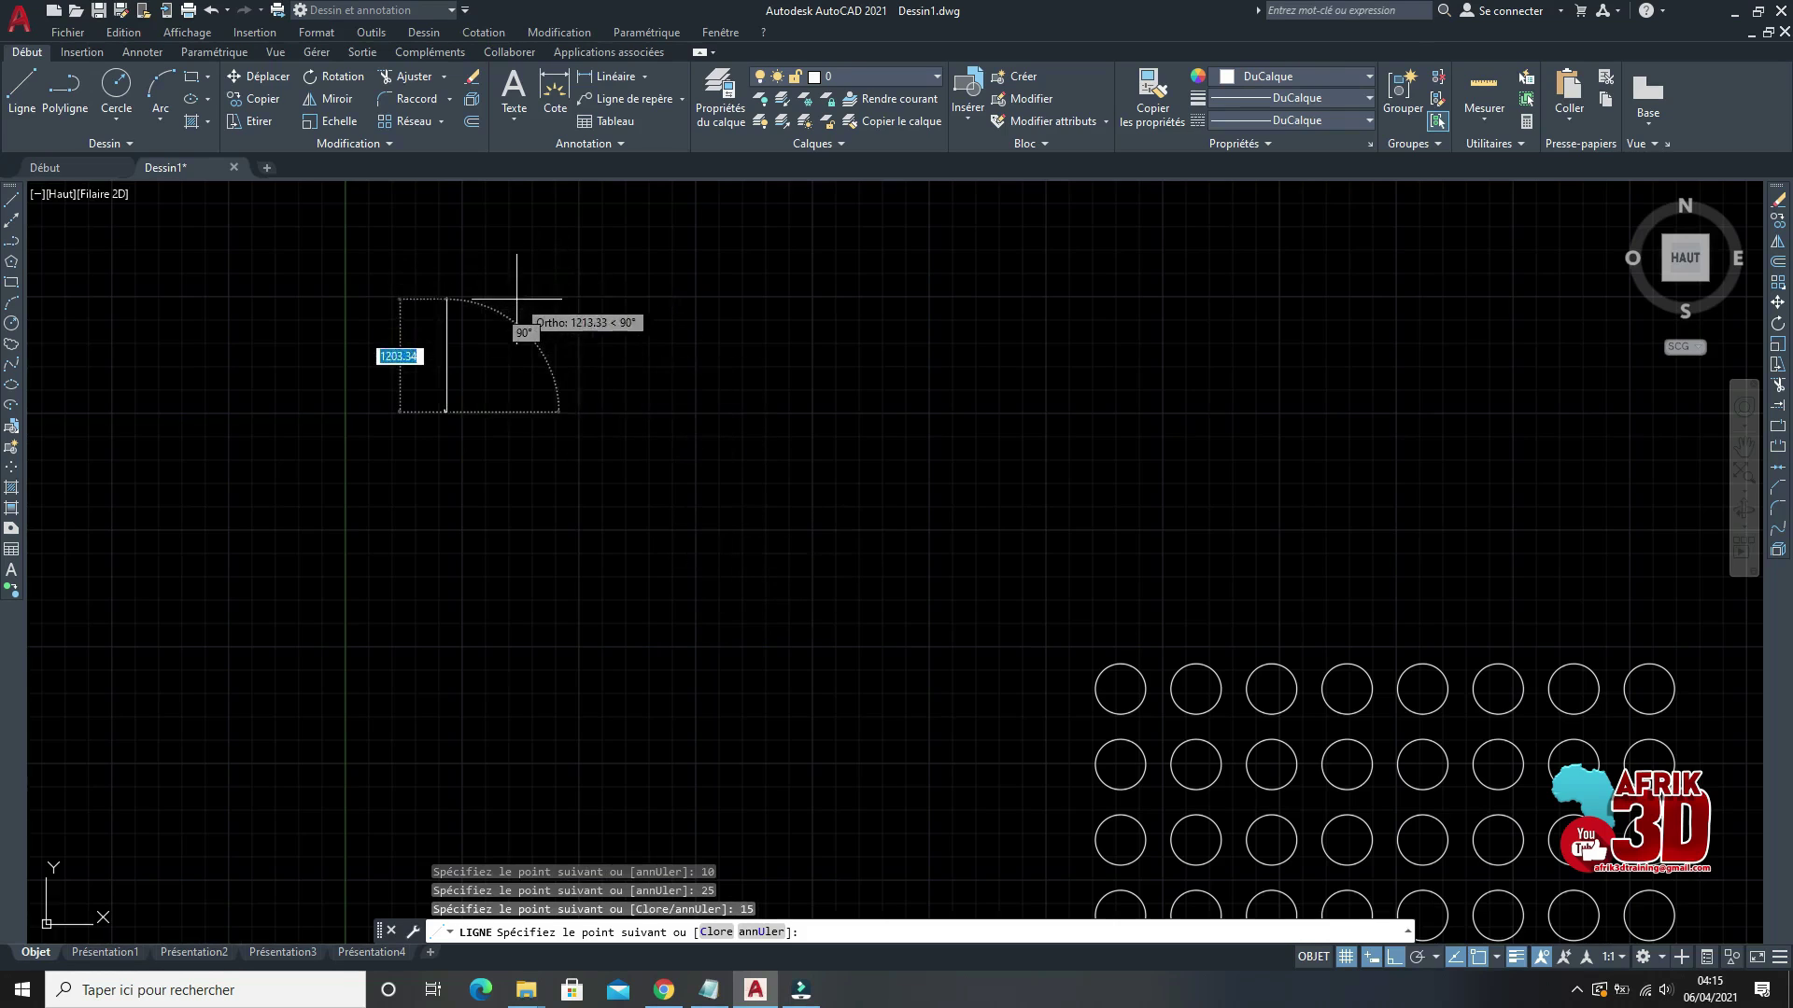
pyautogui.scroll(3, 515, 317)
pyautogui.write('25')
pyautogui.press('Return')
pyautogui.scroll(-3, 992, 476)
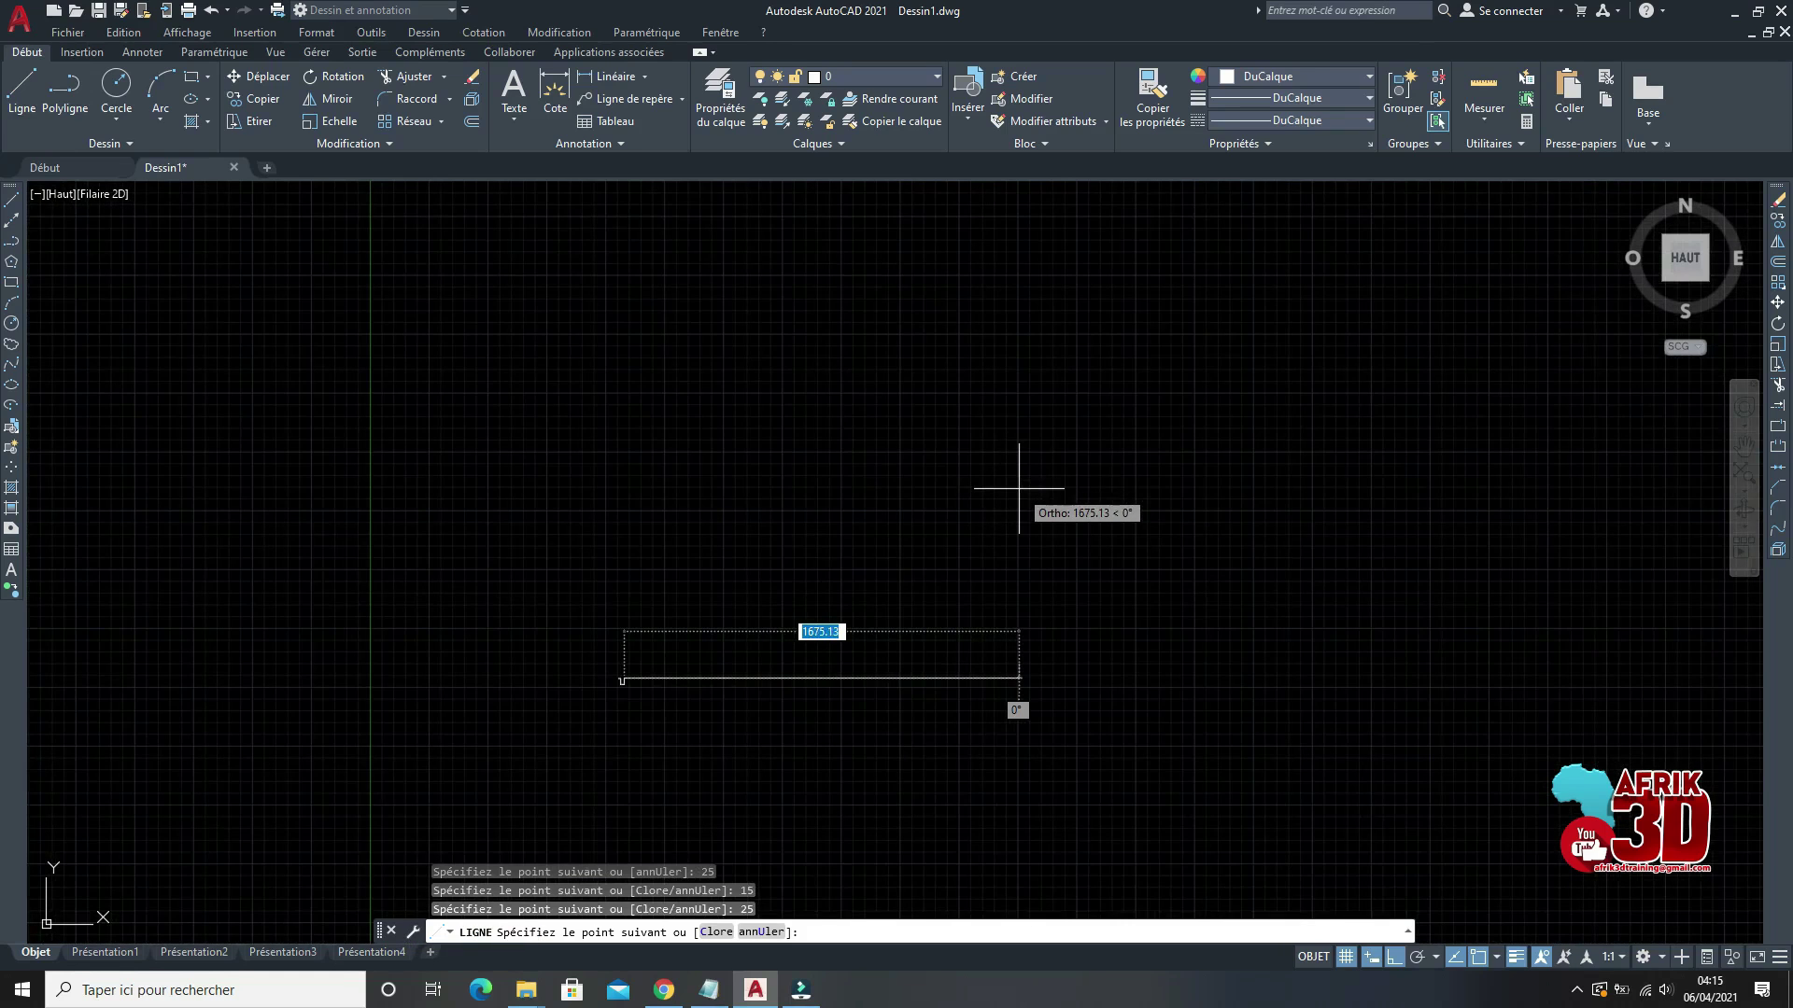
pyautogui.write('20')
pyautogui.press('Return')
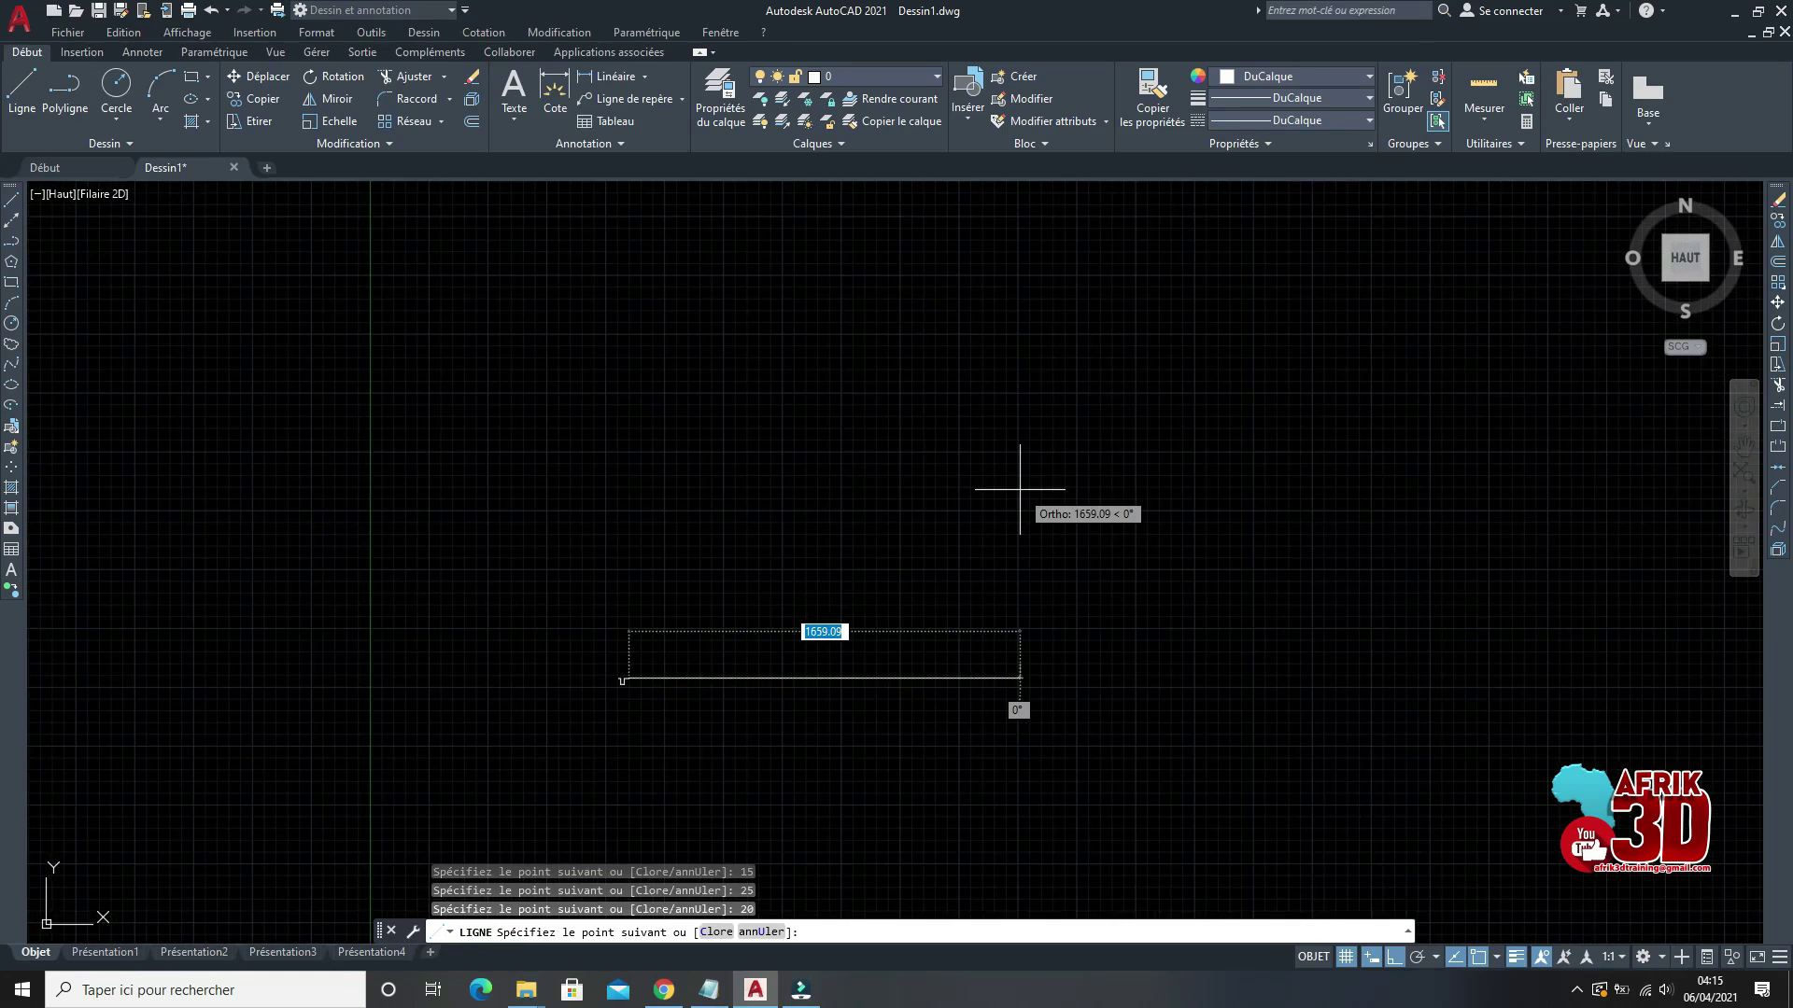
pyautogui.press('Return')
pyautogui.scroll(8, 644, 700)
pyautogui.moveTo(918, 585); pyautogui.dragTo(938, 452, button='middle')
# Step: Place a vertical linear dimension of 25 left of the U profile's left wall
pyautogui.click(498, 34)
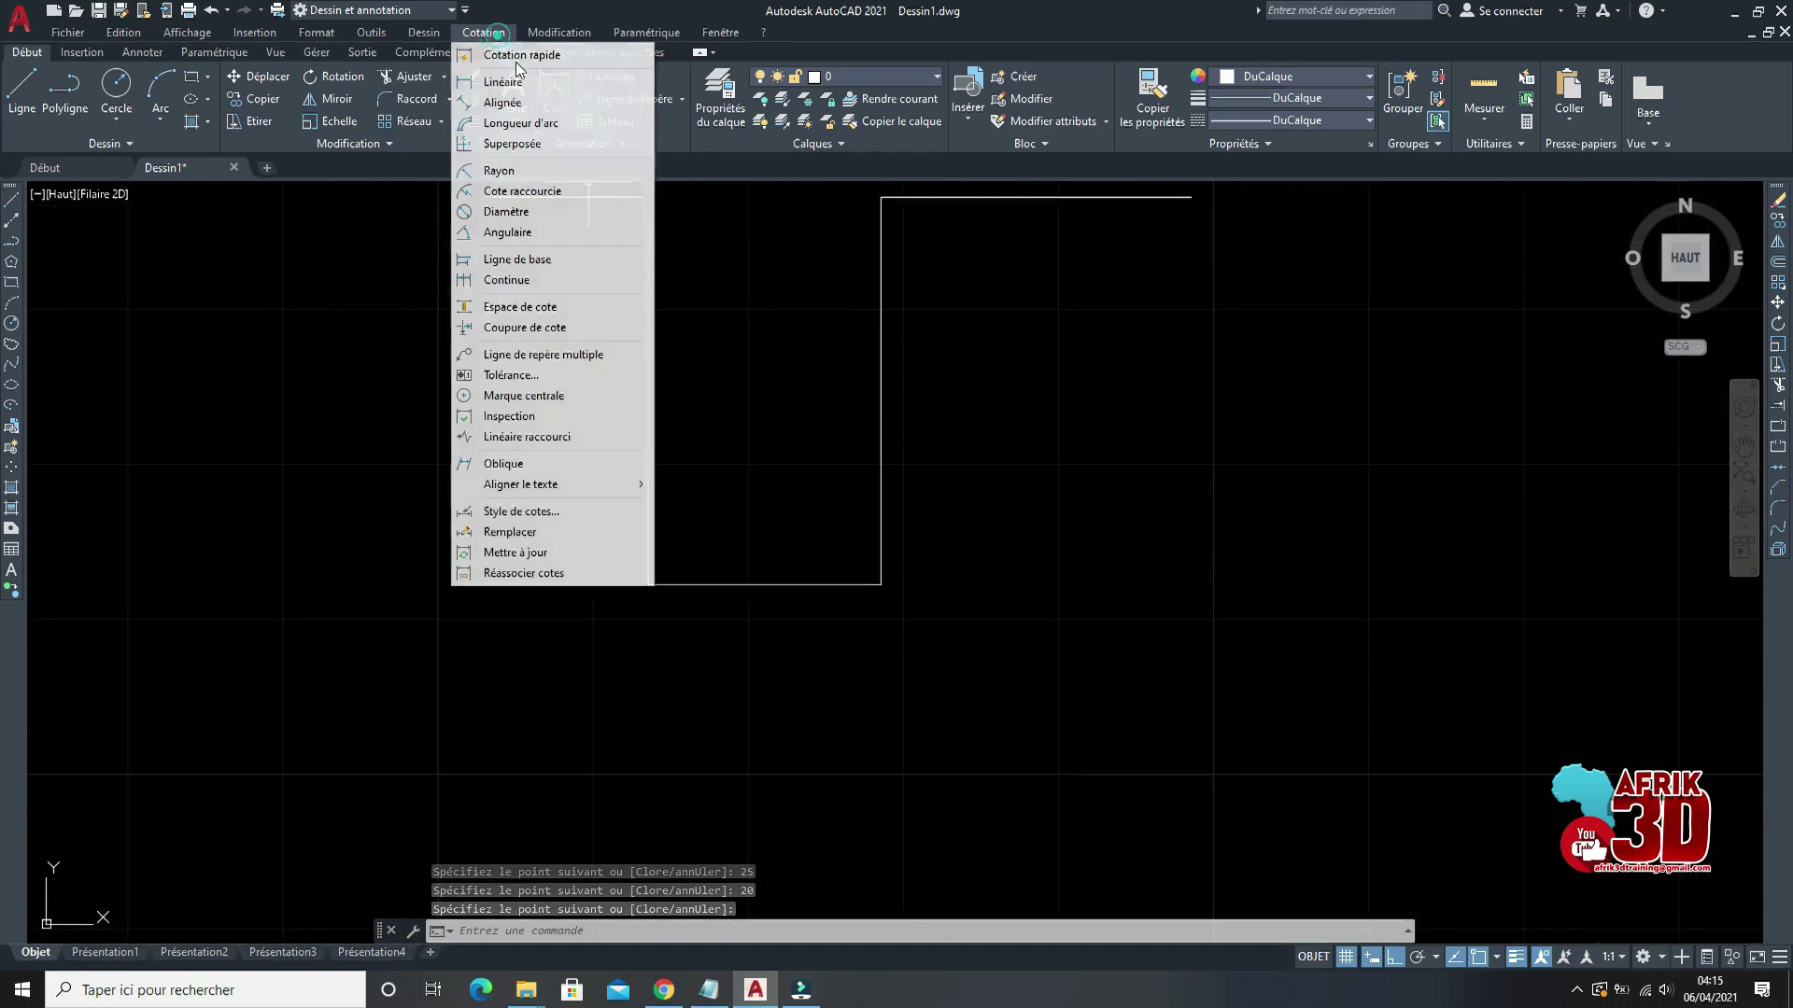
pyautogui.click(519, 103)
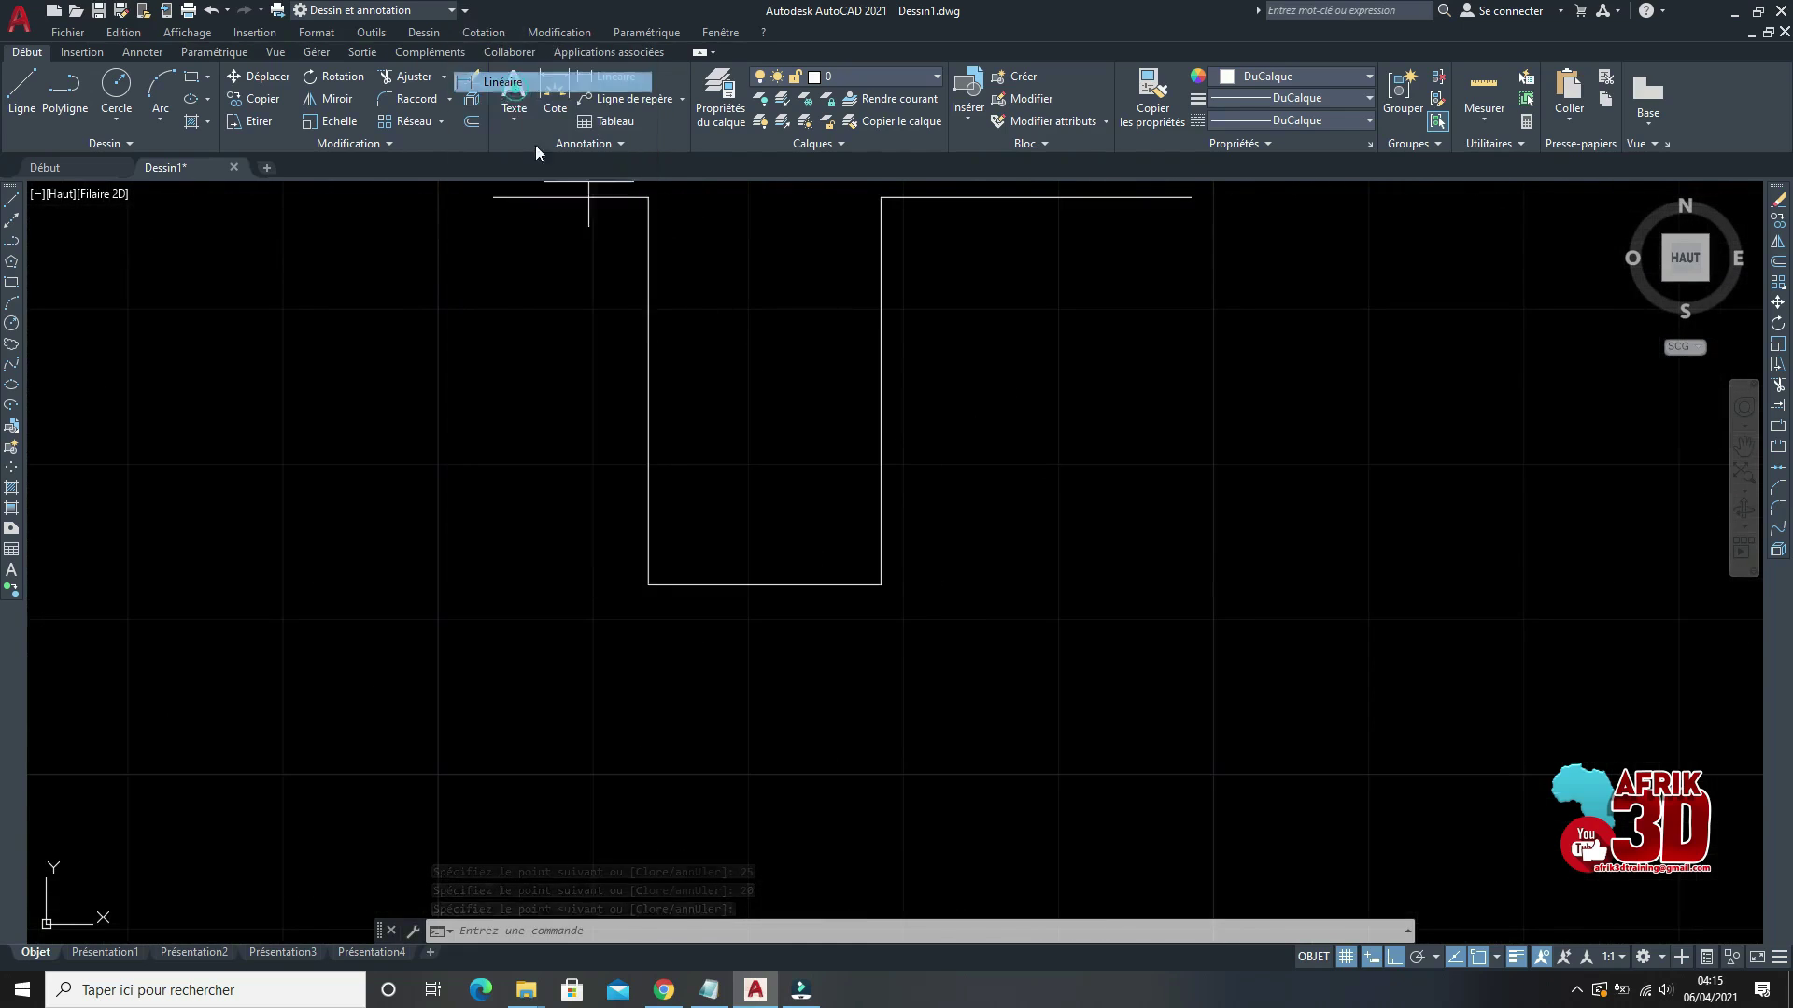
pyautogui.scroll(-4, 653, 402)
pyautogui.scroll(2, 669, 389)
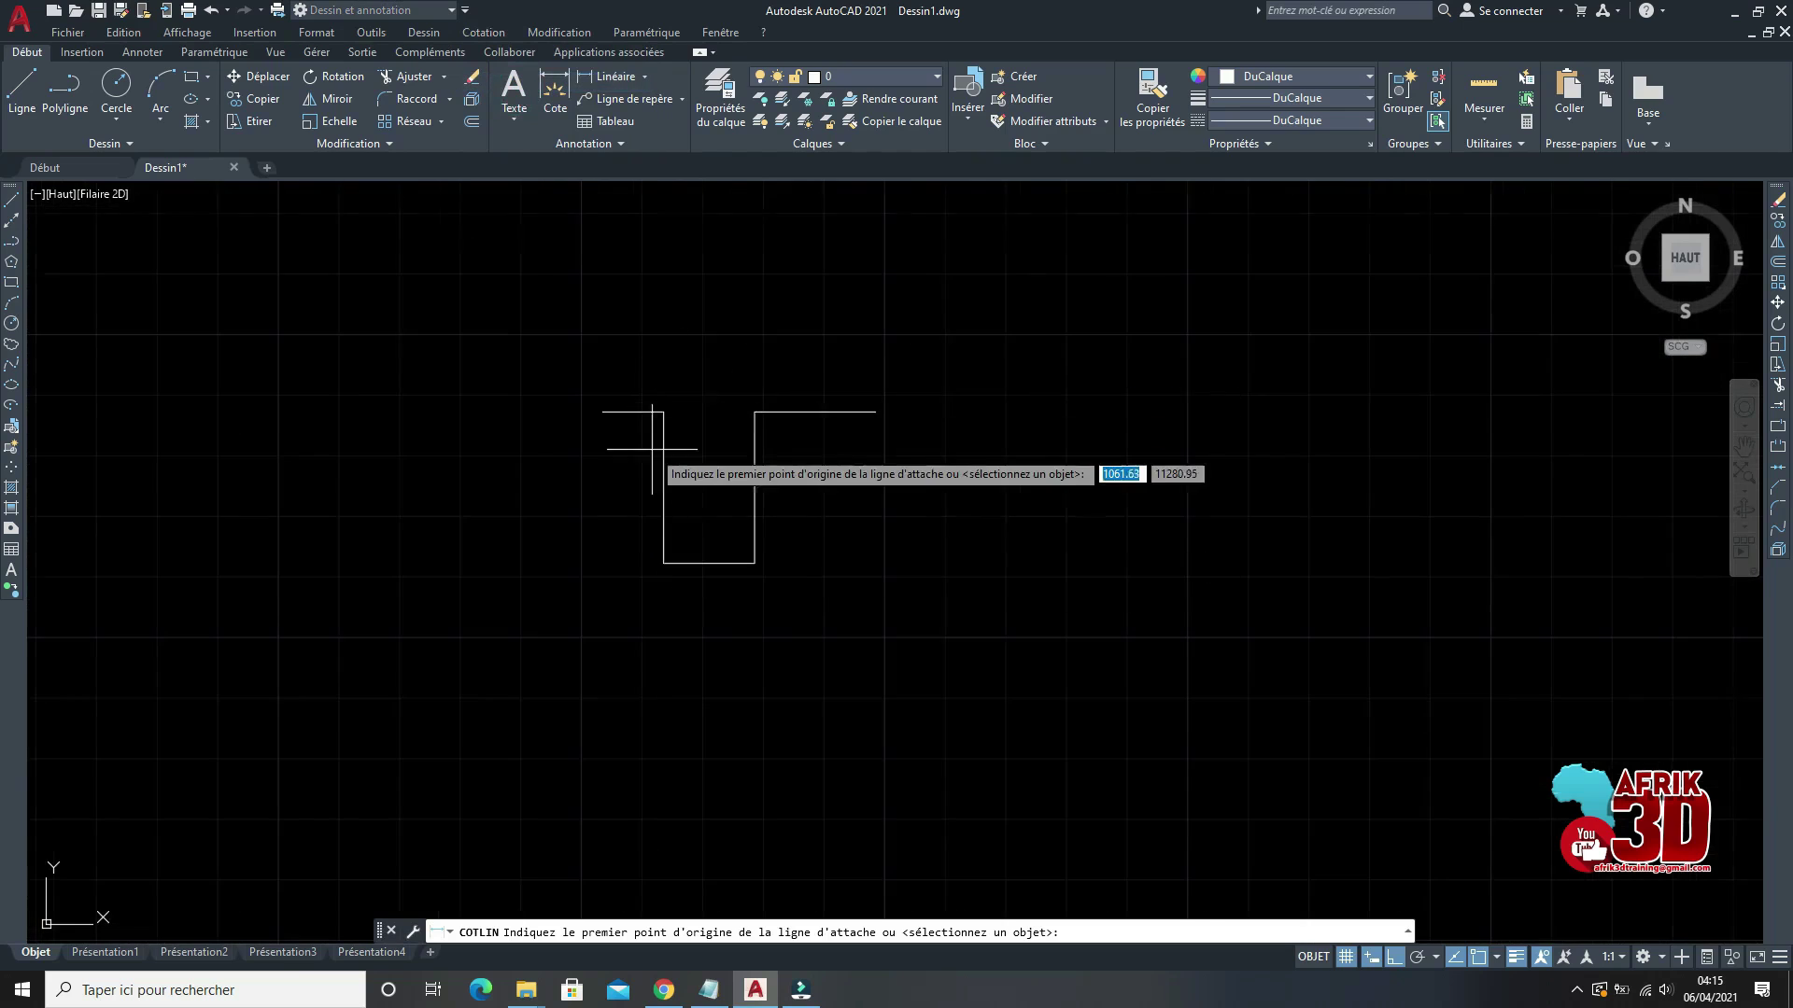
pyautogui.click(668, 389)
pyautogui.click(669, 630)
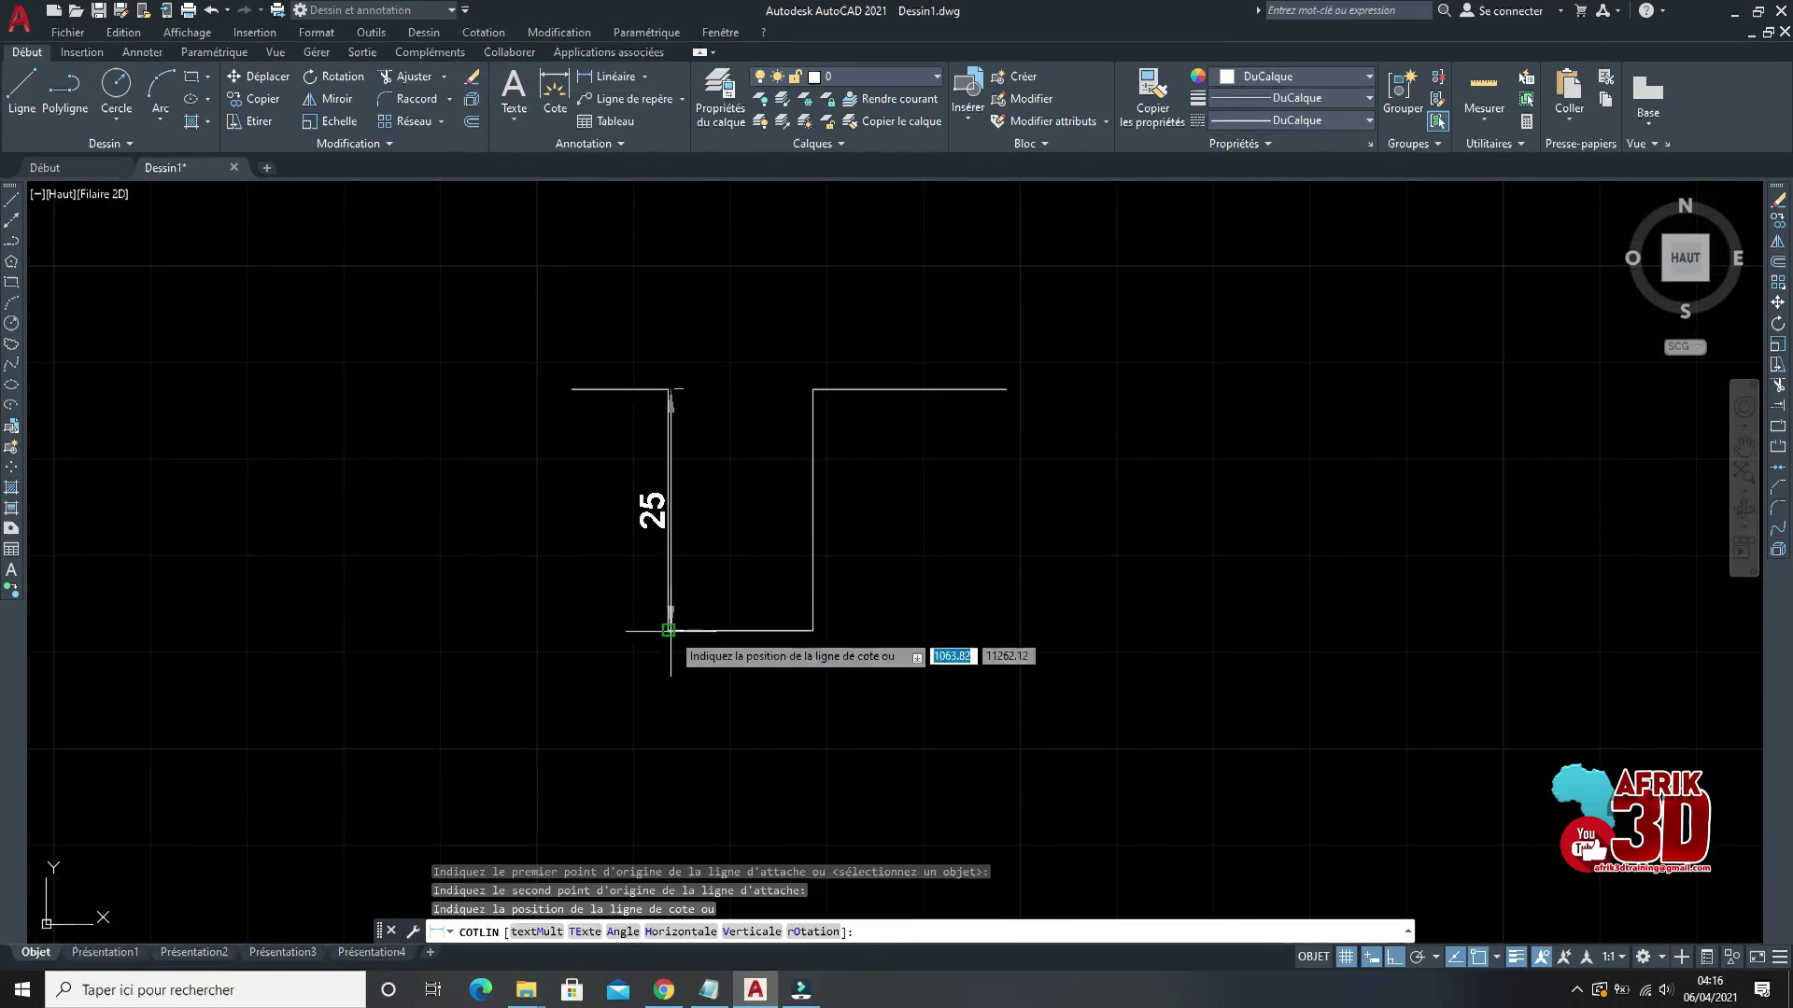
pyautogui.click(627, 628)
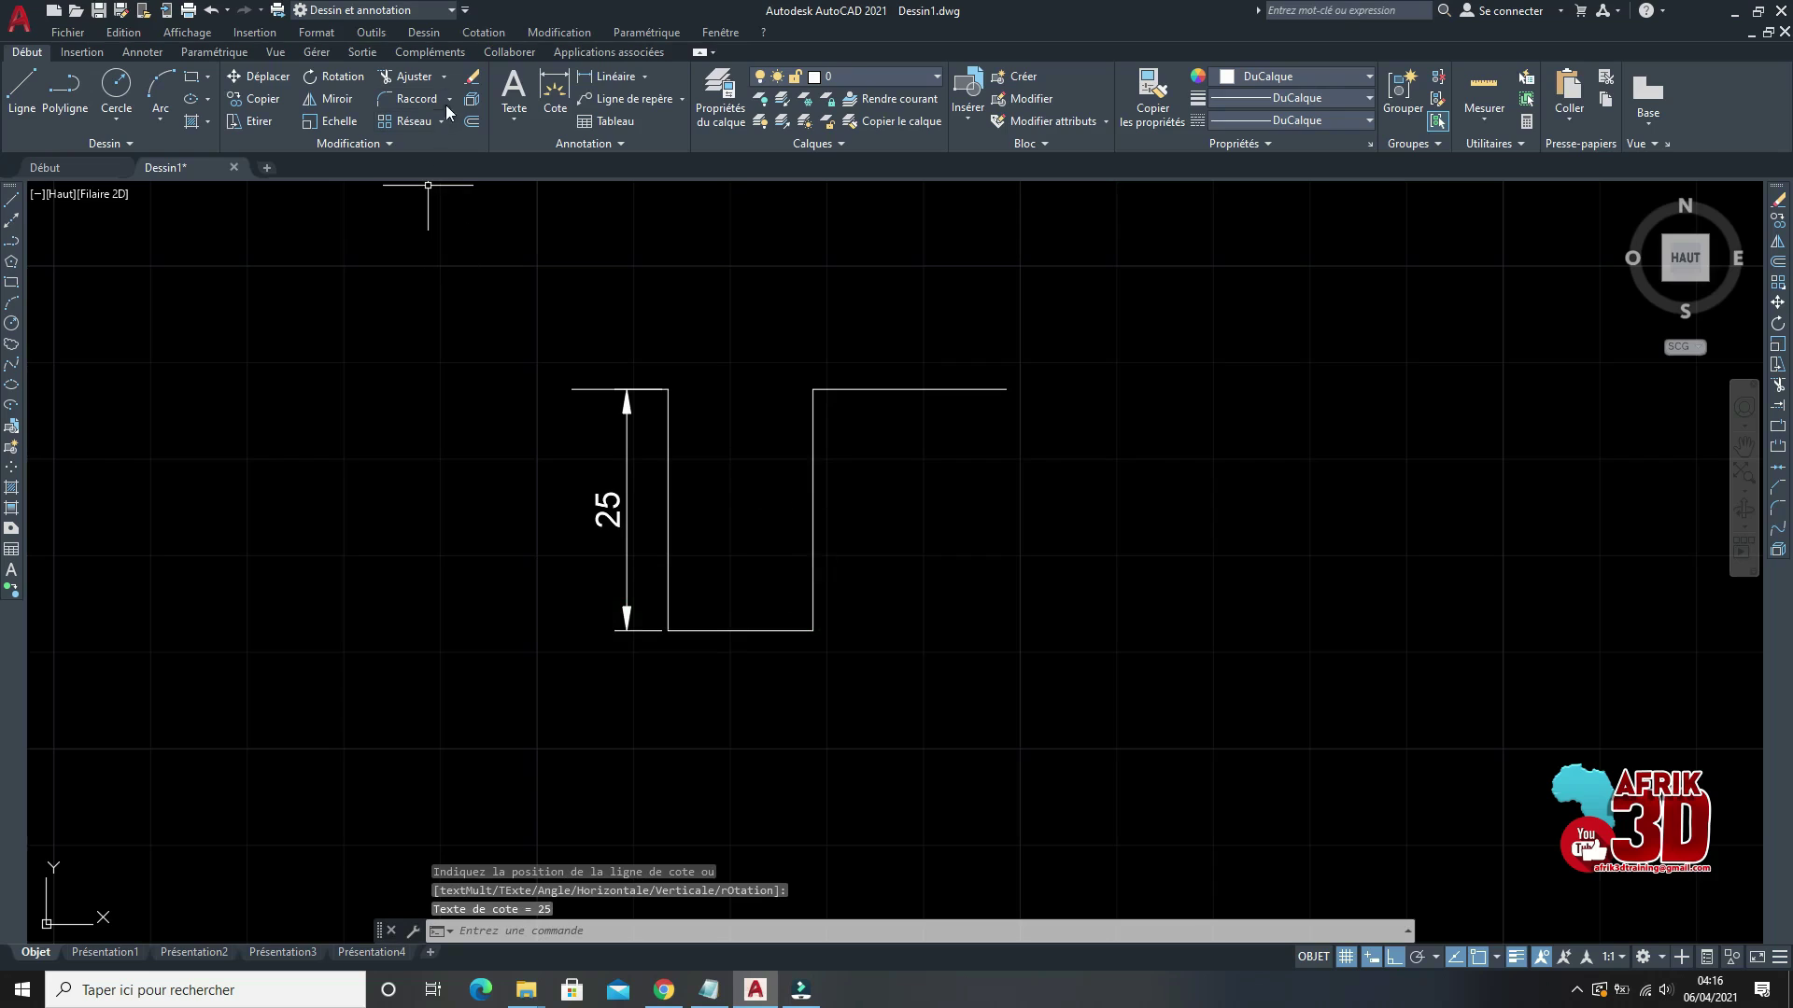
pyautogui.scroll(4, 476, 492)
# Step: Select the profile's bottom and wall lines for a stretch, then cancel it
pyautogui.scroll(-2, 629, 512)
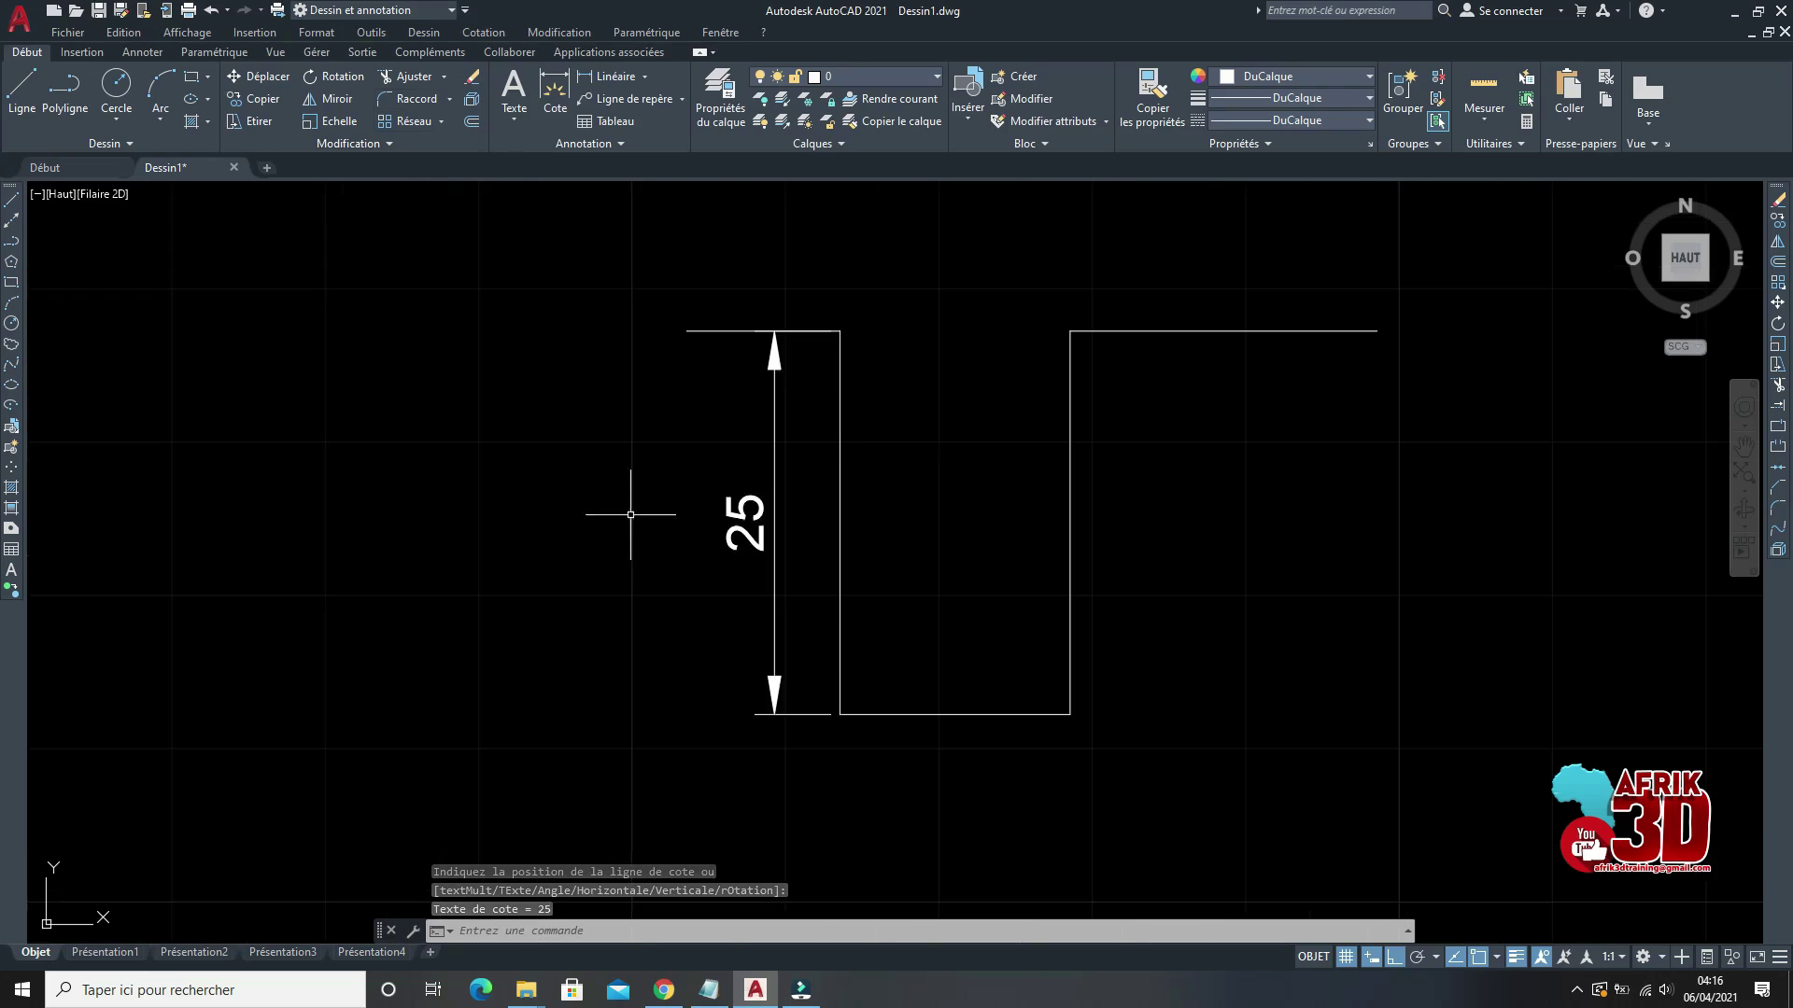
pyautogui.scroll(2, 983, 426)
pyautogui.scroll(-2, 961, 473)
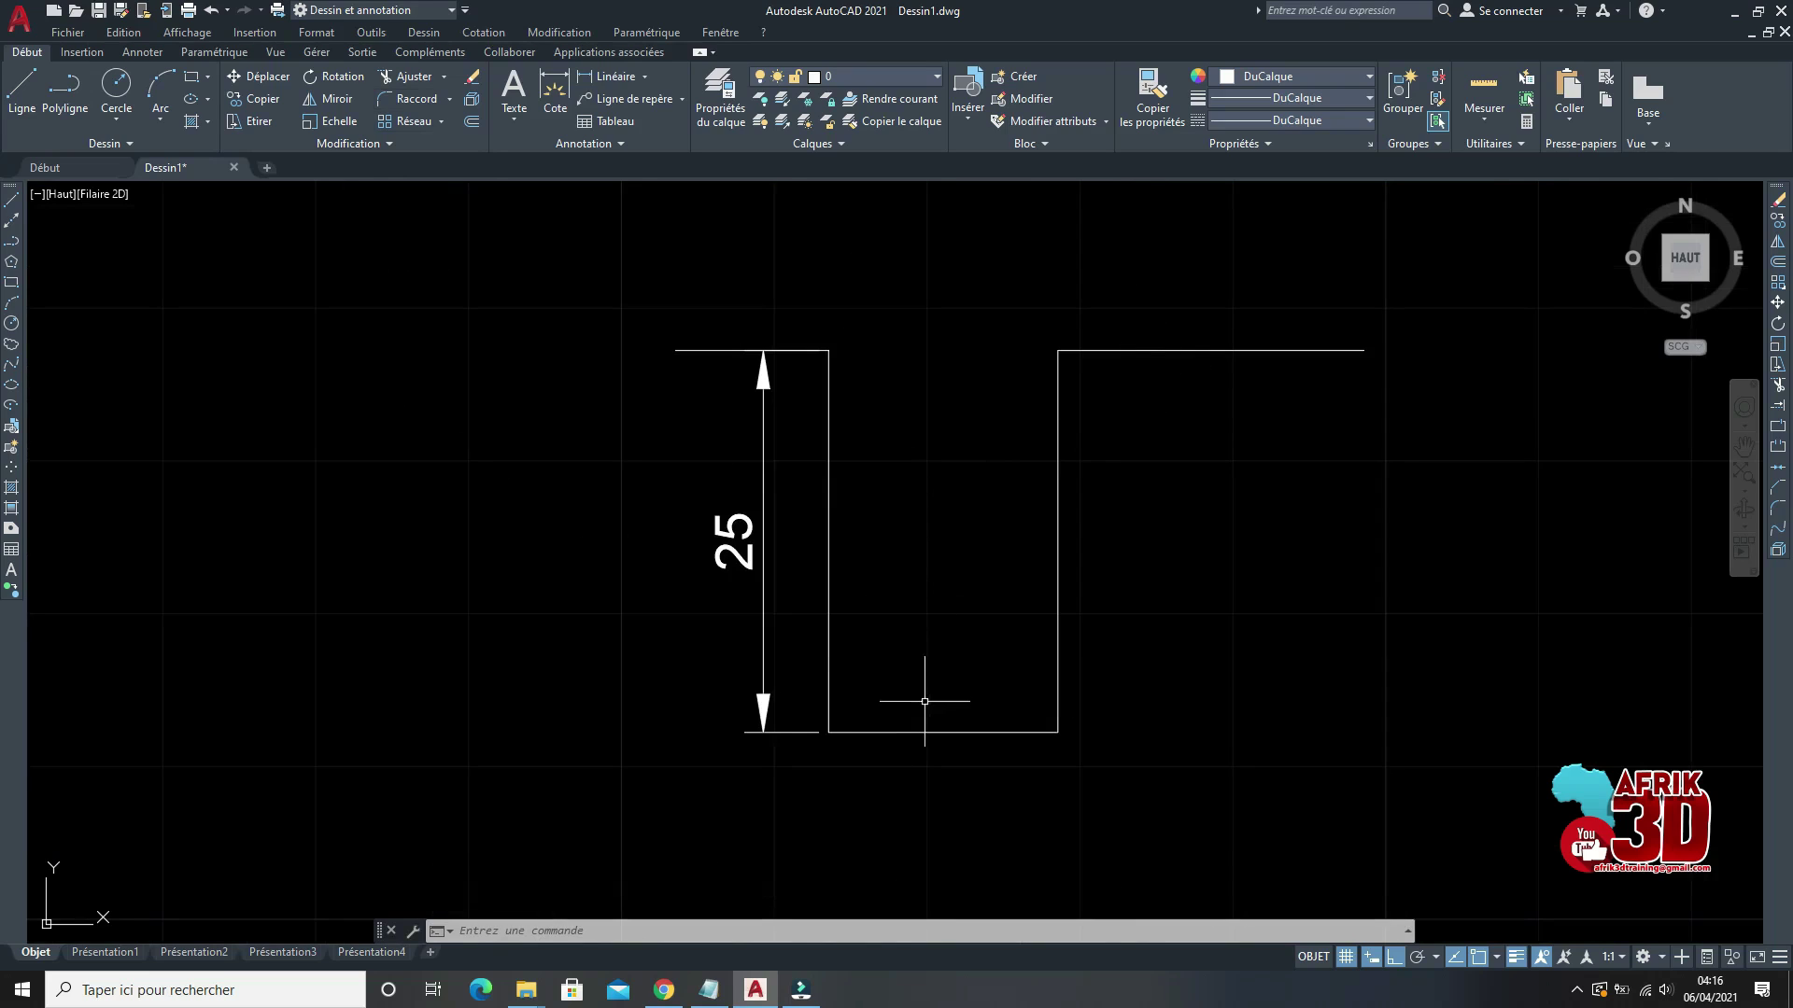
pyautogui.scroll(-3, 753, 417)
pyautogui.scroll(1, 770, 536)
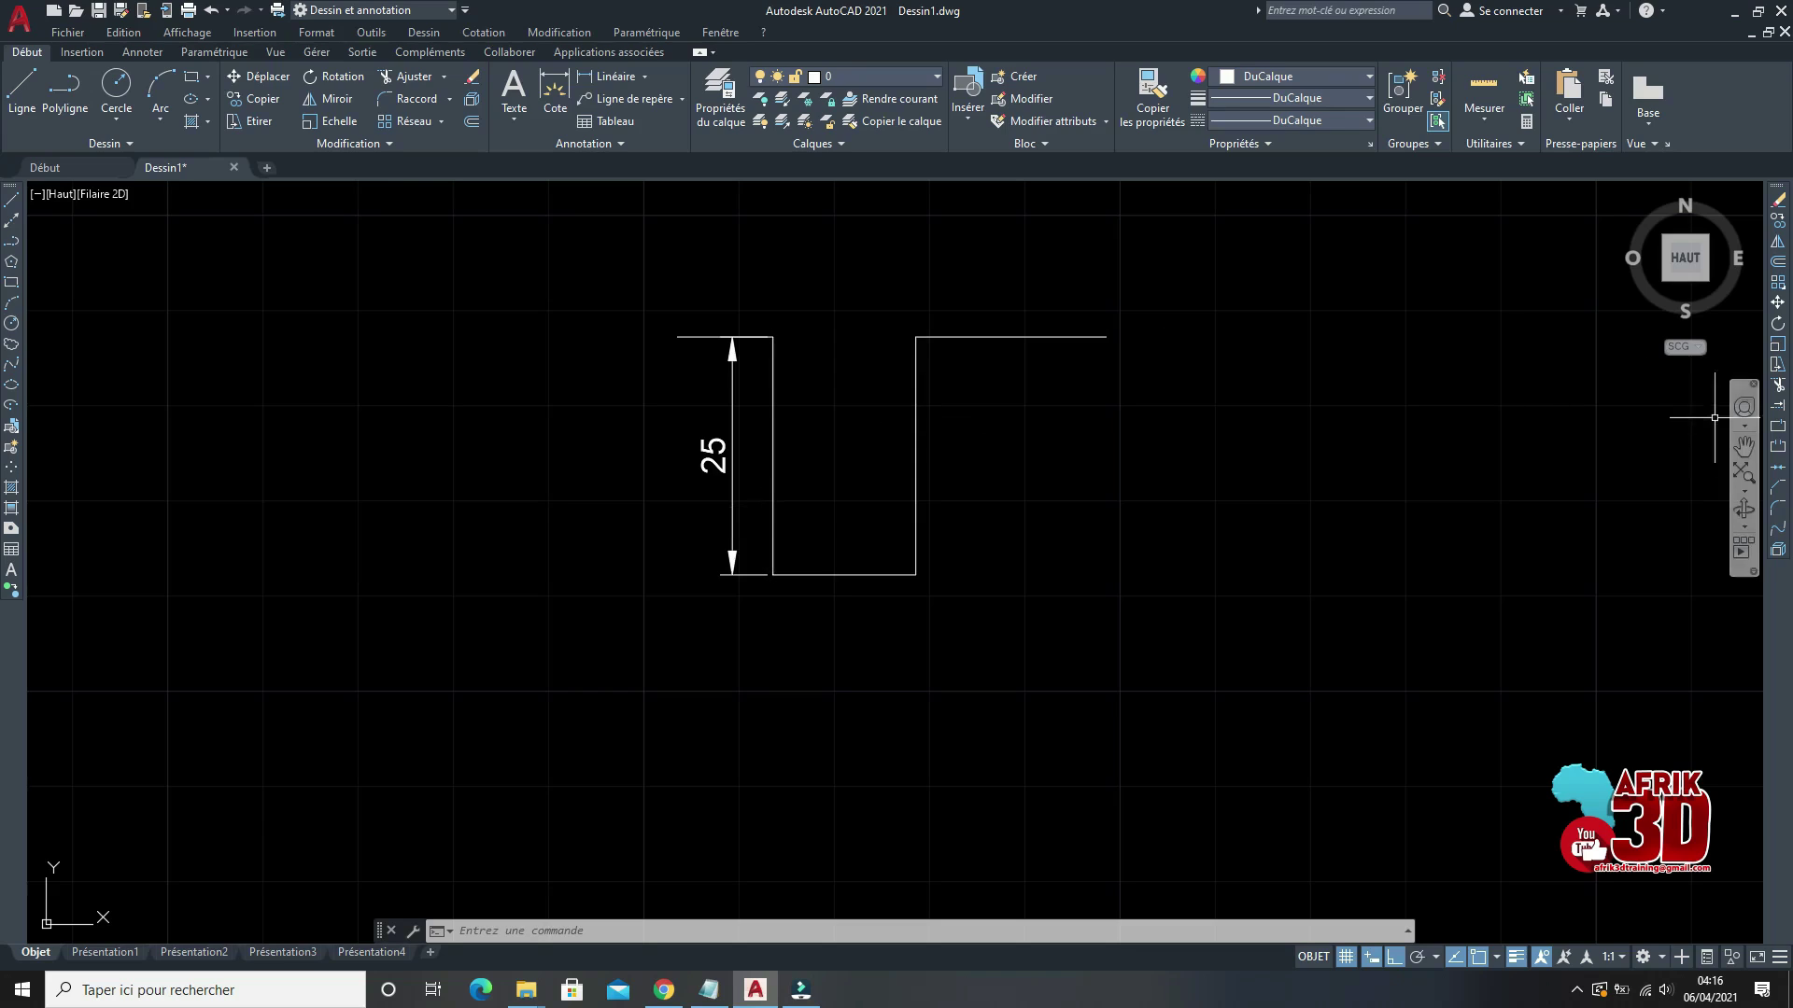
pyautogui.click(1777, 367)
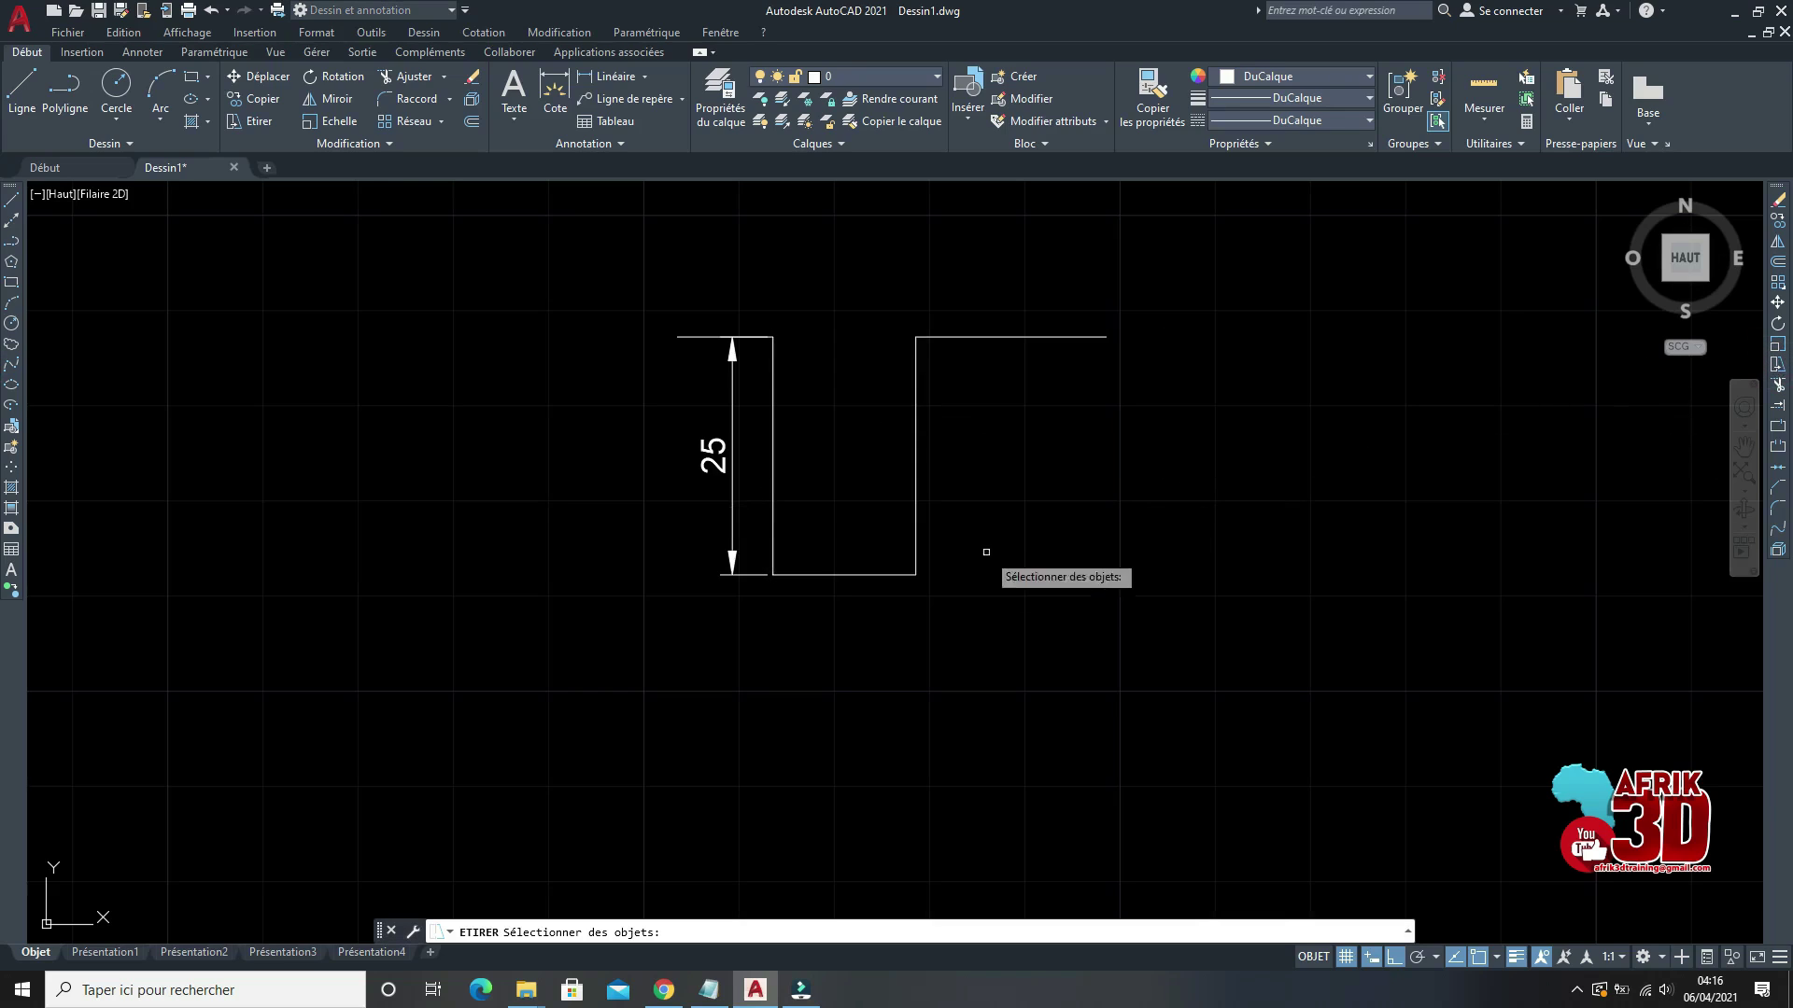
pyautogui.click(928, 592)
pyautogui.click(880, 552)
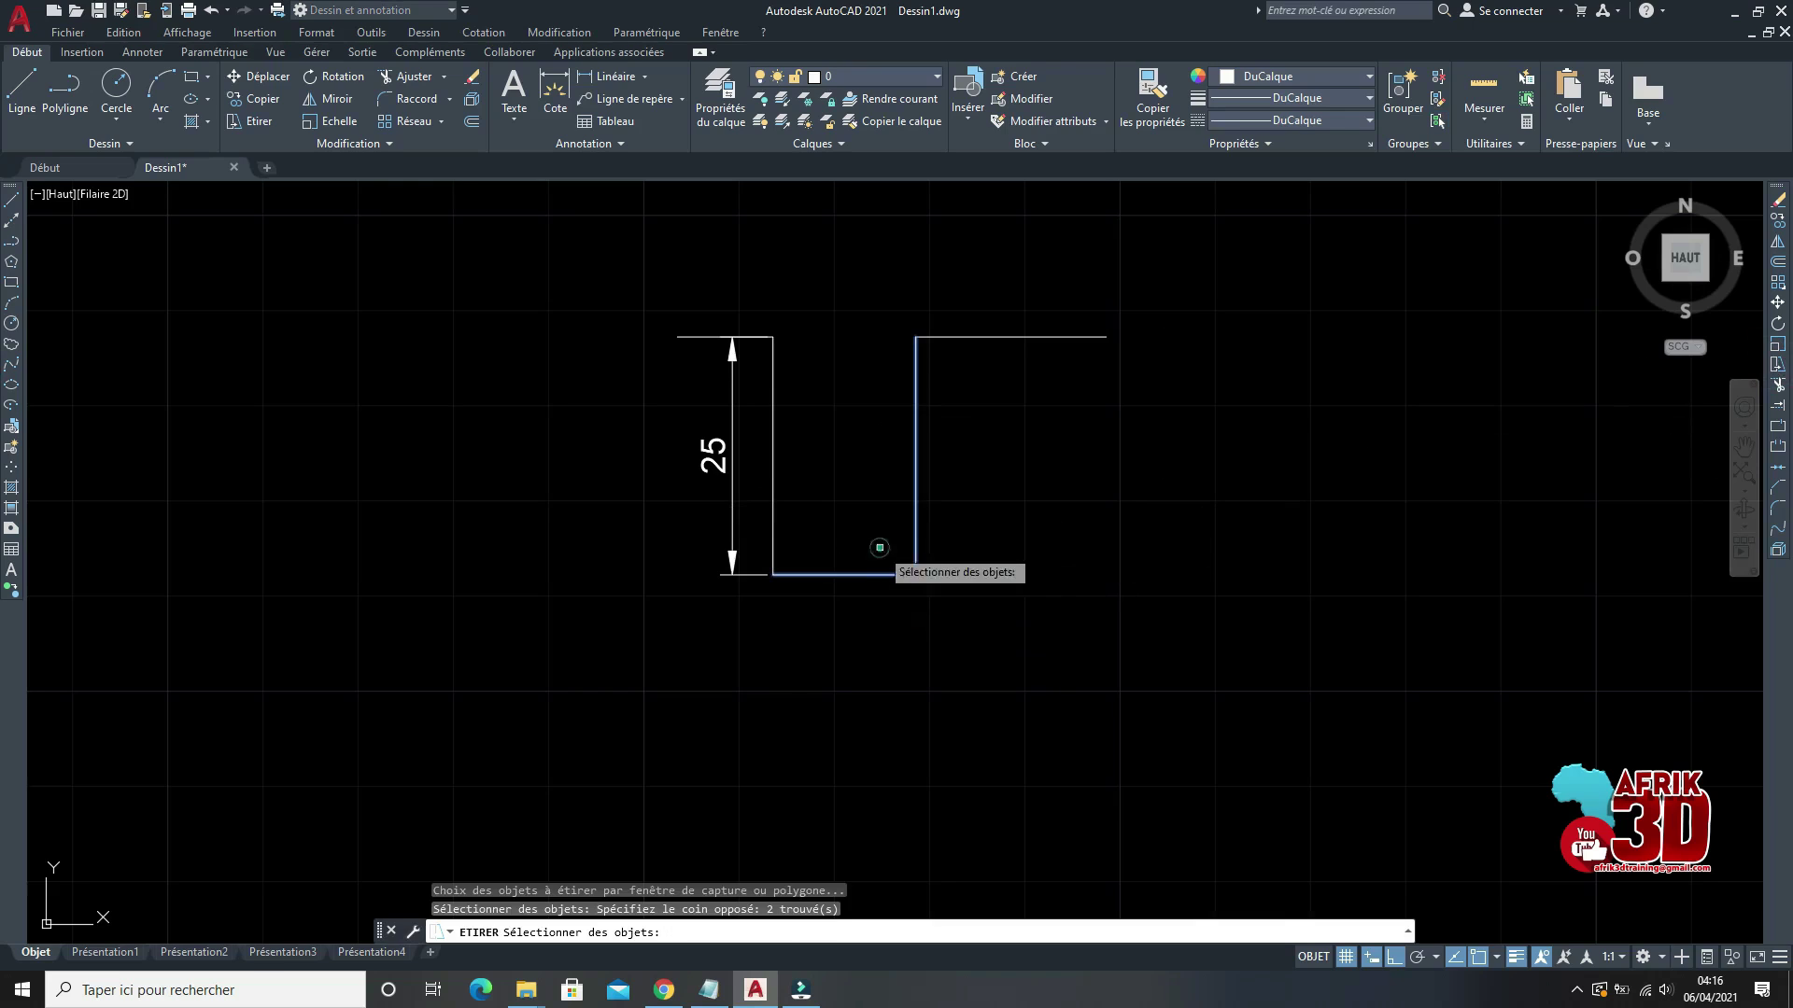
pyautogui.click(788, 540)
pyautogui.click(757, 514)
pyautogui.click(1000, 504)
pyautogui.click(888, 472)
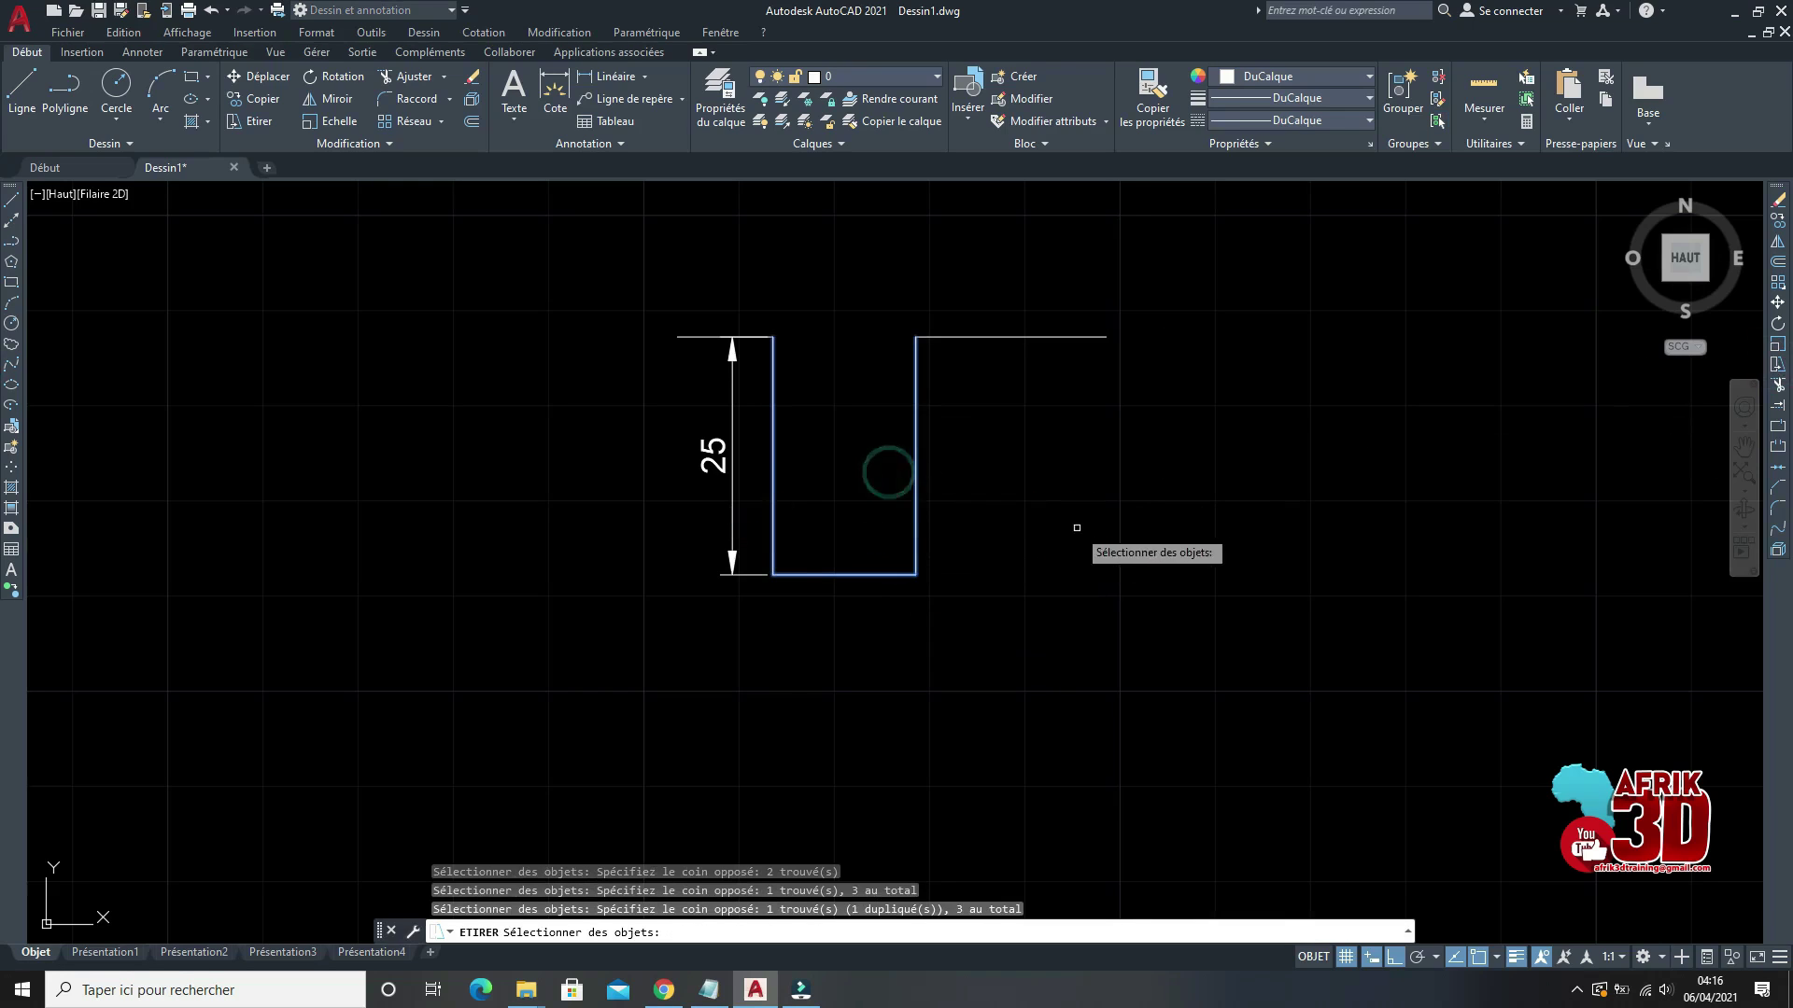
pyautogui.press('Return')
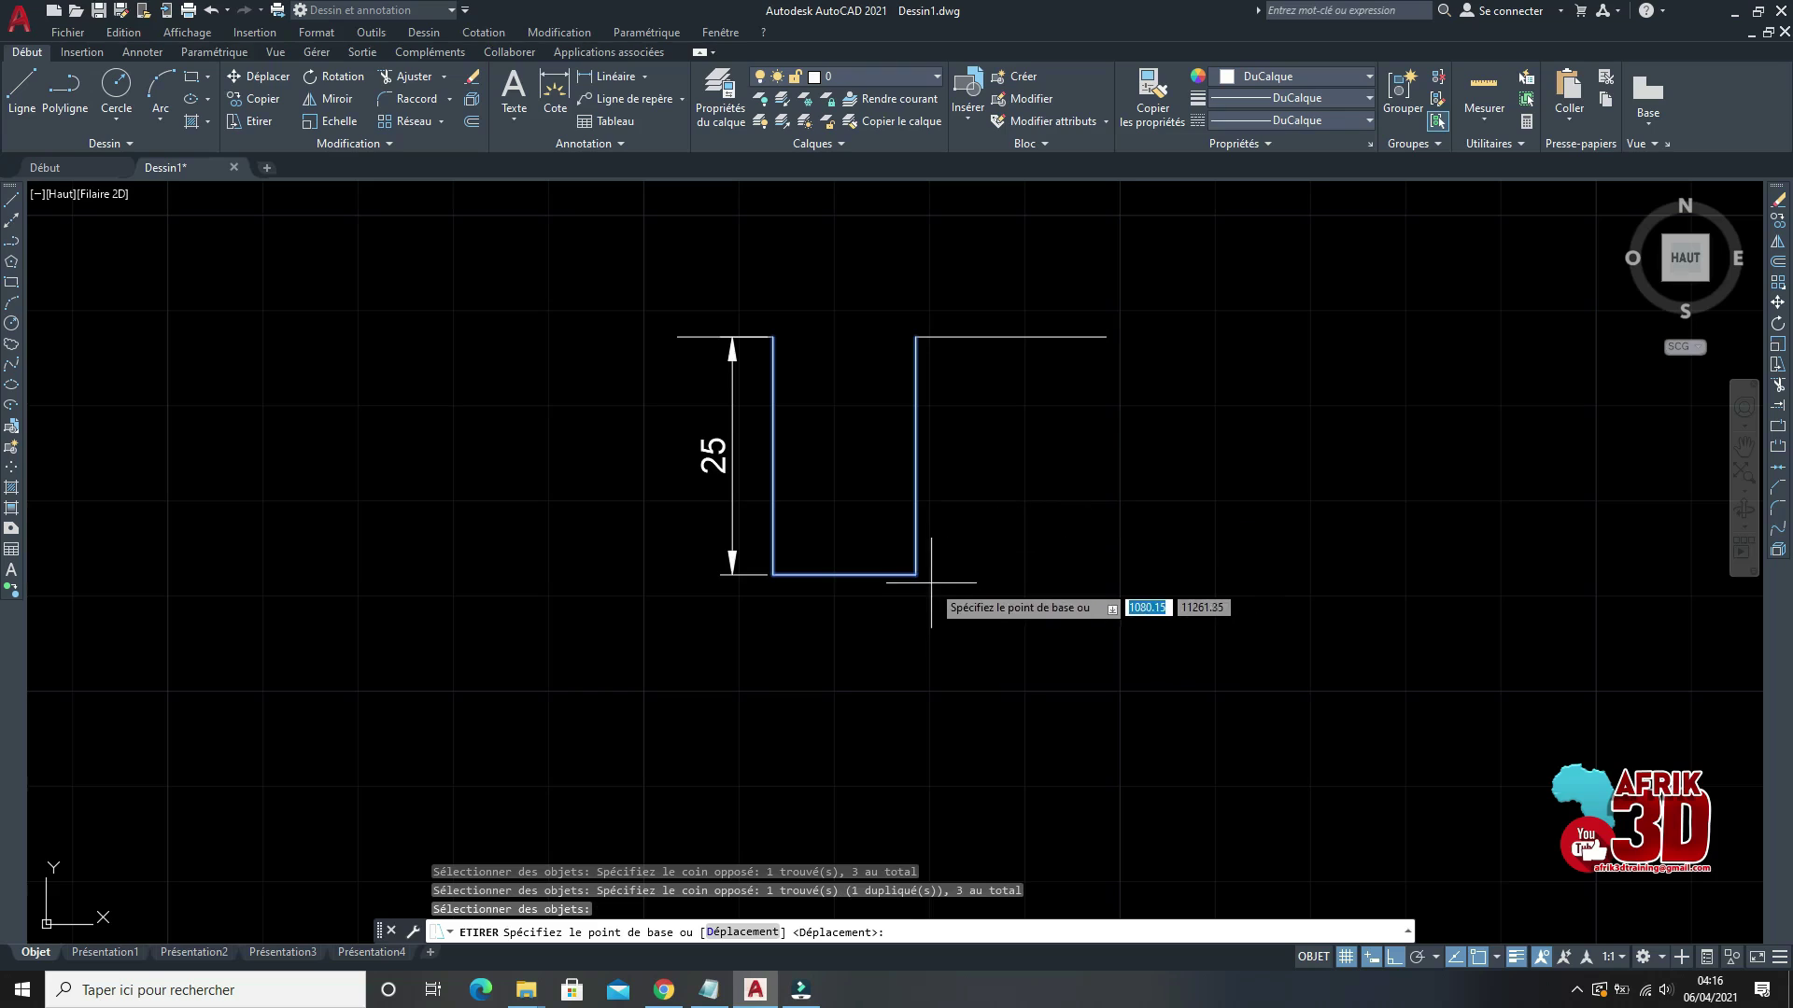
pyautogui.click(916, 575)
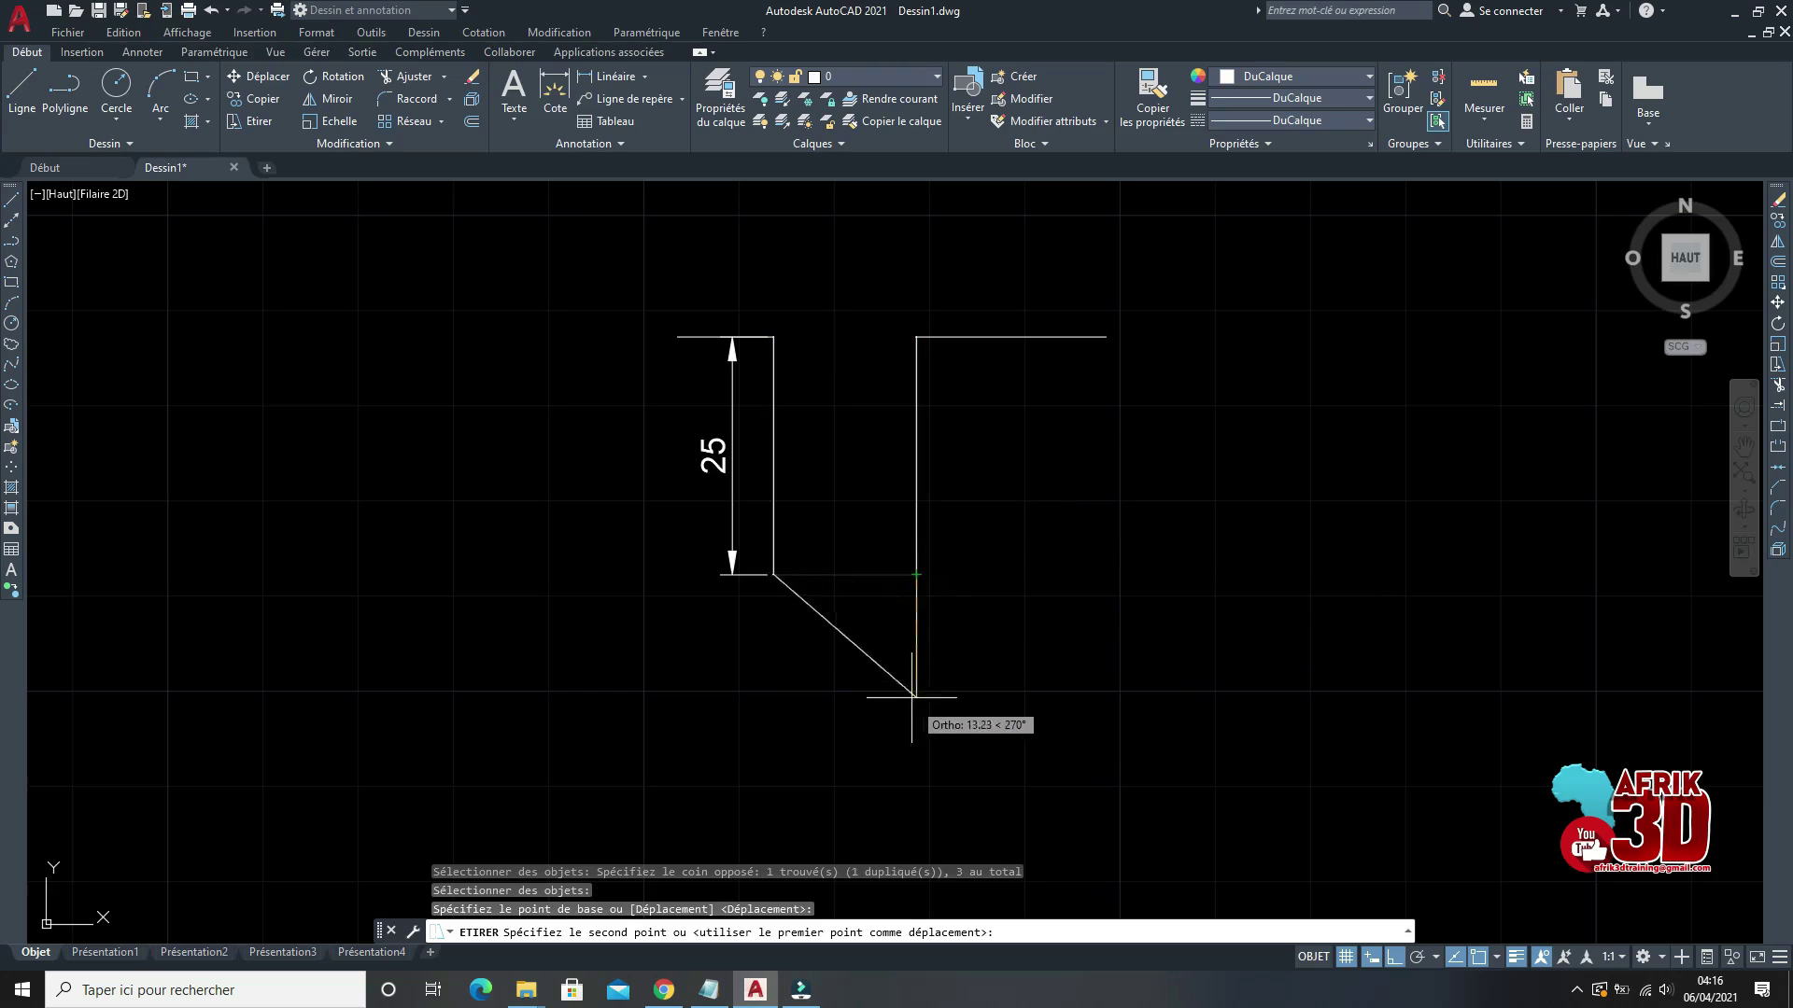
pyautogui.press('Escape')
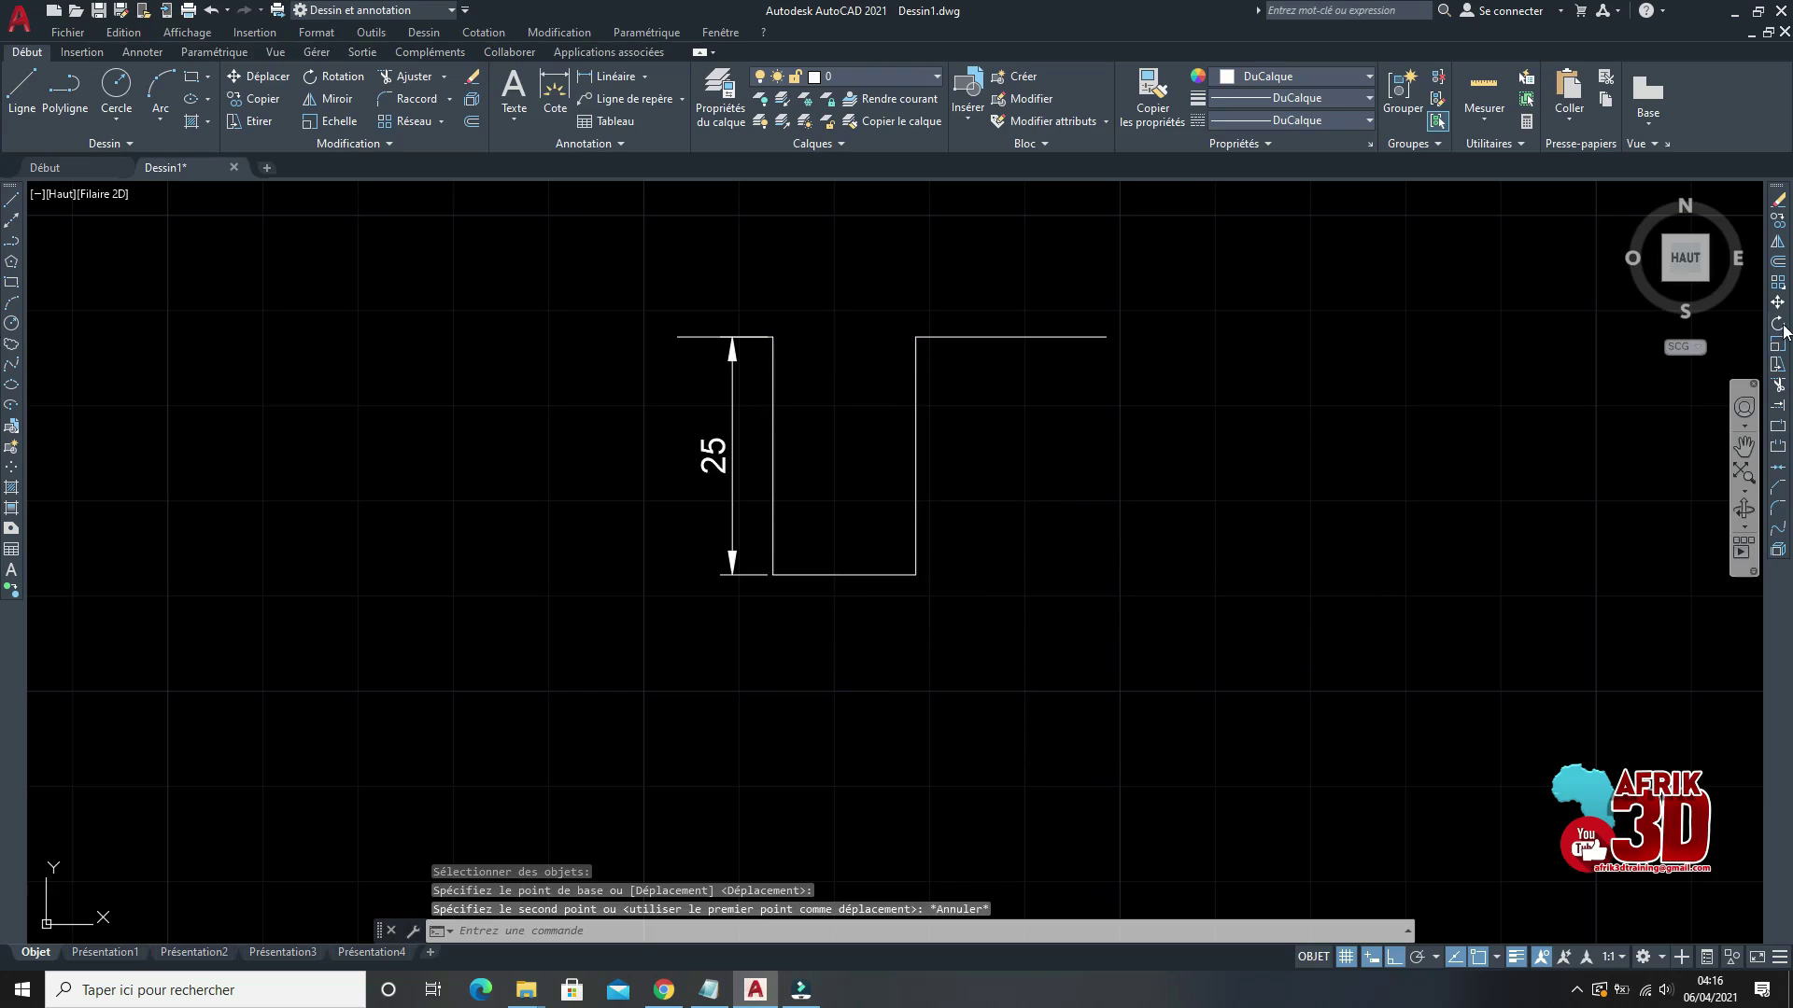
# Step: Stretch the bottom-right part of the profile 17 units downward
pyautogui.click(1776, 368)
pyautogui.click(941, 589)
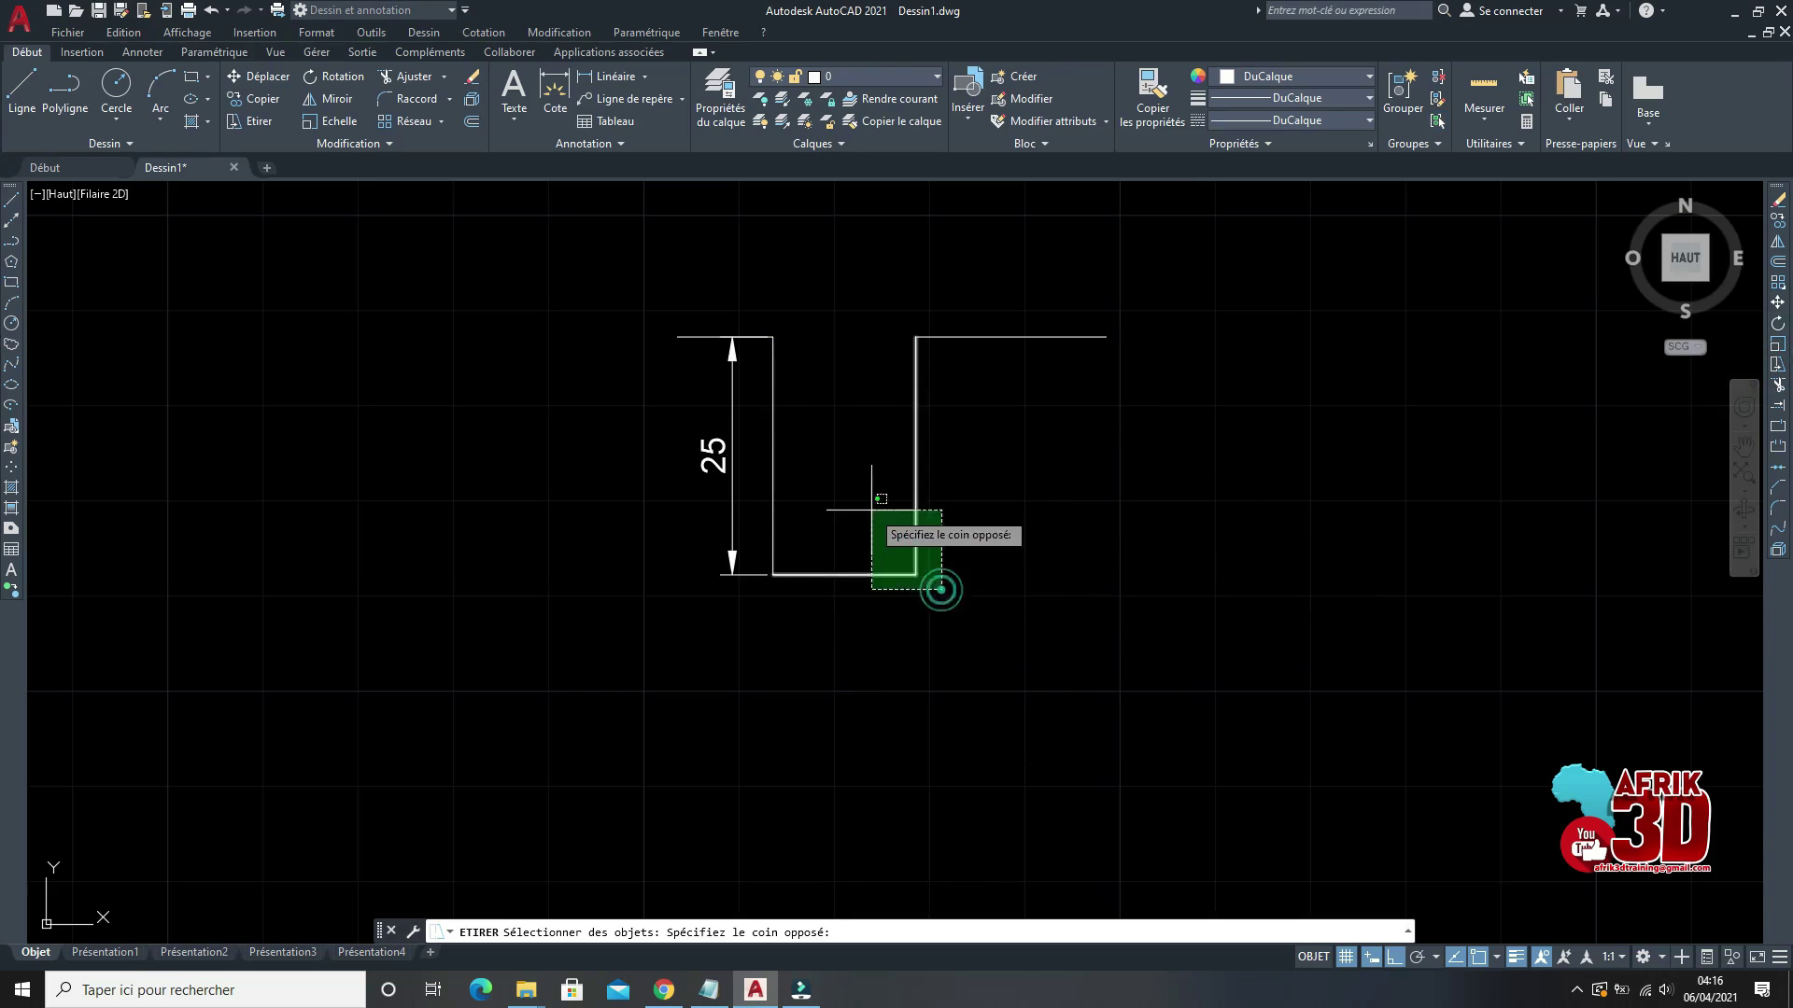
pyautogui.click(870, 509)
pyautogui.click(838, 528)
pyautogui.click(762, 485)
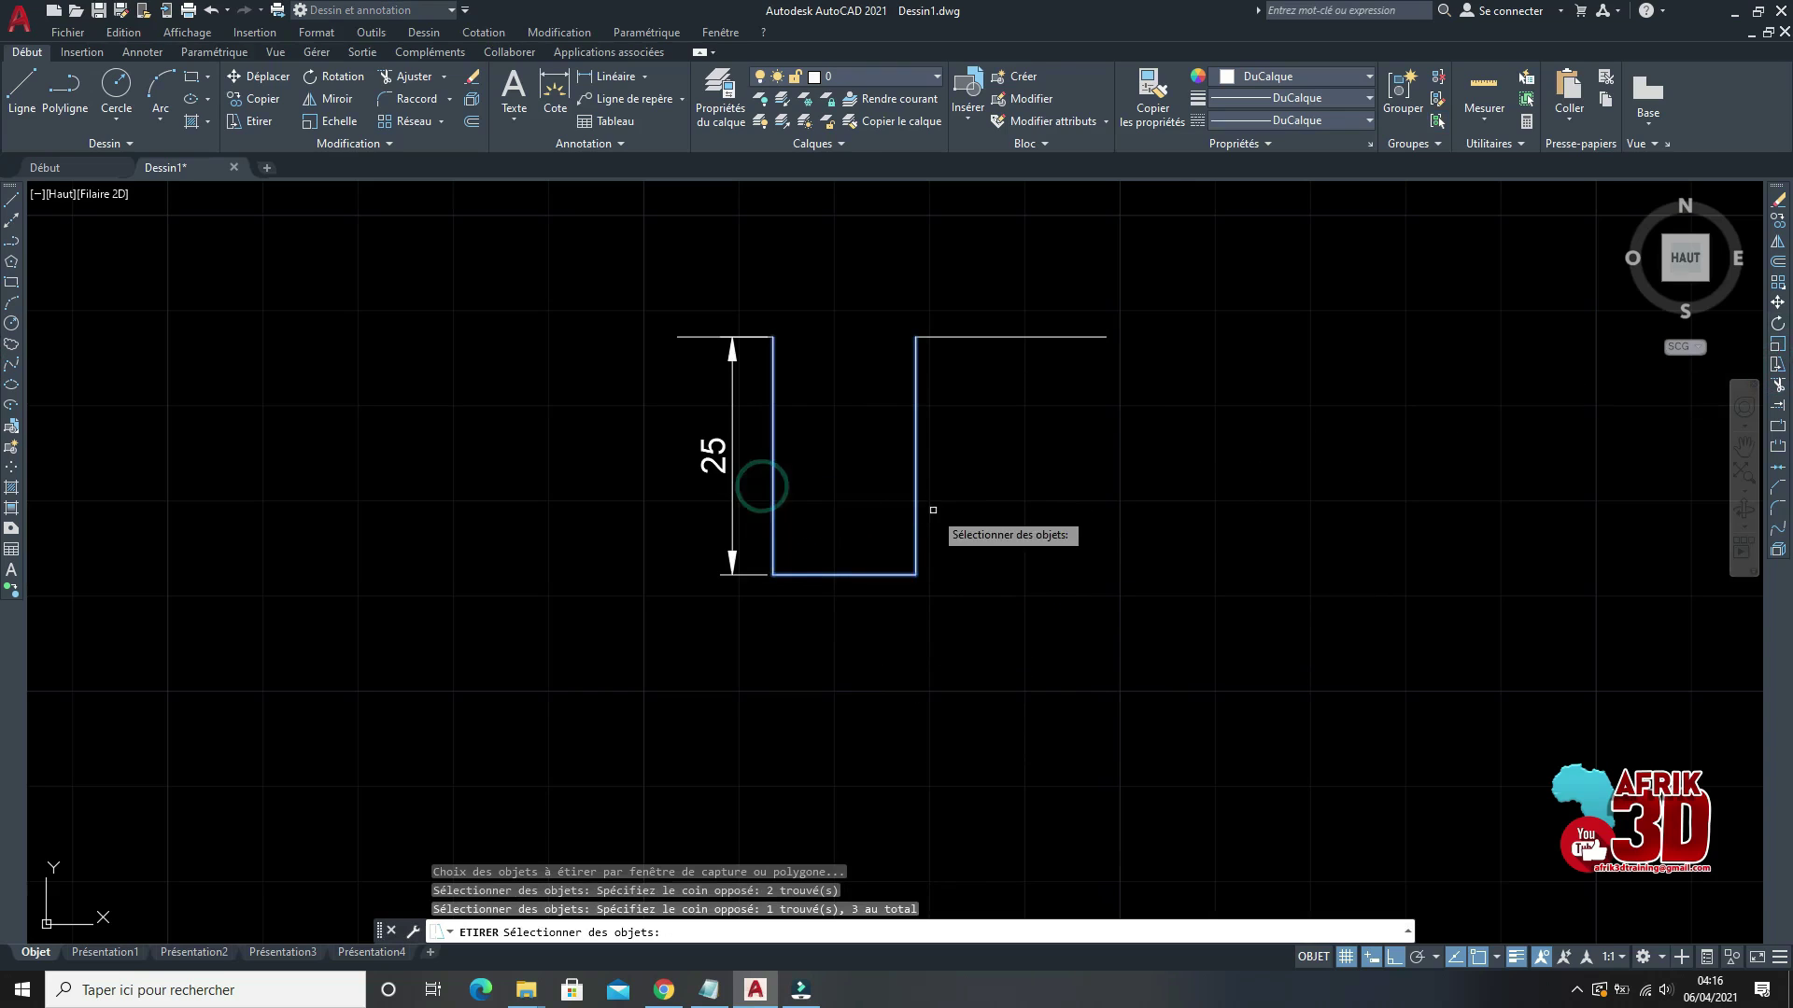
pyautogui.press('Return')
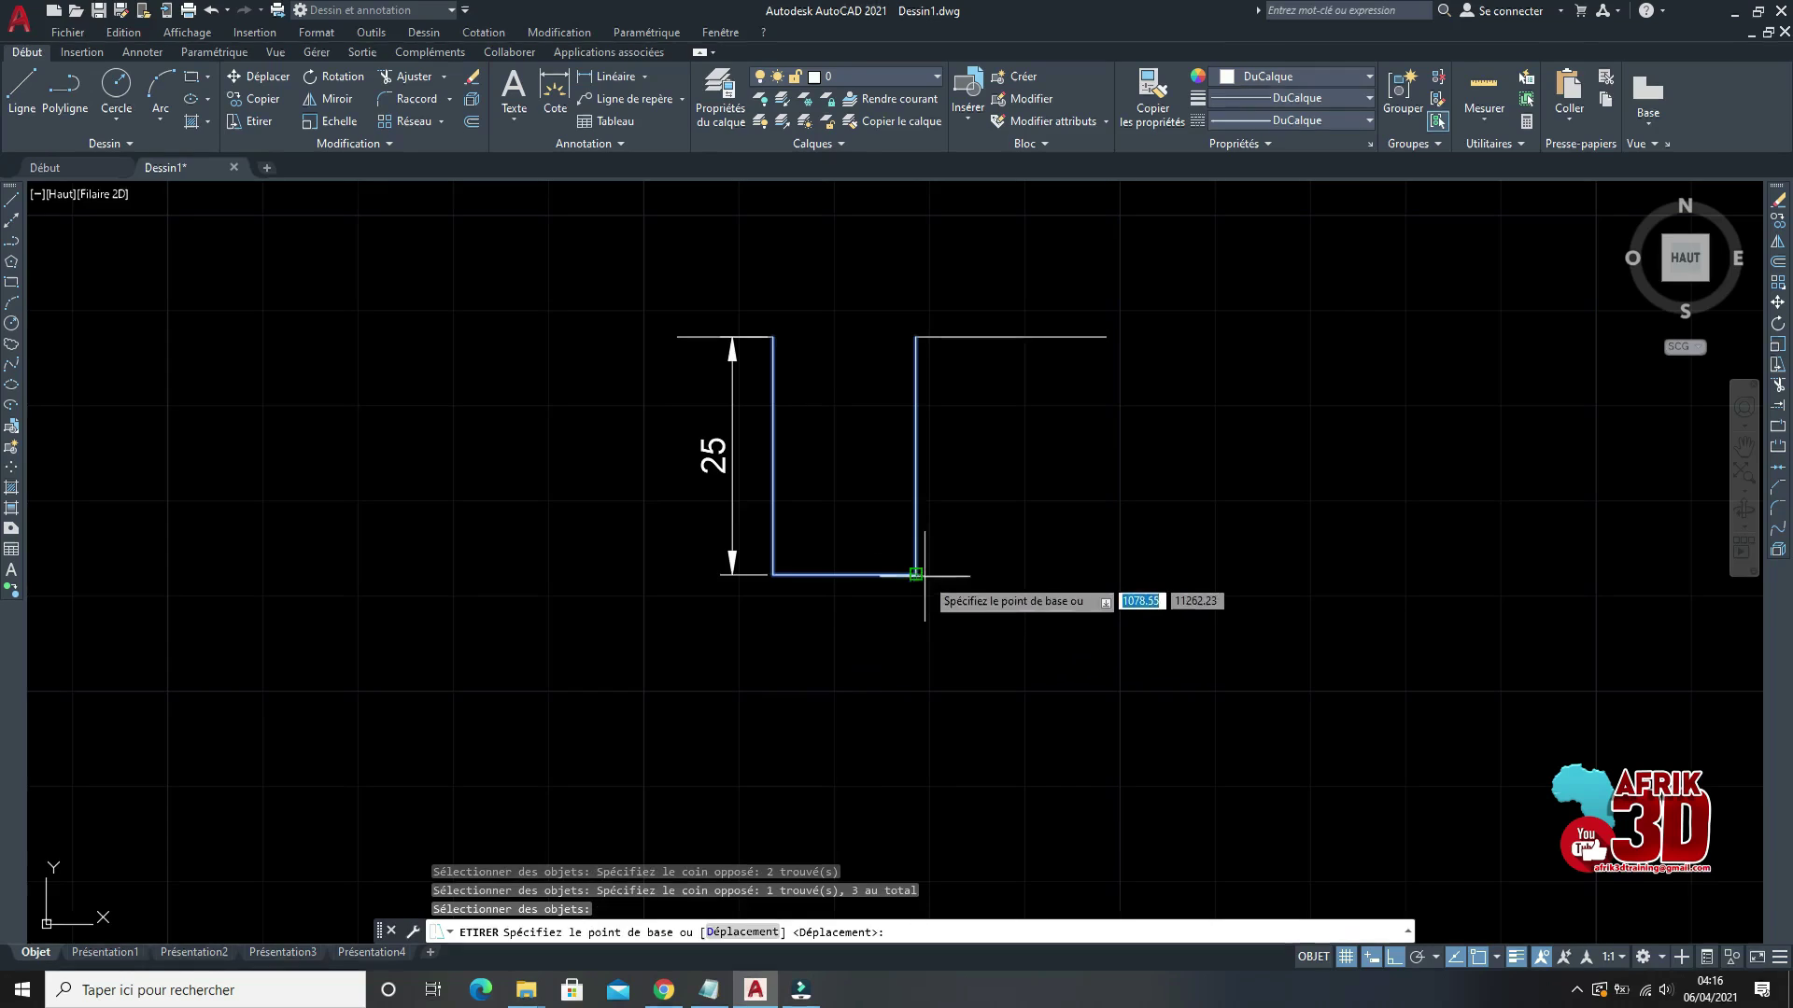
pyautogui.click(923, 576)
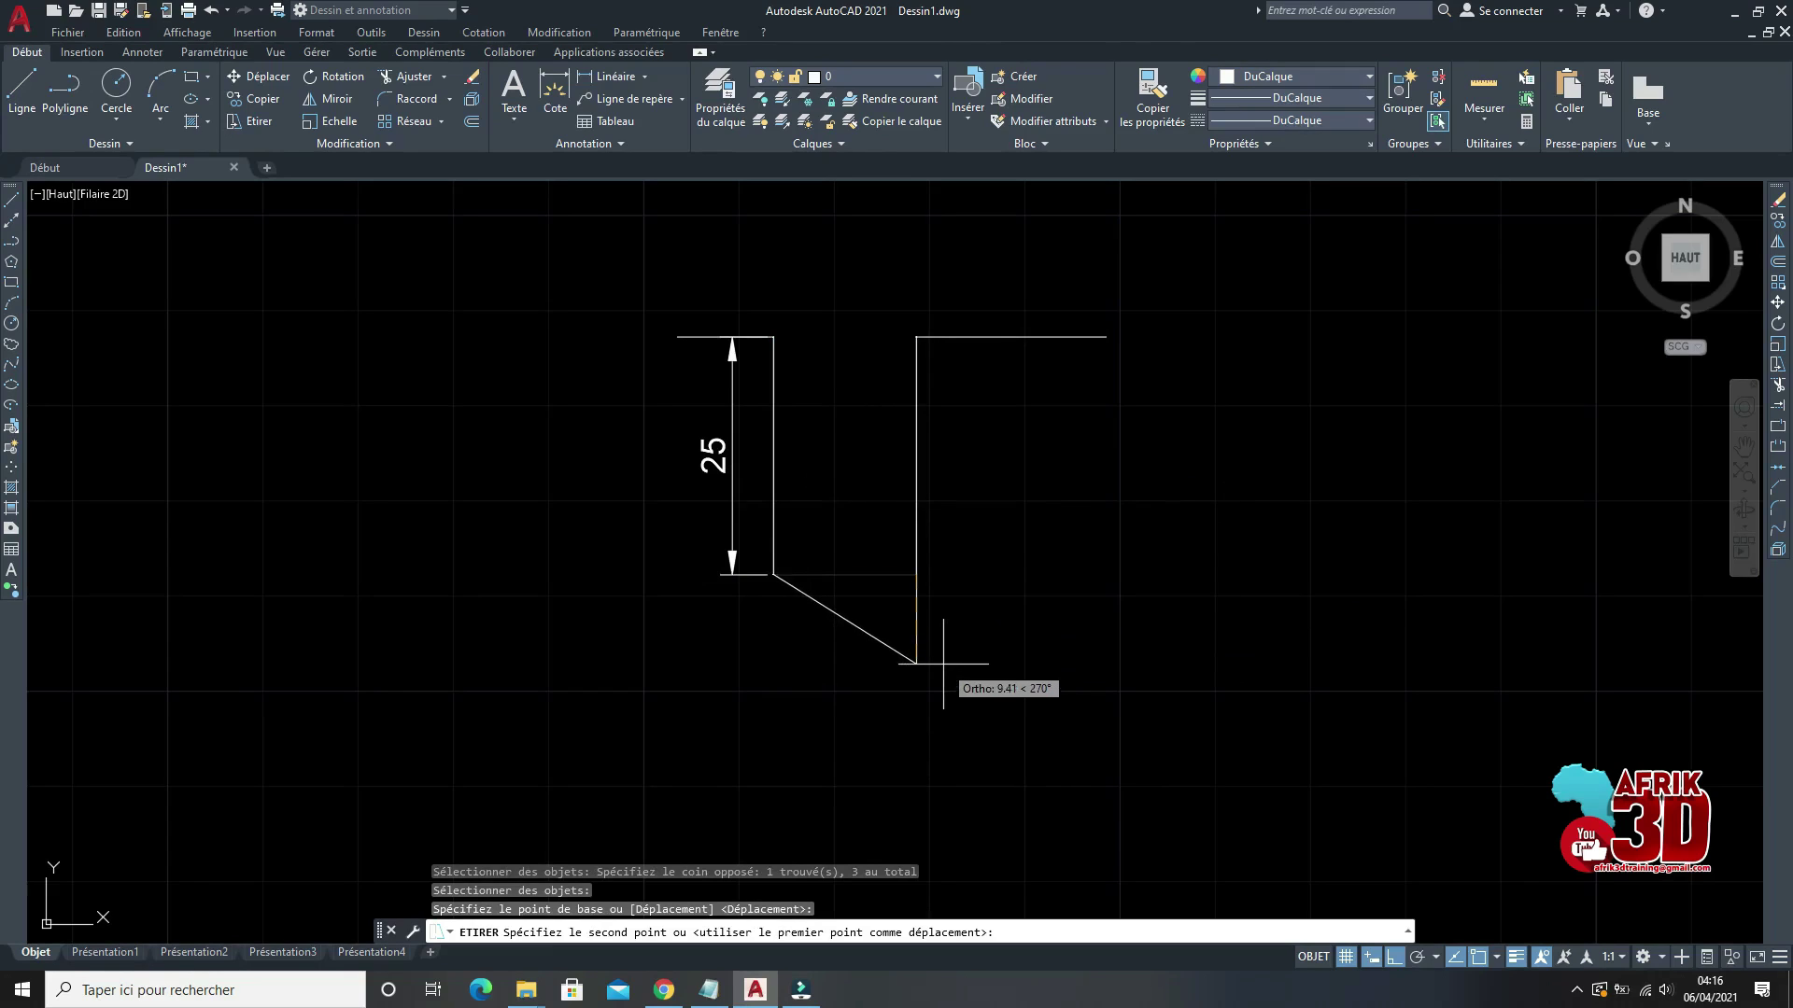
pyautogui.write('17')
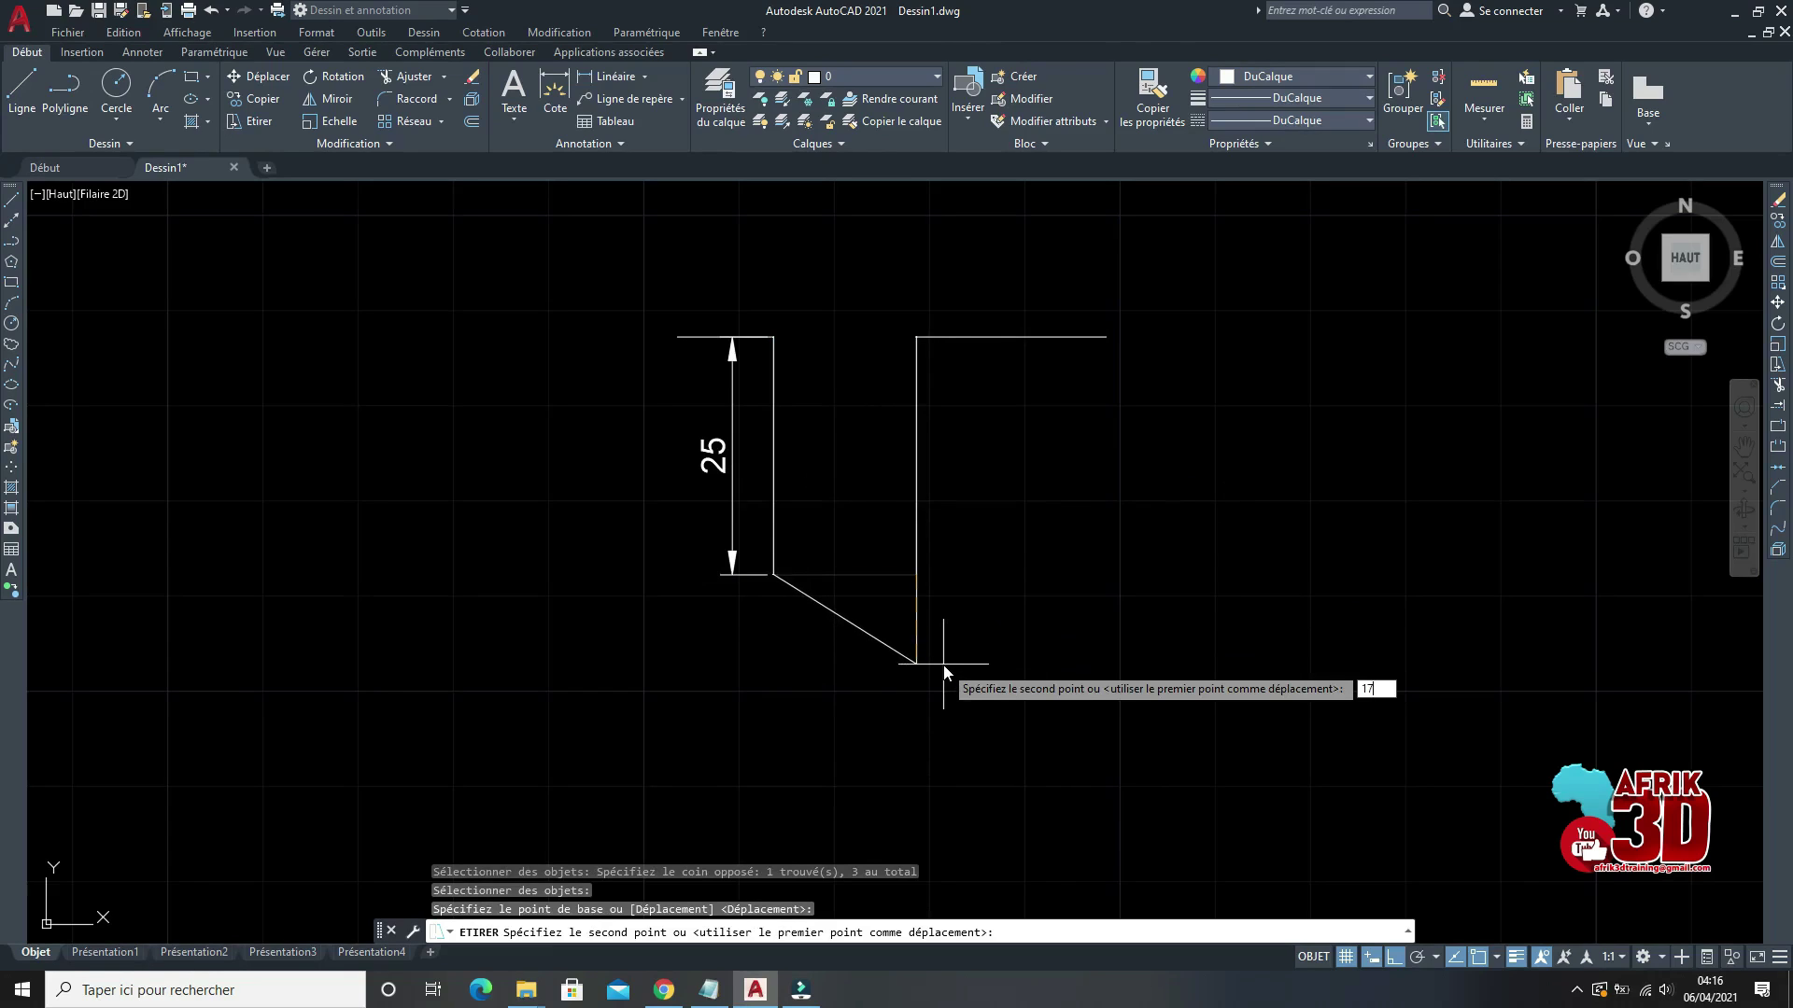
pyautogui.press('Return')
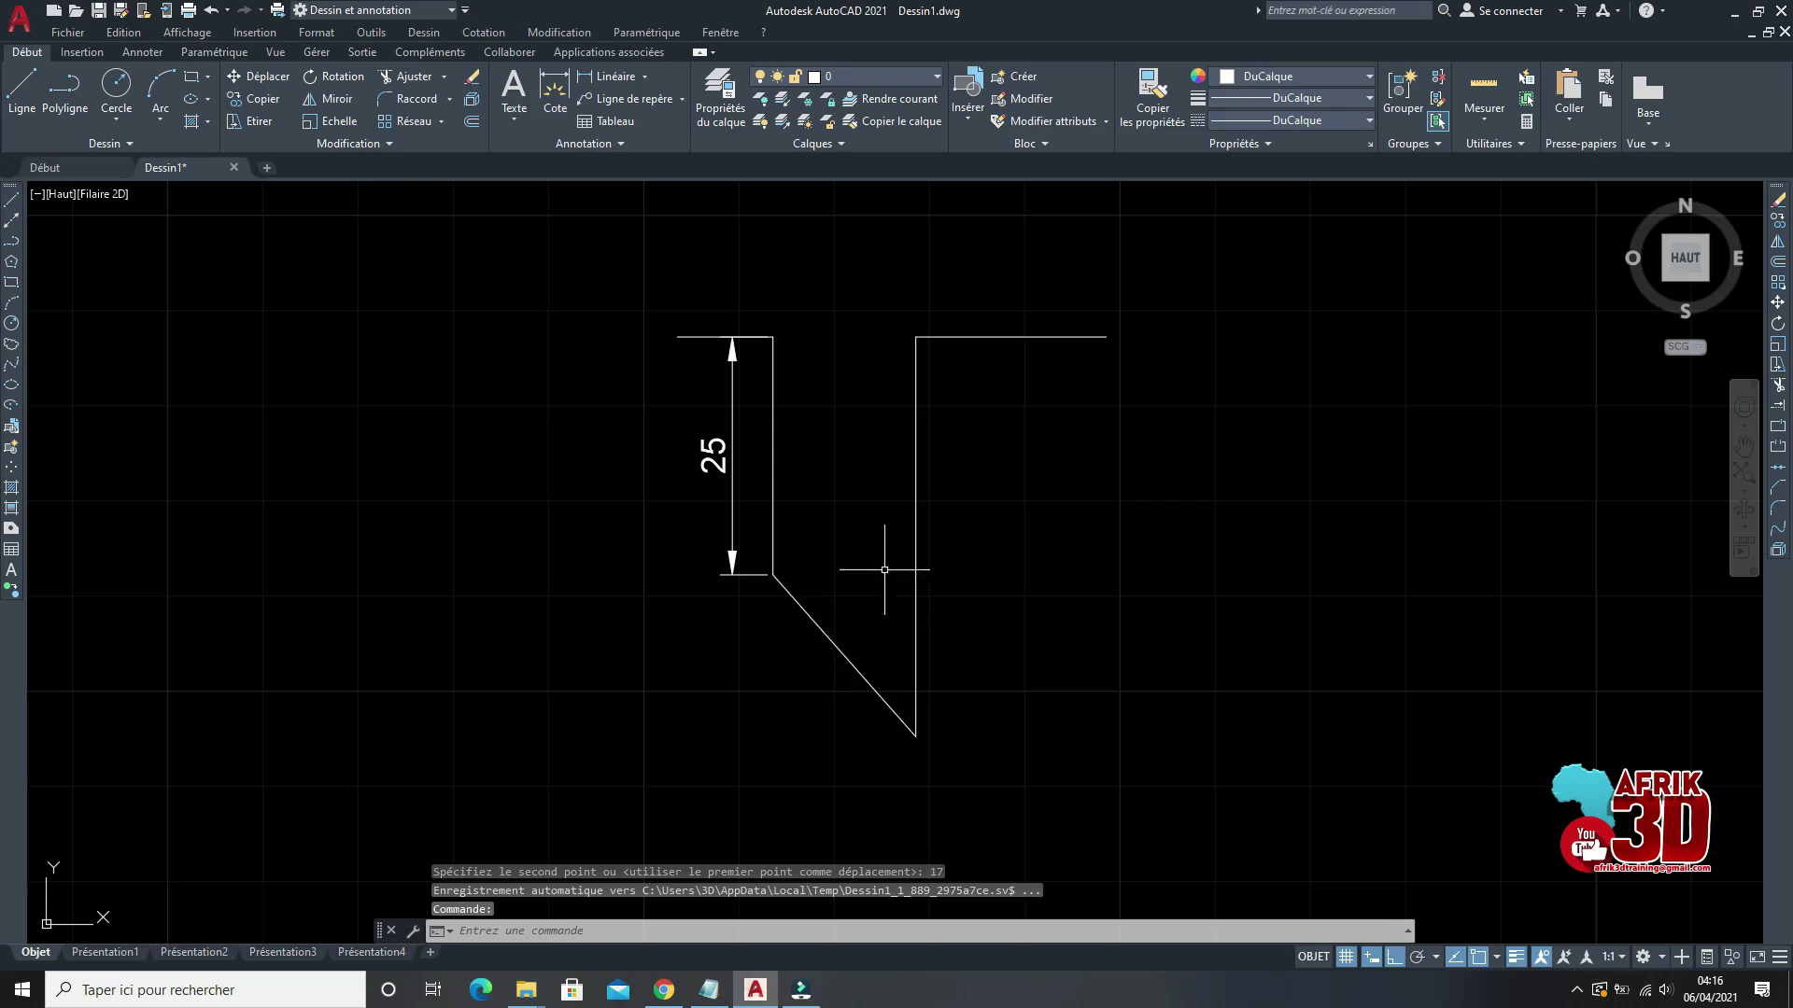
# Step: Undo the lopsided stretch and delete the 25 dimension
pyautogui.hotkey('ctrl', 'z')
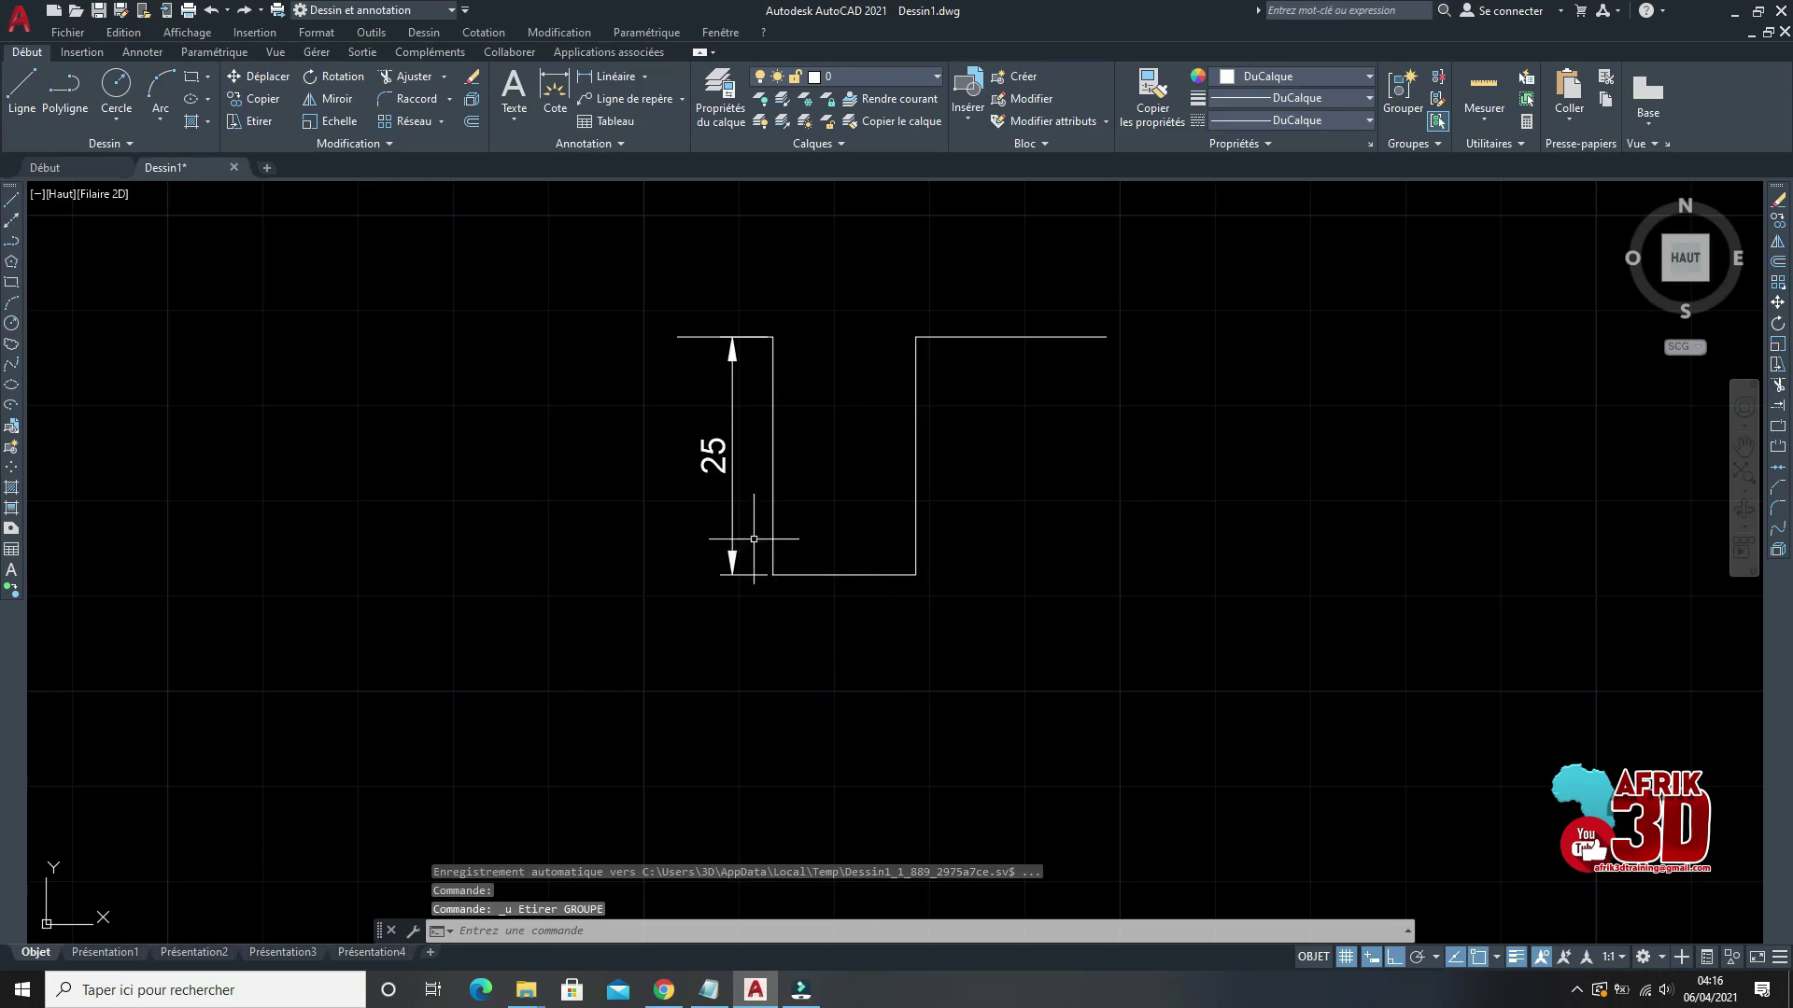
pyautogui.click(732, 525)
pyautogui.click(712, 505)
pyautogui.press('Delete')
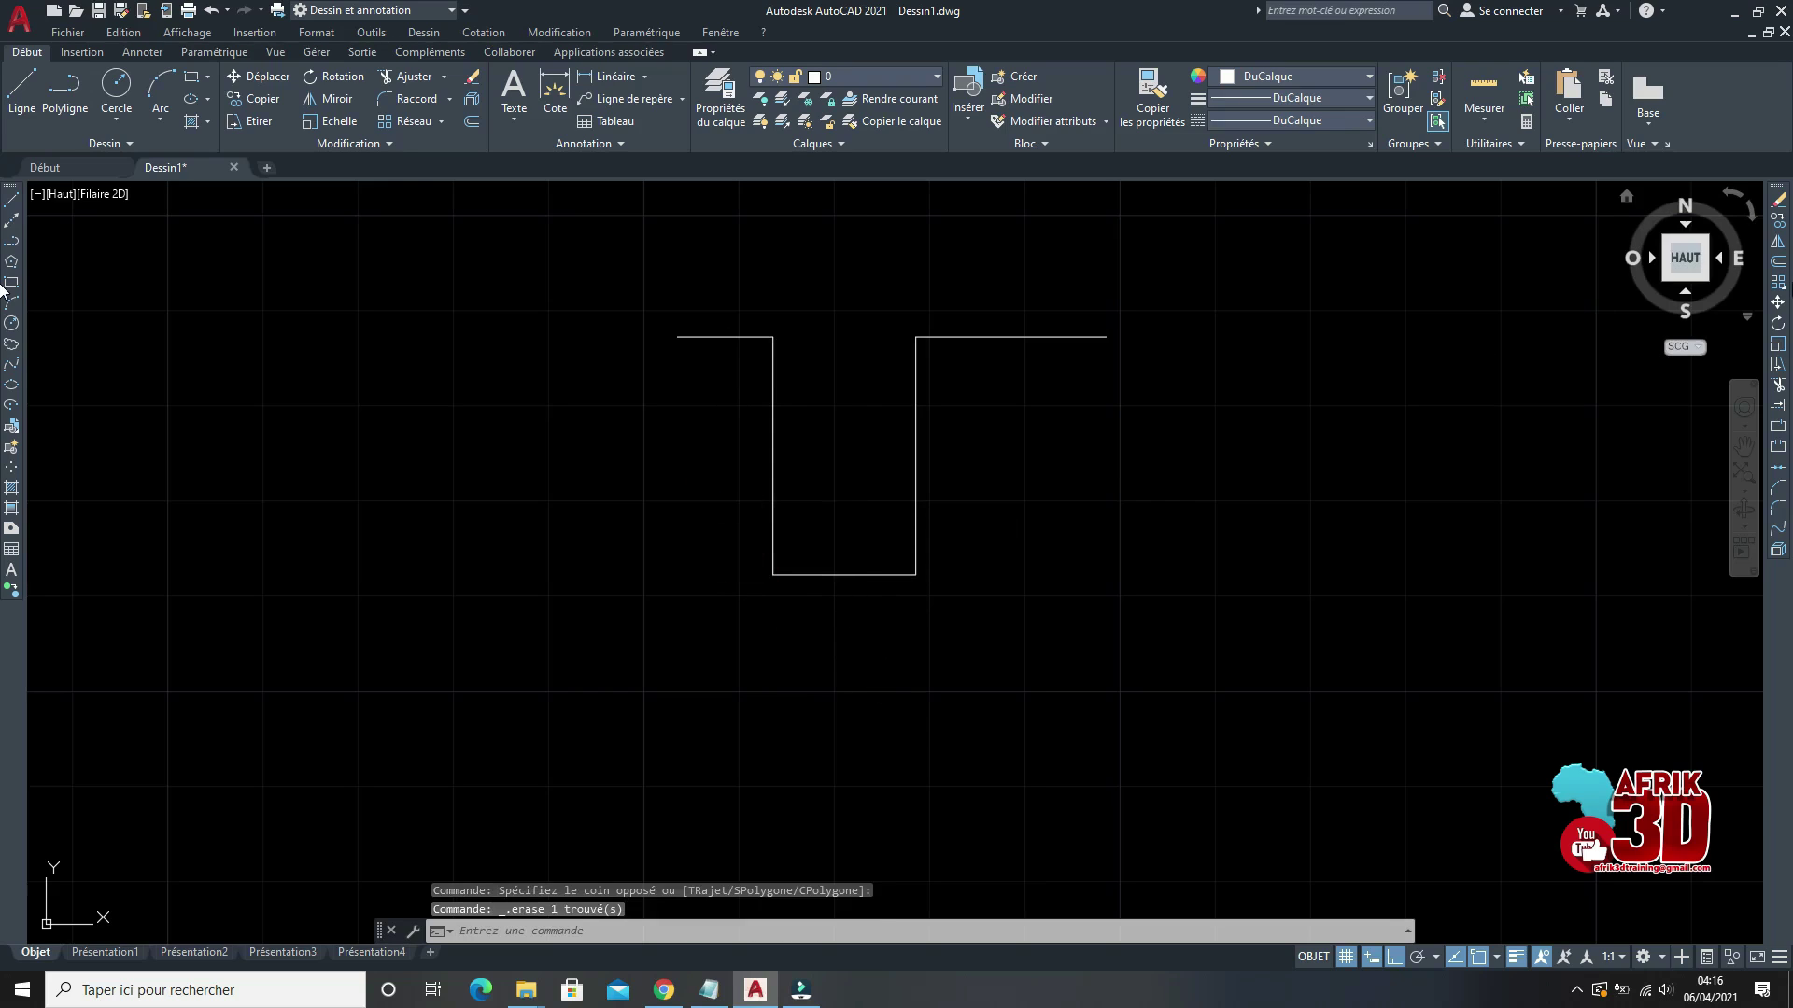
# Step: Stretch the U's lower half 17 units down from the bottom midpoint using Étirer
pyautogui.click(1776, 364)
pyautogui.click(995, 684)
pyautogui.click(691, 504)
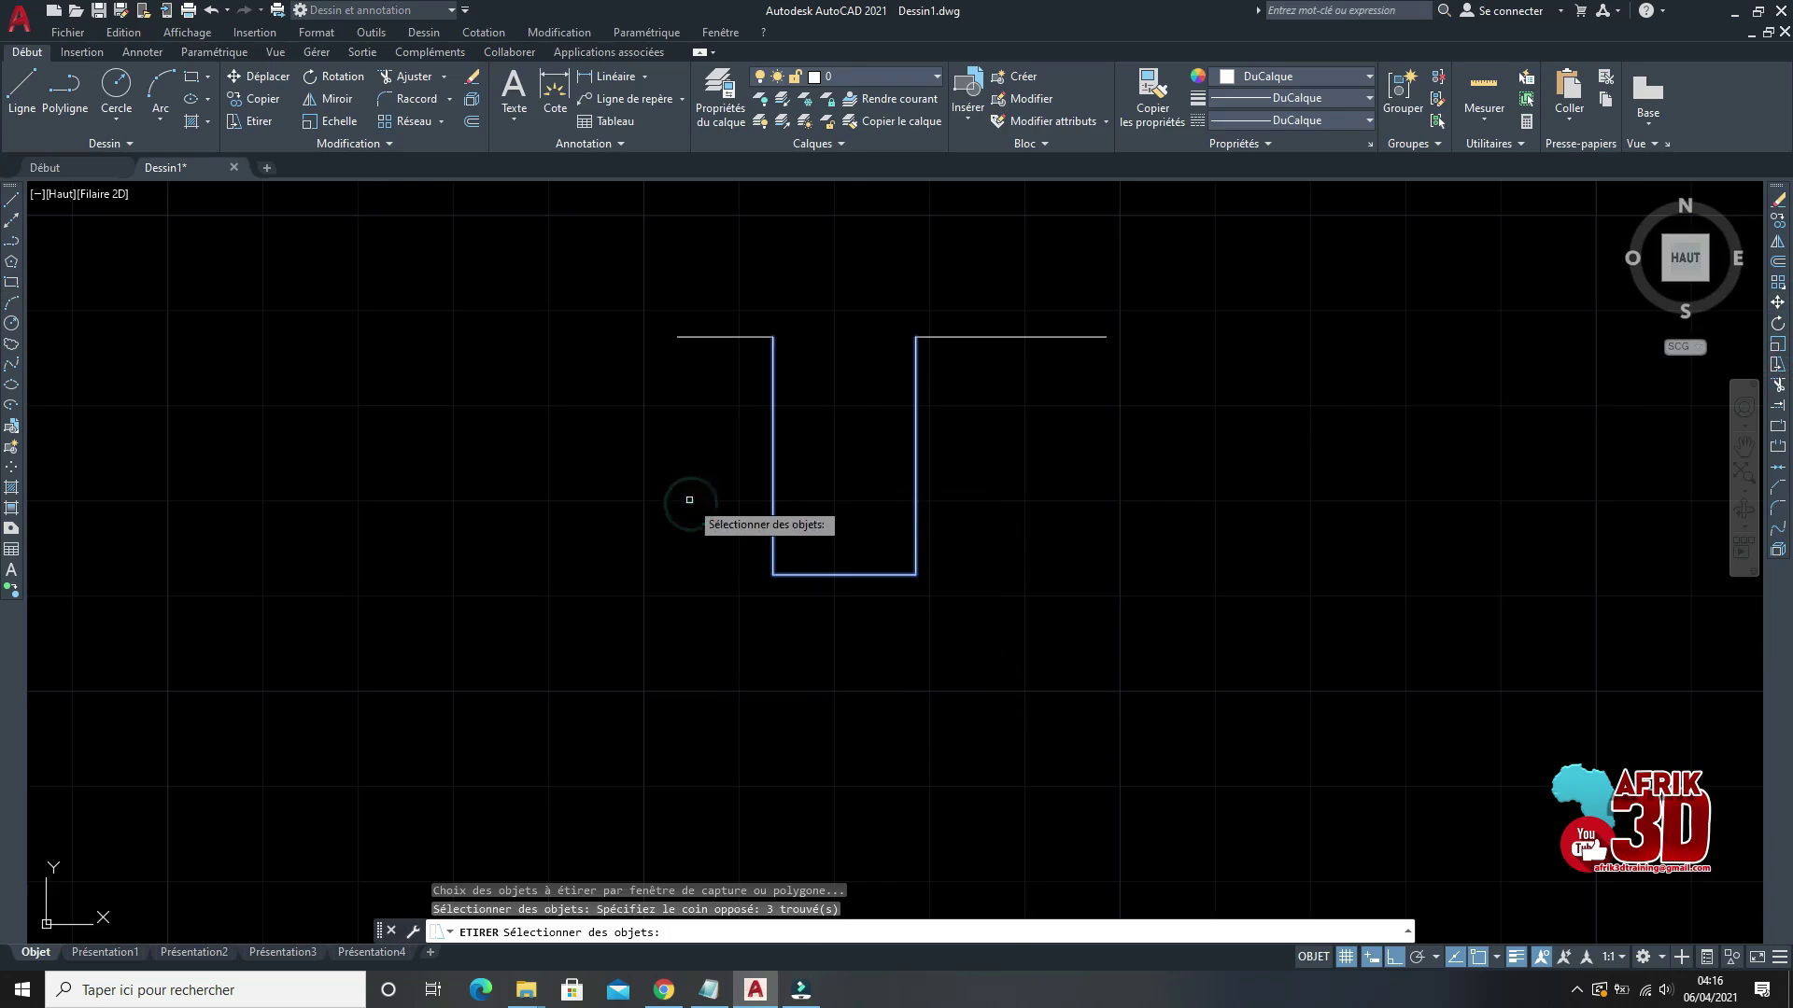
pyautogui.press('Return')
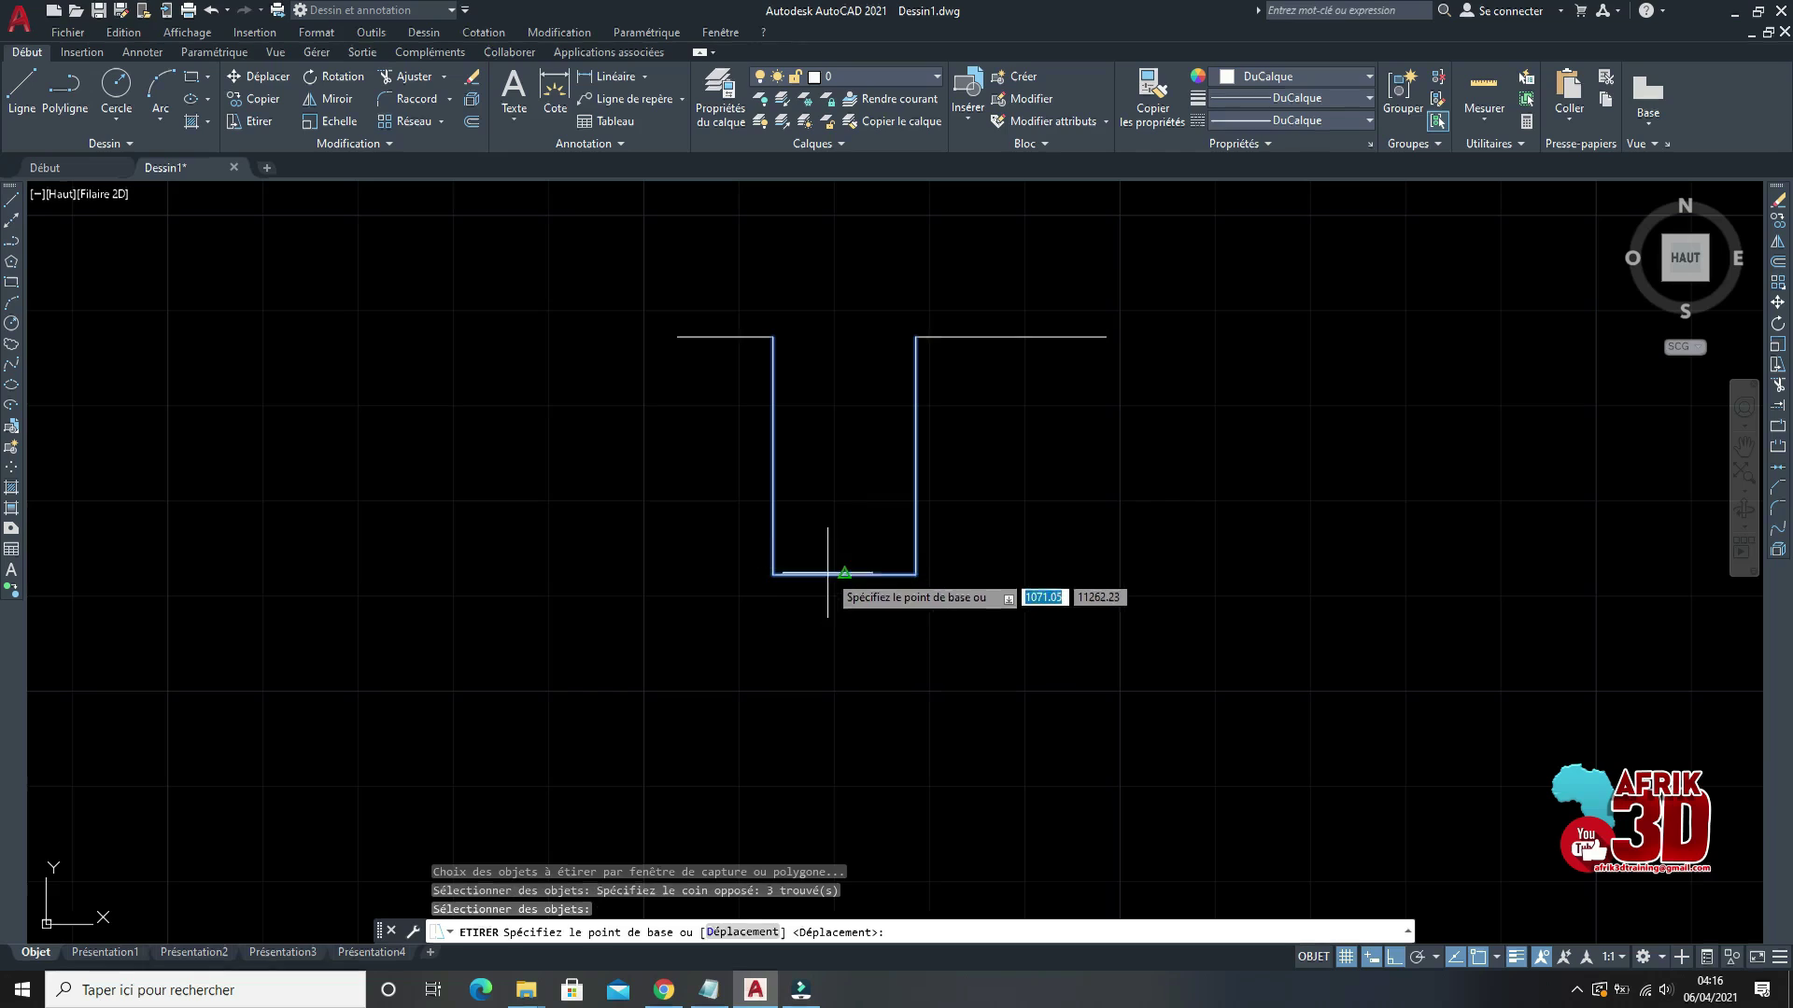
pyautogui.click(827, 573)
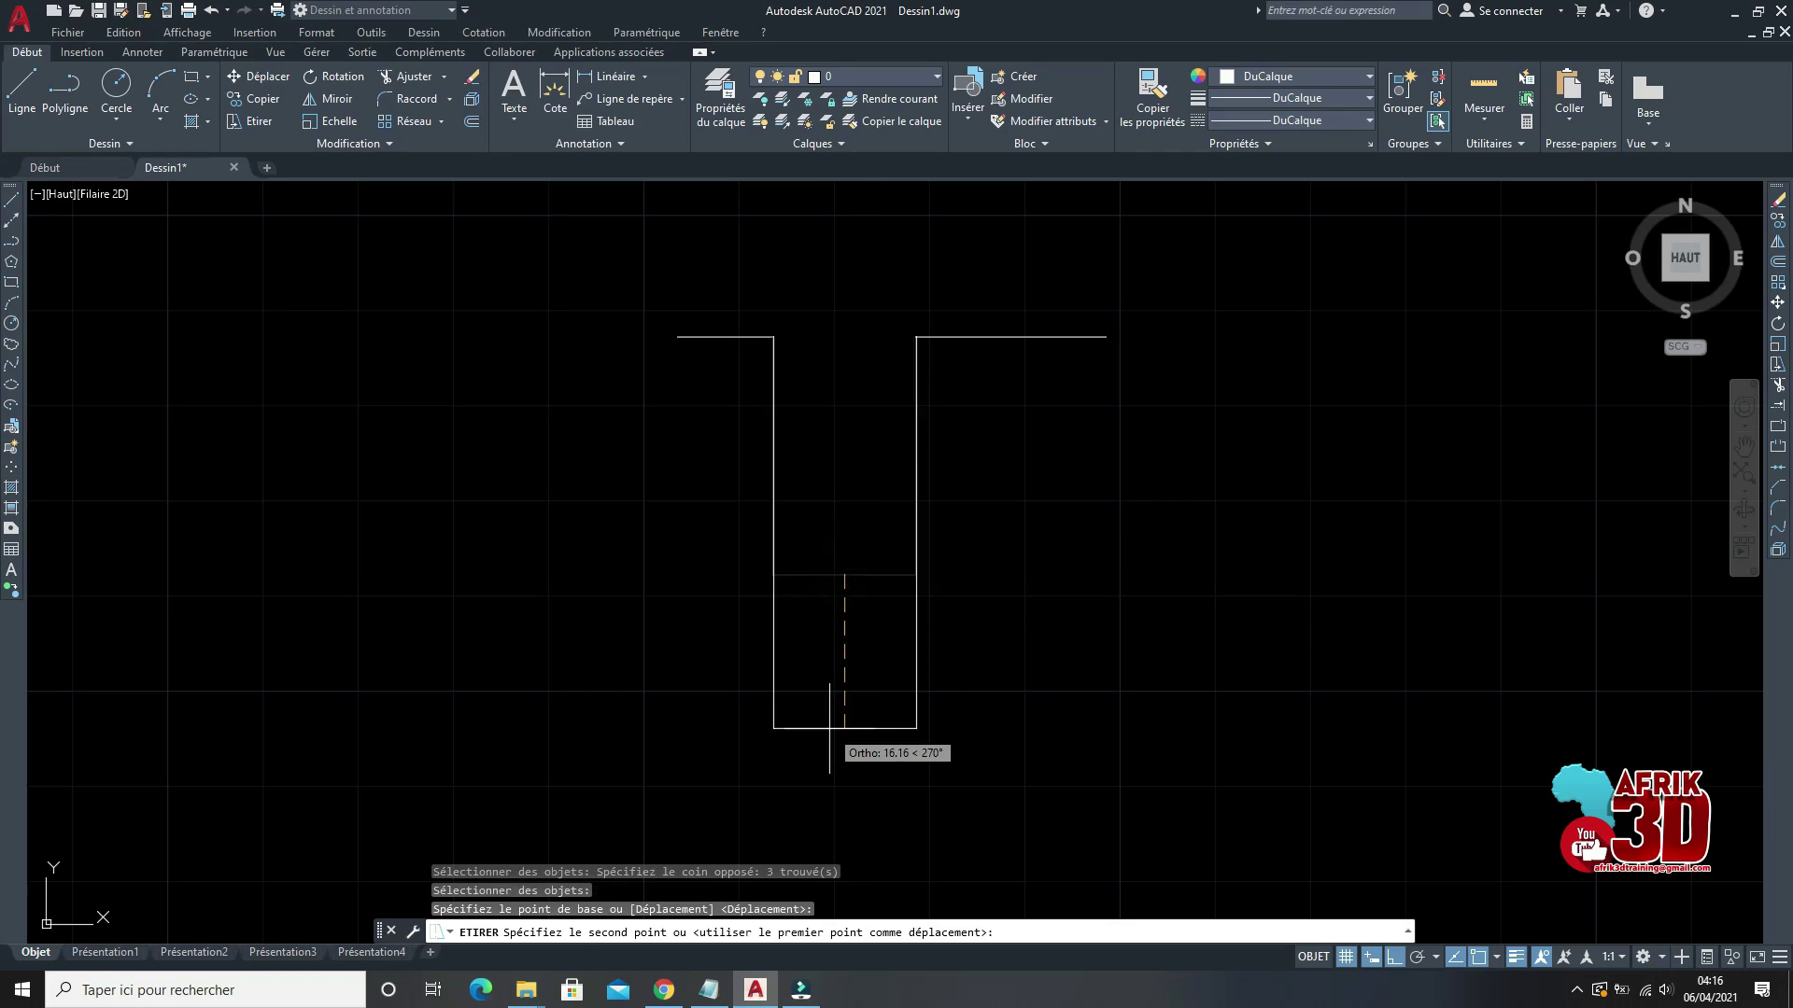
pyautogui.write('1')
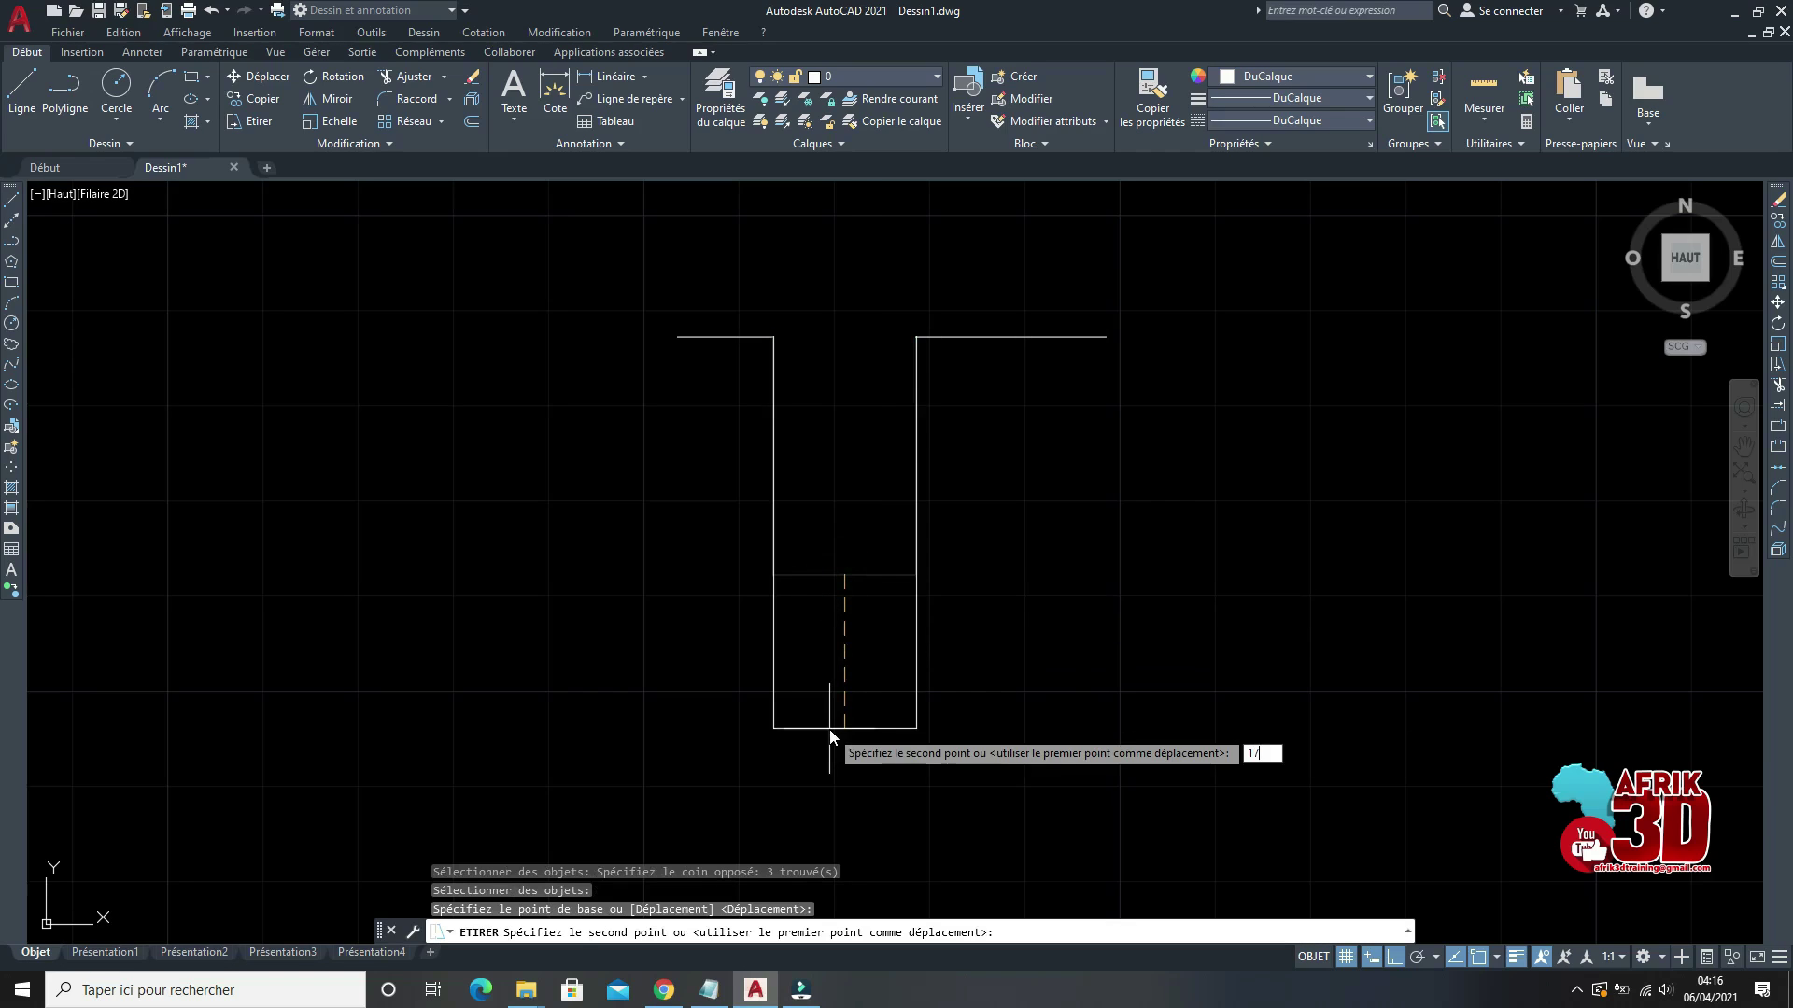
pyautogui.write('7')
pyautogui.press('Return')
# Step: Add a linear dimension reading 42 along the left wall
pyautogui.click(462, 34)
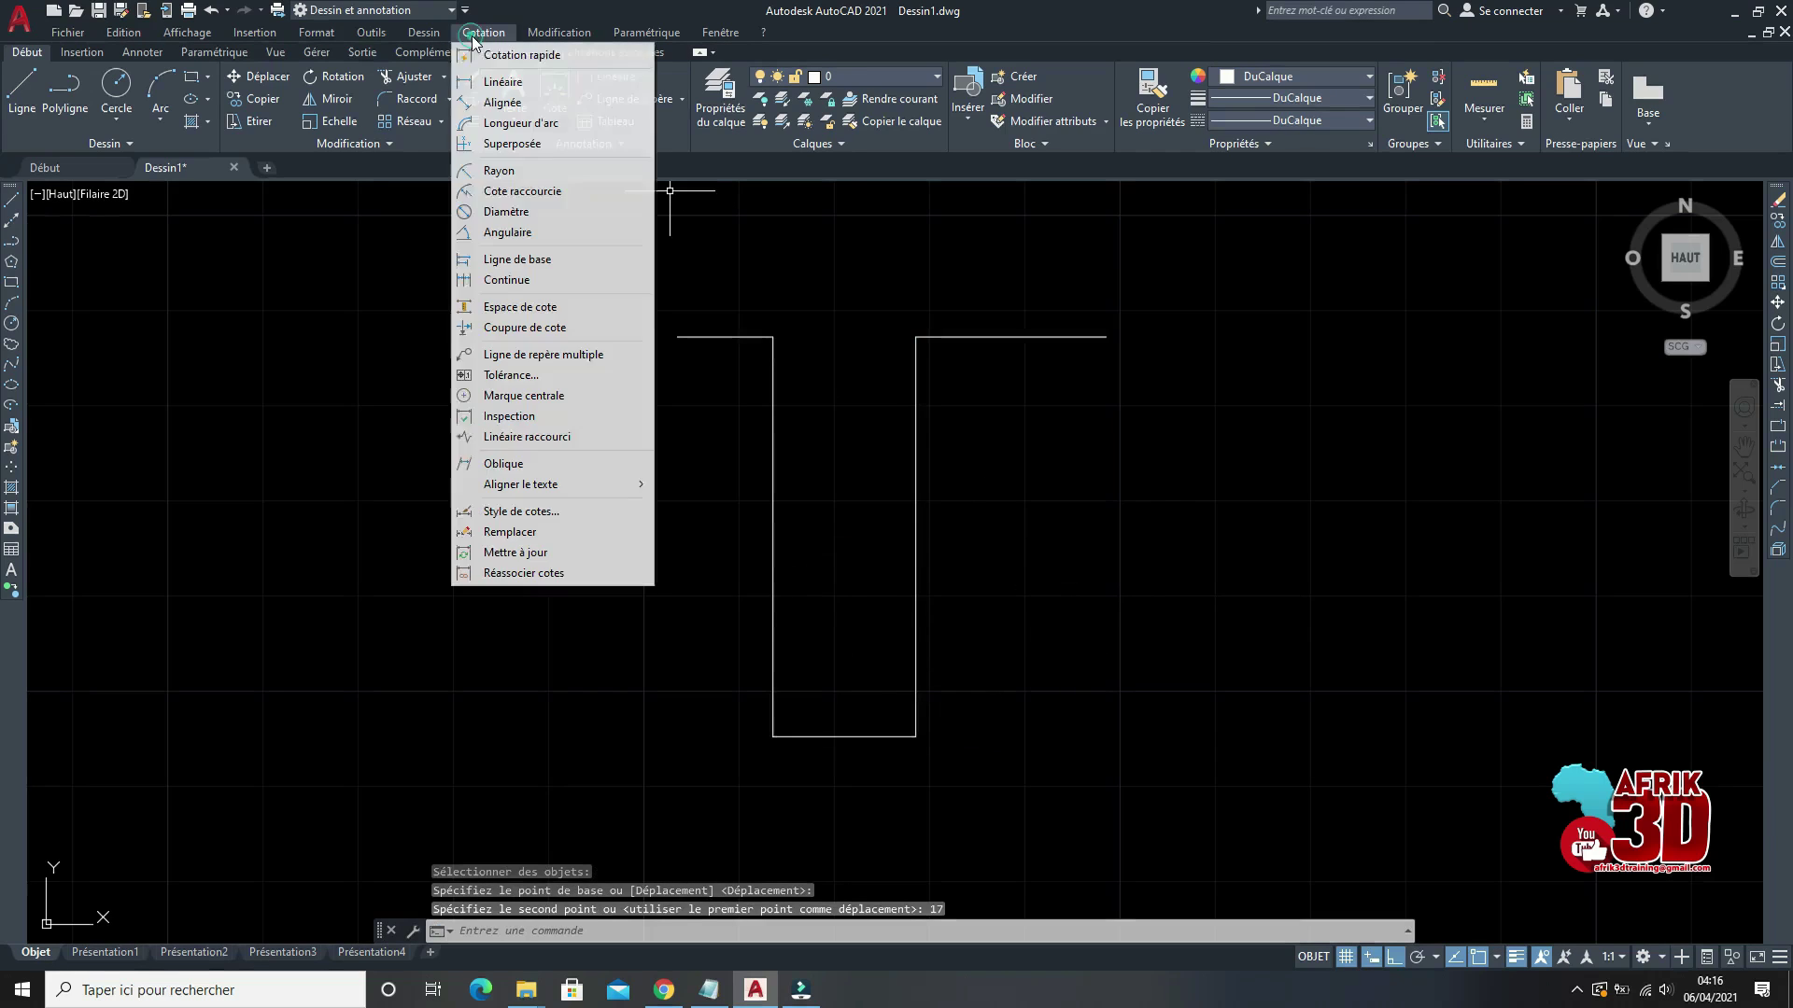
pyautogui.click(773, 337)
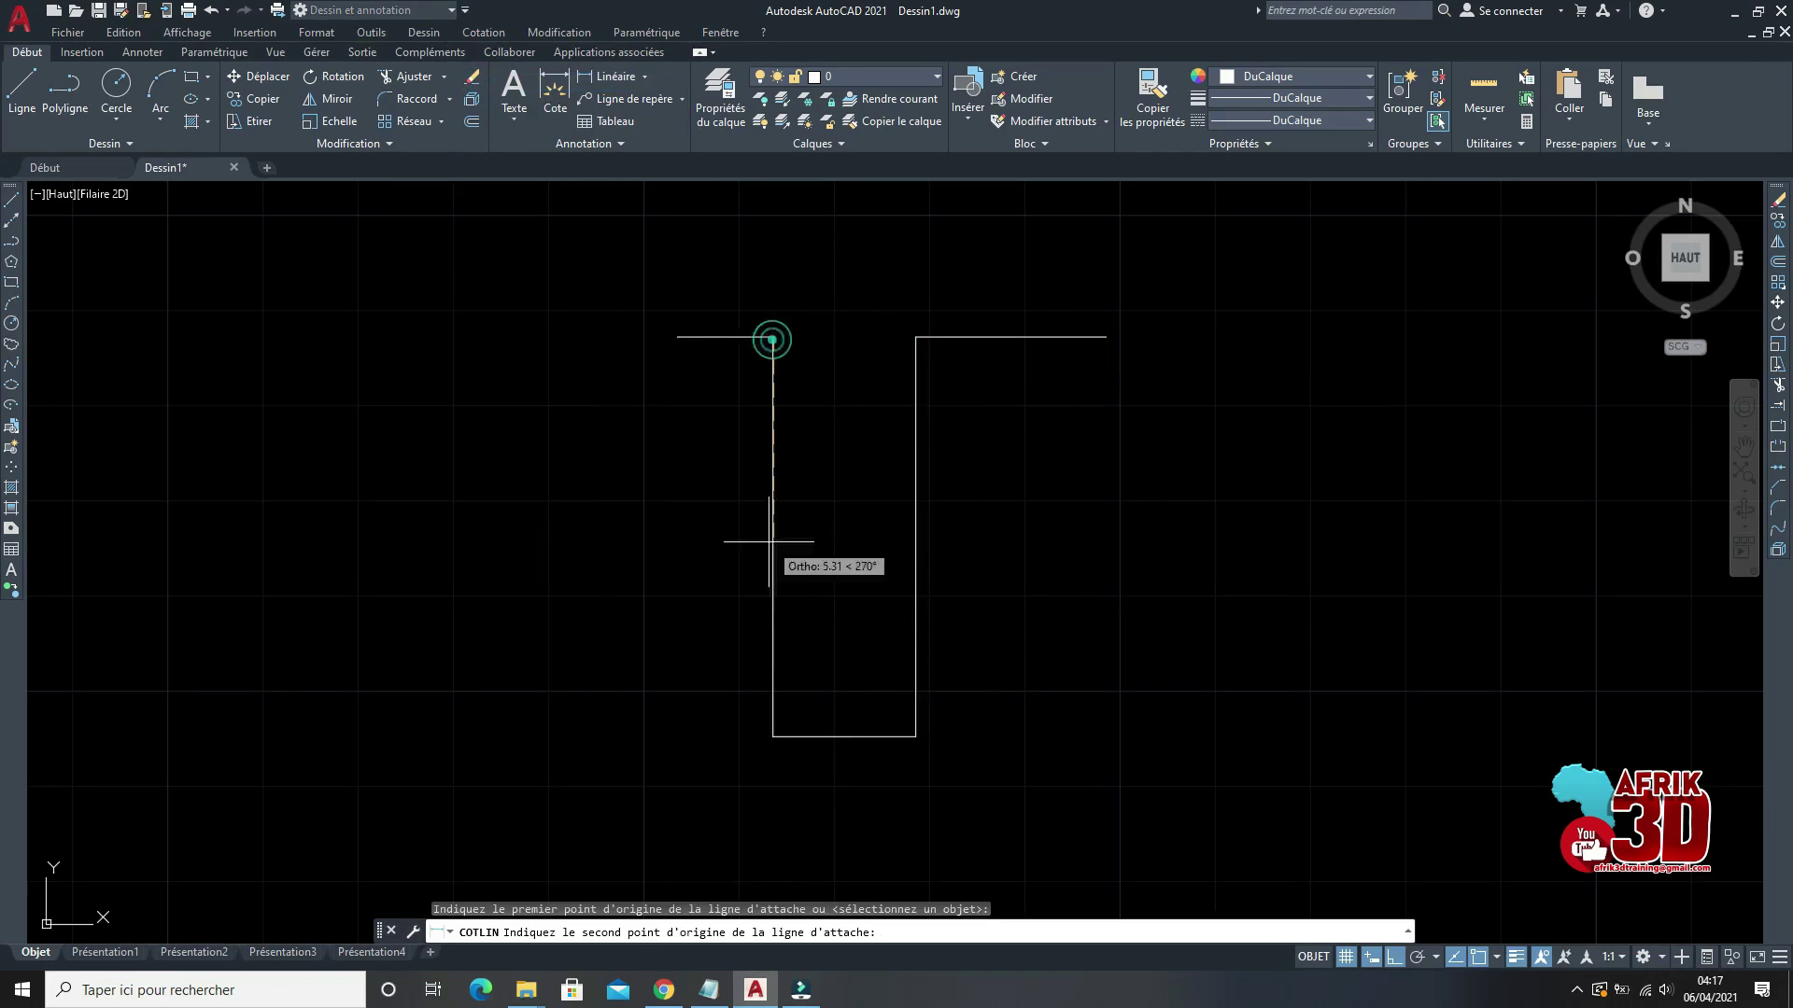
pyautogui.click(774, 737)
pyautogui.click(711, 721)
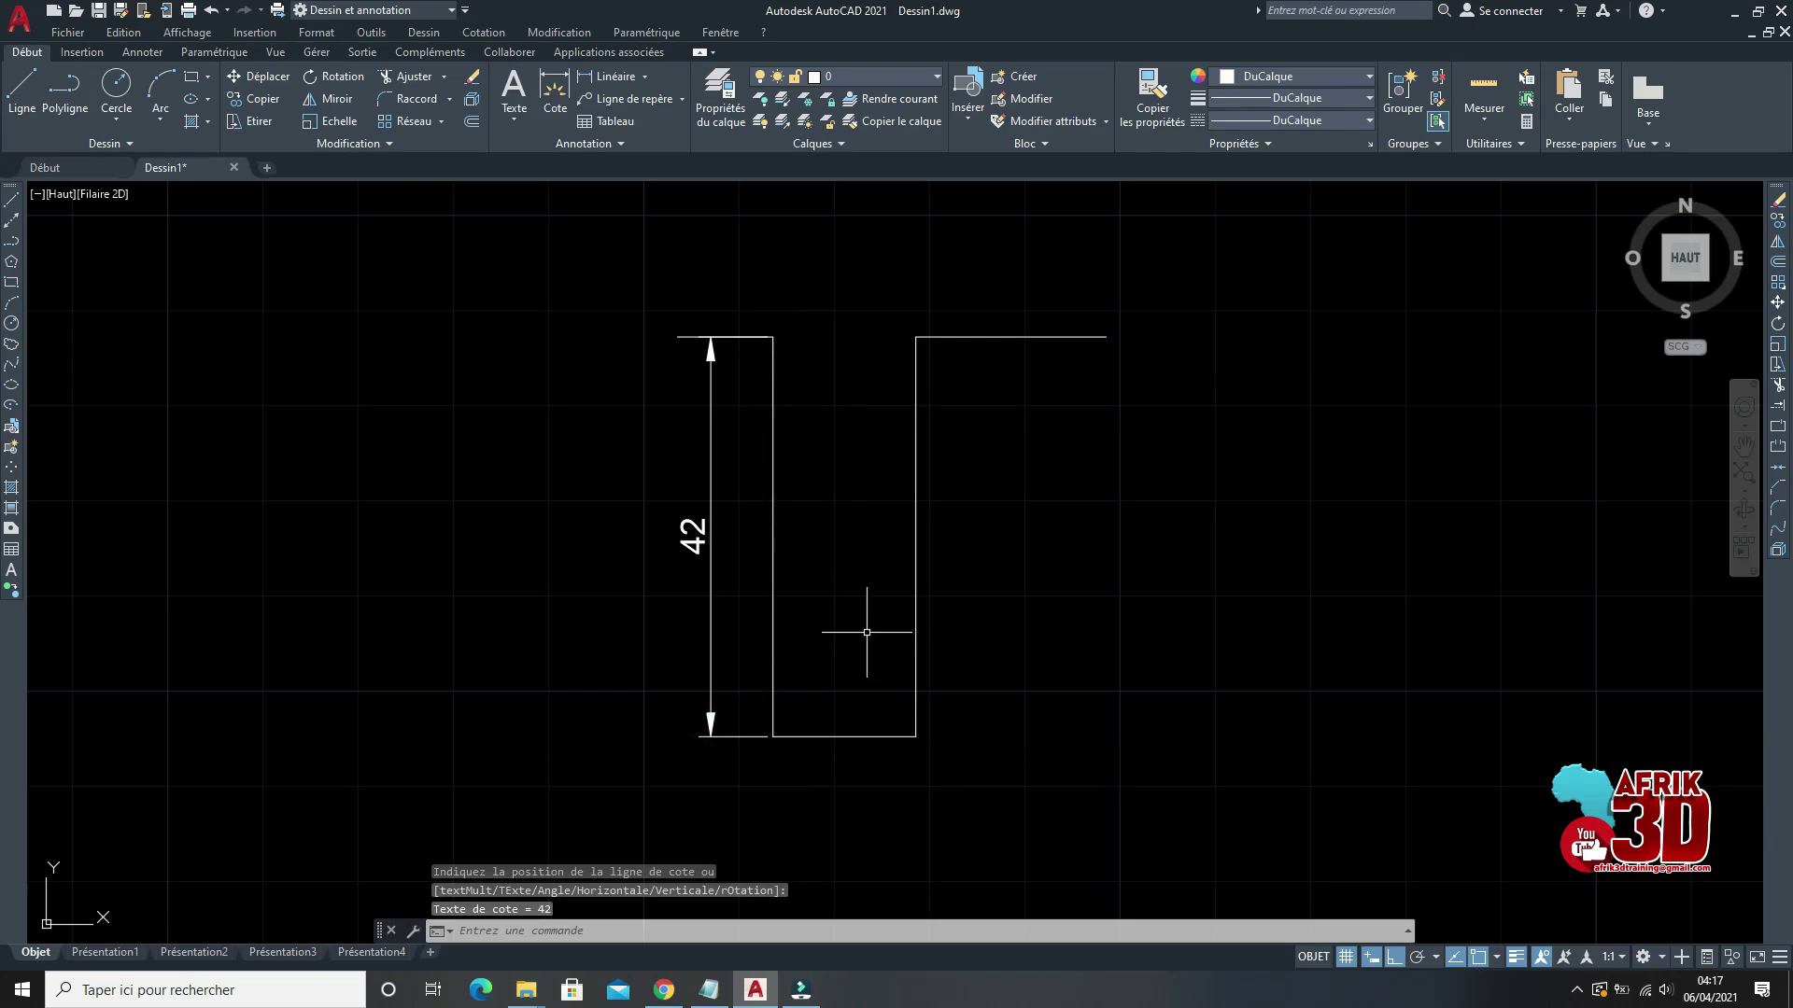
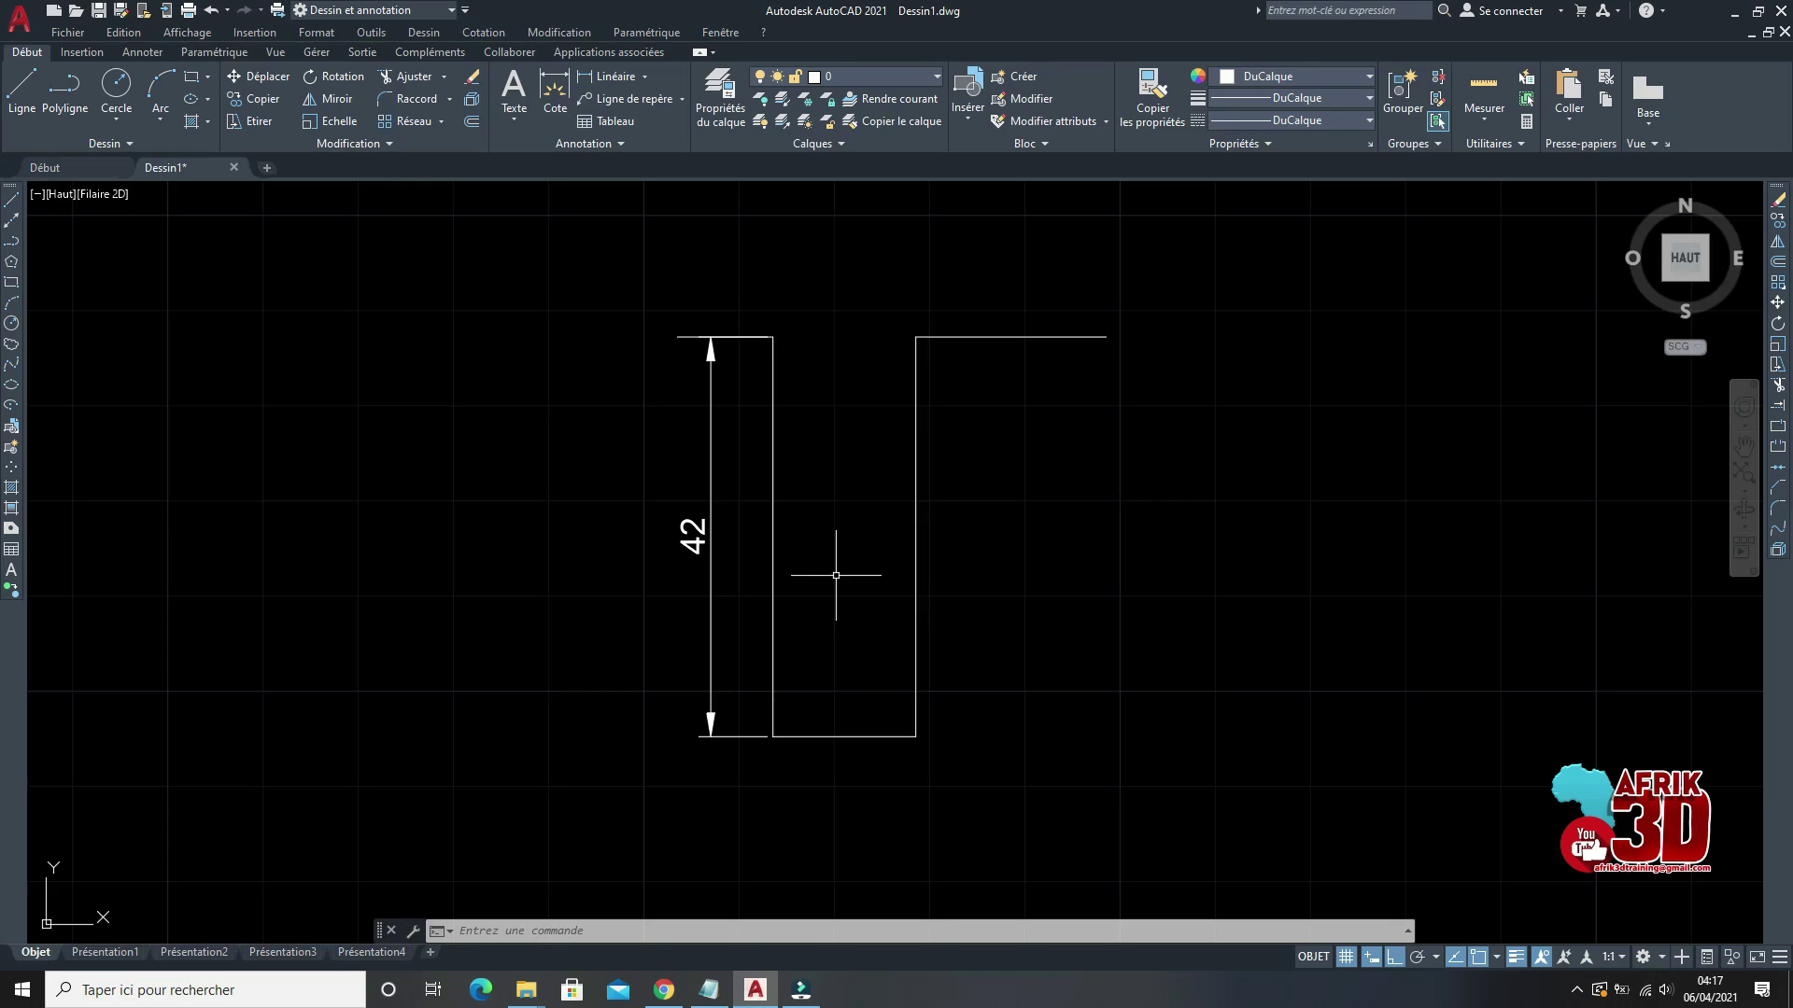
# Step: Start a rectangle over the profile's lower right with ortho mode turned on
pyautogui.scroll(-5, 825, 539)
pyautogui.scroll(5, 825, 539)
pyautogui.scroll(-5, 912, 588)
pyautogui.scroll(3, 913, 504)
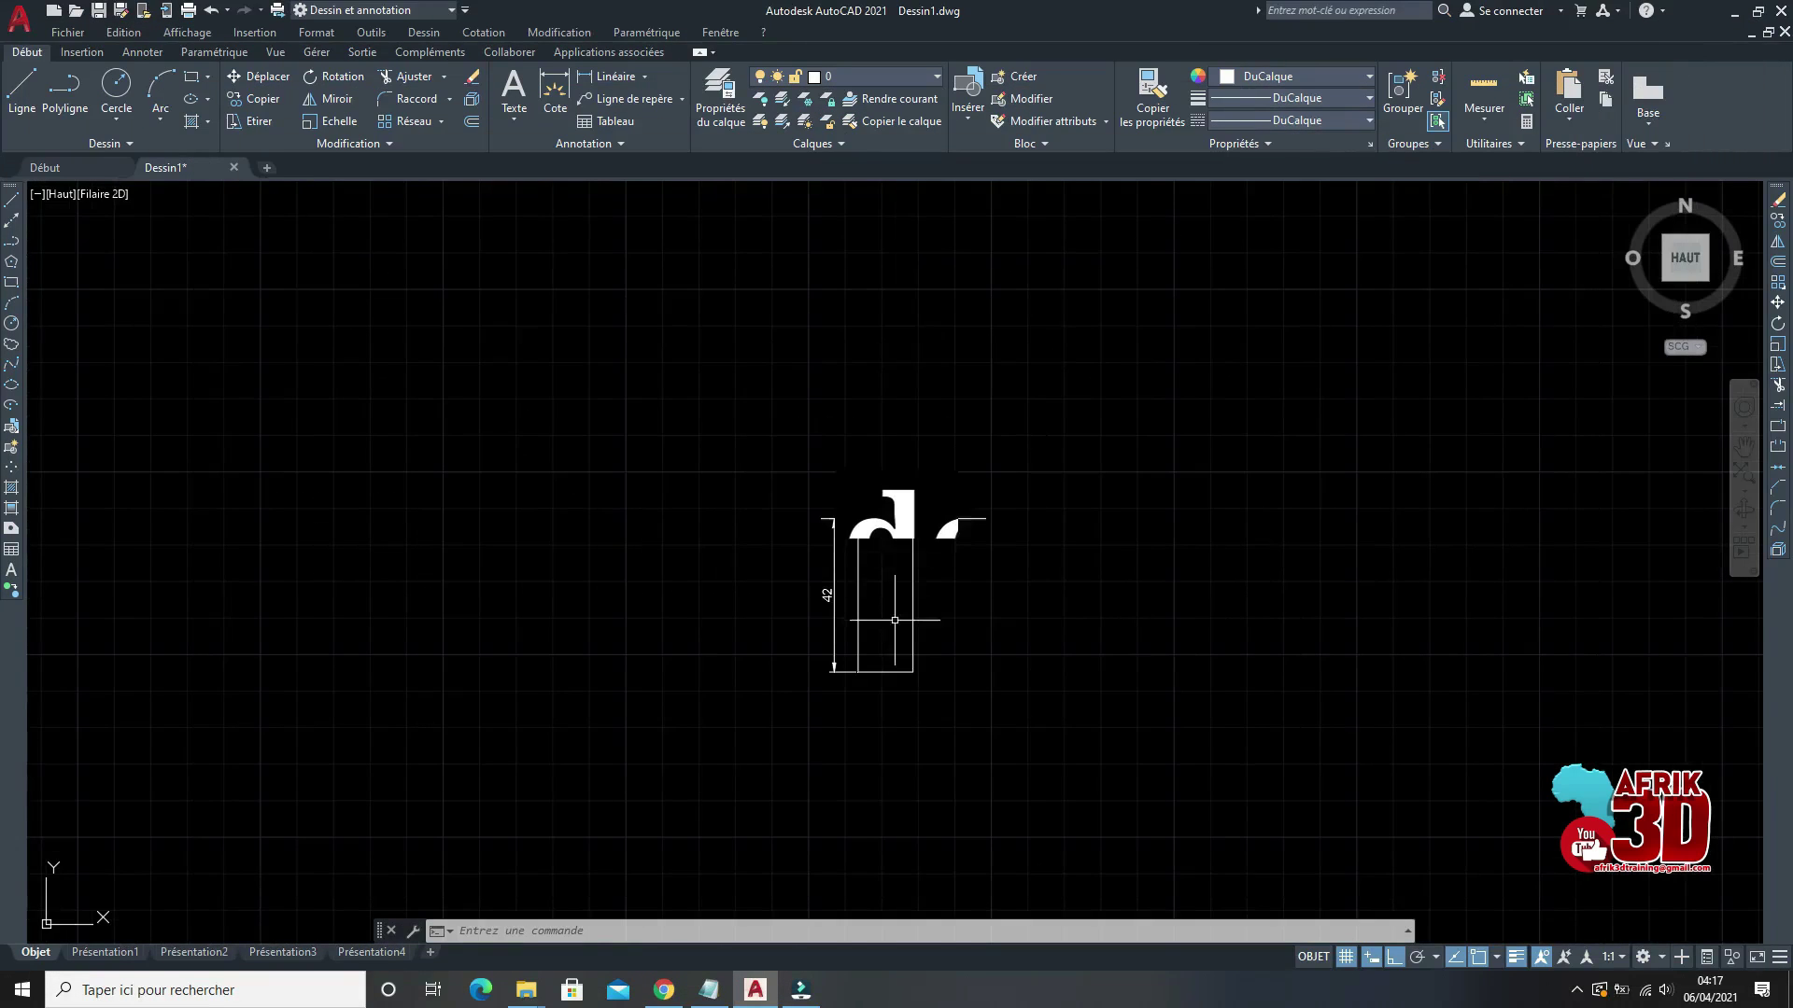
pyautogui.scroll(4, 902, 622)
pyautogui.scroll(-4, 906, 470)
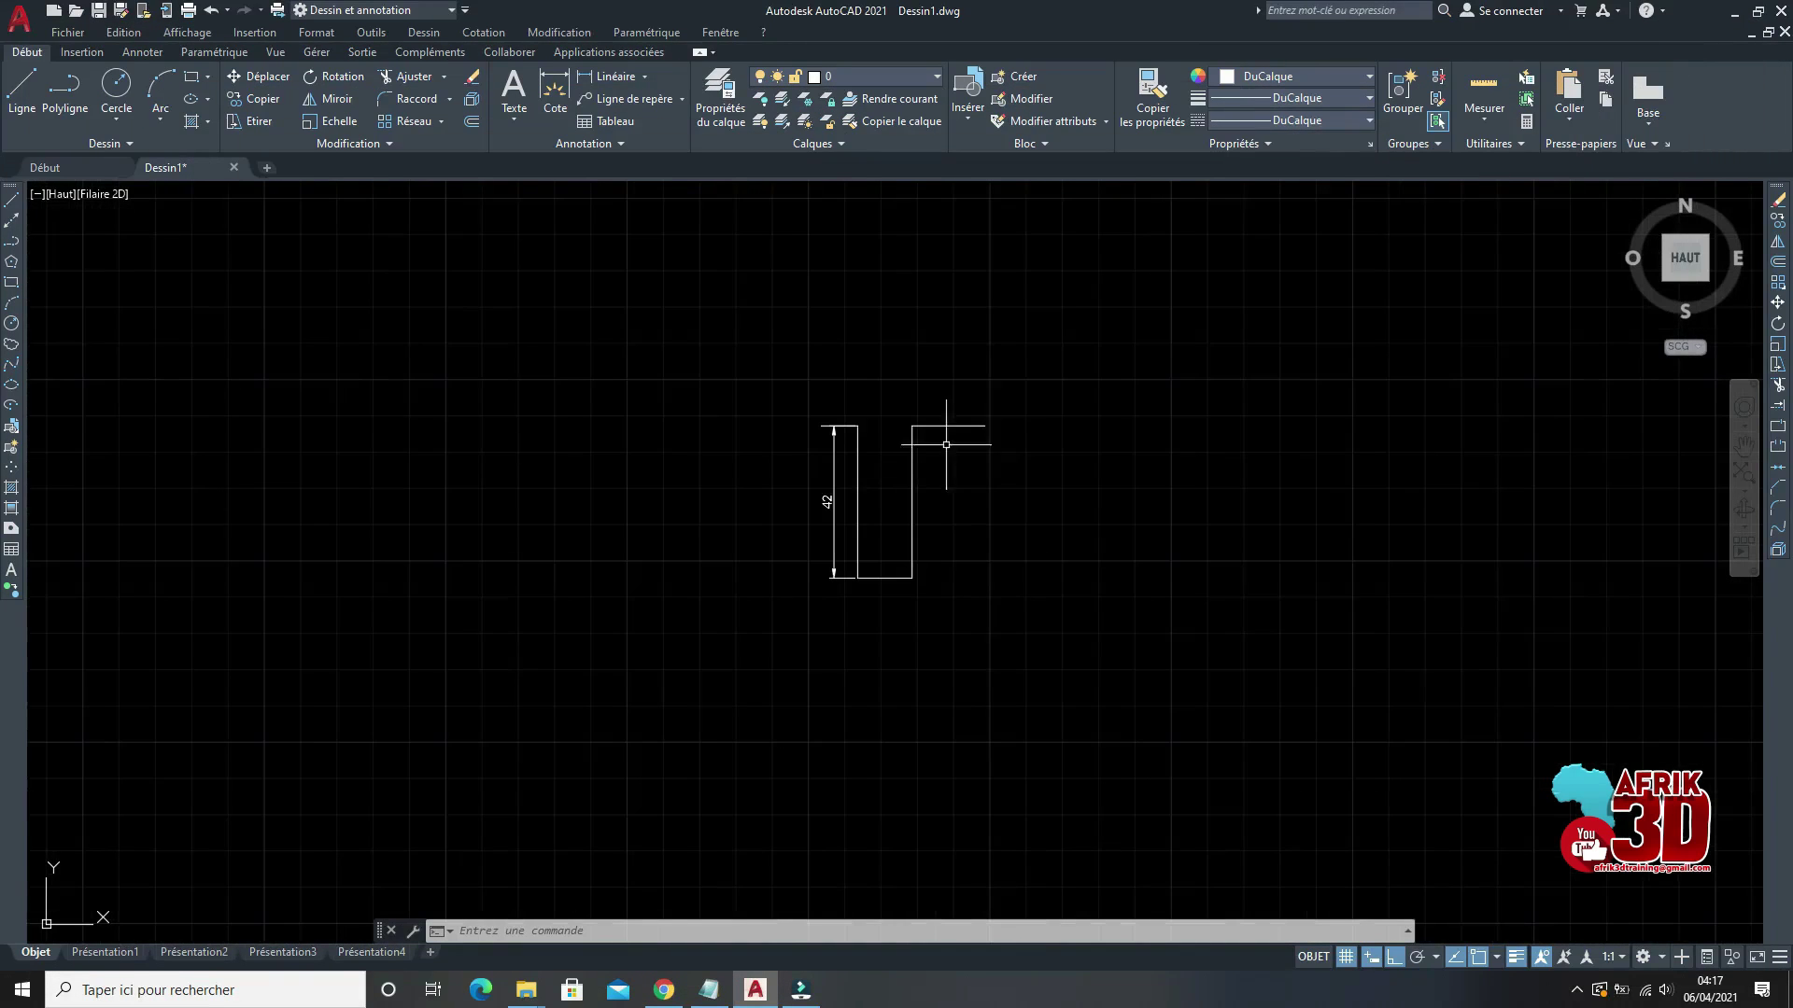
pyautogui.scroll(4, 937, 466)
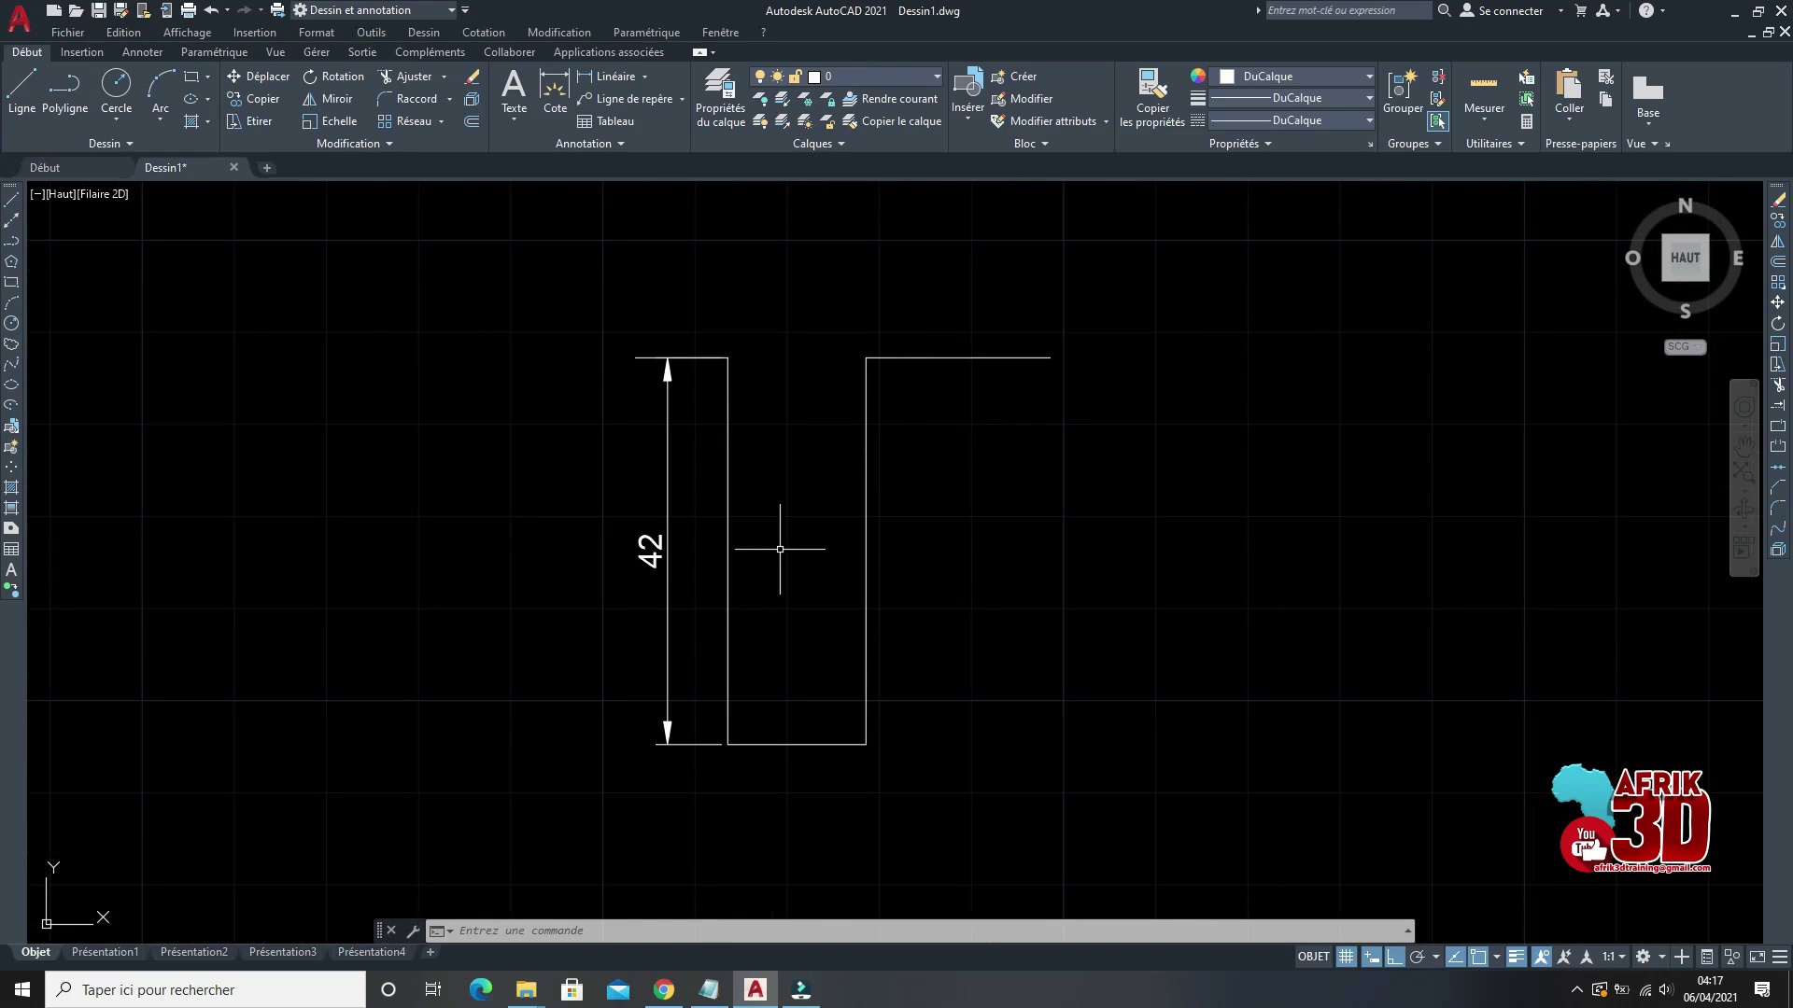
pyautogui.scroll(-2, 779, 549)
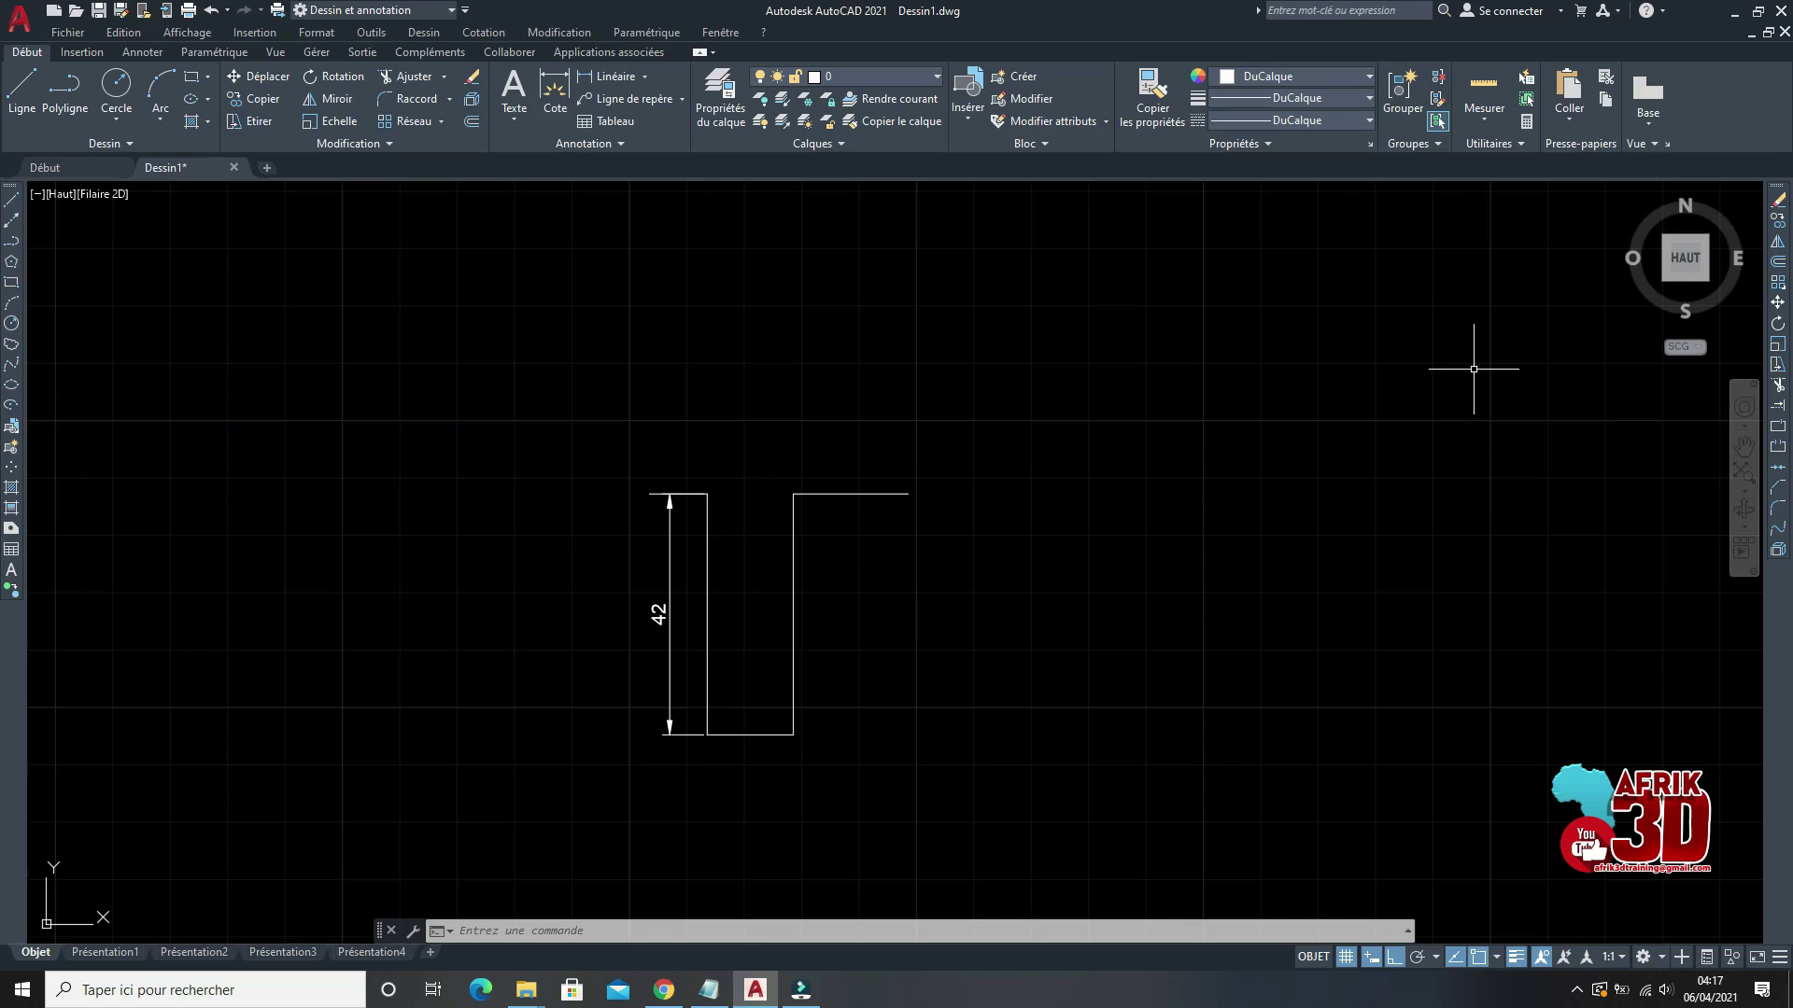
pyautogui.scroll(-3, 693, 427)
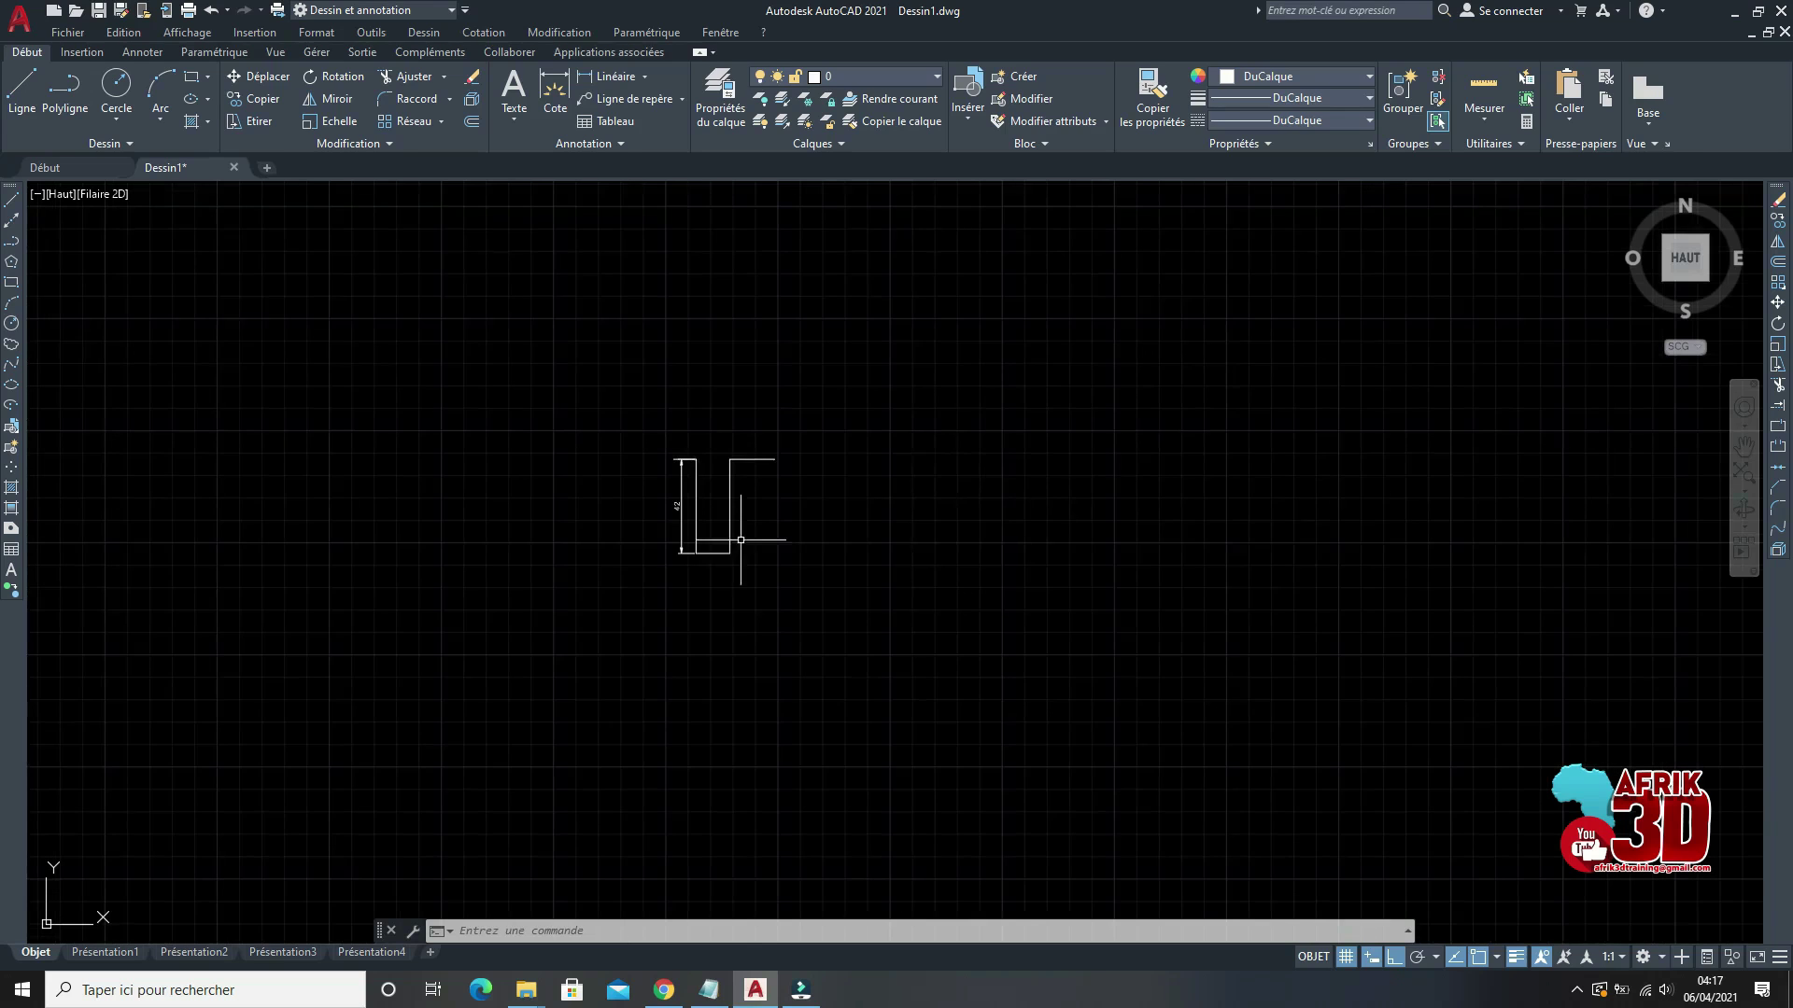
pyautogui.scroll(5, 696, 521)
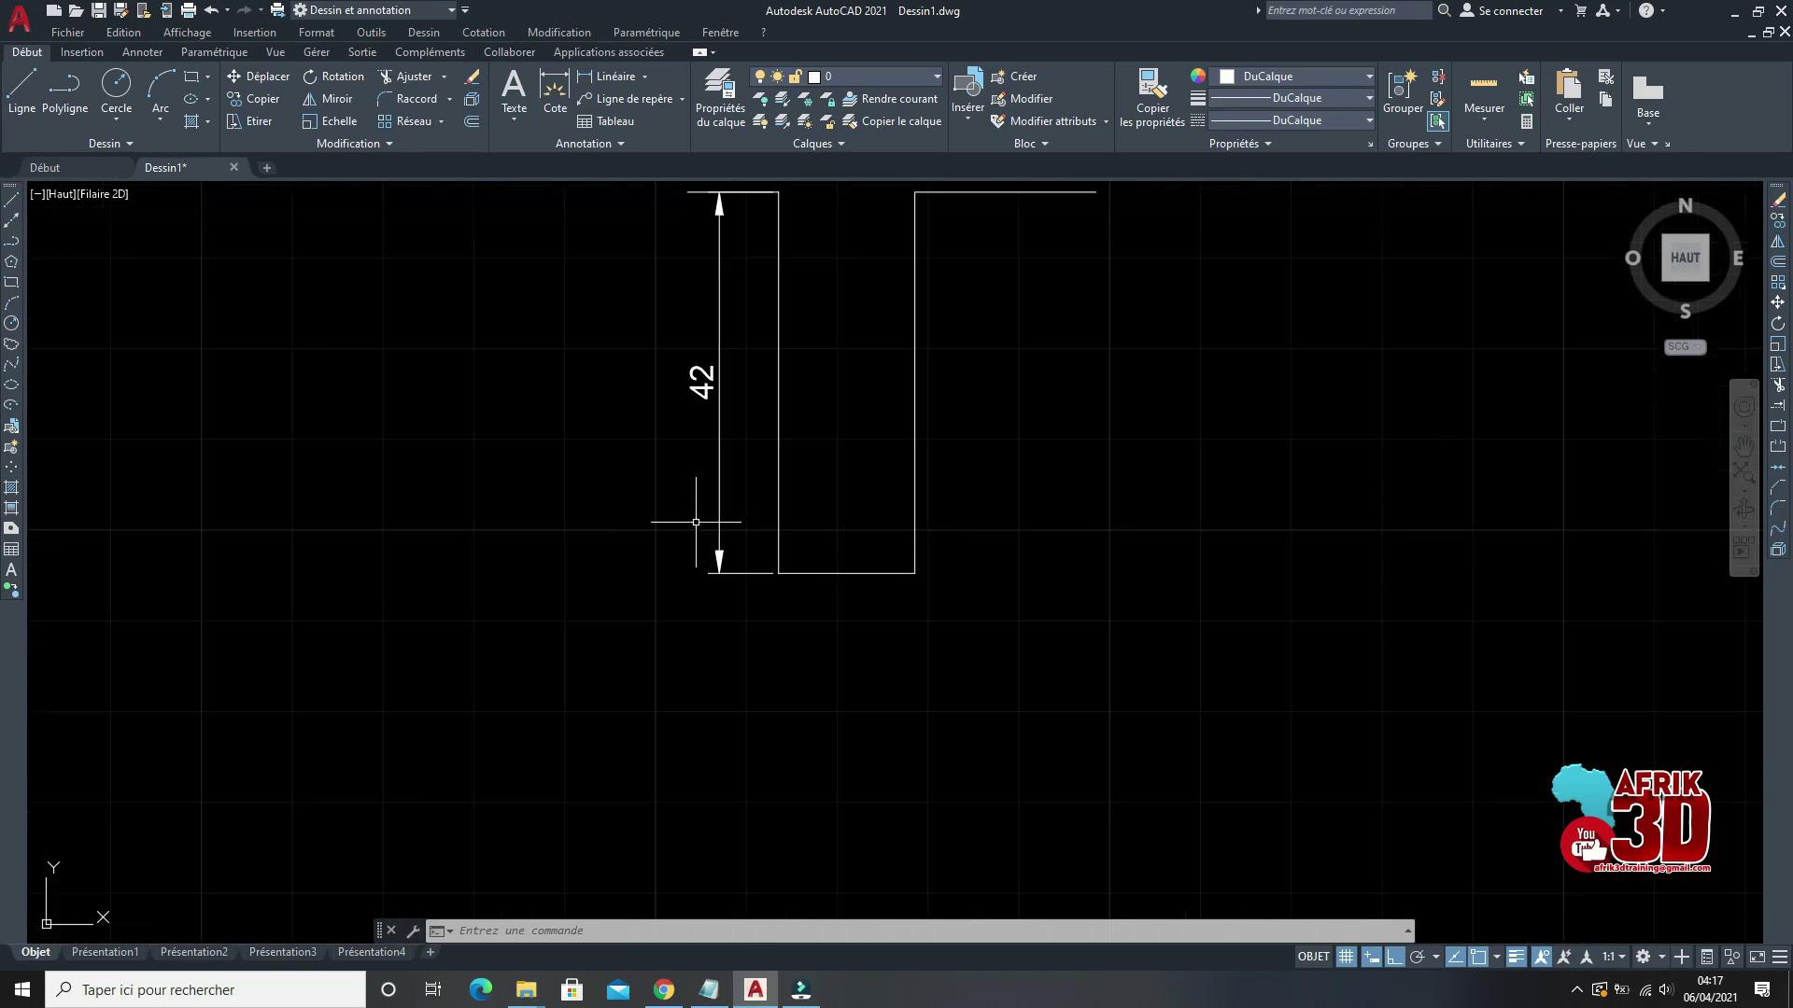
pyautogui.click(11, 283)
pyautogui.click(873, 401)
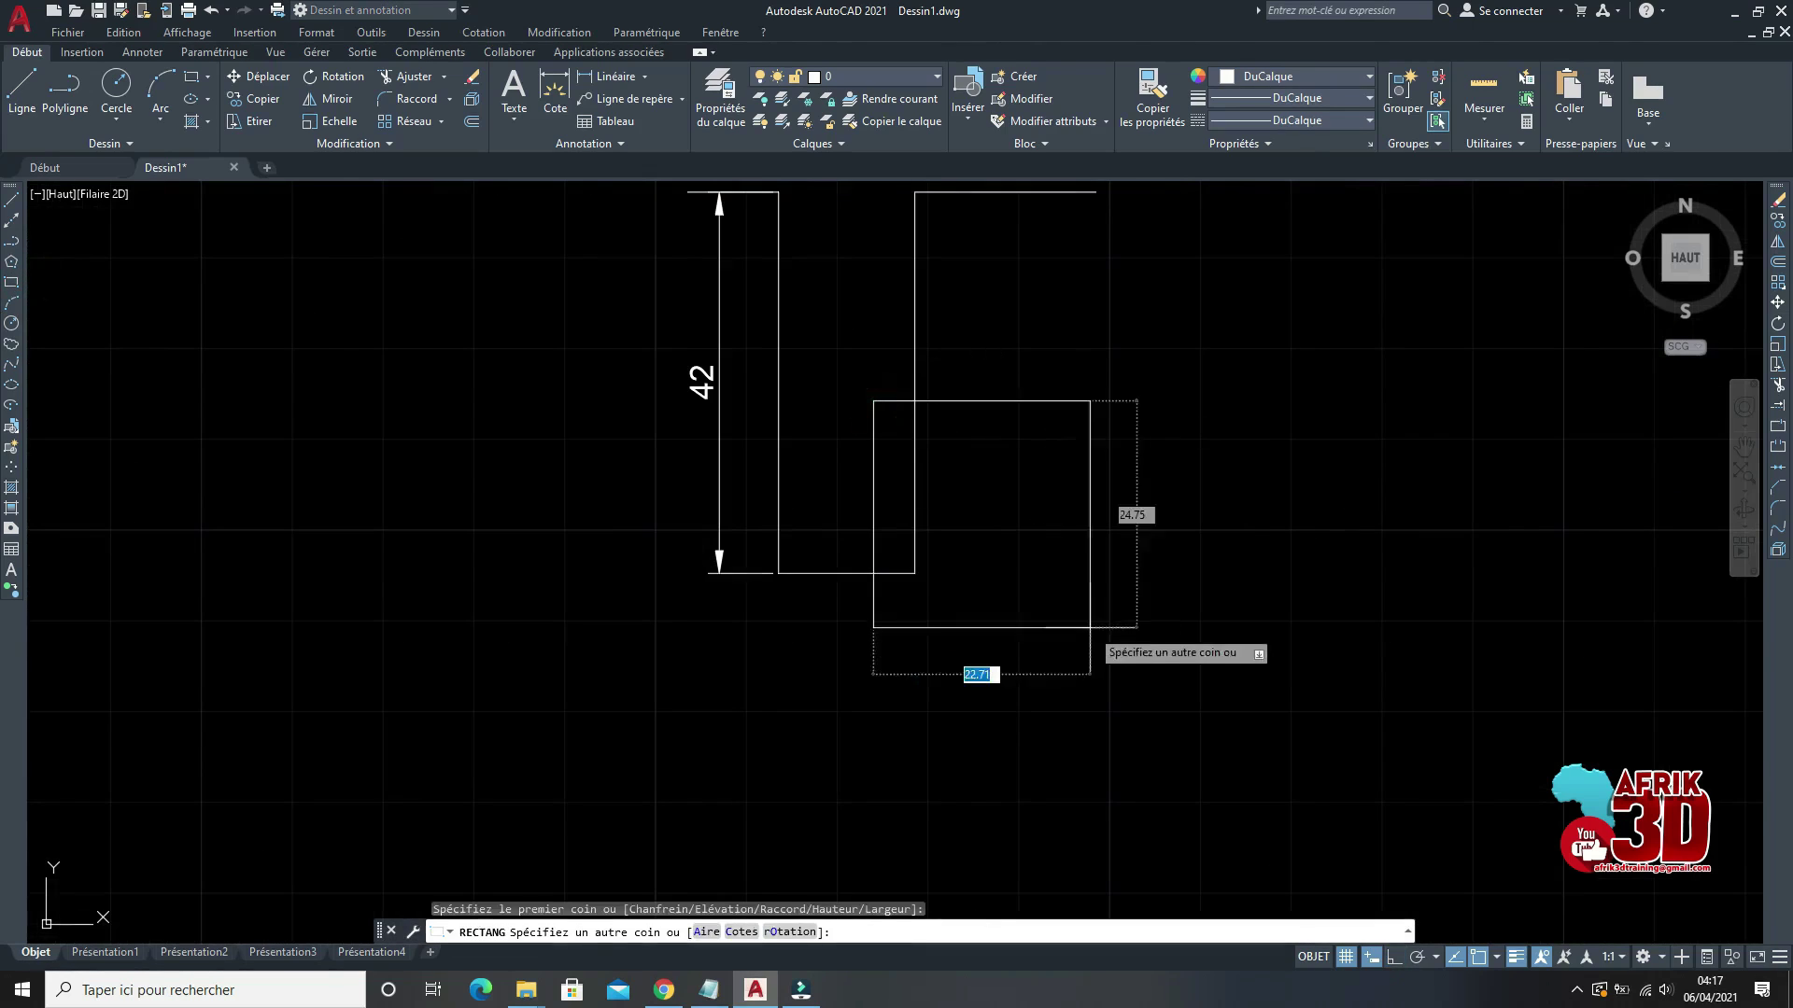
pyautogui.press('F8')
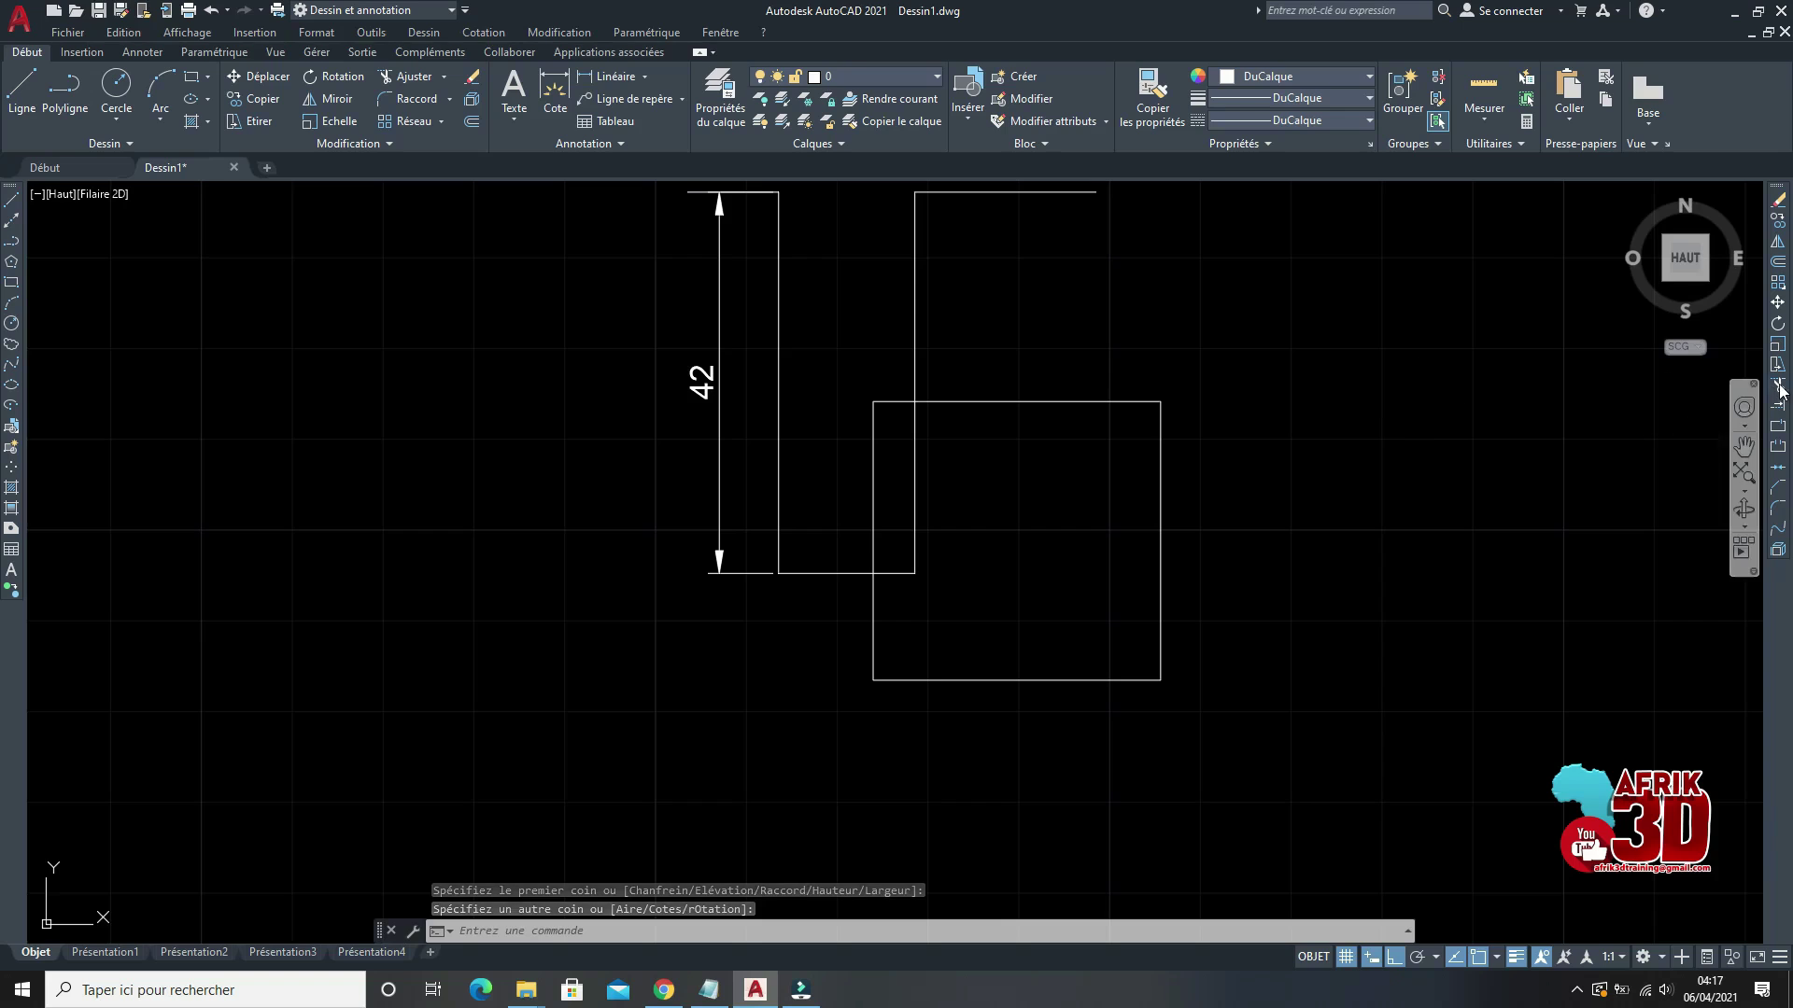
# Step: Trim the horizontal and vertical lines overlapping the rectangle using AJ (Ajuster)
pyautogui.write('aj')
pyautogui.press('Return')
pyautogui.click(971, 511)
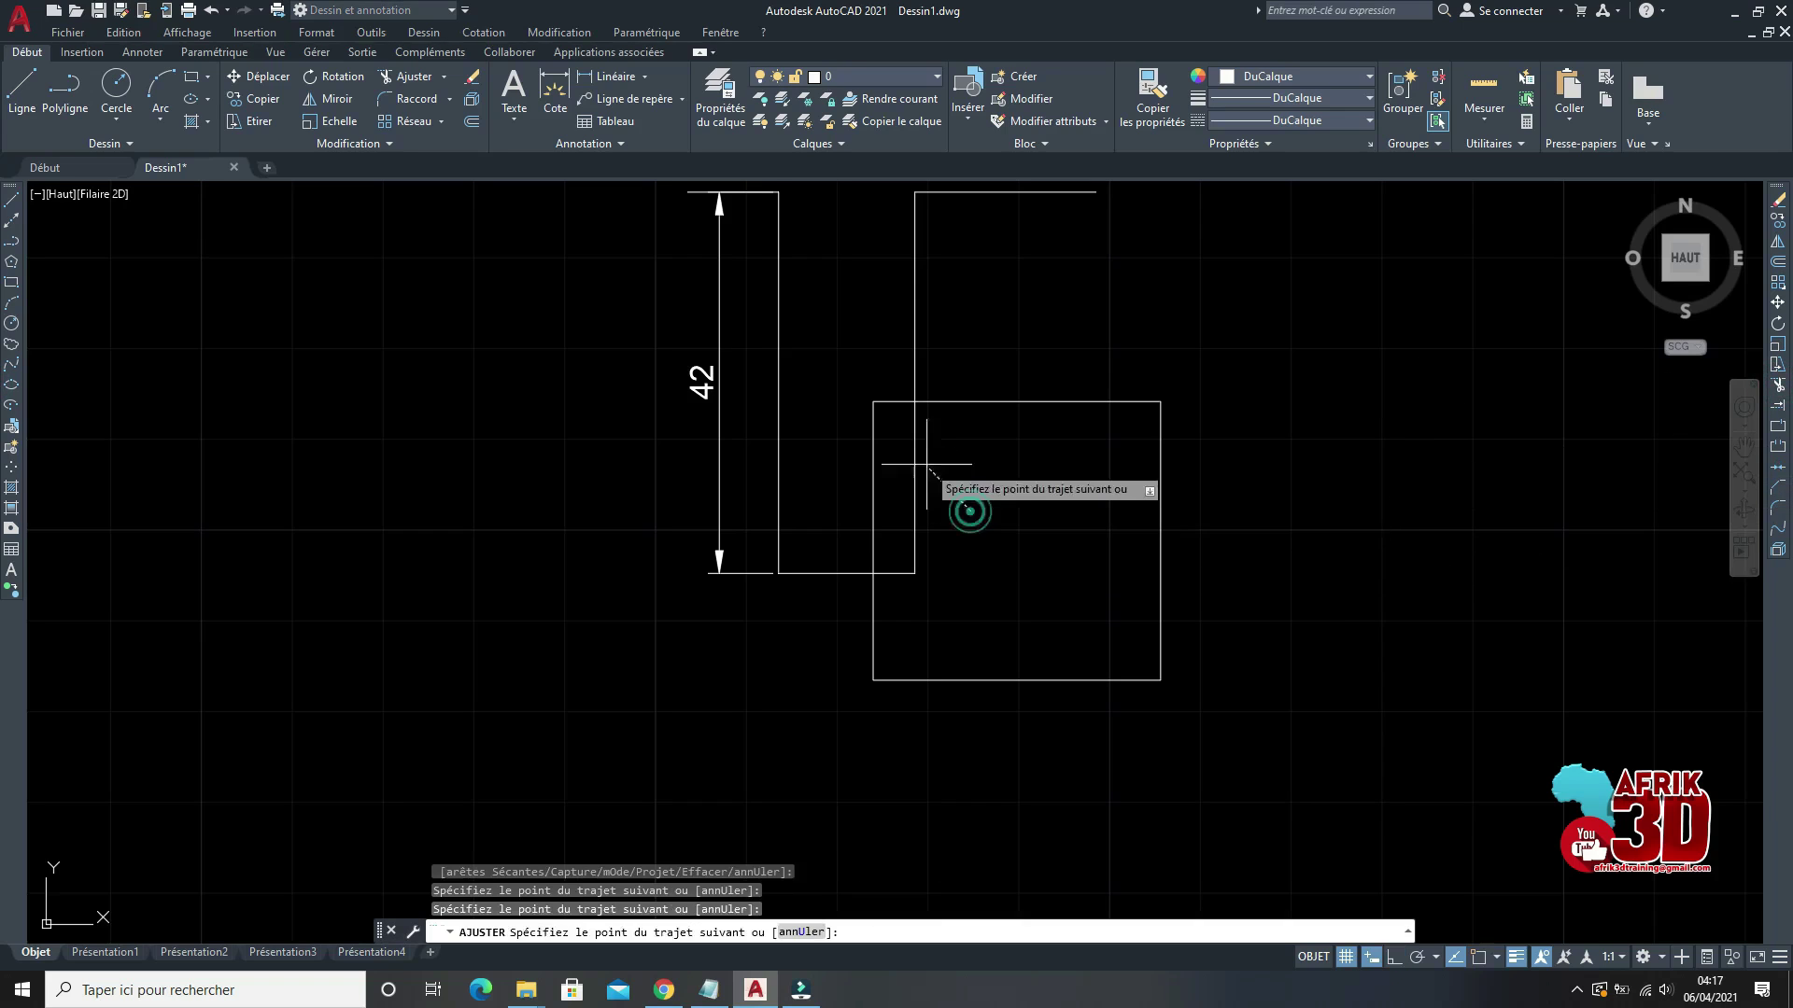
pyautogui.click(924, 551)
pyautogui.press('Escape')
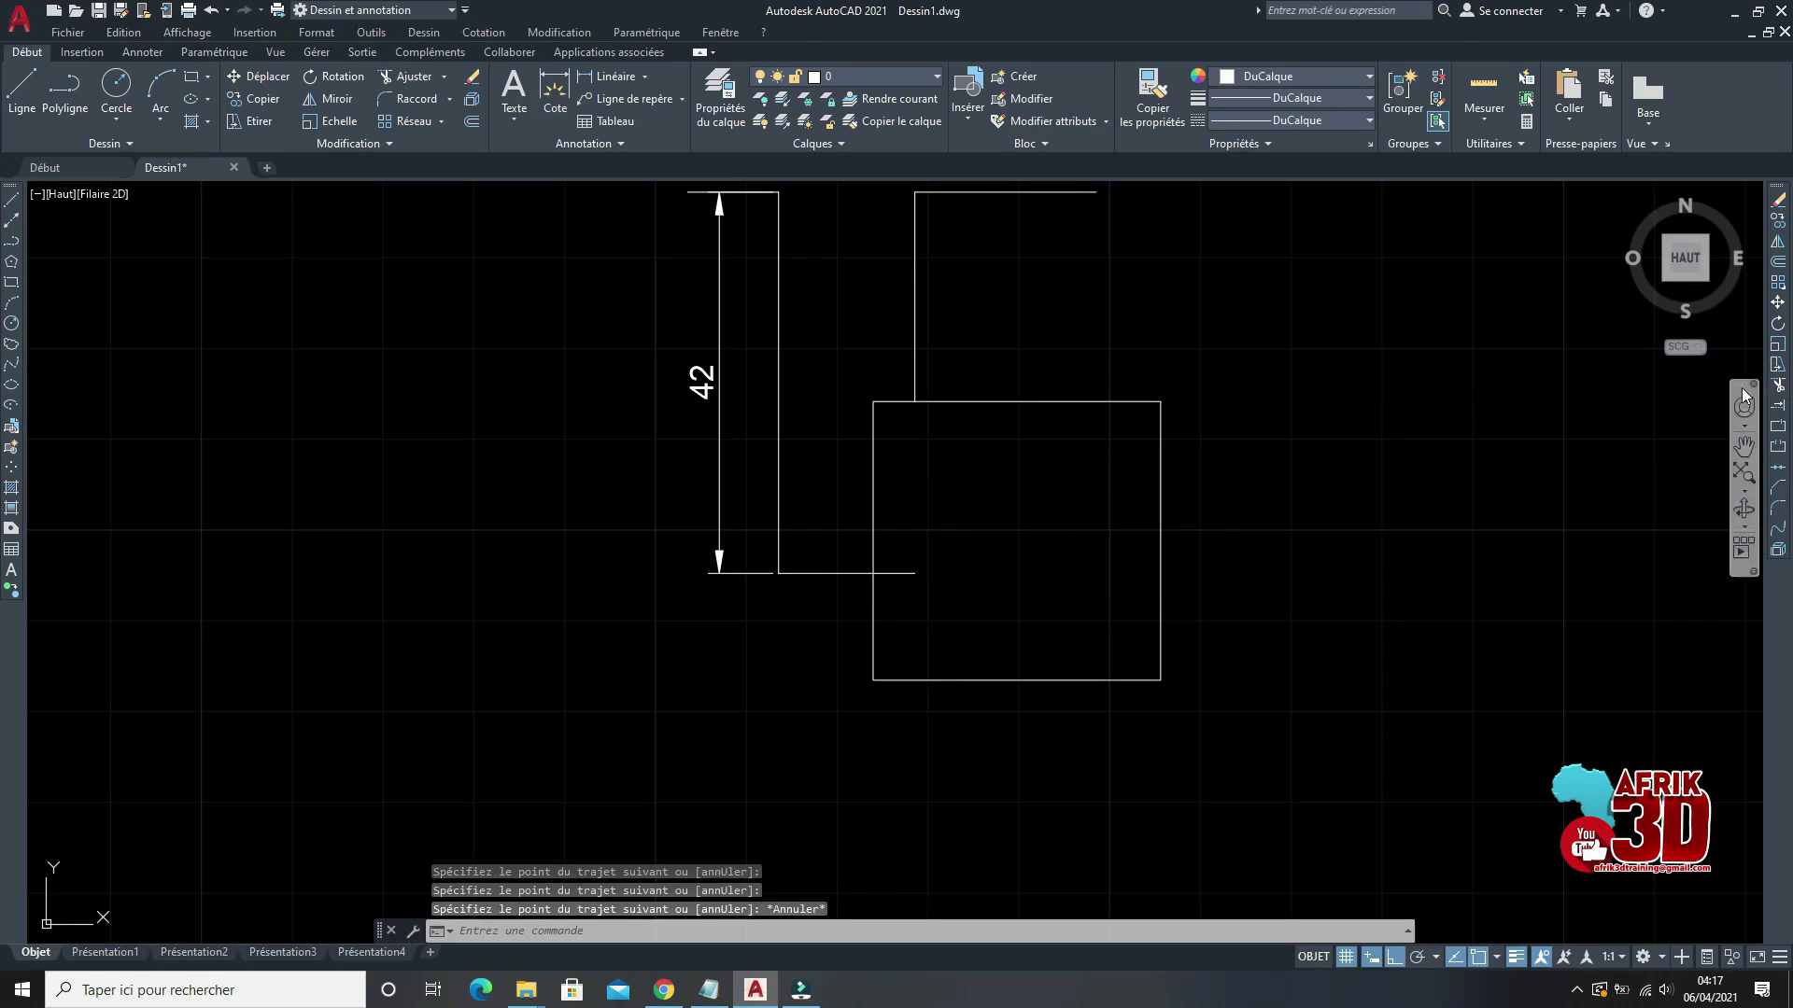
pyautogui.rightClick(1256, 389)
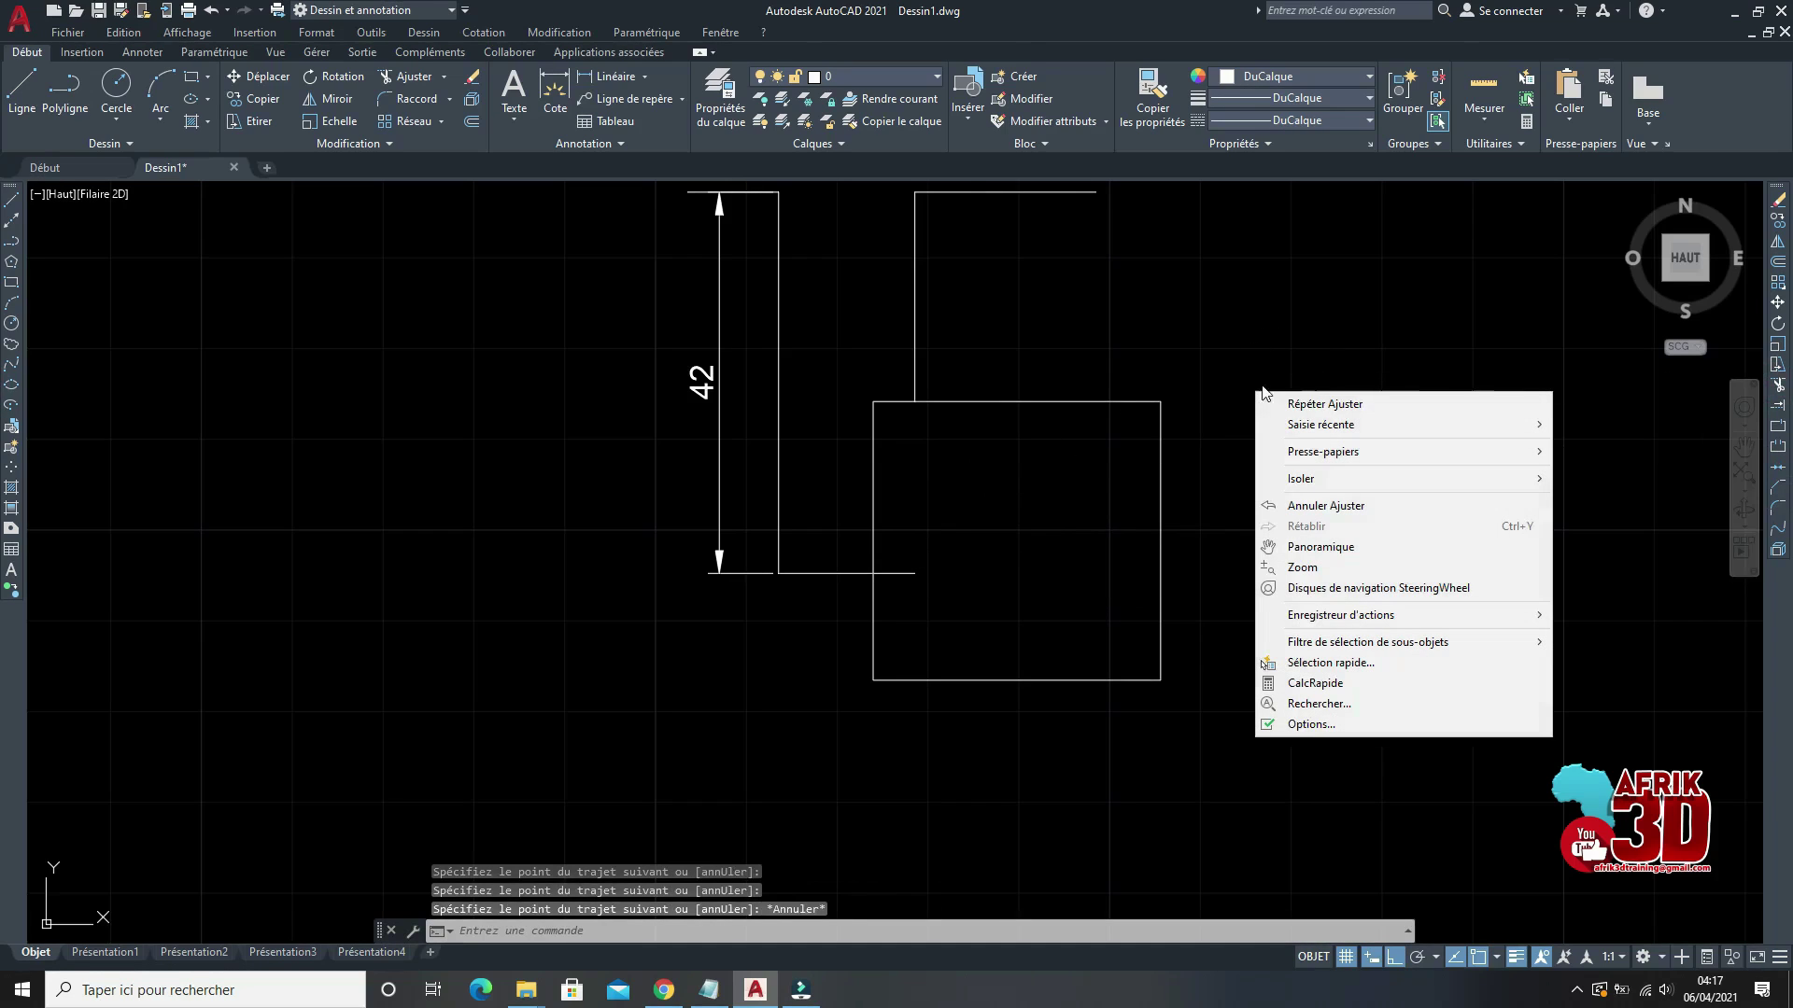
pyautogui.click(1305, 399)
pyautogui.moveTo(972, 659); pyautogui.dragTo(885, 541)
pyautogui.scroll(-4, 1103, 501)
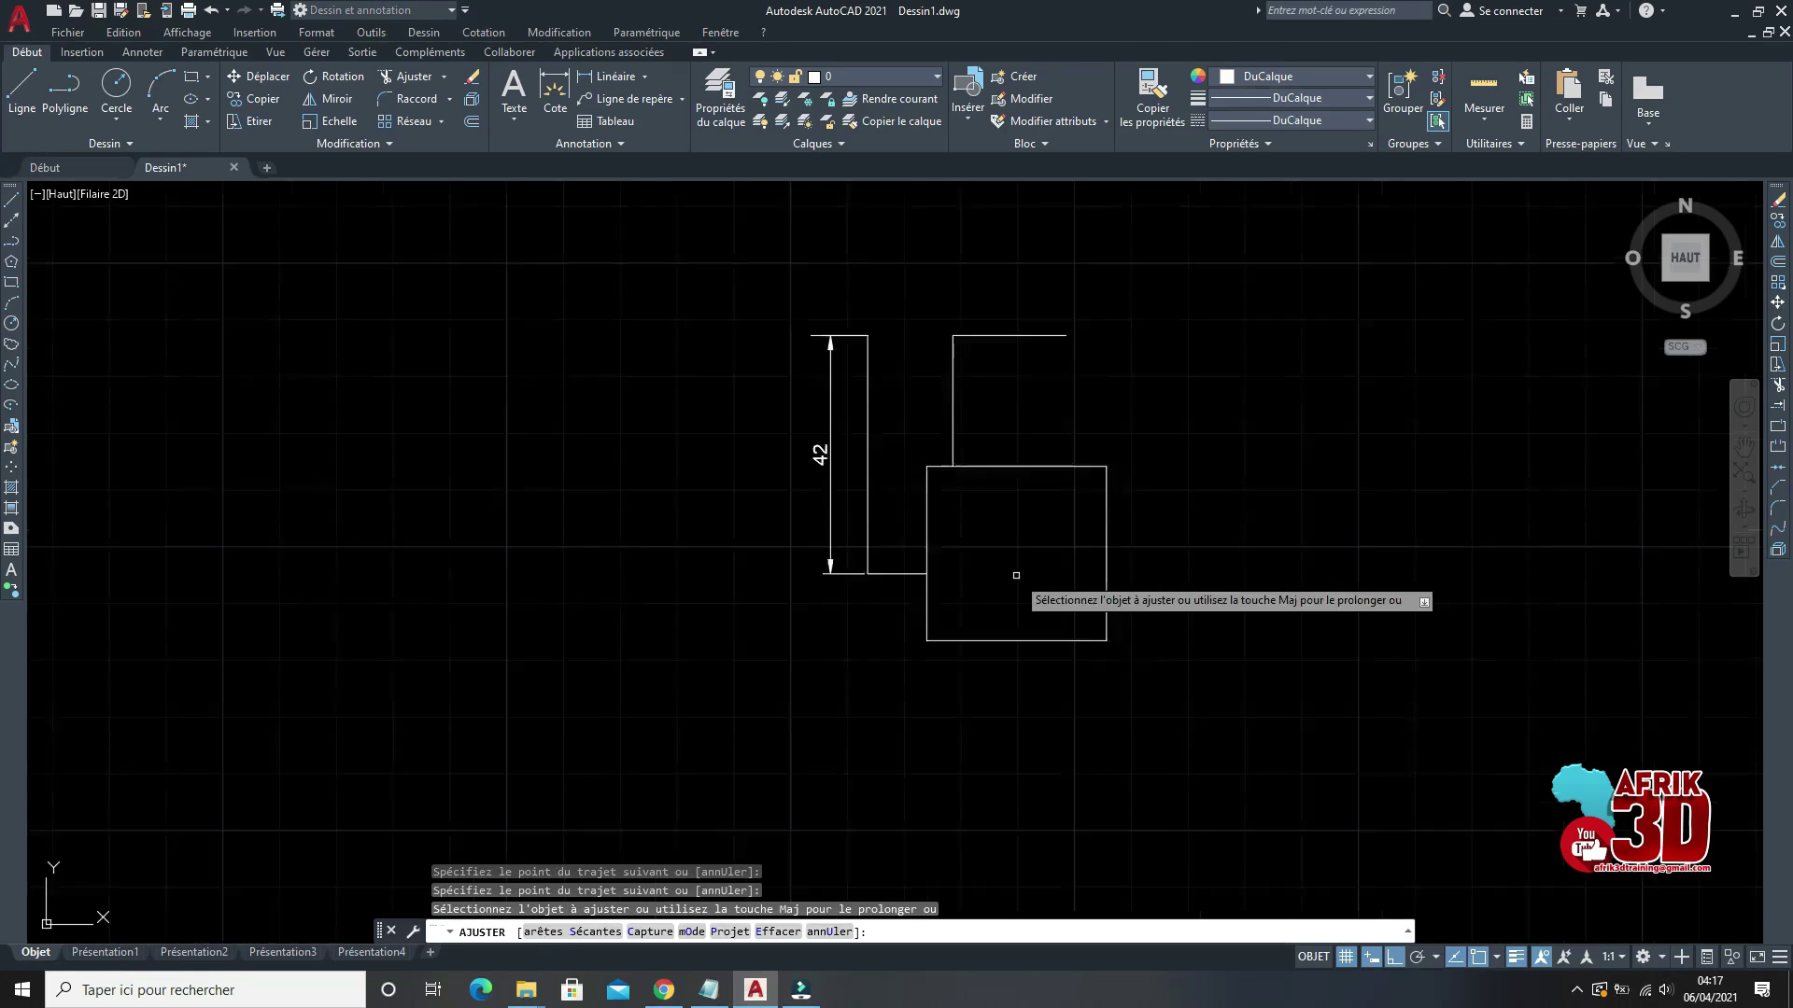
pyautogui.click(1013, 508)
pyautogui.scroll(2, 1006, 578)
pyautogui.moveTo(976, 635); pyautogui.dragTo(872, 608)
pyautogui.press('Escape')
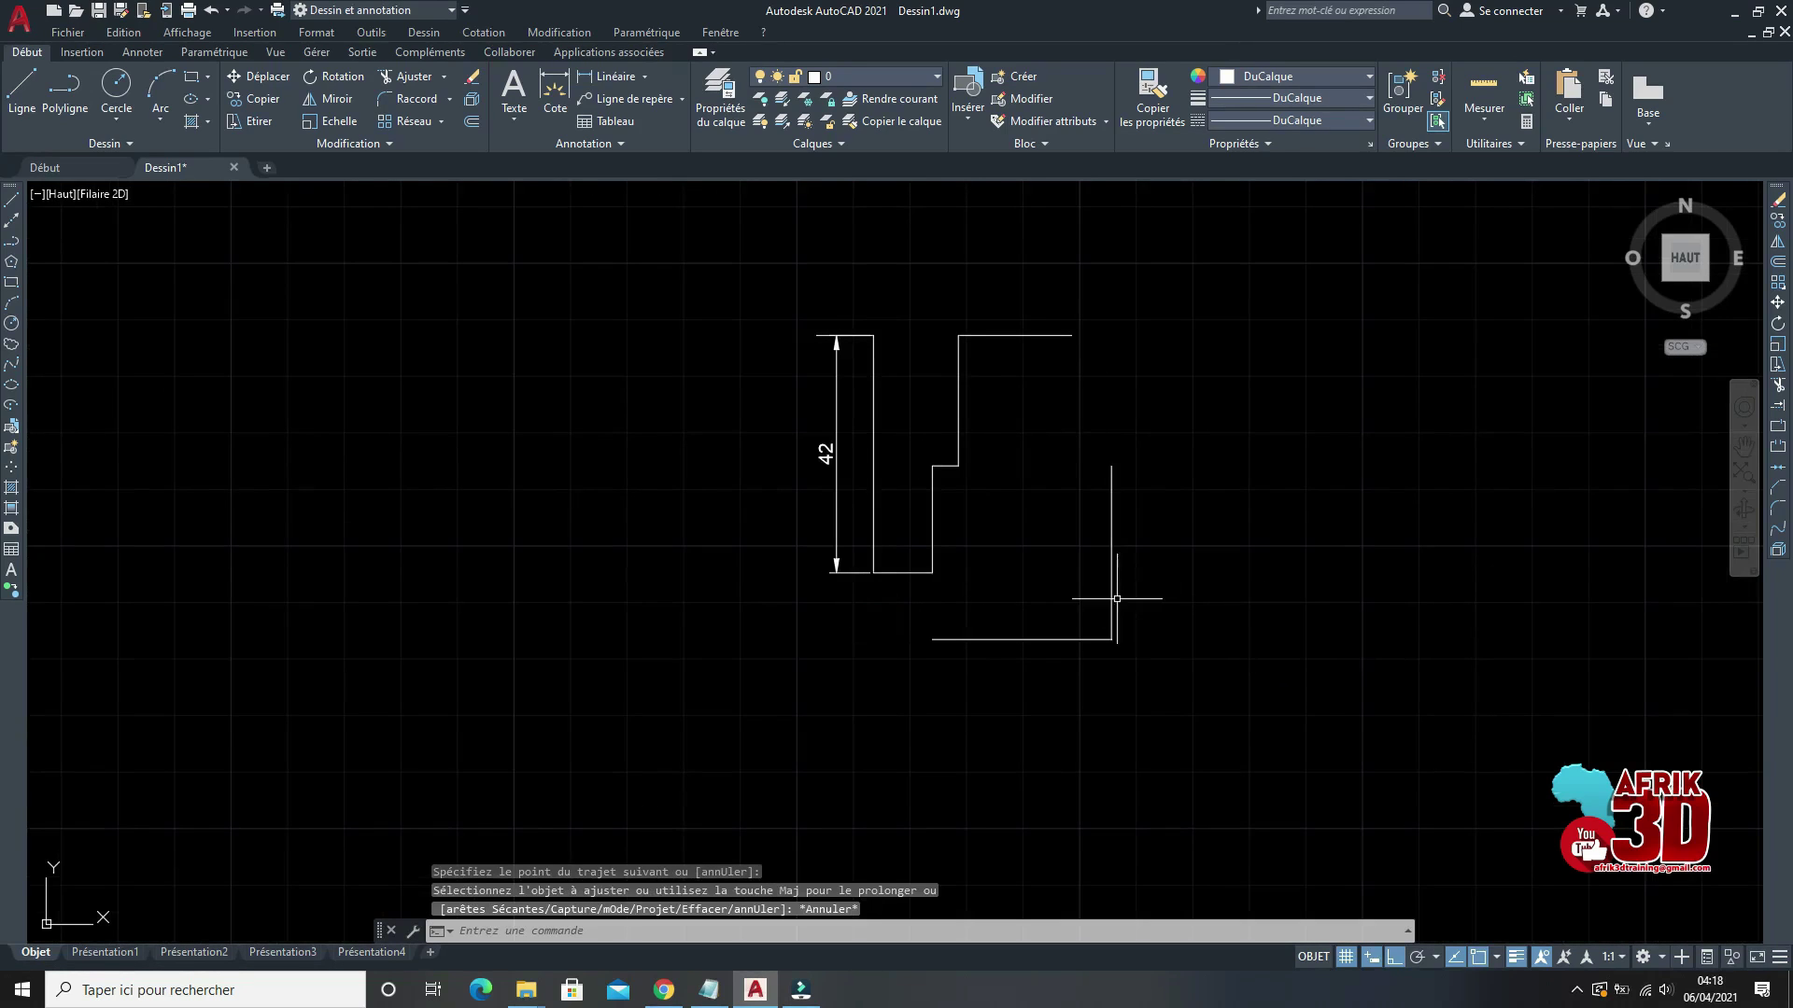
# Step: Undo the trims and rectangle, then redraw the rectangle over the profile's lower right
pyautogui.hotkey('ctrl', 'z')
pyautogui.scroll(-4, 1095, 587)
pyautogui.scroll(4, 1104, 569)
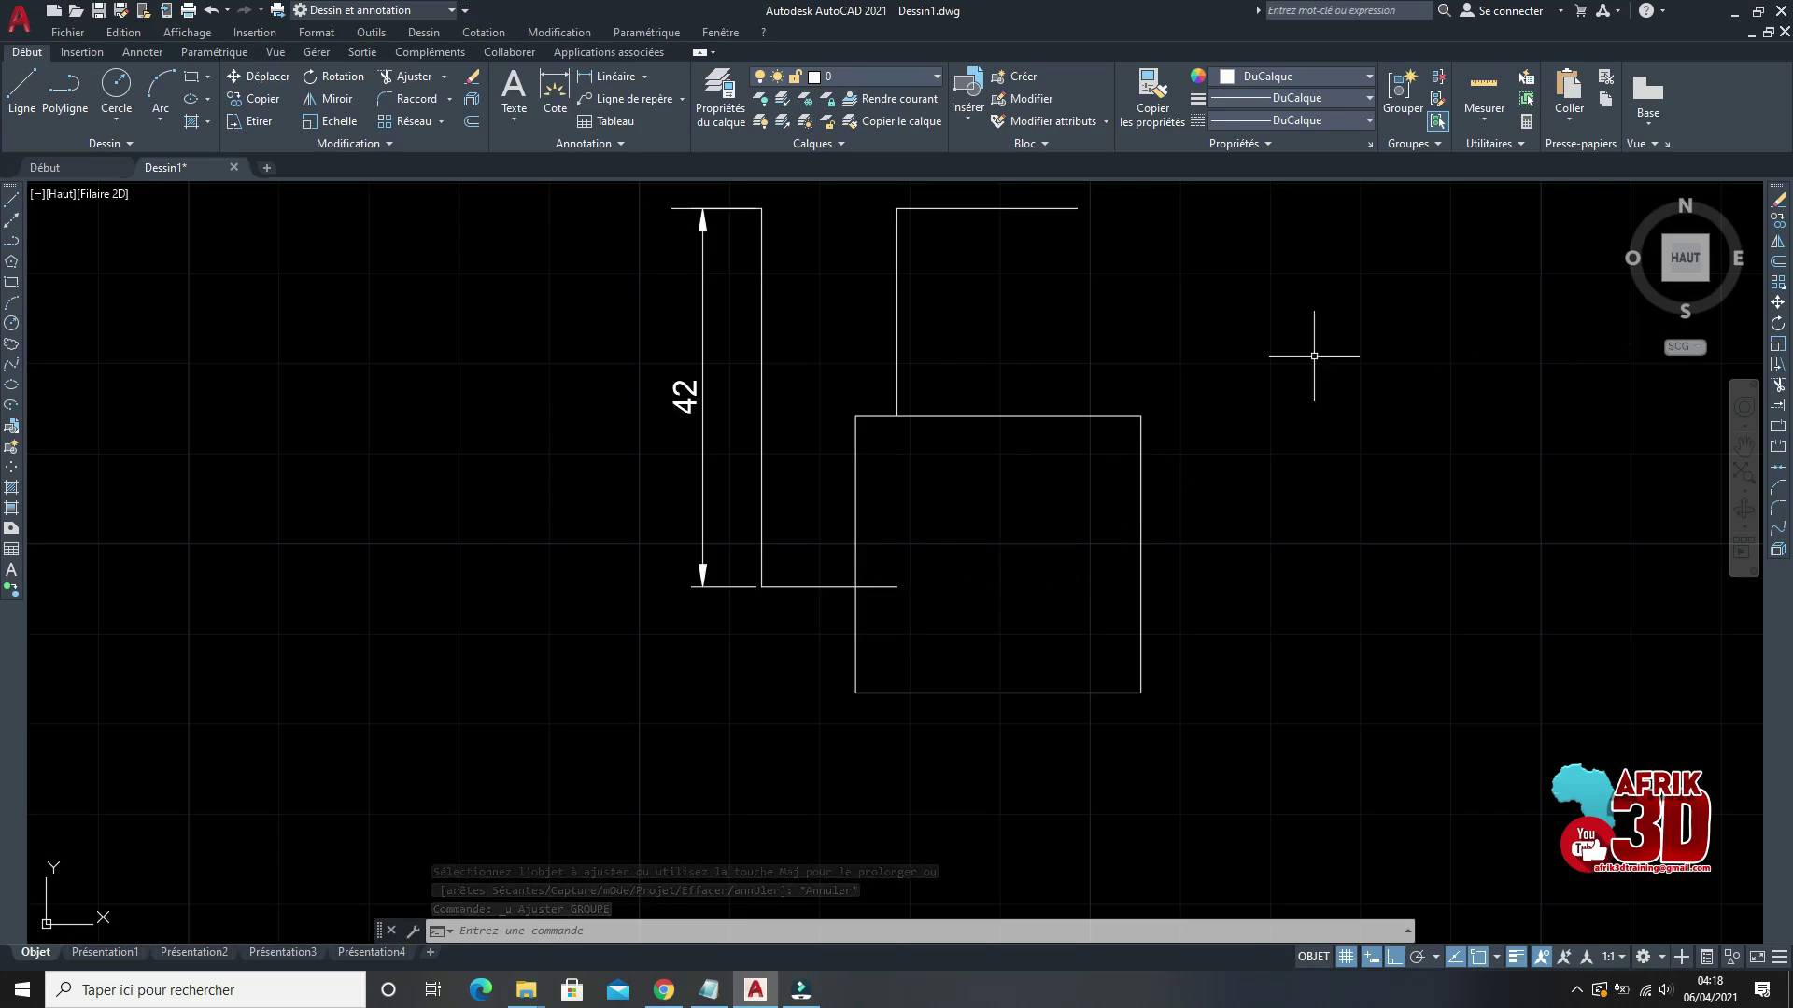
pyautogui.hotkey('ctrl', 'z')
pyautogui.hotkey('ctrl', 'z')
pyautogui.hotkey('ctrl', 'z')
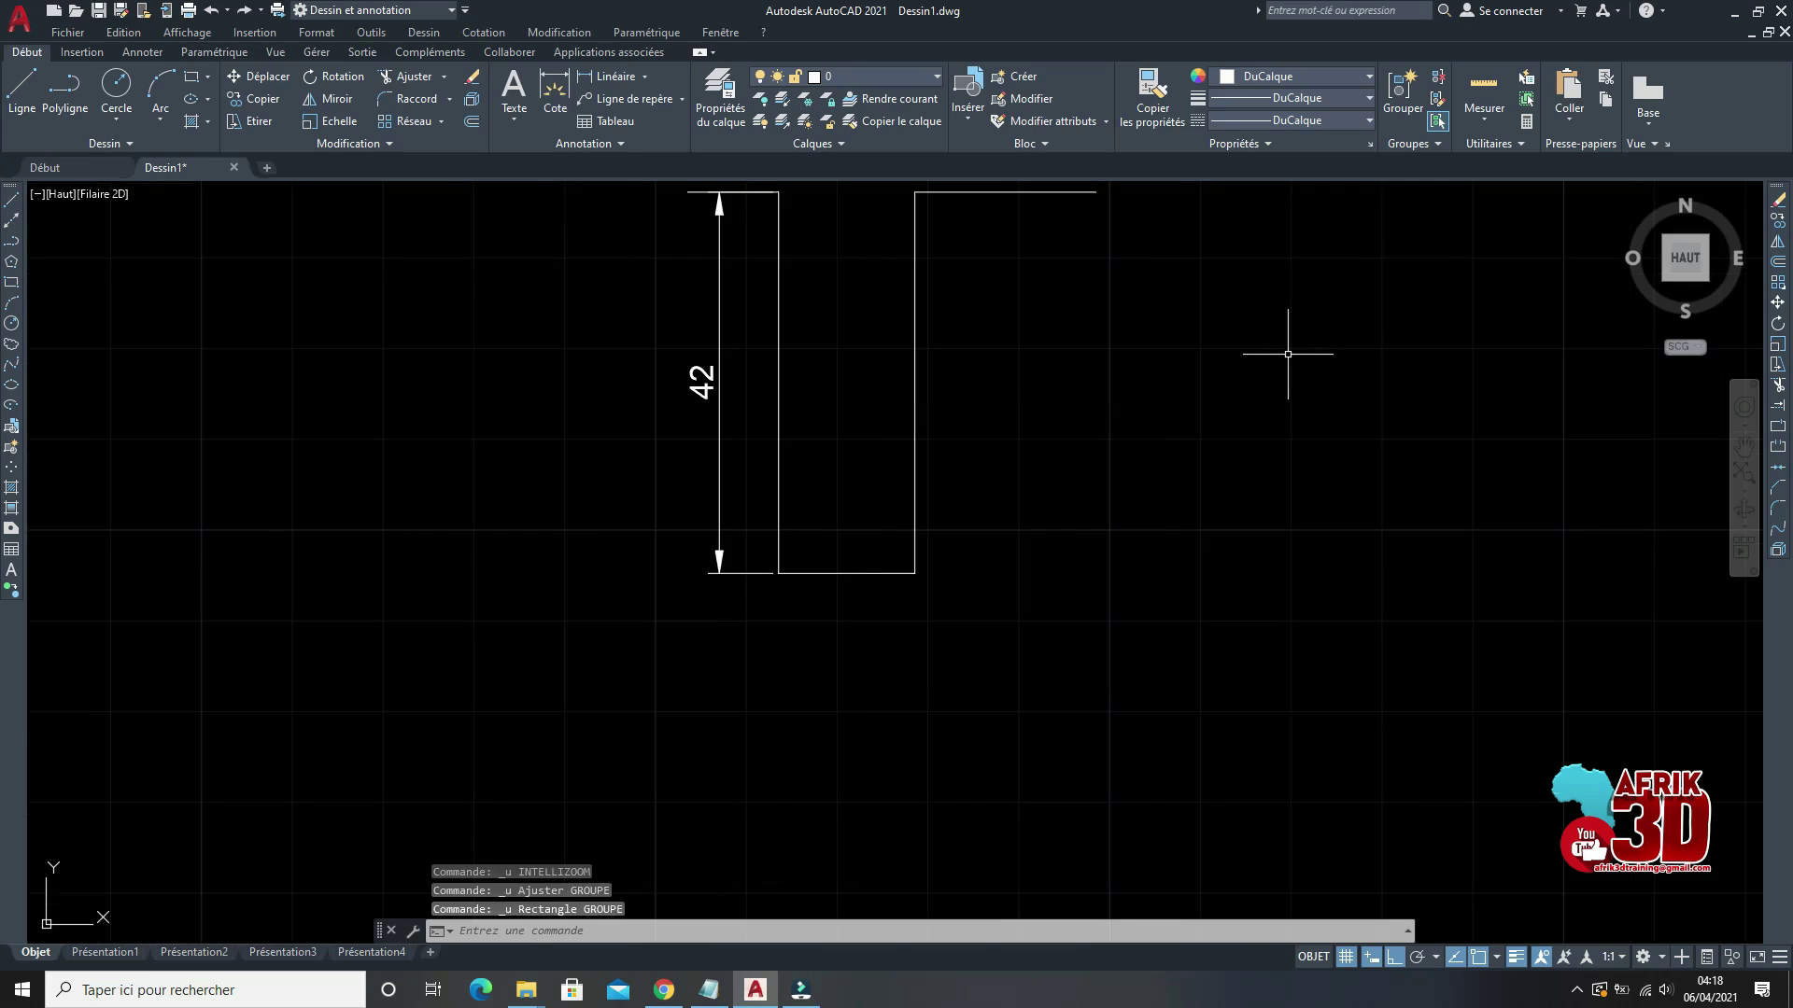
pyautogui.click(11, 282)
pyautogui.click(855, 359)
pyautogui.click(1054, 647)
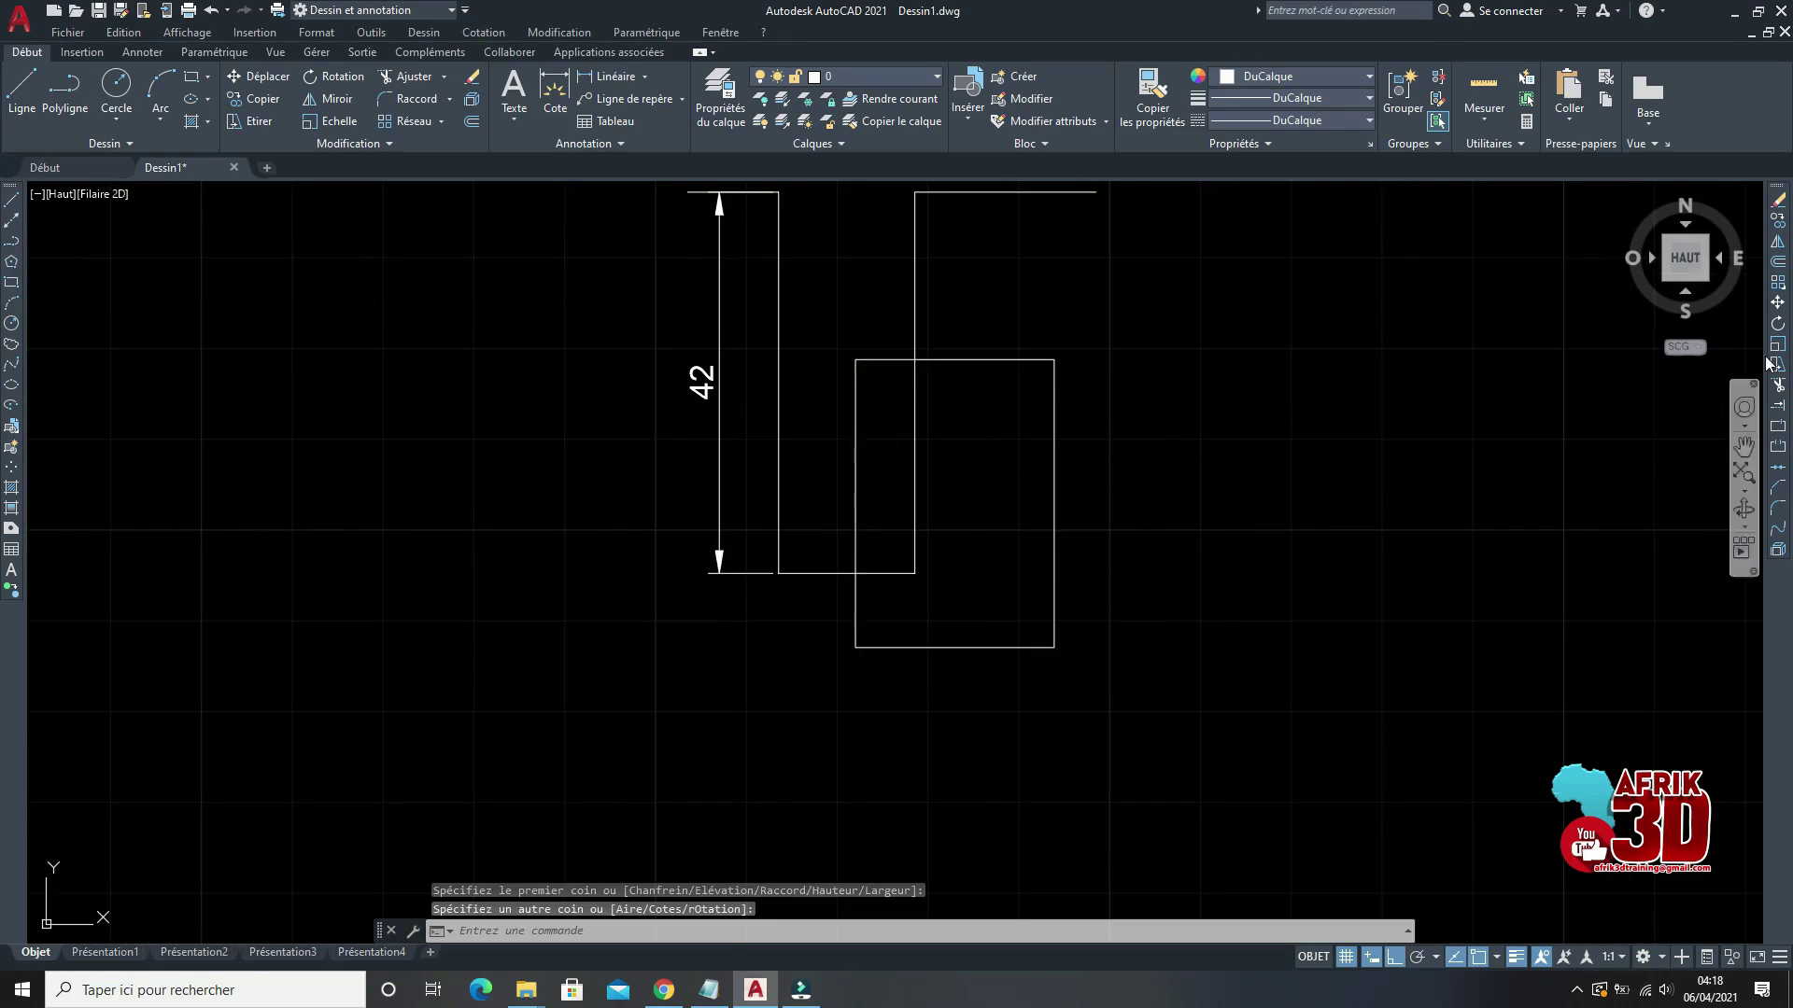
# Step: Trim the overlapping rectangle and profile edges so the outline steps outward
pyautogui.click(1779, 385)
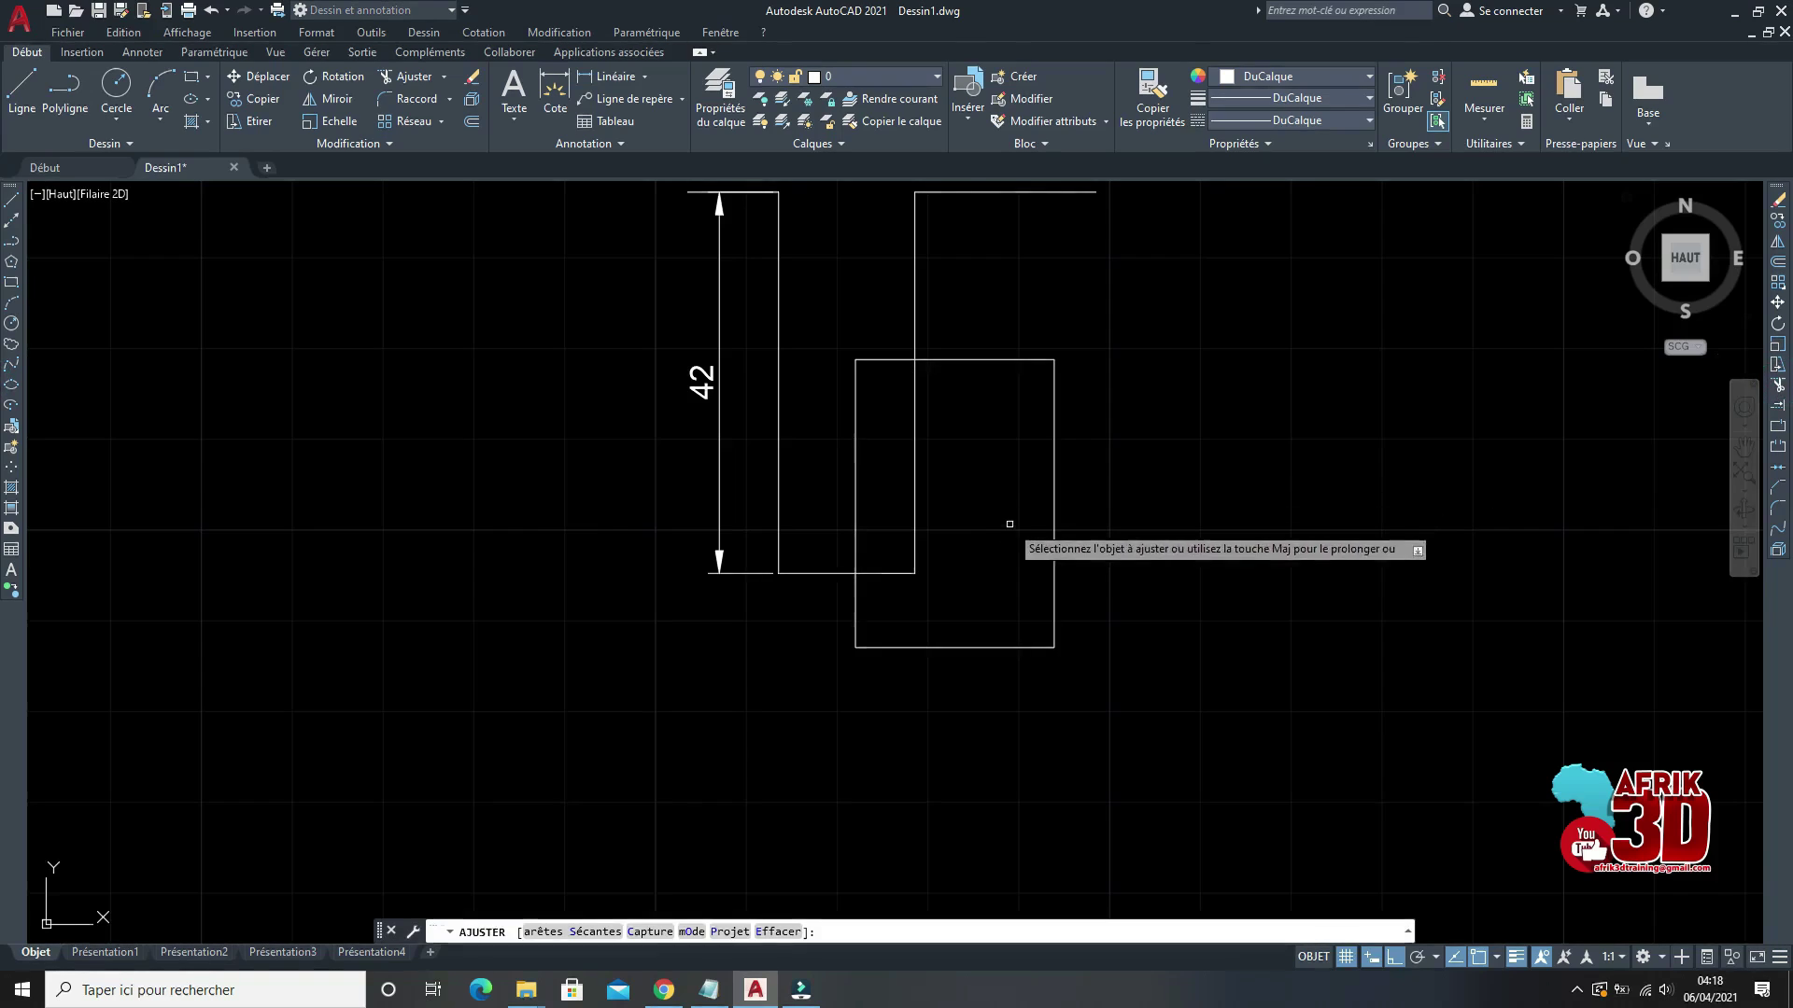
pyautogui.moveTo(911, 473)
pyautogui.mouseDown()
pyautogui.moveTo(931, 546)
pyautogui.moveTo(878, 601)
pyautogui.mouseUp()
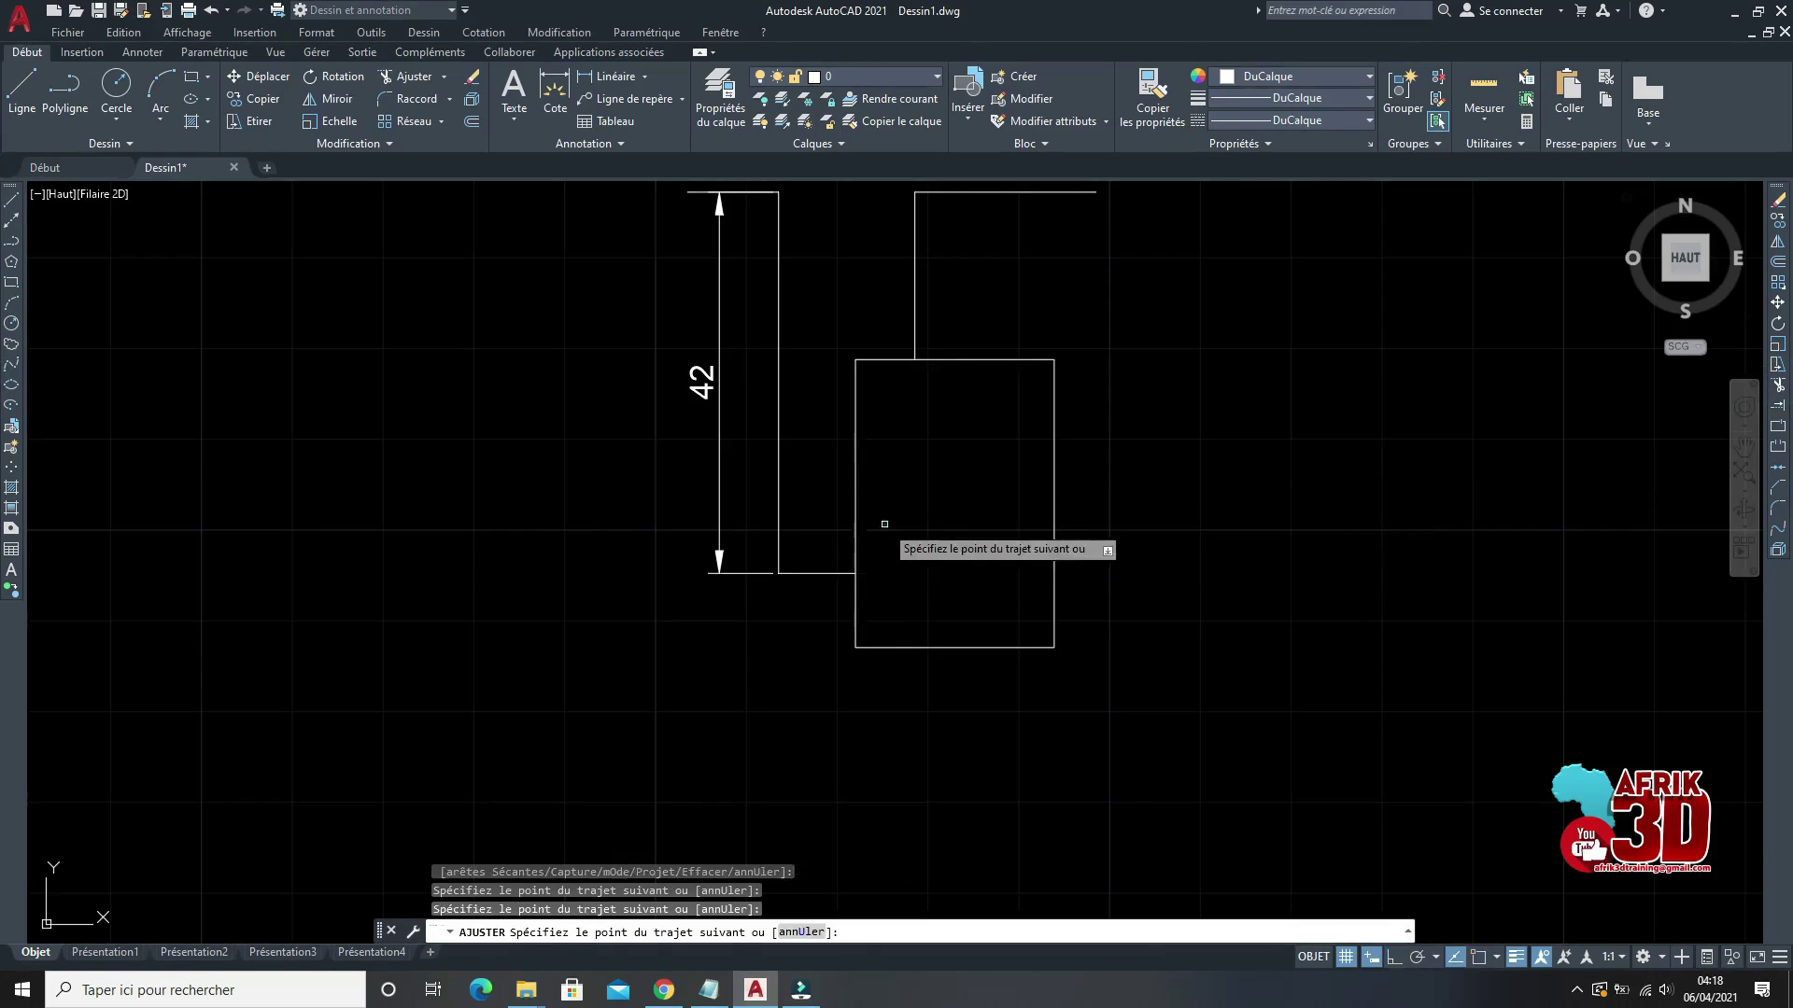
pyautogui.scroll(-2, 845, 486)
pyautogui.scroll(2, 854, 392)
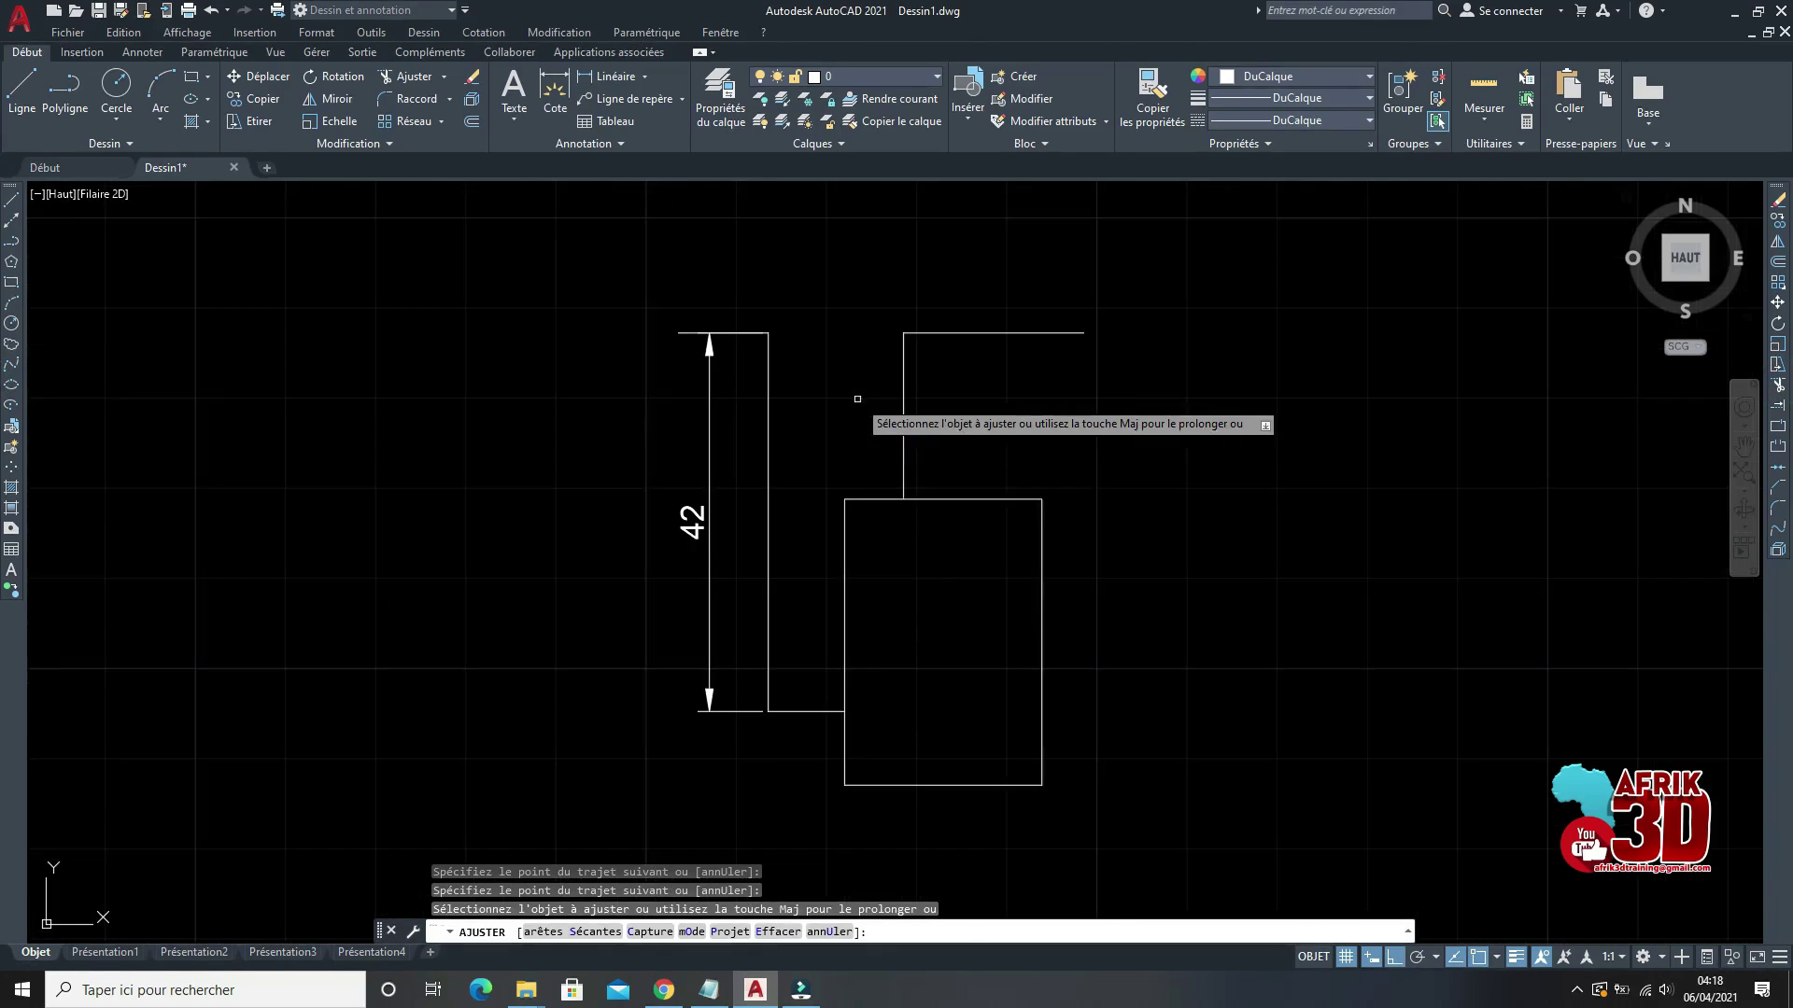
pyautogui.click(972, 513)
pyautogui.click(961, 453)
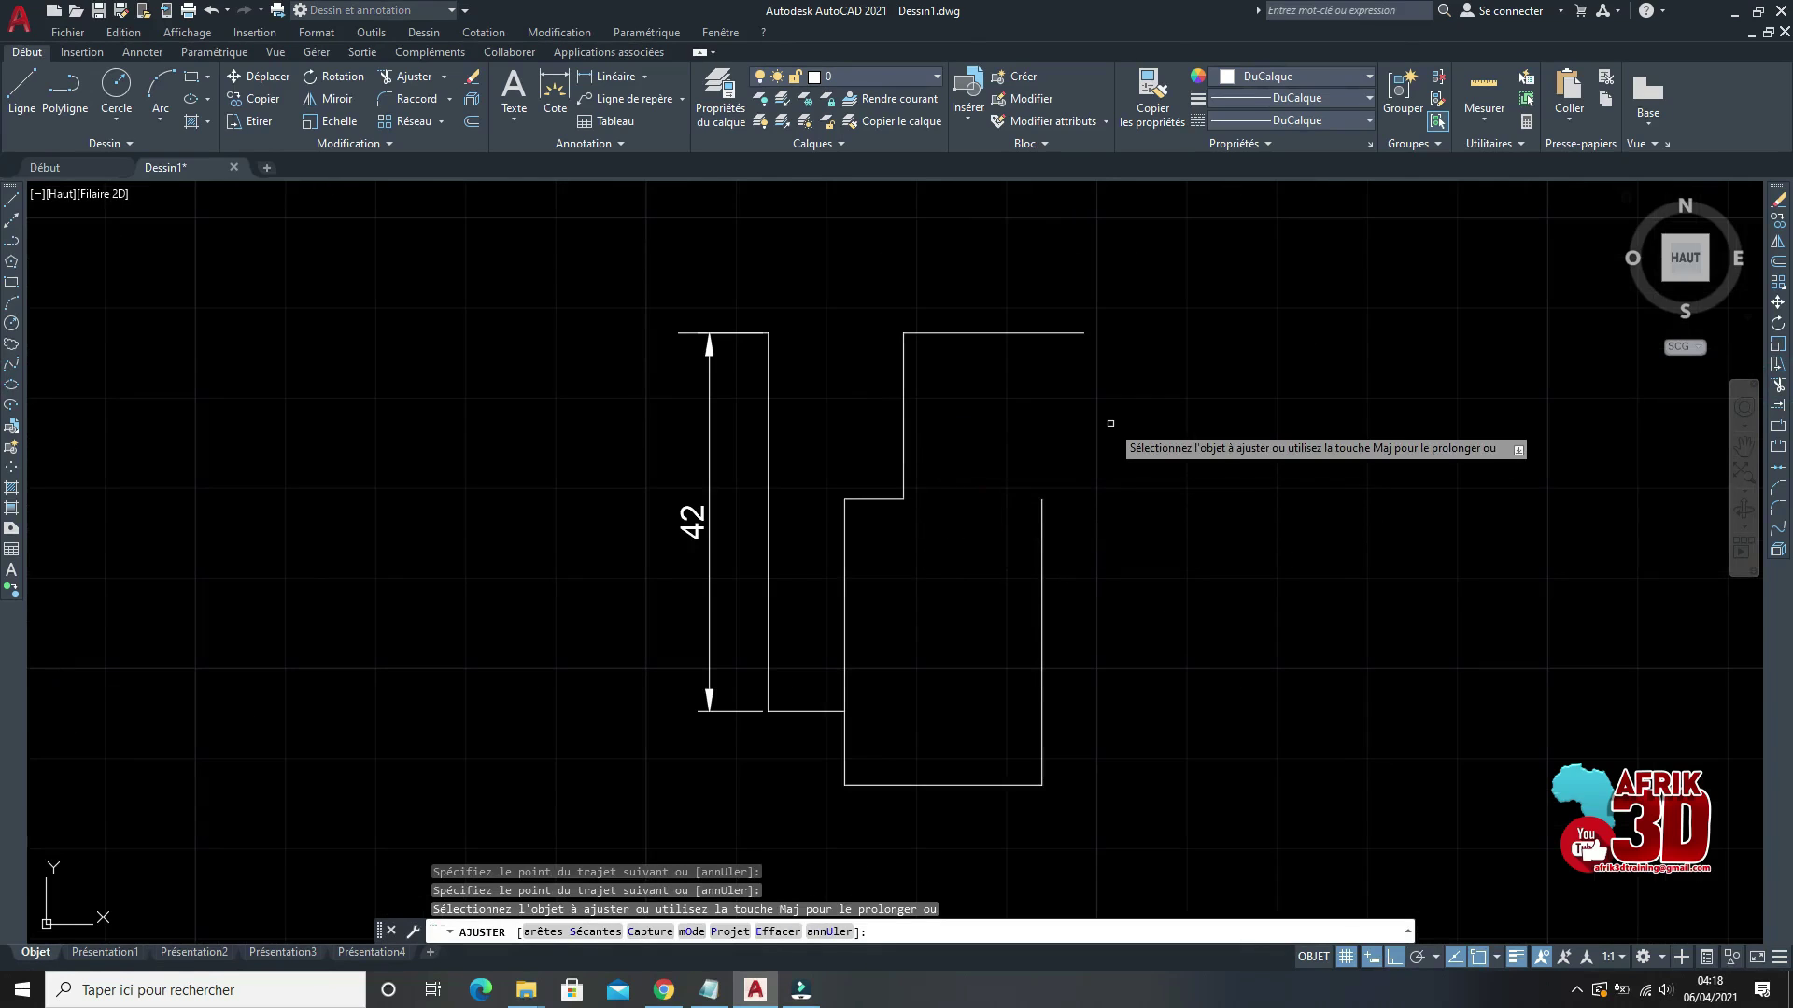
pyautogui.scroll(-3, 1093, 446)
pyautogui.scroll(4, 1093, 447)
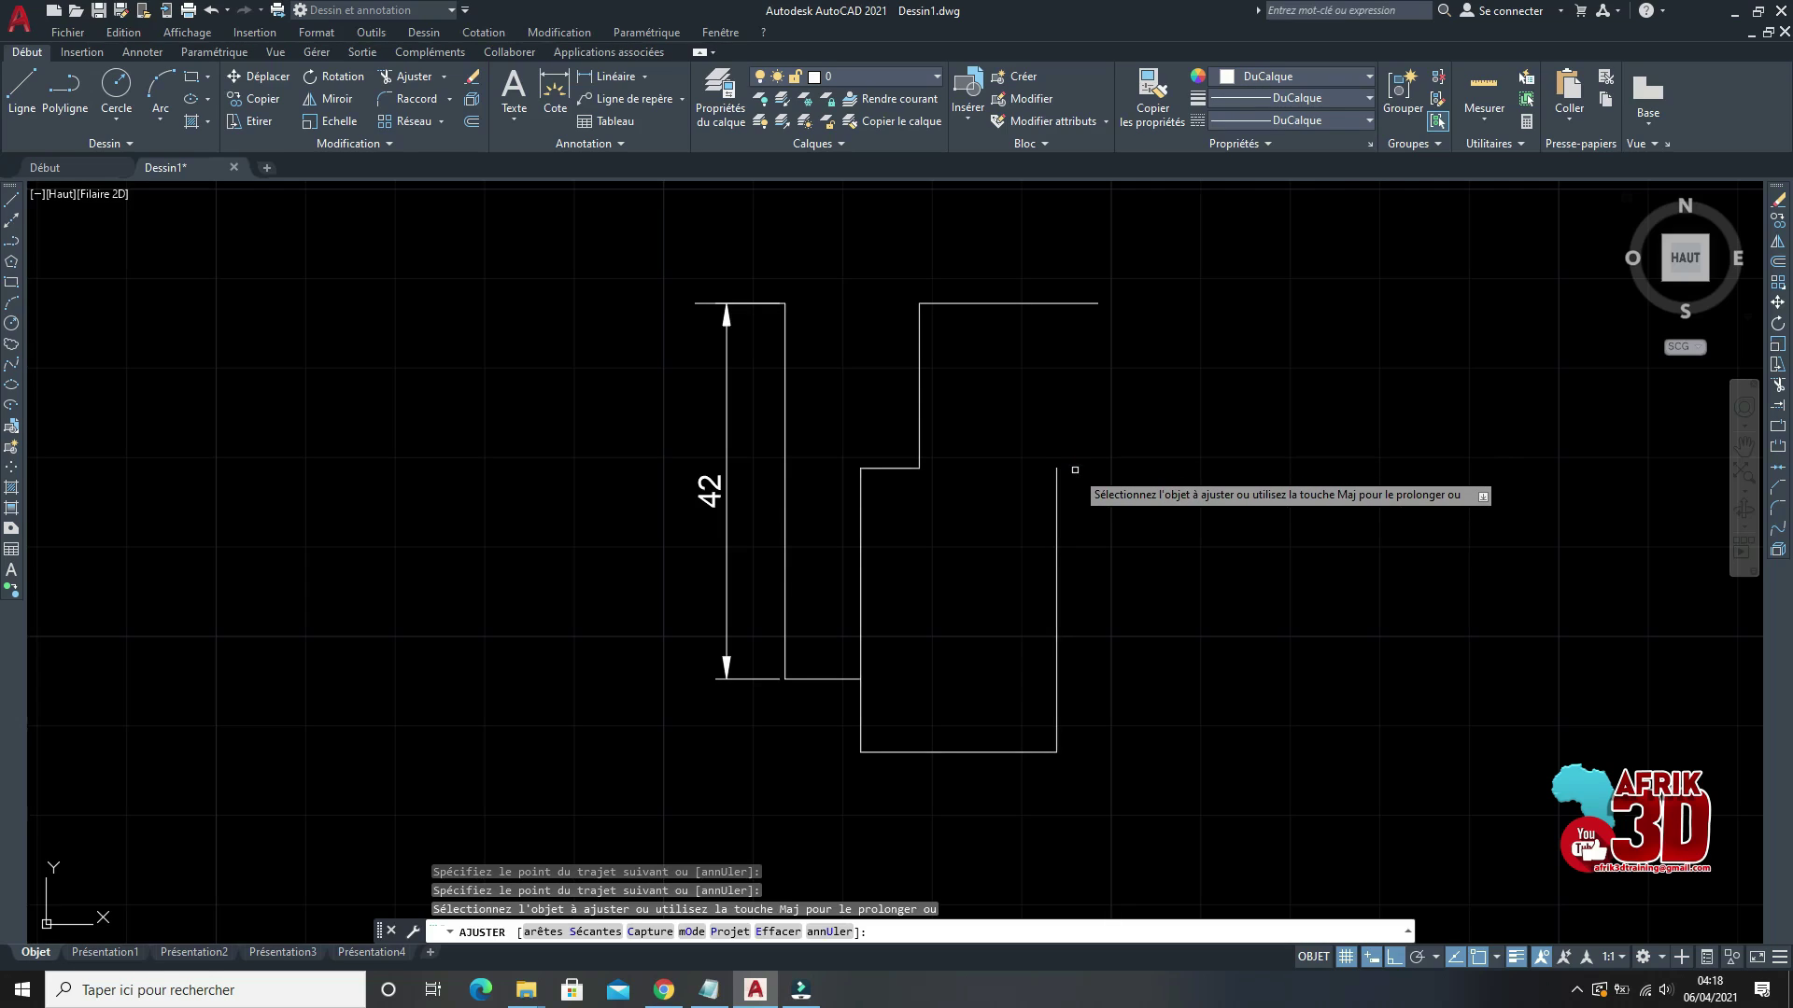
pyautogui.press('Escape')
# Step: Draw a horizontal line and delete the unwanted vertical line
pyautogui.scroll(-5, 1069, 469)
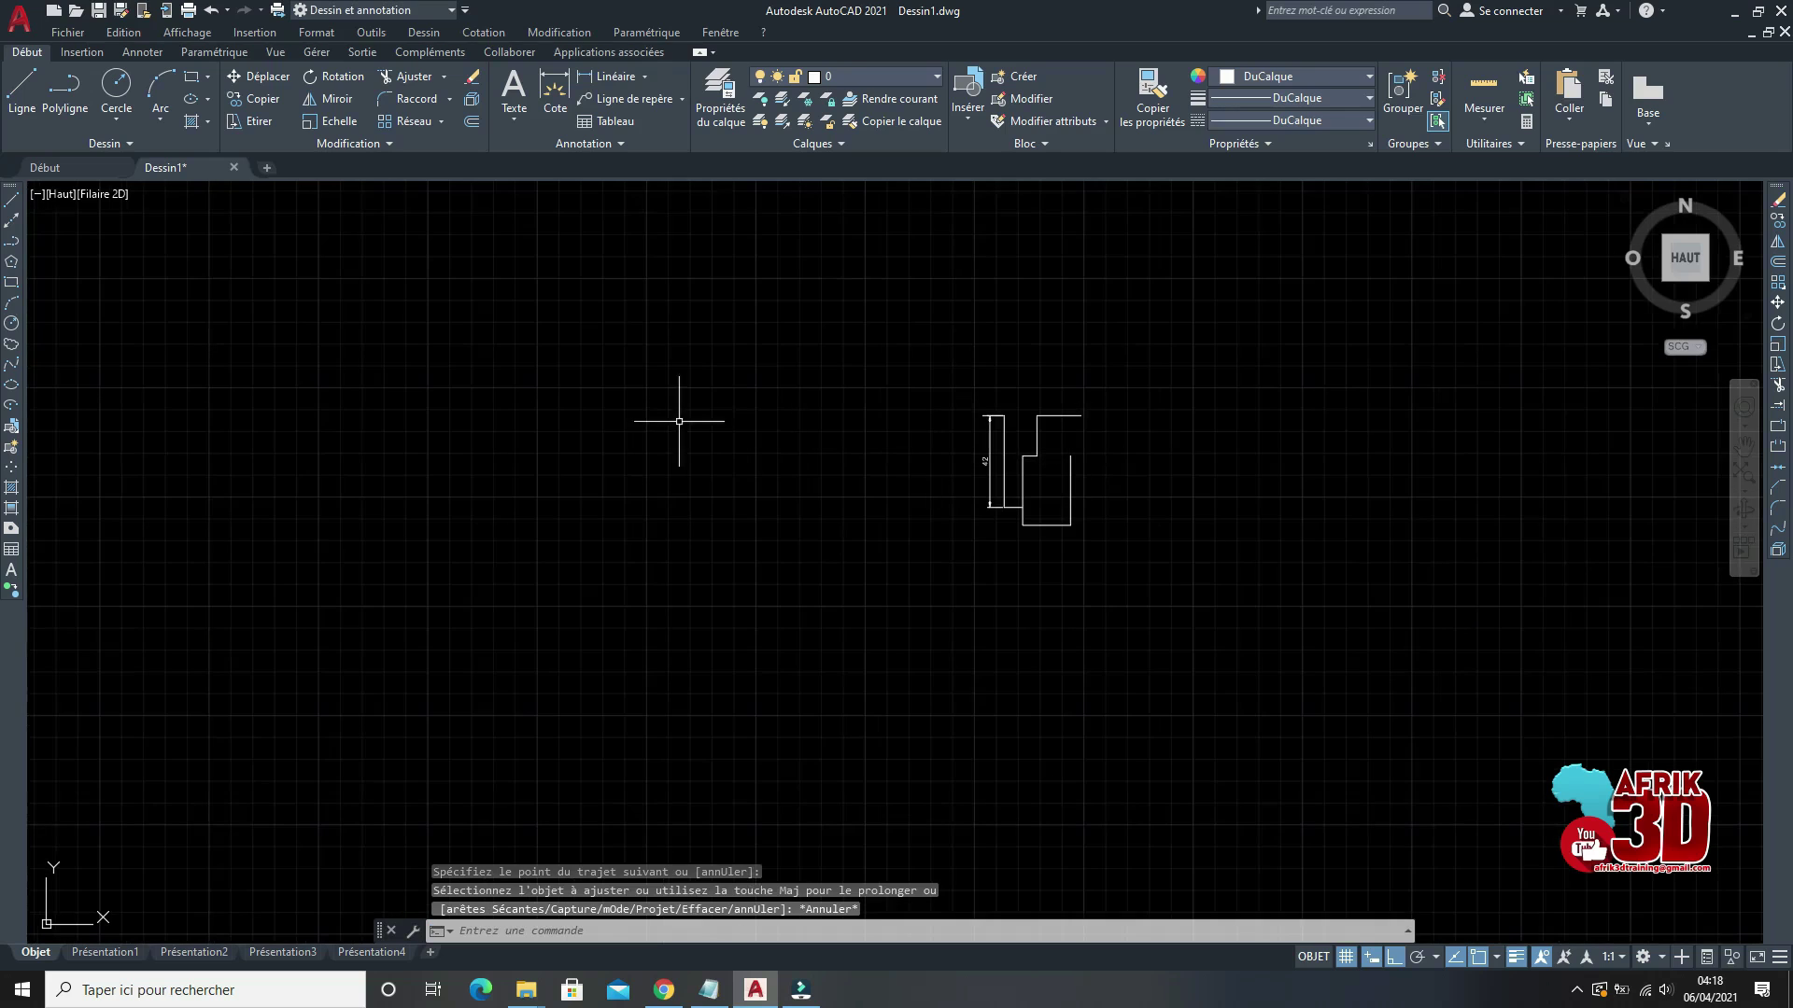
pyautogui.click(11, 199)
pyautogui.click(518, 613)
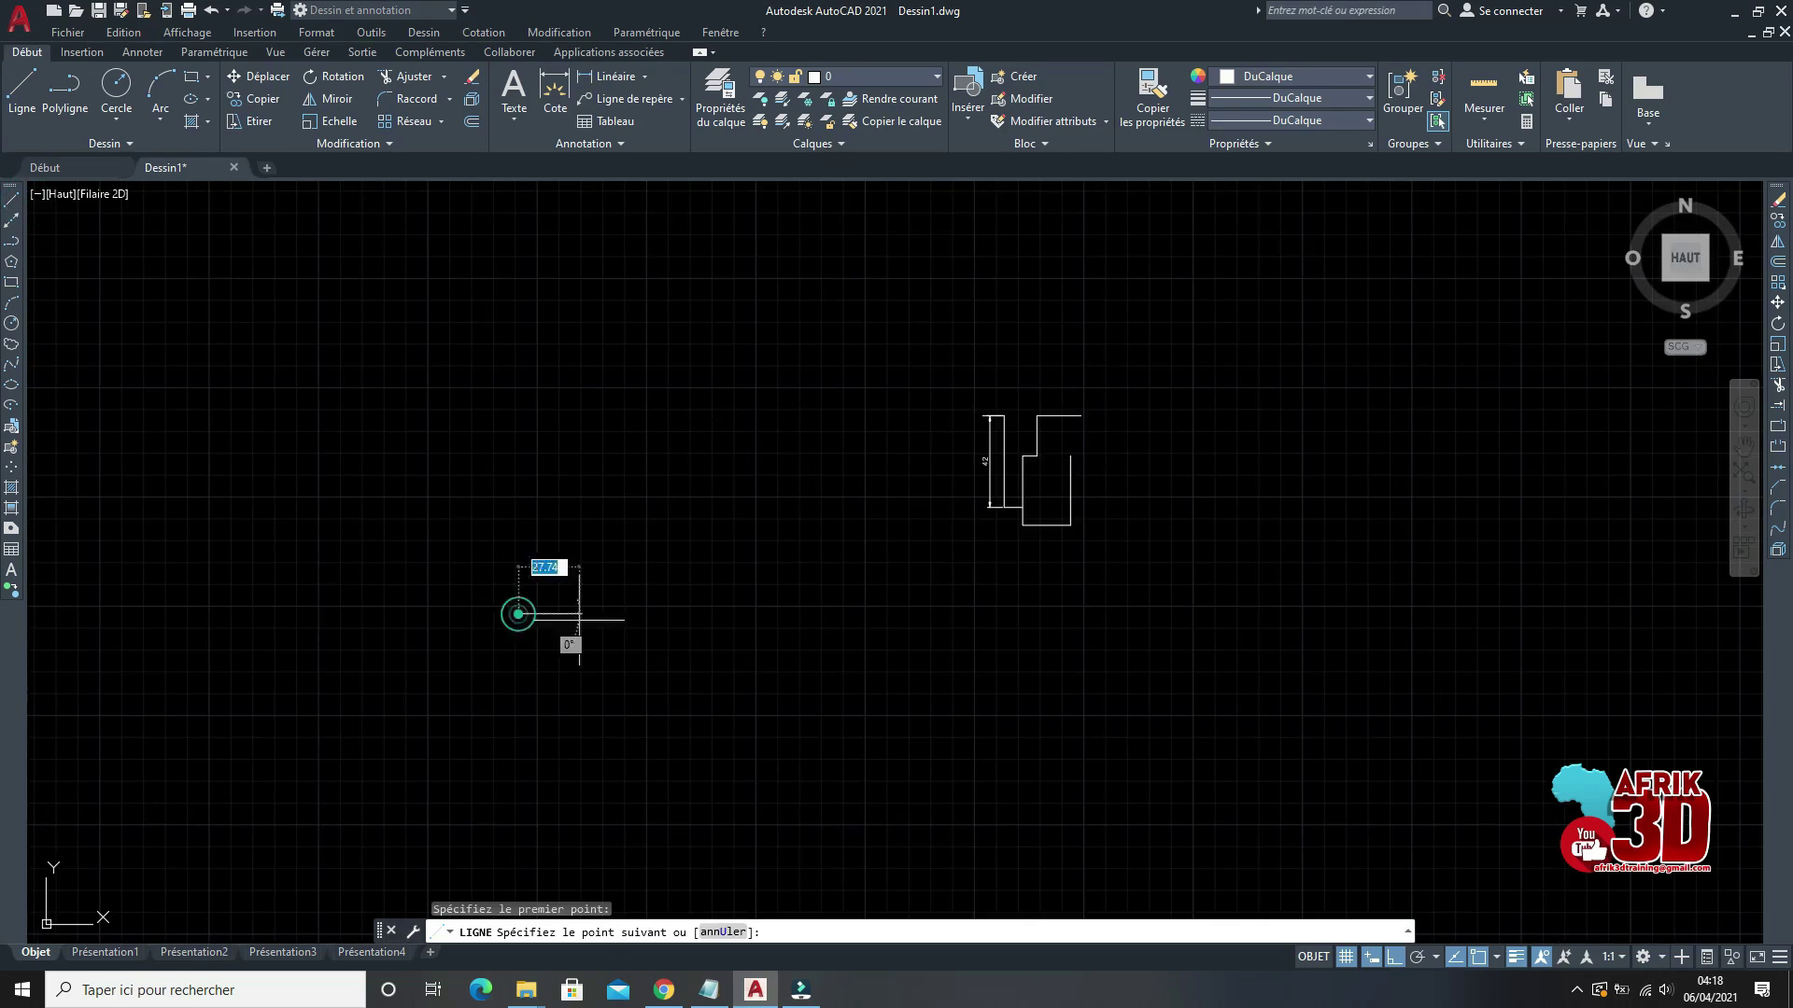
pyautogui.click(1021, 616)
pyautogui.press('Return')
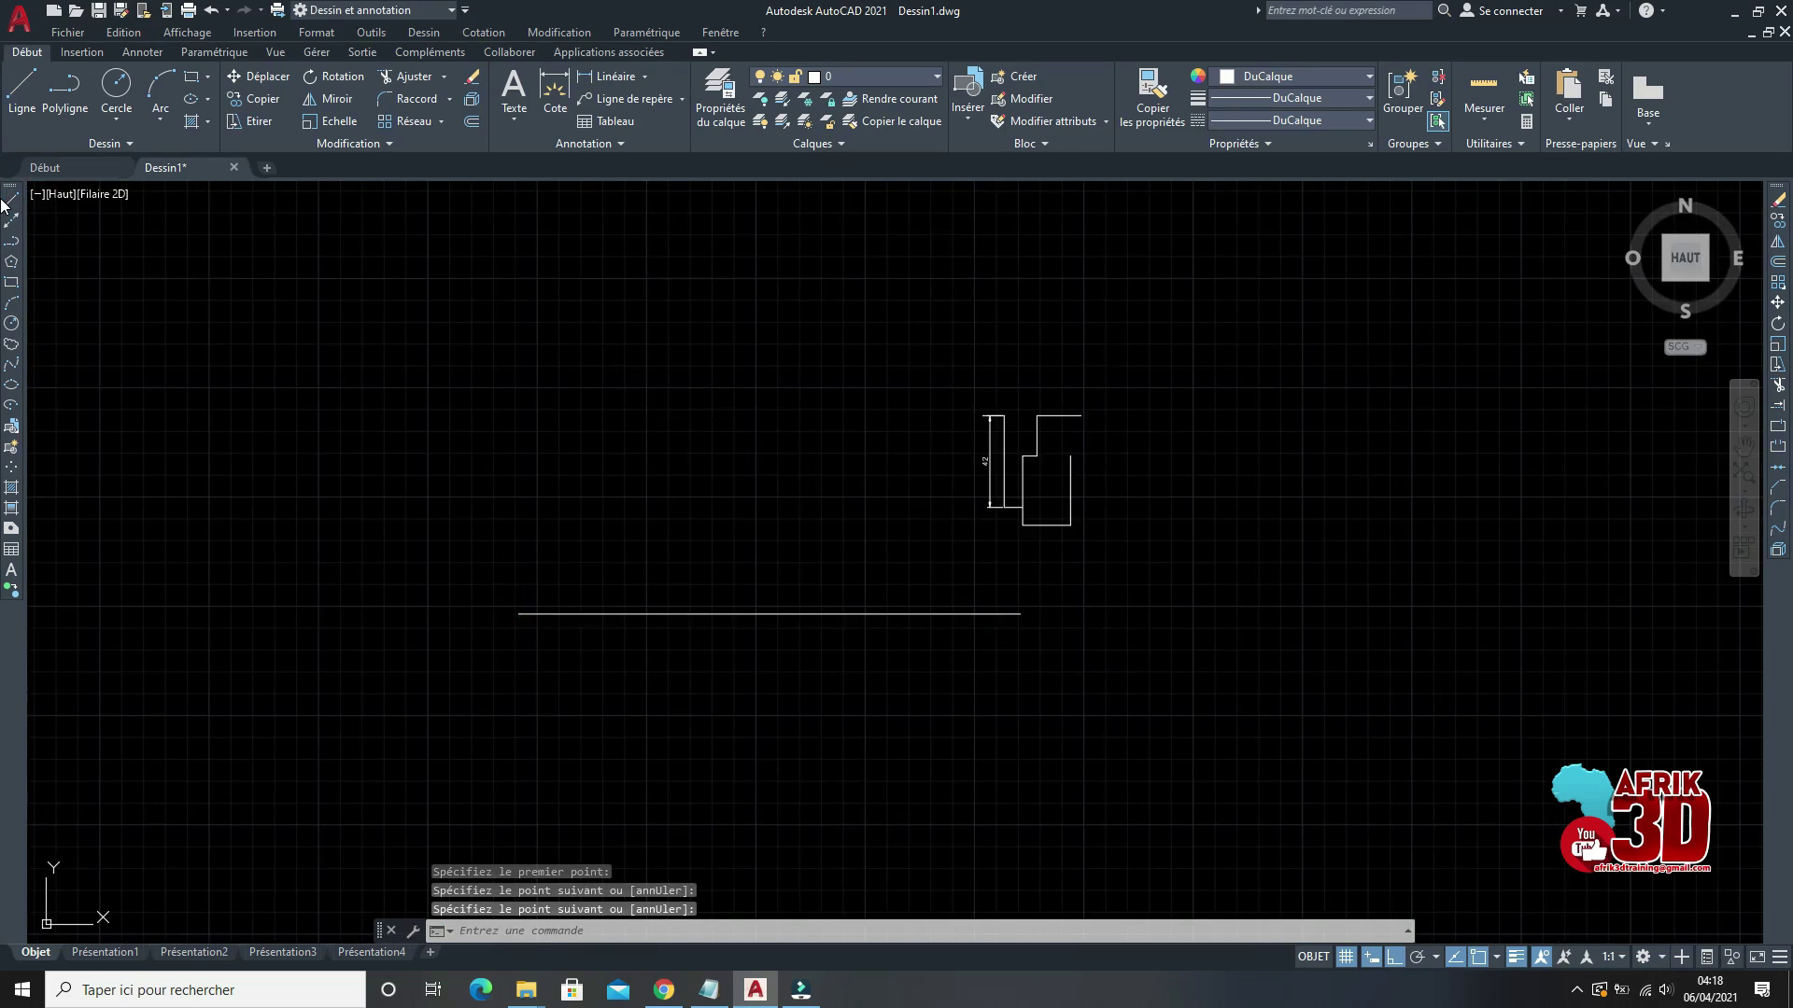
pyautogui.click(731, 283)
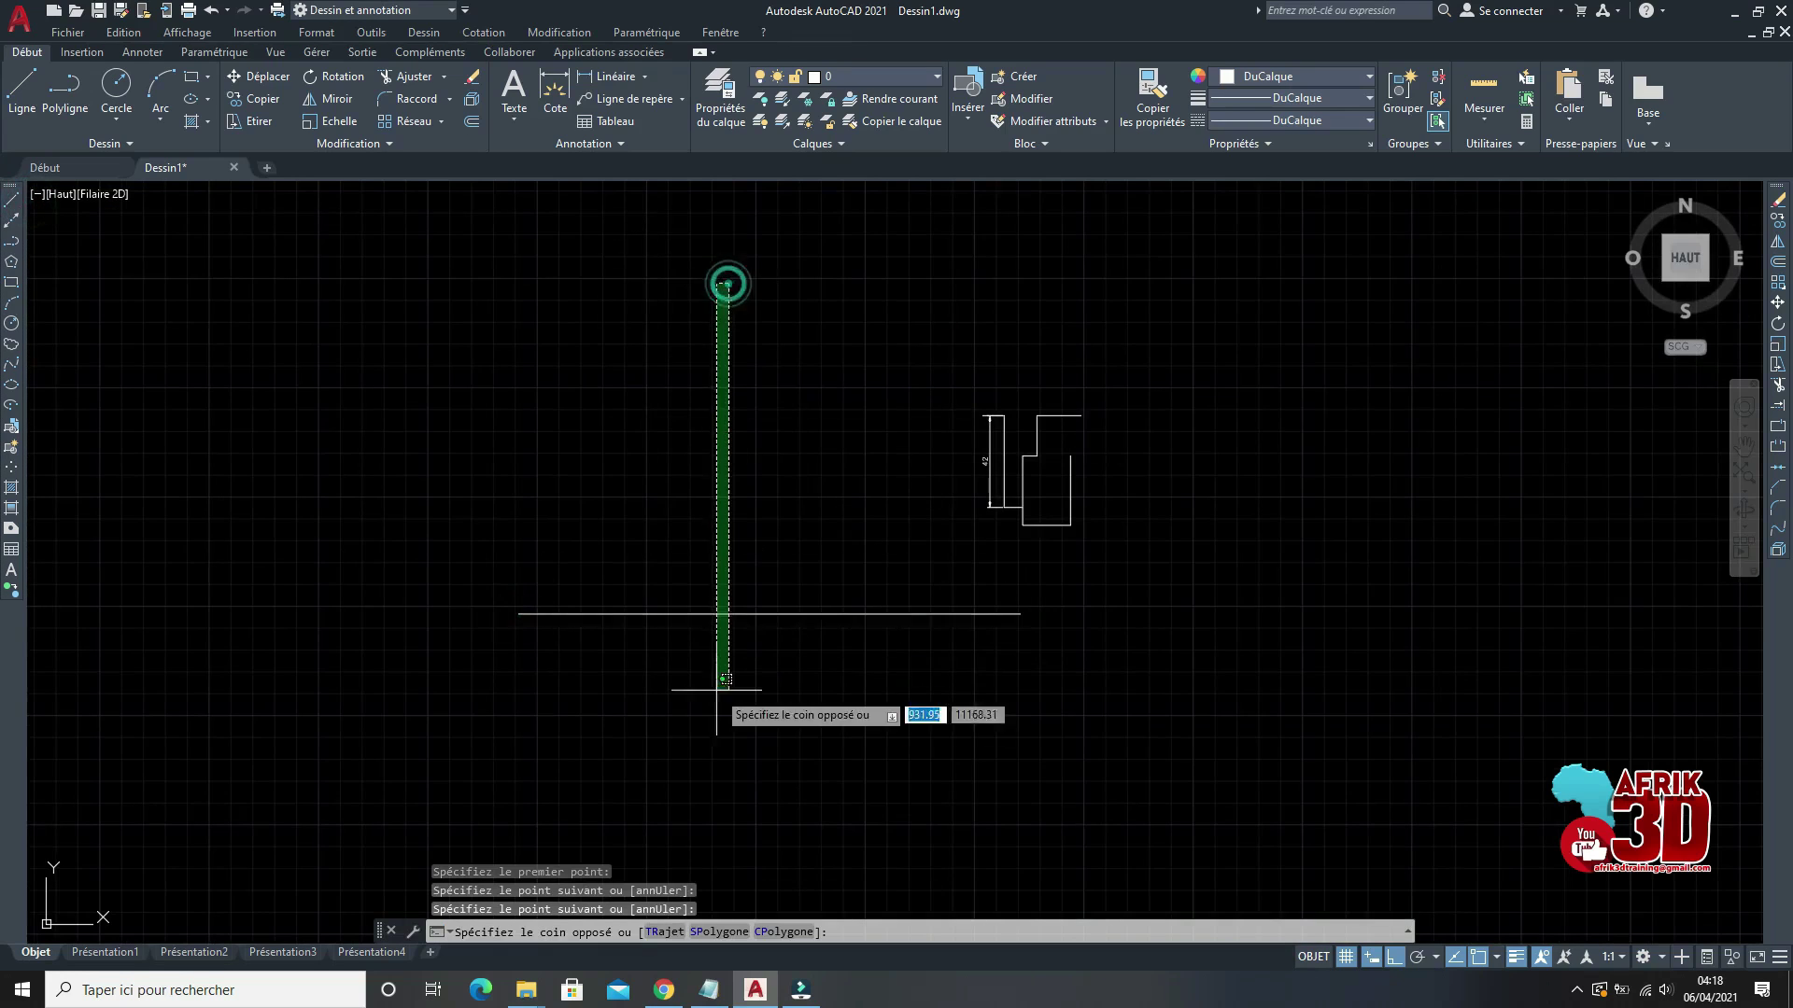
pyautogui.click(800, 521)
pyautogui.press('Delete')
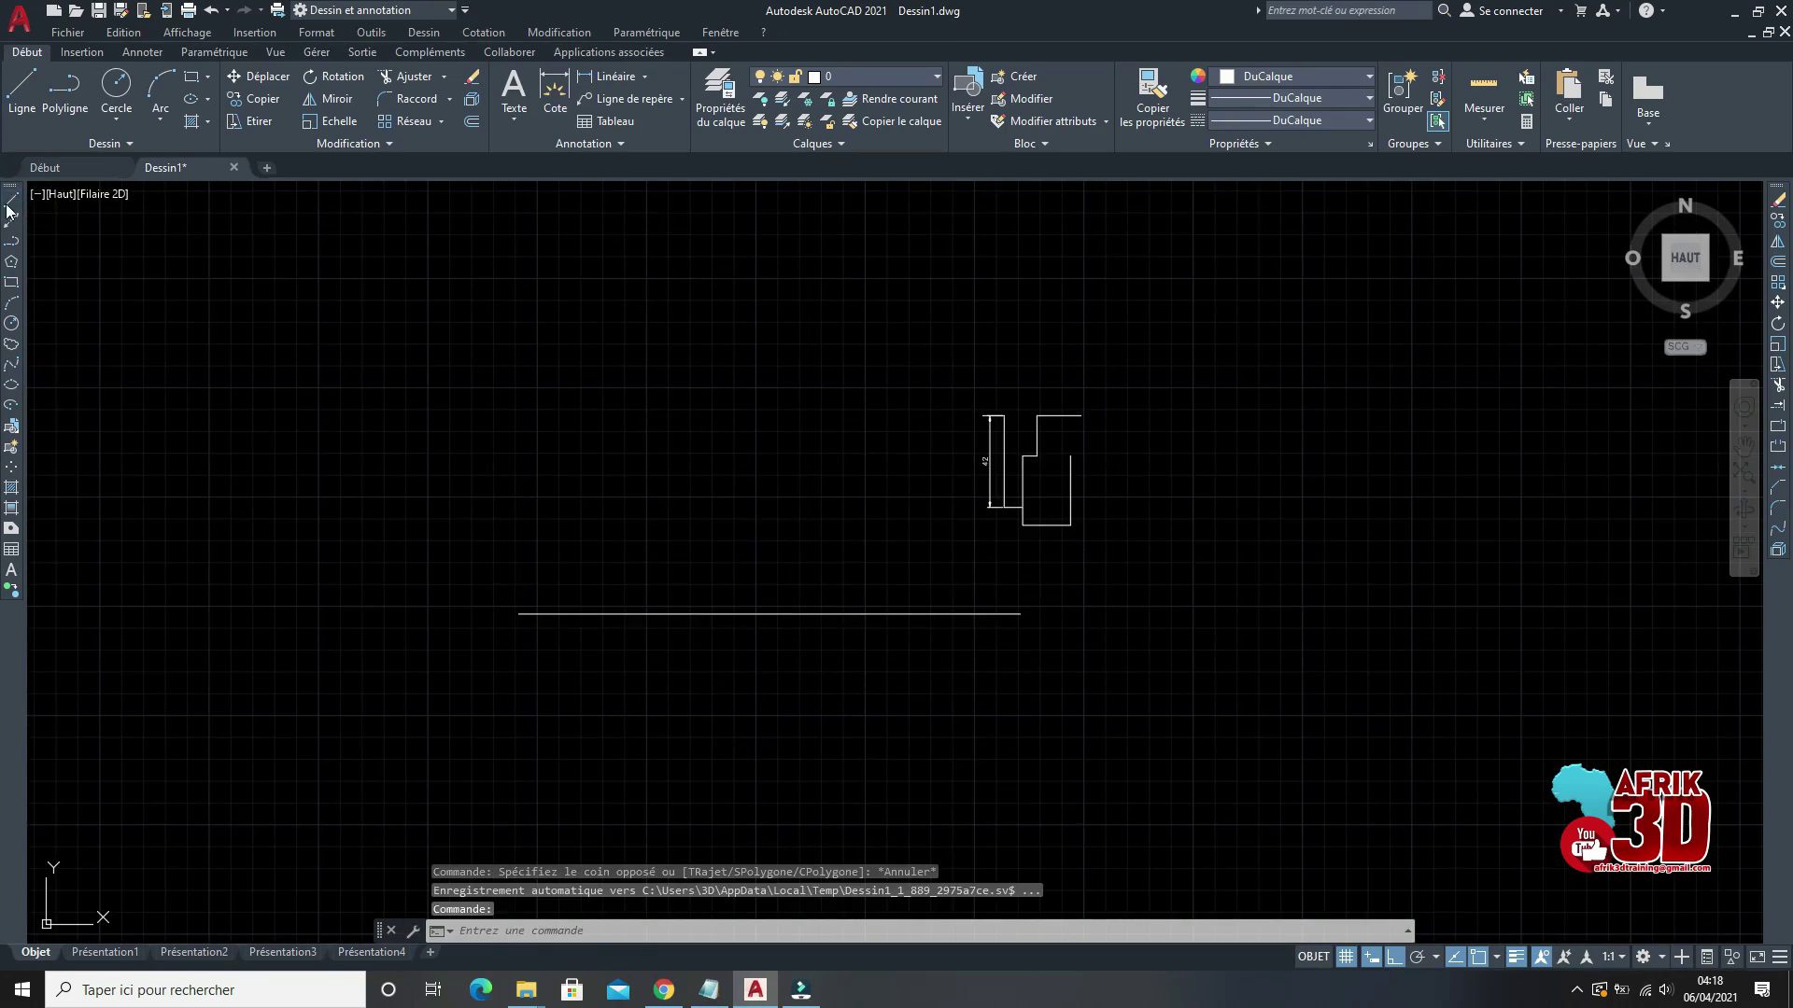
# Step: Draw a vertical line crossing the horizontal line and extending below it
pyautogui.click(11, 200)
pyautogui.click(760, 400)
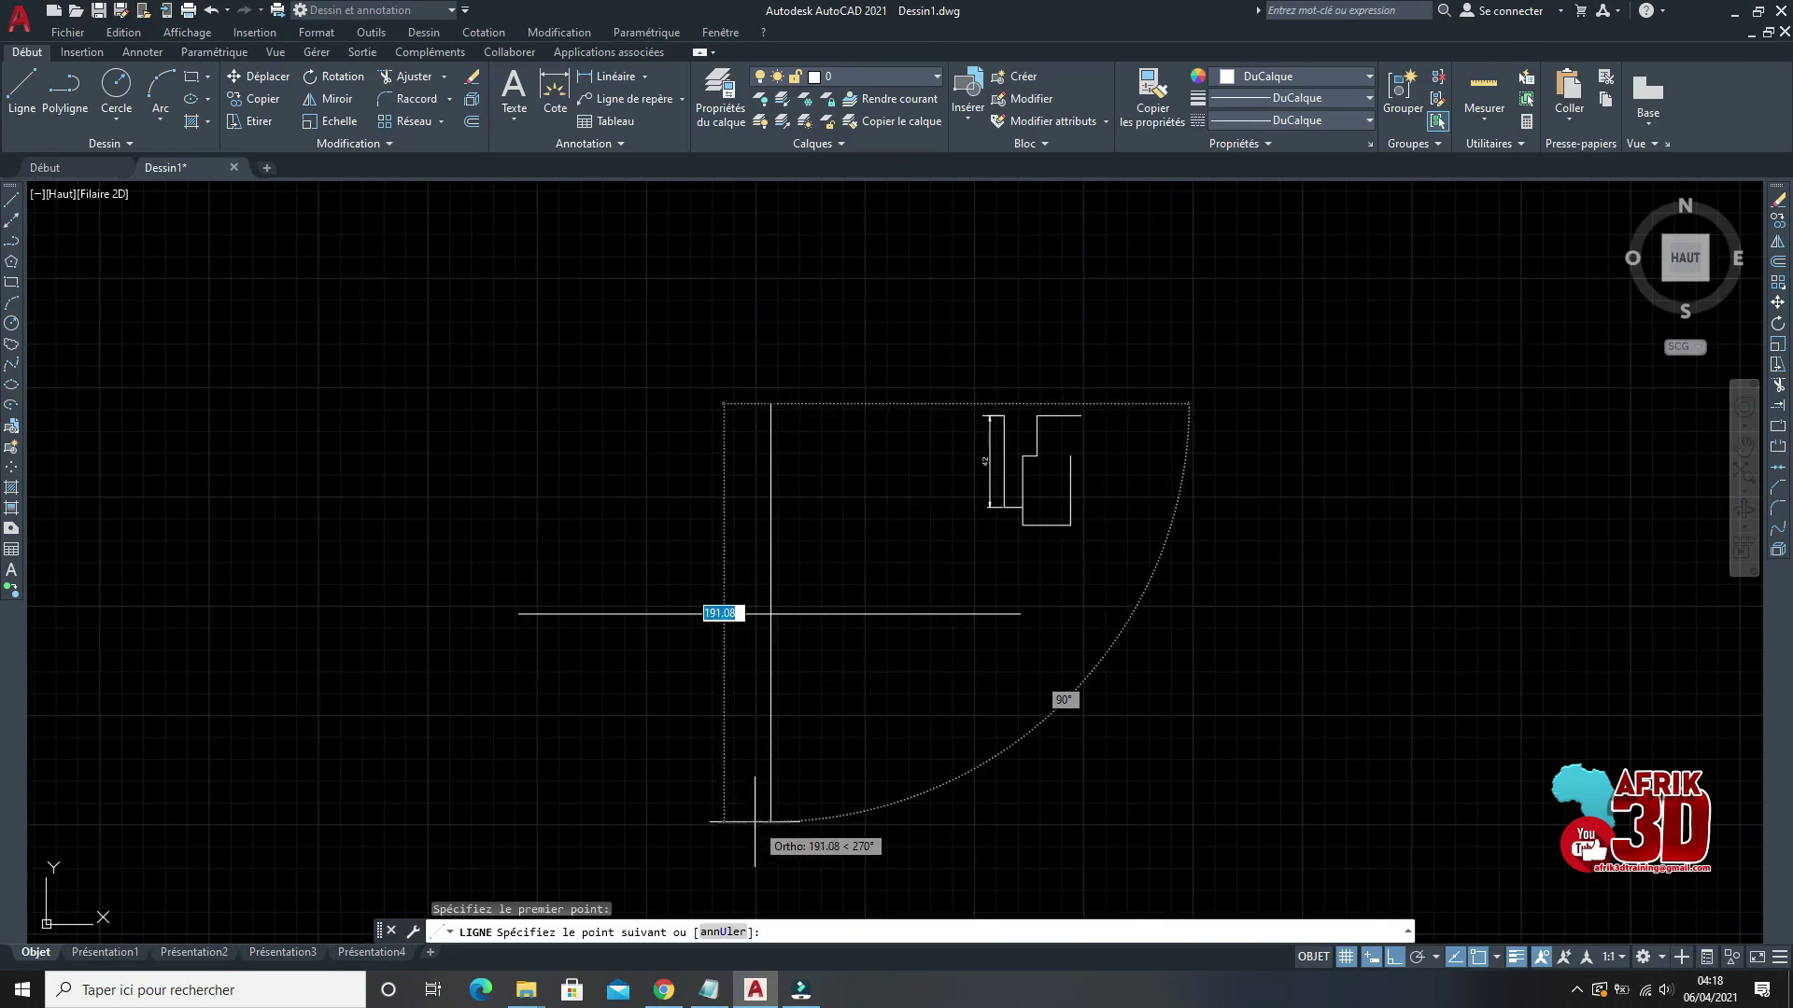
pyautogui.press('Return')
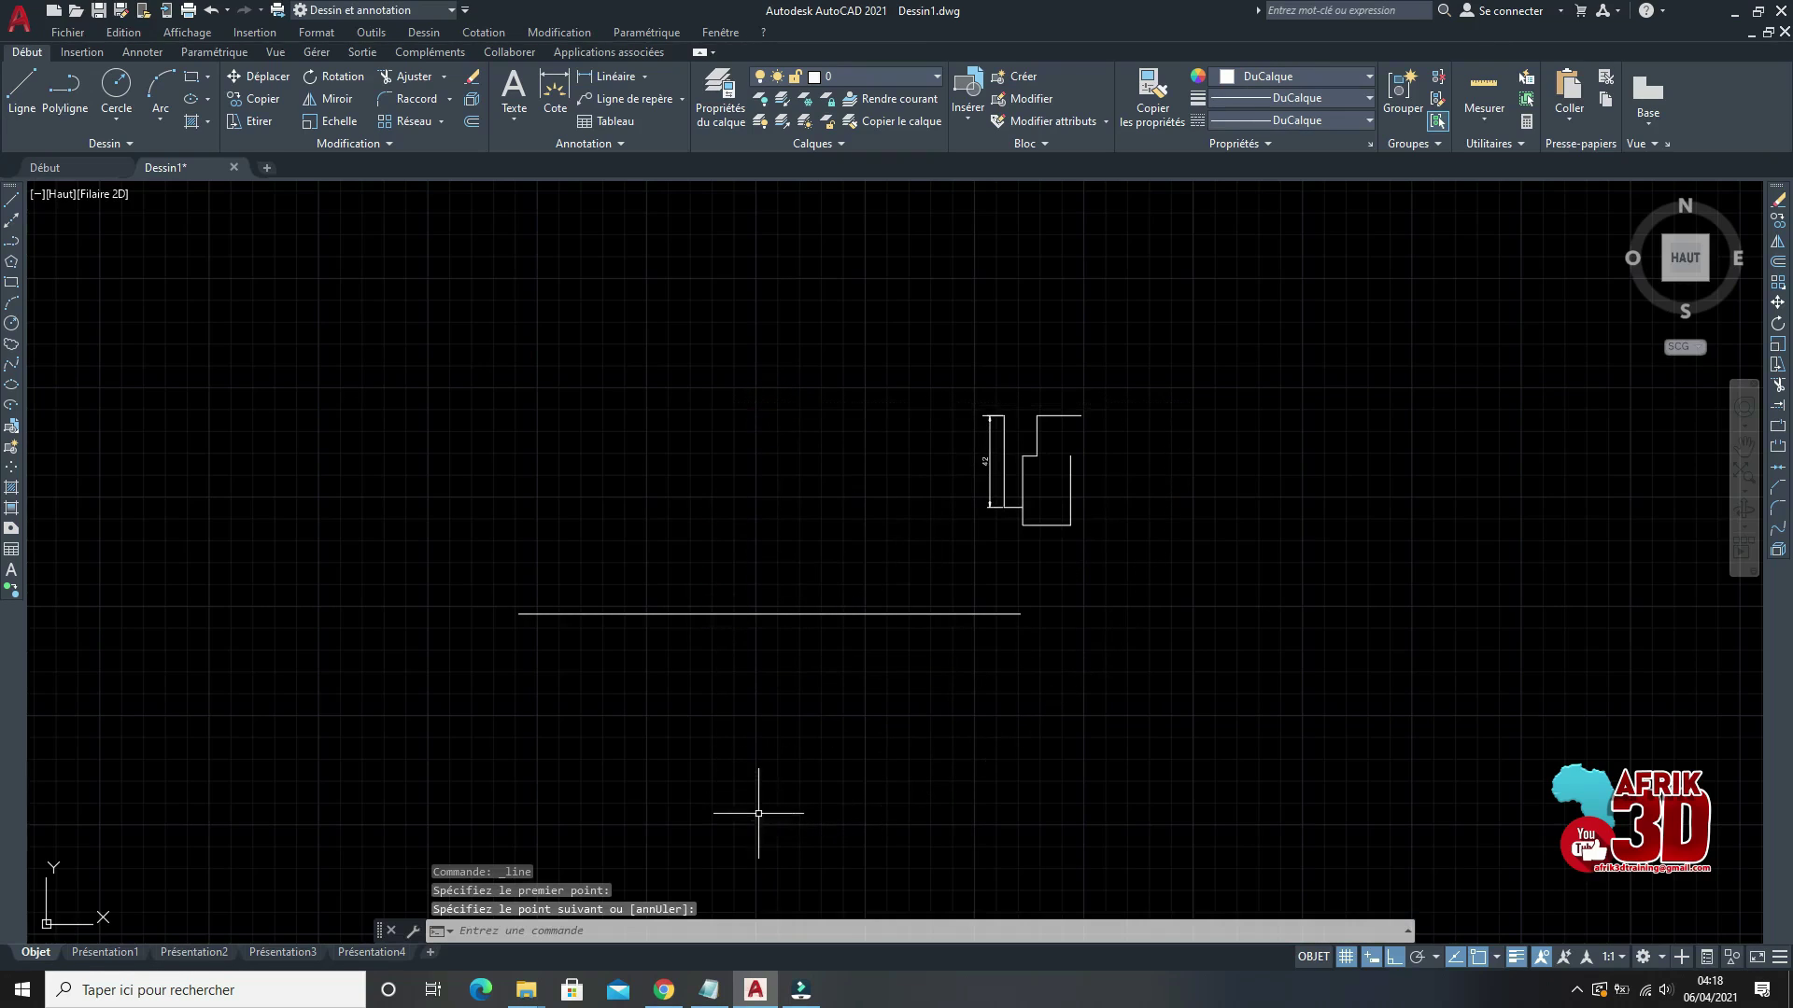
pyautogui.click(12, 205)
pyautogui.click(686, 353)
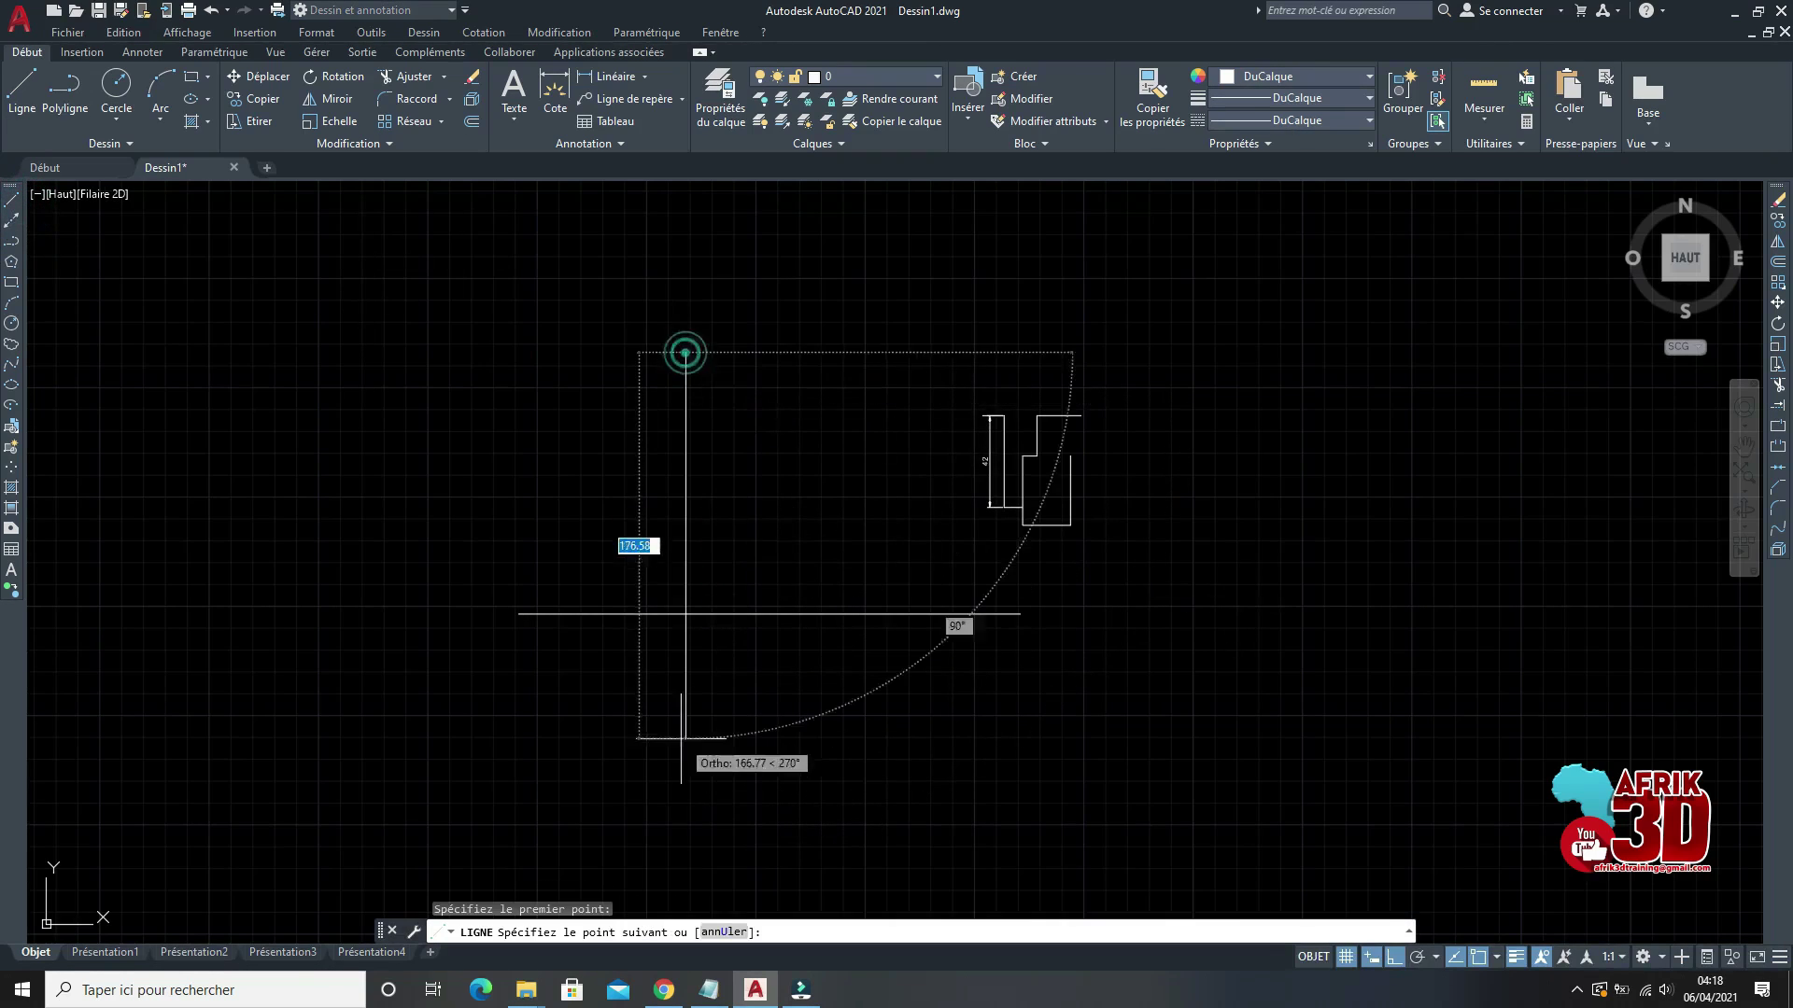
pyautogui.click(686, 845)
pyautogui.press('Return')
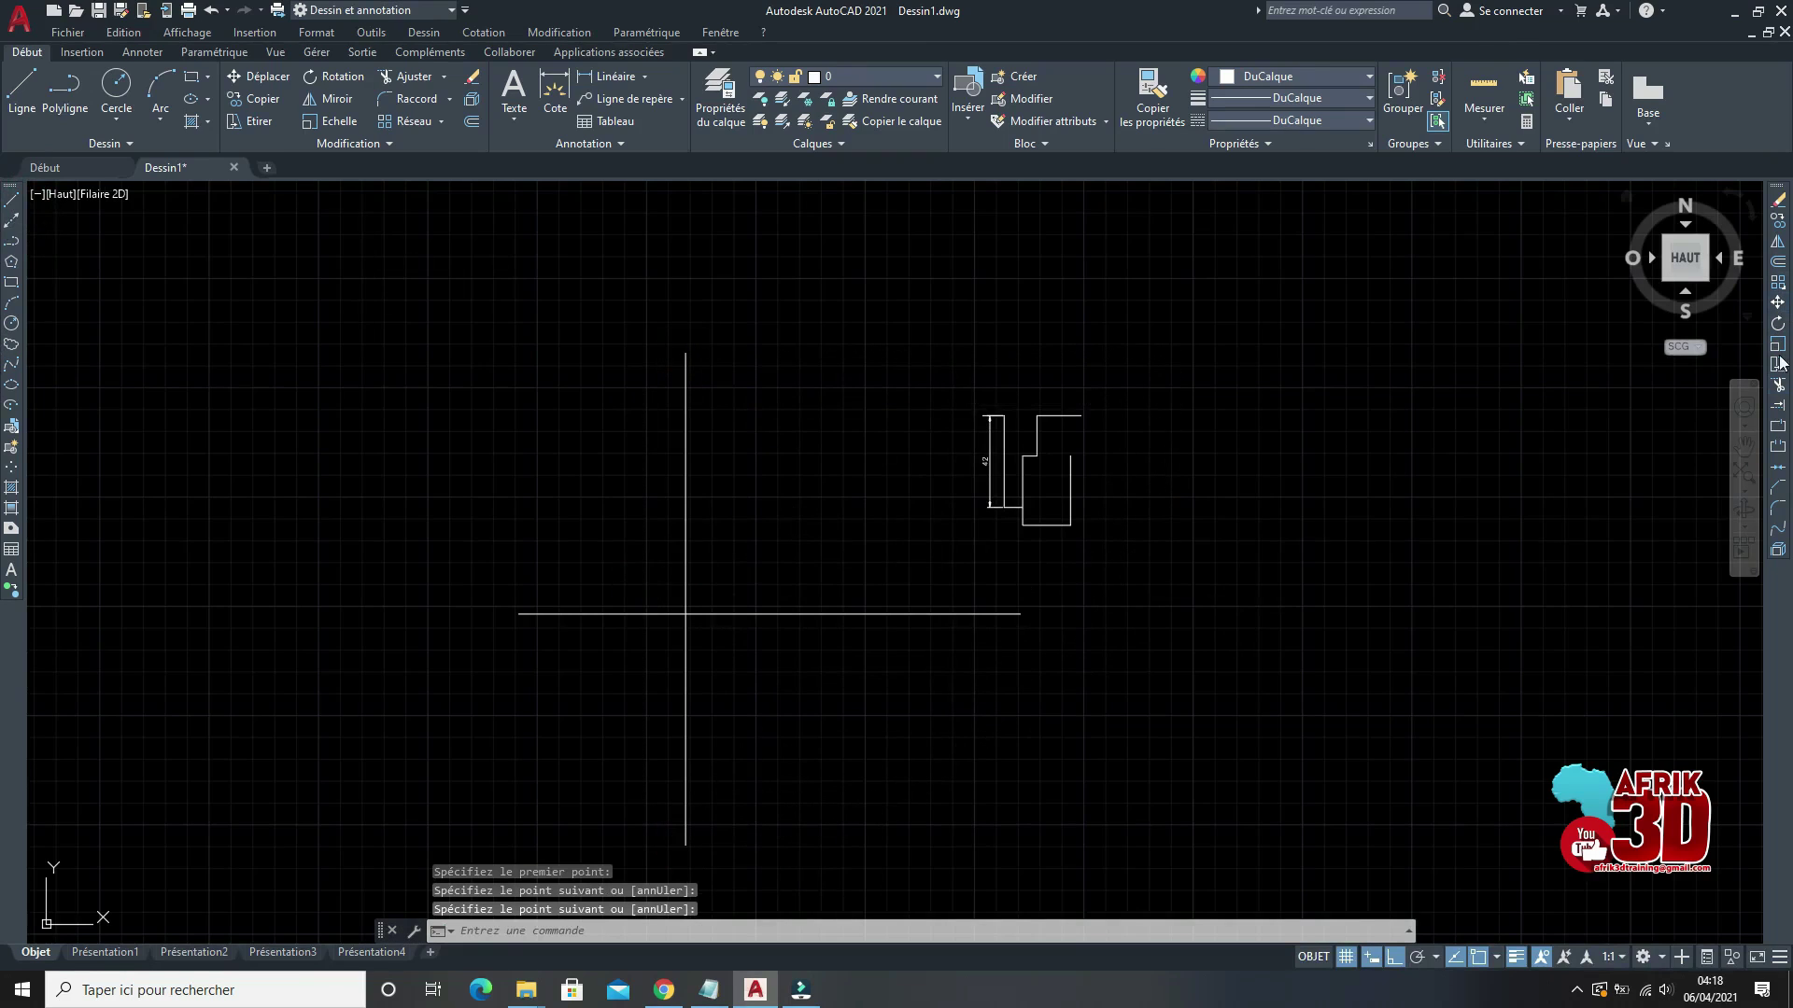
# Step: Trim the horizontal line's overhang and the vertical line's upper part into a corner
pyautogui.click(1777, 386)
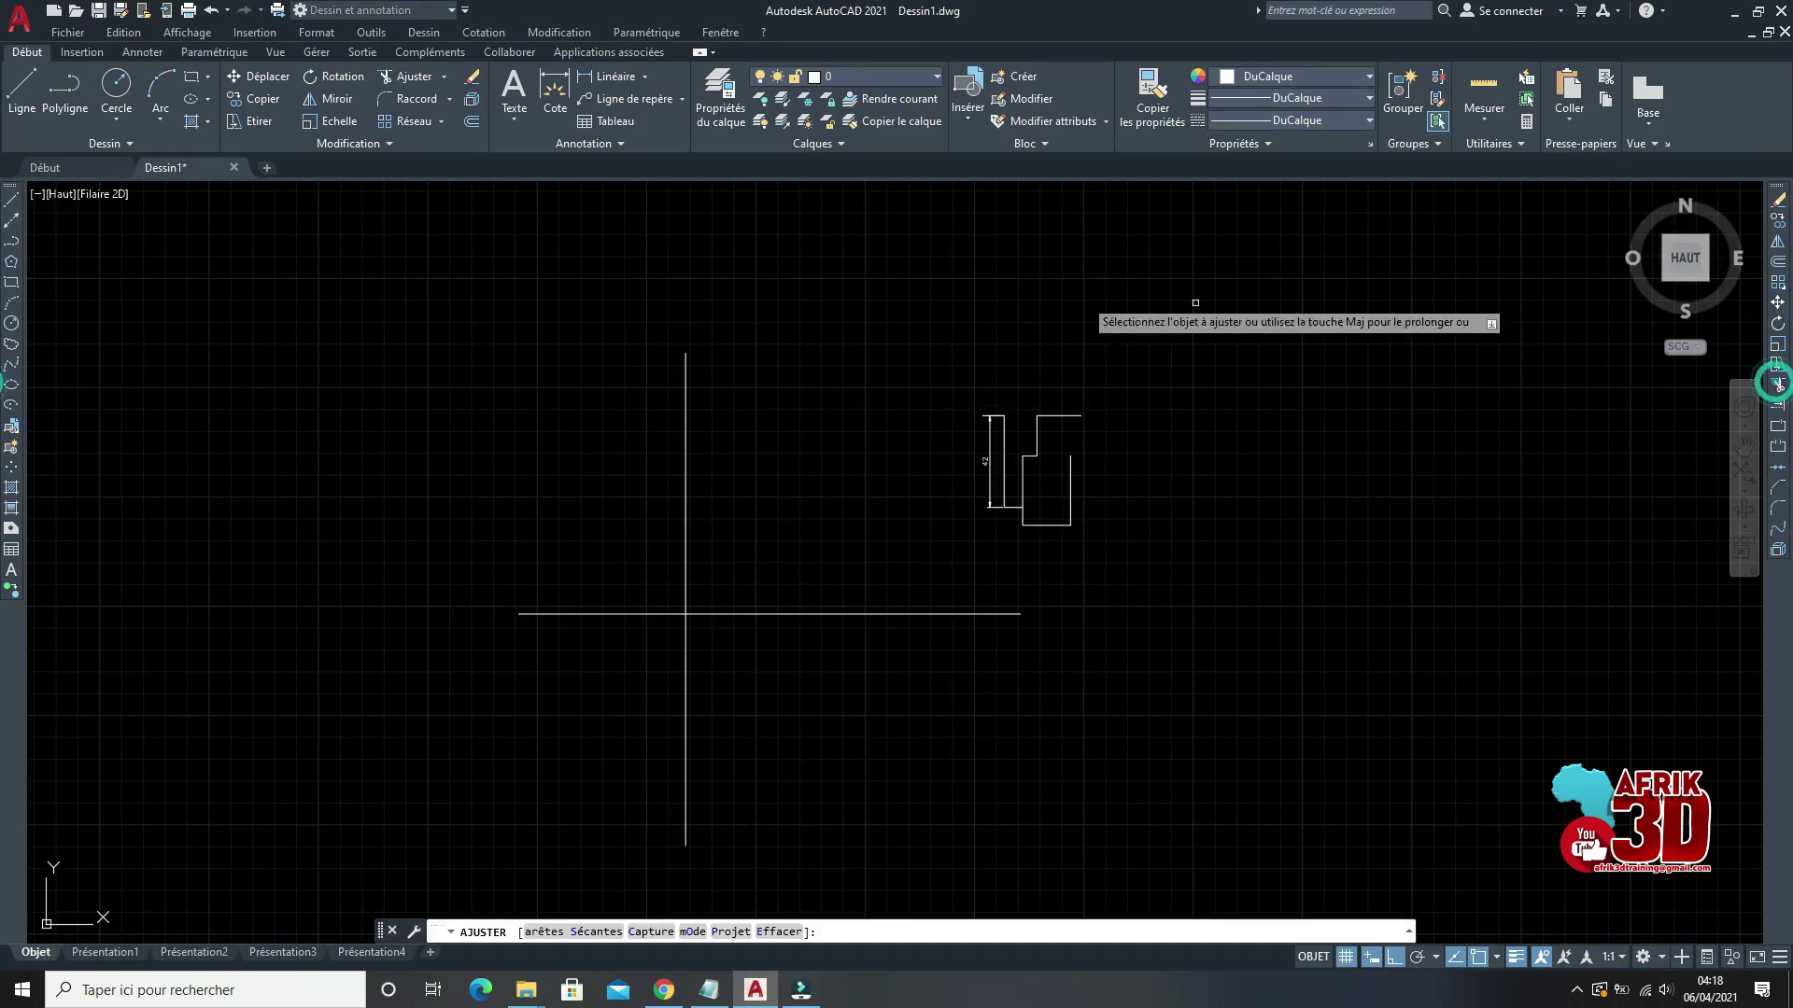
pyautogui.click(763, 615)
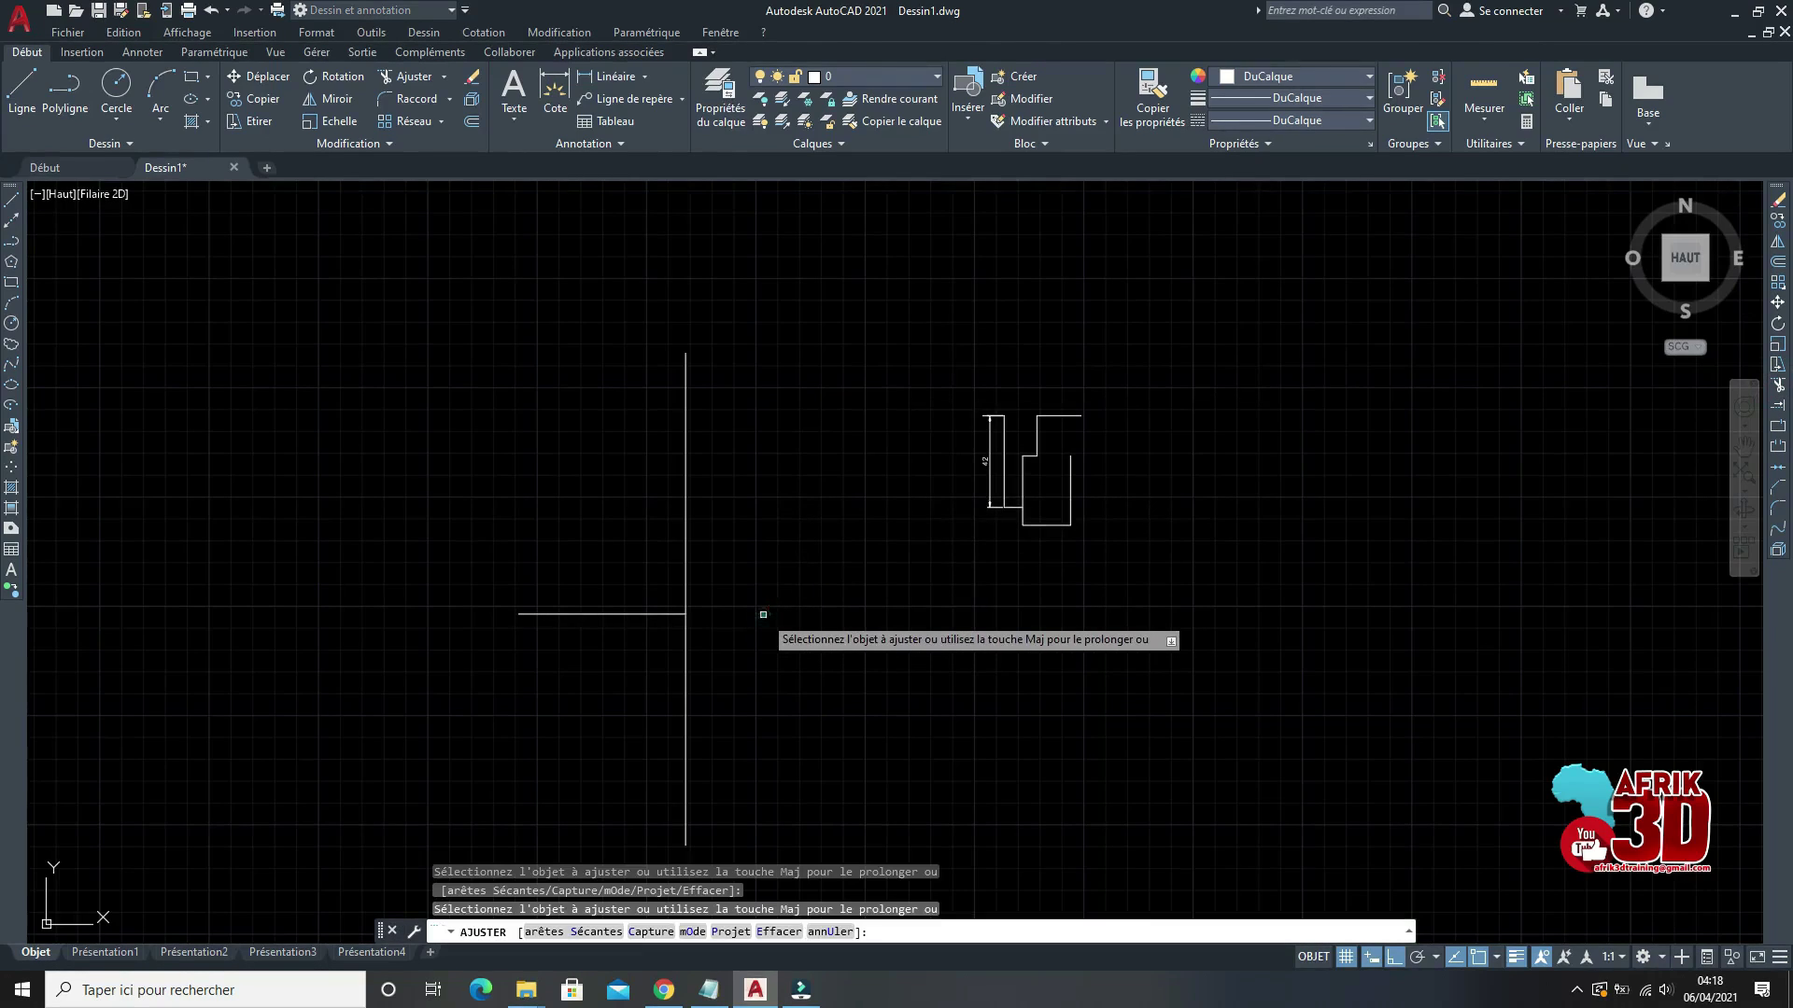
pyautogui.click(683, 549)
pyautogui.press('Escape')
pyautogui.scroll(-3, 803, 434)
pyautogui.scroll(2, 761, 483)
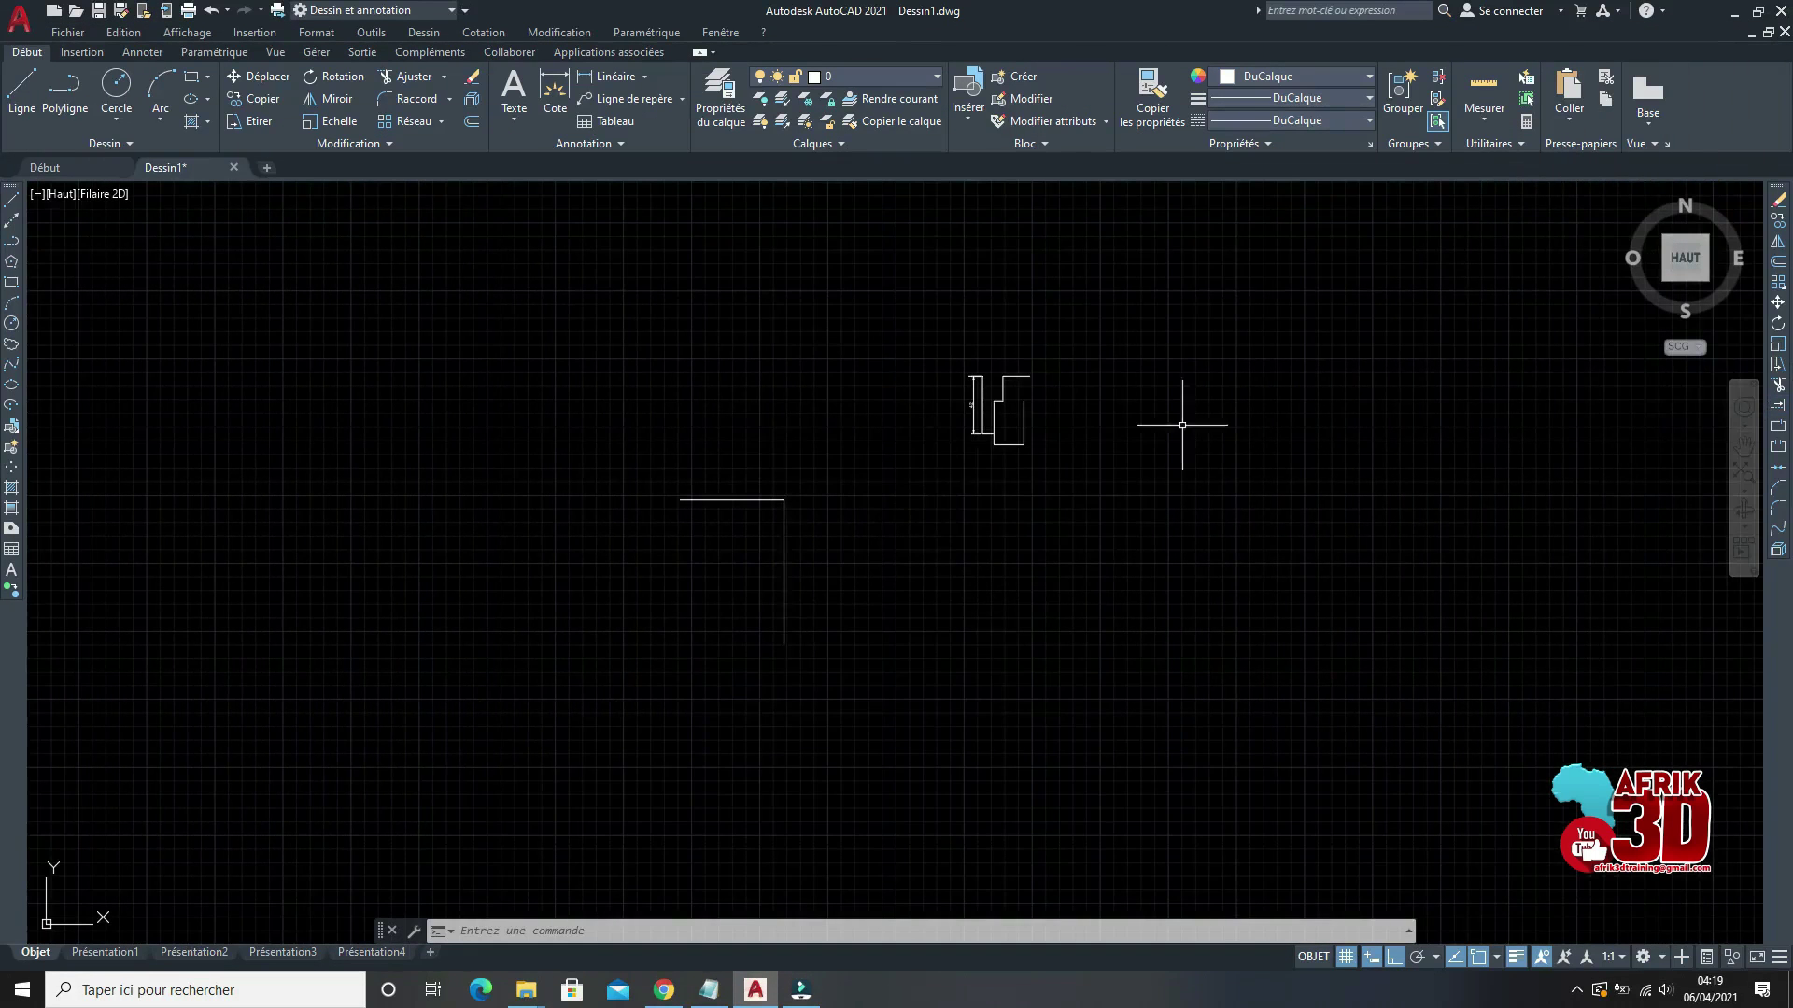
pyautogui.scroll(4, 698, 565)
pyautogui.scroll(-4, 849, 432)
pyautogui.scroll(2, 885, 413)
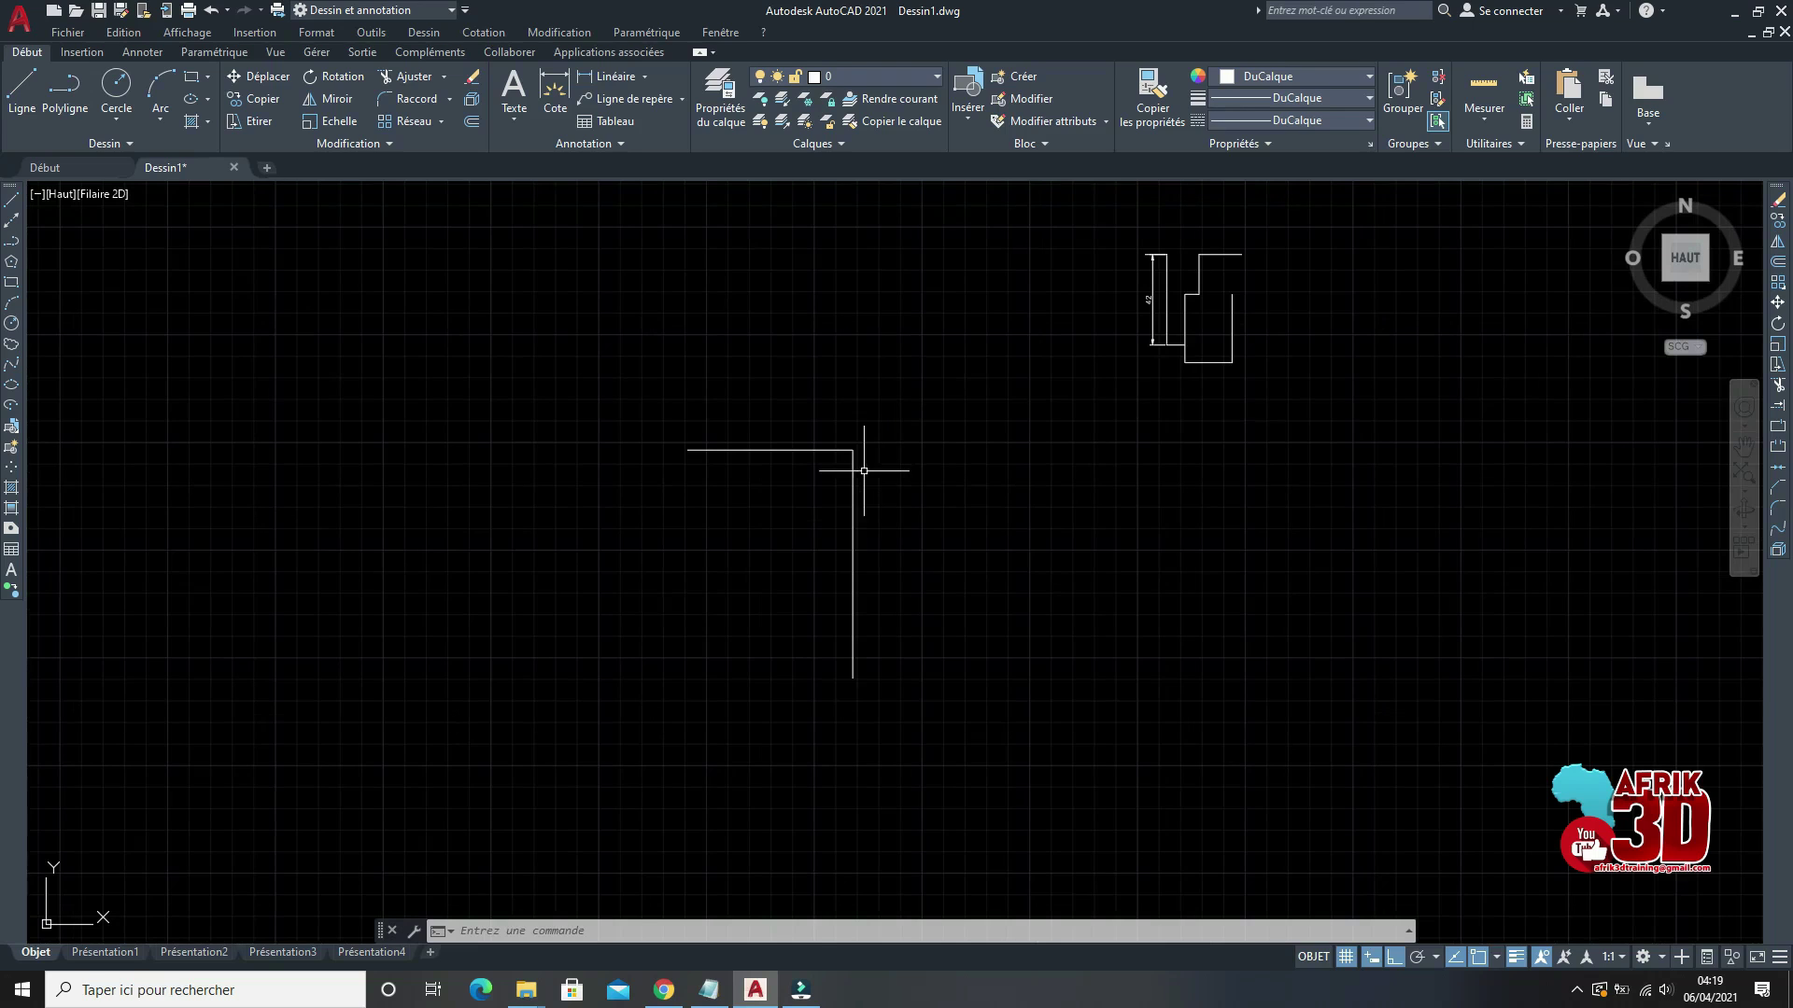
# Step: Draw a circle centred near the corner, then a larger circle enclosing it
pyautogui.scroll(-4, 1002, 376)
pyautogui.scroll(4, 1036, 331)
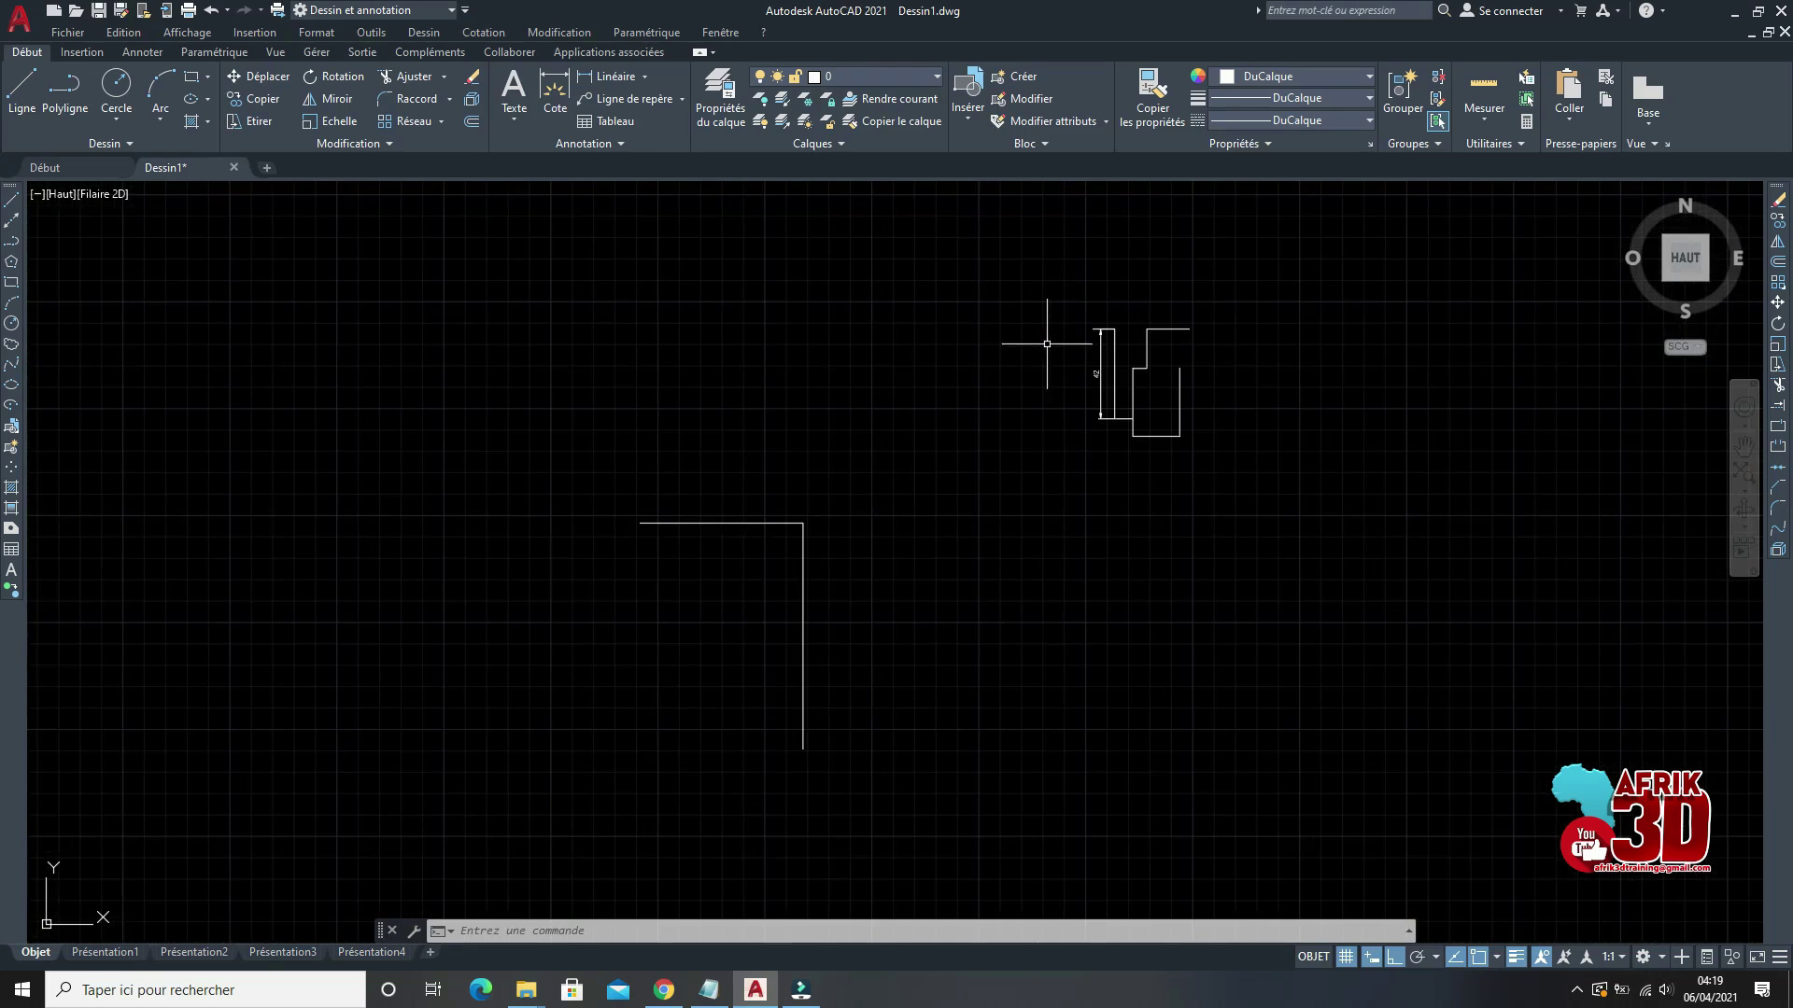
pyautogui.scroll(-4, 850, 448)
pyautogui.scroll(3, 785, 489)
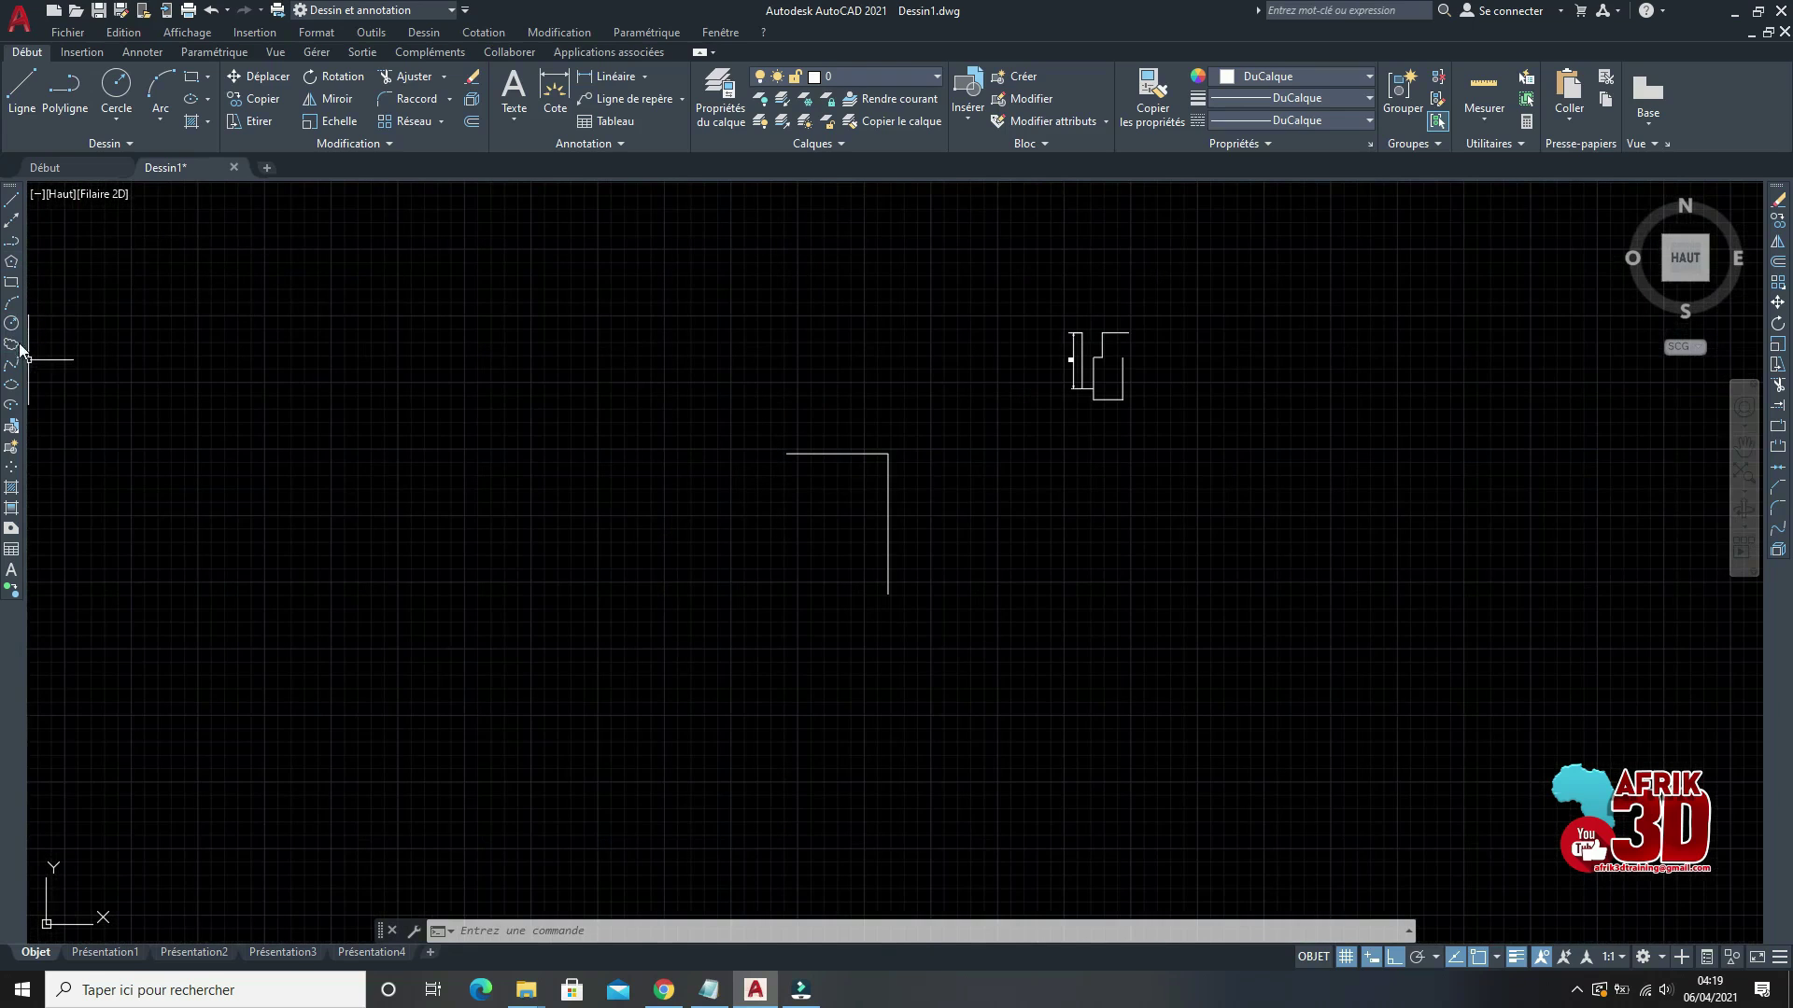
pyautogui.click(814, 520)
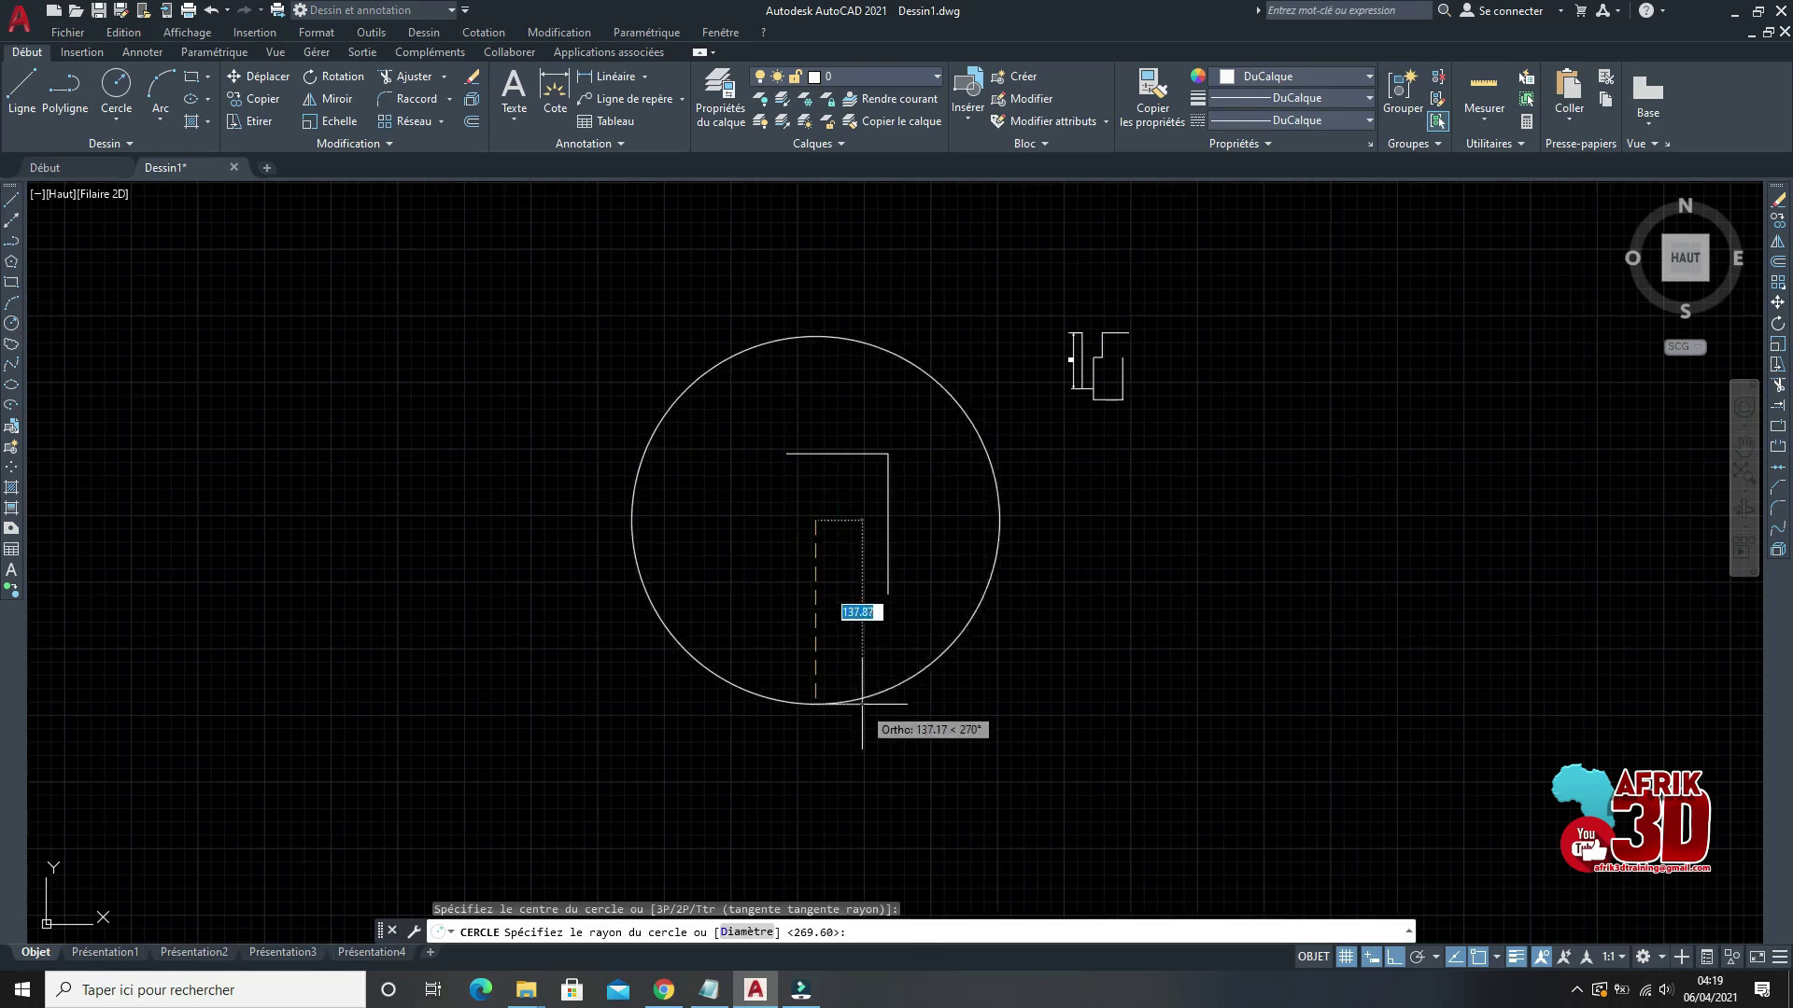
pyautogui.click(860, 709)
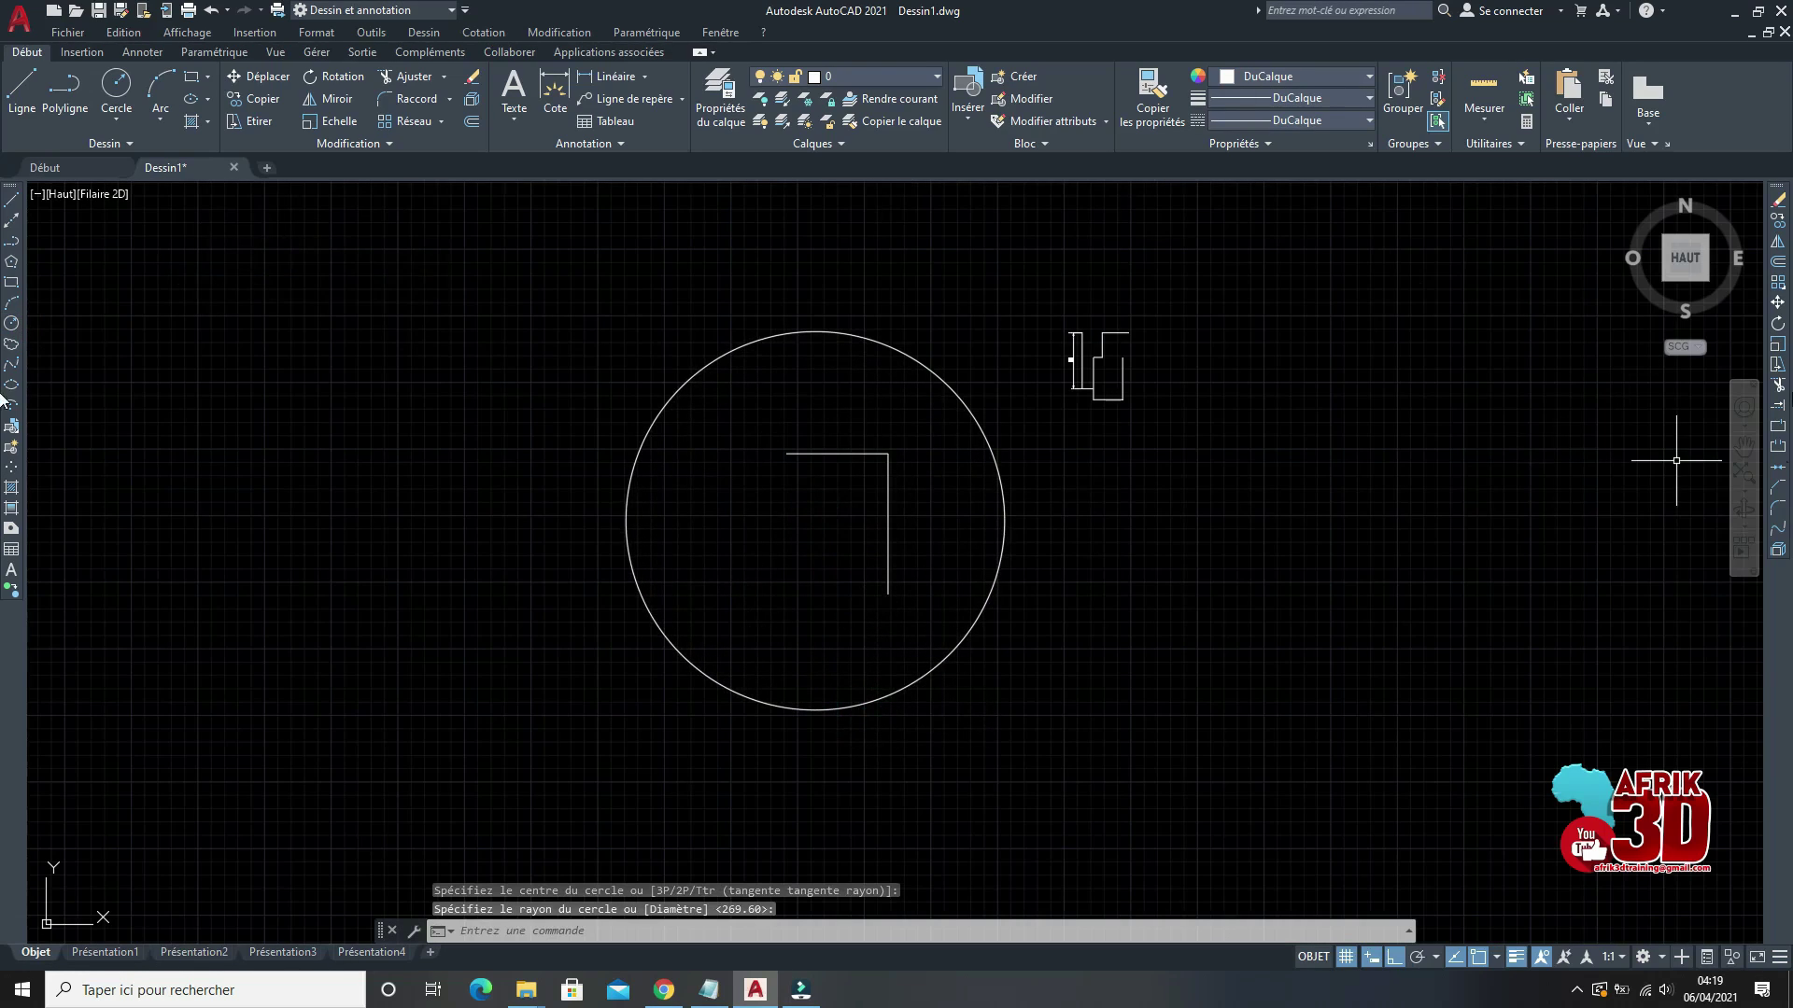
pyautogui.click(11, 323)
pyautogui.click(753, 505)
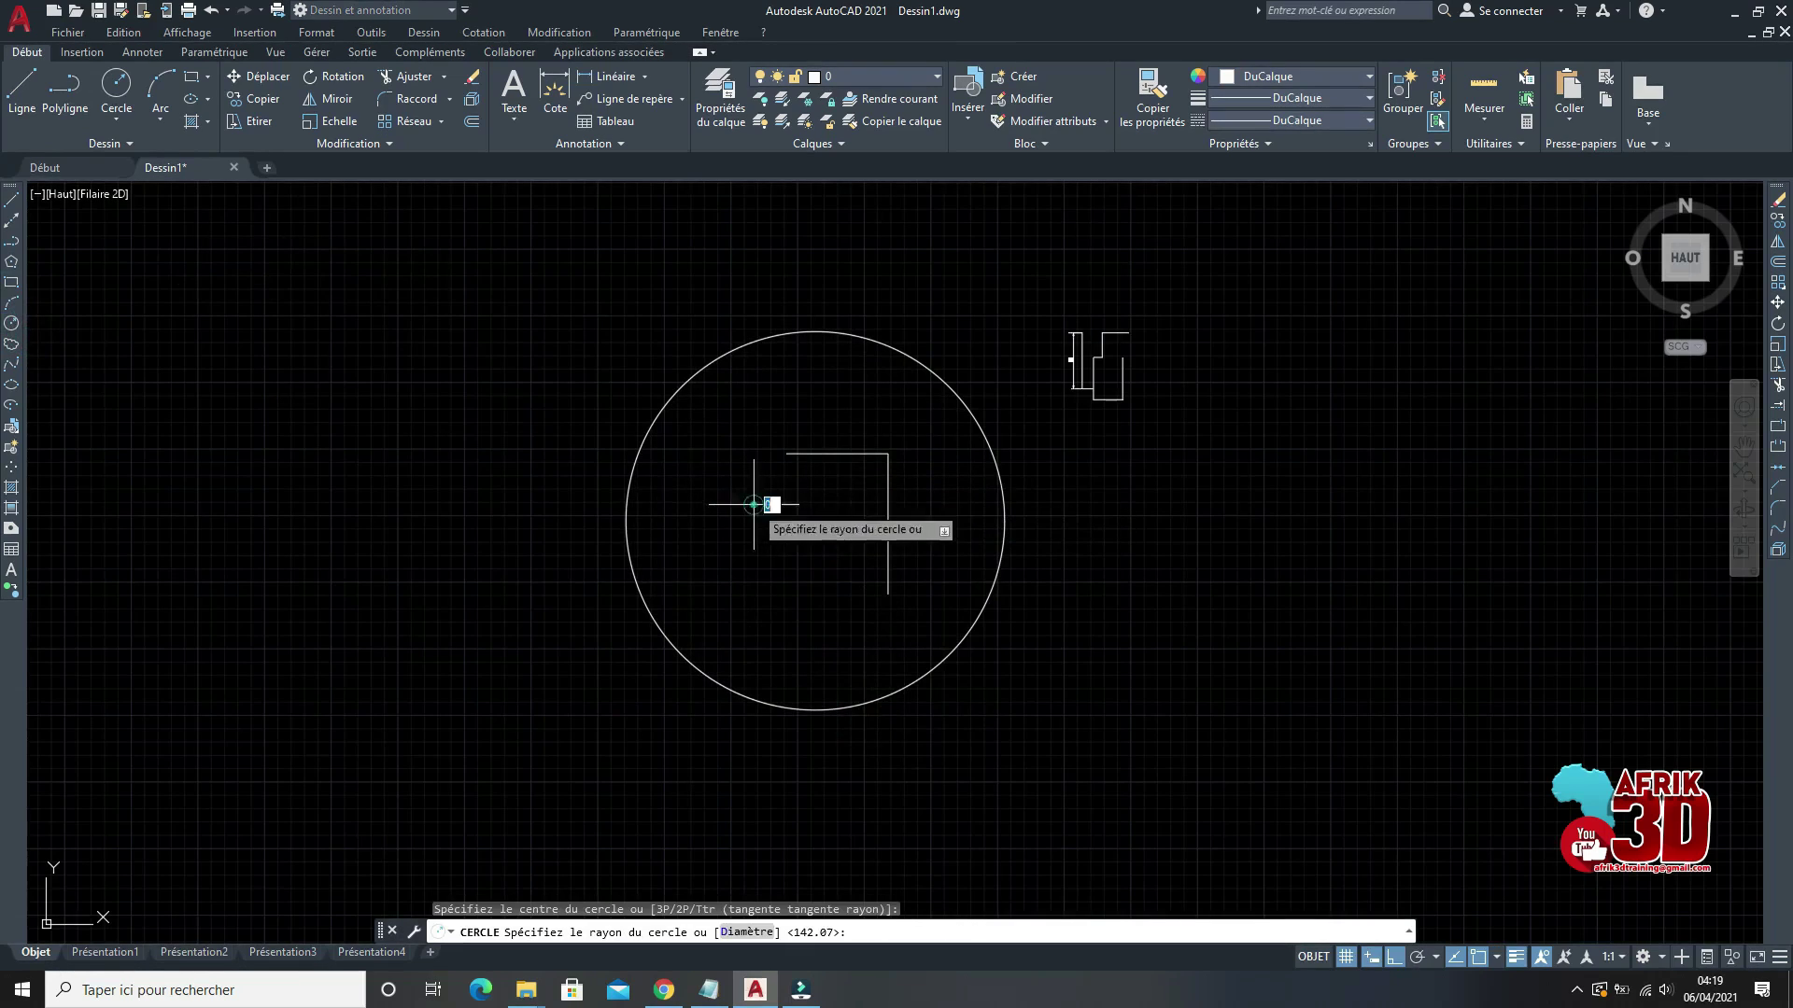
pyautogui.click(868, 775)
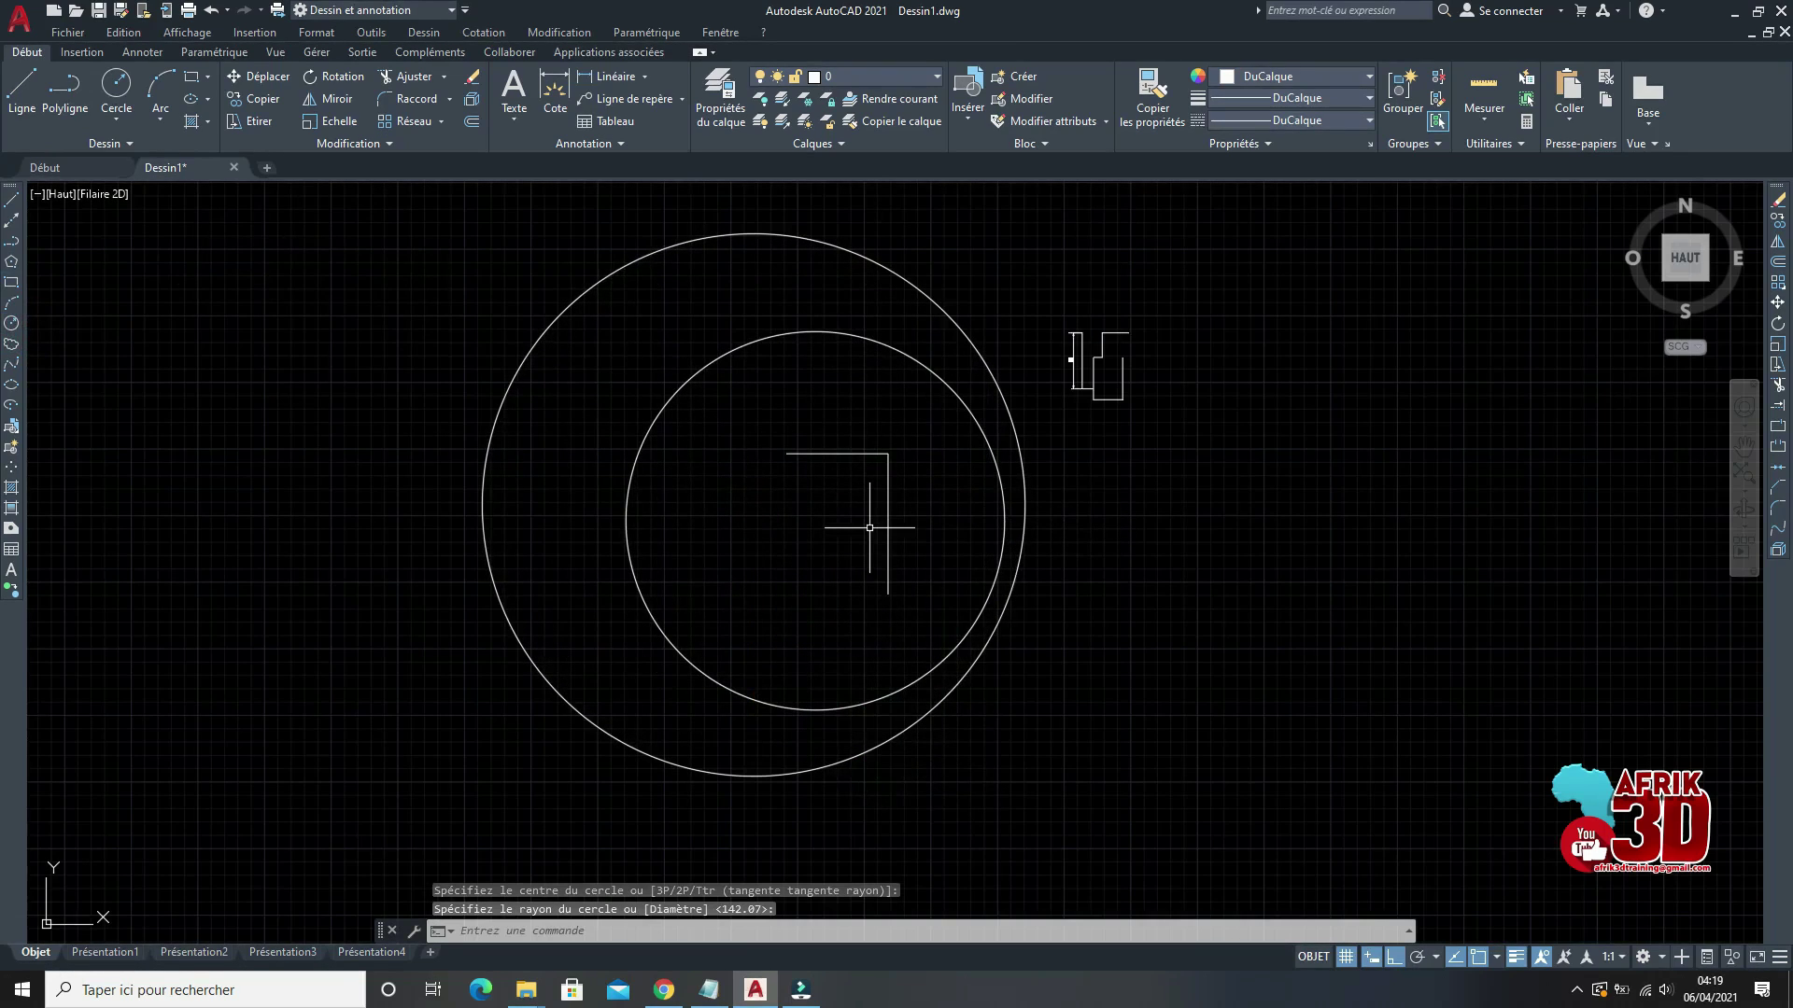
# Step: Extend the vertical and horizontal line ends through the inner circle to the outer circle
pyautogui.click(1778, 405)
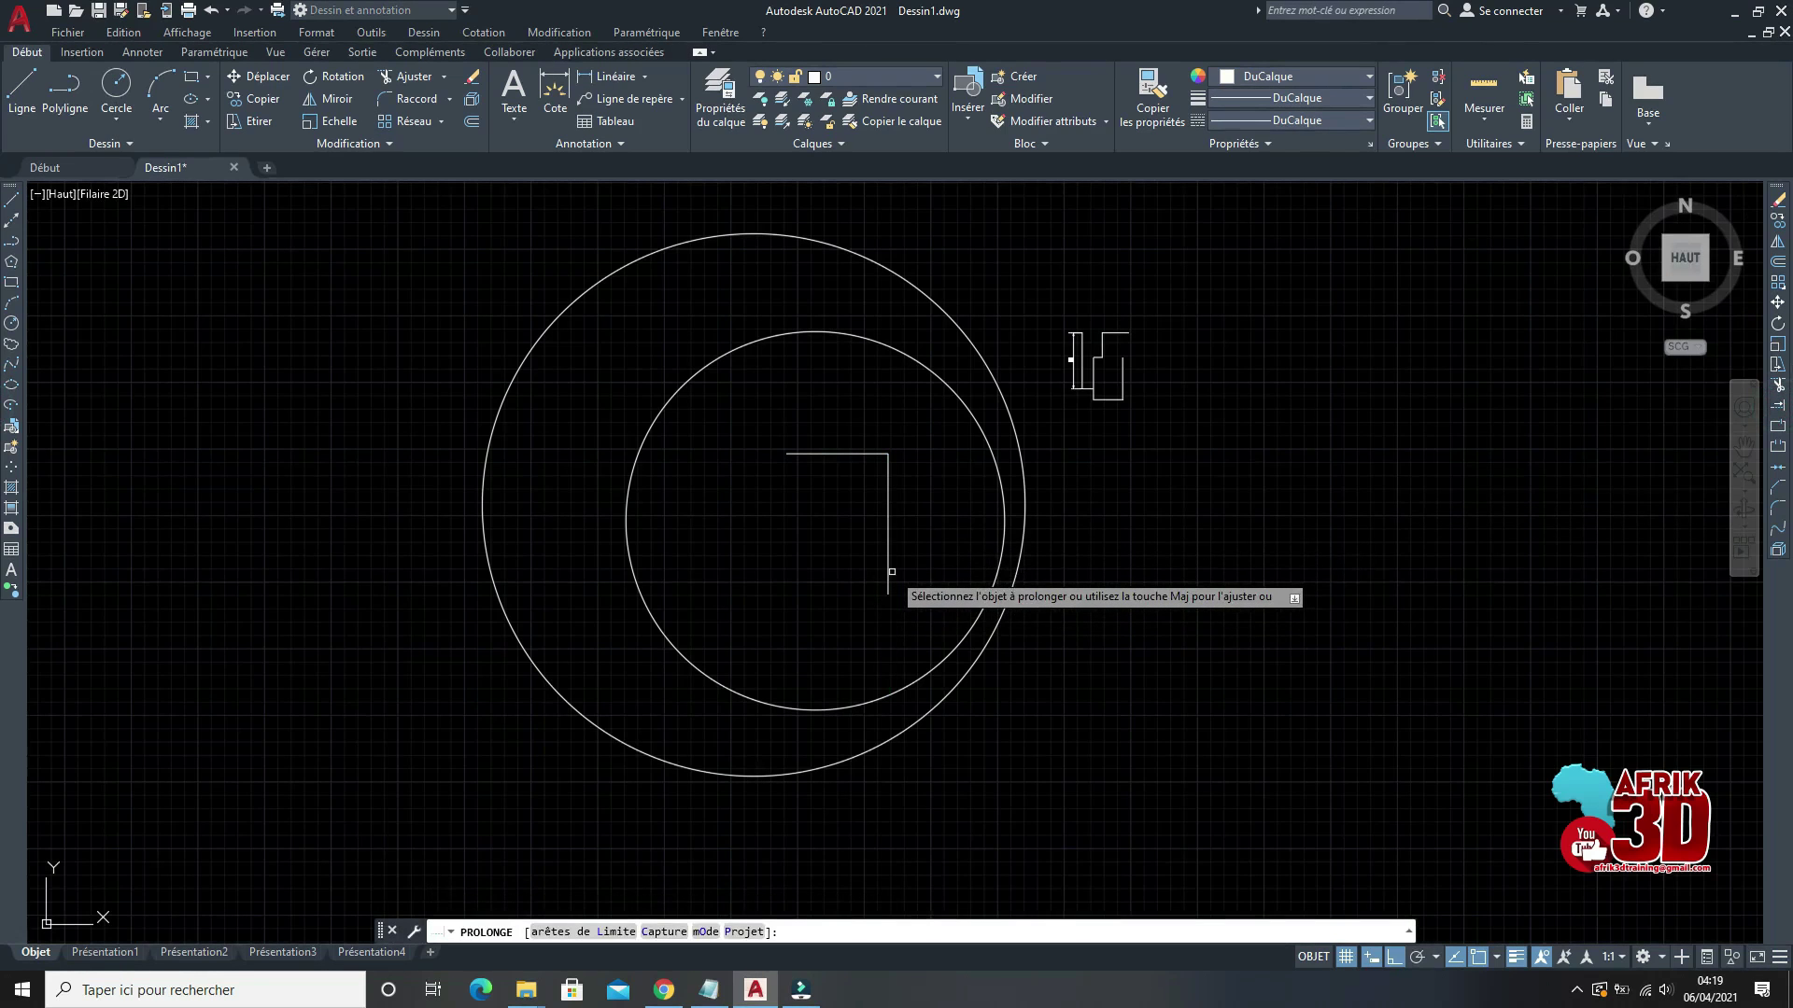
pyautogui.click(889, 571)
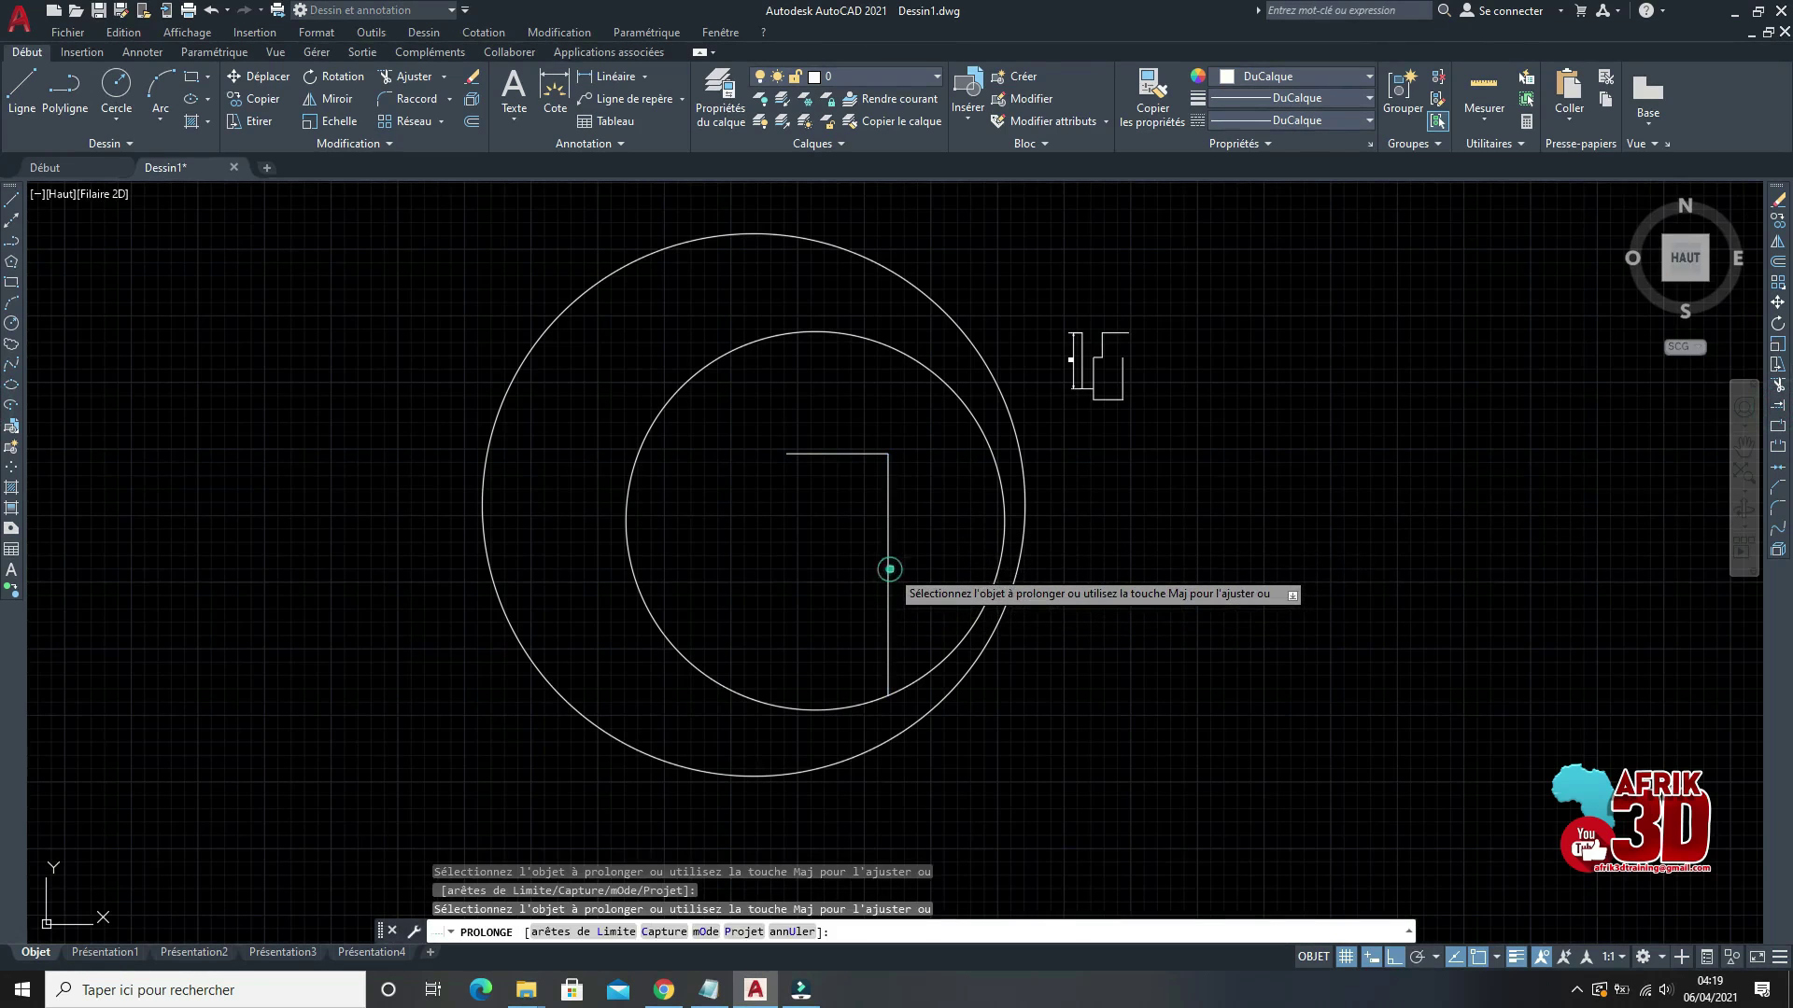
pyautogui.click(890, 644)
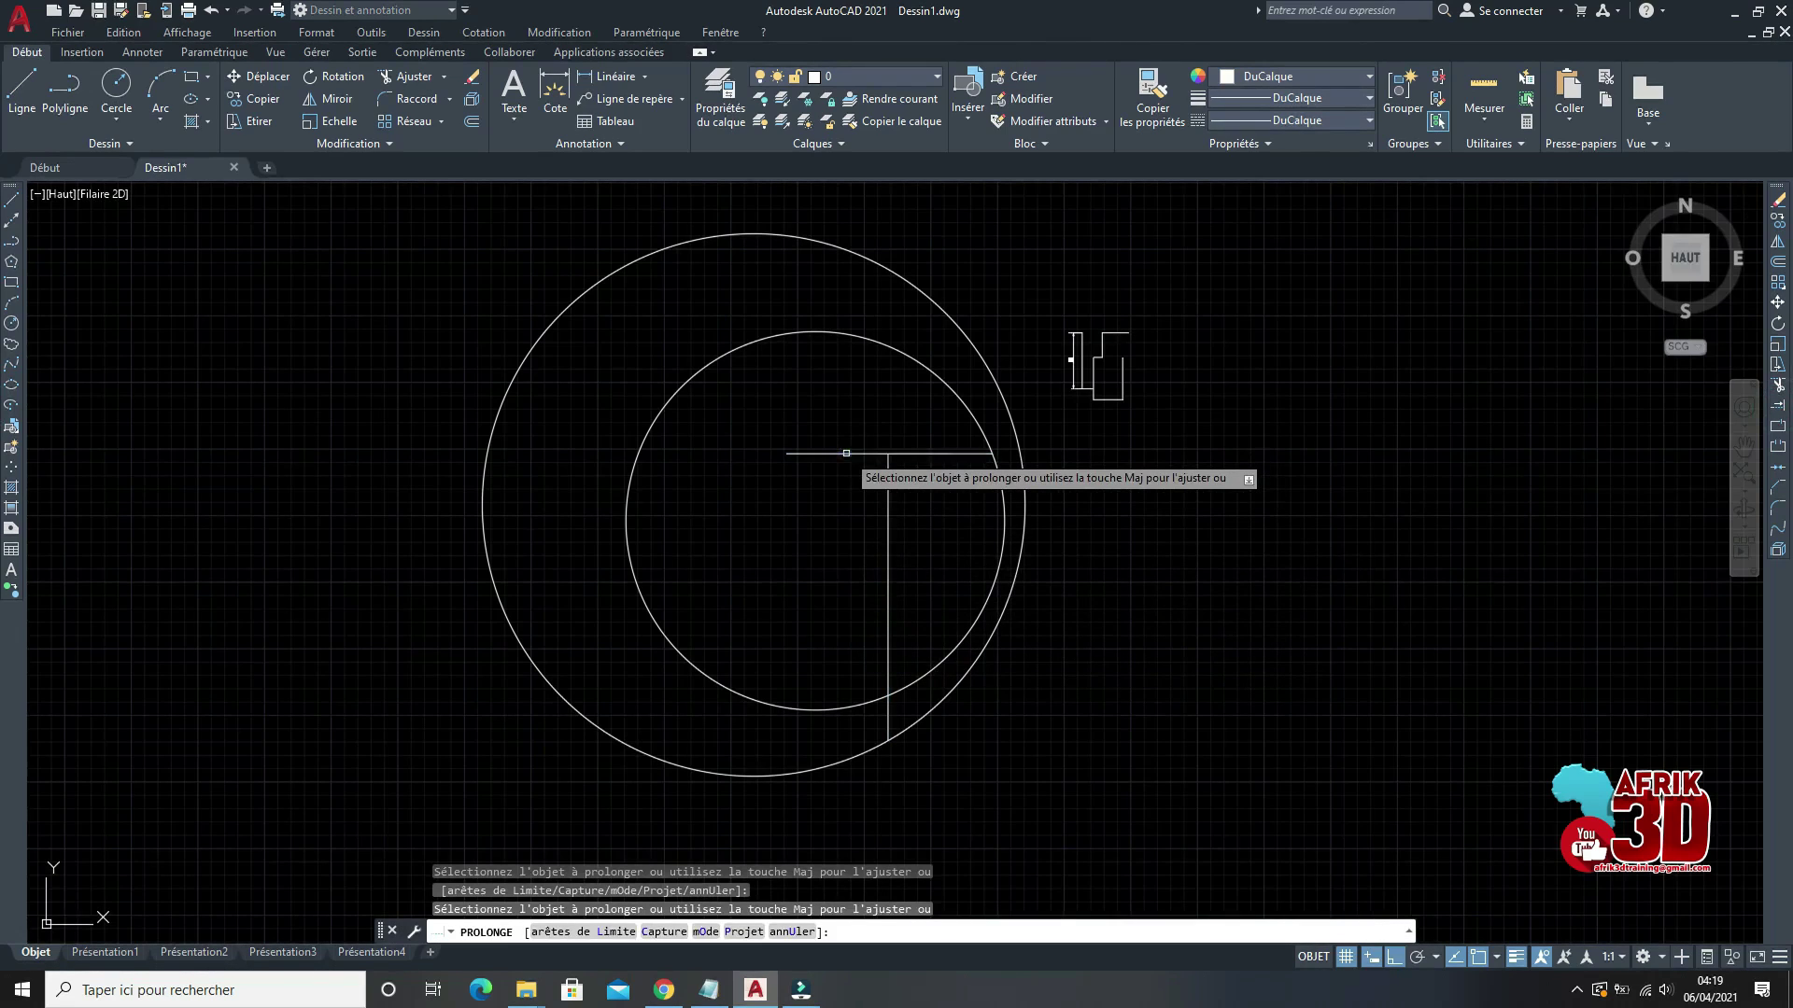
pyautogui.click(742, 453)
pyautogui.click(696, 452)
pyautogui.click(887, 492)
pyautogui.click(887, 457)
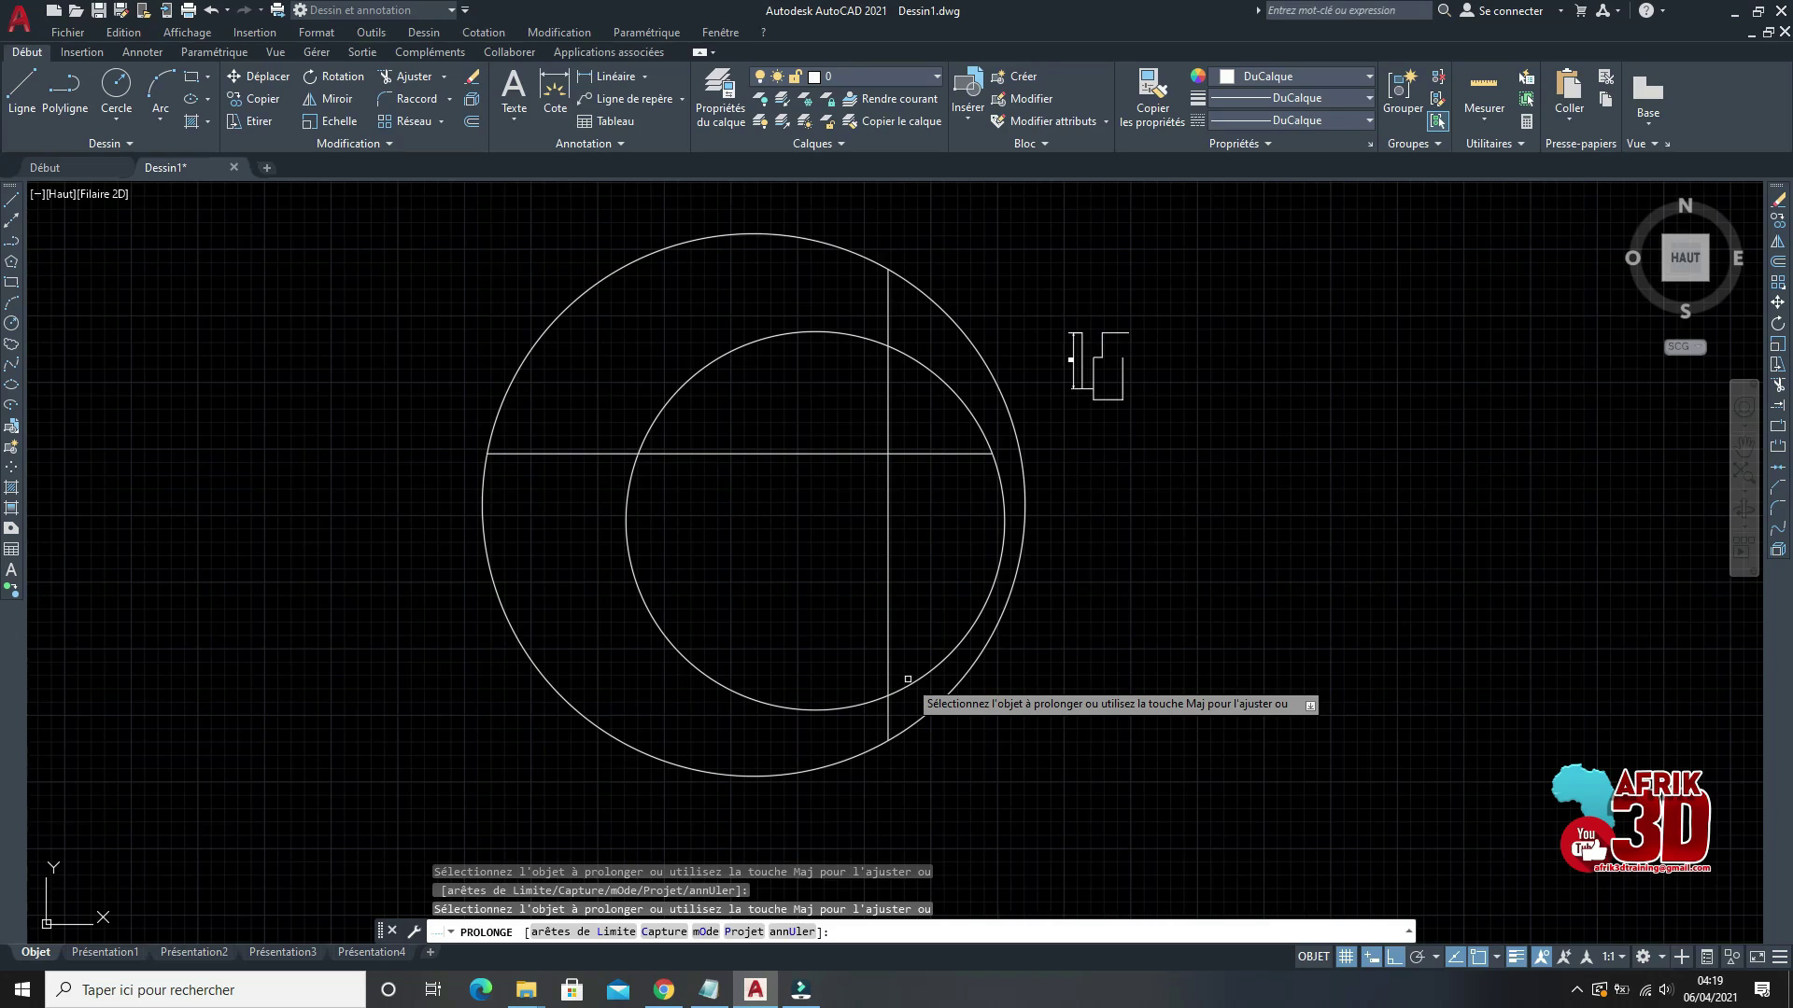
pyautogui.press('Escape')
# Step: Draw a separate vertical line to the right of the circles
pyautogui.scroll(-5, 856, 598)
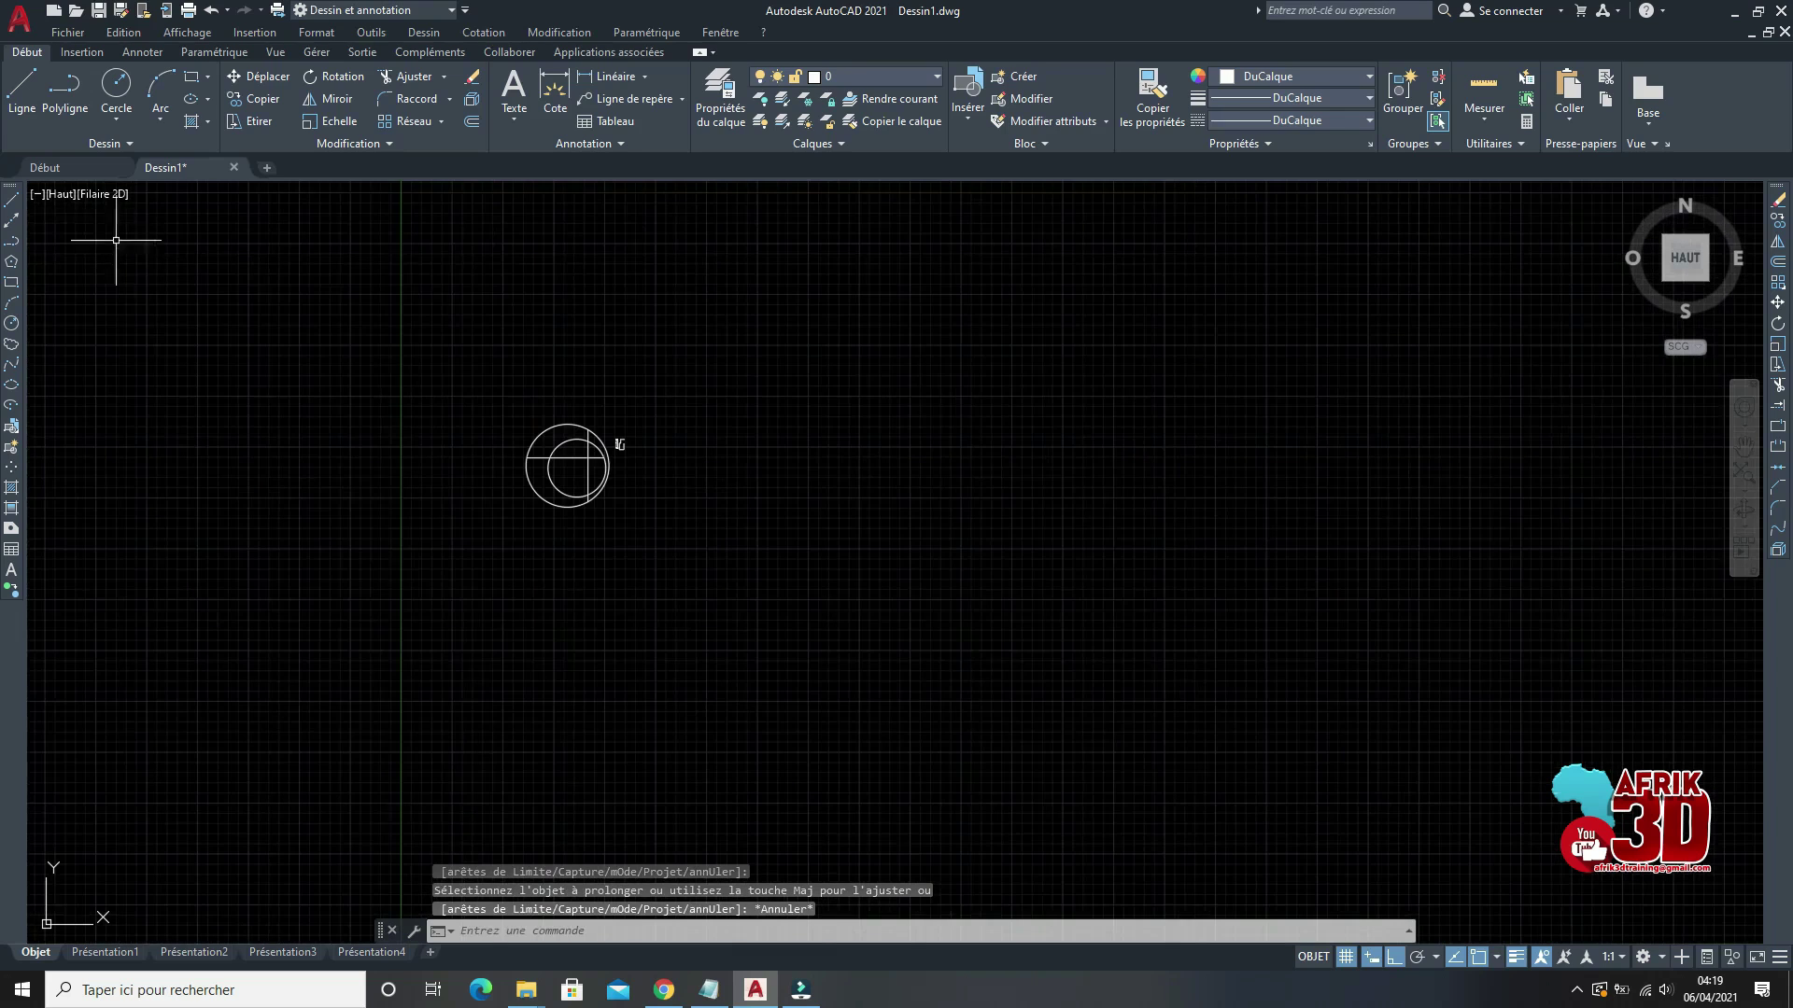
pyautogui.click(10, 200)
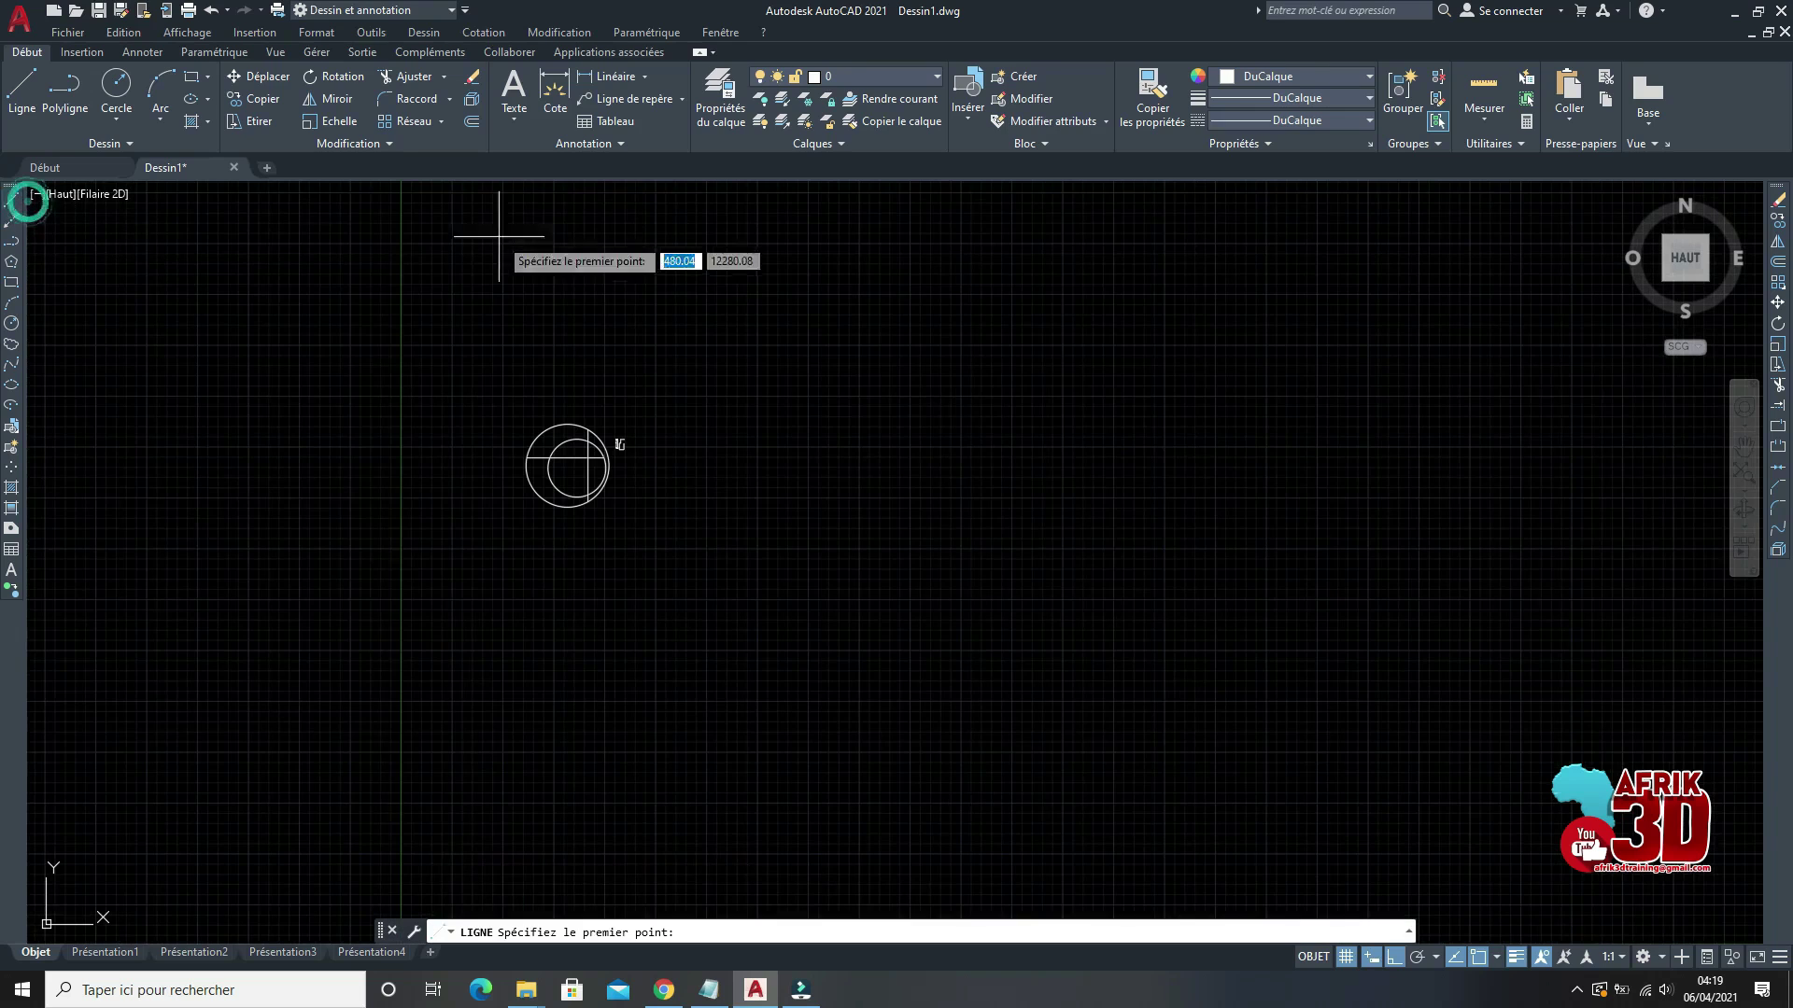
pyautogui.click(693, 427)
pyautogui.click(725, 646)
# Step: Draw a horizontal line above the vertical line
pyautogui.press('Return')
pyautogui.scroll(-2, 725, 646)
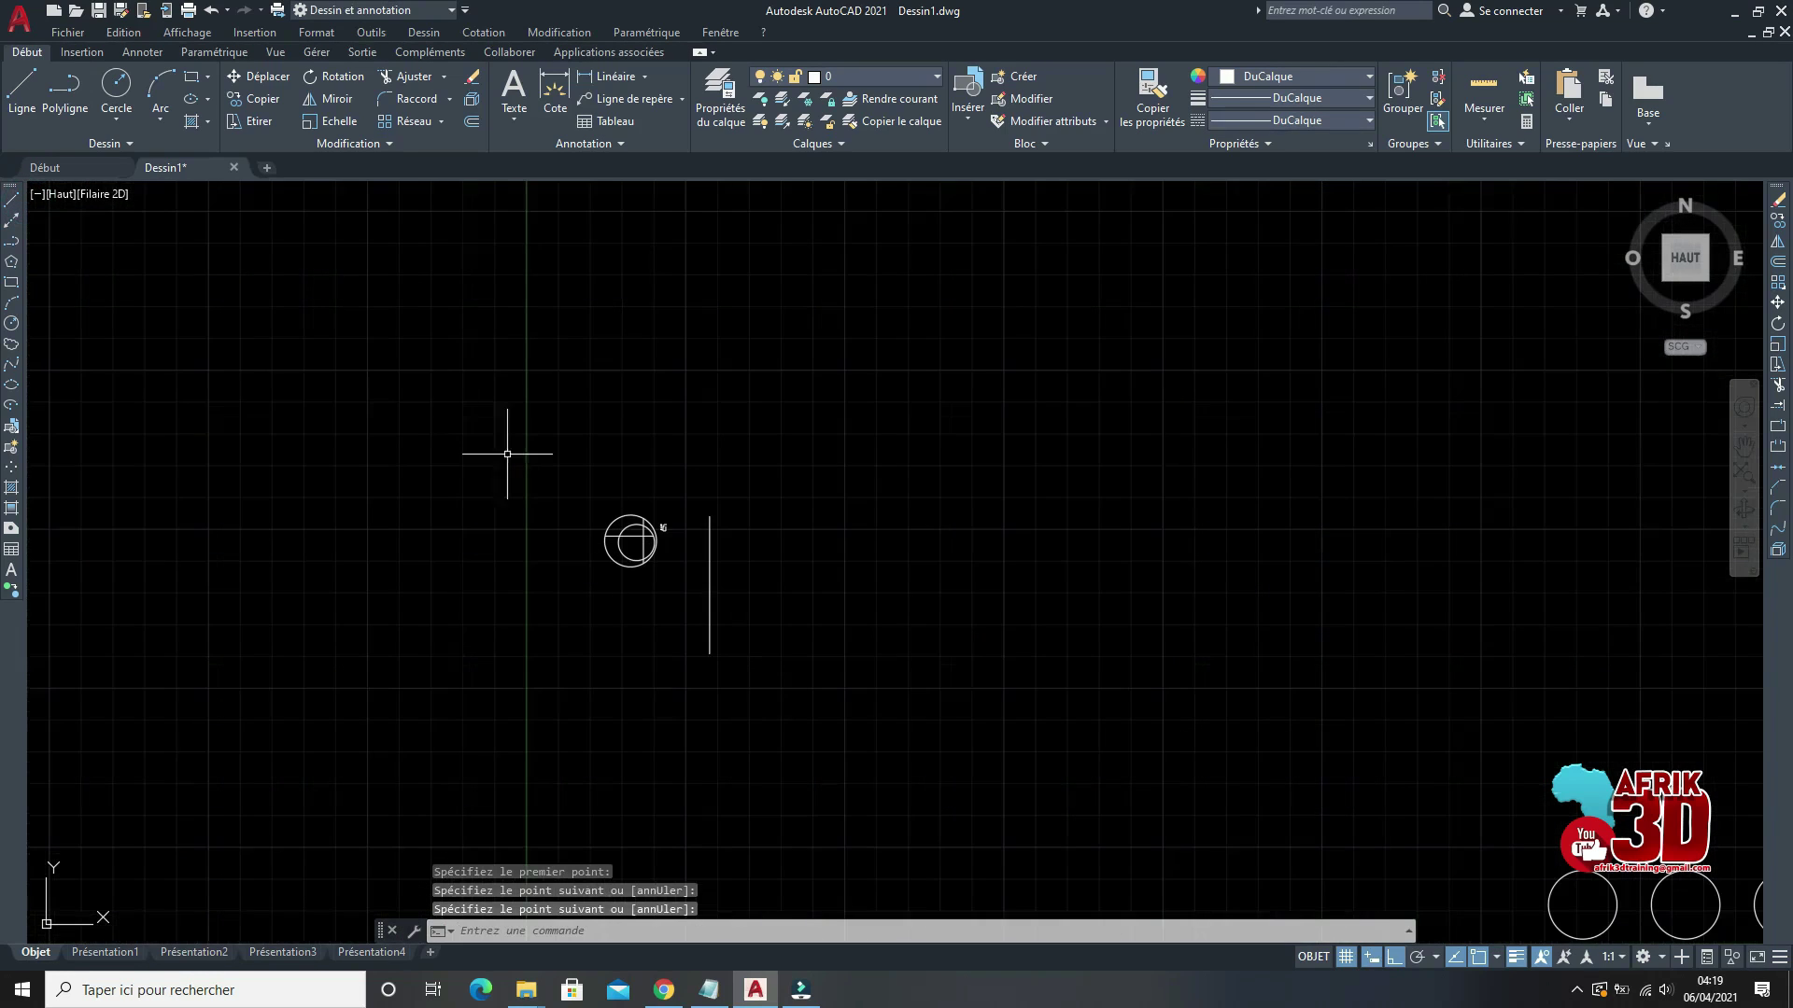
pyautogui.click(10, 199)
pyautogui.click(560, 327)
pyautogui.click(880, 328)
pyautogui.press('Return')
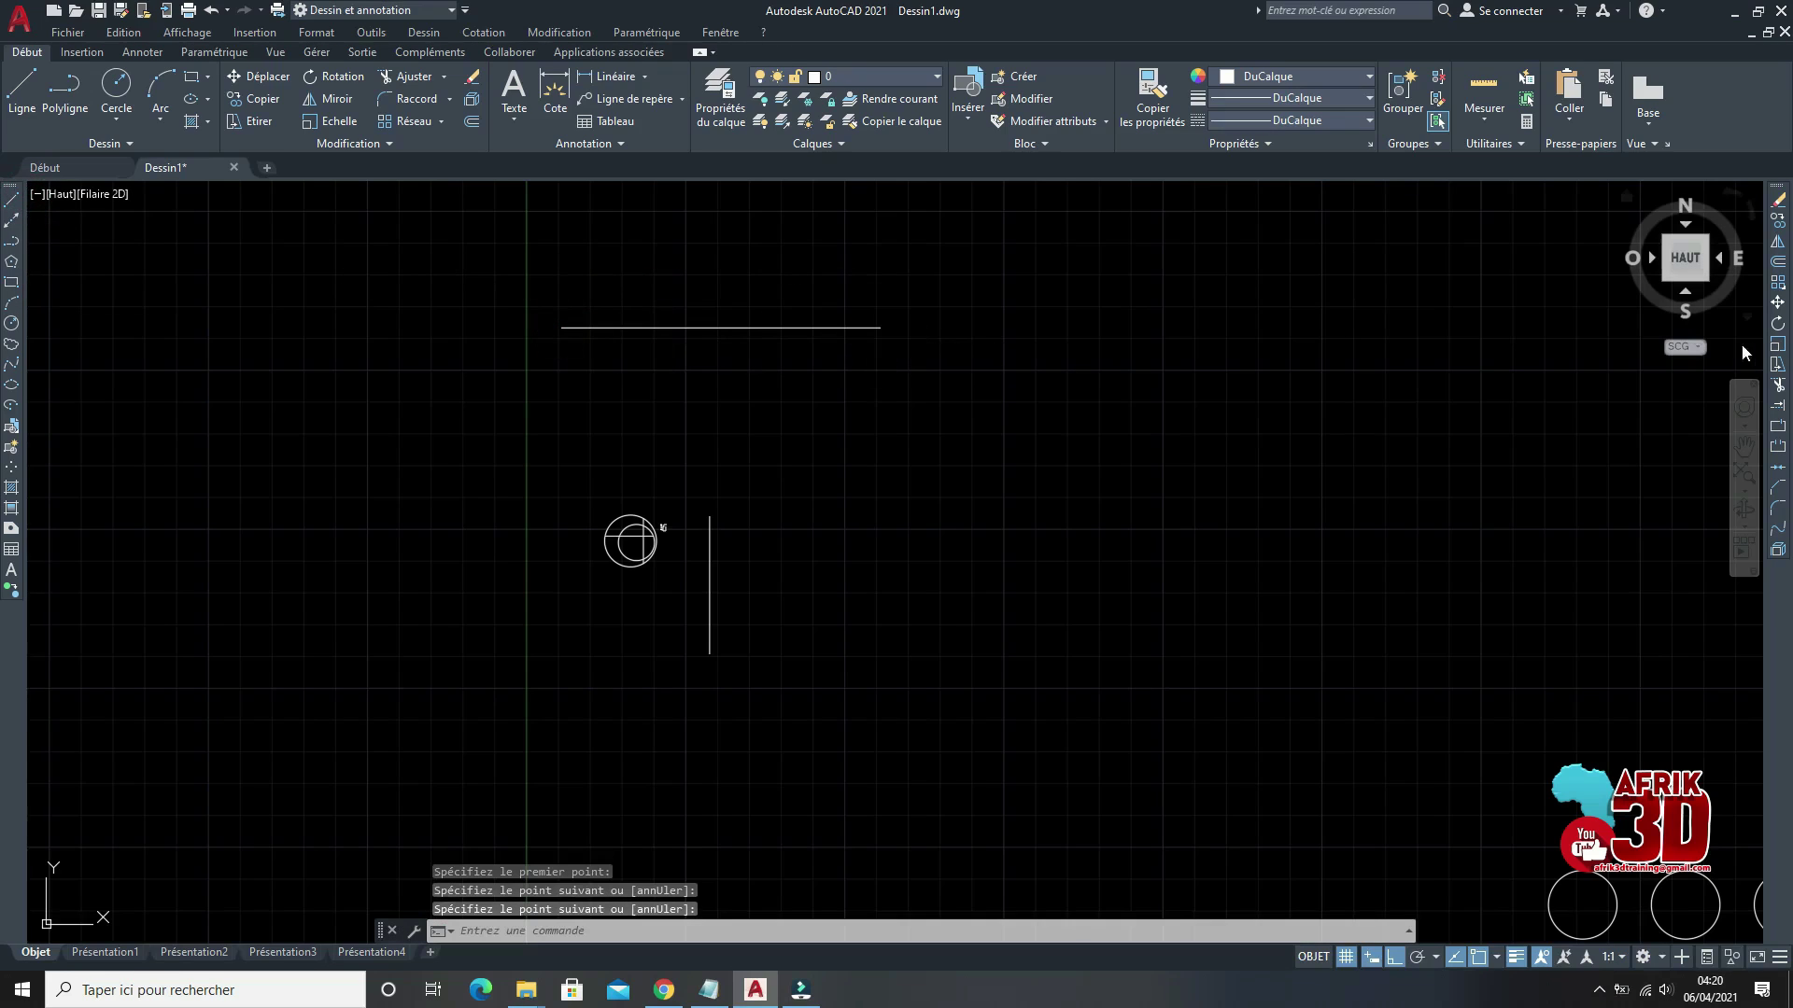
# Step: Extend the vertical line up to the horizontal line to form a T
pyautogui.click(1777, 417)
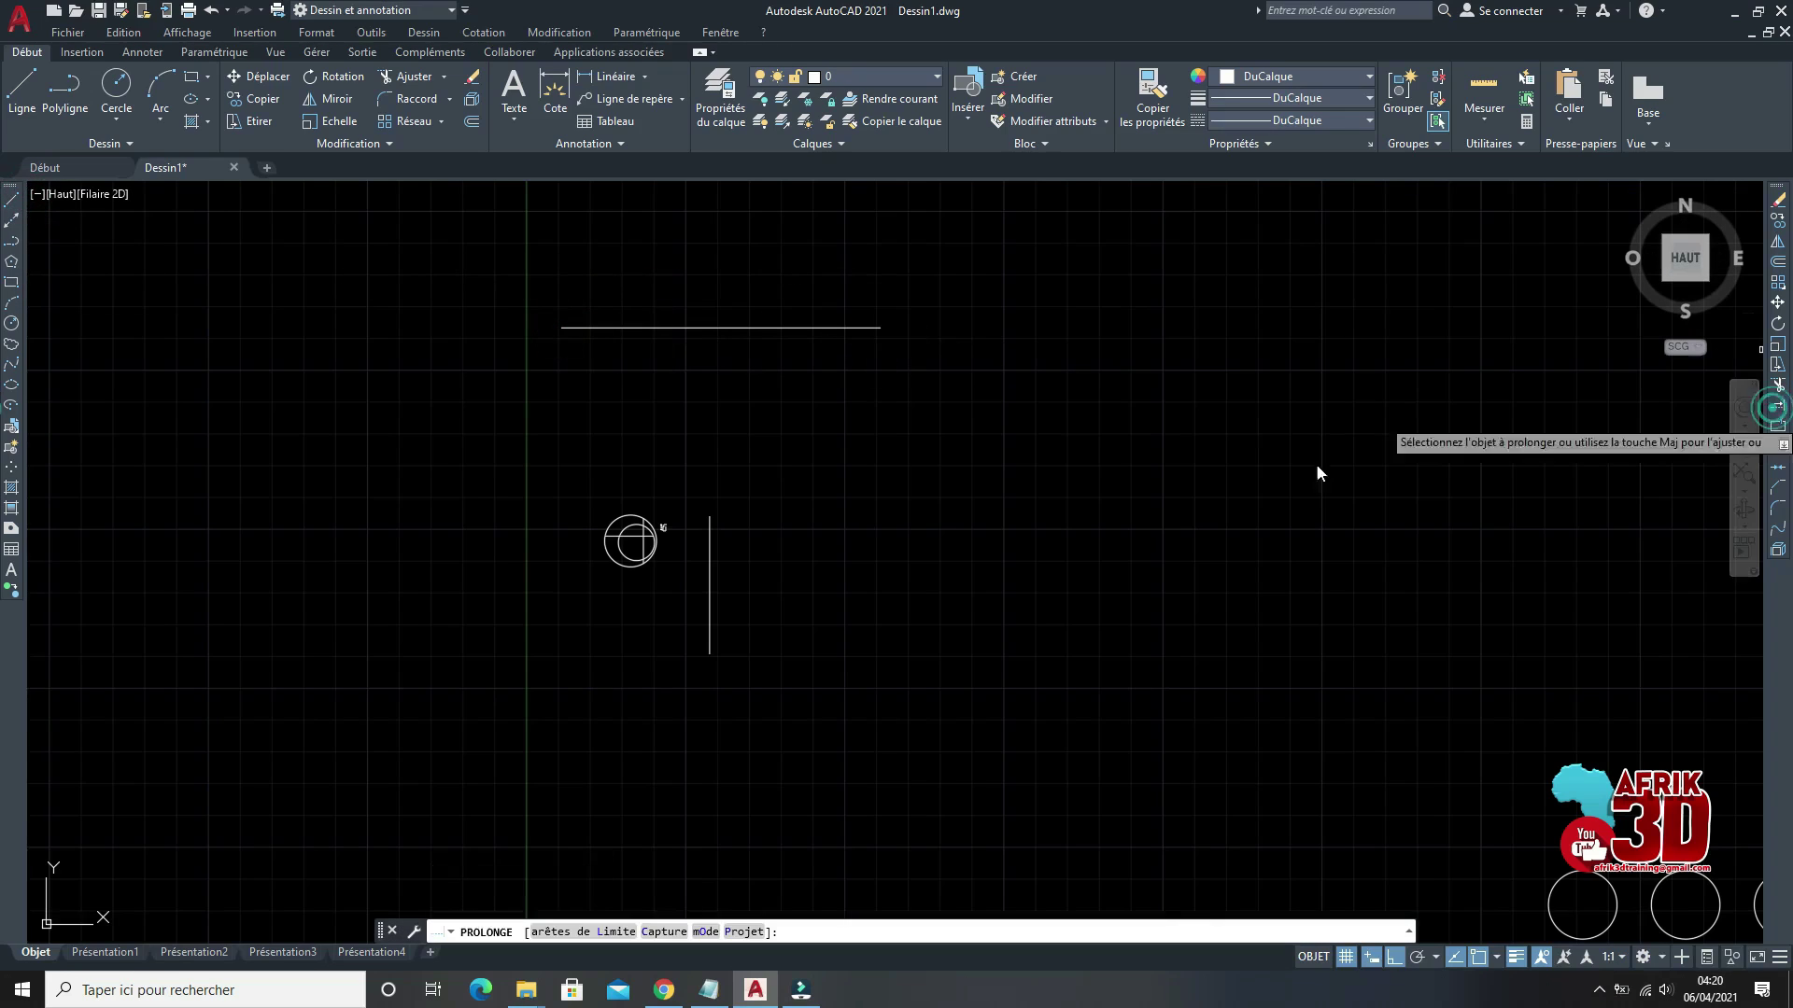
pyautogui.click(711, 571)
pyautogui.press('space')
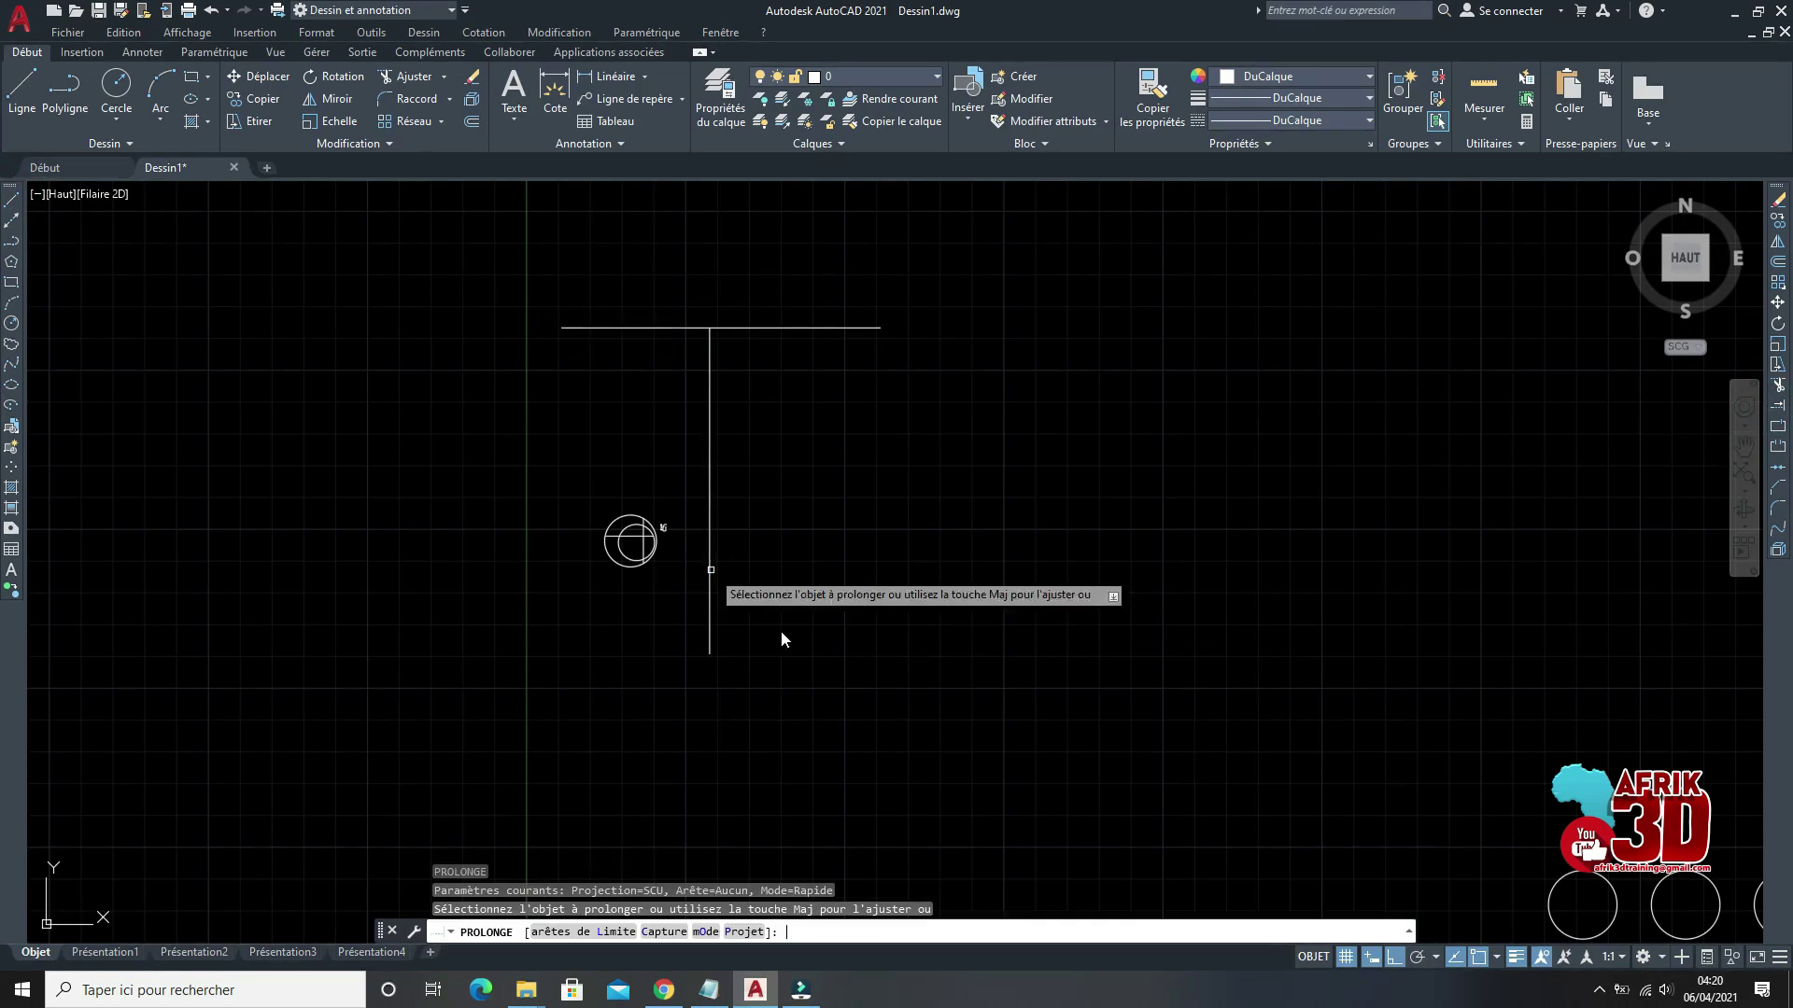
pyautogui.scroll(-2, 880, 810)
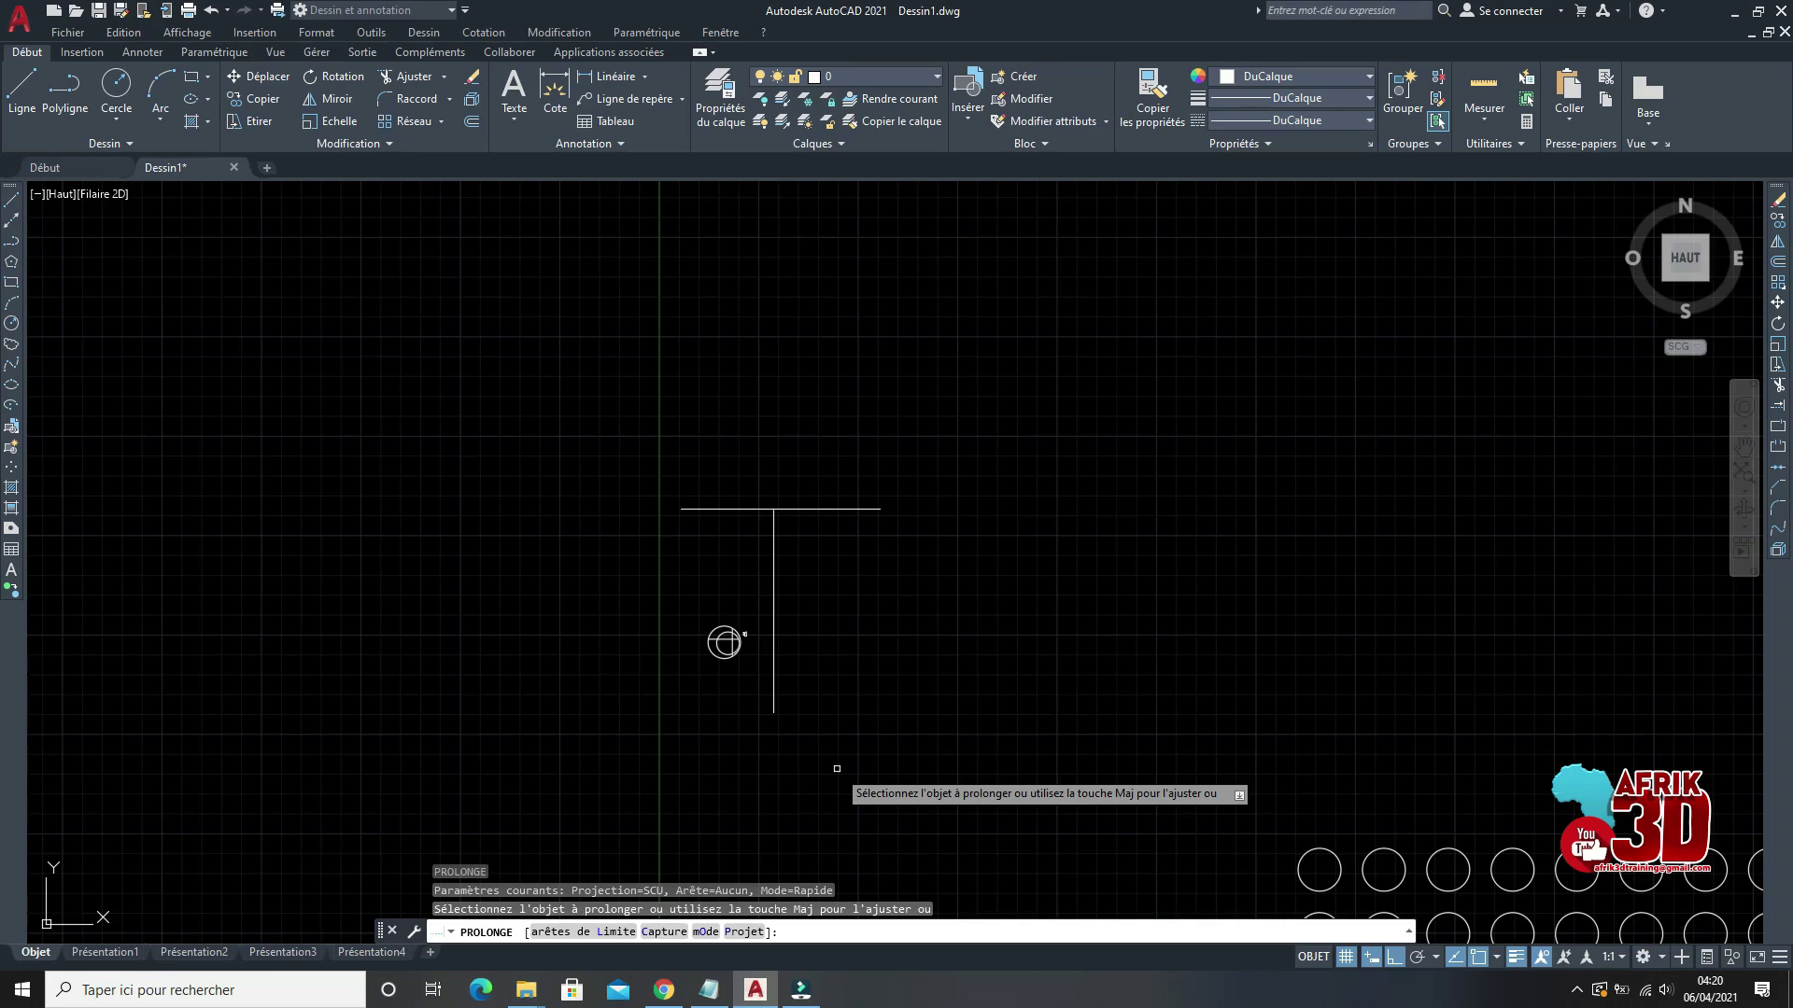
pyautogui.press('Escape')
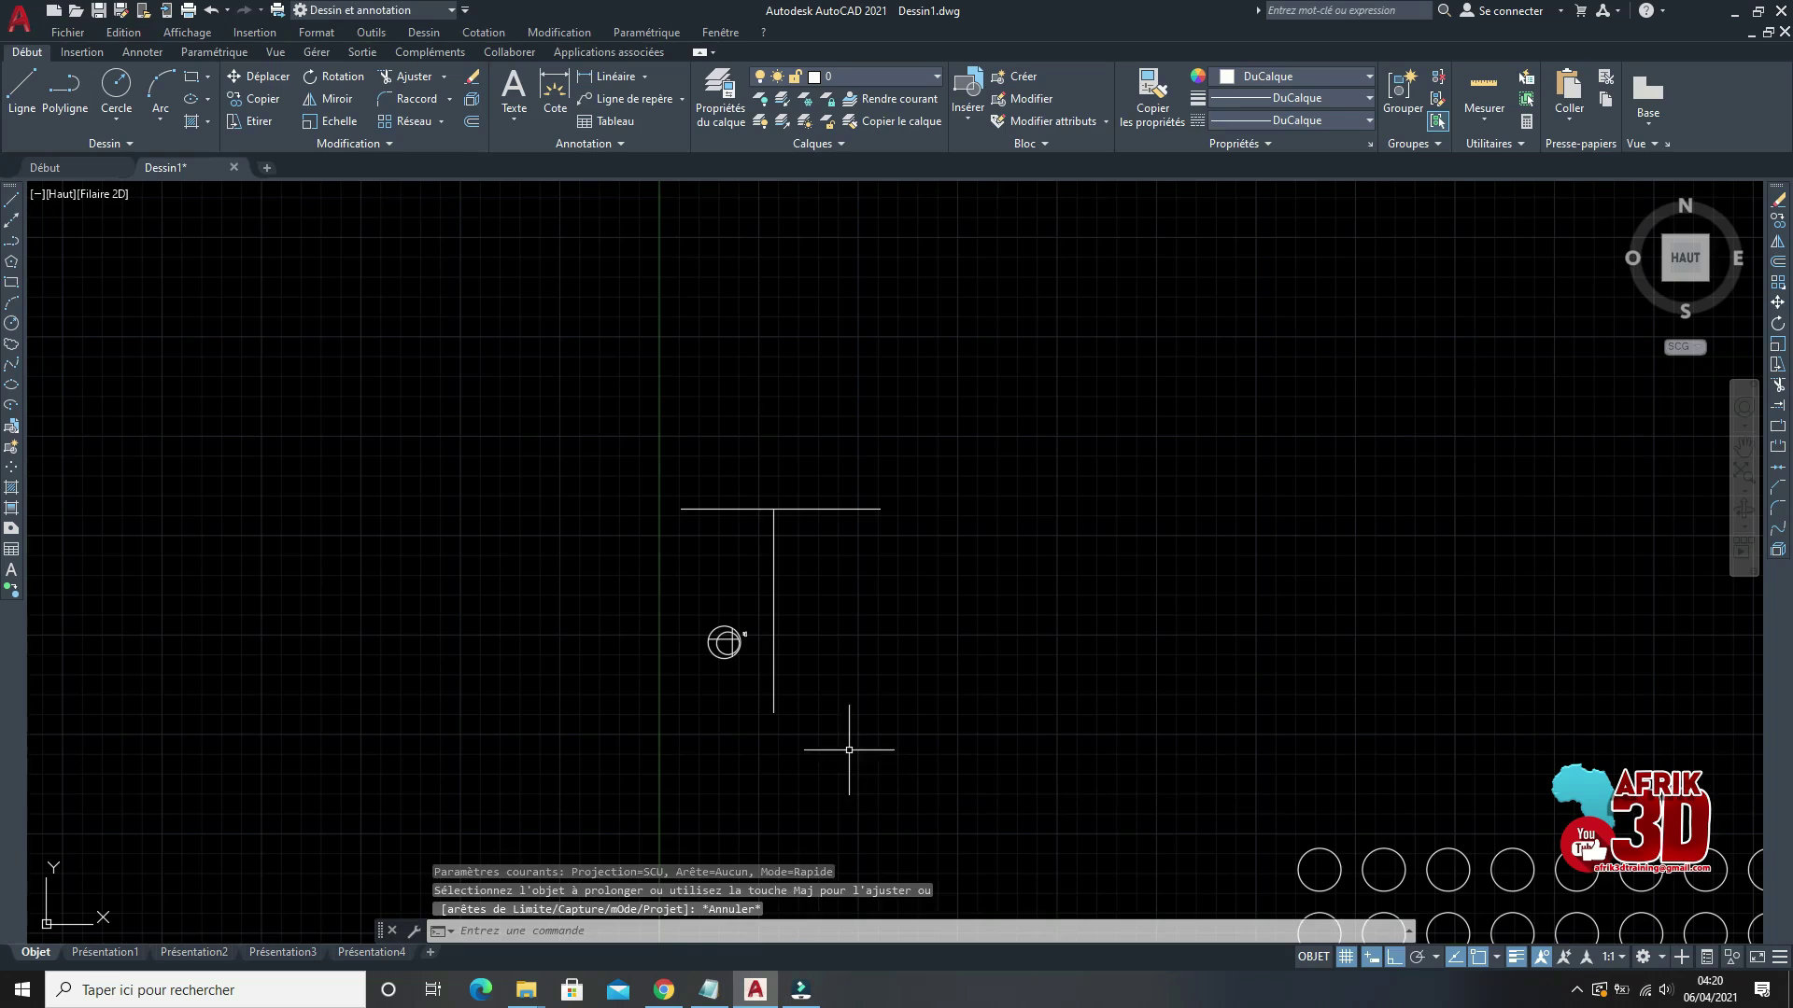
pyautogui.scroll(-2, 853, 448)
pyautogui.scroll(2, 821, 480)
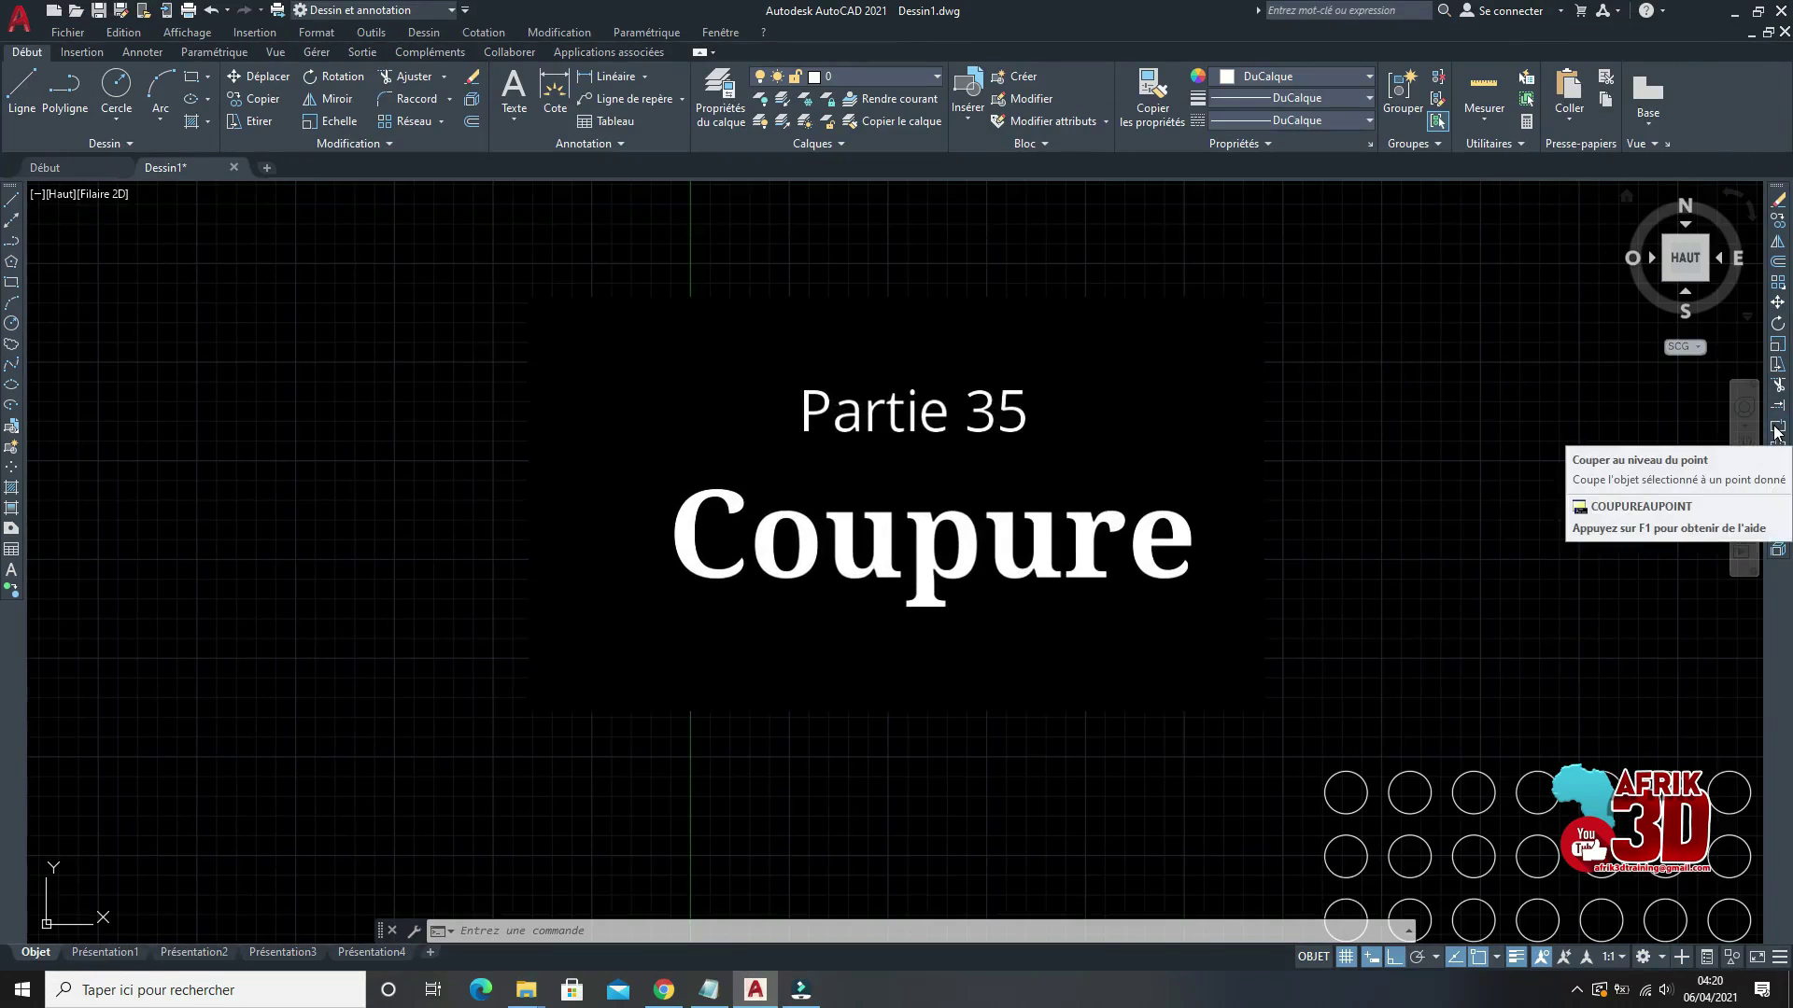
# Step: Draw a new line 25 units long in an empty area
pyautogui.click(13, 200)
pyautogui.moveTo(349, 388); pyautogui.dragTo(829, 432, button='middle')
pyautogui.click(485, 465)
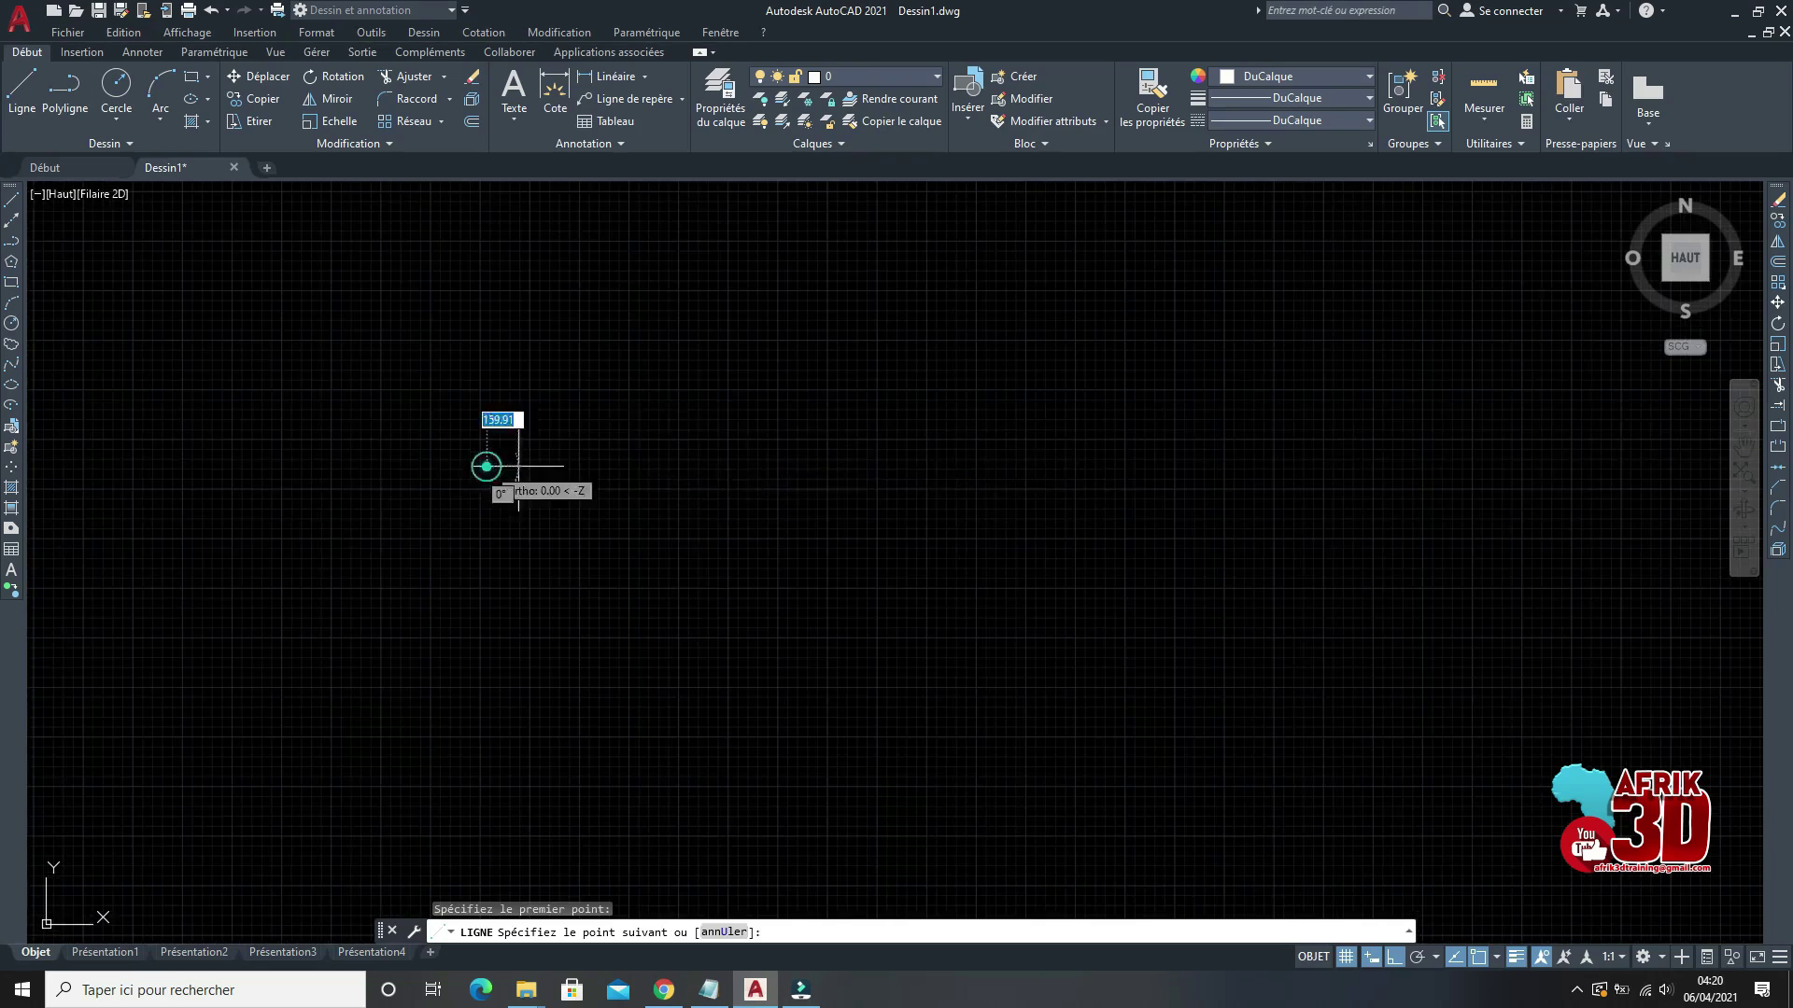
pyautogui.write('25')
pyautogui.press('Return')
pyautogui.press('Return')
pyautogui.scroll(2, 399, 439)
pyautogui.scroll(15, 539, 486)
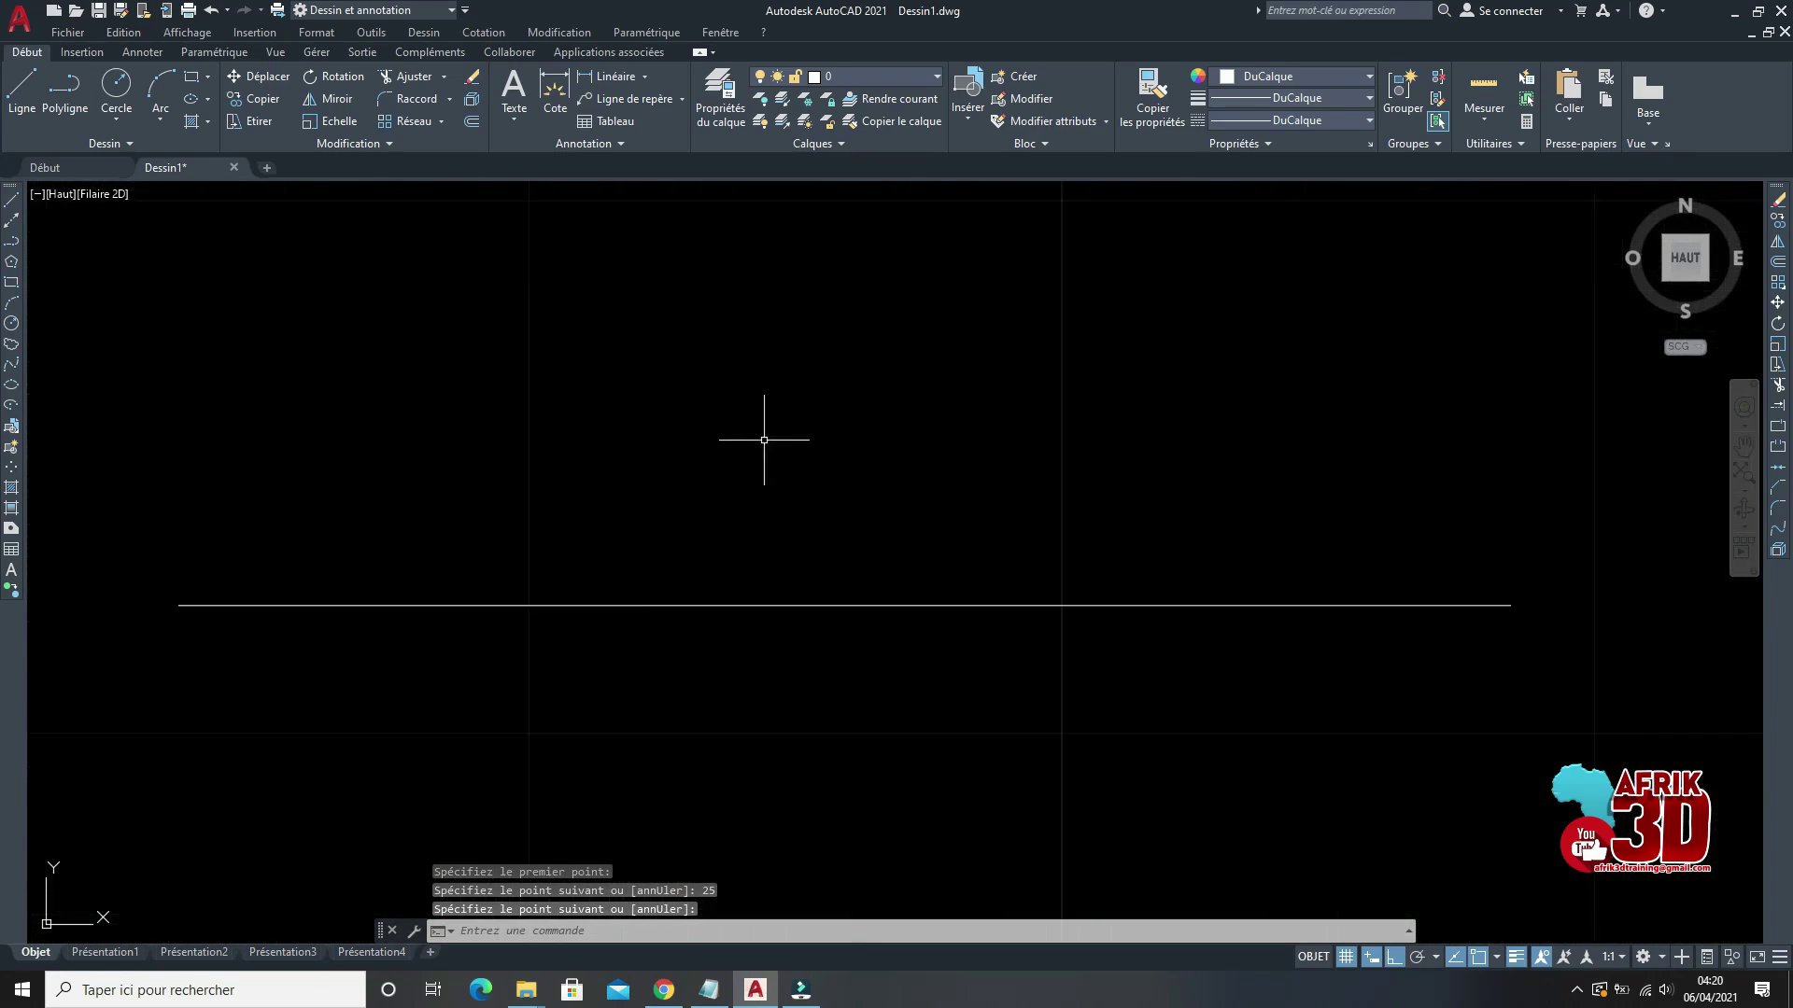
# Step: Break the long horizontal line at a point and delete its right segment
pyautogui.click(1776, 428)
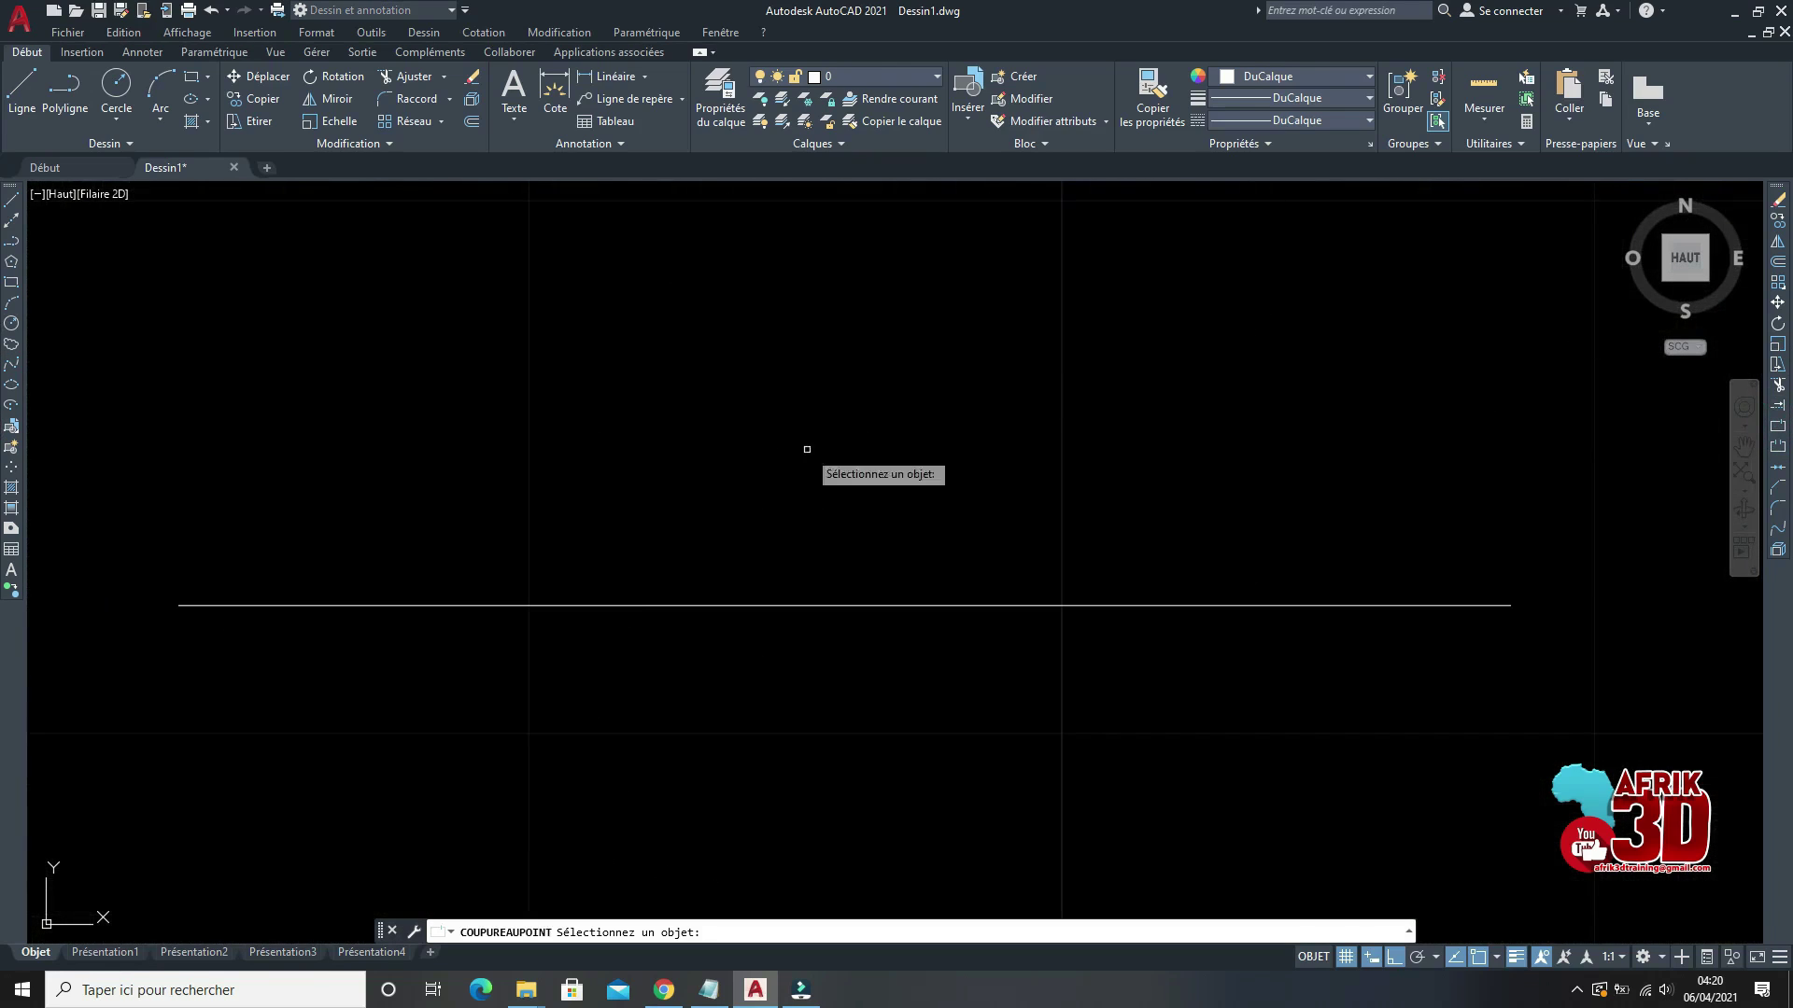
pyautogui.click(739, 605)
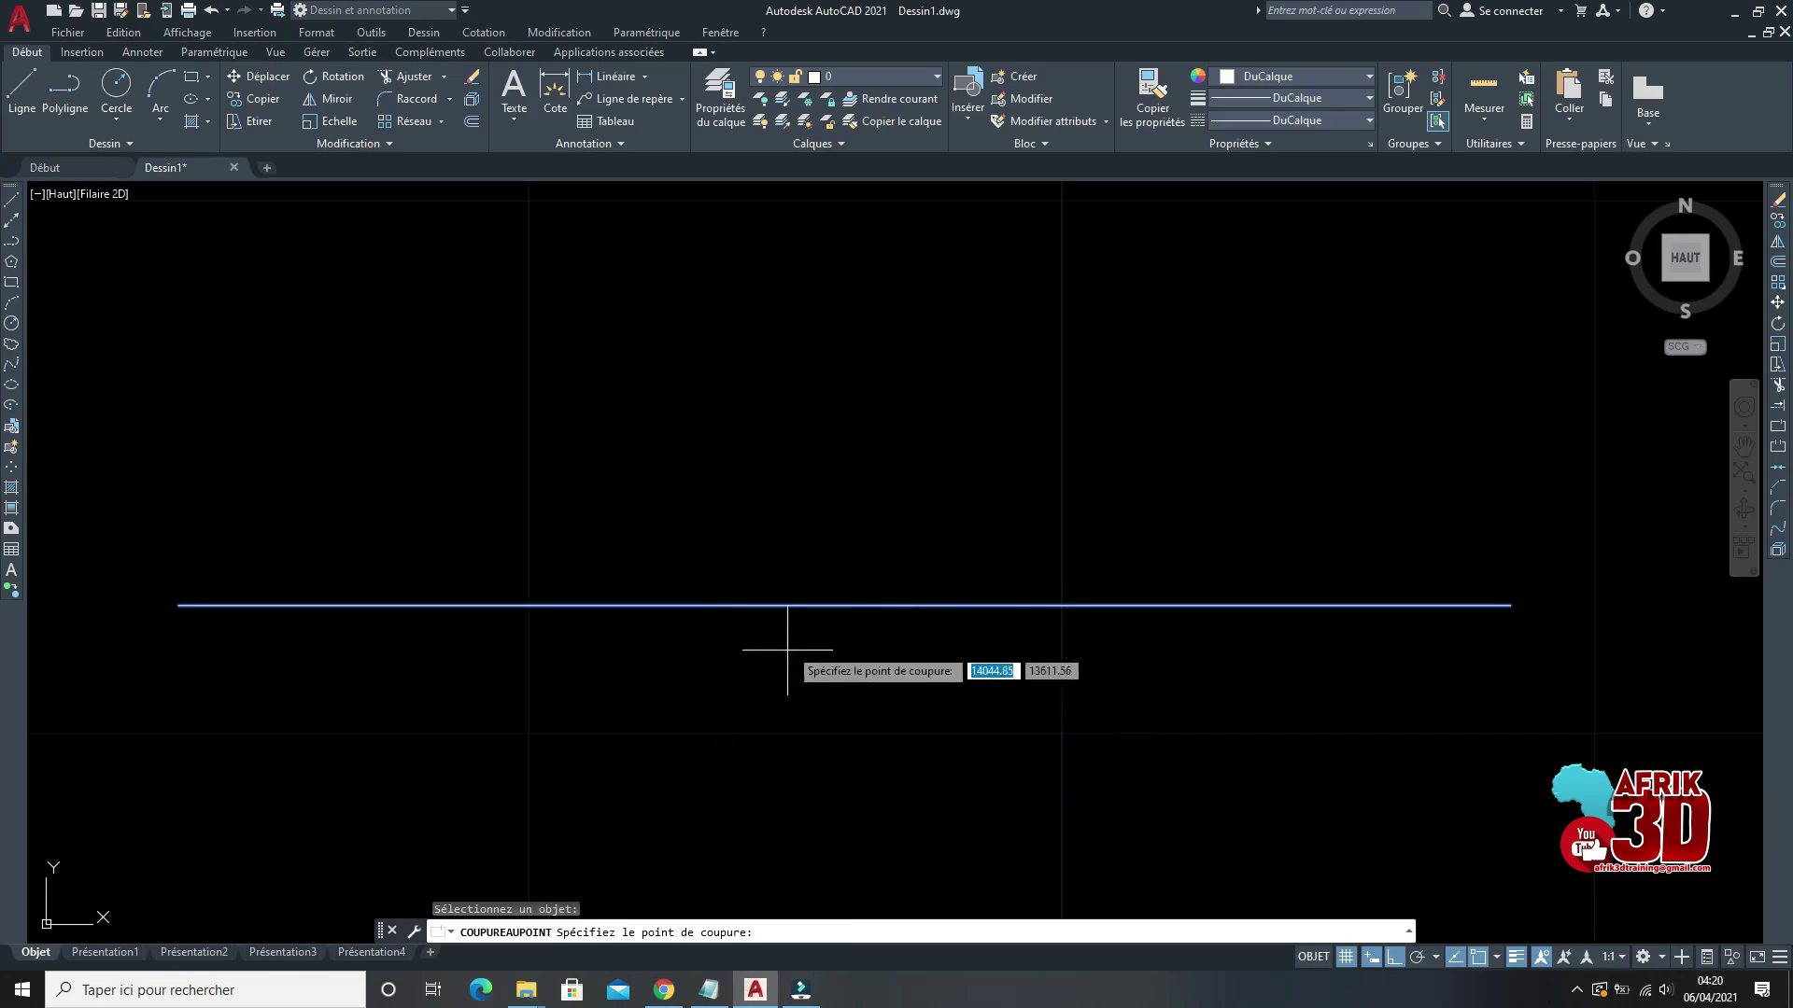
pyautogui.click(724, 605)
pyautogui.click(929, 605)
pyautogui.click(853, 595)
pyautogui.press('Escape')
pyautogui.click(780, 686)
pyautogui.click(688, 560)
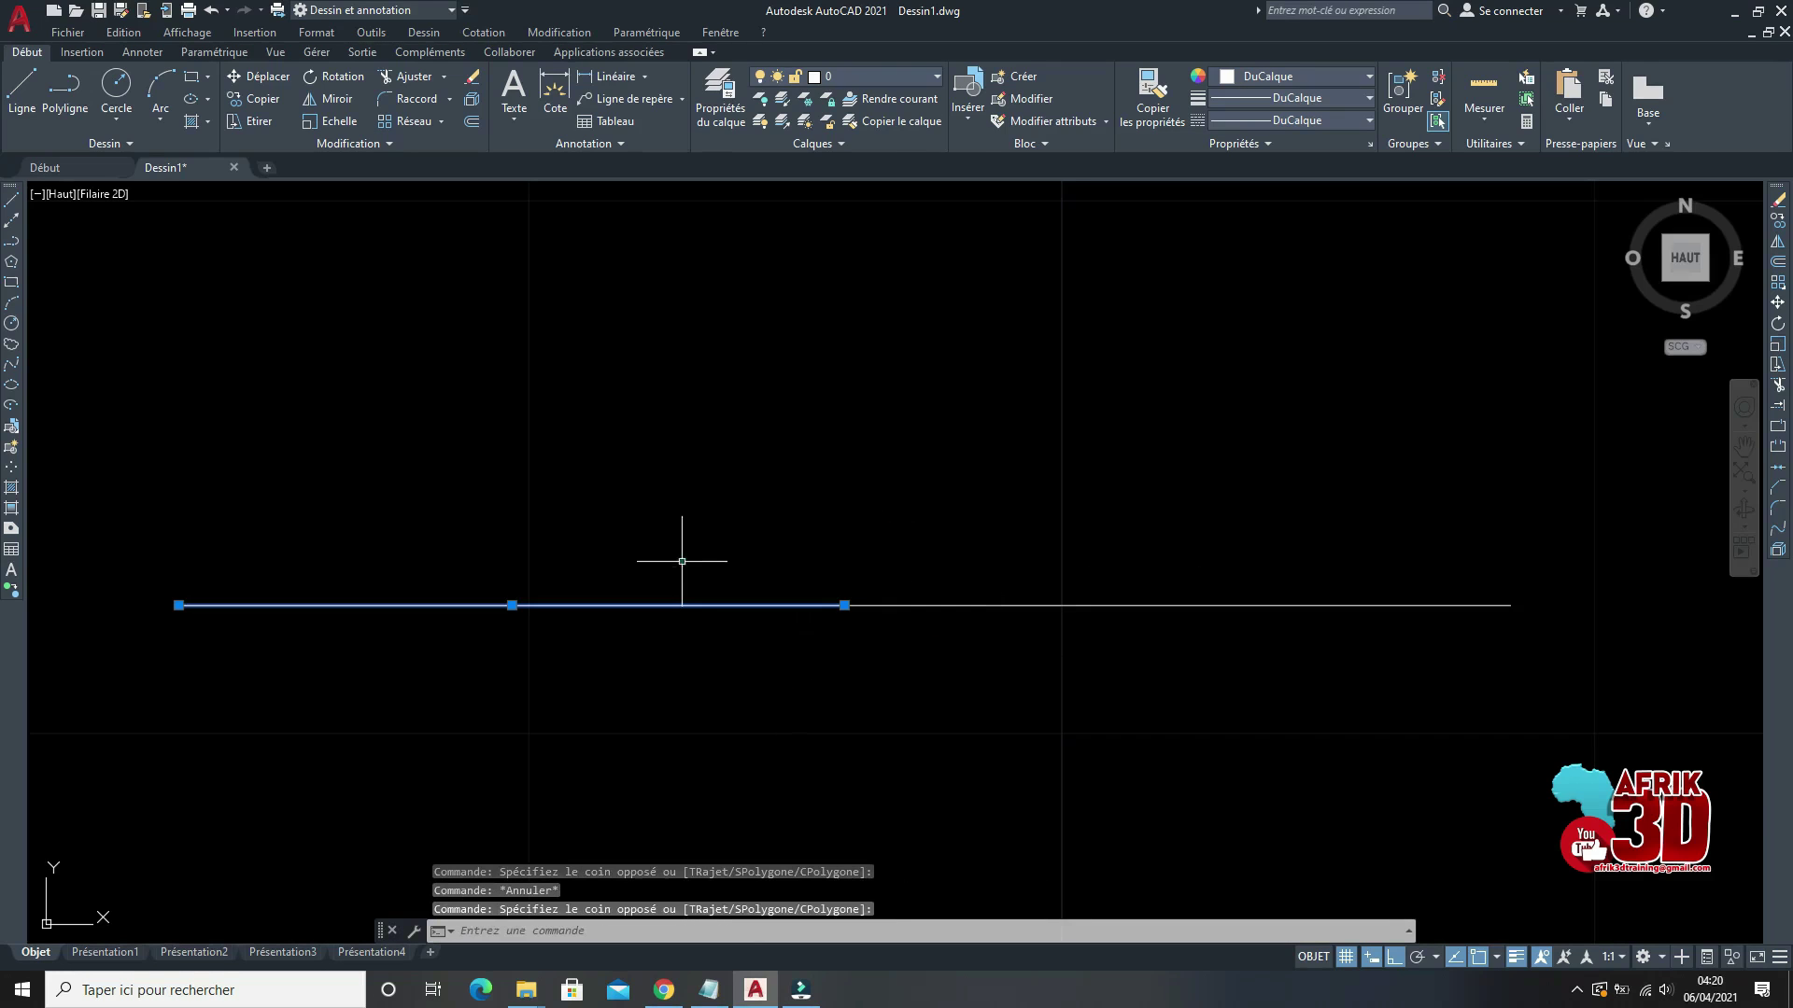
pyautogui.press('Escape')
pyautogui.click(1024, 720)
pyautogui.click(966, 569)
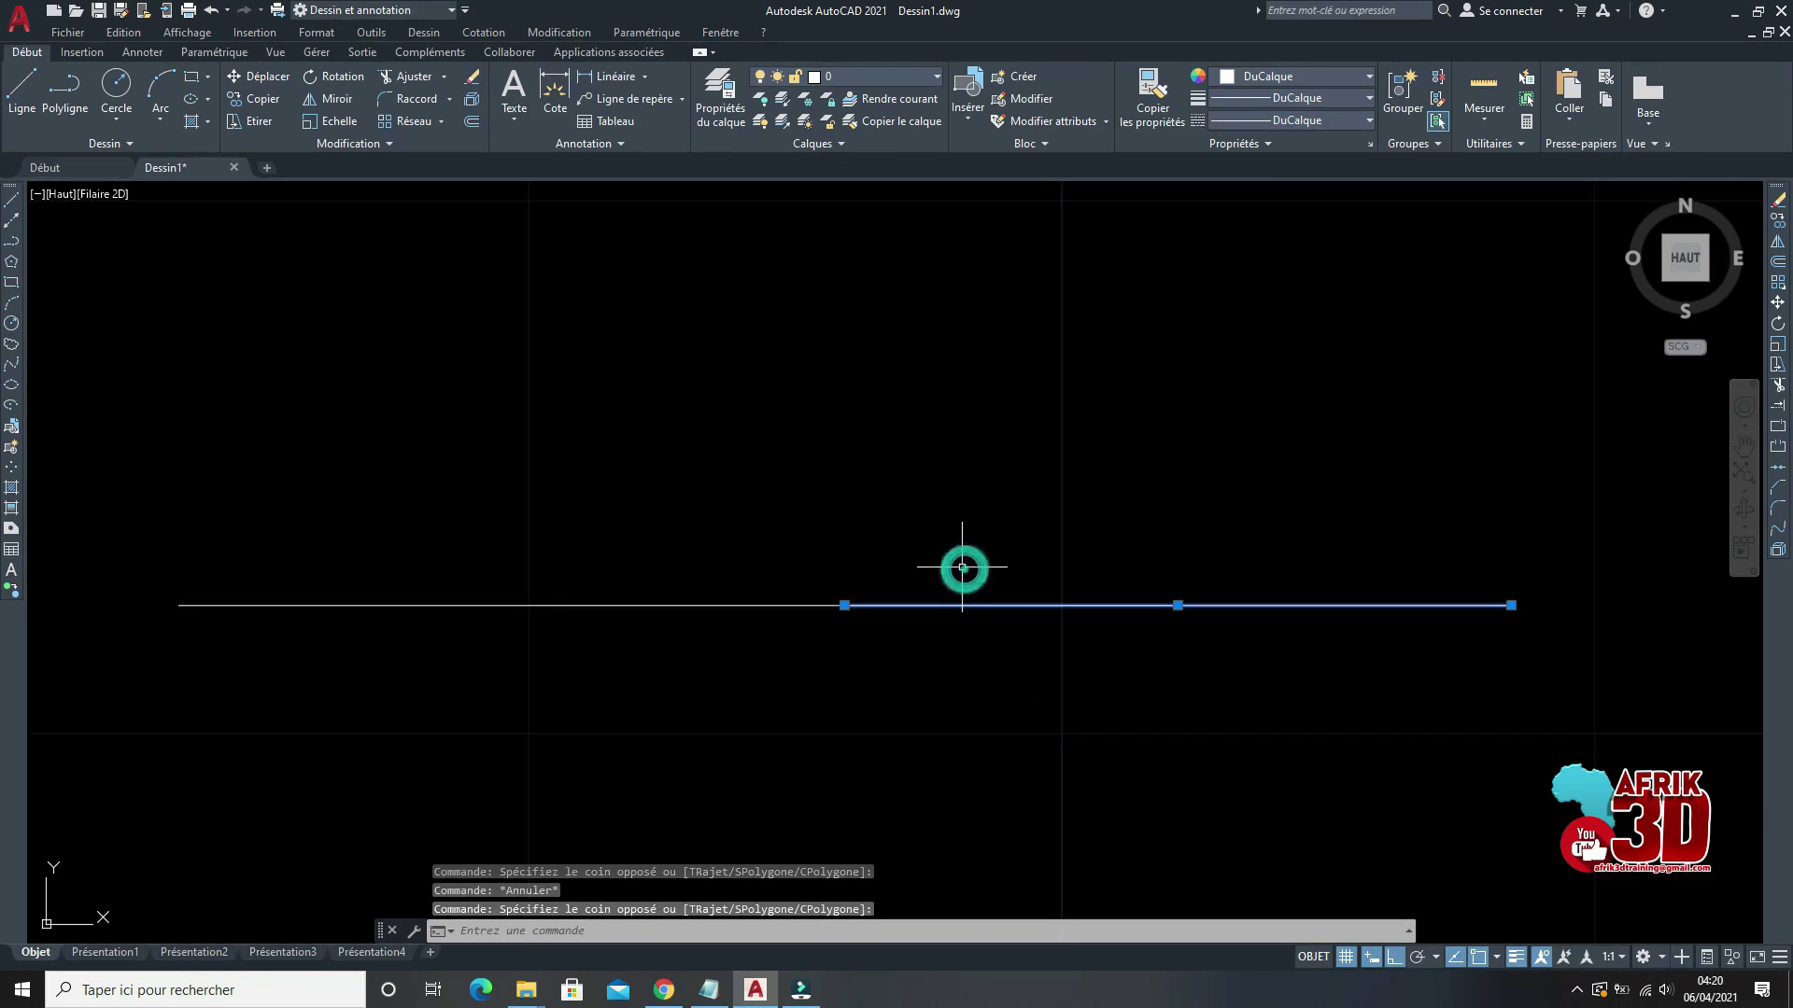
pyautogui.press('Delete')
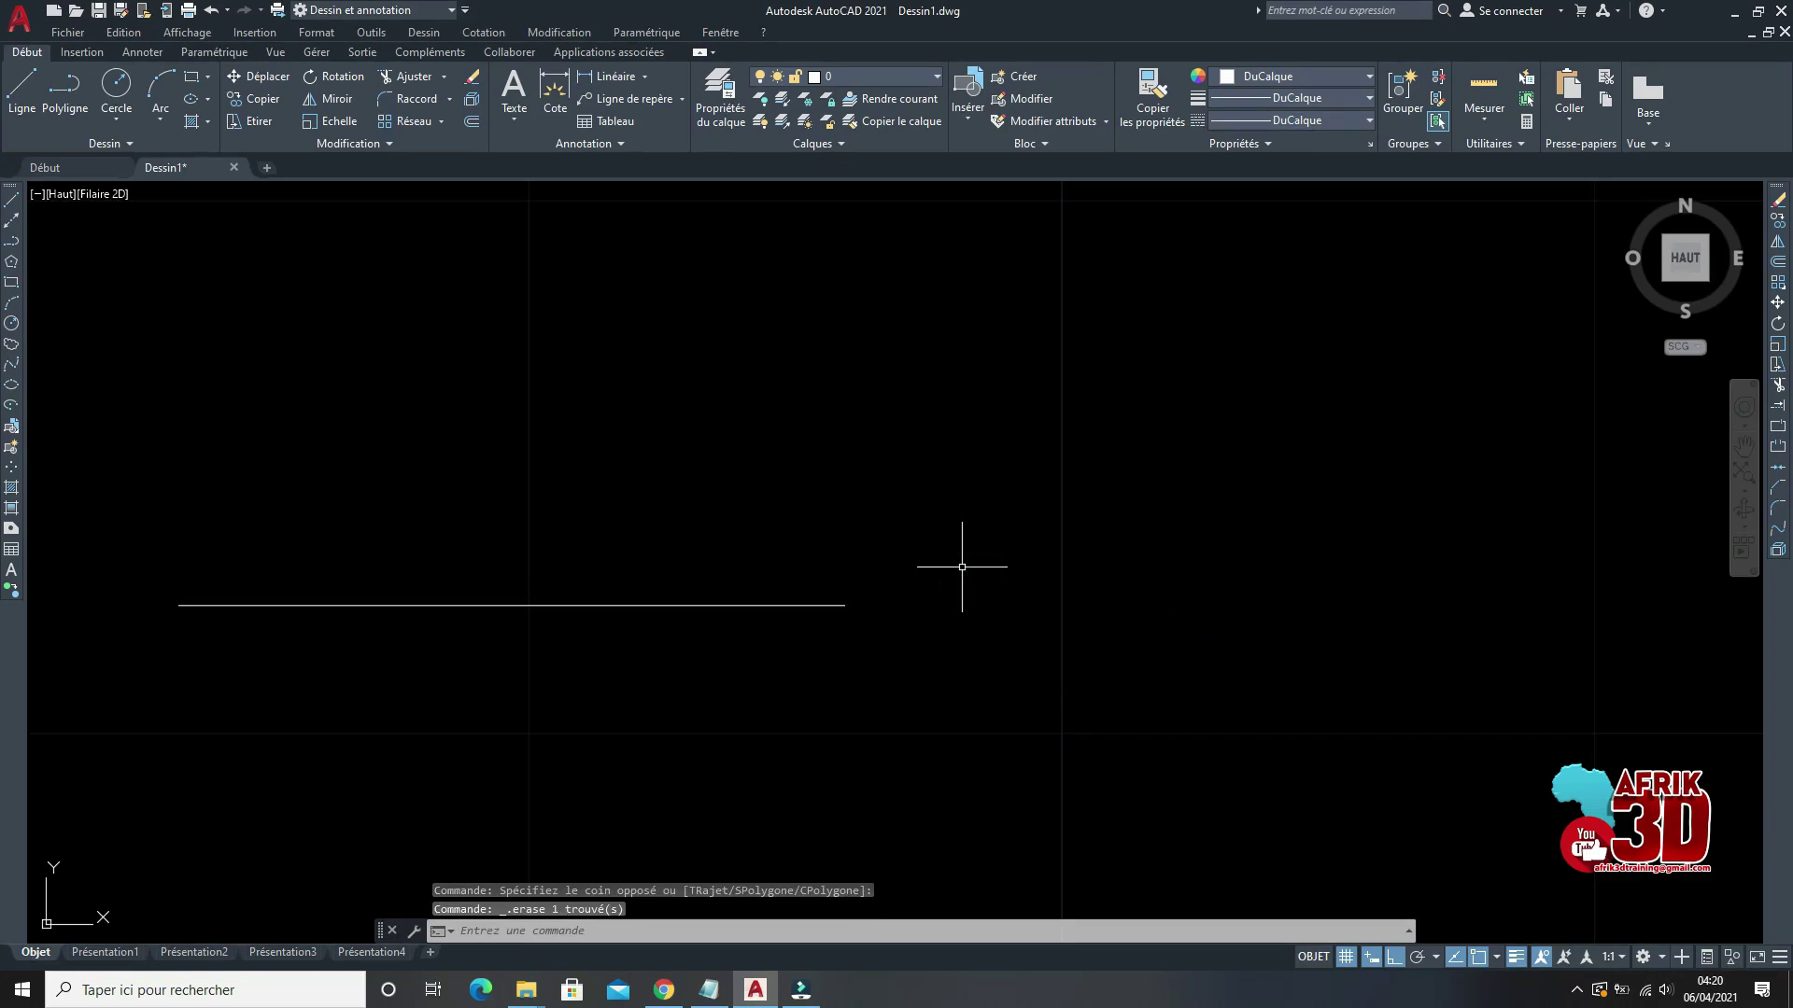
# Step: Break the remaining line at a second point, splitting it into two segments
pyautogui.click(1776, 428)
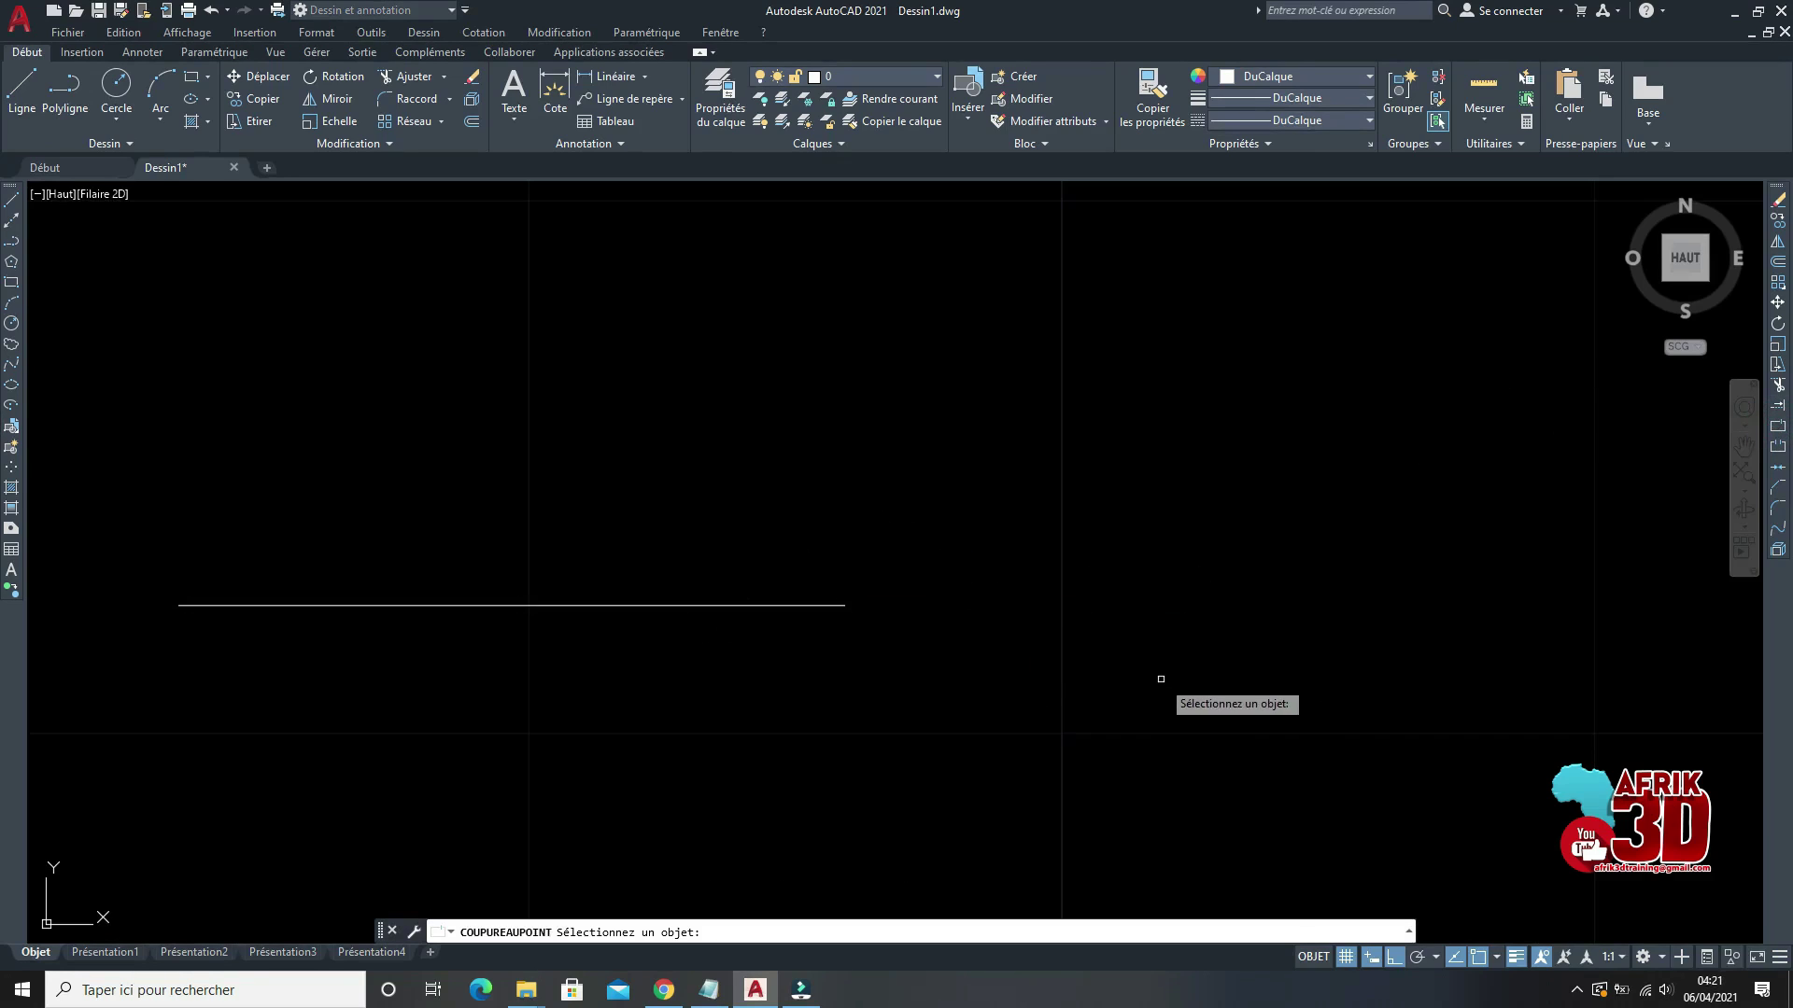
pyautogui.click(533, 604)
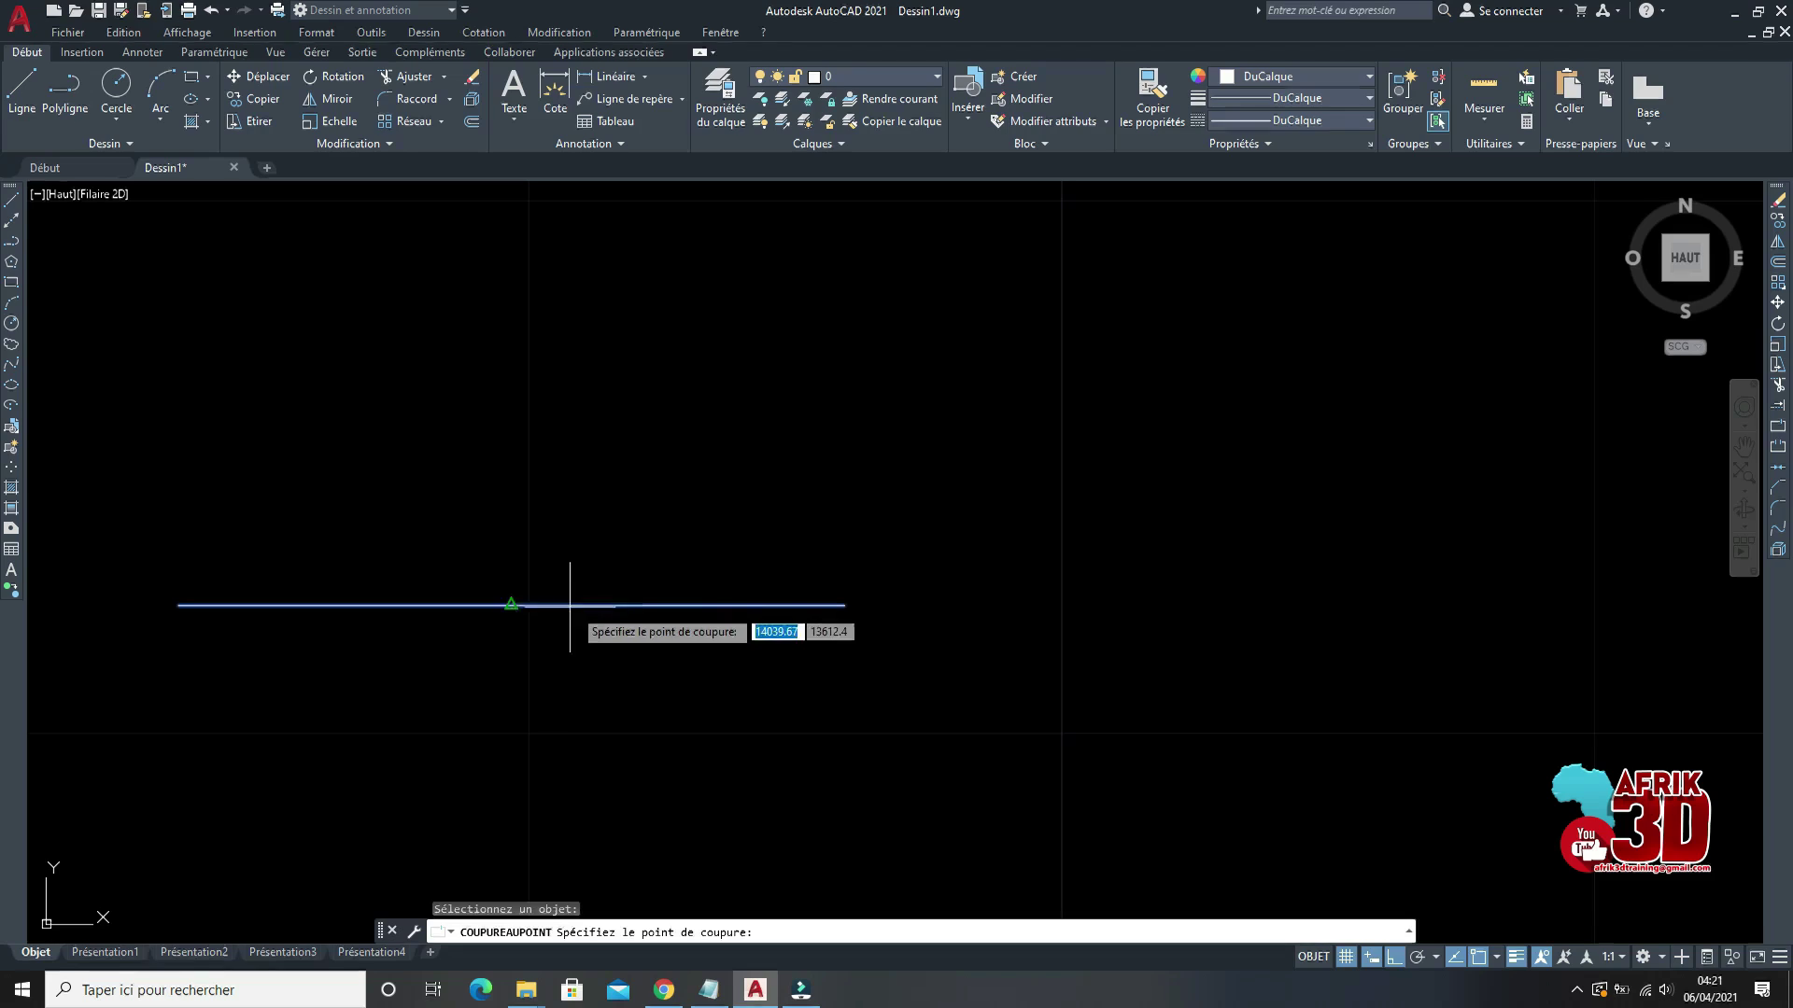
pyautogui.click(411, 605)
pyautogui.moveTo(572, 648); pyautogui.dragTo(512, 572)
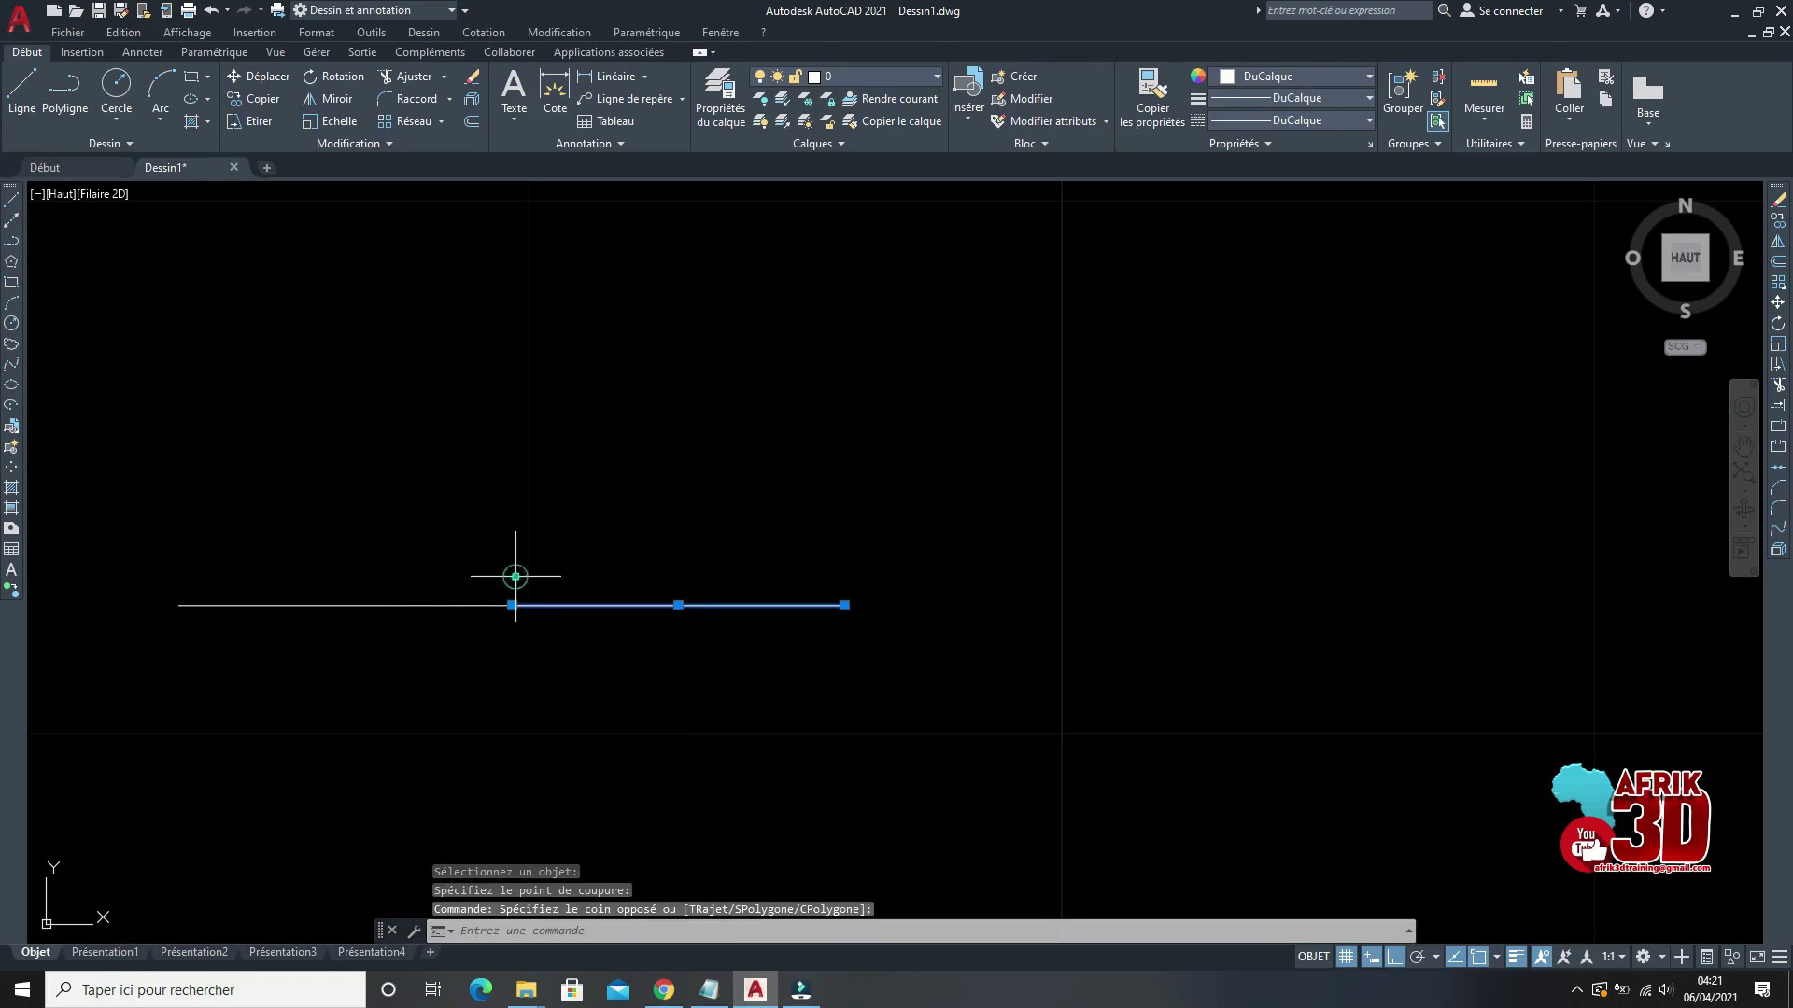
pyautogui.scroll(-3, 567, 617)
pyautogui.scroll(6, 654, 588)
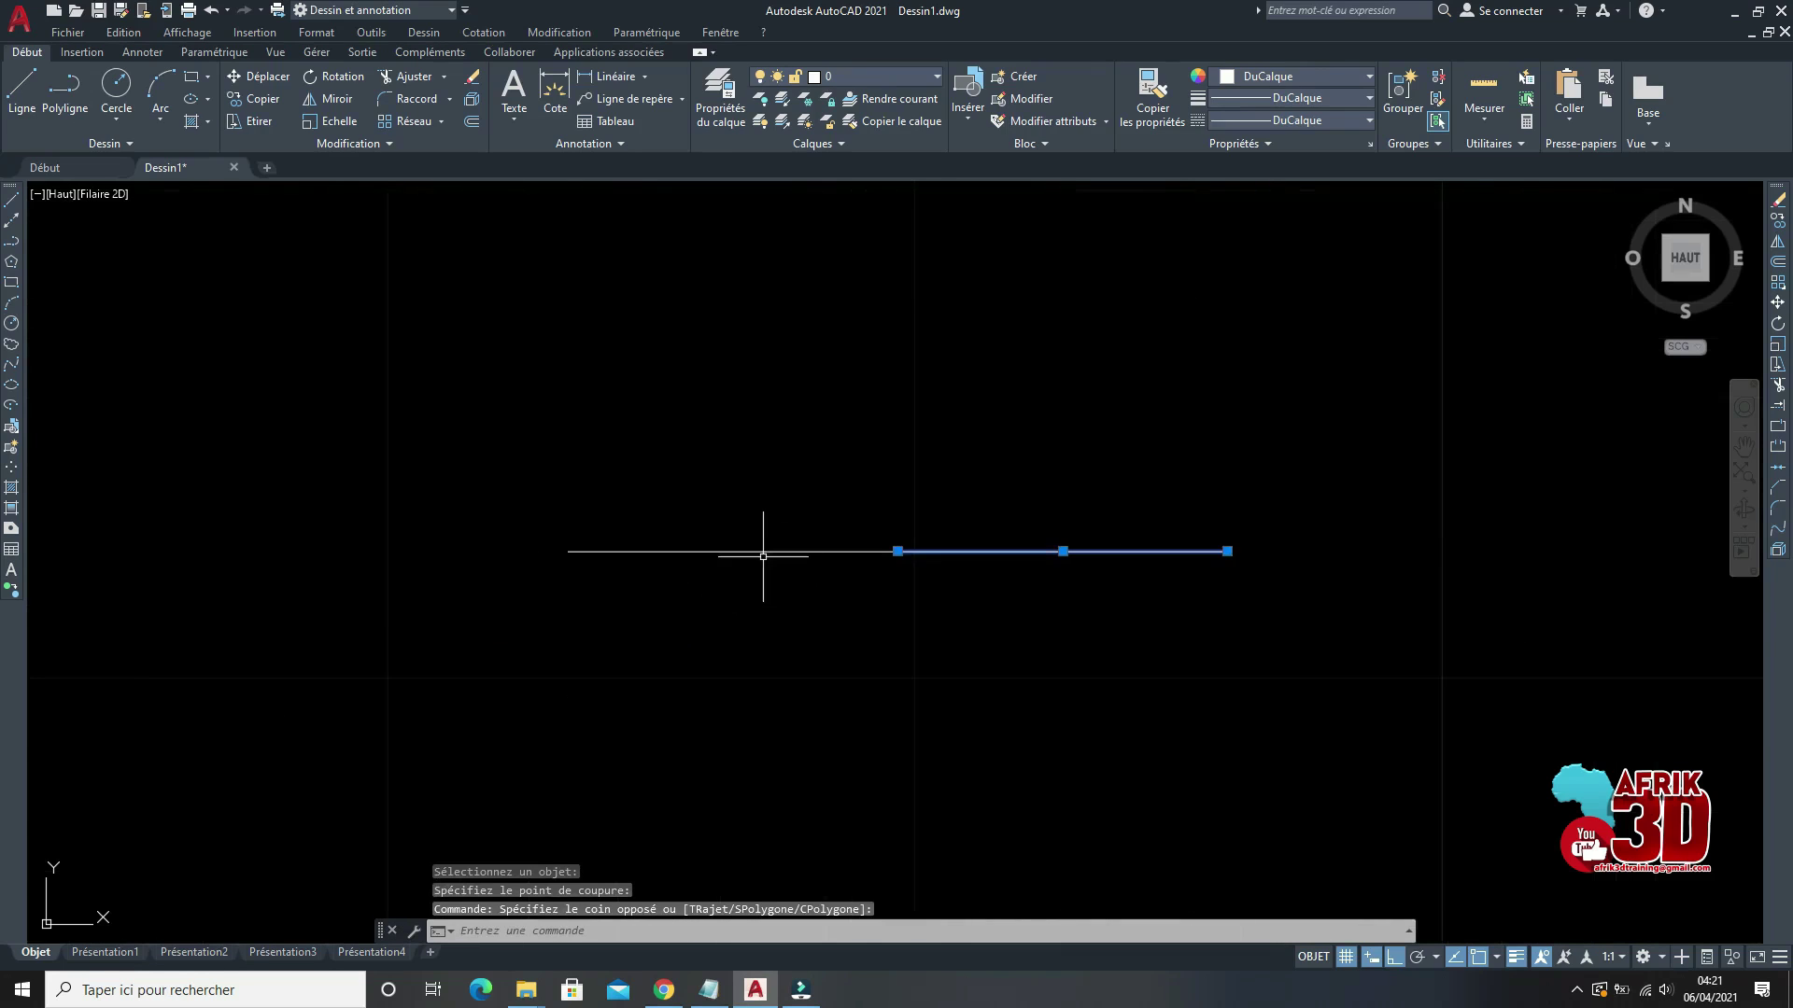
pyautogui.press('Escape')
# Step: Draw a long horizontal line above the first line
pyautogui.click(15, 216)
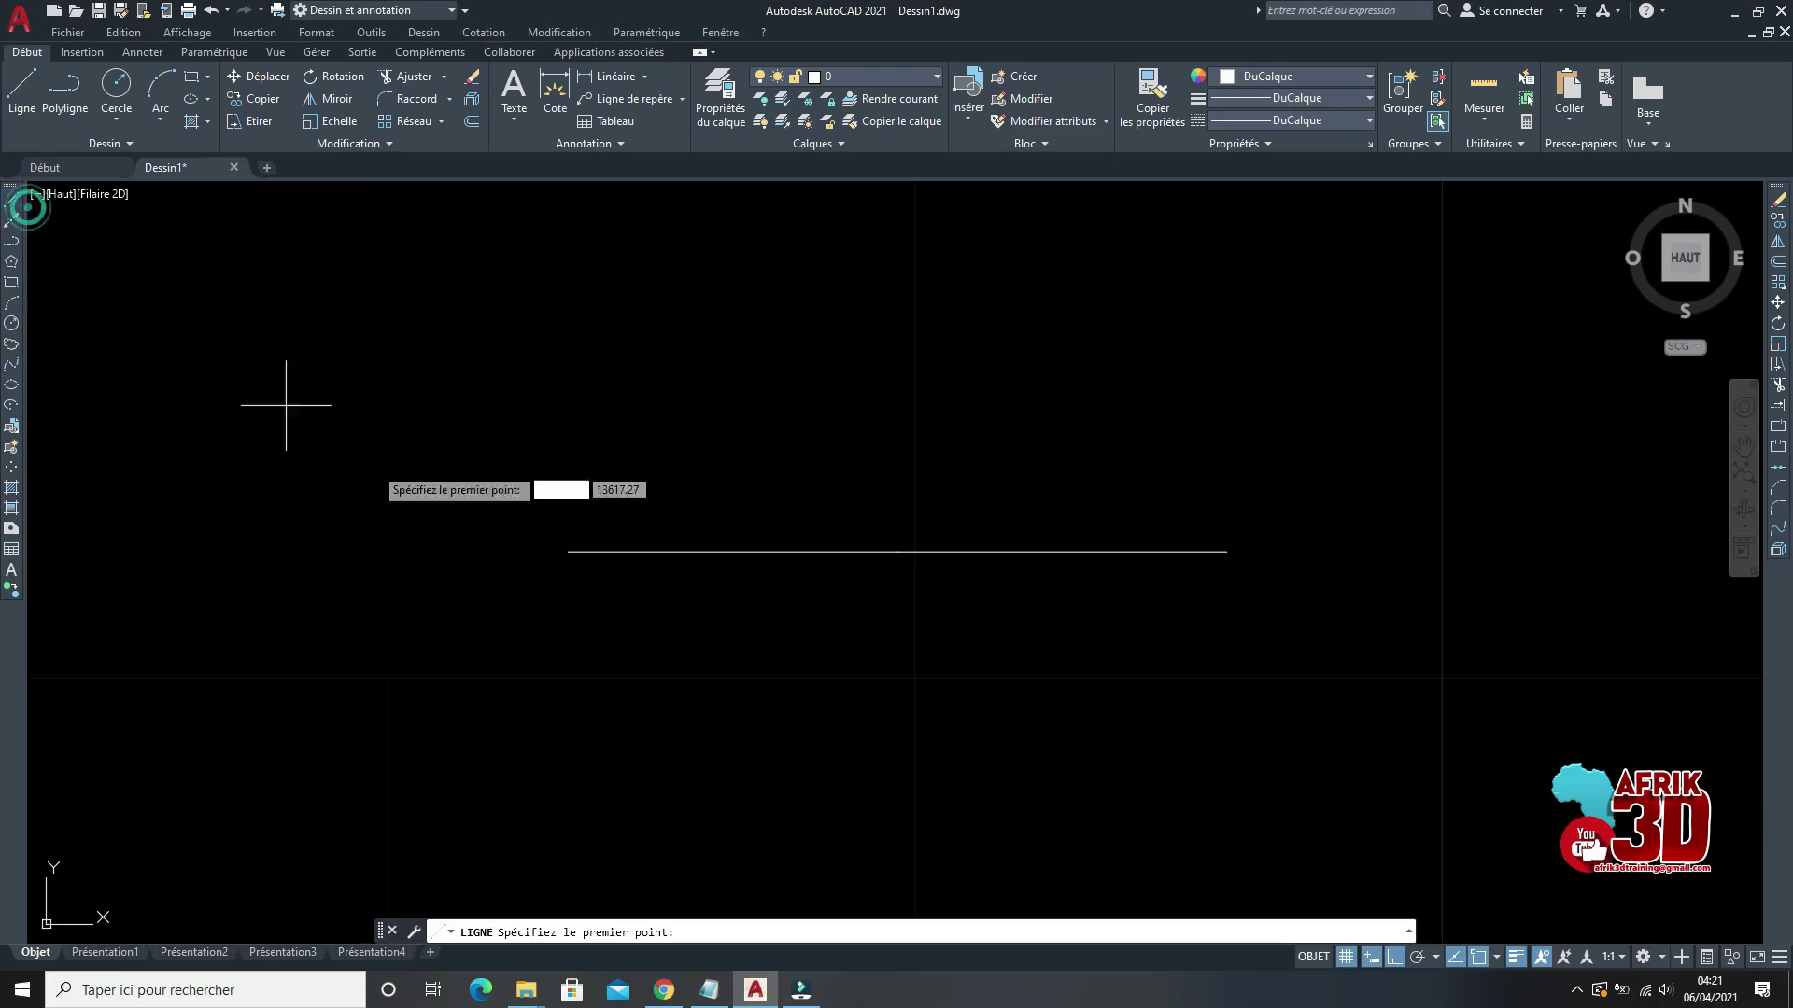
pyautogui.click(557, 409)
pyautogui.click(1336, 409)
pyautogui.press('Return')
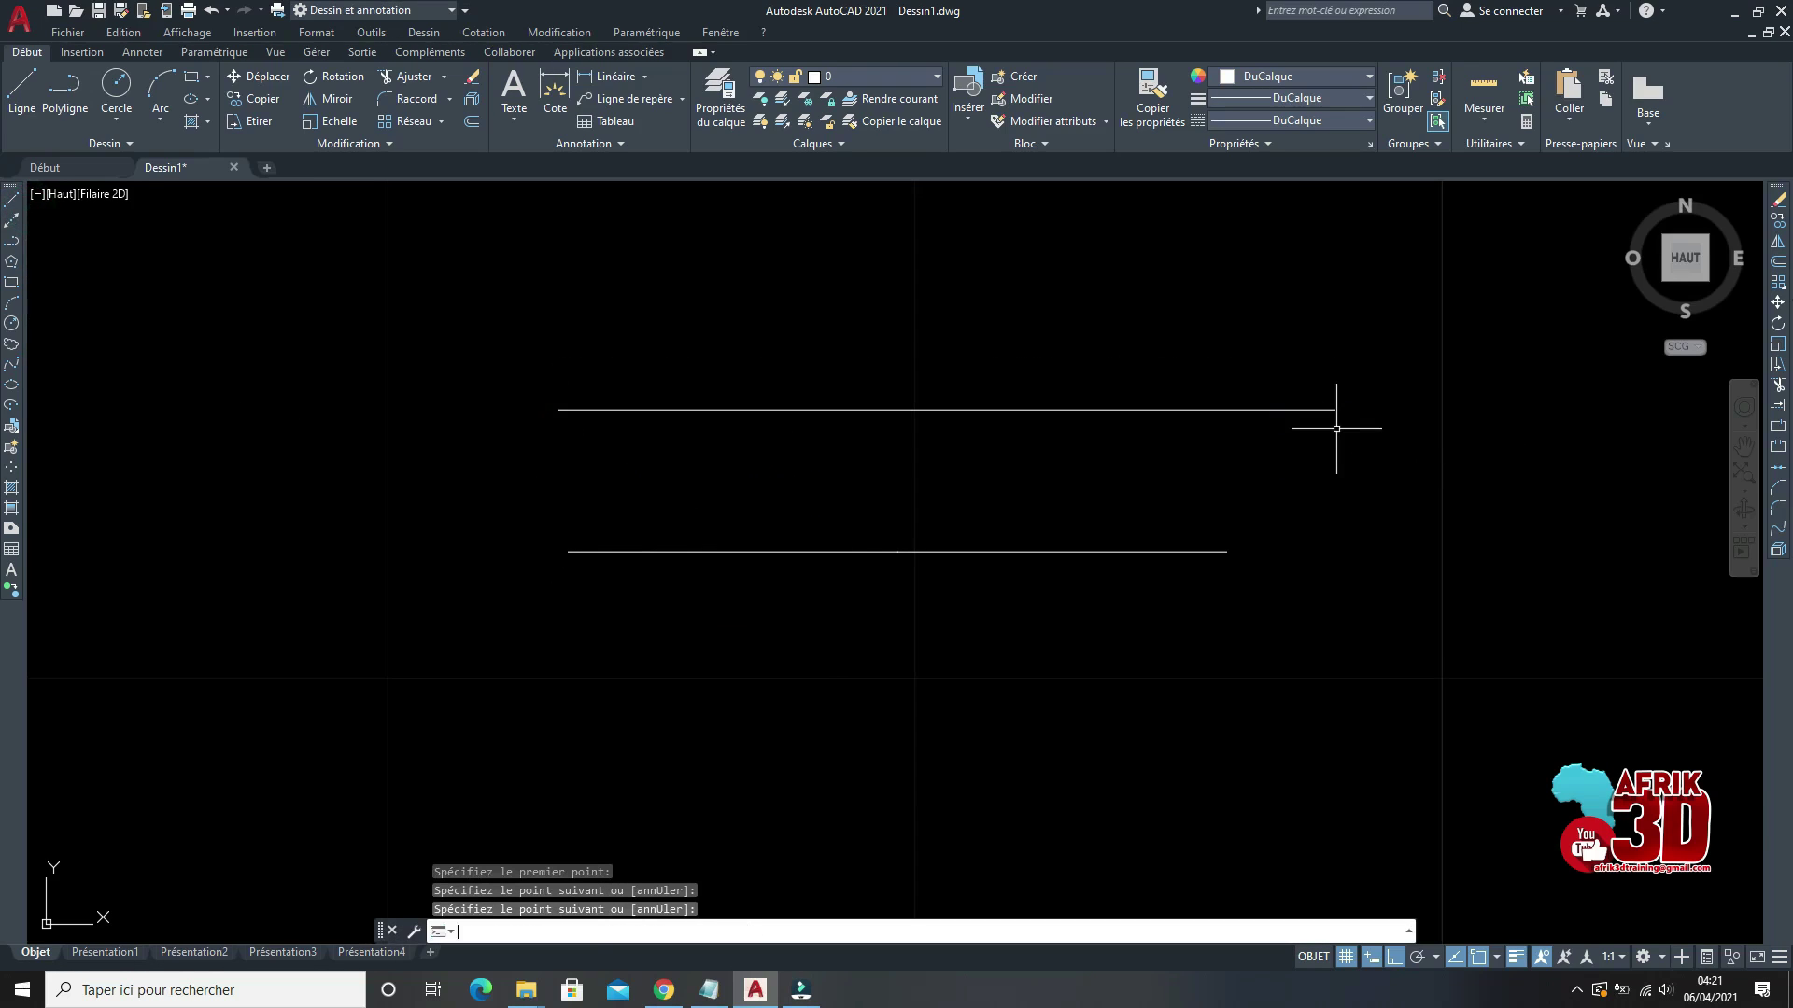
# Step: Break the new top line at its midpoint into two halves
pyautogui.click(1777, 427)
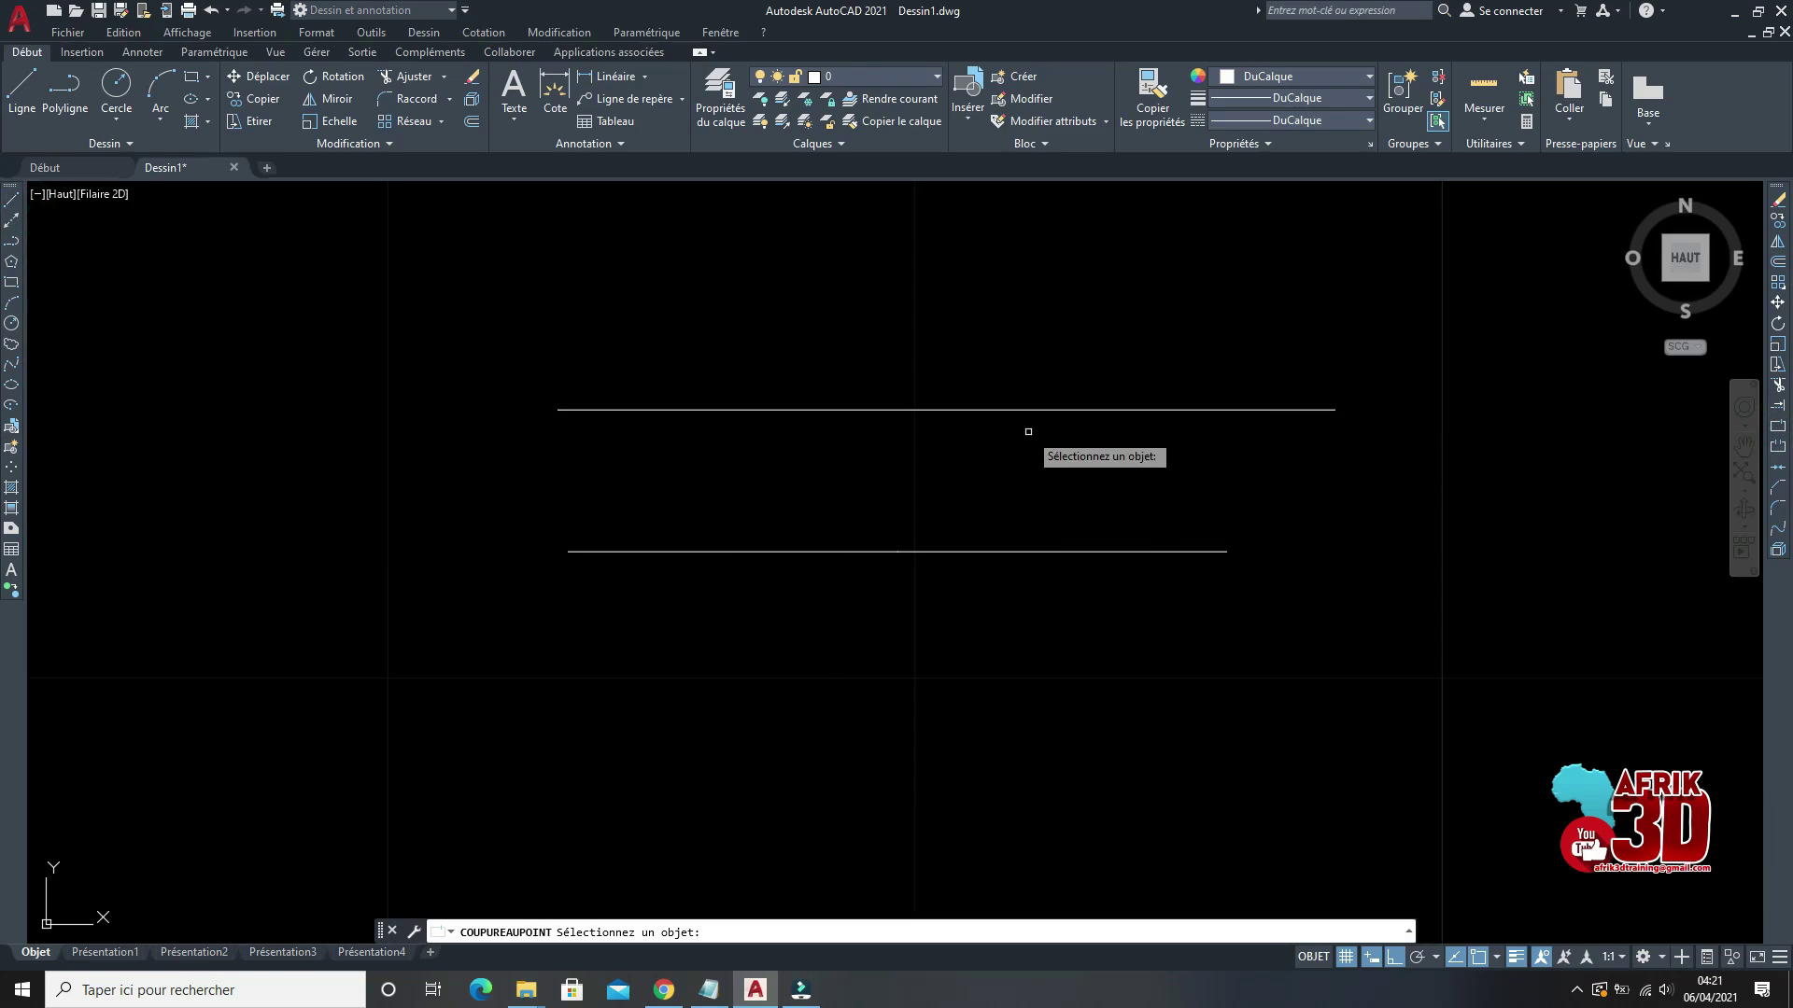
pyautogui.press('Escape')
pyautogui.click(1080, 472)
pyautogui.click(1012, 335)
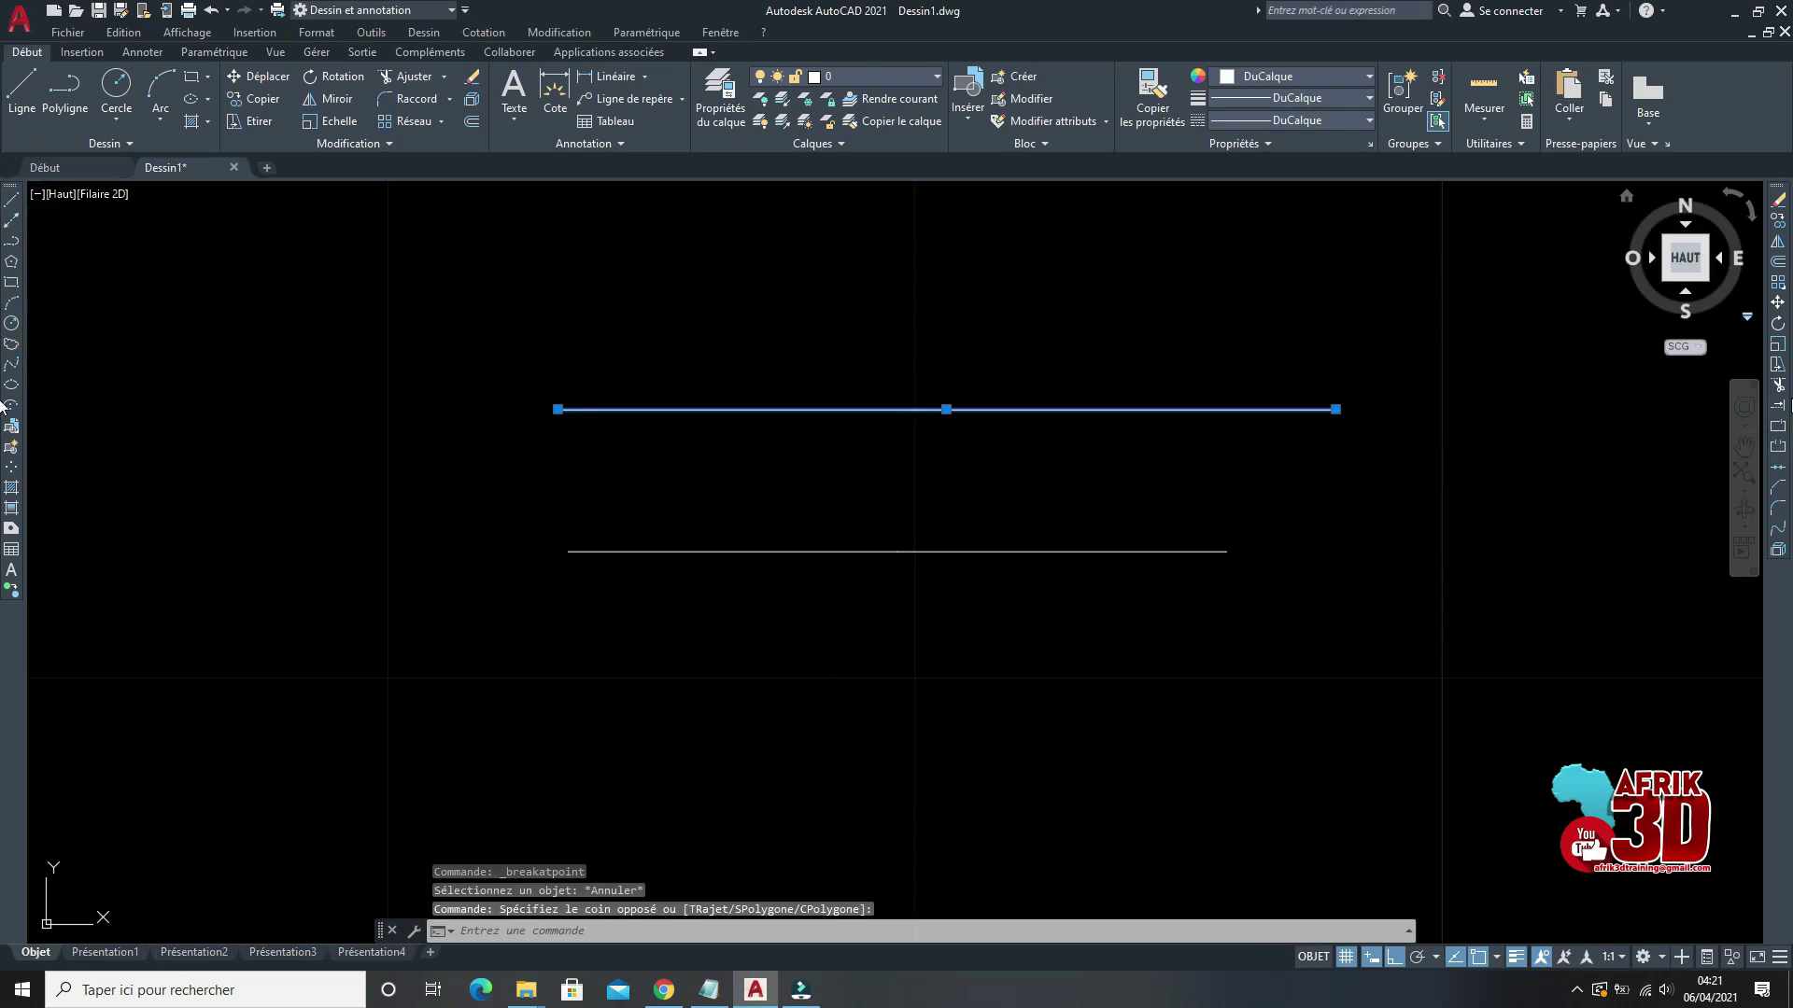
pyautogui.click(1776, 428)
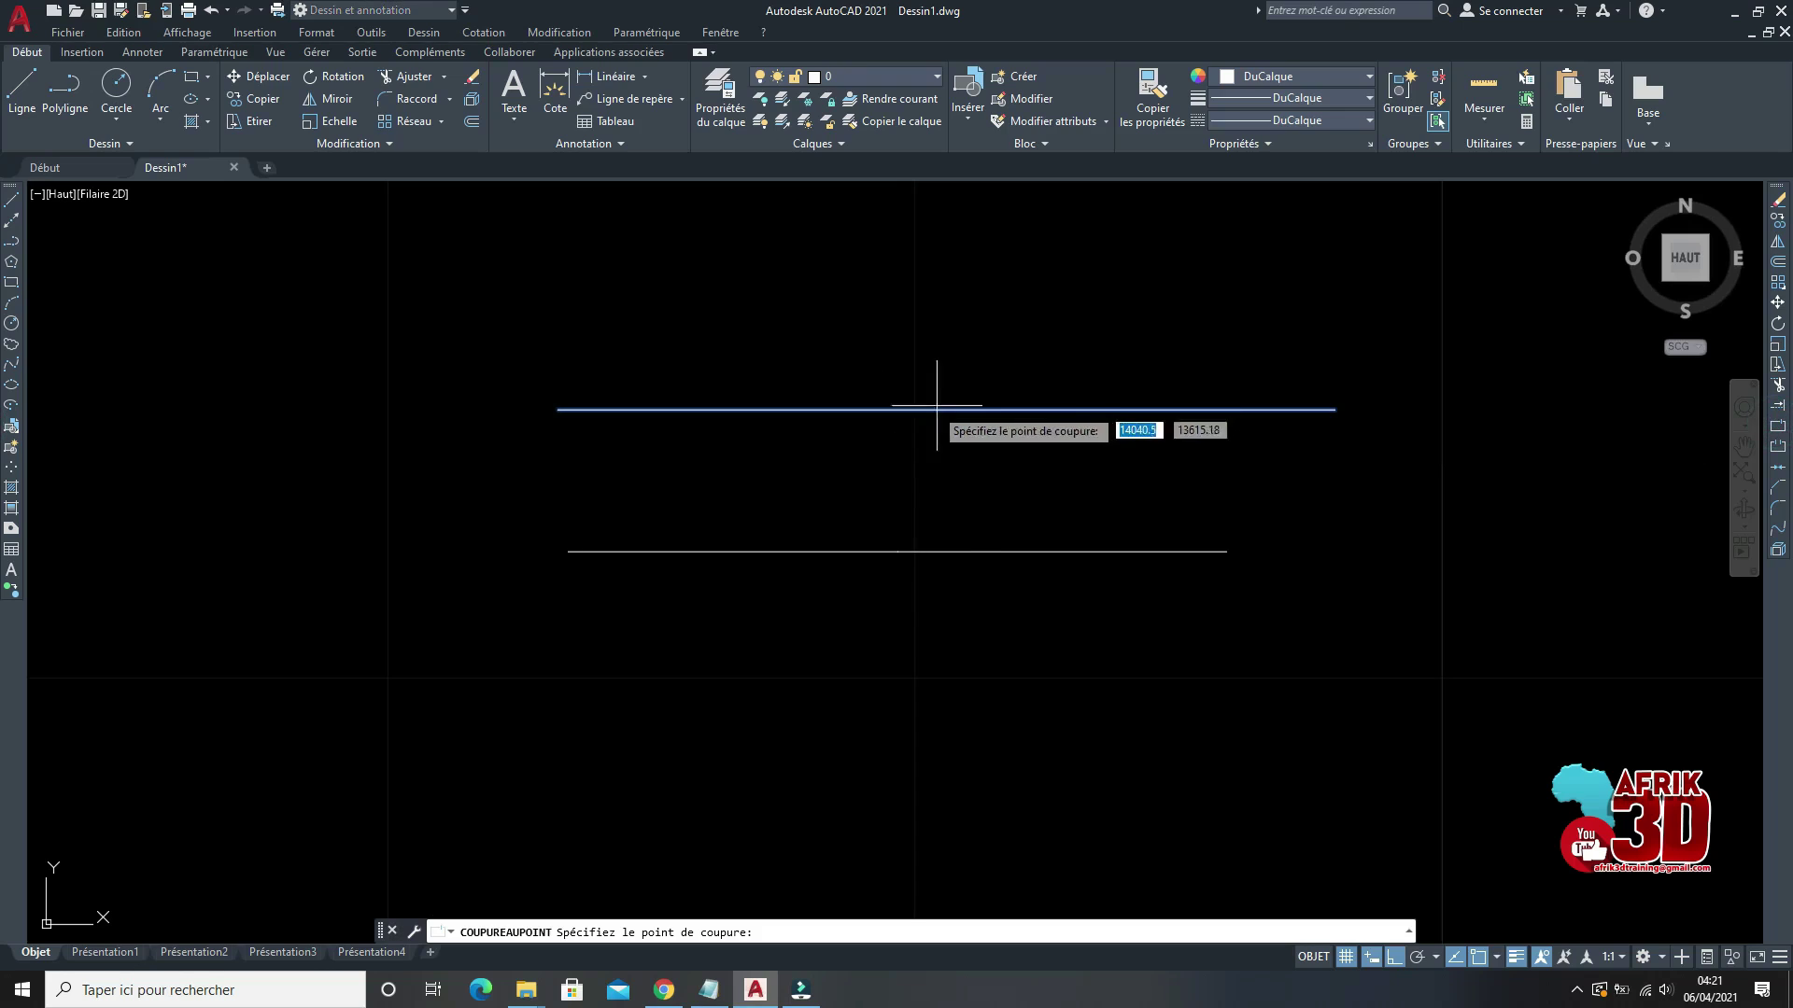
pyautogui.click(852, 408)
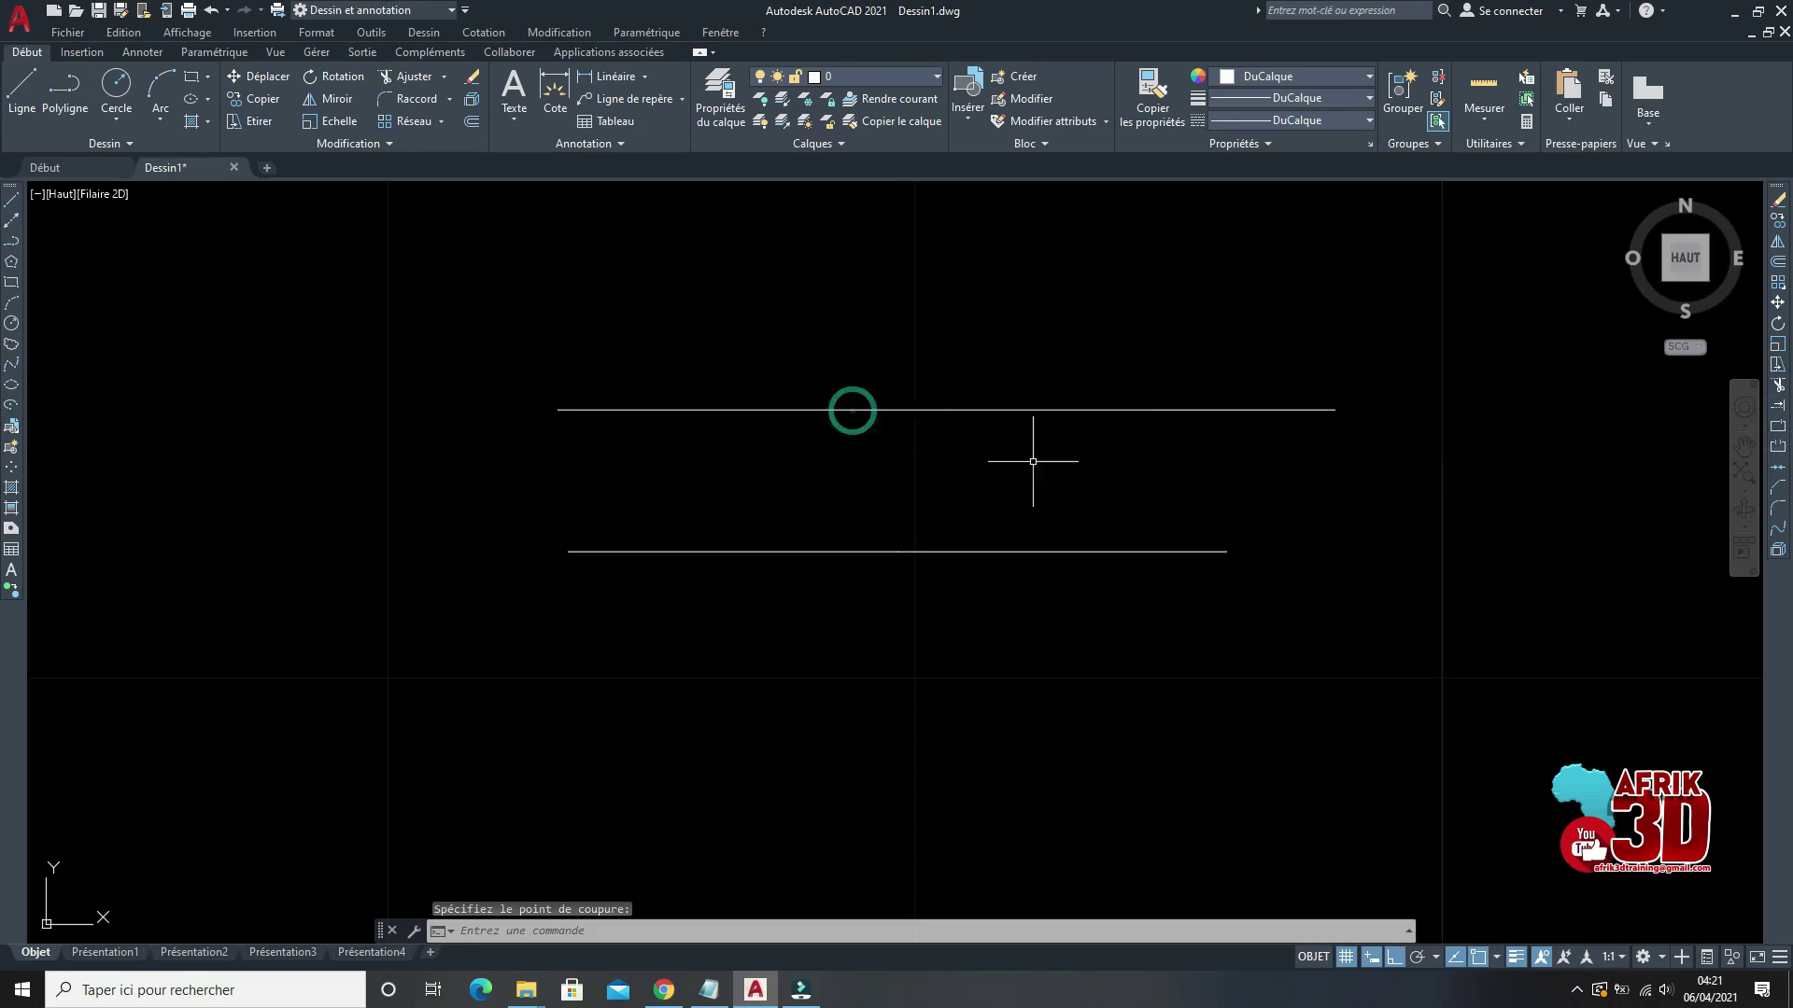
pyautogui.click(1032, 468)
pyautogui.click(940, 365)
pyautogui.press('Escape')
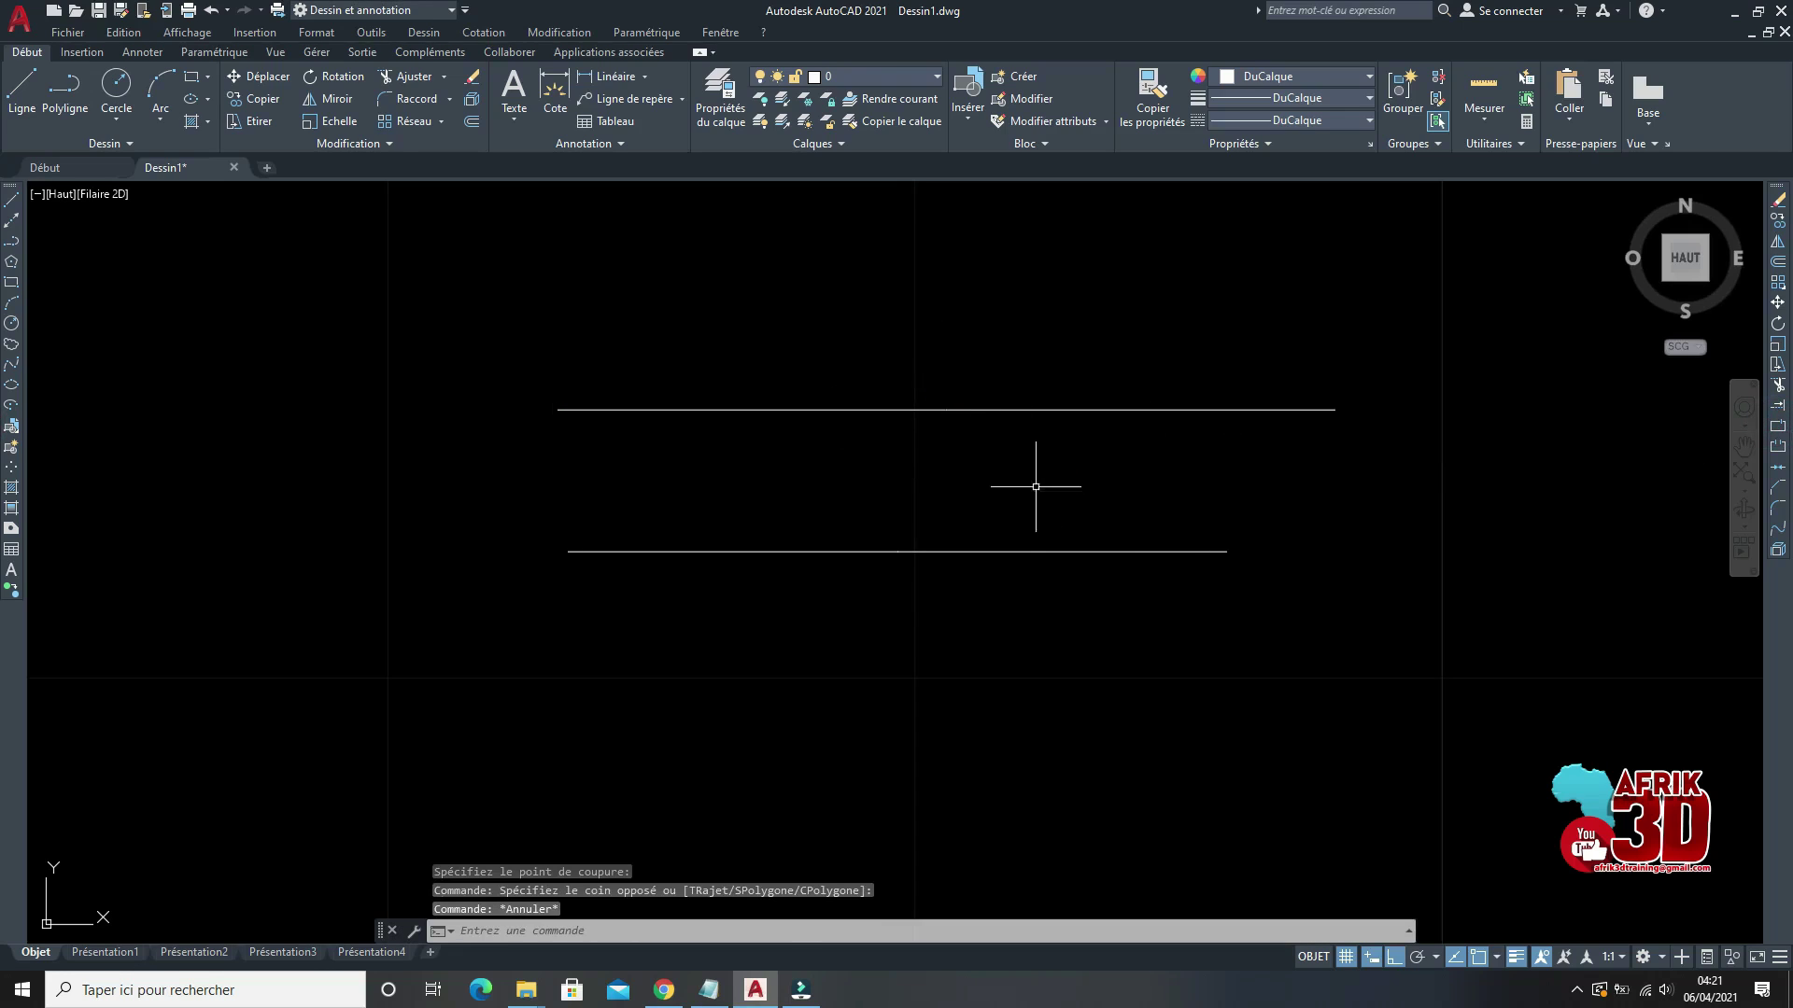
# Step: Select each half of the top line to check the split, then start a lower line
pyautogui.click(1269, 408)
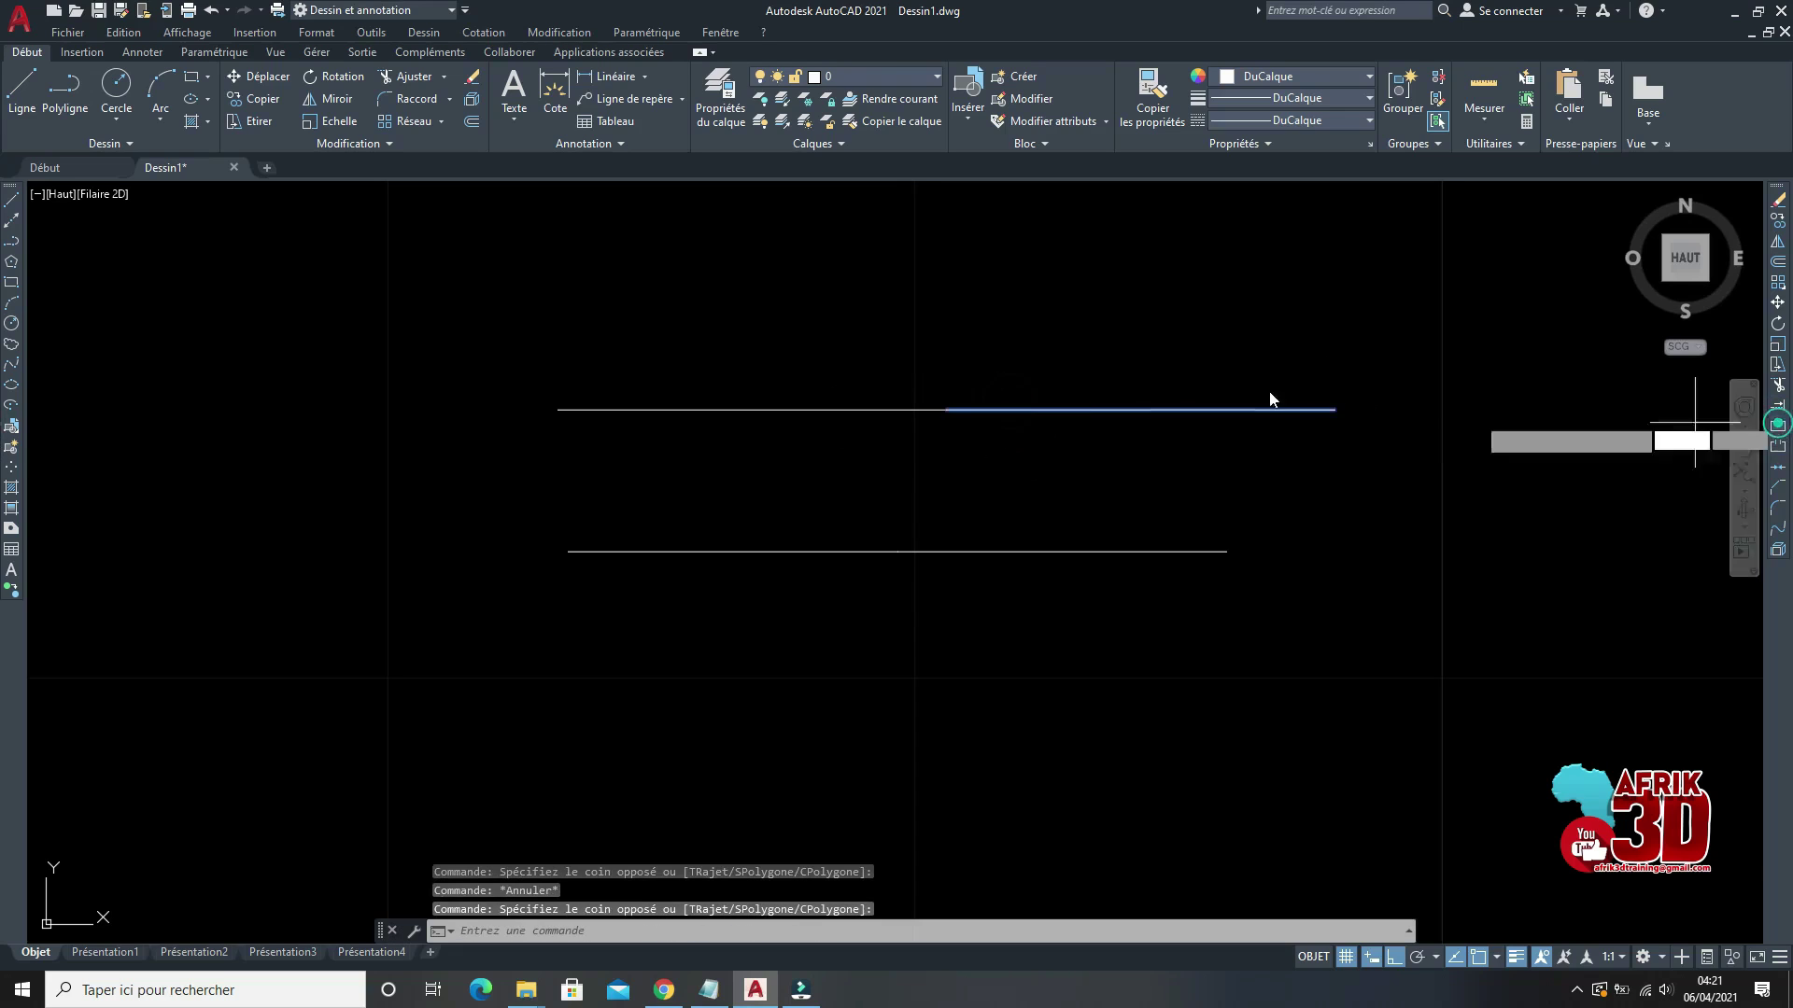
pyautogui.click(1777, 427)
pyautogui.press('Escape')
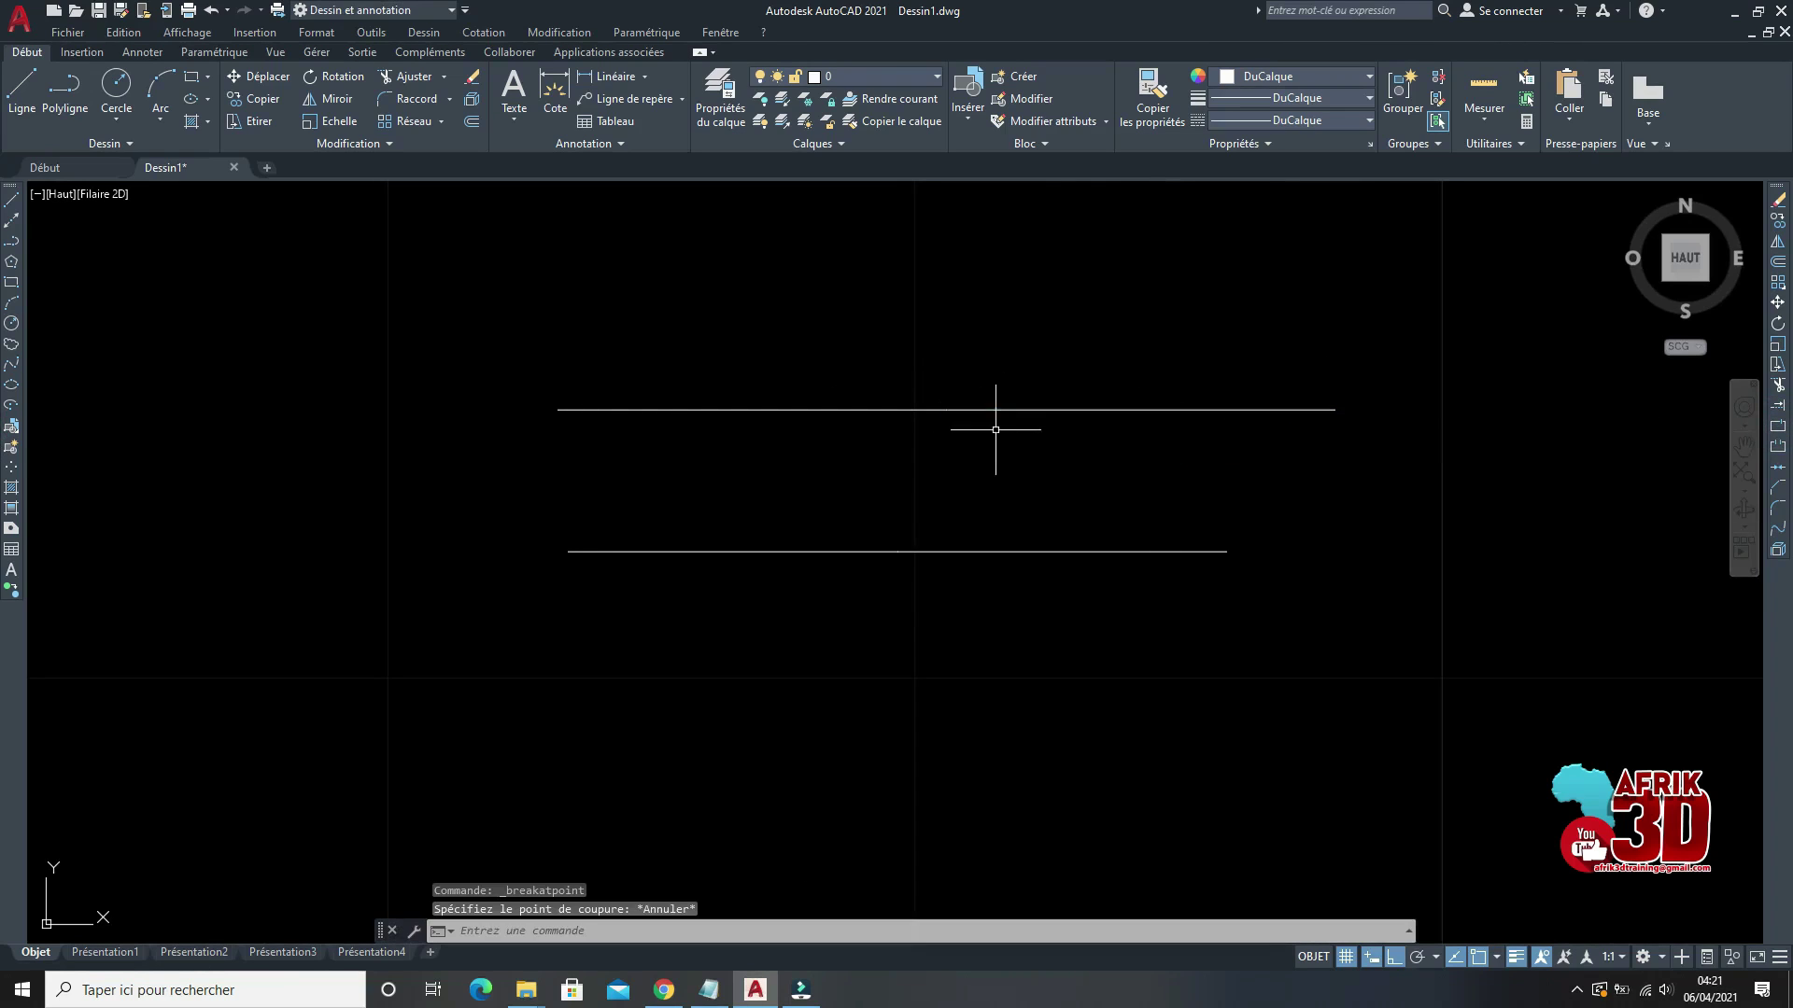
pyautogui.click(863, 424)
pyautogui.click(832, 352)
pyautogui.click(1071, 460)
pyautogui.click(1047, 328)
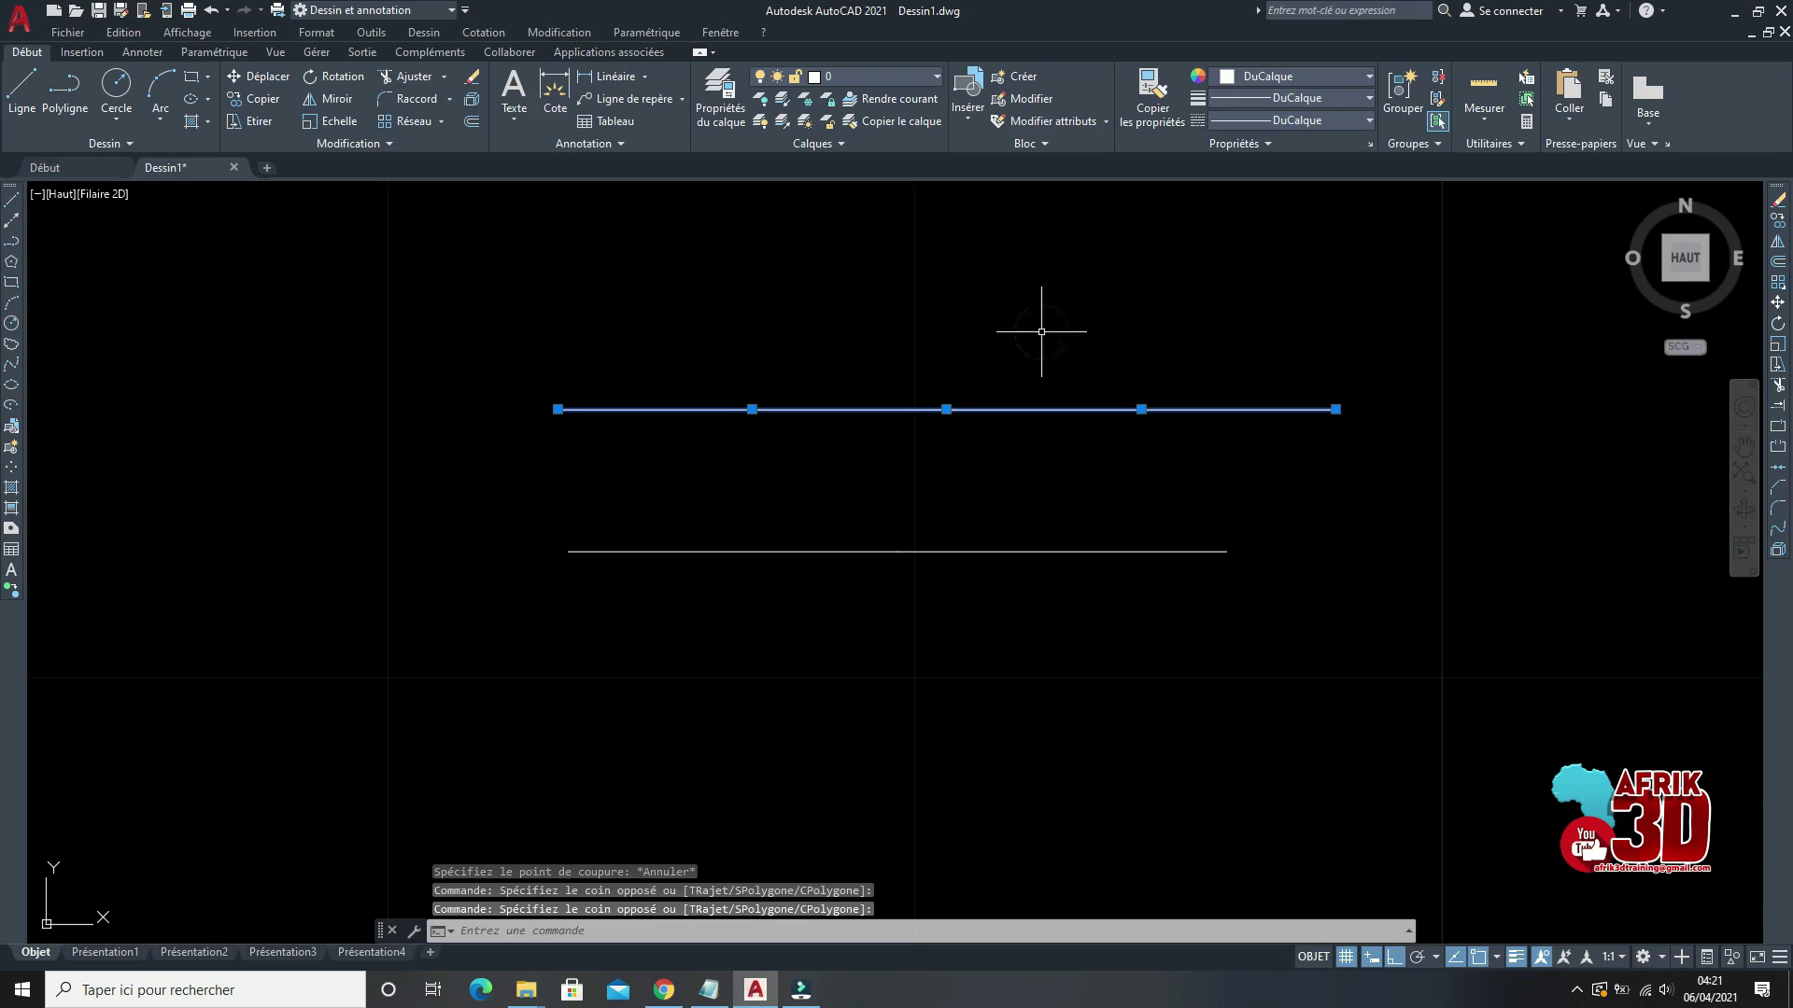
pyautogui.press('Escape')
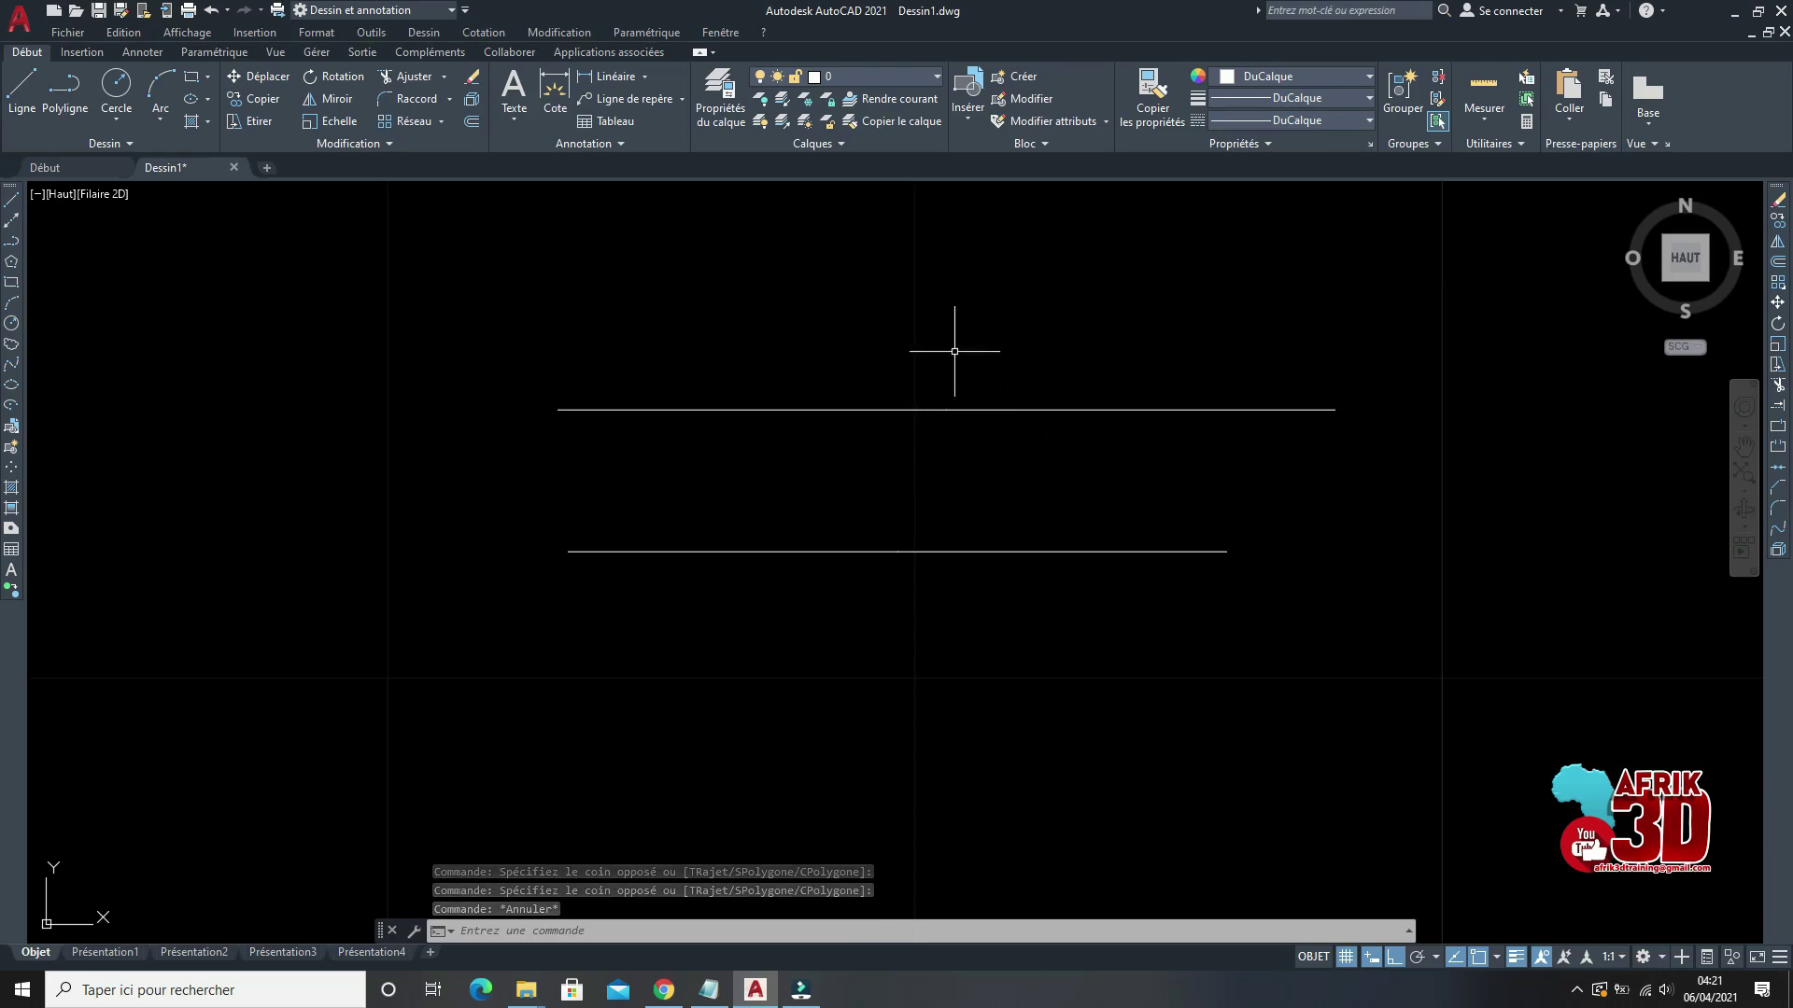
pyautogui.click(14, 201)
pyautogui.click(574, 710)
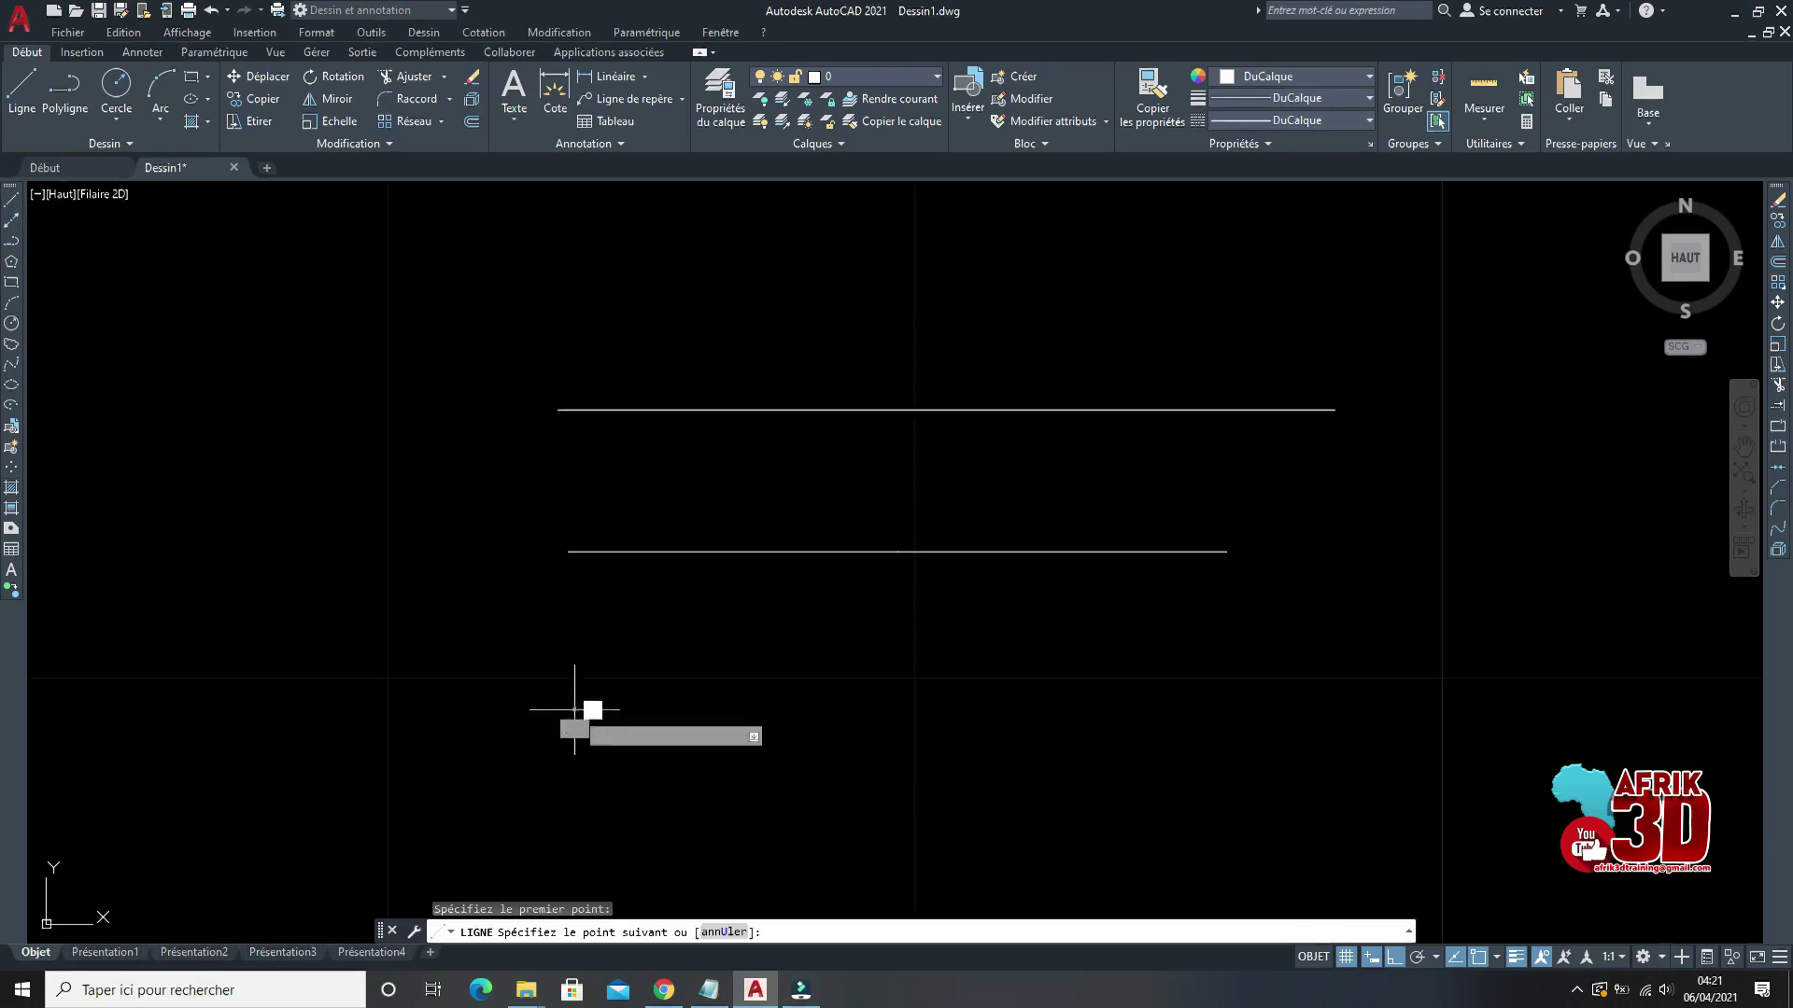
# Step: Finish the bottom line and cut a gap out of its middle with BREAK
pyautogui.click(1307, 745)
pyautogui.press('Escape')
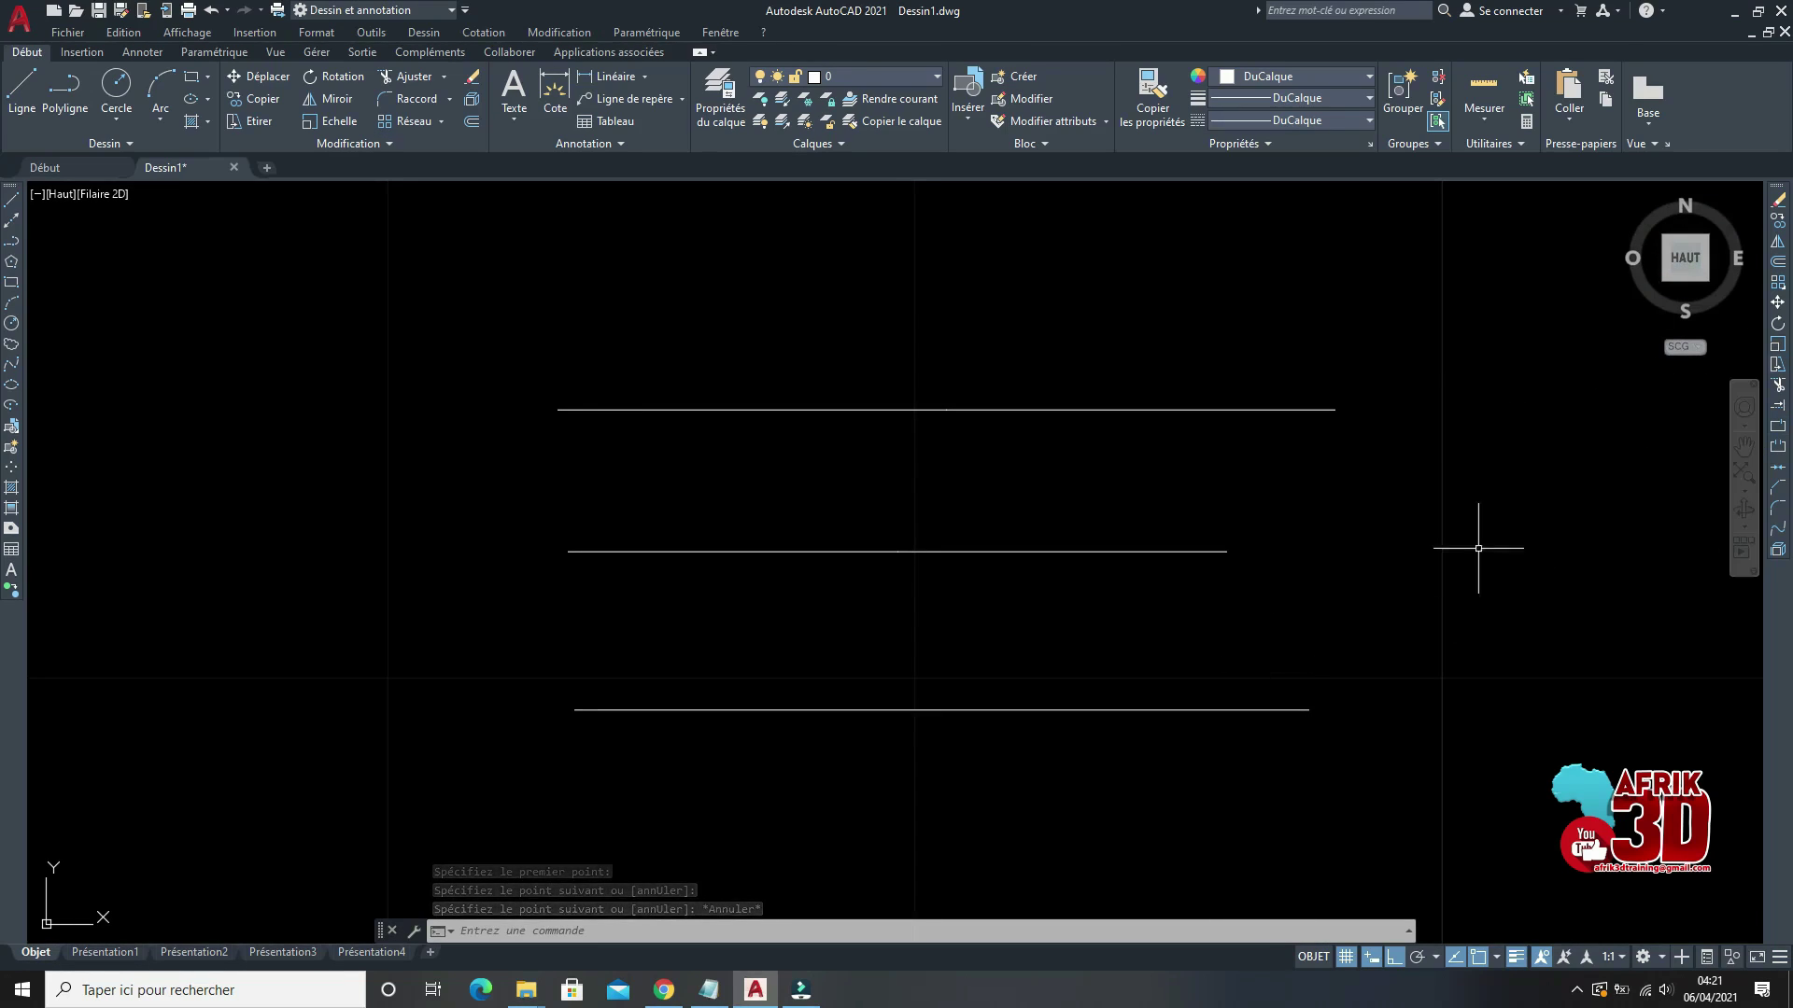
pyautogui.click(1777, 448)
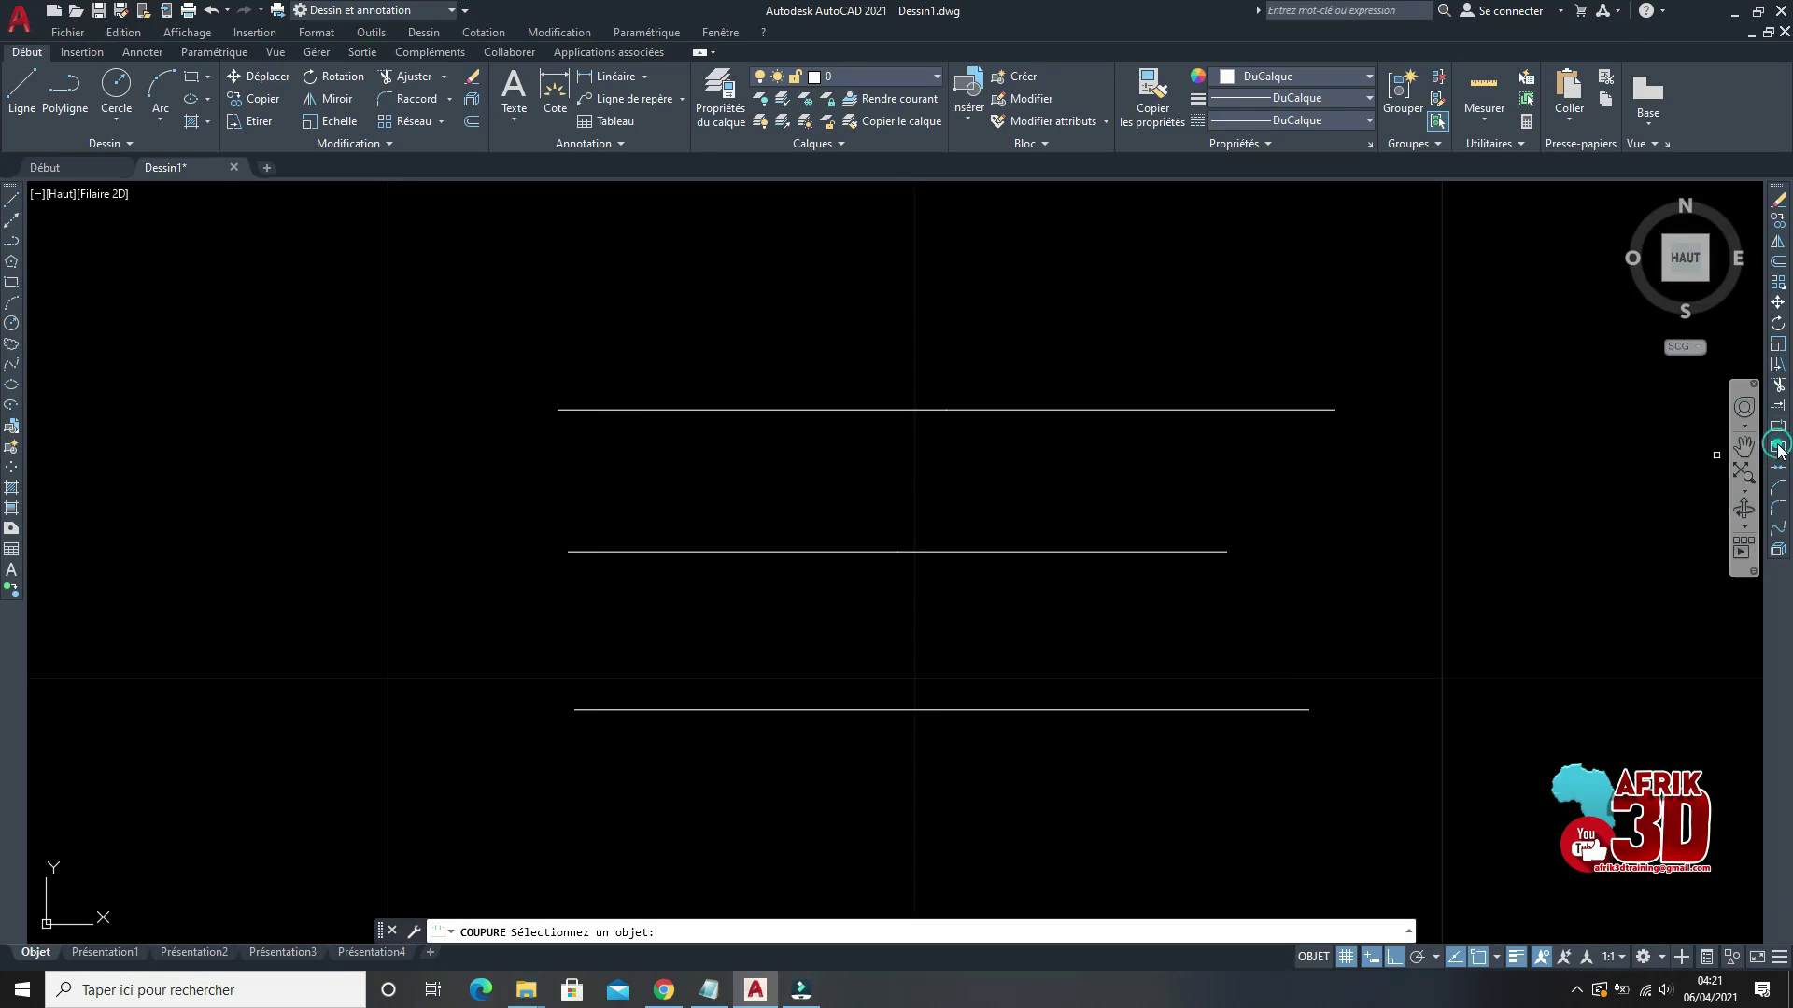
pyautogui.click(1047, 708)
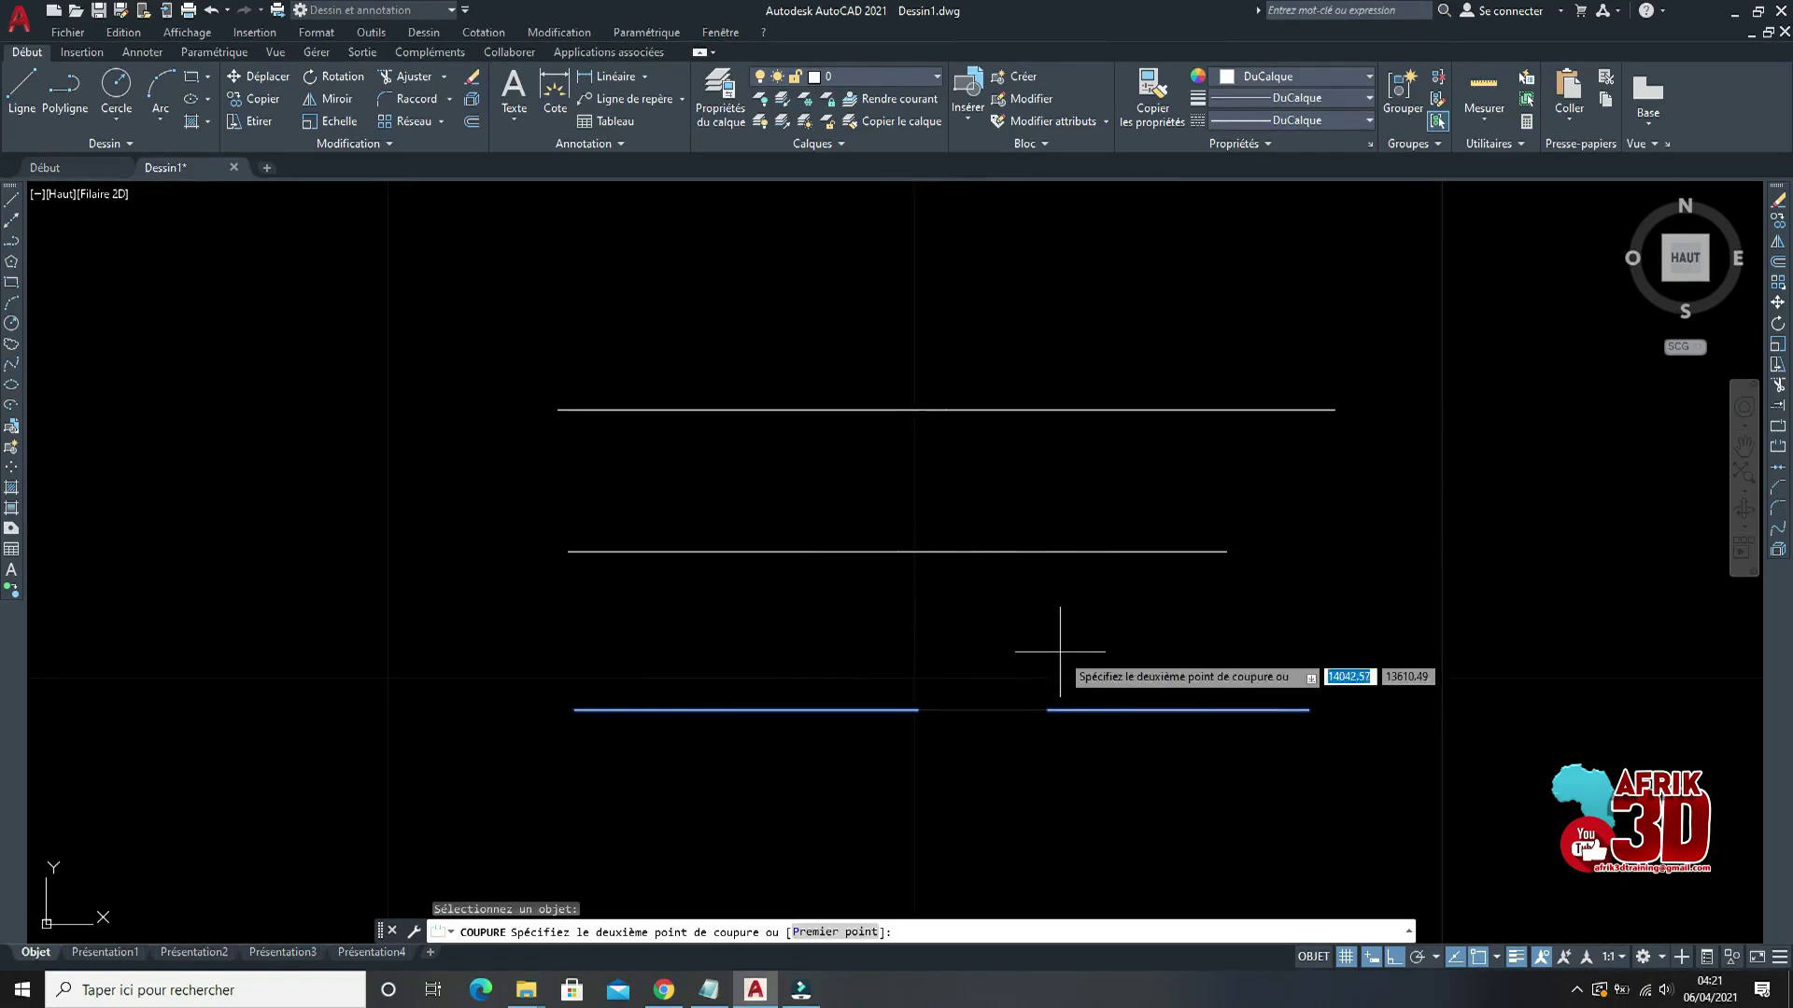
pyautogui.click(744, 654)
pyautogui.scroll(-4, 1029, 716)
pyautogui.scroll(2, 1033, 720)
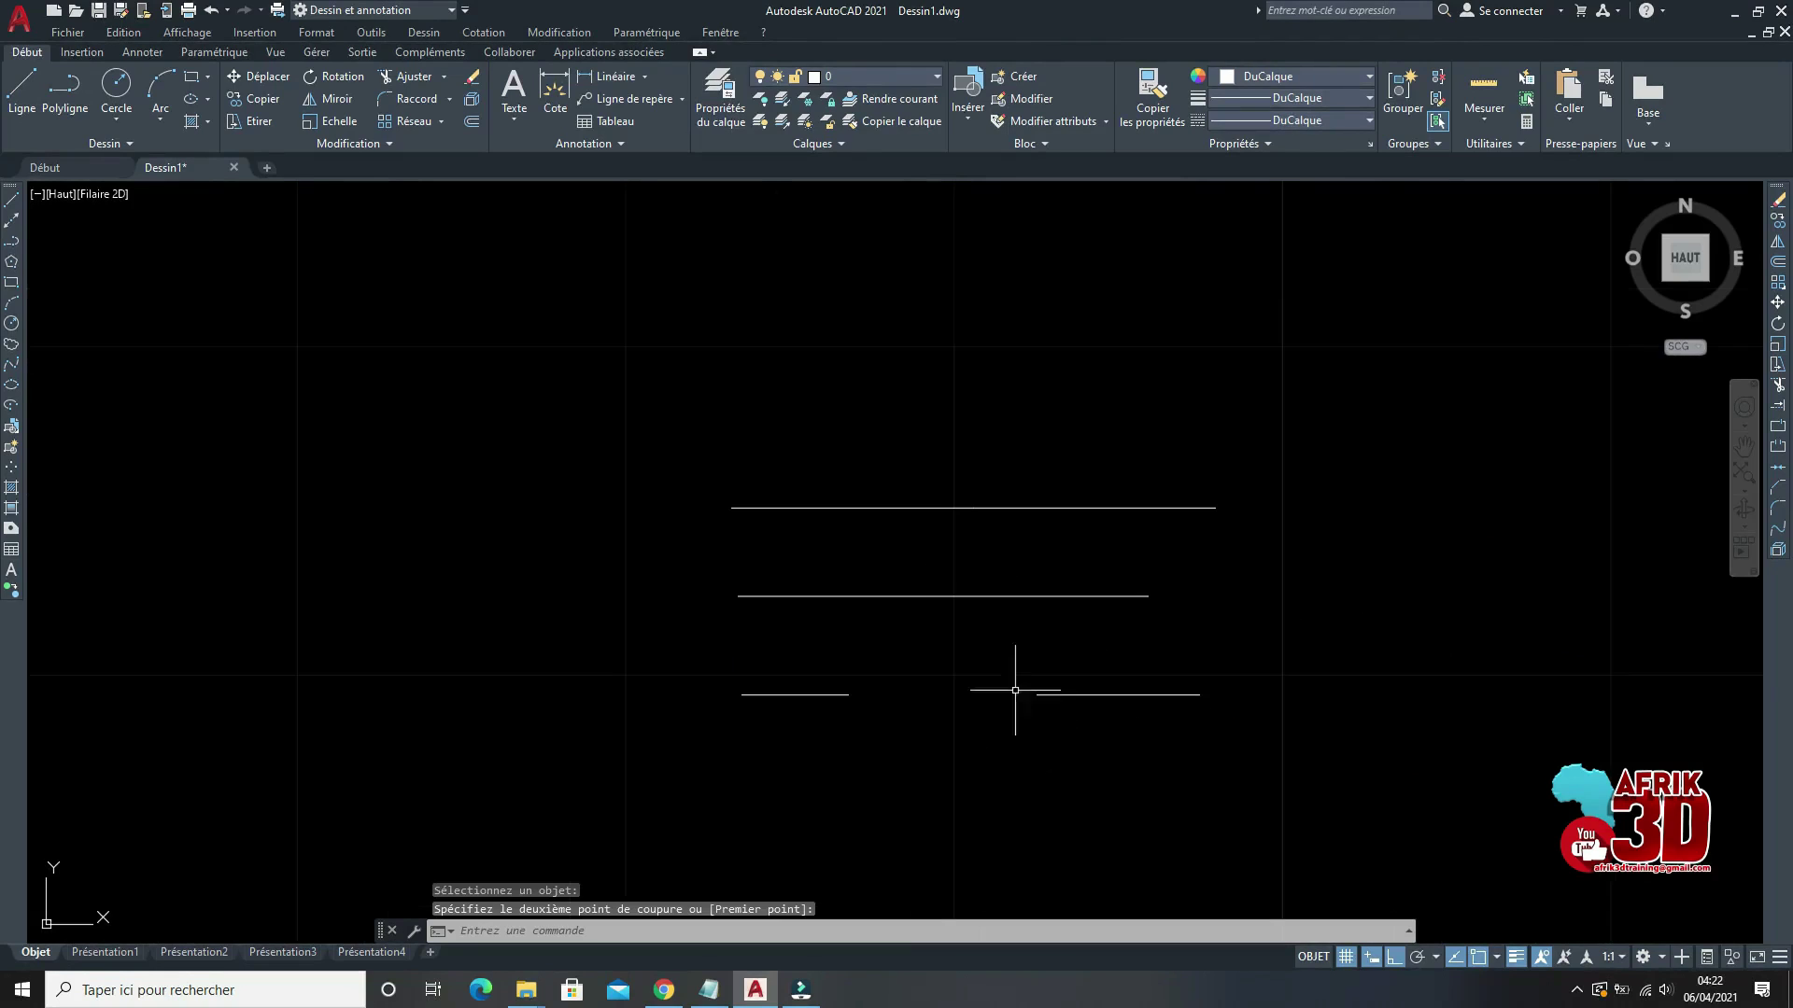
# Step: Draw a new top line and break a gap out of its middle
pyautogui.click(11, 201)
pyautogui.click(517, 325)
pyautogui.click(1272, 325)
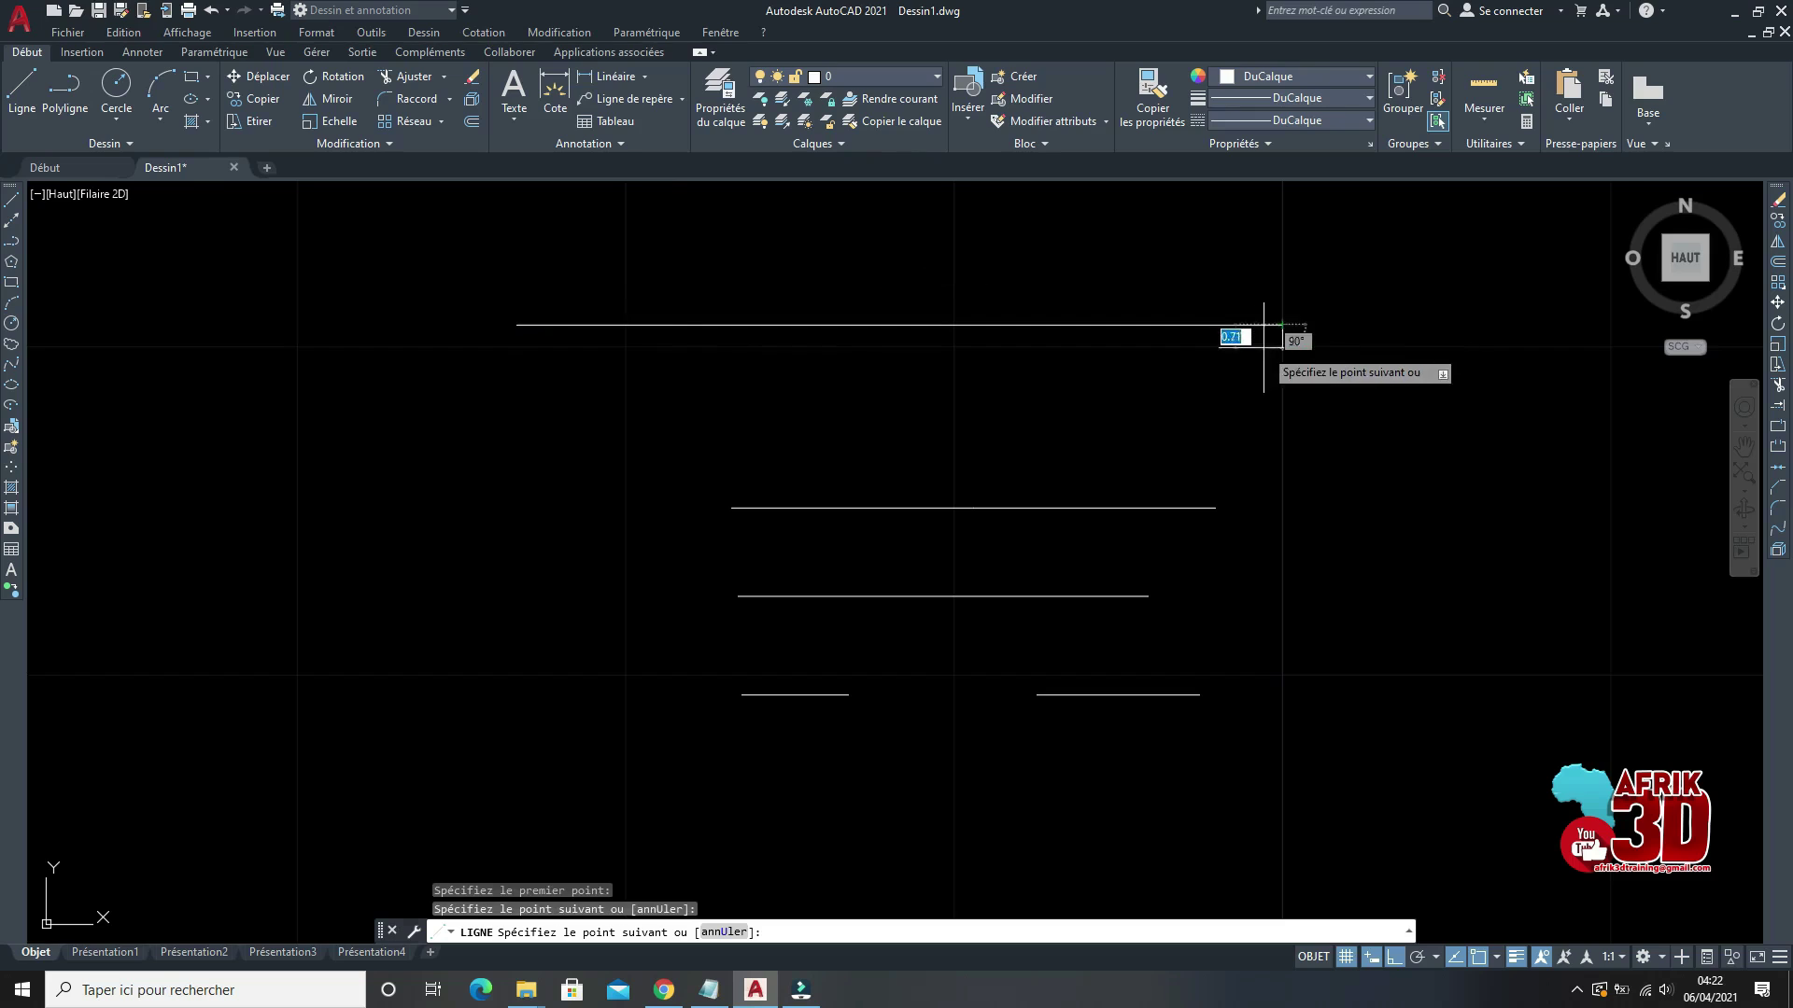
pyautogui.press('Return')
pyautogui.click(1779, 450)
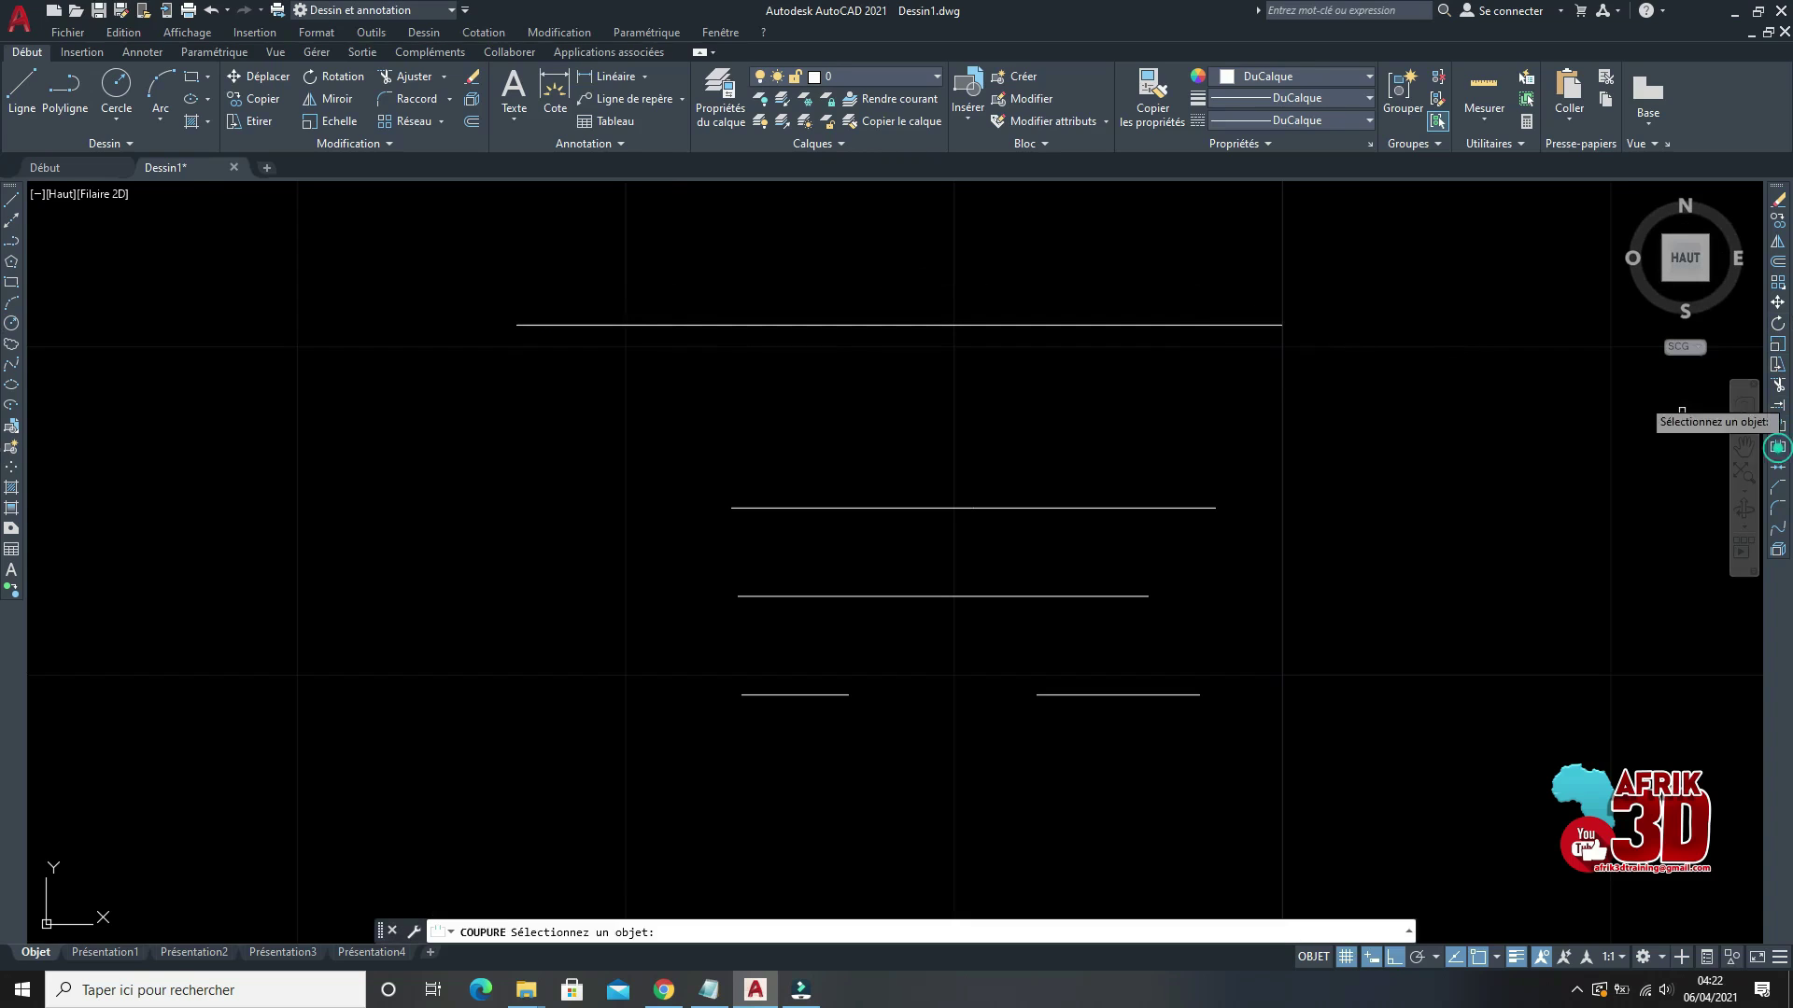
pyautogui.click(1059, 325)
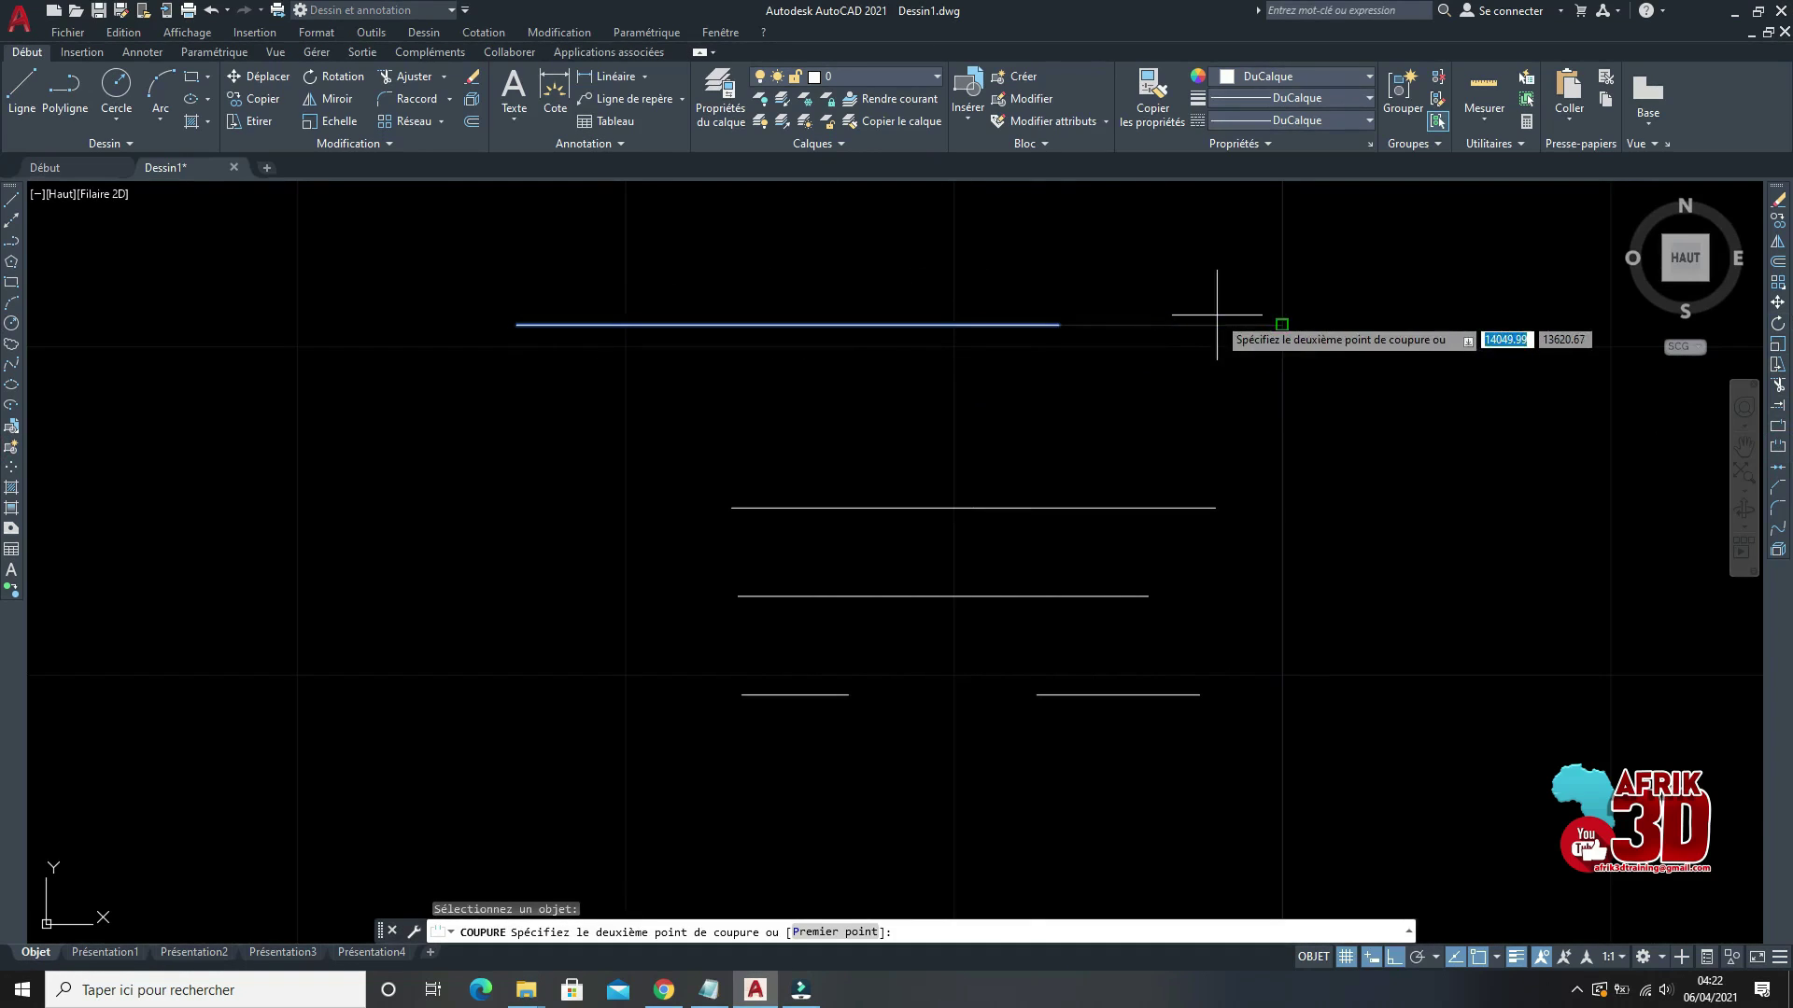
pyautogui.click(638, 318)
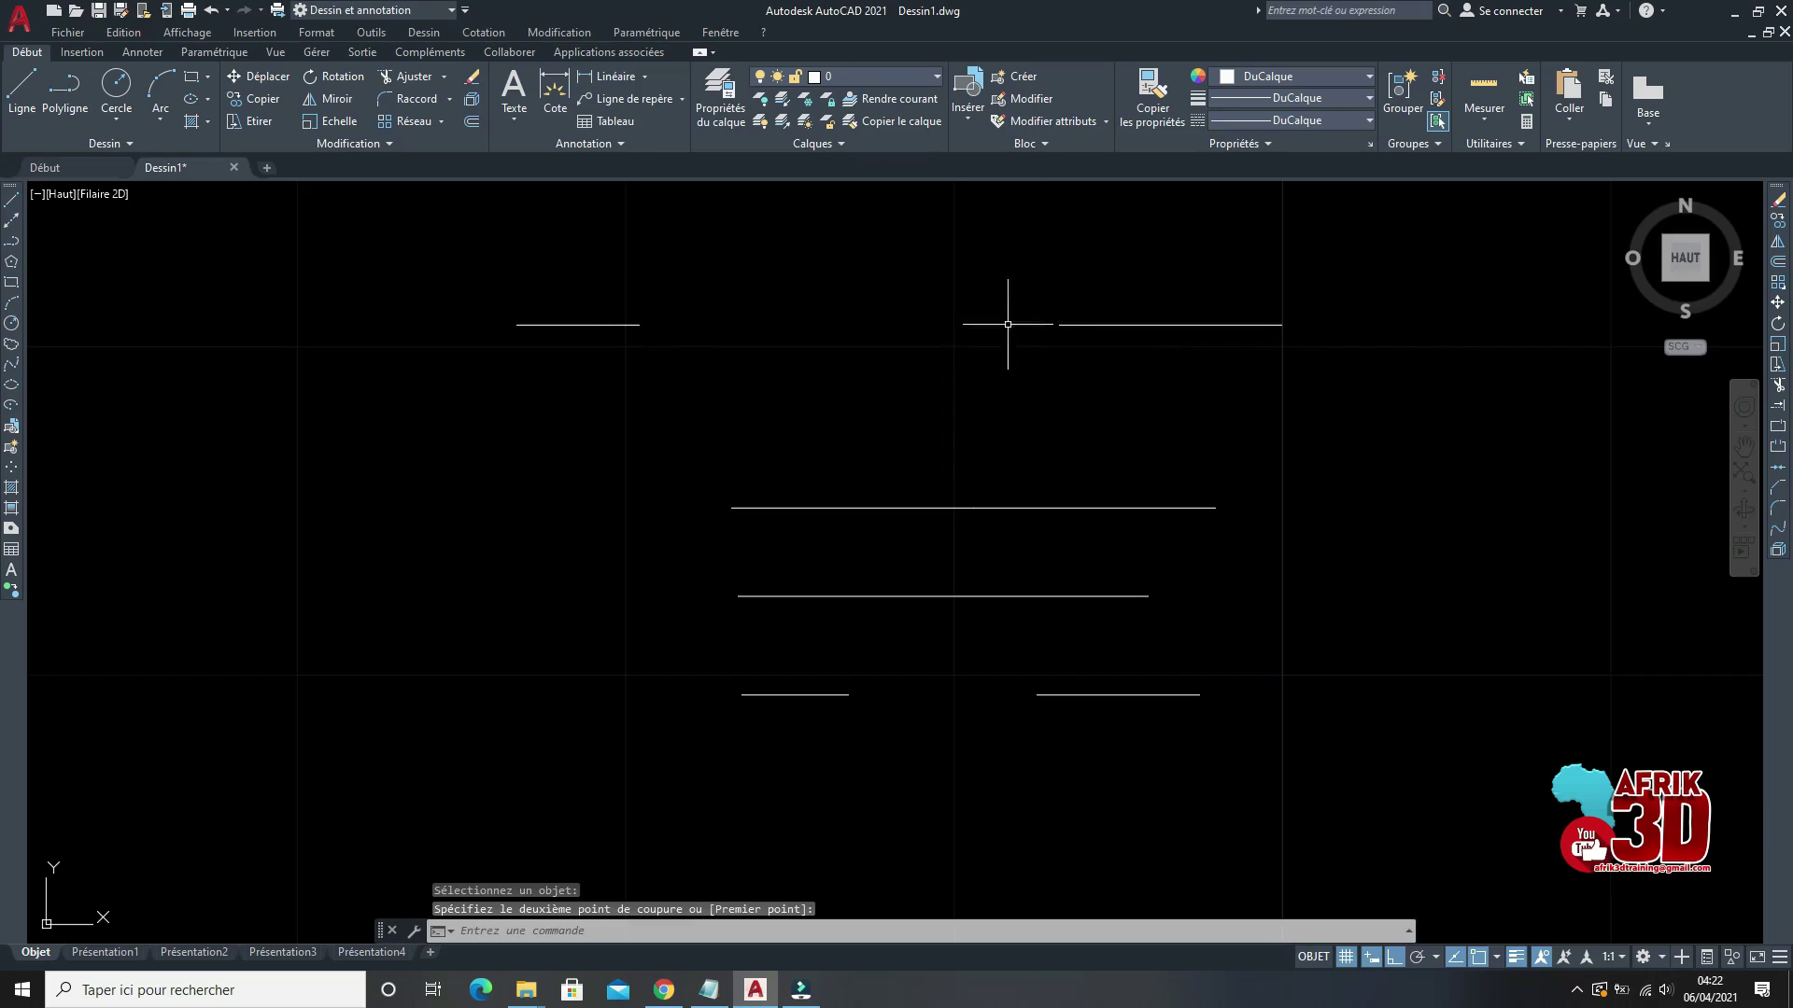
pyautogui.press('Escape')
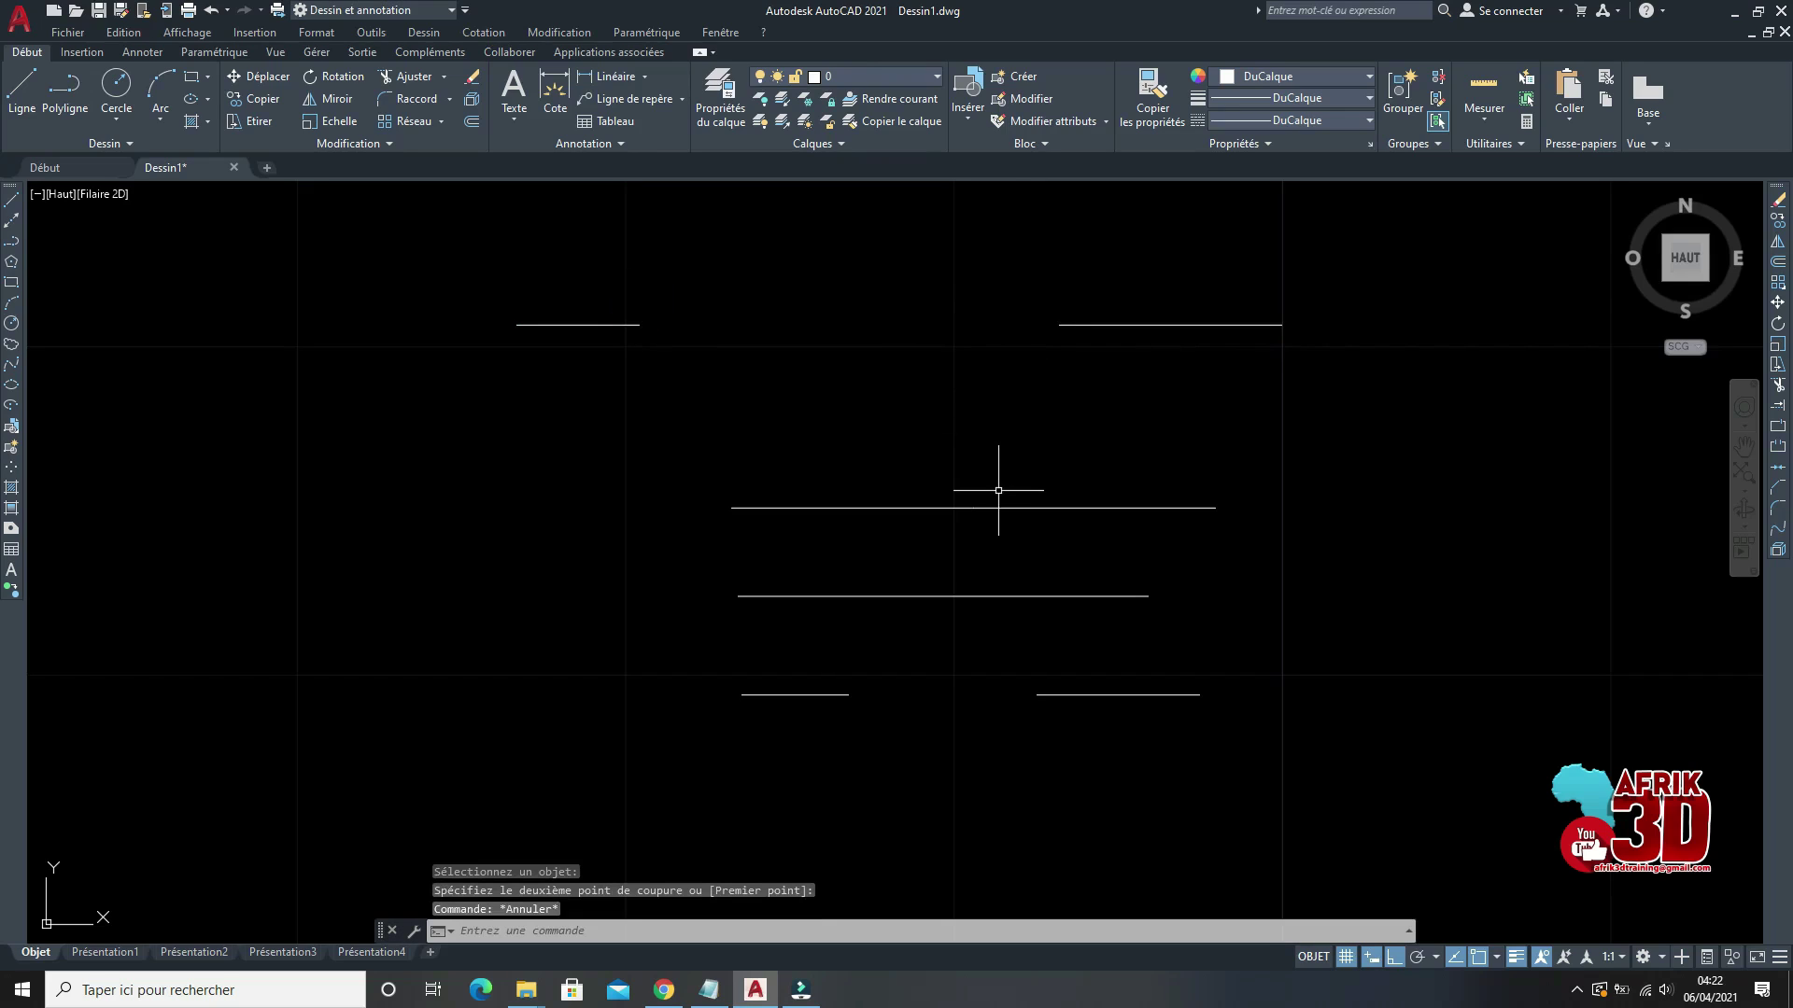
pyautogui.scroll(-3, 997, 490)
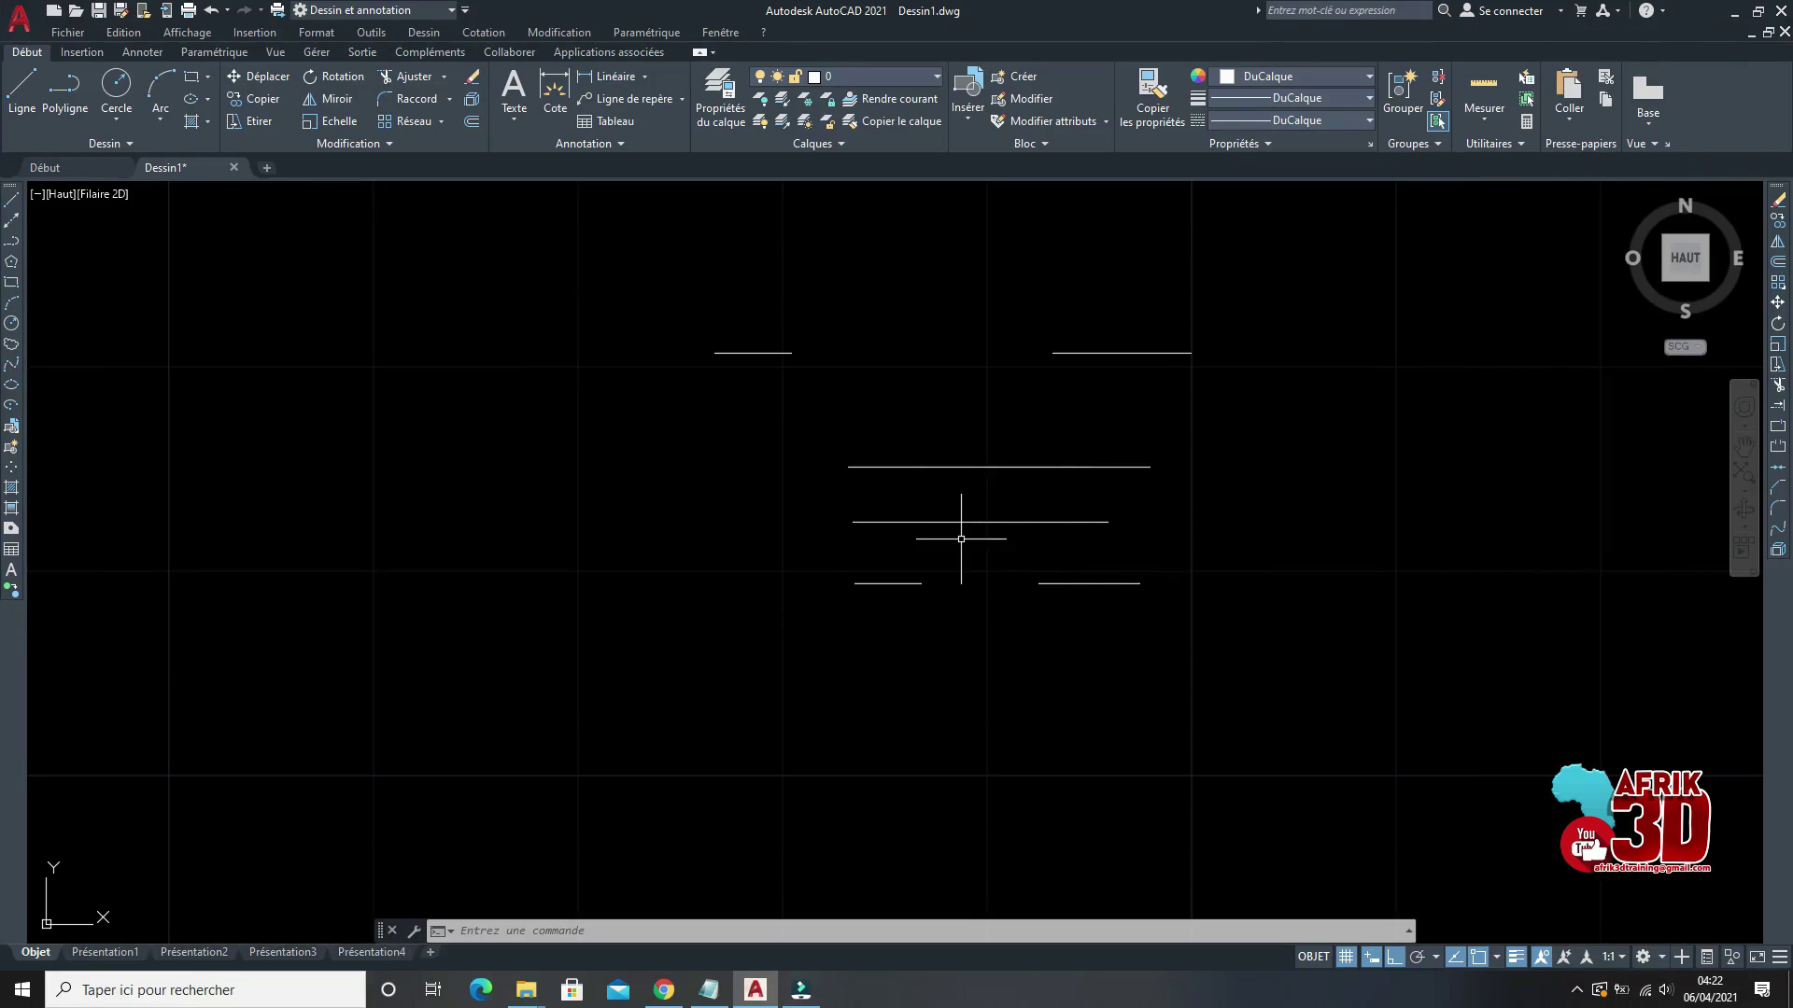
# Step: Merge the upper-left and upper-right line pieces into one line with JOINDRE
pyautogui.click(1778, 469)
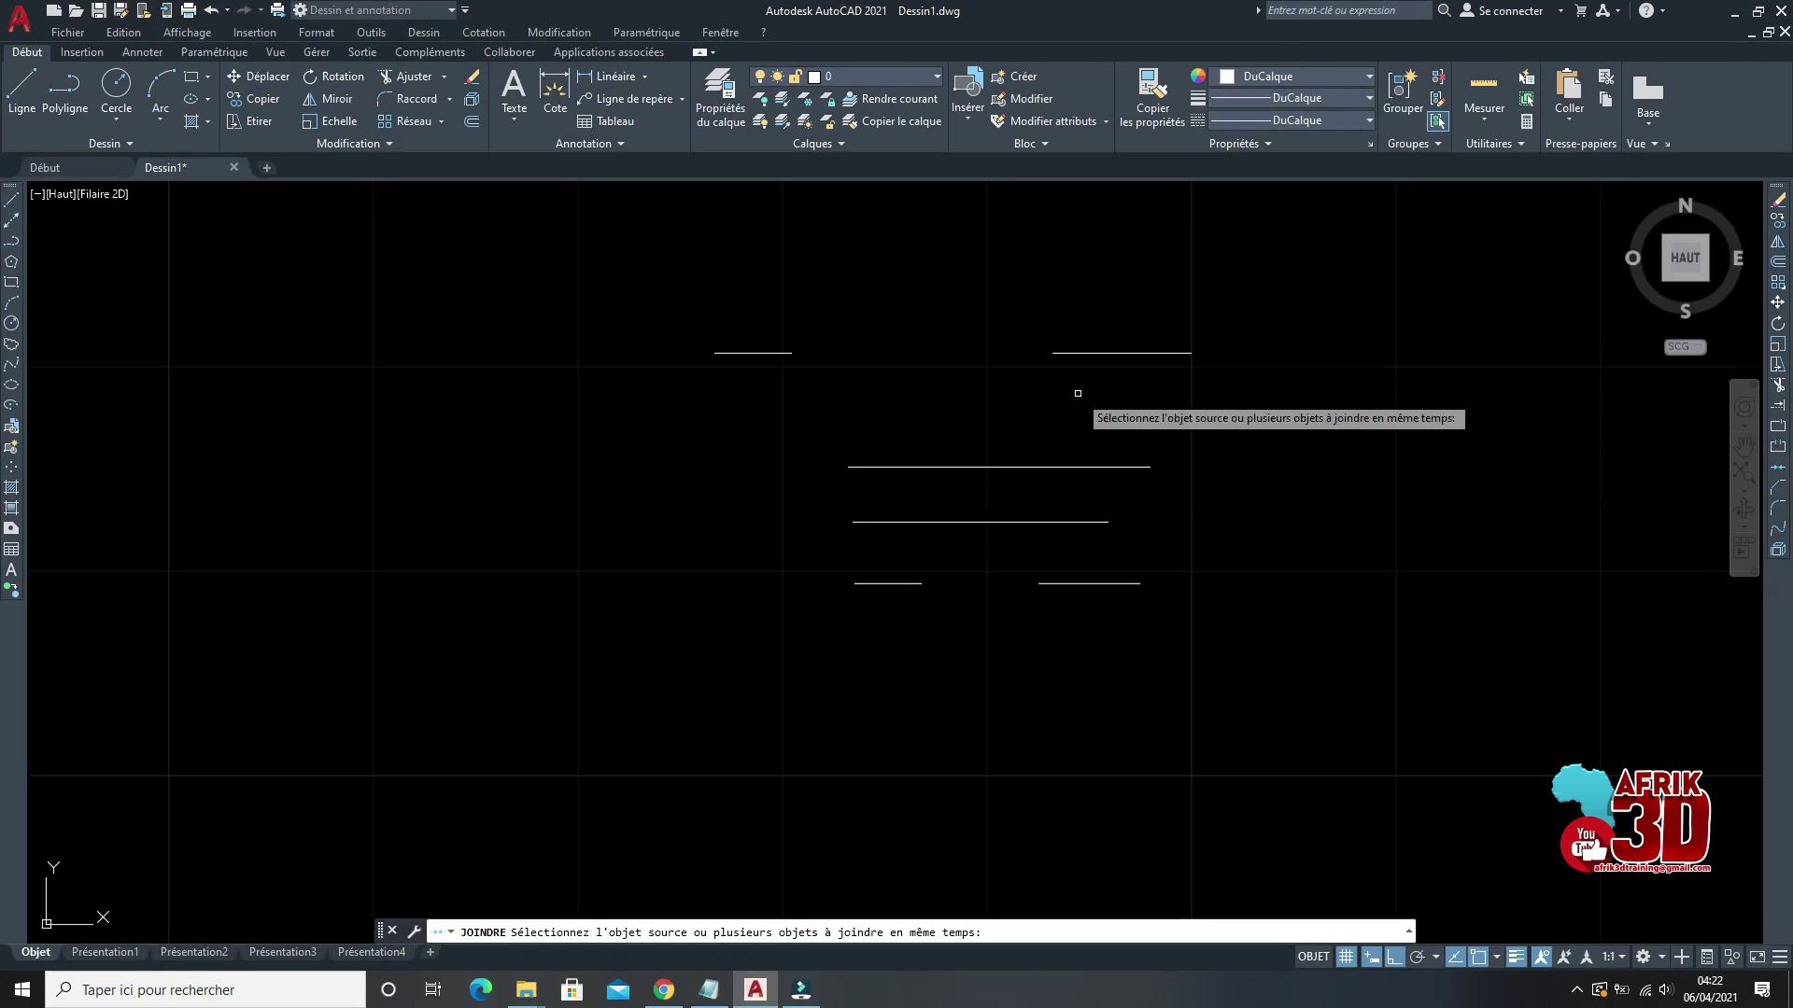
pyautogui.click(773, 354)
pyautogui.click(774, 356)
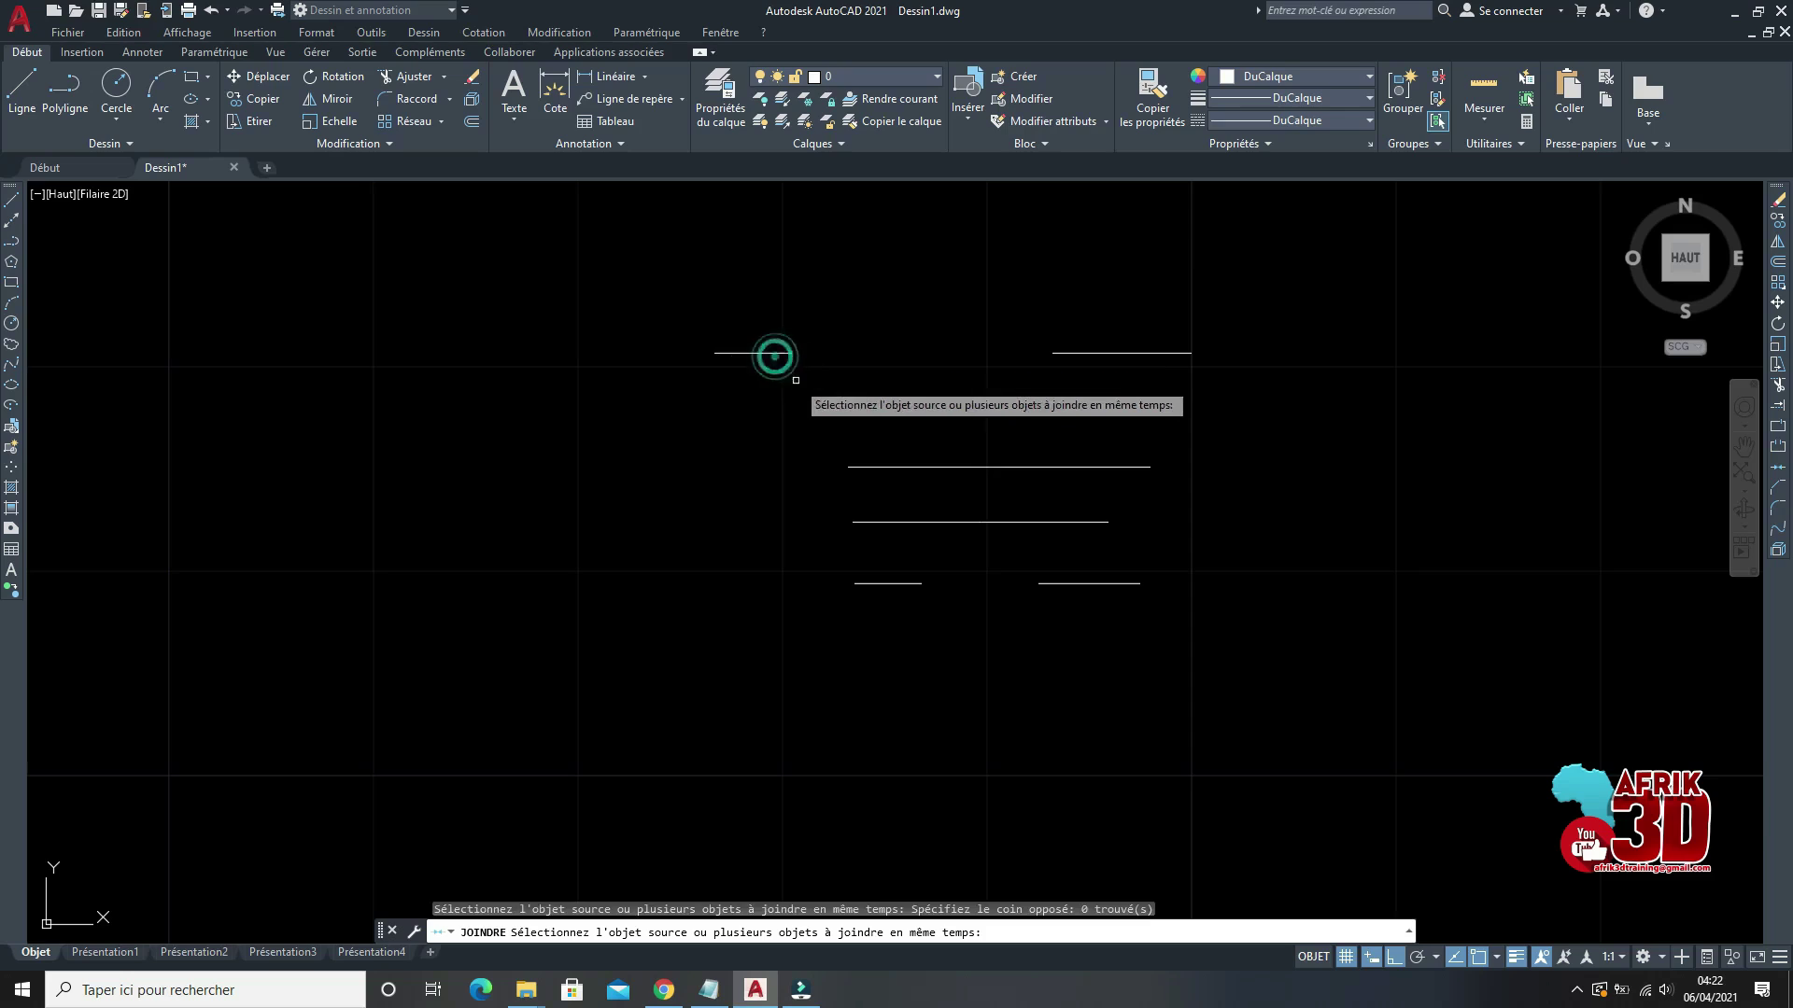
pyautogui.click(774, 355)
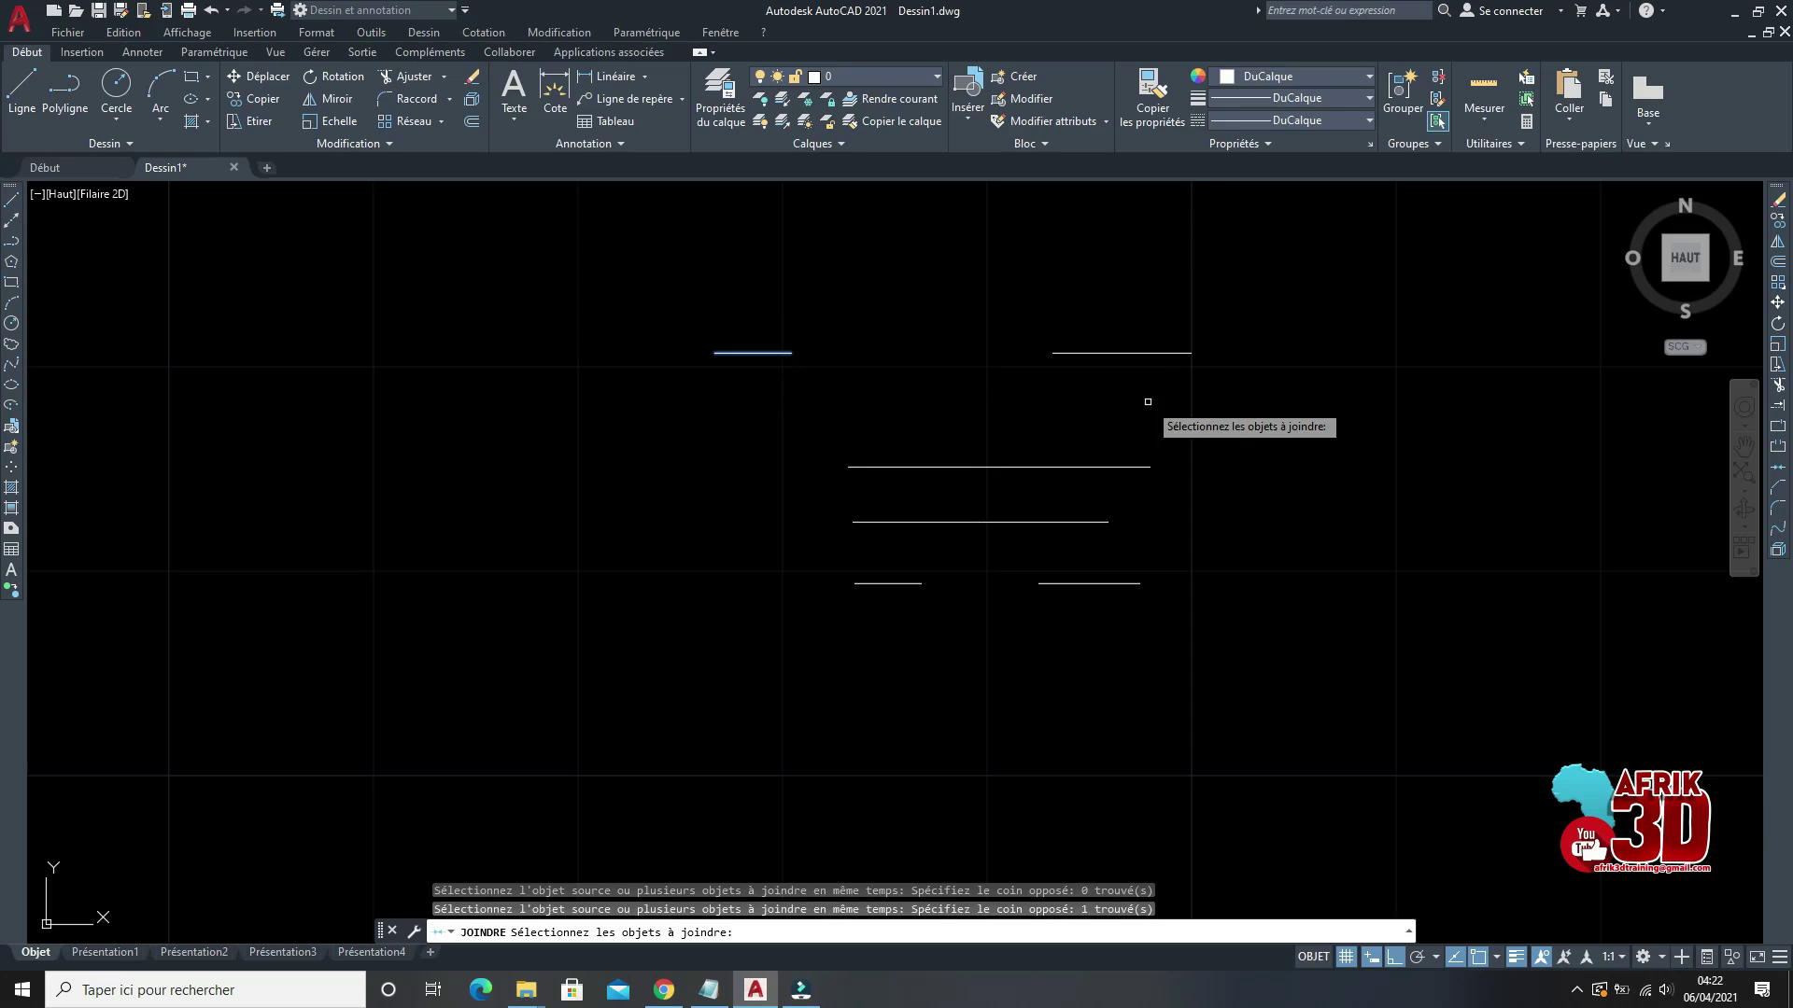
pyautogui.click(1115, 354)
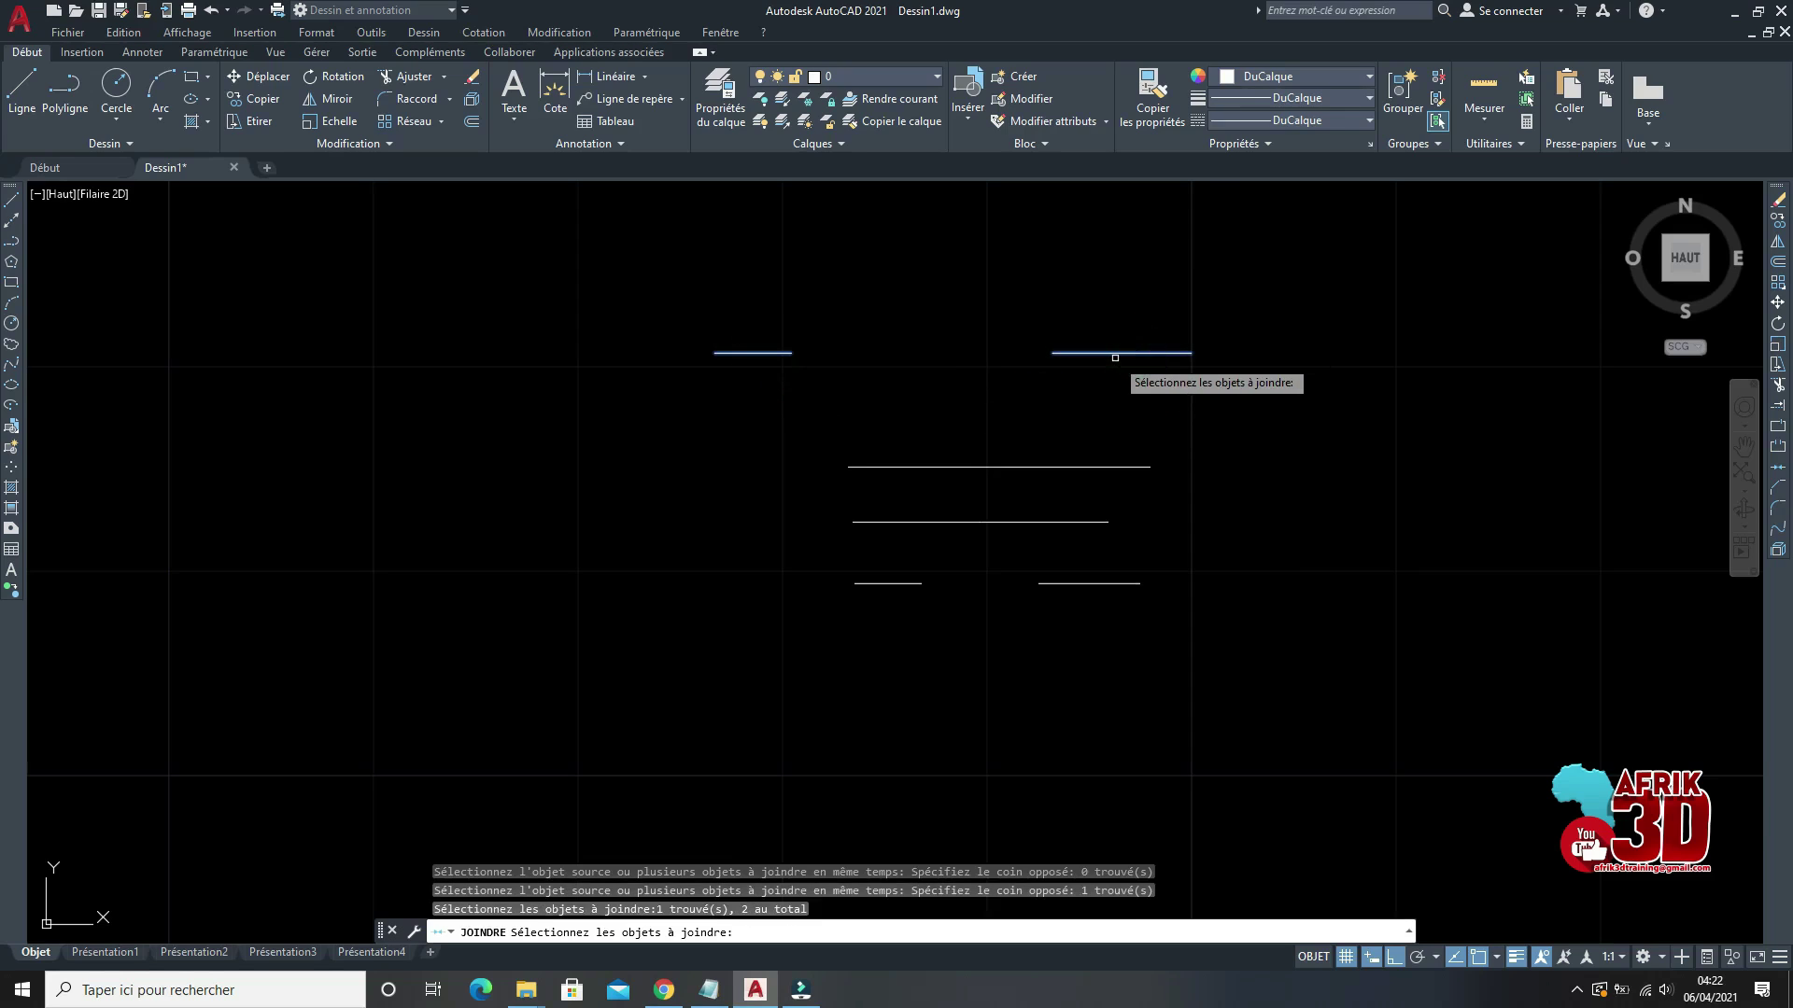
pyautogui.click(1115, 355)
pyautogui.press('Return')
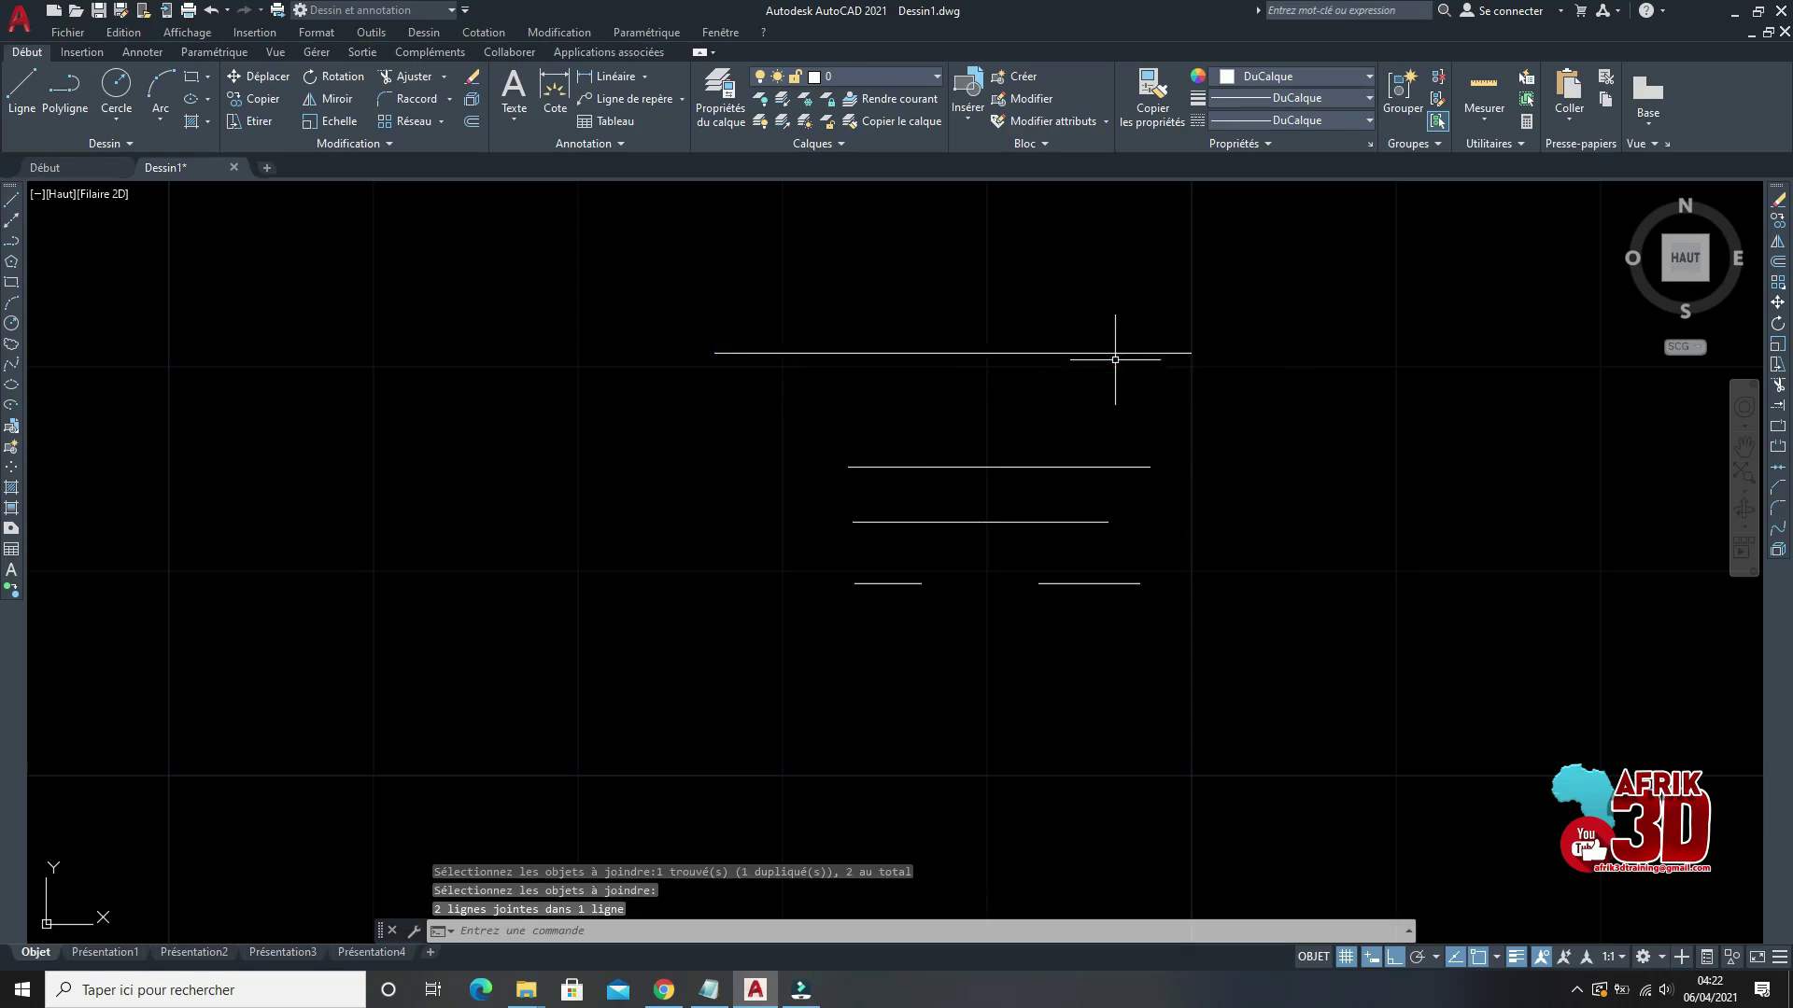
pyautogui.click(1192, 368)
pyautogui.click(1157, 352)
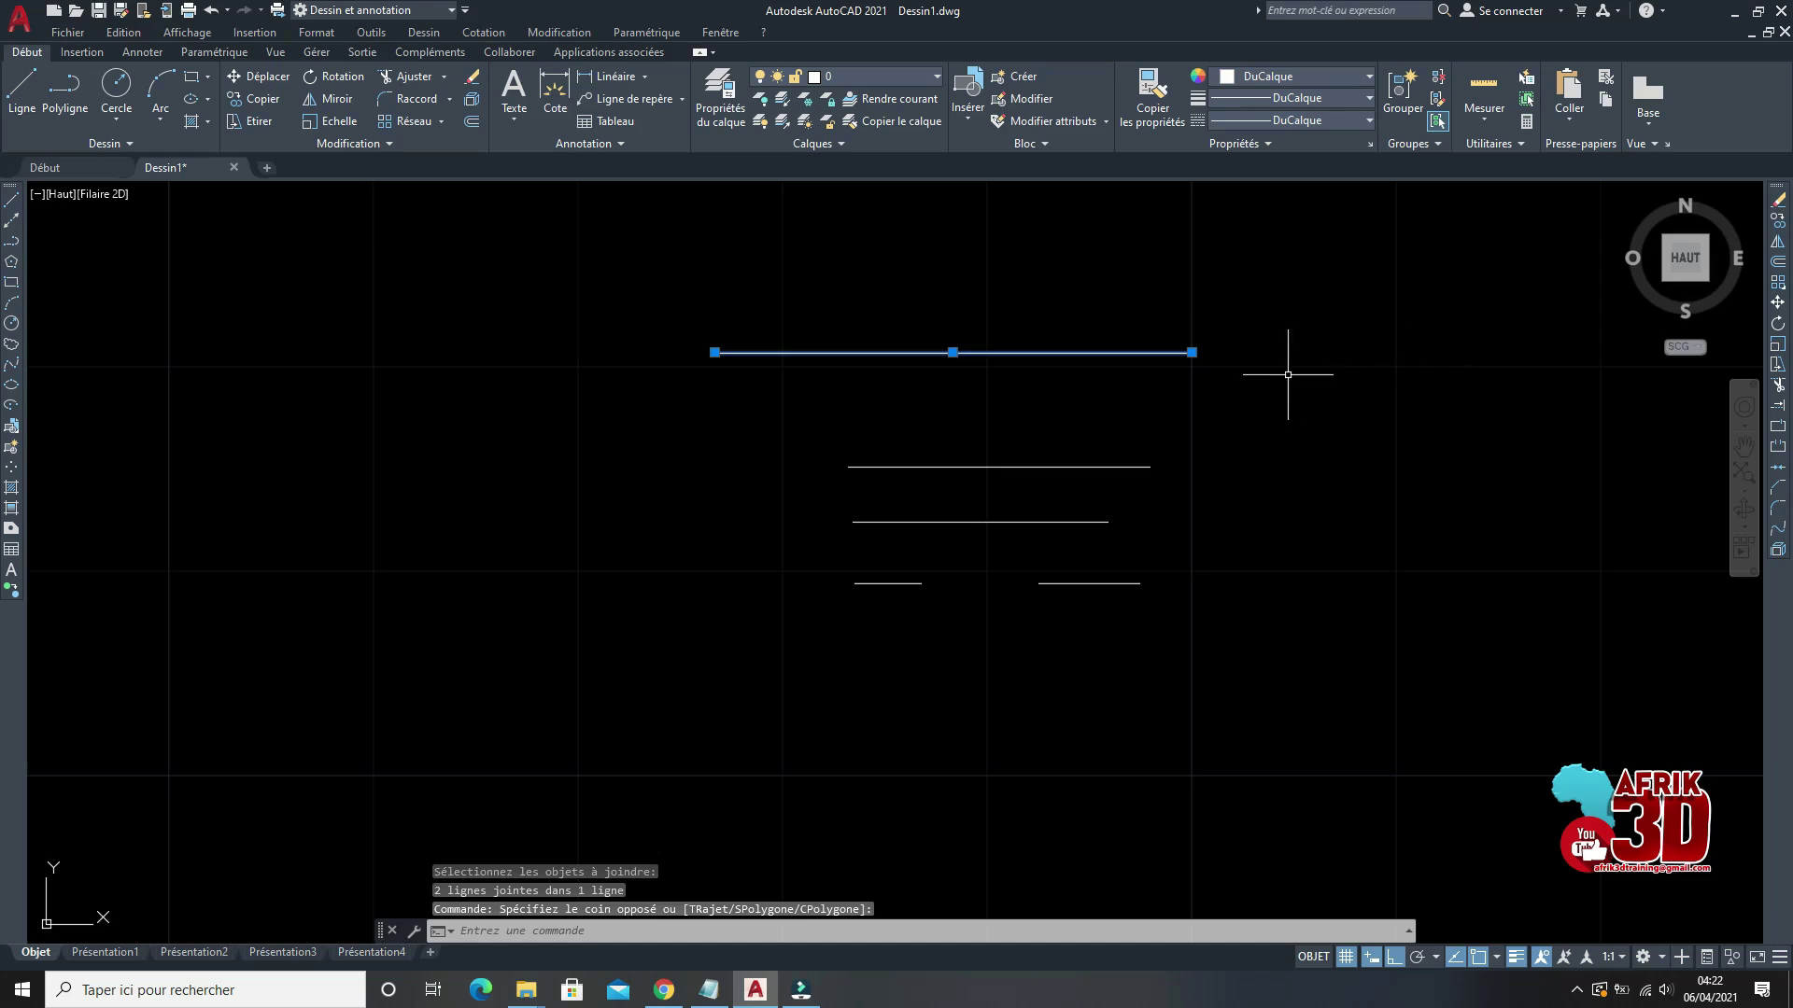
pyautogui.press('Escape')
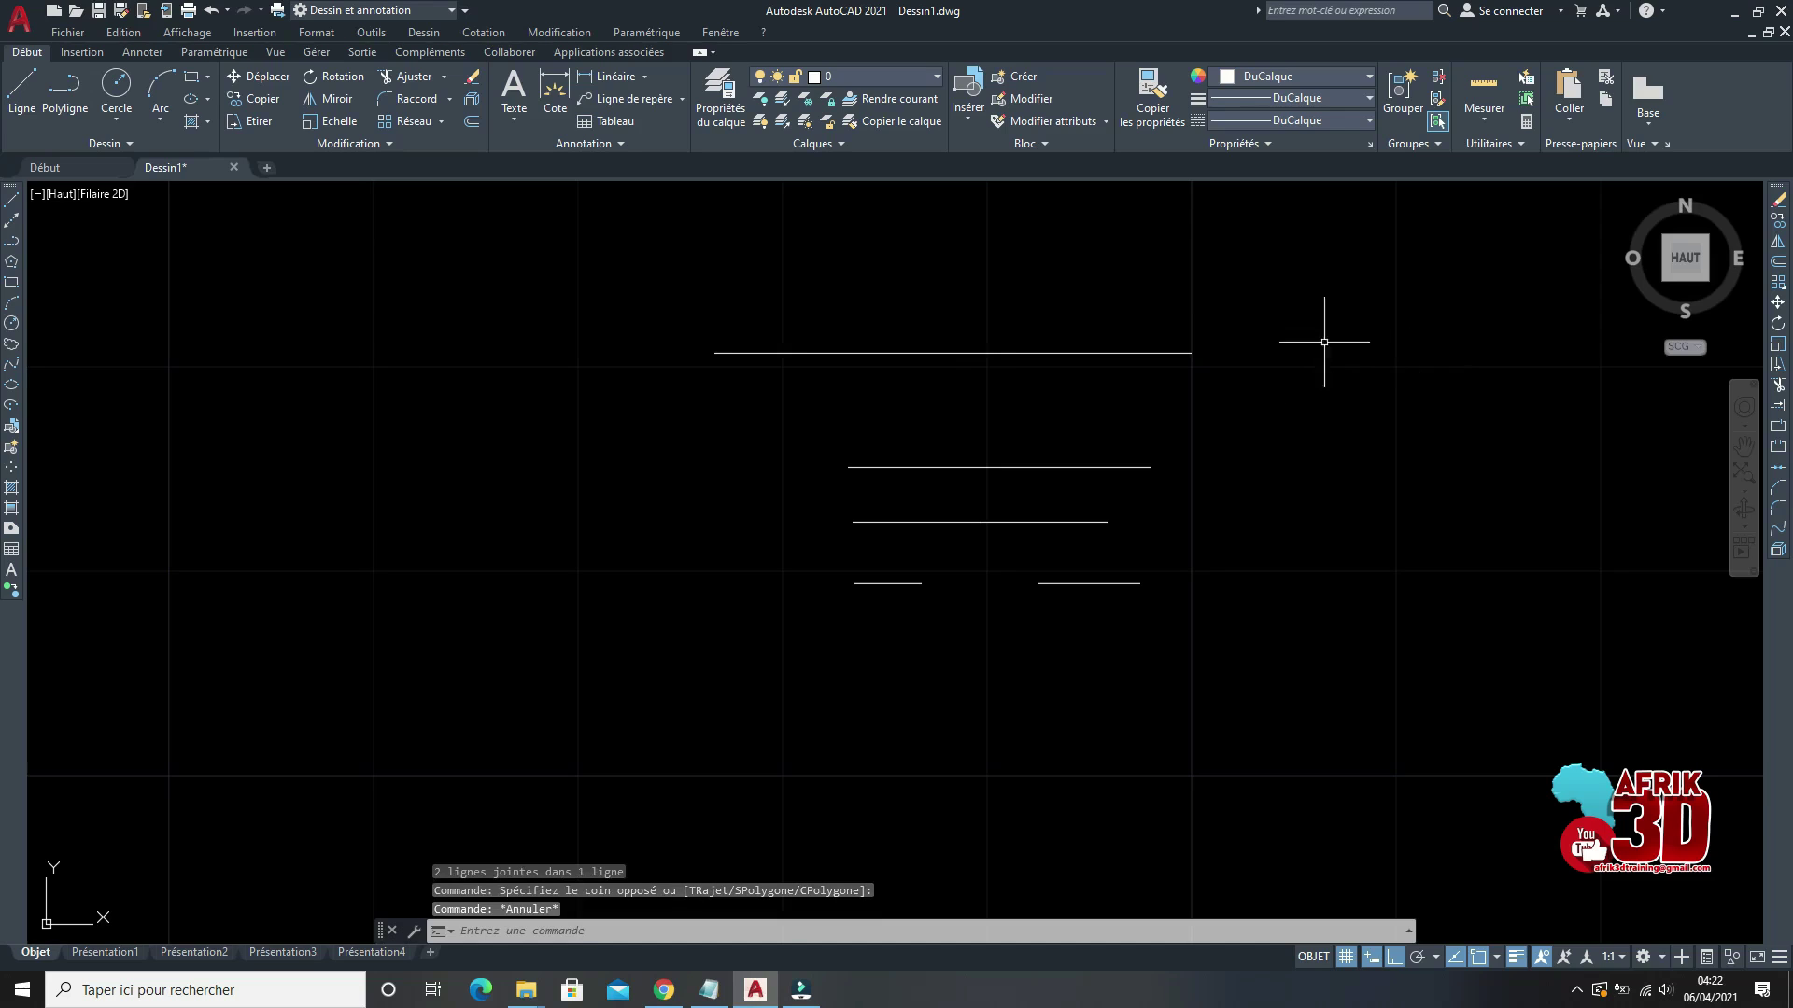
# Step: Cancel a trial break and join the left and right top lines again
pyautogui.click(1777, 452)
pyautogui.click(1061, 353)
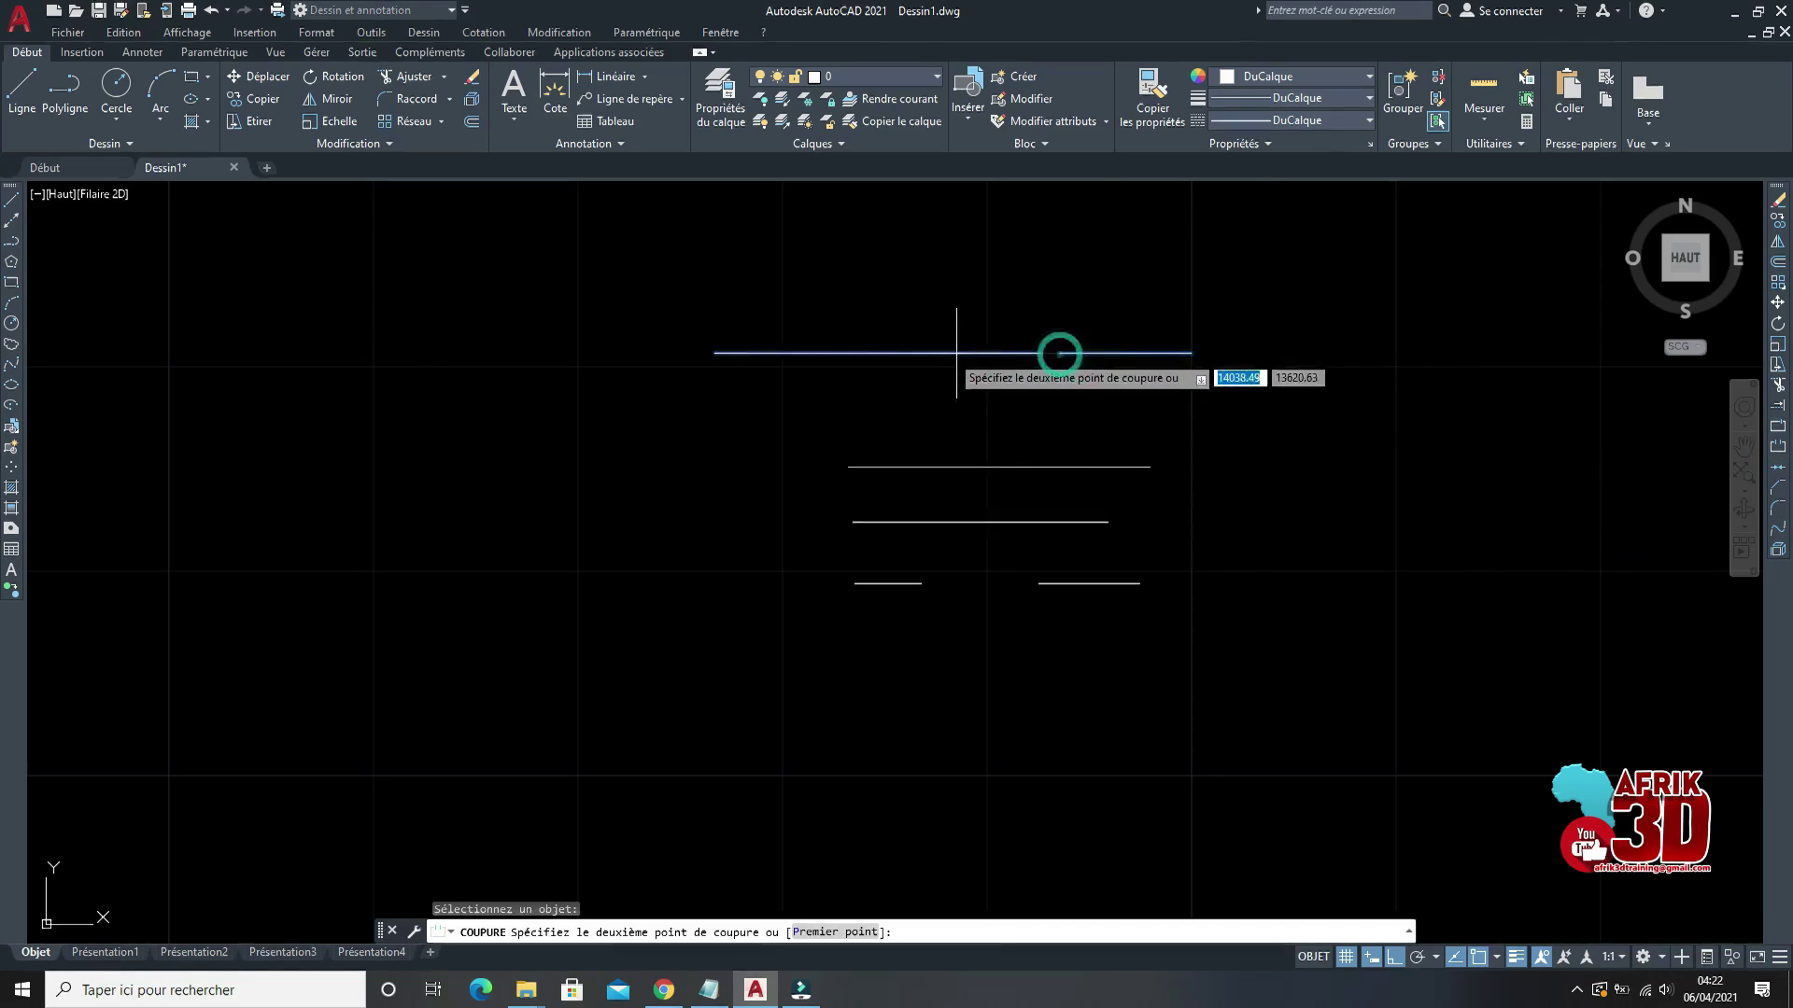
pyautogui.press('Escape')
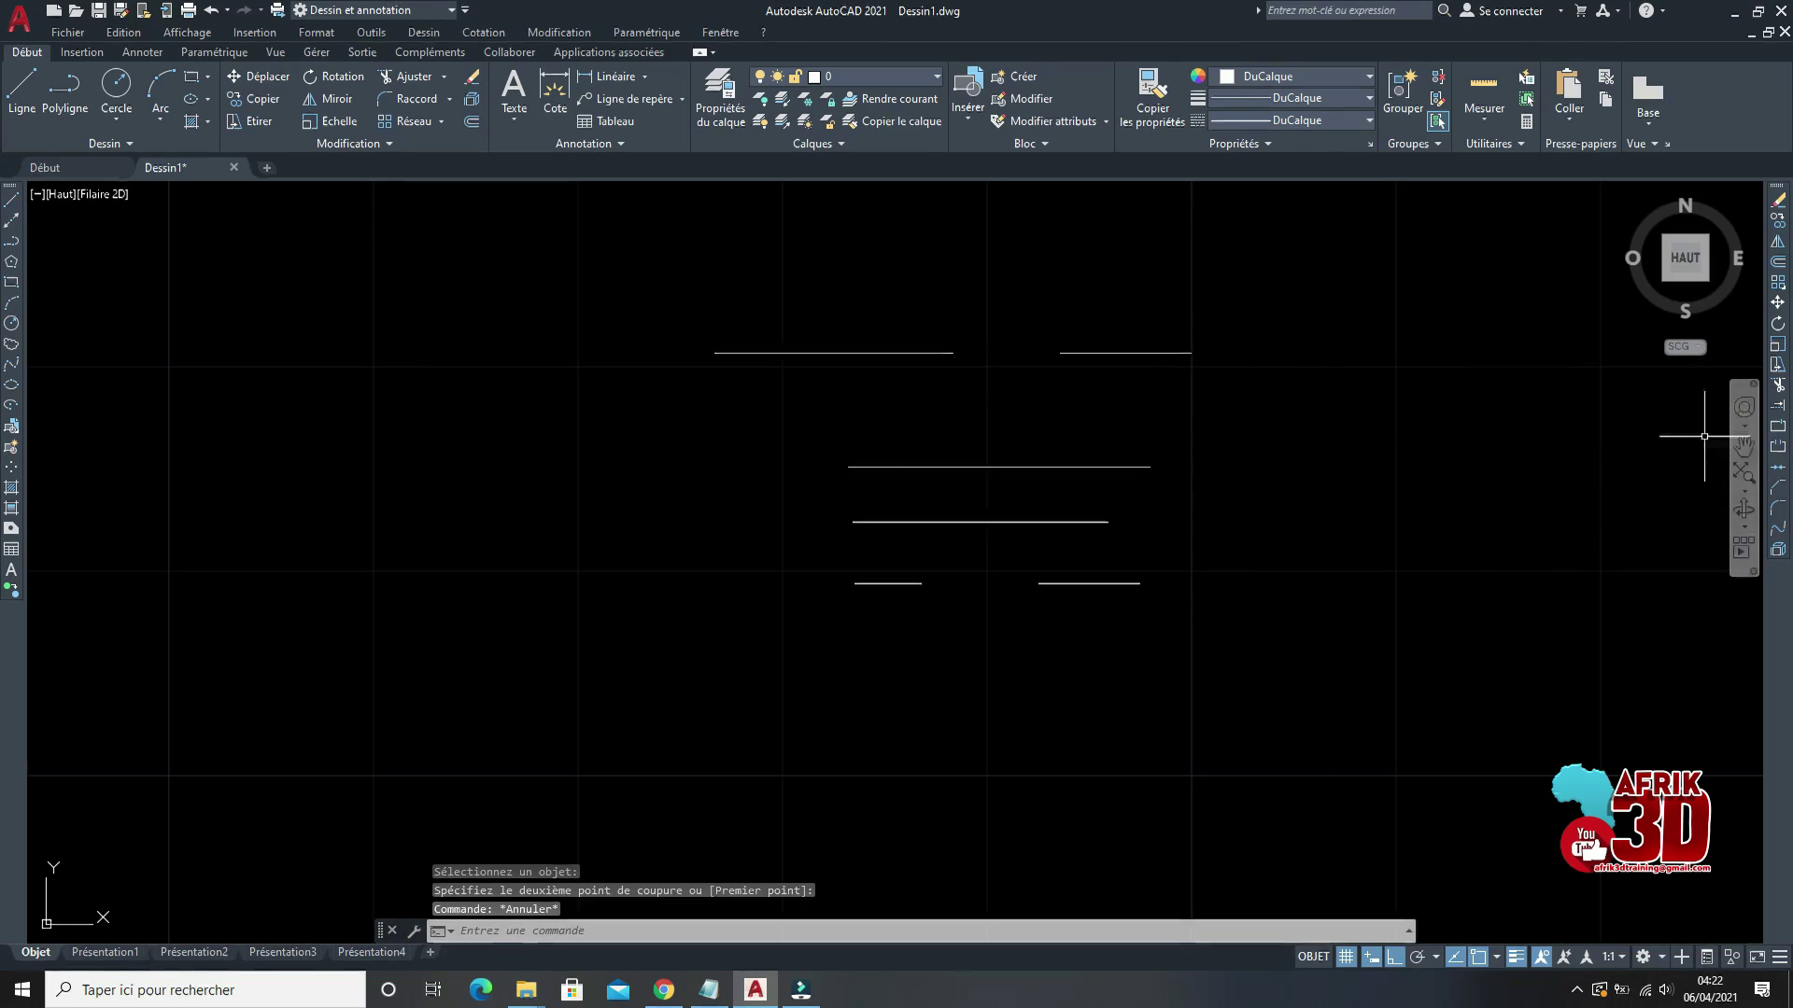
pyautogui.click(1776, 472)
pyautogui.click(934, 369)
pyautogui.click(915, 336)
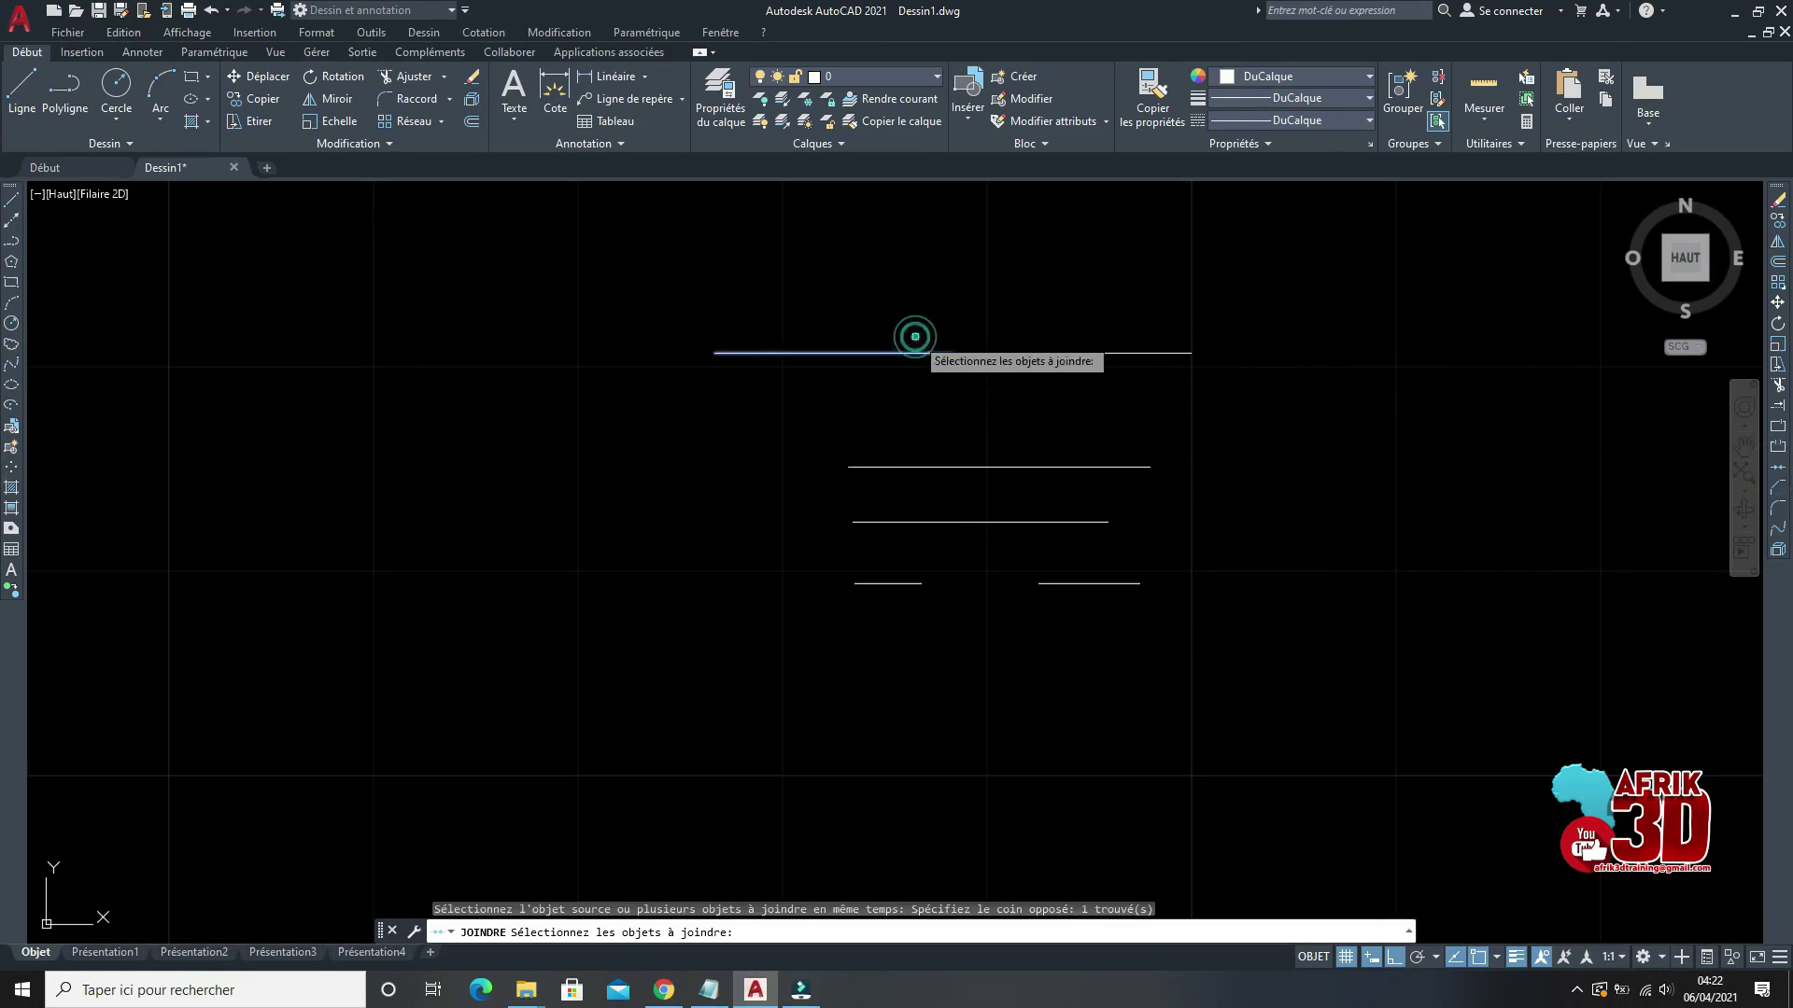
pyautogui.click(1099, 353)
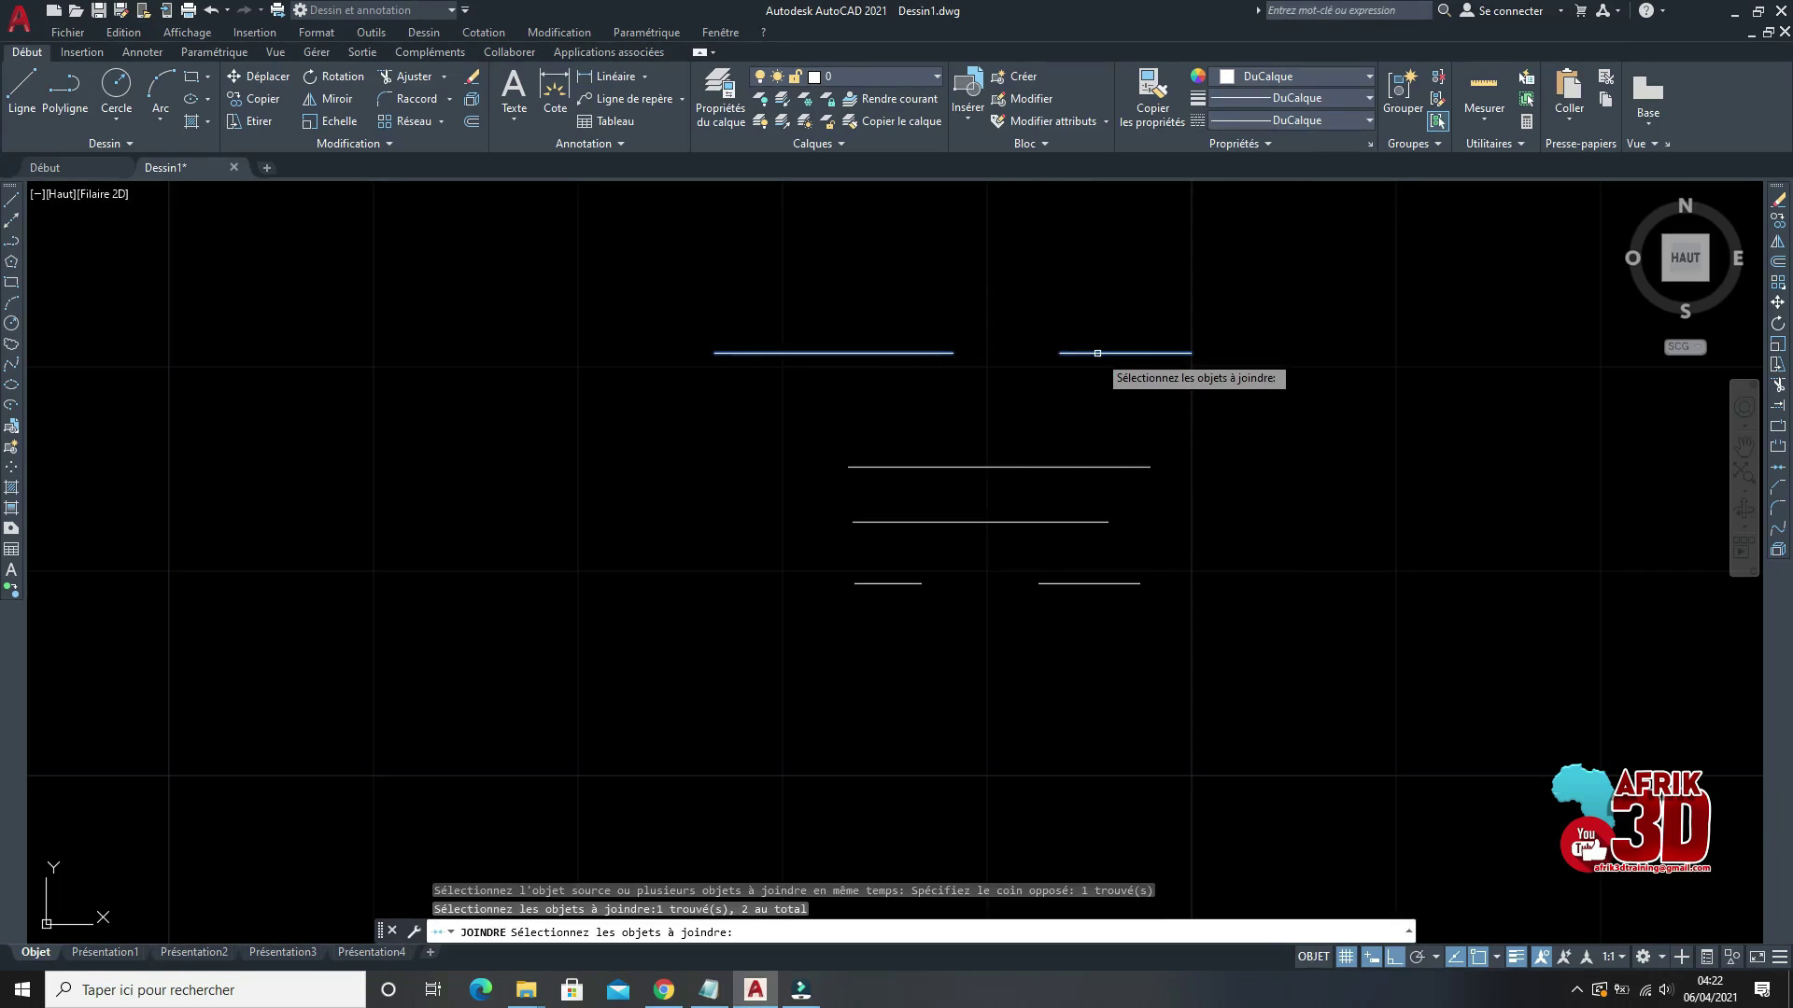
pyautogui.press('Return')
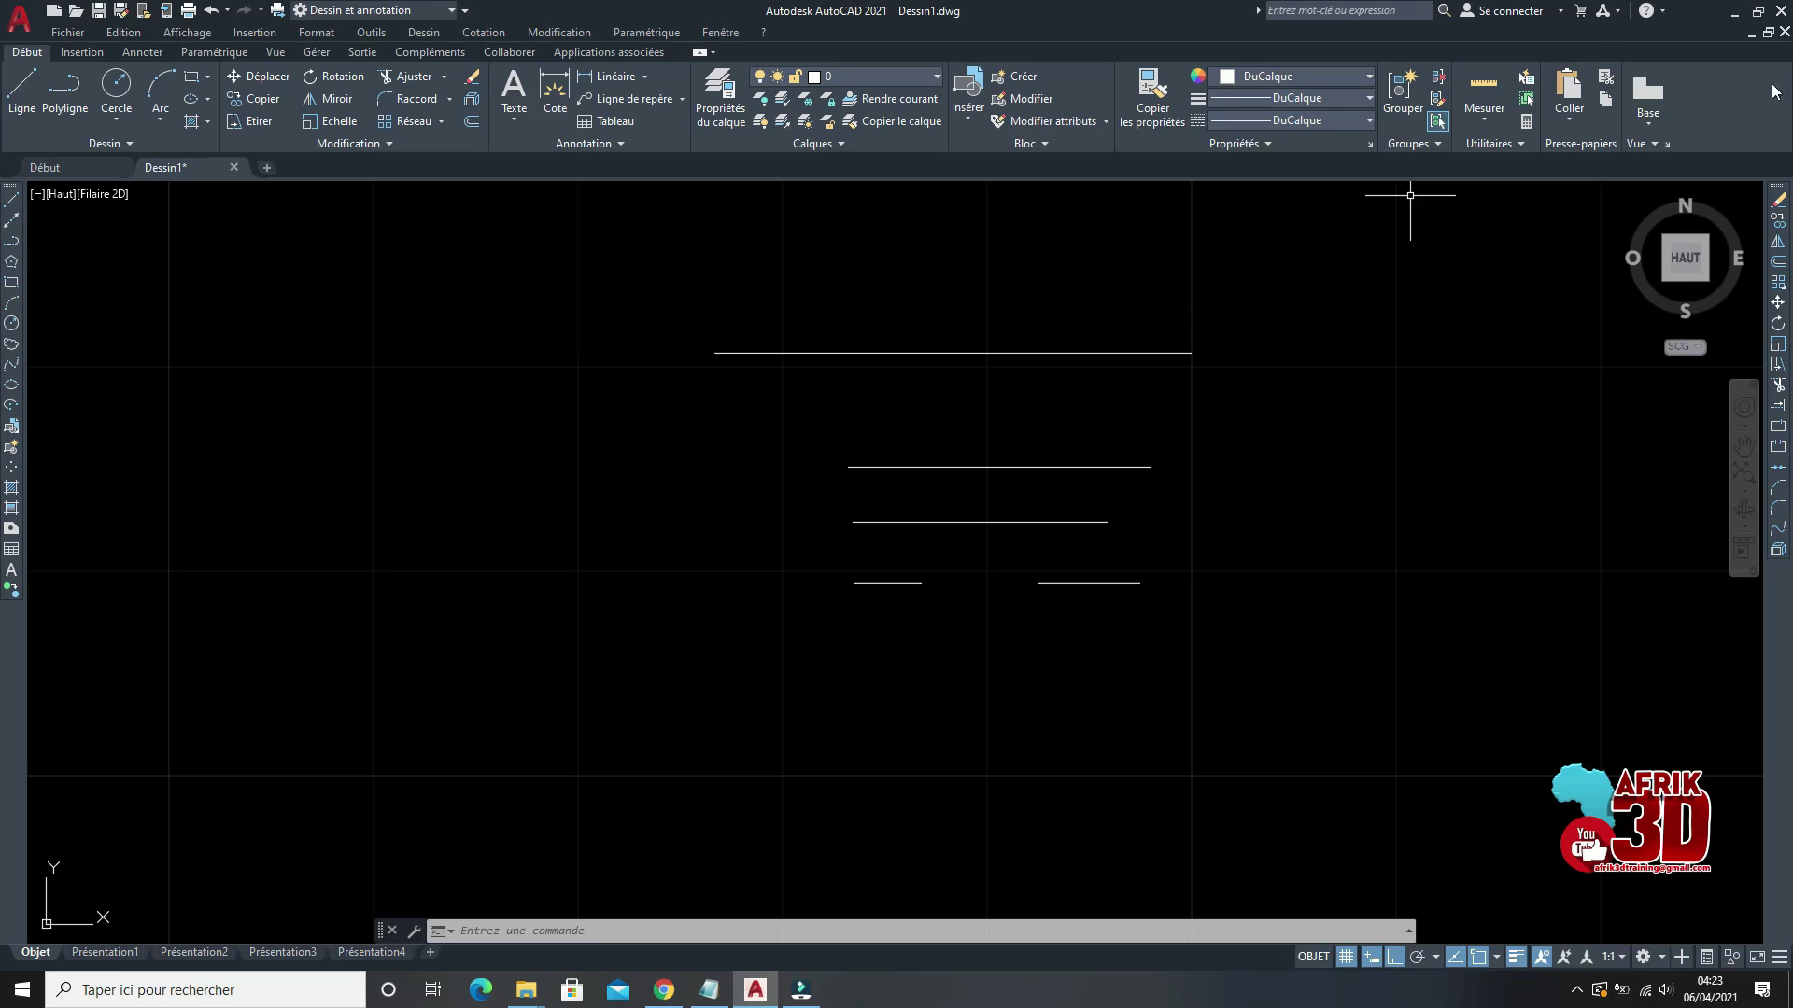
pyautogui.scroll(-1, 1069, 248)
# Step: Zoom to frame the rectangle and start the Chanfrein command
pyautogui.scroll(1, 1041, 289)
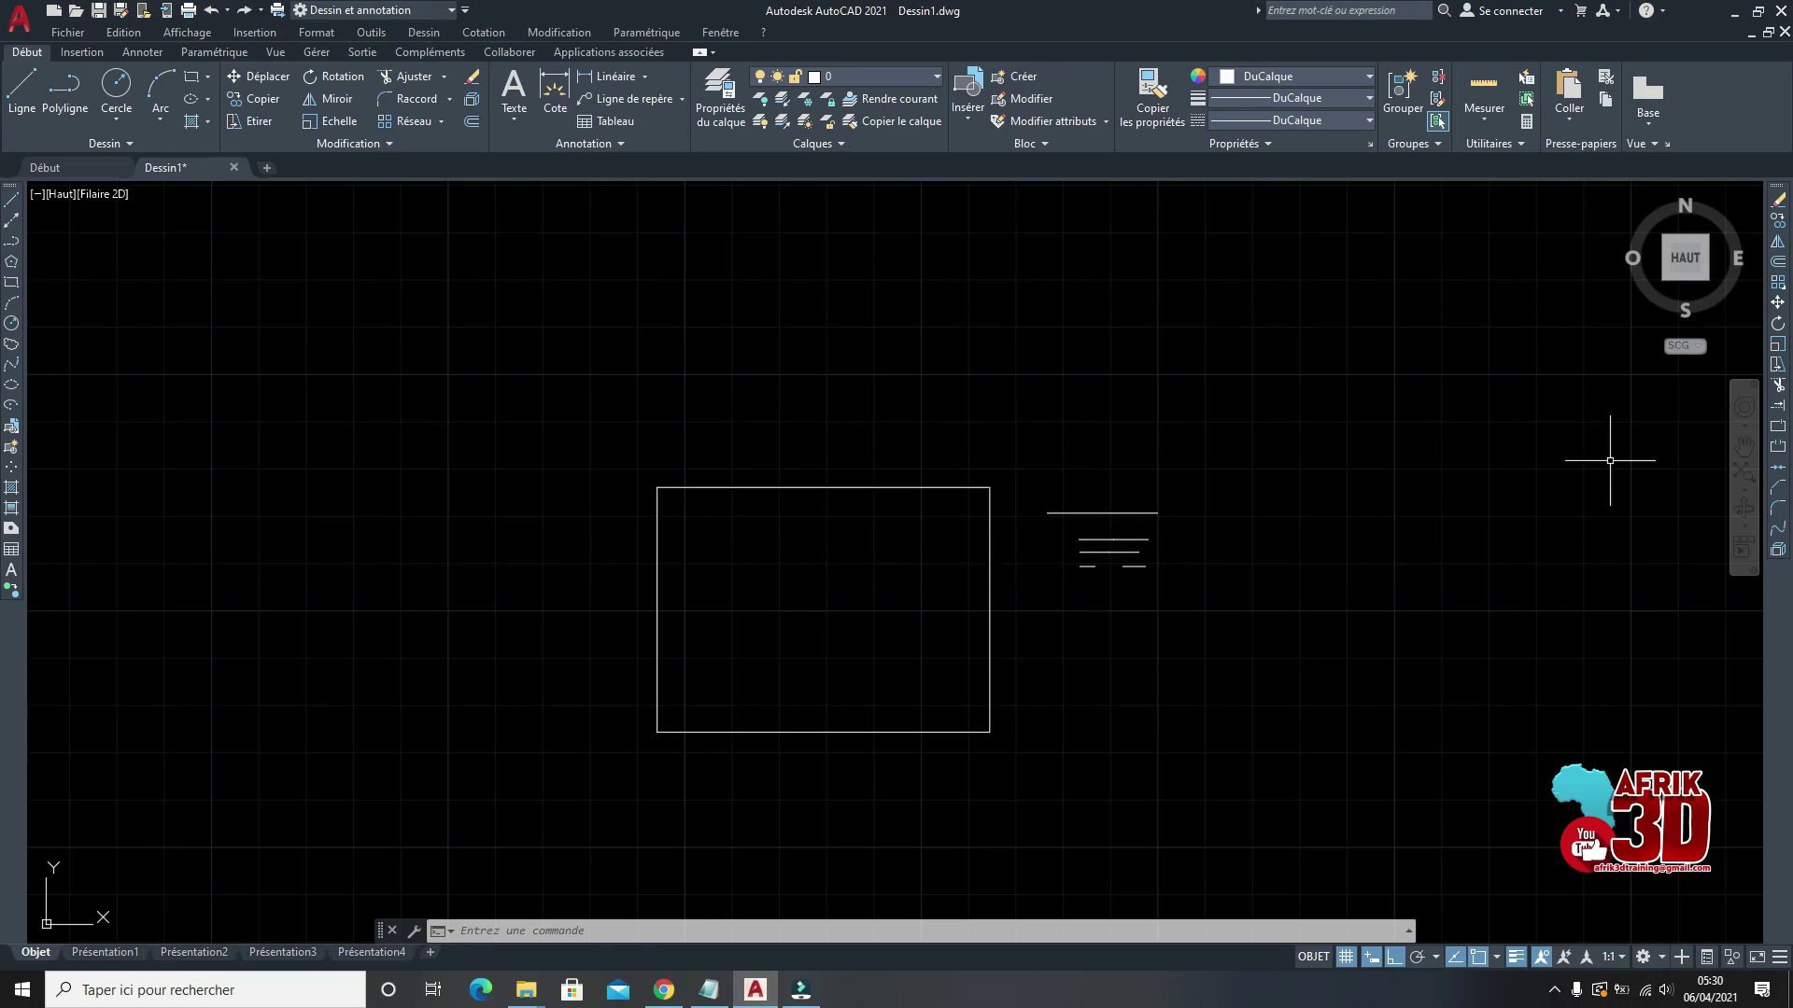
pyautogui.scroll(2, 928, 674)
pyautogui.scroll(-2, 1069, 585)
pyautogui.scroll(2, 908, 627)
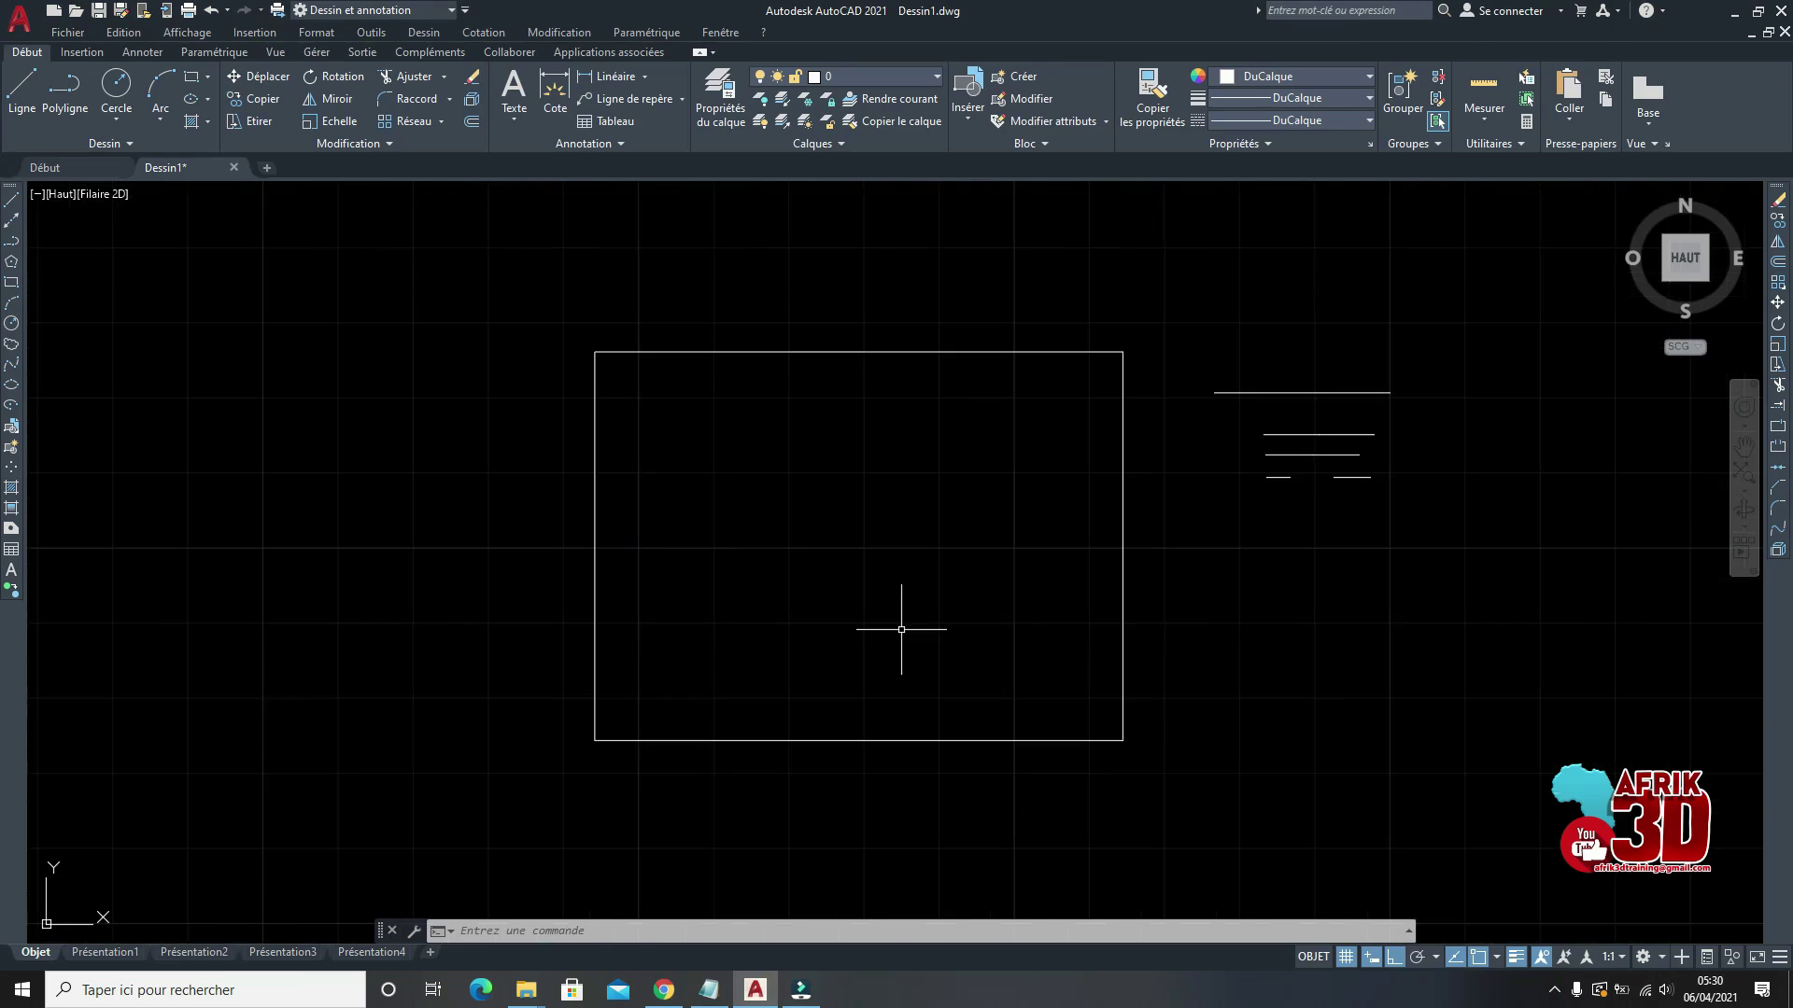
pyautogui.click(1779, 488)
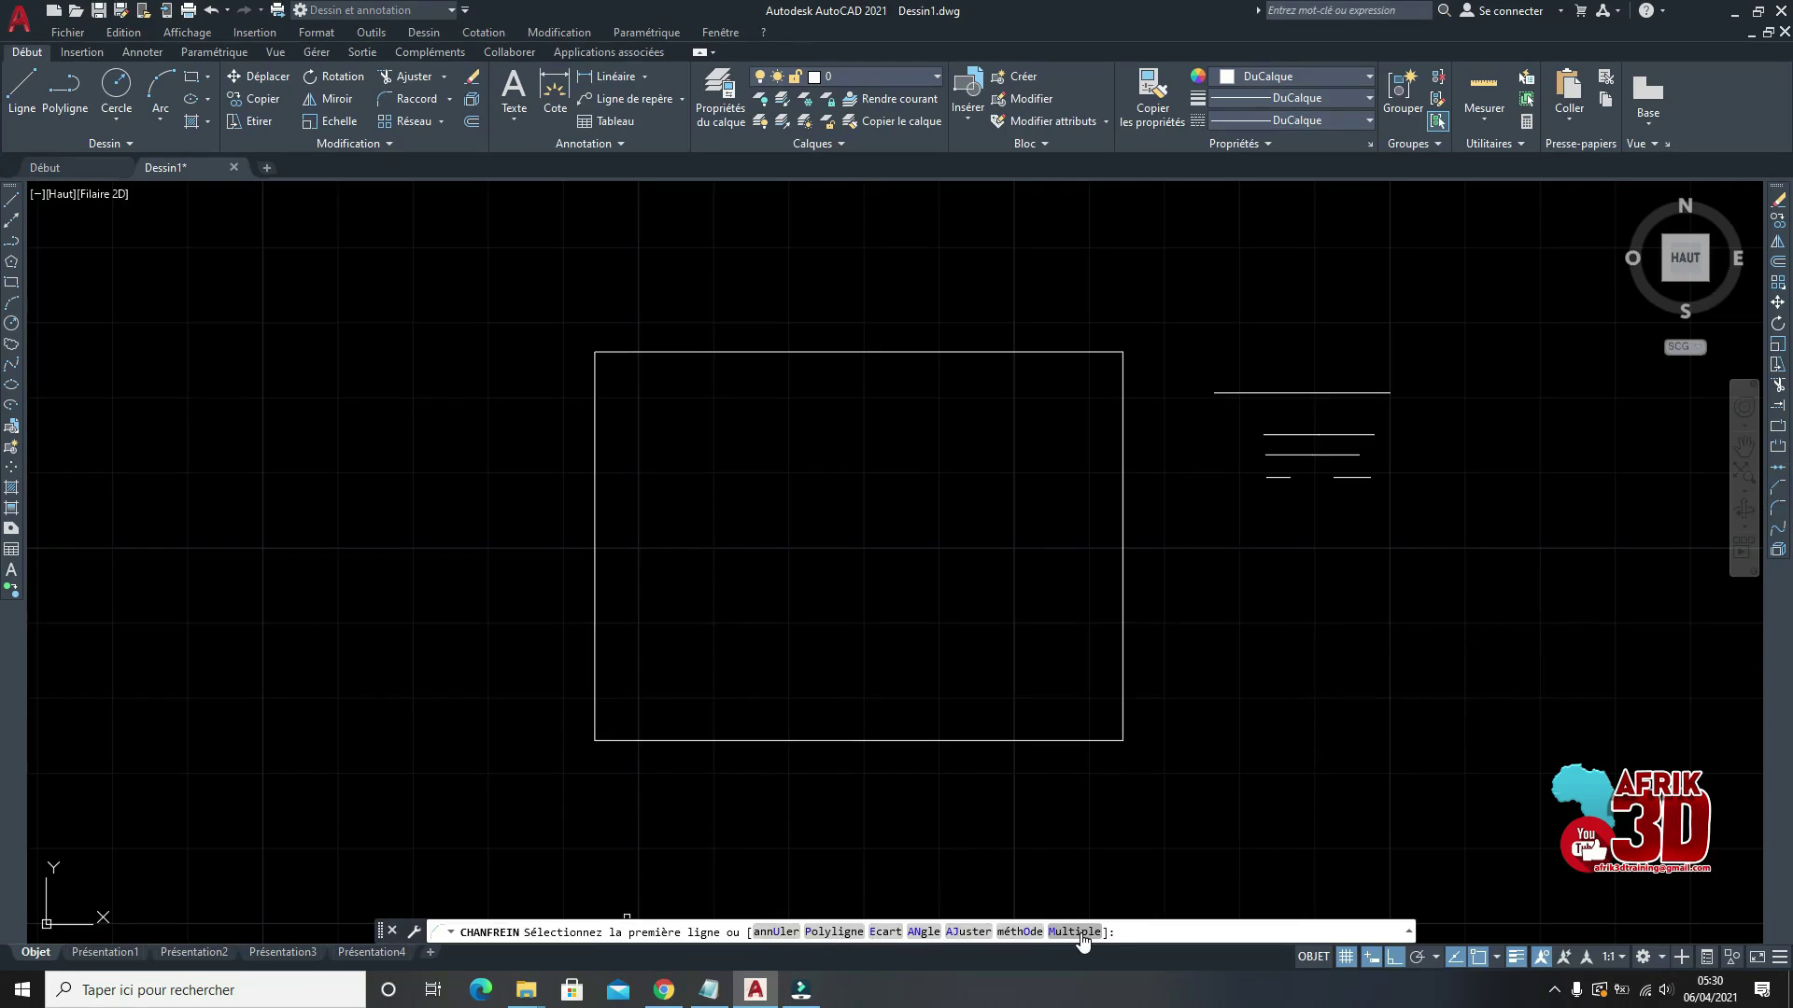
# Step: Chamfer the corner between the right and bottom edges with distances 25 and 25
pyautogui.click(888, 931)
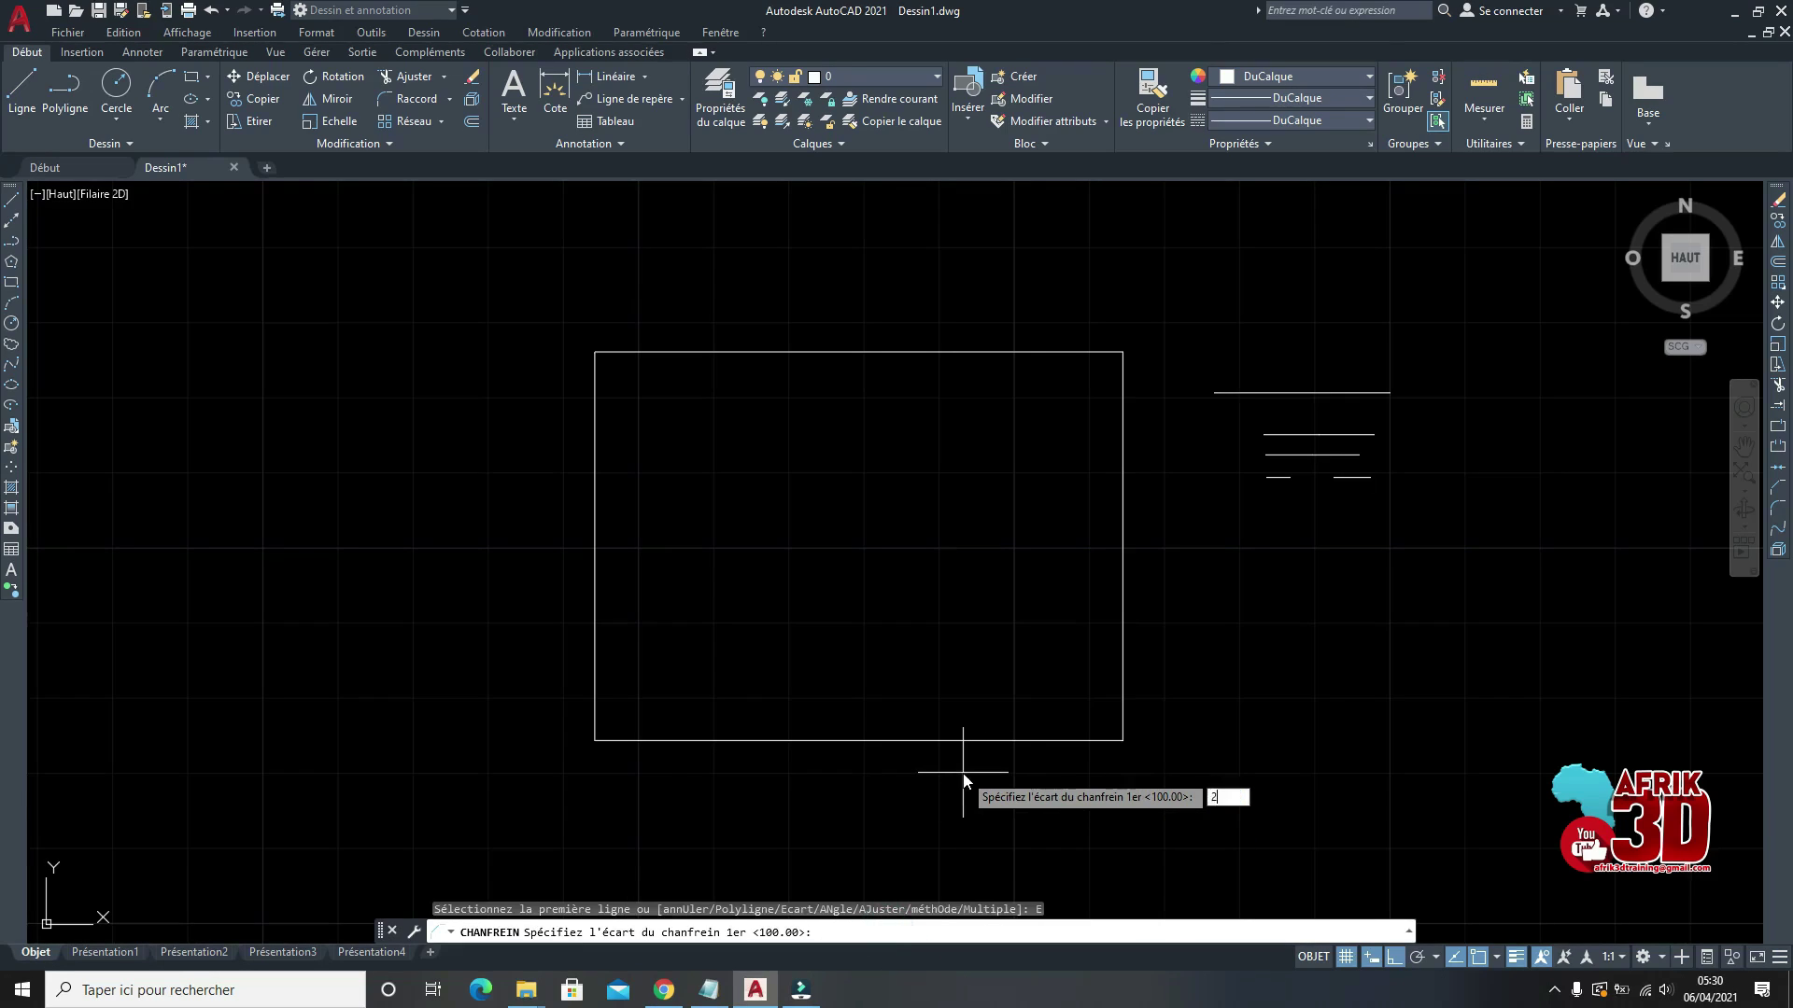
pyautogui.write('25')
pyautogui.press('Return')
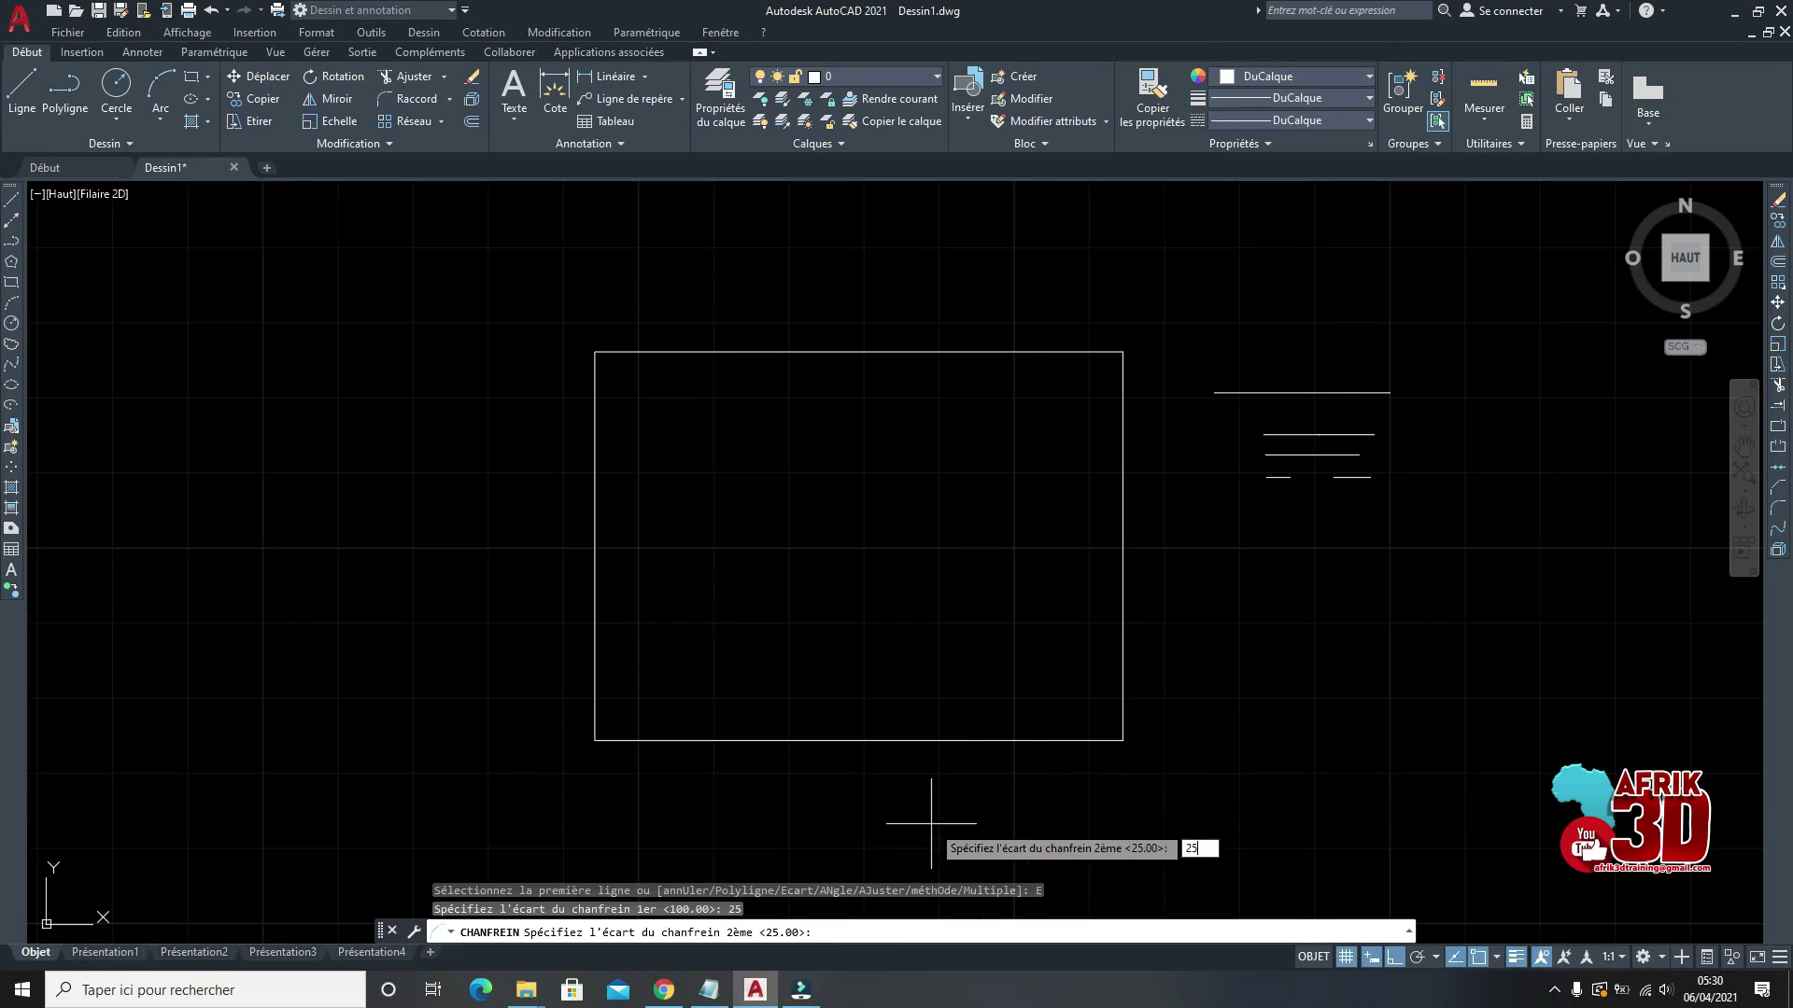
pyautogui.press('Return')
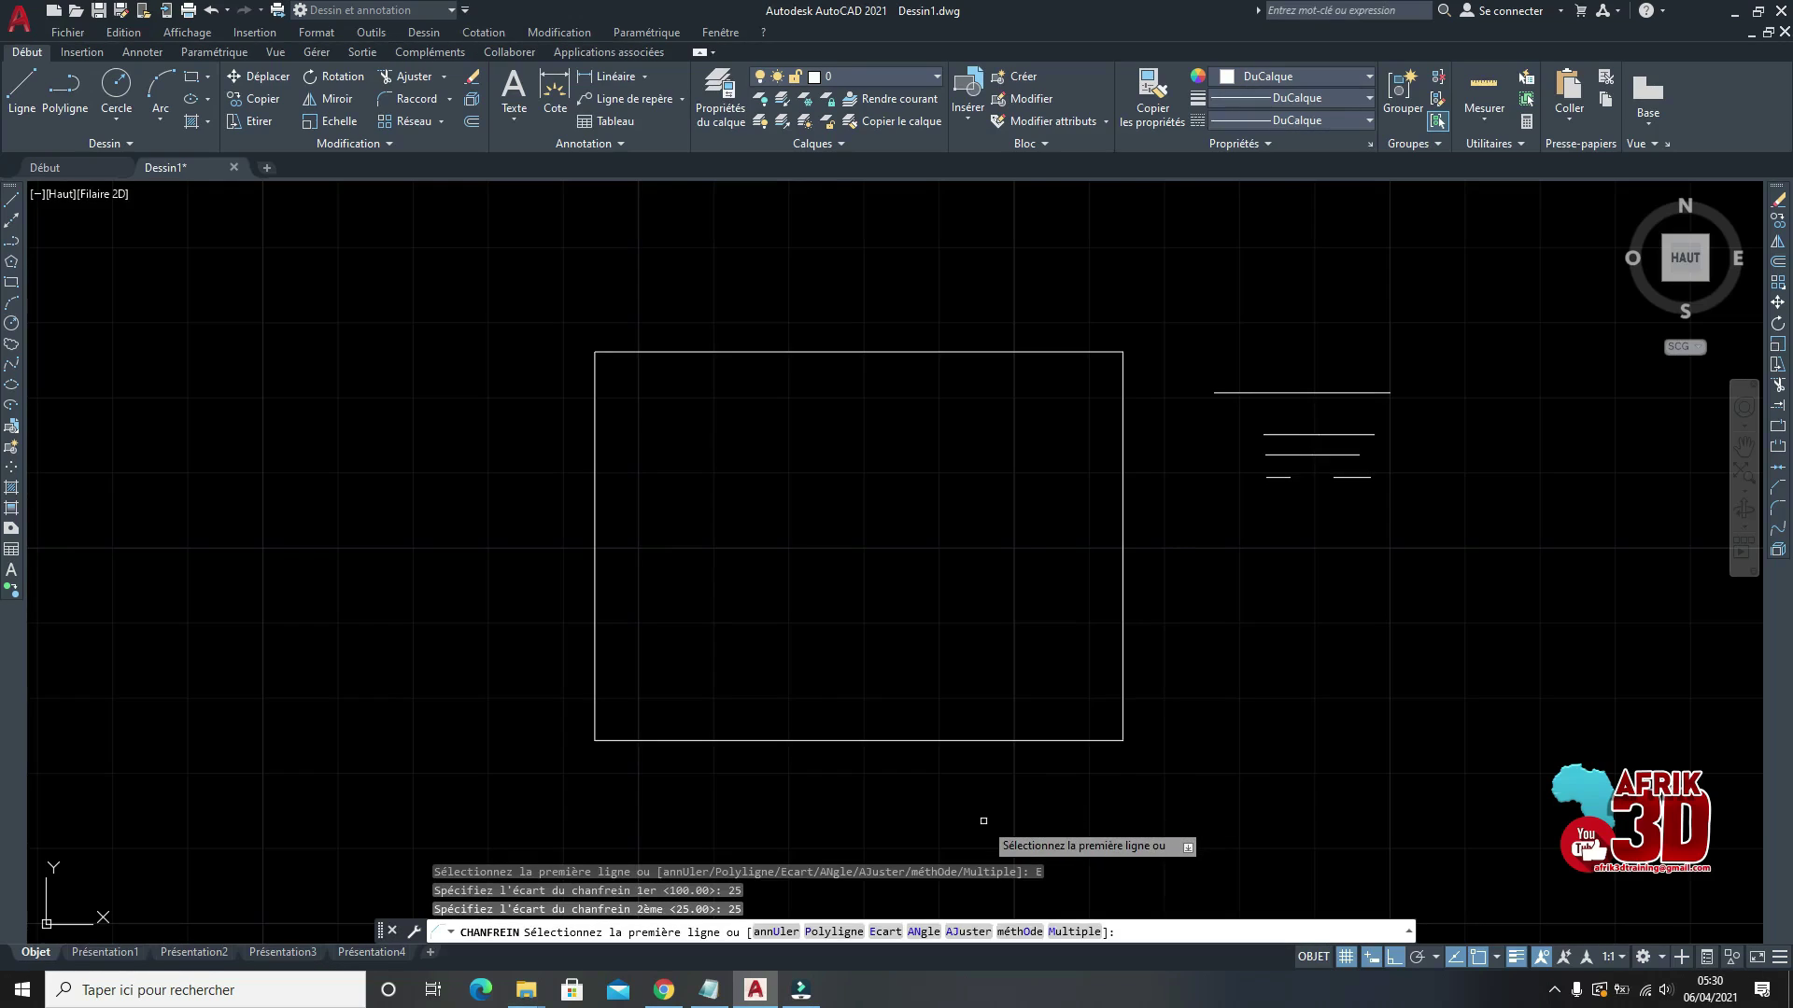
pyautogui.click(1124, 687)
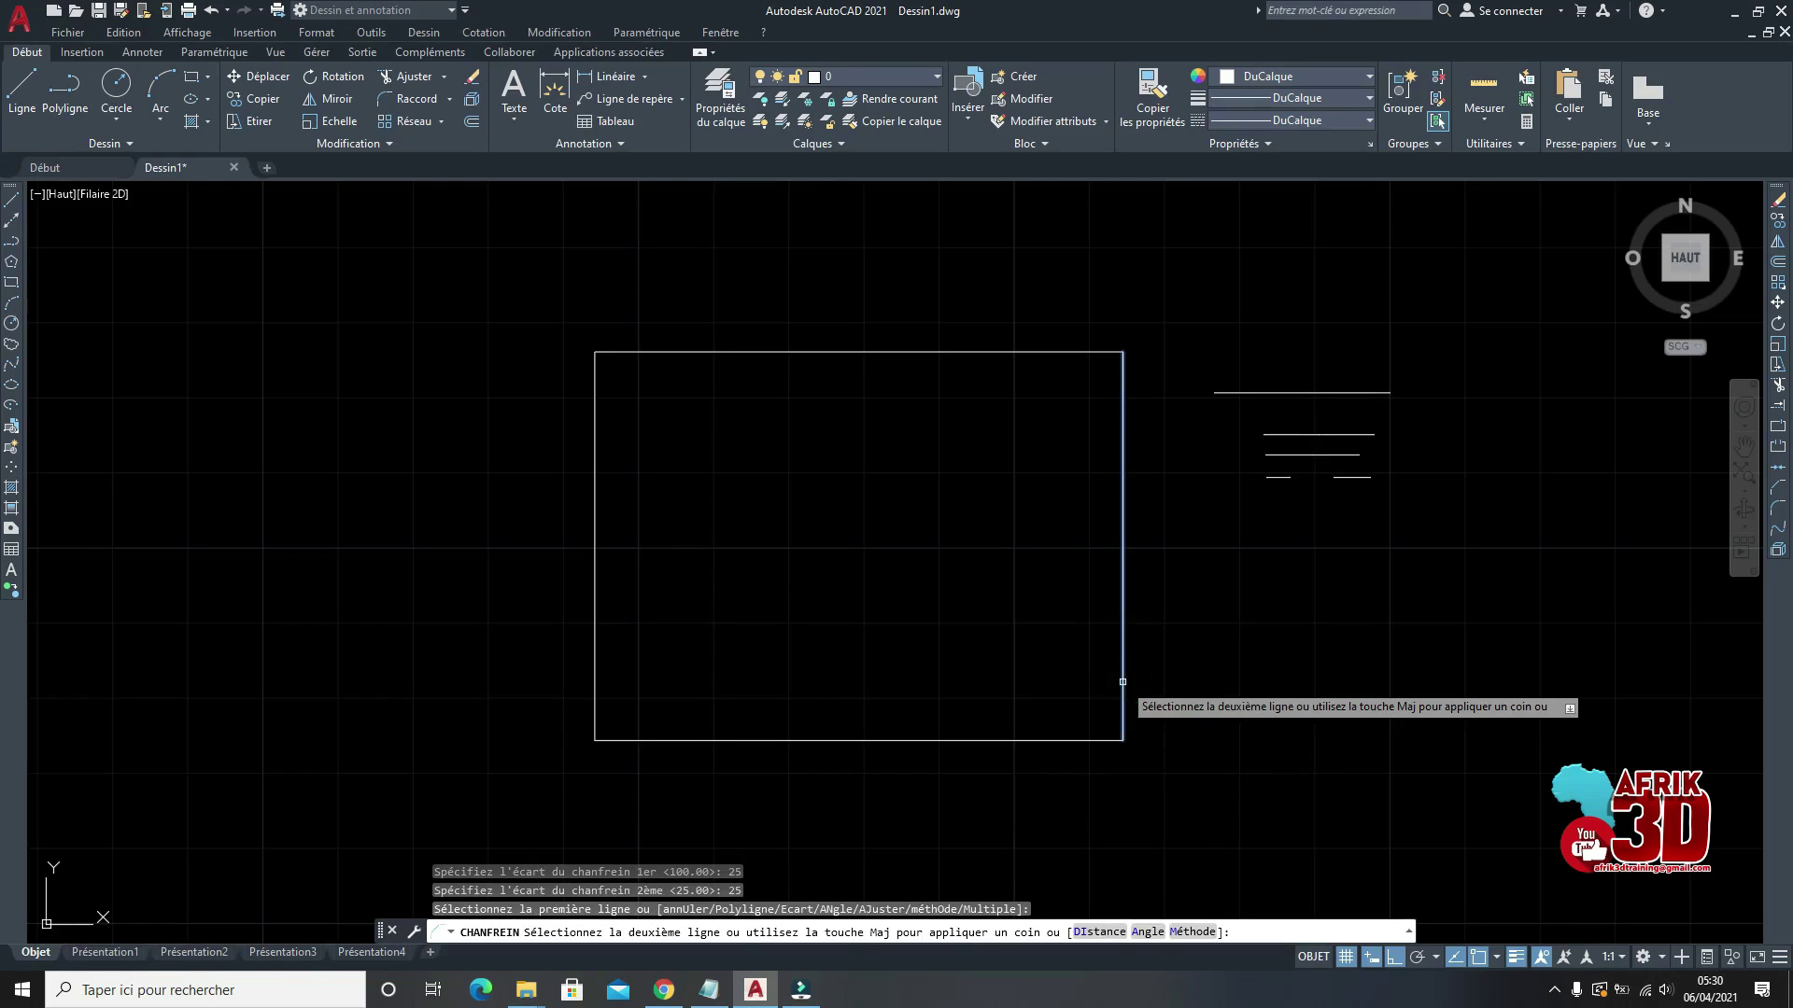
pyautogui.click(1048, 740)
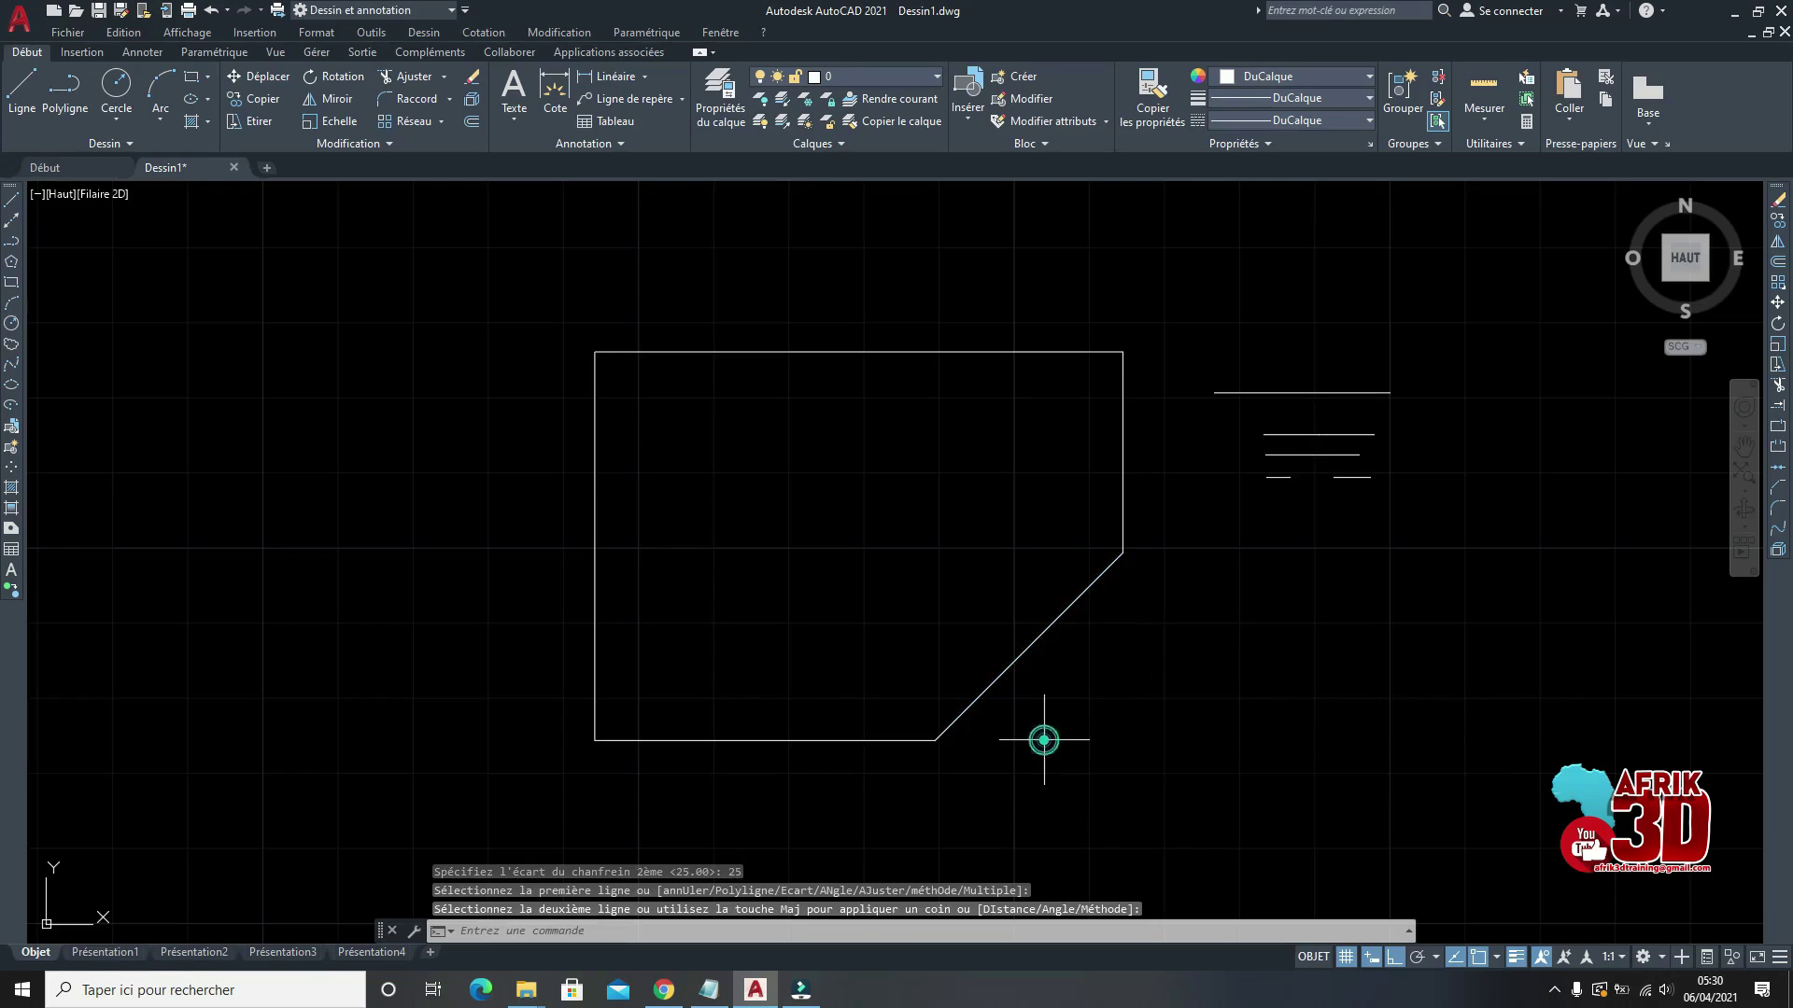
pyautogui.press('Escape')
pyautogui.scroll(4, 1140, 688)
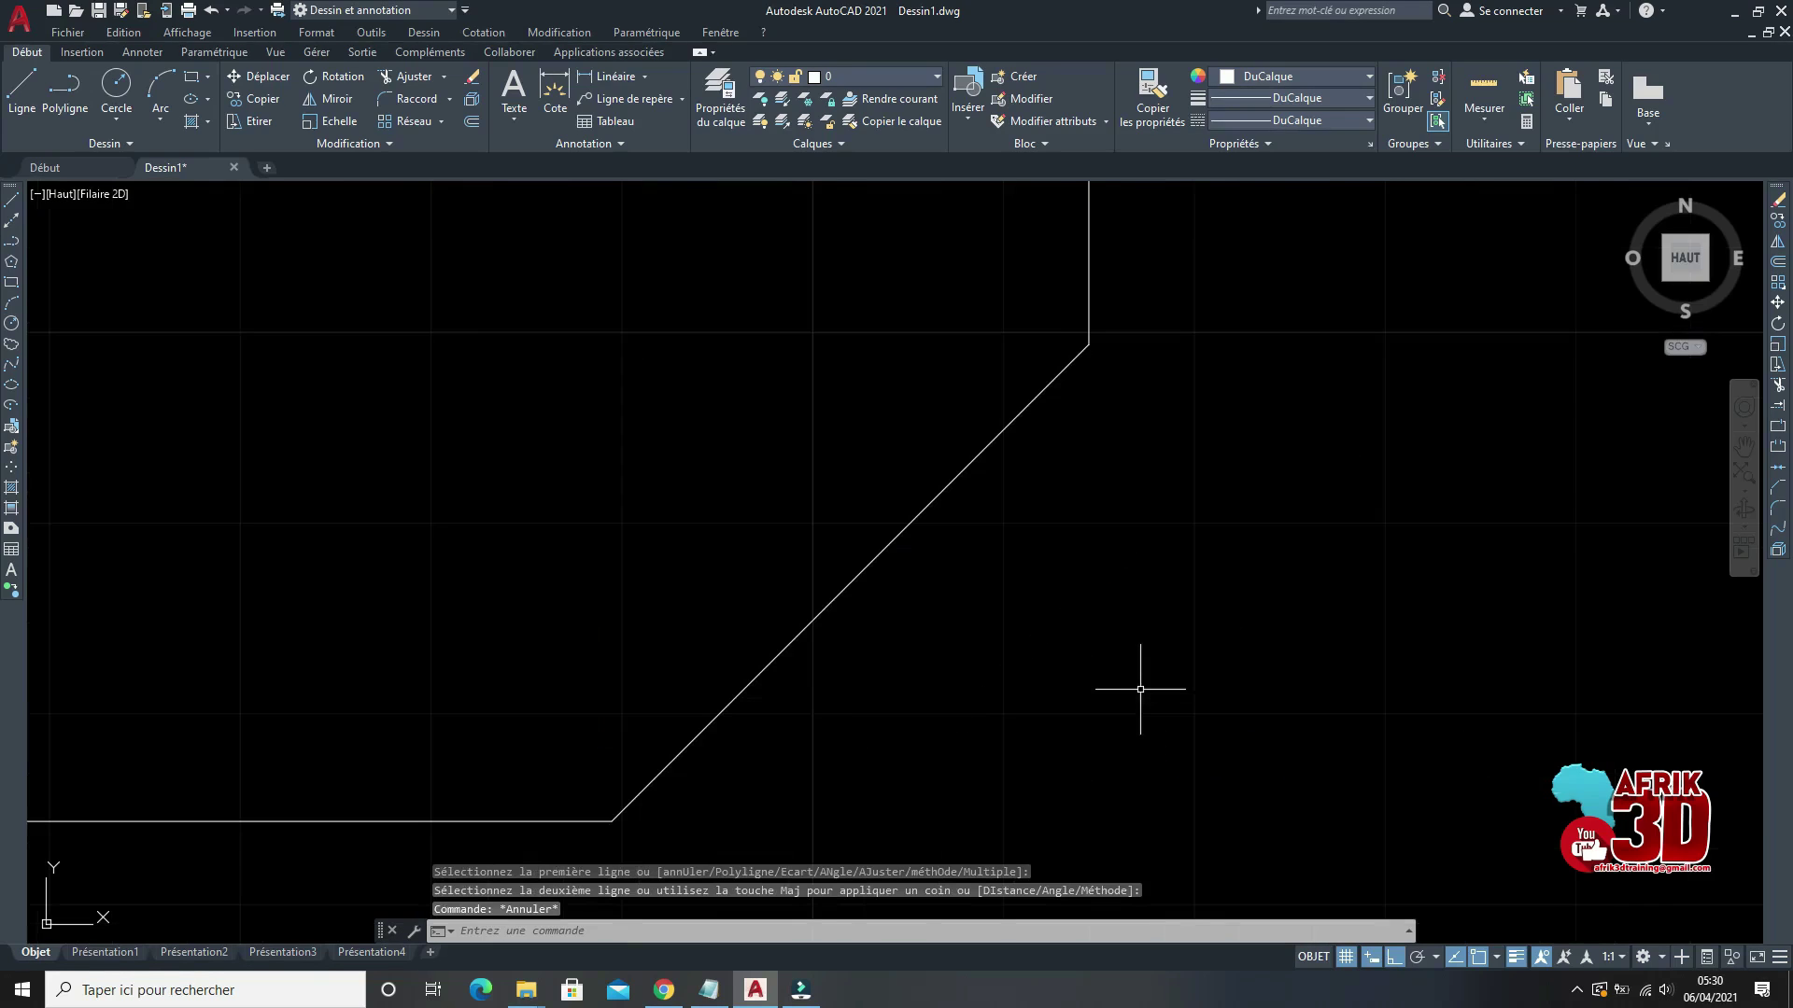
# Step: Add horizontal and vertical 25 linear dimensions to the chamfer's legs
pyautogui.click(493, 36)
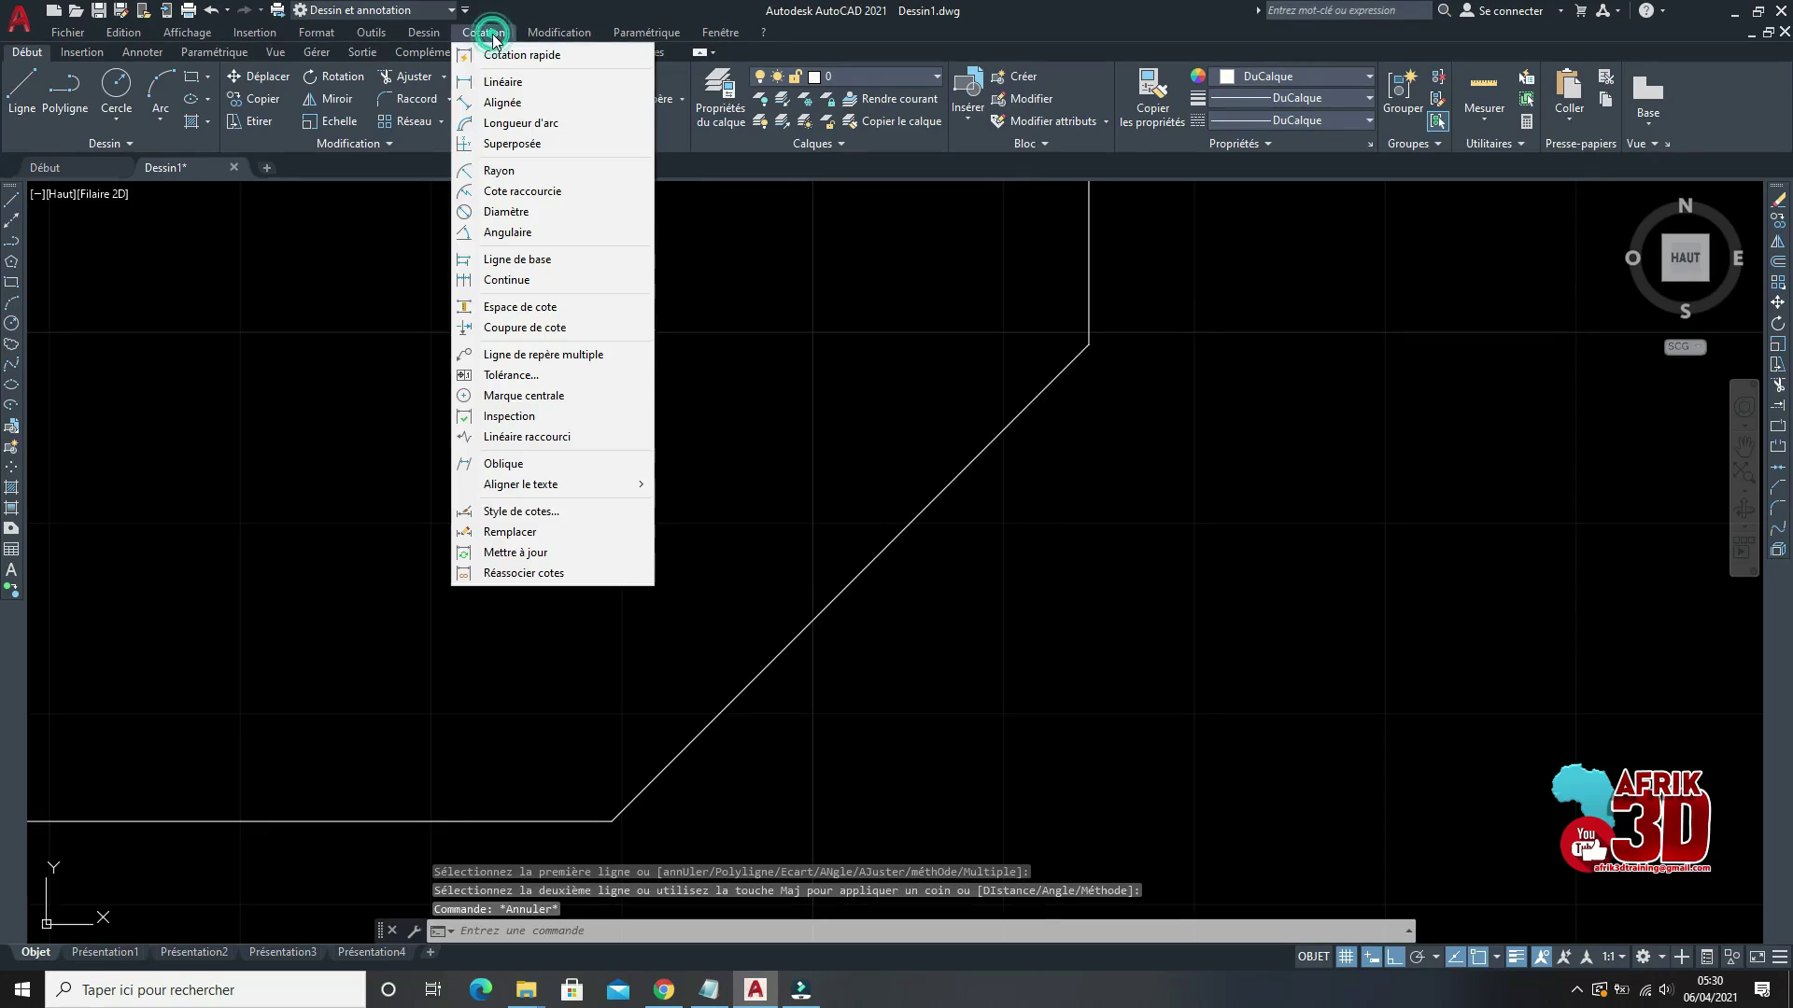
pyautogui.click(504, 80)
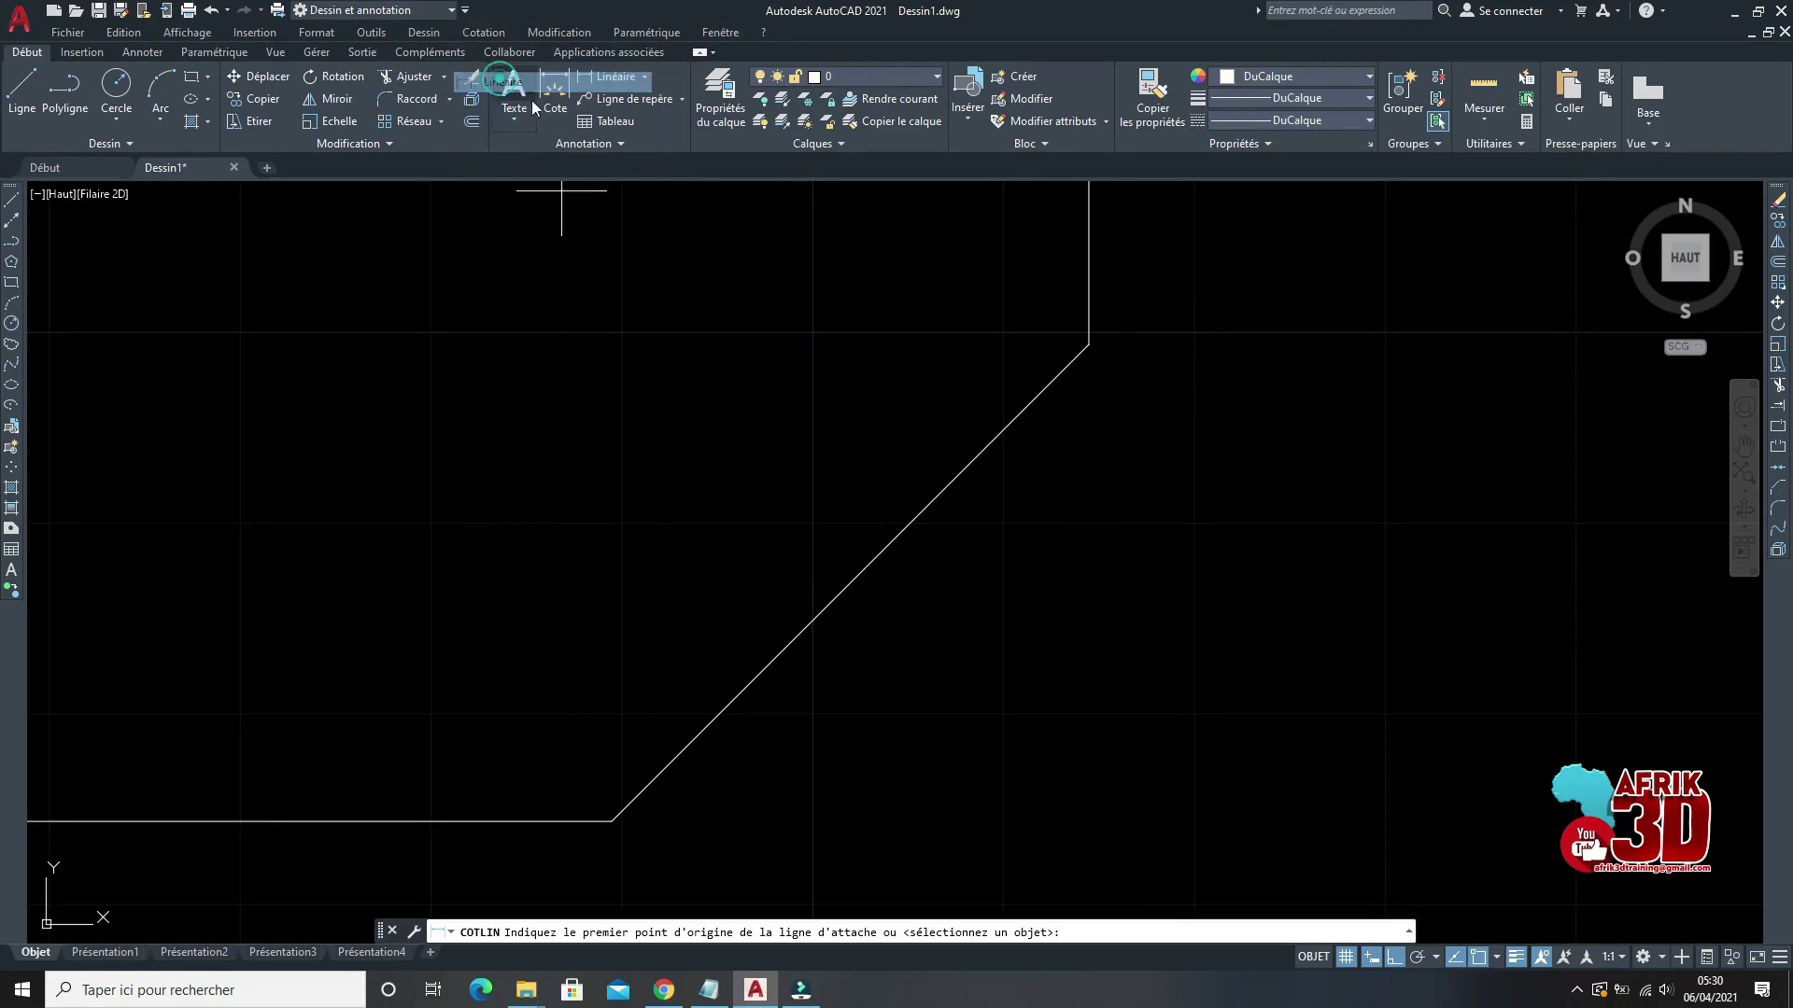
pyautogui.click(1089, 345)
pyautogui.click(611, 821)
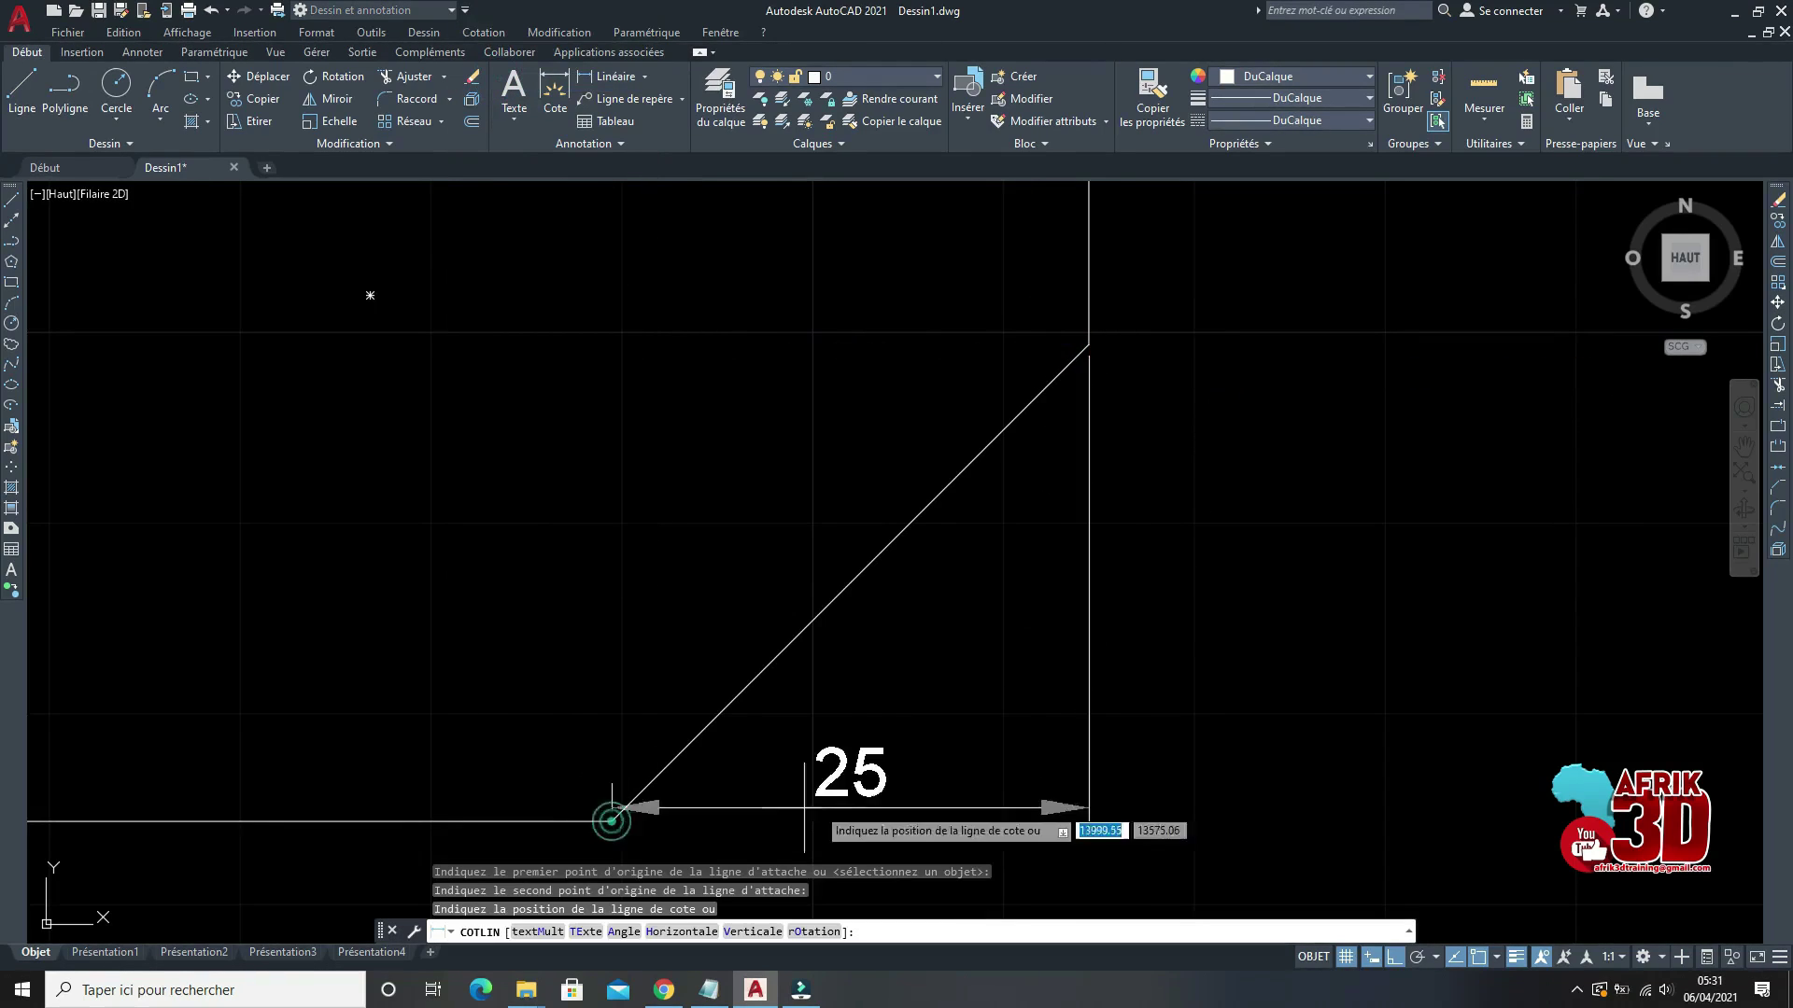
pyautogui.scroll(-2, 1064, 779)
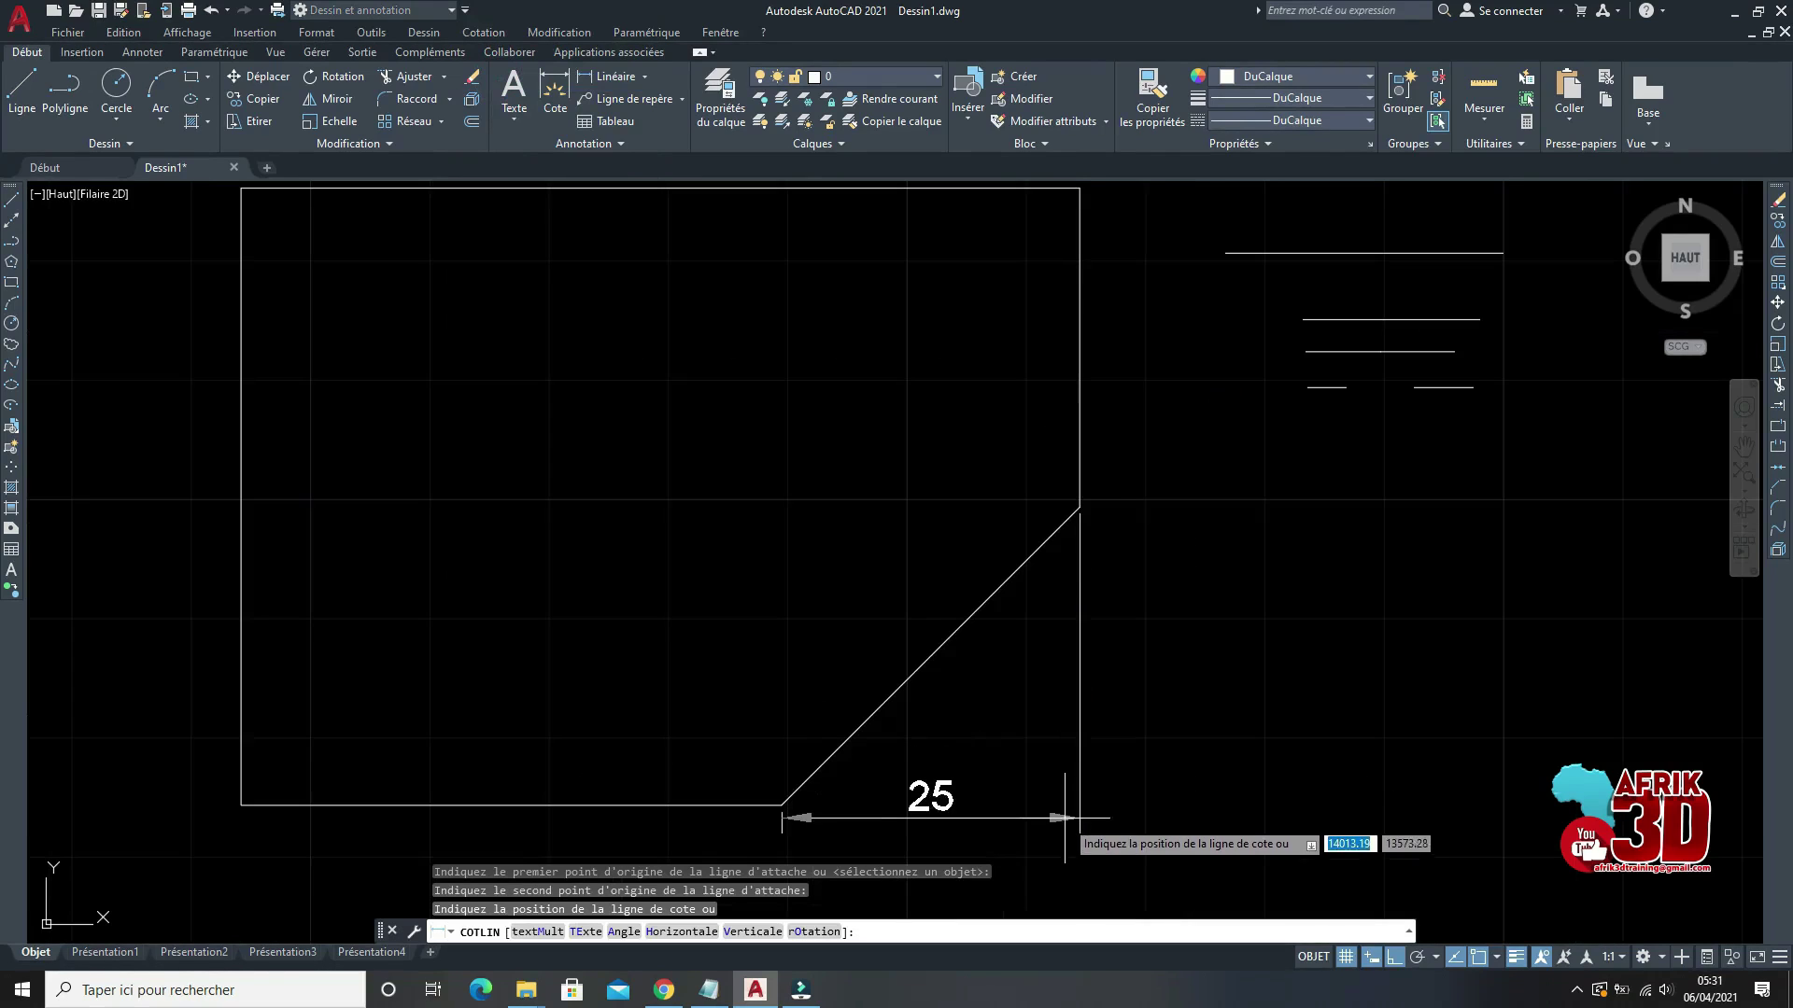
pyautogui.click(1063, 822)
pyautogui.click(483, 31)
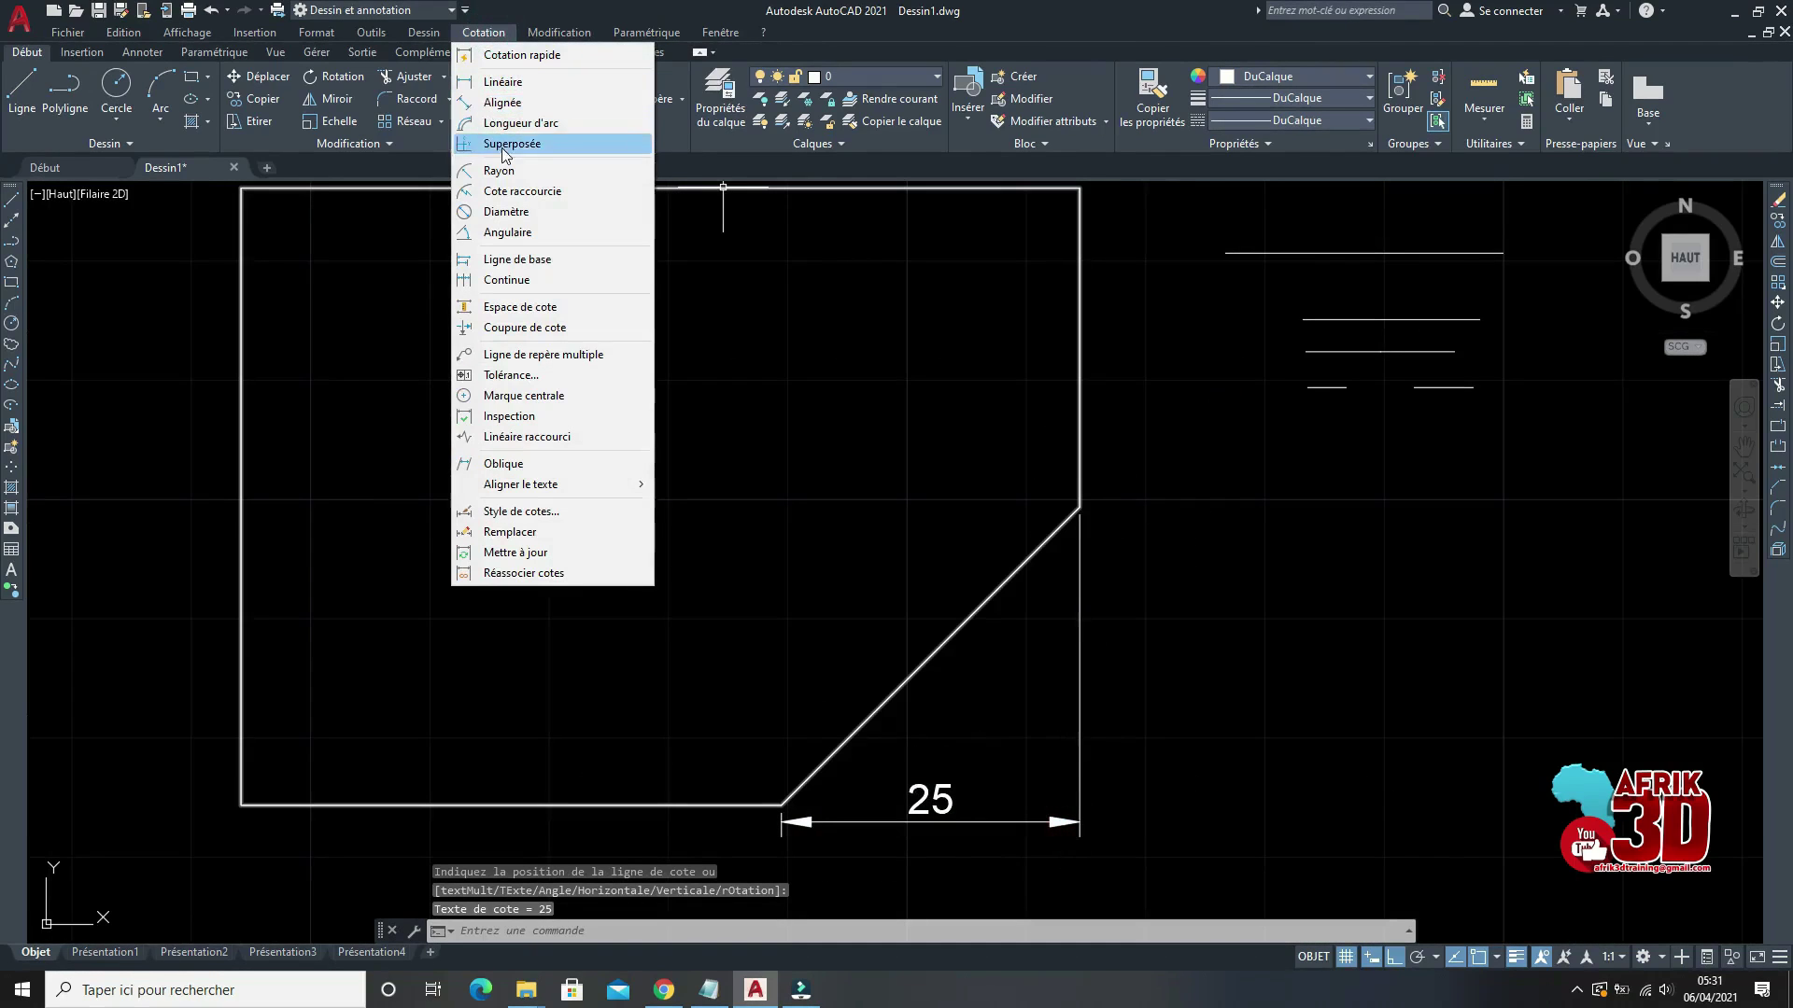
pyautogui.click(502, 83)
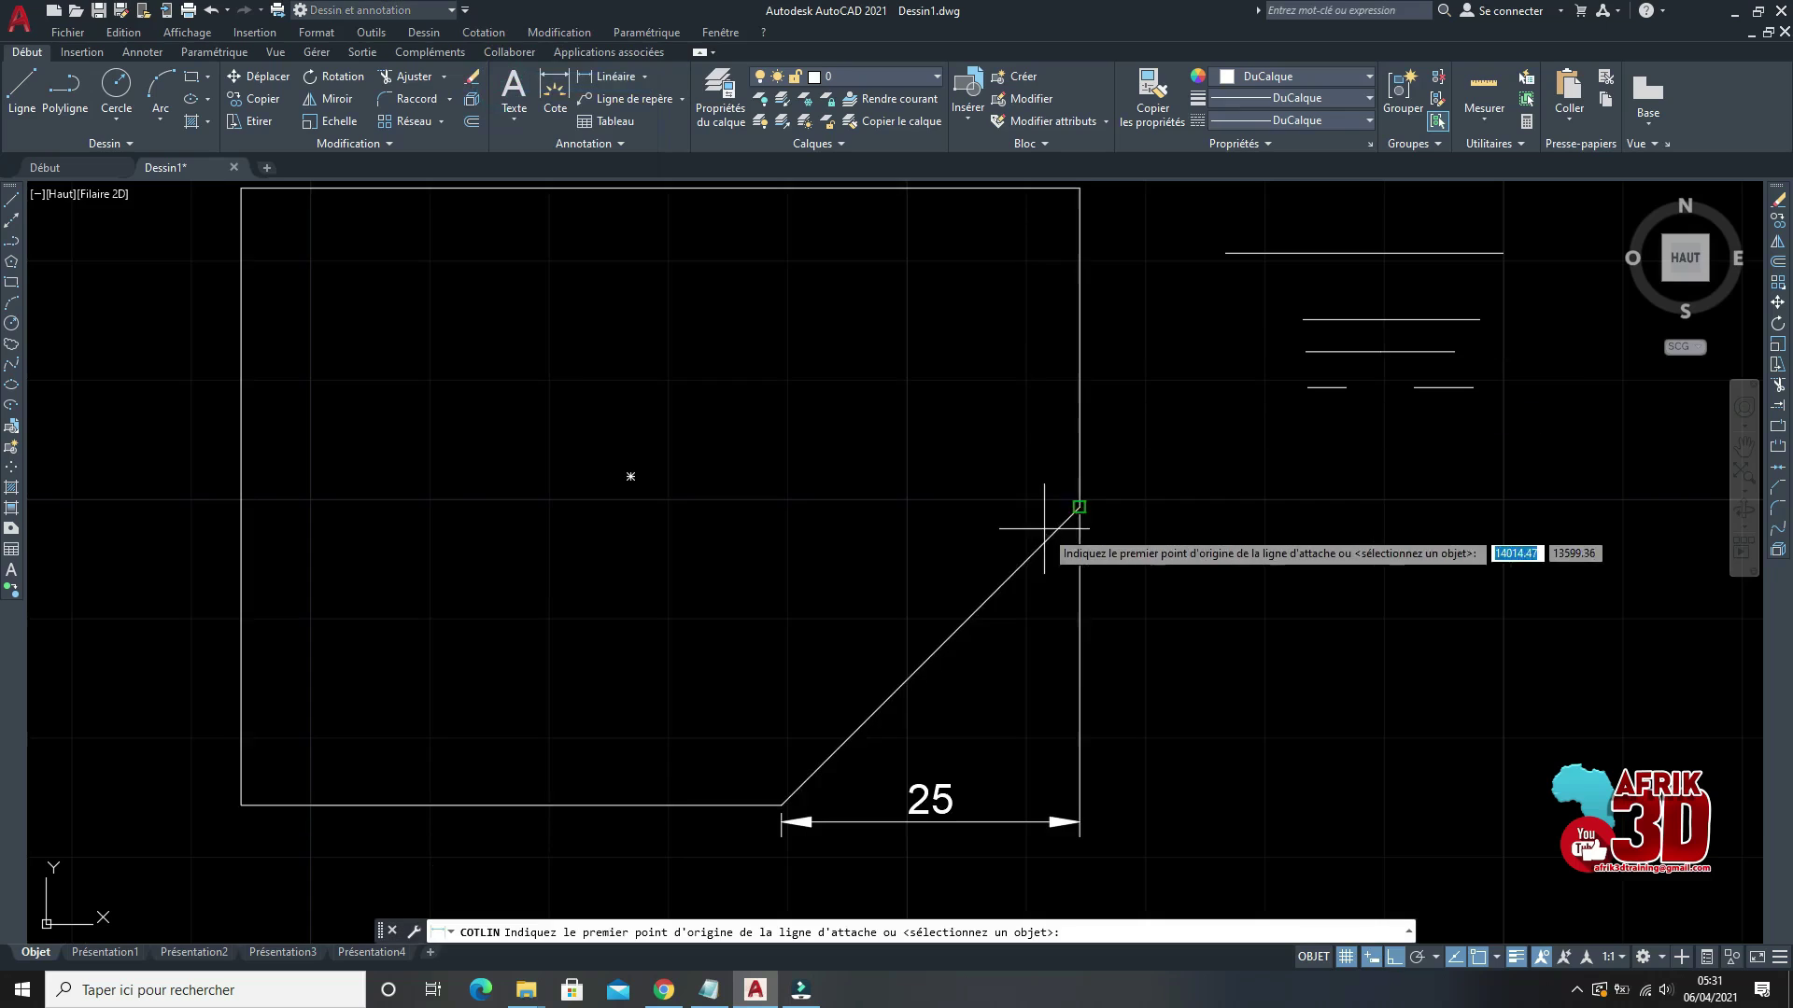
pyautogui.click(780, 804)
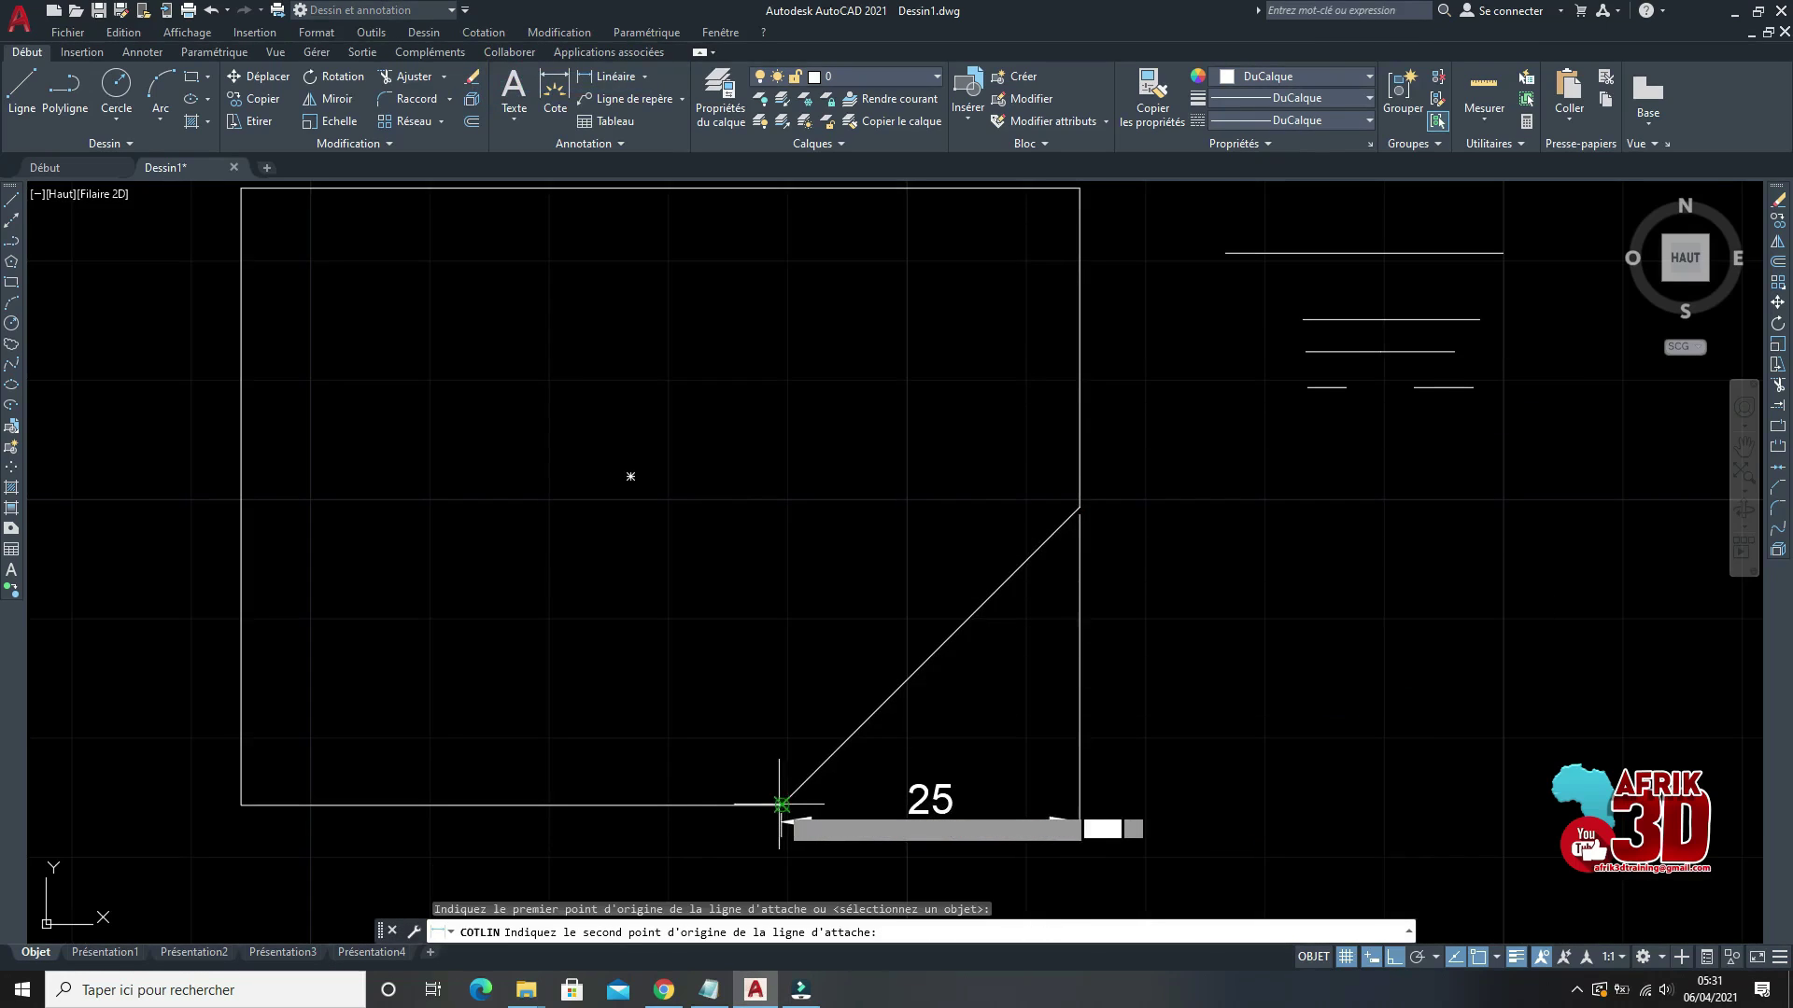
pyautogui.click(1080, 508)
pyautogui.click(1210, 607)
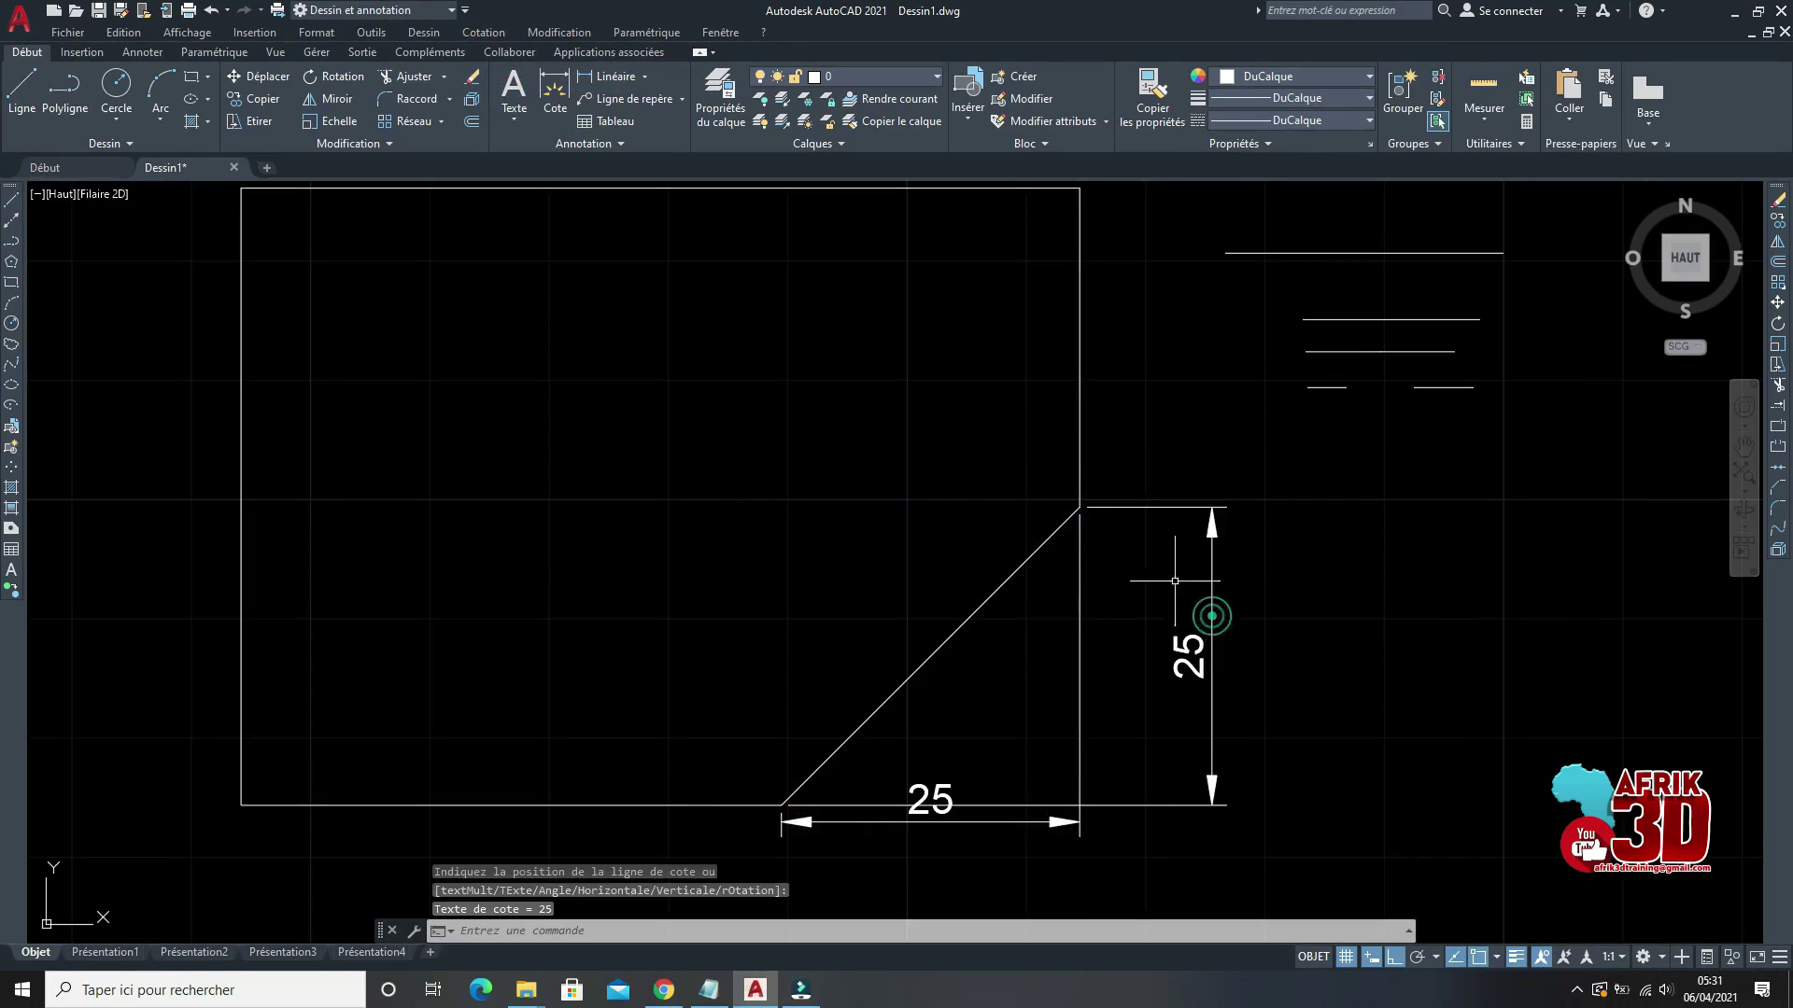
pyautogui.scroll(-2, 981, 500)
# Step: Erase the vertical and horizontal 25 dimensions
pyautogui.click(1167, 730)
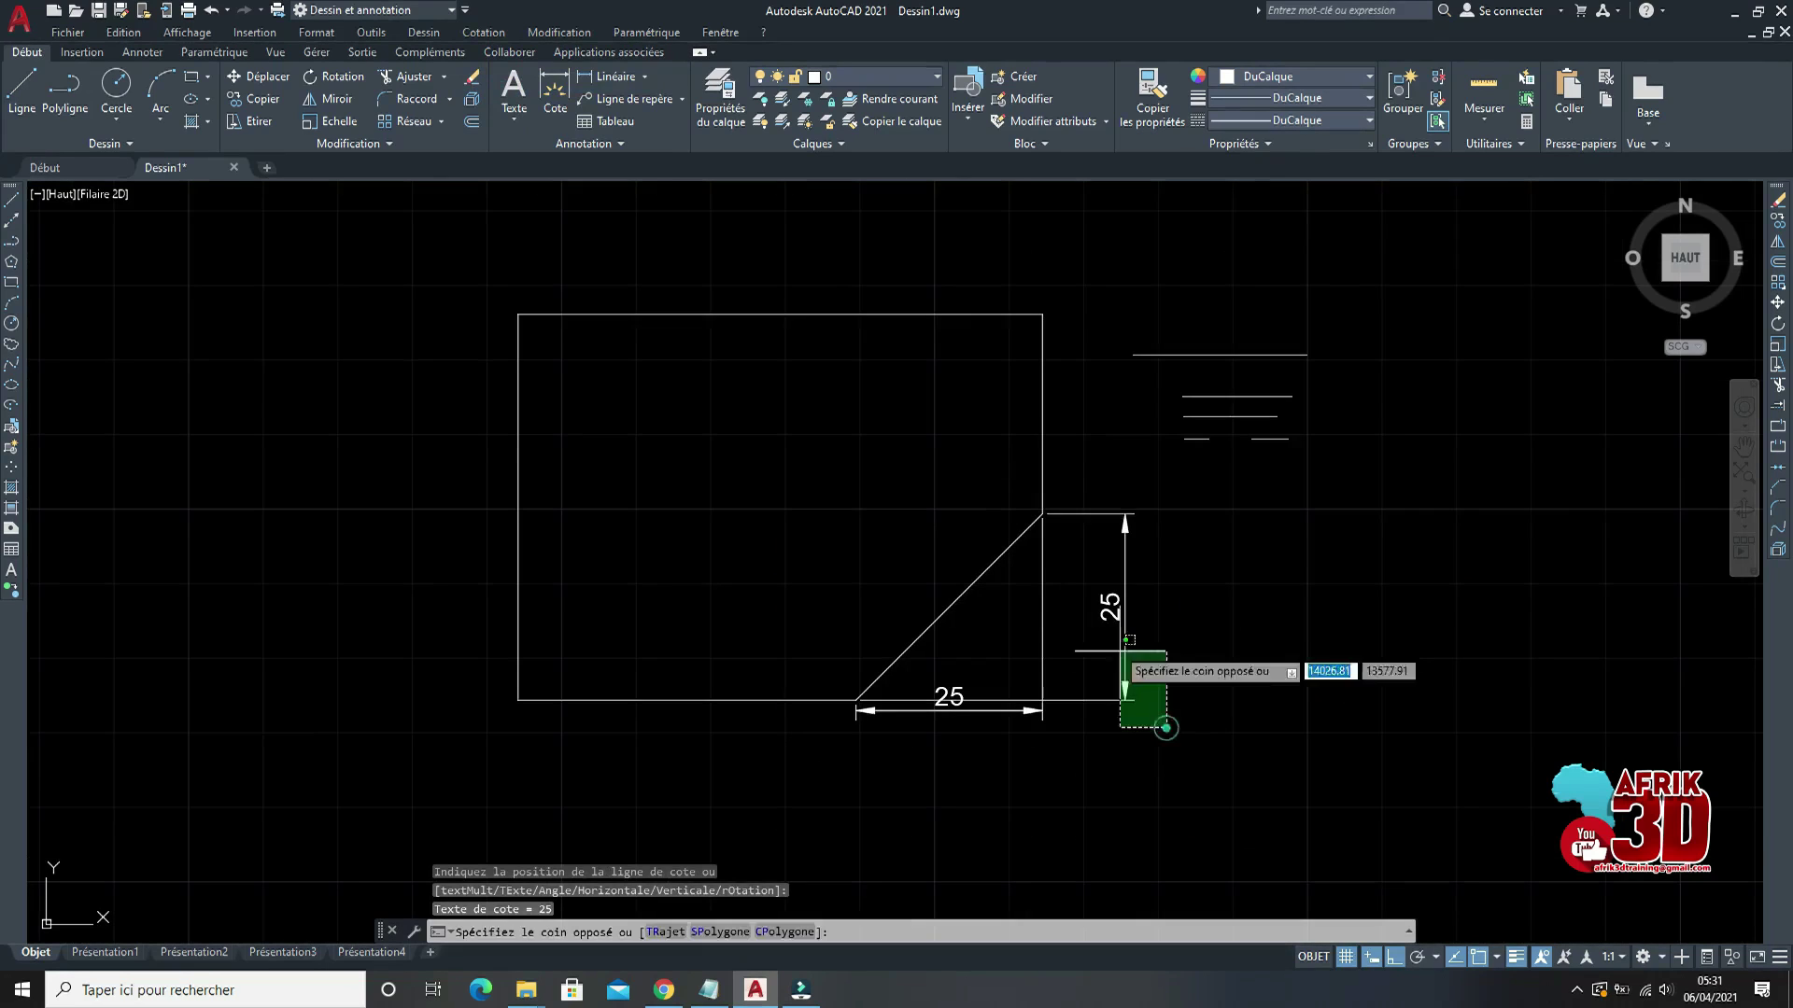
pyautogui.click(1118, 597)
pyautogui.press('Delete')
pyautogui.click(1020, 783)
pyautogui.click(989, 682)
pyautogui.press('Delete')
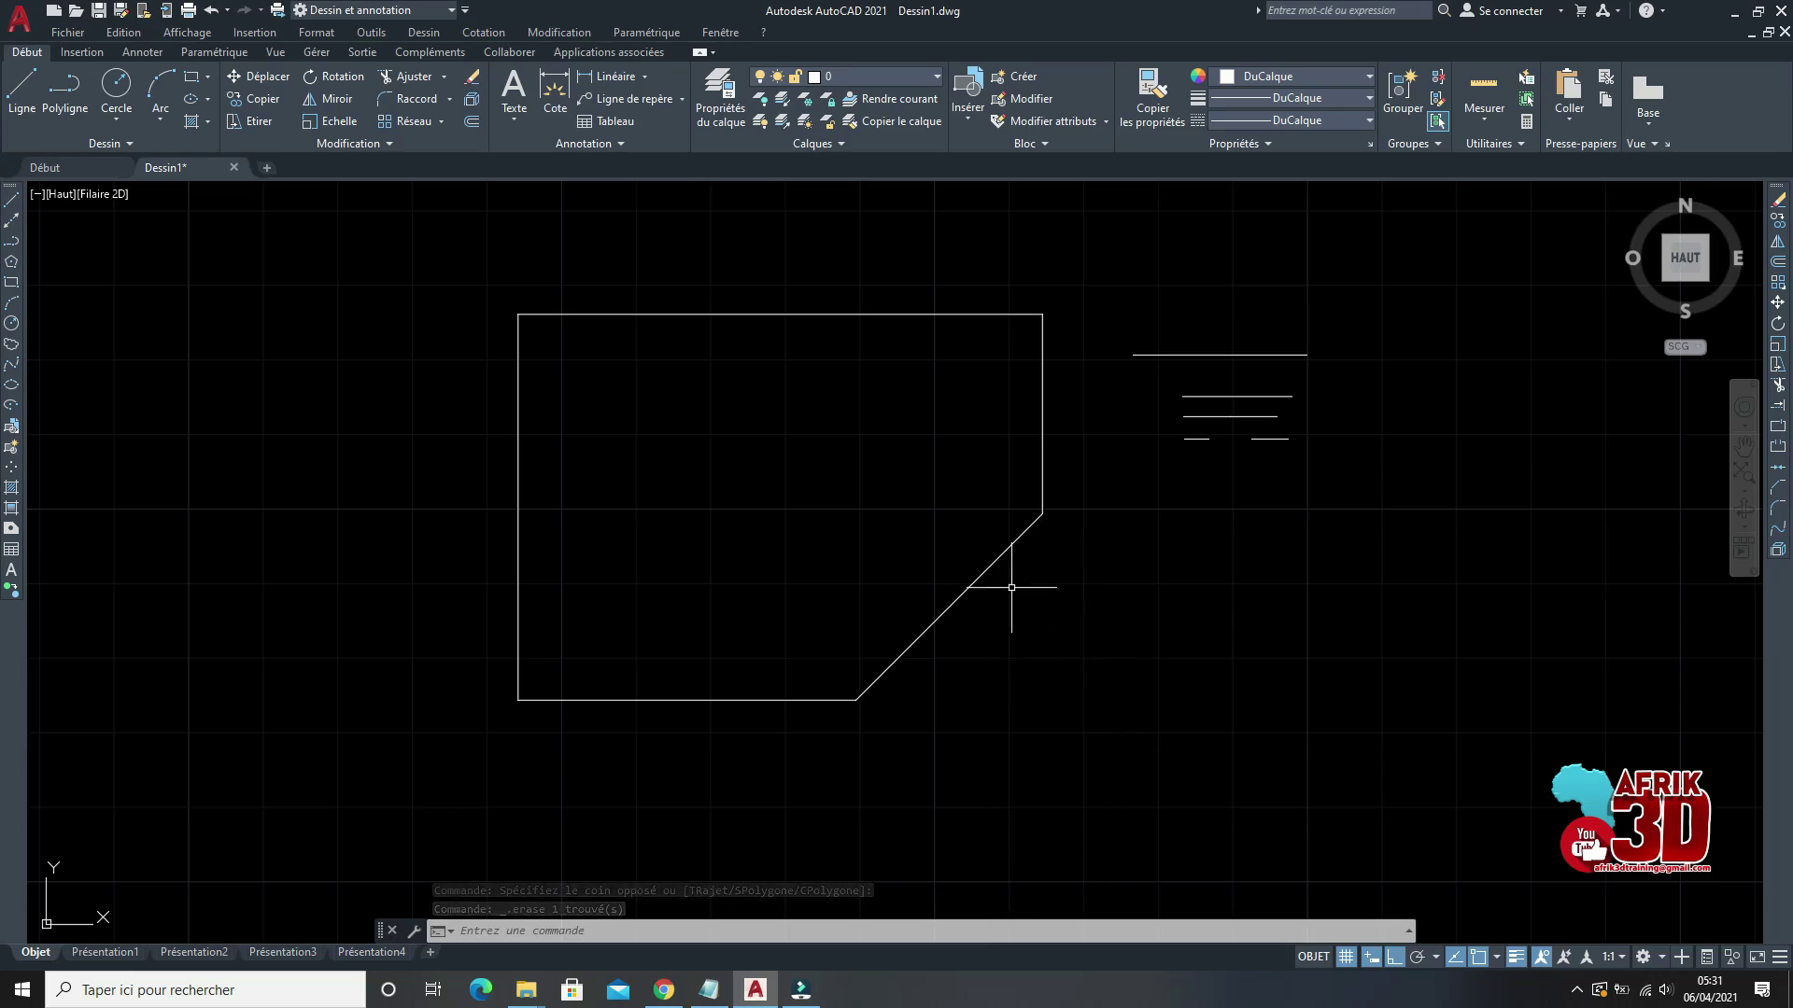
# Step: Undo three times to revert the changes back toward the plain rectangle
pyautogui.hotkey('ctrl', 'z')
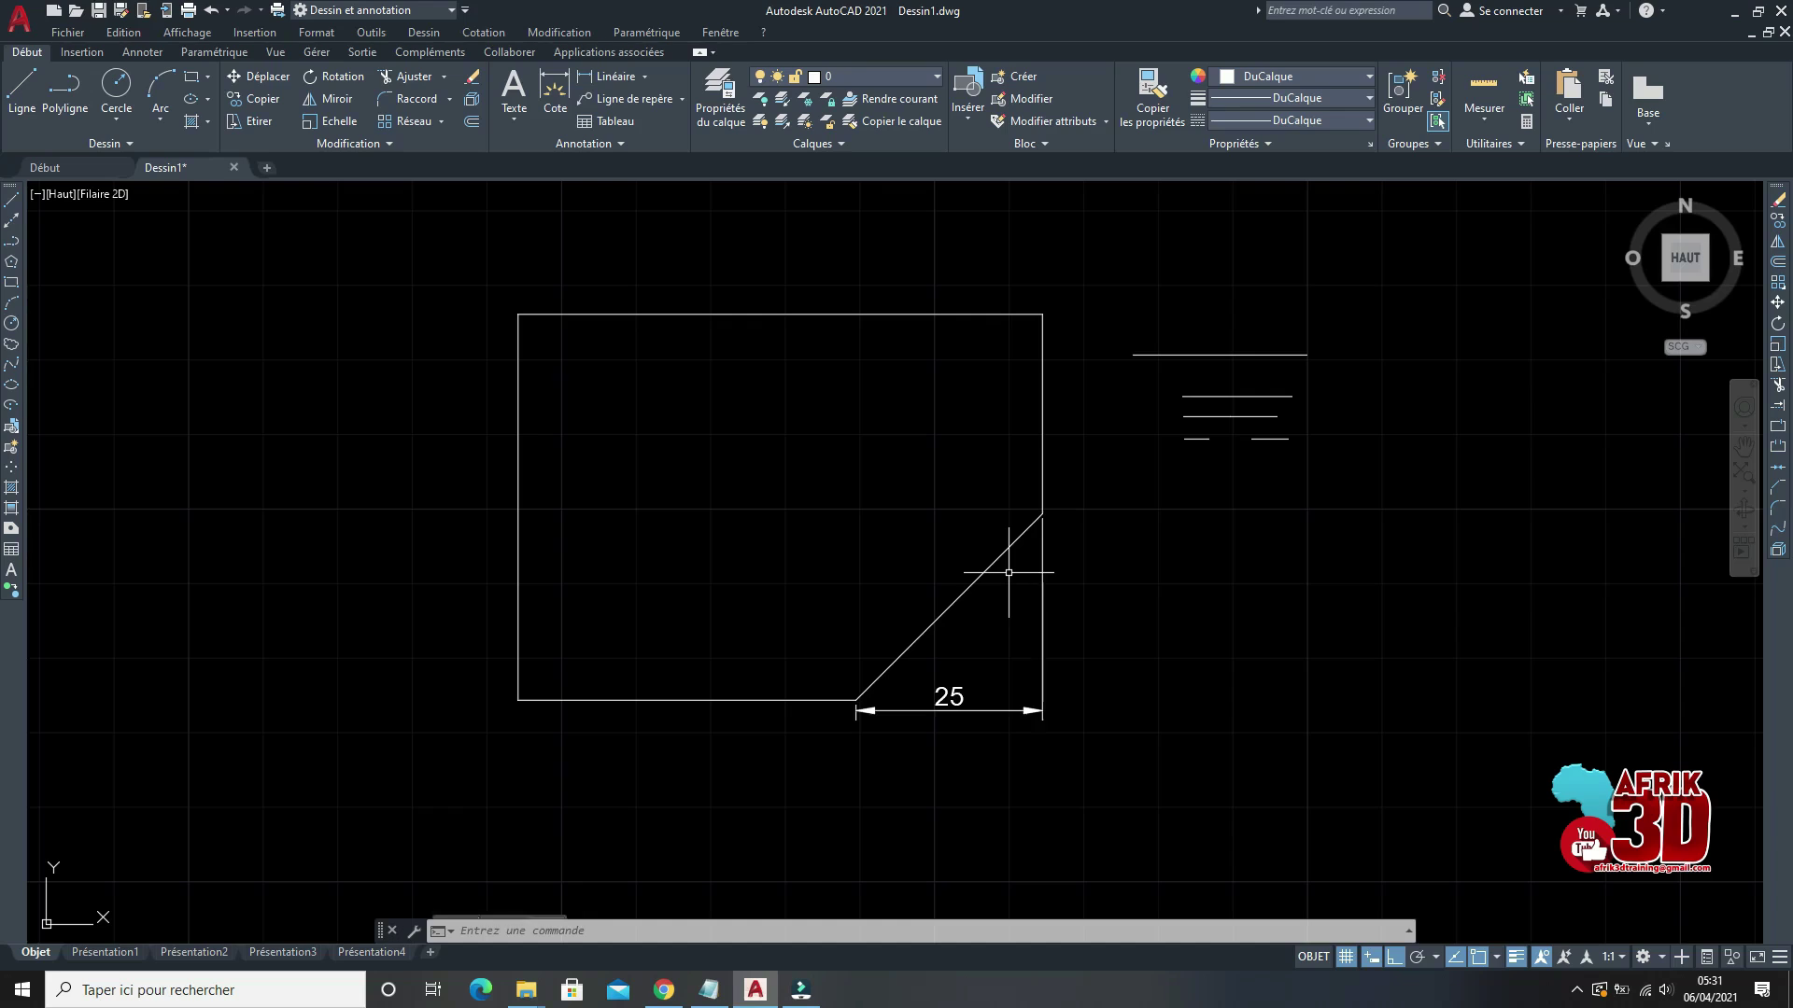
pyautogui.hotkey('ctrl', 'z')
pyautogui.hotkey('ctrl', 'z')
pyautogui.hotkey('ctrl', 'z')
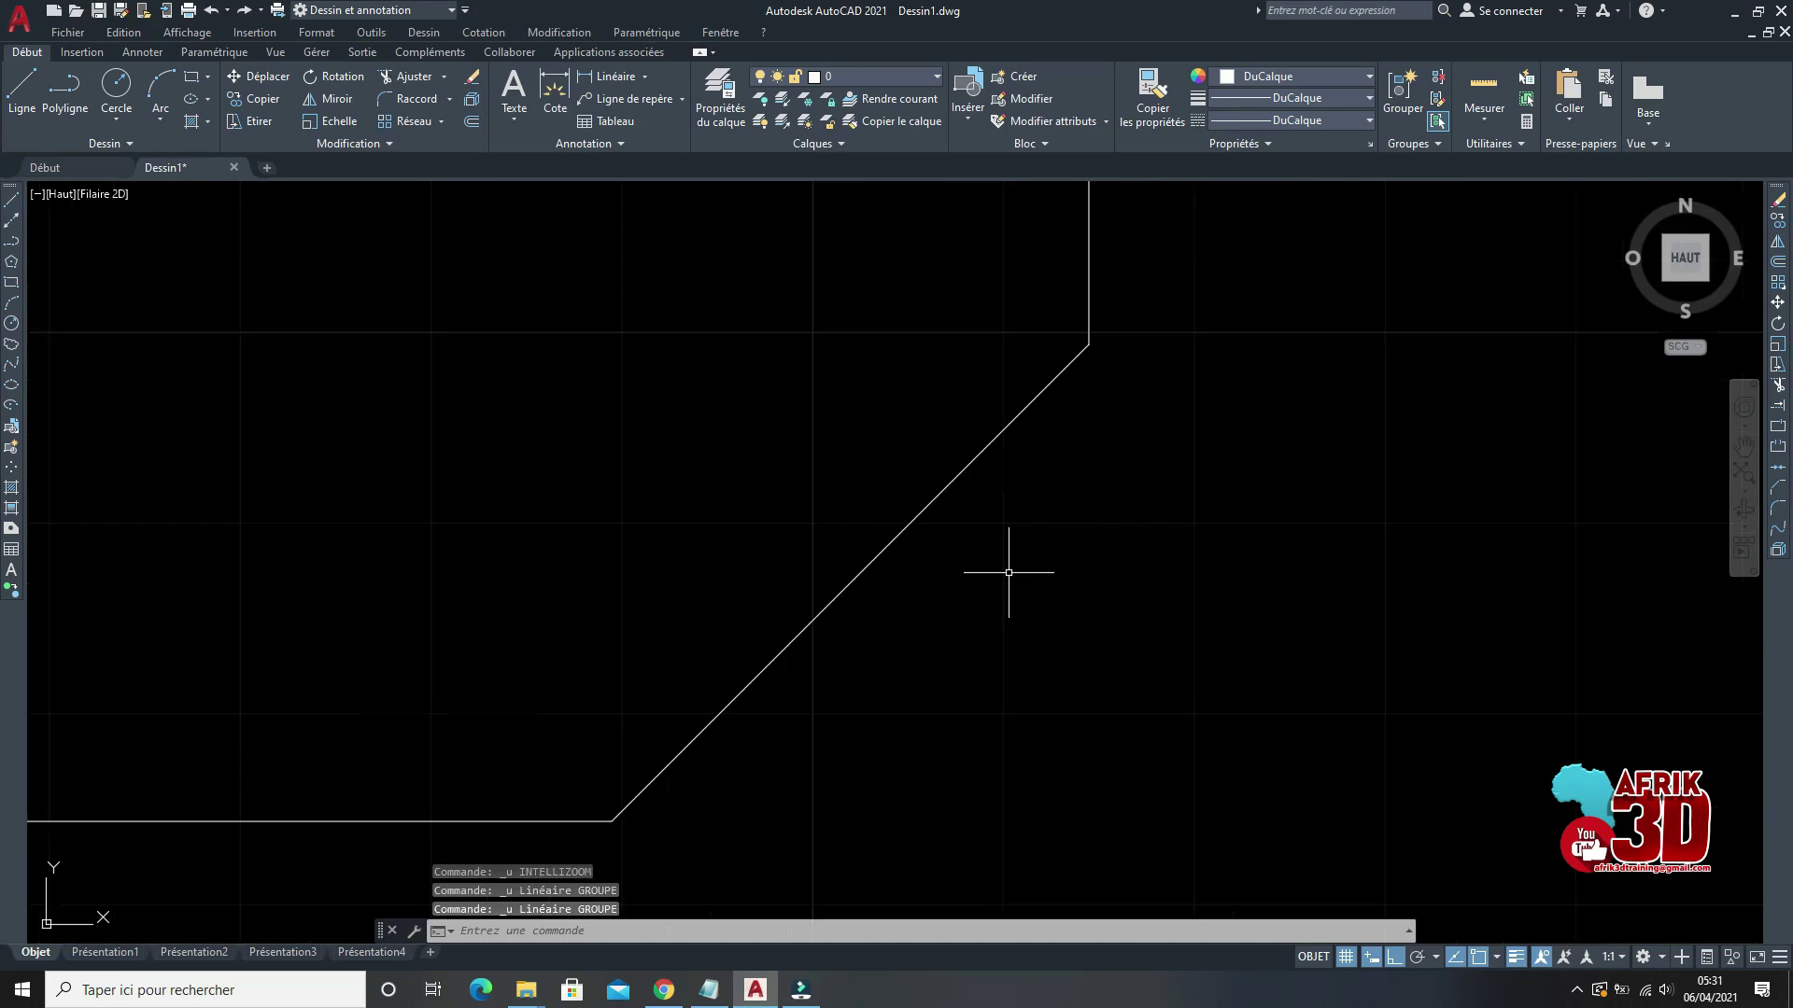
pyautogui.hotkey('ctrl', 'z')
pyautogui.hotkey('ctrl', 'z')
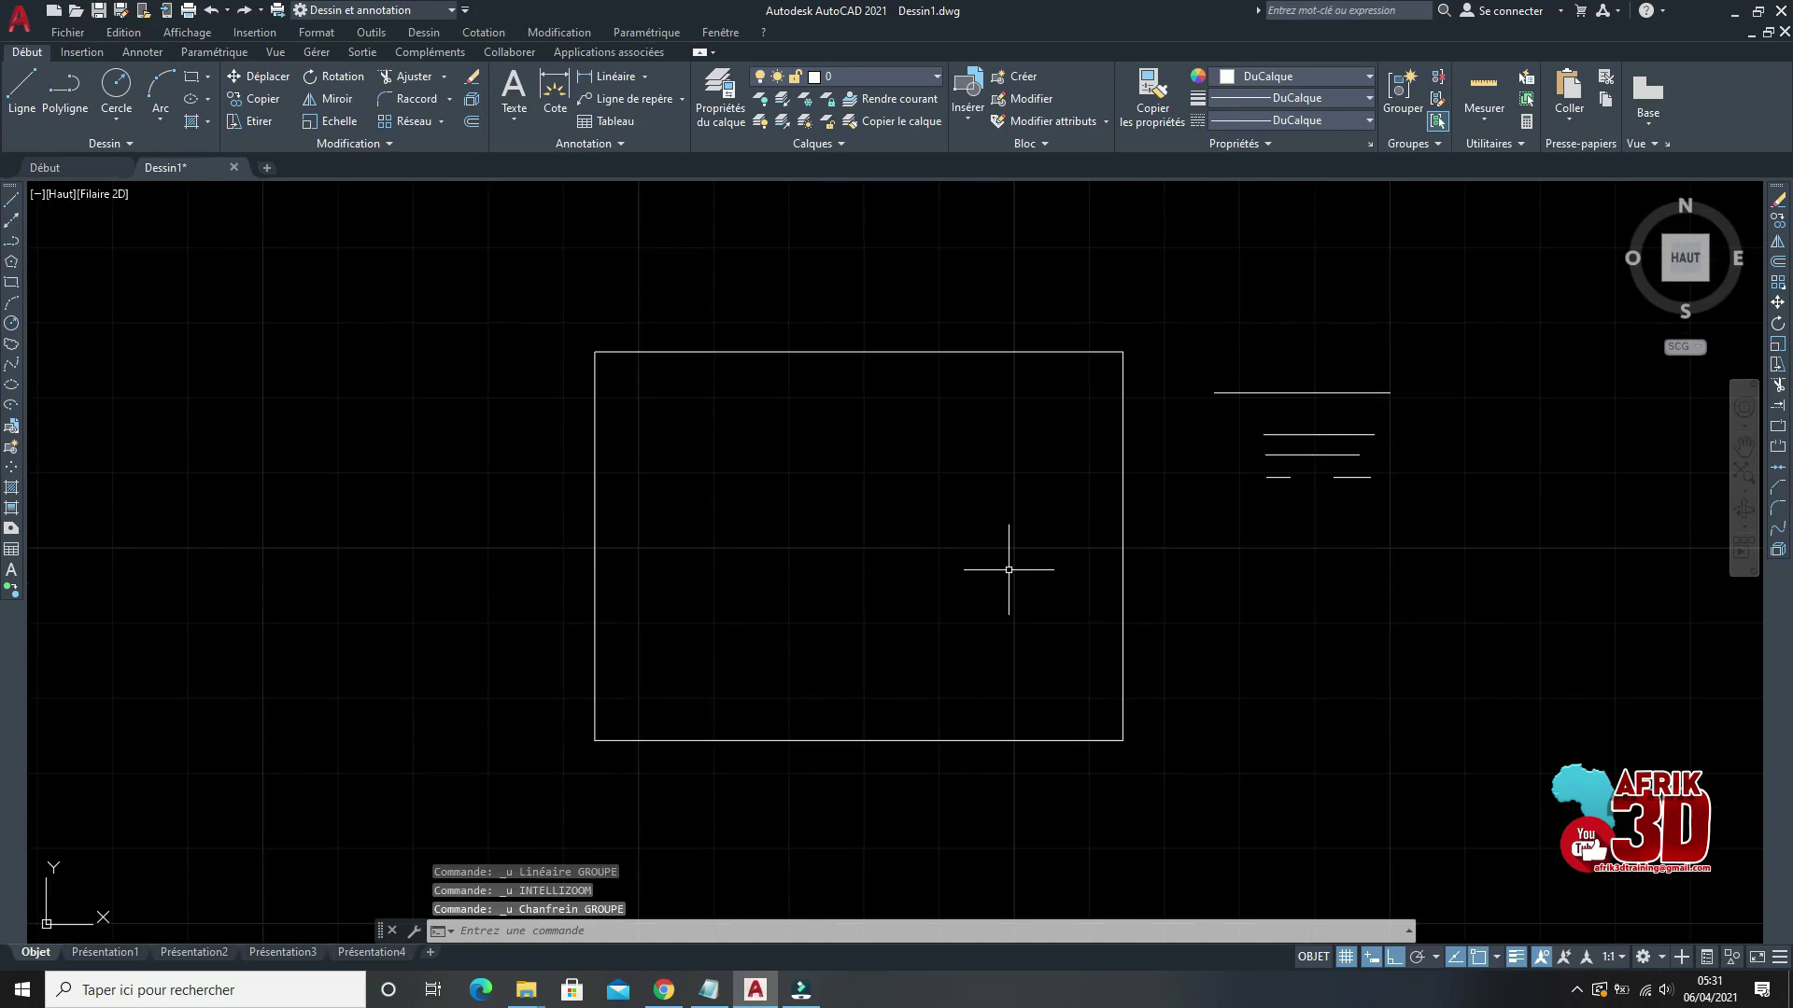
# Step: Zoom to frame the plain rectangle and start the Raccord fillet command
pyautogui.scroll(-3, 1009, 570)
pyautogui.scroll(2, 1148, 551)
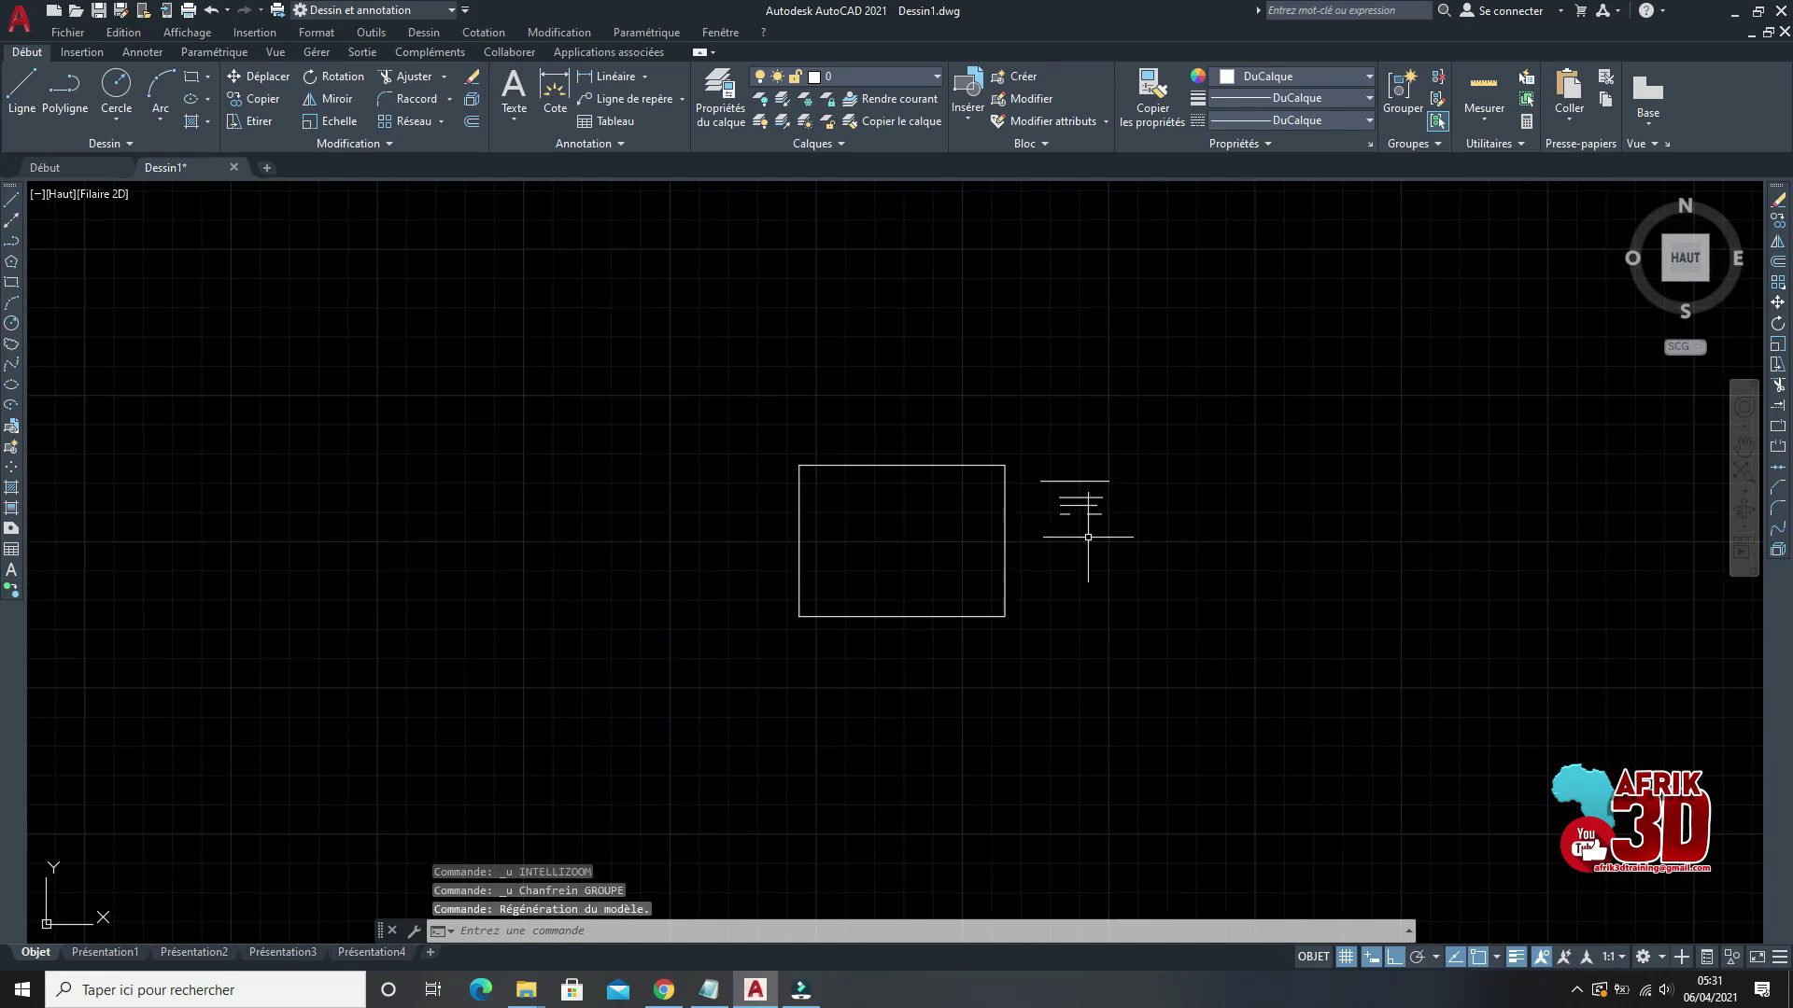
pyautogui.scroll(2, 1088, 537)
pyautogui.scroll(2, 999, 530)
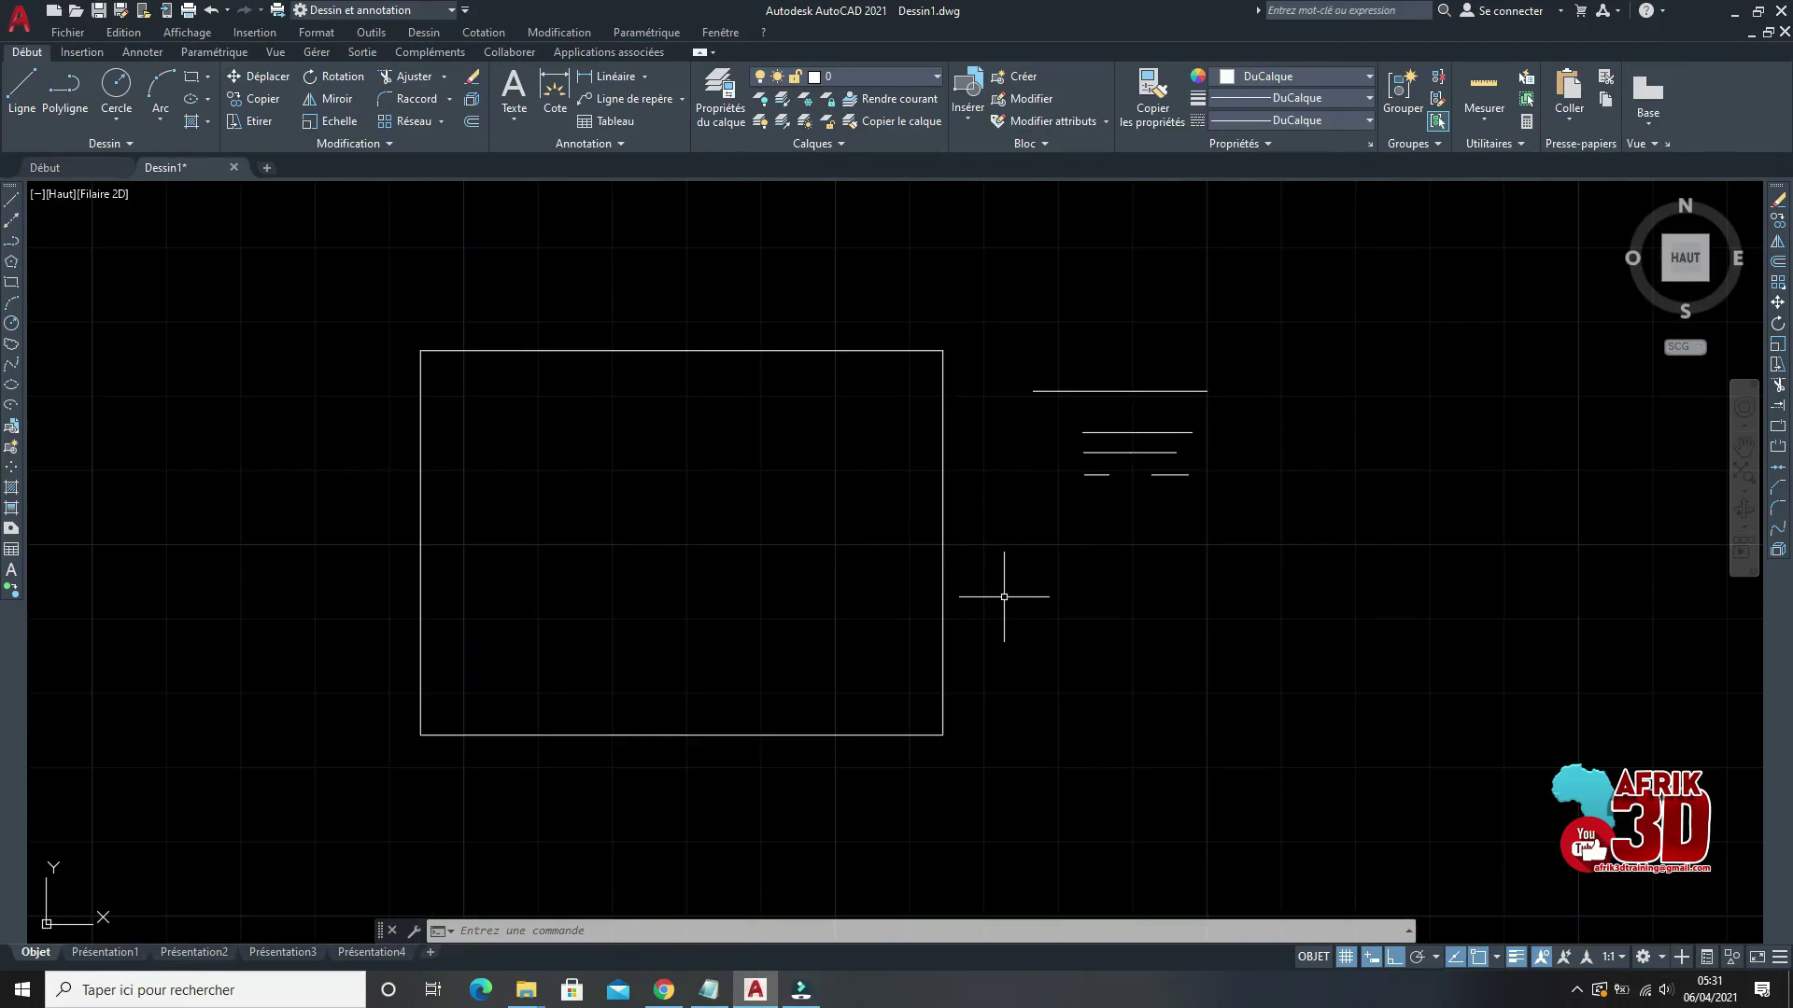
pyautogui.click(1779, 509)
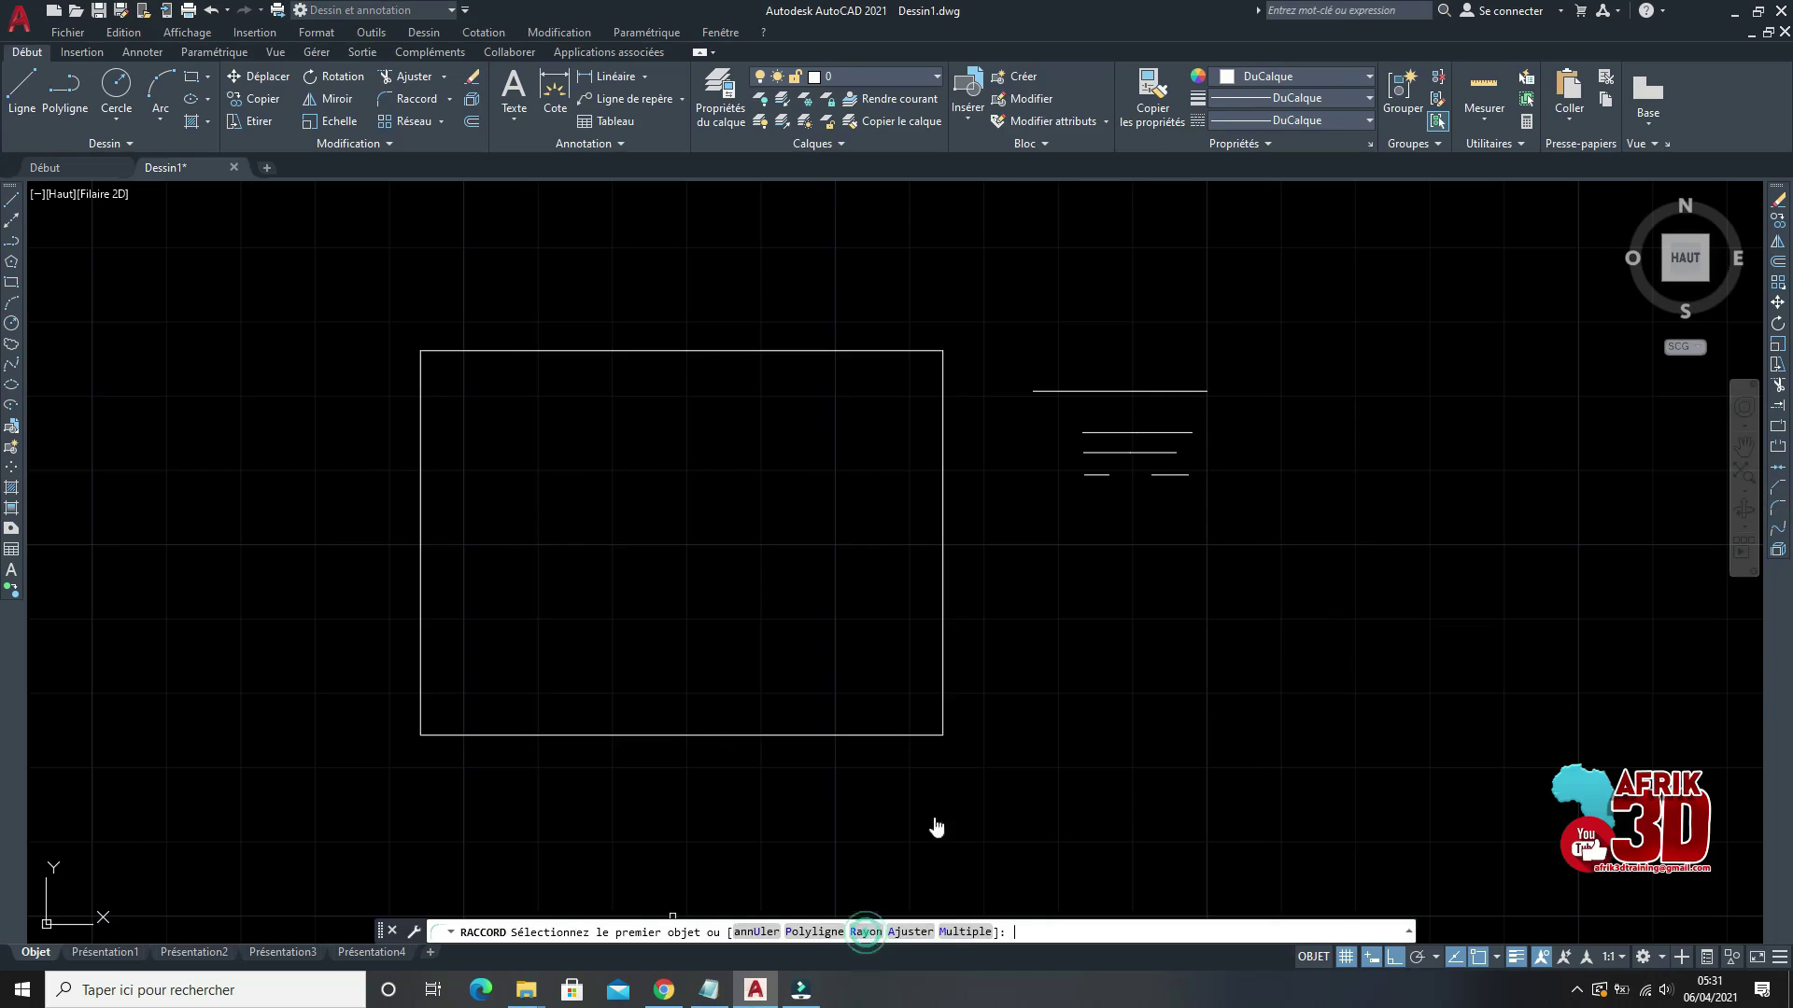
# Step: Round the corner between the right and bottom edges with a radius-25 fillet
pyautogui.click(865, 932)
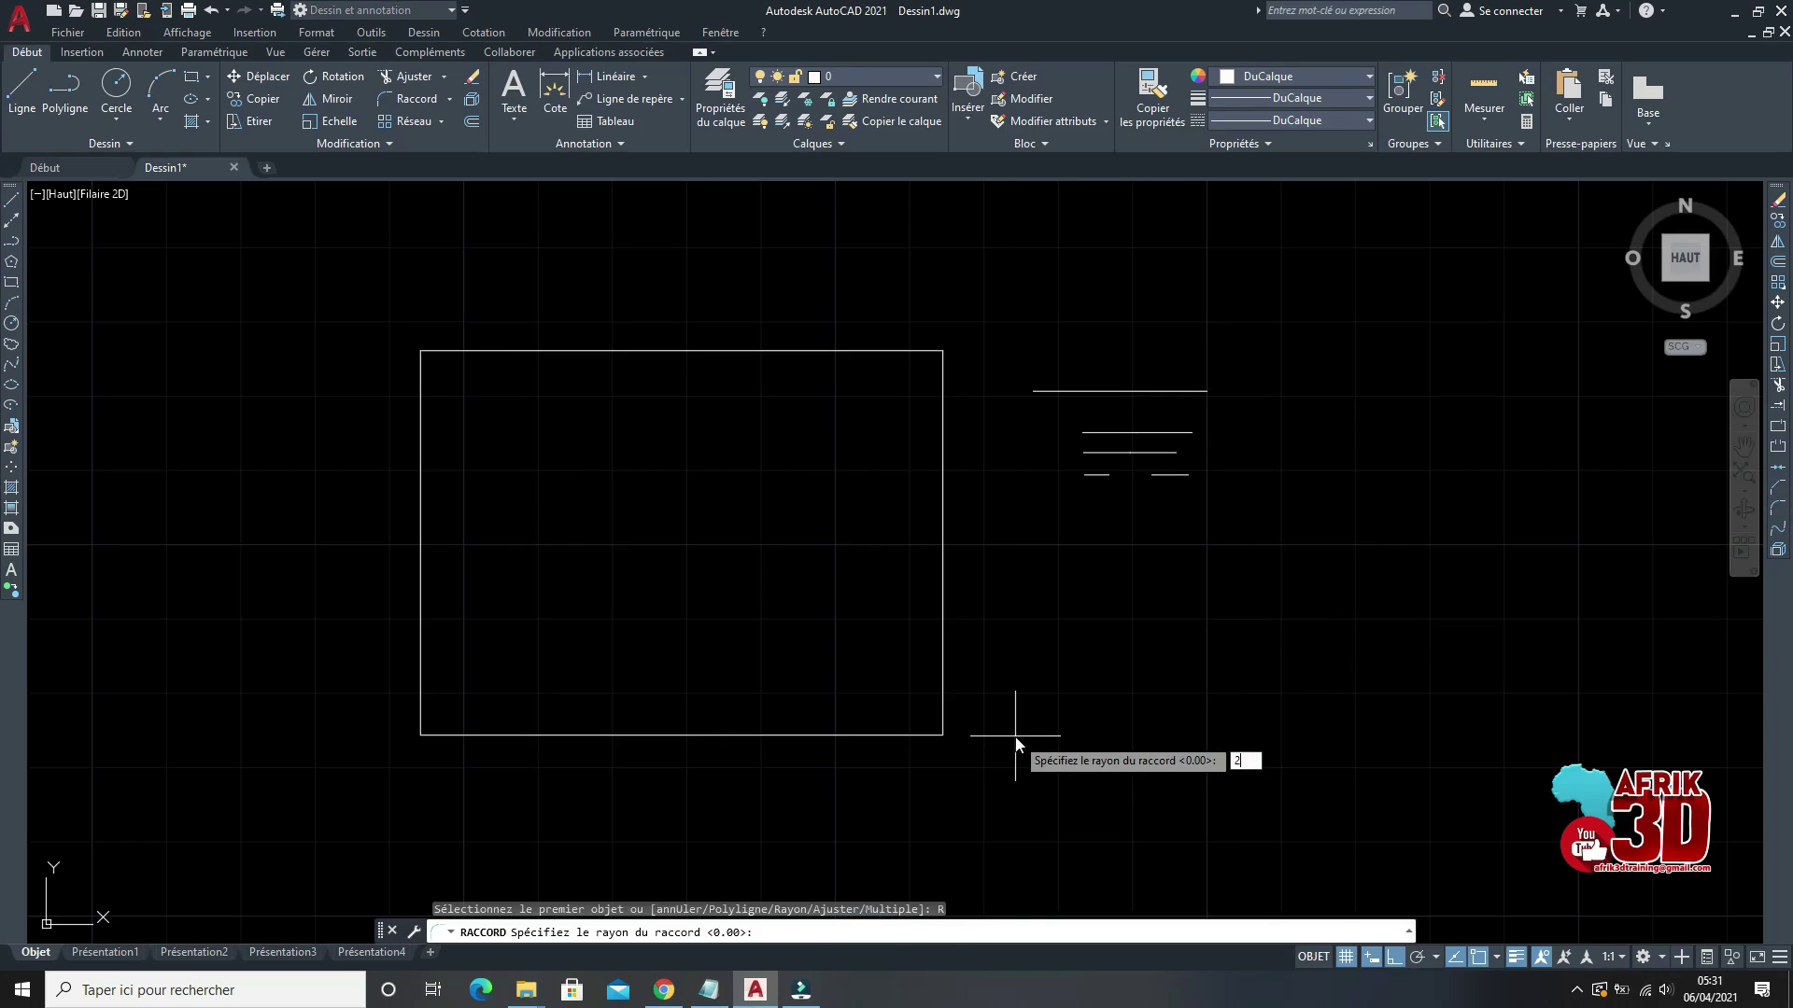
pyautogui.press('Return')
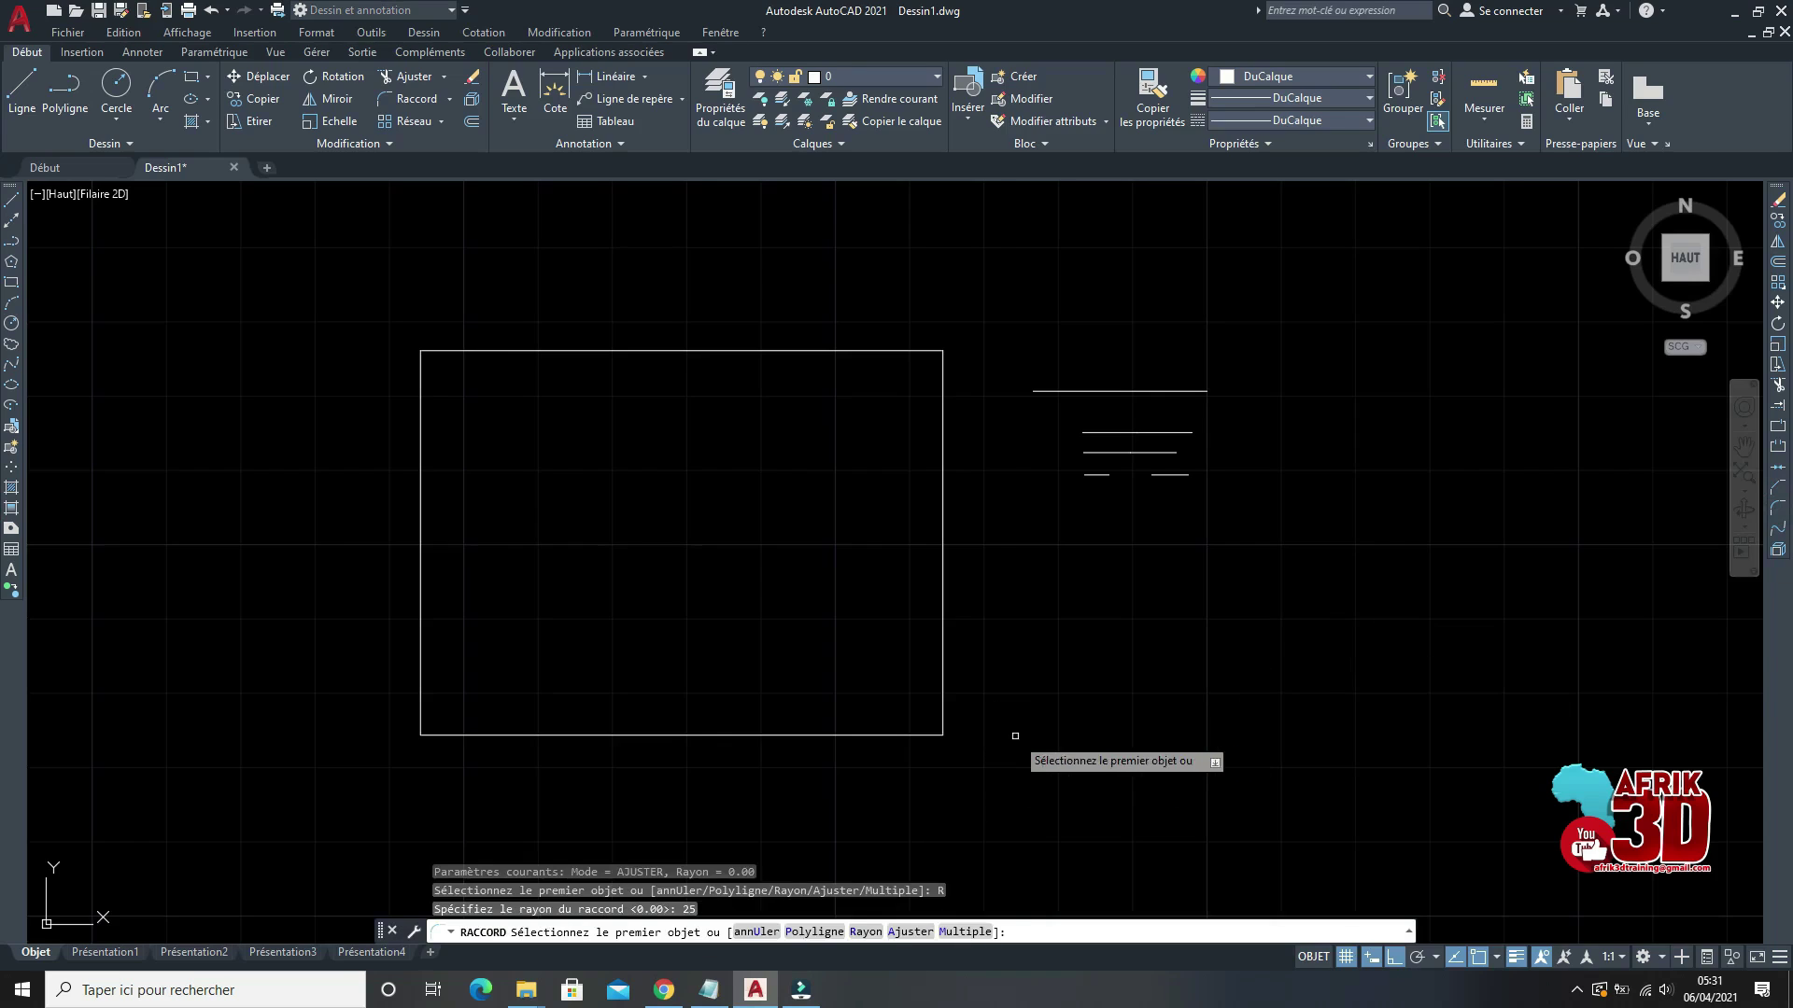
pyautogui.click(942, 691)
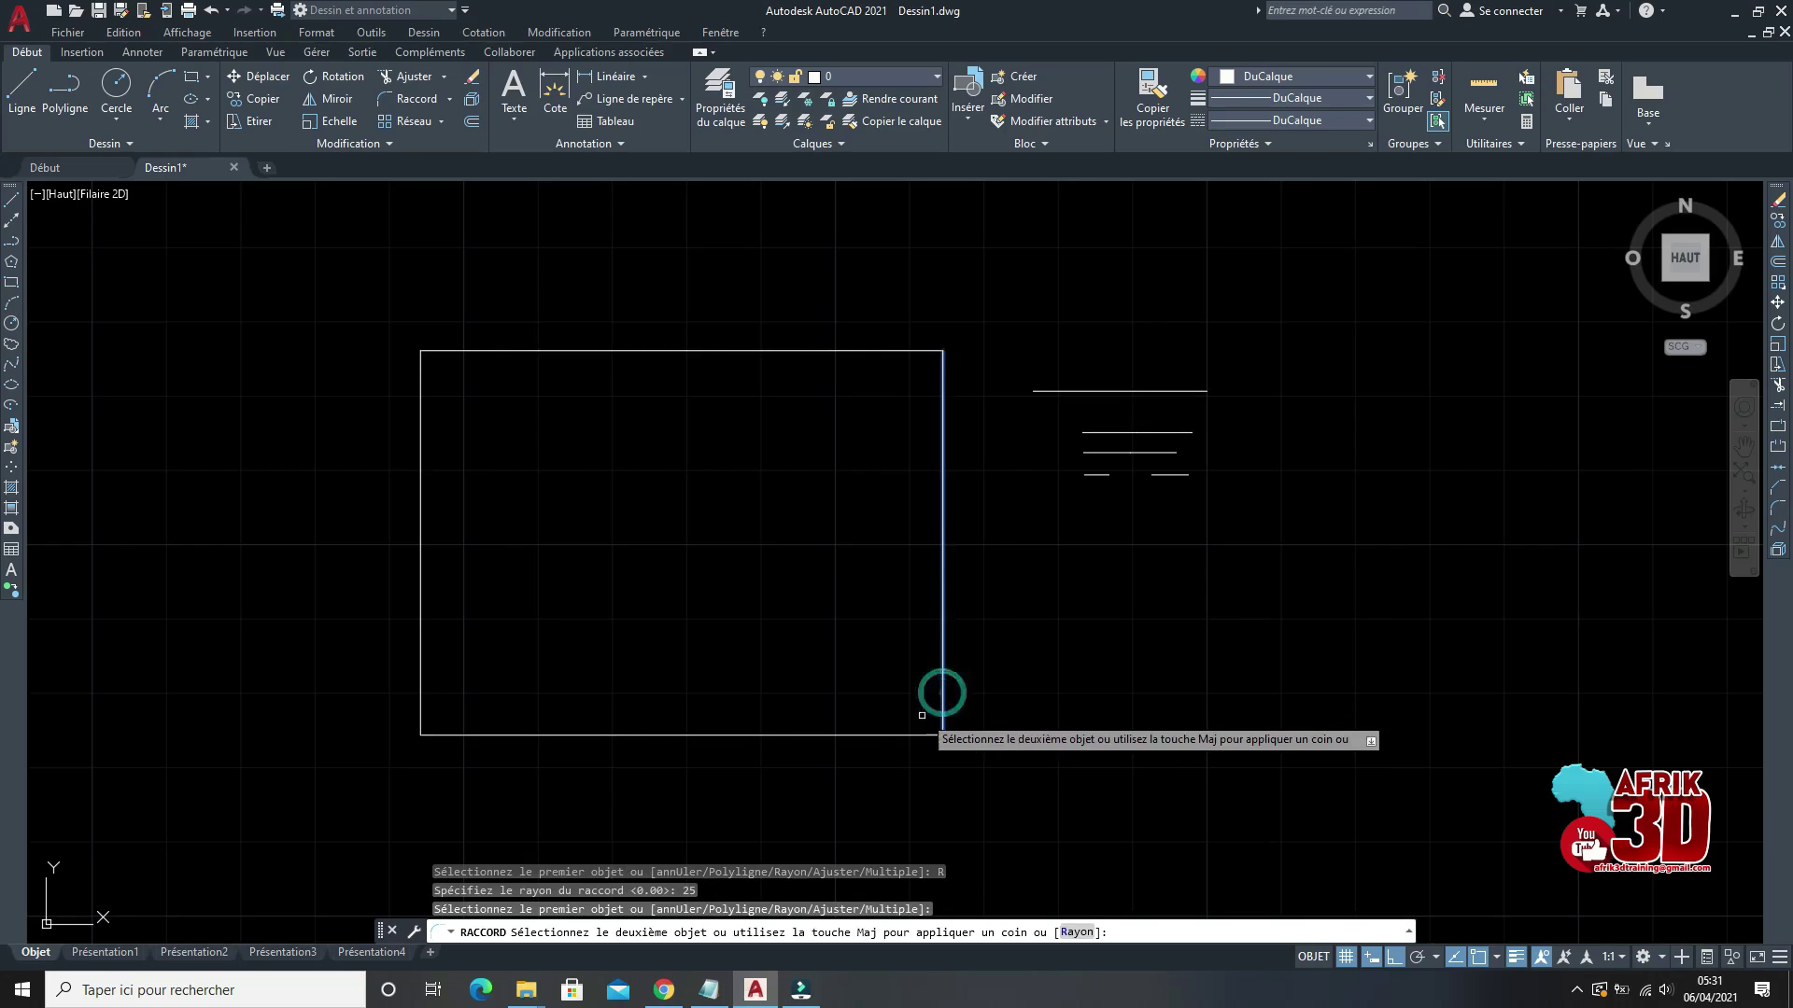
pyautogui.click(864, 734)
pyautogui.scroll(-2, 1068, 680)
pyautogui.scroll(-2, 1059, 680)
pyautogui.scroll(4, 1053, 668)
# Step: Erase the seven short lines at right and re-centre the shape
pyautogui.click(1273, 598)
pyautogui.click(1110, 313)
pyautogui.rightClick(1111, 302)
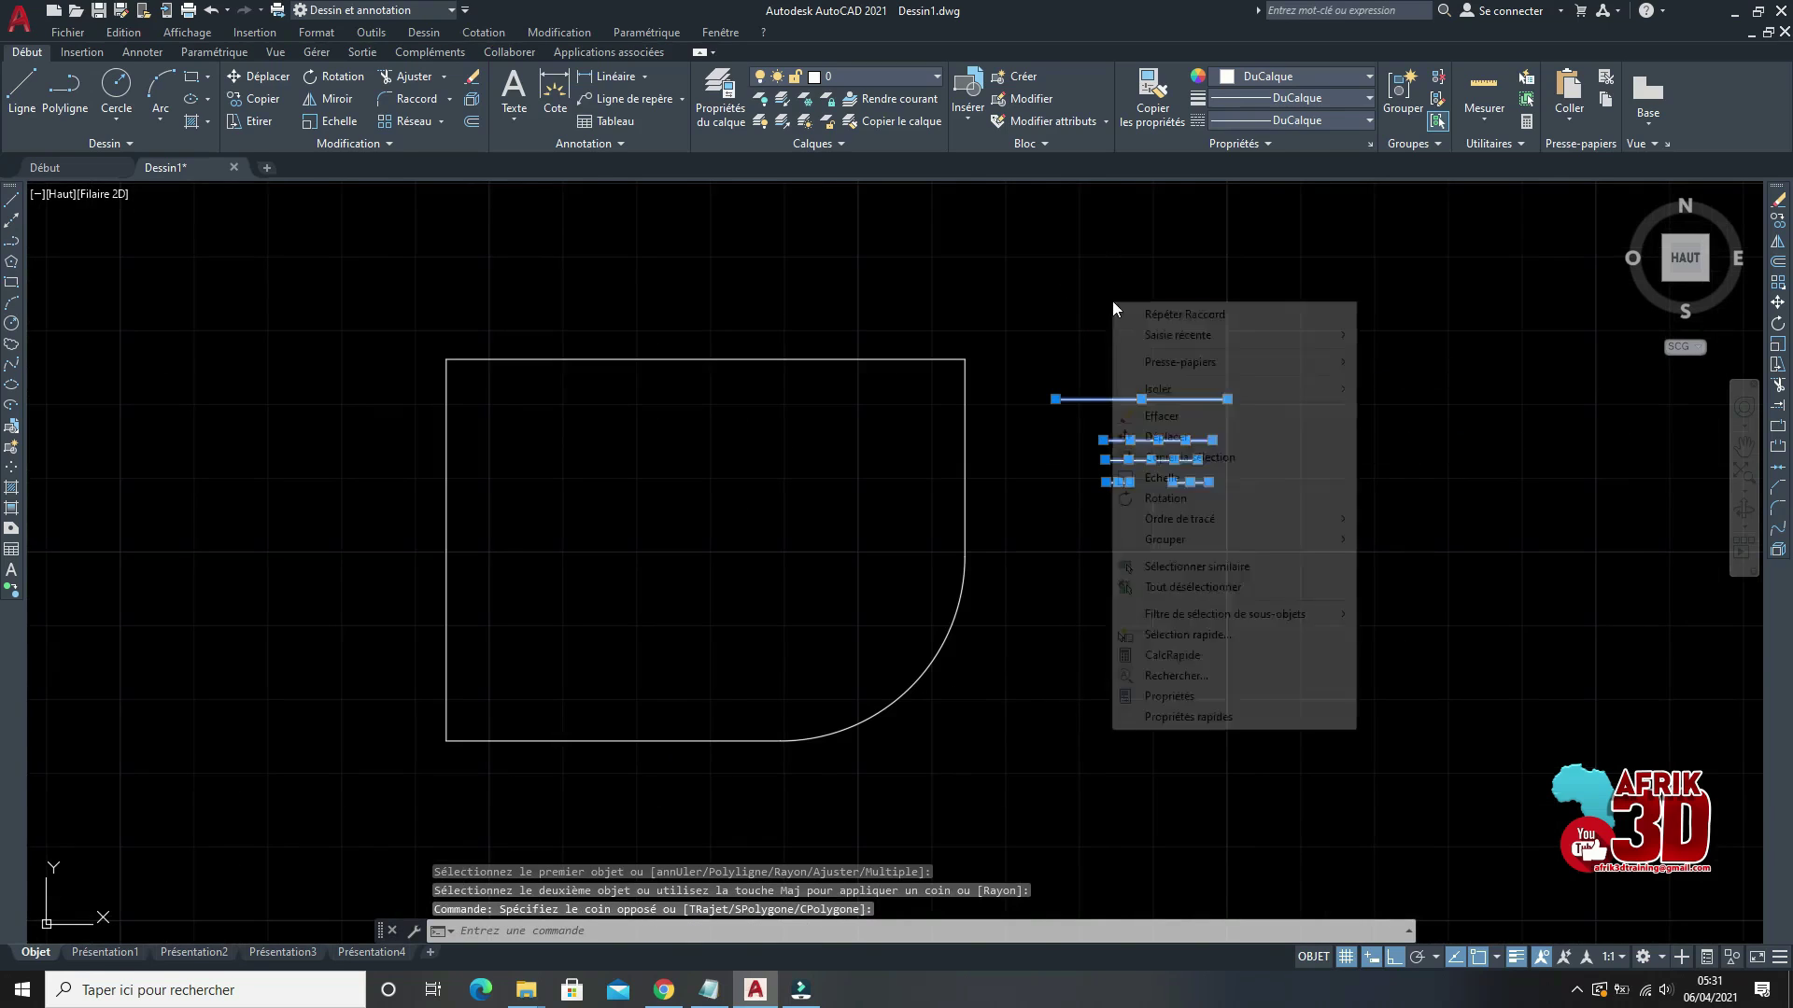
pyautogui.click(1154, 407)
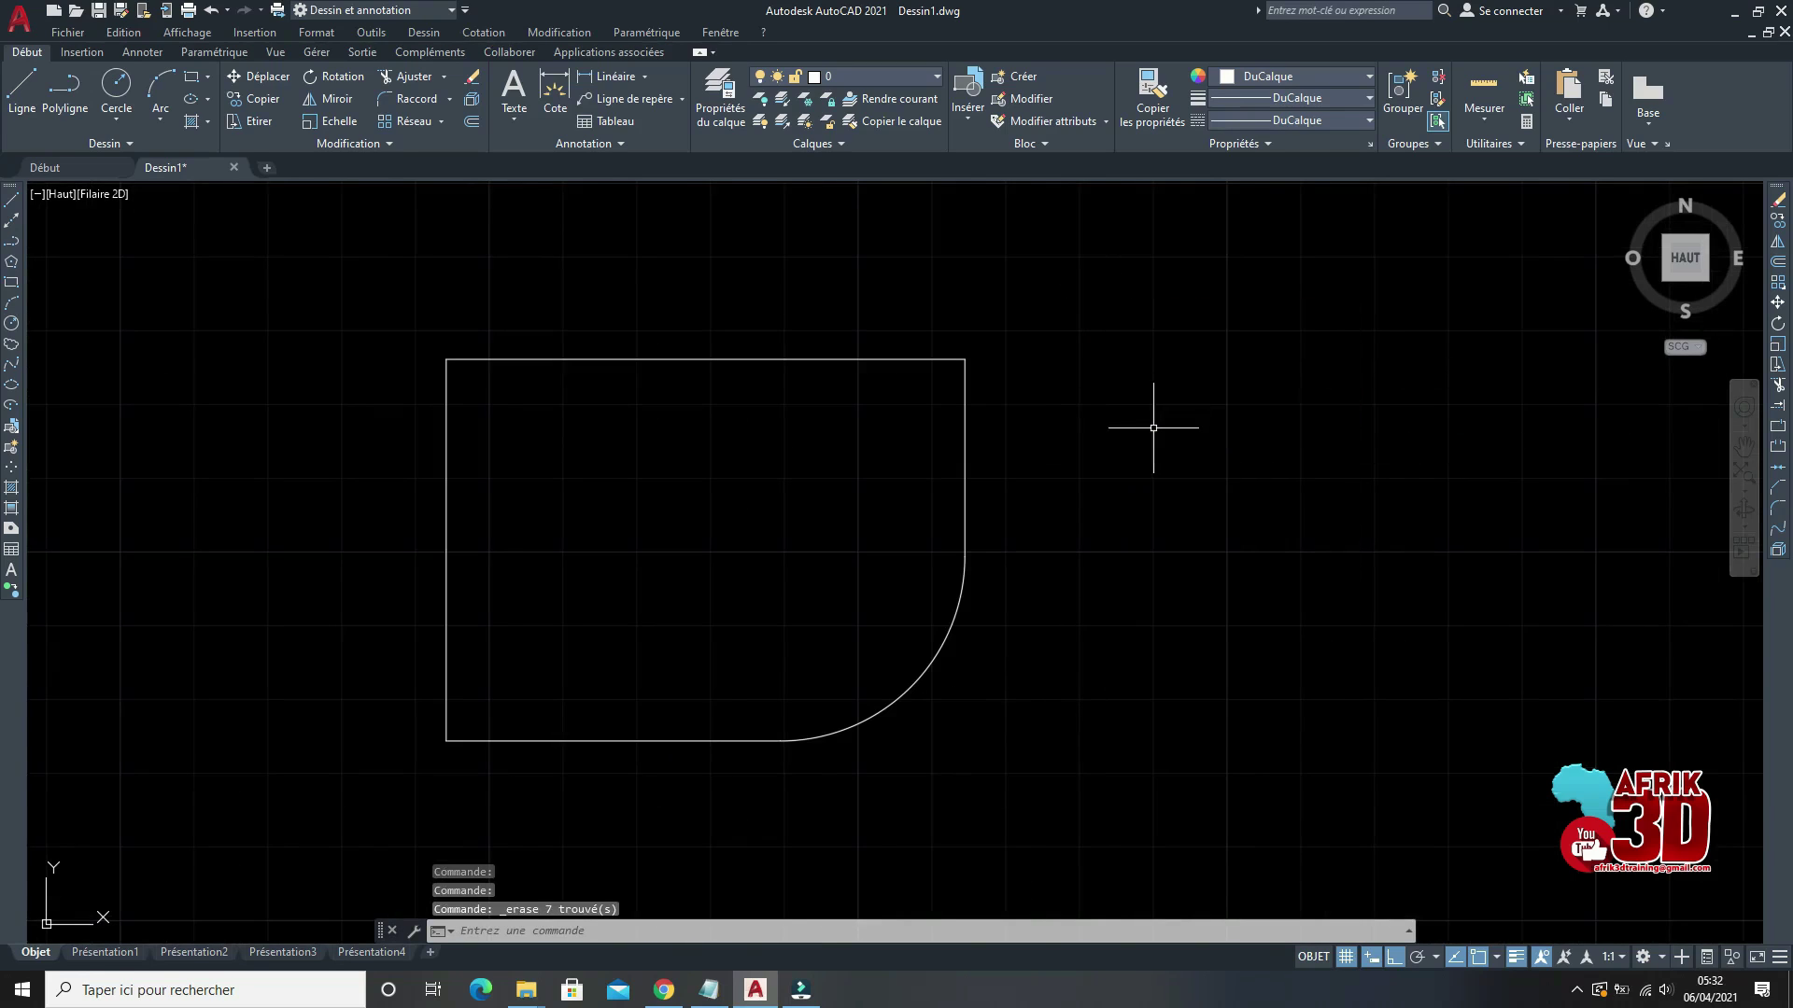
pyautogui.scroll(-4, 981, 555)
pyautogui.scroll(2, 932, 504)
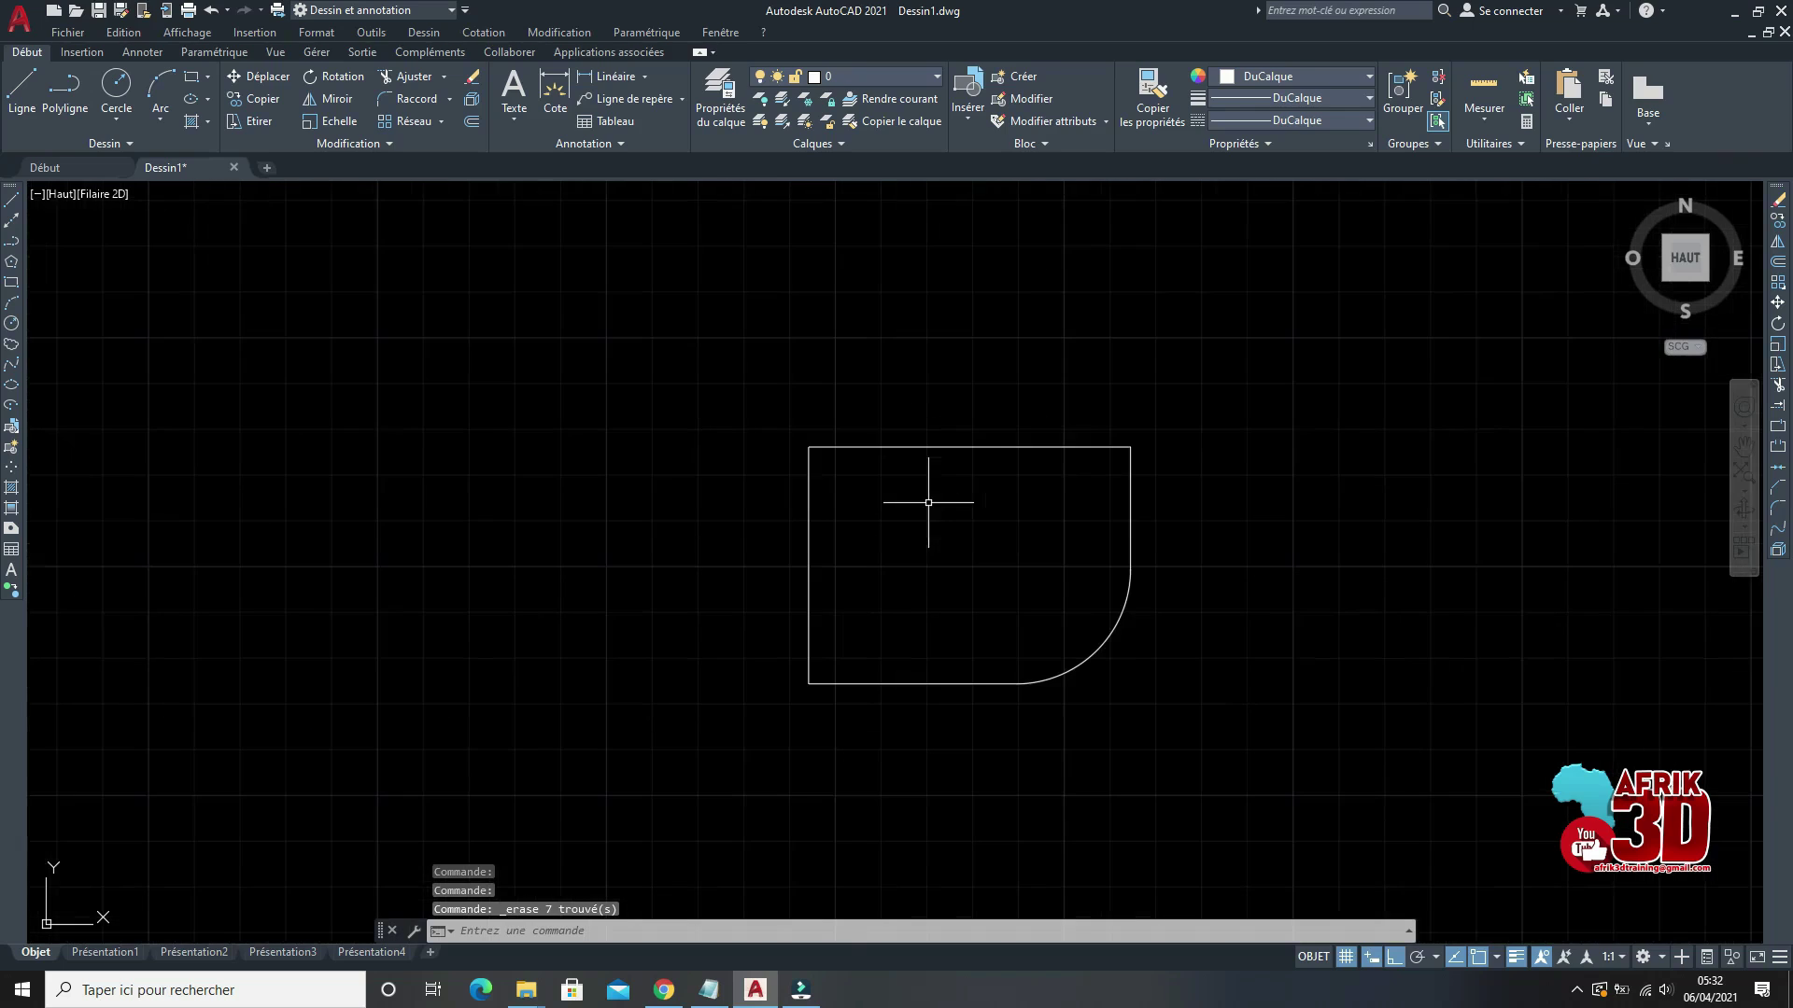
pyautogui.scroll(2, 1116, 594)
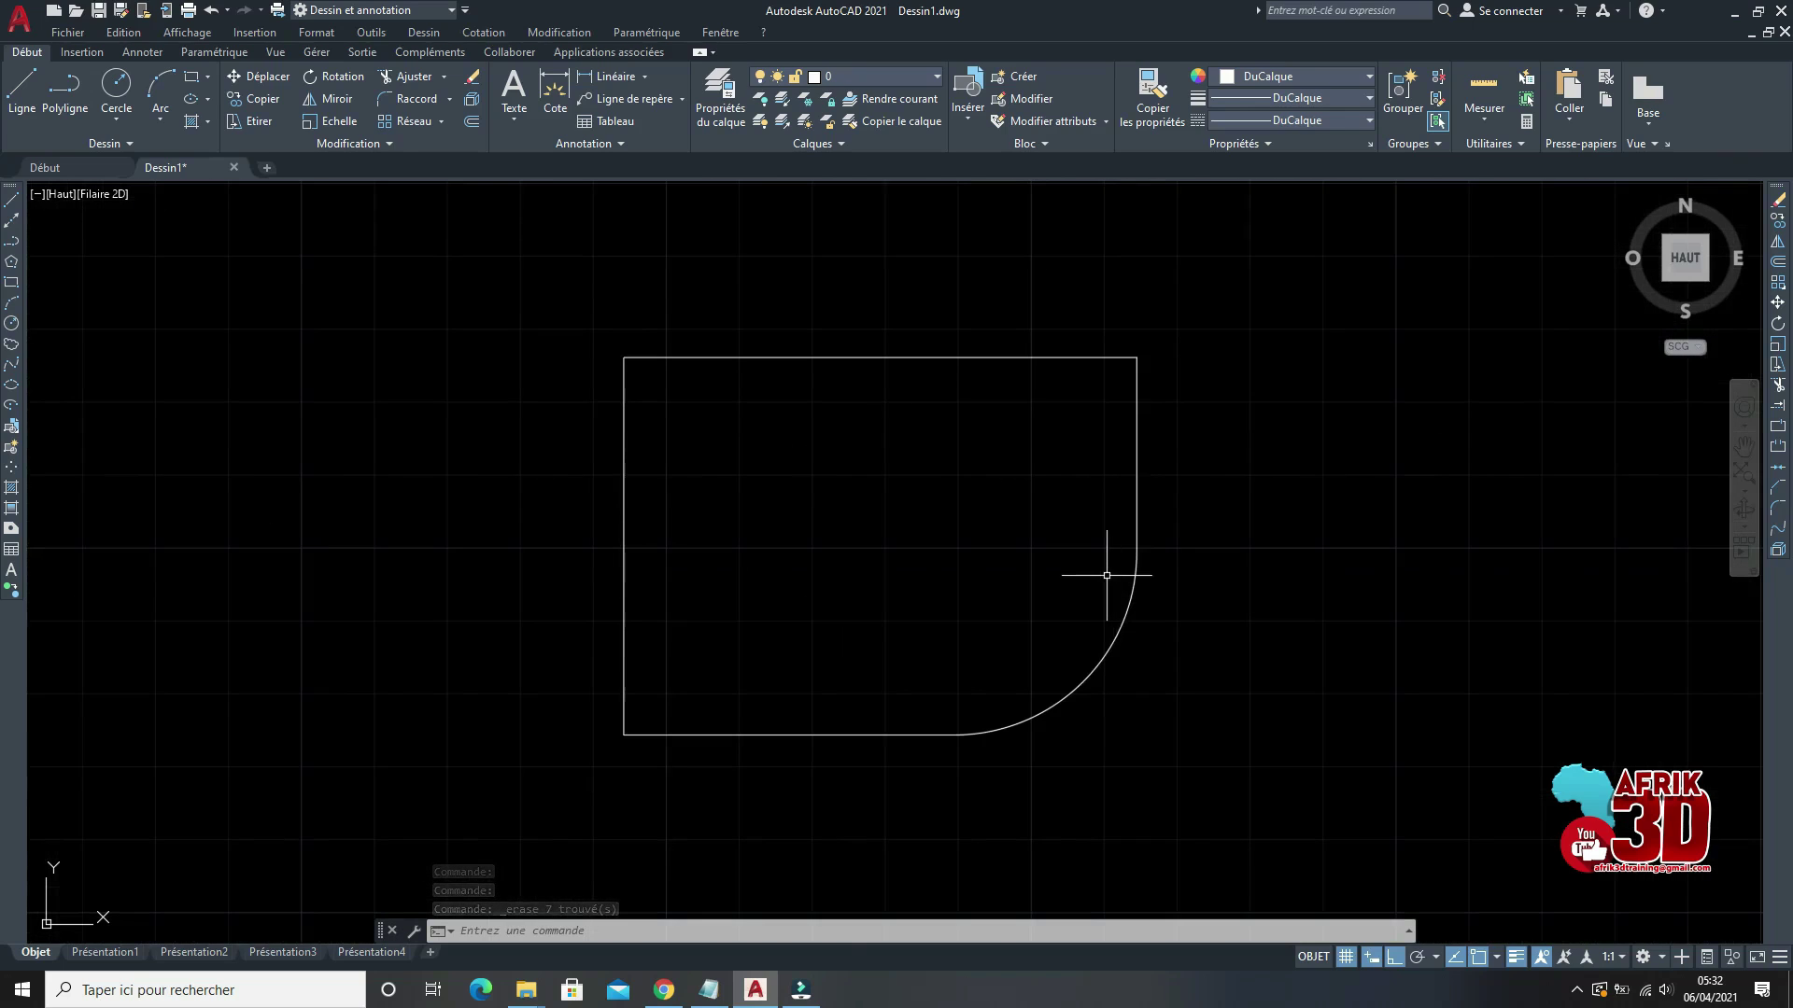
pyautogui.moveTo(854, 380); pyautogui.dragTo(1182, 470, button='middle')
pyautogui.scroll(-3, 1285, 452)
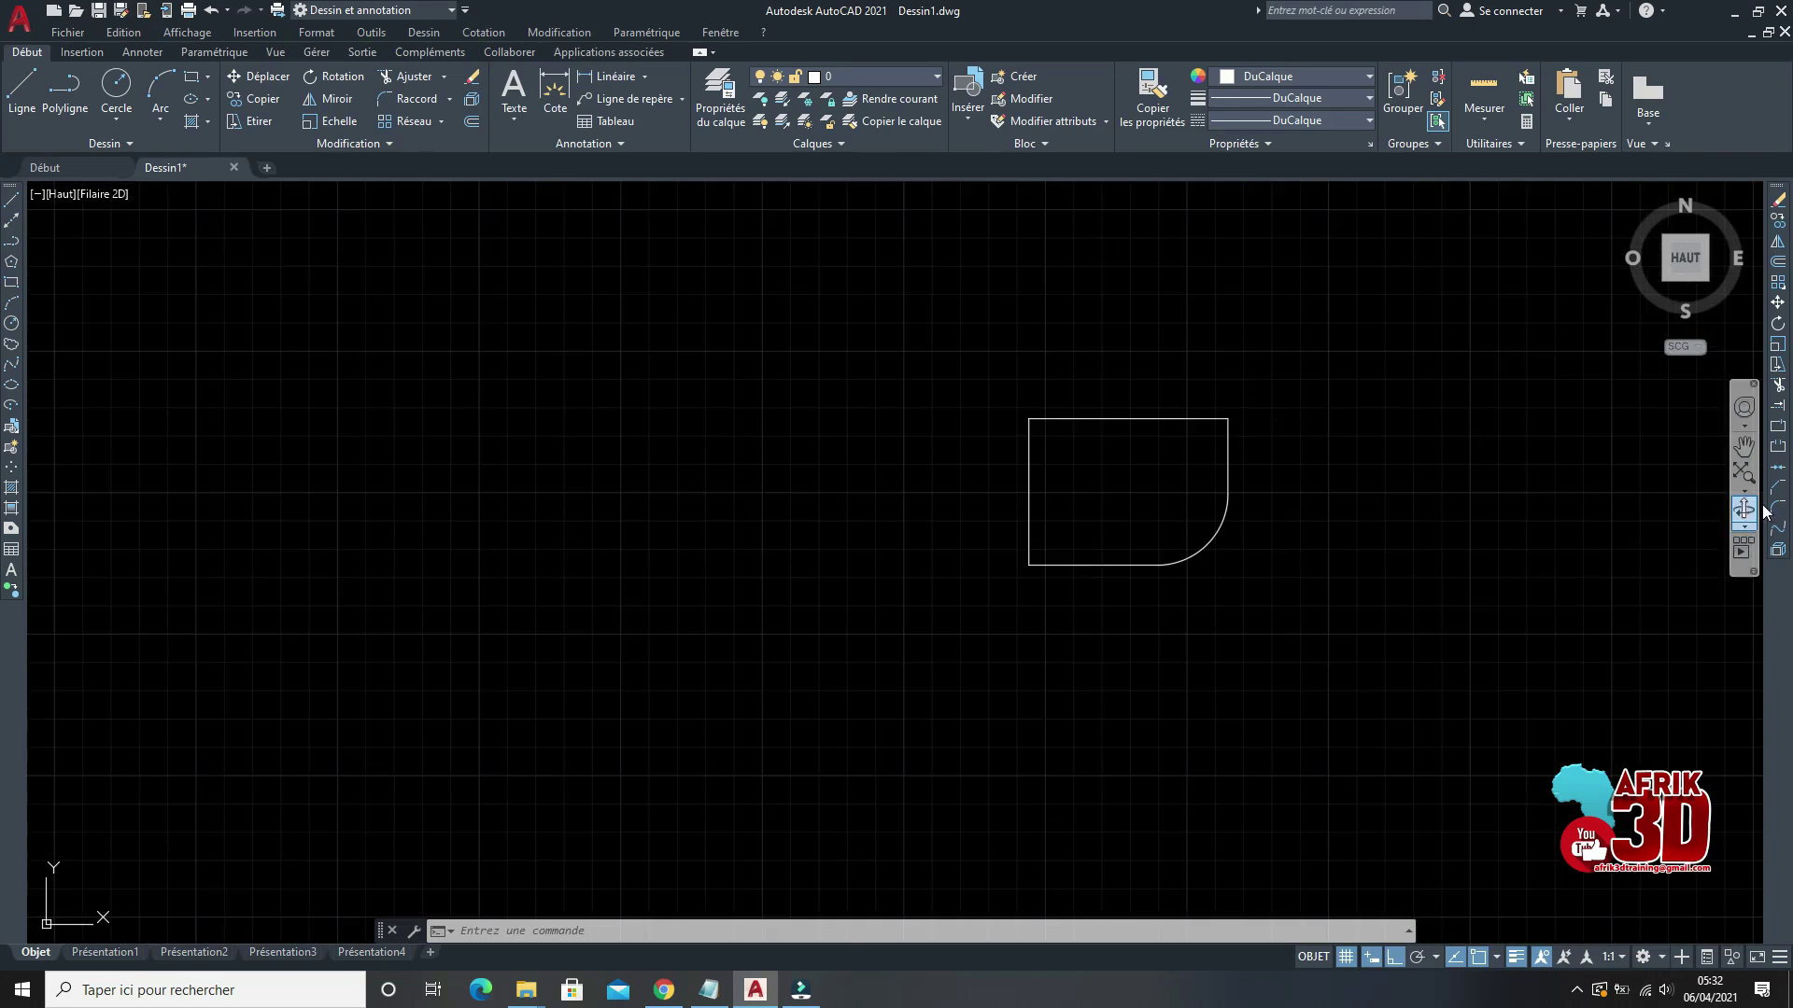
pyautogui.moveTo(1185, 466); pyautogui.dragTo(1032, 448, button='middle')
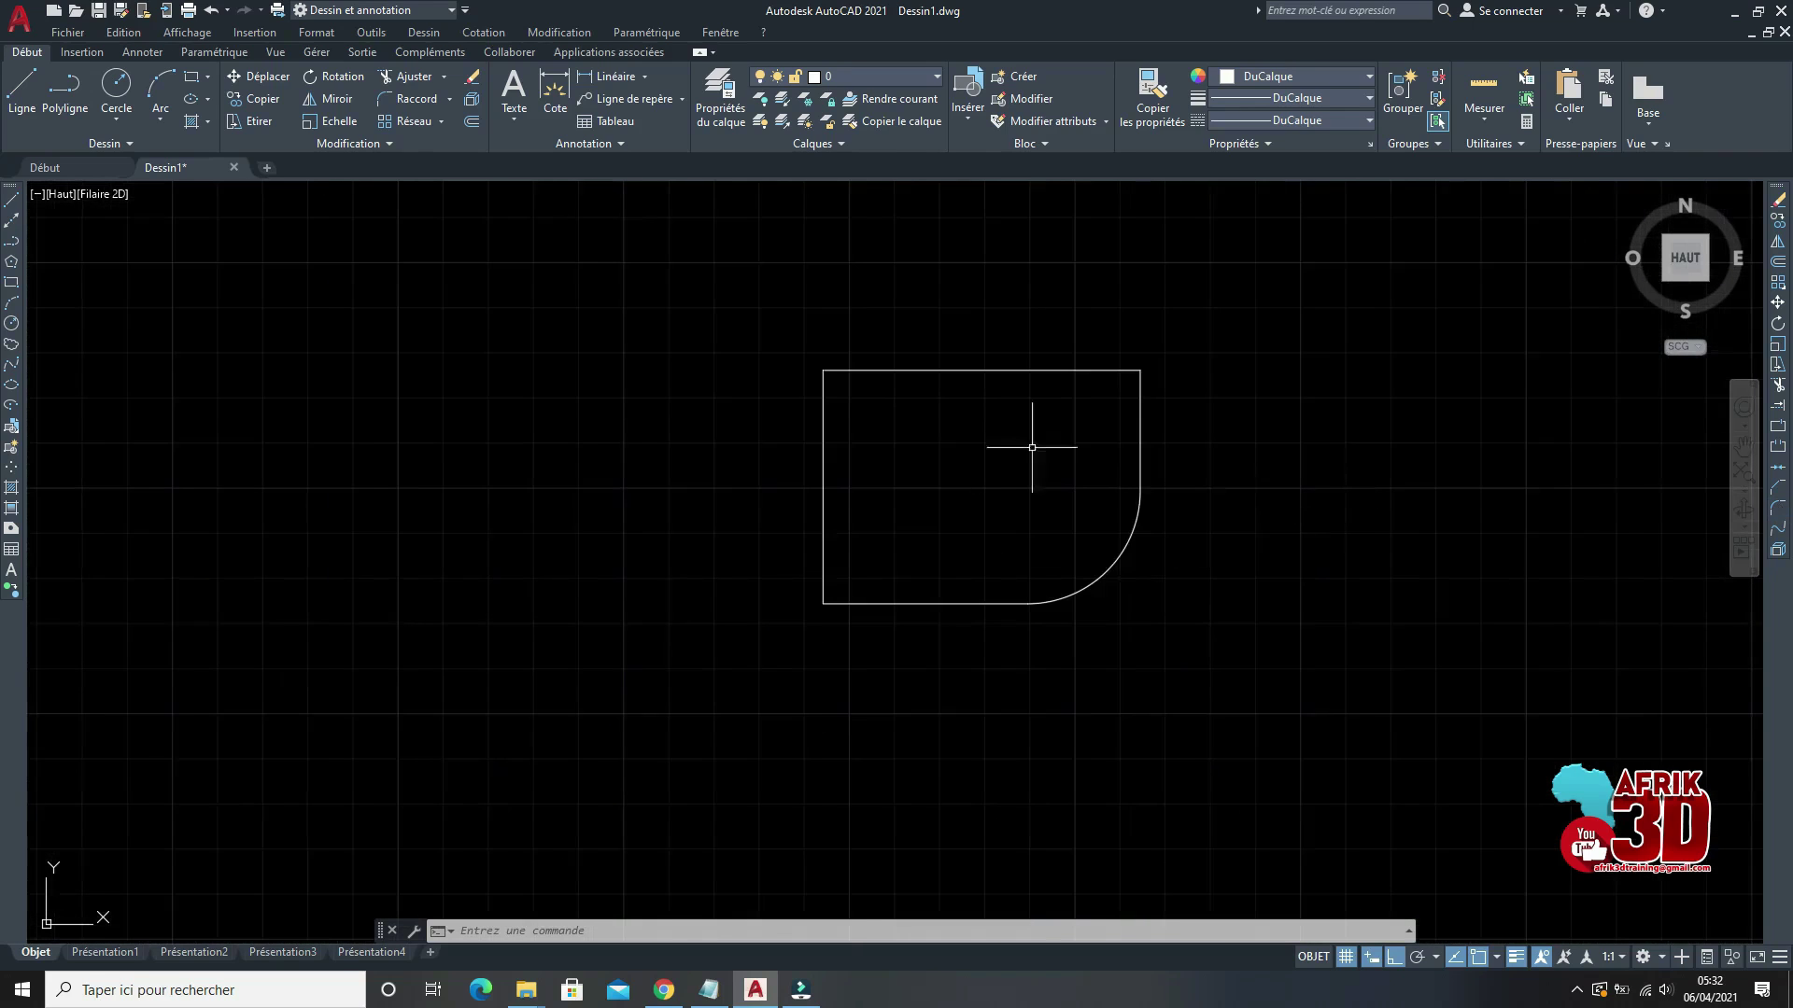
# Step: Round the corner between the top and left edges with a radius-20 fillet
pyautogui.click(1776, 509)
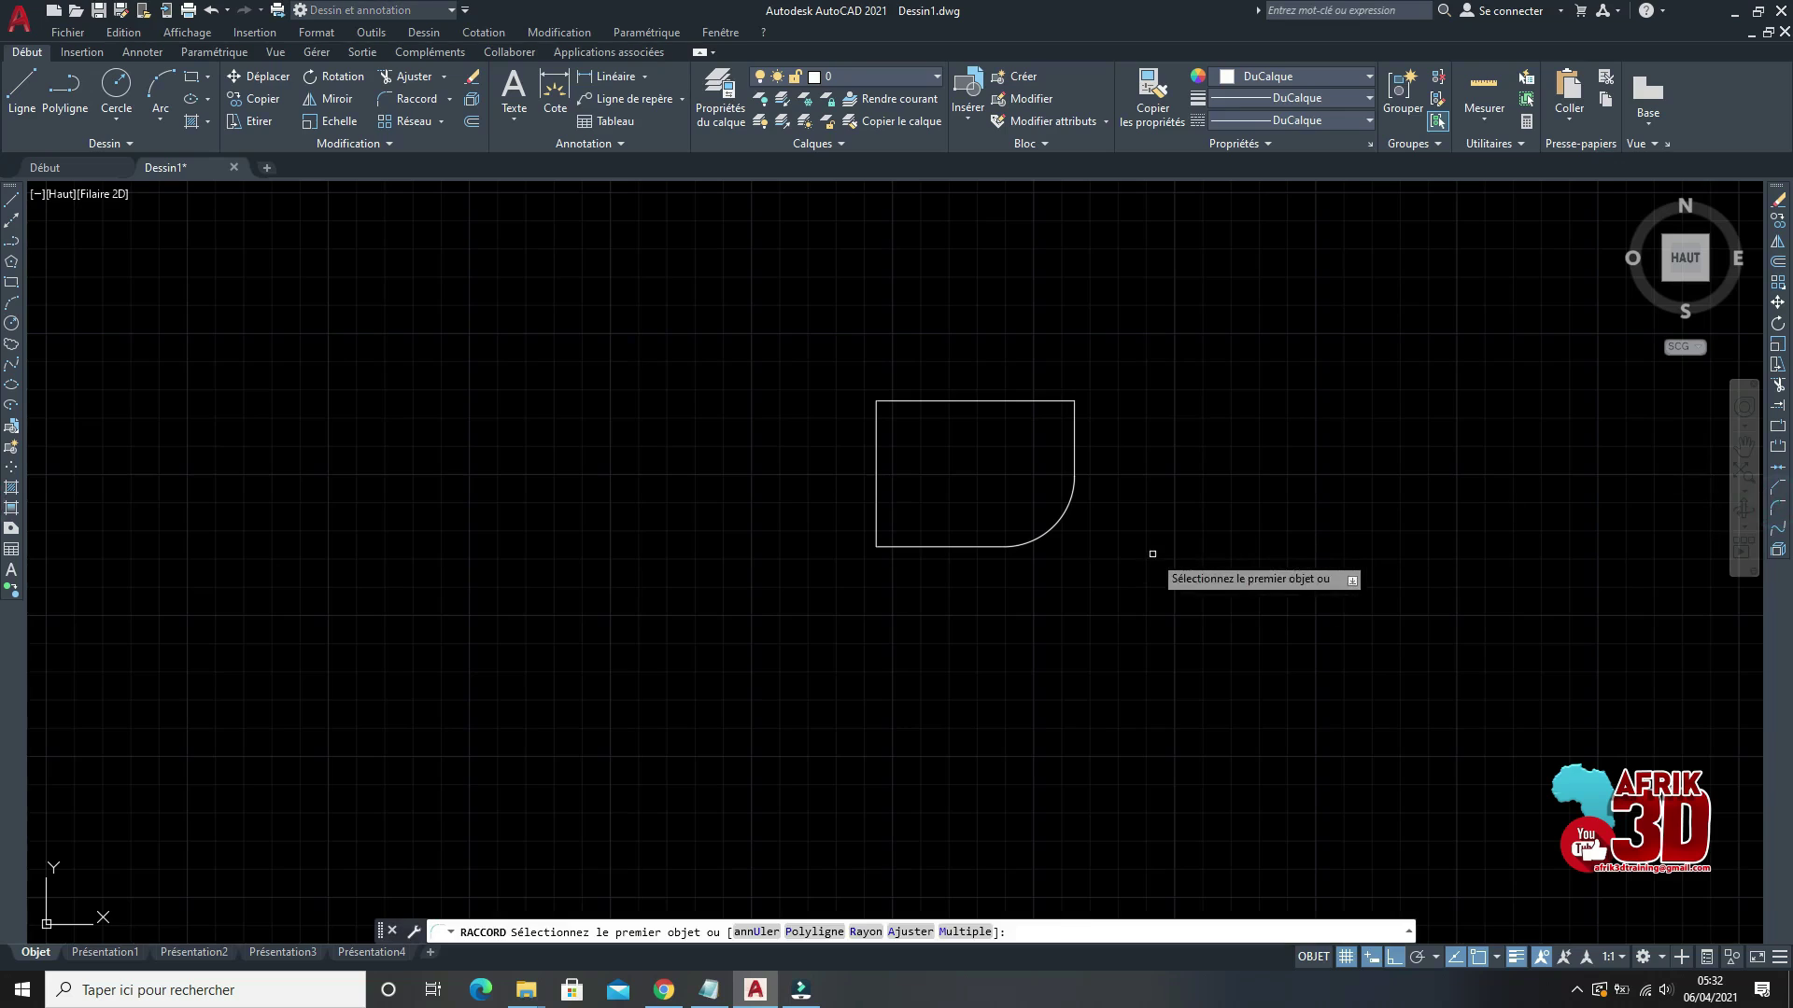
pyautogui.click(866, 932)
pyautogui.scroll(2, 953, 359)
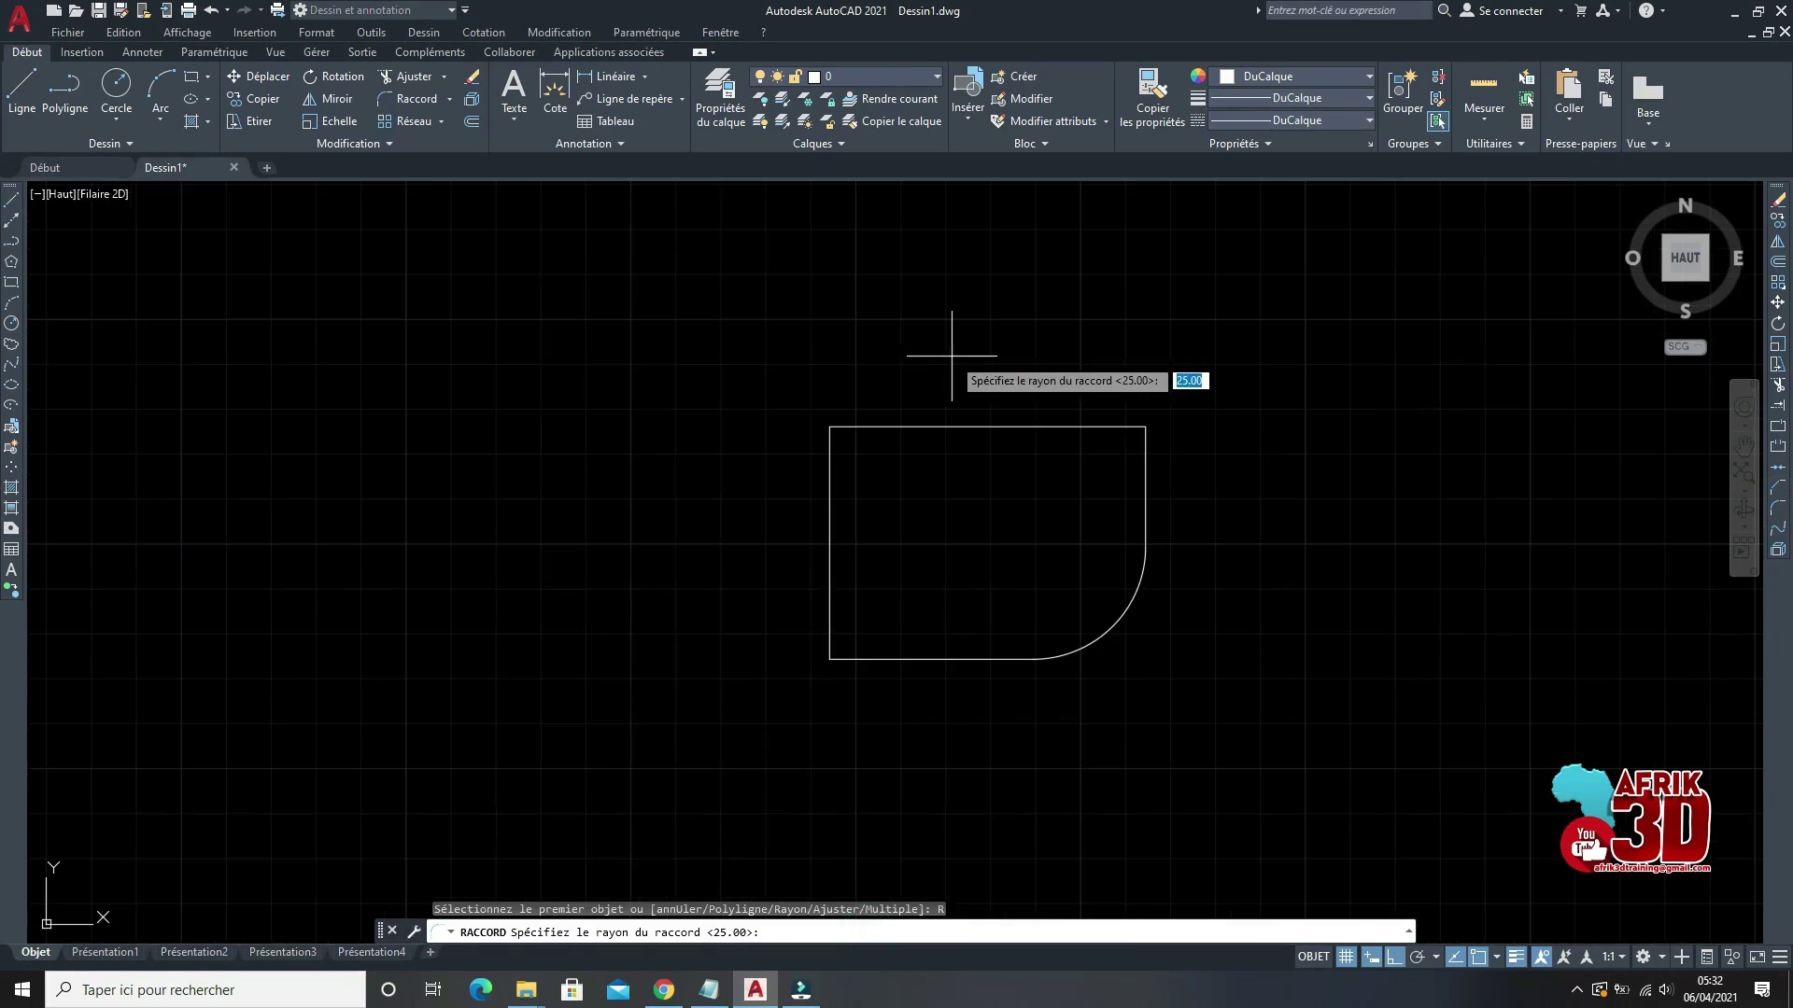
pyautogui.press('Return')
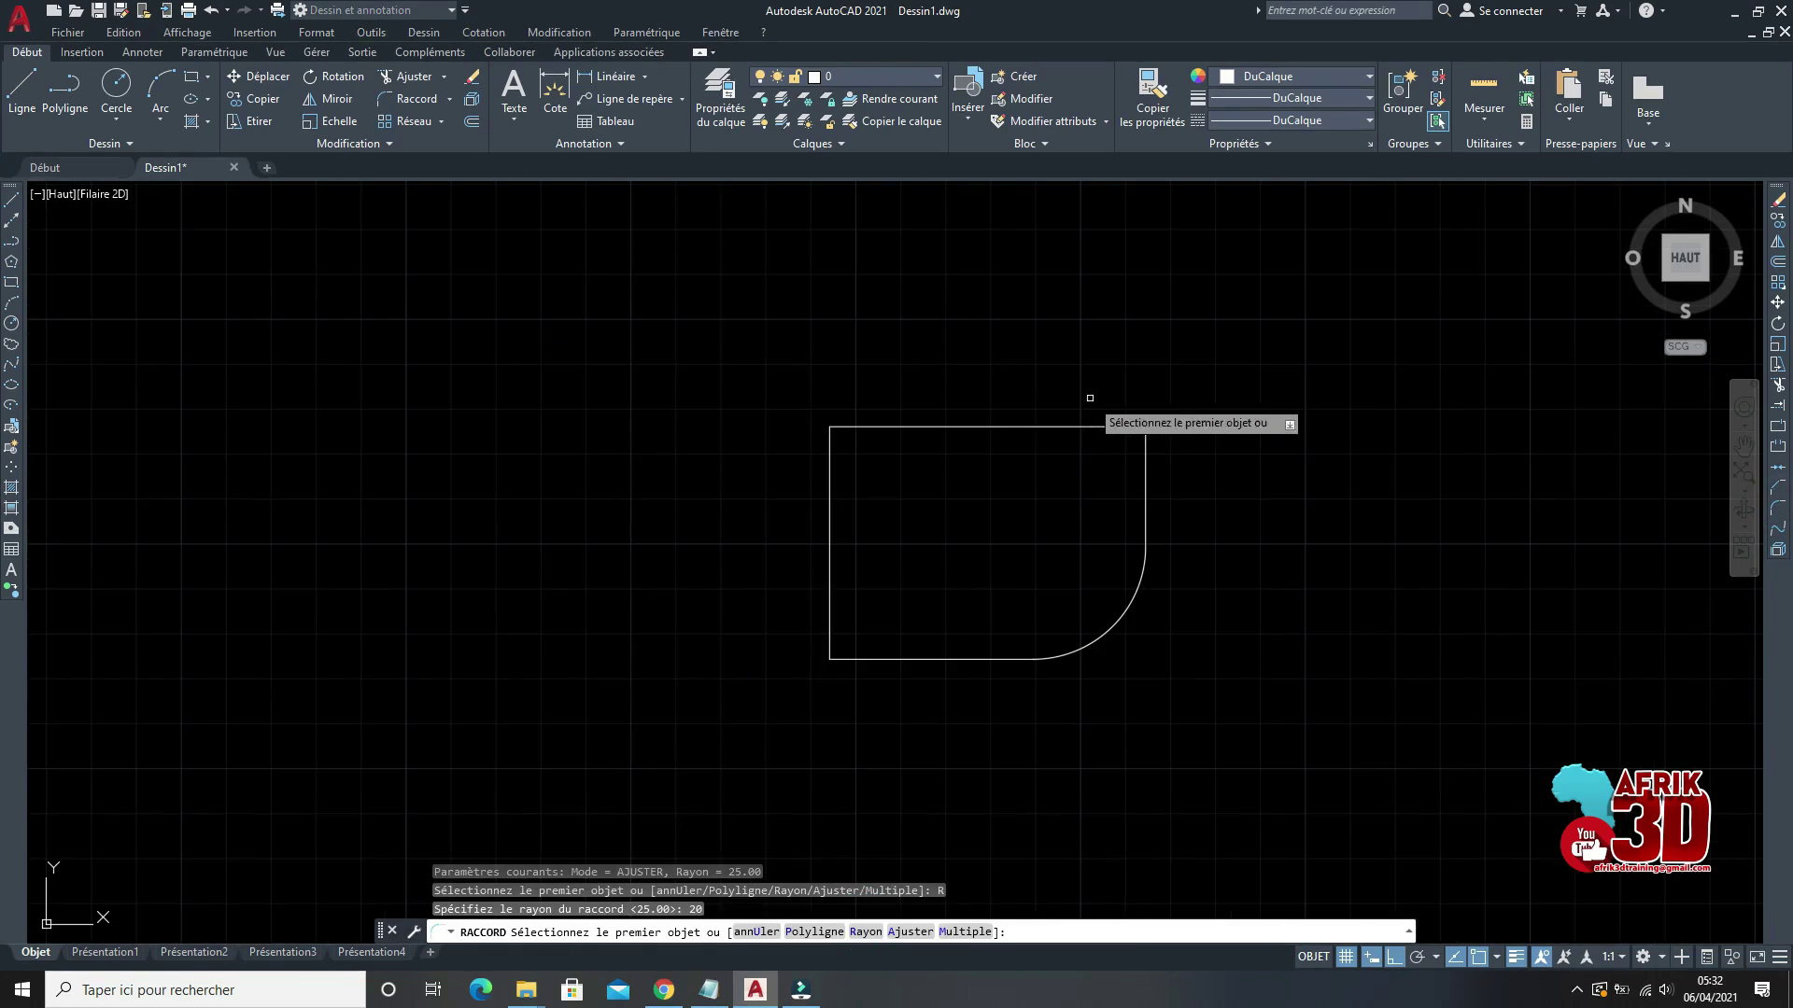
pyautogui.click(1021, 429)
pyautogui.click(829, 514)
pyautogui.press('Escape')
# Step: Zoom in and out to review the shape with both rounded corners
pyautogui.scroll(1, 1152, 469)
pyautogui.scroll(1, 1139, 485)
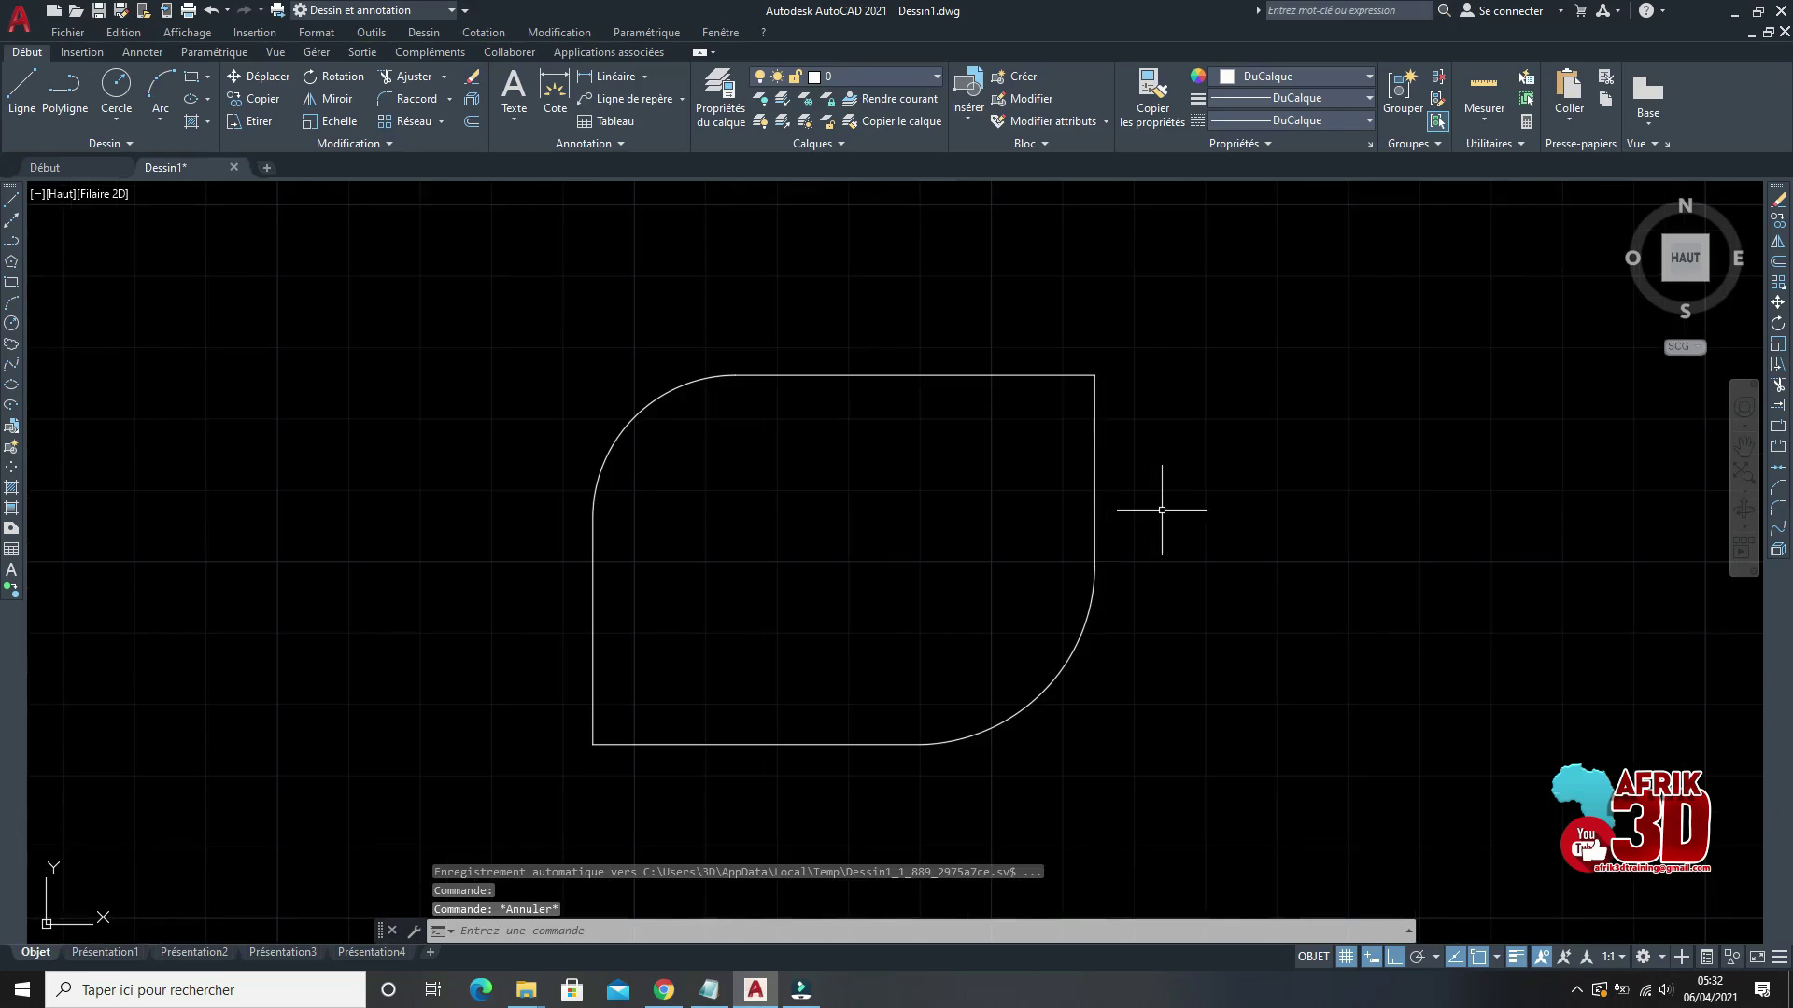
pyautogui.scroll(-2, 1082, 501)
pyautogui.scroll(2, 1105, 548)
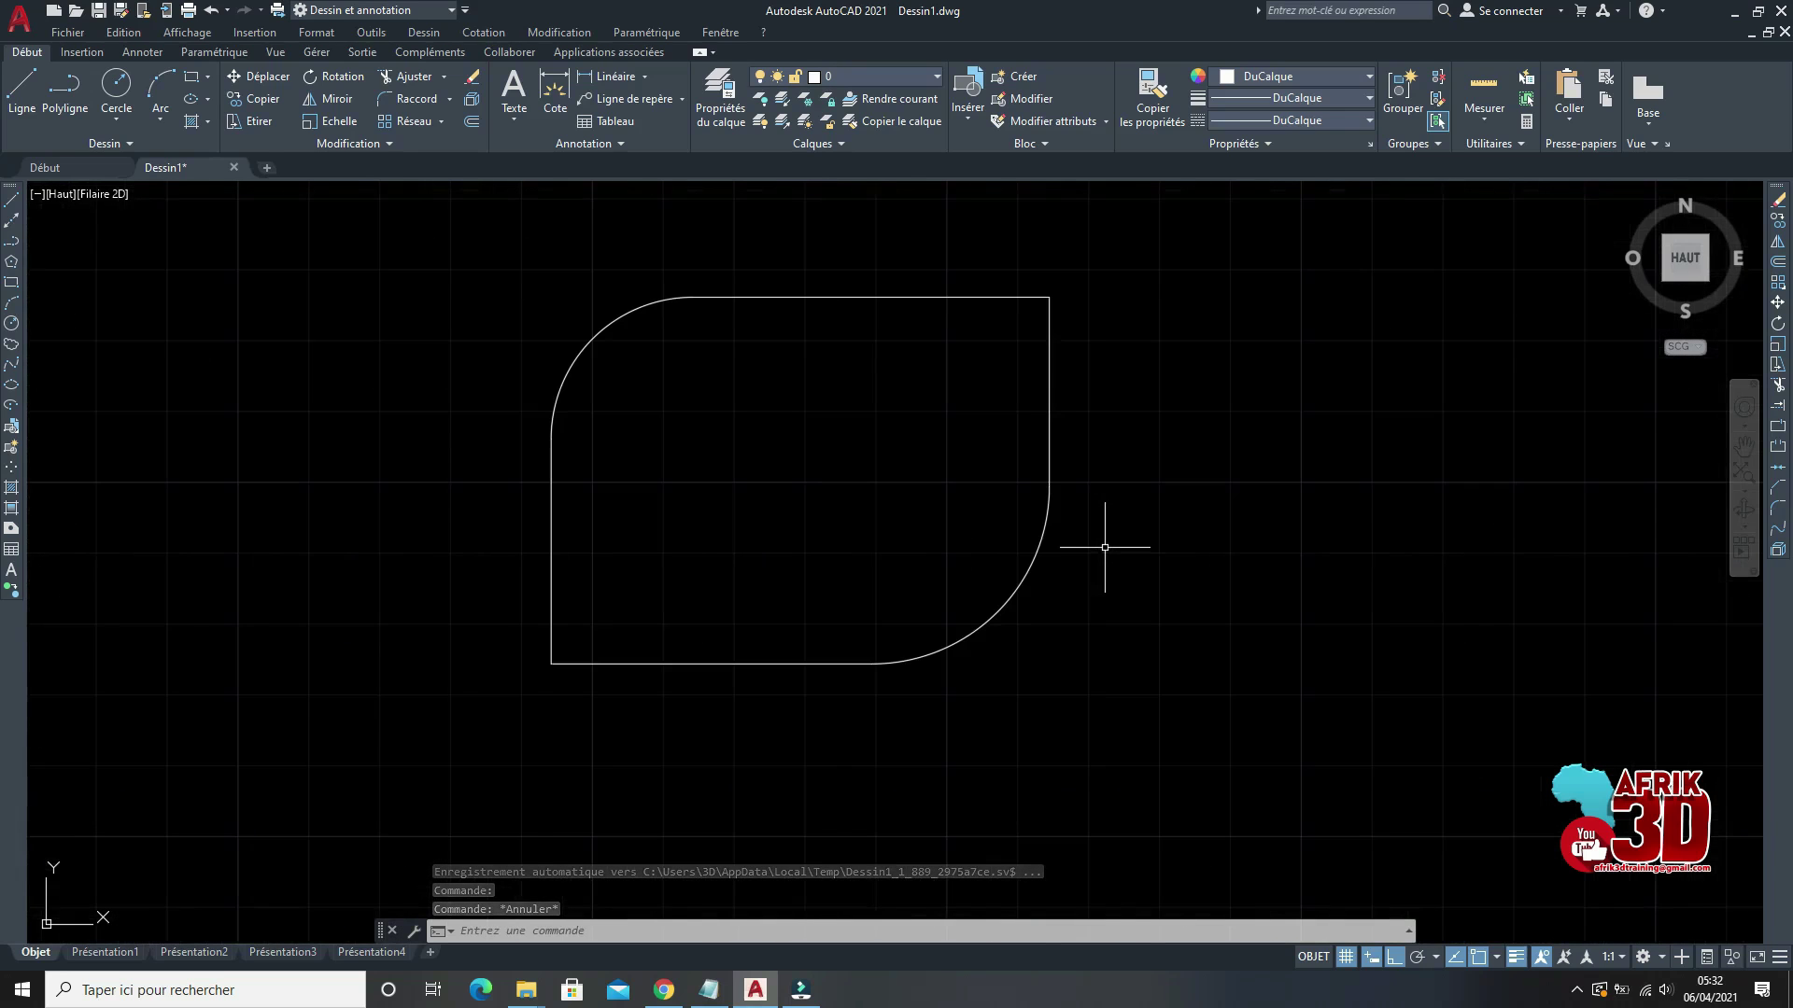
pyautogui.scroll(-4, 1055, 506)
pyautogui.scroll(2, 1059, 503)
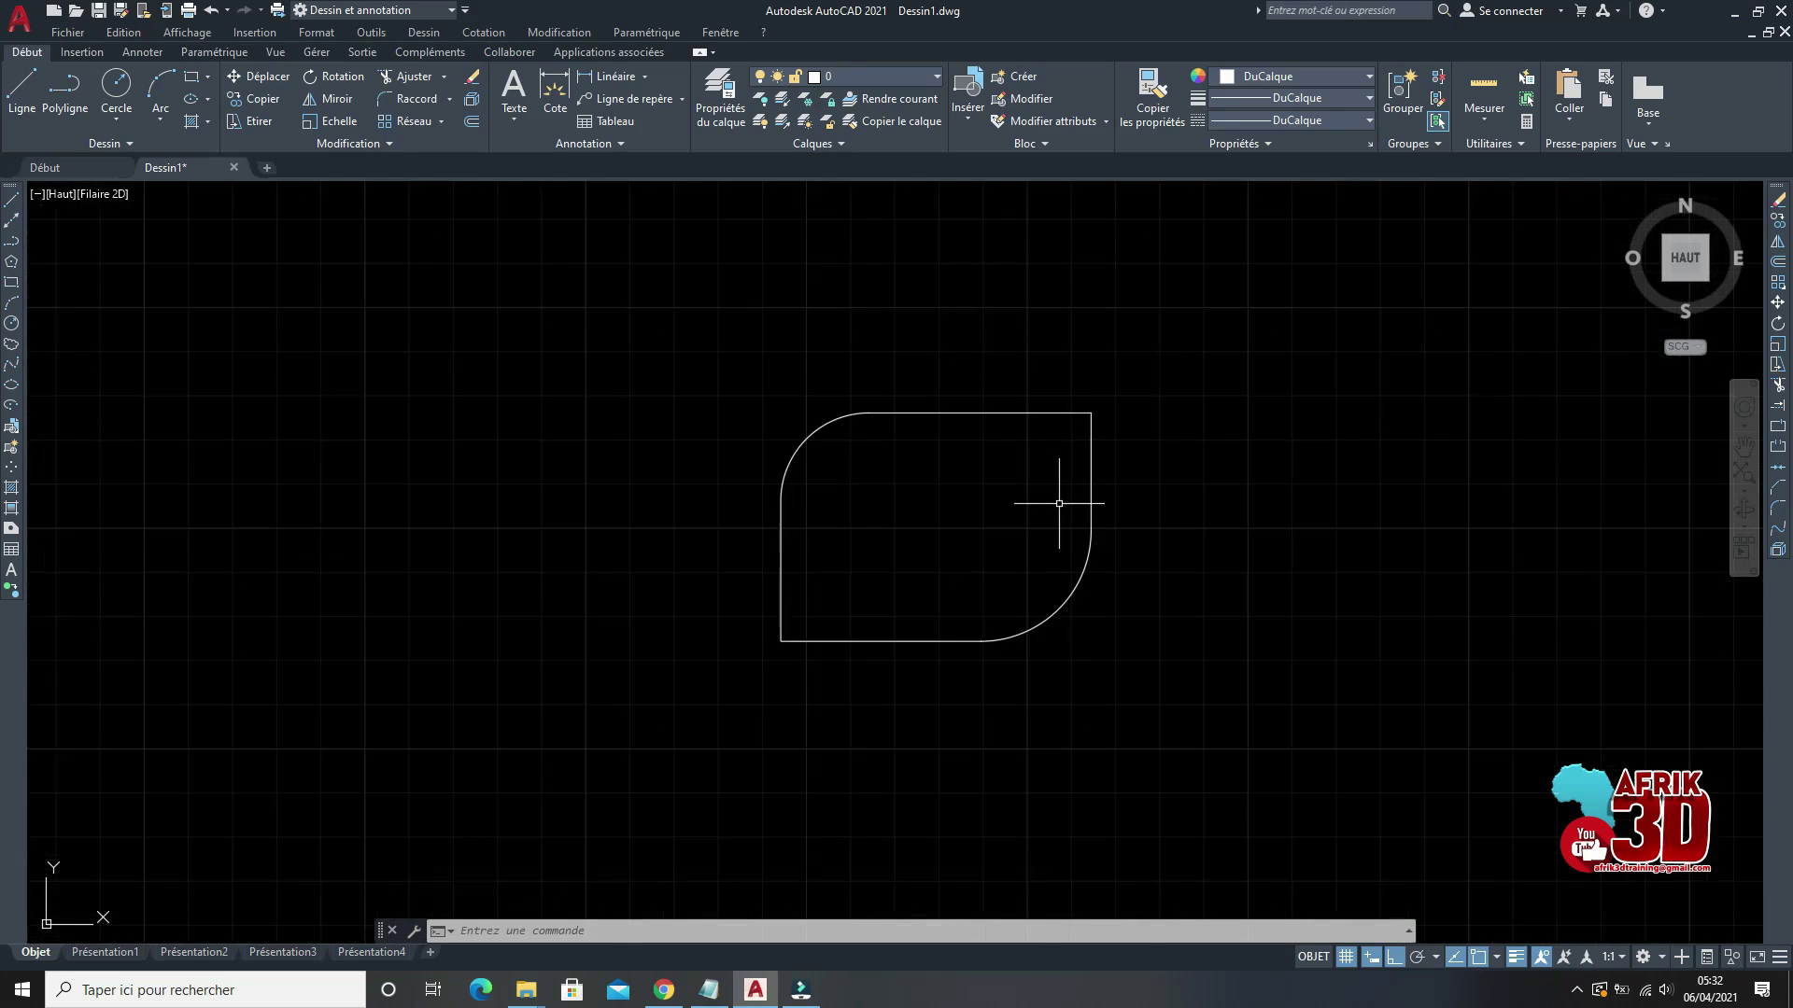
pyautogui.scroll(-2, 800, 496)
pyautogui.scroll(4, 812, 495)
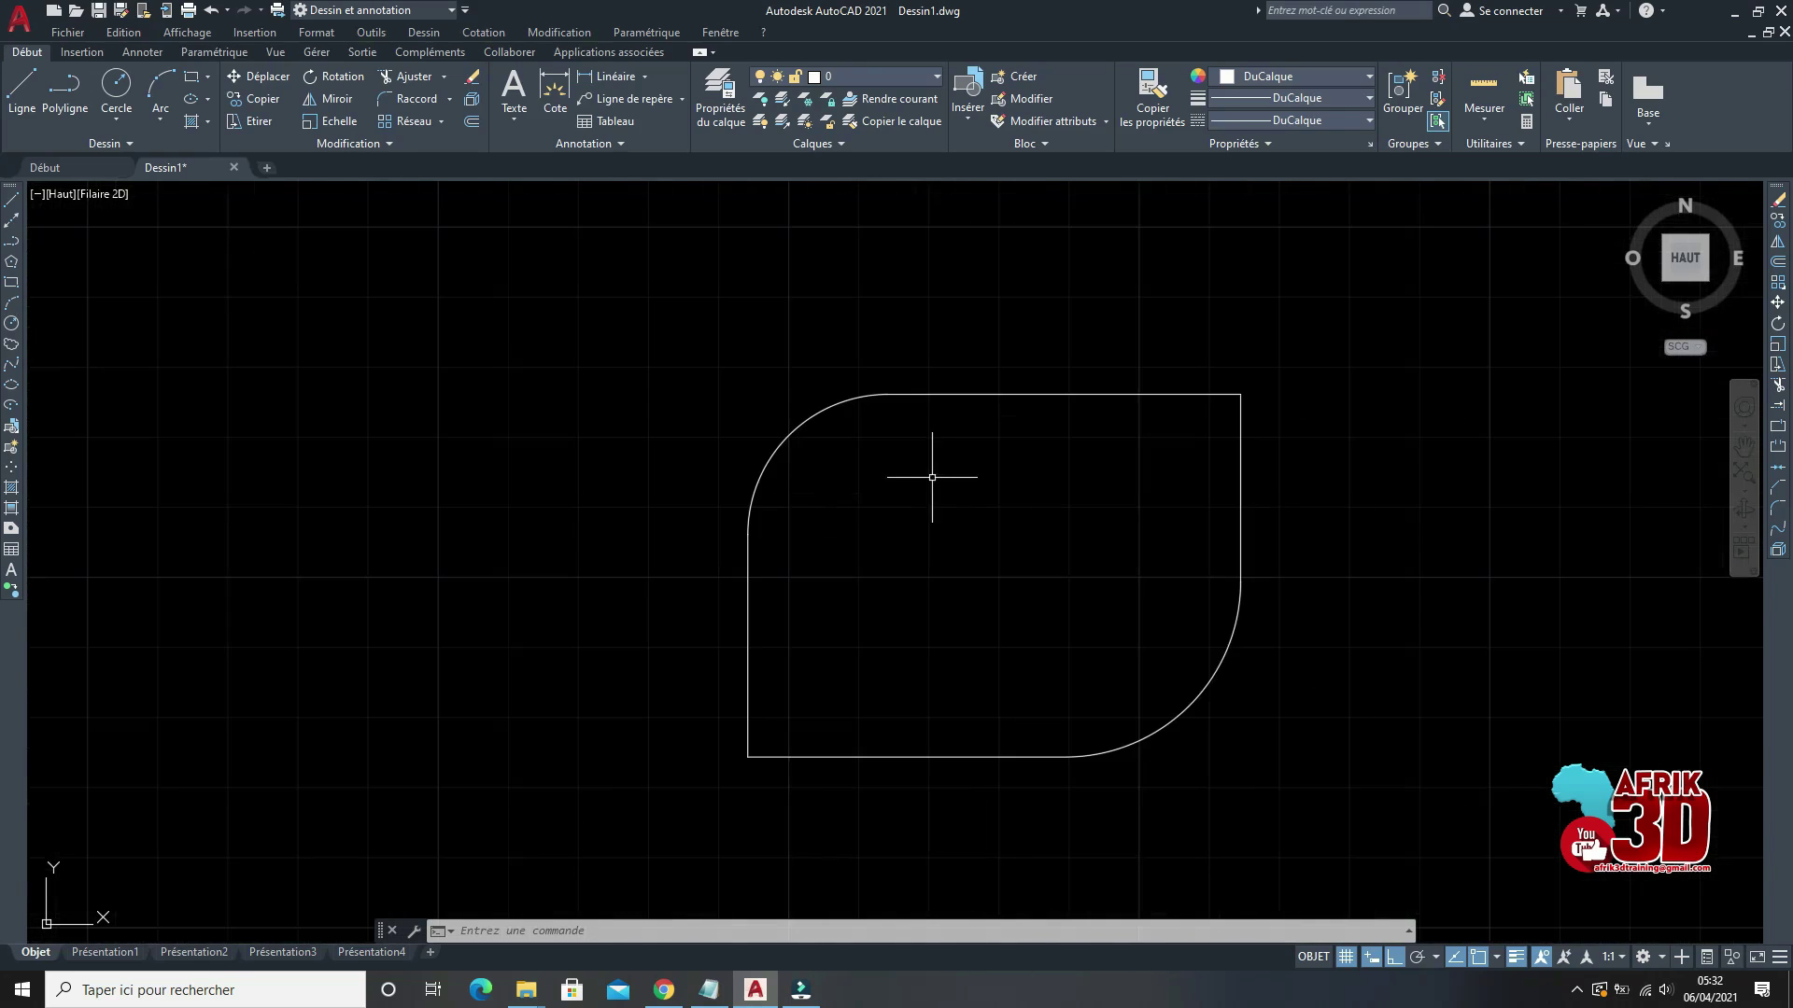
pyautogui.scroll(-3, 847, 497)
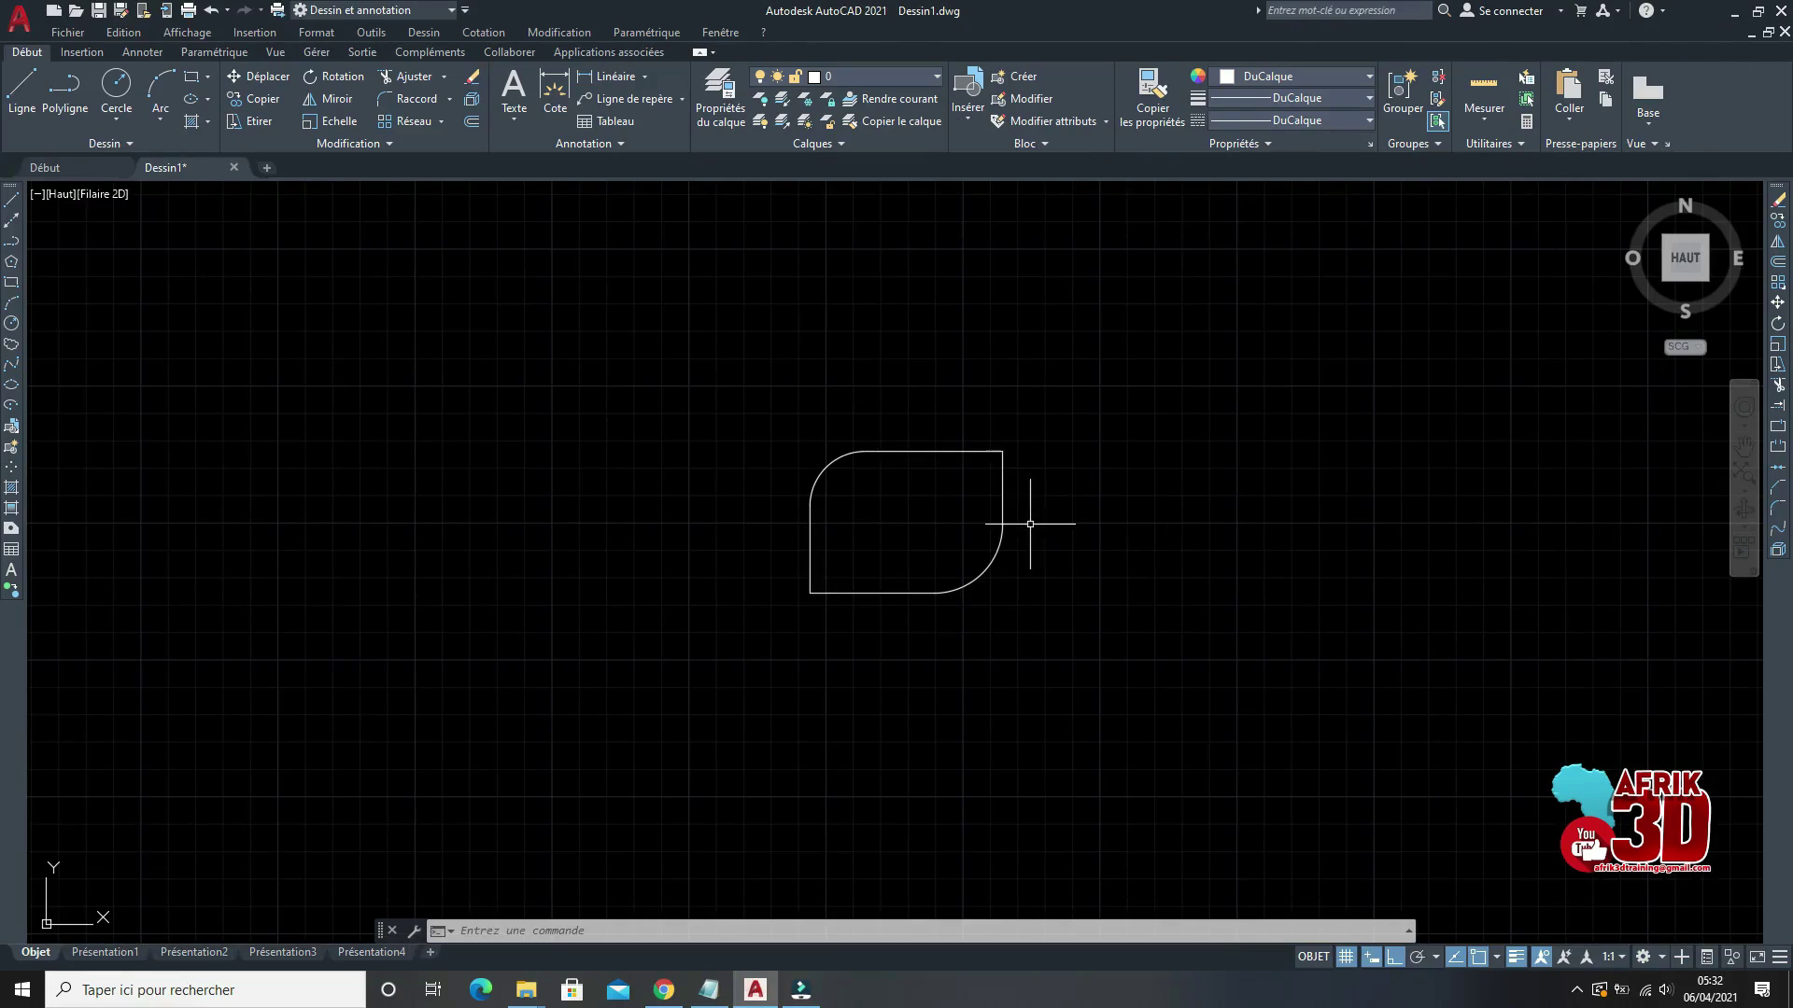
pyautogui.scroll(-2, 1022, 532)
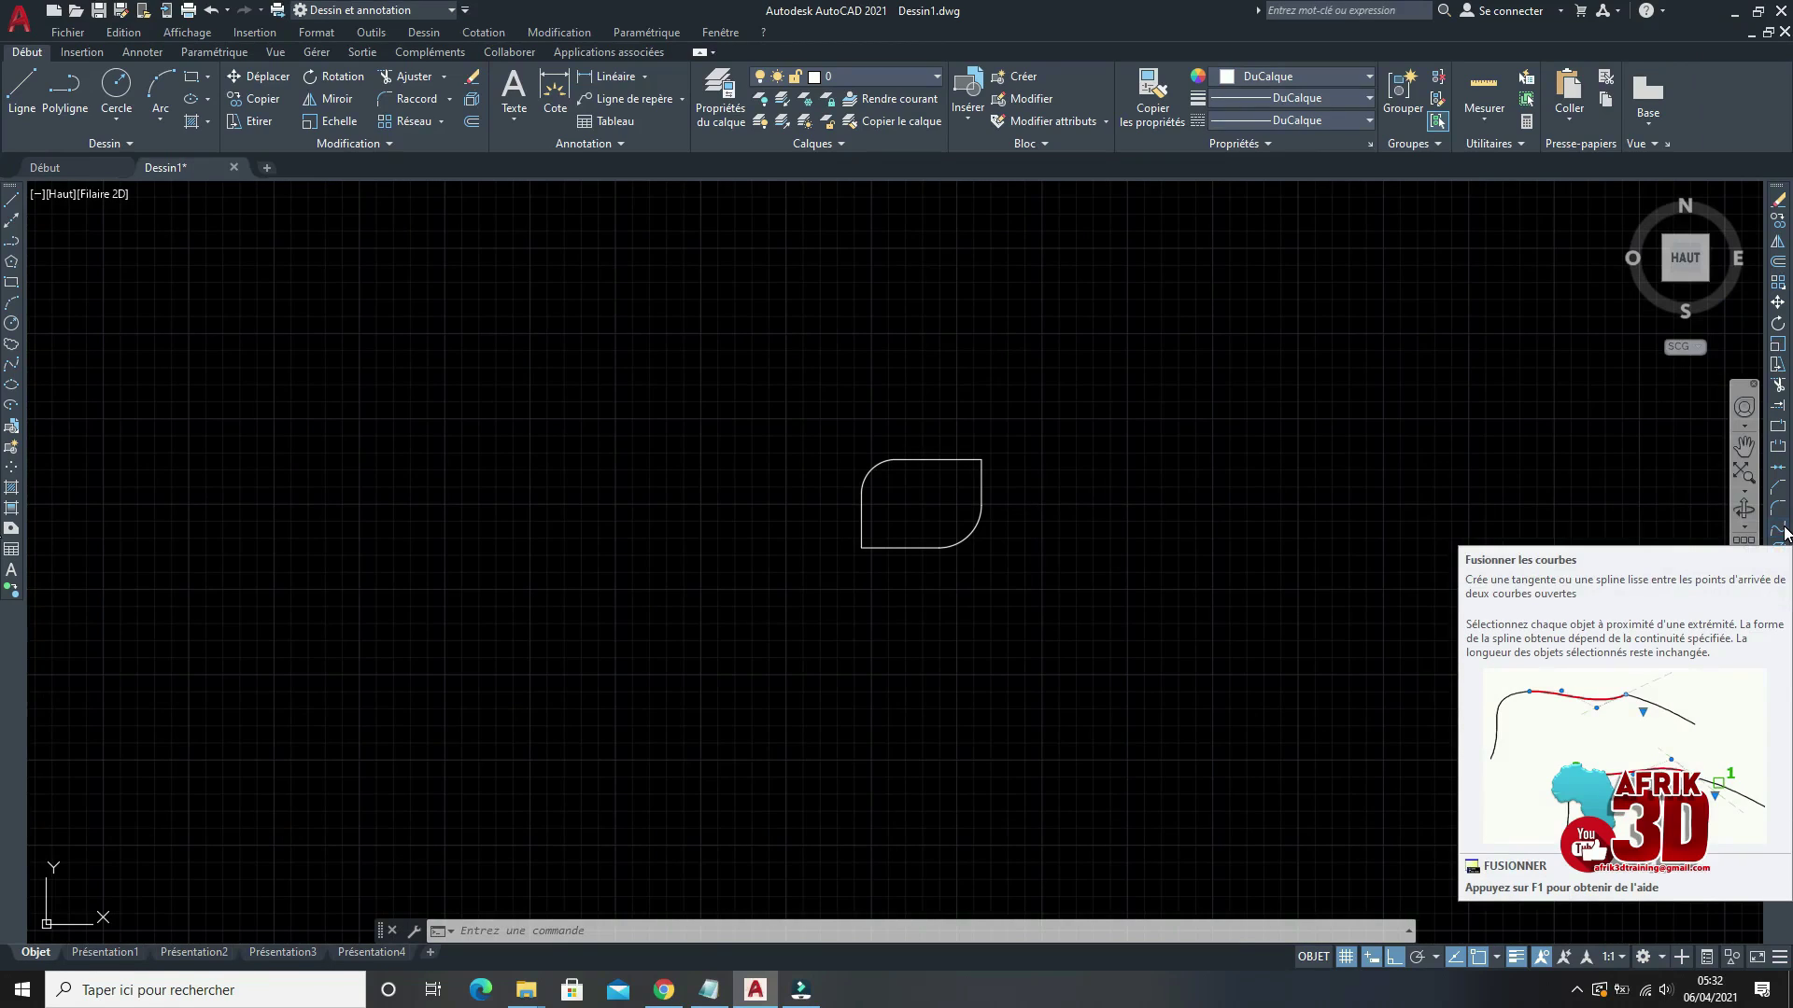
# Step: Draw the first freeform spline through five points with ortho mode turned off
pyautogui.scroll(-2, 888, 484)
pyautogui.scroll(1, 888, 483)
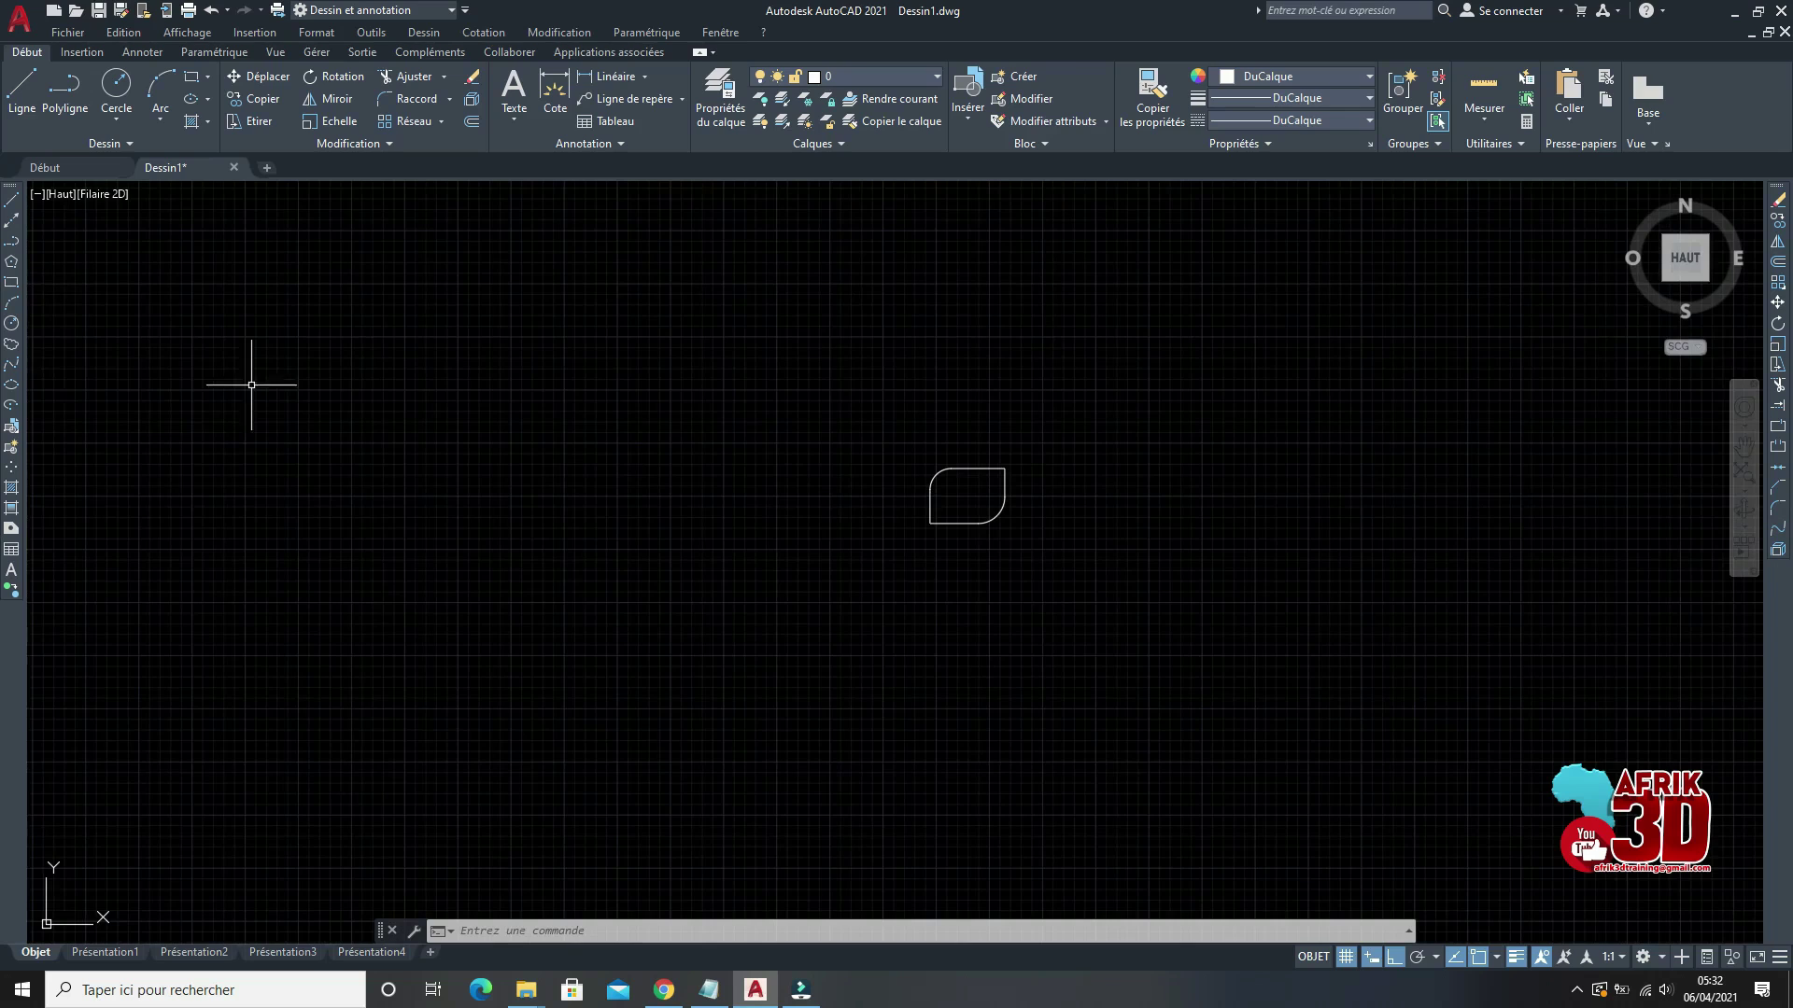
pyautogui.click(12, 370)
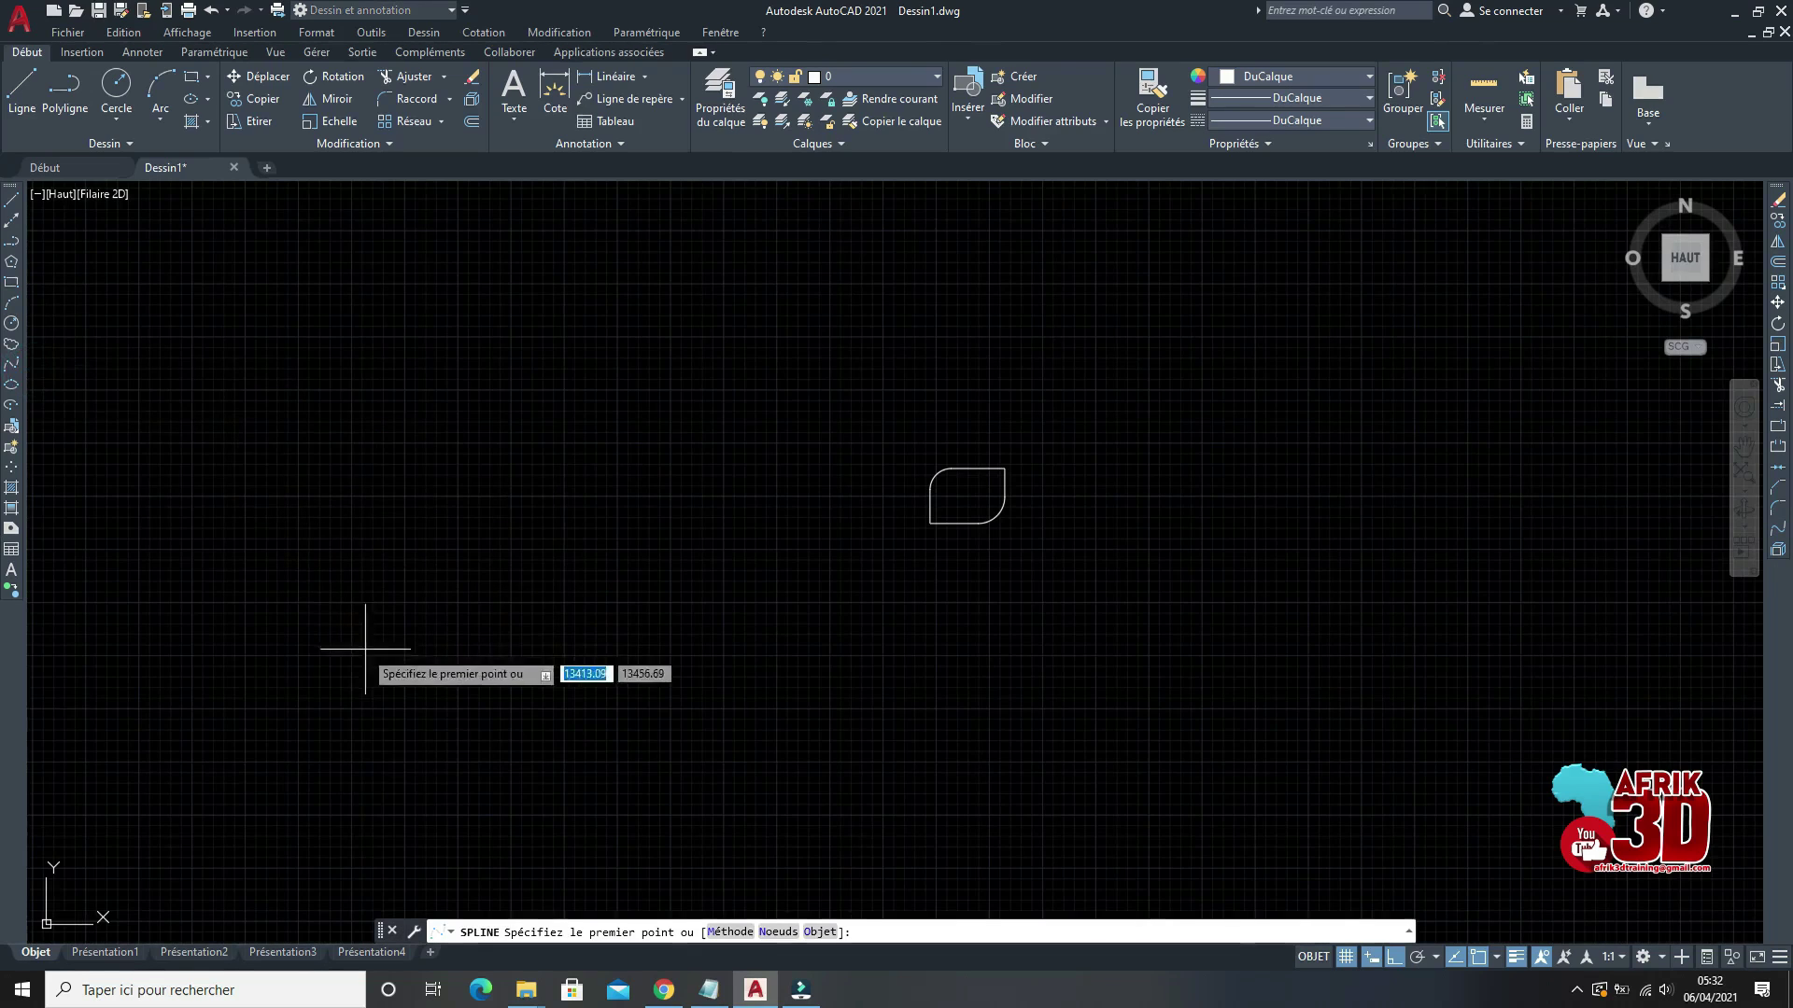
pyautogui.click(303, 626)
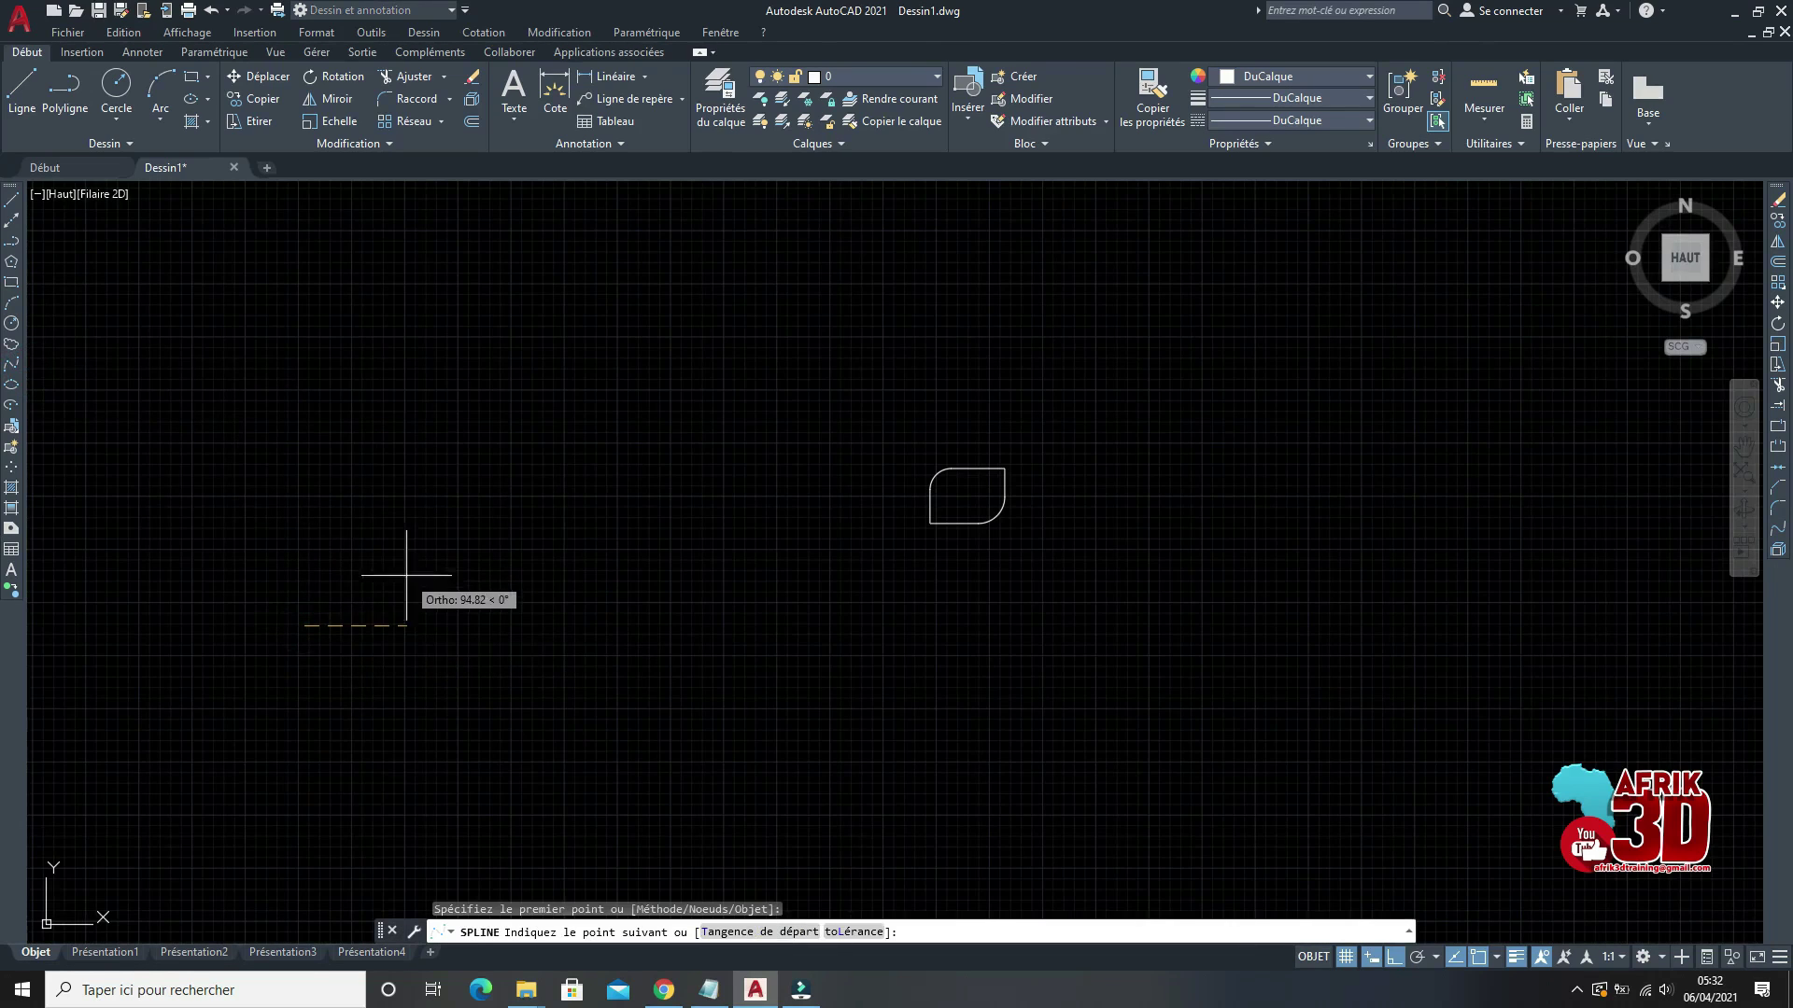
pyautogui.click(1394, 957)
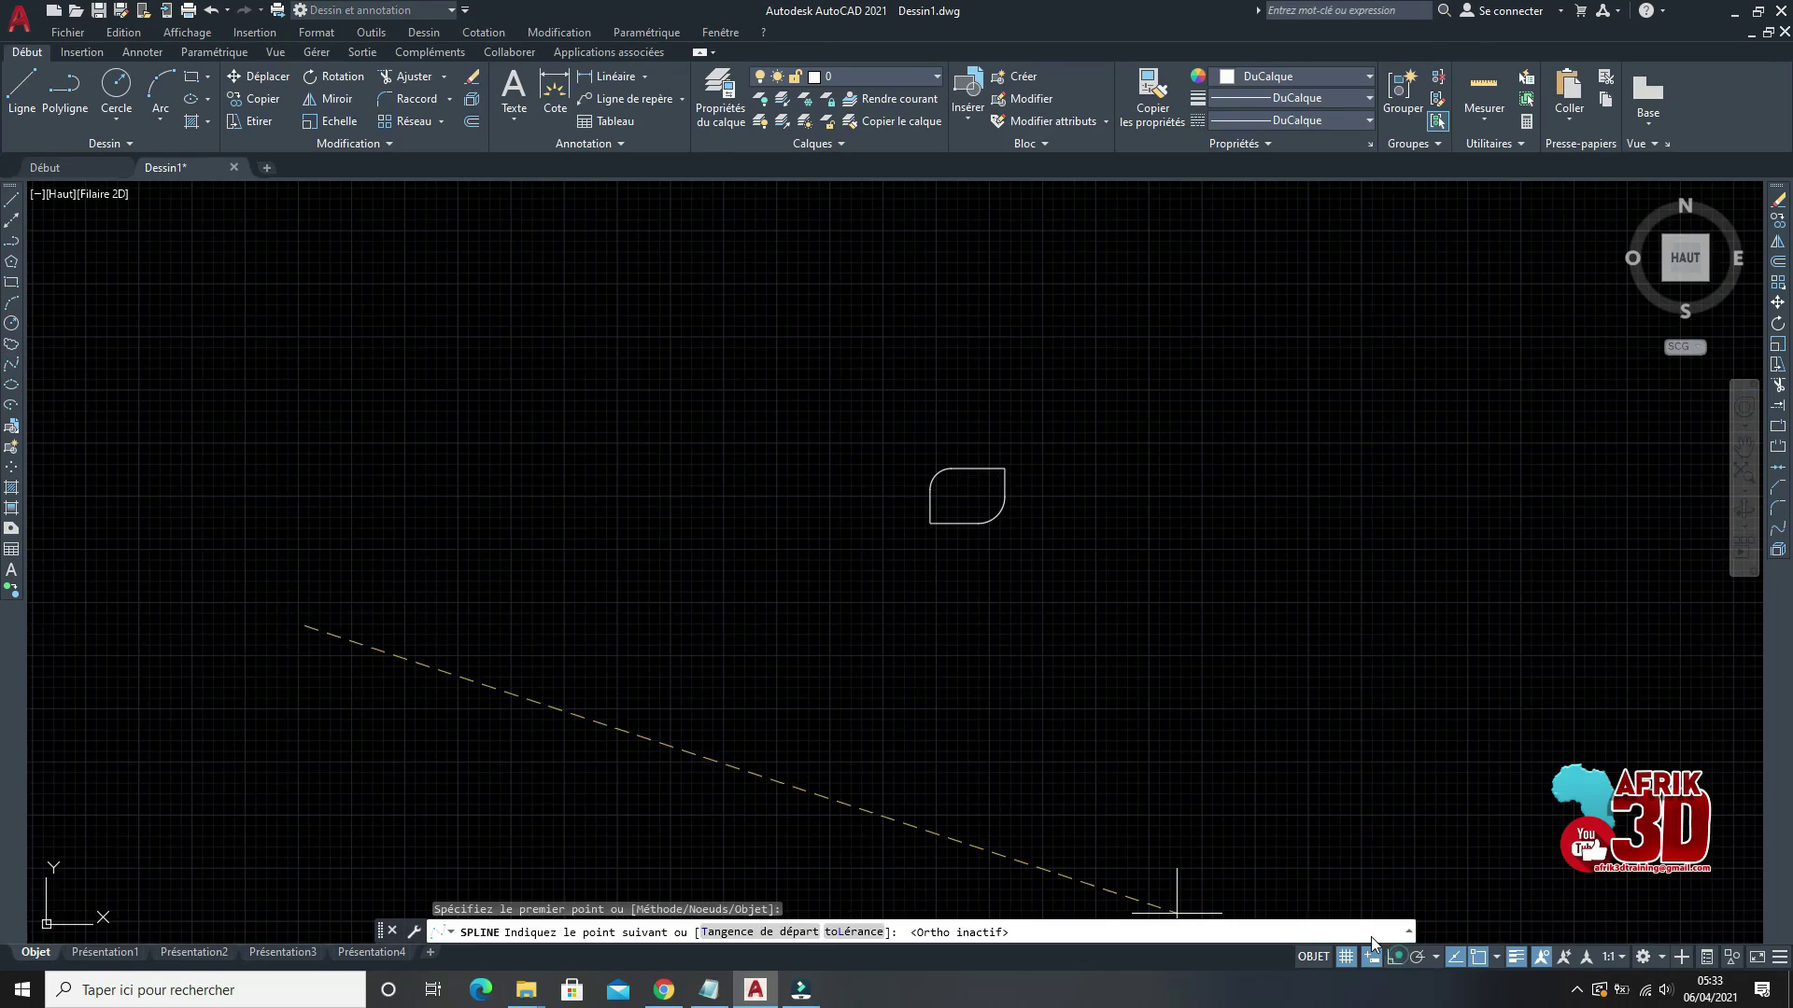
pyautogui.click(283, 523)
pyautogui.click(406, 508)
pyautogui.click(565, 609)
pyautogui.click(510, 325)
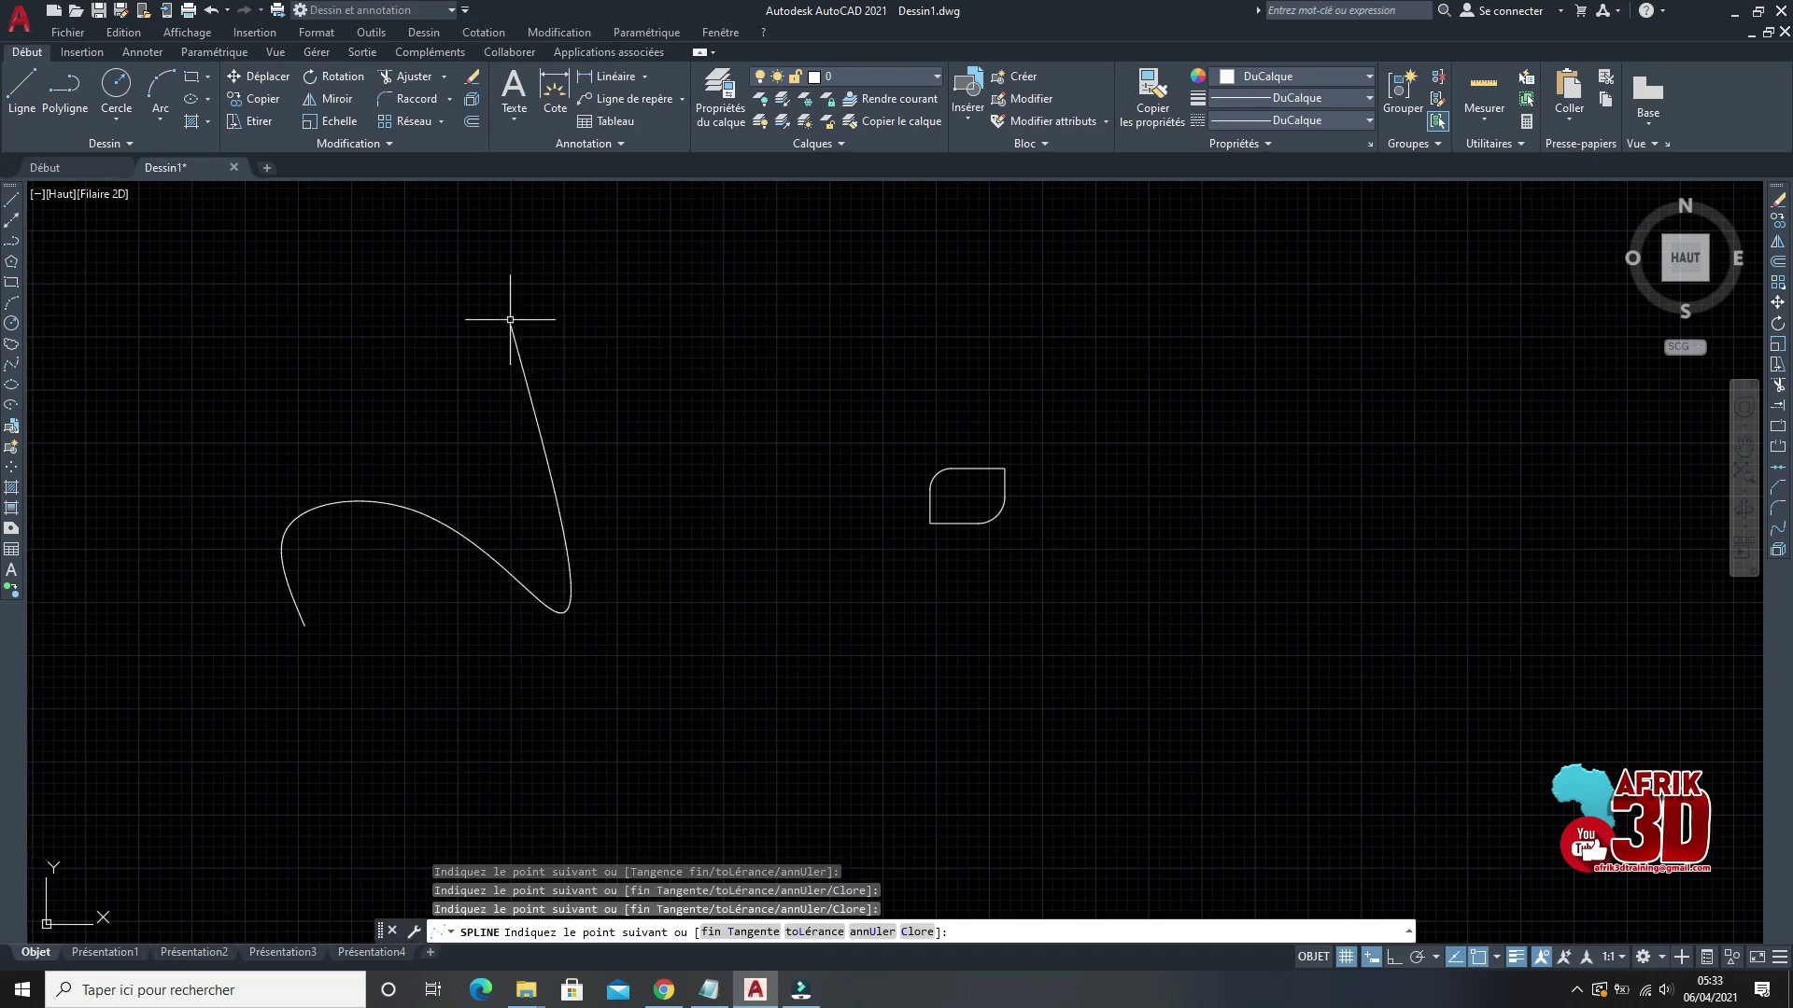
pyautogui.press('Return')
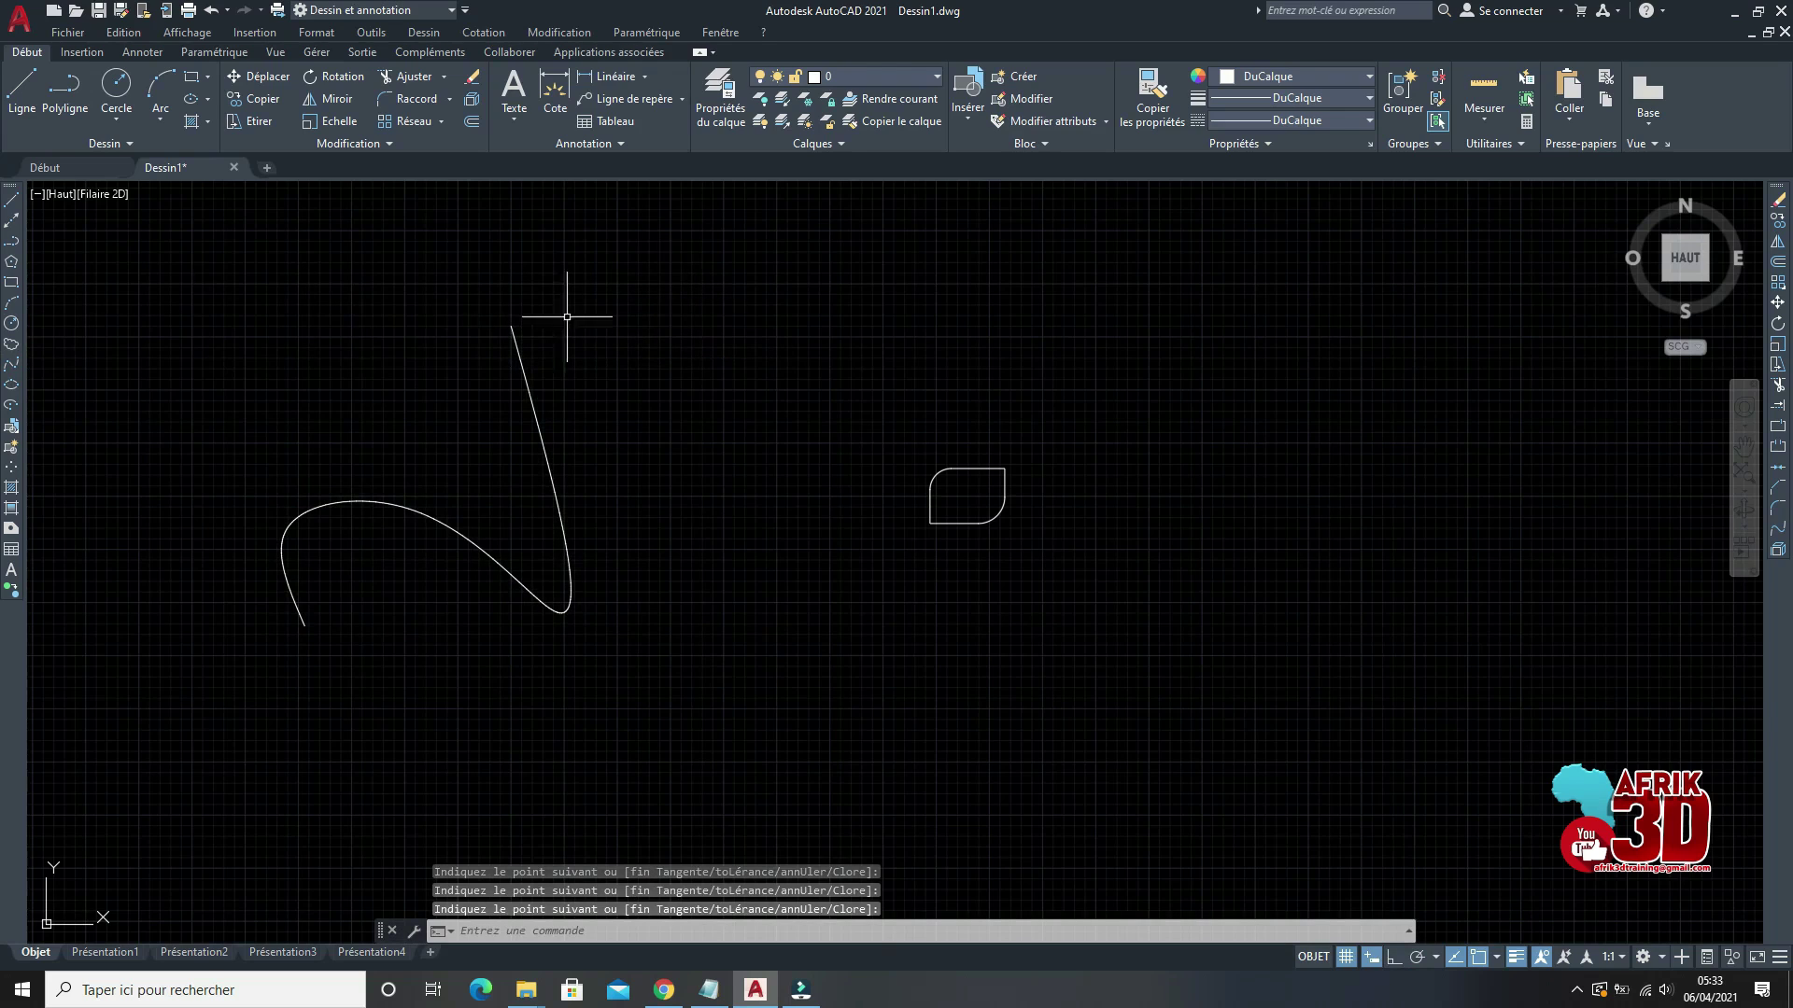
# Step: Draw a second three-point spline to the right of the first
pyautogui.click(11, 365)
pyautogui.click(934, 365)
pyautogui.click(779, 469)
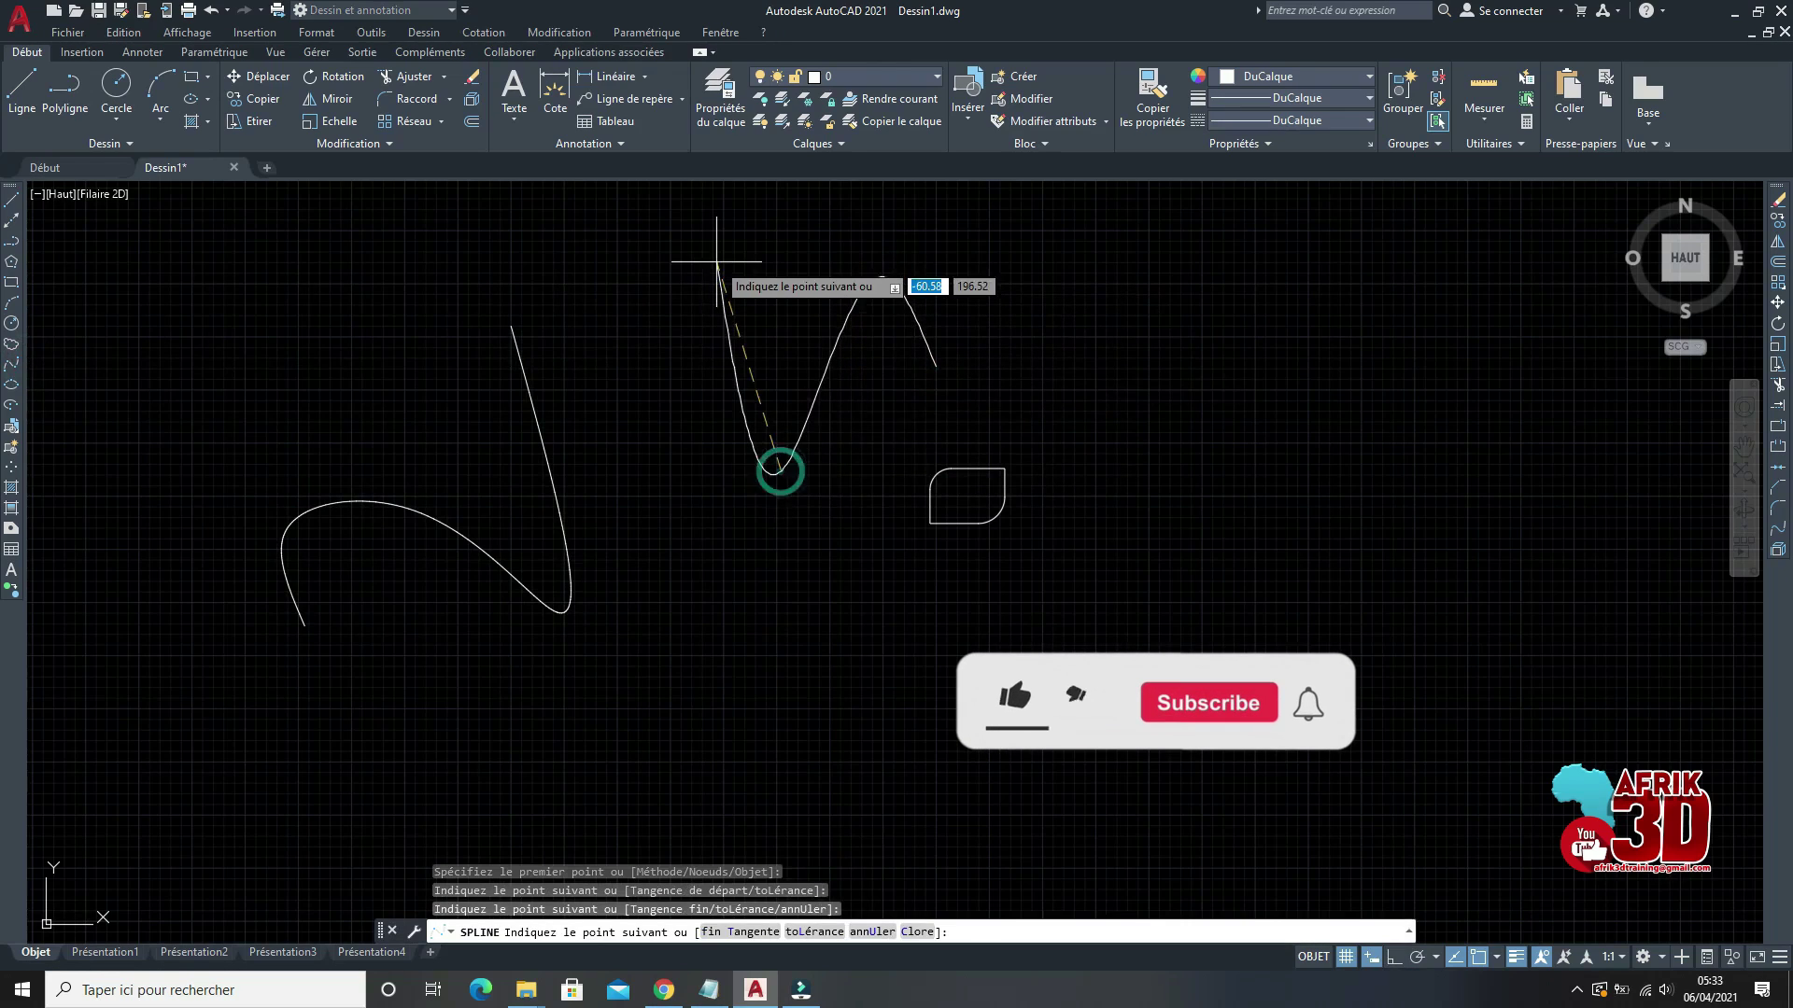
pyautogui.click(677, 278)
pyautogui.press('Return')
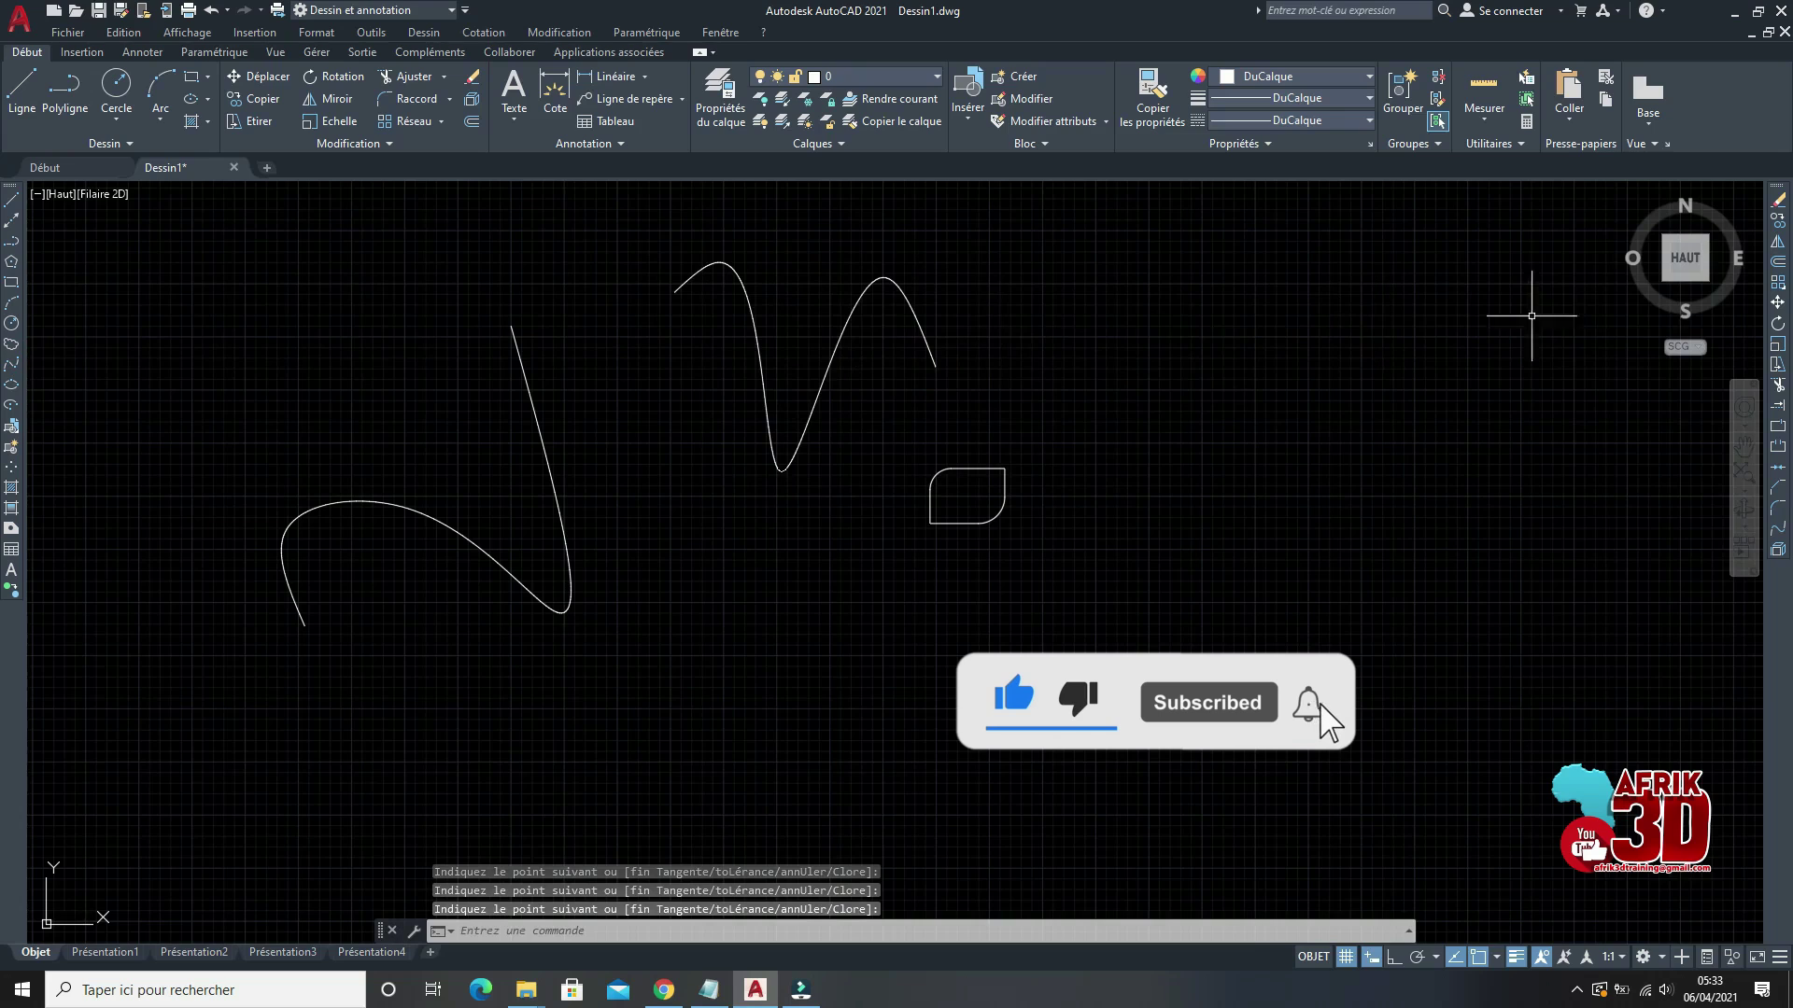
# Step: Run FUSIONNER and pick the first spline's upper end and the second spline to blend them
pyautogui.click(1777, 527)
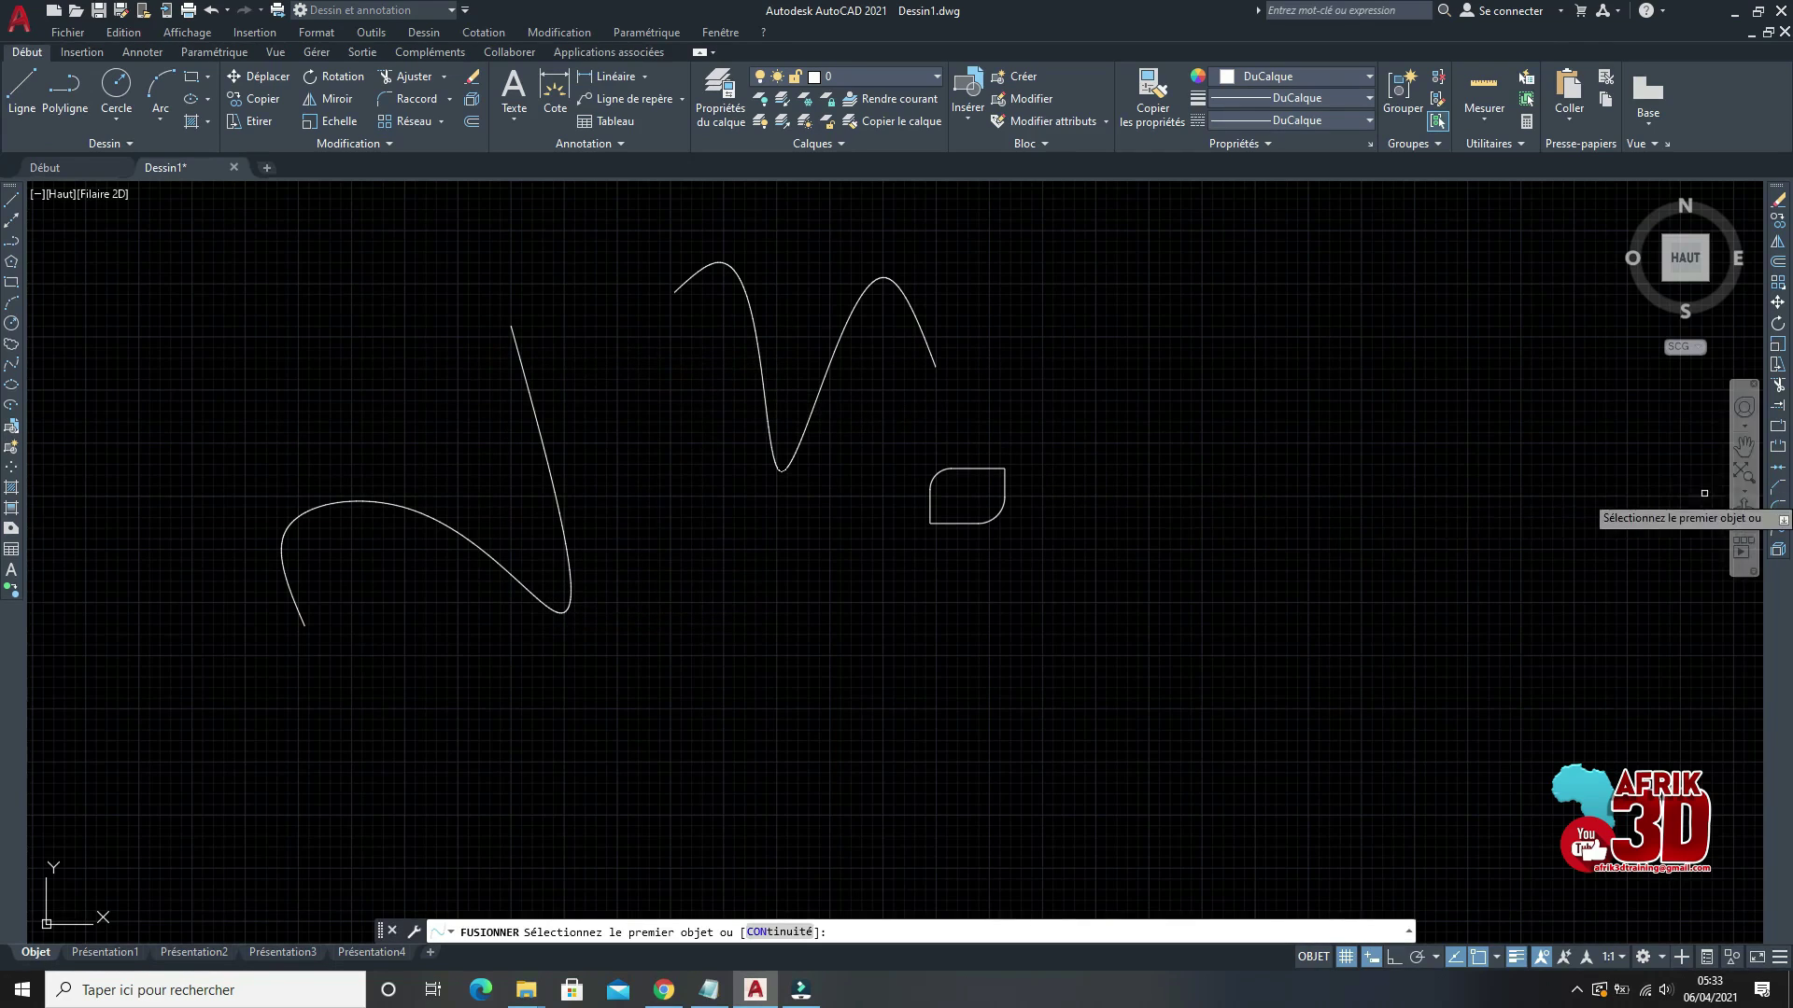
pyautogui.click(1778, 536)
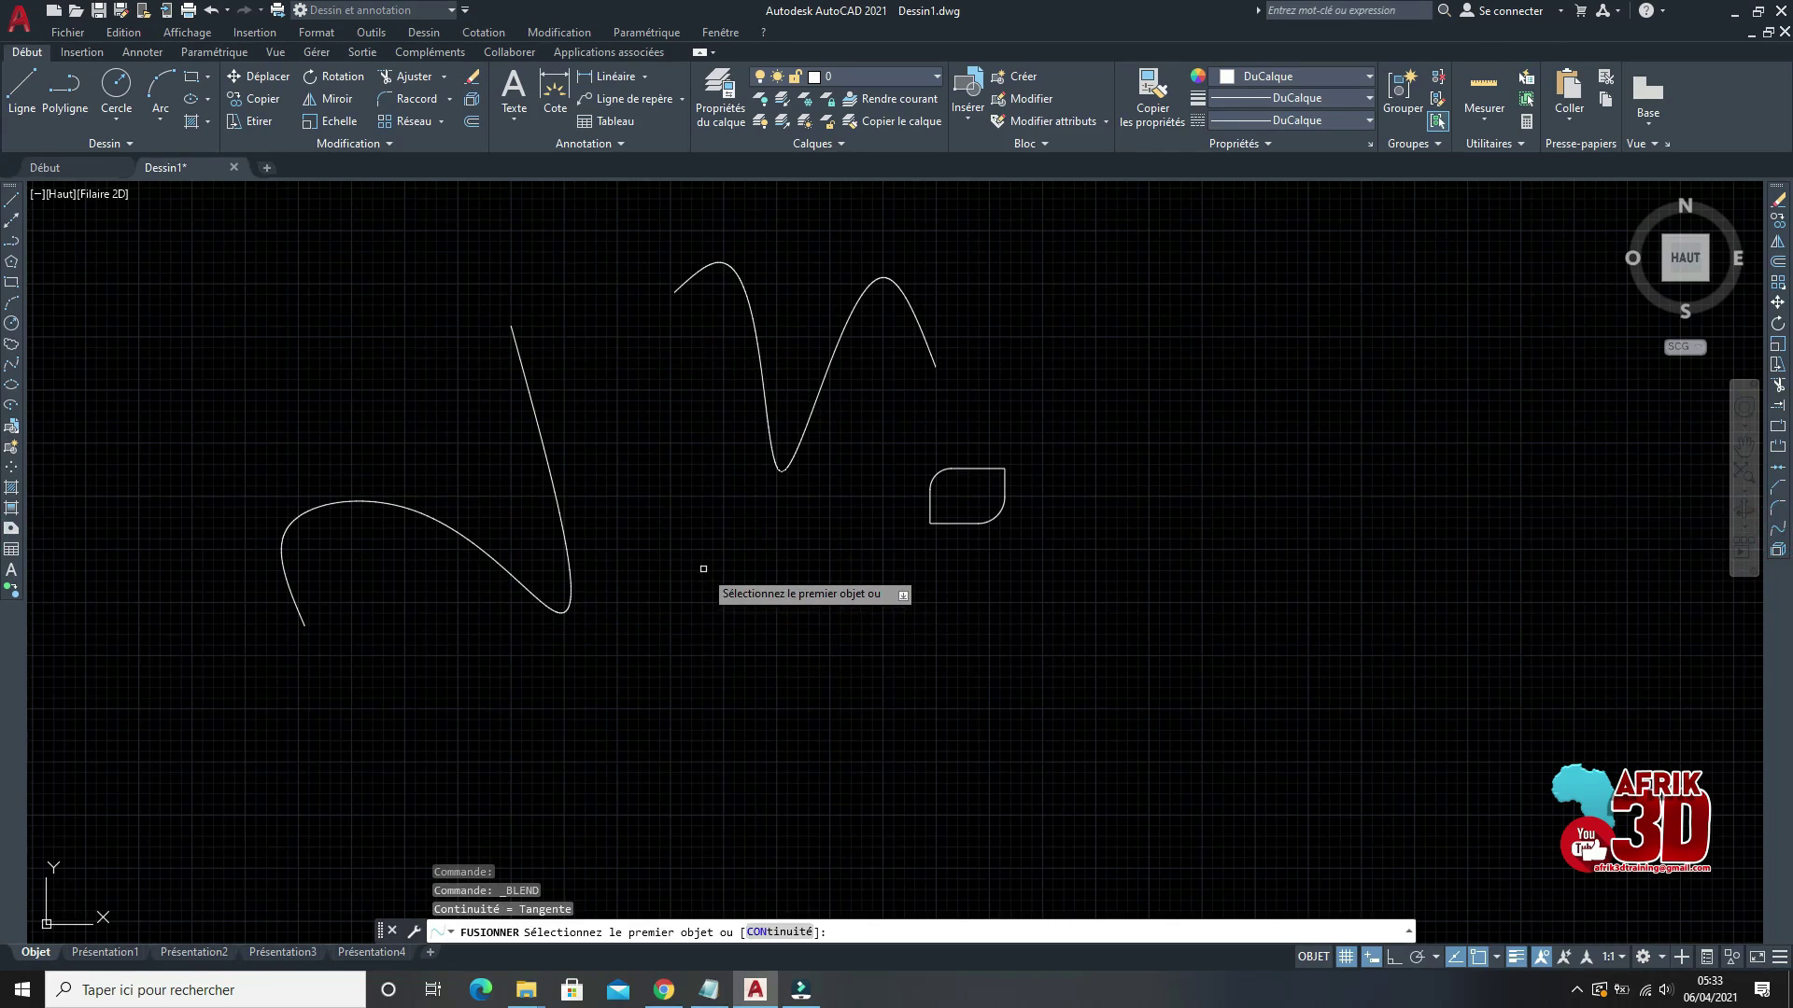
pyautogui.click(545, 422)
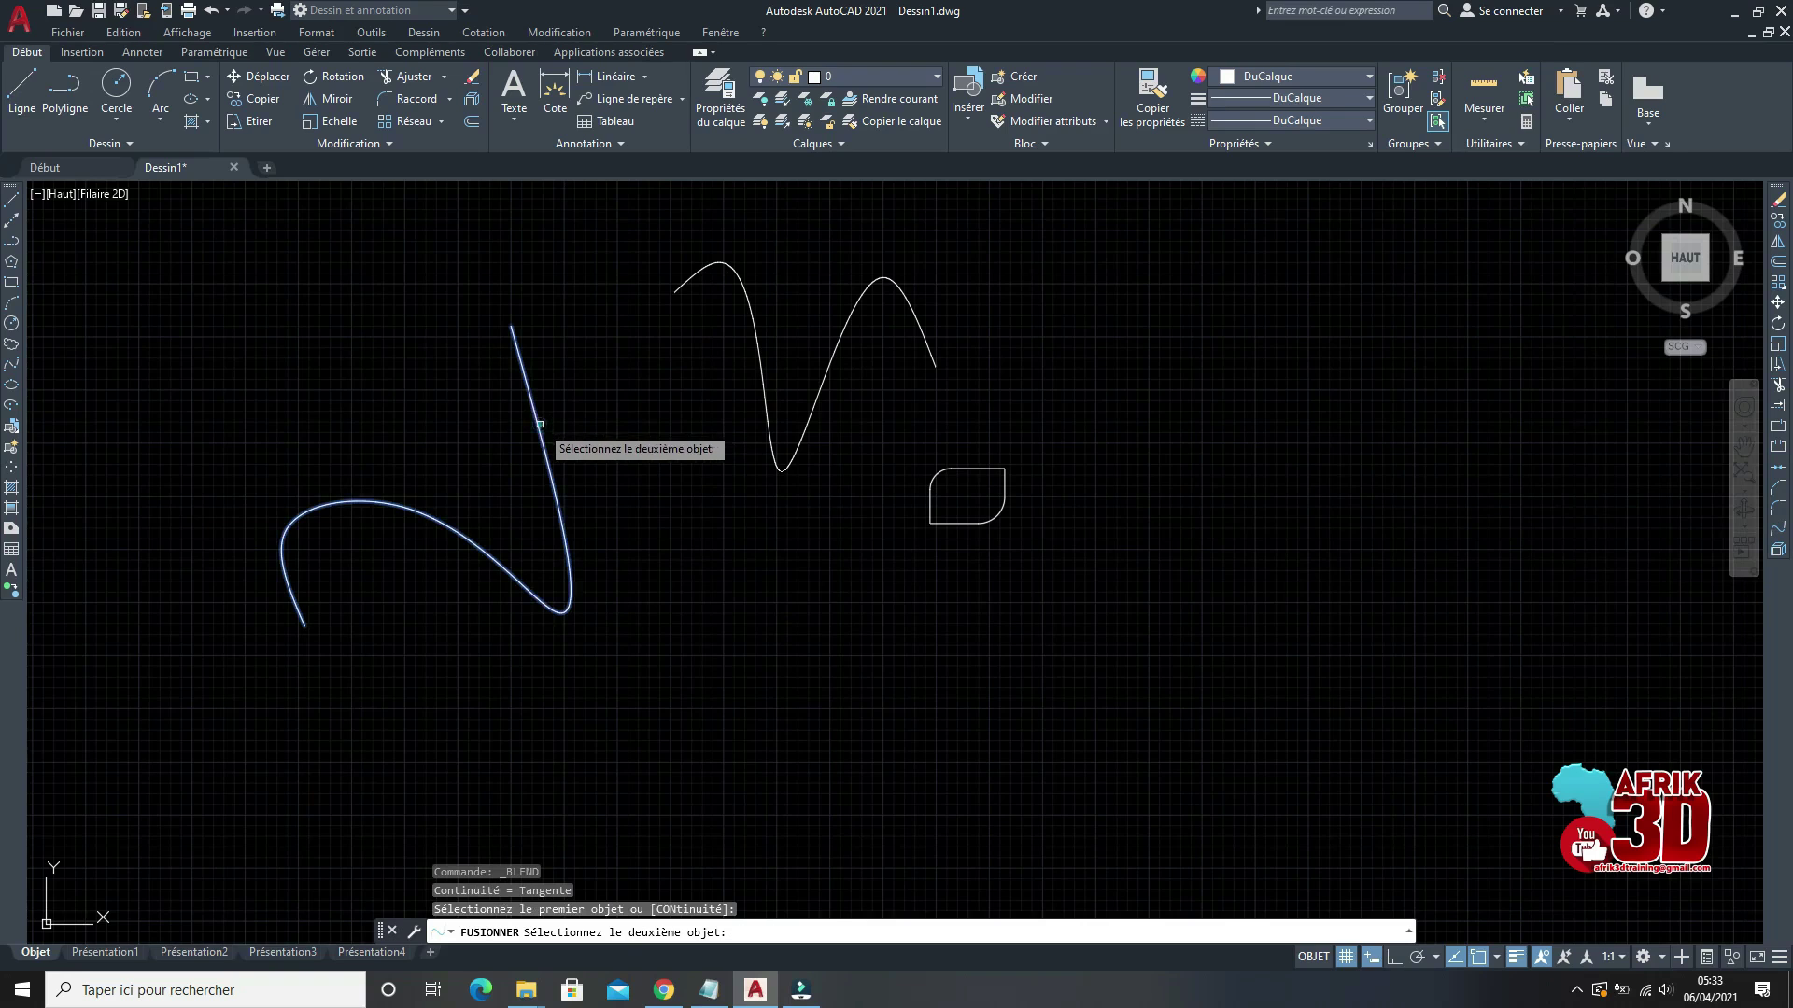
pyautogui.click(761, 344)
pyautogui.scroll(-6, 759, 474)
pyautogui.scroll(6, 687, 474)
# Step: Select the splines and blend curve to inspect them, then clear the selection
pyautogui.click(493, 556)
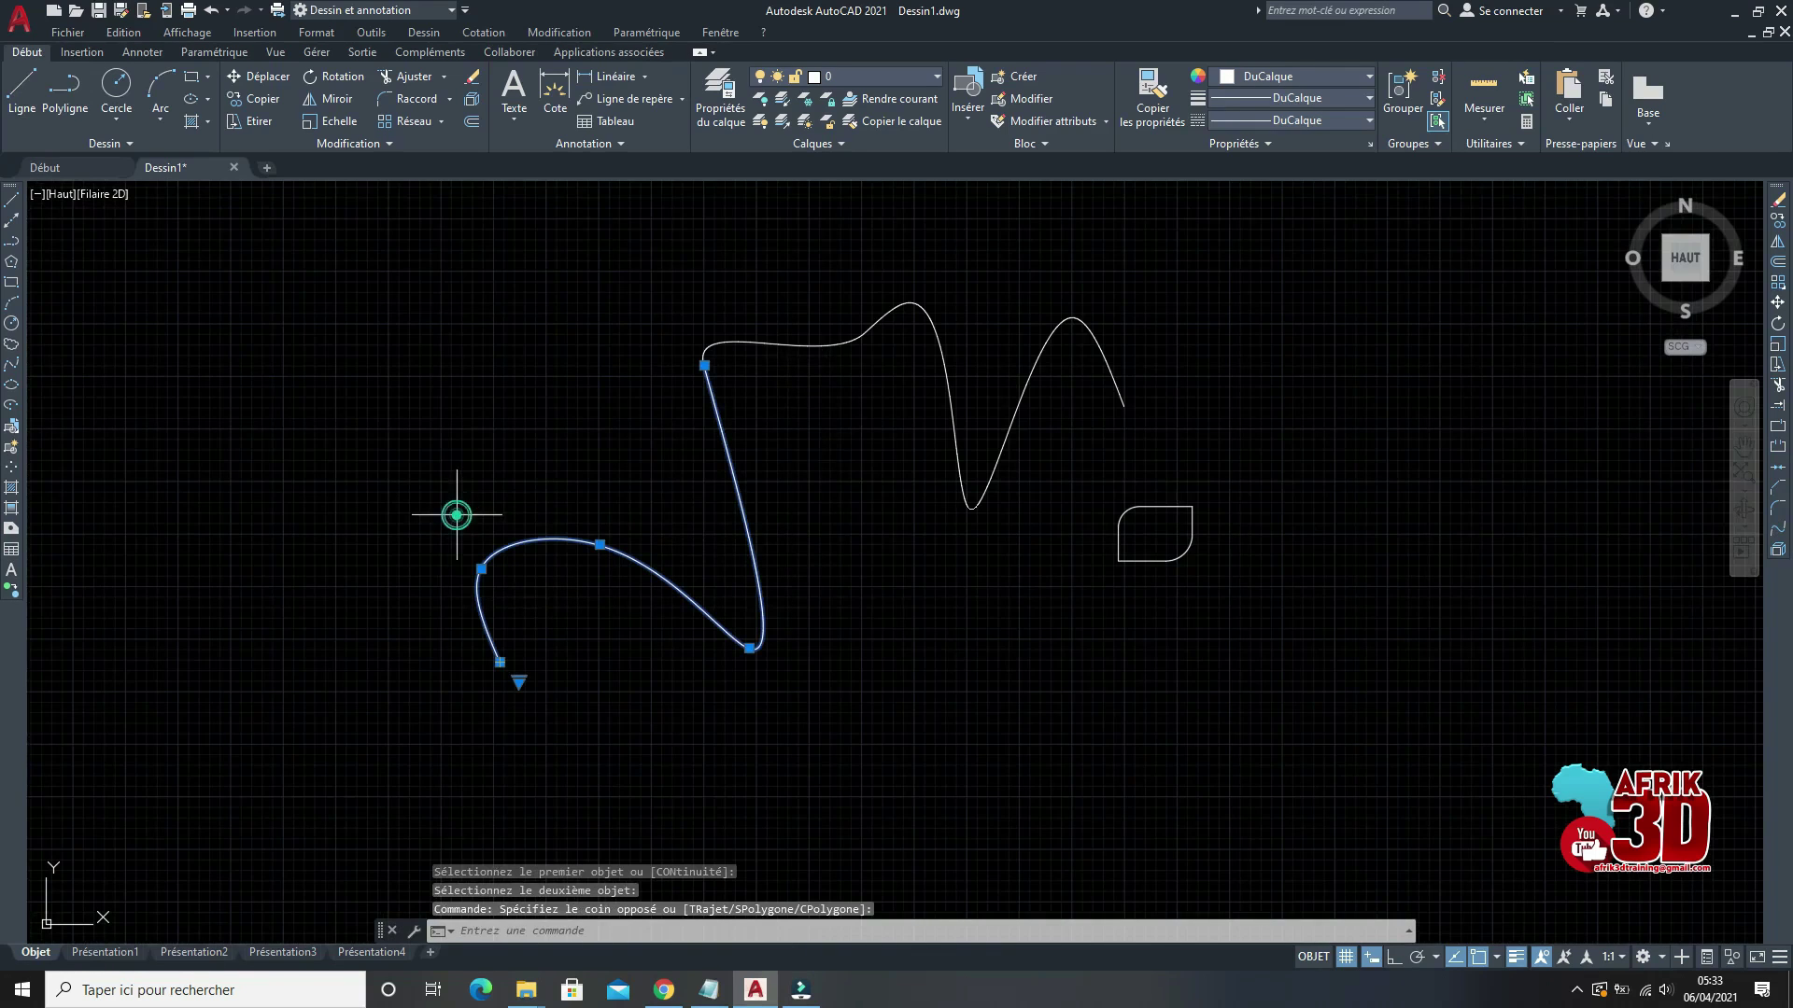
pyautogui.click(1150, 421)
pyautogui.click(1093, 320)
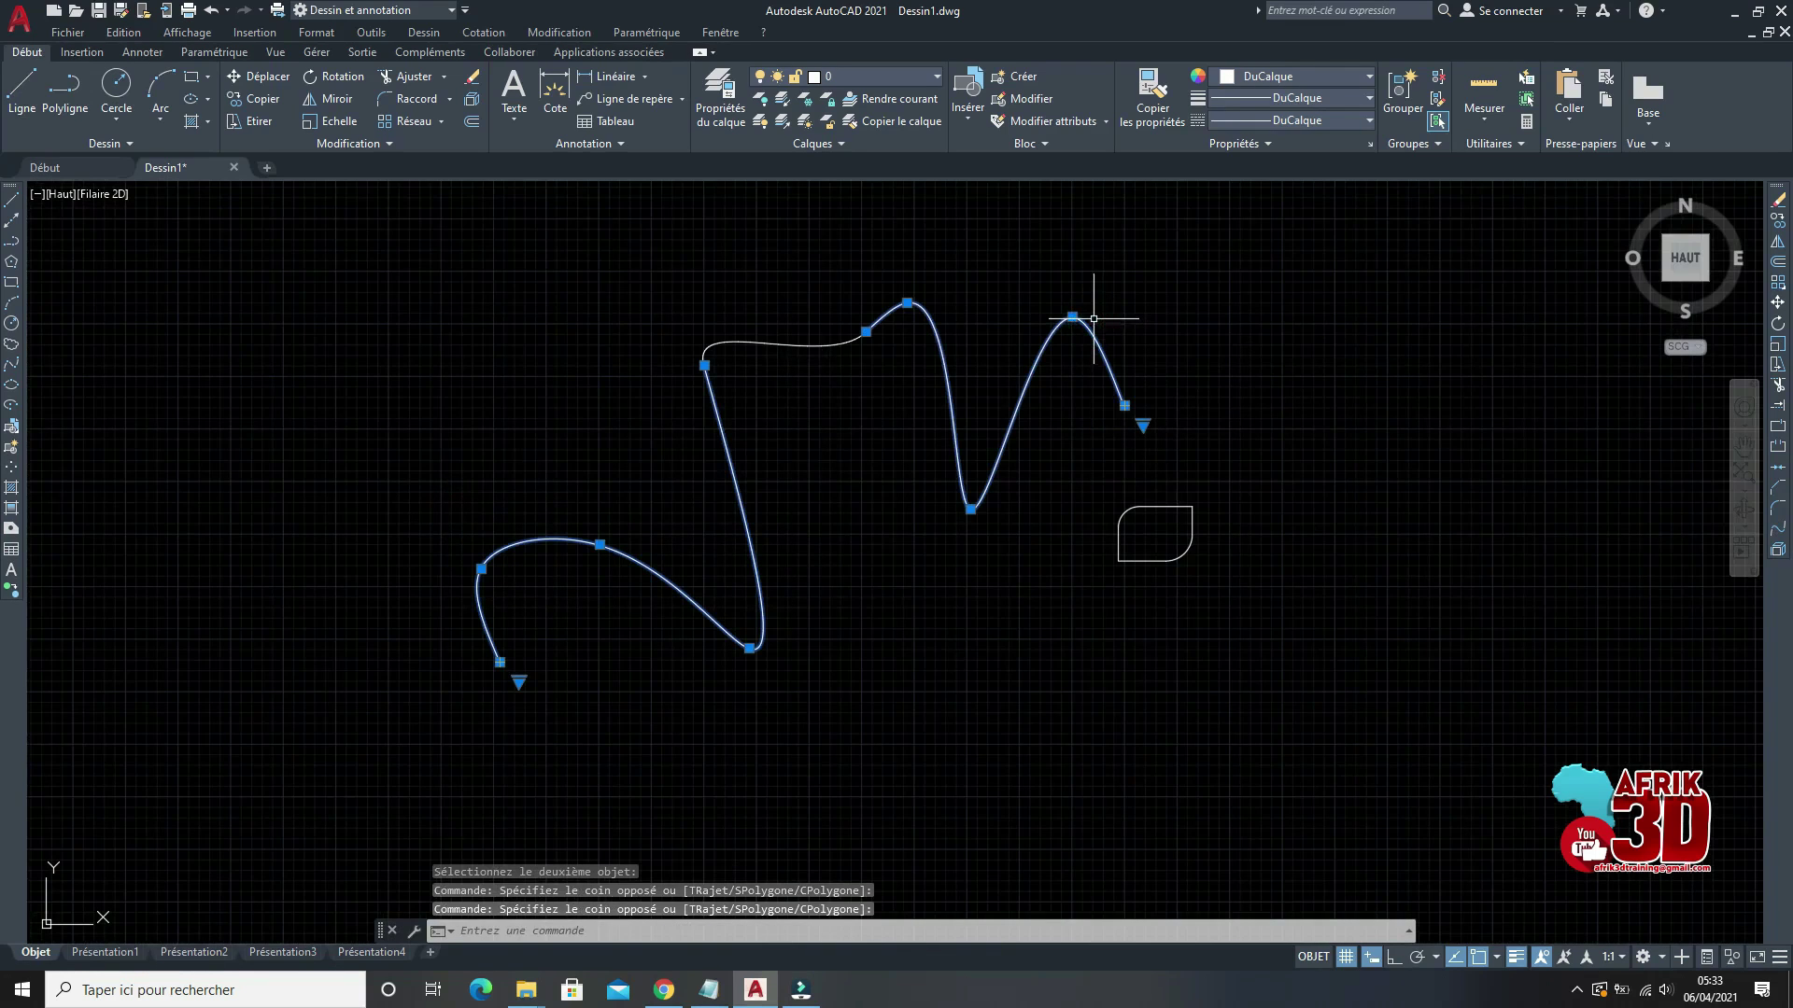
pyautogui.press('Escape')
pyautogui.scroll(-4, 812, 471)
pyautogui.scroll(2, 806, 475)
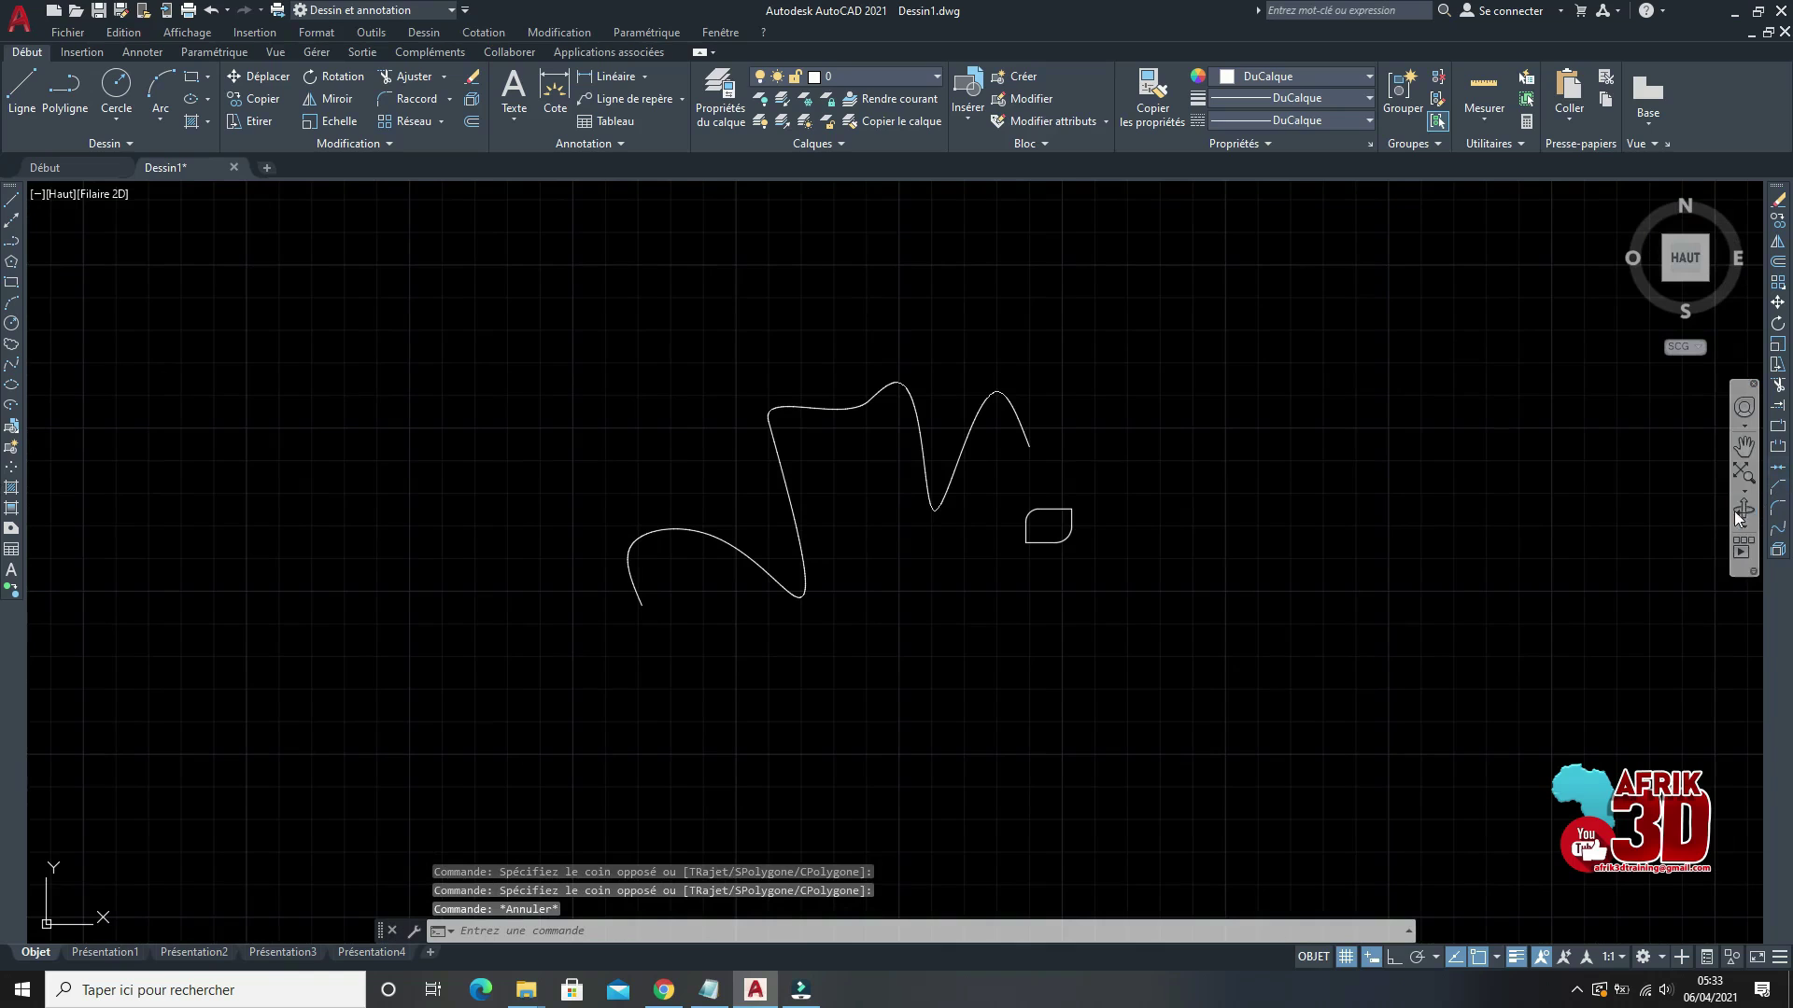
pyautogui.scroll(-2, 1032, 368)
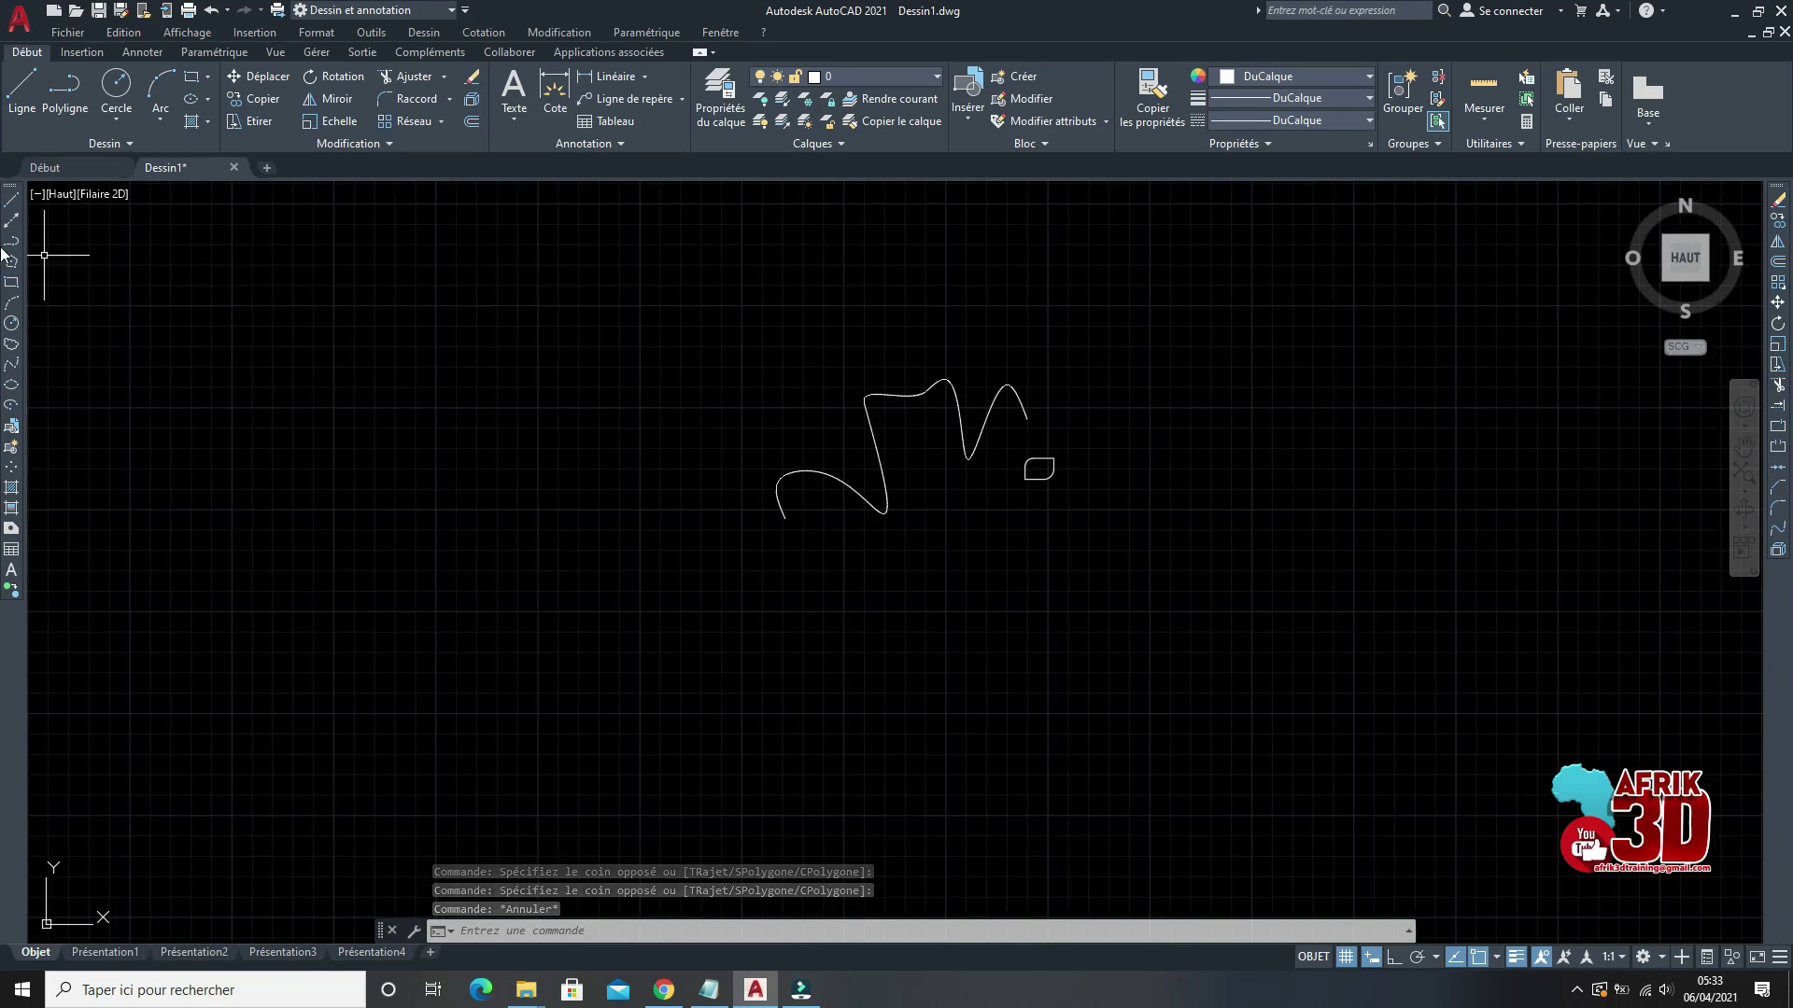
# Step: Draw a new wavy four-point spline with a peak in the middle
pyautogui.click(11, 364)
pyautogui.scroll(-2, 520, 240)
pyautogui.scroll(2, 581, 488)
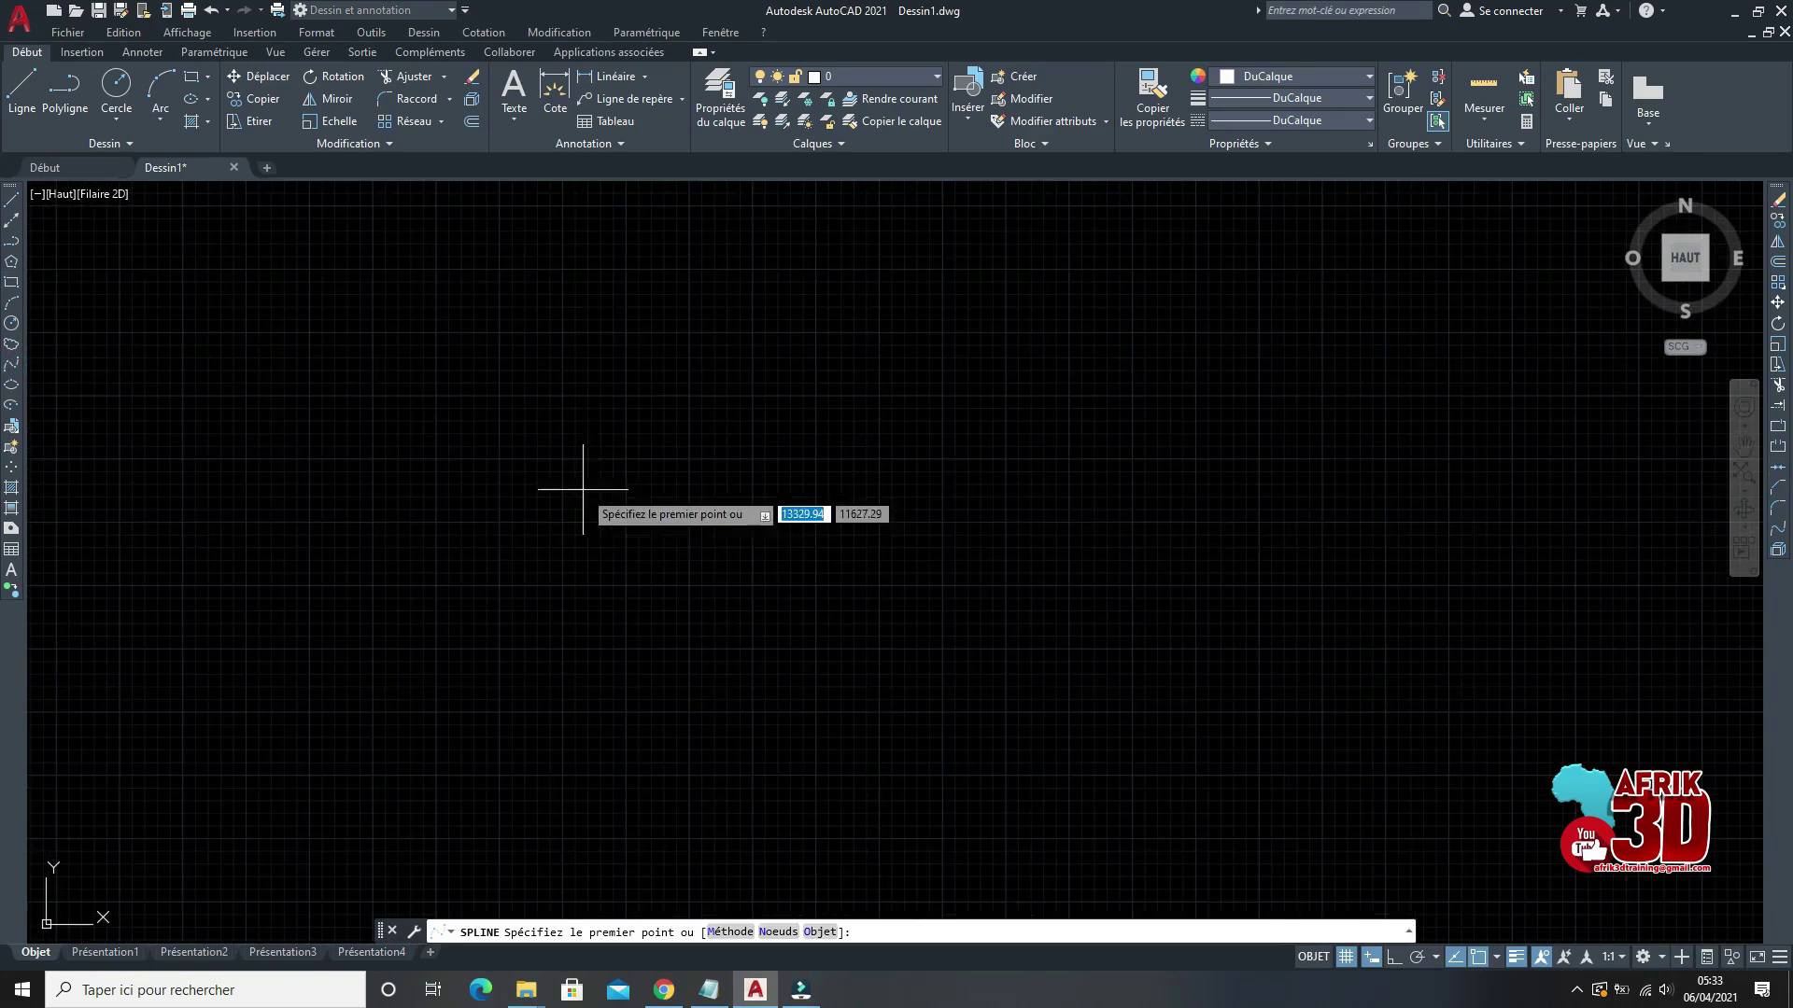
pyautogui.click(614, 548)
pyautogui.click(719, 449)
pyautogui.click(744, 555)
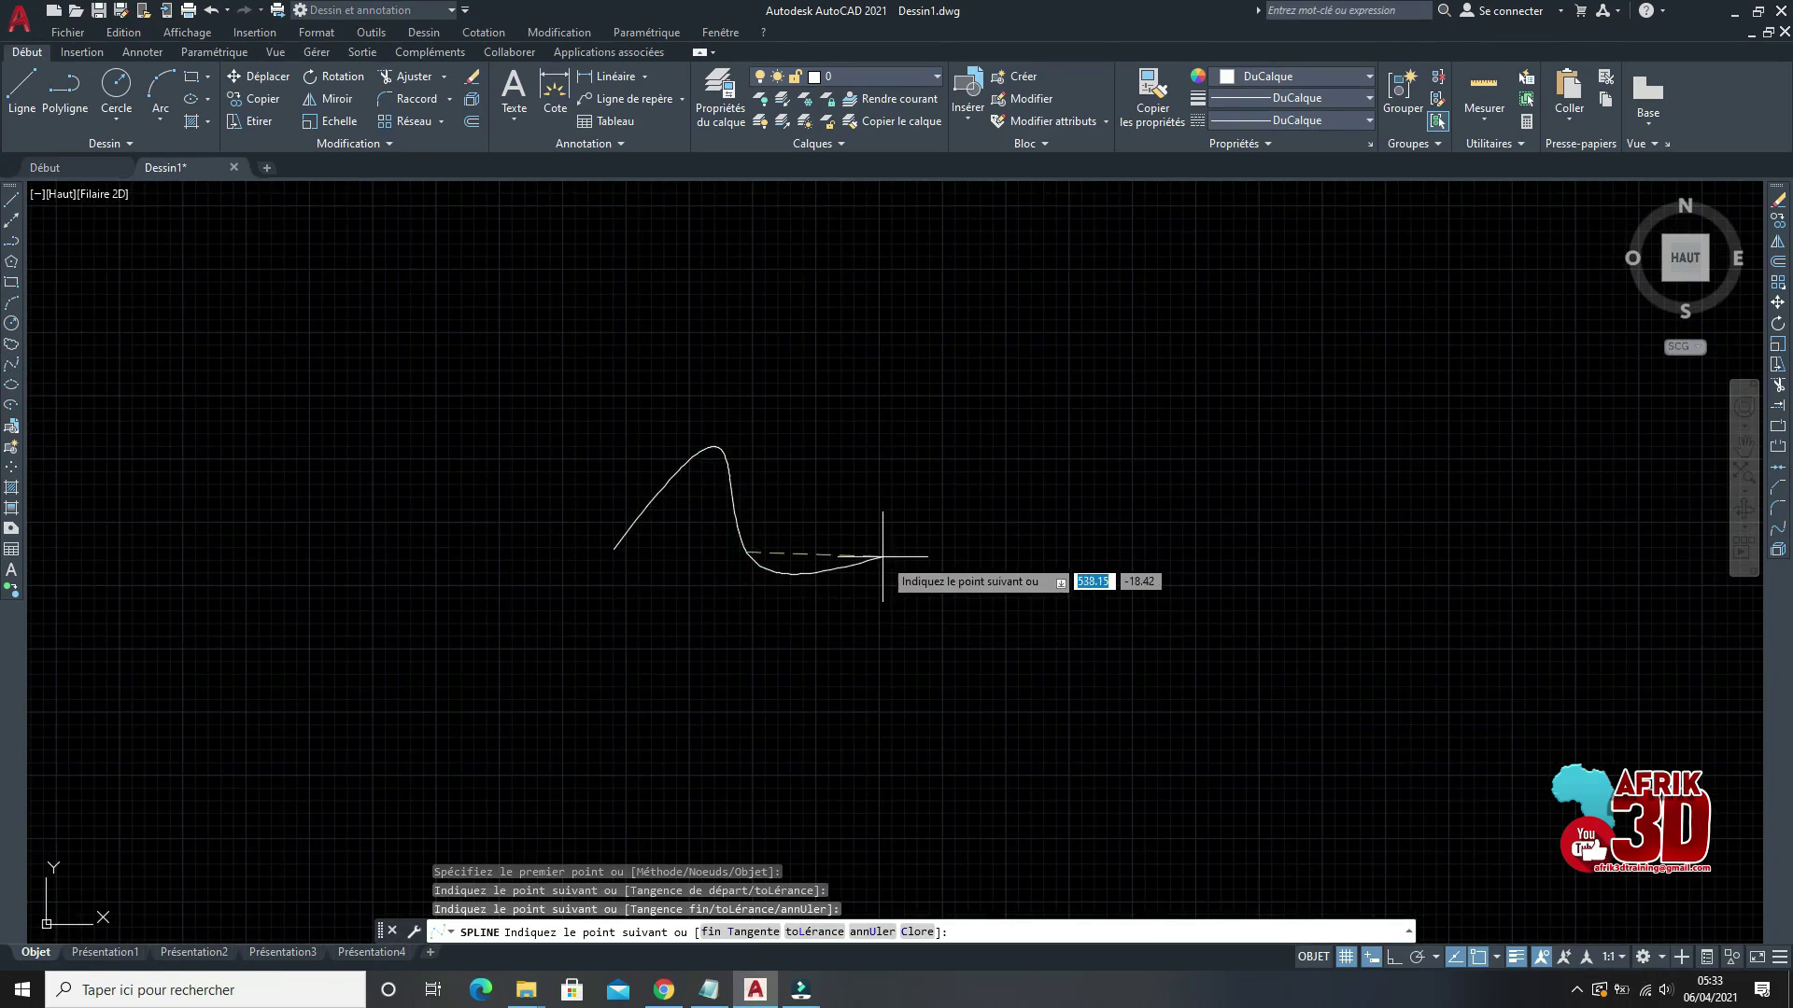
pyautogui.click(882, 558)
pyautogui.press('Return')
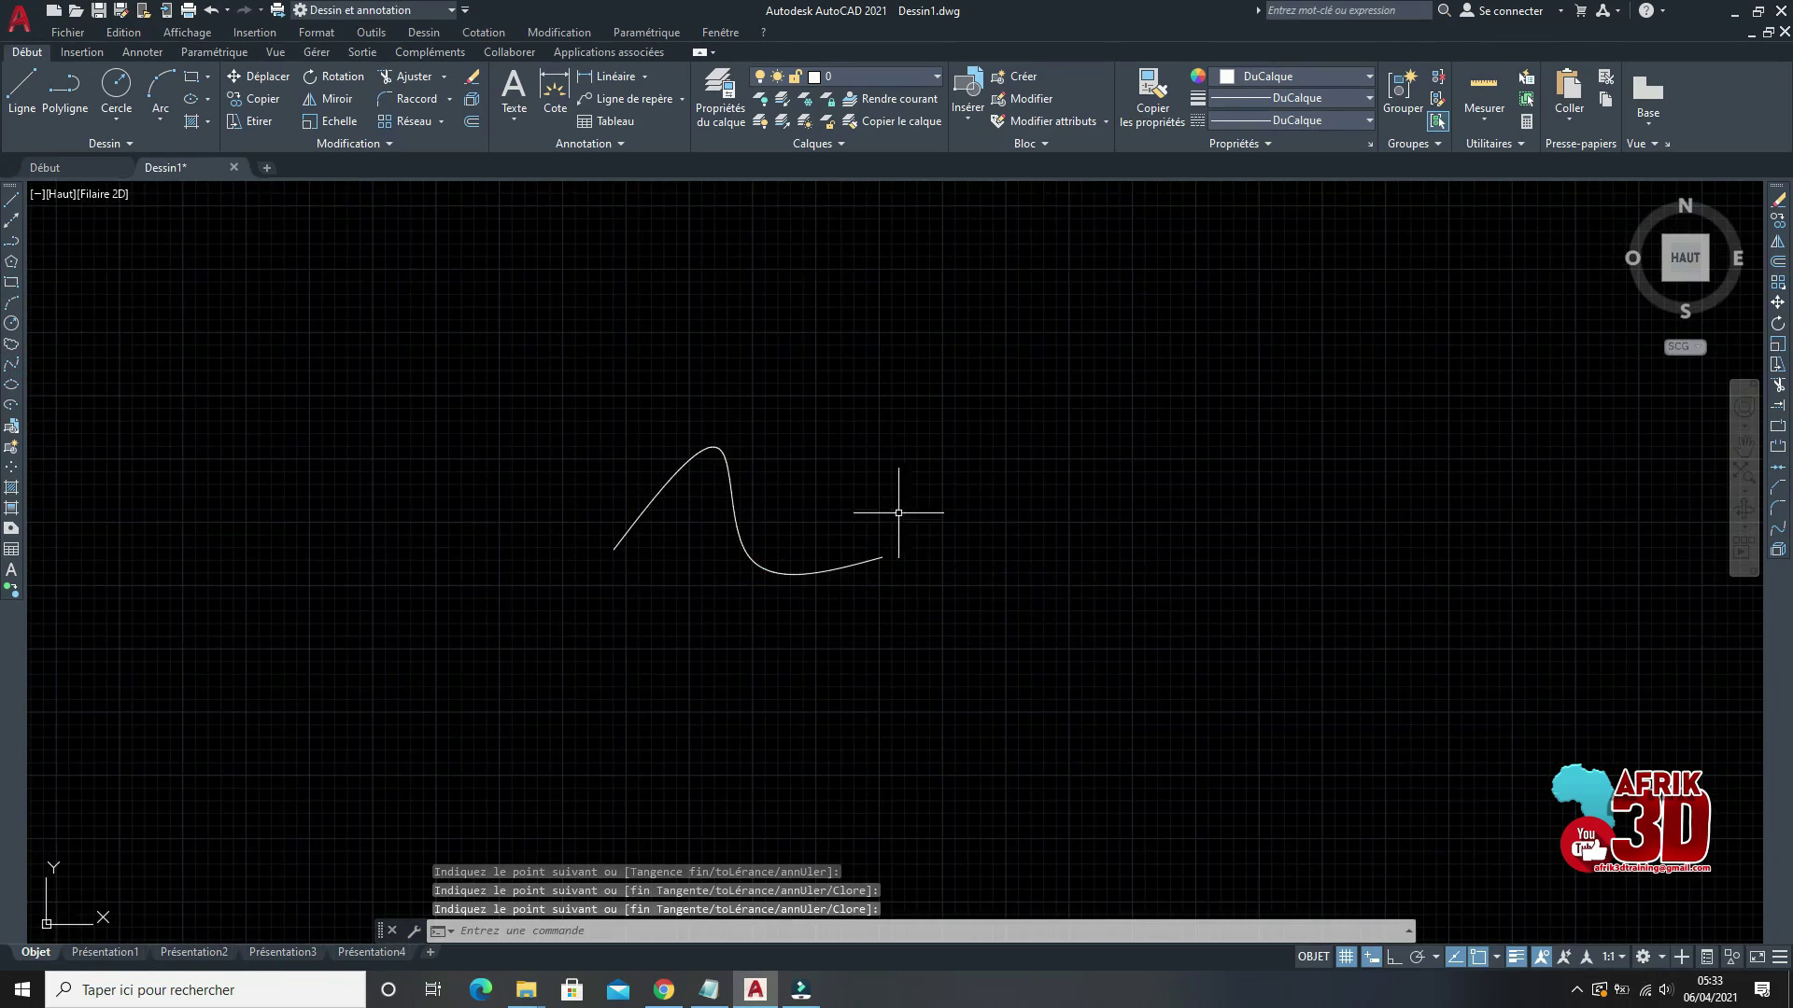
# Step: Draw a second spline on the right that bends down into a hooked end
pyautogui.click(12, 364)
pyautogui.click(1052, 353)
pyautogui.click(1106, 500)
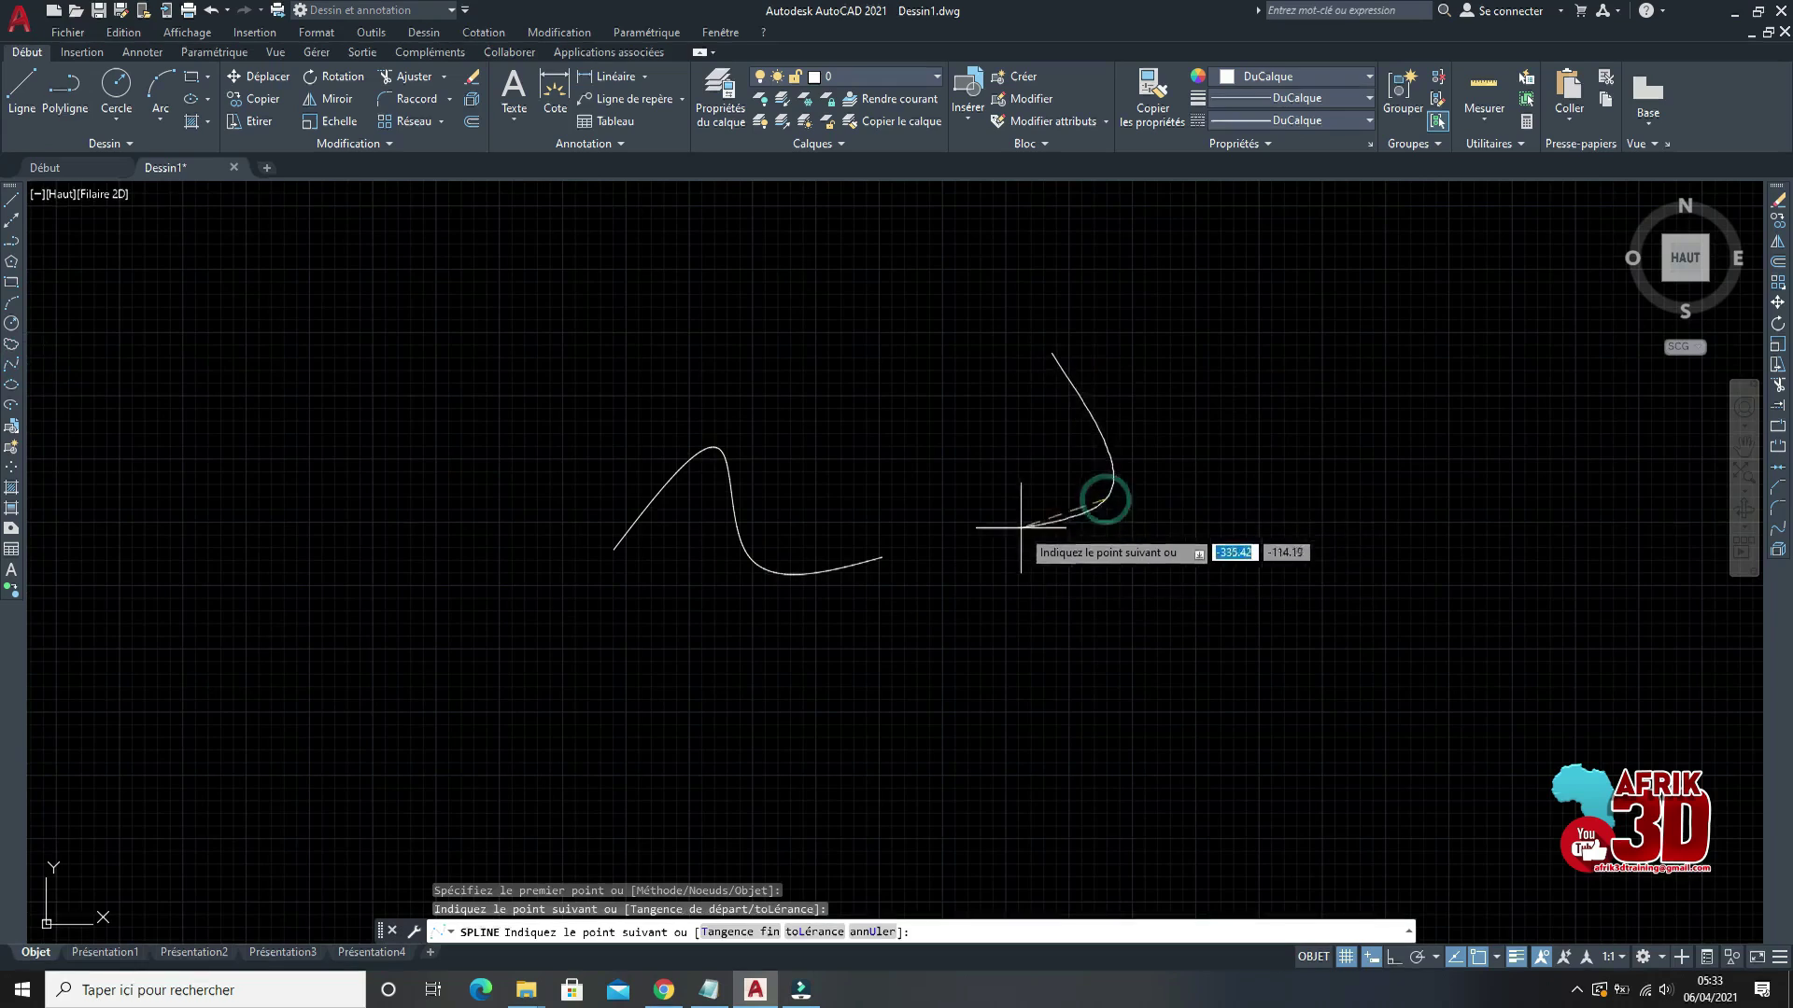
pyautogui.click(1019, 511)
pyautogui.click(1026, 564)
pyautogui.click(1034, 595)
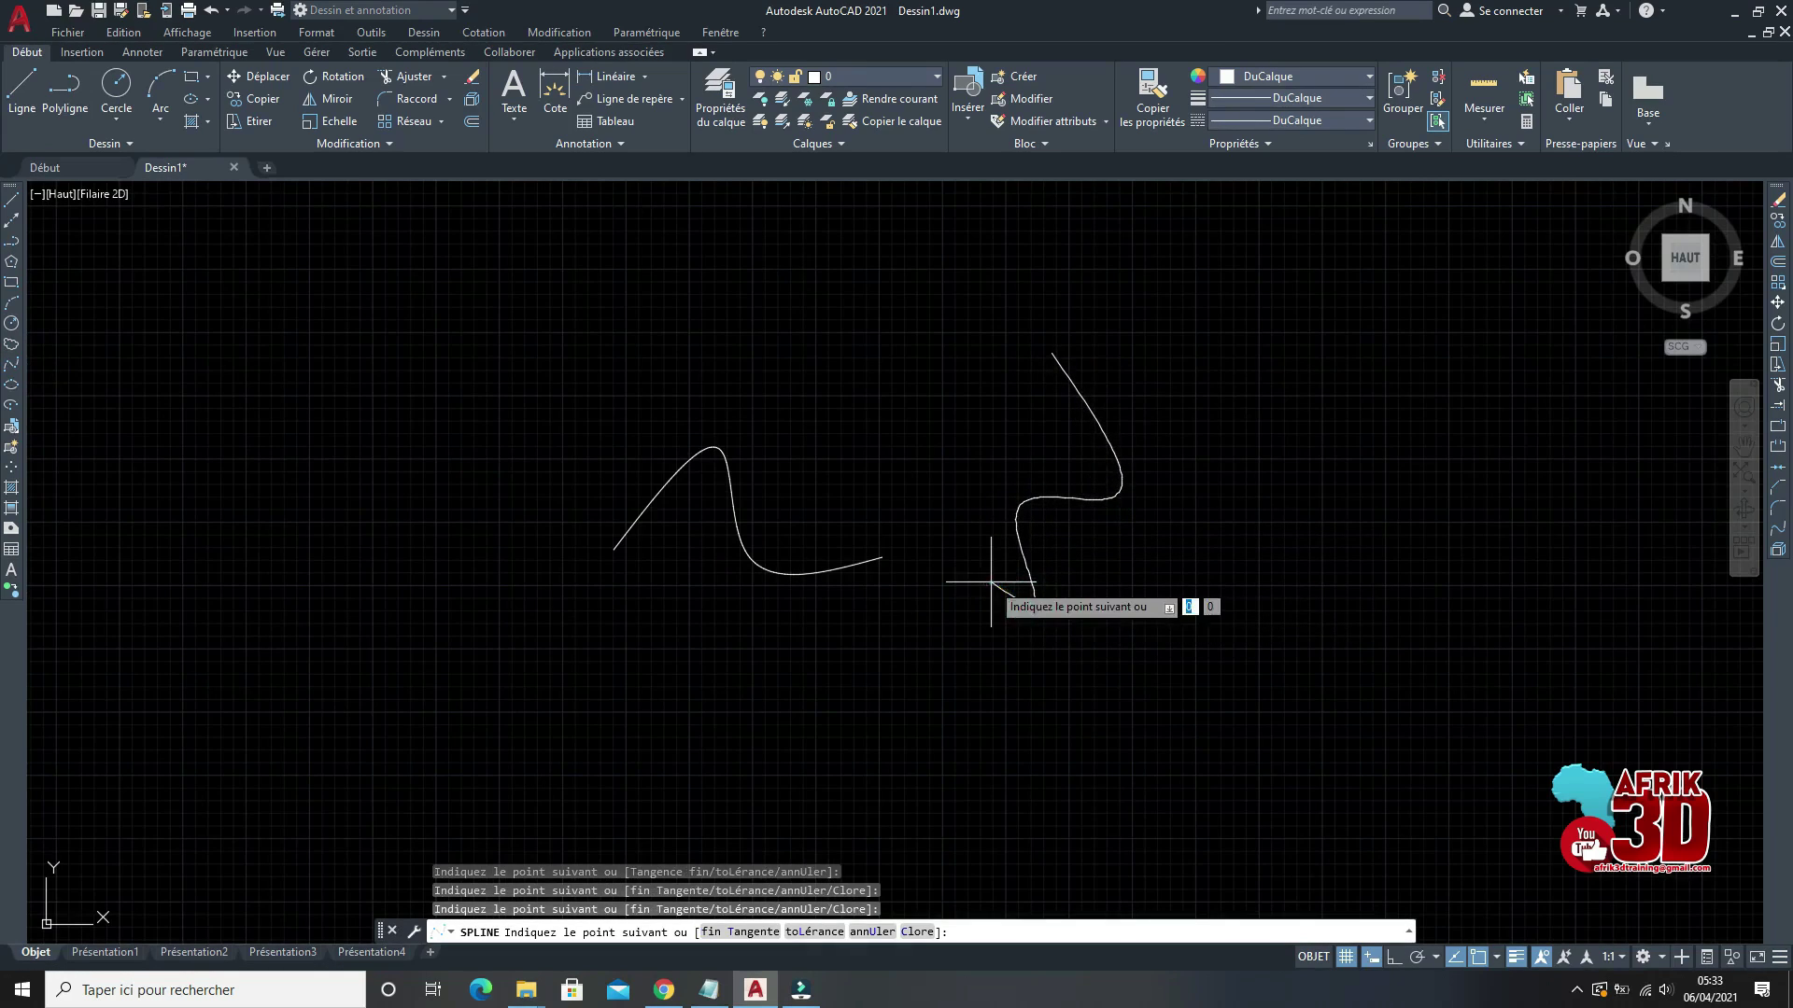
pyautogui.click(991, 582)
pyautogui.press('Return')
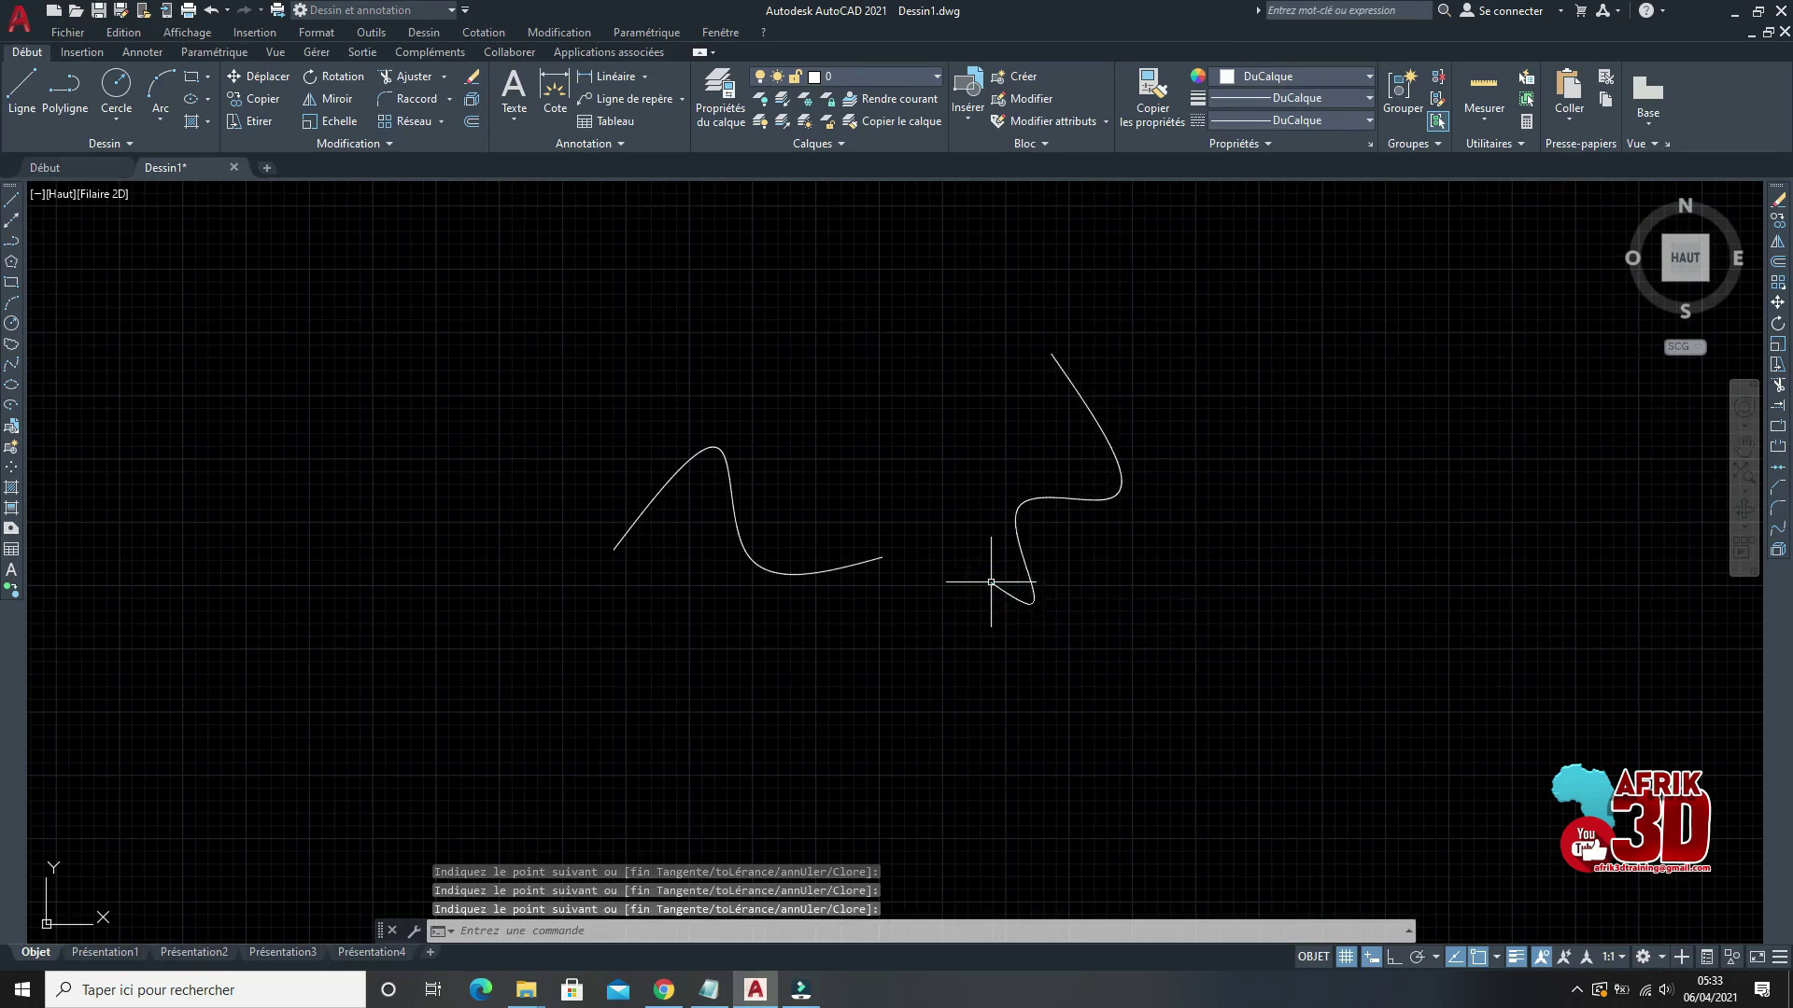
# Step: Blend the wavy left spline to the hooked spline with FUSIONNER
pyautogui.click(1776, 531)
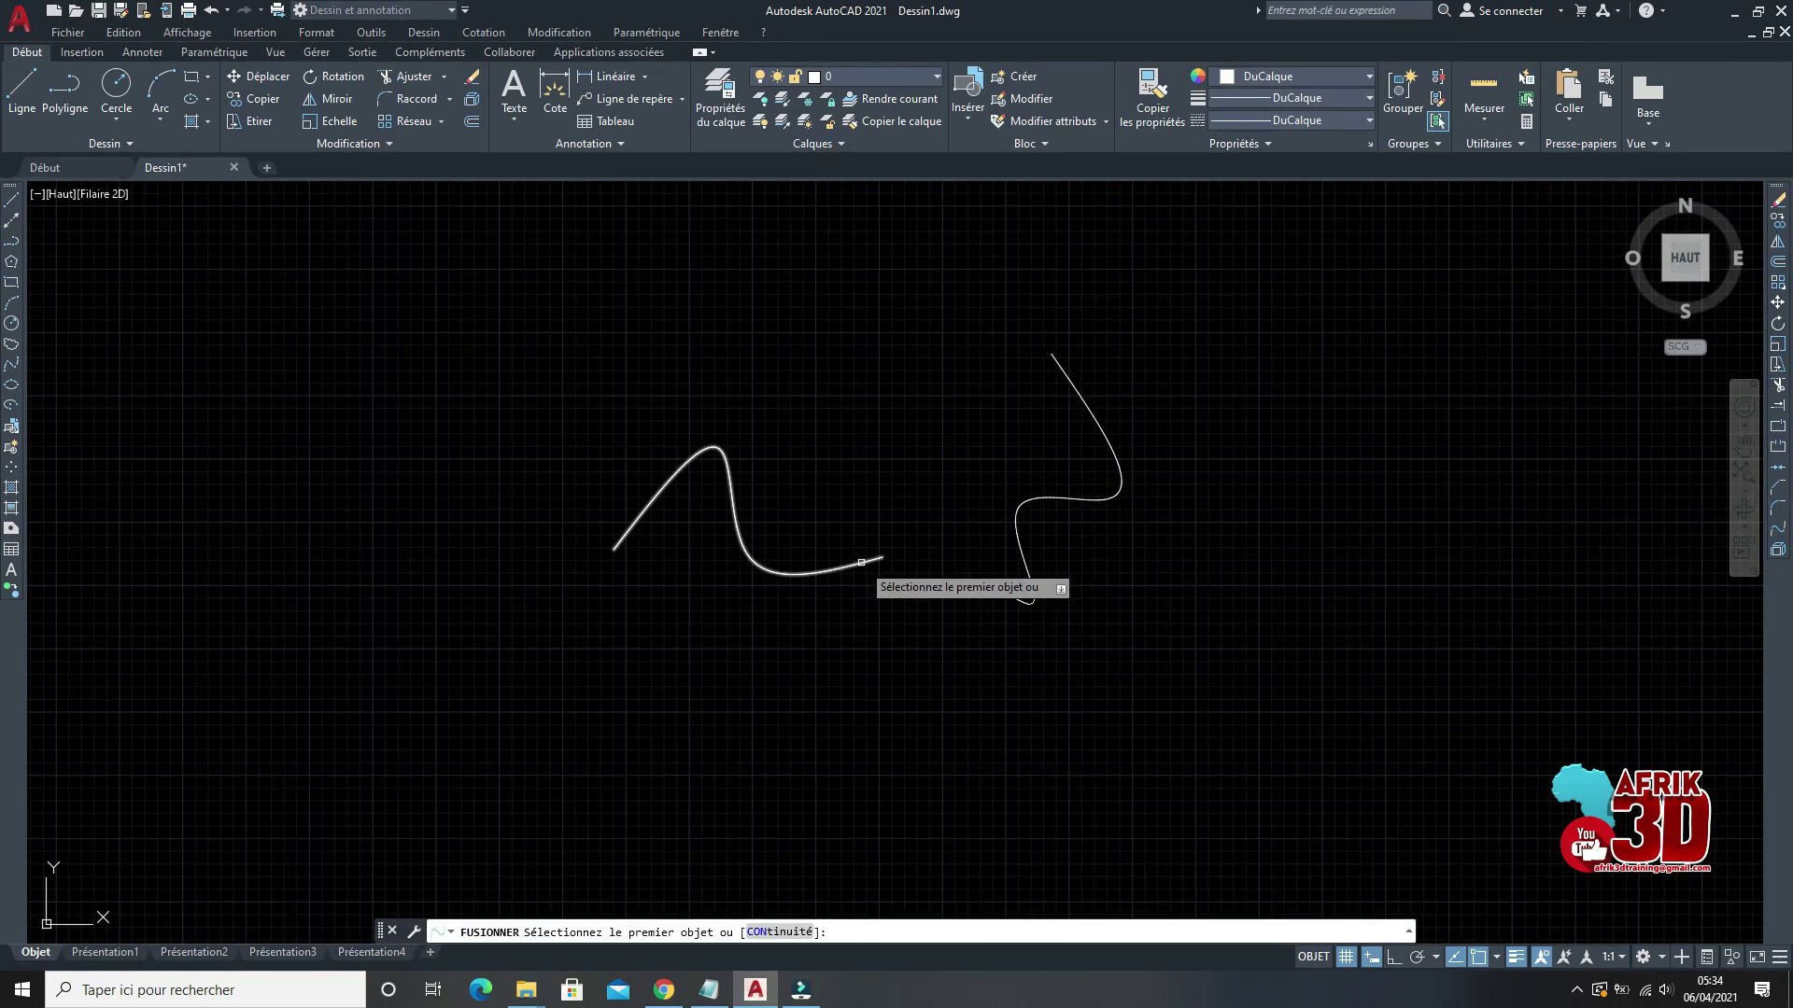
pyautogui.click(858, 561)
pyautogui.click(1003, 589)
pyautogui.scroll(-5, 1023, 513)
pyautogui.scroll(5, 1022, 509)
pyautogui.scroll(2, 1189, 429)
pyautogui.scroll(-3, 1140, 412)
pyautogui.scroll(4, 1201, 508)
pyautogui.scroll(-5, 1104, 491)
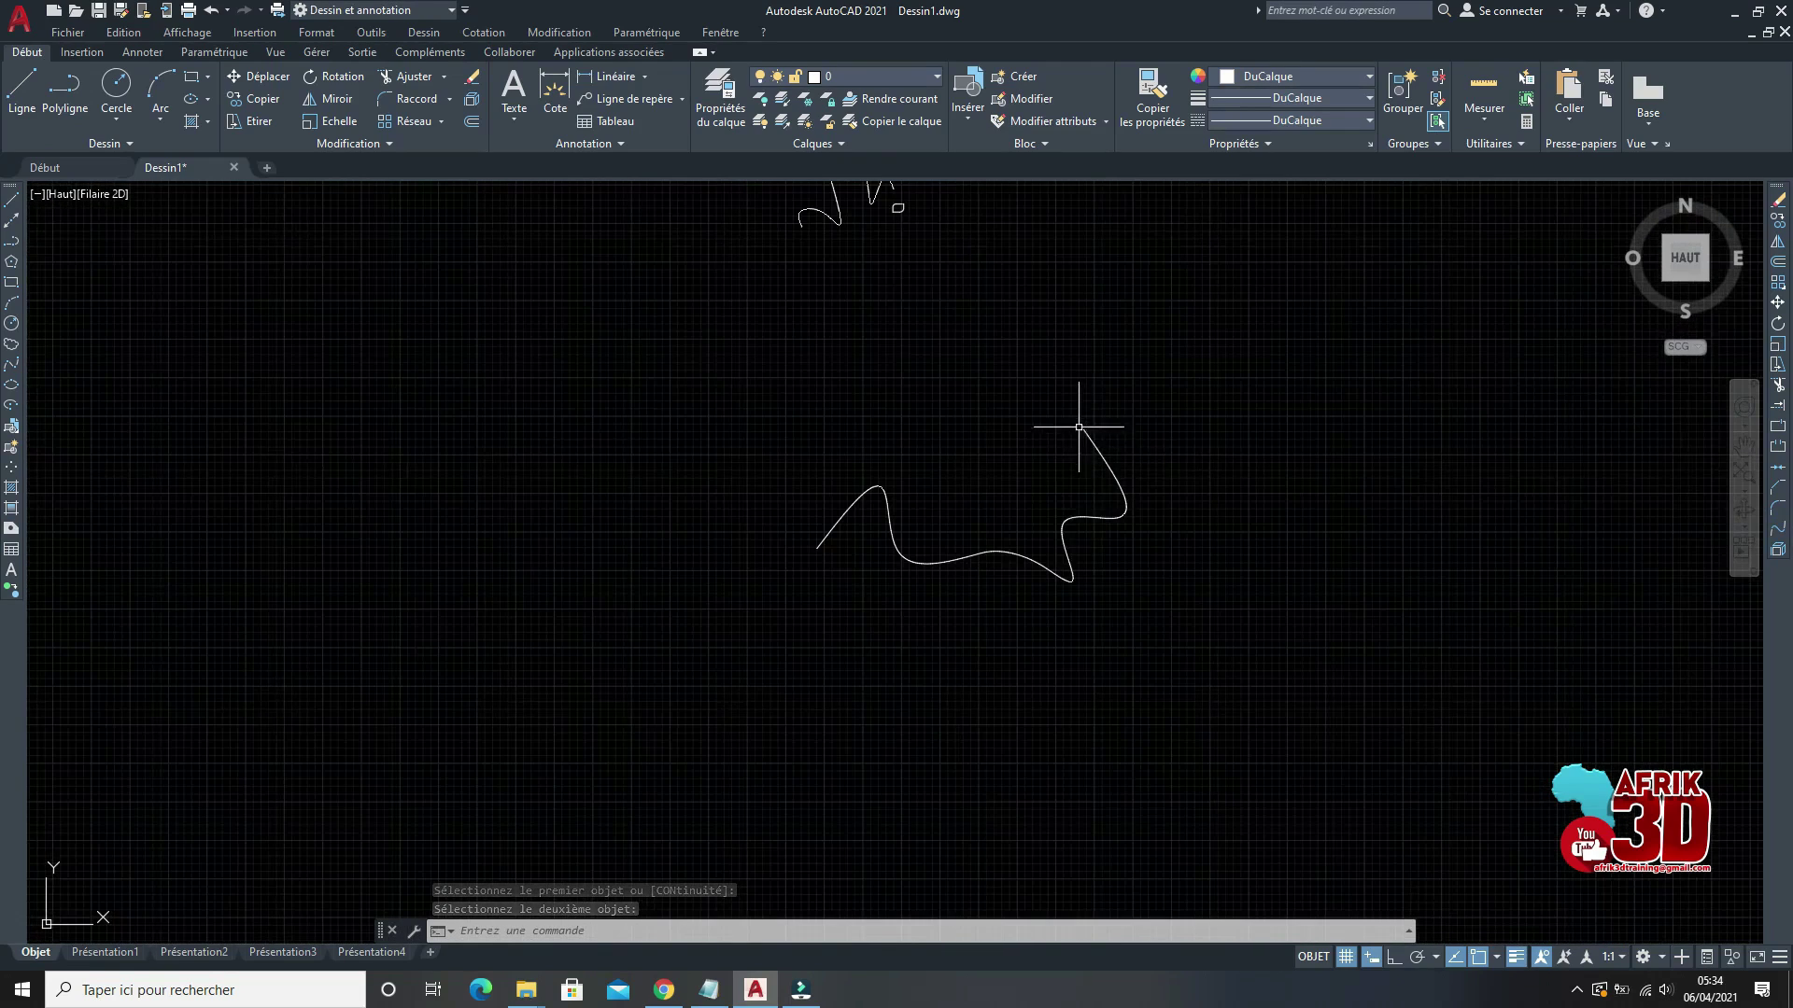
pyautogui.scroll(2, 1080, 519)
pyautogui.scroll(-5, 1105, 478)
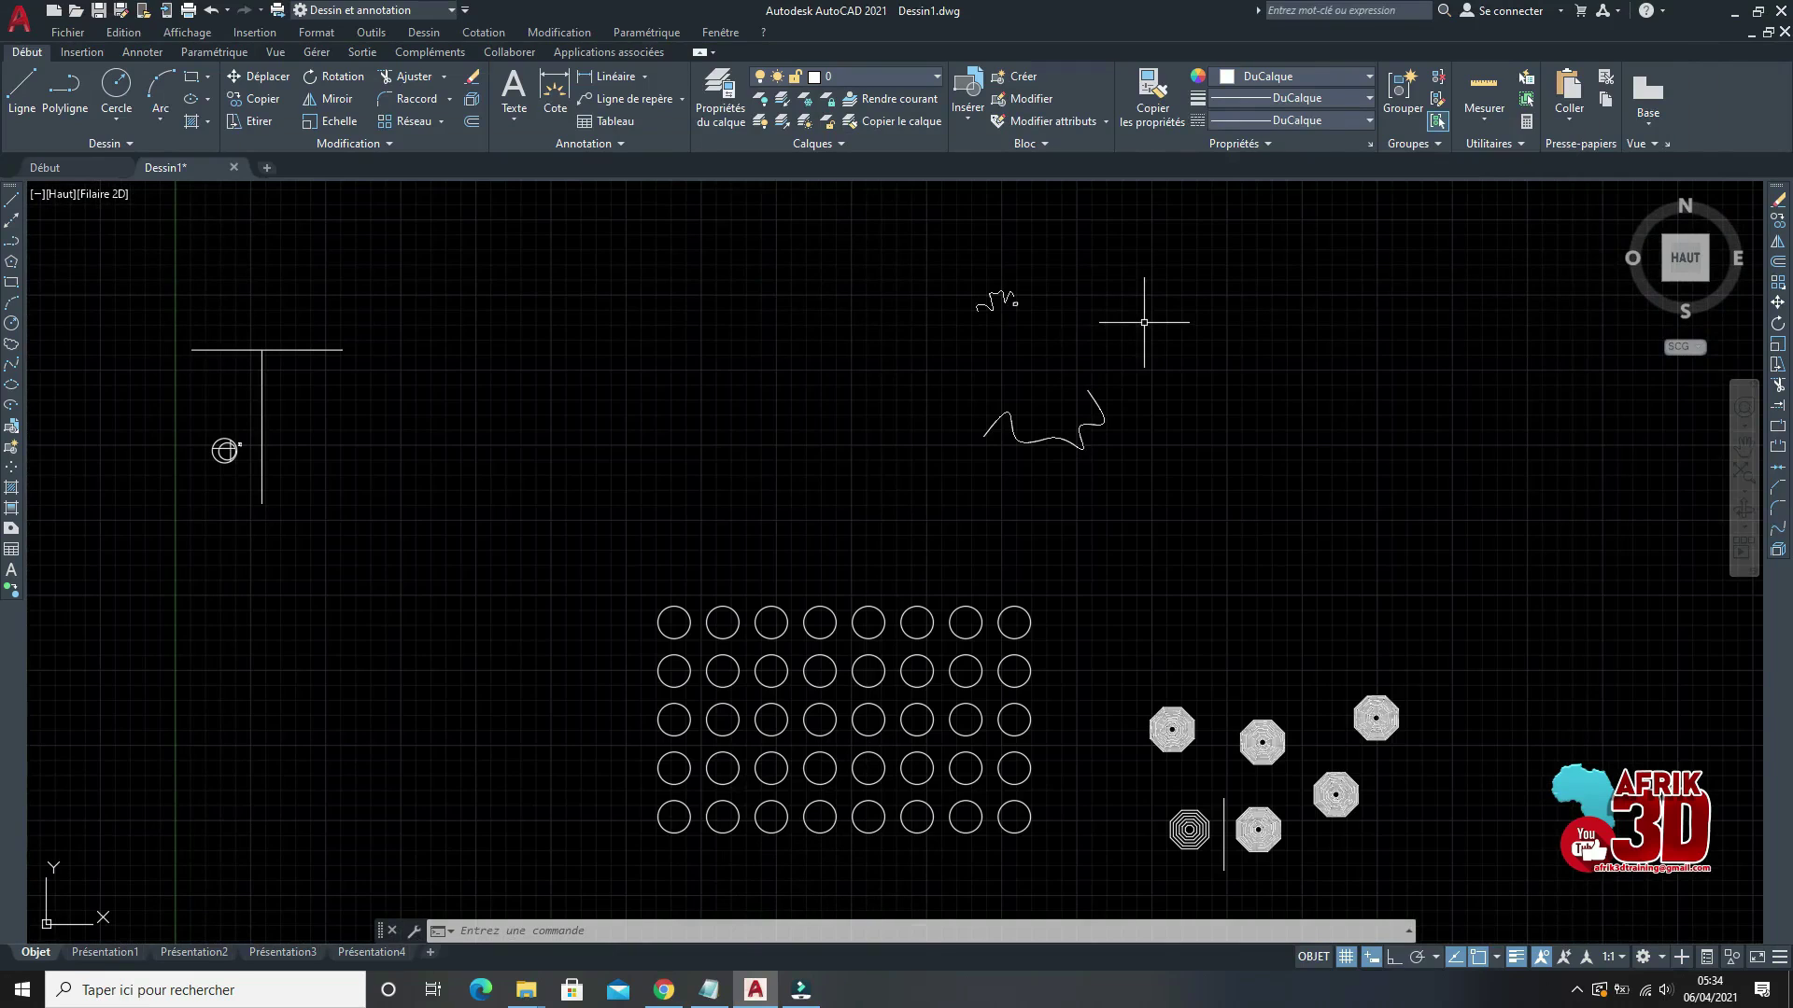
pyautogui.scroll(2, 1121, 338)
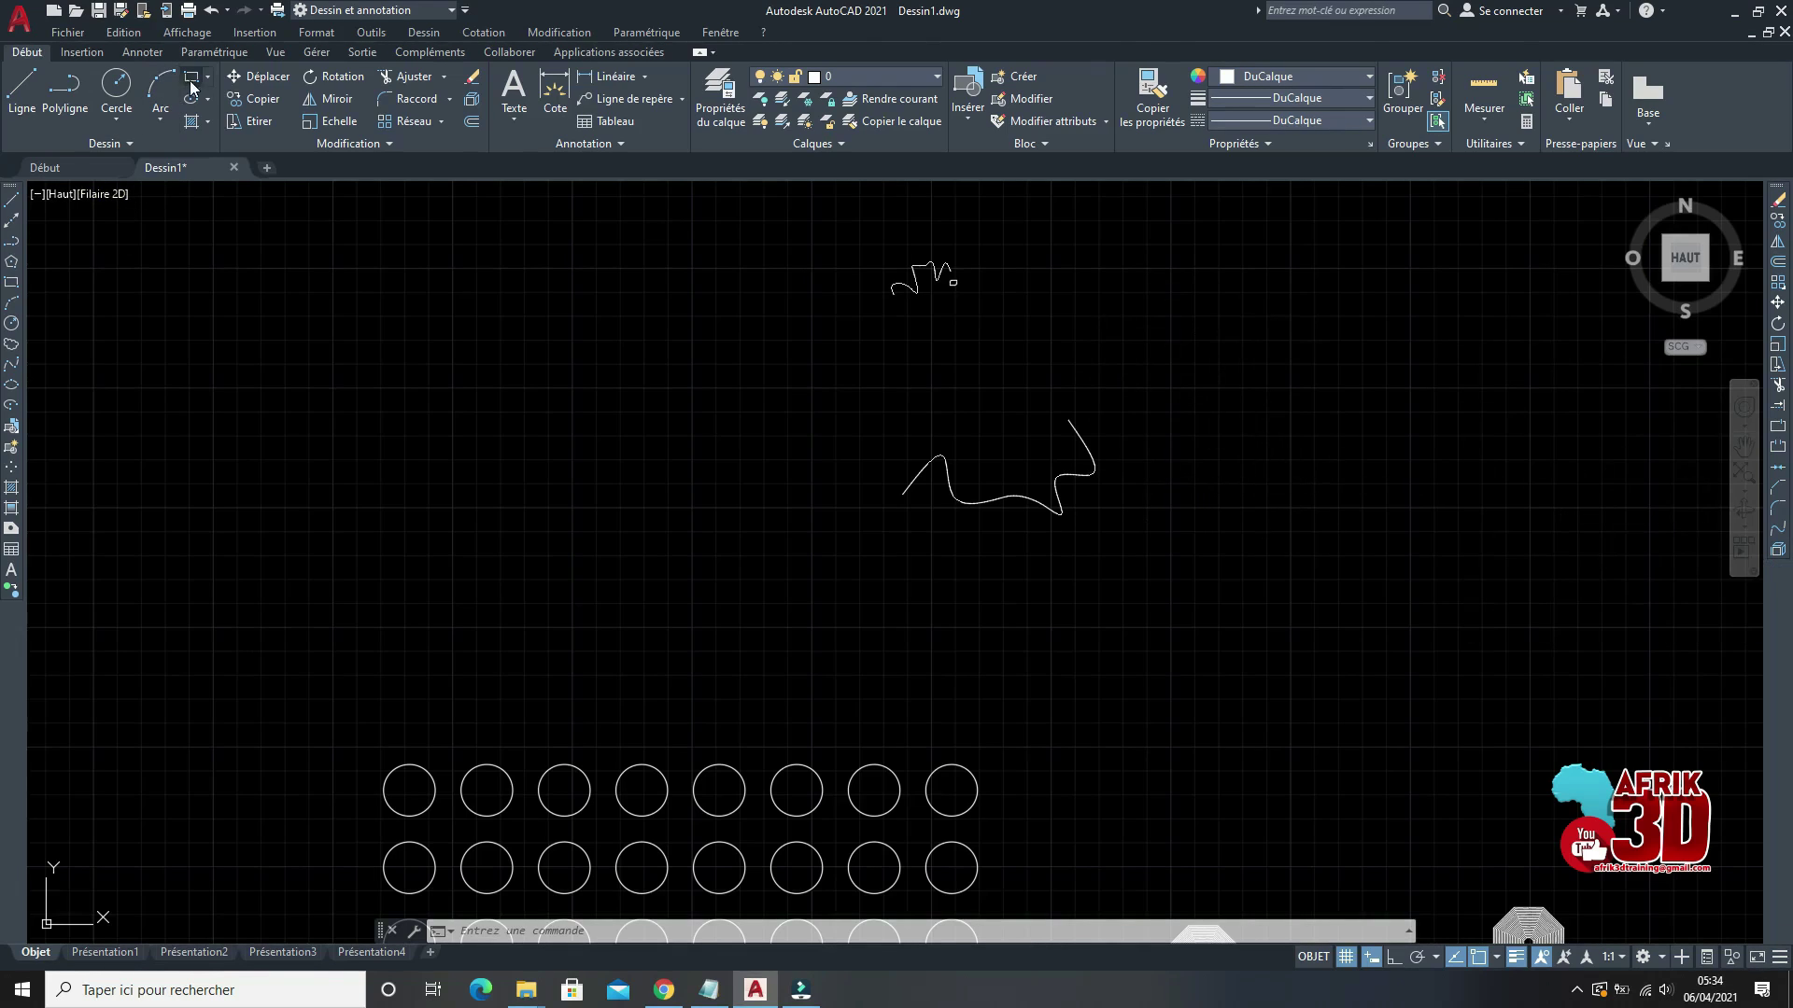
# Step: Draw a rectangle, select it, and explode it into separate lines with DECOMPOS
pyautogui.click(11, 282)
pyautogui.scroll(-3, 912, 483)
pyautogui.scroll(8, 1289, 460)
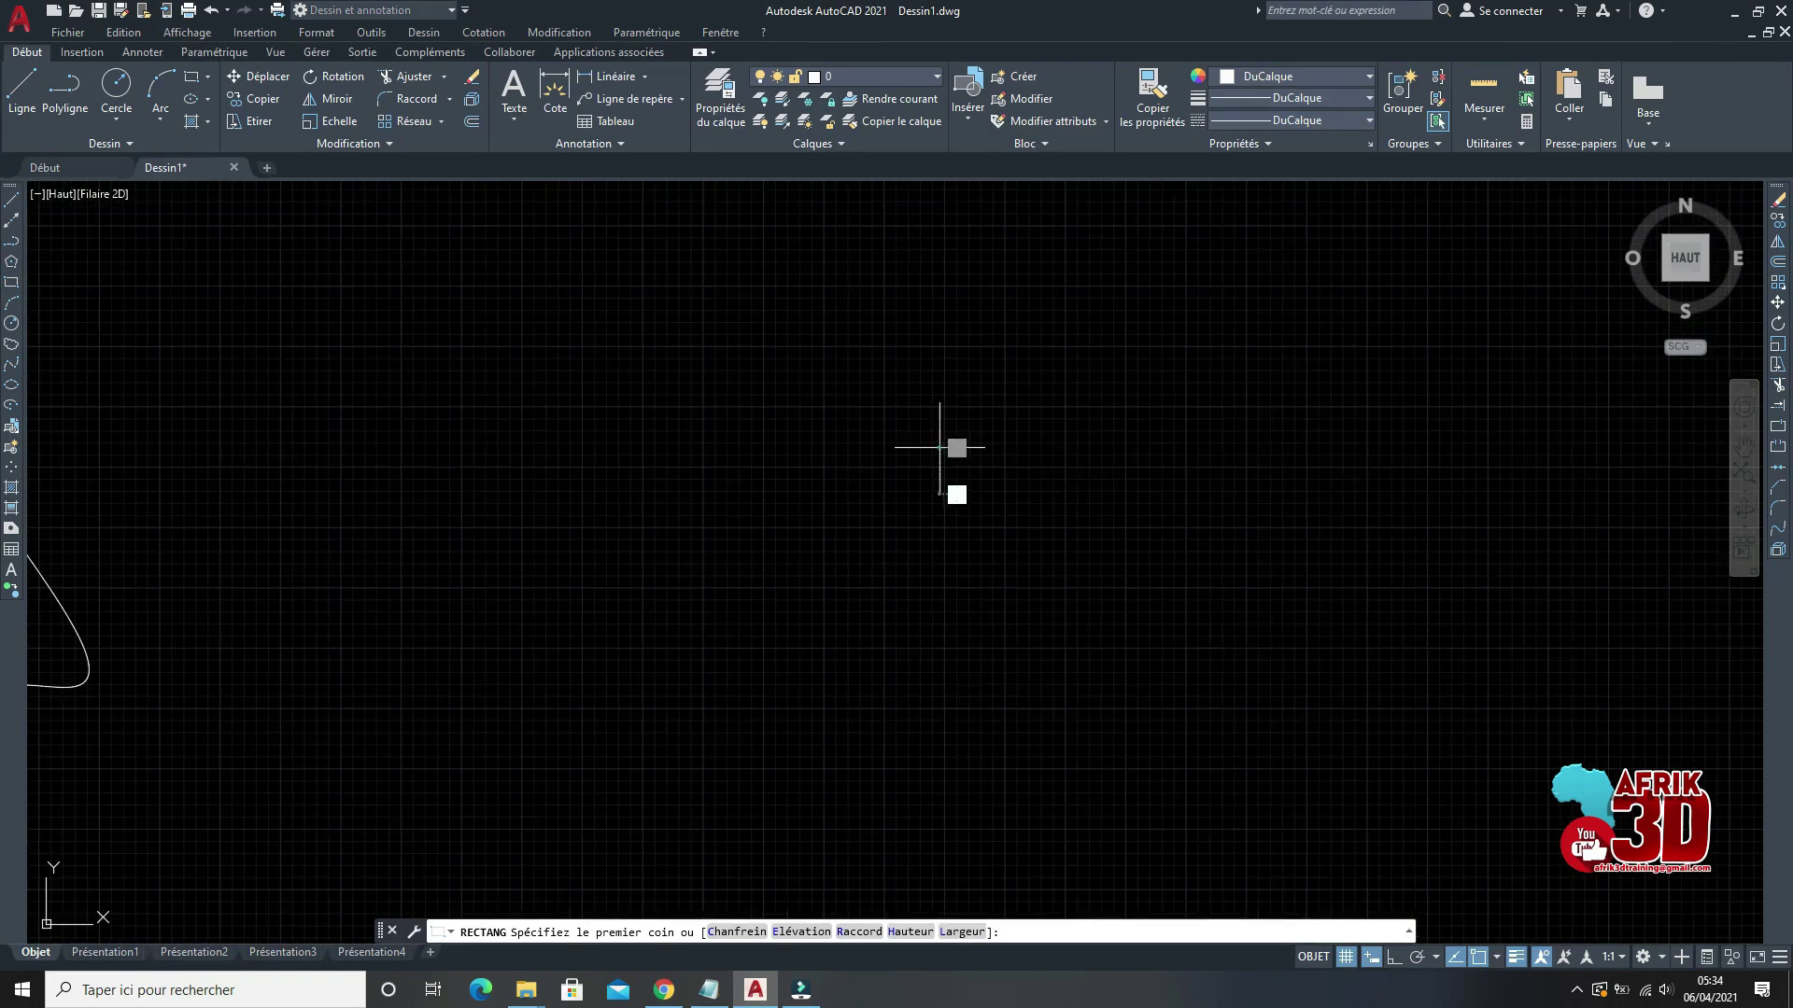
pyautogui.click(940, 447)
pyautogui.click(1330, 731)
pyautogui.click(1109, 492)
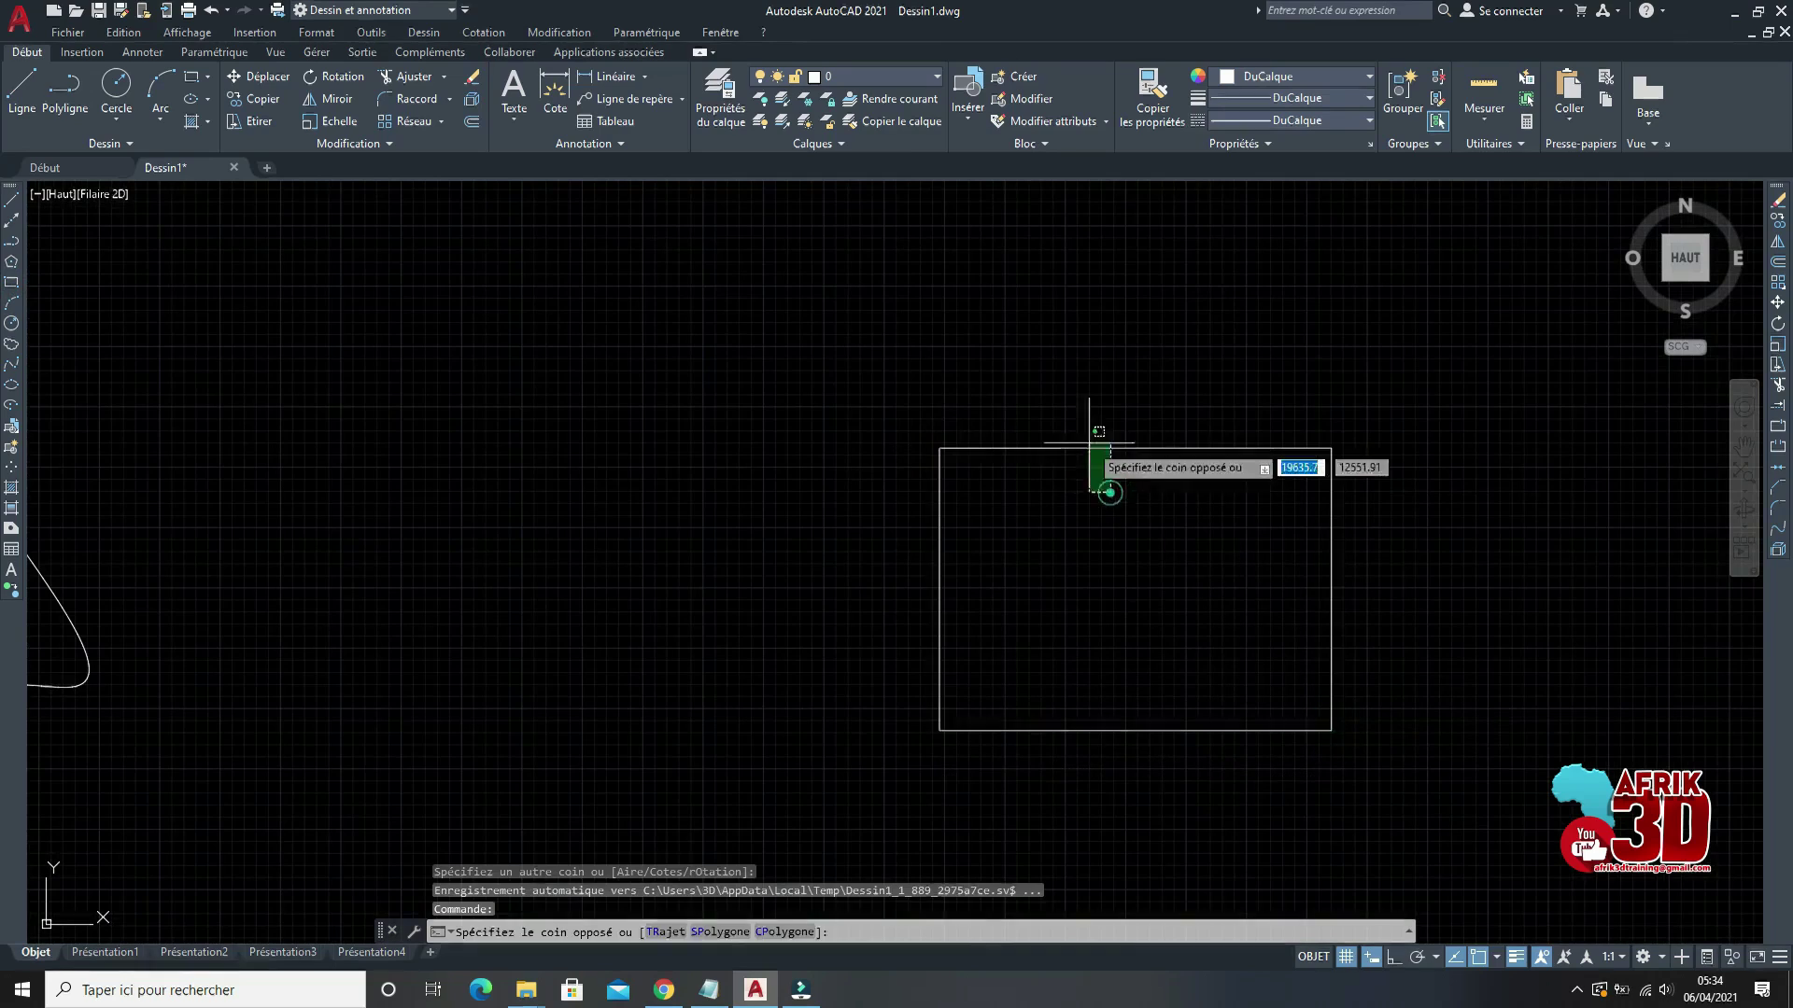
pyautogui.click(1089, 442)
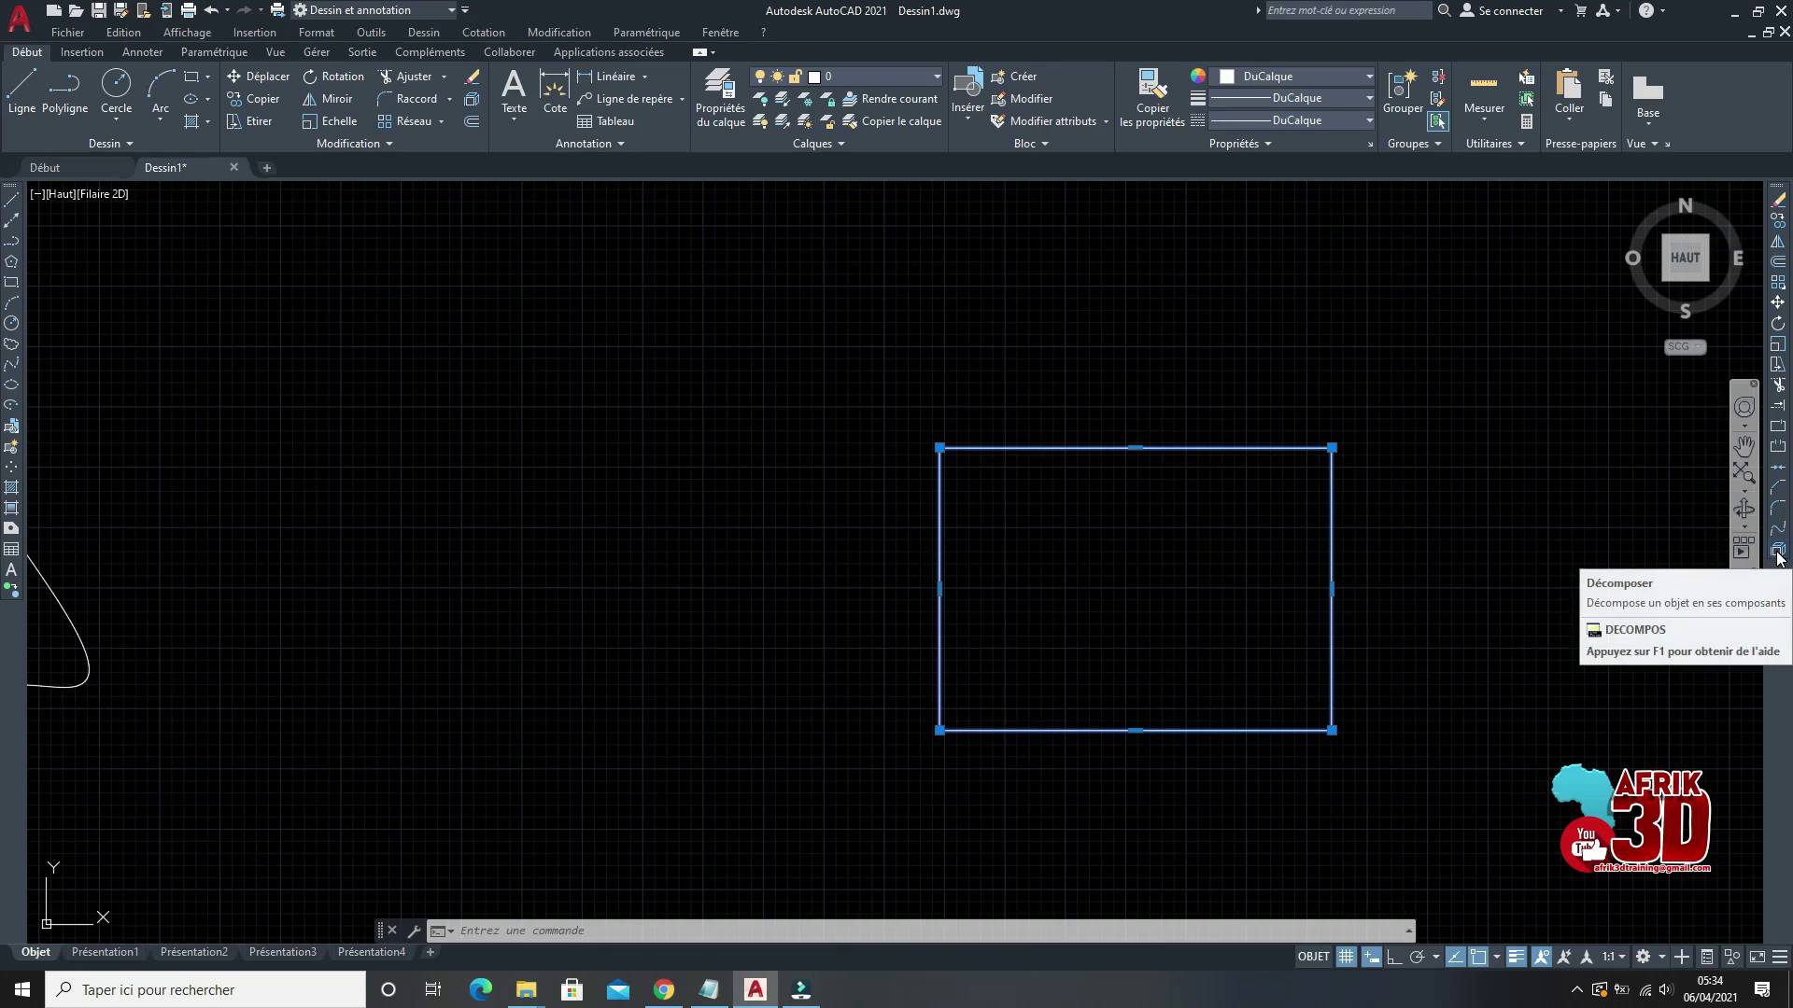
pyautogui.click(1777, 556)
# Step: Erase the rectangle's right edge through the right-click menu, then undo it
pyautogui.click(1302, 564)
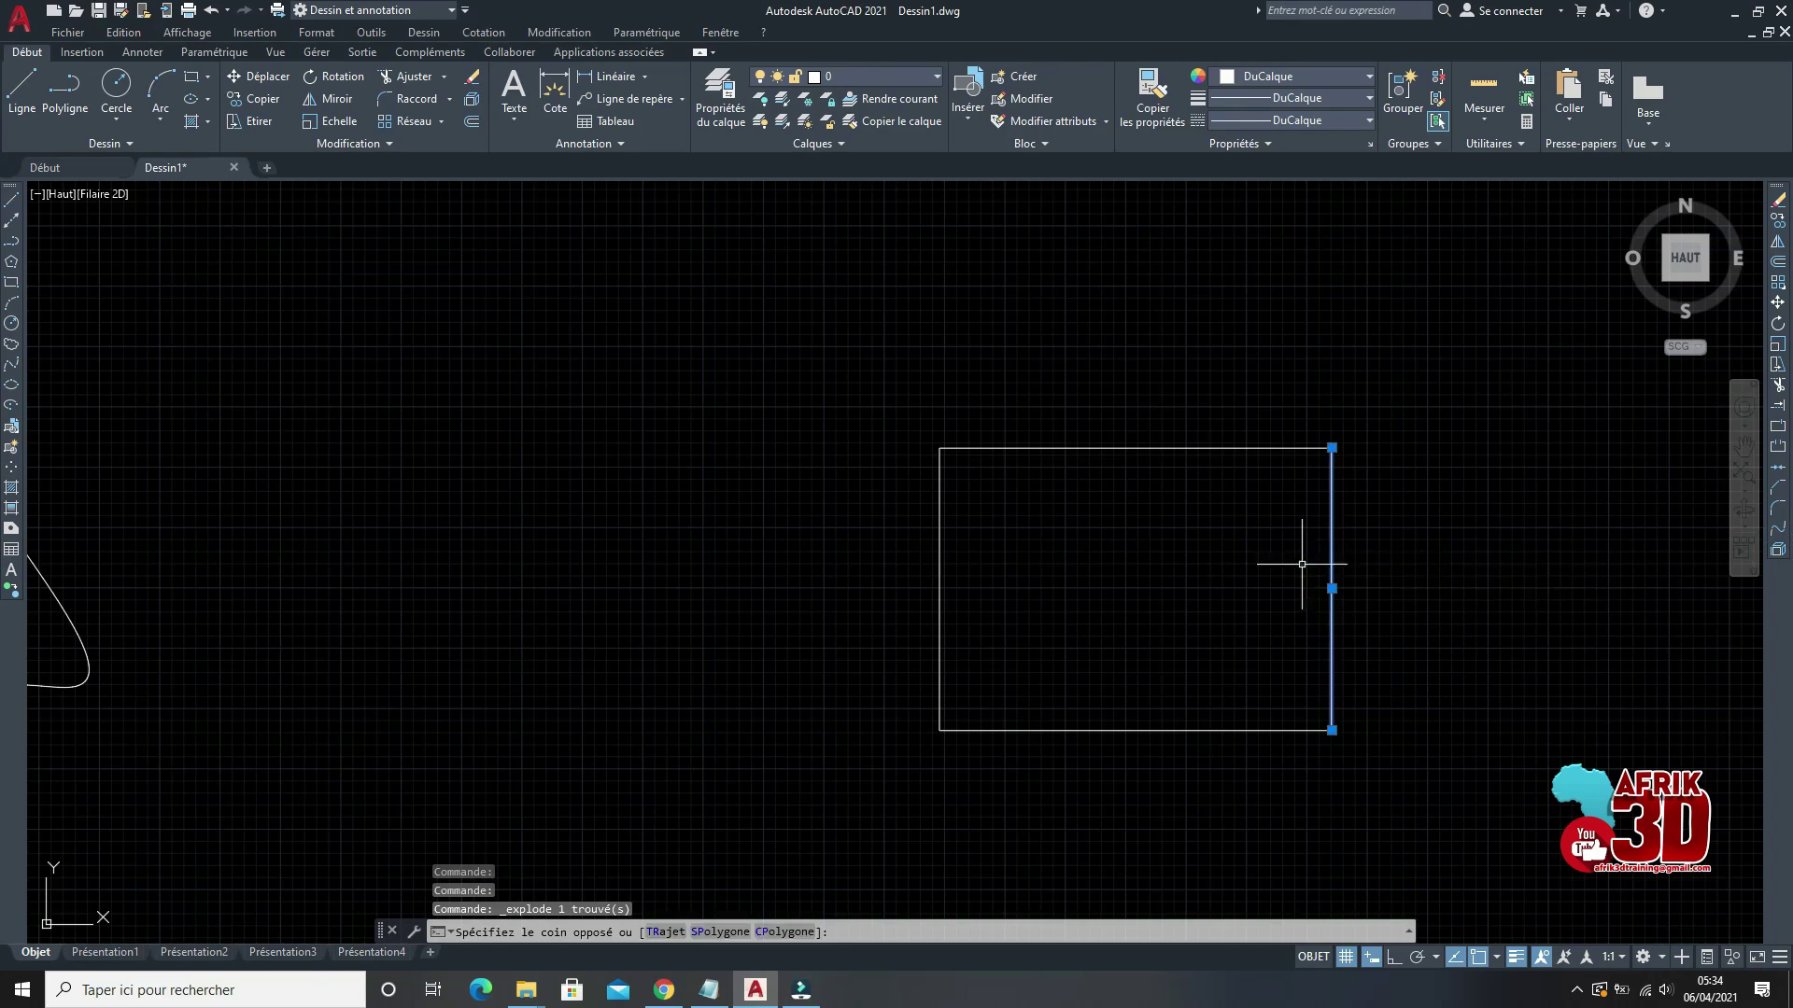
pyautogui.click(1303, 564)
pyautogui.rightClick(1409, 497)
pyautogui.click(1458, 617)
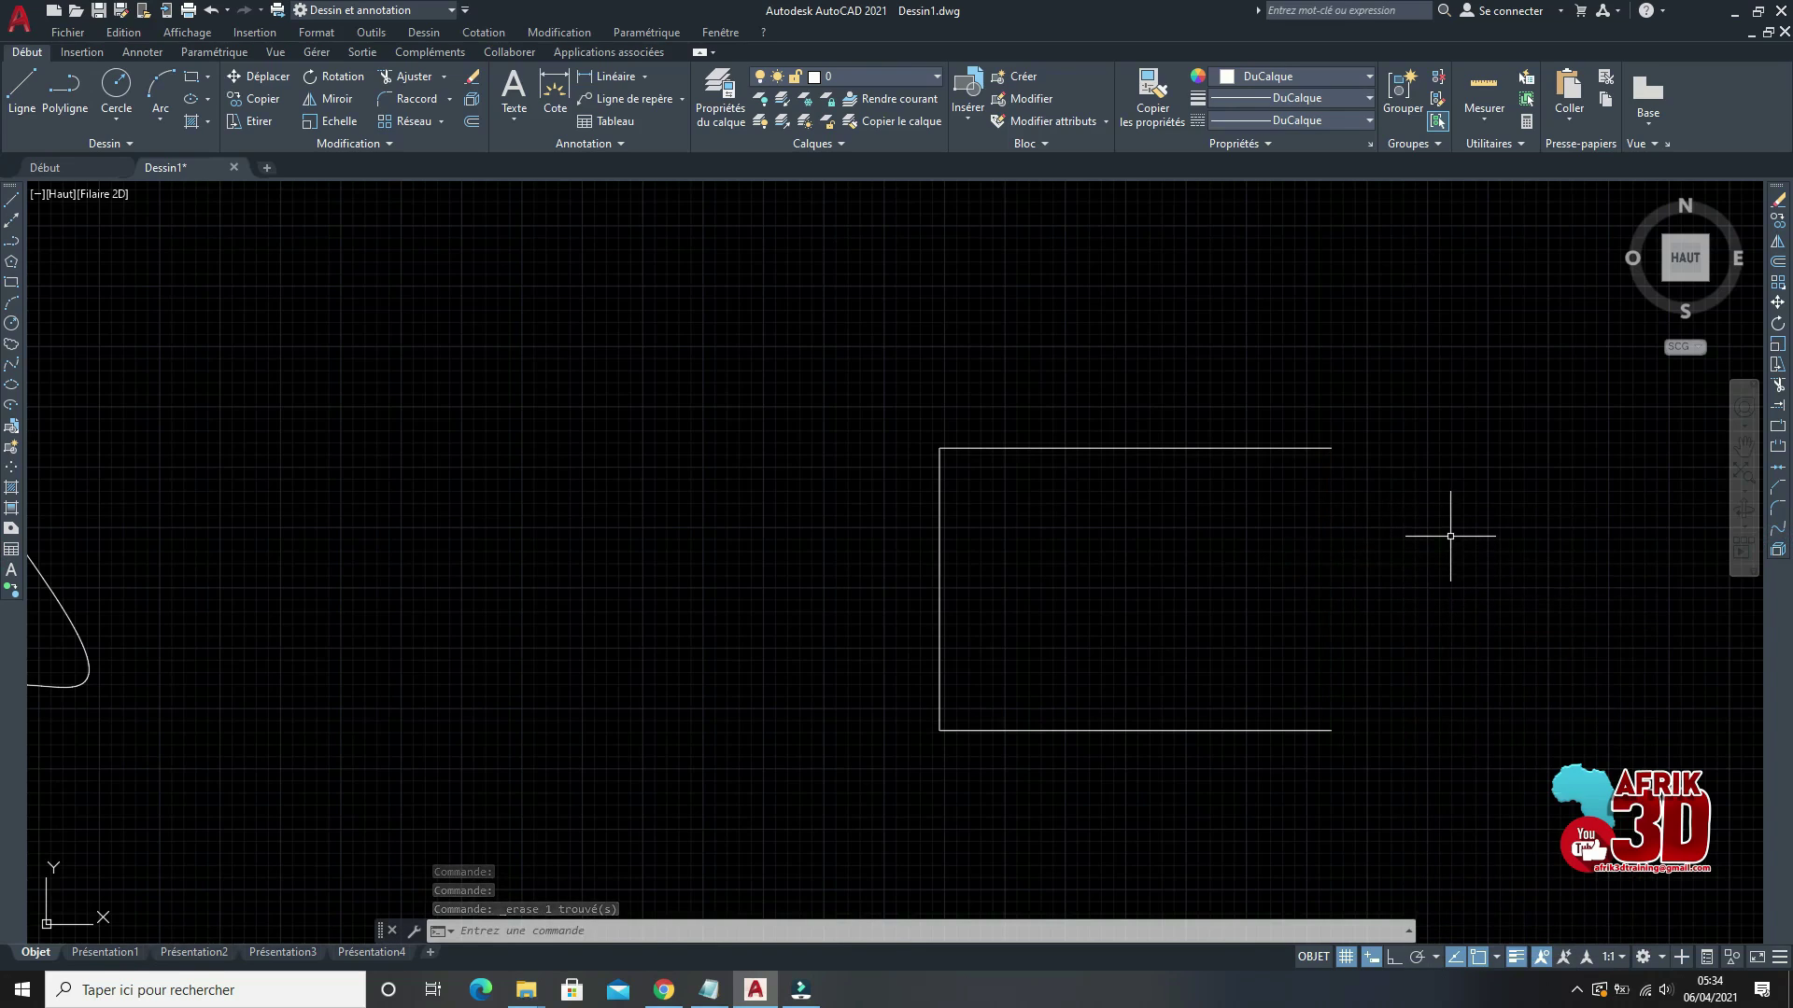
pyautogui.hotkey('ctrl', 'z')
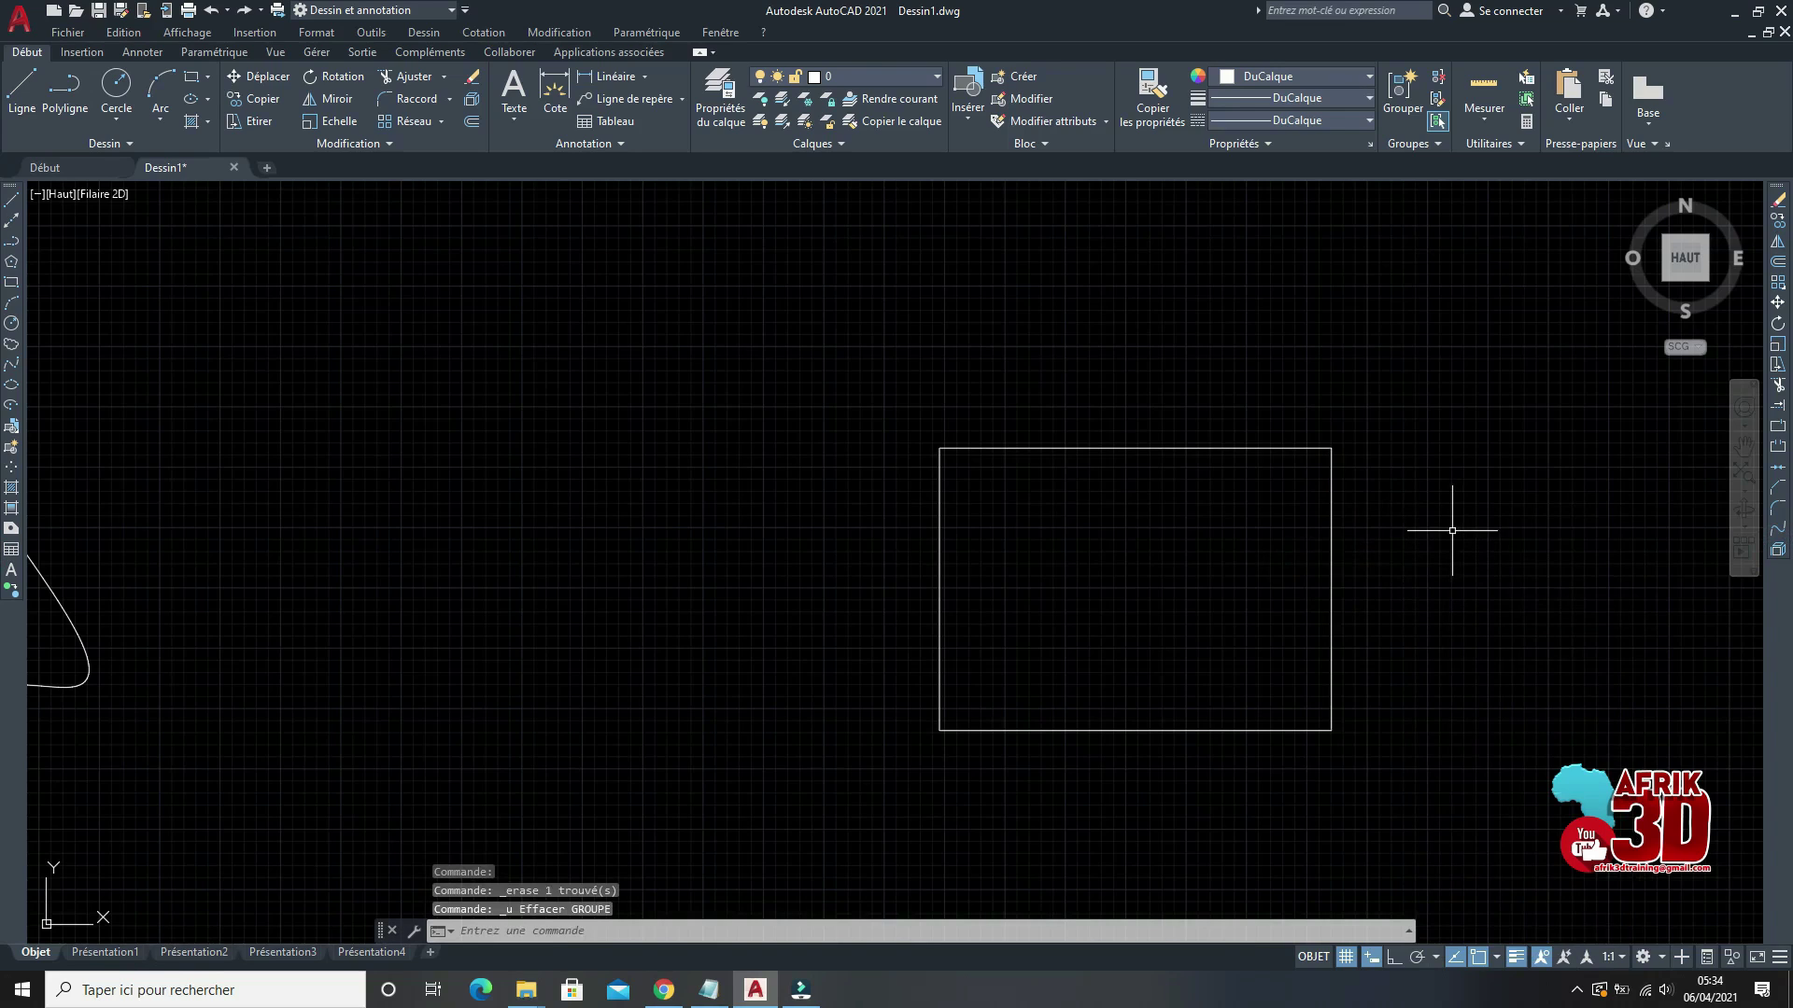
# Step: Select the rectangle's top edge and delete it
pyautogui.click(1778, 551)
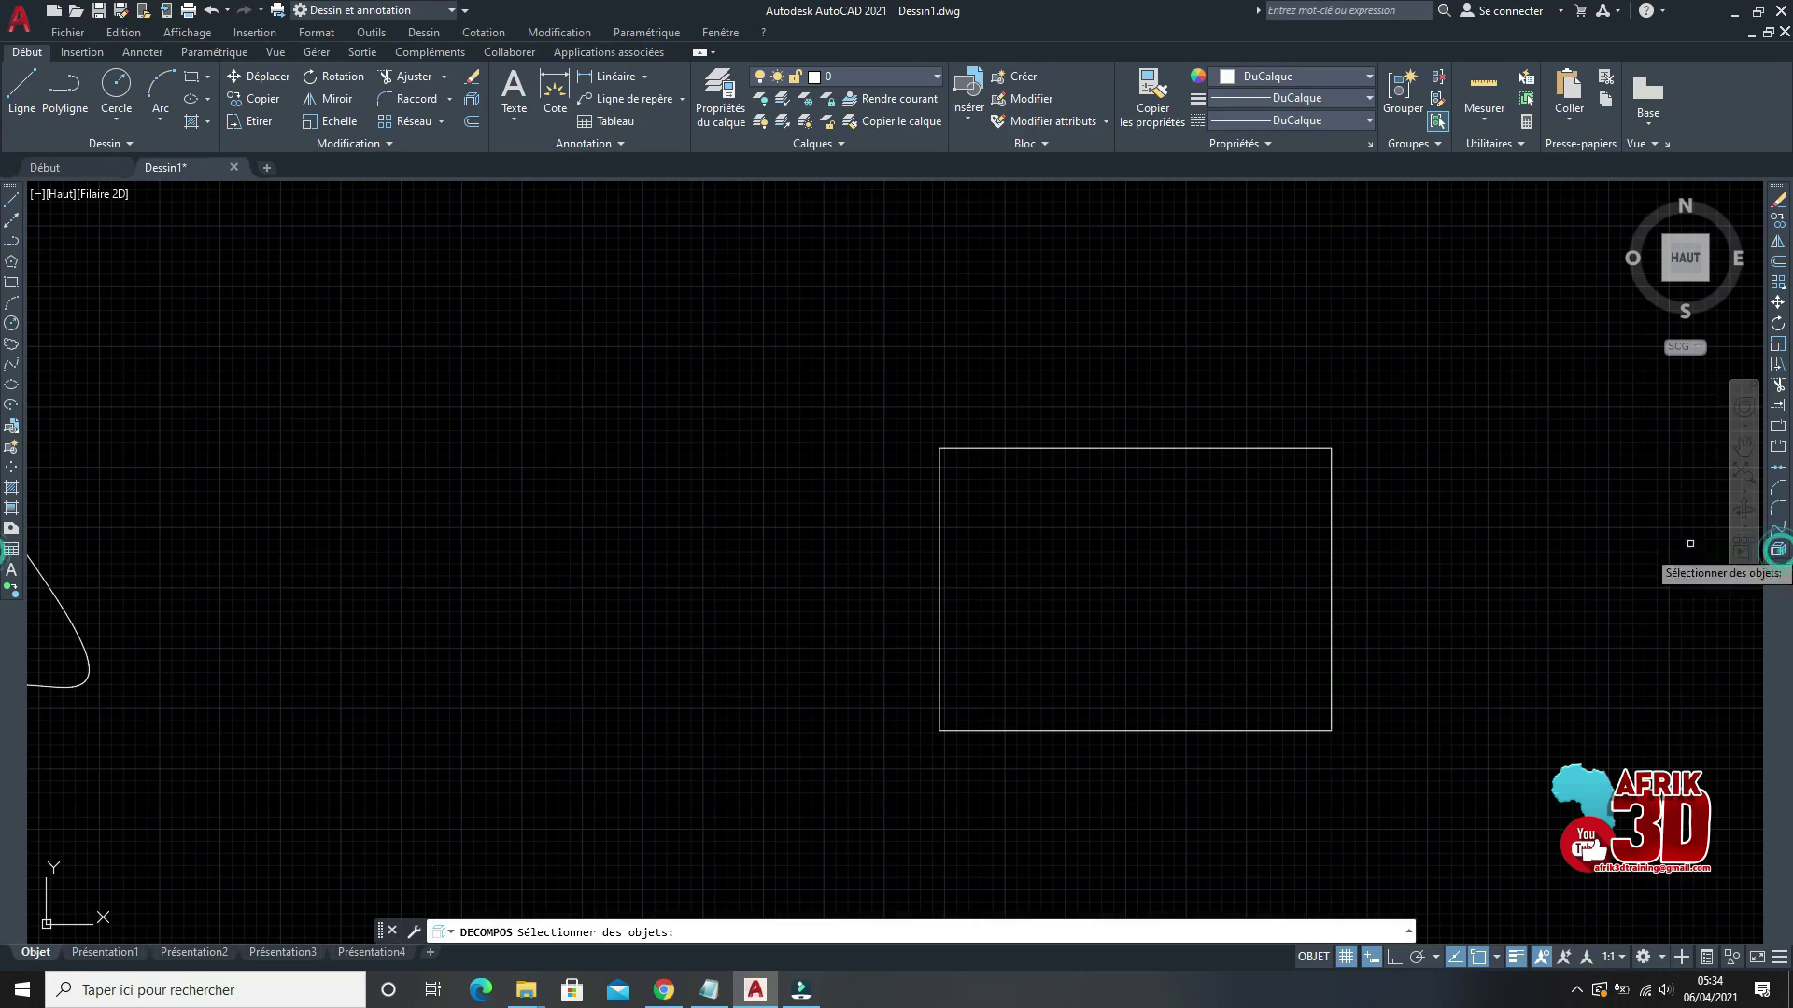
pyautogui.click(1220, 449)
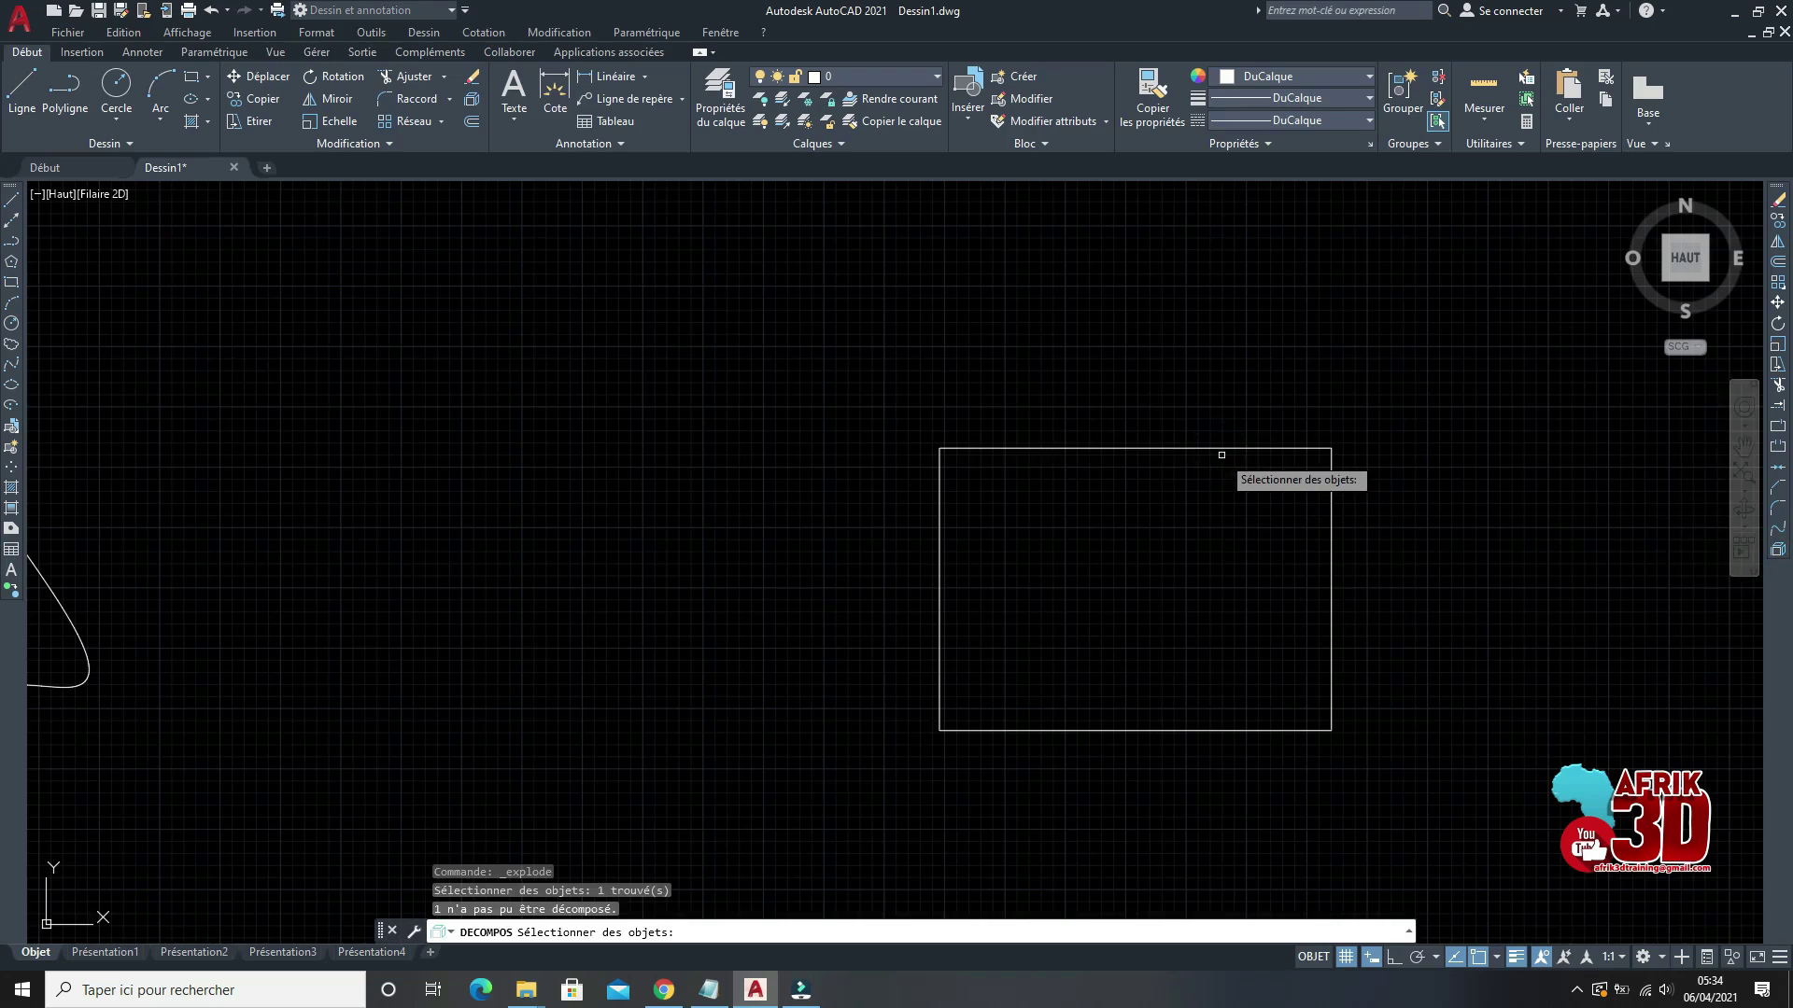
pyautogui.press('Escape')
pyautogui.click(1221, 455)
pyautogui.click(1210, 421)
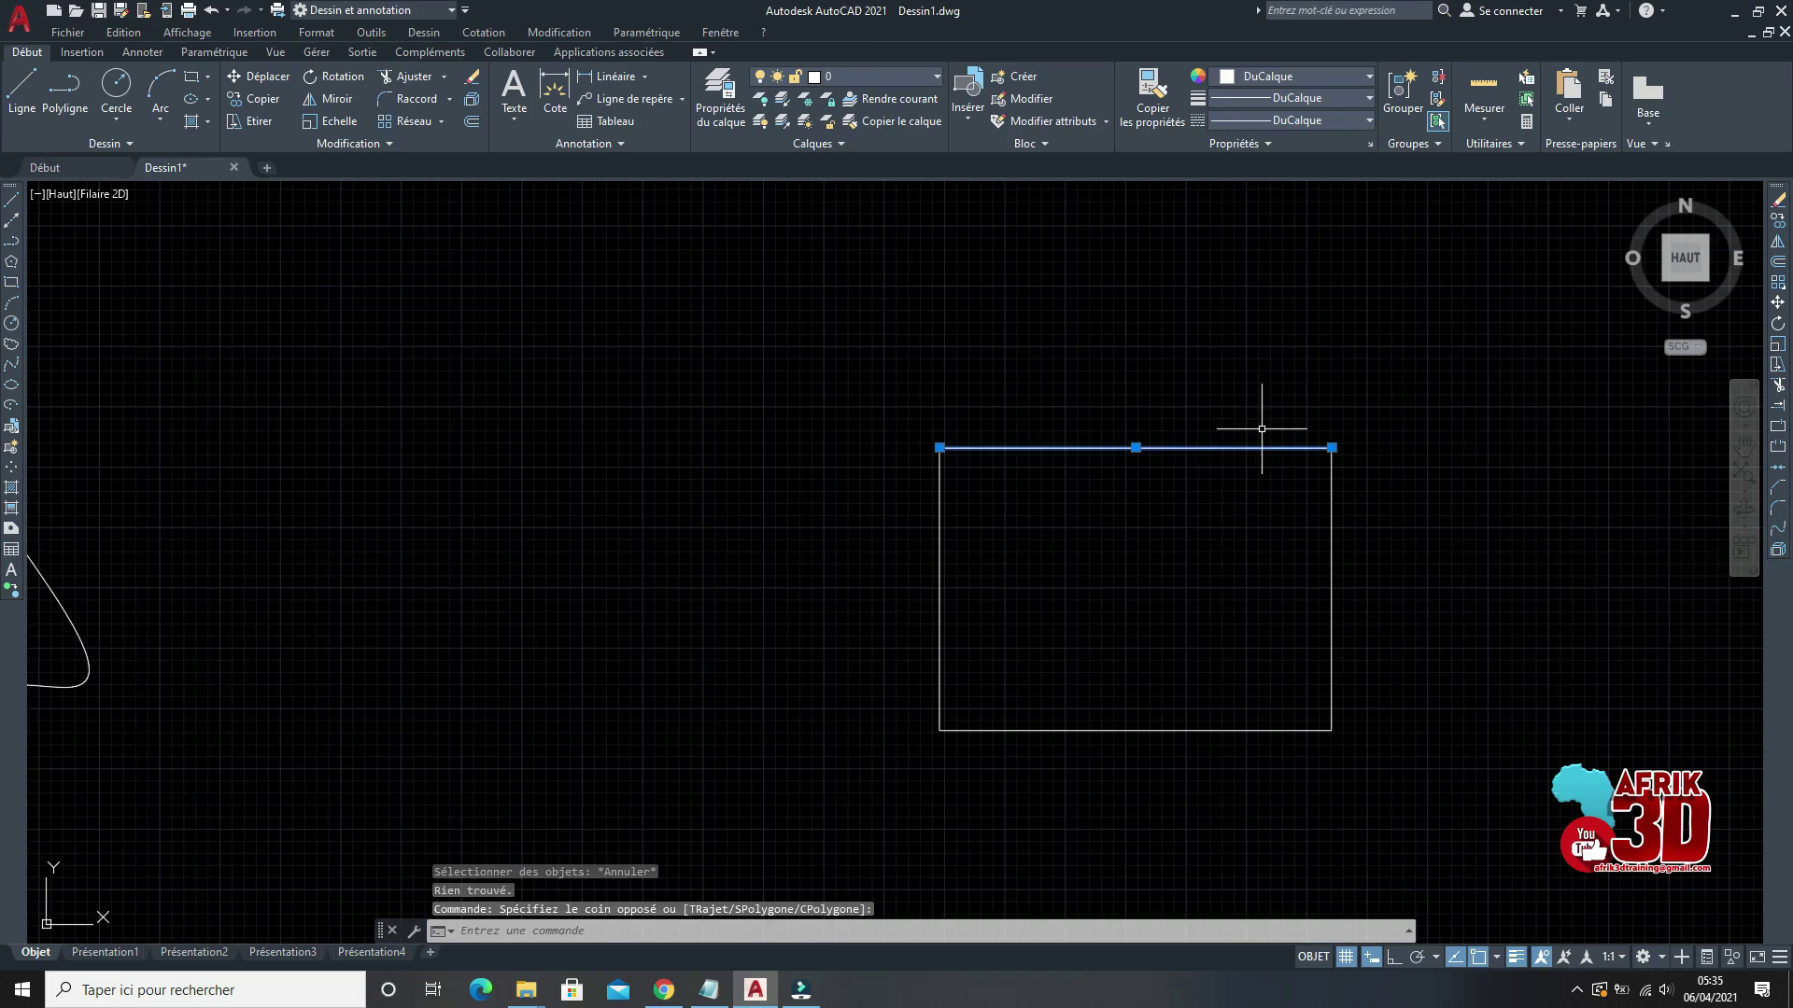
pyautogui.press('Delete')
# Step: Window-select the remaining U-shaped lines and erase them
pyautogui.scroll(-4, 1104, 577)
pyautogui.scroll(2, 1188, 600)
pyautogui.click(1264, 640)
pyautogui.click(840, 328)
pyautogui.rightClick(932, 308)
pyautogui.click(979, 421)
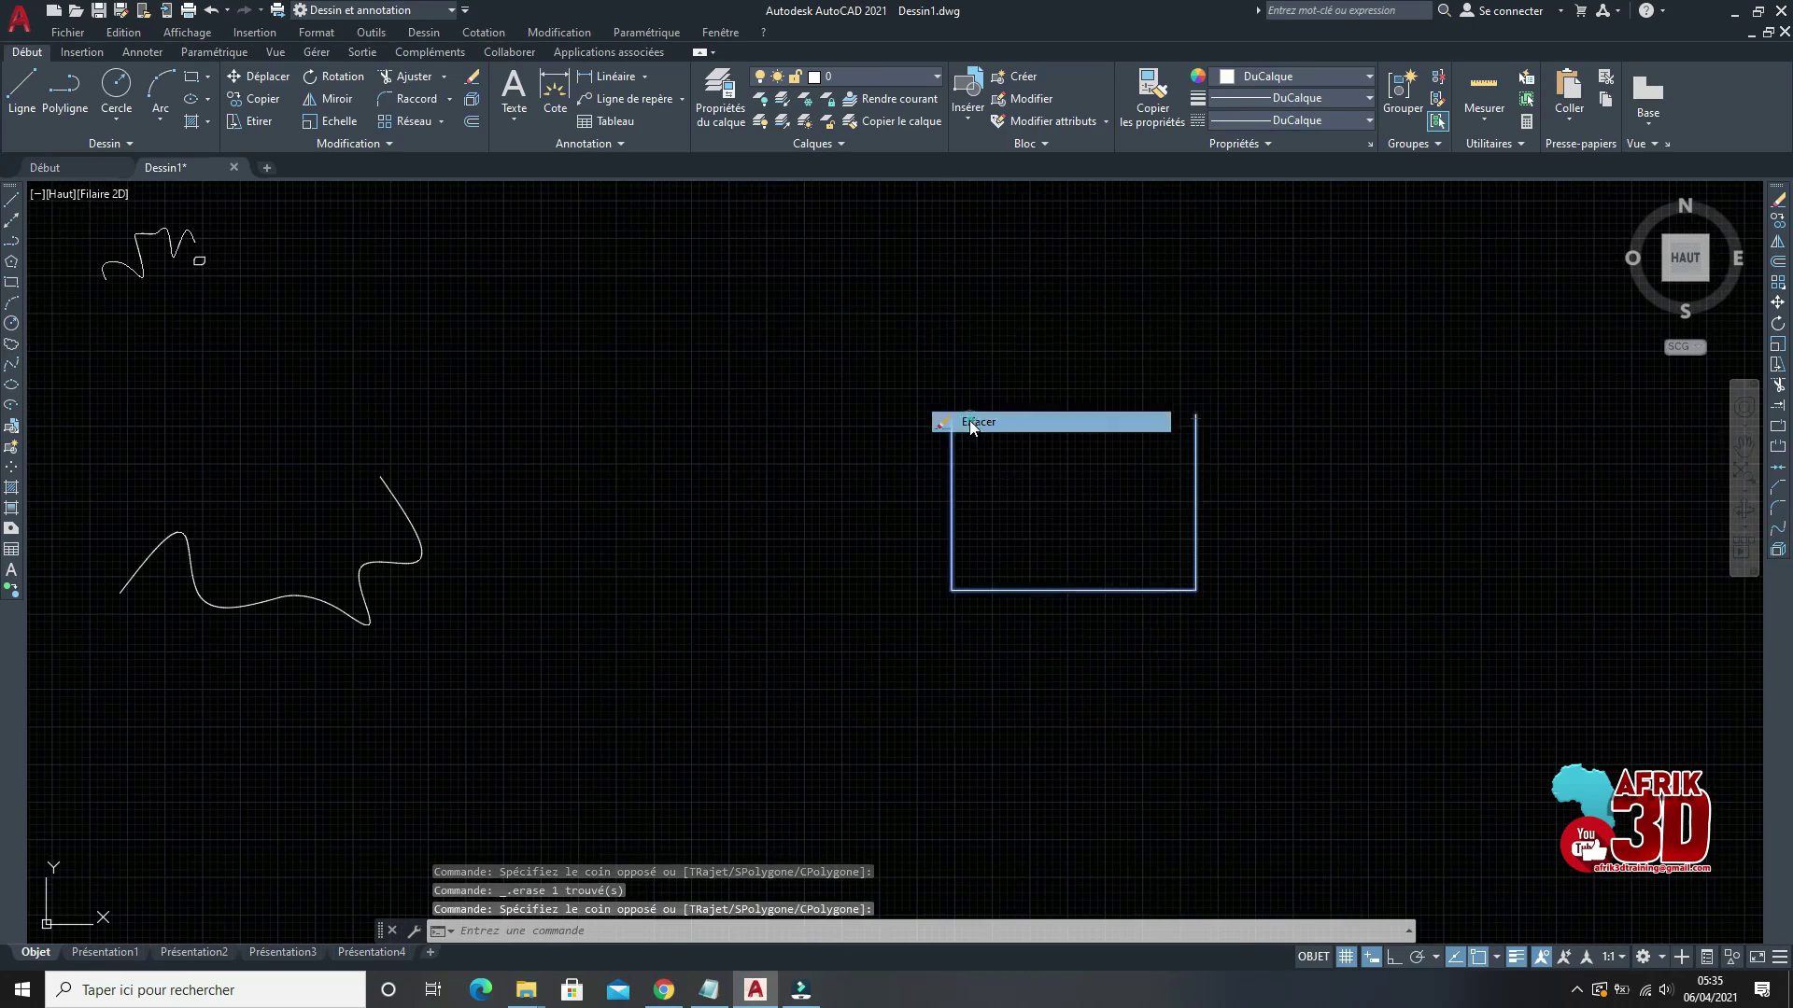
# Step: Draw a new larger rectangle and select it with a window
pyautogui.click(11, 282)
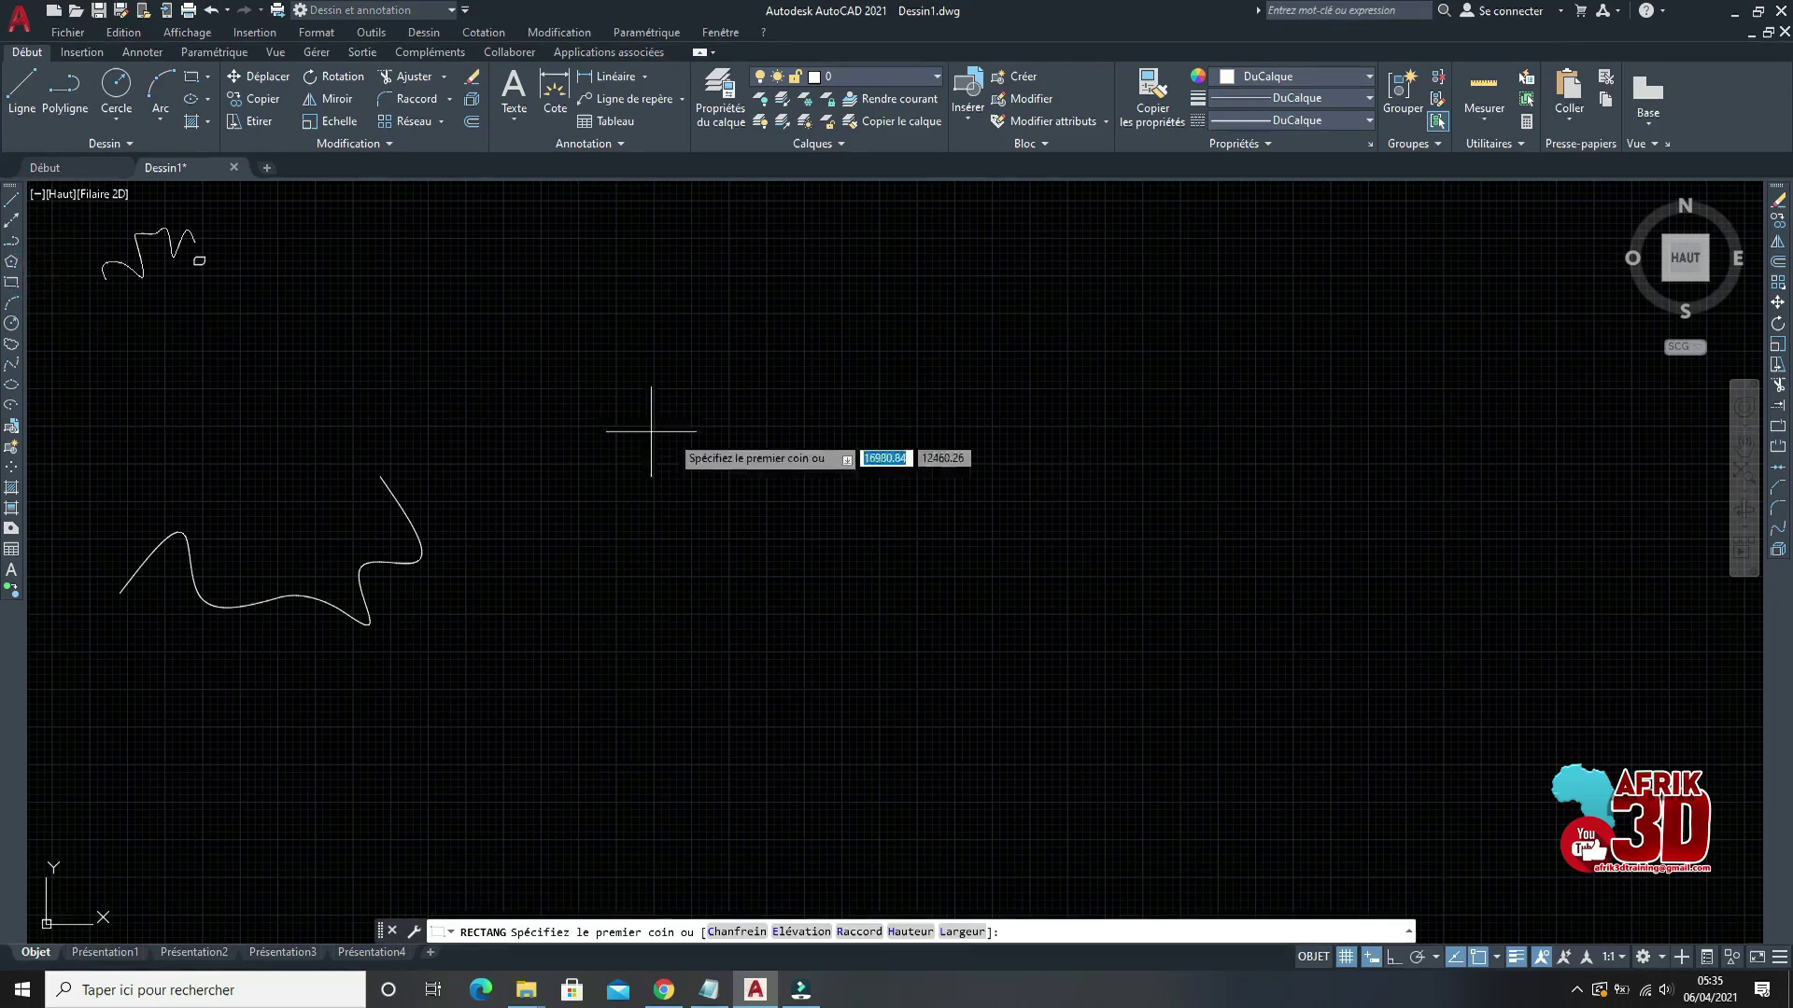
pyautogui.click(832, 380)
pyautogui.click(1452, 771)
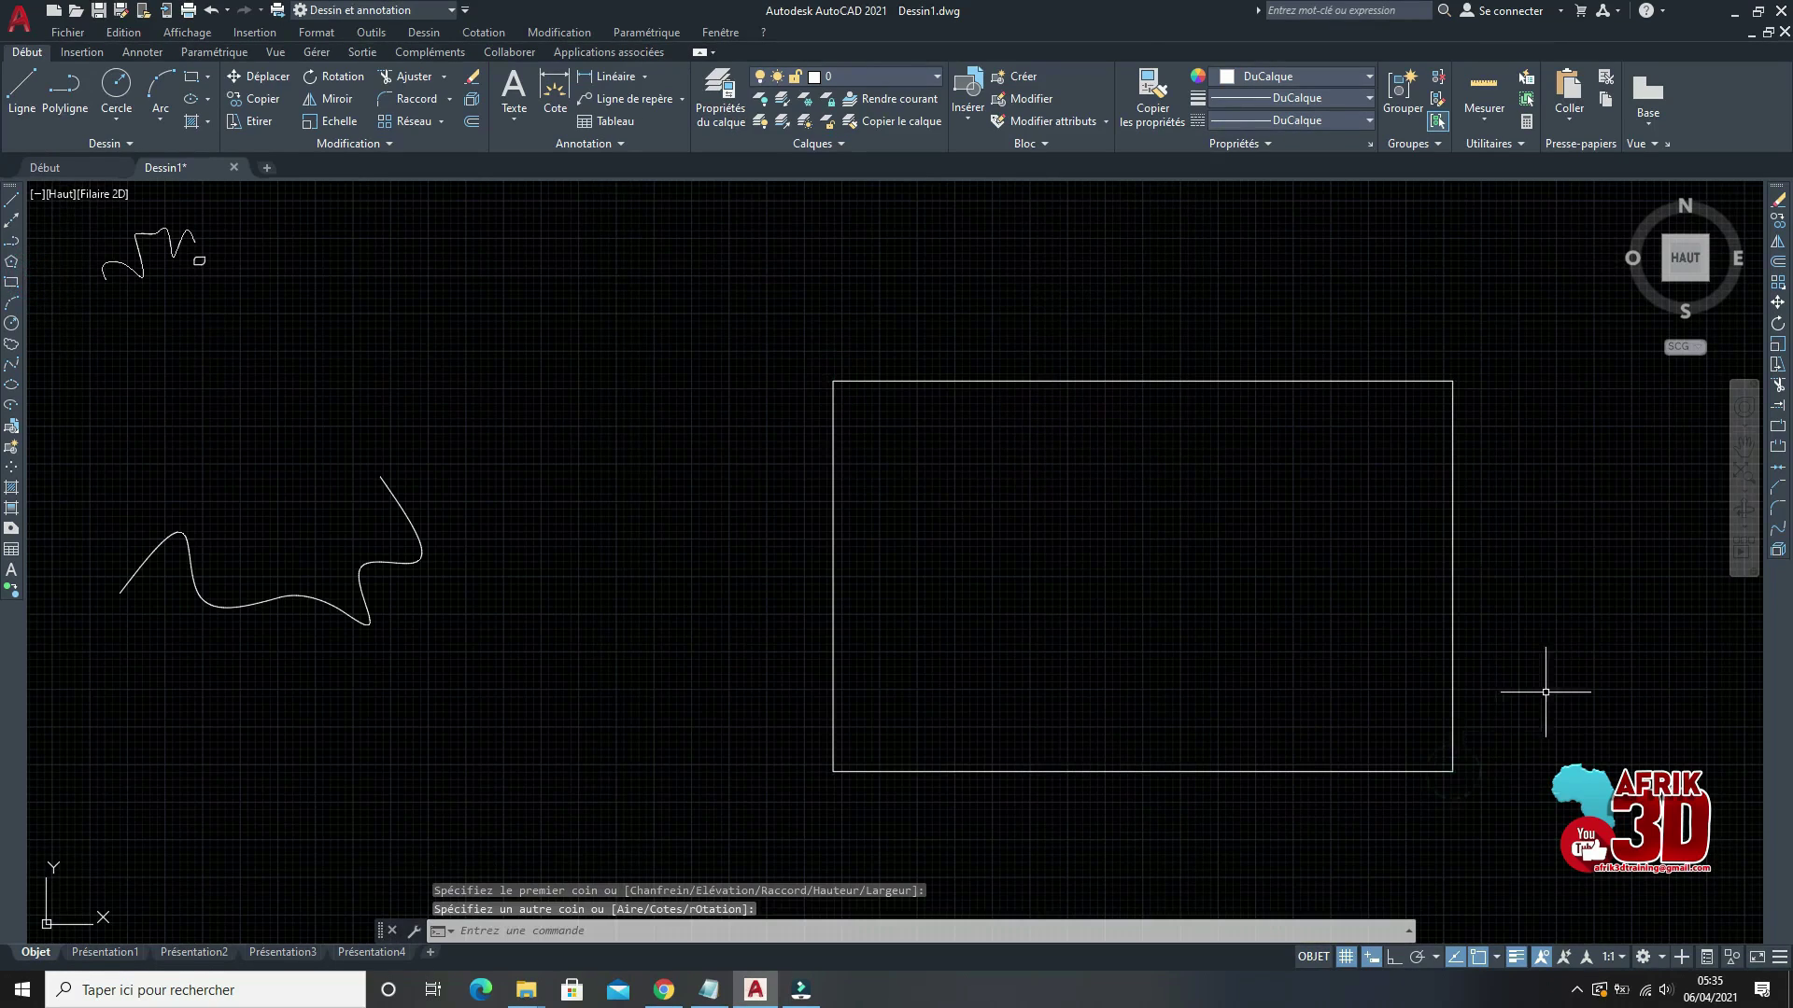
pyautogui.moveTo(1532, 640); pyautogui.dragTo(1409, 584)
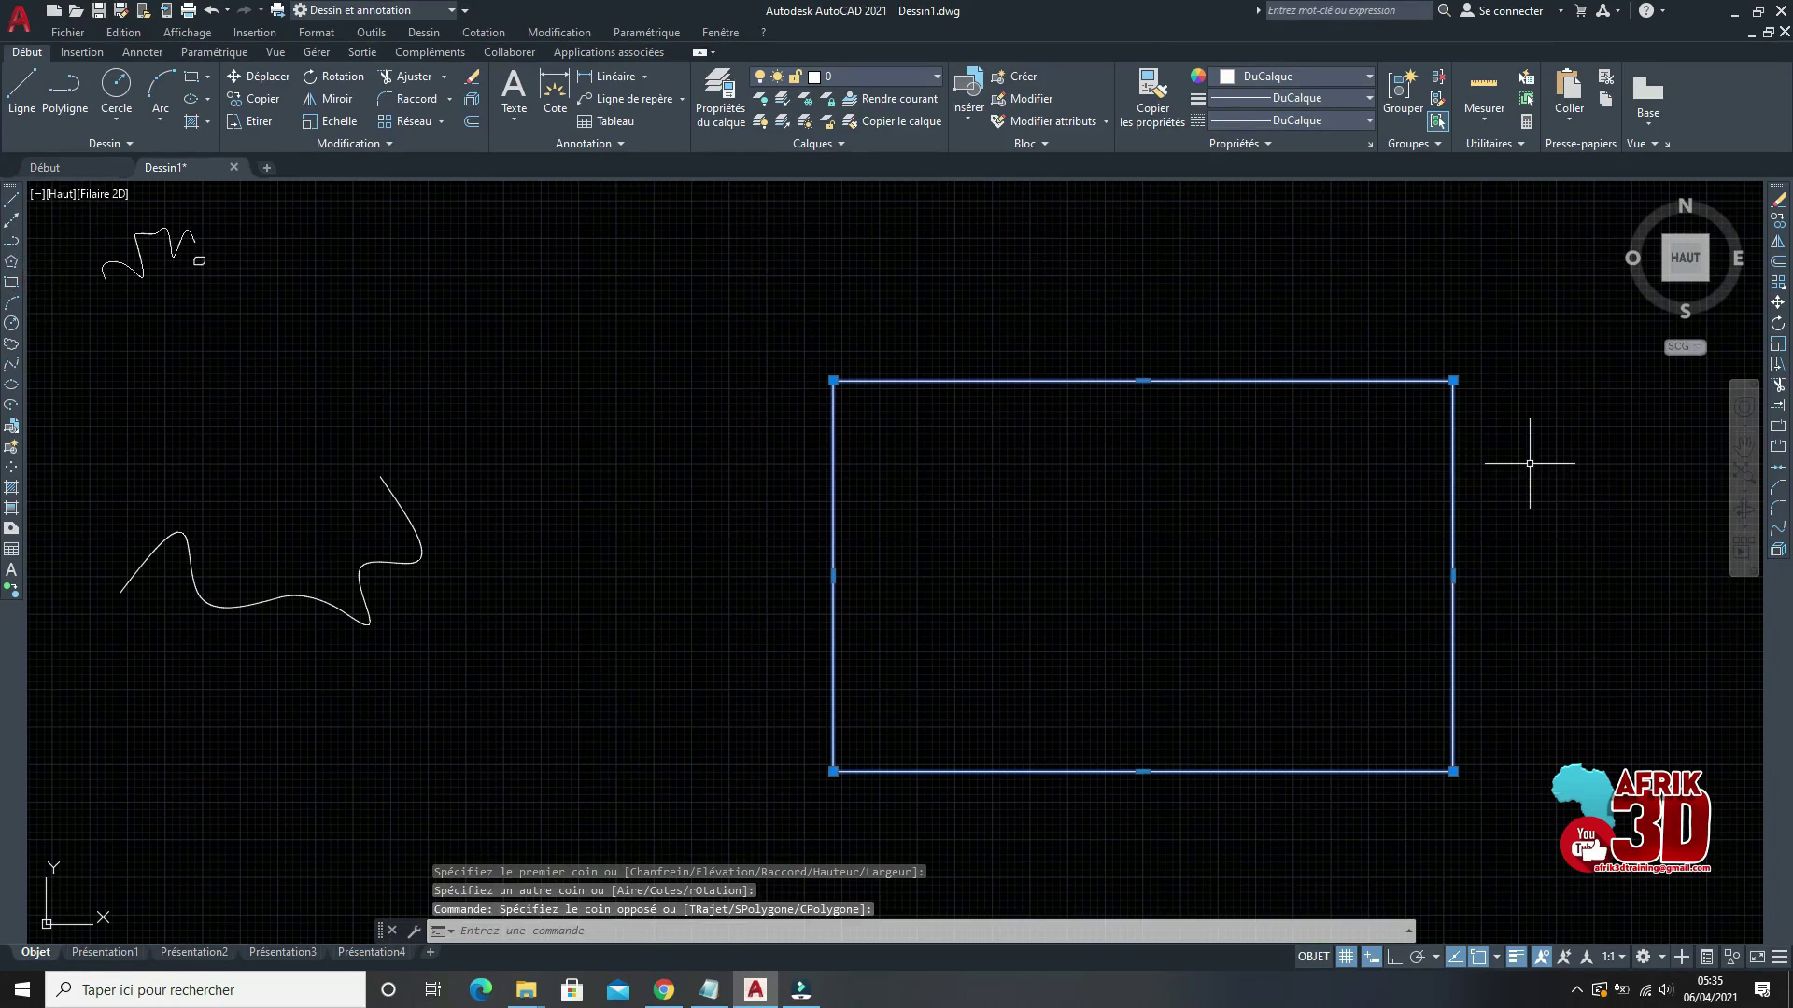
pyautogui.press('Escape')
pyautogui.moveTo(1532, 620); pyautogui.dragTo(1409, 532)
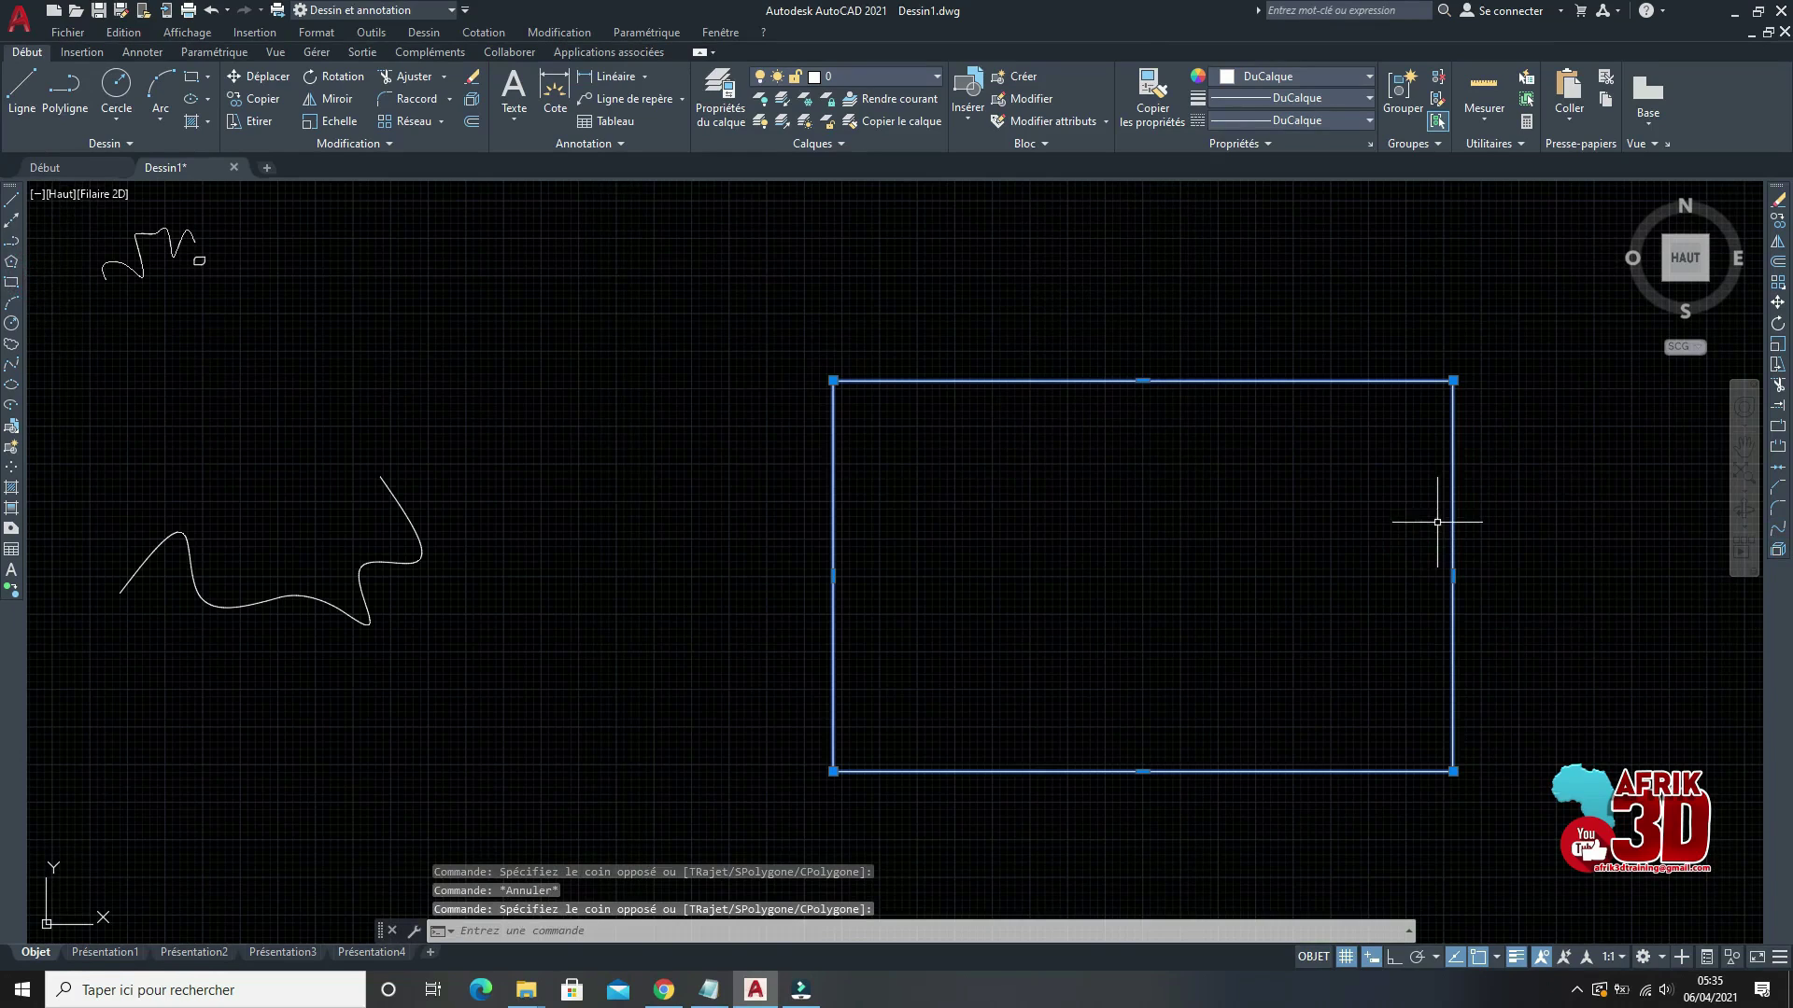
pyautogui.press('Escape')
pyautogui.click(1513, 588)
pyautogui.click(1409, 523)
pyautogui.press('Escape')
pyautogui.click(1488, 579)
pyautogui.click(1383, 507)
# Step: Explode the new rectangle and delete its bottom line
pyautogui.click(1778, 549)
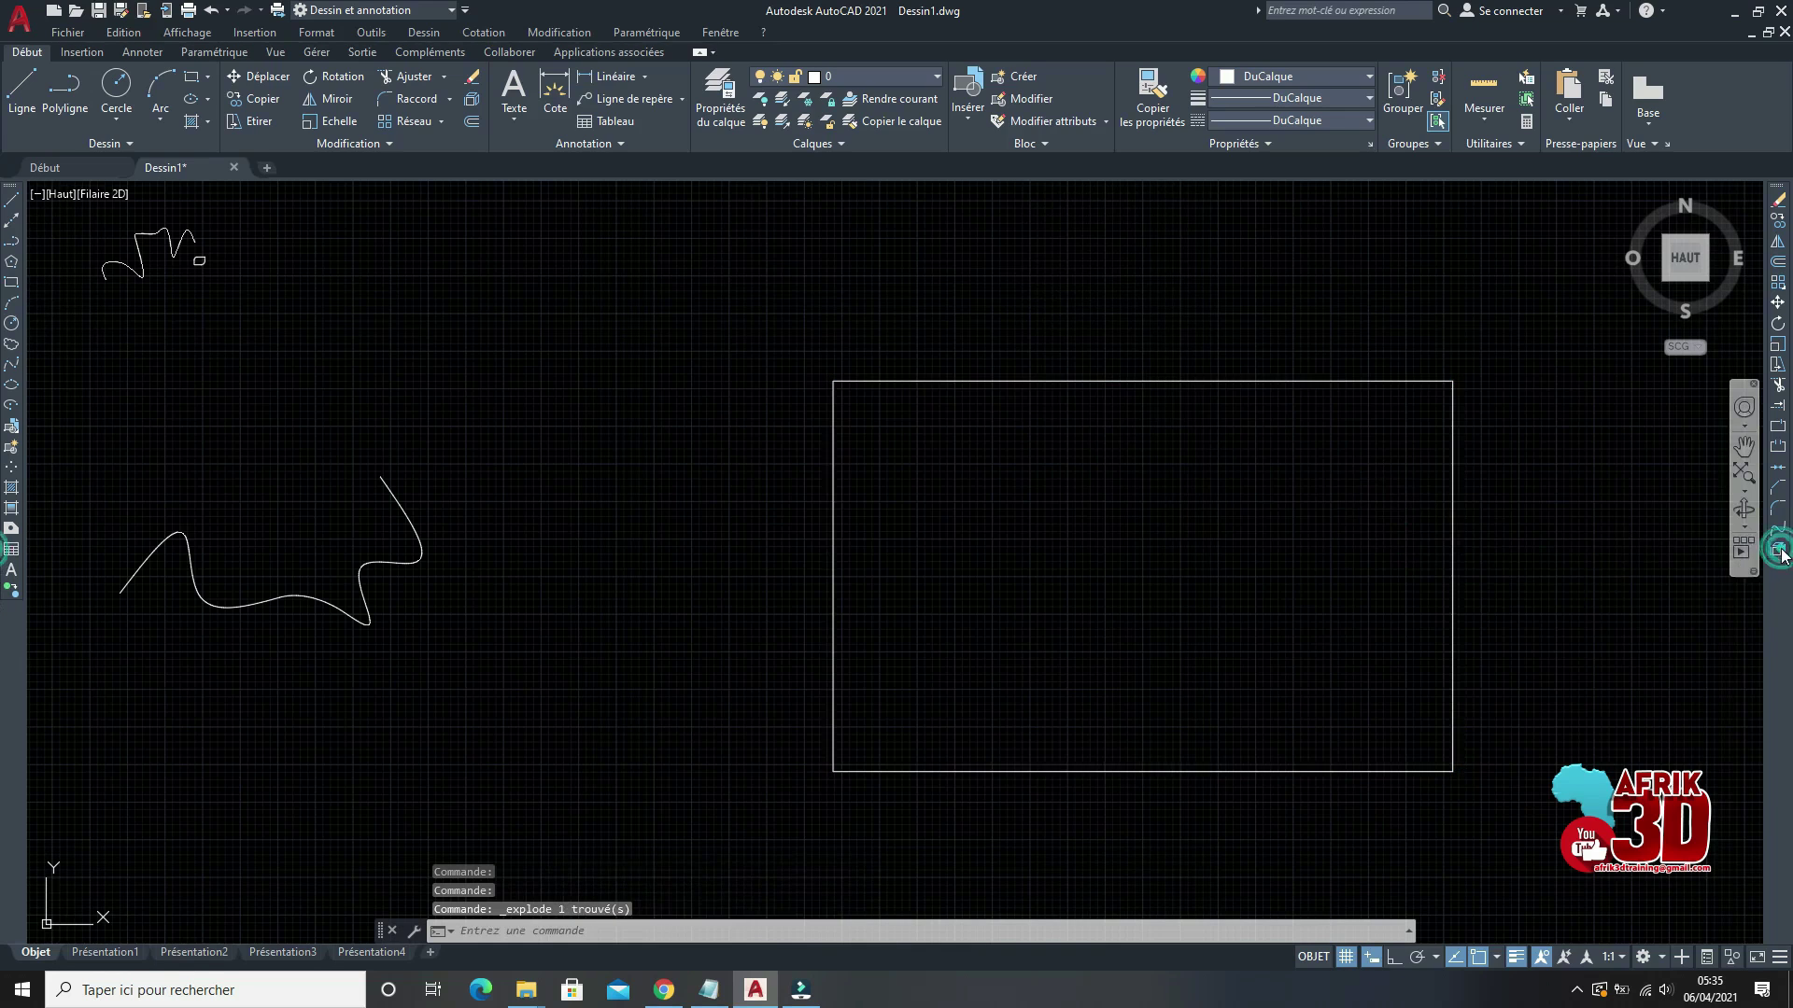
pyautogui.scroll(2, 1368, 532)
pyautogui.click(1219, 805)
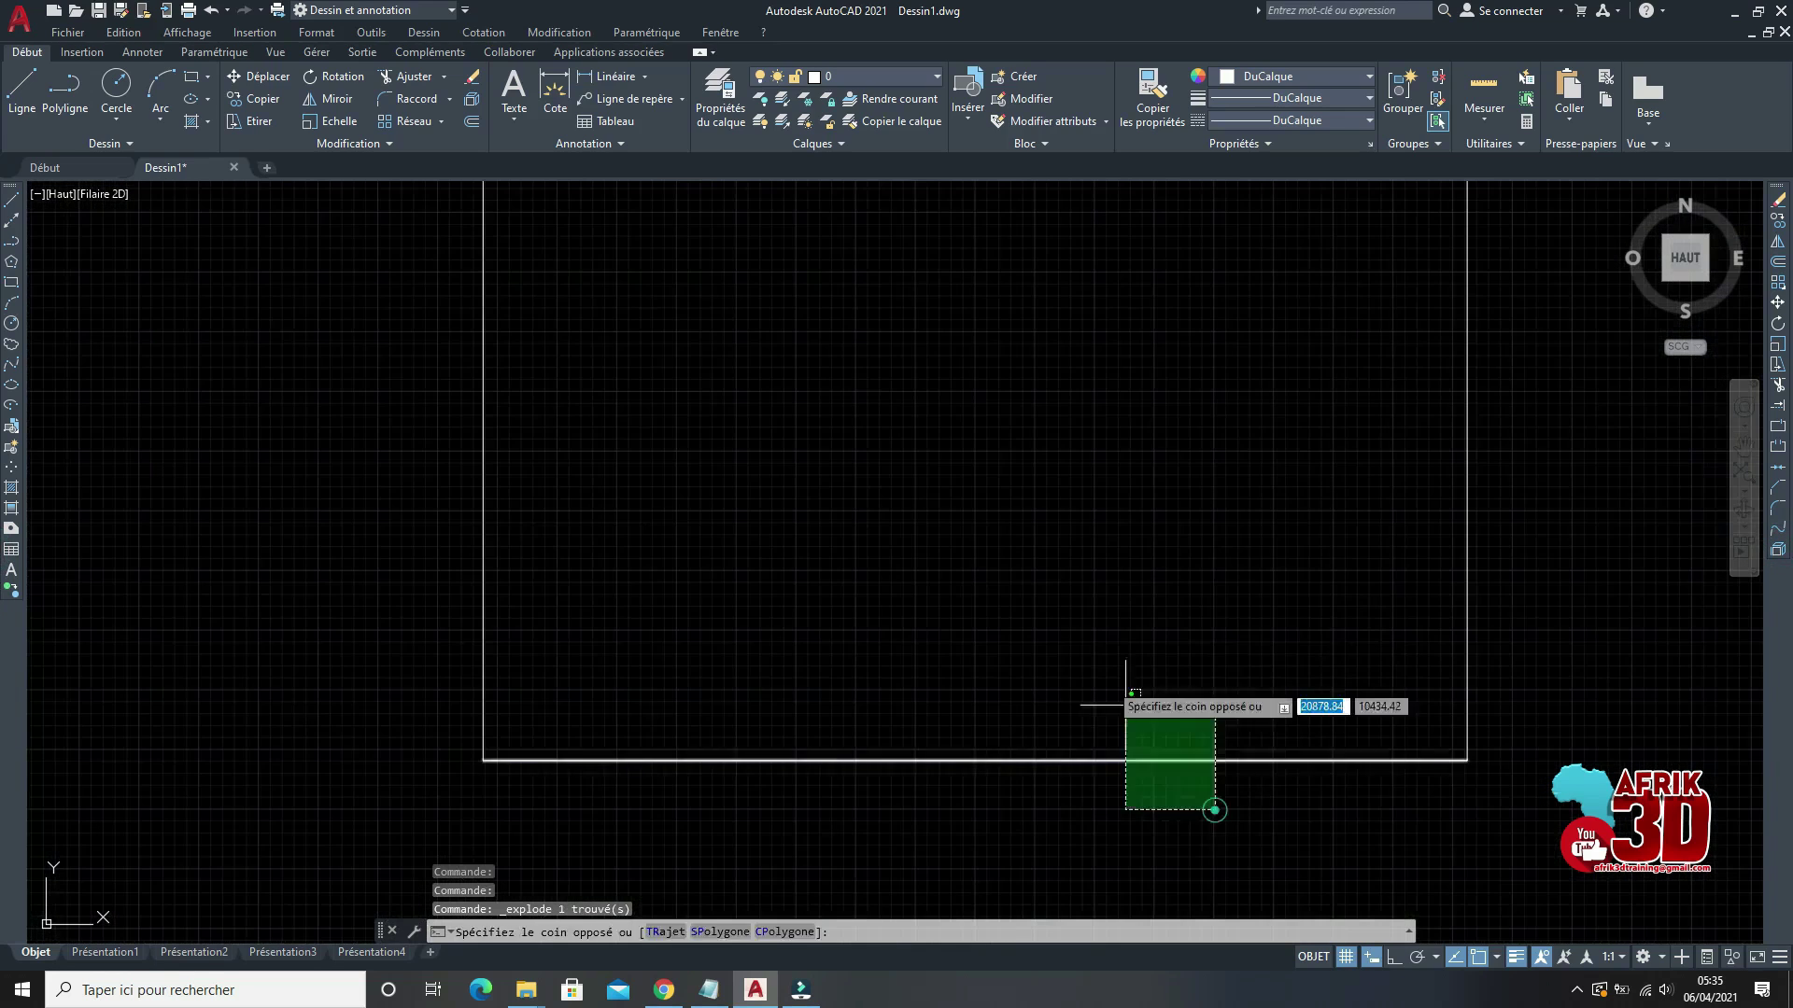
pyautogui.click(1102, 674)
pyautogui.scroll(-4, 1099, 627)
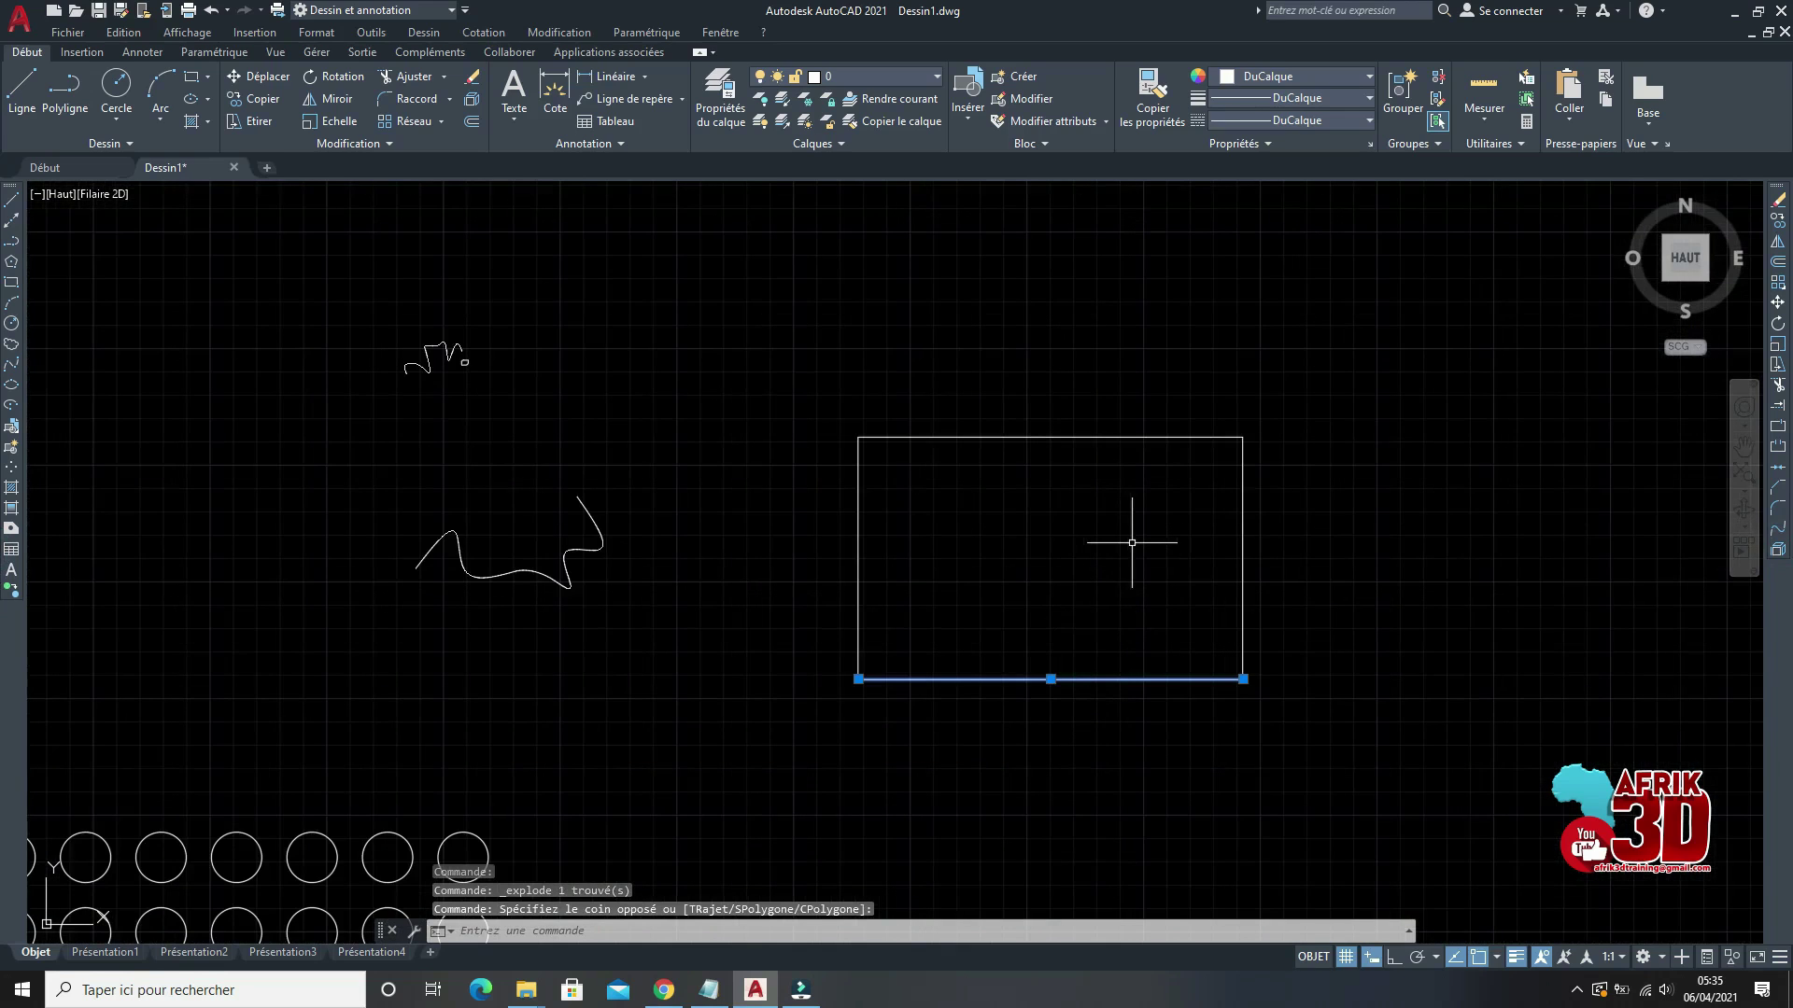
pyautogui.press('Delete')
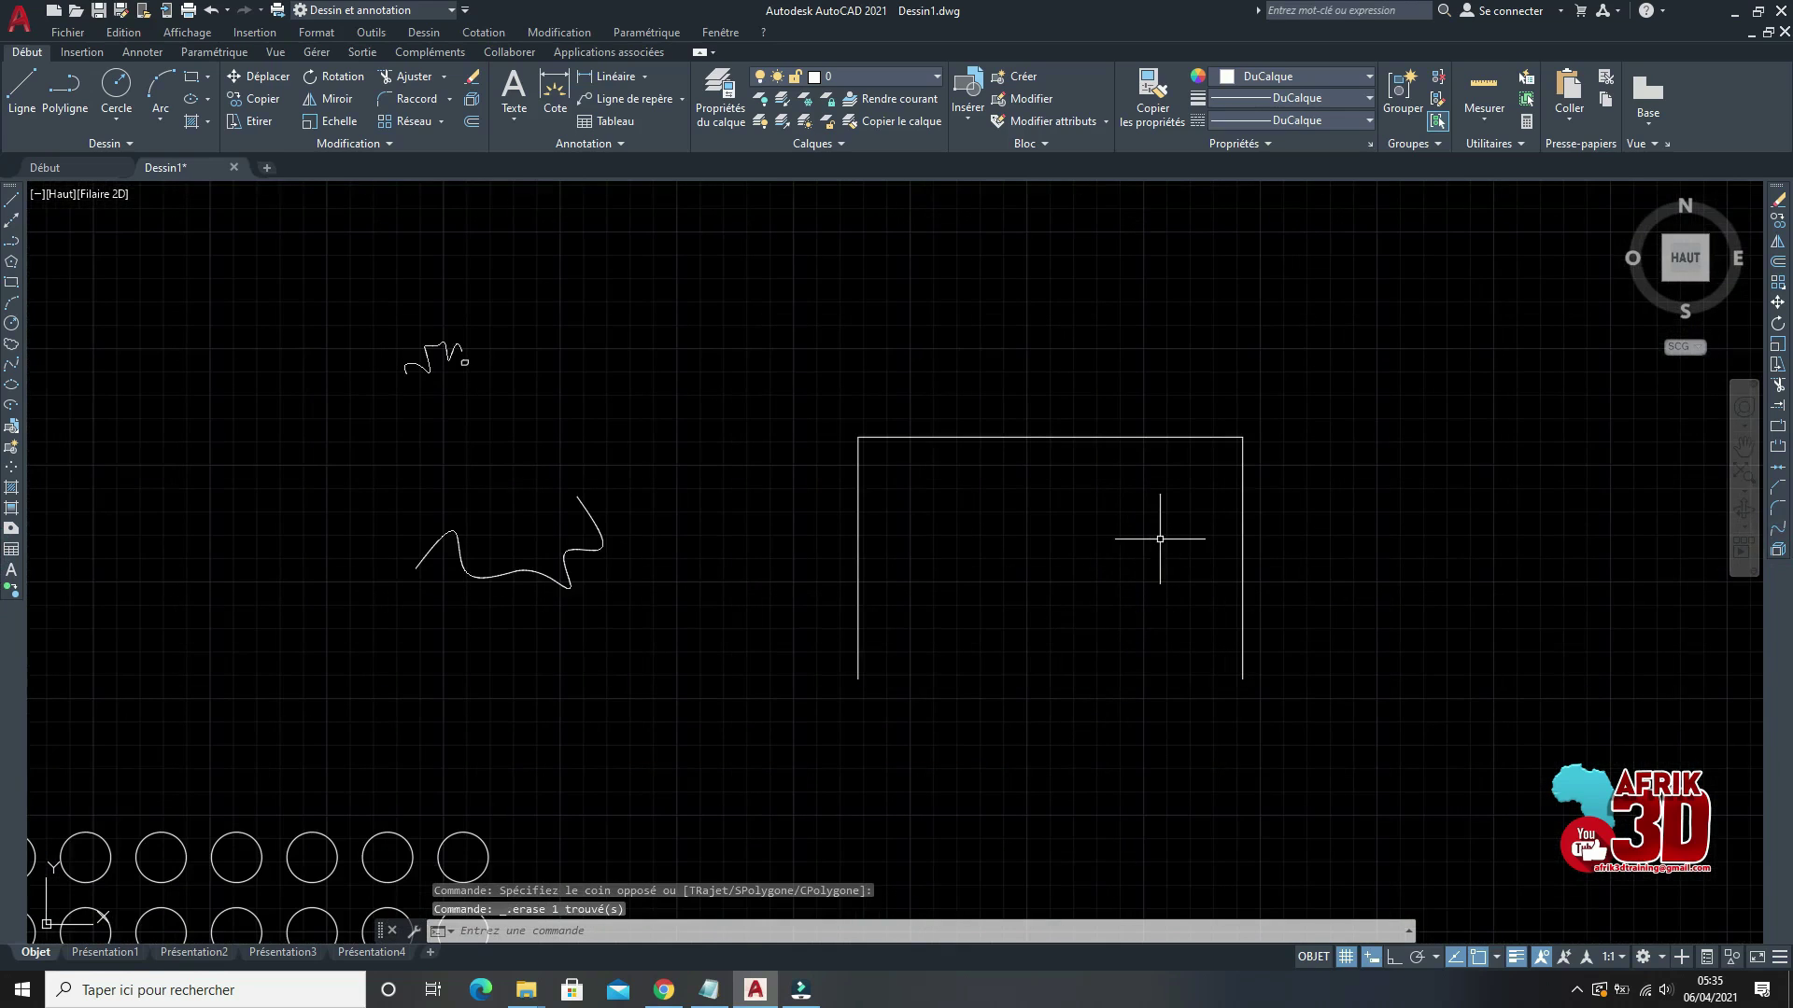
# Step: Erase the top line so only the two vertical sides remain
pyautogui.scroll(-5, 1102, 528)
pyautogui.scroll(4, 1135, 518)
pyautogui.click(1120, 528)
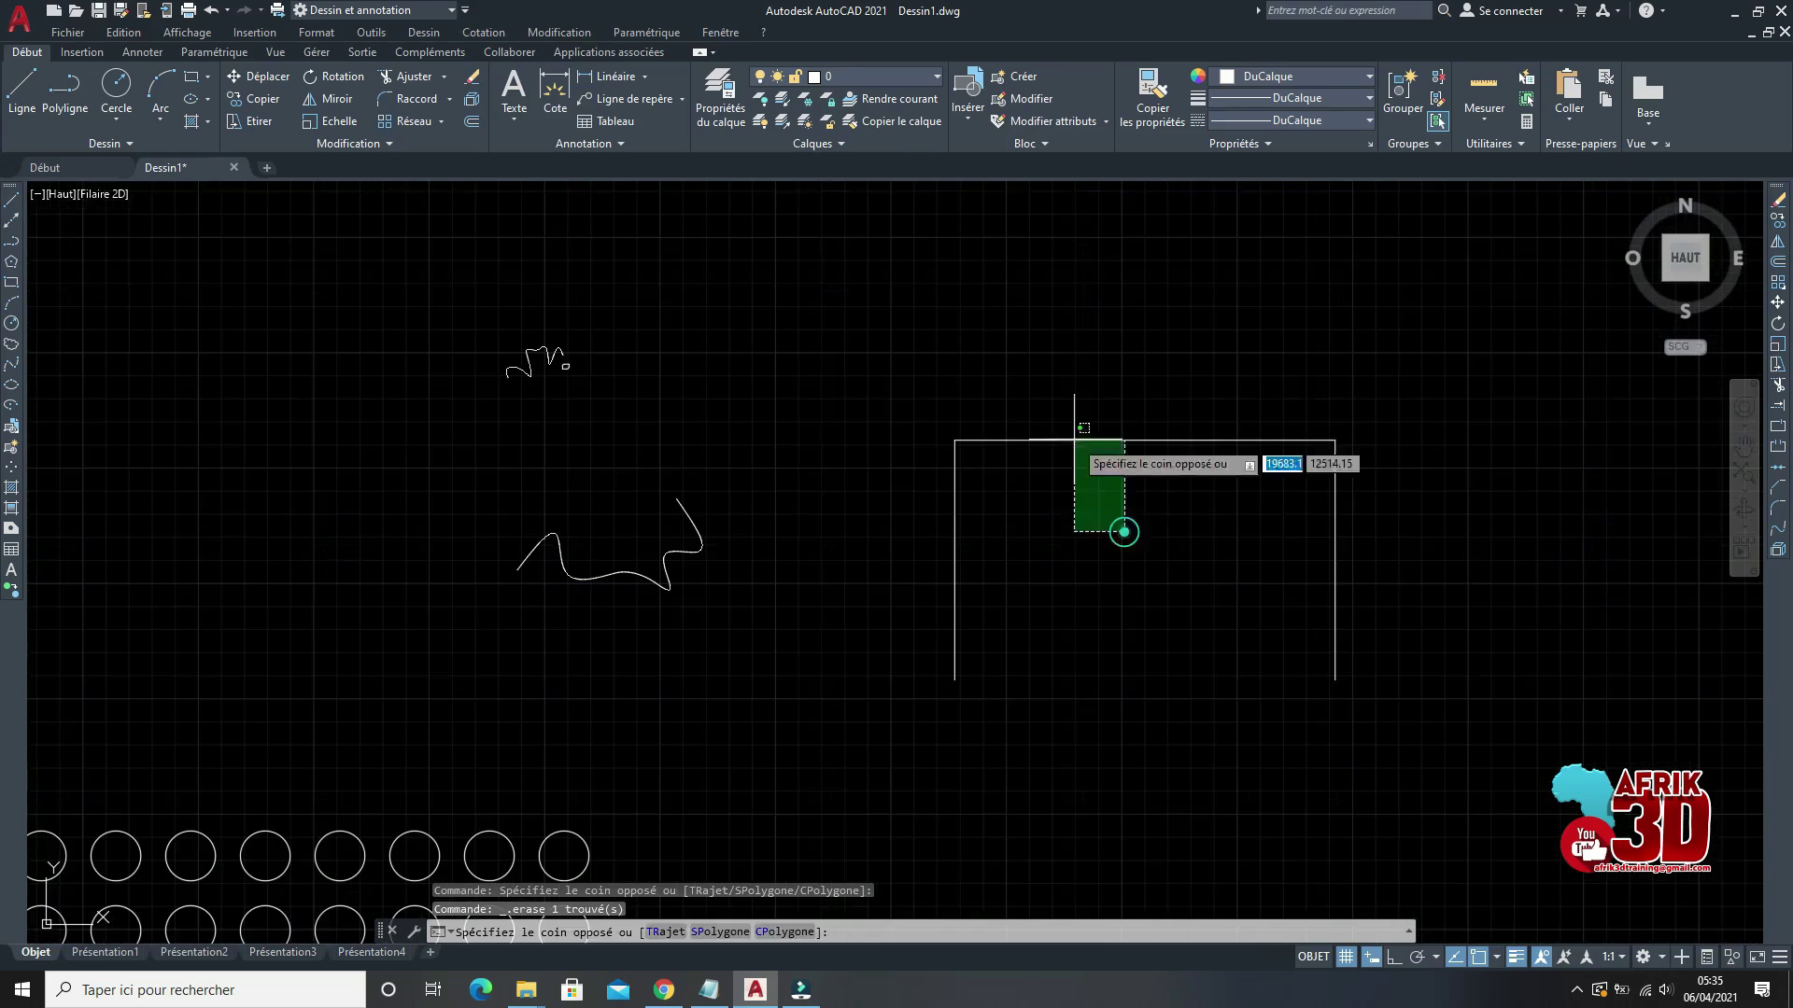
pyautogui.click(1040, 388)
pyautogui.rightClick(1023, 361)
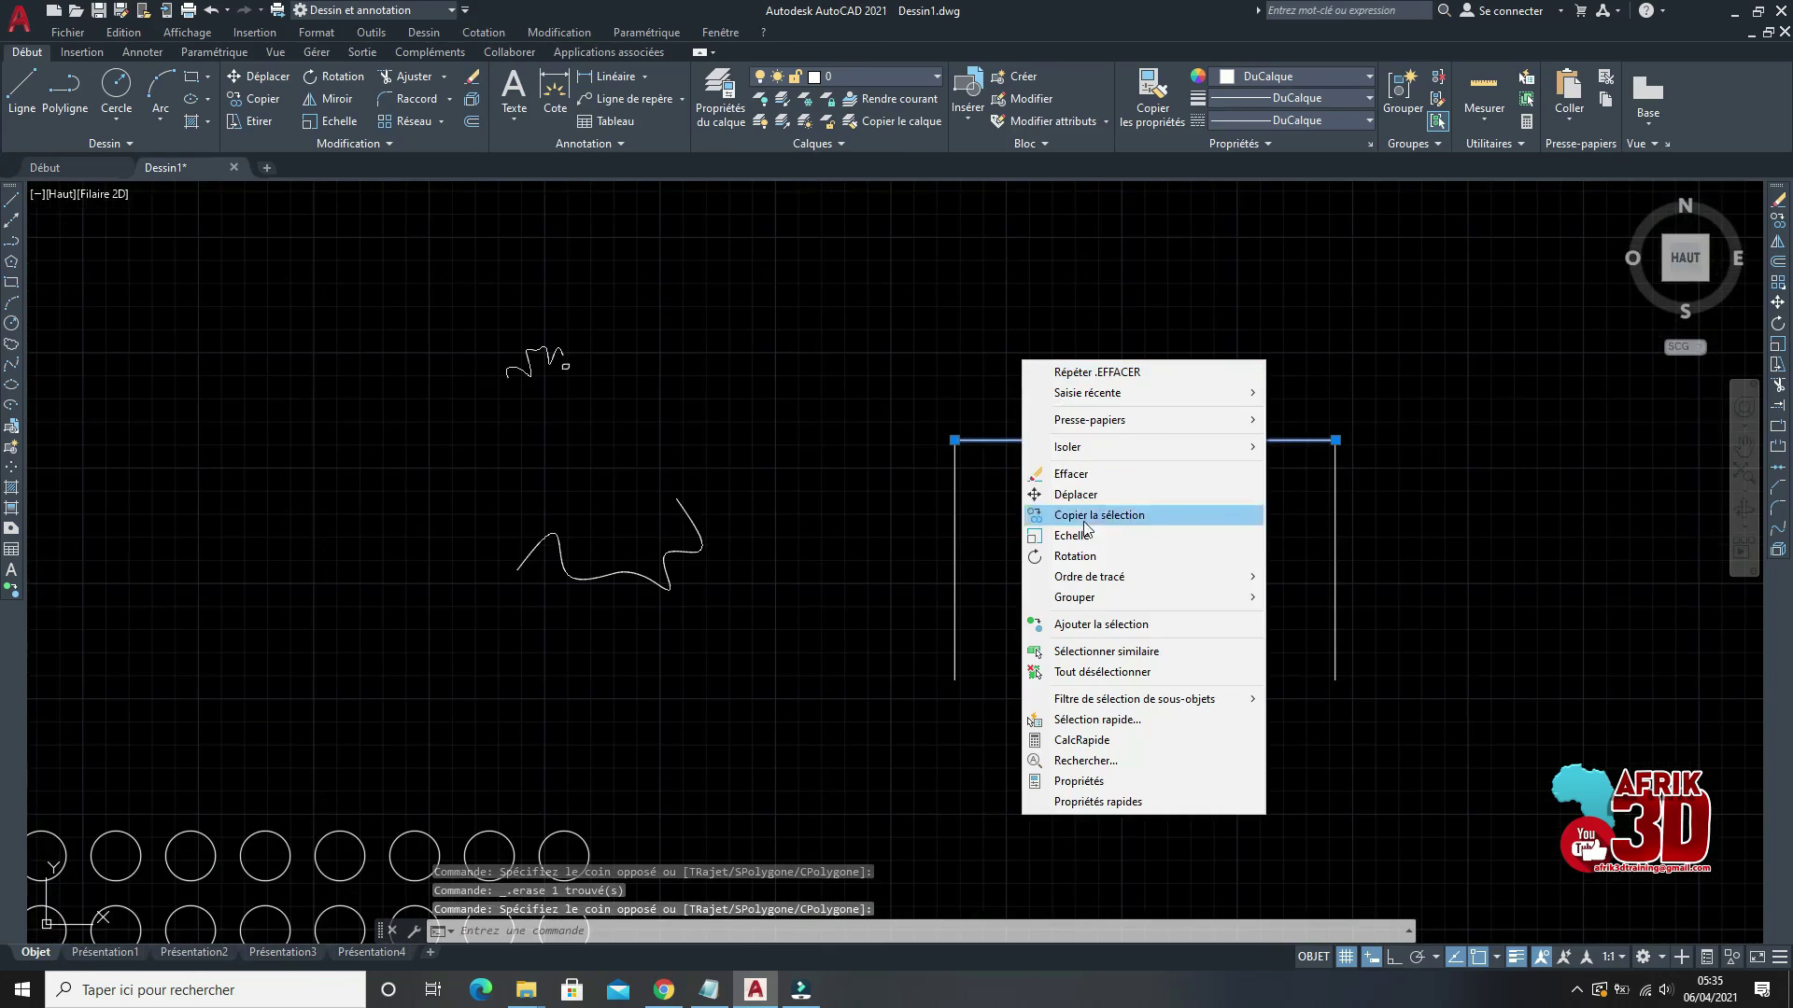
pyautogui.click(1074, 475)
pyautogui.scroll(-4, 1277, 498)
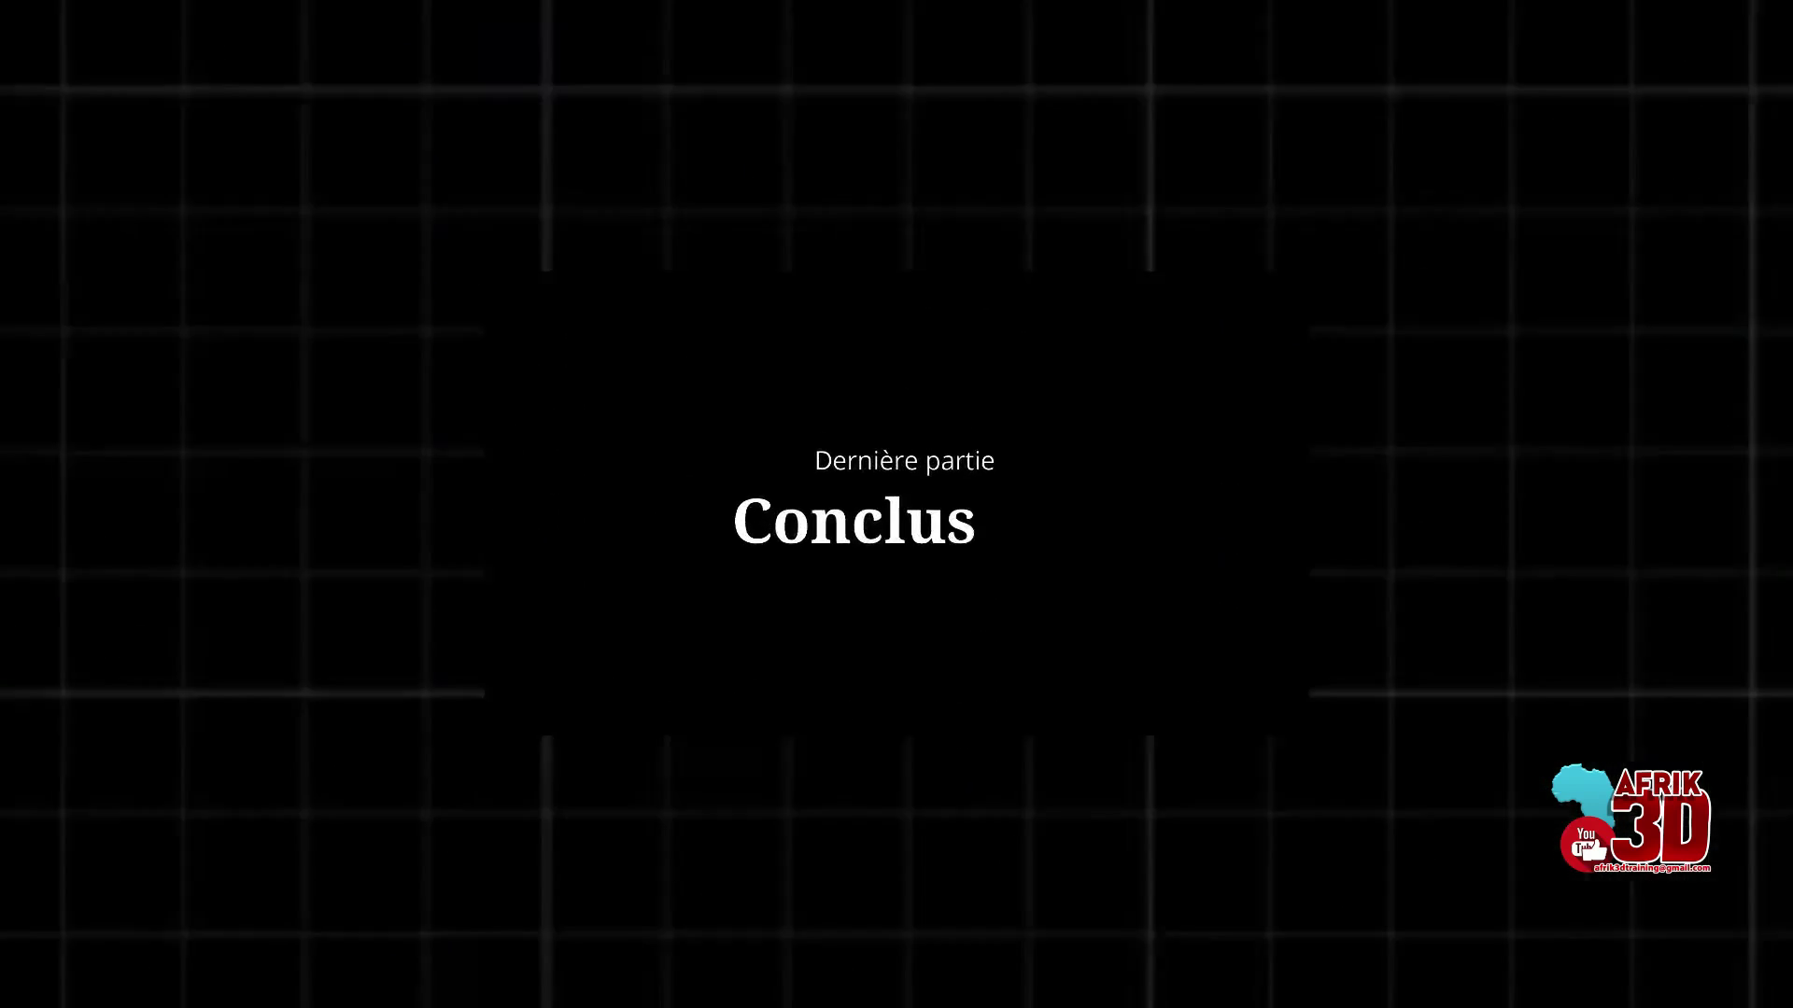